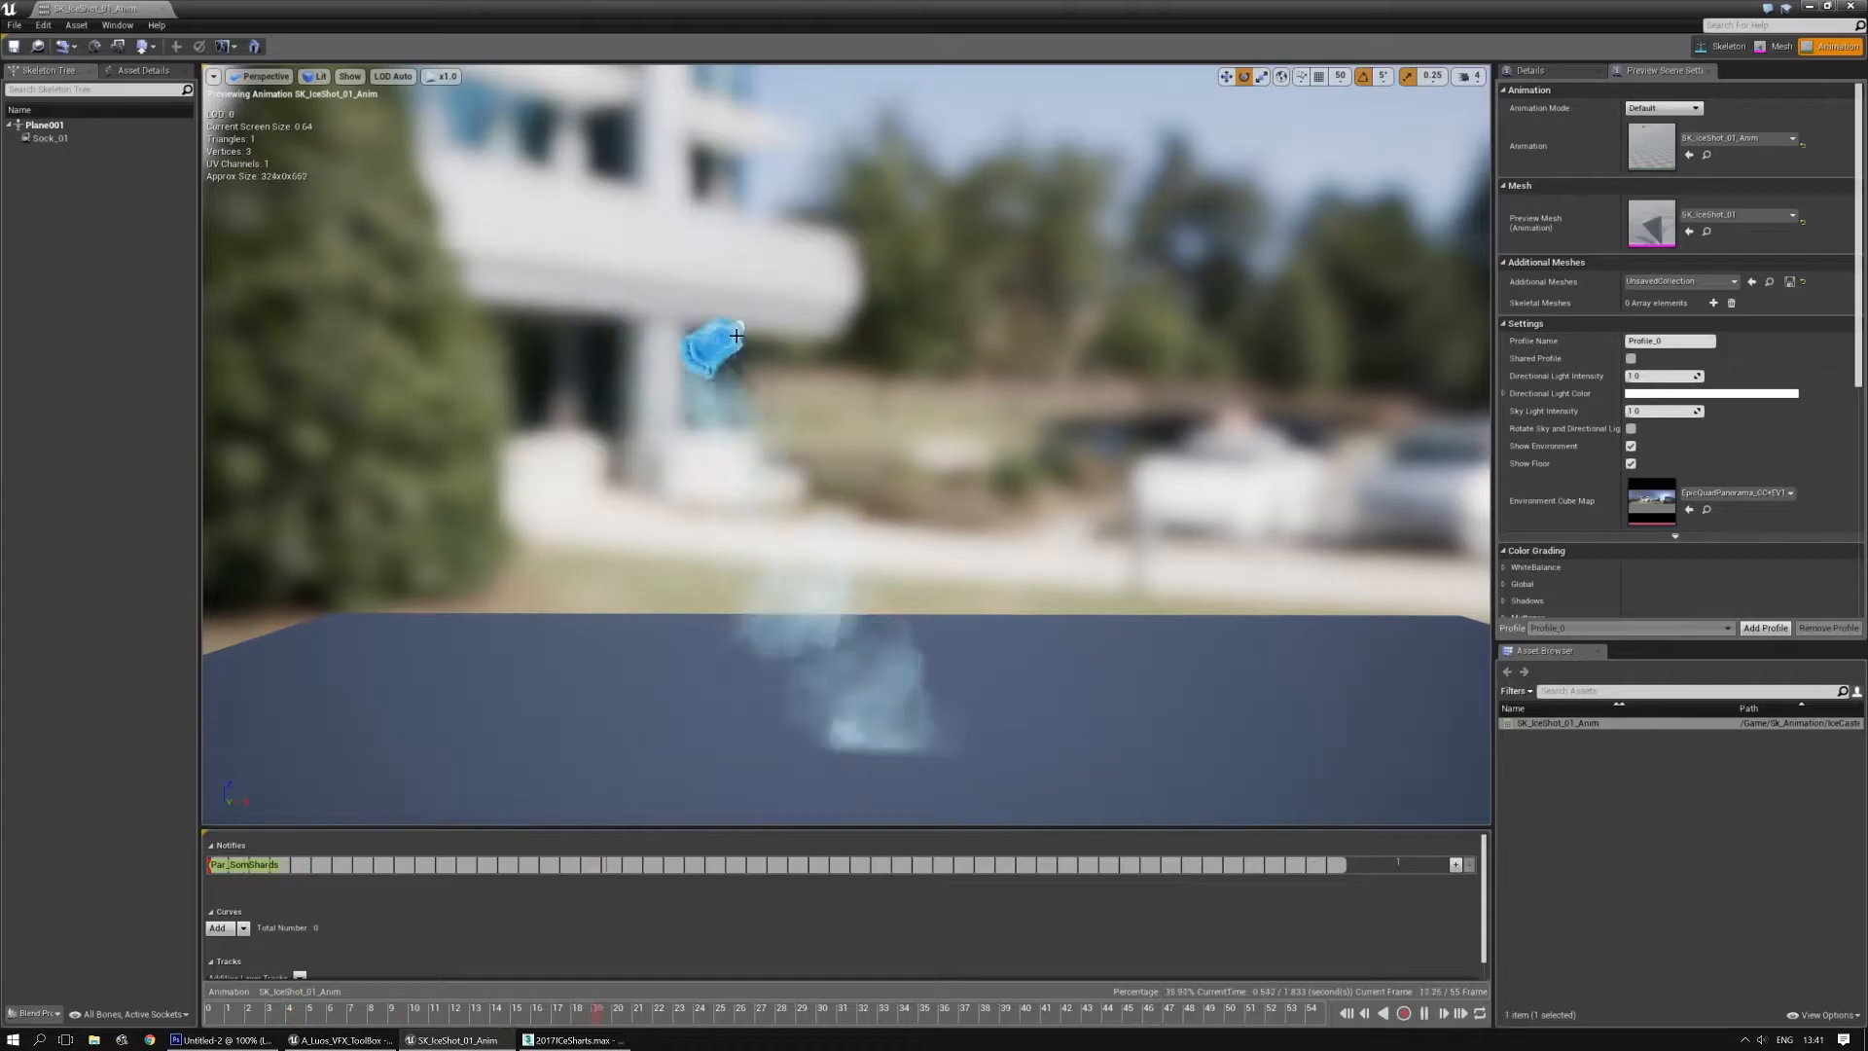
# Examine the SK_IceShot_01_Anim ice shot preview from several angles and close the animation editor
pyautogui.moveTo(777, 513)
pyautogui.mouseDown(button='right')
pyautogui.moveTo(797, 515)
pyautogui.moveTo(777, 512)
pyautogui.mouseUp(button='right')
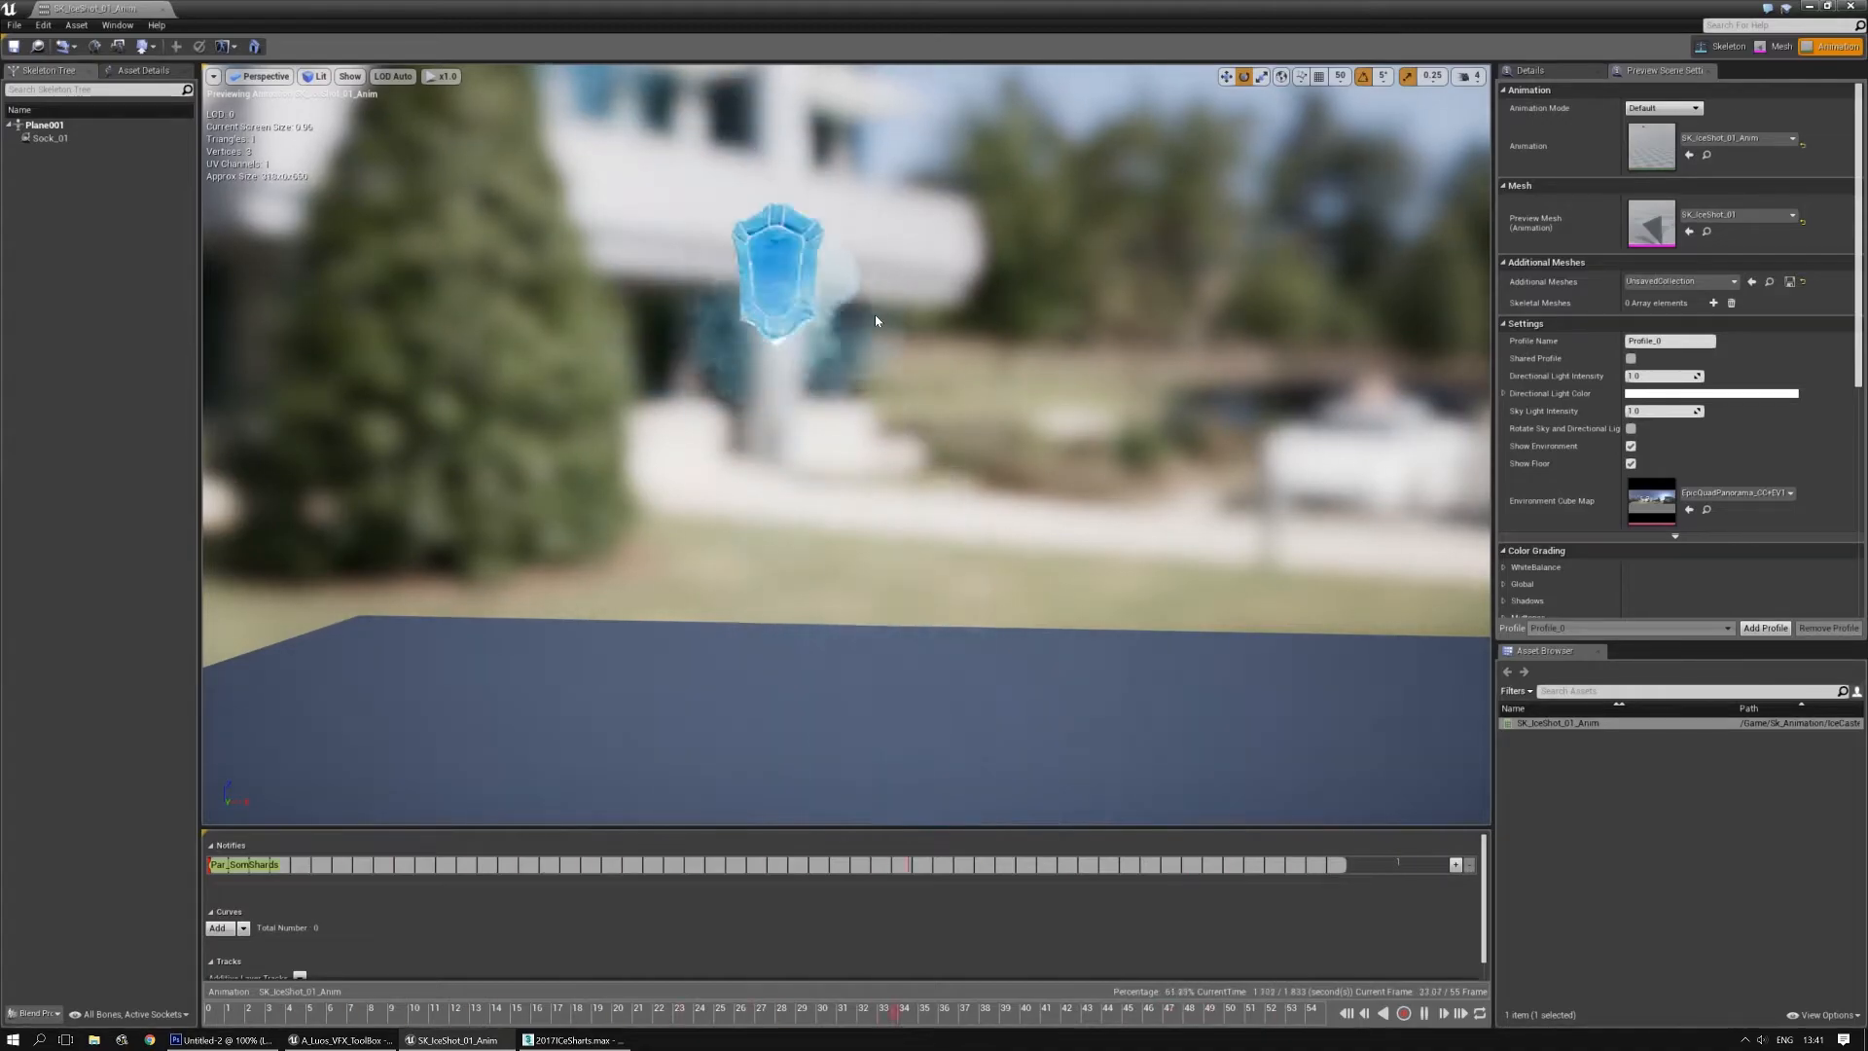
pyautogui.moveTo(922, 315)
pyautogui.mouseDown(button='right')
pyautogui.moveTo(953, 315)
pyautogui.moveTo(922, 350)
pyautogui.moveTo(928, 282)
pyautogui.mouseUp(button='right')
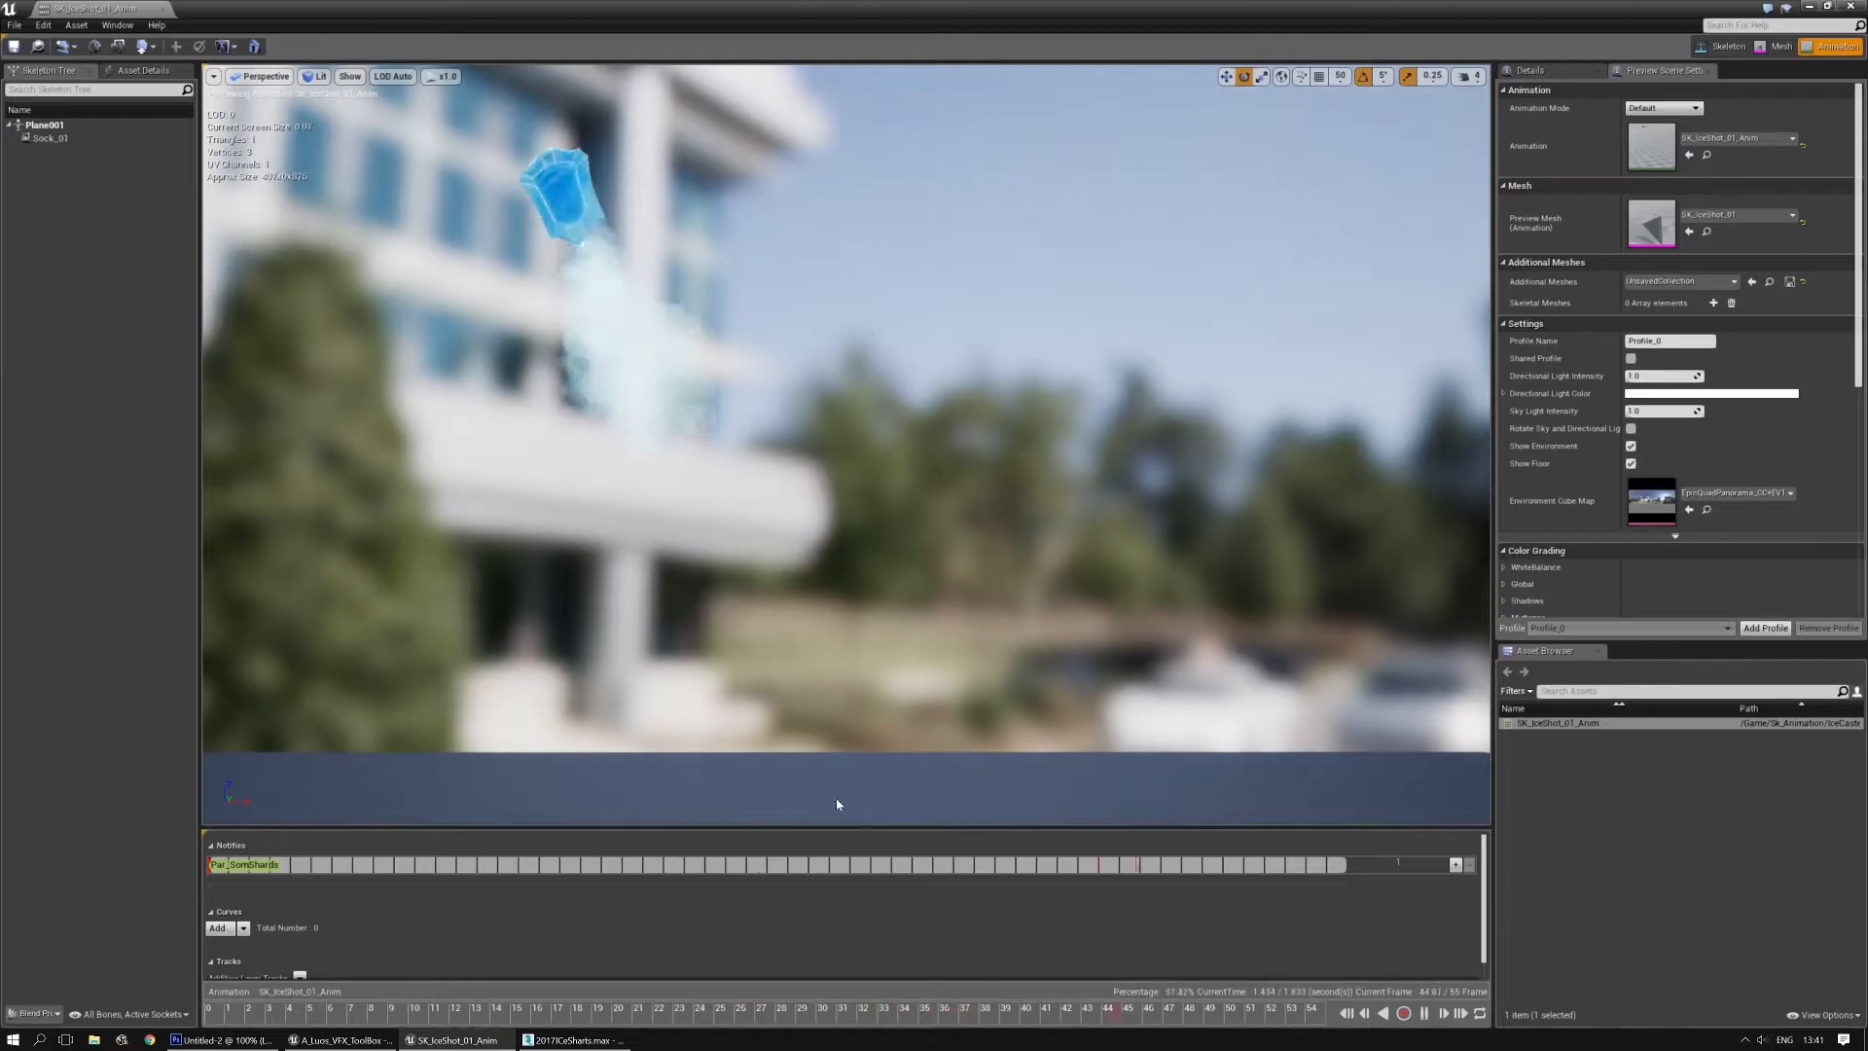
pyautogui.moveTo(787, 590); pyautogui.dragTo(789, 633, button='right')
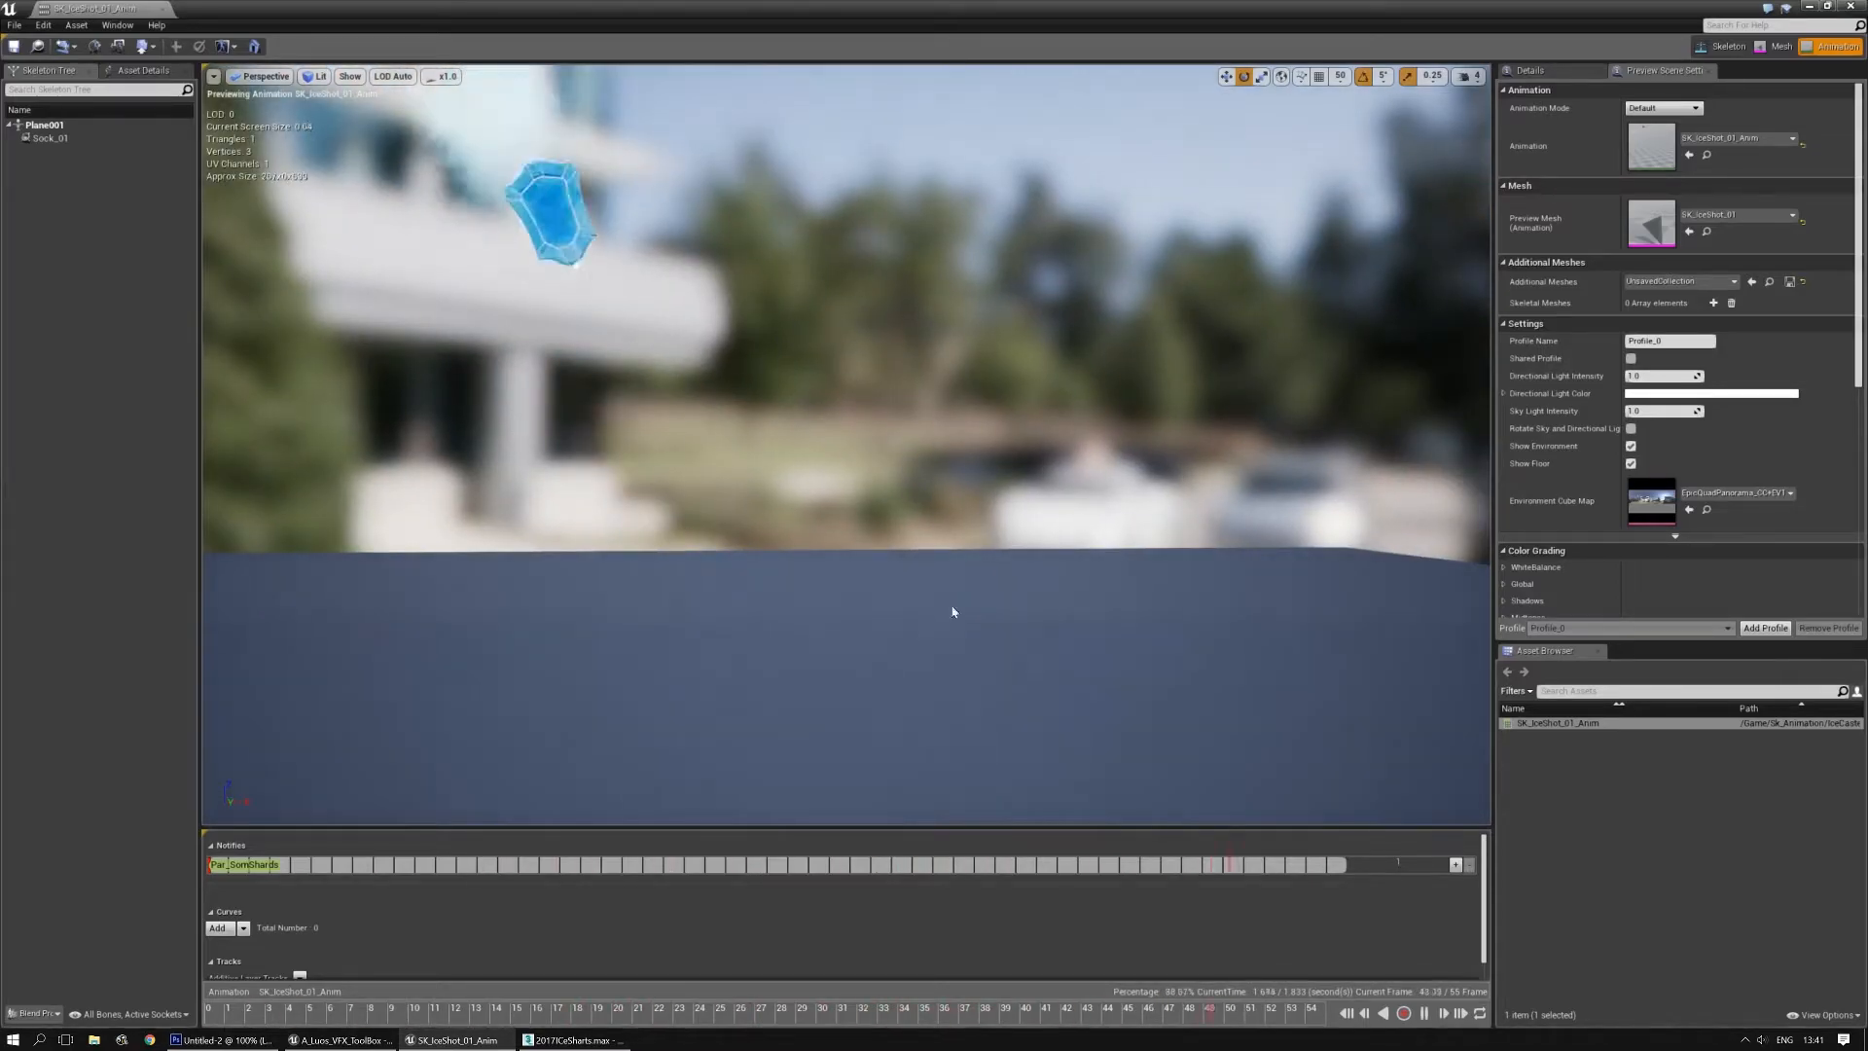
pyautogui.moveTo(930, 558); pyautogui.dragTo(971, 580, button='right')
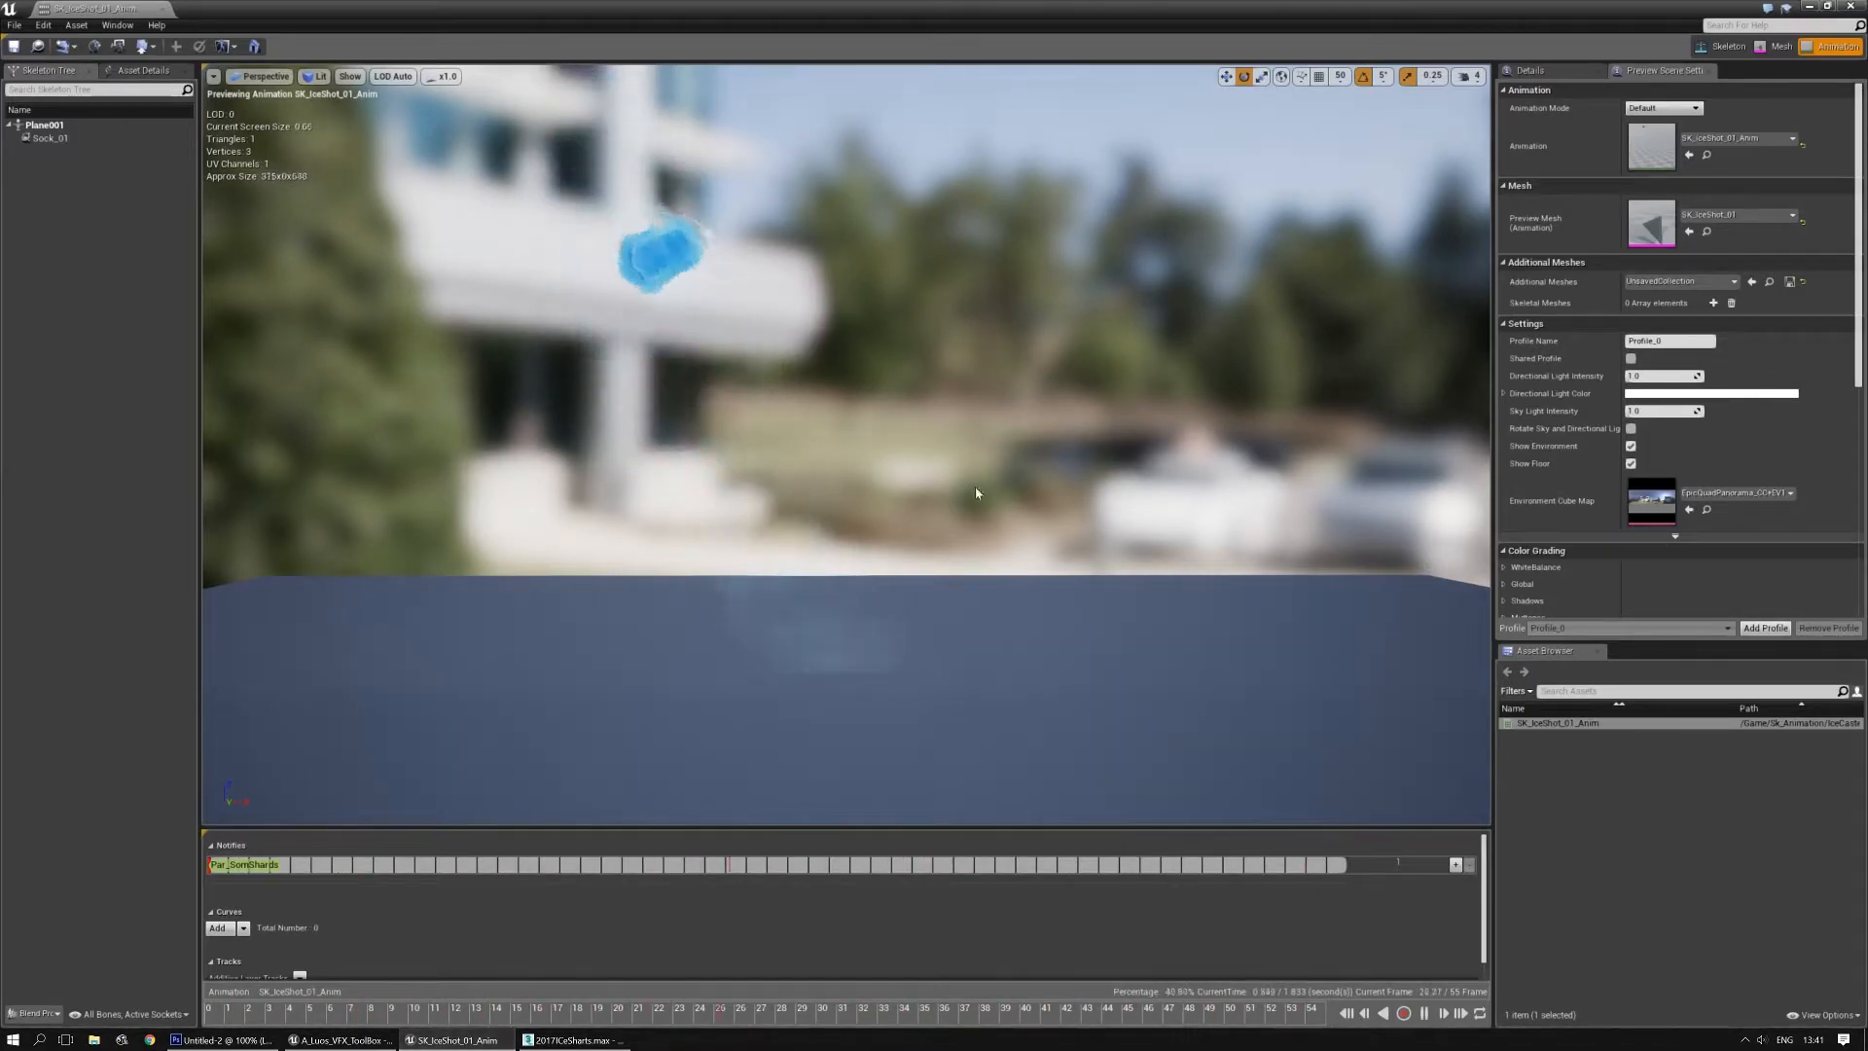
pyautogui.click(1851, 6)
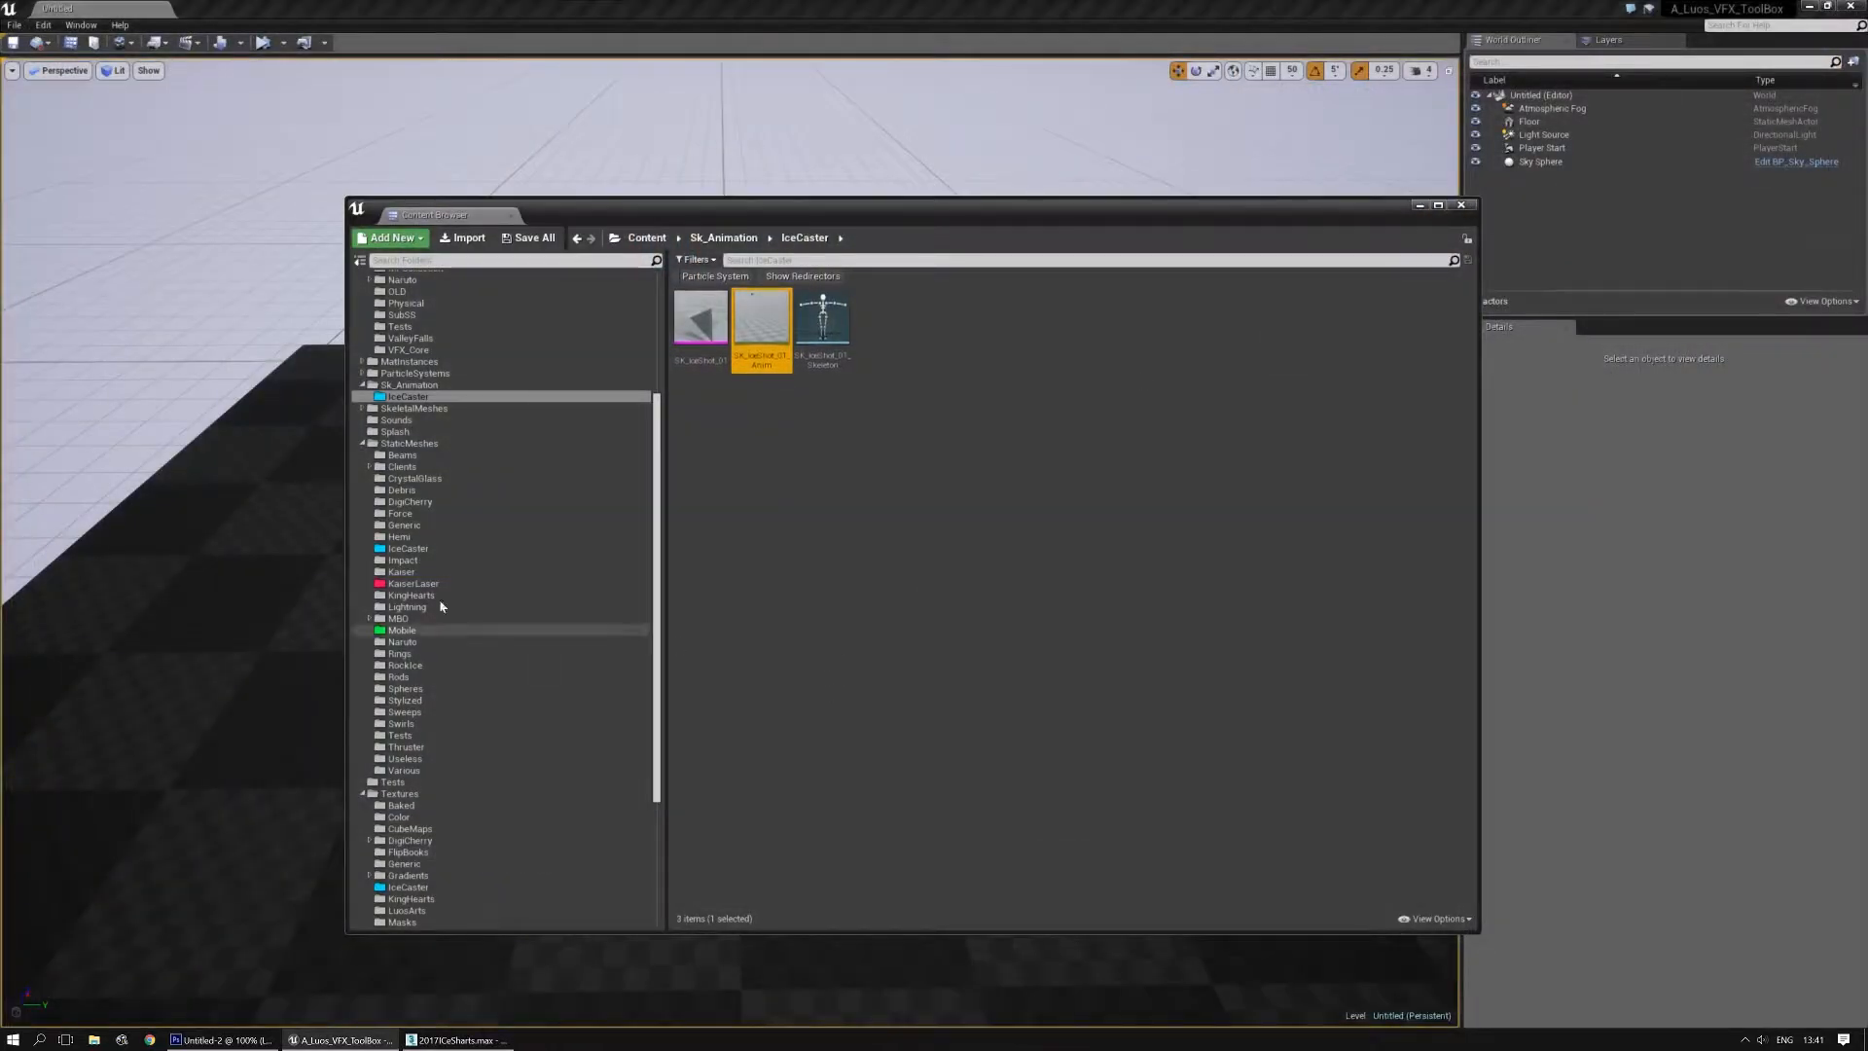
# Toggle the Show Stats option of the level's perspective viewport
pyautogui.moveTo(214, 584); pyautogui.dragTo(210, 486, button='right')
pyautogui.click(9, 82)
pyautogui.click(12, 70)
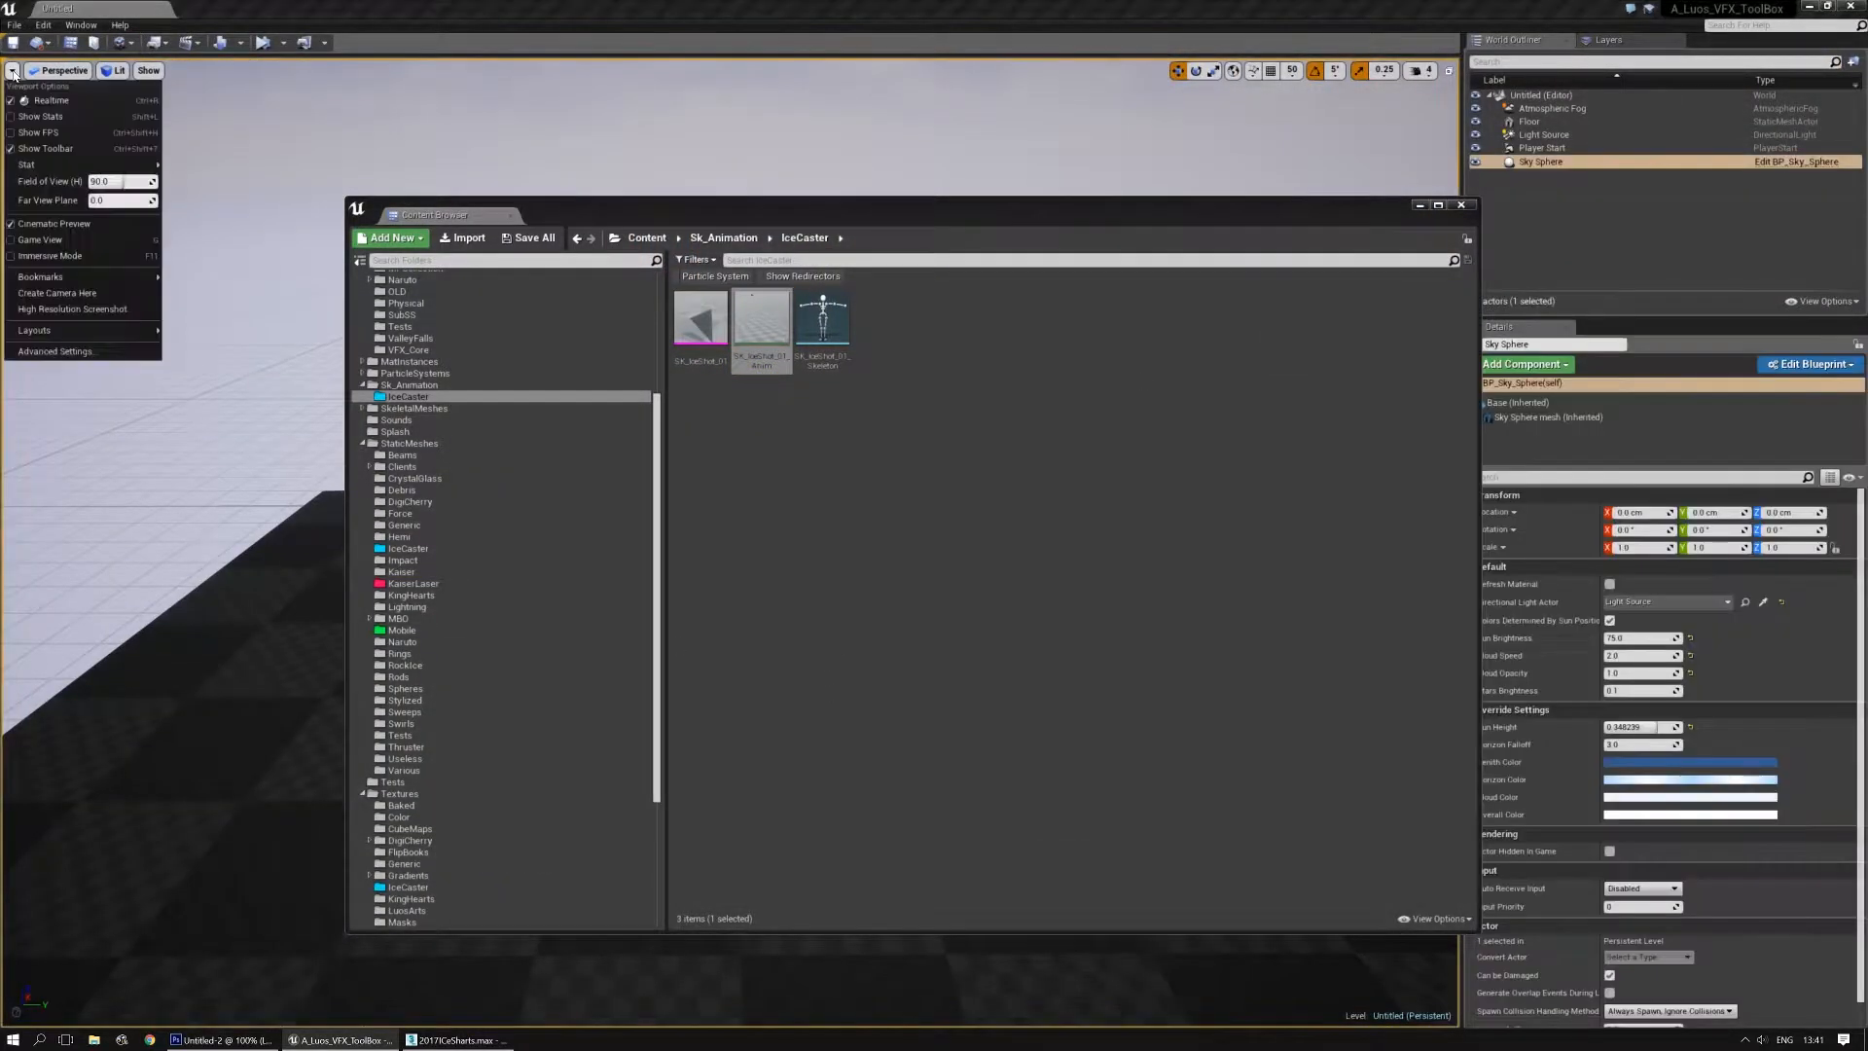
pyautogui.click(53, 116)
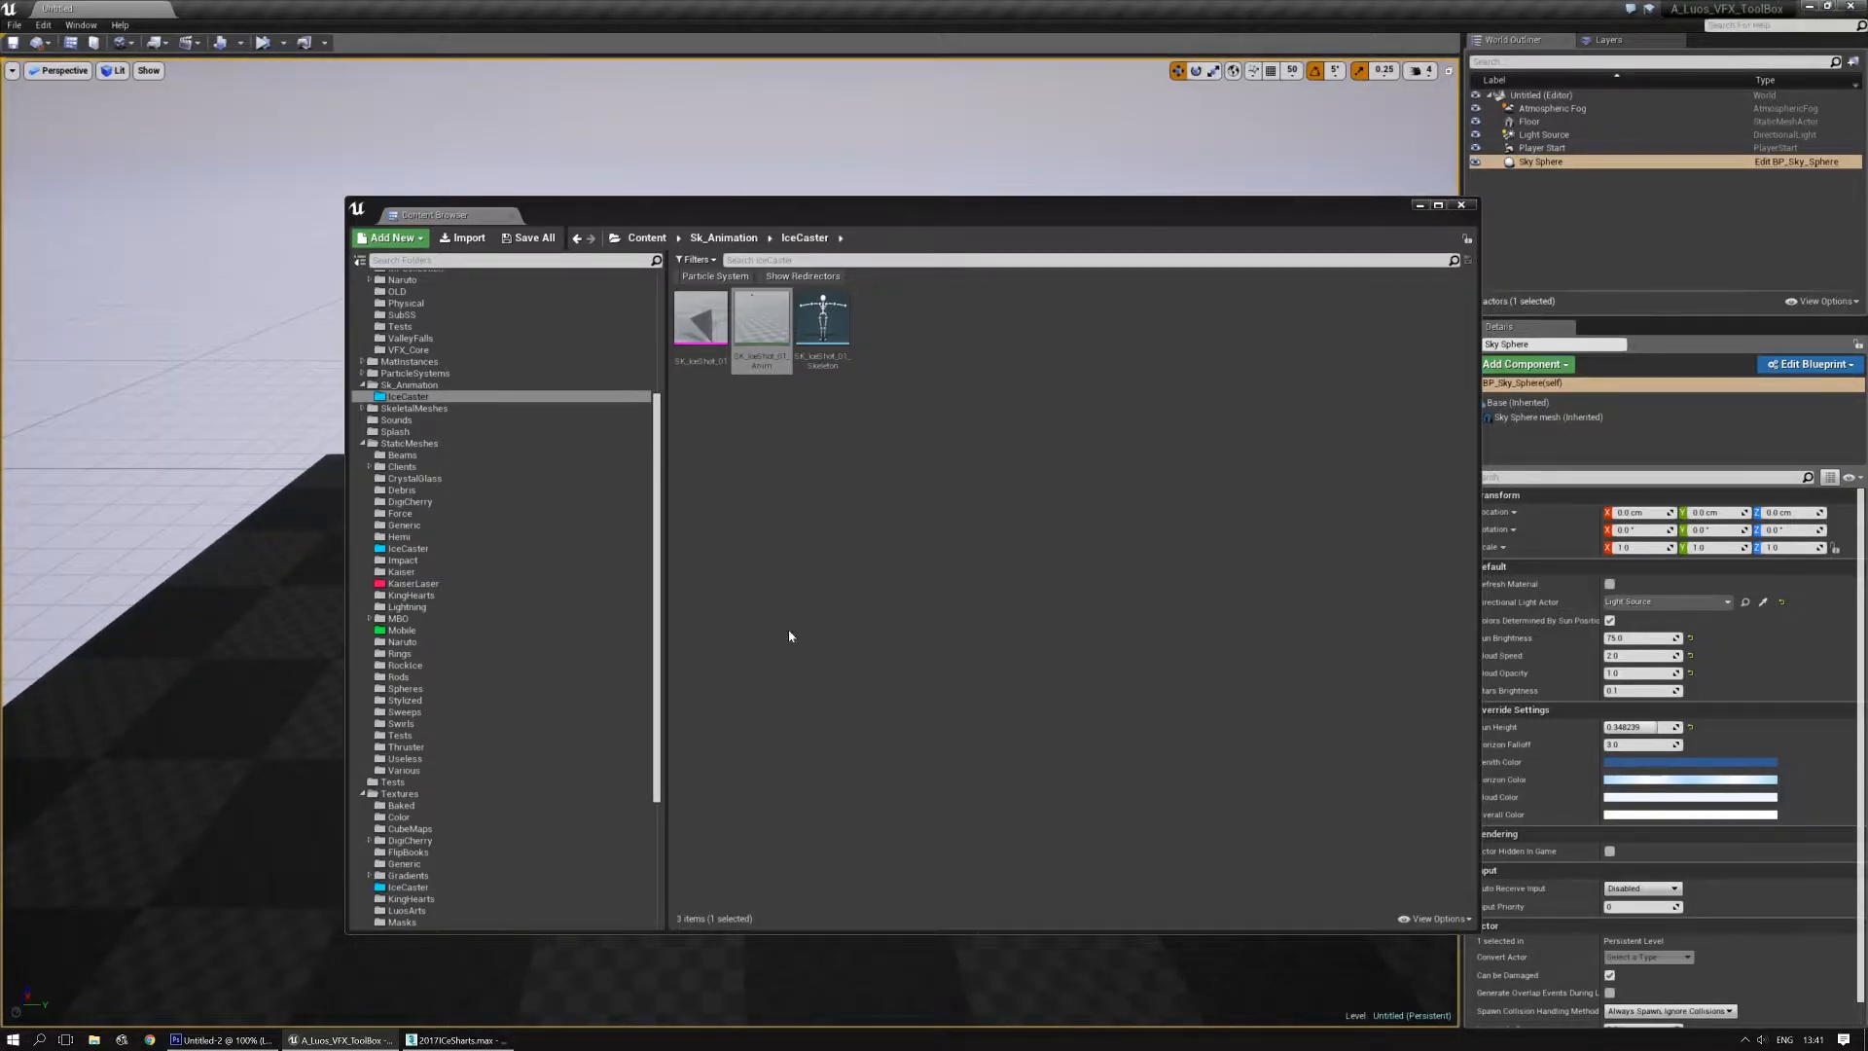
# Switch to 3ds Max, close the Slate Material Editor and examine the three small blue ice shard meshes up close
pyautogui.click(443, 1041)
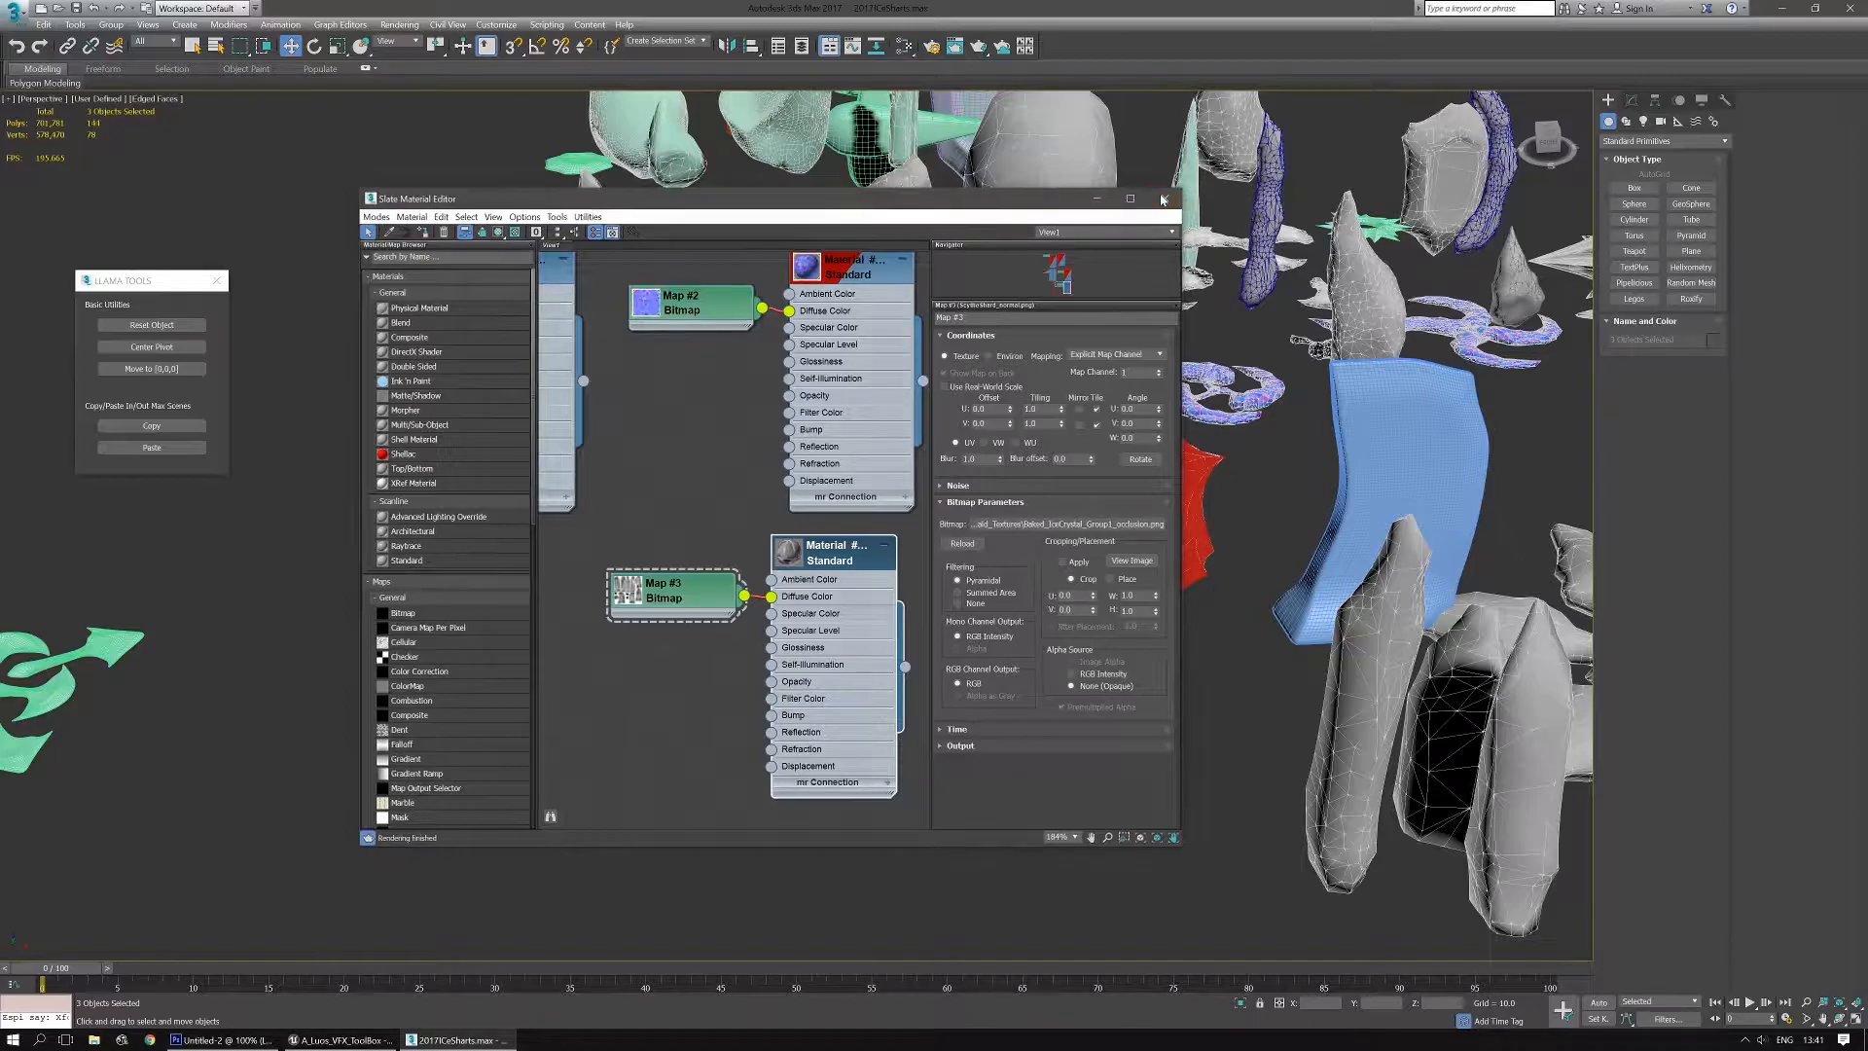
pyautogui.click(1165, 198)
pyautogui.scroll(4, 681, 696)
pyautogui.scroll(-6, 793, 651)
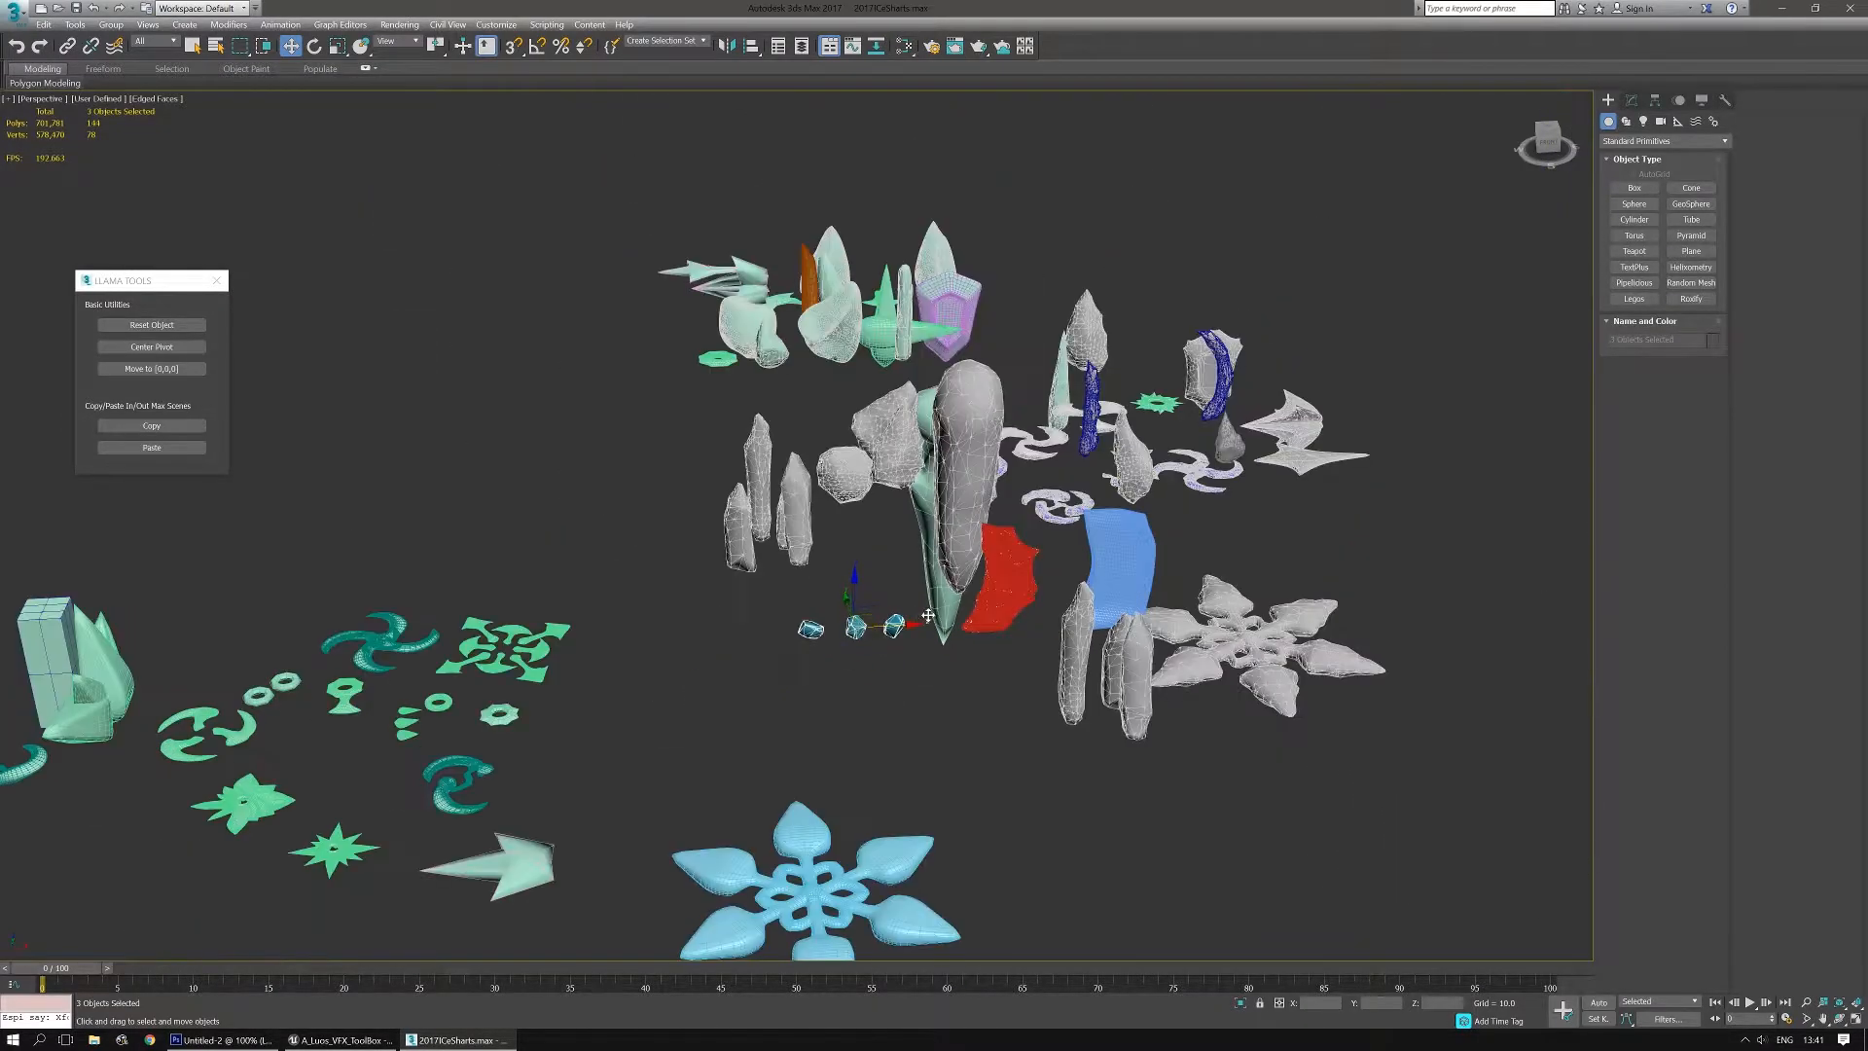
pyautogui.keyDown('alt'); pyautogui.moveTo(942, 624); pyautogui.dragTo(805, 684, button='middle'); pyautogui.keyUp('alt')
pyautogui.scroll(5, 837, 624)
pyautogui.scroll(5, 730, 686)
pyautogui.scroll(4, 731, 686)
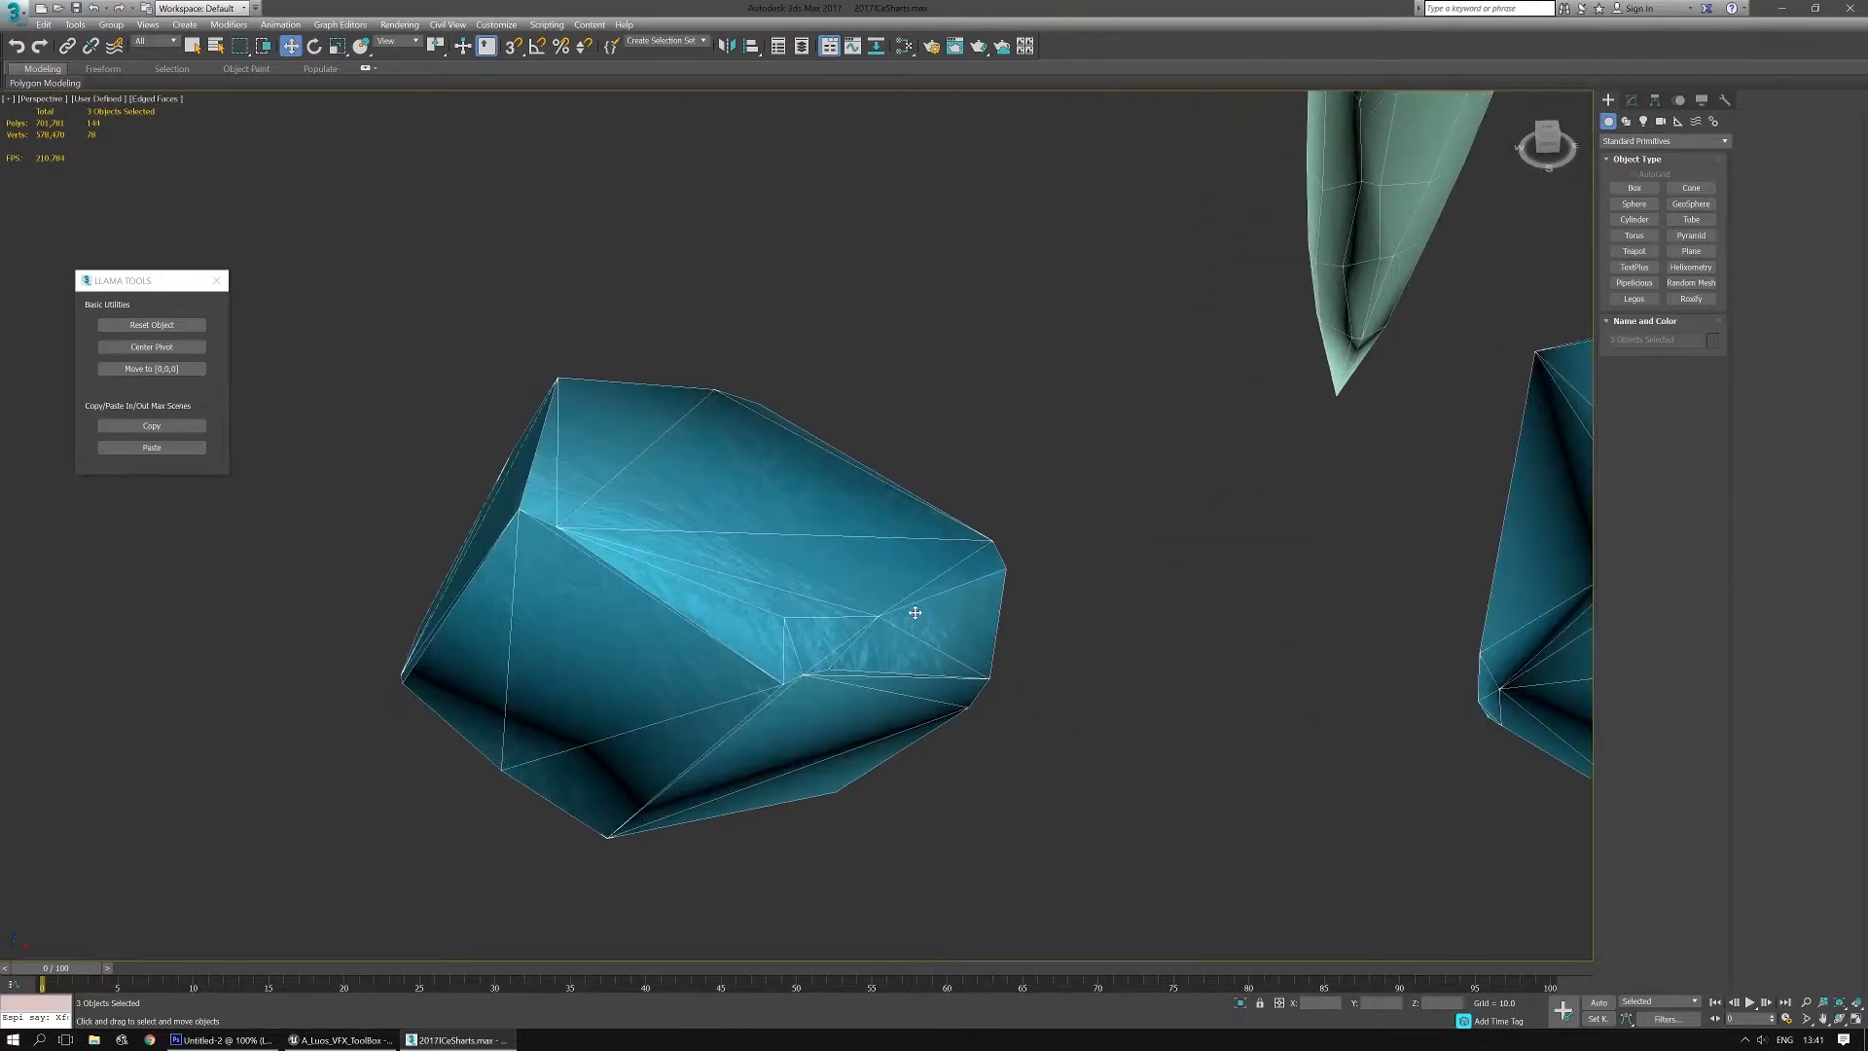
pyautogui.scroll(-2, 1051, 714)
pyautogui.scroll(-6, 1051, 714)
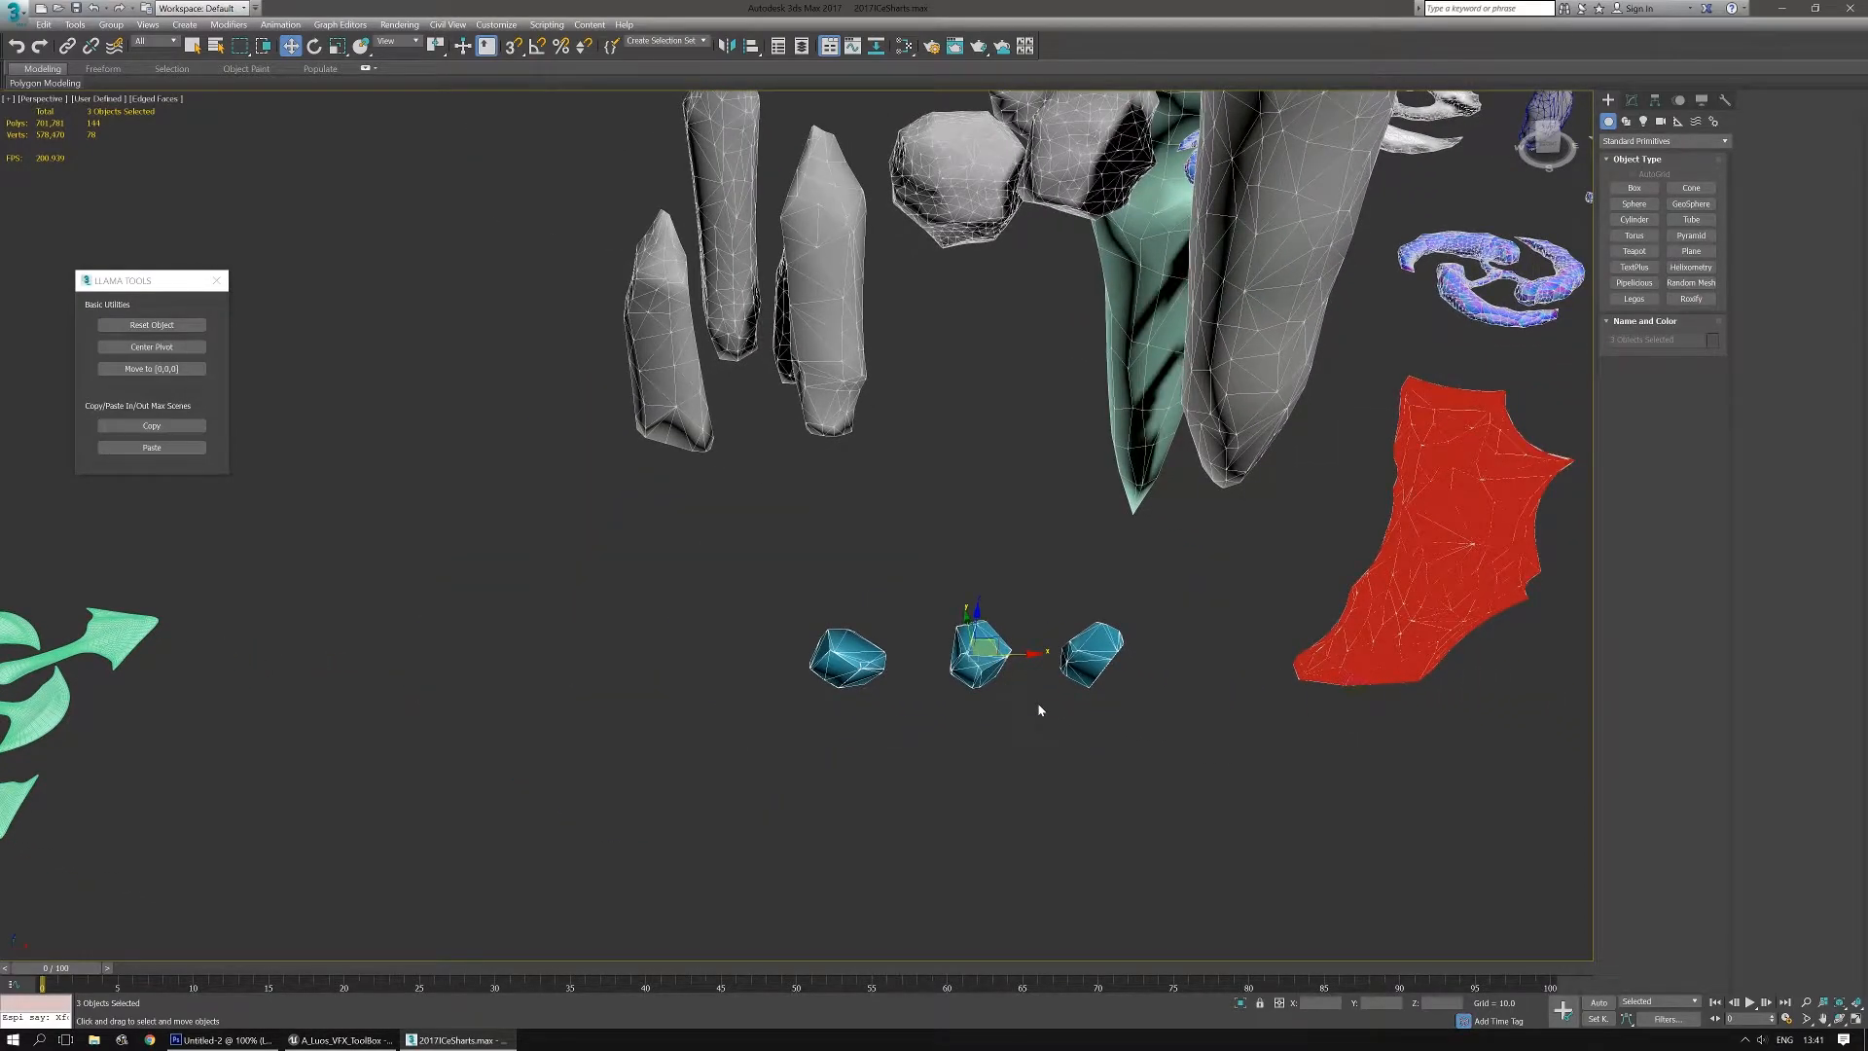
pyautogui.moveTo(1125, 667); pyautogui.dragTo(1107, 741, button='middle')
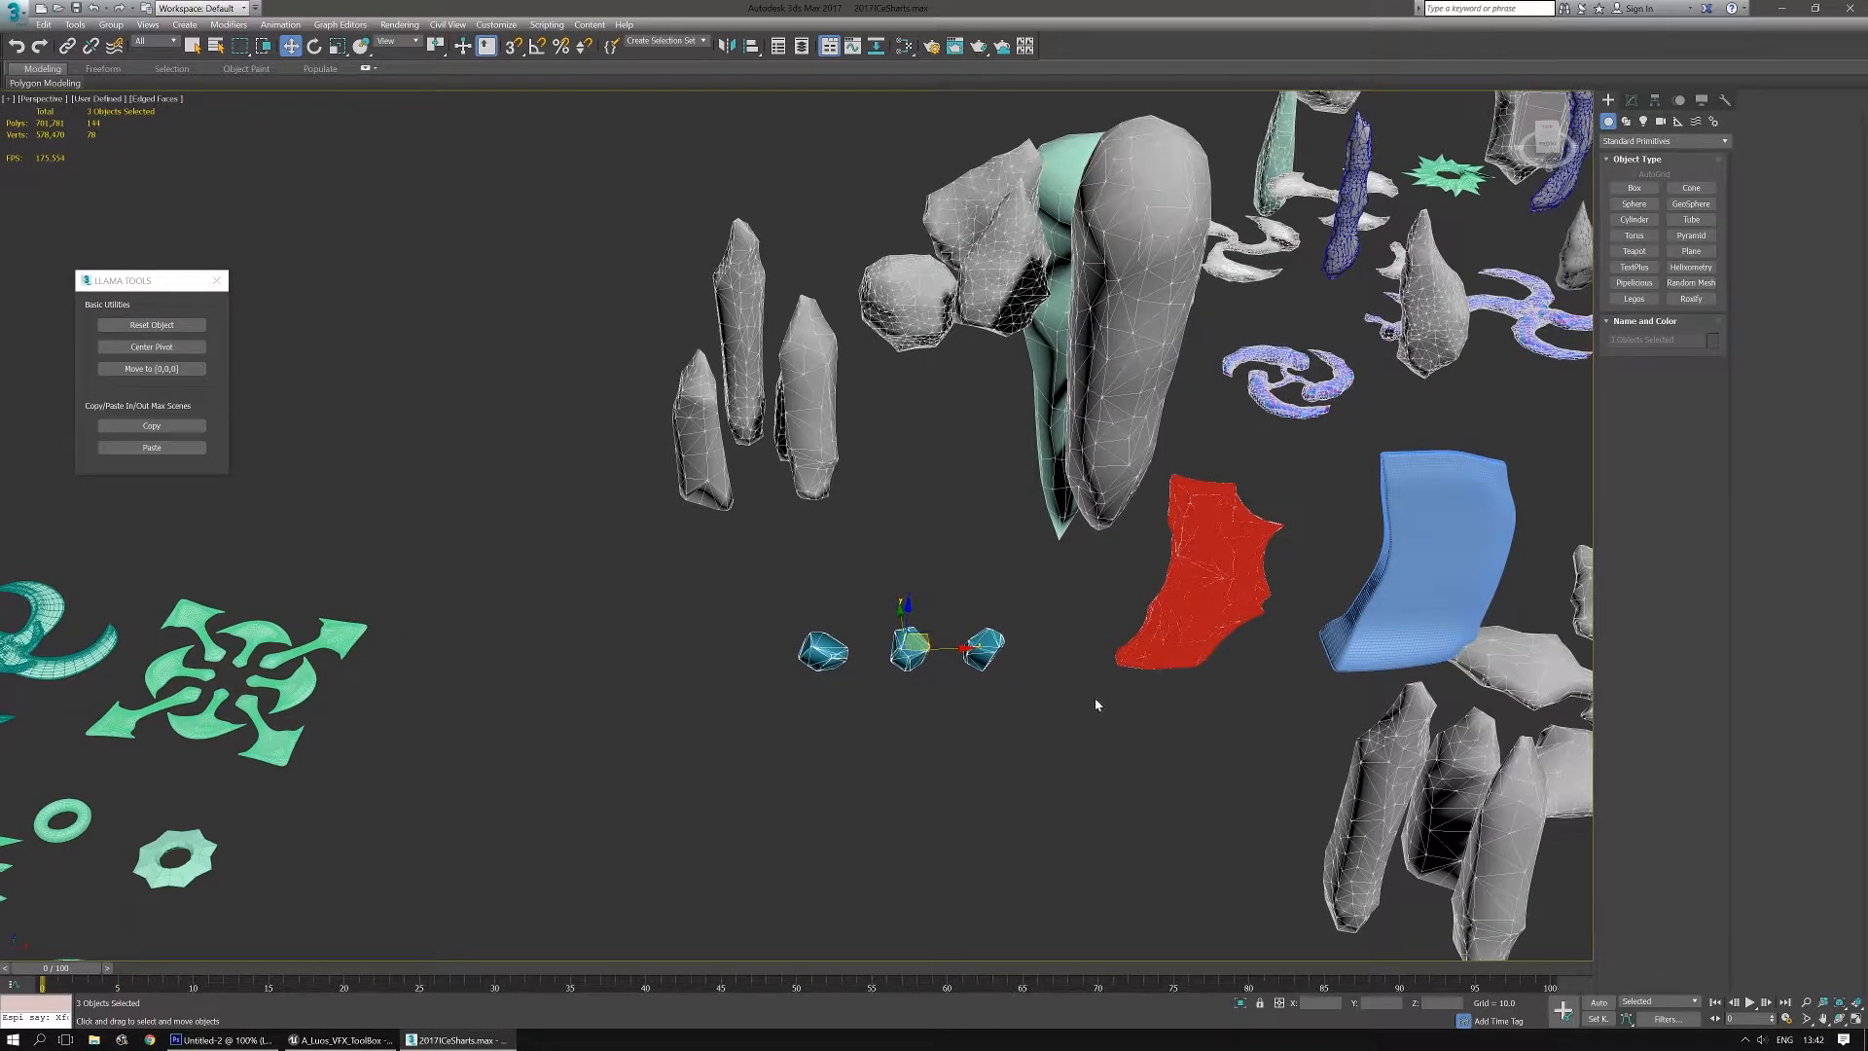
# Switch to Photoshop and browse the snowflake presets in the Custom Shape library
pyautogui.click(222, 1041)
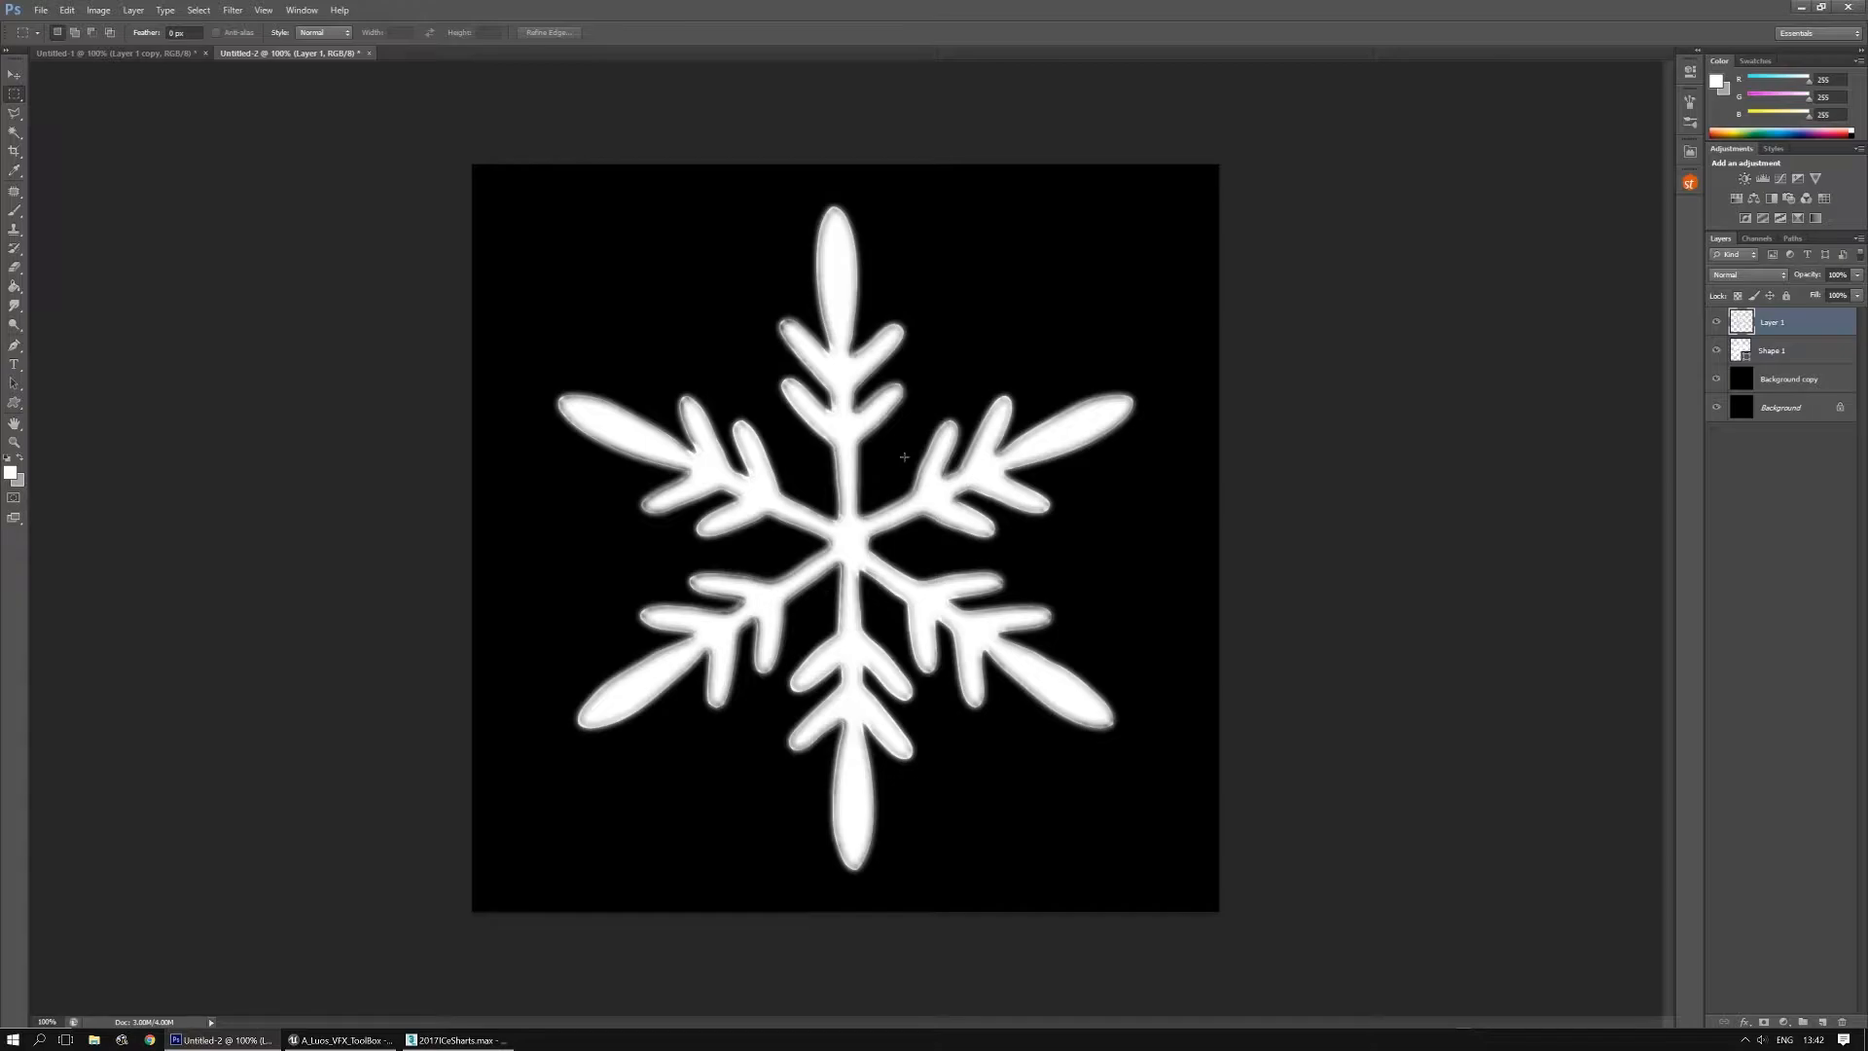
pyautogui.click(16, 401)
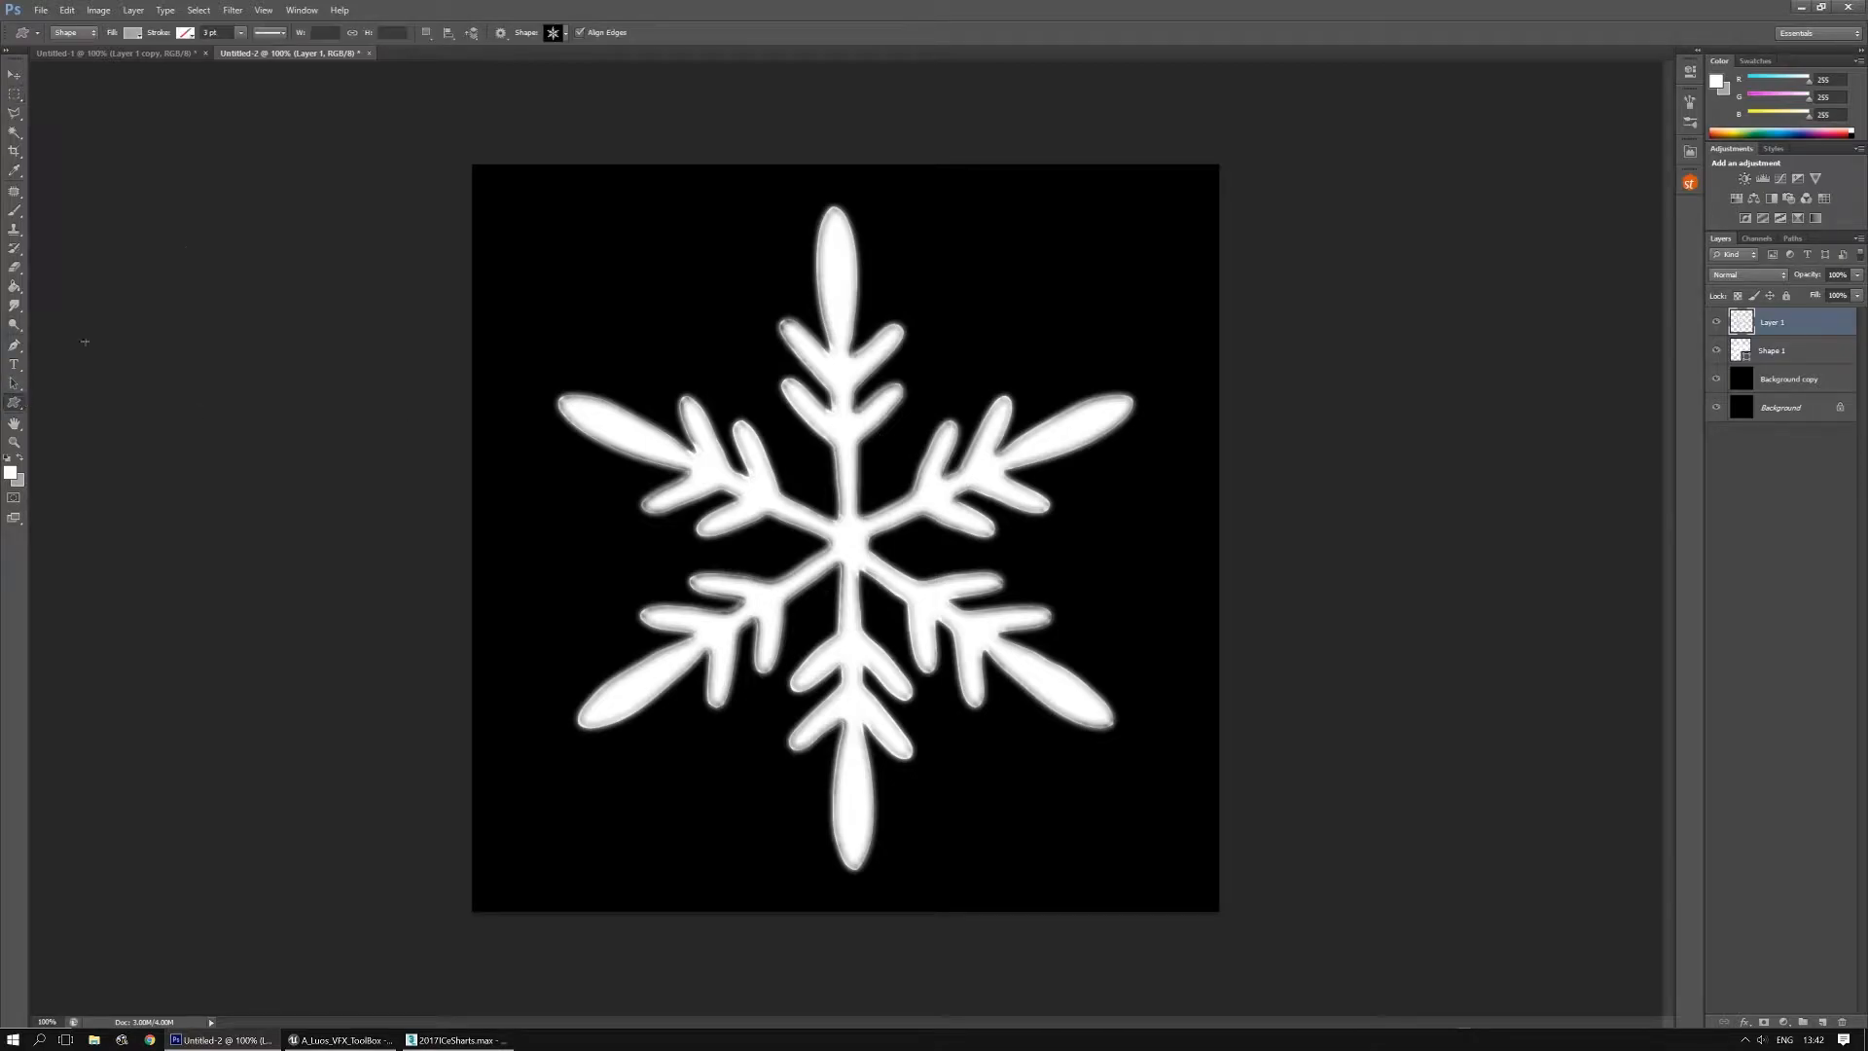
pyautogui.click(551, 33)
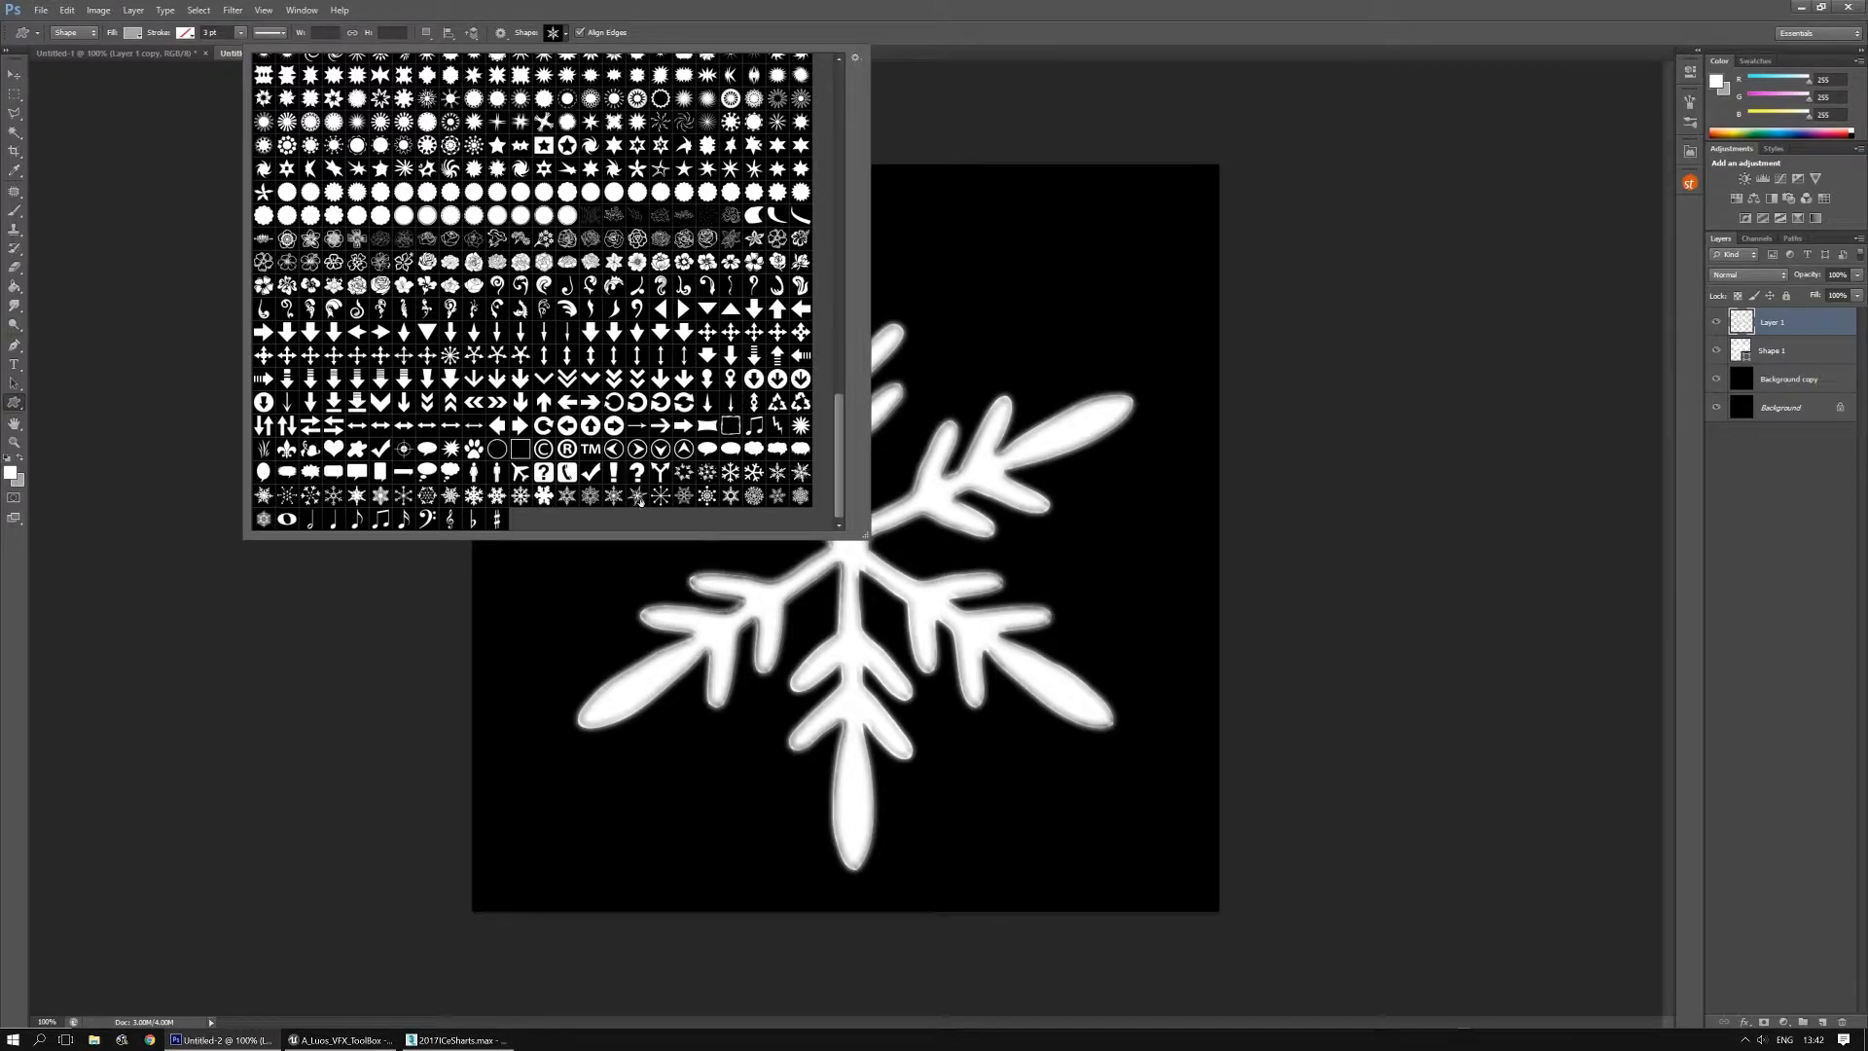
pyautogui.click(1081, 3)
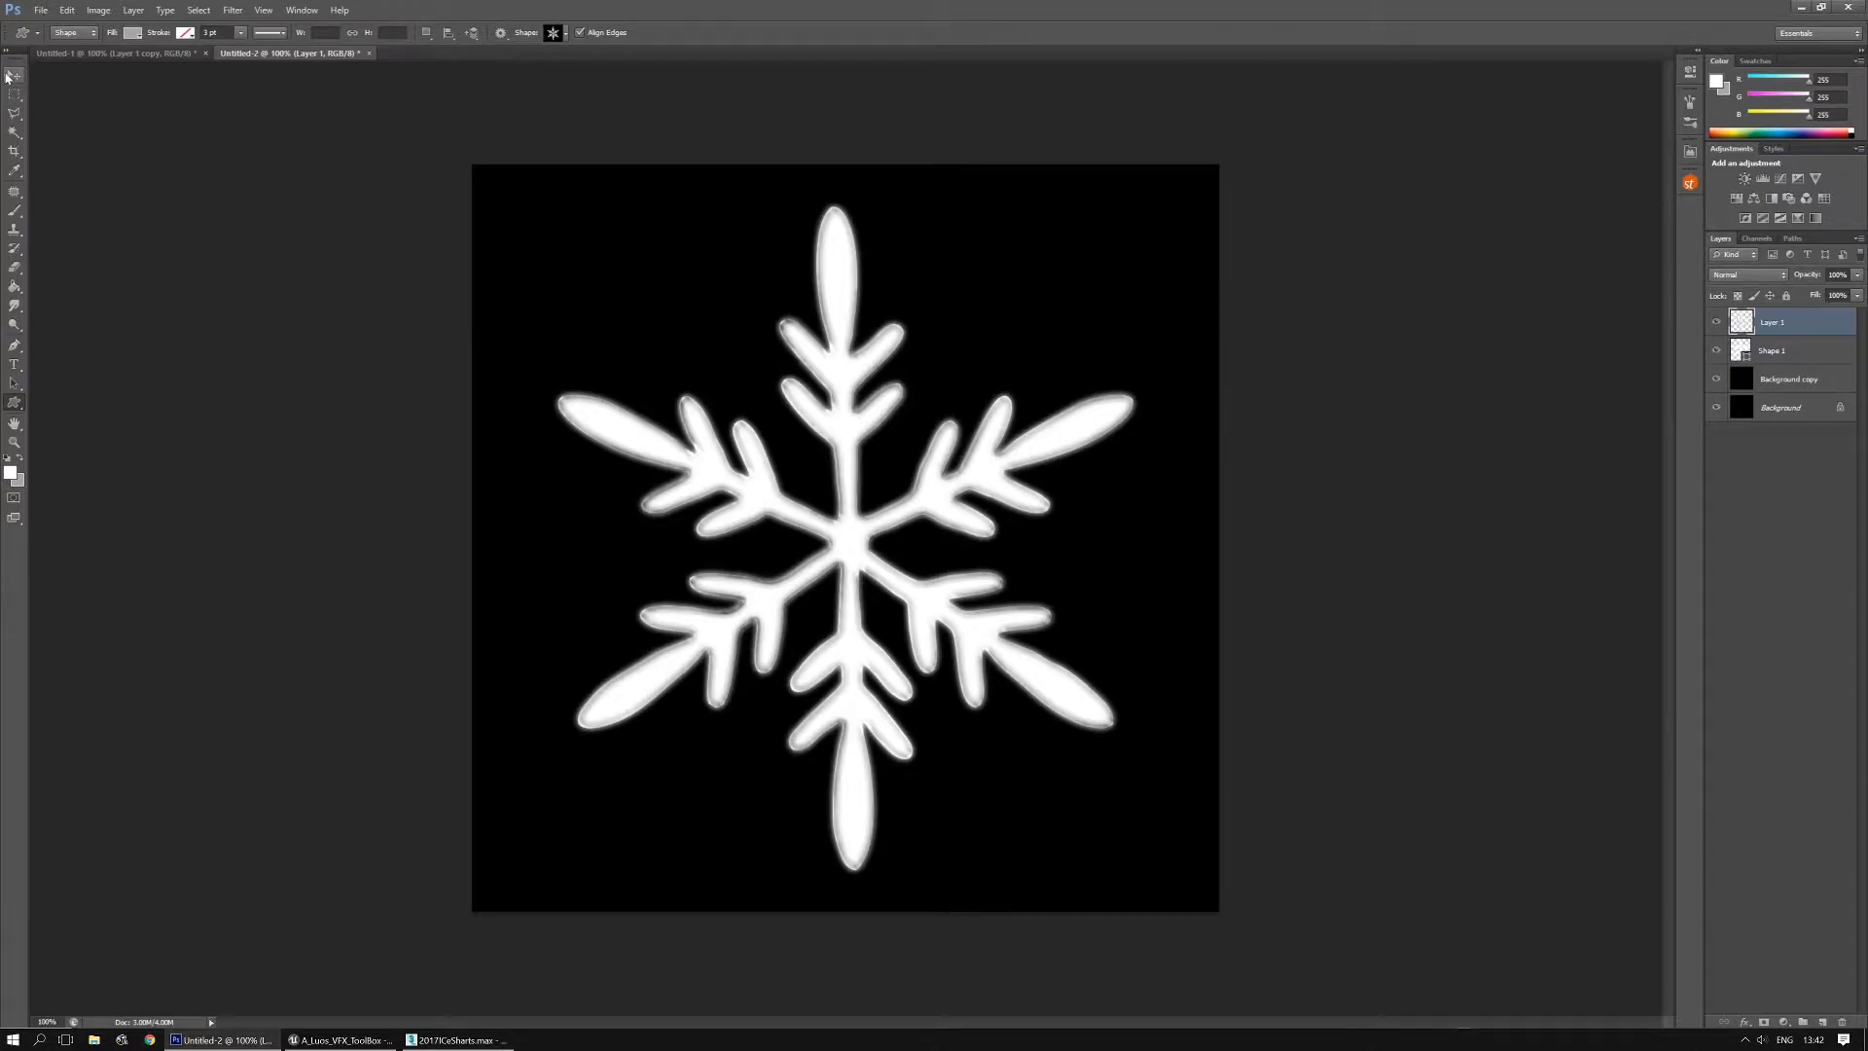
# Scale Layer 1 and Shape 1 together from their centre to about 110% so the snowflake nearly fills the canvas
pyautogui.press('v')
pyautogui.keyDown('shift'); pyautogui.click(1794, 352); pyautogui.keyUp('shift')
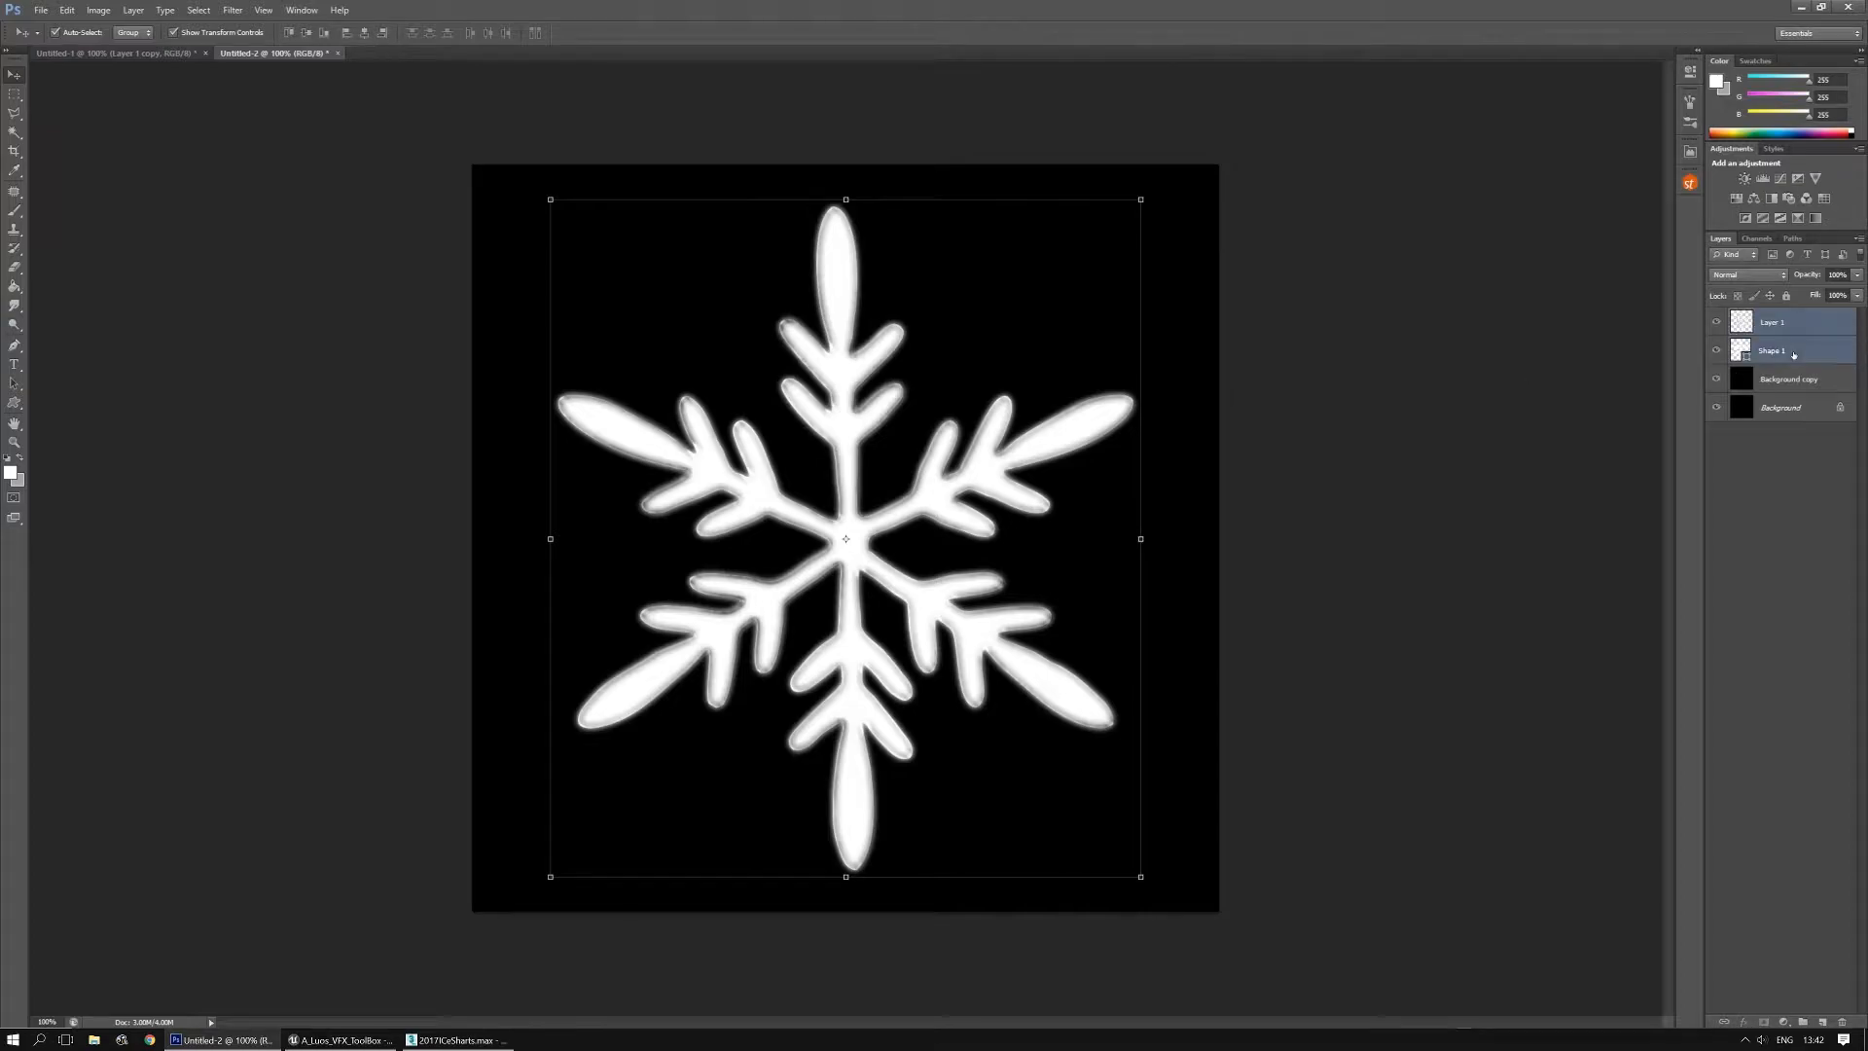
pyautogui.keyDown('alt'); pyautogui.keyDown('shift'); pyautogui.moveTo(1150, 202); pyautogui.dragTo(1181, 177); pyautogui.keyUp('shift'); pyautogui.keyUp('alt')
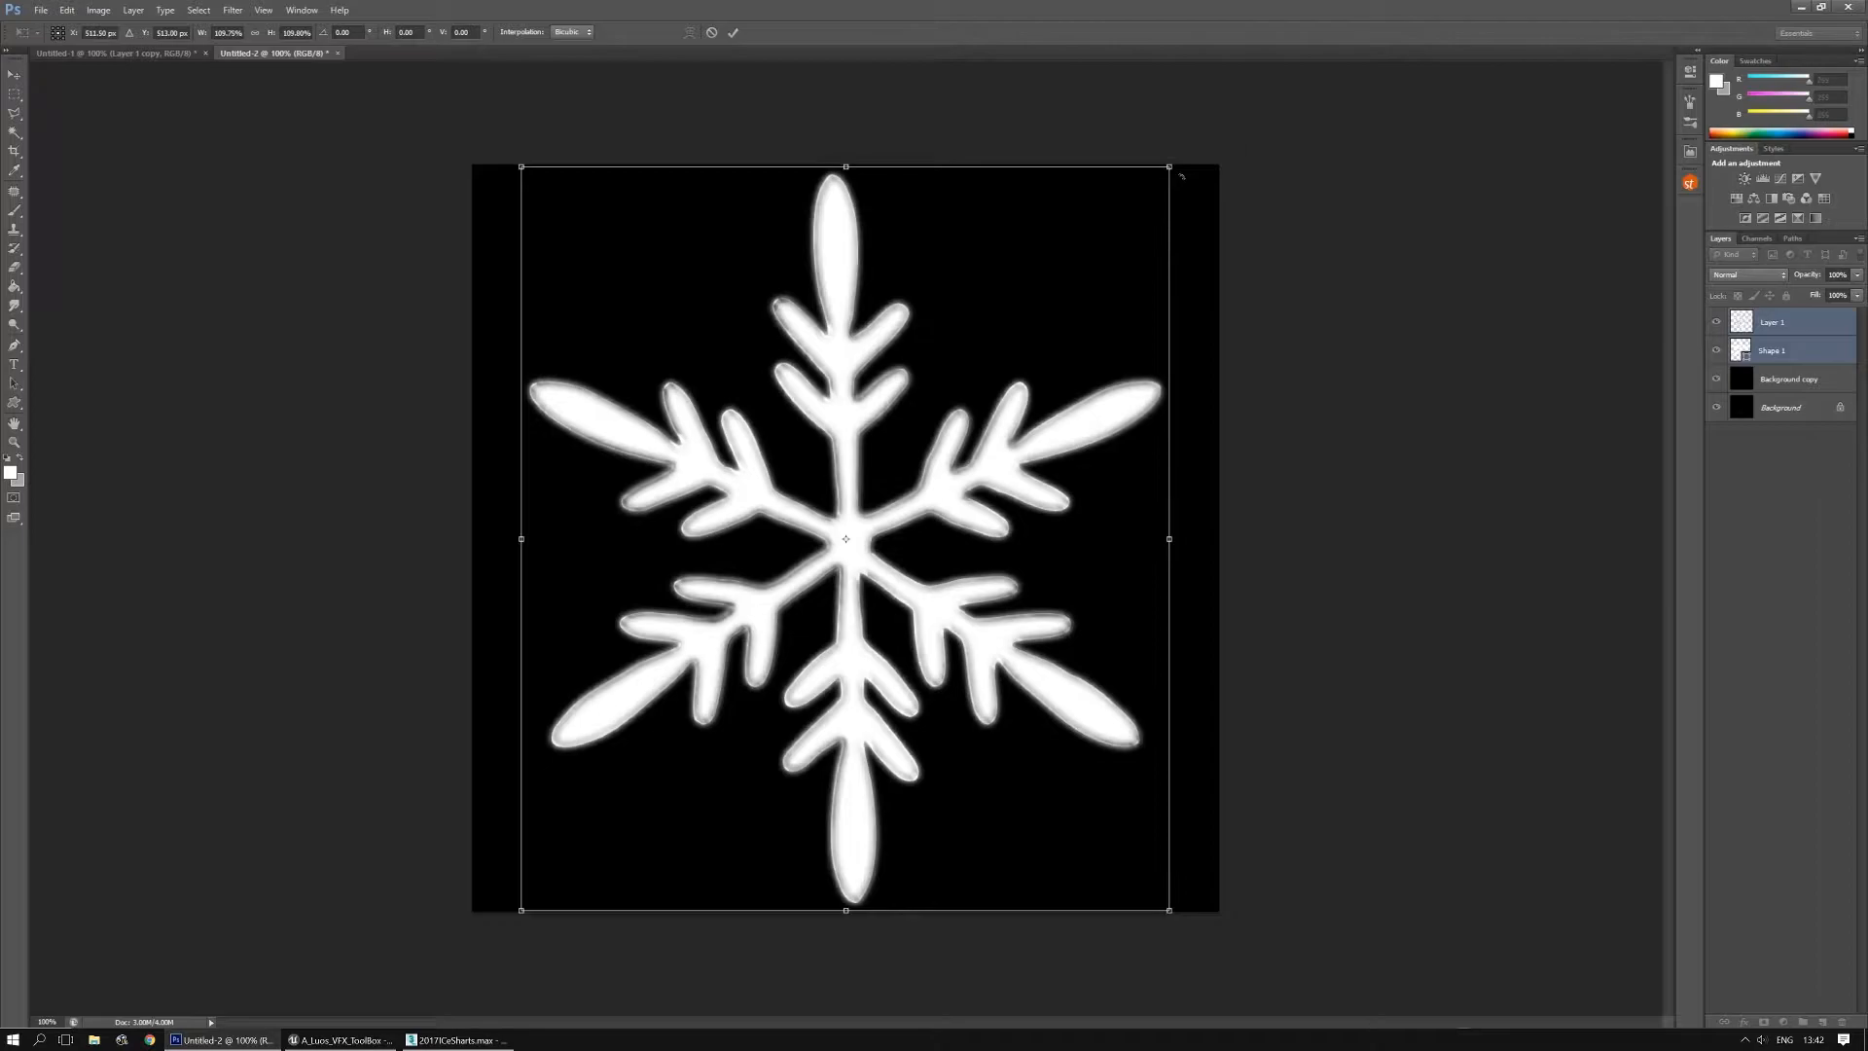
pyautogui.press('Return')
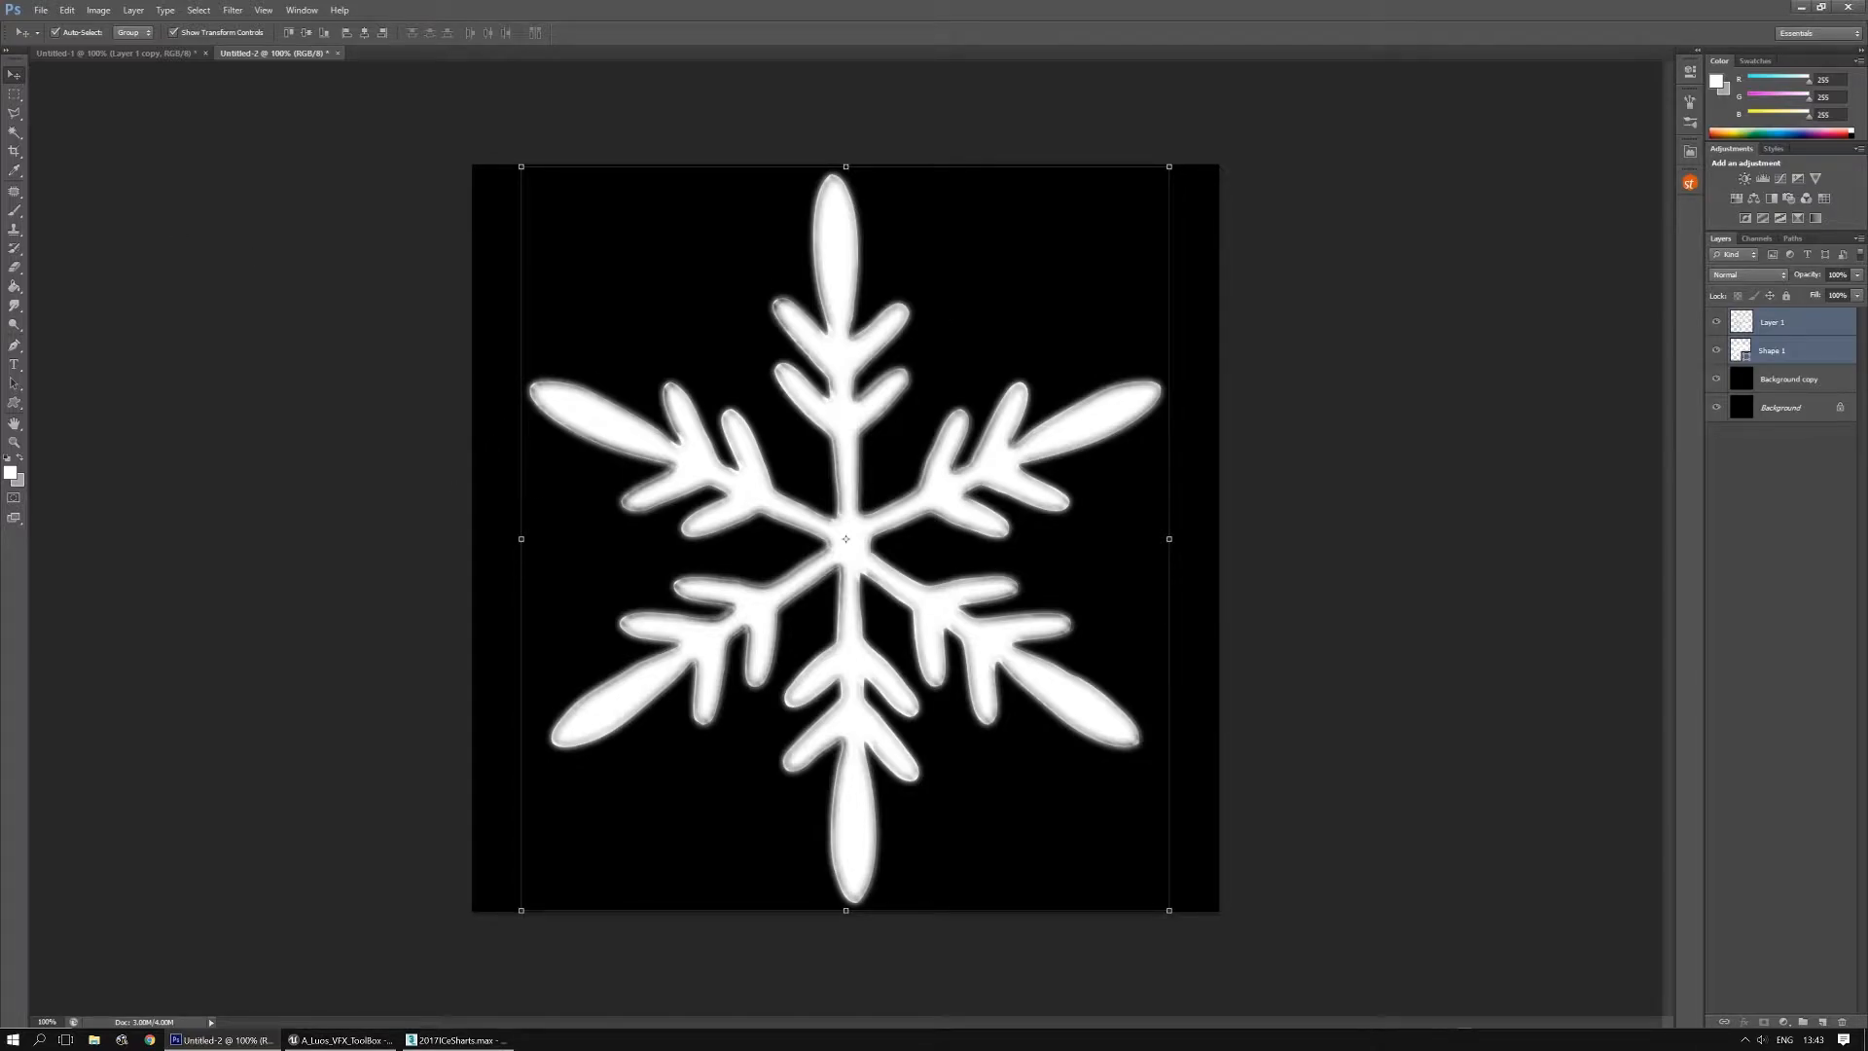
# Copy the black Background copy layer into a new 1024 × 1024 pixel document
pyautogui.click(1778, 385)
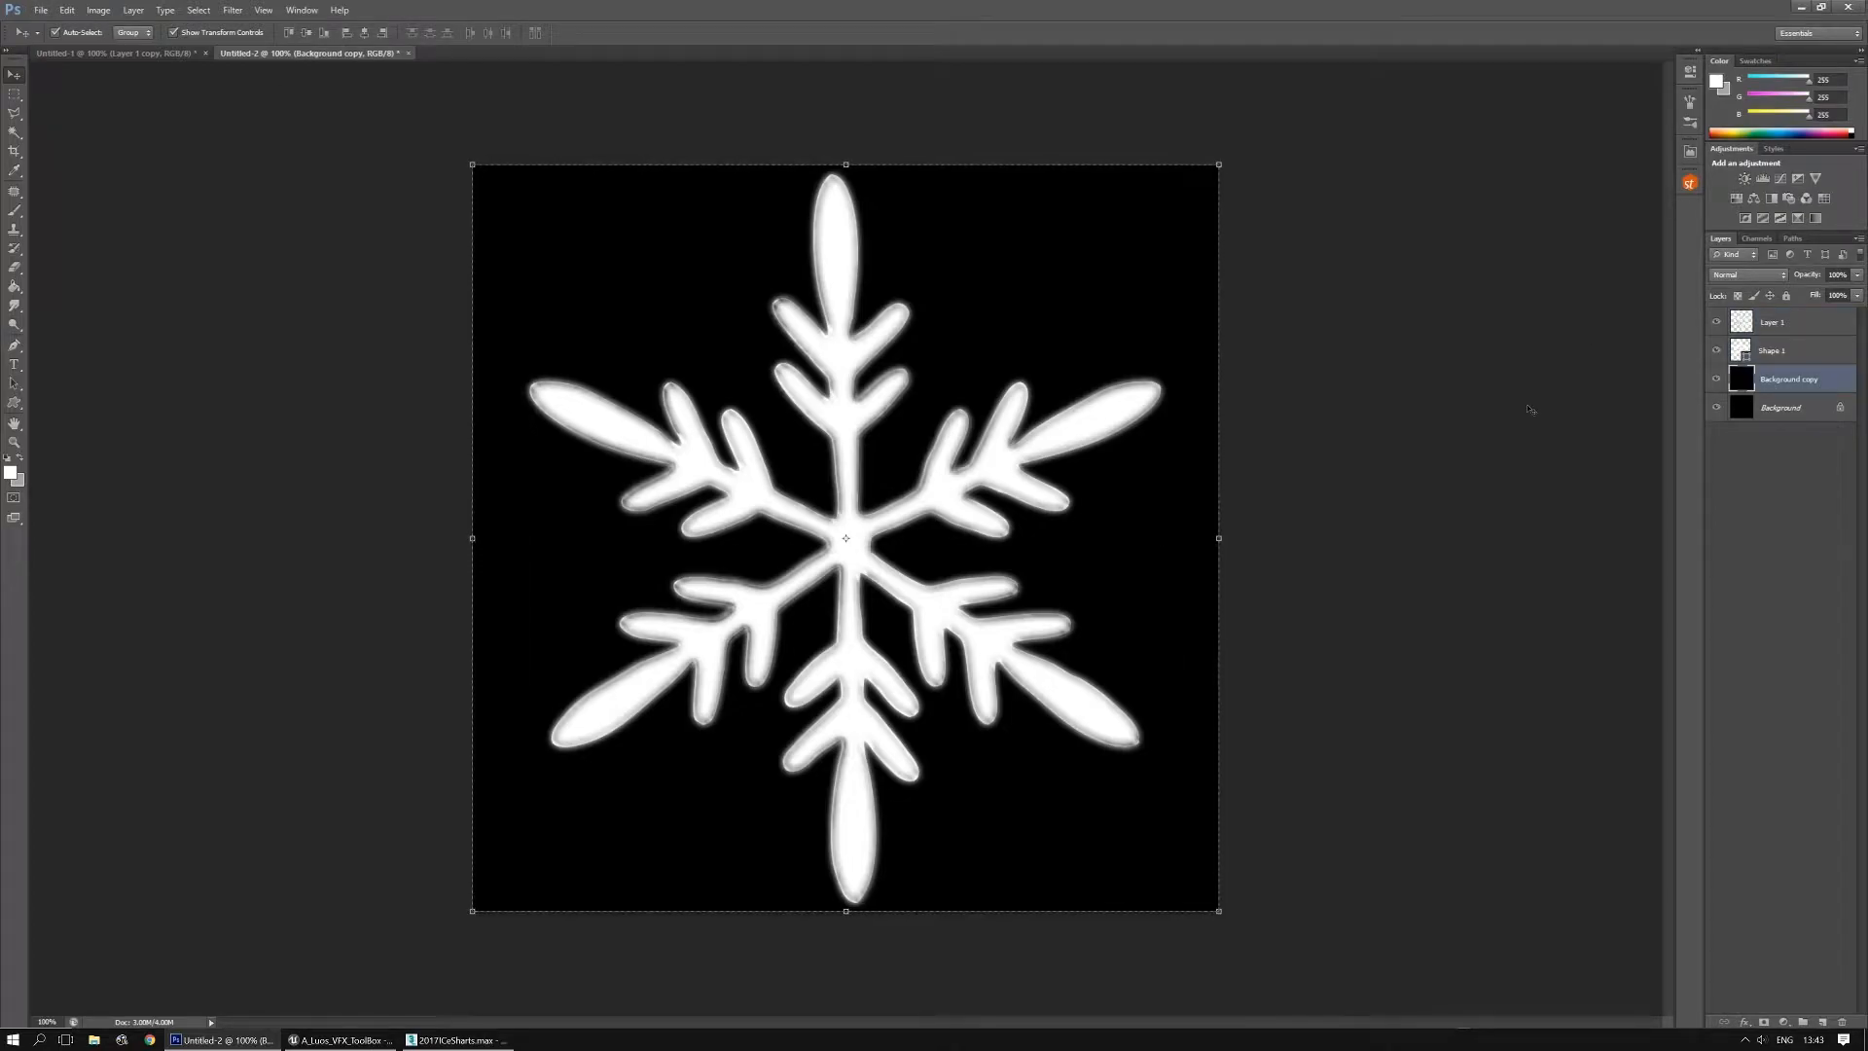
pyautogui.hotkey('ctrl', 'n')
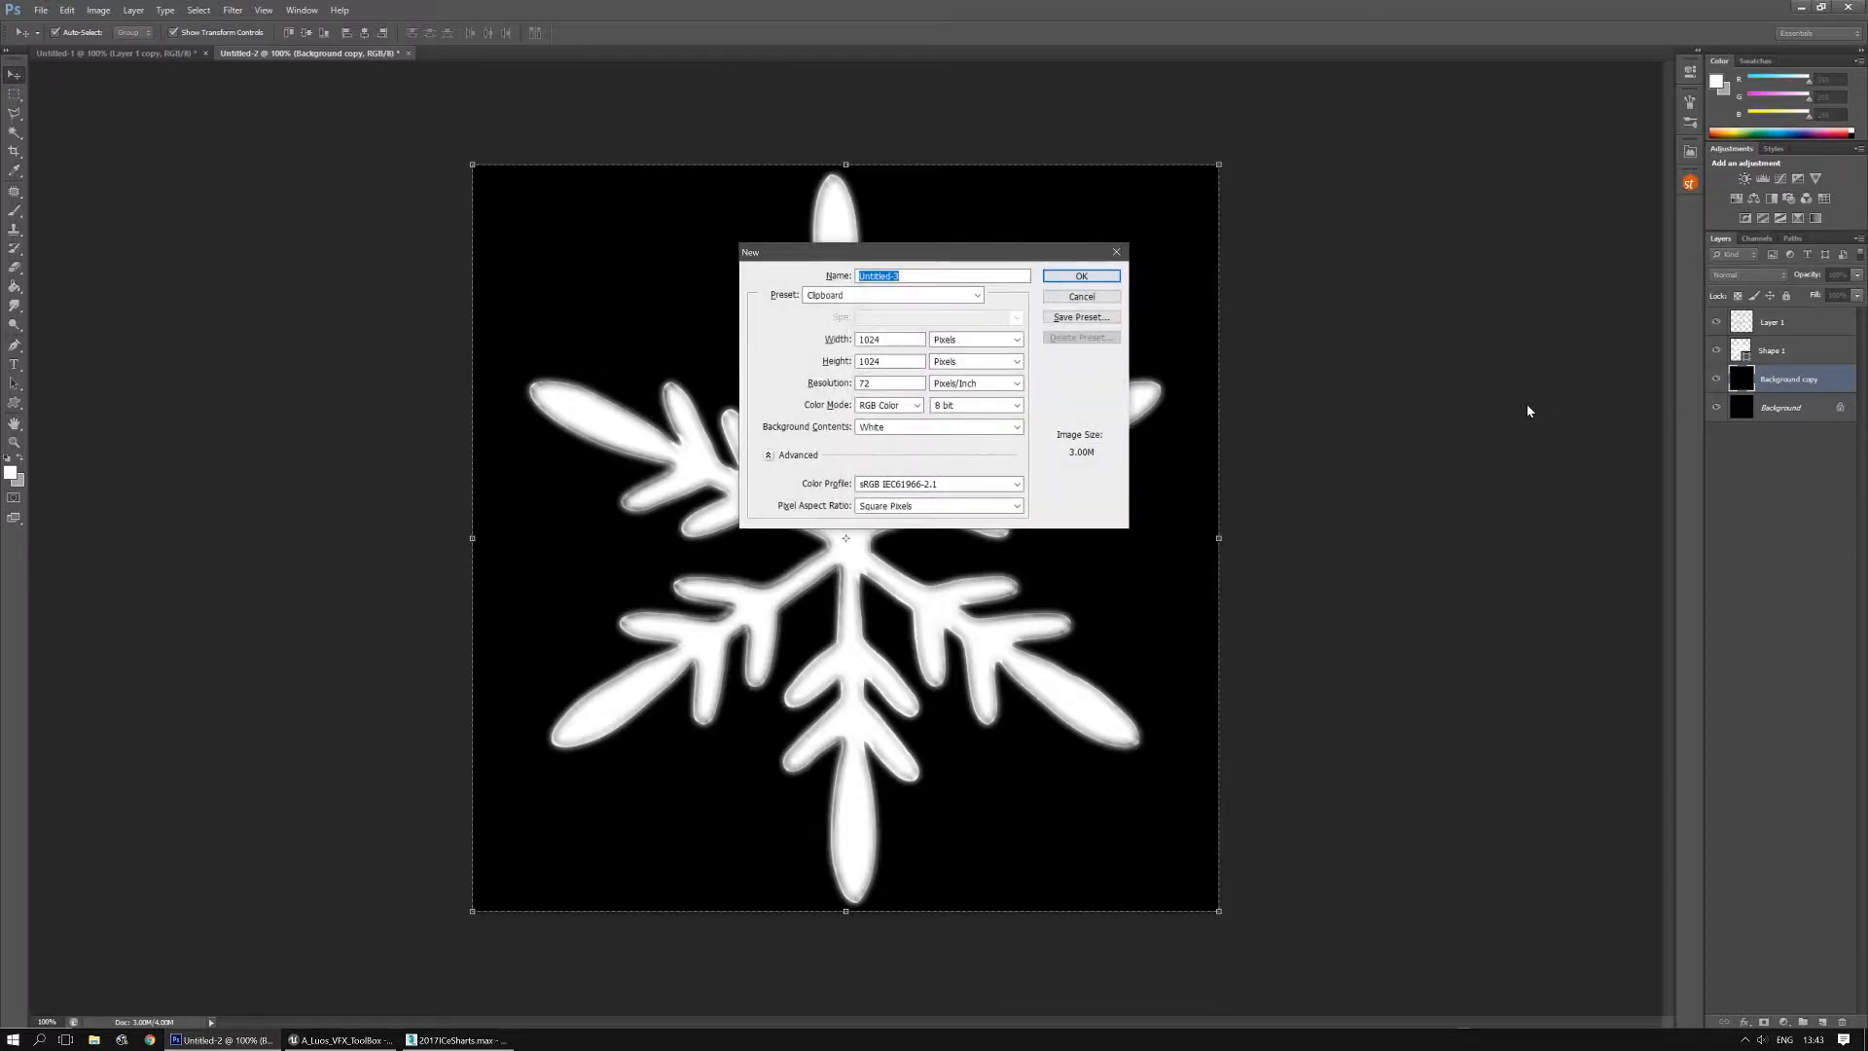
pyautogui.press('Return')
pyautogui.hotkey('ctrl', 'v')
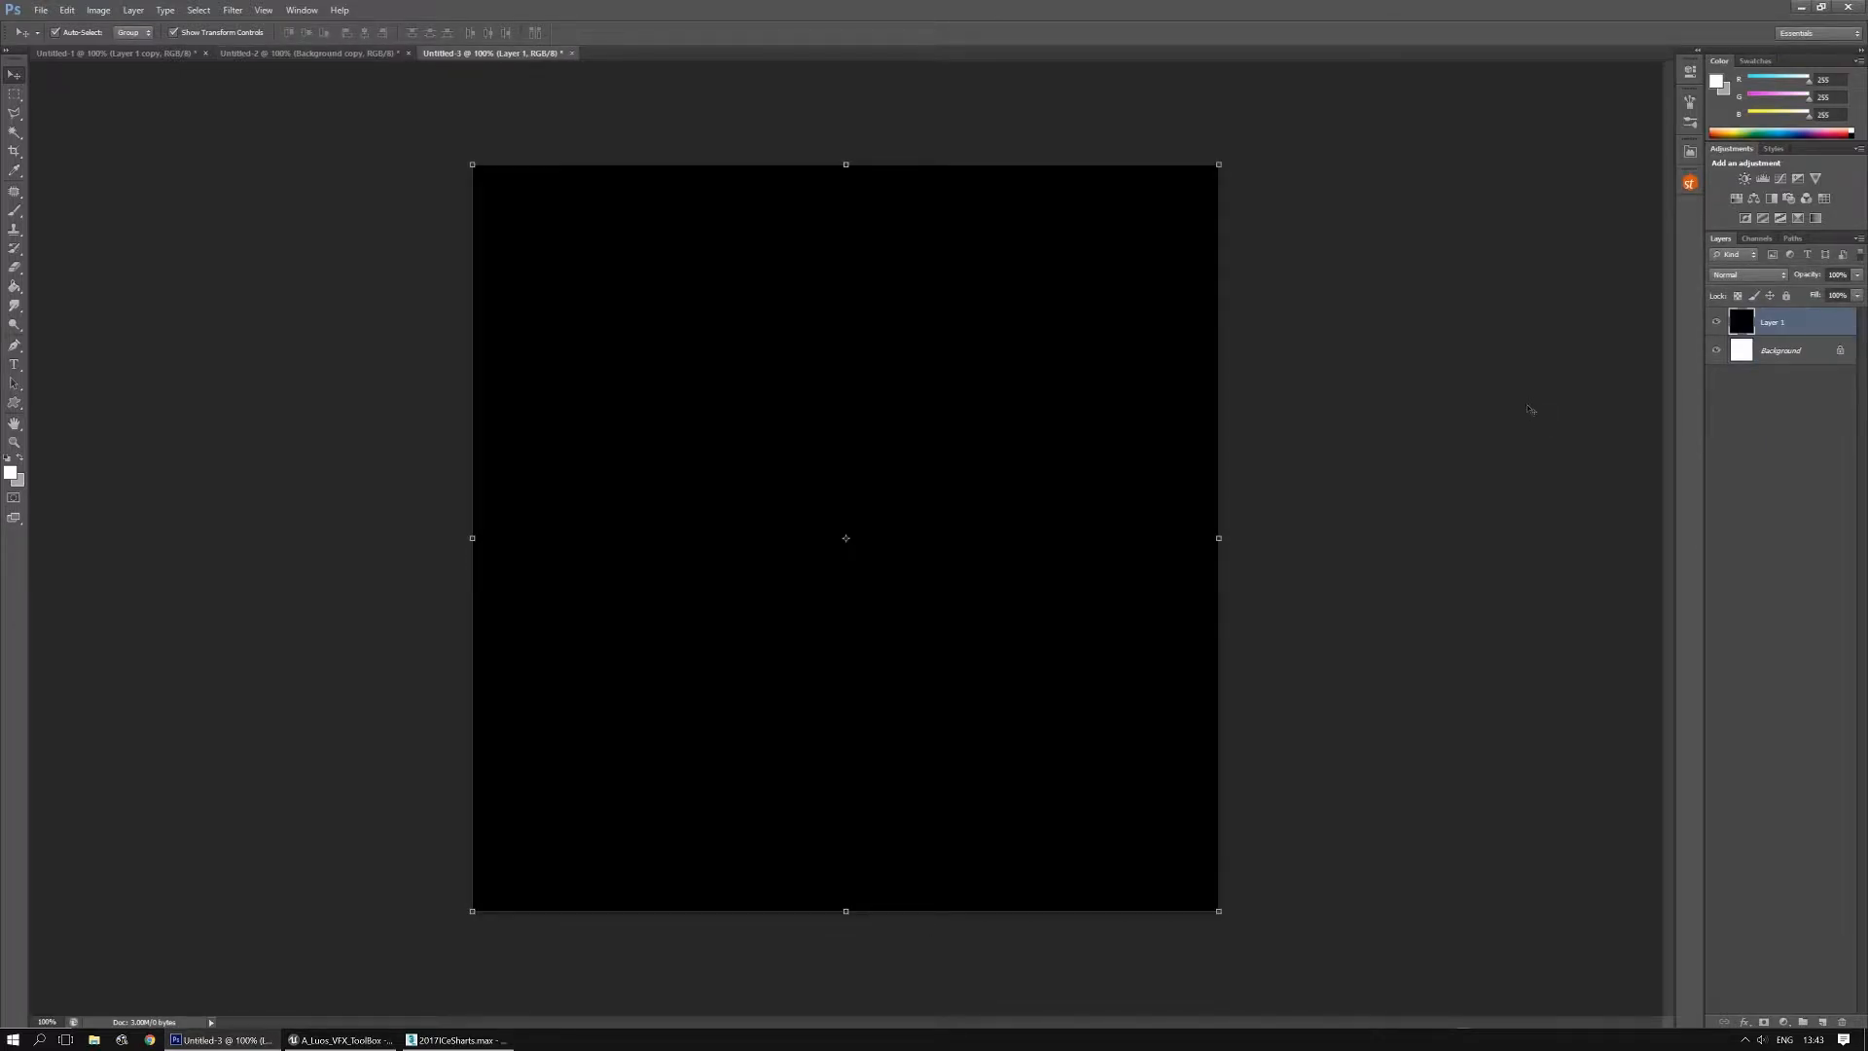
pyautogui.hotkey('ctrl', 'm')
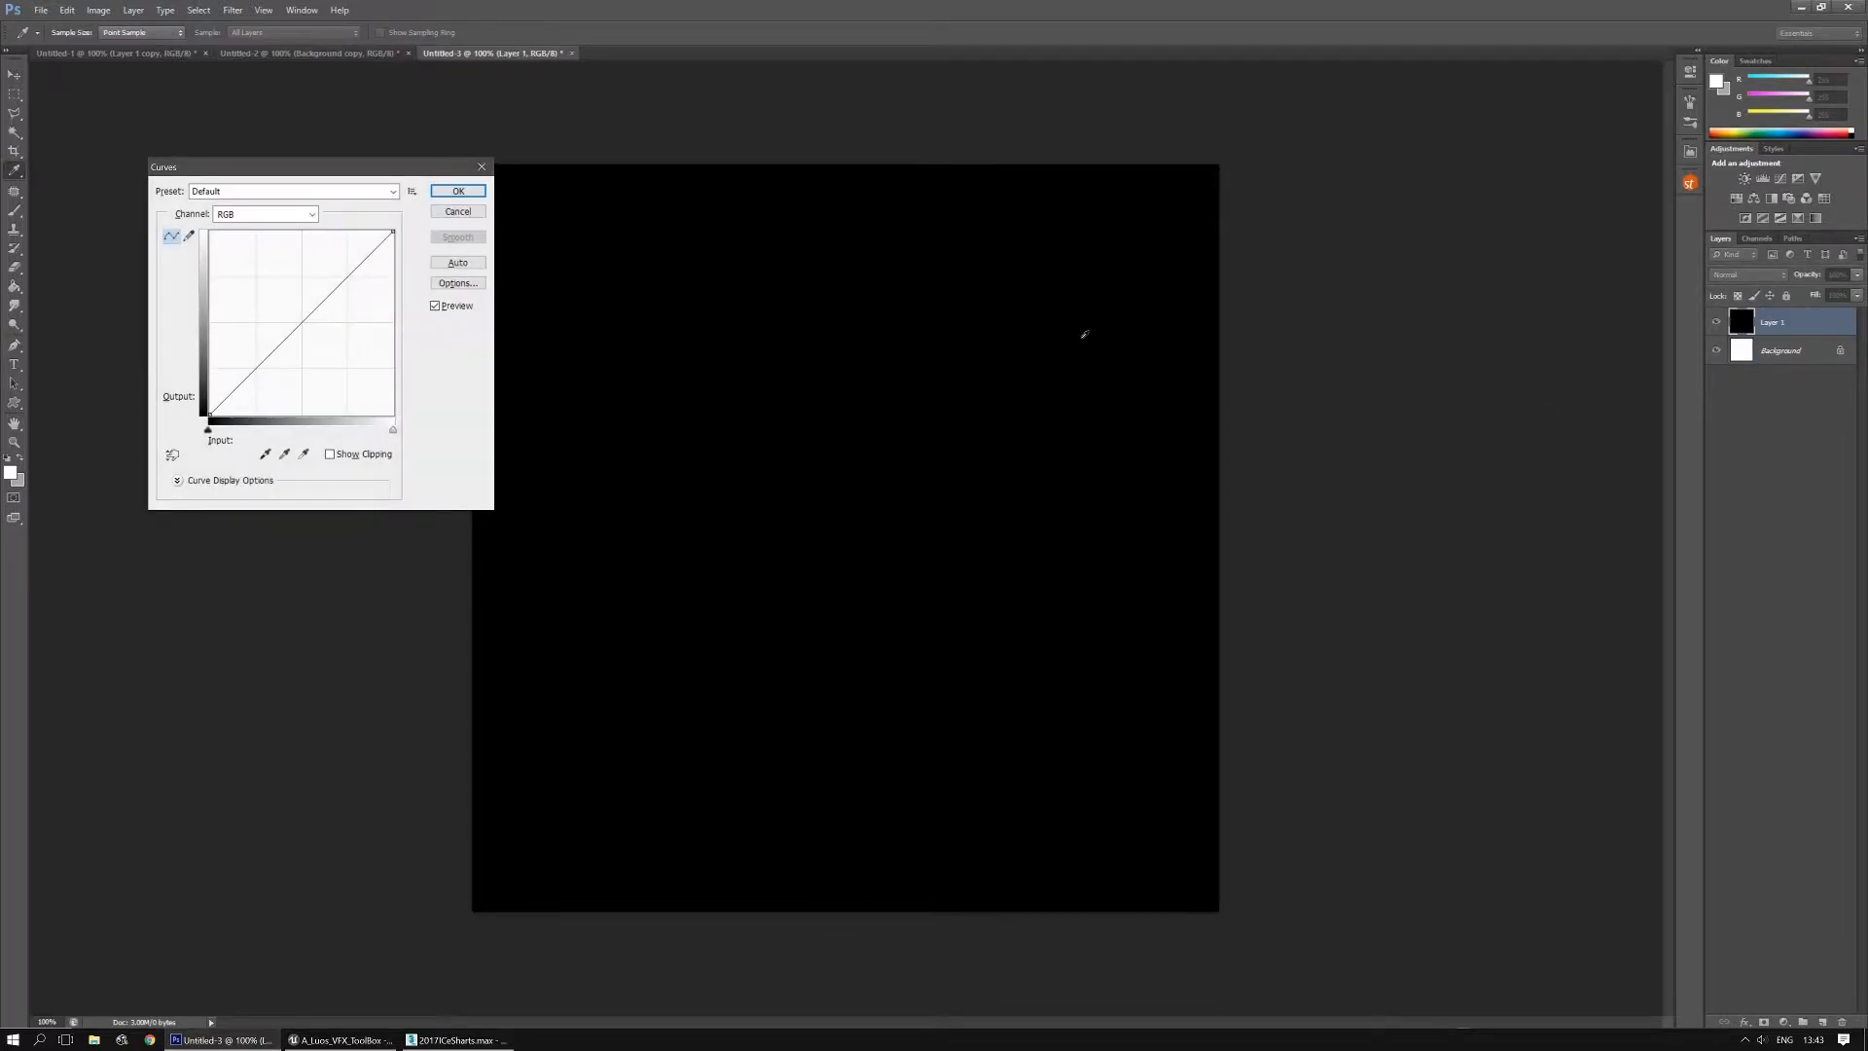
pyautogui.click(479, 168)
# Create two more new documents at the clipboard size and paste the black layer into each
pyautogui.hotkey('ctrl', 'n')
pyautogui.press('Return')
pyautogui.hotkey('ctrl', 'v')
pyautogui.hotkey('ctrl', 'n')
pyautogui.press('Return')
pyautogui.hotkey('ctrl', 'v')
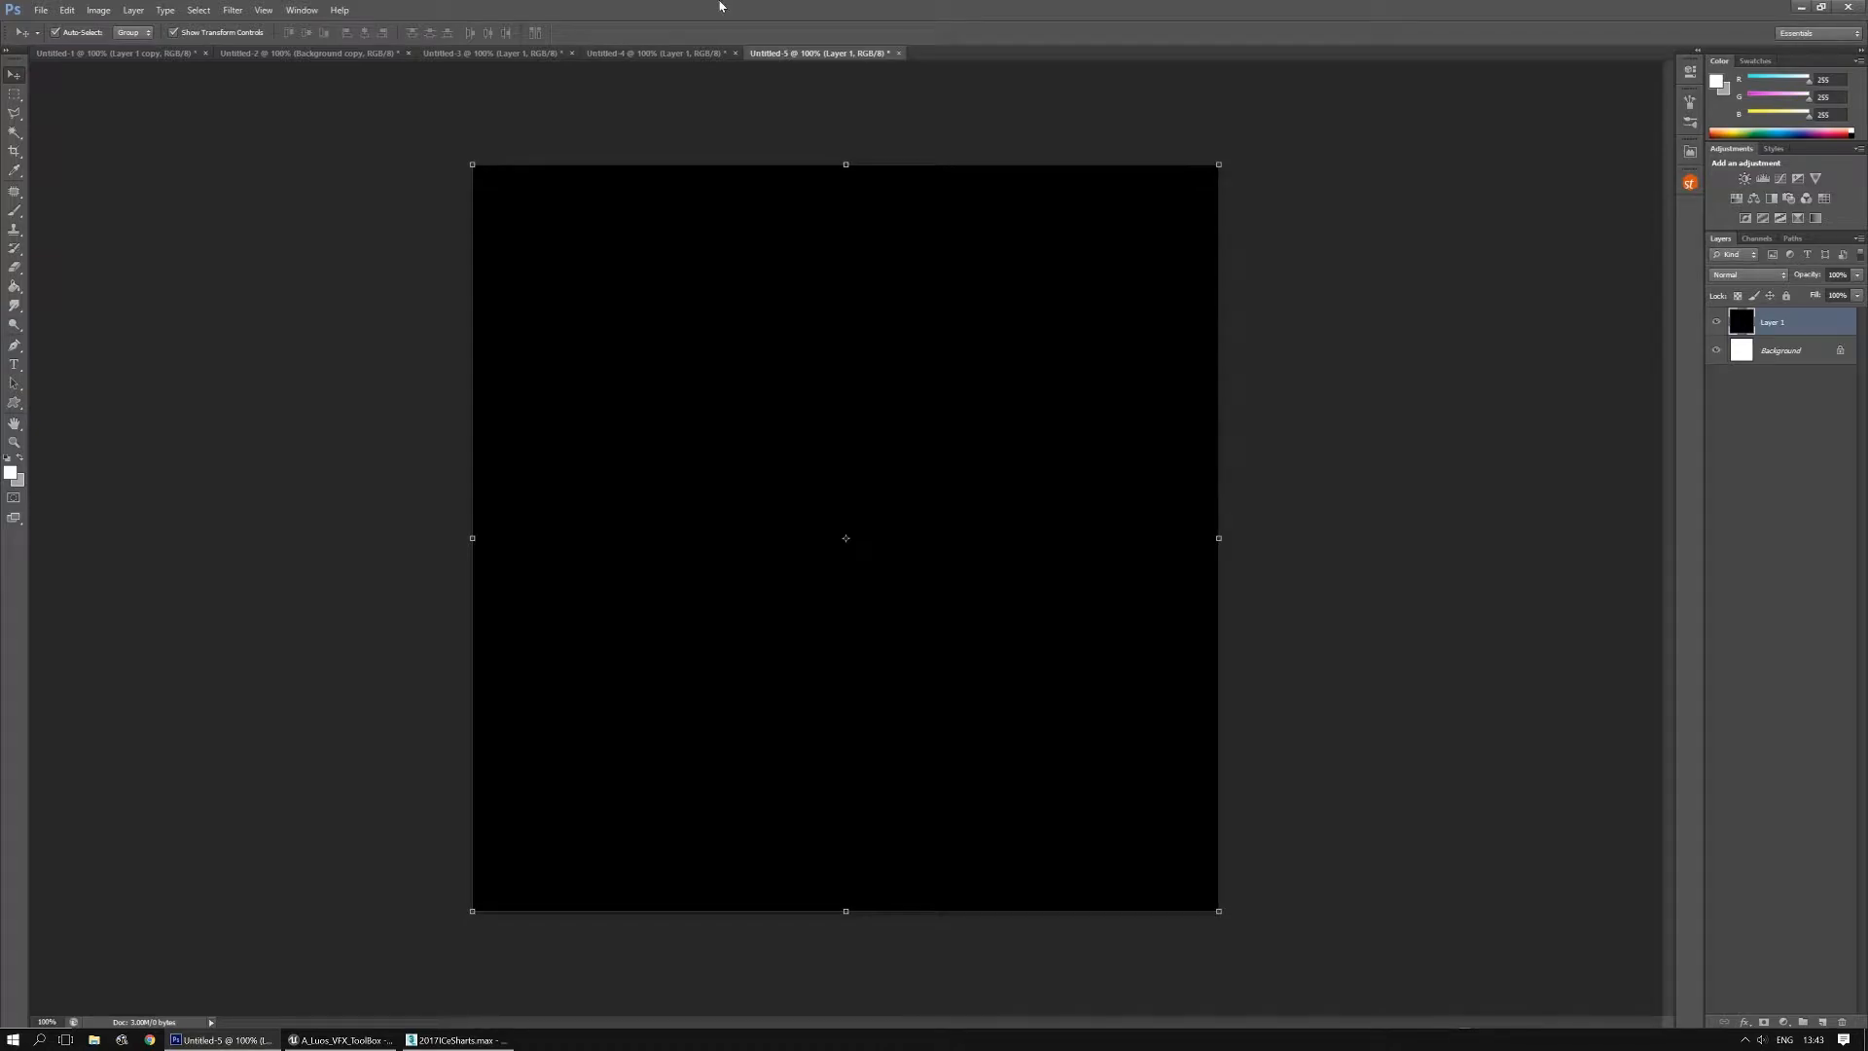
# Try a six-armed snowflake custom shape of about 820 × 947 px in Untitled-3 and undo it
pyautogui.click(321, 54)
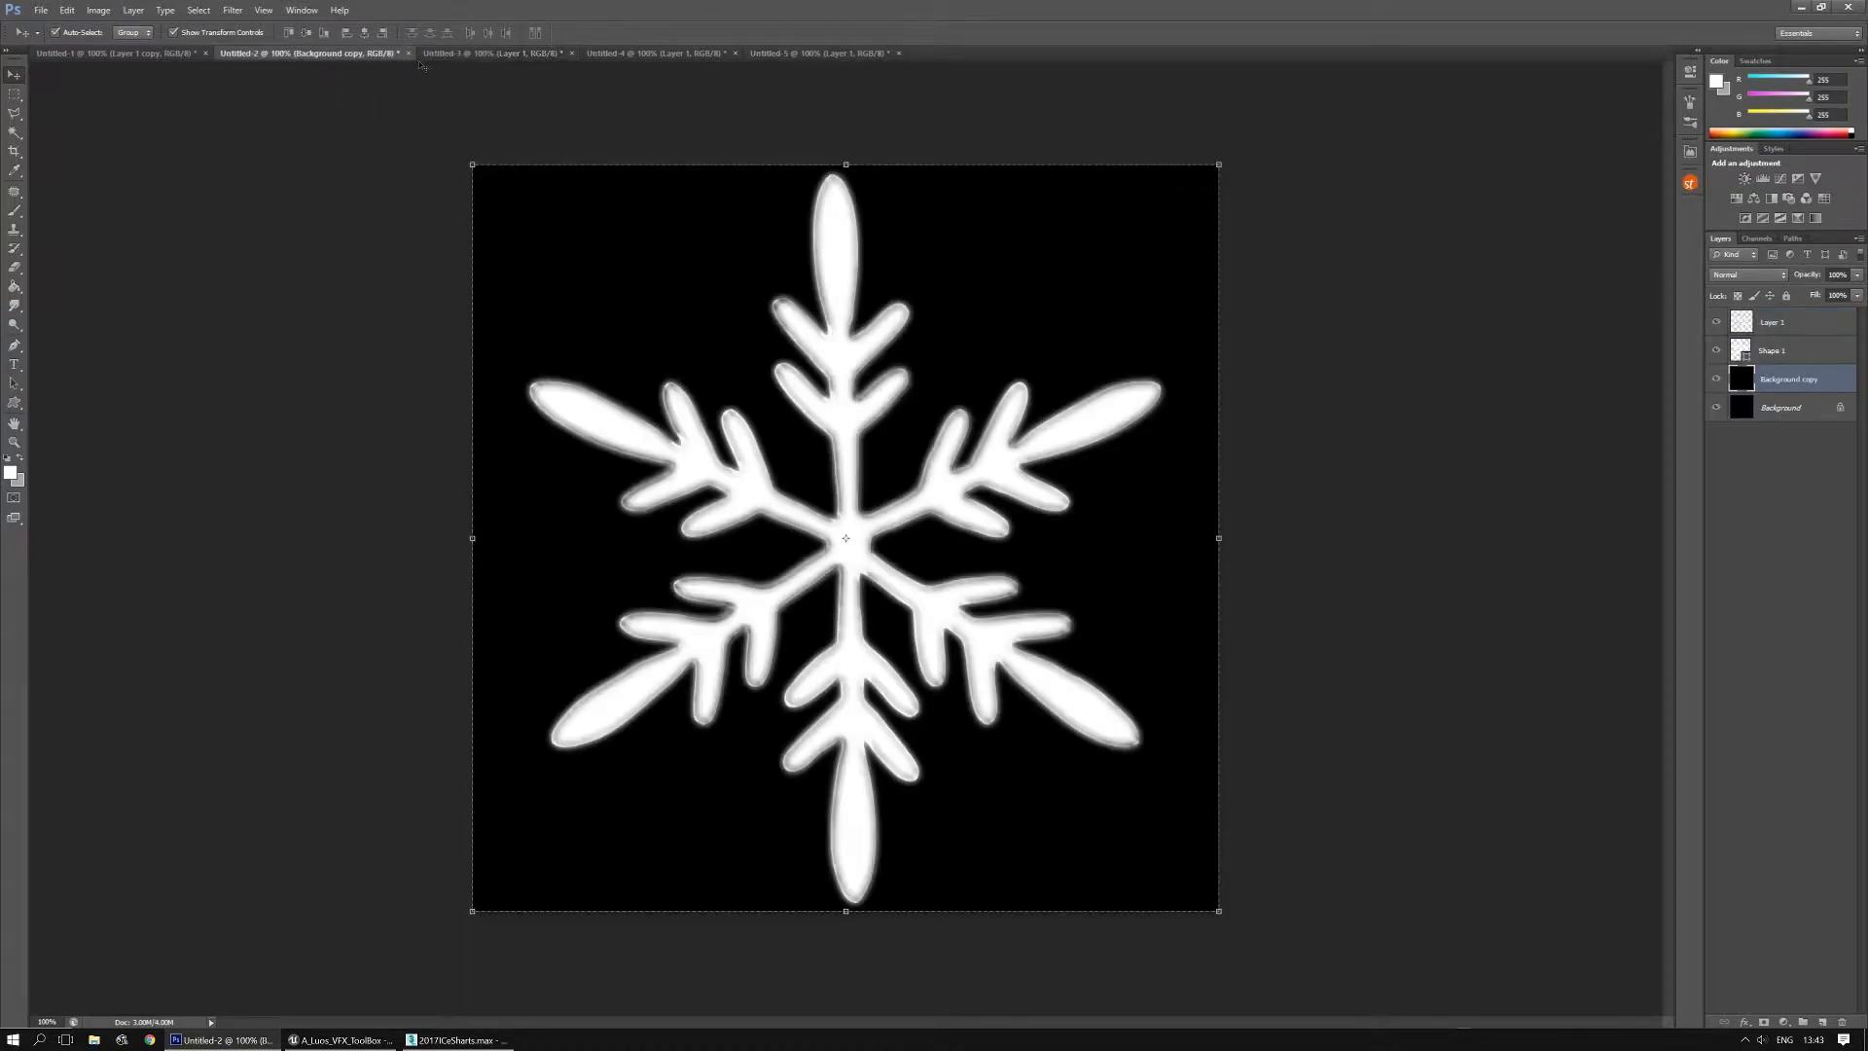
pyautogui.click(481, 54)
pyautogui.click(15, 402)
pyautogui.click(566, 33)
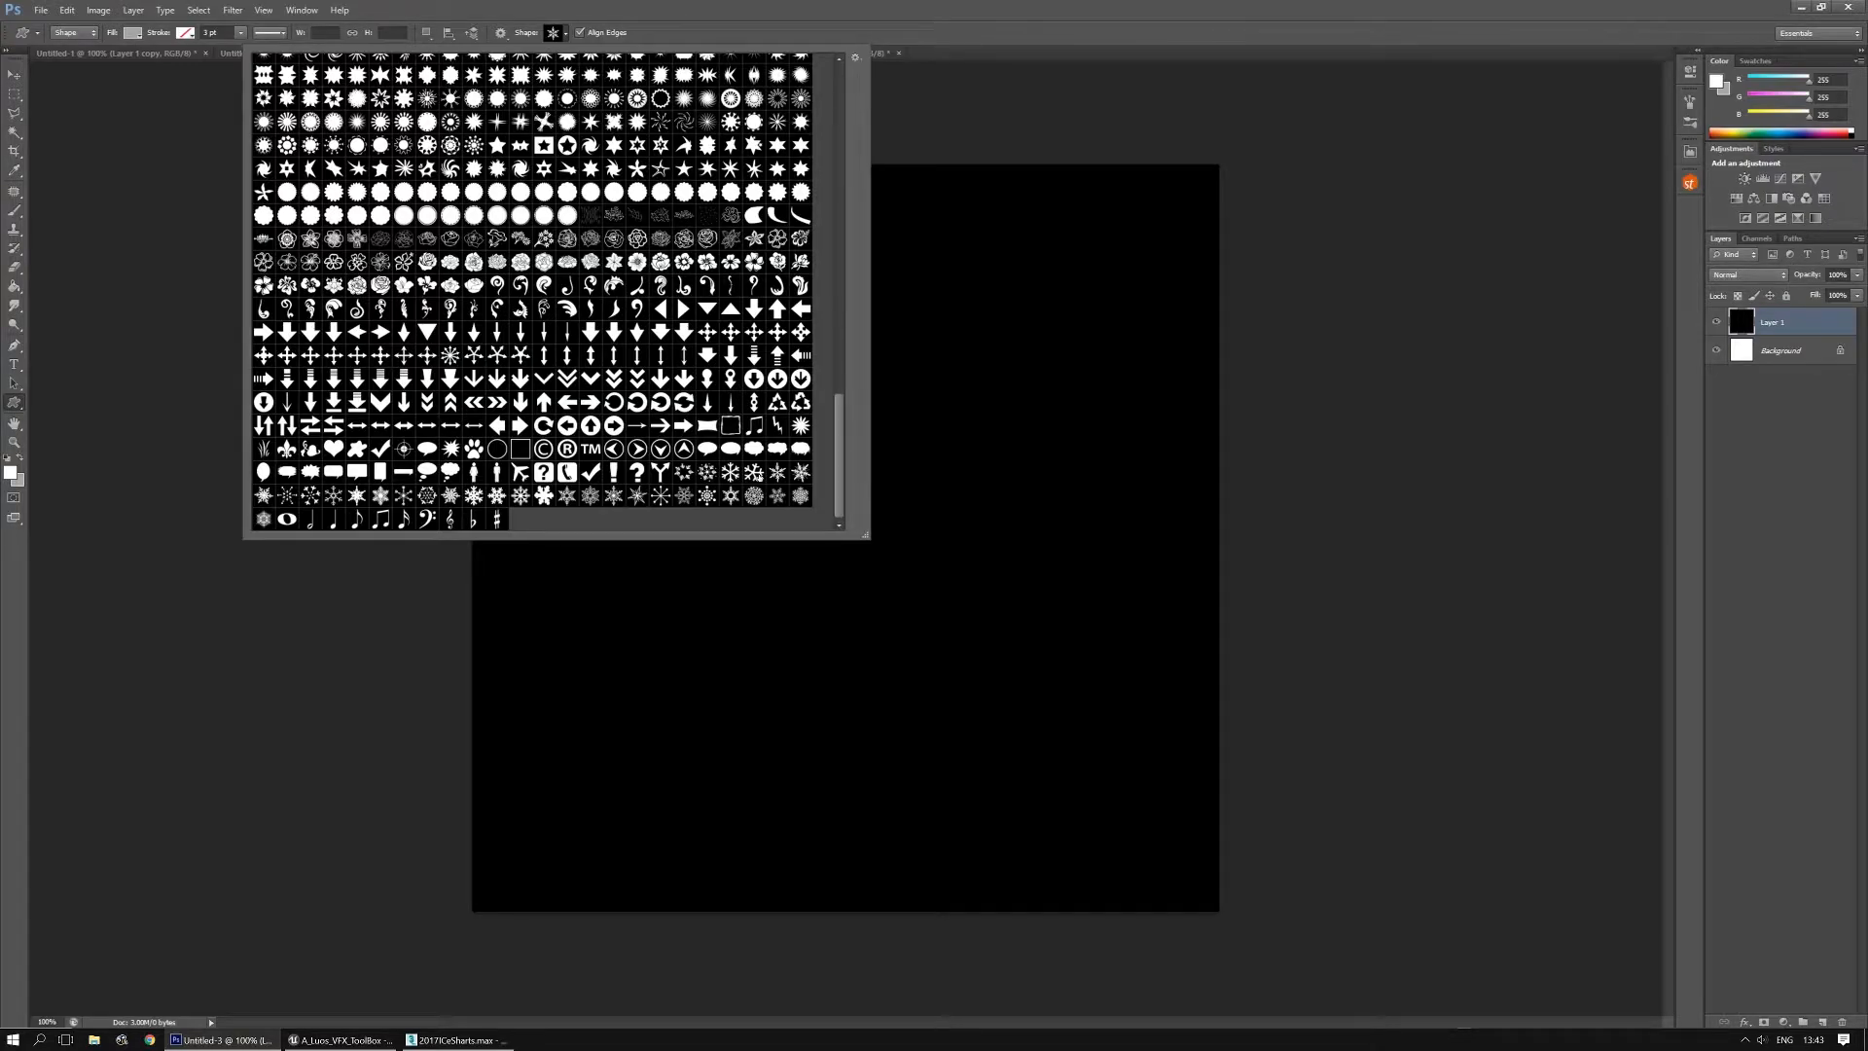
pyautogui.moveTo(1182, 182); pyautogui.dragTo(571, 868)
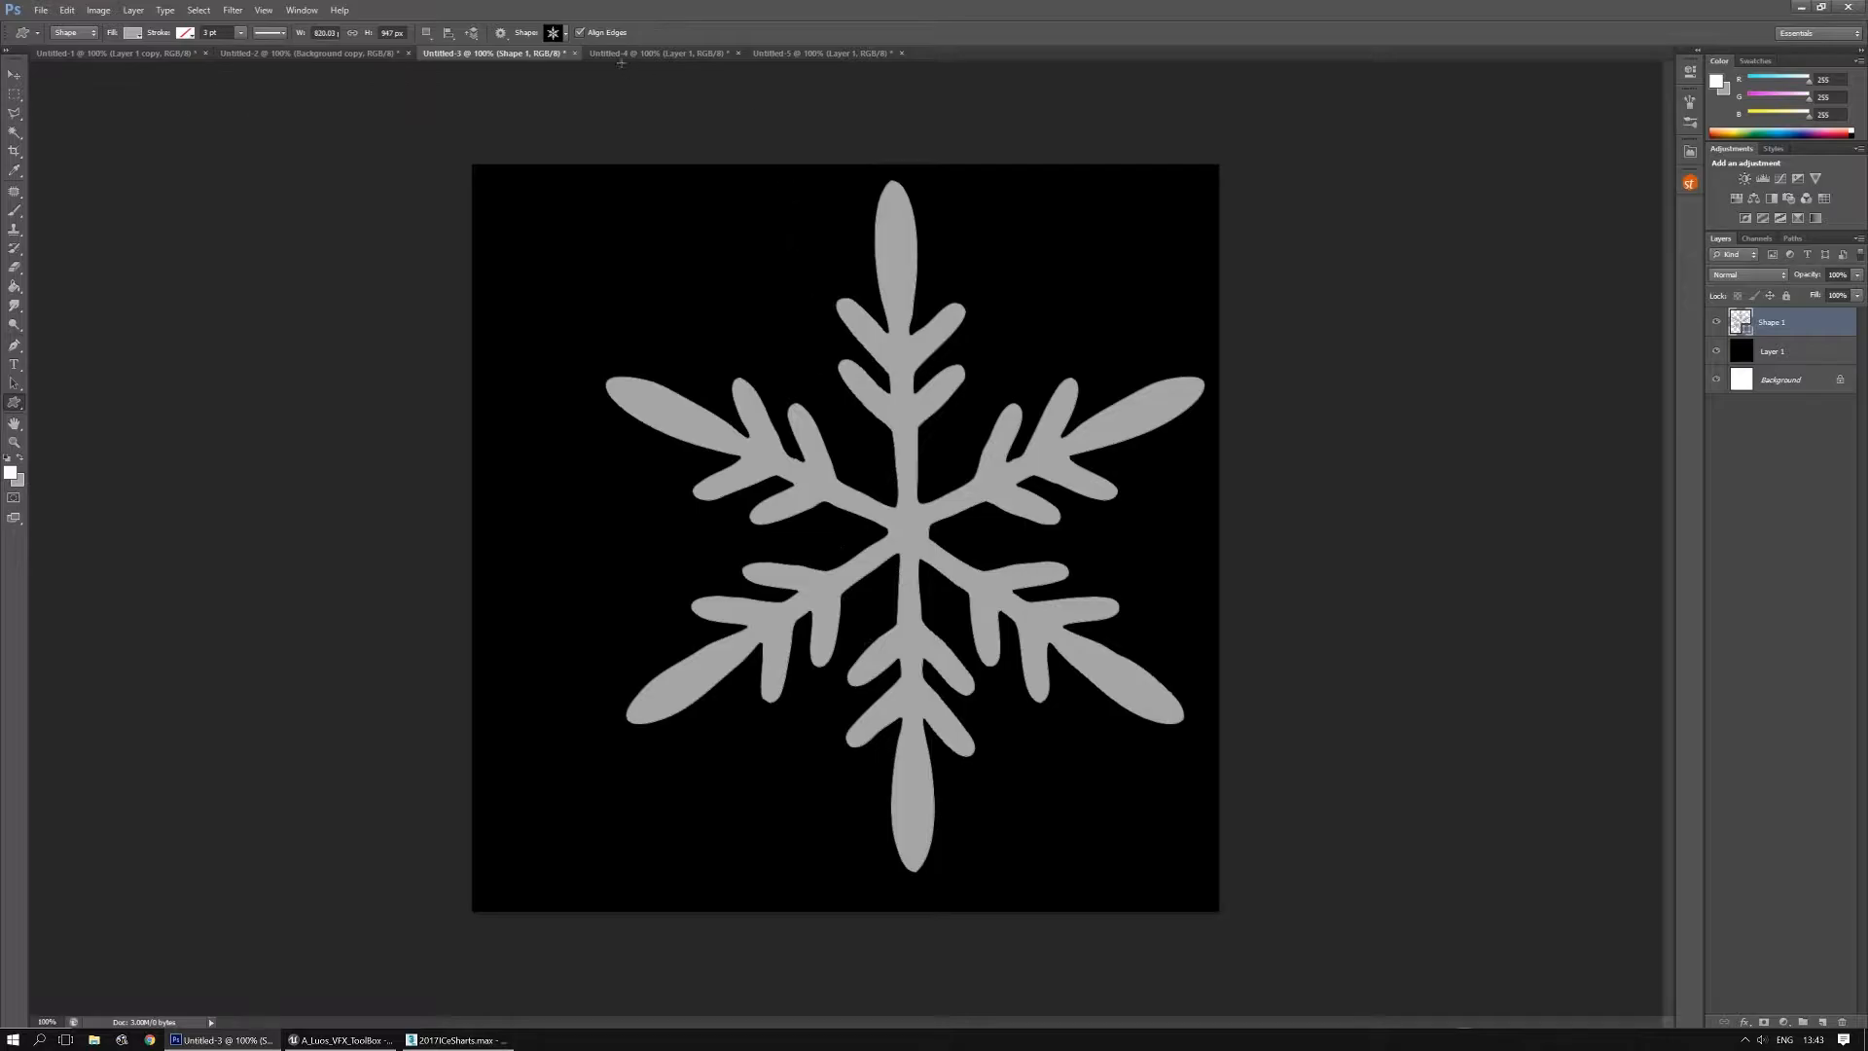
pyautogui.hotkey('ctrl', 'z')
# Try a custom snowflake shape with thin dotted spokes, about 908 × 909 px, in Untitled-3 and delete it
pyautogui.click(565, 33)
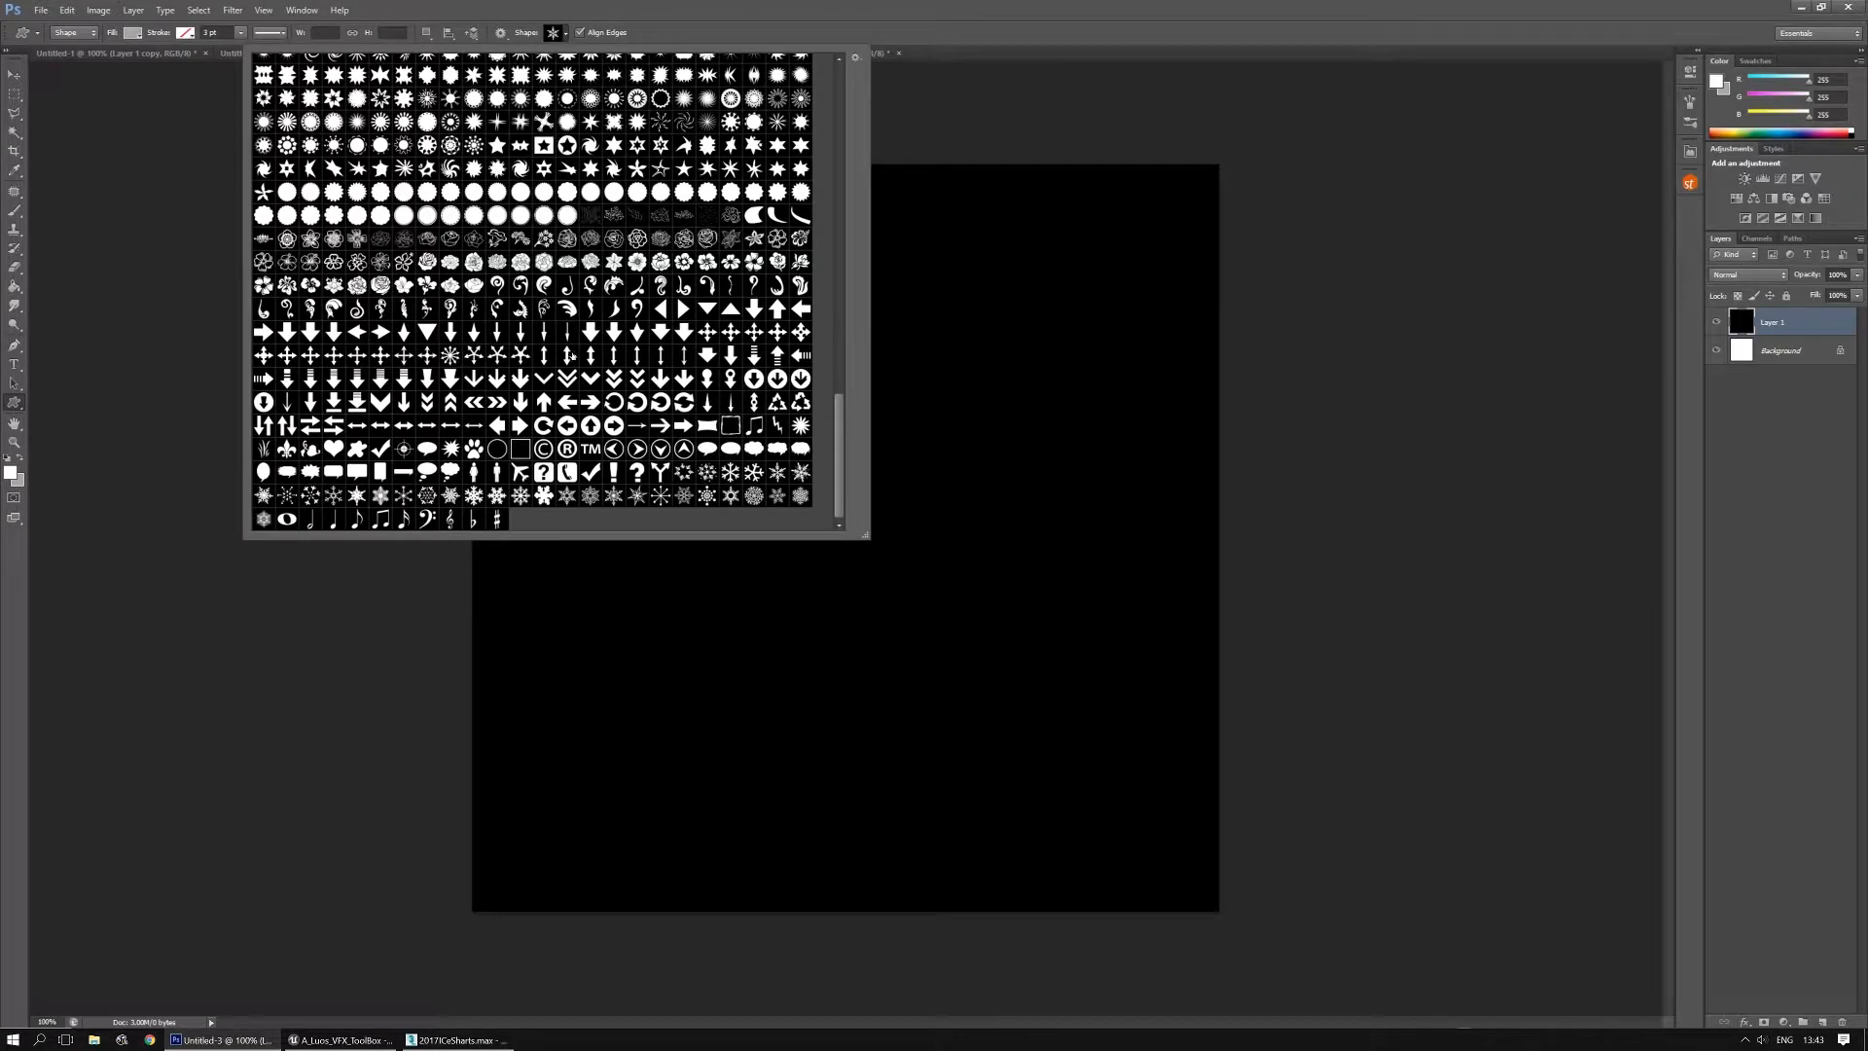
pyautogui.click(801, 472)
pyautogui.moveTo(1159, 216); pyautogui.dragTo(513, 862)
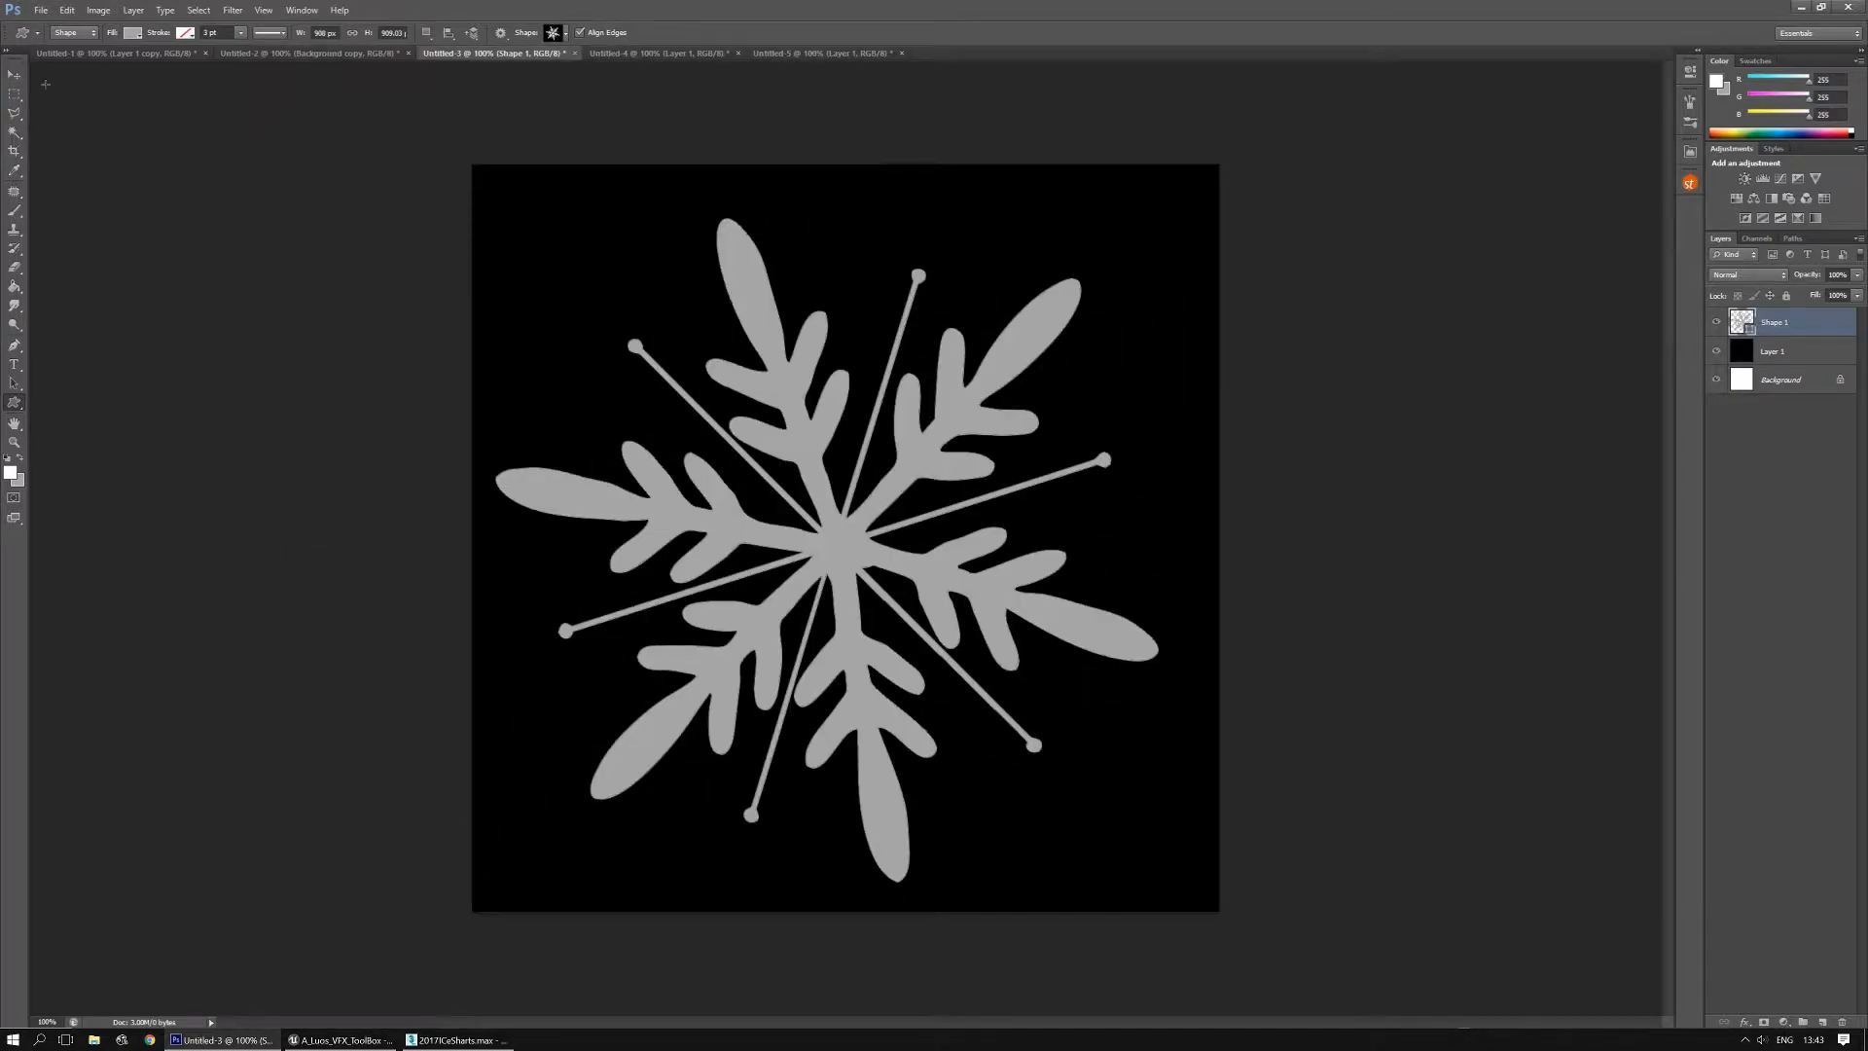
pyautogui.click(15, 75)
pyautogui.press('Delete')
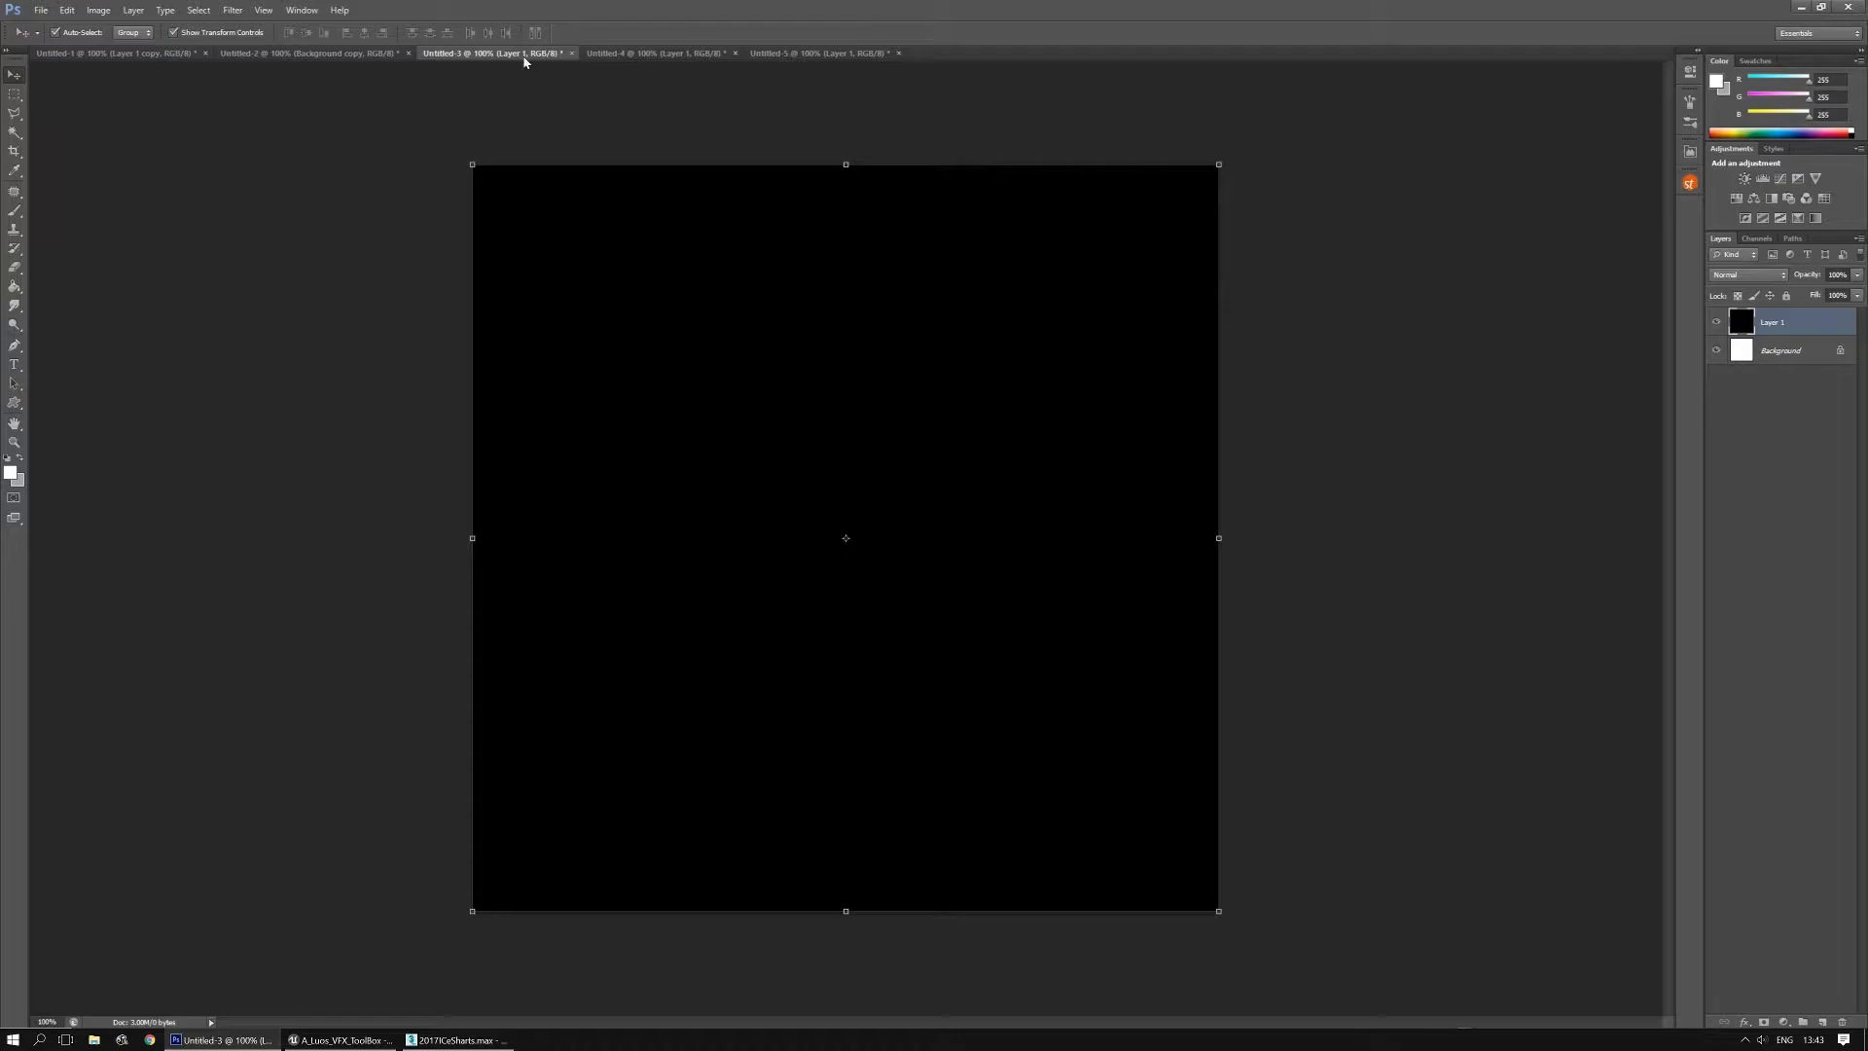
# Draw a custom snowflake shape with a round centre and inner petals, about 799 × 711 px, in Untitled-3
pyautogui.click(15, 402)
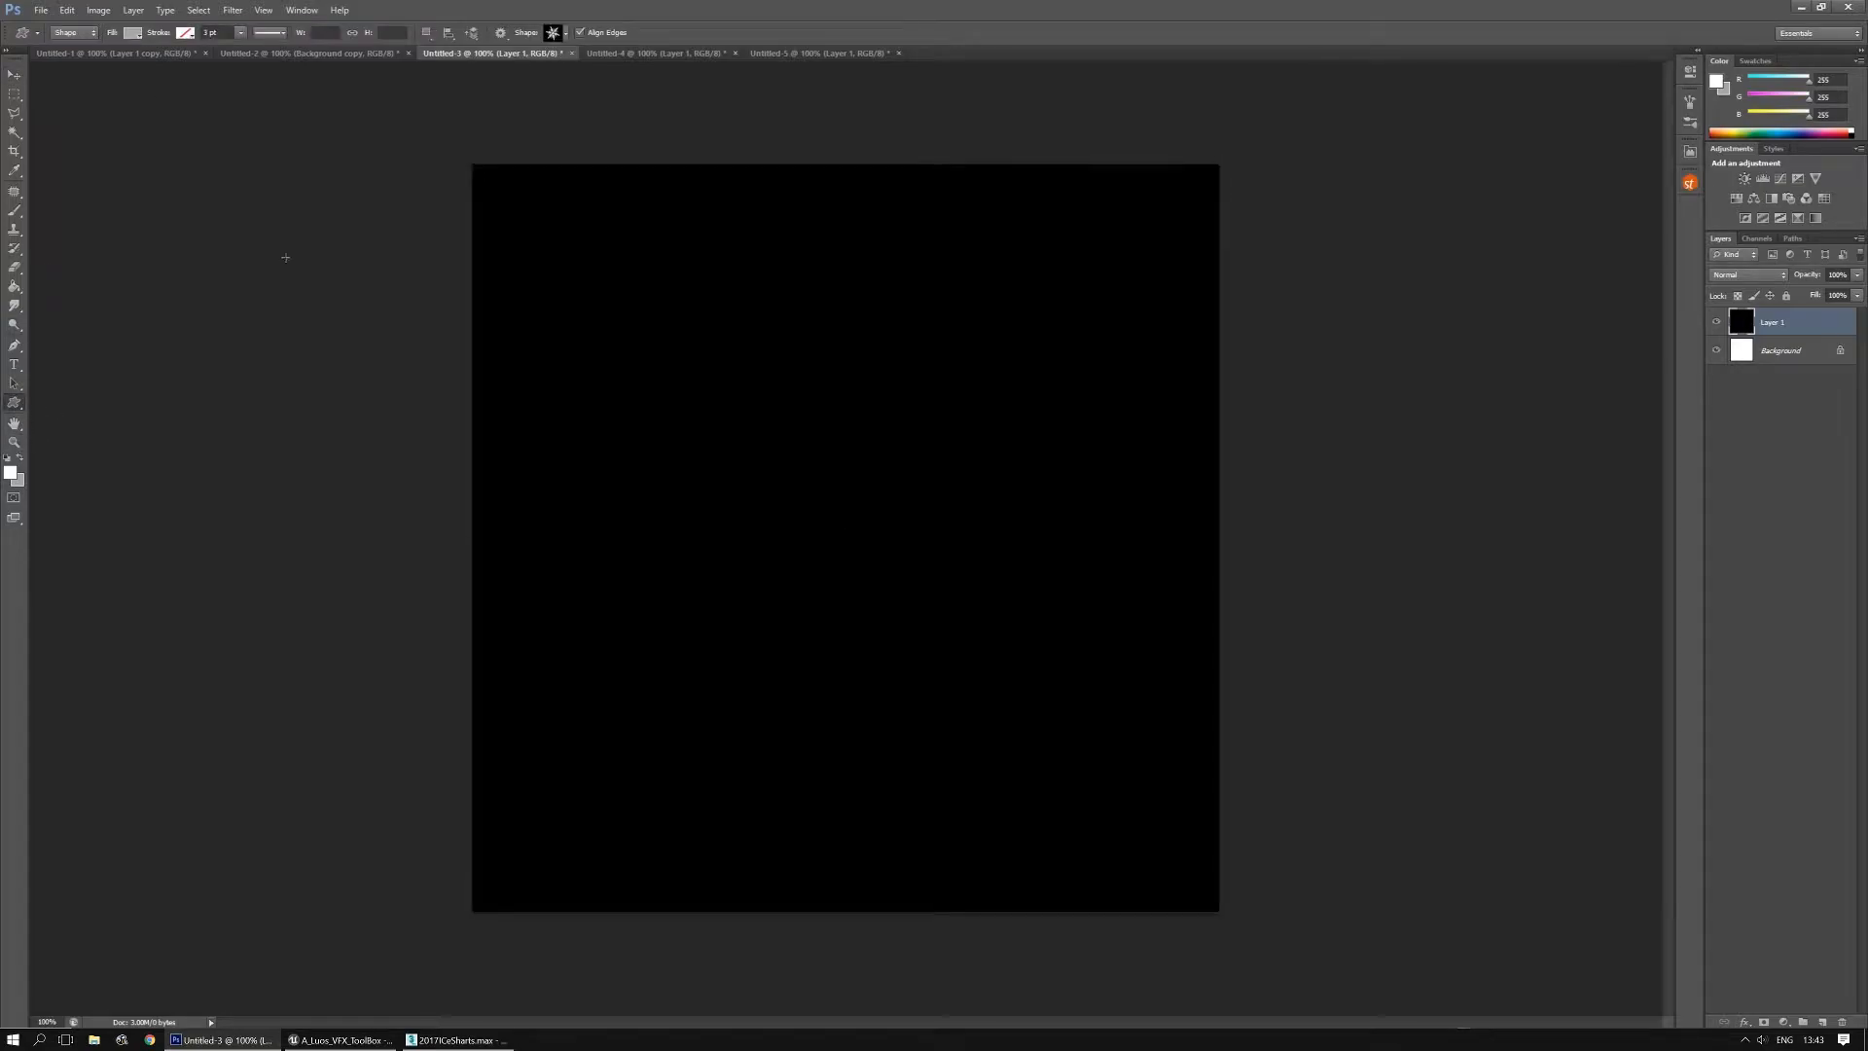
pyautogui.click(560, 34)
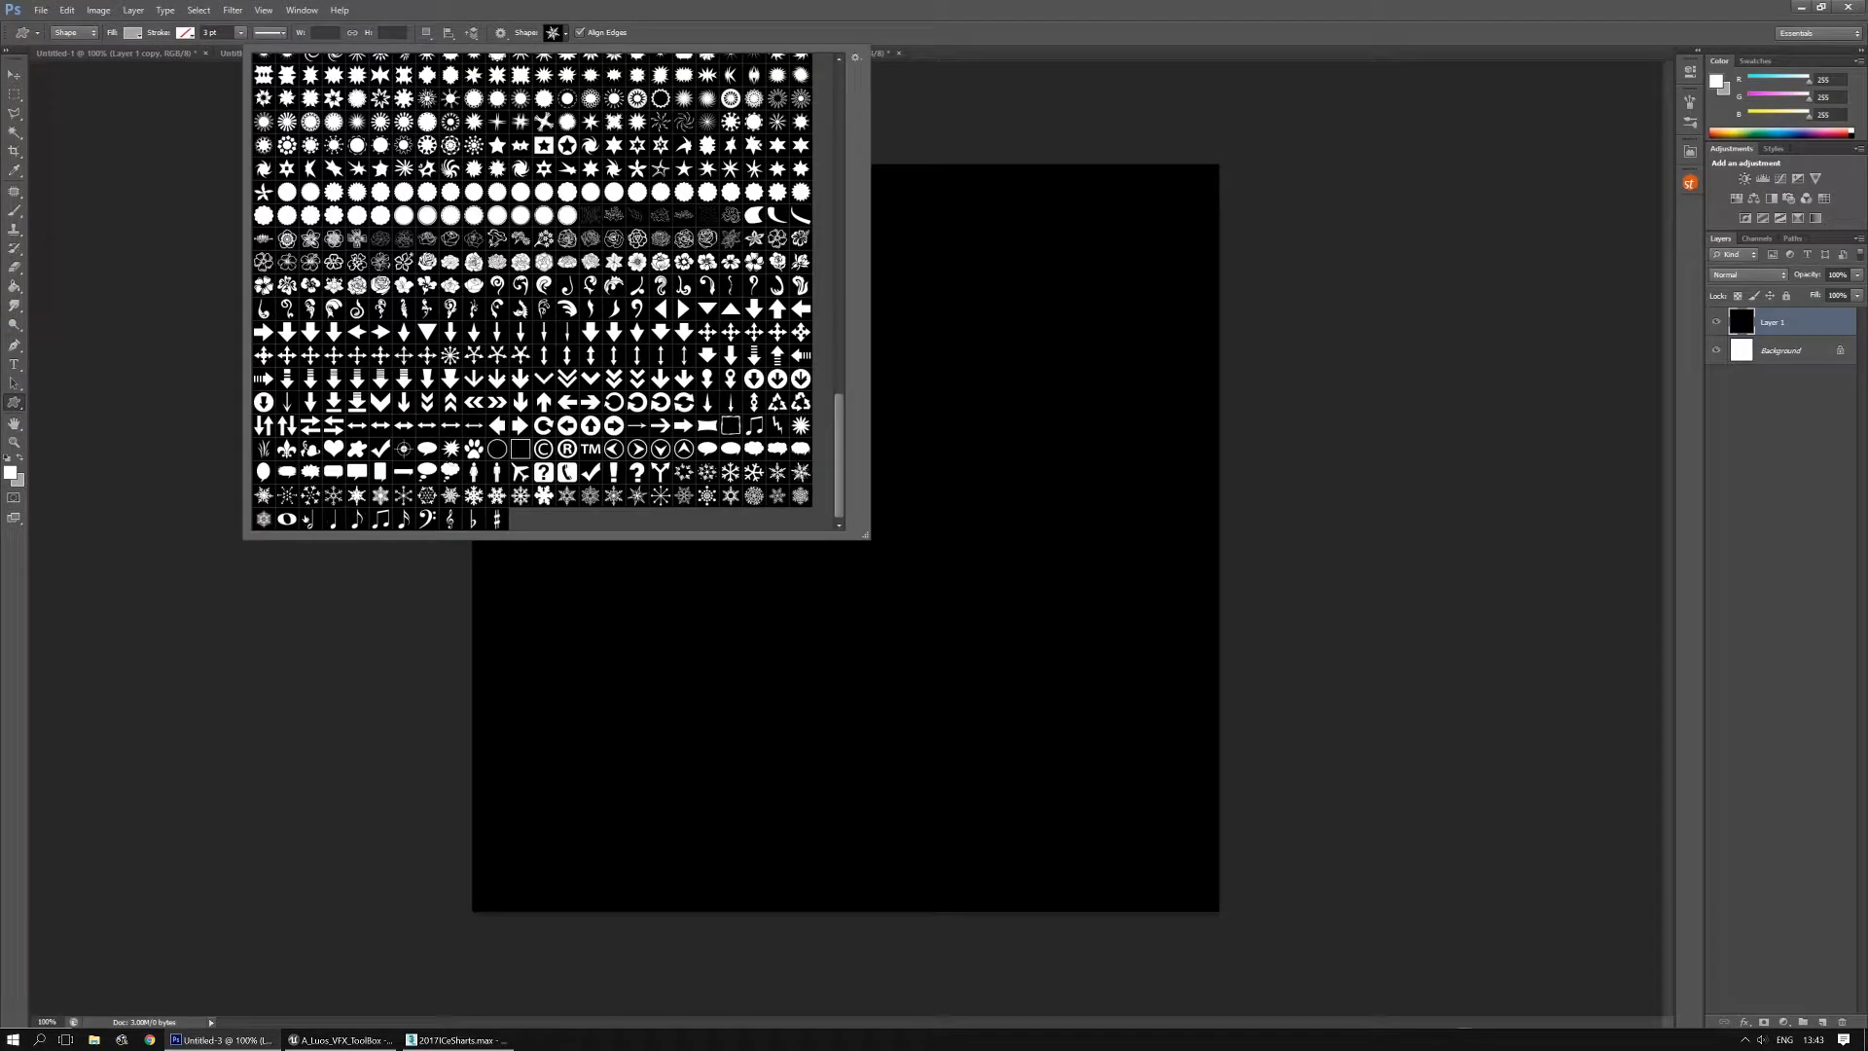
pyautogui.click(264, 494)
pyautogui.moveTo(1148, 306); pyautogui.dragTo(565, 832)
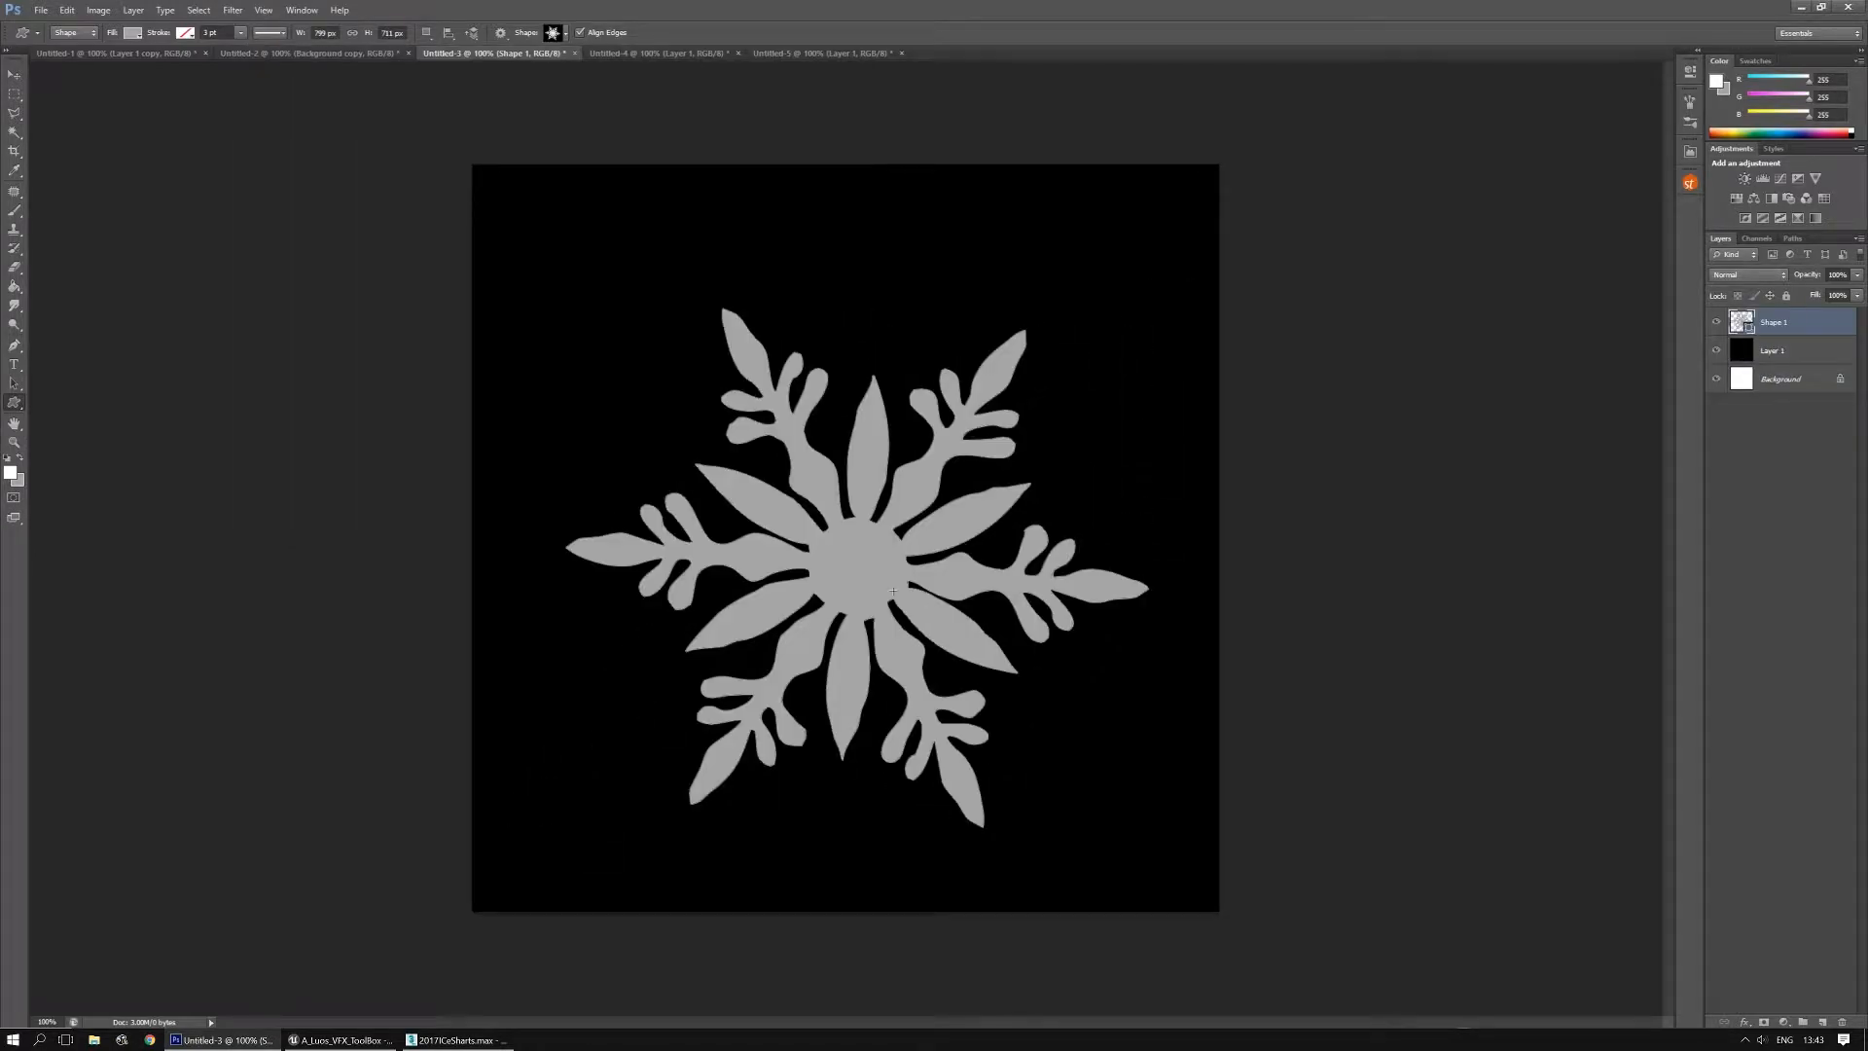
# Try a custom snowflake shape made of separate petals and three-pronged tips, about 926 × 878 px, in Untitled-4 and undo it
pyautogui.click(665, 55)
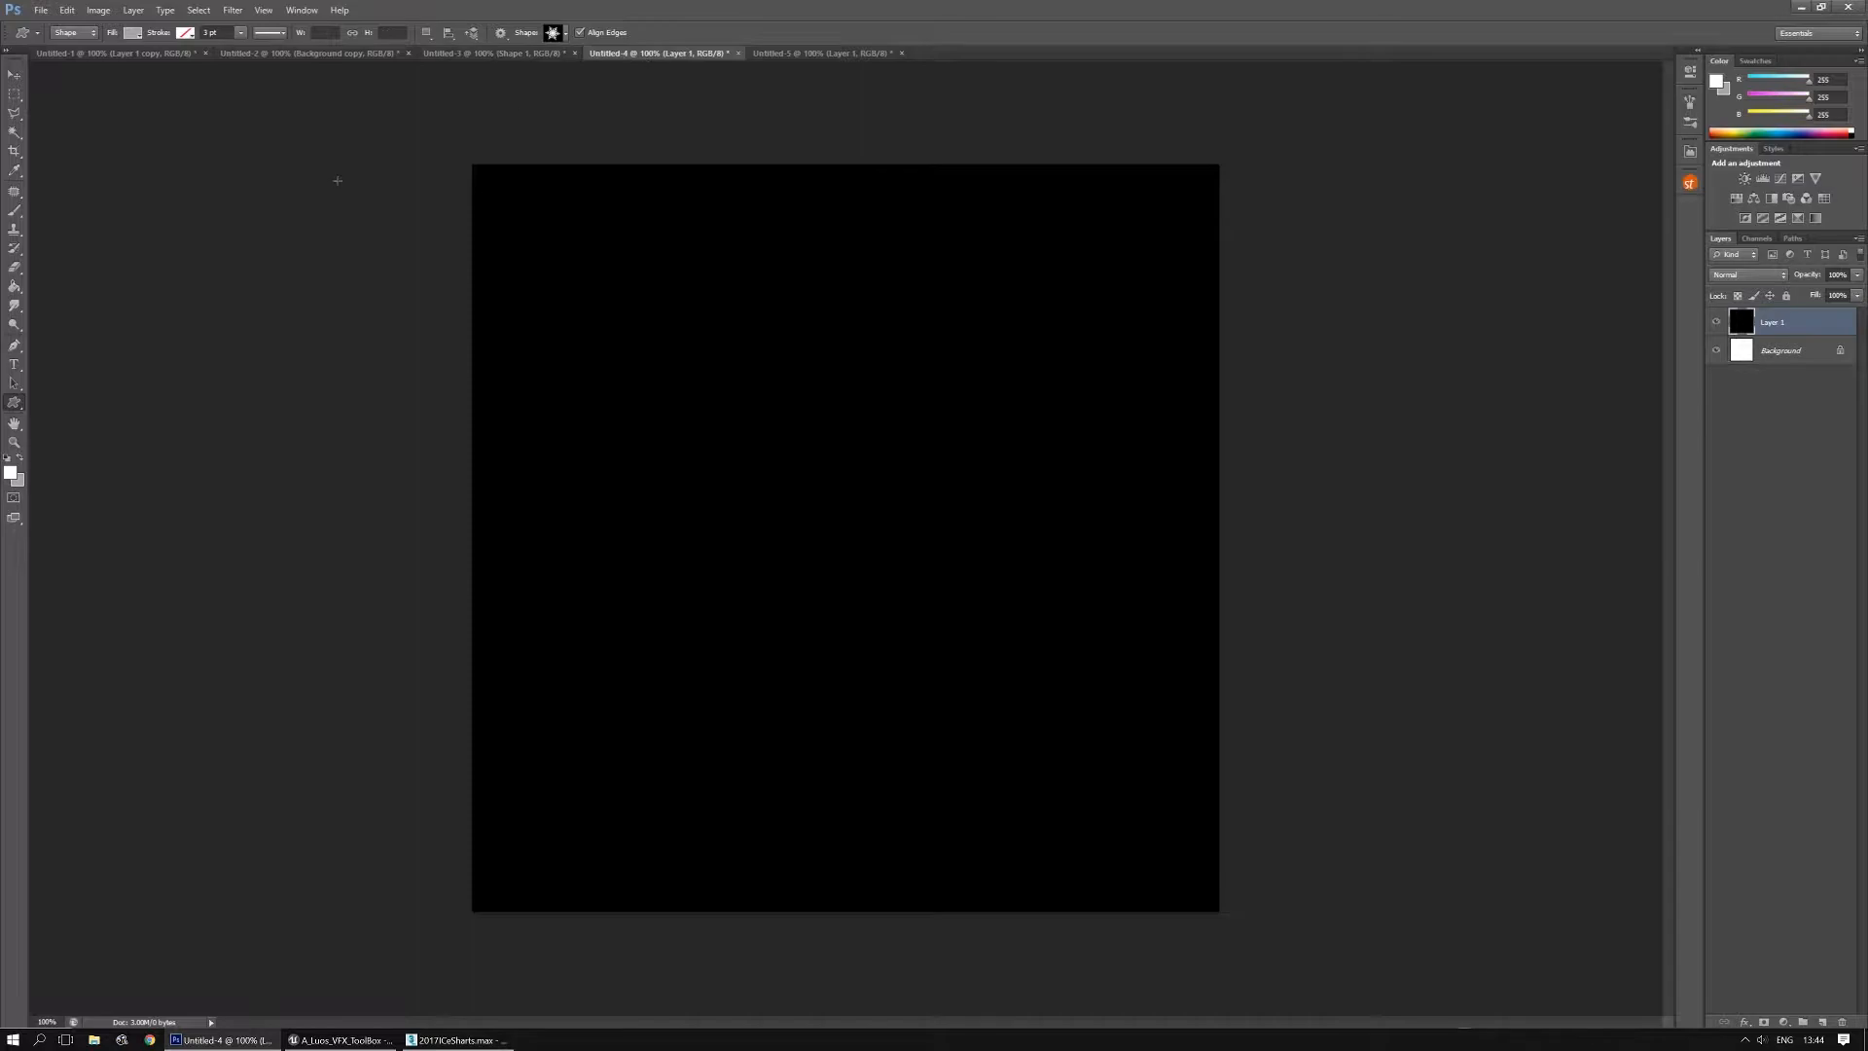
pyautogui.click(554, 33)
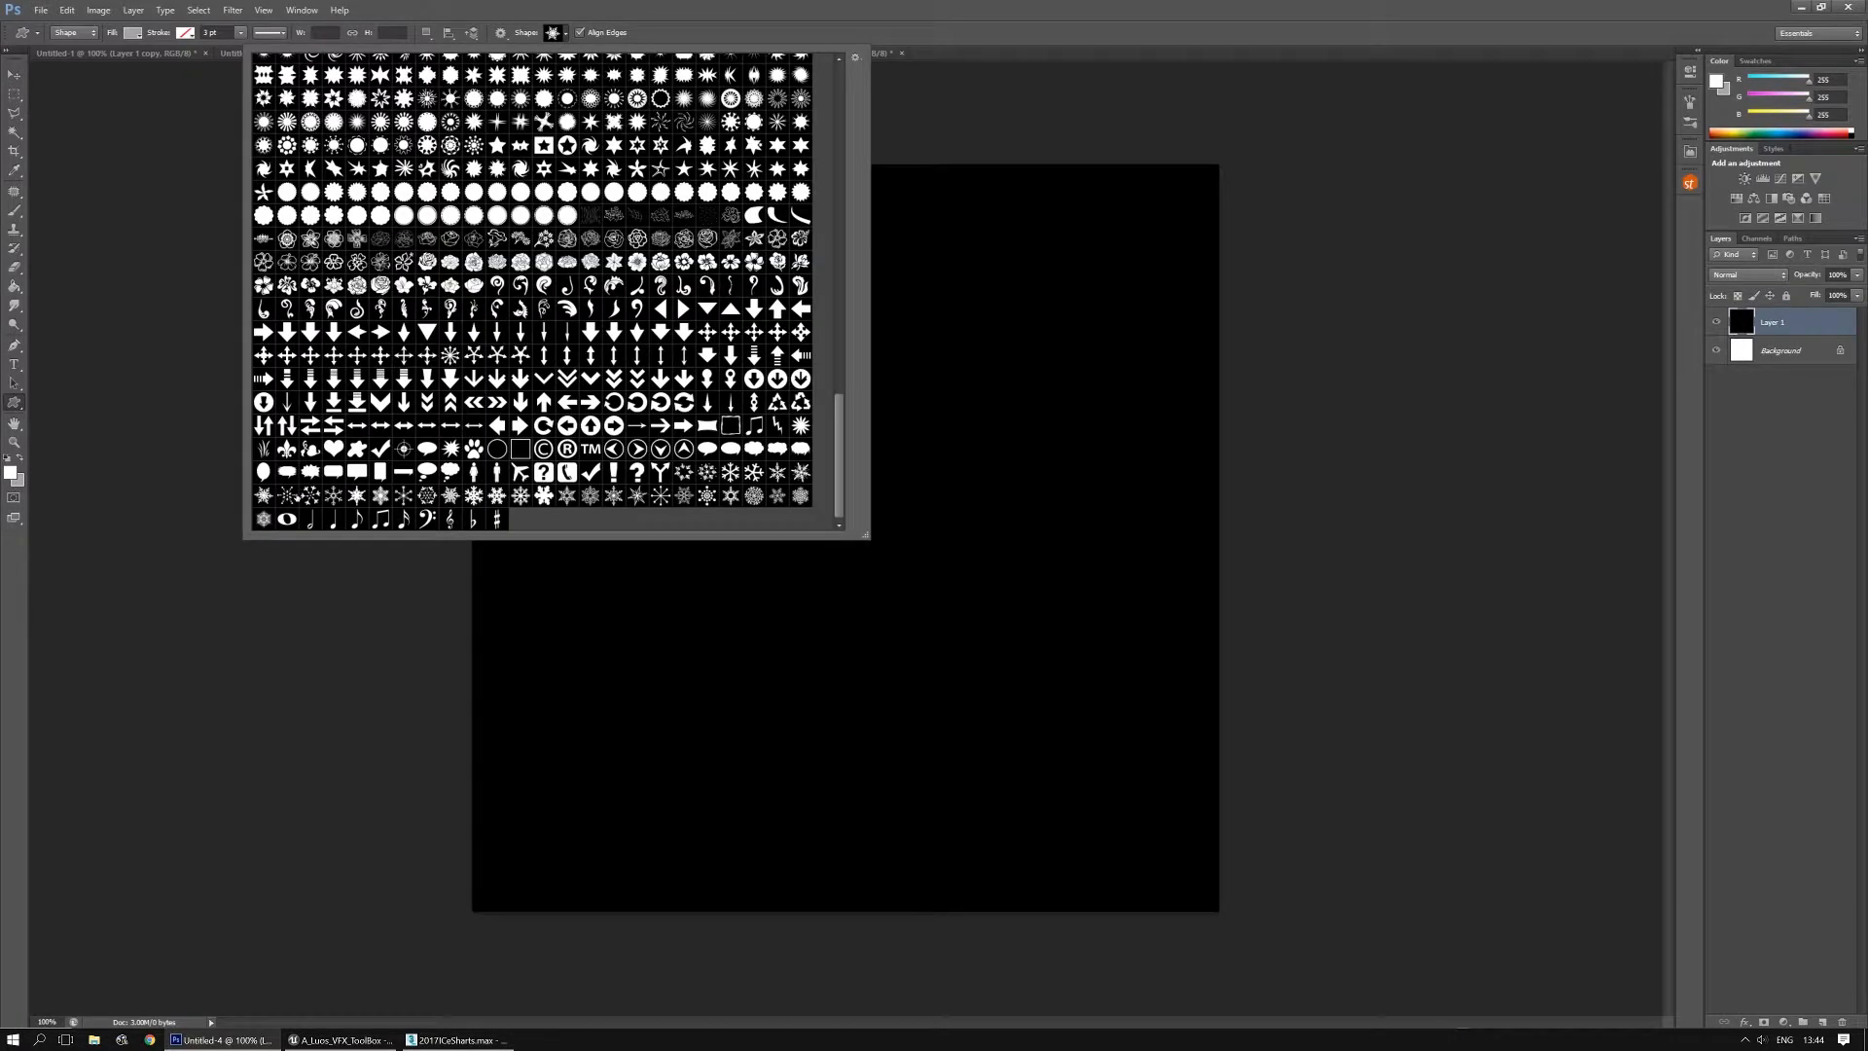
pyautogui.click(314, 498)
pyautogui.moveTo(1193, 201); pyautogui.dragTo(517, 876)
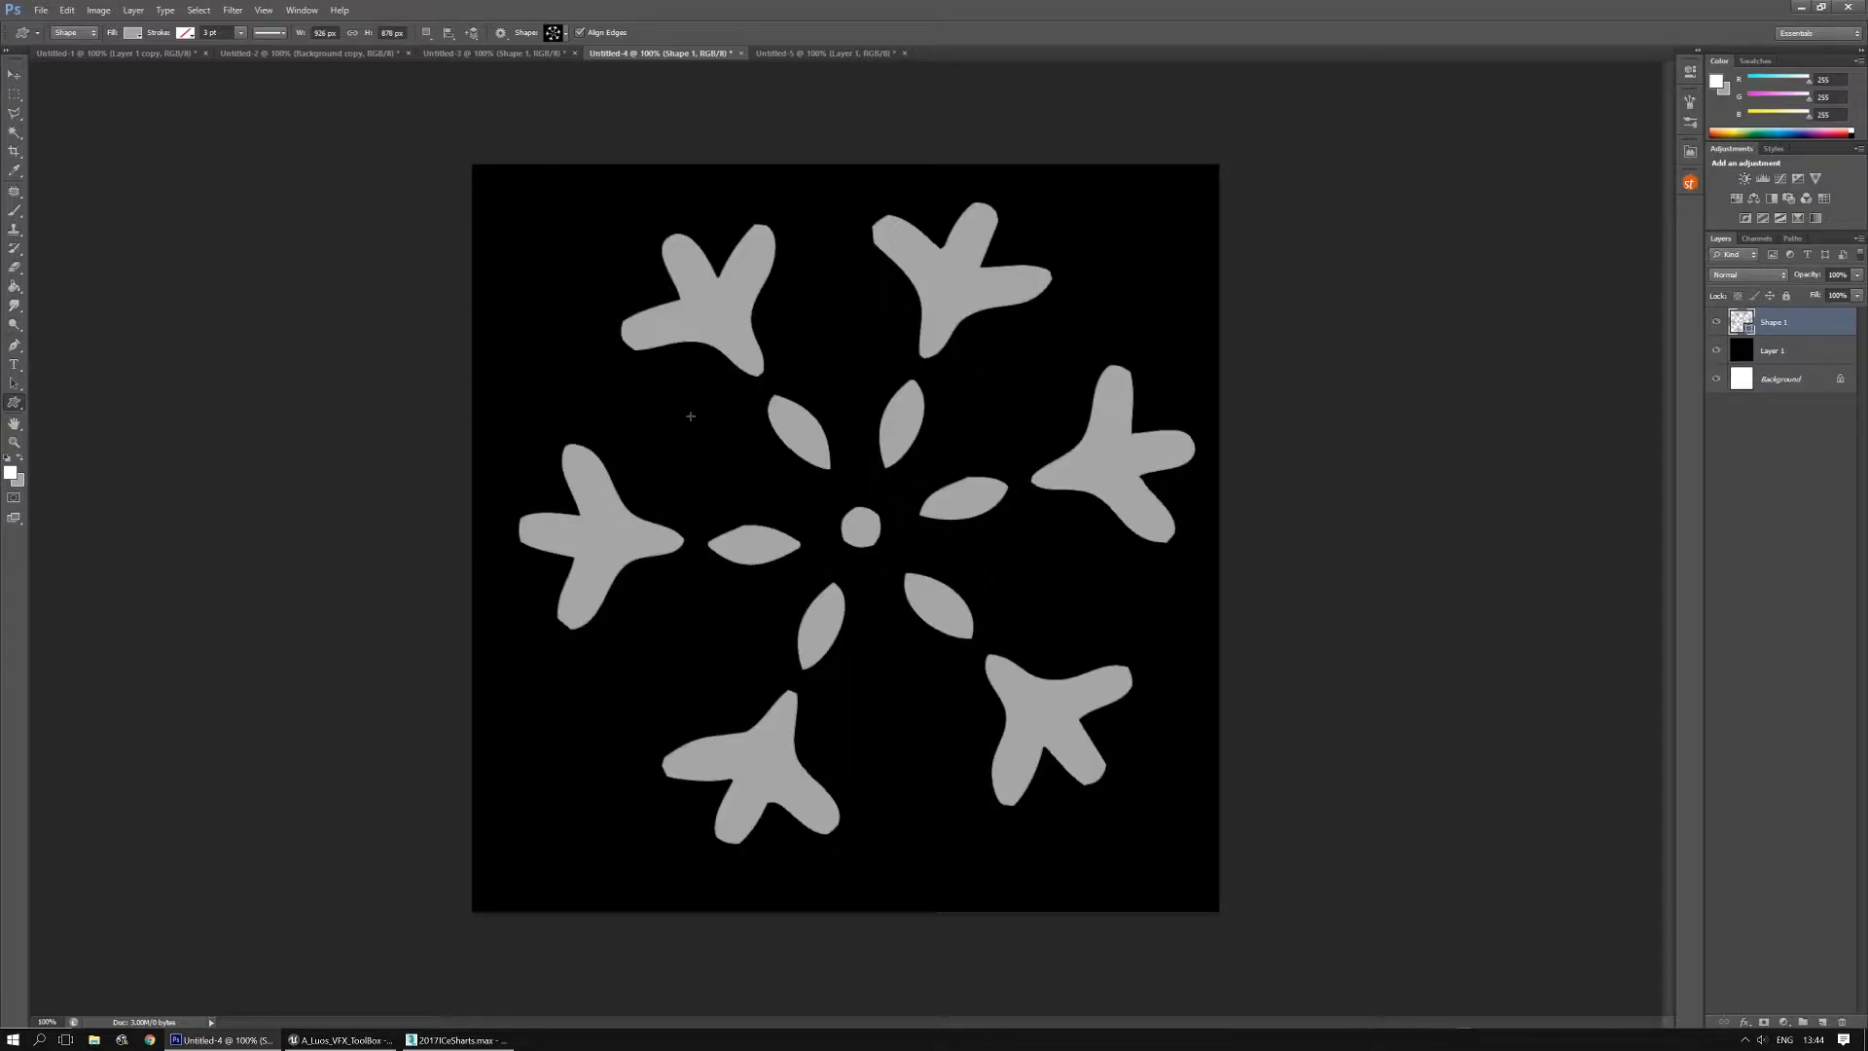
pyautogui.hotkey('ctrl', 'z')
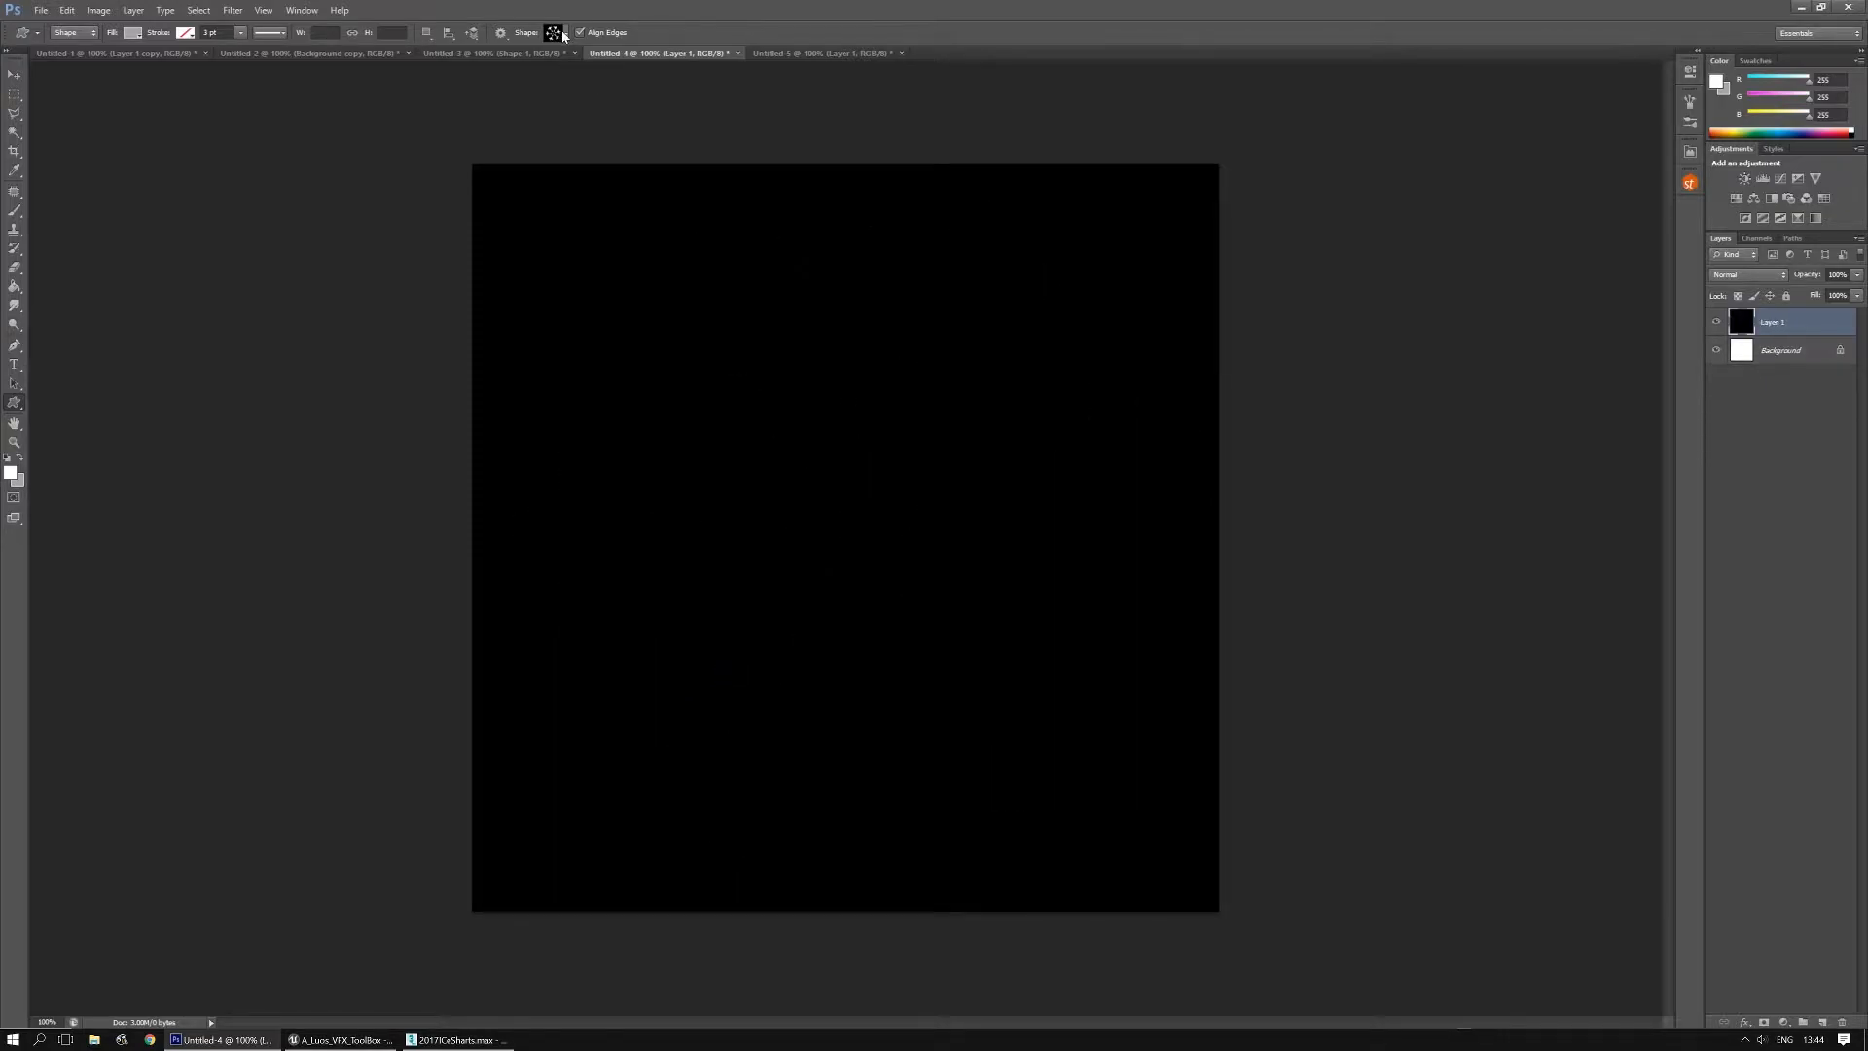
# Try the snowflake shape of separate petals again in Untitled-4 at about 974 × 823 px and undo it
pyautogui.click(562, 35)
pyautogui.click(310, 495)
pyautogui.moveTo(1147, 251); pyautogui.dragTo(484, 795)
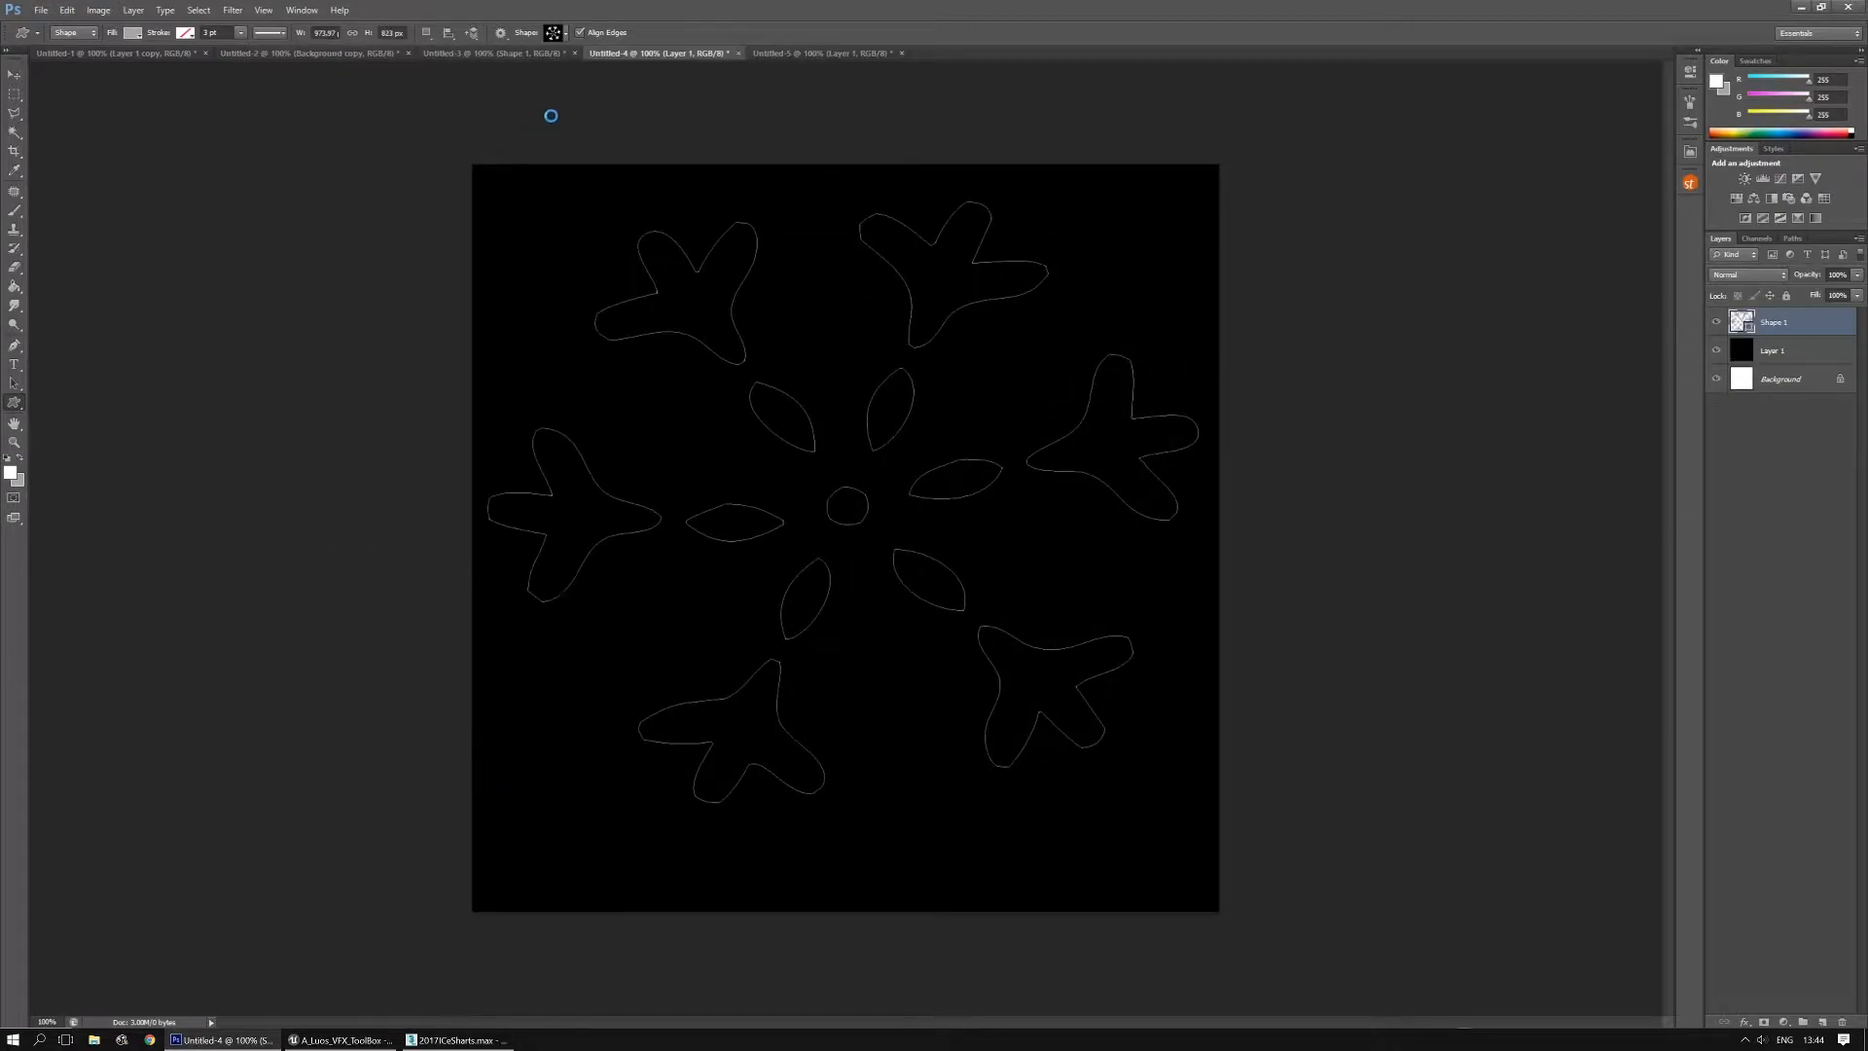
pyautogui.hotkey('ctrl', 'z')
# Try a custom snowflake shape with a ring centre and thin branched arms, about 795 × 909 px, in Untitled-4 and undo it
pyautogui.click(563, 35)
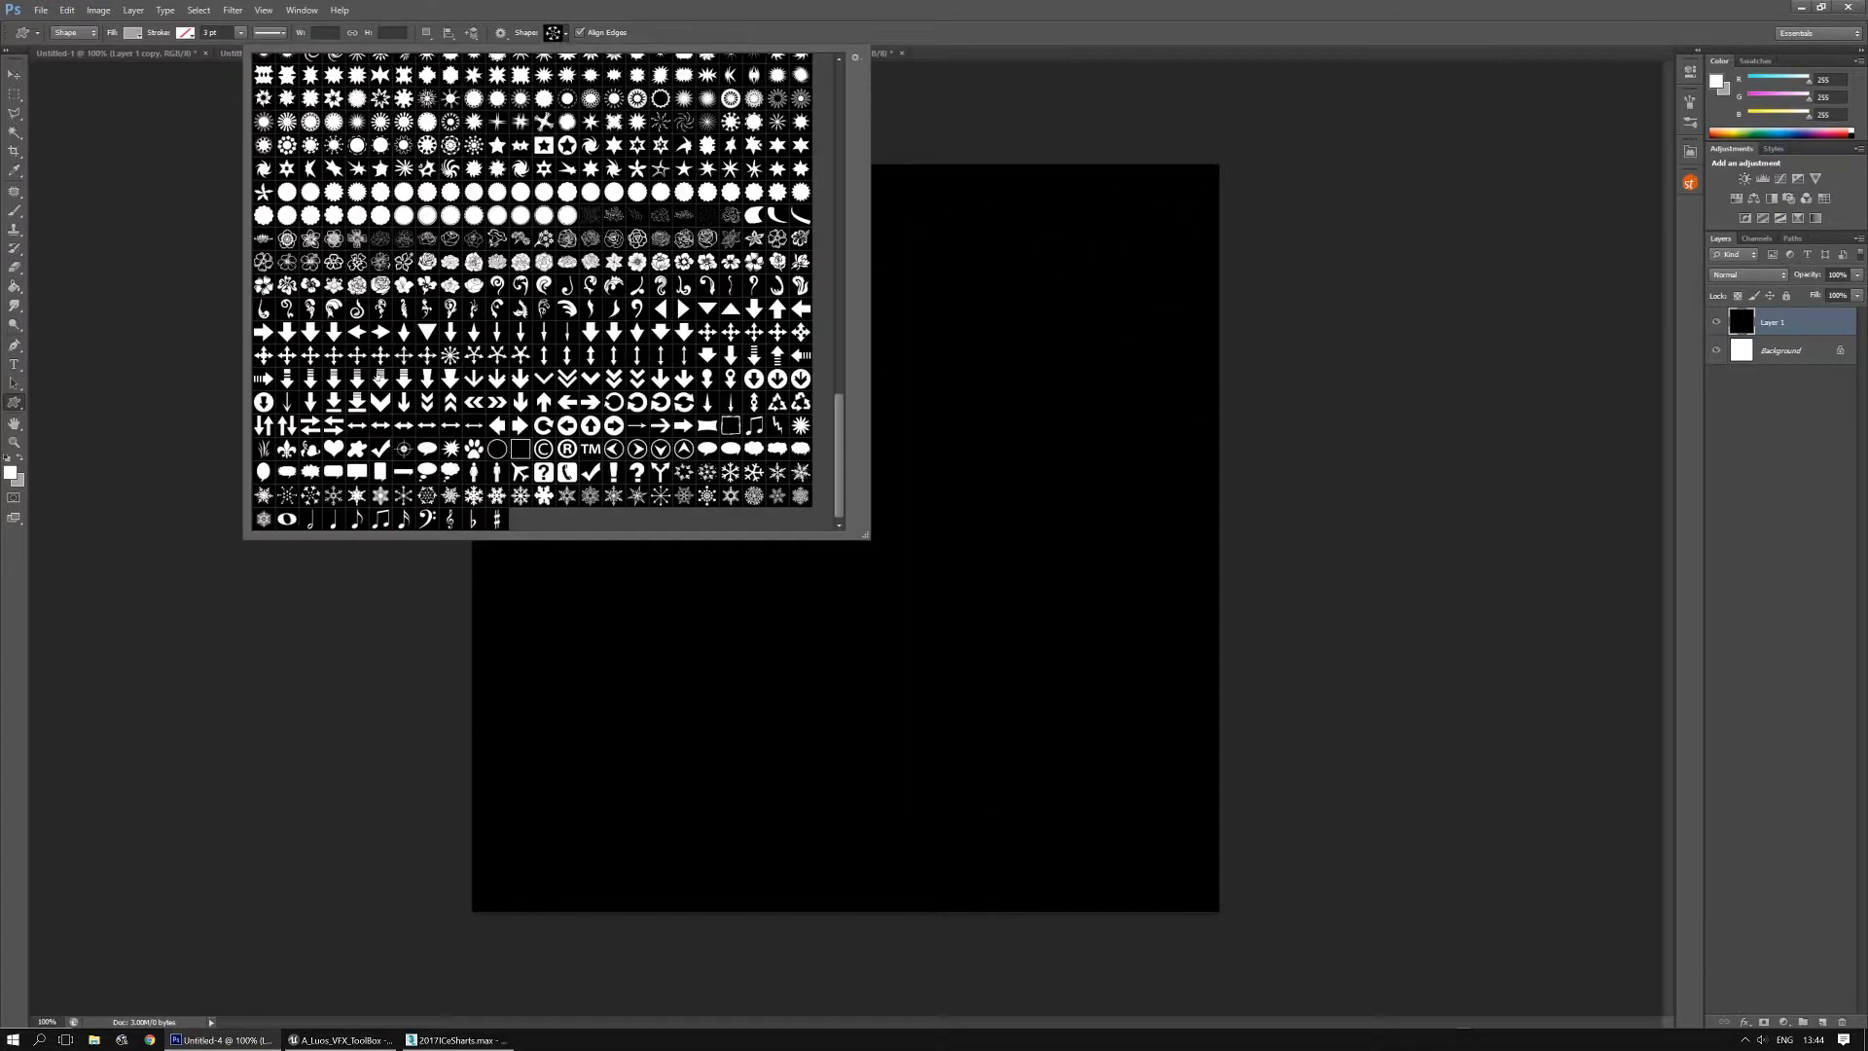
pyautogui.click(333, 497)
pyautogui.click(1173, 298)
pyautogui.moveTo(1193, 196); pyautogui.dragTo(551, 858)
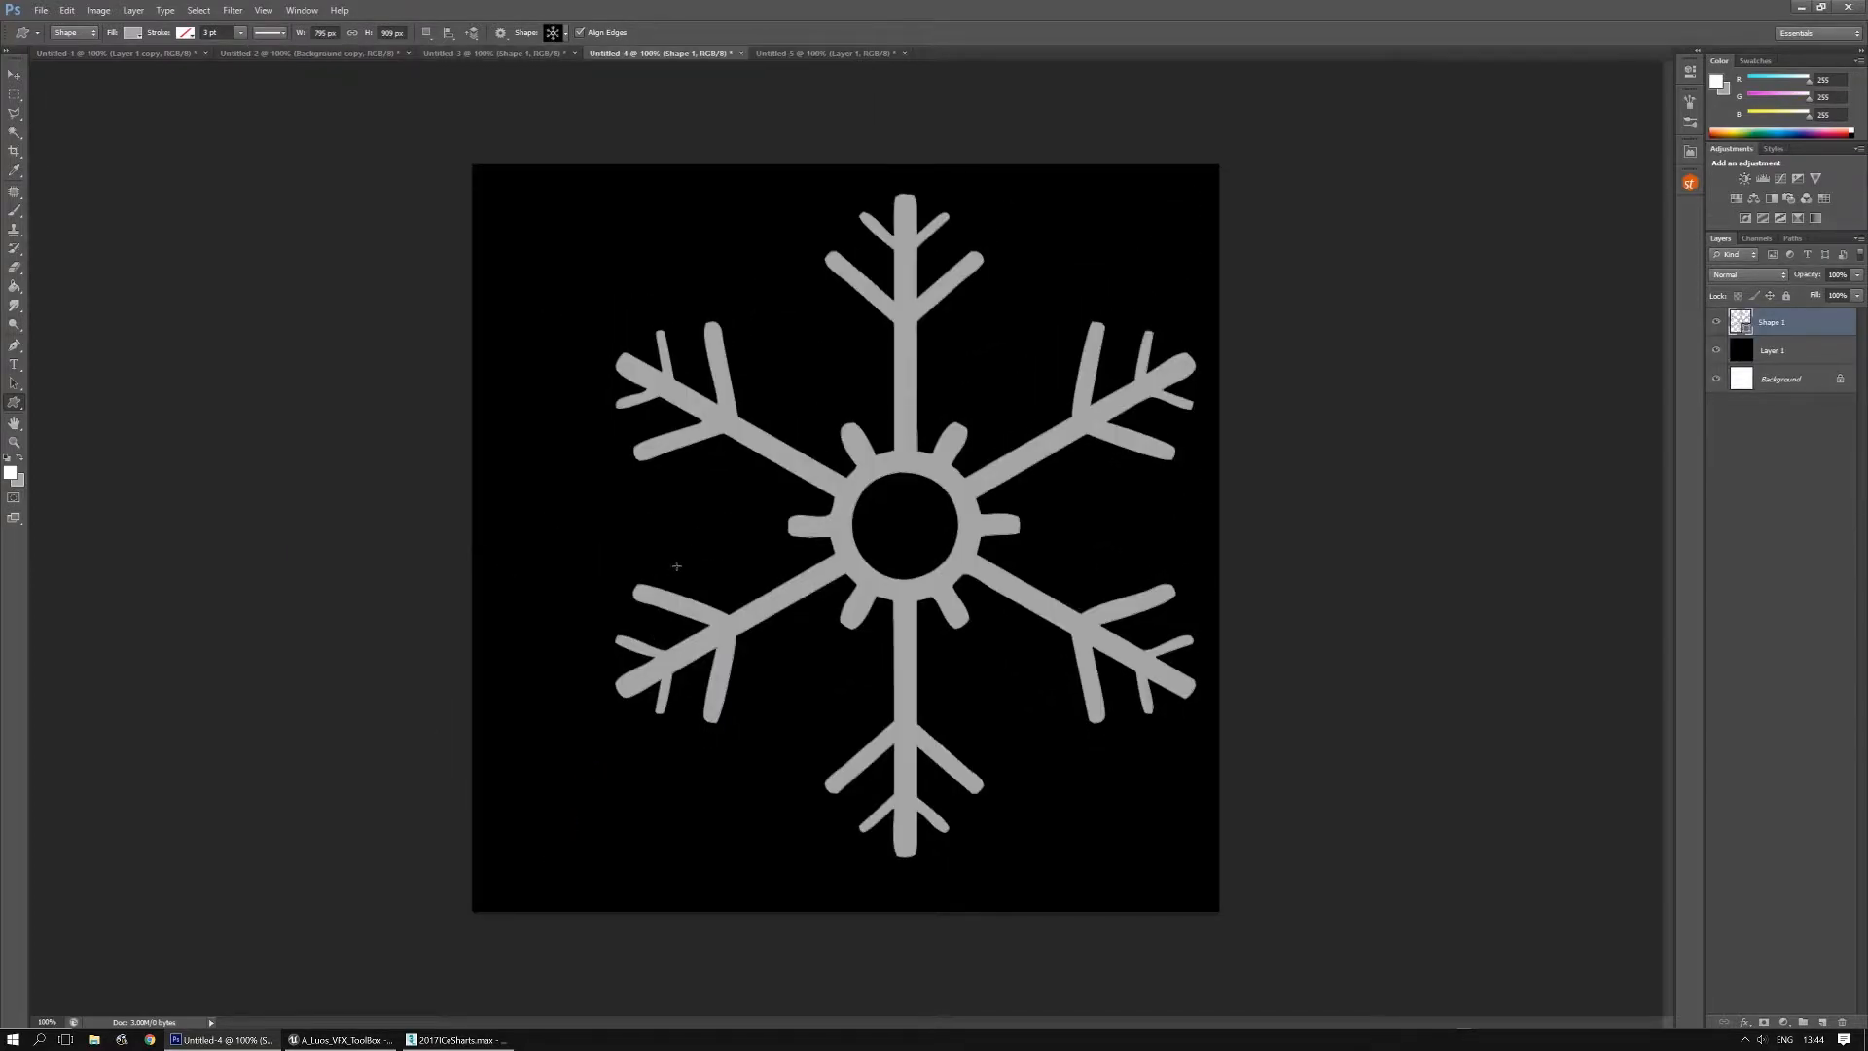
pyautogui.hotkey('ctrl', 'z')
# Draw a custom snowflake shape with six ball-tipped arms and oval cutouts, about 823 × 932 px, in Untitled-4
pyautogui.click(565, 33)
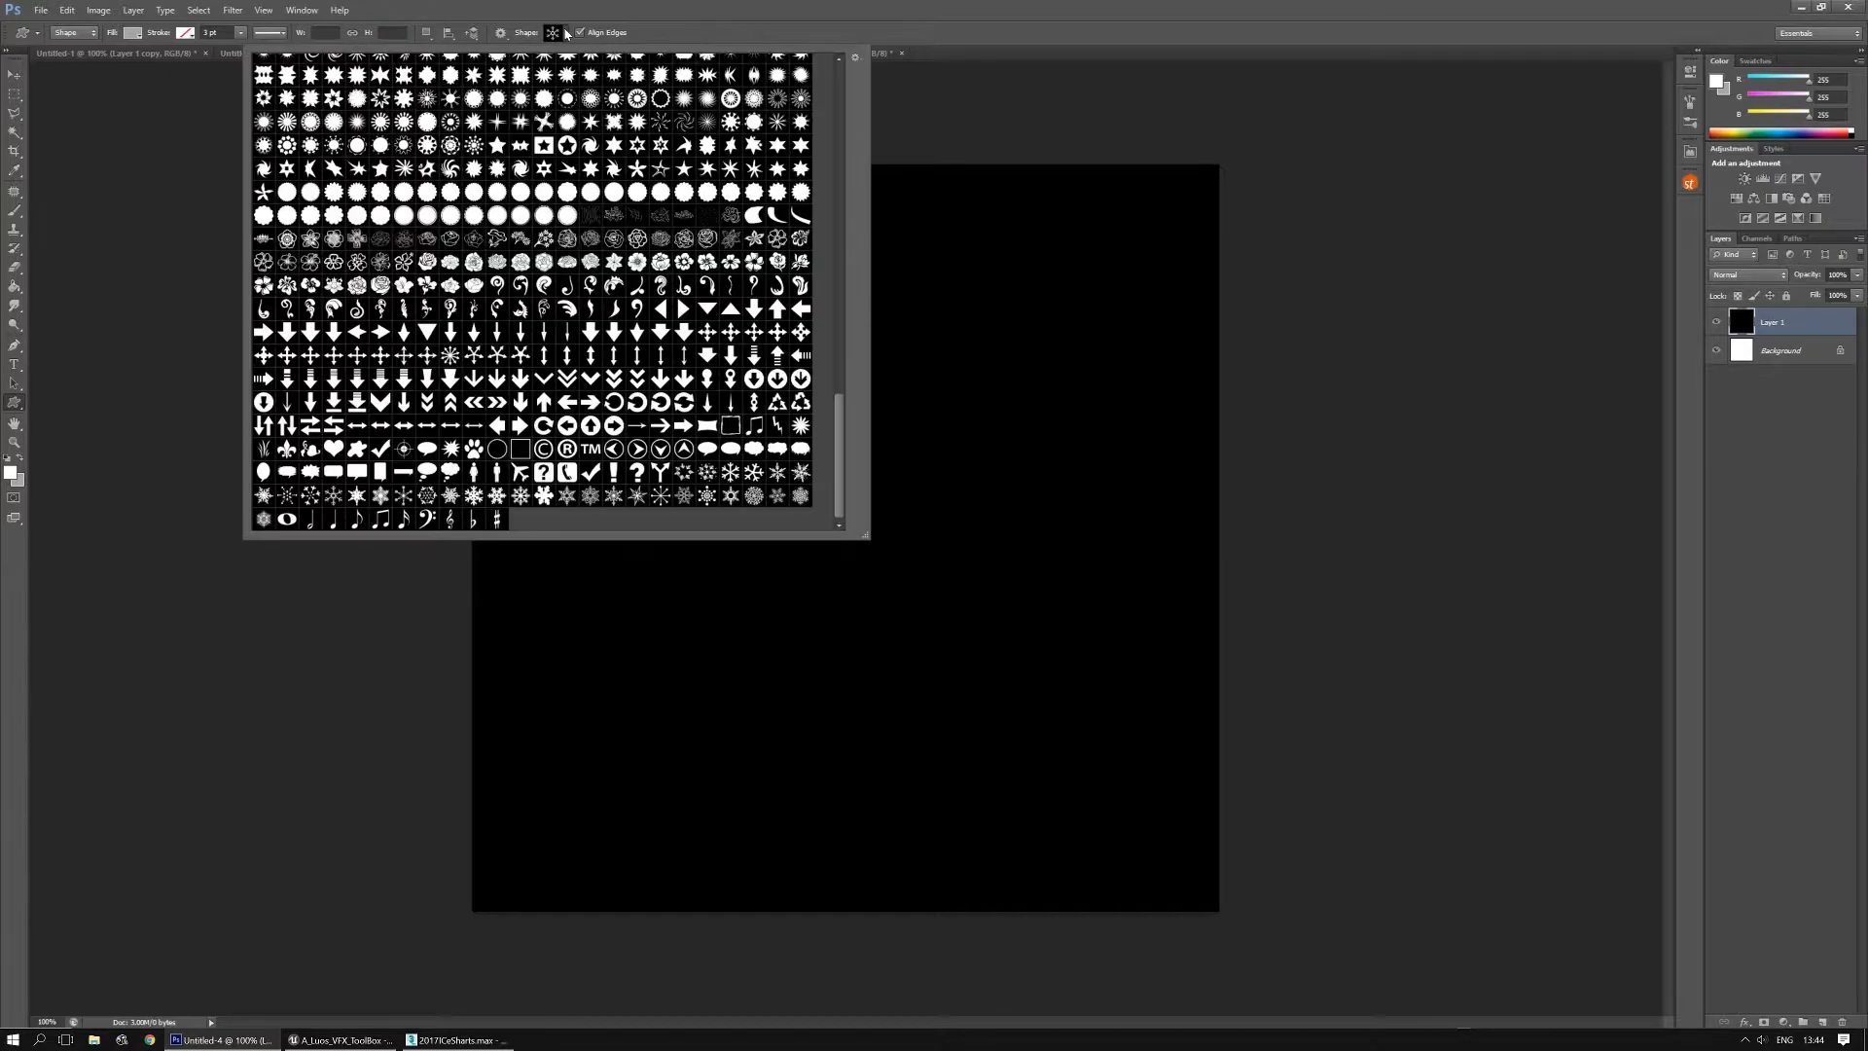
pyautogui.click(357, 498)
pyautogui.moveTo(1155, 204); pyautogui.dragTo(579, 878)
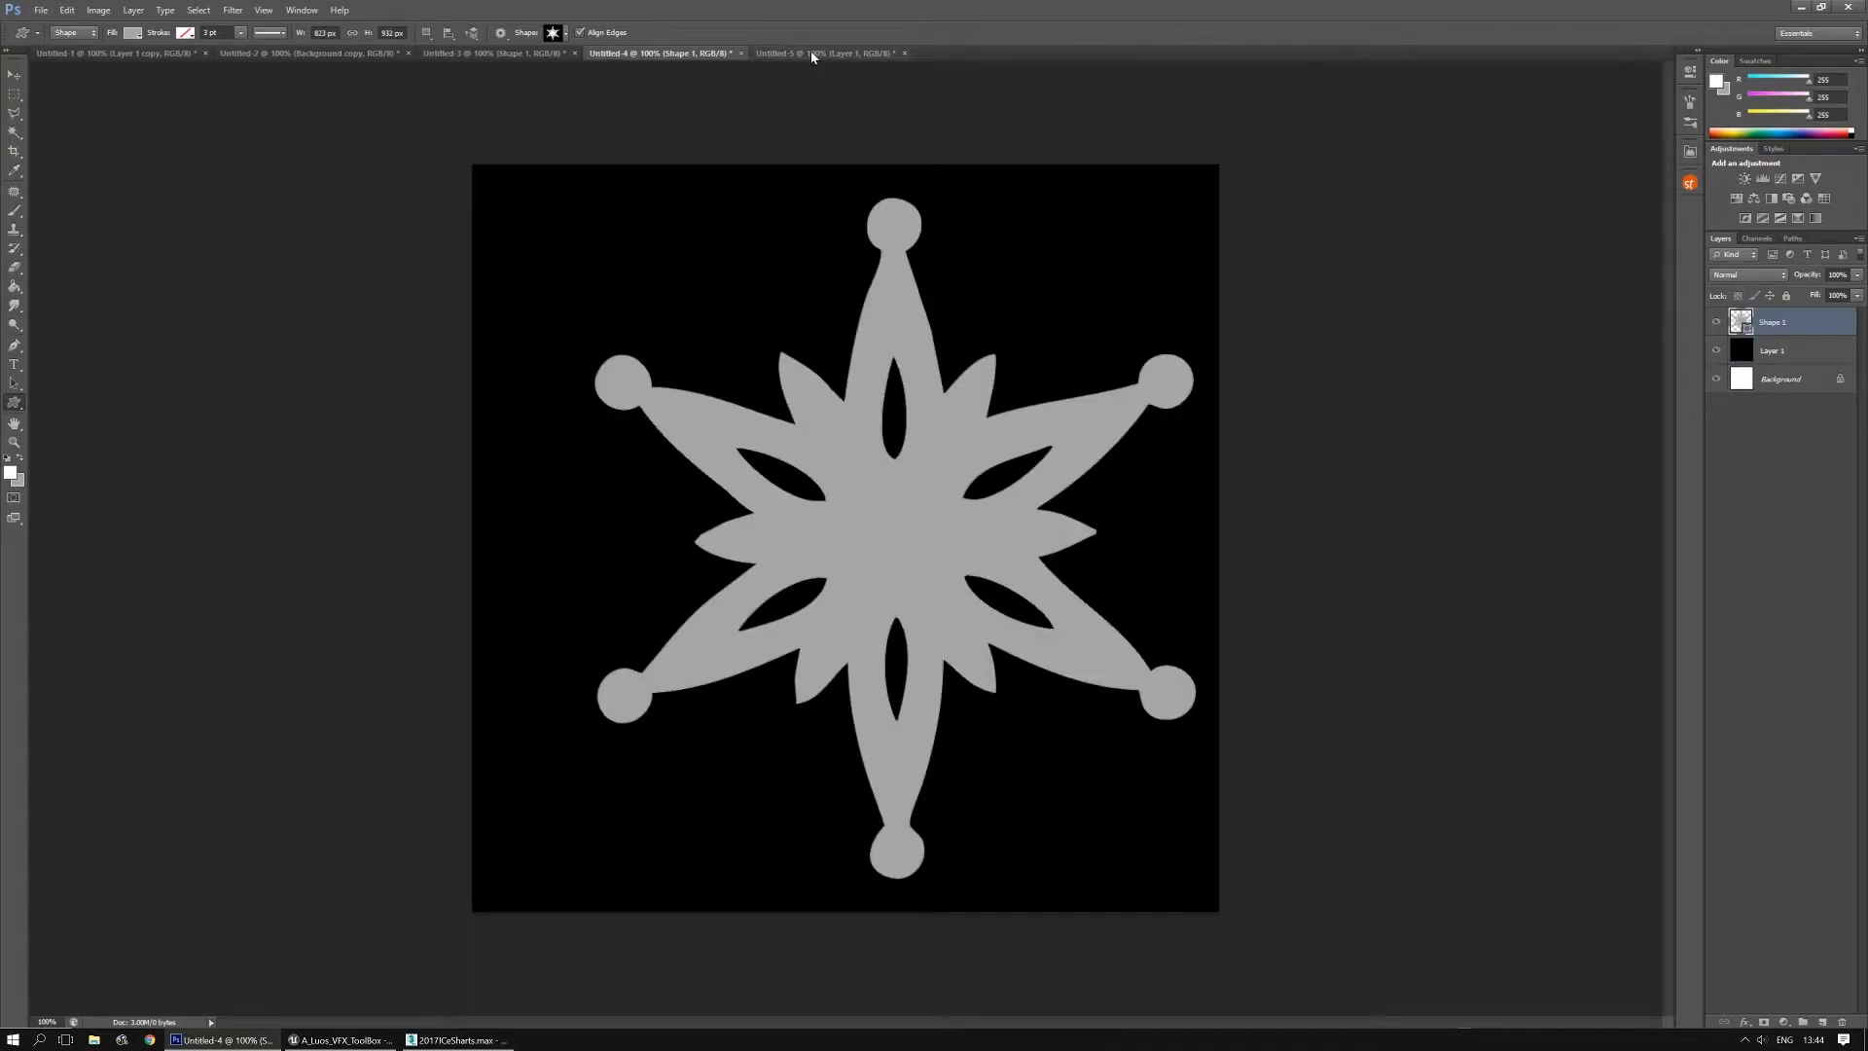
# Compare the existing snowflakes, and draw a thick-armed custom snowflake with triangular cutouts, about 933 × 811 px, in Untitled-5
pyautogui.click(495, 53)
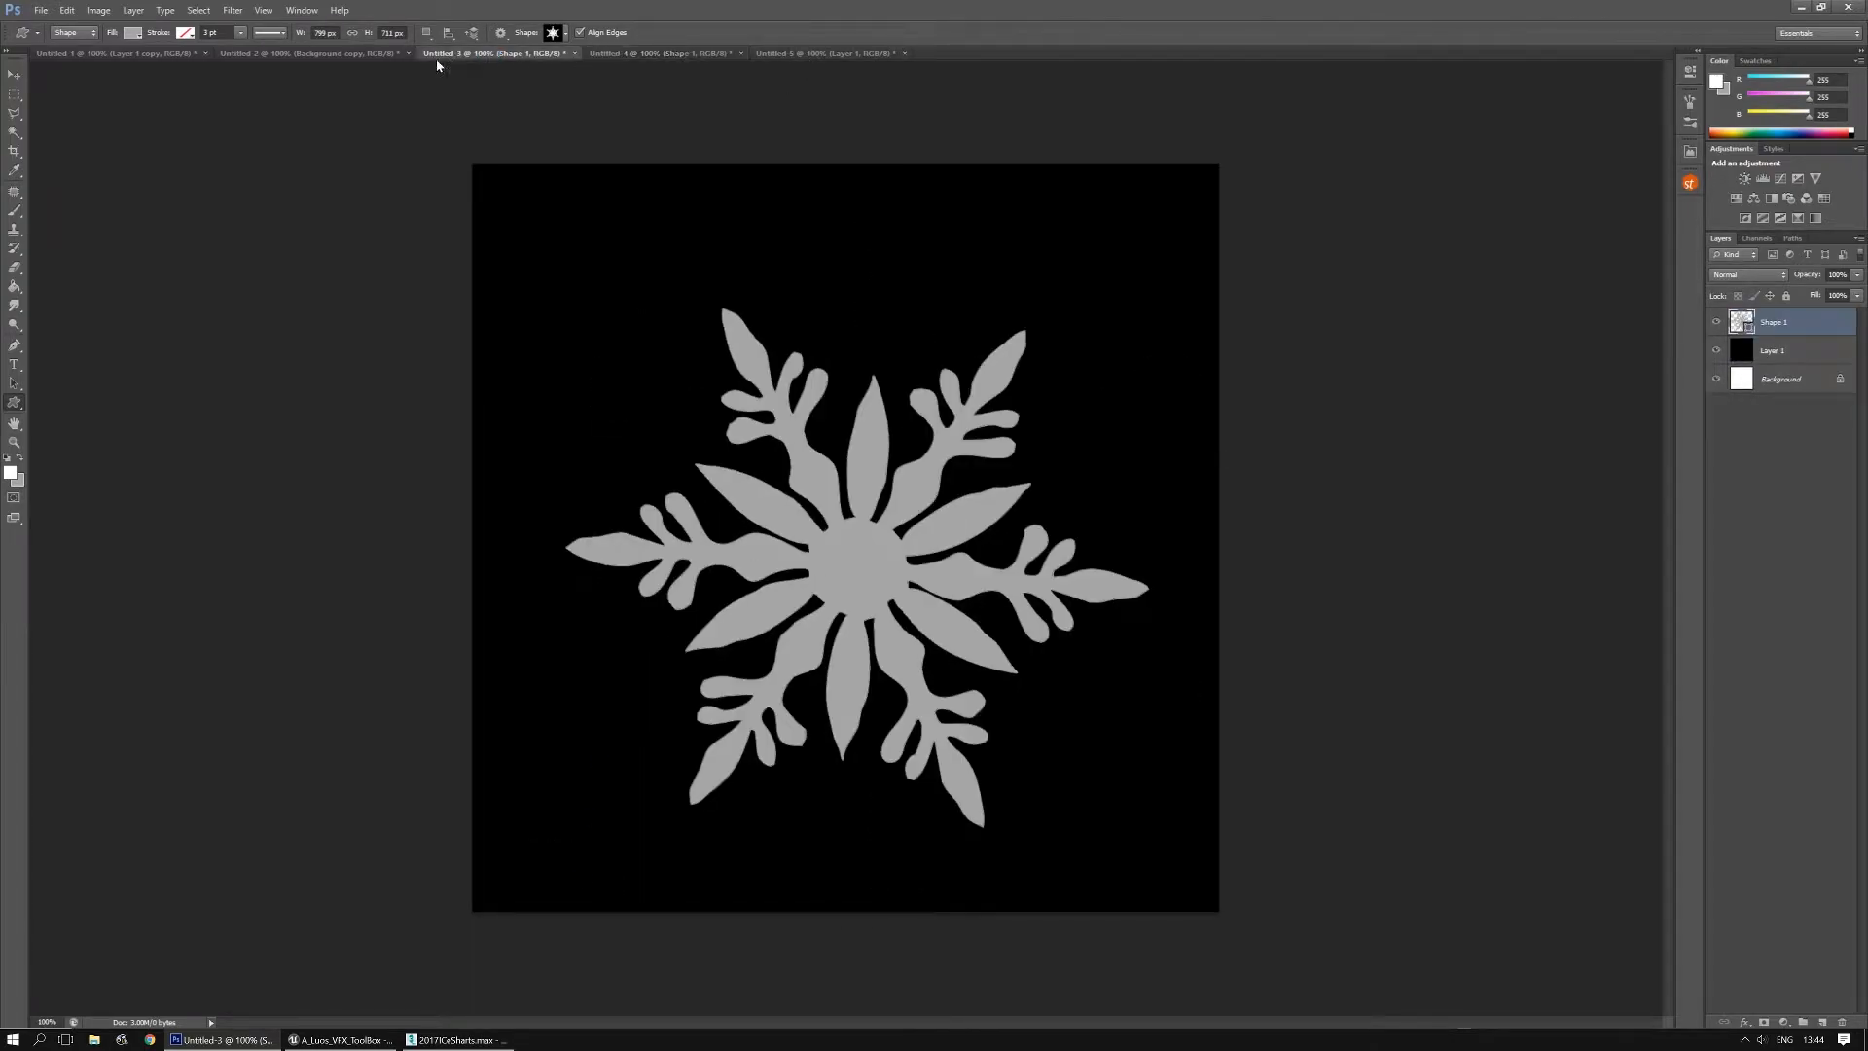
pyautogui.click(381, 56)
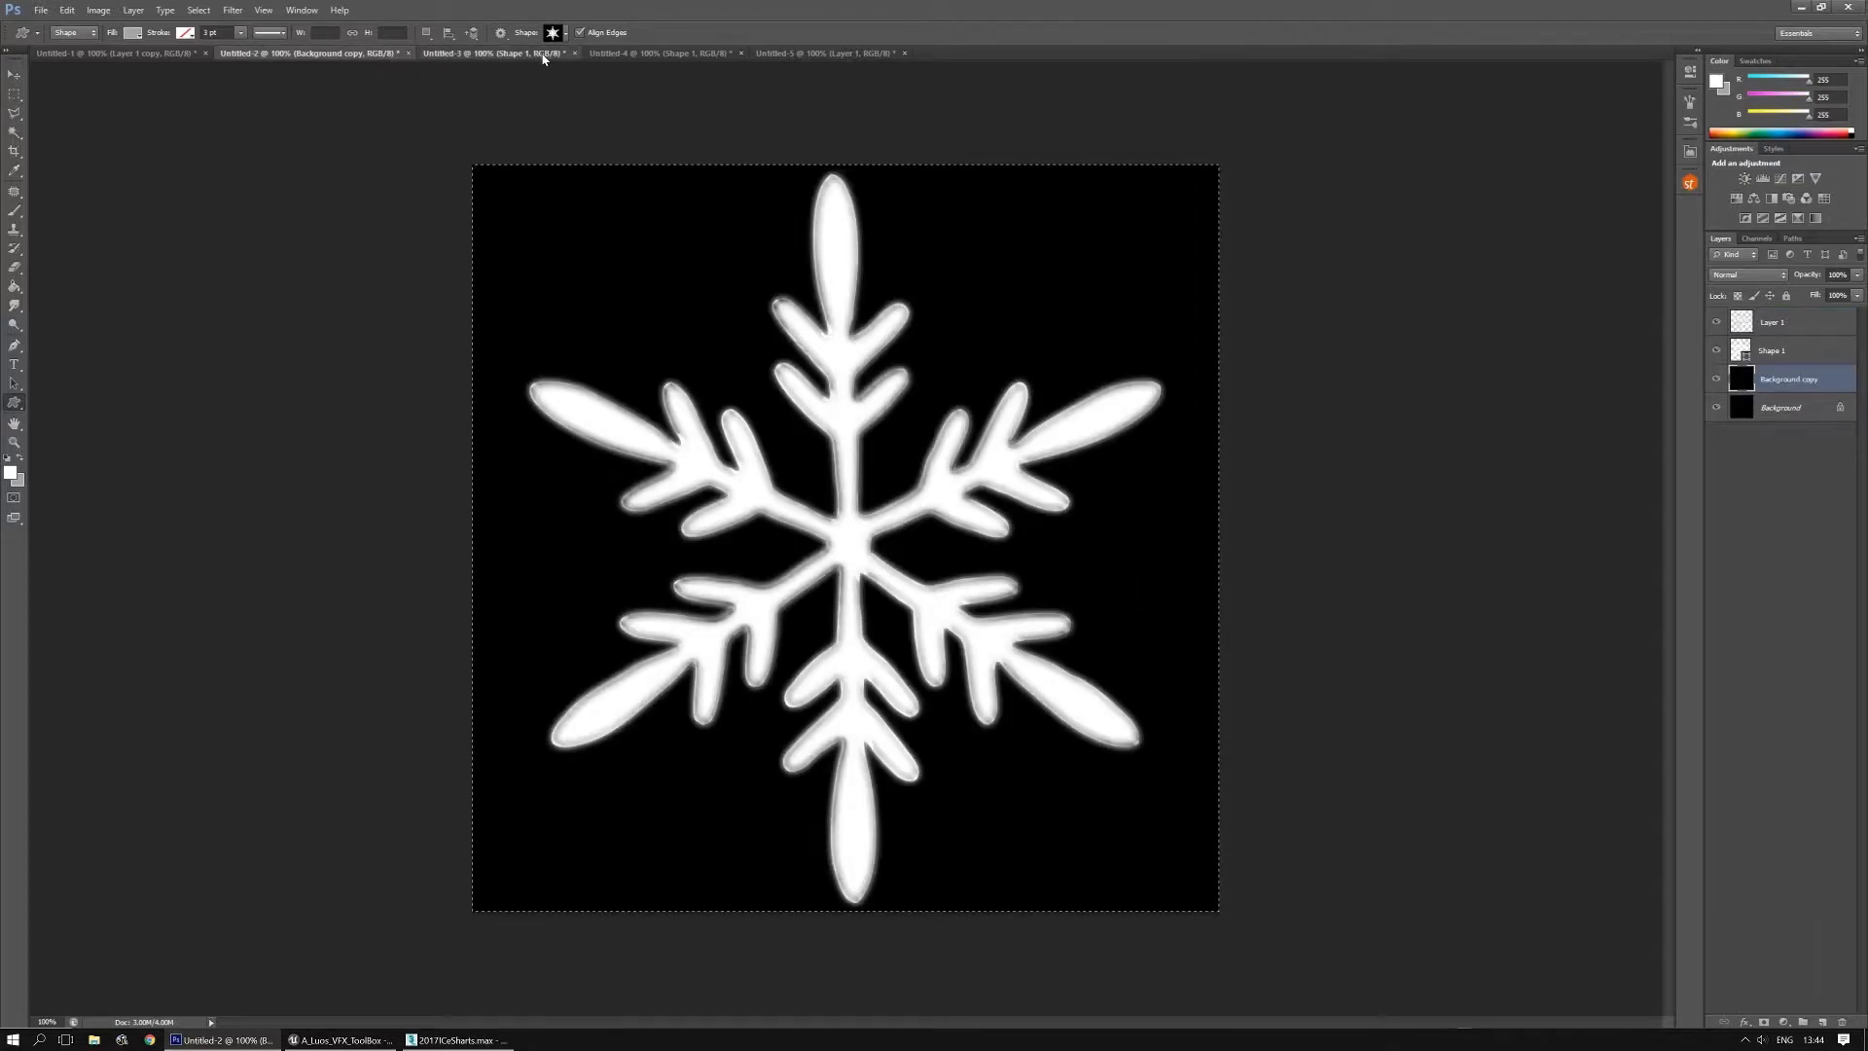
pyautogui.click(605, 53)
pyautogui.click(815, 54)
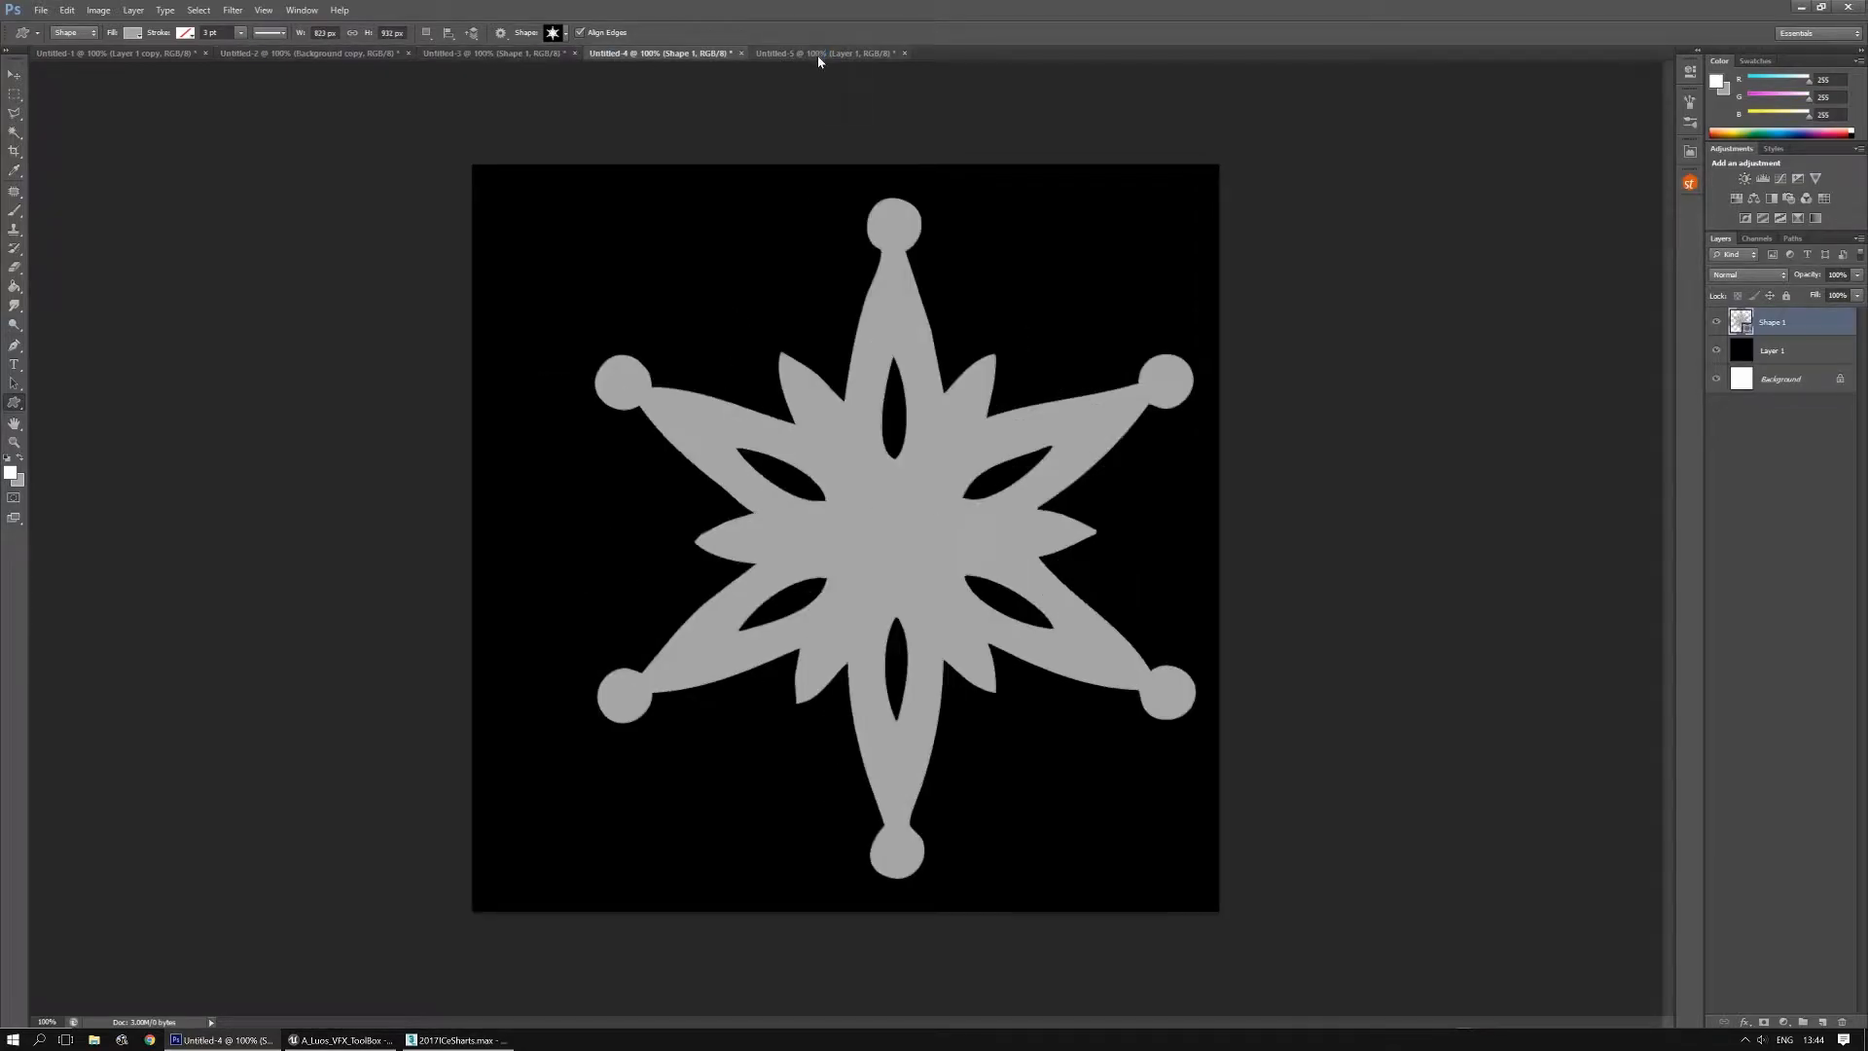
pyautogui.click(569, 34)
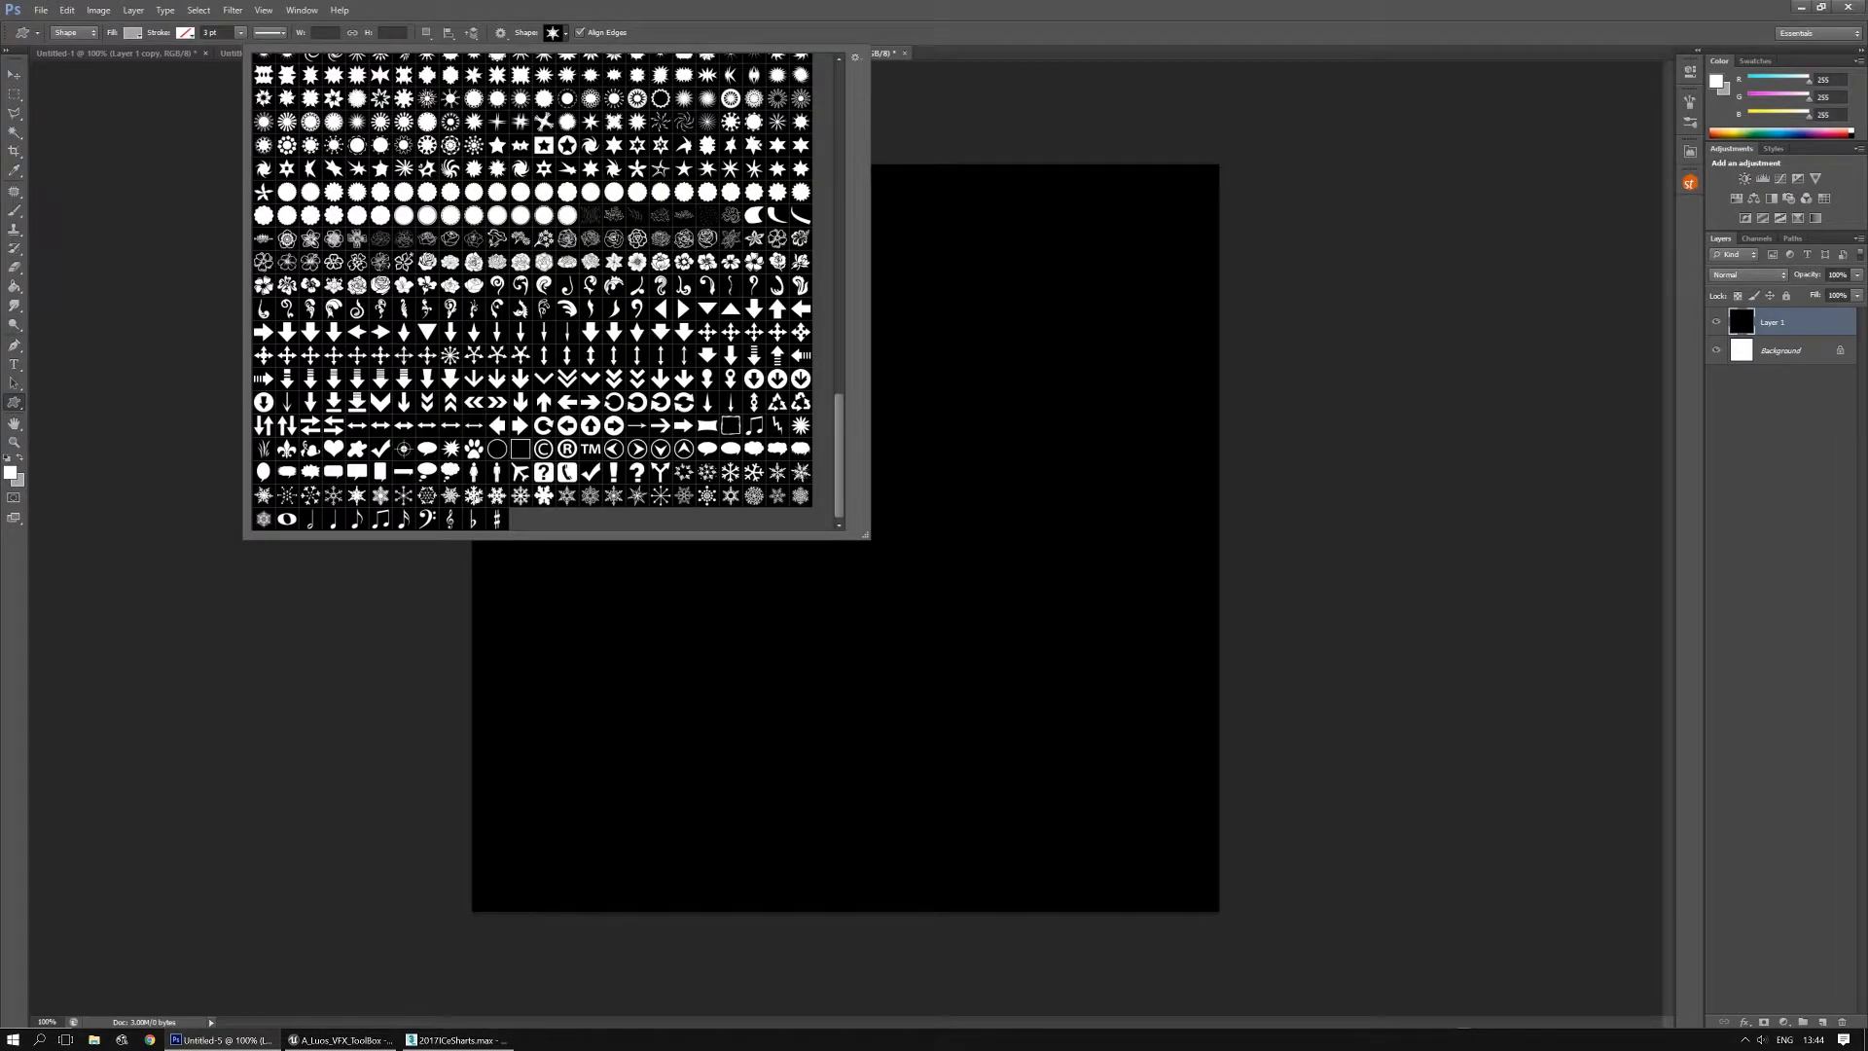
pyautogui.click(497, 495)
pyautogui.moveTo(1183, 216); pyautogui.dragTo(511, 930)
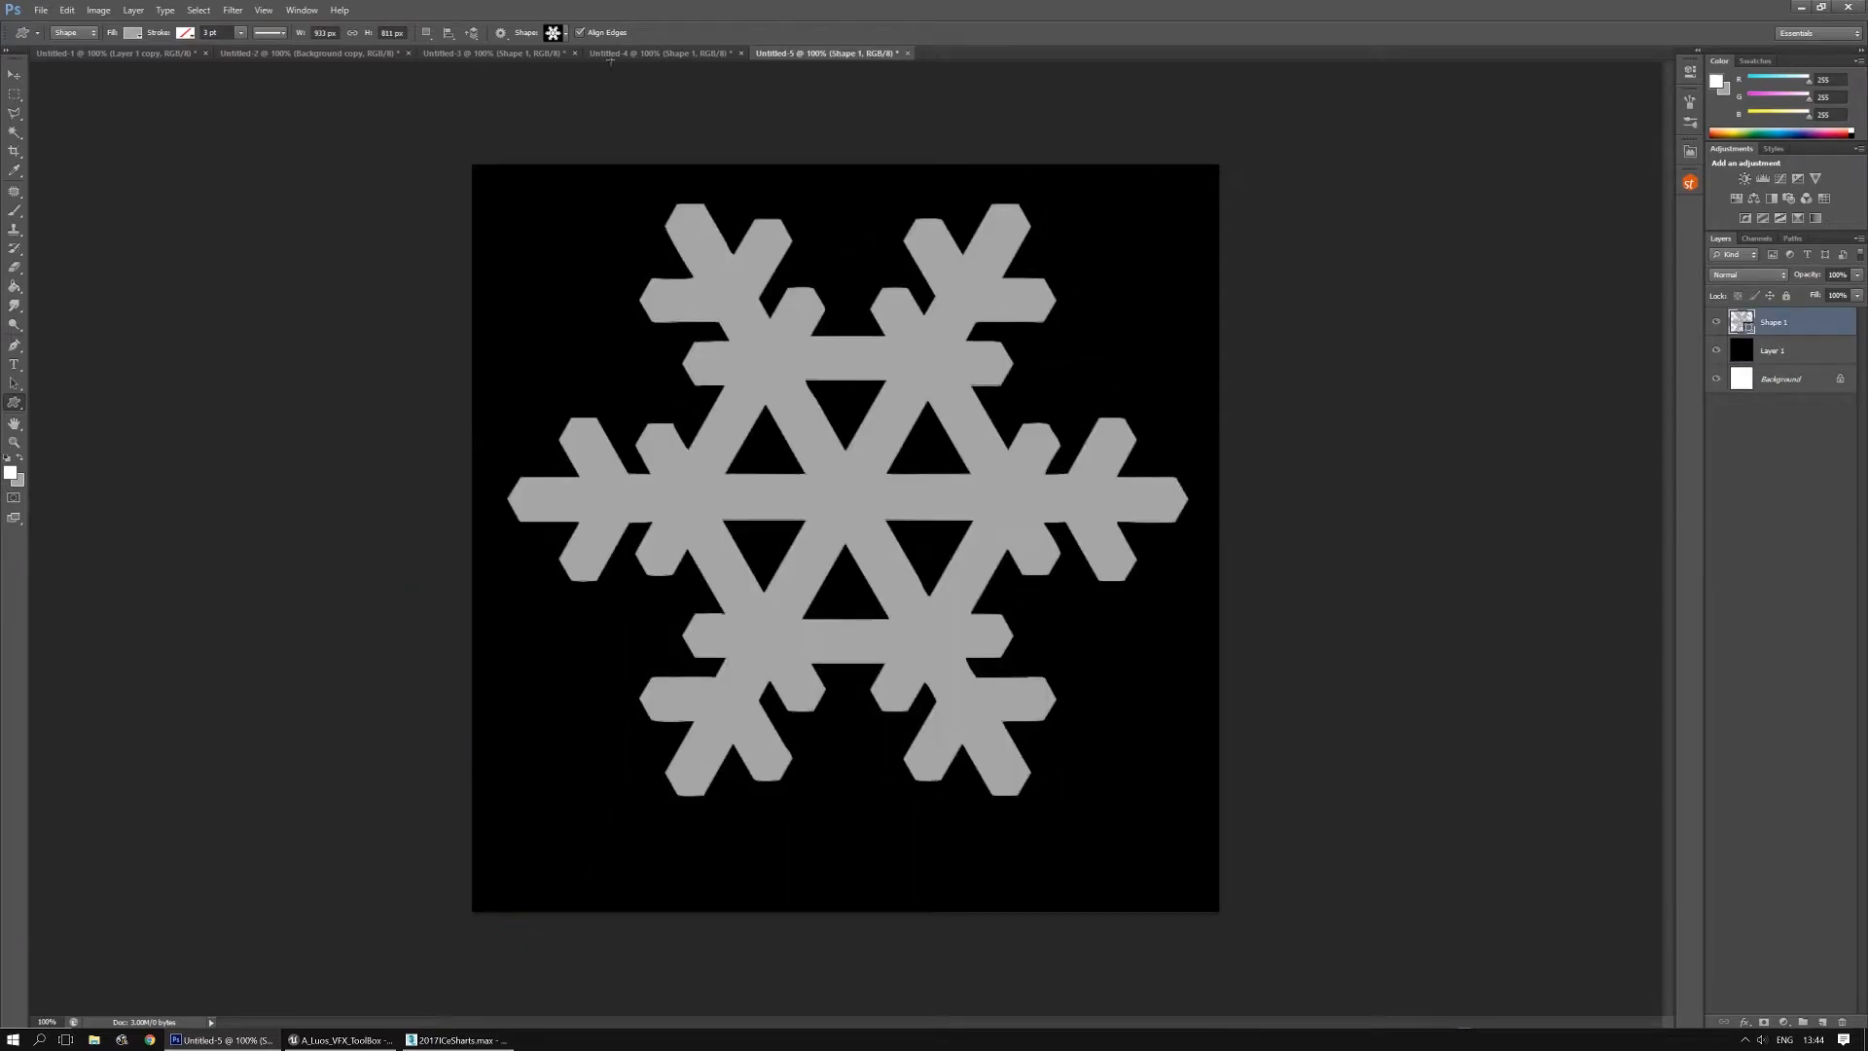
# Try a hexagon-ring snowflake shape of about 425 × 491 px in Untitled-5, hide the thick-armed snowflake's layer, and undo the new shape
pyautogui.click(565, 34)
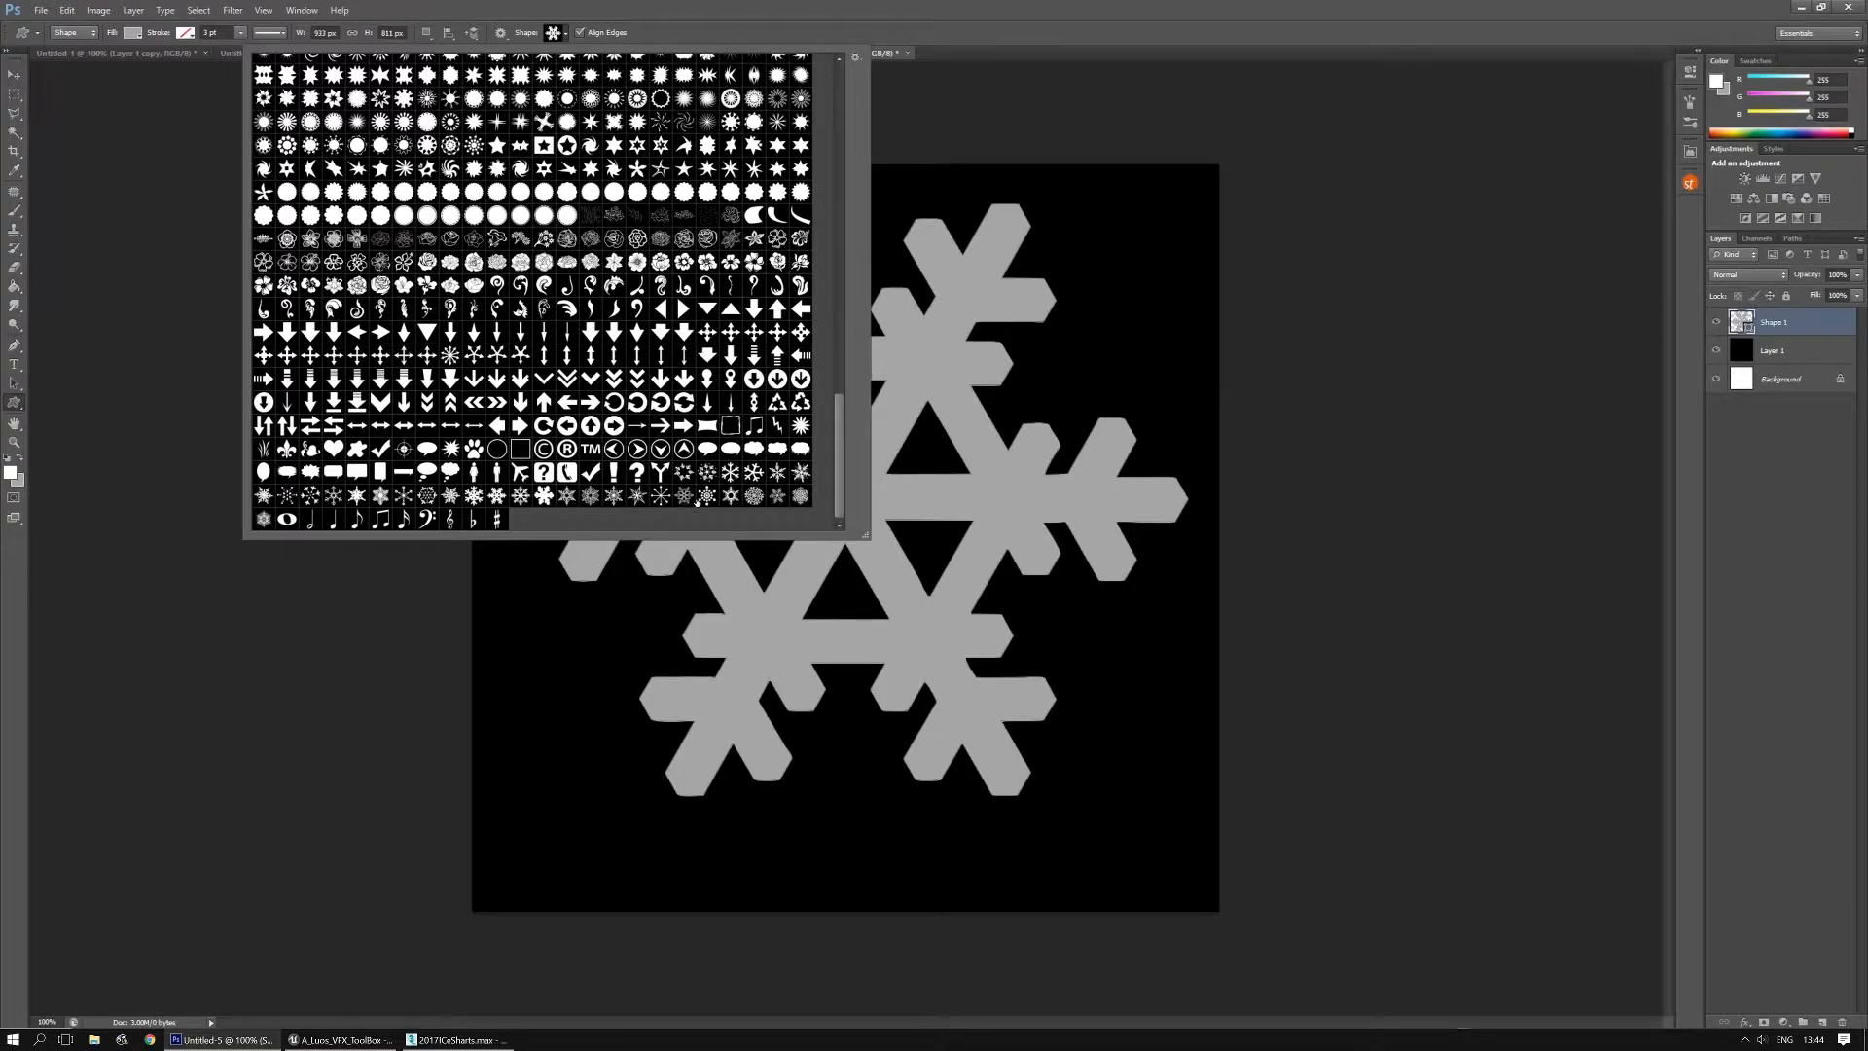
pyautogui.click(732, 497)
pyautogui.keyDown('shift'); pyautogui.moveTo(1196, 237); pyautogui.dragTo(871, 592); pyautogui.keyUp('shift')
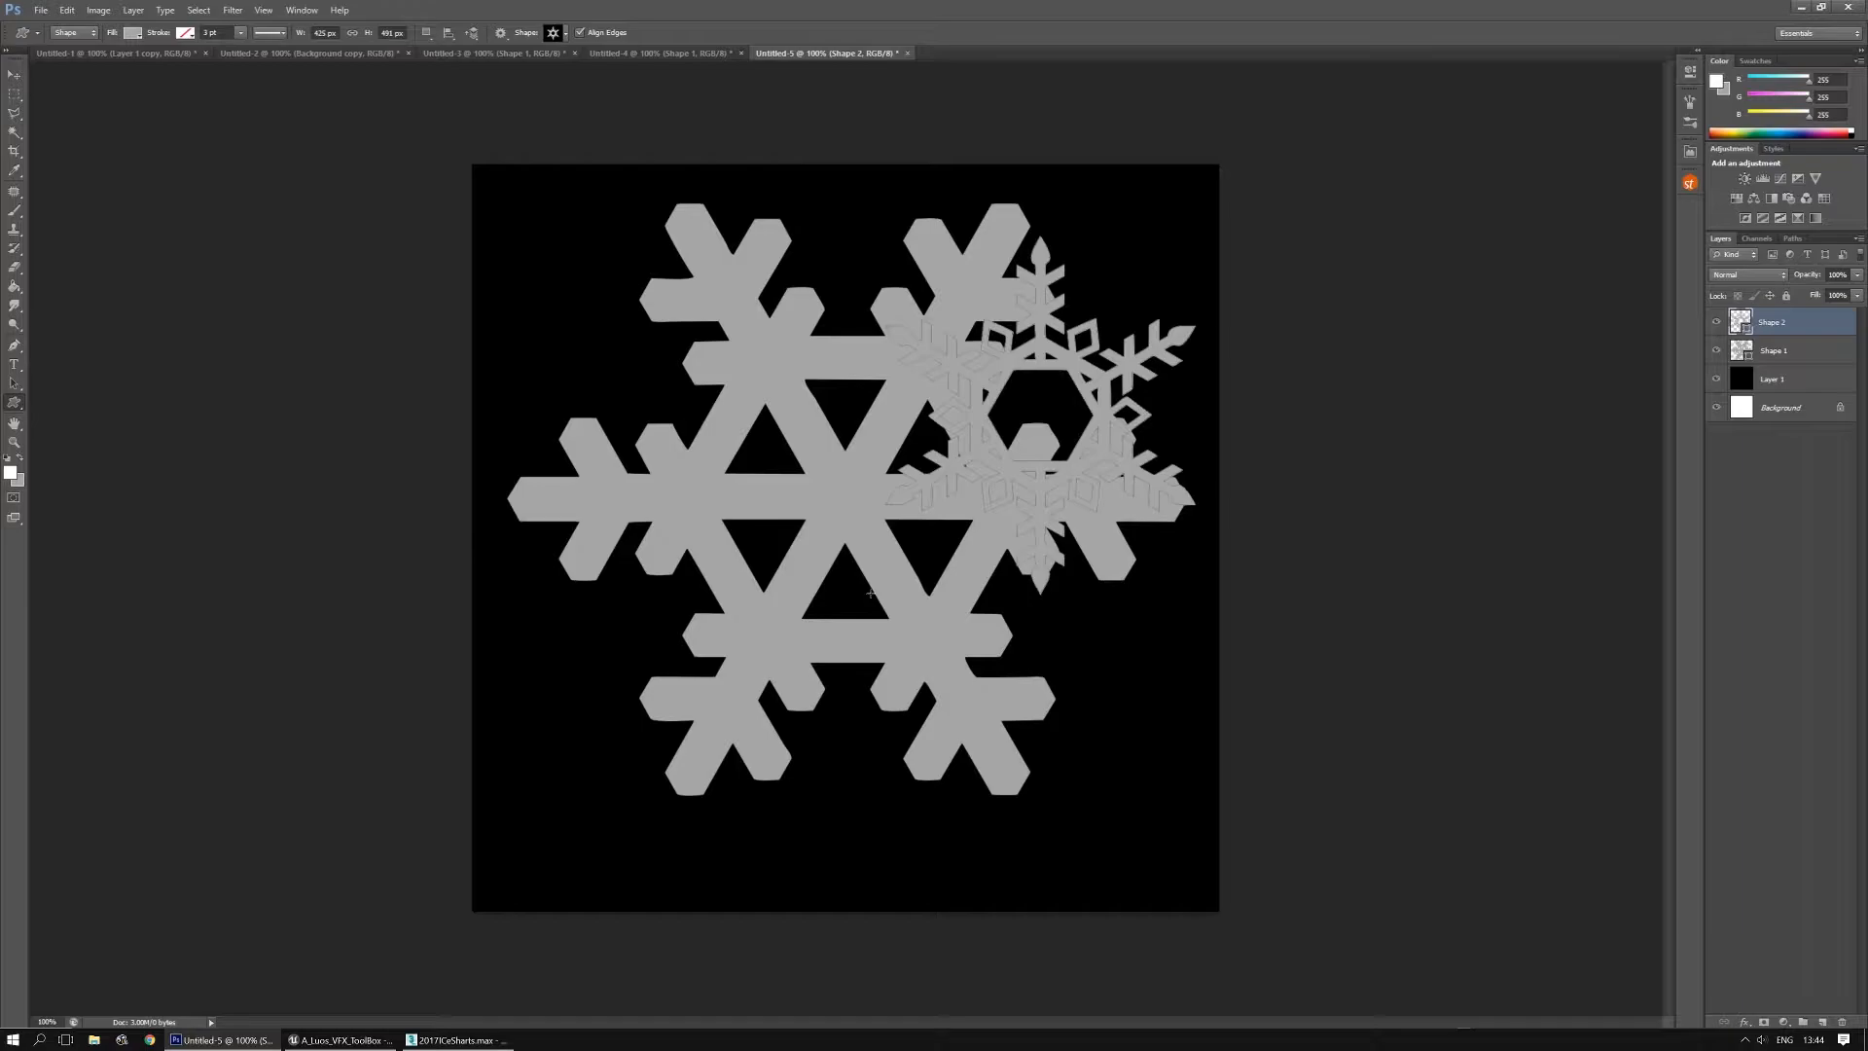
pyautogui.click(1716, 350)
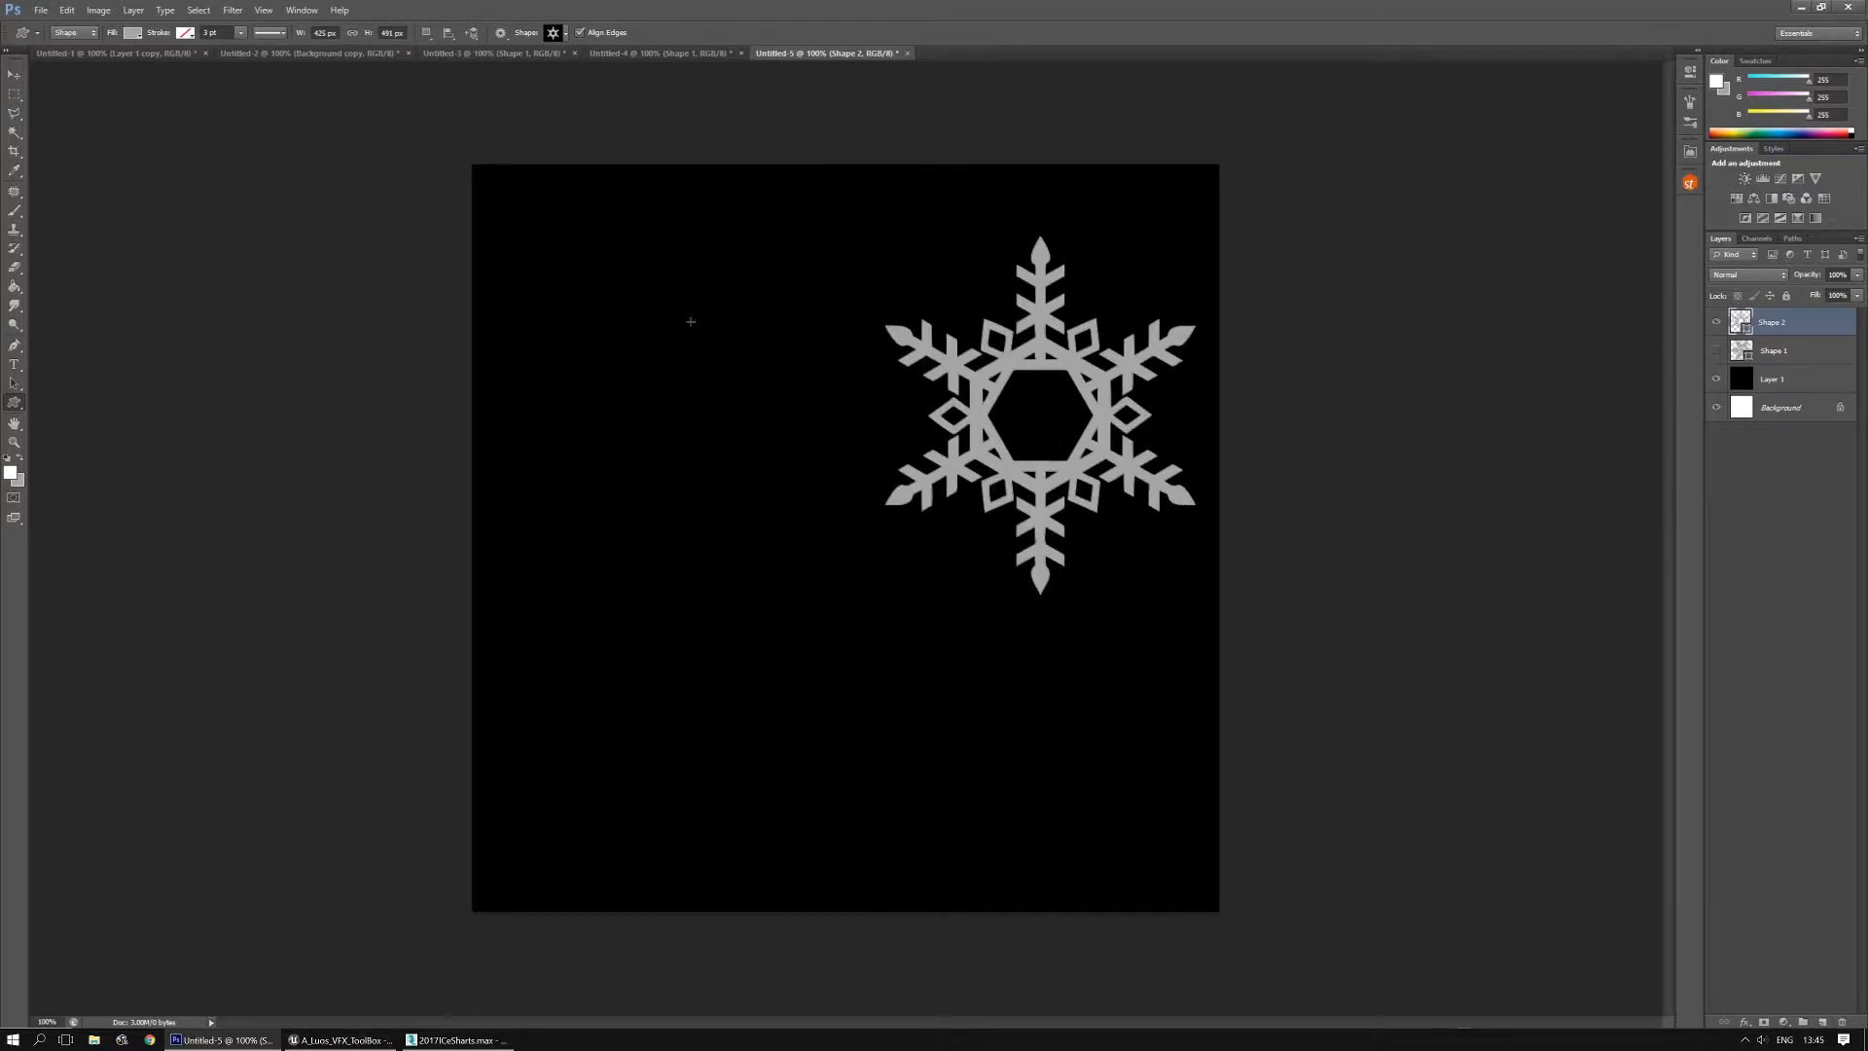
pyautogui.hotkey('ctrl', 'z')
# Try a custom snowflake shape with fine needle-like spikes, about 733 × 843 px, in Untitled-5 and undo it
pyautogui.click(563, 35)
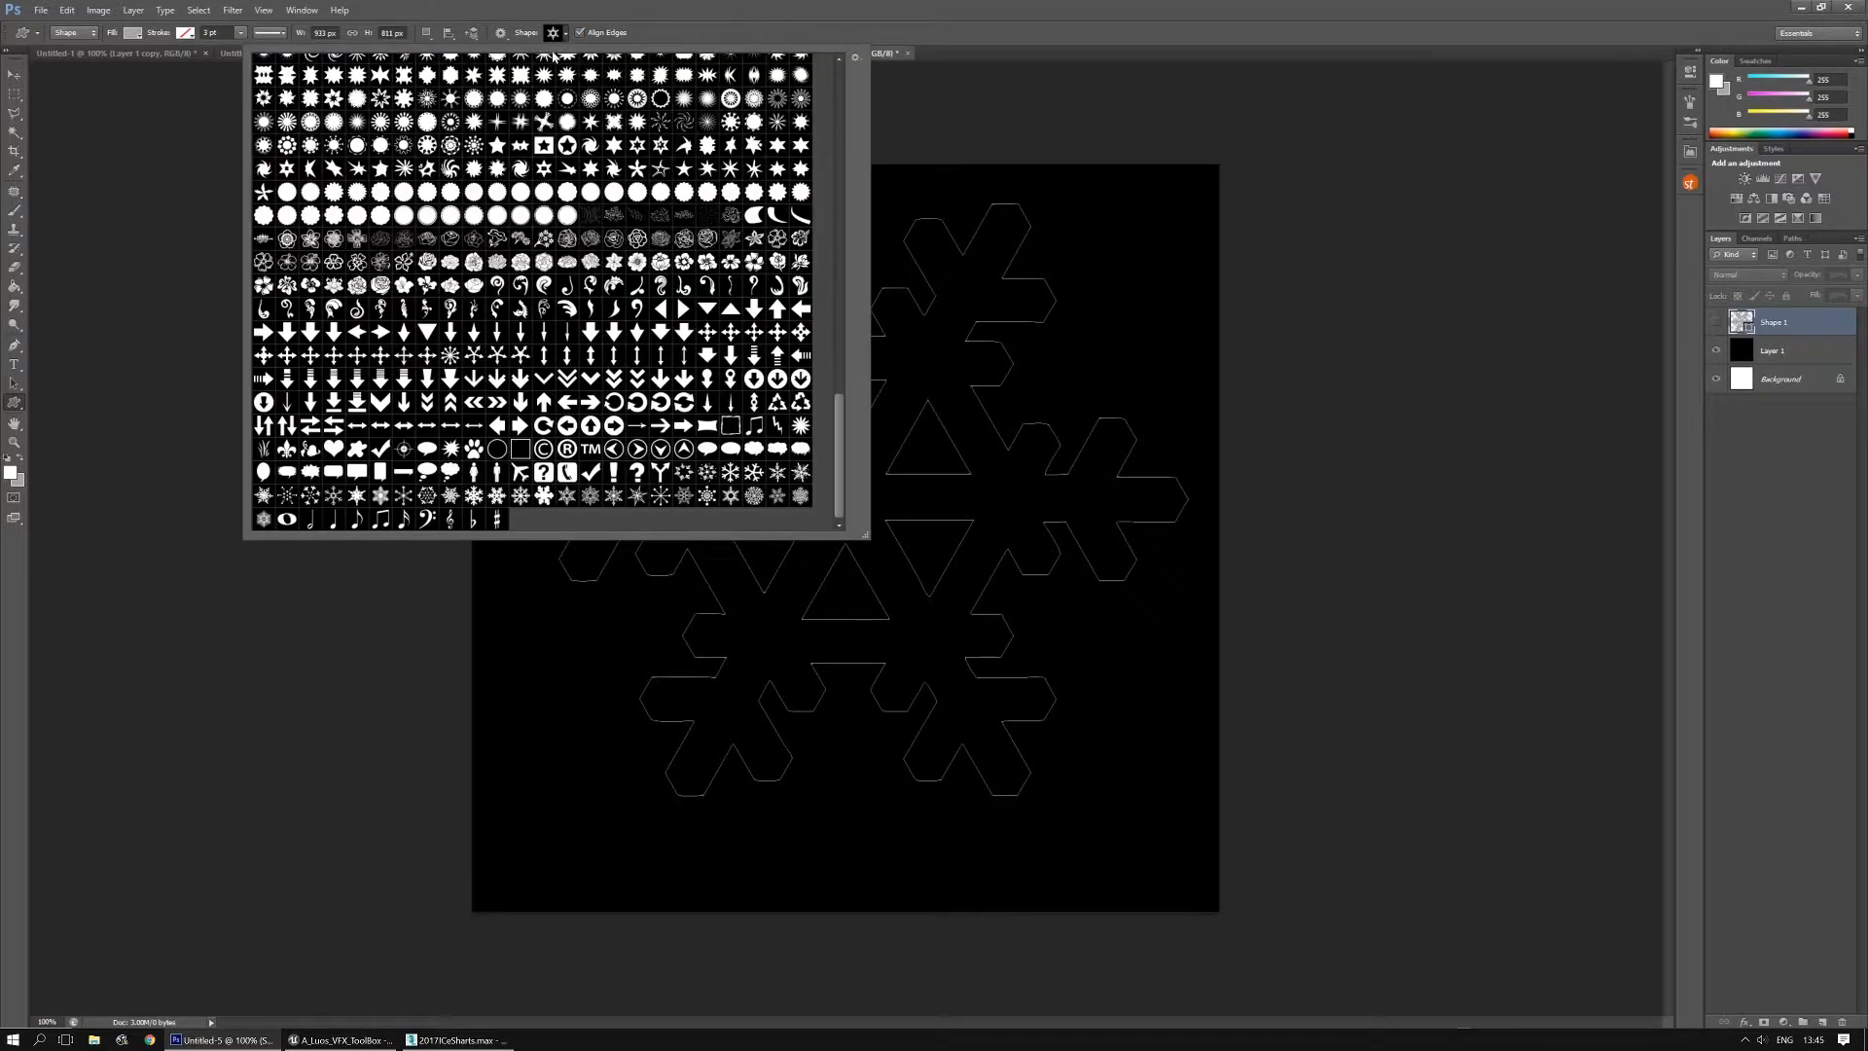
pyautogui.click(263, 519)
pyautogui.moveTo(1119, 236); pyautogui.dragTo(525, 856)
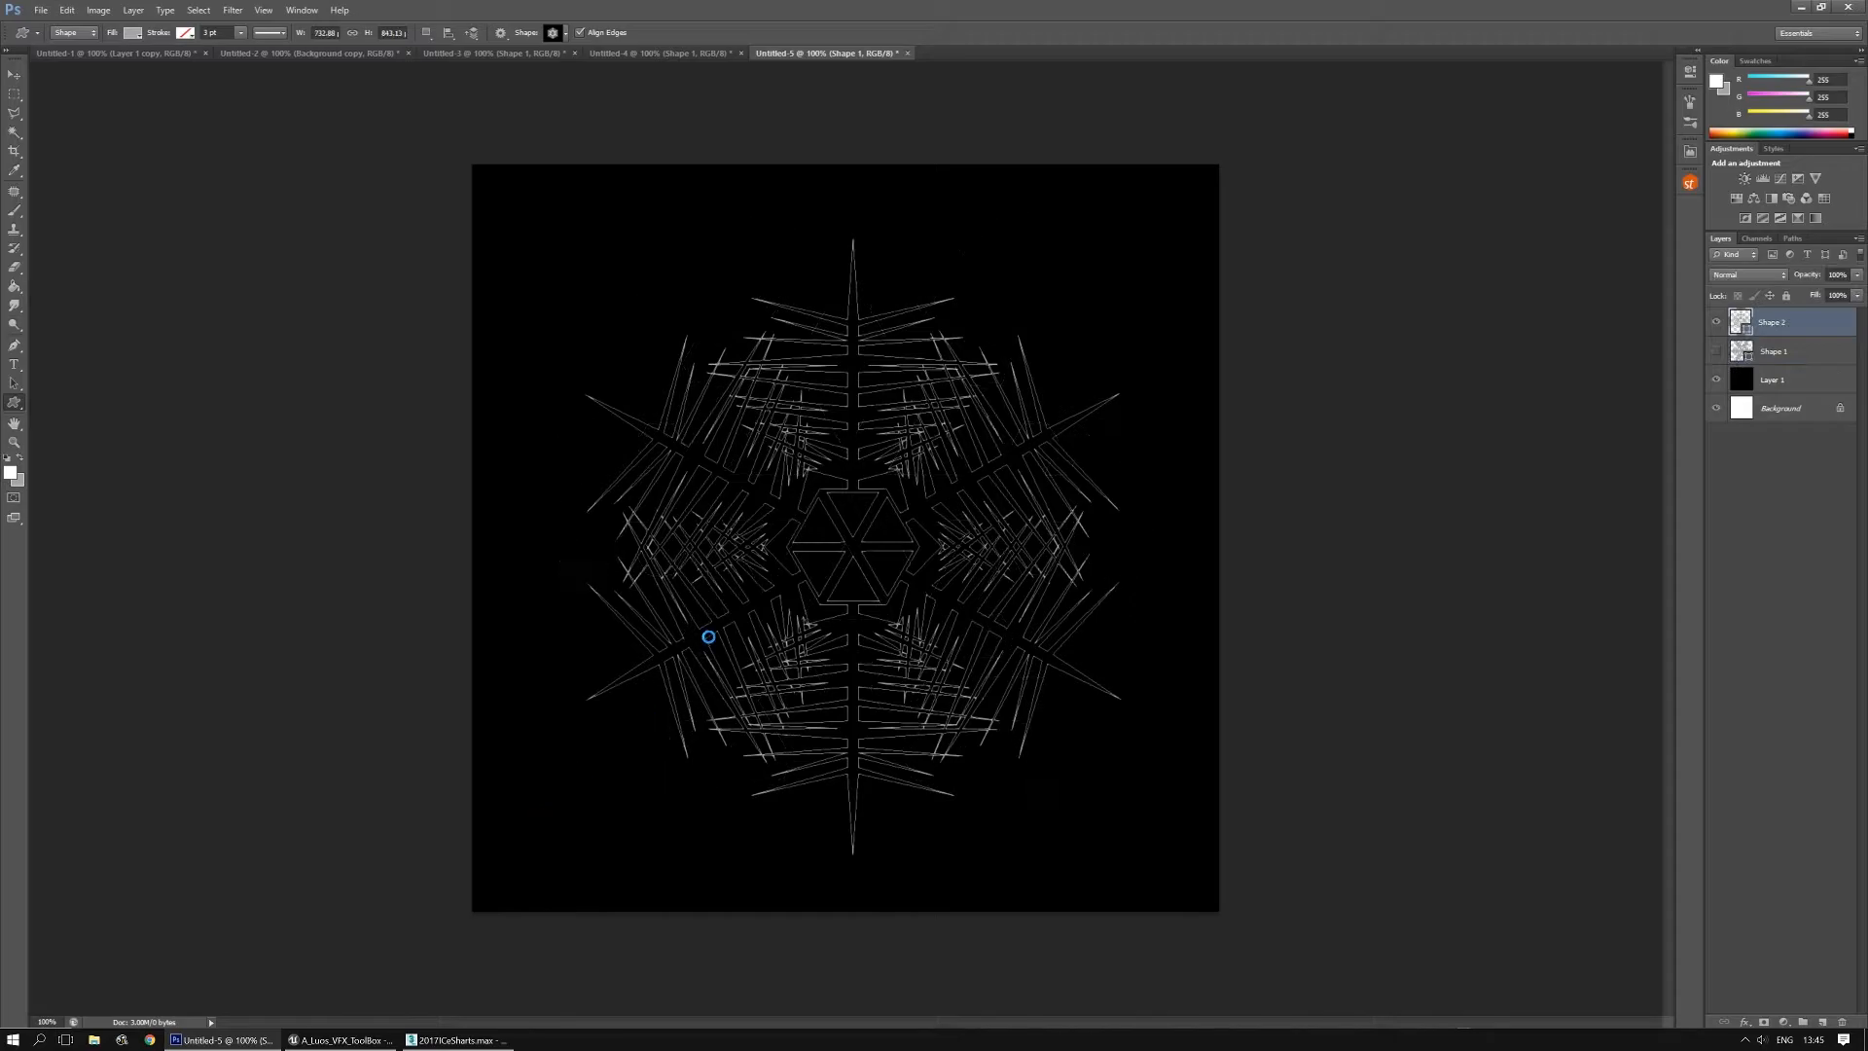
pyautogui.hotkey('ctrl', 'z')
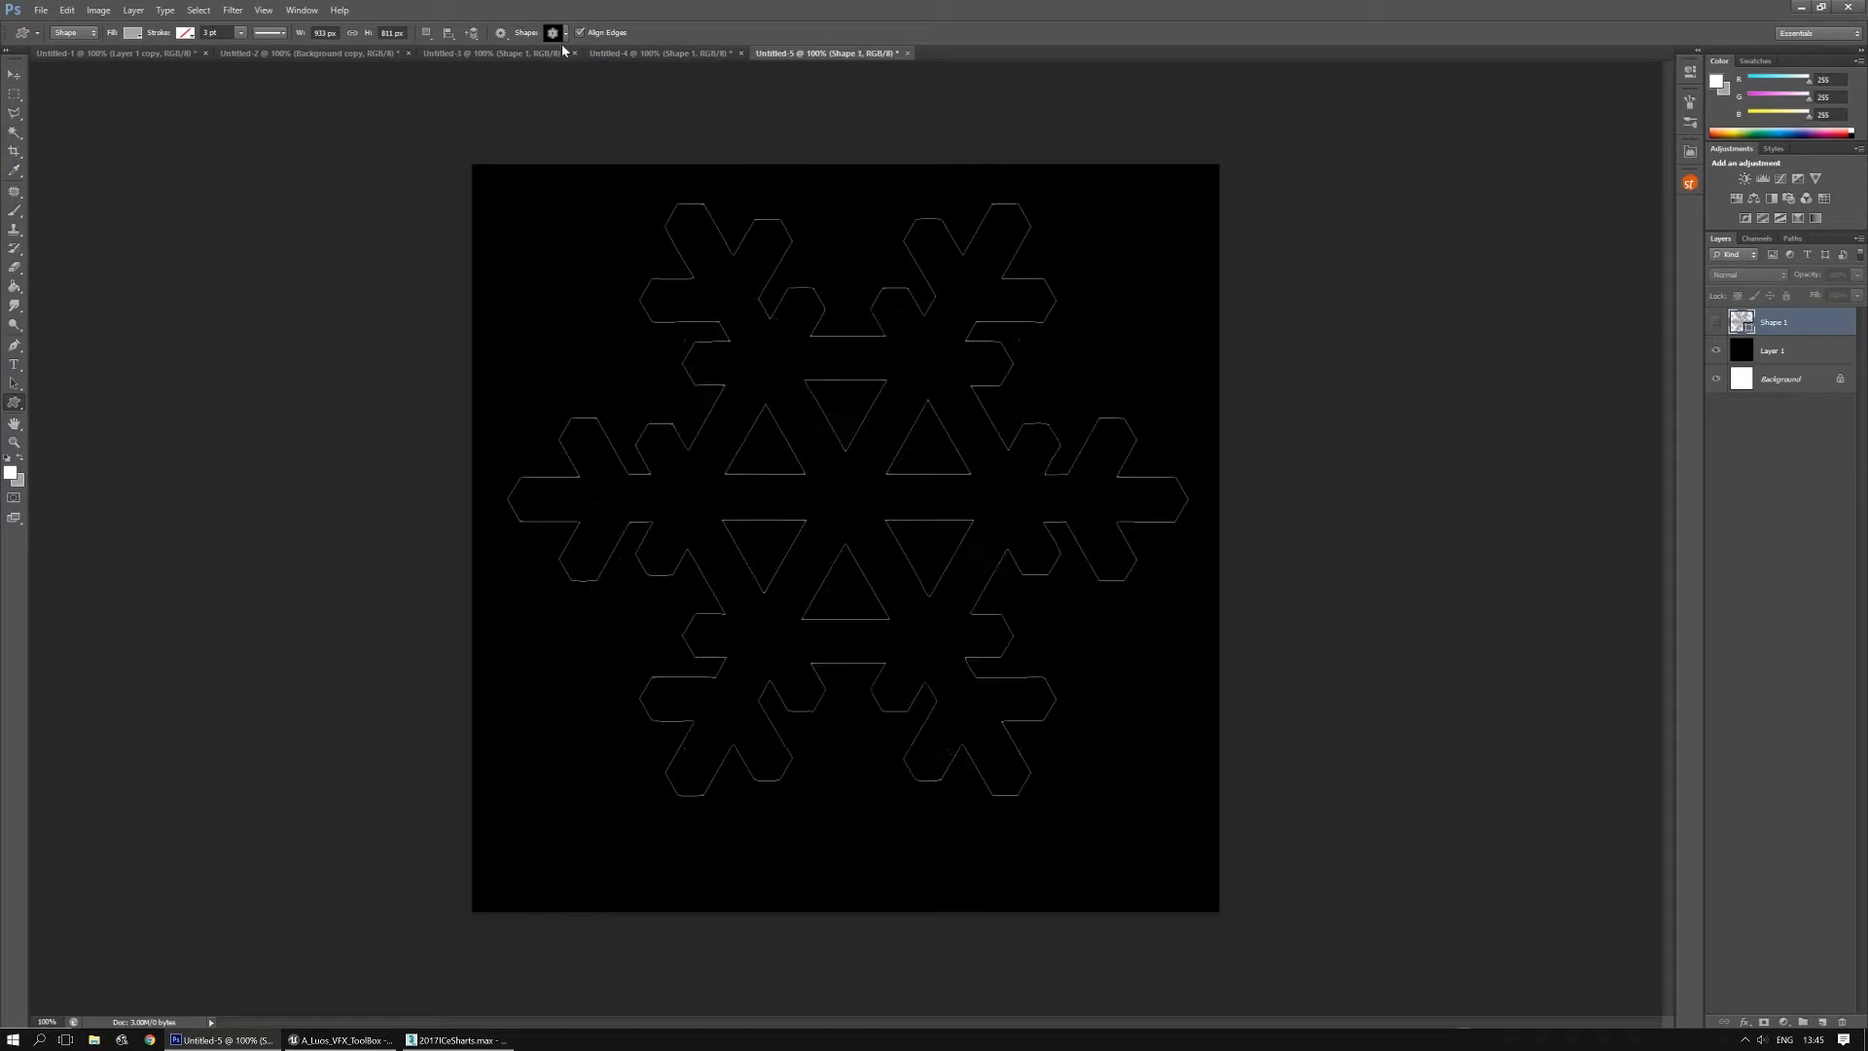
# Try a round snowflake shape with jagged curved branches, about 742 × 746 px, in Untitled-5 and undo it
pyautogui.click(565, 33)
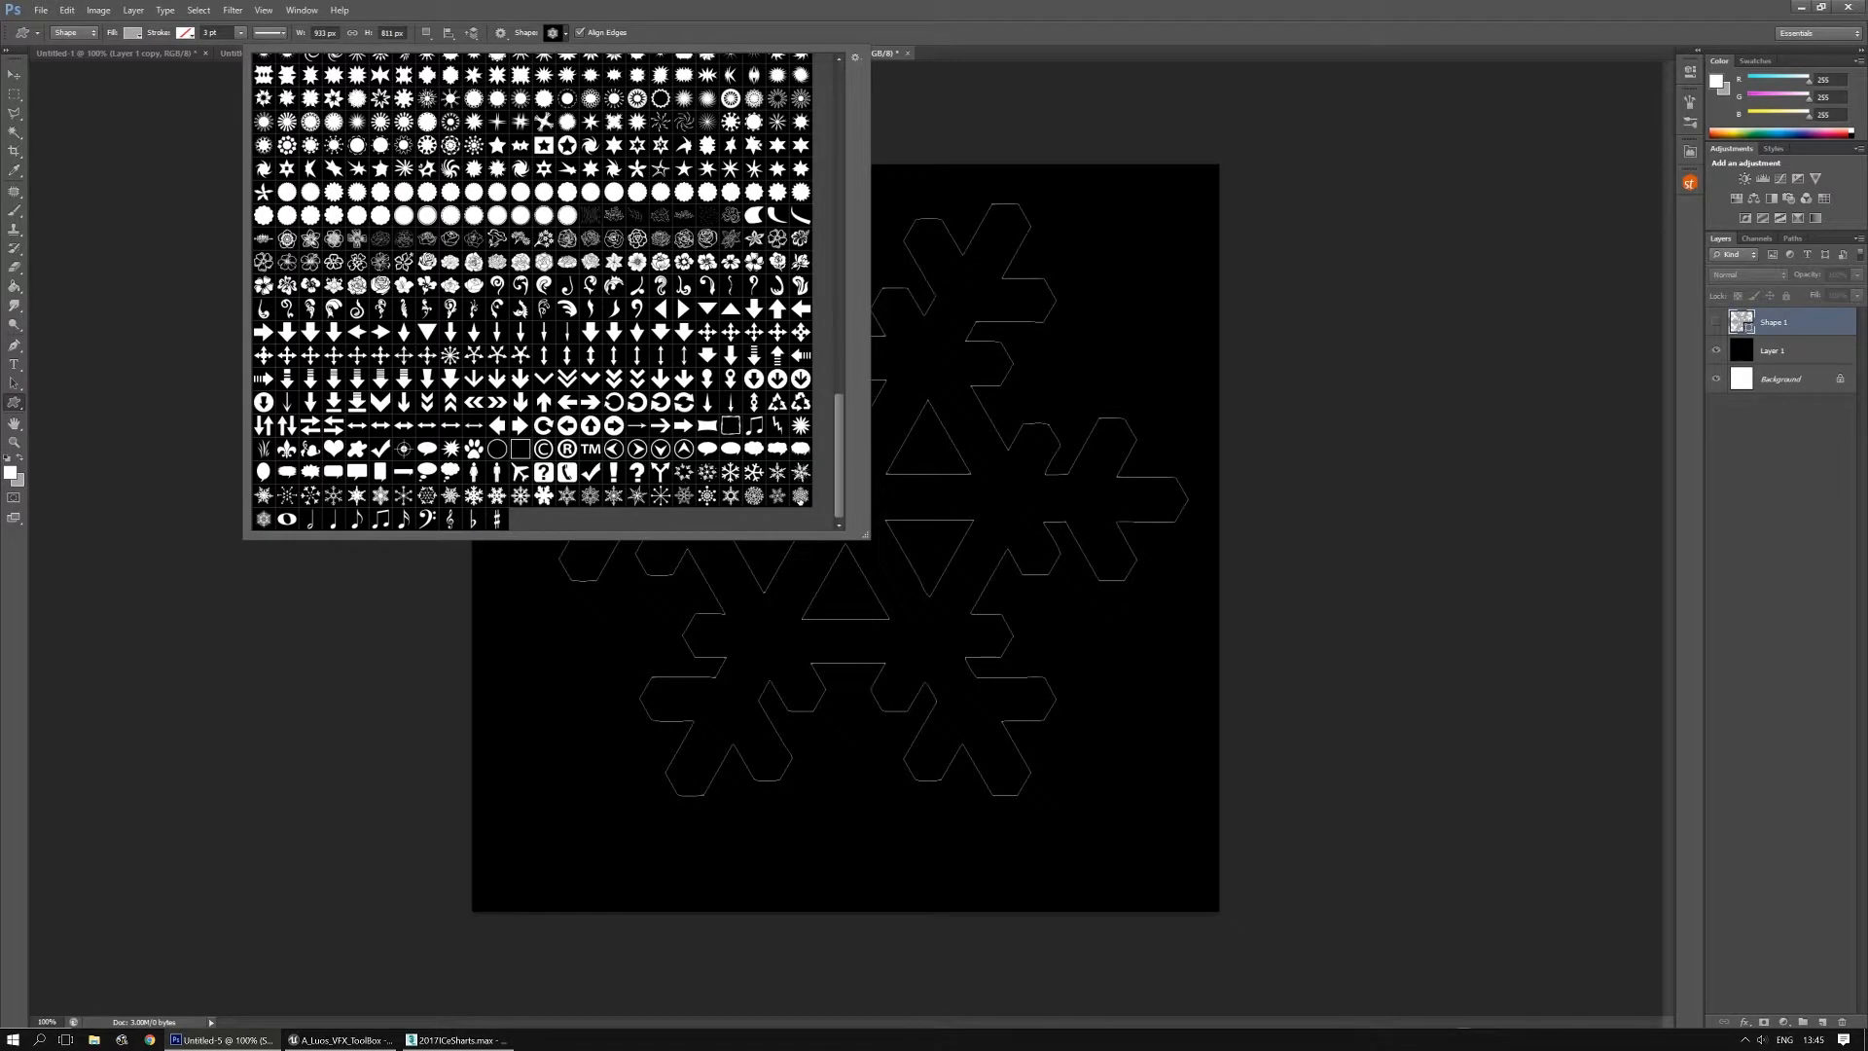
pyautogui.click(754, 495)
pyautogui.moveTo(1097, 276); pyautogui.dragTo(535, 815)
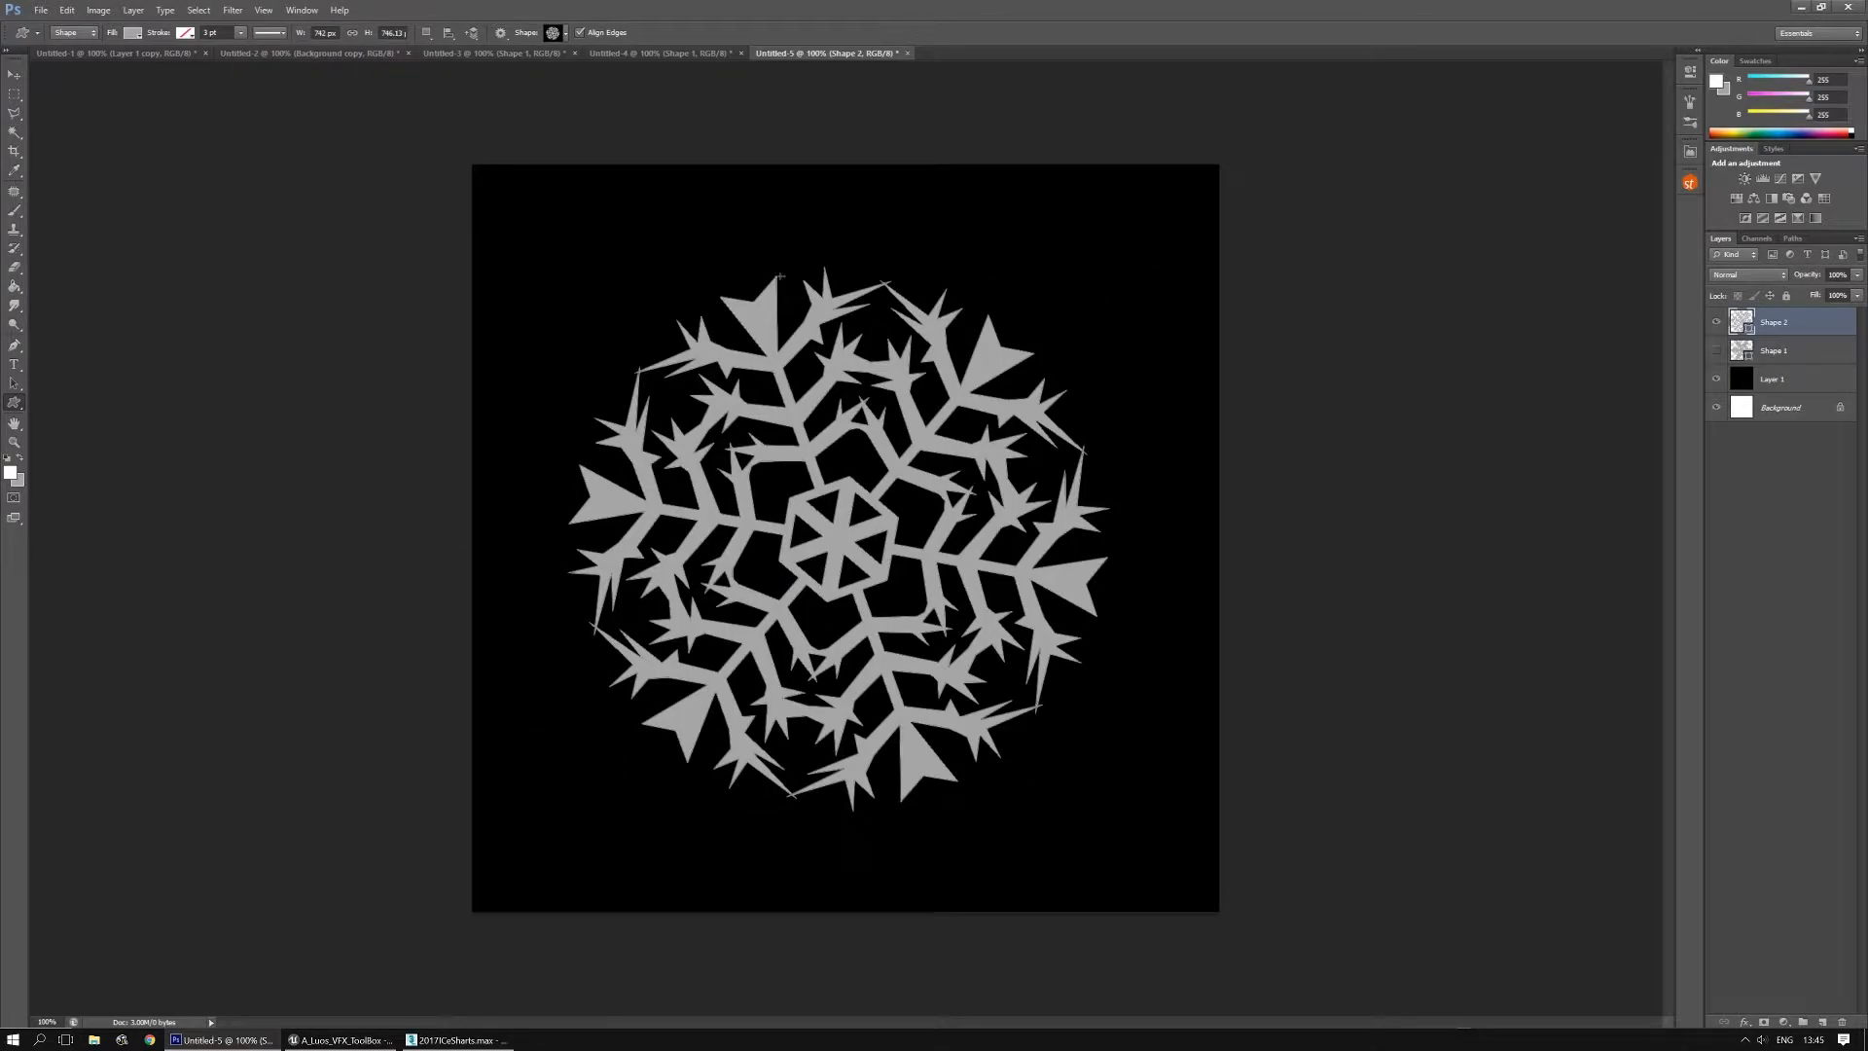
pyautogui.hotkey('ctrl', 'z')
# Draw the custom snowflake shape with a hexagonal ring and arrow-like arms in Untitled-5 at about 762 × 880 px
pyautogui.click(564, 35)
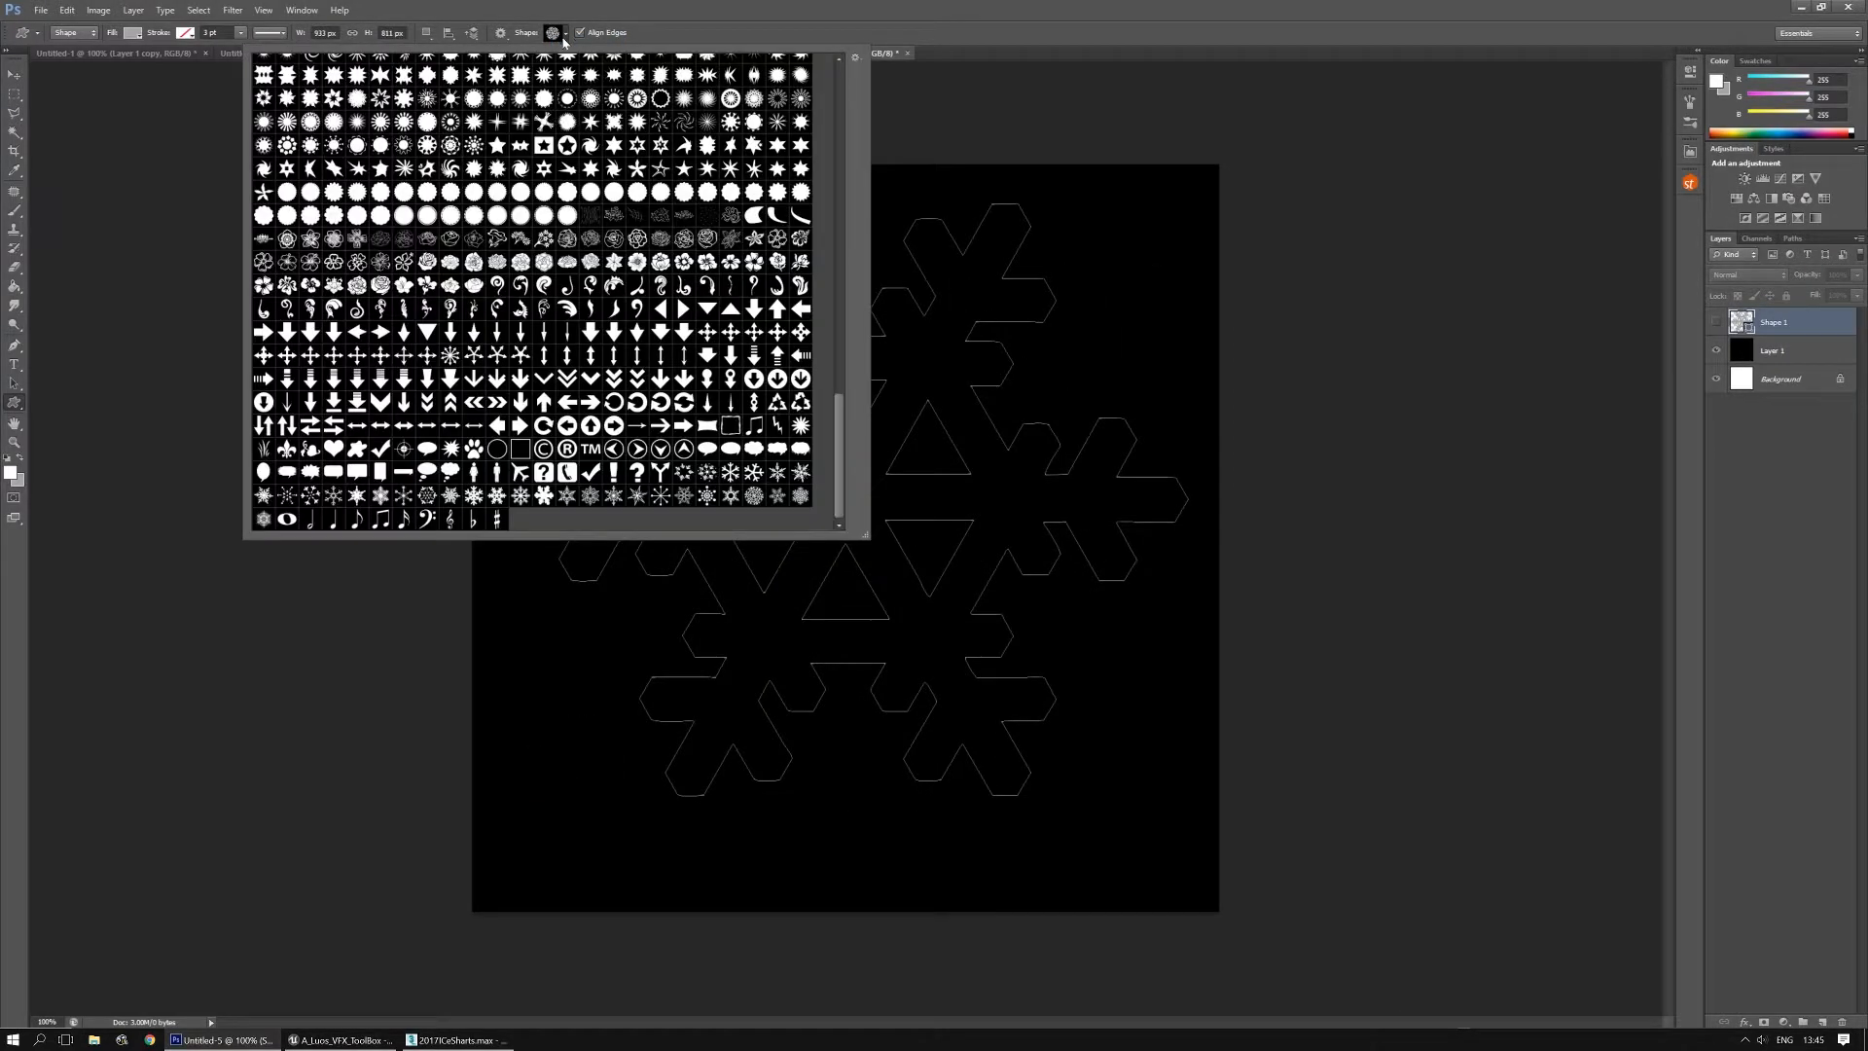
pyautogui.click(731, 495)
pyautogui.moveTo(1201, 251); pyautogui.dragTo(595, 900)
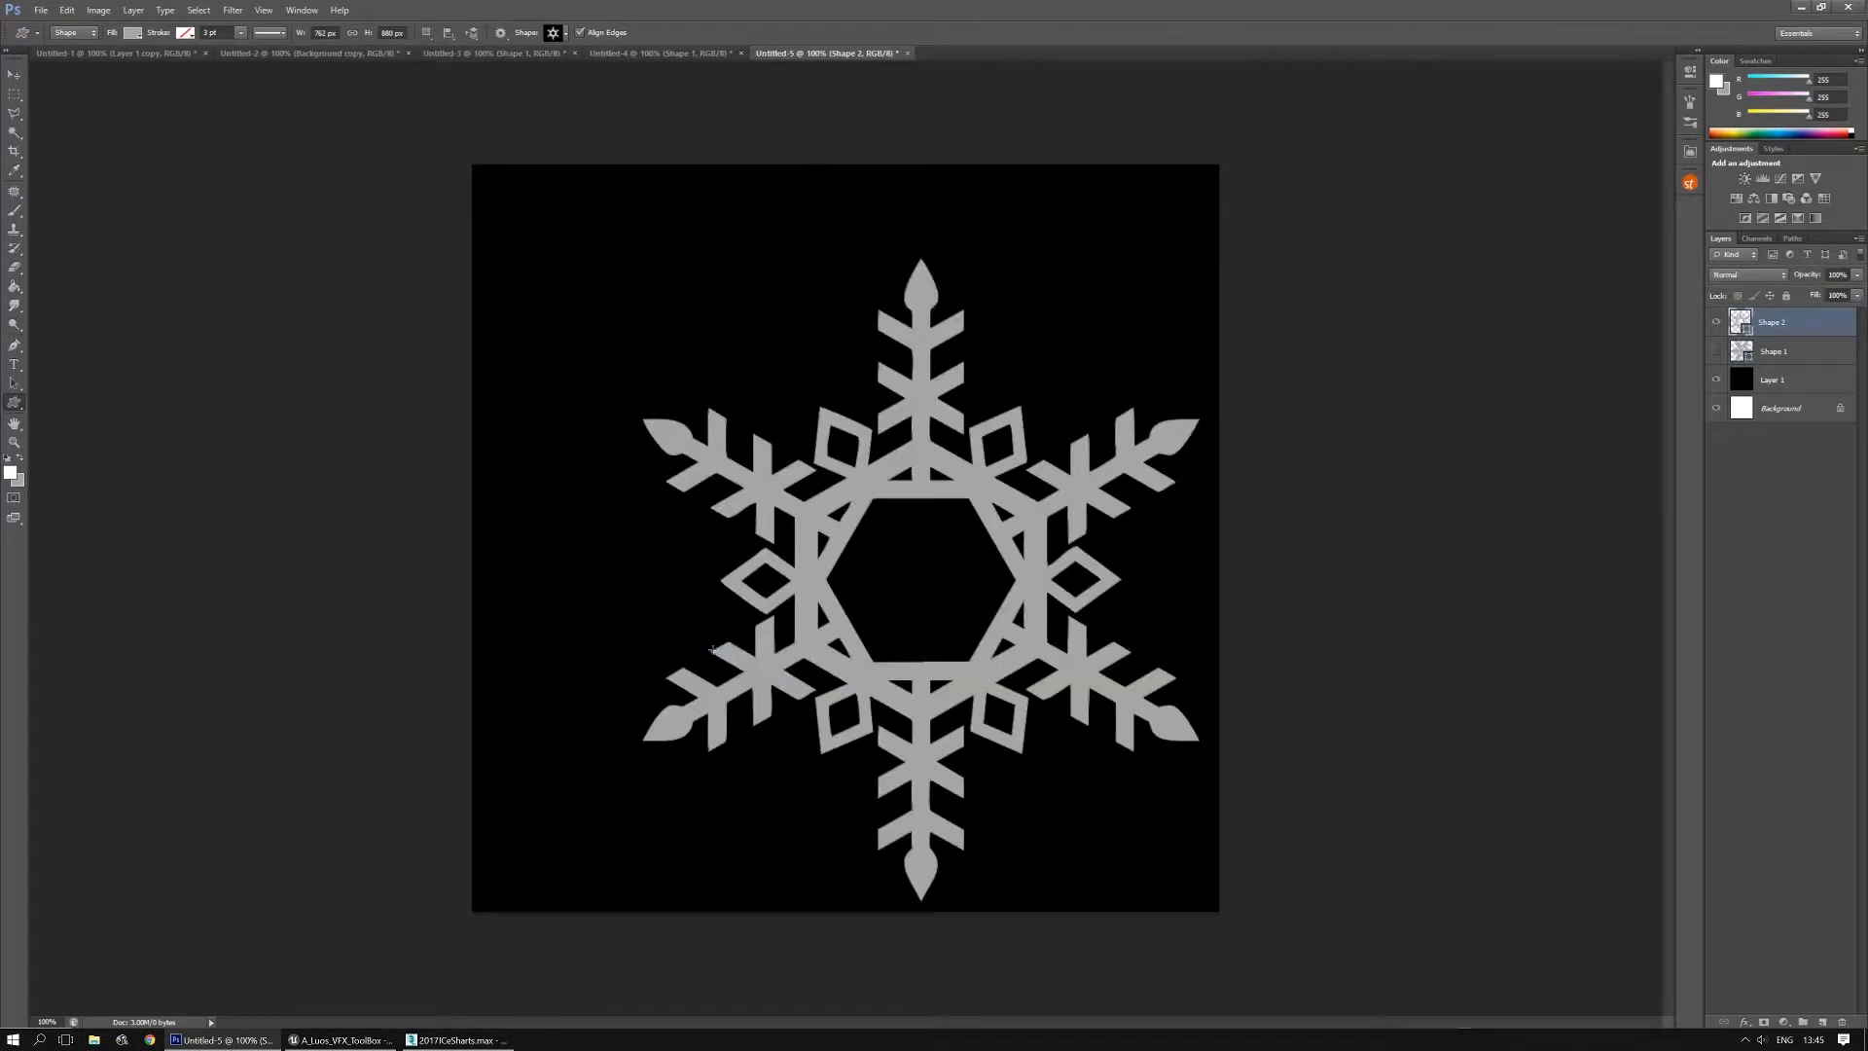
# Compare the snowflakes in the Untitled-2, Untitled-3, Untitled-4 and Untitled-5 documents
pyautogui.click(642, 55)
pyautogui.click(487, 55)
pyautogui.click(360, 53)
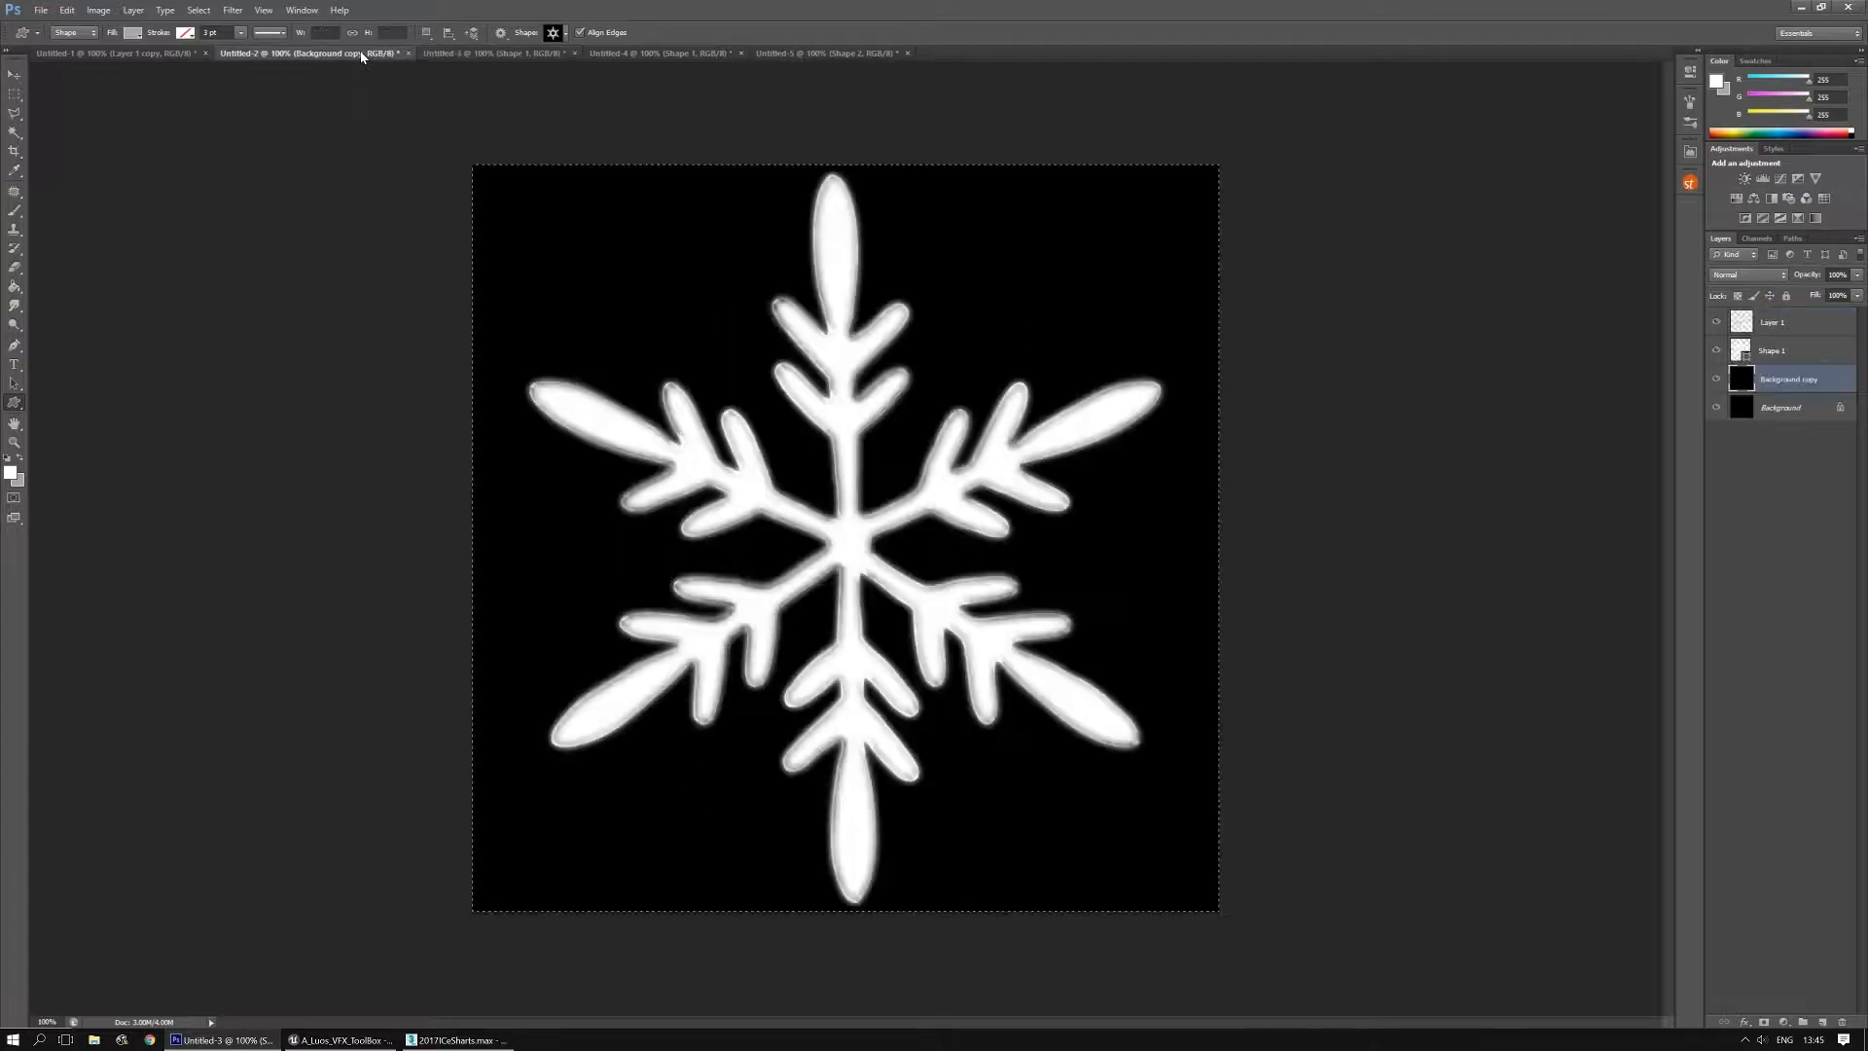
pyautogui.click(519, 55)
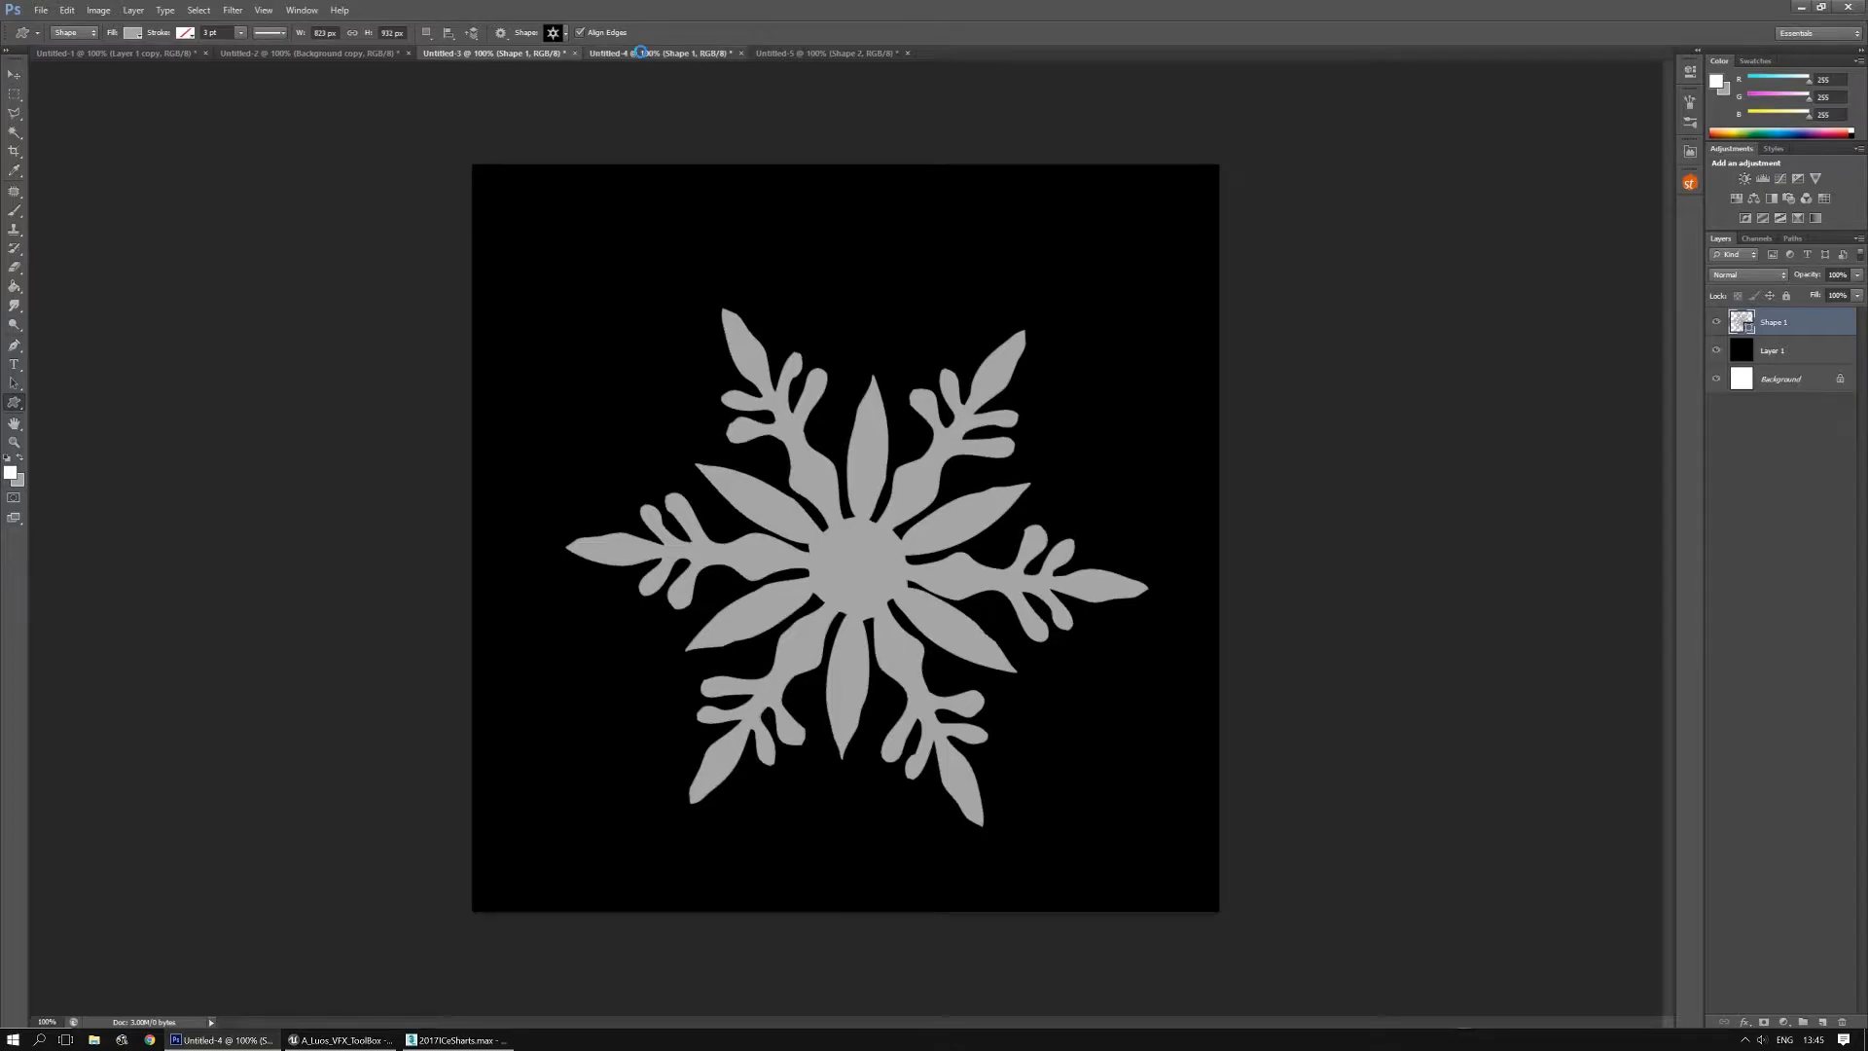
pyautogui.click(671, 53)
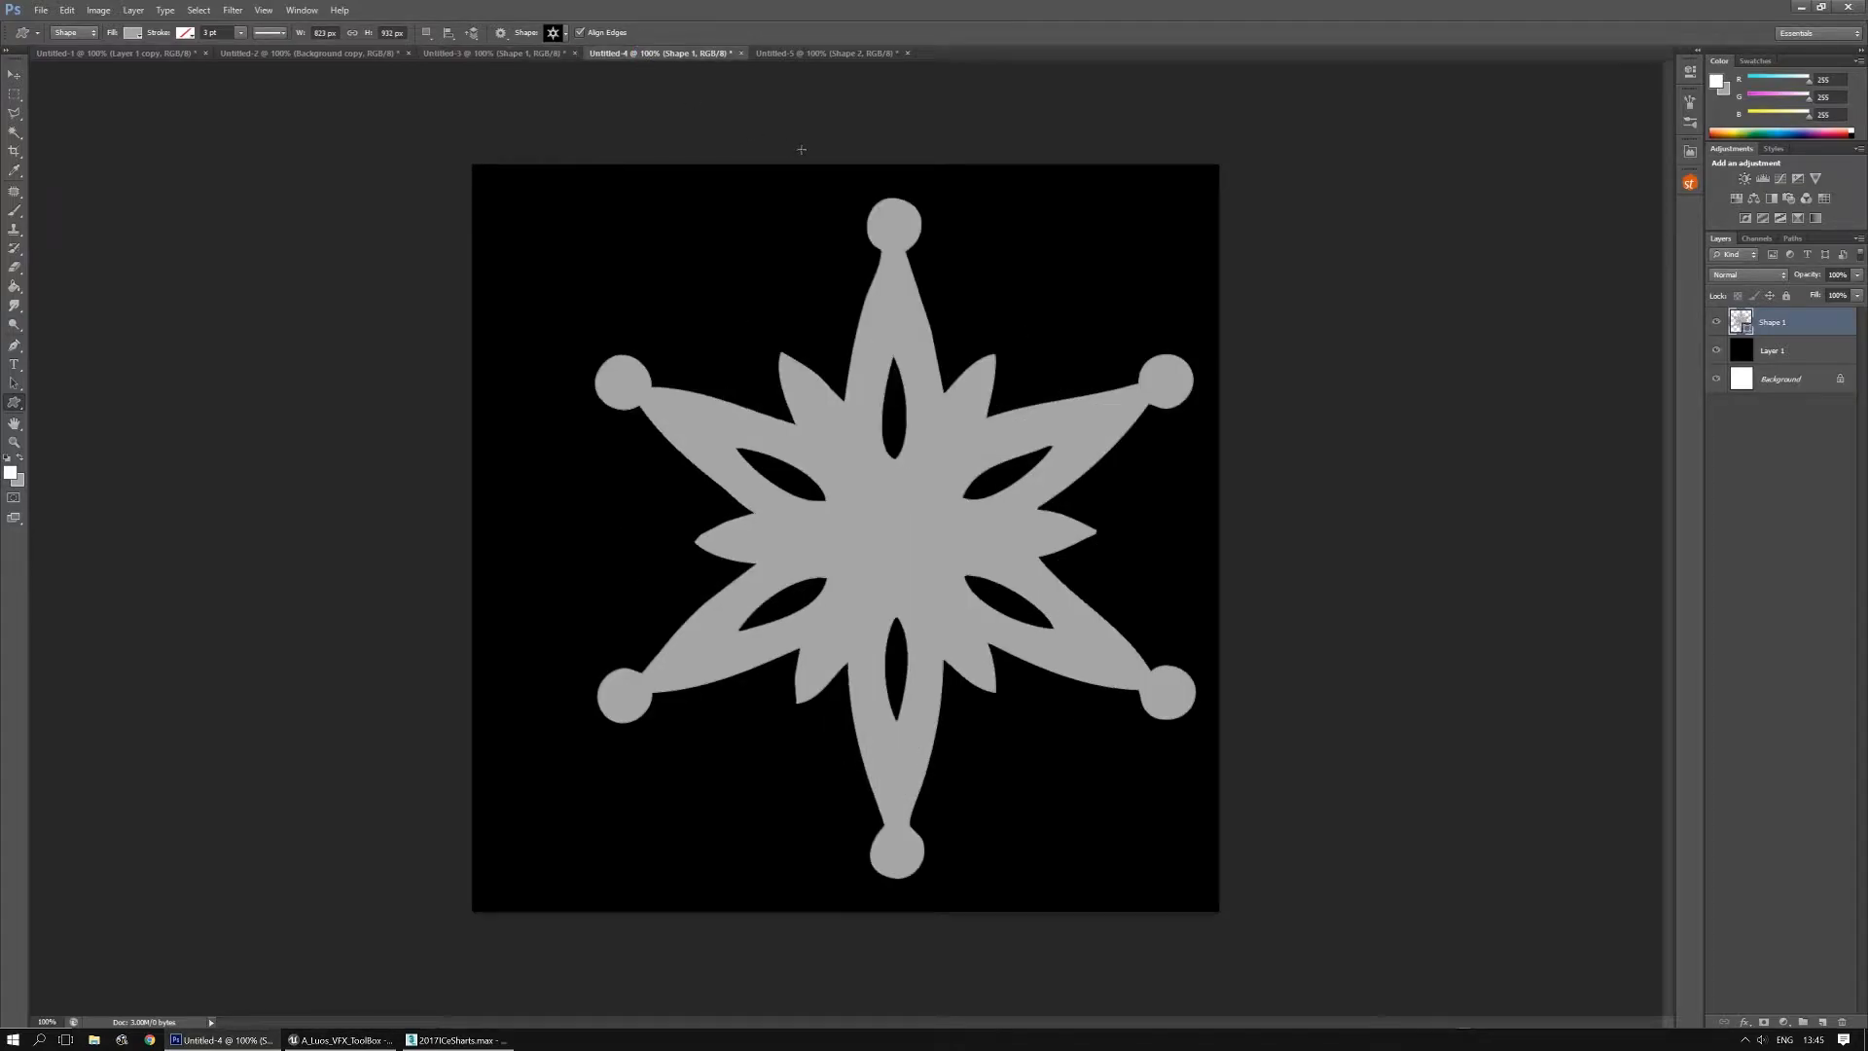
pyautogui.click(800, 53)
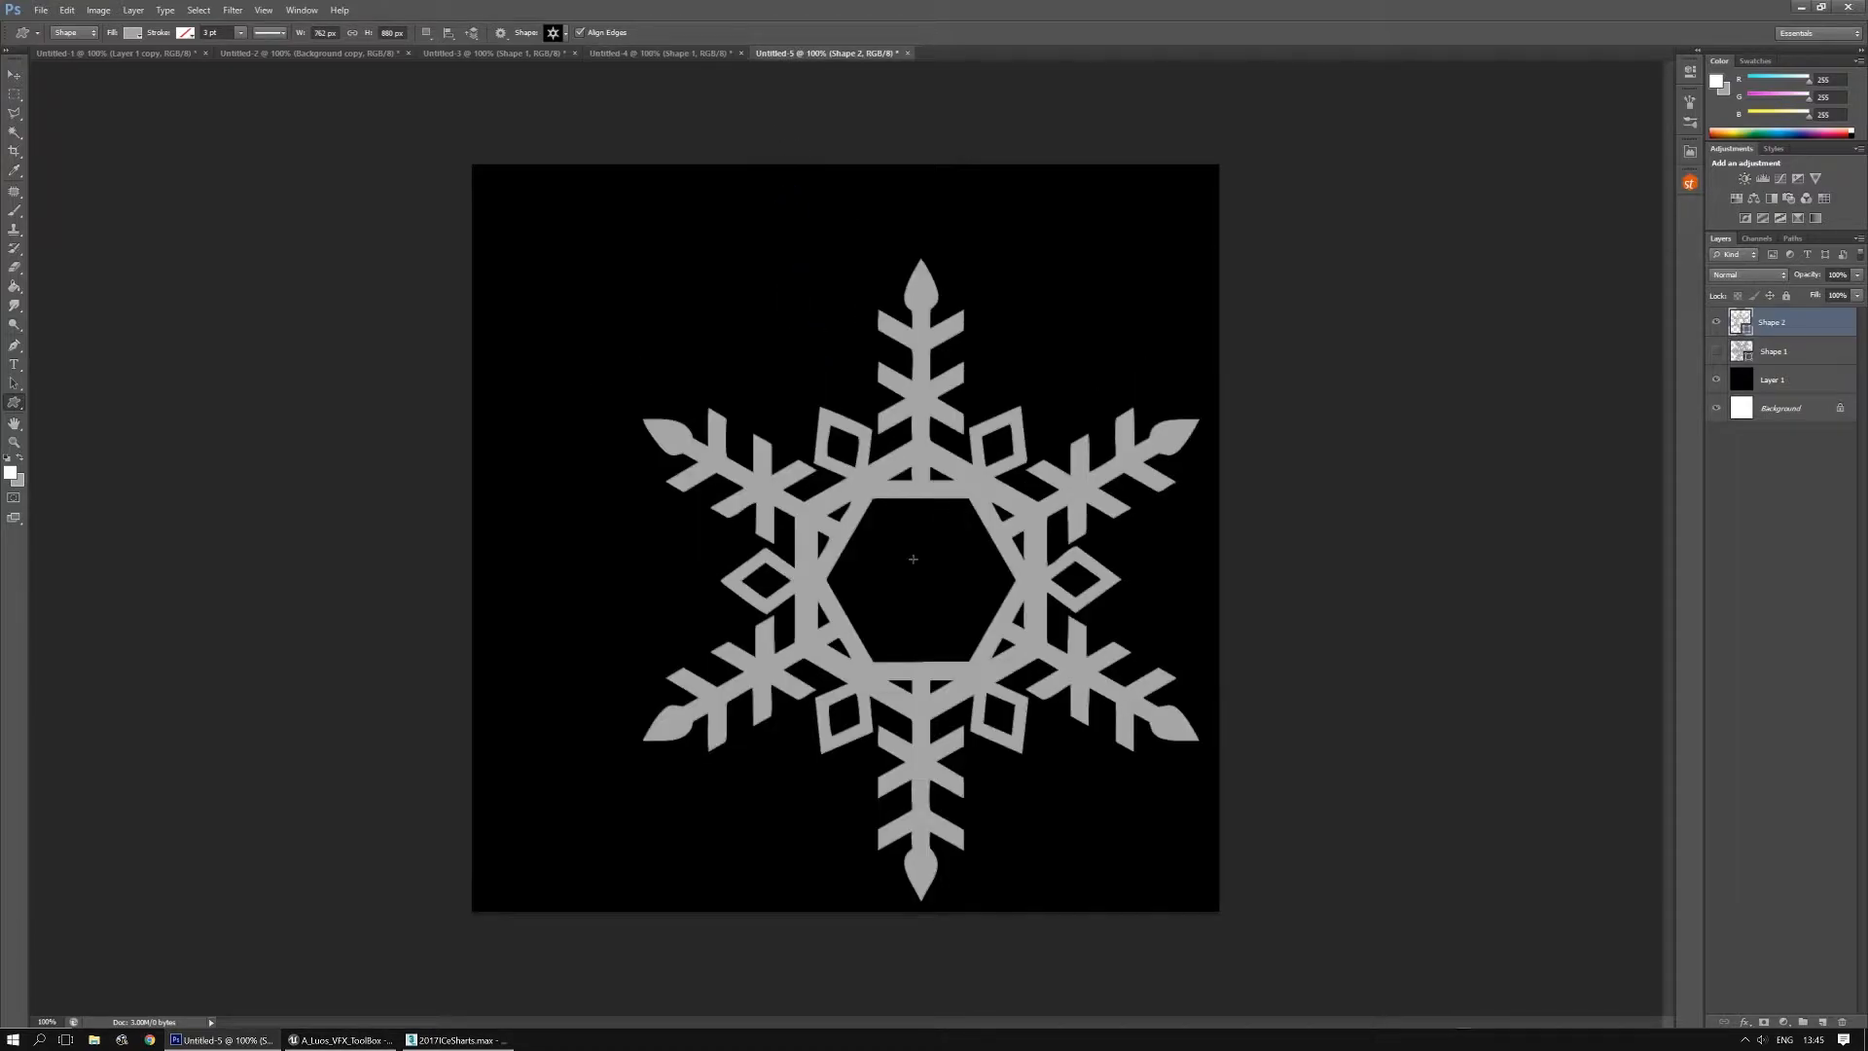
# Delete the hidden thick-armed snowflake layer, Shape 1, from Untitled-5
pyautogui.click(15, 74)
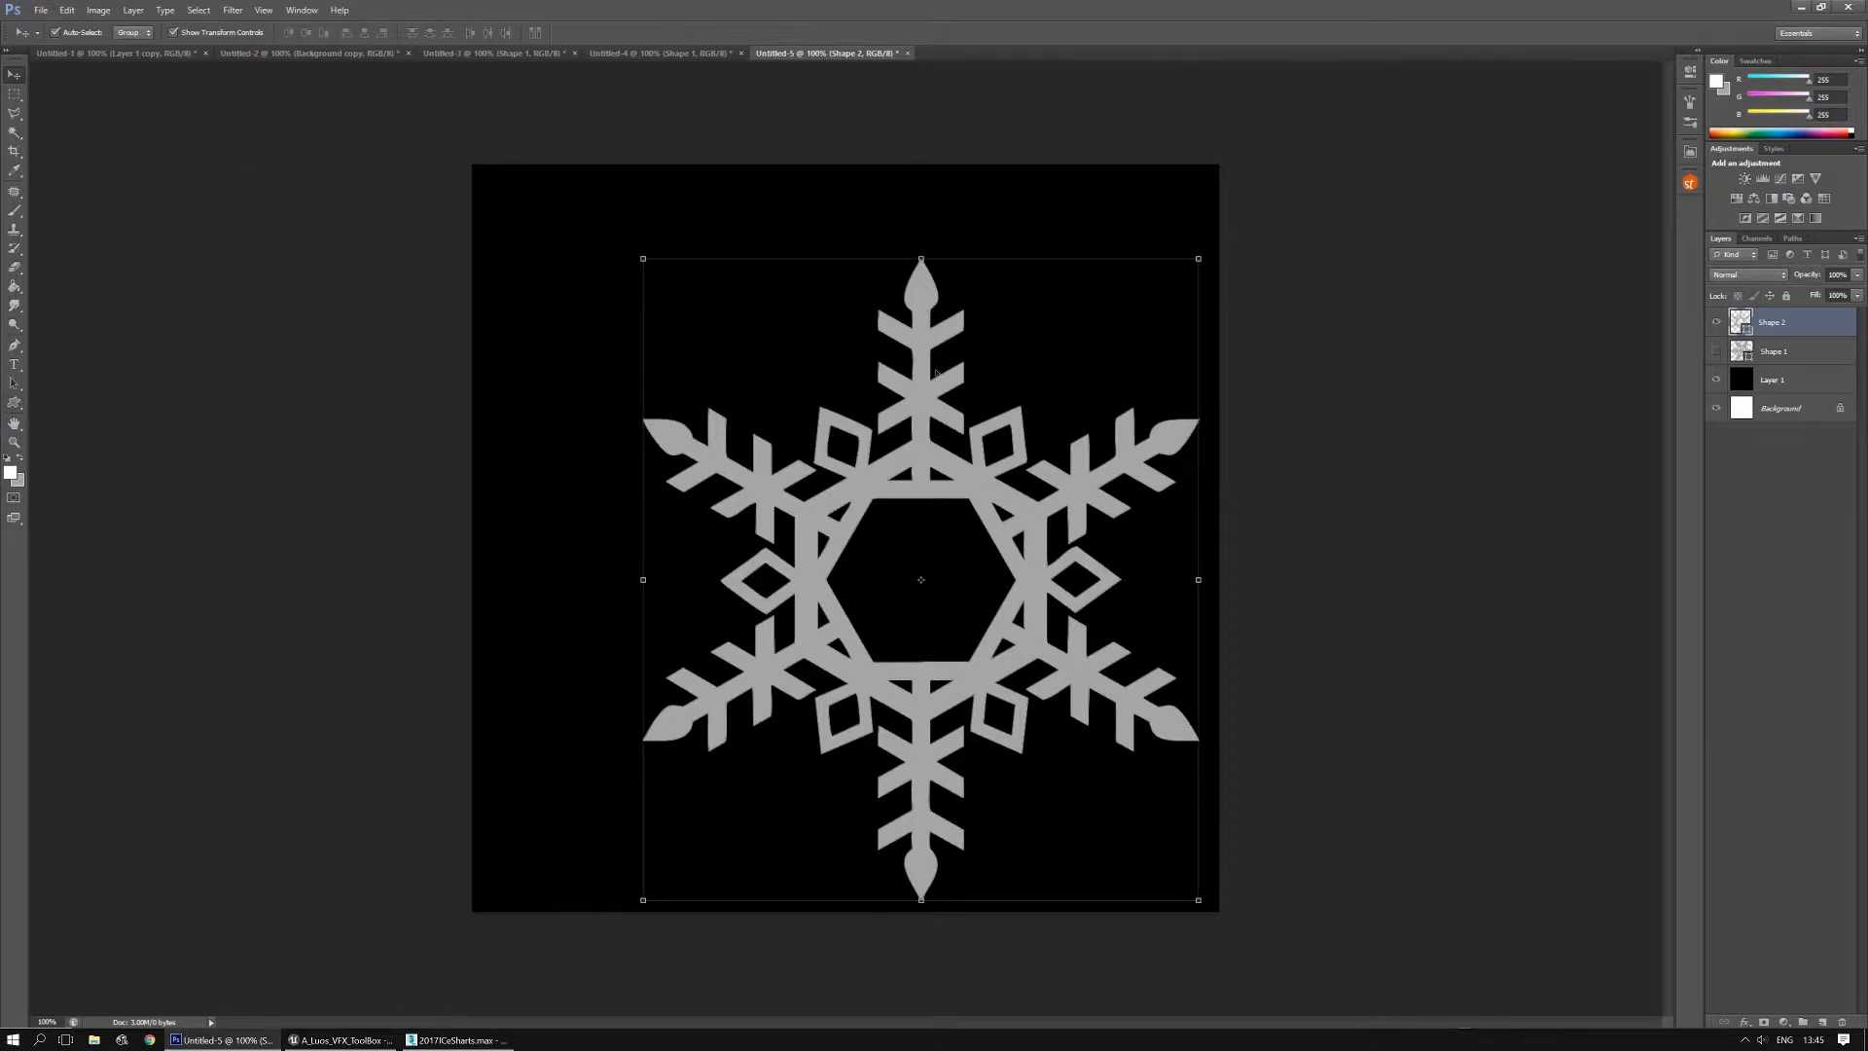
pyautogui.click(1796, 356)
pyautogui.press('Delete')
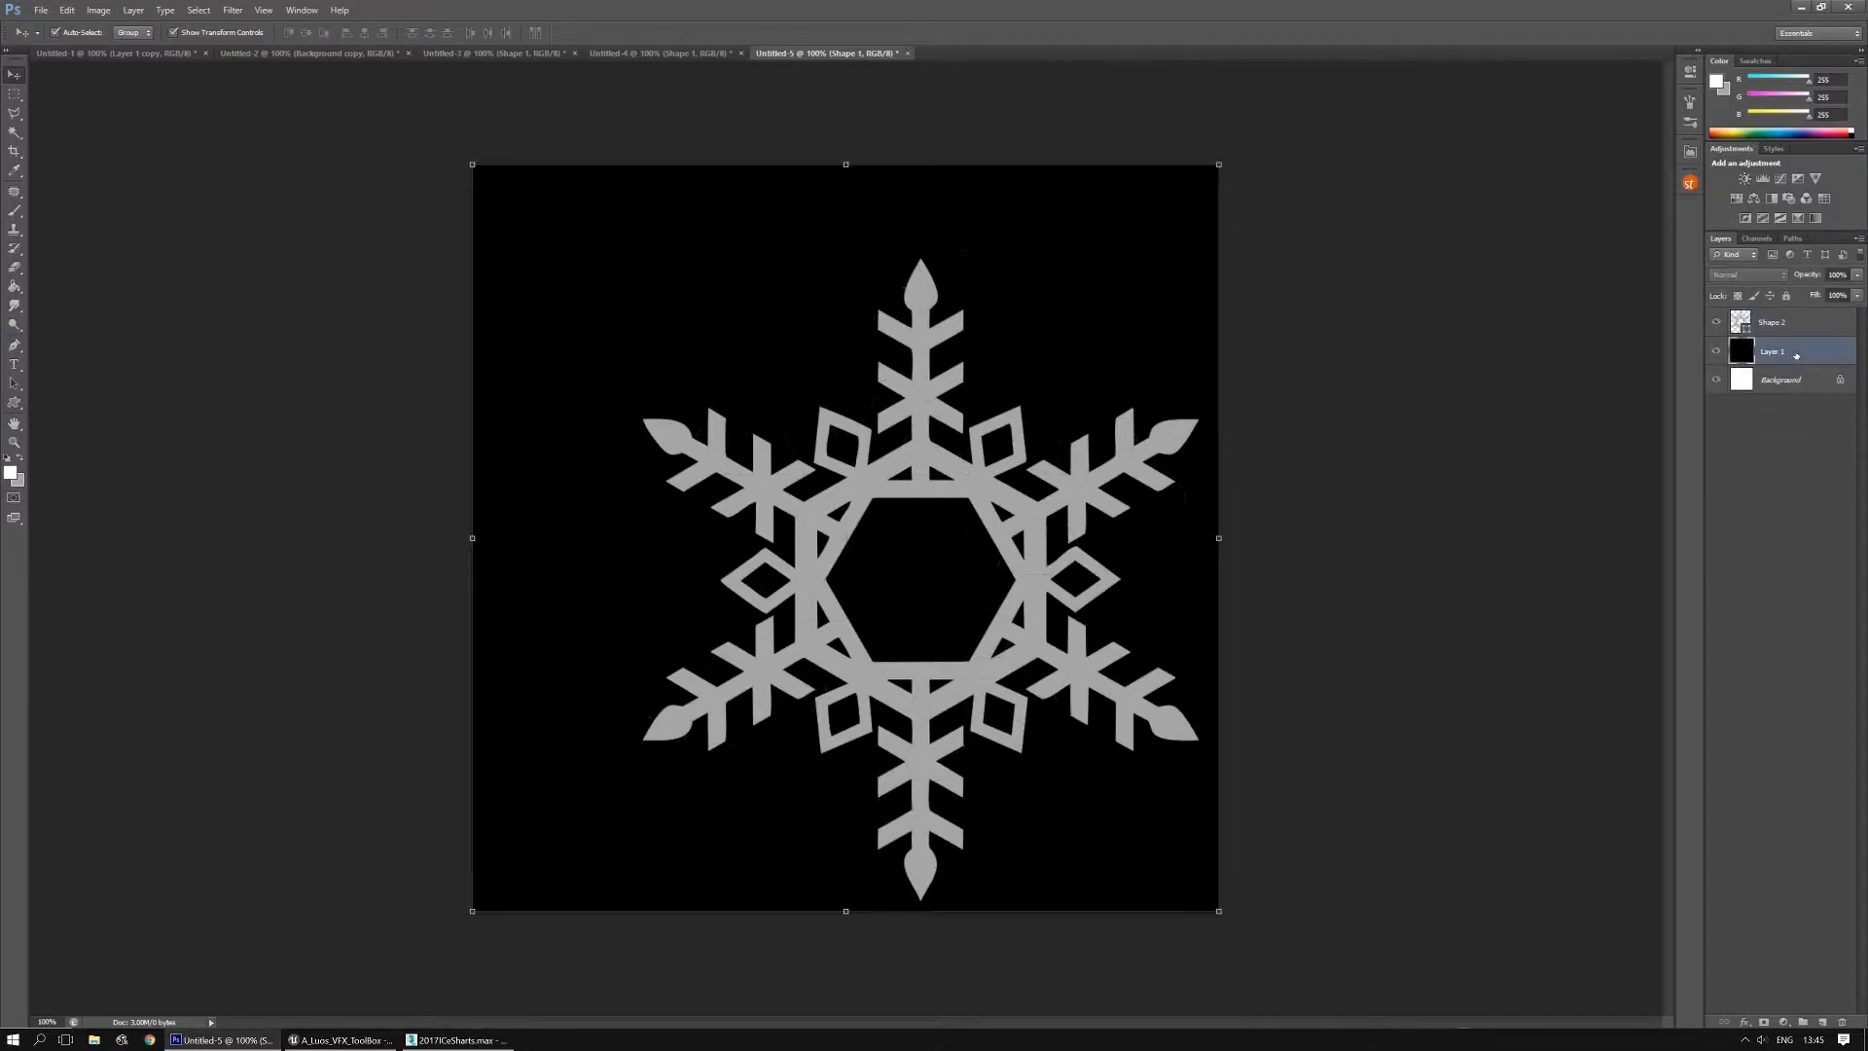
# Show the grid in Untitled-3, centre the snowflake on the canvas and scale it from its centre to about 124%
pyautogui.click(459, 56)
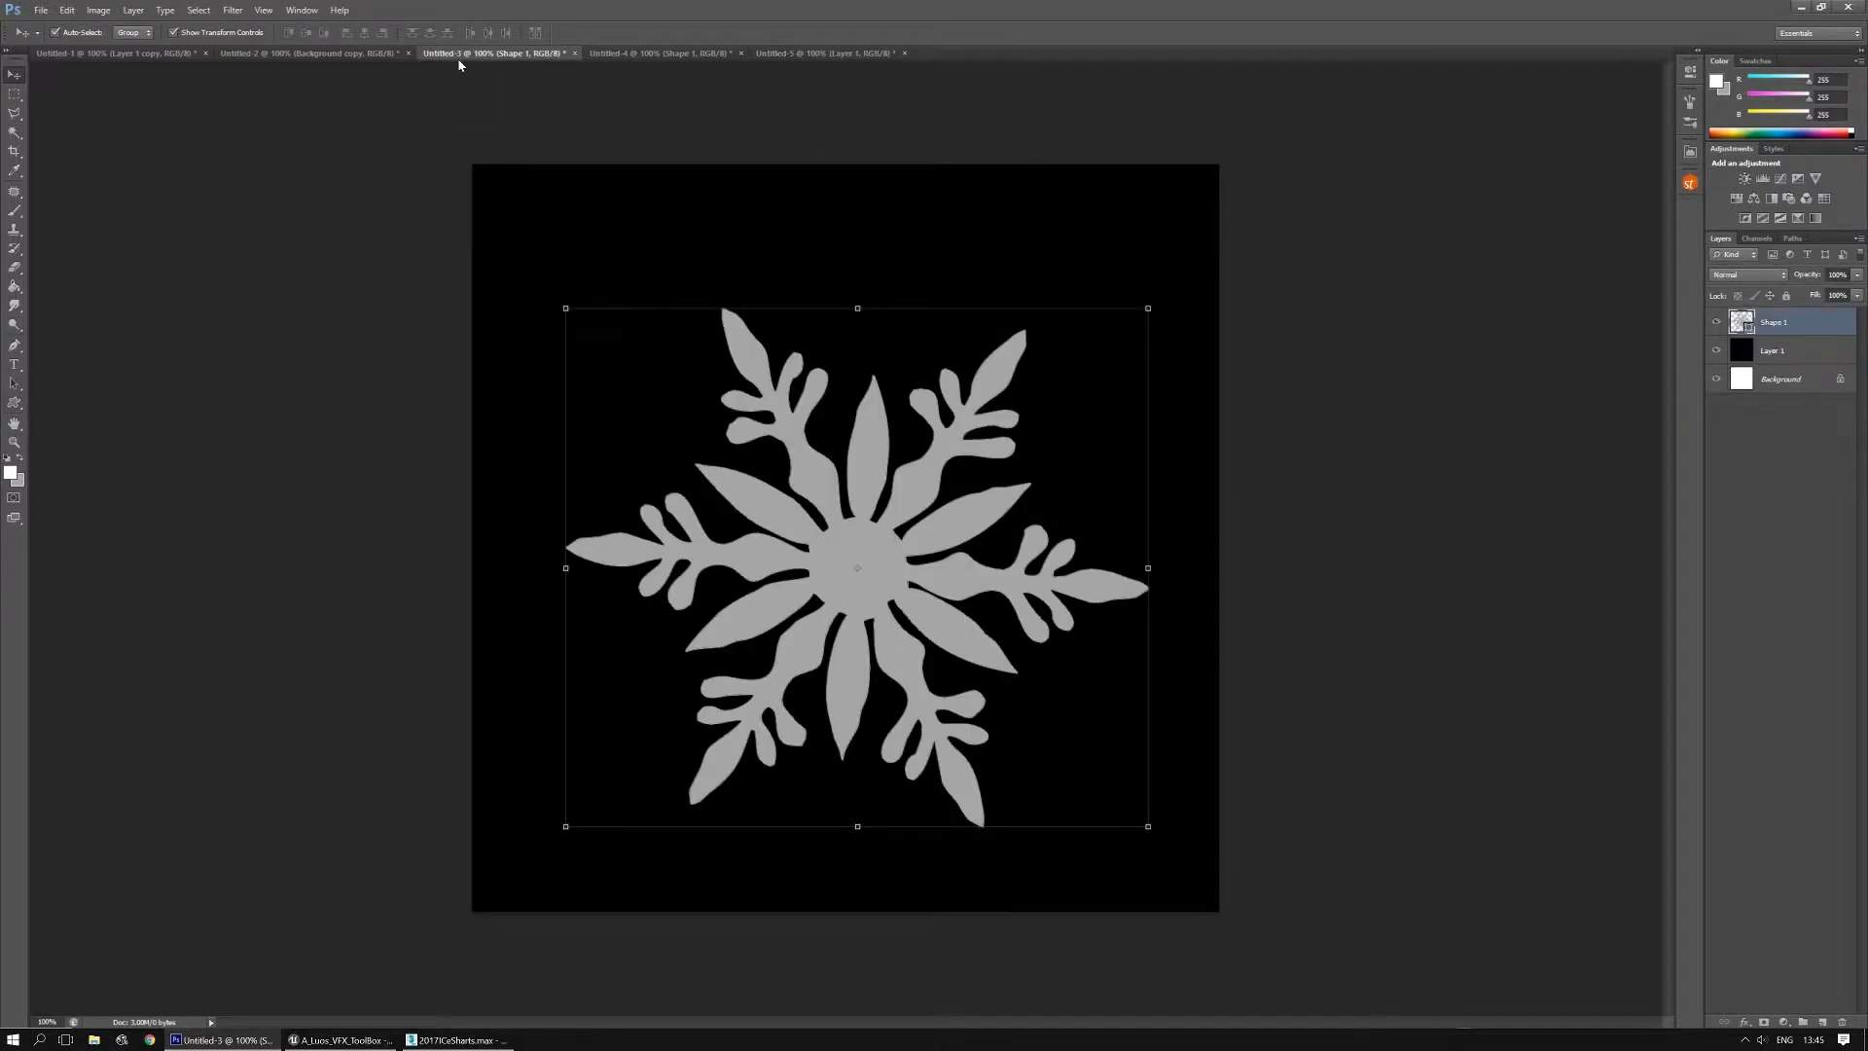
pyautogui.hotkey('ctrl', "'")
pyautogui.moveTo(869, 584)
pyautogui.mouseDown()
pyautogui.moveTo(815, 561)
pyautogui.moveTo(858, 554)
pyautogui.mouseUp()
pyautogui.keyDown('alt'); pyautogui.moveTo(1133, 284); pyautogui.dragTo(1207, 210); pyautogui.keyUp('alt')
pyautogui.press('Return')
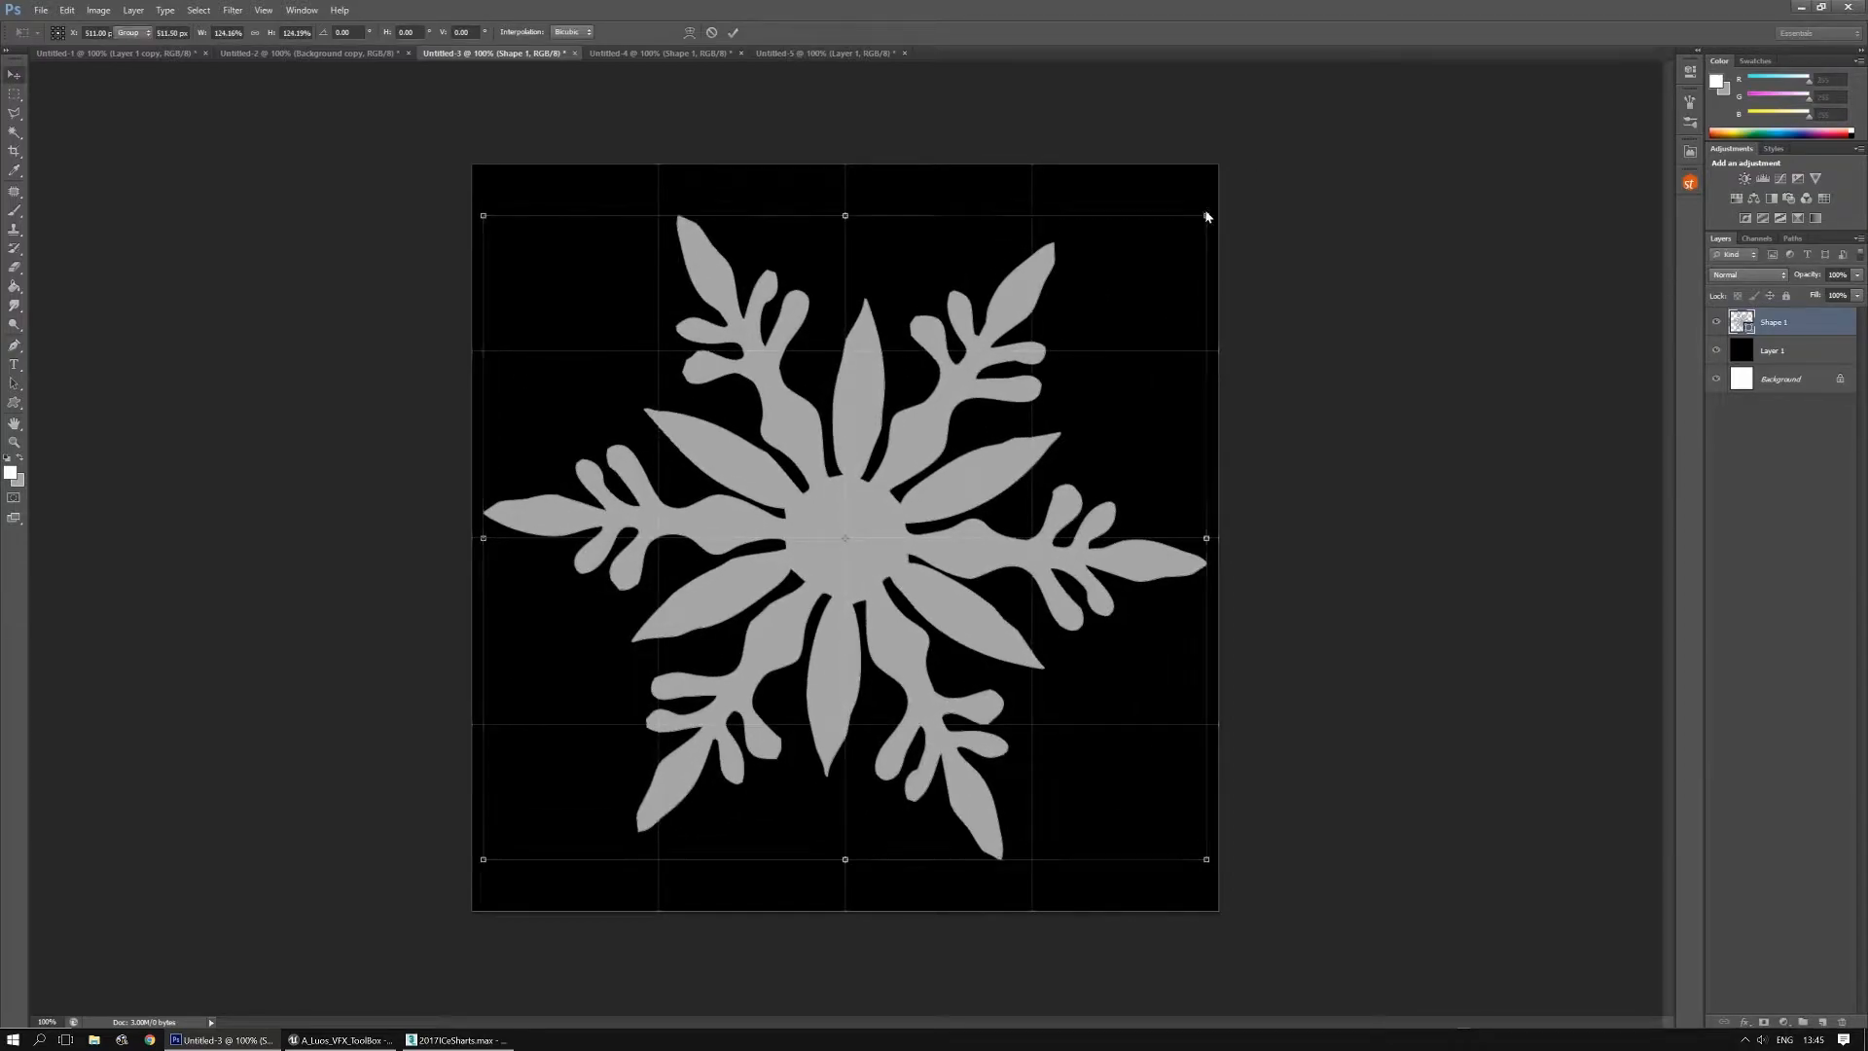
# Set the fill colour of the snowflake shape in Untitled-3 to white
pyautogui.click(15, 402)
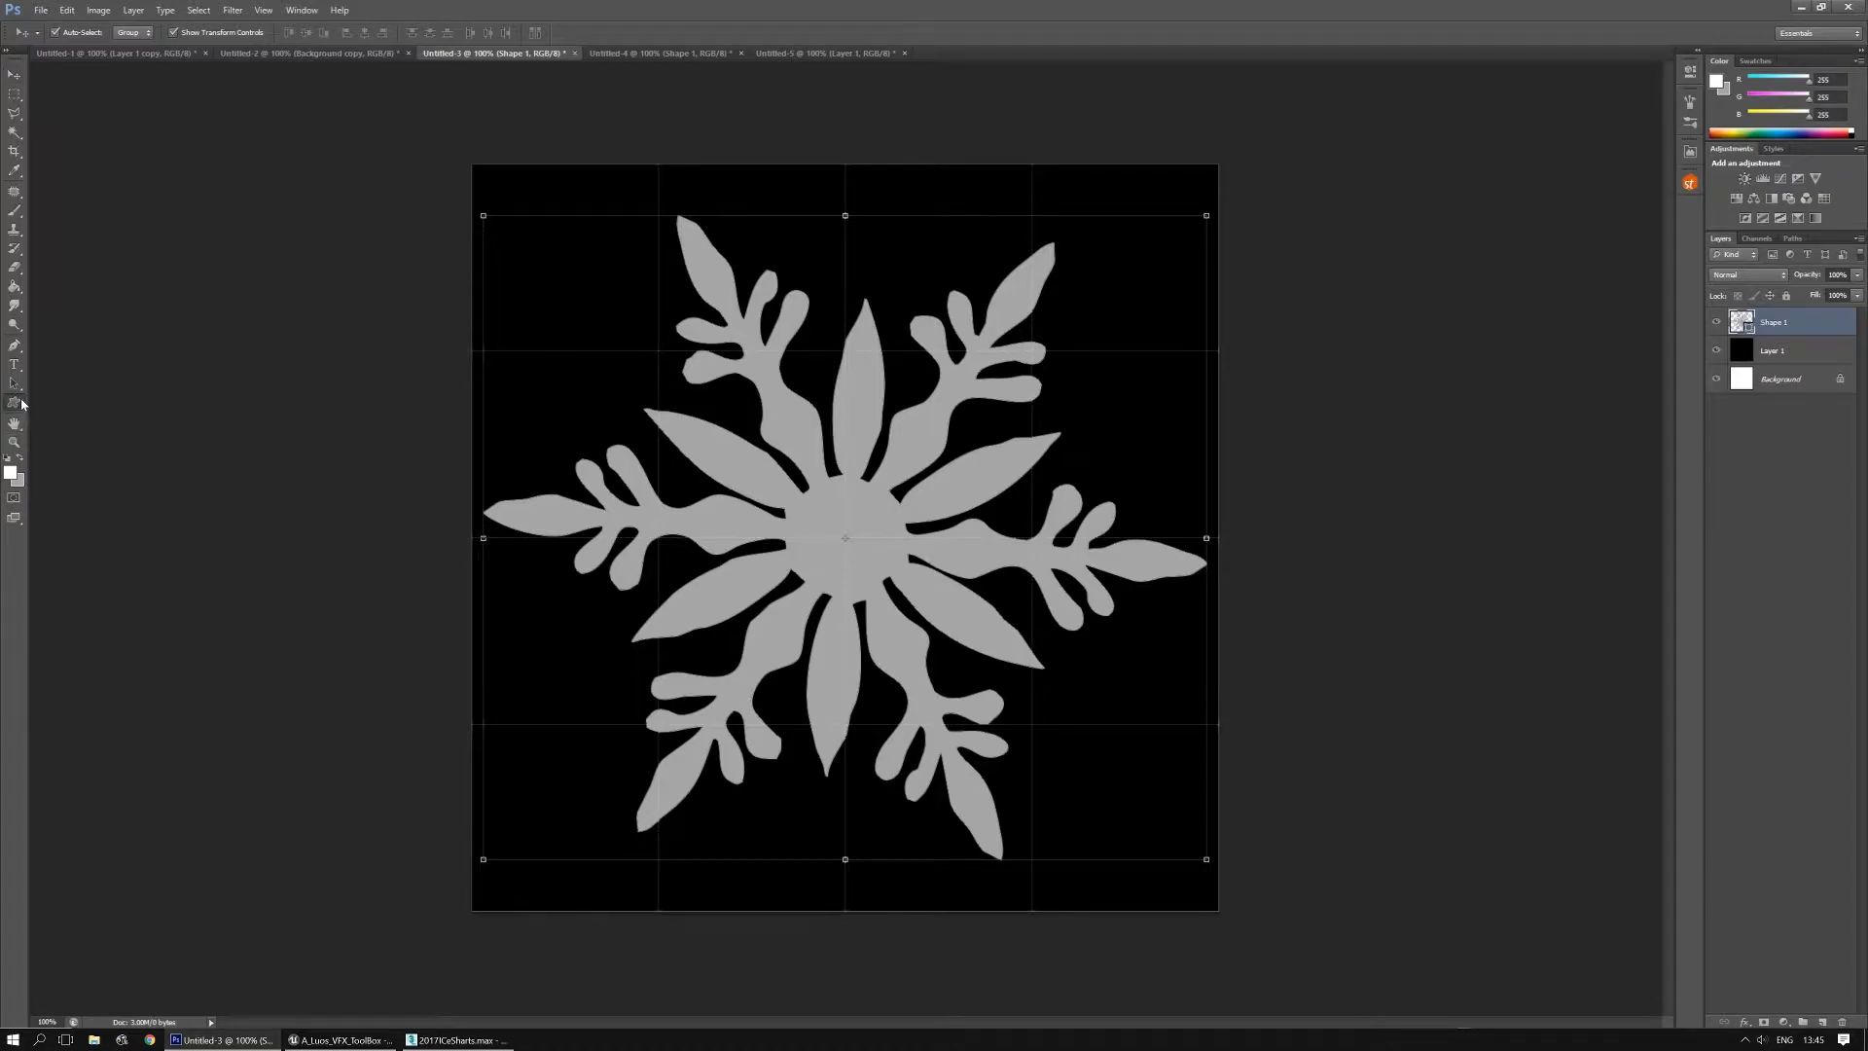
pyautogui.rightClick(15, 404)
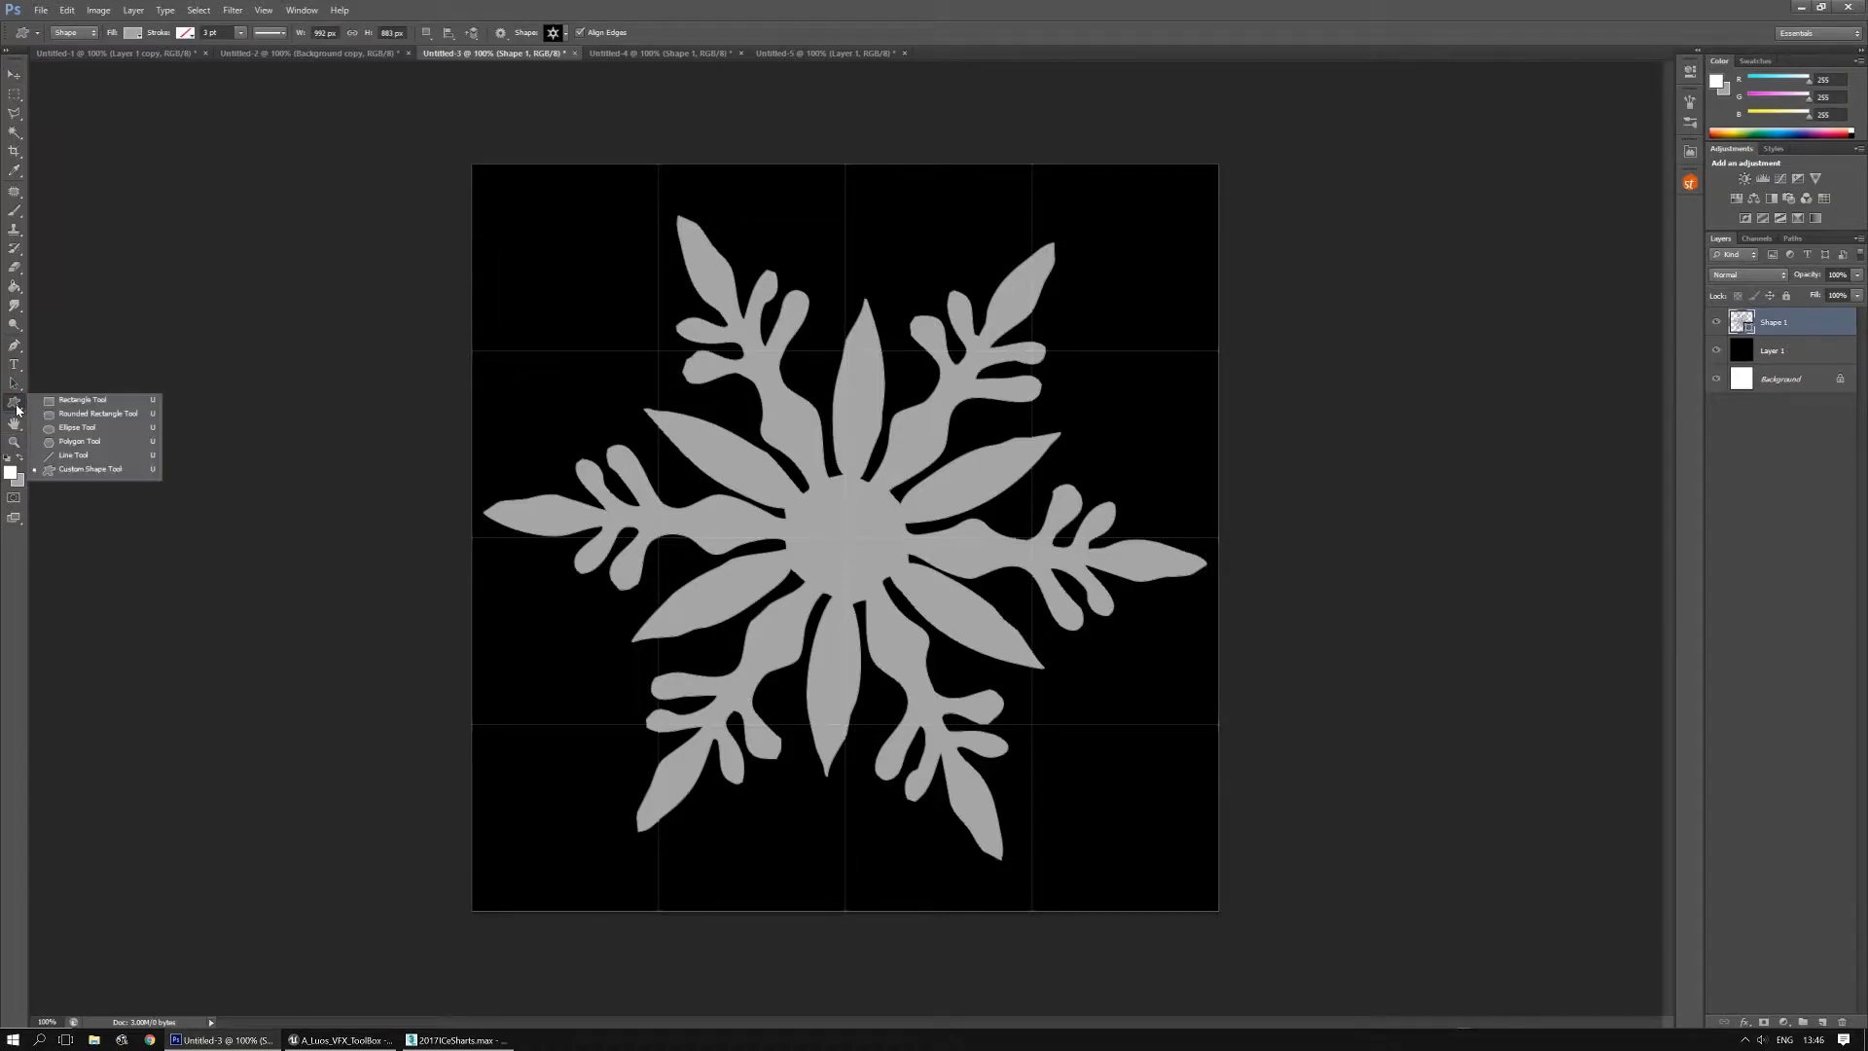
pyautogui.click(138, 33)
pyautogui.click(62, 102)
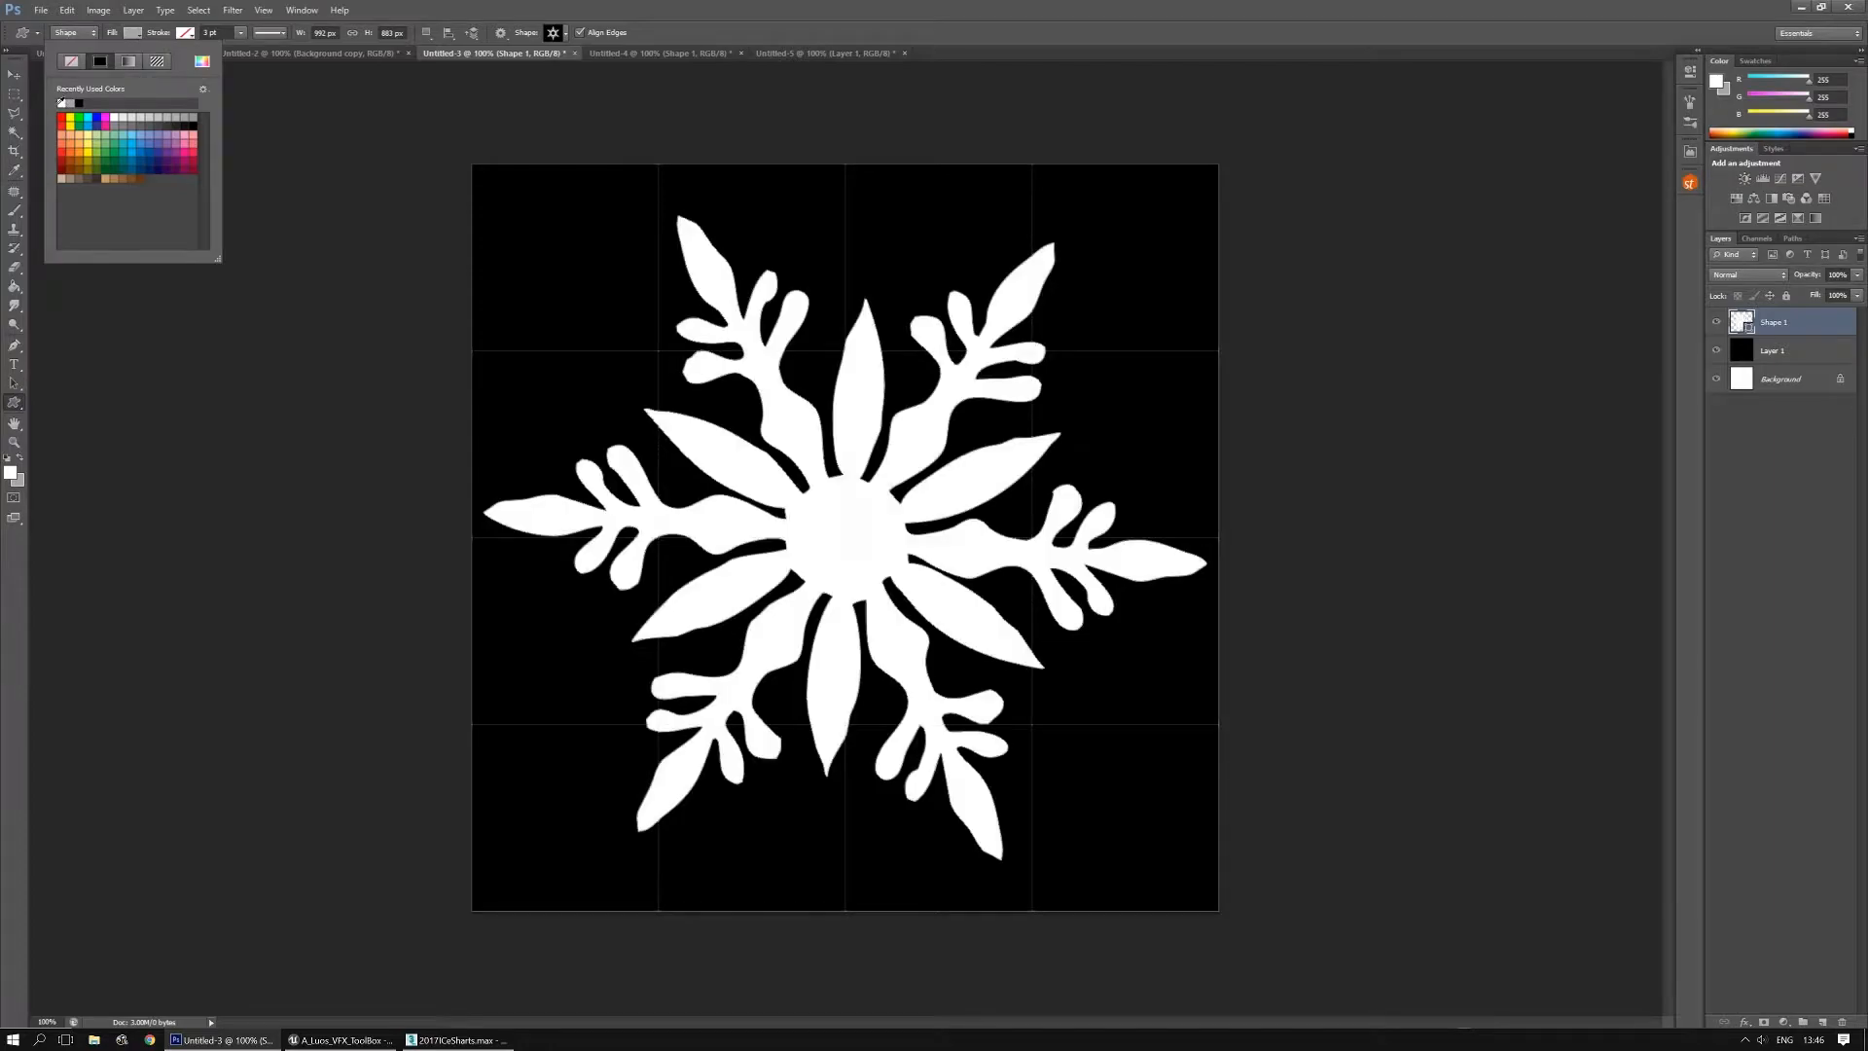
# Duplicate the snowflake shape in Untitled-3 and merge the copy with a new empty layer
pyautogui.click(14, 74)
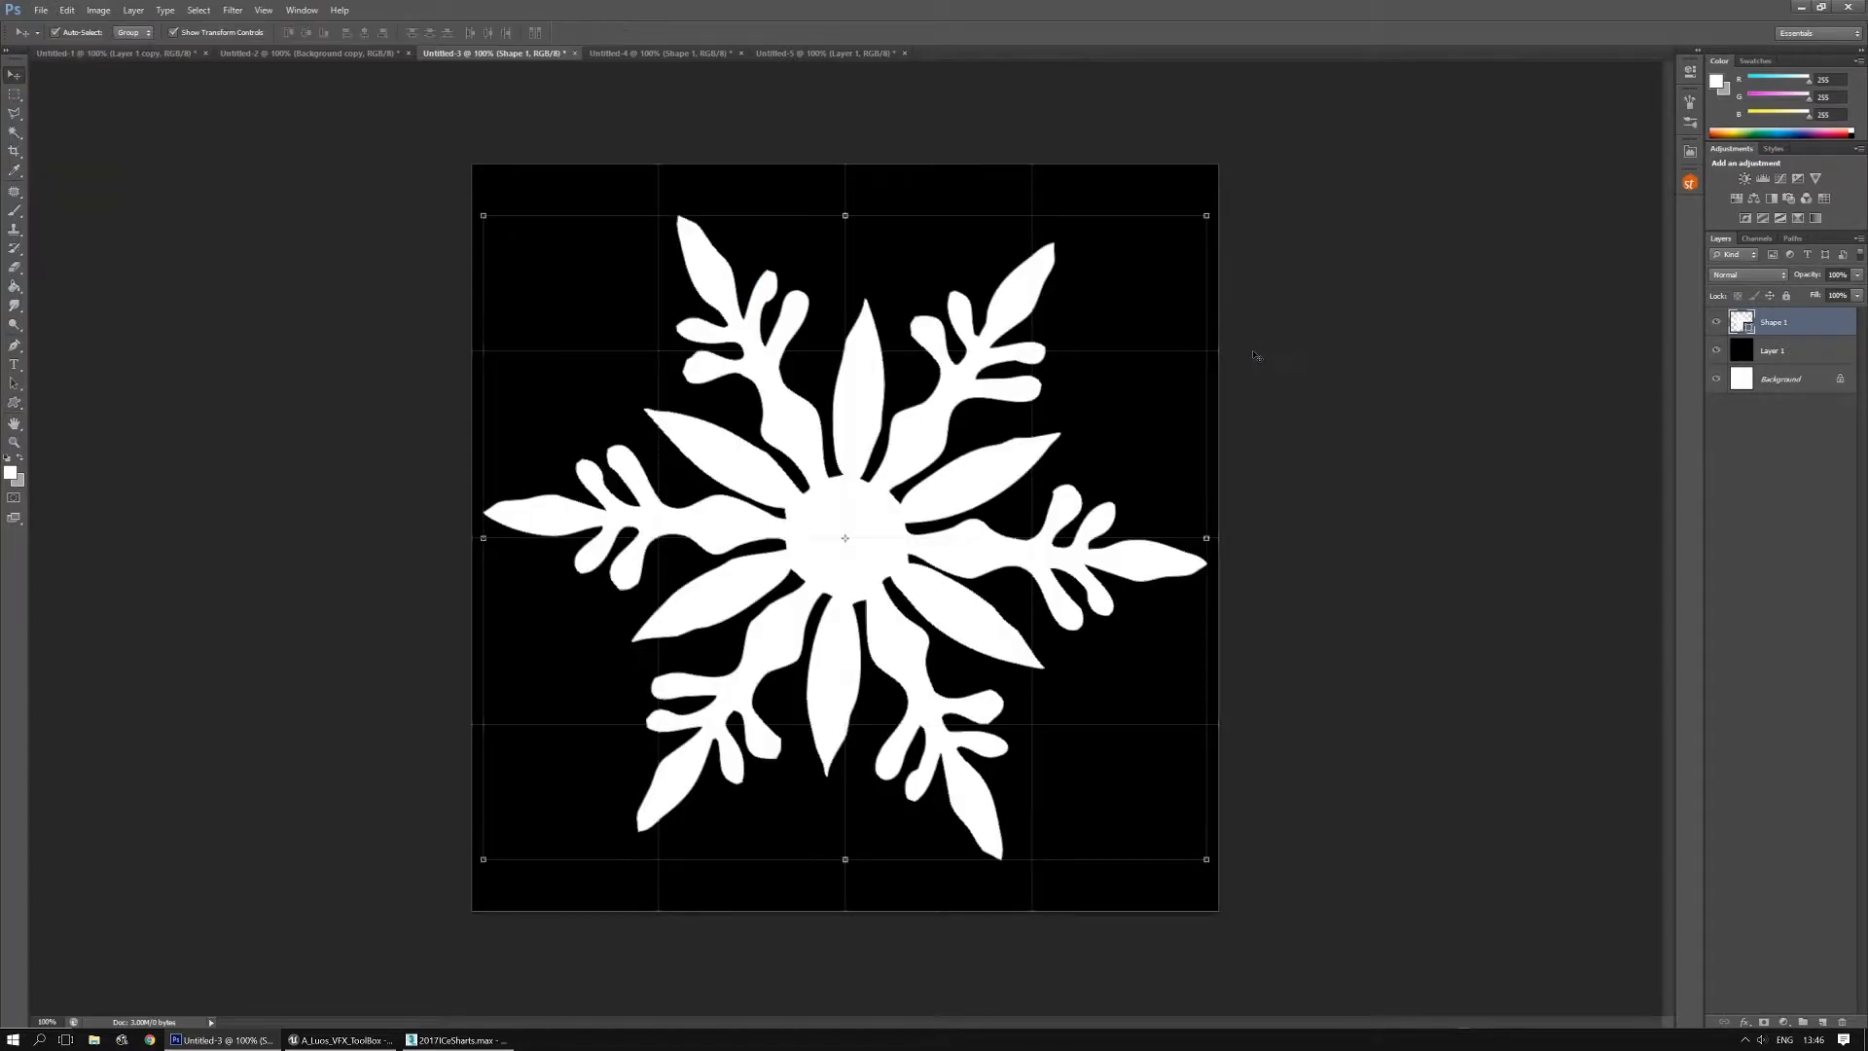
pyautogui.hotkey('ctrl', 'j')
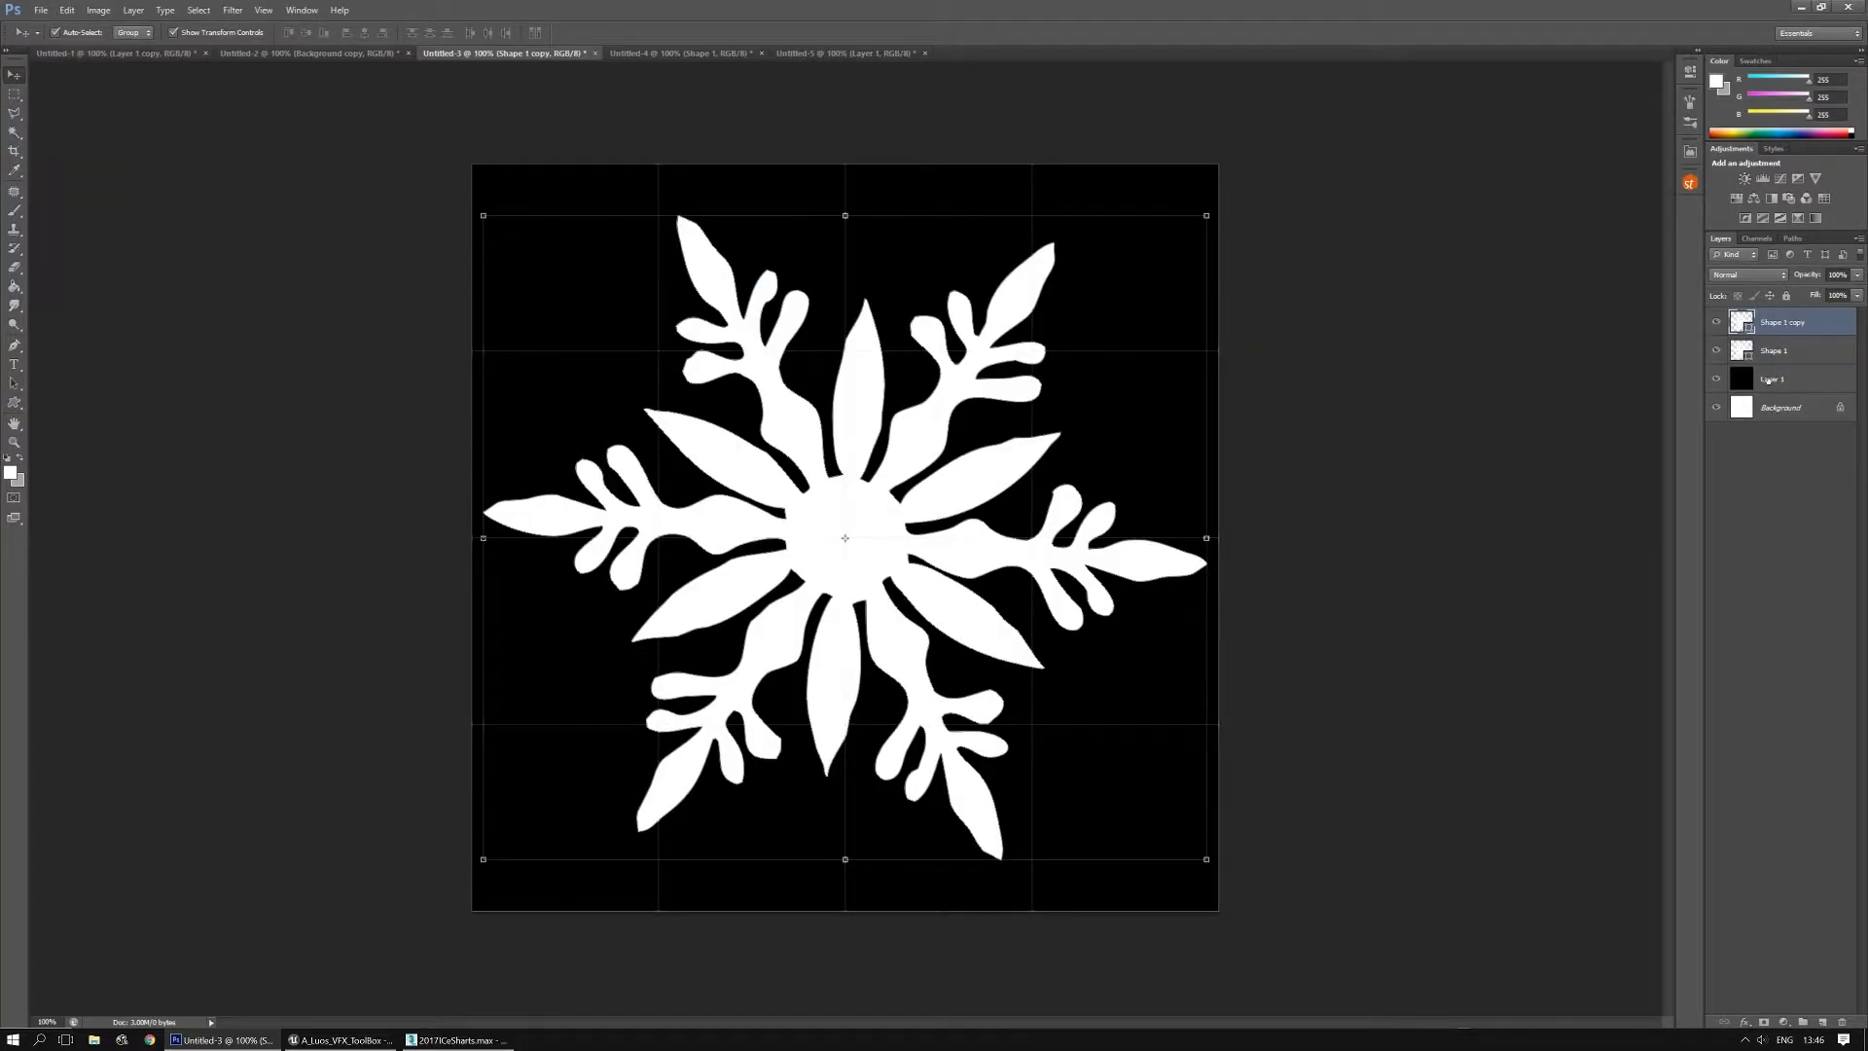
pyautogui.click(1823, 1021)
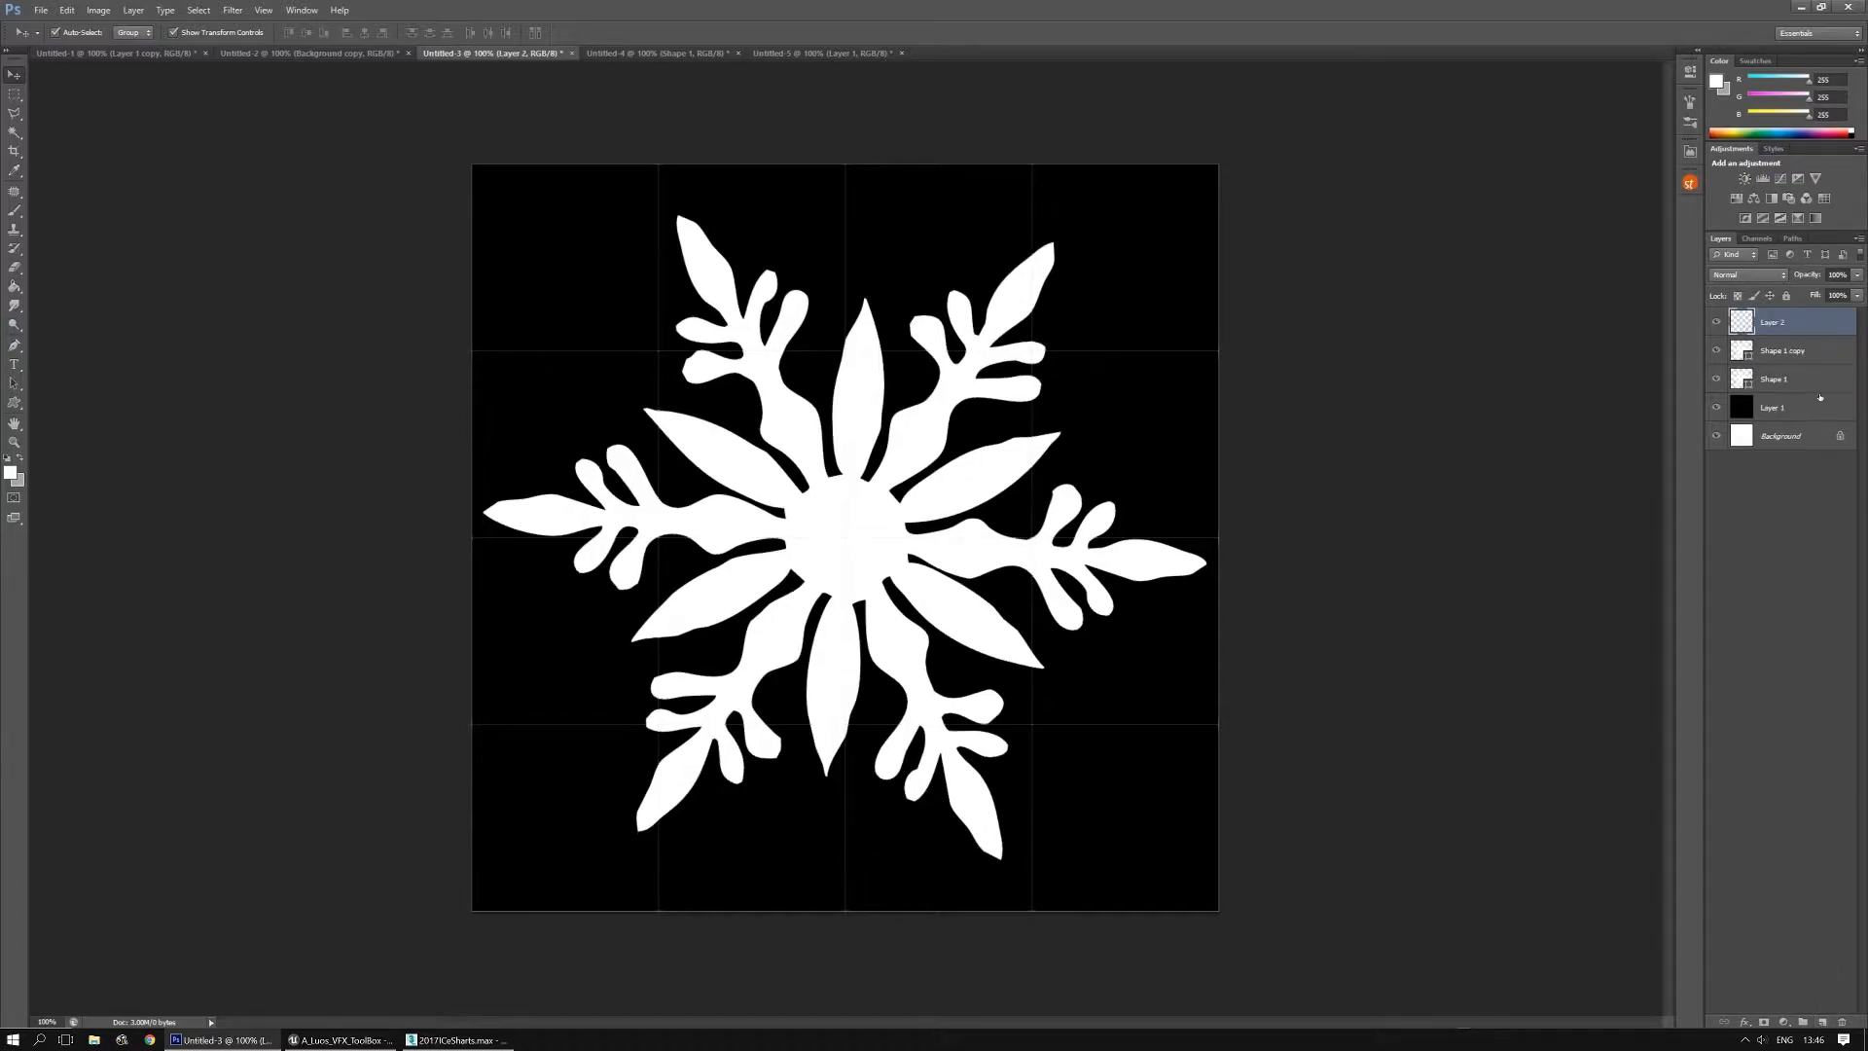
pyautogui.keyDown('shift'); pyautogui.click(1807, 356); pyautogui.keyUp('shift')
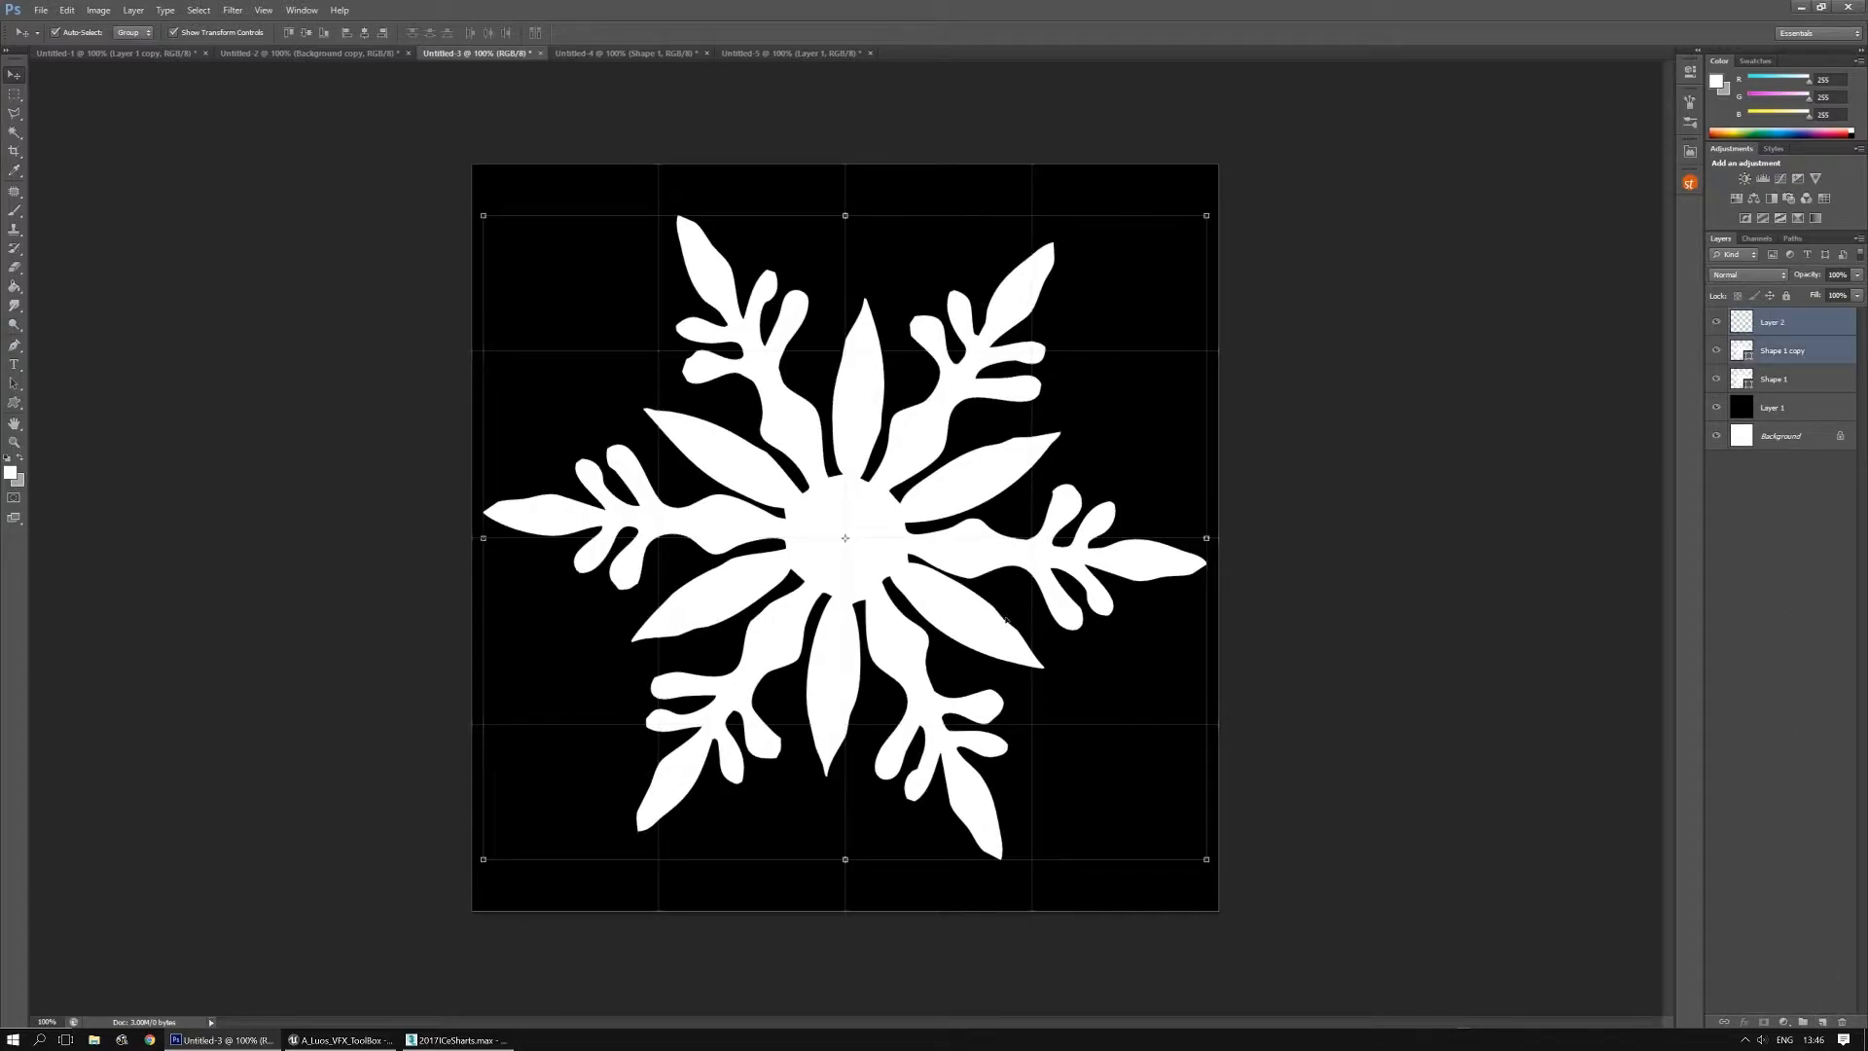
pyautogui.hotkey('ctrl', 'e')
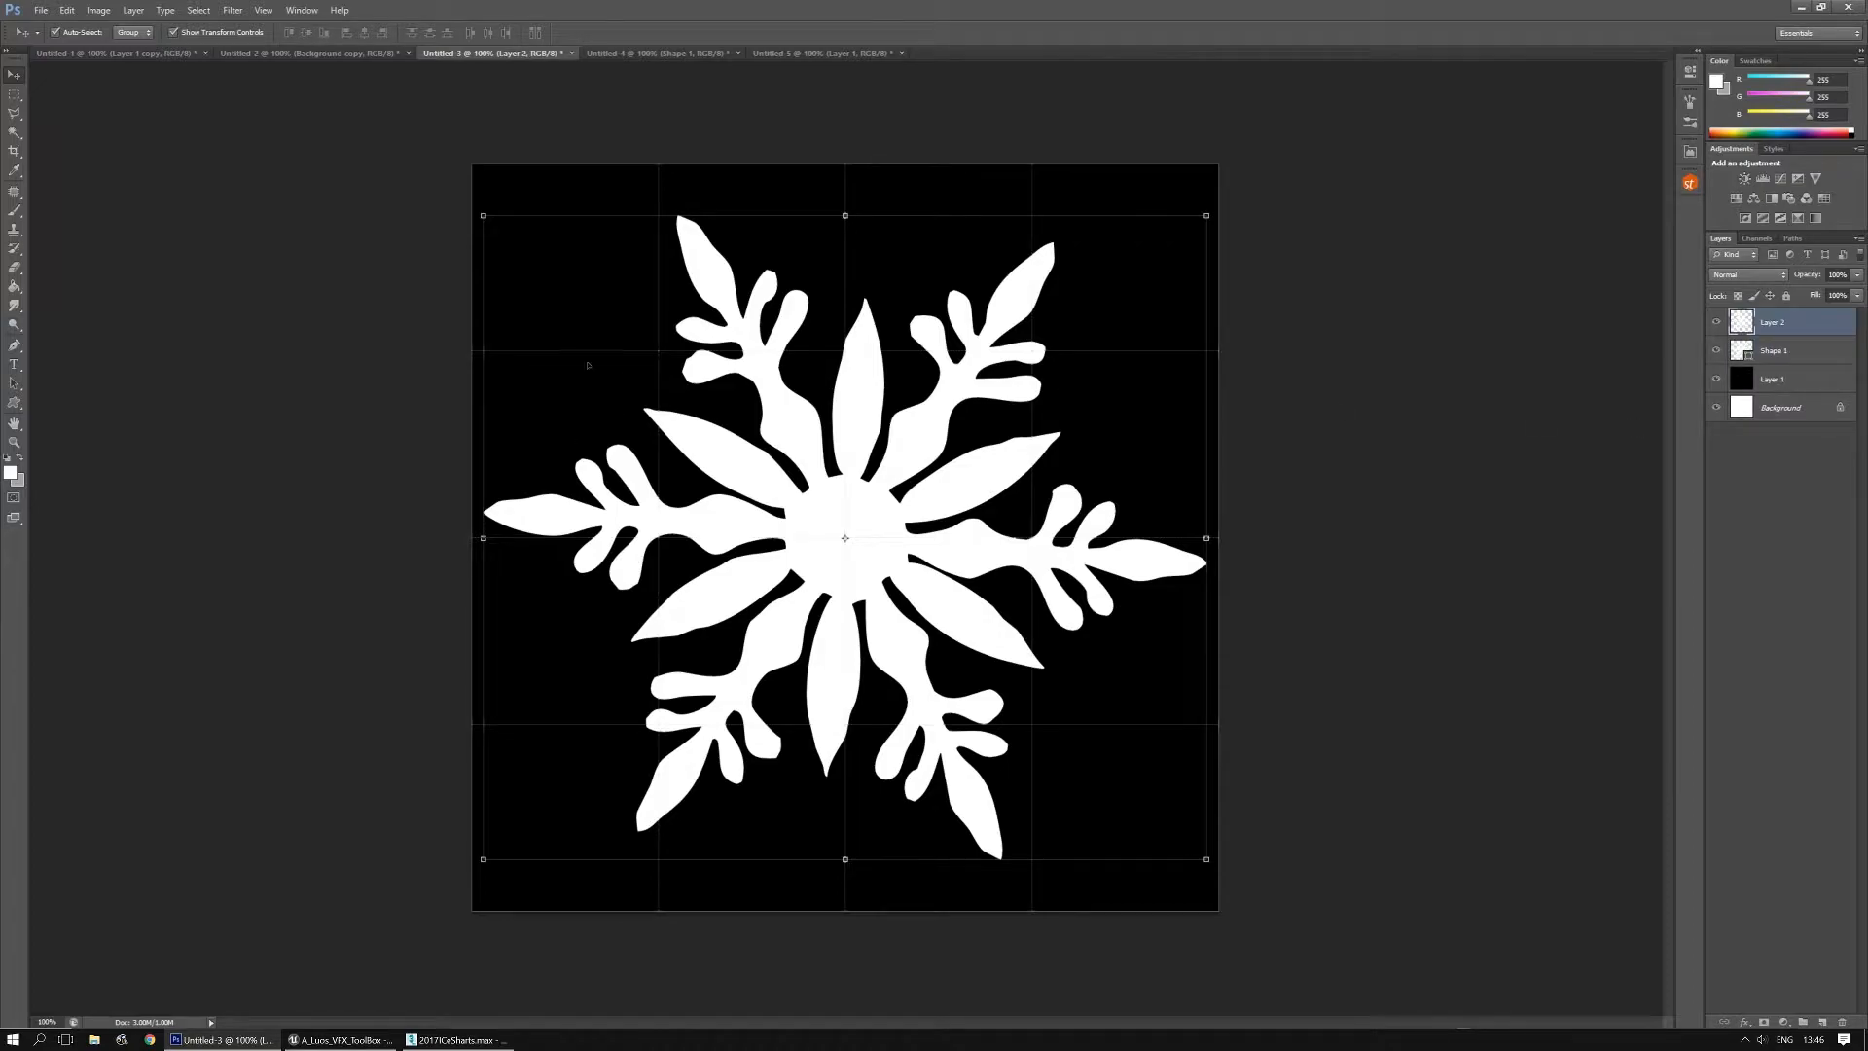
pyautogui.moveTo(845, 201); pyautogui.dragTo(903, 243)
pyautogui.hotkey('ctrl', 'z')
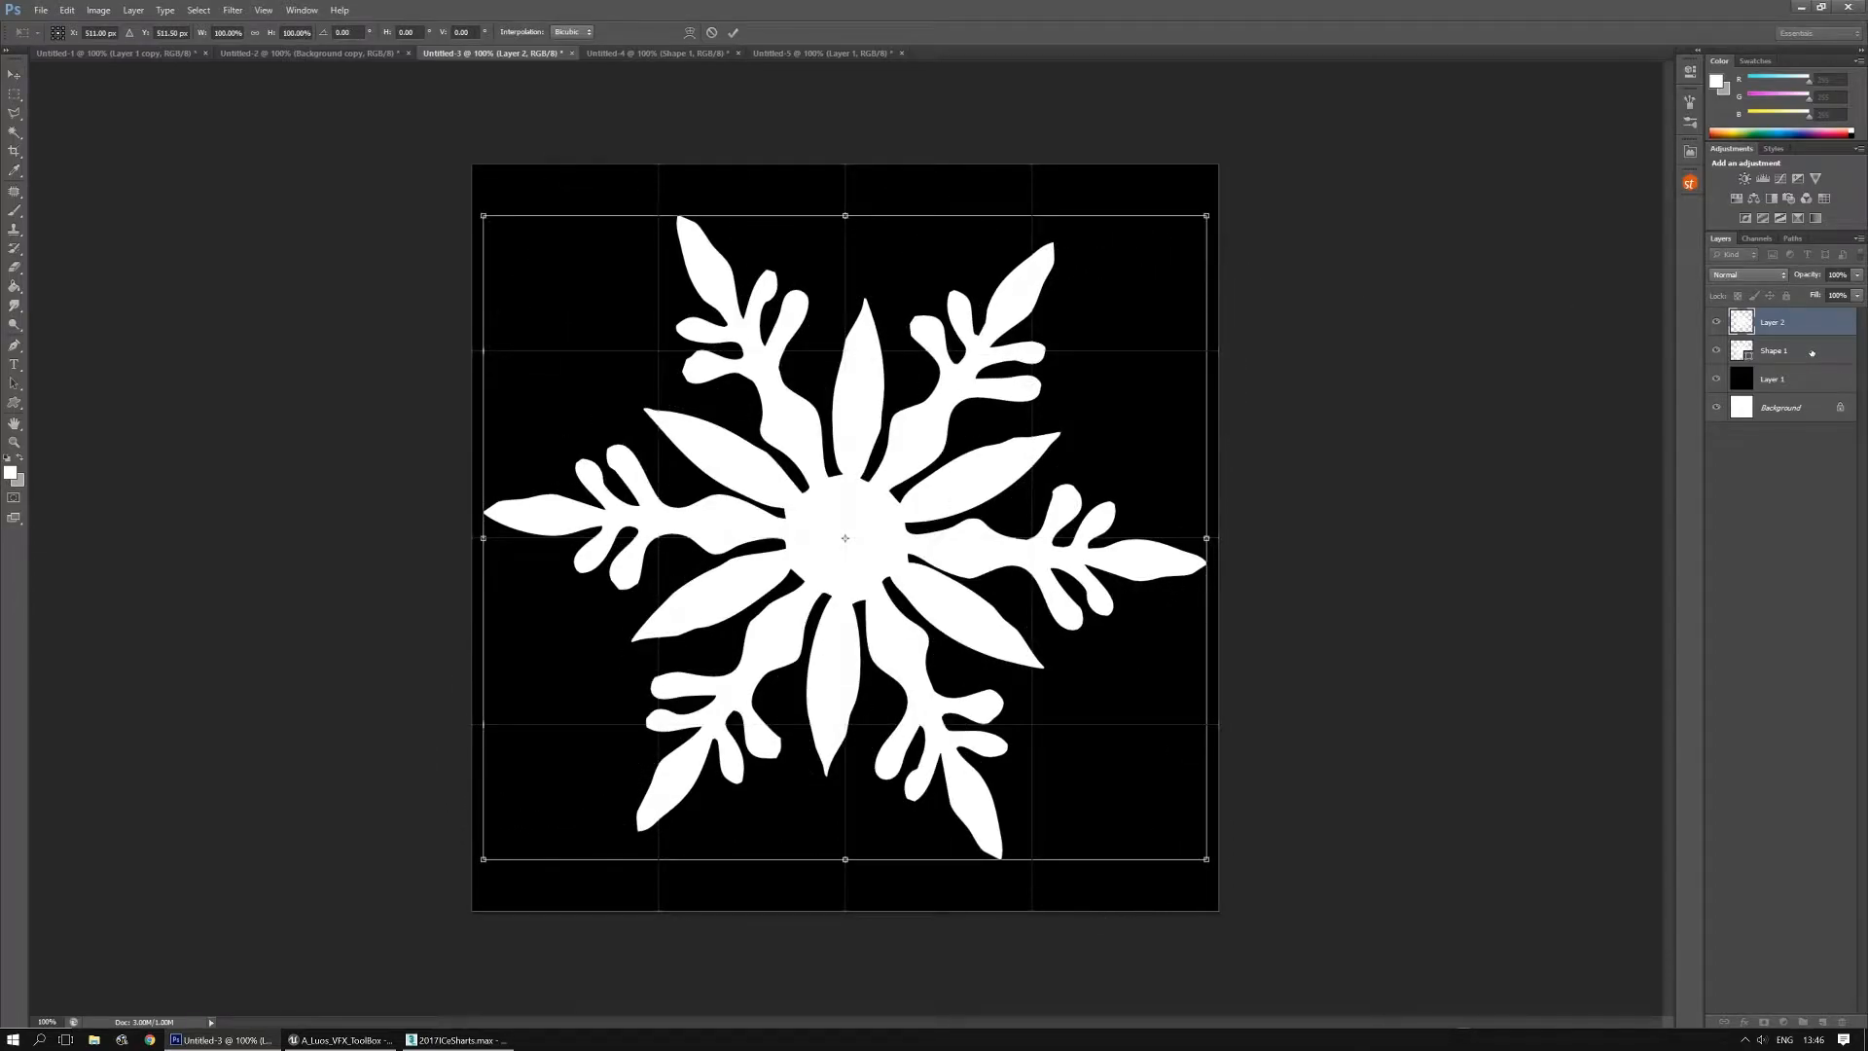
pyautogui.click(14, 75)
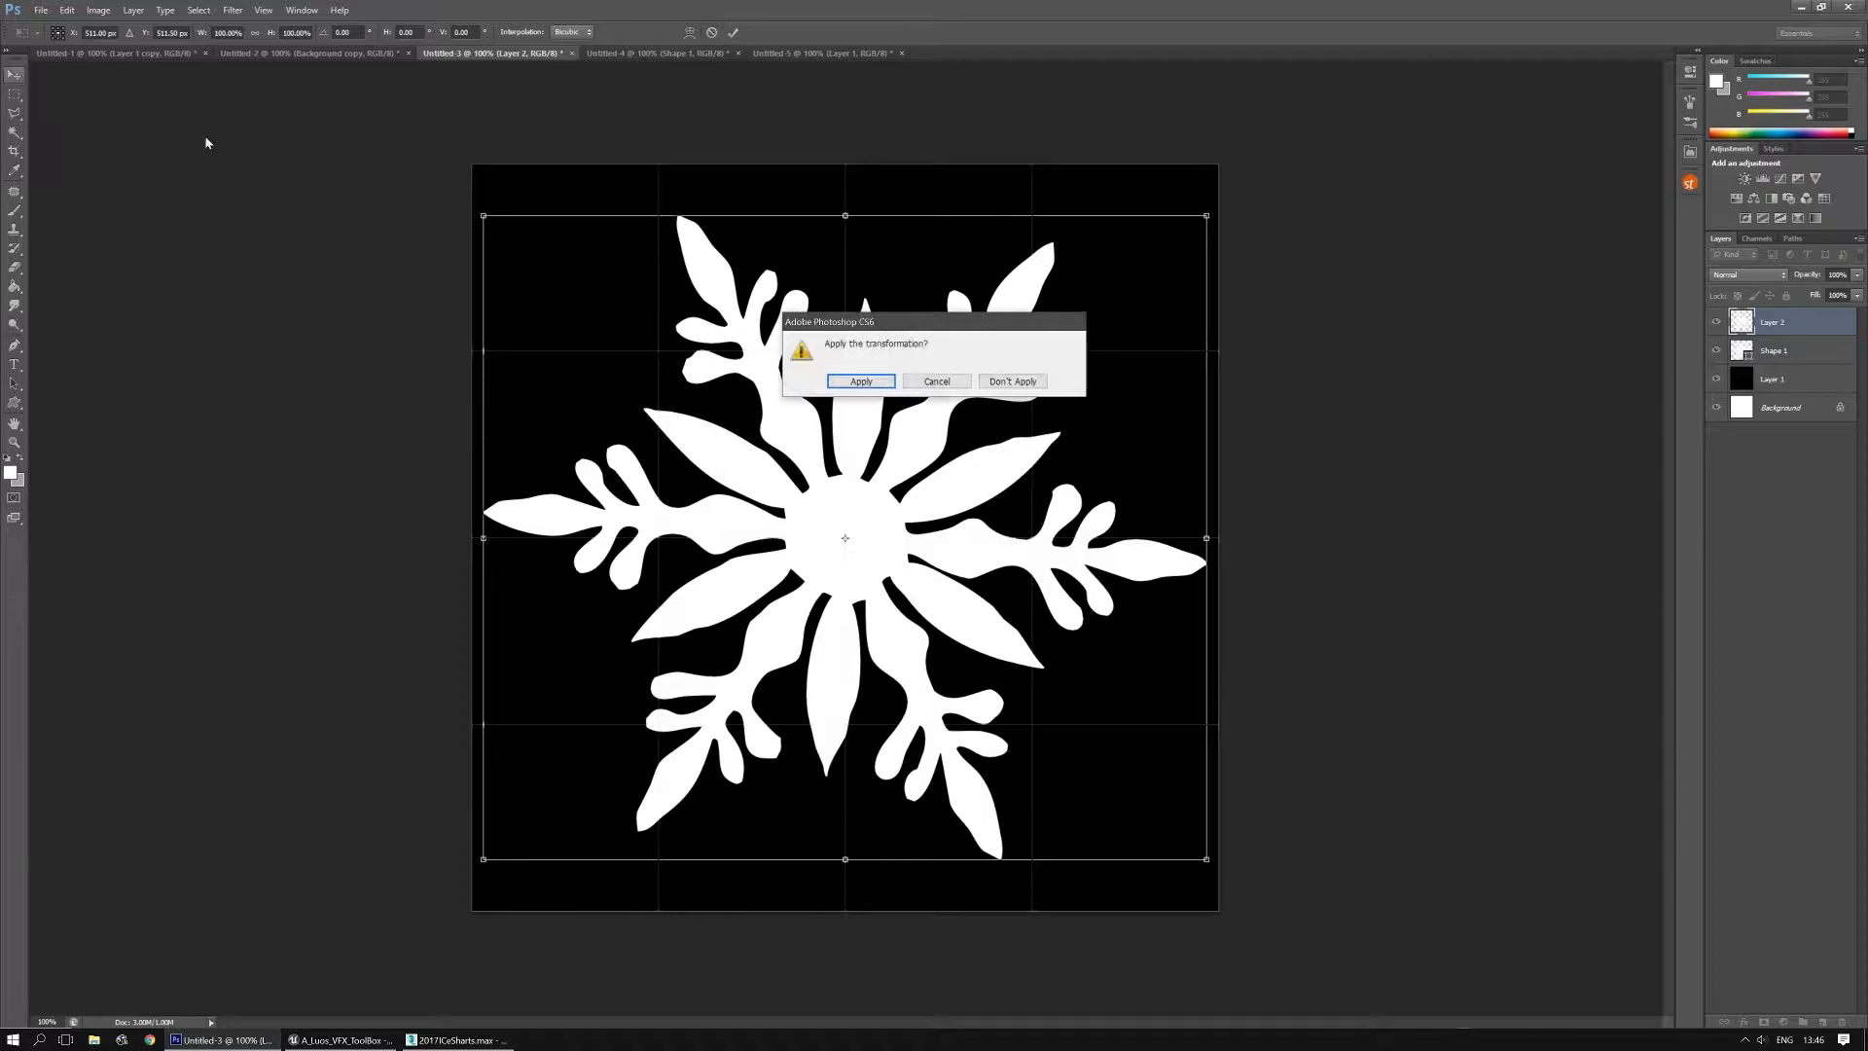
pyautogui.click(862, 381)
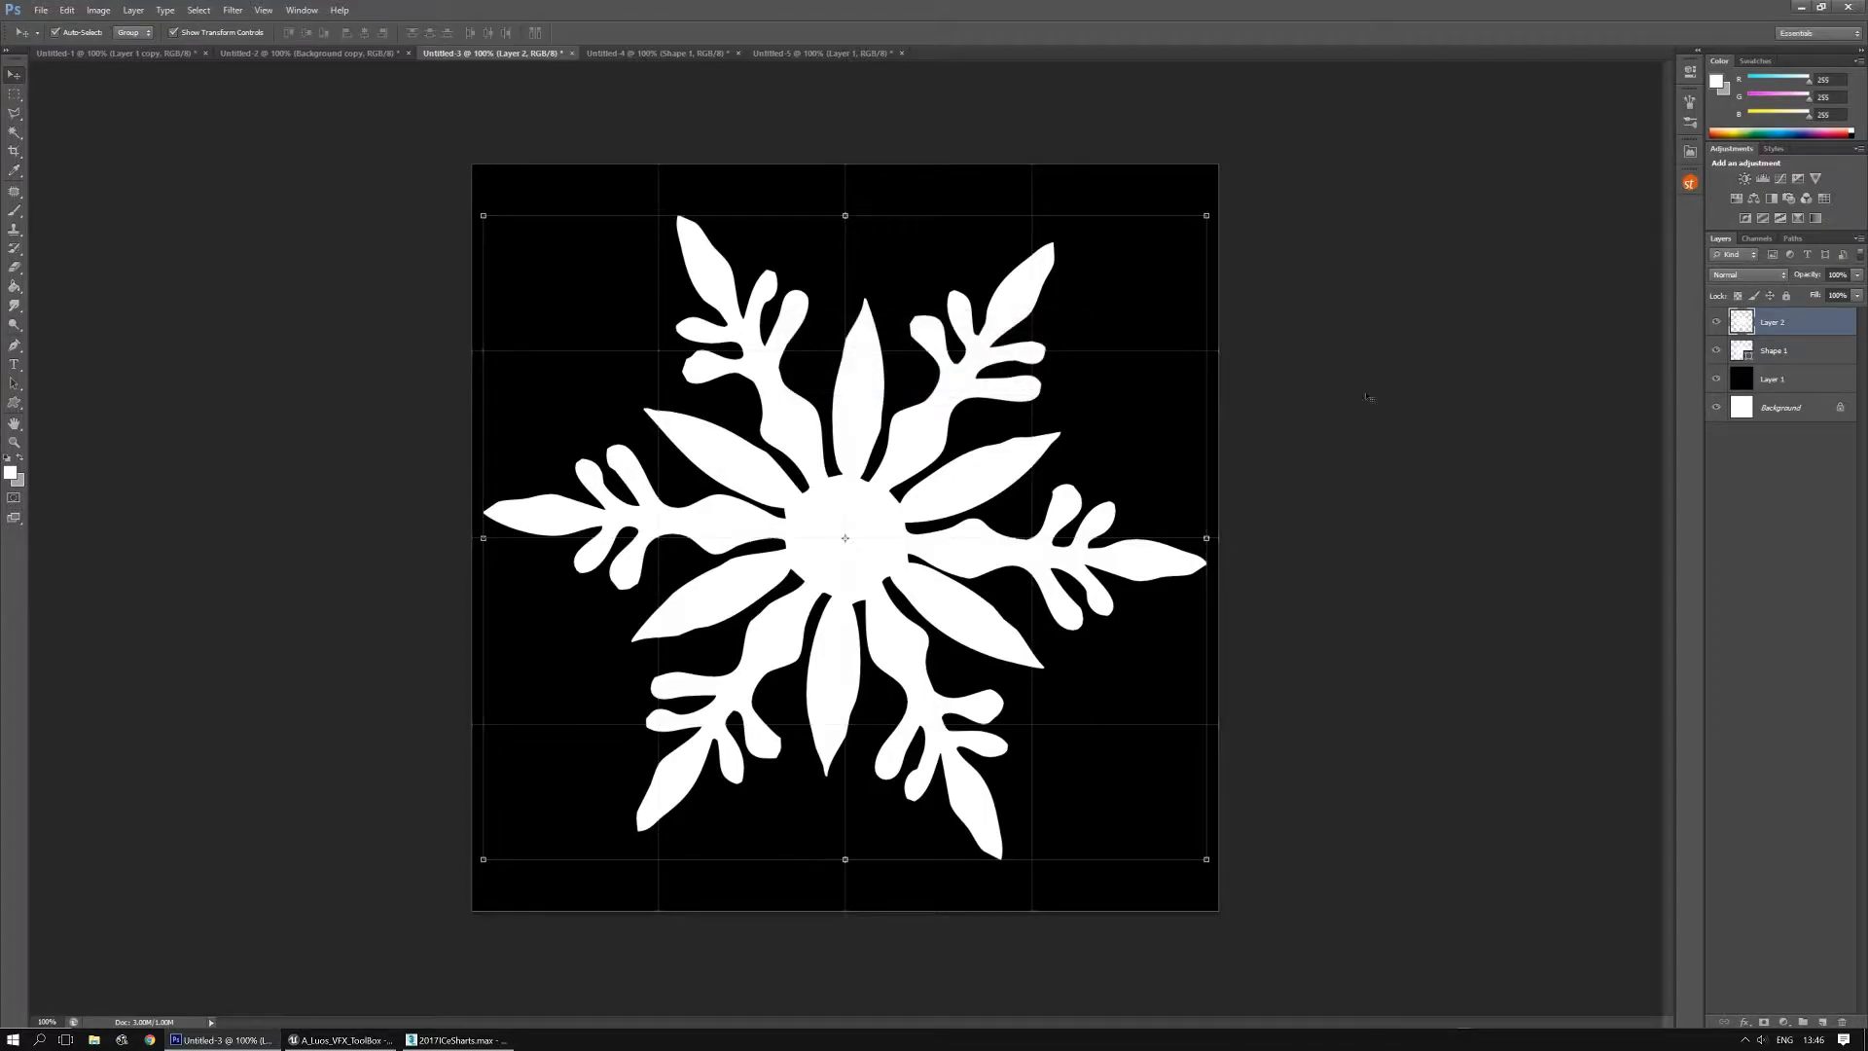
# Rotate both snowflake layers in Untitled-3 clockwise by about 43° and enlarge the snowflake slightly to fill the canvas
pyautogui.keyDown('shift'); pyautogui.click(1793, 360); pyautogui.keyUp('shift')
pyautogui.moveTo(853, 201); pyautogui.dragTo(1094, 279)
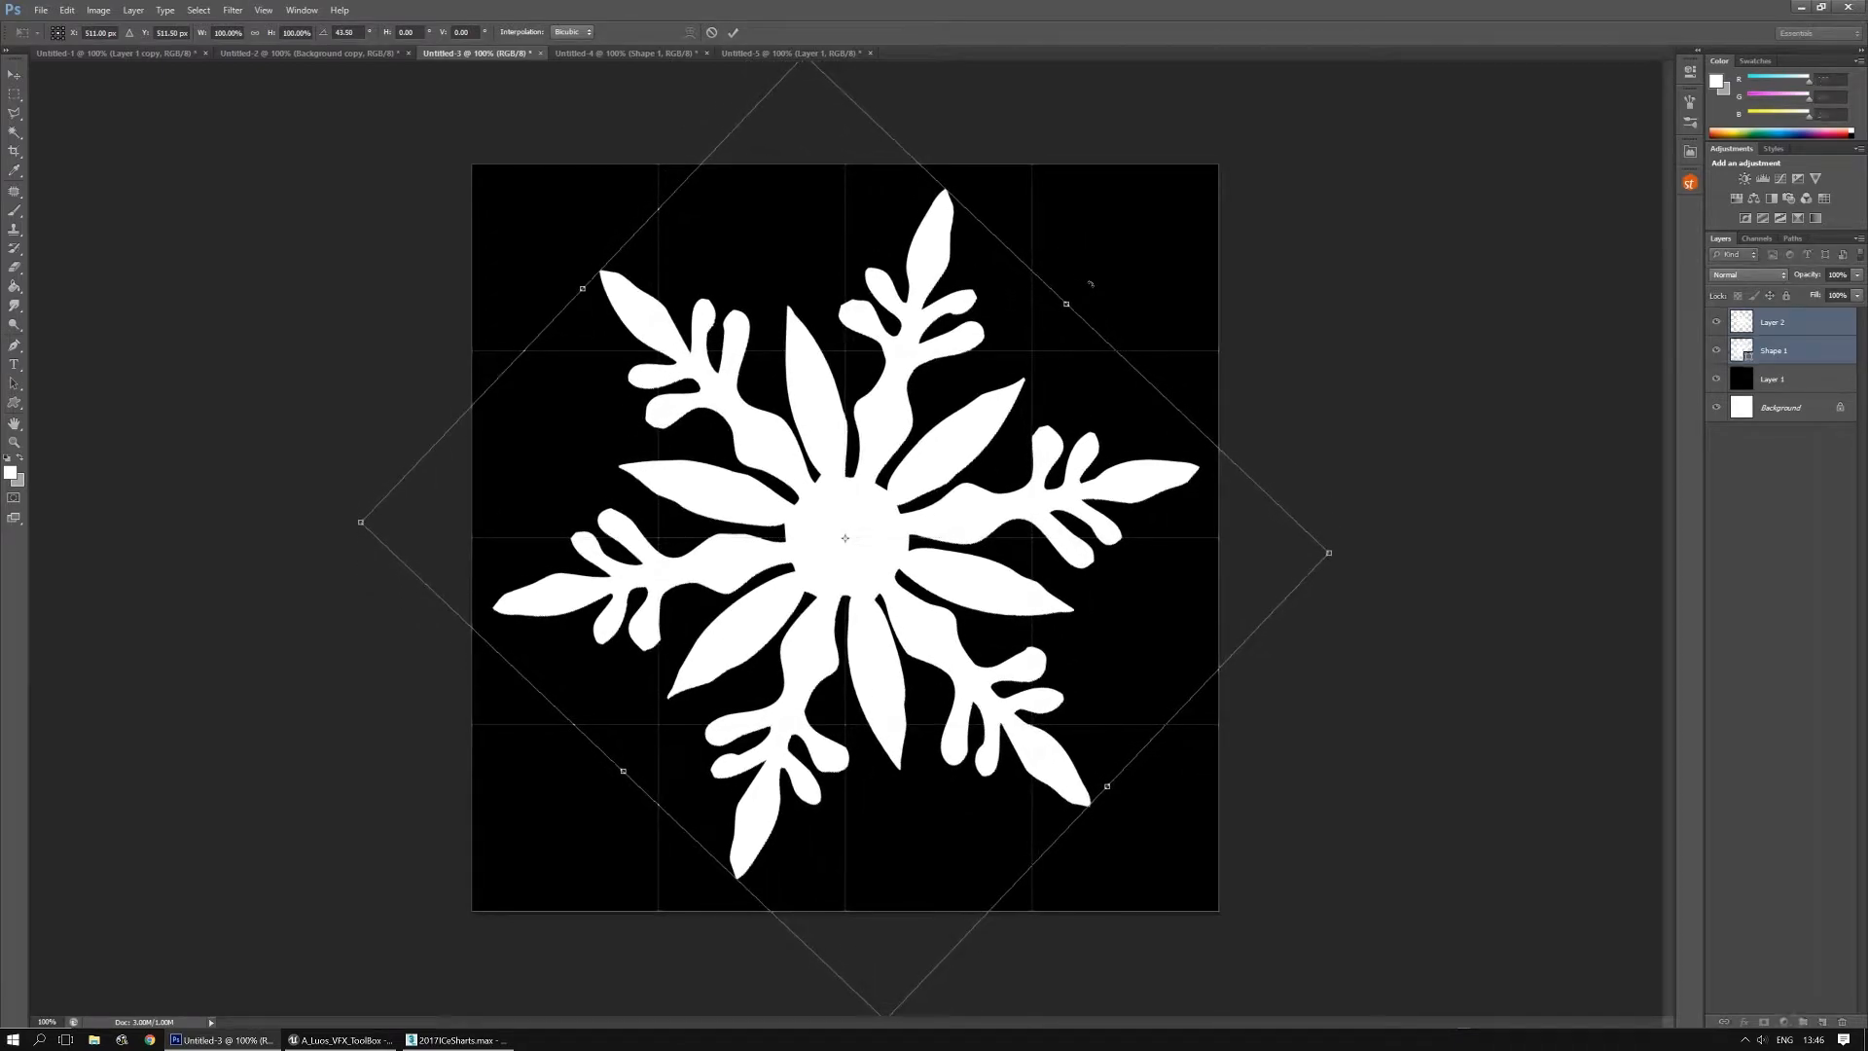
pyautogui.press('Return')
pyautogui.moveTo(1200, 187); pyautogui.dragTo(1217, 170)
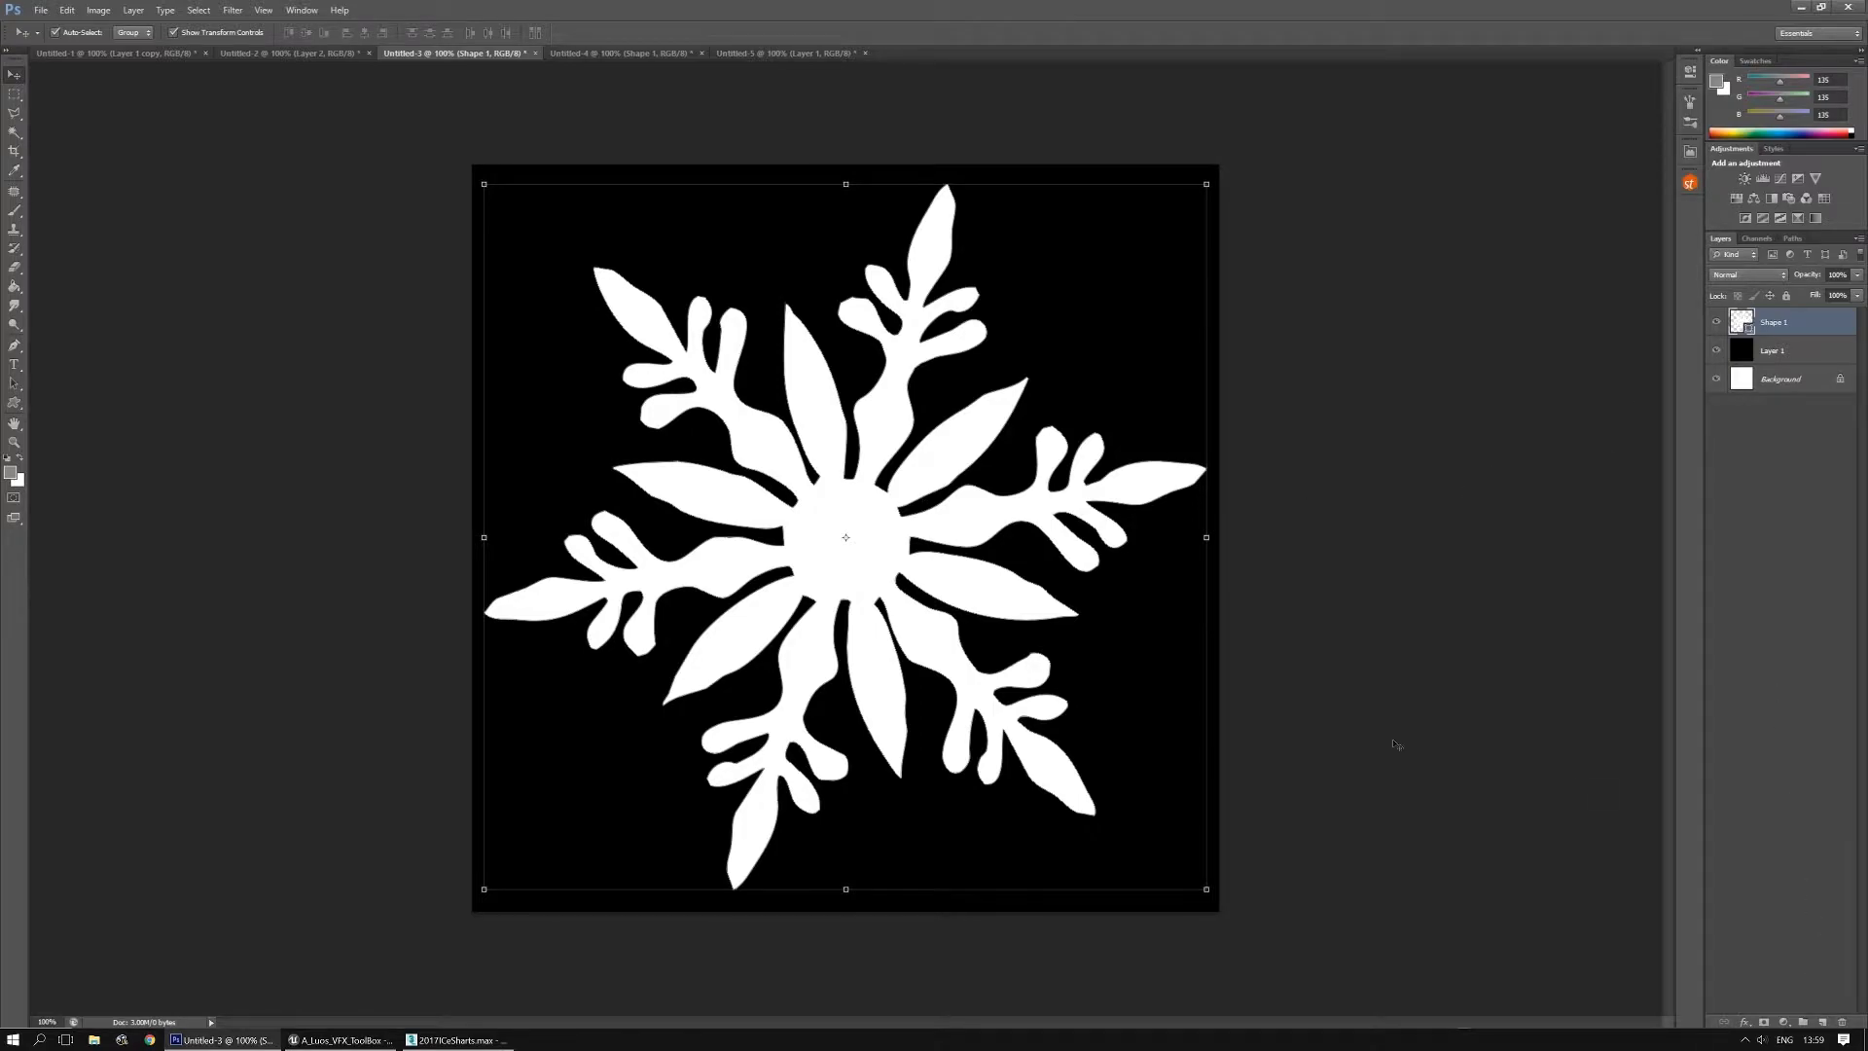
# Rasterize a duplicate of the rotated snowflake shape by merging it with a new empty layer
pyautogui.hotkey('ctrl', 'j')
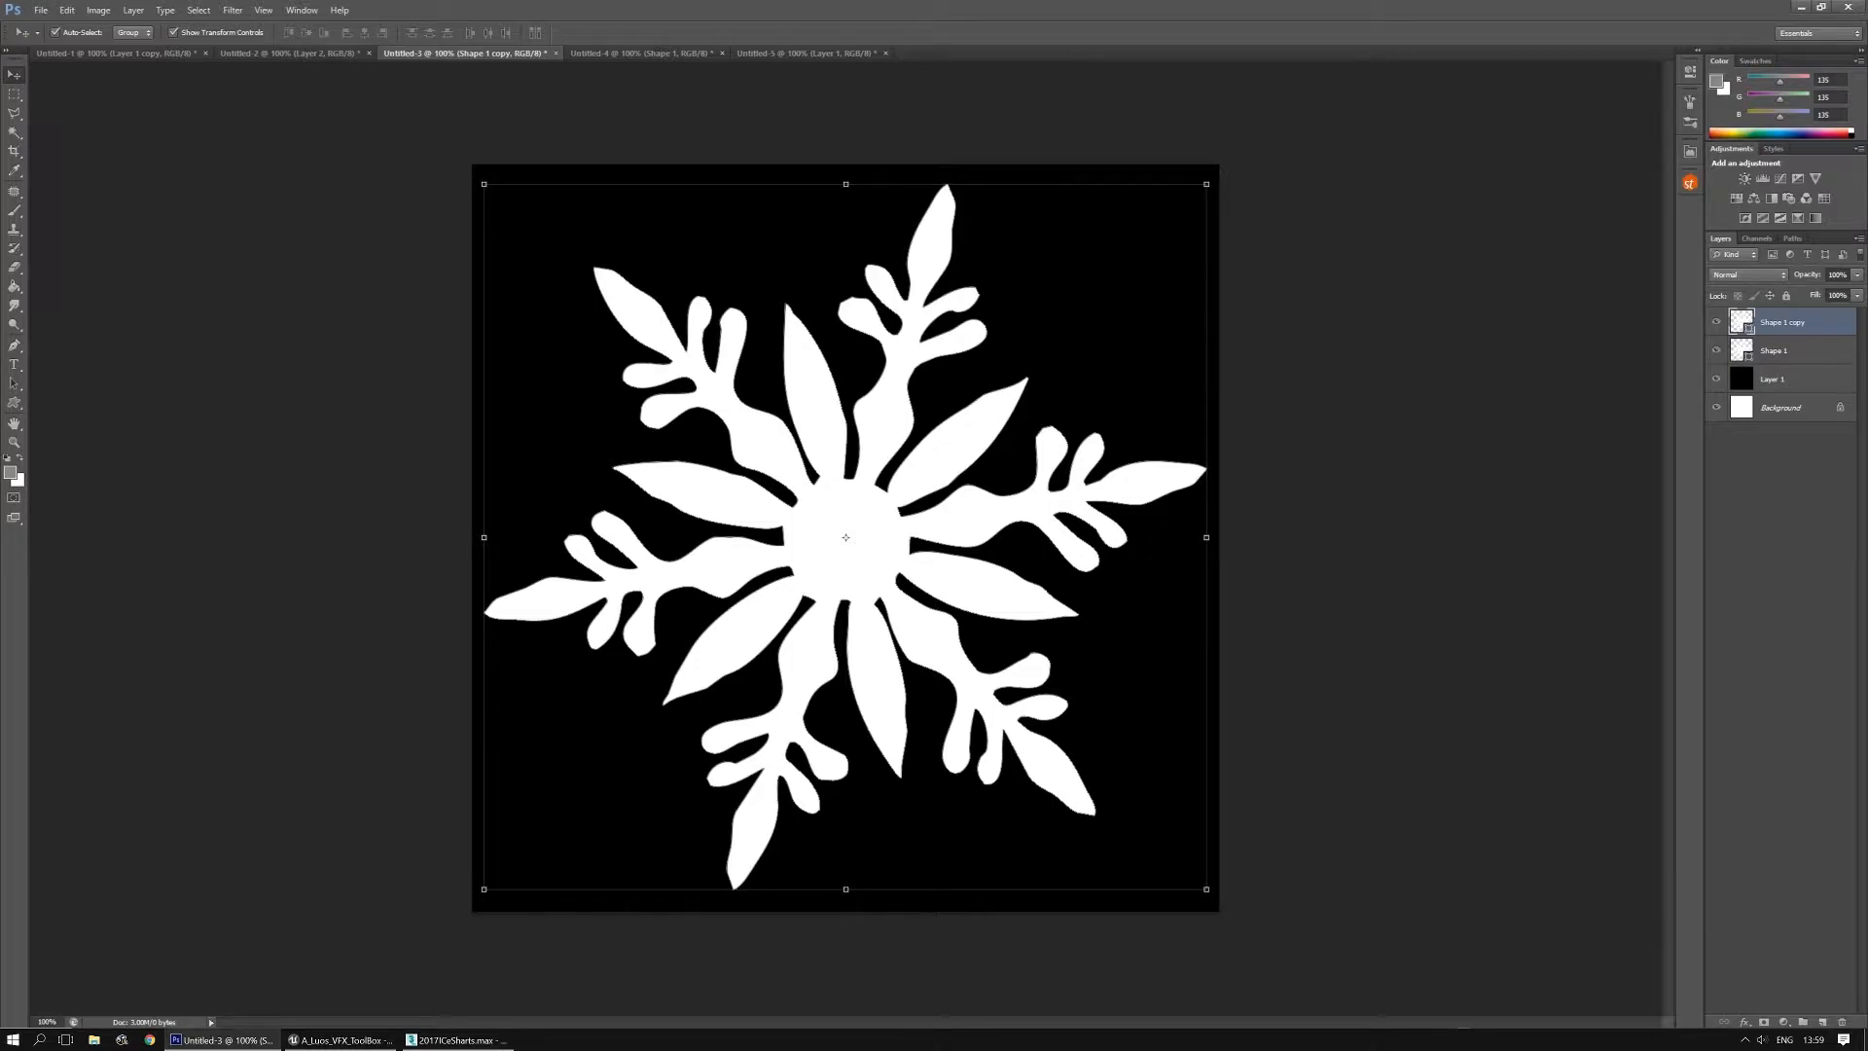
pyautogui.click(1822, 1022)
pyautogui.keyDown('shift'); pyautogui.click(1820, 360); pyautogui.keyUp('shift')
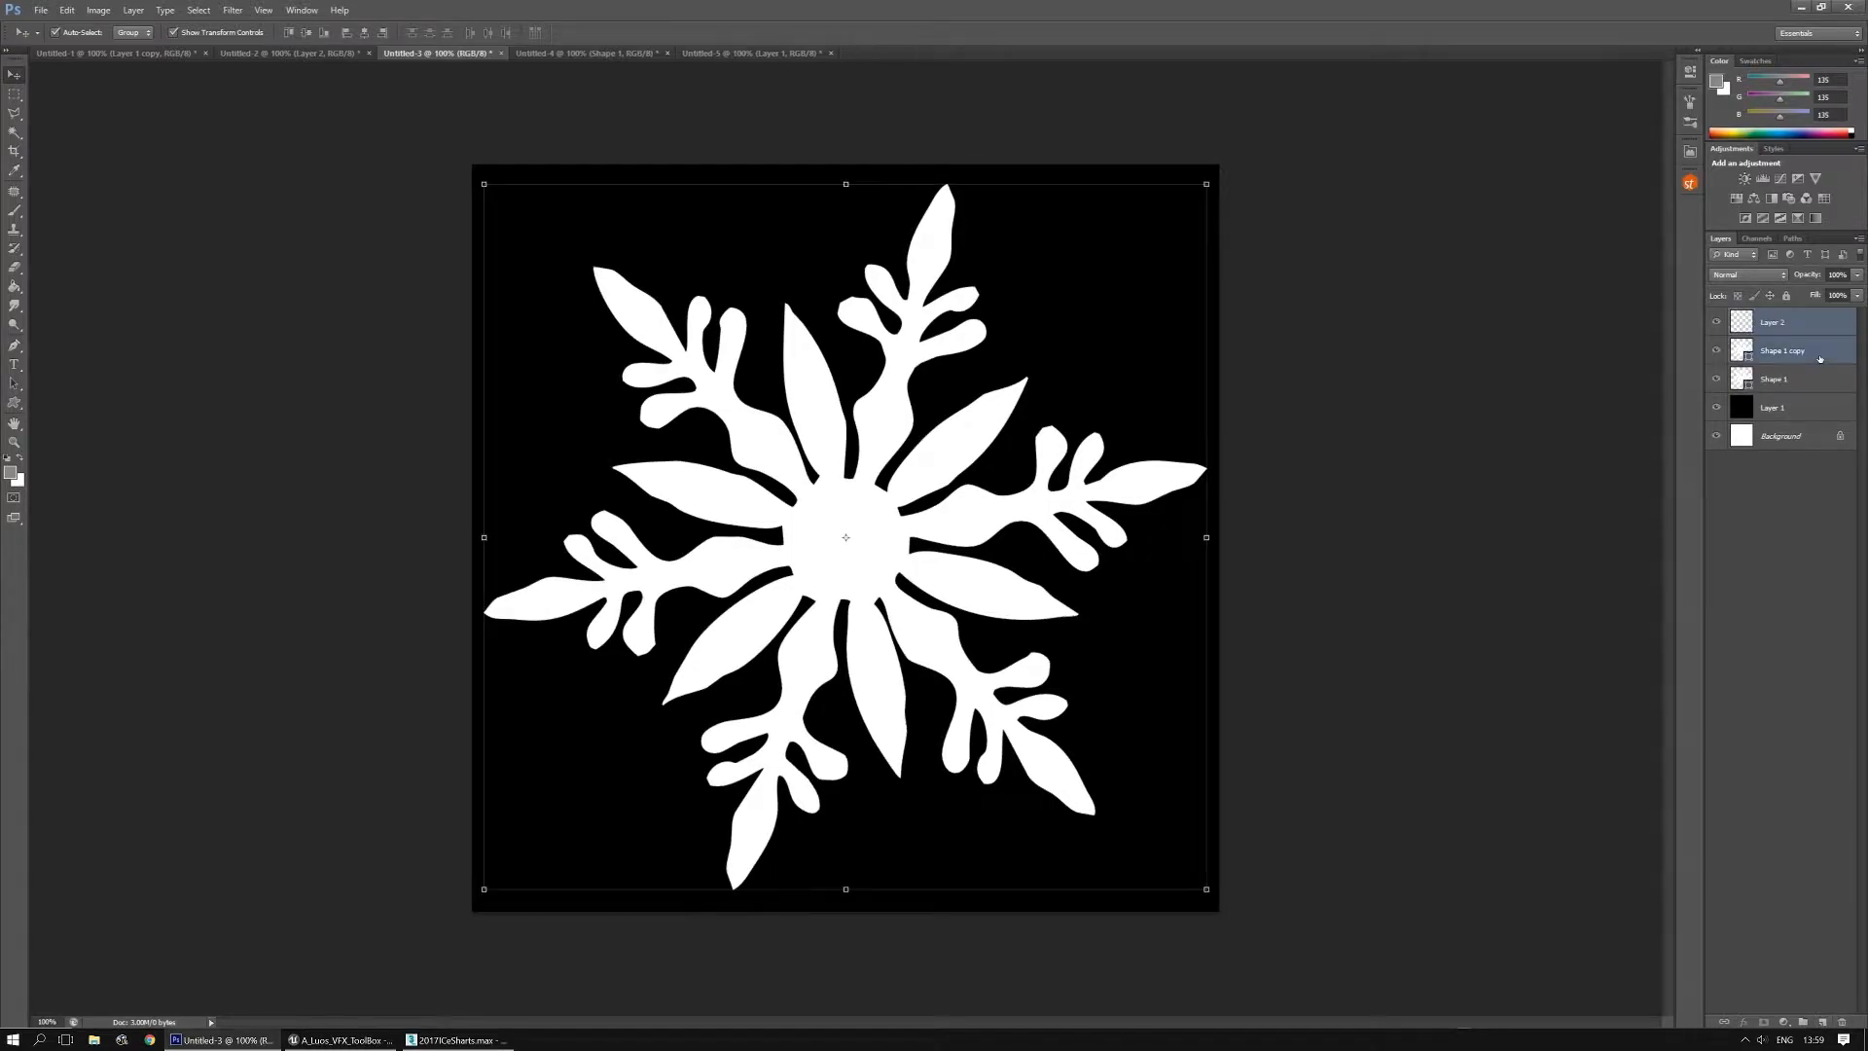
pyautogui.hotkey('ctrl', 'e')
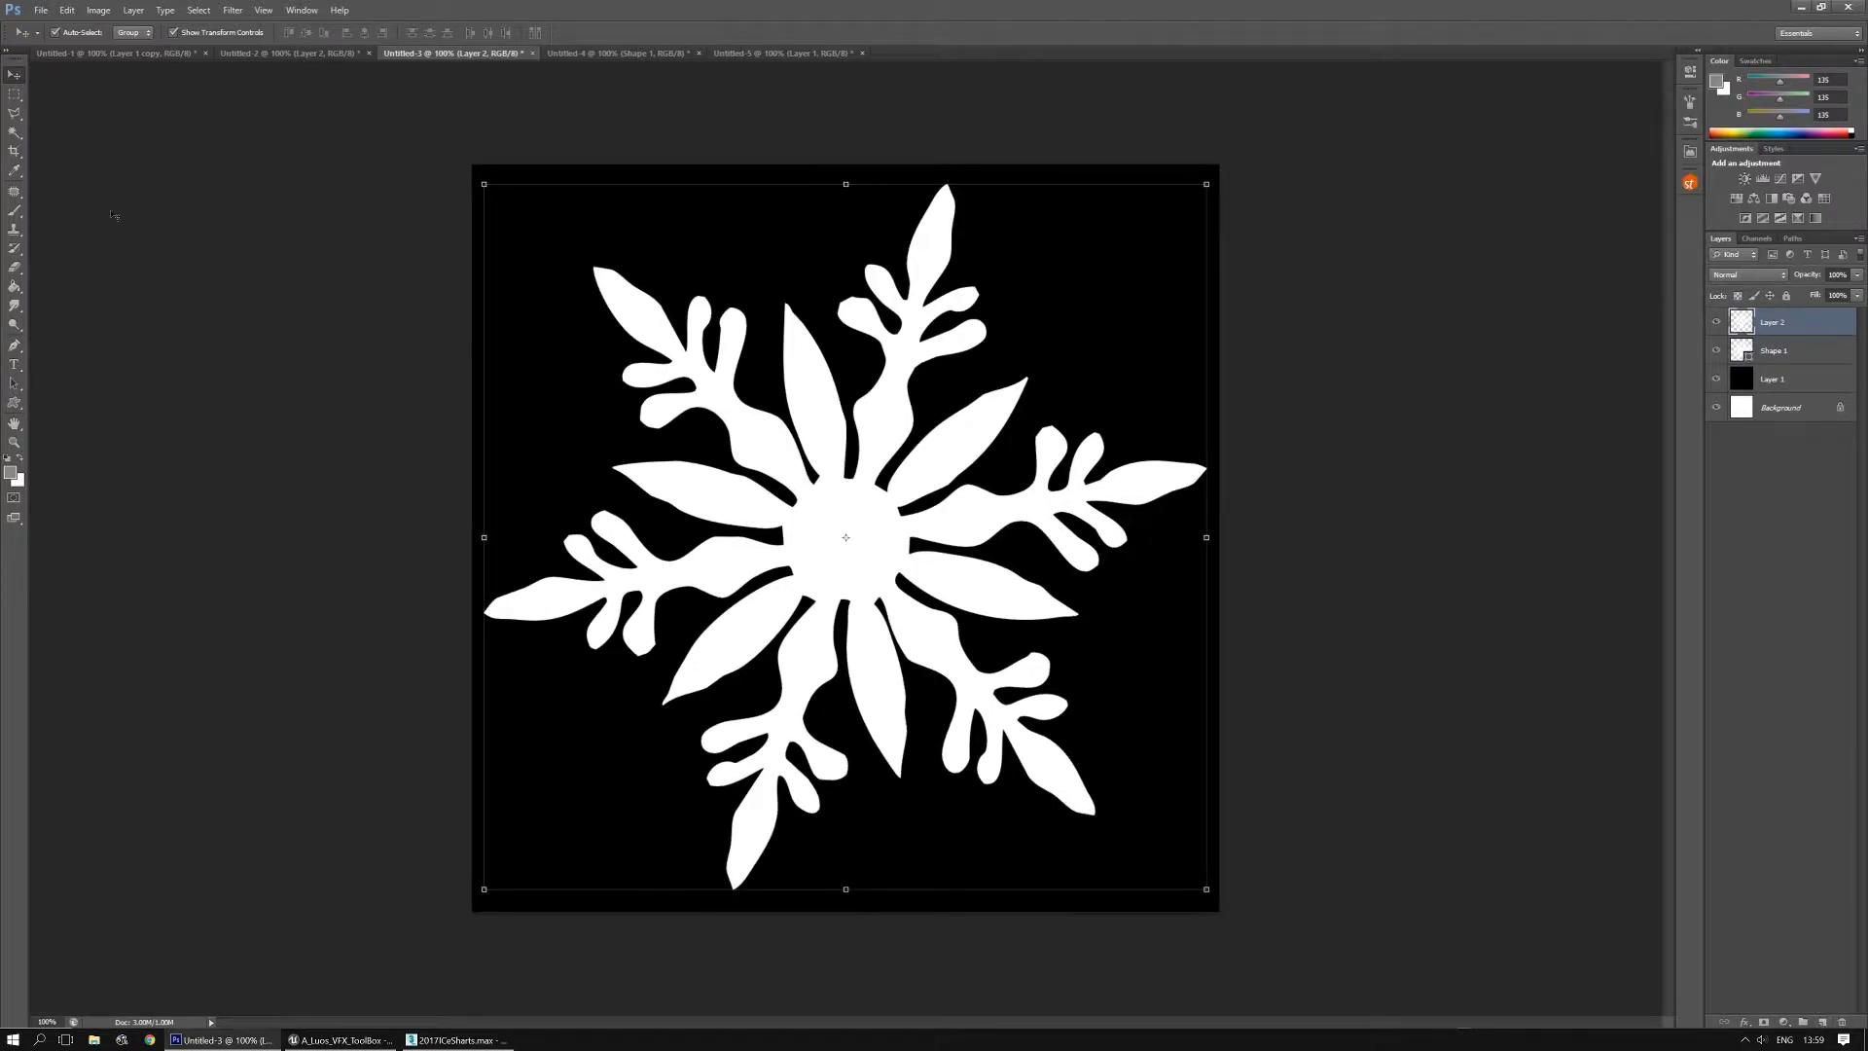
# Select the white snowflake area on Layer 2 with the Magic Wand, render Clouds inside it and deselect
pyautogui.click(18, 134)
pyautogui.click(820, 431)
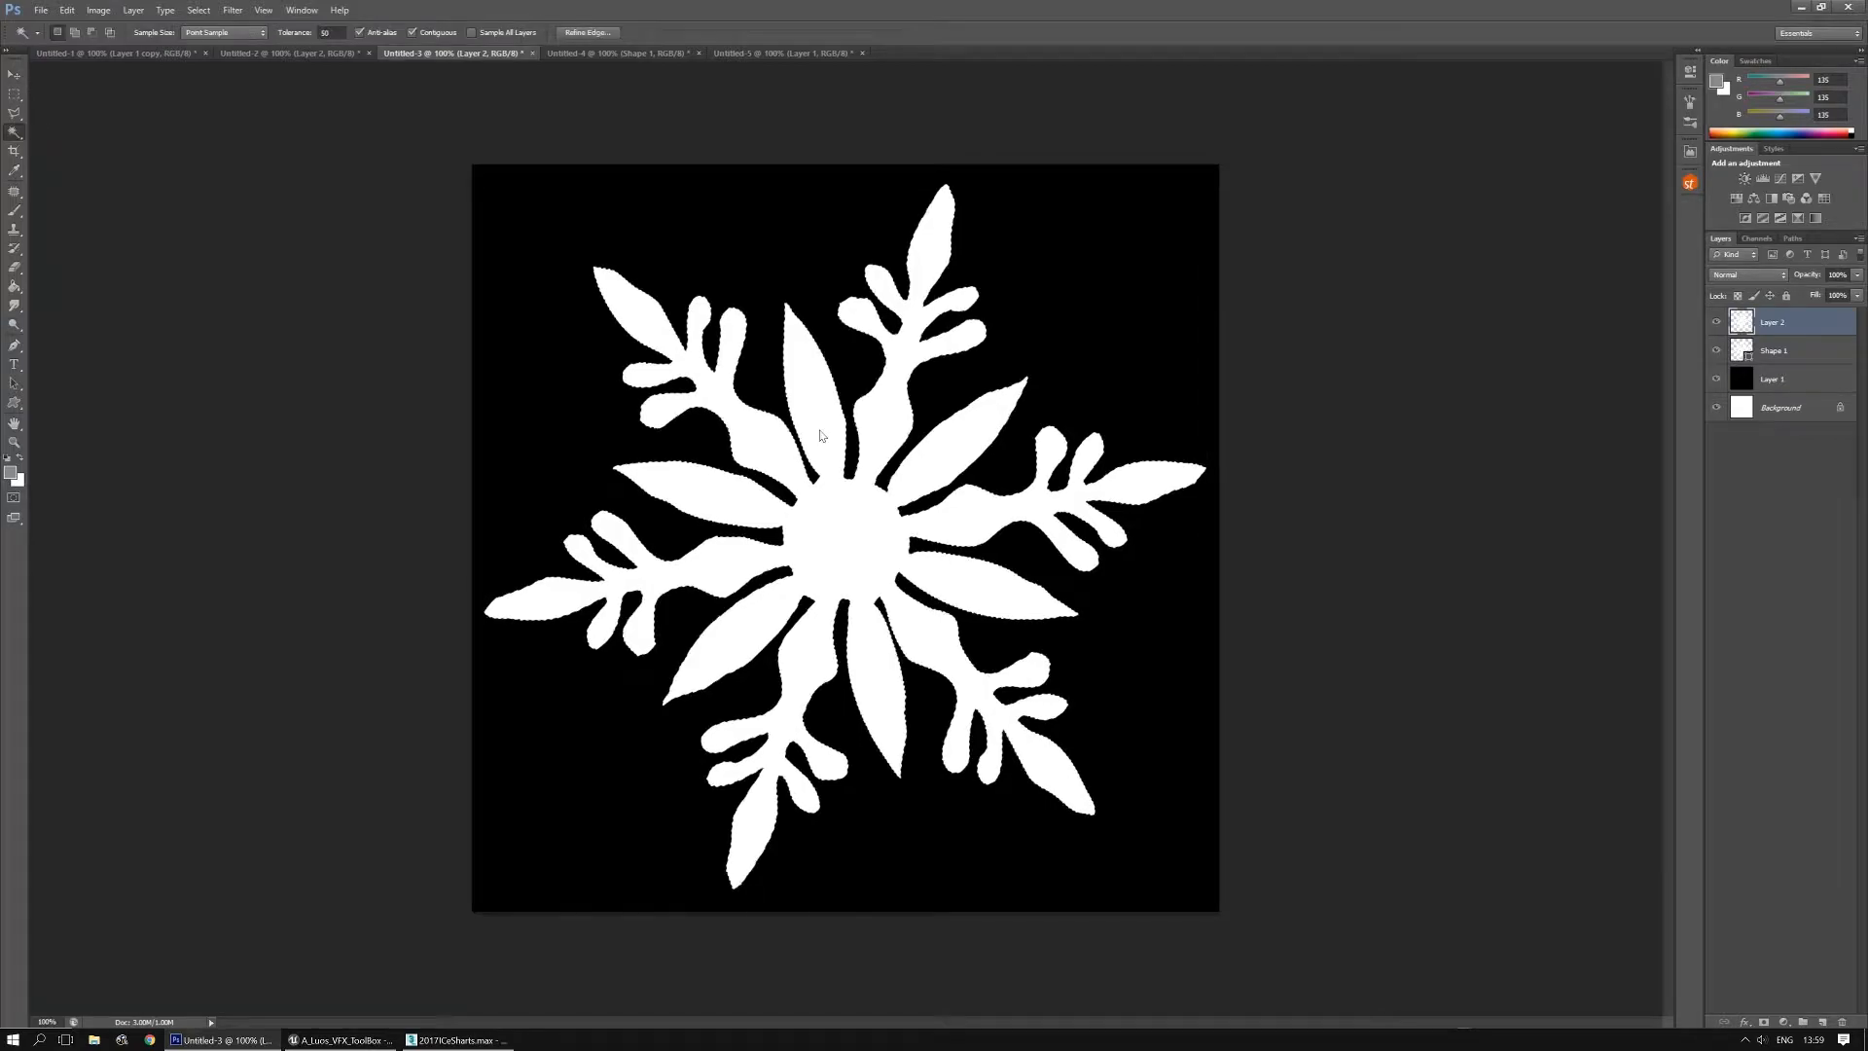
pyautogui.click(11, 473)
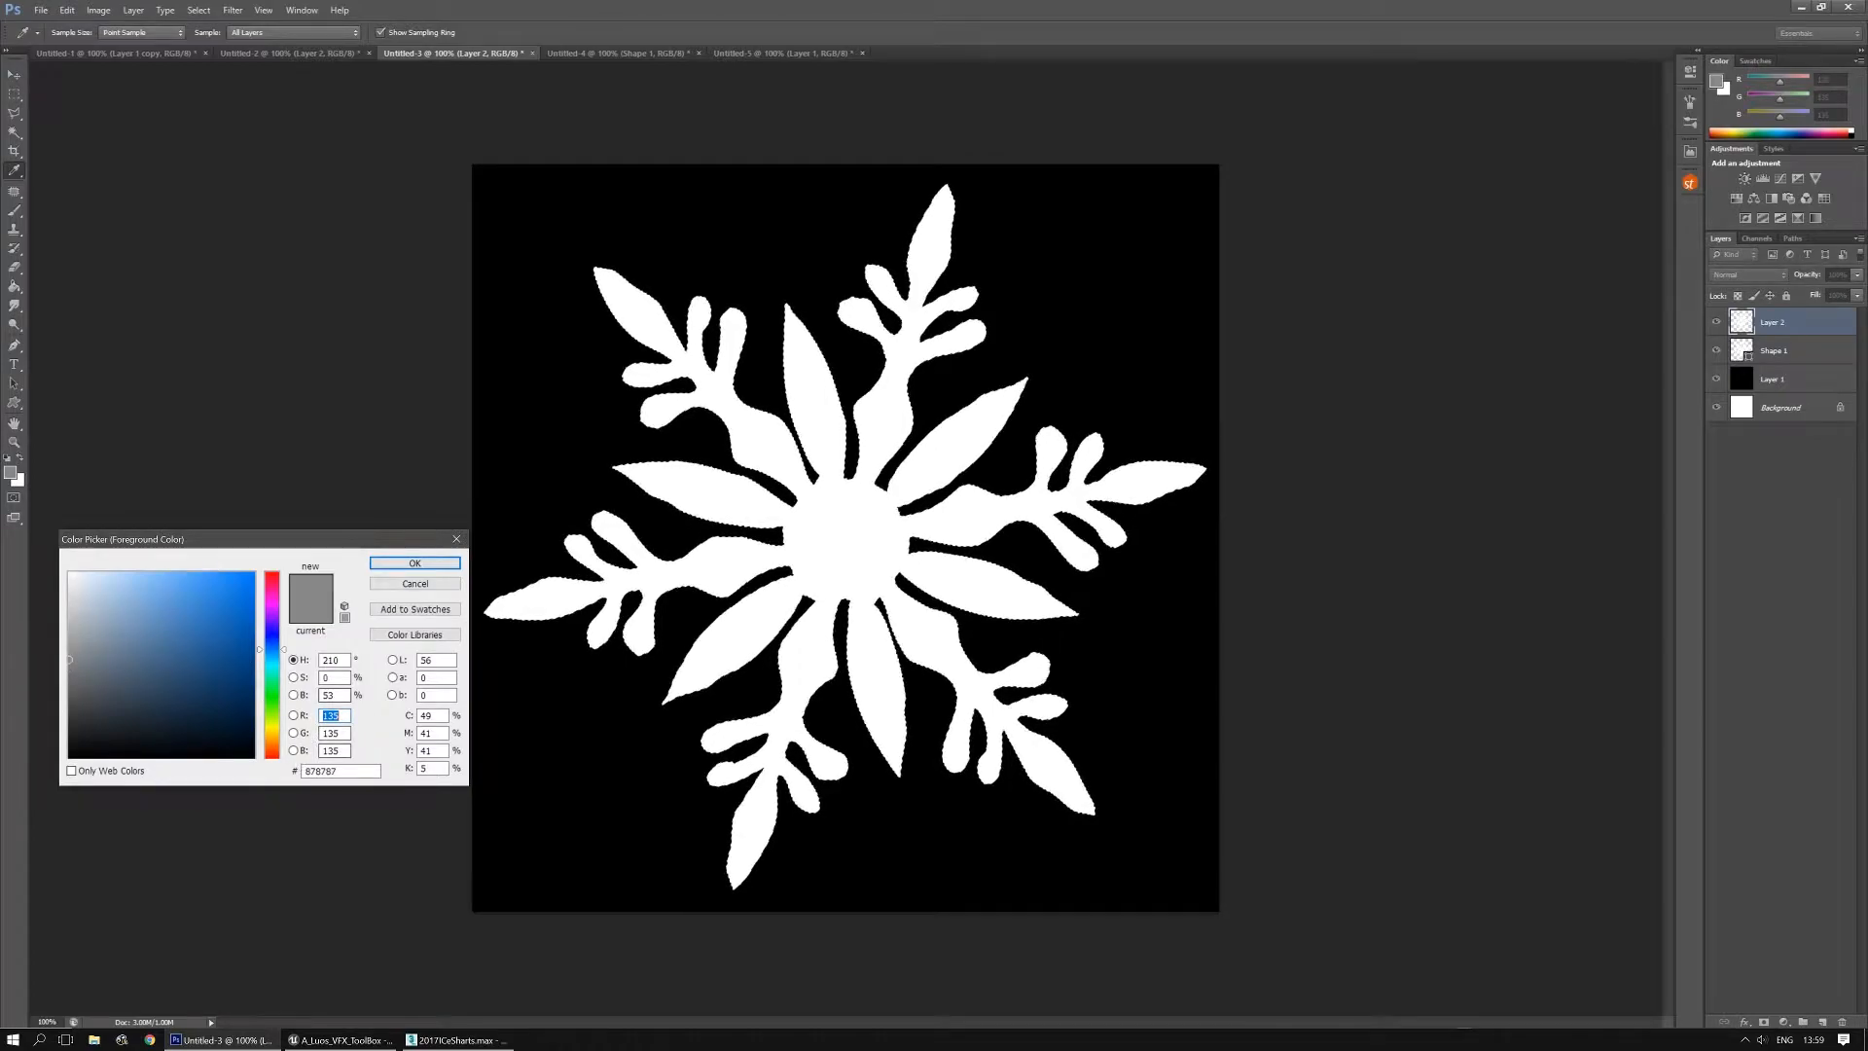
pyautogui.click(455, 540)
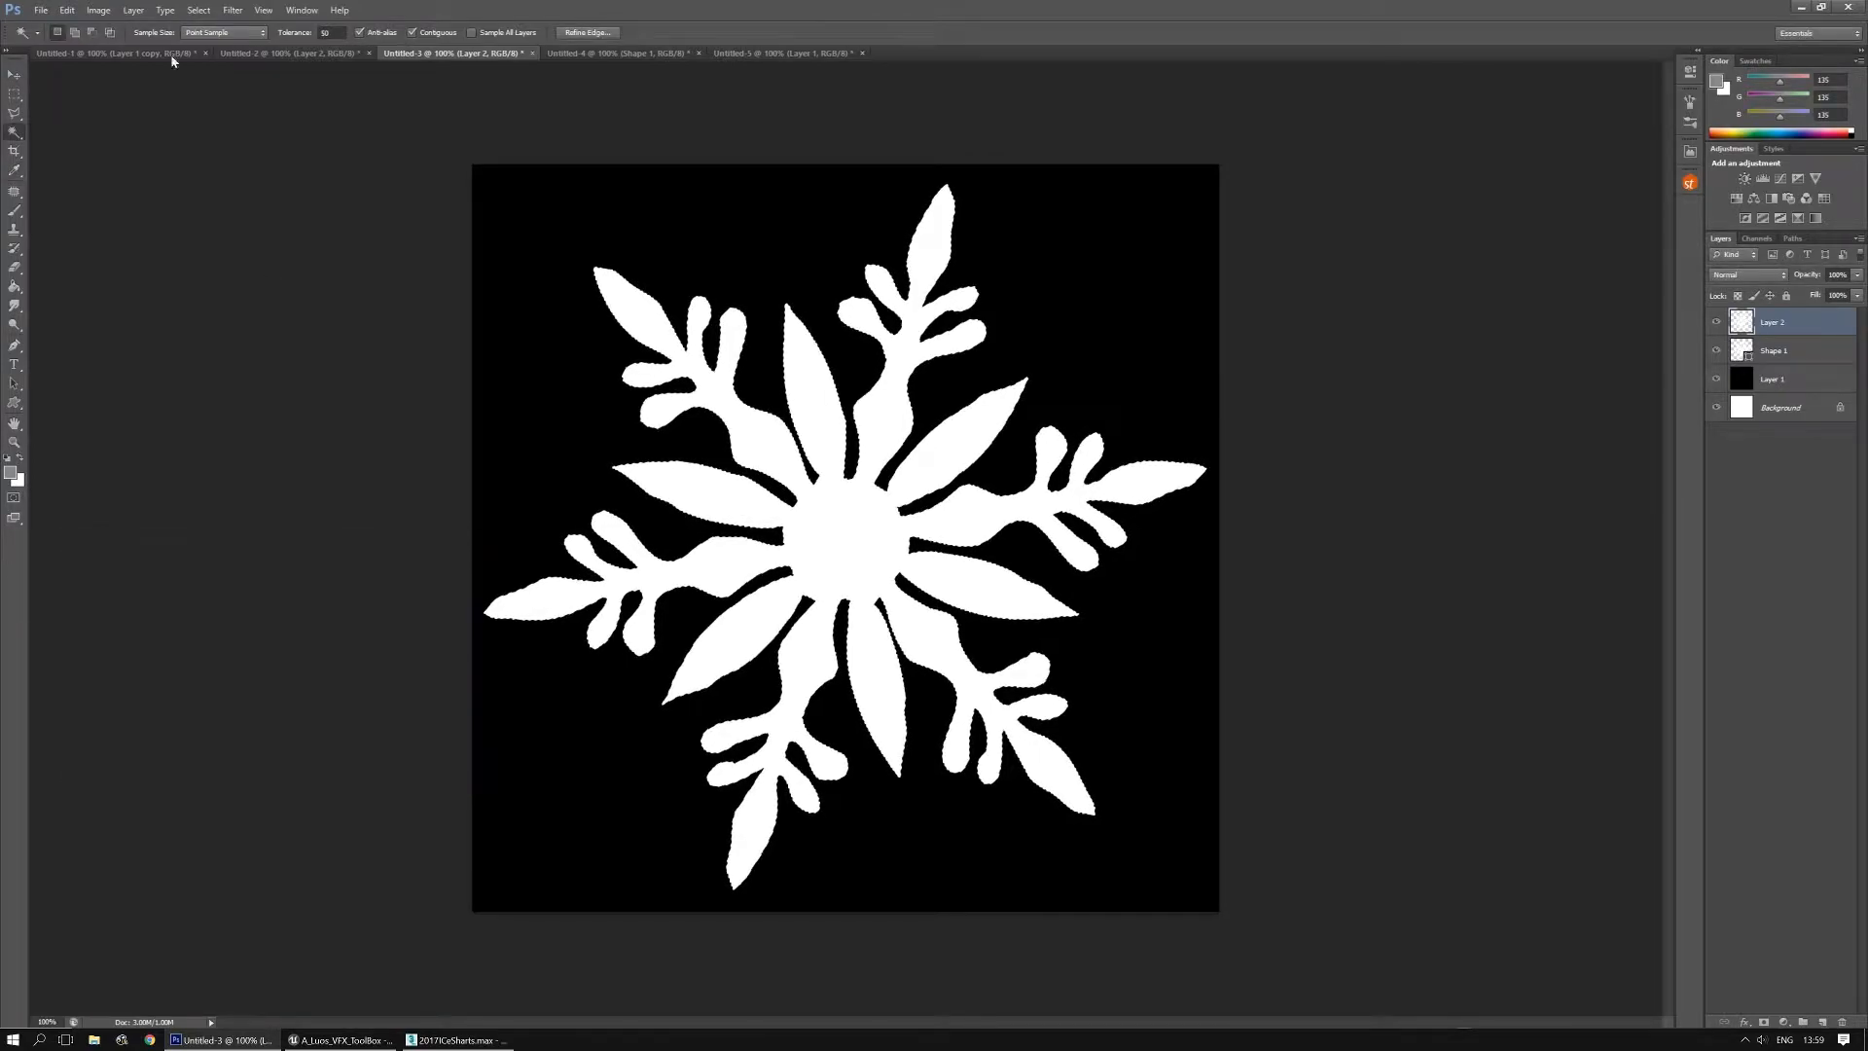
pyautogui.click(232, 10)
pyautogui.moveTo(292, 213)
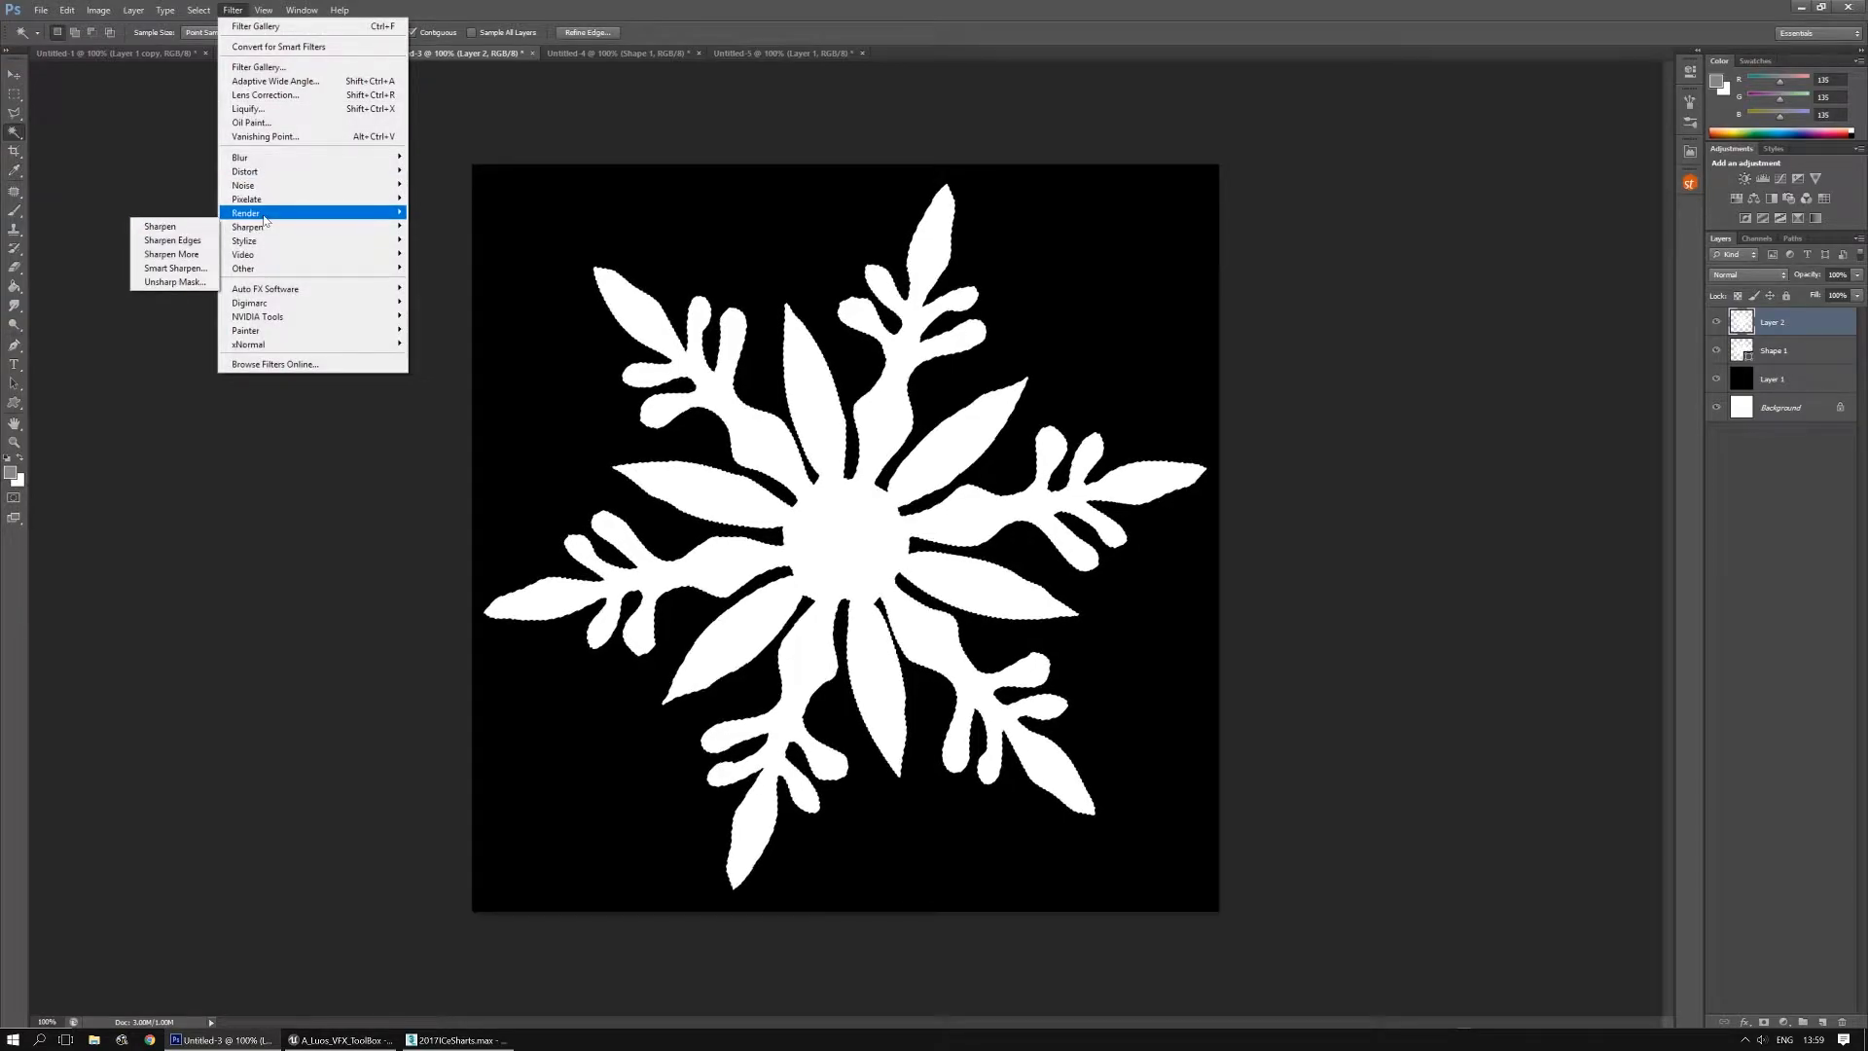
pyautogui.click(199, 214)
pyautogui.press('m')
pyautogui.hotkey('ctrl', 'd')
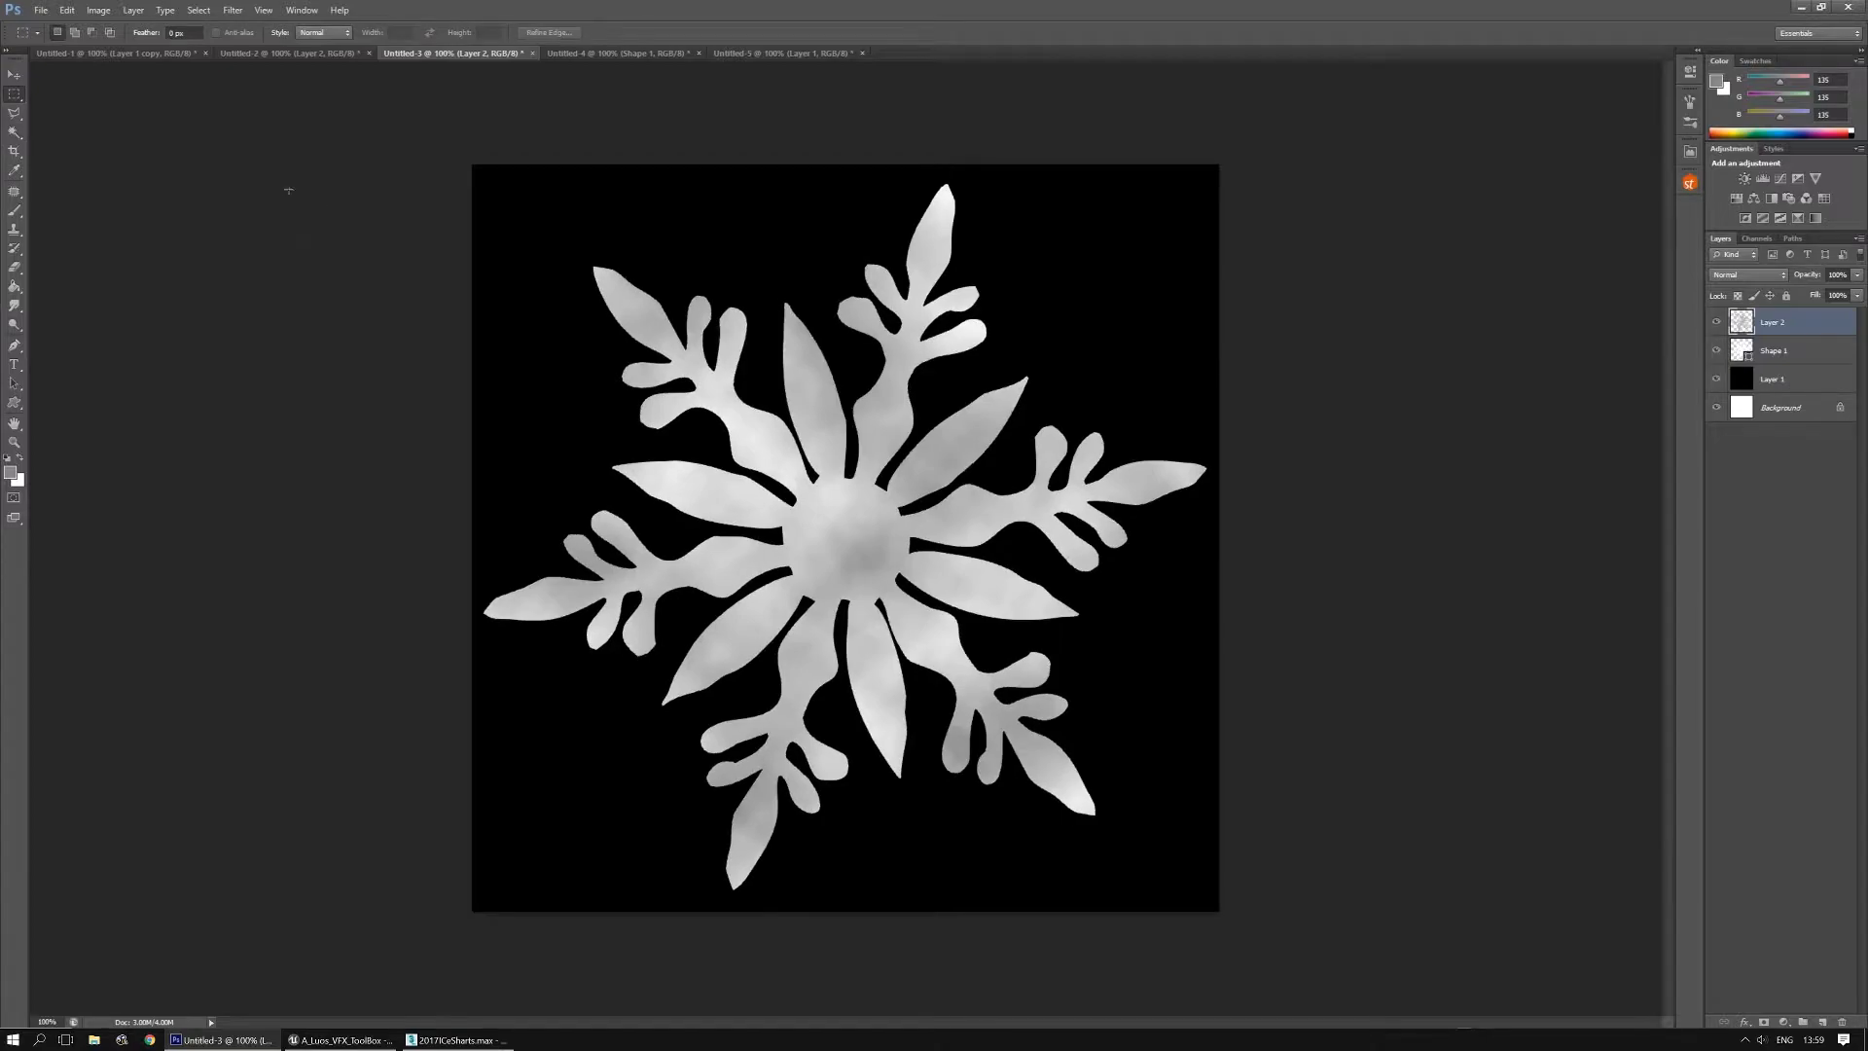
# Apply a Gaussian Blur to the clouded snowflake on Layer 2
pyautogui.click(233, 11)
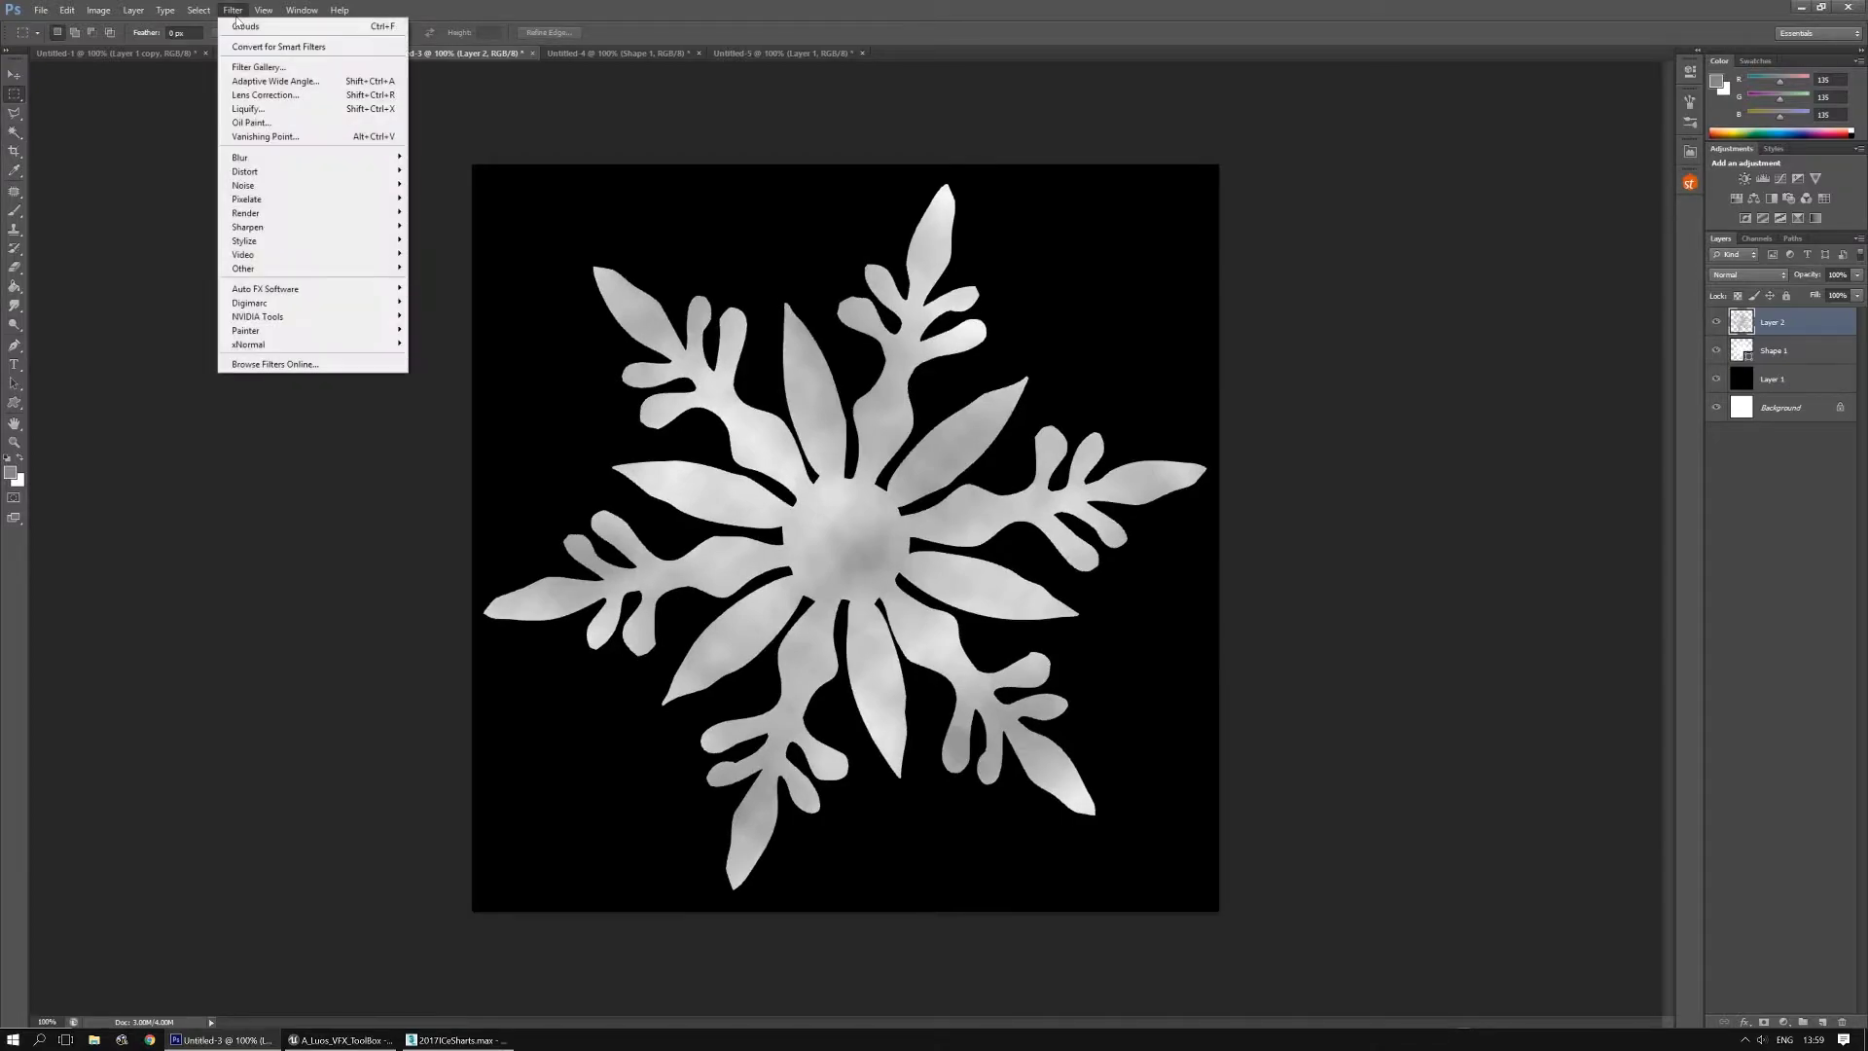
pyautogui.moveTo(313, 162)
pyautogui.click(162, 259)
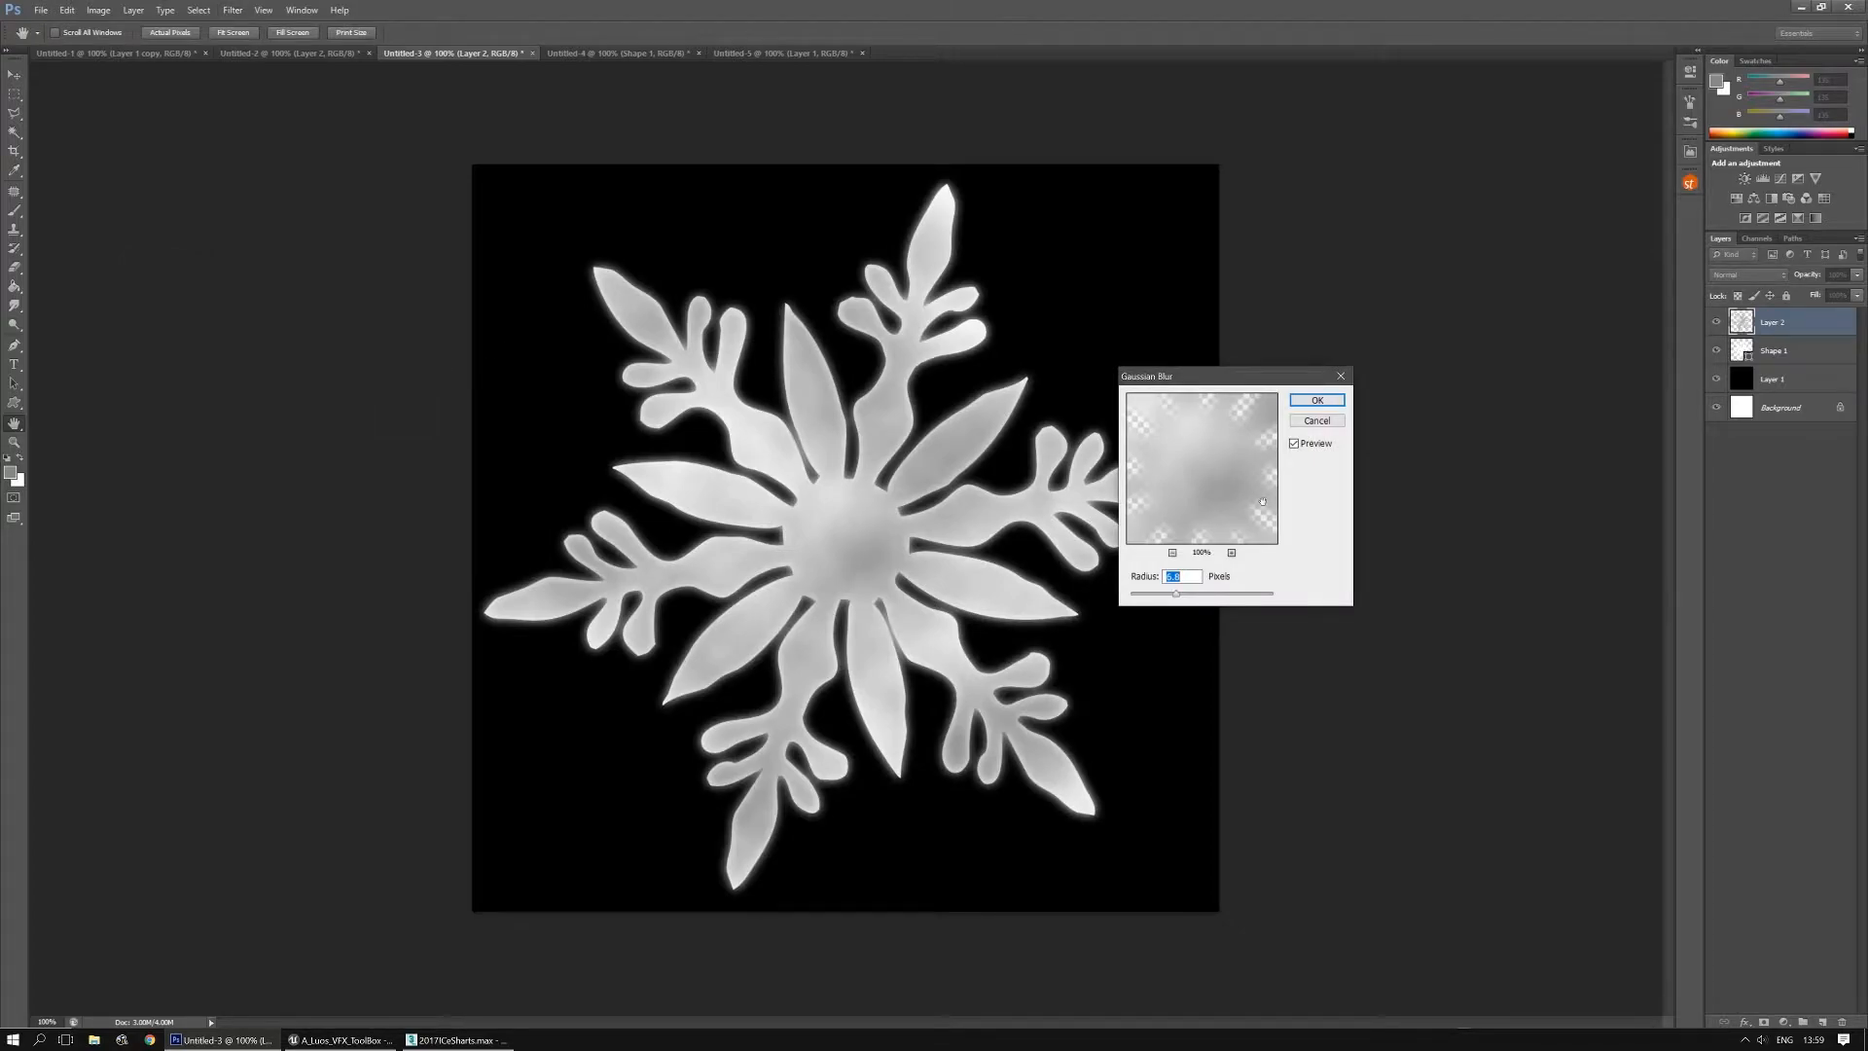
pyautogui.click(1317, 400)
# Duplicate Shape 1, set Layer 2's blend mode to Difference and merge Layer 2 with the shape copy
pyautogui.click(1819, 356)
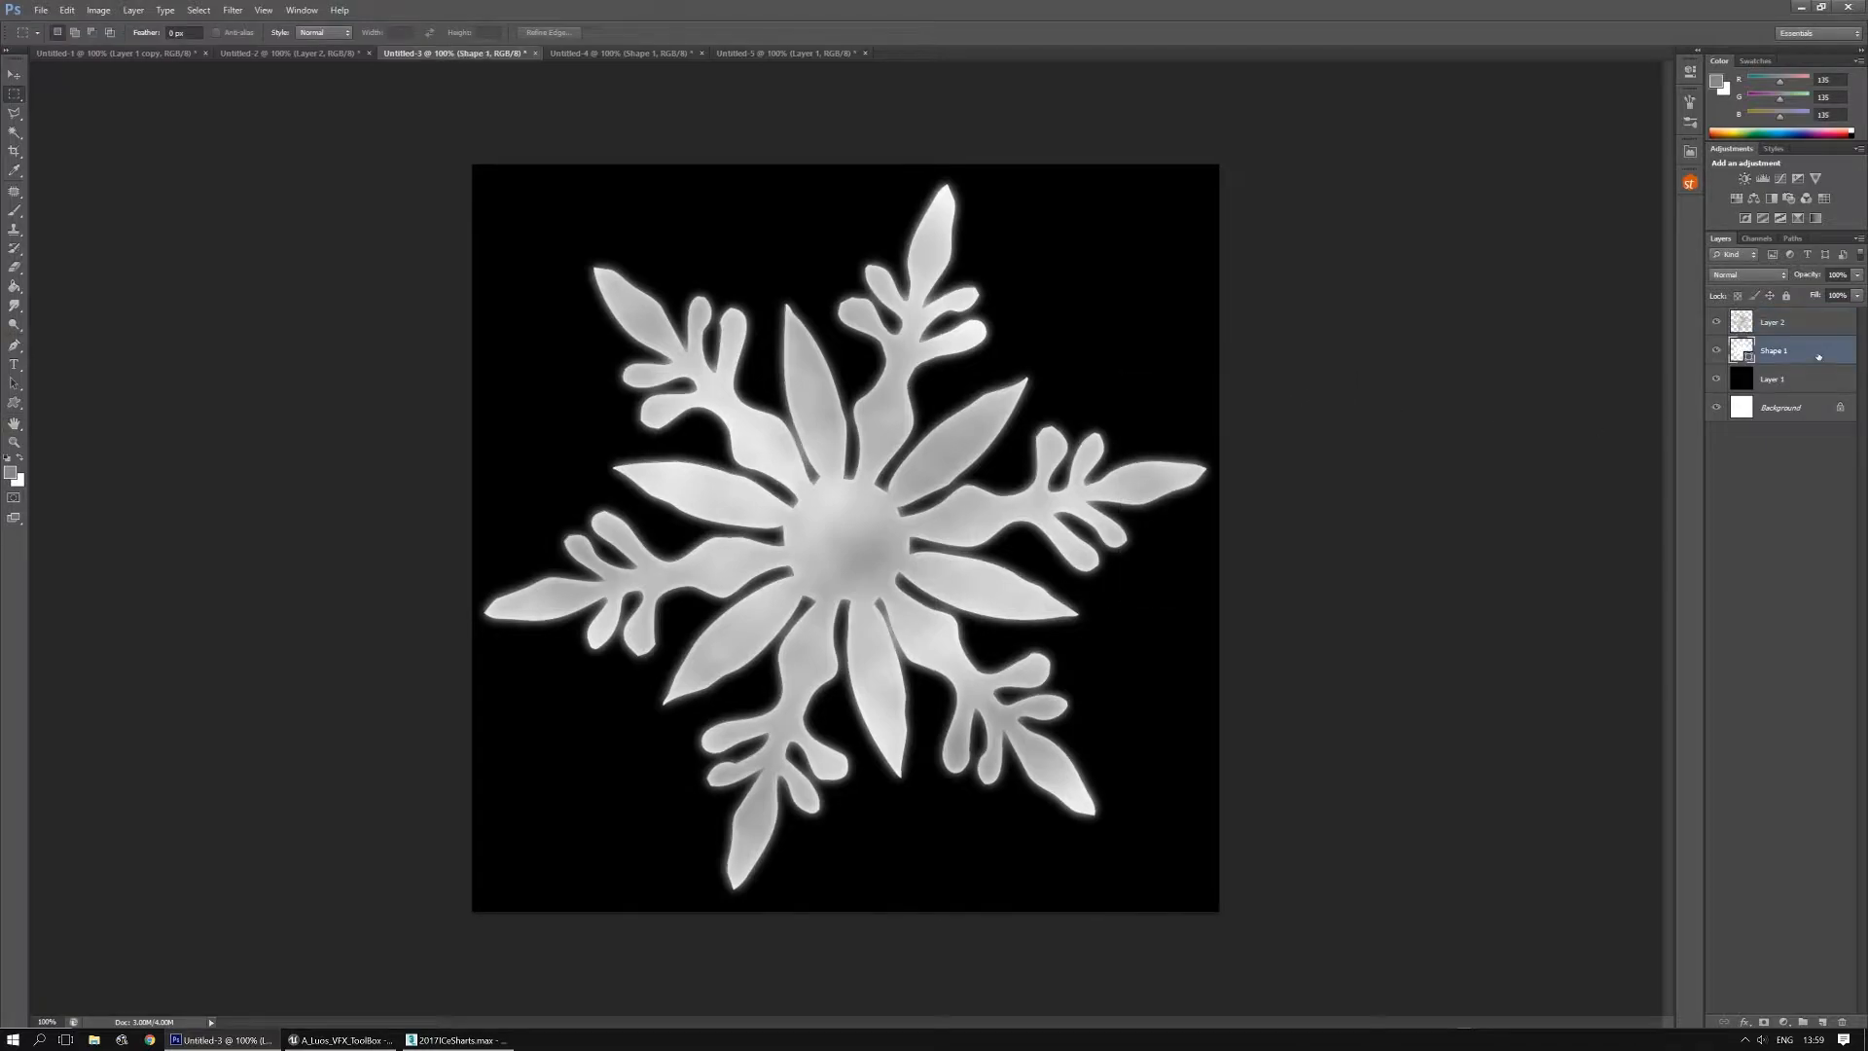
pyautogui.hotkey('ctrl', 'j')
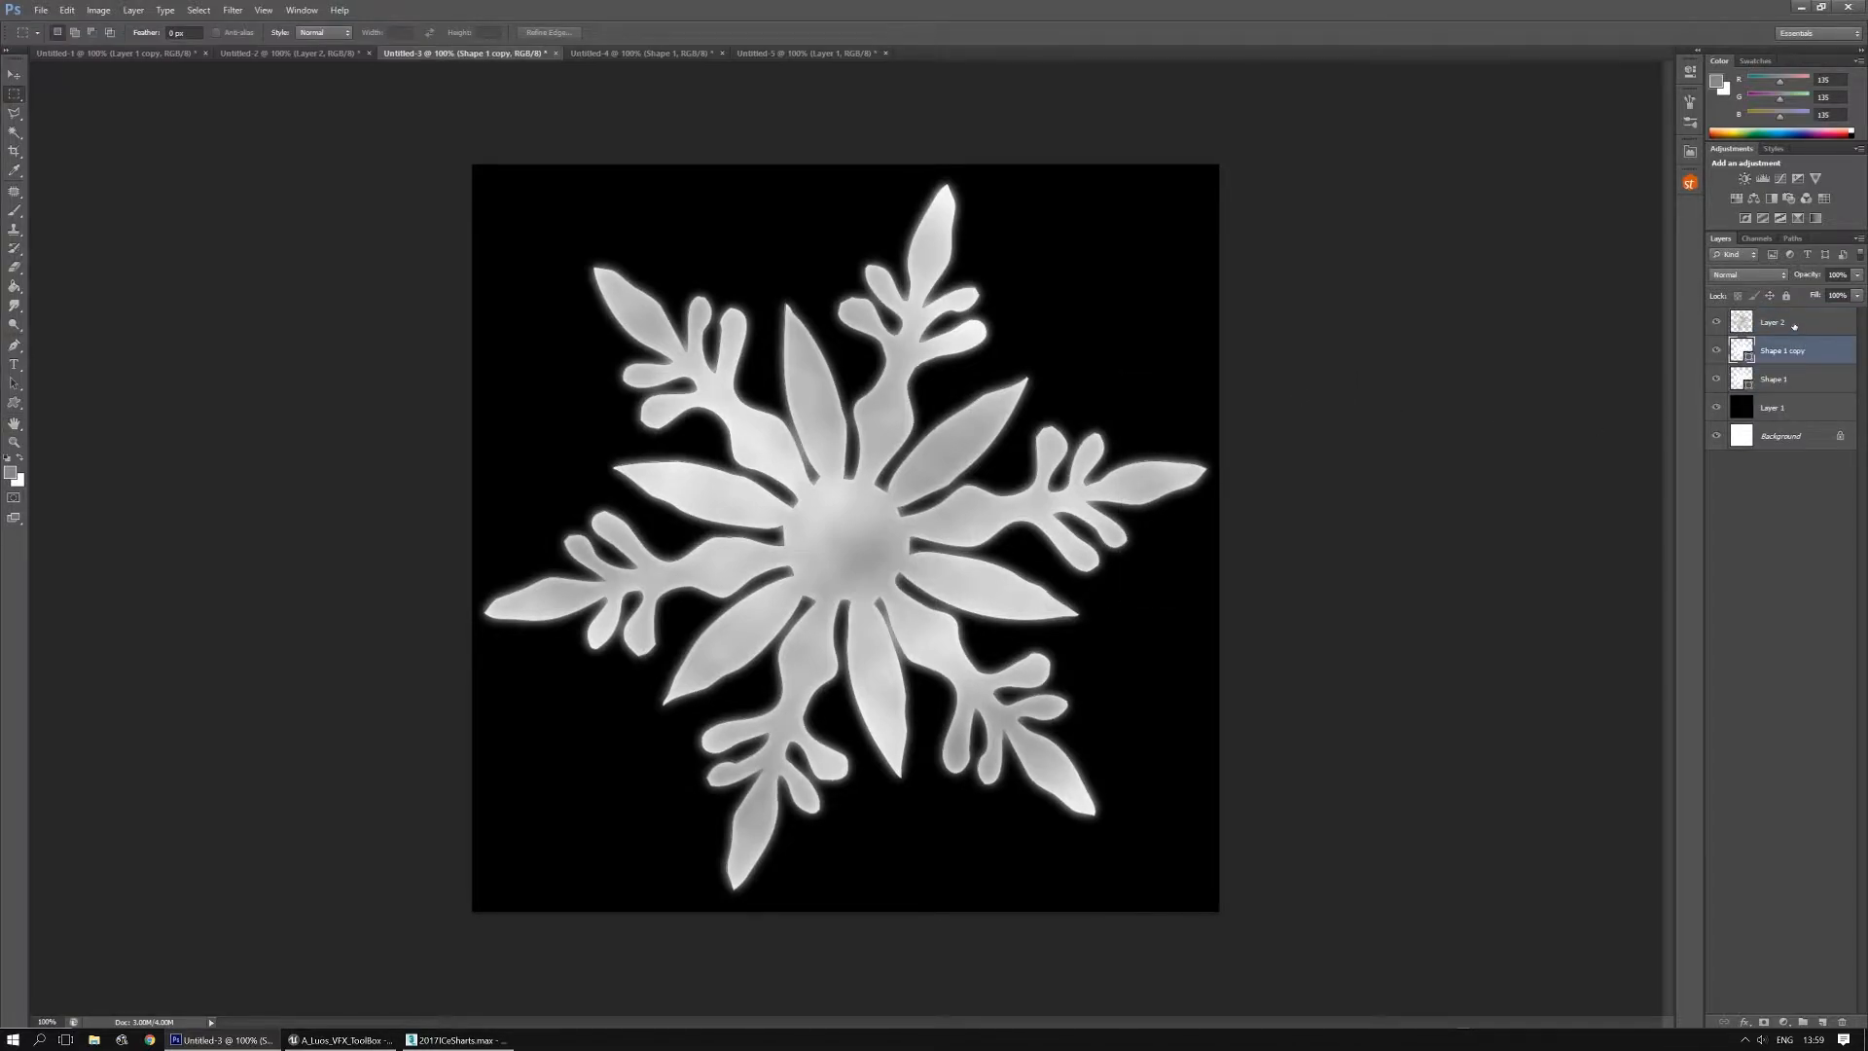
pyautogui.click(1793, 323)
pyautogui.click(1742, 277)
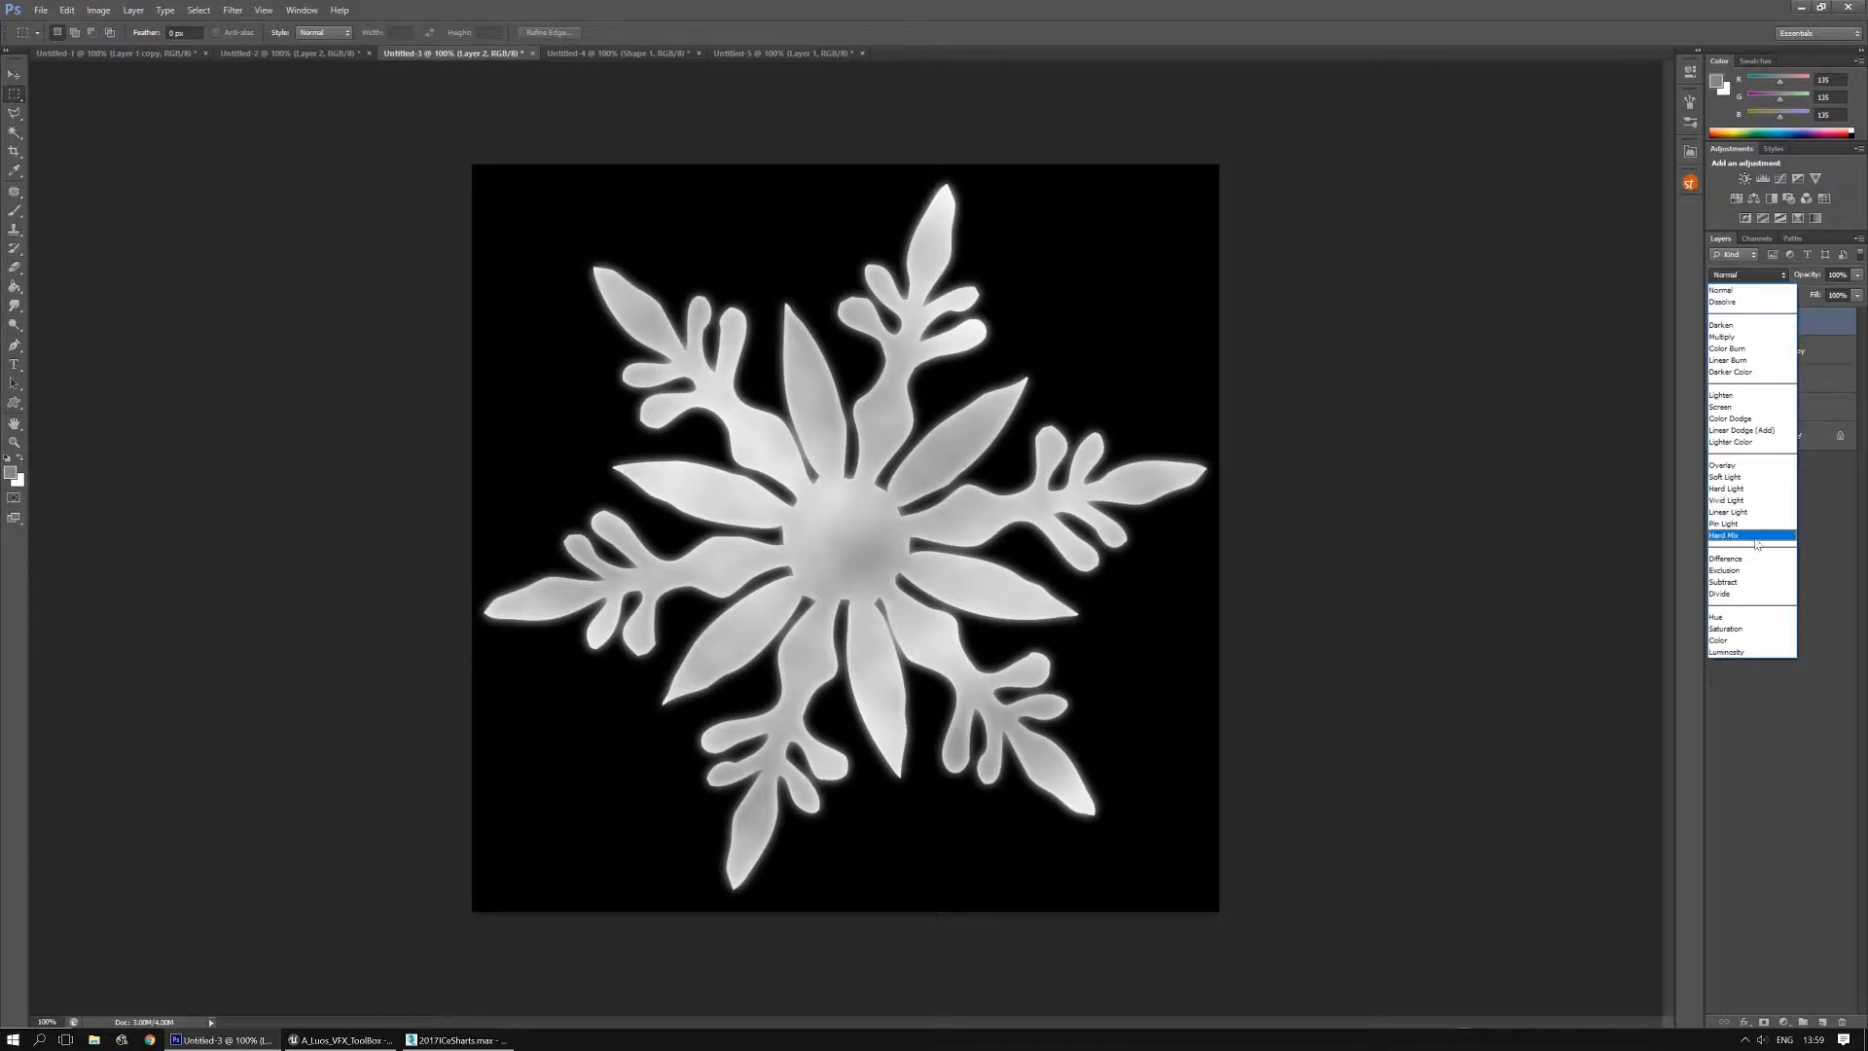
pyautogui.click(1727, 559)
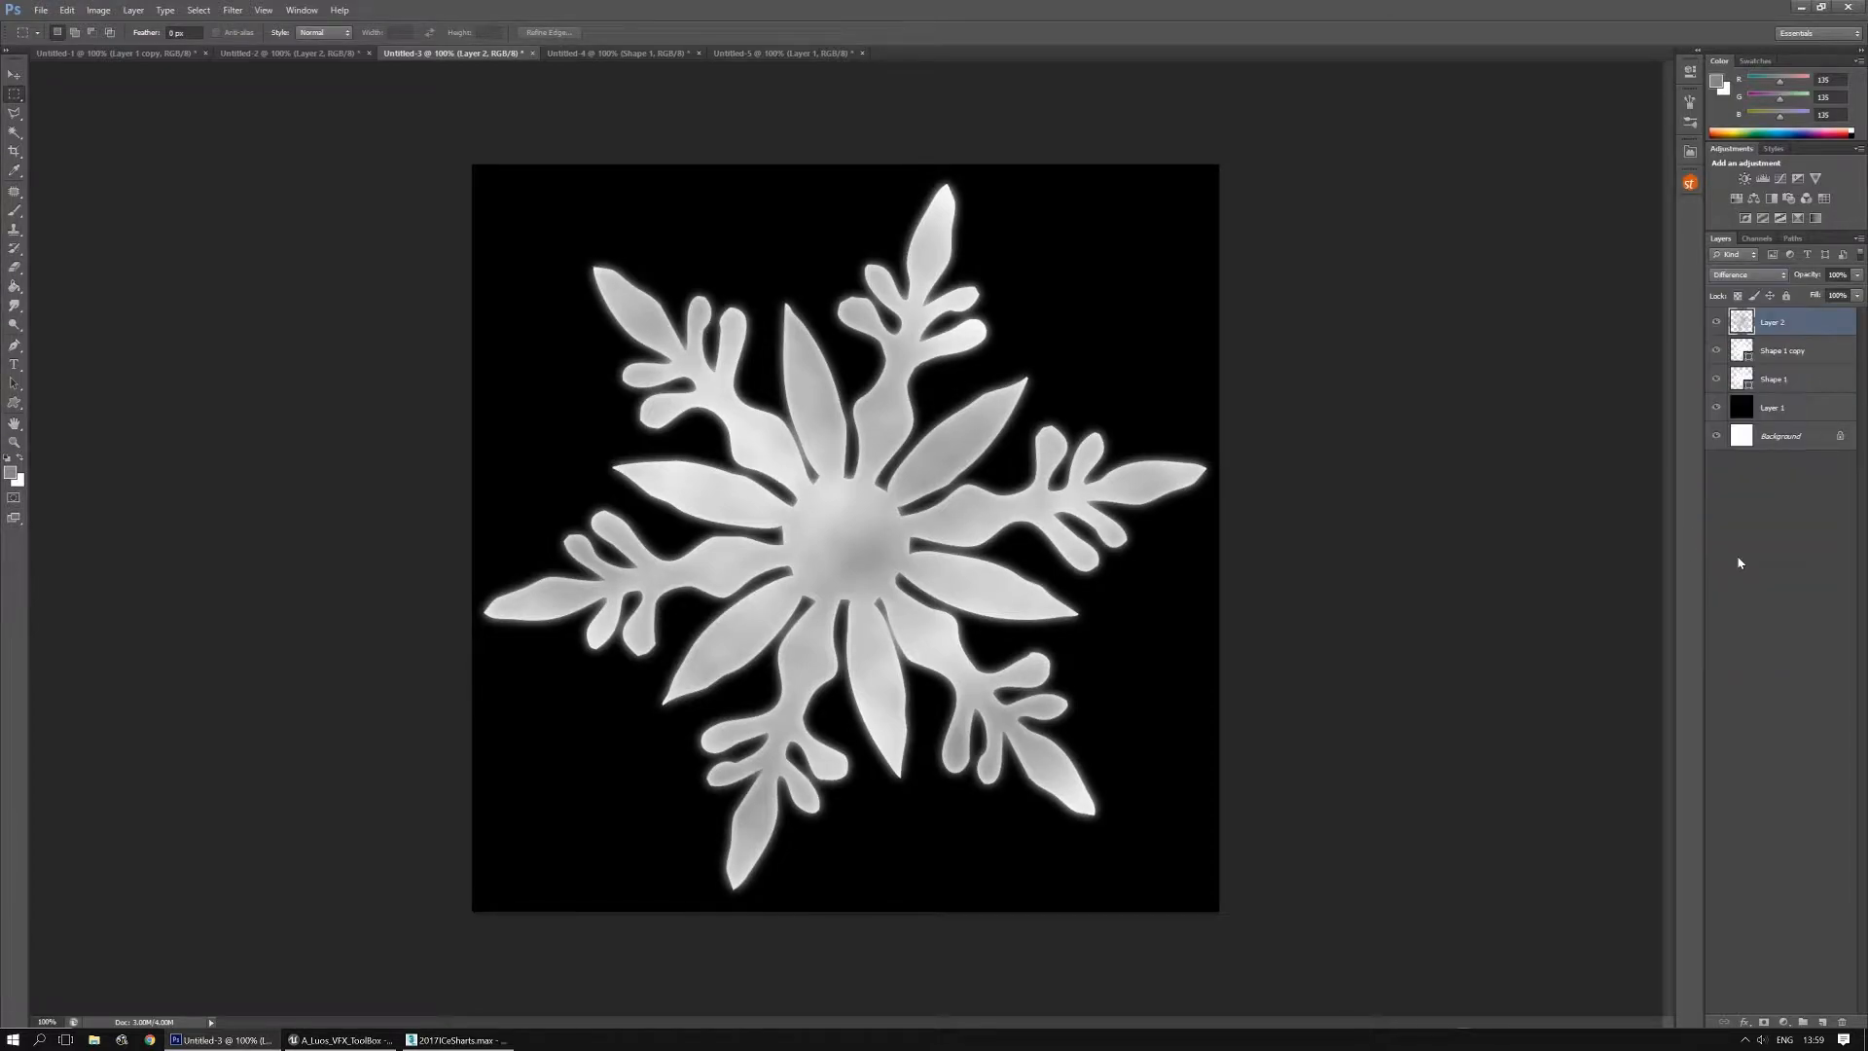
pyautogui.keyDown('shift'); pyautogui.click(1808, 350); pyautogui.keyUp('shift')
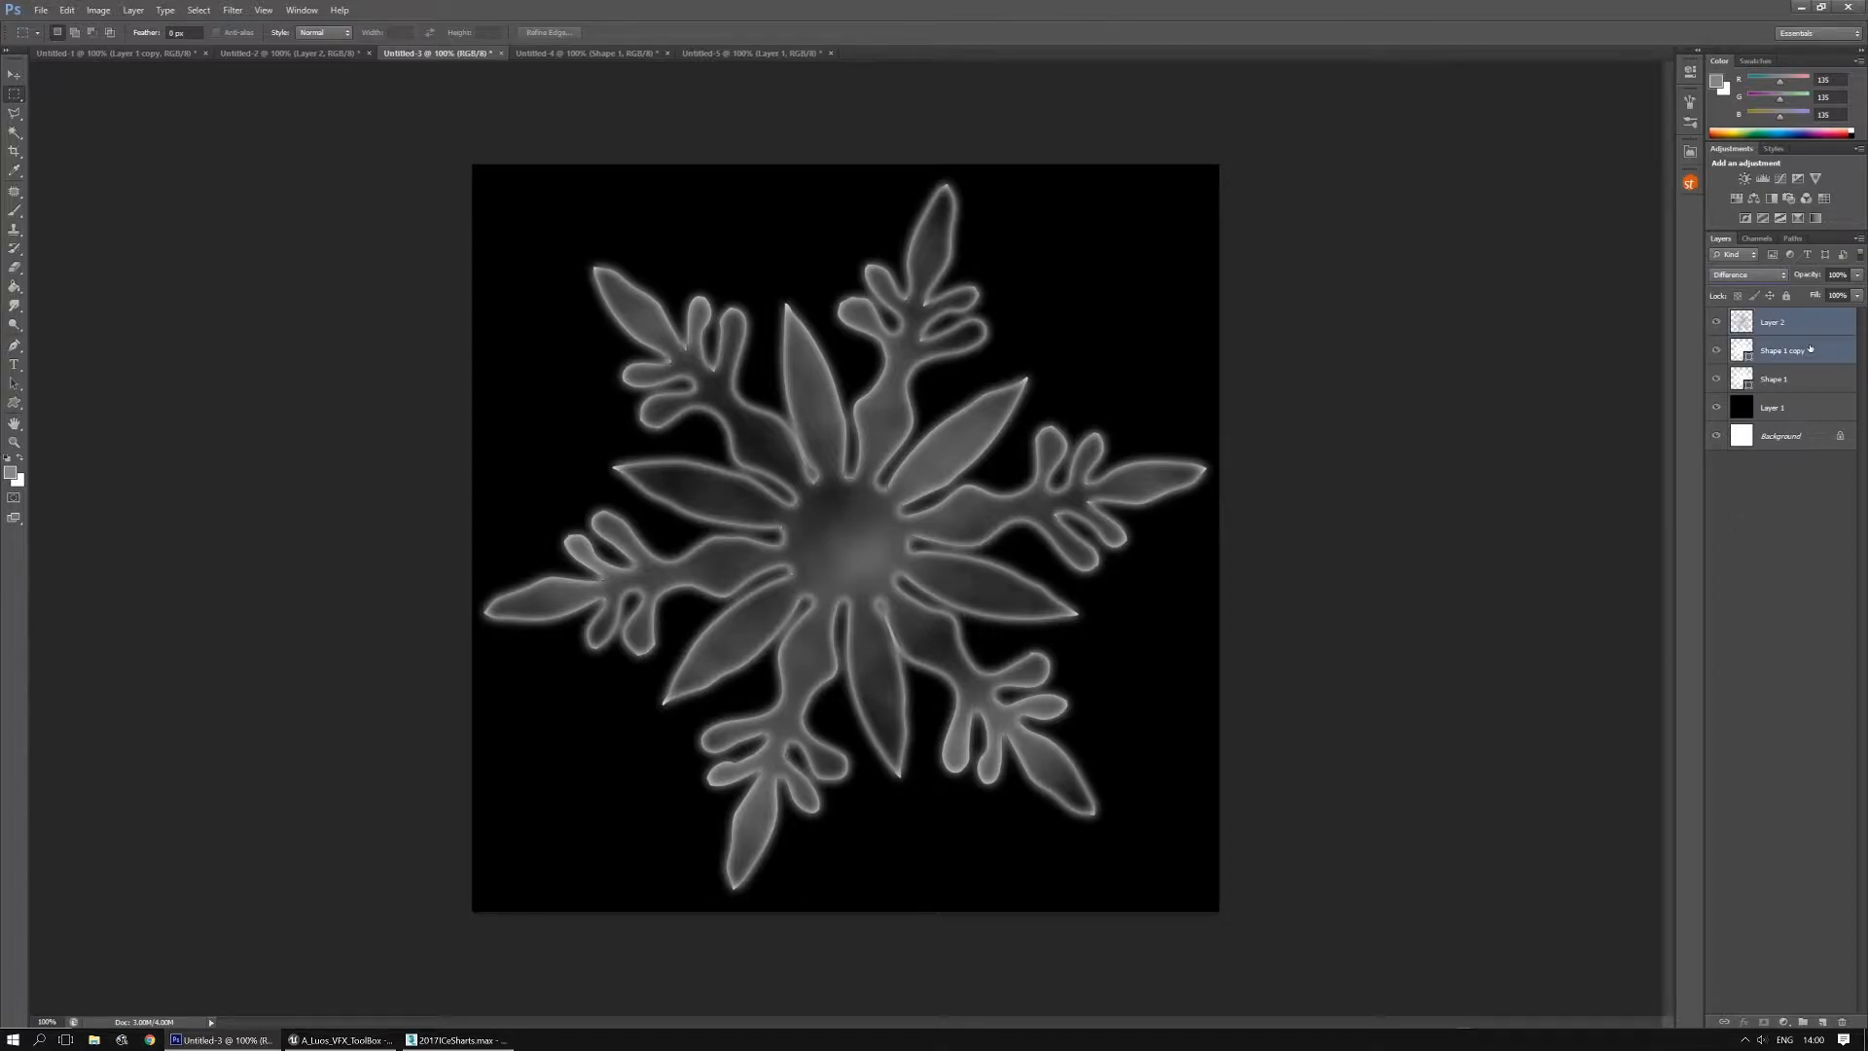
pyautogui.hotkey('ctrl', 'e')
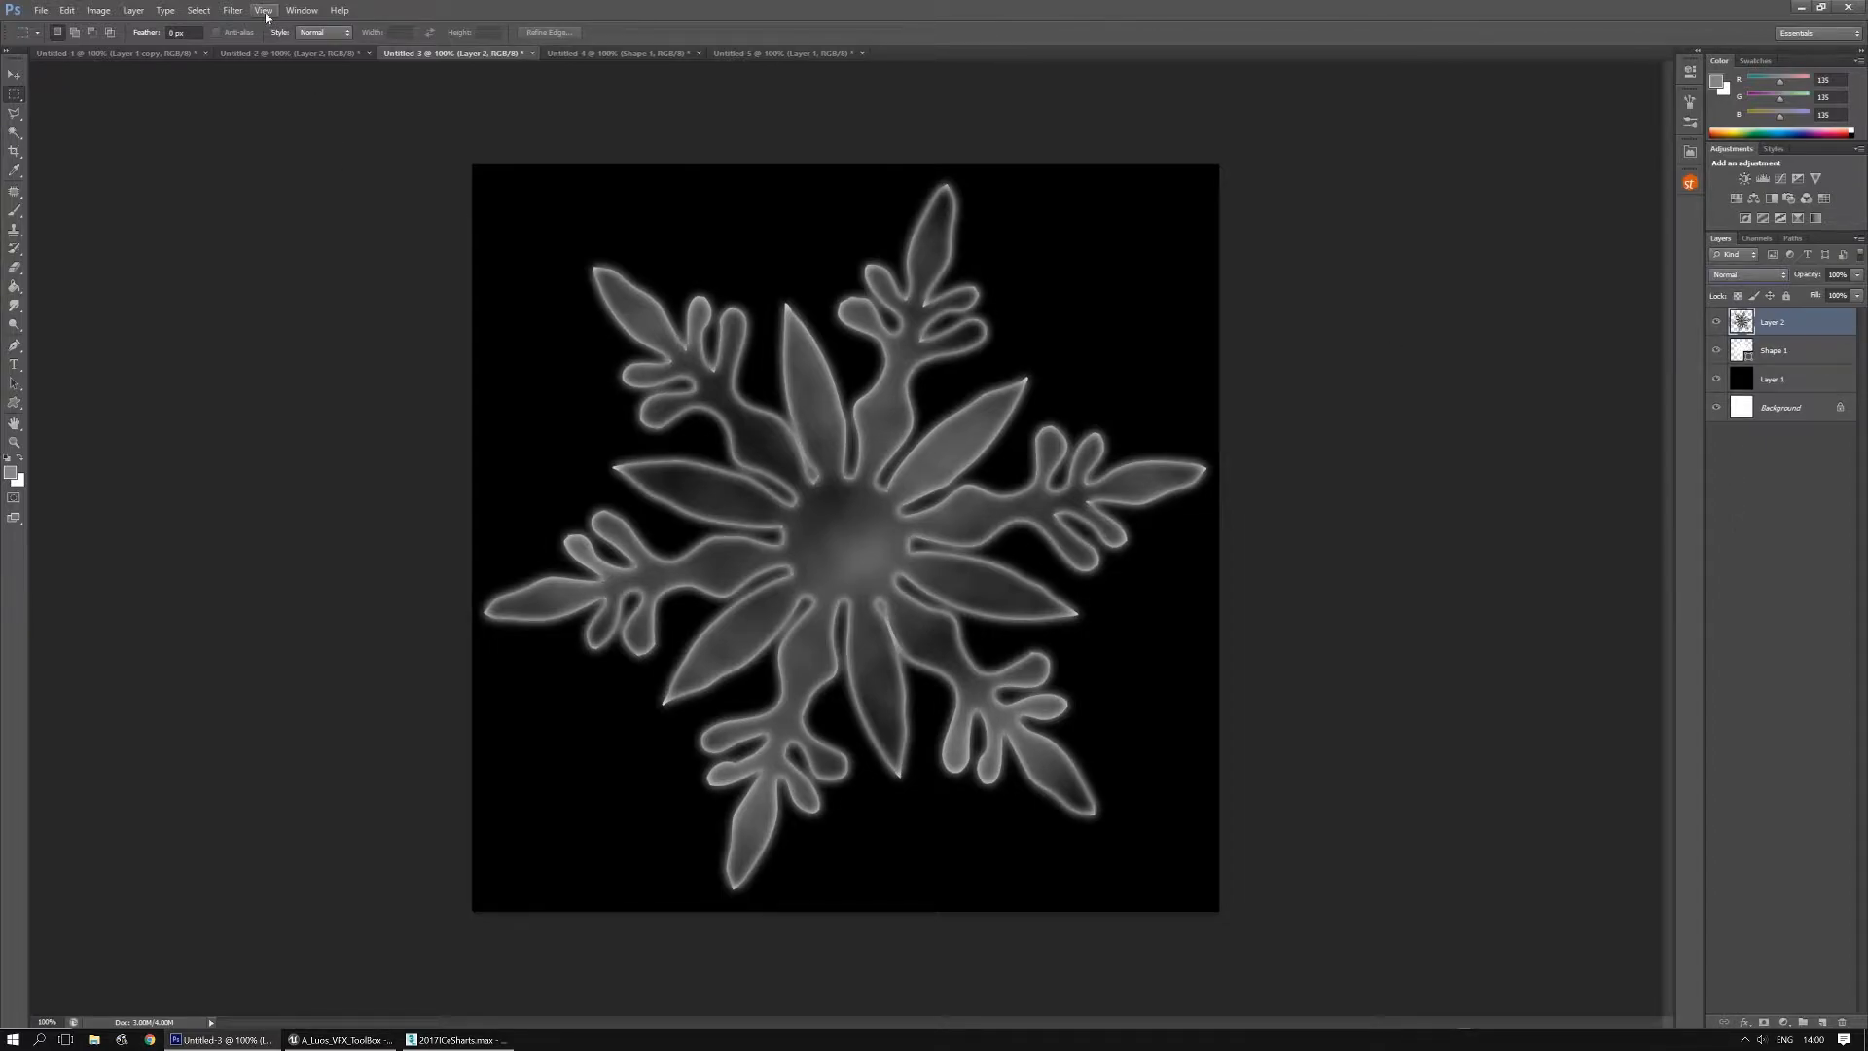
# Apply the Sumi-e filter from the Filter Gallery to Layer 2 with stroke pressure 2 and contrast 40
pyautogui.click(235, 10)
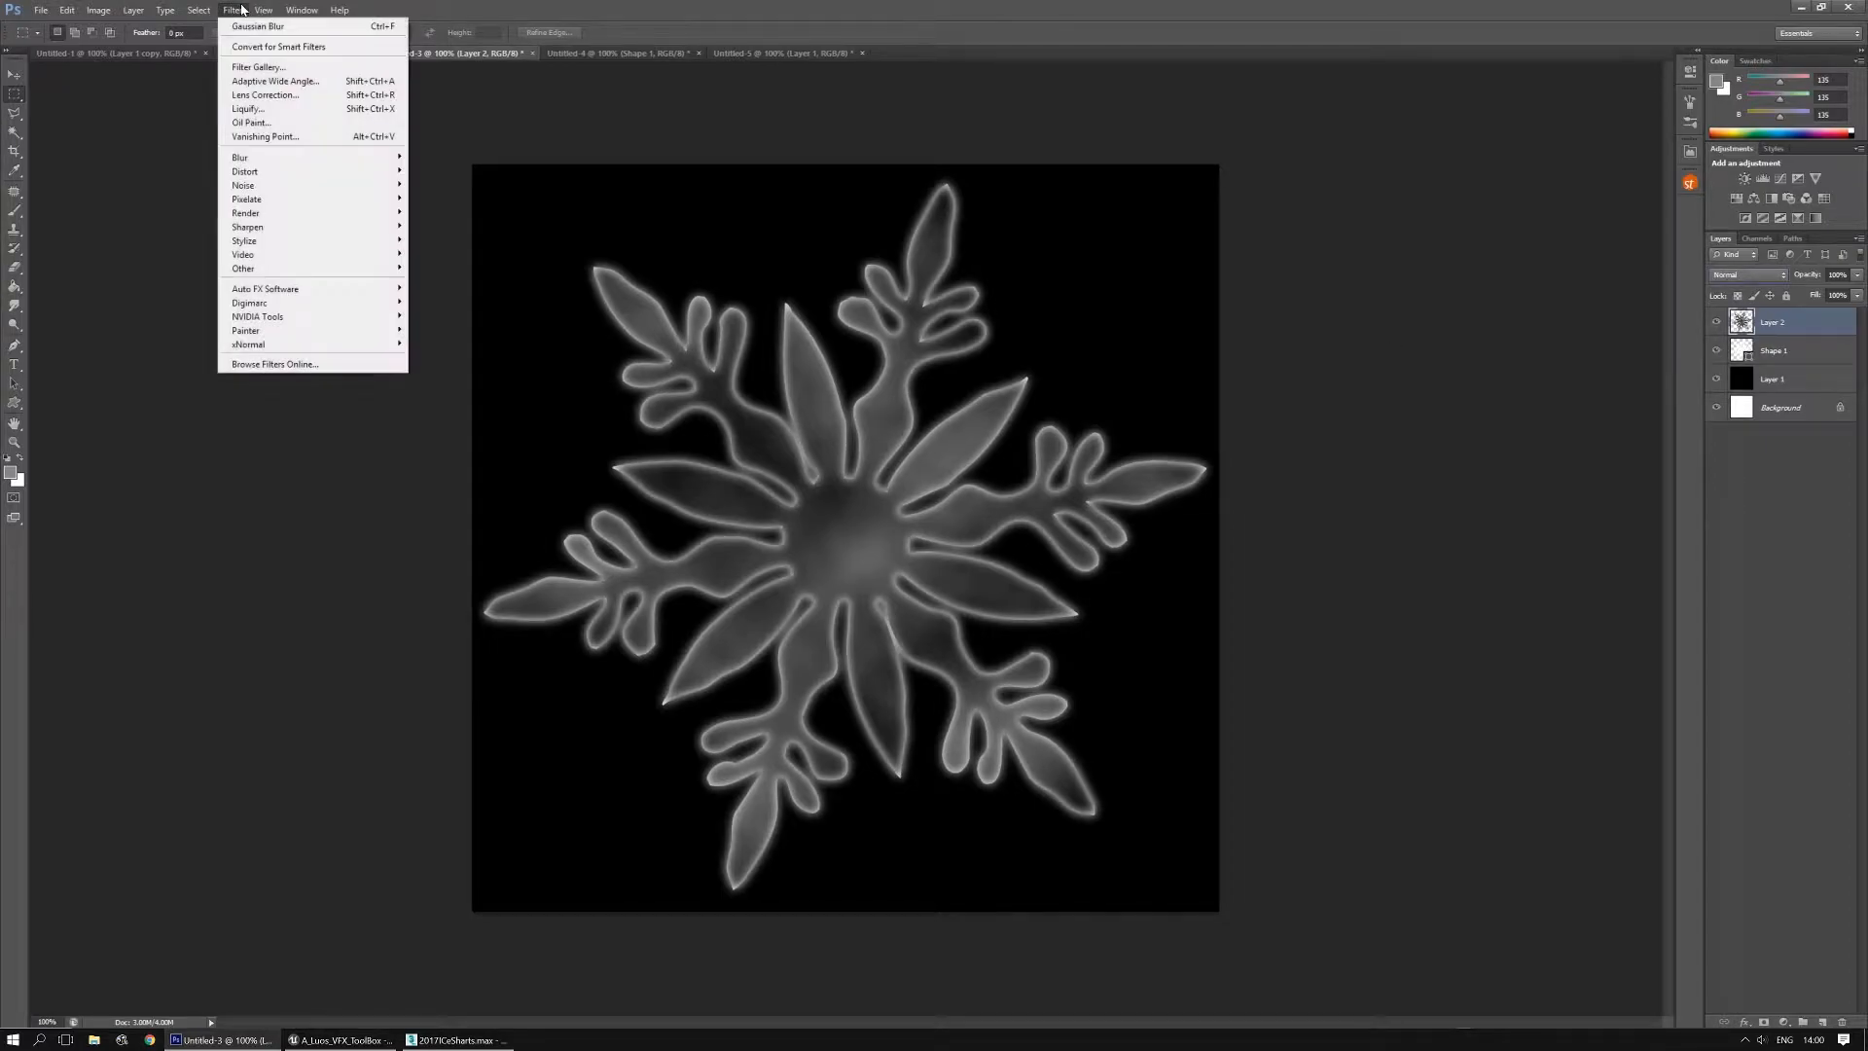
pyautogui.click(258, 66)
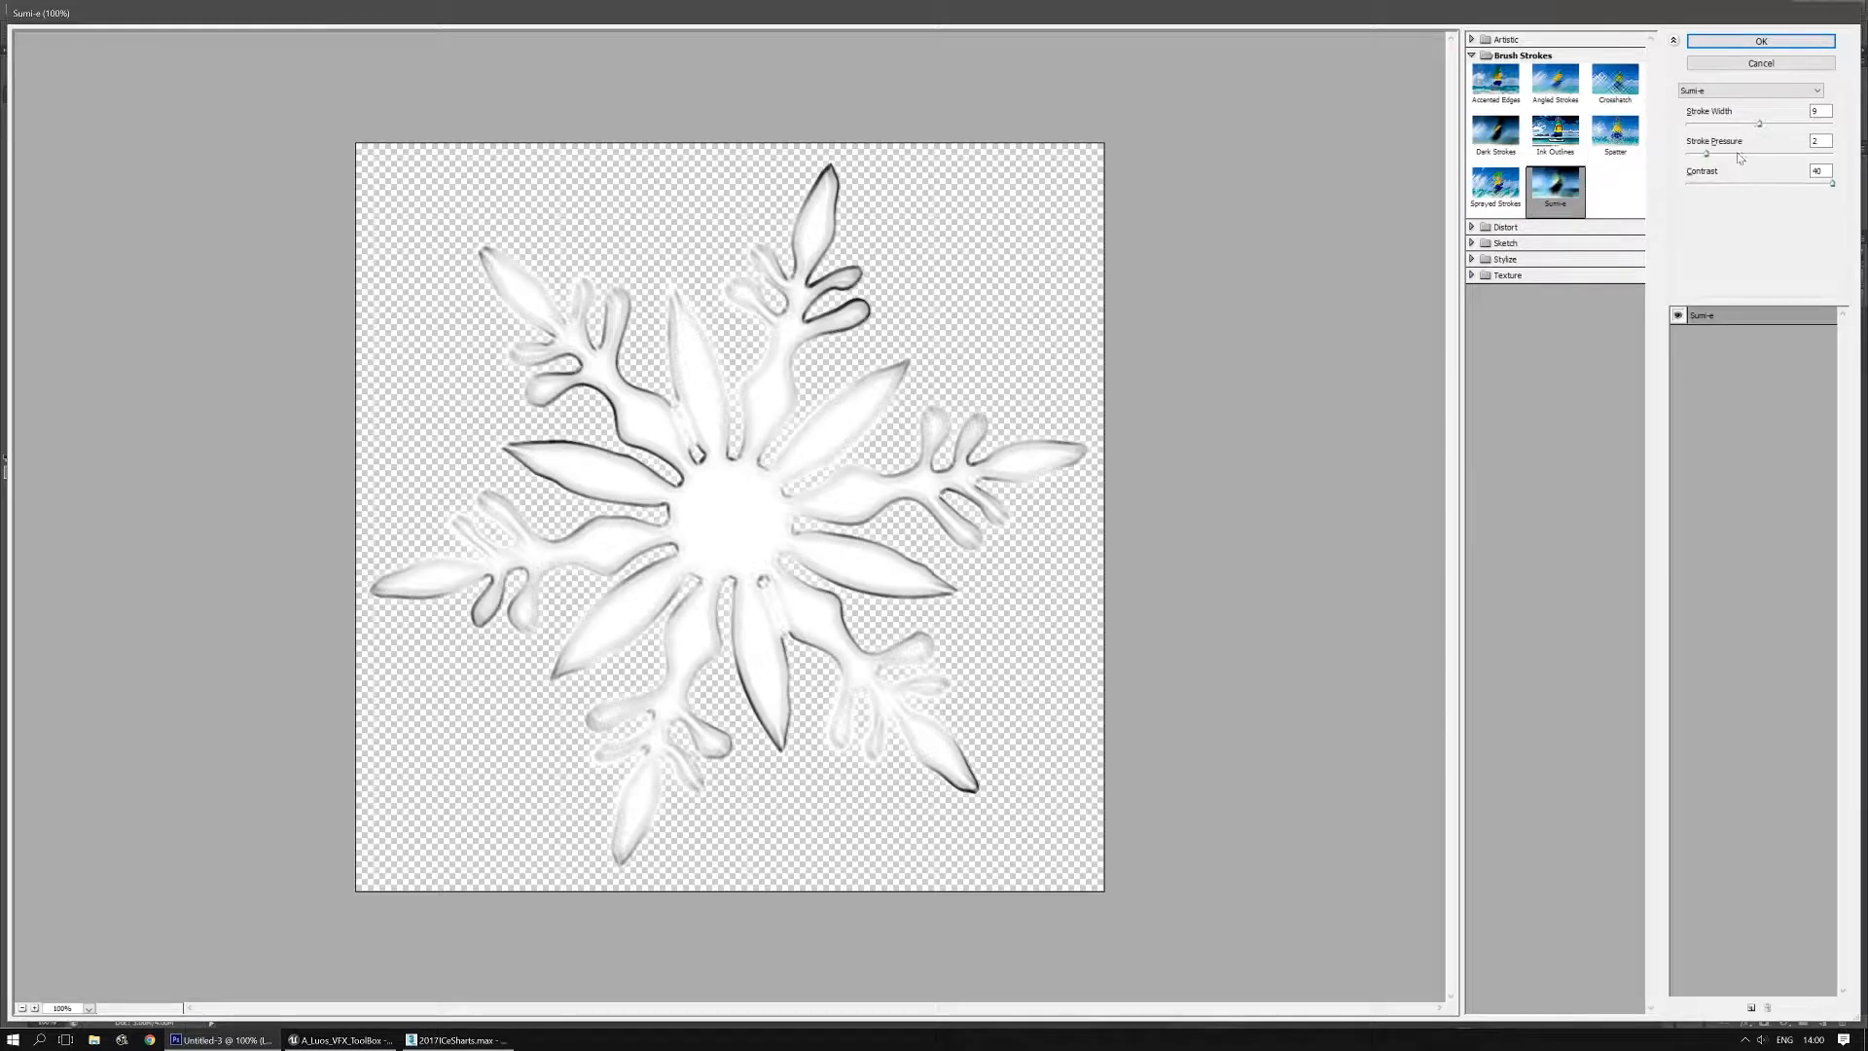
pyautogui.click(1760, 43)
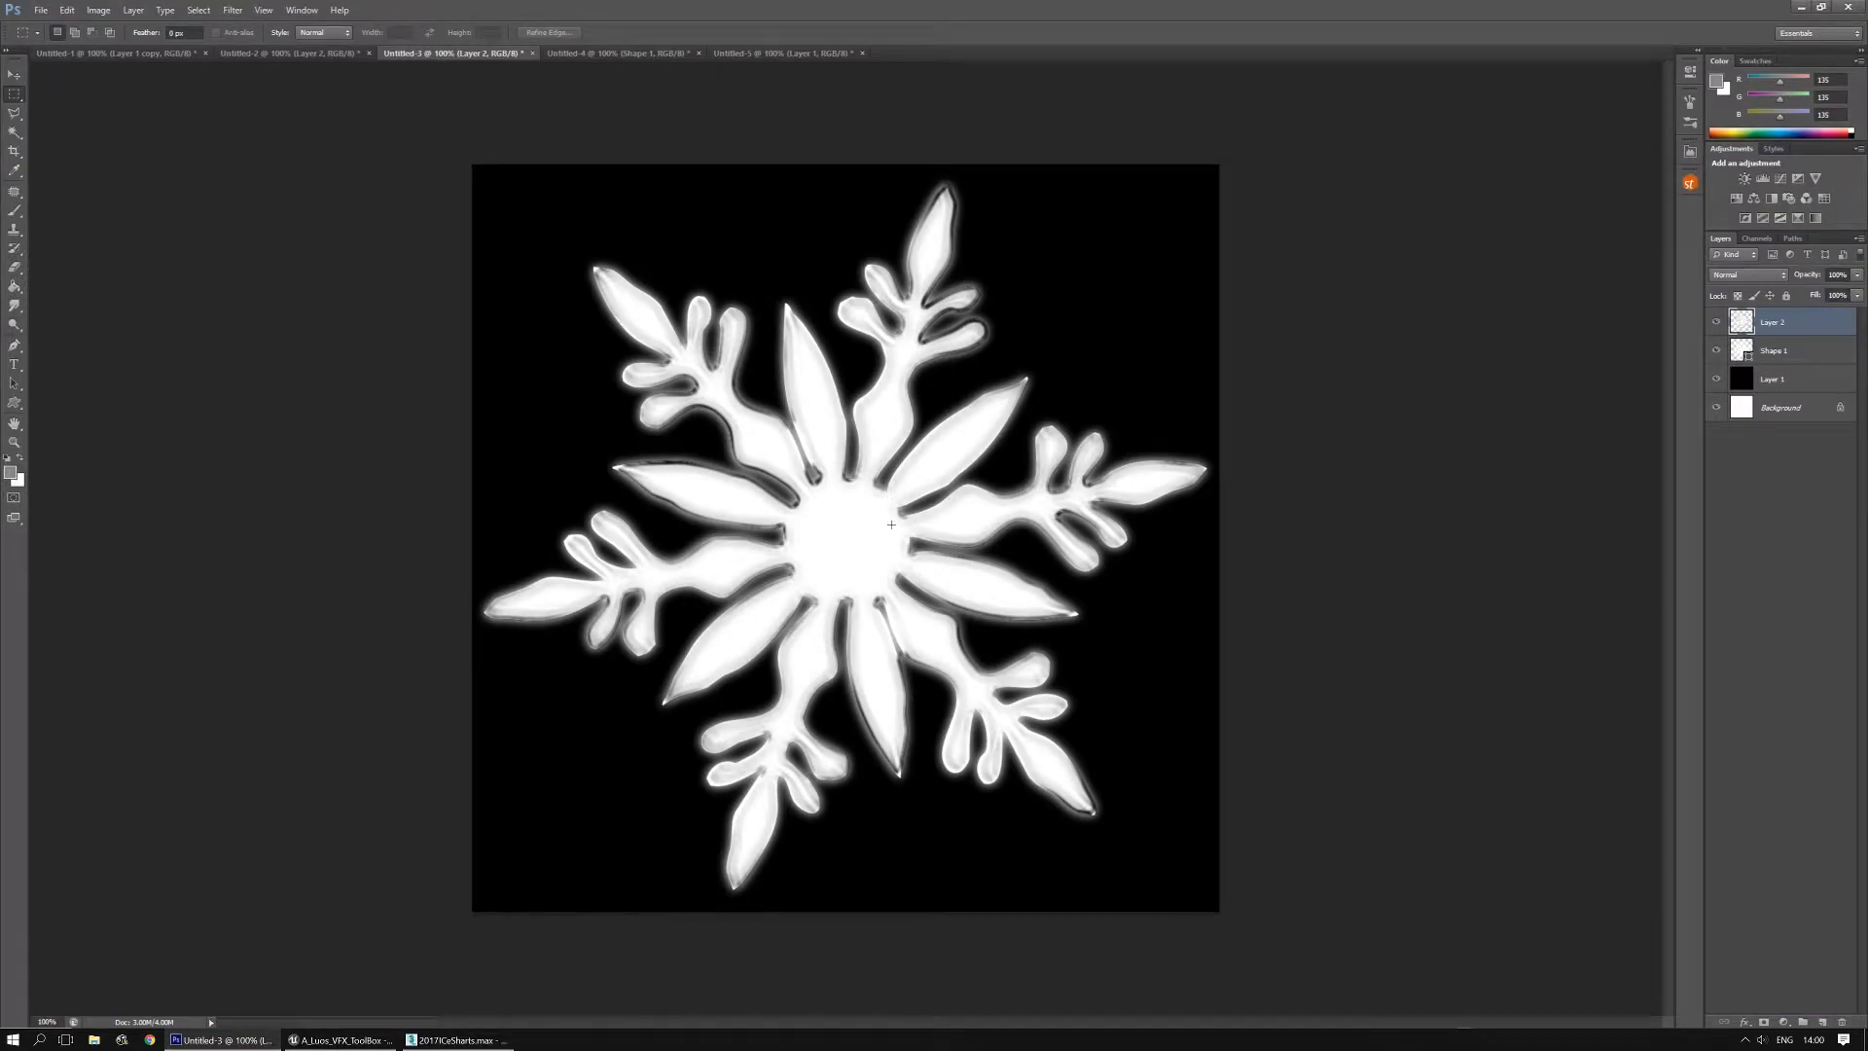
# Switch to the Untitled-4 document and set its snowflake shape's fill to white
pyautogui.click(654, 56)
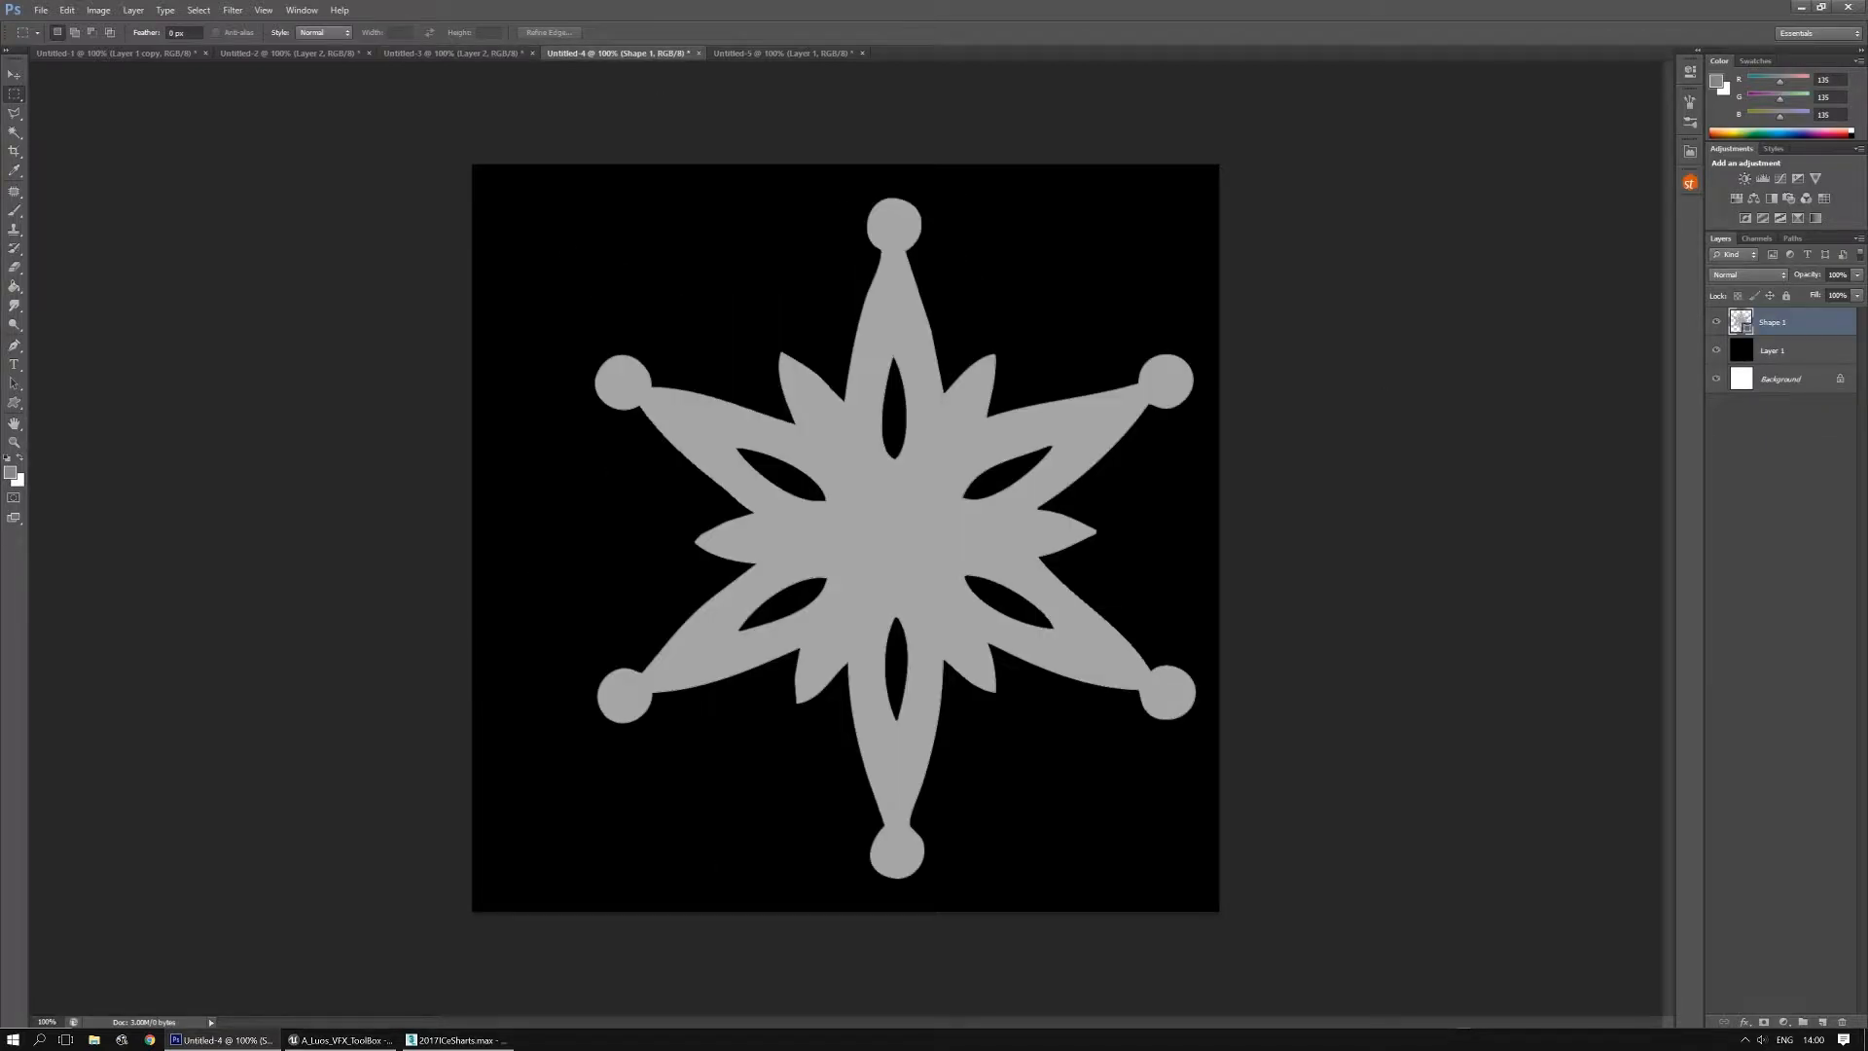
pyautogui.click(15, 74)
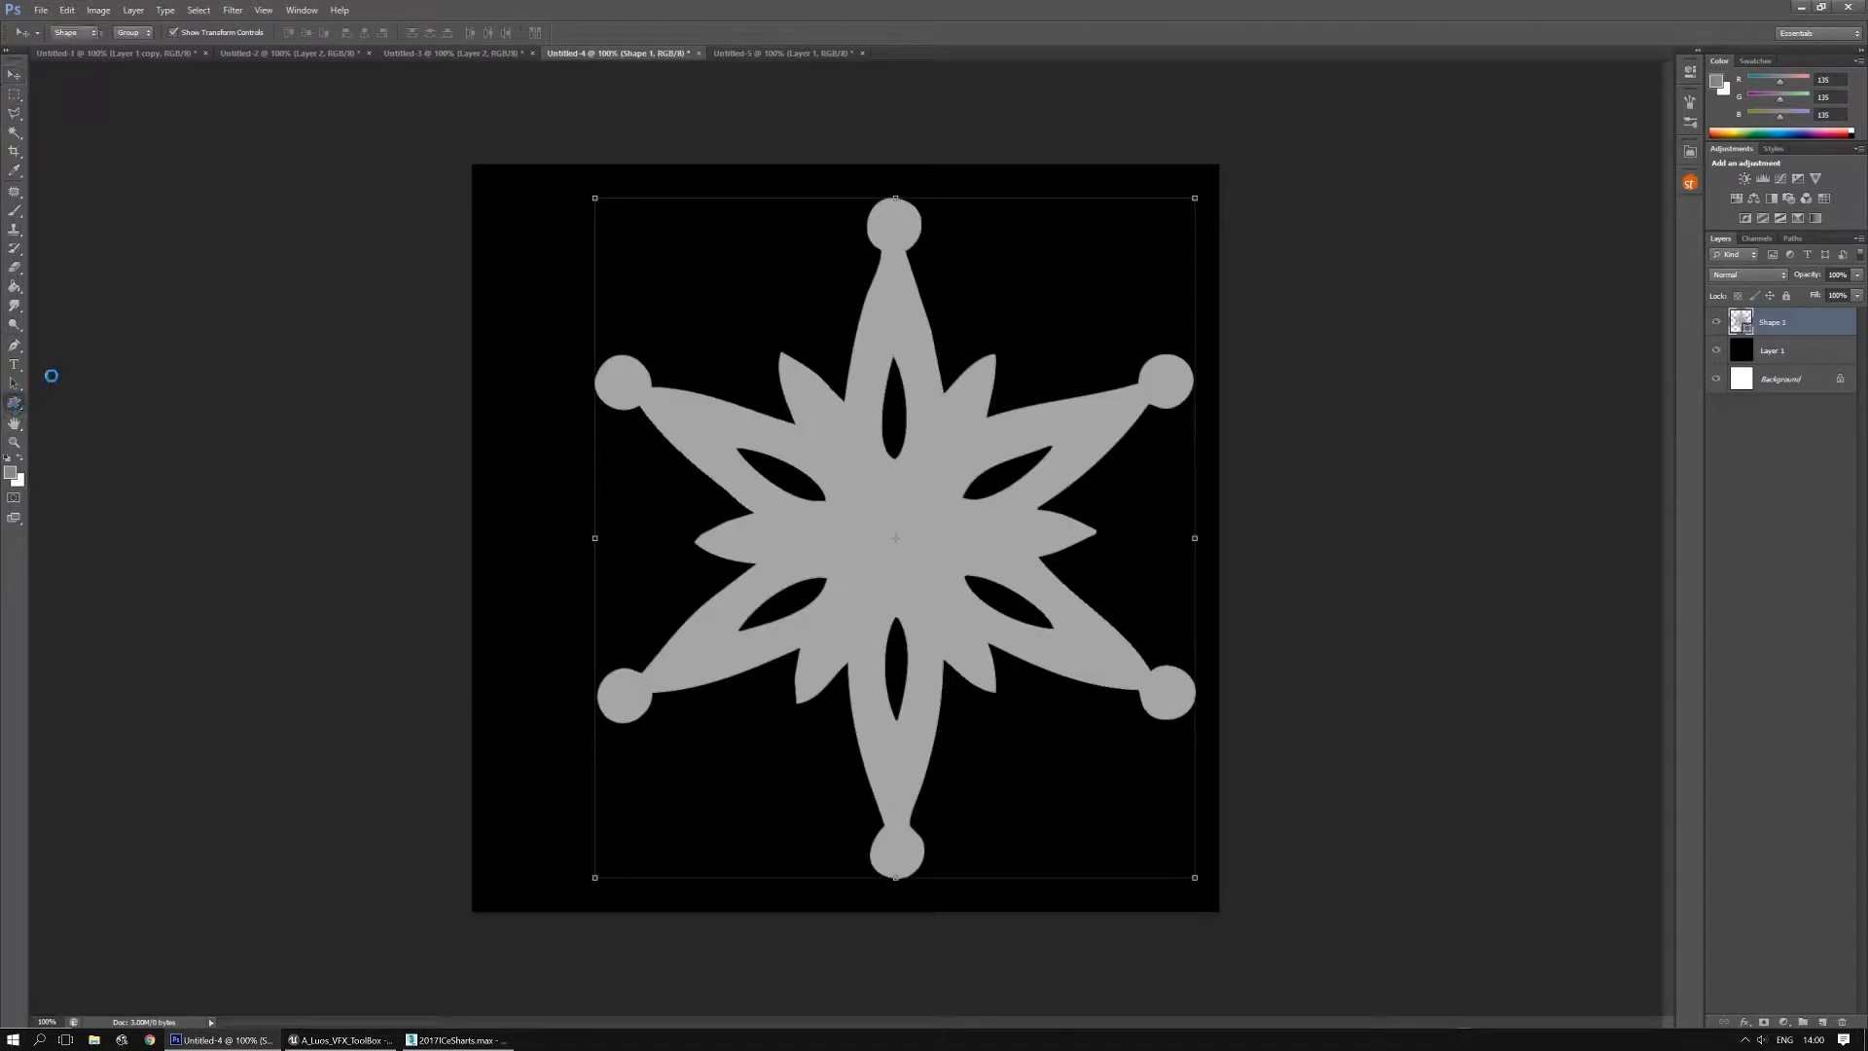
pyautogui.click(15, 403)
pyautogui.click(131, 34)
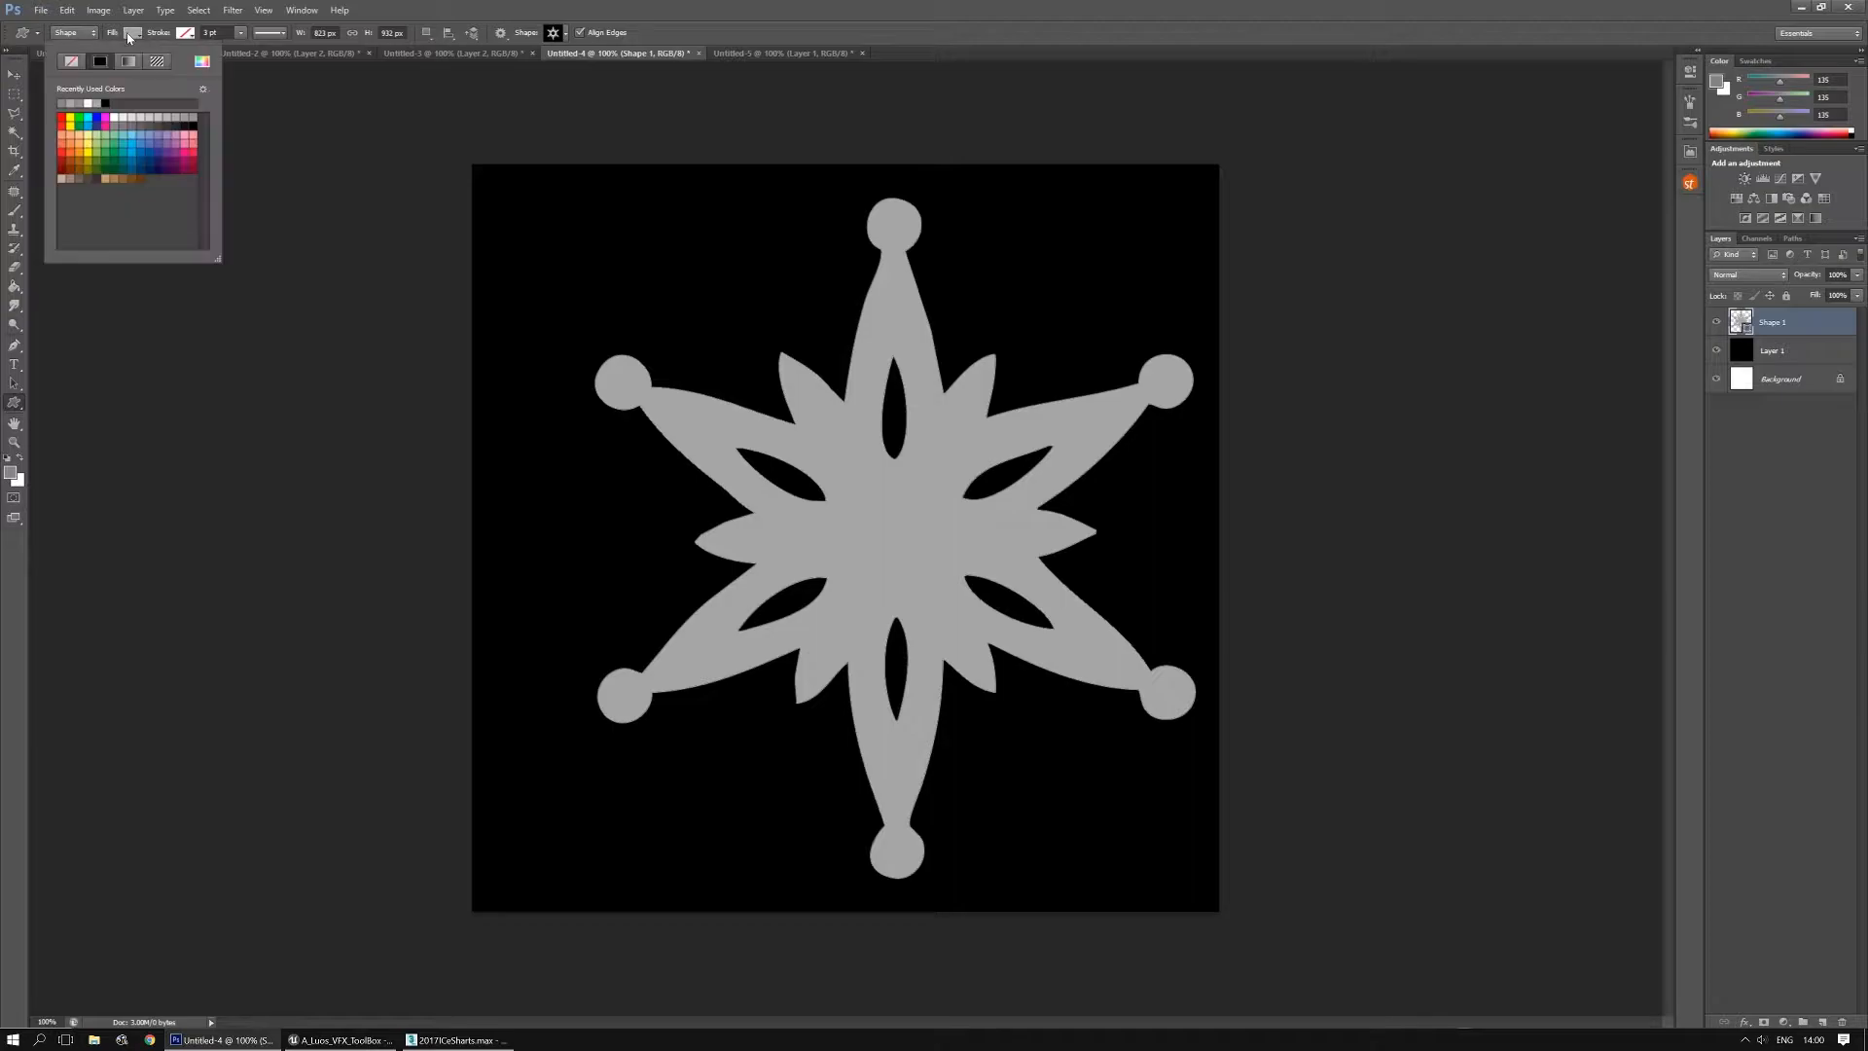
pyautogui.click(88, 103)
pyautogui.click(15, 78)
pyautogui.click(16, 76)
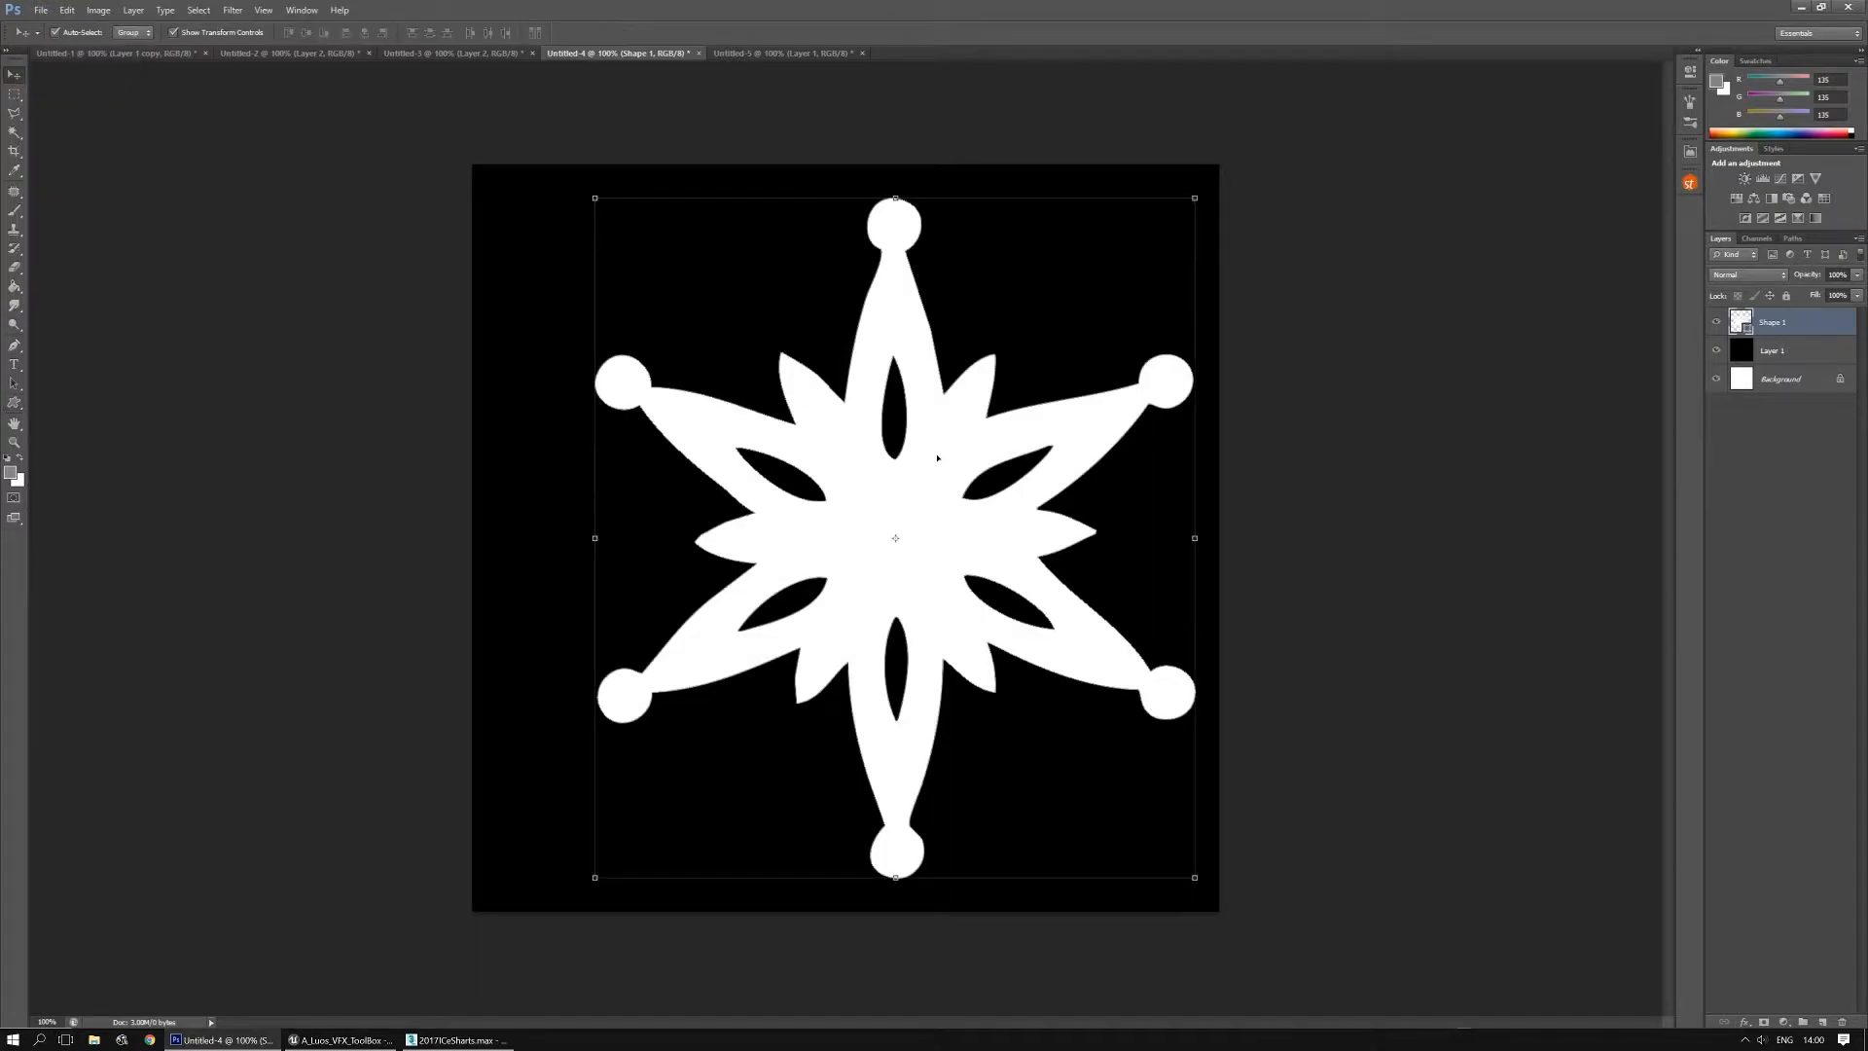
# Centre the snowflake on the Untitled-4 canvas, scale it from its centre to about 104% and rotate it counterclockwise
pyautogui.moveTo(959, 492); pyautogui.dragTo(904, 492)
pyautogui.keyDown('alt'); pyautogui.moveTo(1147, 198); pyautogui.dragTo(1158, 184); pyautogui.keyUp('alt')
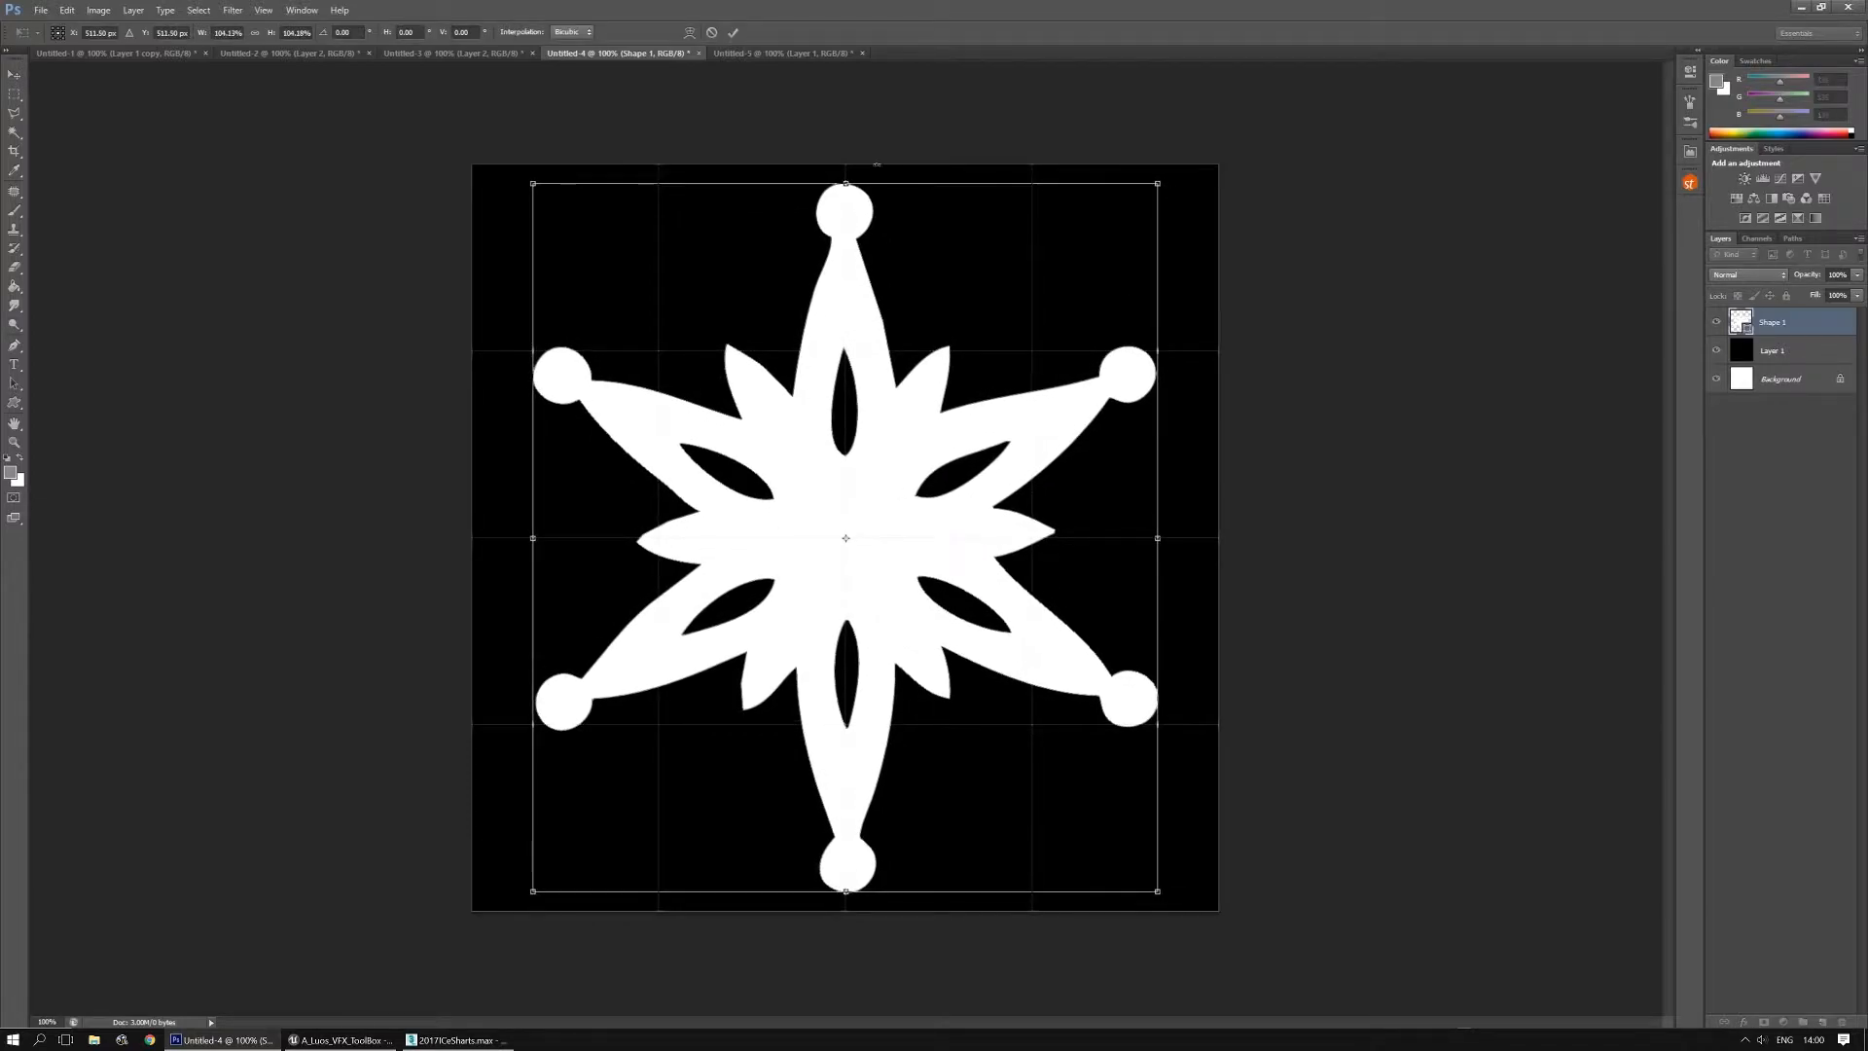
pyautogui.moveTo(856, 166); pyautogui.dragTo(592, 283)
pyautogui.press('Return')
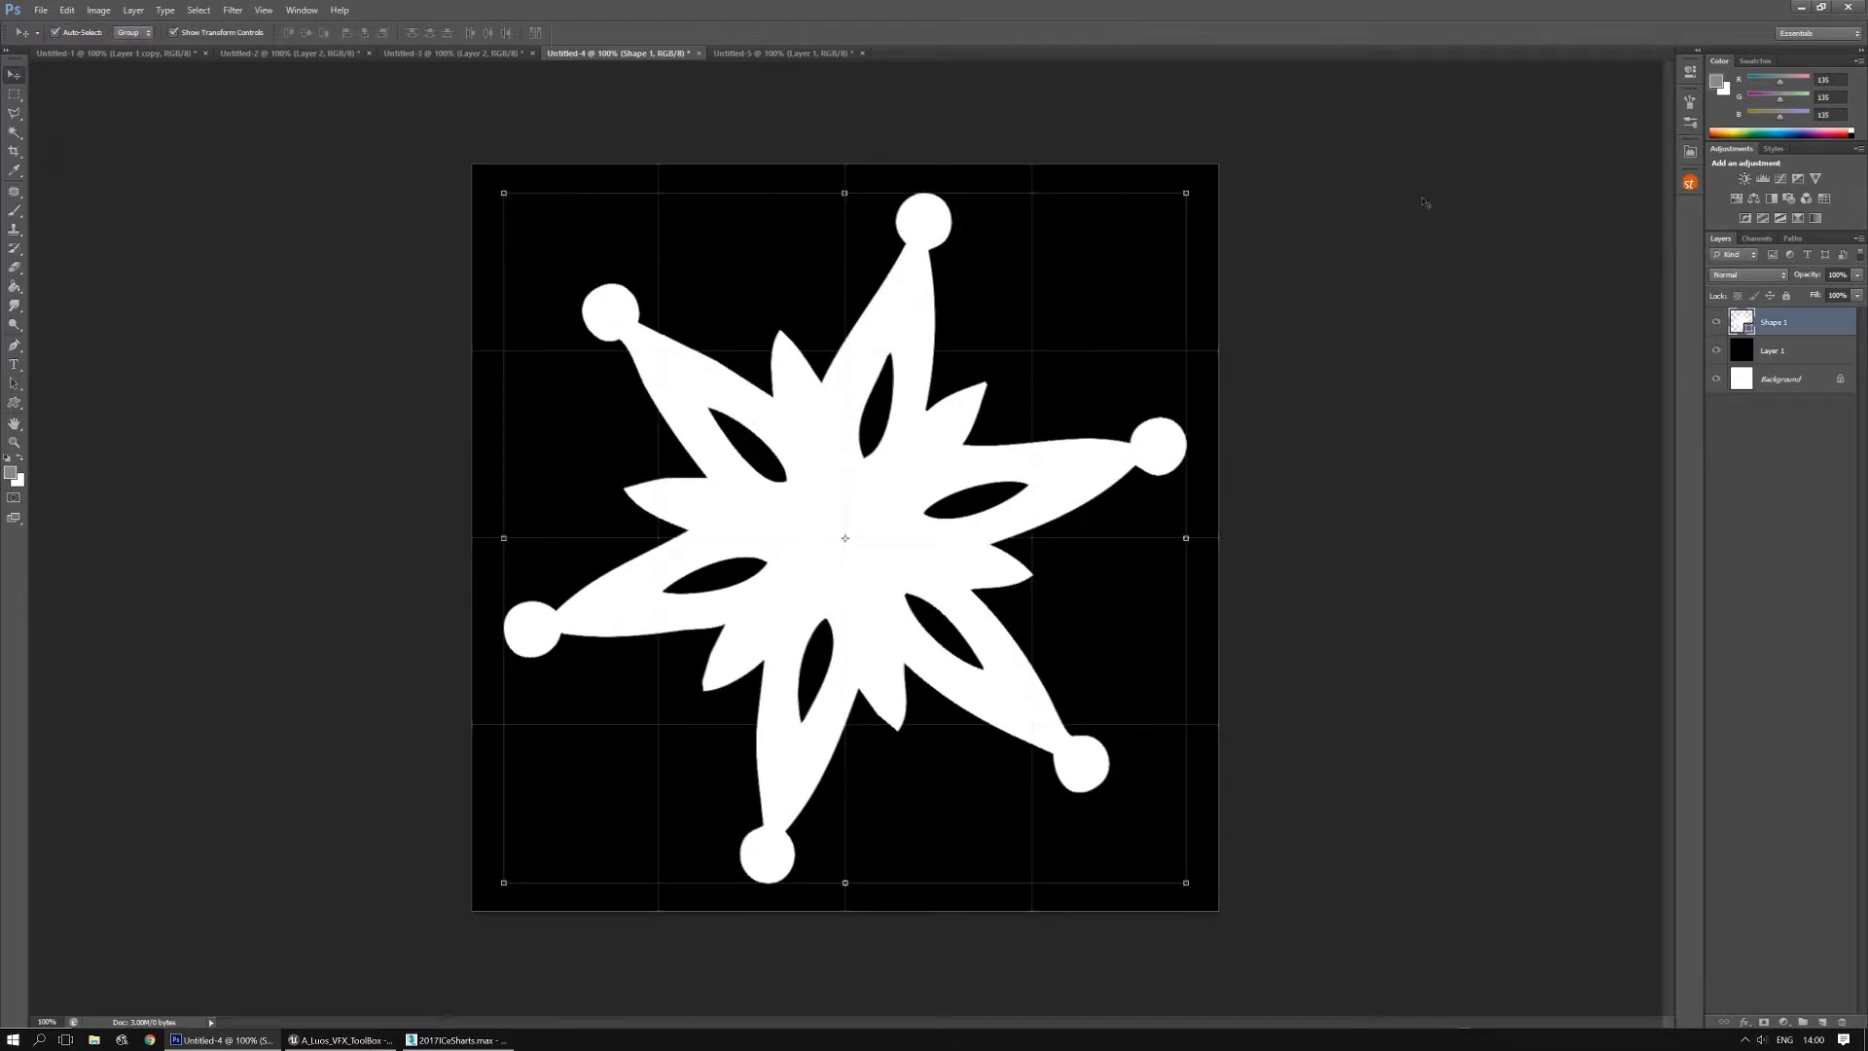
# Duplicate Shape 1, add a blank layer above the copy and merge the two into Layer 2
pyautogui.hotkey('ctrl', 'j')
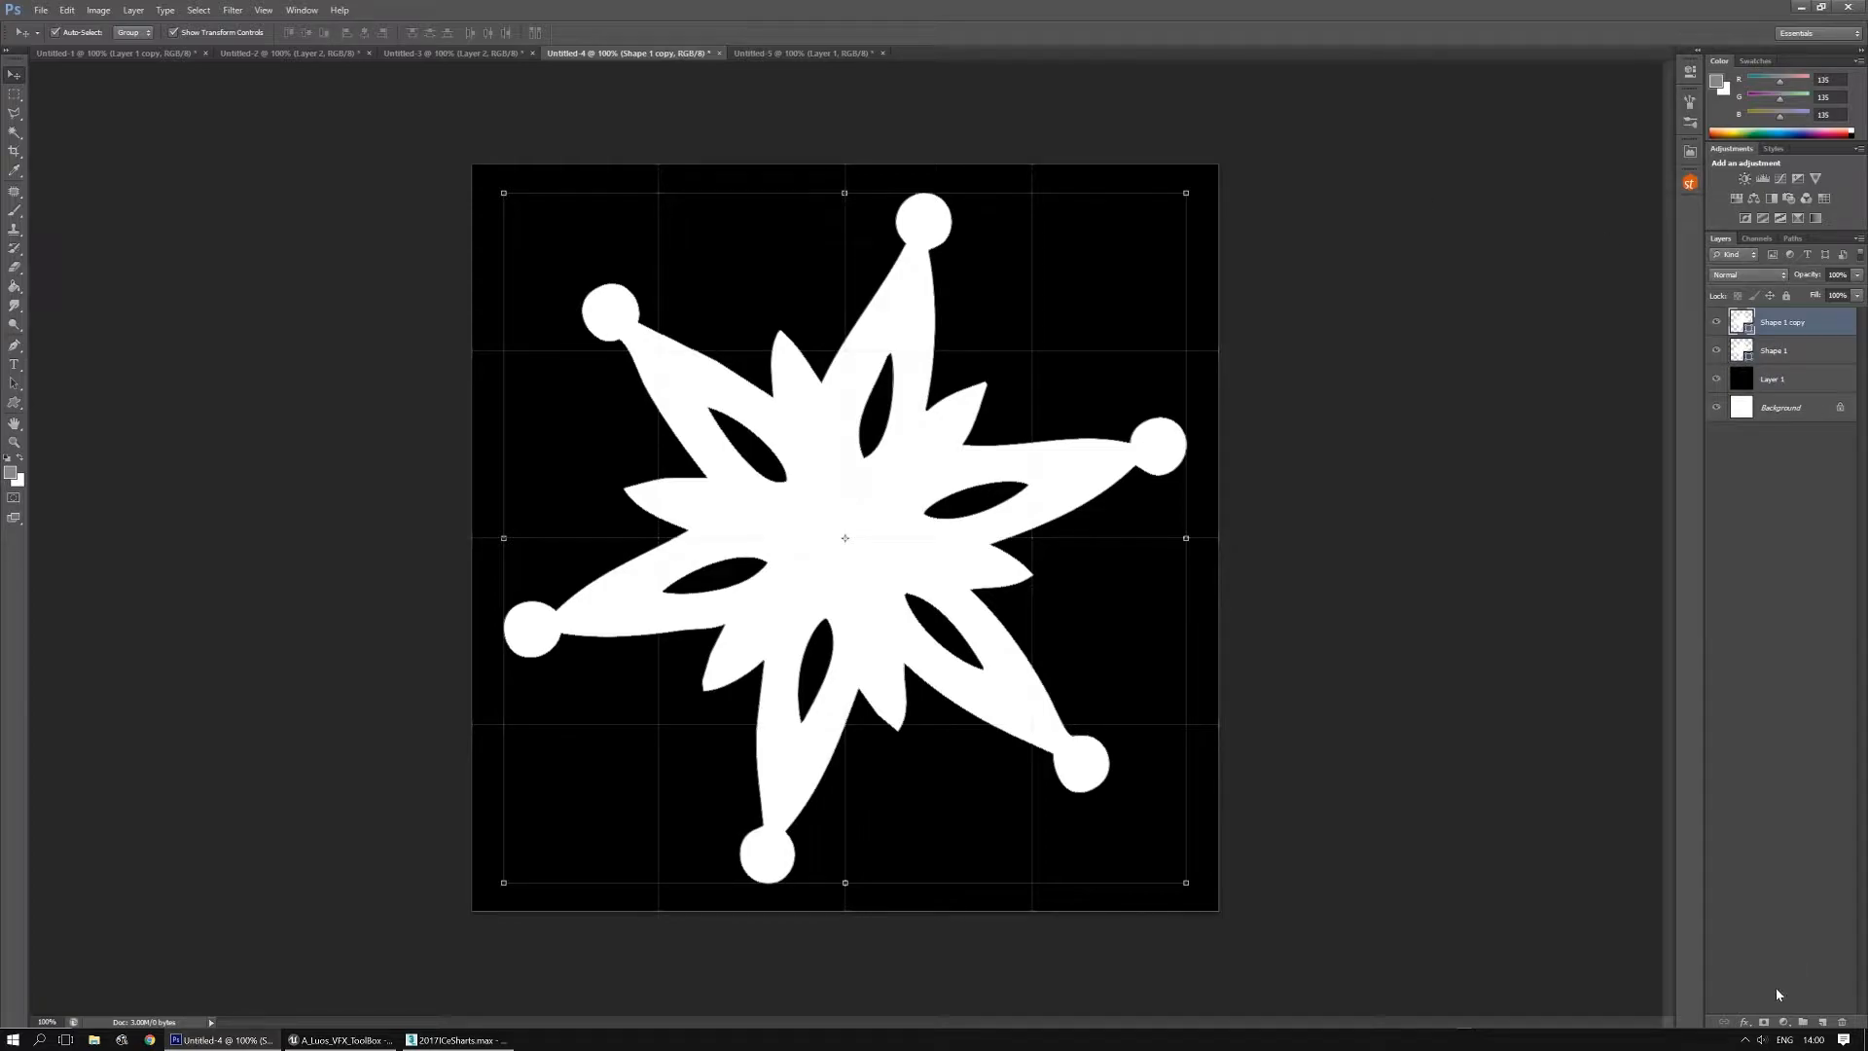
pyautogui.click(1822, 1021)
pyautogui.keyDown('shift'); pyautogui.click(1791, 352); pyautogui.keyUp('shift')
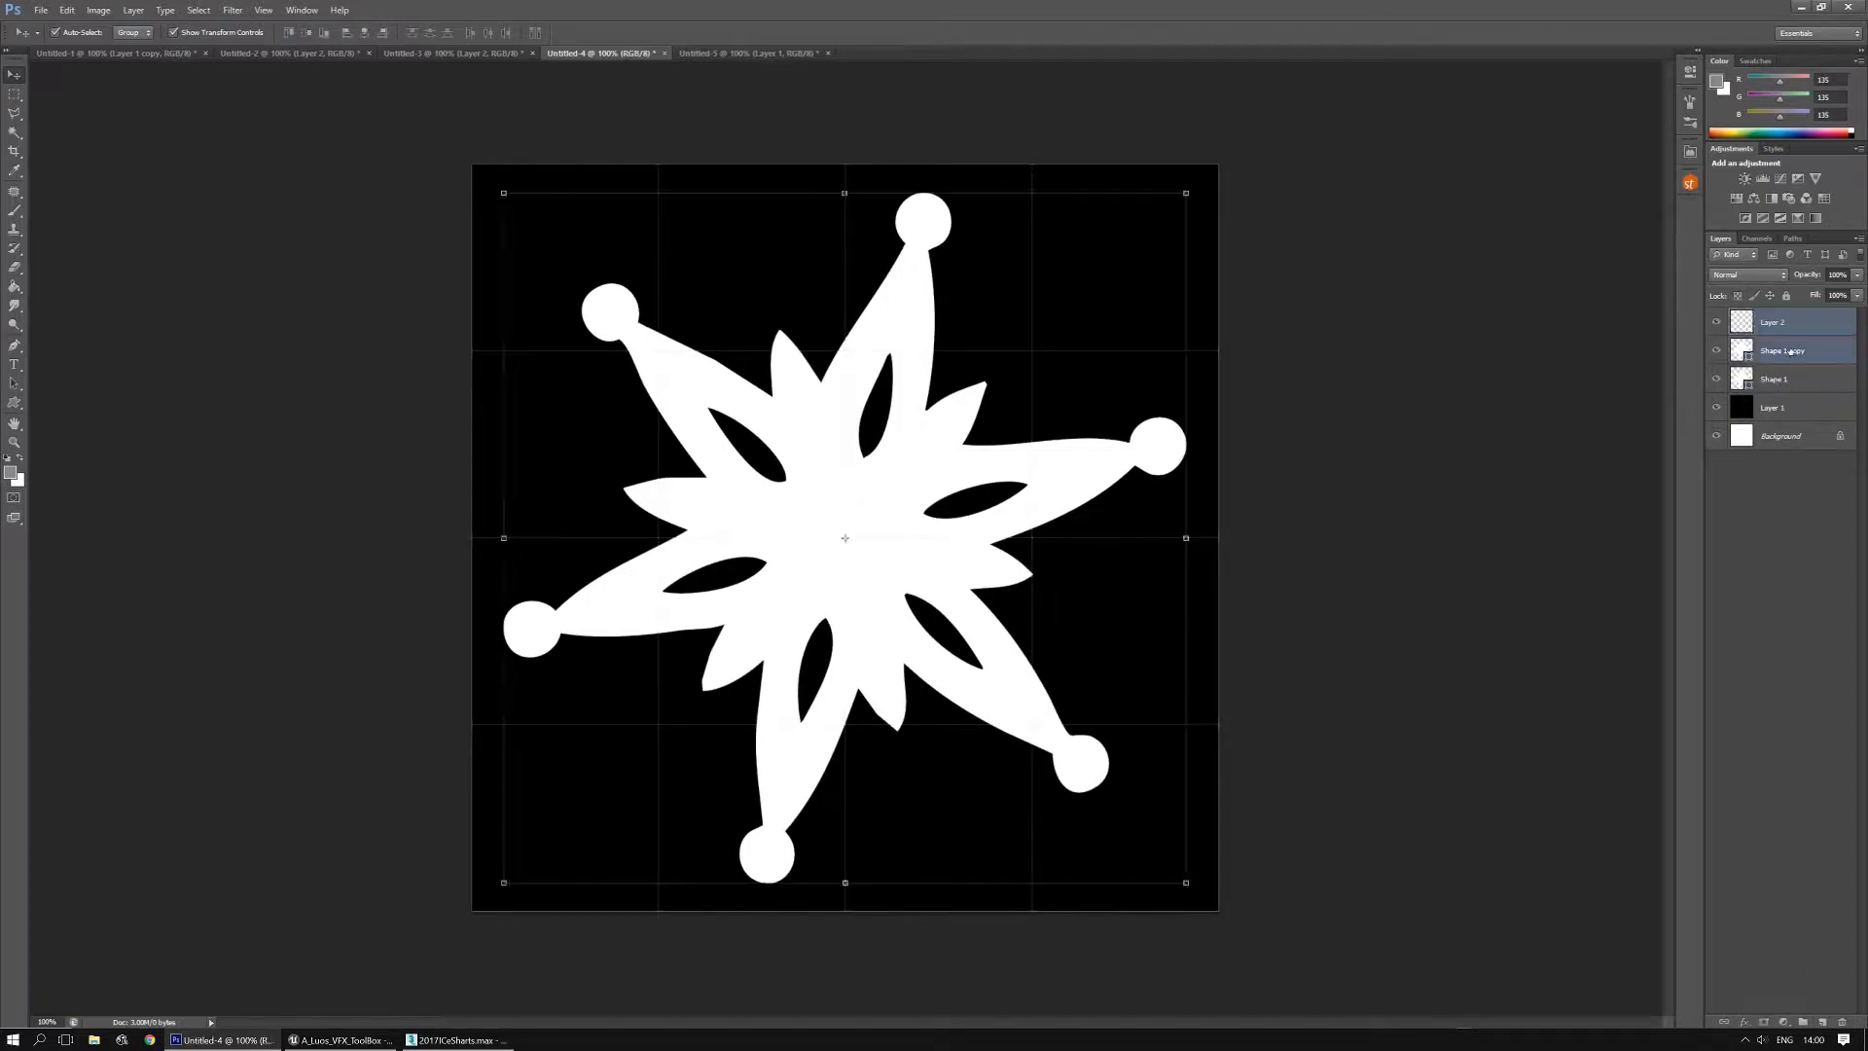
pyautogui.hotkey('ctrl', 'e')
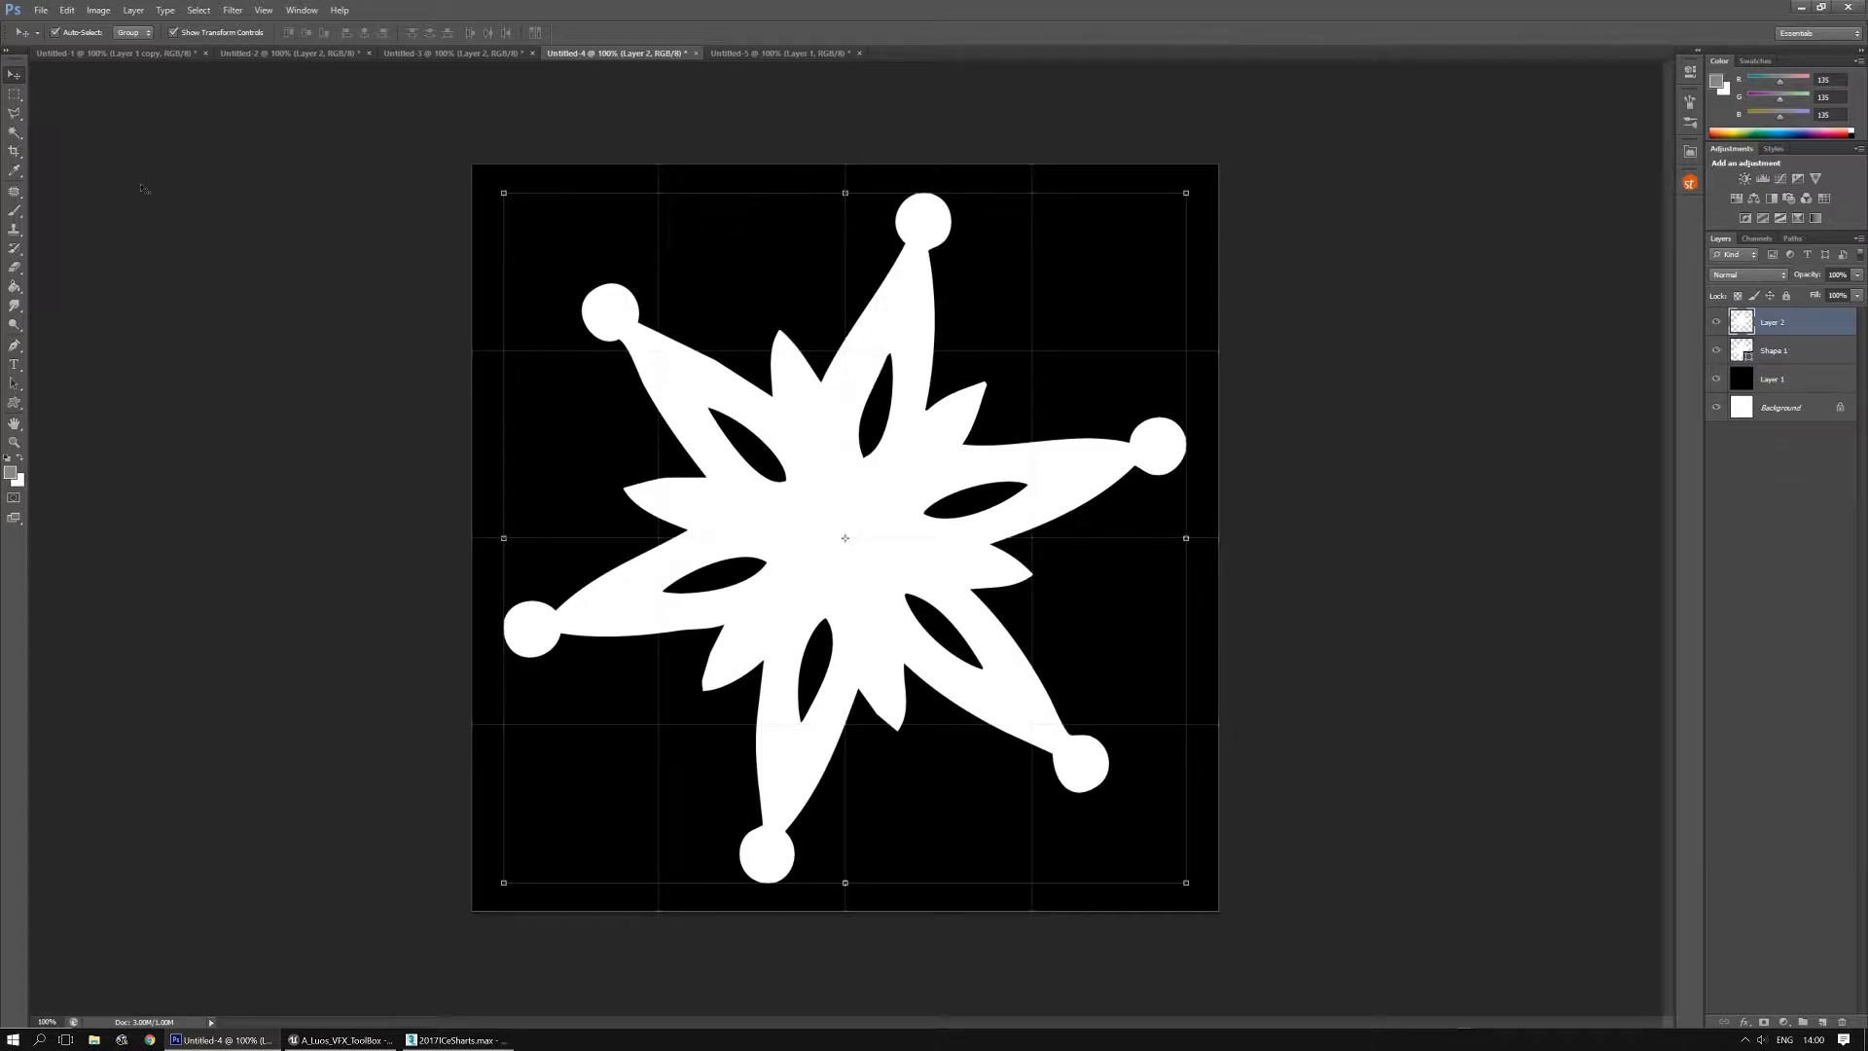
# Select the snowflake on Layer 2 with the Magic Wand, render Clouds inside it and deselect
pyautogui.click(15, 131)
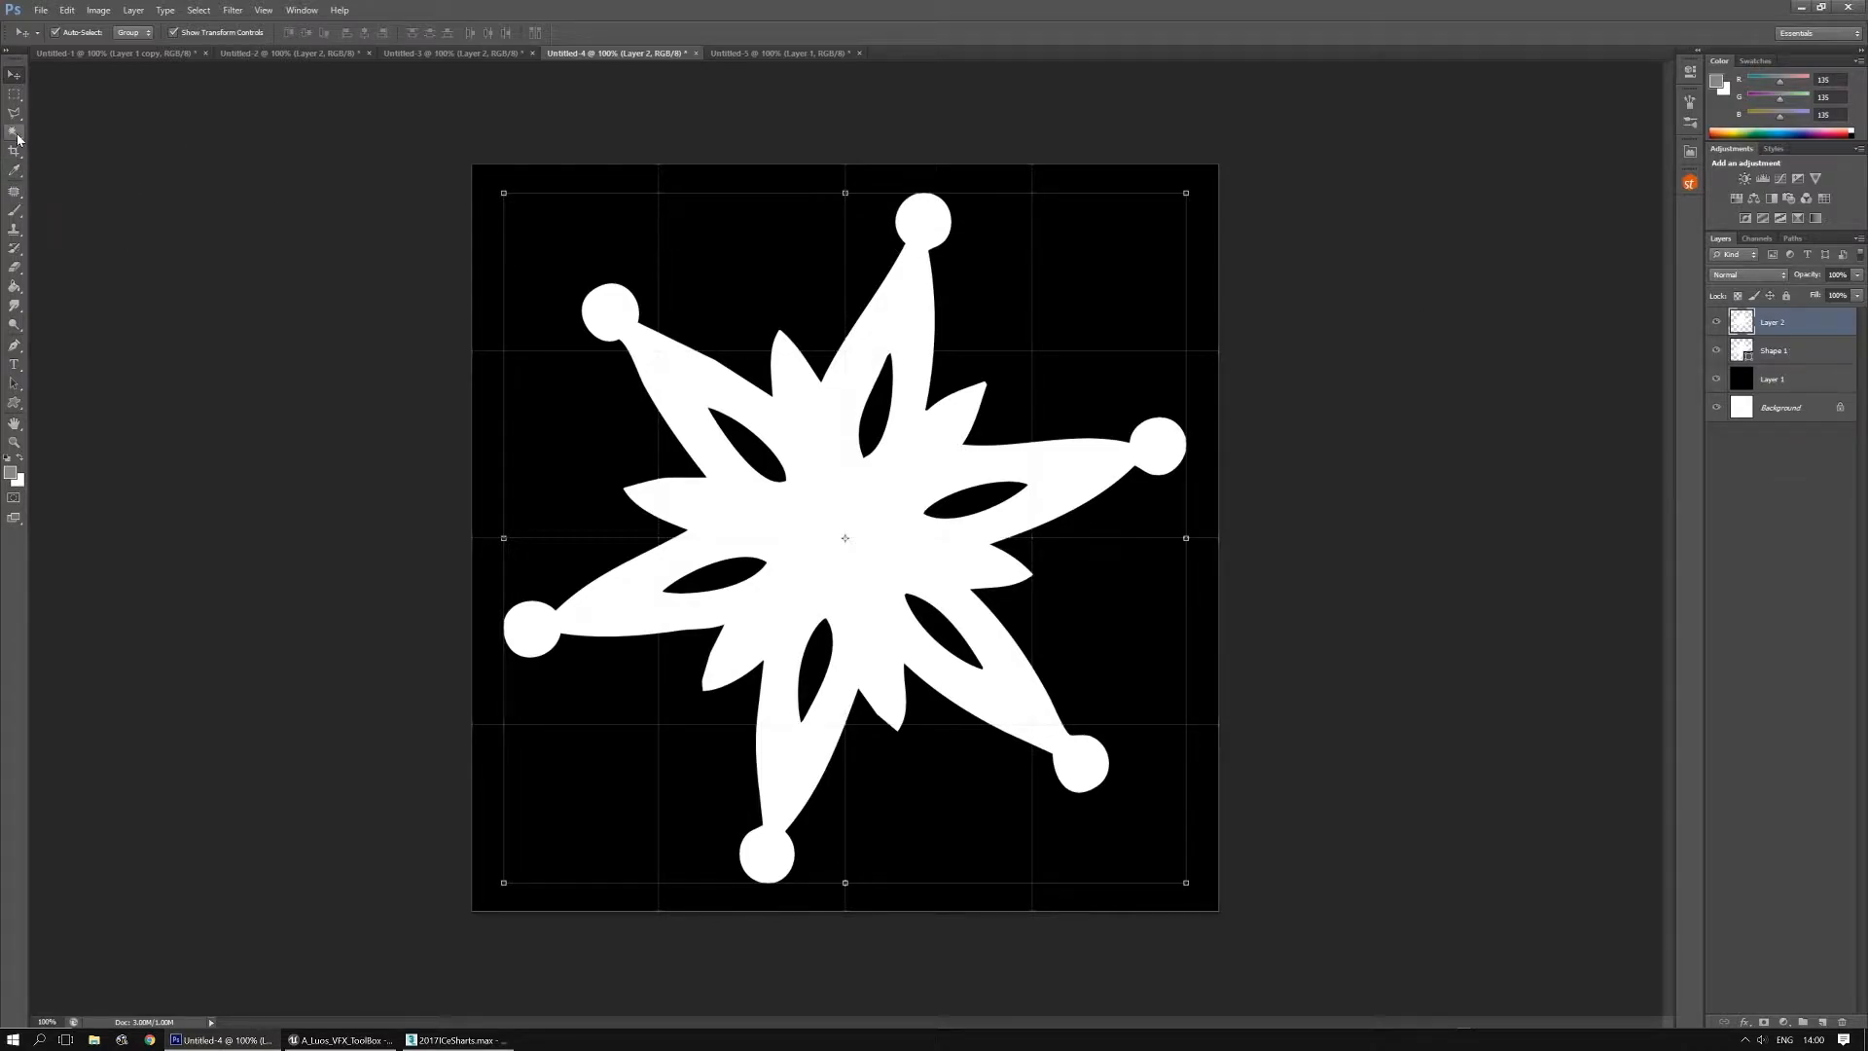
pyautogui.click(749, 408)
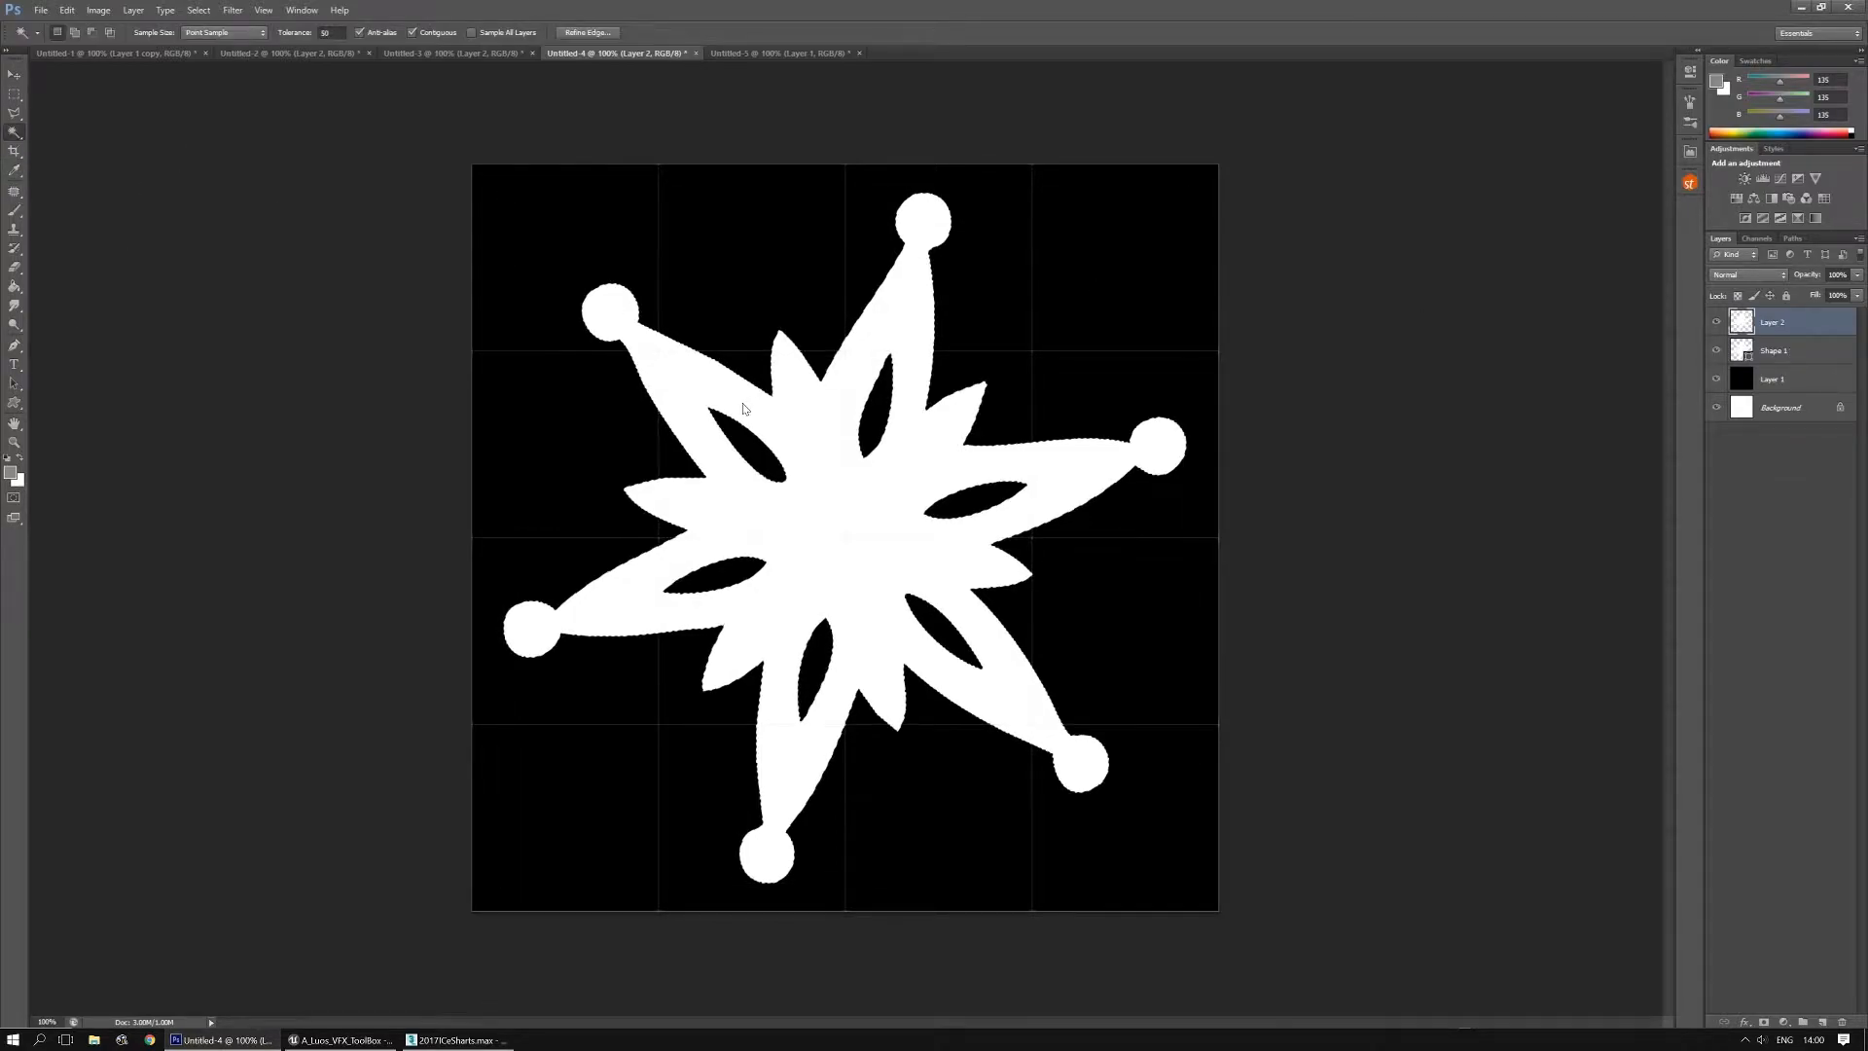
pyautogui.click(236, 9)
pyautogui.moveTo(311, 212)
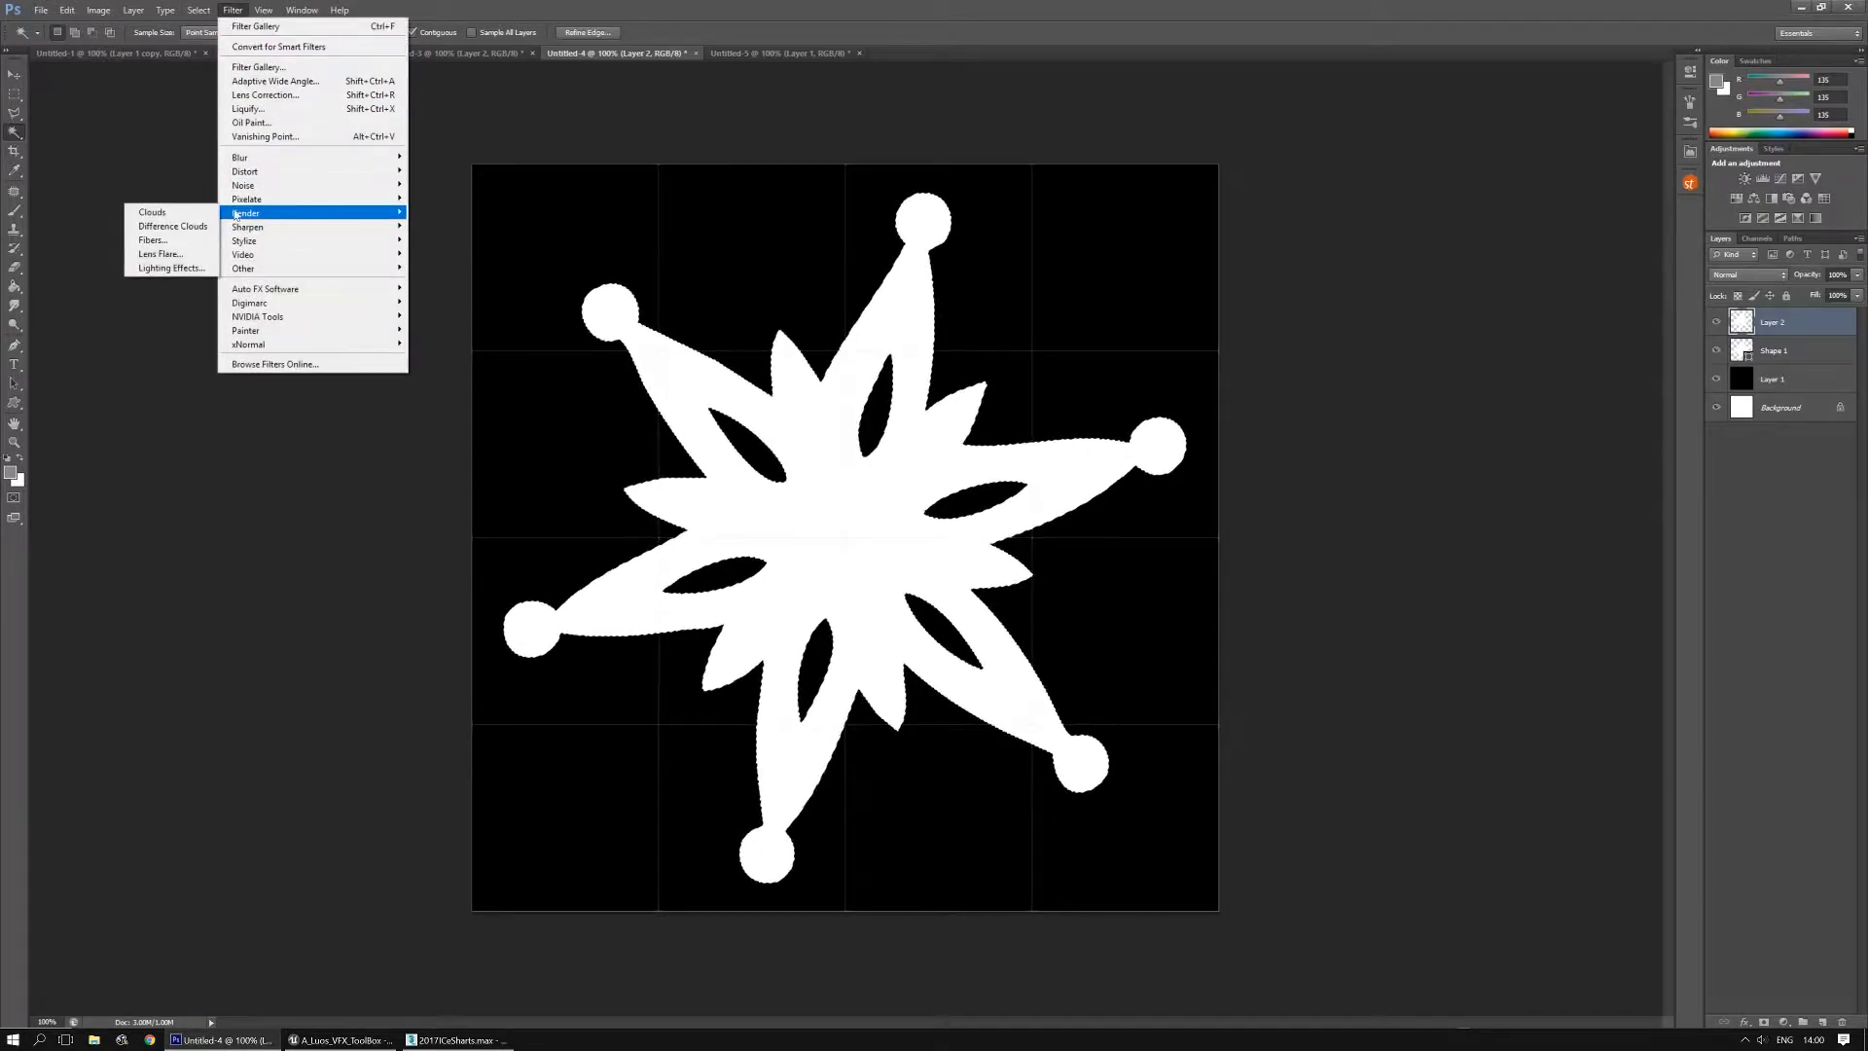
pyautogui.click(160, 212)
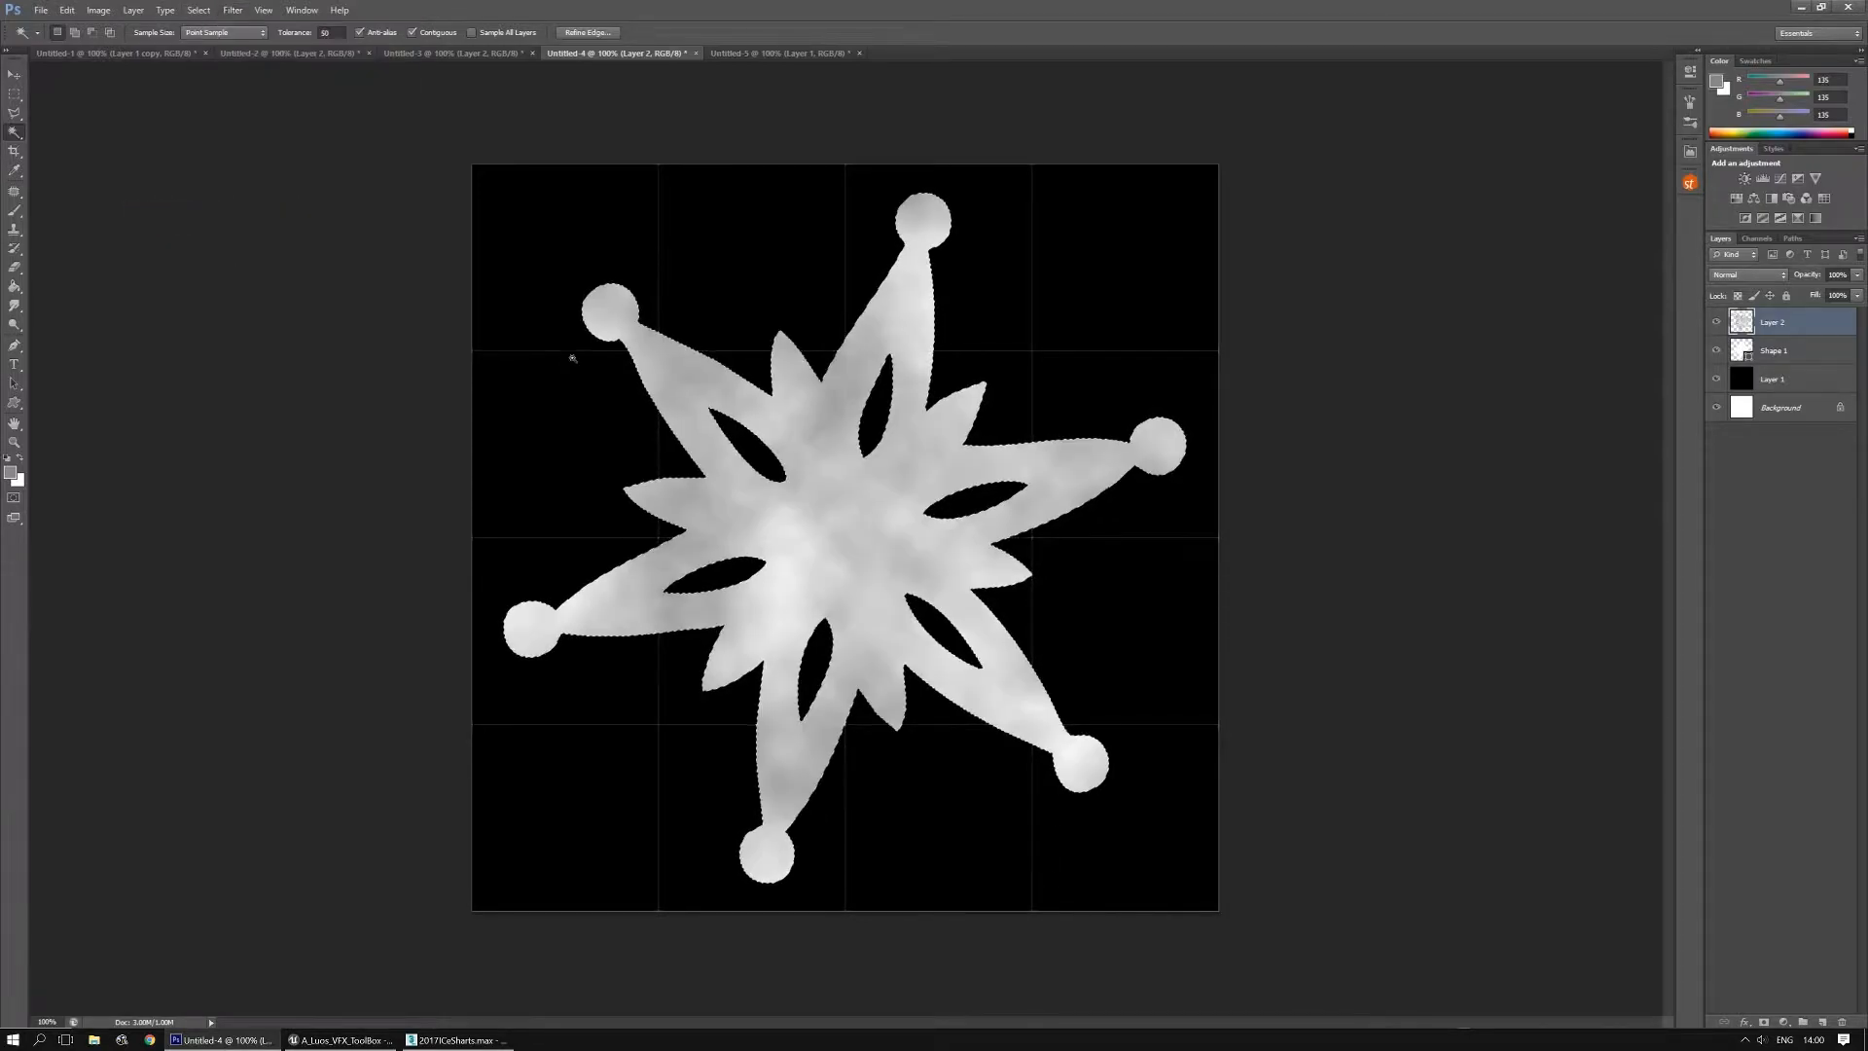
pyautogui.press('m')
pyautogui.hotkey('ctrl', 'd')
# Apply a Gaussian Blur to the clouded snowflake on Layer 2
pyautogui.click(233, 10)
pyautogui.moveTo(292, 157)
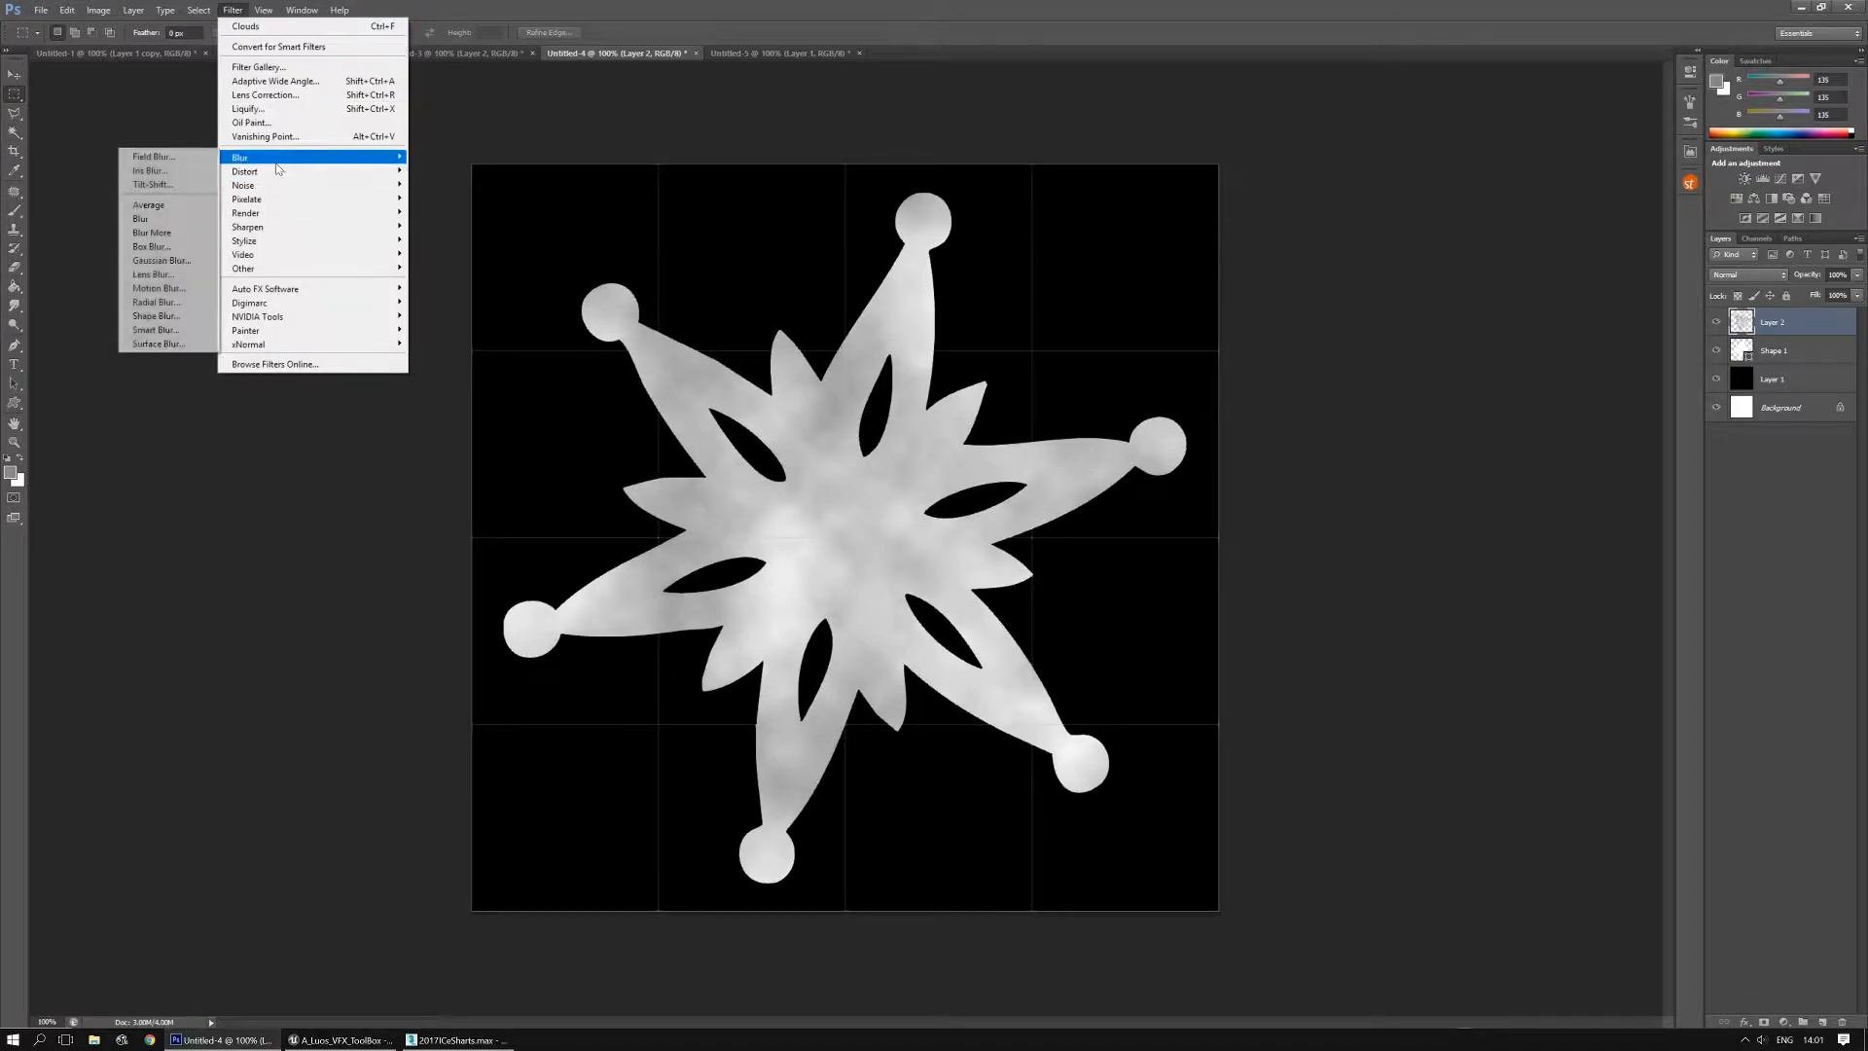
pyautogui.click(162, 260)
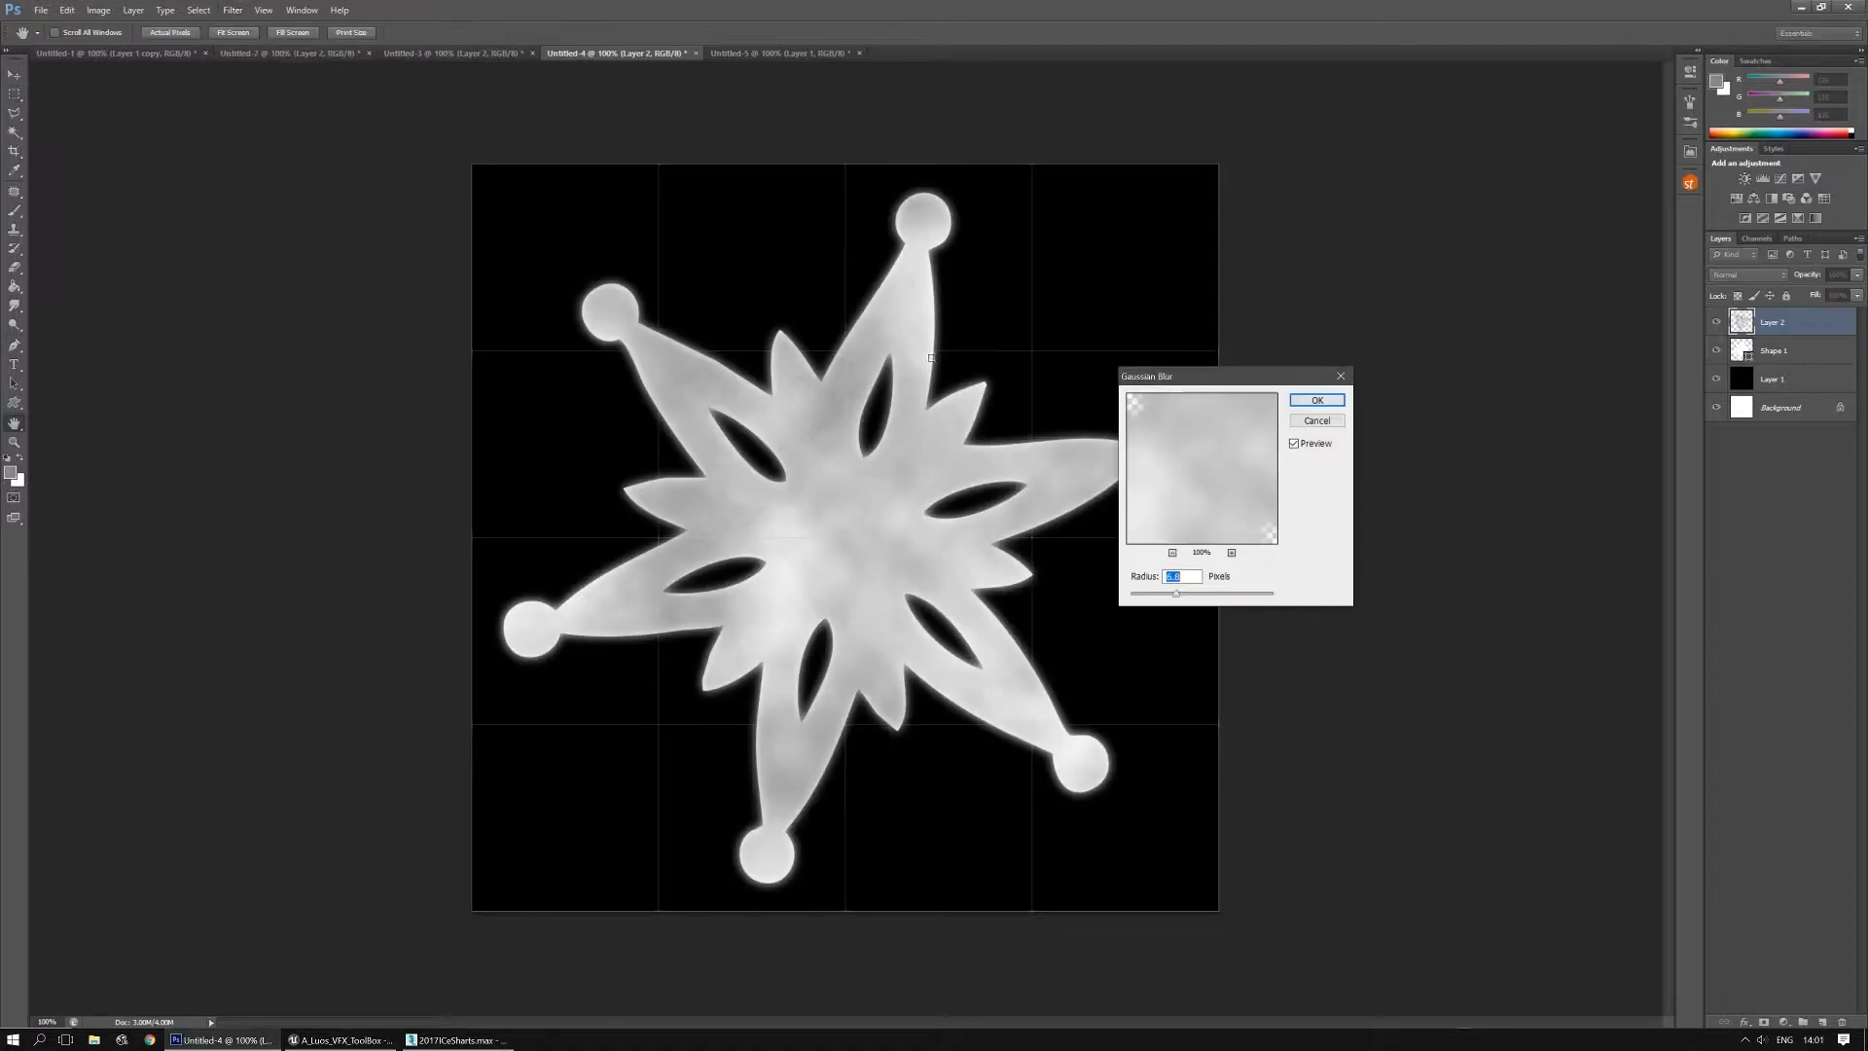
pyautogui.click(1318, 399)
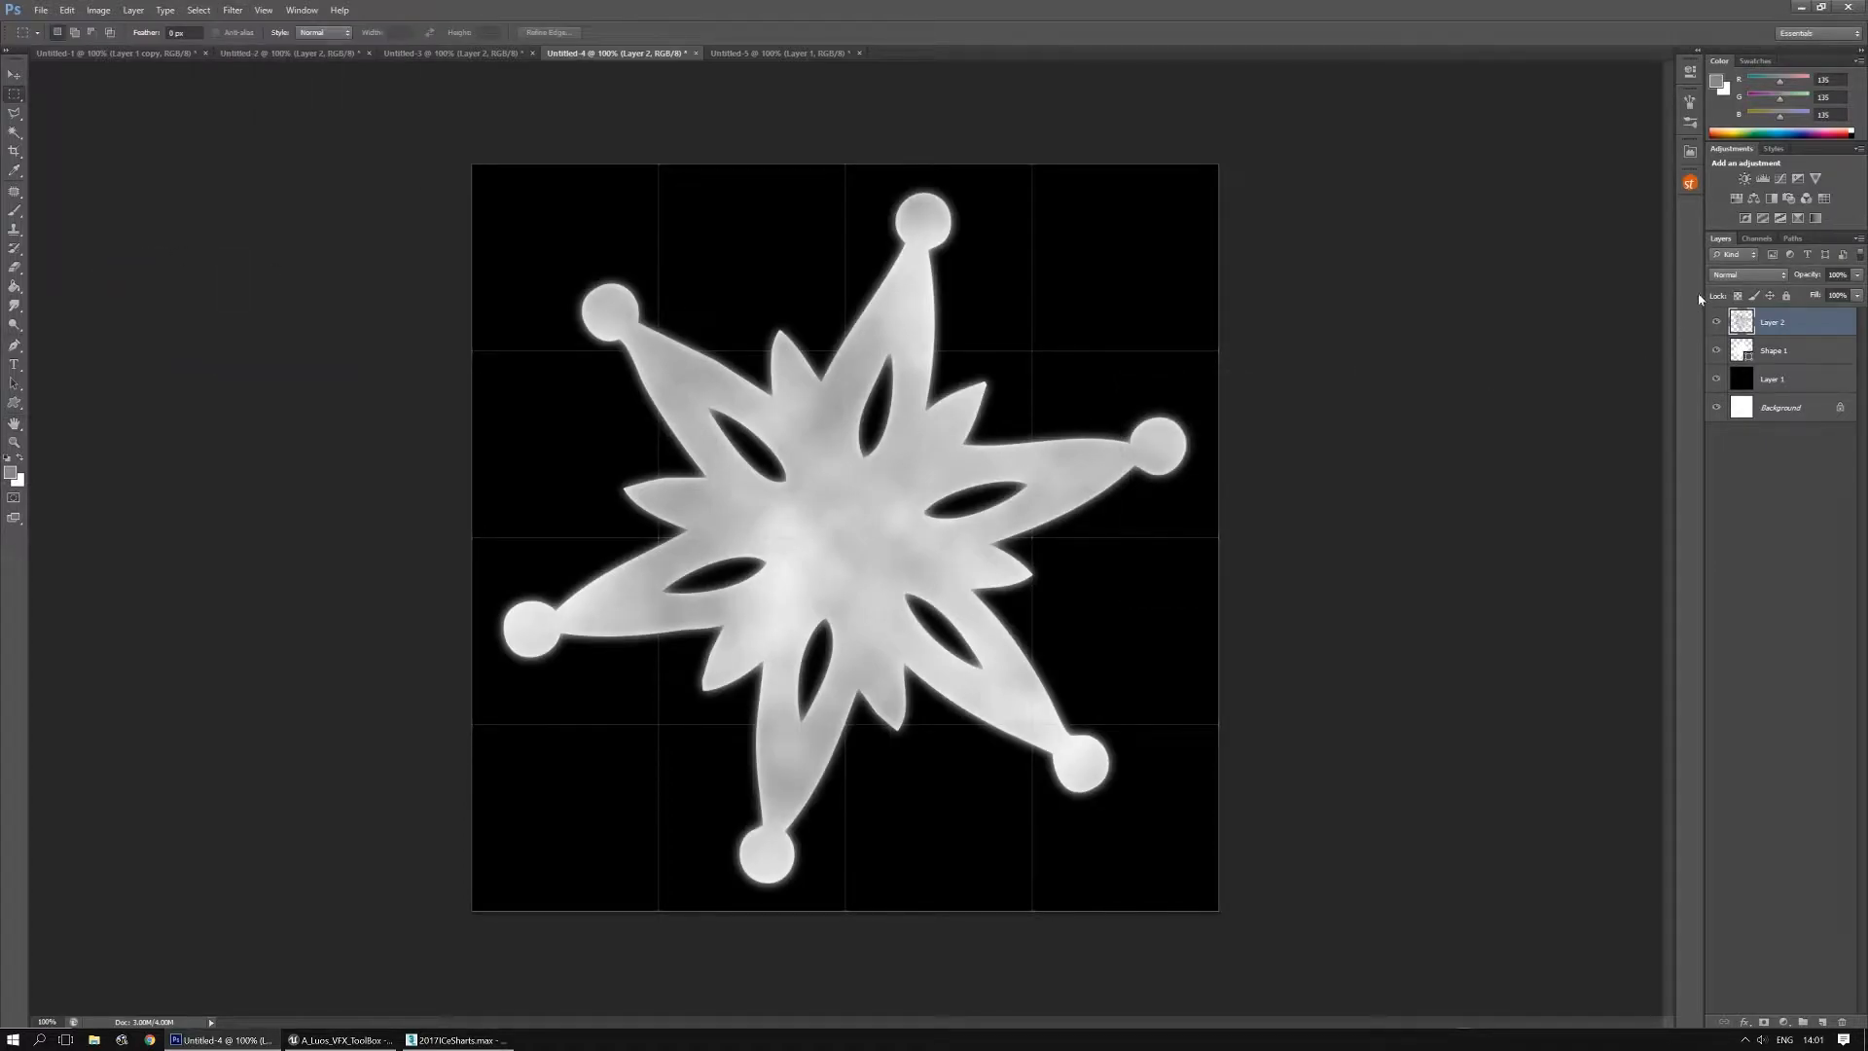
# Duplicate Shape 1 with the copy's blend mode set to Difference and merge the copy with Layer 2
pyautogui.click(1772, 356)
pyautogui.hotkey('ctrl', 'j')
pyautogui.click(1765, 277)
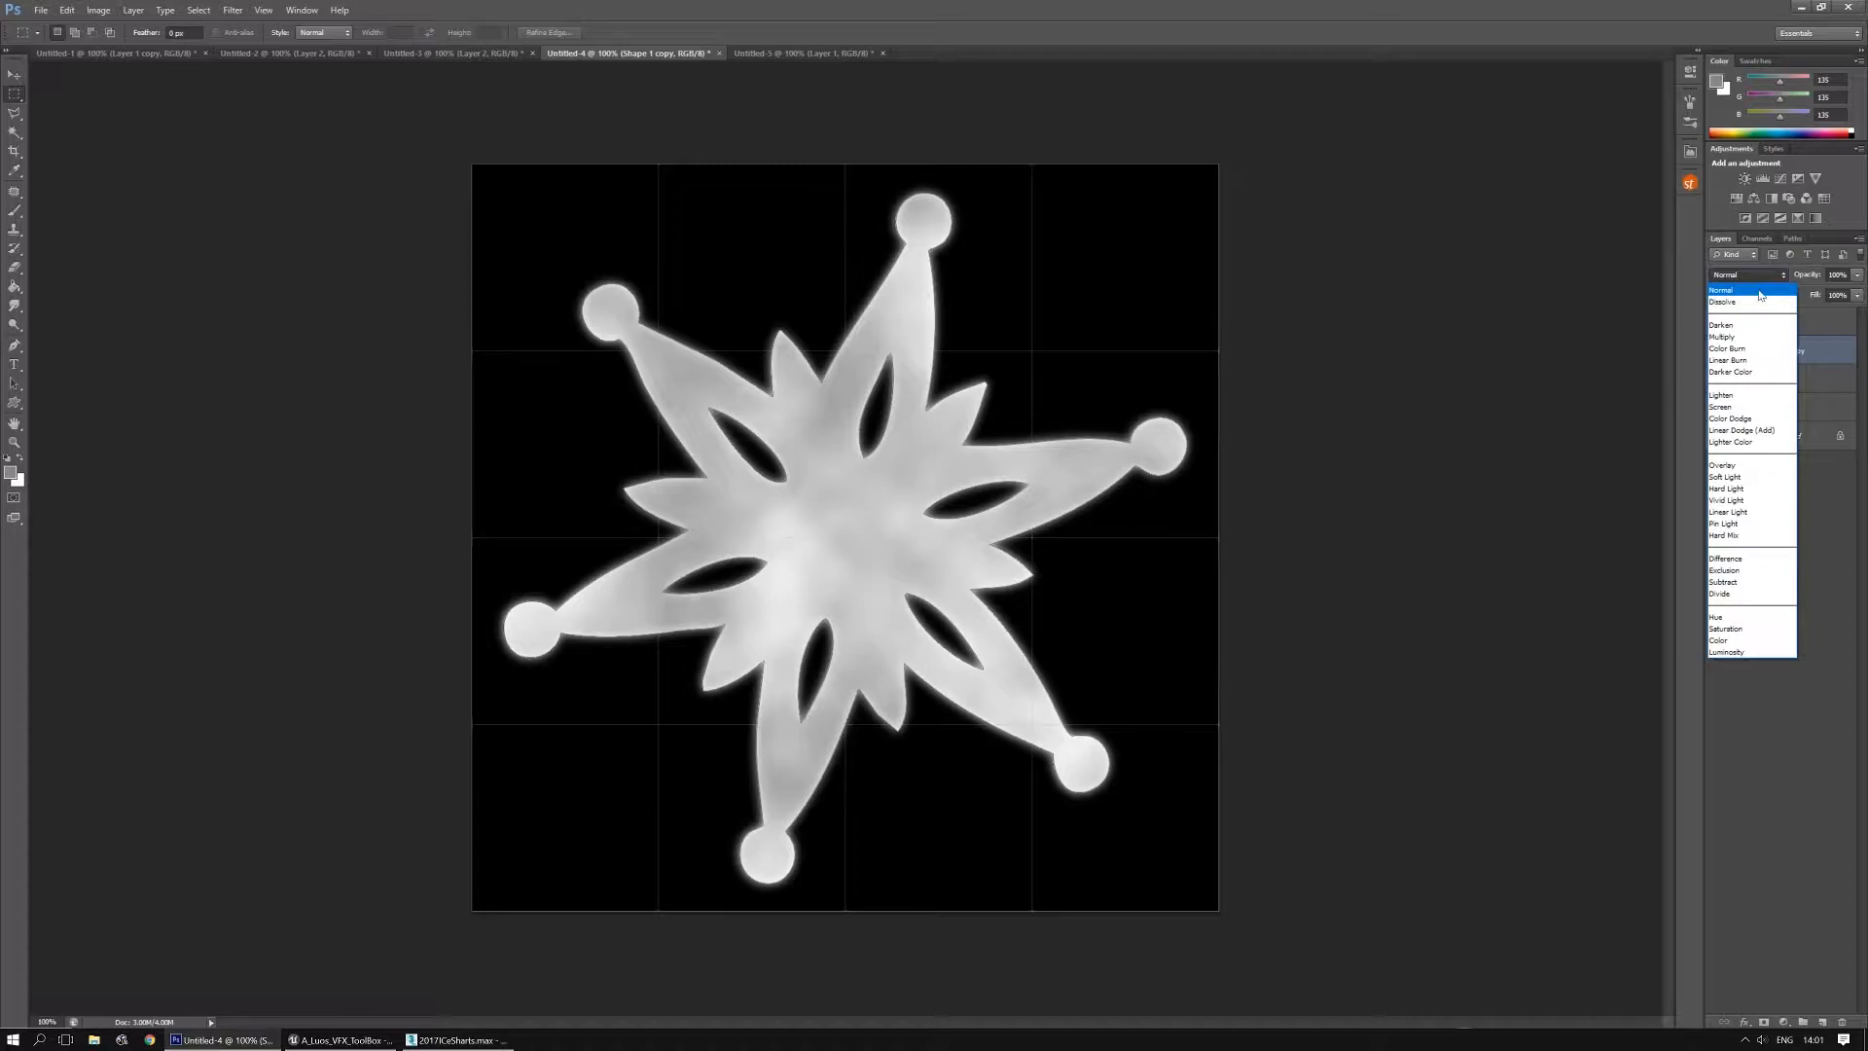
pyautogui.click(1730, 561)
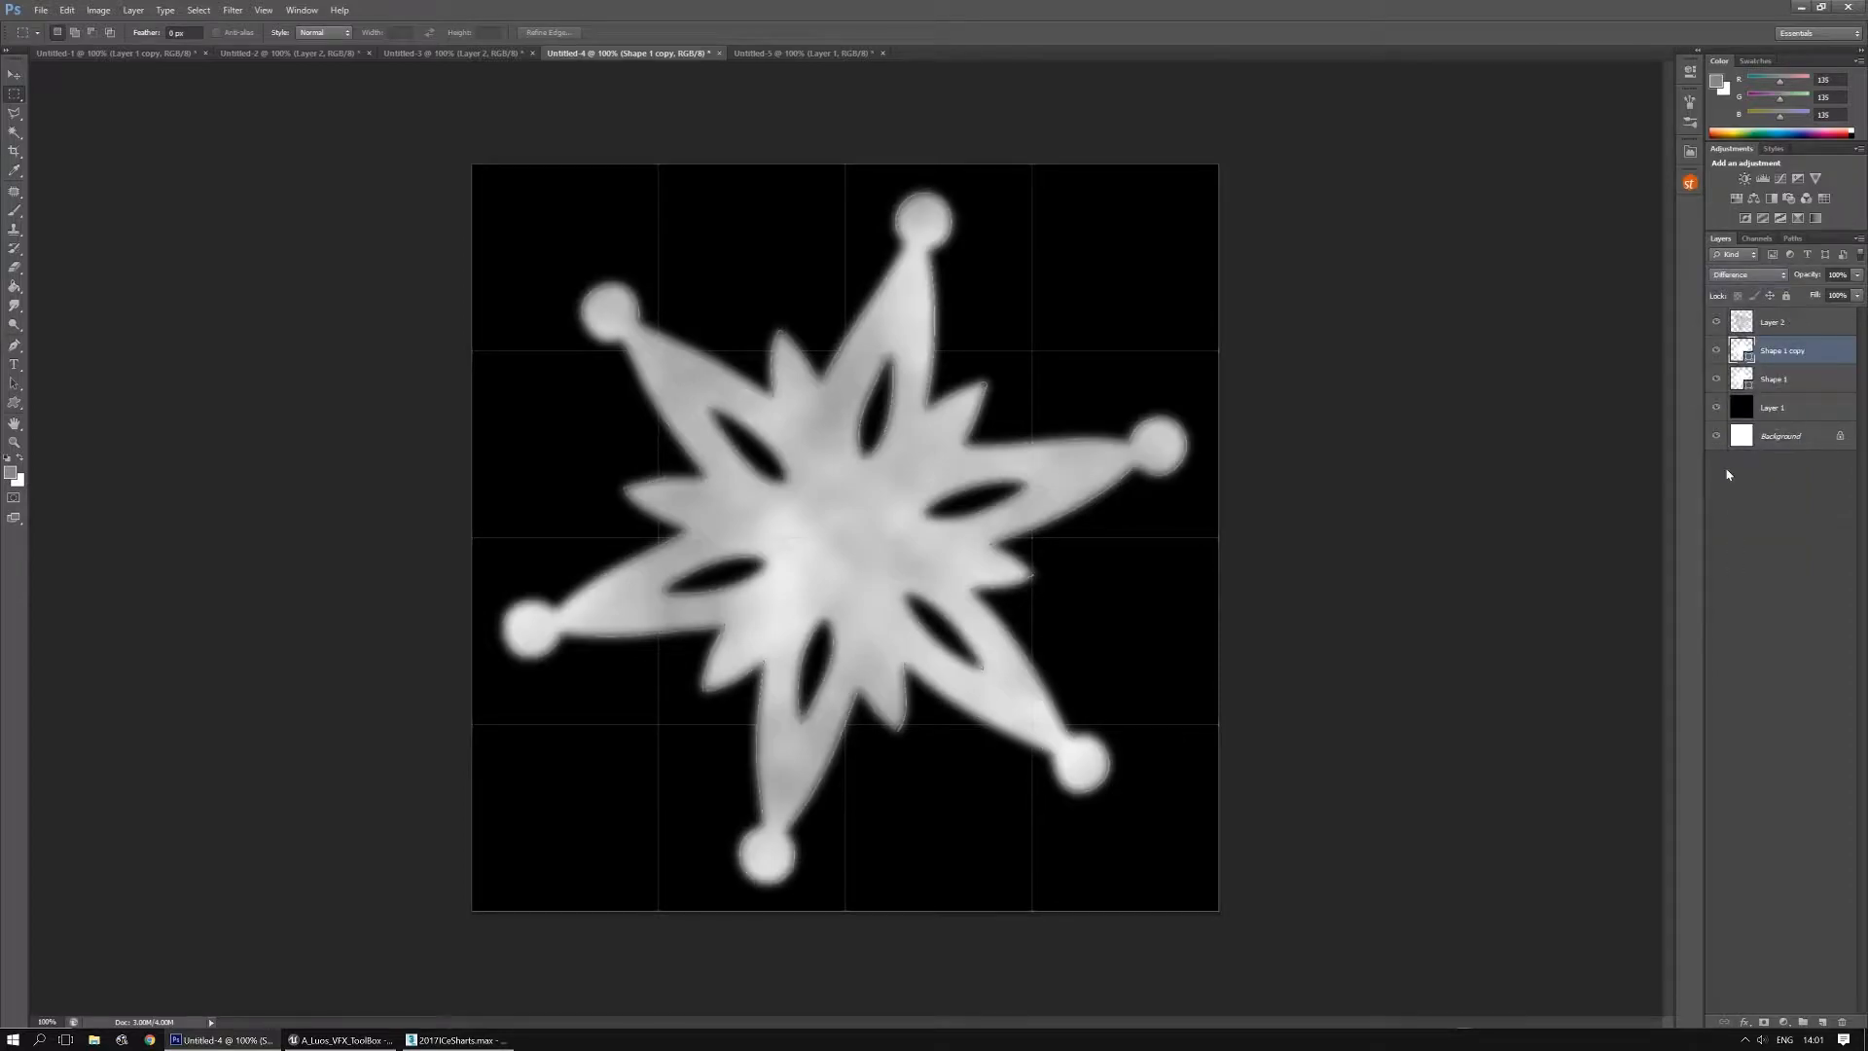
pyautogui.keyDown('shift'); pyautogui.click(1800, 328); pyautogui.keyUp('shift')
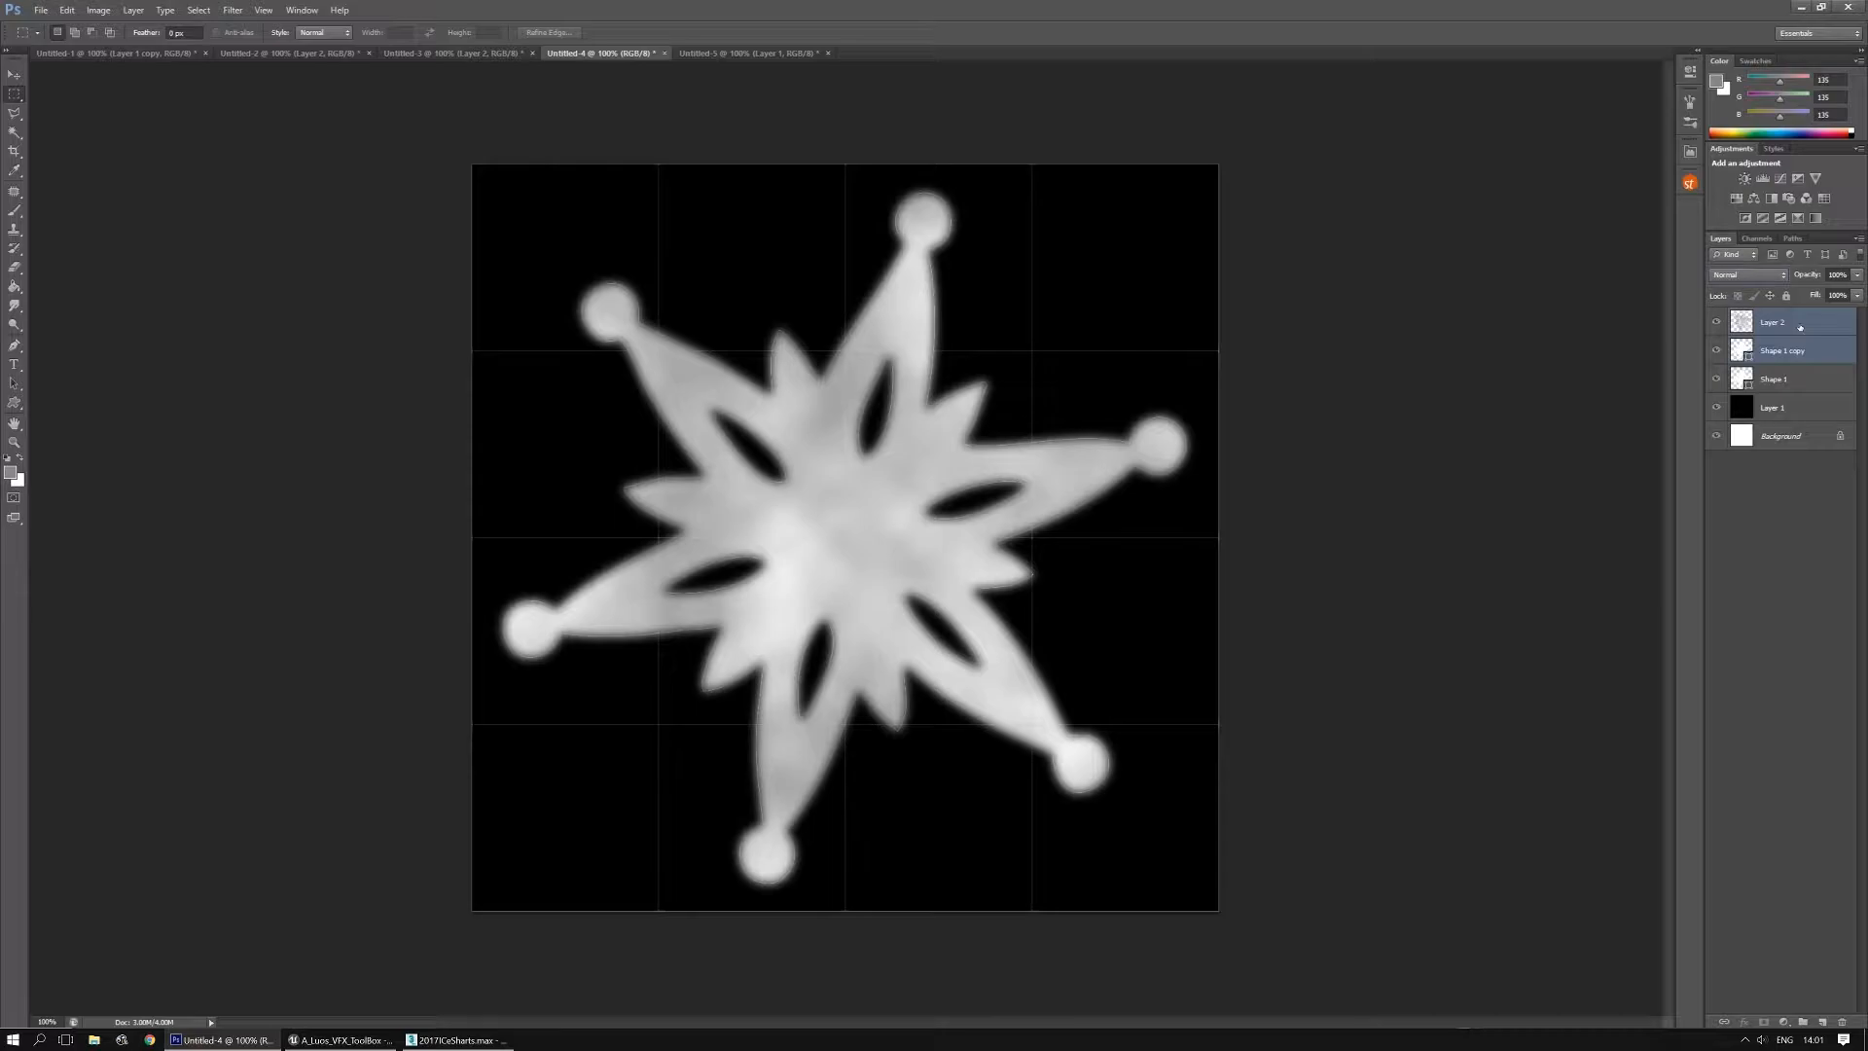
pyautogui.hotkey('ctrl', 'e')
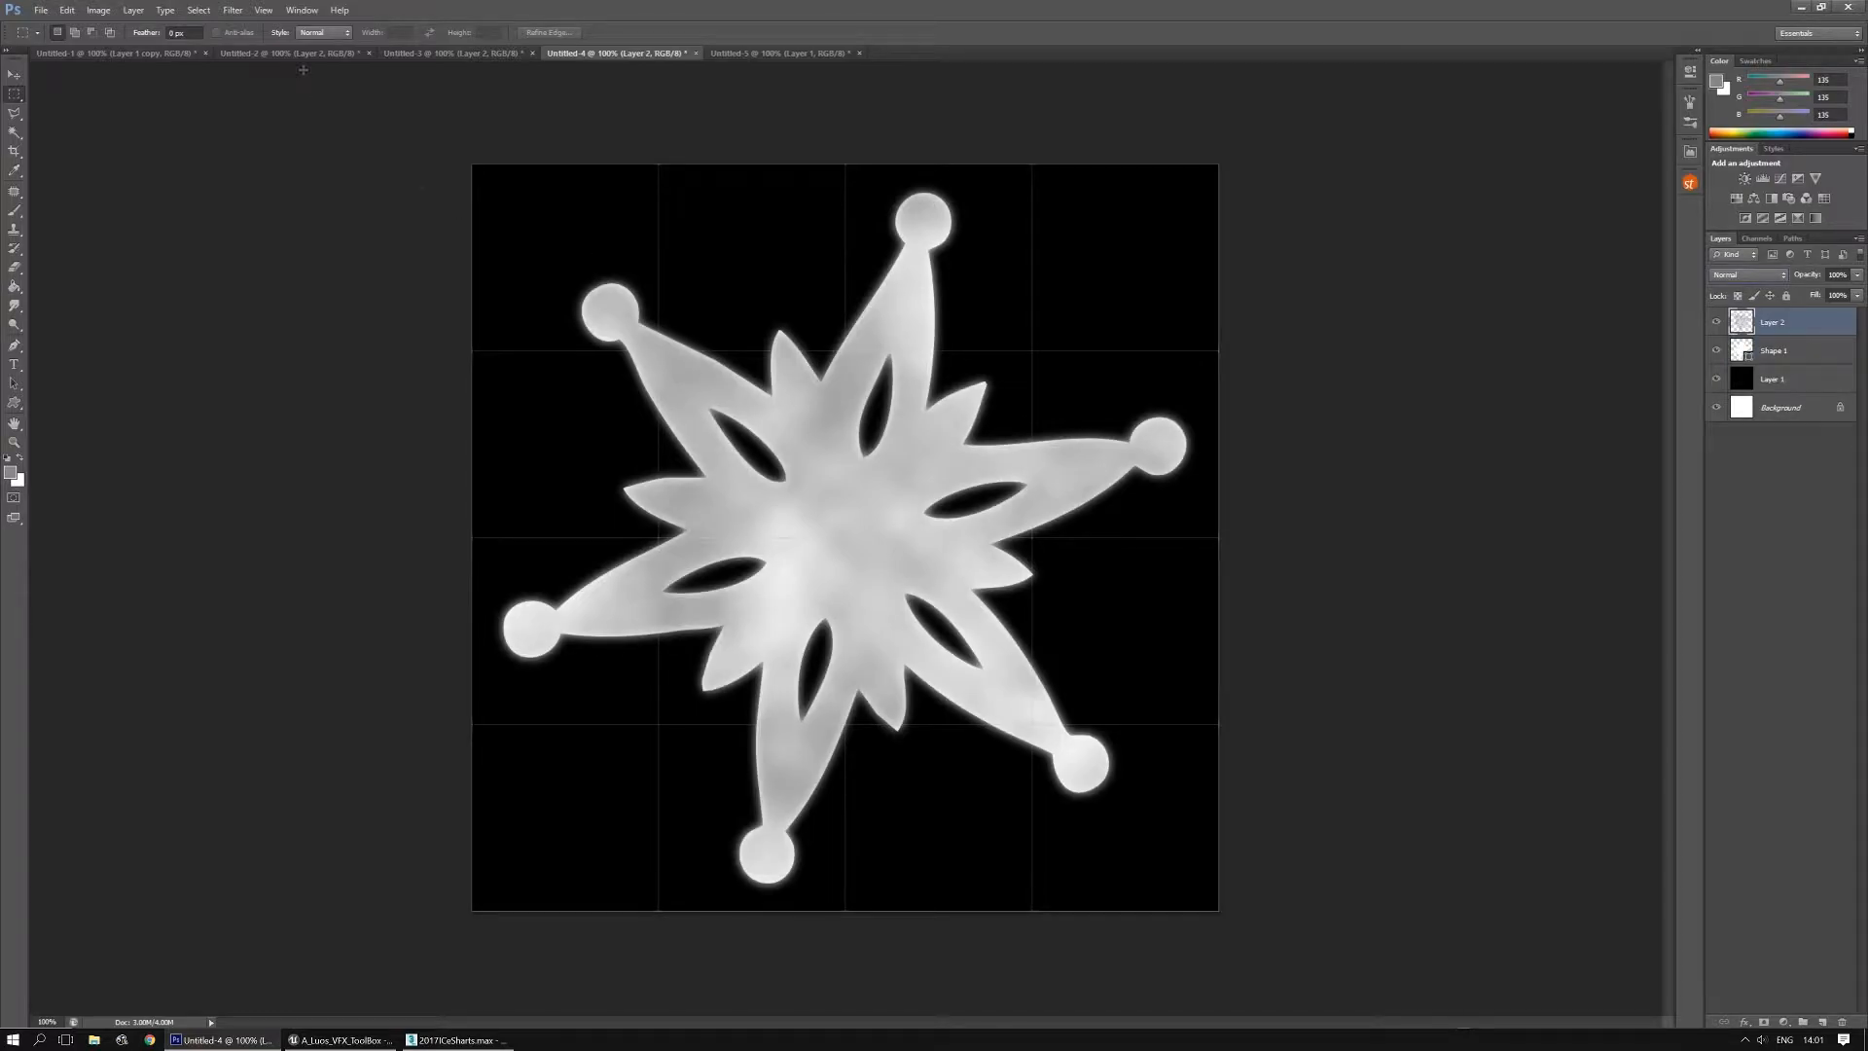
pyautogui.click(232, 10)
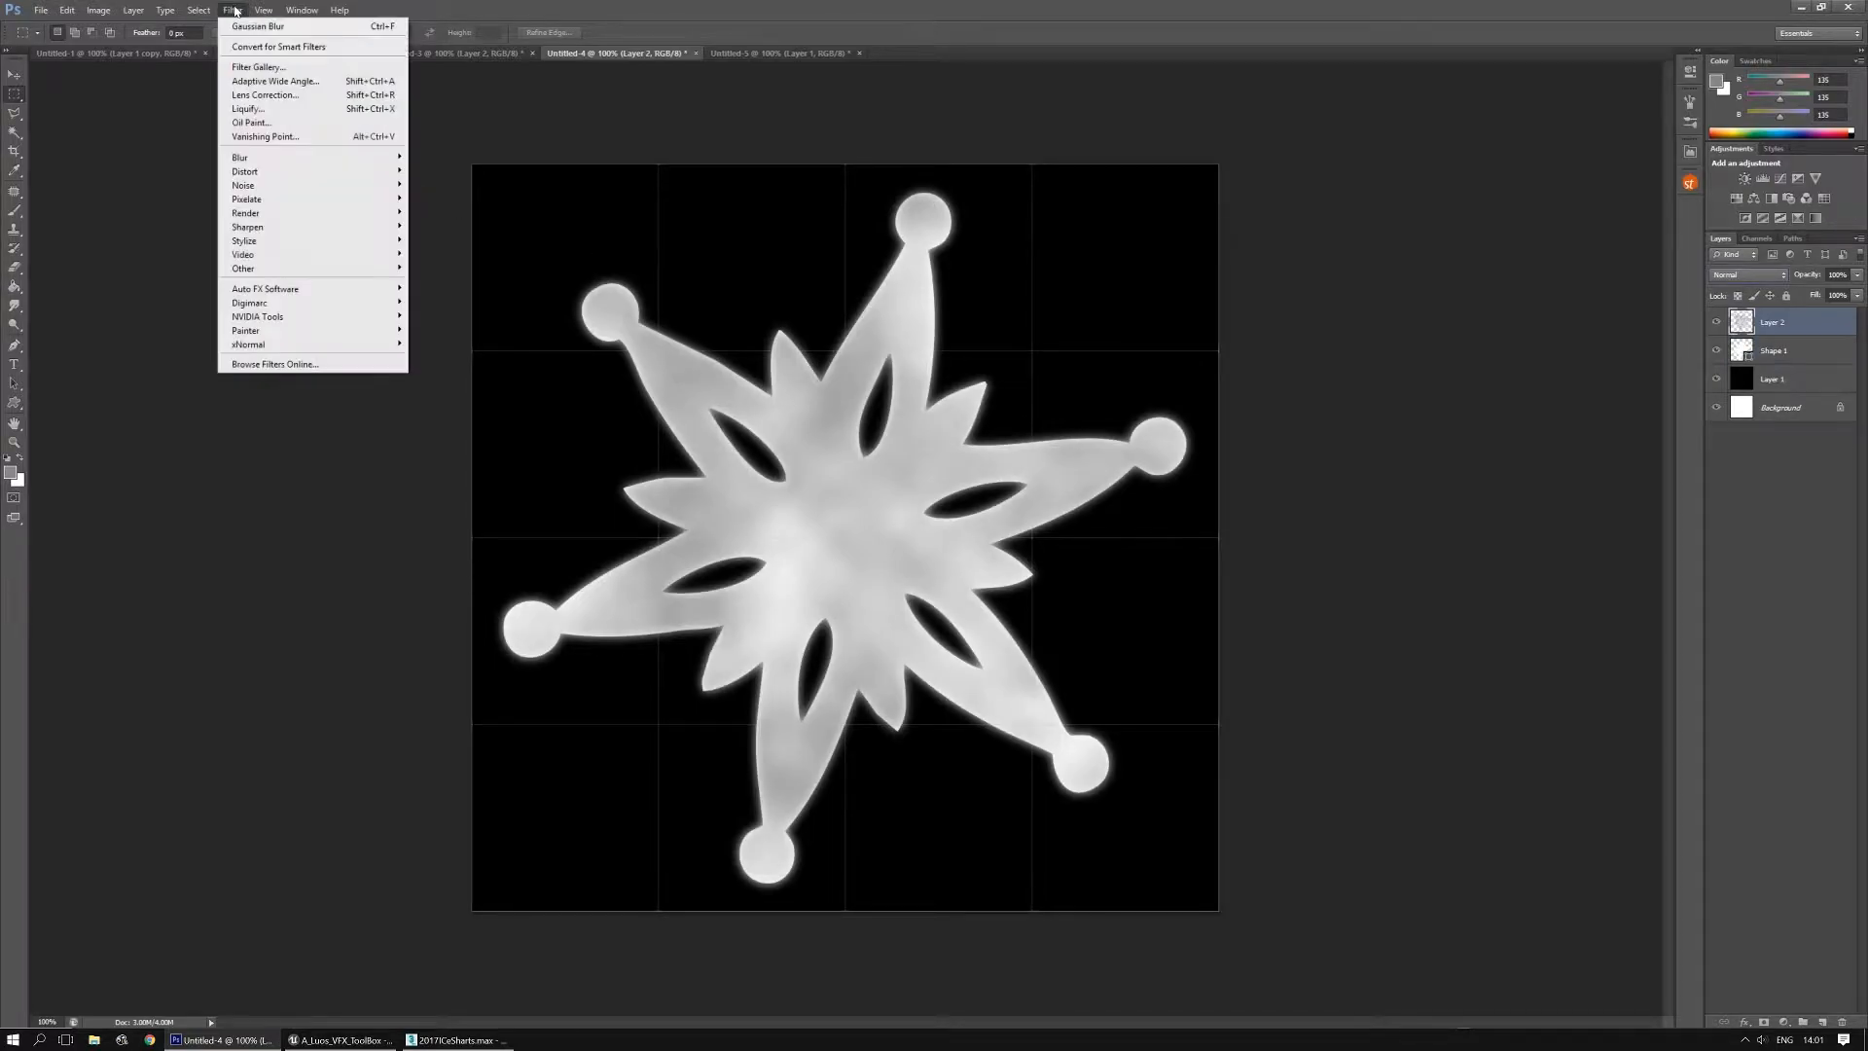
pyautogui.click(258, 66)
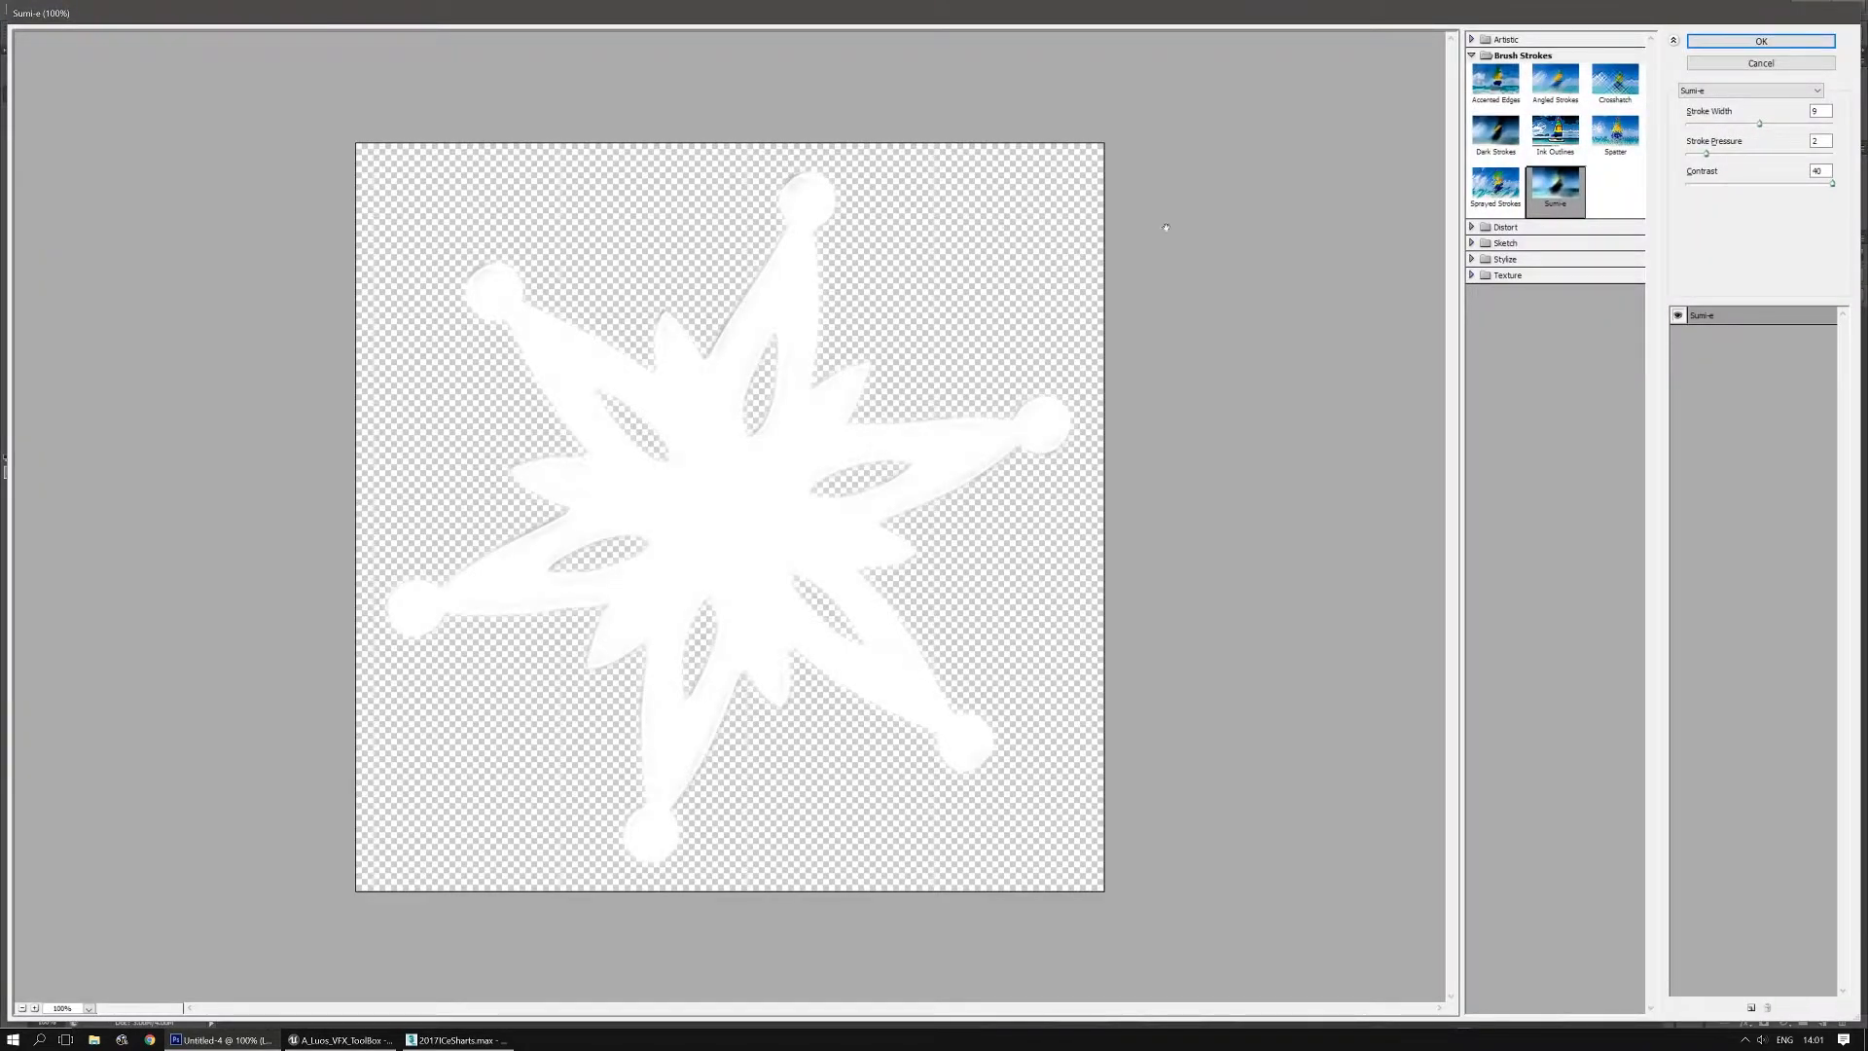
pyautogui.moveTo(1758, 183); pyautogui.dragTo(1865, 192)
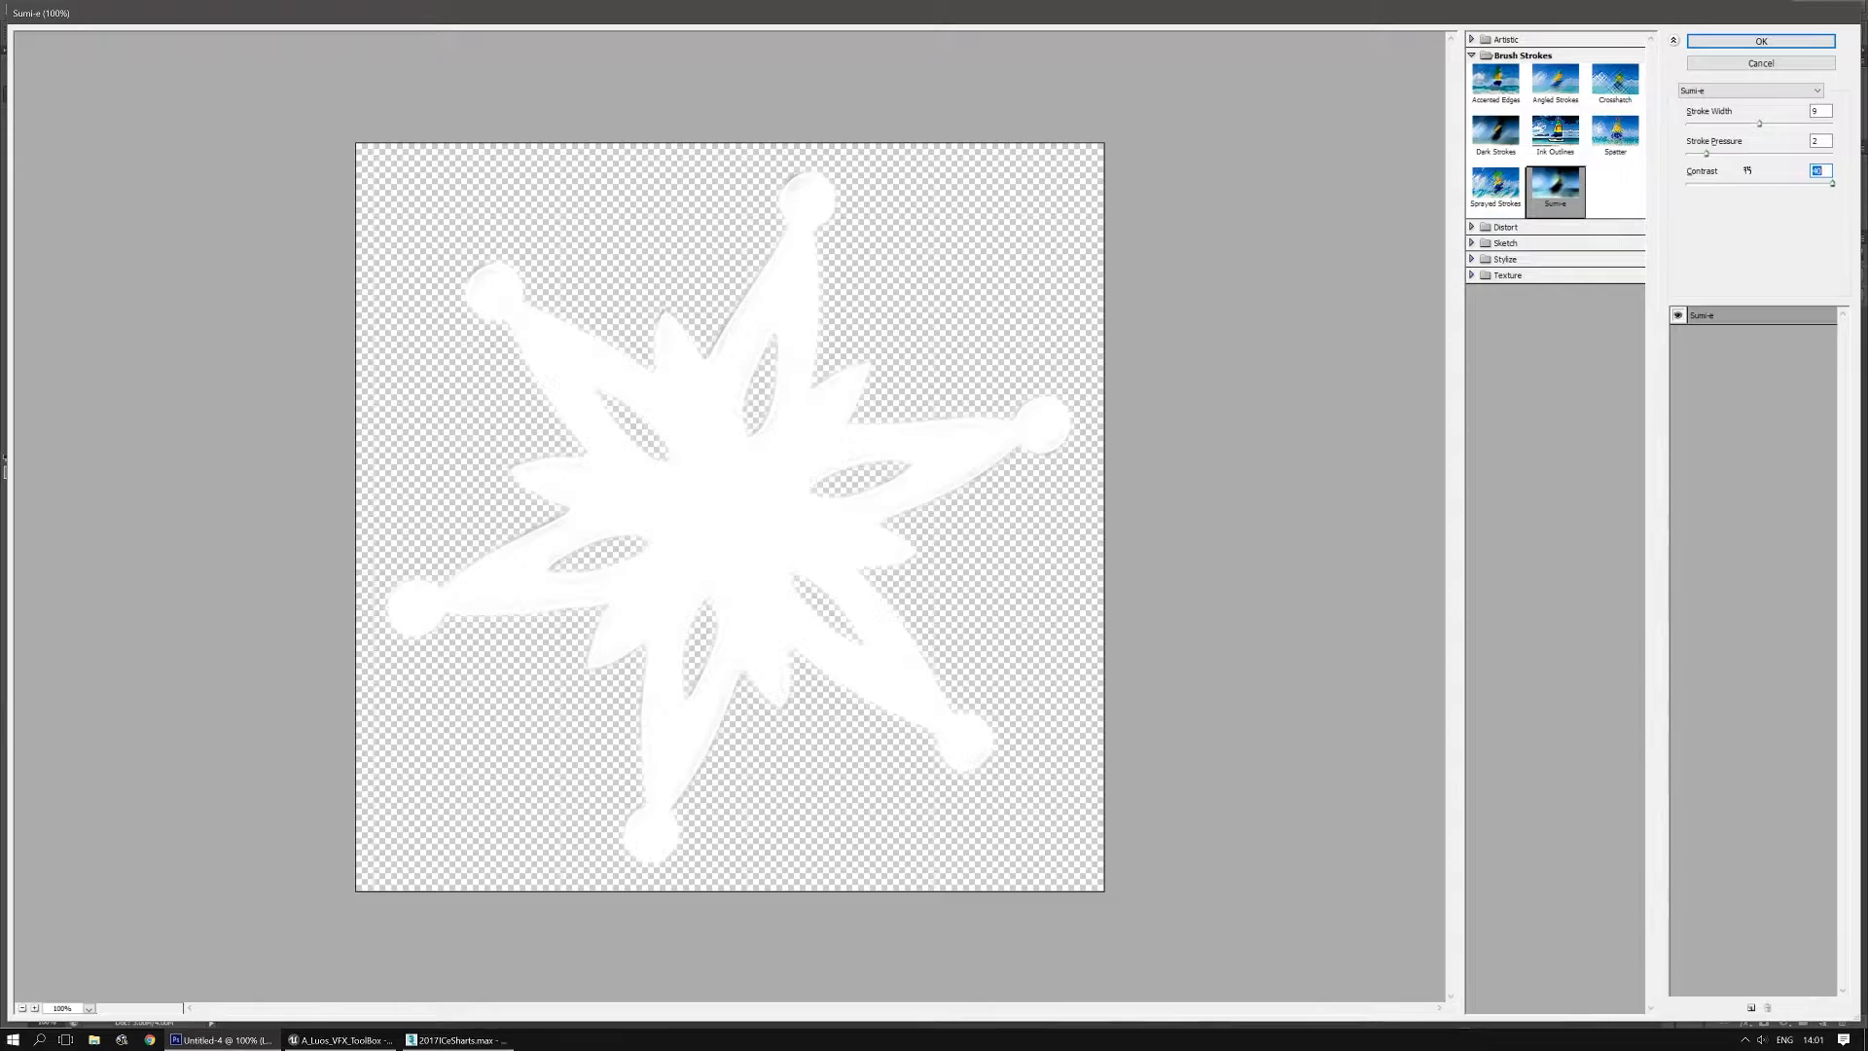
pyautogui.moveTo(1707, 154)
pyautogui.mouseDown()
pyautogui.moveTo(1783, 159)
pyautogui.moveTo(1737, 155)
pyautogui.moveTo(1780, 125)
pyautogui.moveTo(1841, 128)
pyautogui.moveTo(1760, 160)
pyautogui.moveTo(1766, 195)
pyautogui.moveTo(1840, 188)
pyautogui.moveTo(1798, 187)
pyautogui.mouseUp()
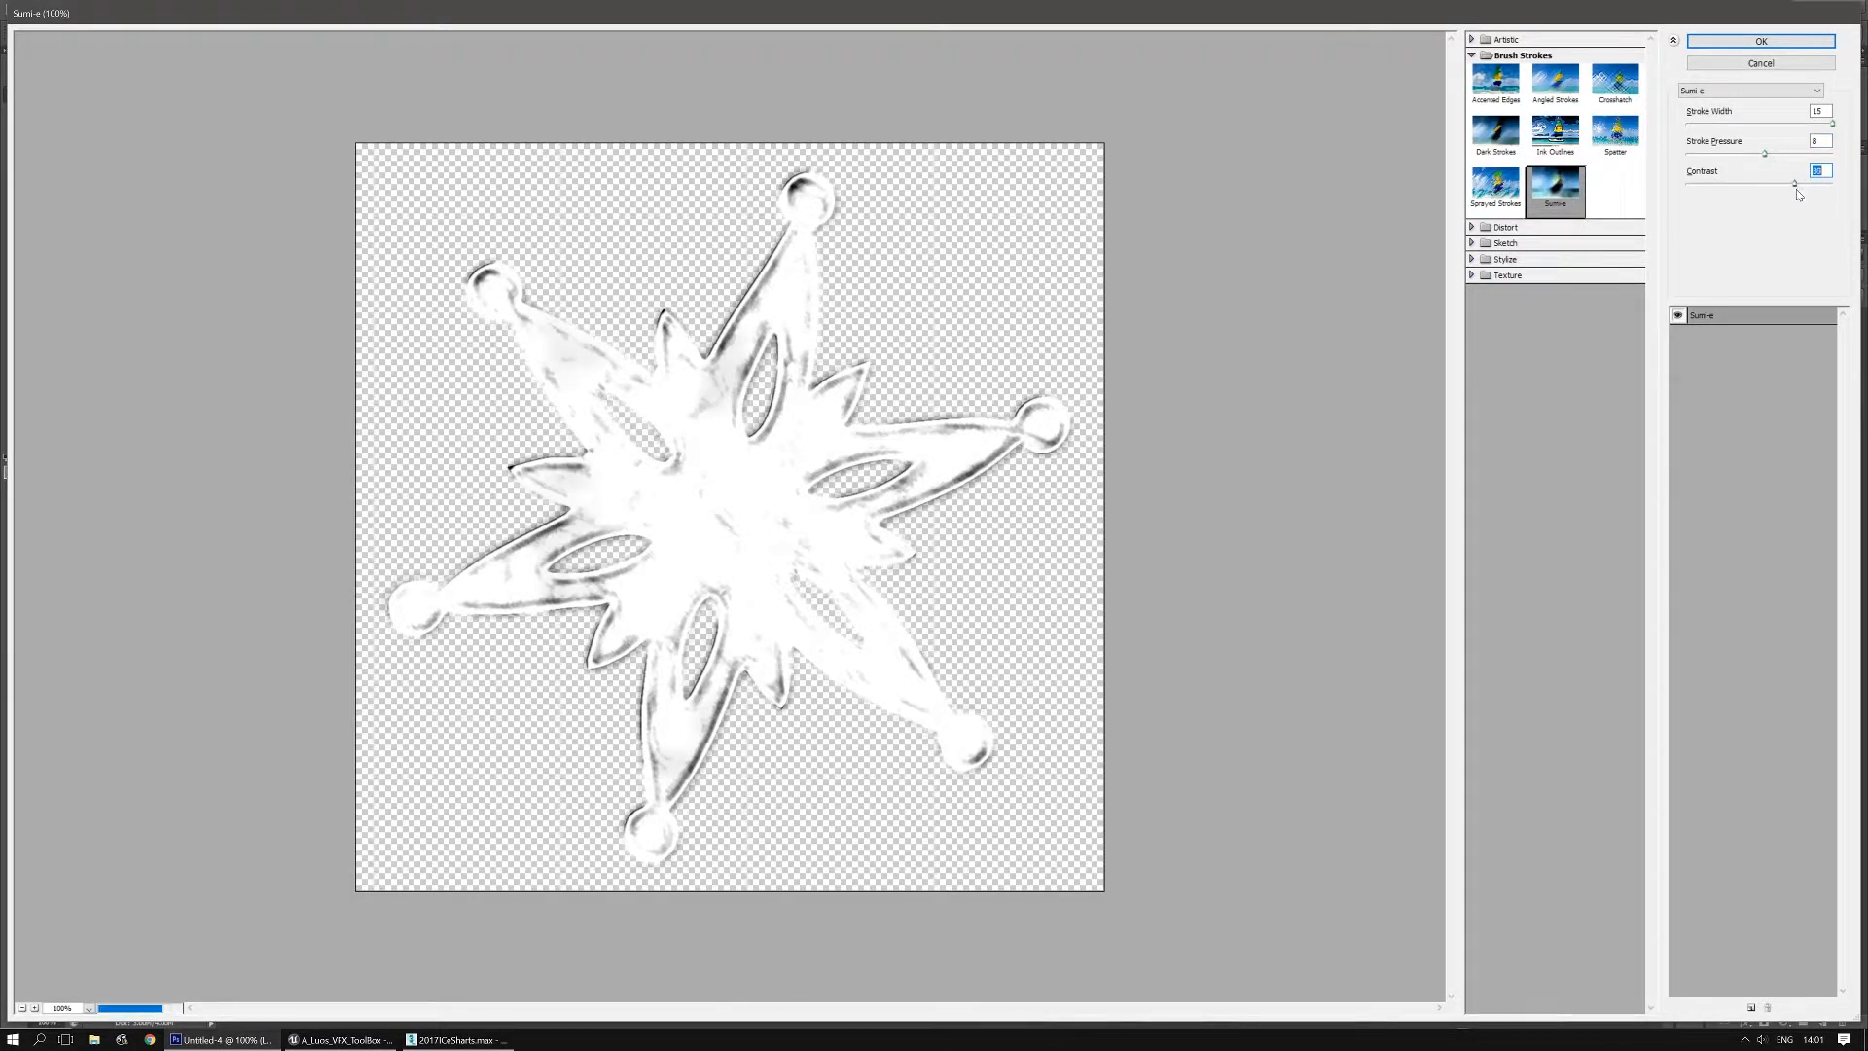
pyautogui.click(1762, 63)
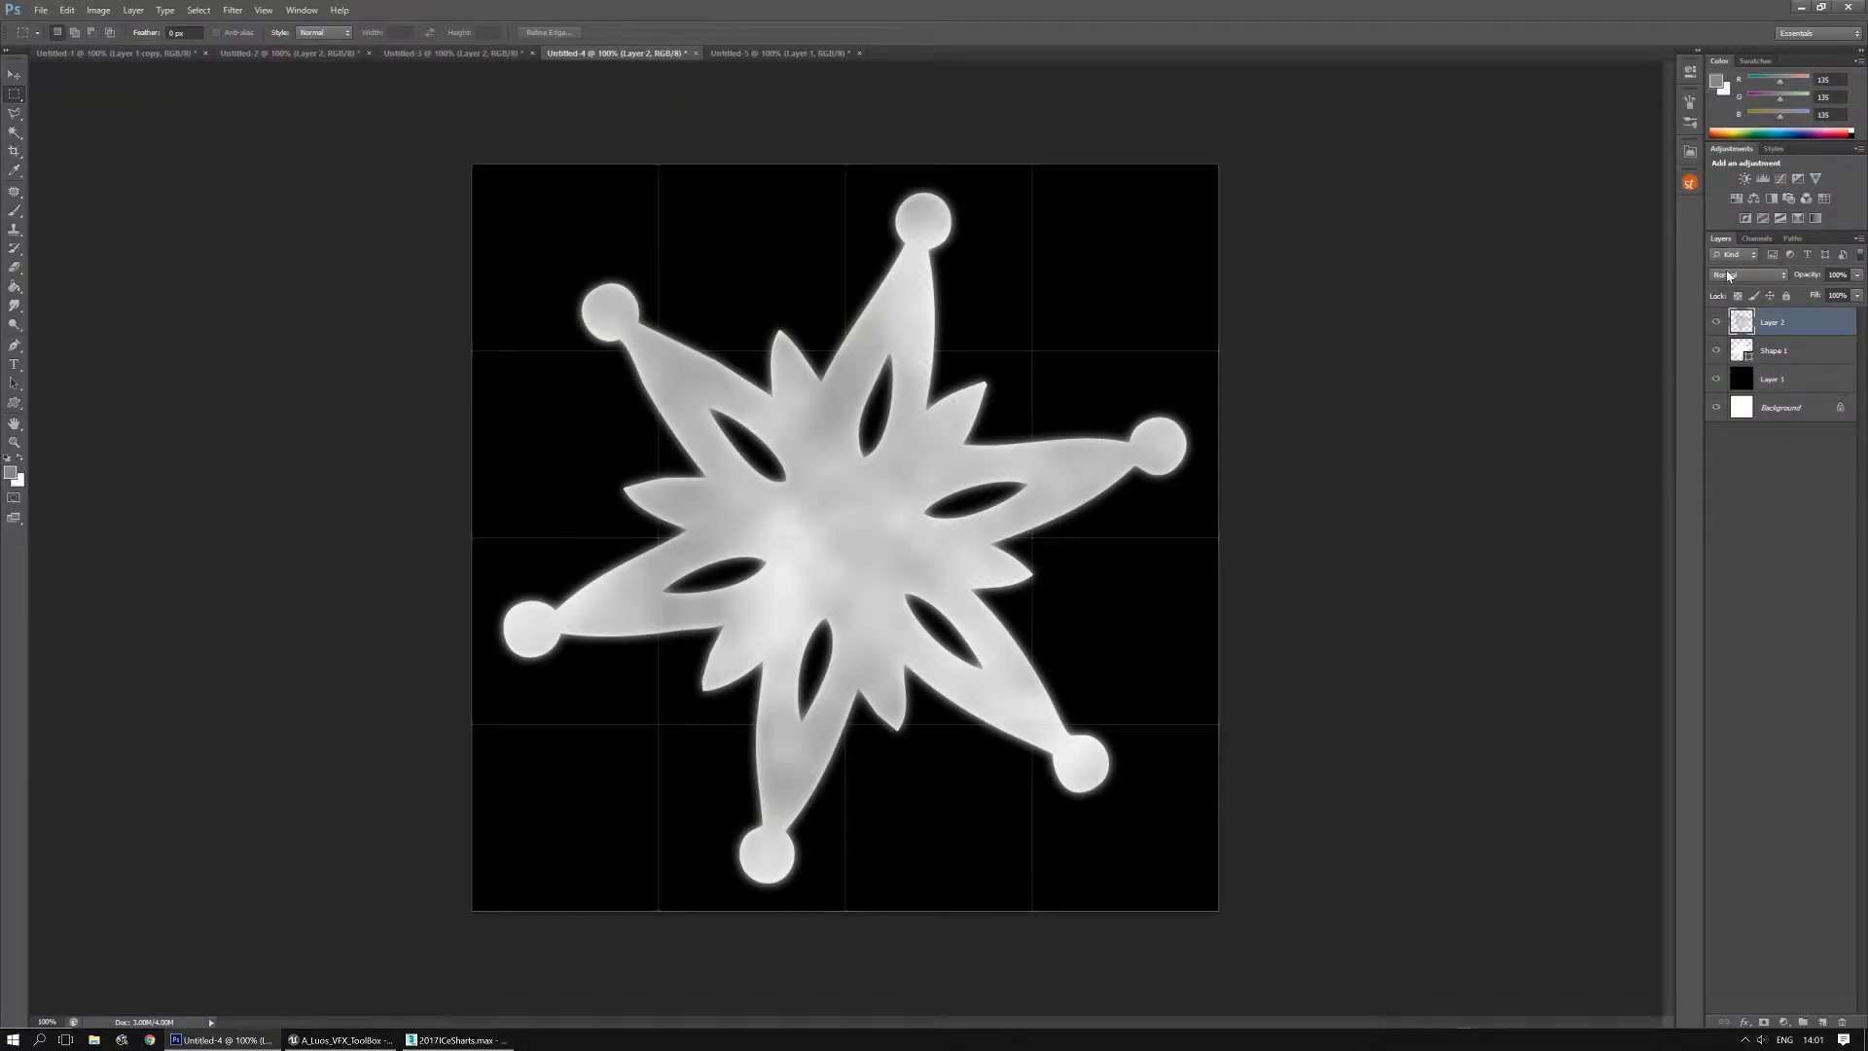
# Undo the layer merge, the Difference blending, the Shape 1 copy and the Gaussian Blur
pyautogui.hotkey('ctrl', 'alt', 'z')
pyautogui.click(1737, 328)
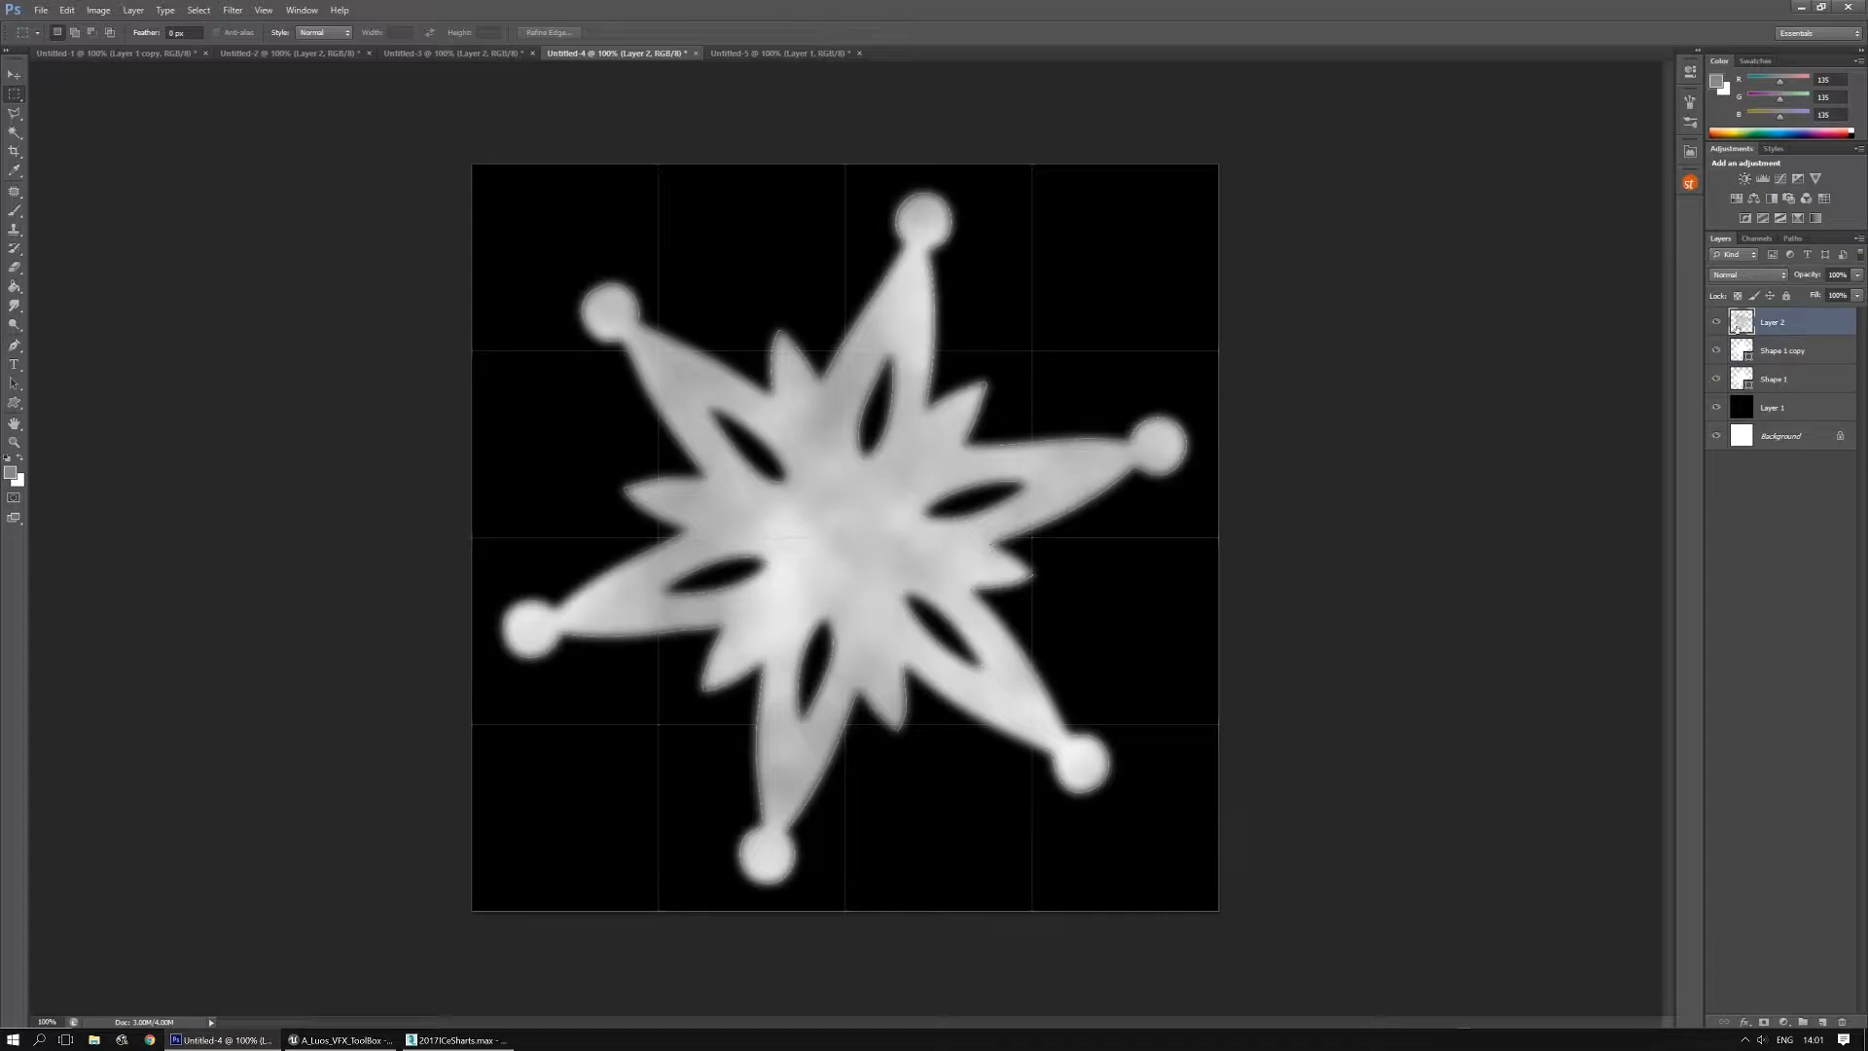
pyautogui.click(233, 15)
pyautogui.moveTo(261, 157)
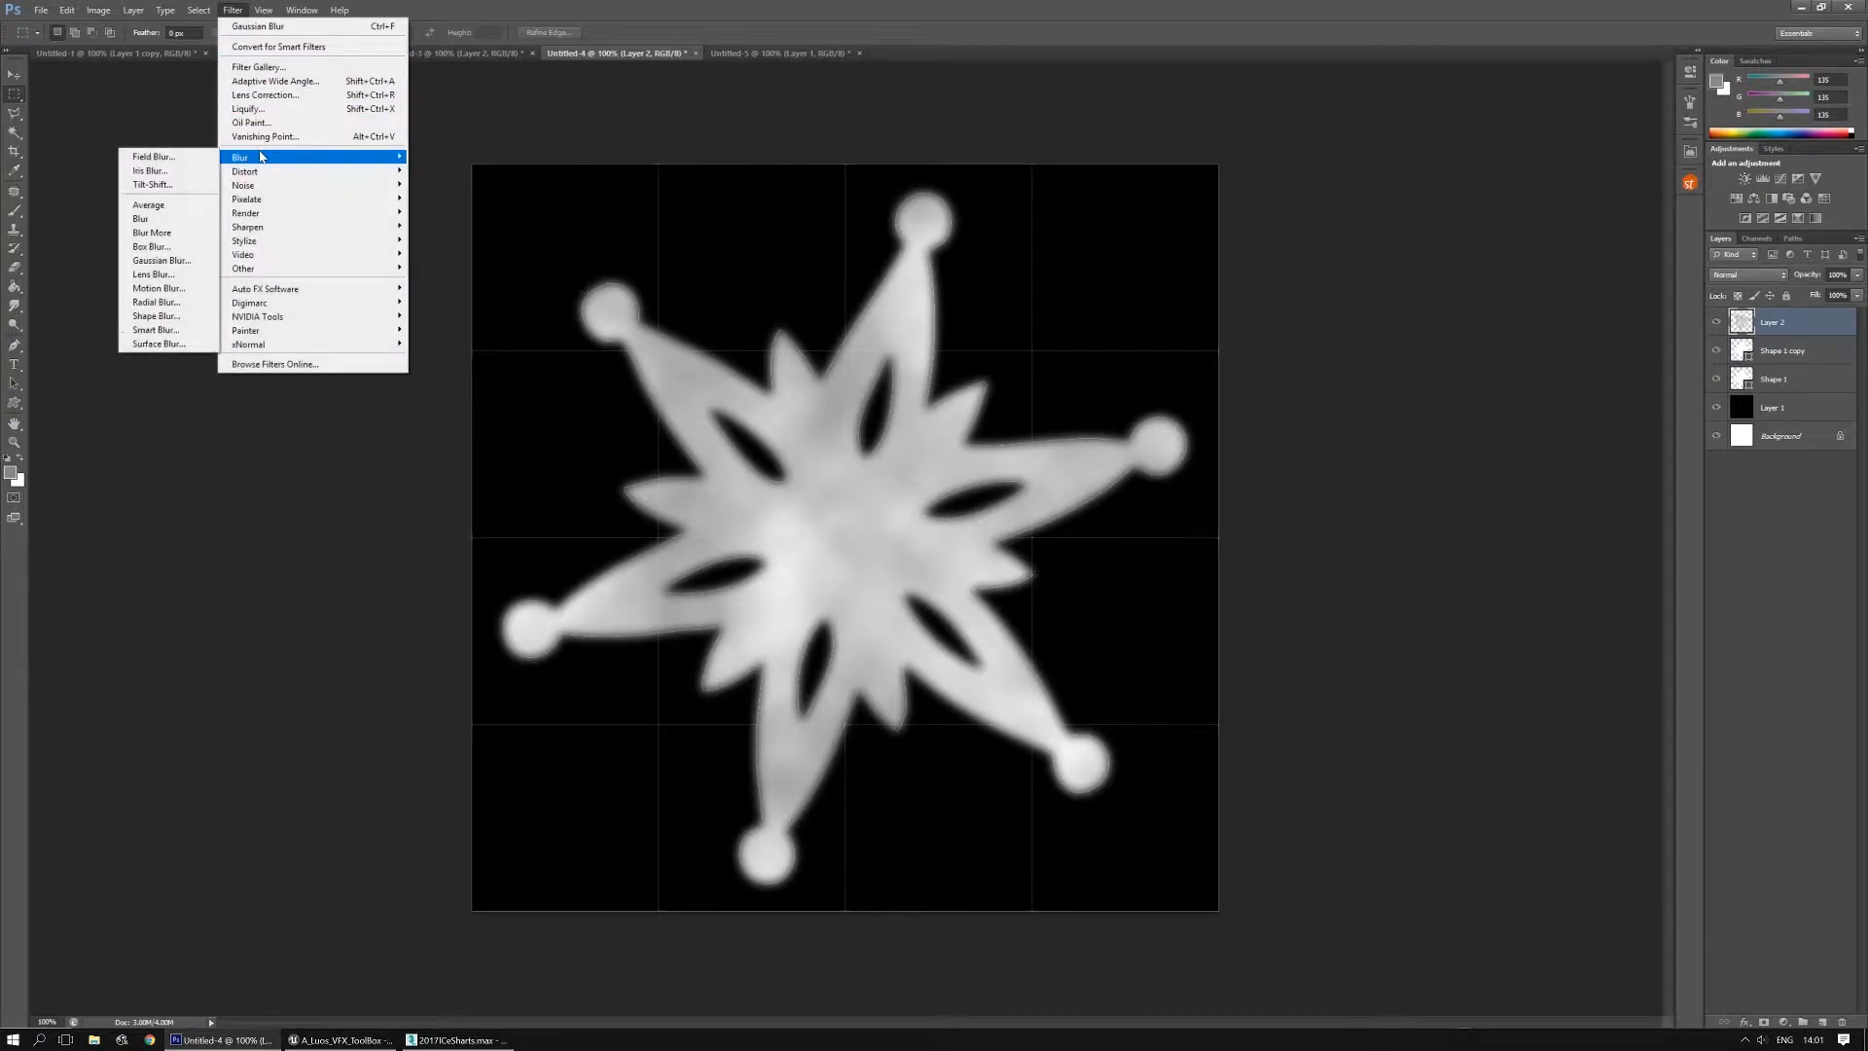
pyautogui.click(1368, 28)
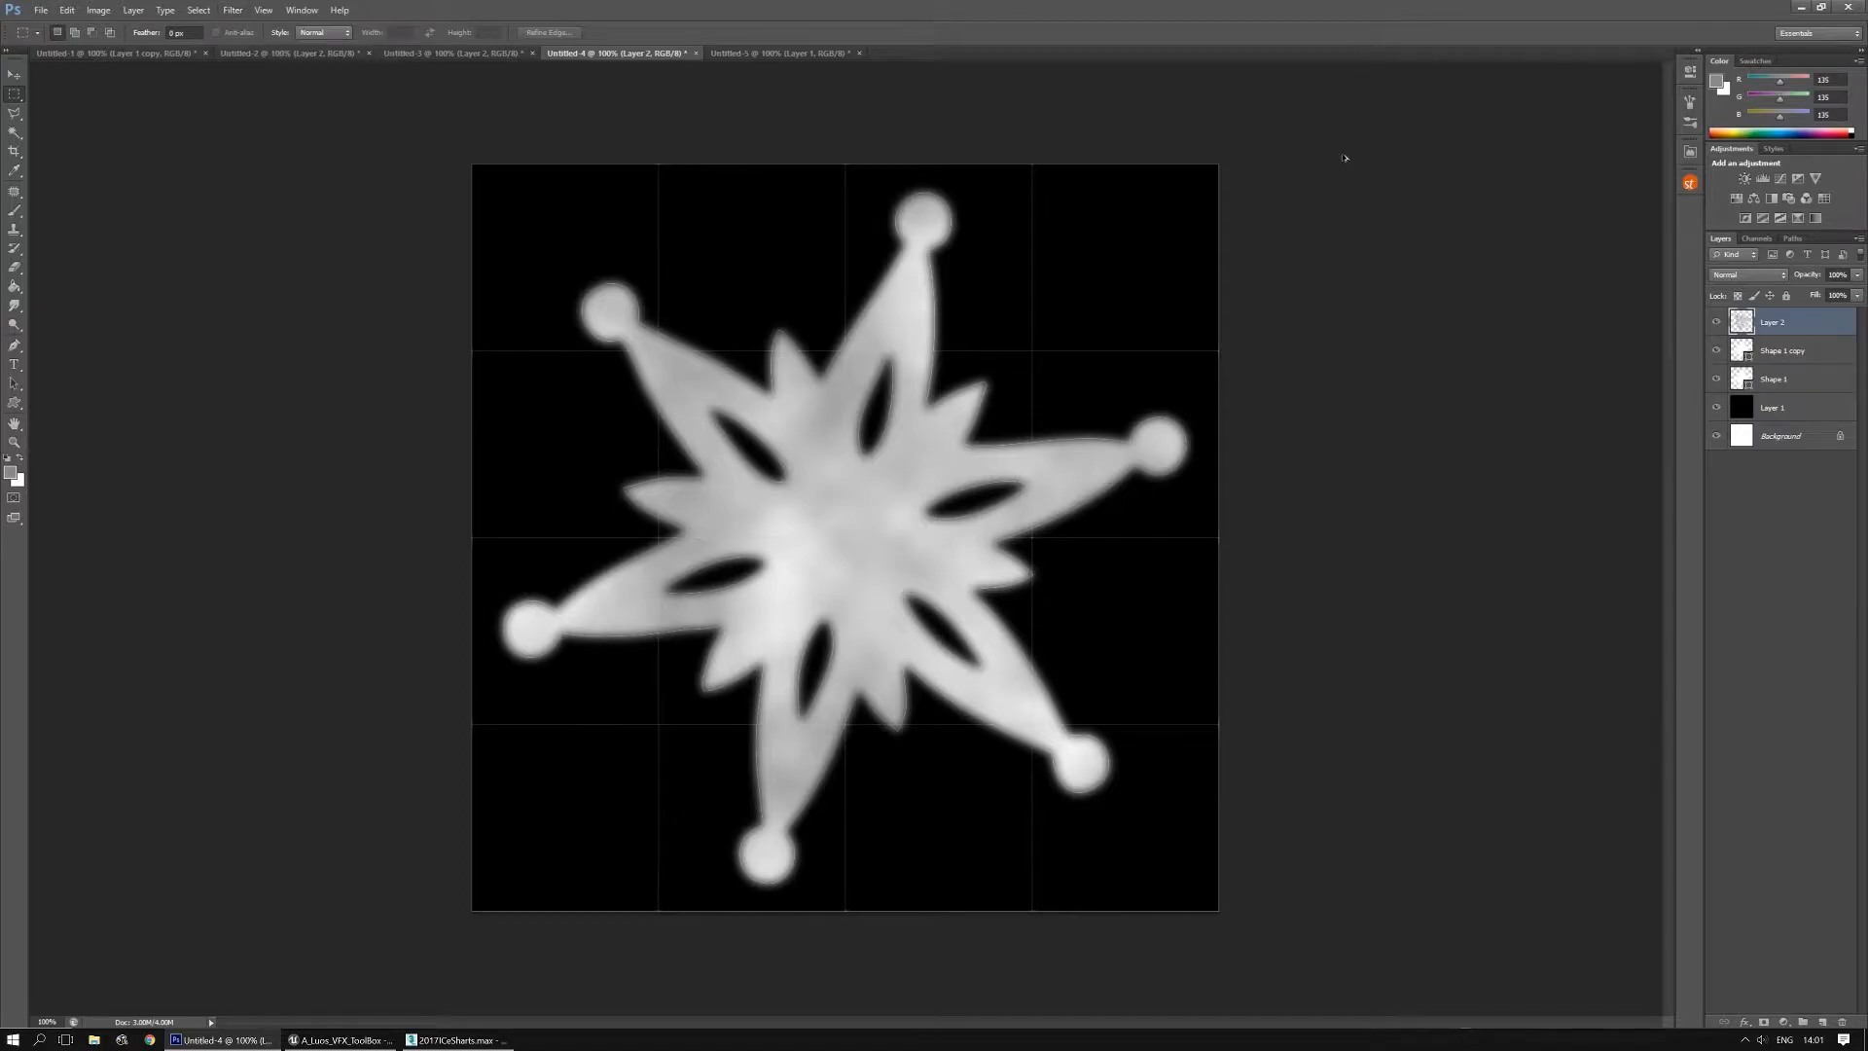
pyautogui.hotkey('ctrl', 'alt', 'z')
pyautogui.hotkey('ctrl', 'alt', 'z')
pyautogui.hotkey('ctrl', 'alt', 'z')
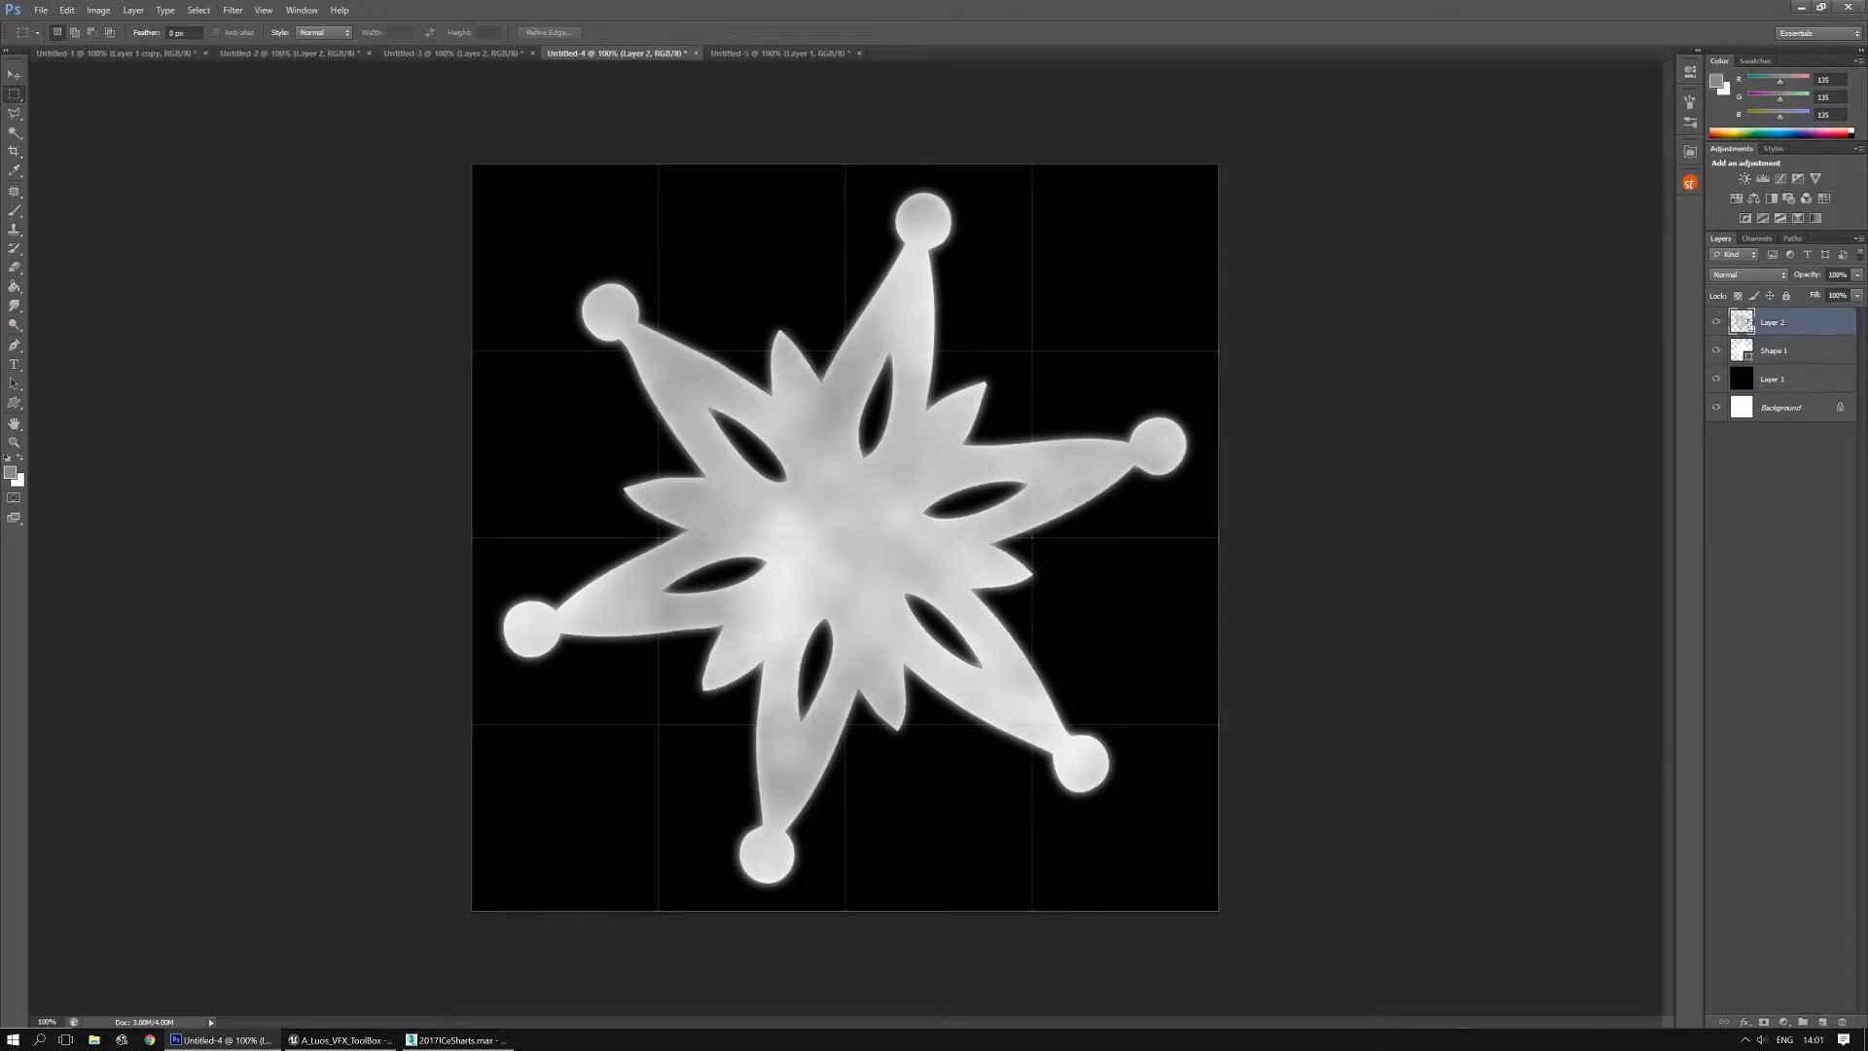
# Load Layer 2's snowflake outline as a selection, render new Clouds inside it and deselect
pyautogui.keyDown('ctrl'); pyautogui.click(1742, 322); pyautogui.keyUp('ctrl')
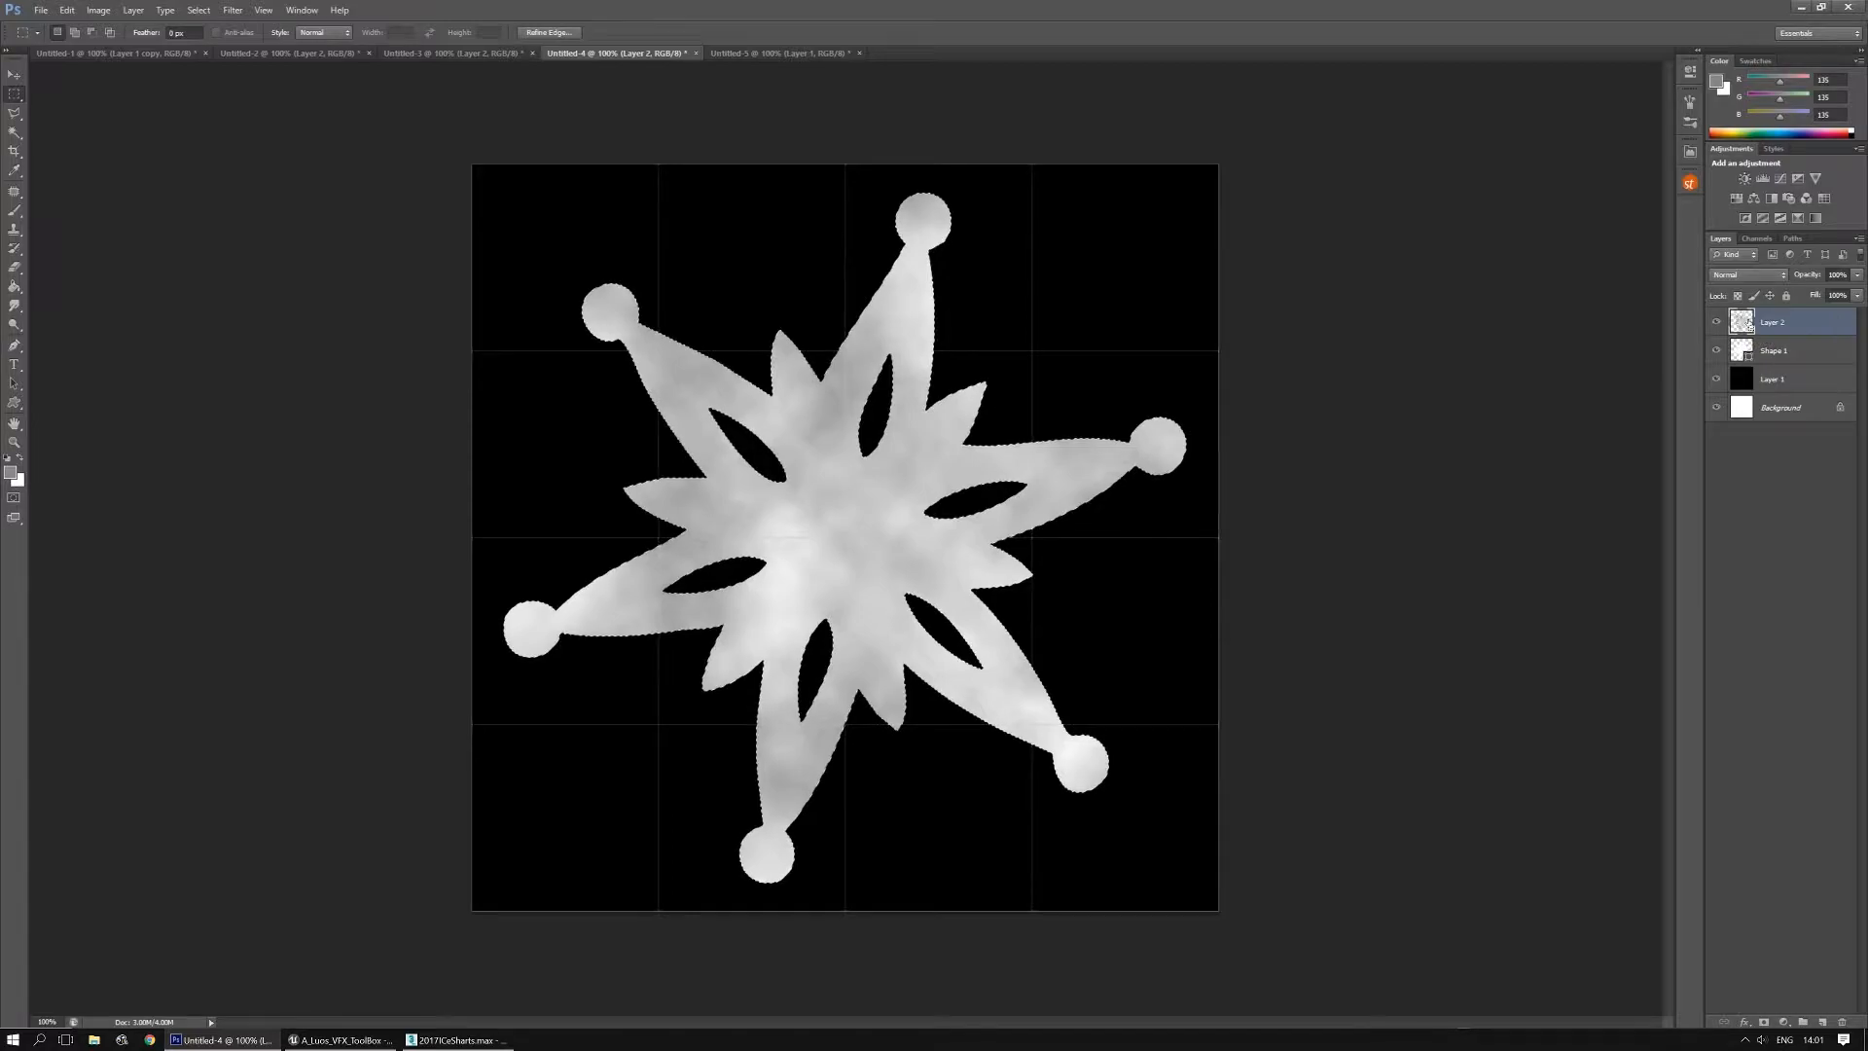
pyautogui.click(11, 472)
pyautogui.click(415, 584)
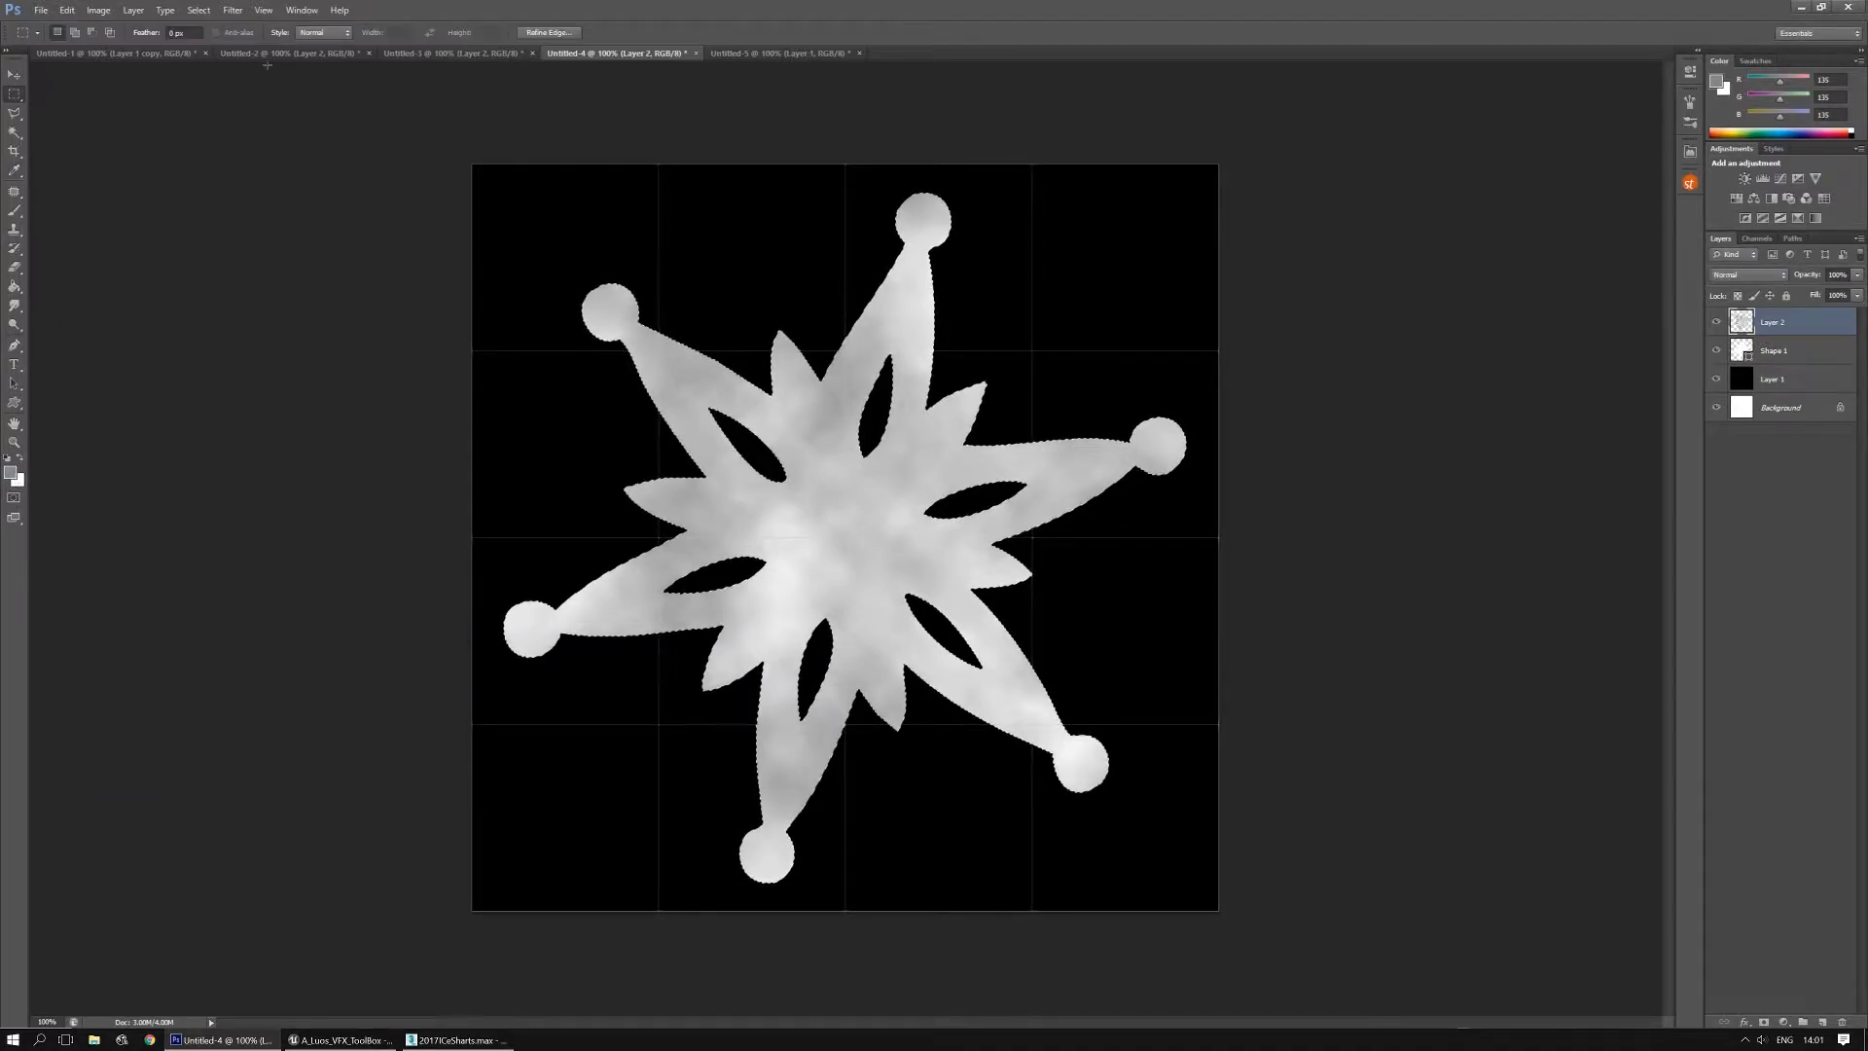
pyautogui.click(232, 10)
pyautogui.moveTo(271, 215)
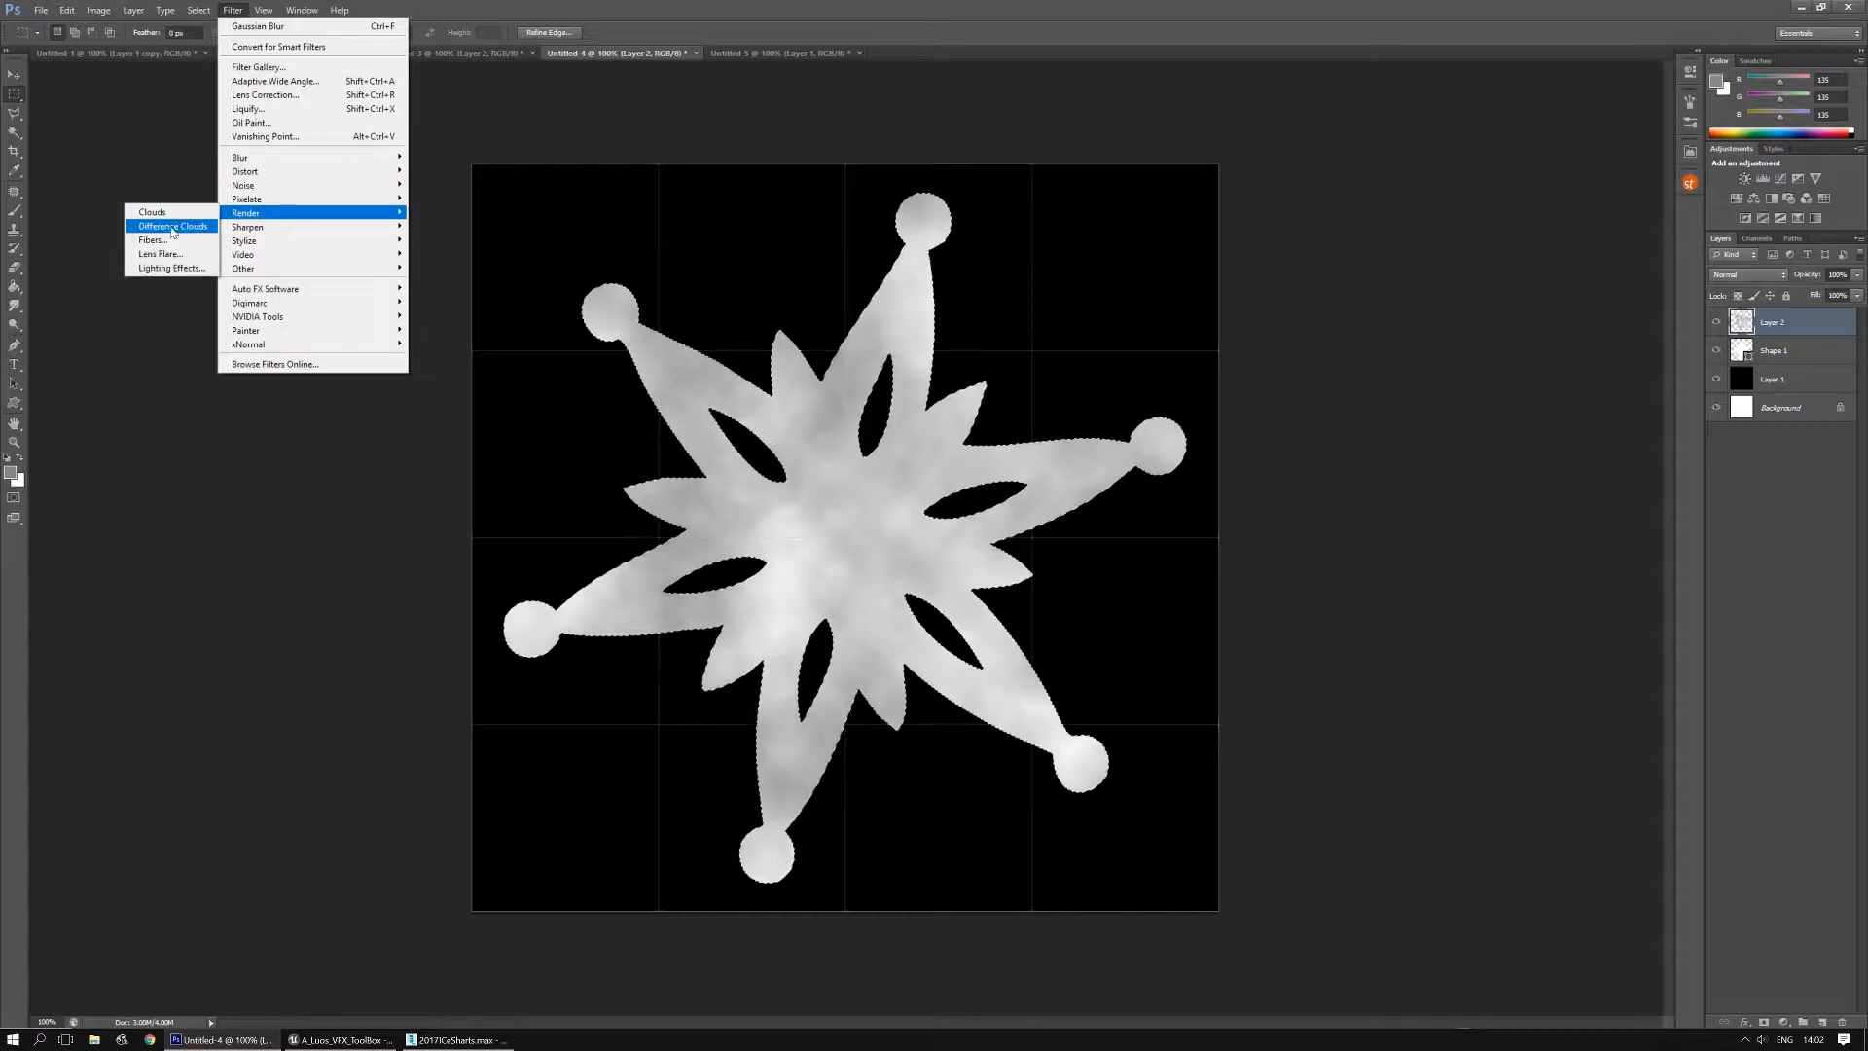
pyautogui.click(214, 210)
pyautogui.hotkey('ctrl', 'd')
# Soften the newly rendered clouds on Layer 2 with a Gaussian Blur, slightly adjusting its radius
pyautogui.click(233, 10)
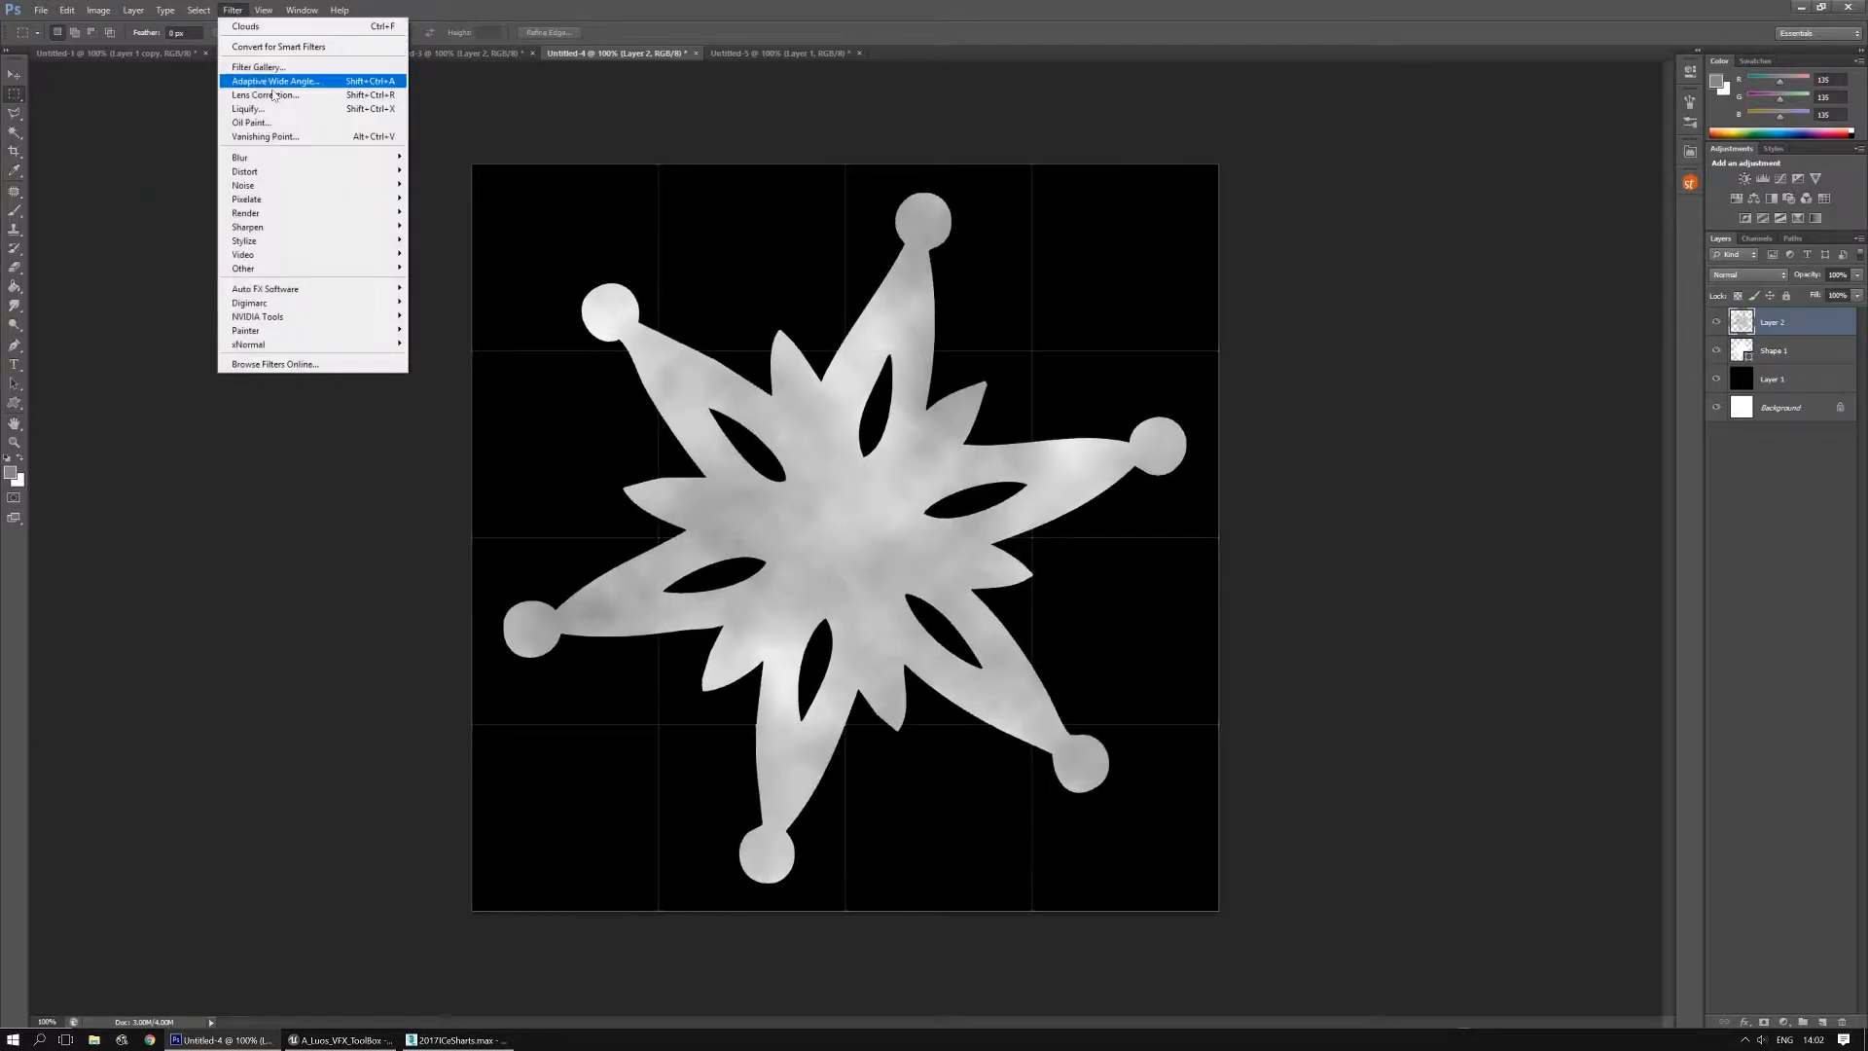
pyautogui.moveTo(270, 158)
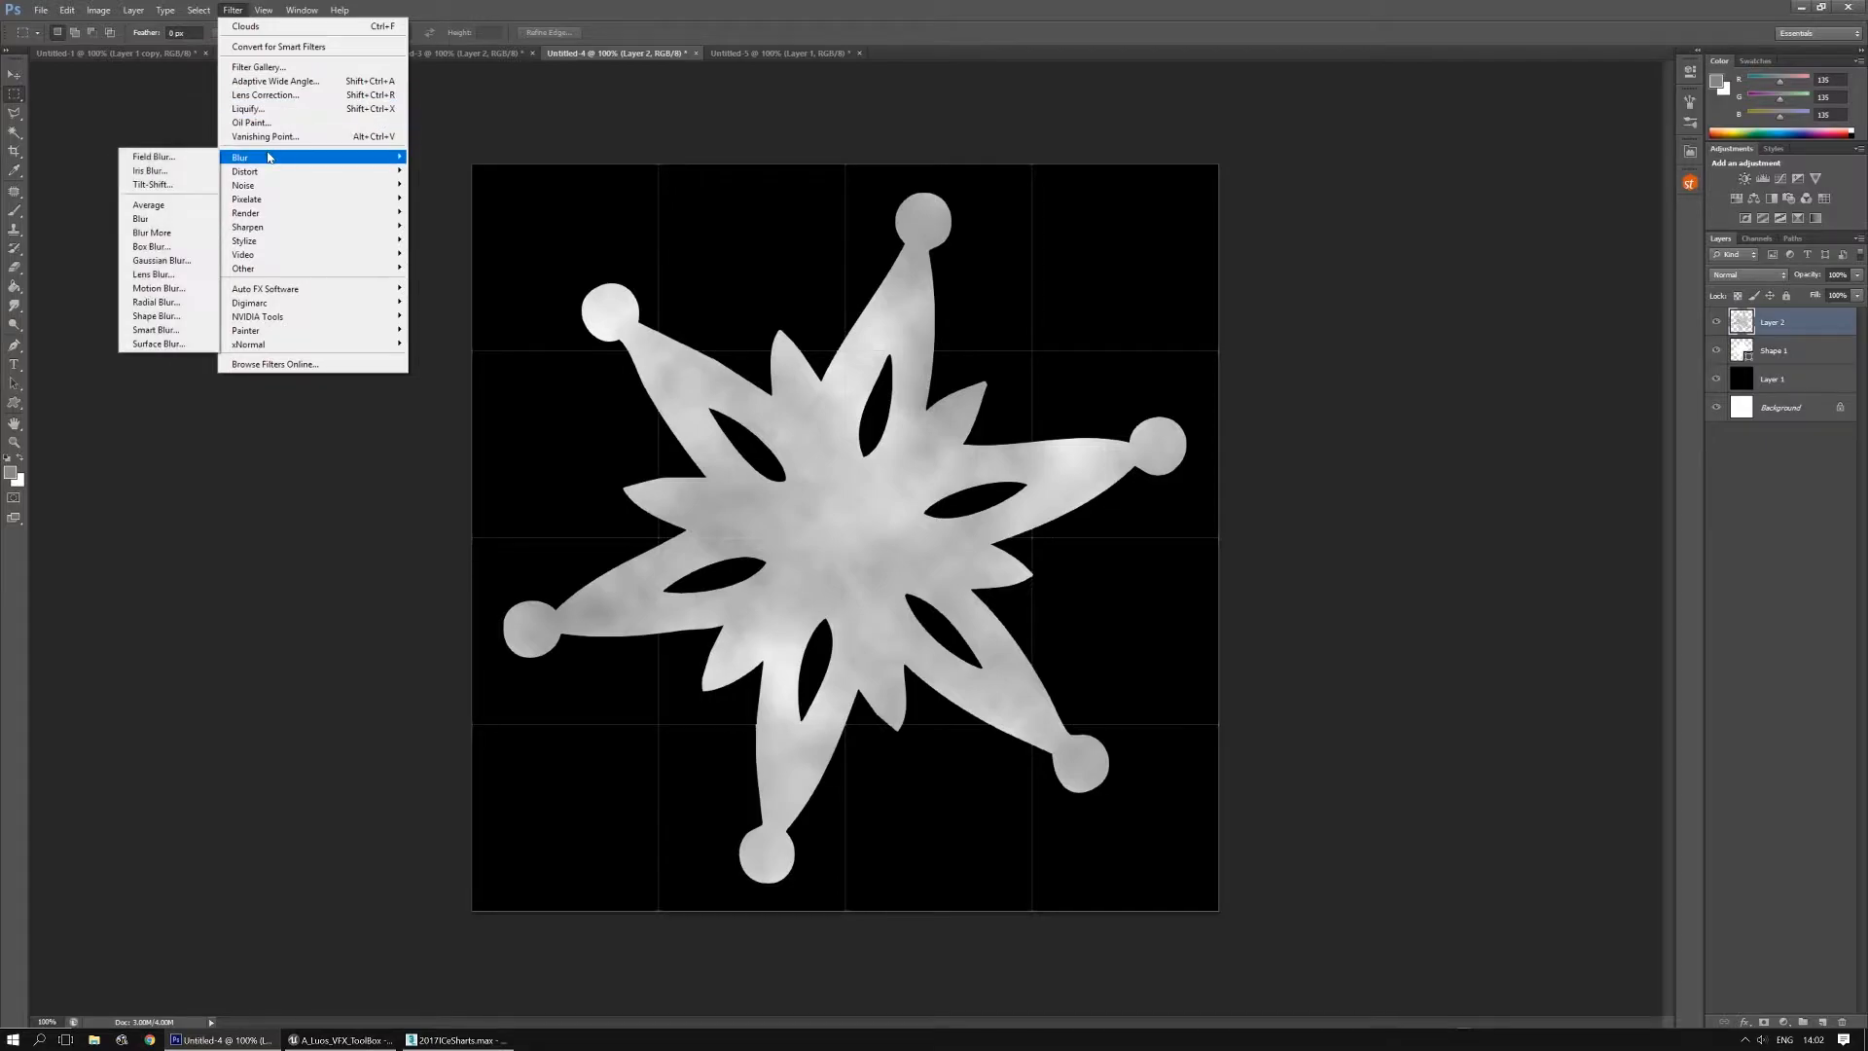
pyautogui.click(161, 259)
pyautogui.moveTo(1184, 598); pyautogui.dragTo(1189, 599)
pyautogui.click(1317, 400)
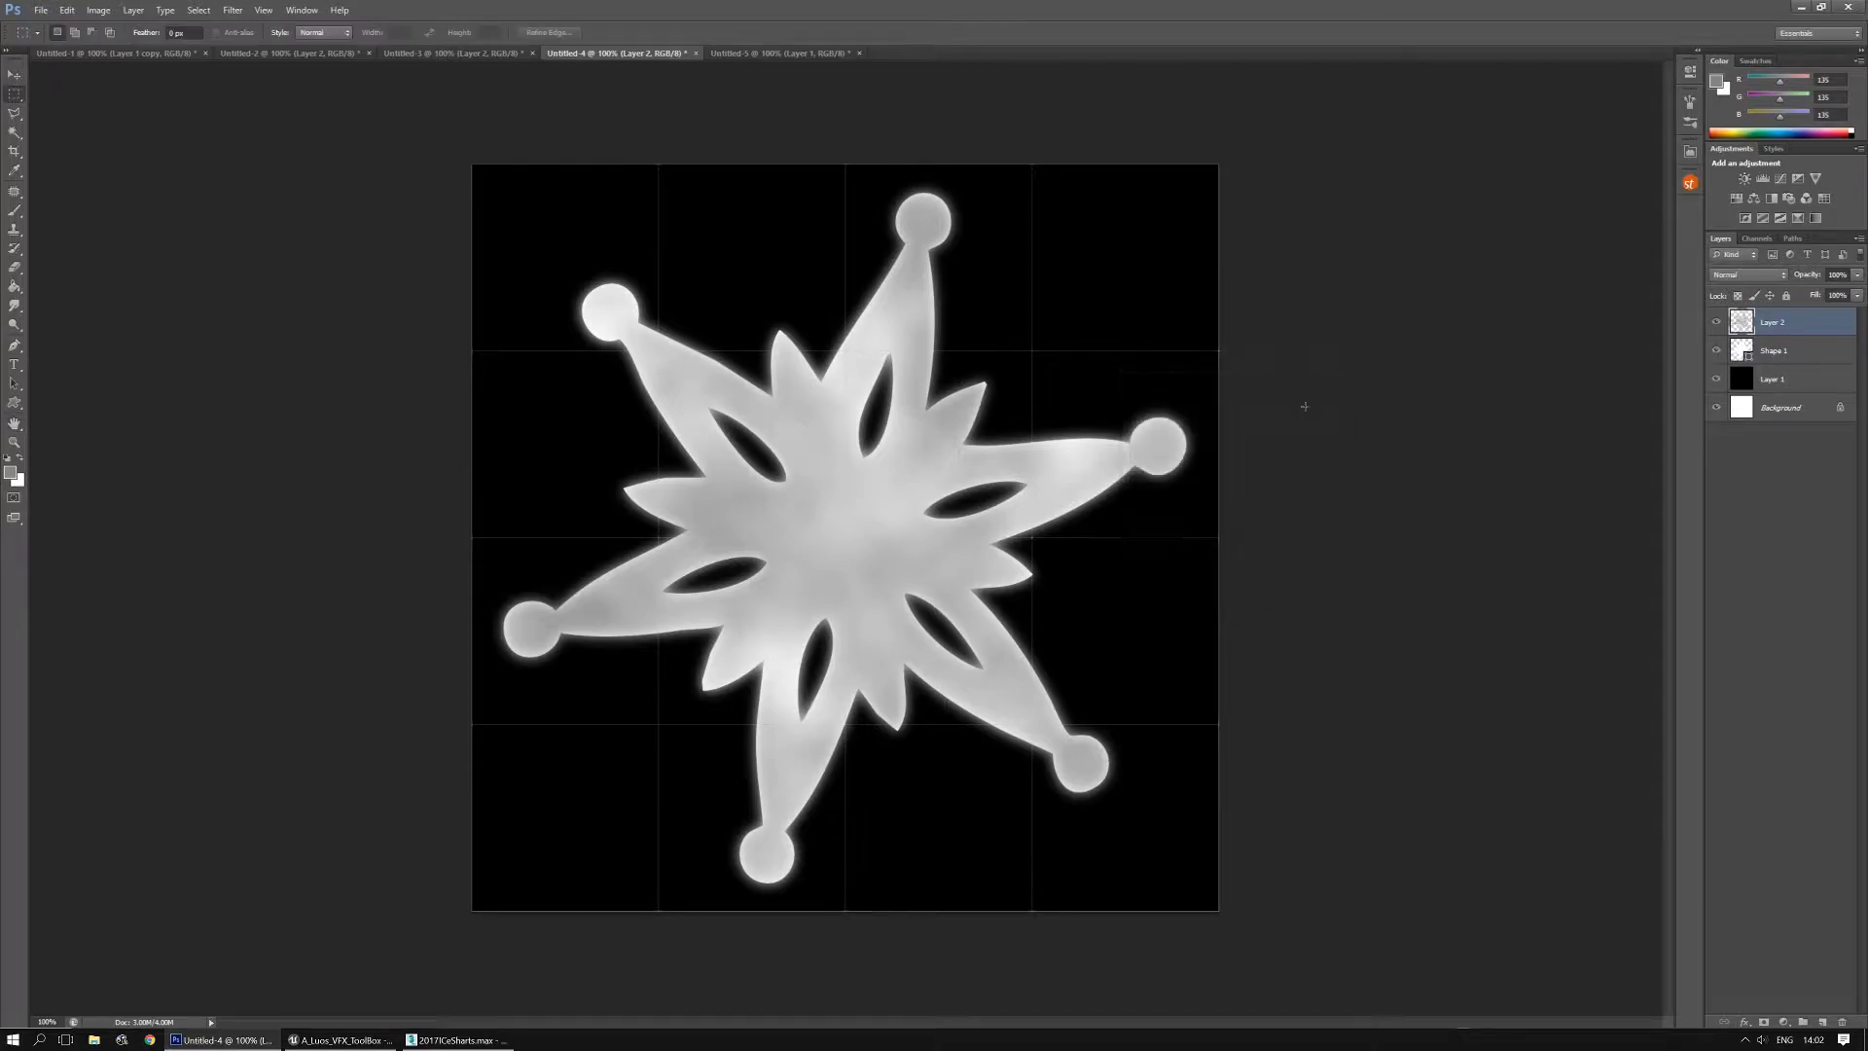
# Blend Layer 2 in Difference mode over a duplicate of Shape 1 and merge Layer 2 with that copy
pyautogui.click(1742, 279)
pyautogui.click(1747, 287)
pyautogui.click(1820, 360)
pyautogui.hotkey('ctrl', 'j')
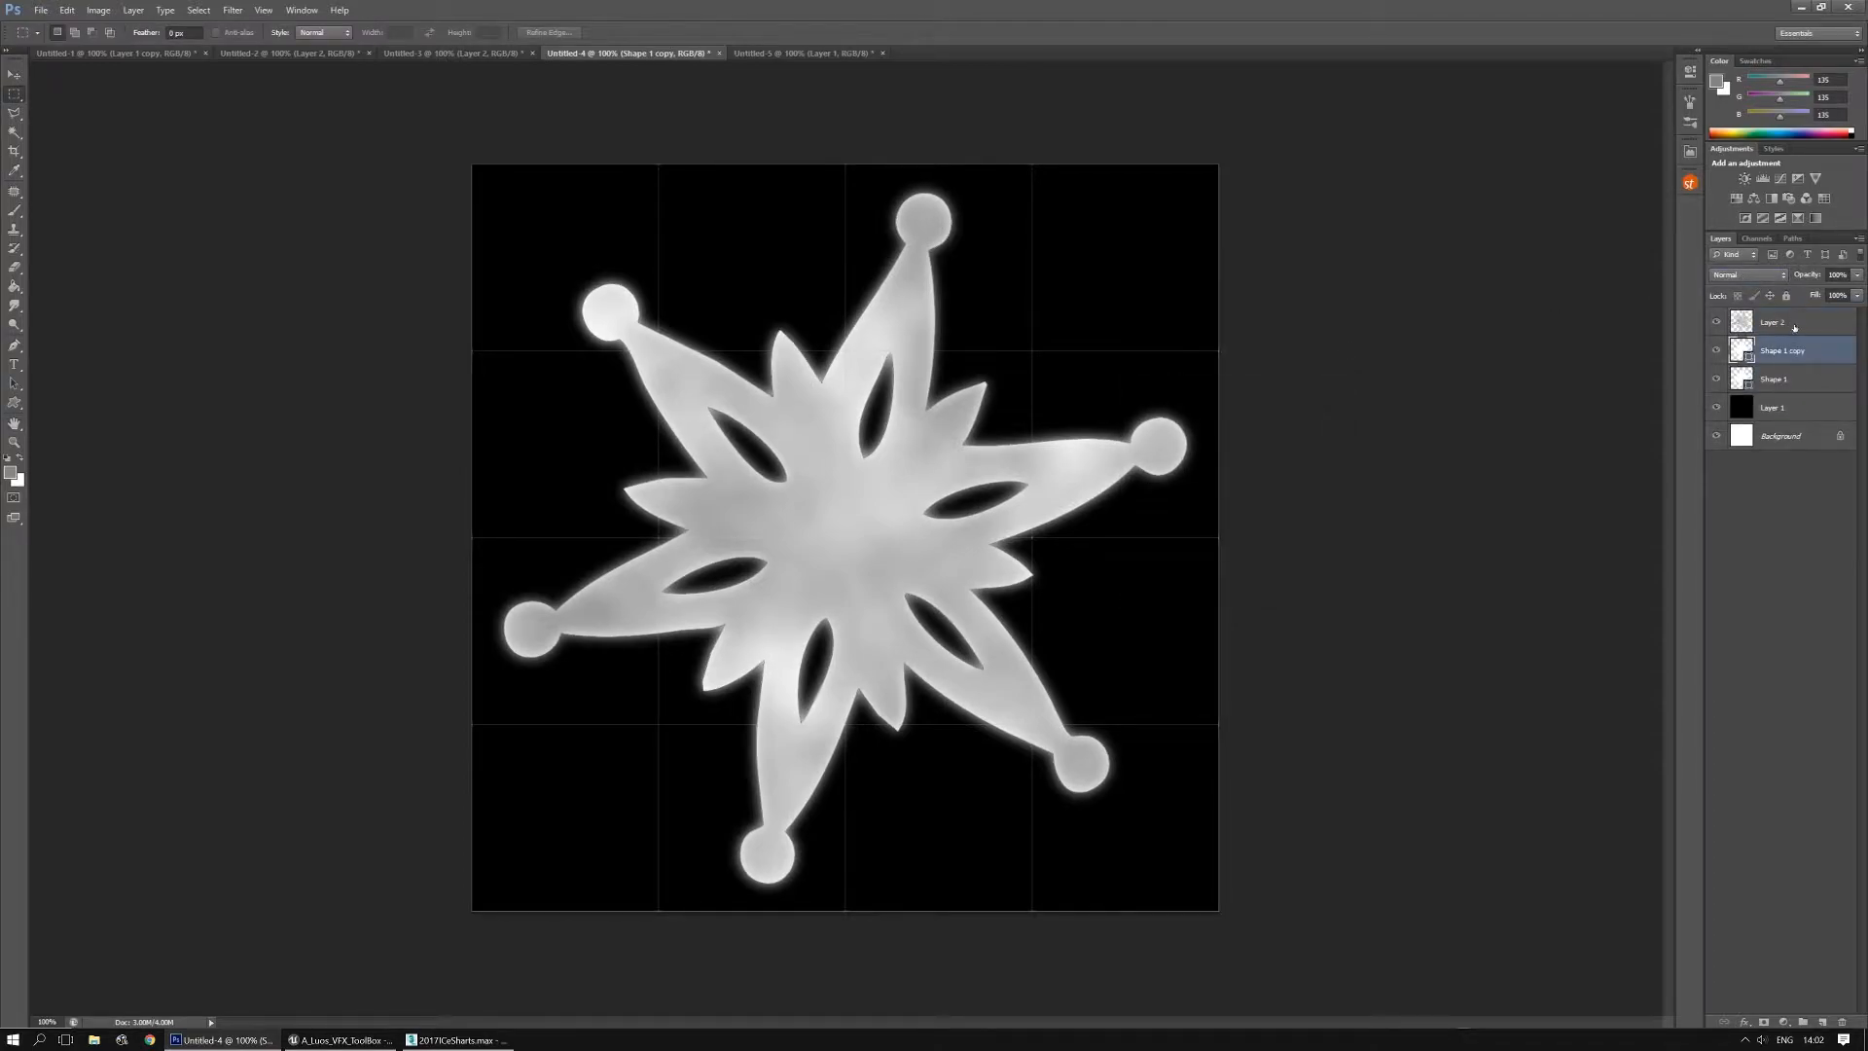
pyautogui.click(1795, 325)
pyautogui.click(1720, 277)
pyautogui.click(1726, 562)
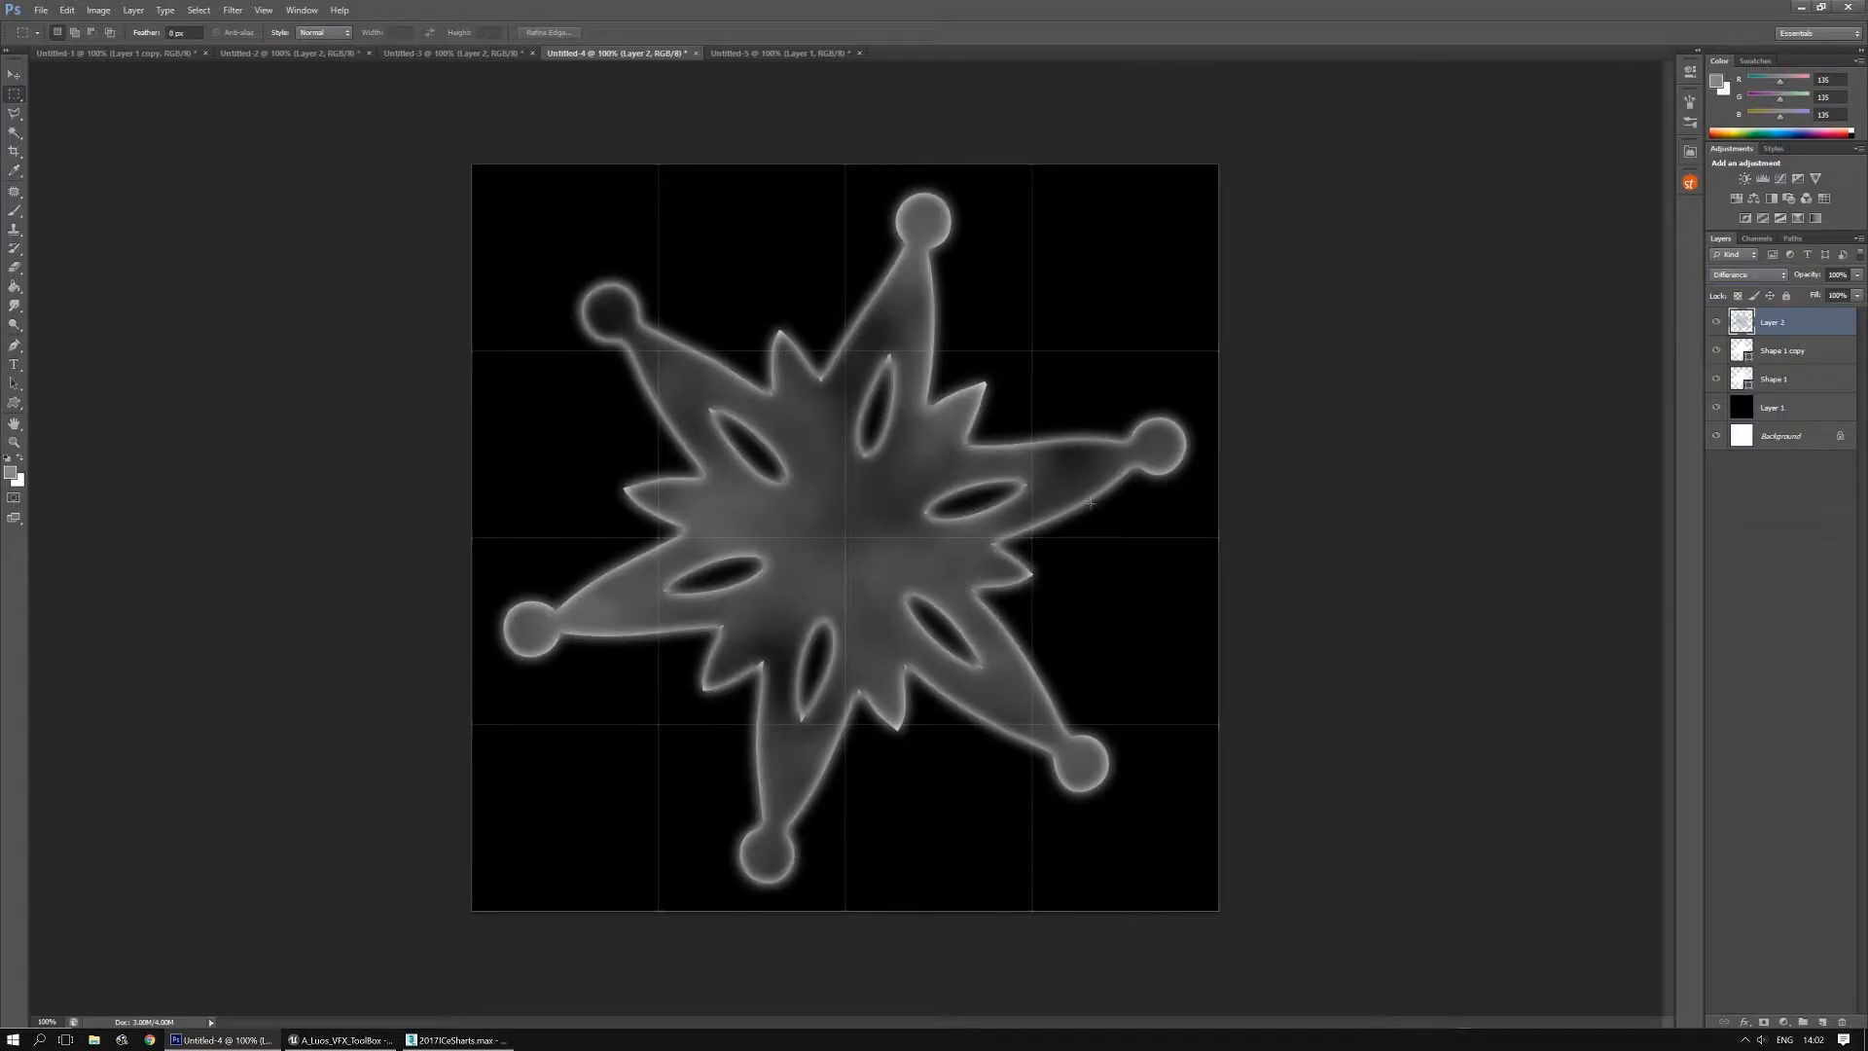
pyautogui.keyDown('shift'); pyautogui.click(1795, 358); pyautogui.keyUp('shift')
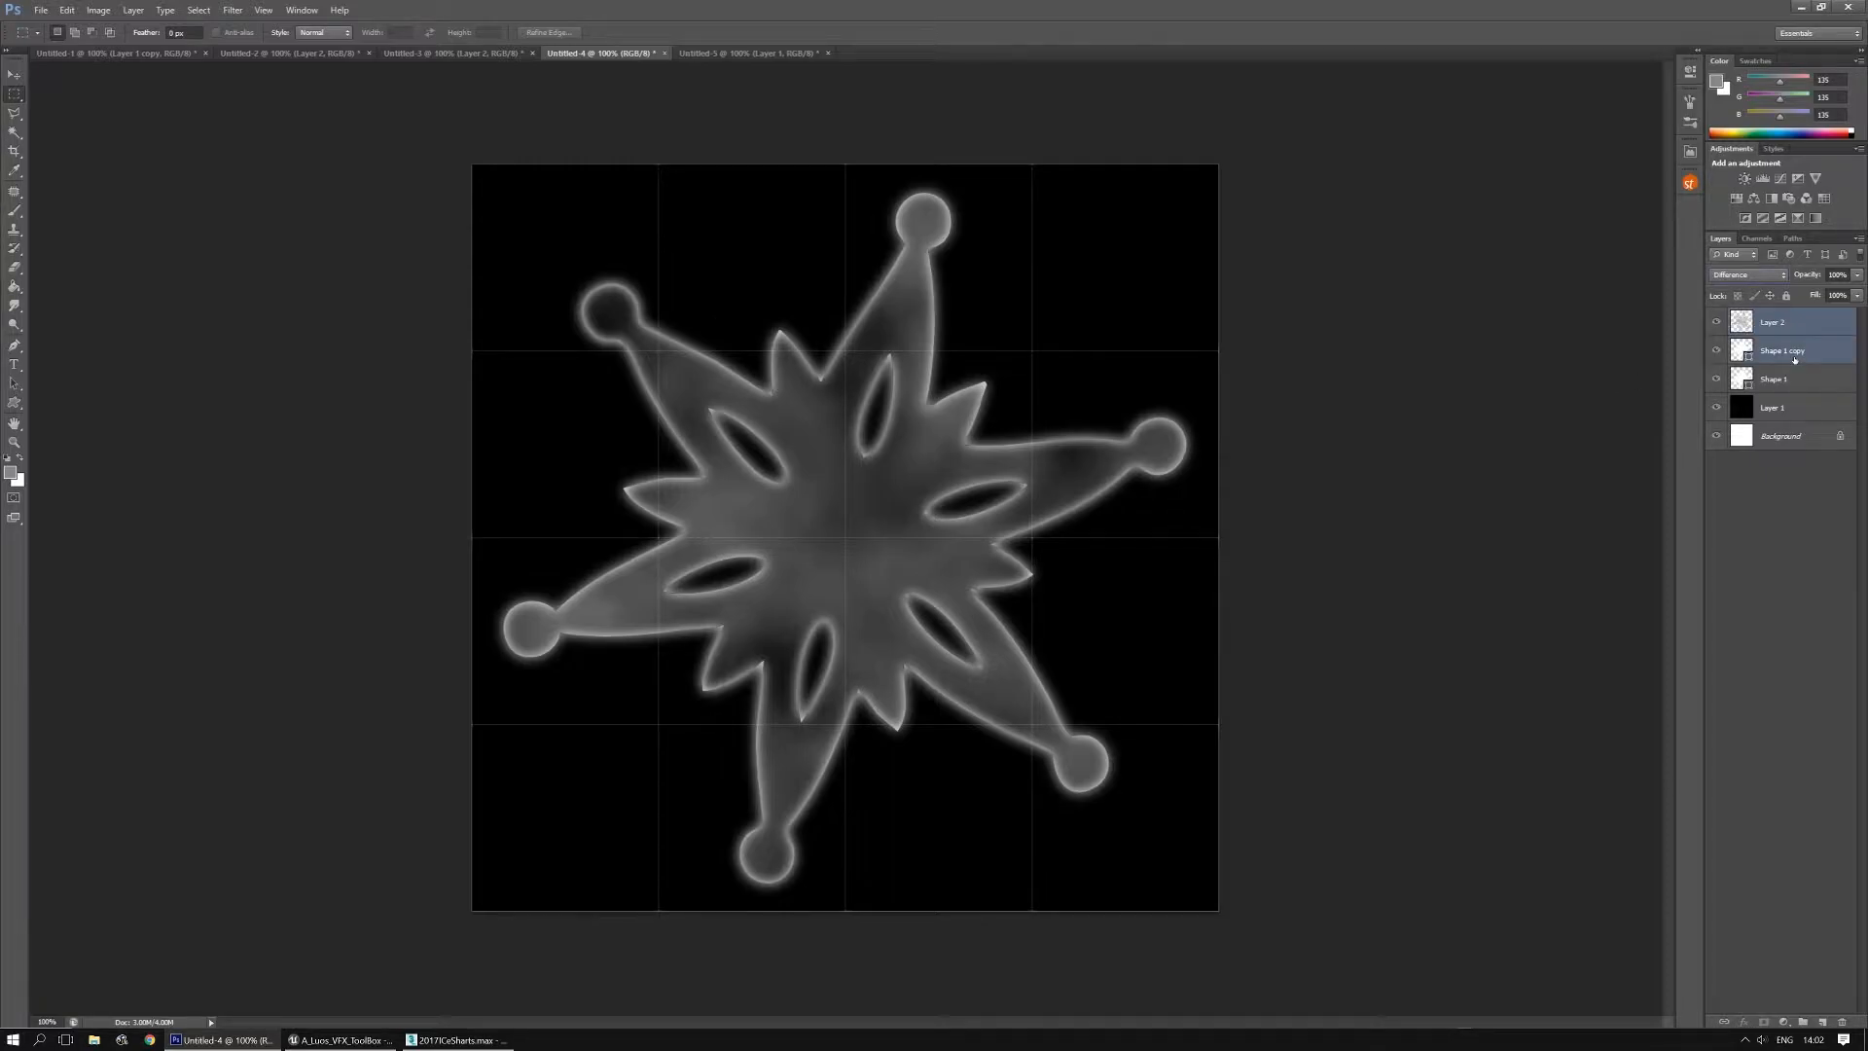
pyautogui.hotkey('ctrl', 'e')
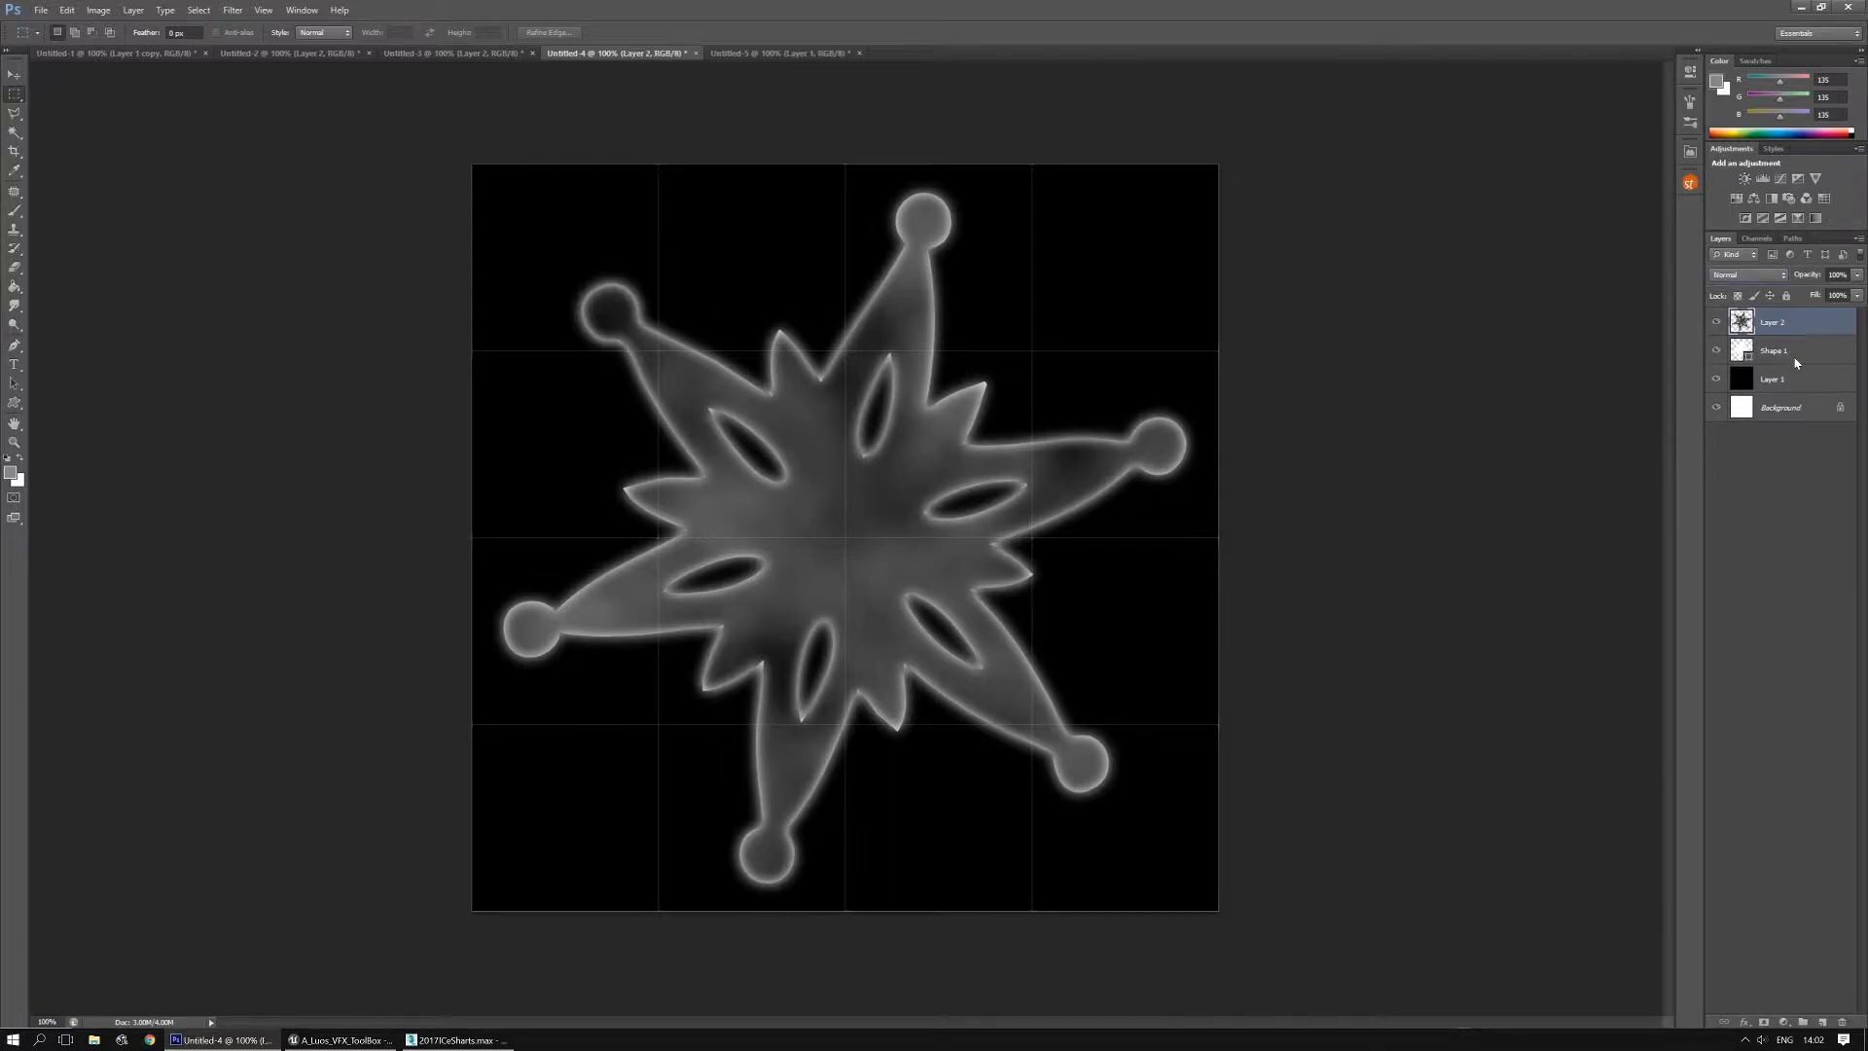
# Apply the Sumi-e filter to Layer 2 with stroke width 8, stroke pressure 4 and contrast 33
pyautogui.click(232, 10)
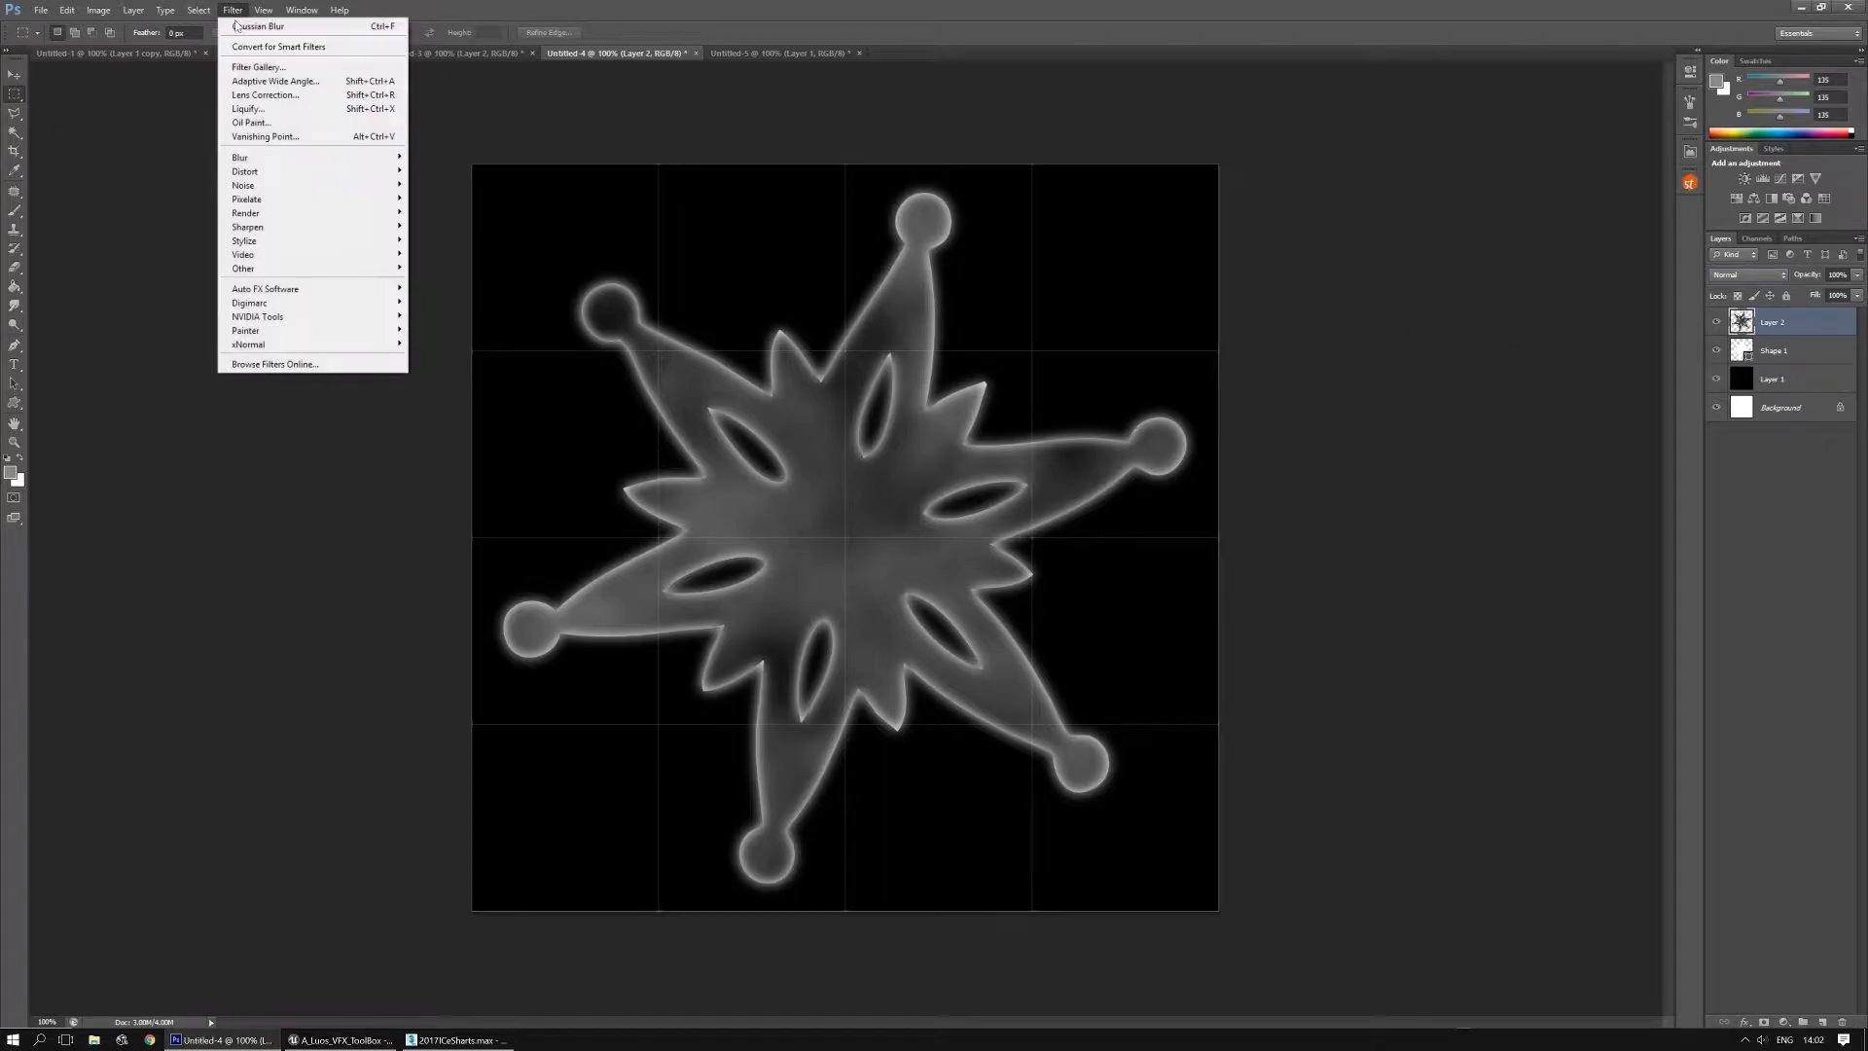
pyautogui.click(272, 68)
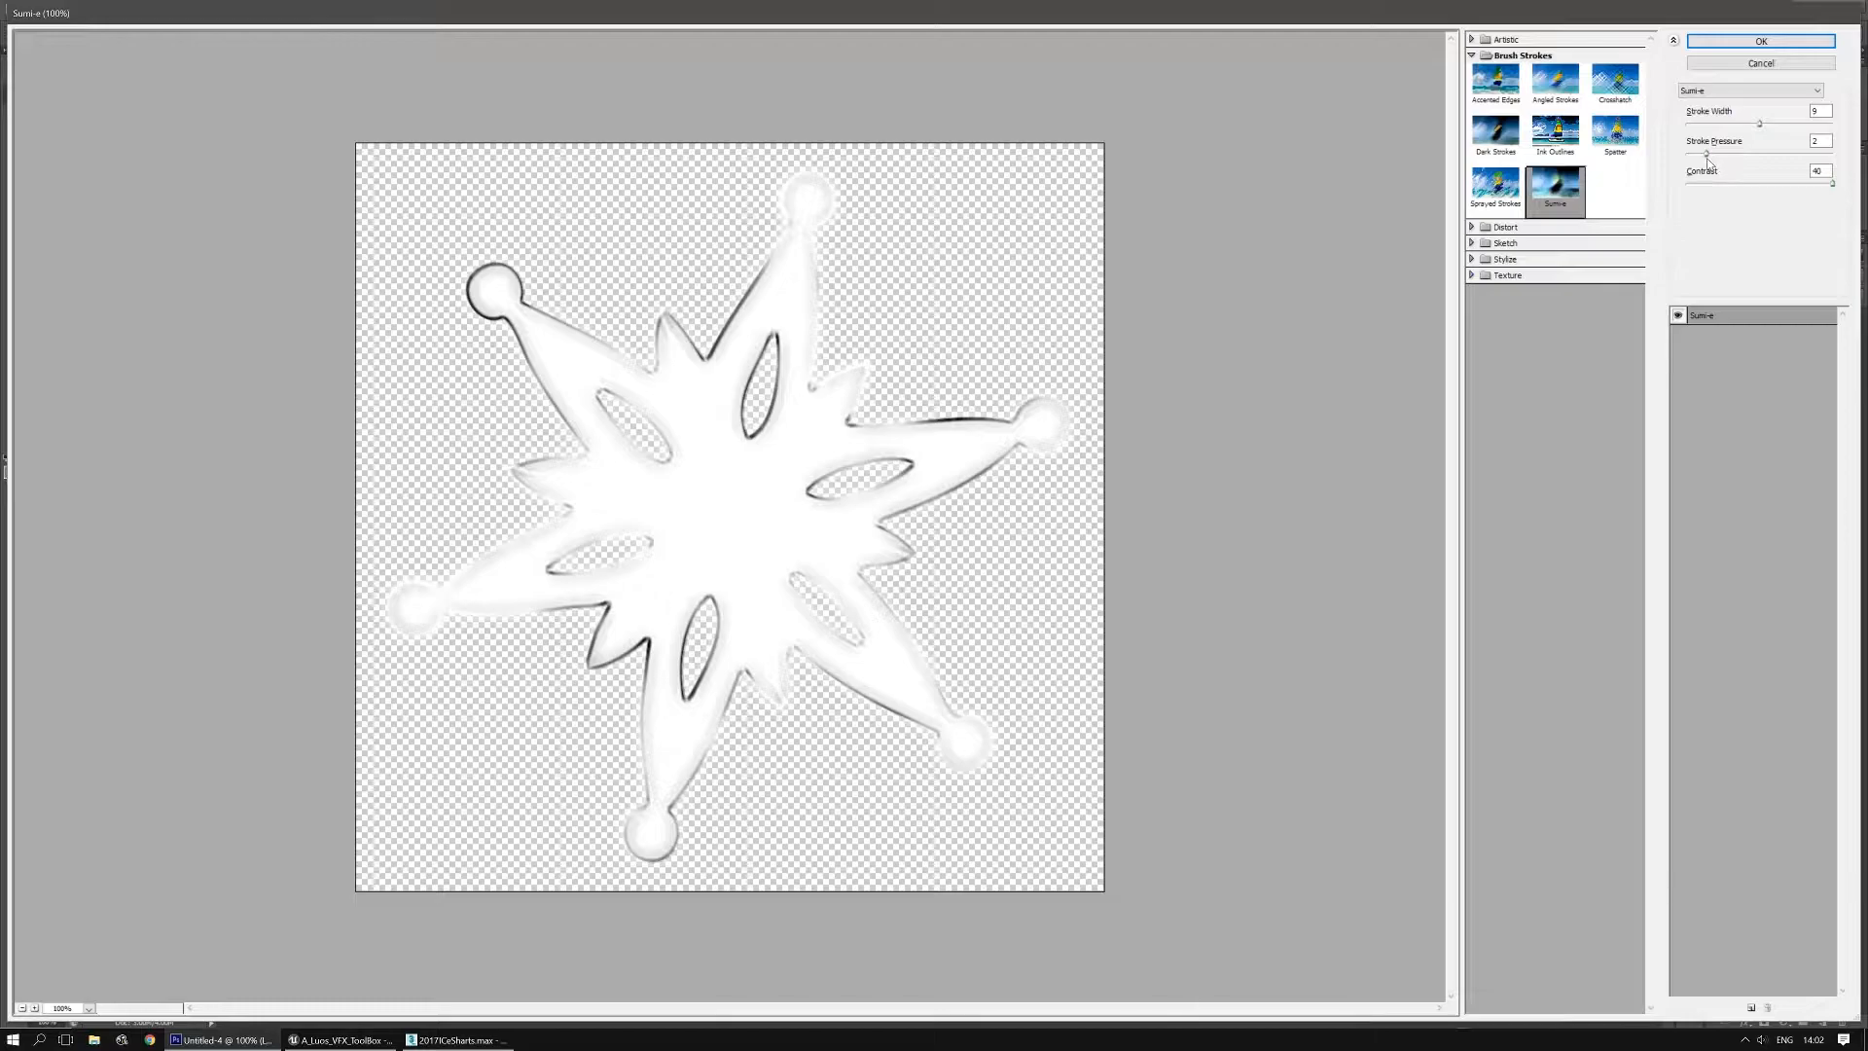
pyautogui.moveTo(1707, 154)
pyautogui.mouseDown()
pyautogui.moveTo(1766, 124)
pyautogui.moveTo(1830, 129)
pyautogui.moveTo(1687, 126)
pyautogui.moveTo(1746, 132)
pyautogui.mouseUp()
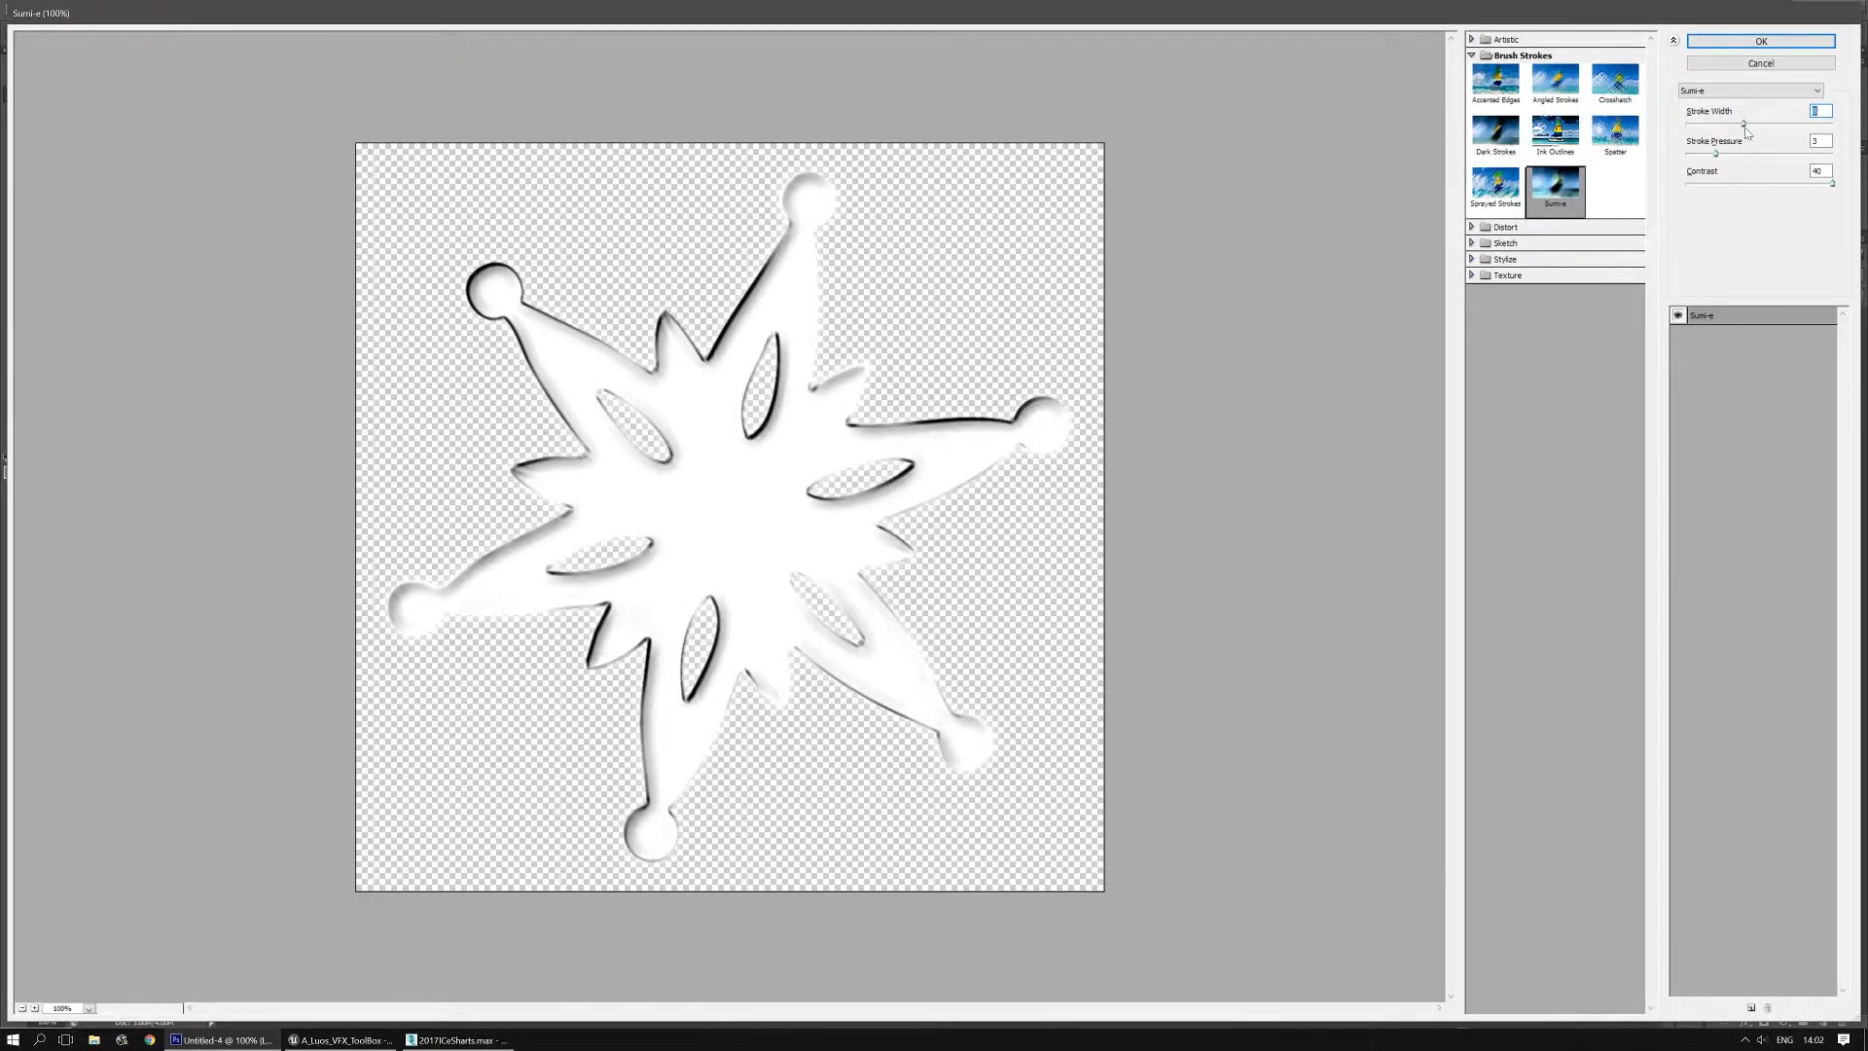
pyautogui.moveTo(1832, 183)
pyautogui.mouseDown()
pyautogui.moveTo(1712, 183)
pyautogui.moveTo(1805, 200)
pyautogui.mouseUp()
pyautogui.moveTo(1748, 123)
pyautogui.mouseDown()
pyautogui.moveTo(1851, 123)
pyautogui.moveTo(1752, 127)
pyautogui.mouseUp()
pyautogui.moveTo(1717, 154); pyautogui.dragTo(1731, 157)
pyautogui.click(1743, 41)
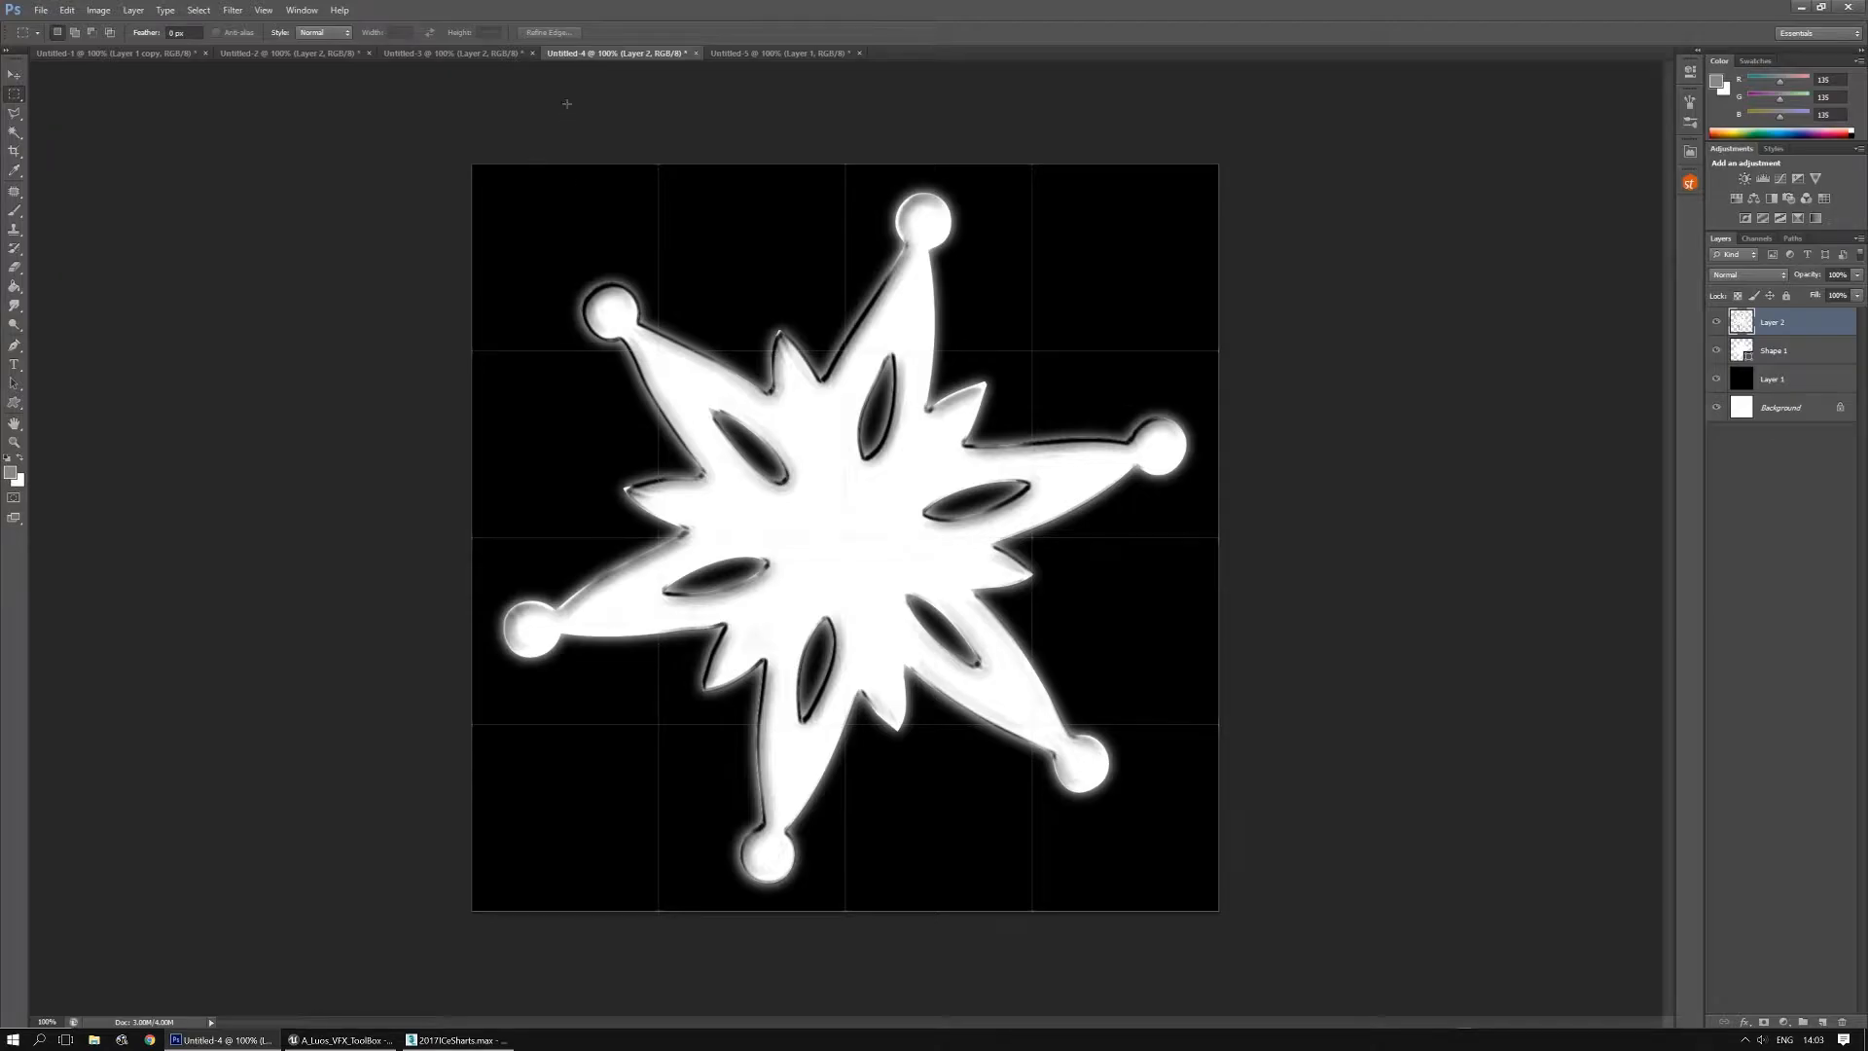
# Switch to the Untitled-5 document, centre its snowflake shape on the black canvas and hide the guides
pyautogui.click(452, 53)
pyautogui.click(292, 54)
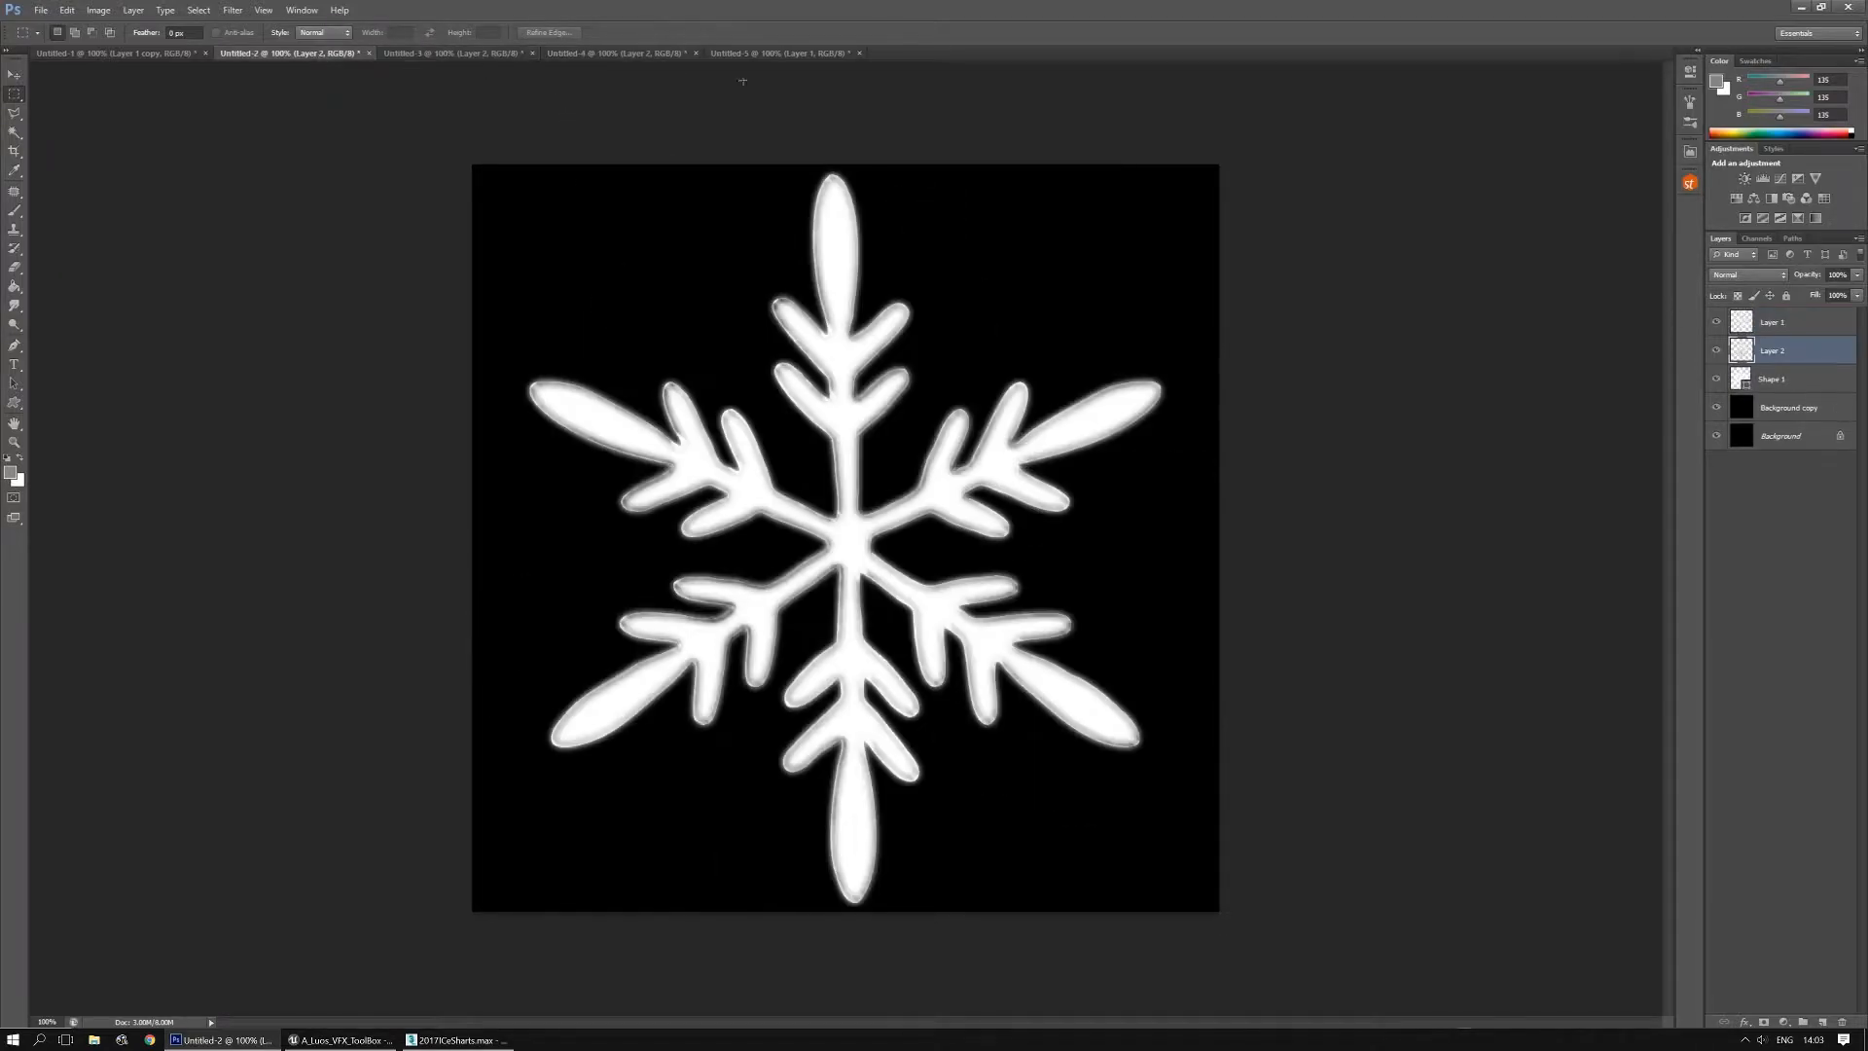
pyautogui.click(775, 54)
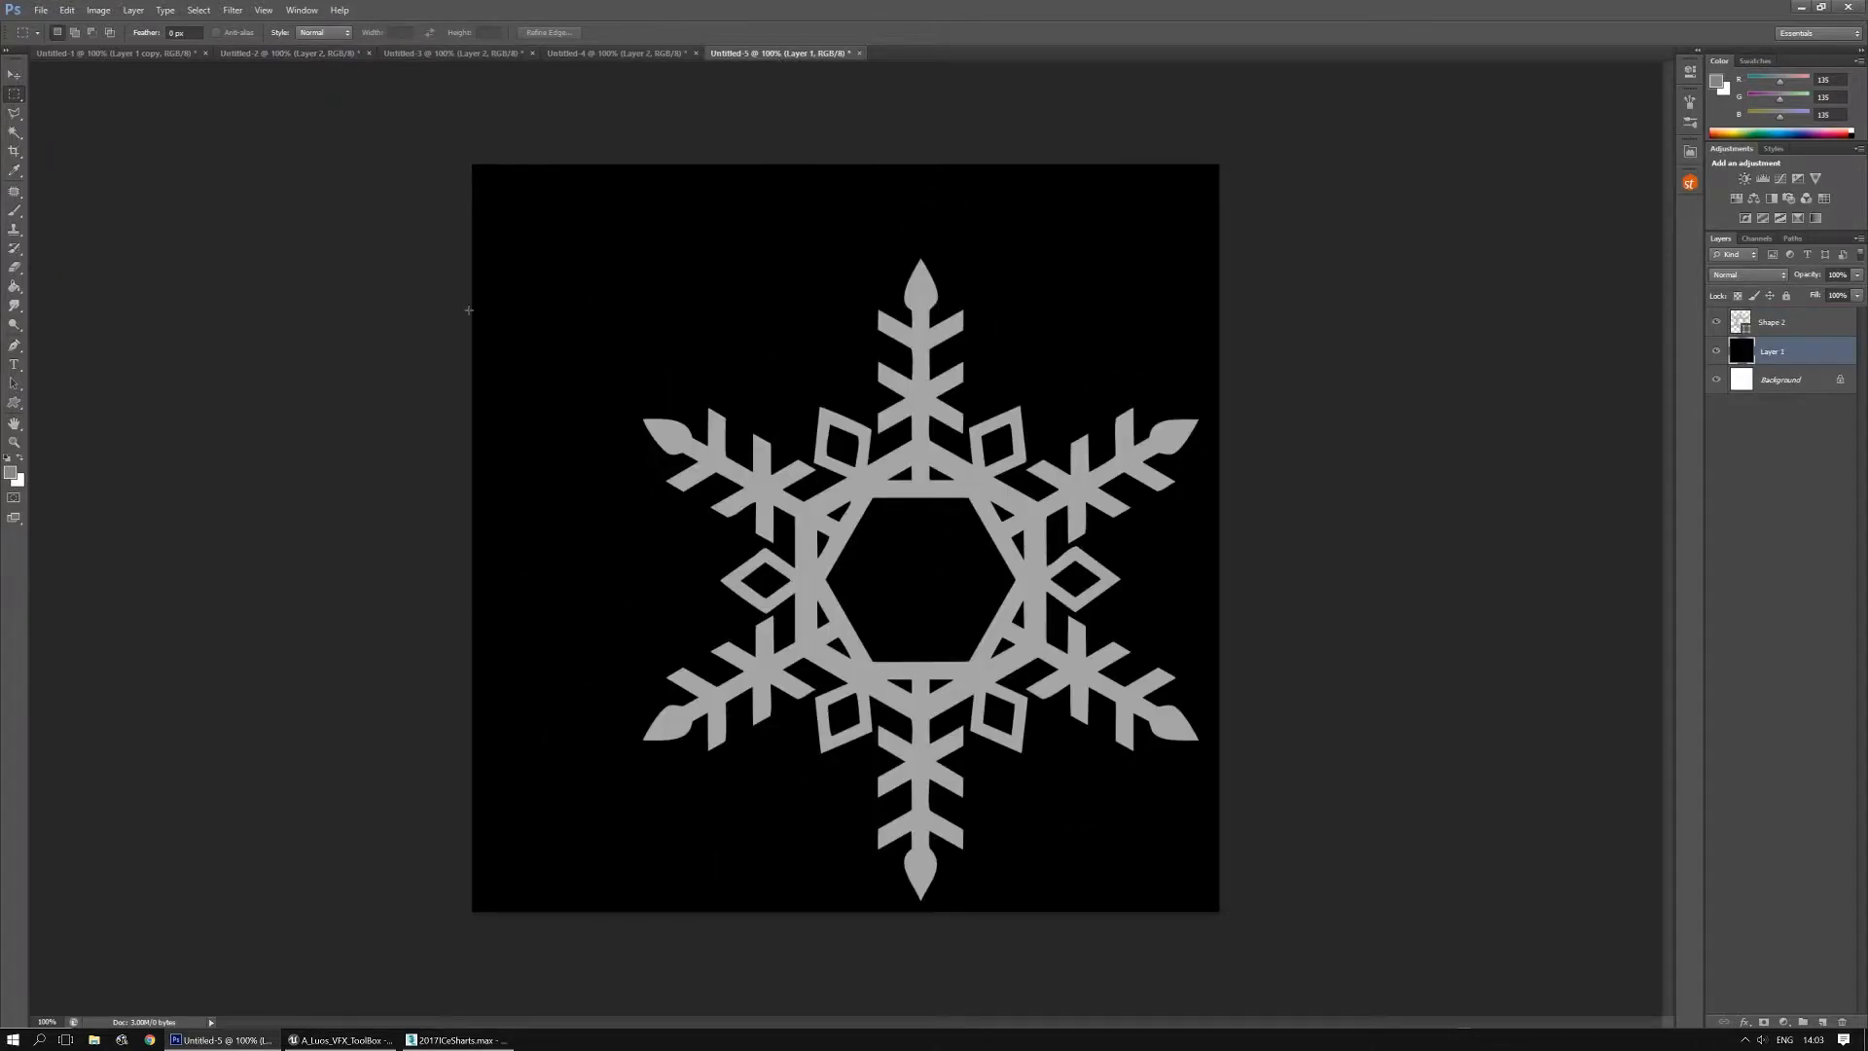
pyautogui.click(15, 75)
pyautogui.moveTo(934, 468); pyautogui.dragTo(876, 434)
pyautogui.hotkey('ctrl', 'h')
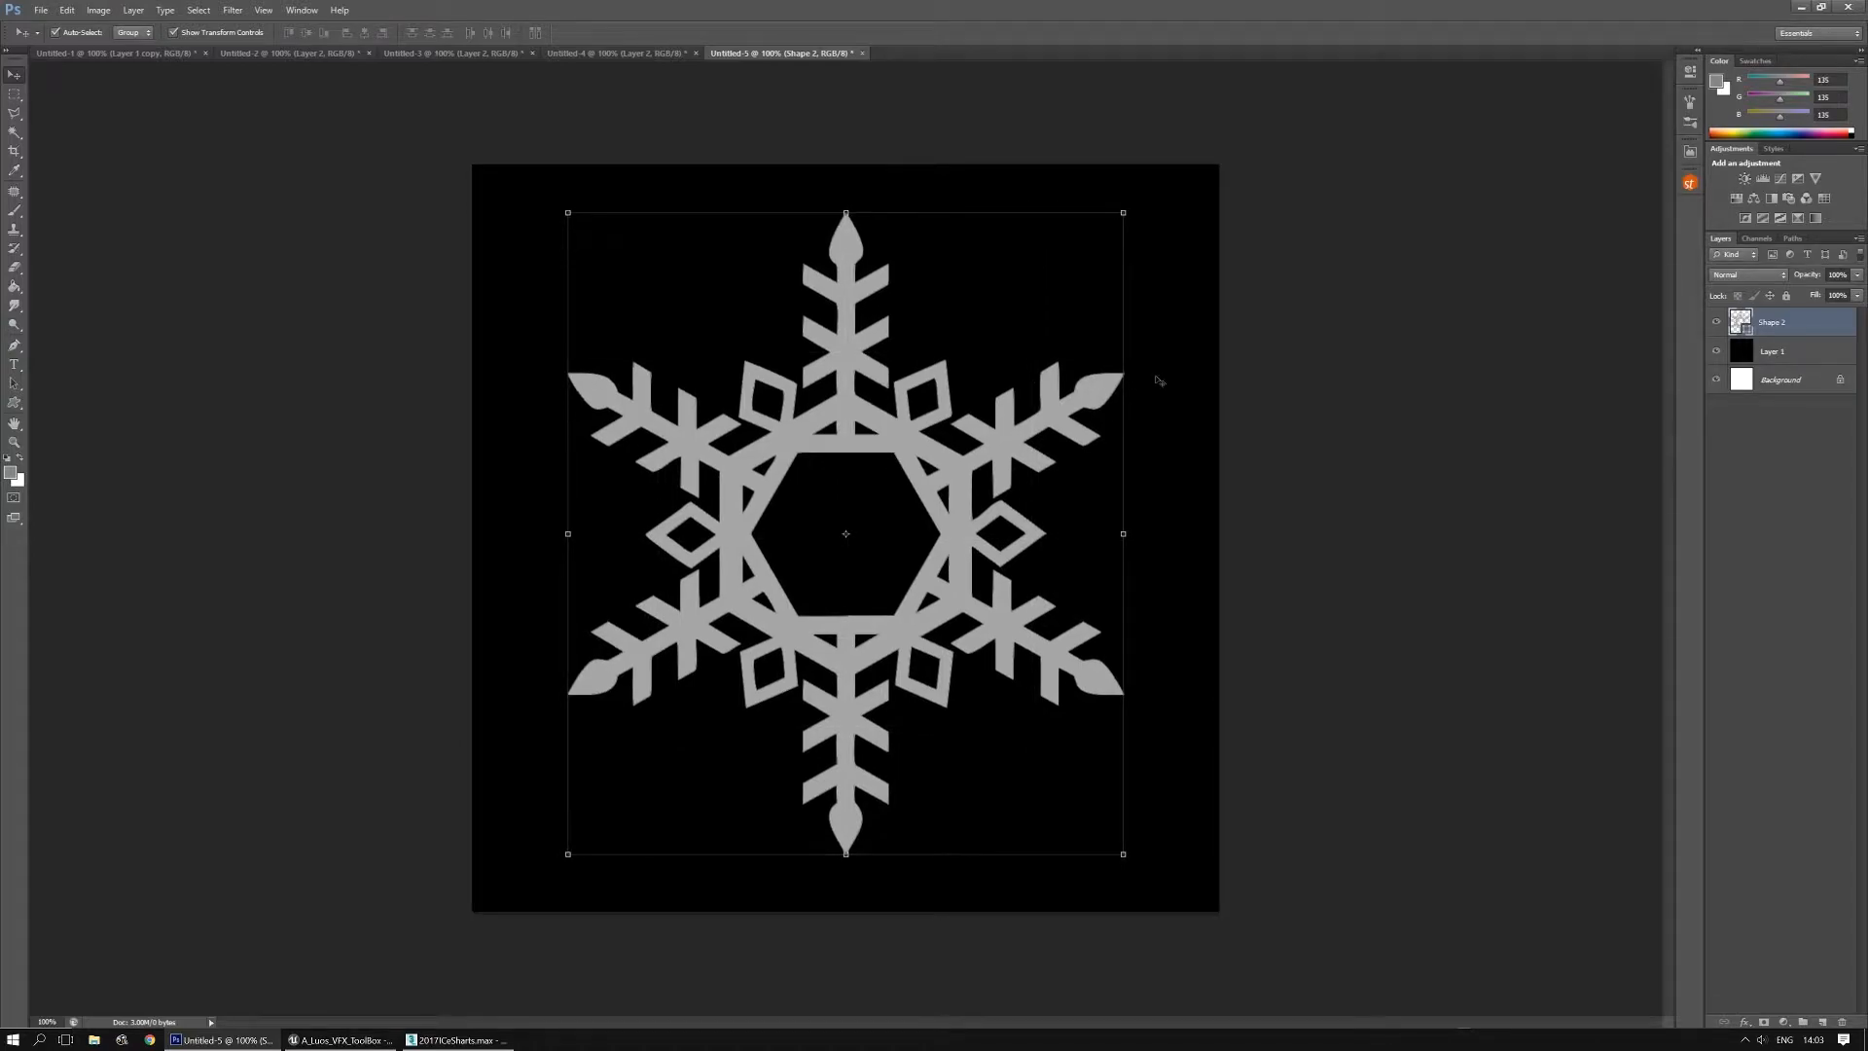
# Change the fill of the Shape 2 snowflake to white
pyautogui.click(14, 402)
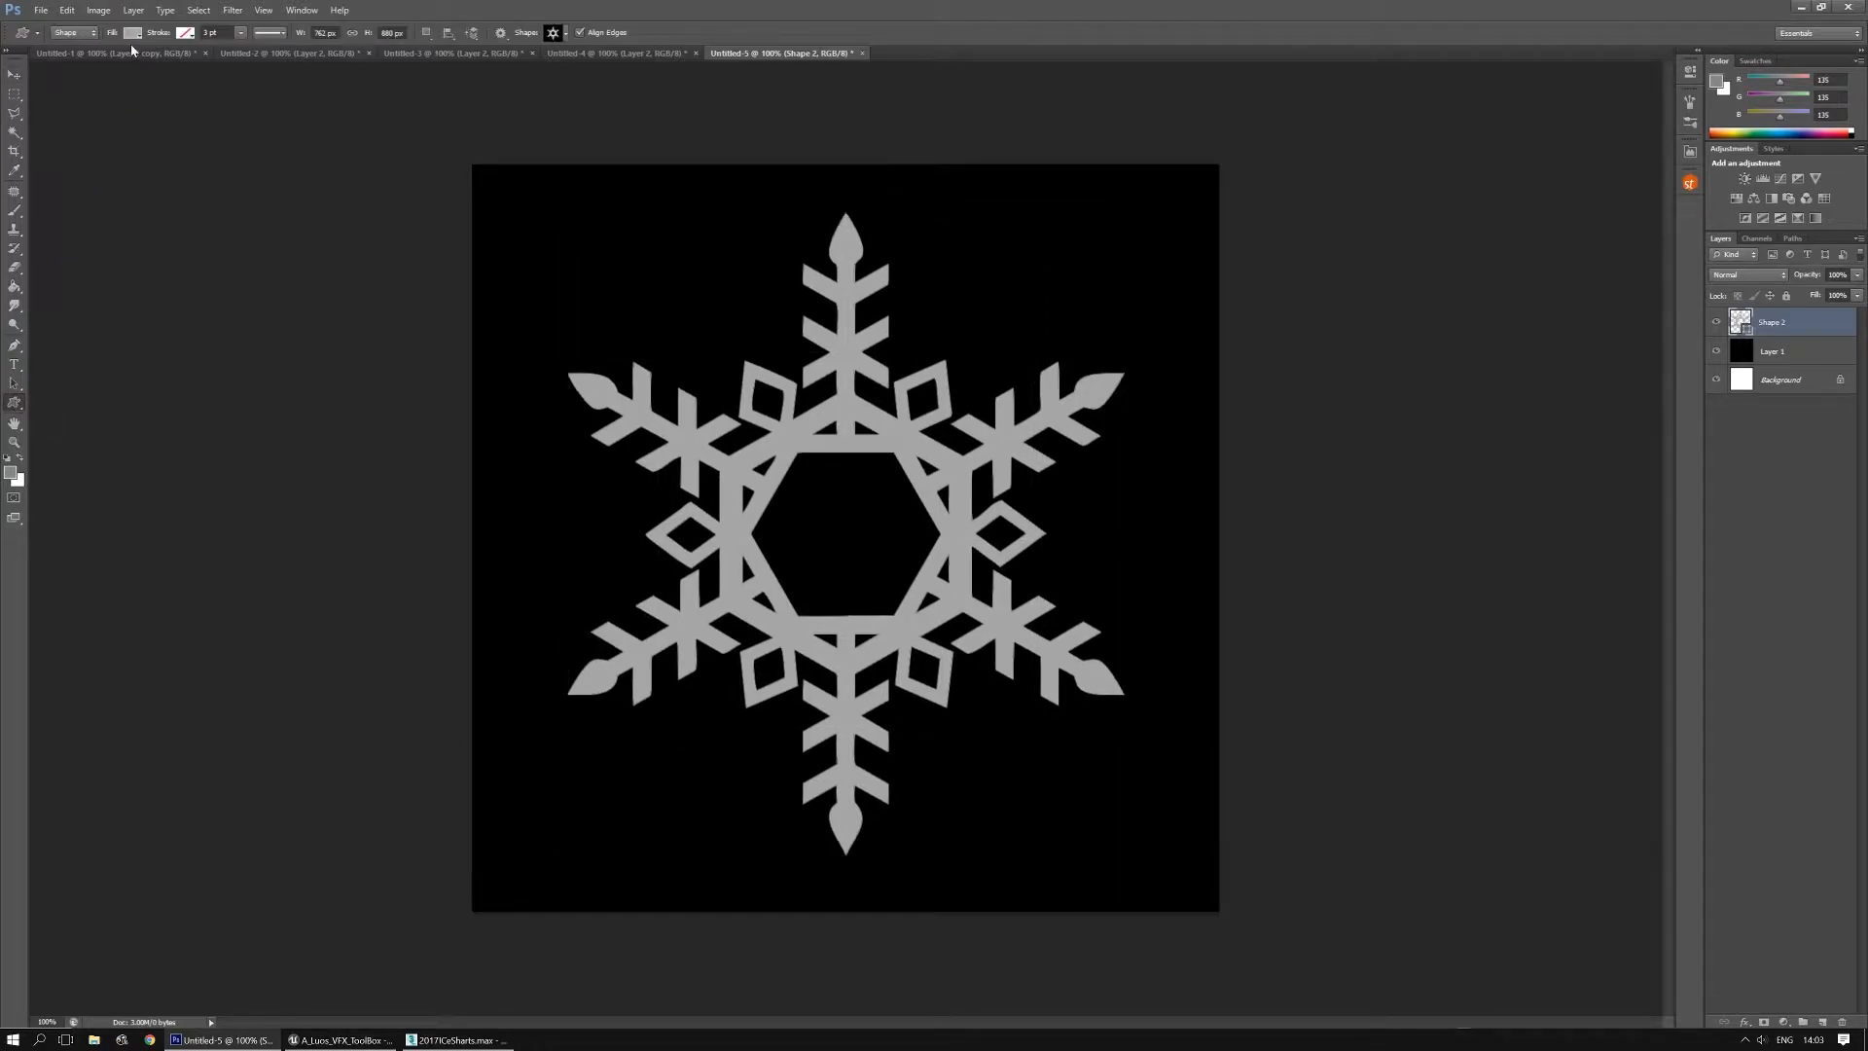
pyautogui.click(131, 35)
pyautogui.click(64, 102)
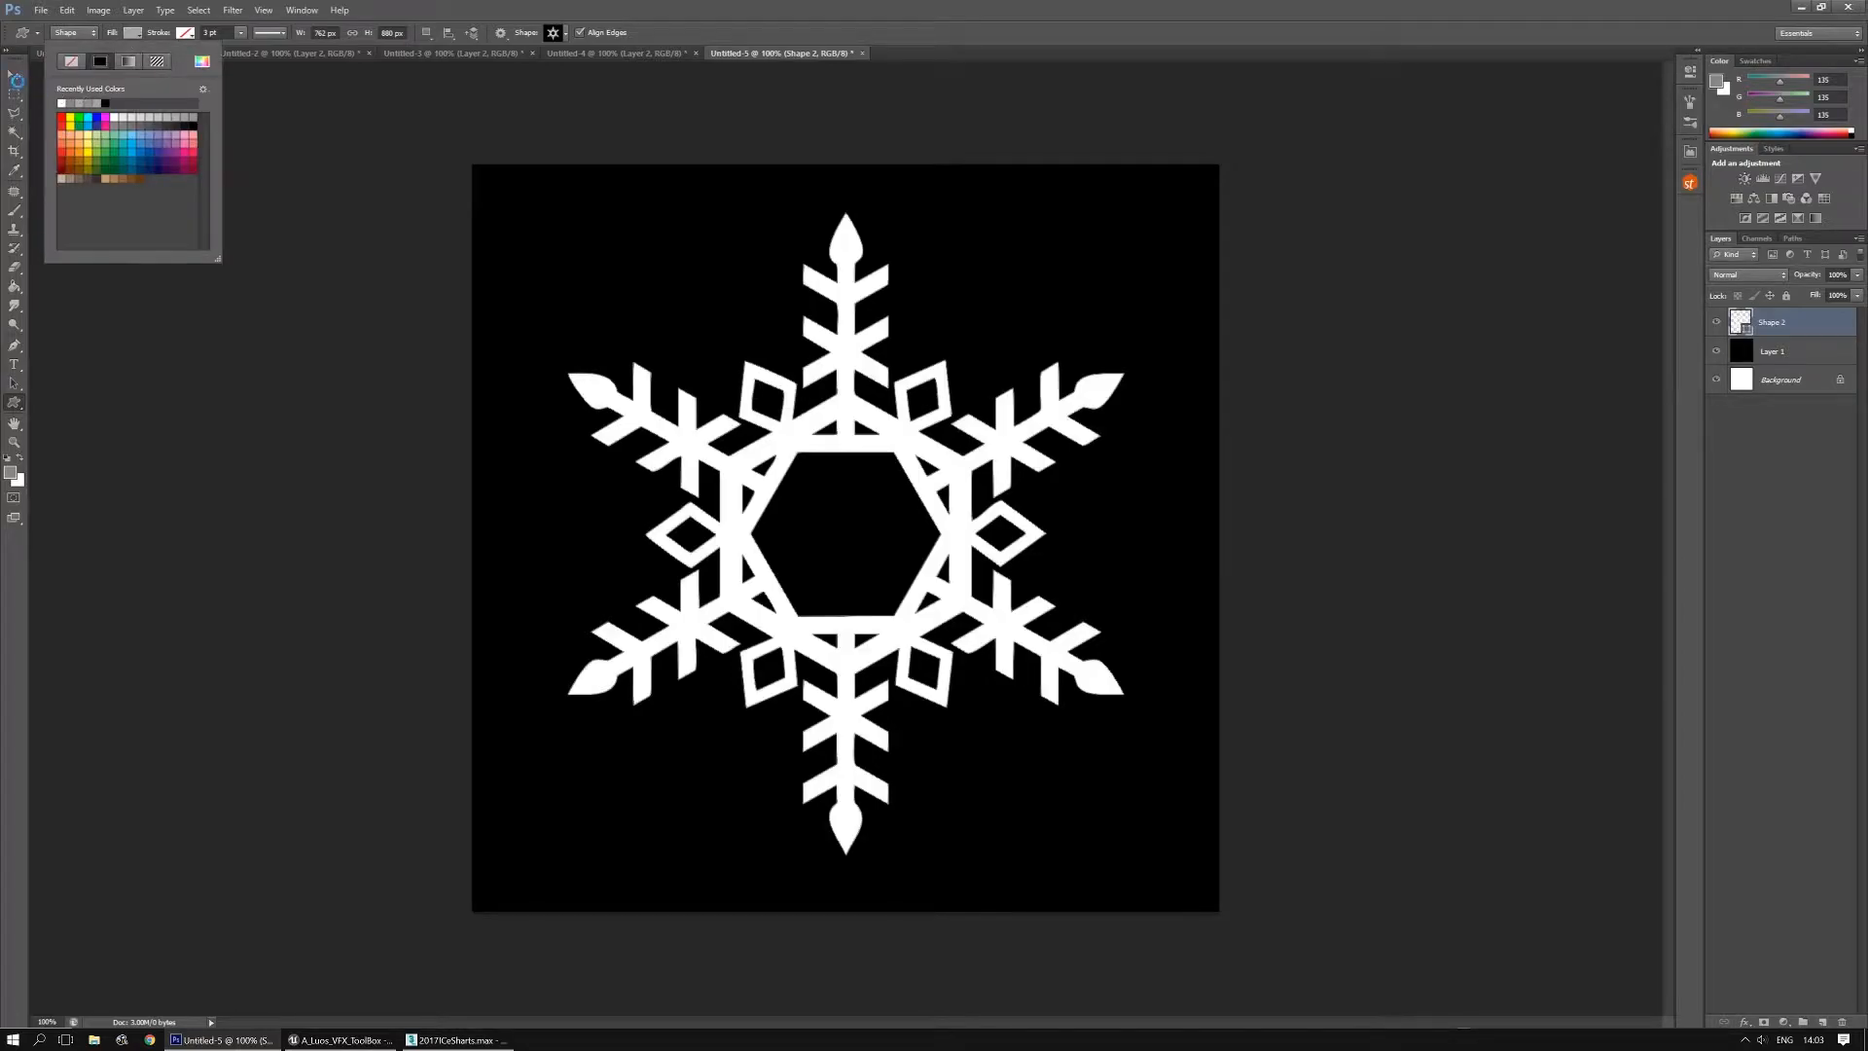
pyautogui.click(15, 75)
pyautogui.click(14, 75)
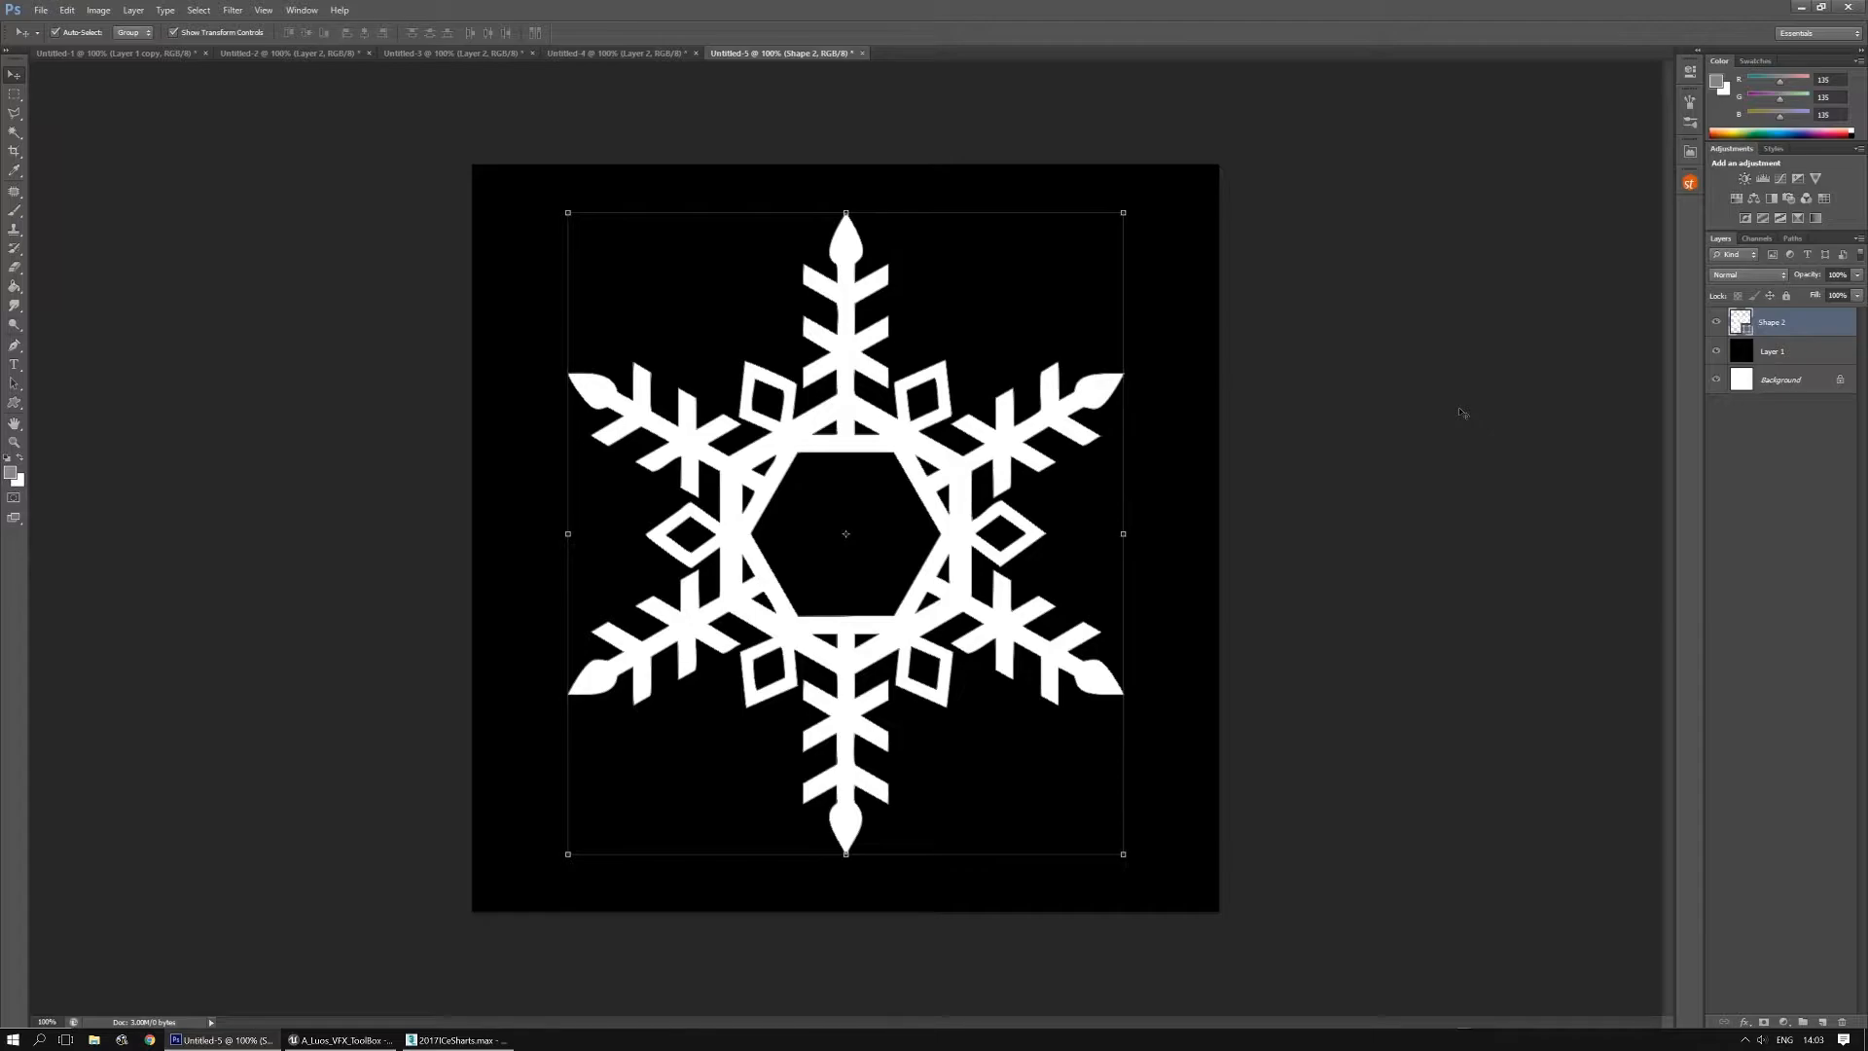
# Duplicate Shape 2 twice and rasterize the uppermost copy by merging it with a new empty layer
pyautogui.hotkey('ctrl', 'j')
pyautogui.hotkey('ctrl', 'j')
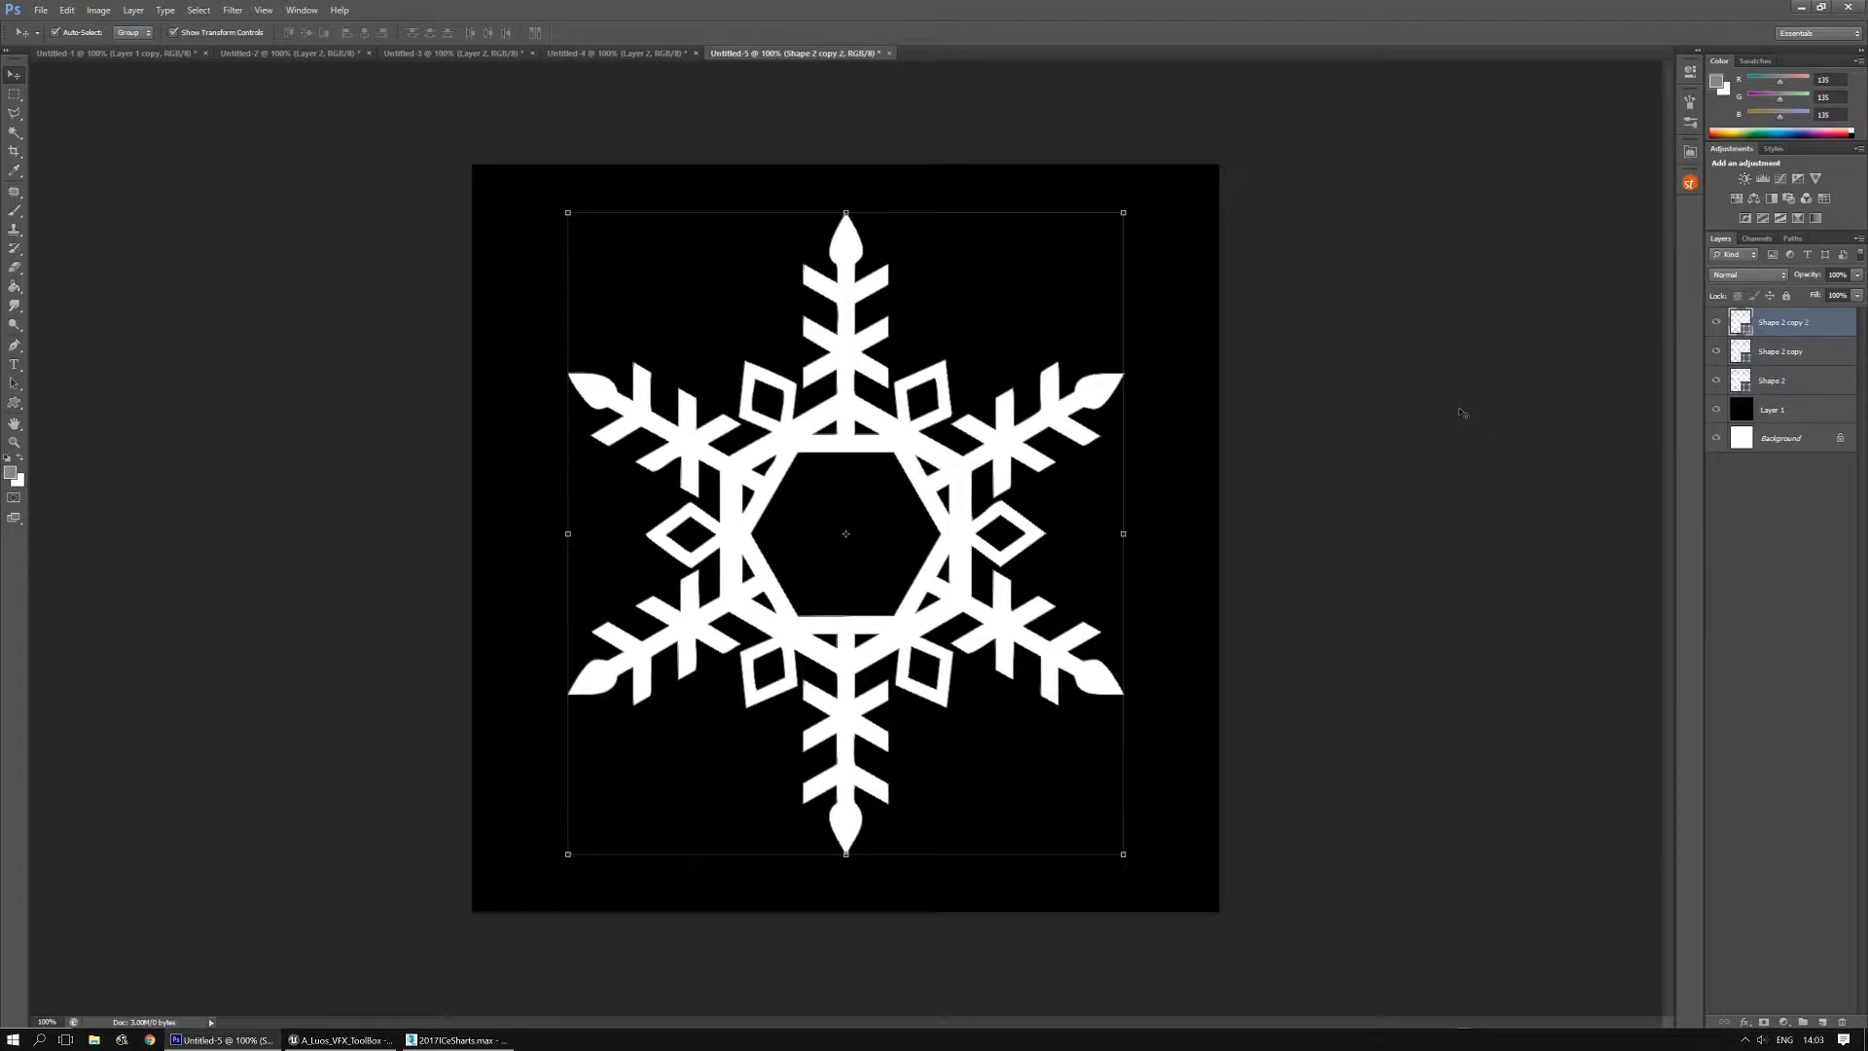
pyautogui.click(1822, 1021)
pyautogui.keyDown('shift'); pyautogui.click(1827, 352); pyautogui.keyUp('shift')
pyautogui.hotkey('ctrl', 'e')
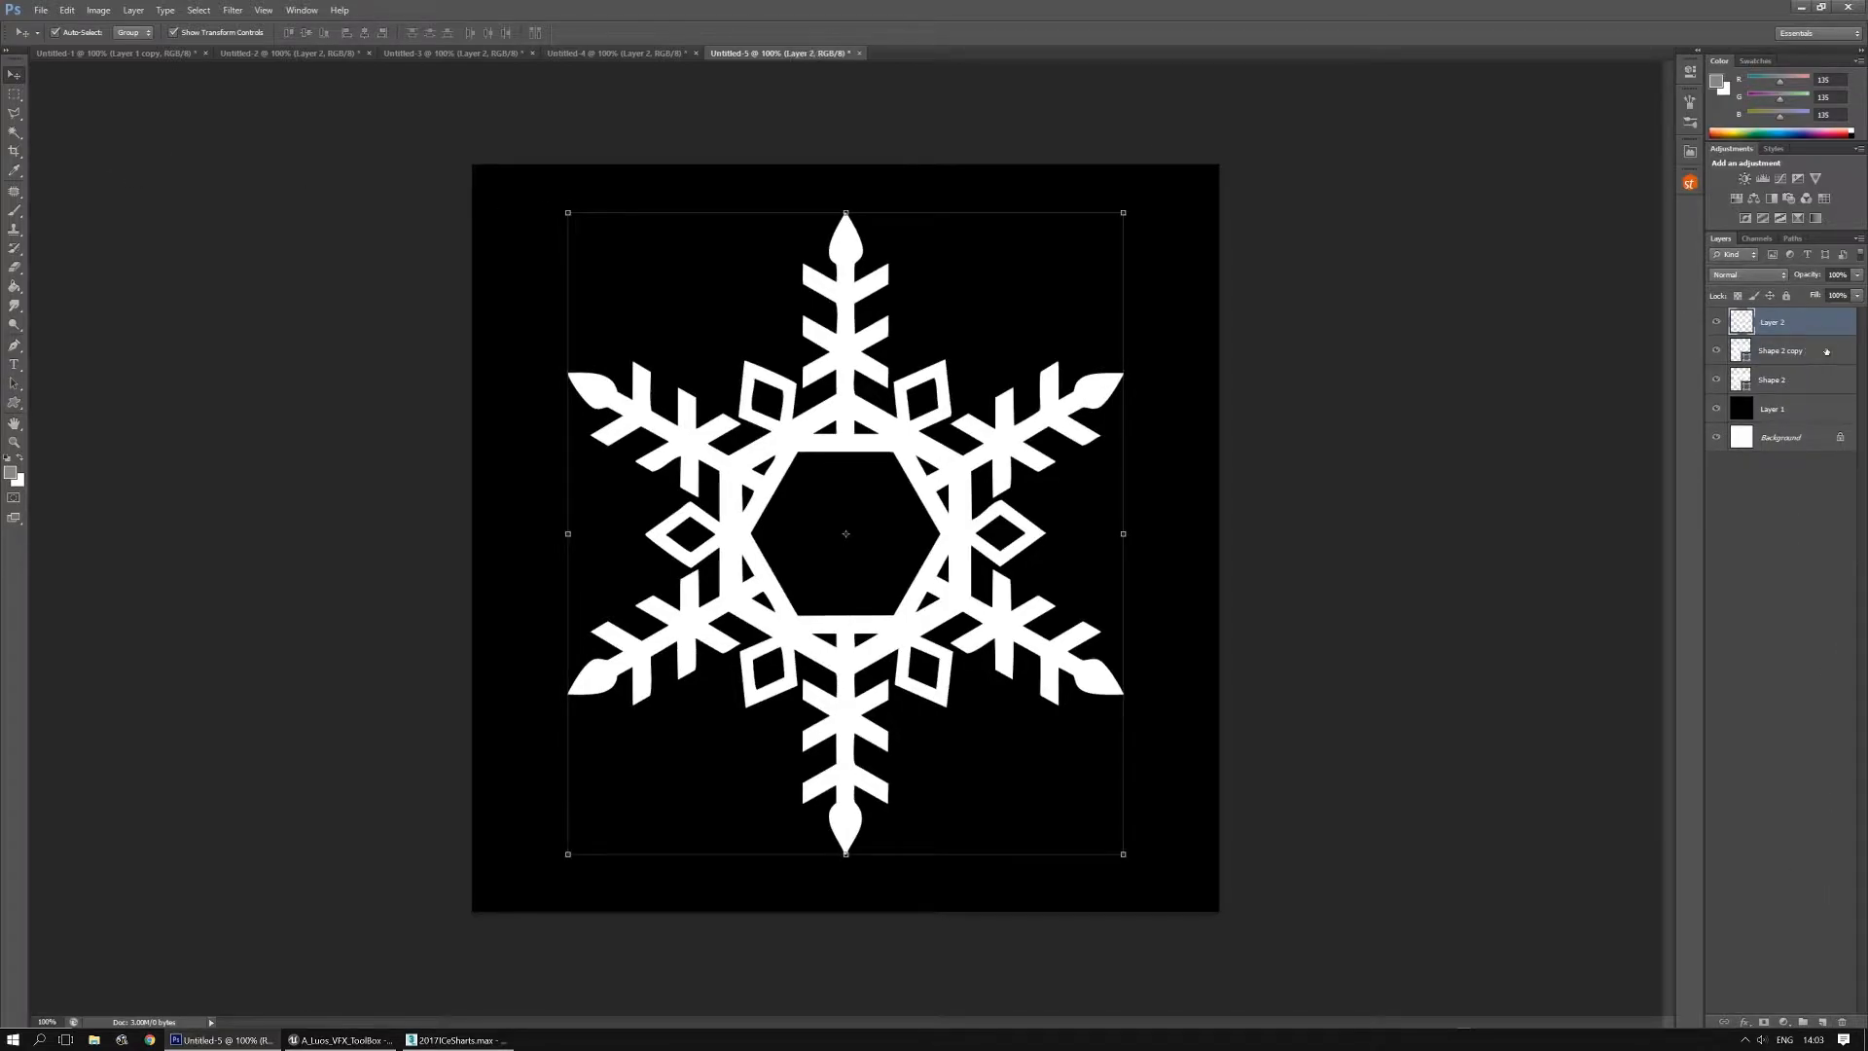
# Select the white snowflake on Layer 2, render Clouds inside the selection and deselect
pyautogui.click(15, 132)
pyautogui.click(848, 303)
pyautogui.click(233, 10)
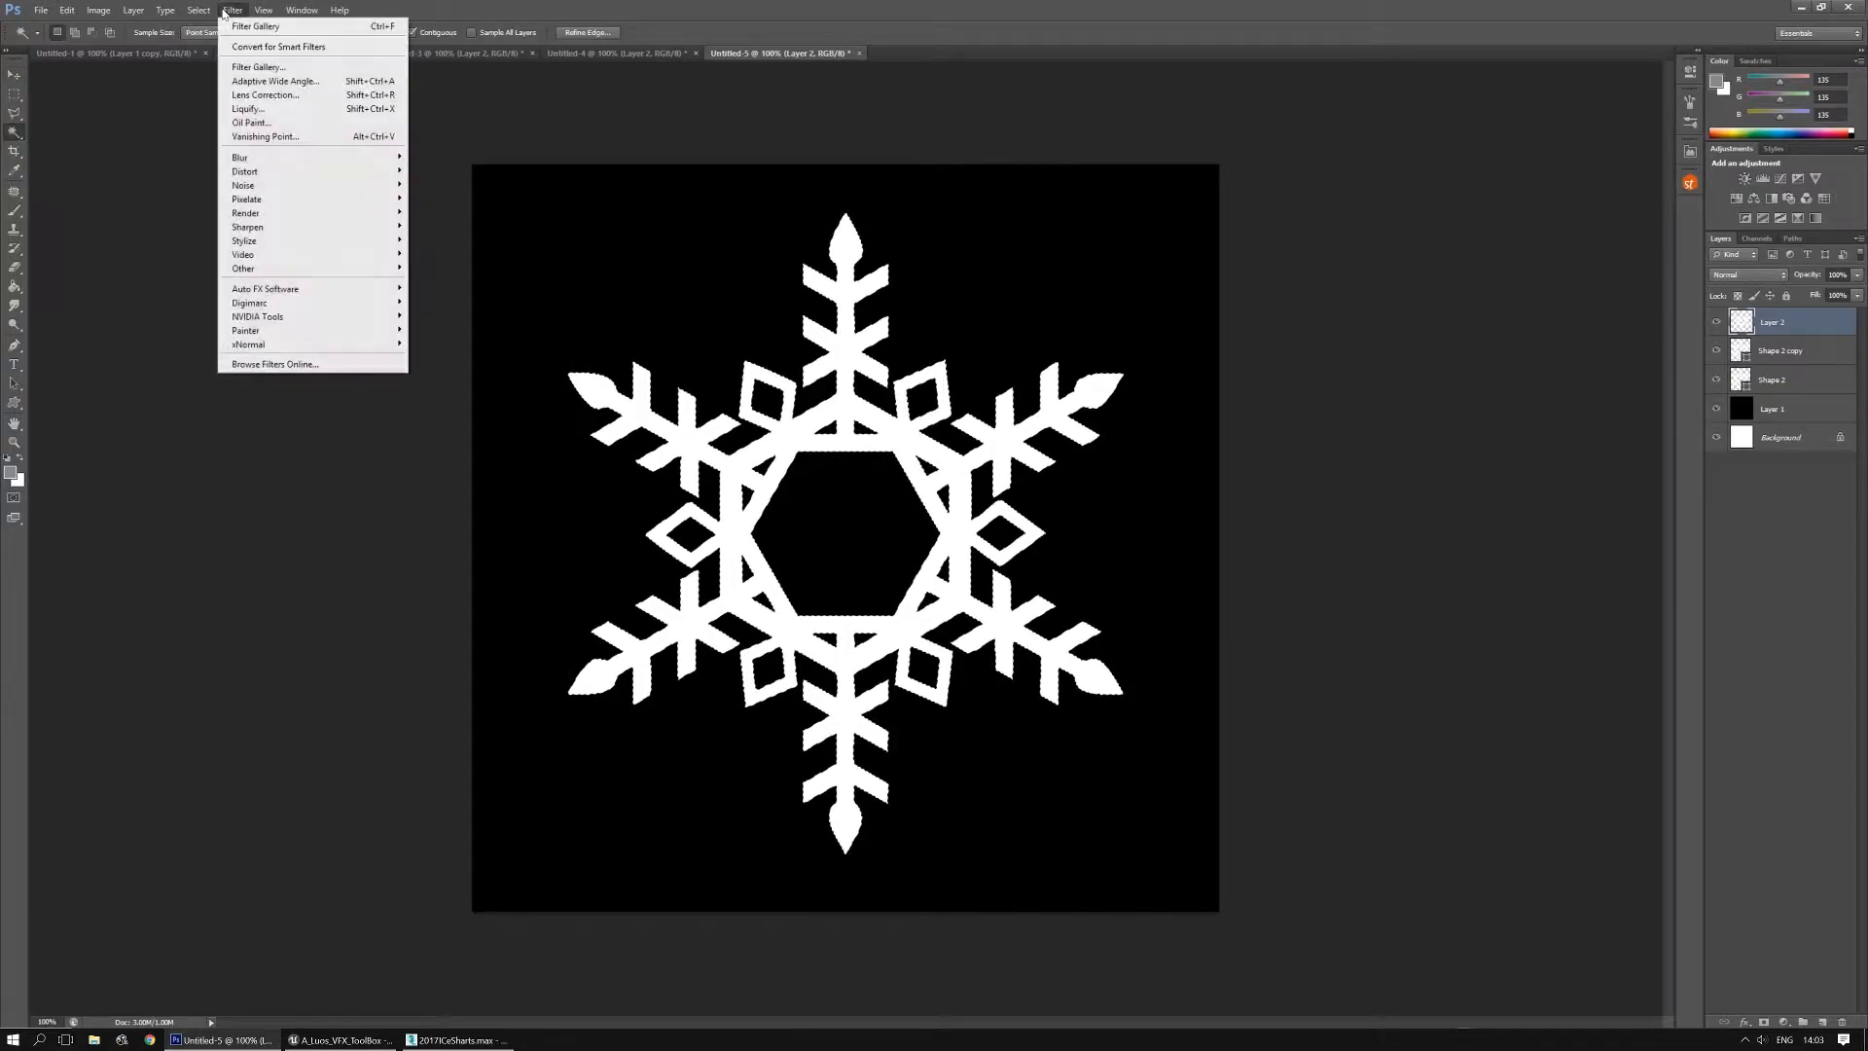
pyautogui.moveTo(292, 212)
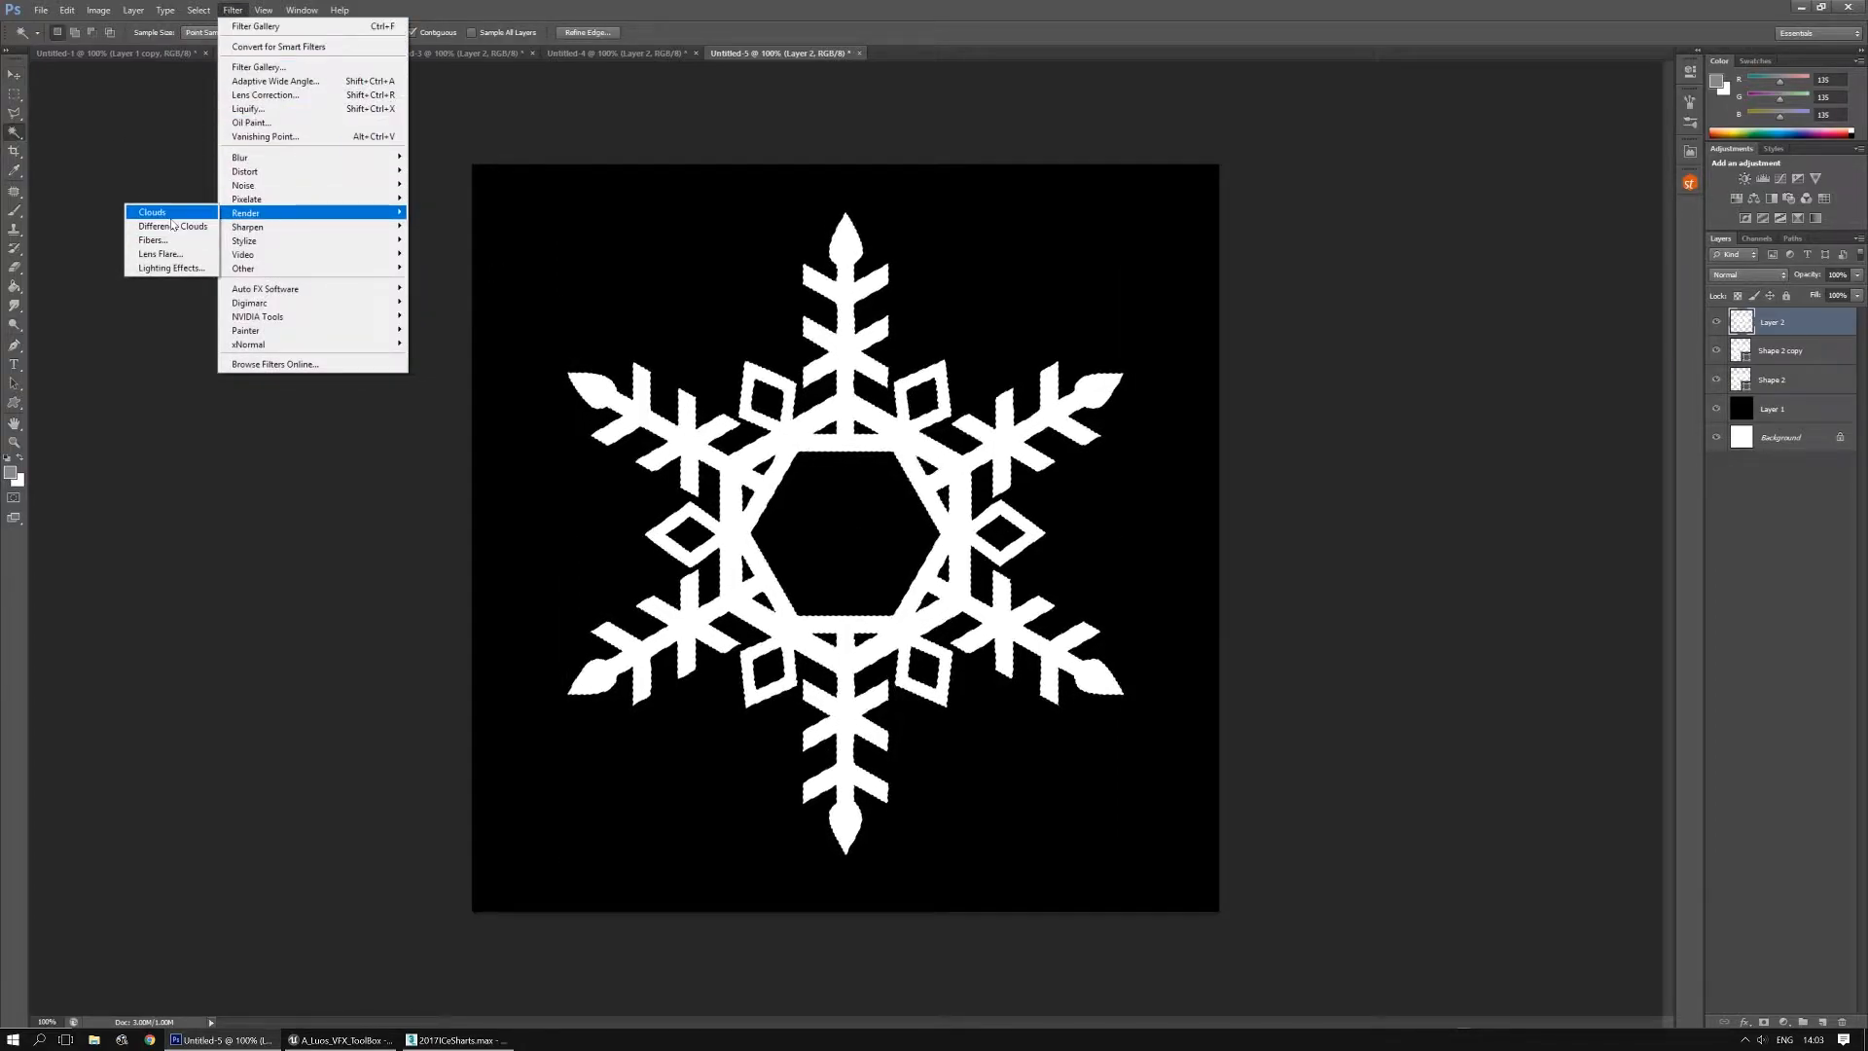
pyautogui.click(152, 211)
pyautogui.press('m')
pyautogui.click(139, 133)
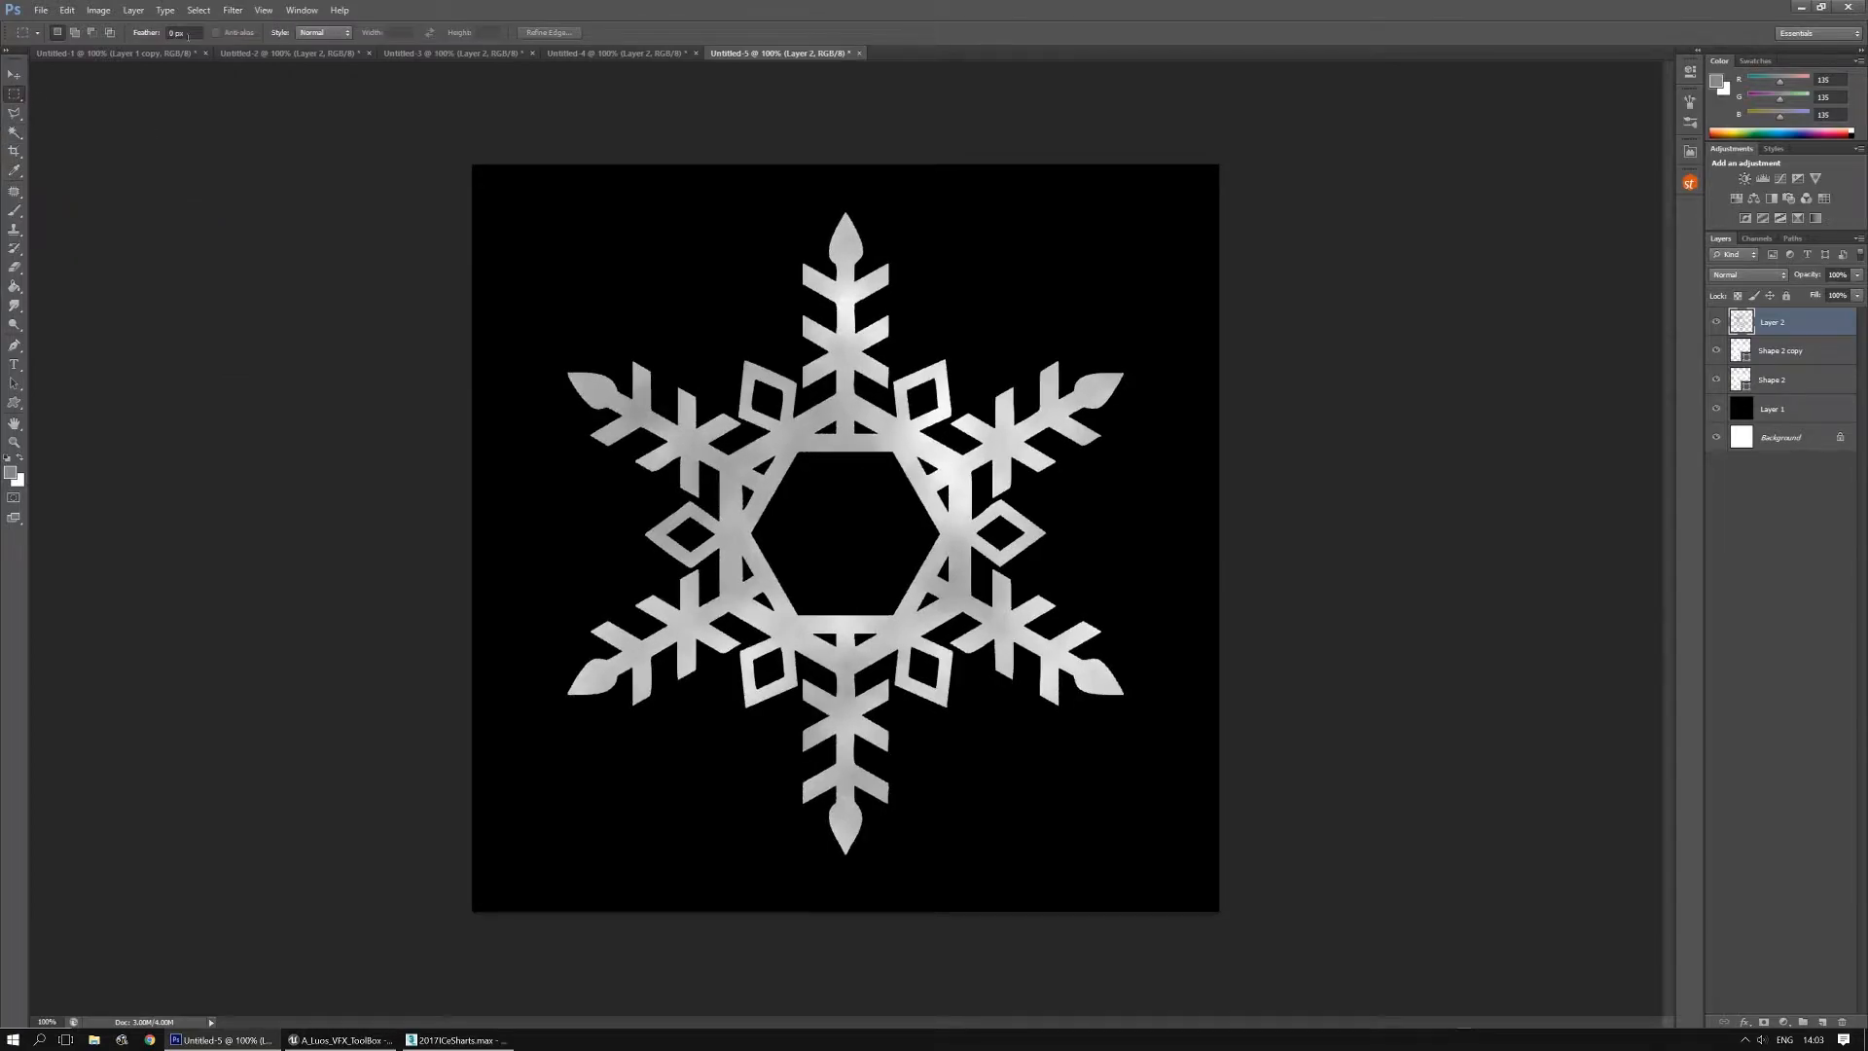
# Soften the clouded snowflake on Layer 2 with a Gaussian Blur, keeping the preset radius
pyautogui.click(233, 10)
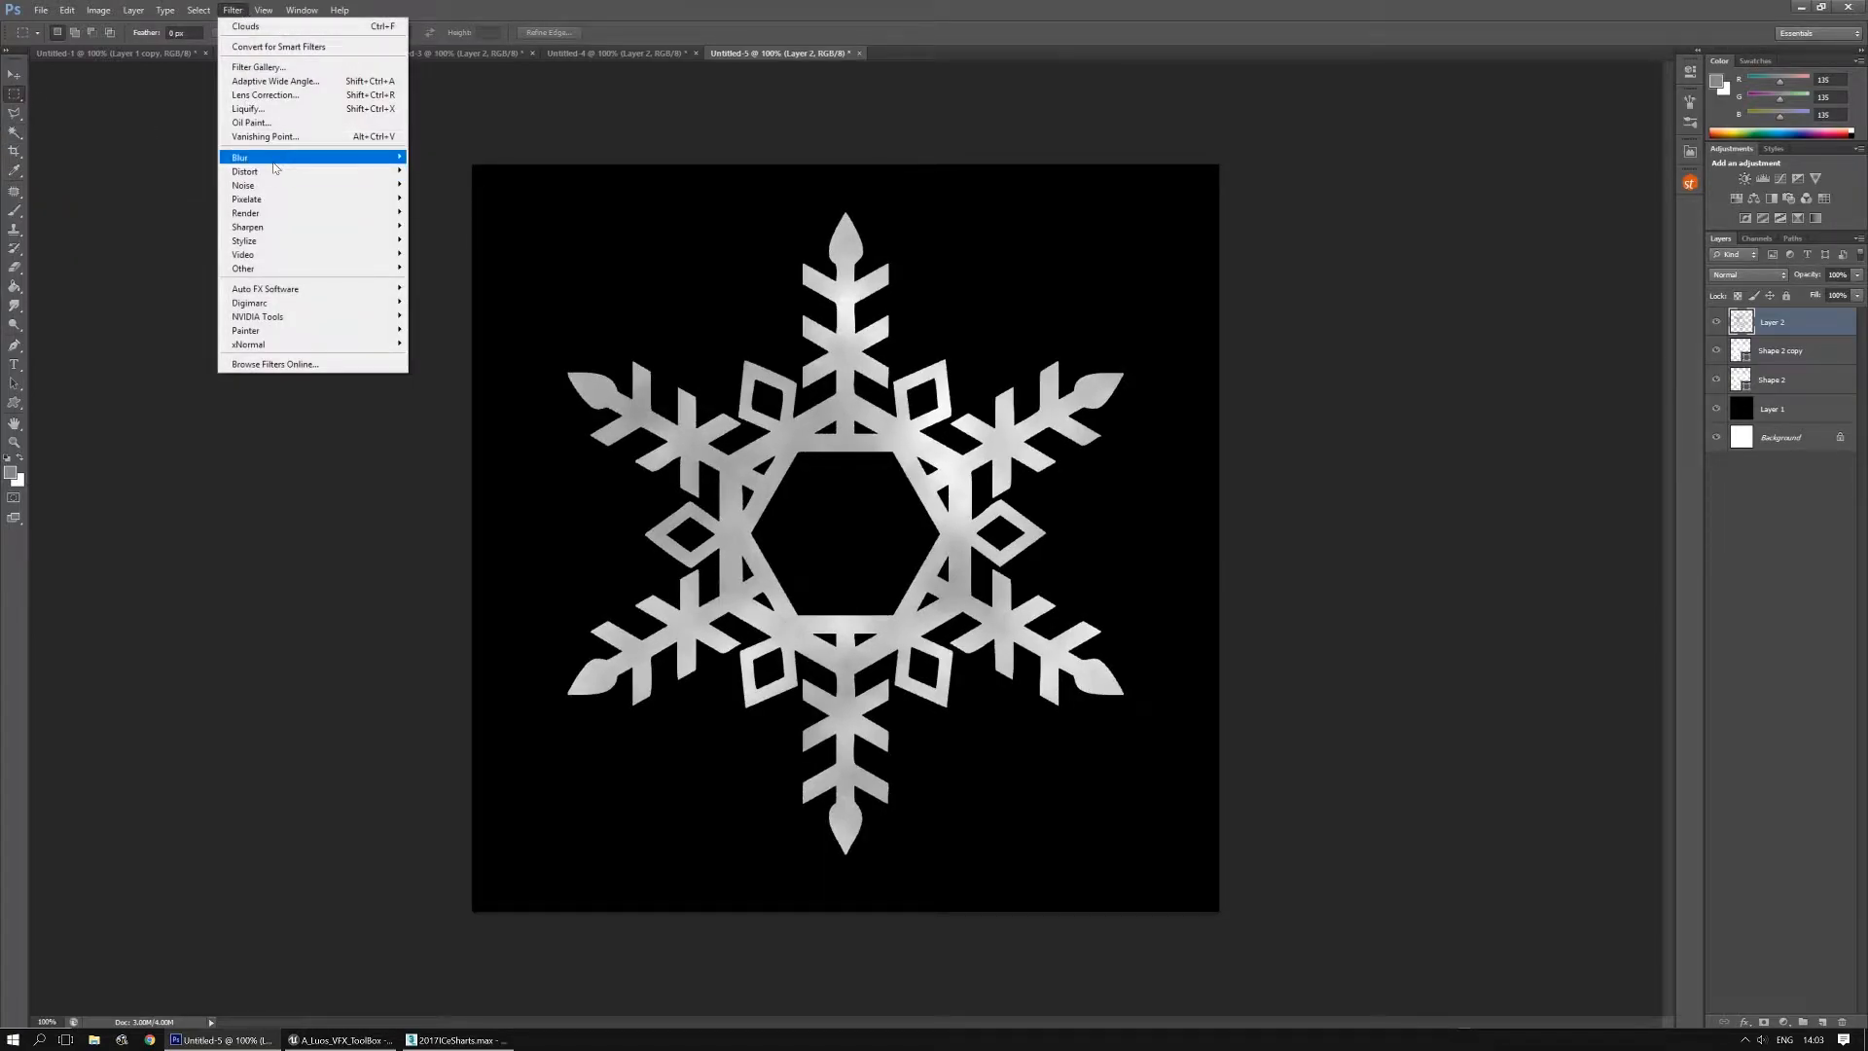
pyautogui.moveTo(268, 158)
pyautogui.click(162, 261)
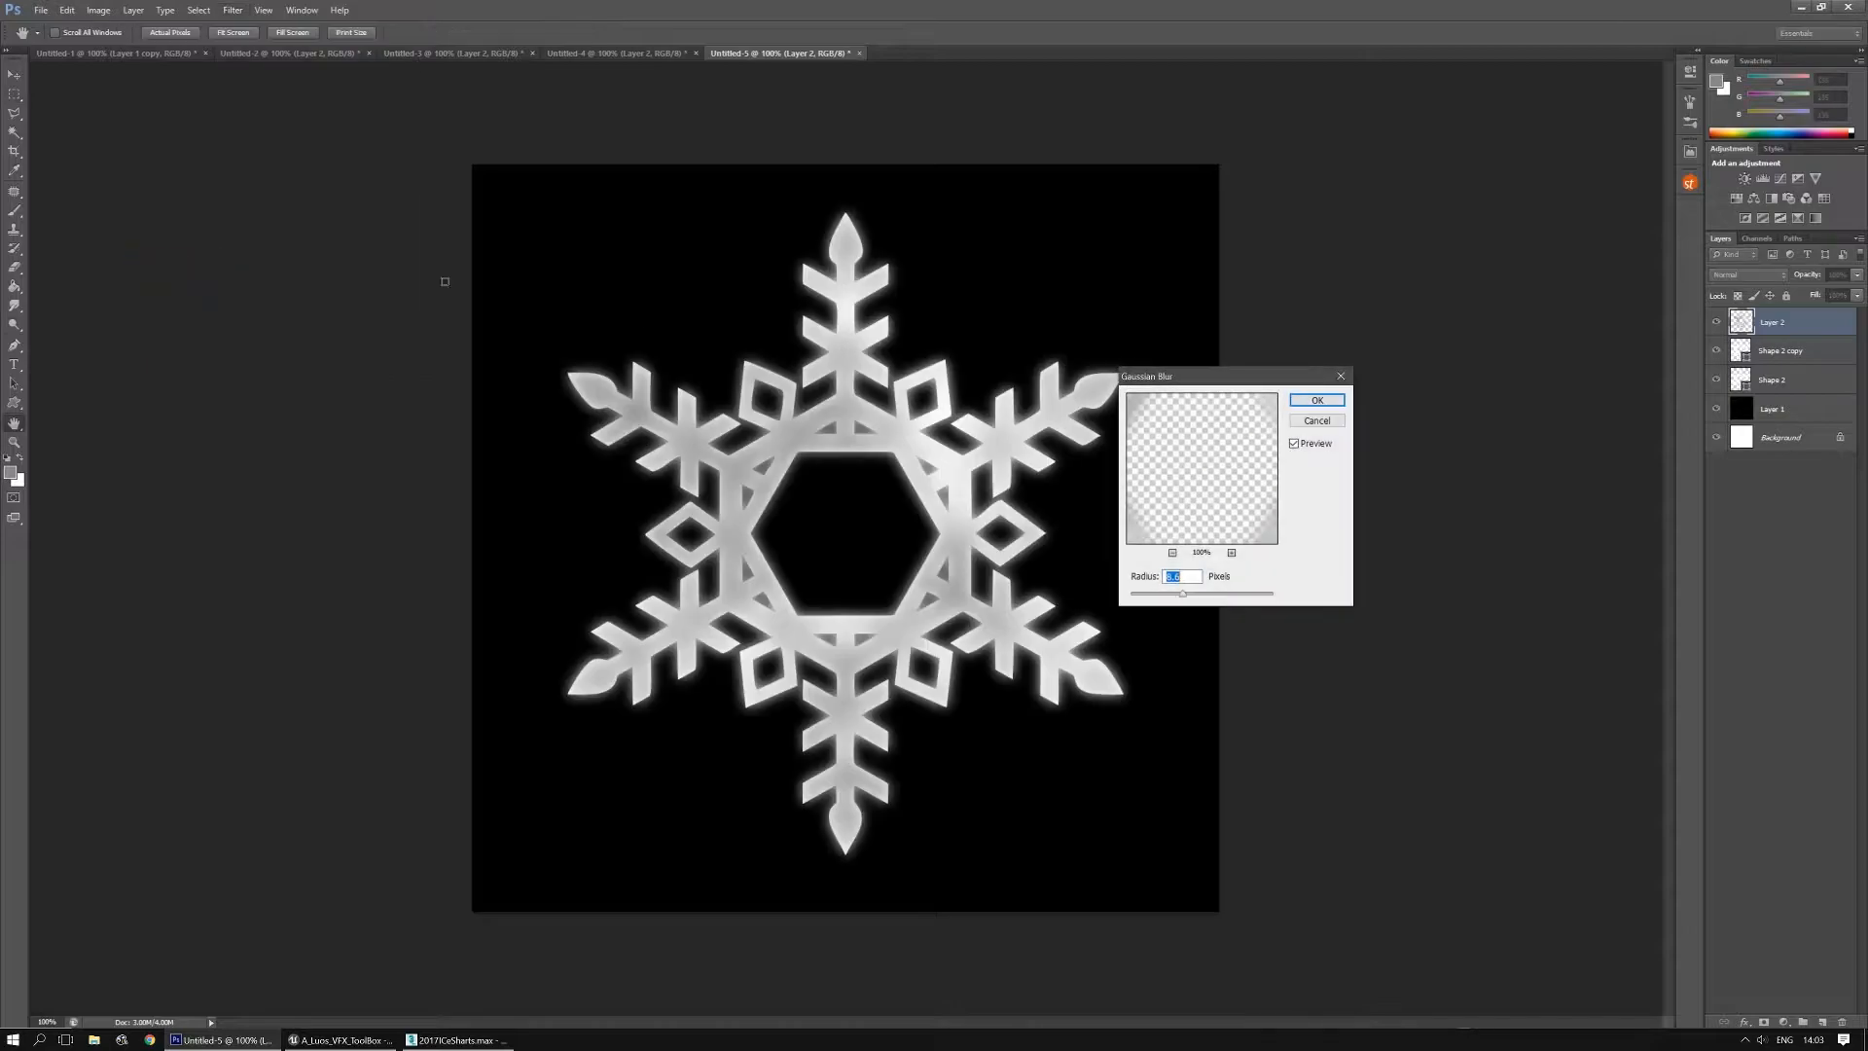
pyautogui.click(1318, 401)
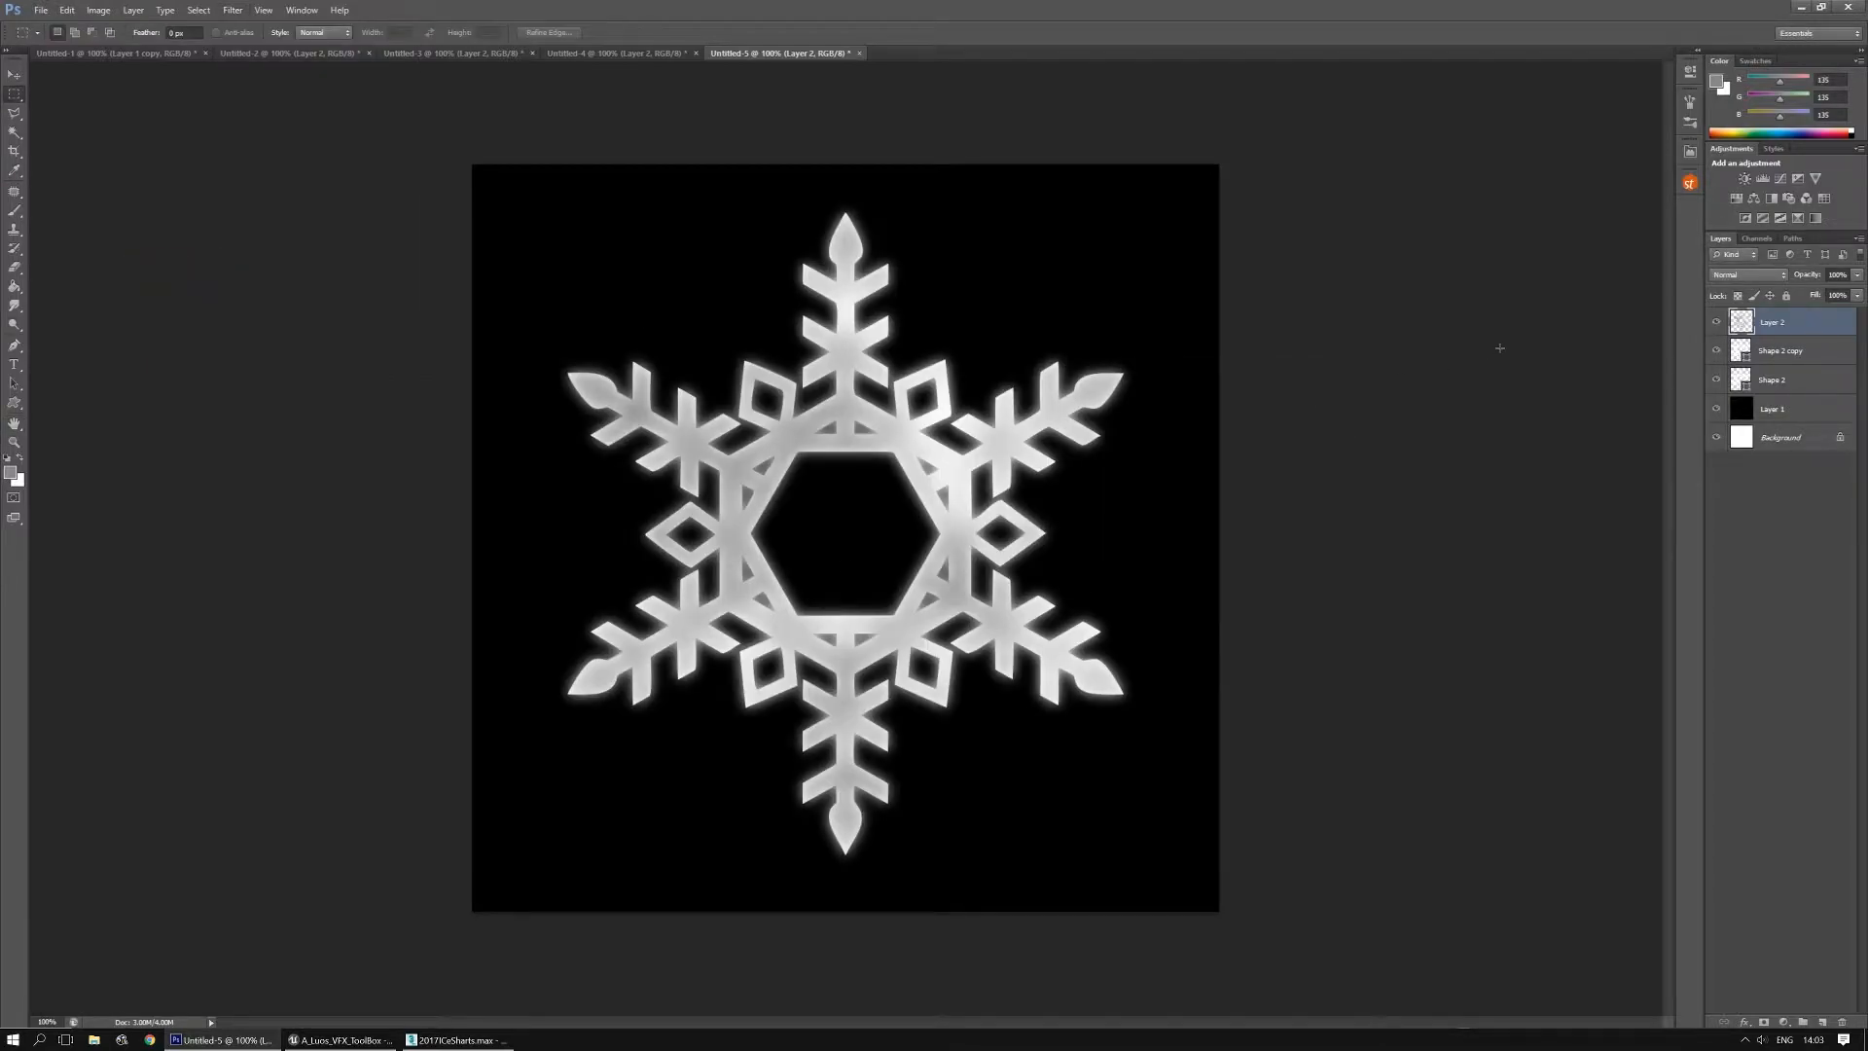
# Set Layer 2 to Difference blending and merge it with Shape 2 copy
pyautogui.click(1749, 274)
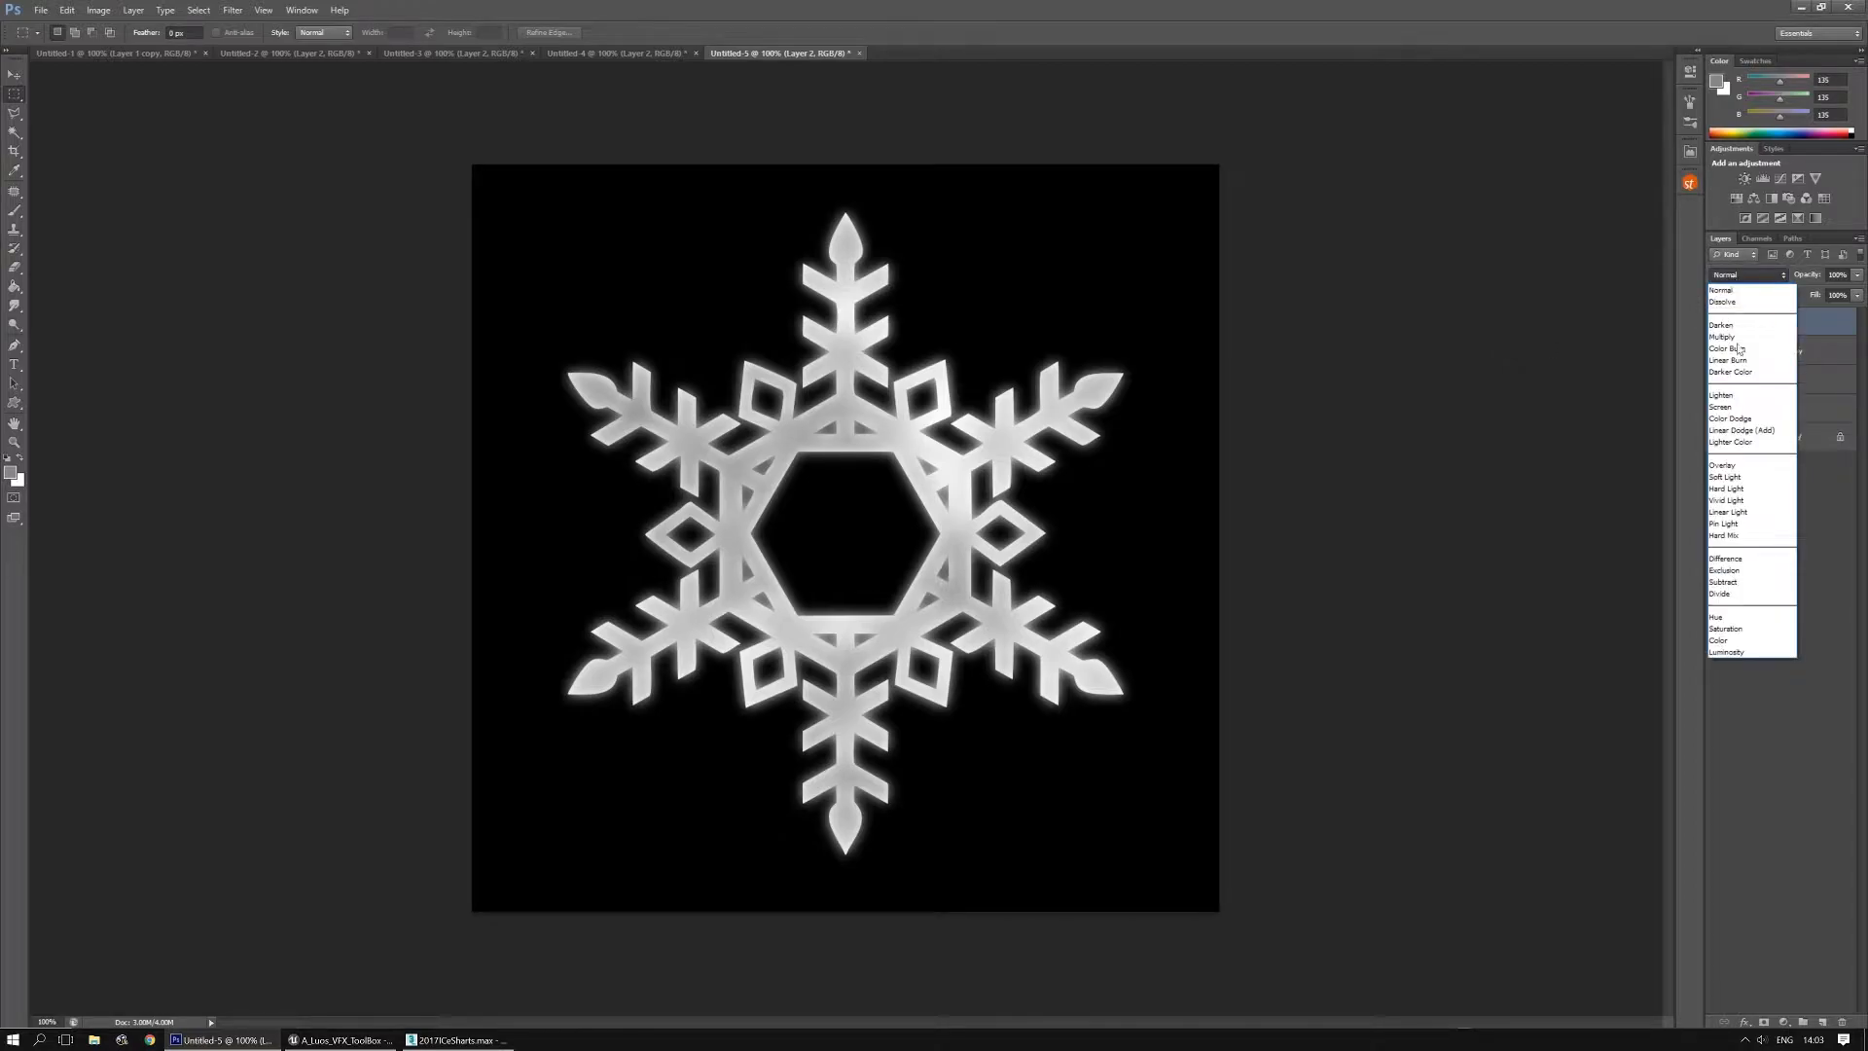
pyautogui.click(1741, 565)
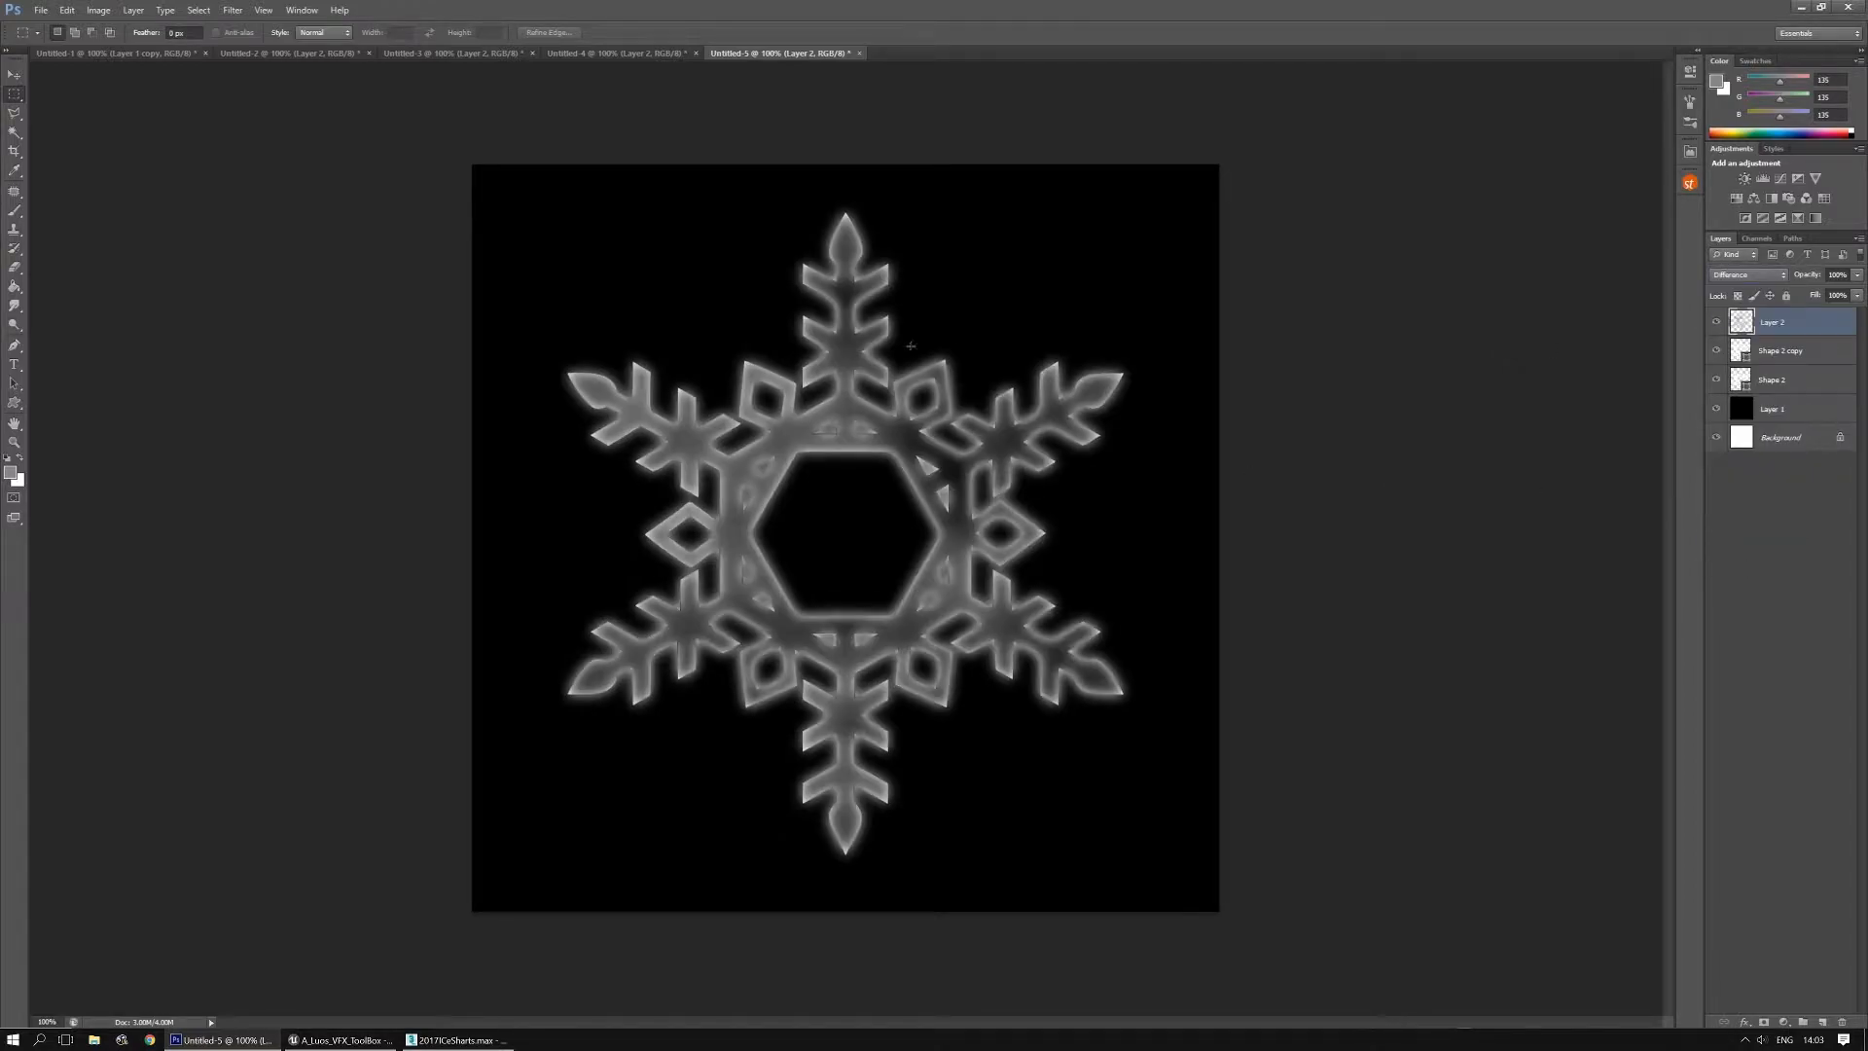
pyautogui.keyDown('shift'); pyautogui.click(1800, 352); pyautogui.keyUp('shift')
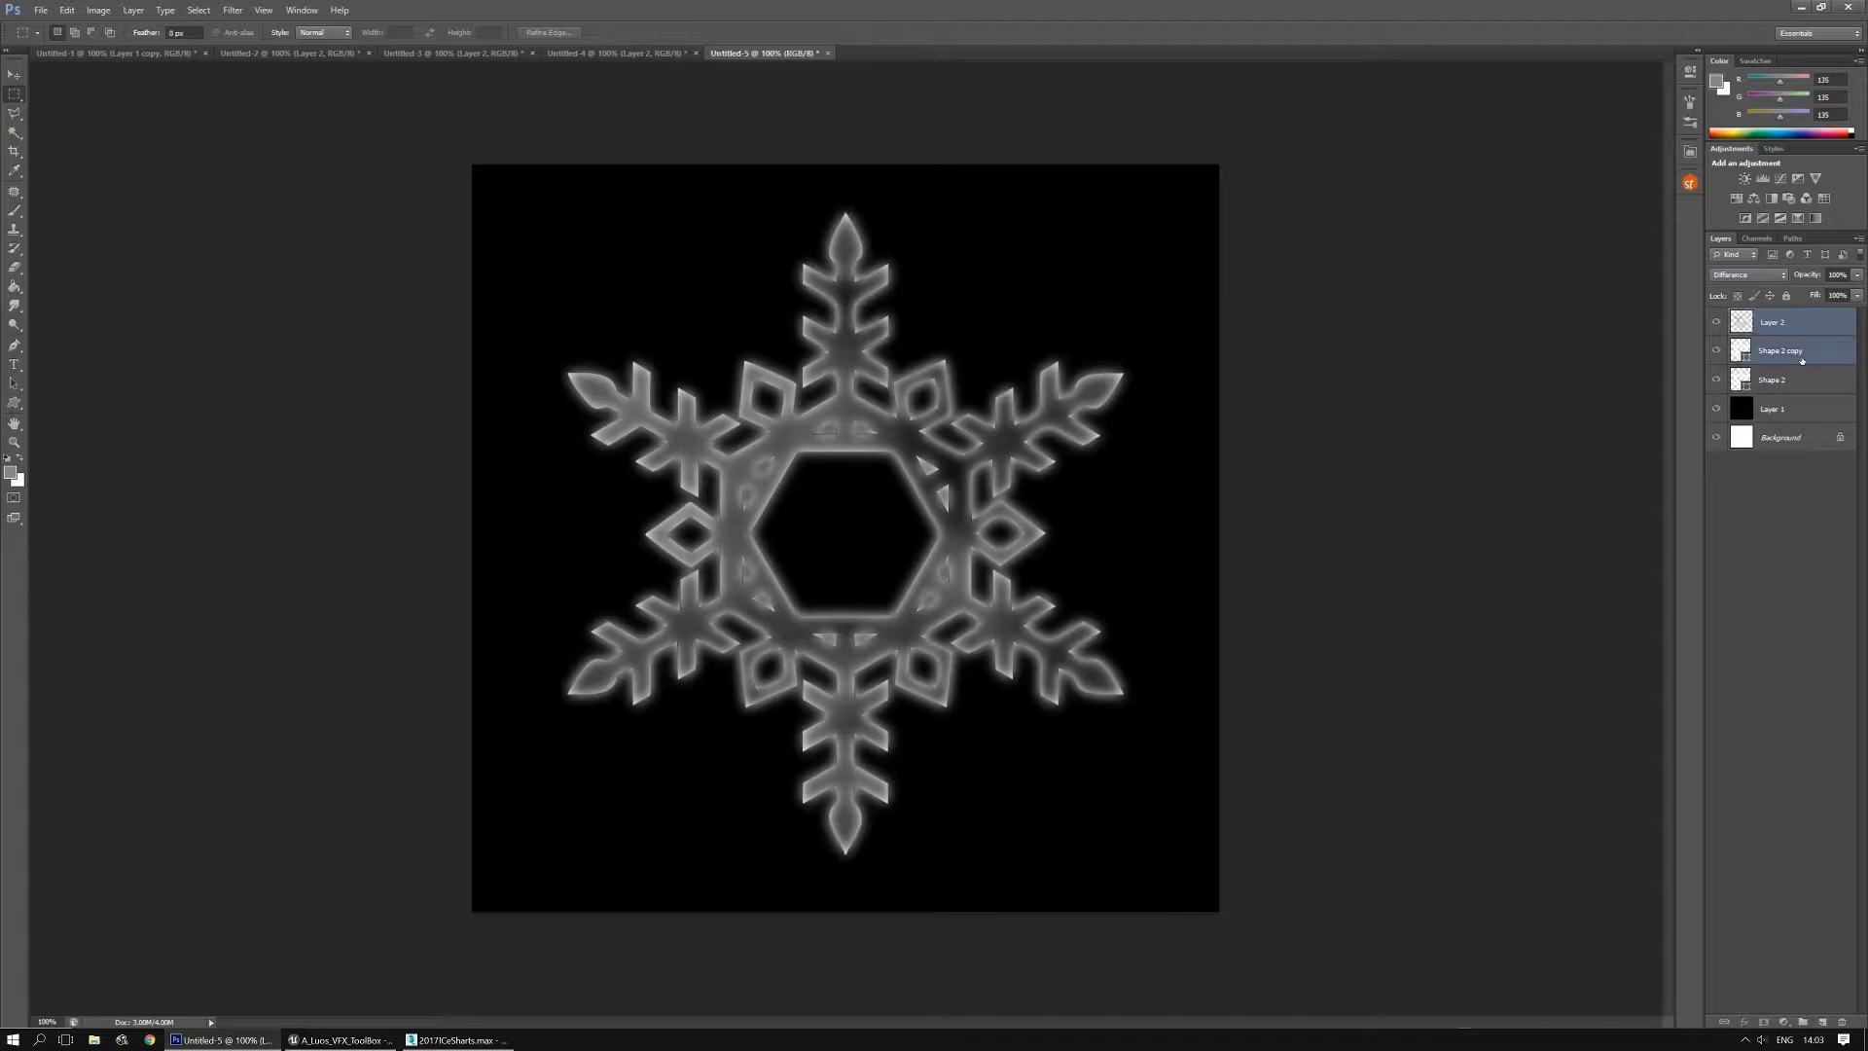
pyautogui.hotkey('ctrl', 'e')
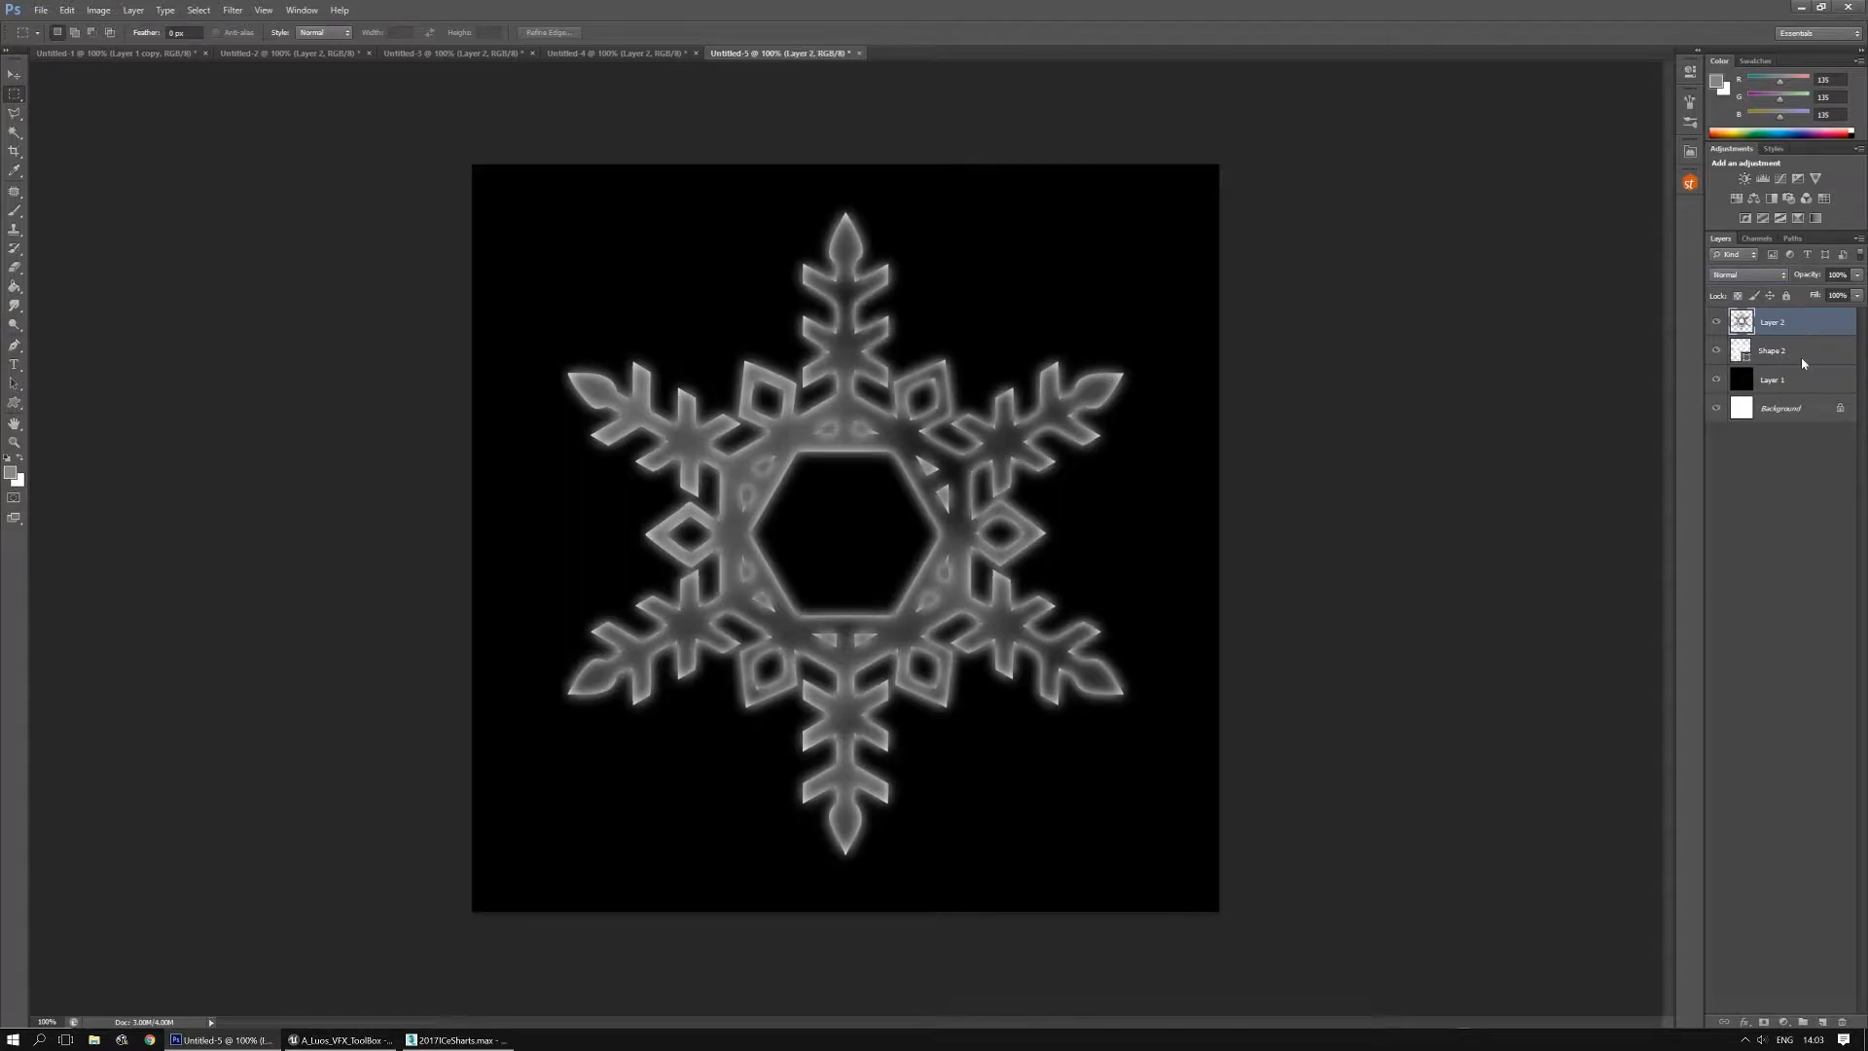
# Apply the Sumi-e filter to the merged snowflake with stroke width 12, a low stroke pressure and contrast 34
pyautogui.click(198, 9)
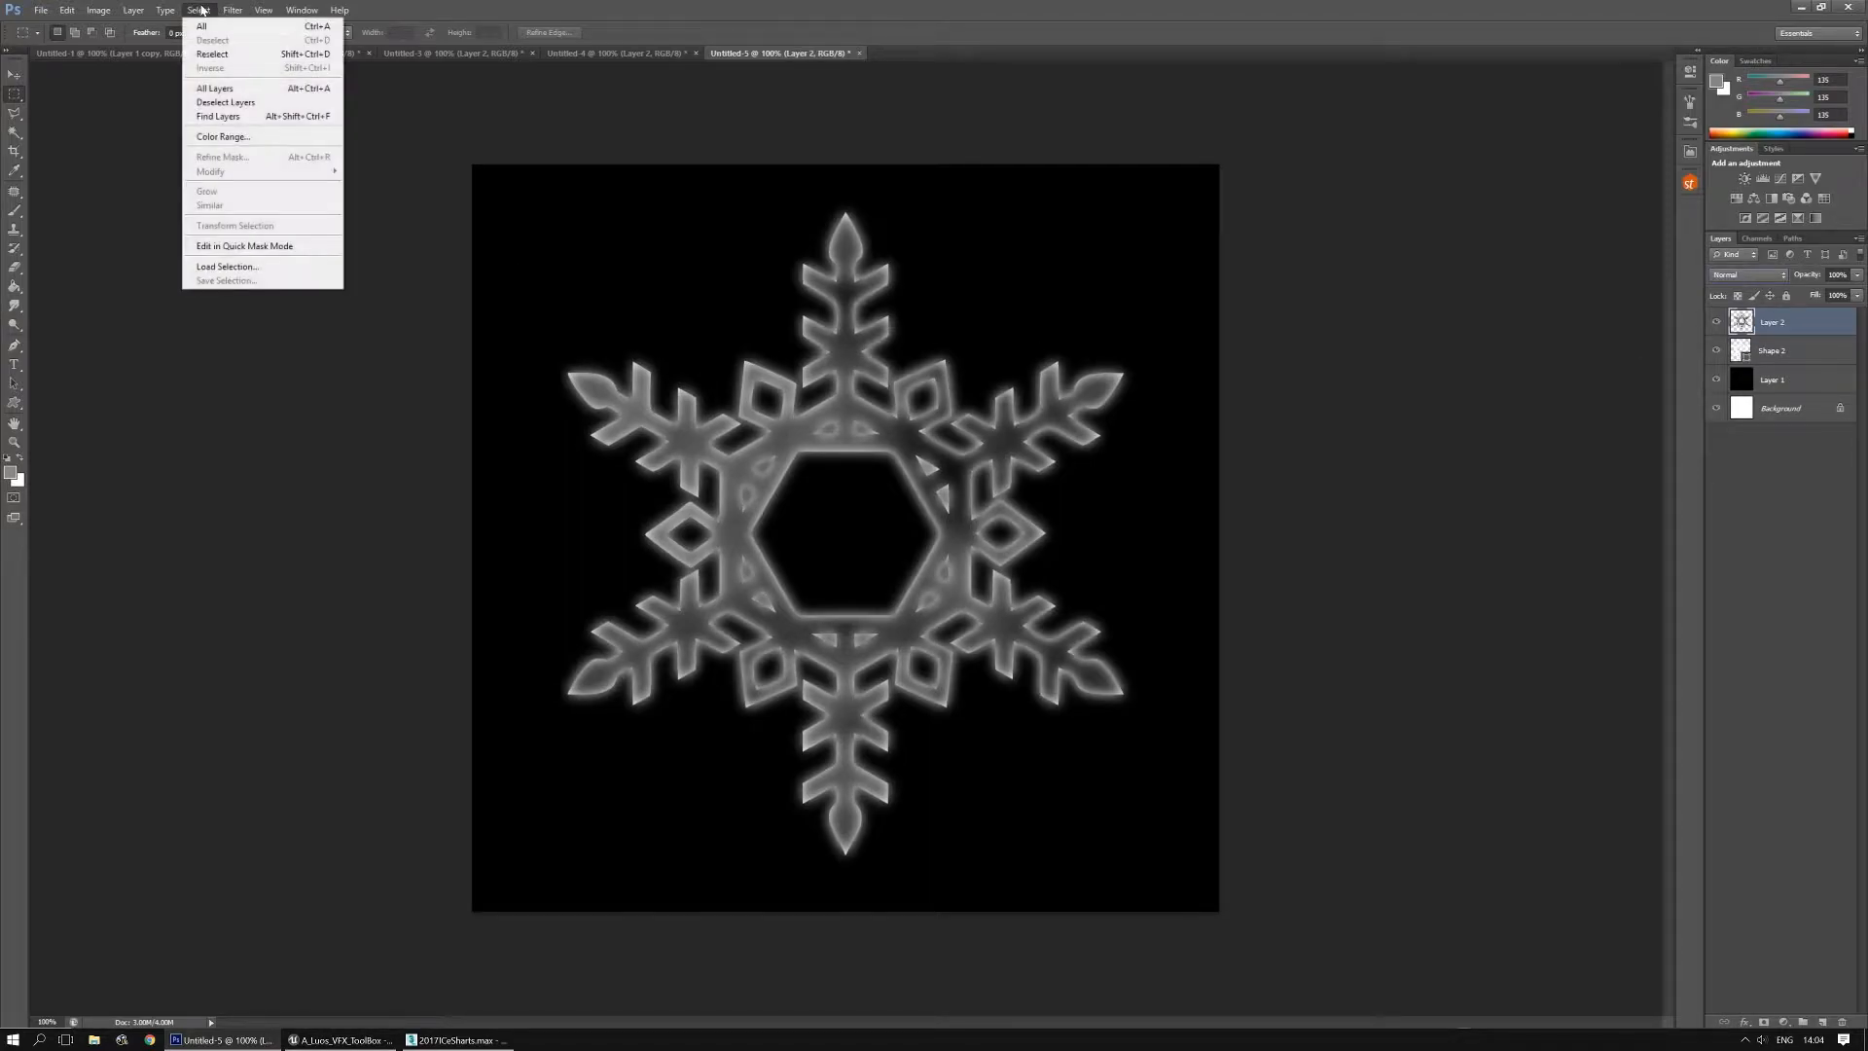
pyautogui.moveTo(233, 10)
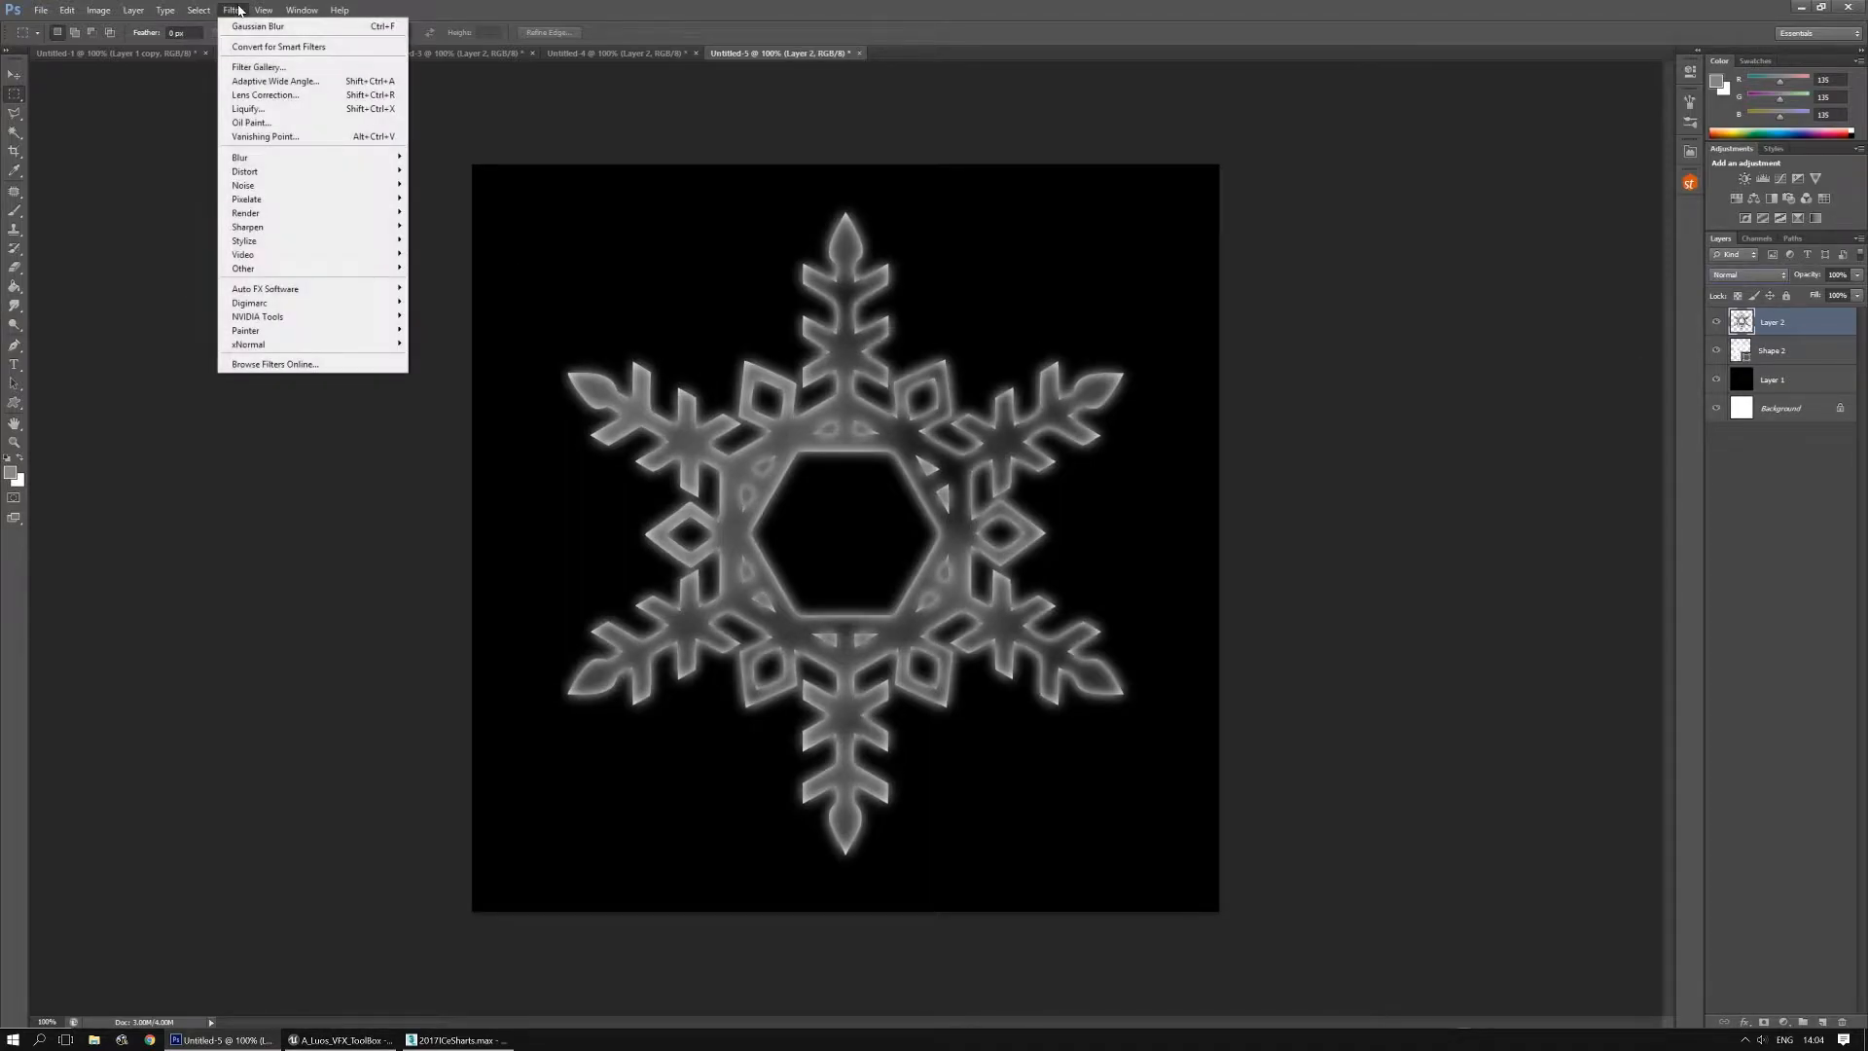
pyautogui.click(260, 67)
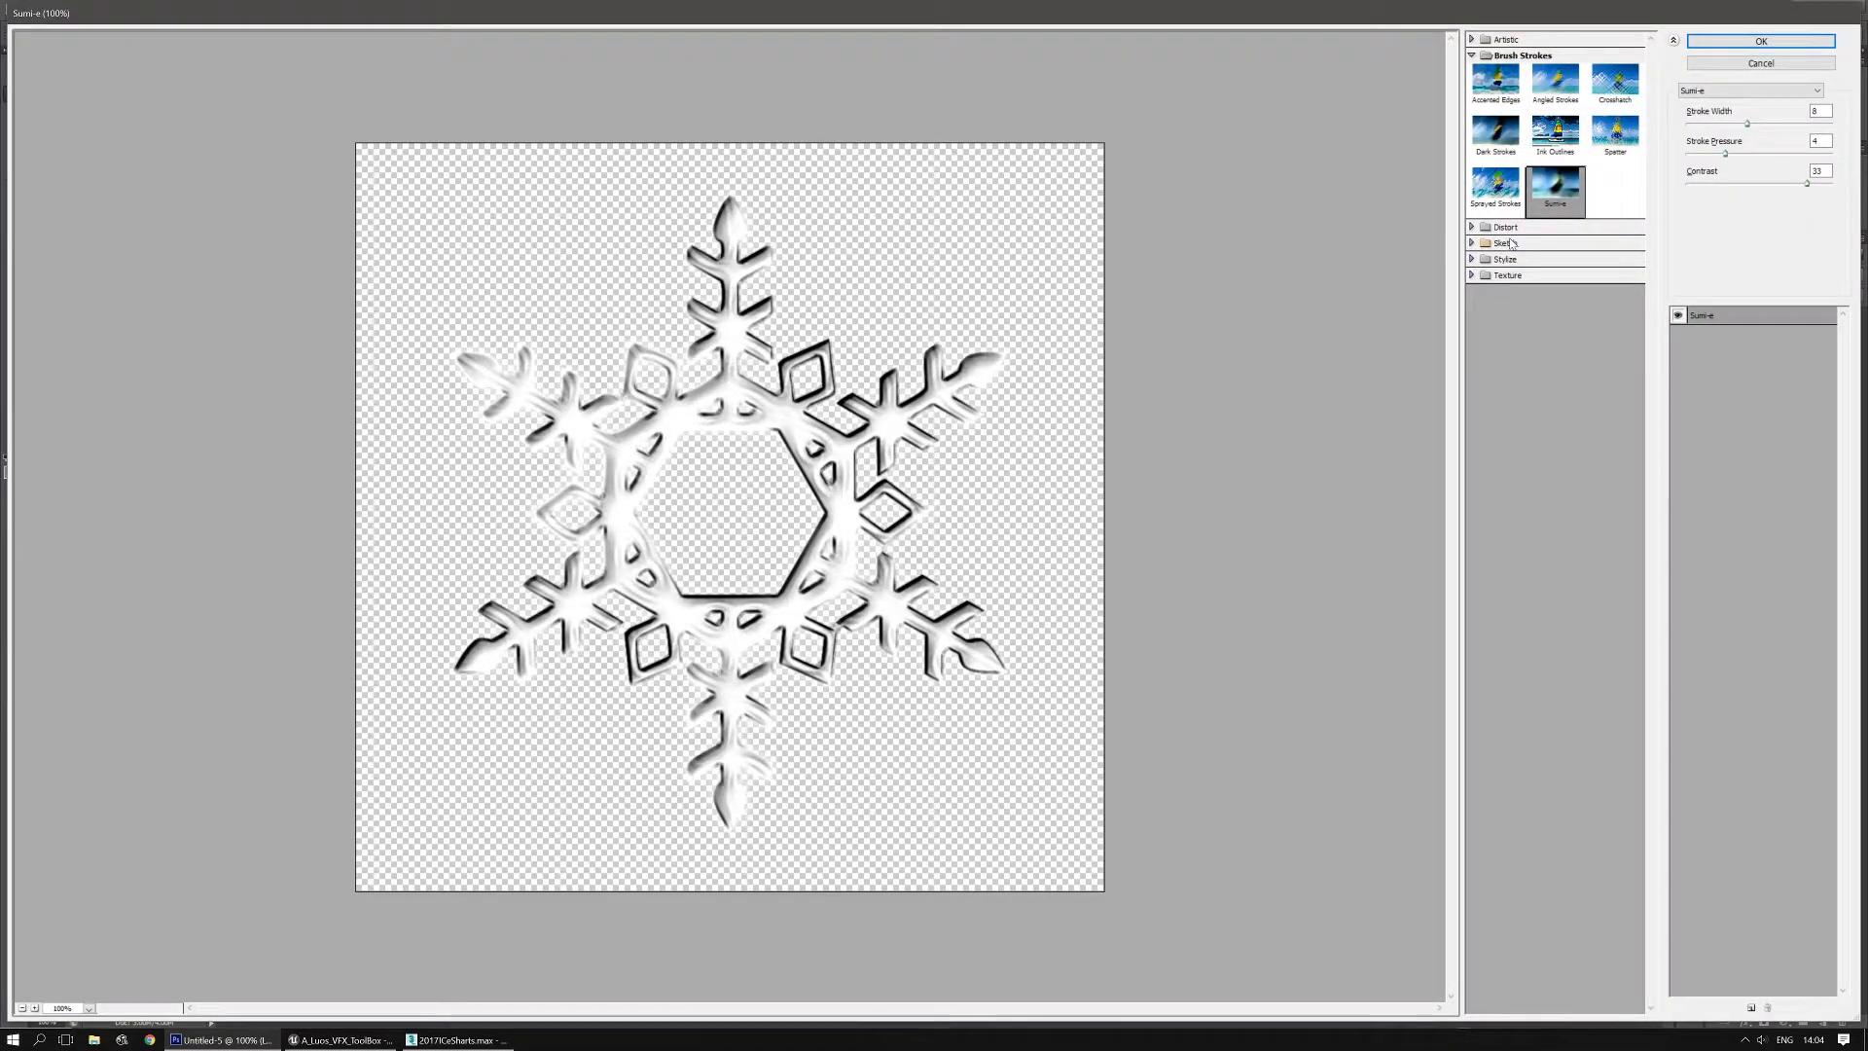
pyautogui.moveTo(1725, 154); pyautogui.dragTo(1695, 156)
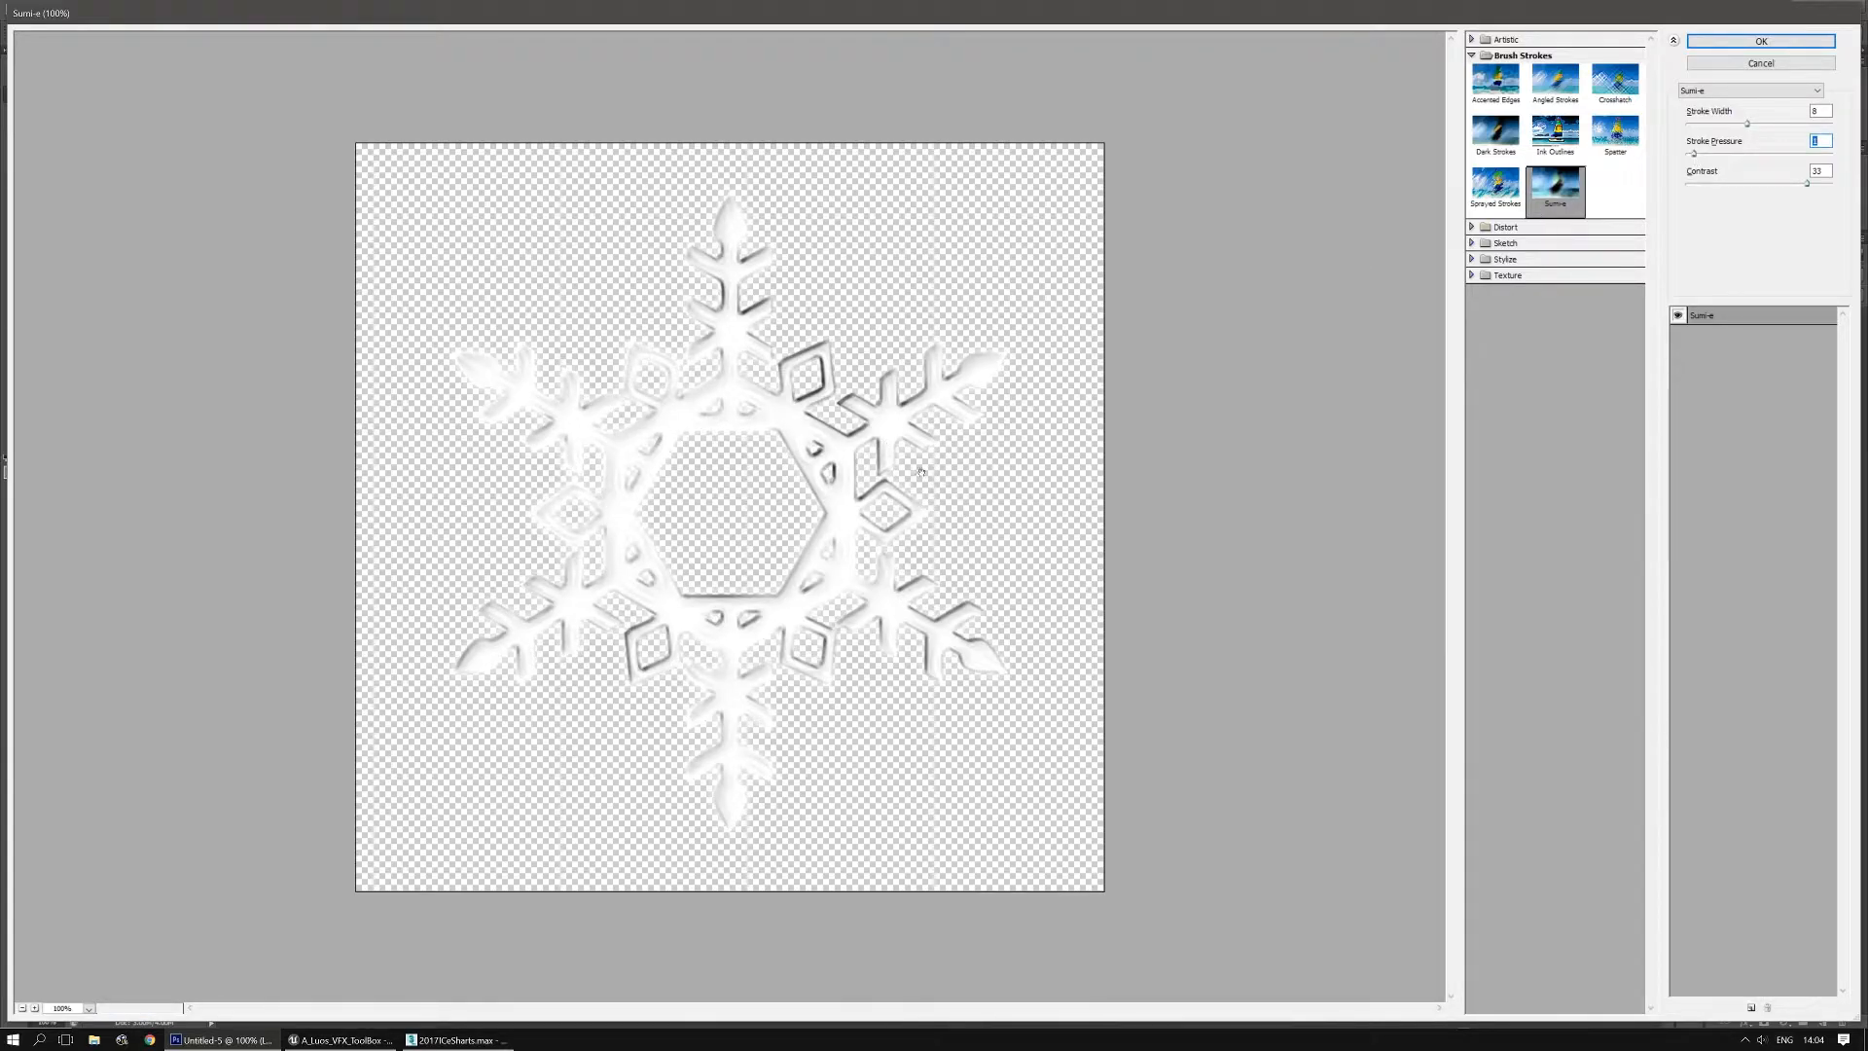
pyautogui.moveTo(1749, 125); pyautogui.dragTo(1838, 126)
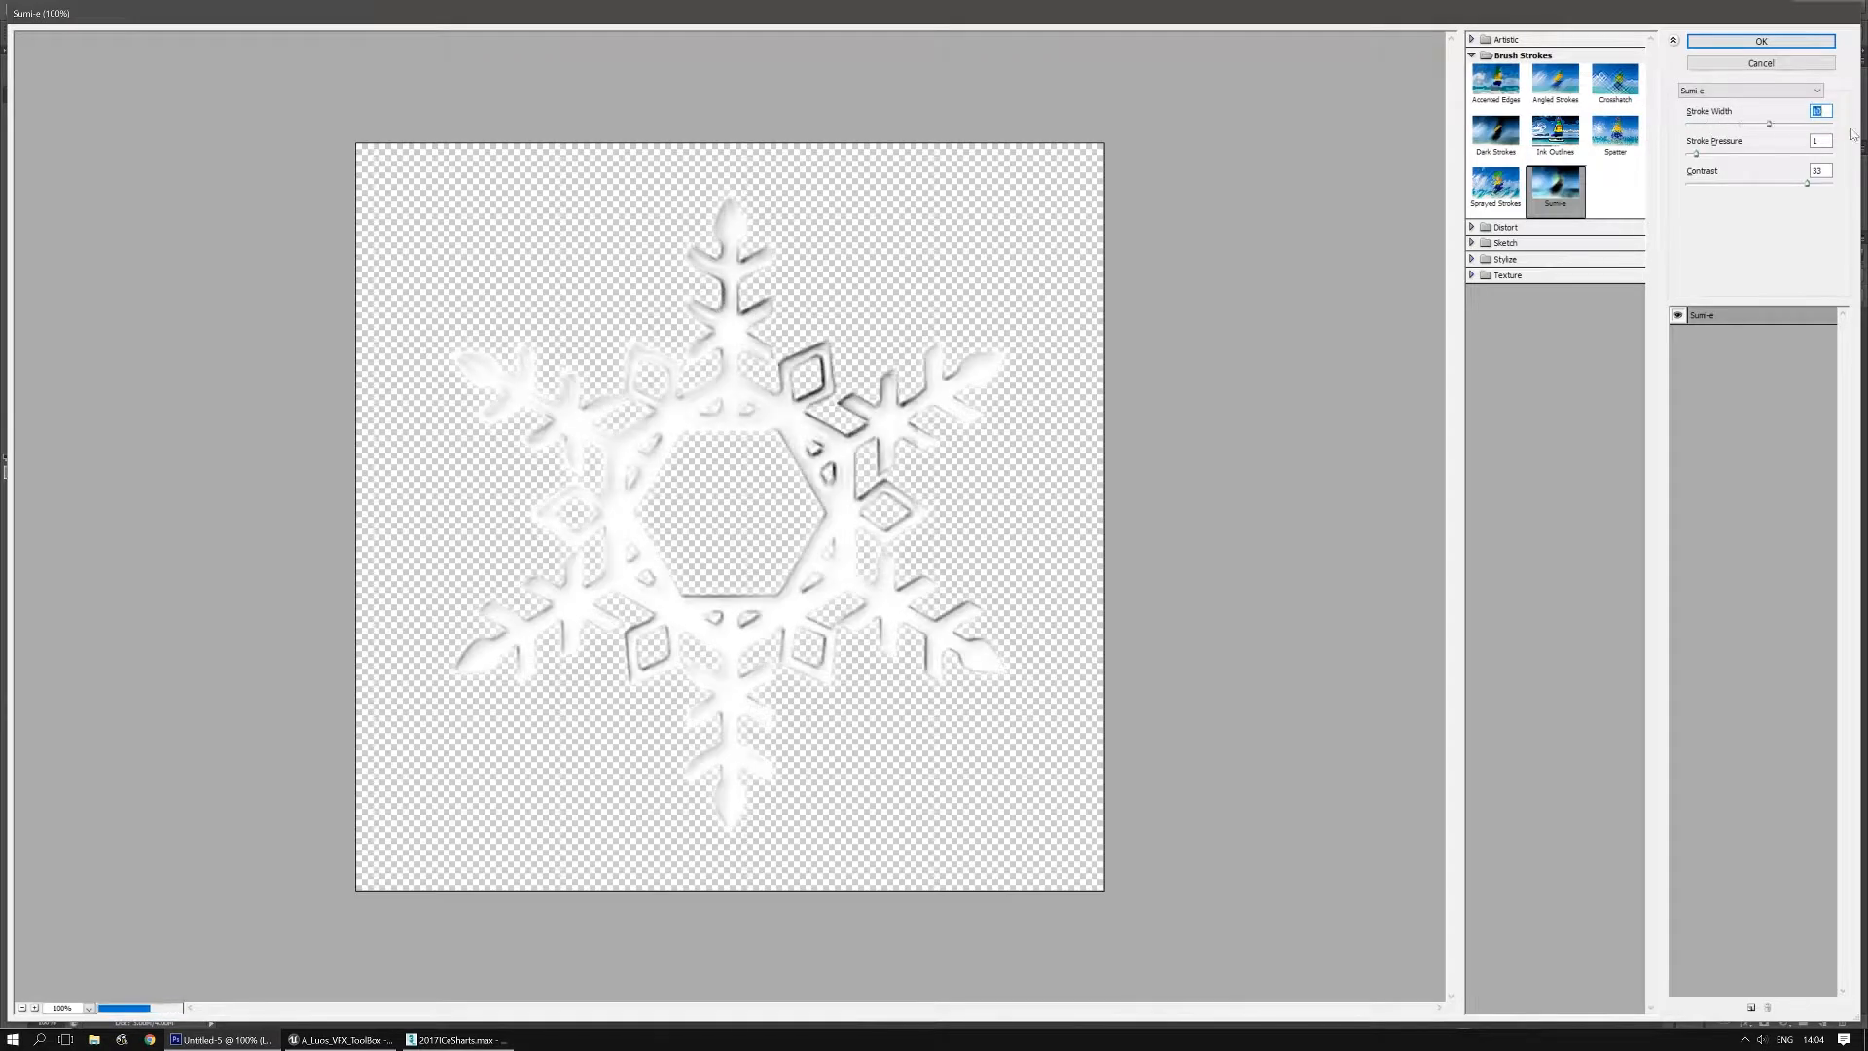
pyautogui.moveTo(1833, 125); pyautogui.dragTo(1793, 135)
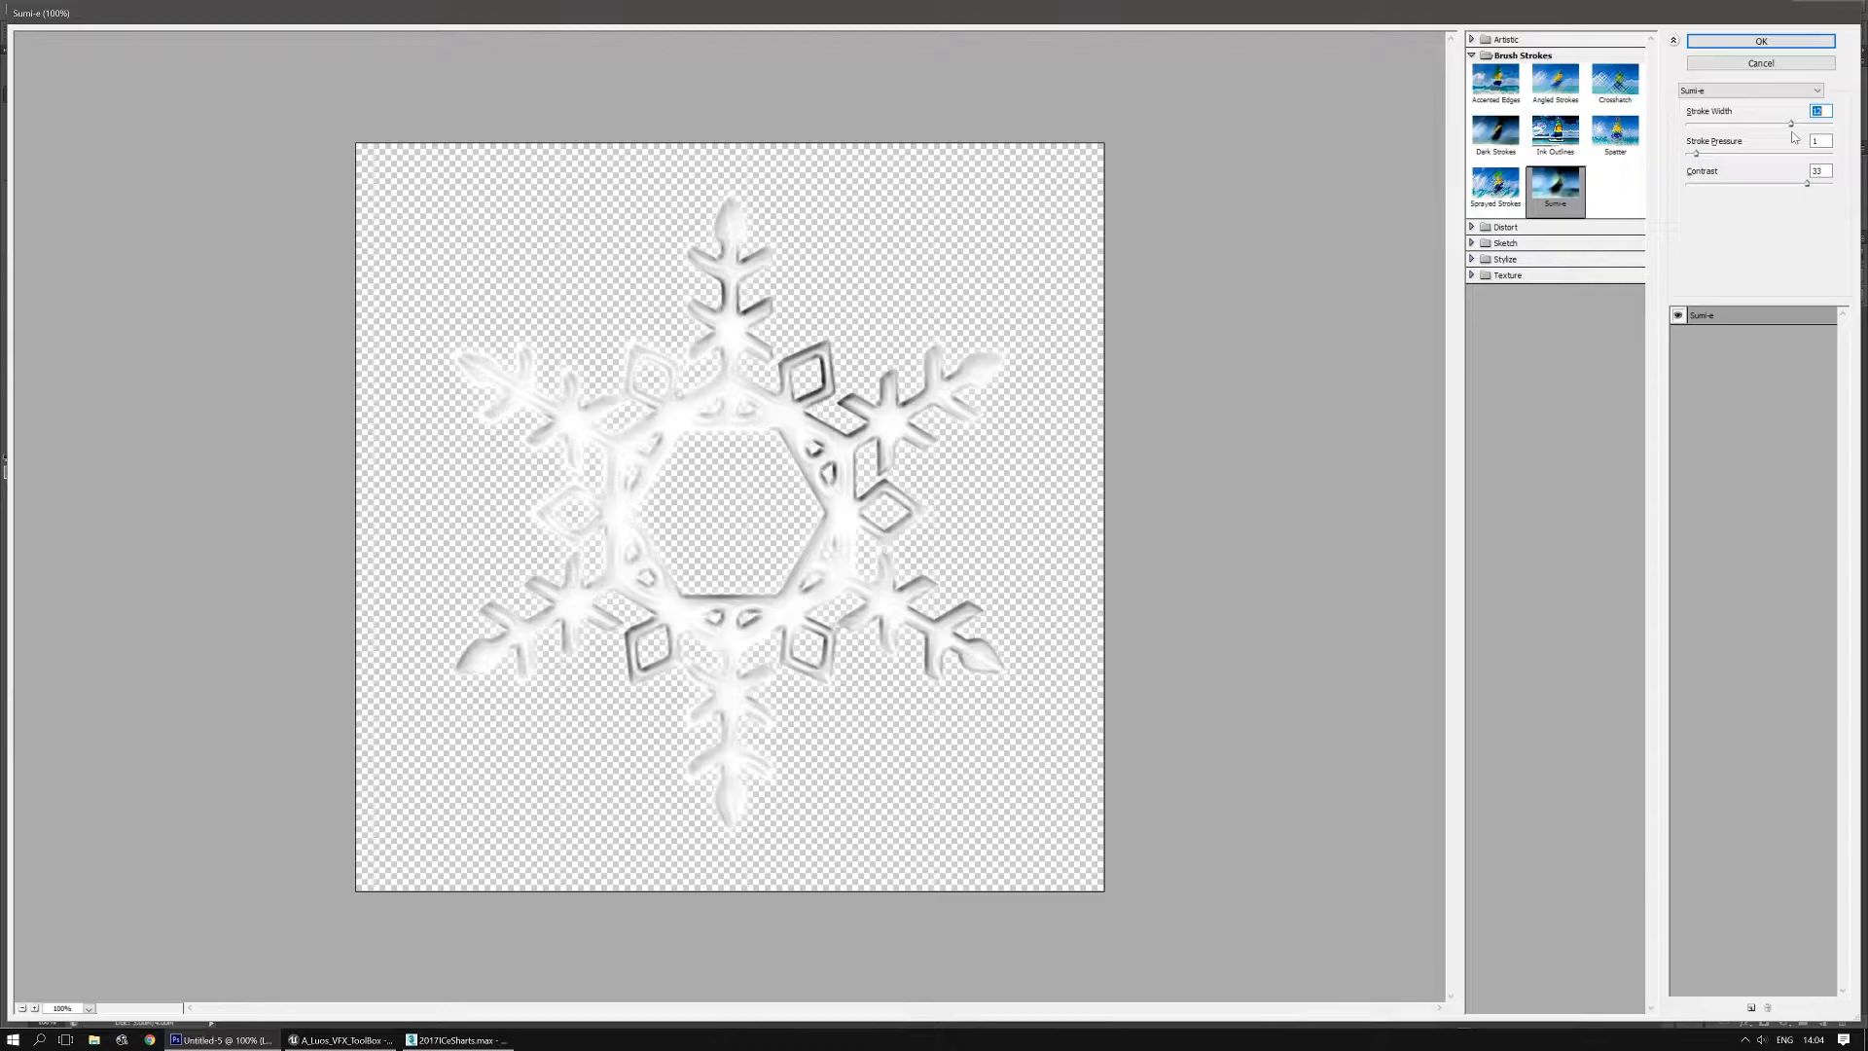
pyautogui.moveTo(1807, 183)
pyautogui.mouseDown()
pyautogui.moveTo(1715, 185)
pyautogui.moveTo(1811, 184)
pyautogui.mouseUp()
pyautogui.moveTo(1697, 155); pyautogui.dragTo(1709, 155)
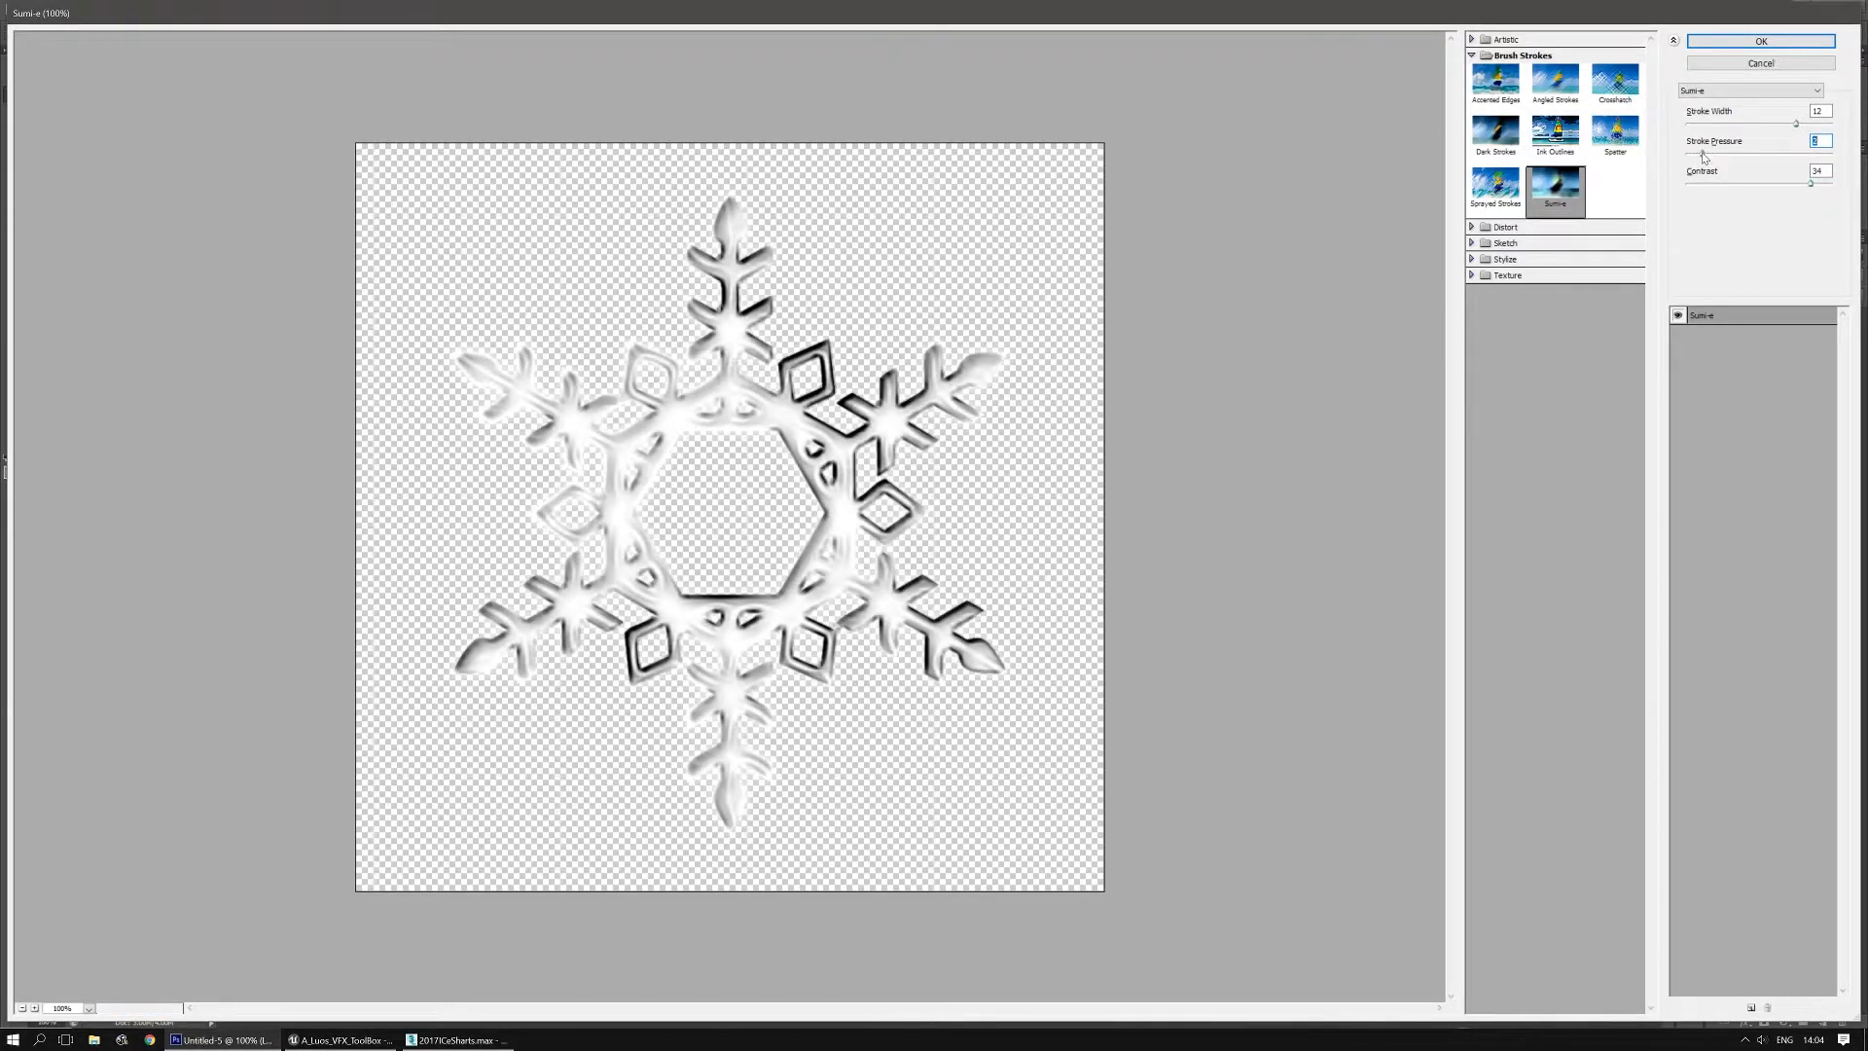
pyautogui.moveTo(1704, 157); pyautogui.dragTo(1700, 159)
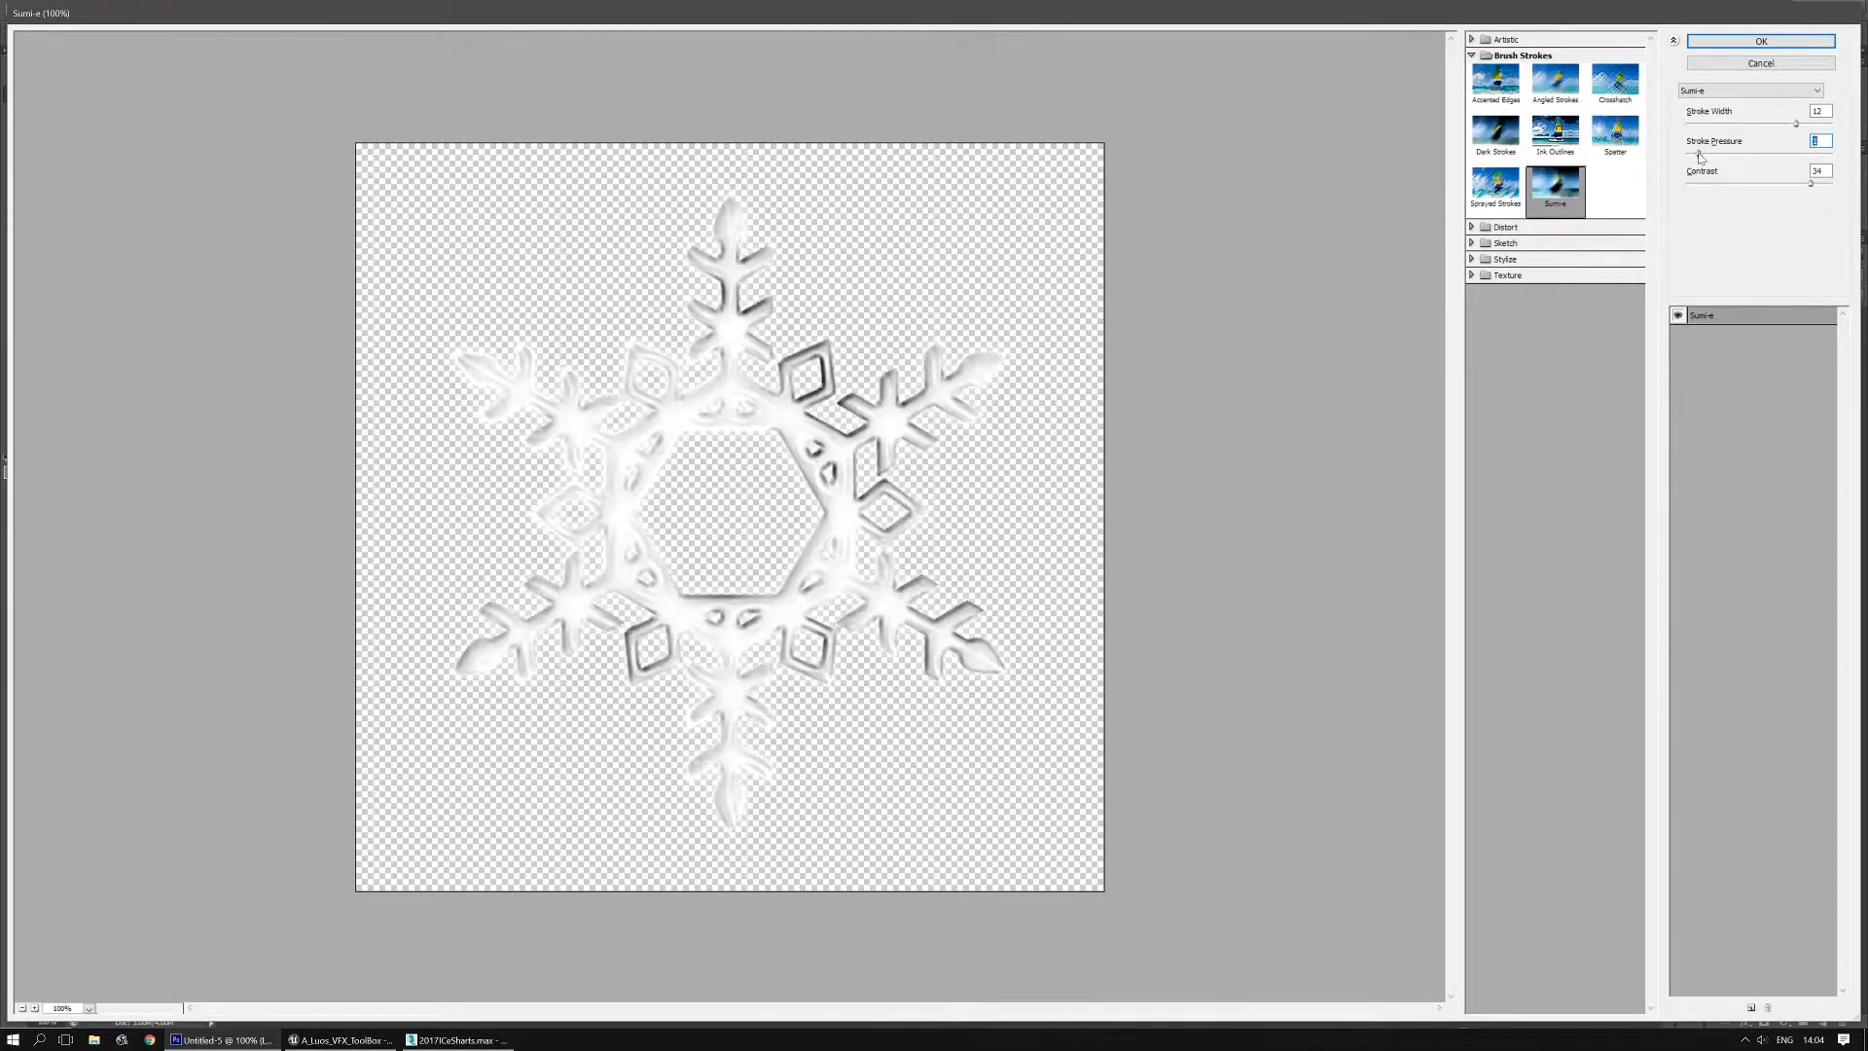
pyautogui.click(1761, 41)
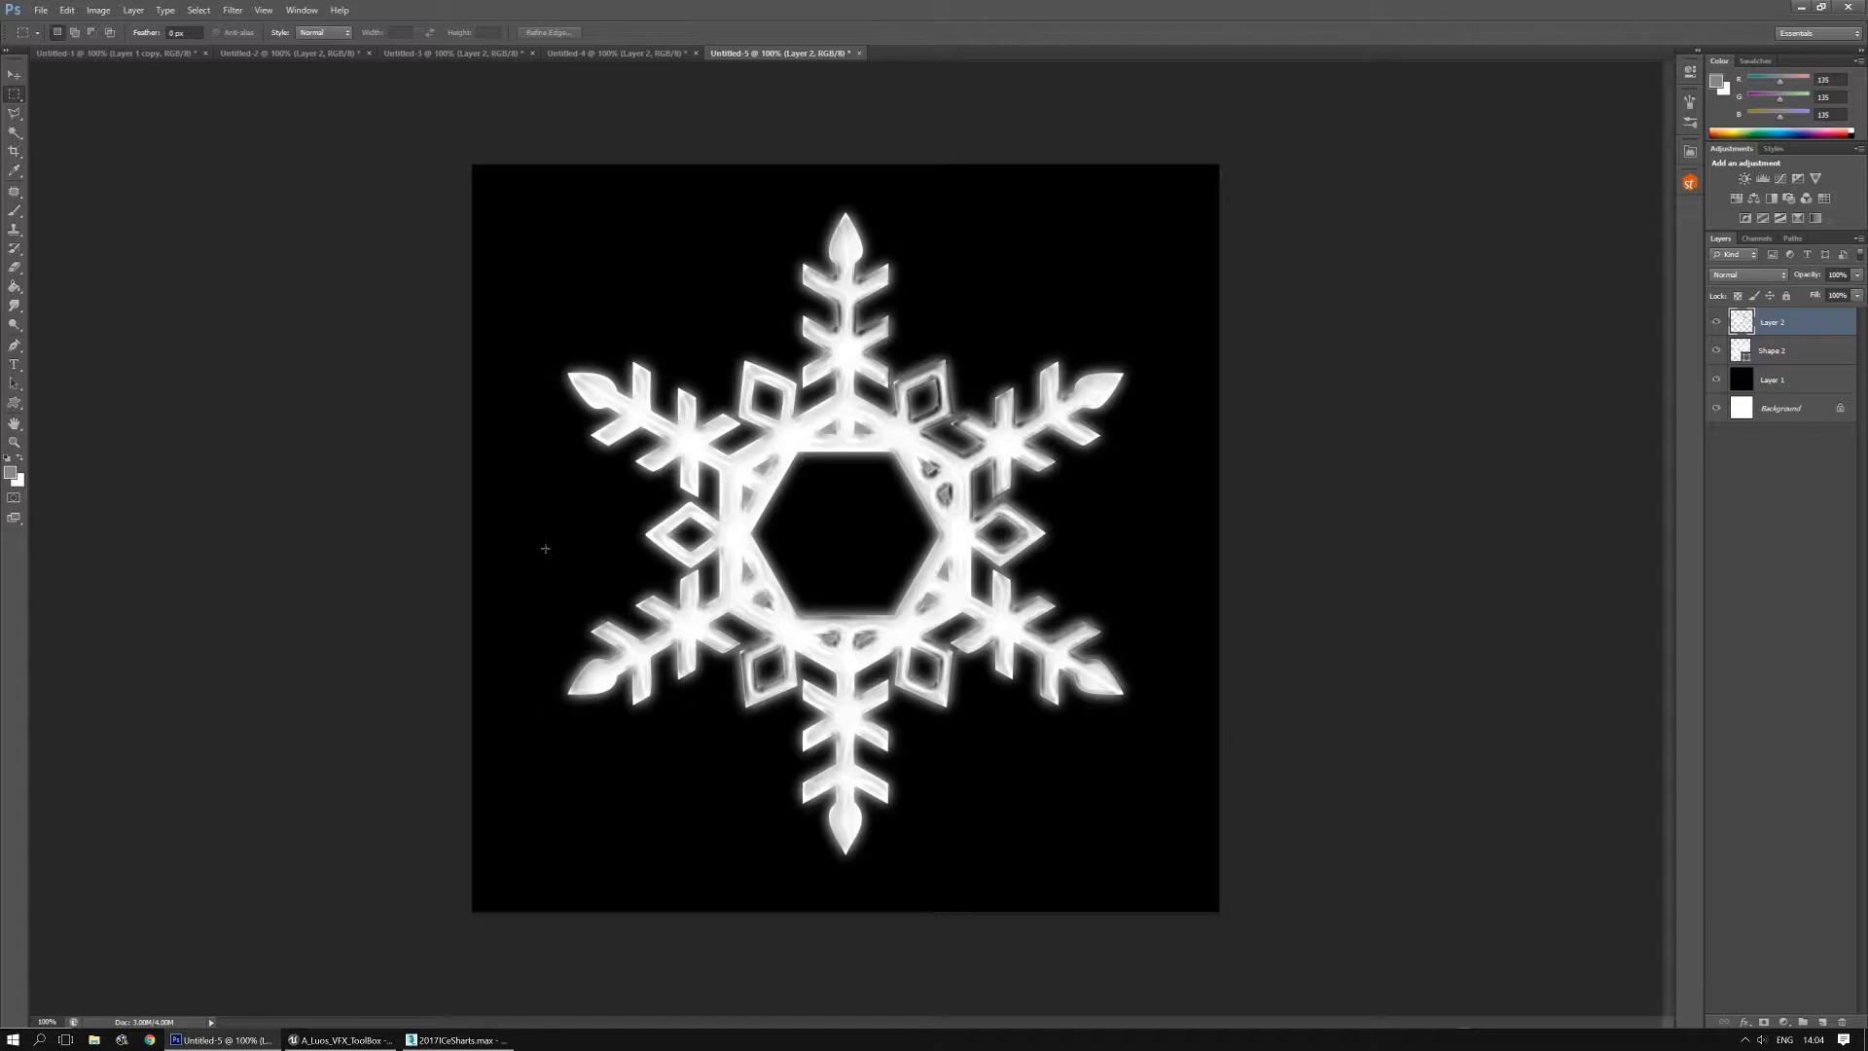
# Compare the snowflake with and without the Sumi-e effect by repeatedly toggling Layer 2's visibility
pyautogui.click(13, 74)
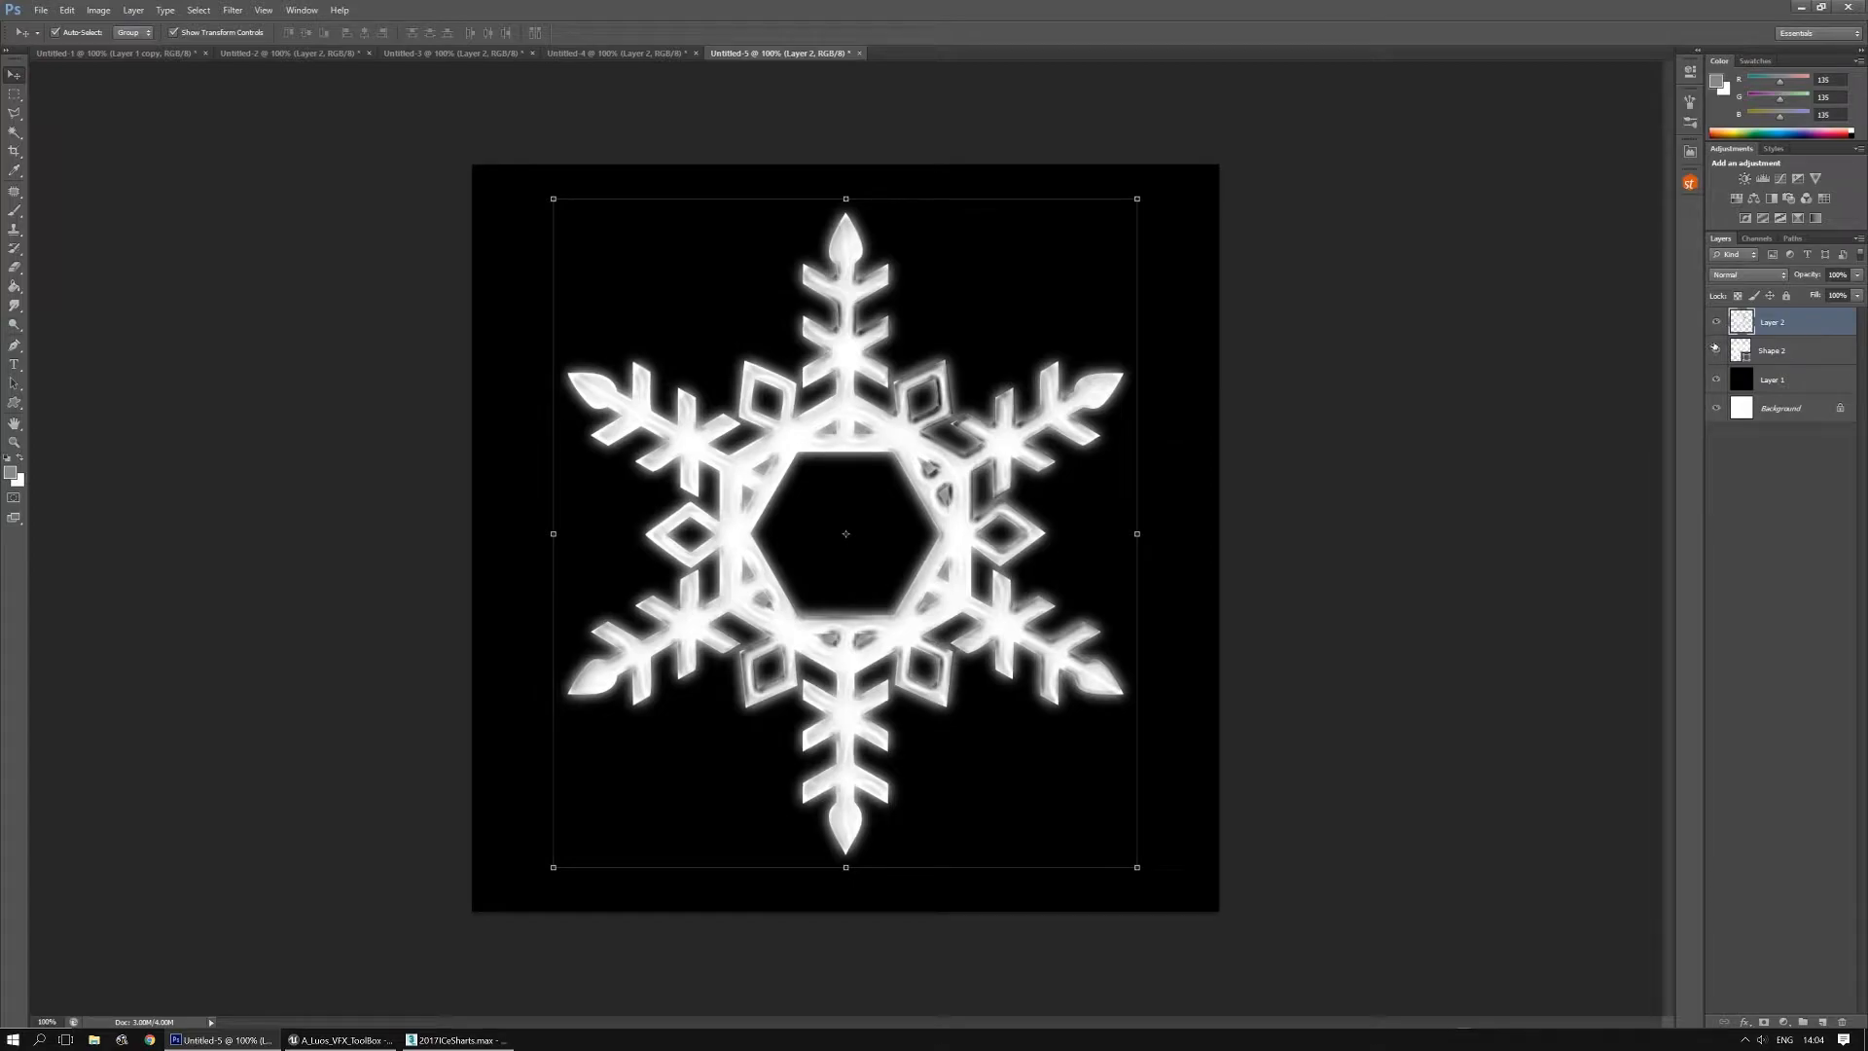
pyautogui.click(1717, 321)
pyautogui.click(1716, 321)
pyautogui.click(1716, 321)
pyautogui.click(1716, 321)
pyautogui.click(1716, 321)
pyautogui.click(1716, 321)
pyautogui.click(1716, 321)
pyautogui.click(1716, 321)
pyautogui.click(1717, 321)
pyautogui.click(1712, 324)
# Select Layer 2 and Shape 2 together and rotate the snowflake slightly counterclockwise about its centre
pyautogui.click(1742, 379)
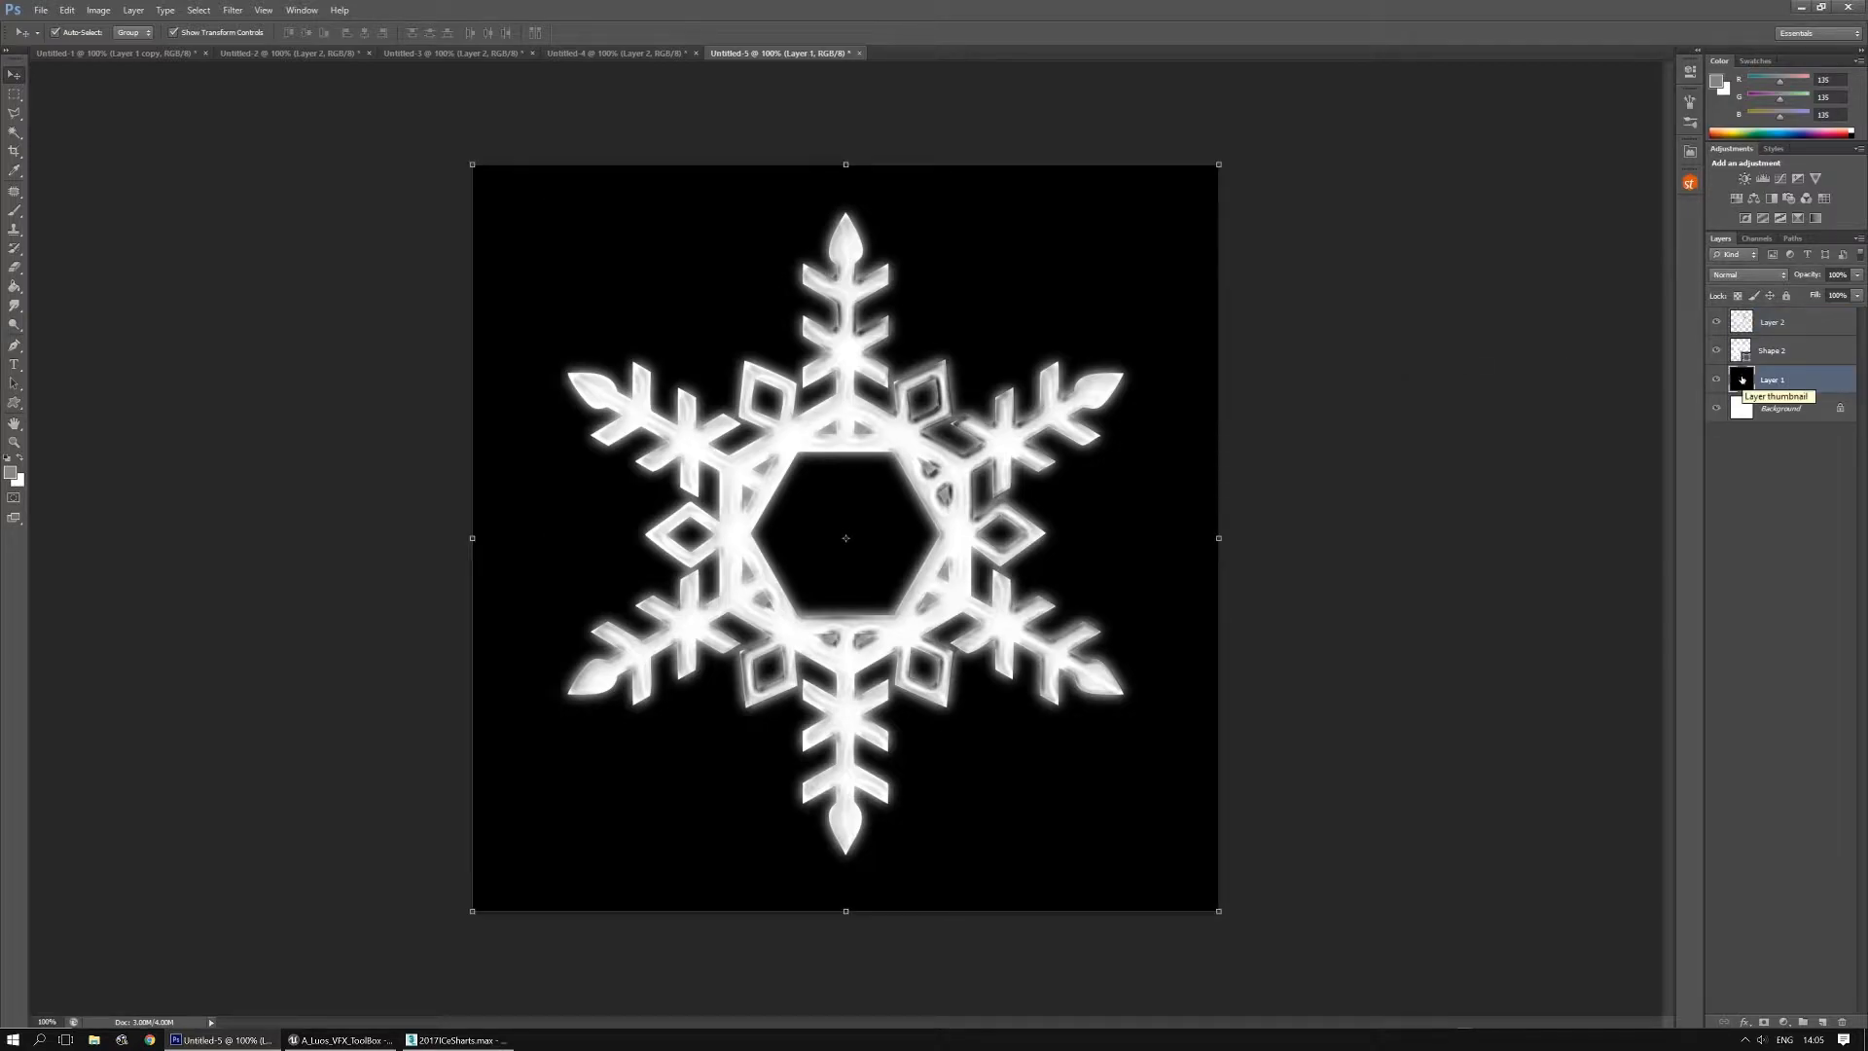
pyautogui.click(1749, 326)
pyautogui.keyDown('shift'); pyautogui.click(1790, 355); pyautogui.keyUp('shift')
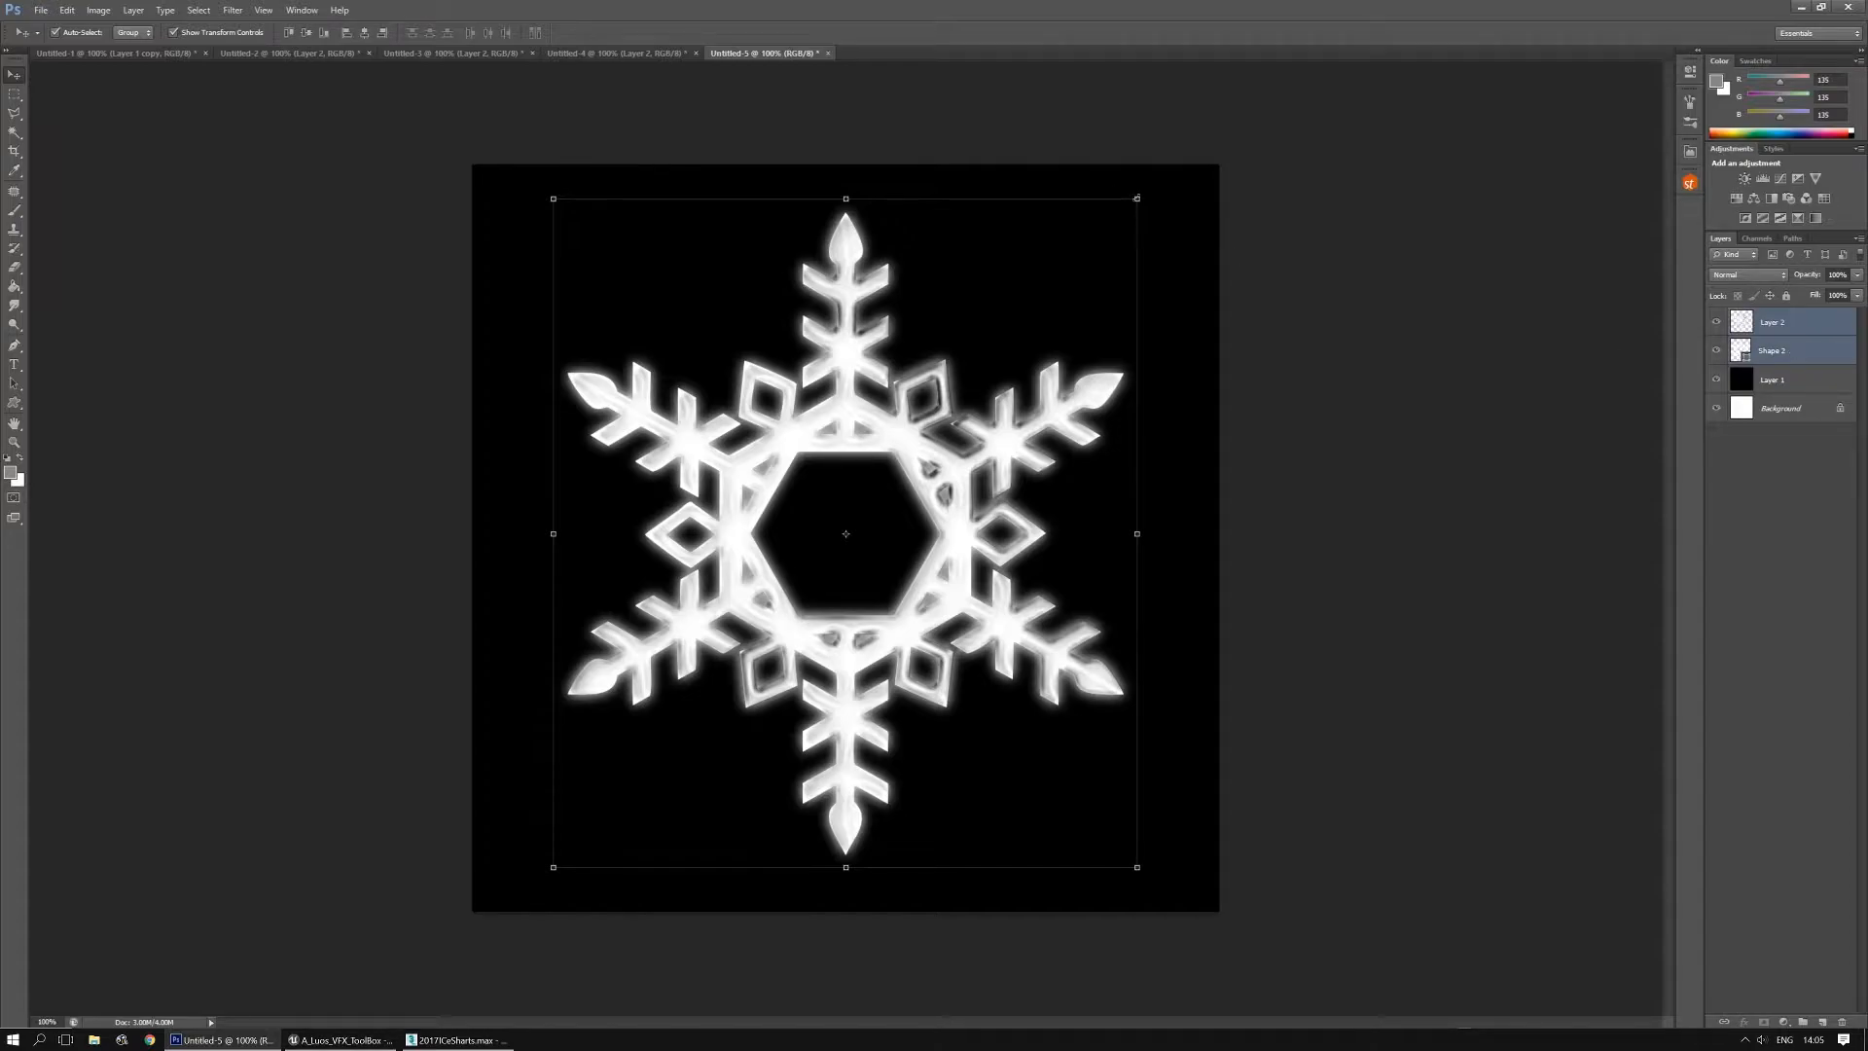
pyautogui.moveTo(1142, 189); pyautogui.dragTo(1012, 129)
pyautogui.press('Return')
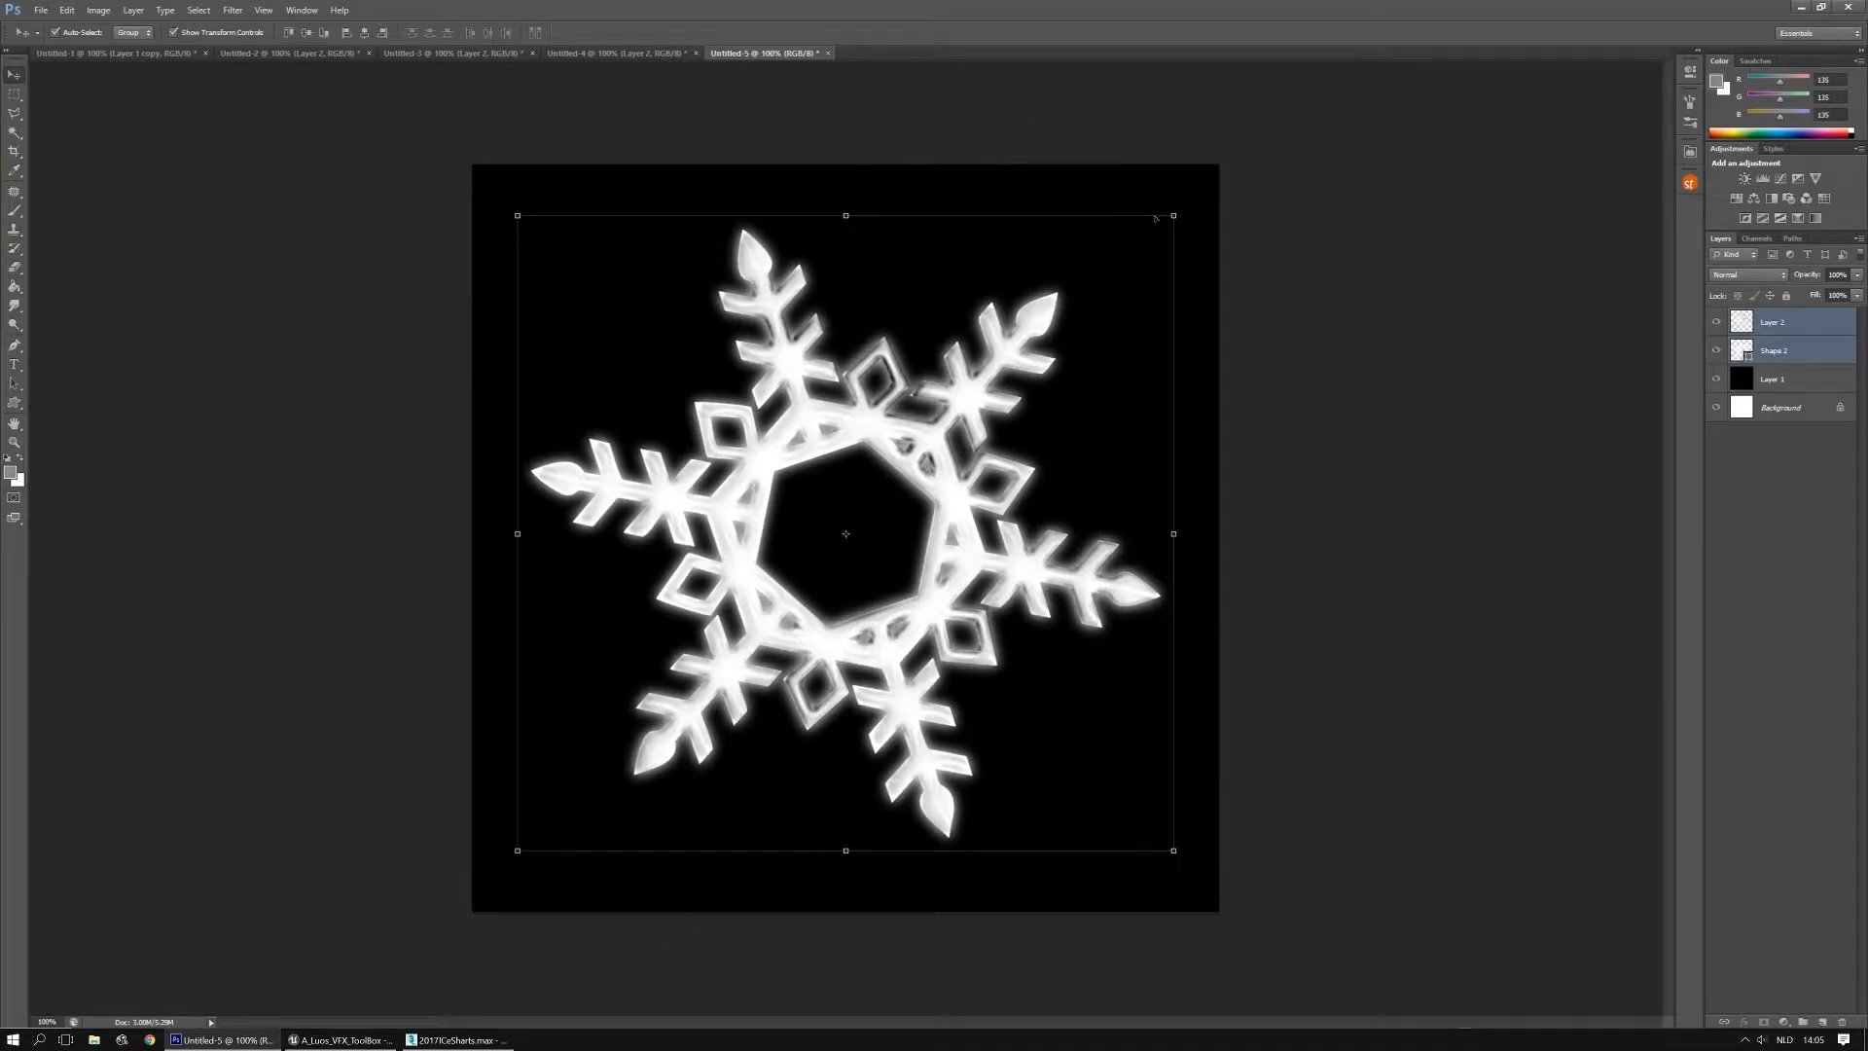
# Scale the Untitled-5 snowflake up to about 112% around its centre, and slightly enlarge Untitled-4's Layer 2 and Shape 1 together
pyautogui.keyDown('alt'); pyautogui.keyDown('shift'); pyautogui.moveTo(1173, 215); pyautogui.dragTo(1220, 177); pyautogui.keyUp('shift'); pyautogui.keyUp('alt')
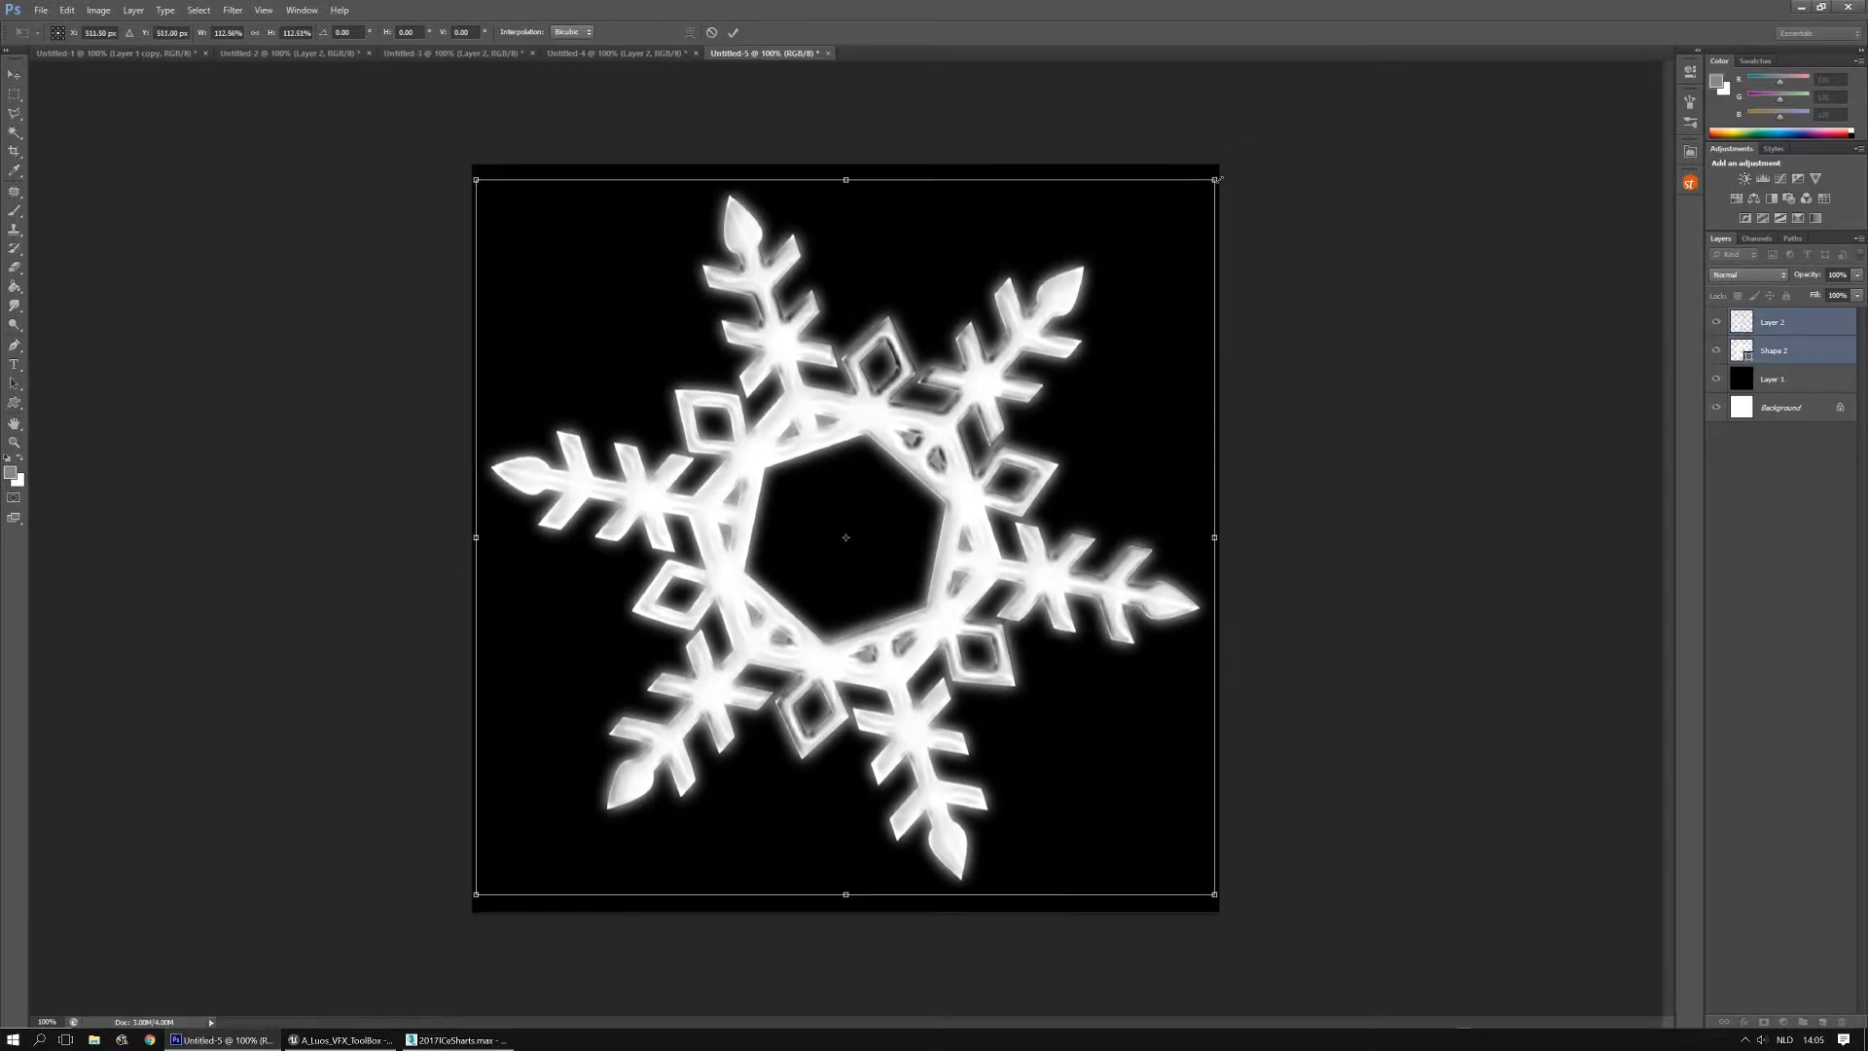
pyautogui.press('Return')
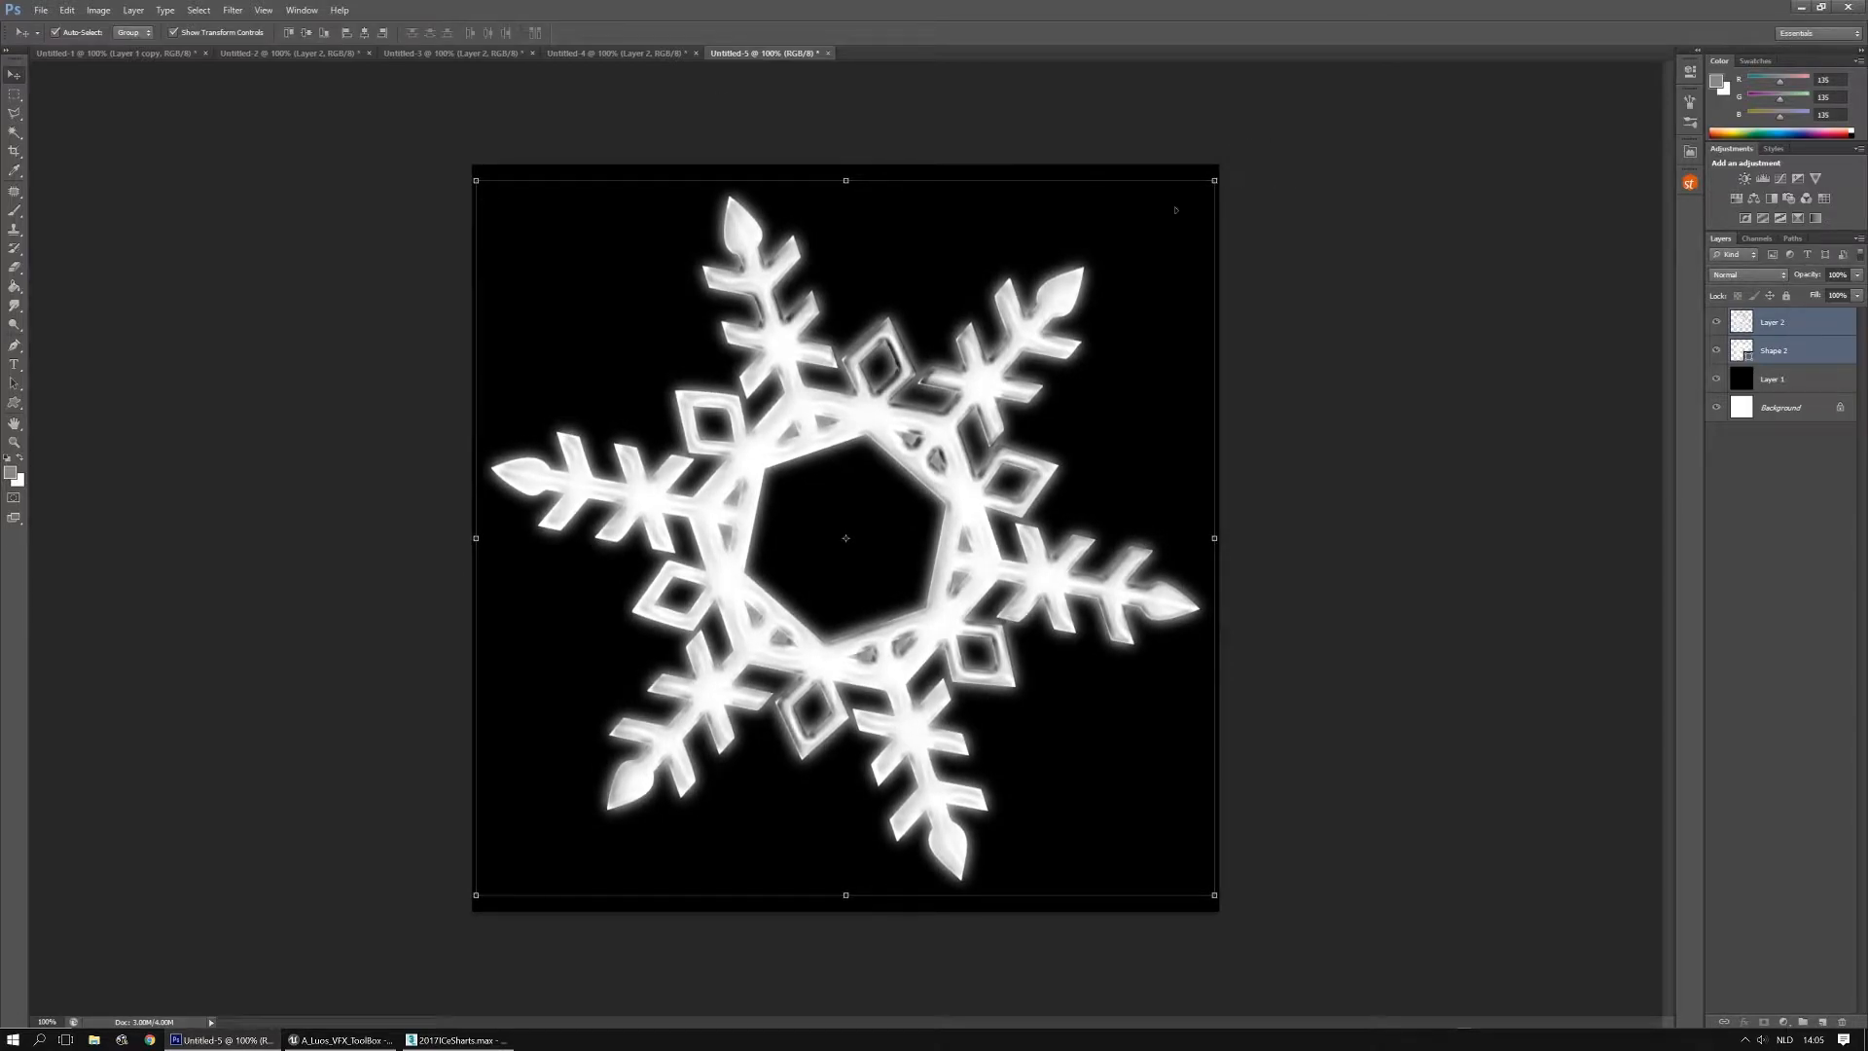
pyautogui.click(592, 54)
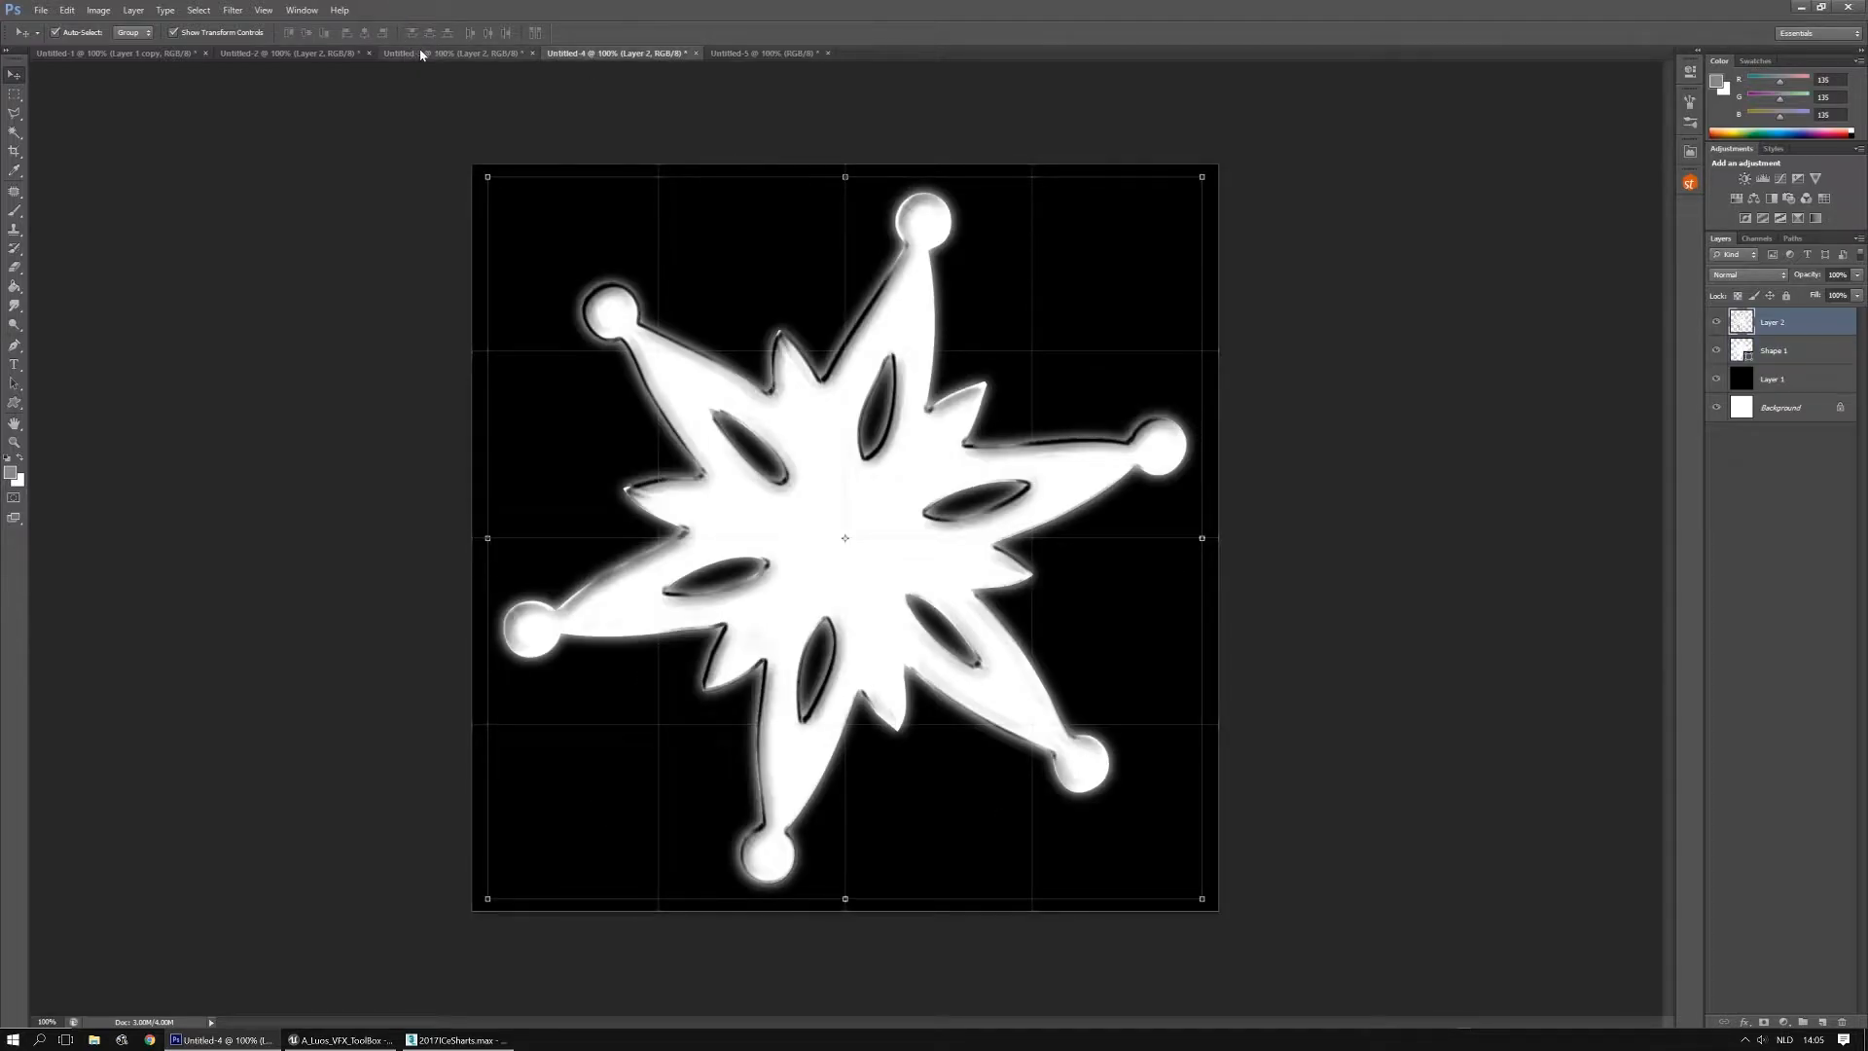
pyautogui.keyDown('shift'); pyautogui.click(1802, 355); pyautogui.keyUp('shift')
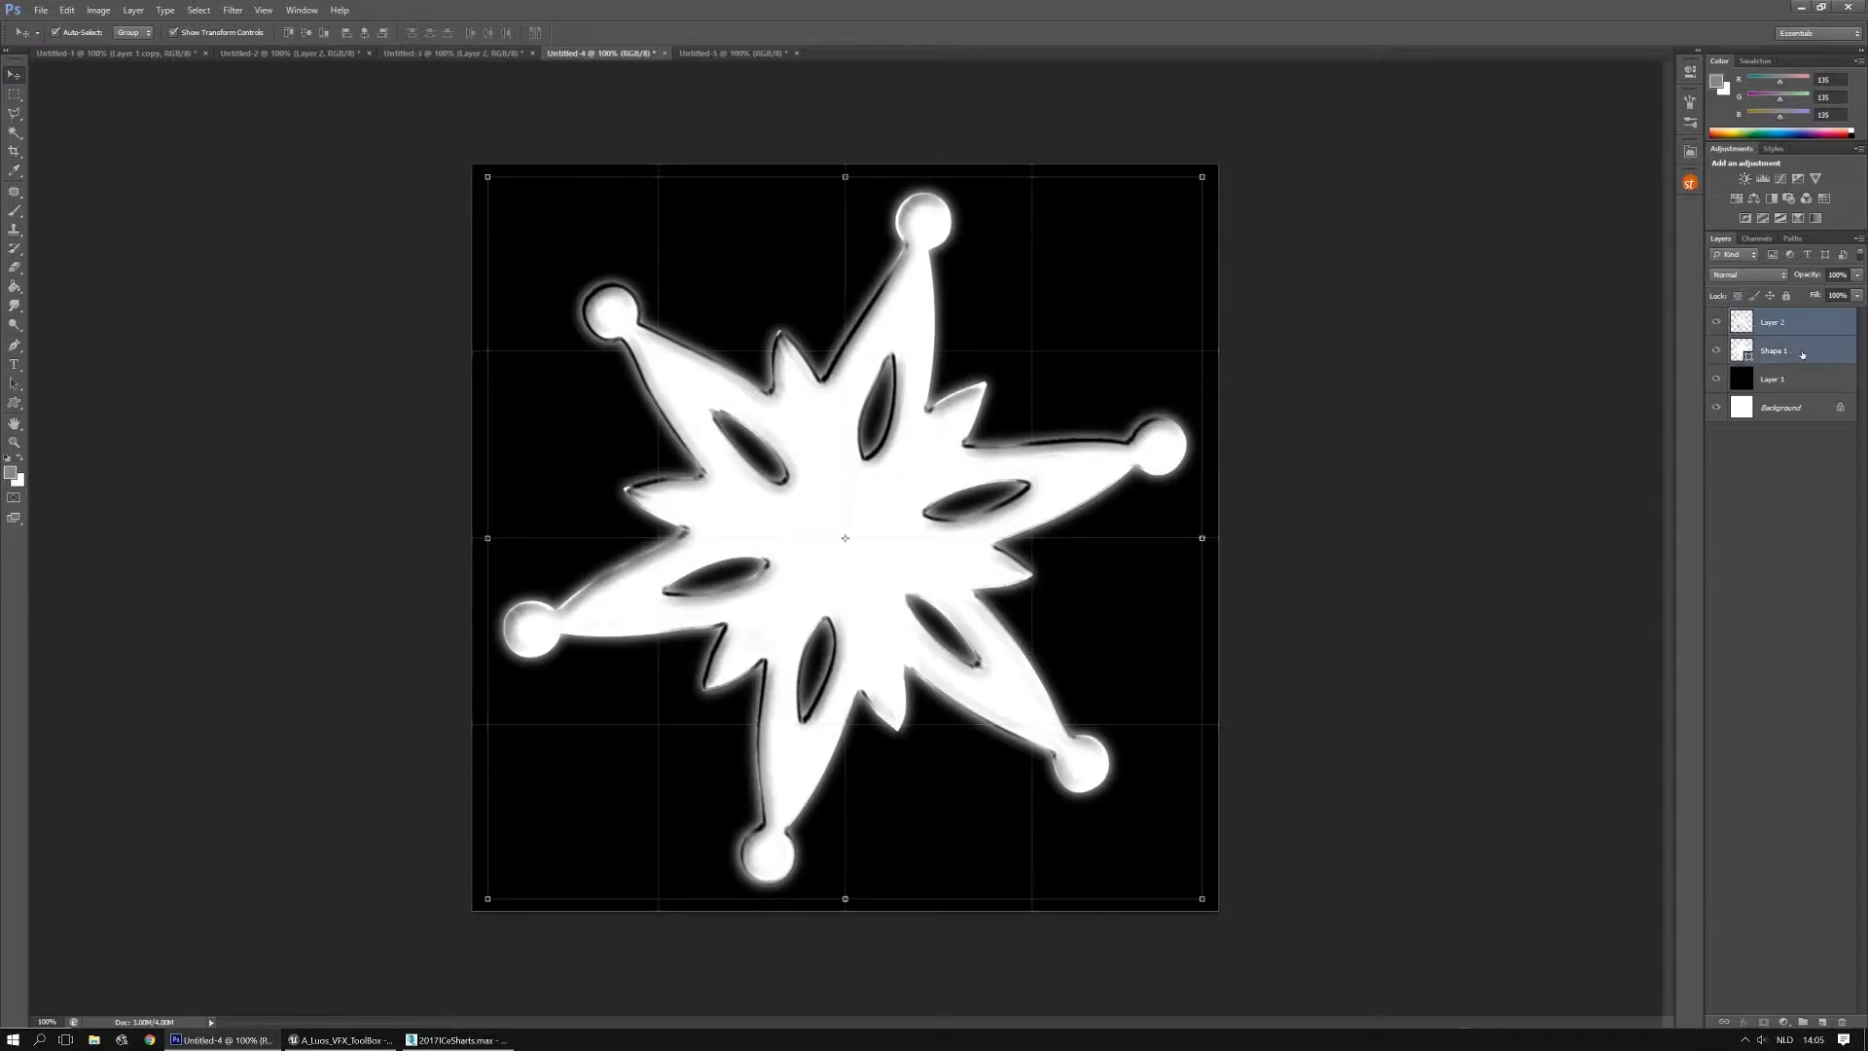
pyautogui.moveTo(1203, 178); pyautogui.dragTo(1209, 173)
pyautogui.press('Return')
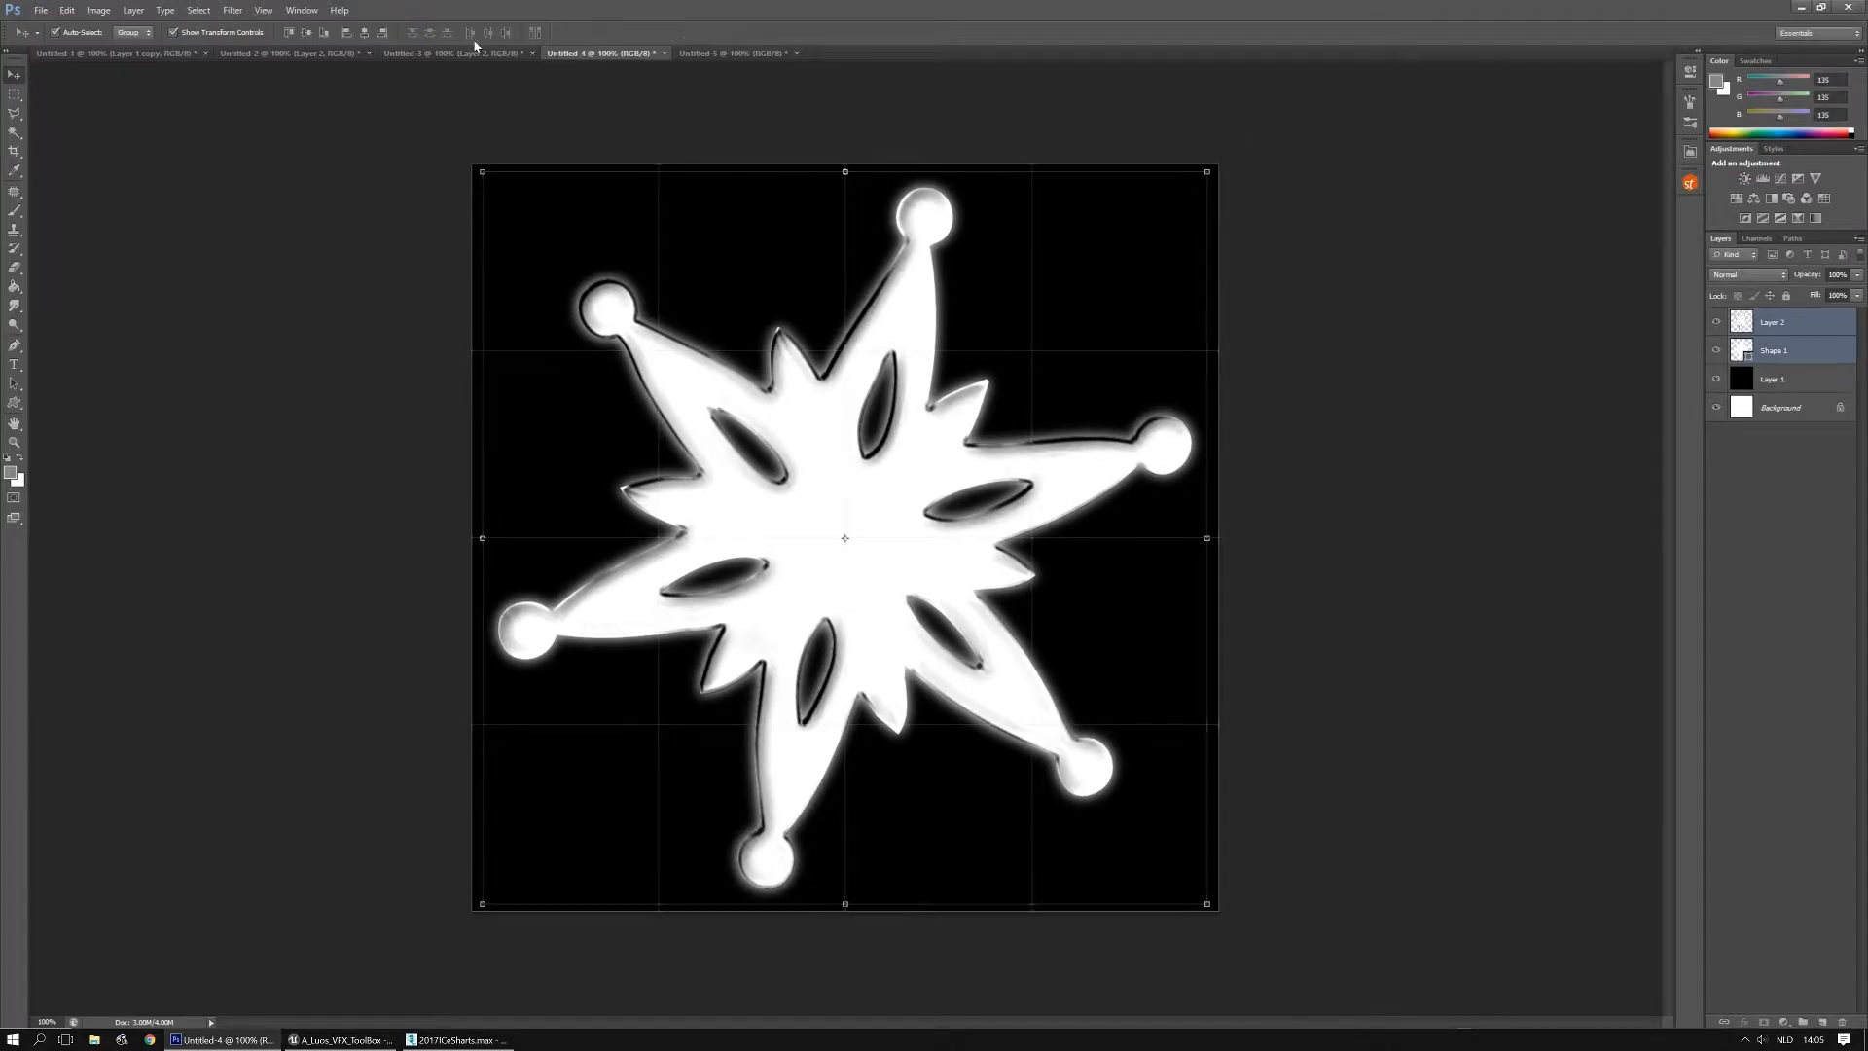
# In Untitled-2, duplicate the black Background copy layer and arrange the black layers directly beneath Layer 1 and Layer 2
pyautogui.click(470, 54)
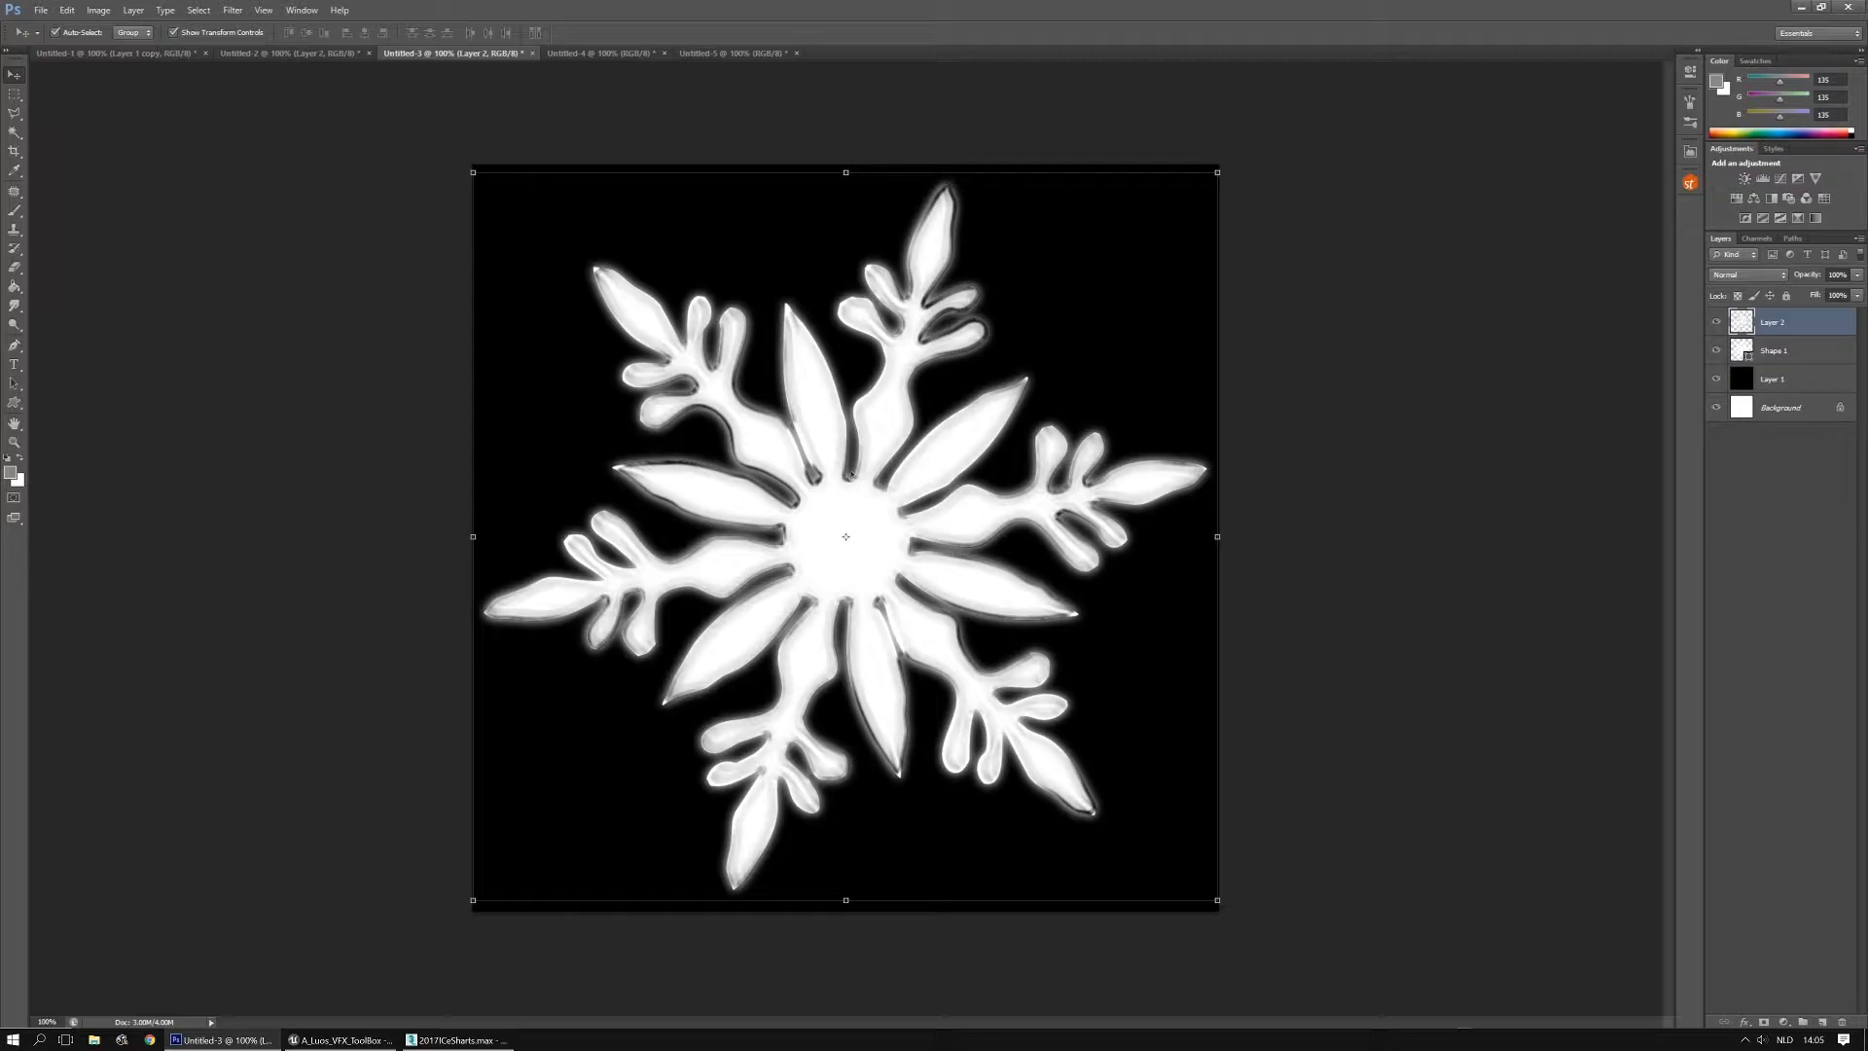
pyautogui.click(255, 54)
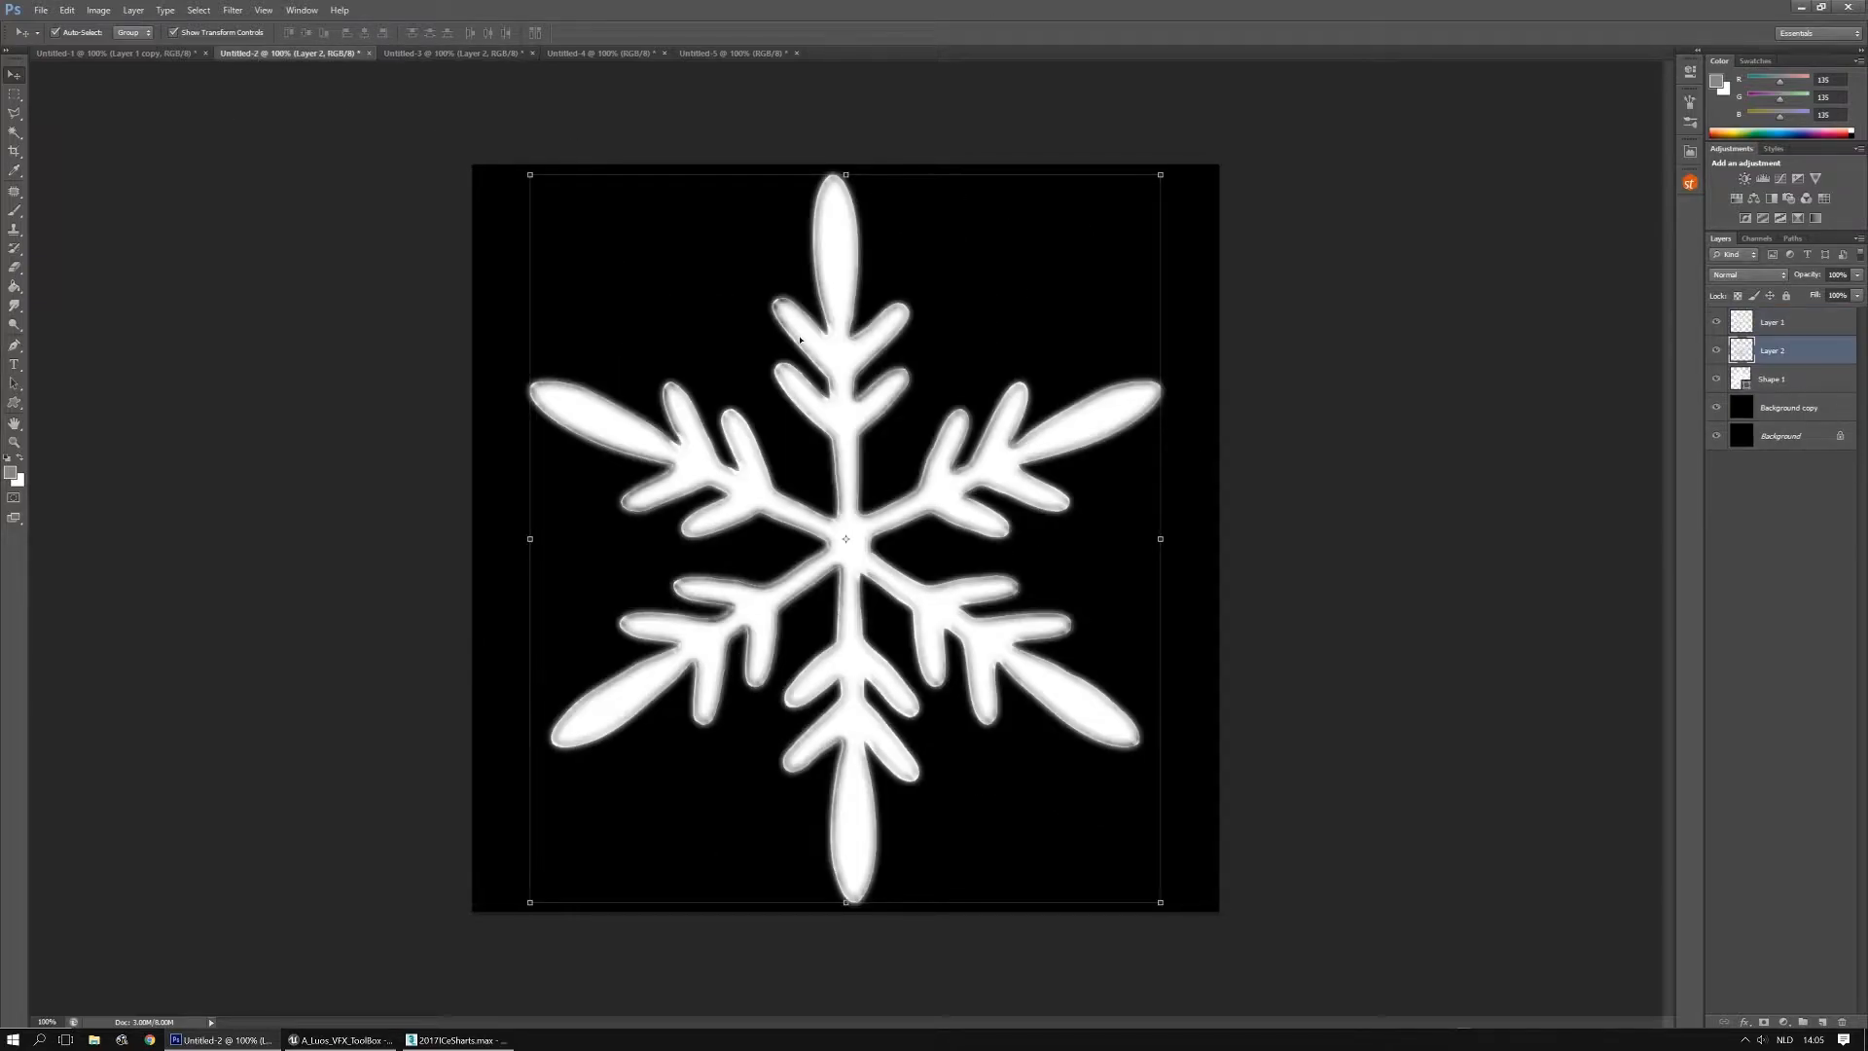
pyautogui.click(1738, 407)
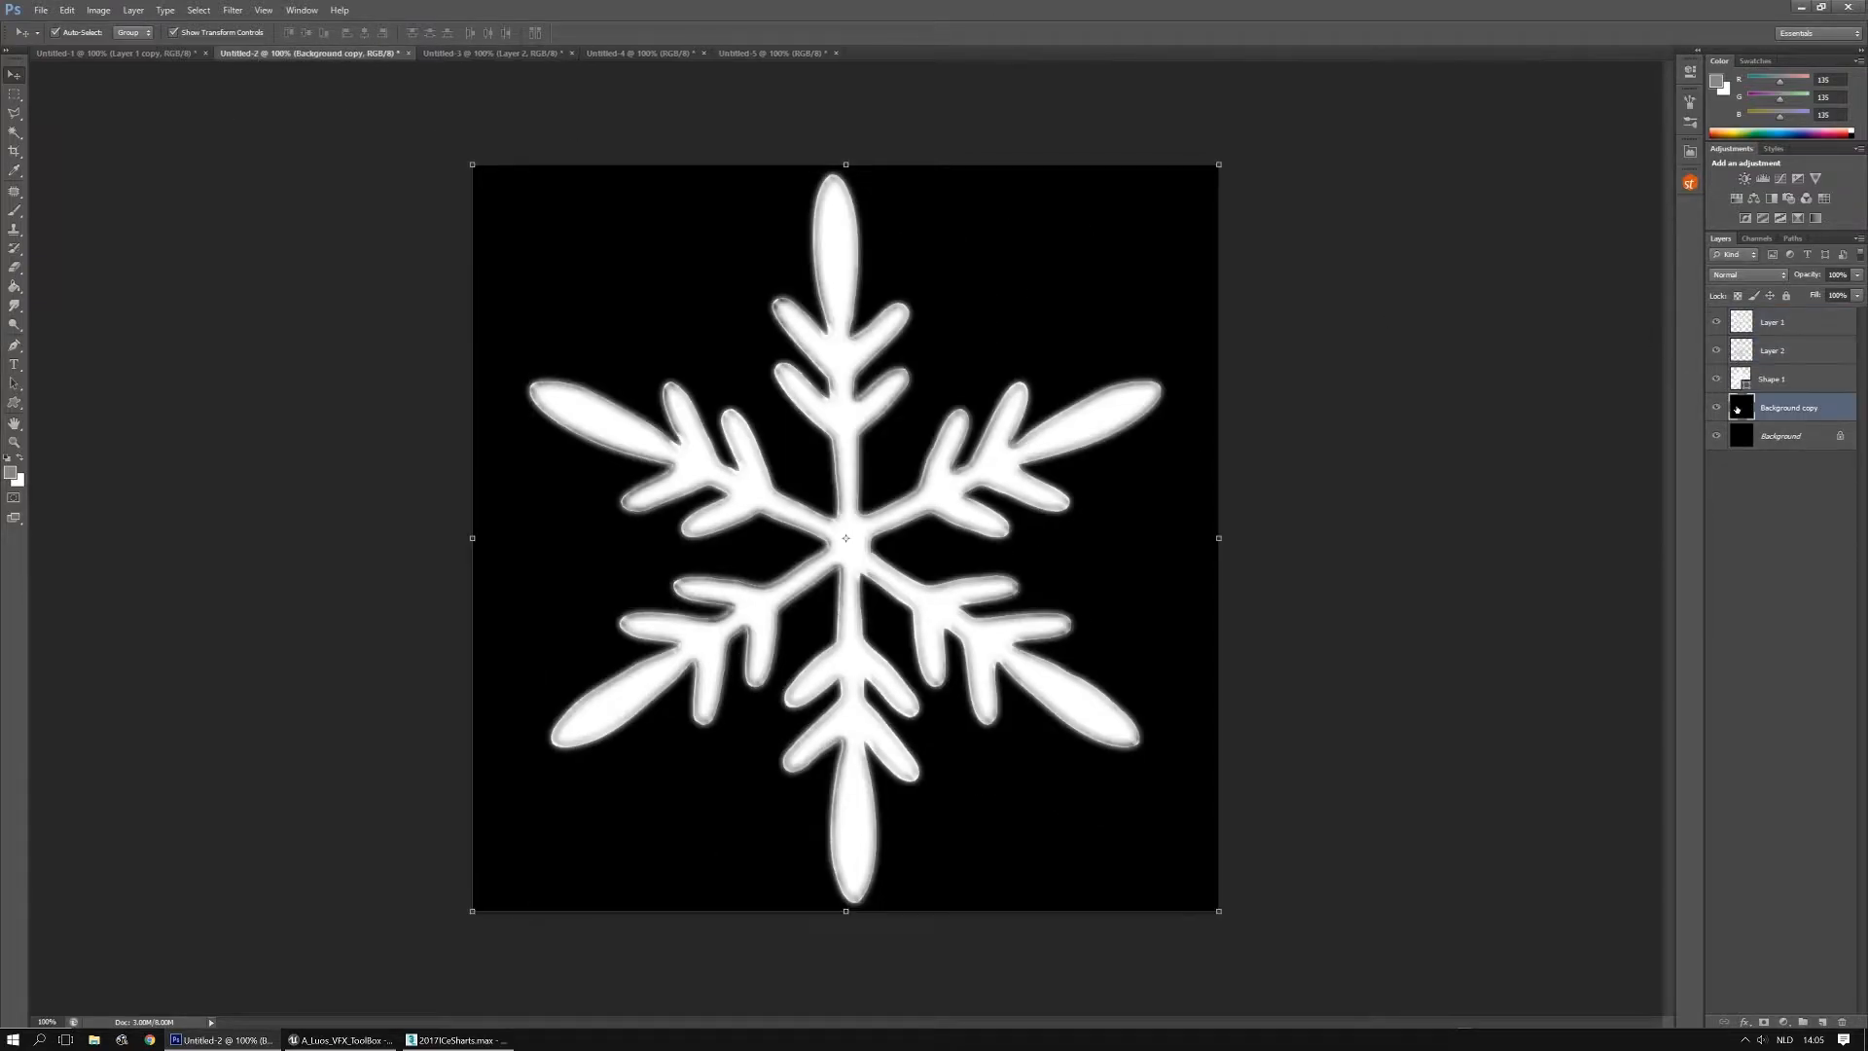
pyautogui.hotkey('ctrl', 'j')
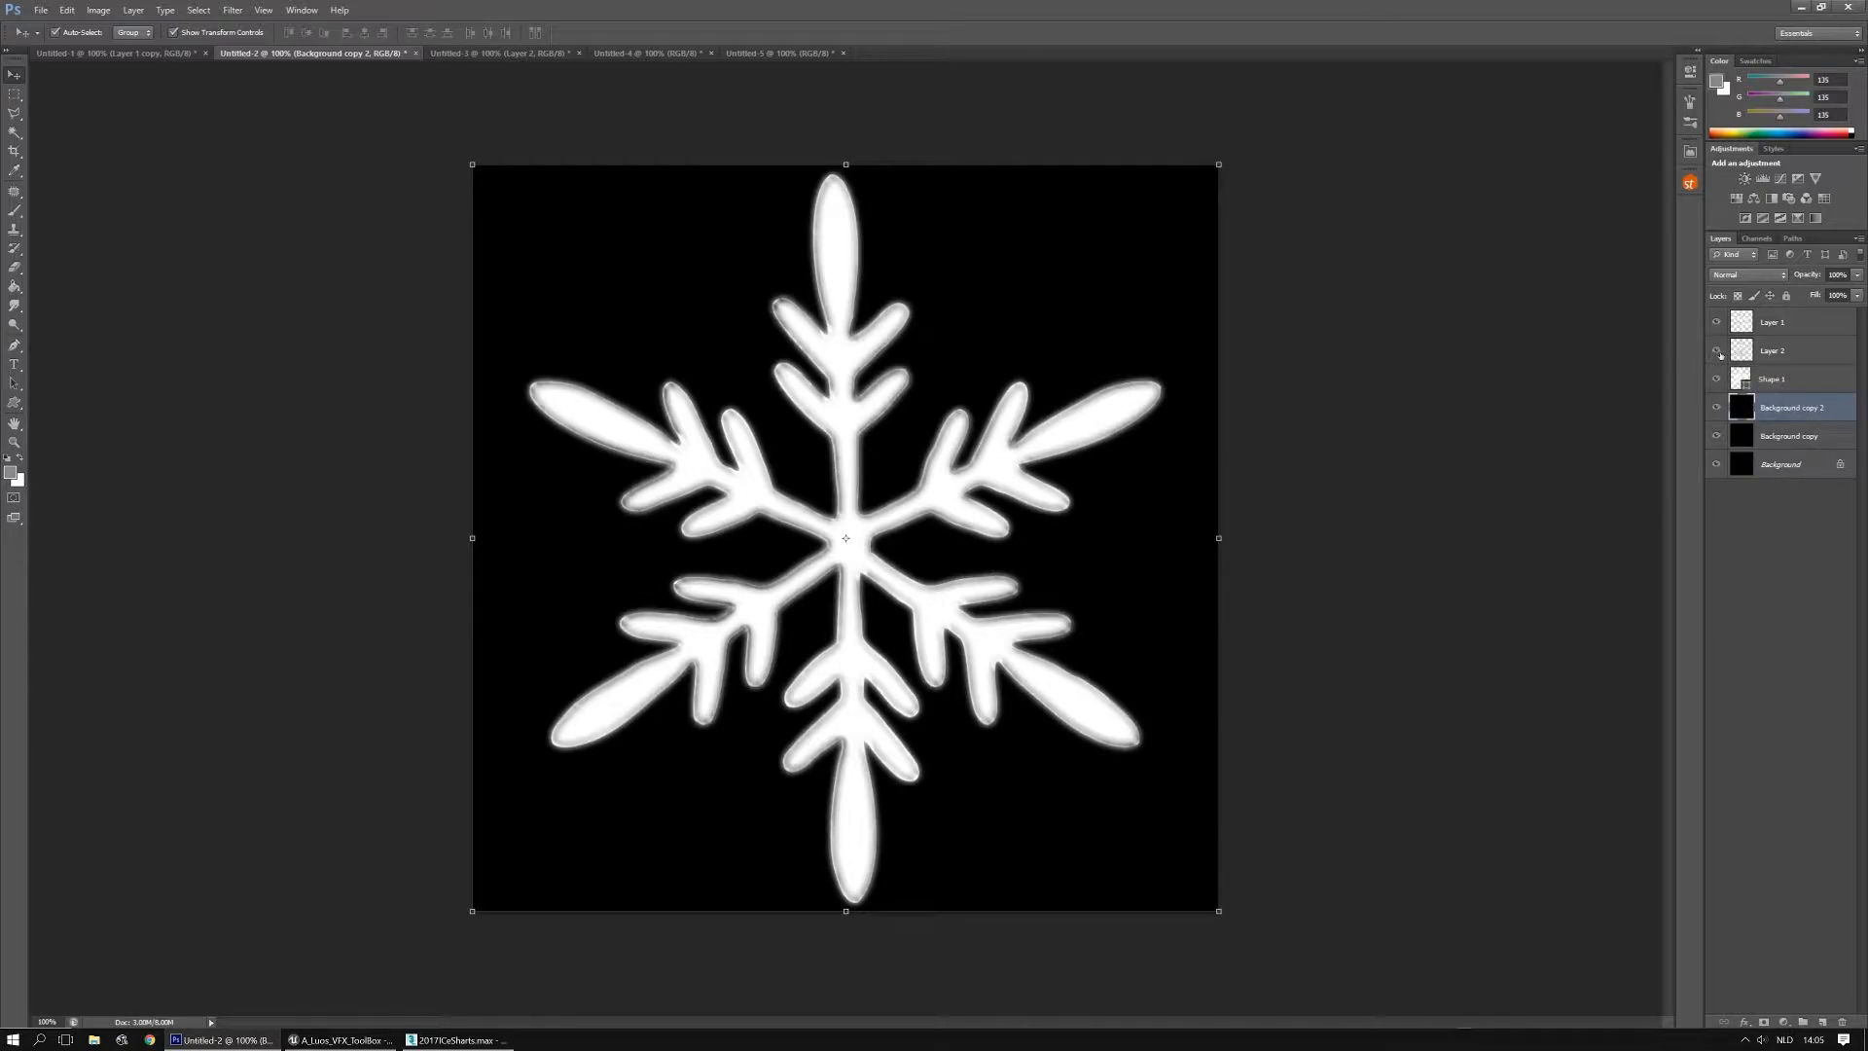
pyautogui.moveTo(1742, 404)
pyautogui.mouseDown()
pyautogui.moveTo(1745, 335)
pyautogui.moveTo(1740, 426)
pyautogui.moveTo(1742, 394)
pyautogui.mouseUp()
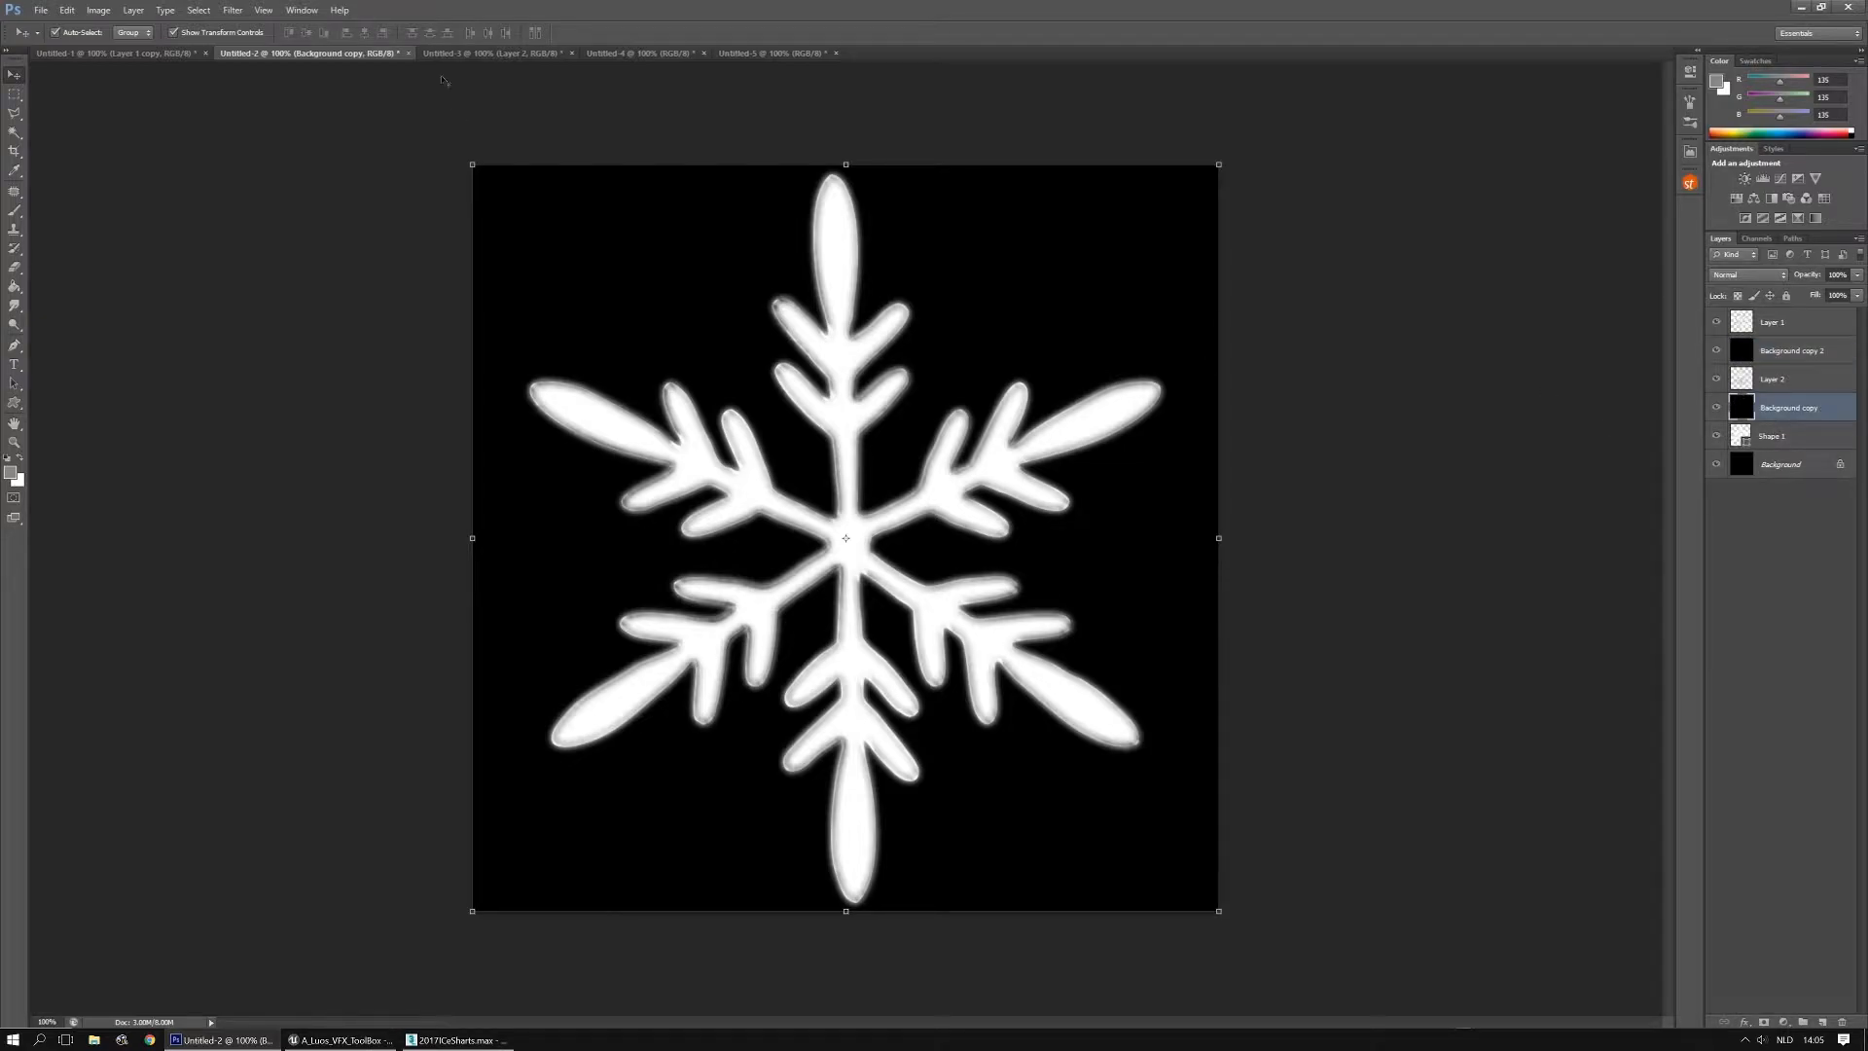
# In Untitled-3, duplicate the black Layer 1 twice and place one copy directly beneath Layer 2
pyautogui.click(467, 54)
pyautogui.click(1734, 379)
pyautogui.hotkey('ctrl', ']')
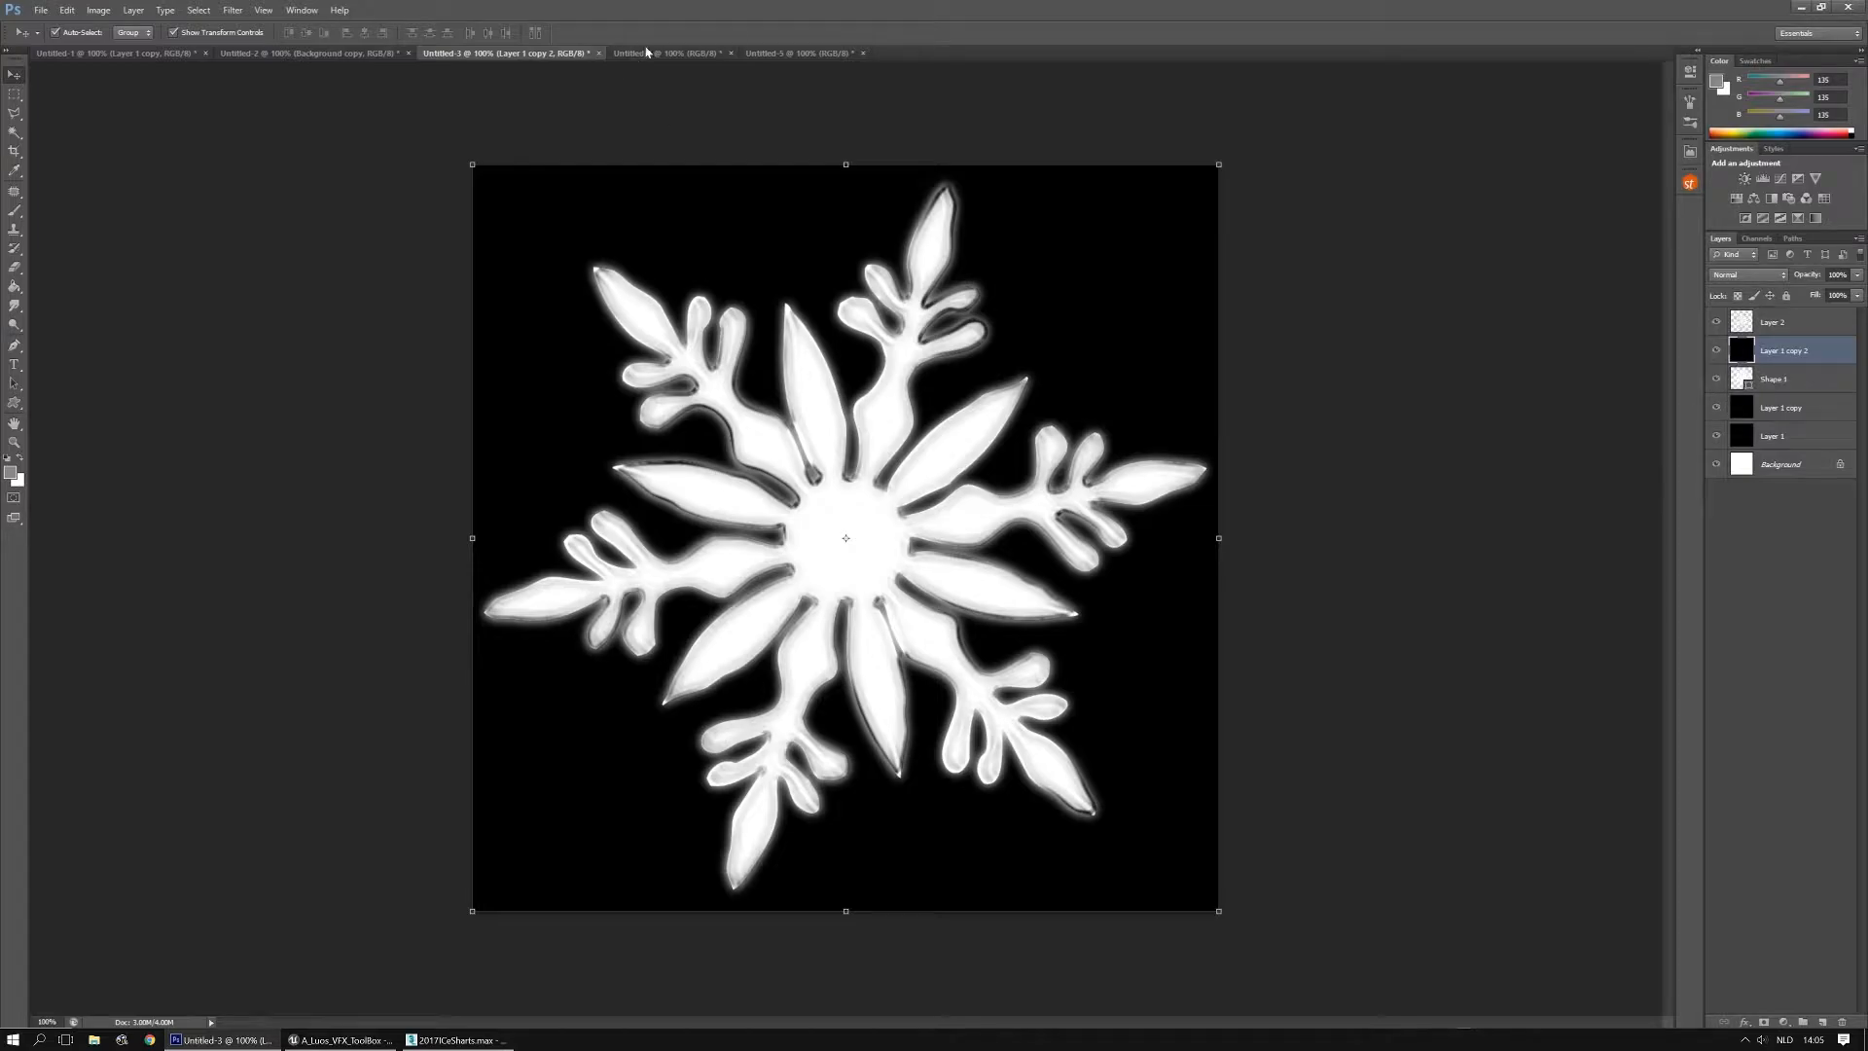
# In Untitled-4, make two copies of the black Layer 1 and move one between Layer 2 and Shape 1
pyautogui.click(643, 53)
pyautogui.click(1737, 387)
pyautogui.hotkey('ctrl', 'j')
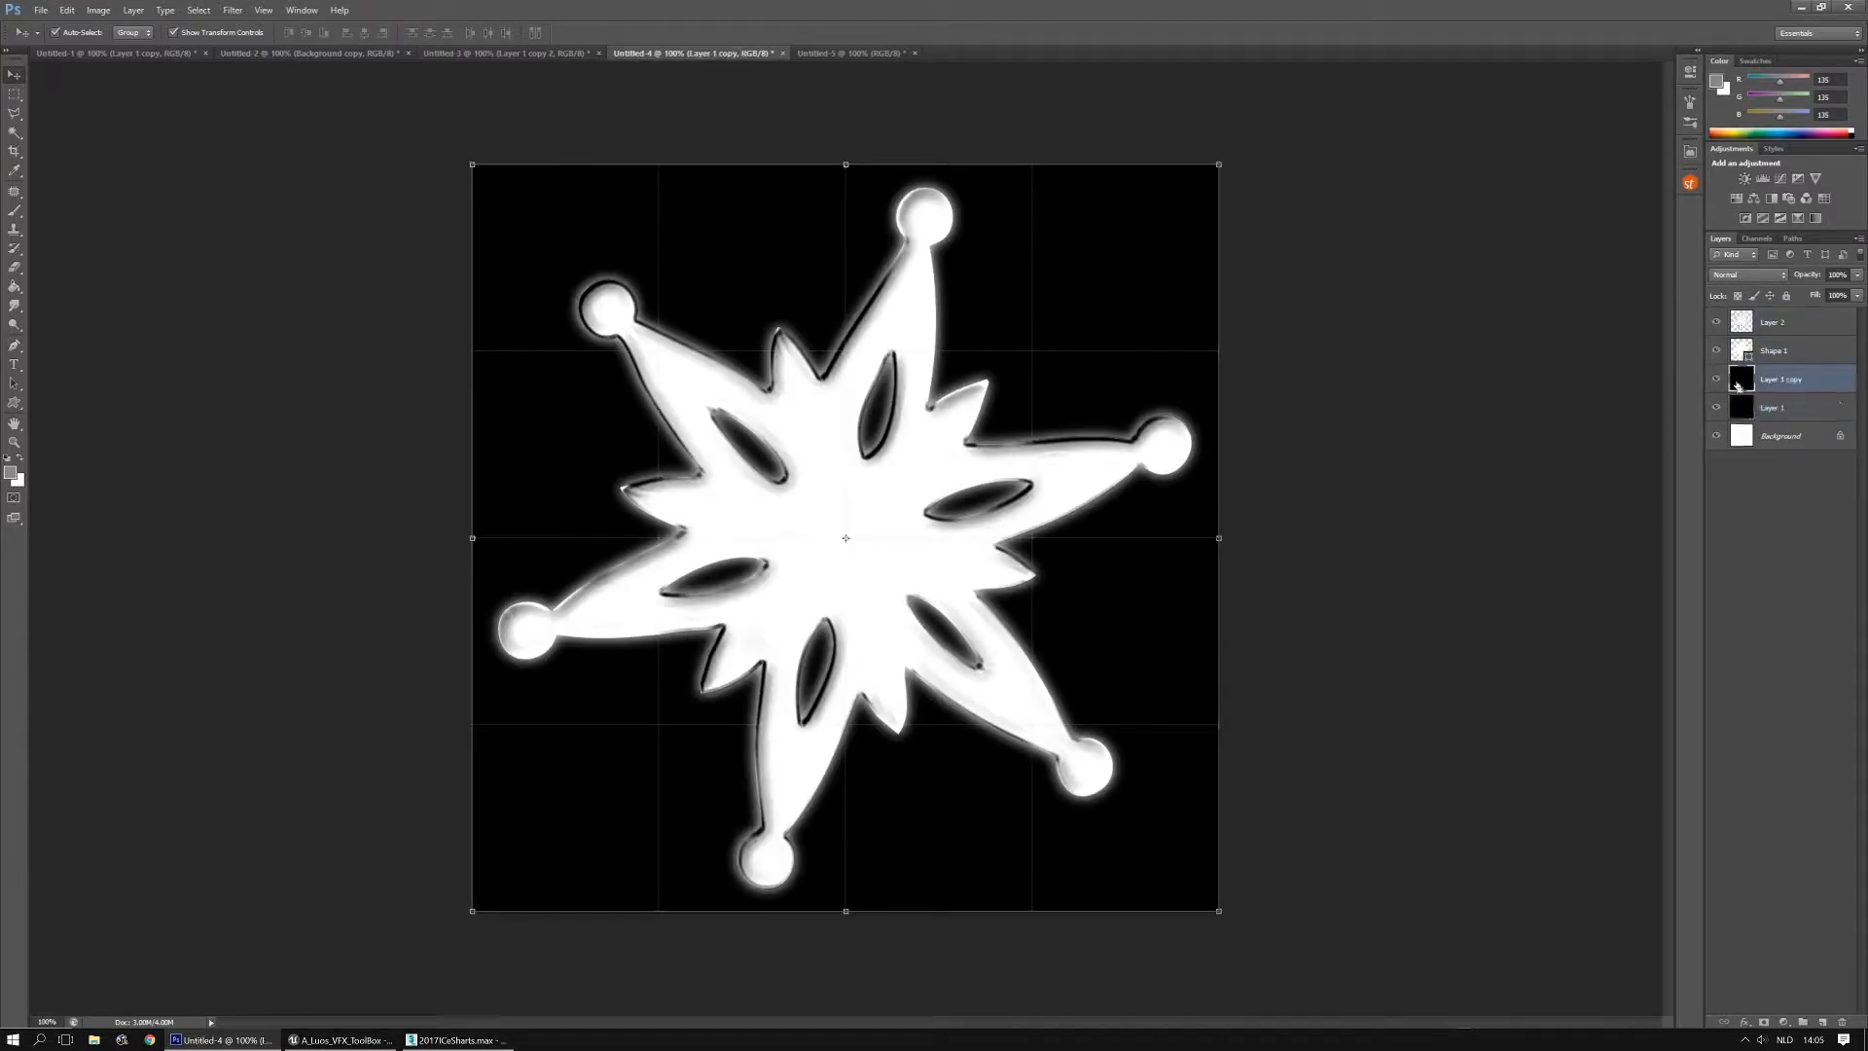
pyautogui.hotkey('ctrl', 'j')
pyautogui.moveTo(1736, 386); pyautogui.dragTo(1738, 351)
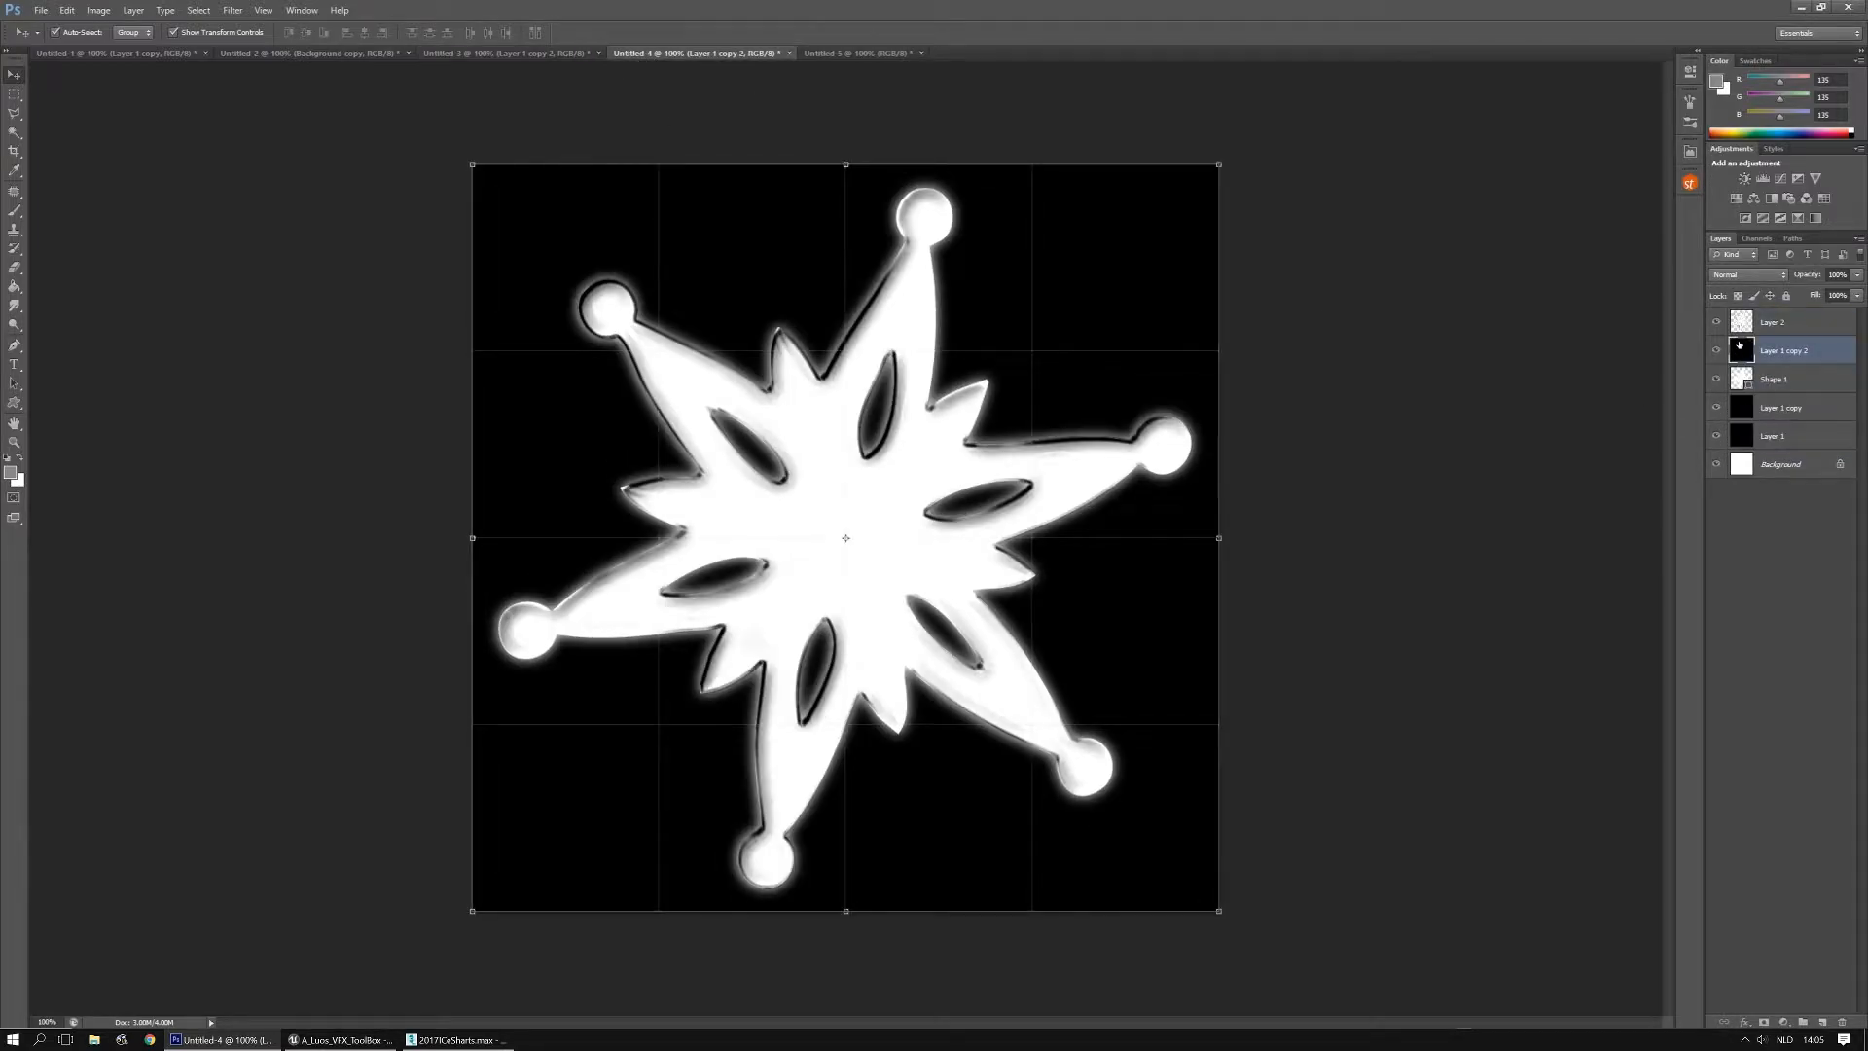
pyautogui.click(1737, 409)
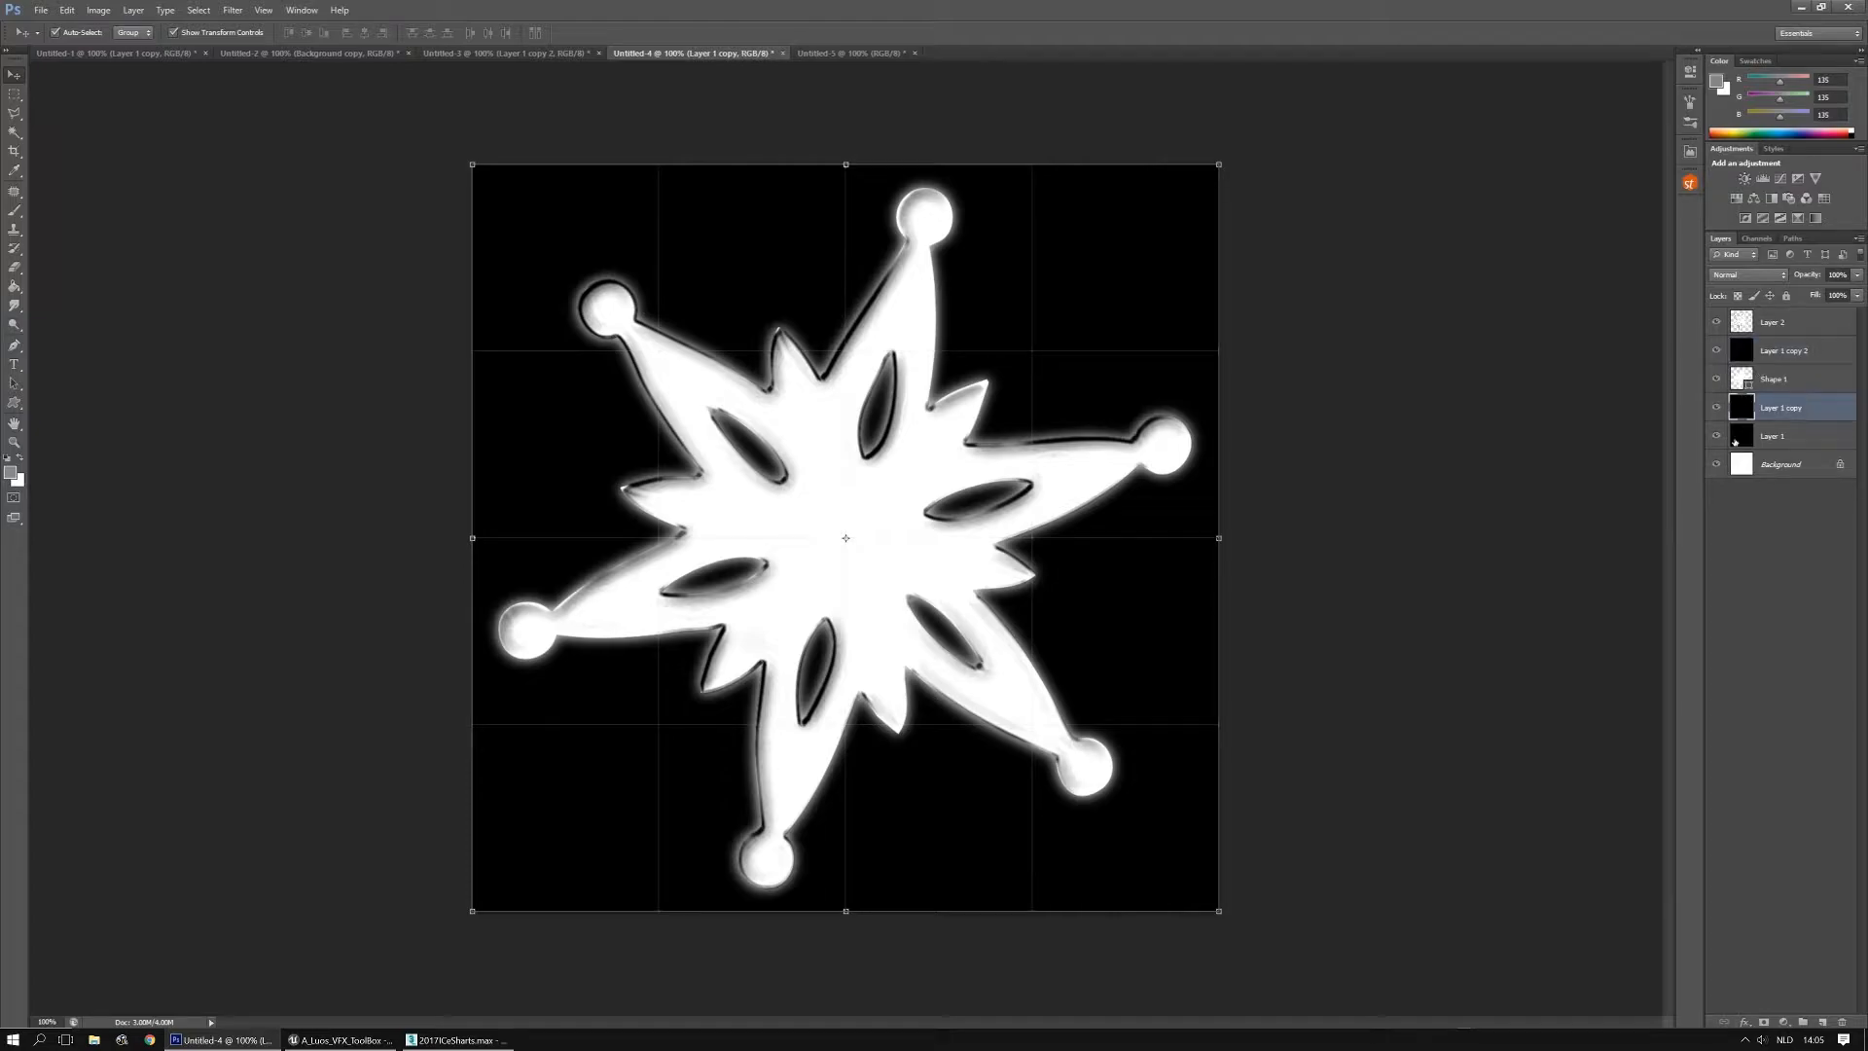
# In Untitled-5, duplicate the black Layer 1 twice and move one copy between Layer 2 and Shape 2
pyautogui.click(832, 54)
pyautogui.click(1752, 389)
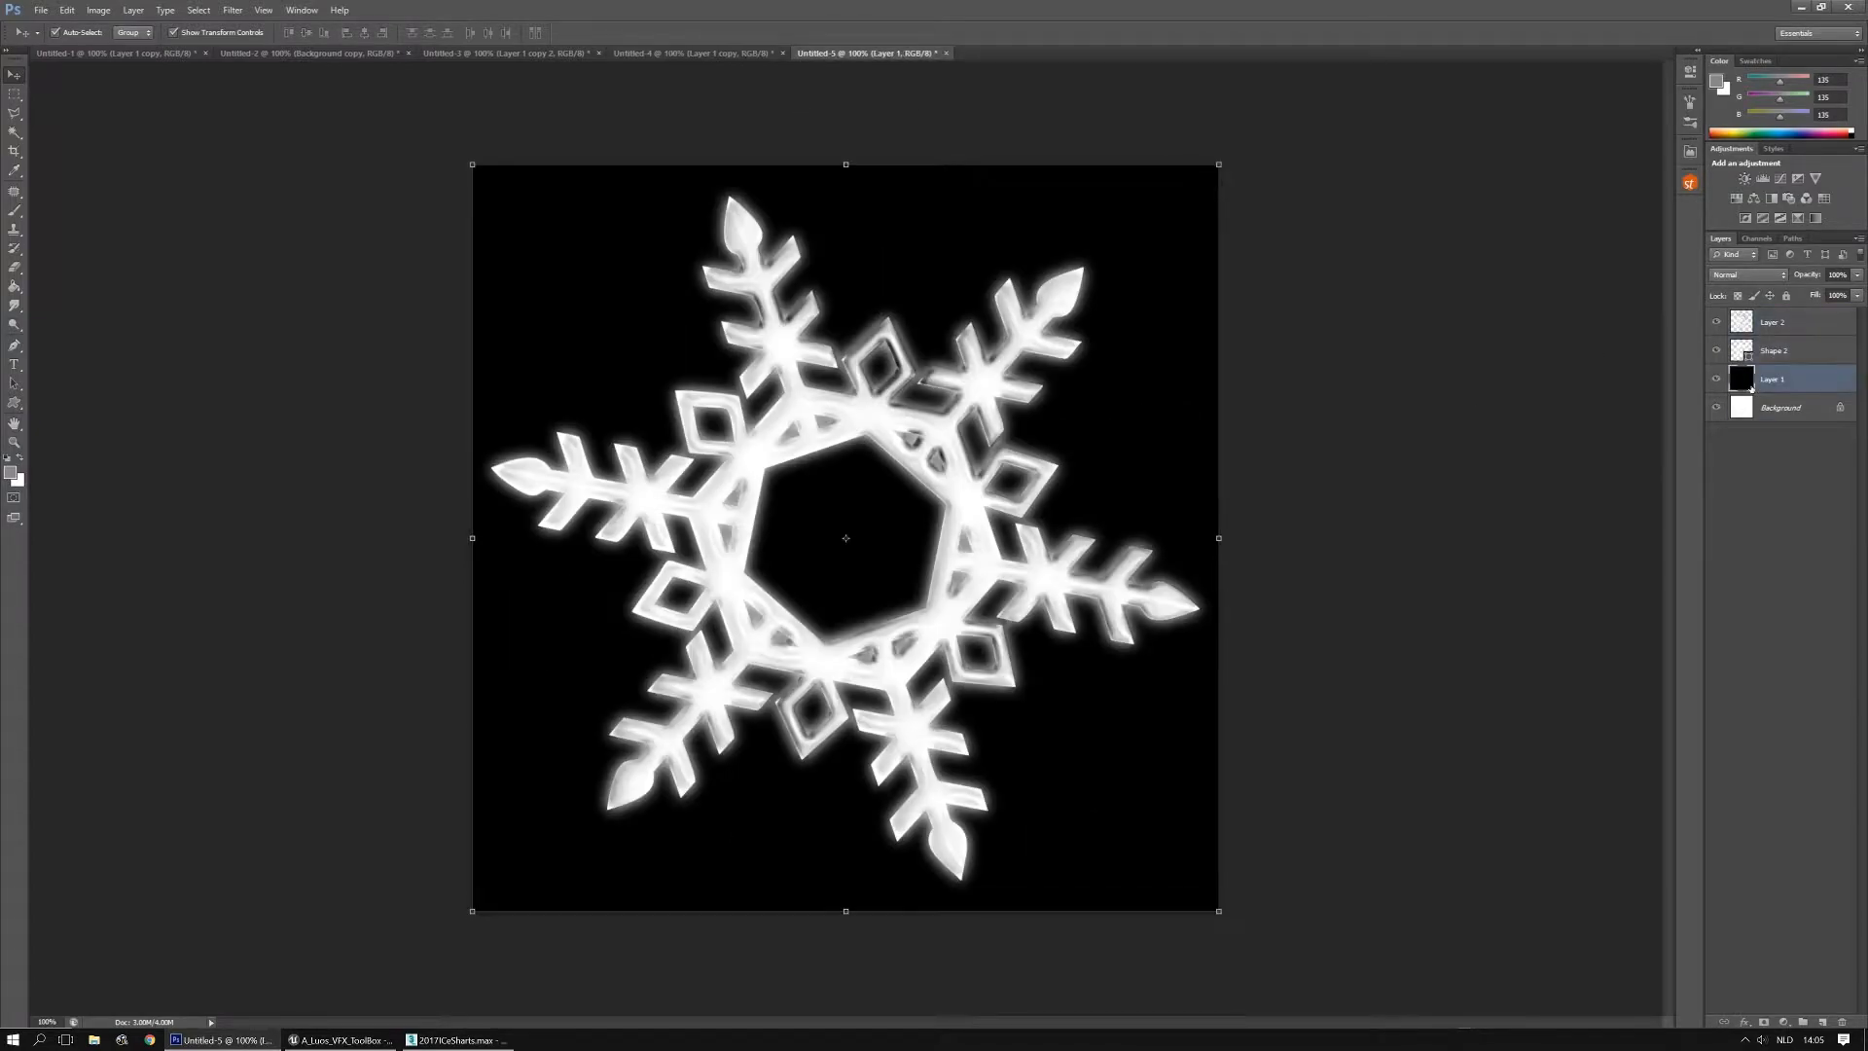
pyautogui.hotkey('ctrl', 'j')
pyautogui.hotkey('ctrl', 'j')
pyautogui.moveTo(1753, 388); pyautogui.dragTo(1746, 350)
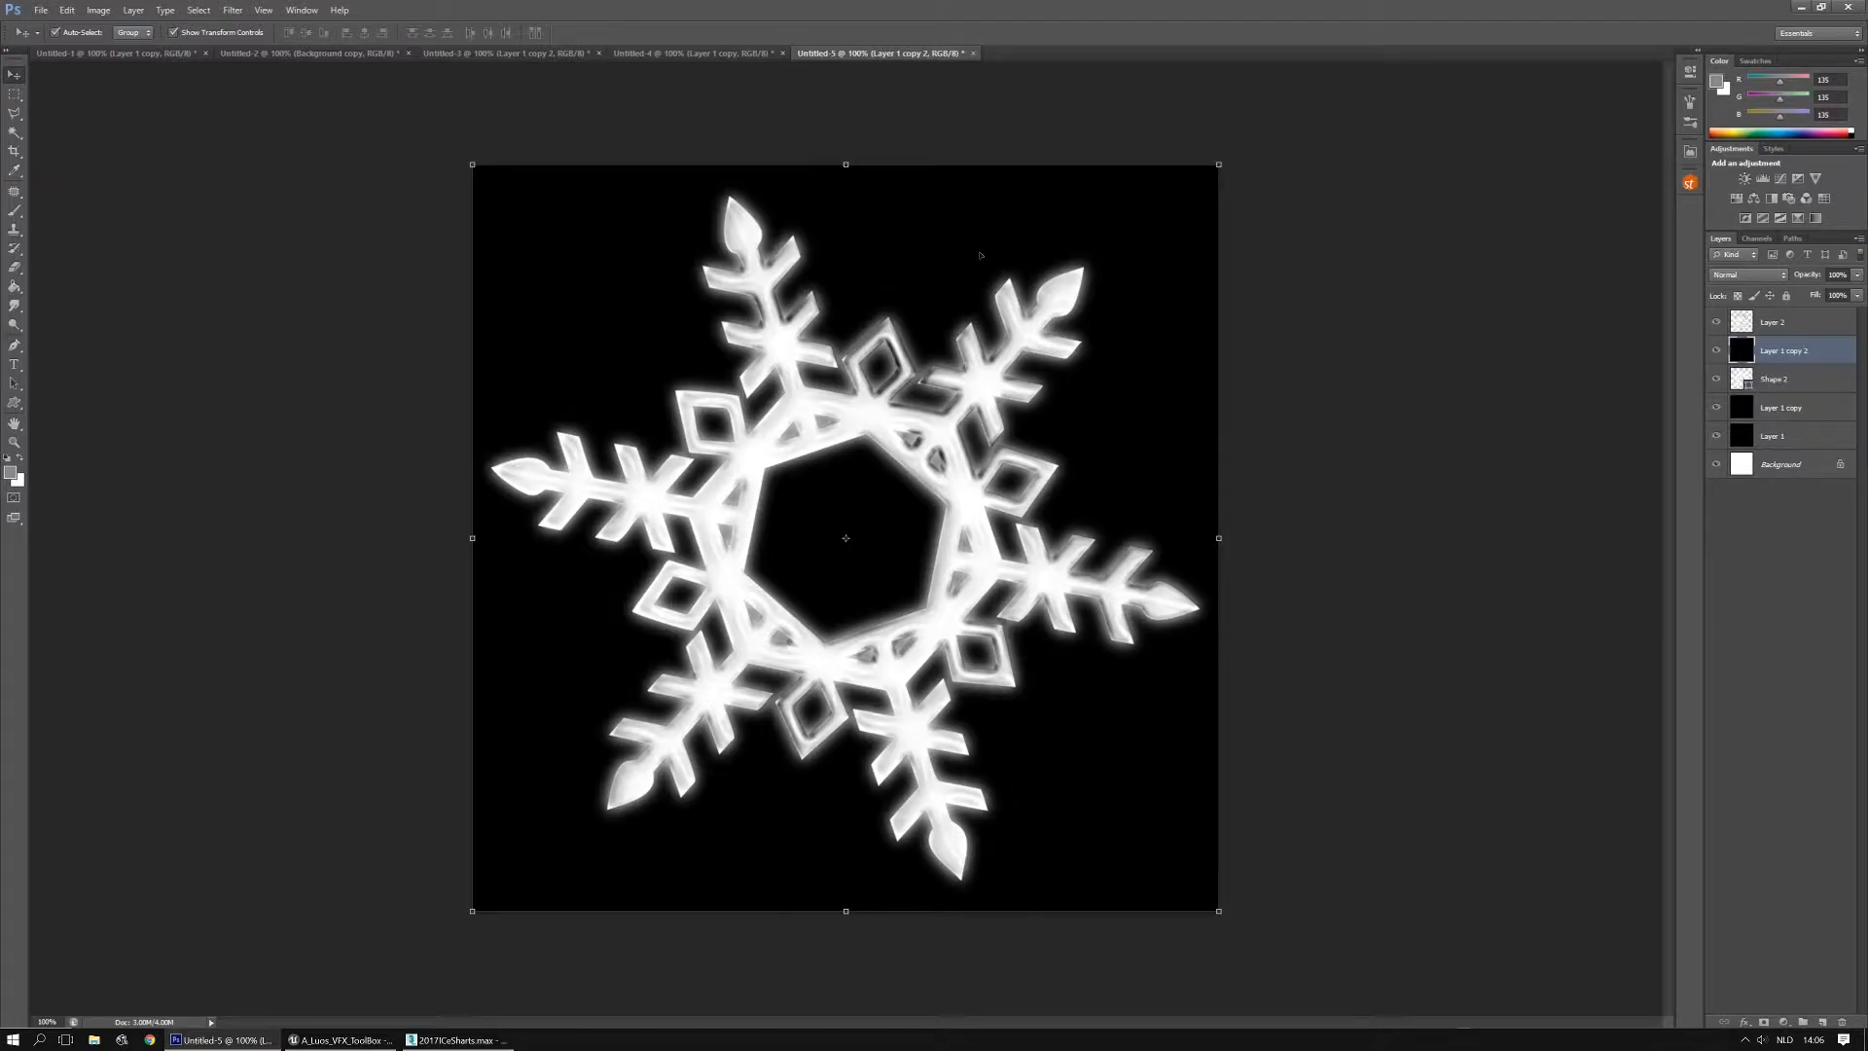
# Delete both snowflake layers from Untitled-1, leaving only the black background, and fit the canvas on screen
pyautogui.click(309, 52)
pyautogui.click(117, 53)
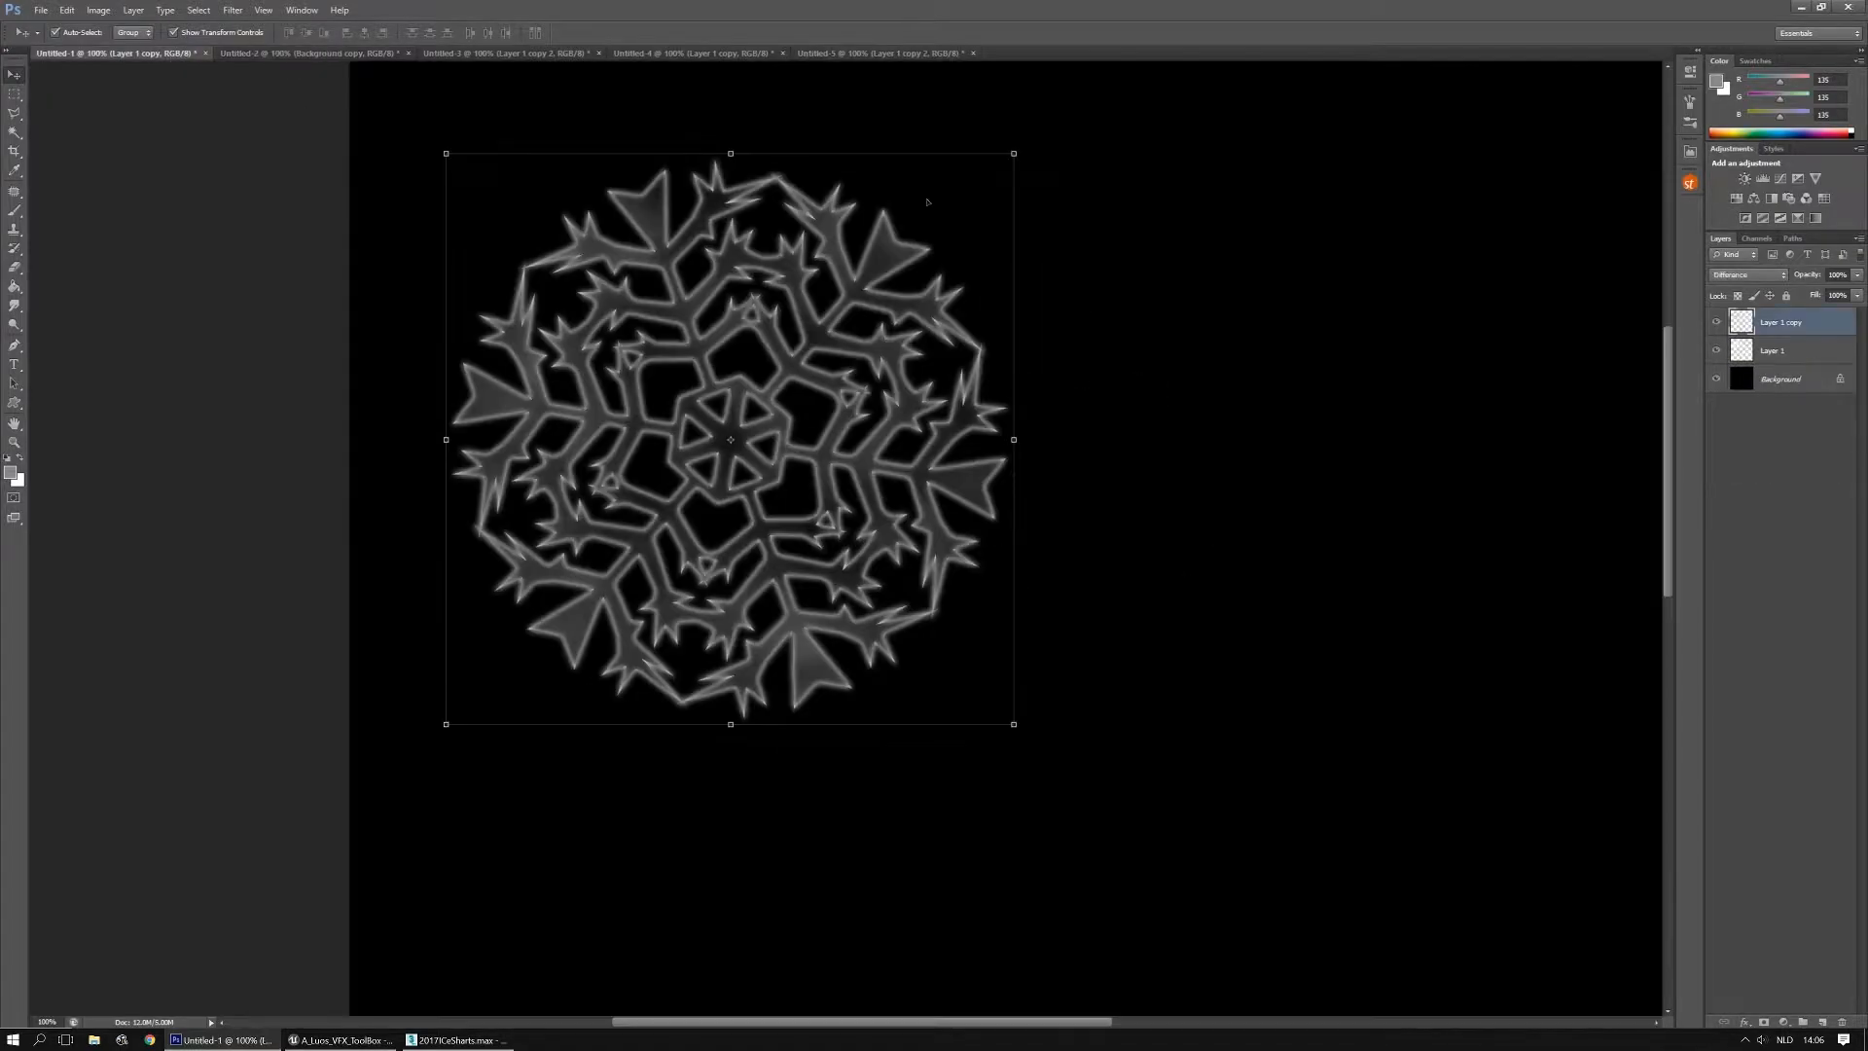
pyautogui.press('Delete')
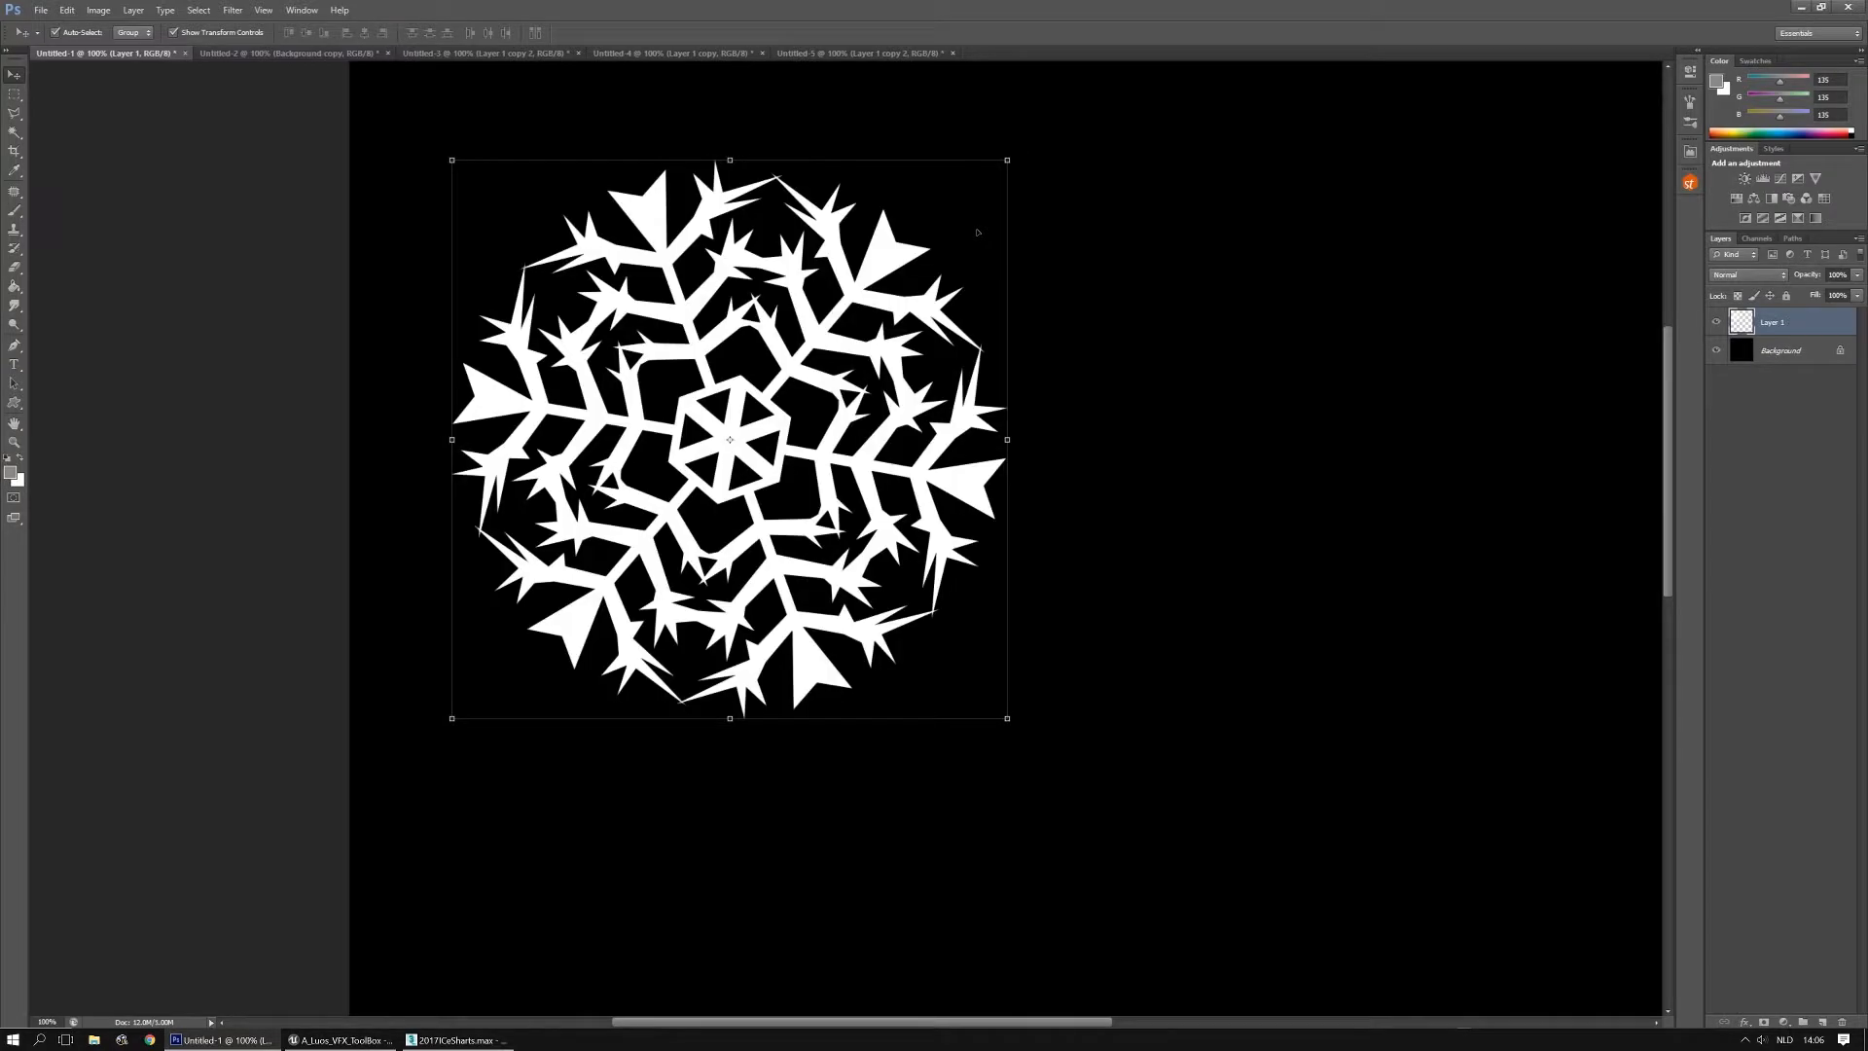
pyautogui.press('Delete')
pyautogui.click(13, 442)
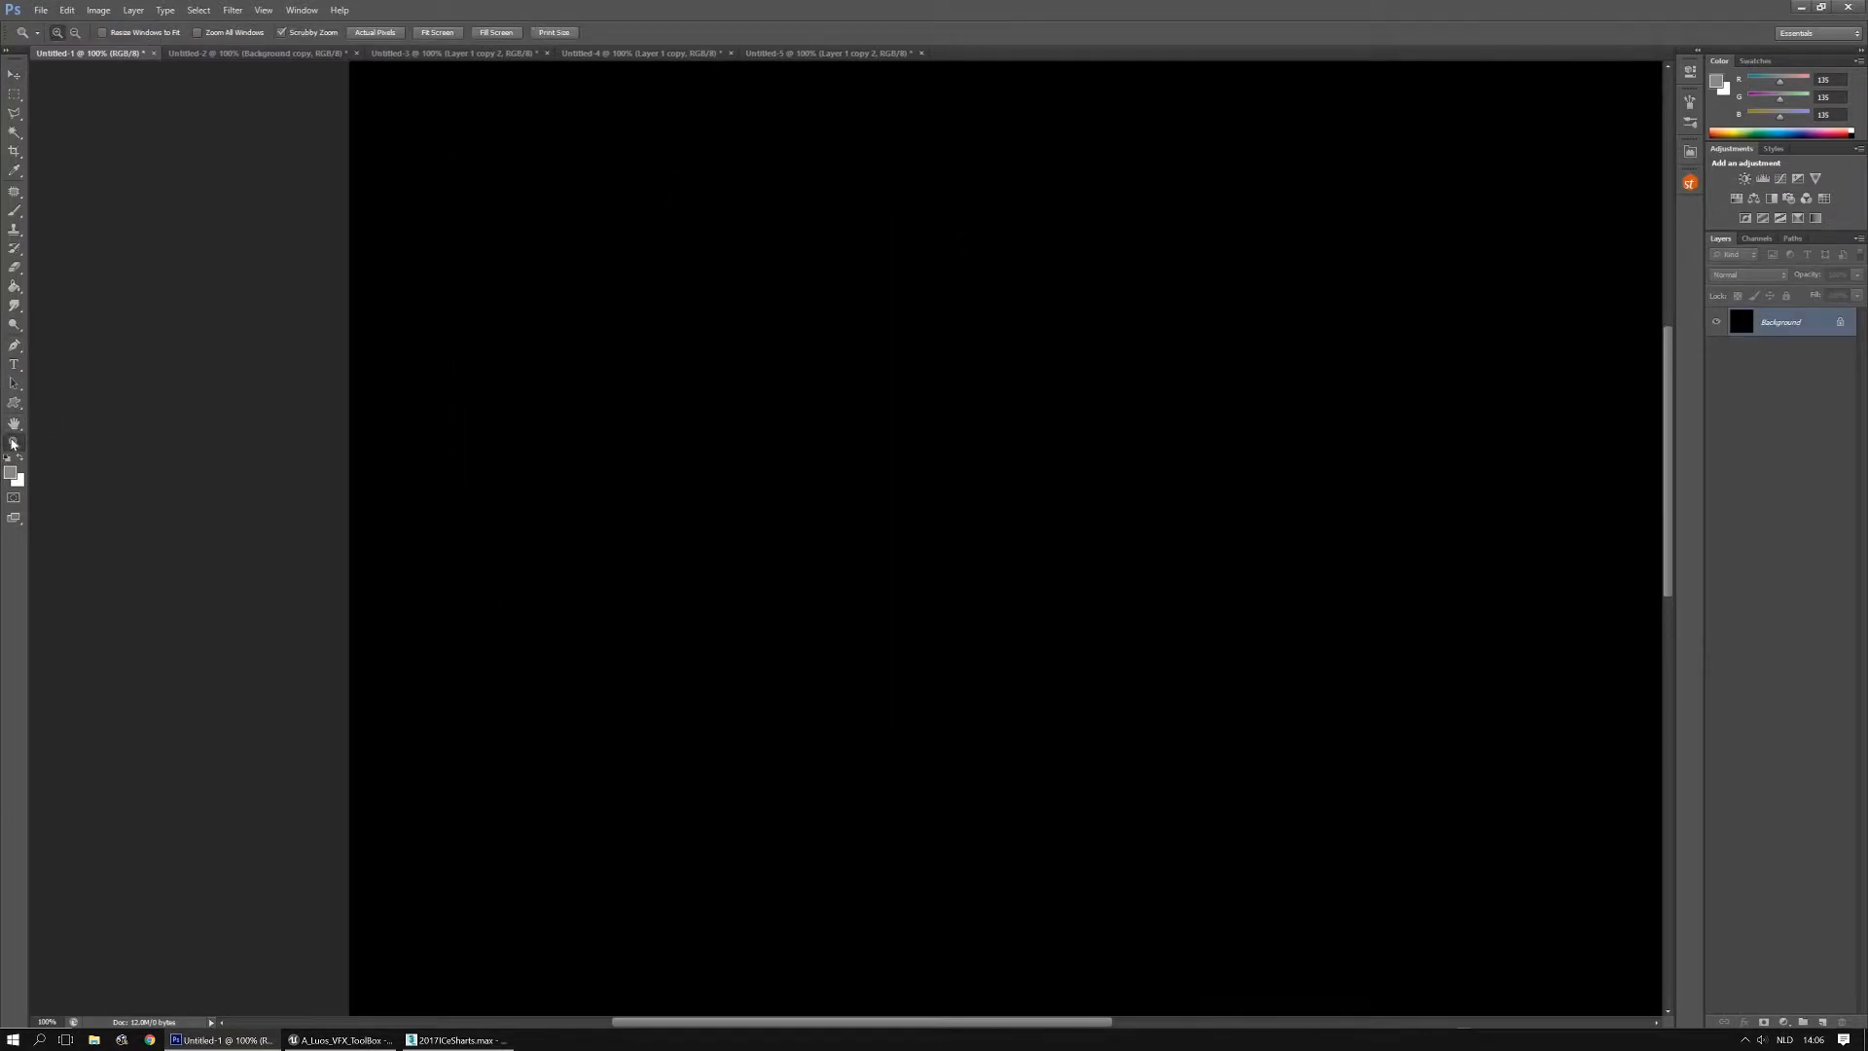
pyautogui.hotkey('ctrl', '0')
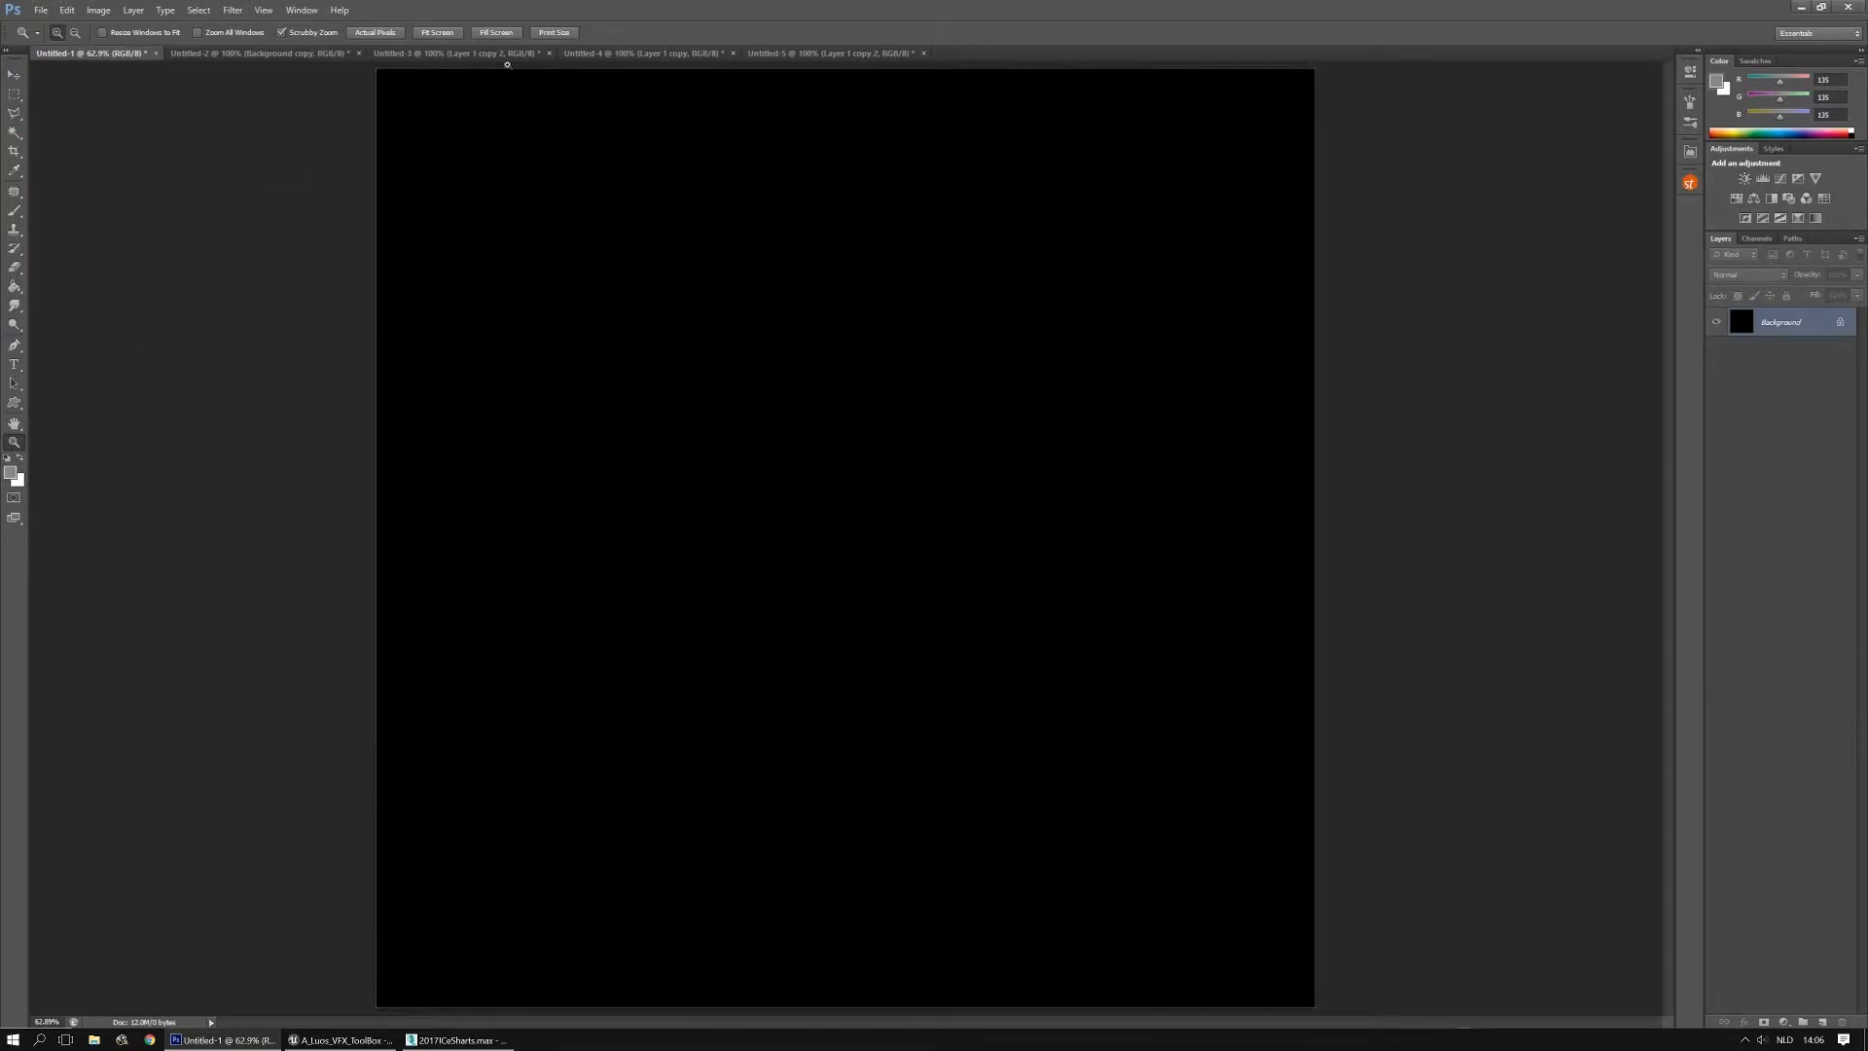
# Merge Layer 1 with Background copy 2 in Untitled-2, select the whole canvas and transfer the merged snowflake to Untitled-1
pyautogui.click(320, 54)
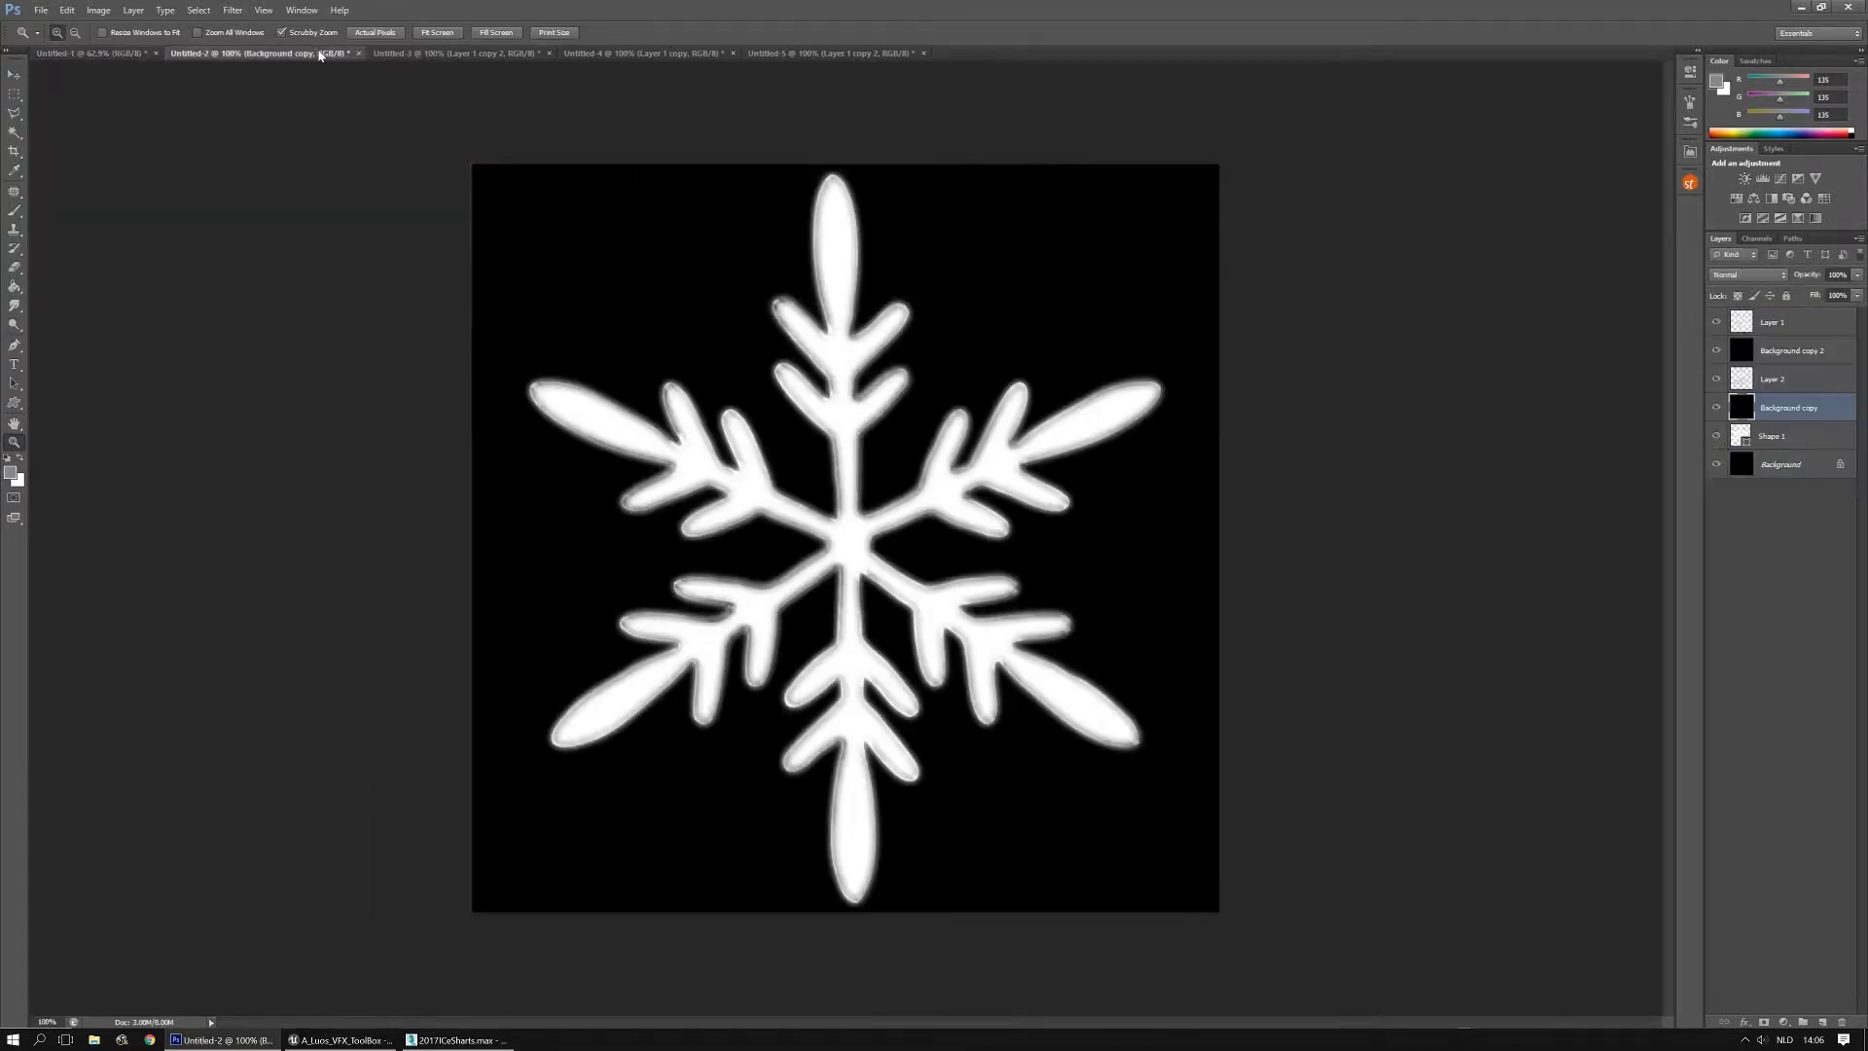
pyautogui.click(1756, 322)
pyautogui.keyDown('shift'); pyautogui.click(1745, 348); pyautogui.keyUp('shift')
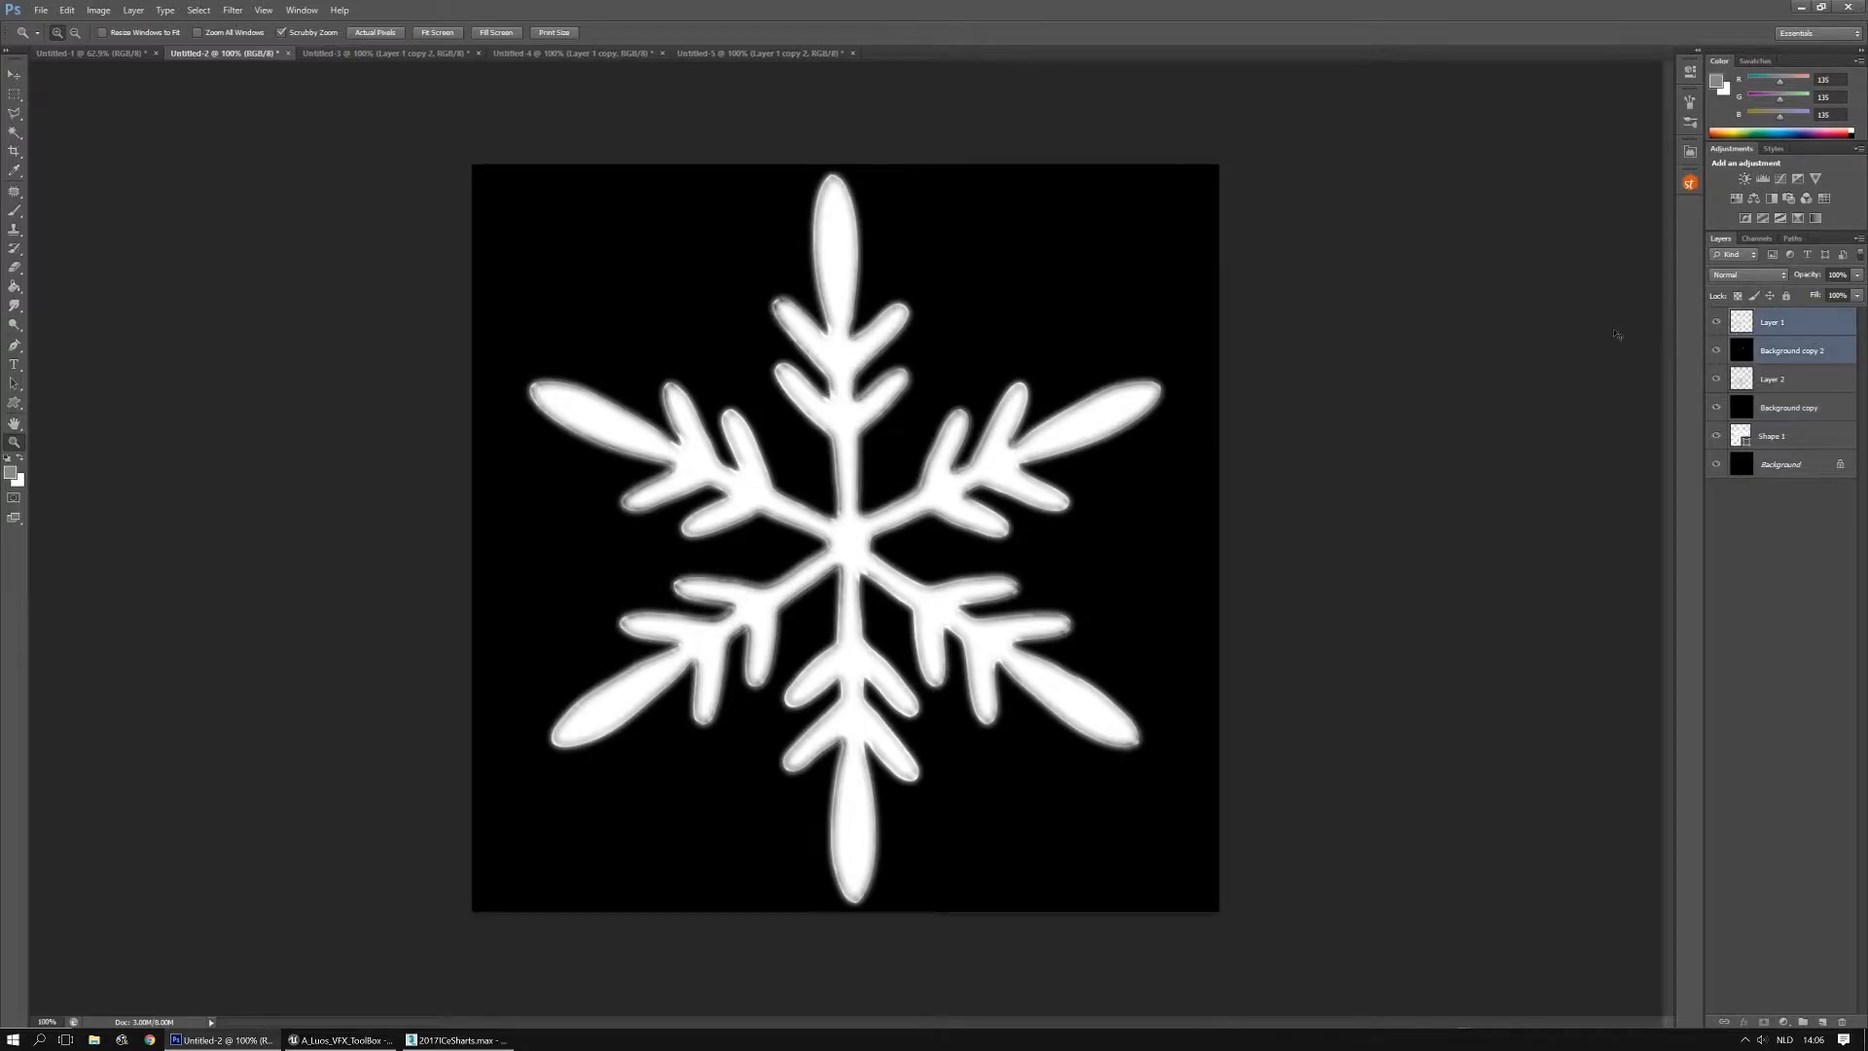
pyautogui.hotkey('ctrl', 'e')
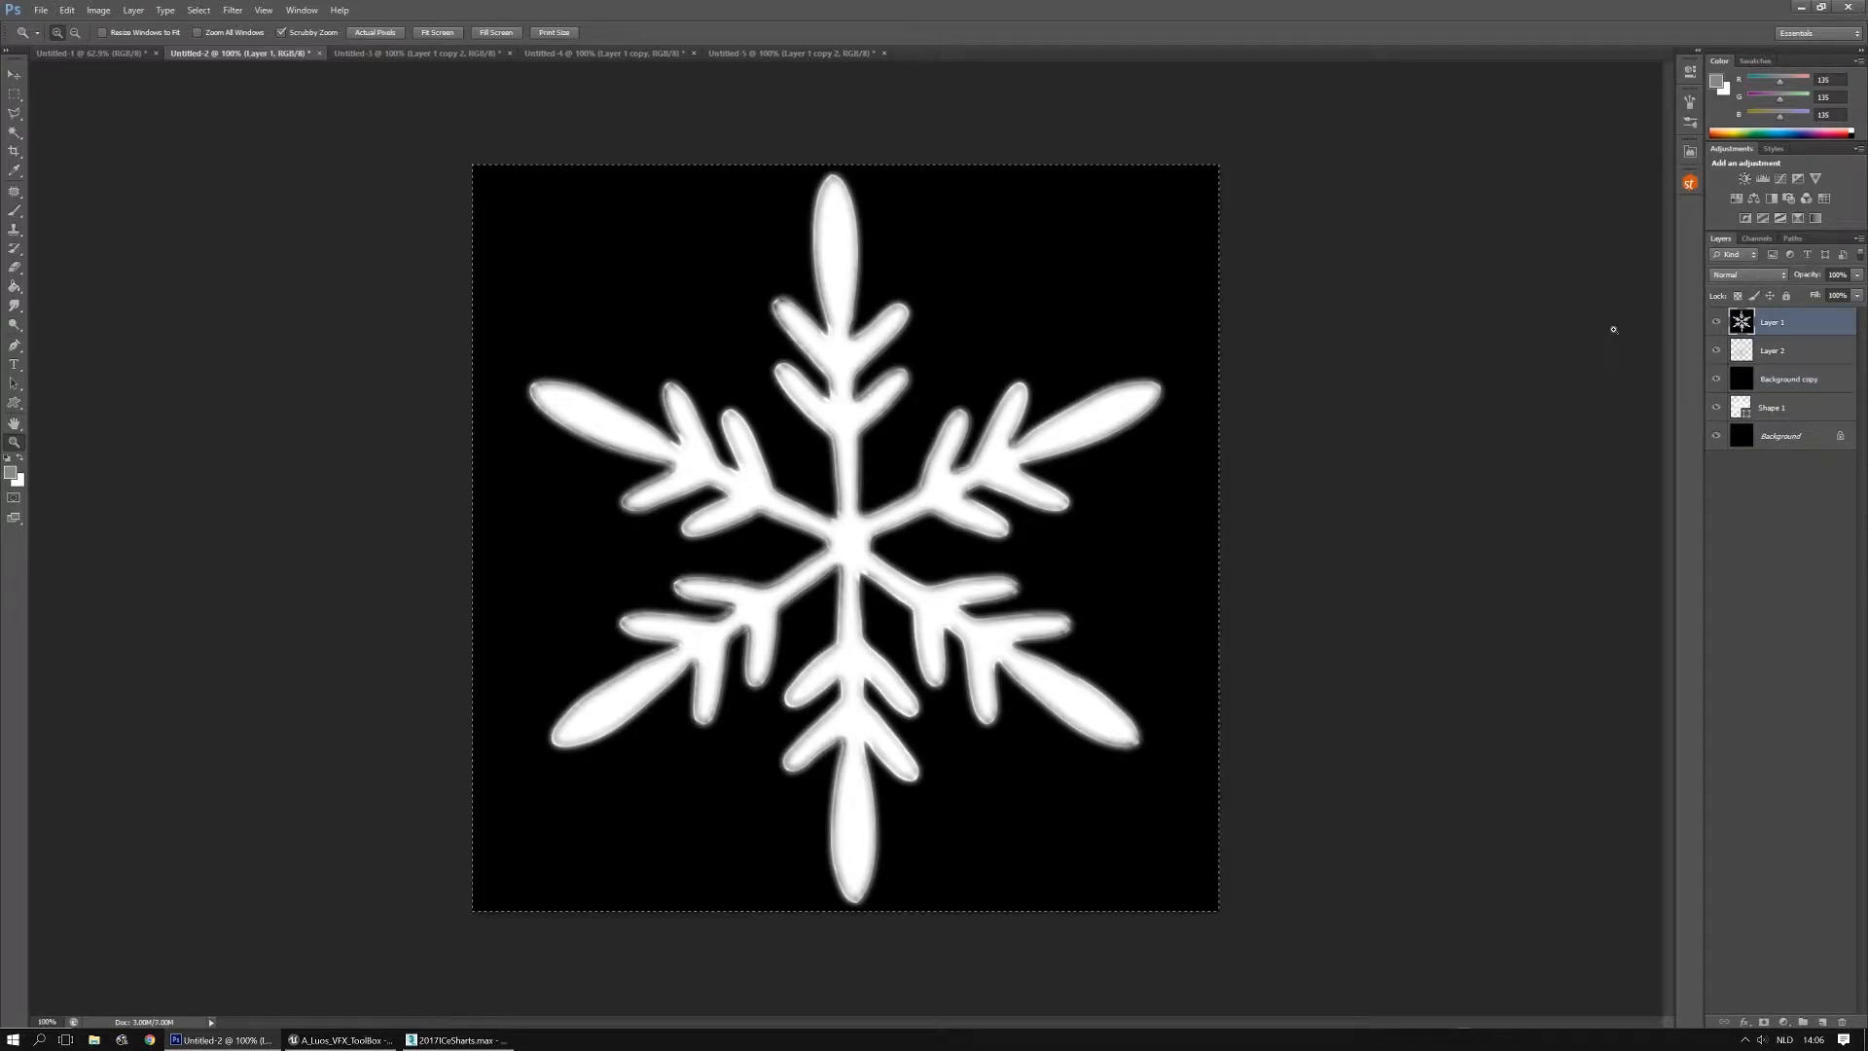
pyautogui.click(120, 54)
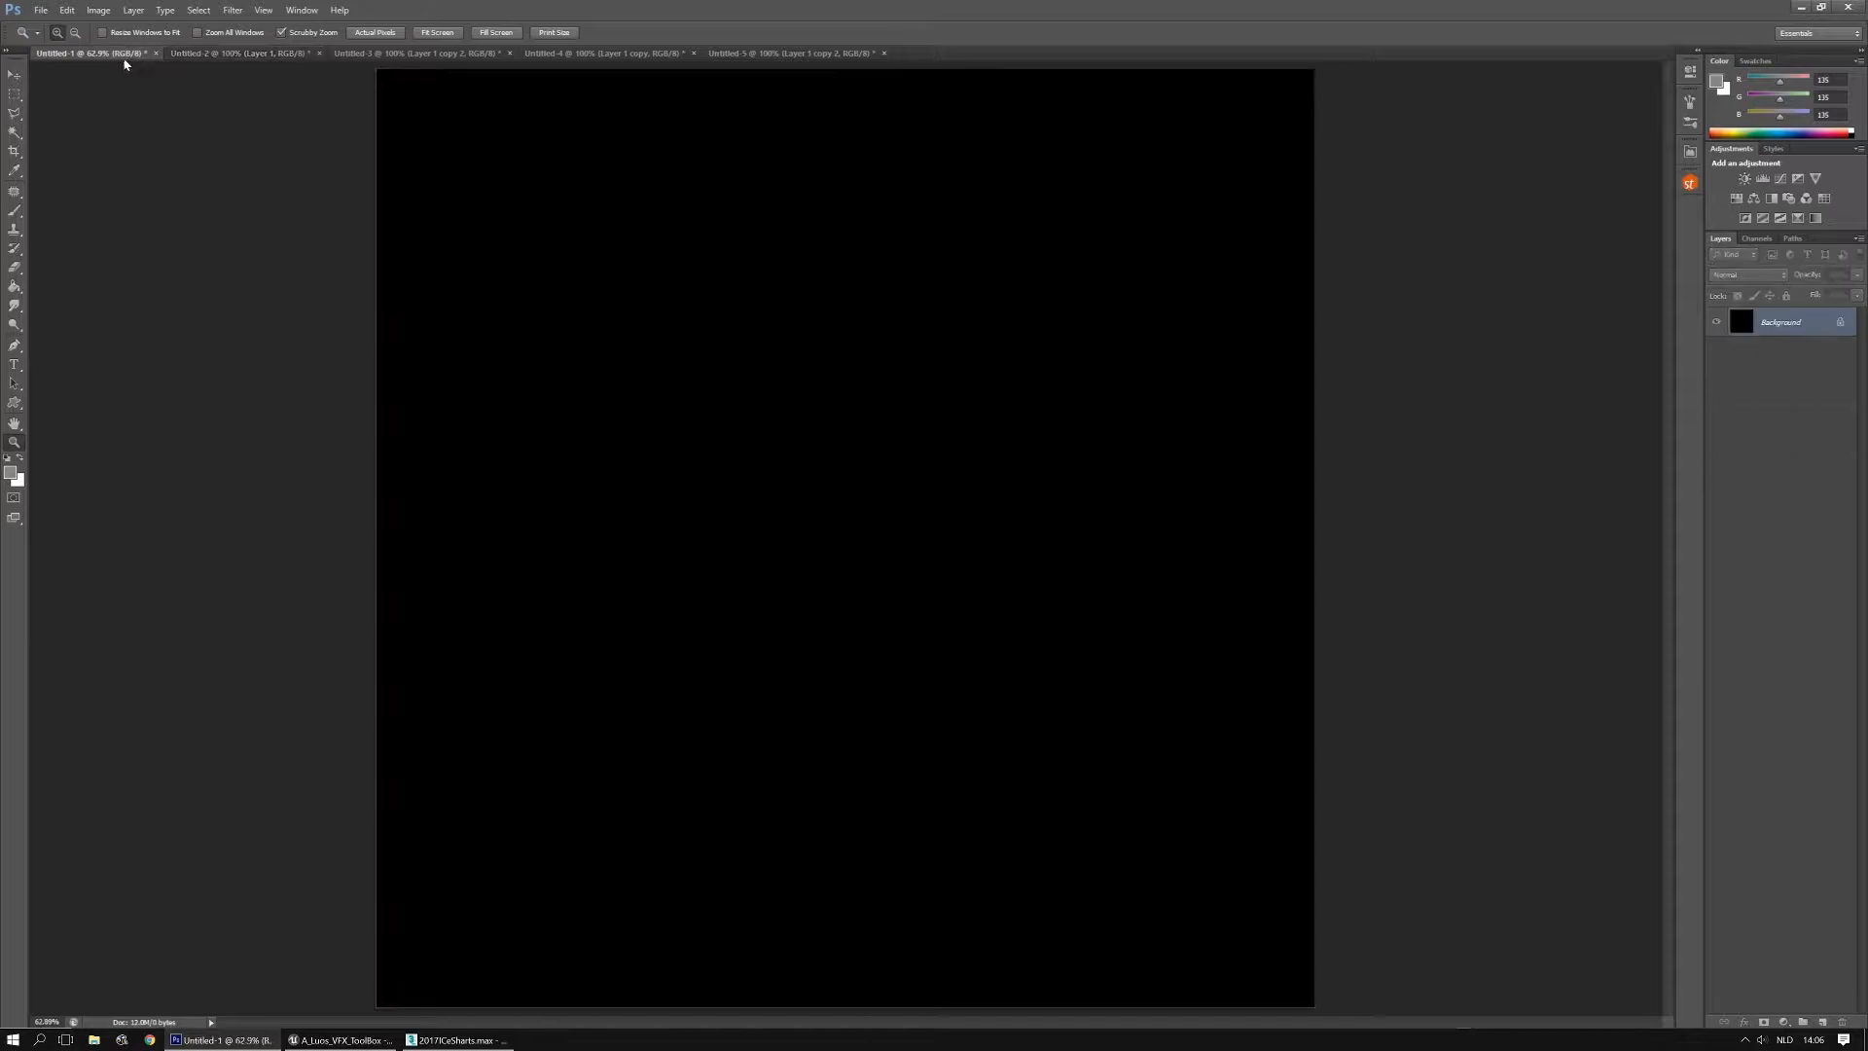
# Merge Layer 2 with Layer 1 copy 2 in Untitled-3, then cut the result and paste it into Untitled-1
pyautogui.click(398, 53)
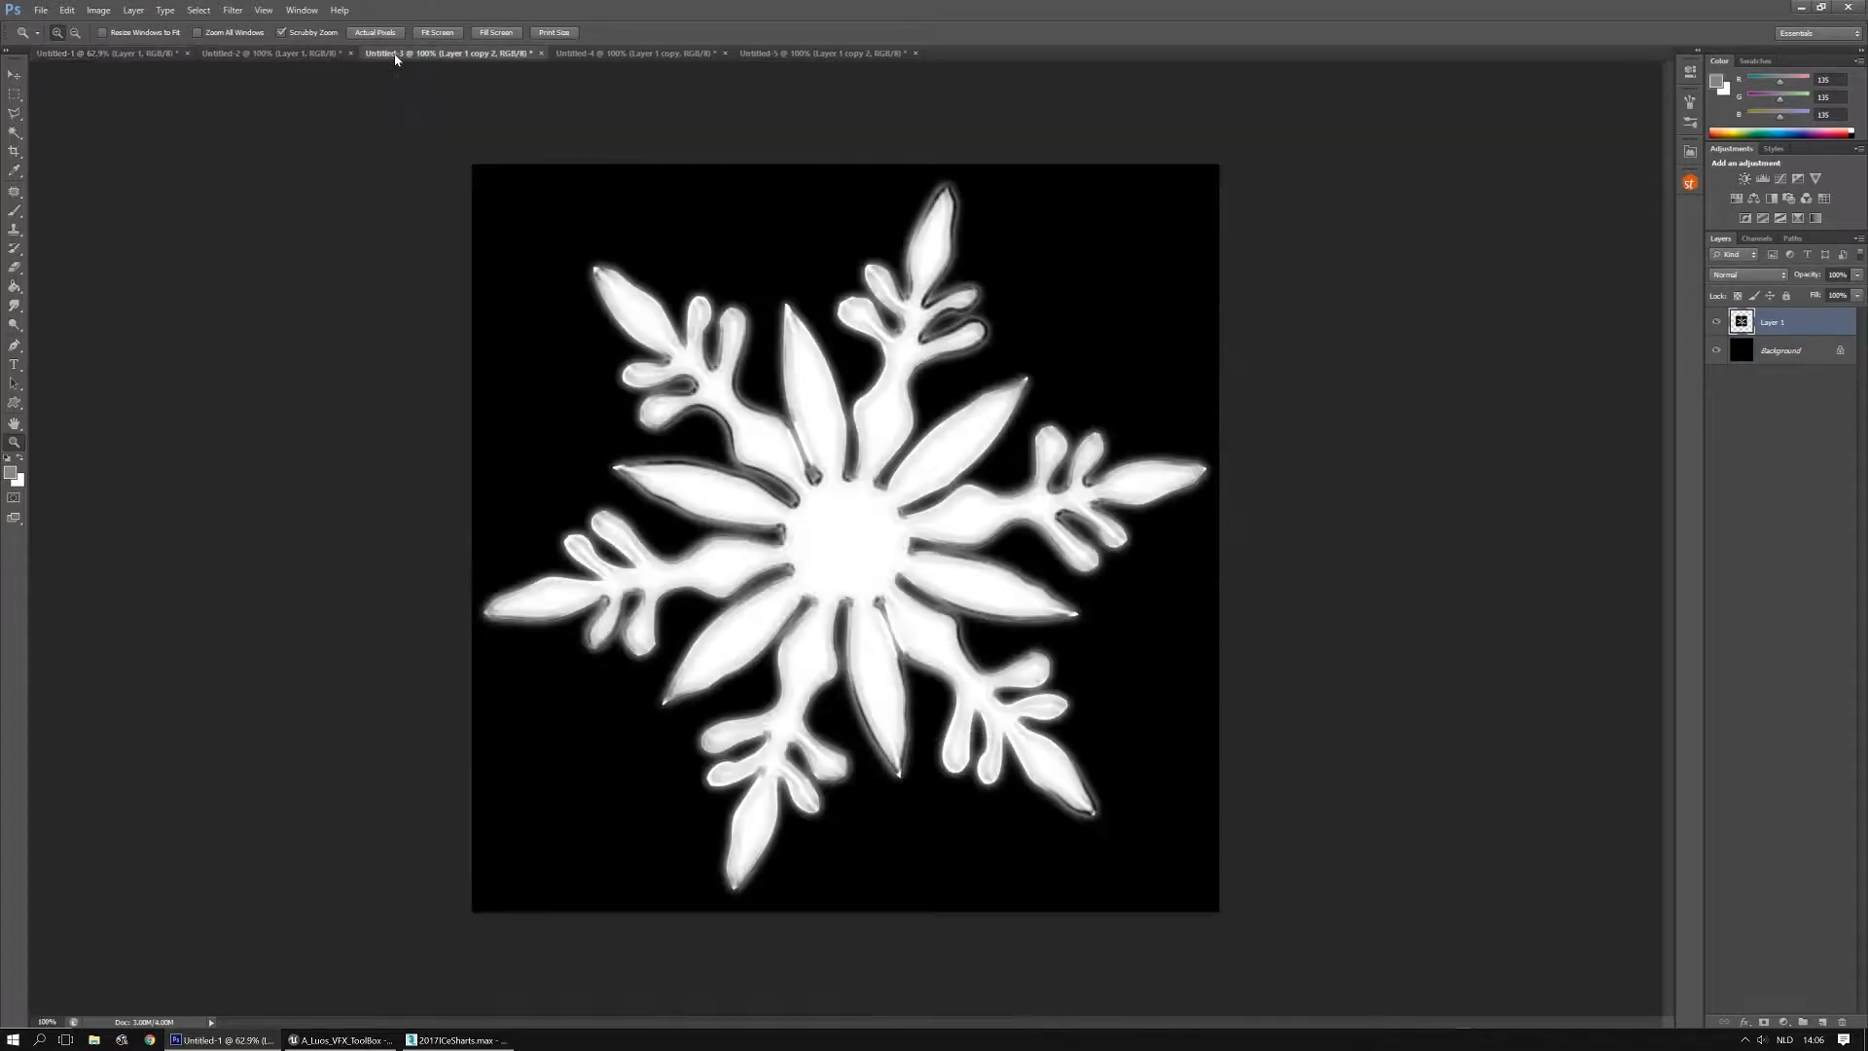
pyautogui.keyDown('shift'); pyautogui.click(1740, 347); pyautogui.keyUp('shift')
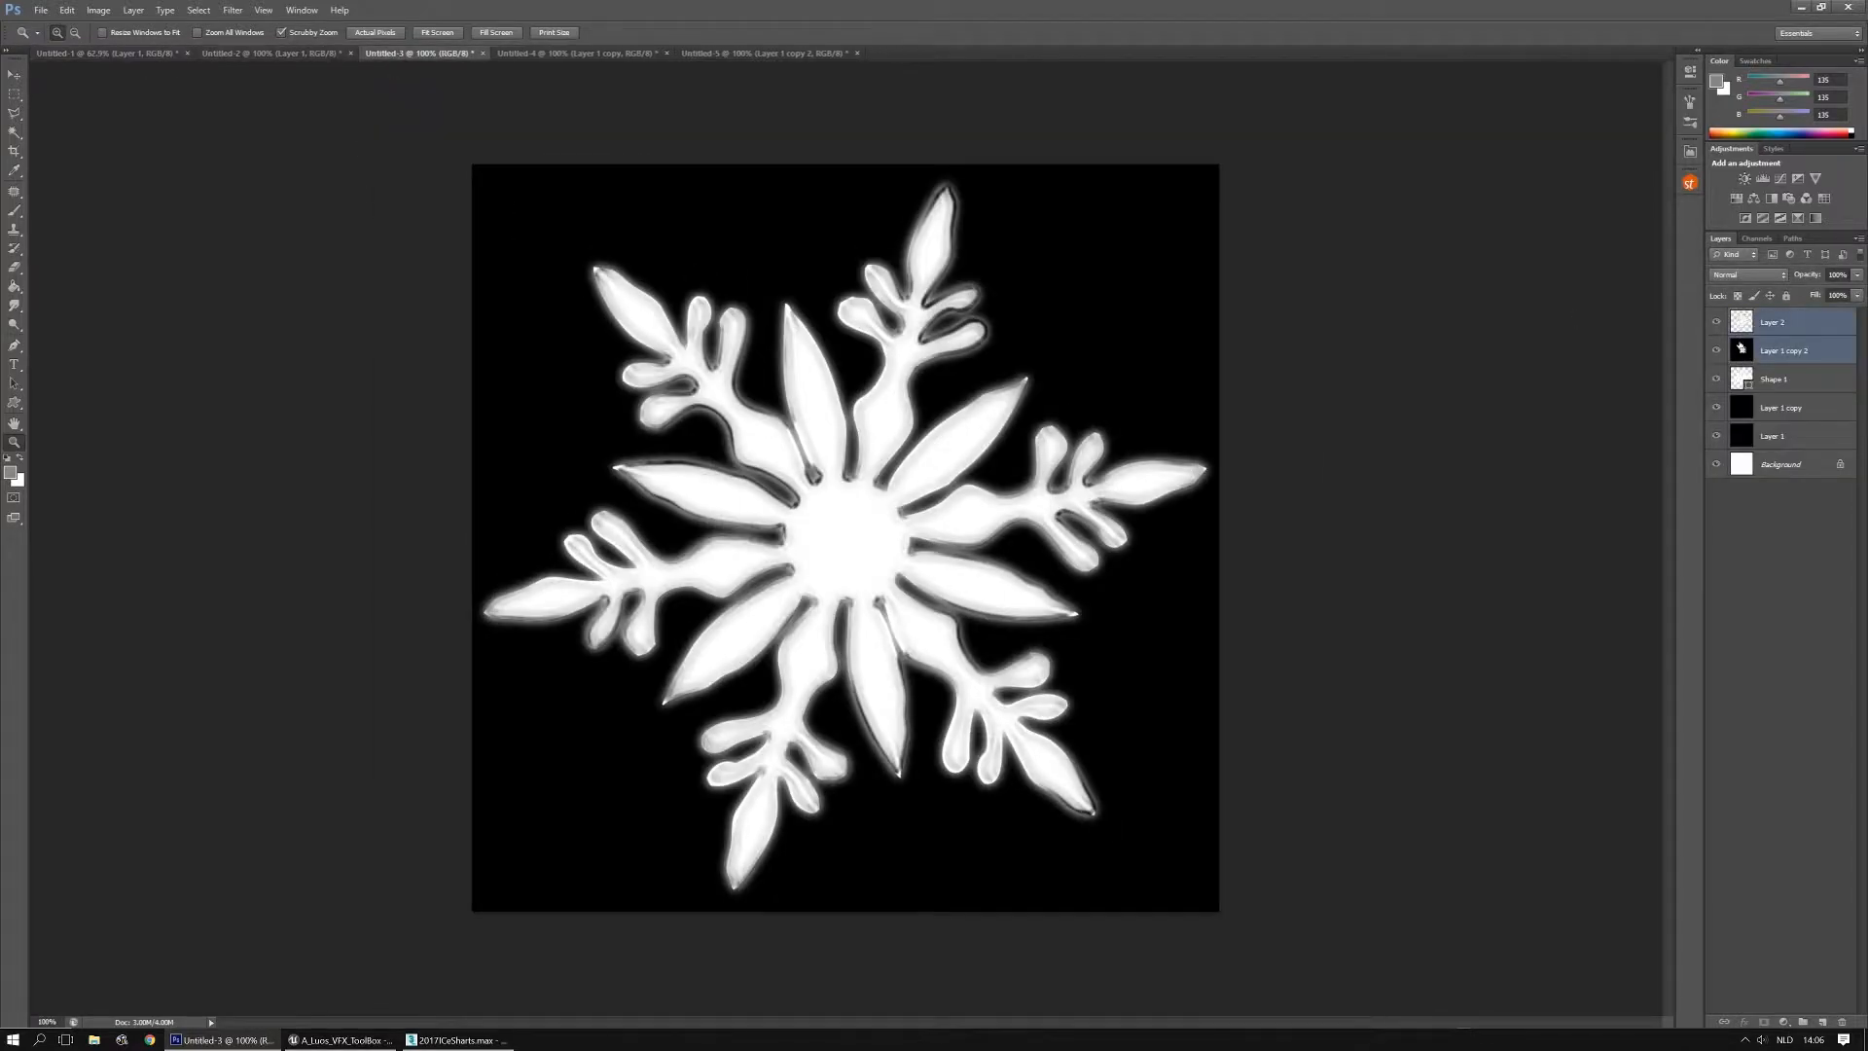
pyautogui.hotkey('ctrl', 'e')
pyautogui.hotkey('ctrl', 'x')
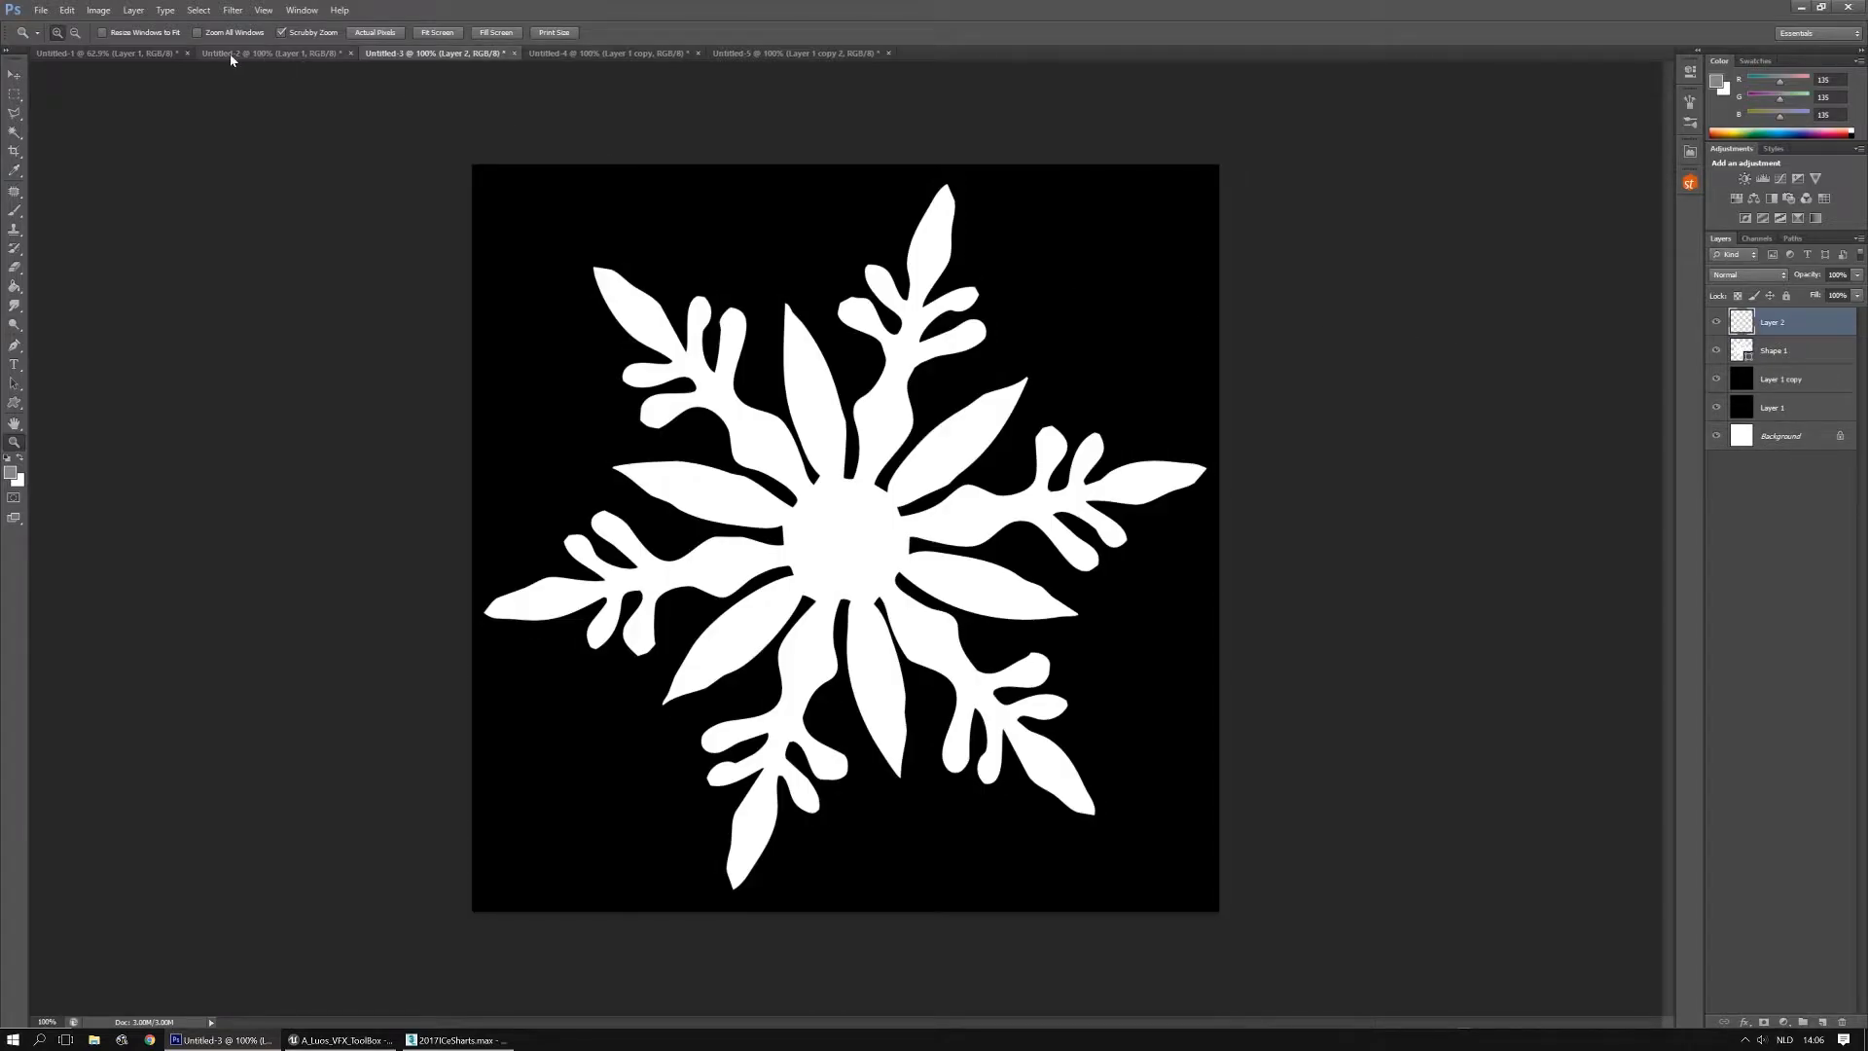
pyautogui.click(129, 54)
pyautogui.hotkey('ctrl', 'v')
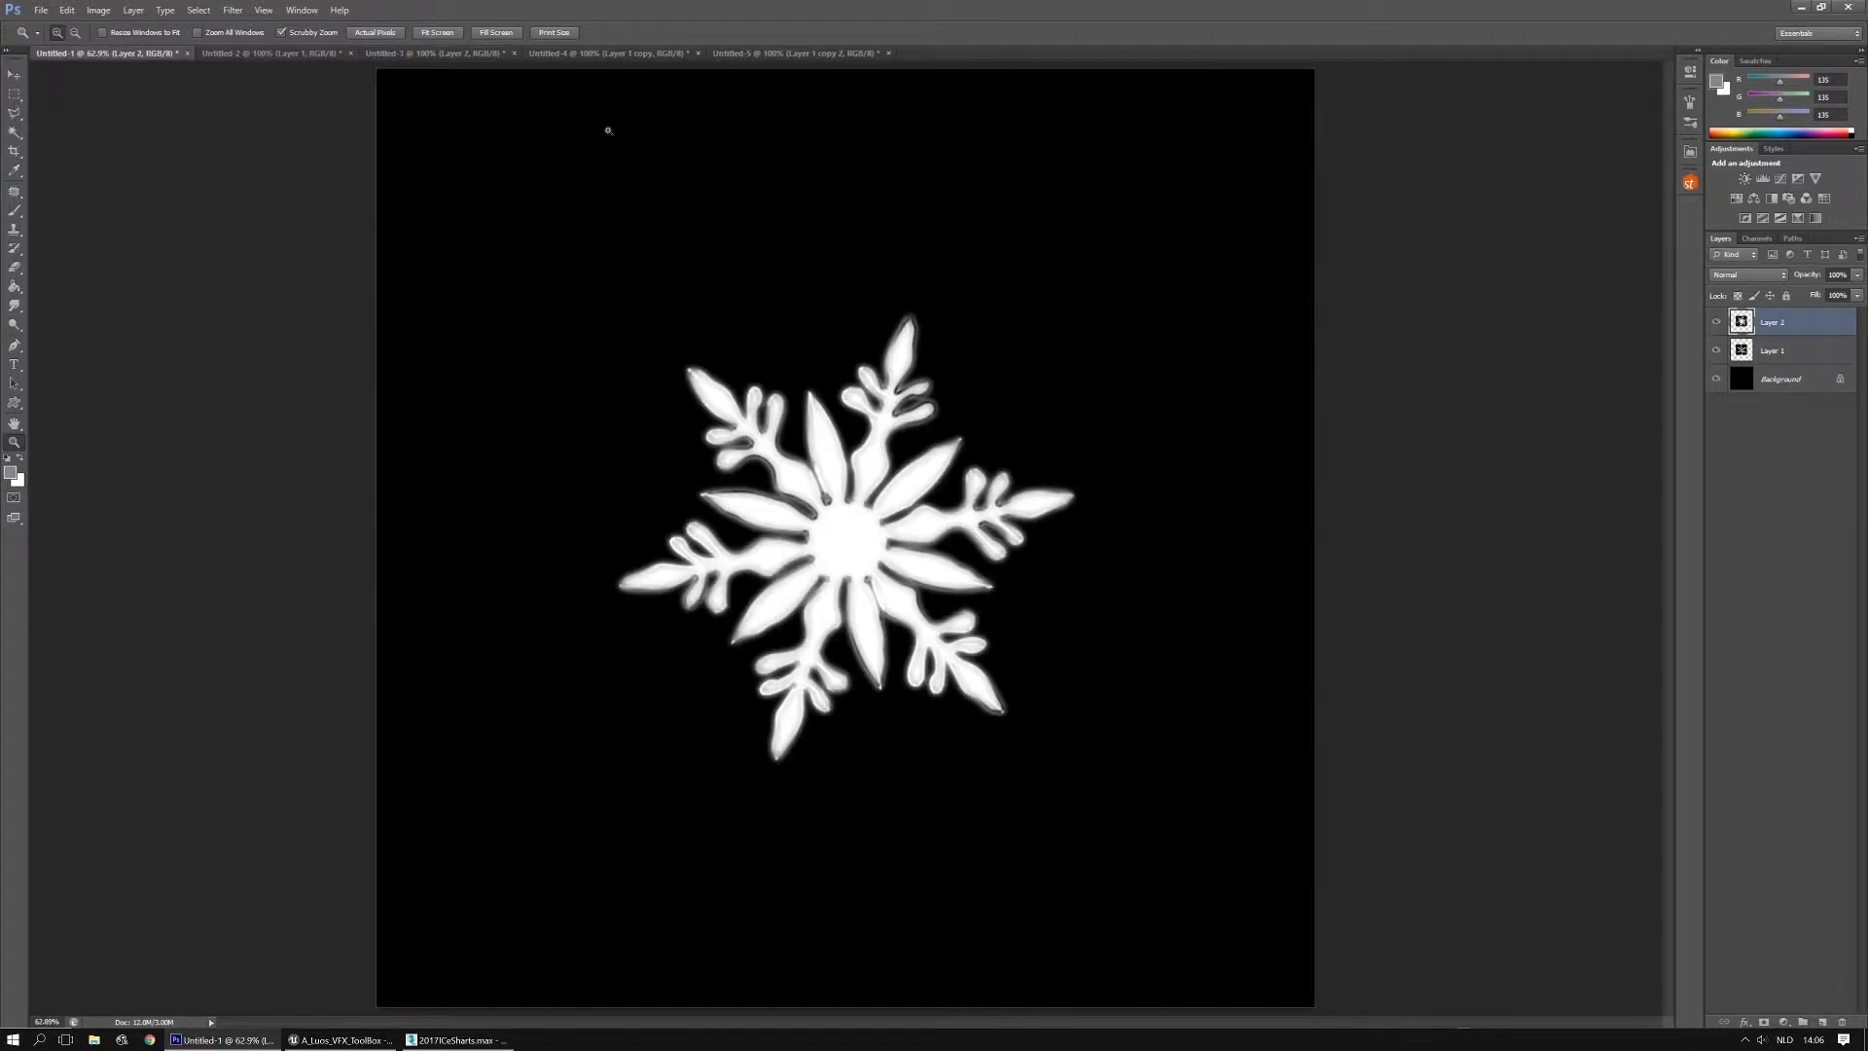
# Merge Layer 2 with Layer 1 copy 2 in Untitled-4 and move the merged snowflake into Untitled-1 by cut and paste
pyautogui.moveTo(603, 54); pyautogui.dragTo(609, 61)
pyautogui.moveTo(925, 64); pyautogui.dragTo(595, 55)
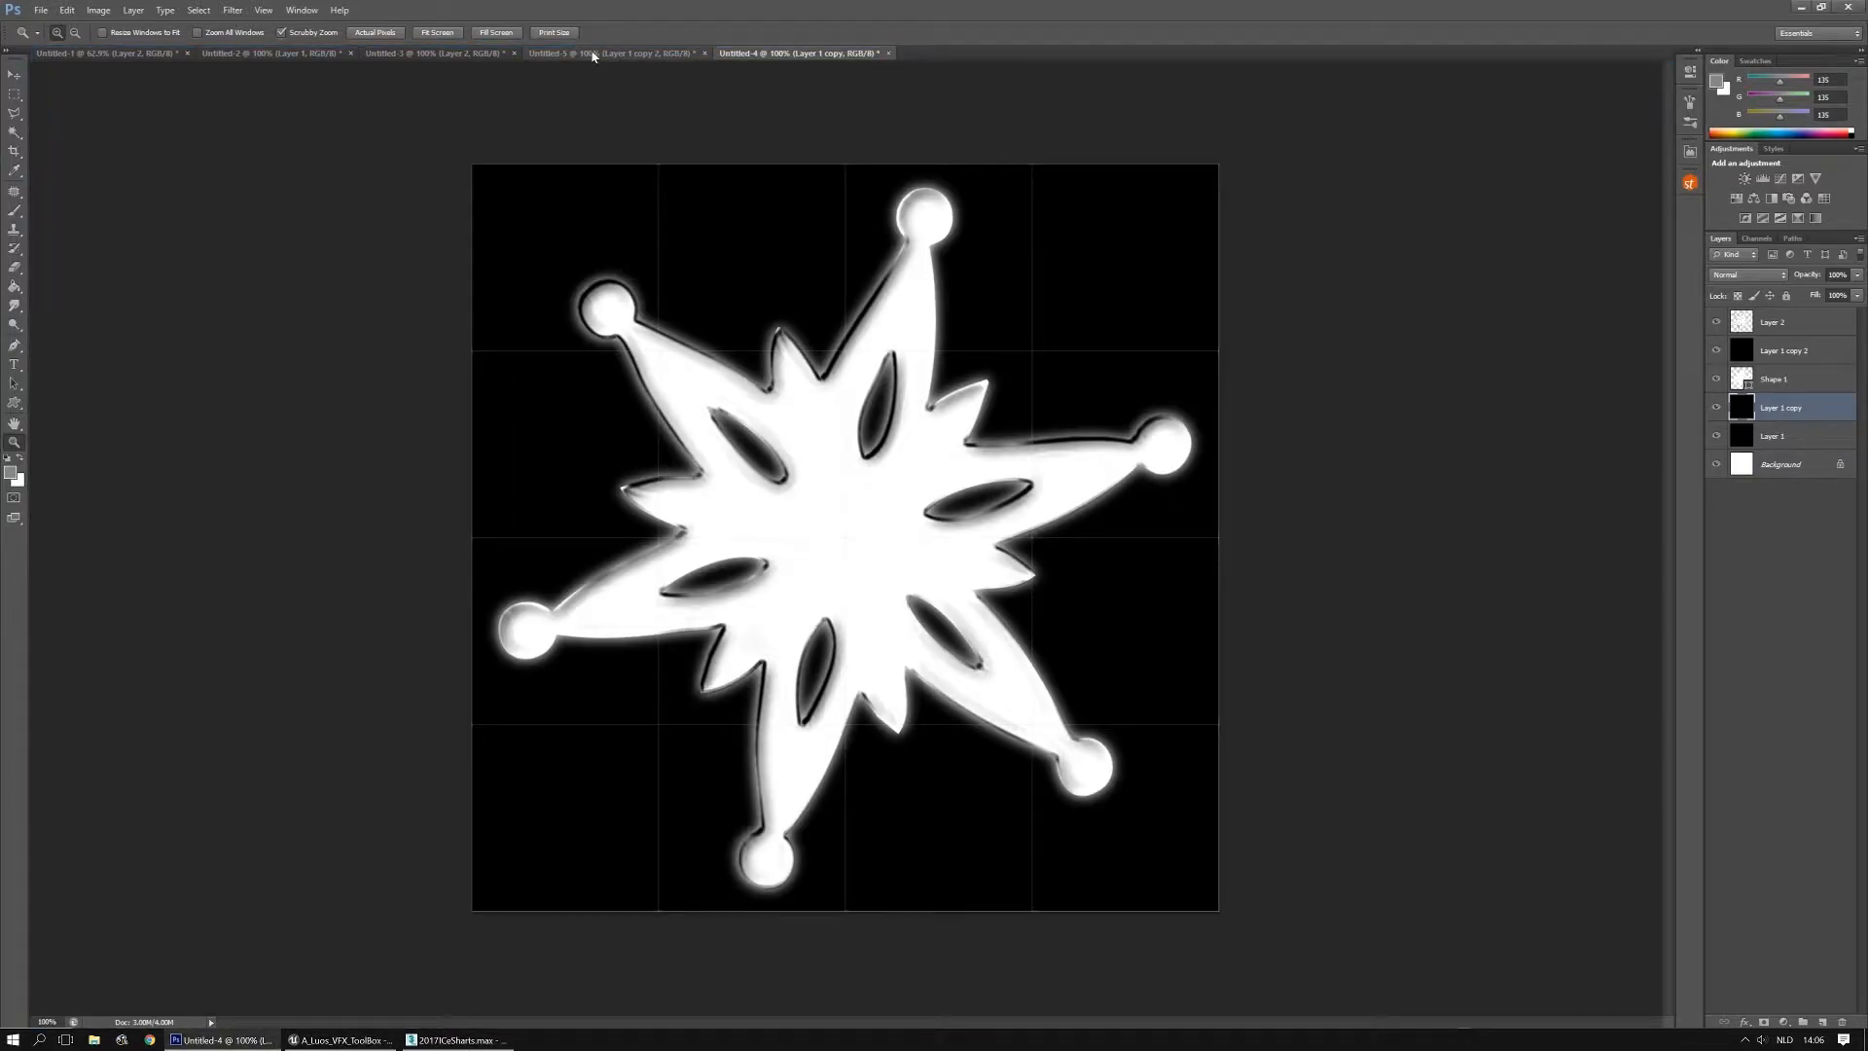
pyautogui.click(1749, 325)
pyautogui.keyDown('shift'); pyautogui.click(1748, 356); pyautogui.keyUp('shift')
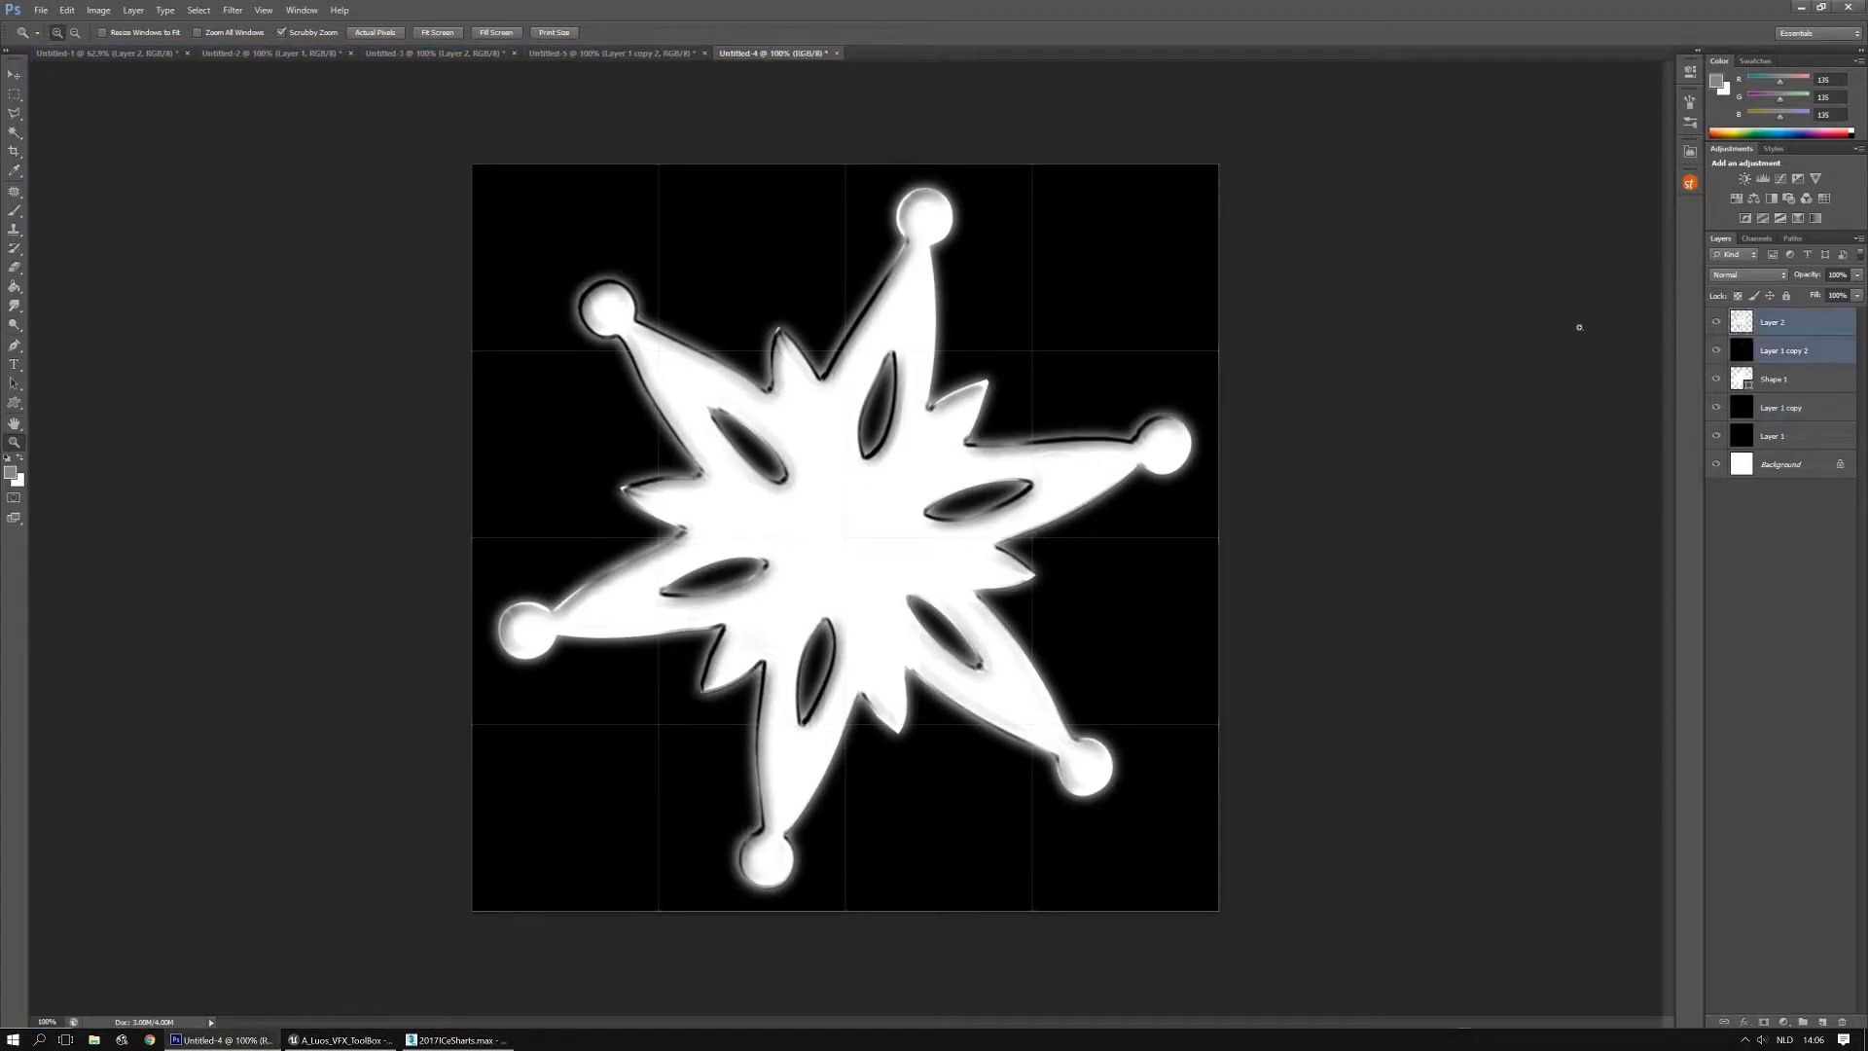
pyautogui.hotkey('ctrl', 'e')
pyautogui.hotkey('ctrl', 'a')
pyautogui.hotkey('ctrl', 'x')
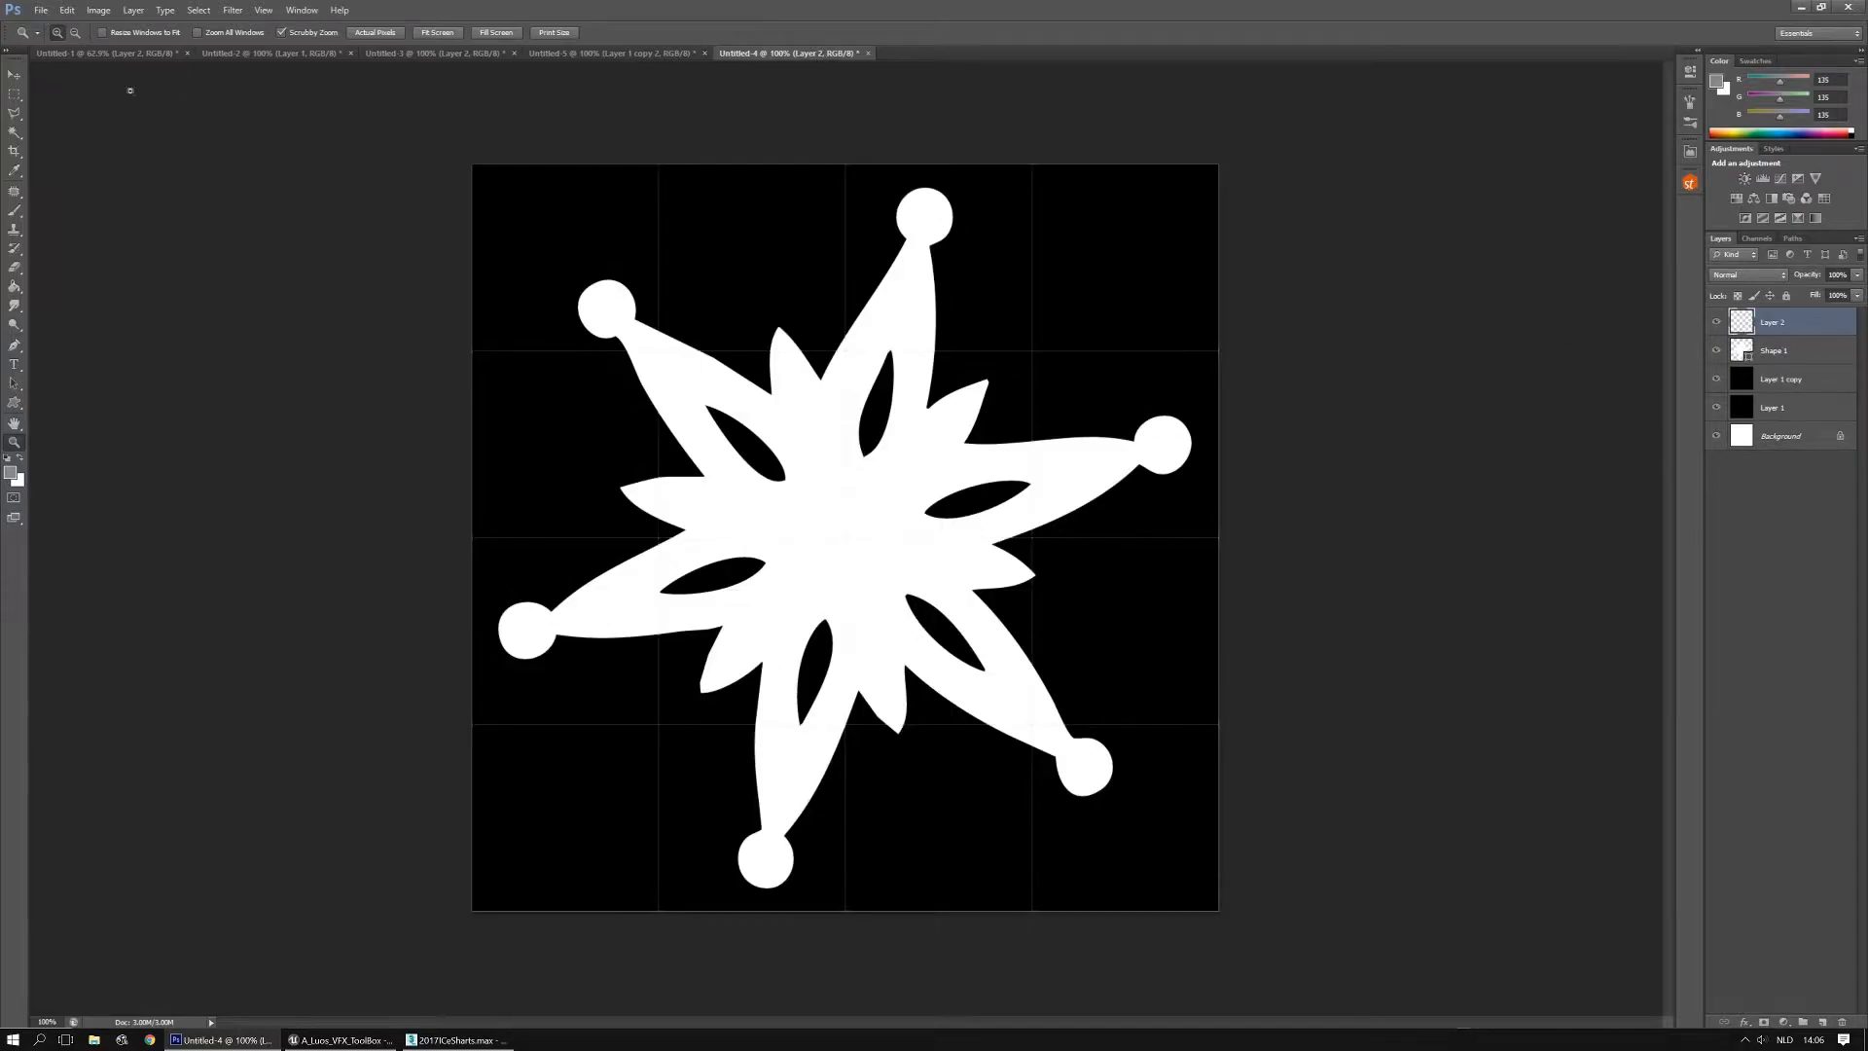
pyautogui.click(107, 52)
pyautogui.hotkey('ctrl', 'v')
# Try to merge Layer 2 with Layer 1 copy 2 in Untitled-5 and cut the result, undoing both the cut and the merge
pyautogui.click(788, 52)
pyautogui.click(611, 53)
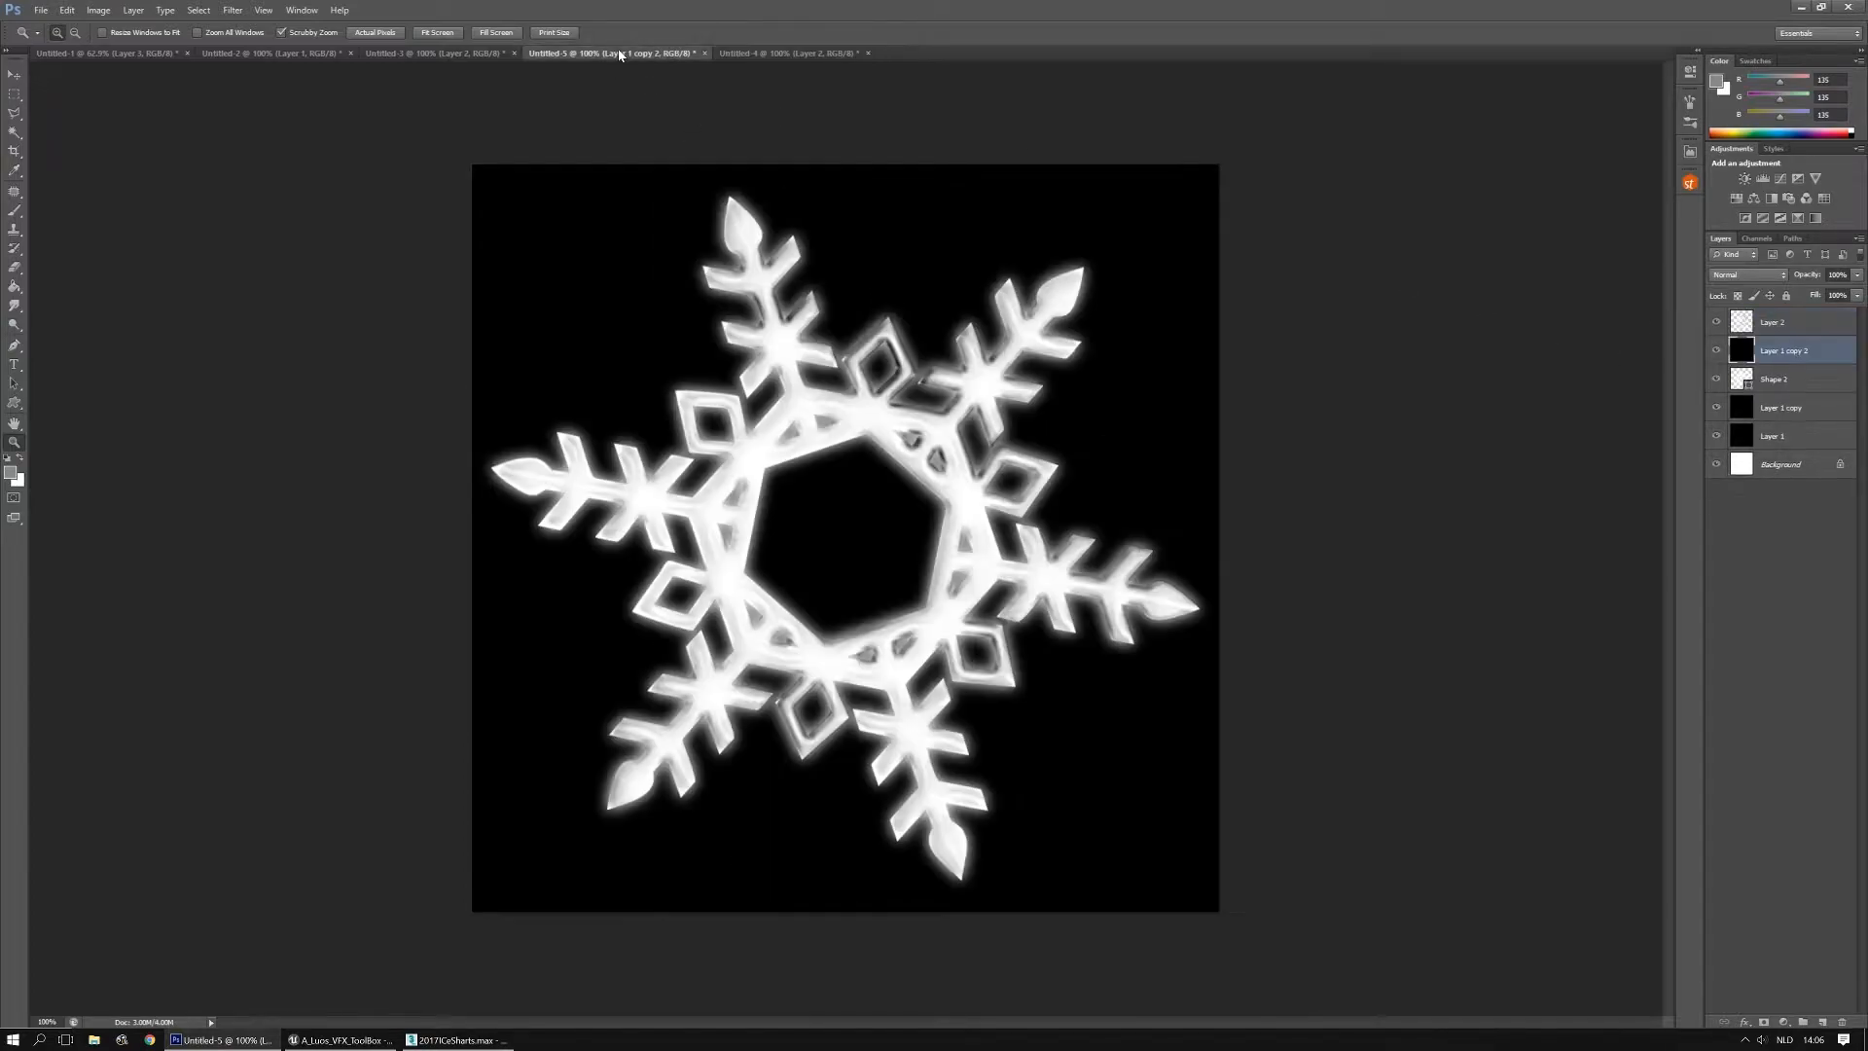
pyautogui.keyDown('shift'); pyautogui.click(1745, 322); pyautogui.keyUp('shift')
pyautogui.hotkey('ctrl', 'e')
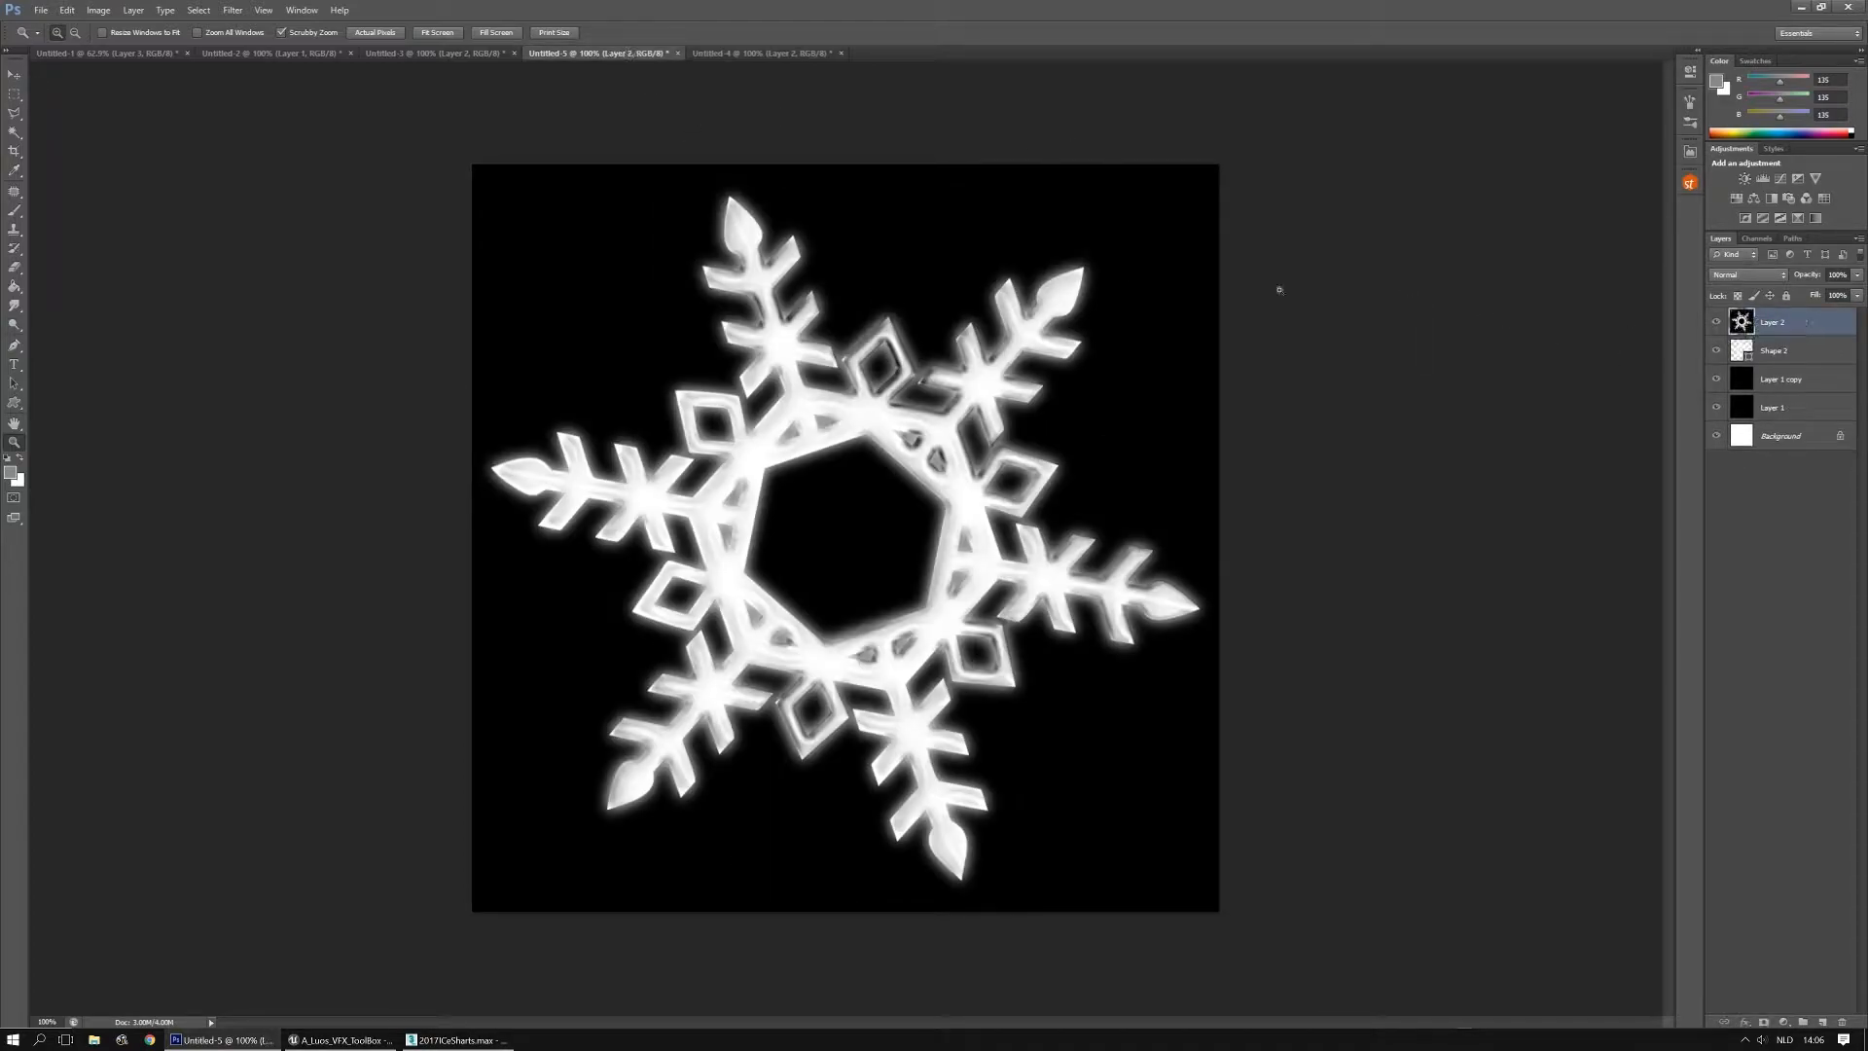
pyautogui.moveTo(620, 57); pyautogui.dragTo(851, 54)
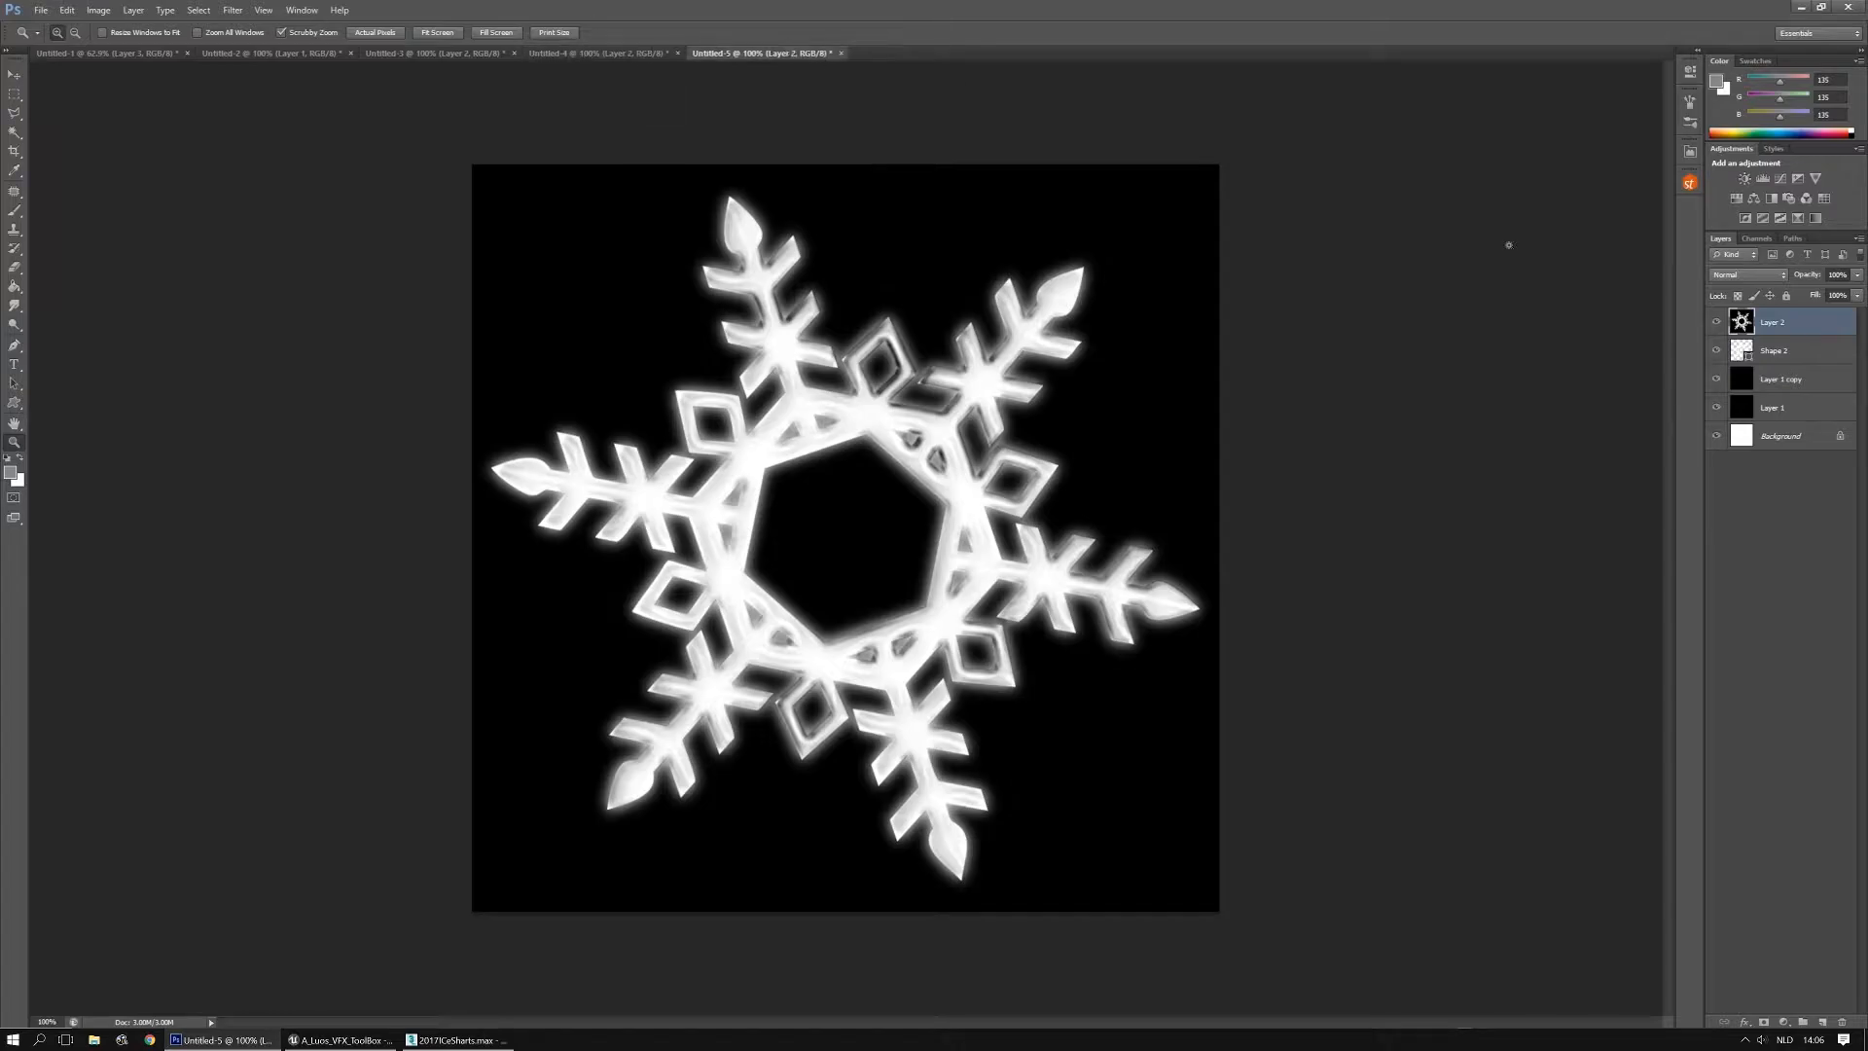
pyautogui.hotkey('ctrl', 'a')
pyautogui.hotkey('ctrl', 'x')
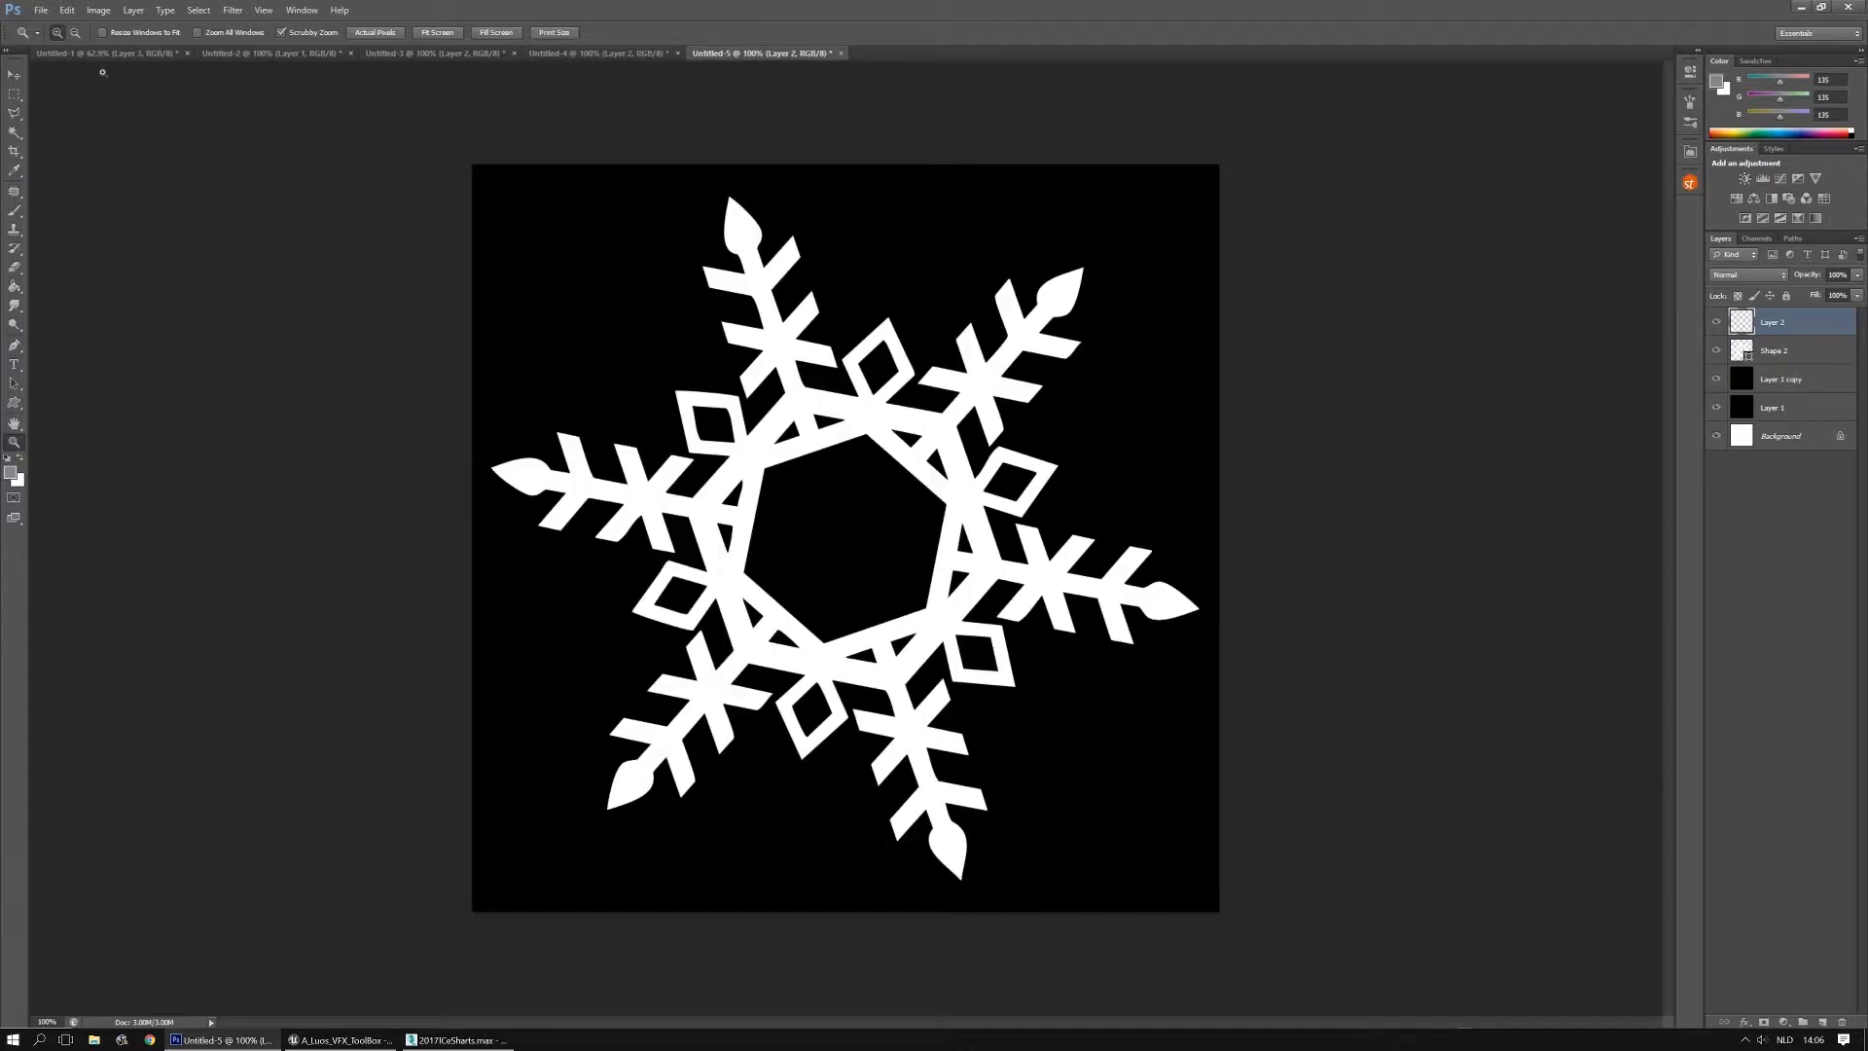
pyautogui.hotkey('ctrl', 'z')
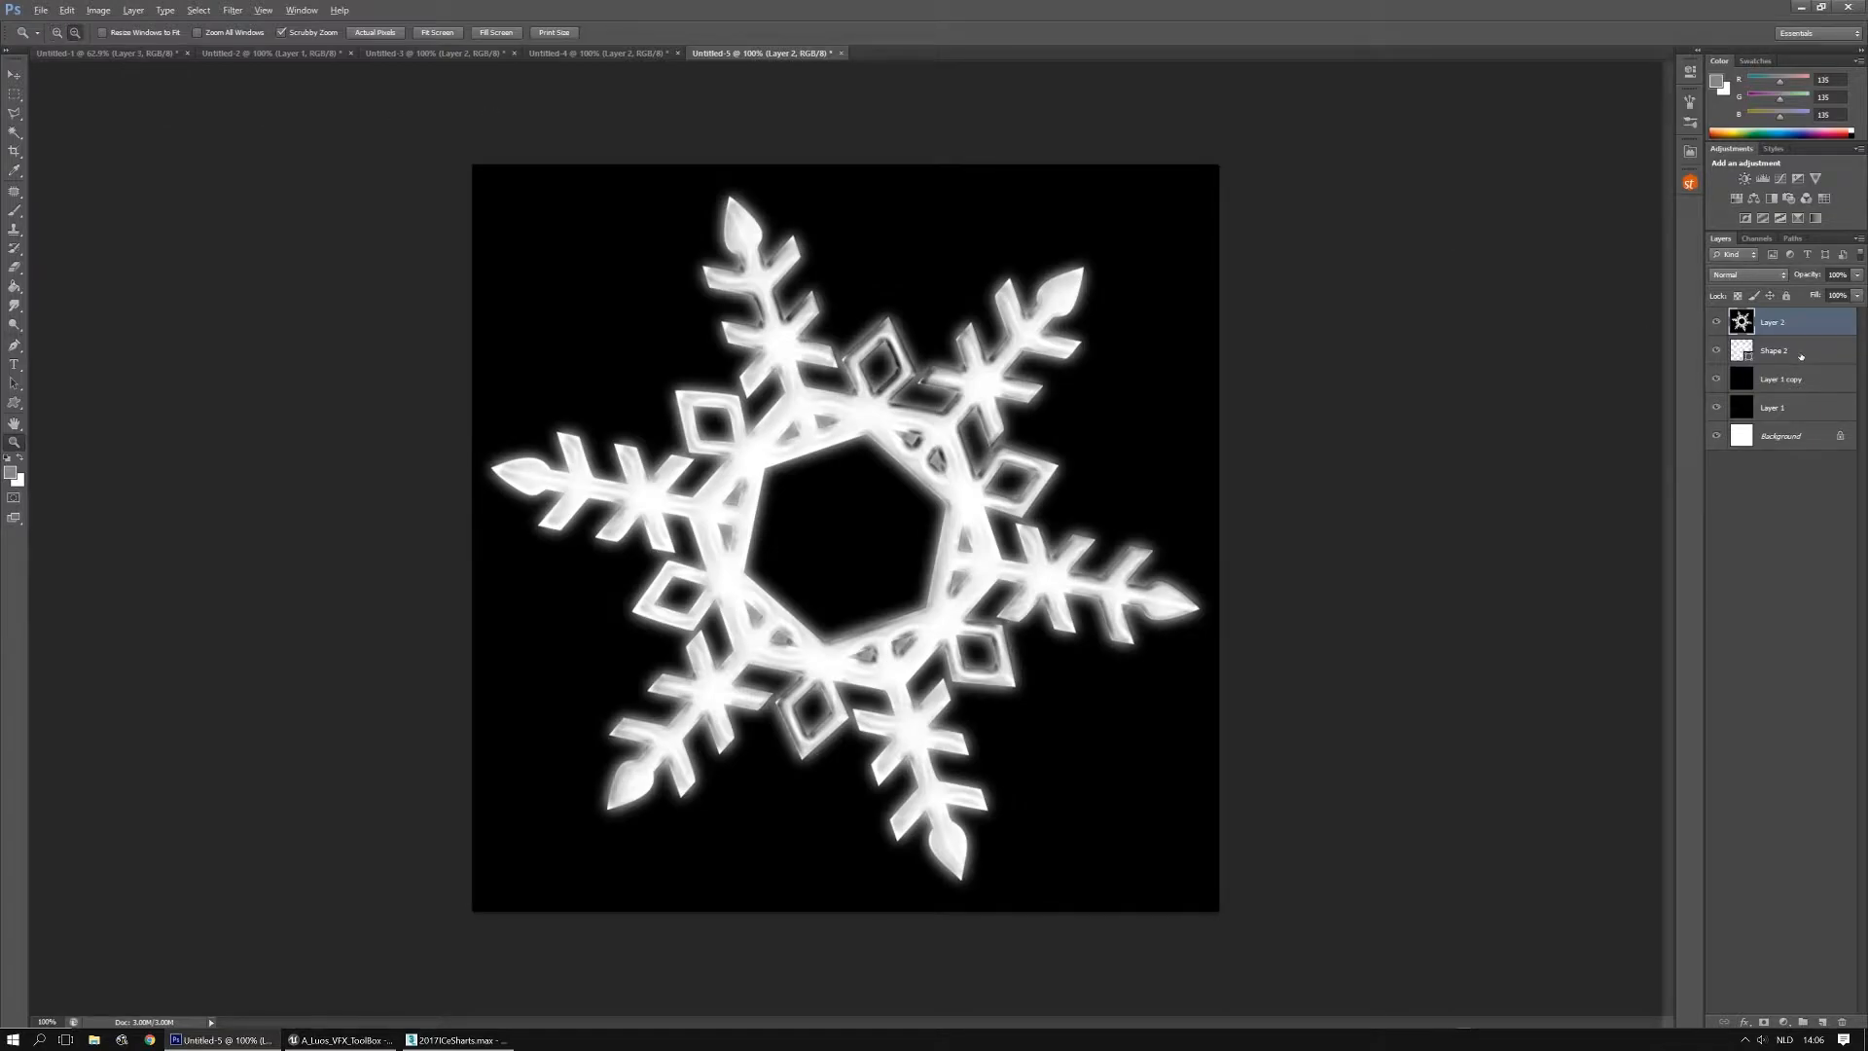
pyautogui.hotkey('ctrl', 'alt', 'z')
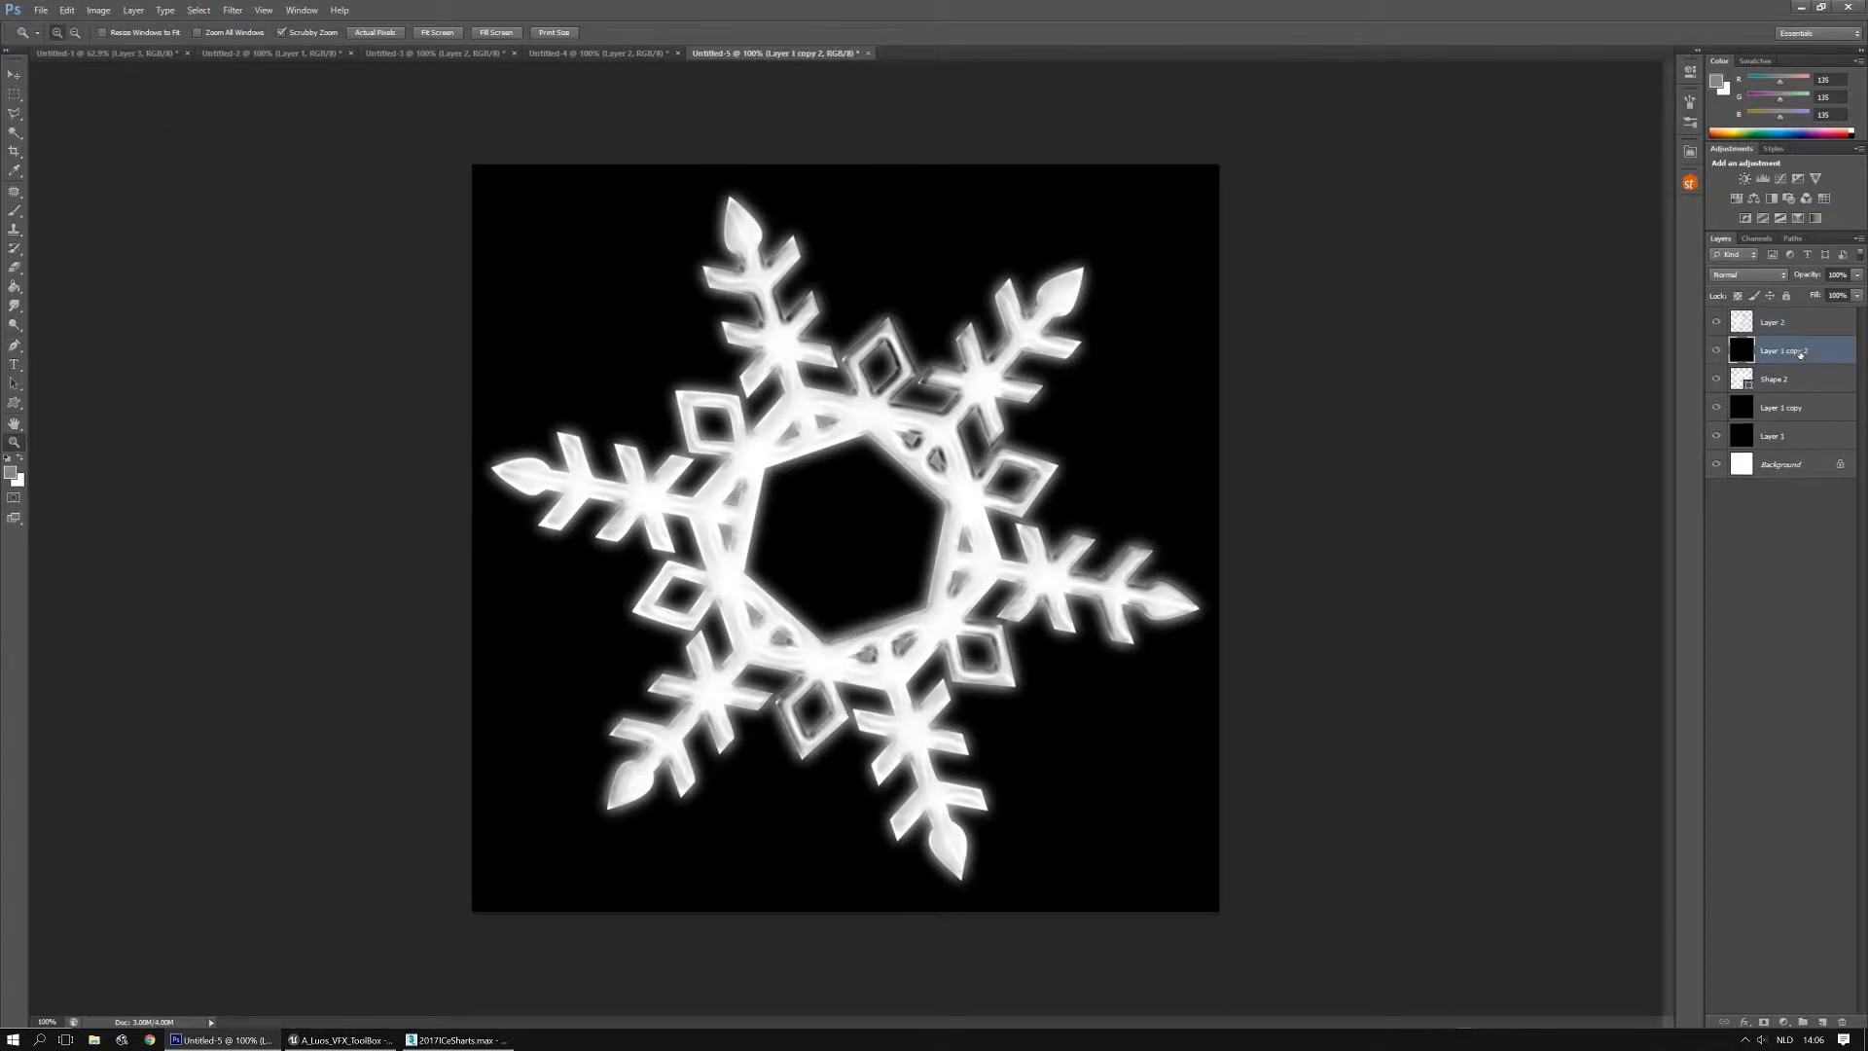
# Enlarge Layer 2, Layer 1 copy 2, Shape 2 and Layer 1 copy slightly about their centre, rotate them slightly clockwise, and crop the overflow to the canvas
pyautogui.click(1791, 411)
pyautogui.keyDown('shift'); pyautogui.click(1787, 379); pyautogui.keyUp('shift')
pyautogui.keyDown('shift'); pyautogui.click(1791, 350); pyautogui.keyUp('shift')
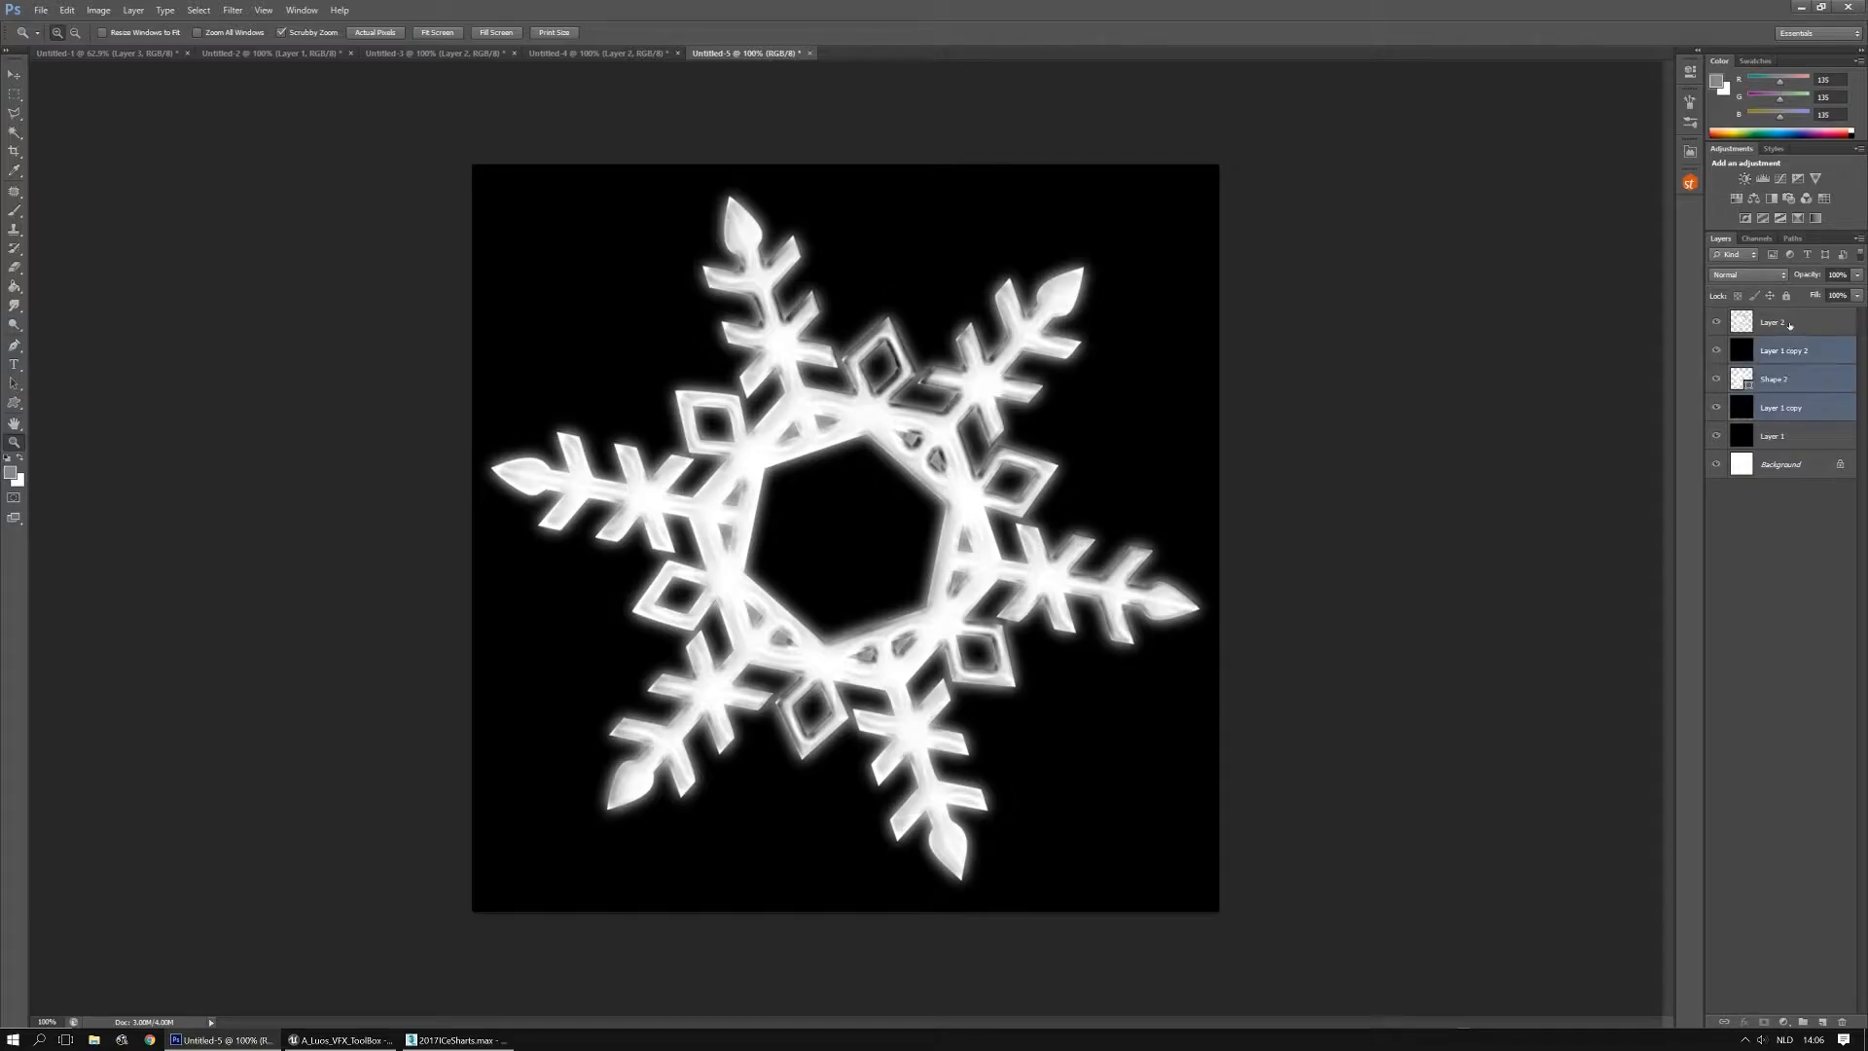
pyautogui.keyDown('shift'); pyautogui.click(1790, 322); pyautogui.keyUp('shift')
pyautogui.click(13, 75)
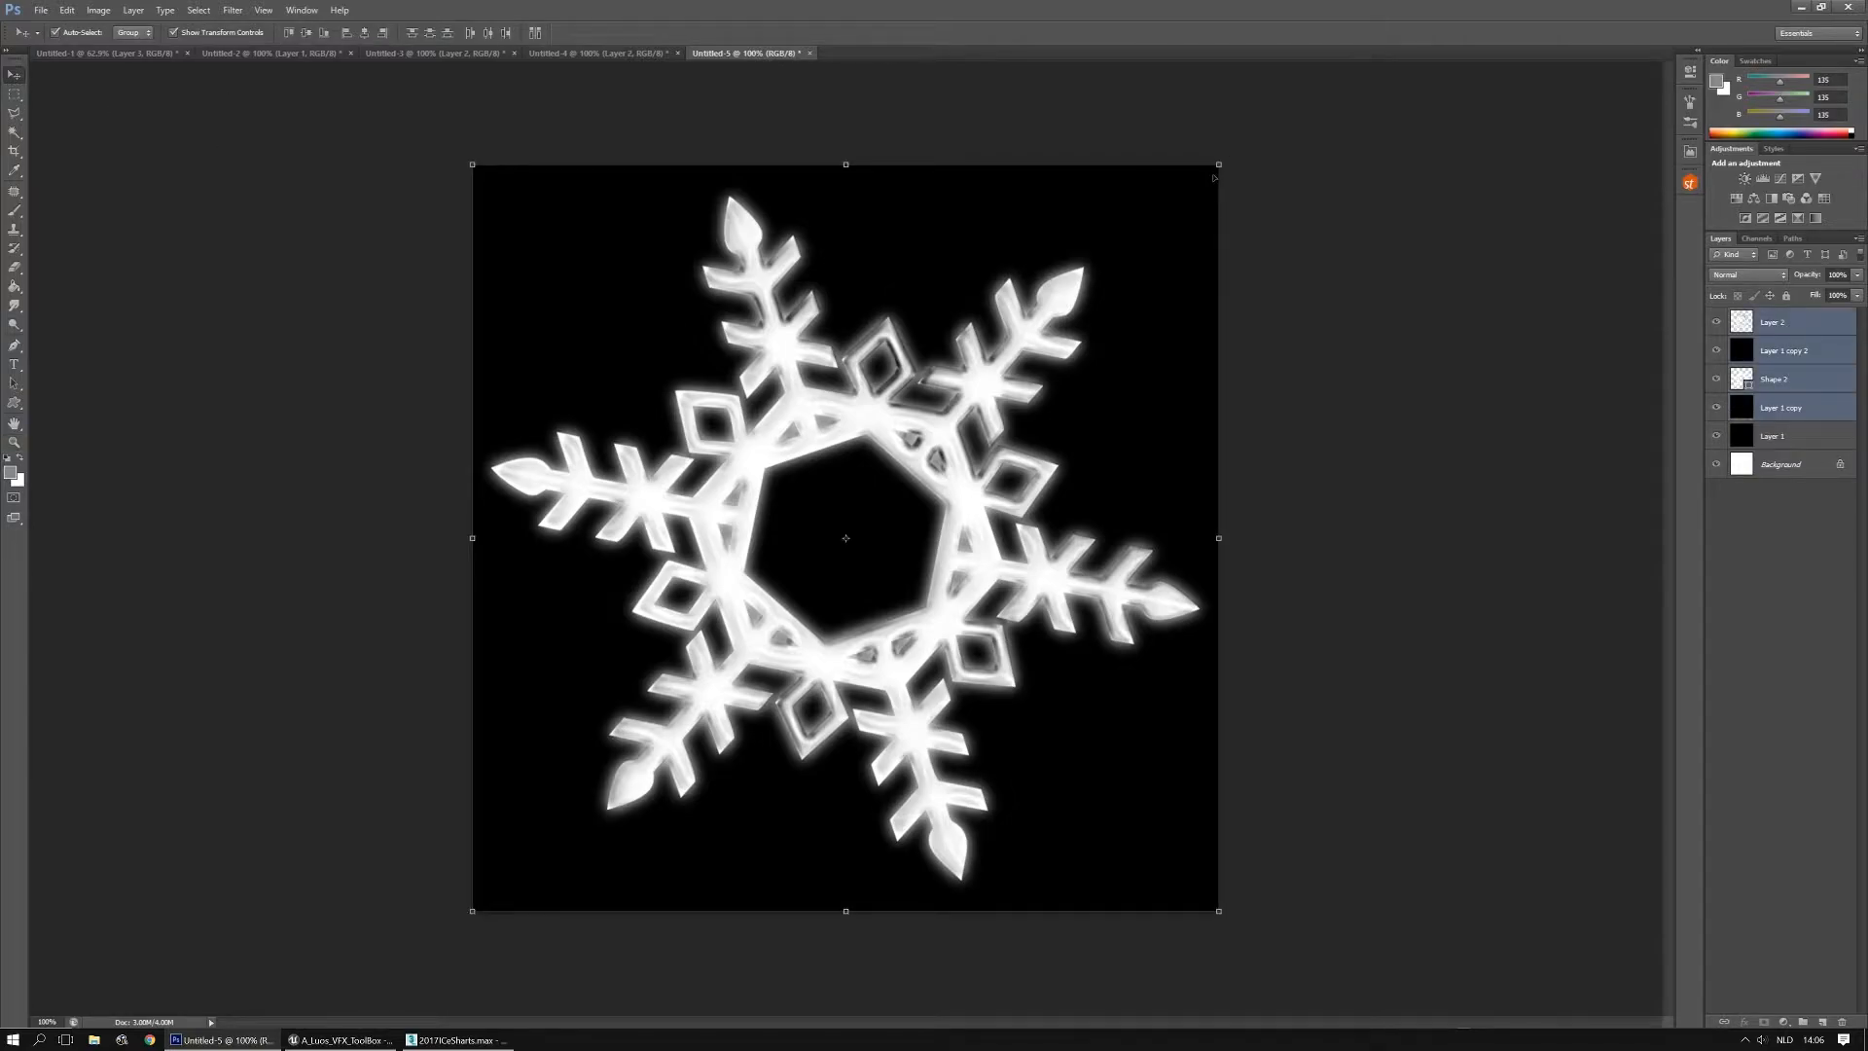
pyautogui.keyDown('alt'); pyautogui.keyDown('shift'); pyautogui.moveTo(1214, 169); pyautogui.dragTo(1230, 154); pyautogui.keyUp('shift'); pyautogui.keyUp('alt')
pyautogui.moveTo(866, 137); pyautogui.dragTo(875, 201)
pyautogui.press('Return')
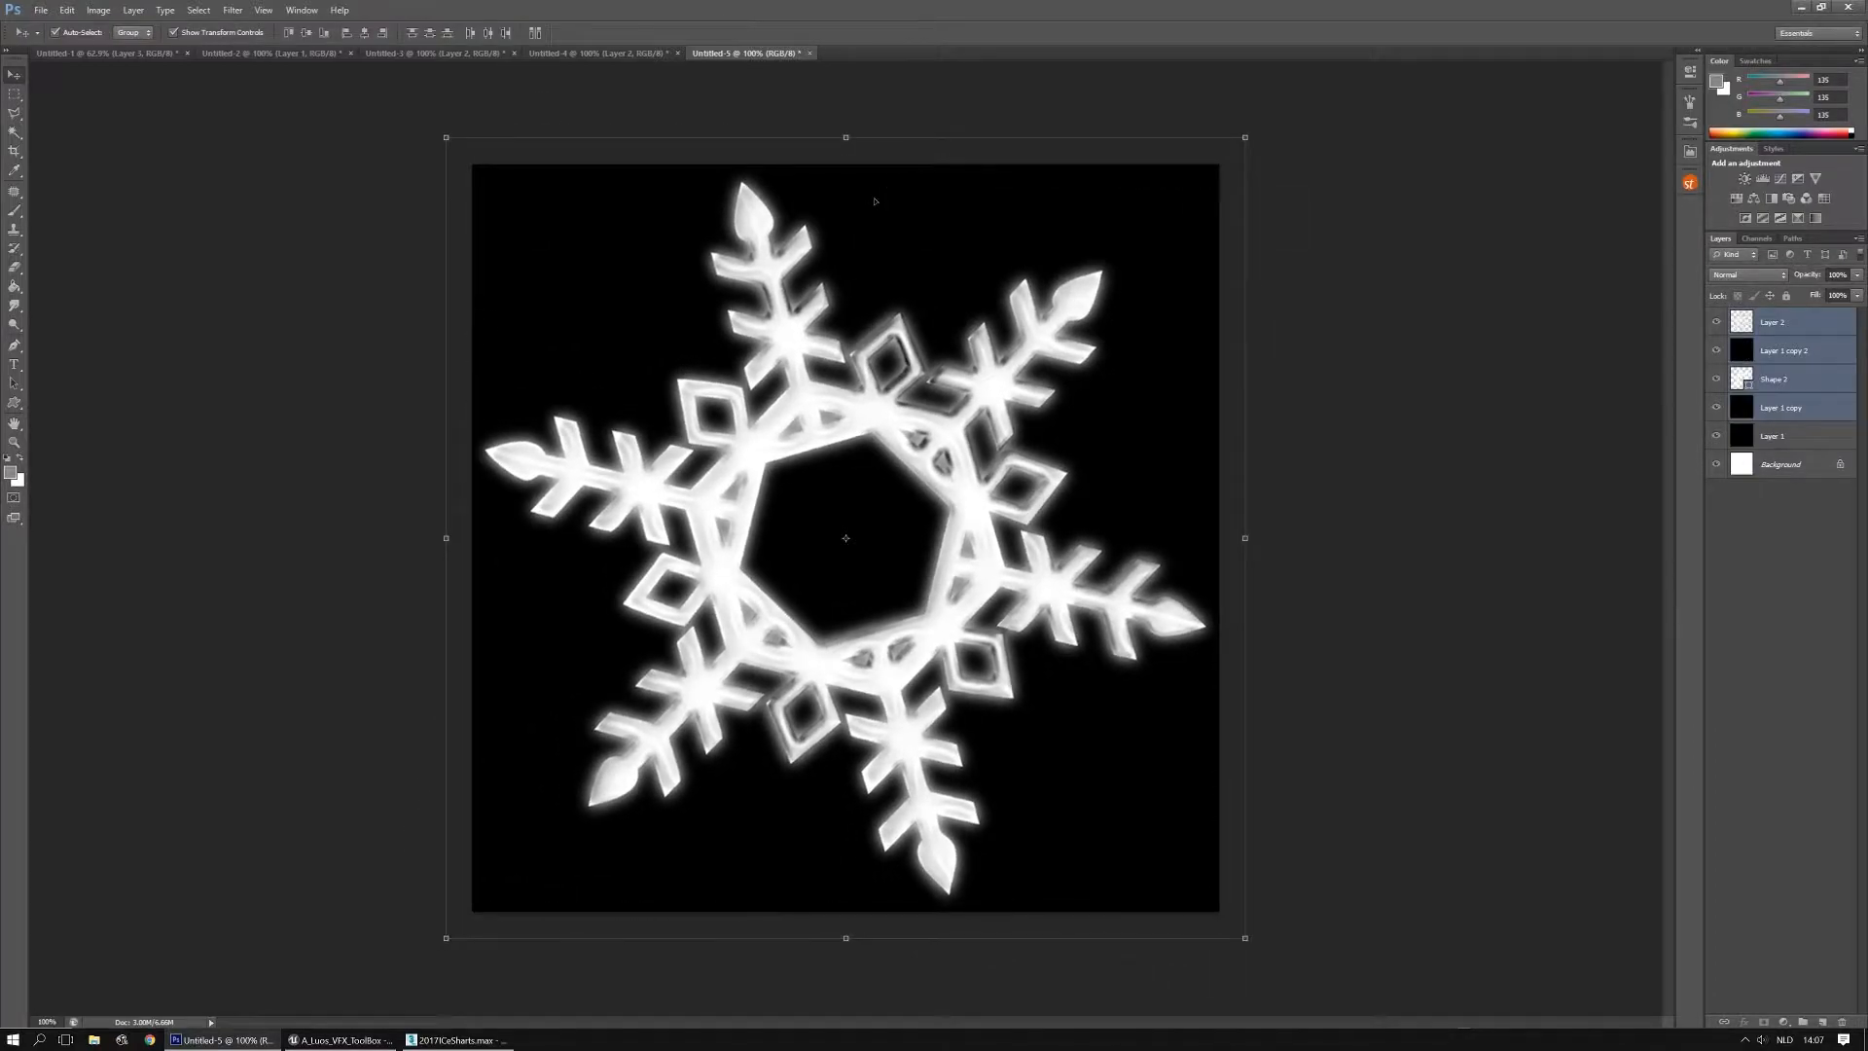
pyautogui.click(14, 151)
pyautogui.click(14, 75)
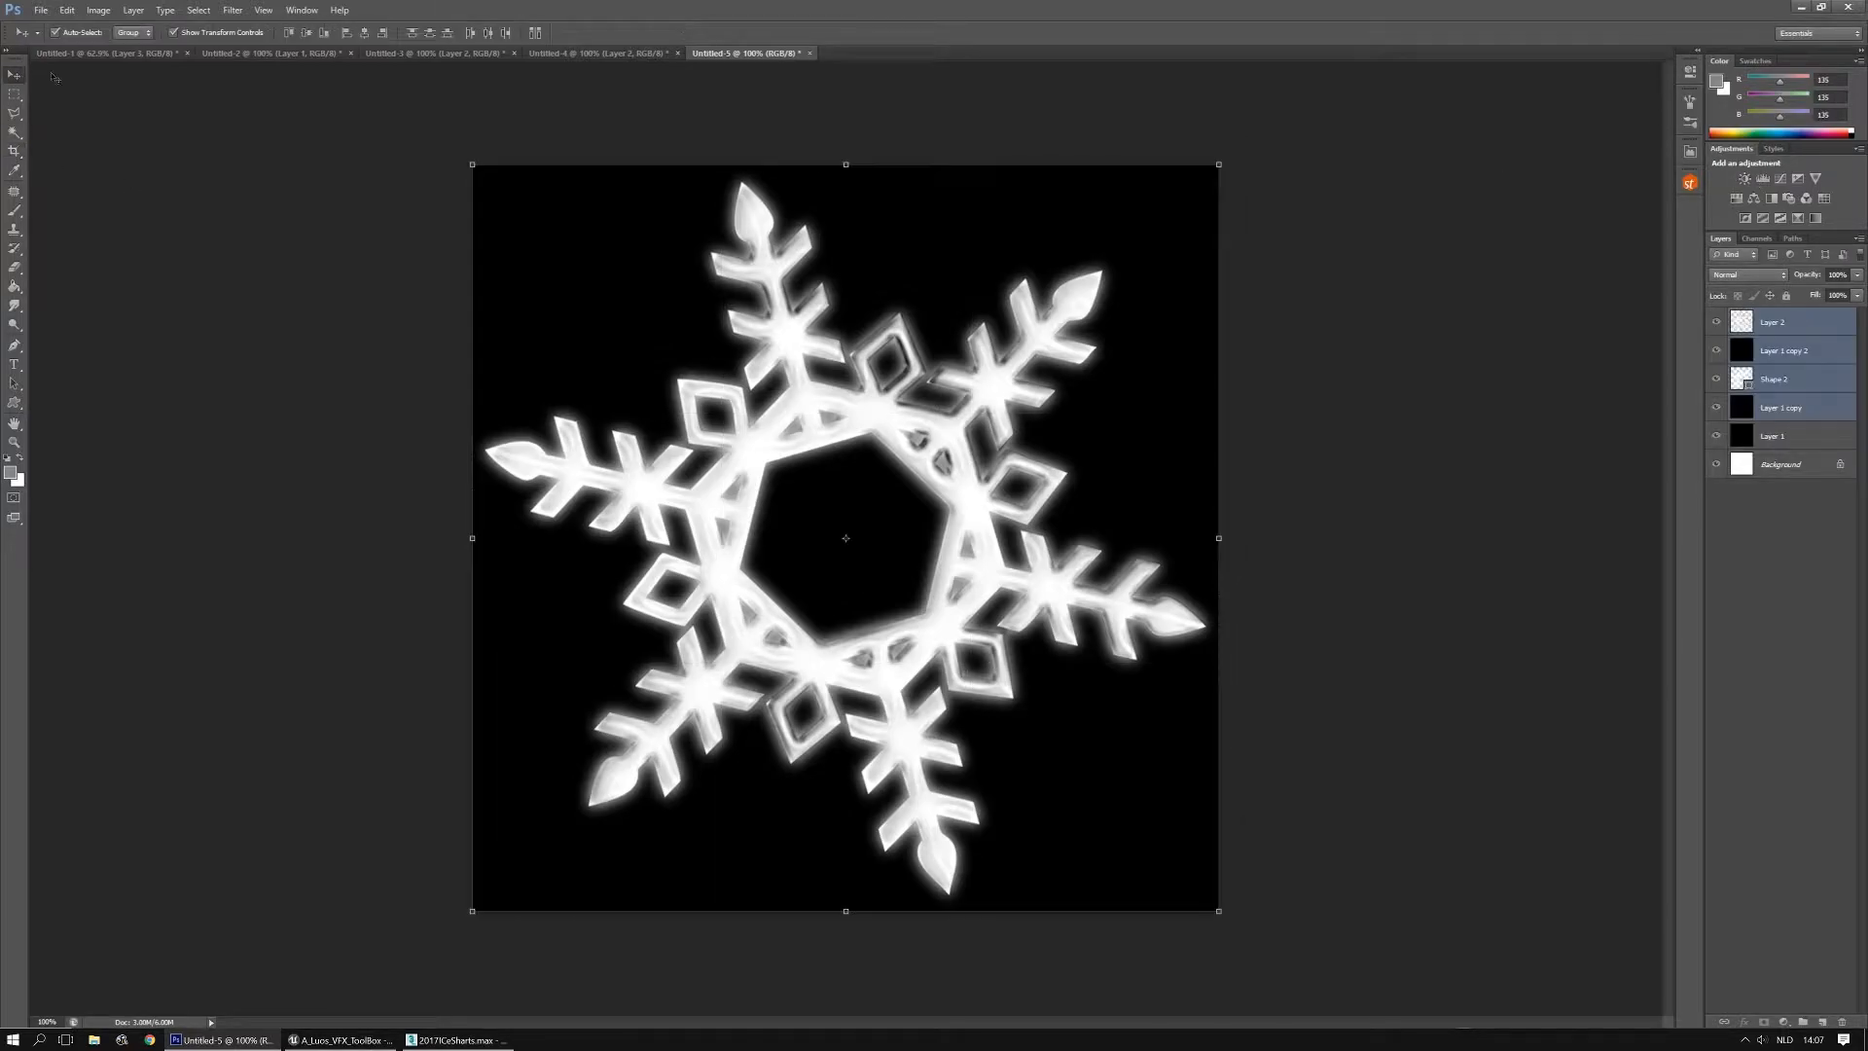
# Merge only Layer 2 with Layer 1 copy 2 in Untitled-5 and transfer the merged snowflake to Untitled-1
pyautogui.keyDown('shift'); pyautogui.click(1777, 360); pyautogui.keyUp('shift')
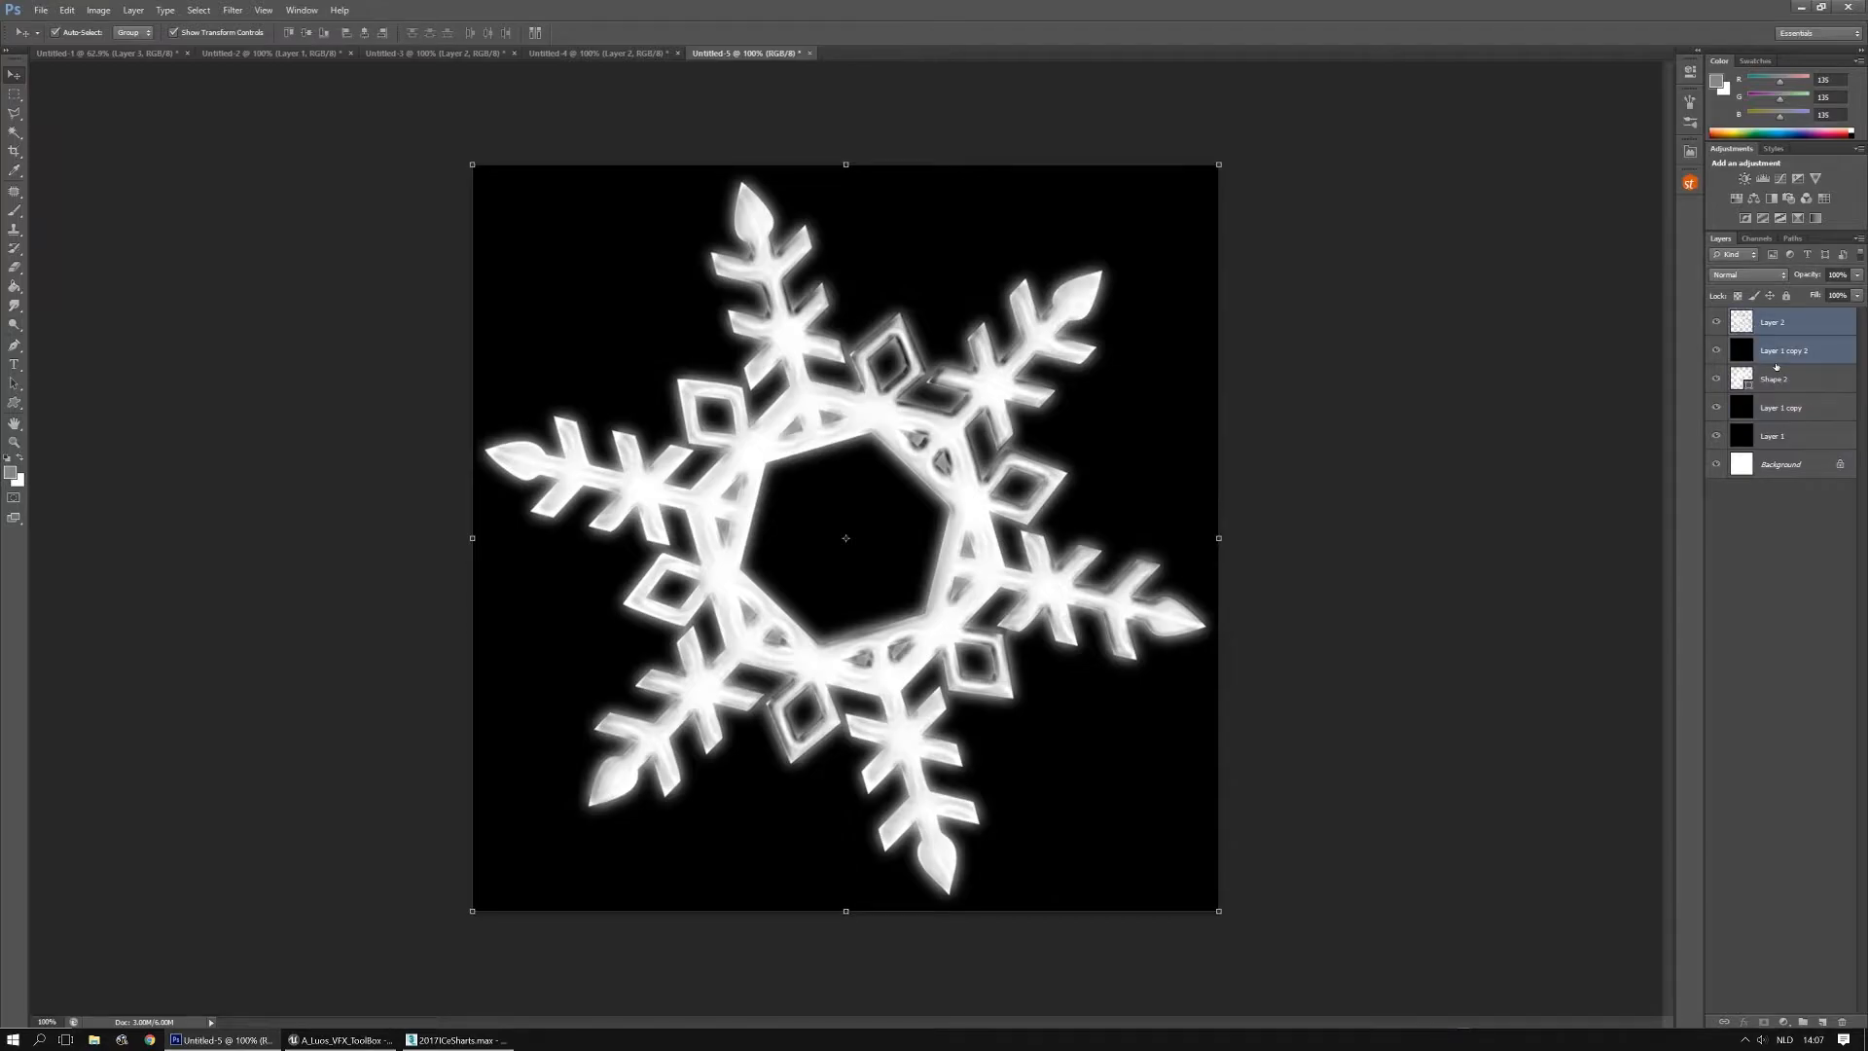
pyautogui.hotkey('ctrl', 'e')
pyautogui.moveTo(1313, 342); pyautogui.dragTo(1094, 466)
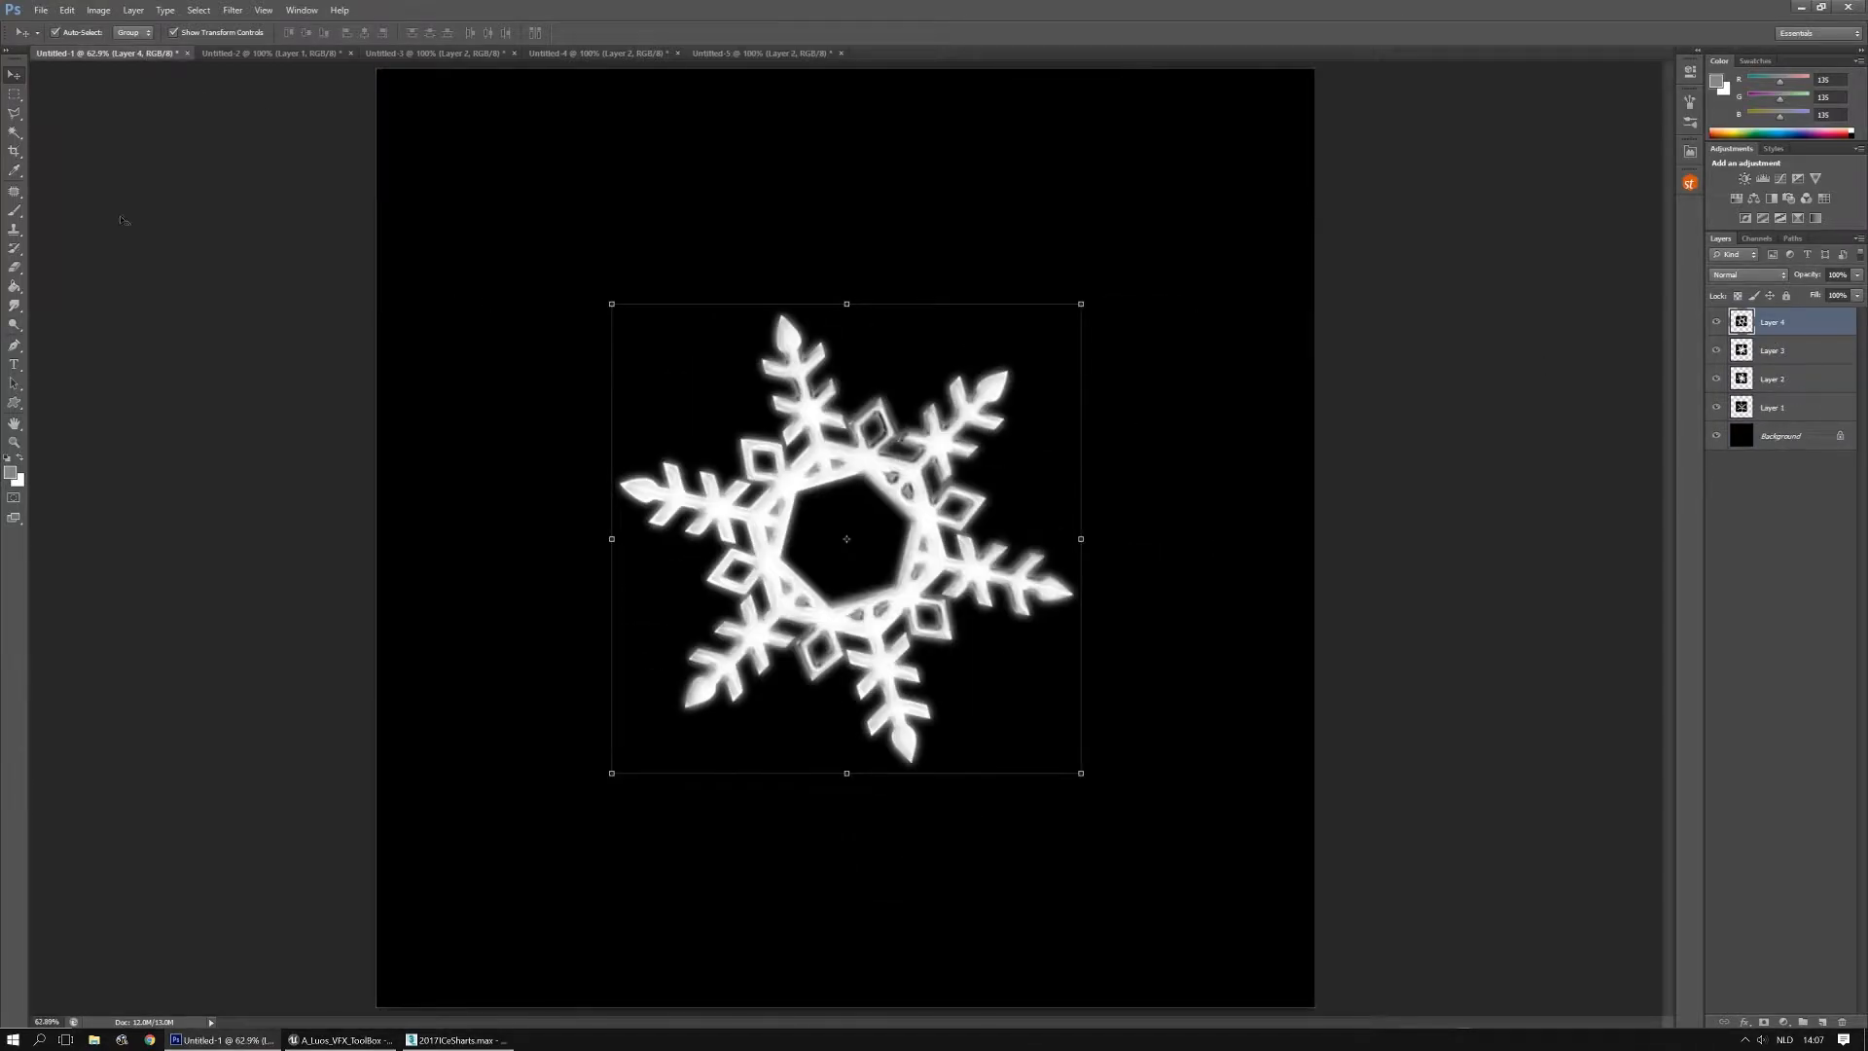
# Show the grid in Untitled-1 and arrange the four snowflakes so each one fills its own quarter of the canvas
pyautogui.hotkey('ctrl', "'")
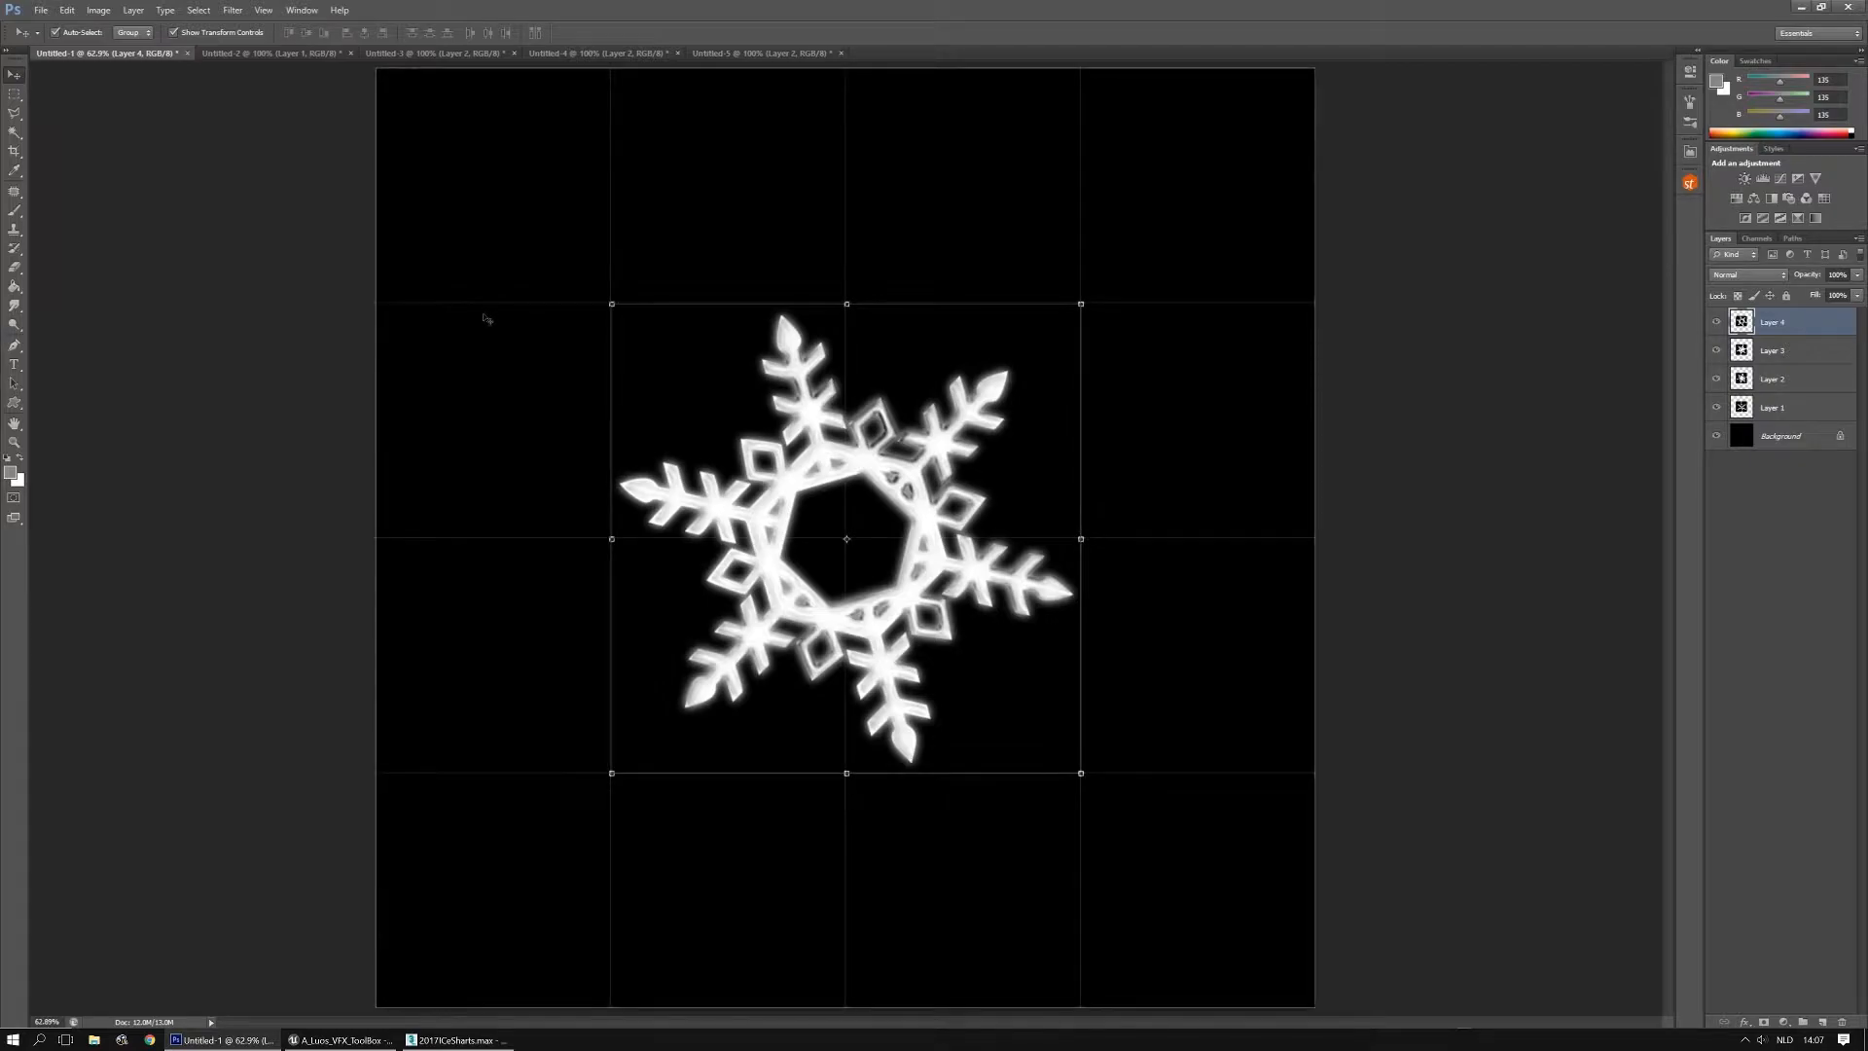
pyautogui.moveTo(679, 323); pyautogui.dragTo(885, 548)
pyautogui.moveTo(882, 466); pyautogui.dragTo(1160, 273)
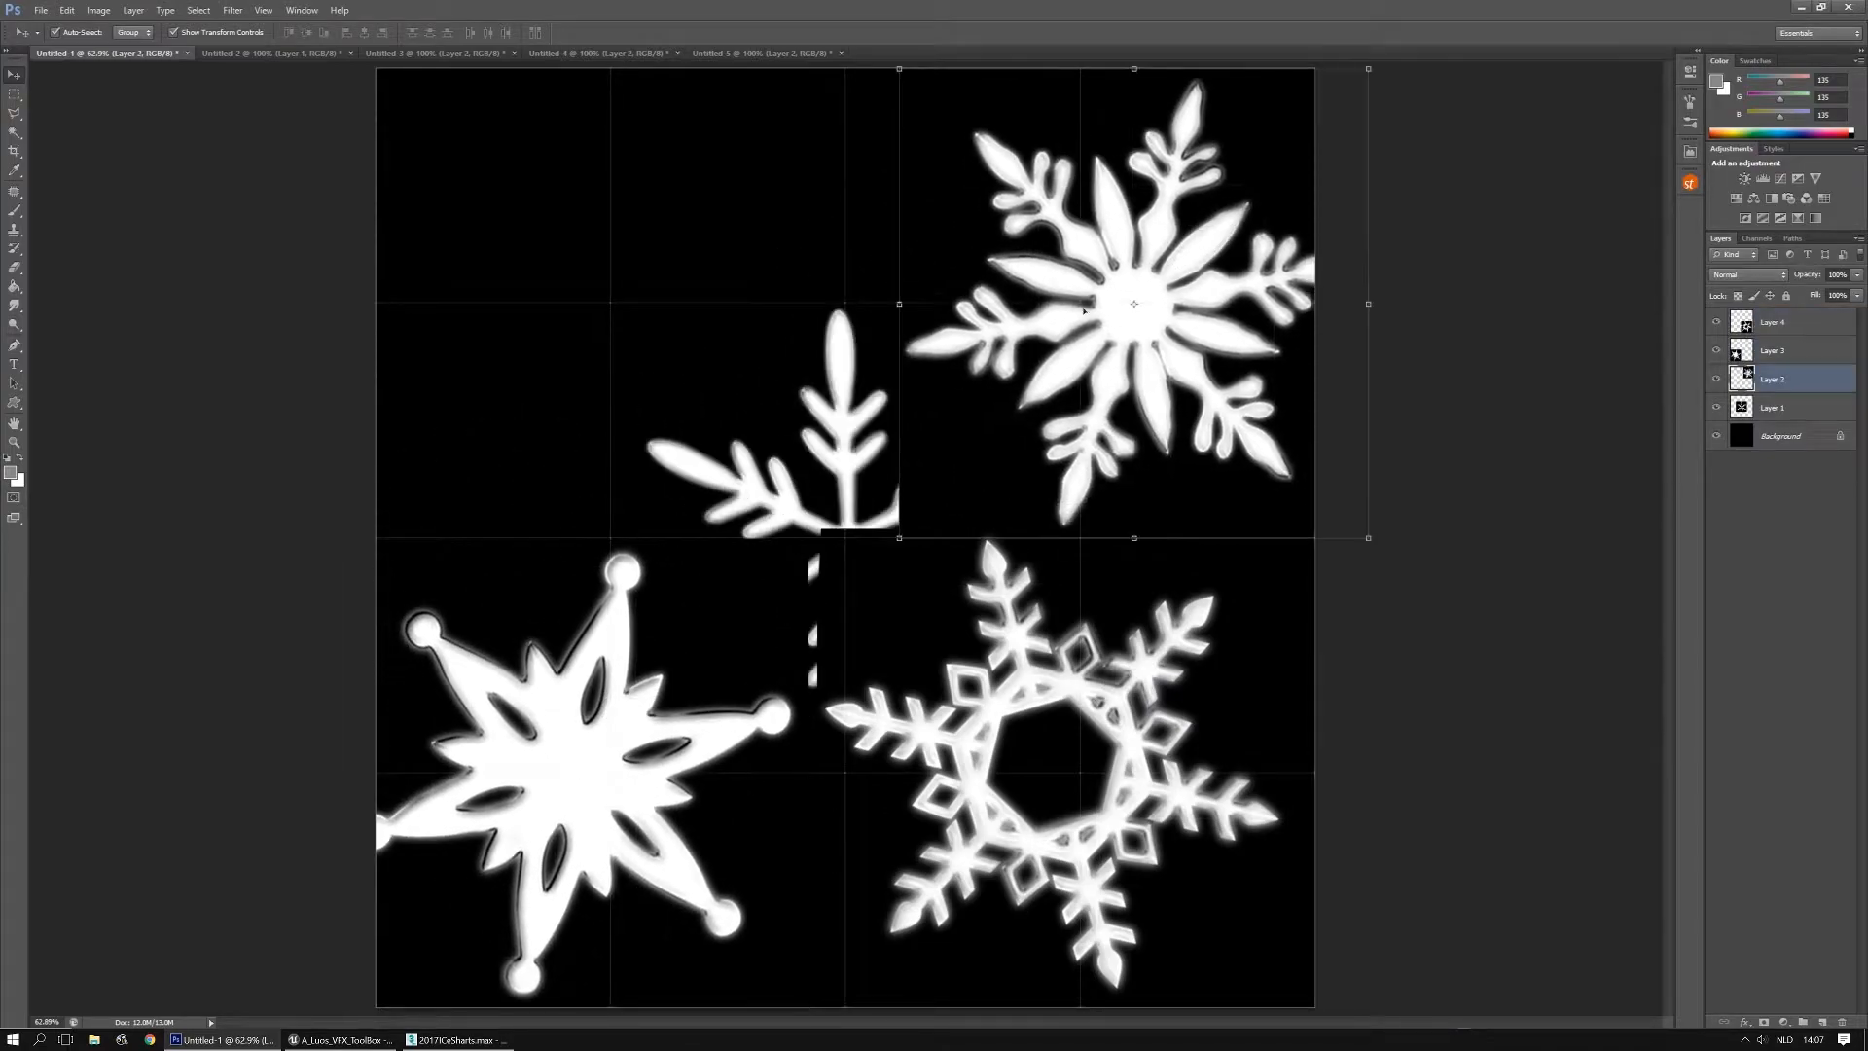
pyautogui.moveTo(850, 467); pyautogui.dragTo(606, 207)
pyautogui.moveTo(1180, 222); pyautogui.dragTo(1114, 220)
pyautogui.moveTo(1097, 645); pyautogui.dragTo(1132, 694)
pyautogui.press('Up')
pyautogui.moveTo(667, 740); pyautogui.dragTo(705, 739)
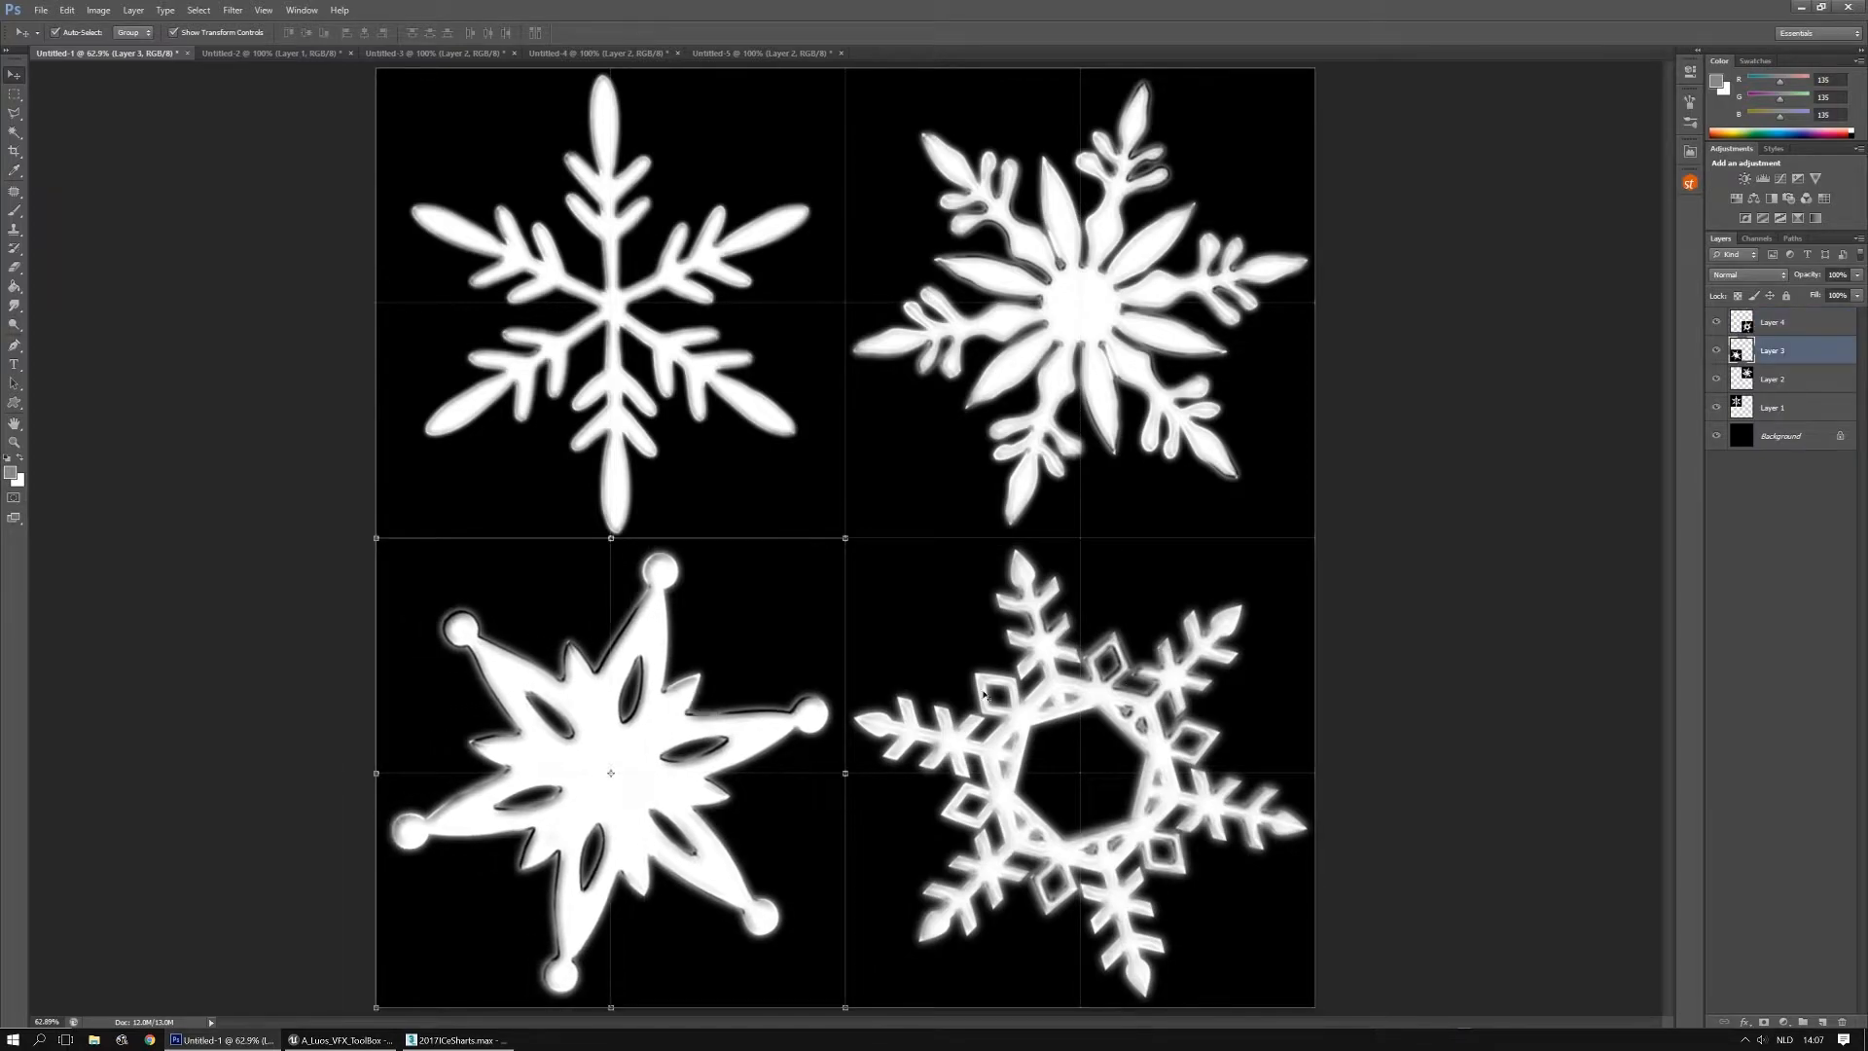
# Duplicate the black Background layer, then merge the copy, the Background and all four snowflake layers into one
pyautogui.click(1807, 438)
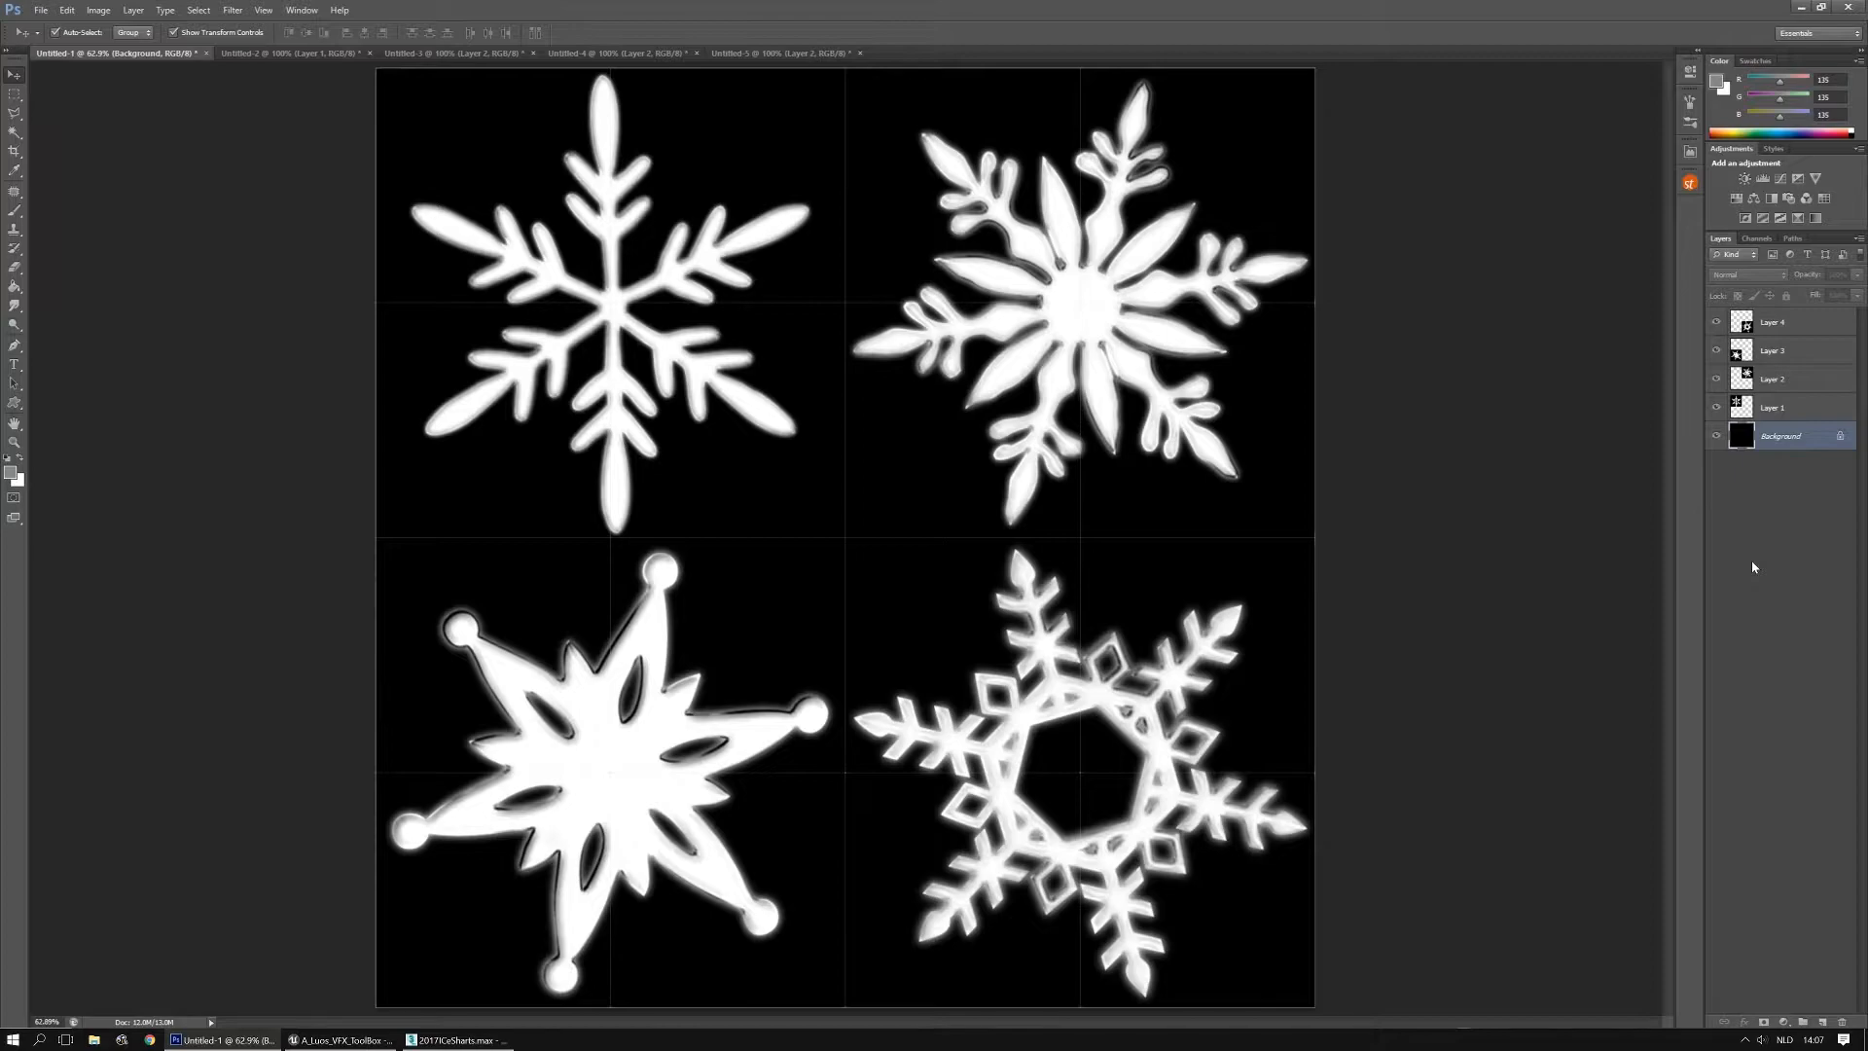
pyautogui.hotkey('ctrl', 'j')
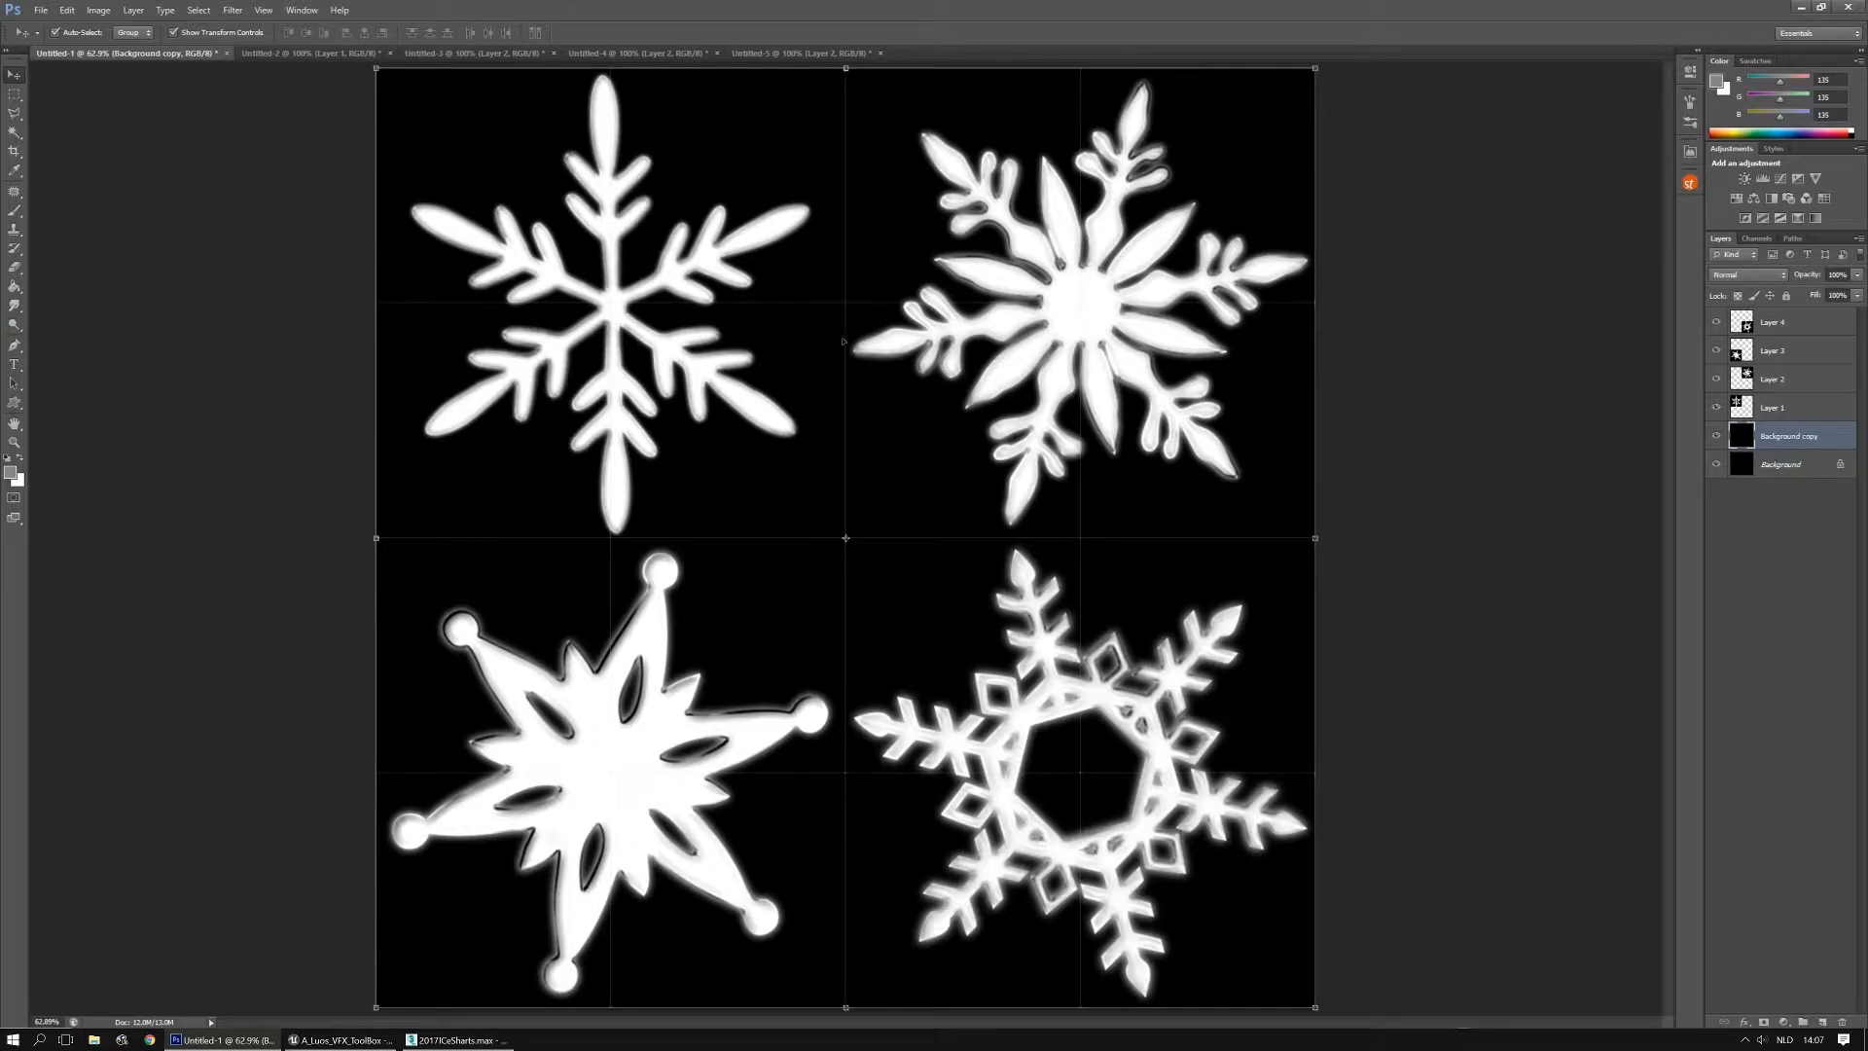
pyautogui.click(1776, 323)
pyautogui.keyDown('shift'); pyautogui.click(1786, 466); pyautogui.keyUp('shift')
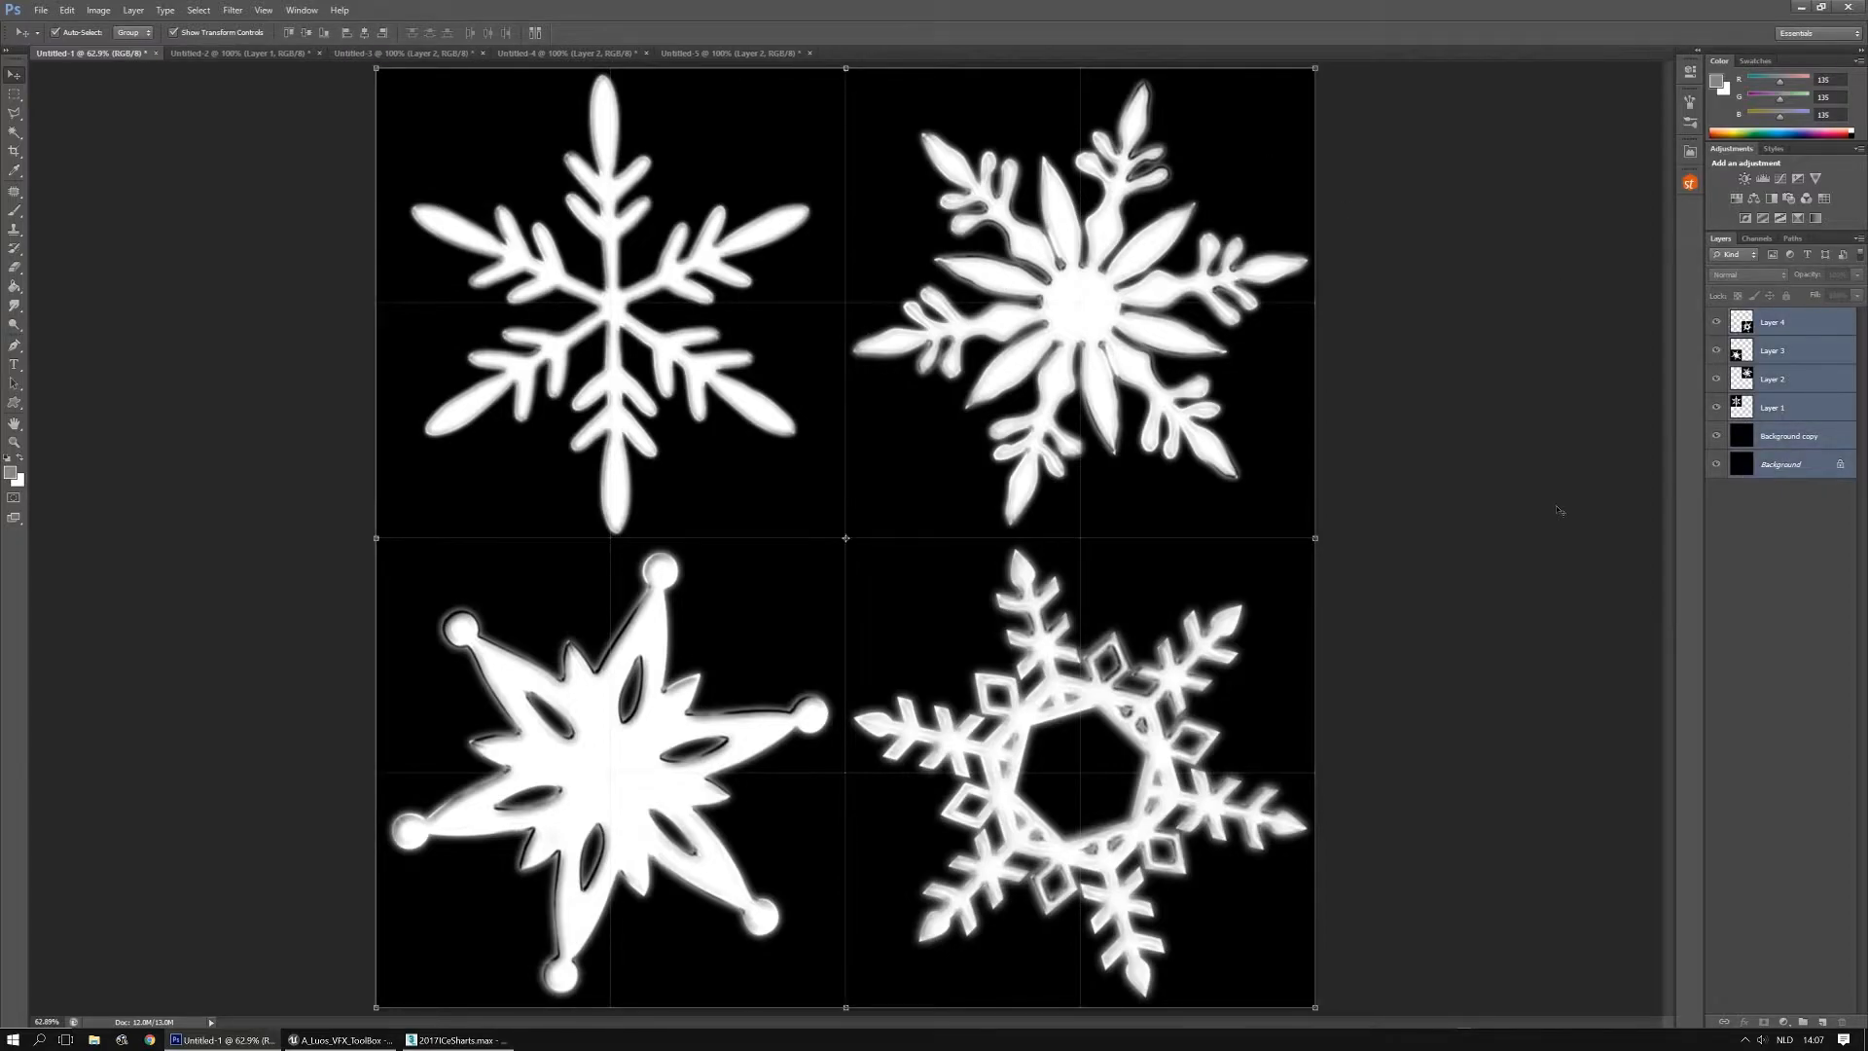
pyautogui.hotkey('ctrl', 'e')
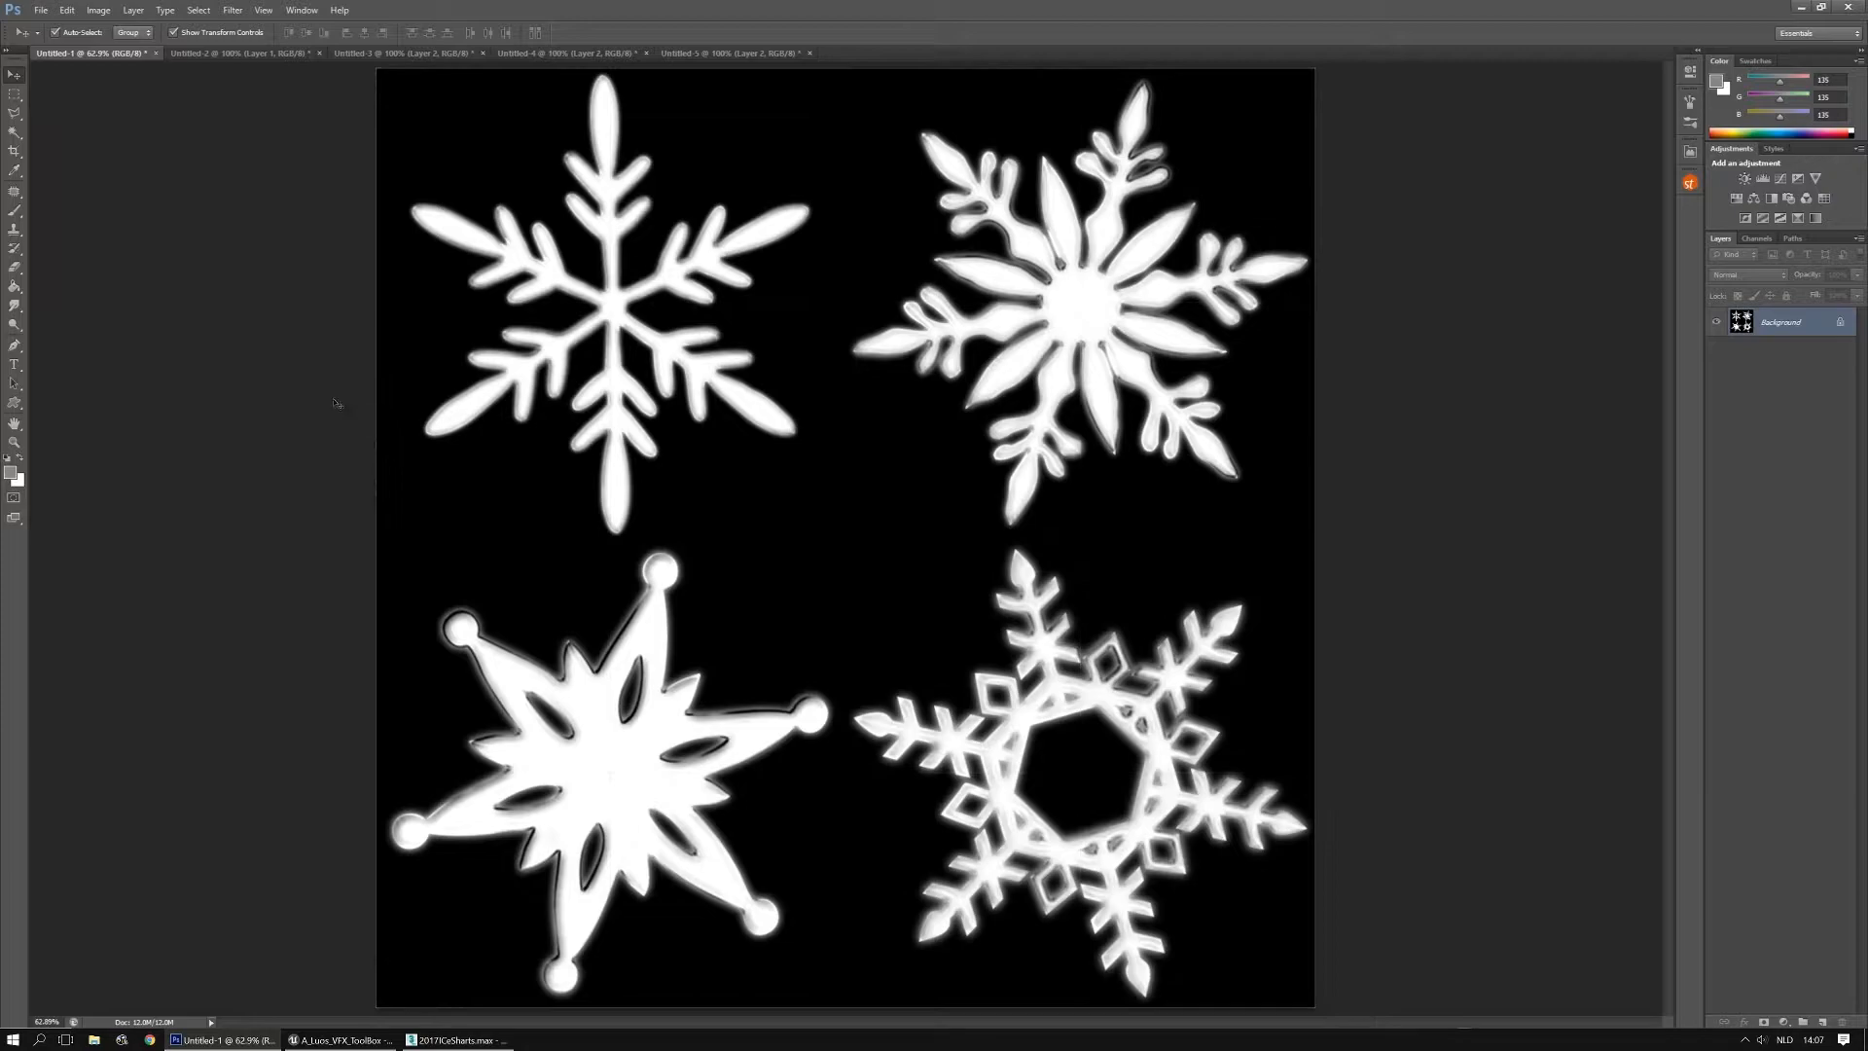
# Duplicate the merged snowflake sheet twice and merge both copies back into the Background
pyautogui.hotkey('ctrl', 'j')
pyautogui.hotkey('ctrl', 'j')
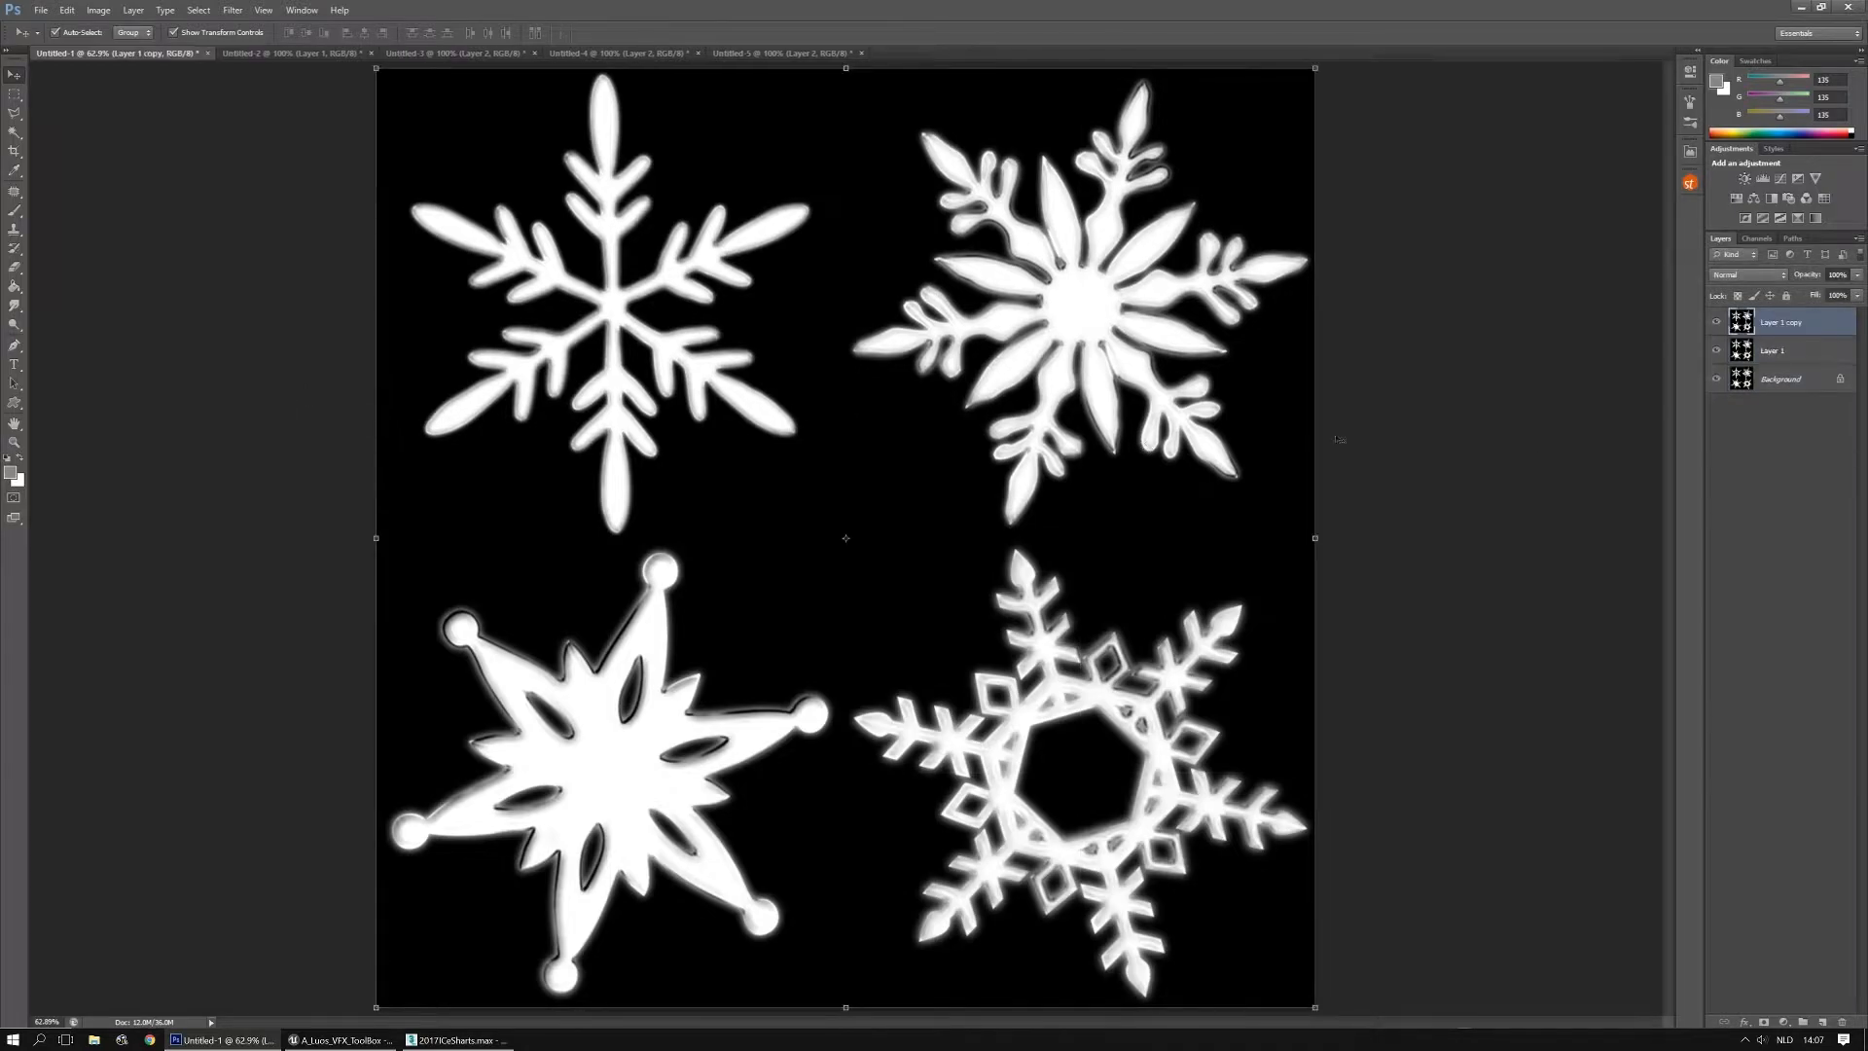
pyautogui.keyDown('shift'); pyautogui.click(1780, 379); pyautogui.keyUp('shift')
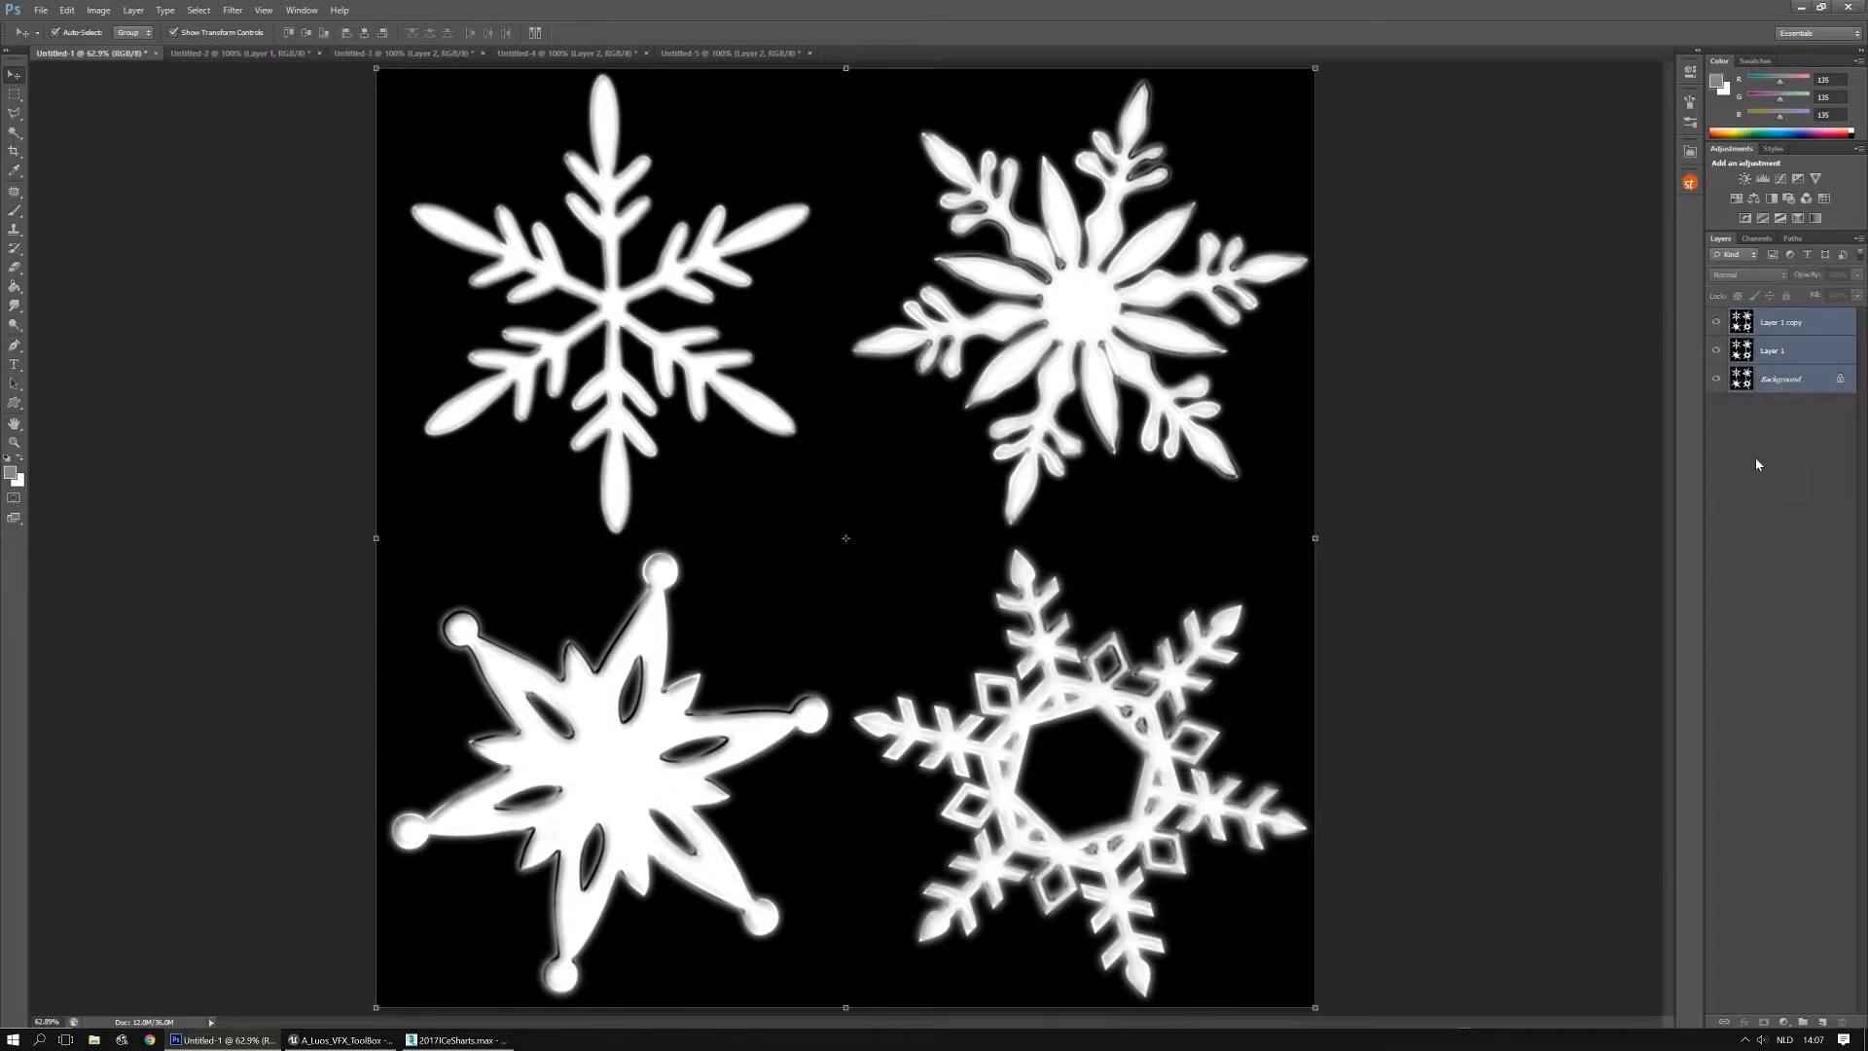
pyautogui.hotkey('ctrl', 'e')
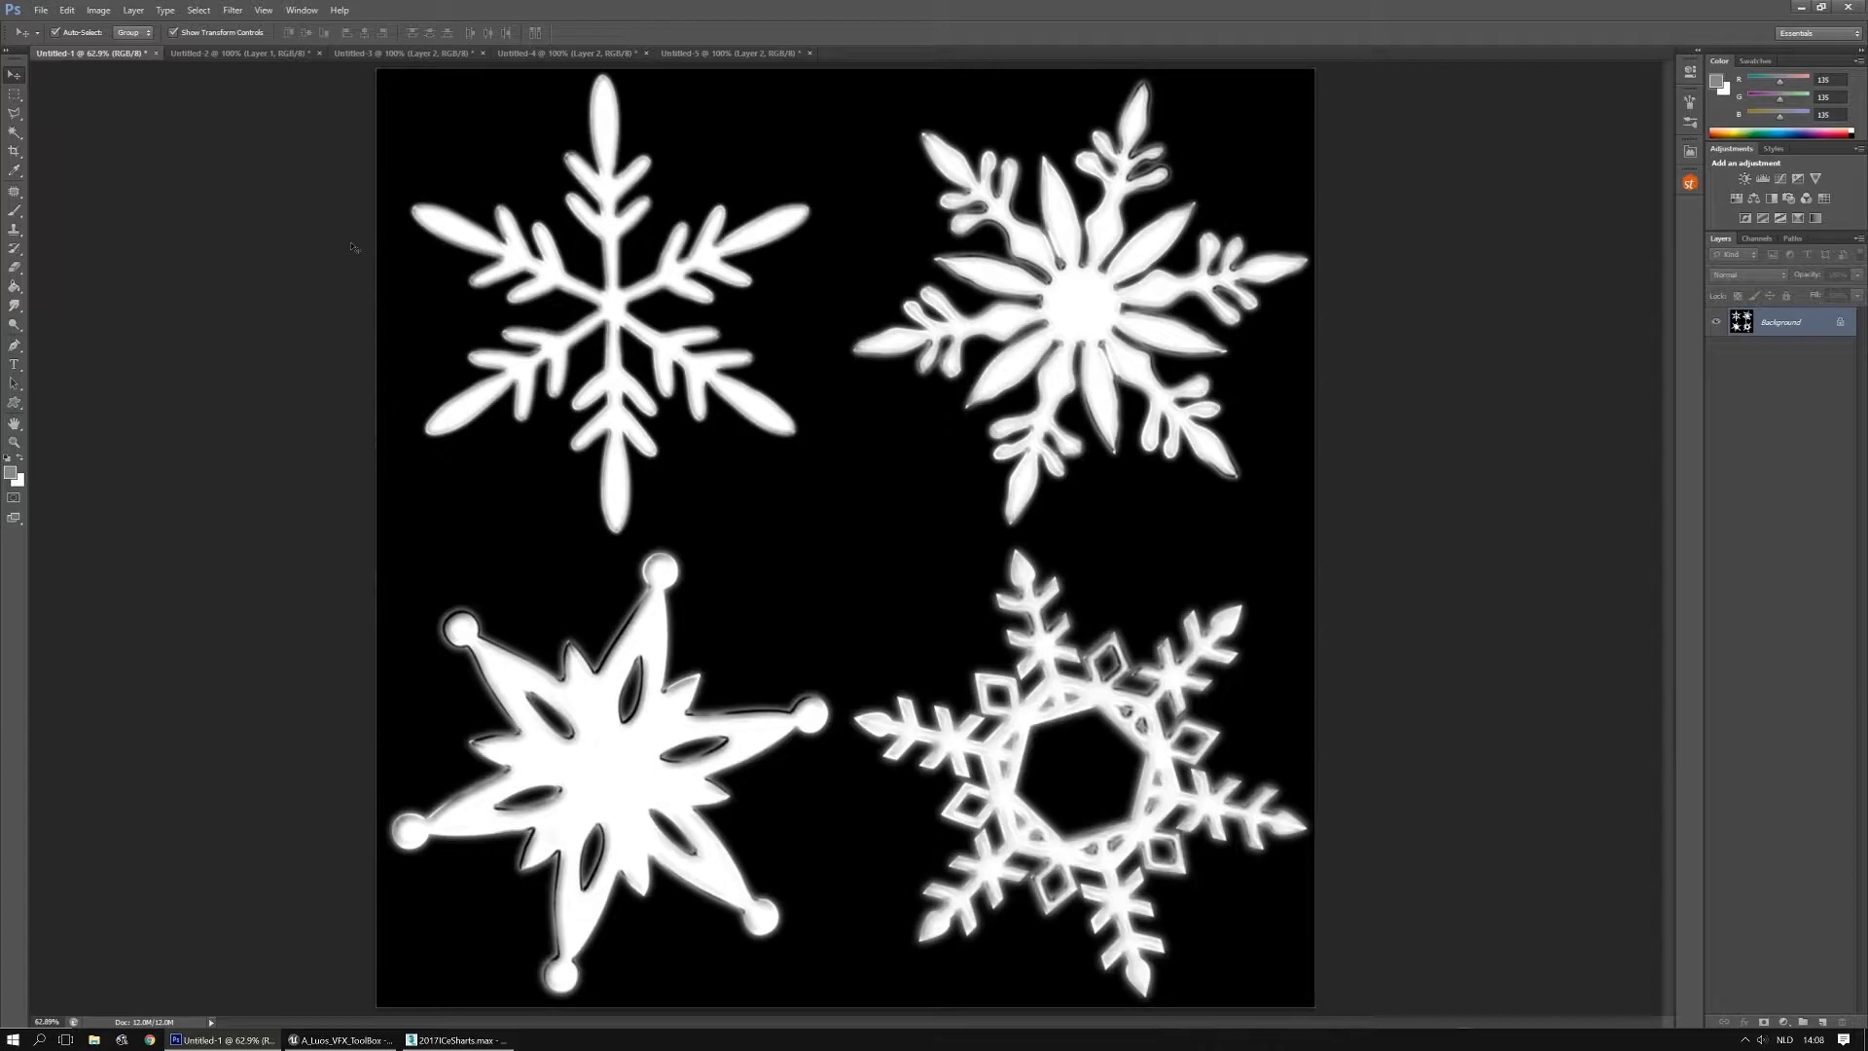
# Save the snowflake sheet to the Desktop in PNG format under the name Snowflakes
pyautogui.click(41, 10)
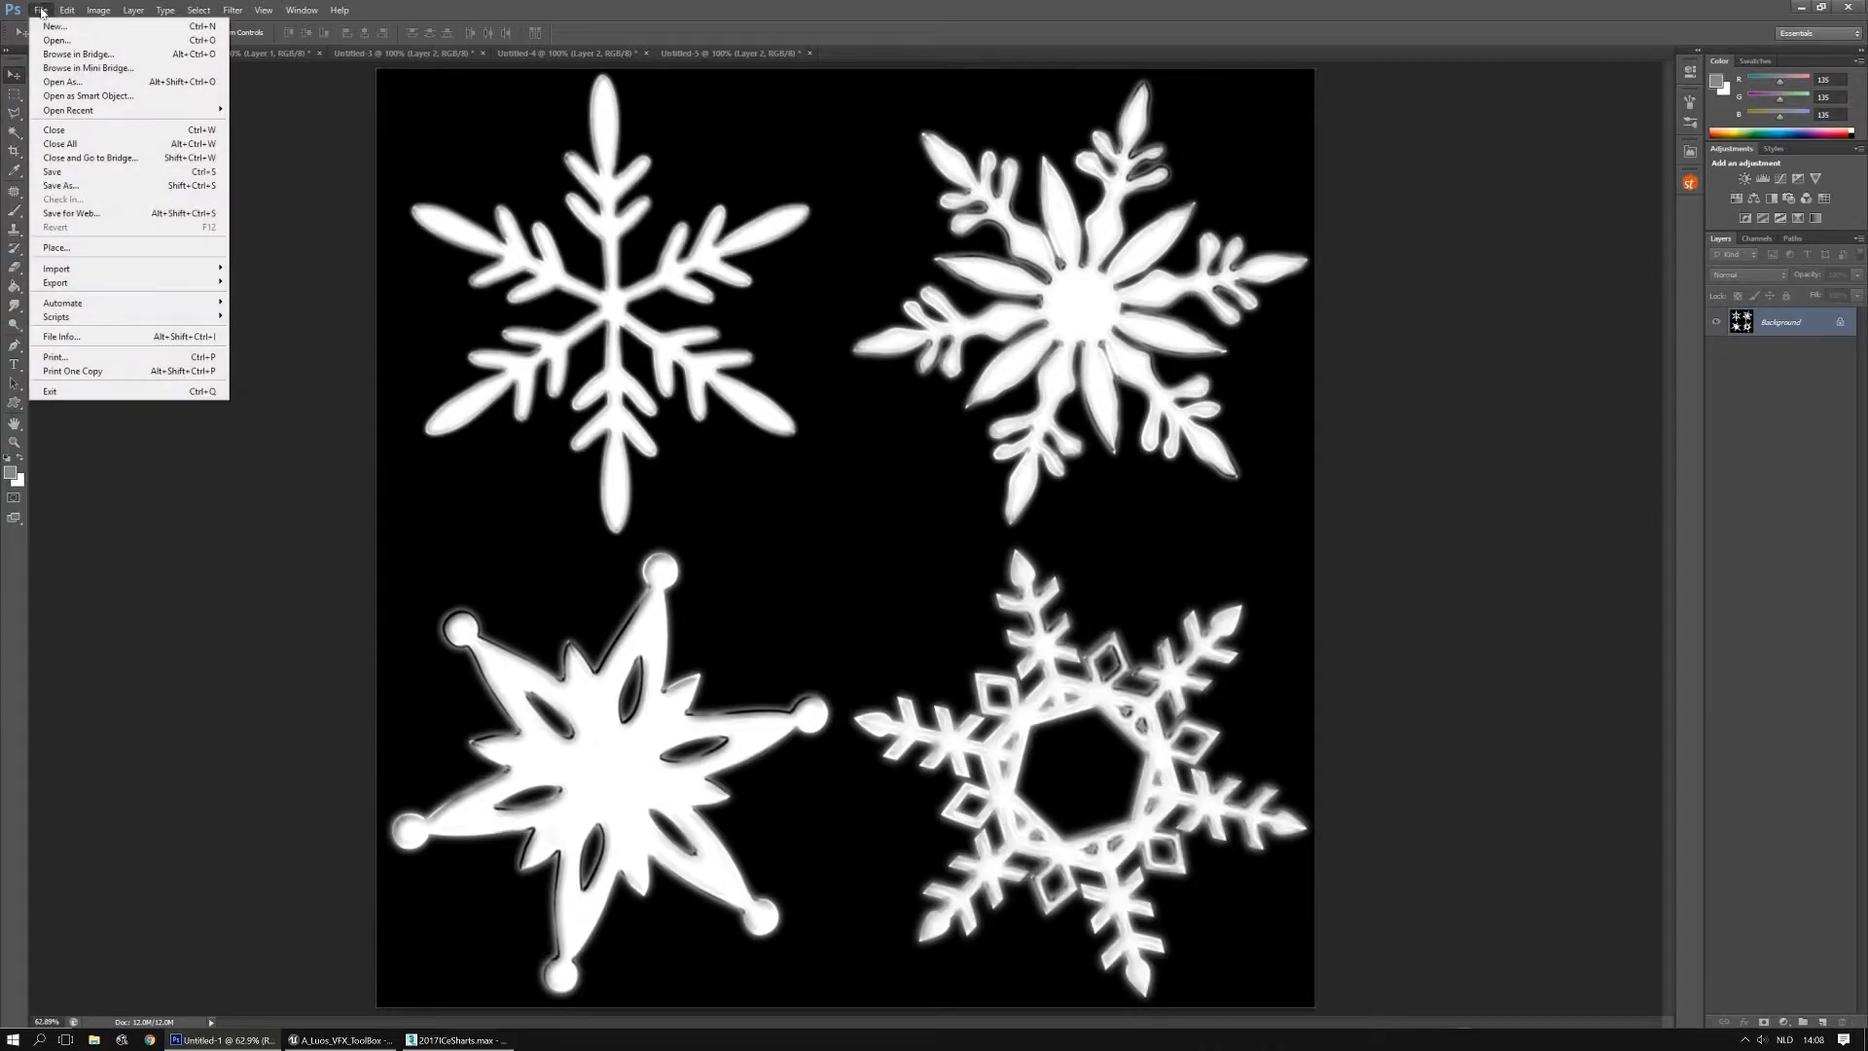
pyautogui.click(84, 185)
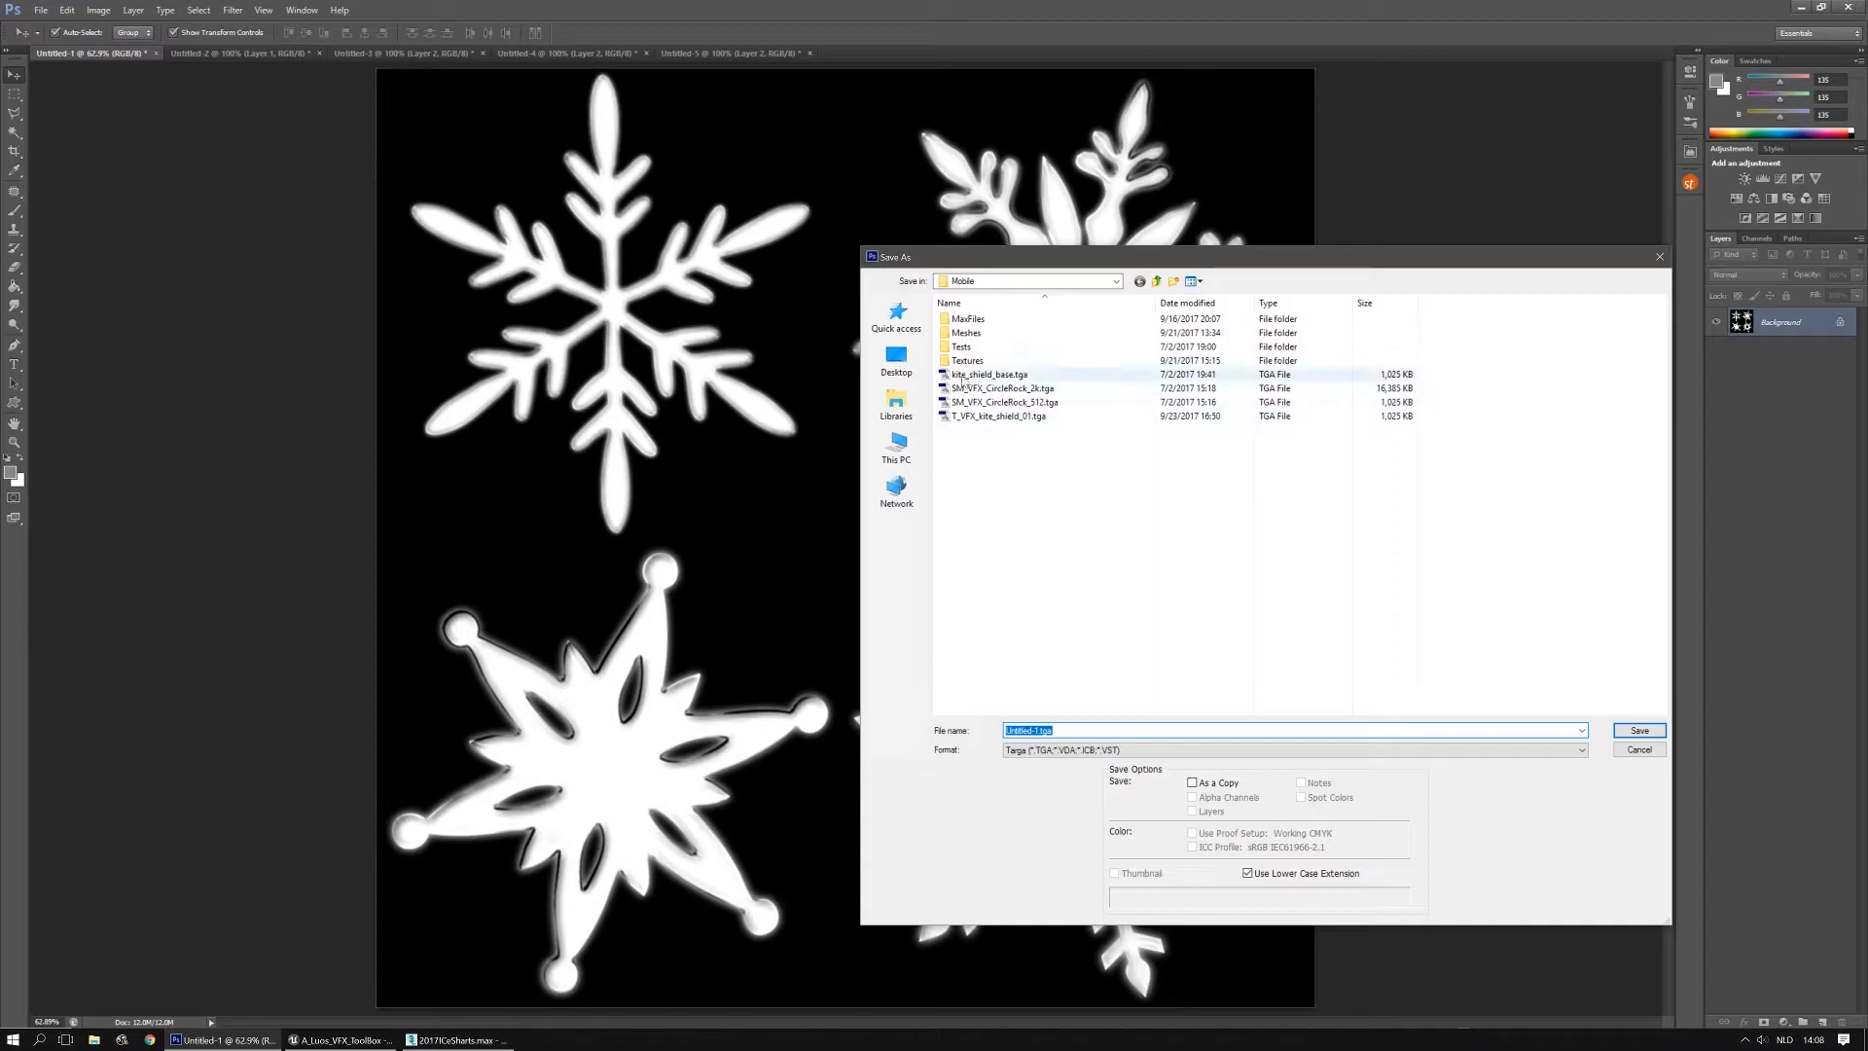
pyautogui.click(893, 360)
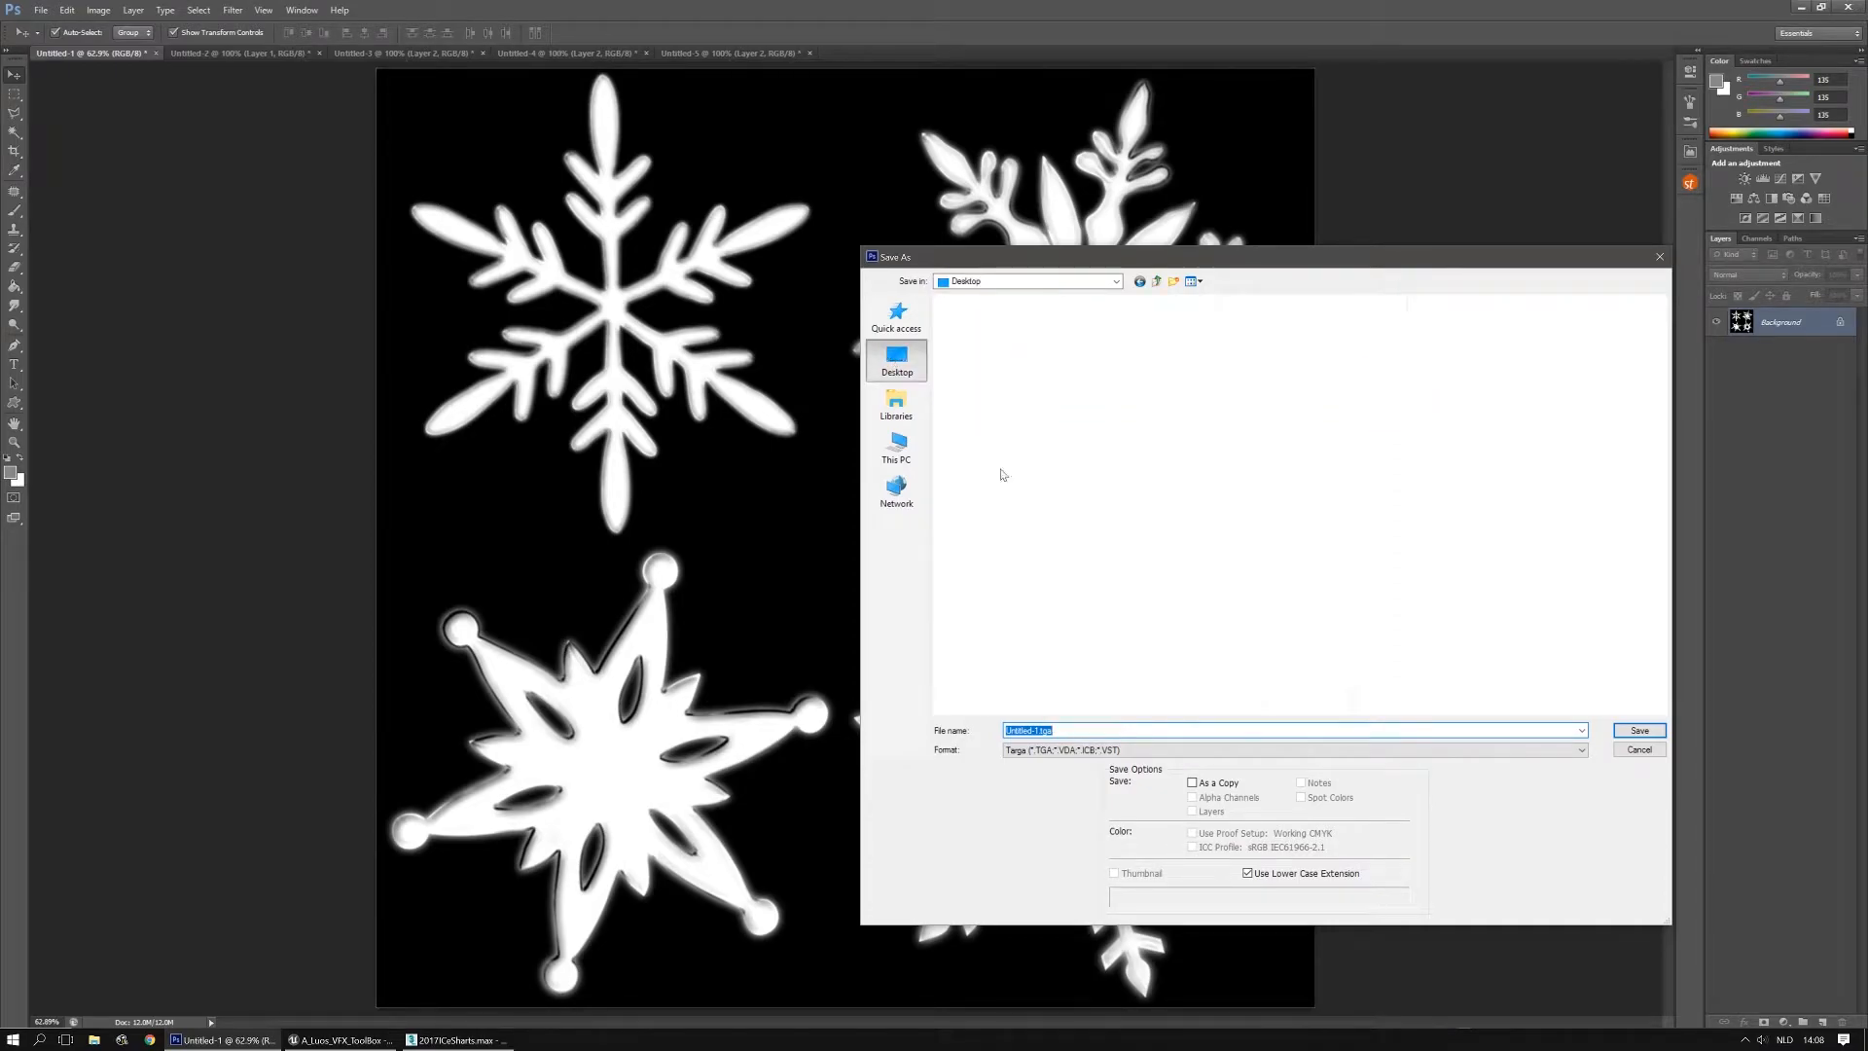
pyautogui.click(1070, 750)
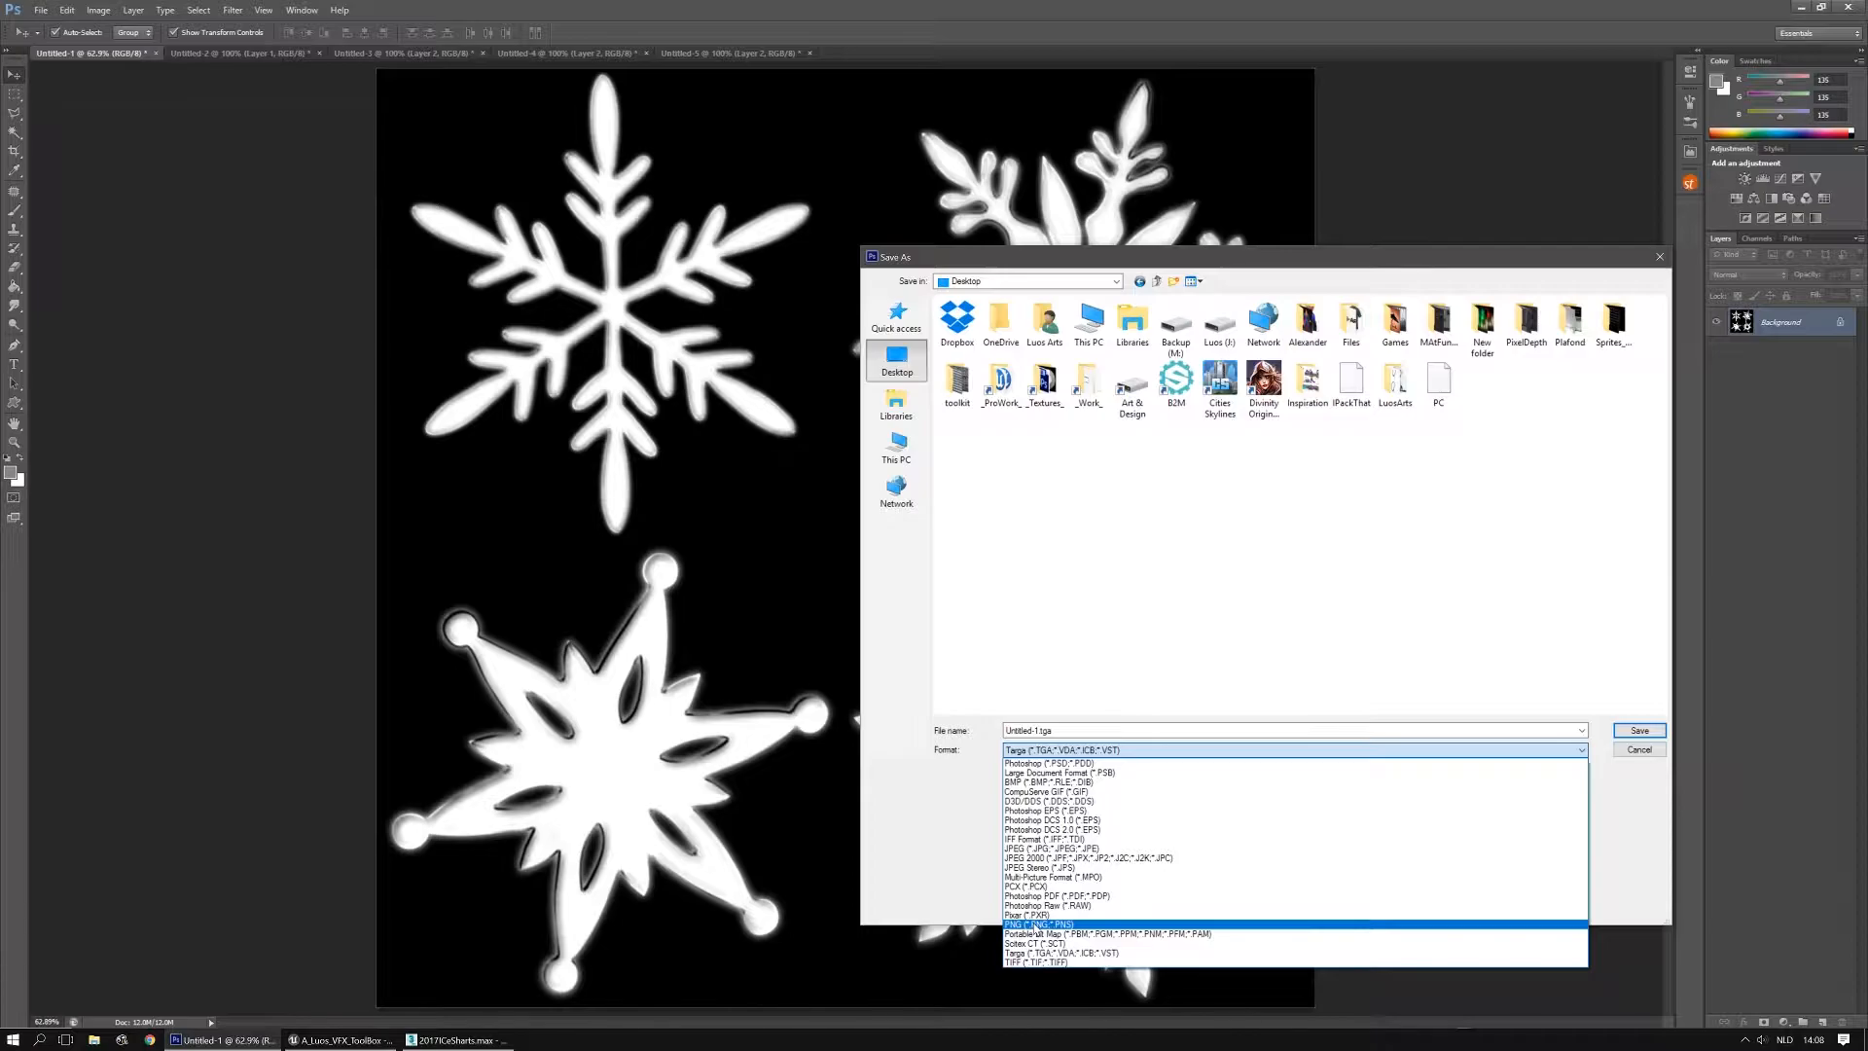
pyautogui.click(1036, 924)
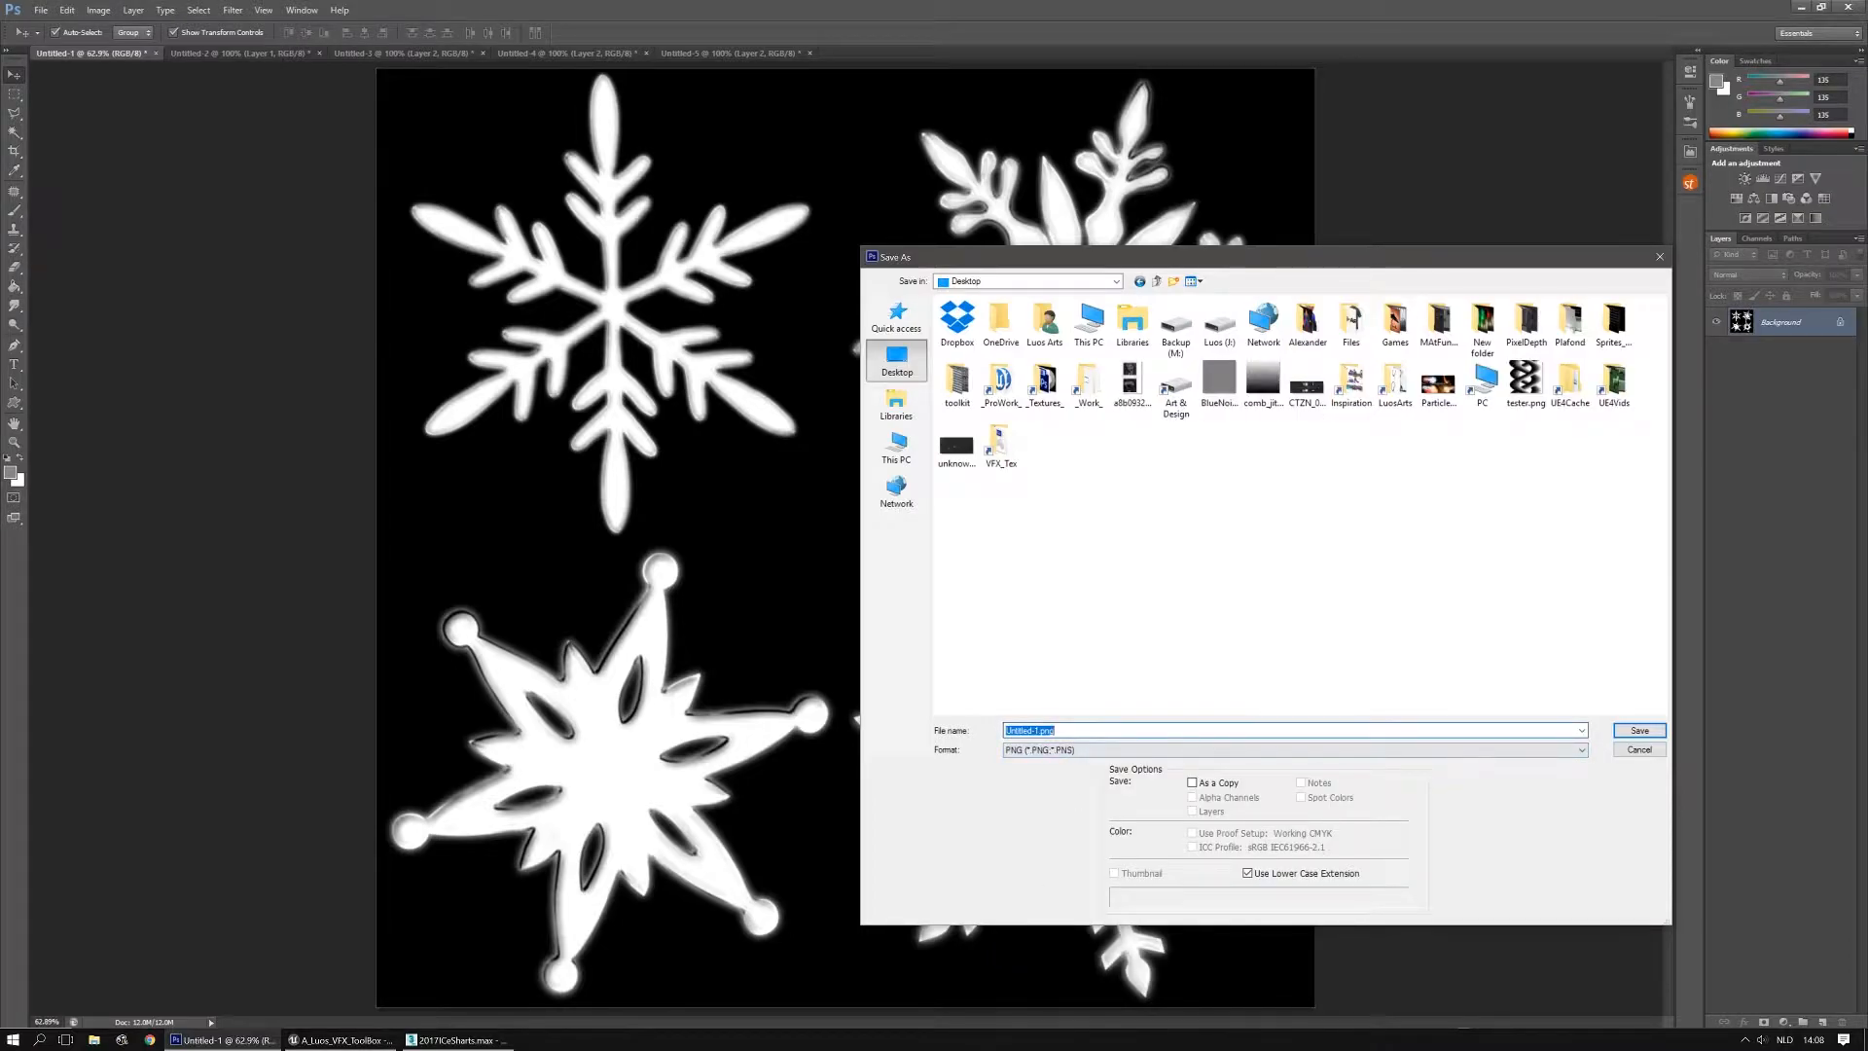
pyautogui.write('Snowflakes')
pyautogui.press('Return')
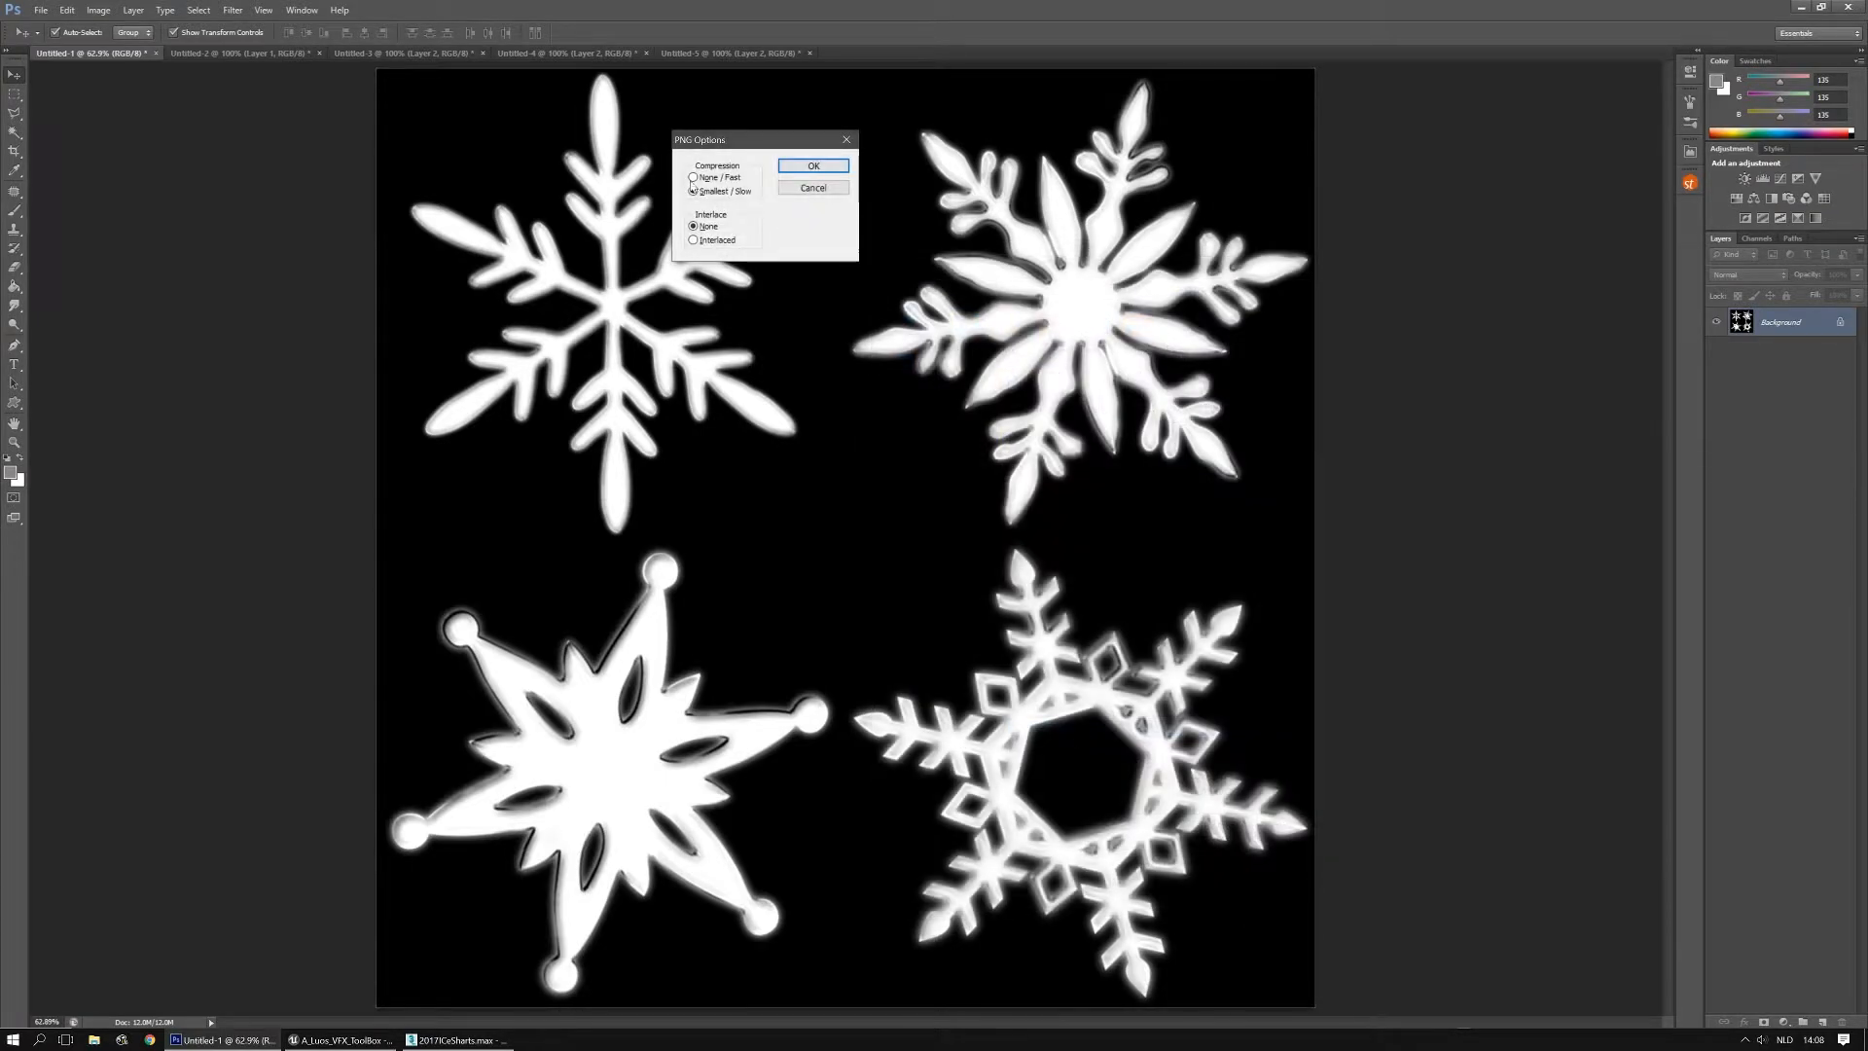
pyautogui.click(808, 168)
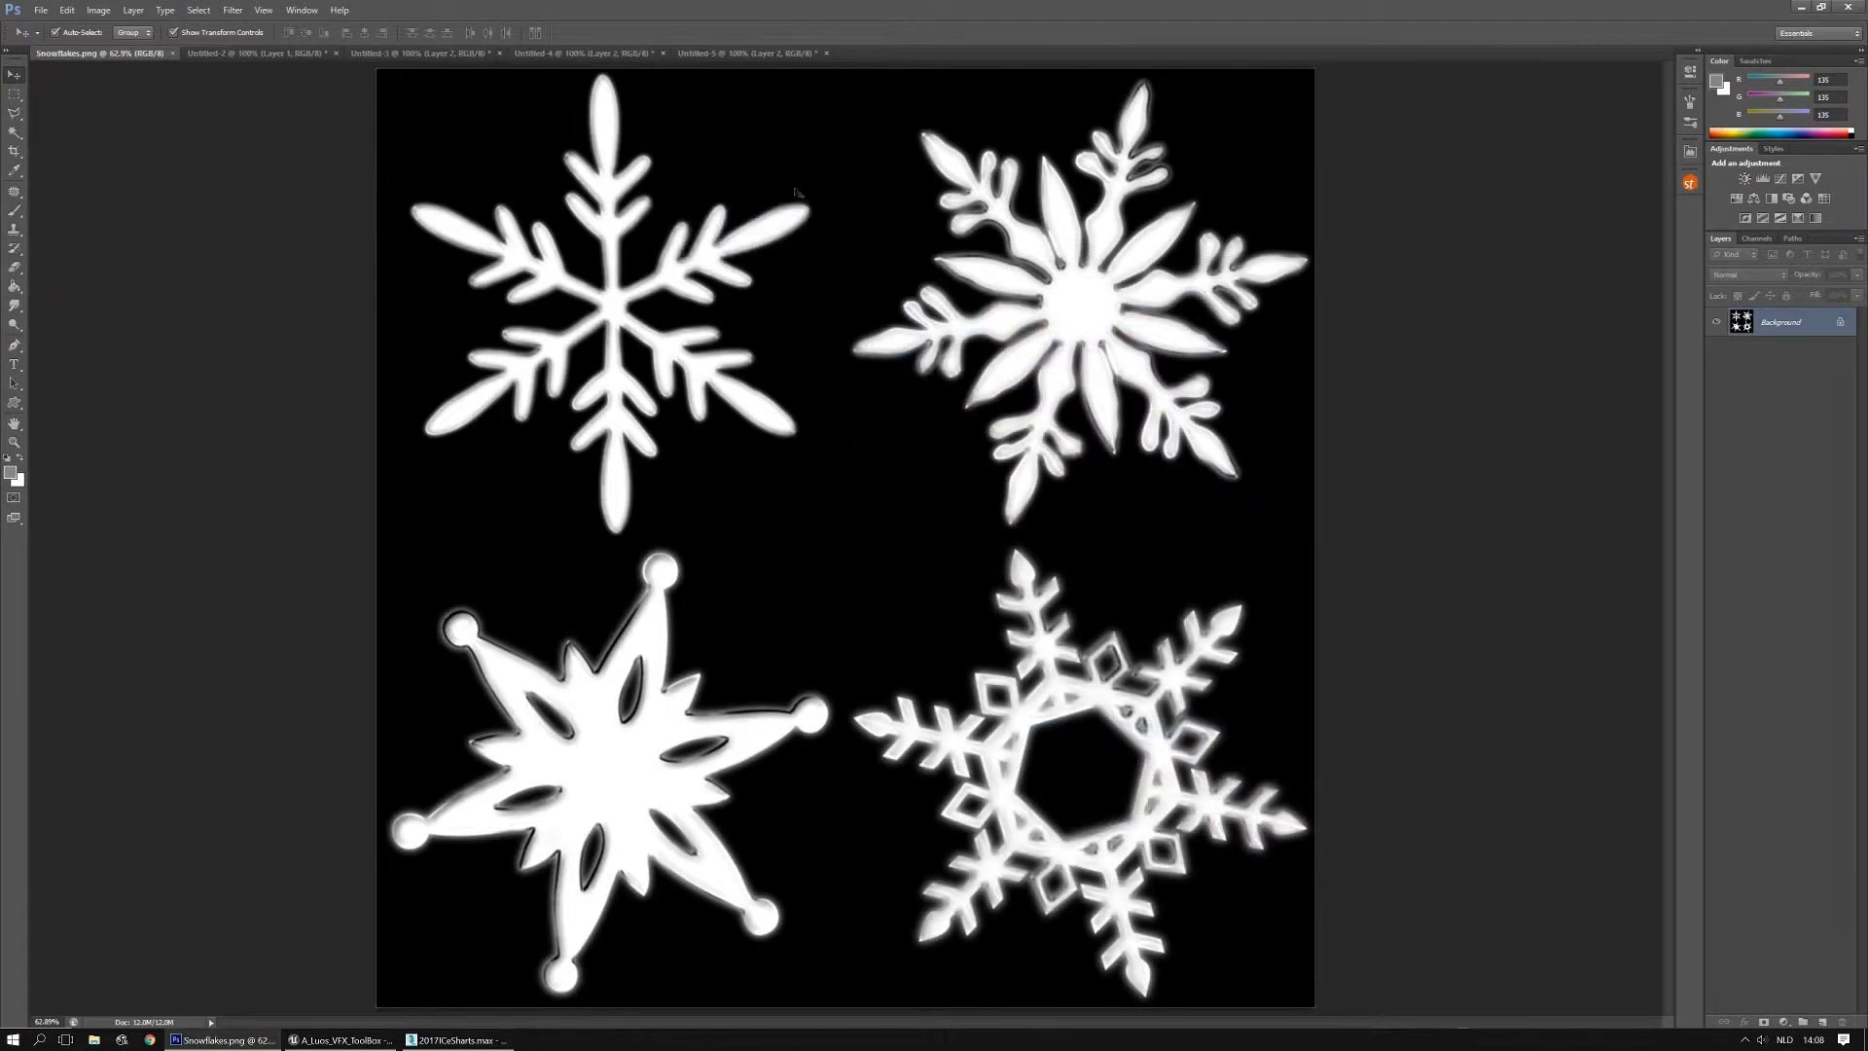
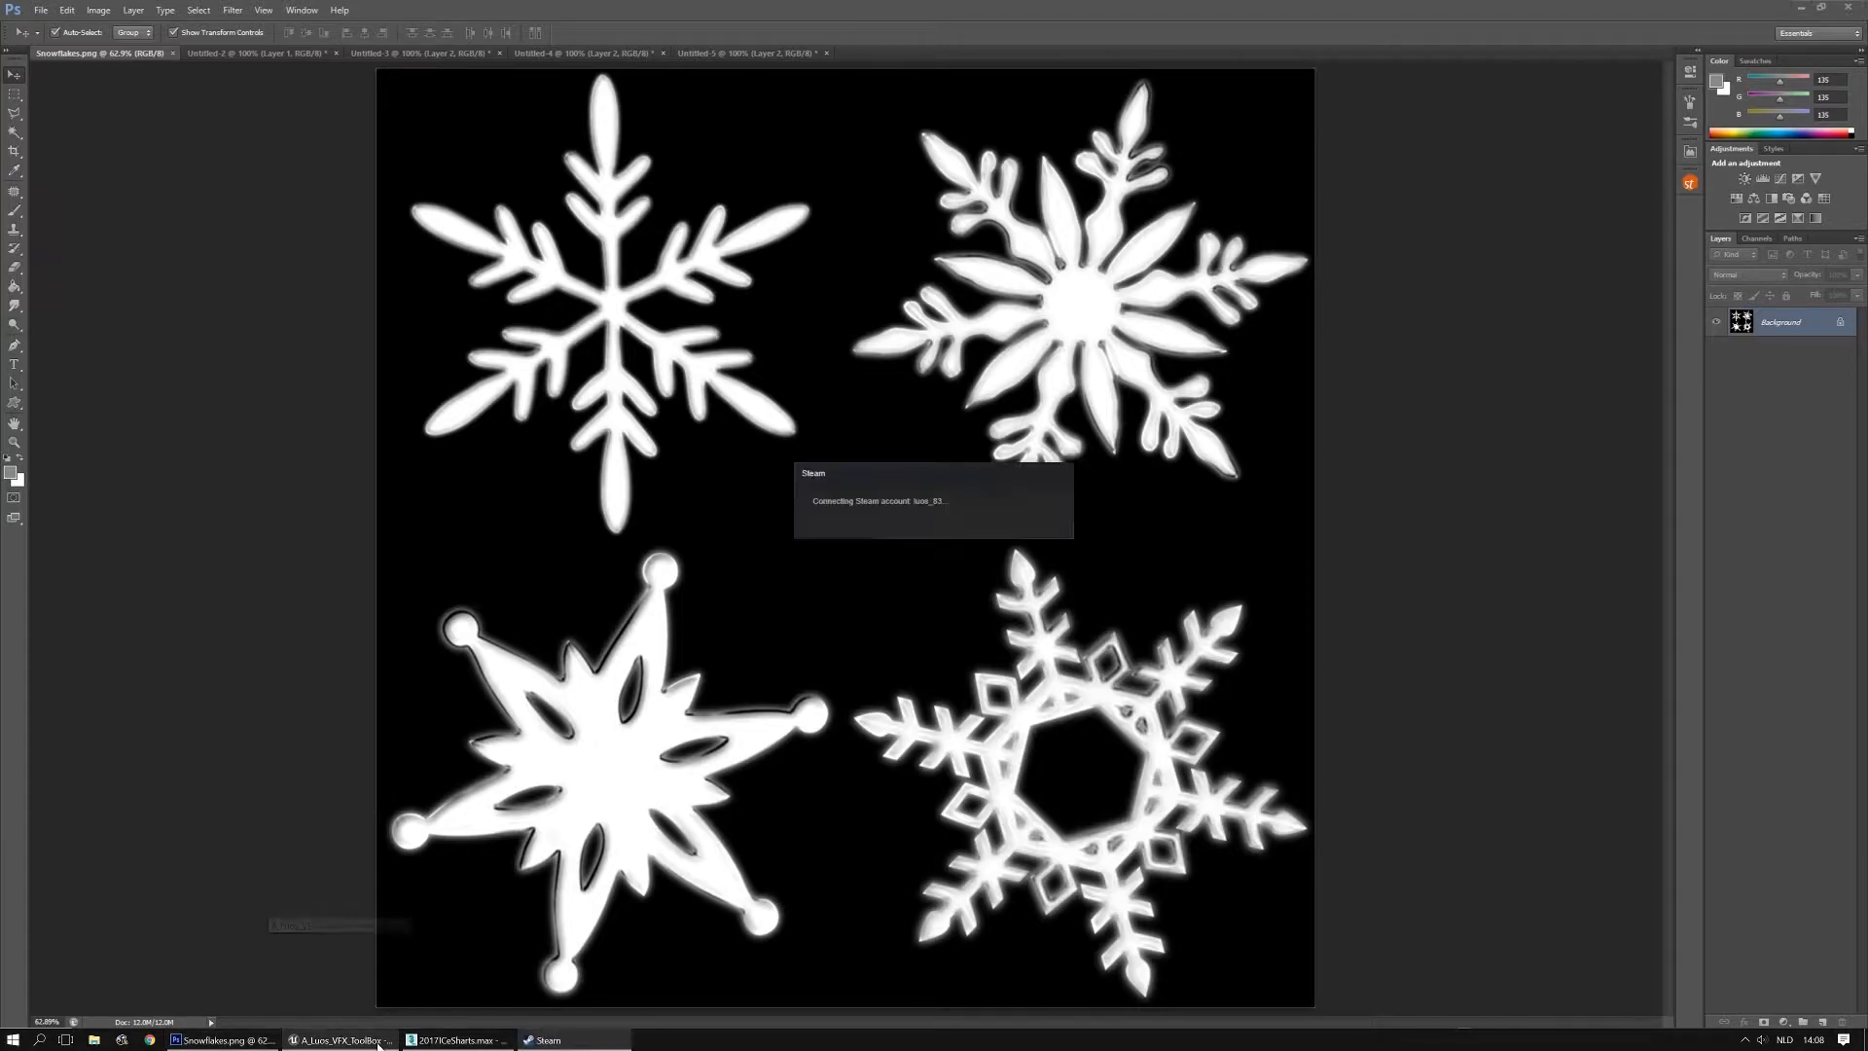
pyautogui.moveTo(243, 1044)
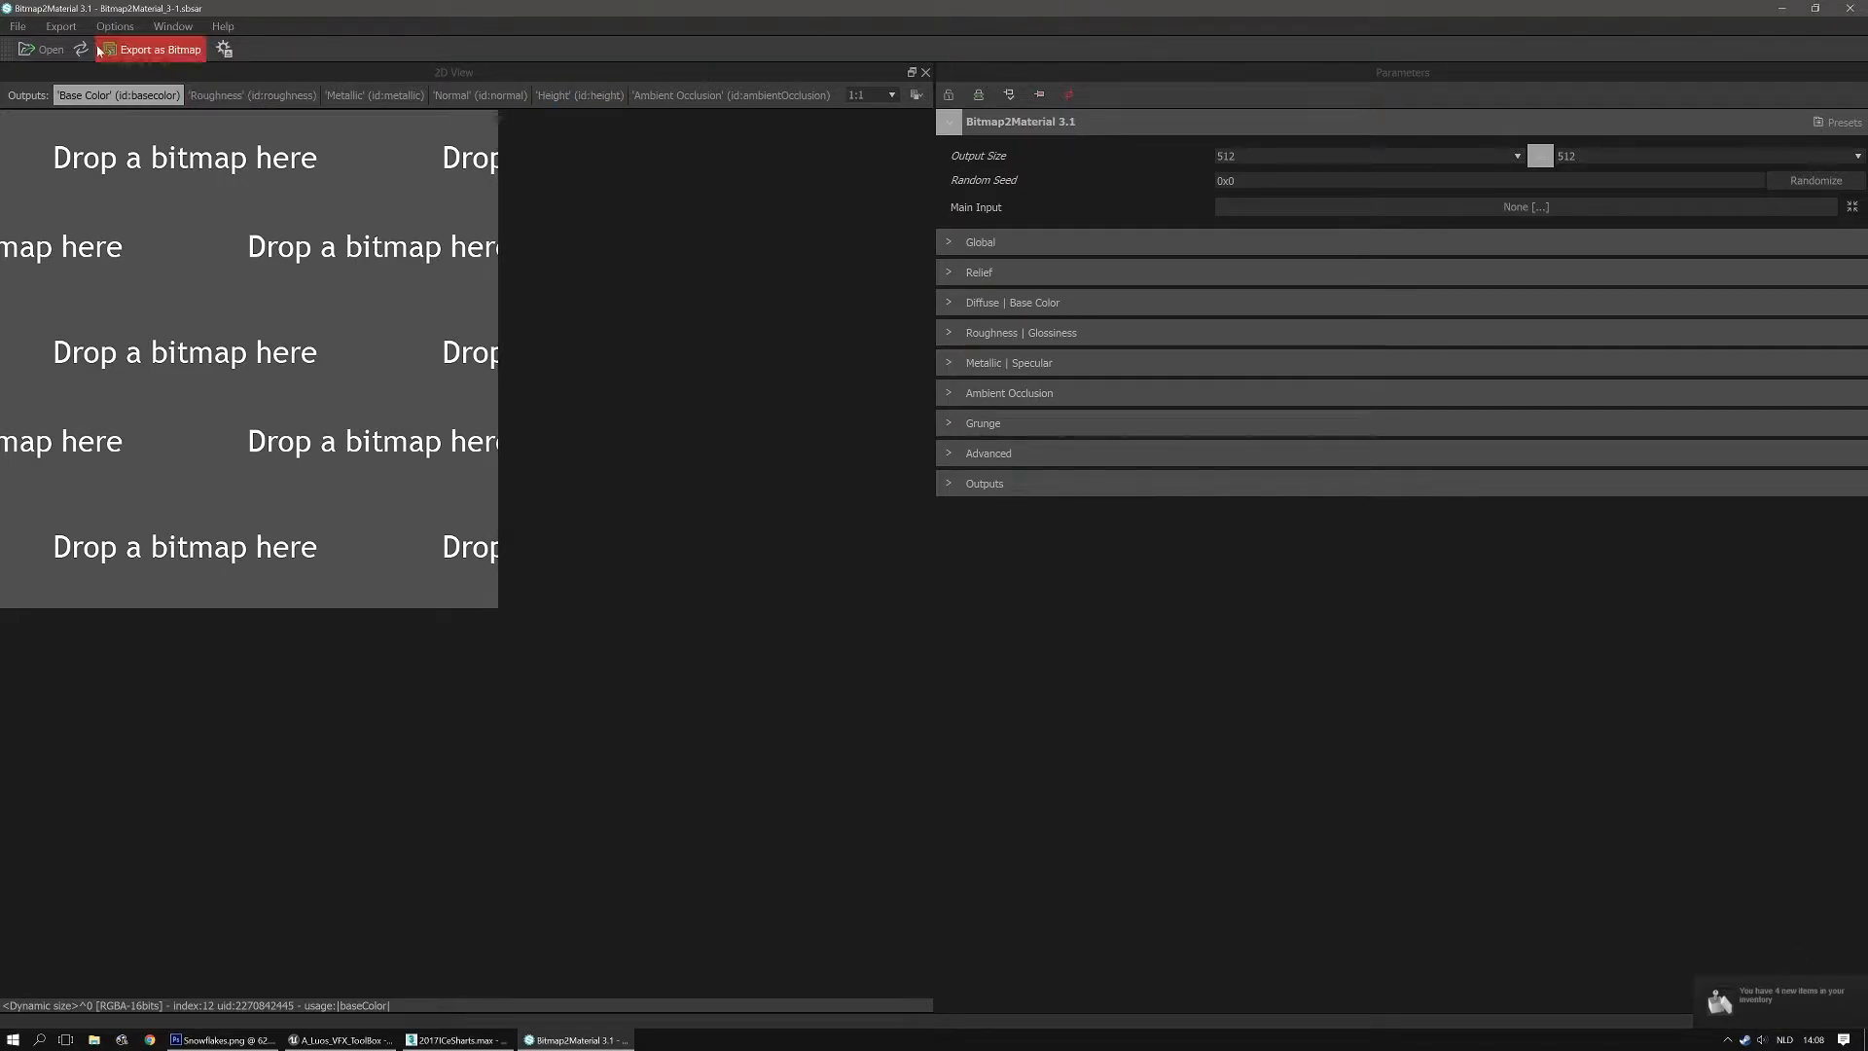
pyautogui.click(41, 49)
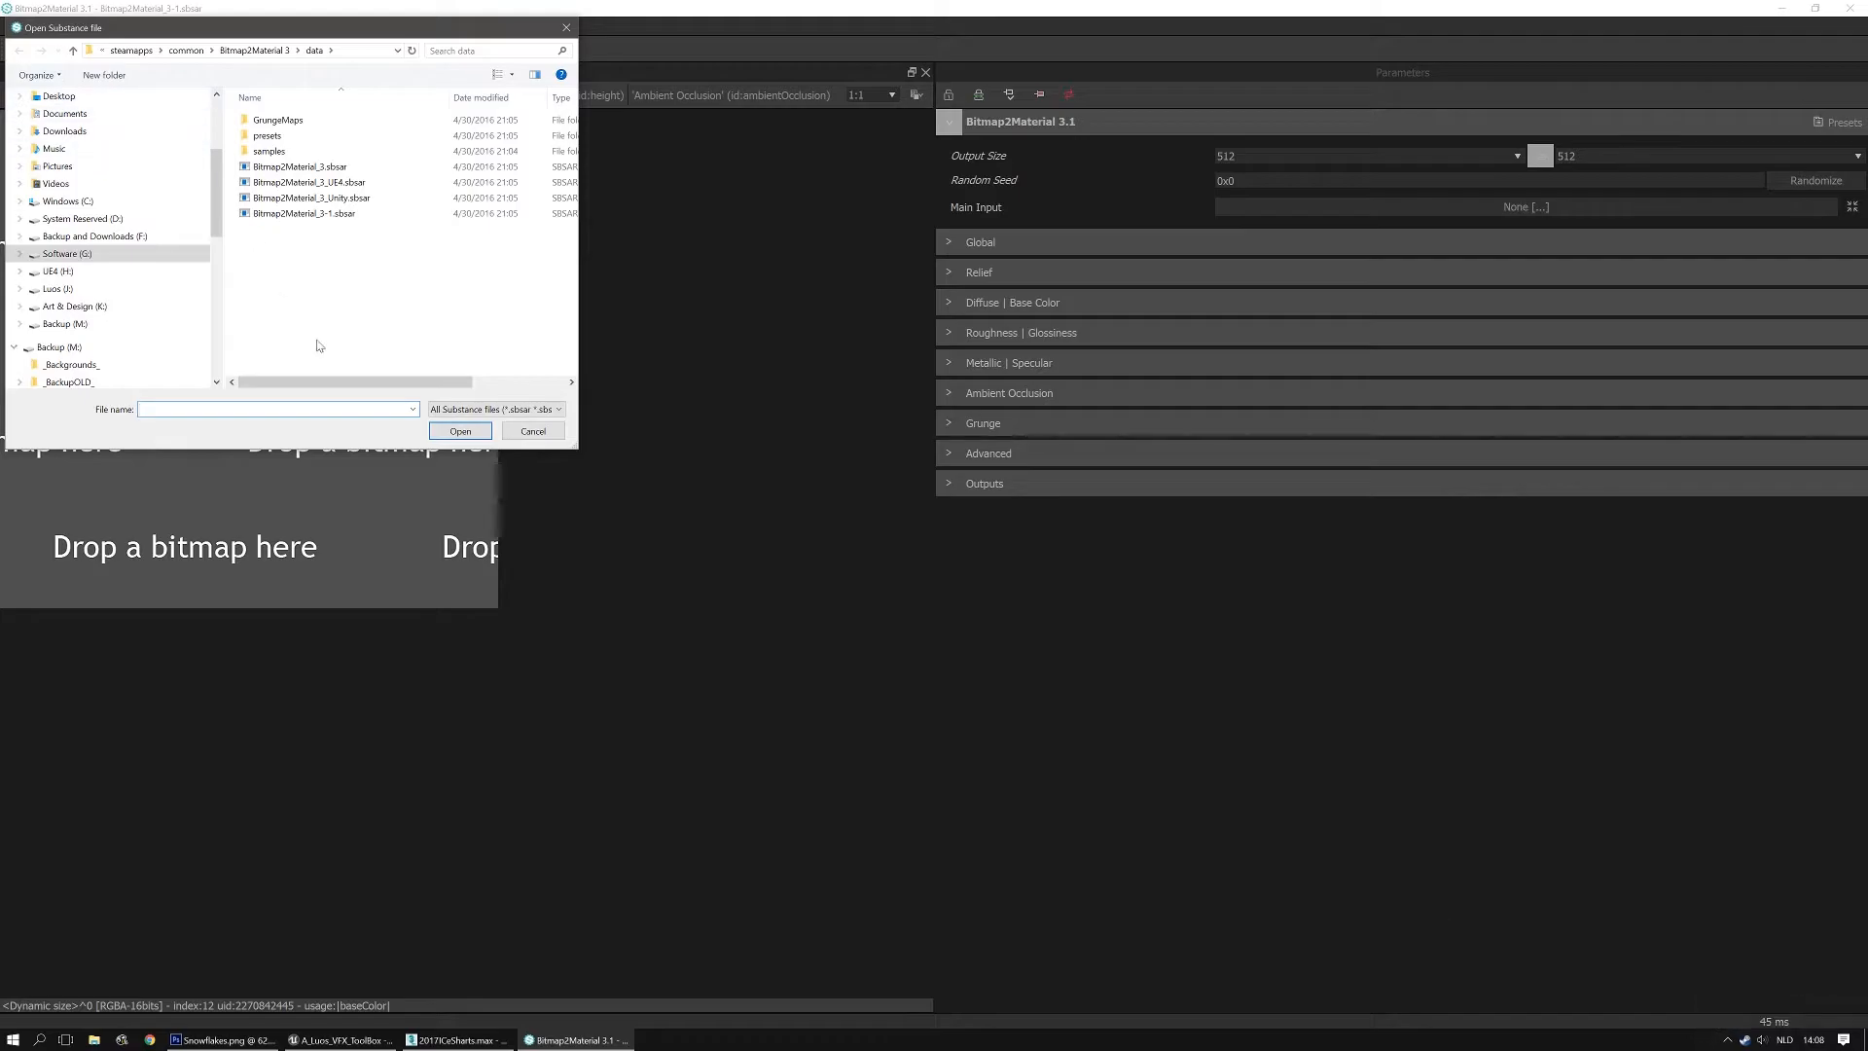
pyautogui.click(508, 409)
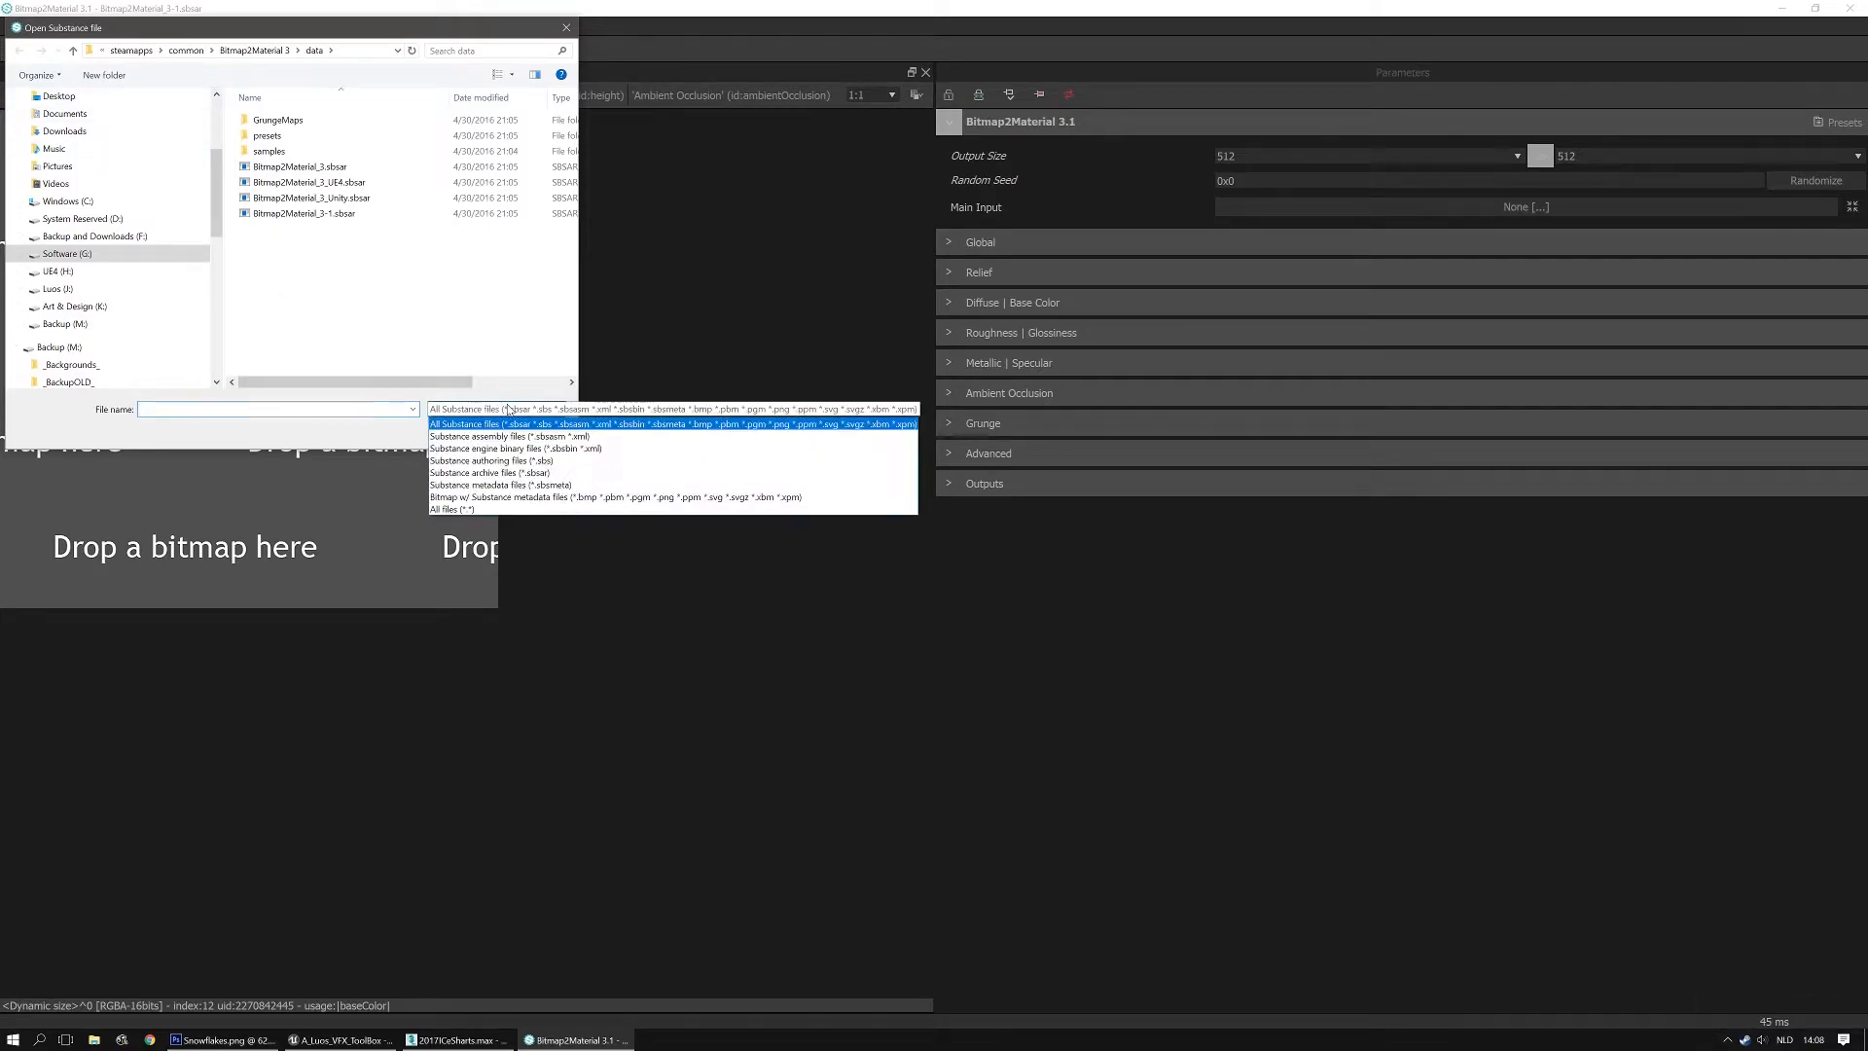
pyautogui.click(508, 409)
pyautogui.click(535, 434)
# Un-maximise the Bitmap2Material window and minimise Photoshop and 3ds Max to uncover the desktop files beside it
pyautogui.moveTo(1104, 9); pyautogui.dragTo(1164, 192)
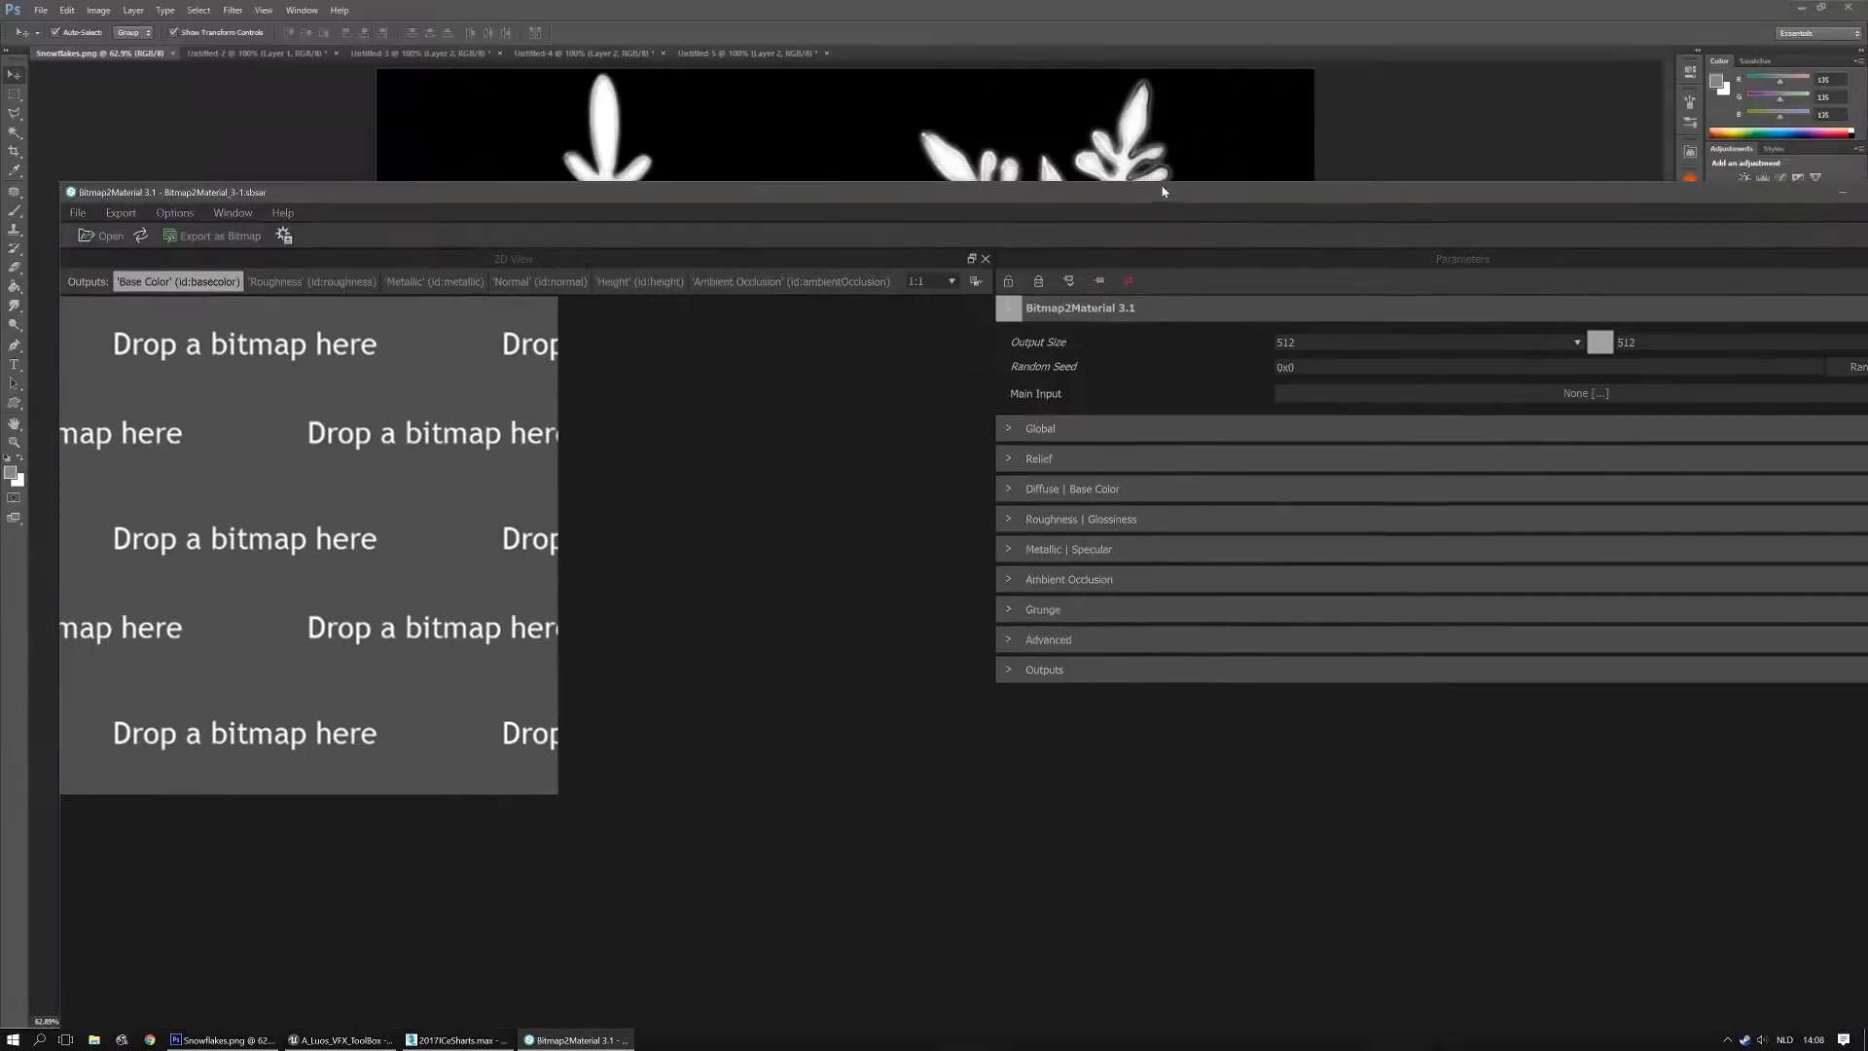
pyautogui.moveTo(1018, 8); pyautogui.dragTo(1019, 20)
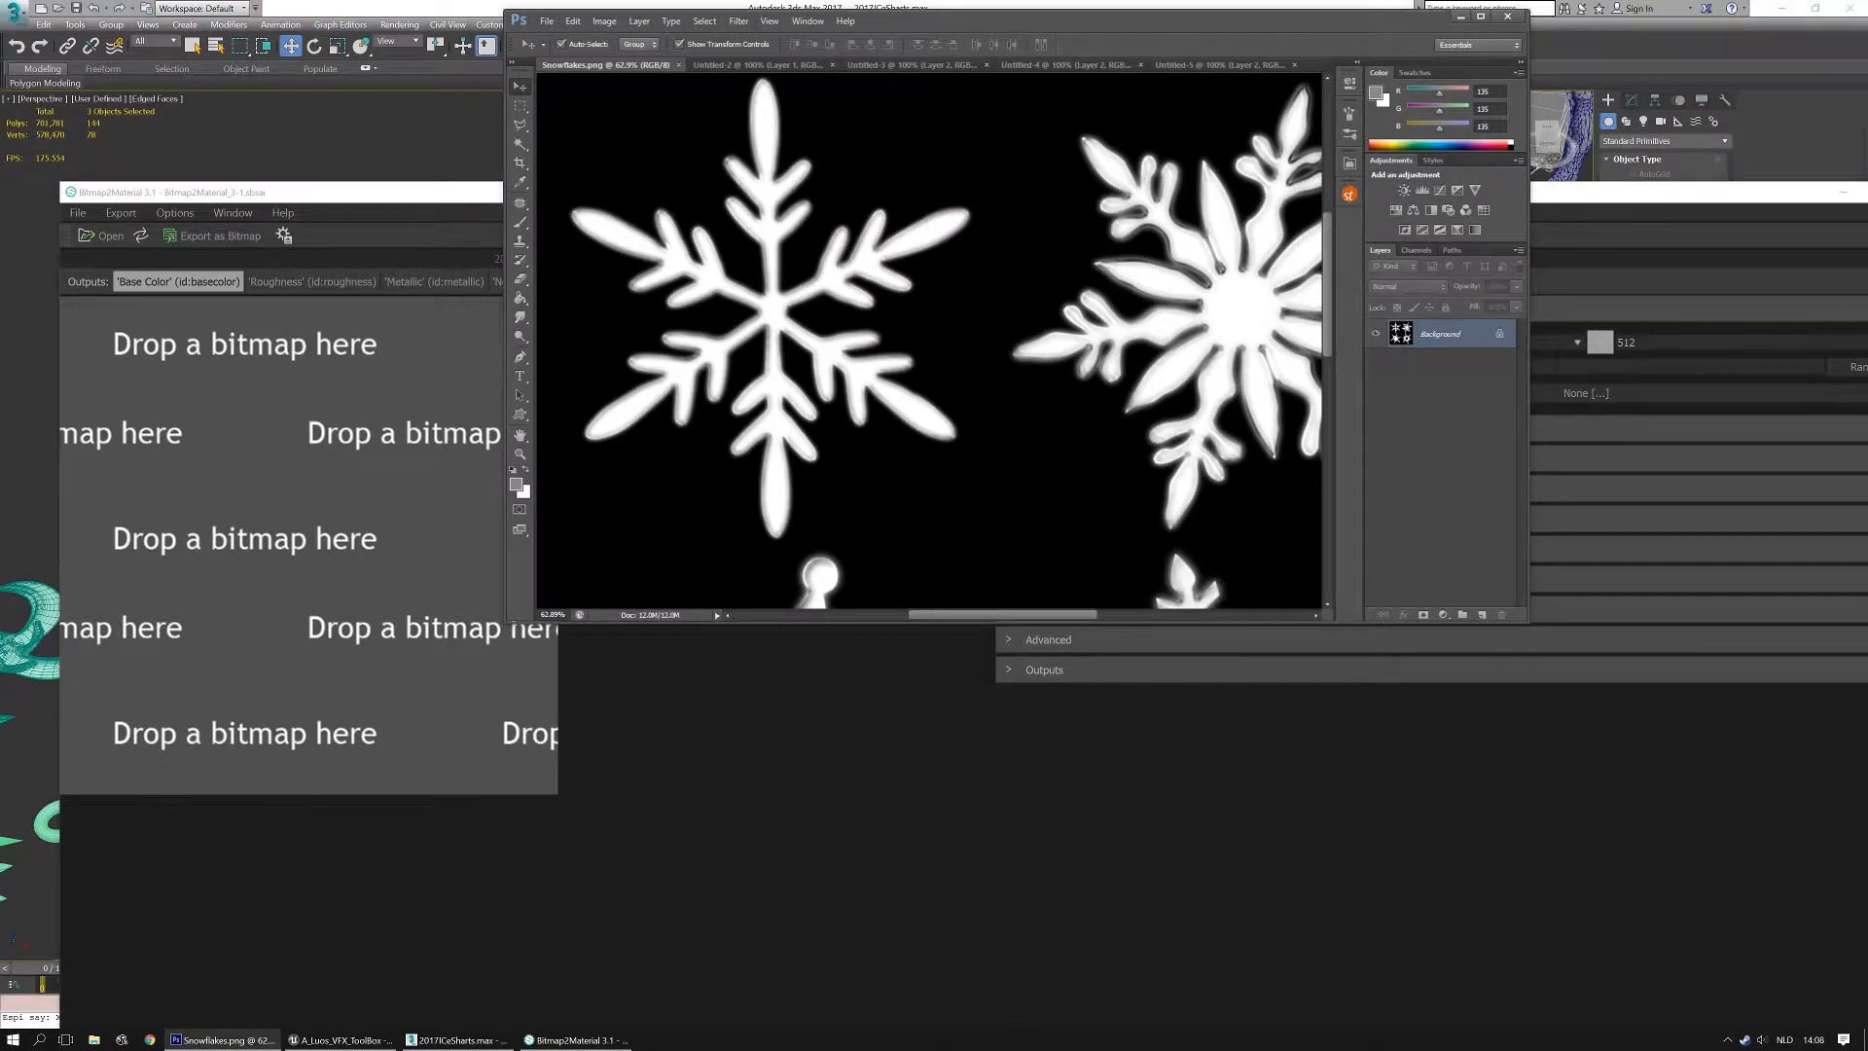
pyautogui.click(1461, 19)
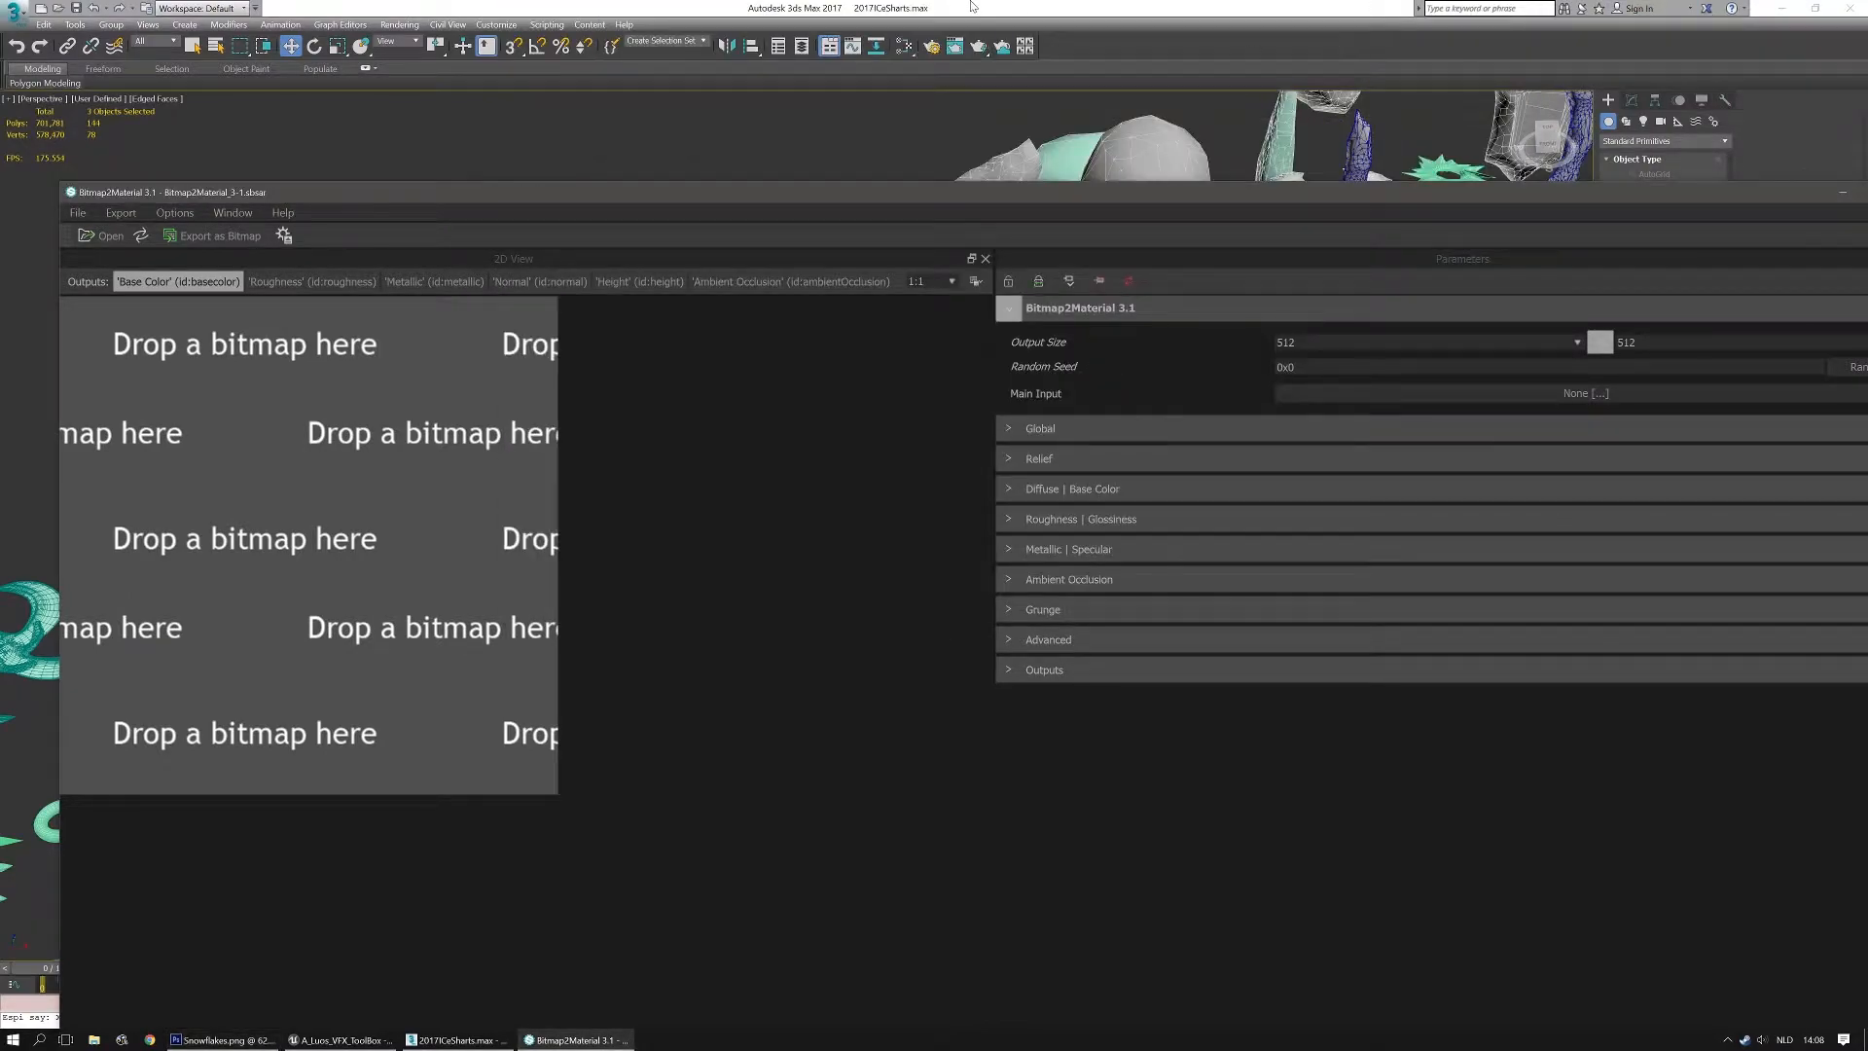
pyautogui.click(1785, 7)
pyautogui.click(1809, 7)
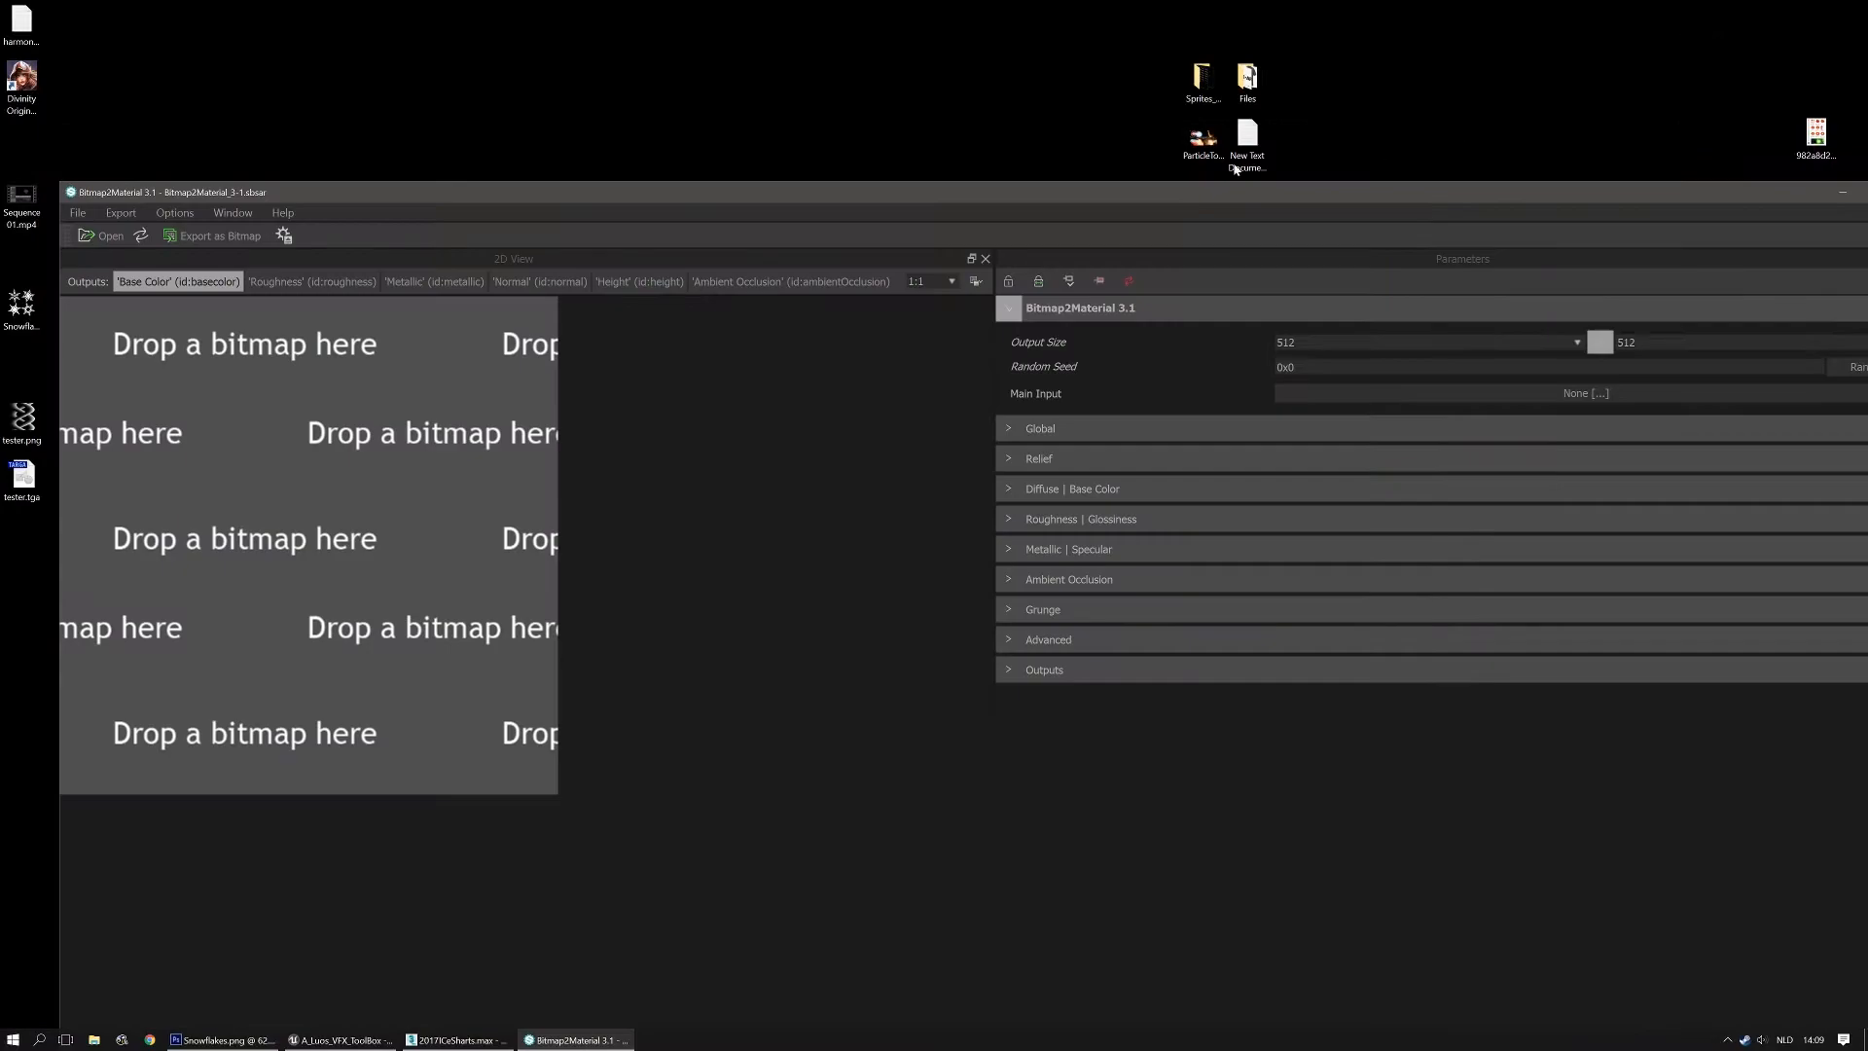
pyautogui.moveTo(1156, 195); pyautogui.dragTo(1161, 36)
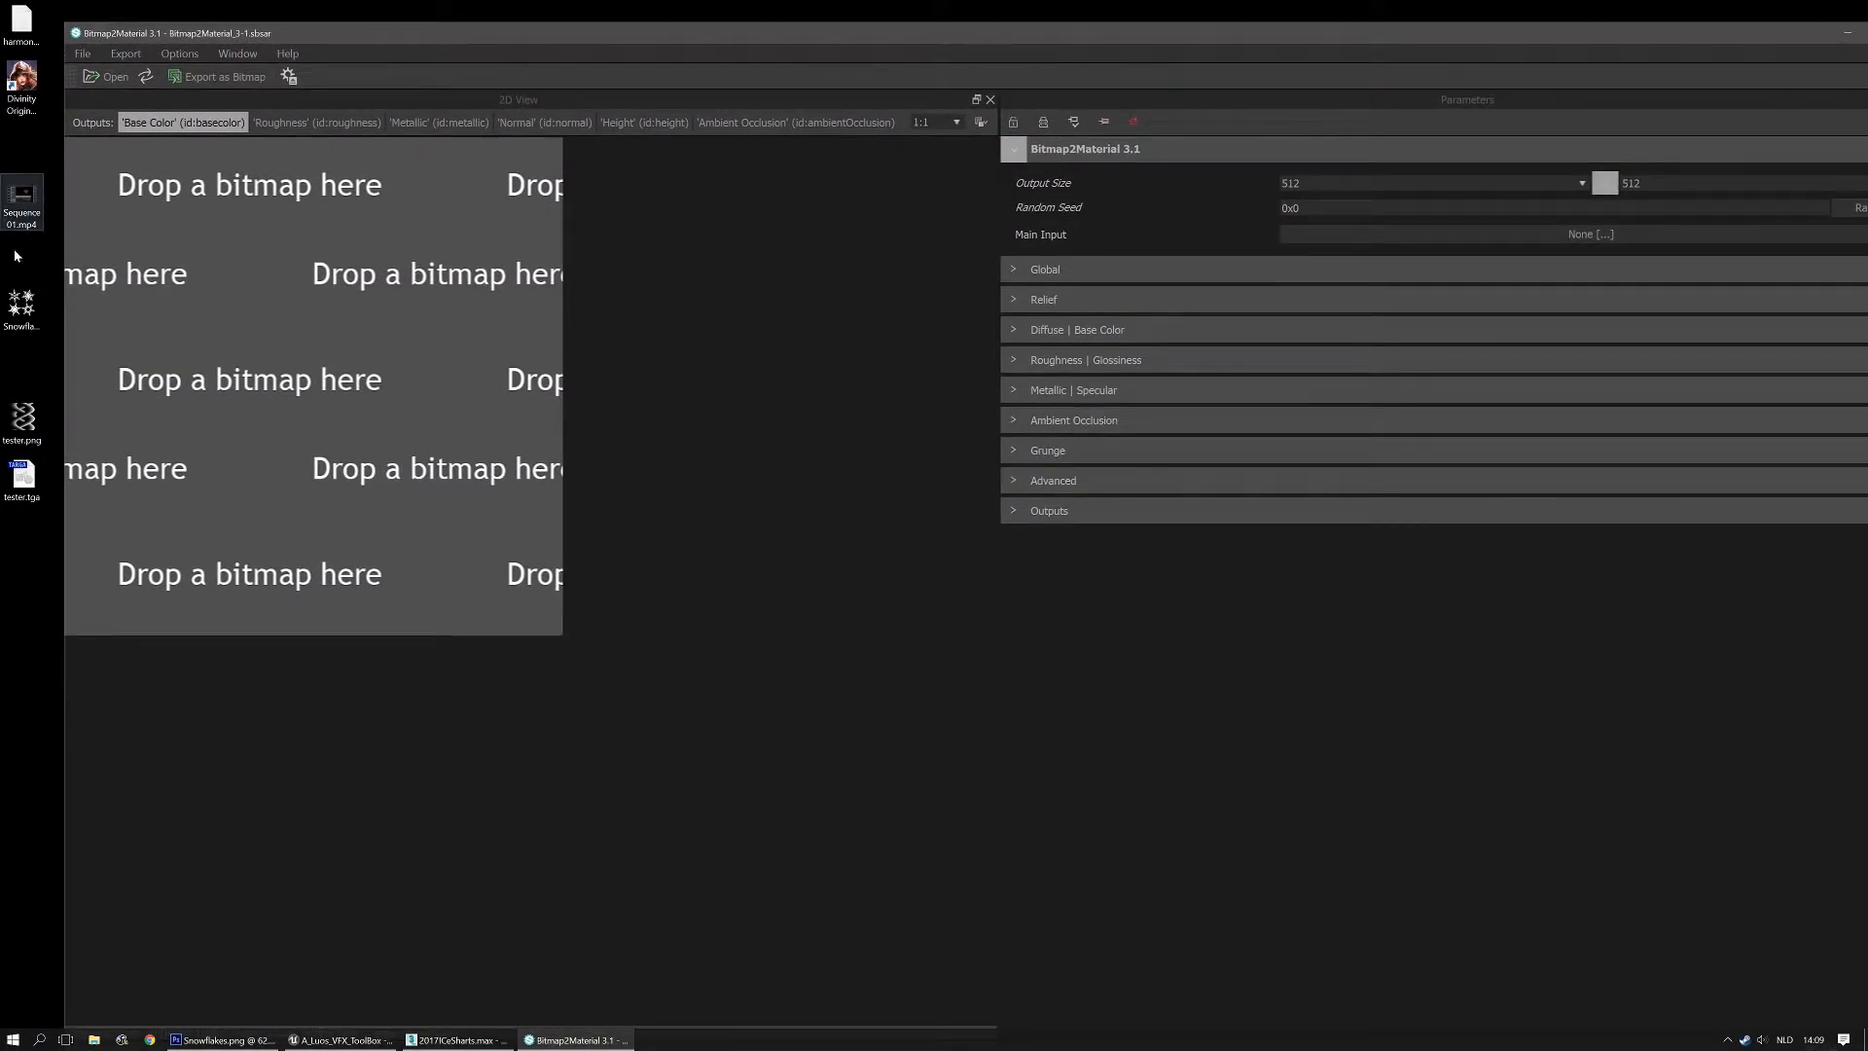
# Load the Snowflakes image from the desktop into the Main Input tweak and maximise the Bitmap2Material window
pyautogui.moveTo(21, 304); pyautogui.dragTo(275, 314)
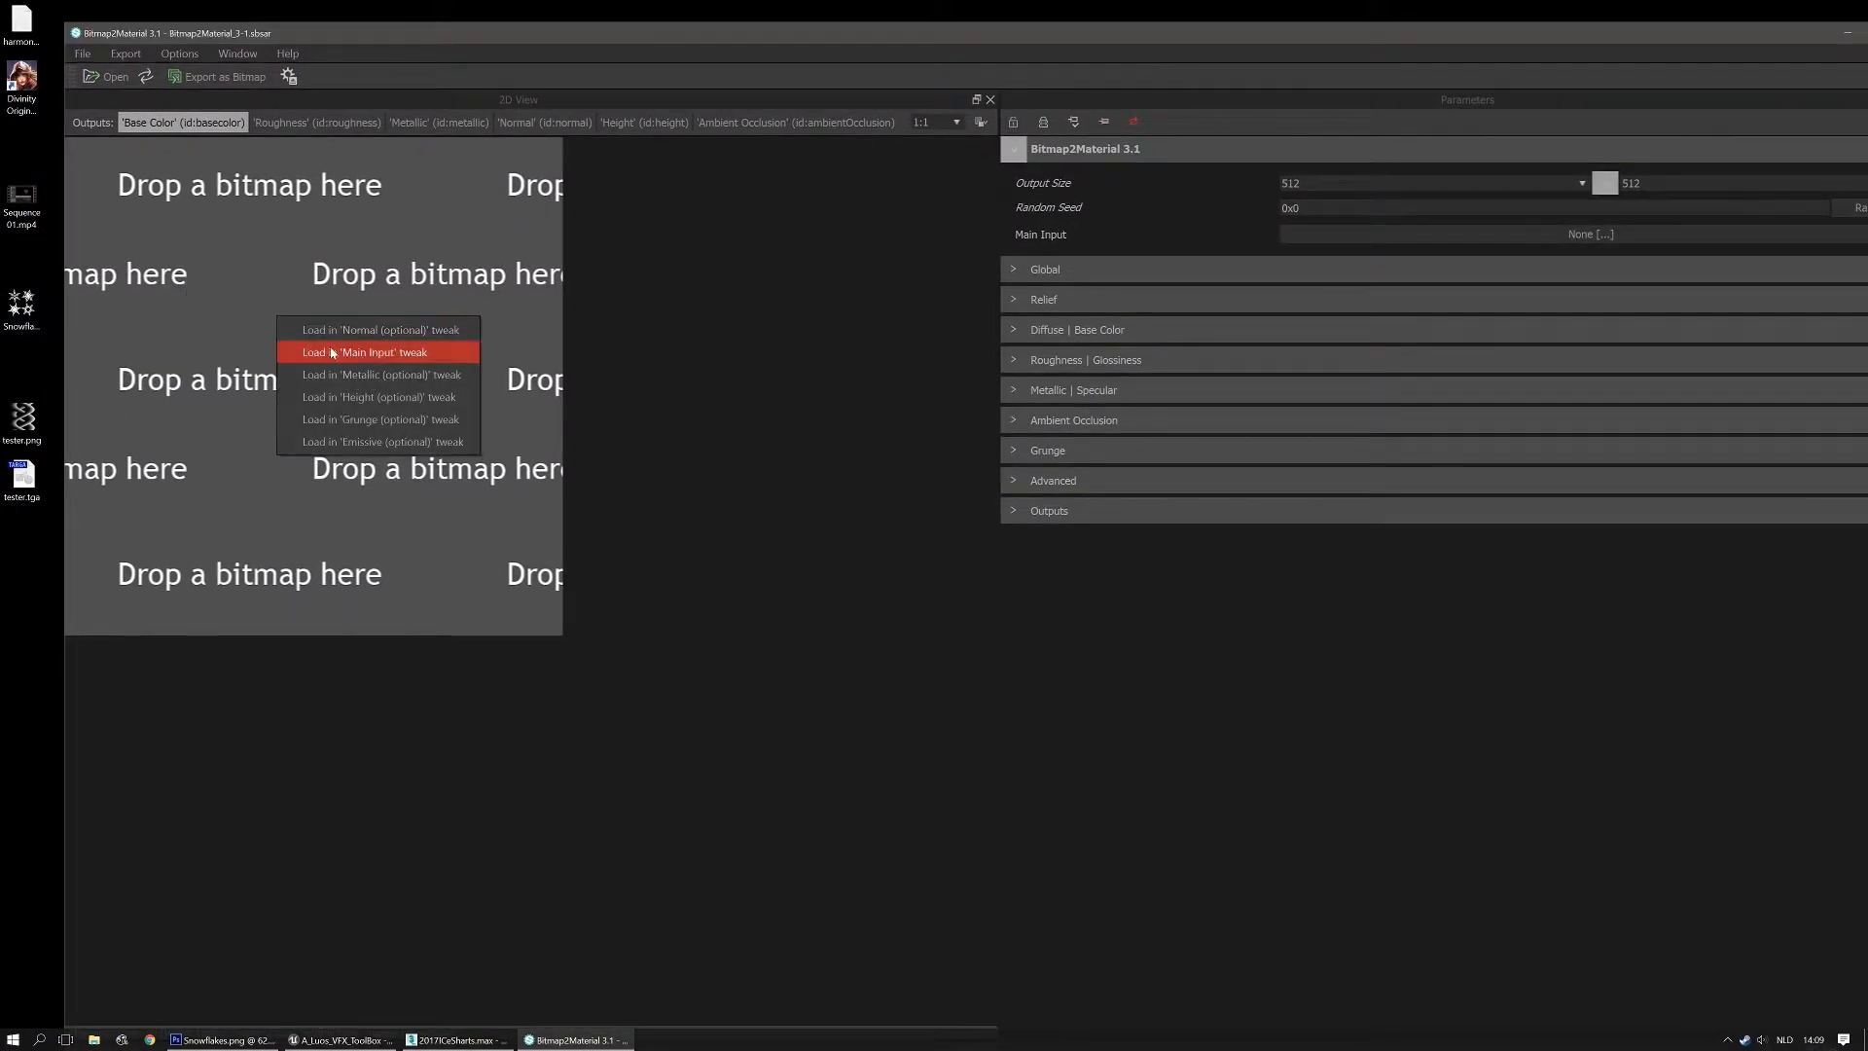
pyautogui.click(386, 354)
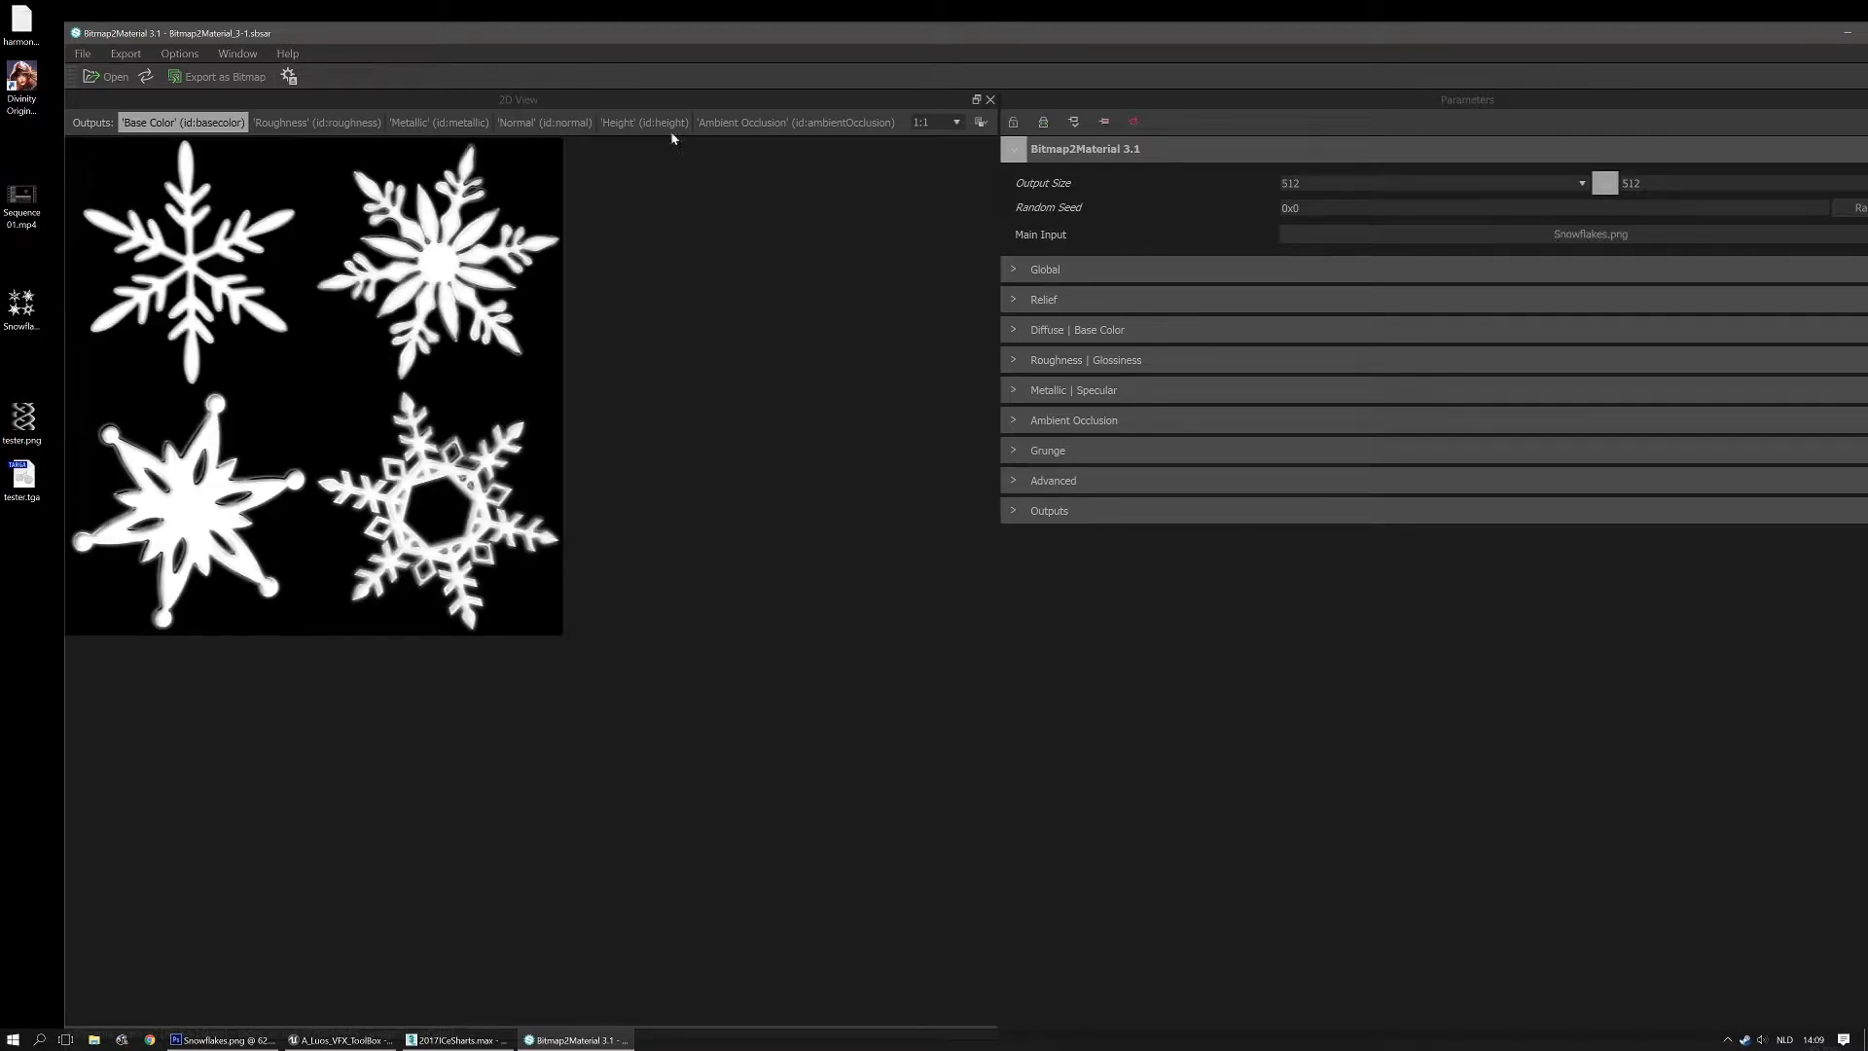
pyautogui.doubleClick(701, 37)
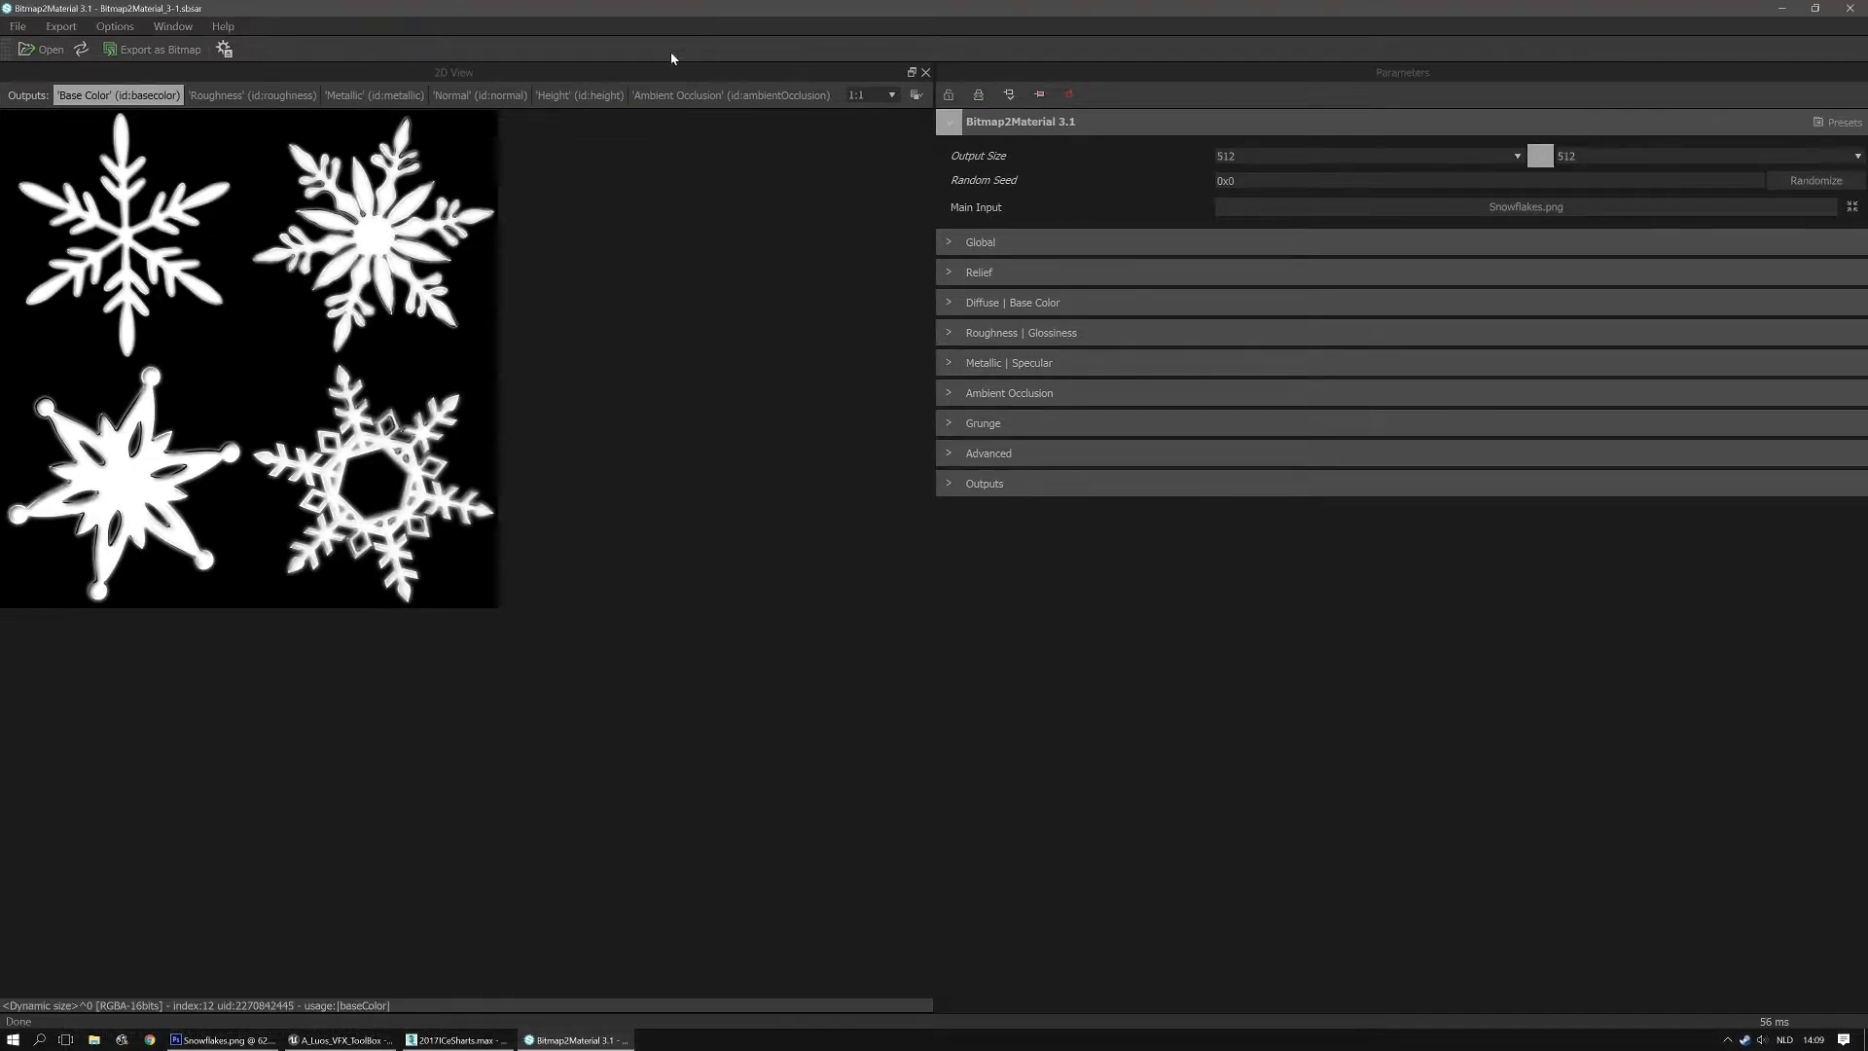
# Set the output size to 2048 and display the Normal output in the 2D View
pyautogui.click(1418, 154)
pyautogui.click(1290, 320)
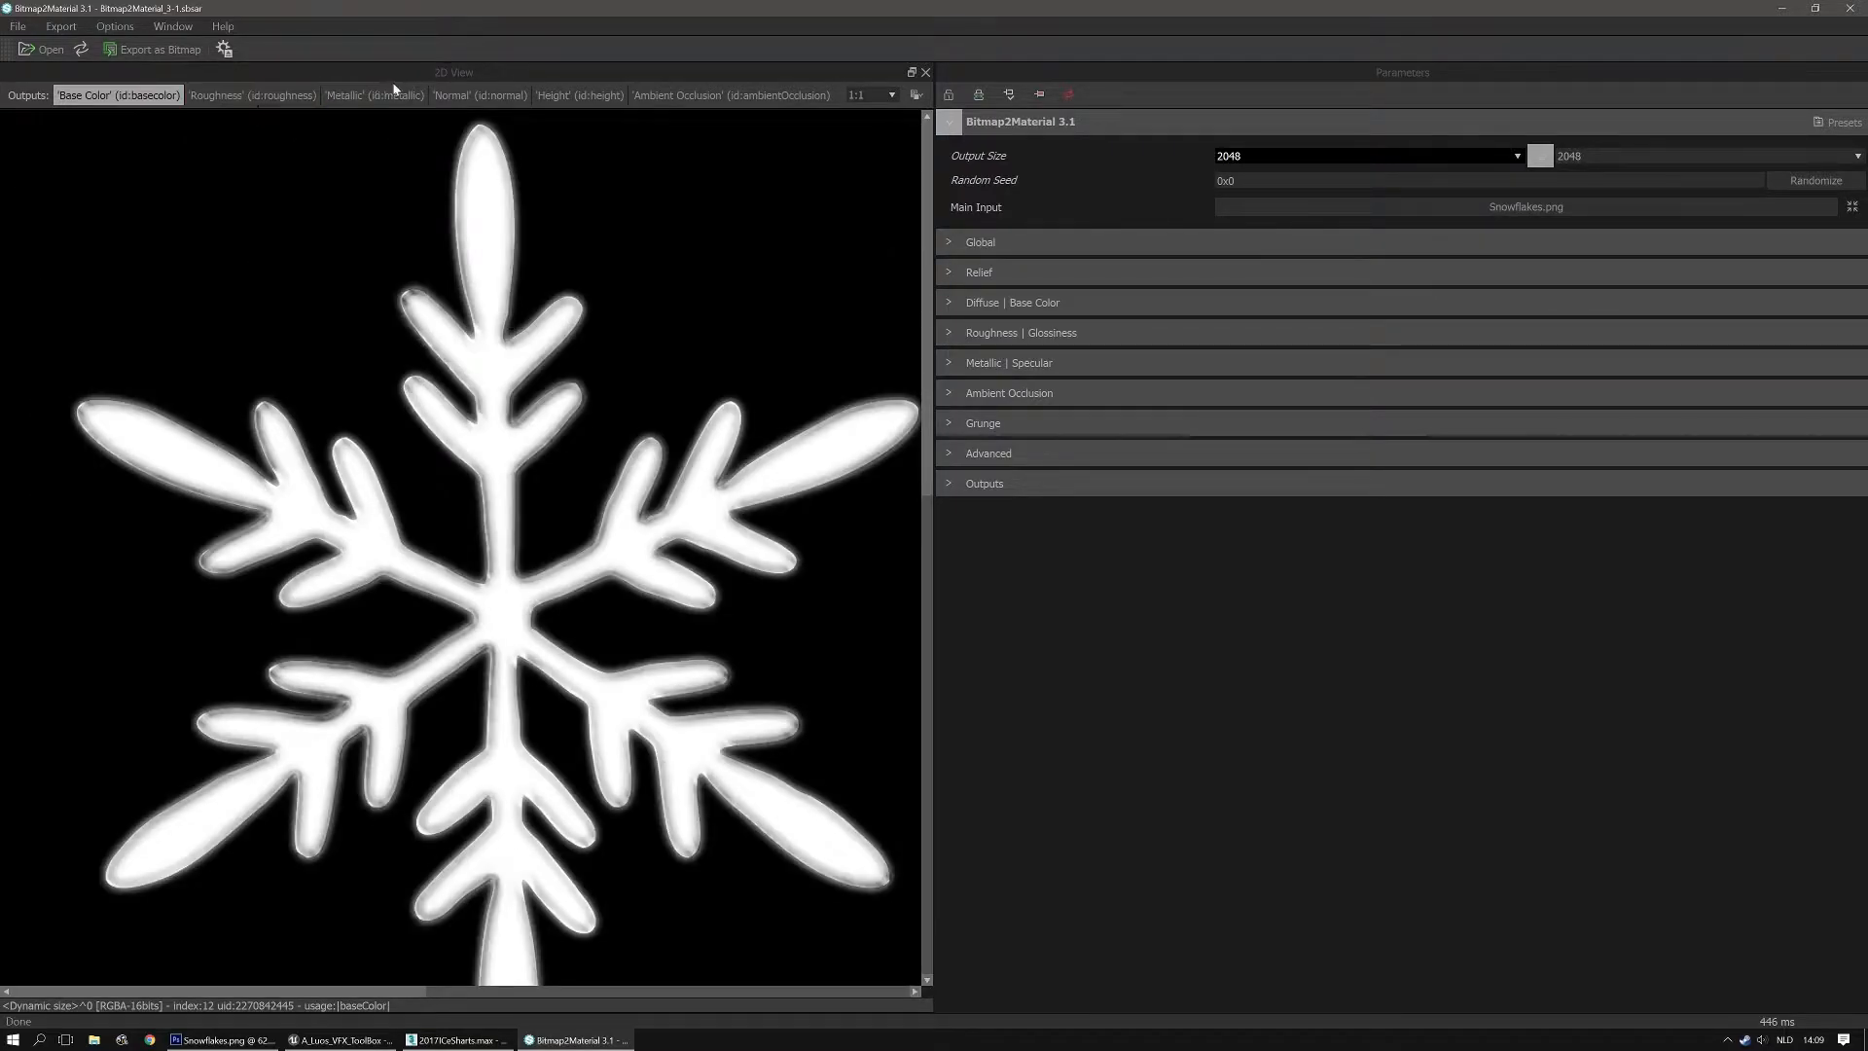
pyautogui.click(479, 94)
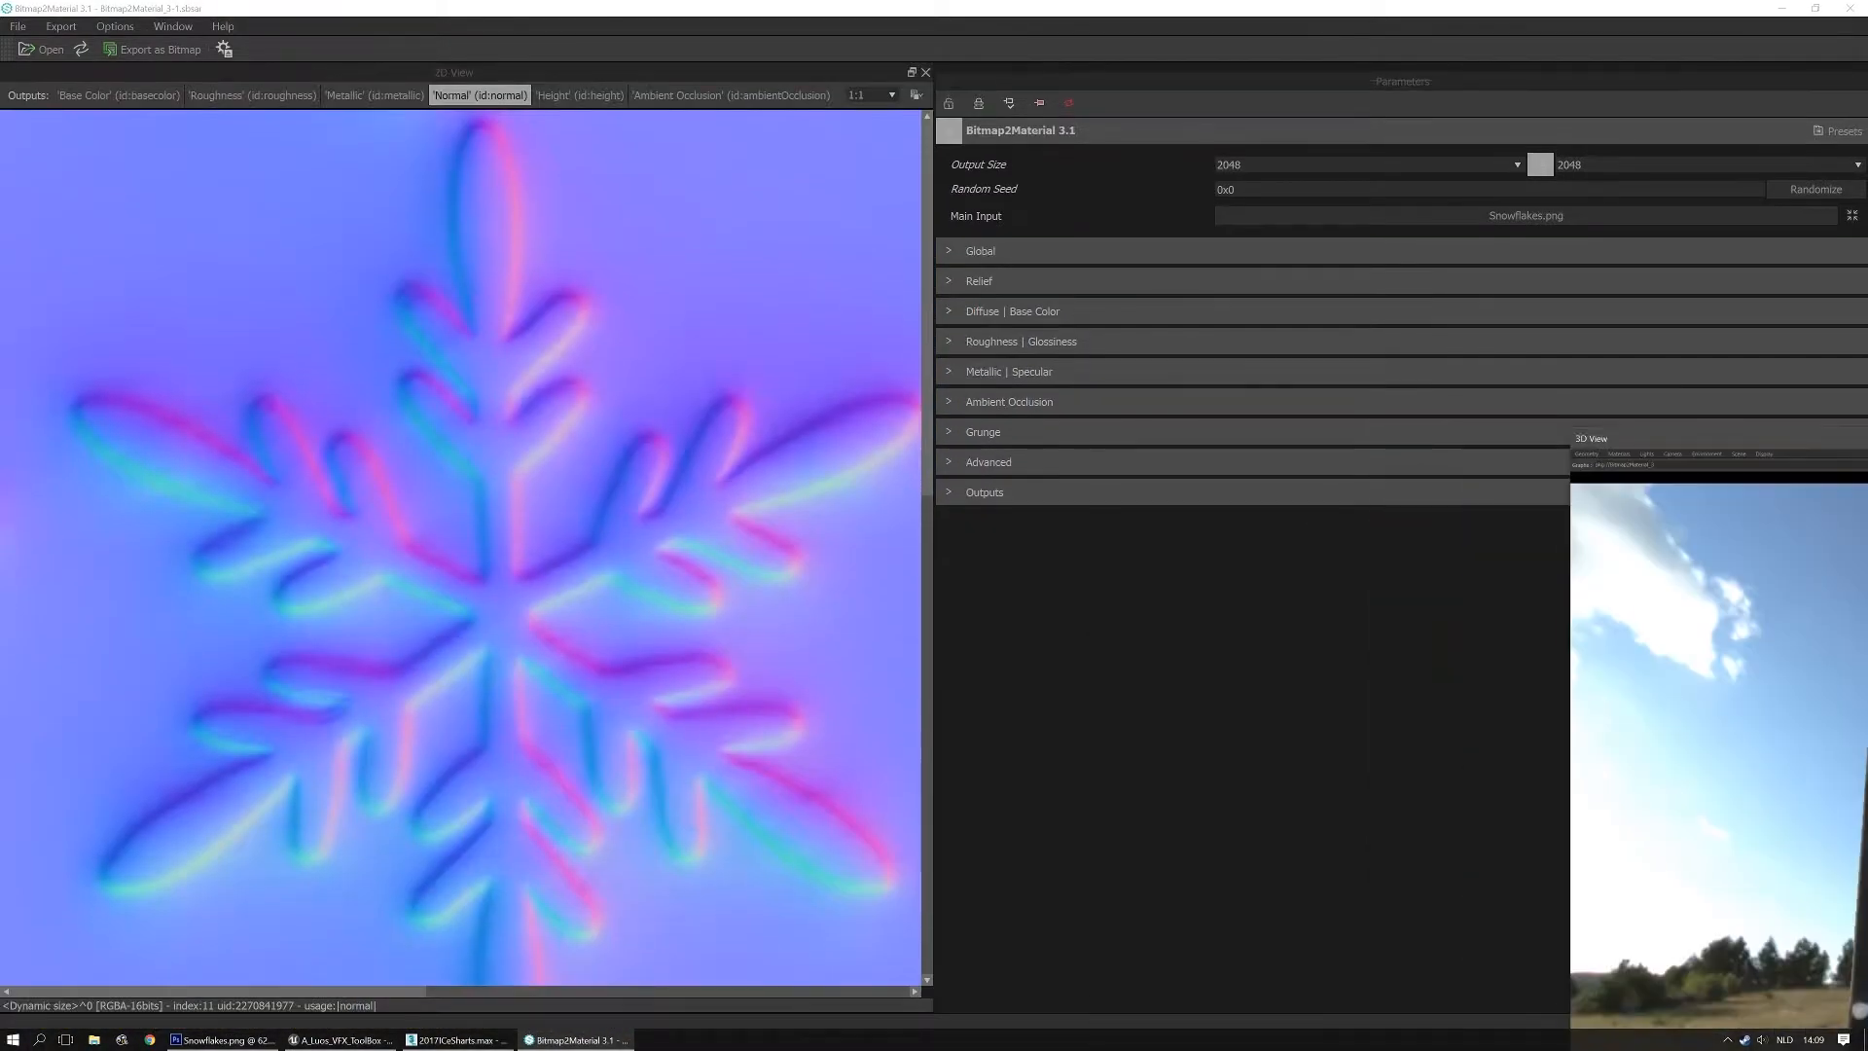
# Dock the 3D View above the parameters, examine the snowflake relief on the model up close, and undock the view again
pyautogui.moveTo(1867, 443); pyautogui.dragTo(1509, 147)
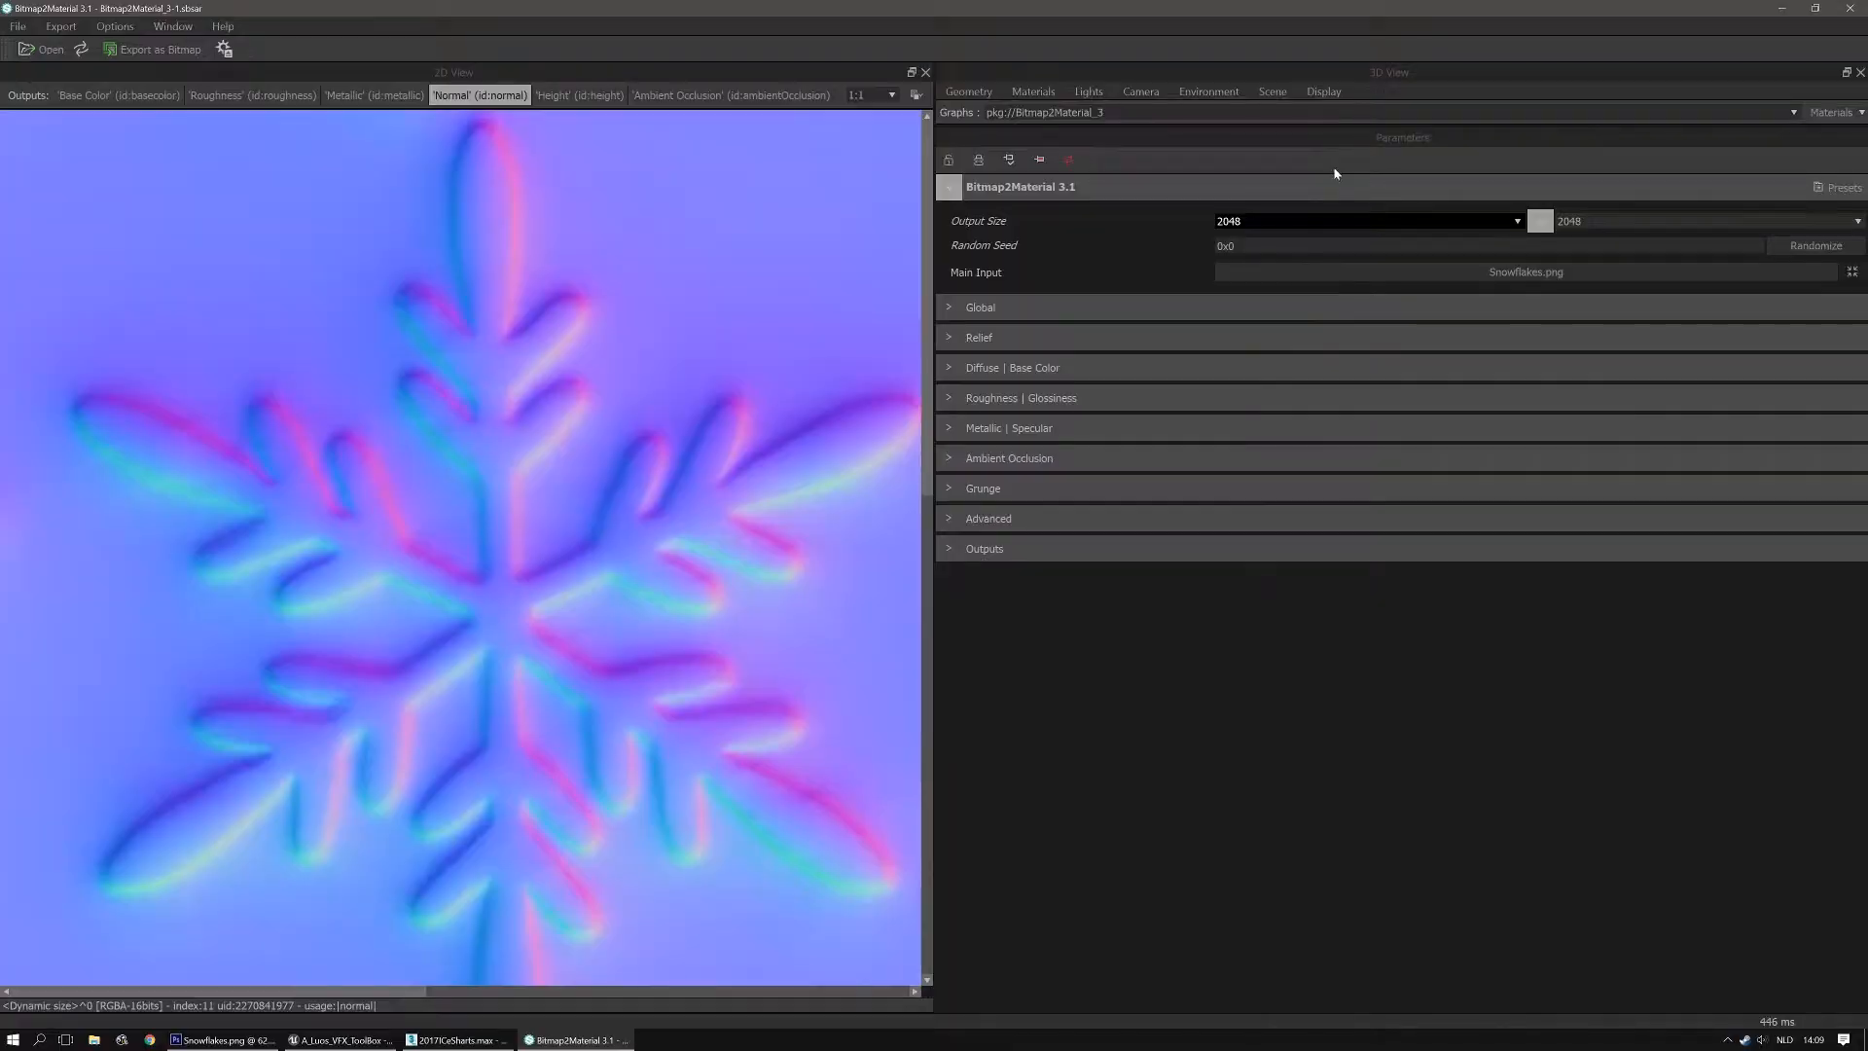
pyautogui.moveTo(1342, 124); pyautogui.dragTo(1354, 626)
pyautogui.scroll(6, 1305, 334)
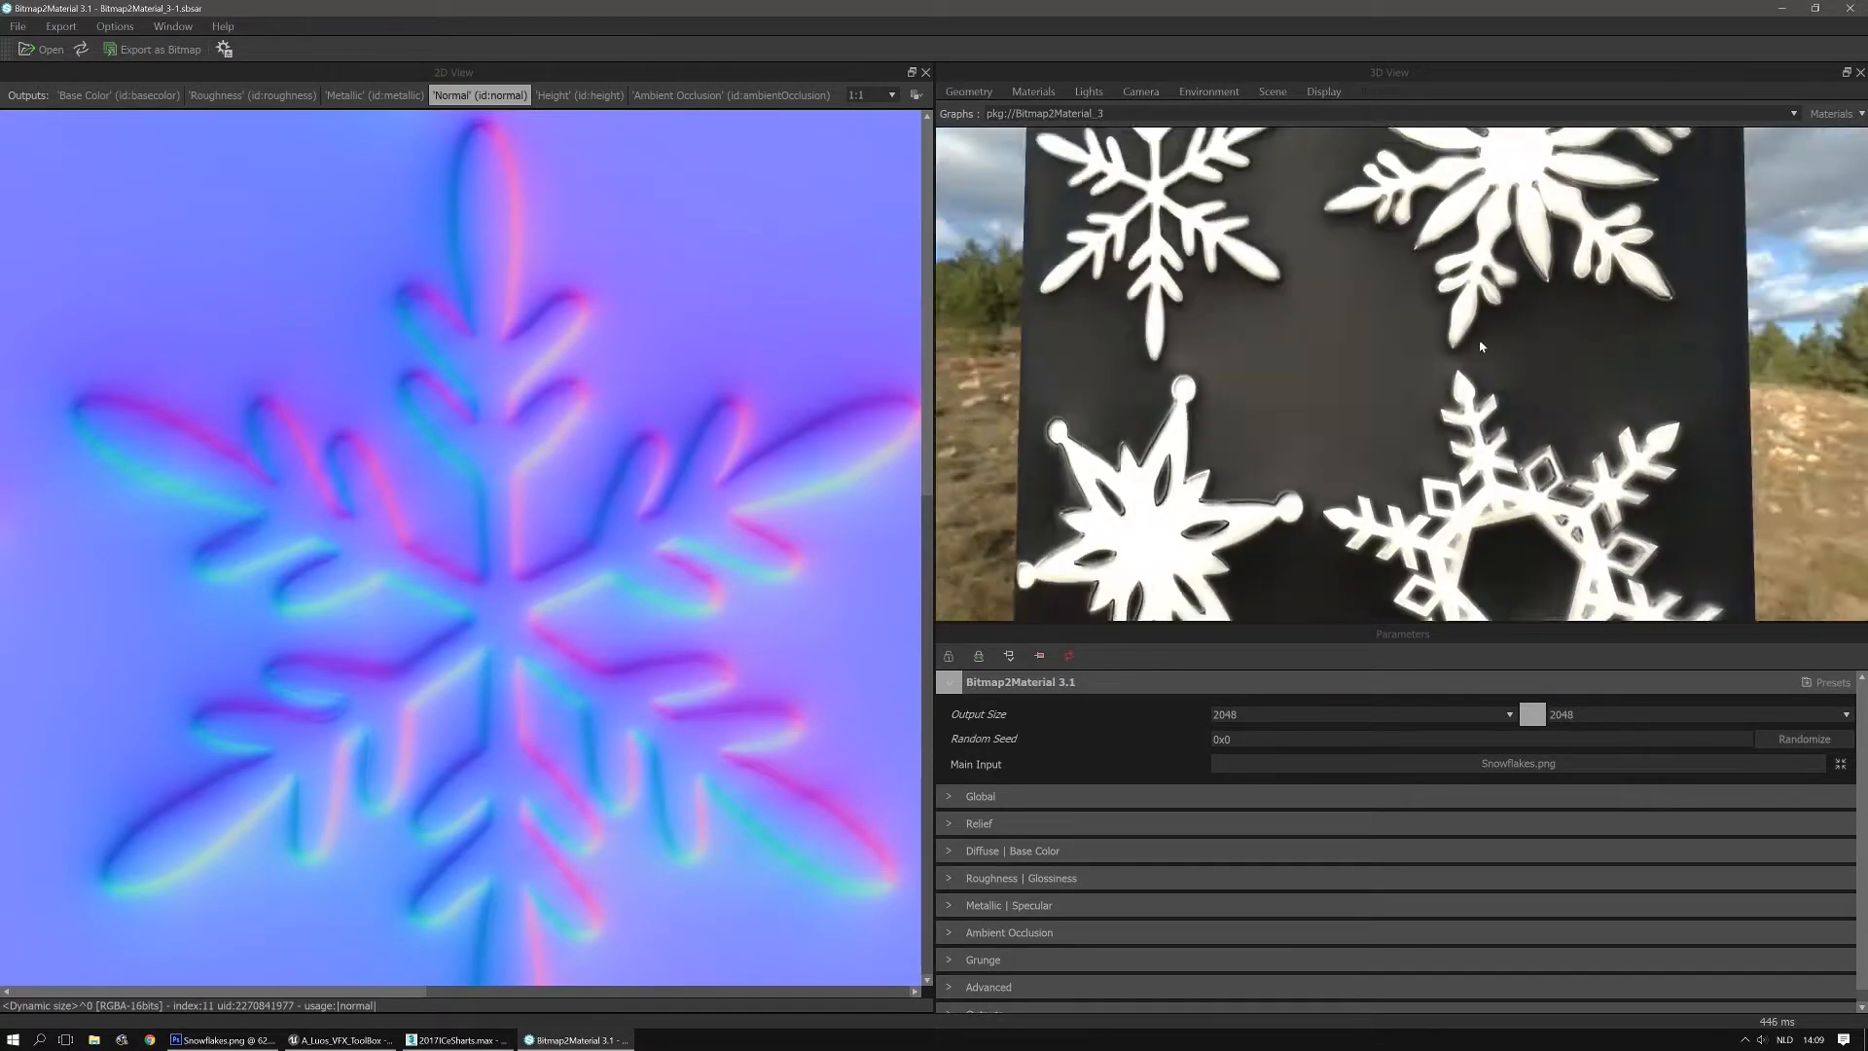
pyautogui.moveTo(1480, 342); pyautogui.dragTo(1480, 340)
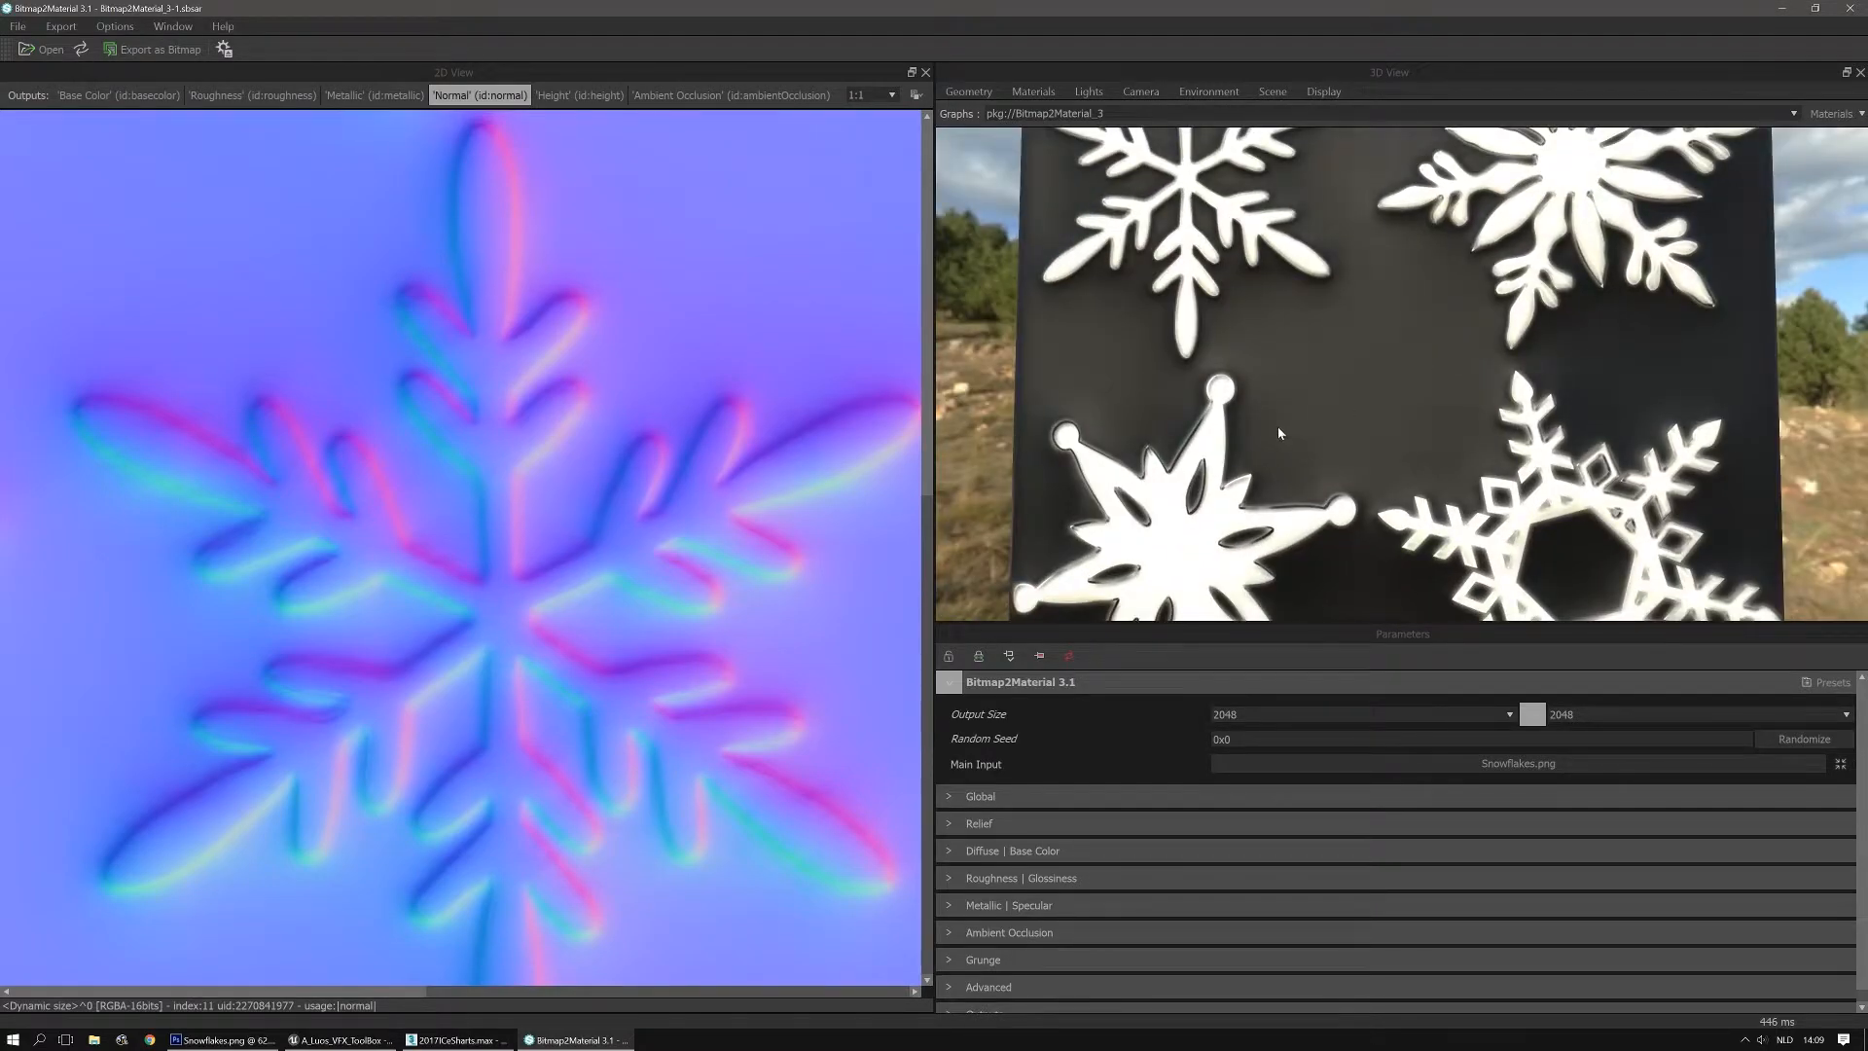
pyautogui.moveTo(1392, 382); pyautogui.dragTo(1487, 574, button='right')
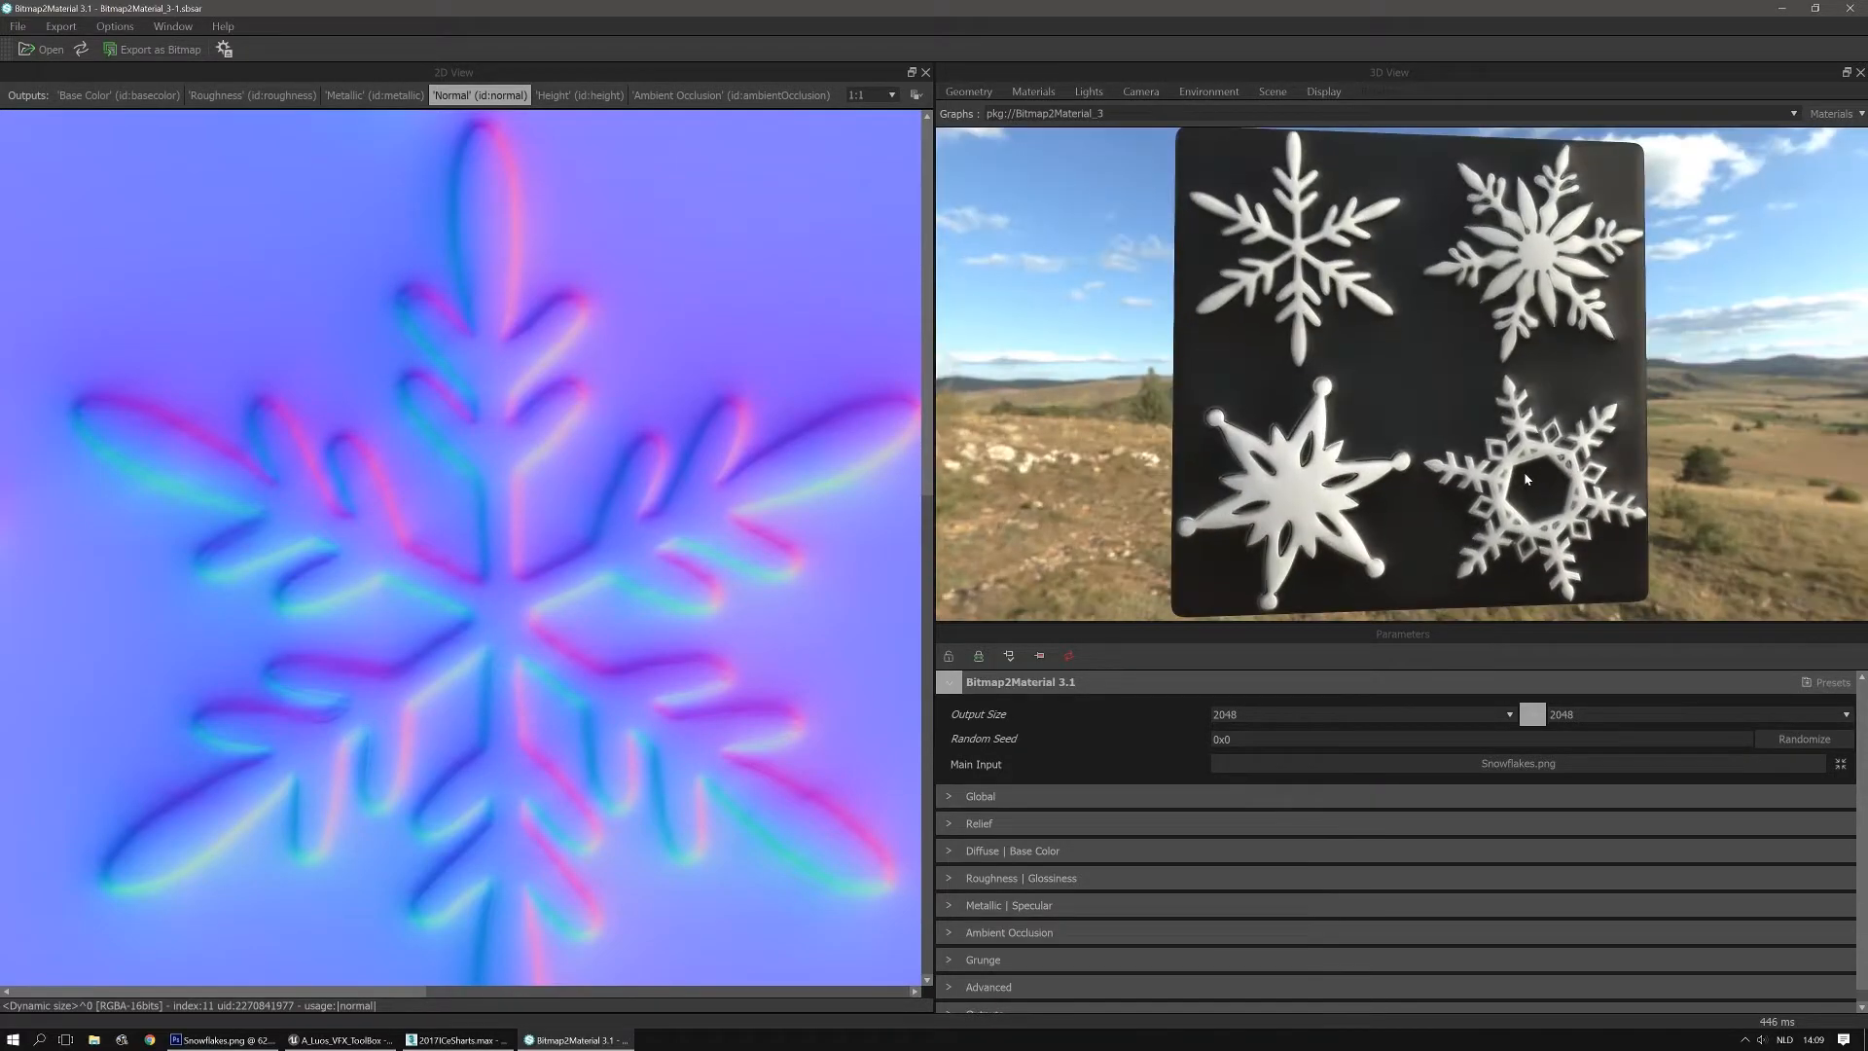
pyautogui.scroll(2, 1456, 487)
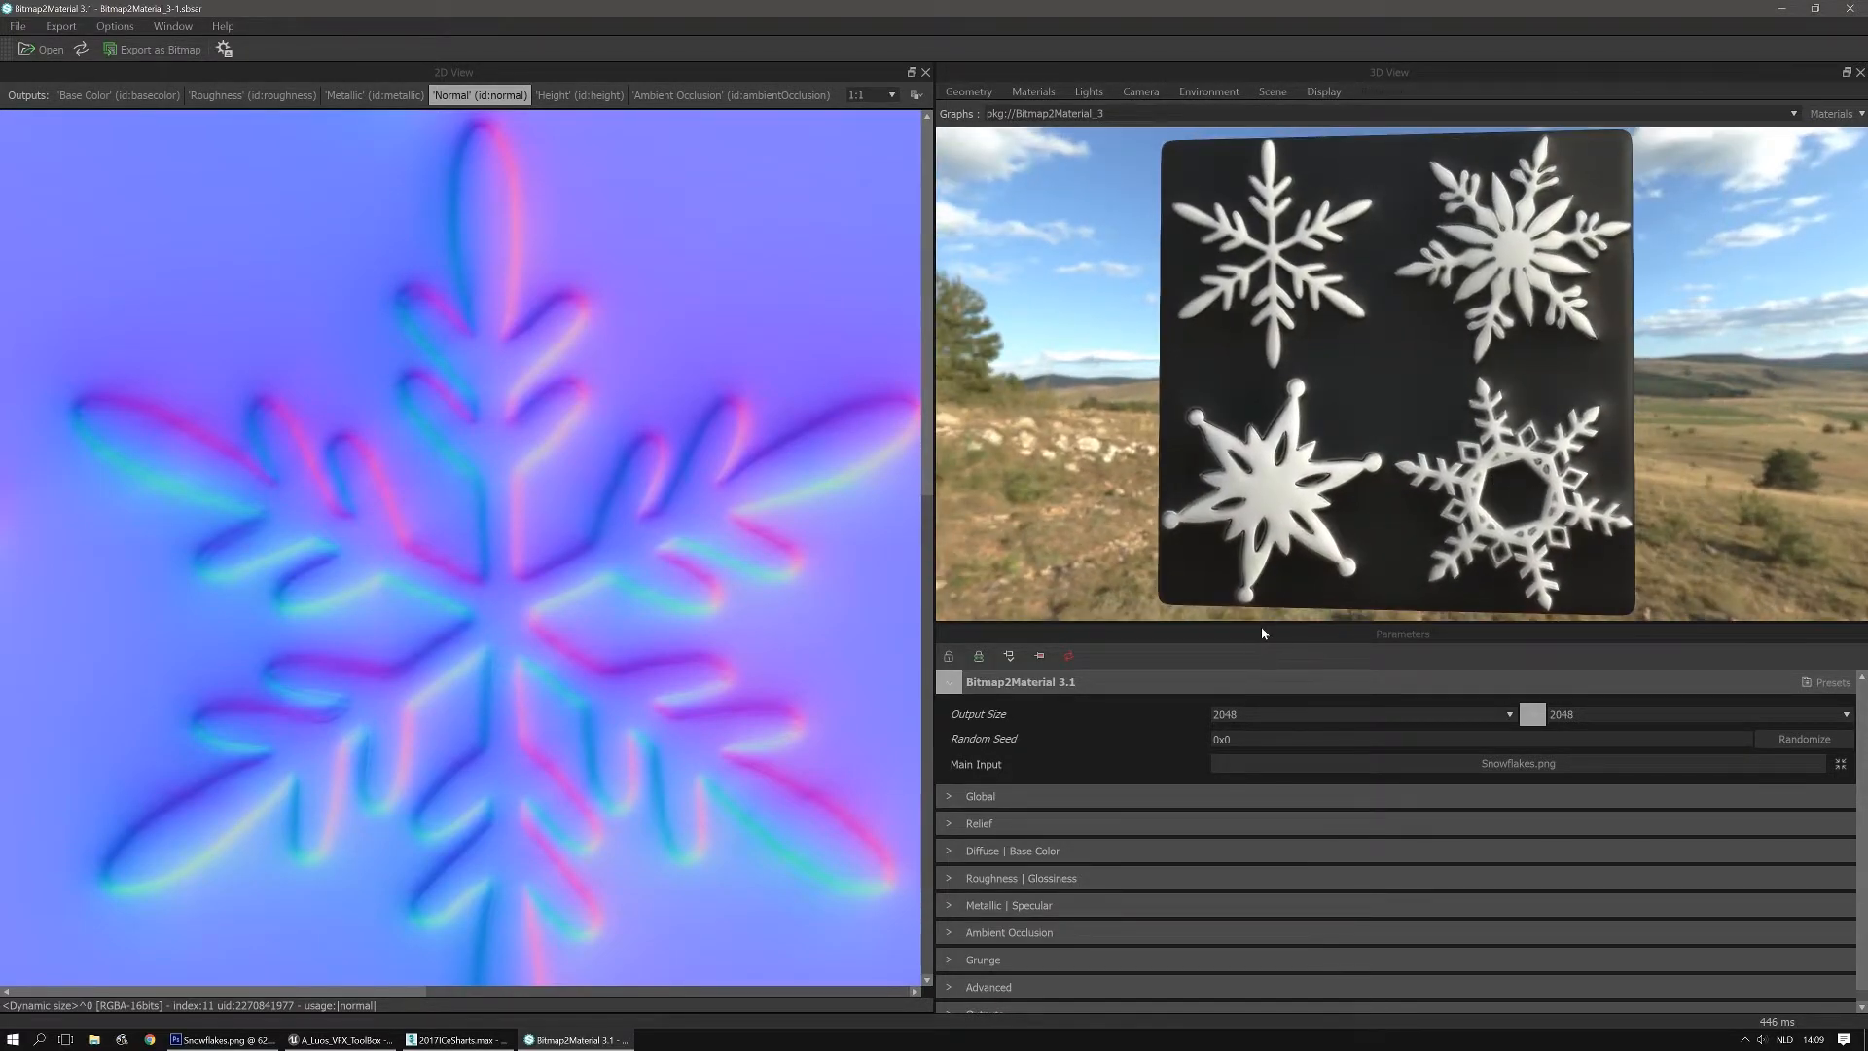
pyautogui.moveTo(1394, 74); pyautogui.dragTo(0, 185)
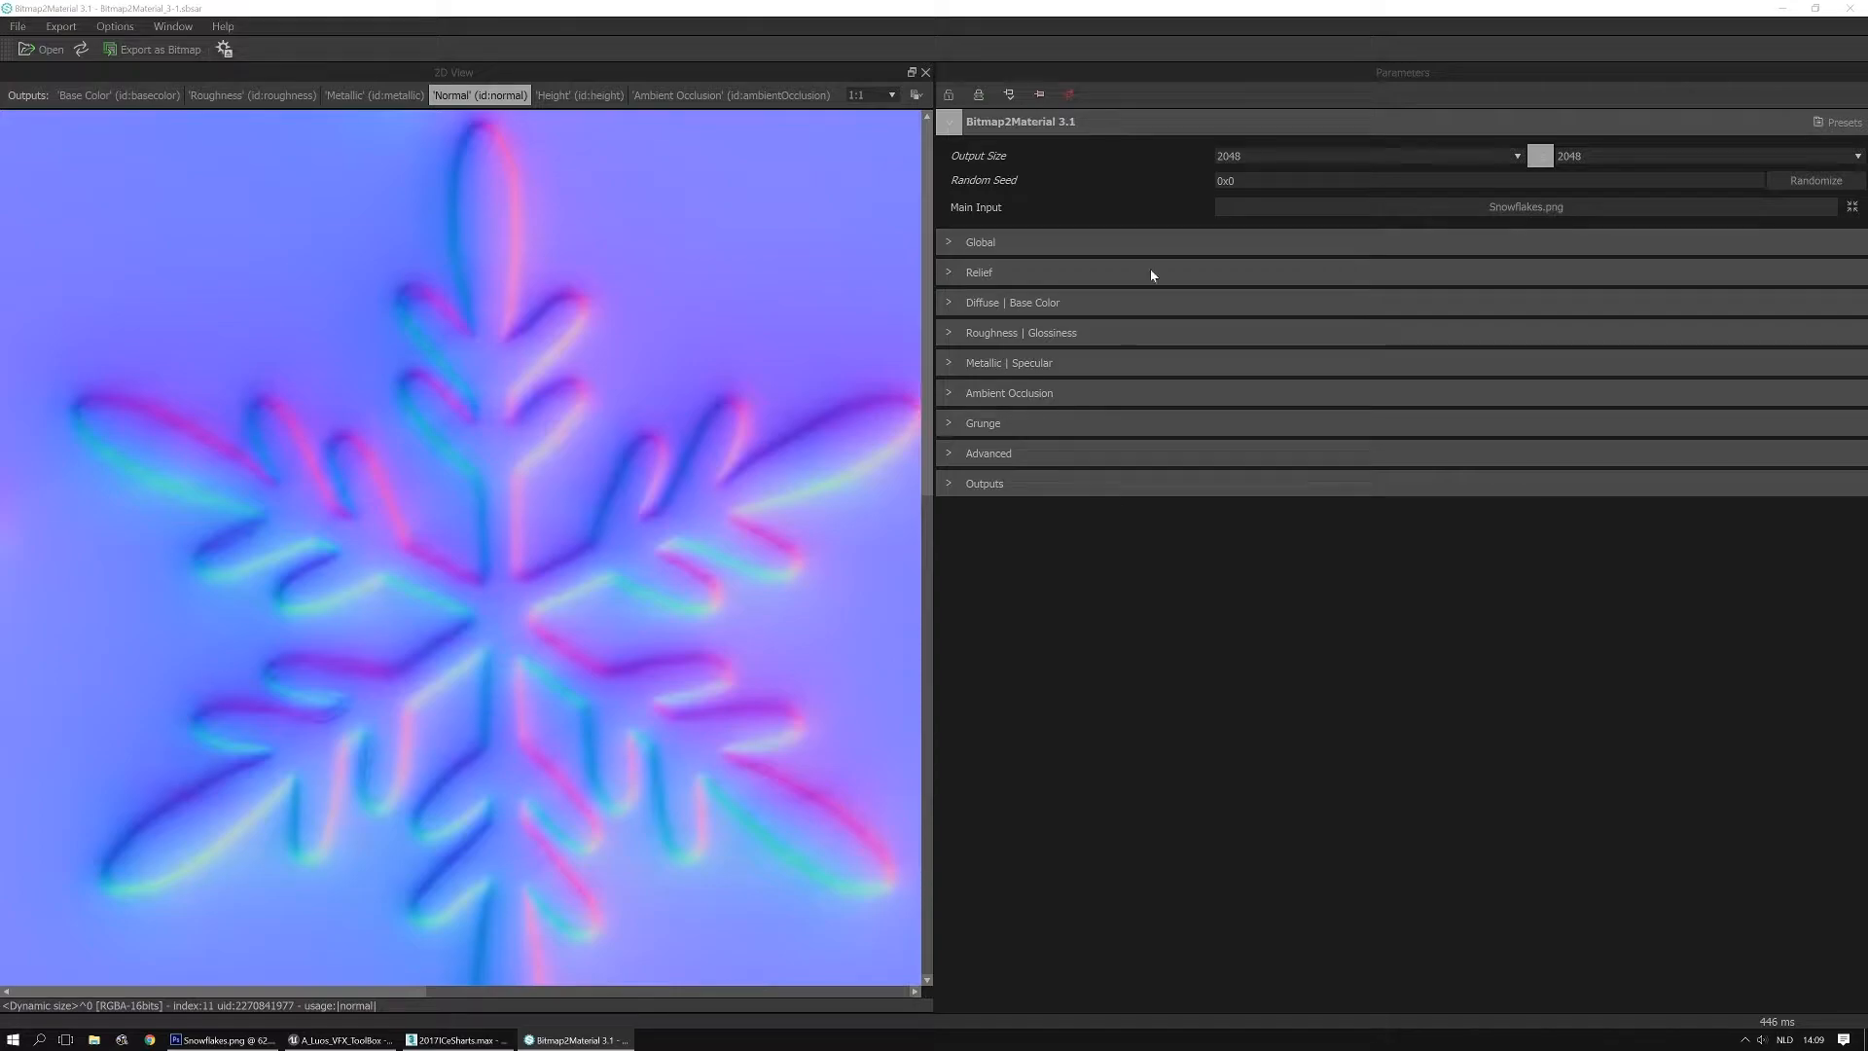
# In the Relief parameters, set the Low Frequencies balance to about -0.514
pyautogui.click(949, 273)
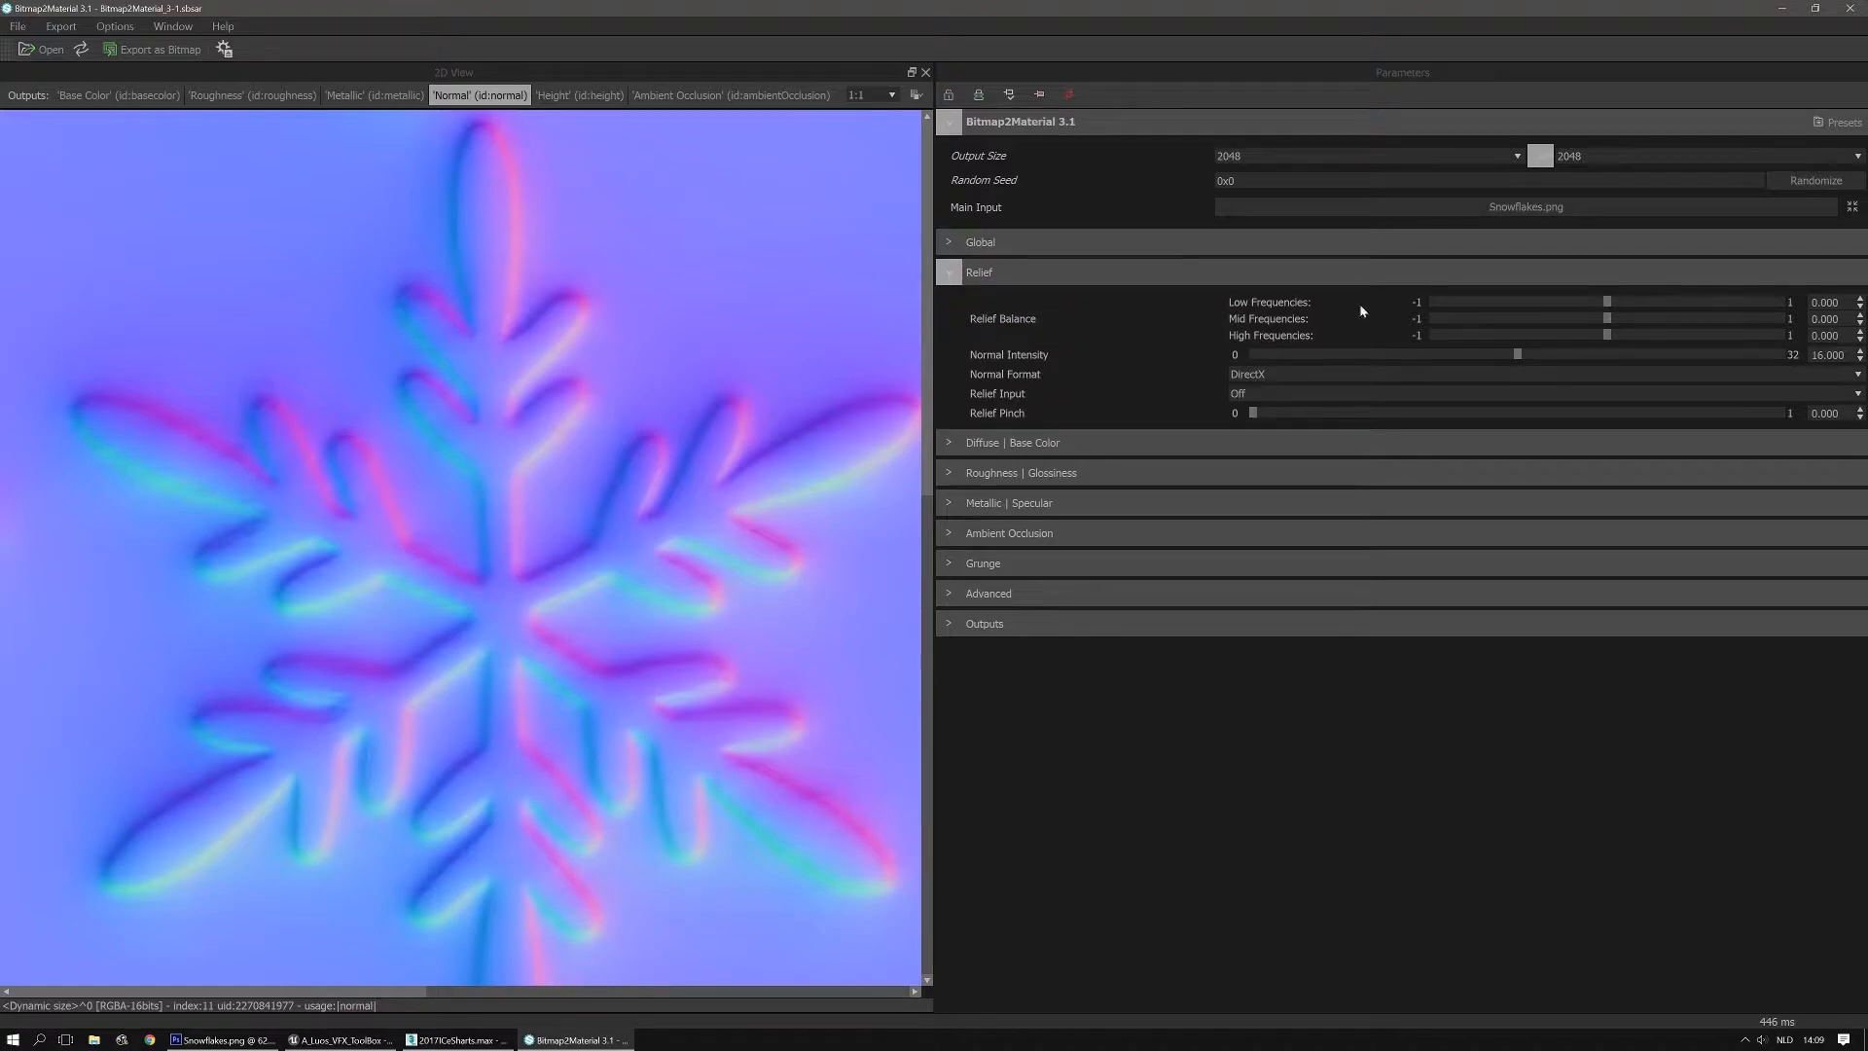
pyautogui.moveTo(1609, 303); pyautogui.dragTo(1738, 303)
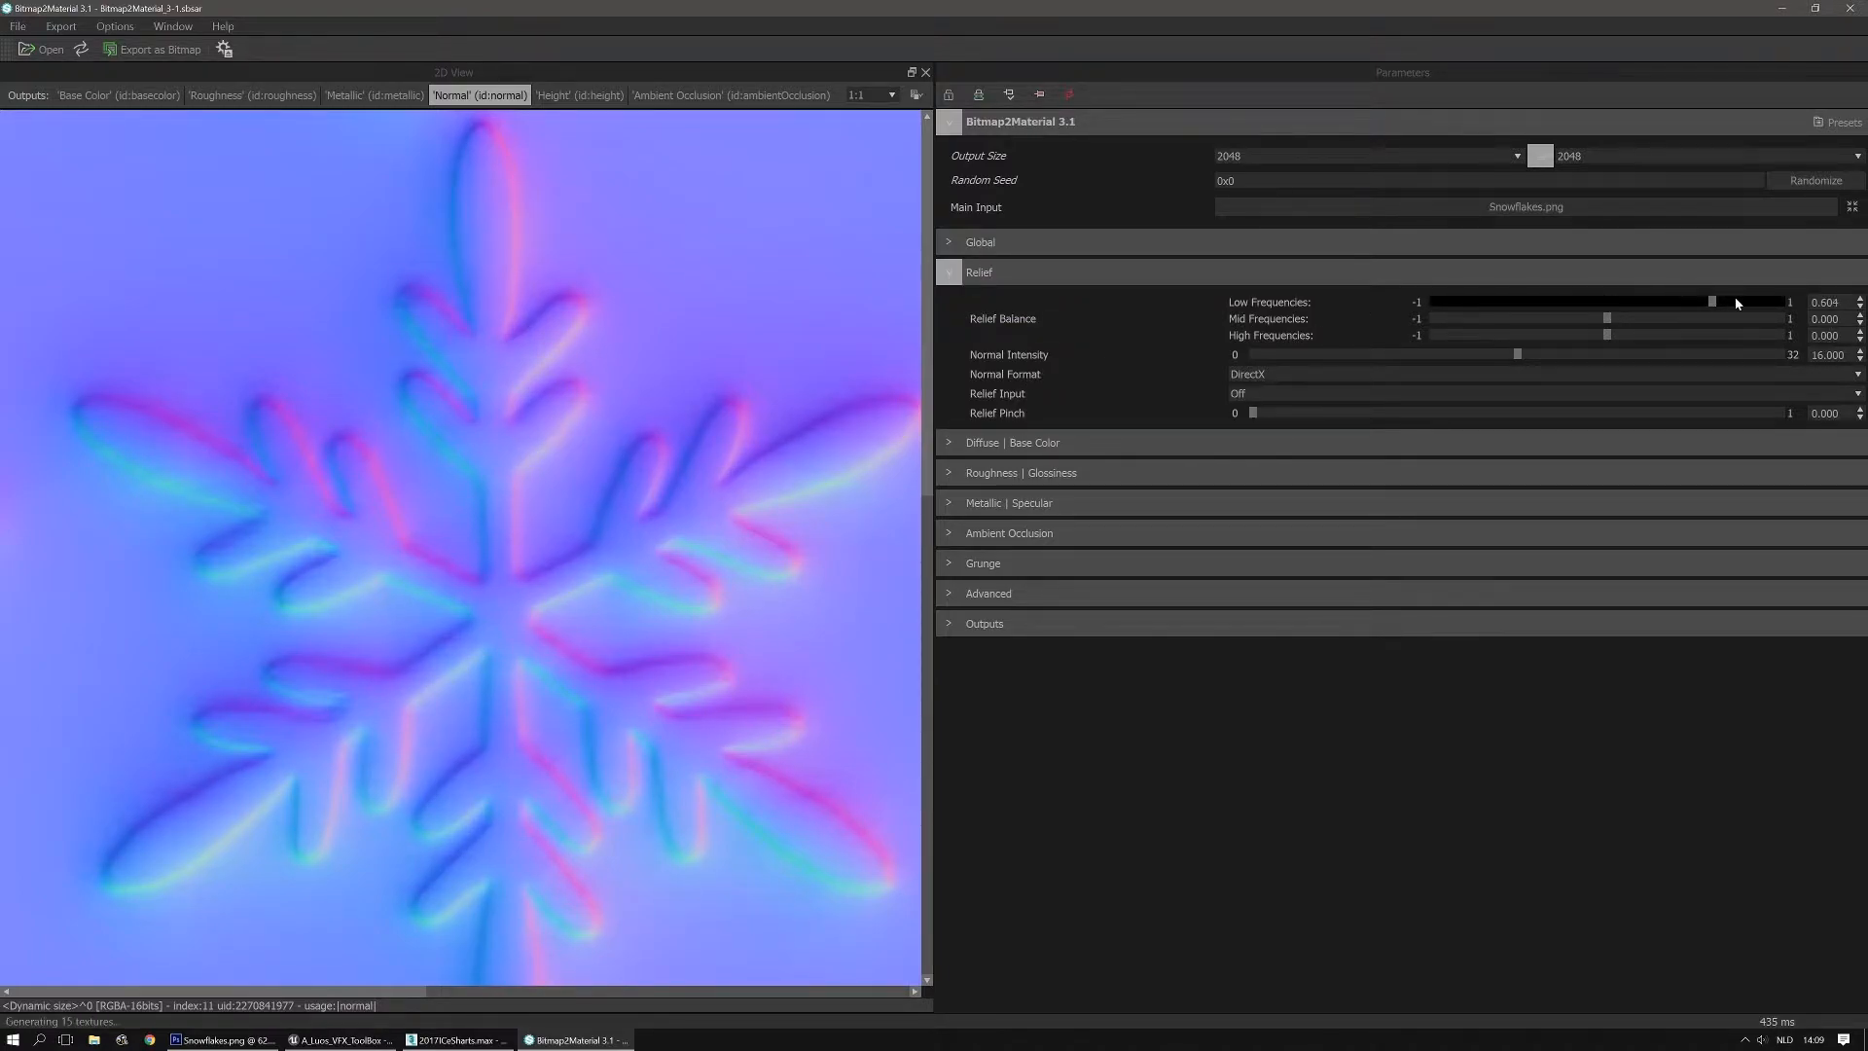
pyautogui.click(1506, 307)
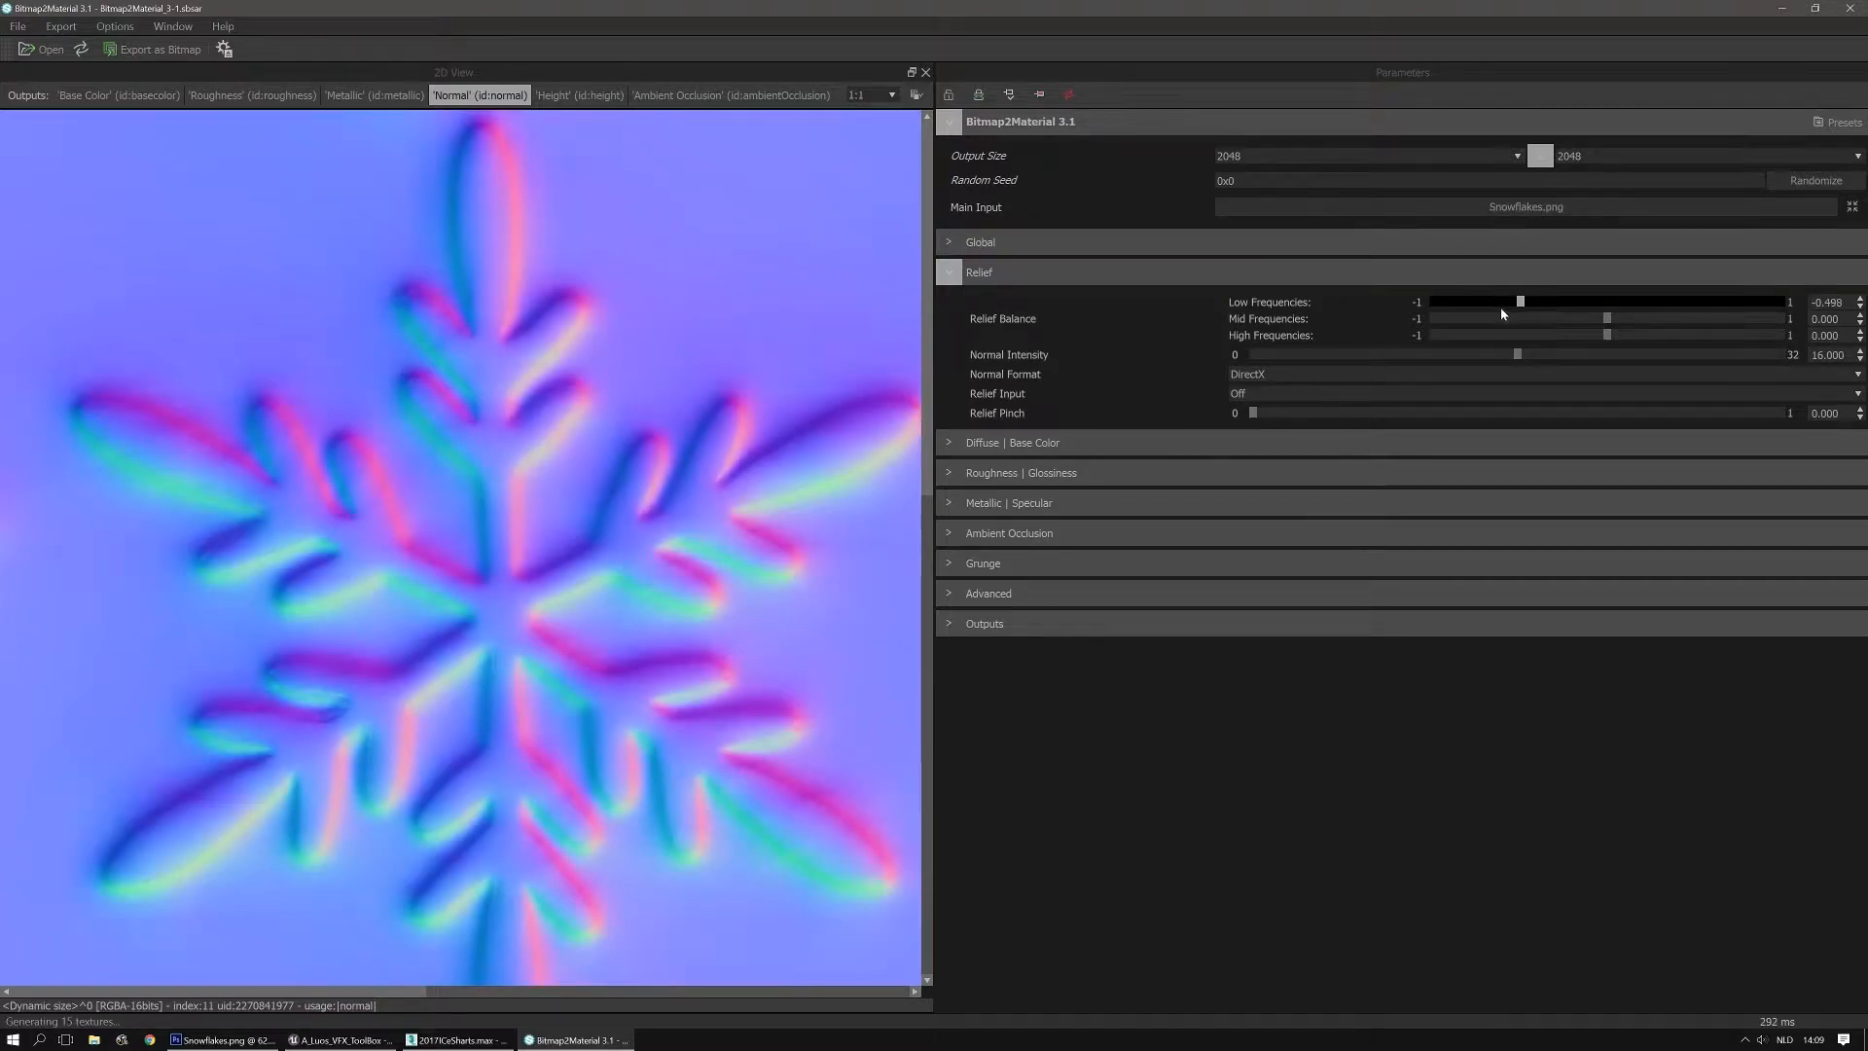
pyautogui.click(1501, 309)
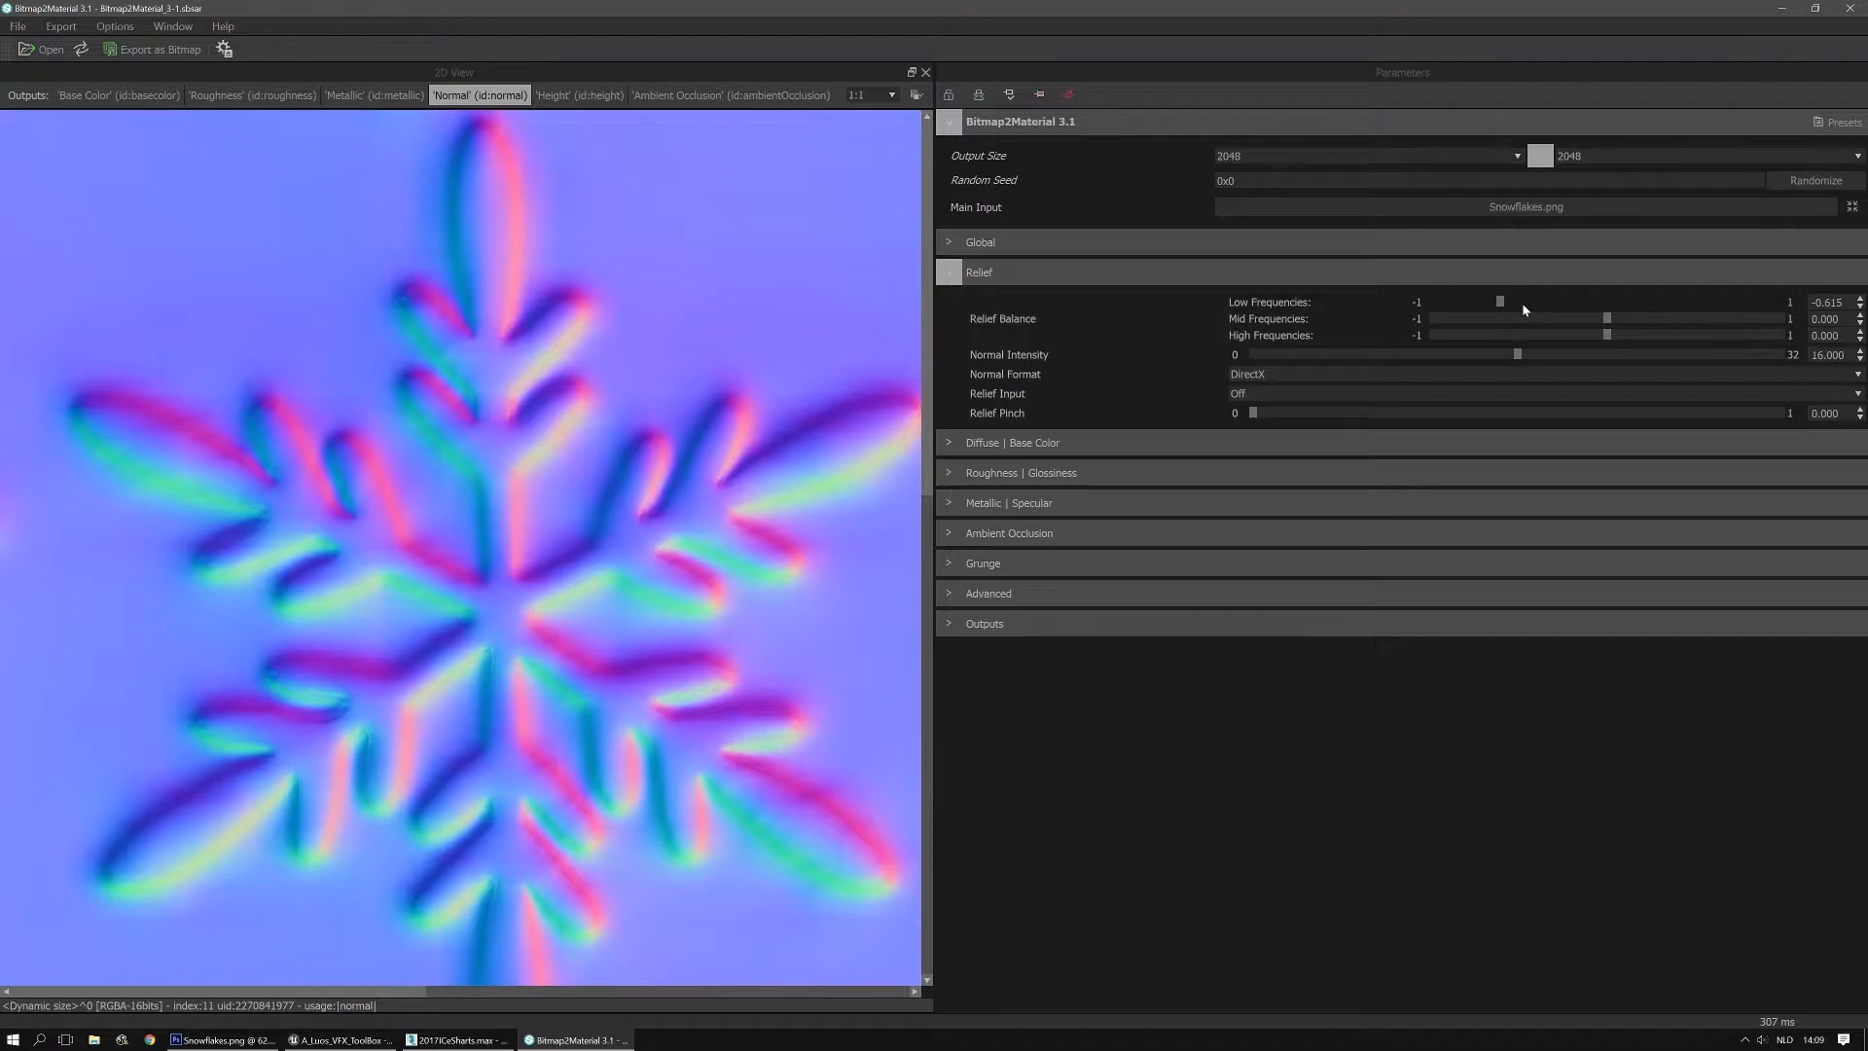
pyautogui.click(1517, 301)
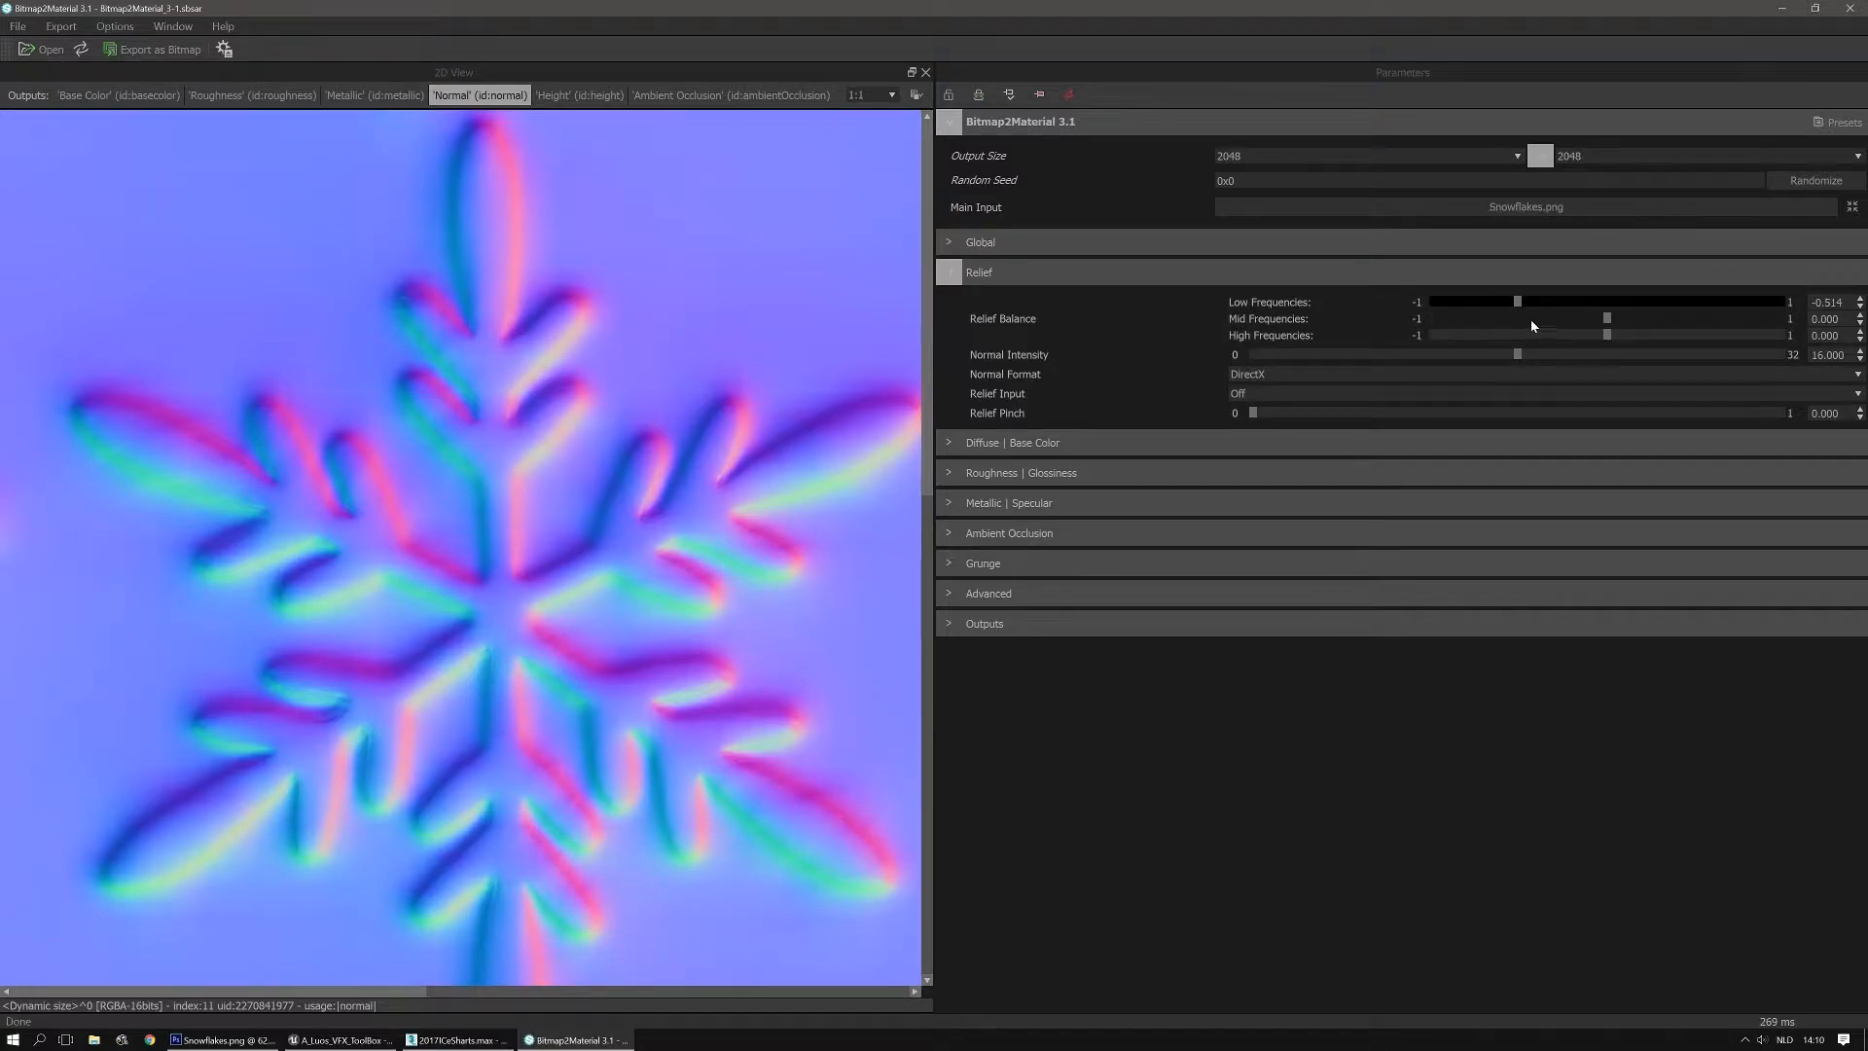
# Set the Mid Frequencies of the relief balance to about 0.297, trying lower and higher values first
pyautogui.click(1509, 319)
pyautogui.click(1465, 318)
pyautogui.click(1709, 318)
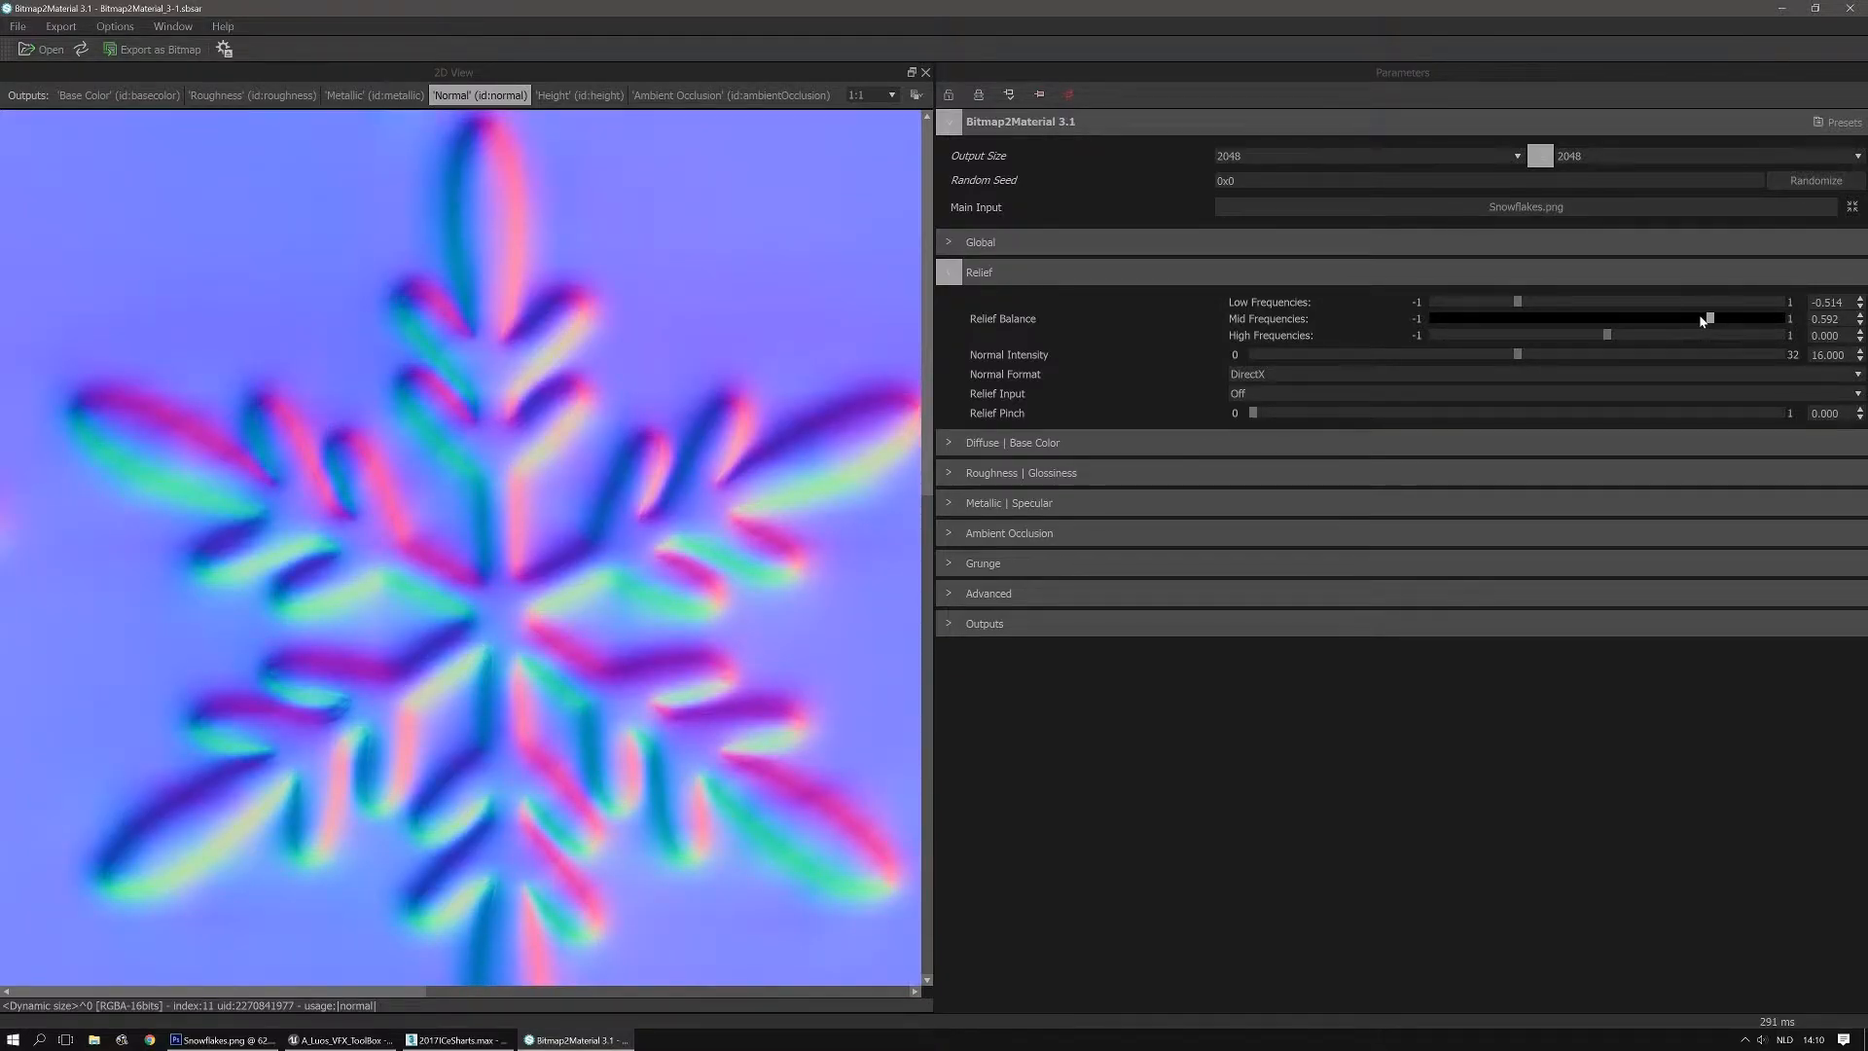
pyautogui.click(1689, 318)
pyautogui.click(1689, 319)
pyautogui.click(1660, 320)
# Set the High Frequencies of the relief balance to about -0.688 and the Normal Intensity to about 13.375
pyautogui.click(1450, 334)
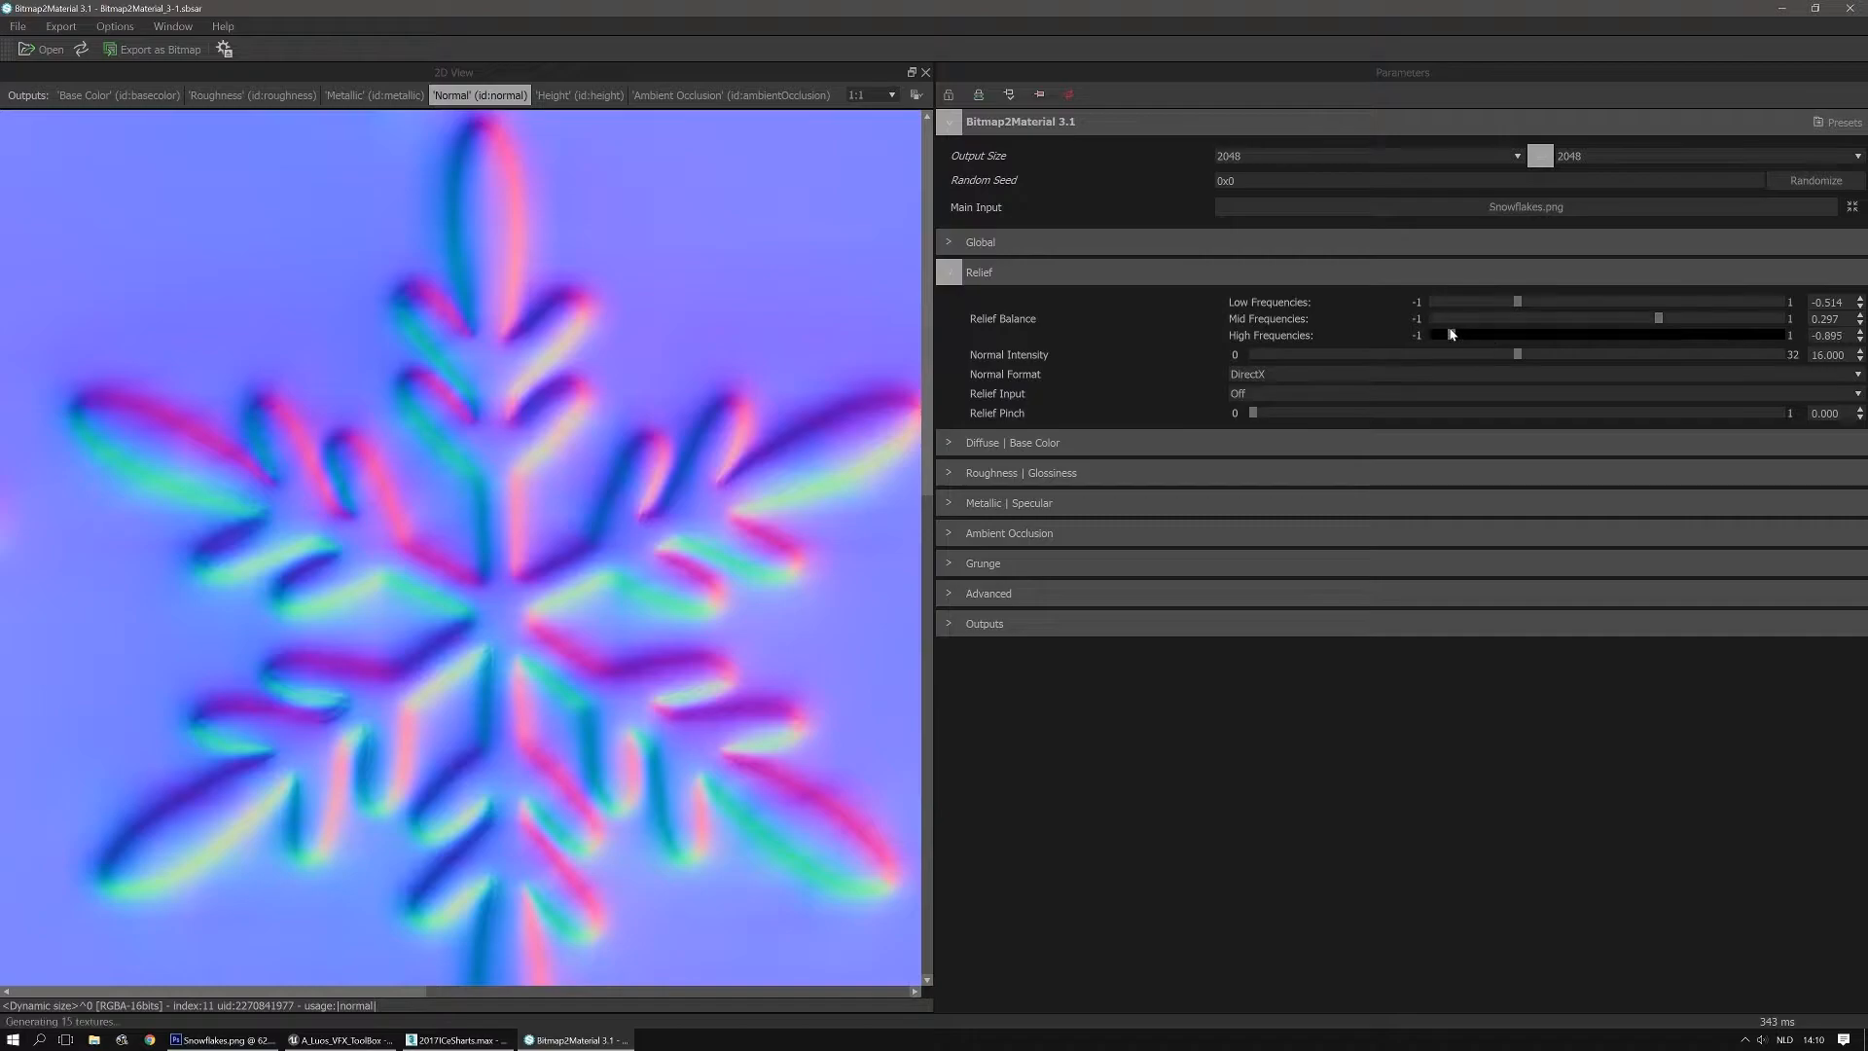
pyautogui.click(1704, 335)
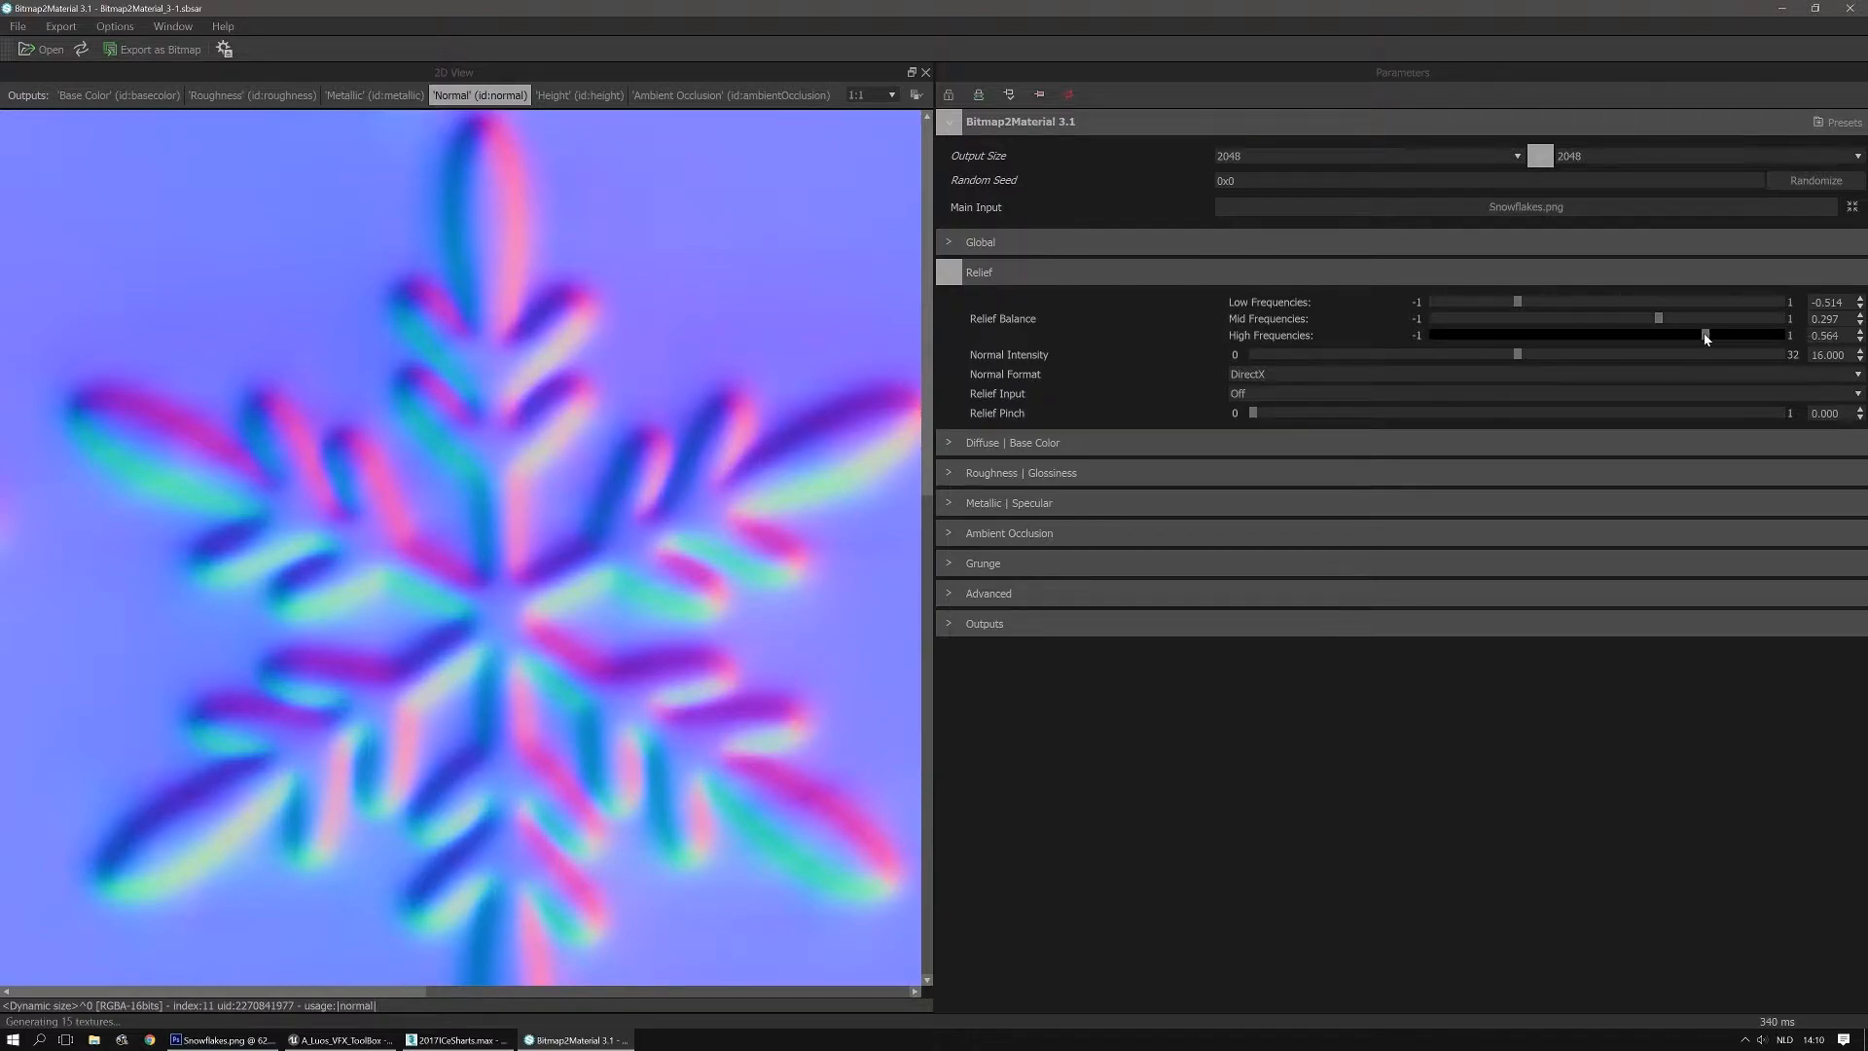
pyautogui.click(1539, 336)
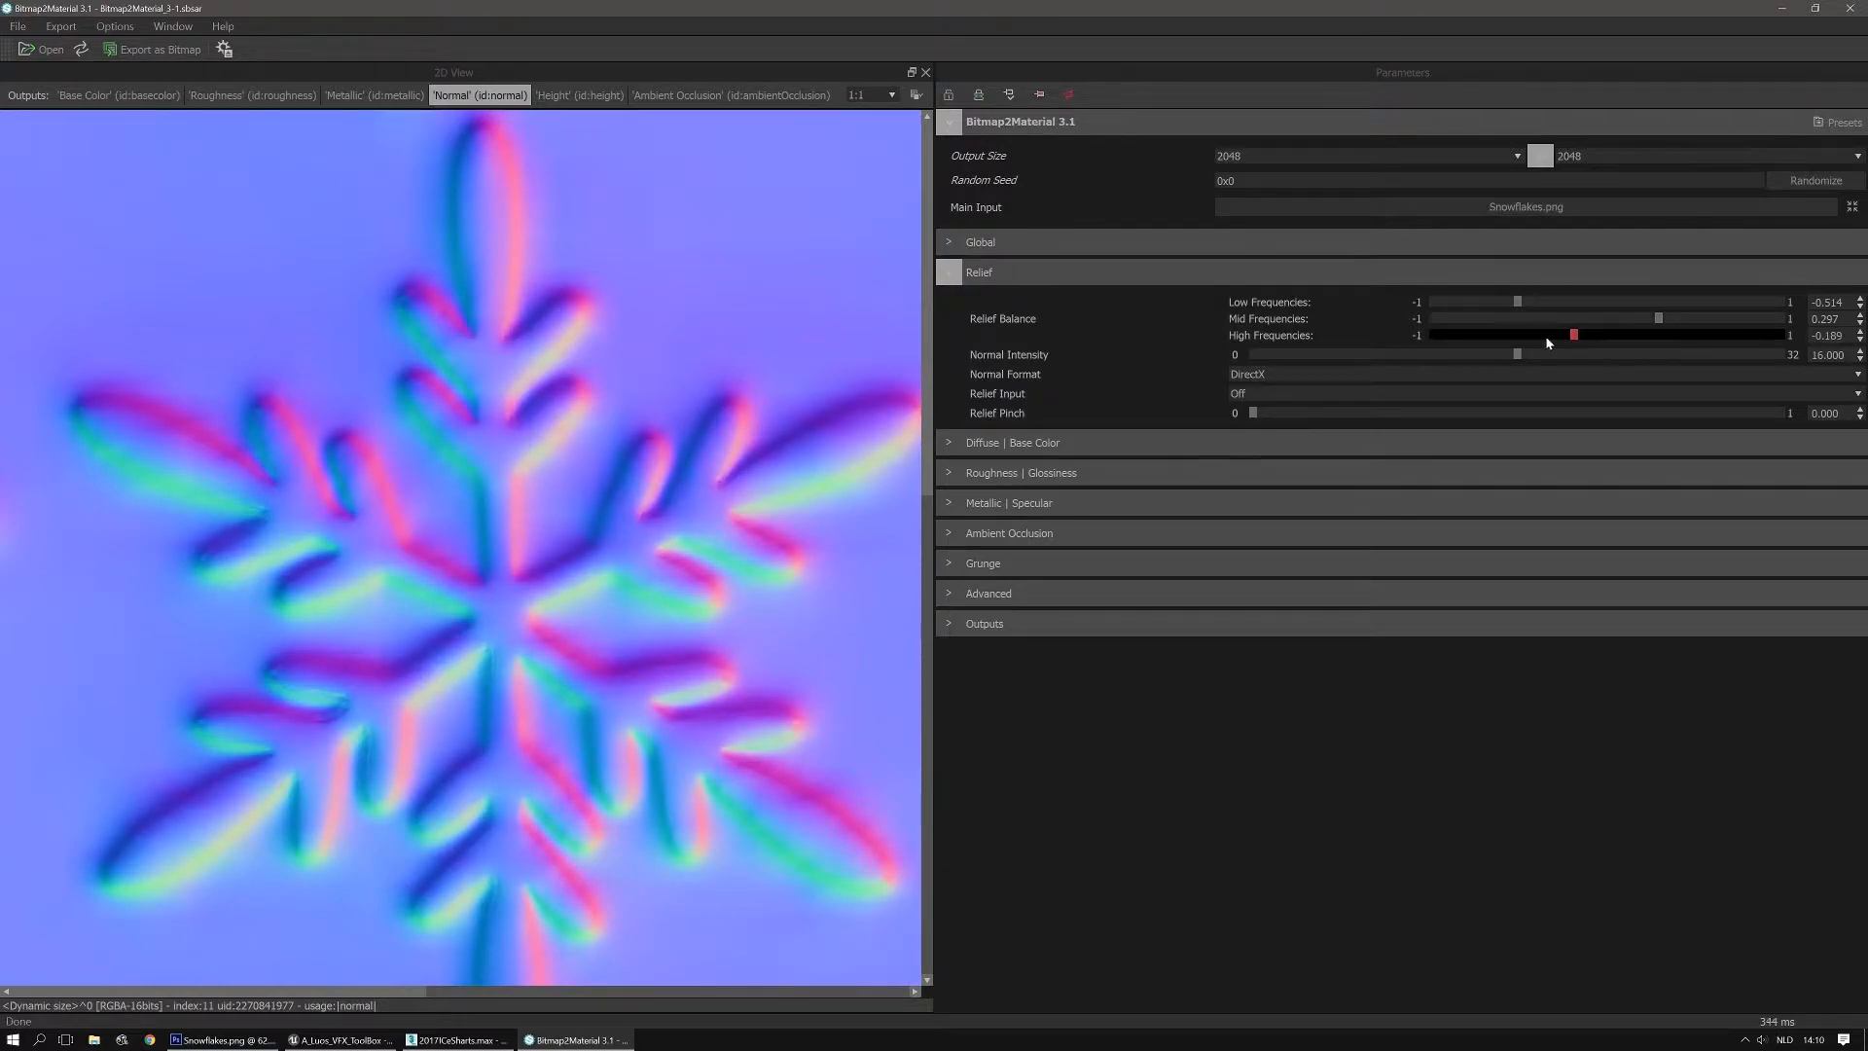
pyautogui.click(1487, 335)
pyautogui.moveTo(1518, 354); pyautogui.dragTo(1673, 356)
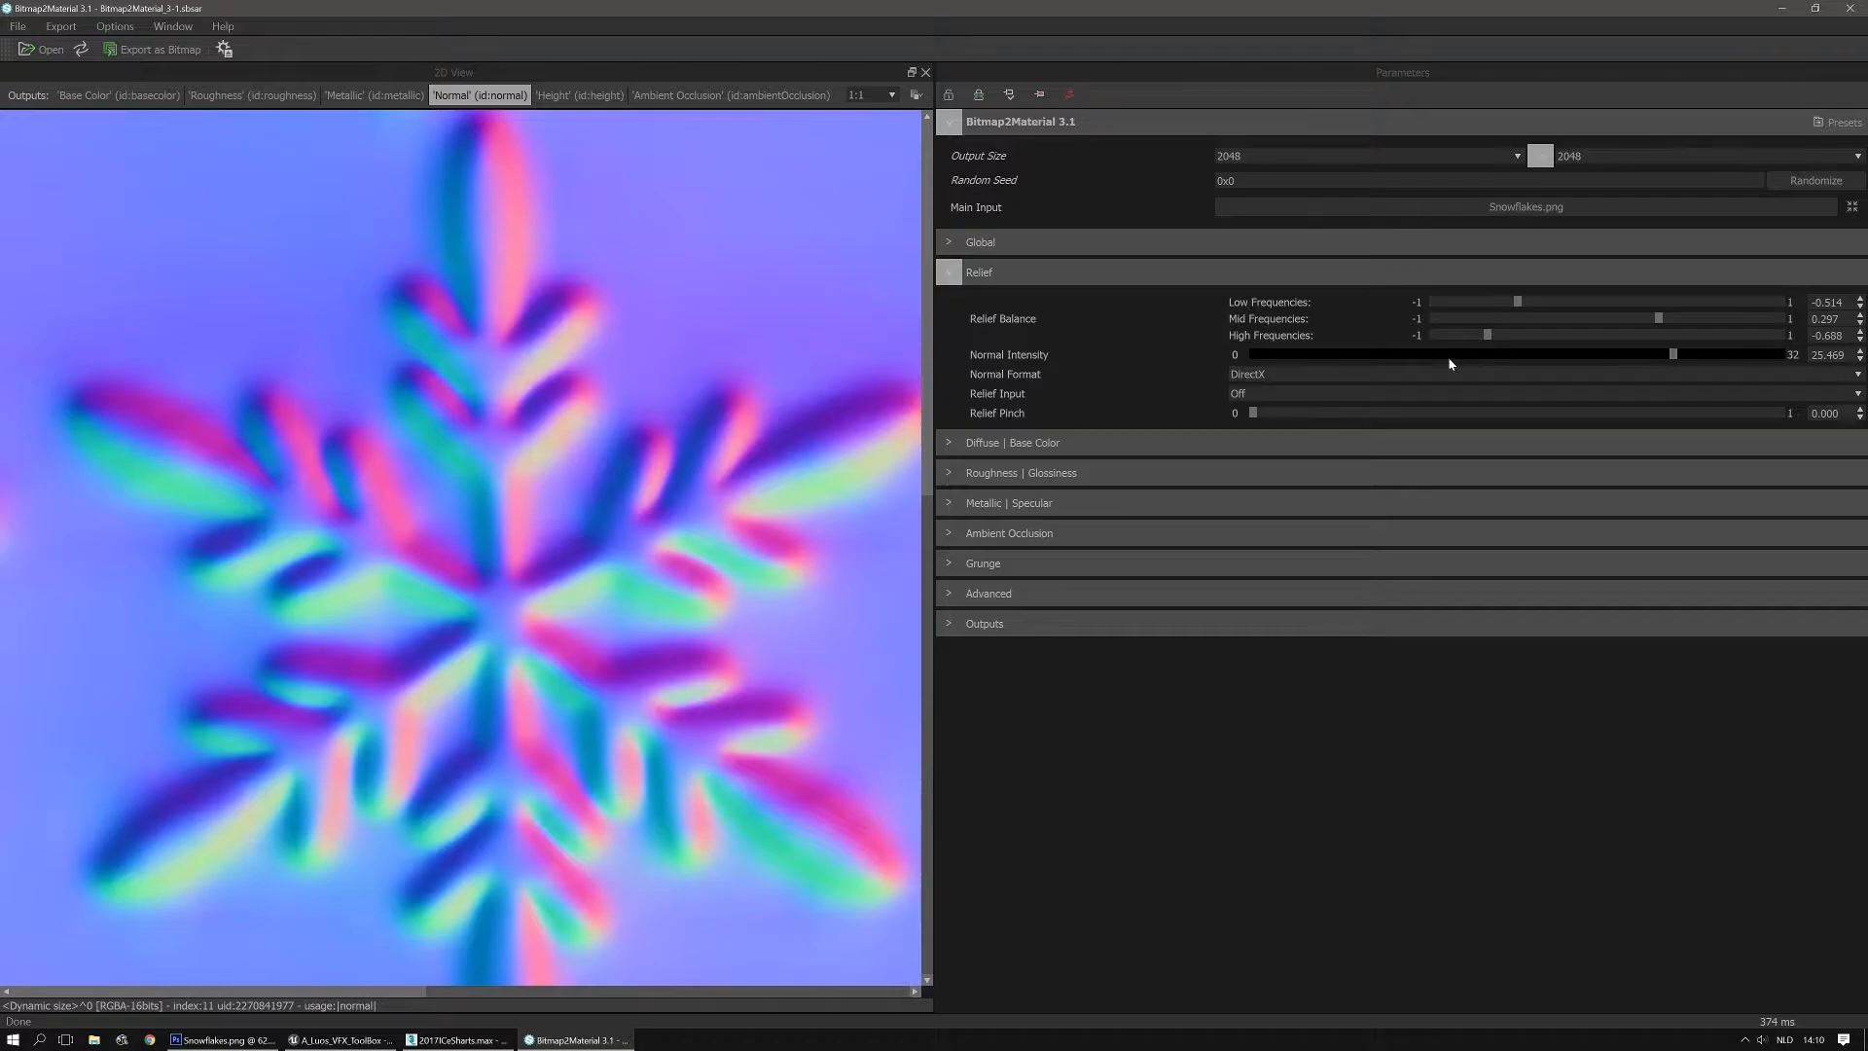
pyautogui.moveTo(1438, 358); pyautogui.dragTo(1474, 357)
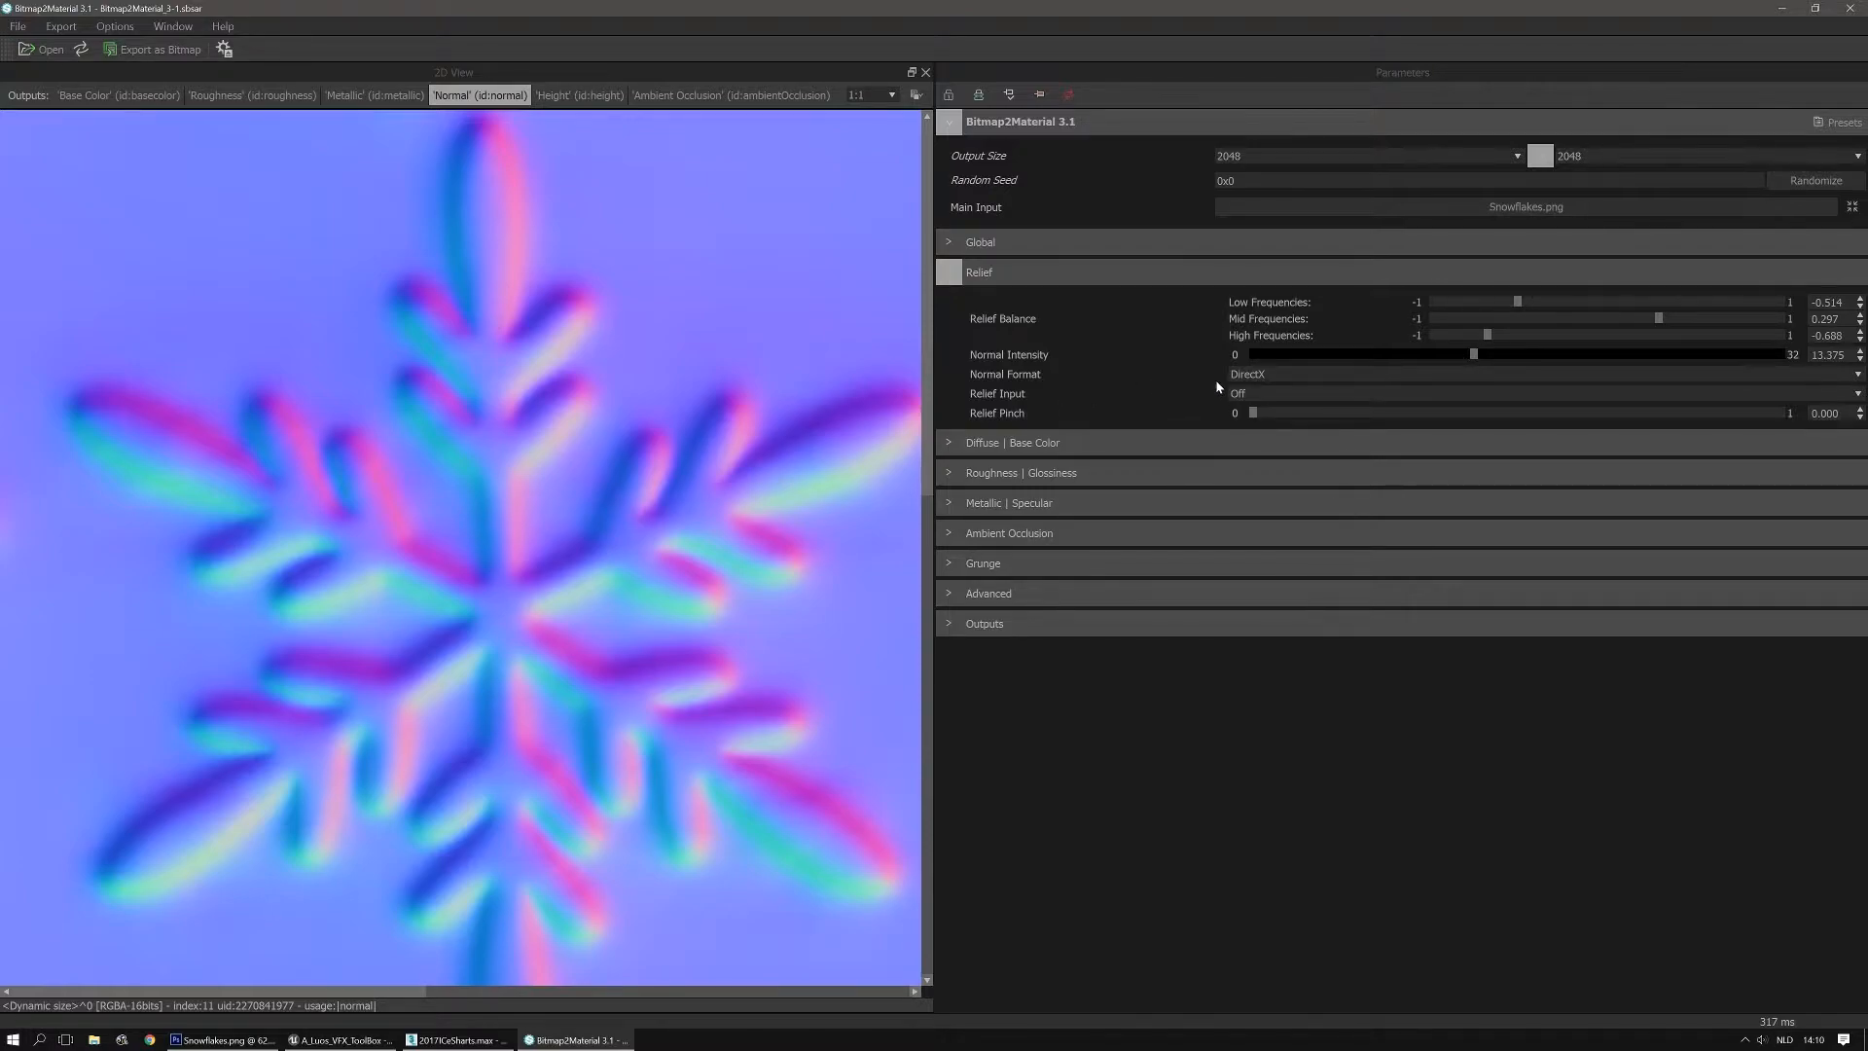
# Set the Relief Pinch to about 0.146, try several pinch radii and finish with a Relief Pinch Radius of 0
pyautogui.click(1329, 413)
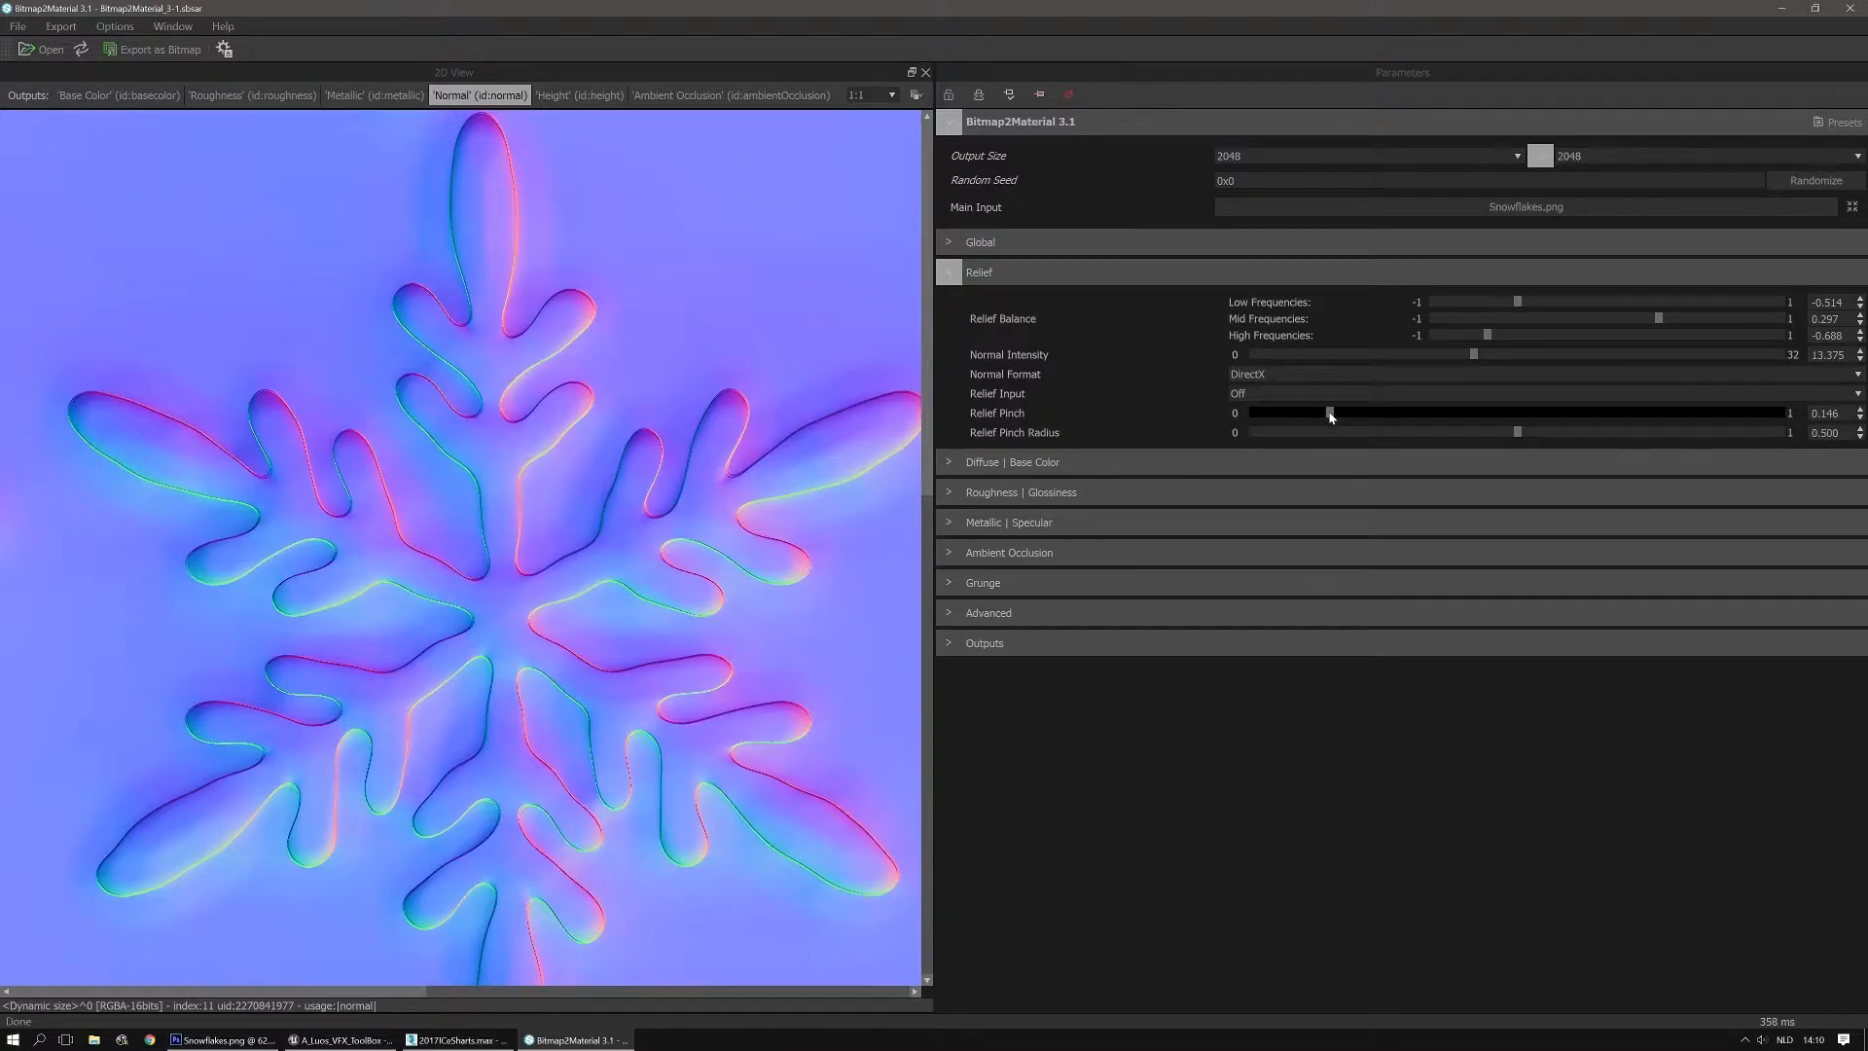
pyautogui.click(1569, 431)
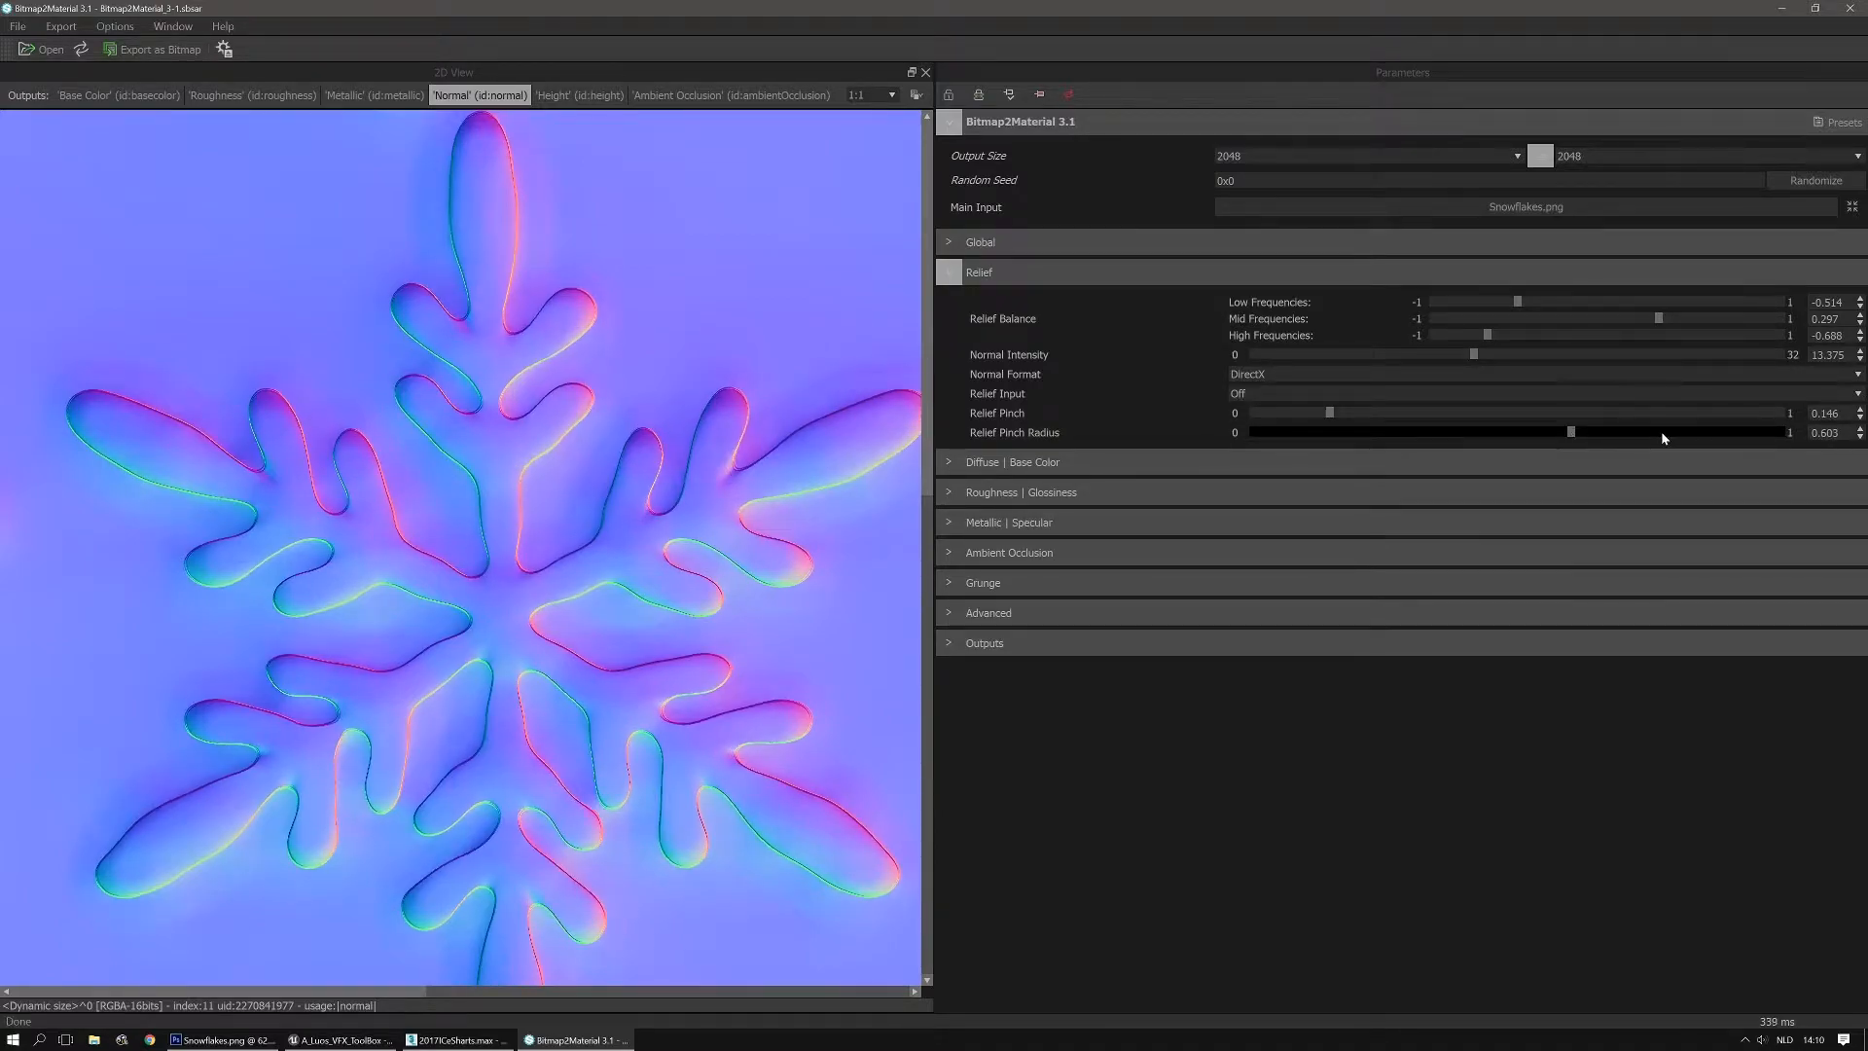
pyautogui.click(1700, 432)
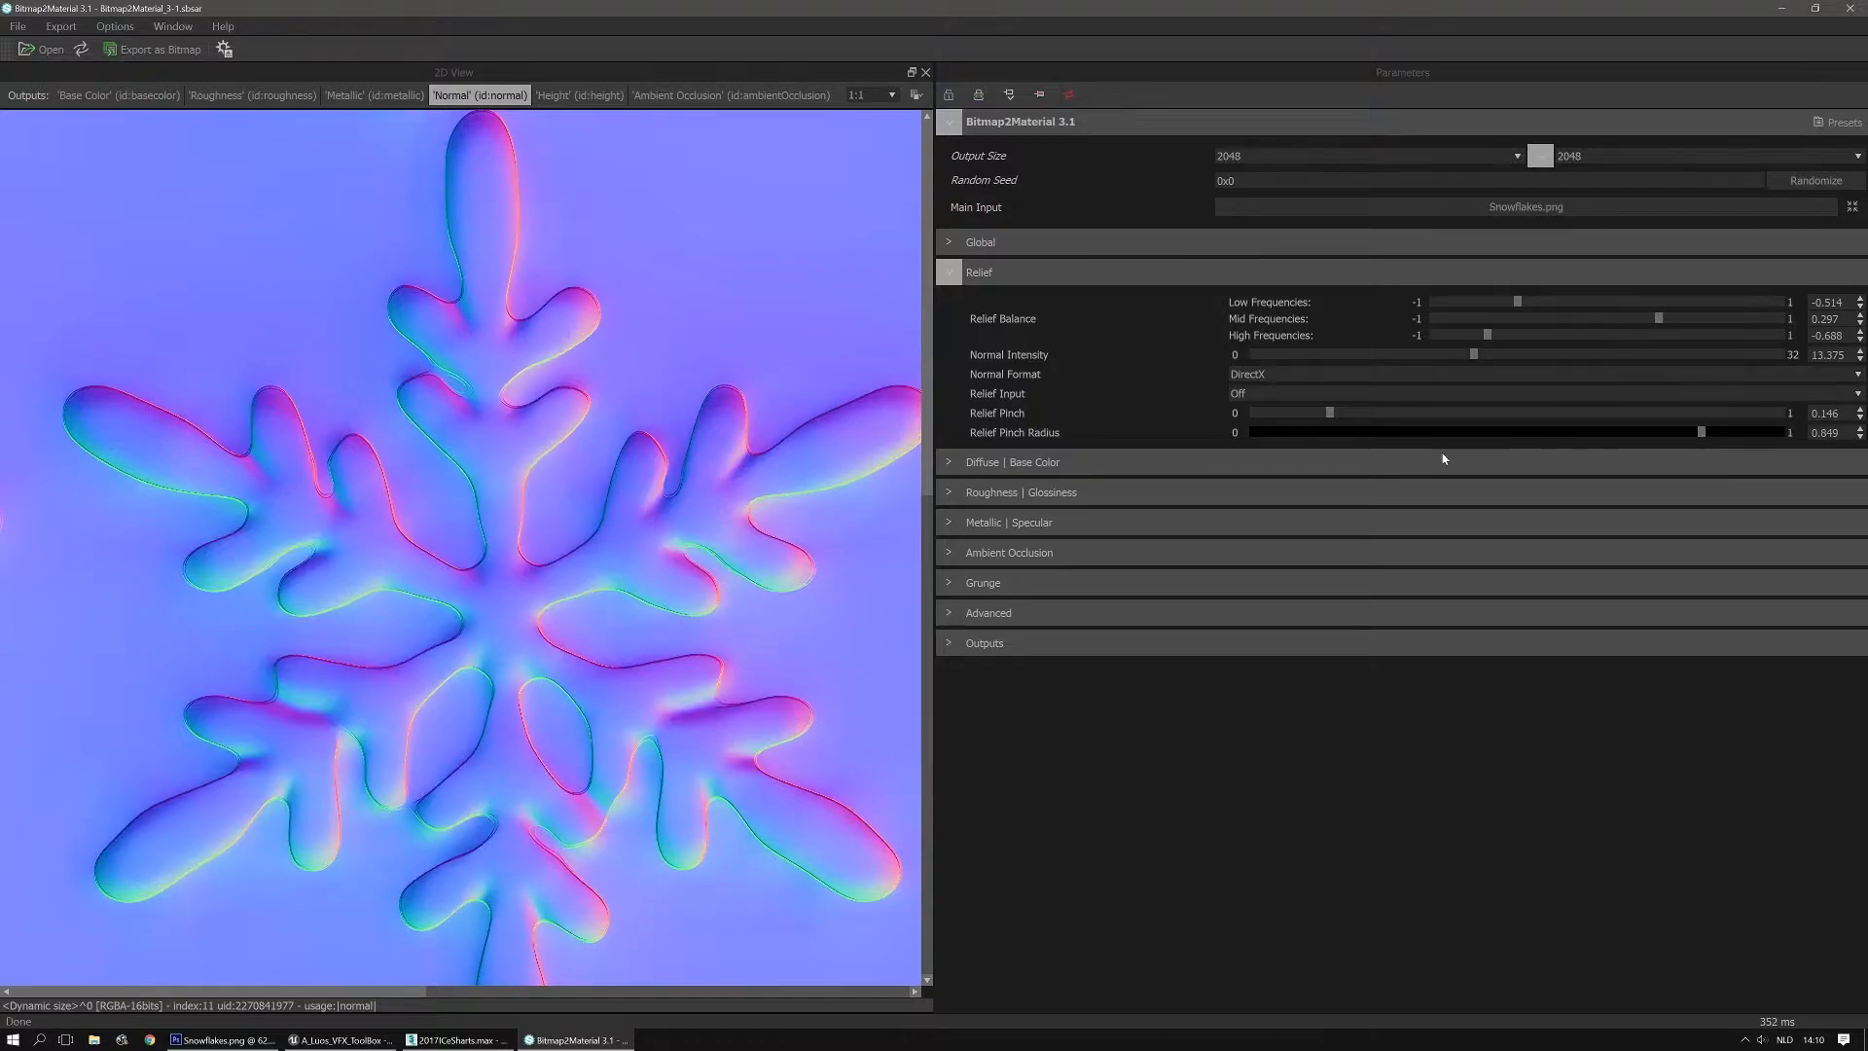
pyautogui.click(1308, 428)
pyautogui.click(1280, 432)
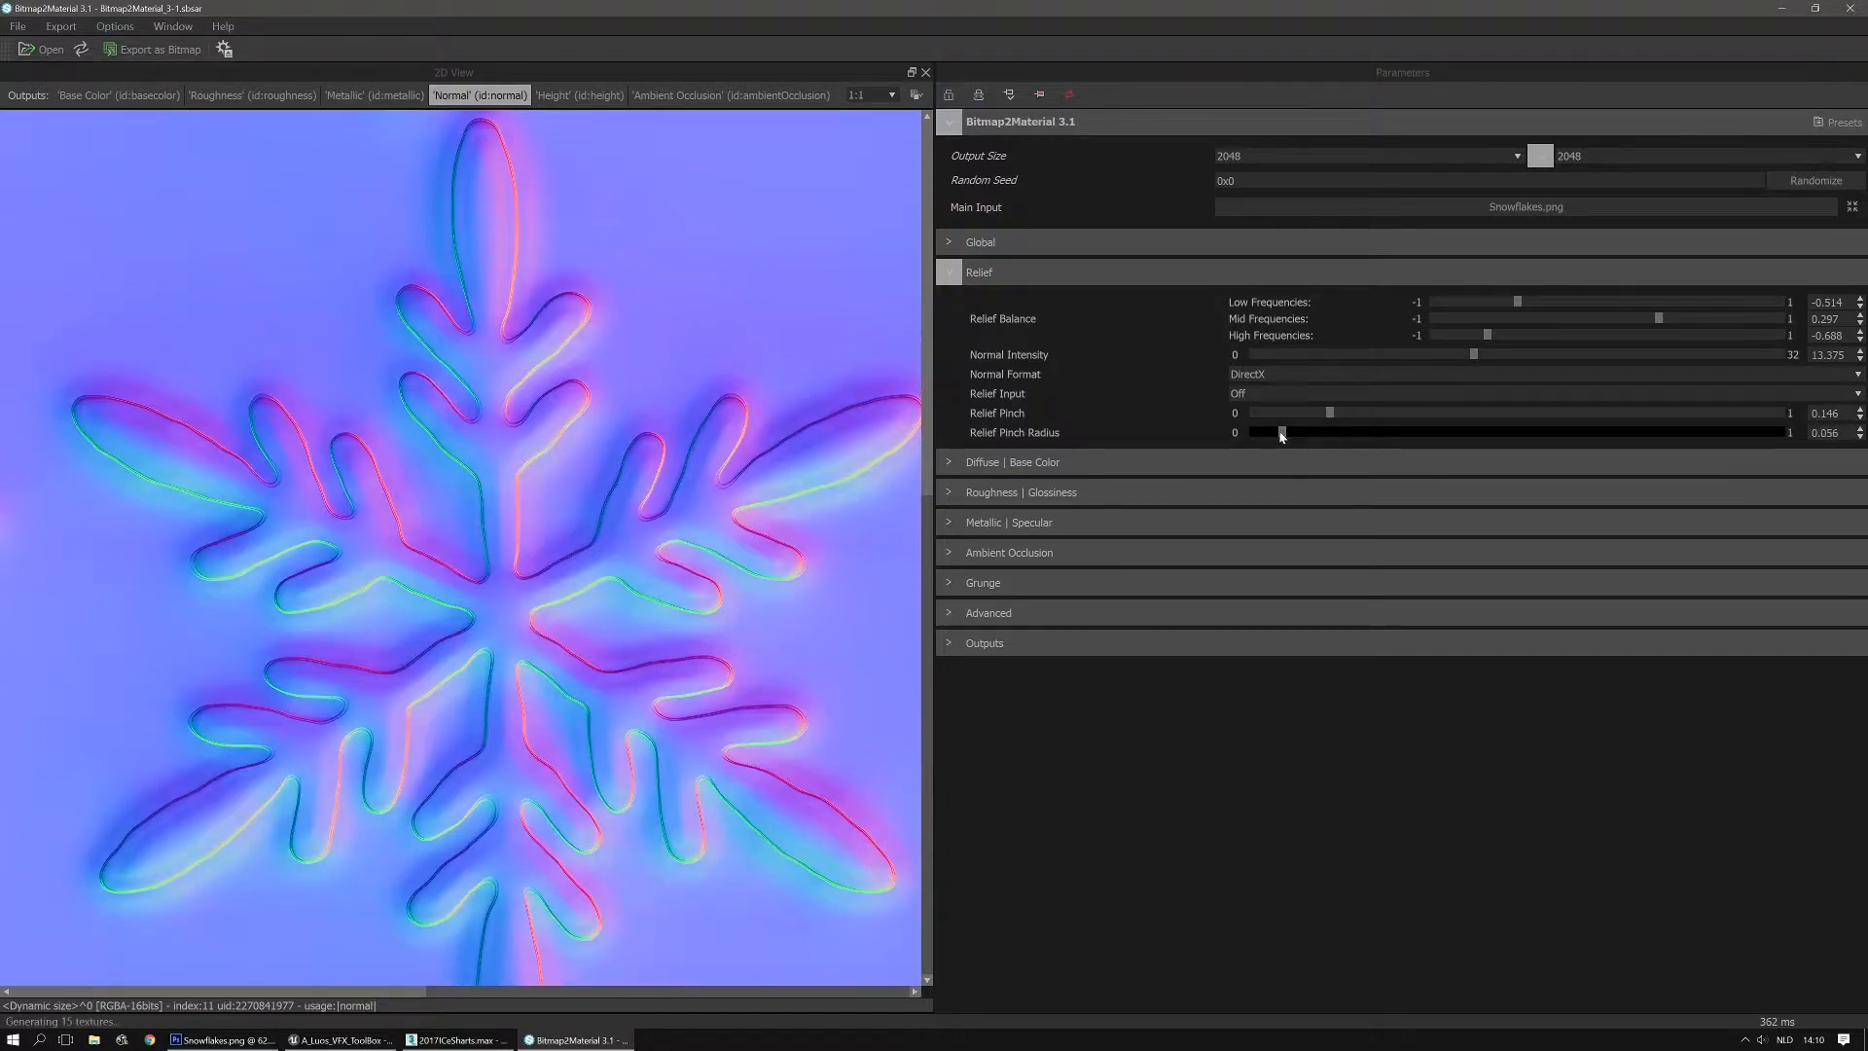
pyautogui.click(1235, 435)
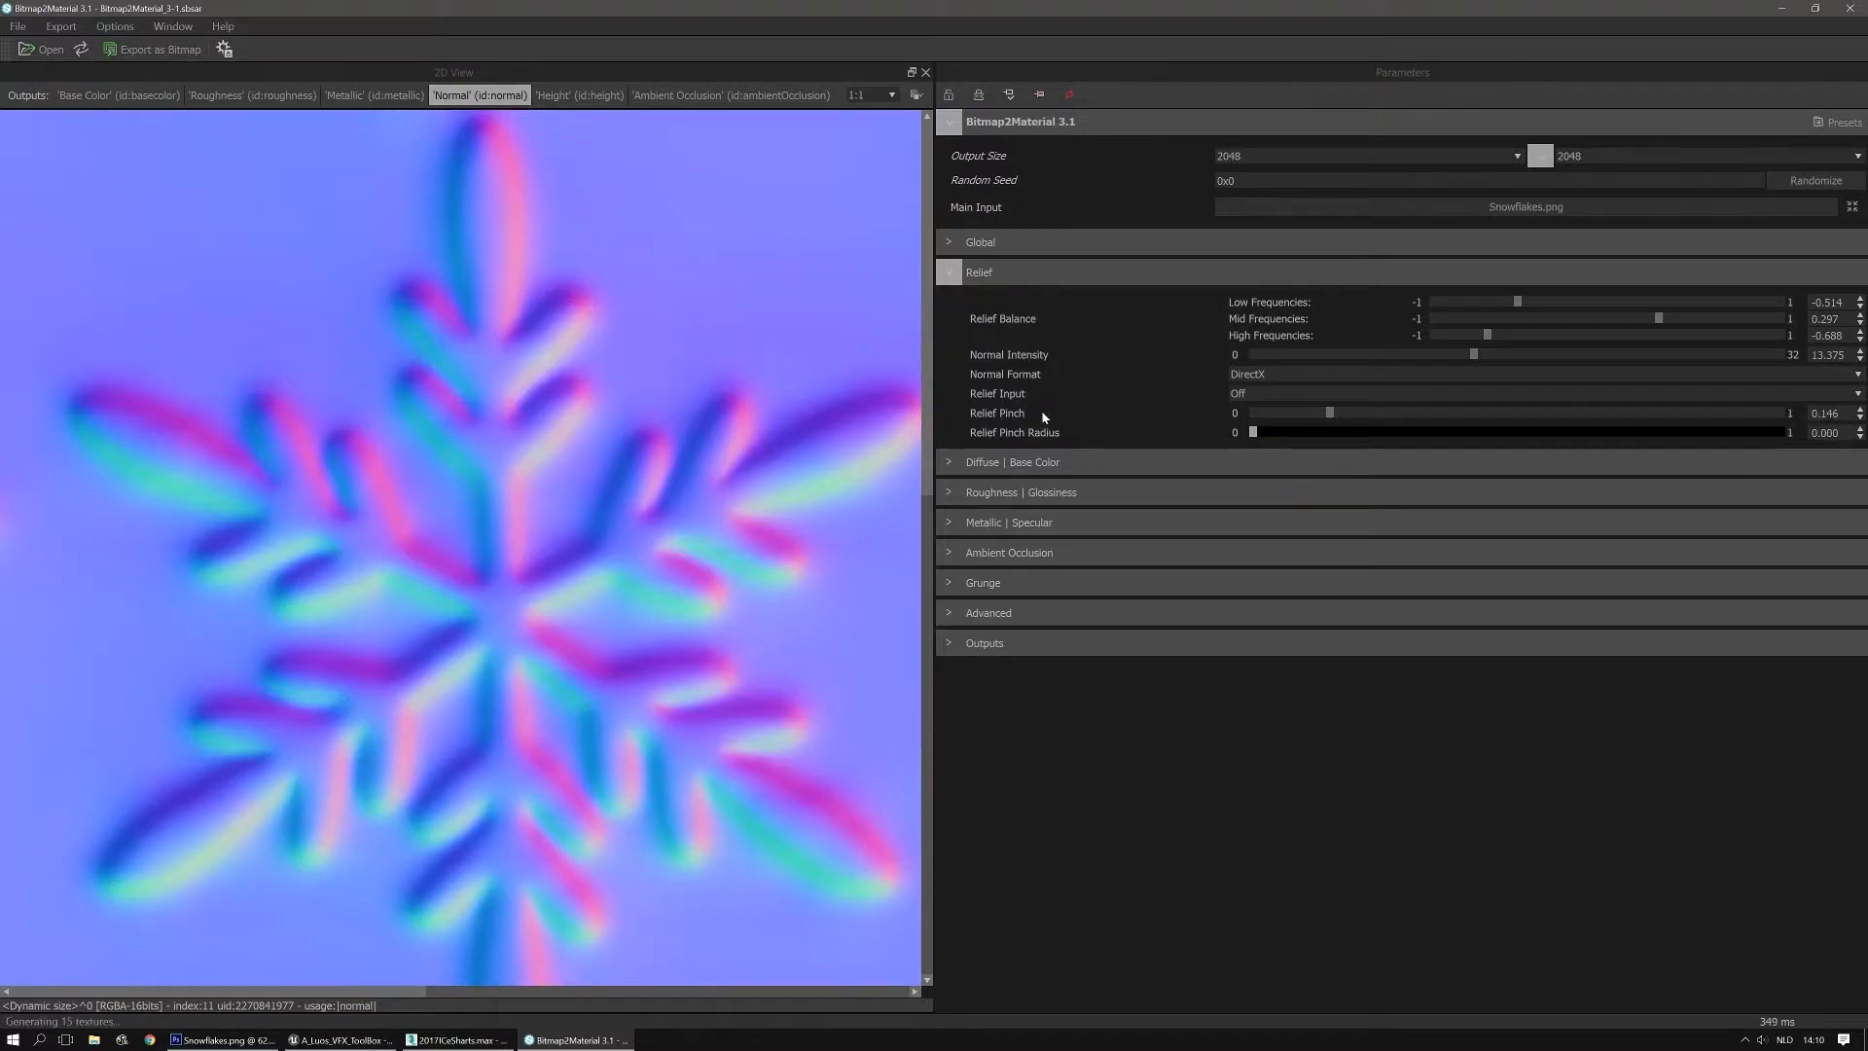
# Move the Bitmap2Material window aside, place the 3D View next to it and examine the snowflakes' relief and lighting from several angles
pyautogui.moveTo(358, 6); pyautogui.dragTo(1596, 391)
pyautogui.moveTo(1867, 292); pyautogui.dragTo(730, 42)
pyautogui.moveTo(623, 467); pyautogui.dragTo(718, 463)
pyautogui.moveTo(718, 463); pyautogui.dragTo(522, 615, button='right')
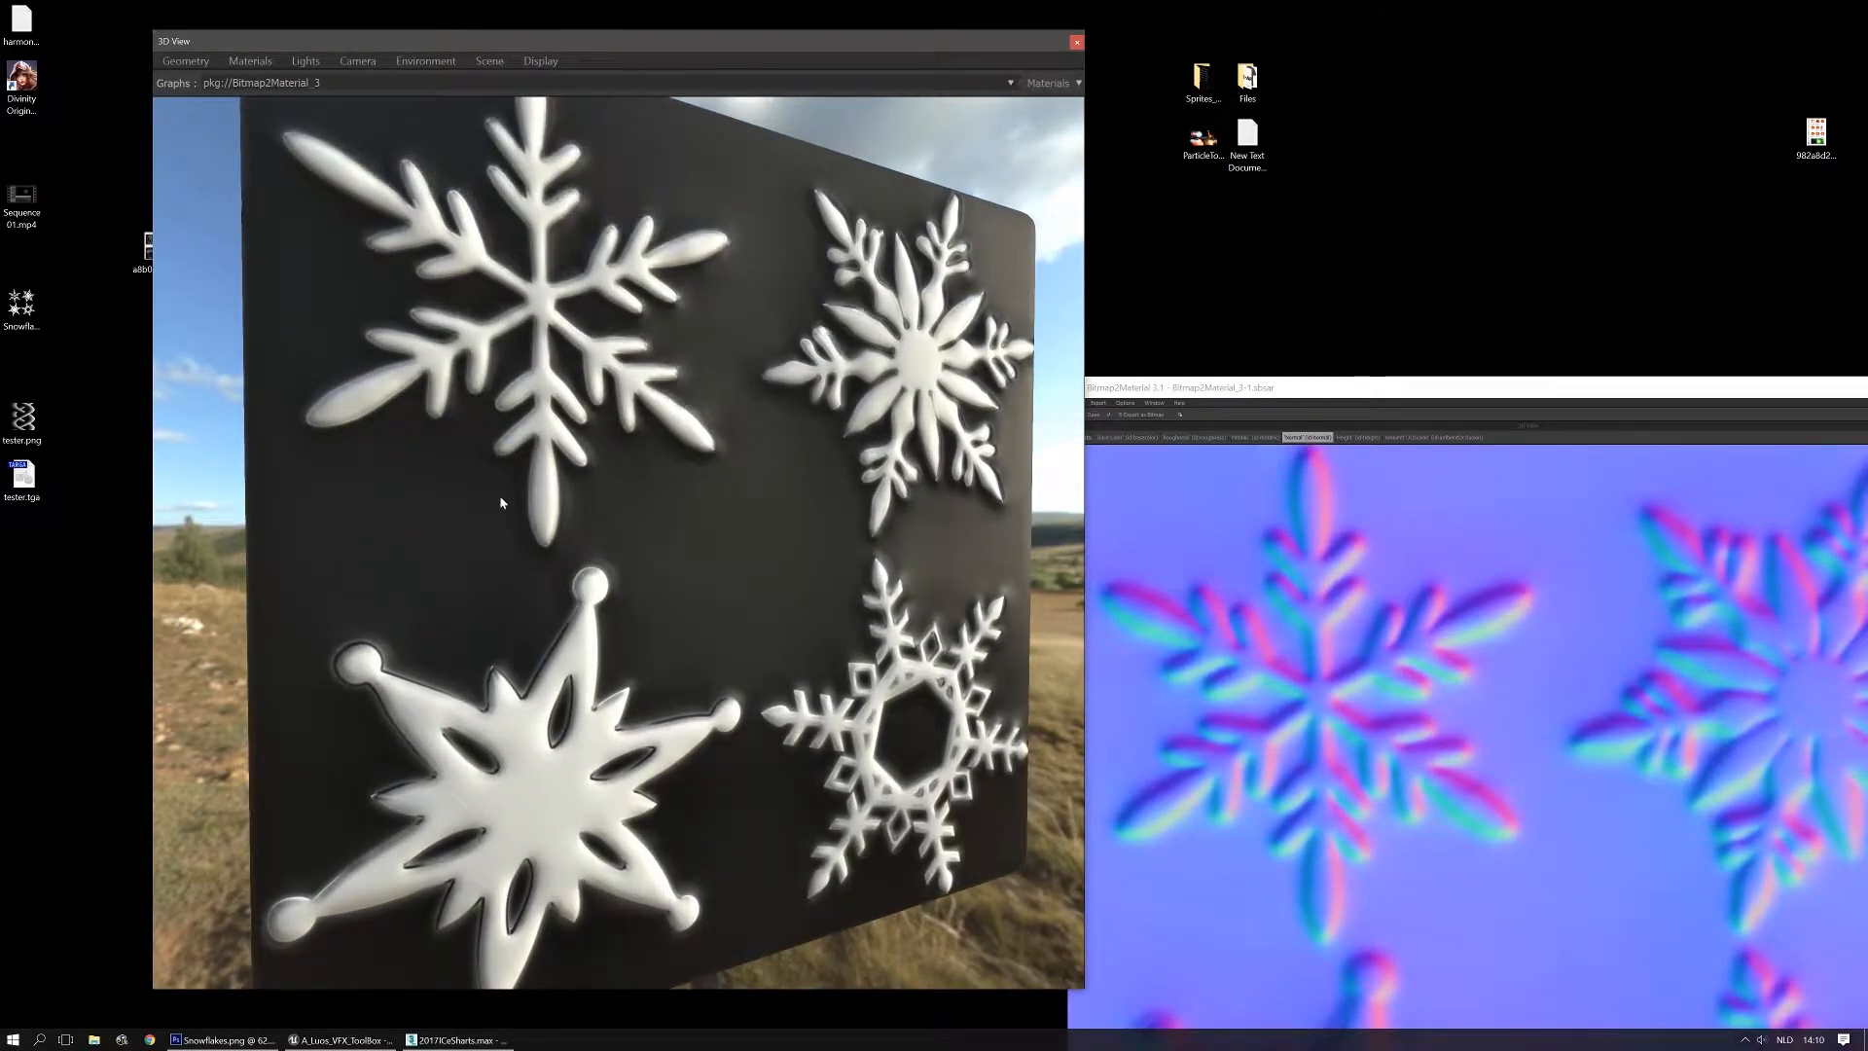
pyautogui.moveTo(516, 560); pyautogui.dragTo(597, 560, button='right')
pyautogui.moveTo(597, 560)
pyautogui.mouseDown()
pyautogui.moveTo(657, 658)
pyautogui.moveTo(528, 716)
pyautogui.mouseUp()
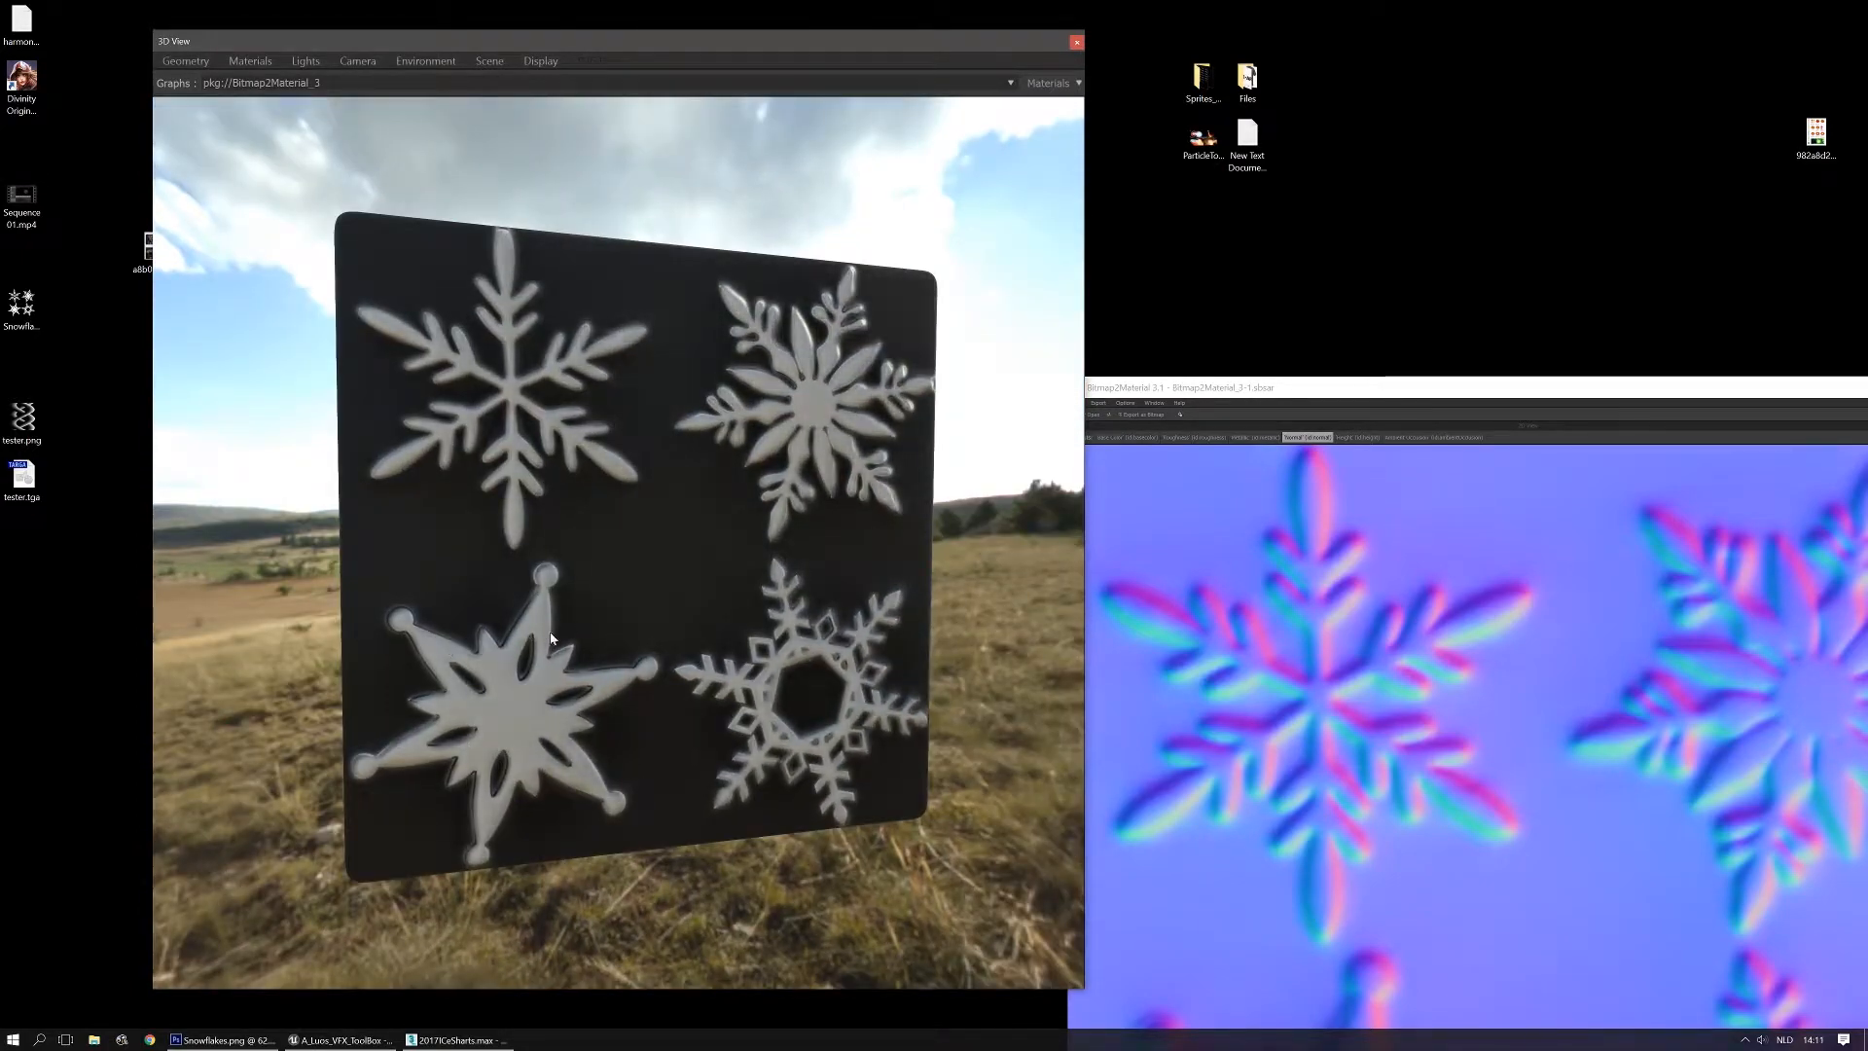
pyautogui.moveTo(657, 633); pyautogui.dragTo(675, 625)
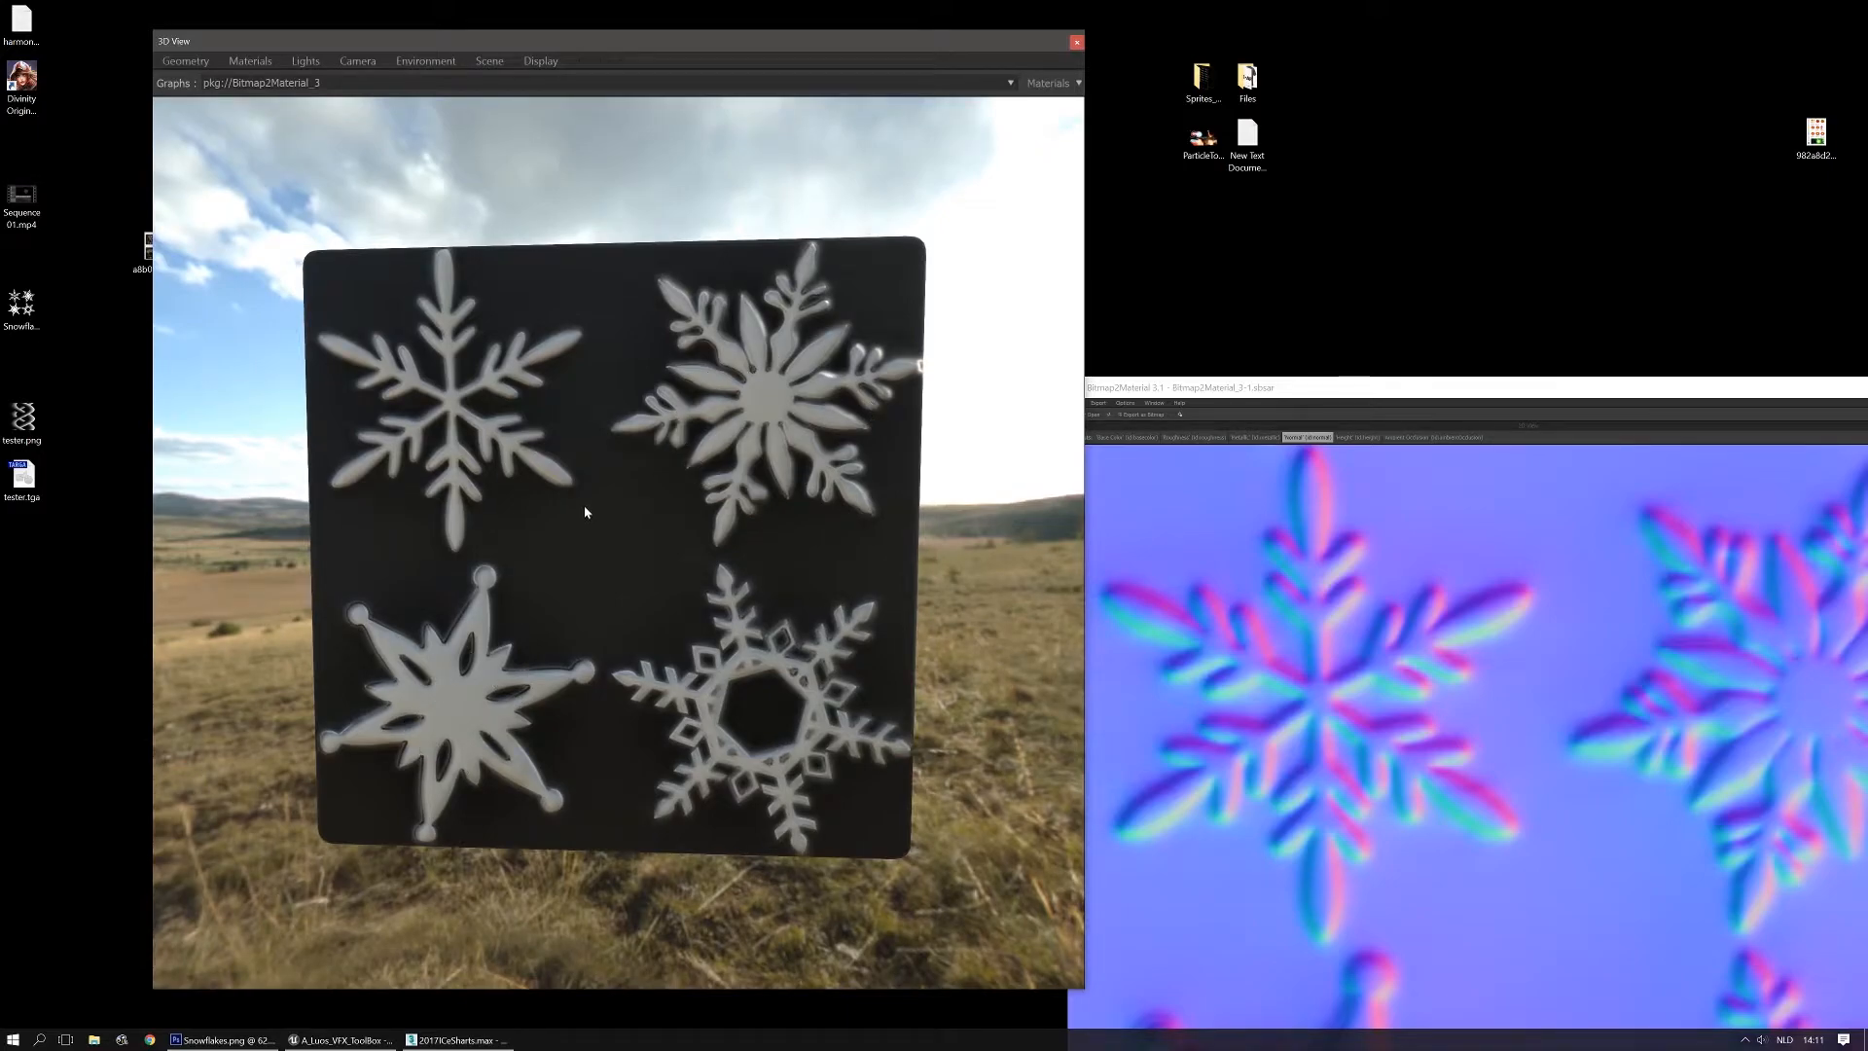
# Check the snowflakes once more in the 3D View, maximize the Bitmap2Material window and close the 3D View
pyautogui.moveTo(596, 495); pyautogui.dragTo(659, 557)
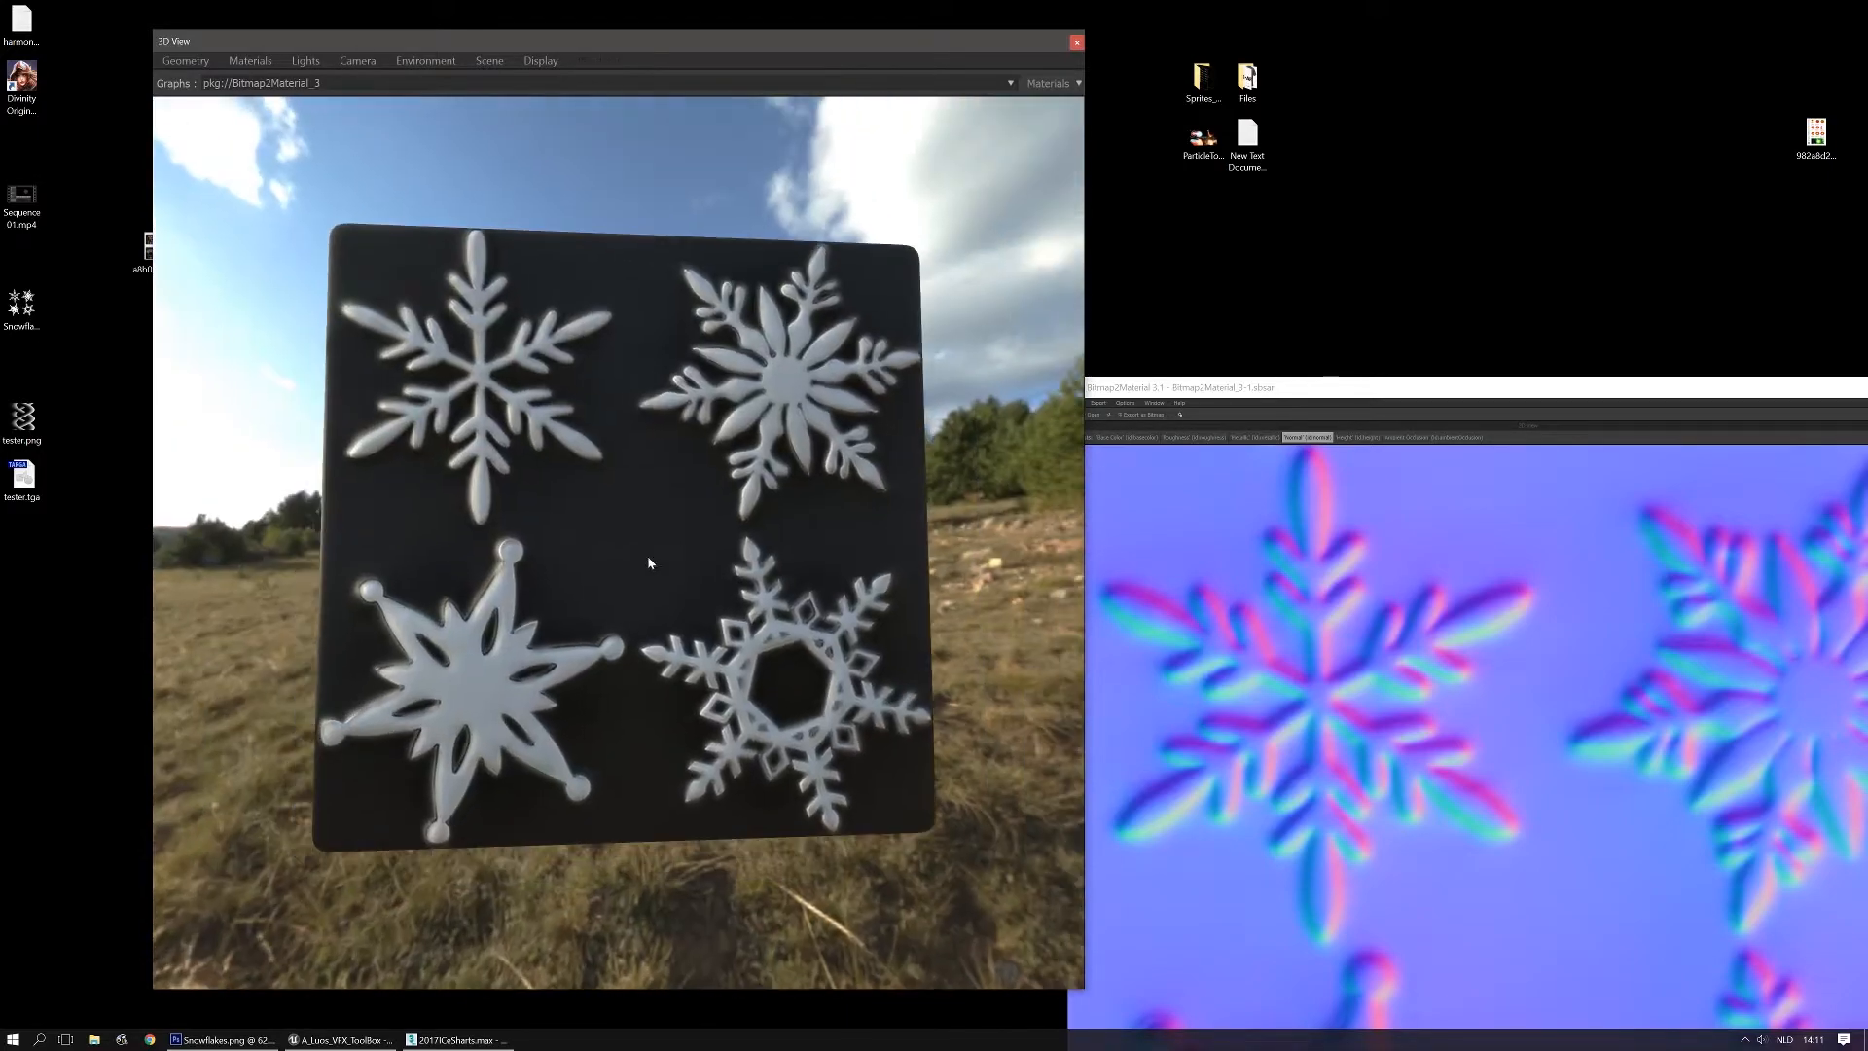
pyautogui.doubleClick(1336, 395)
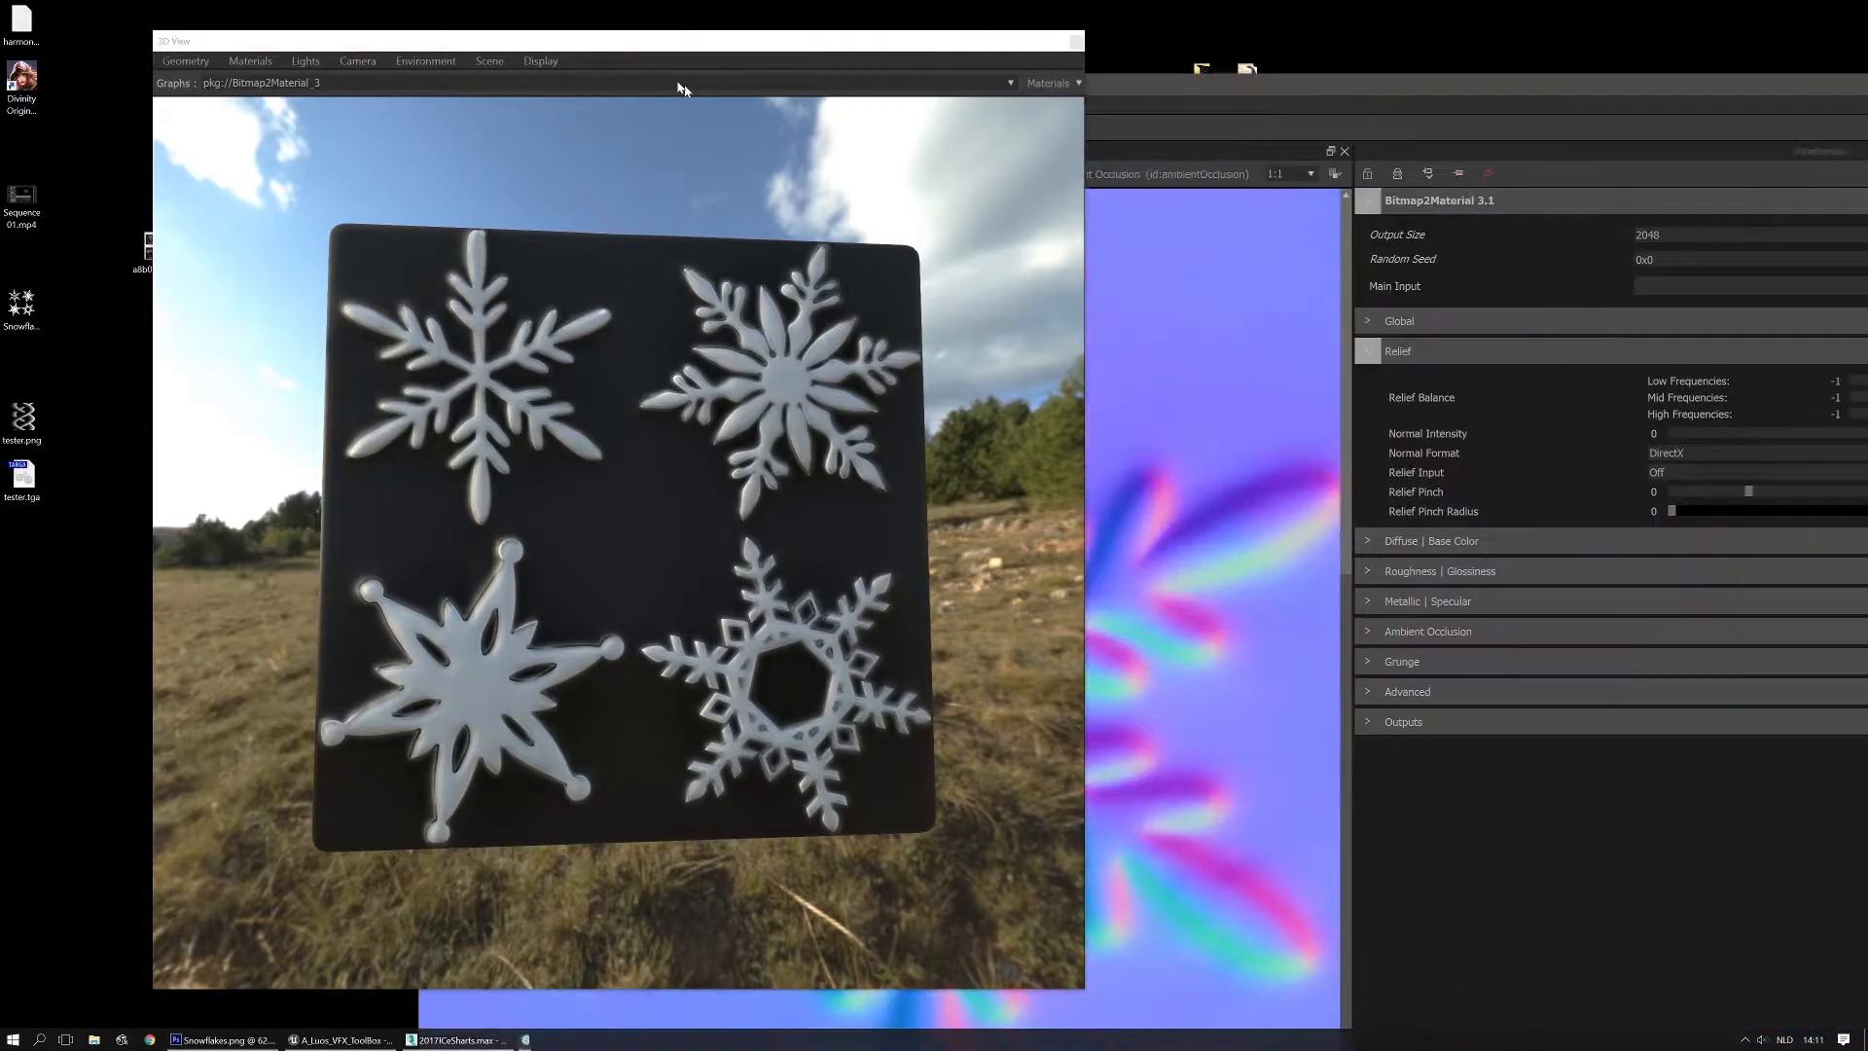
pyautogui.doubleClick(1212, 65)
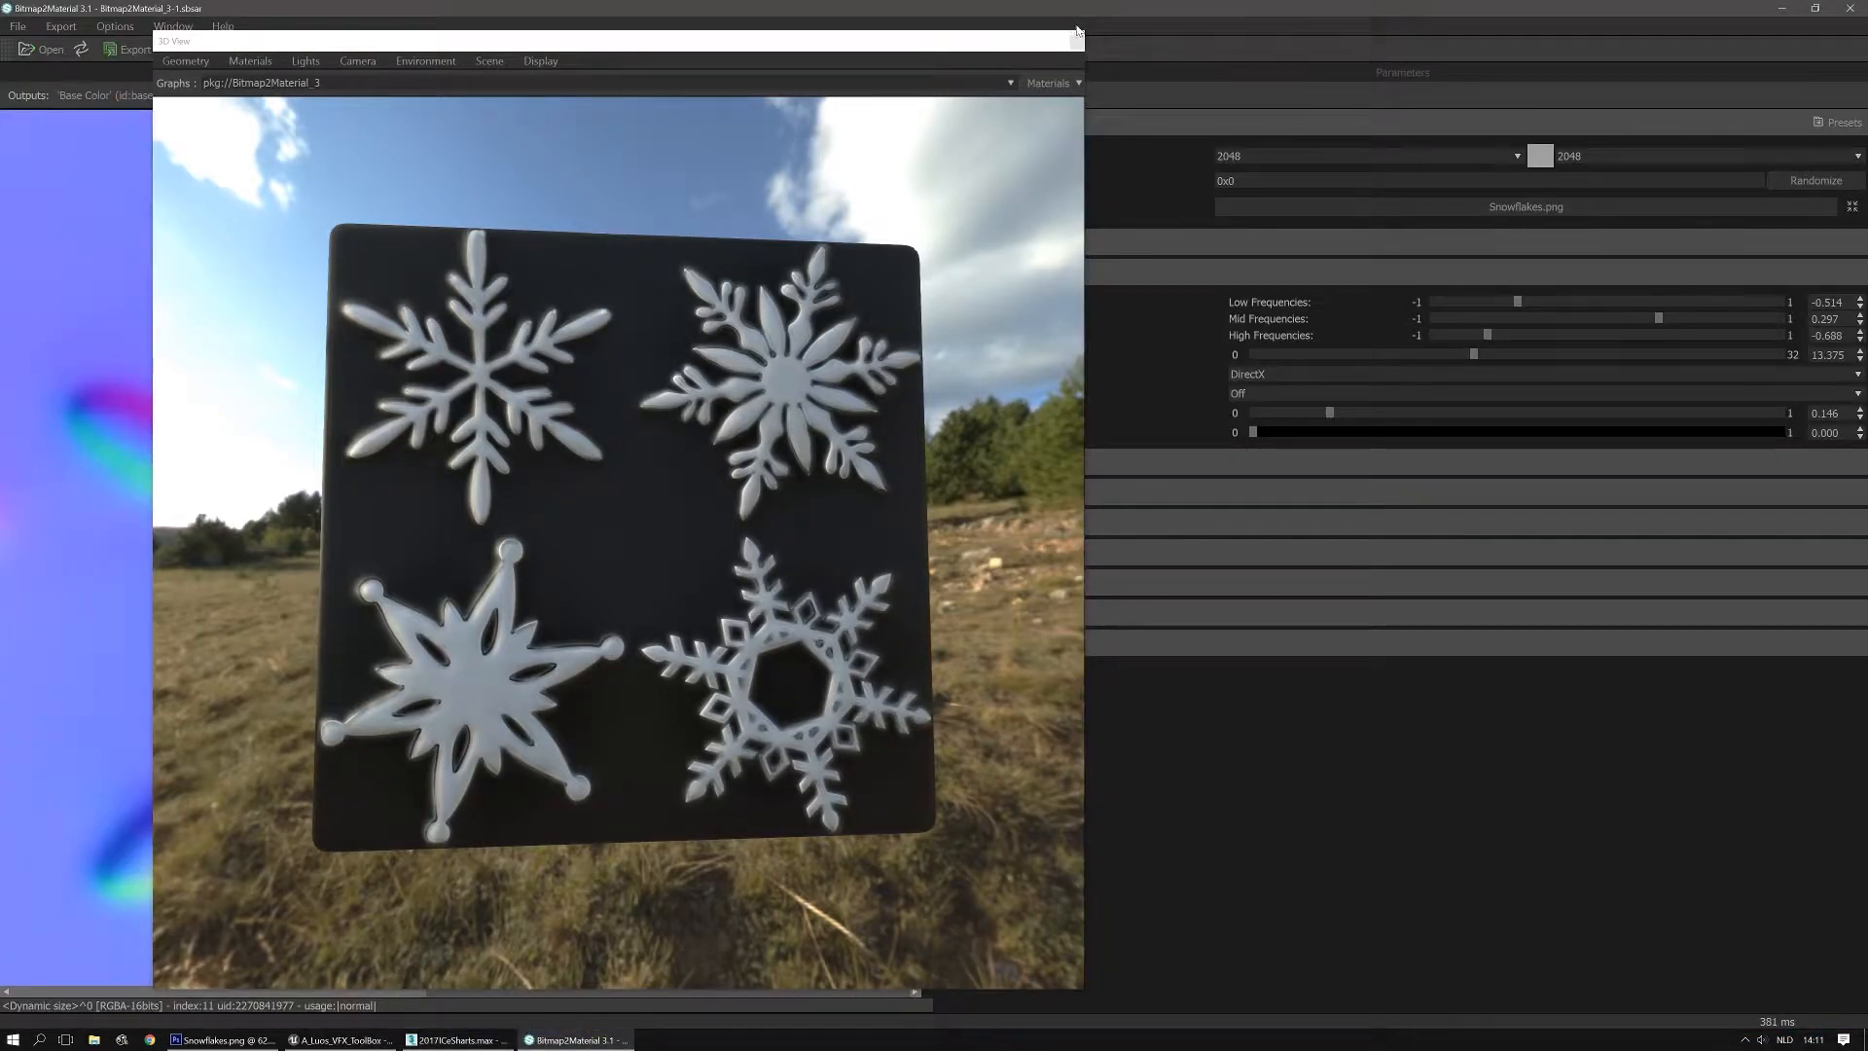
pyautogui.click(1076, 41)
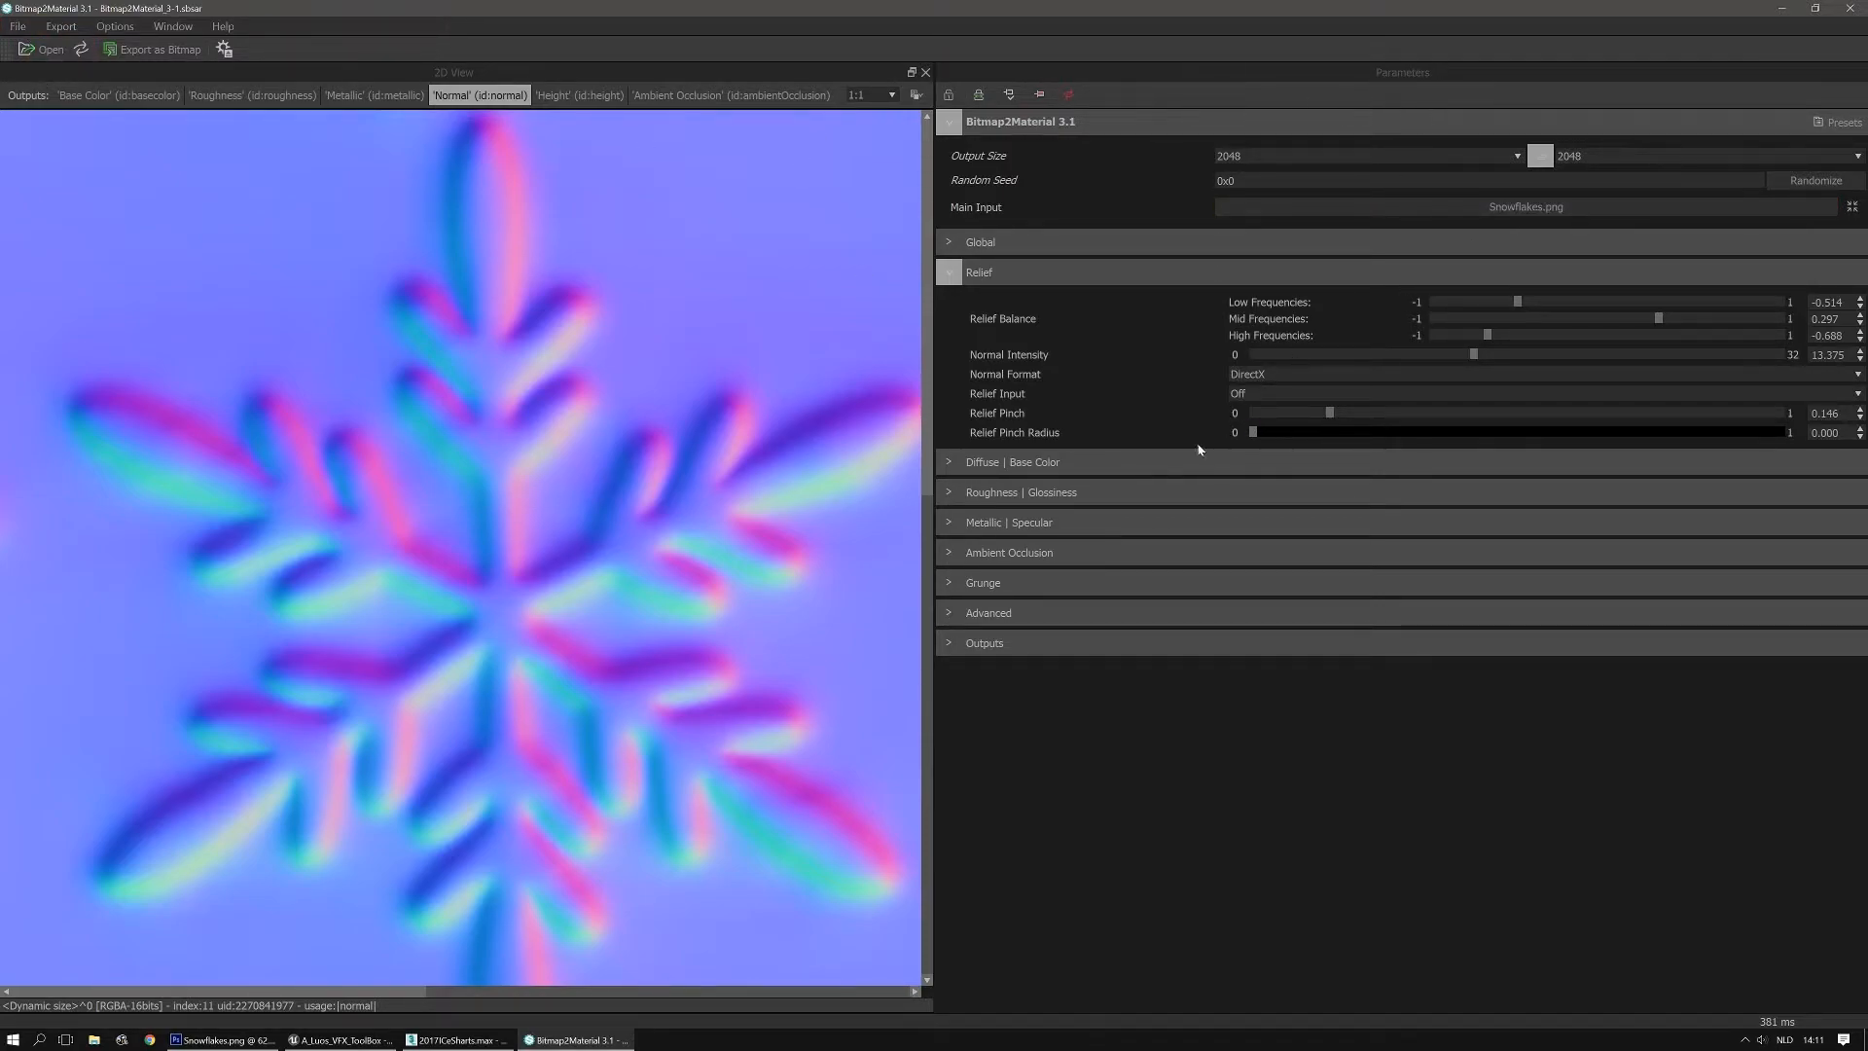
# Turn off the Base Color, Roughness, Metallic, Height and Ambient Occlusion outputs, leaving only Normal on
pyautogui.click(950, 642)
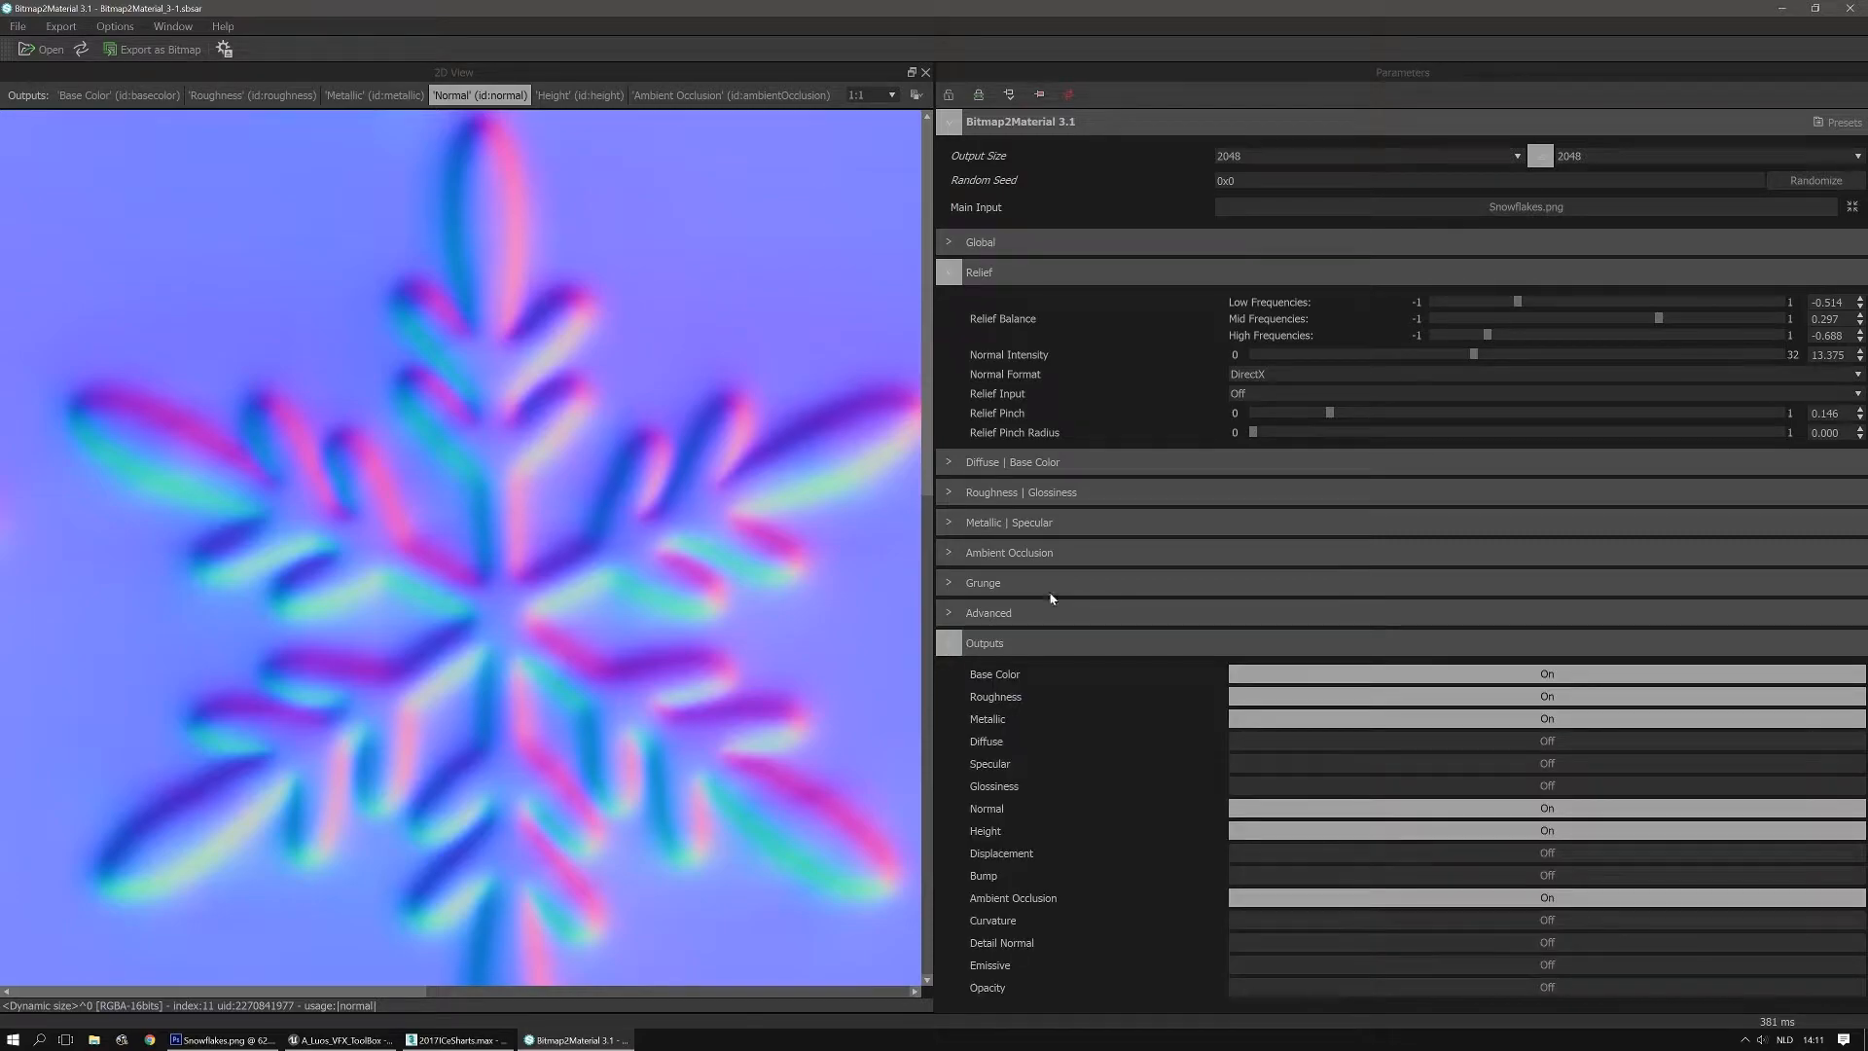
pyautogui.click(1592, 677)
pyautogui.click(1576, 697)
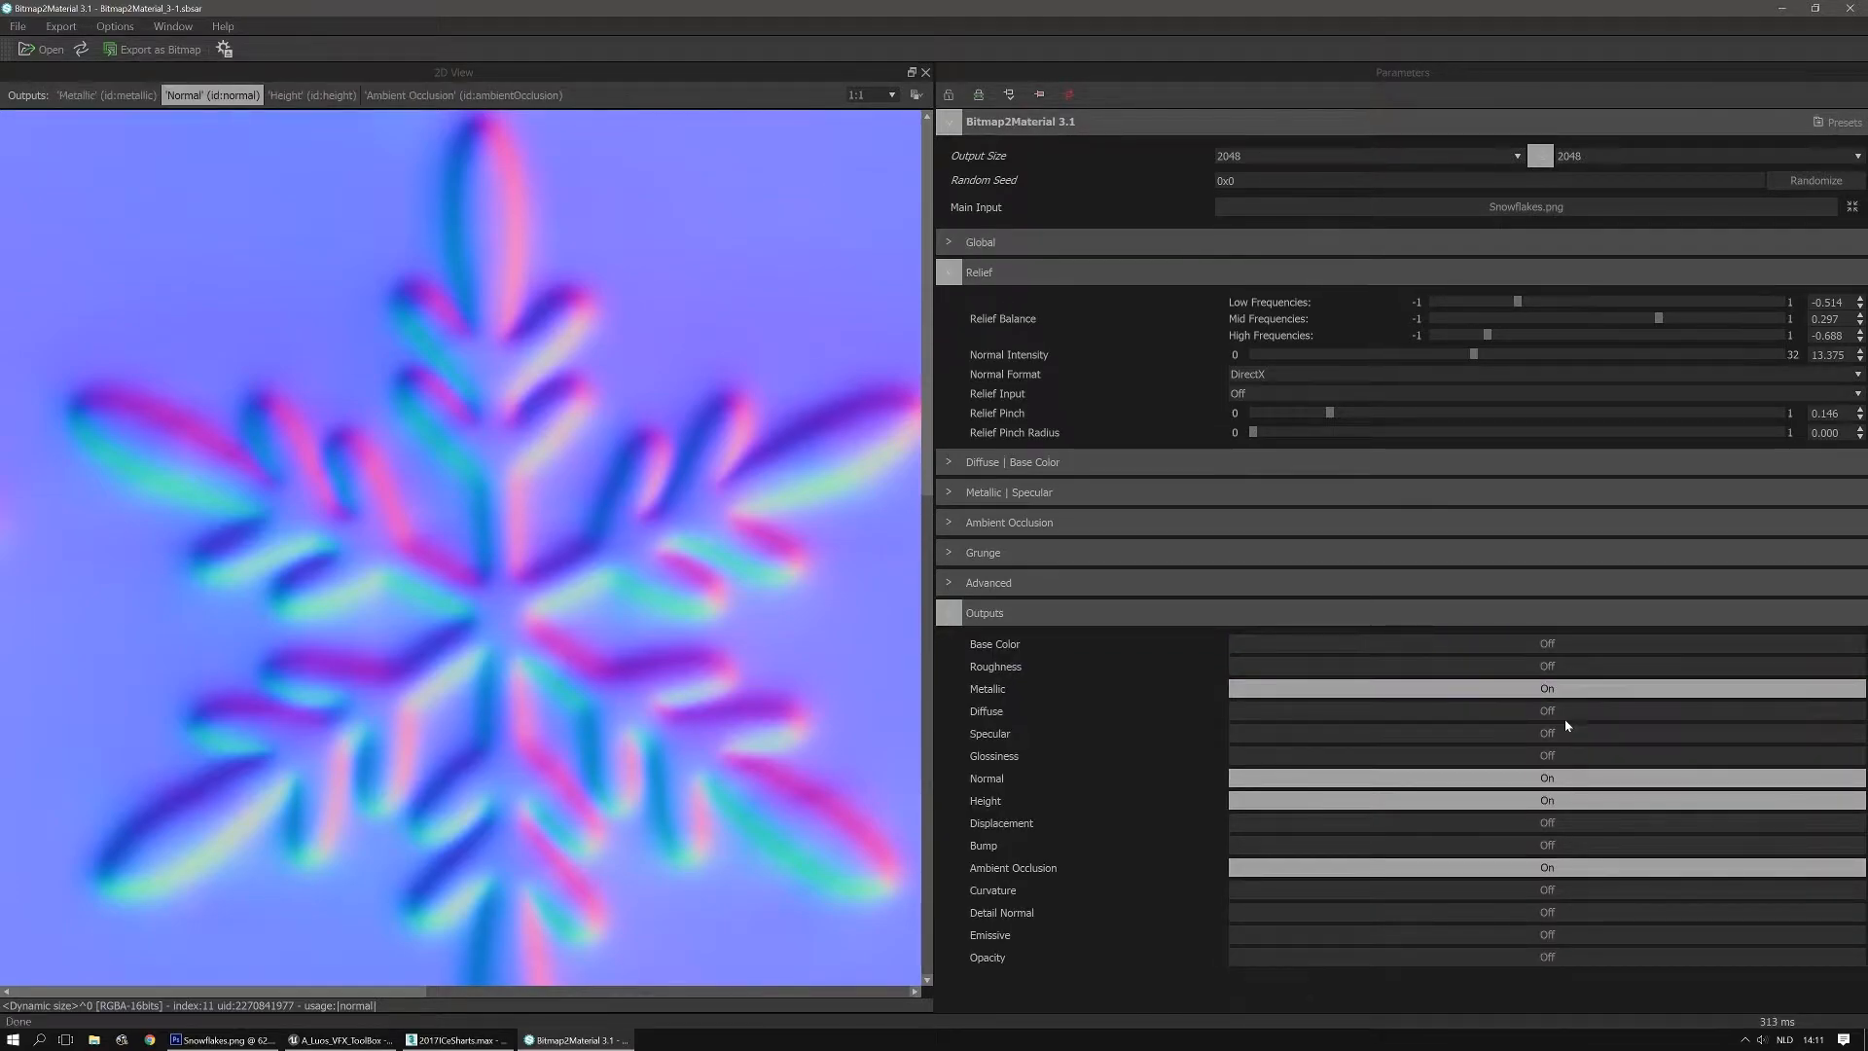
pyautogui.click(1570, 692)
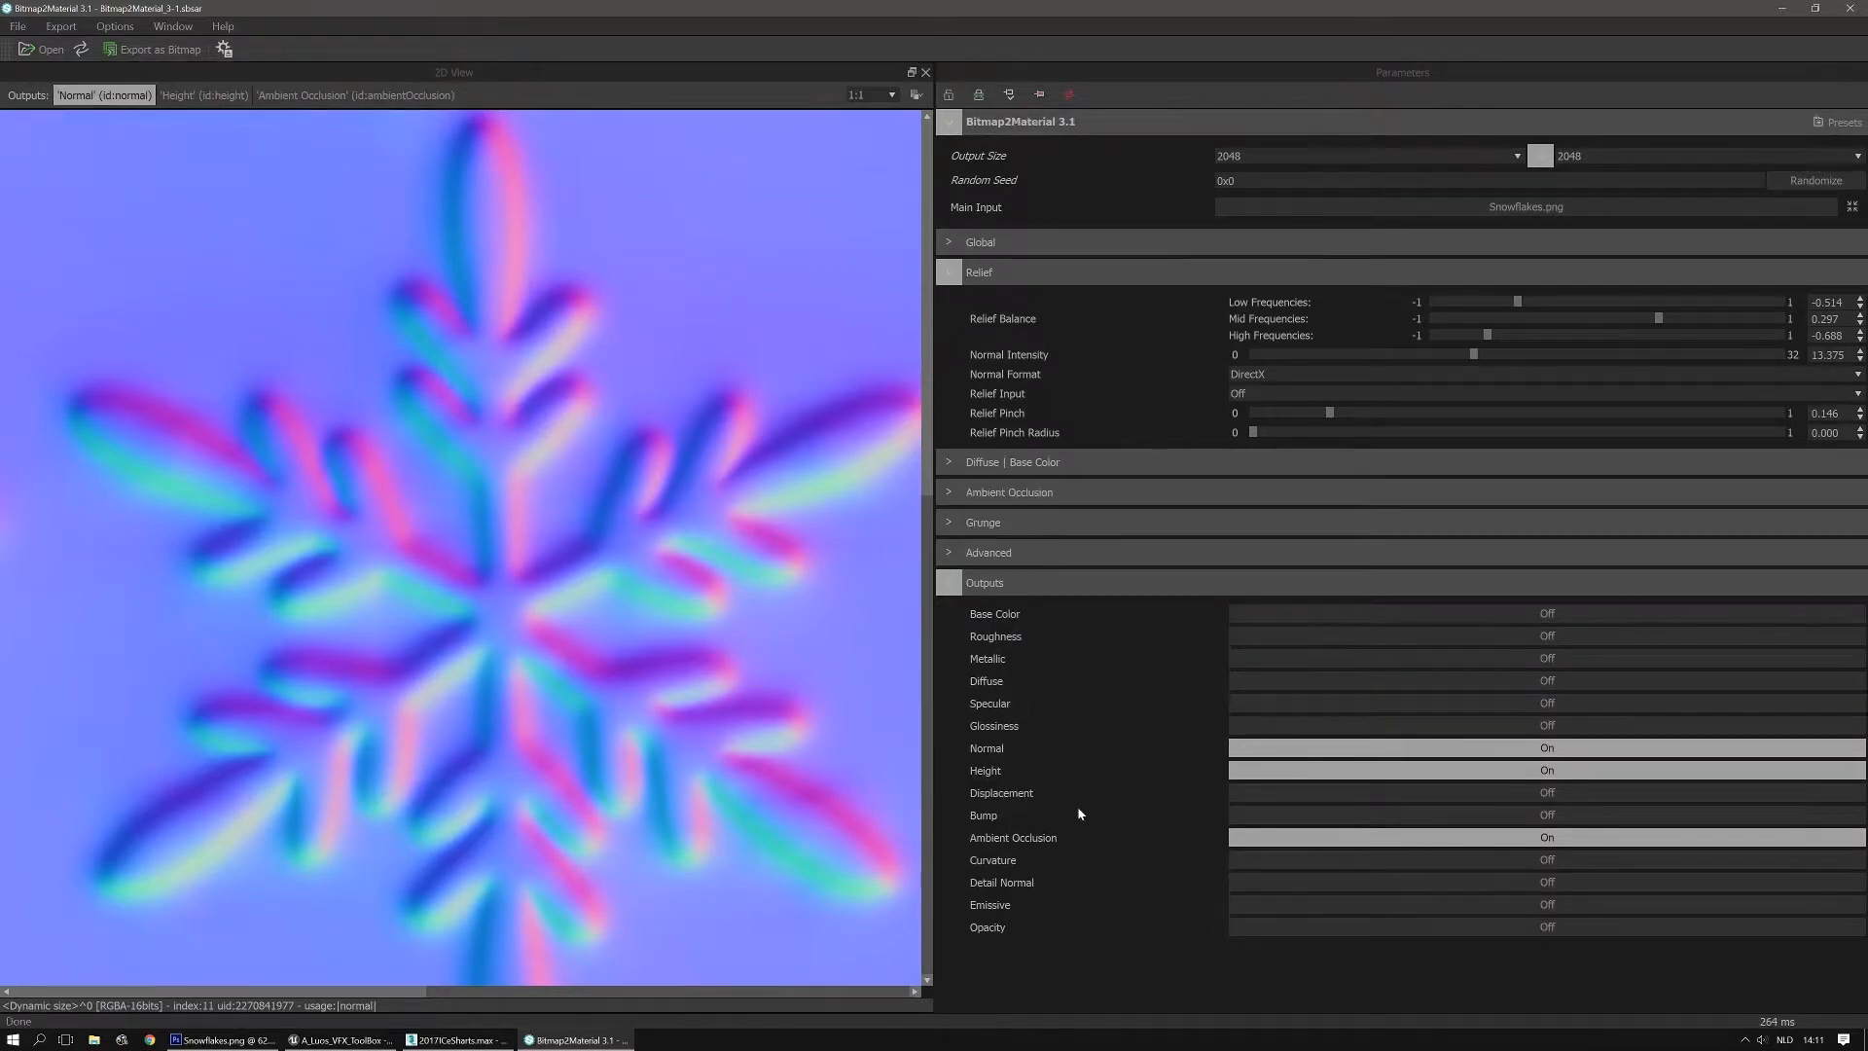
pyautogui.click(1363, 770)
pyautogui.click(1374, 839)
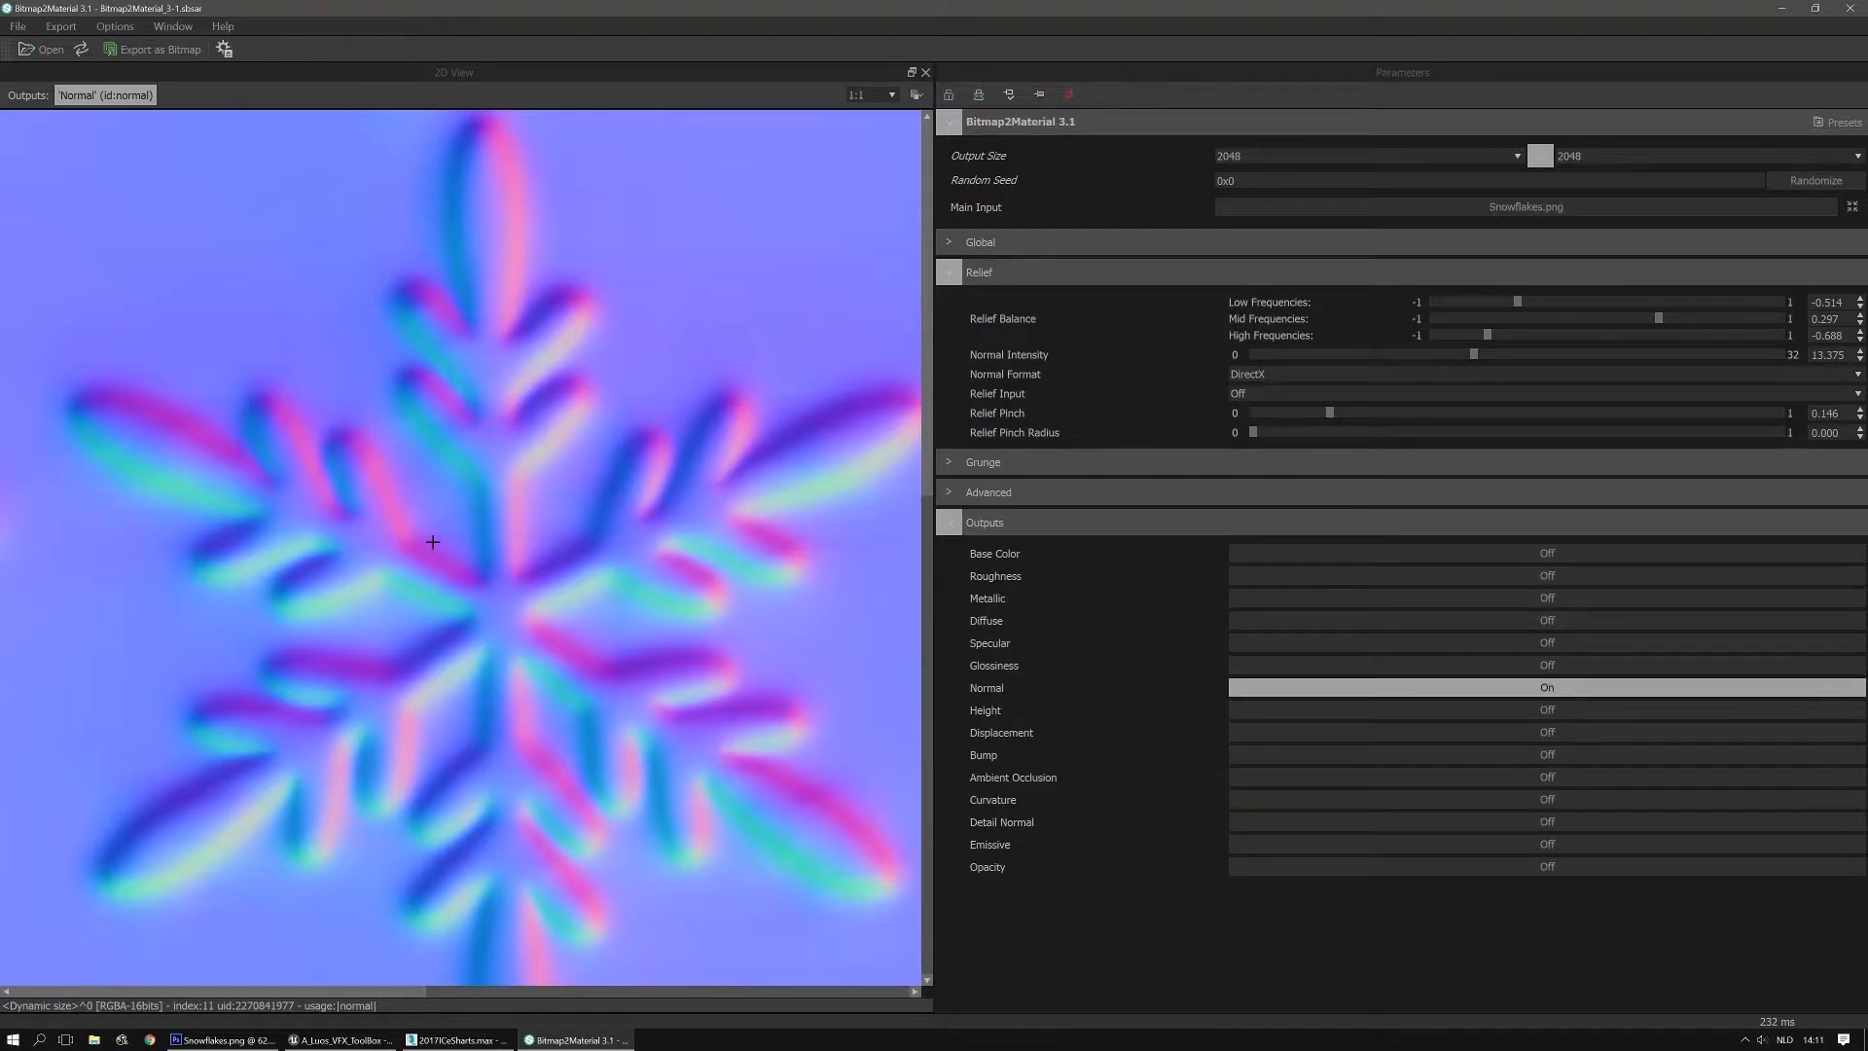
# Turn the Roughness output back on and preview the roughness map, returning to the normal map
pyautogui.click(1350, 553)
pyautogui.click(1362, 583)
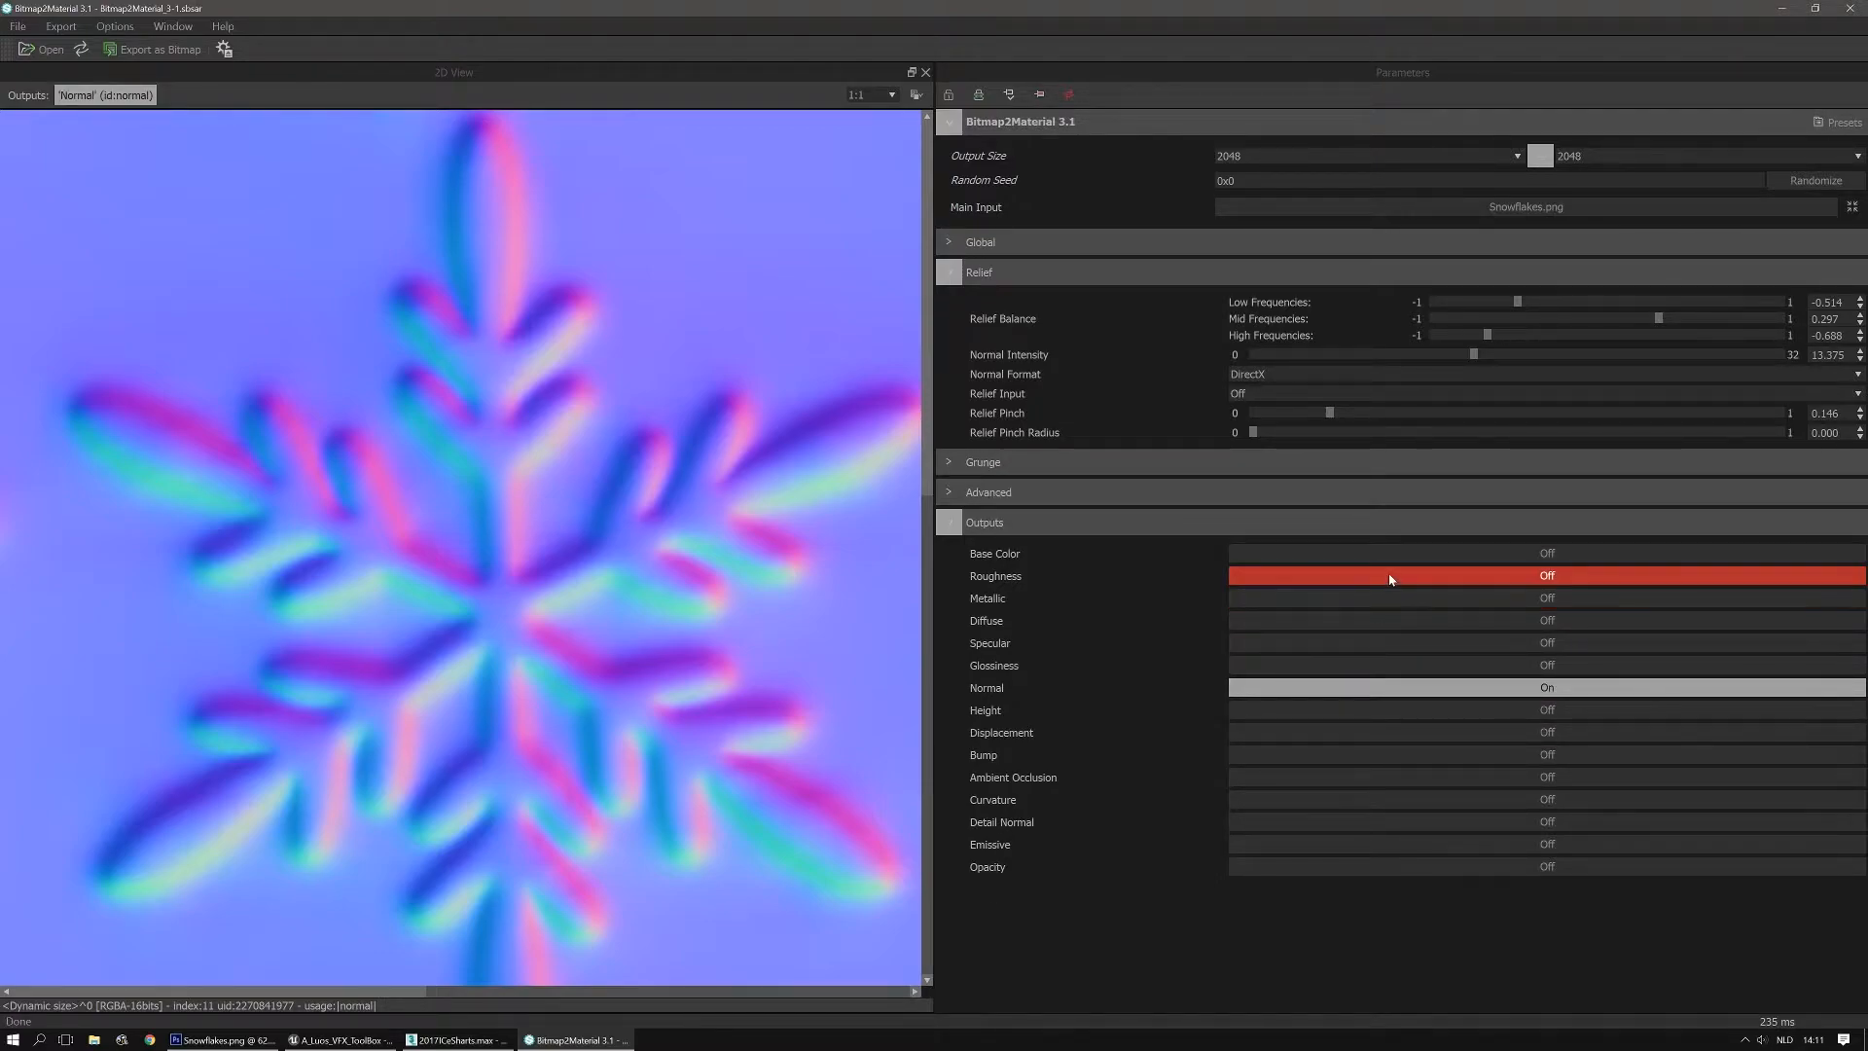
pyautogui.click(1389, 579)
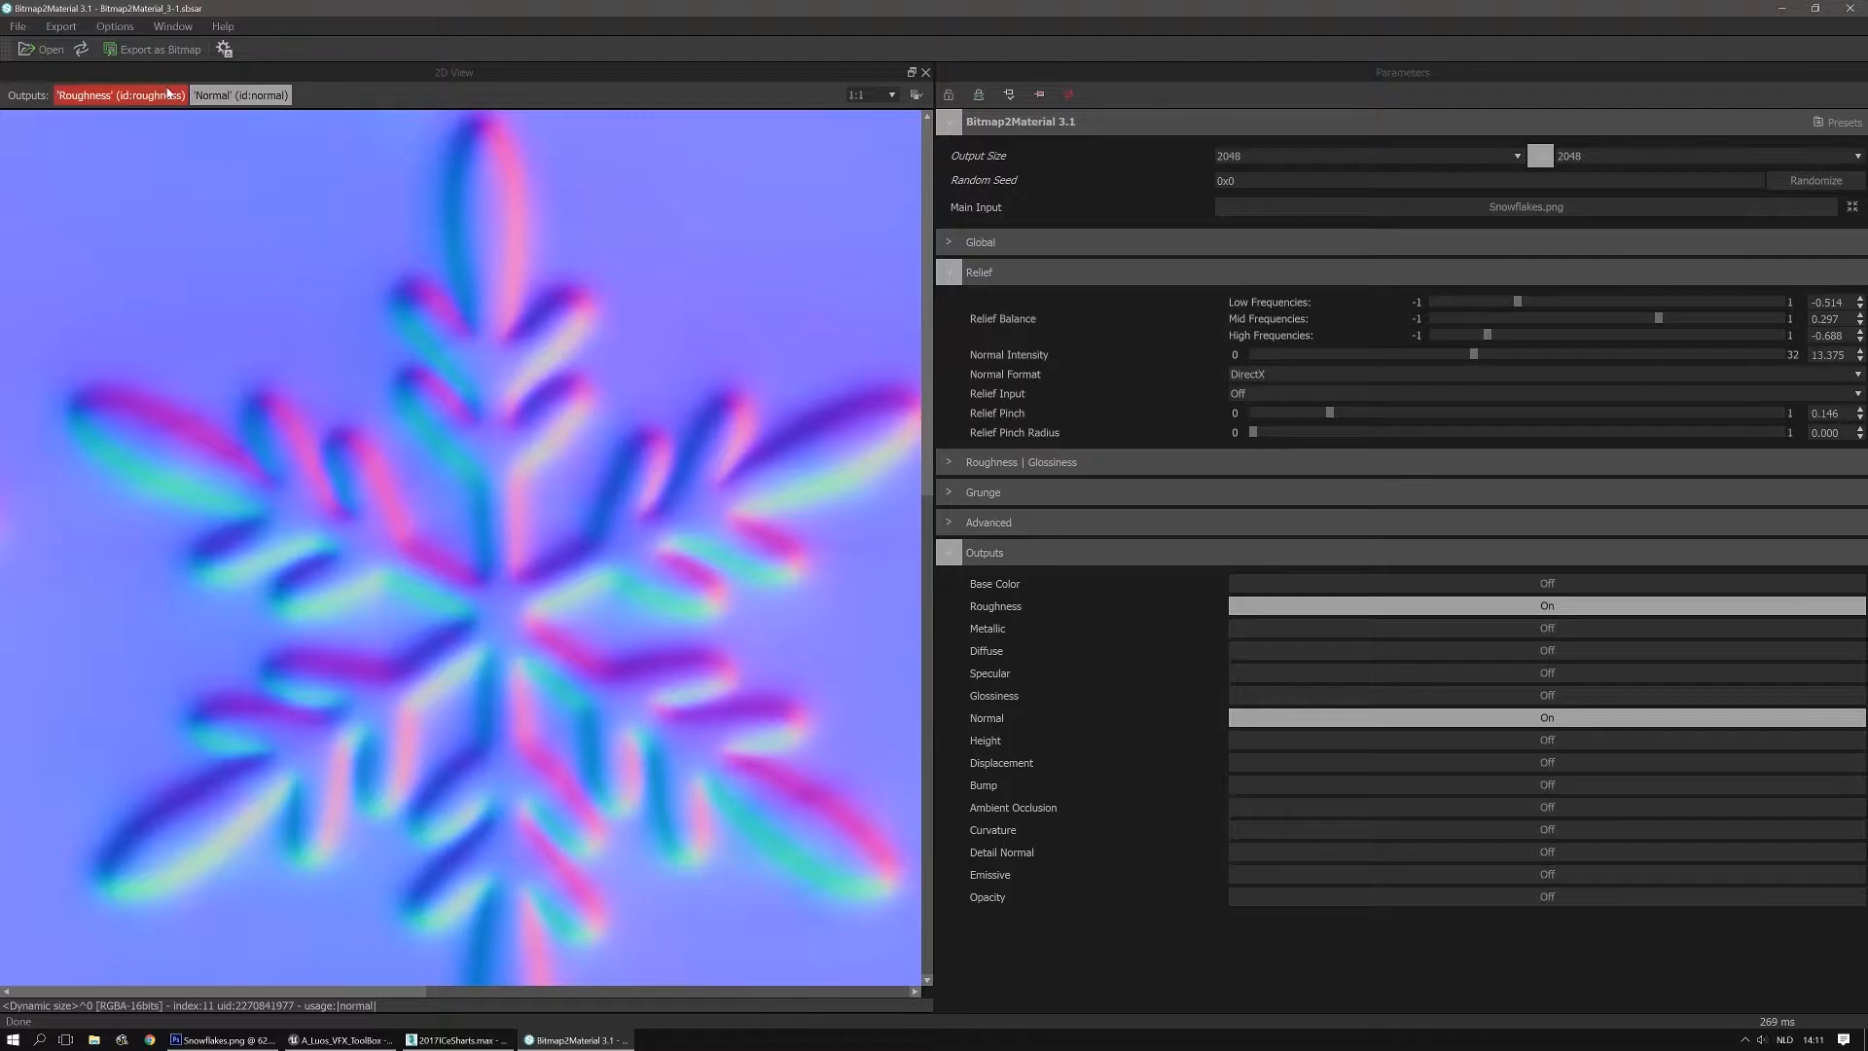
pyautogui.click(168, 95)
pyautogui.click(222, 98)
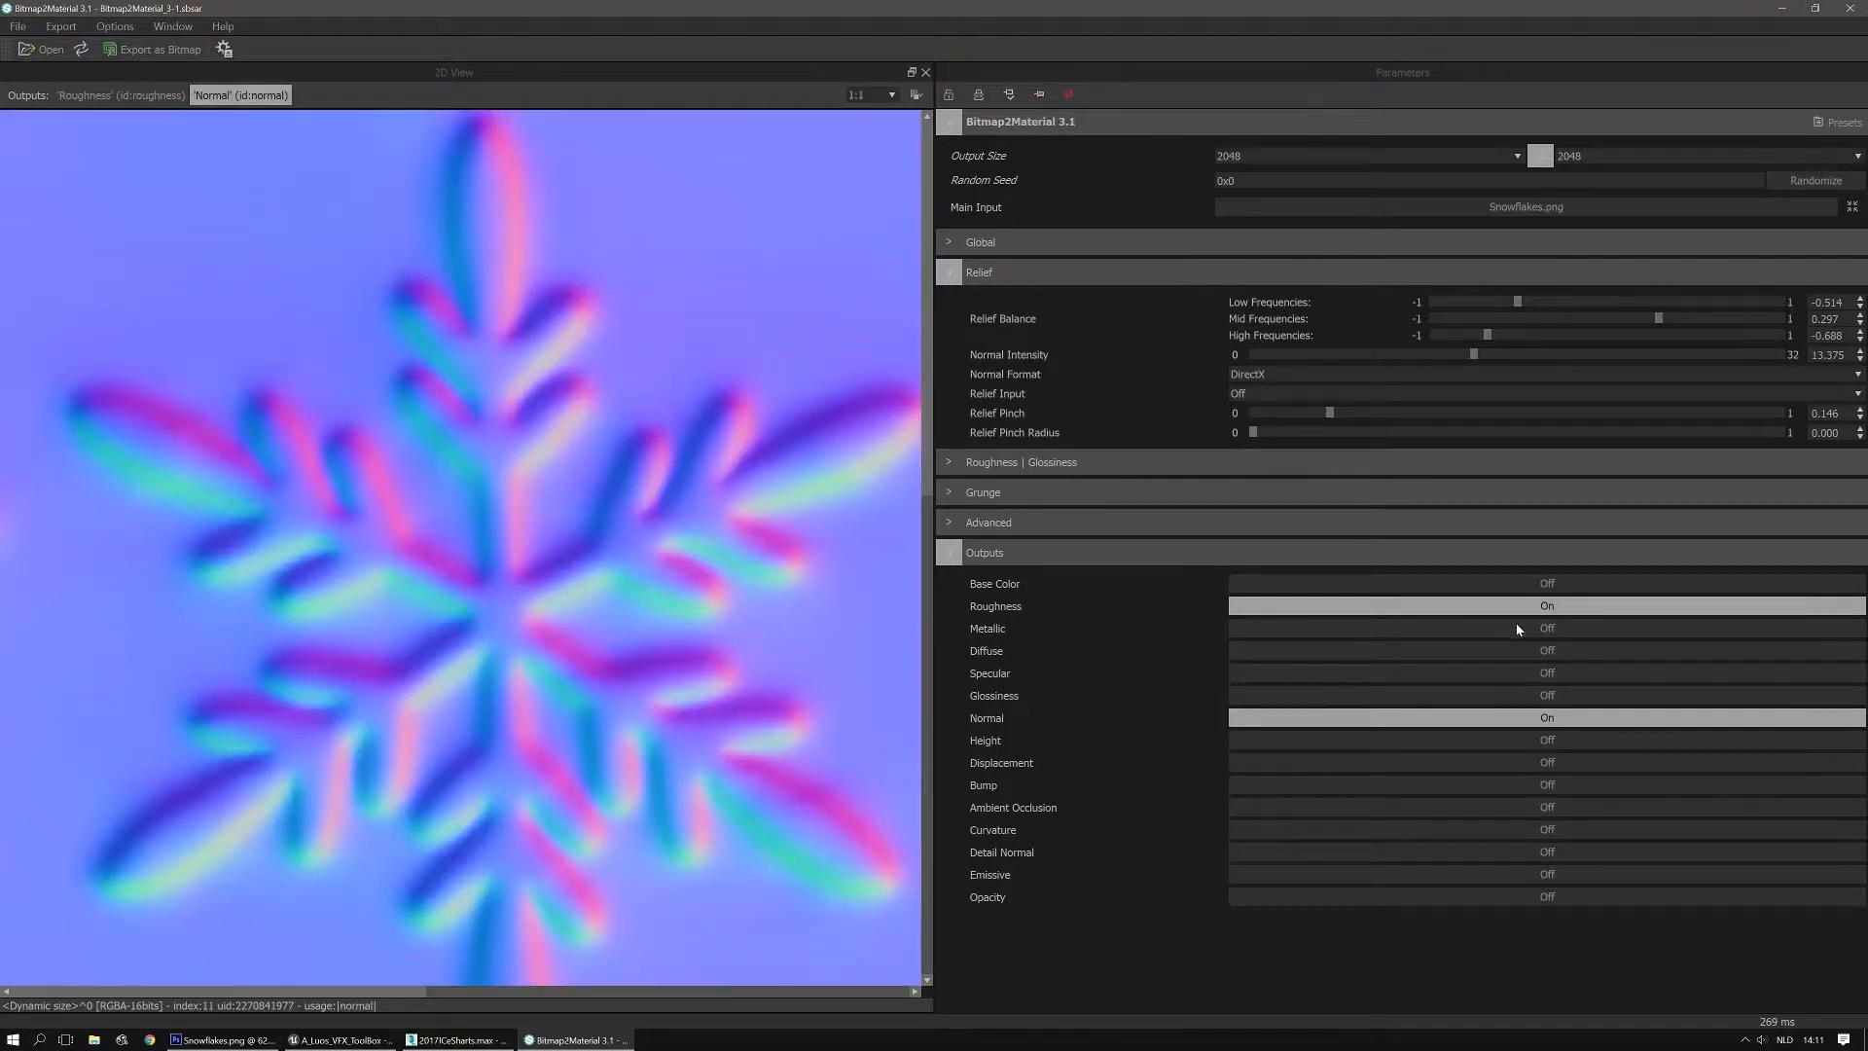
# Turn on the Metallic, Diffuse, Specular, Glossiness, Height, Displacement and Ambient Occlusion outputs
pyautogui.click(1479, 627)
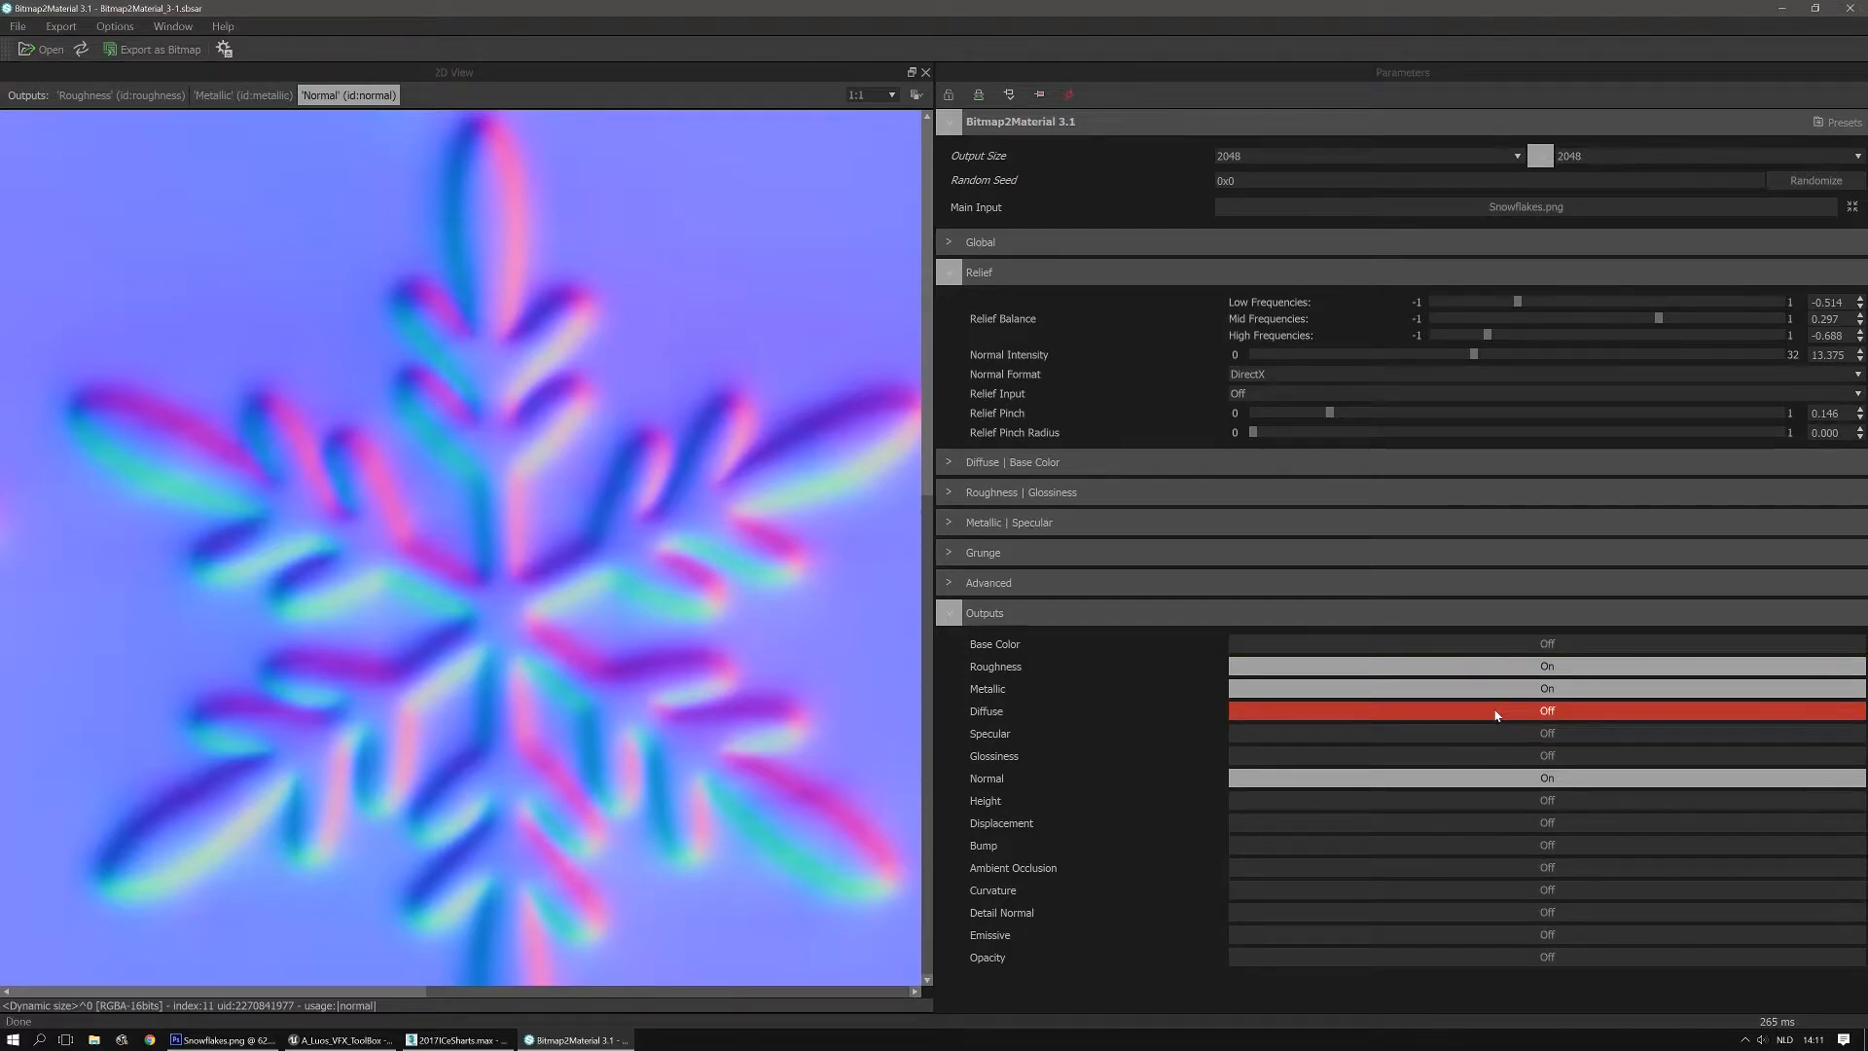
pyautogui.click(1496, 714)
pyautogui.click(1490, 734)
pyautogui.click(1482, 756)
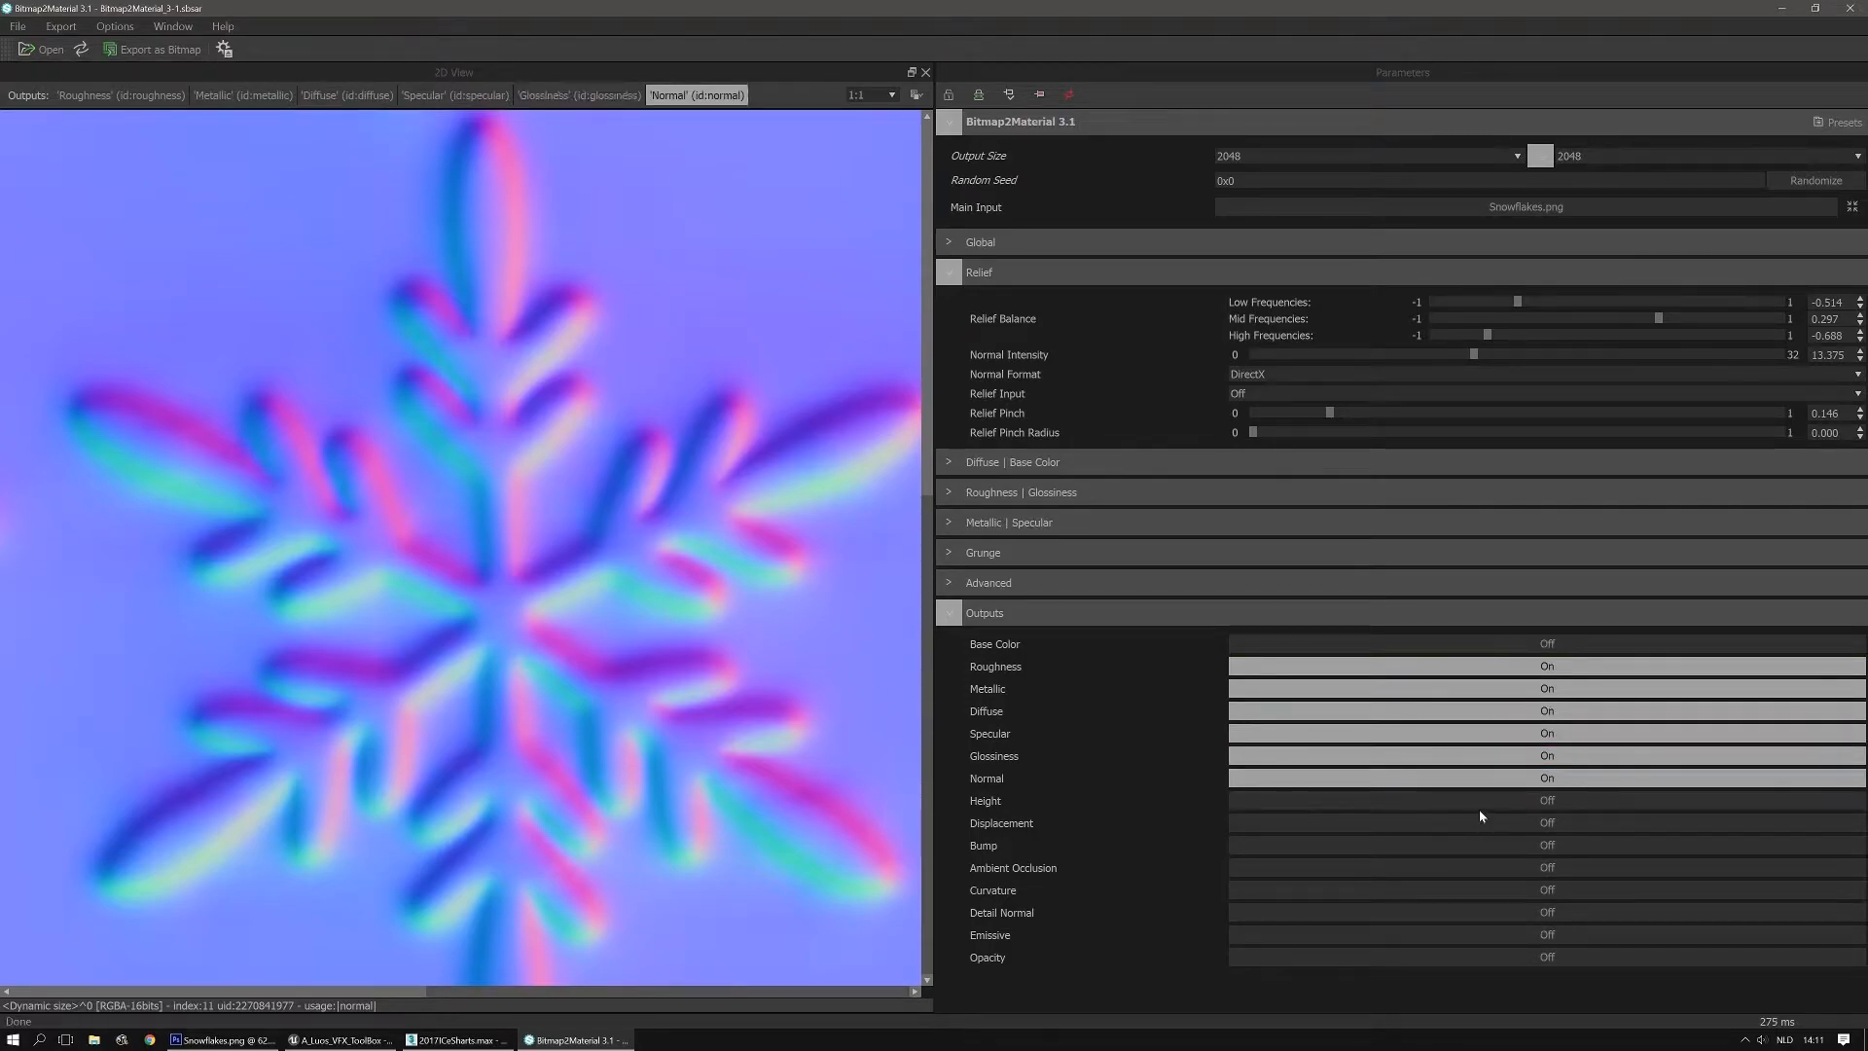
pyautogui.click(1477, 803)
pyautogui.click(1455, 826)
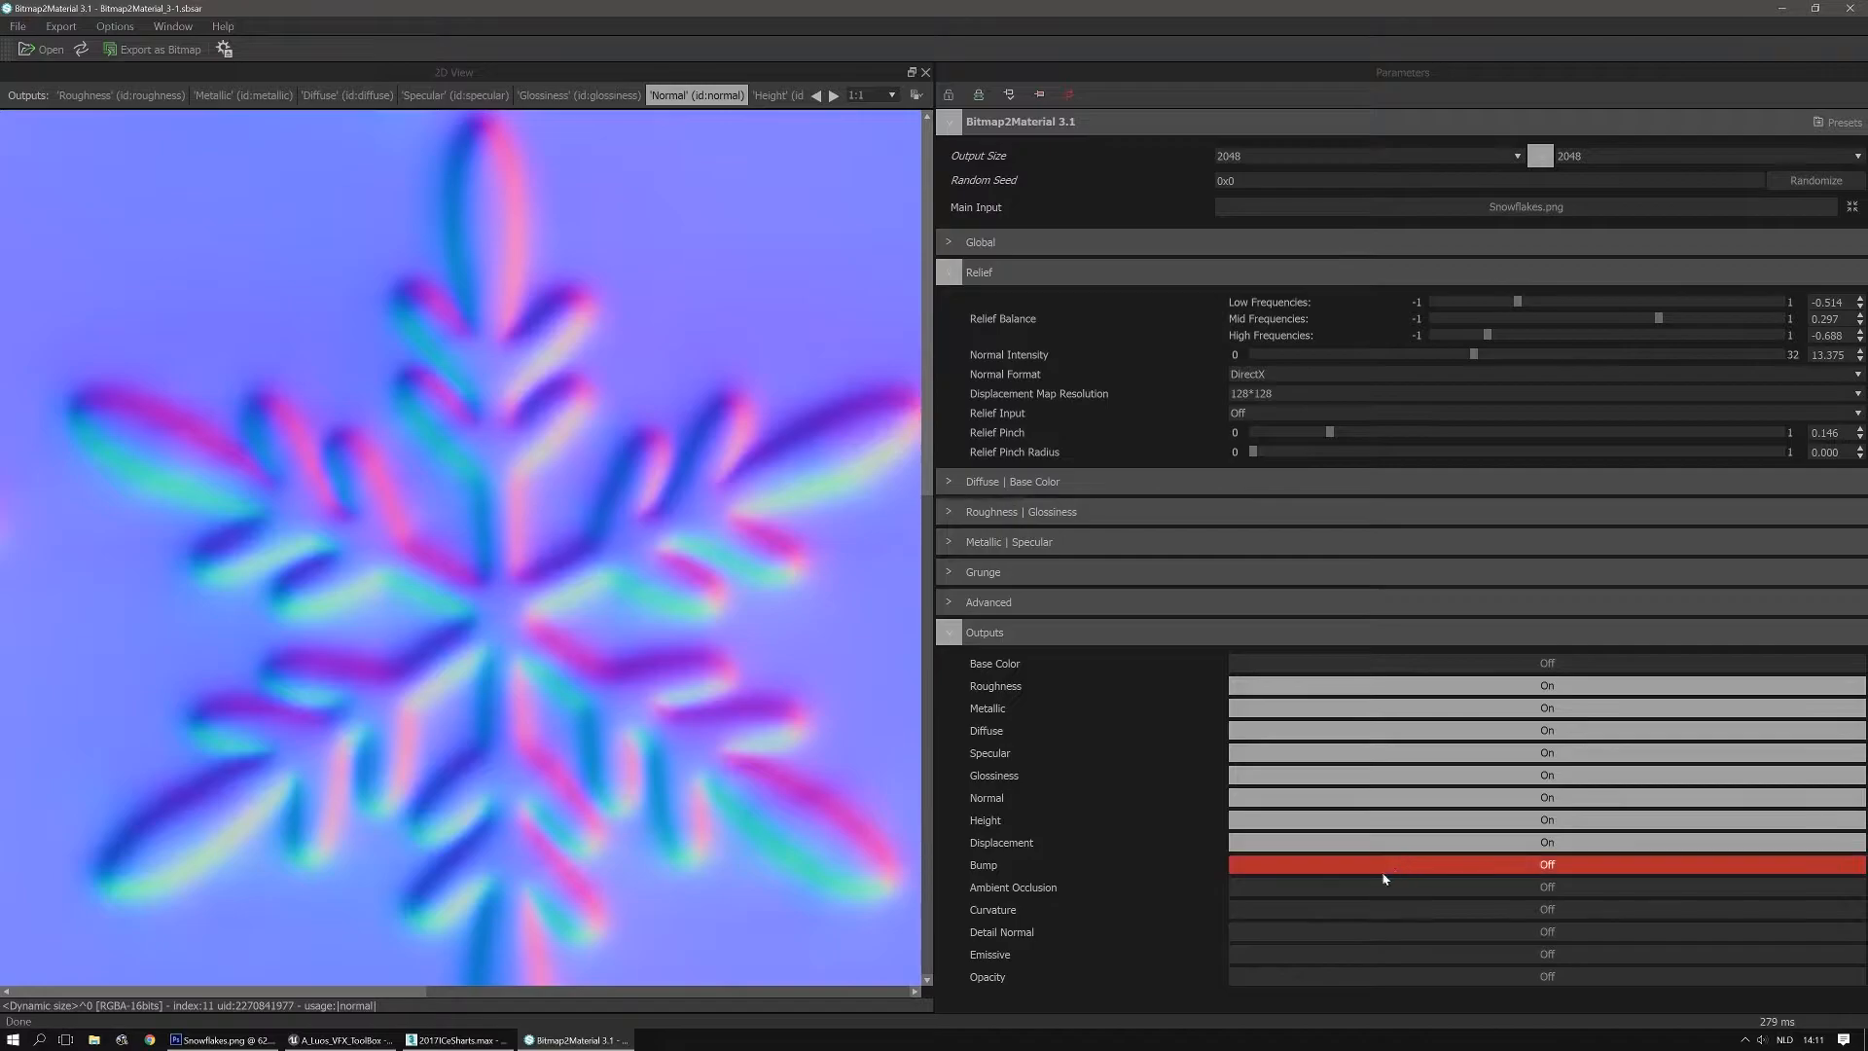
pyautogui.click(1272, 890)
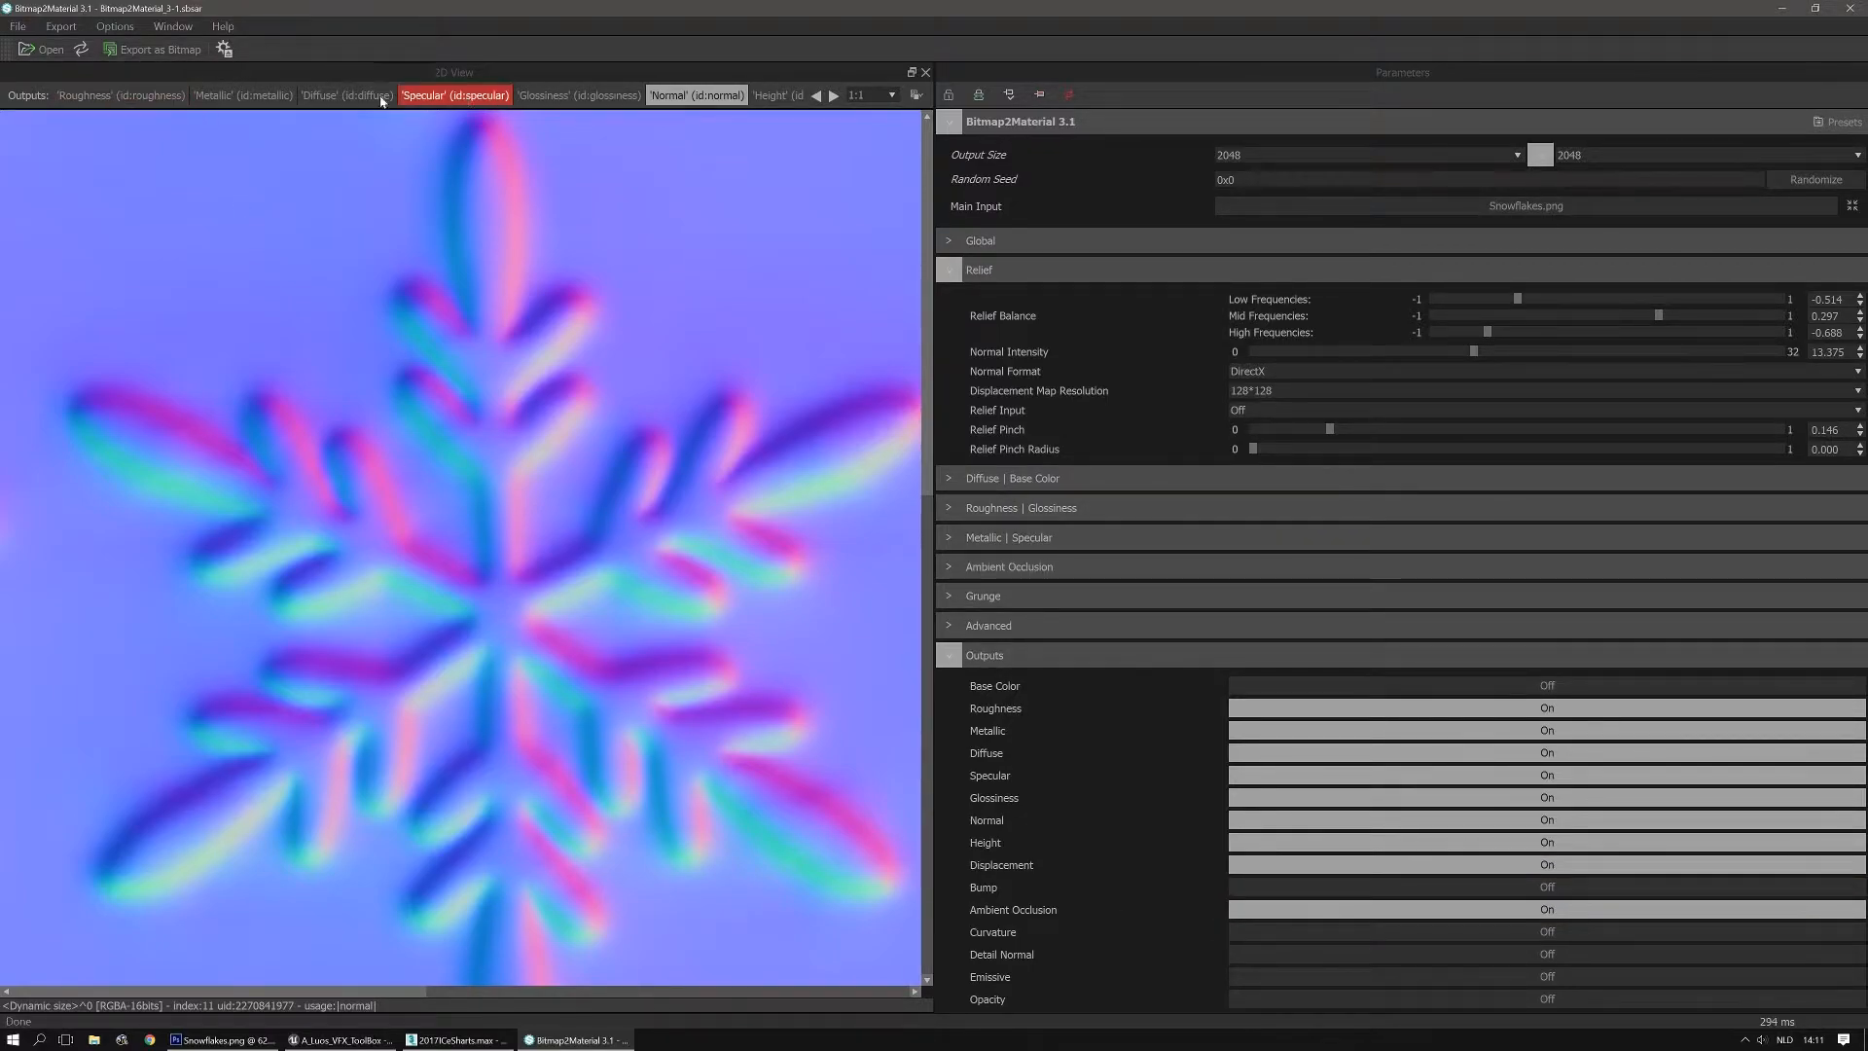
# Preview each enabled output map in turn, from Roughness through Displacement to Ambient Occlusion
pyautogui.click(154, 97)
pyautogui.click(241, 95)
pyautogui.click(347, 95)
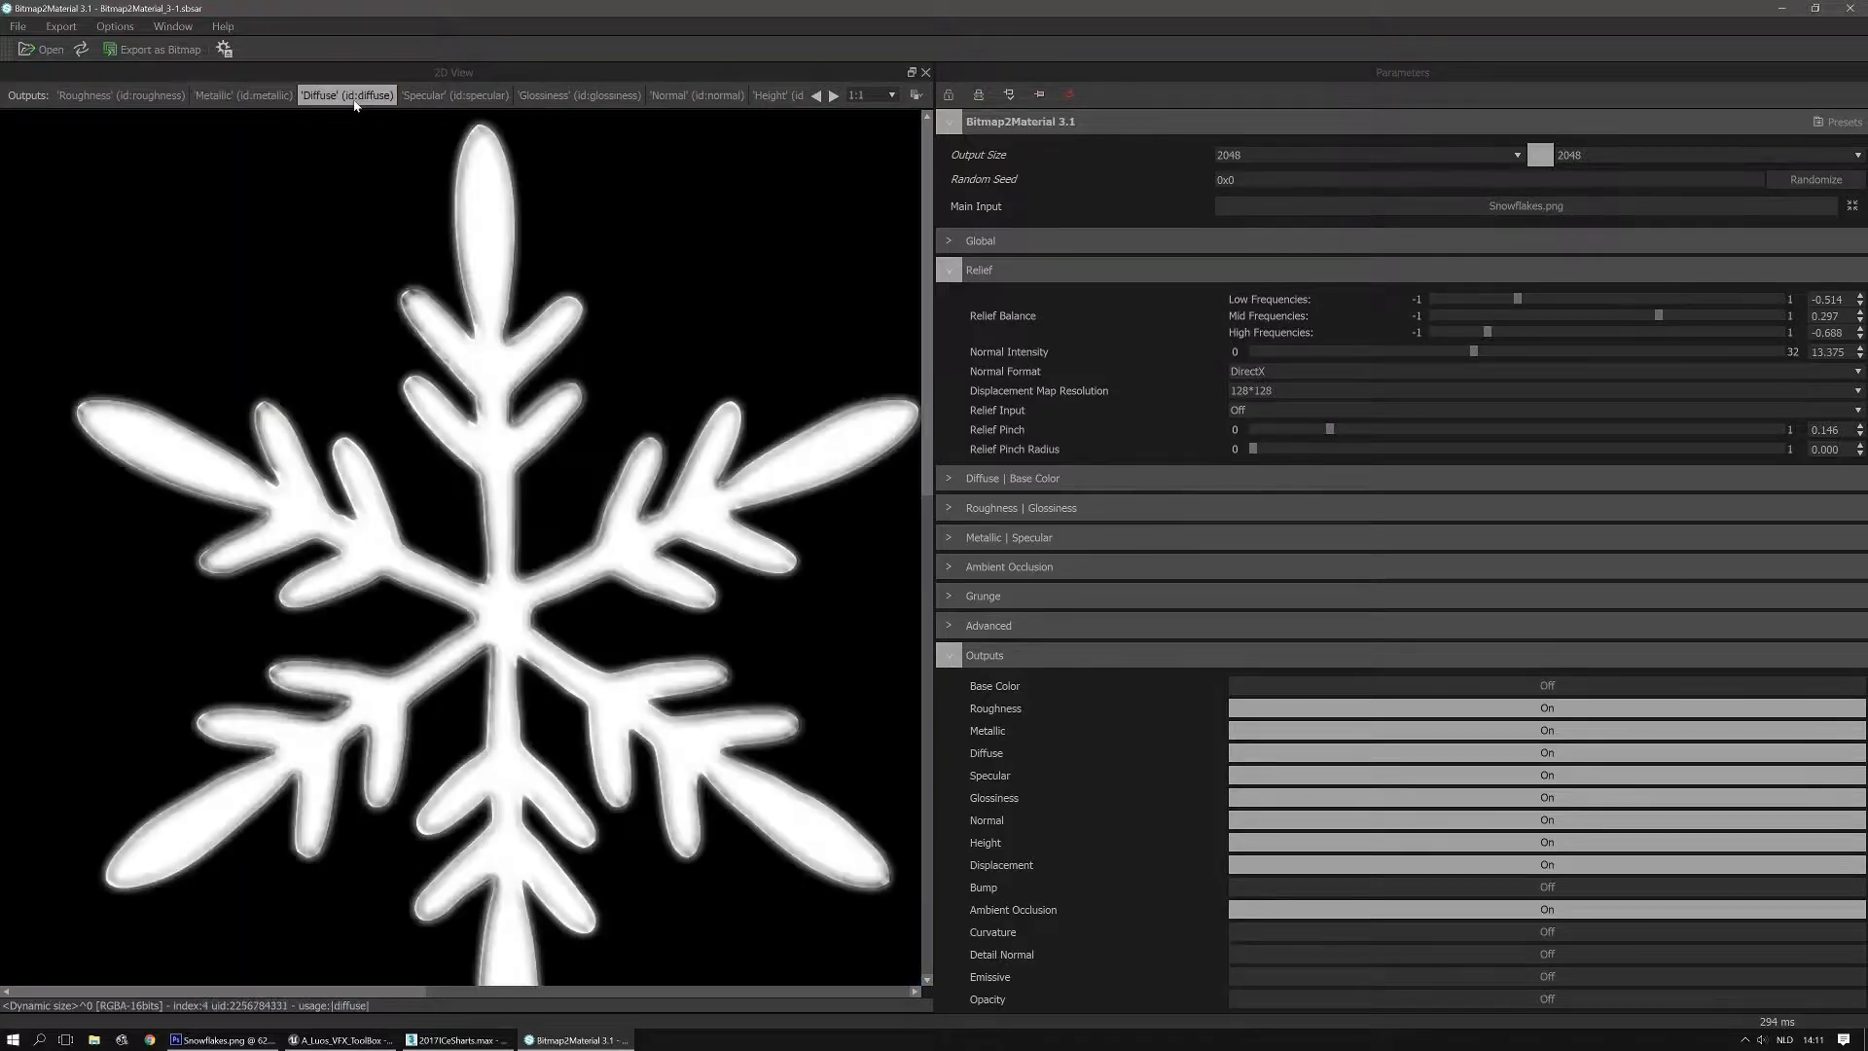
pyautogui.click(431, 97)
pyautogui.click(561, 95)
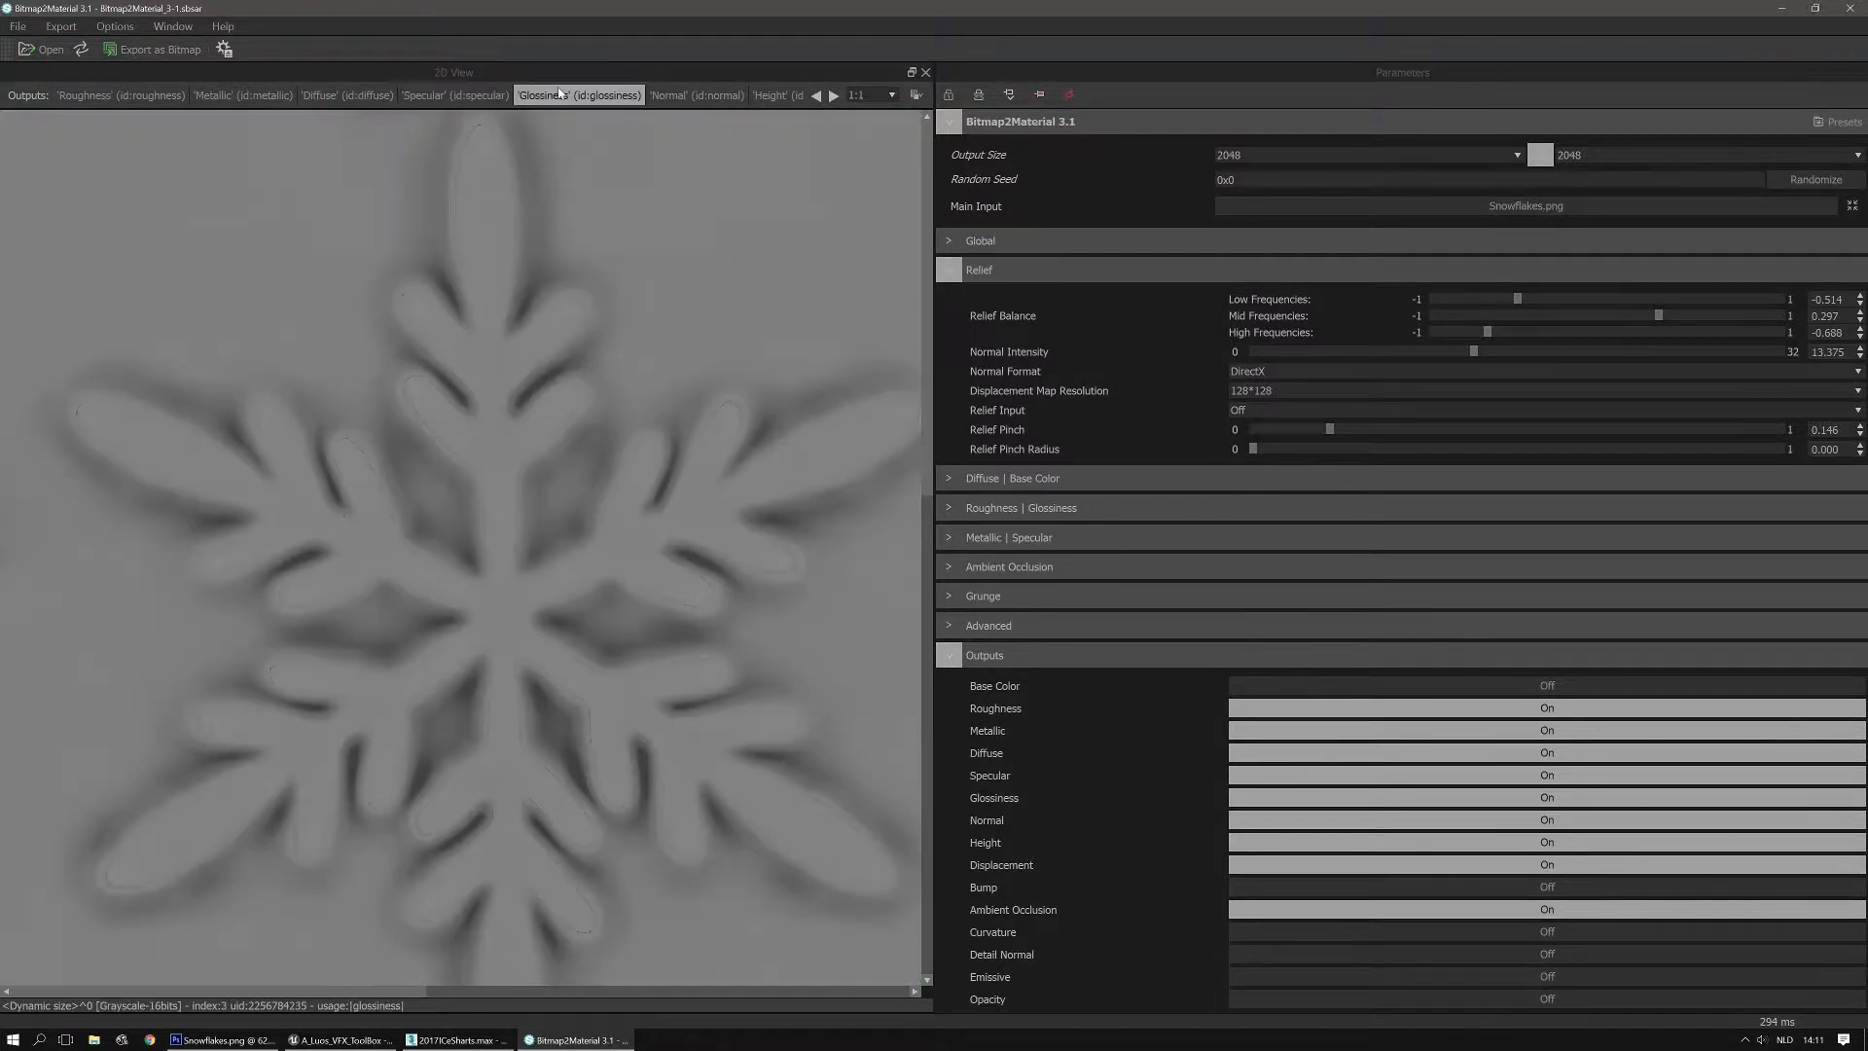
pyautogui.click(697, 95)
pyautogui.click(778, 95)
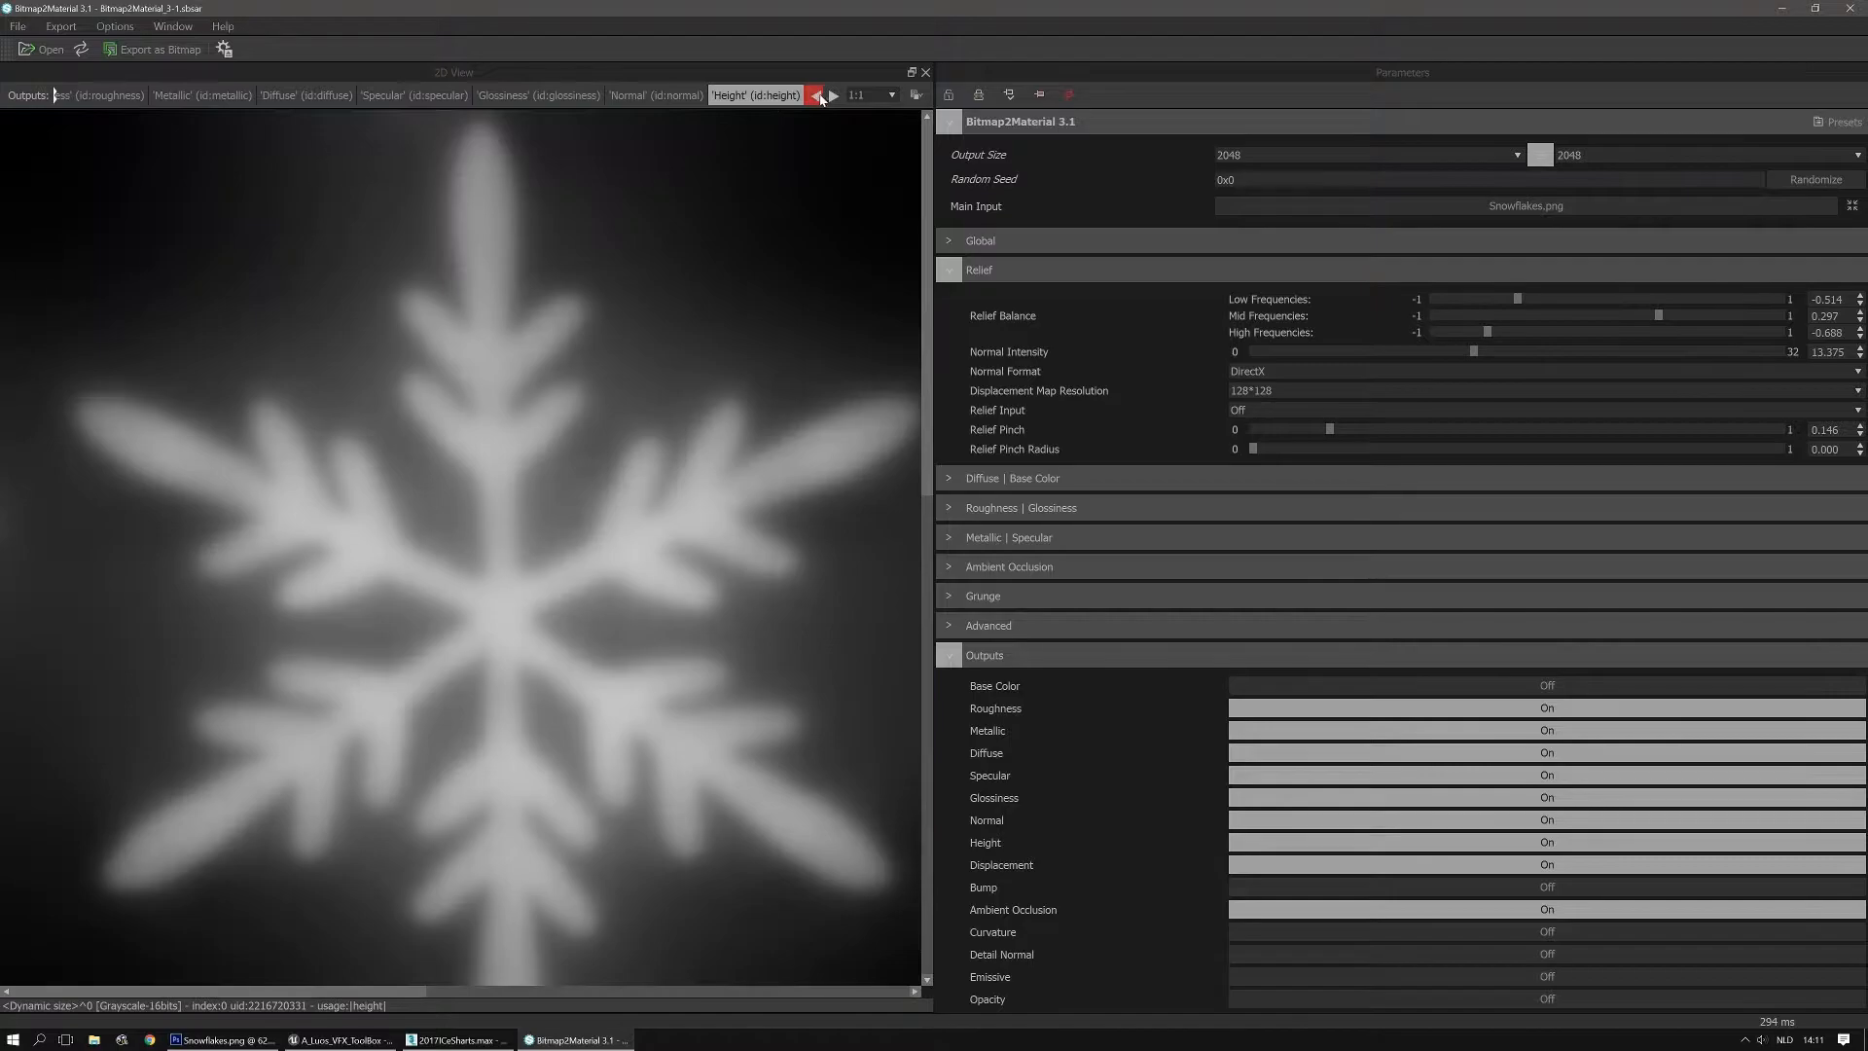
pyautogui.click(832, 95)
pyautogui.click(516, 95)
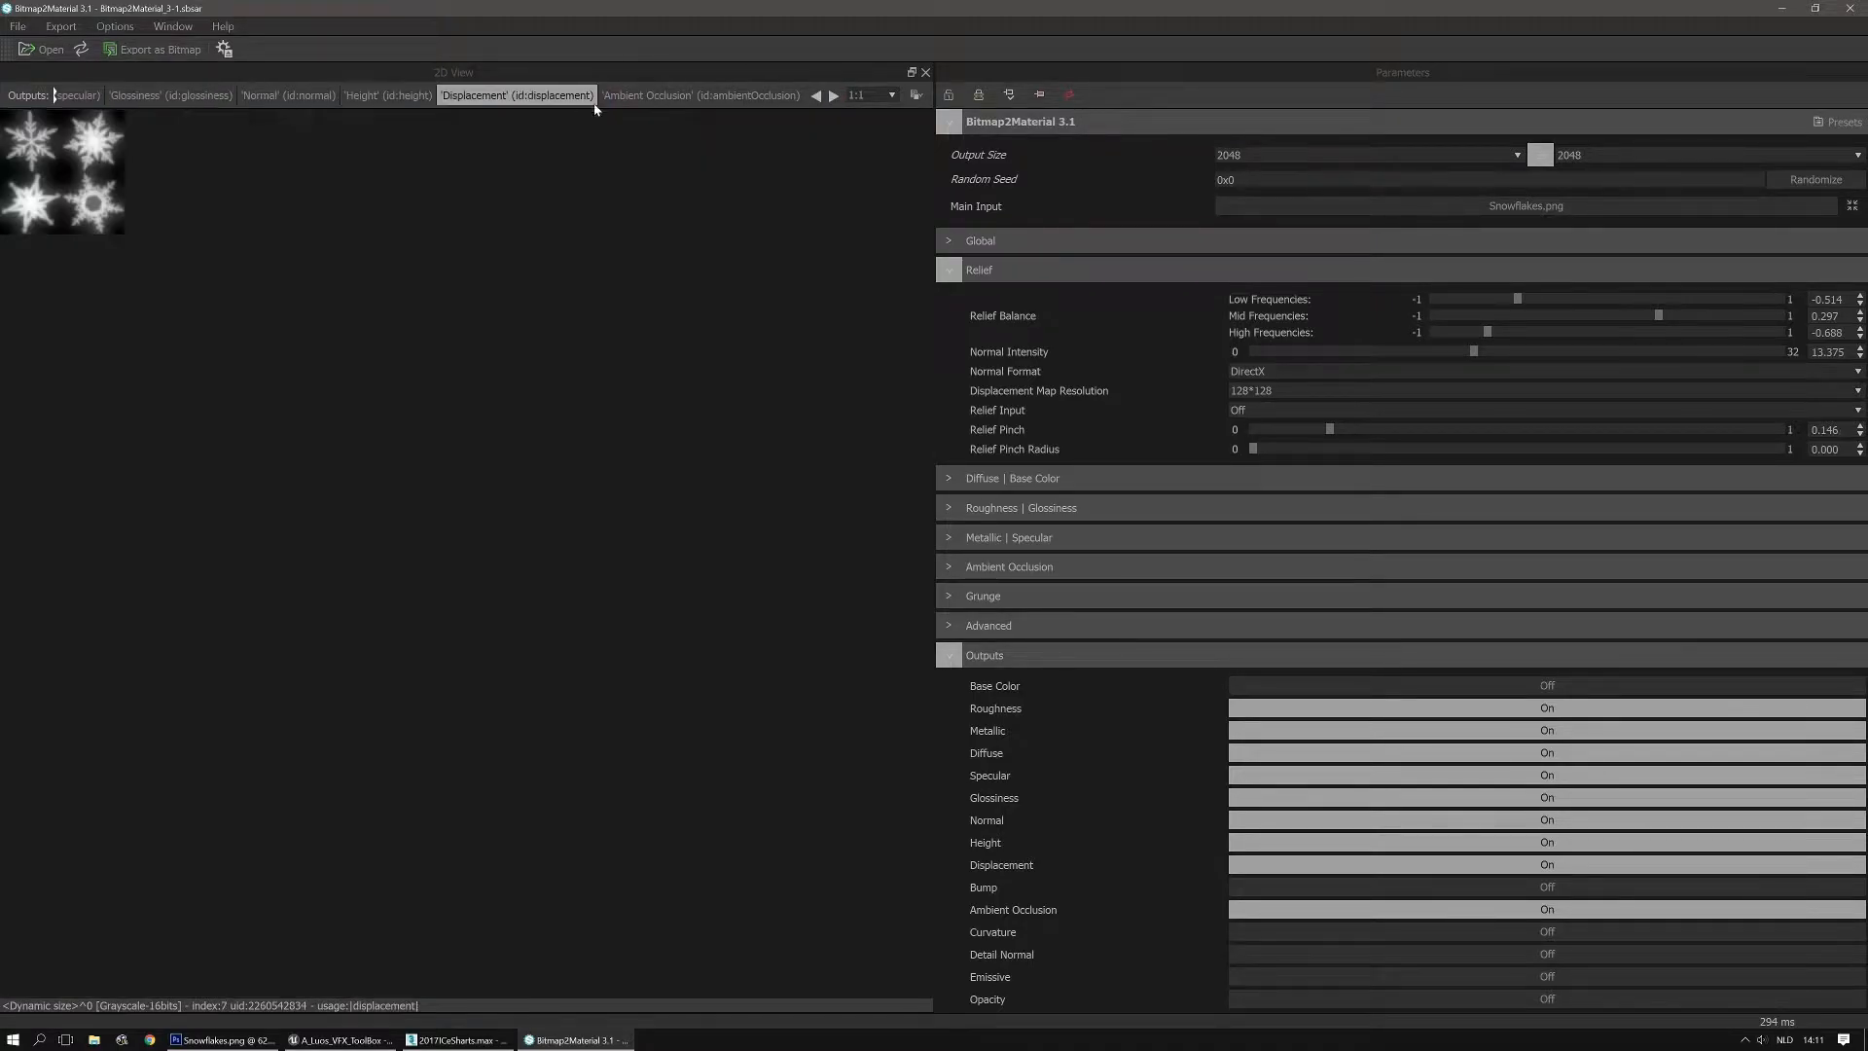
pyautogui.click(652, 97)
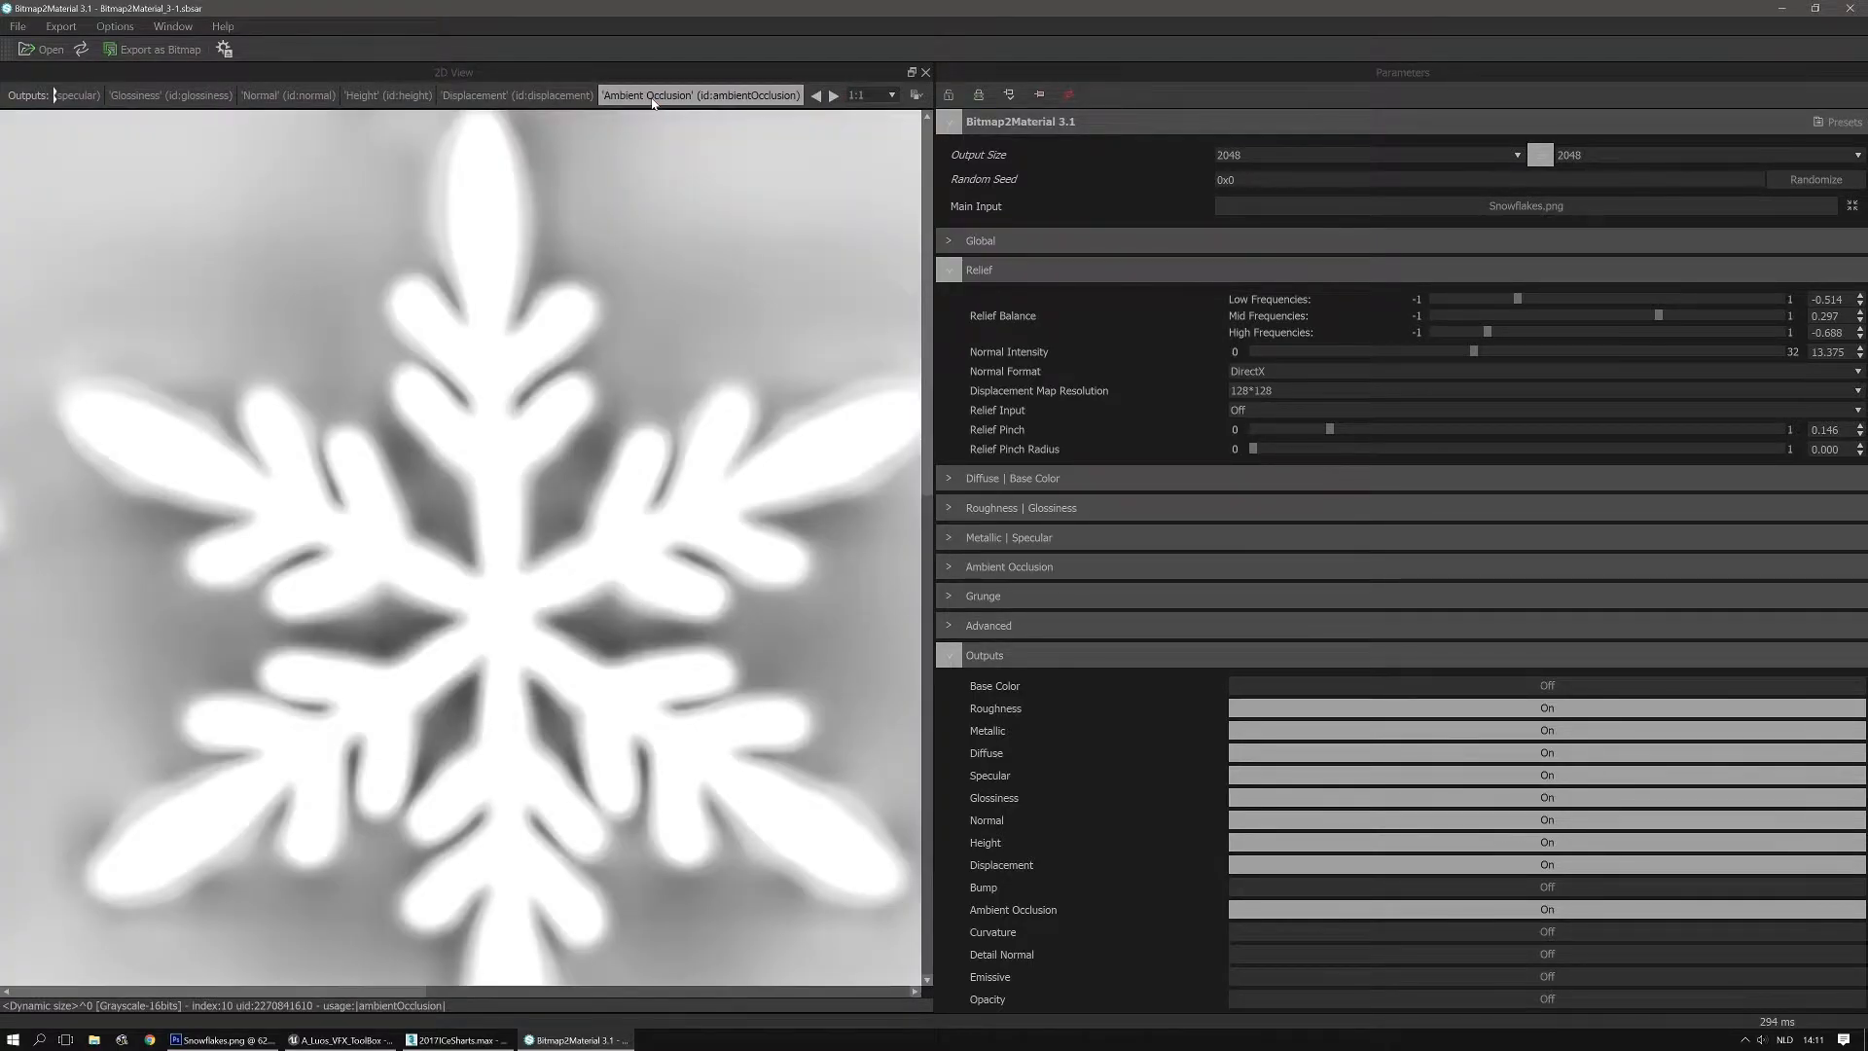
# Start a bitmap export with only the Normal output selected and the Substance metadata disabled
pyautogui.click(41, 27)
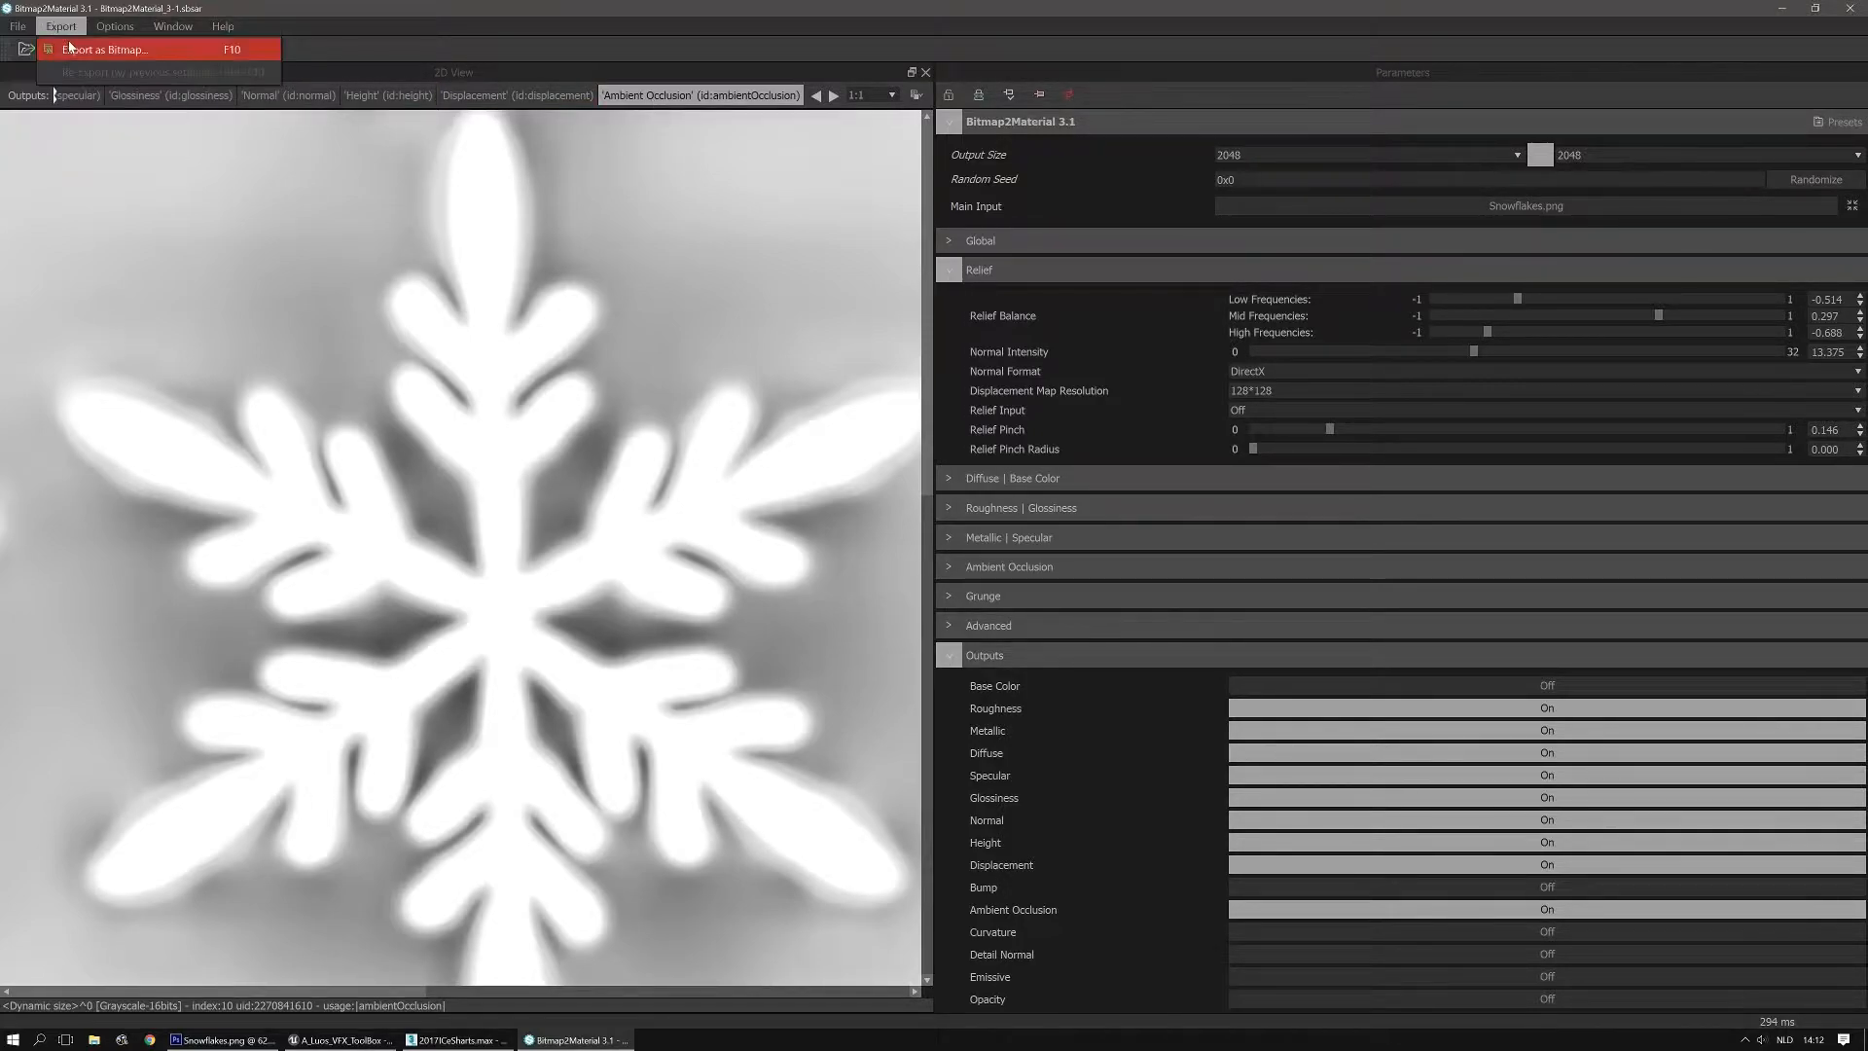
pyautogui.click(71, 49)
pyautogui.click(631, 460)
pyautogui.click(646, 604)
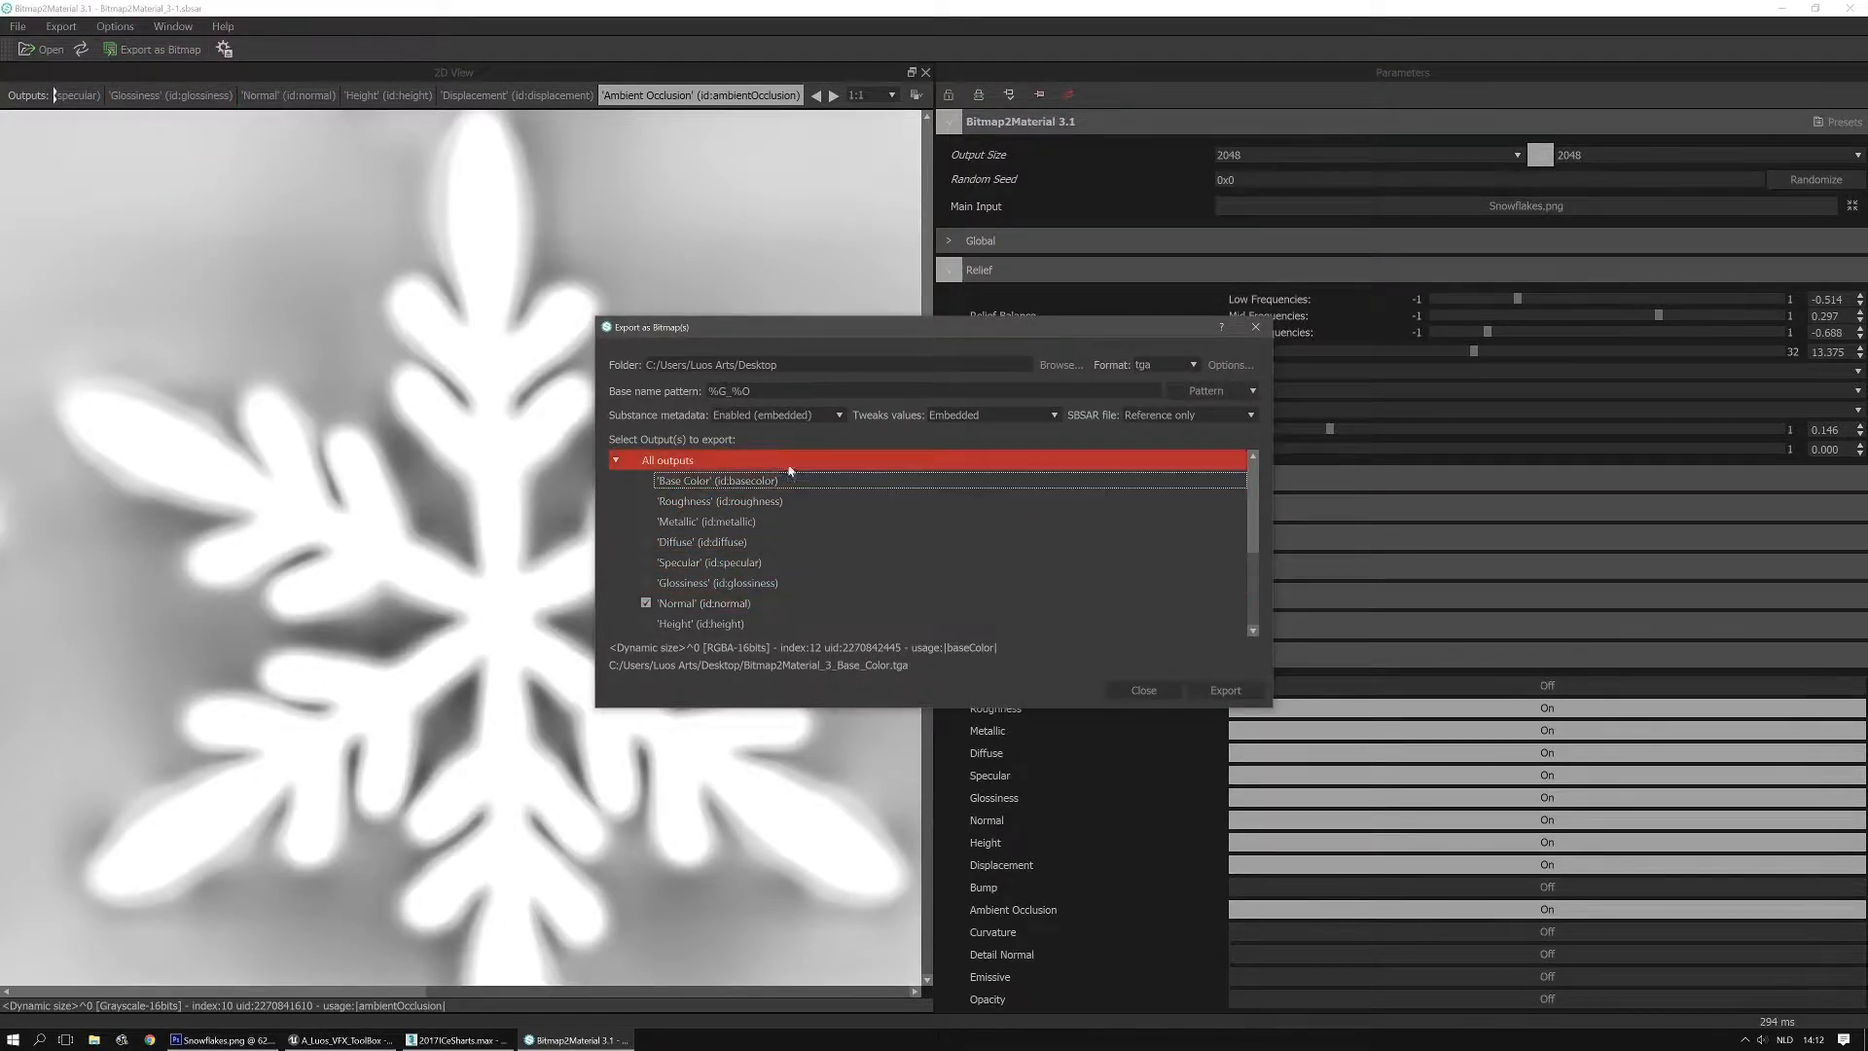
pyautogui.click(779, 414)
pyautogui.click(749, 448)
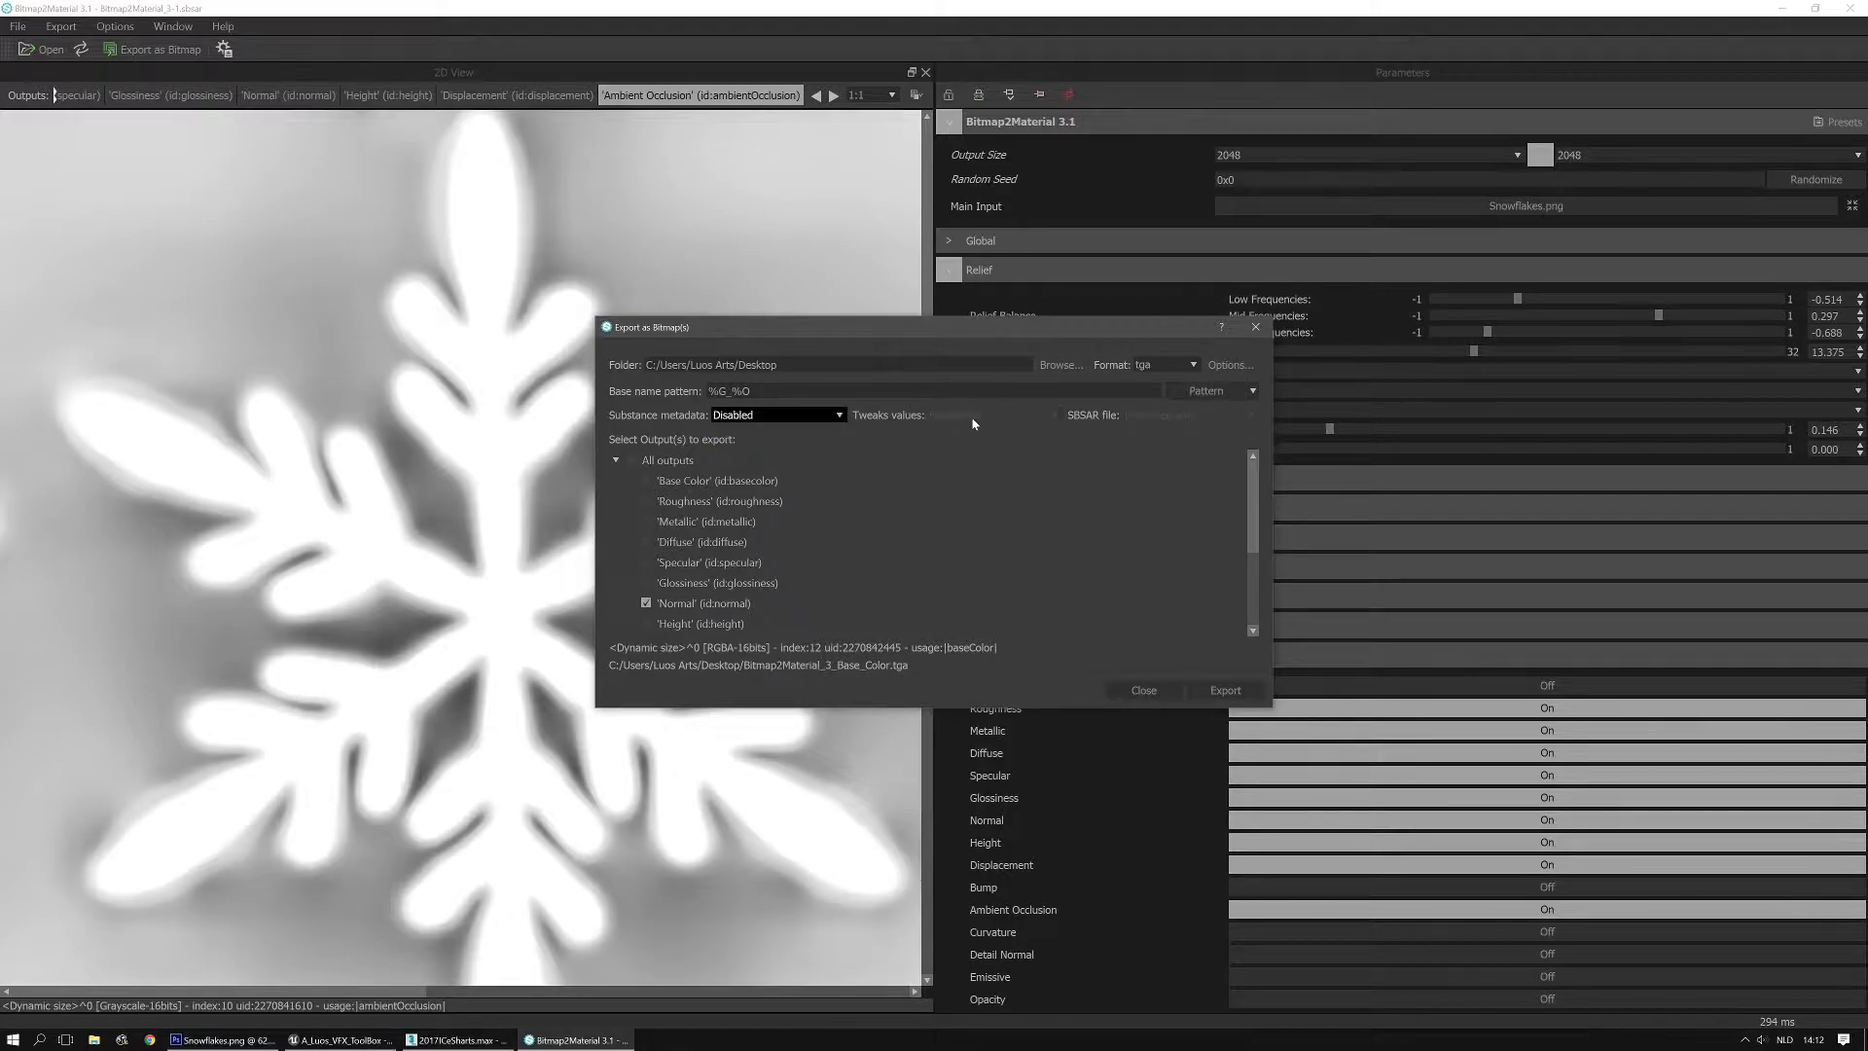
# Set the export format to png, export the normal map to the Desktop folder and close the export dialog
pyautogui.click(1176, 365)
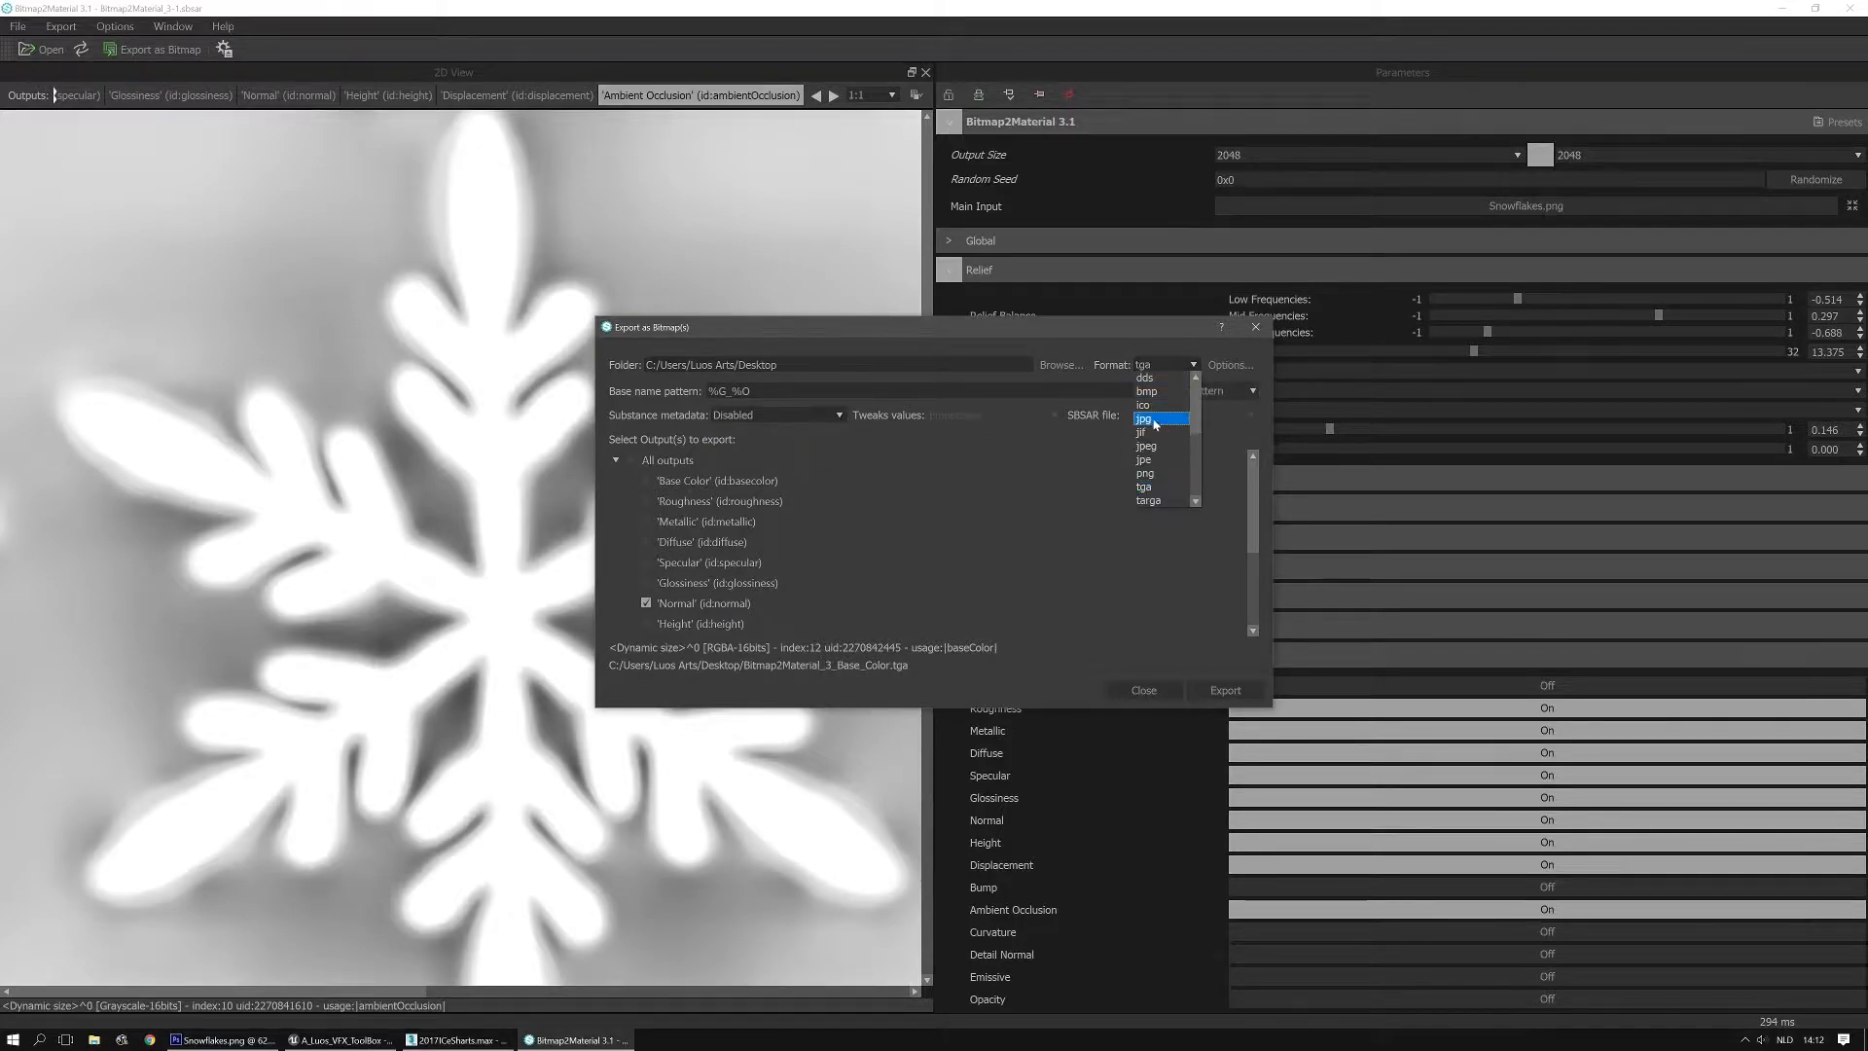
pyautogui.click(1163, 474)
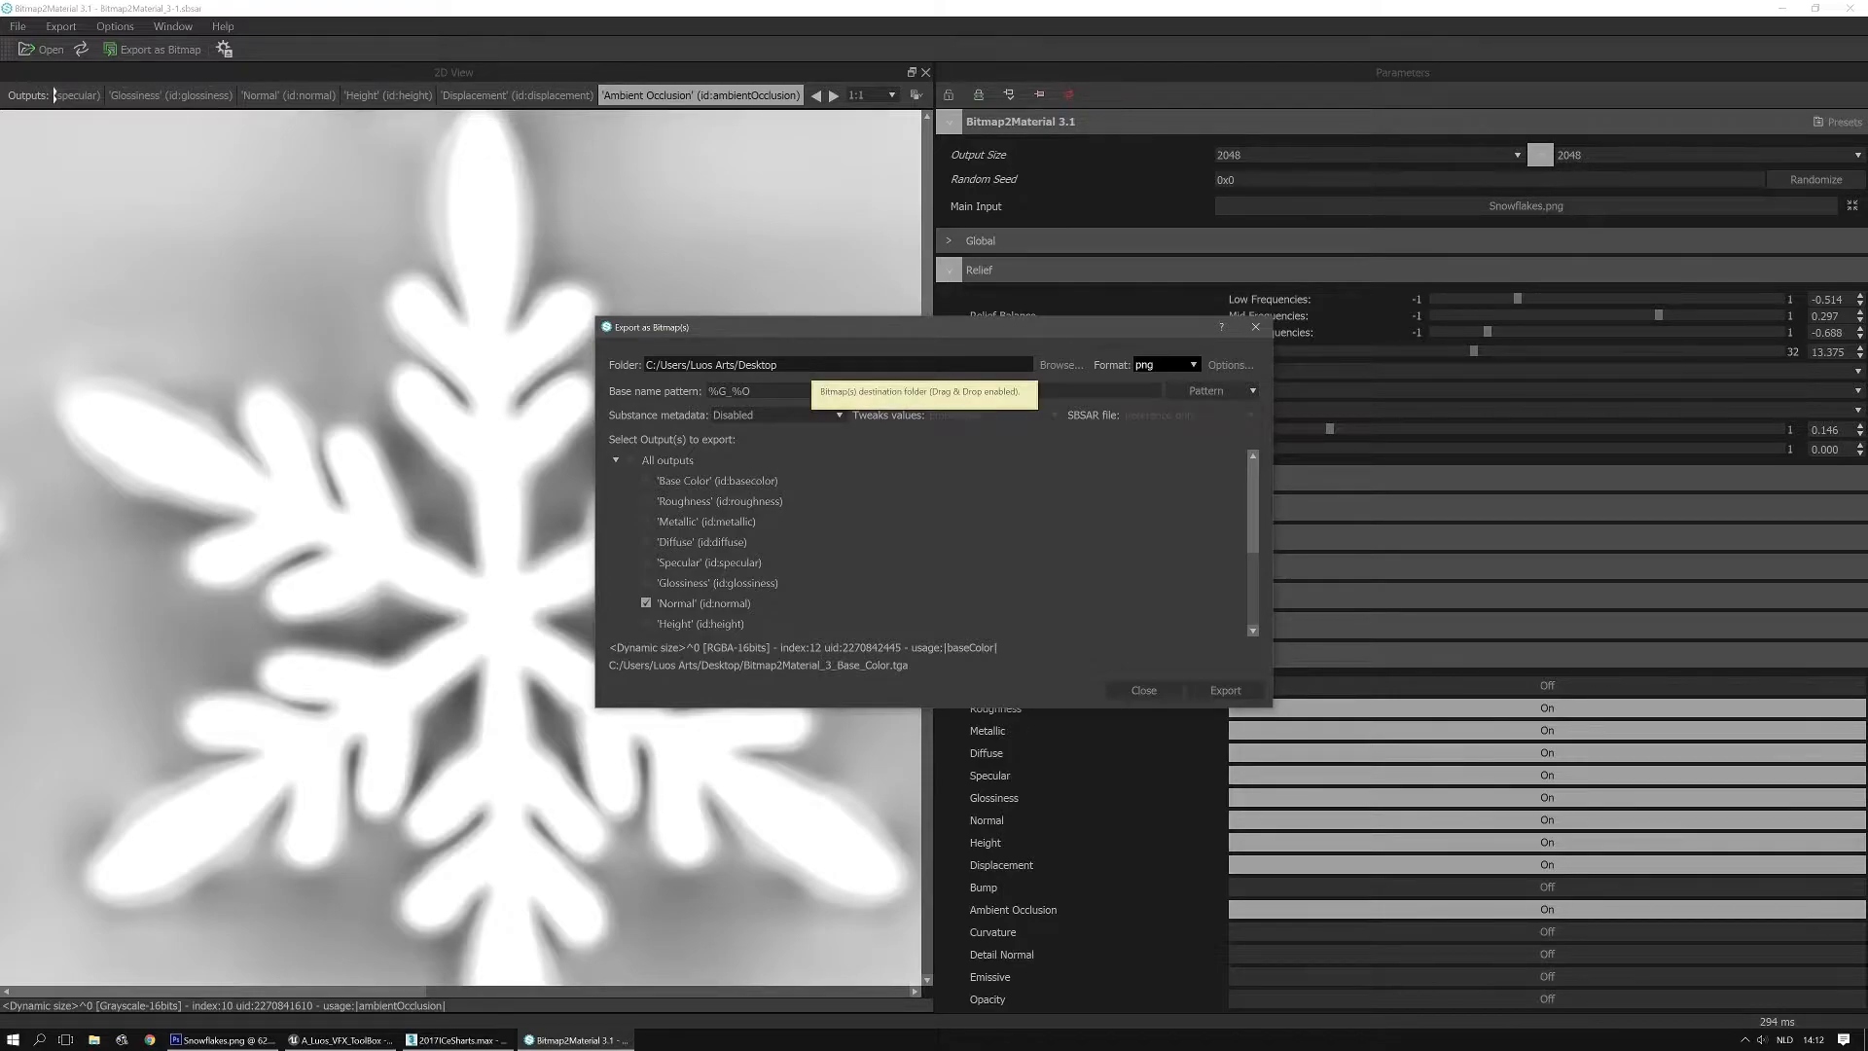
pyautogui.click(809, 365)
pyautogui.click(811, 390)
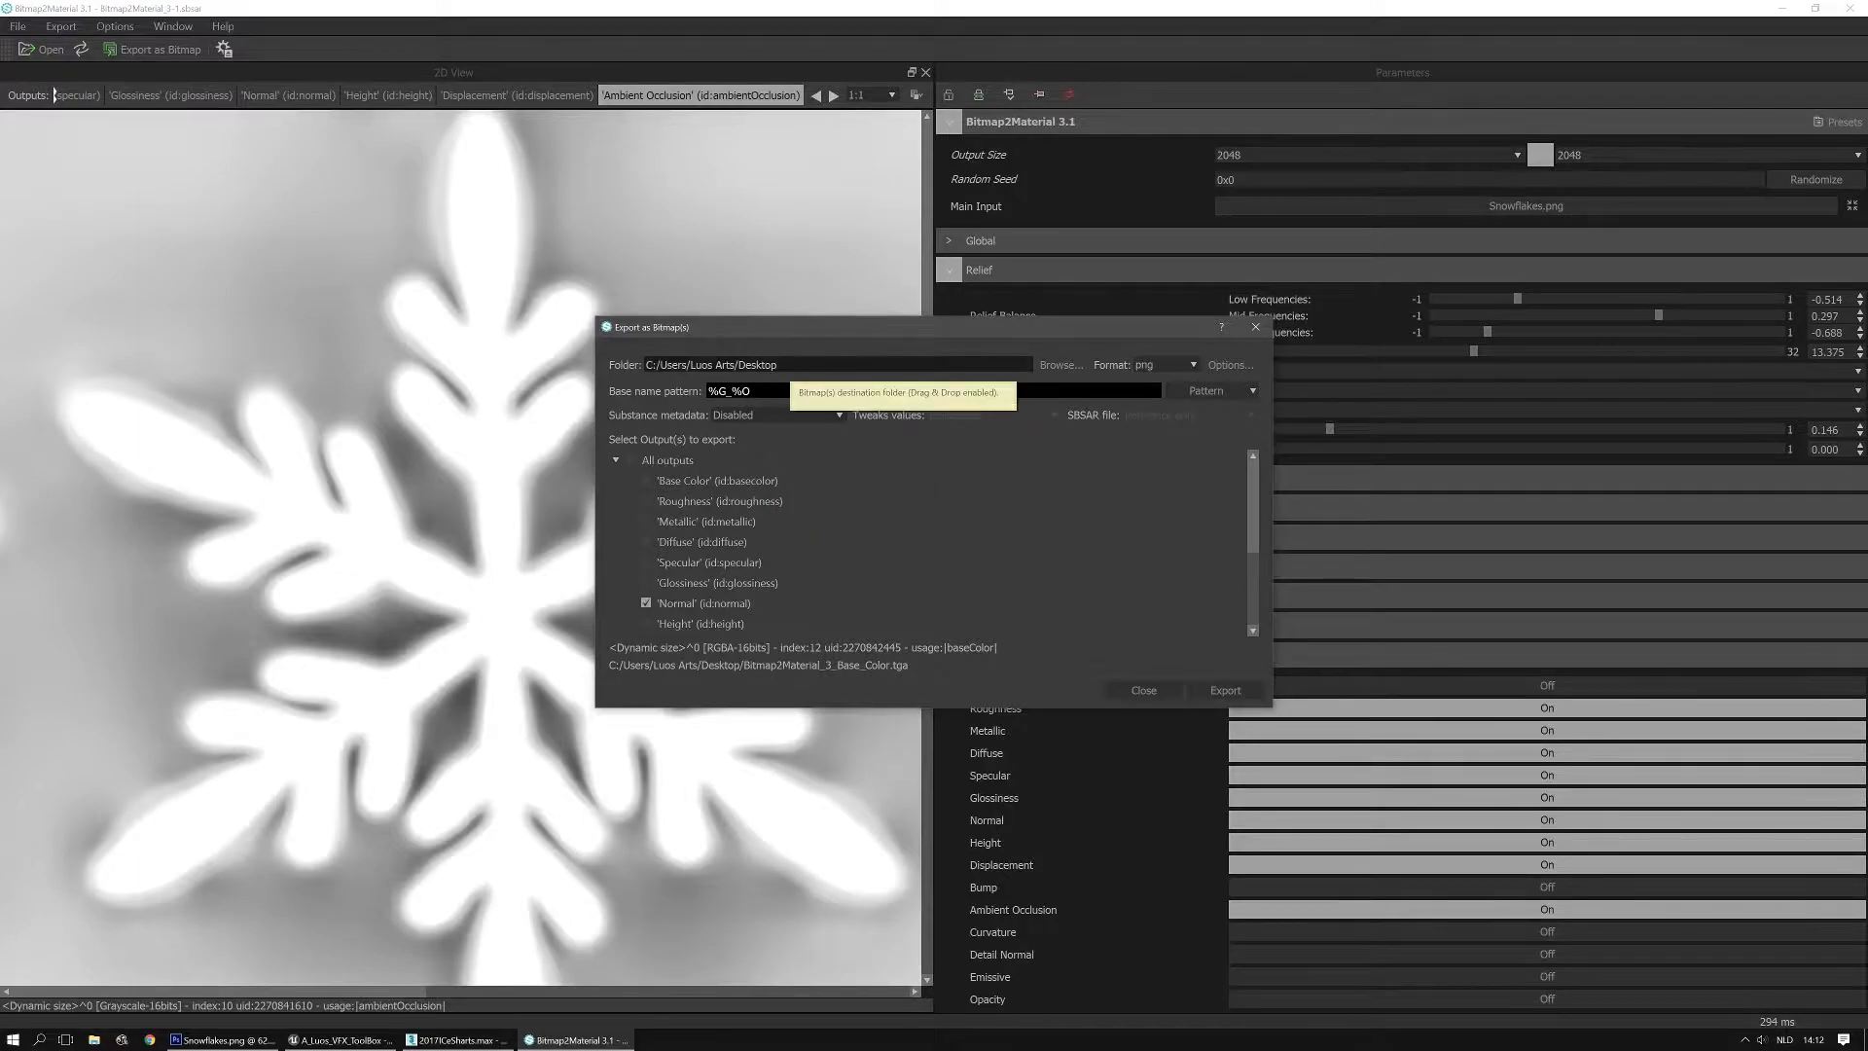
pyautogui.moveTo(1254, 542); pyautogui.dragTo(1249, 625)
pyautogui.click(1225, 690)
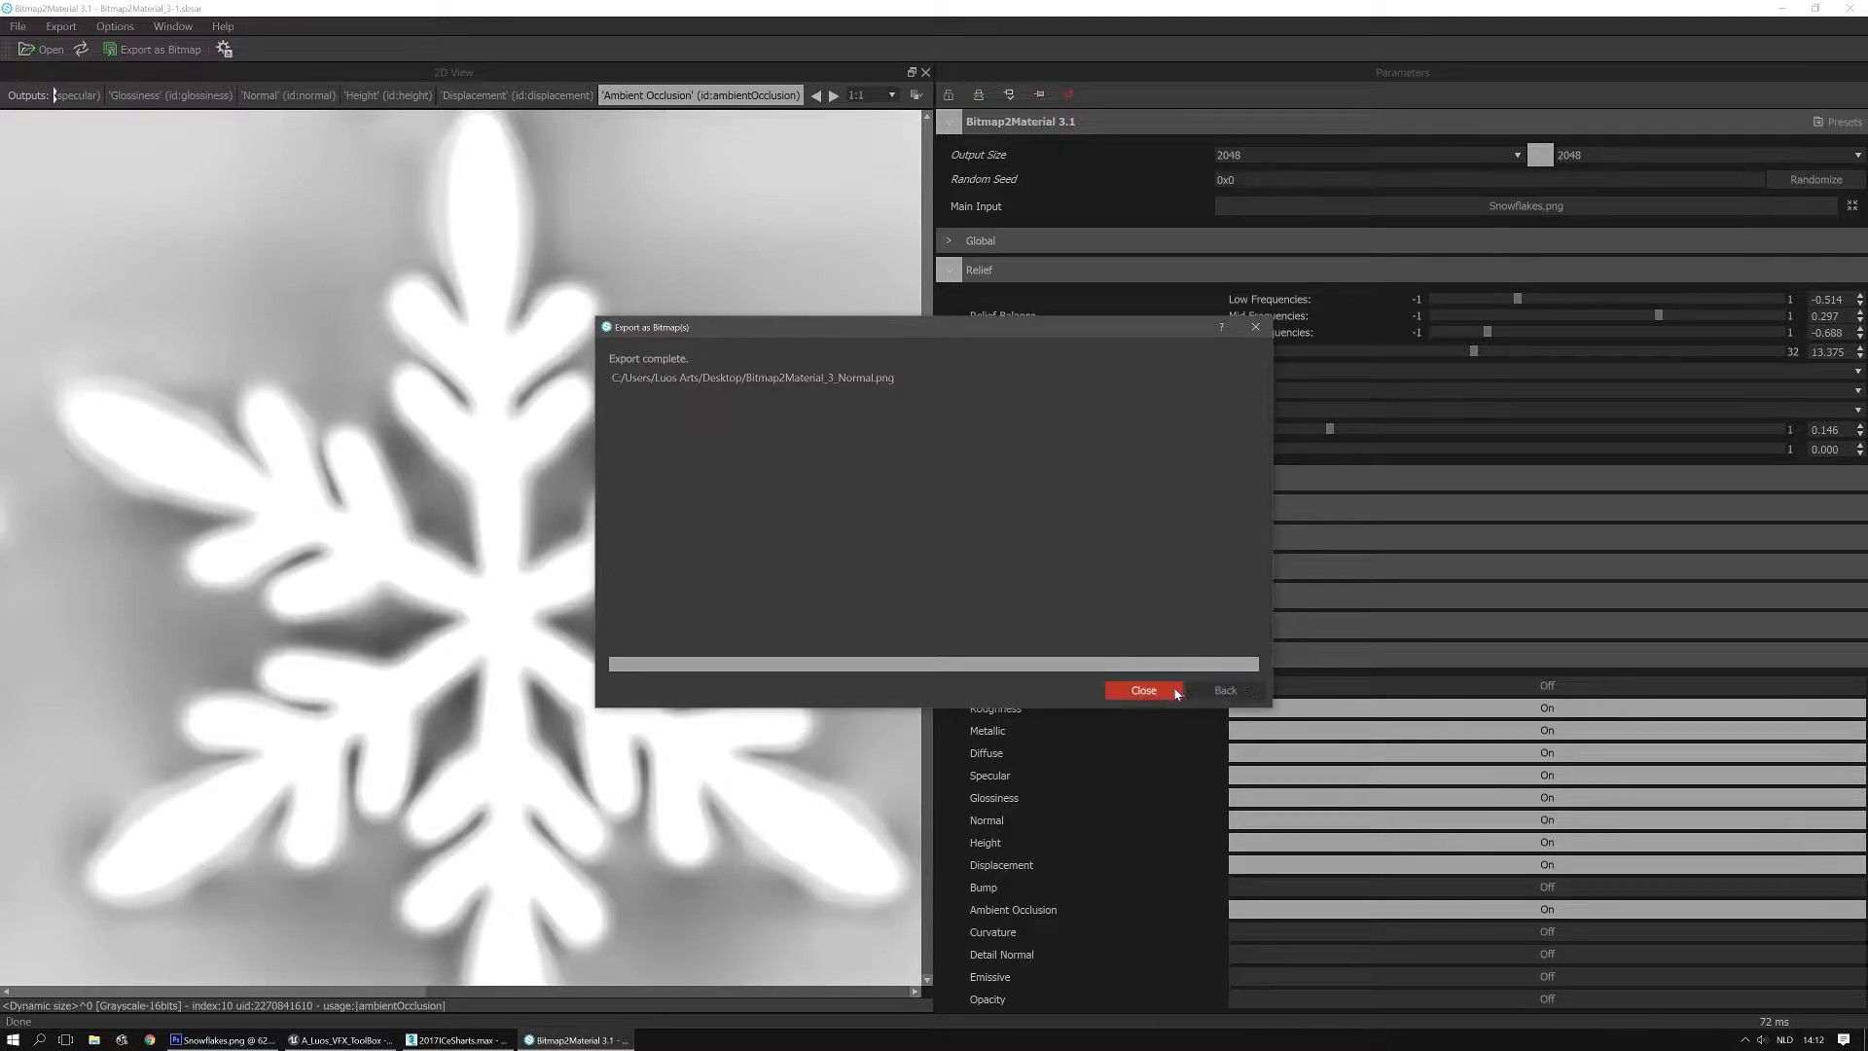
pyautogui.click(1158, 693)
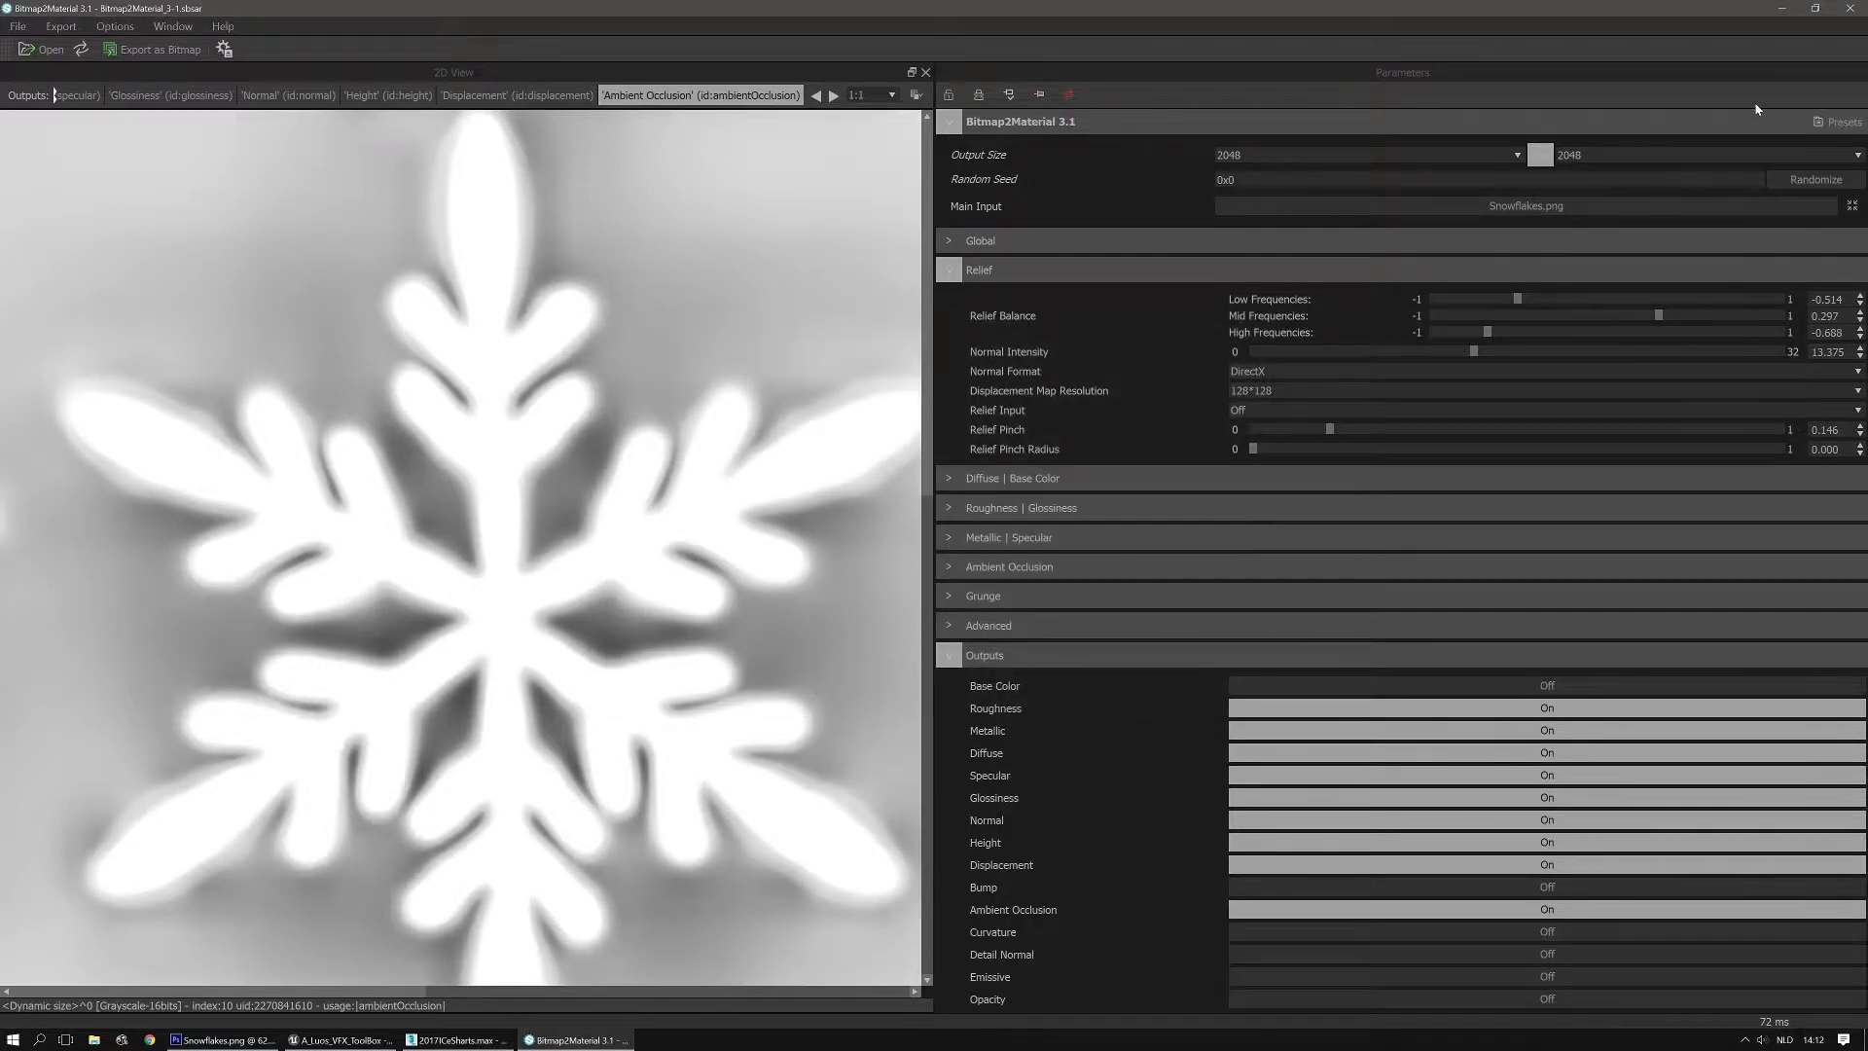
# Close Bitmap2Material and try to bring the exported normal map from the desktop into Photoshop
pyautogui.click(1852, 9)
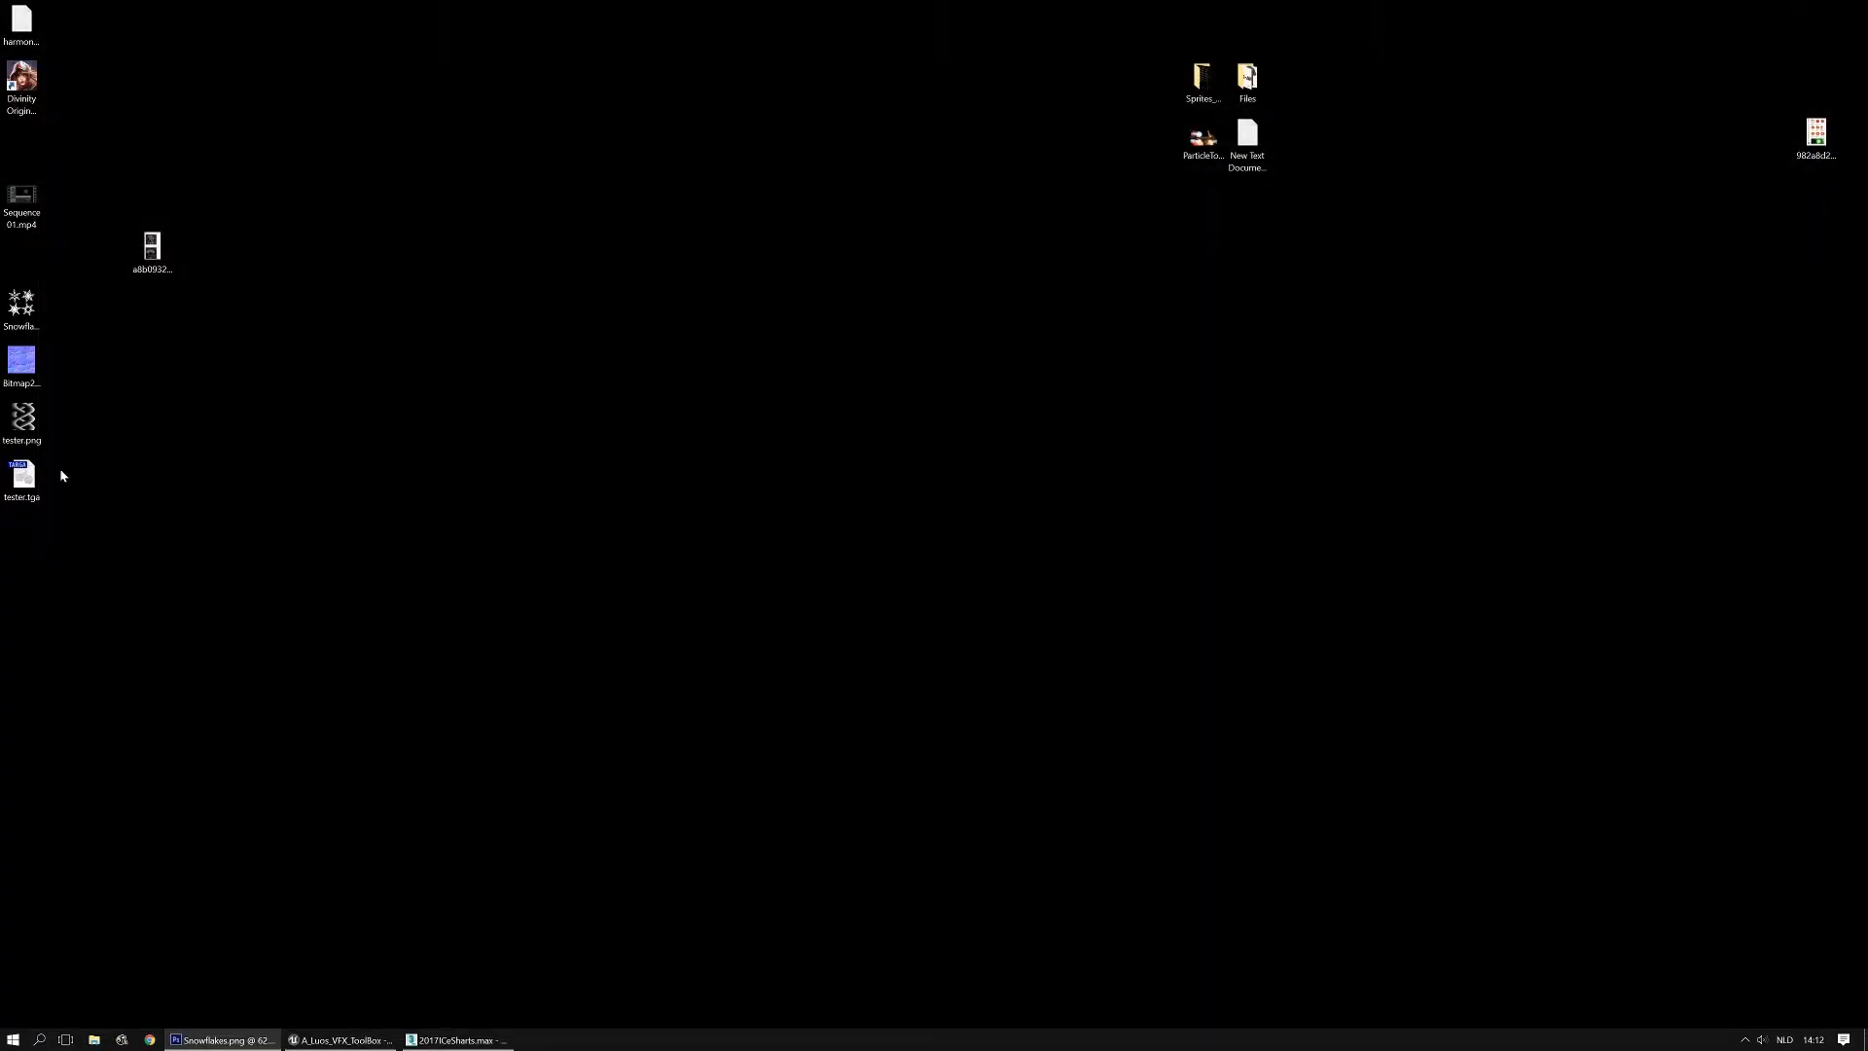
pyautogui.click(32, 362)
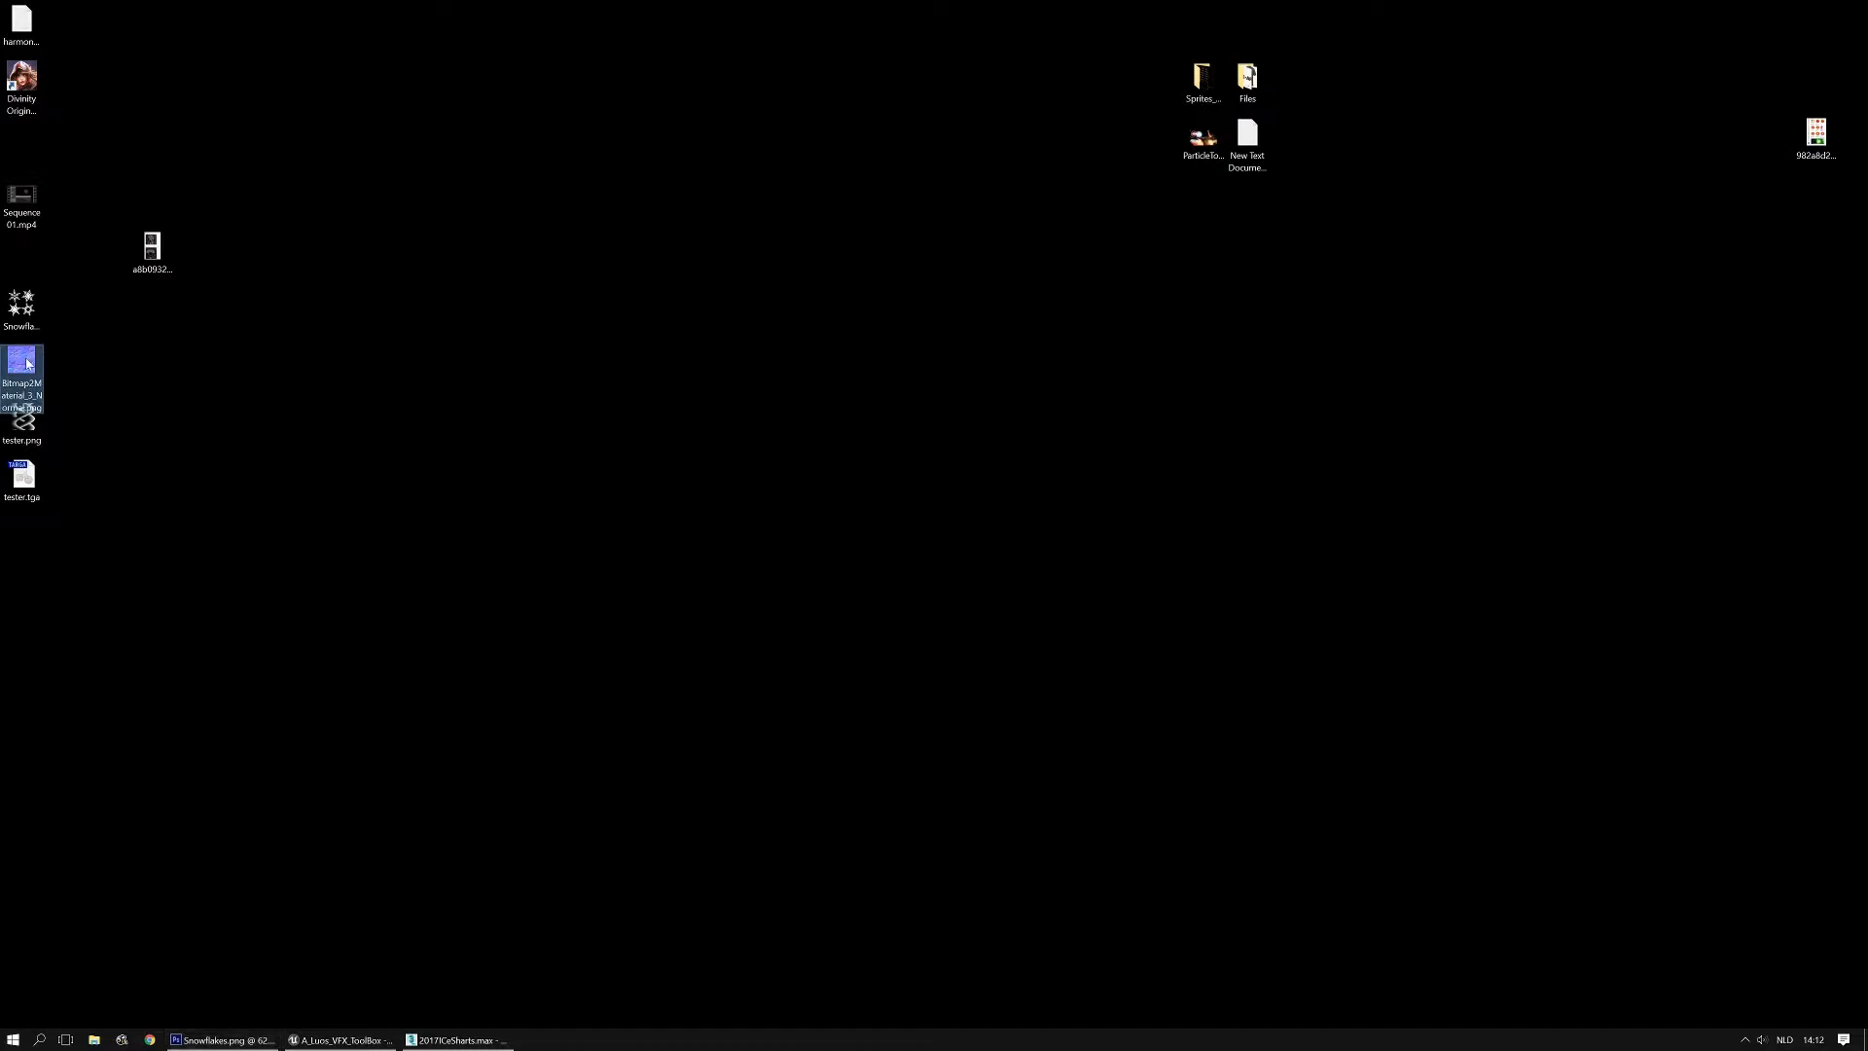
pyautogui.moveTo(19, 366); pyautogui.dragTo(1147, 61)
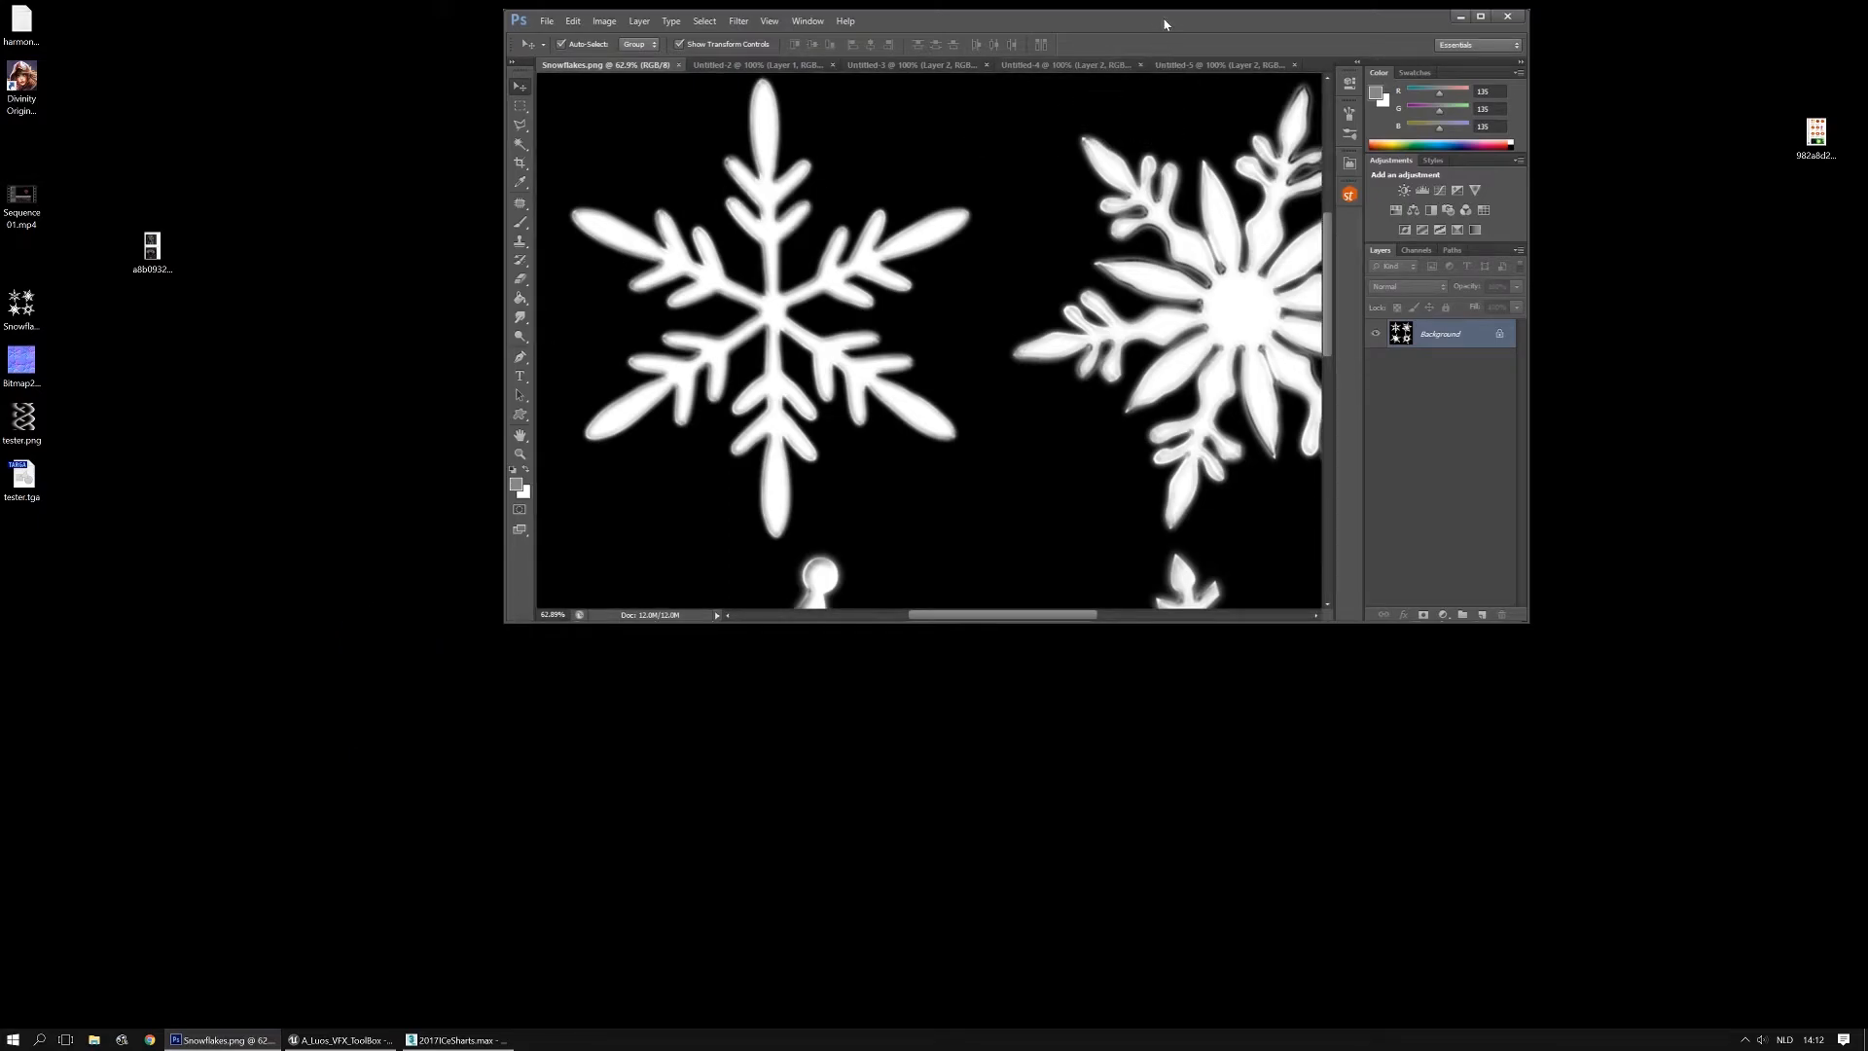
pyautogui.doubleClick(1164, 21)
pyautogui.click(726, 54)
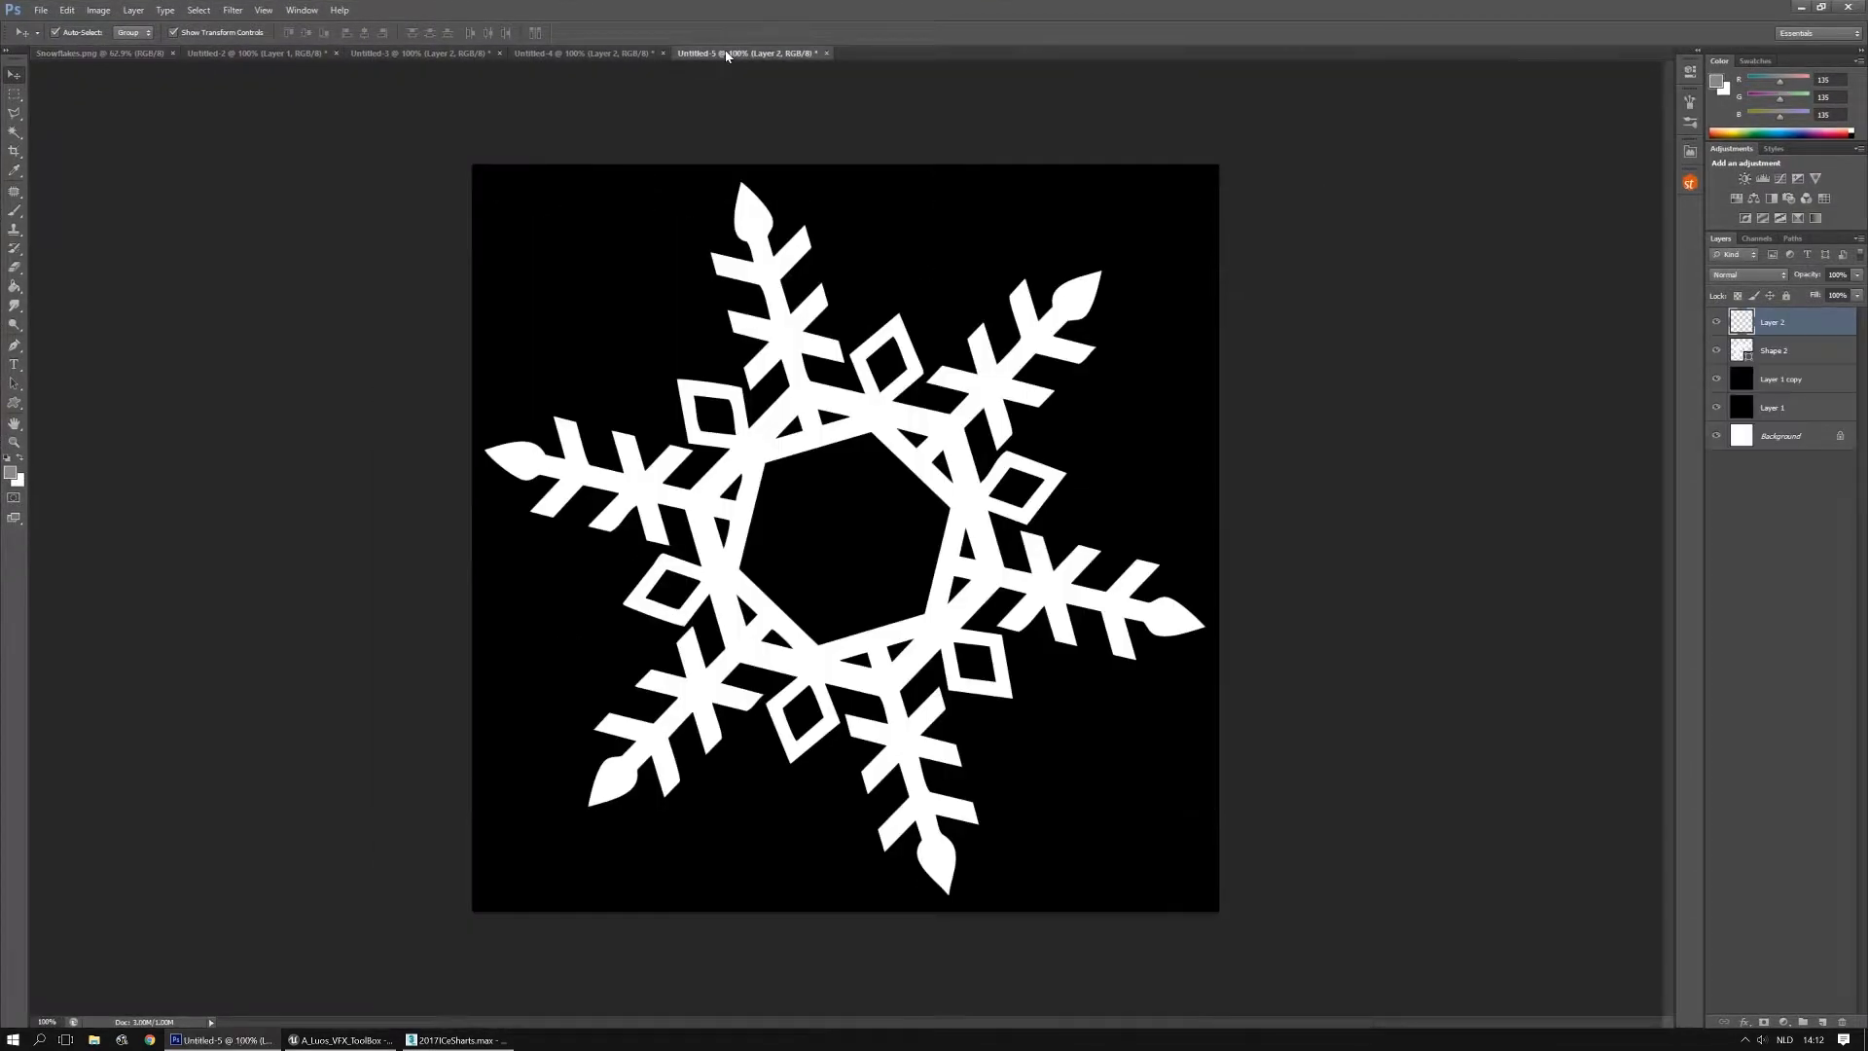
pyautogui.click(827, 52)
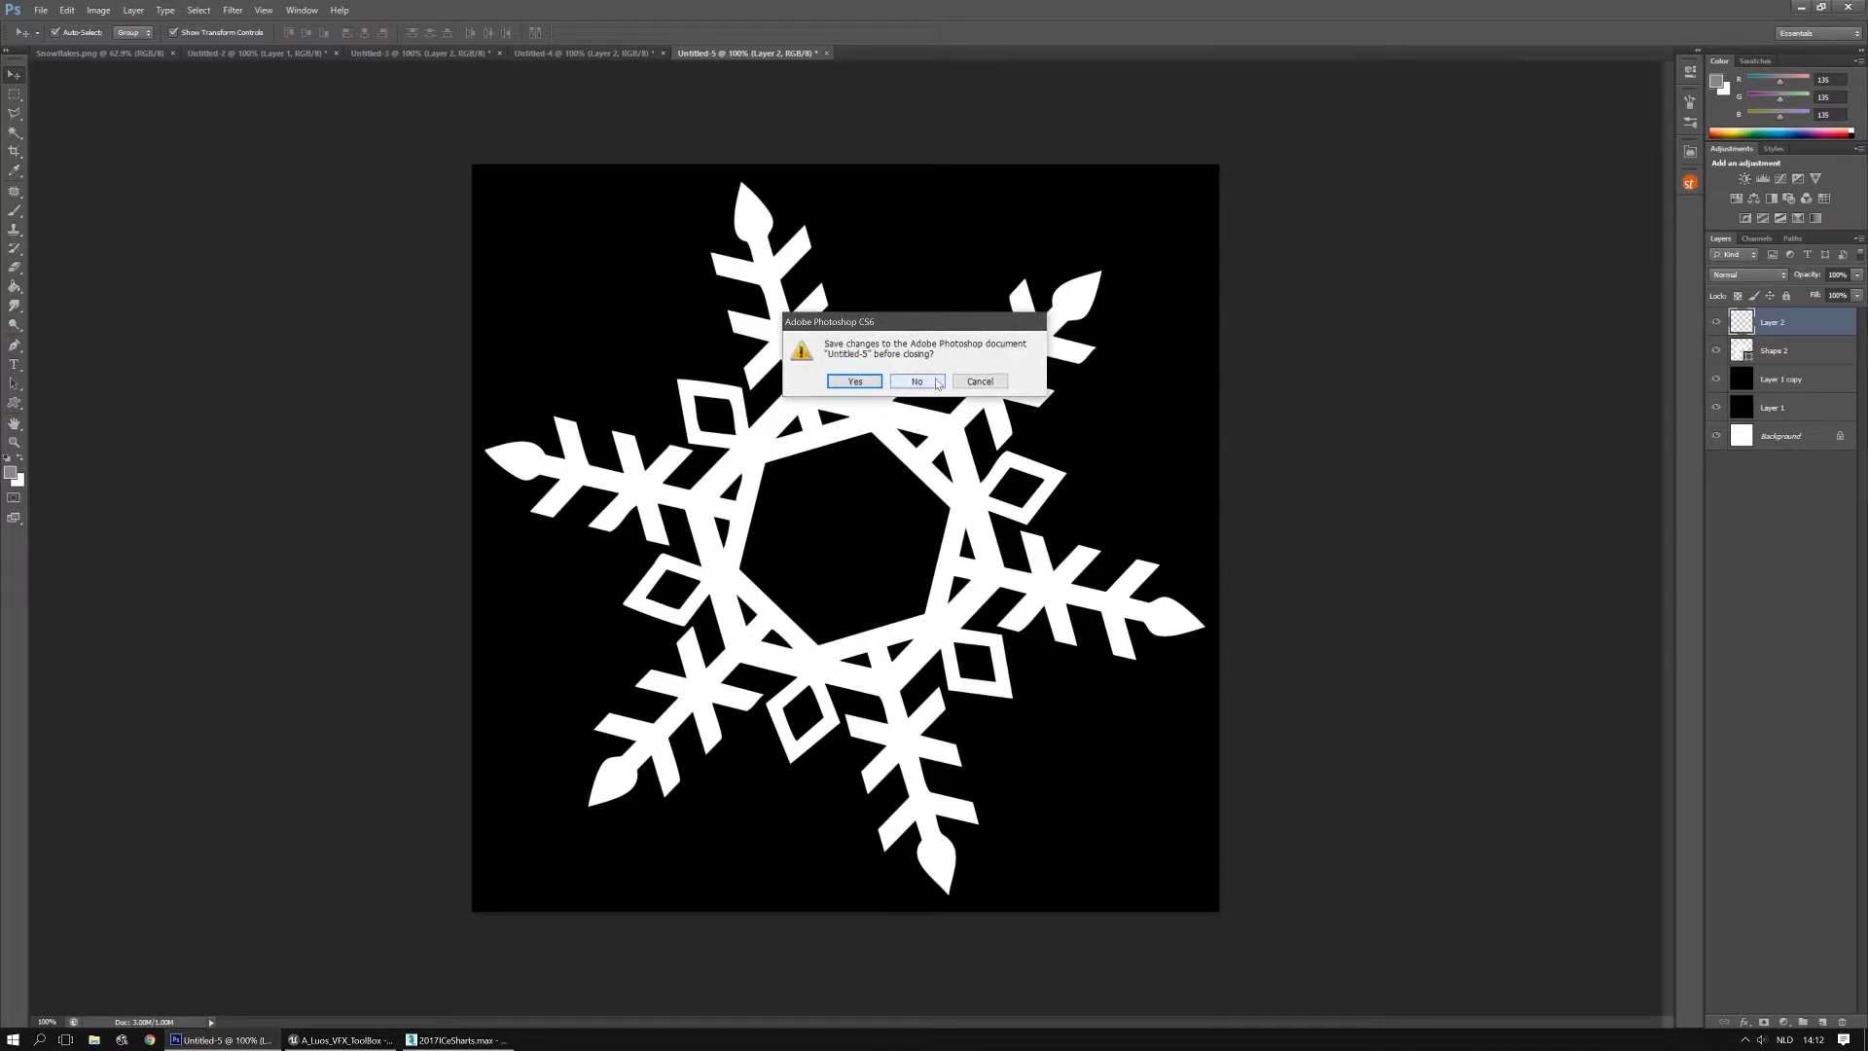
pyautogui.click(979, 380)
pyautogui.doubleClick(979, 6)
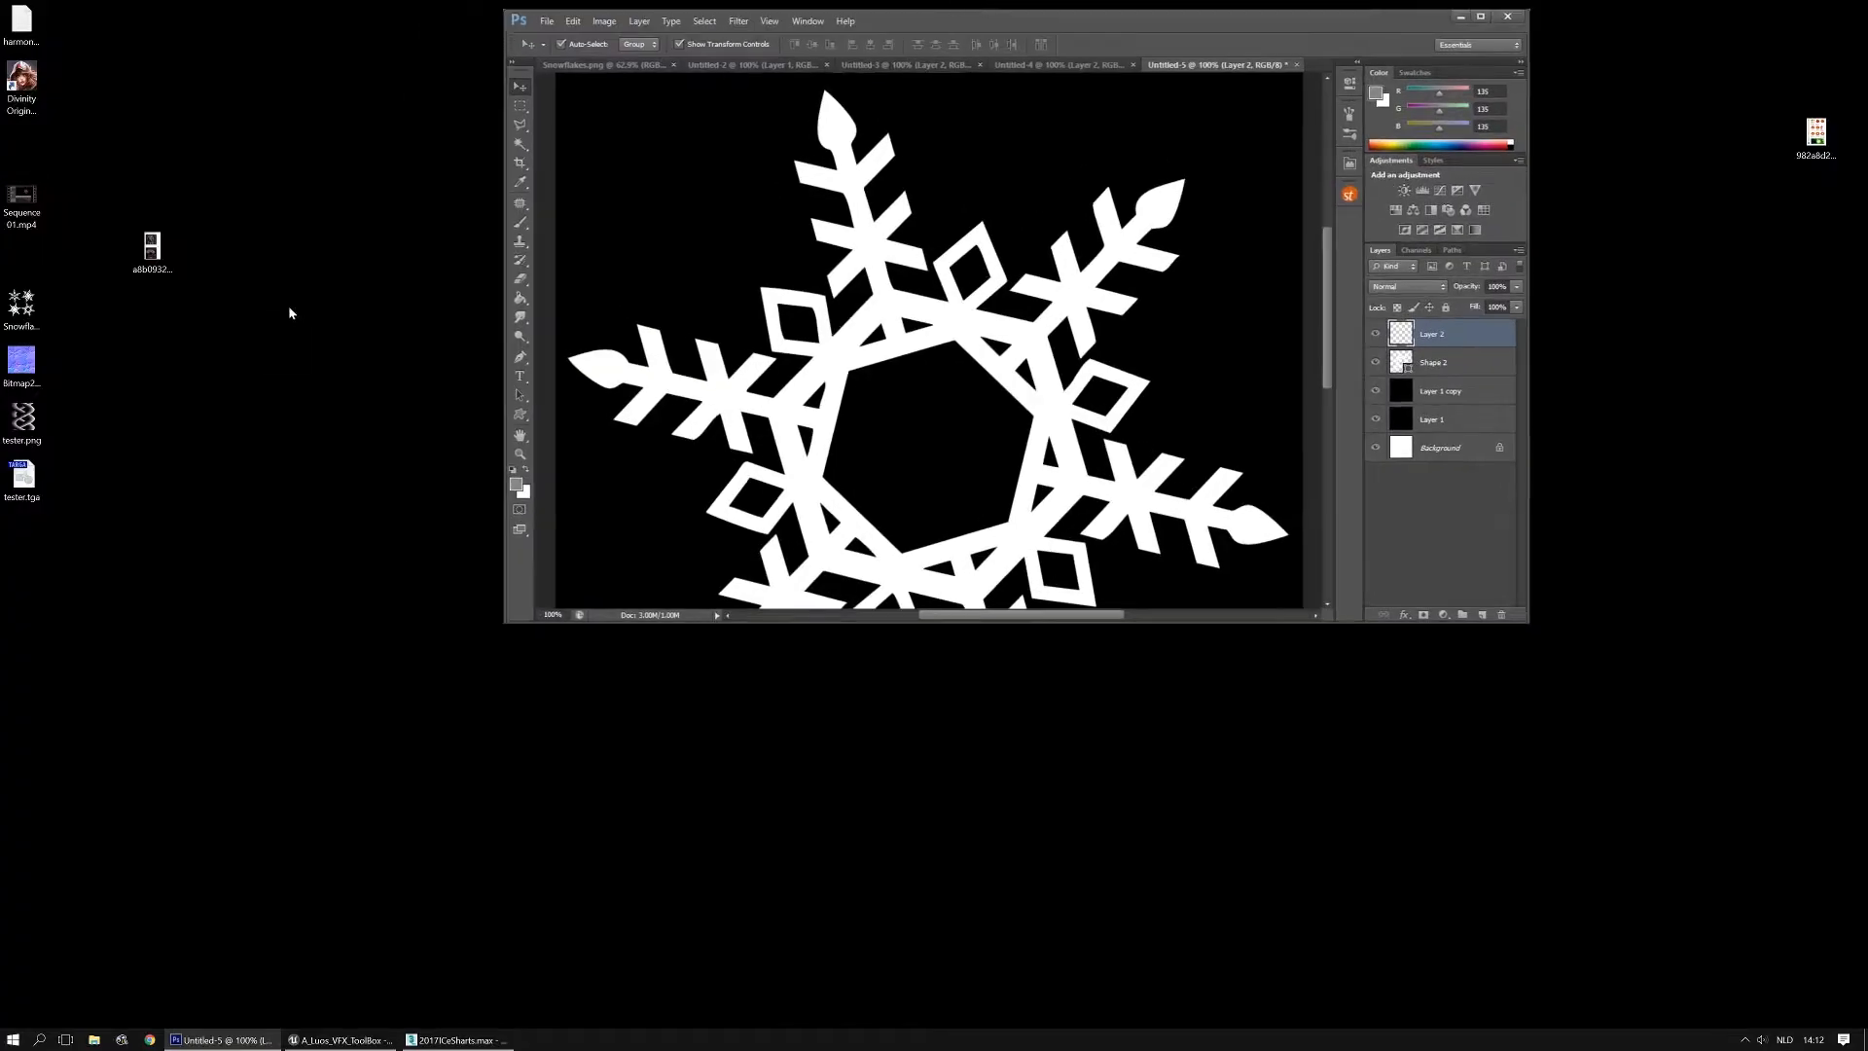
# Open the exported Bitmap2Material_3_Normal.png in Photoshop and maximize the Photoshop window
pyautogui.moveTo(1531, 158); pyautogui.dragTo(1761, 155)
pyautogui.moveTo(1396, 127); pyautogui.dragTo(1406, 48)
pyautogui.doubleClick(1411, 21)
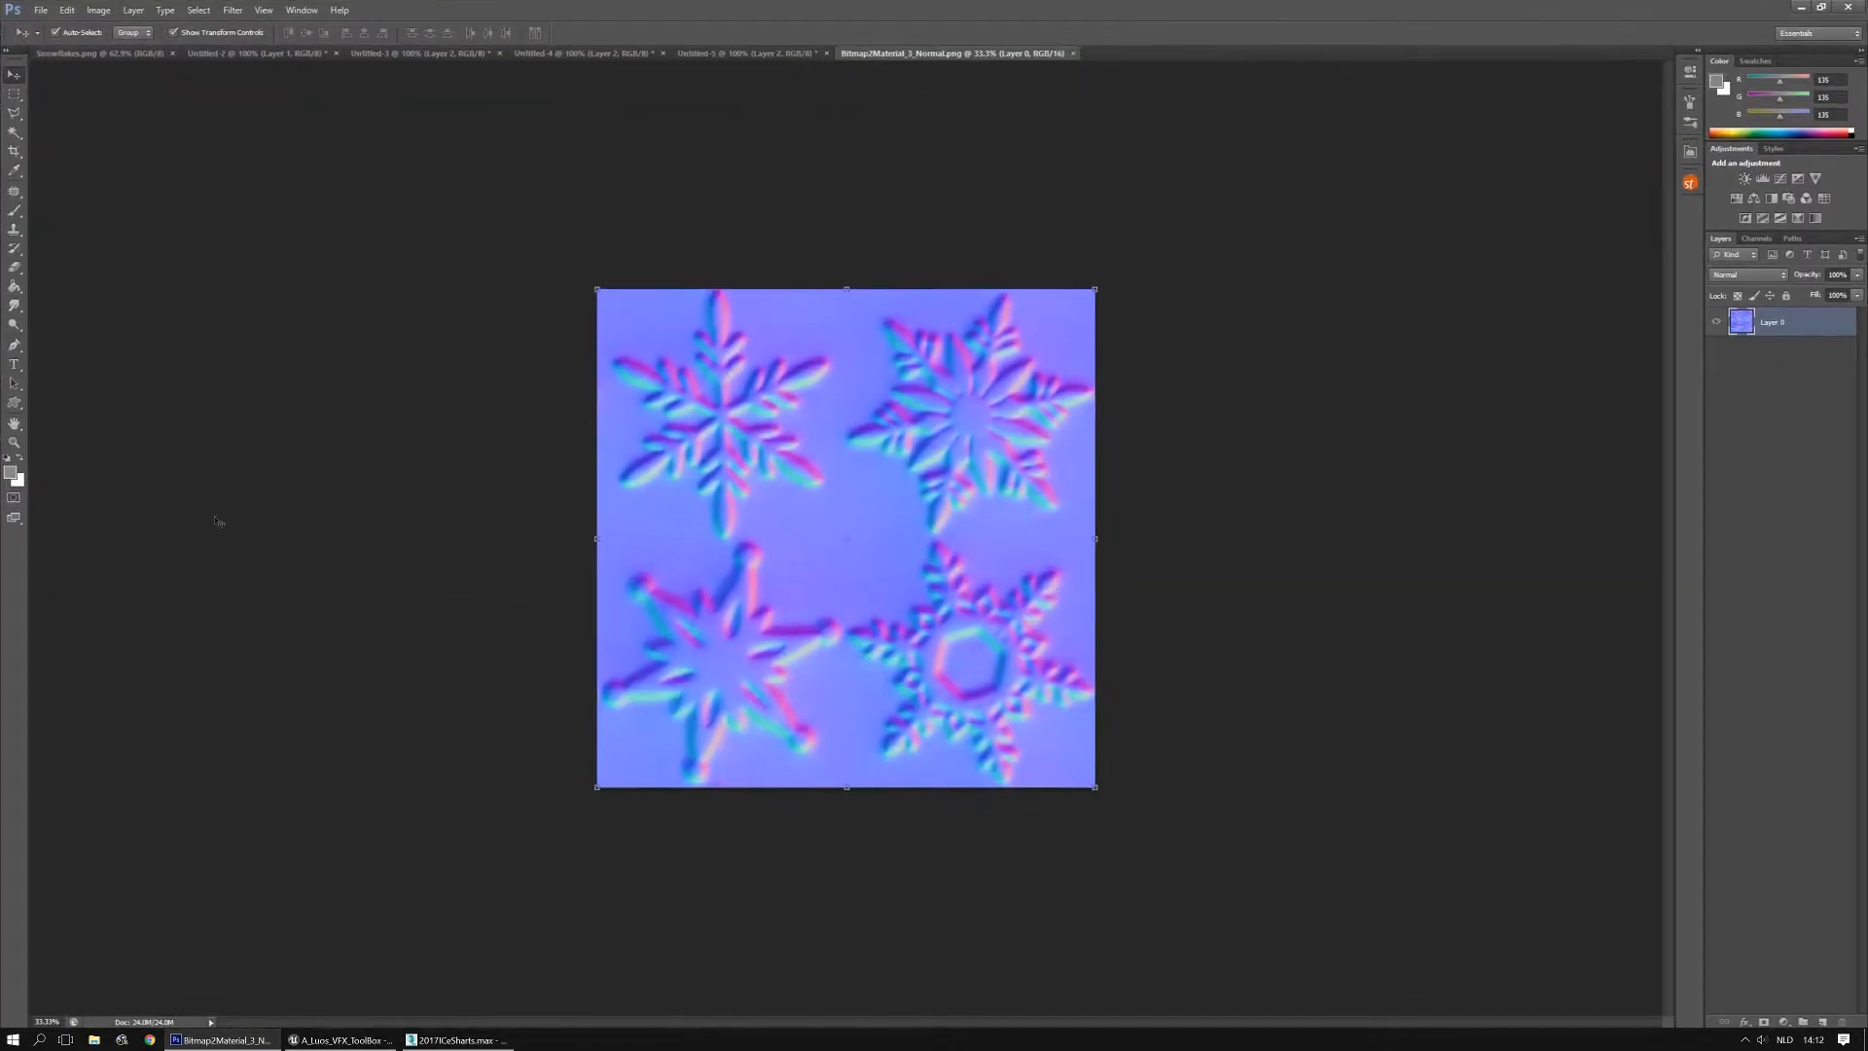
# View the normal map at 100% and invert its green channel
pyautogui.doubleClick(12, 443)
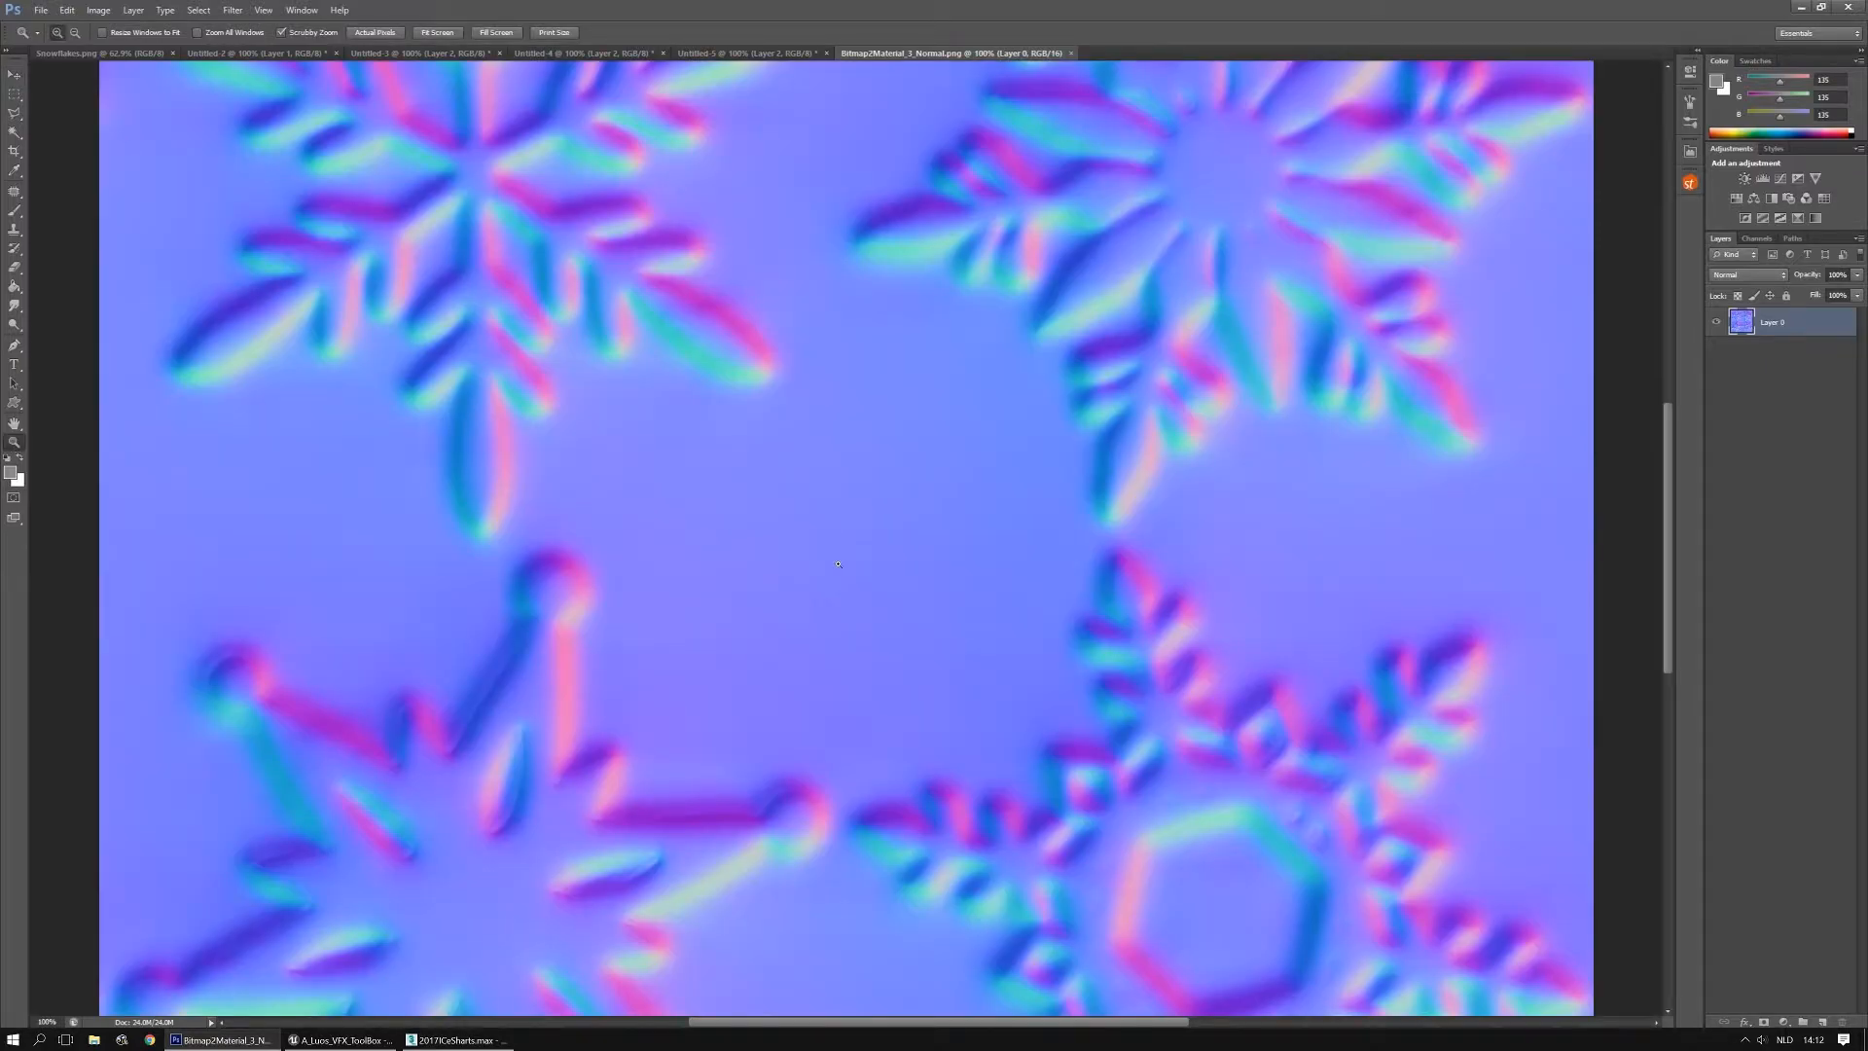
pyautogui.click(1757, 237)
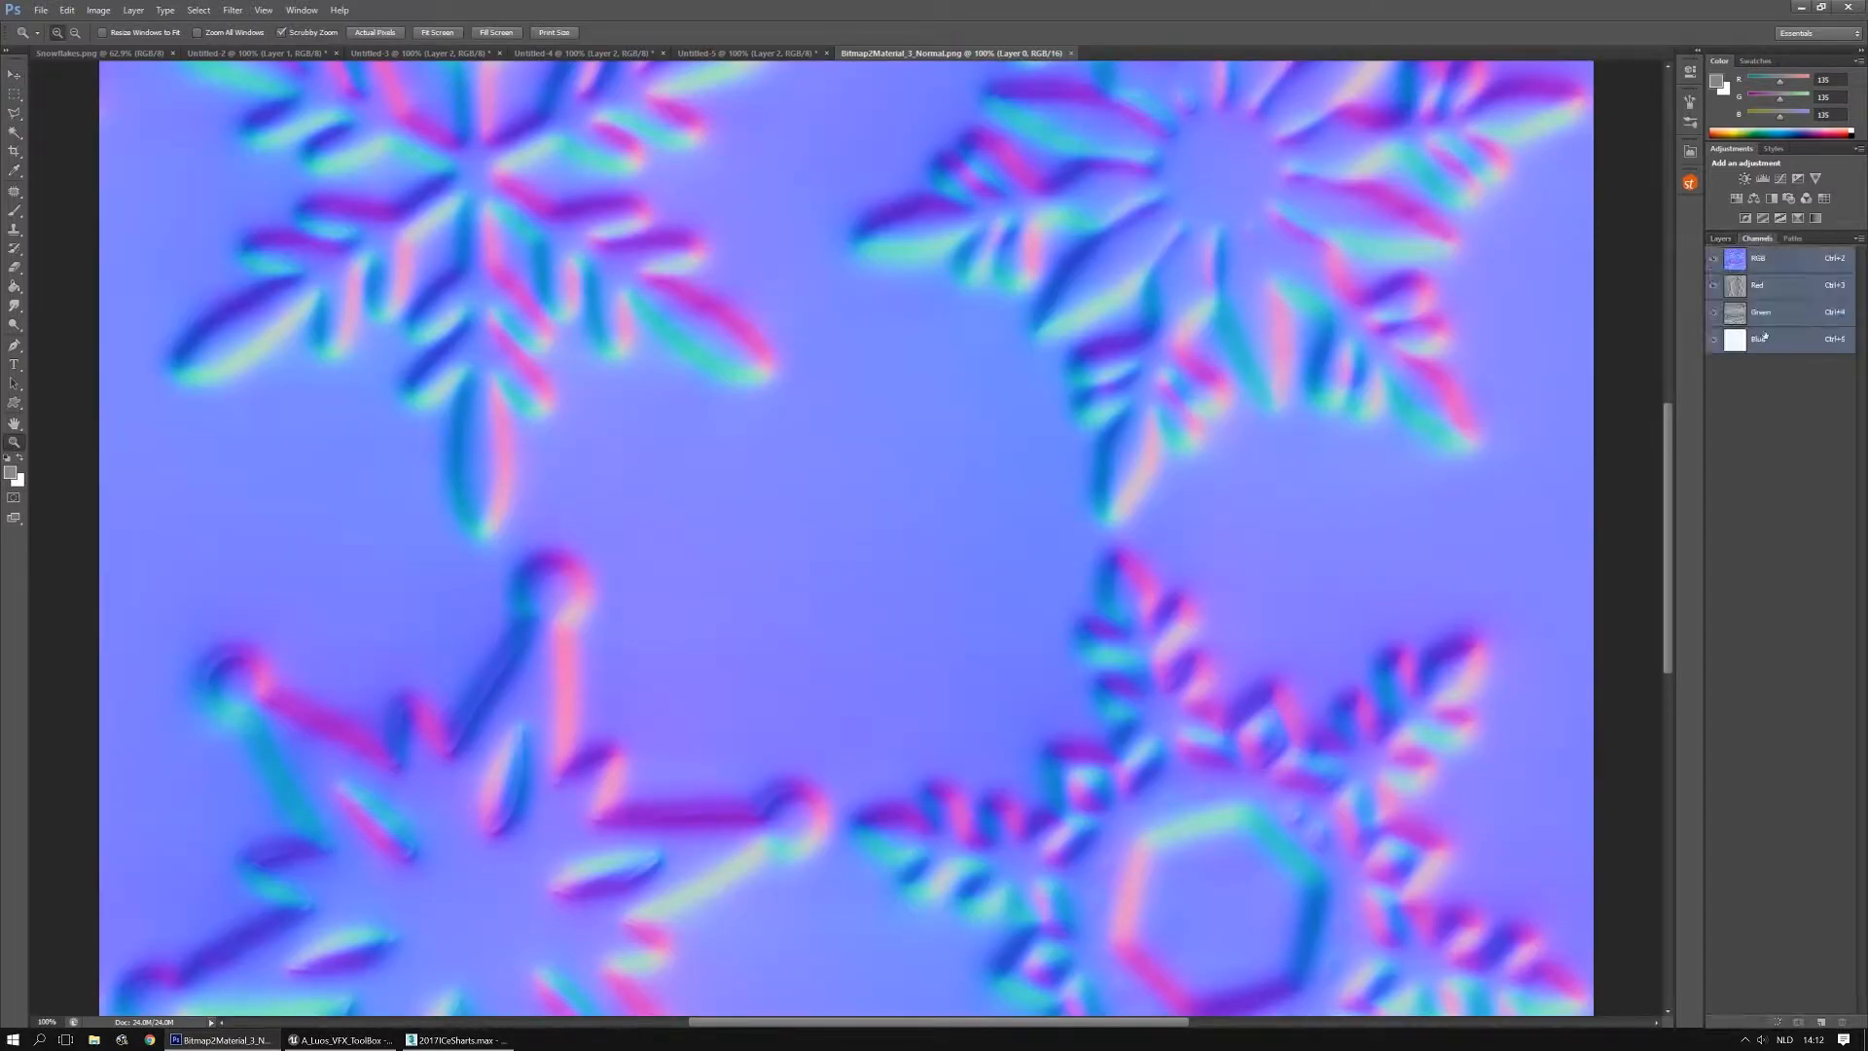
pyautogui.click(1734, 312)
pyautogui.hotkey('ctrl', 'i')
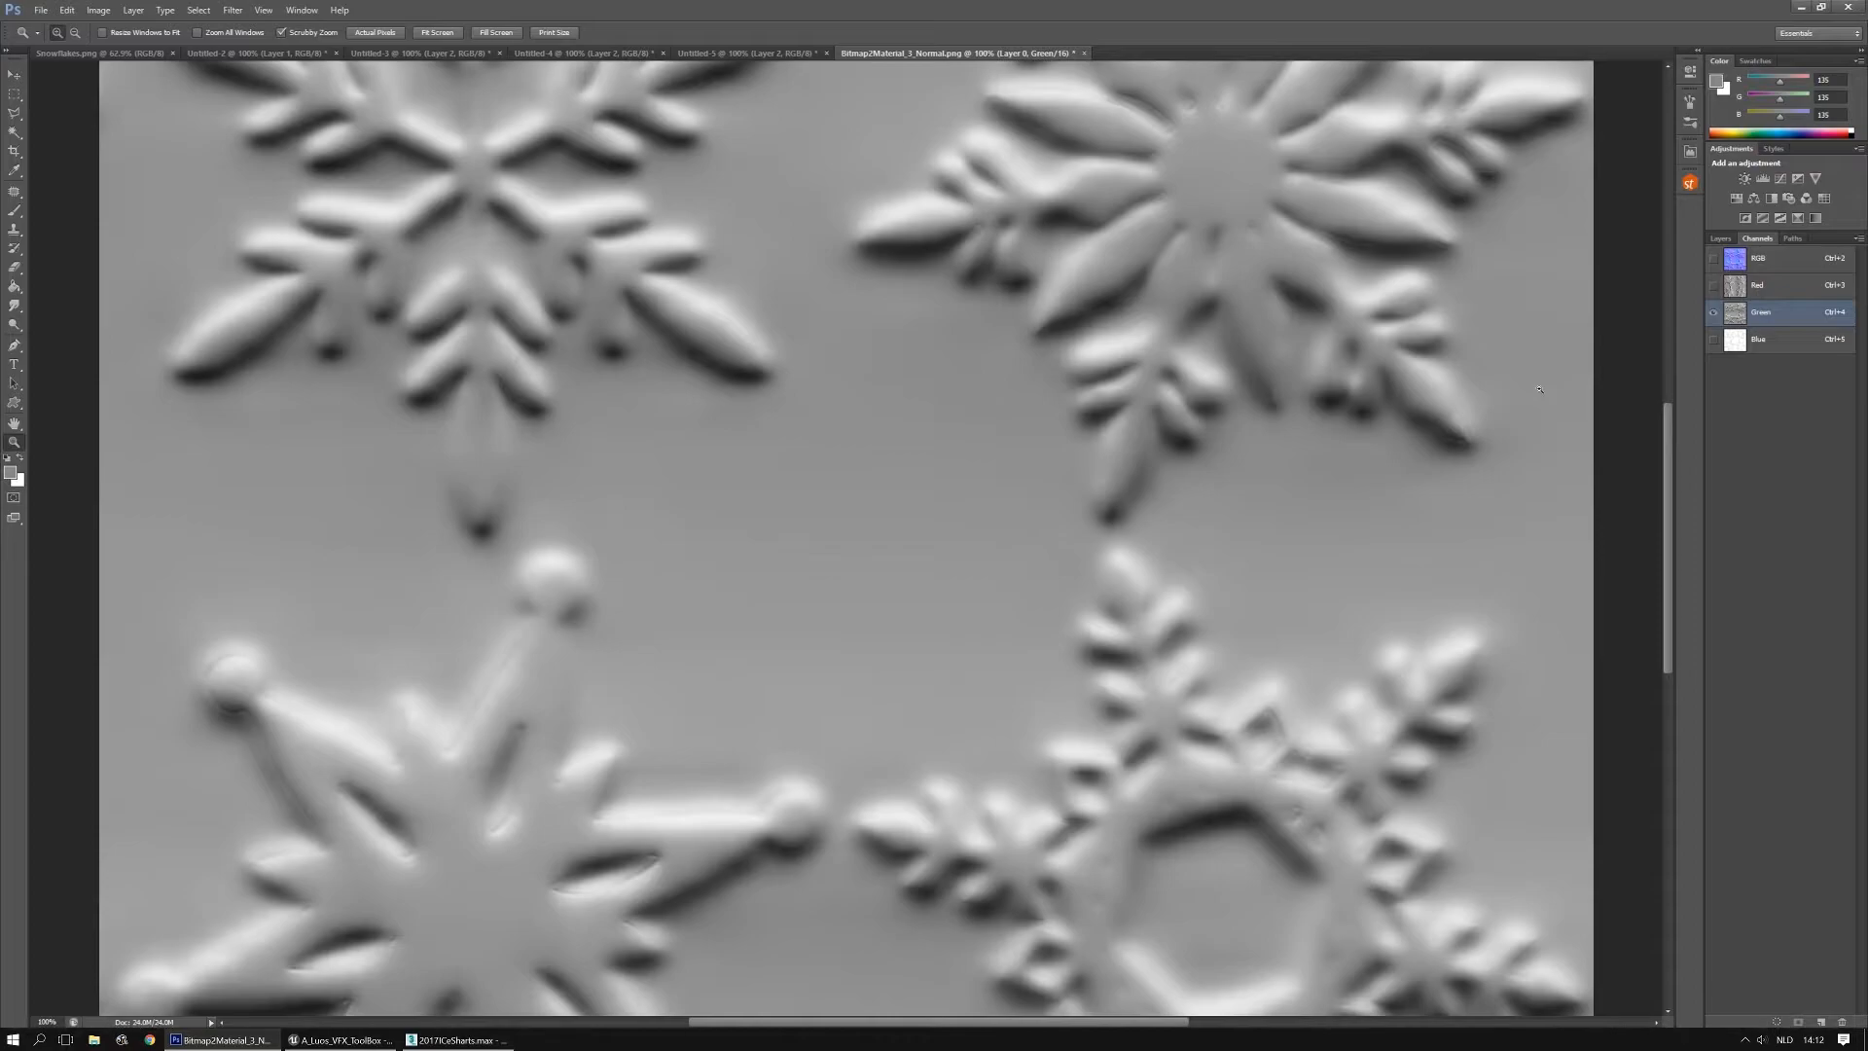
# Show all colour channels together and inspect the relief of the four snowflakes in the inverted normal map
pyautogui.click(1713, 258)
pyautogui.moveTo(658, 347); pyautogui.dragTo(881, 632)
pyautogui.moveTo(1078, 556); pyautogui.dragTo(808, 550)
pyautogui.moveTo(694, 623); pyautogui.dragTo(880, 136)
pyautogui.moveTo(993, 703); pyautogui.dragTo(842, 556)
pyautogui.moveTo(779, 405); pyautogui.dragTo(722, 709)
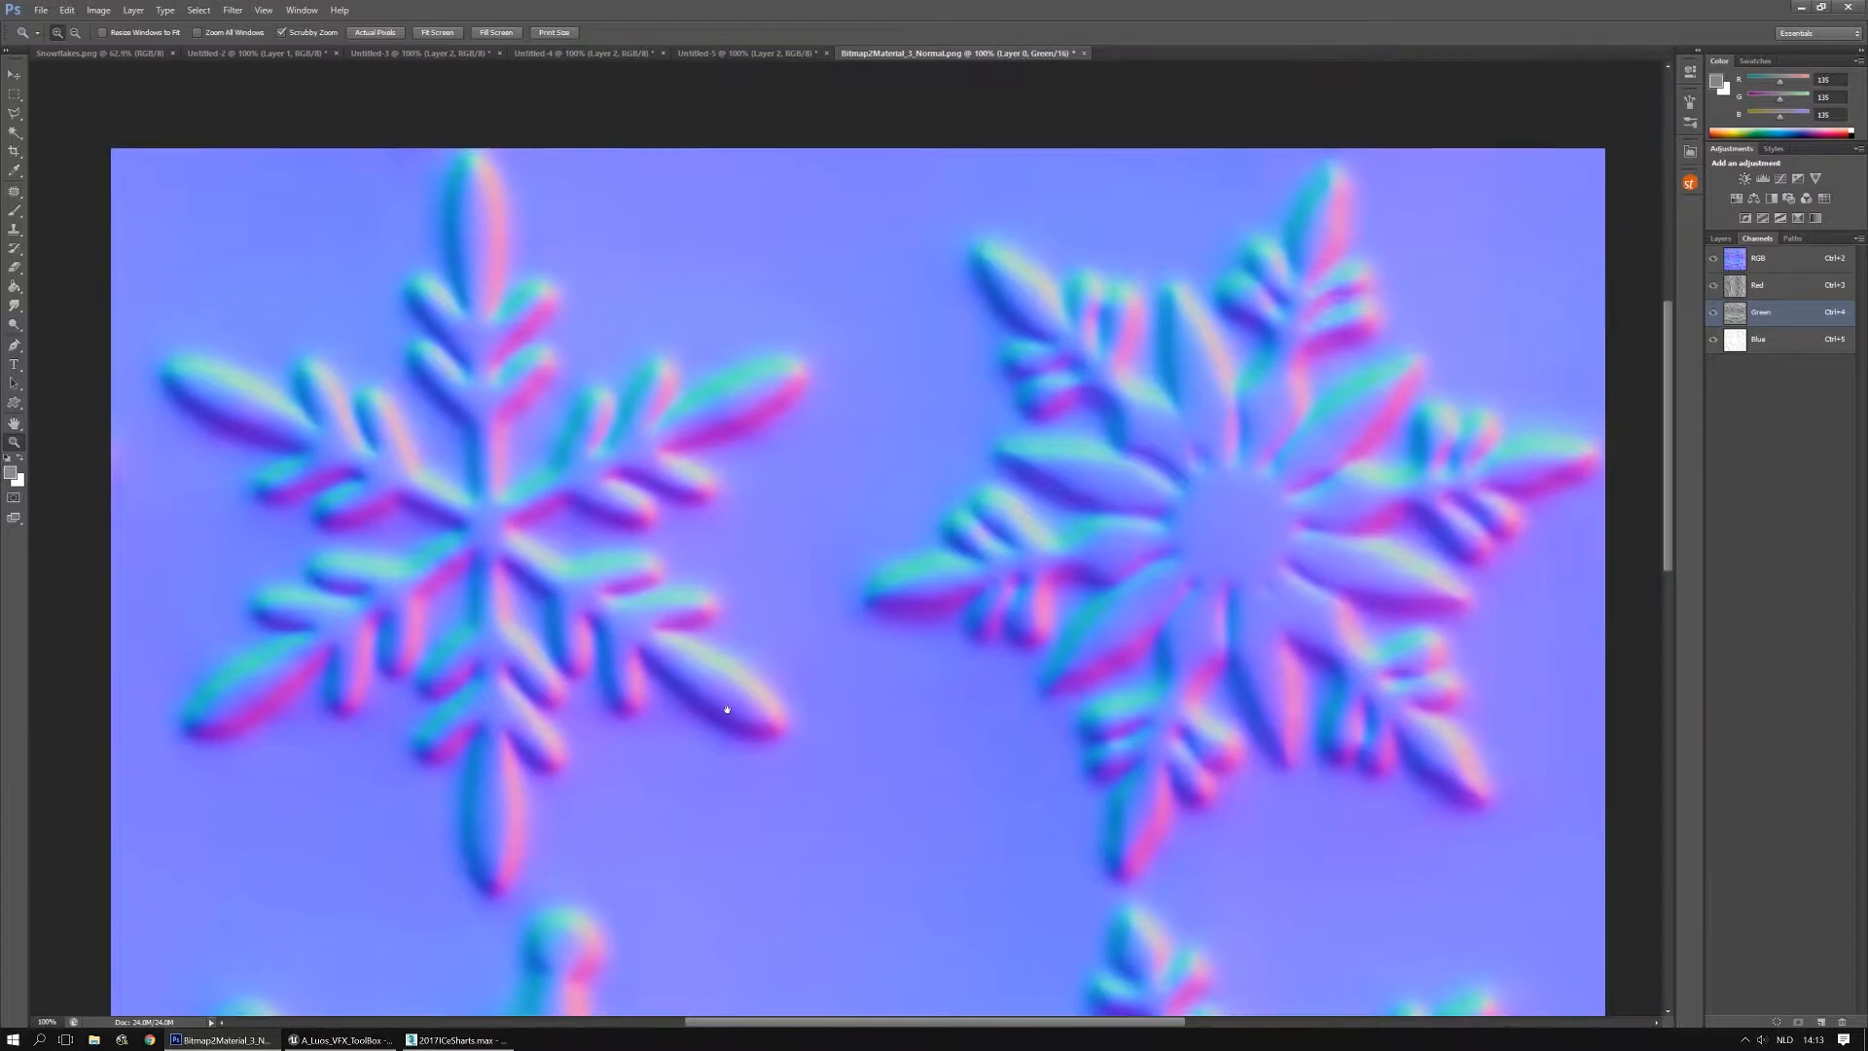
# Resize the normal map to 1024 x 1024 pixels
pyautogui.click(99, 9)
pyautogui.click(119, 115)
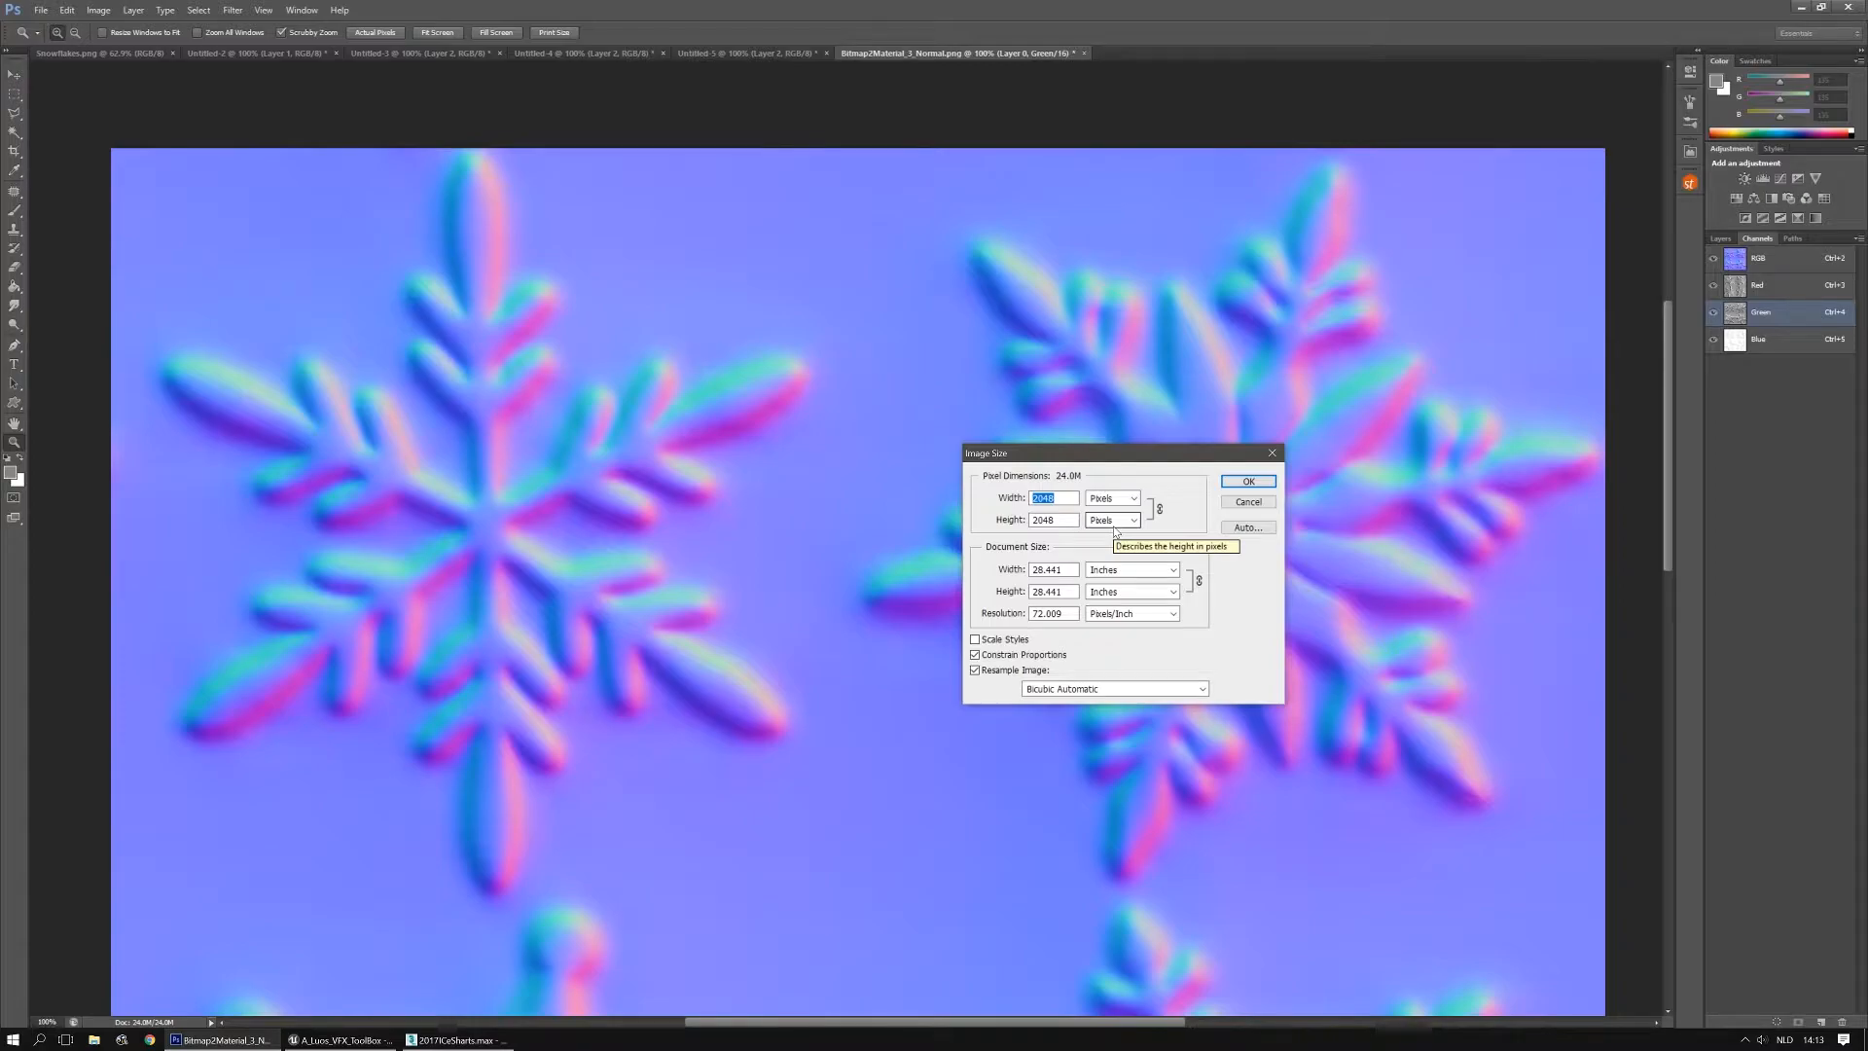
pyautogui.write('1024')
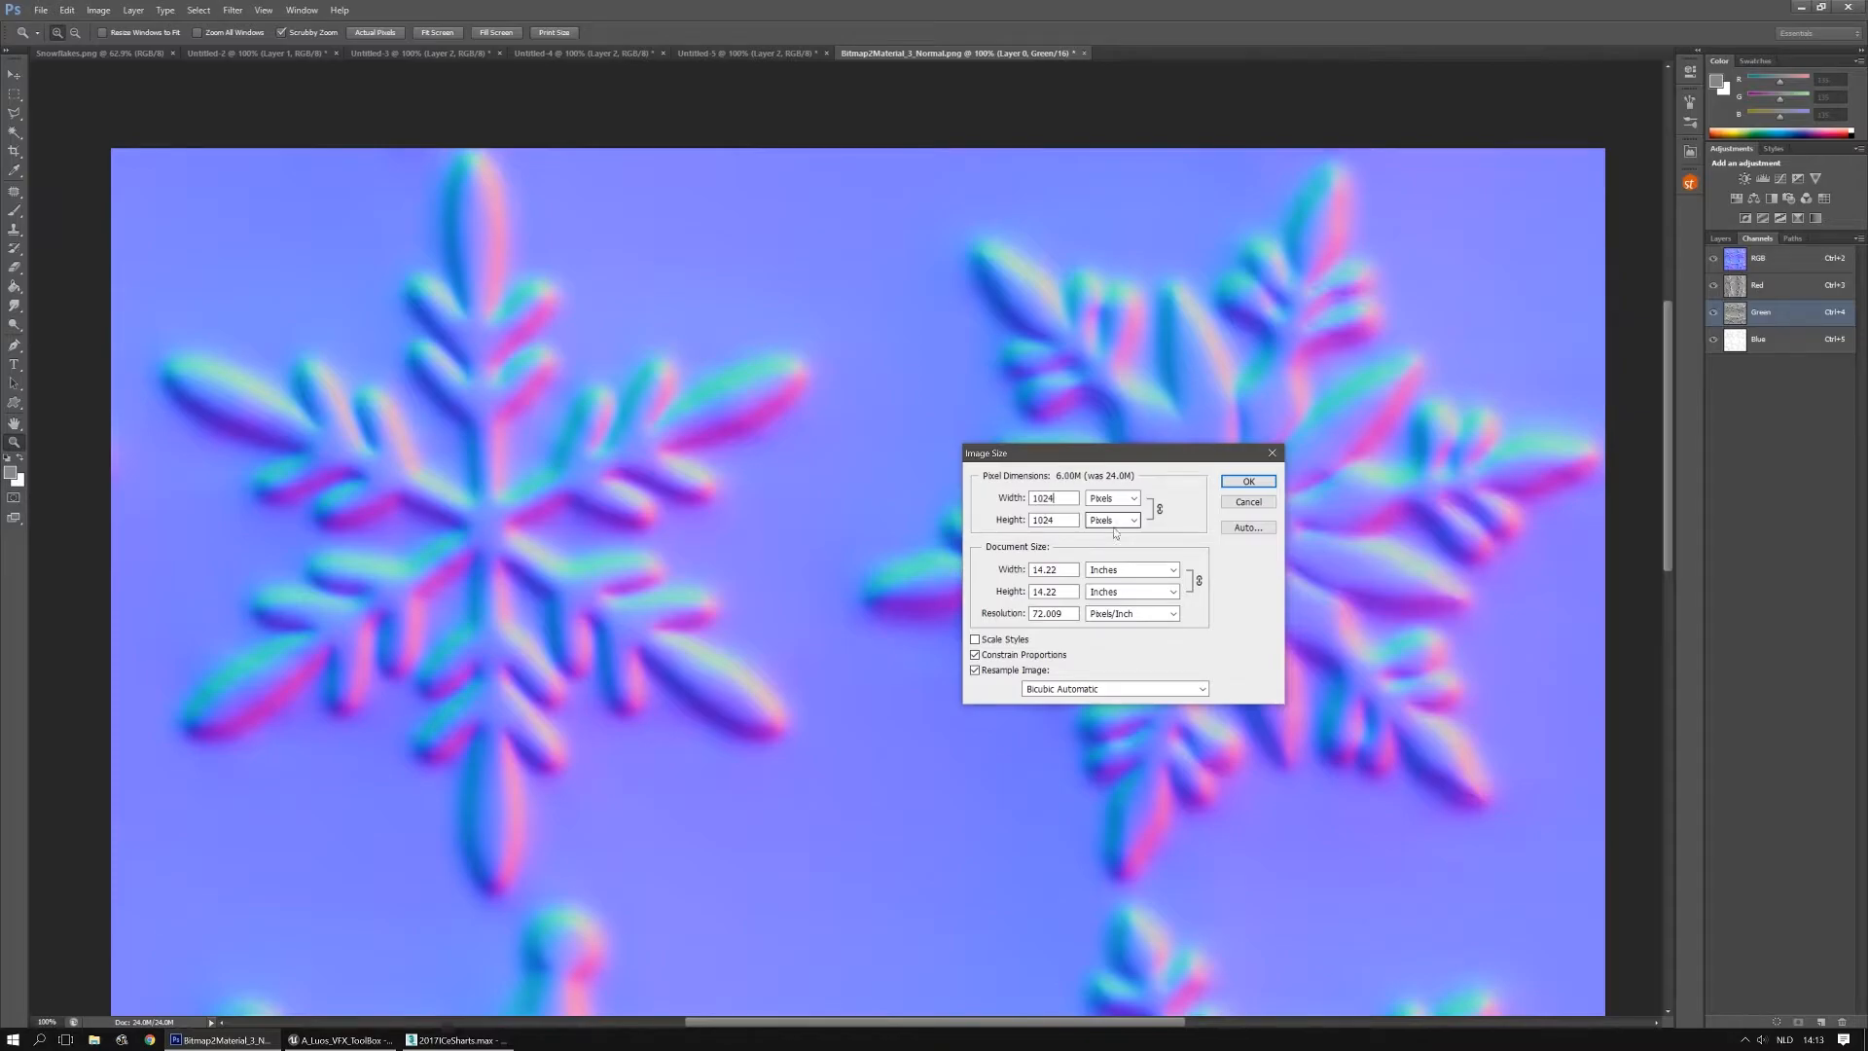
pyautogui.press('Return')
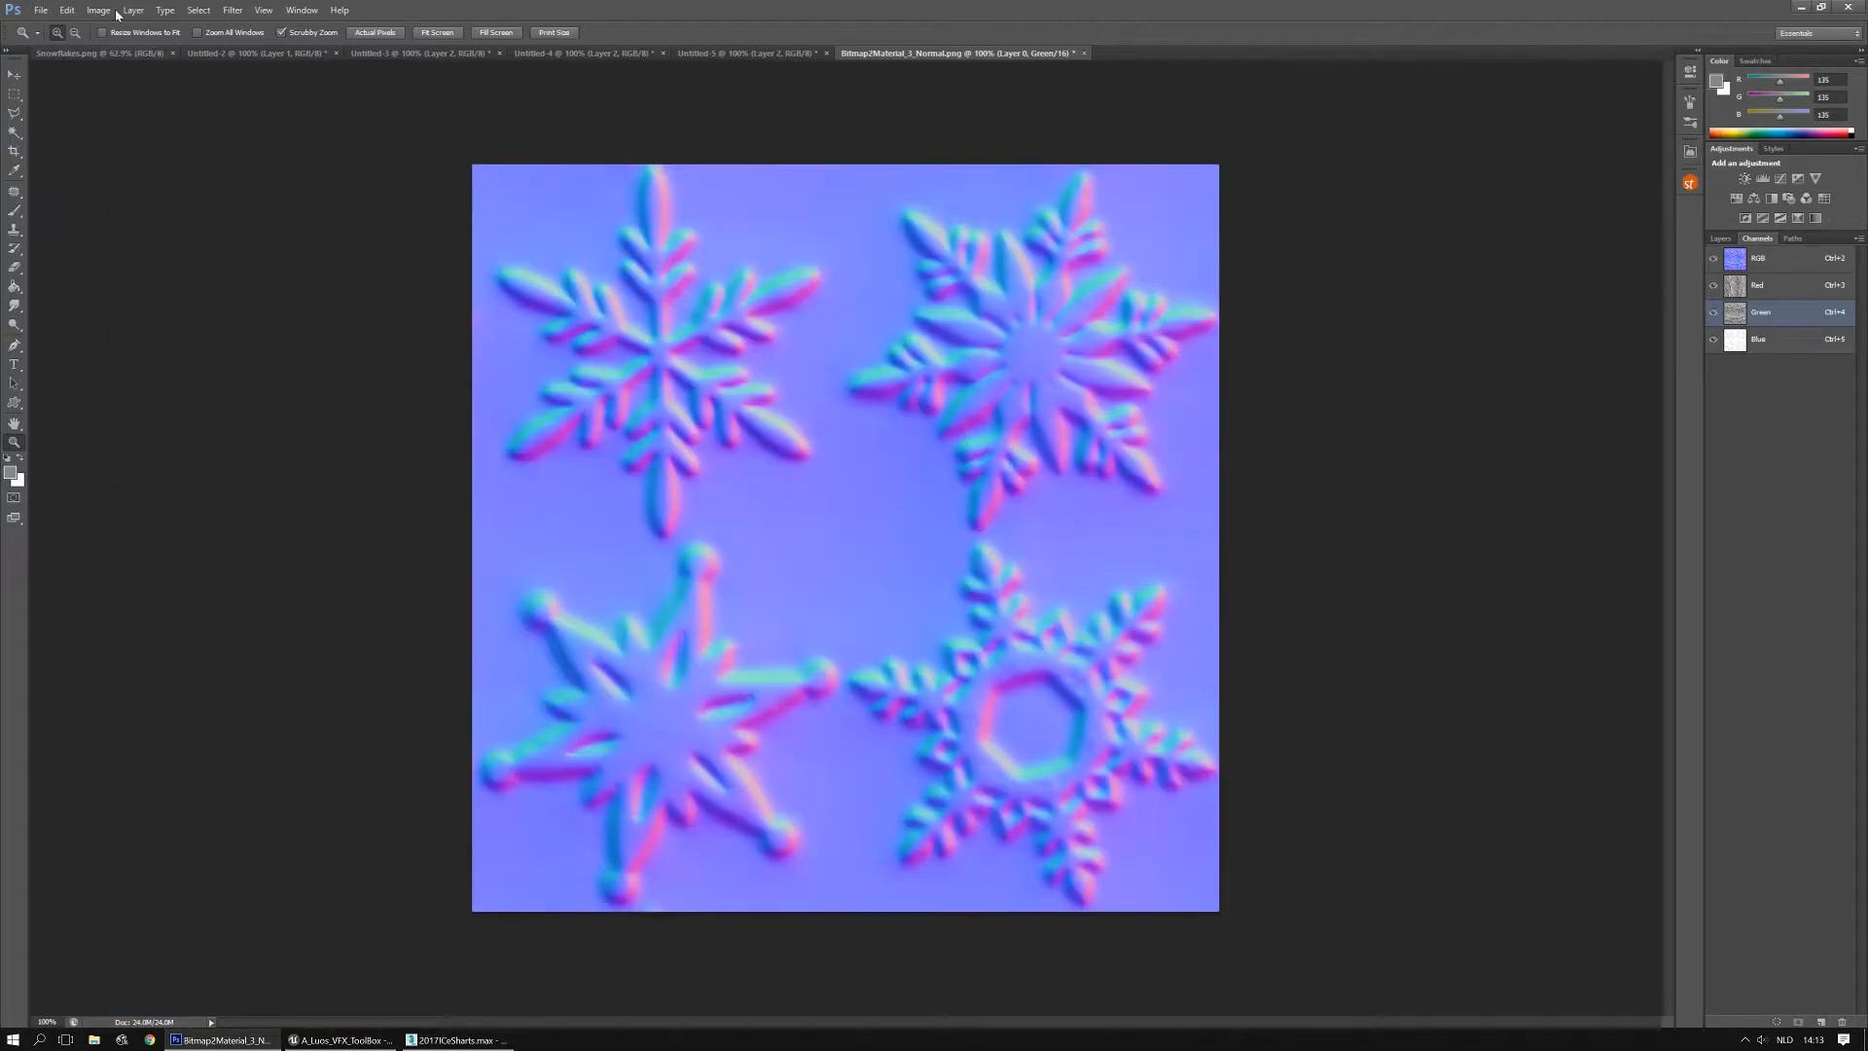
# Start saving the normal map as a png copy and browse from the _Work_ folder into 2017_IcePack's Textures folder
pyautogui.click(41, 9)
pyautogui.click(68, 192)
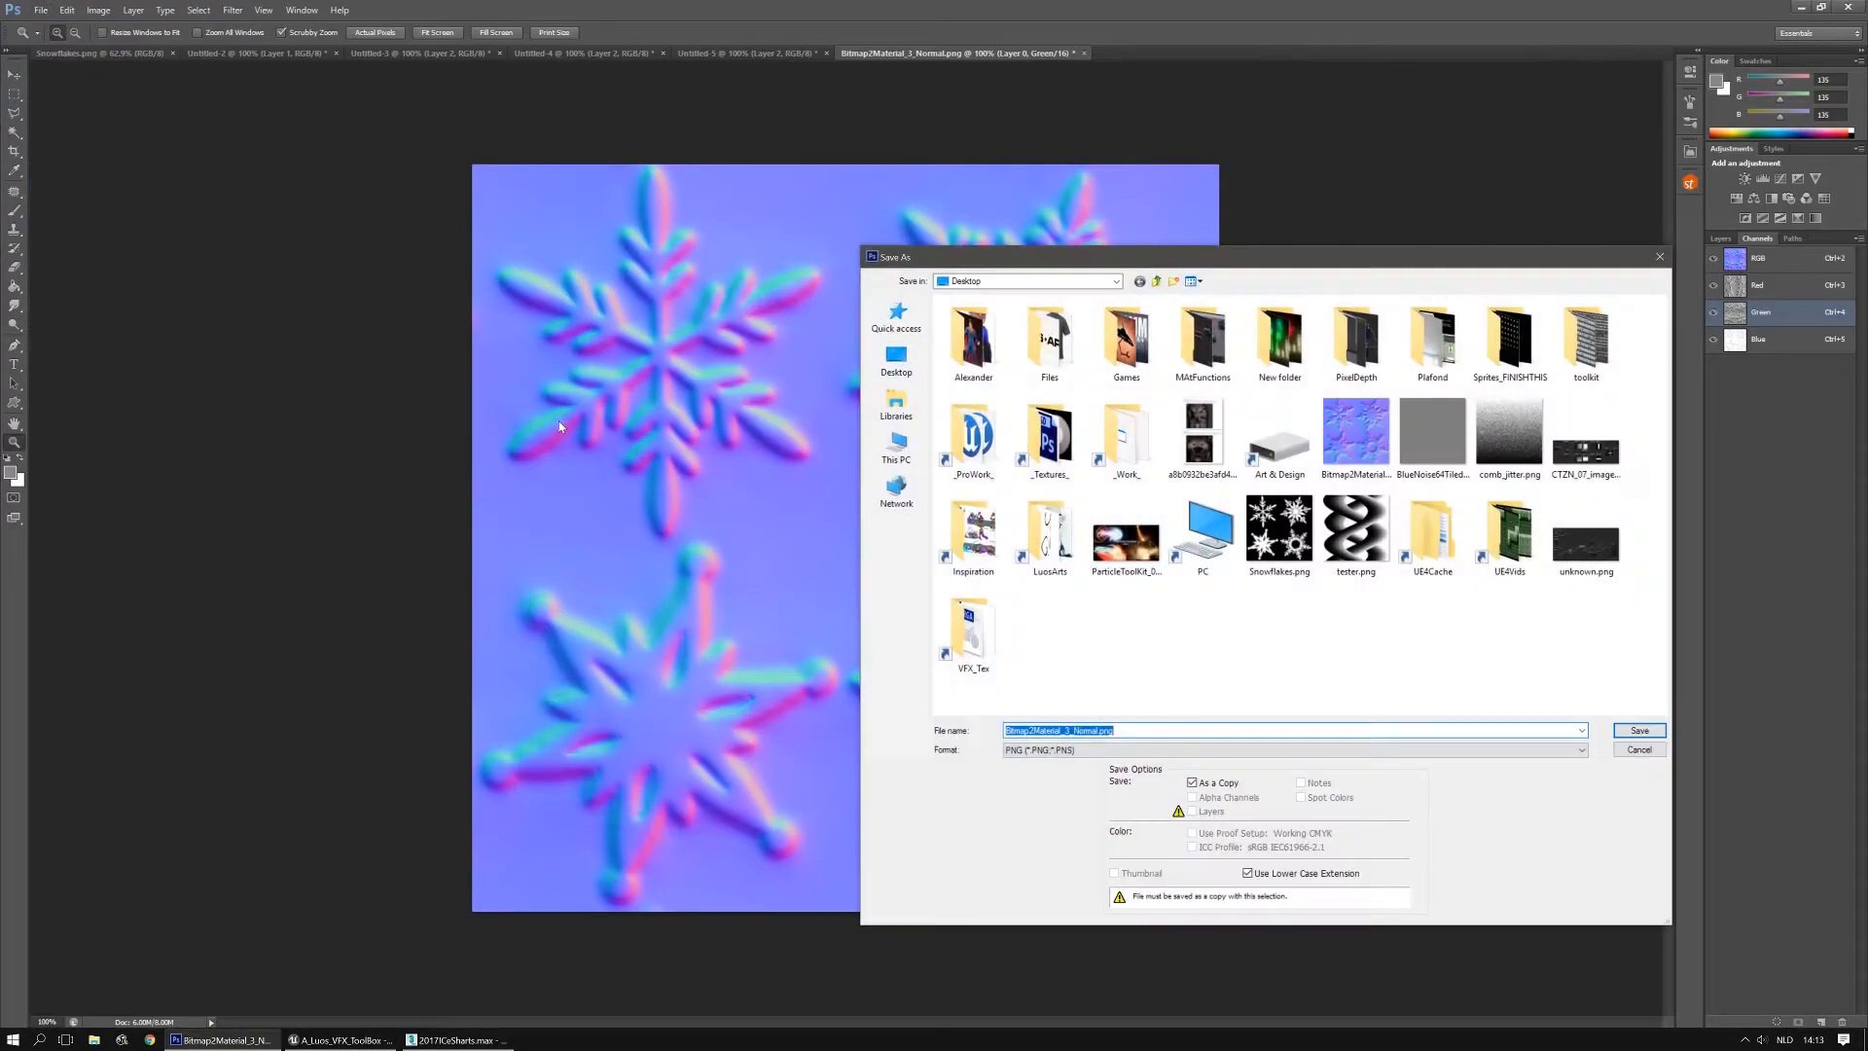
pyautogui.moveTo(1230, 269); pyautogui.dragTo(1118, 255)
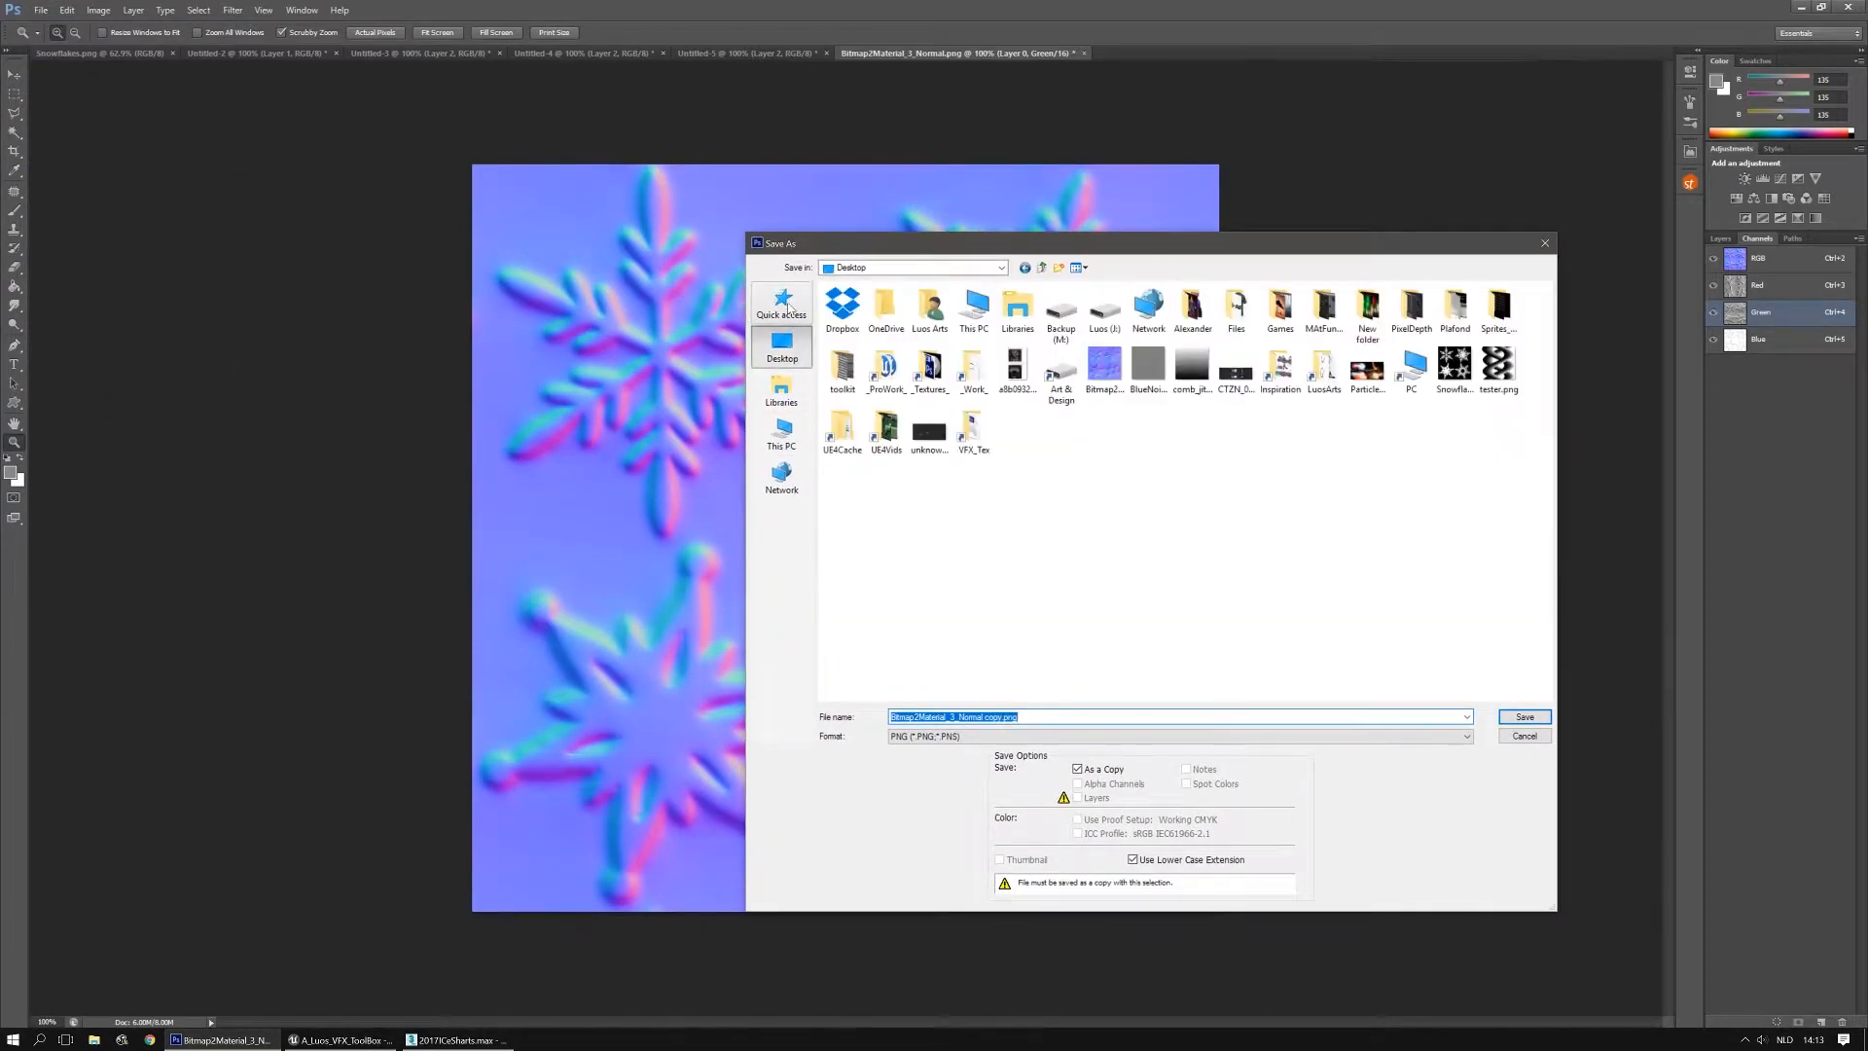
pyautogui.click(784, 304)
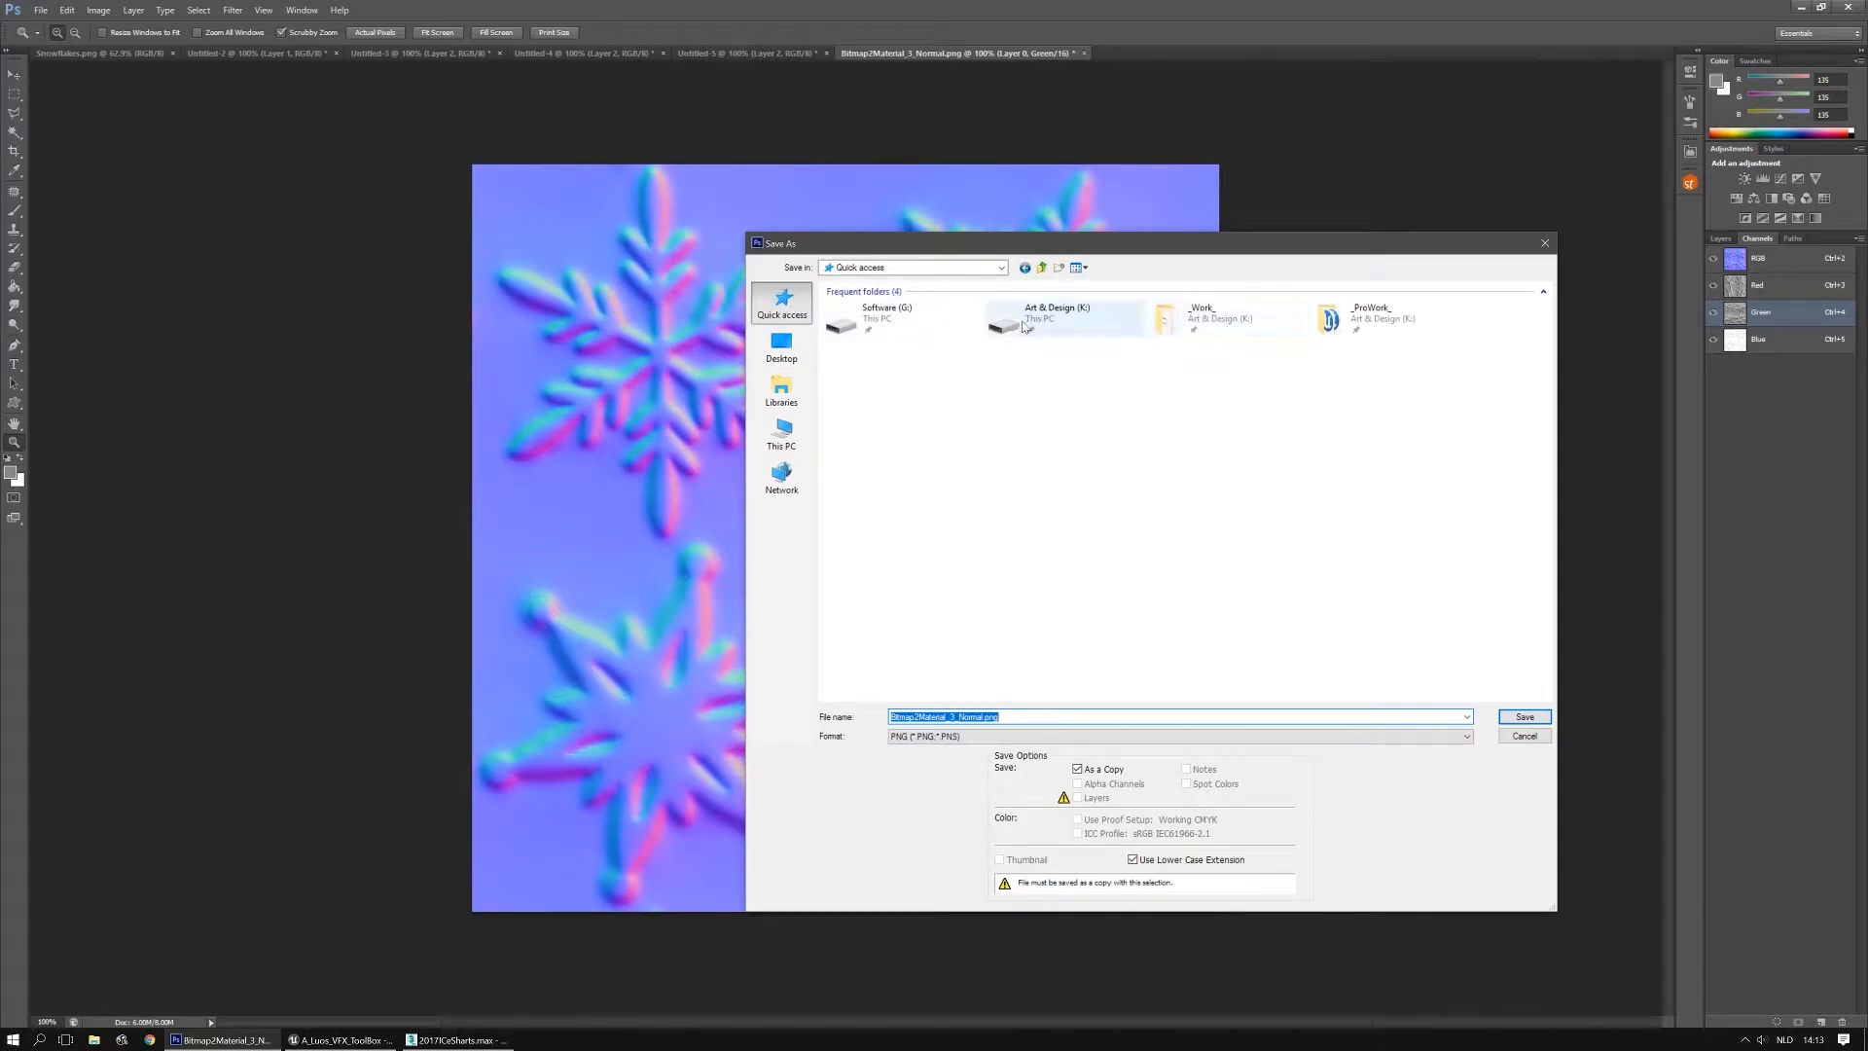
pyautogui.doubleClick(1177, 321)
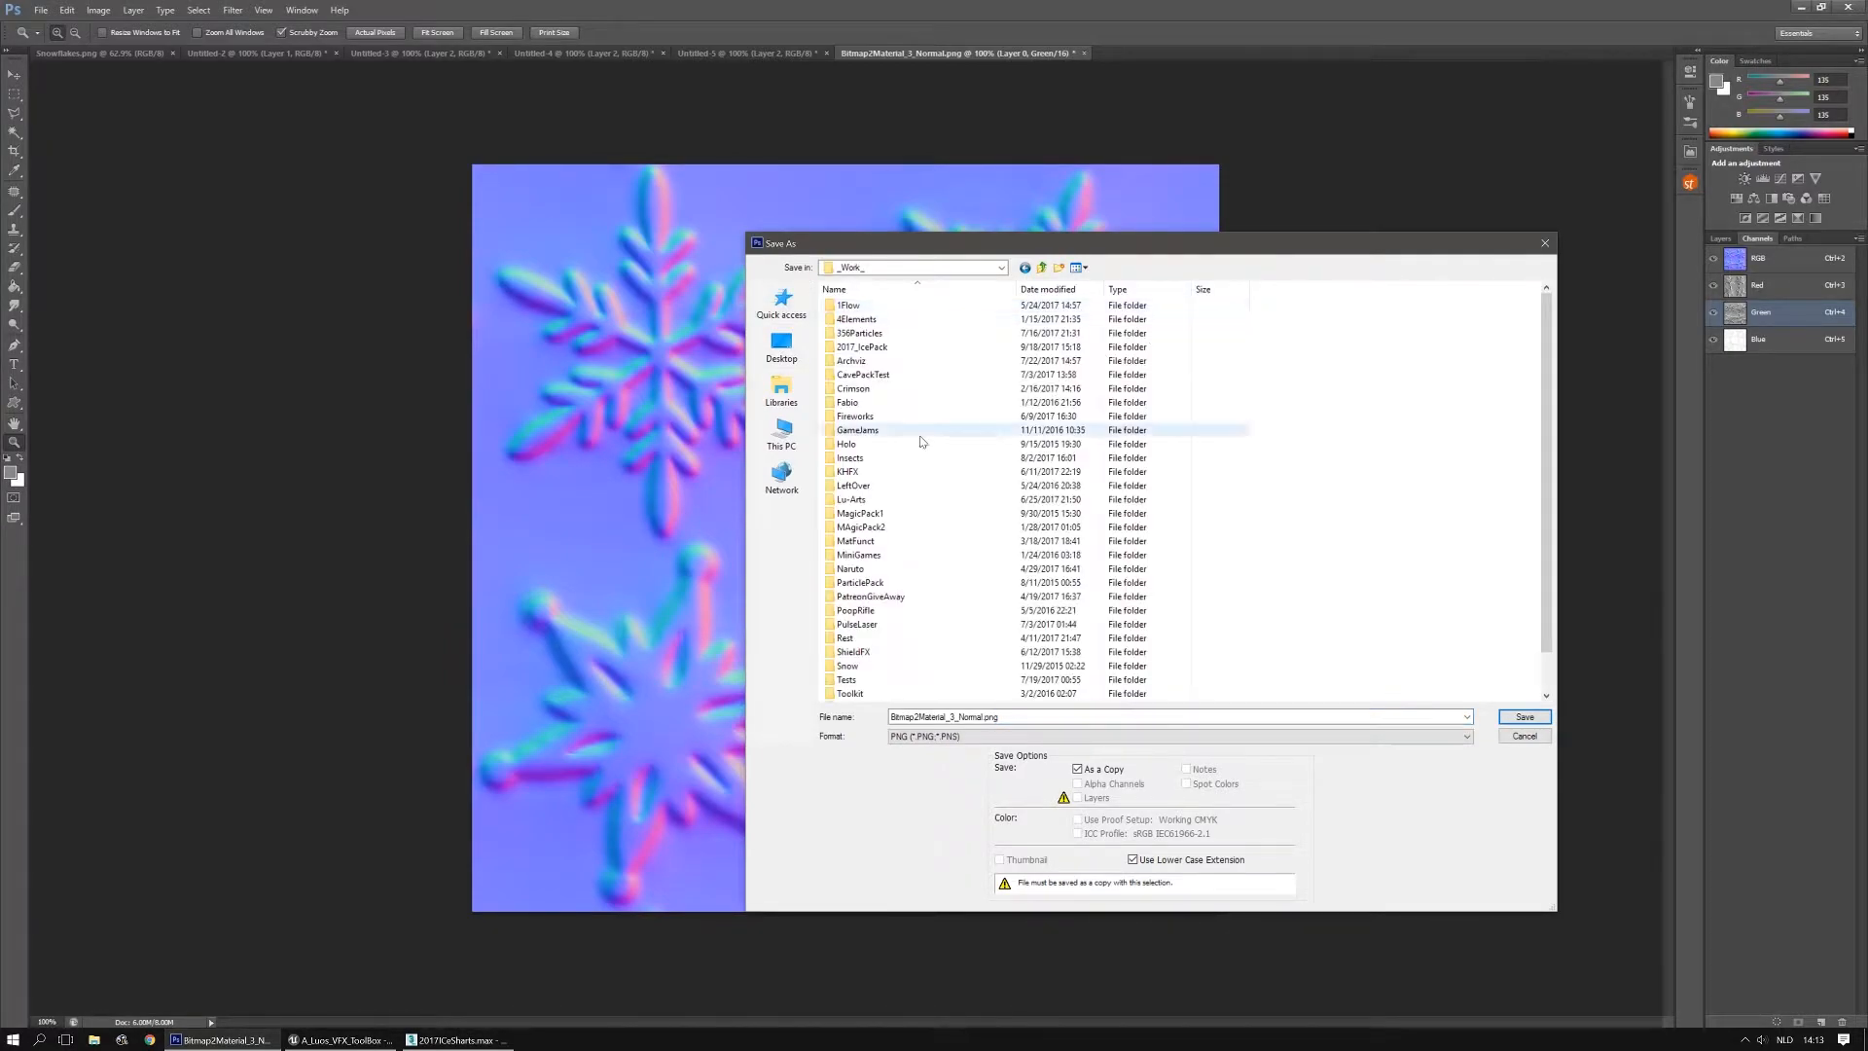
pyautogui.doubleClick(870, 350)
pyautogui.doubleClick(856, 374)
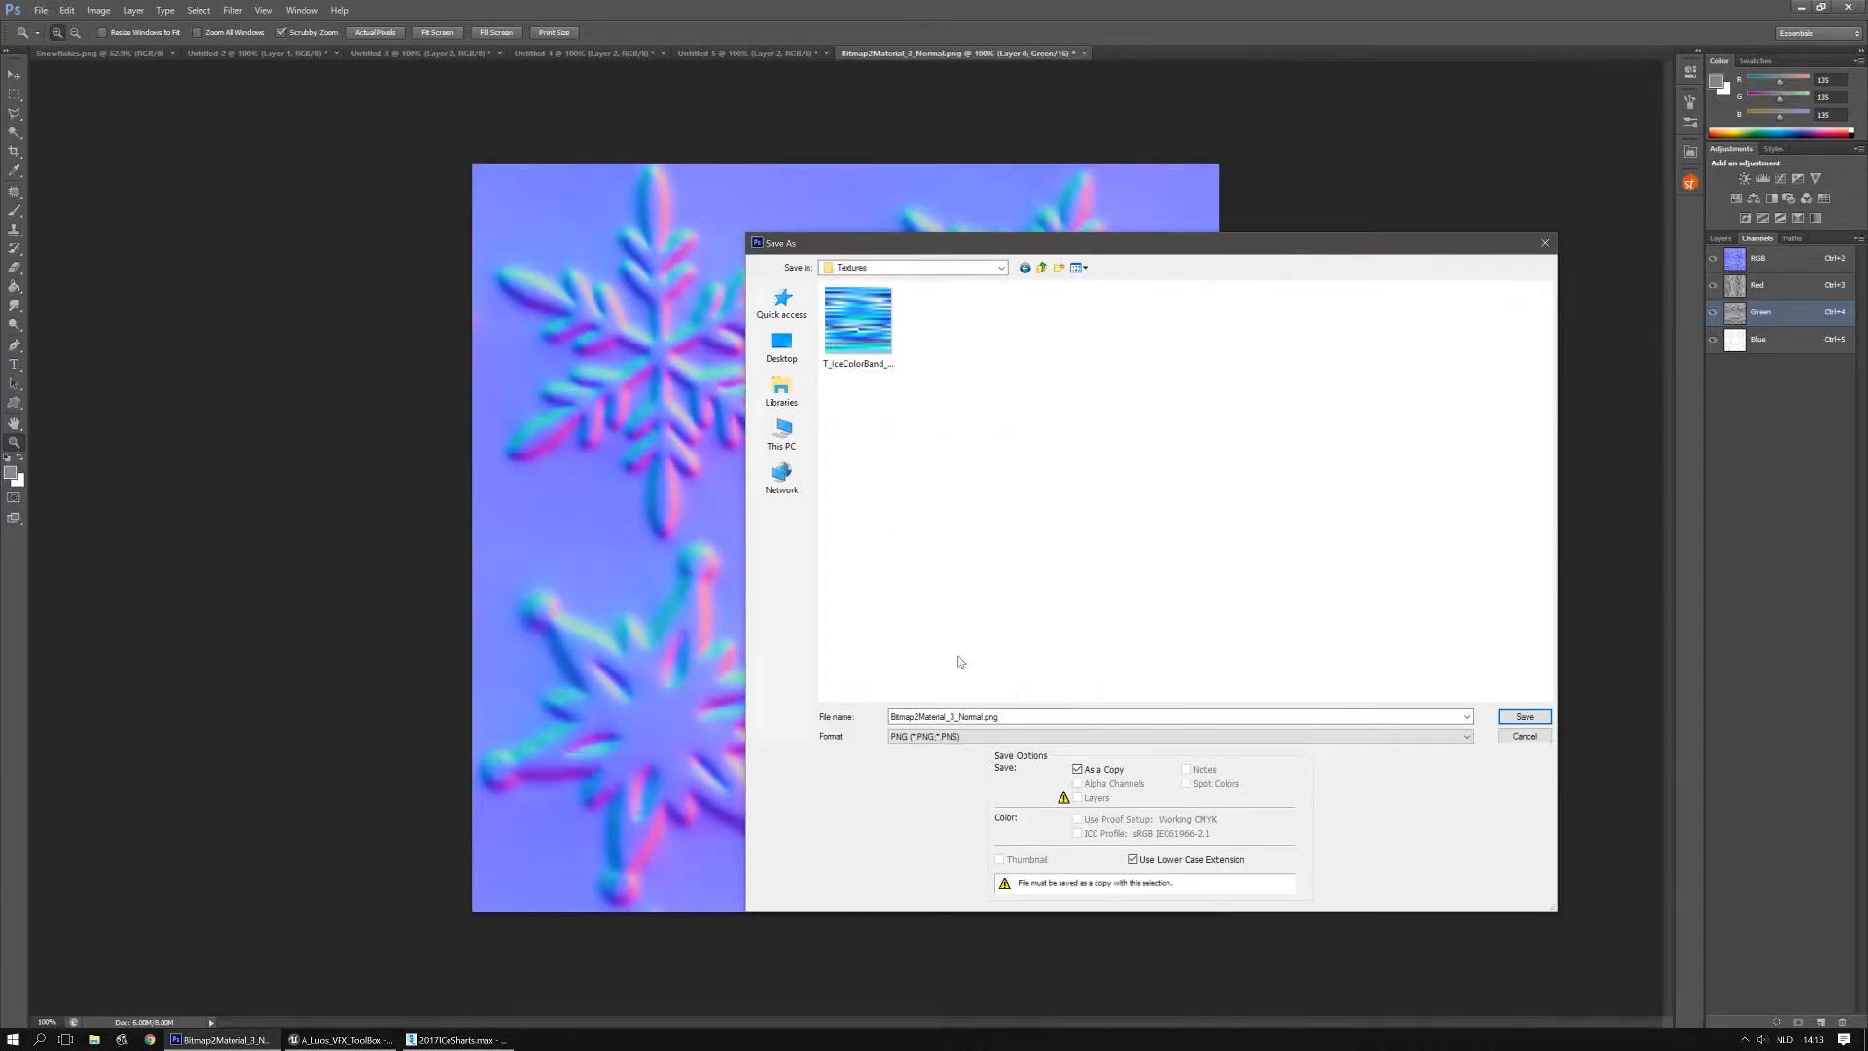
# Name the png copy T_IceCaster_SnowFlakes_N and save it with no compression and no interlacing
pyautogui.doubleClick(957, 718)
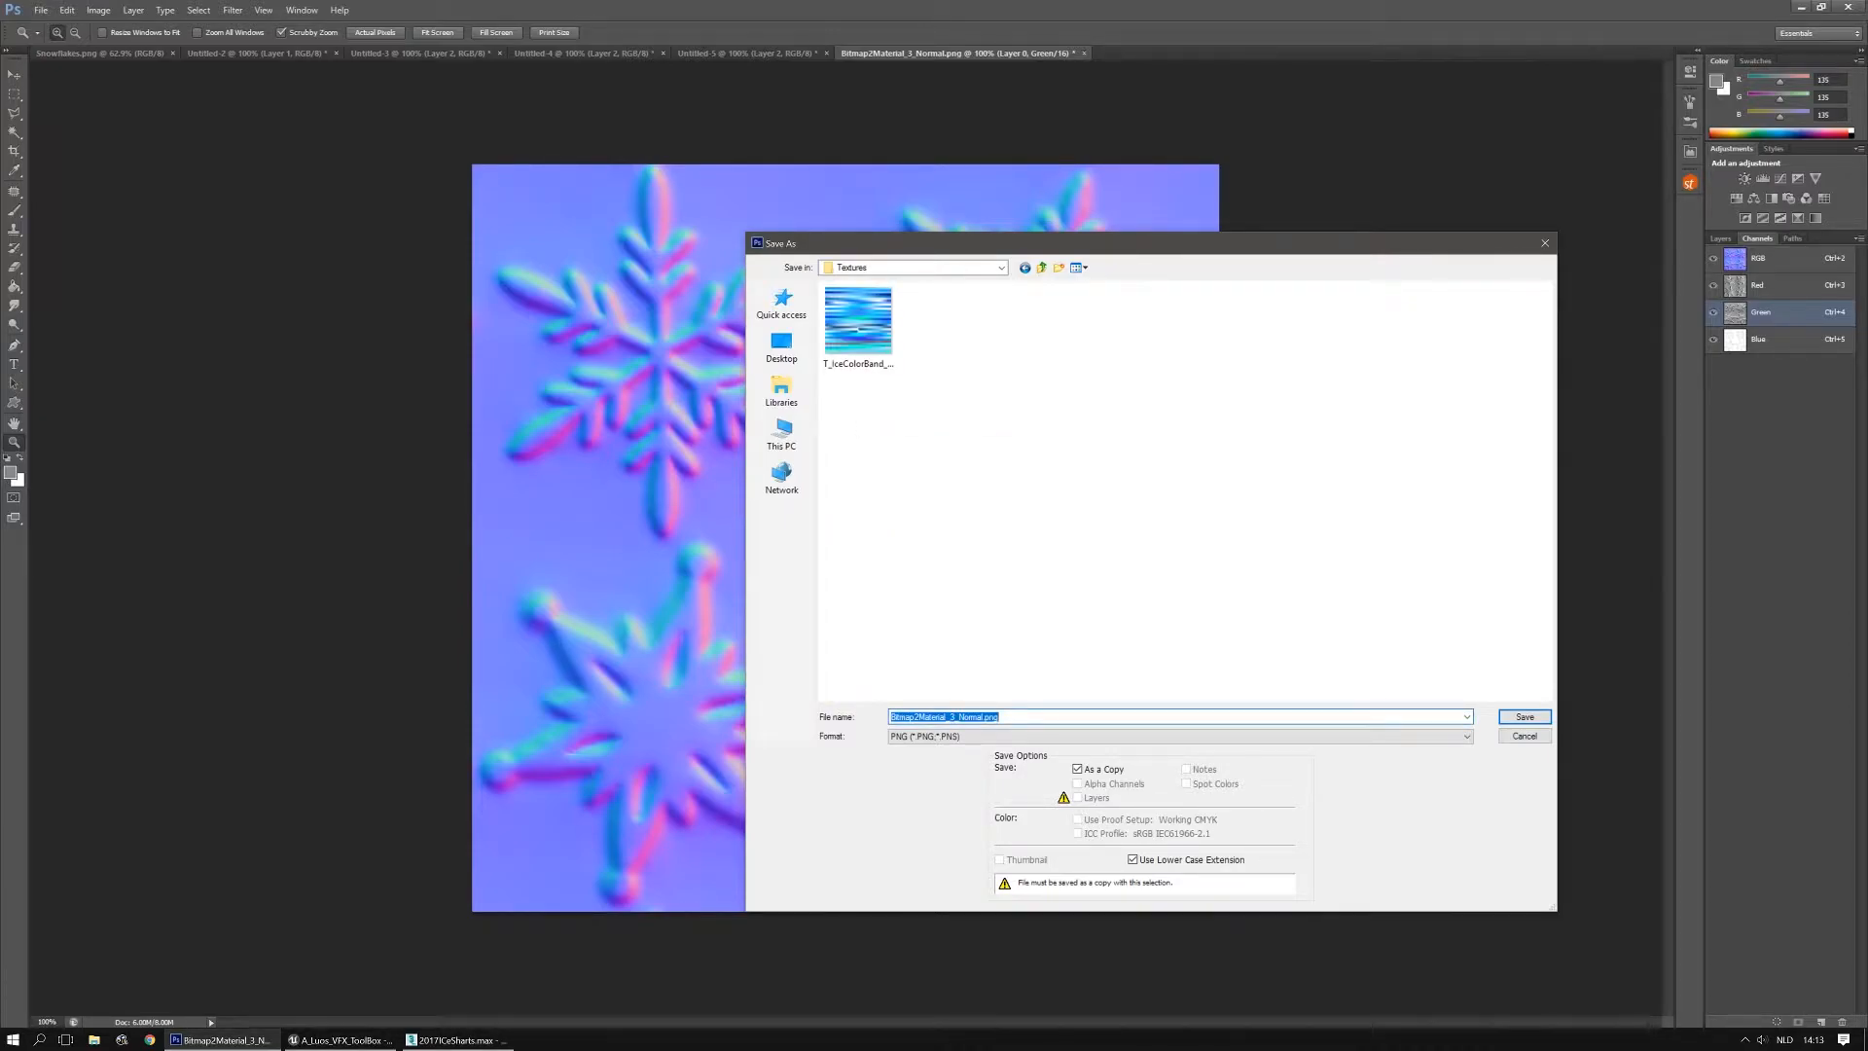
pyautogui.write('T_')
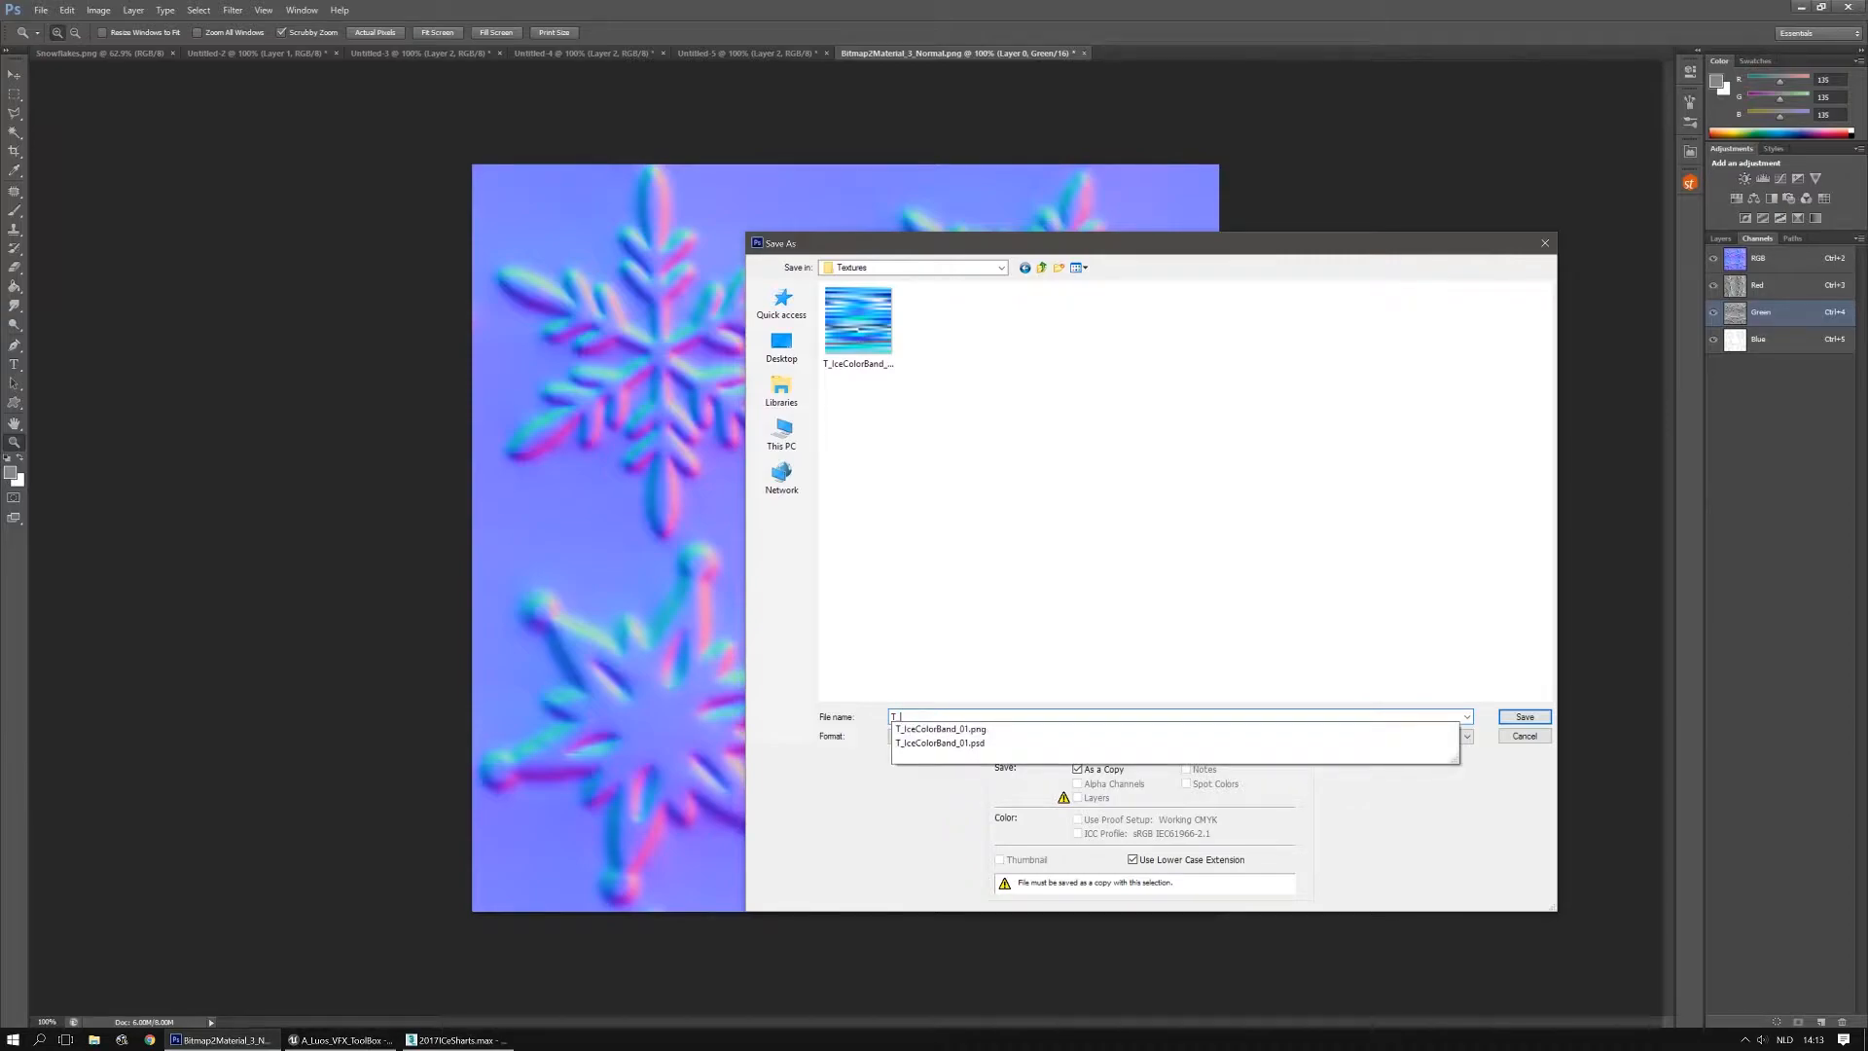
pyautogui.write('SnowFlakes')
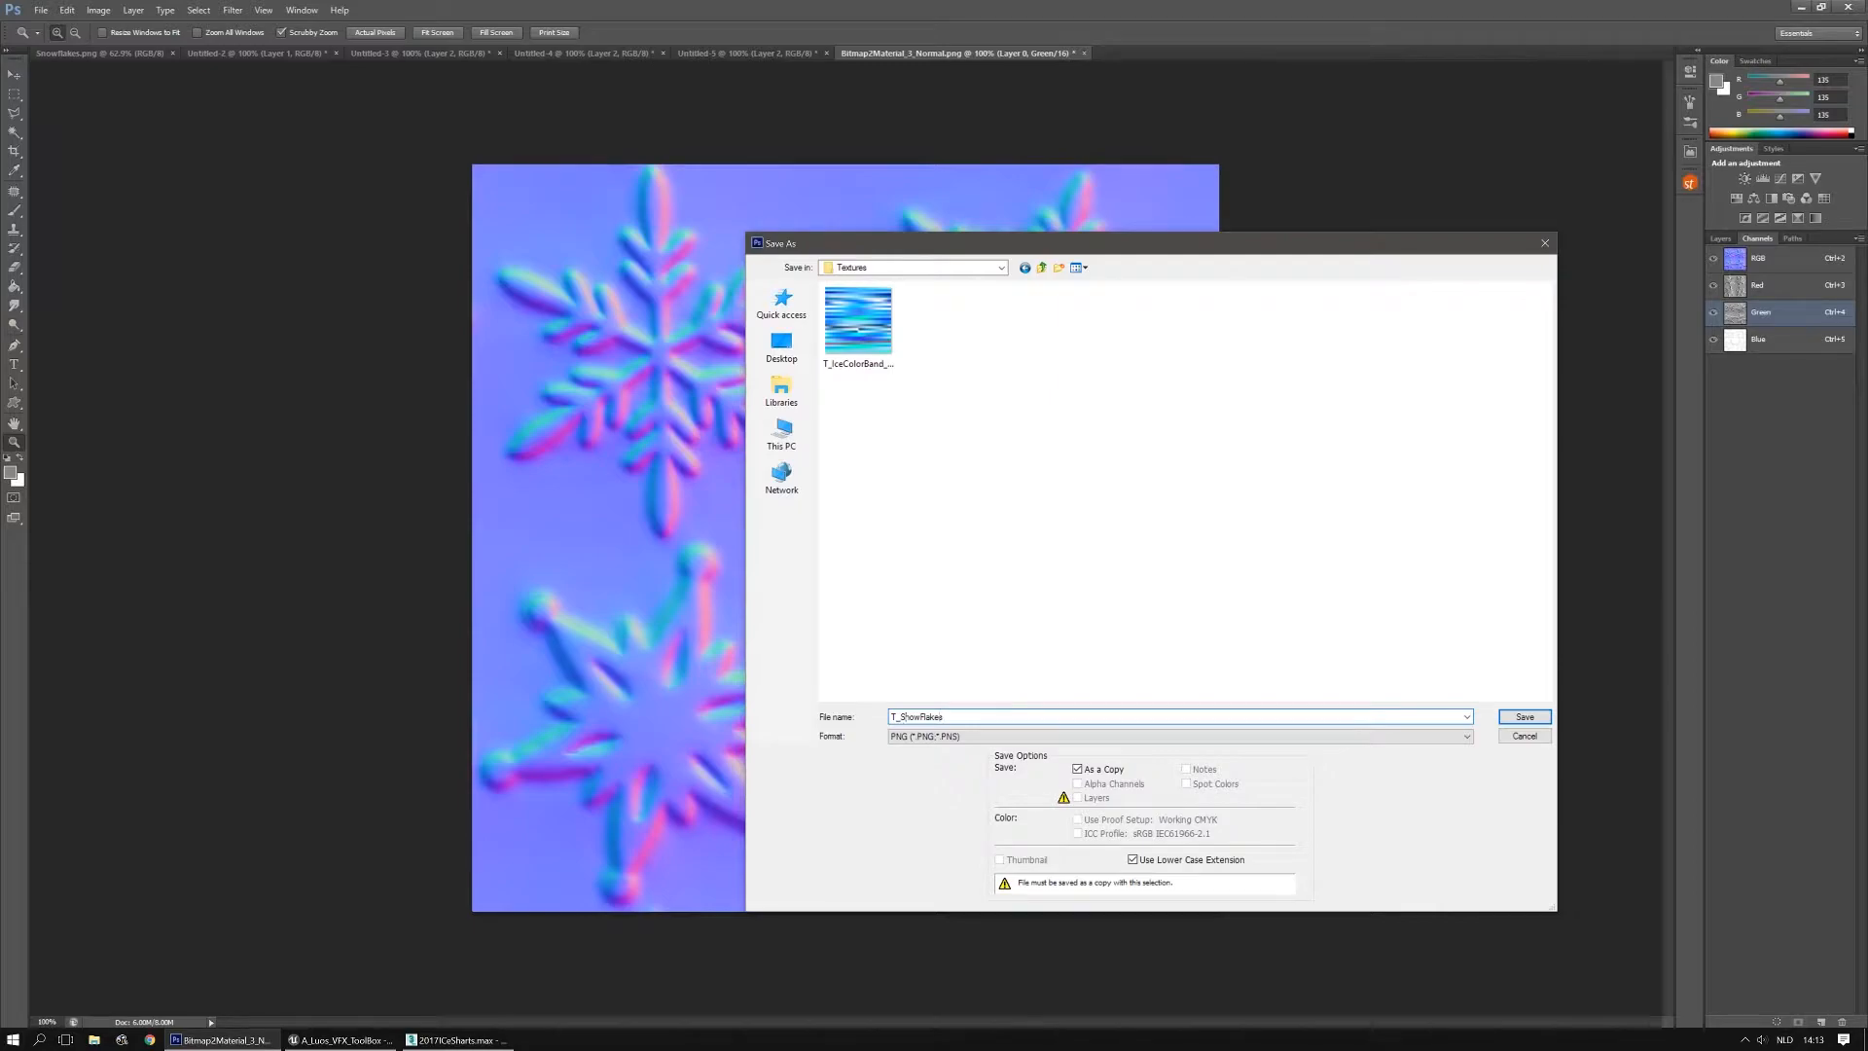
pyautogui.write('IceCaster_')
pyautogui.write('_N')
pyautogui.click(1524, 716)
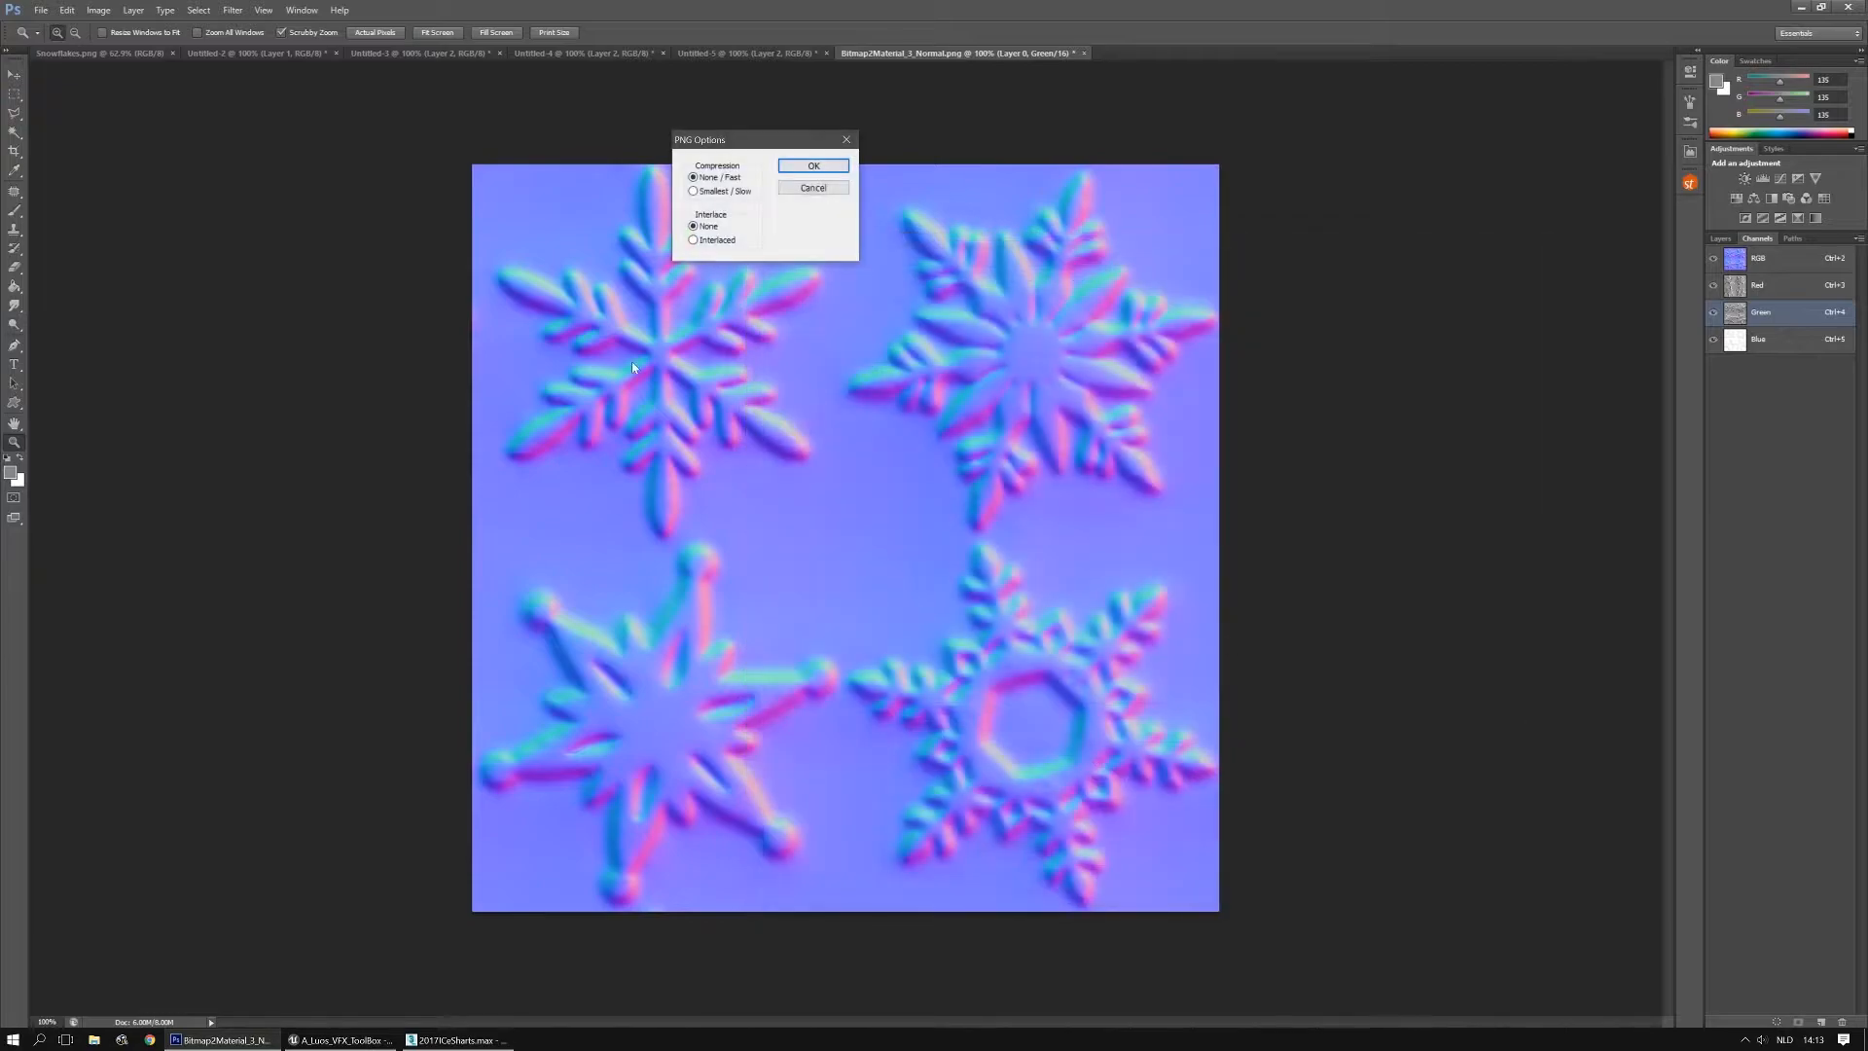
pyautogui.click(814, 166)
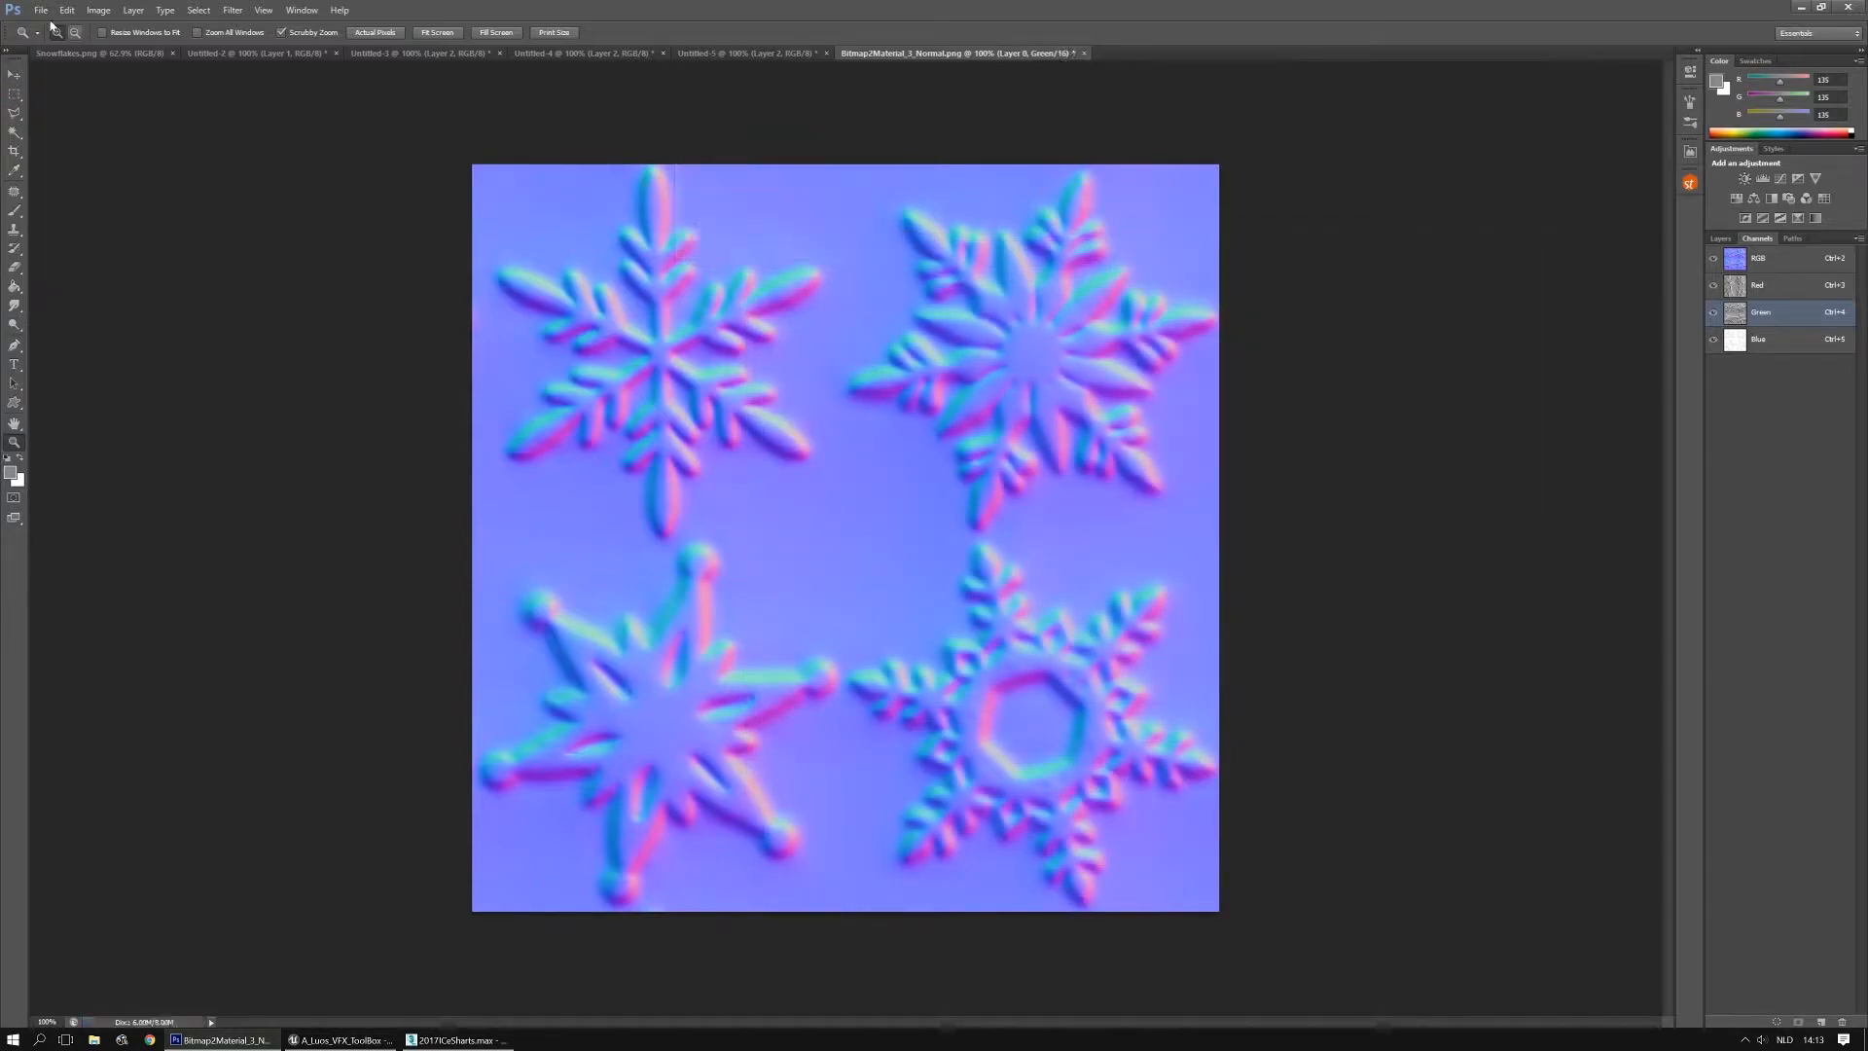
# Convert the normal map to 8 bits per channel and save the file
pyautogui.click(93, 12)
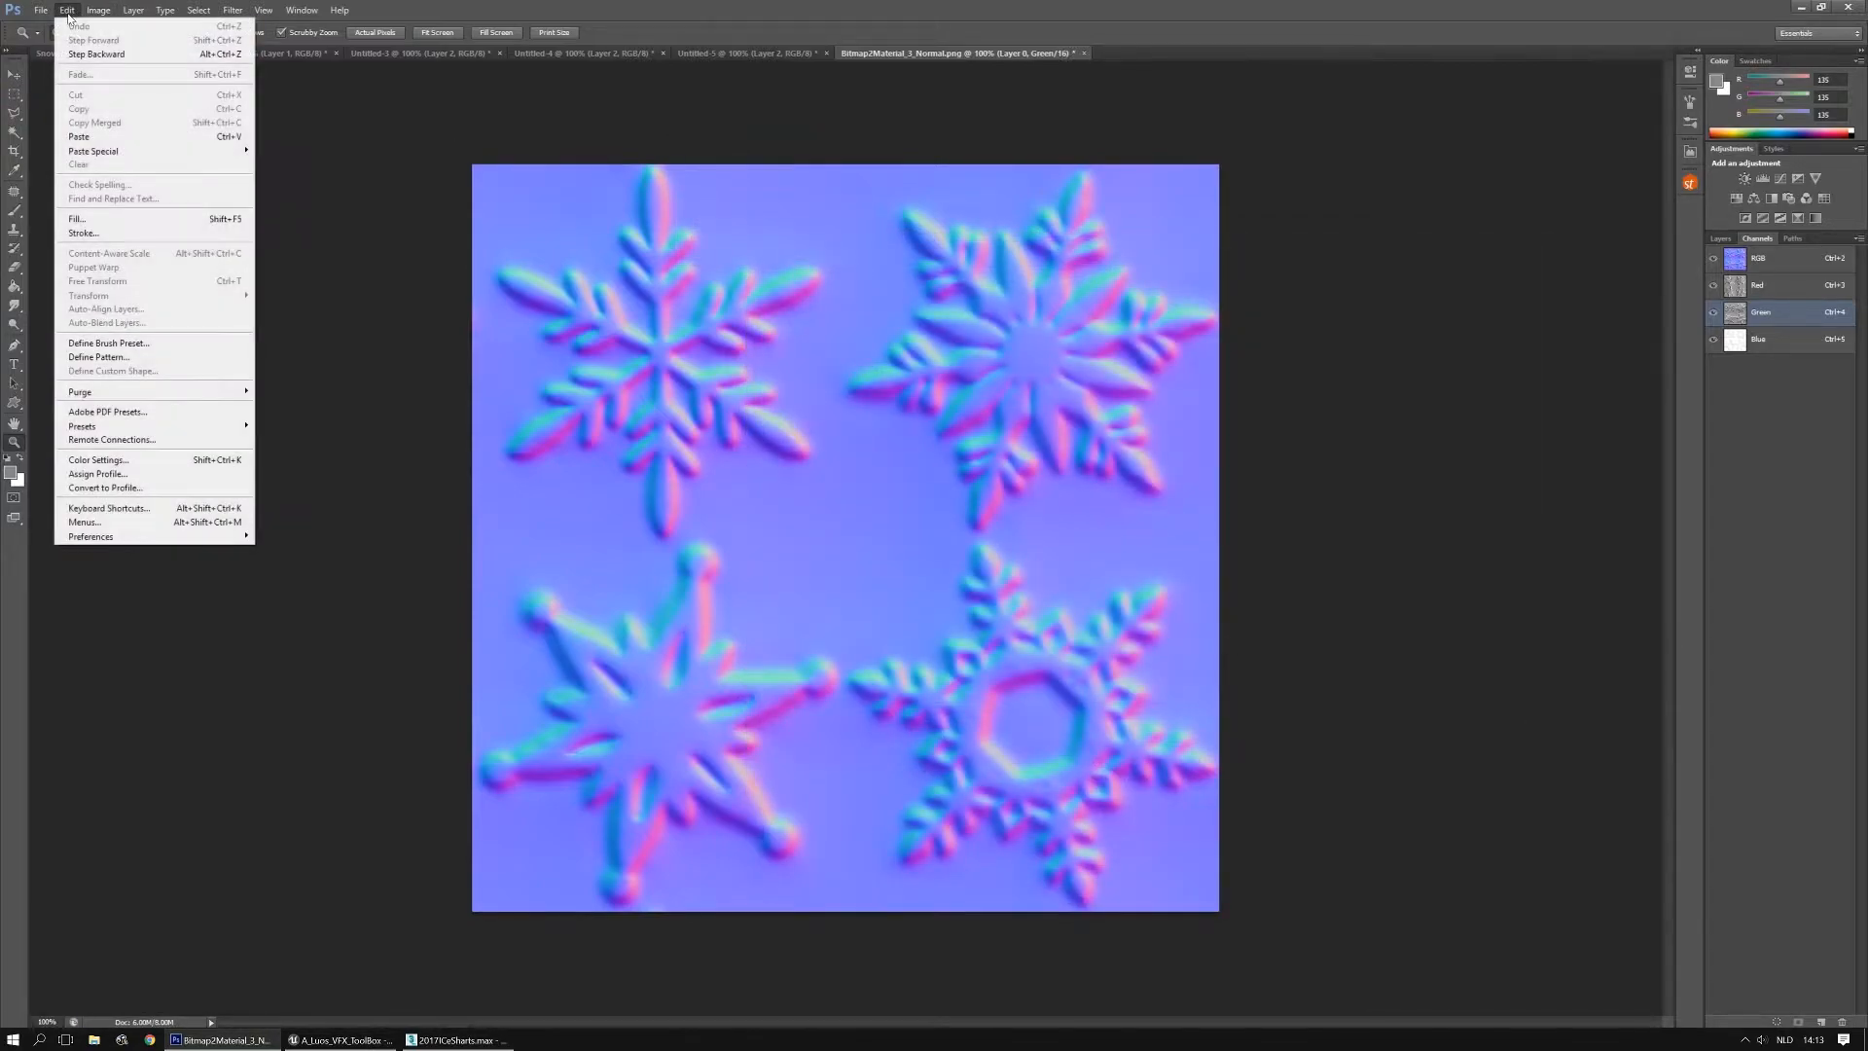
pyautogui.moveTo(127, 46)
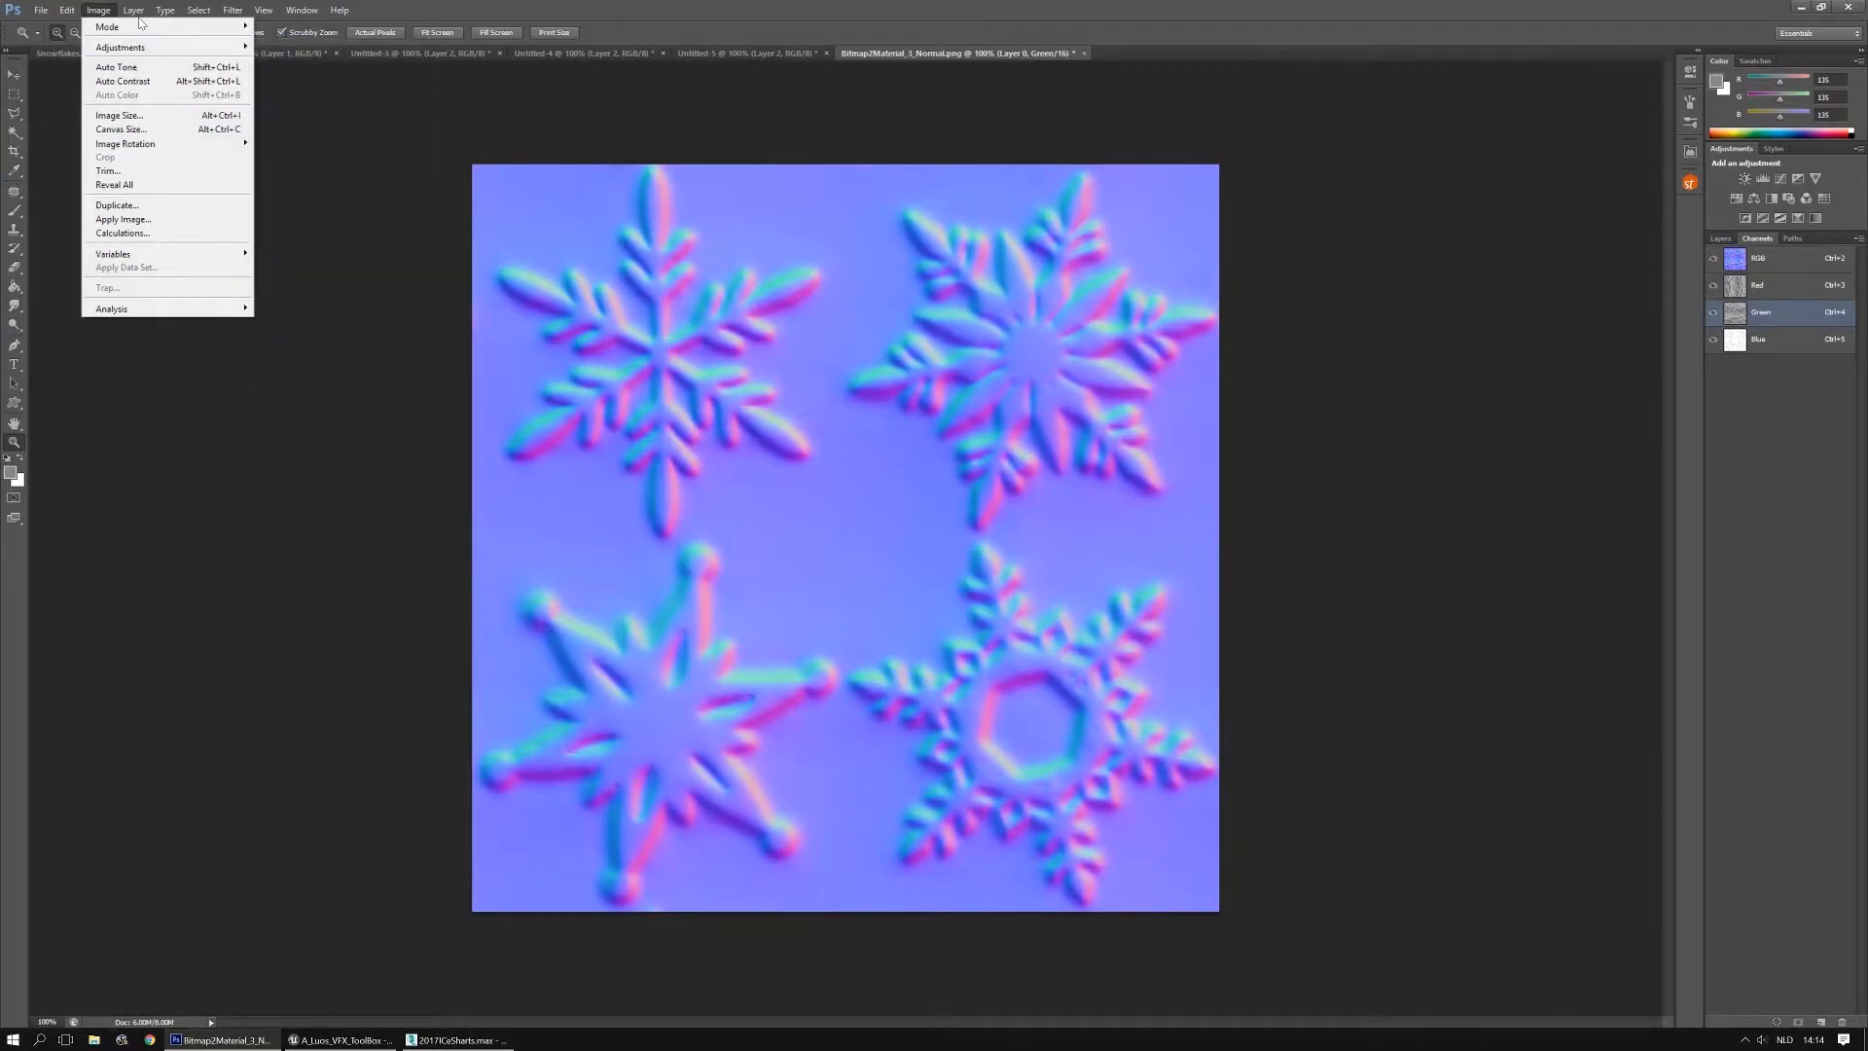
pyautogui.click(296, 143)
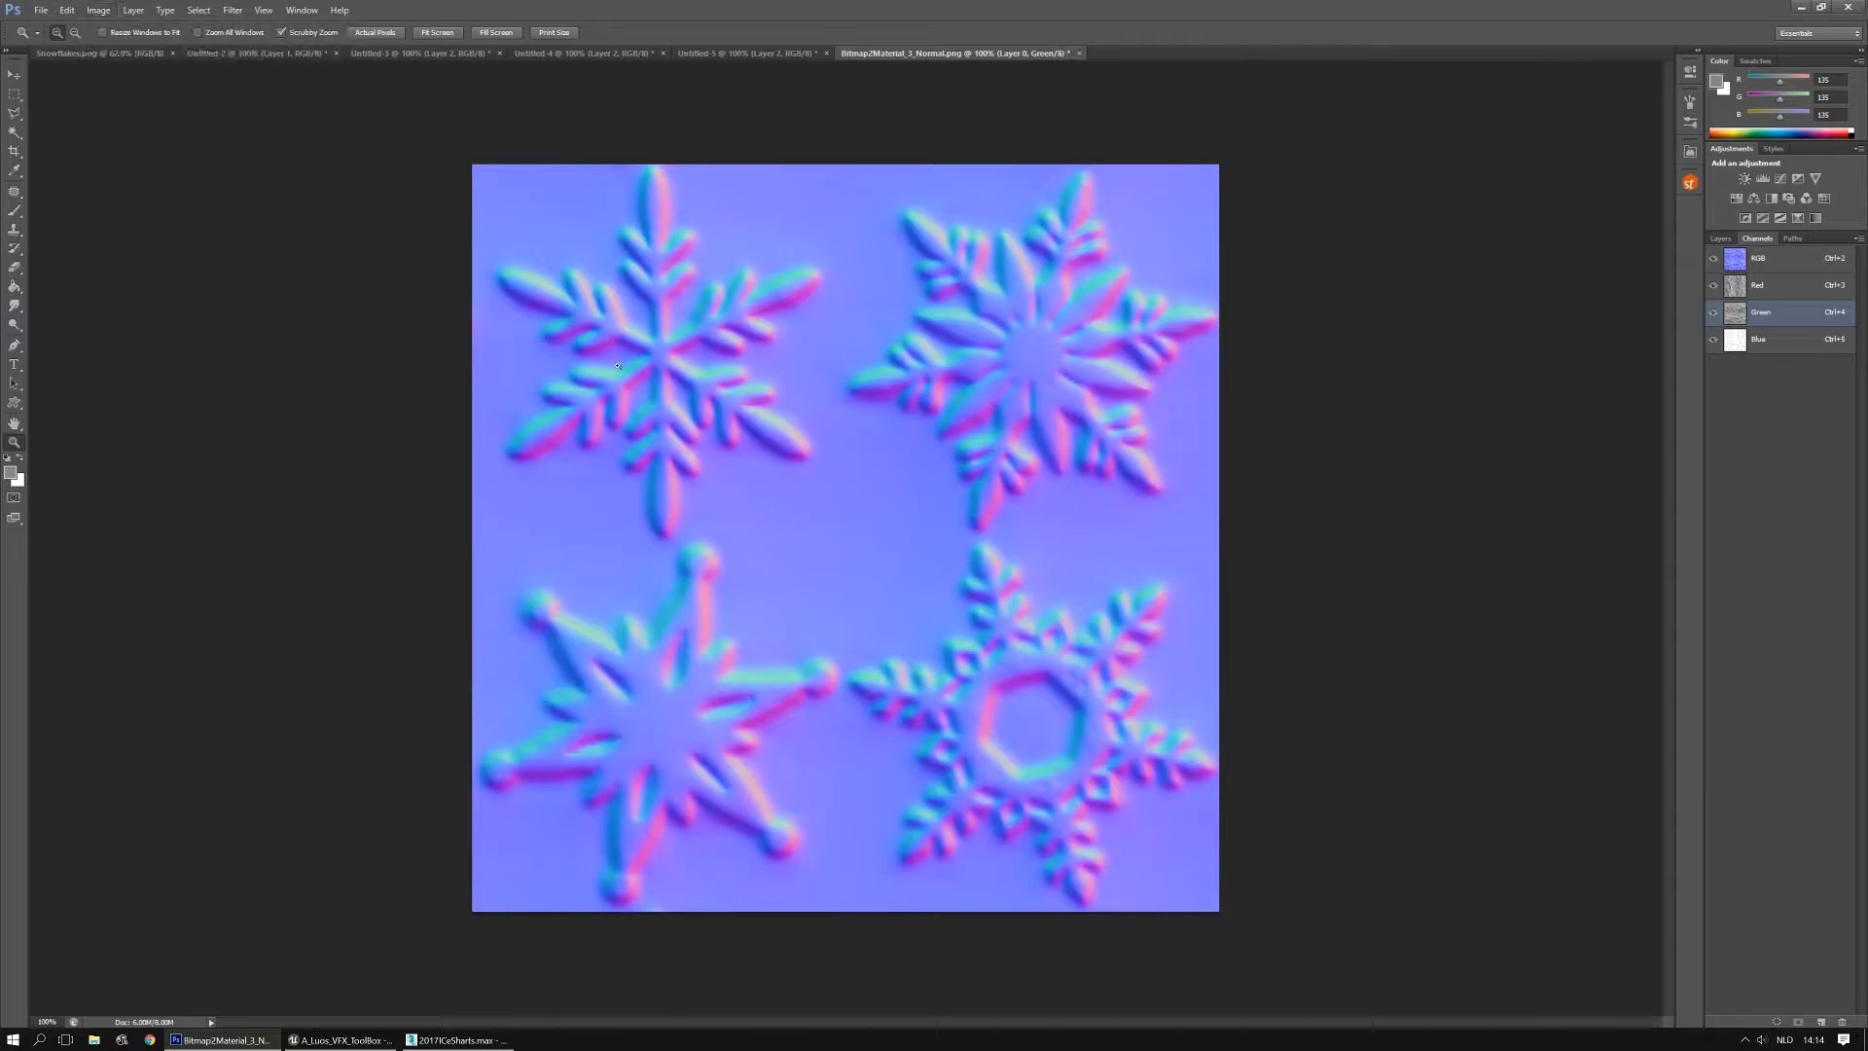
pyautogui.hotkey('ctrl', 's')
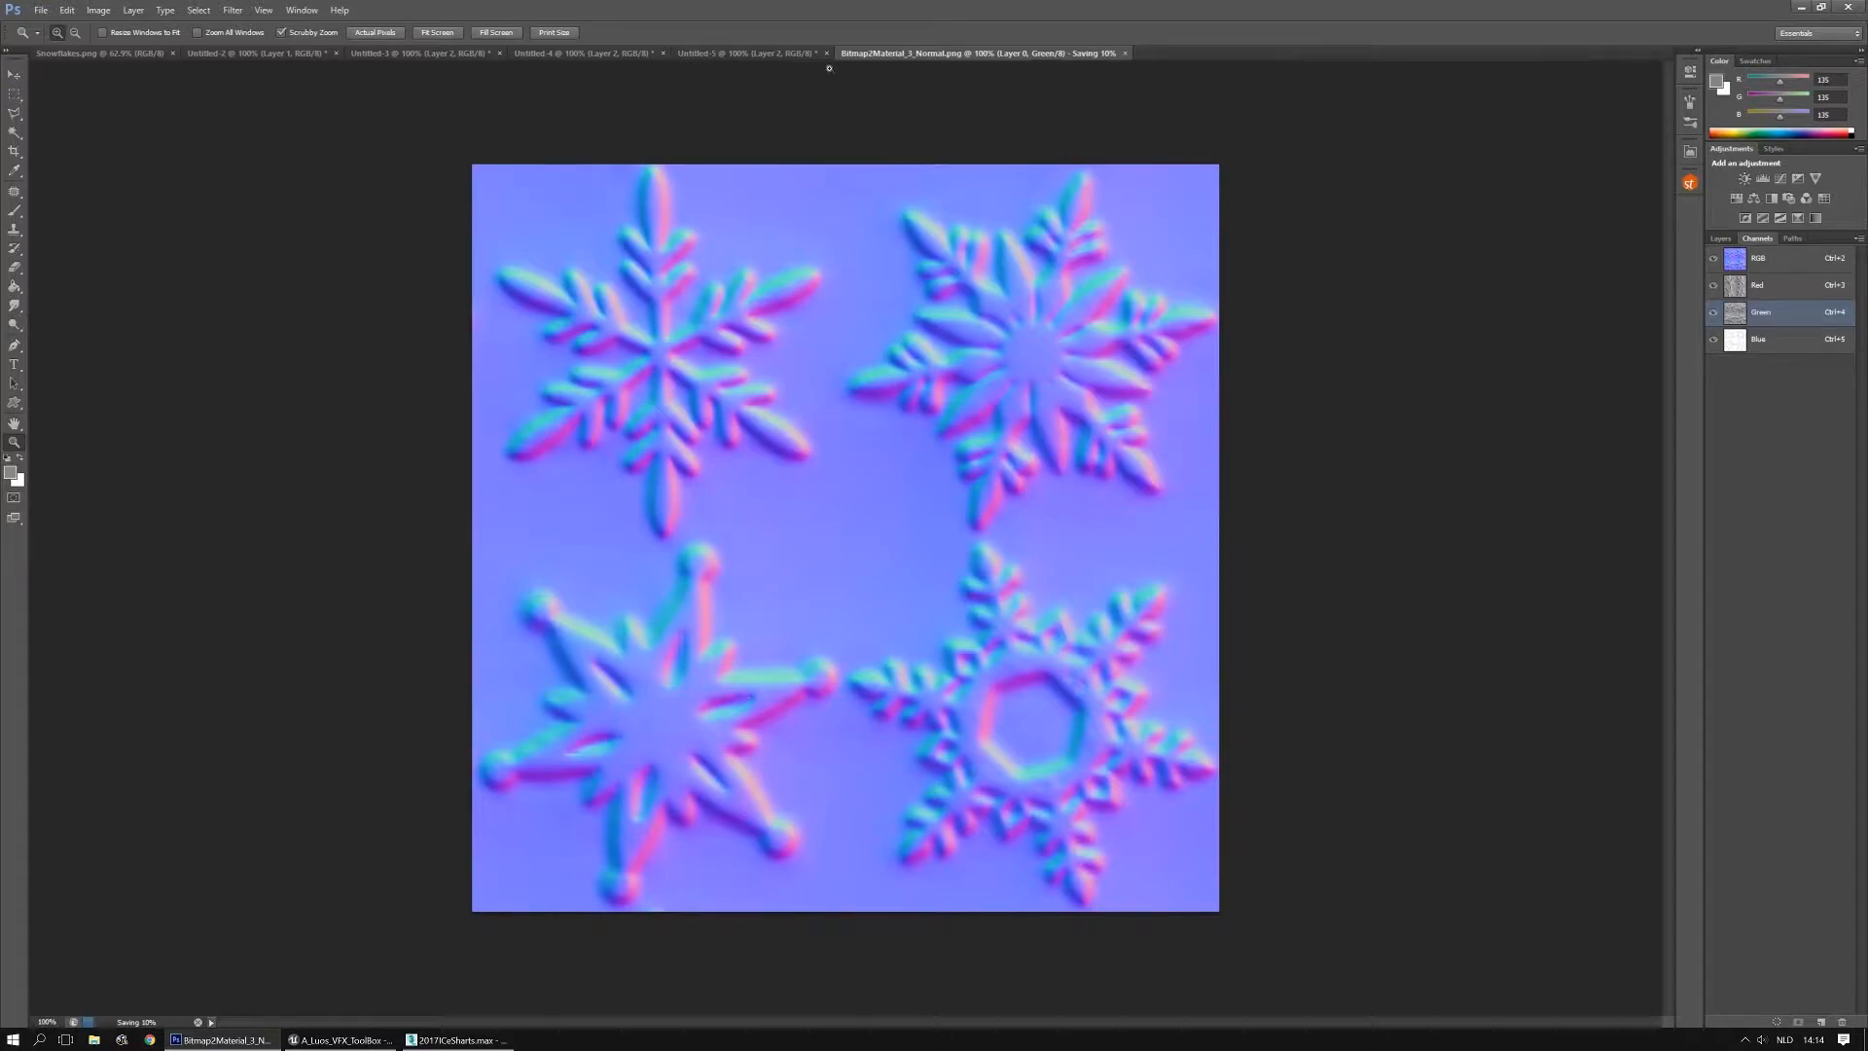
# Look through the open snowflake documents with their layers listed, return to Snowflakes.png and duplicate its Background layer
pyautogui.click(742, 54)
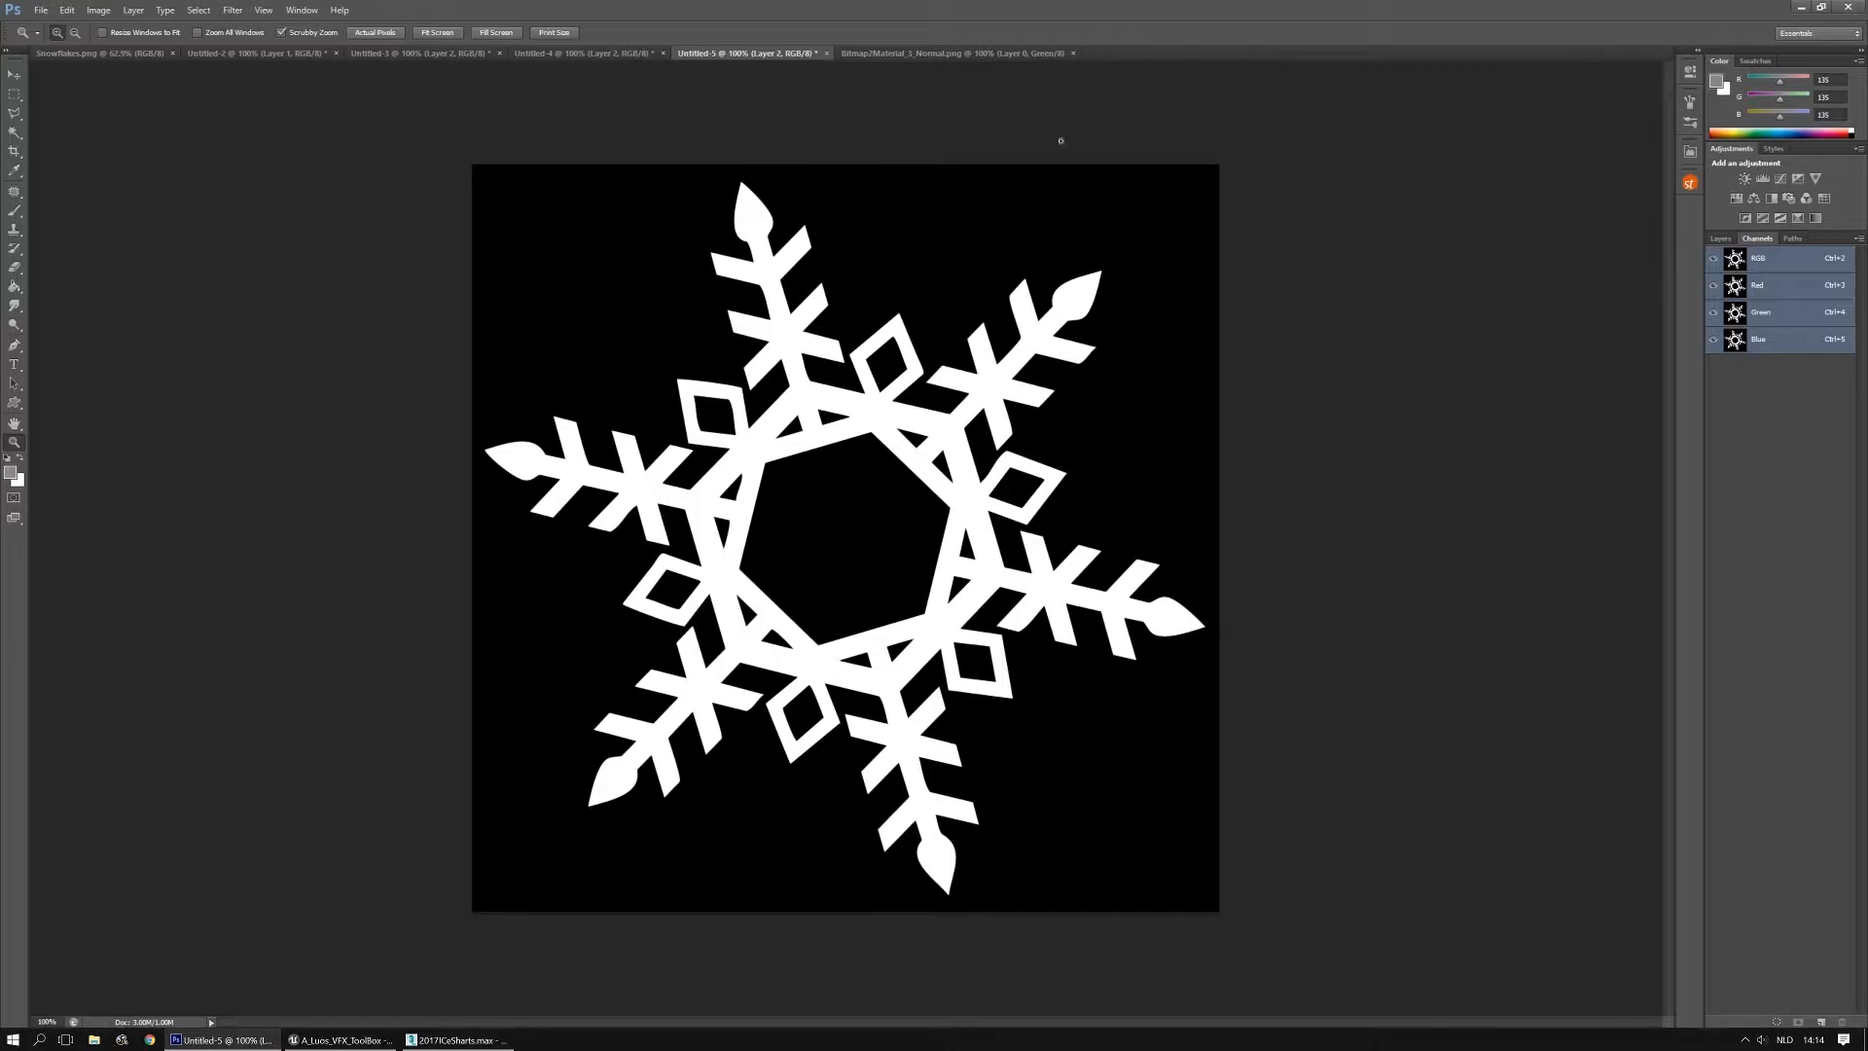
pyautogui.click(1720, 239)
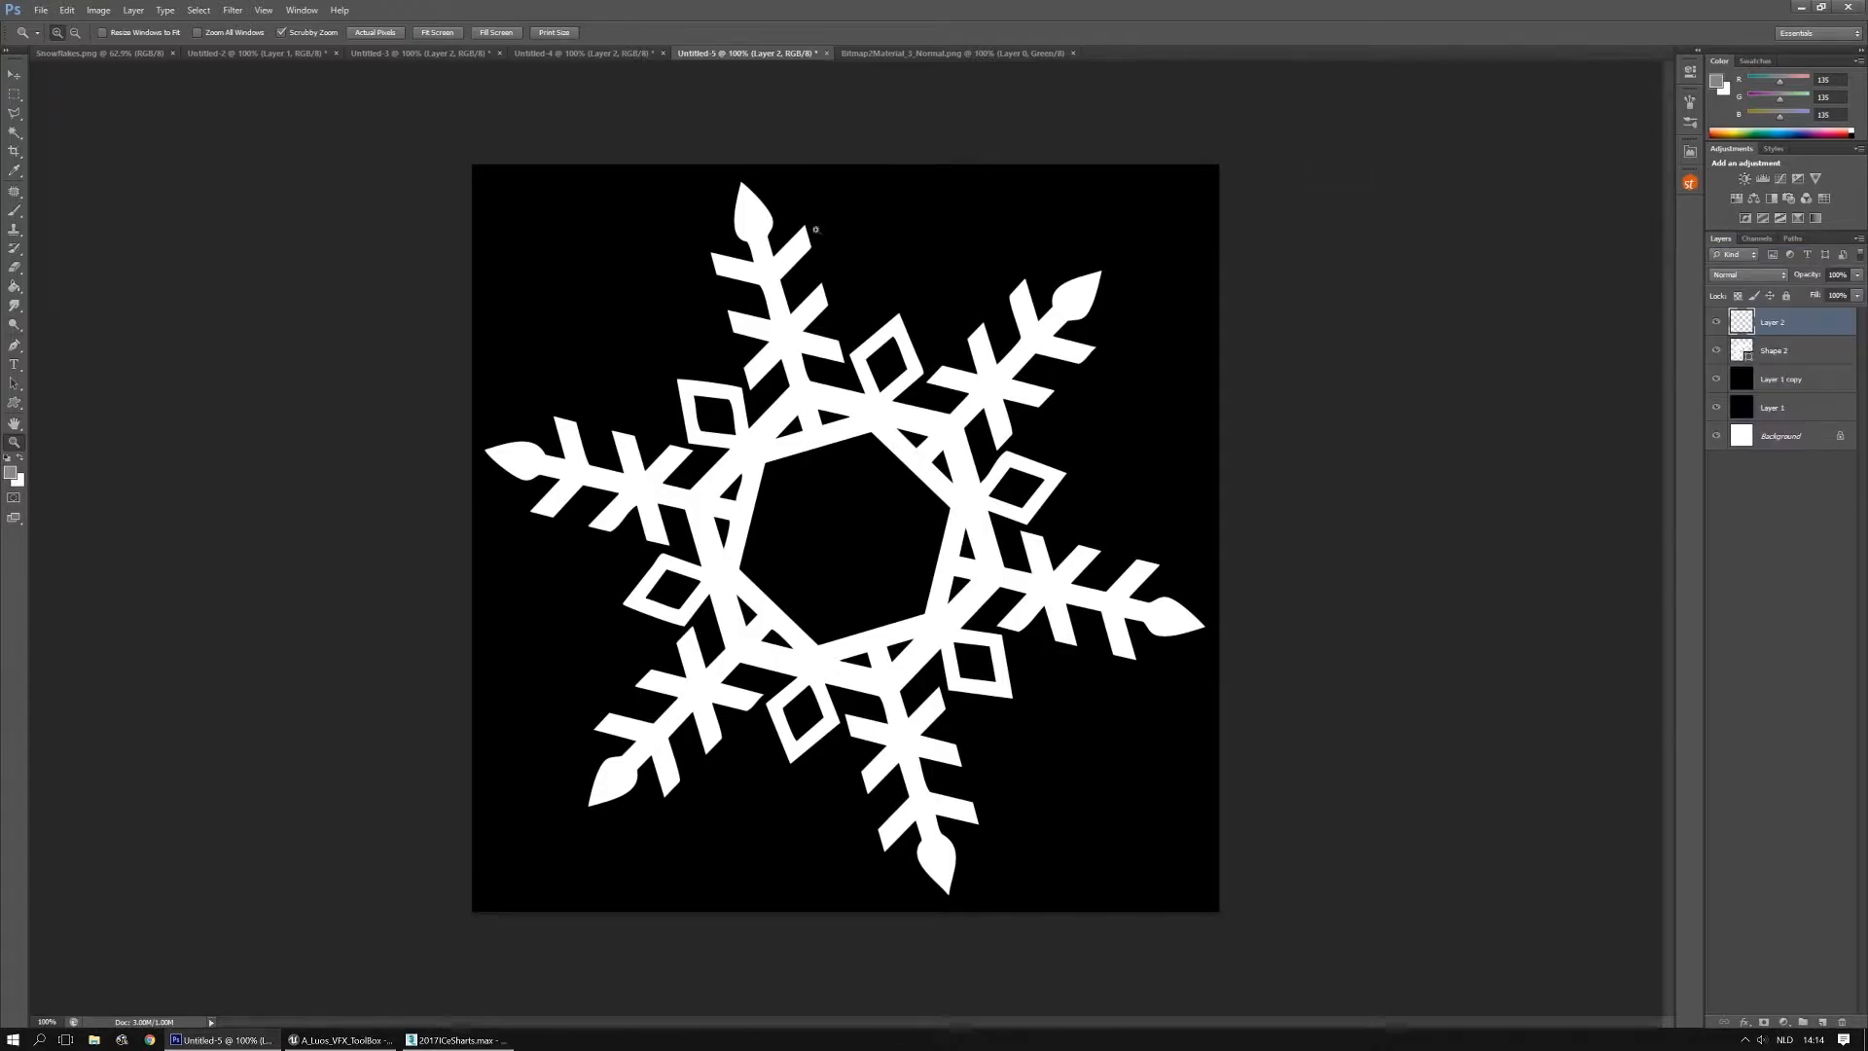
pyautogui.click(529, 55)
pyautogui.click(389, 53)
pyautogui.click(261, 53)
pyautogui.click(139, 54)
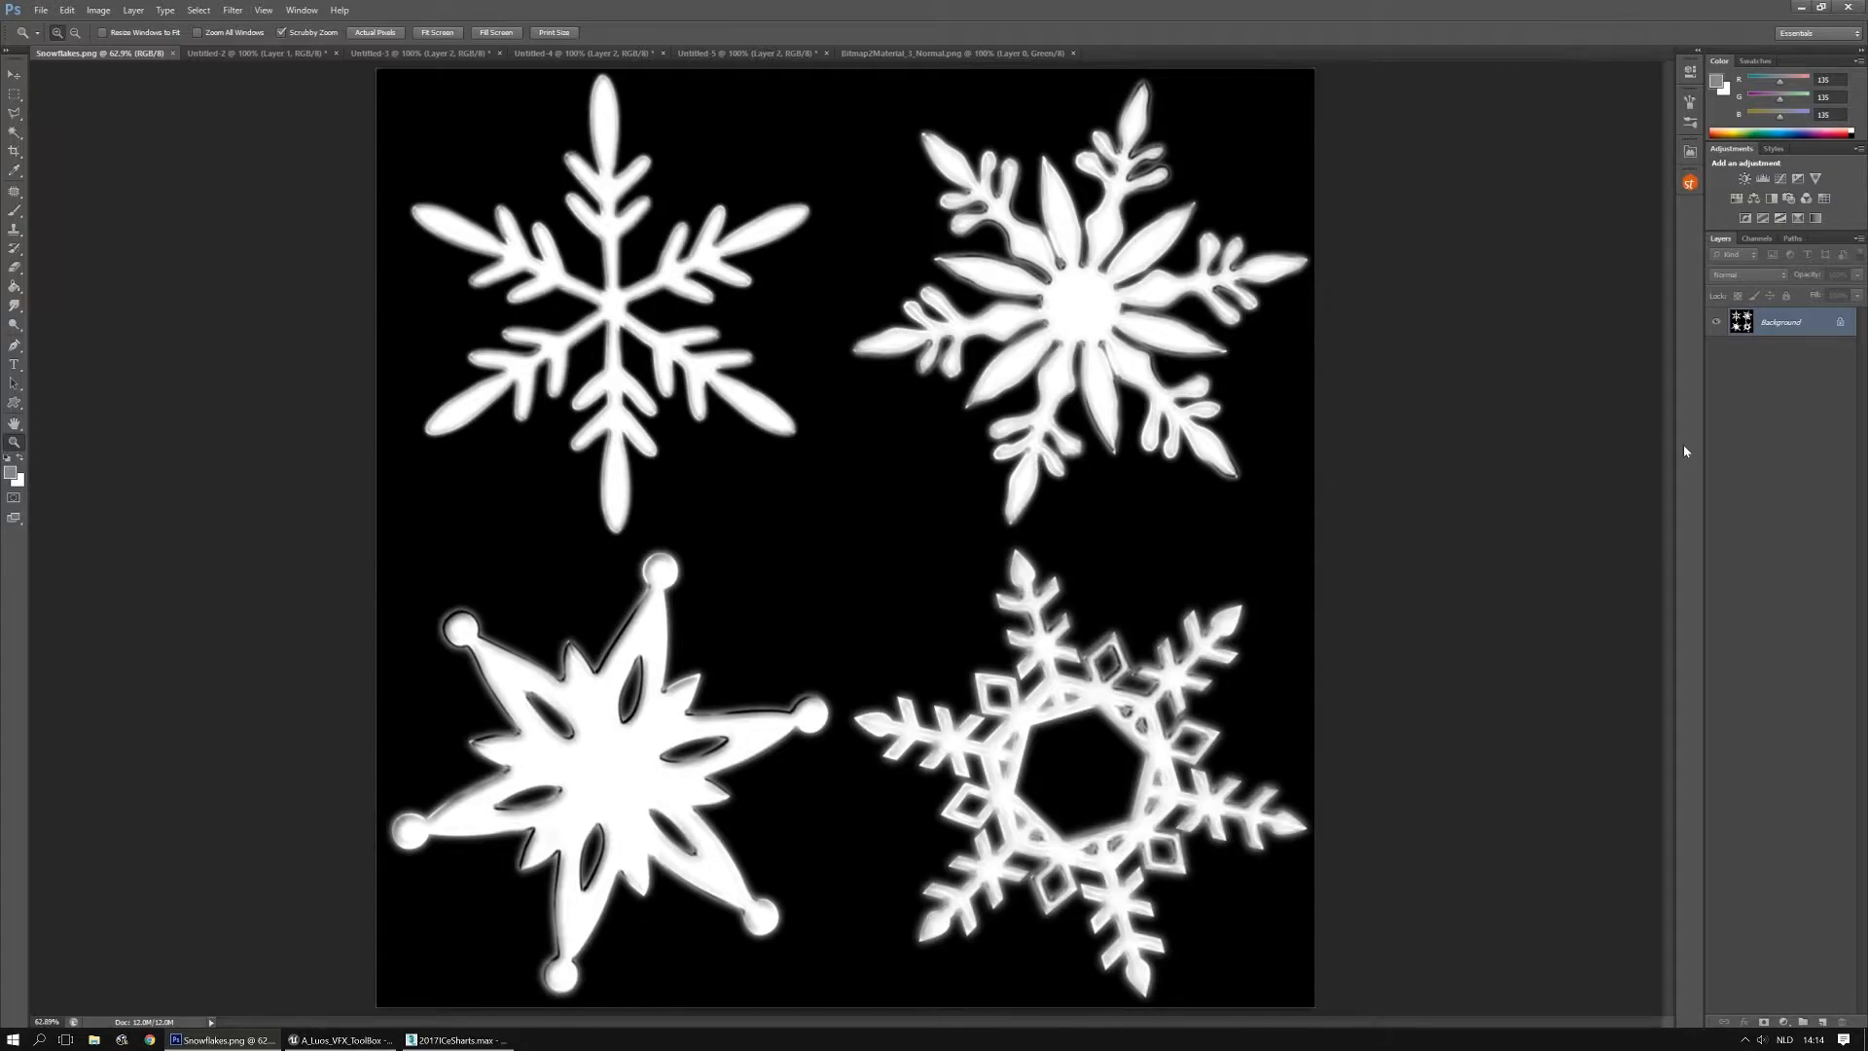
pyautogui.hotkey('ctrl', 'j')
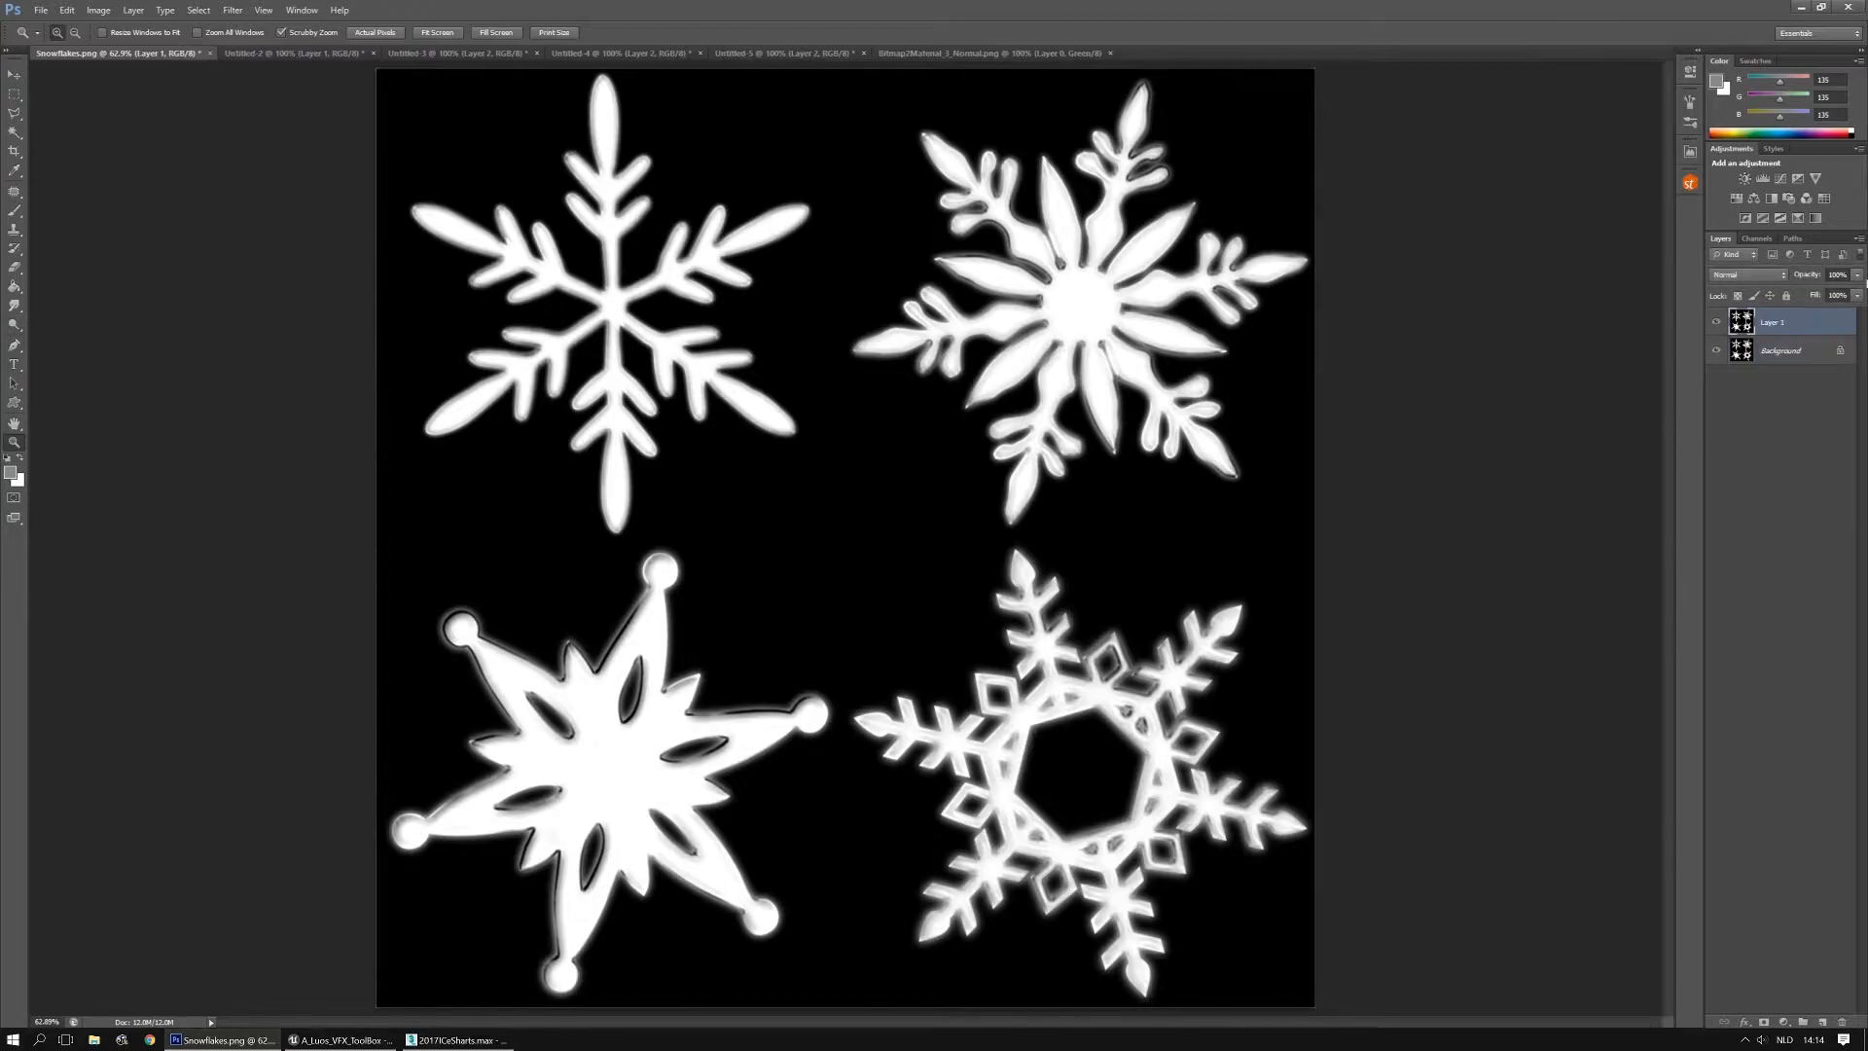
# Try to brighten the snowflake sheet by setting the duplicated layer to Screen and stacking six more copies of it
pyautogui.click(1749, 276)
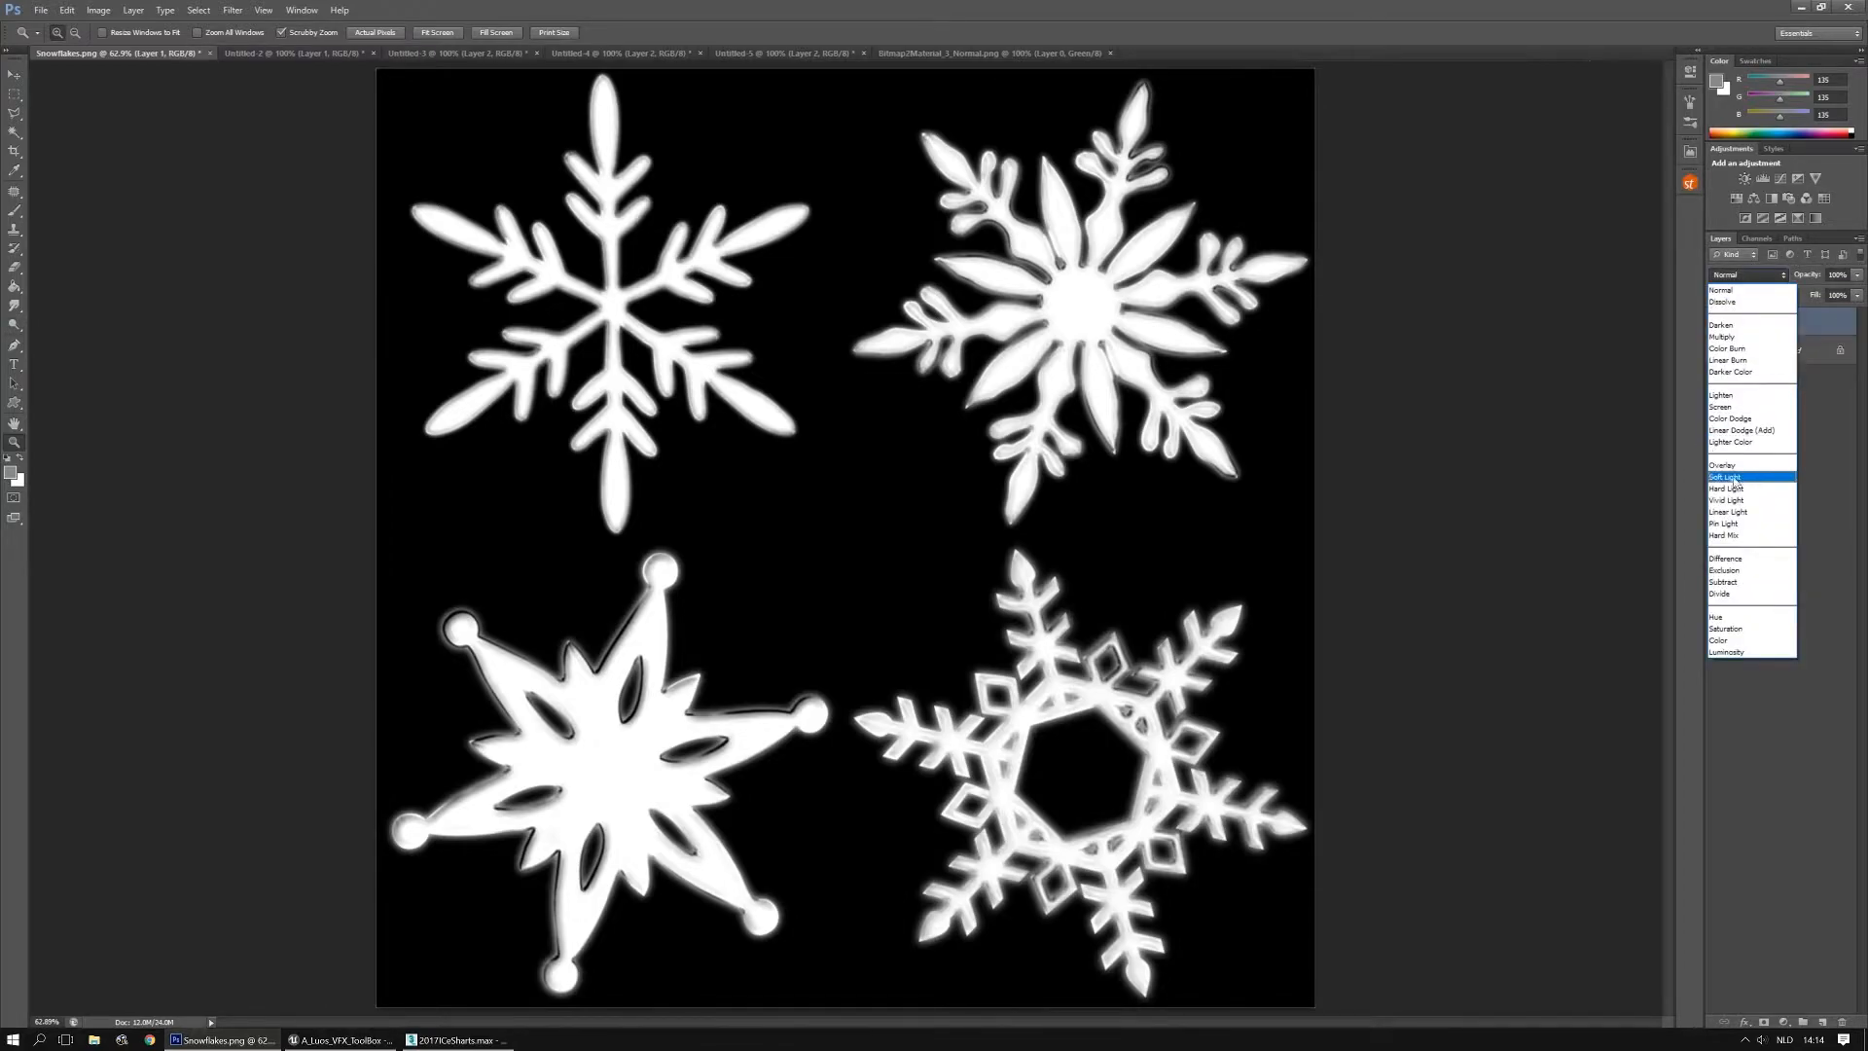
pyautogui.click(1748, 407)
pyautogui.hotkey('ctrl', 'j')
pyautogui.hotkey('ctrl', 'j')
pyautogui.hotkey('ctrl', 'j')
pyautogui.hotkey('ctrl', 'j')
pyautogui.hotkey('ctrl', 'j')
pyautogui.hotkey('ctrl', 'j')
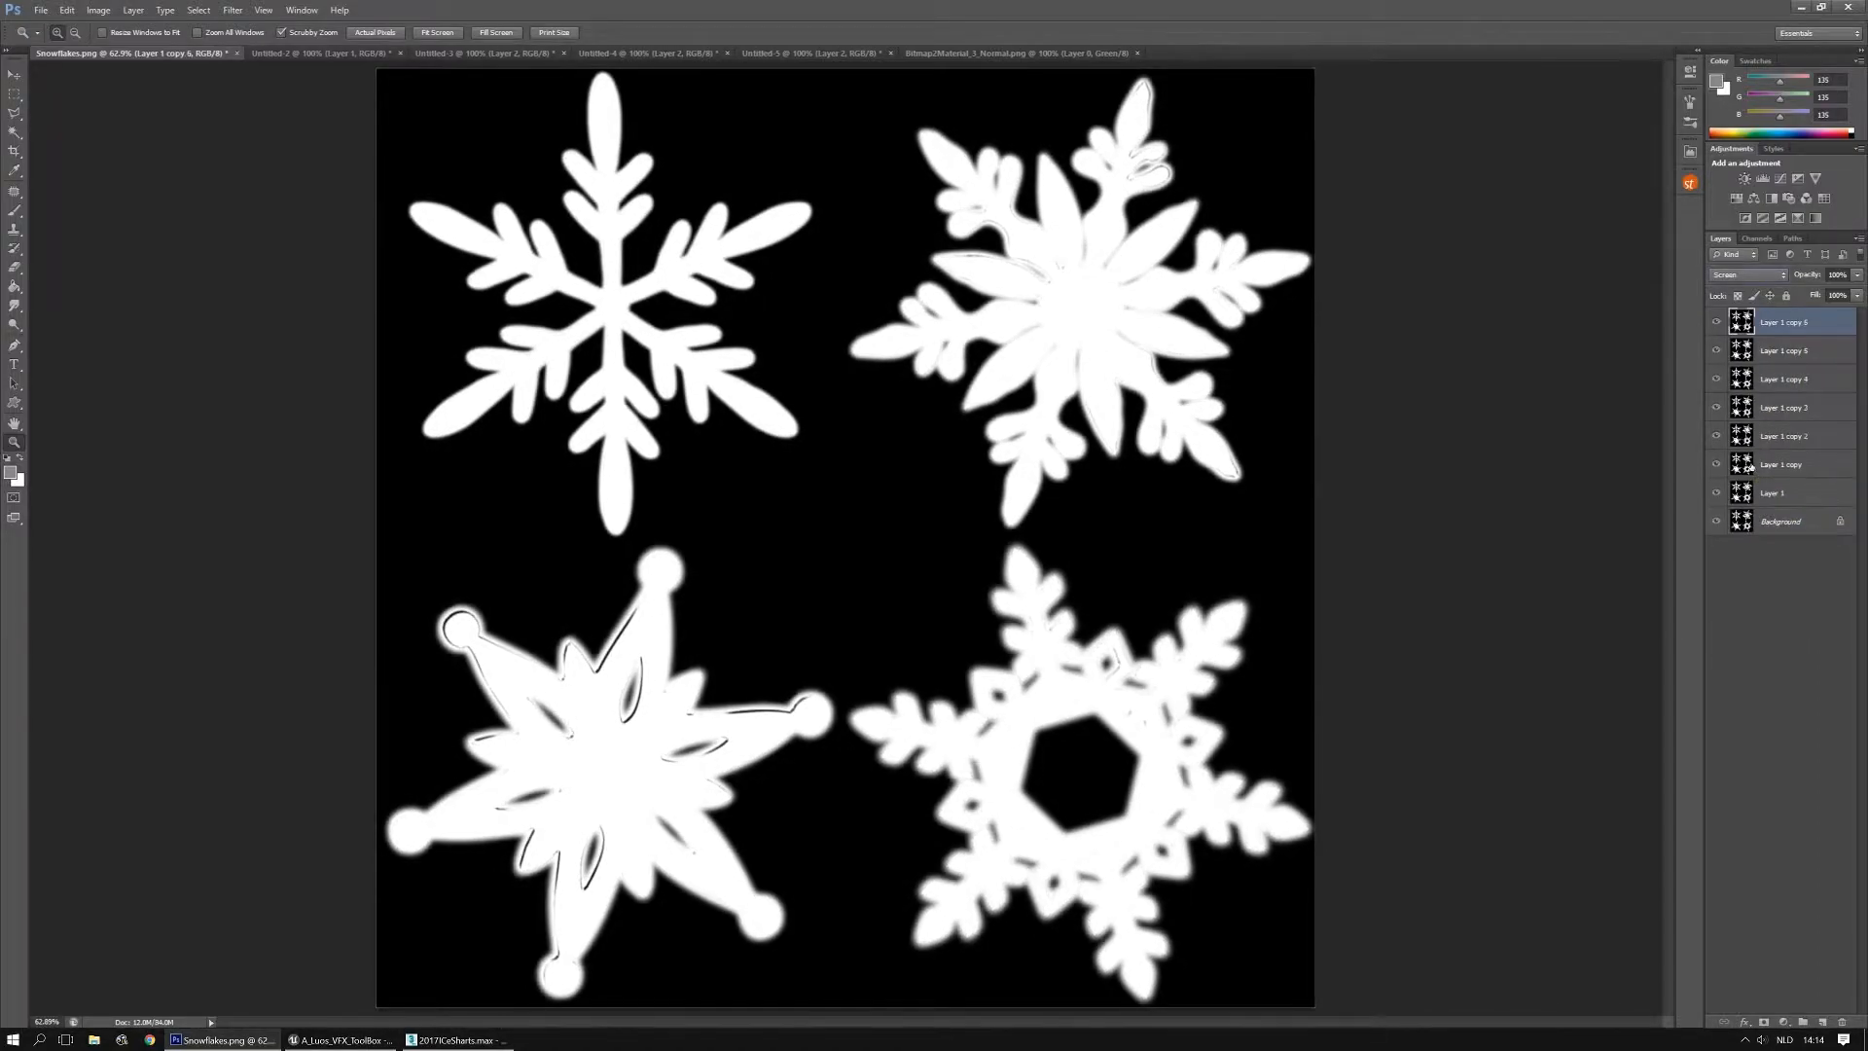
# Undo the stacked layer copies and the Screen blend mode in Snowflakes.png
pyautogui.hotkey('ctrl', 'alt', 'z')
pyautogui.hotkey('ctrl', 'alt', 'z')
pyautogui.hotkey('ctrl', 'alt', 'z')
pyautogui.hotkey('ctrl', 'alt', 'z')
pyautogui.hotkey('ctrl', 'alt', 'z')
pyautogui.hotkey('ctrl', 'alt', 'z')
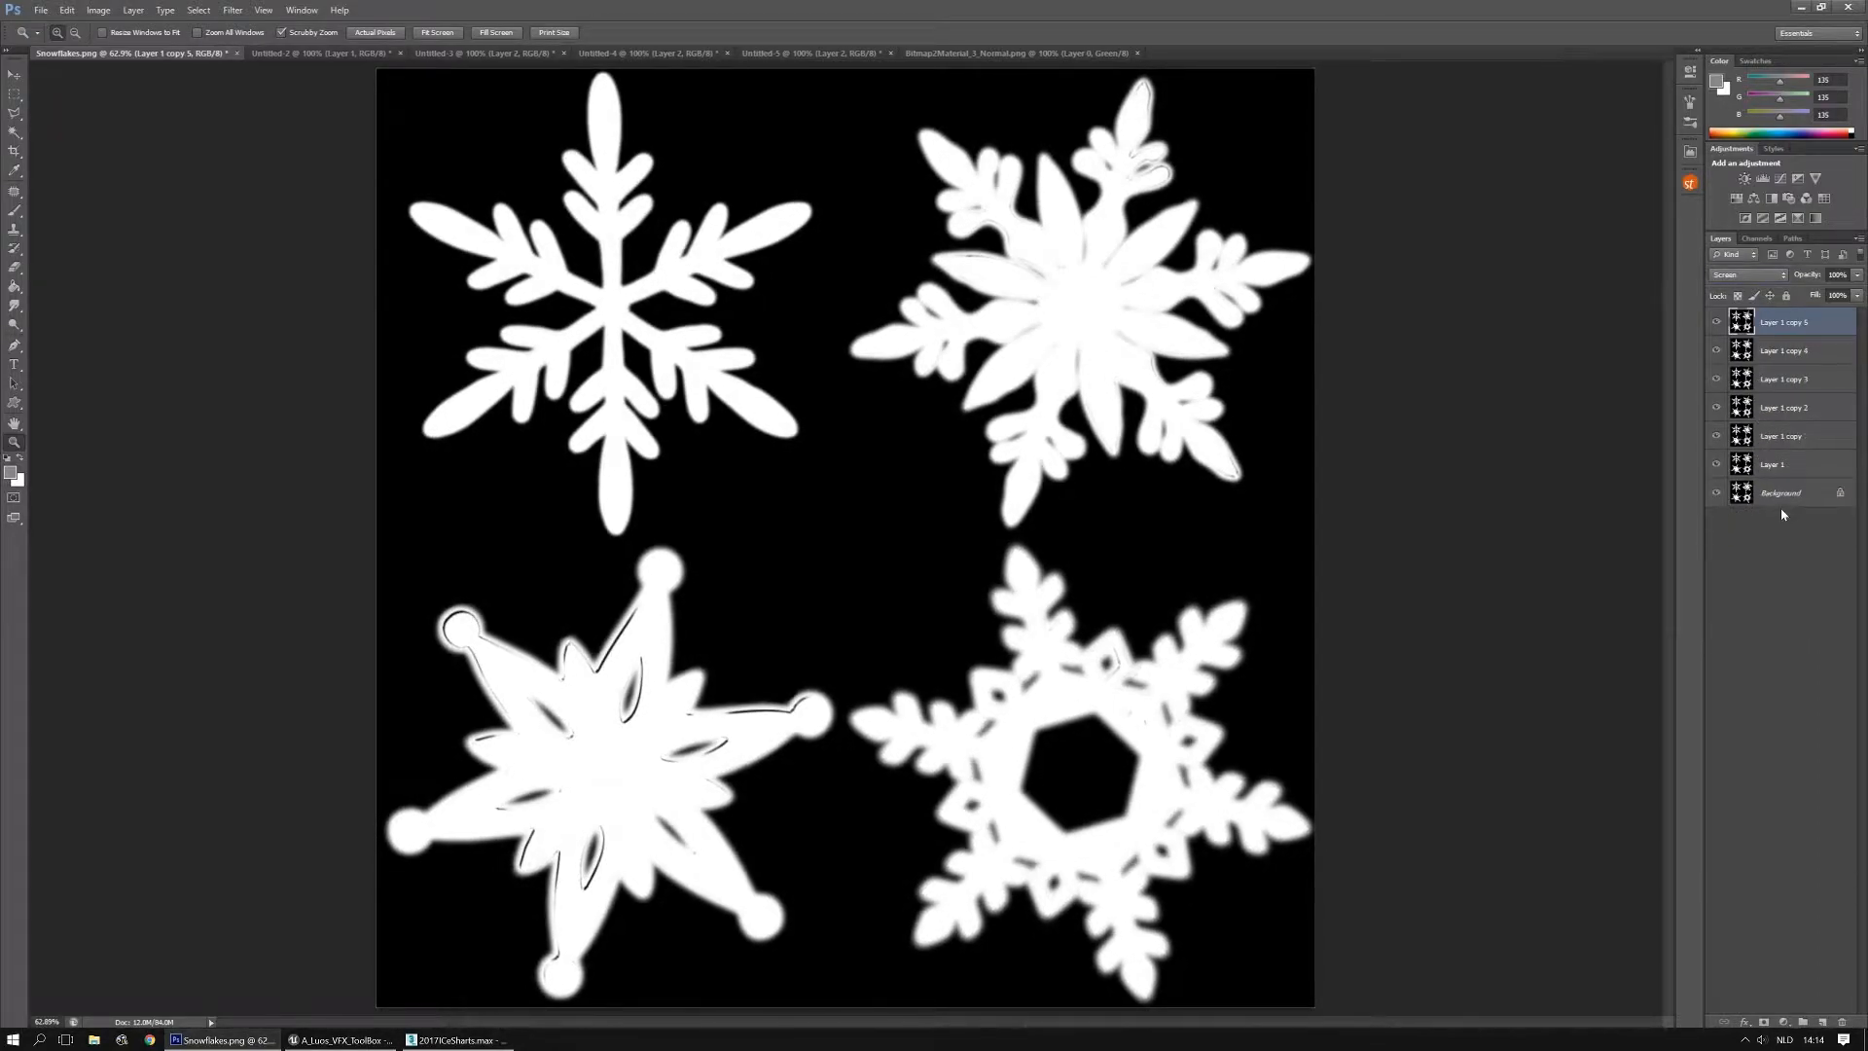
pyautogui.hotkey('ctrl', 'alt', 'z')
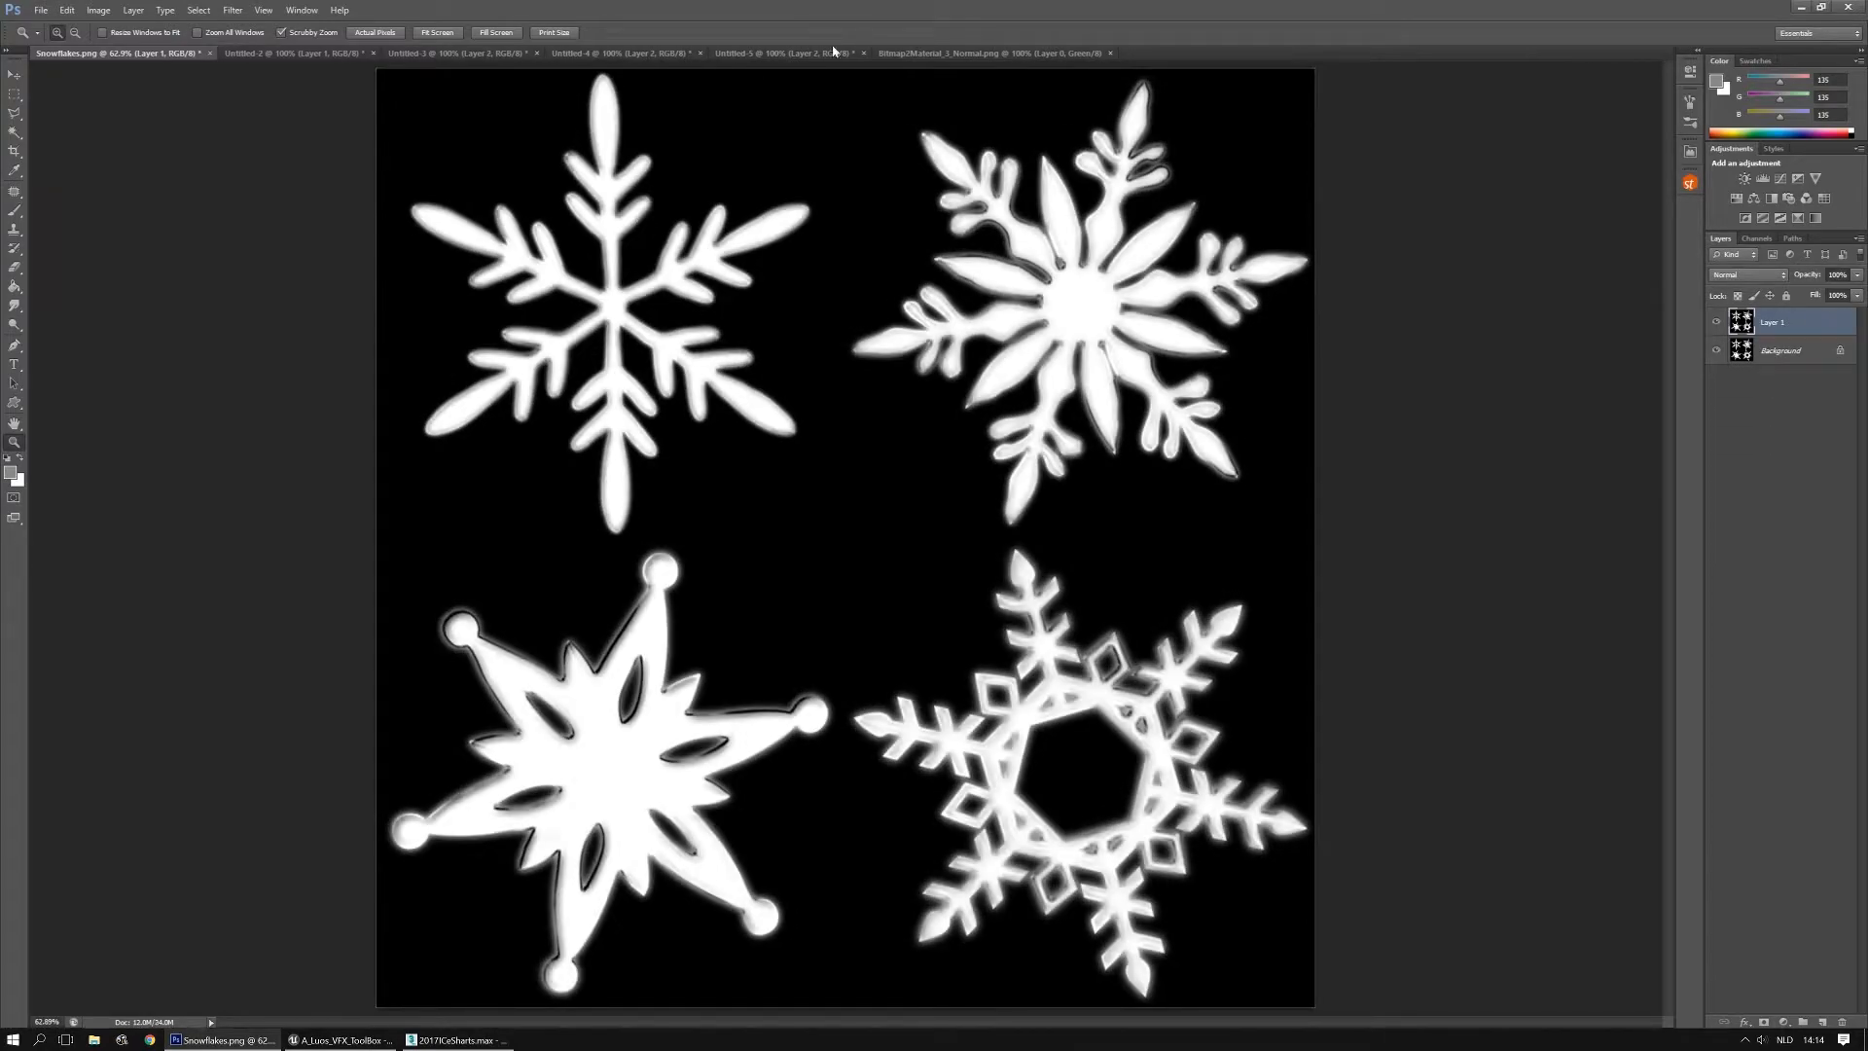
# In Untitled-2, hide Layer 1, Layer 2 and Background copy, and merge all layers into one plain white snowflake on black
pyautogui.click(324, 54)
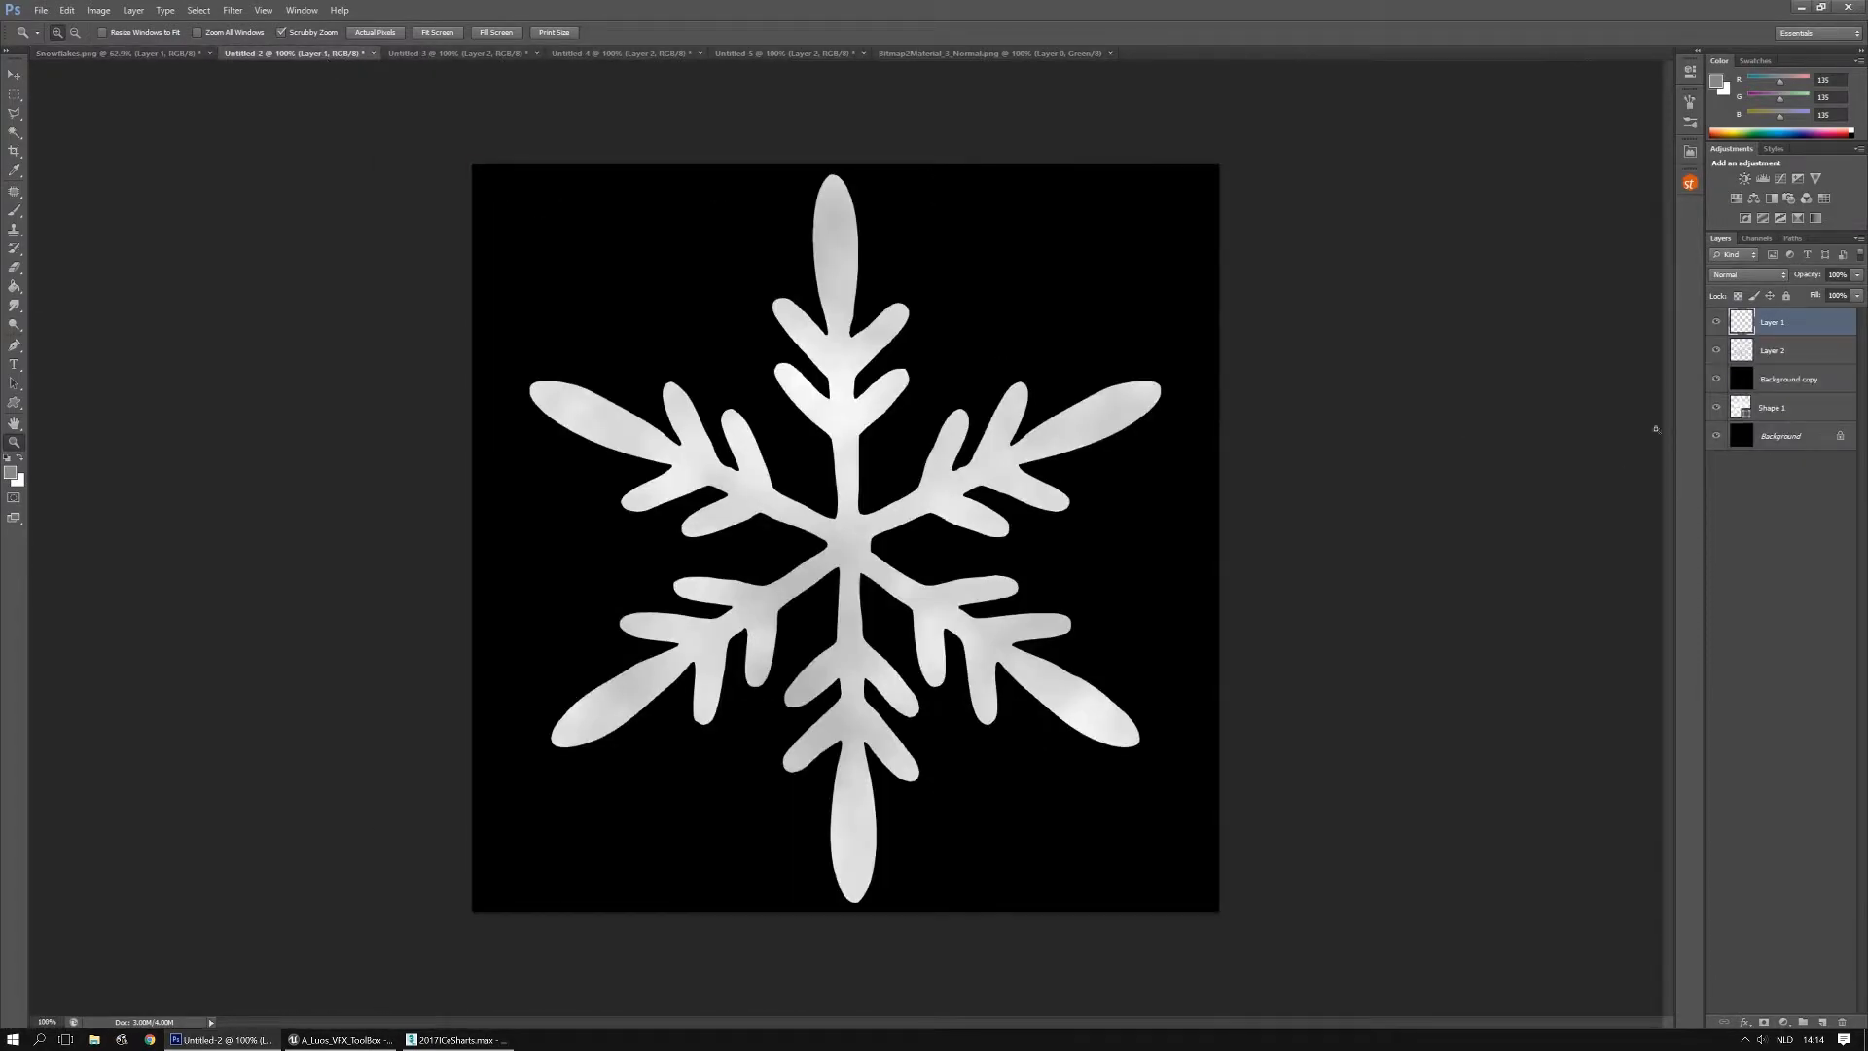
pyautogui.keyDown('shift'); pyautogui.click(1802, 445); pyautogui.keyUp('shift')
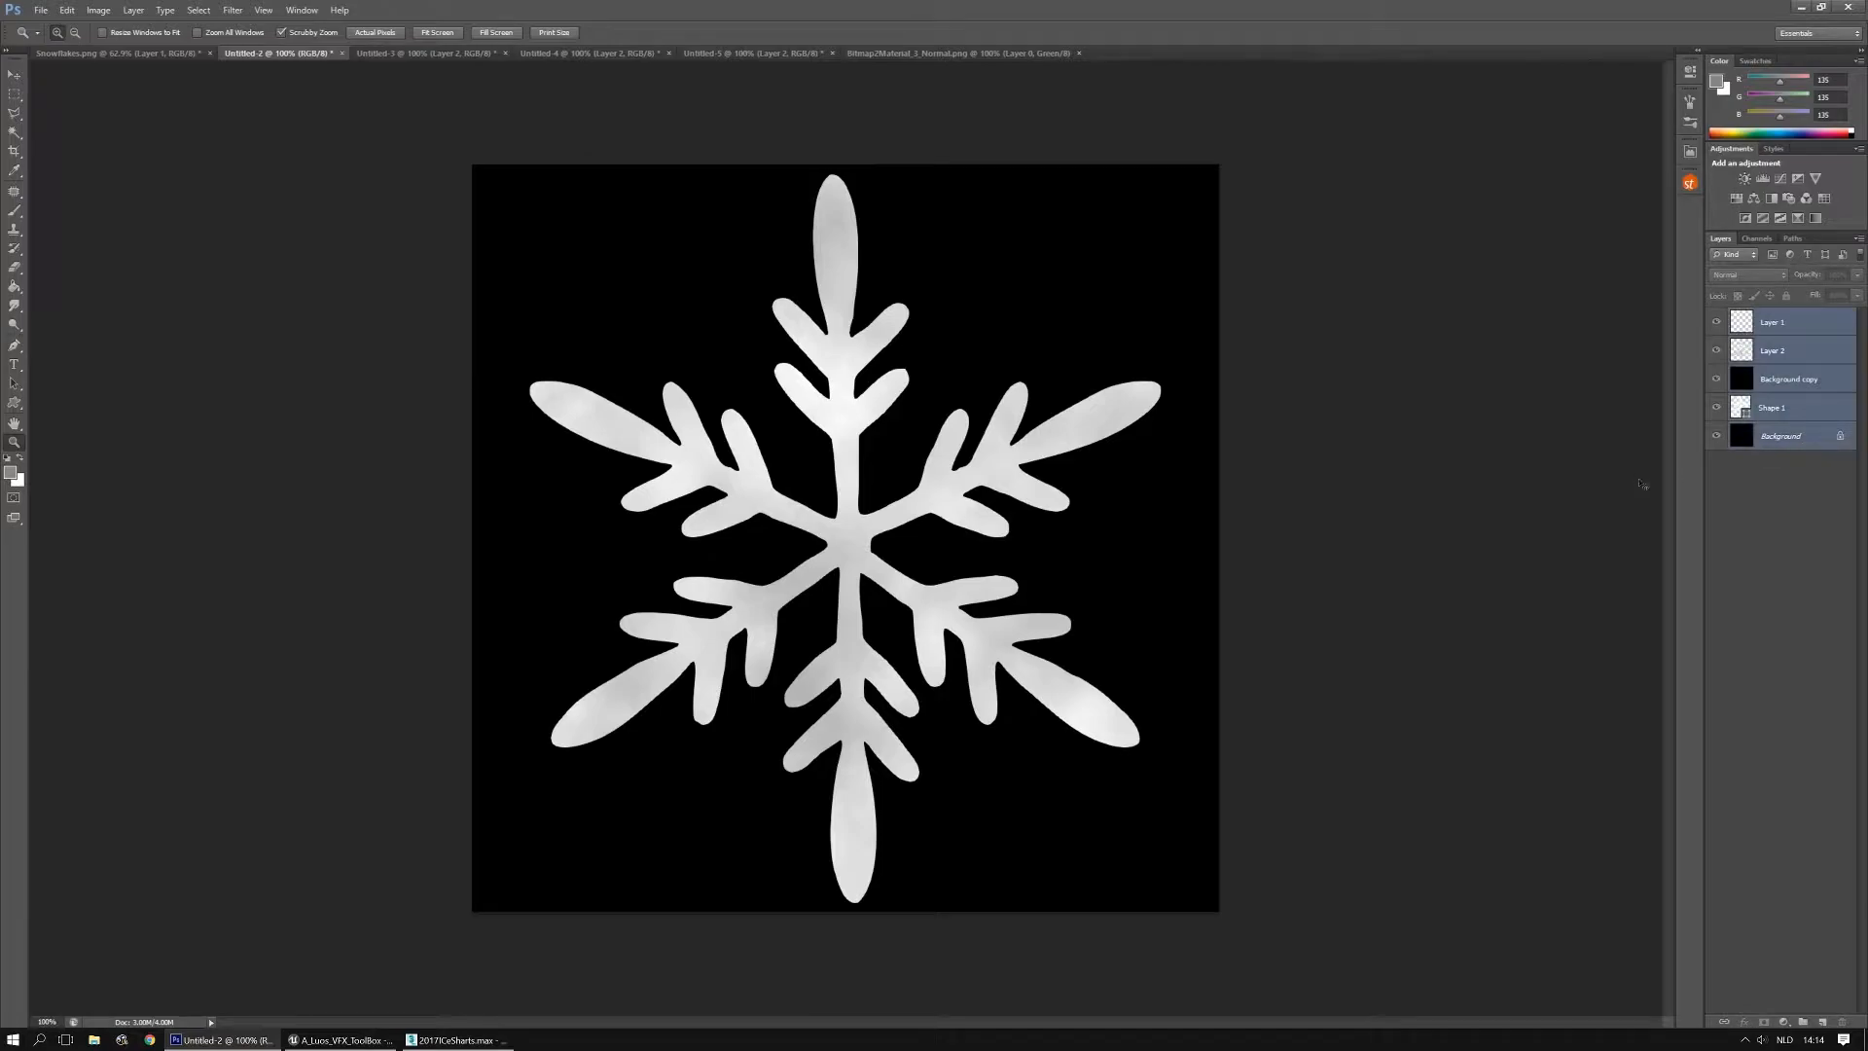
pyautogui.click(1734, 322)
pyautogui.click(1718, 322)
pyautogui.click(1718, 351)
pyautogui.click(1715, 379)
pyautogui.keyDown('shift'); pyautogui.click(1780, 435); pyautogui.keyUp('shift')
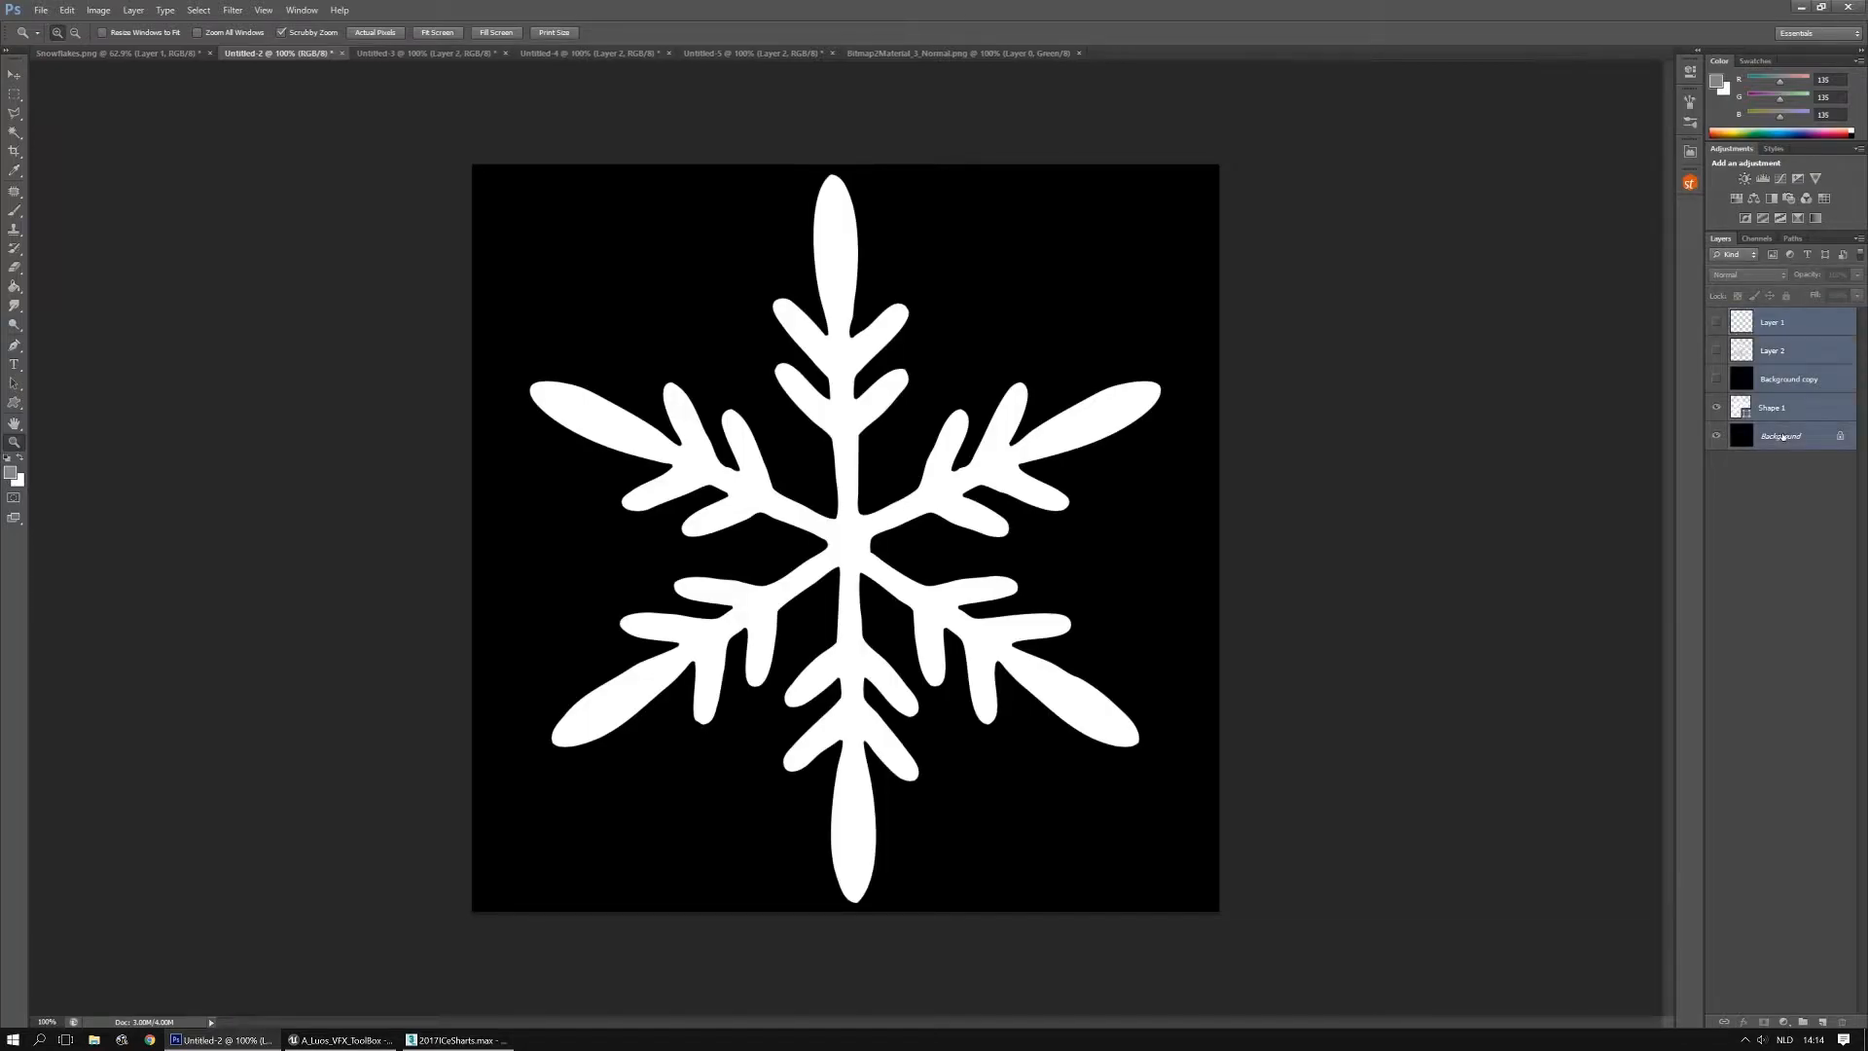
pyautogui.hotkey('ctrl', 'e')
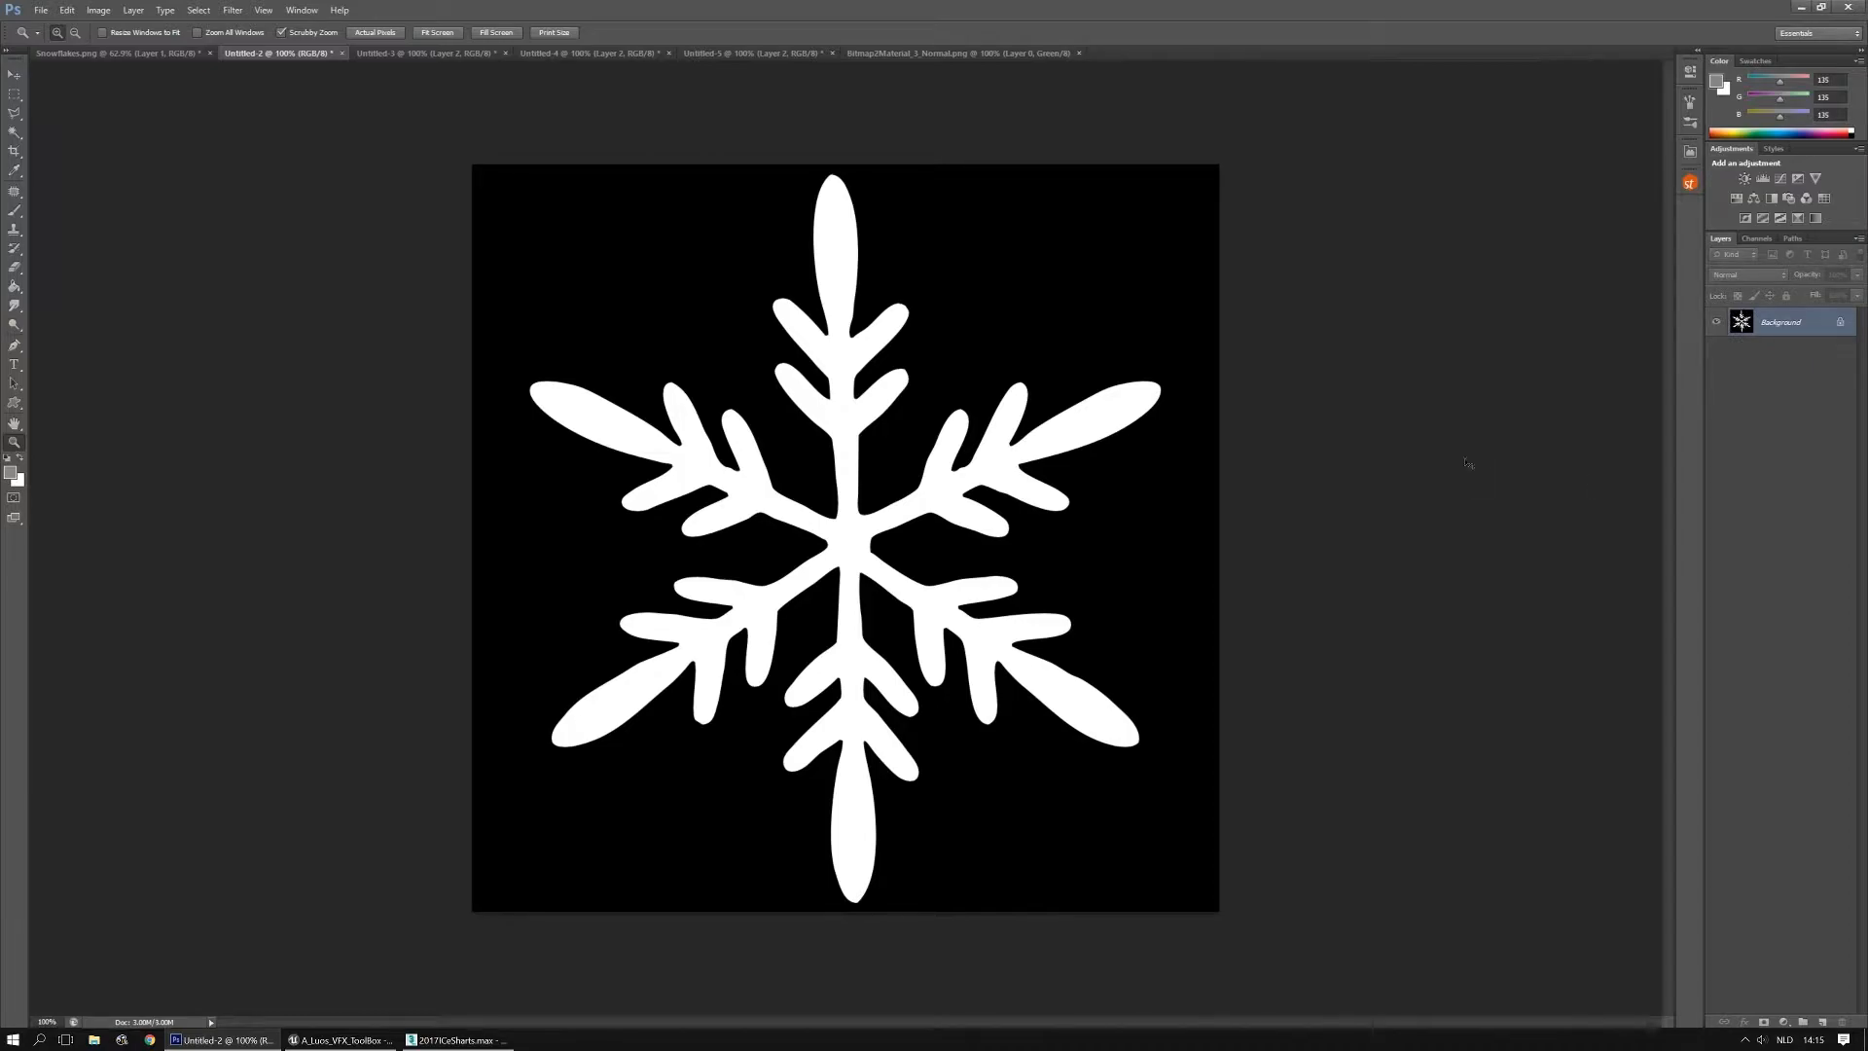
# Paste the merged white snowflake into Snowflakes.png as a new layer and switch to the Untitled-3 document
pyautogui.click(117, 53)
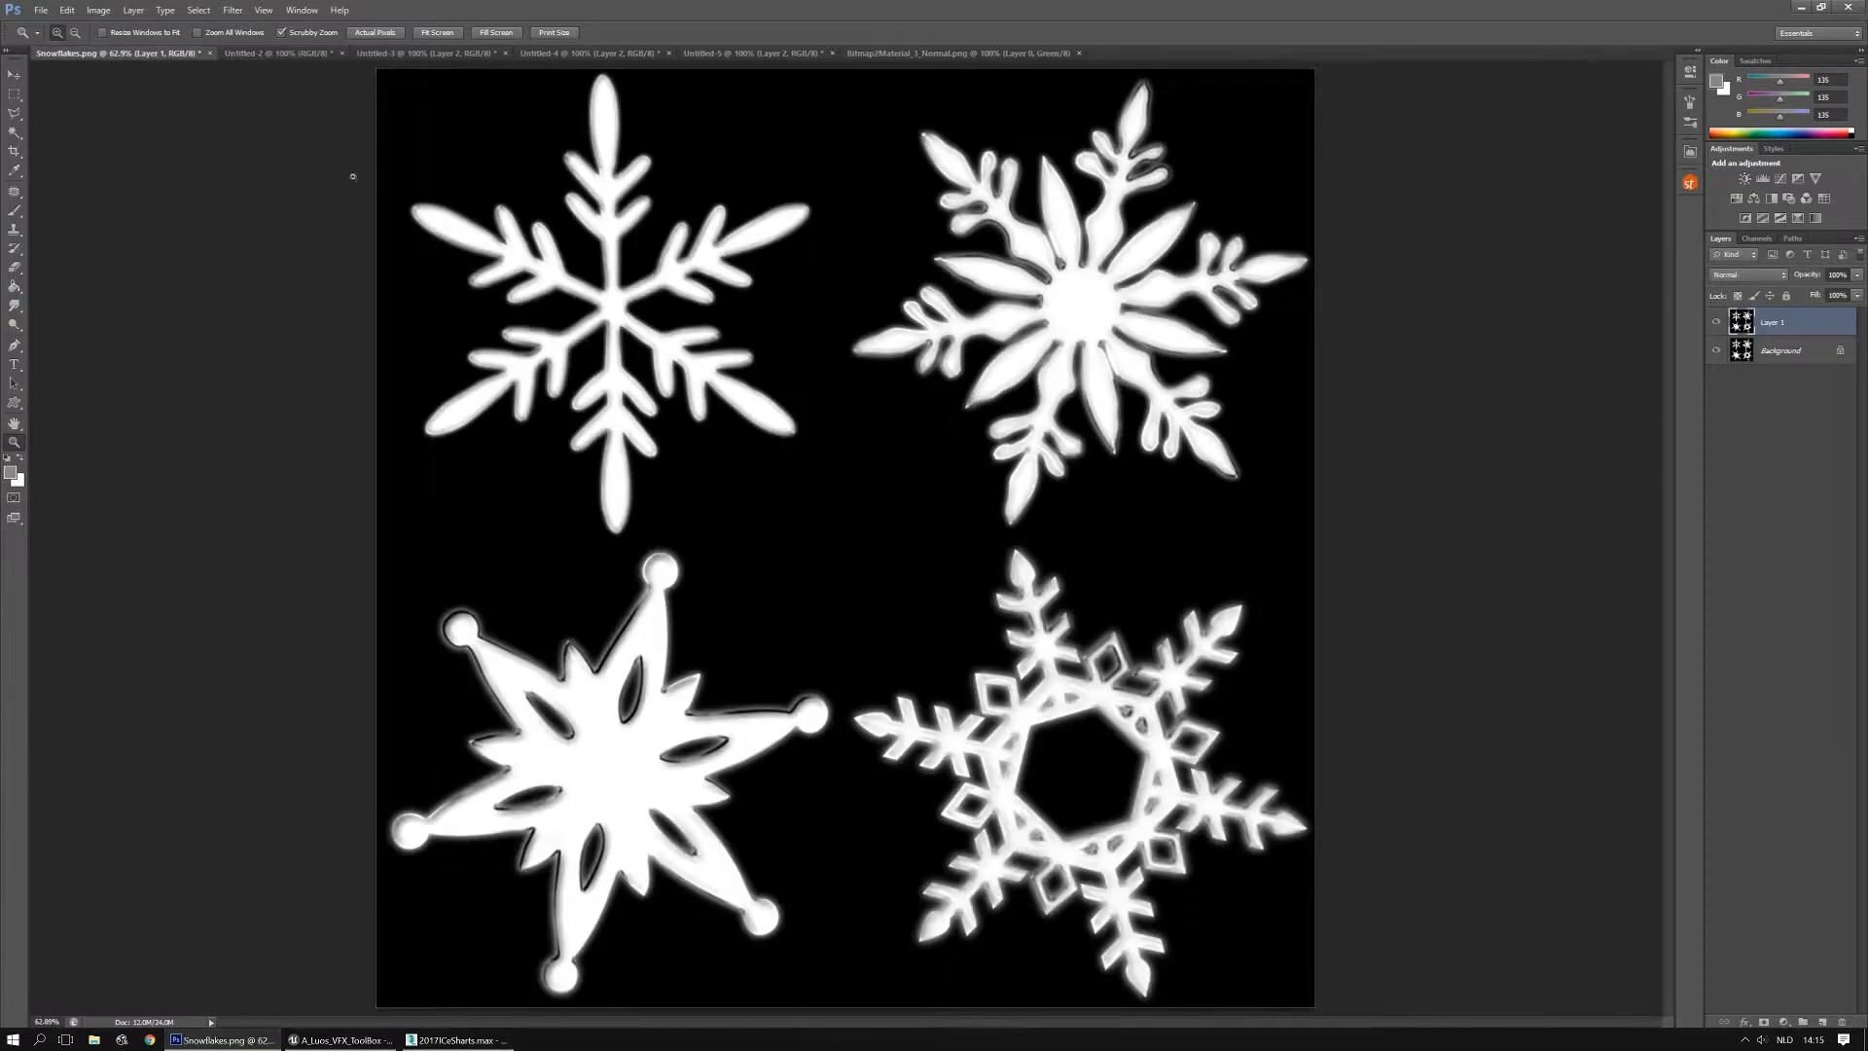
pyautogui.hotkey('ctrl', 'v')
pyautogui.click(428, 53)
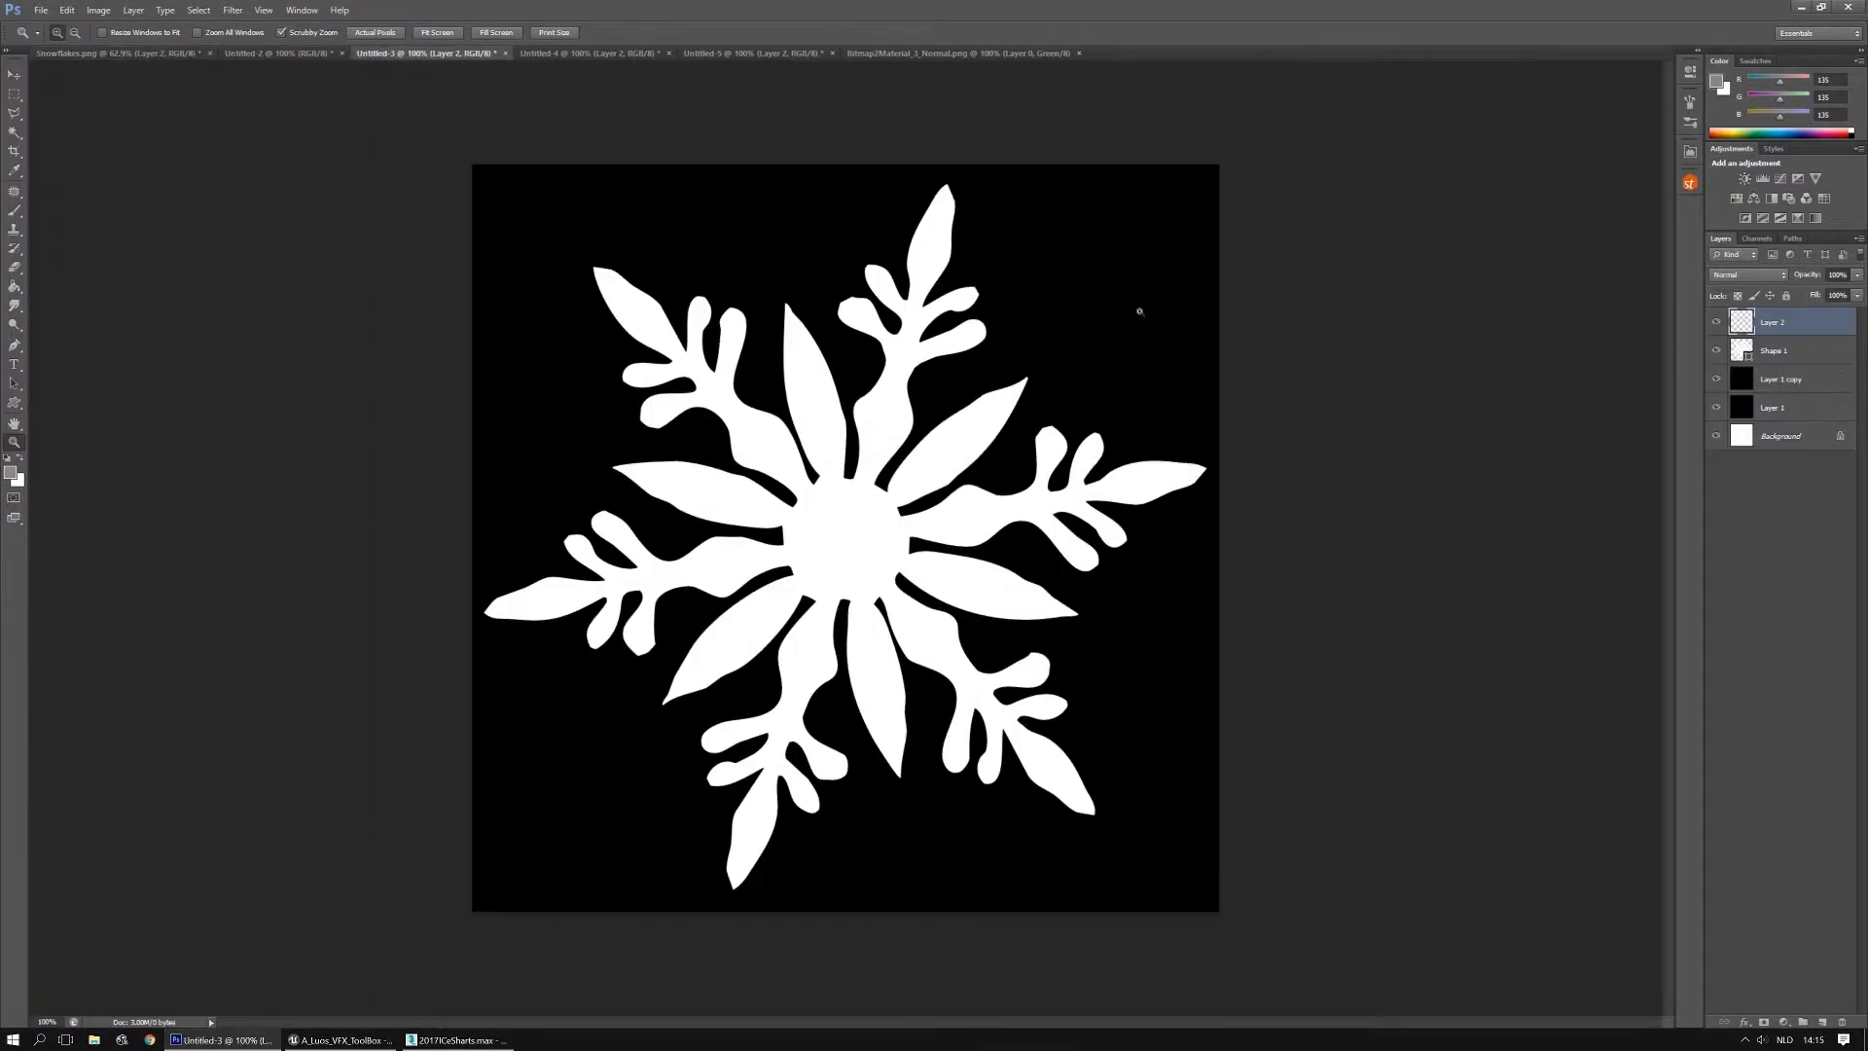
# Merge all layers of the Untitled-3 snowflake and paste the result into Snowflakes.png as a new layer
pyautogui.keyDown('shift'); pyautogui.click(1798, 446); pyautogui.keyUp('shift')
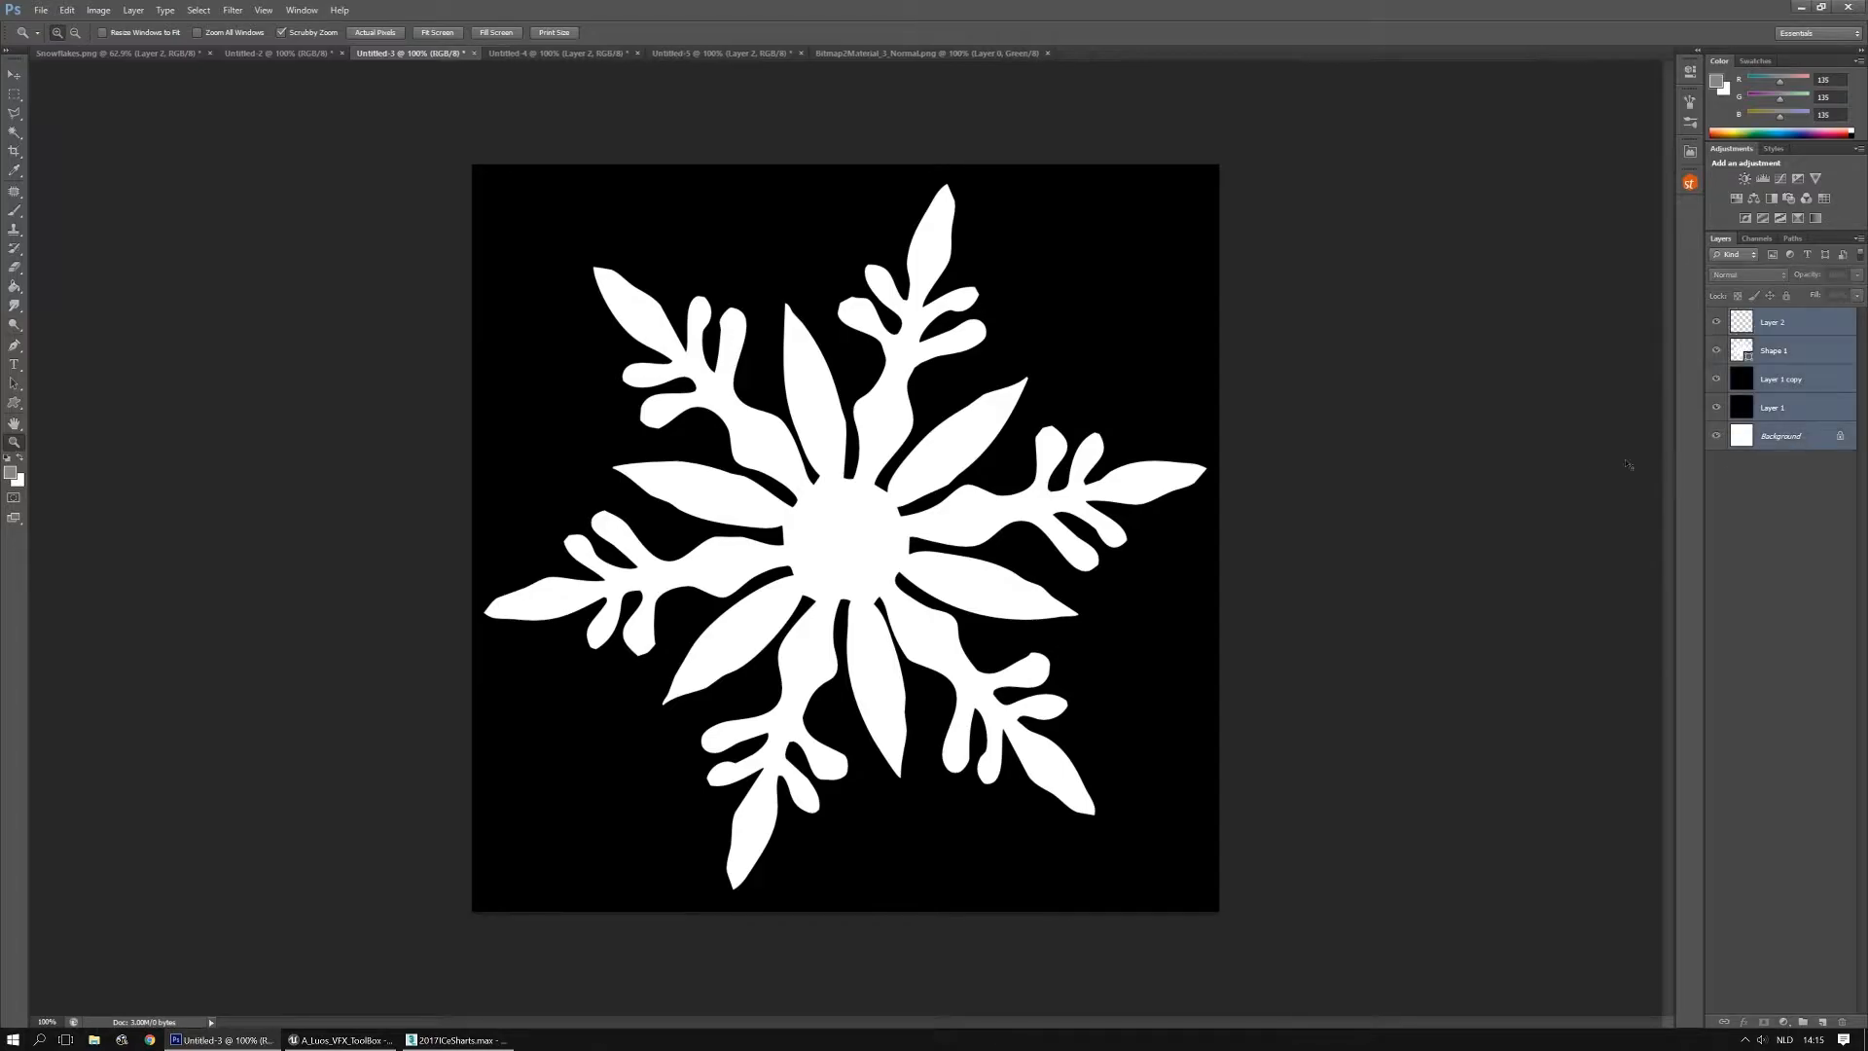
pyautogui.hotkey('ctrl', 'e')
pyautogui.hotkey('ctrl', 'a')
pyautogui.hotkey('ctrl', 'c')
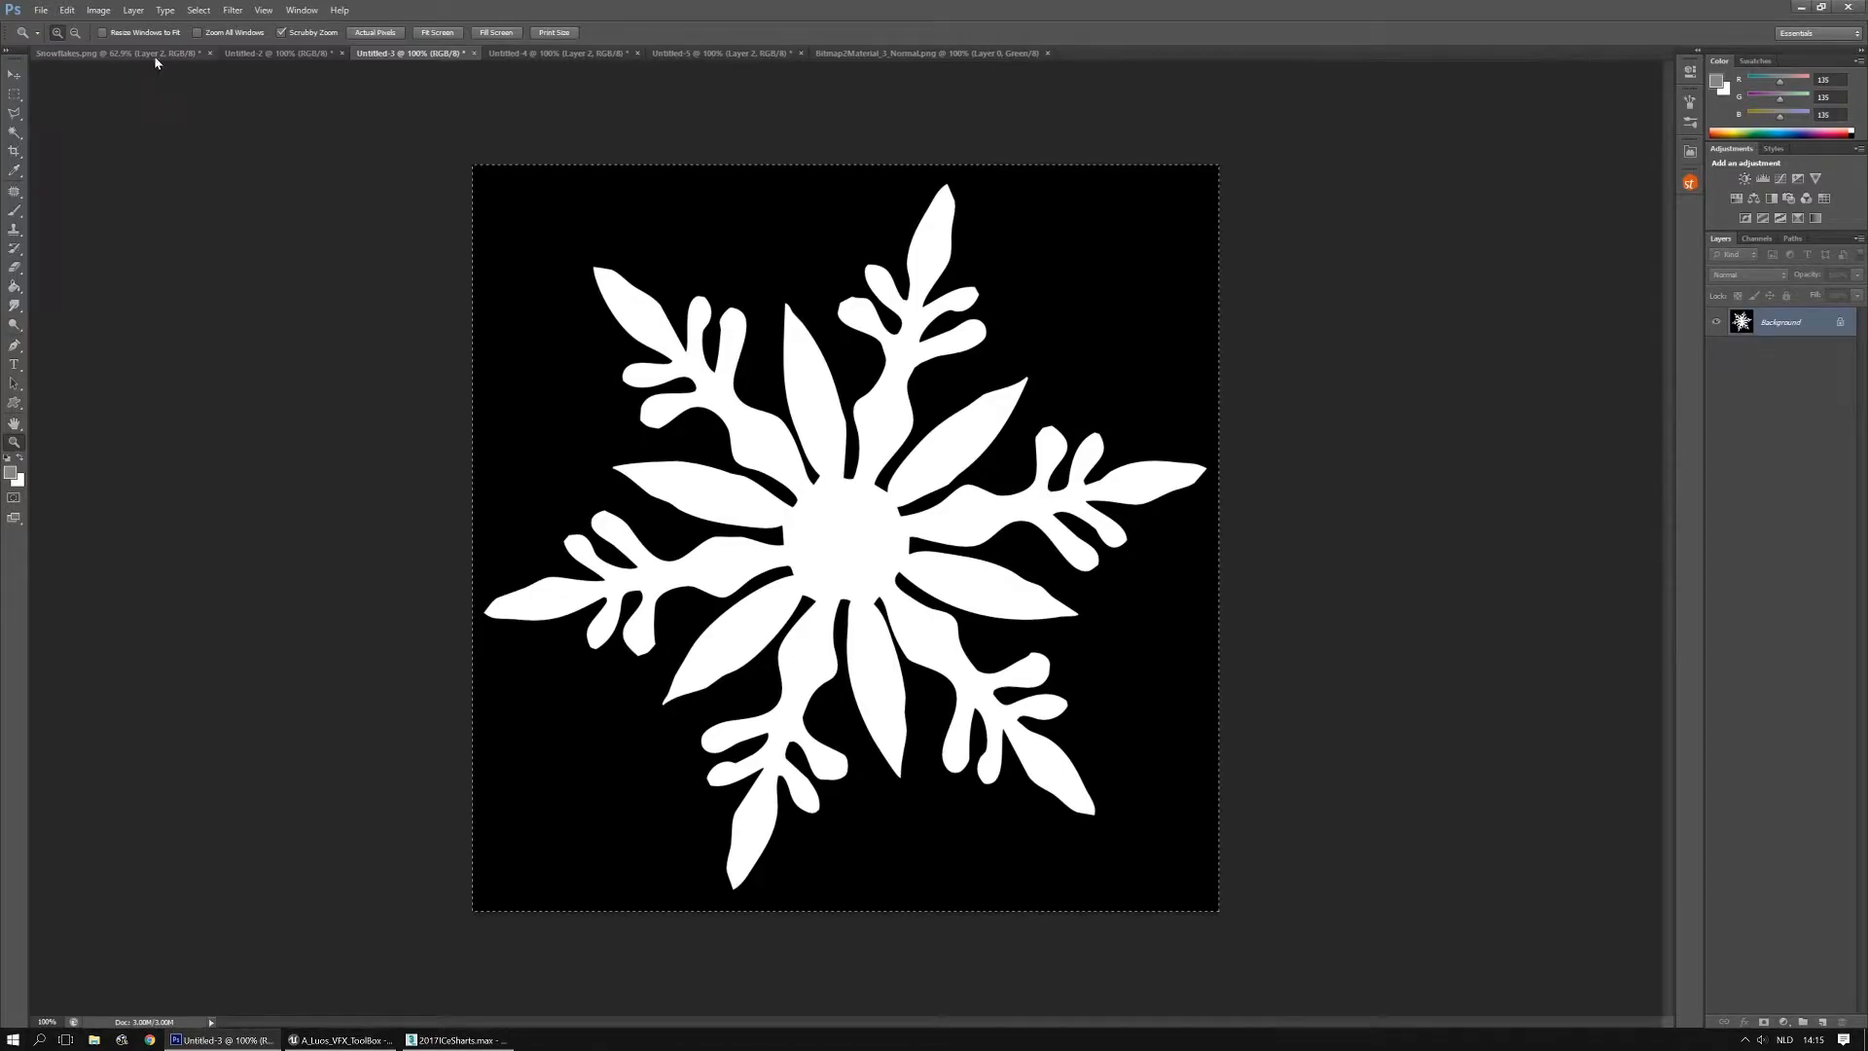
pyautogui.click(146, 54)
pyautogui.hotkey('ctrl', 'v')
# Merge all layers of the Untitled-4 snowflake and paste the result into Snowflakes.png as a new layer
pyautogui.click(545, 55)
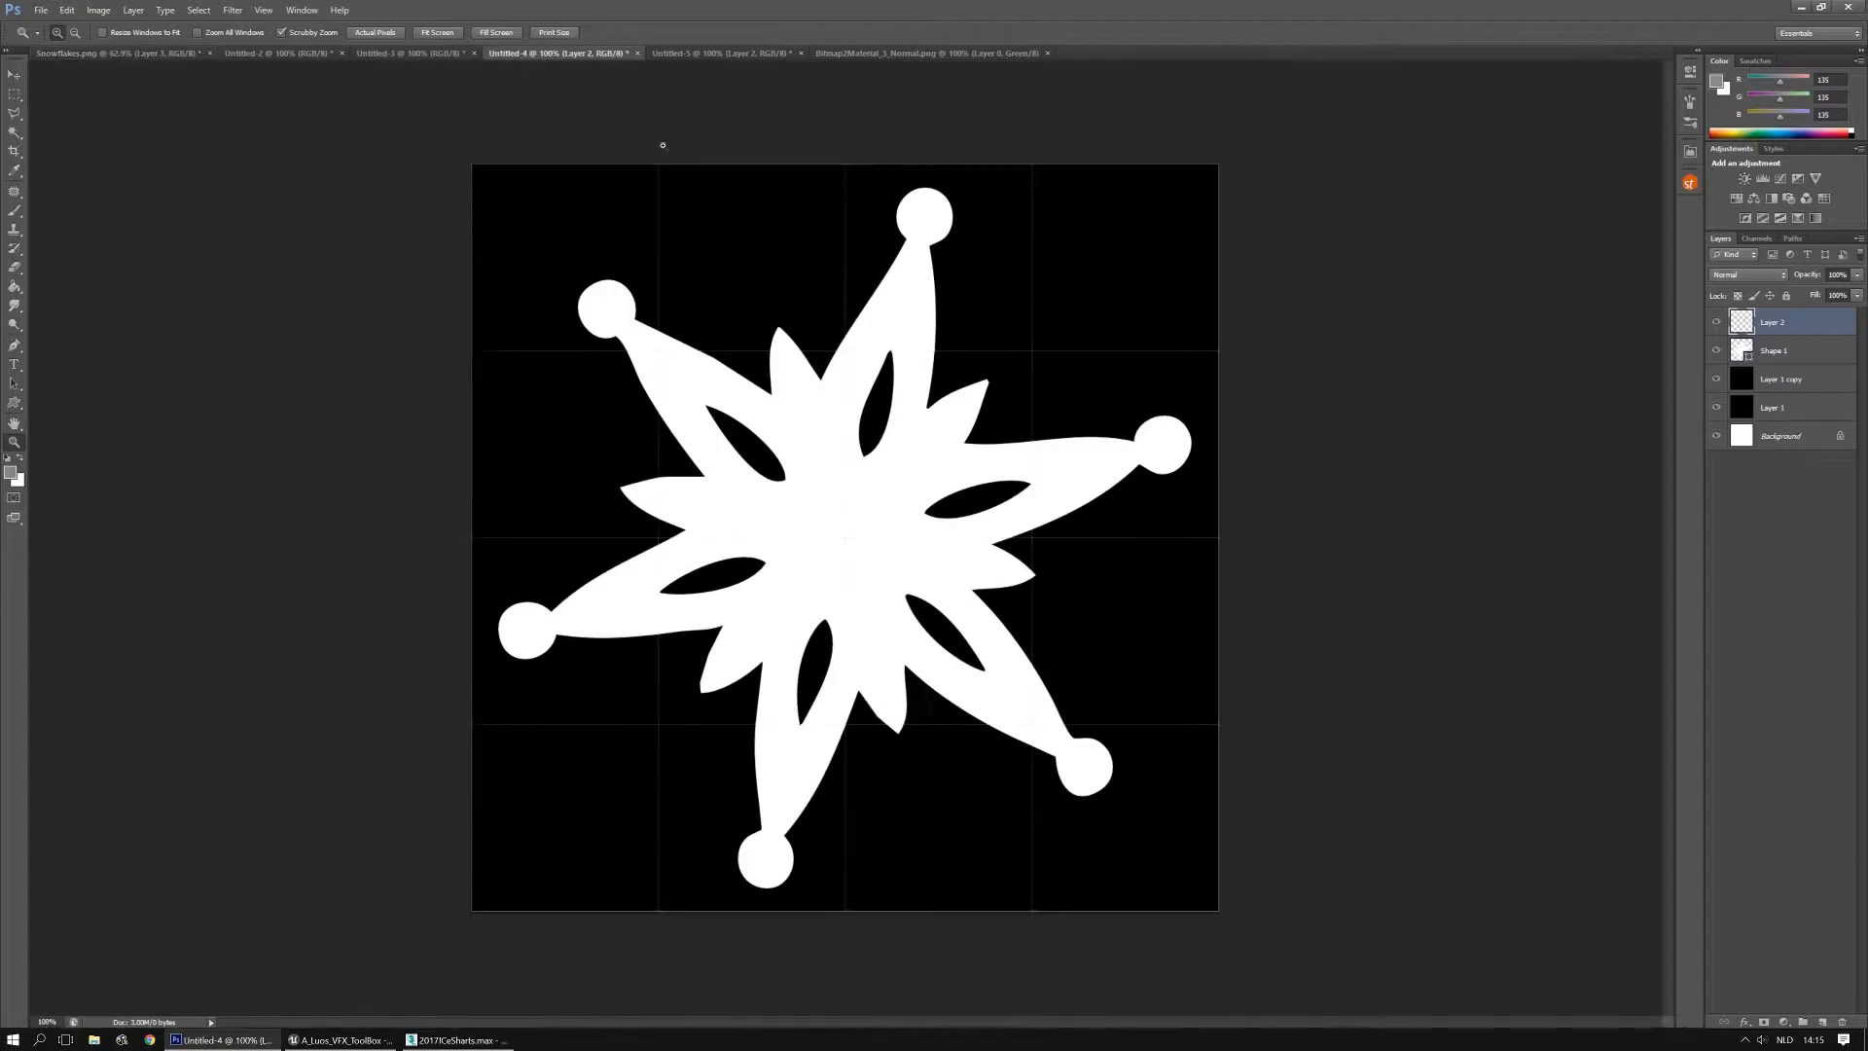
pyautogui.hotkey('ctrl', 'alt', 'a')
pyautogui.hotkey('ctrl', 'e')
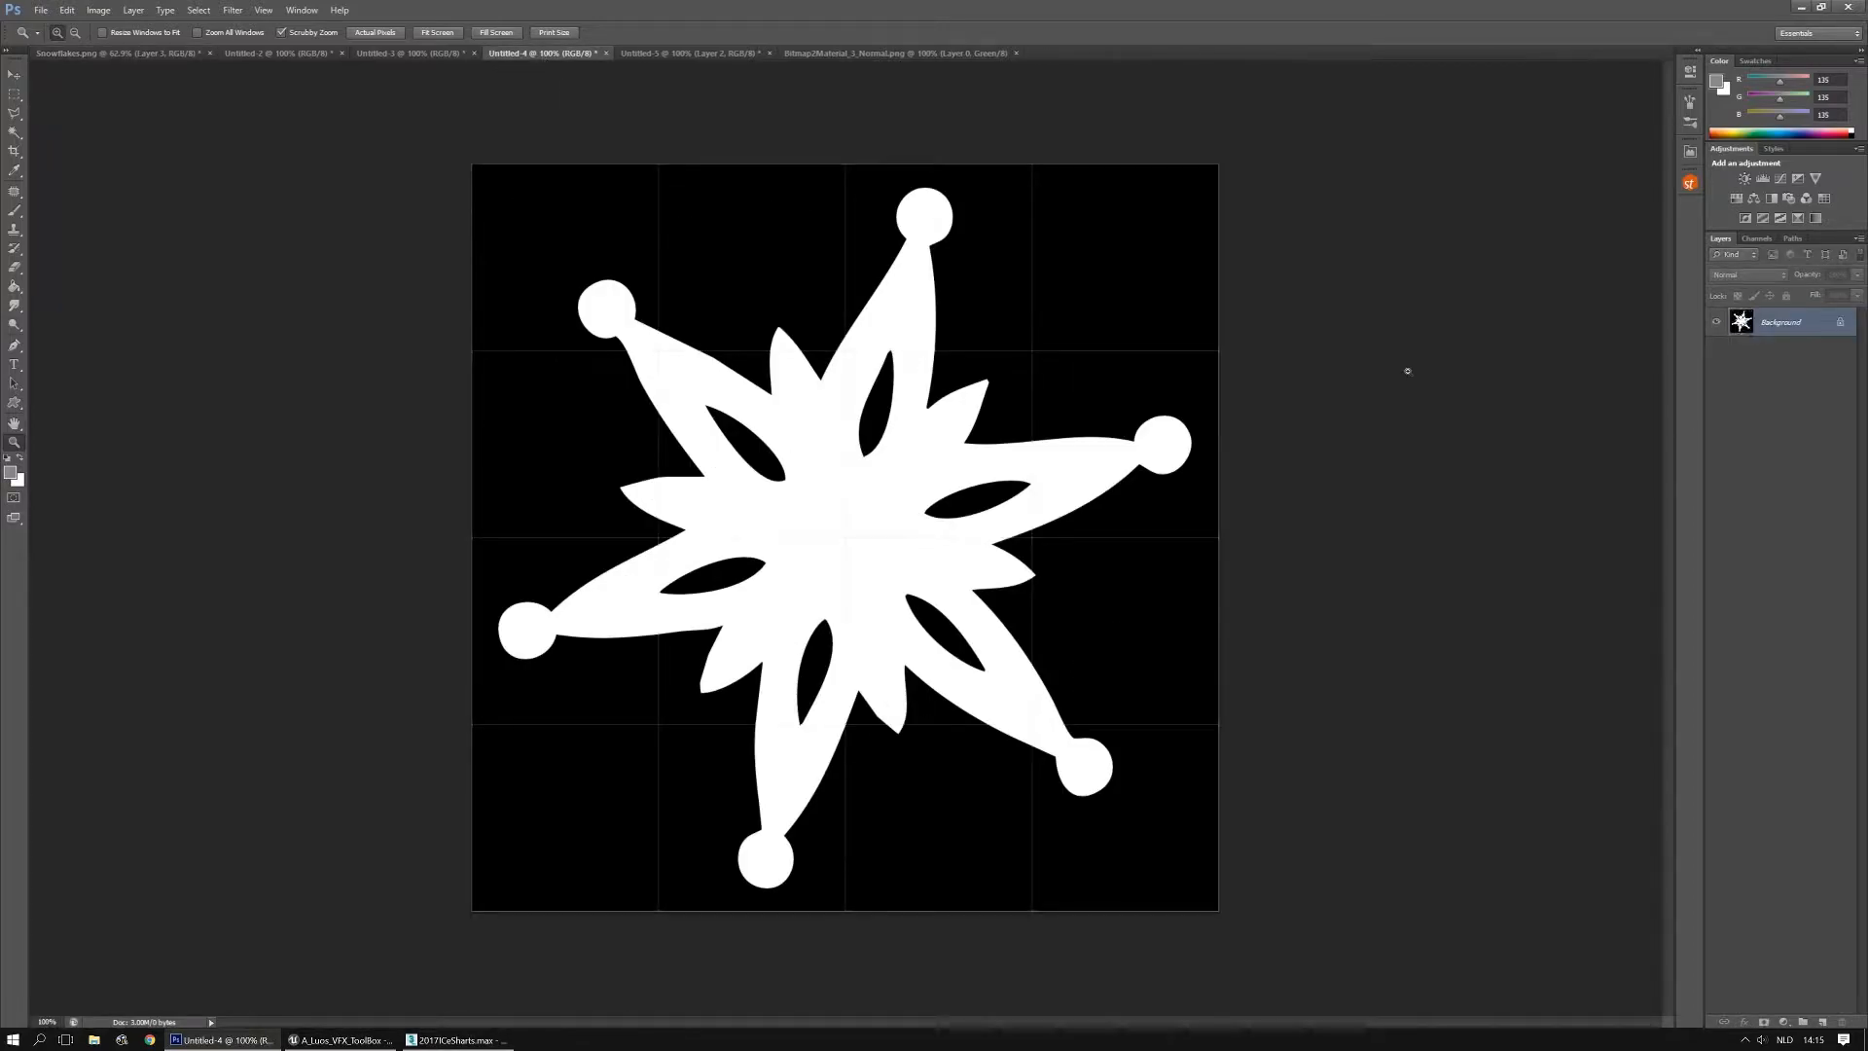
pyautogui.hotkey('ctrl', 'a')
pyautogui.hotkey('ctrl', 'c')
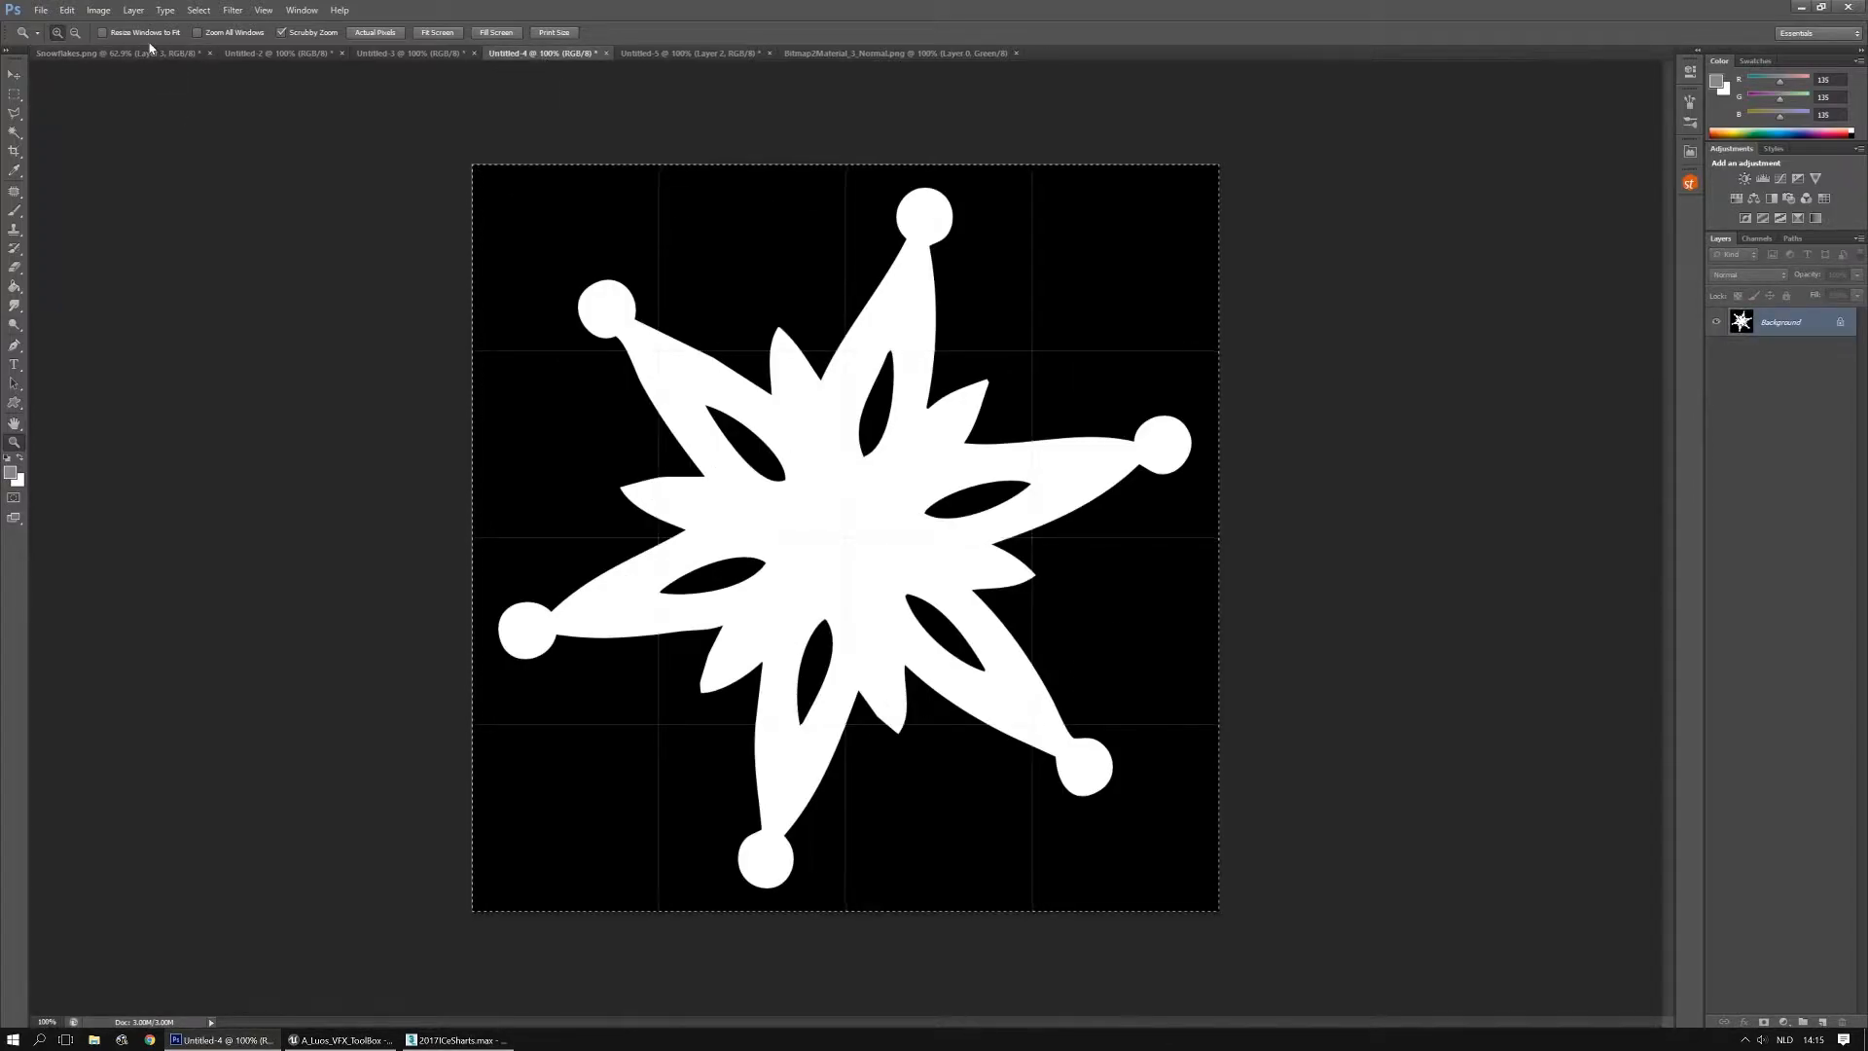
pyautogui.click(116, 54)
pyautogui.hotkey('ctrl', 'v')
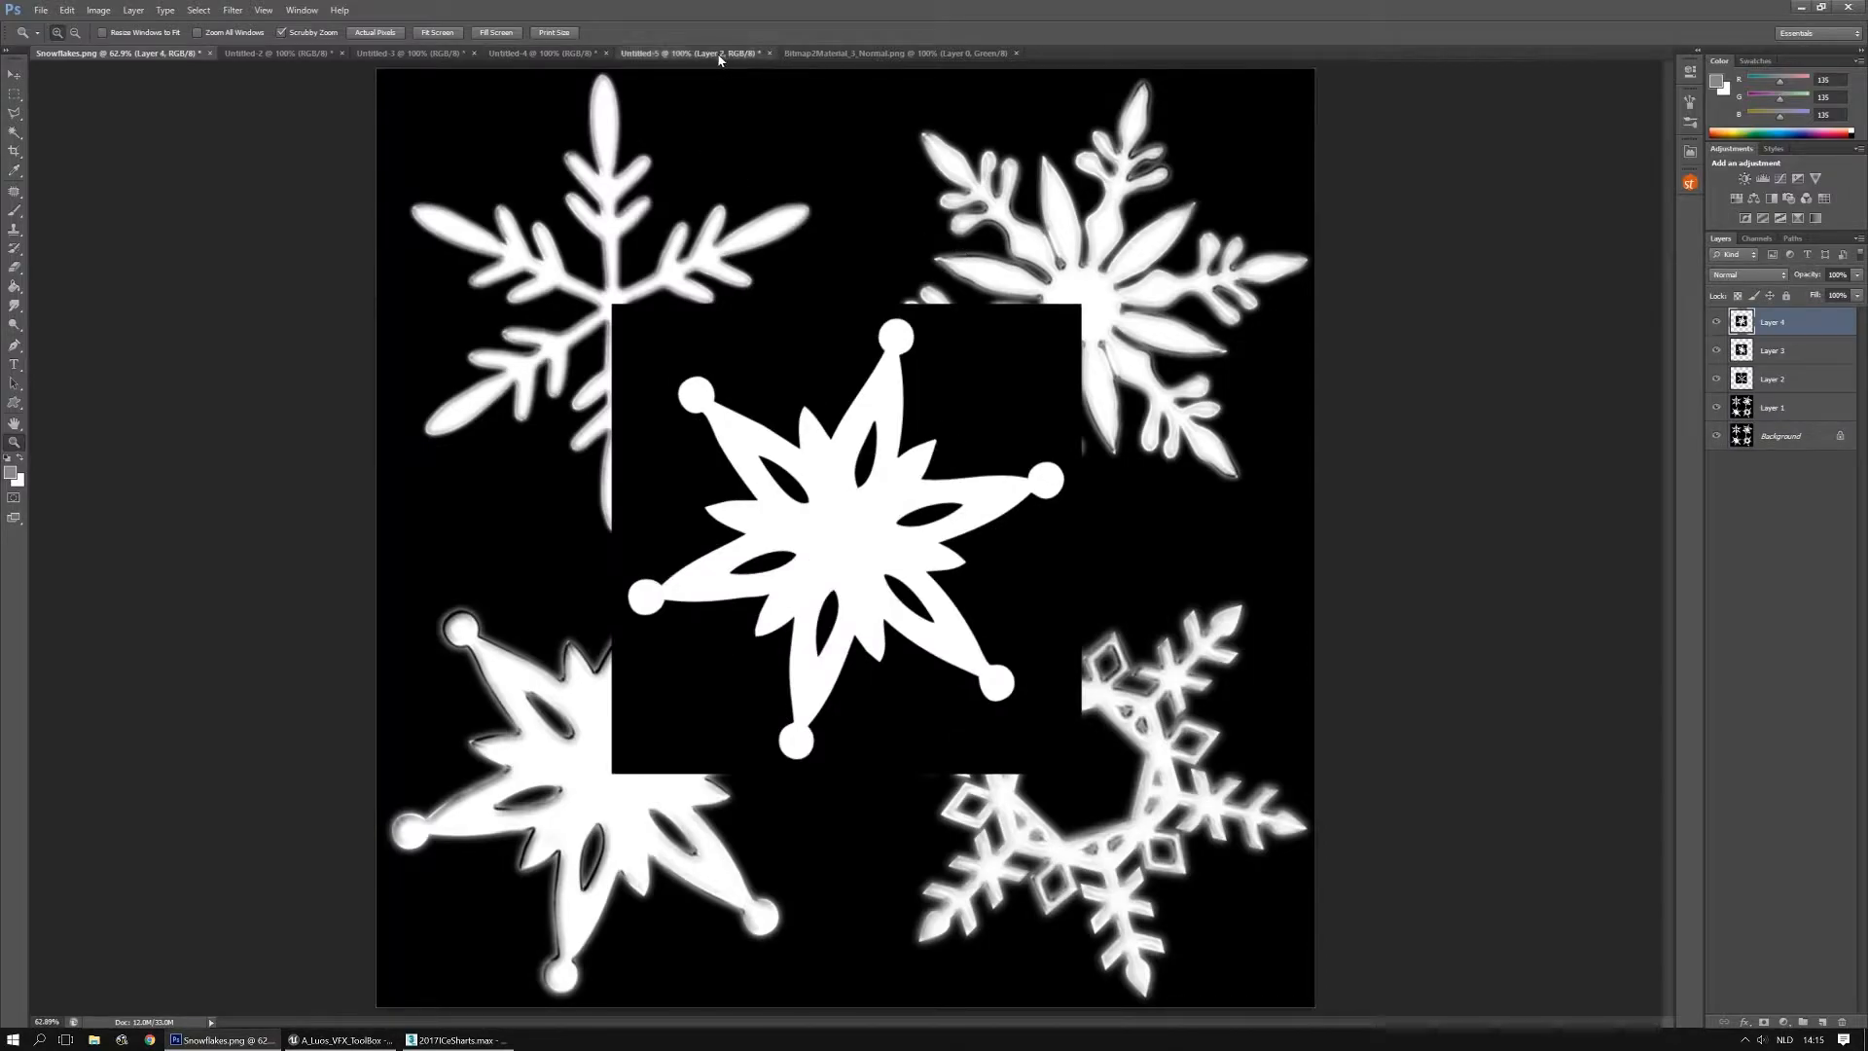
# Merge all layers of the Untitled-5 snowflake and paste the result into Snowflakes.png as a new layer
pyautogui.click(745, 55)
pyautogui.hotkey('ctrl', 'alt', 'a')
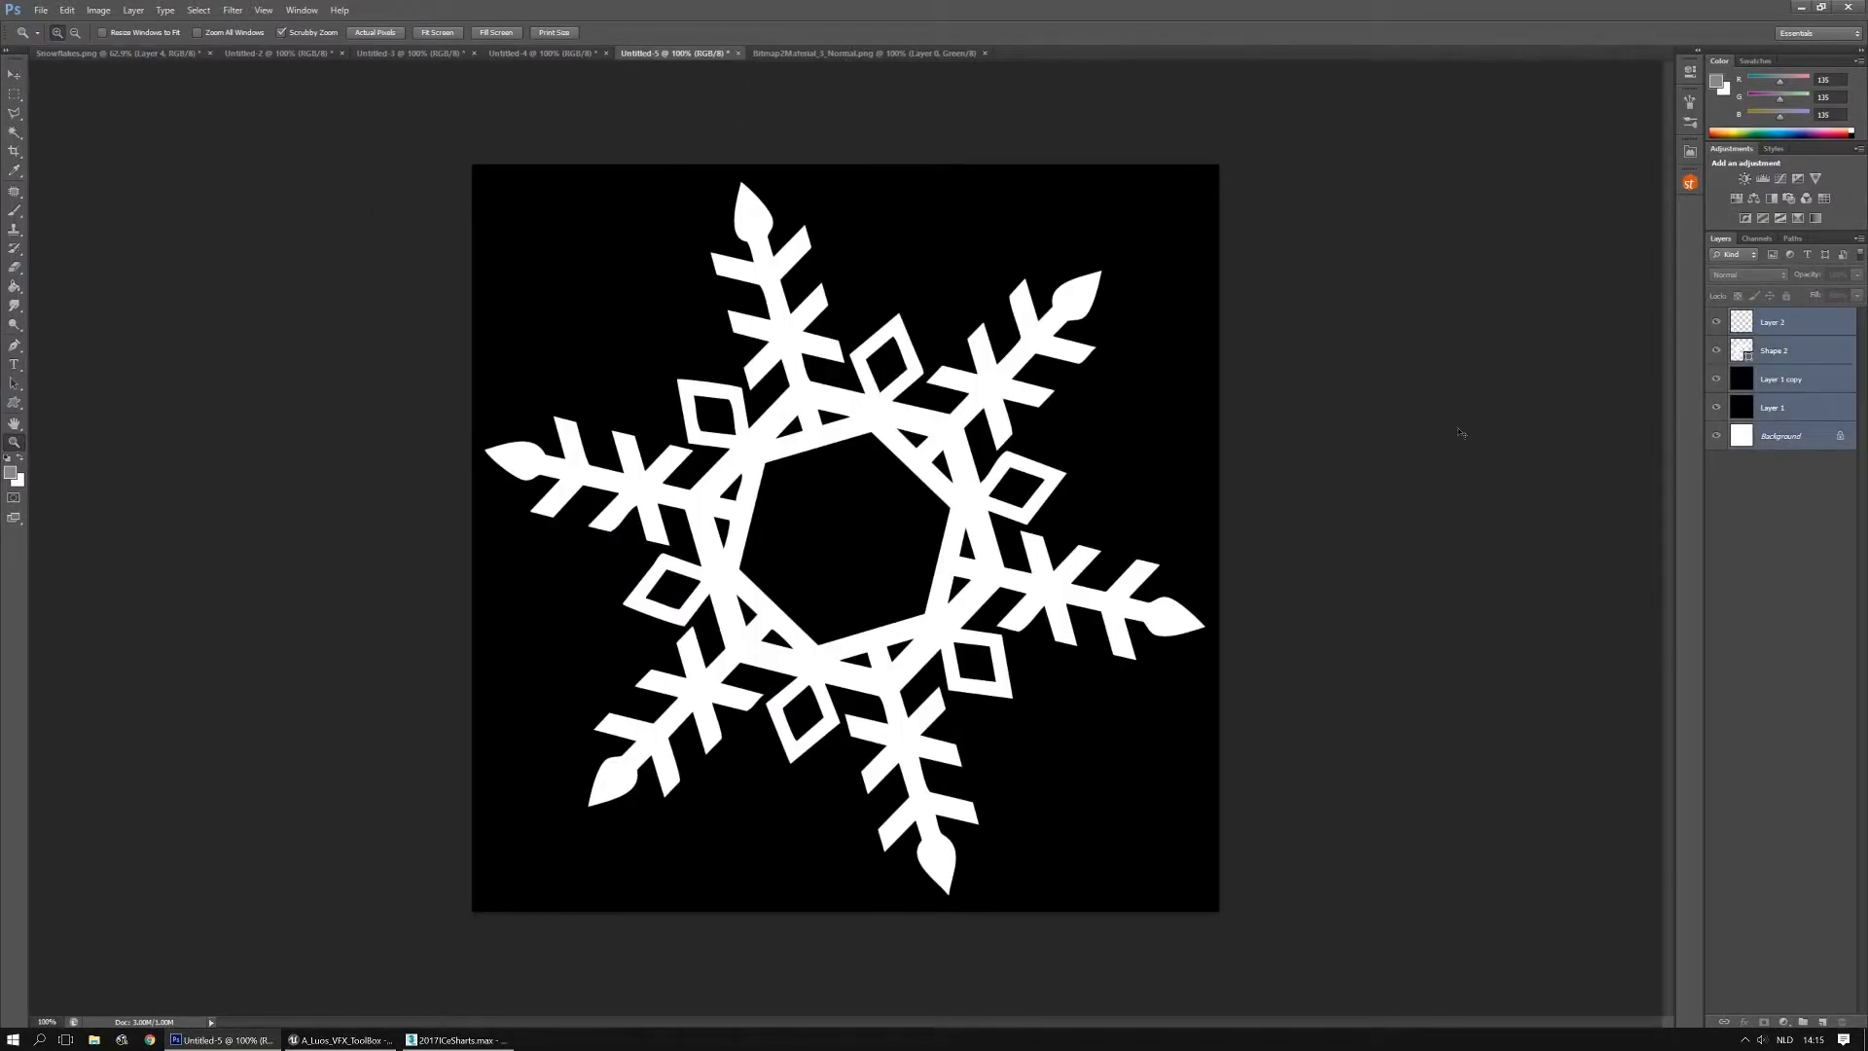
pyautogui.hotkey('ctrl', 'e')
pyautogui.hotkey('ctrl', 'a')
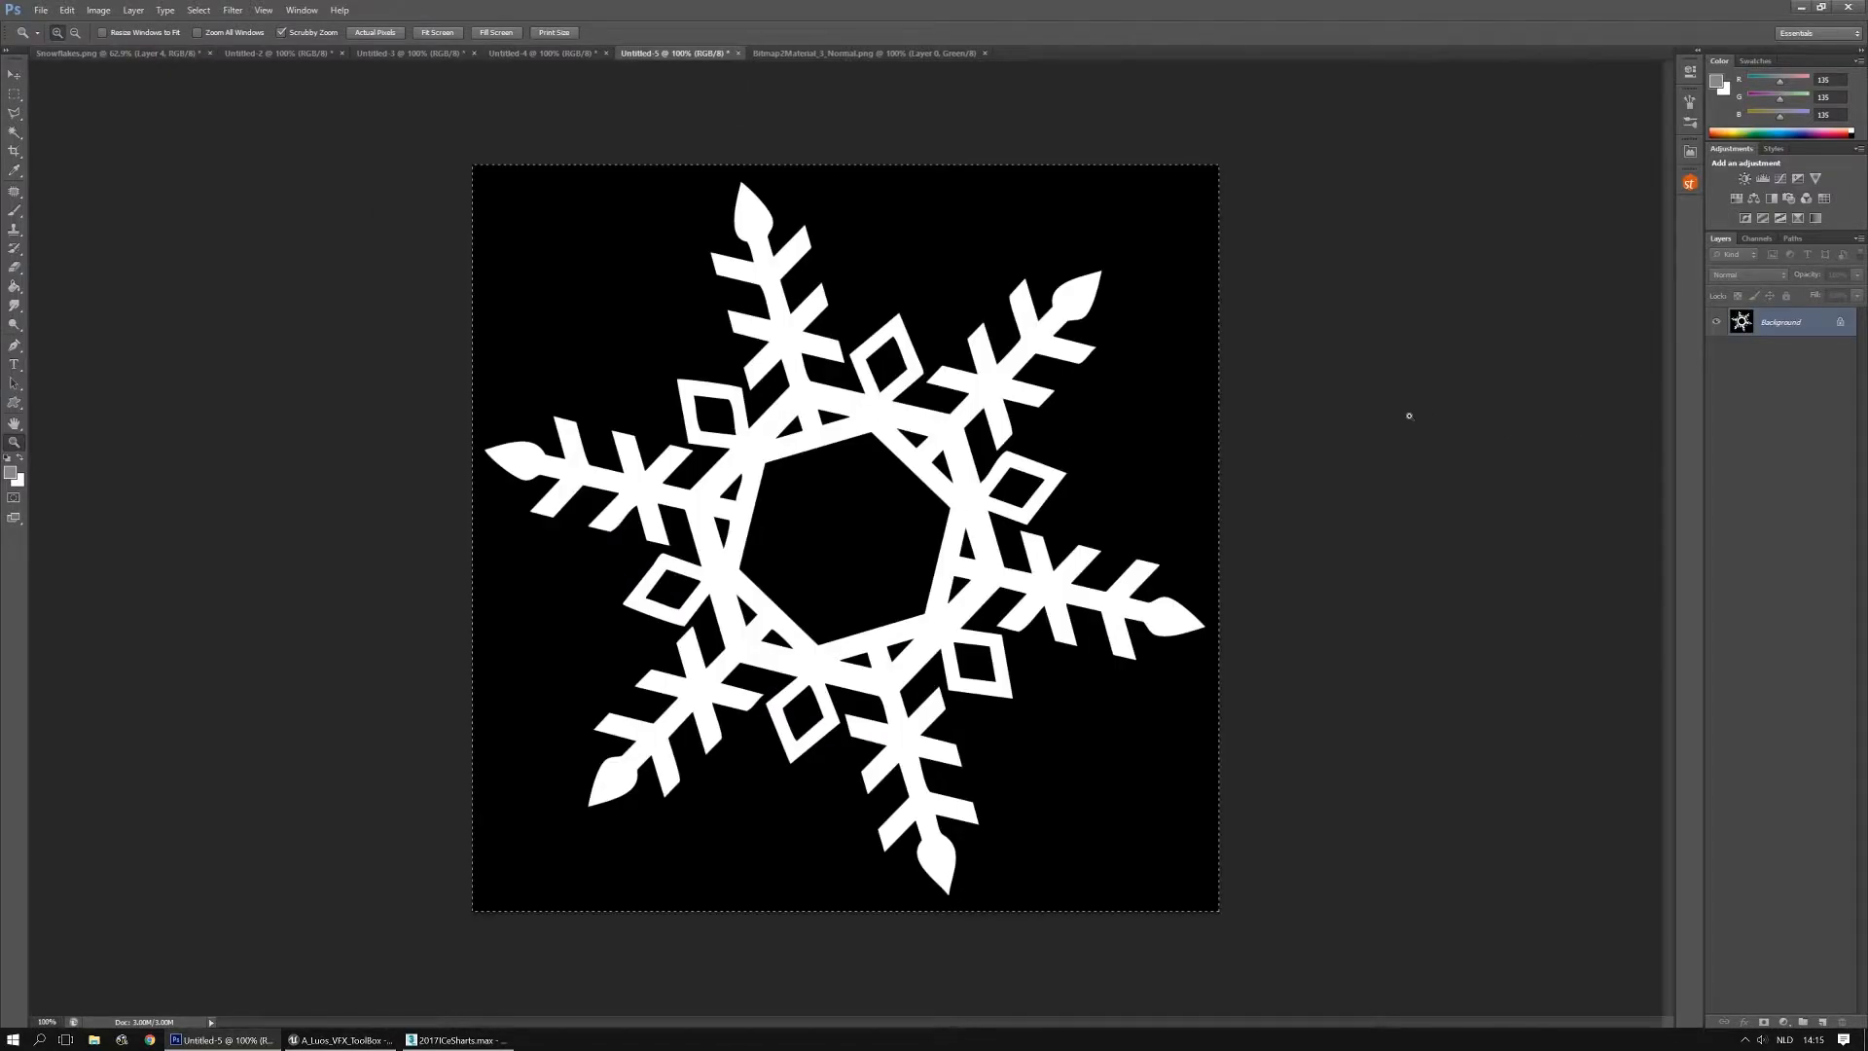
pyautogui.click(146, 53)
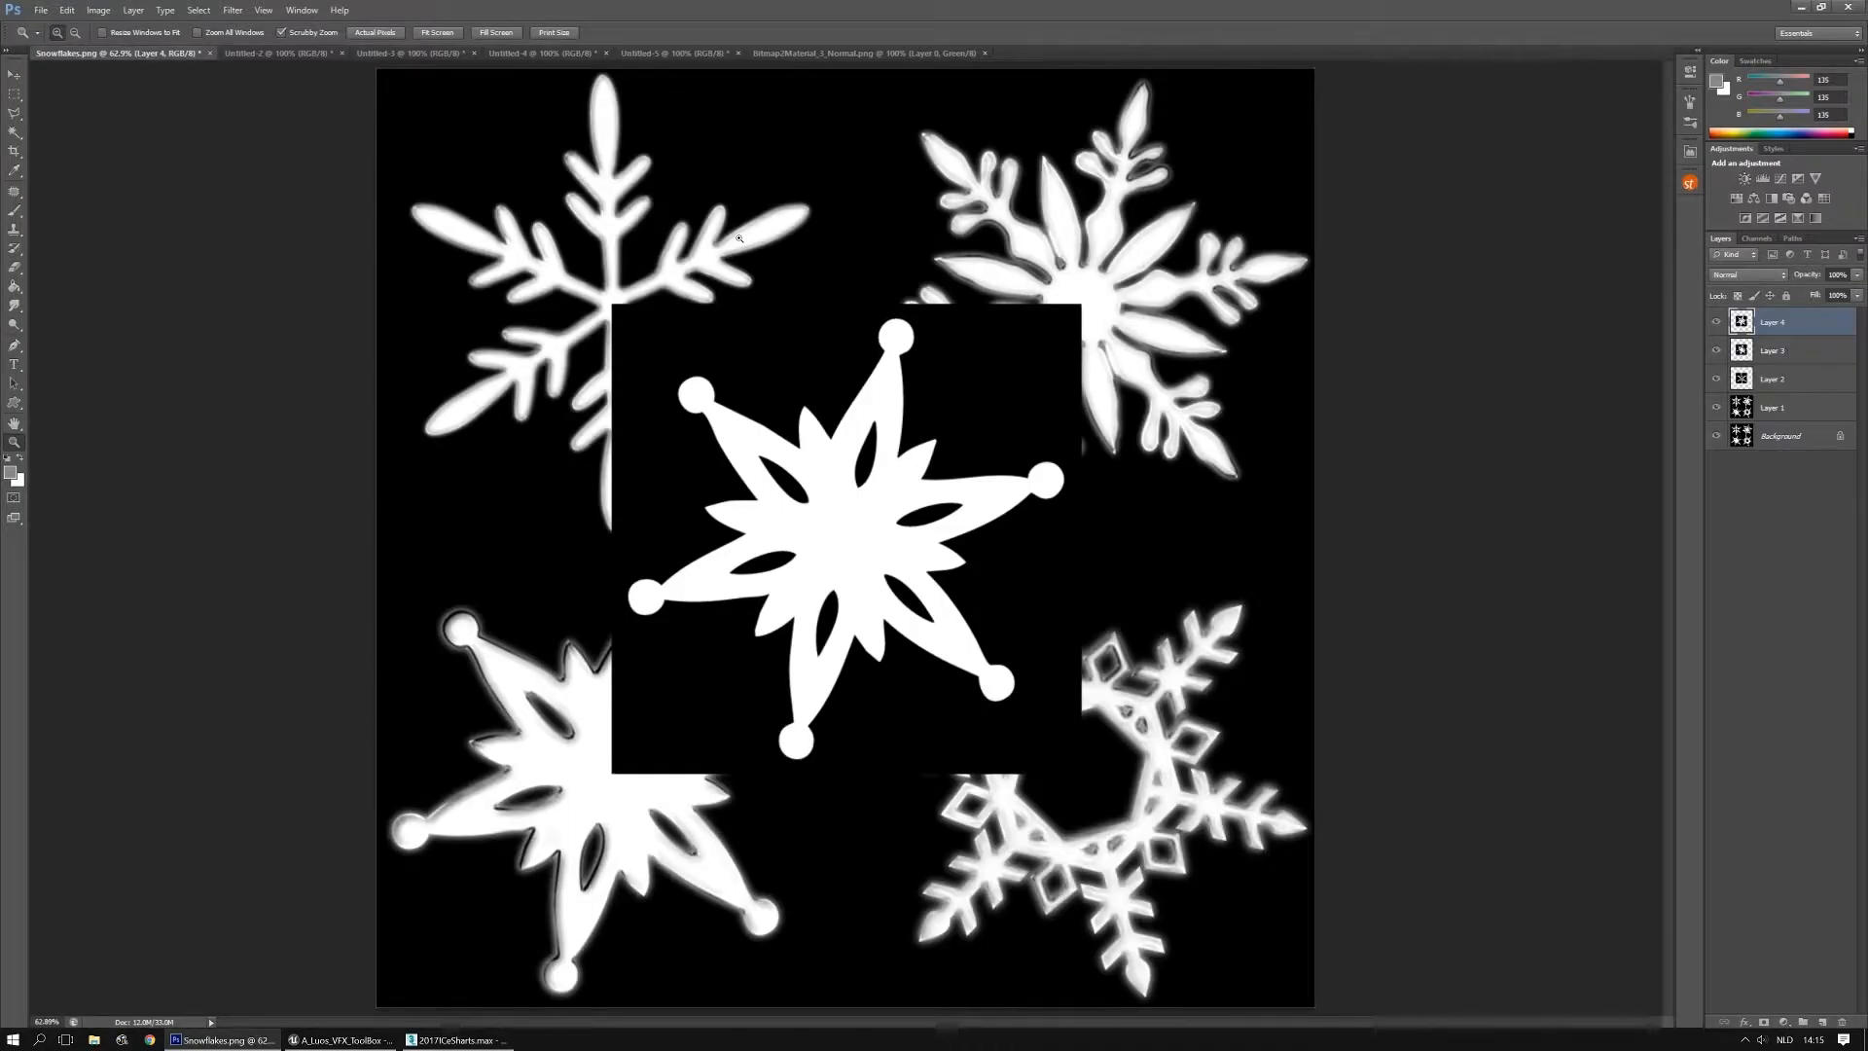
pyautogui.hotkey('ctrl', 'v')
# Move the four pasted white snowflakes into their own quadrants, each covering the matching blurred snowflake
pyautogui.press('v')
pyautogui.moveTo(950, 522); pyautogui.dragTo(1185, 757)
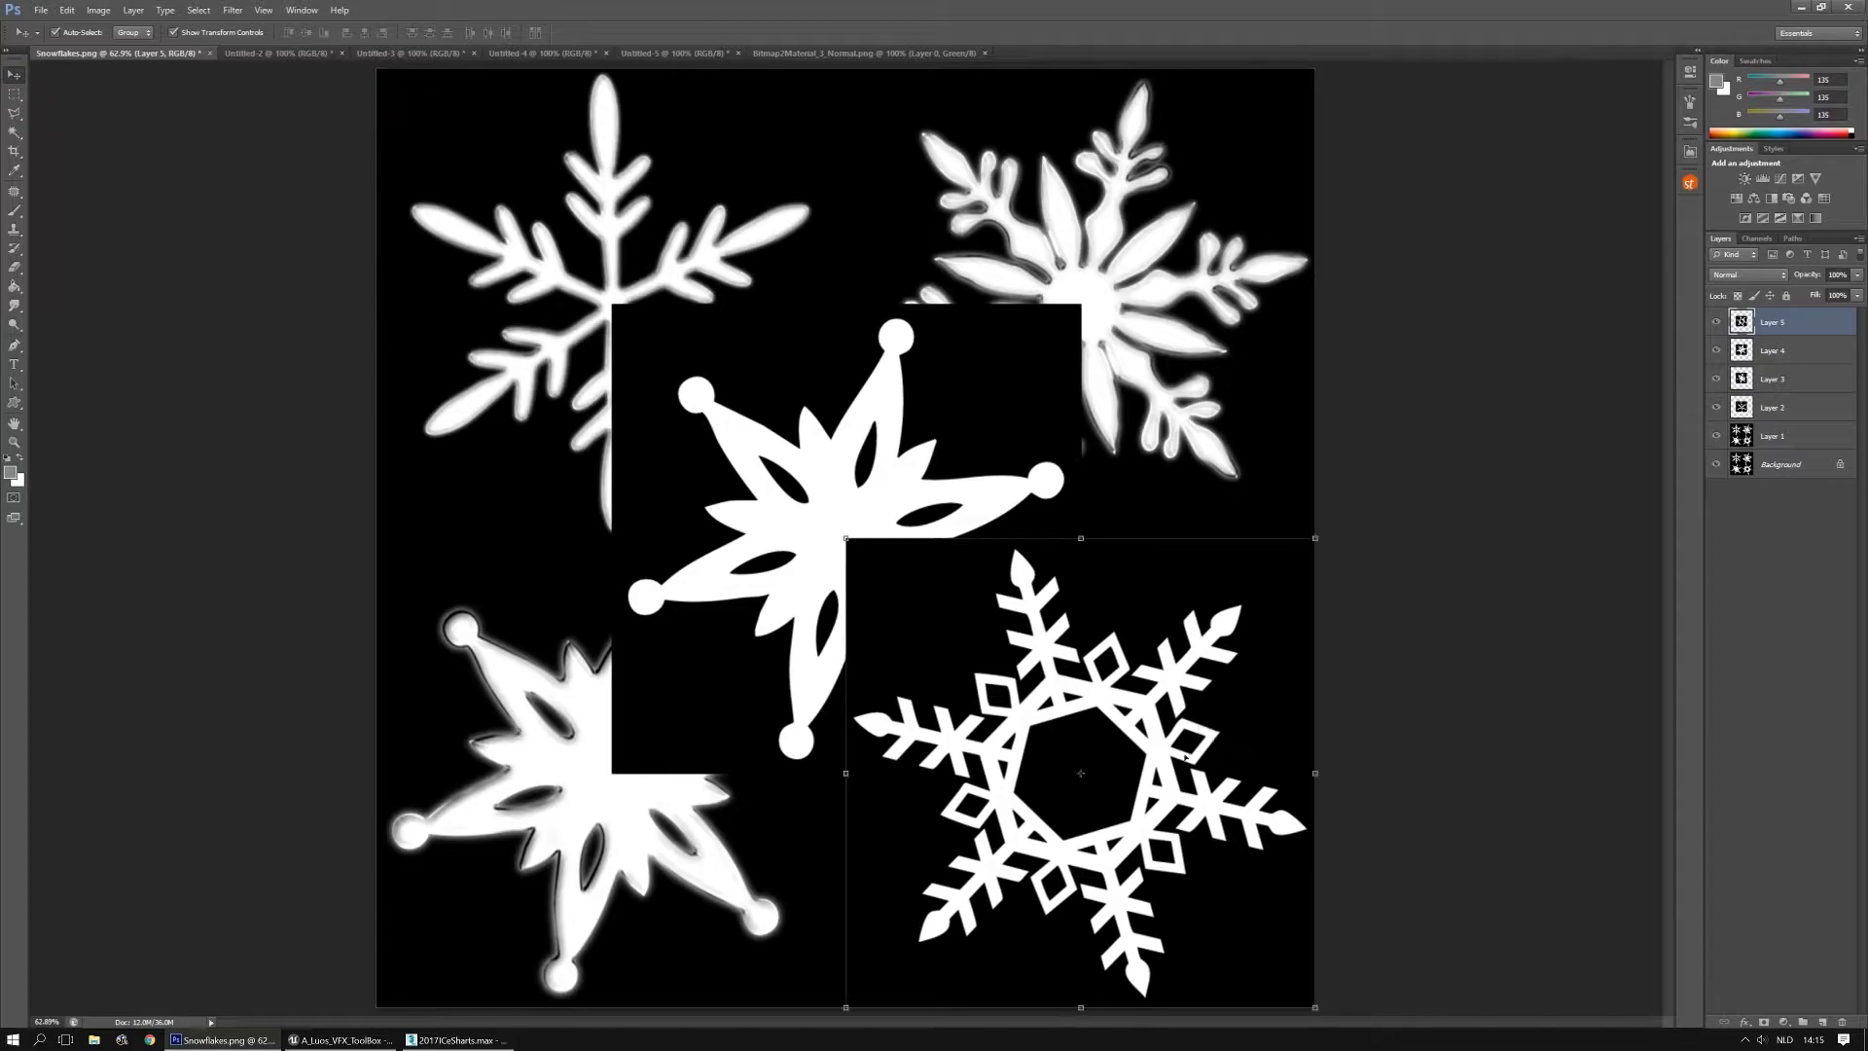
pyautogui.moveTo(880, 503); pyautogui.dragTo(649, 719)
pyautogui.moveTo(850, 459); pyautogui.dragTo(1063, 247)
pyautogui.moveTo(788, 470); pyautogui.dragTo(511, 276)
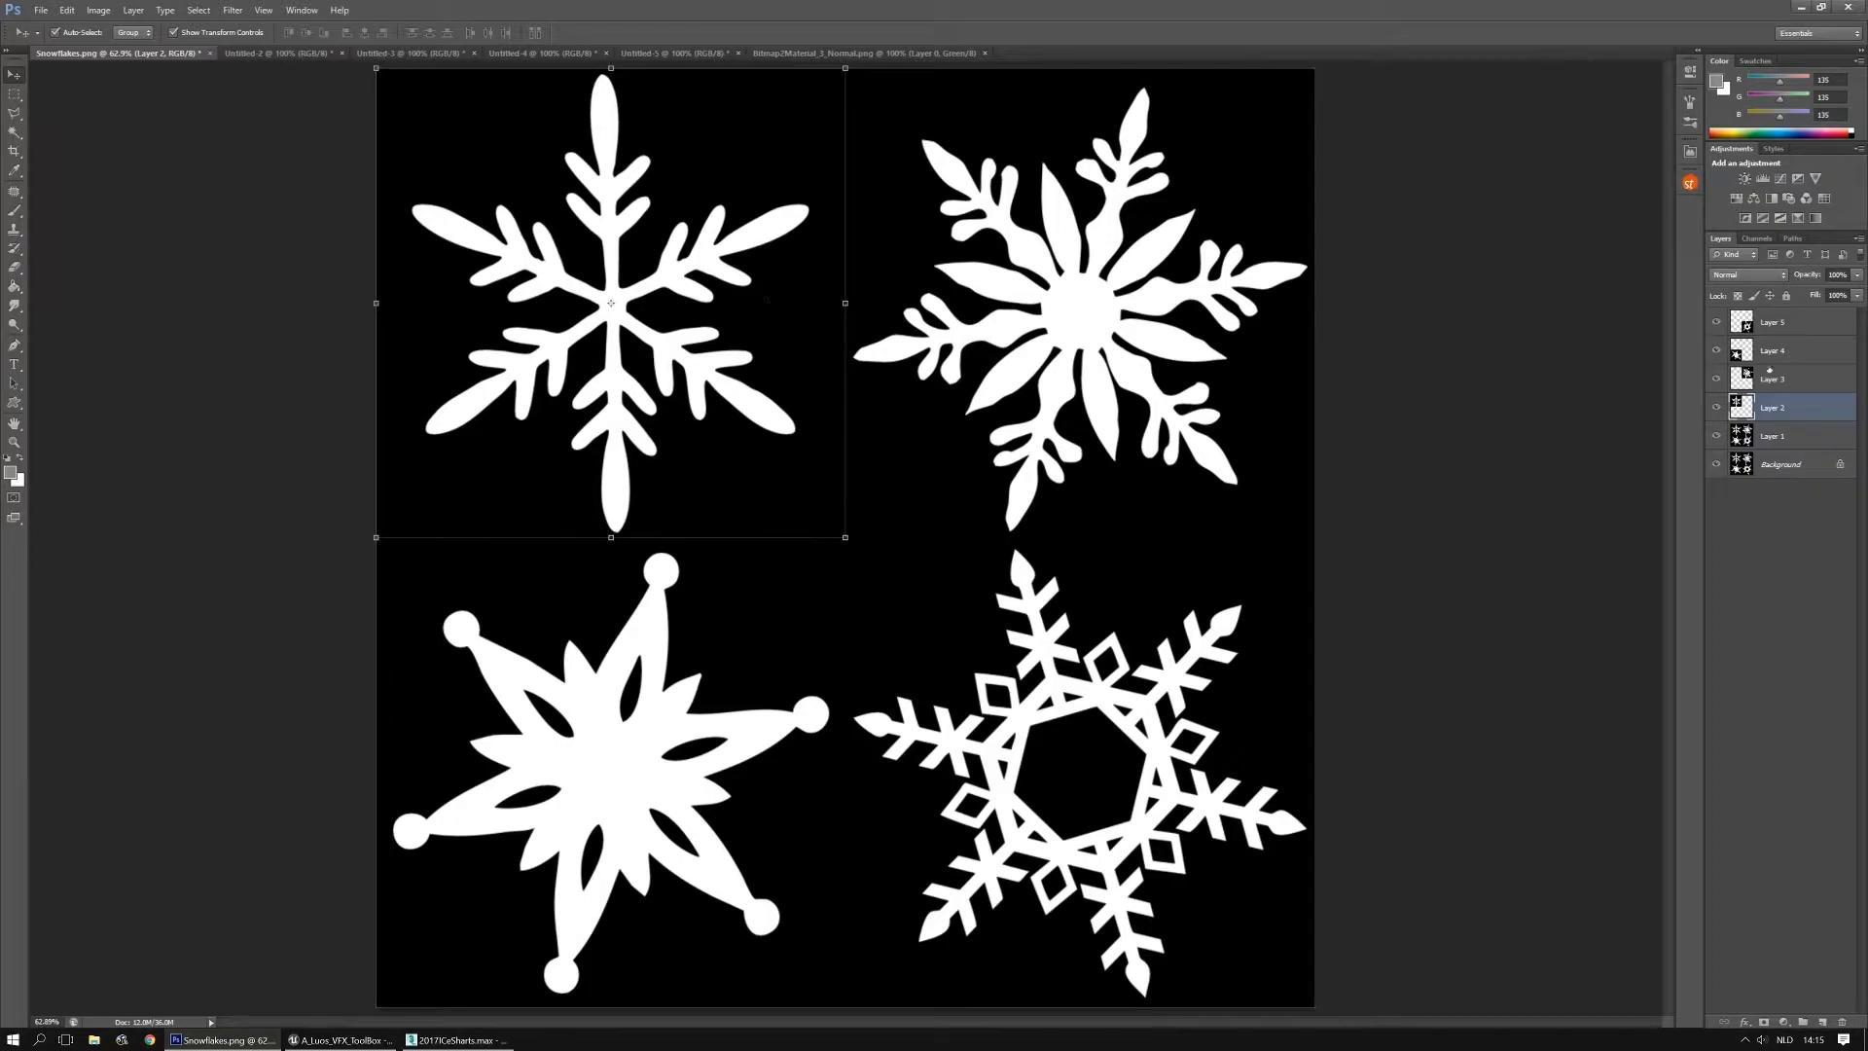
# Try merging the four snowflake layers and toggle the merged layer's visibility to compare it with the blurred sheet beneath
pyautogui.keyDown('shift'); pyautogui.click(1796, 322); pyautogui.keyUp('shift')
pyautogui.hotkey('ctrl', 'e')
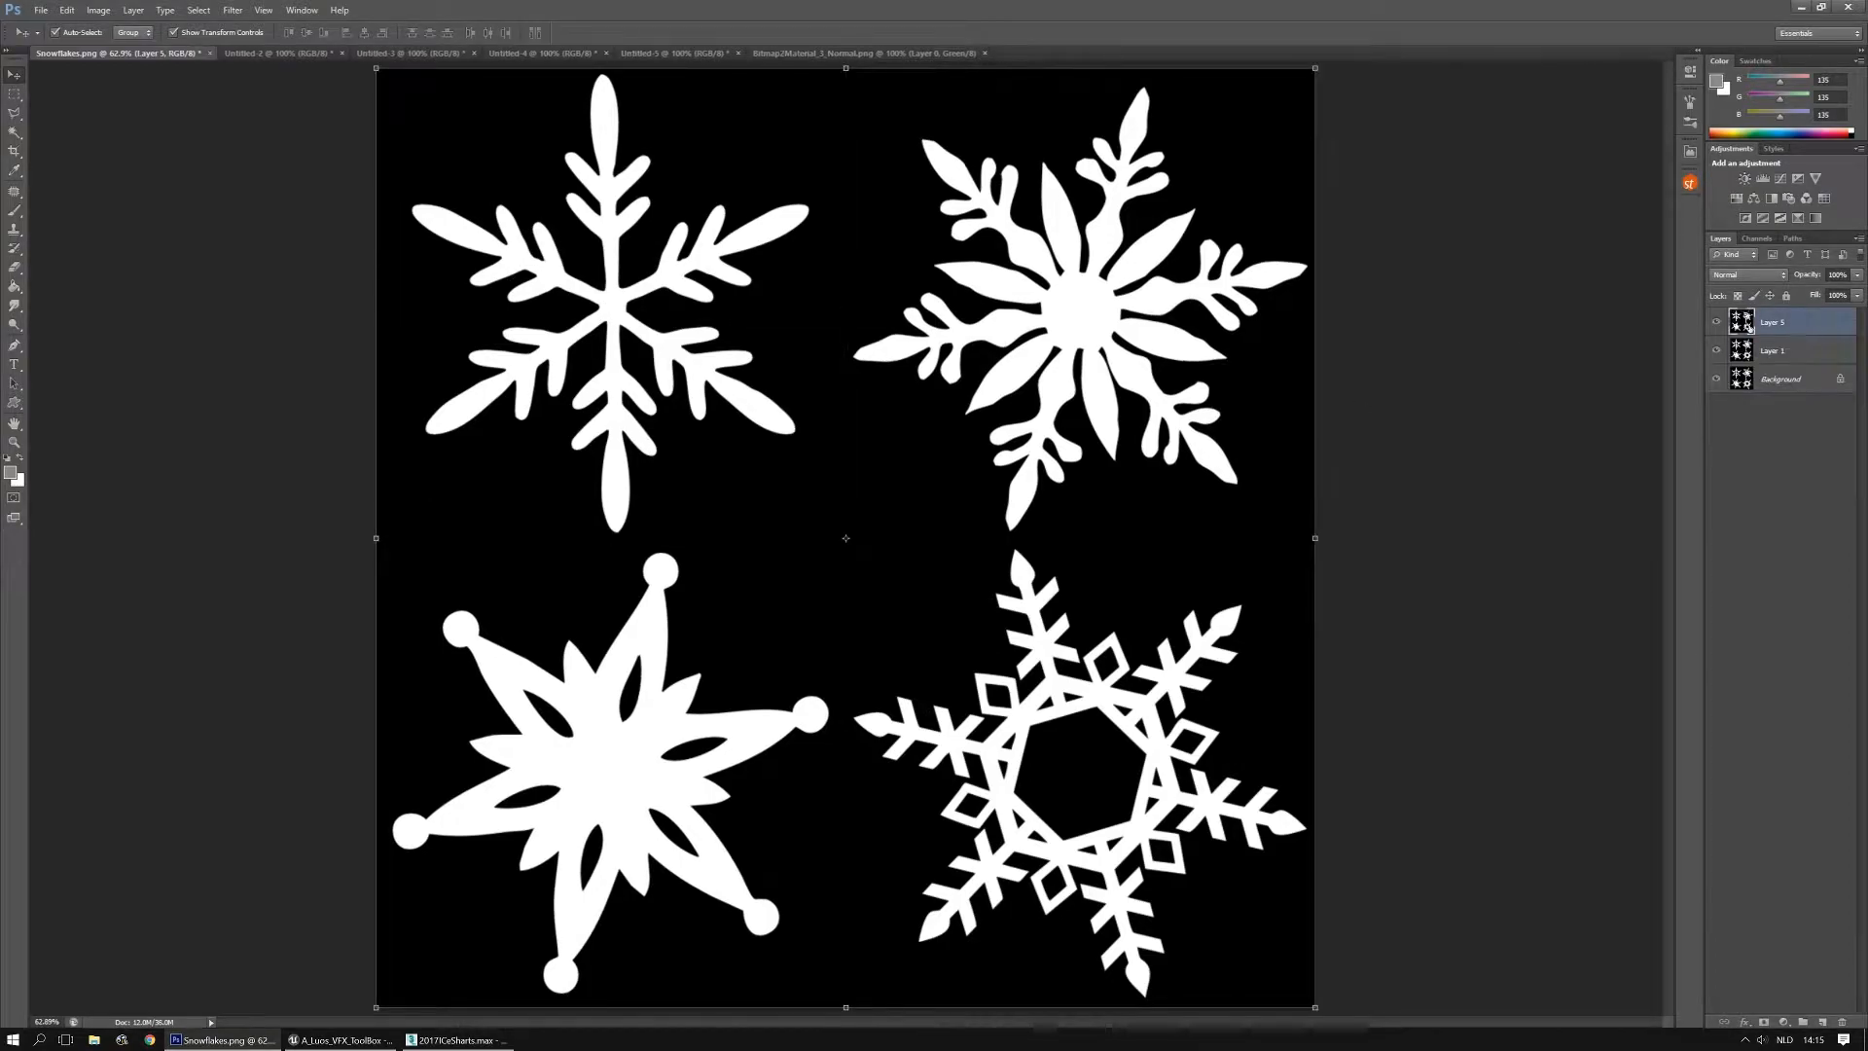
pyautogui.click(1716, 321)
pyautogui.click(1716, 322)
pyautogui.click(1717, 321)
pyautogui.click(1716, 322)
pyautogui.click(1717, 321)
pyautogui.click(1716, 322)
pyautogui.click(1716, 322)
pyautogui.click(1716, 322)
pyautogui.click(1716, 322)
pyautogui.click(1716, 322)
pyautogui.click(1717, 322)
pyautogui.click(1717, 322)
pyautogui.click(1716, 322)
pyautogui.click(1716, 322)
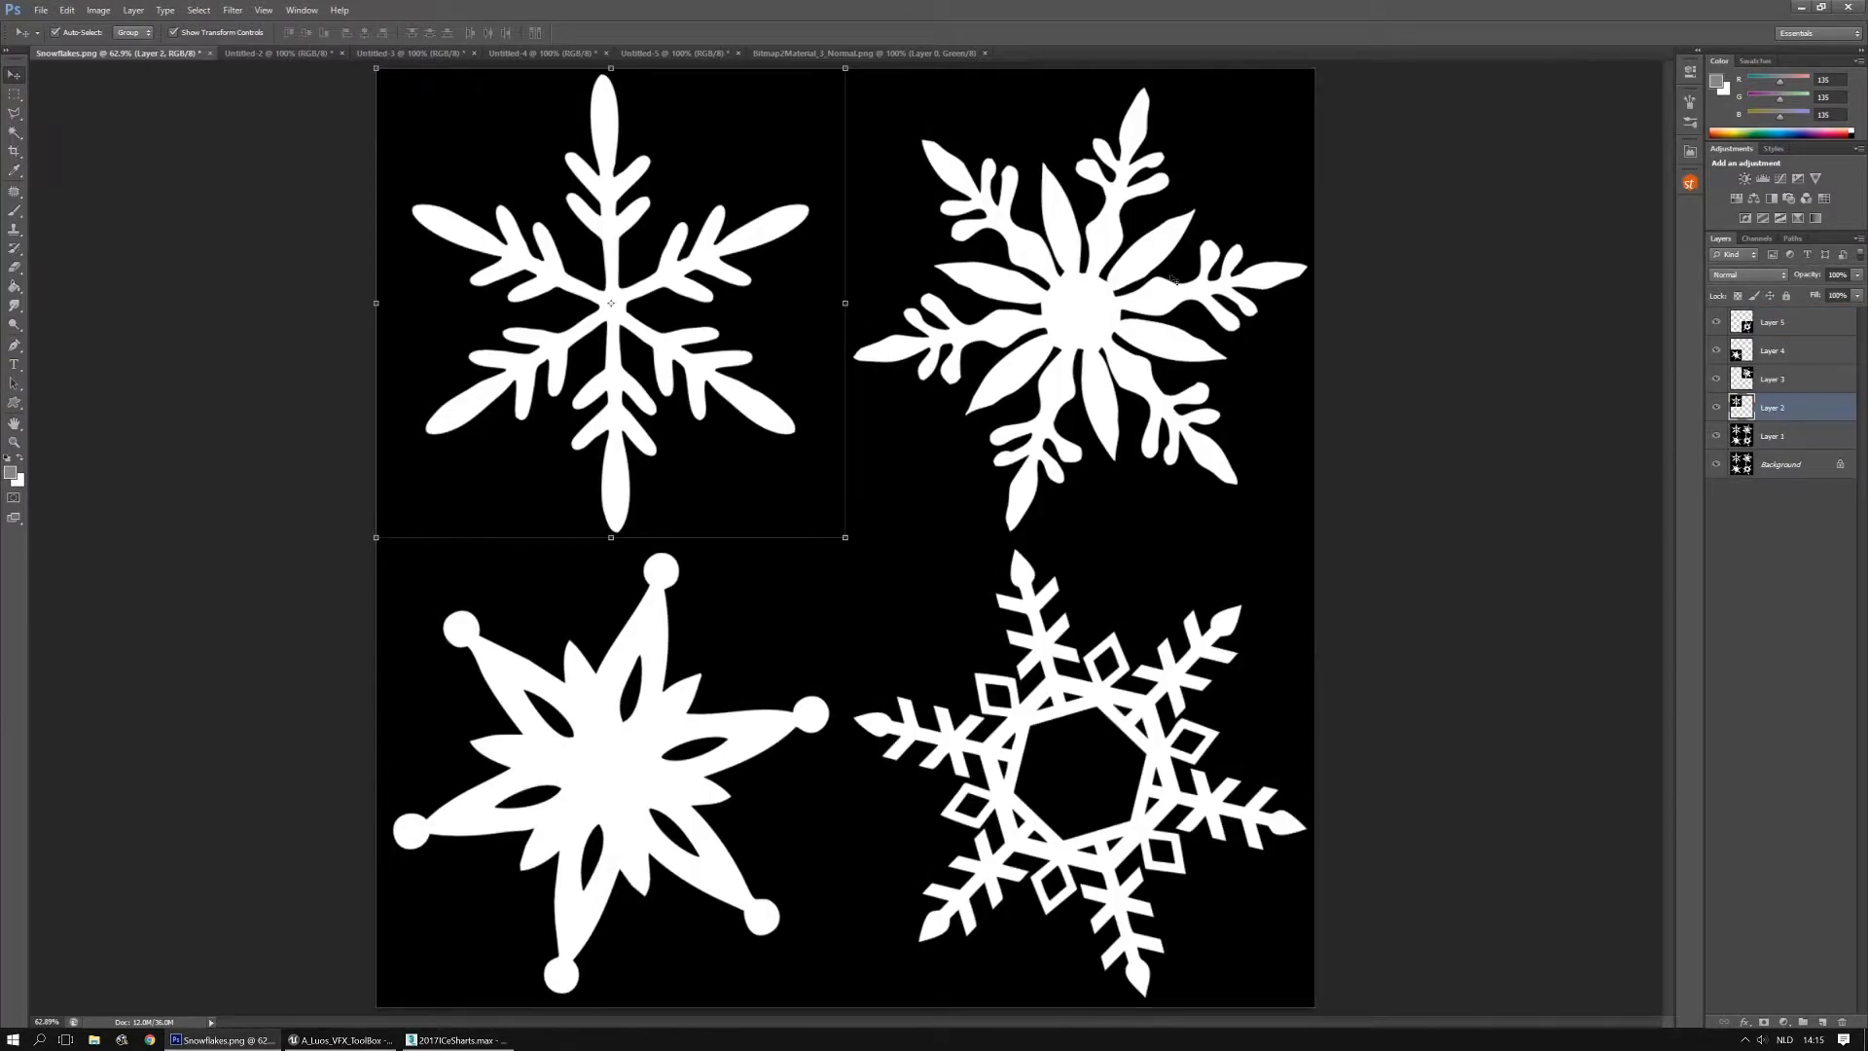
# Shift the Layer 3 snowflake slightly upward to align it with the upper edge of the canvas
pyautogui.click(1173, 280)
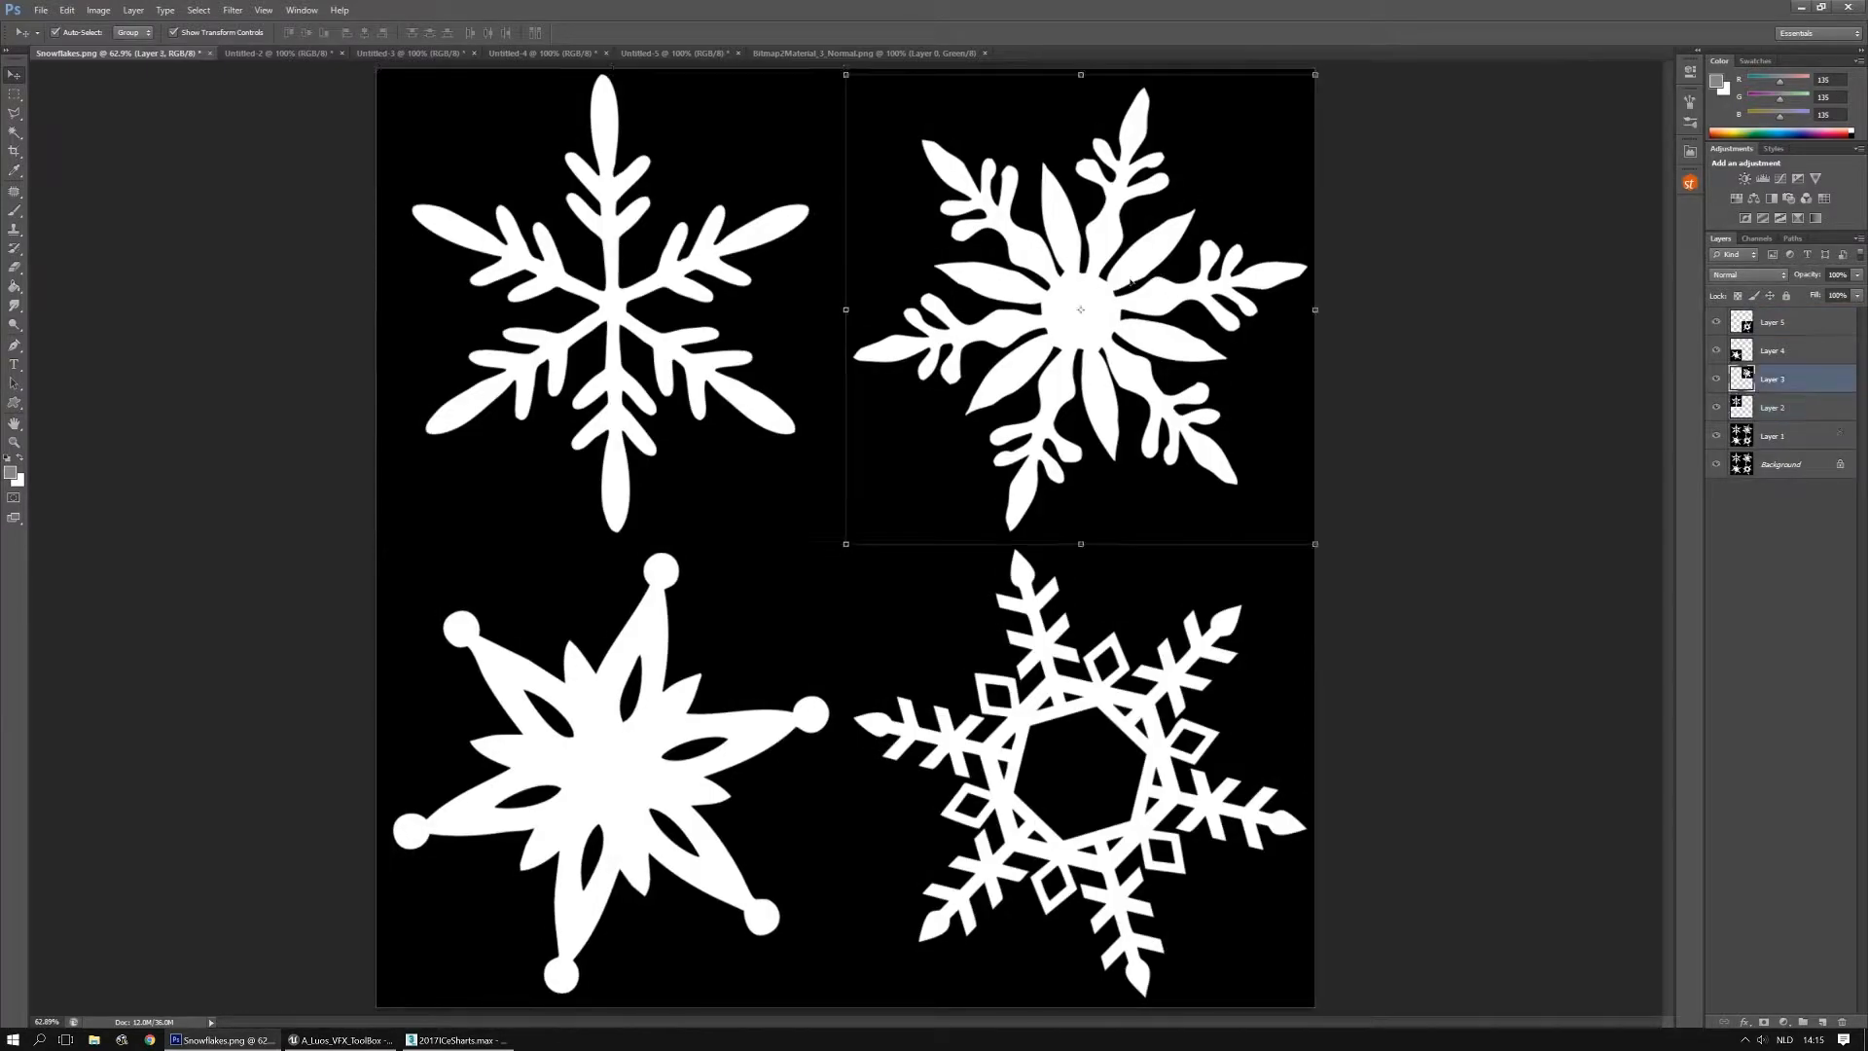
pyautogui.moveTo(1131, 284); pyautogui.dragTo(1132, 276)
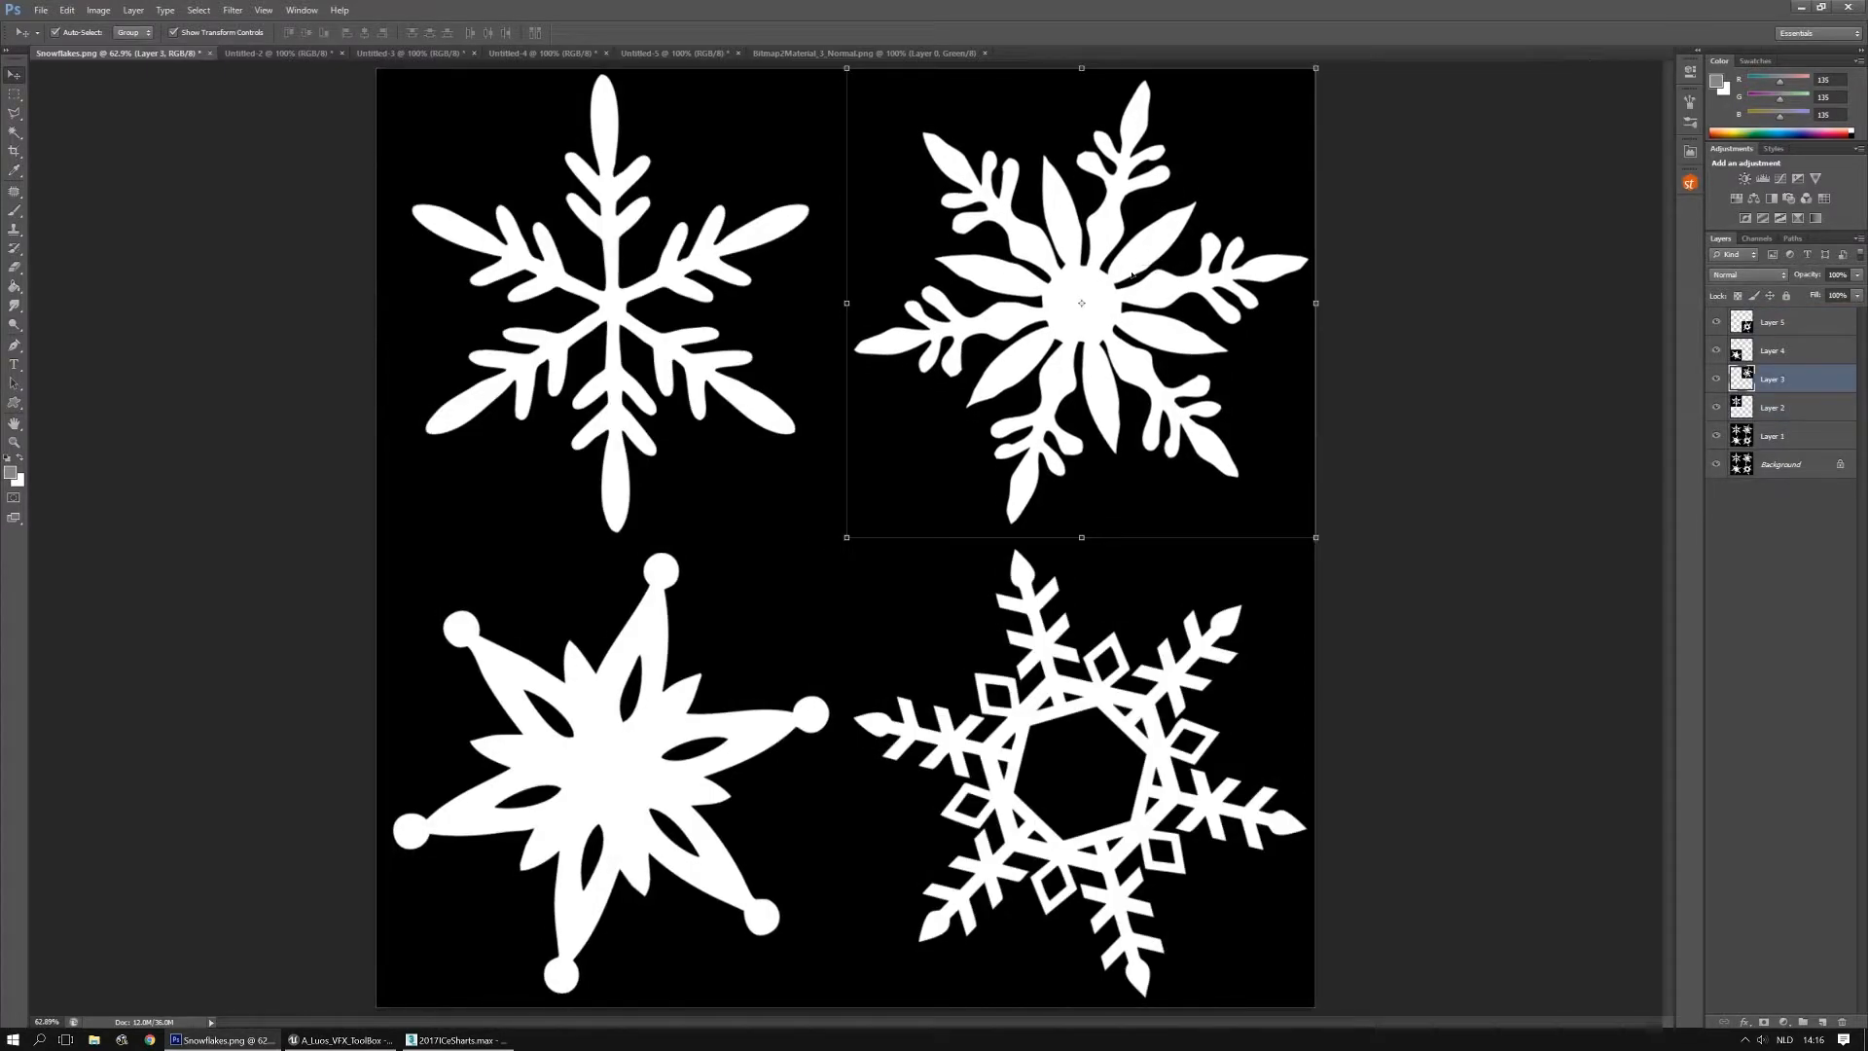
# Toggle the visibility of Layers 3, 5, 4 and 2 to compare each white snowflake with the blurred one beneath
pyautogui.click(1716, 380)
pyautogui.click(1717, 380)
pyautogui.click(1718, 323)
pyautogui.click(1717, 323)
pyautogui.click(1717, 323)
pyautogui.click(1717, 323)
pyautogui.click(1717, 352)
pyautogui.click(1717, 352)
pyautogui.click(1716, 352)
pyautogui.click(1716, 353)
pyautogui.click(1716, 407)
pyautogui.click(1717, 408)
pyautogui.click(1716, 408)
pyautogui.click(1716, 407)
# Merge Layers 2 to 5 in Snowflakes.png and paste the merged sheet into a new 2048 x 2048 document
pyautogui.click(1777, 330)
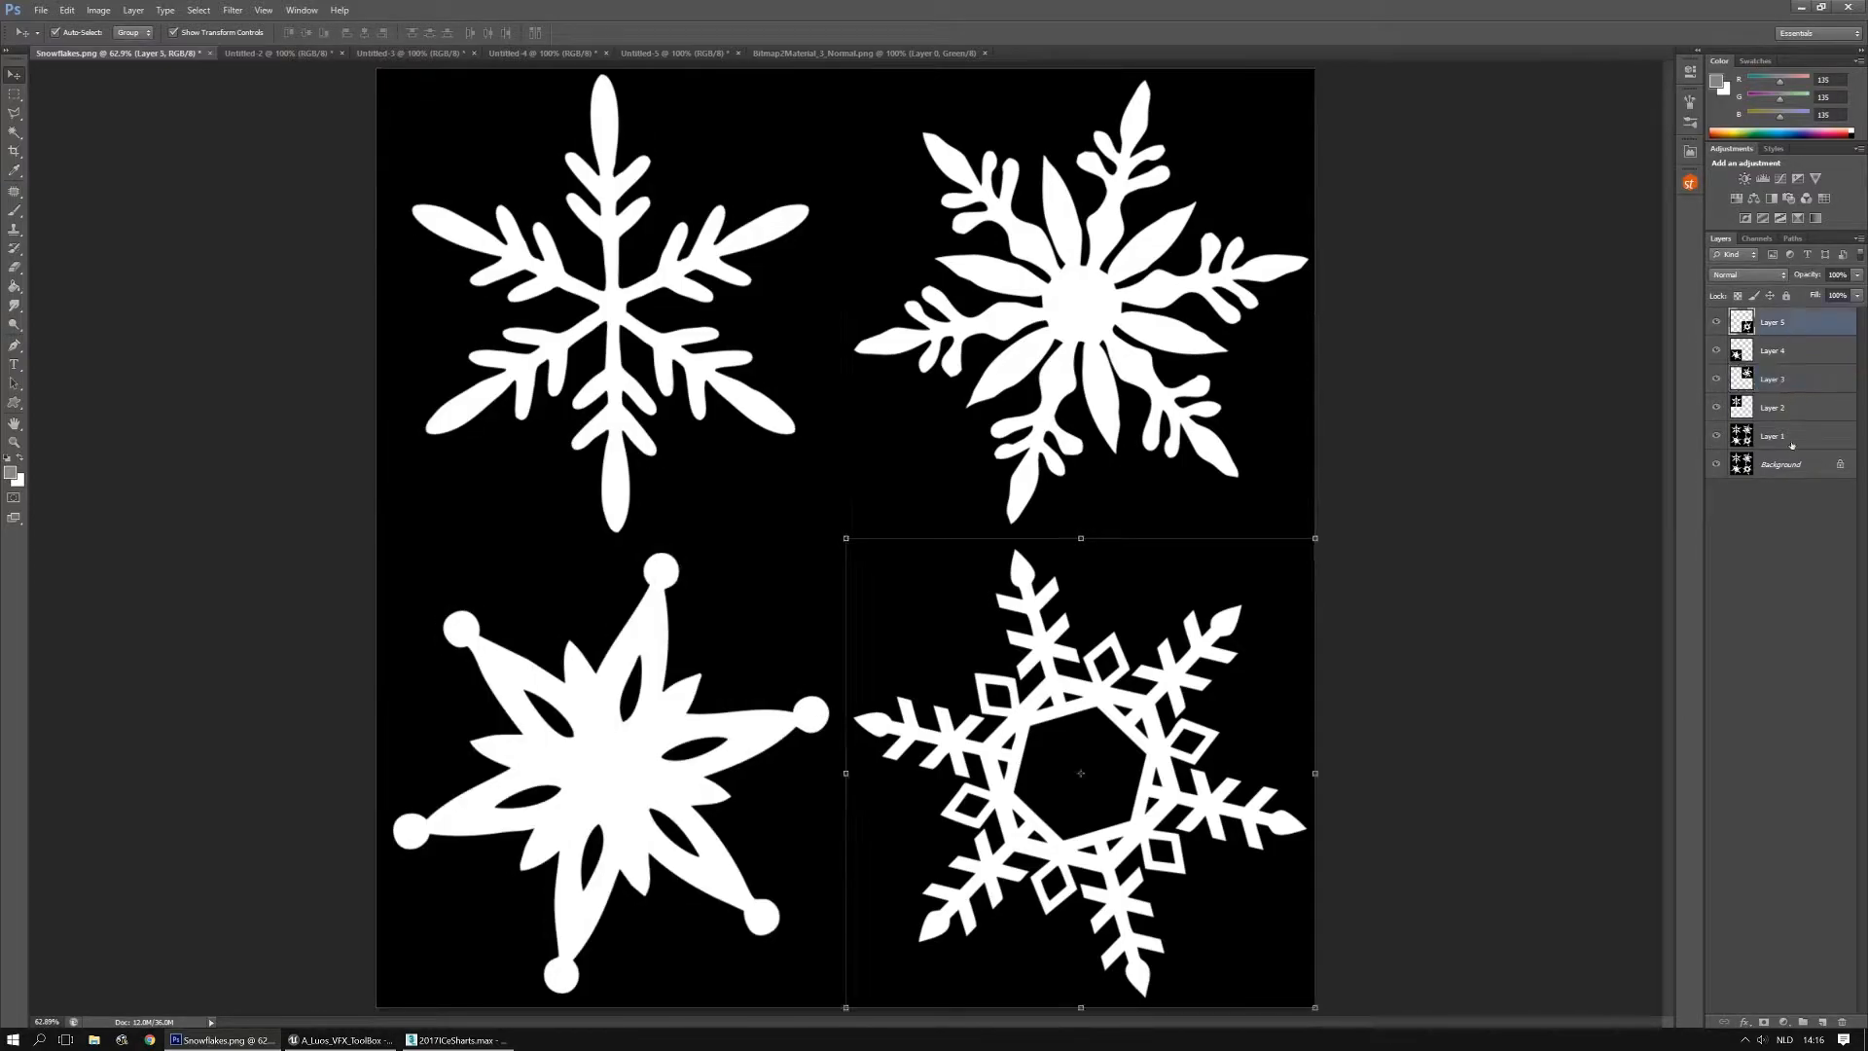
pyautogui.keyDown('shift'); pyautogui.click(1802, 410); pyautogui.keyUp('shift')
pyautogui.hotkey('ctrl', 'e')
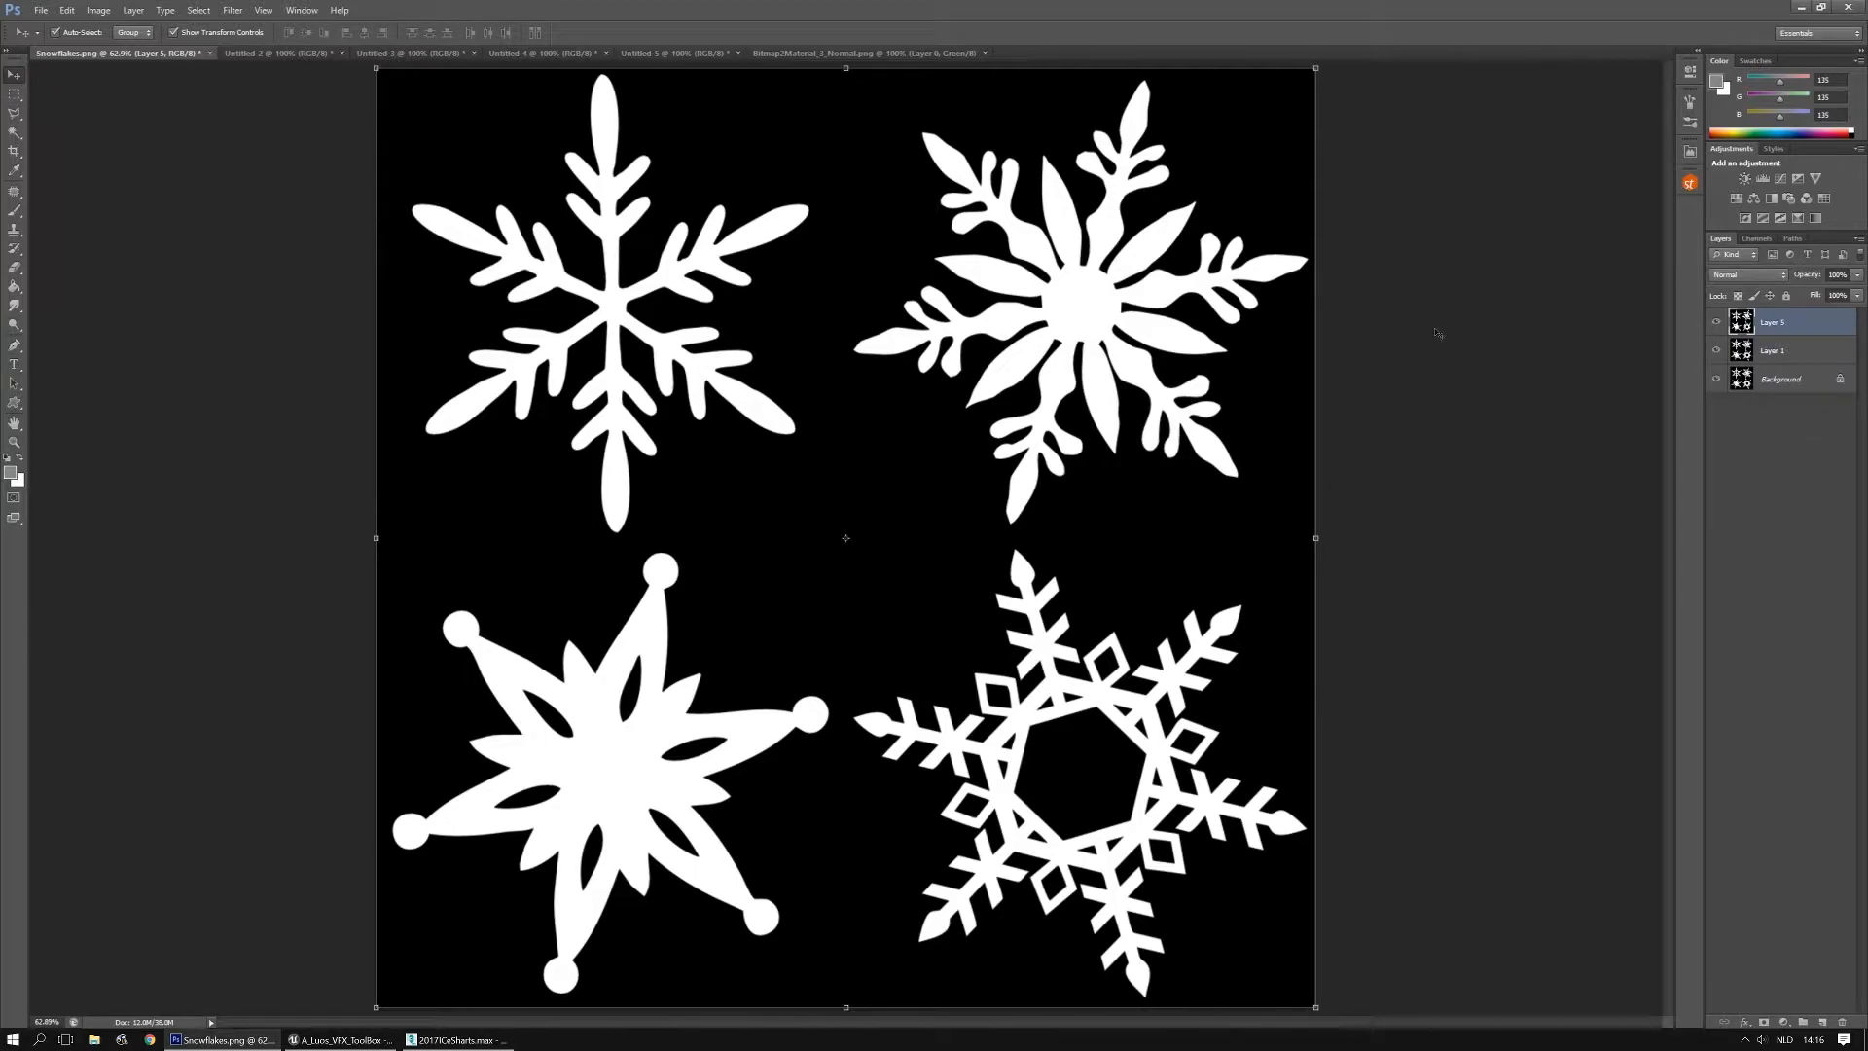
pyautogui.hotkey('ctrl', 'n')
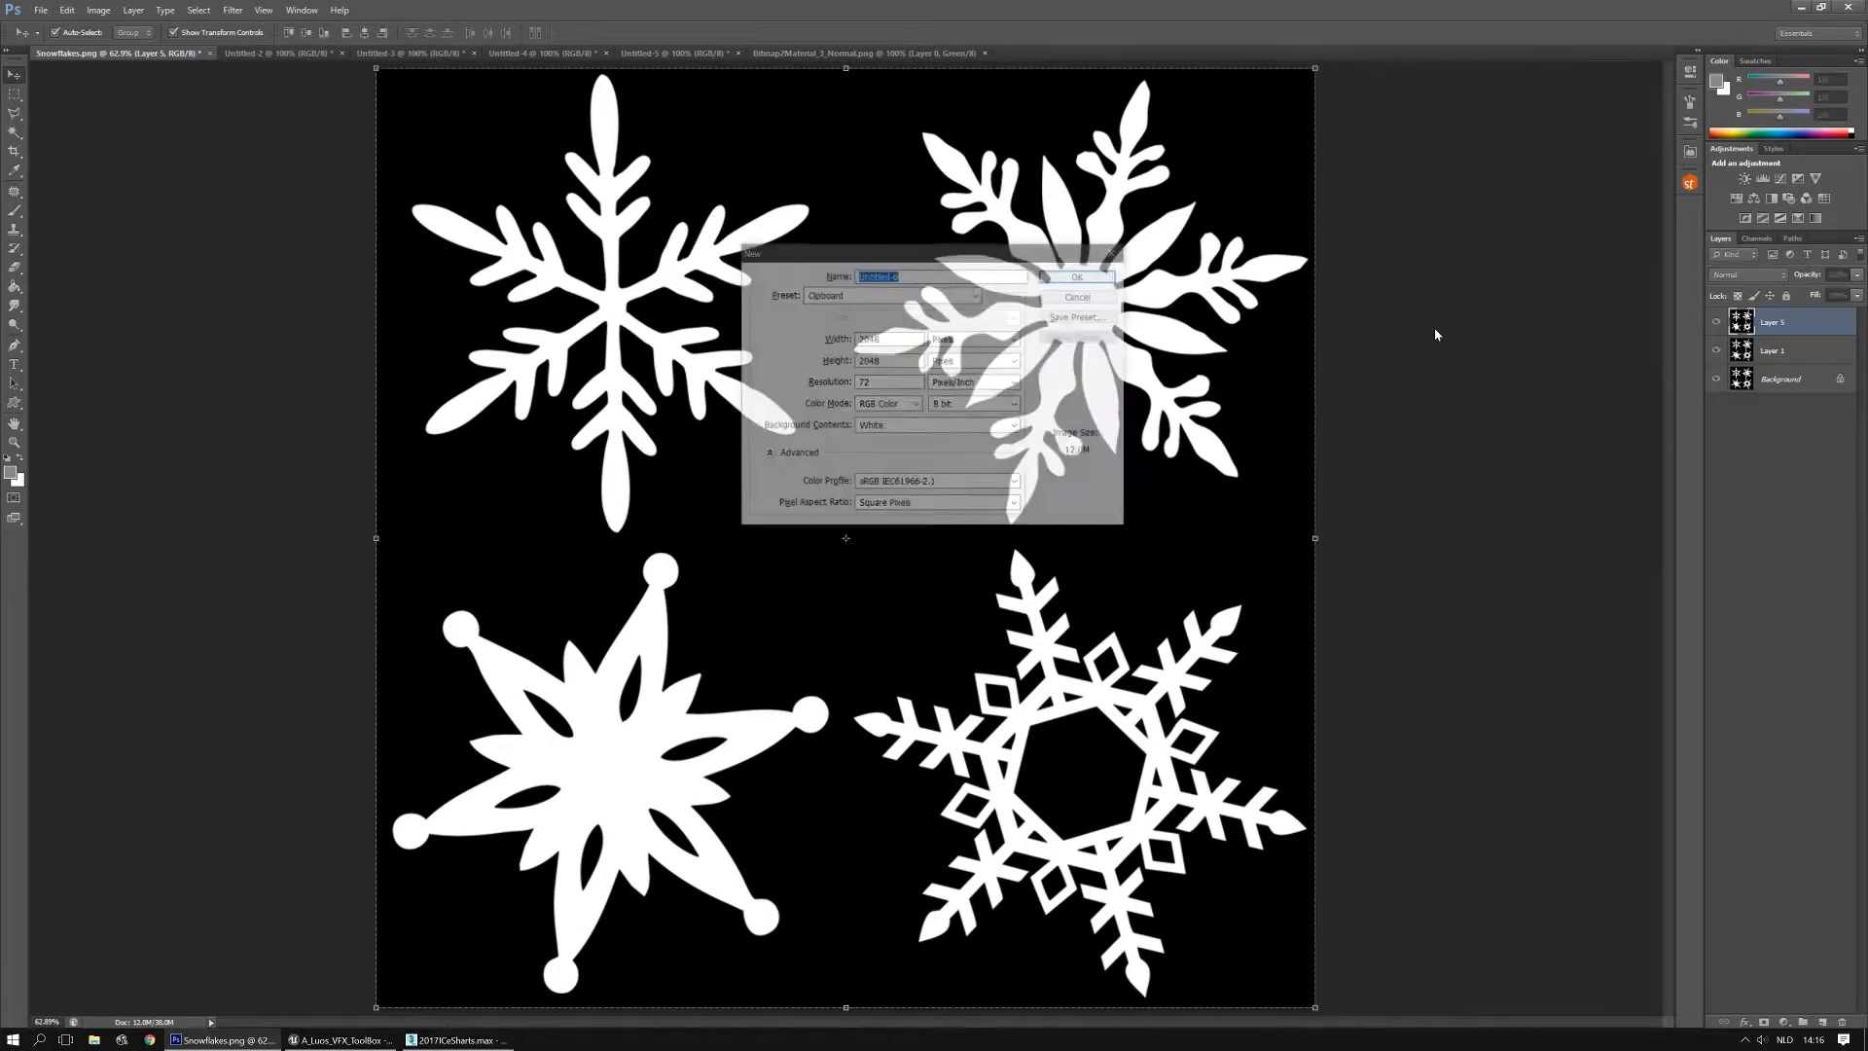
pyautogui.press('Return')
pyautogui.hotkey('ctrl', 'v')
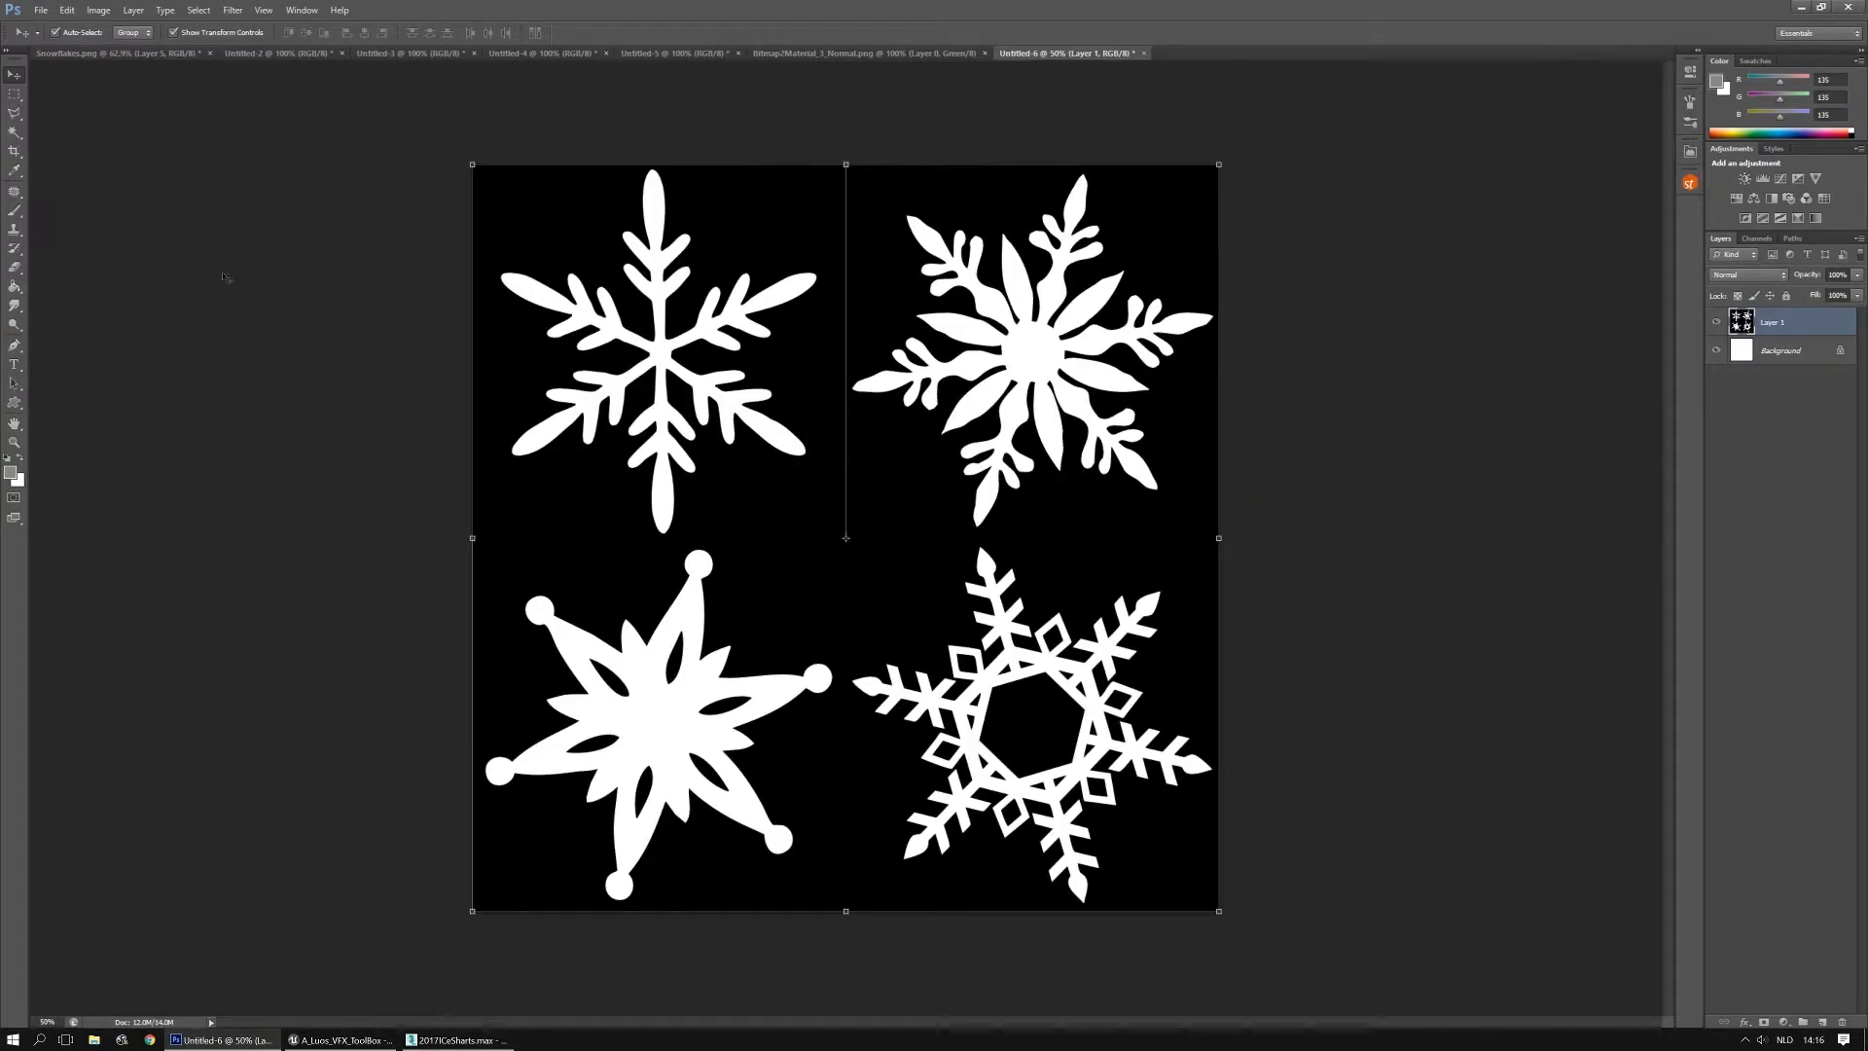
# Hide Layer 1 and Background in Snowflakes.png and undo the merge of the four snowflake layers
pyautogui.click(14, 93)
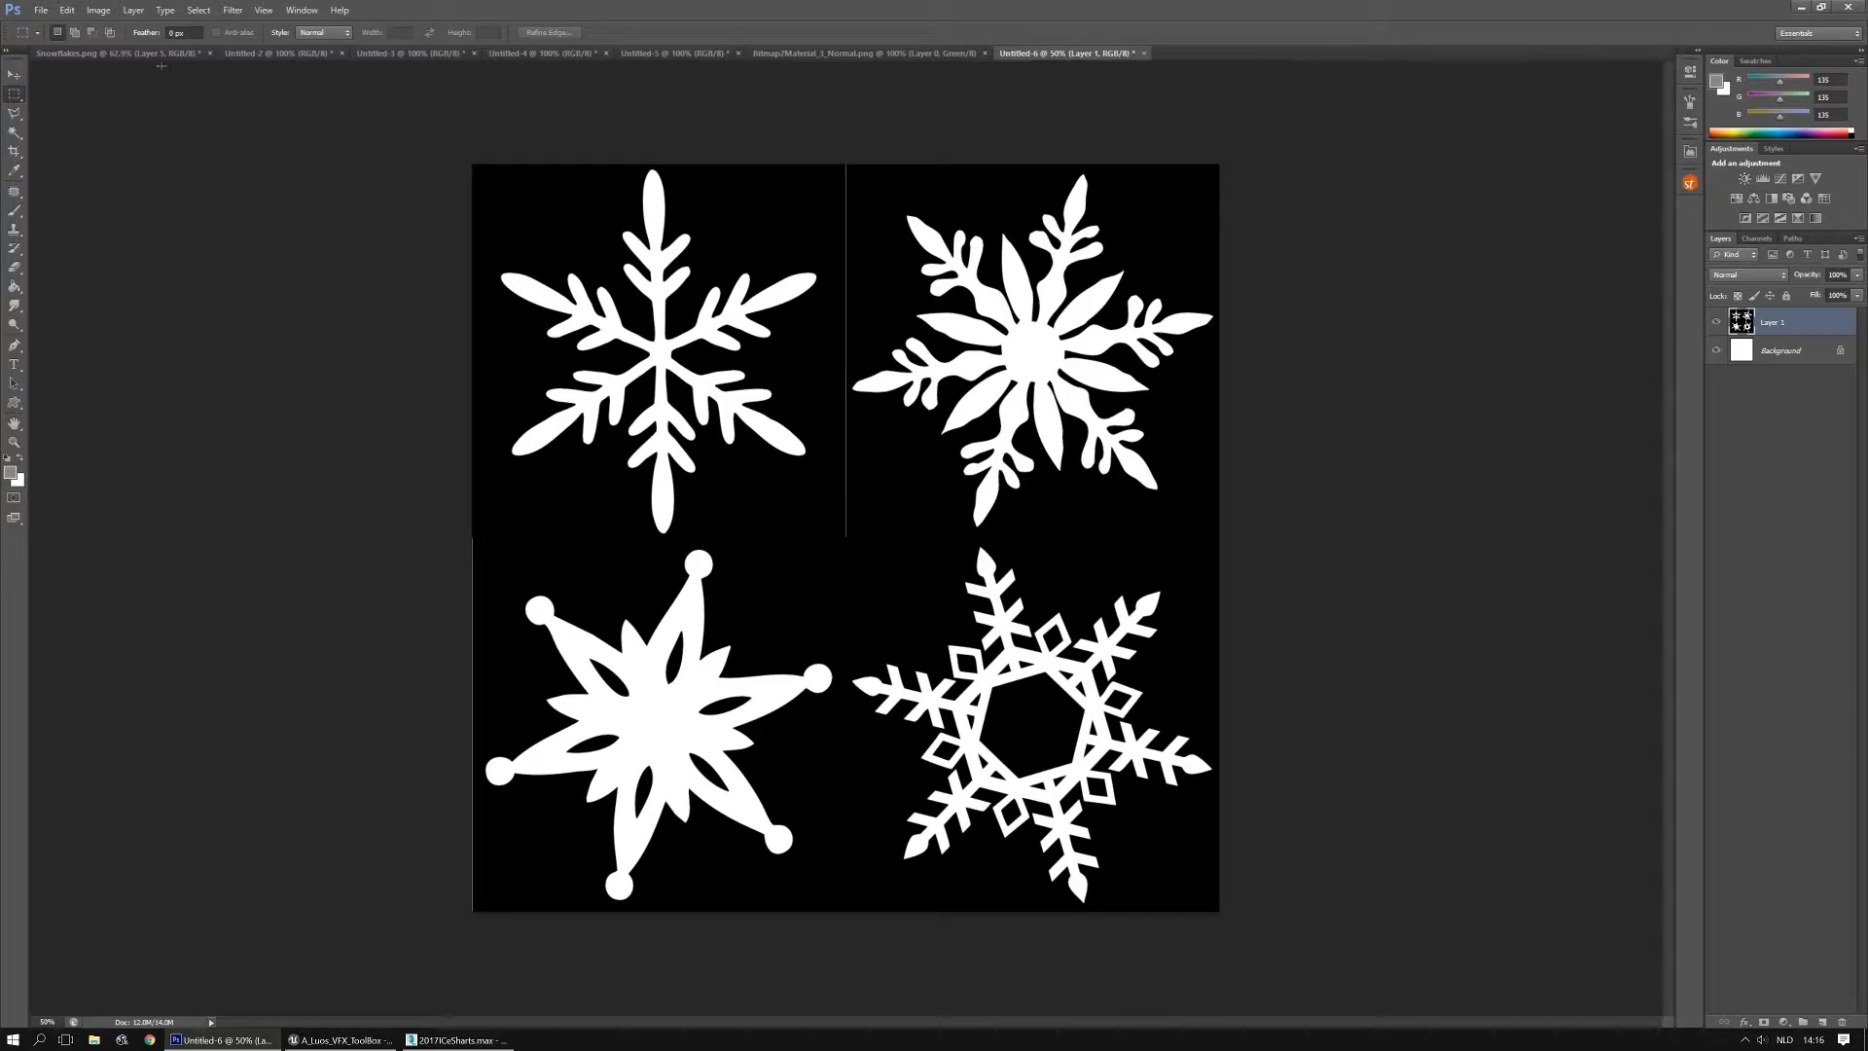
pyautogui.click(117, 53)
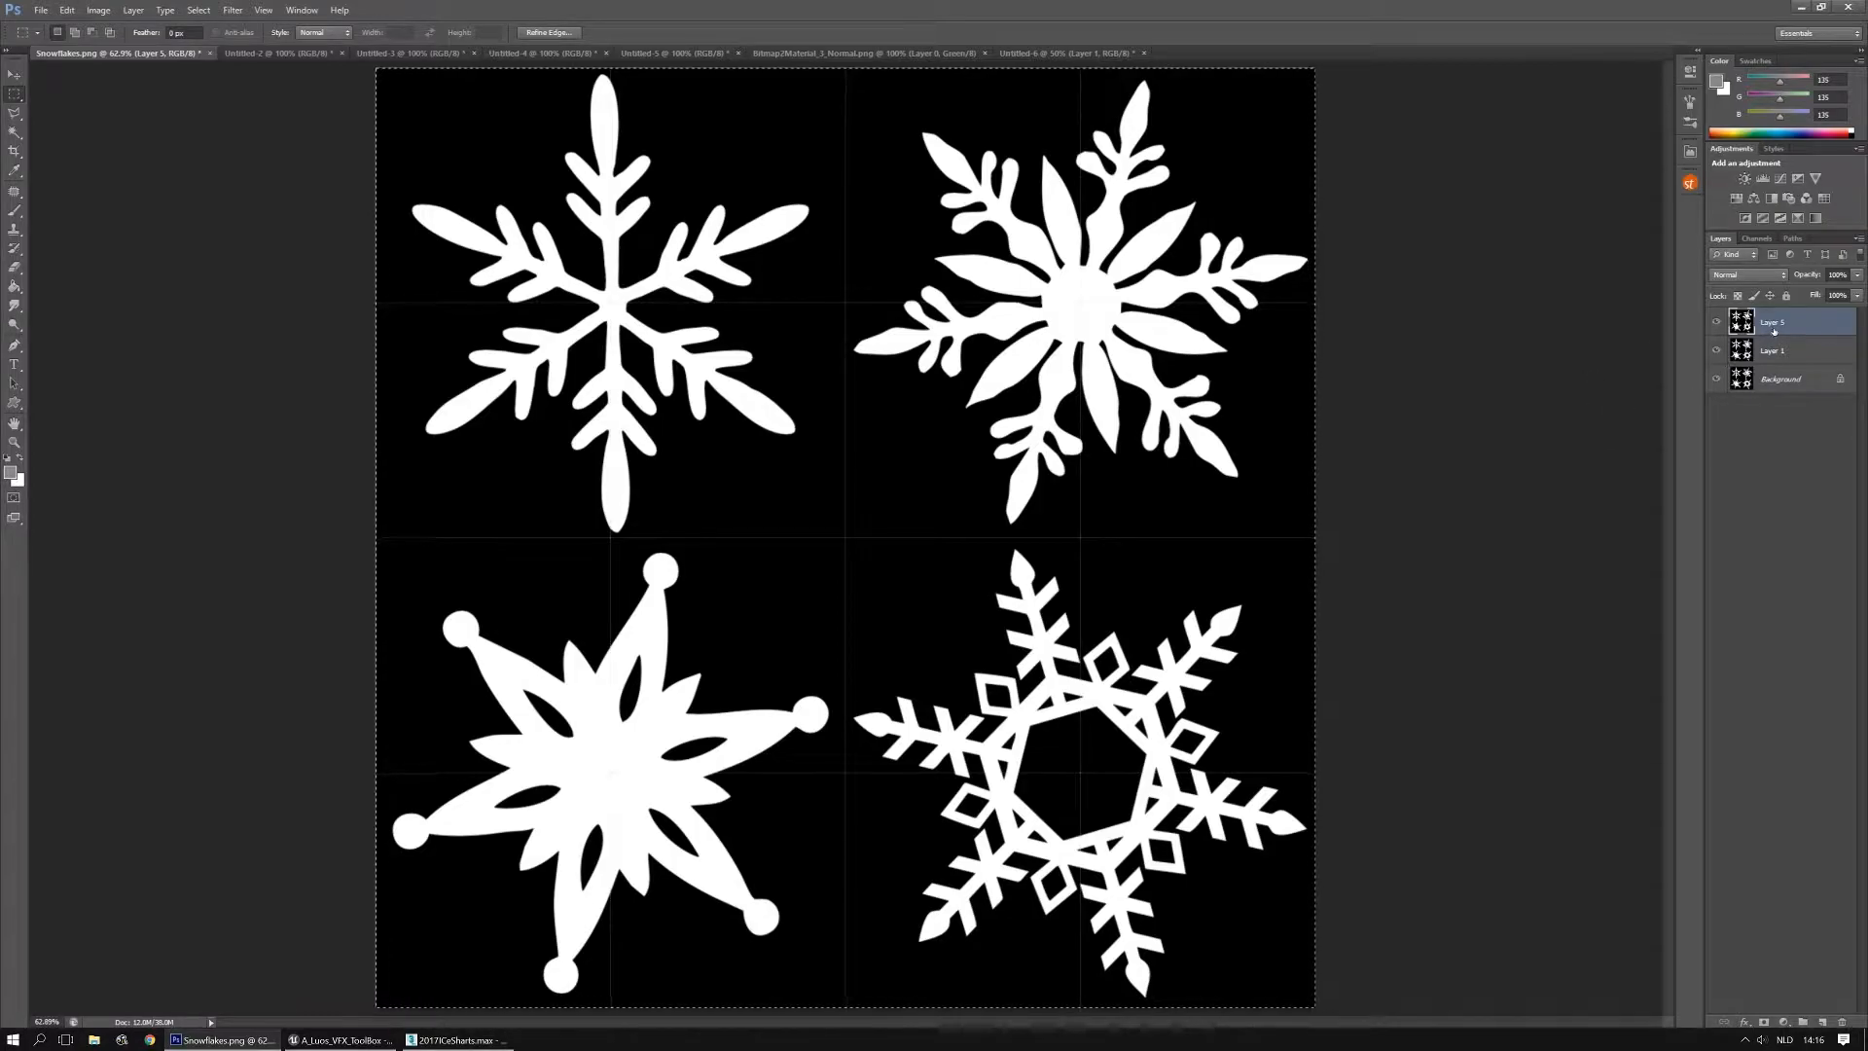
pyautogui.click(1717, 350)
pyautogui.click(1717, 378)
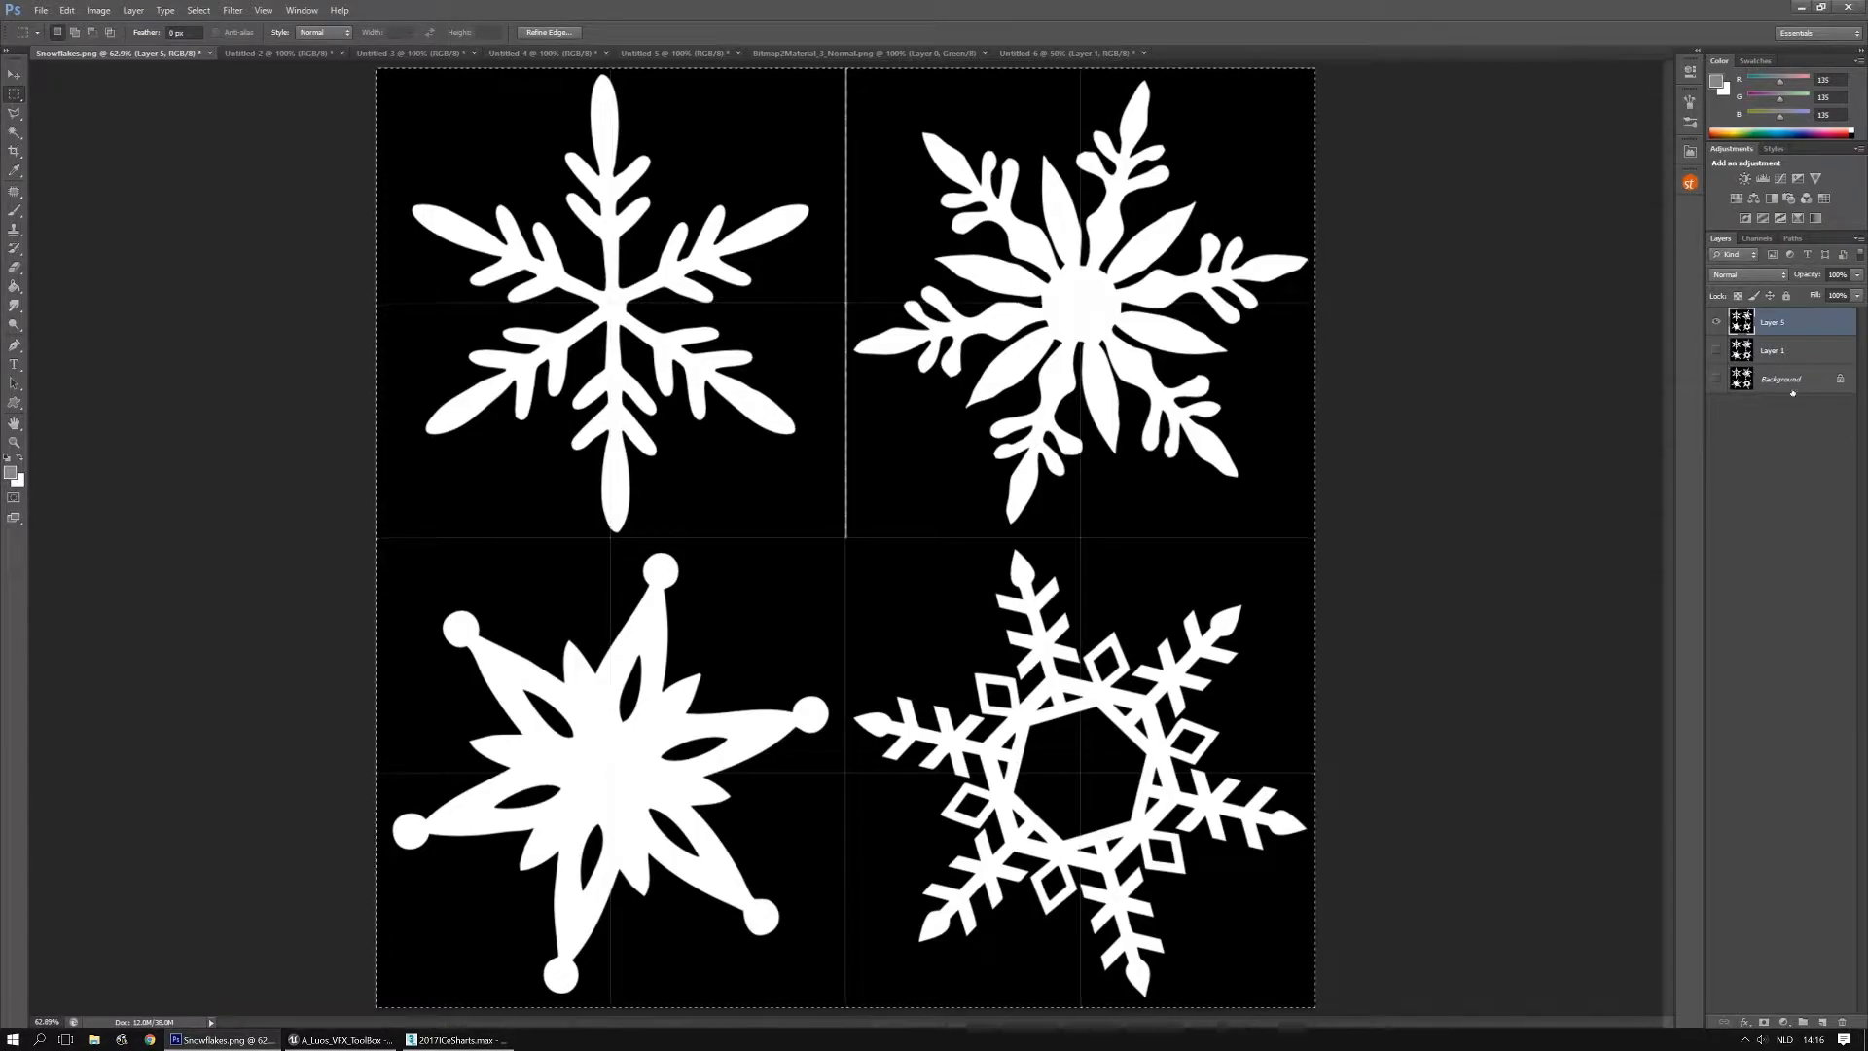
pyautogui.hotkey('ctrl', 'alt', 'z')
pyautogui.hotkey('ctrl', 'alt', 'z')
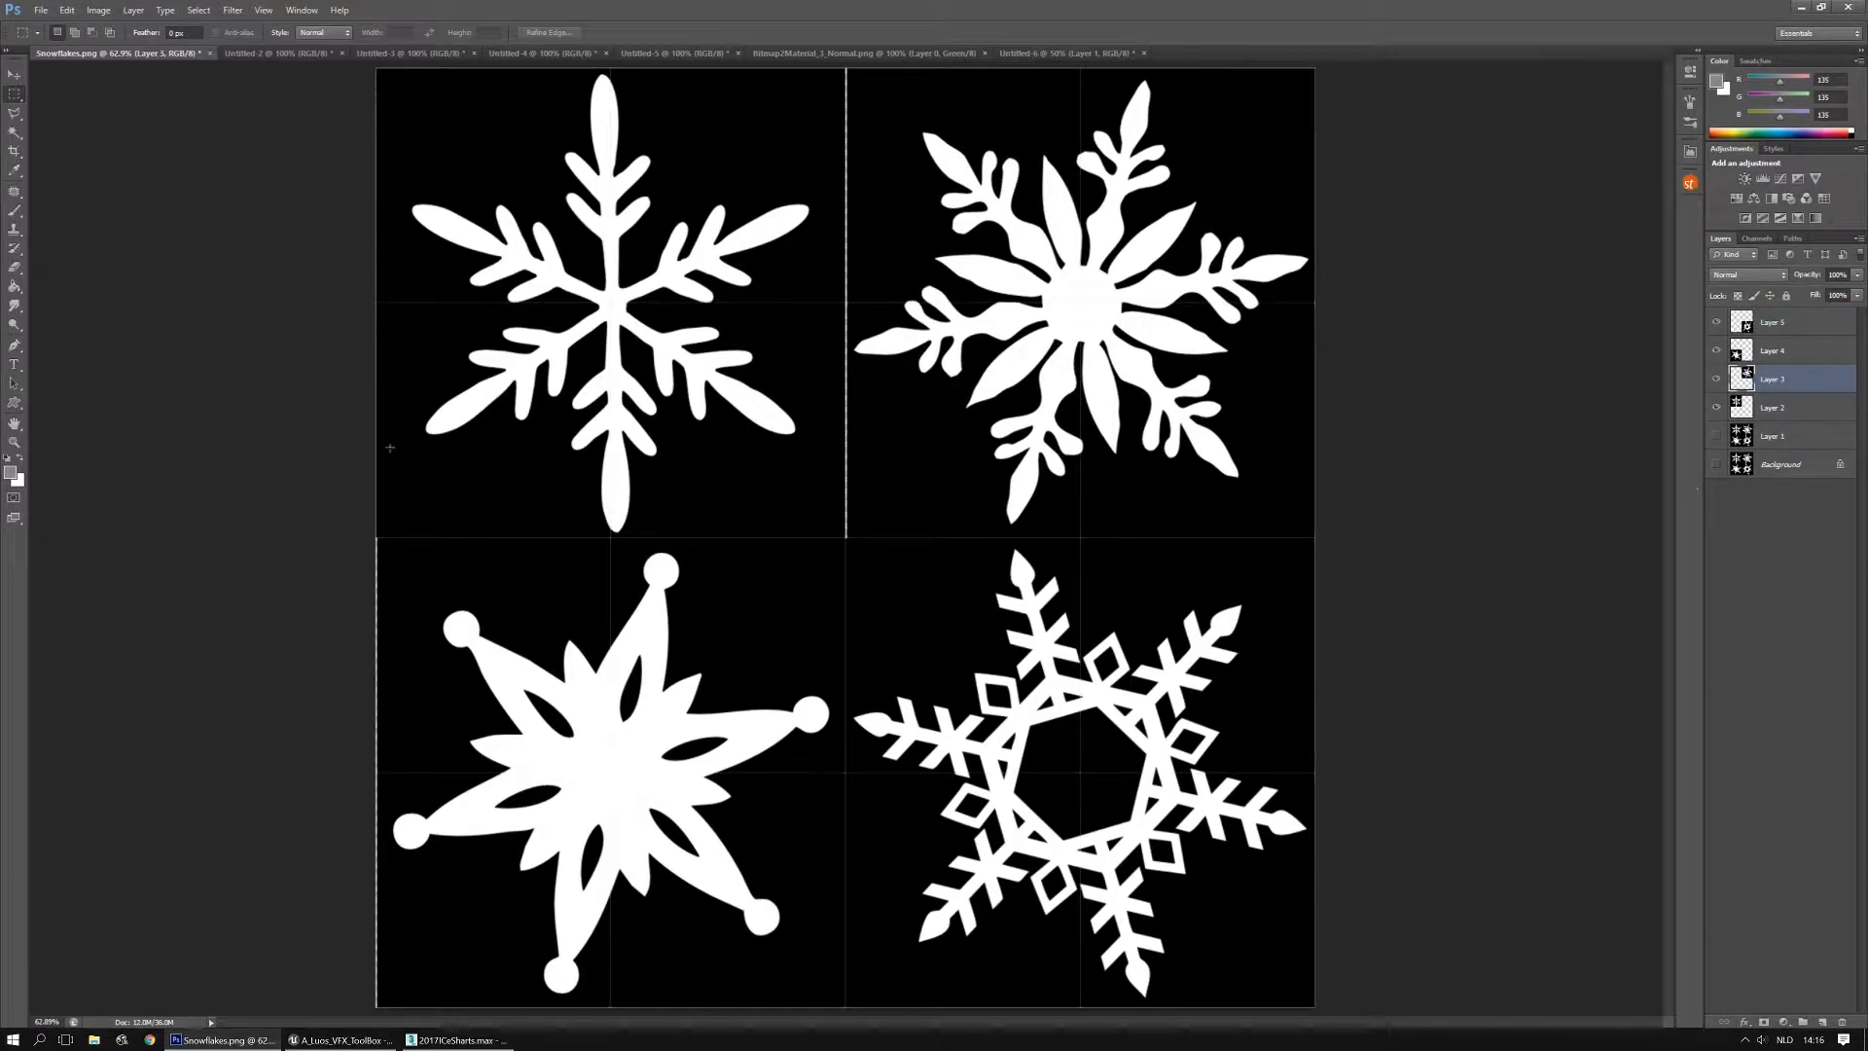
# Nudge the snowflake layers to close the thin gaps along the quadrant edges
pyautogui.press('v')
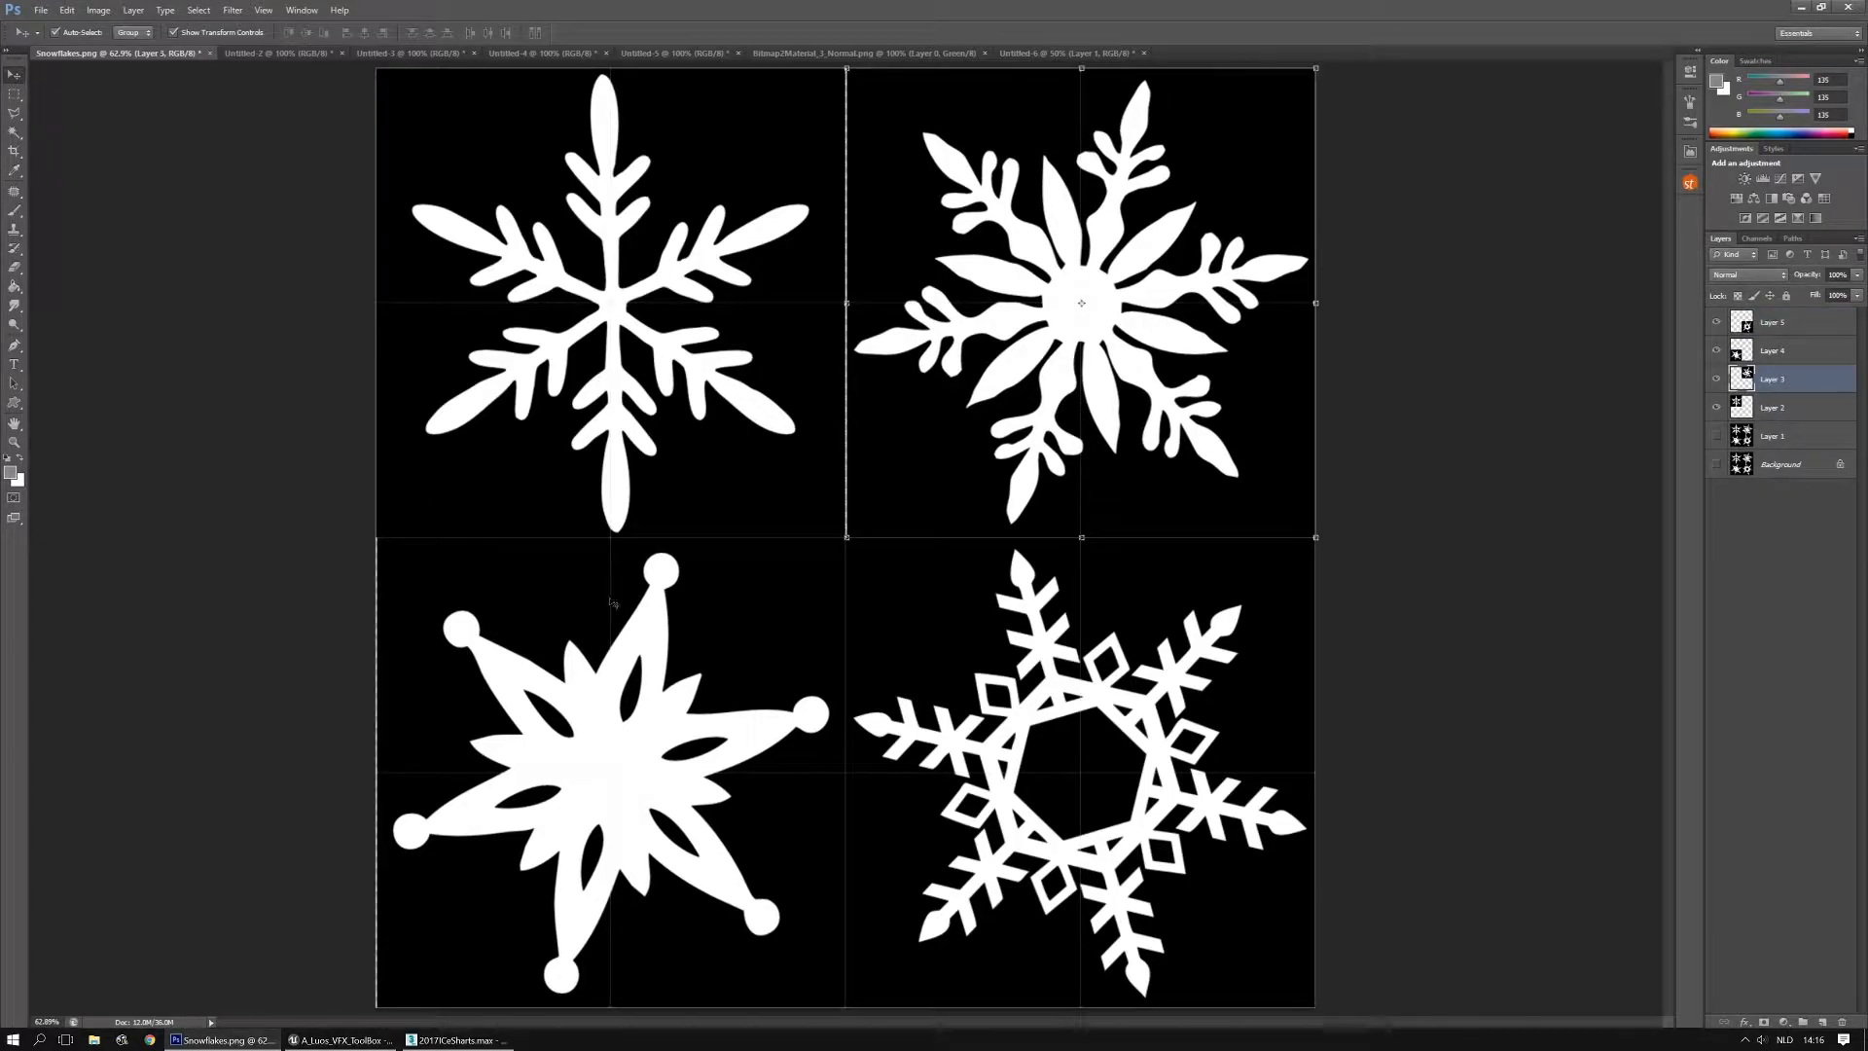
pyautogui.click(711, 624)
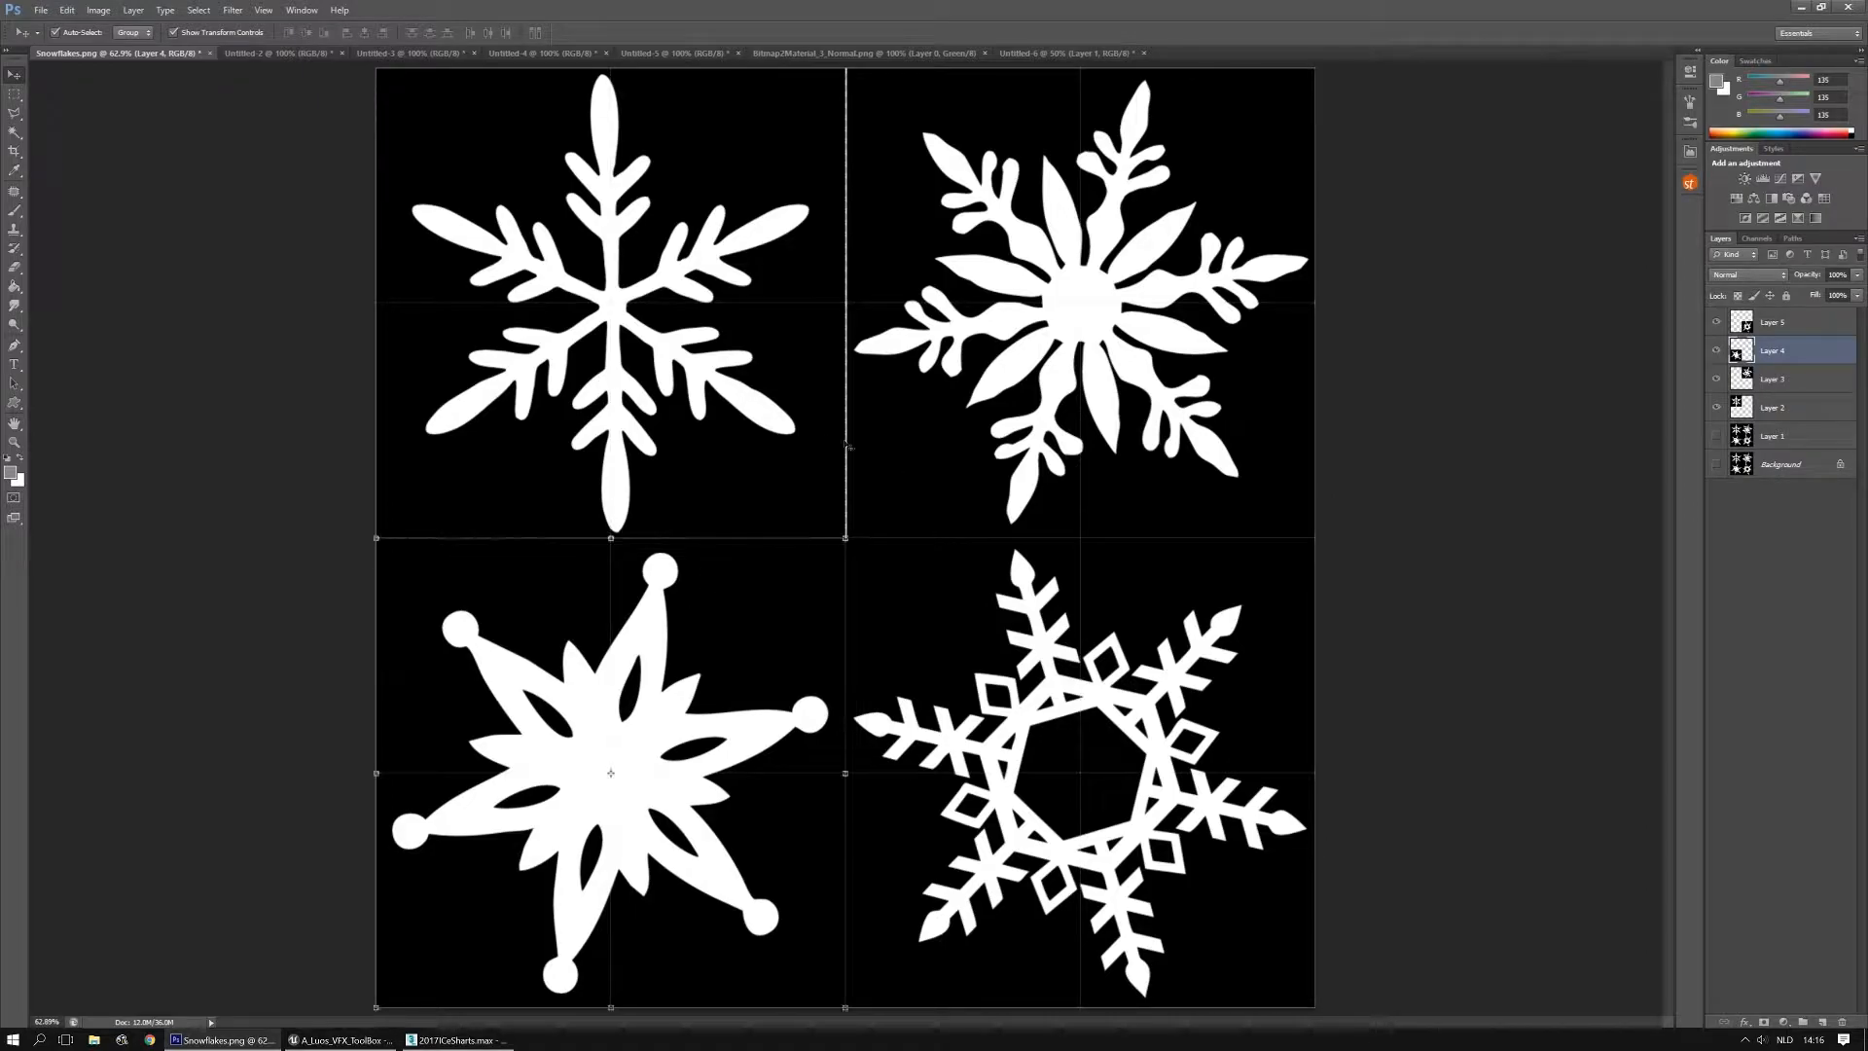
pyautogui.click(865, 451)
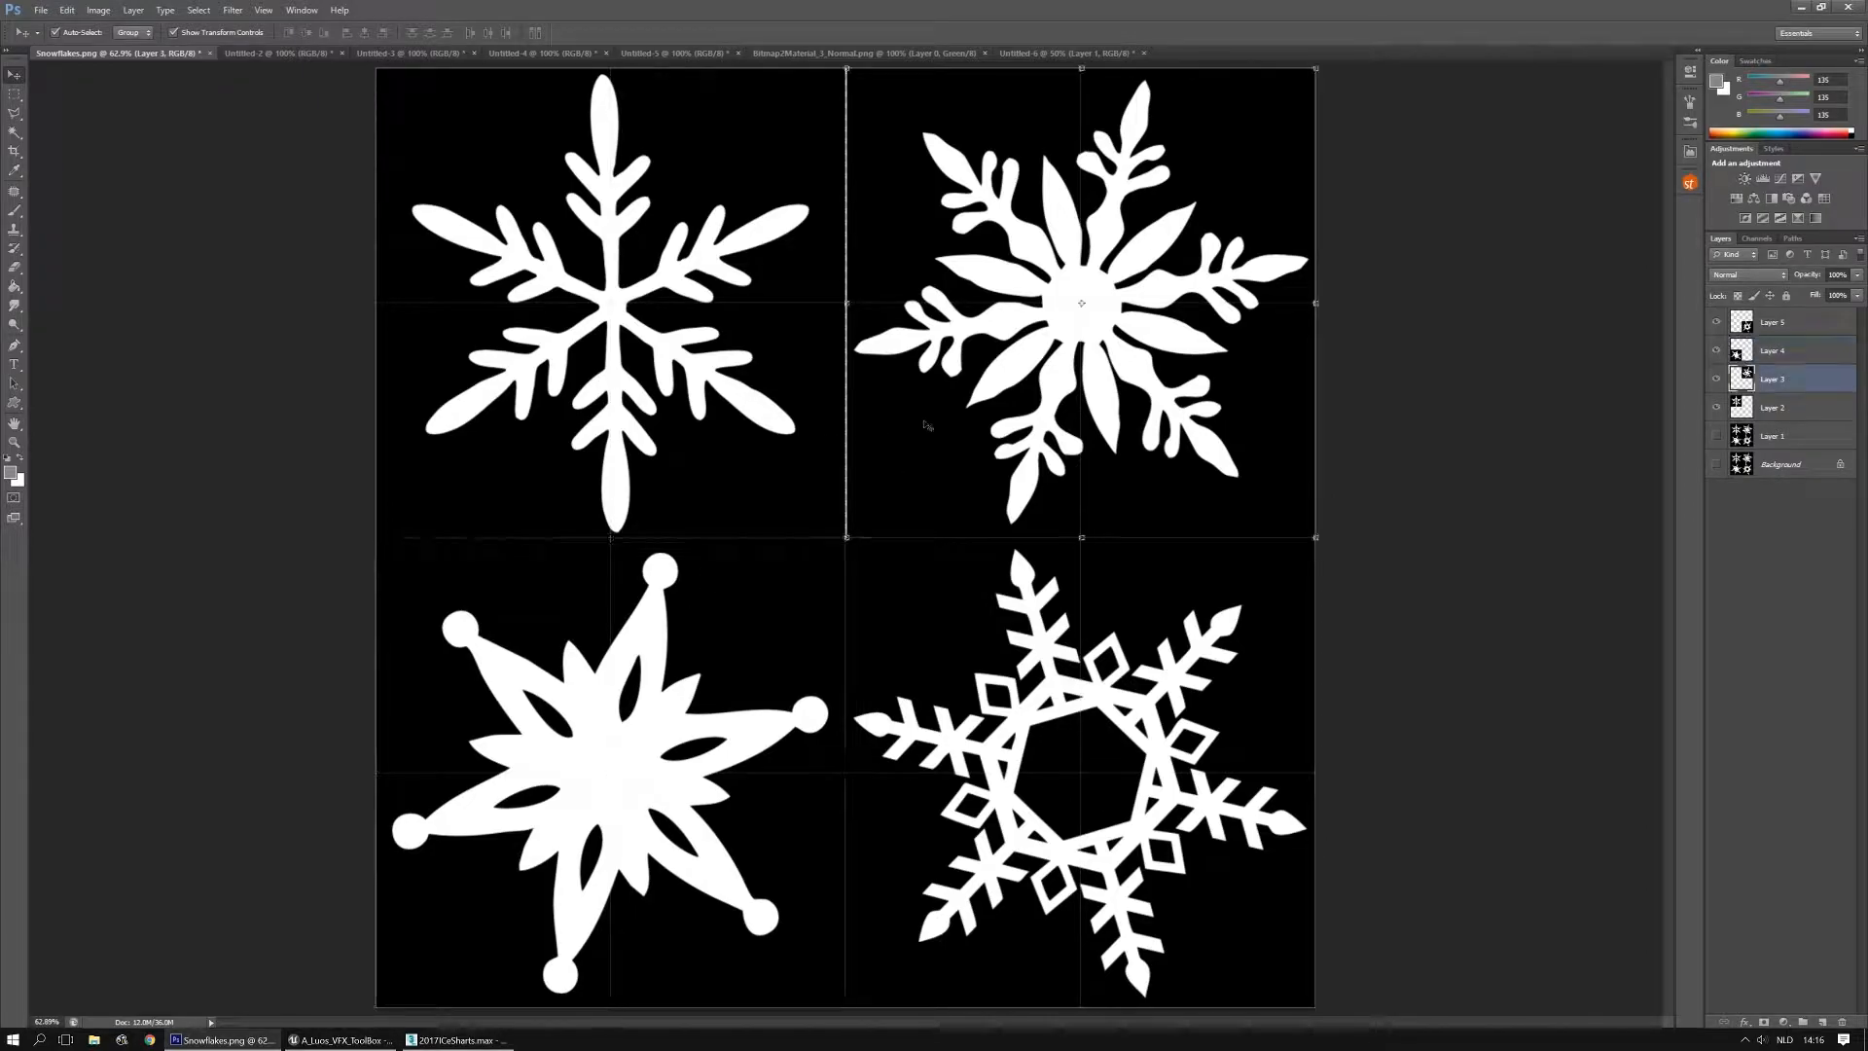
pyautogui.click(746, 490)
# With Layer 1 shown, toggle the visibility of Layers 5, 2, 3 and 4 to check their alignment with the blurred snowflakes
pyautogui.click(1717, 323)
pyautogui.click(1717, 323)
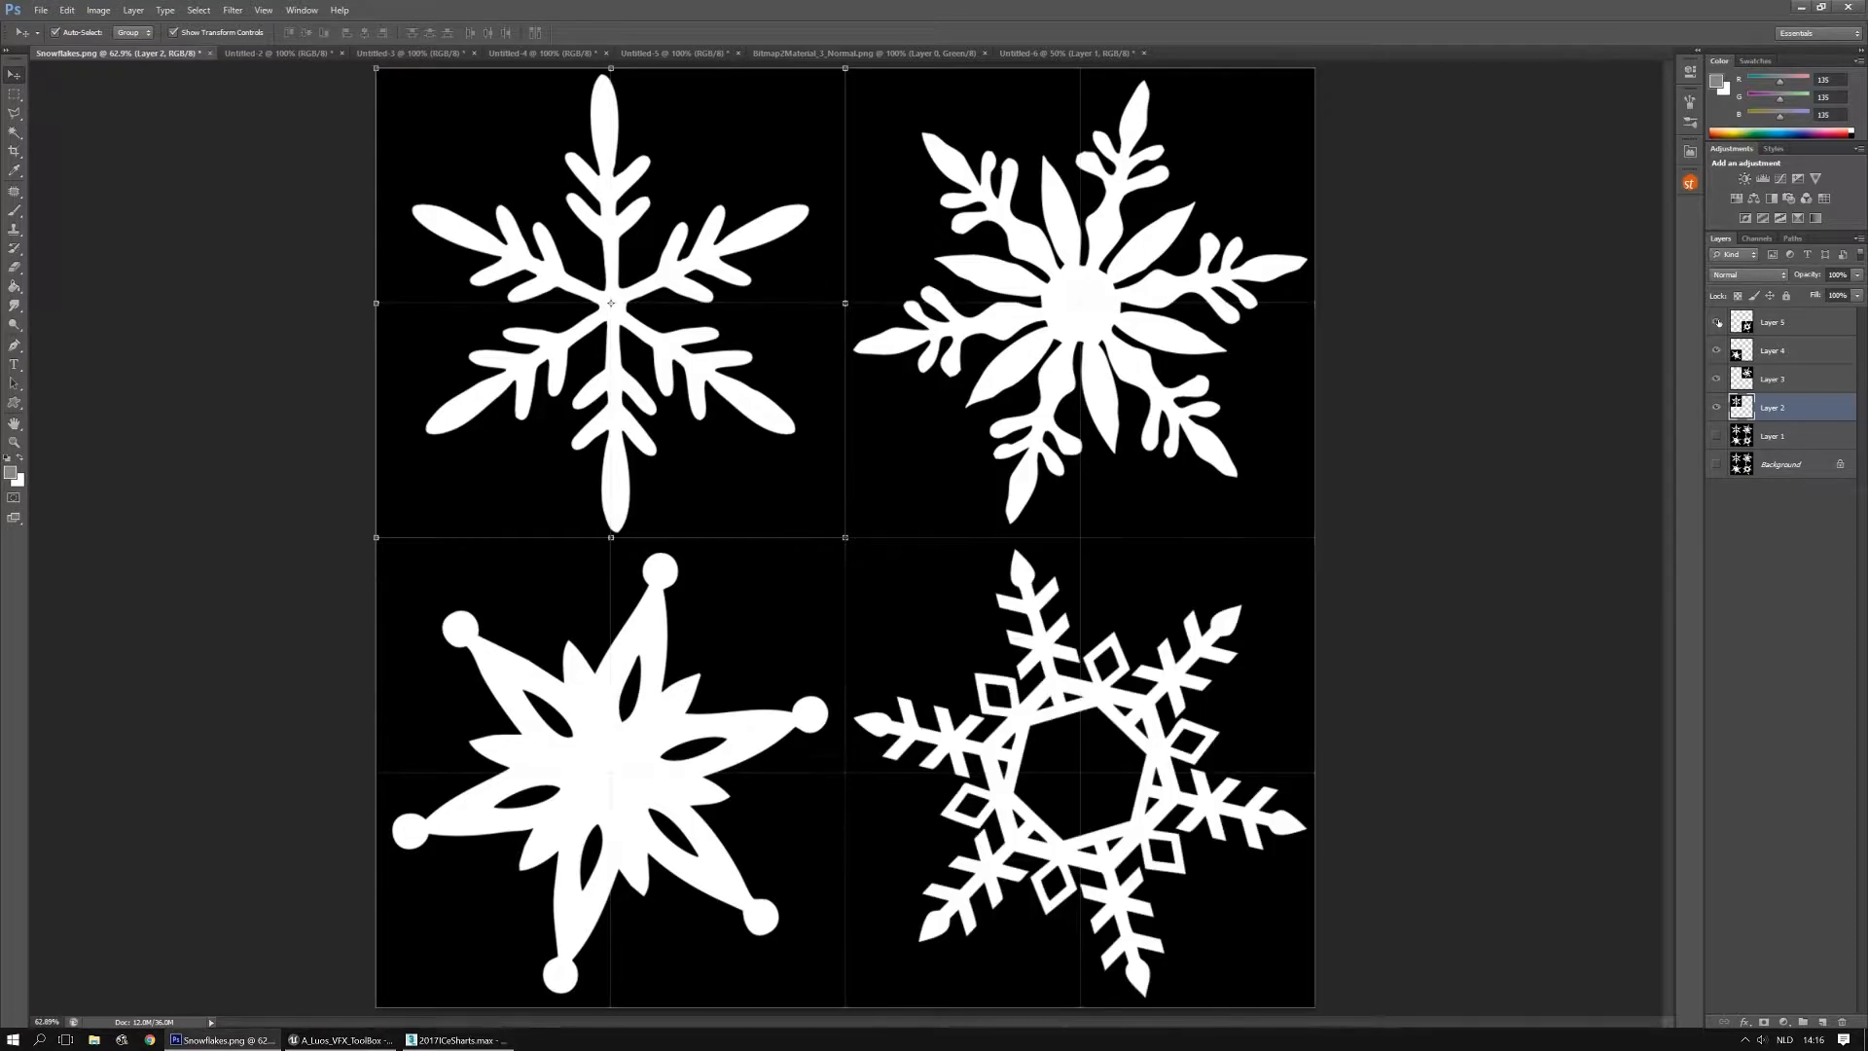
pyautogui.click(1717, 408)
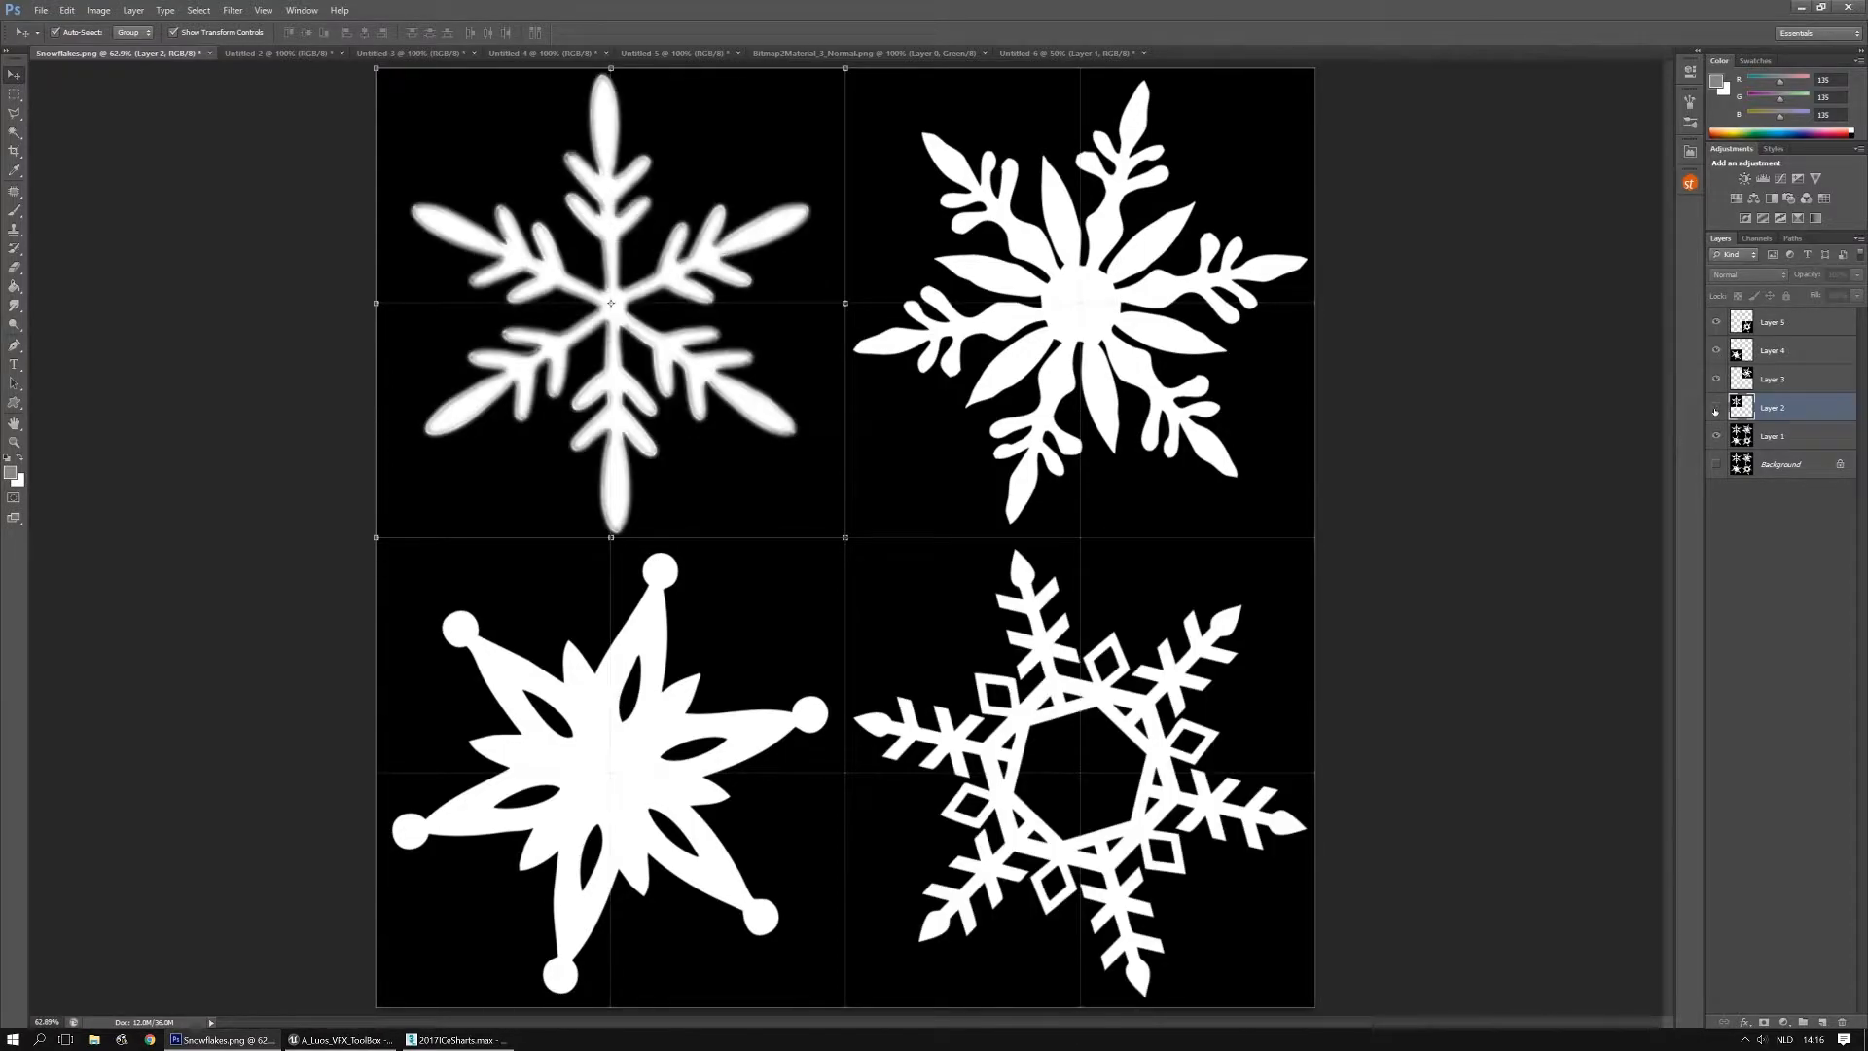
pyautogui.click(1716, 408)
pyautogui.click(1717, 379)
pyautogui.click(1717, 379)
pyautogui.click(1718, 351)
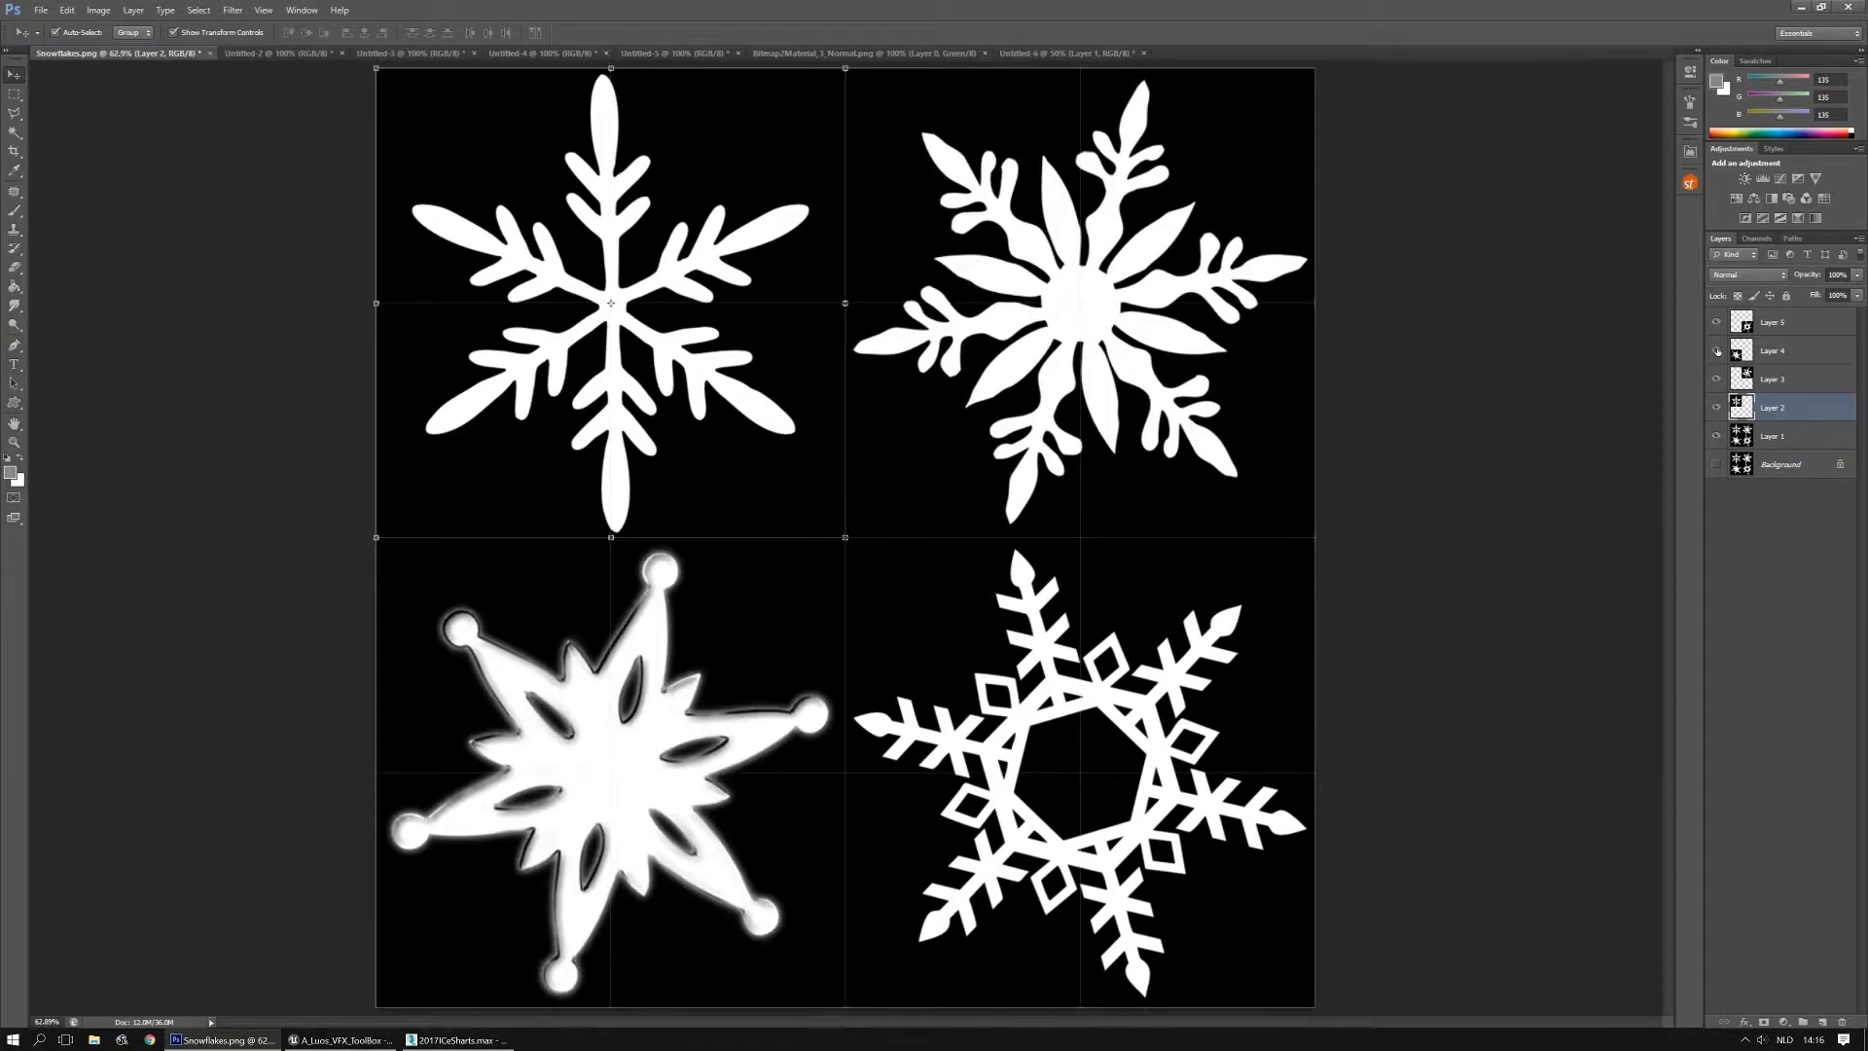
# Make Layer 4 visible and merge Layers 2 through 5 into a single snowflake layer
pyautogui.click(1717, 351)
pyautogui.click(1717, 323)
pyautogui.click(1717, 323)
pyautogui.click(1717, 323)
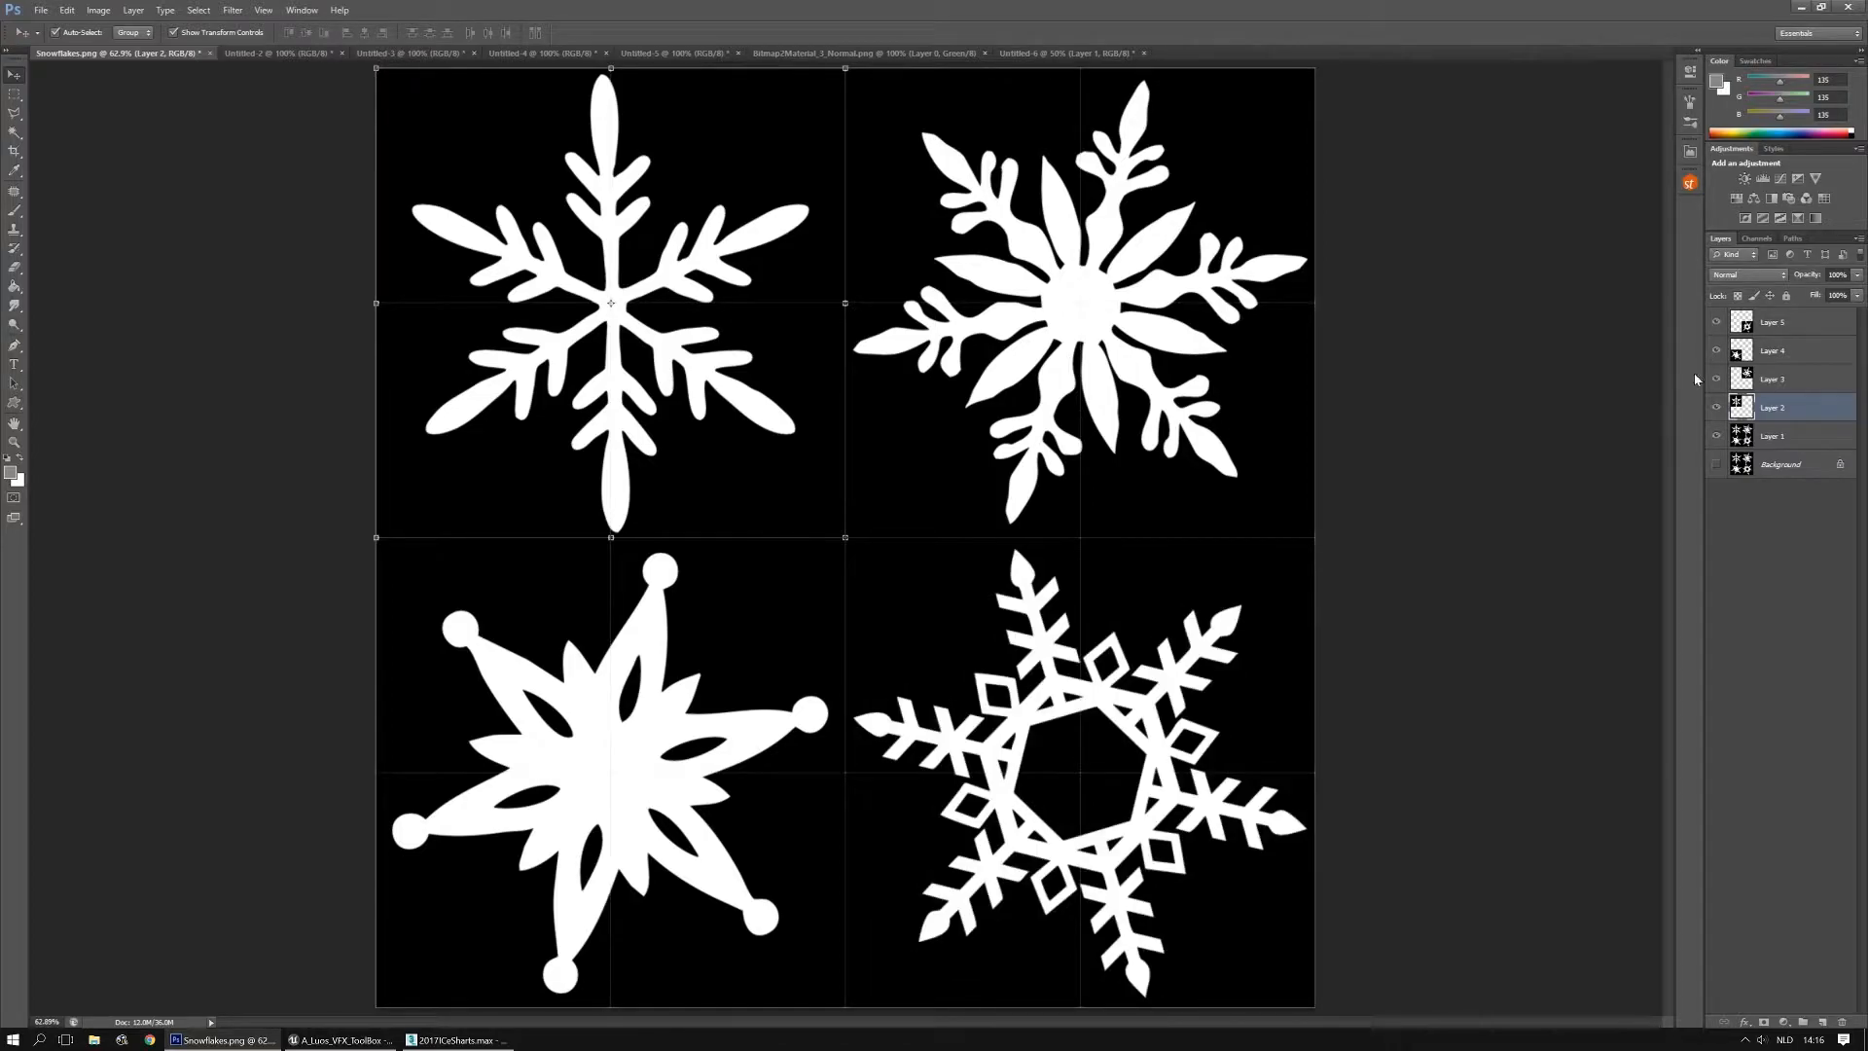
pyautogui.keyDown('shift'); pyautogui.click(1786, 328); pyautogui.keyUp('shift')
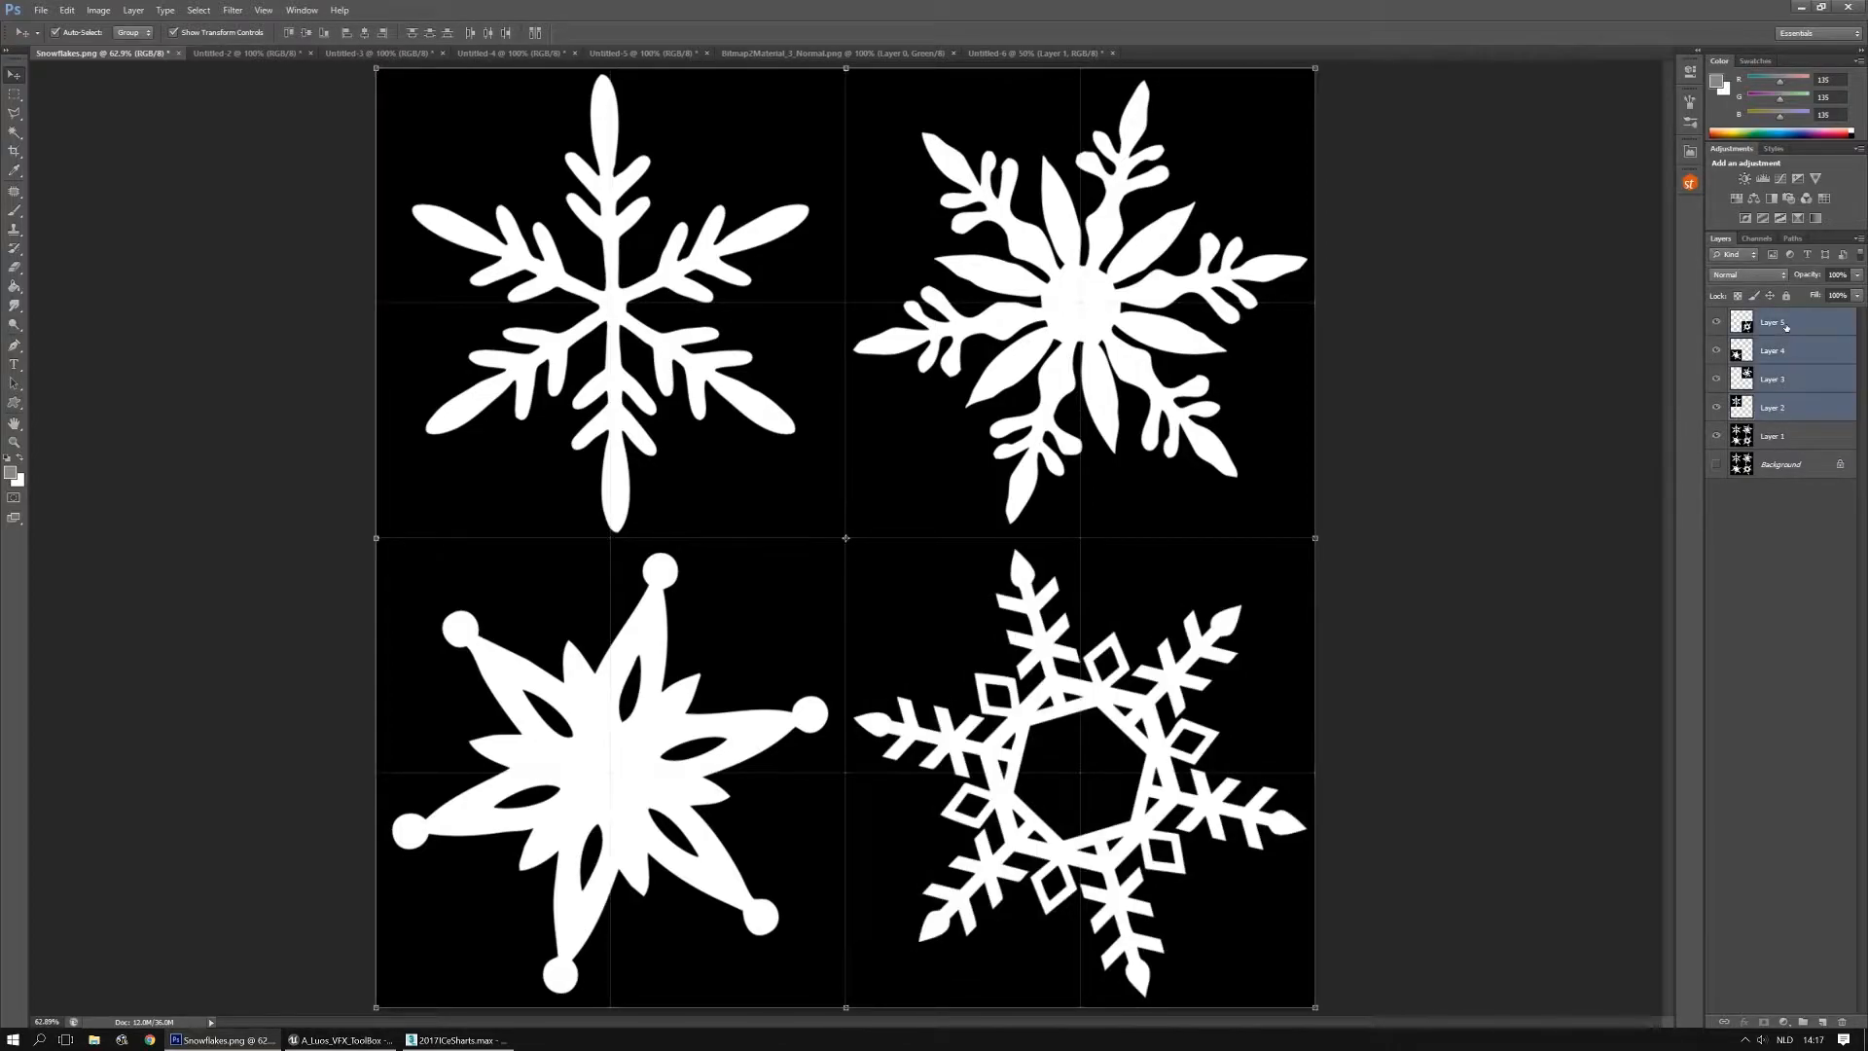
pyautogui.hotkey('ctrl', 'e')
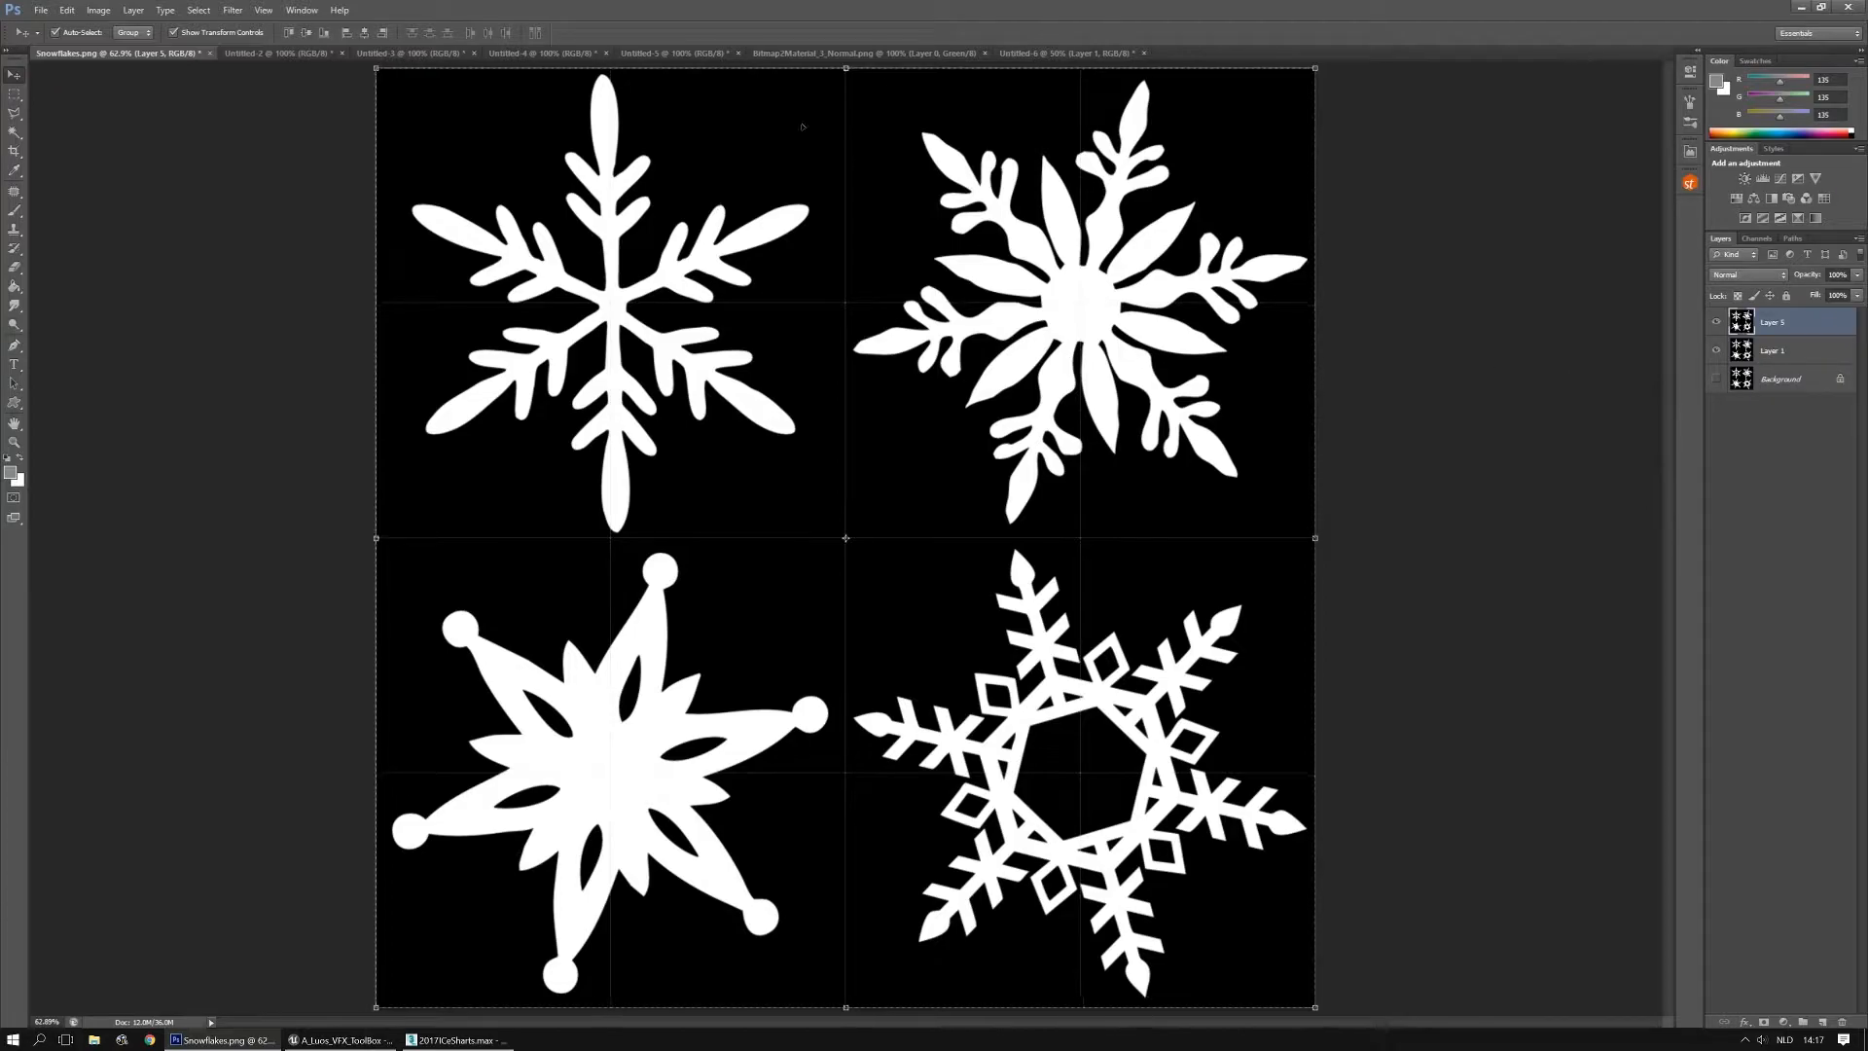
# Paste the snowflake image into the Untitled-6 document and merge all of its layers into the background
pyautogui.click(1031, 54)
pyautogui.hotkey('ctrl', 'v')
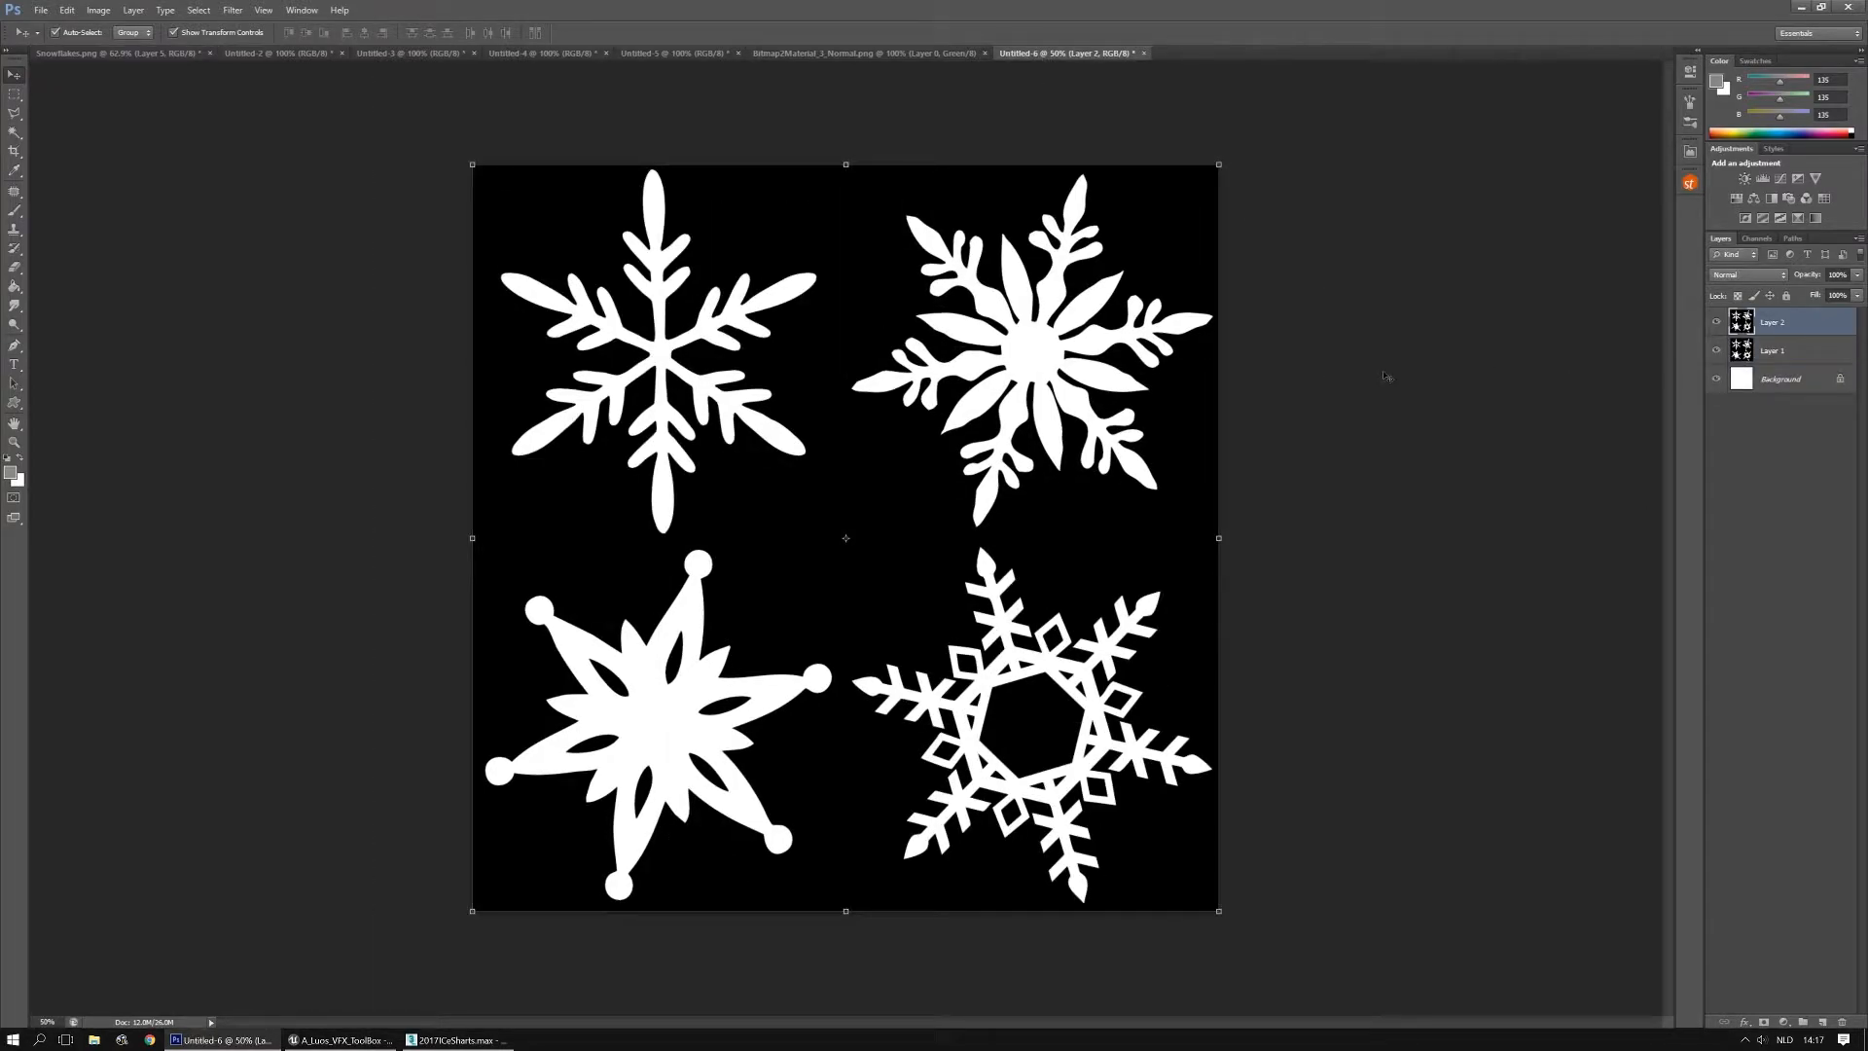
pyautogui.keyDown('shift'); pyautogui.click(1770, 378); pyautogui.keyUp('shift')
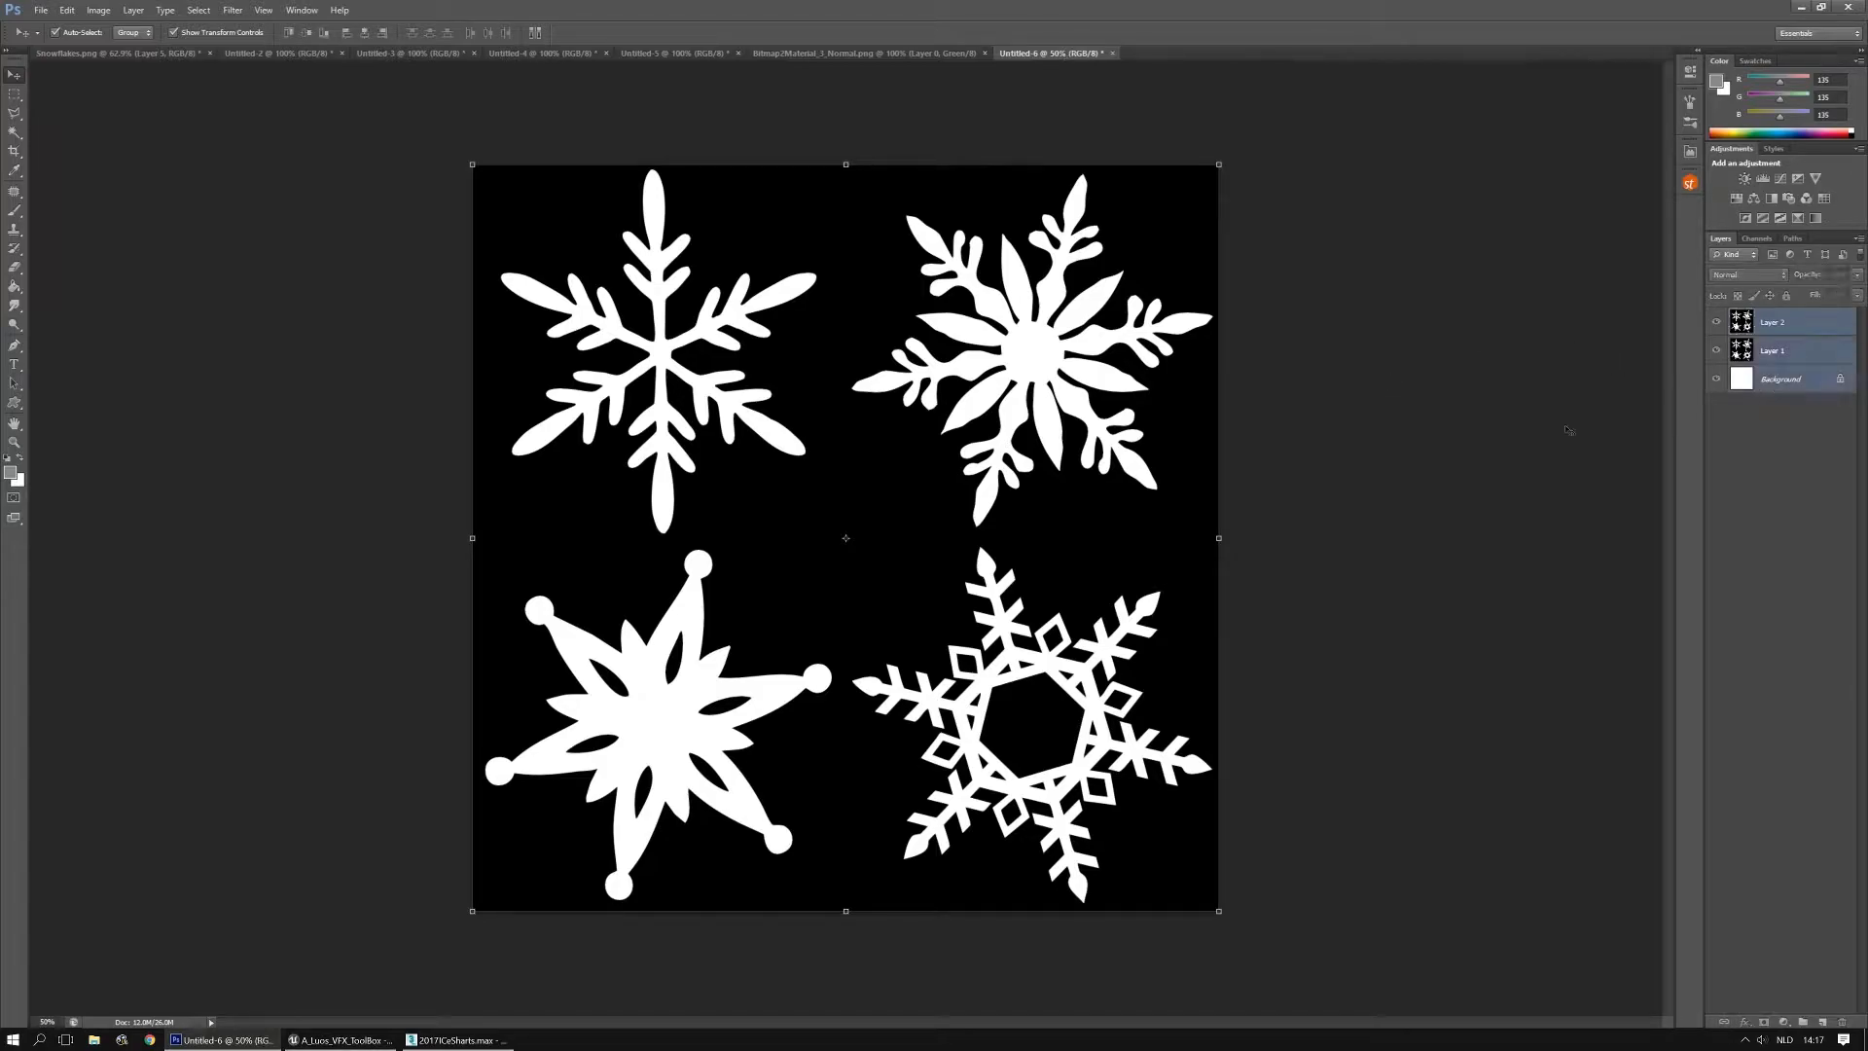
pyautogui.hotkey('ctrl', 'e')
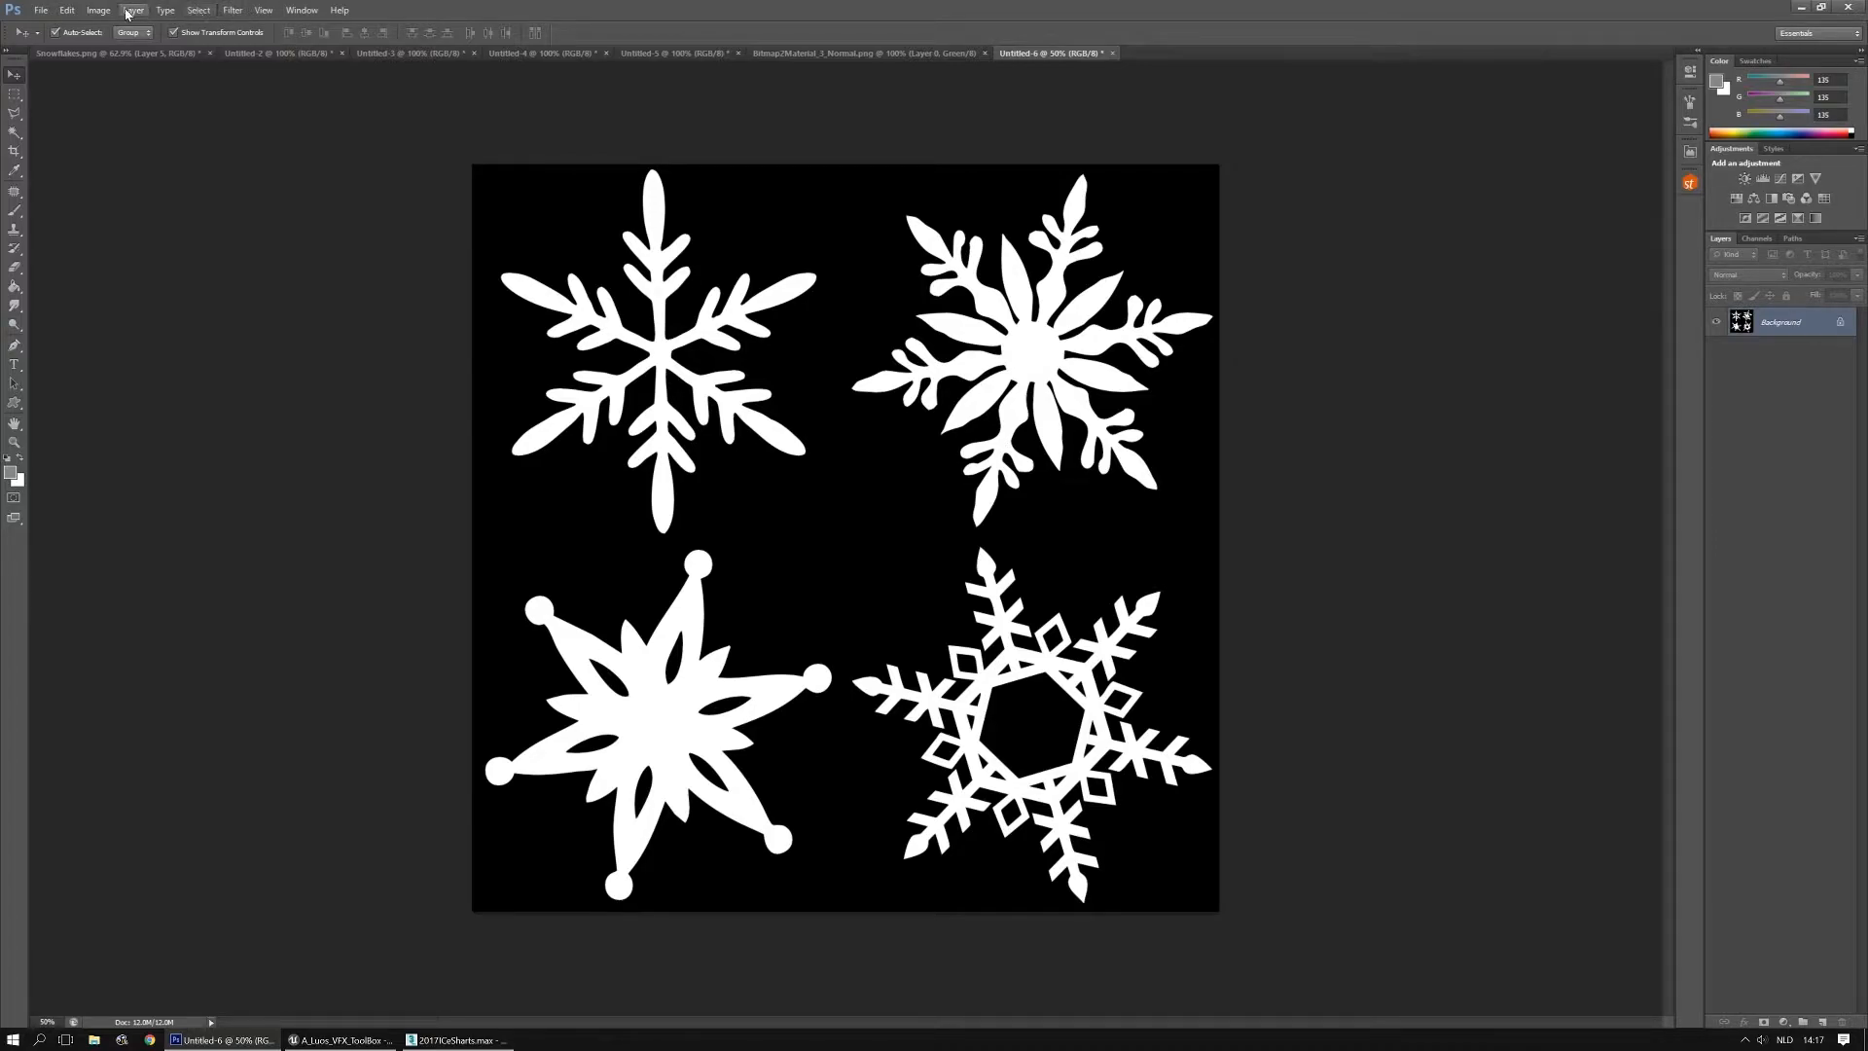
# Resize the snowflake mask image to 1024 pixels wide with proportions constrained
pyautogui.click(94, 11)
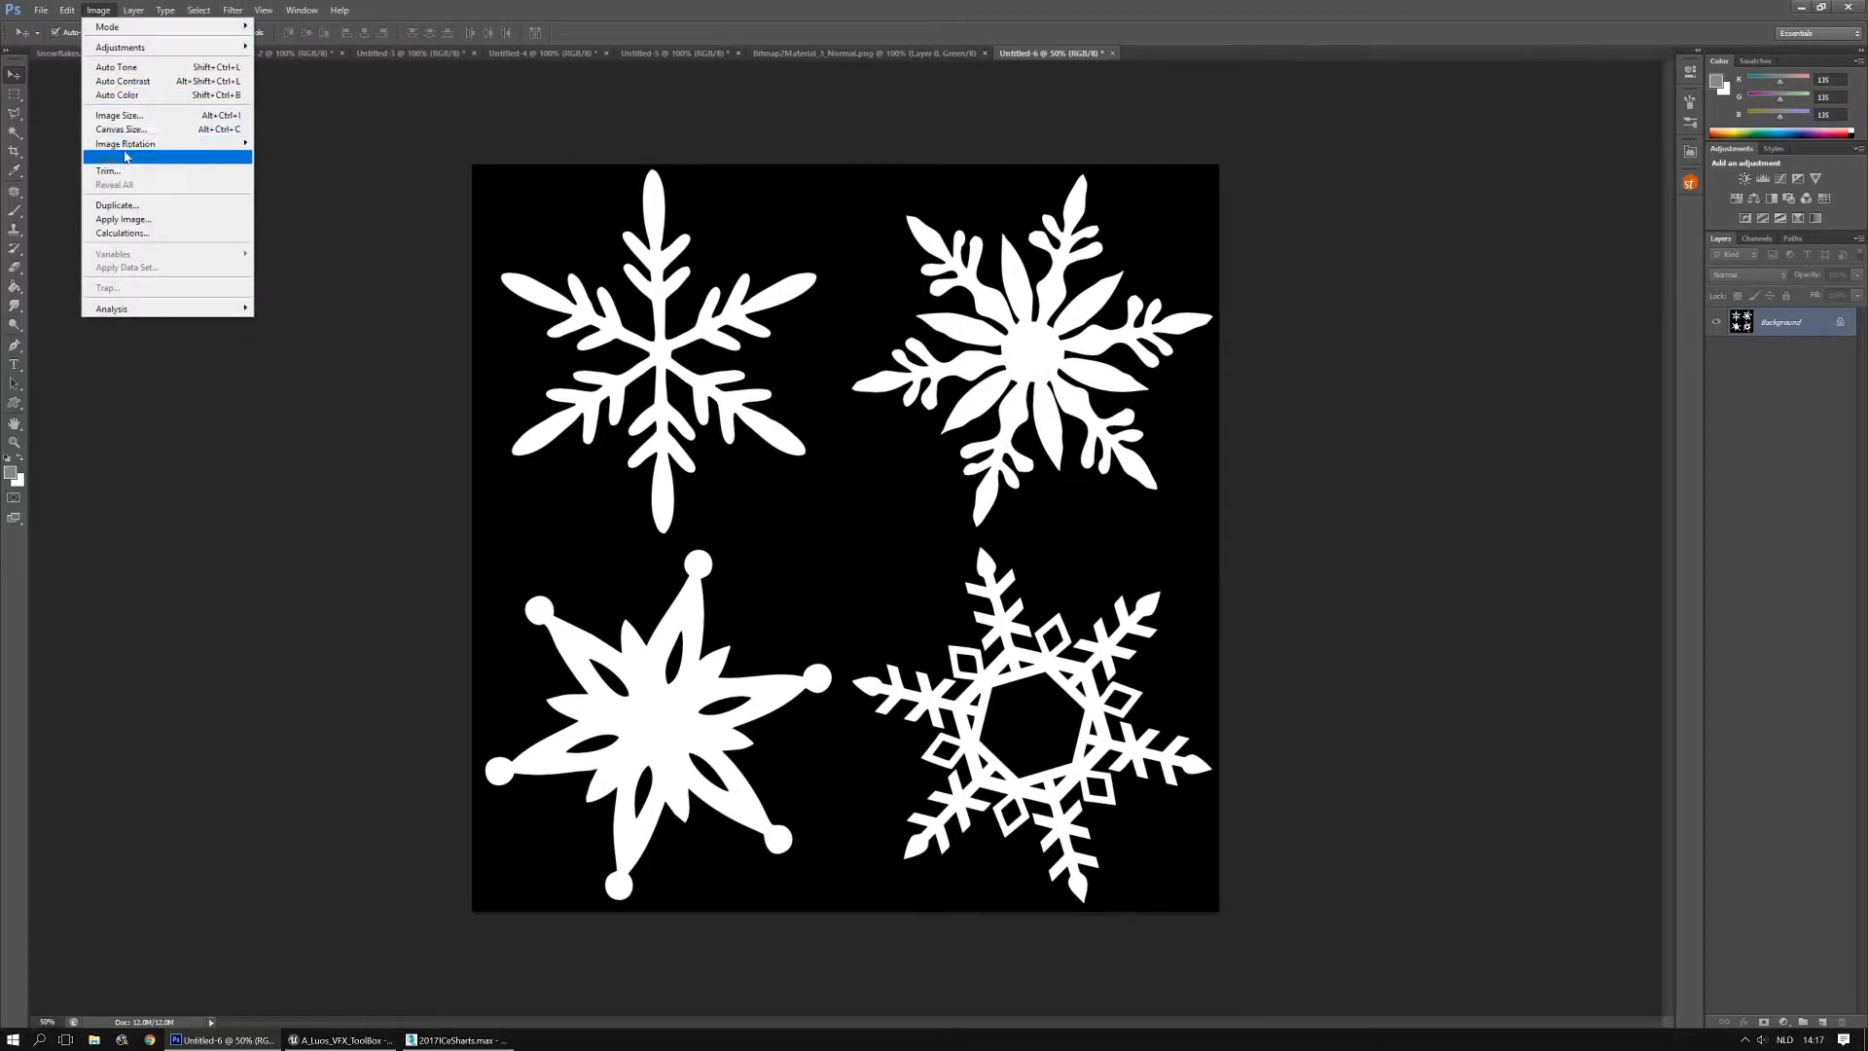
pyautogui.click(118, 115)
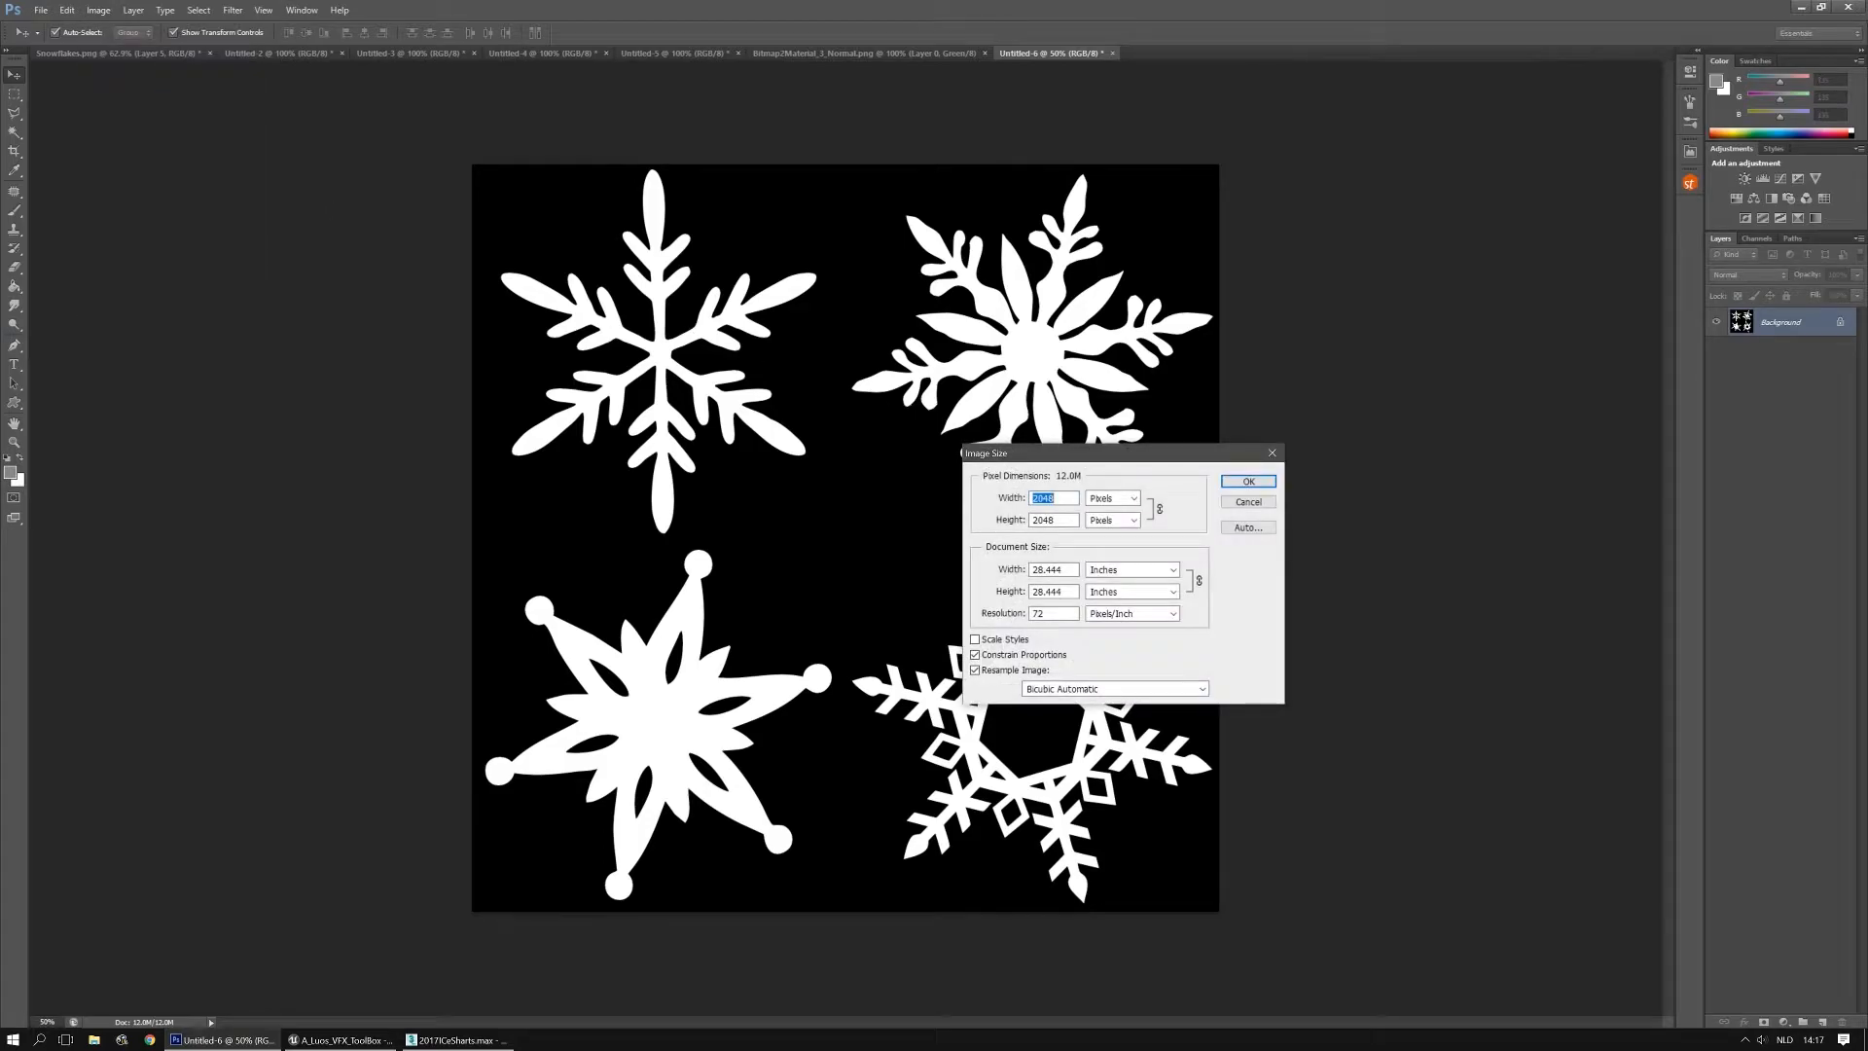
pyautogui.write('1024')
pyautogui.press('Return')
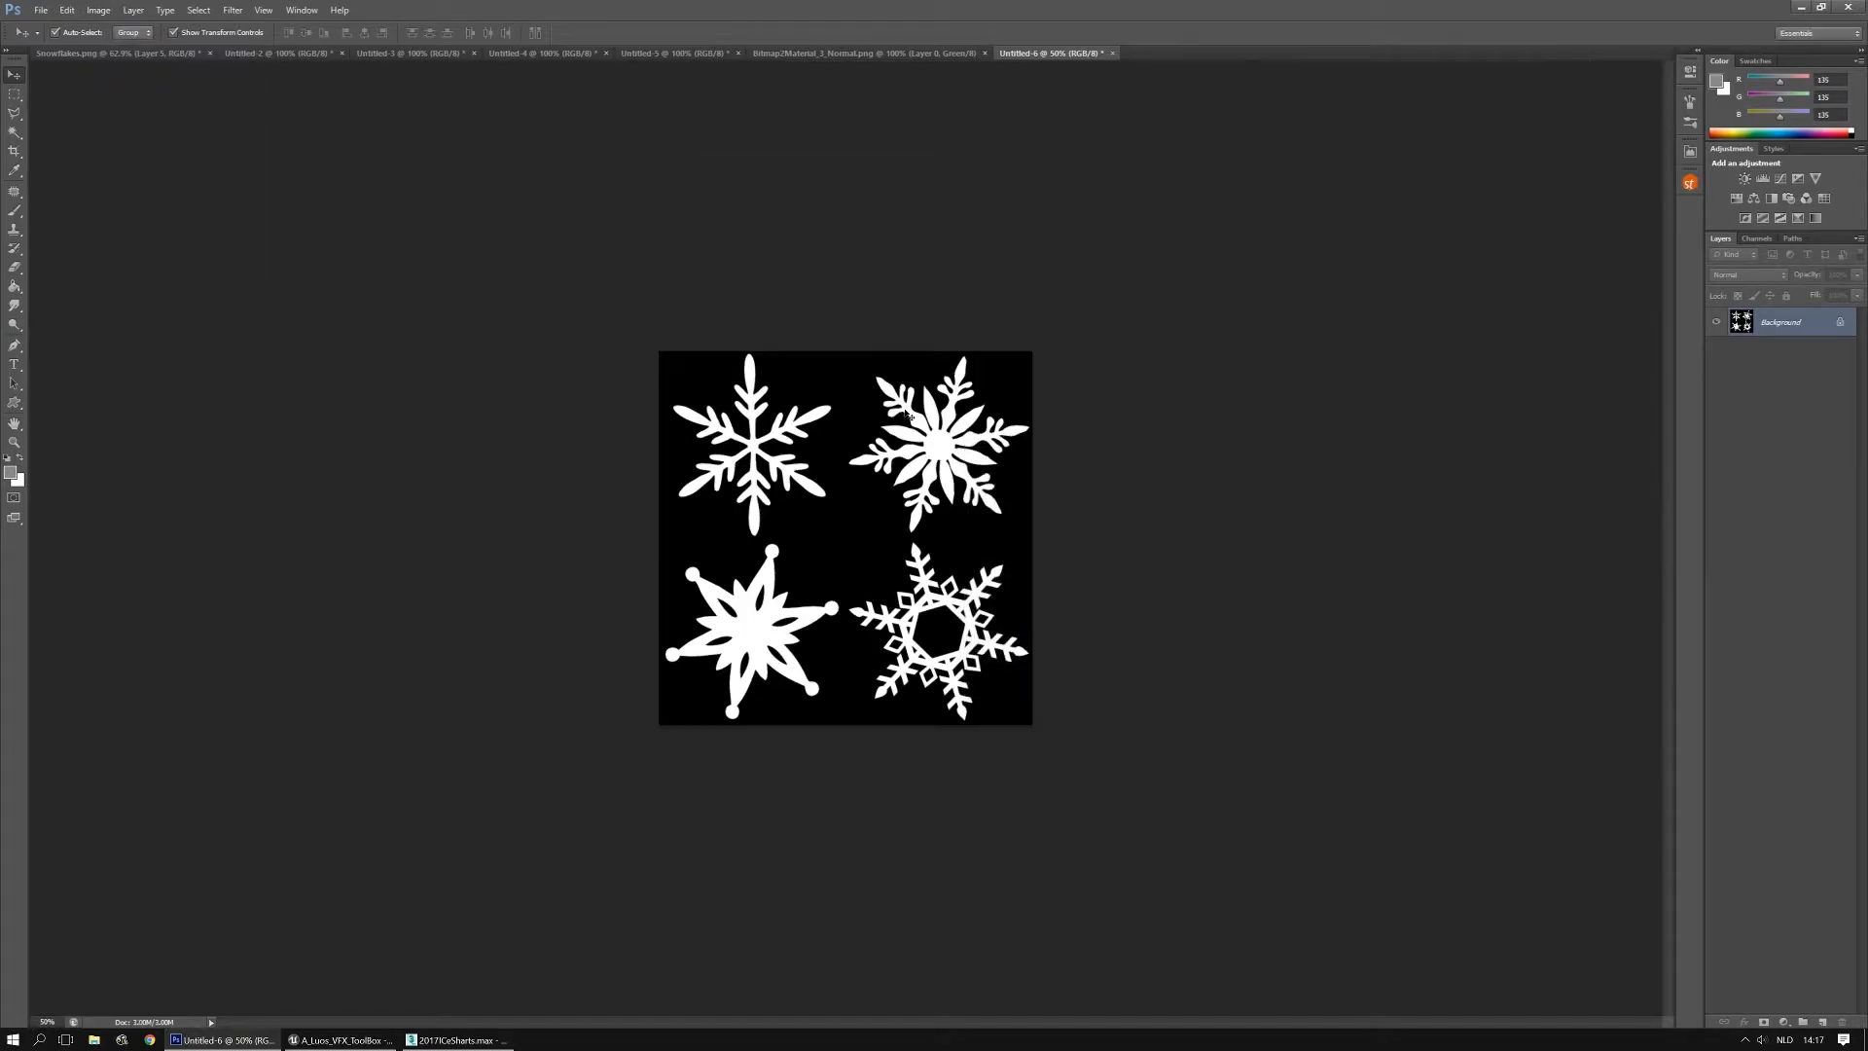
pyautogui.doubleClick(14, 445)
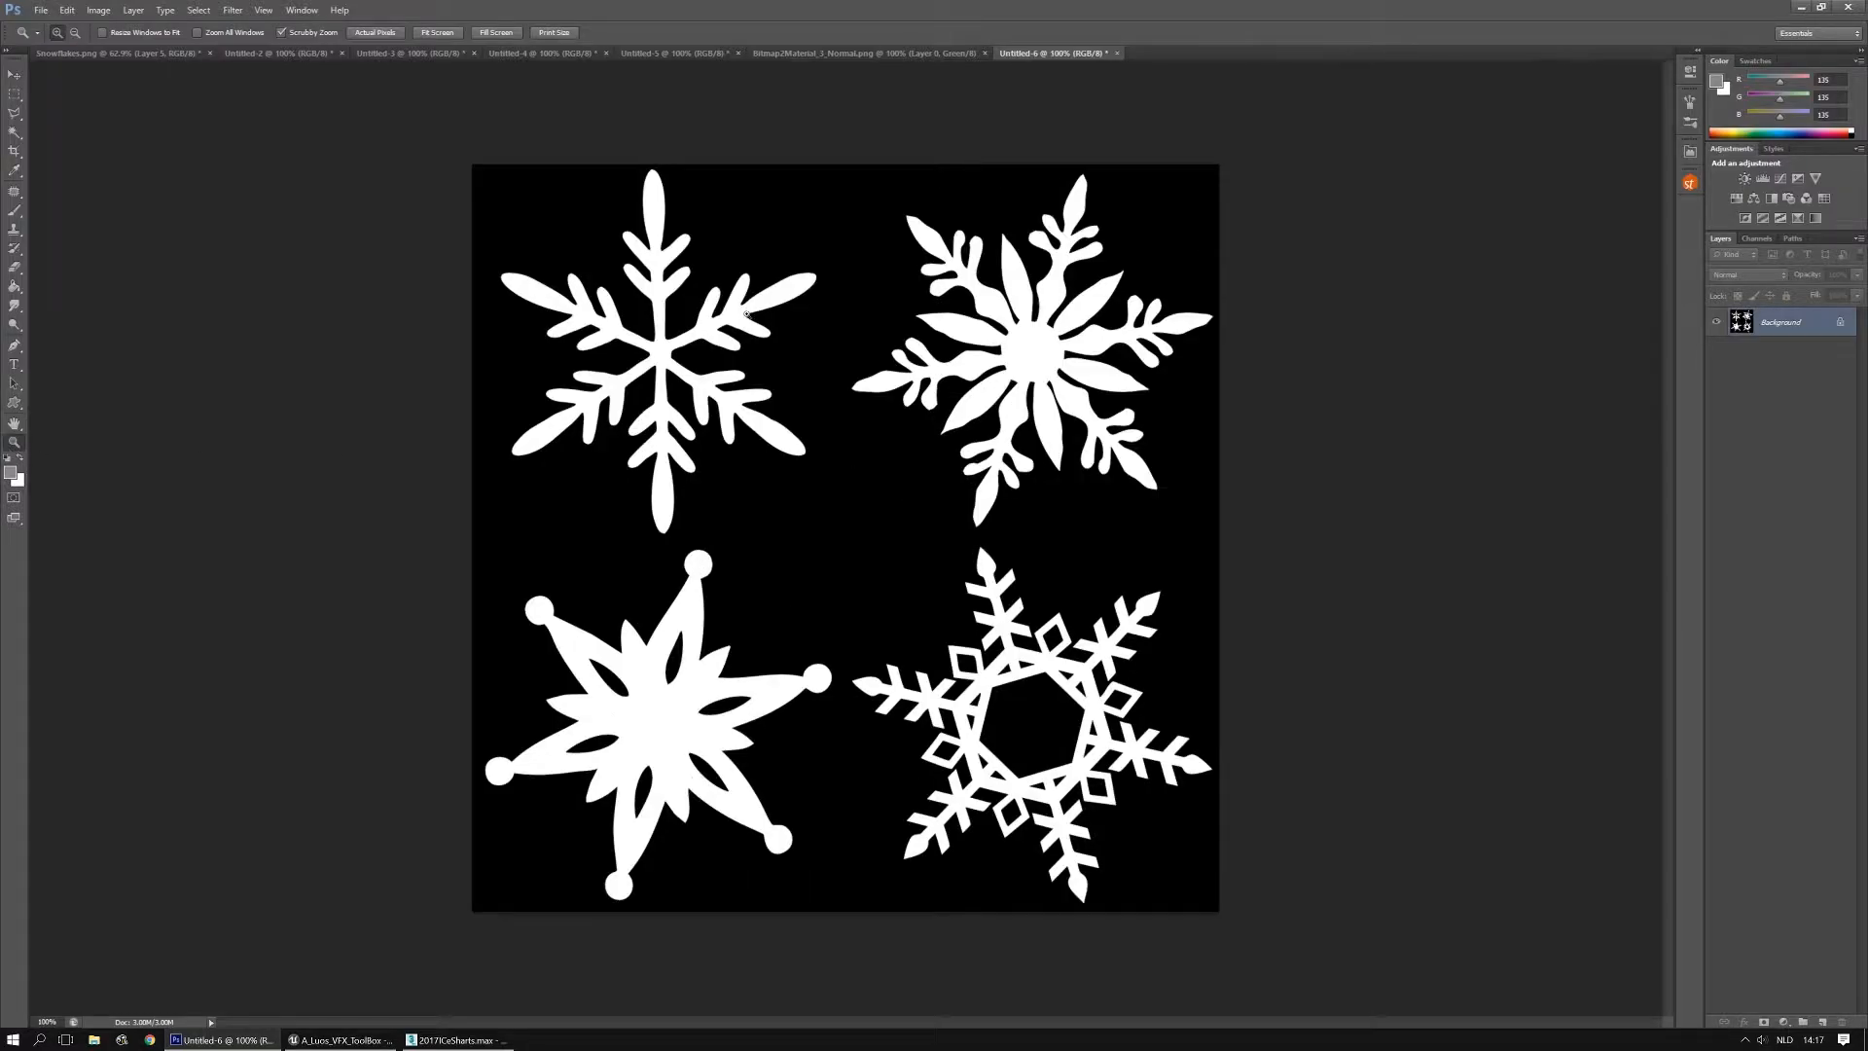
# Save the mask as T_IceCaster_SnowFlakes_M.png in the Textures folder, with no compression and no interlacing
pyautogui.click(49, 11)
pyautogui.click(78, 180)
pyautogui.click(858, 321)
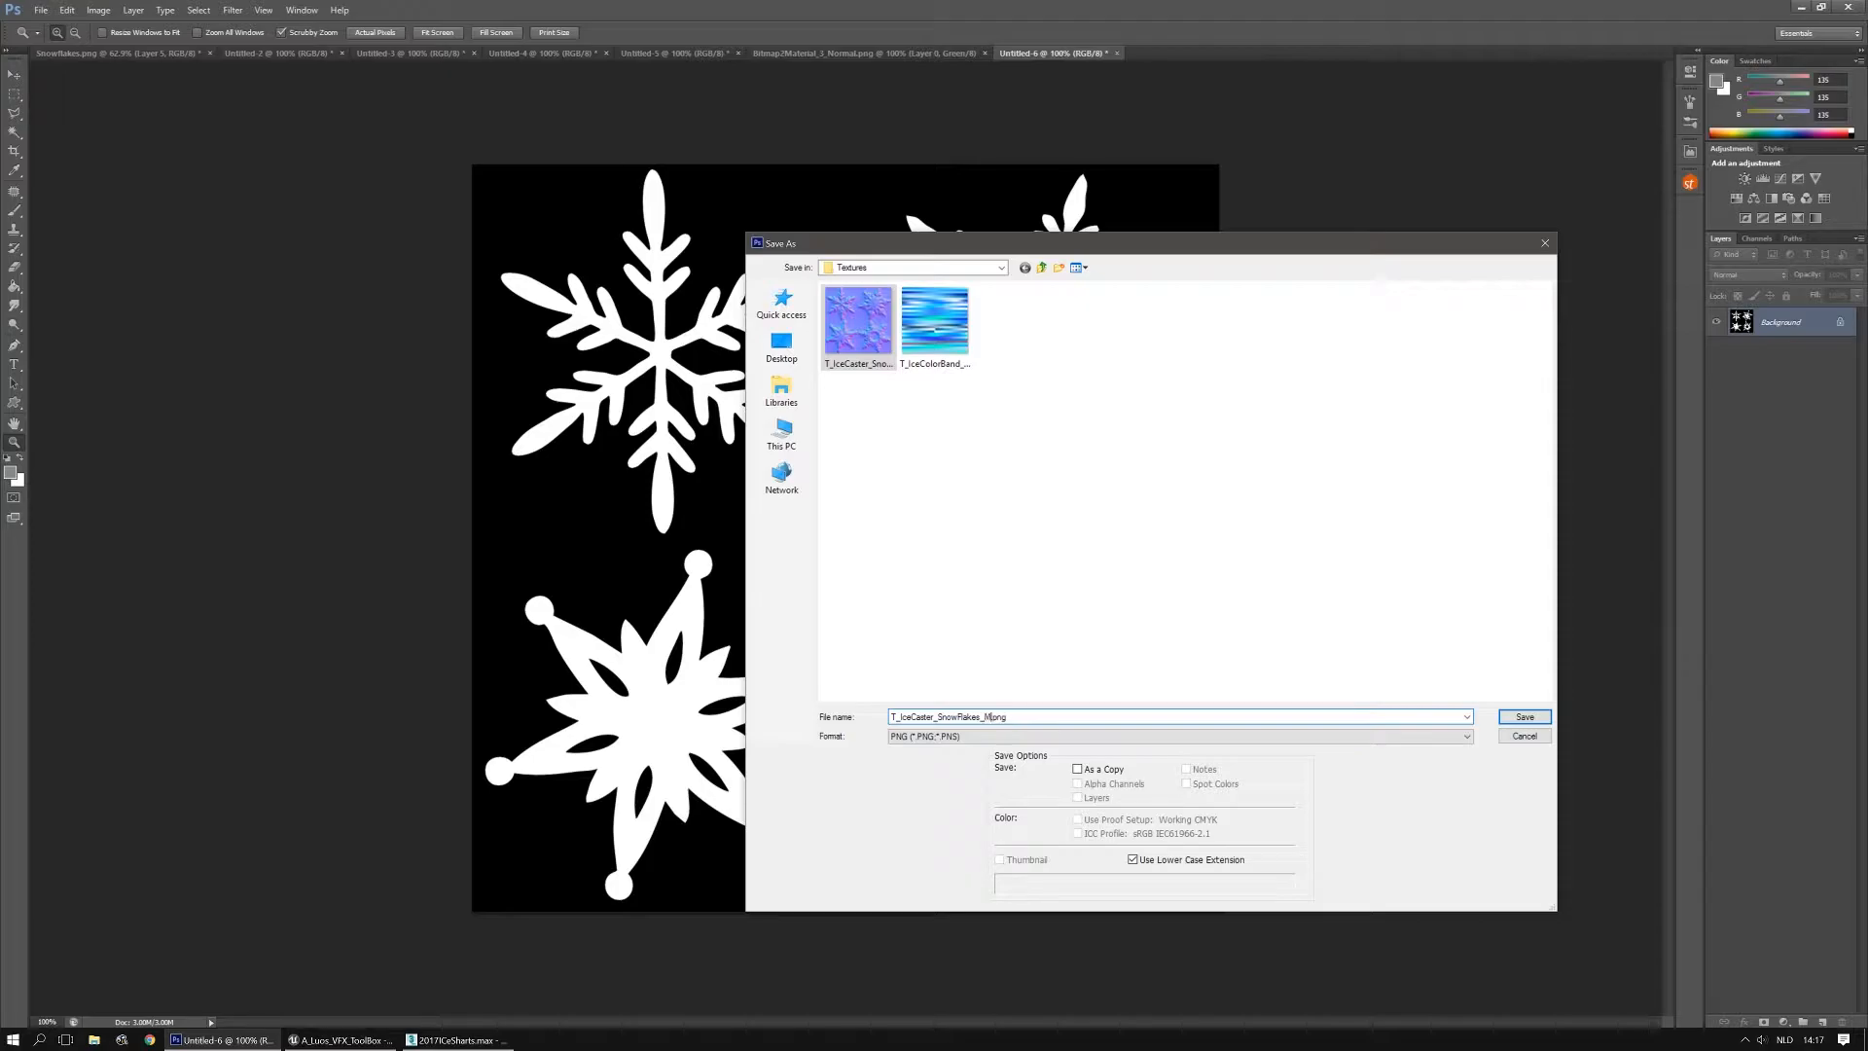
pyautogui.click(1537, 719)
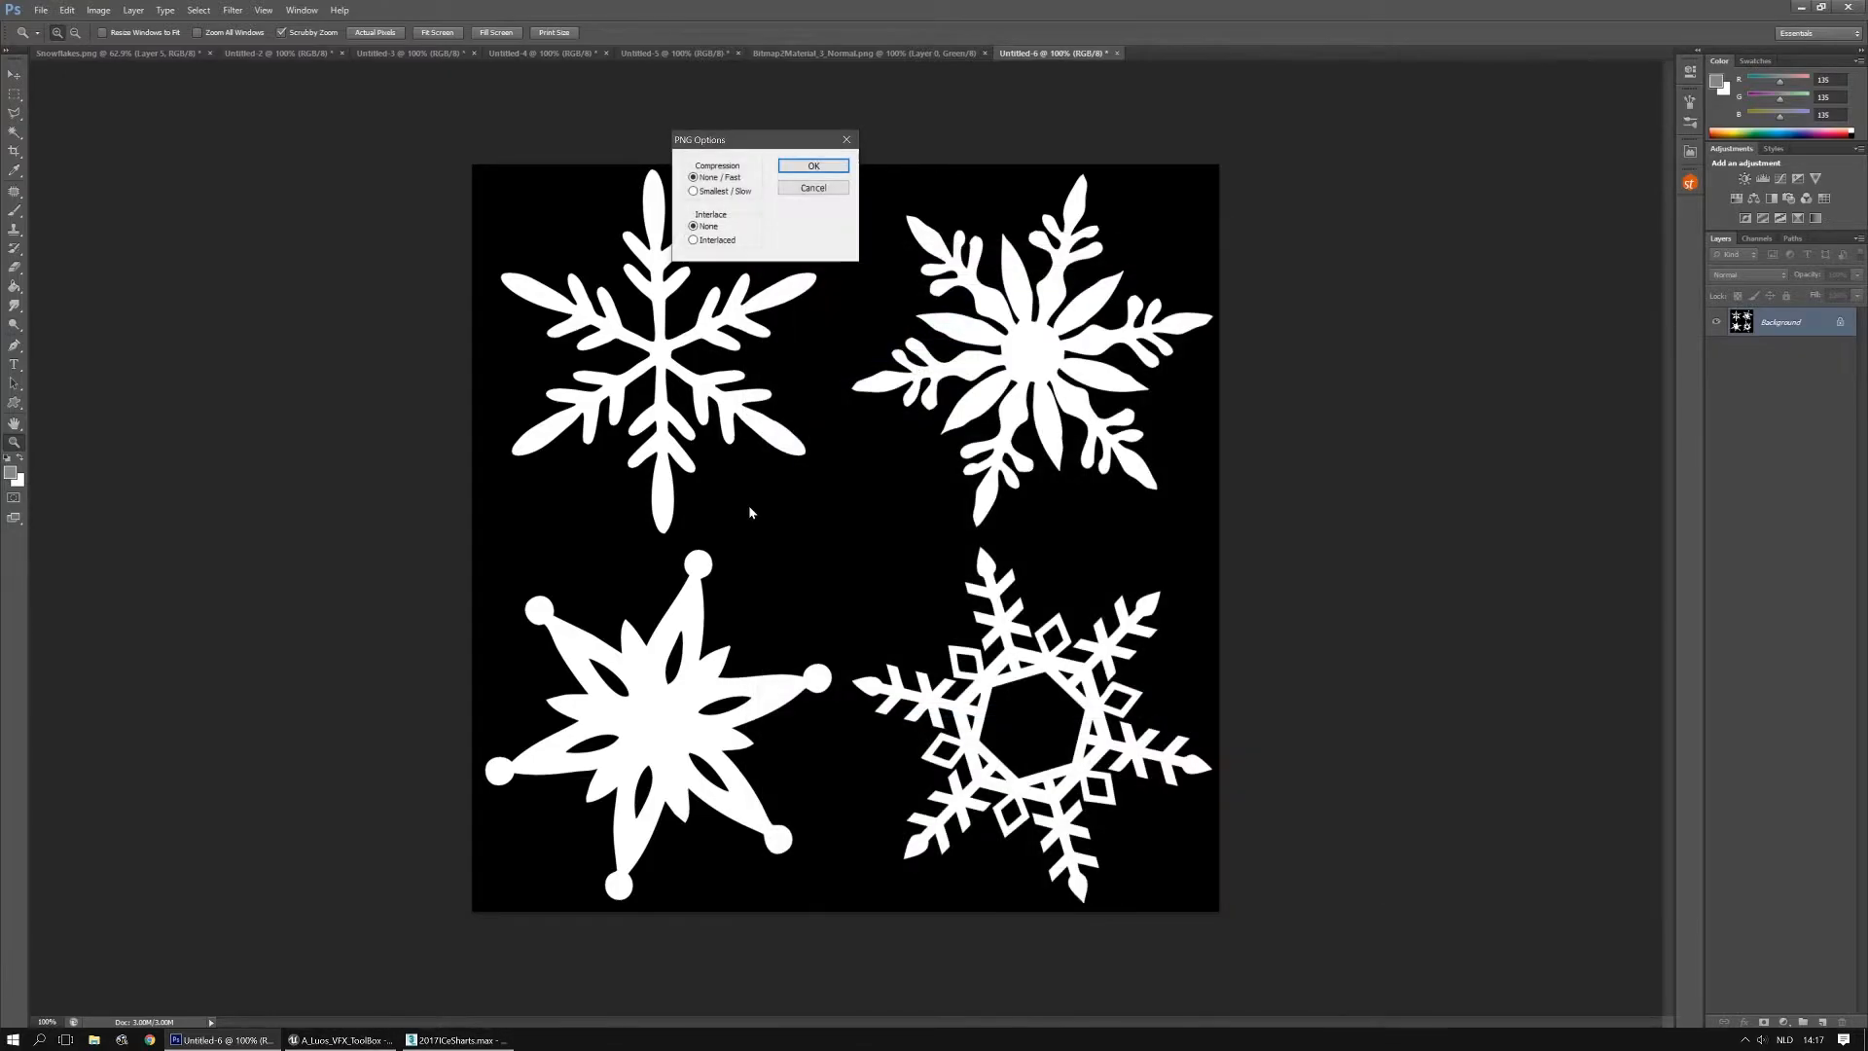
pyautogui.click(815, 168)
# Switch to Unreal Engine and open the IceCaster folder under Textures in the Content Browser
pyautogui.click(342, 1040)
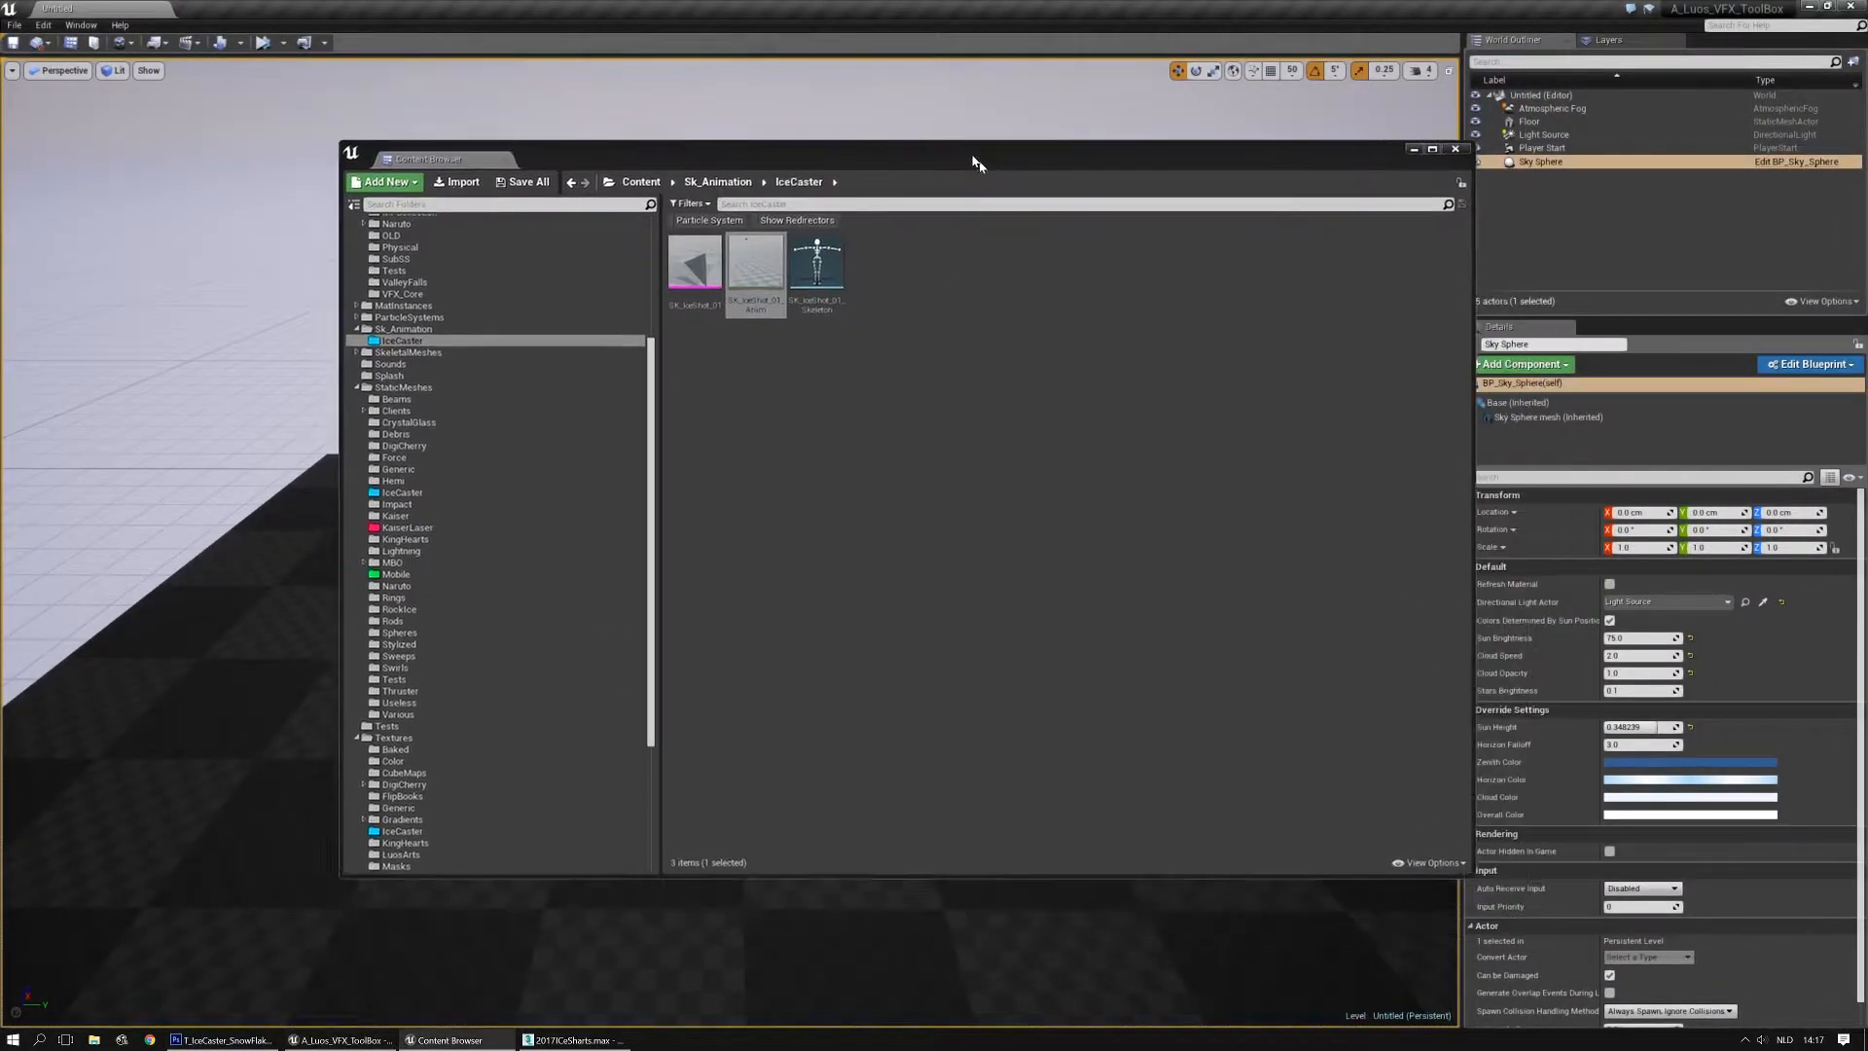
pyautogui.moveTo(640, 422); pyautogui.dragTo(639, 549)
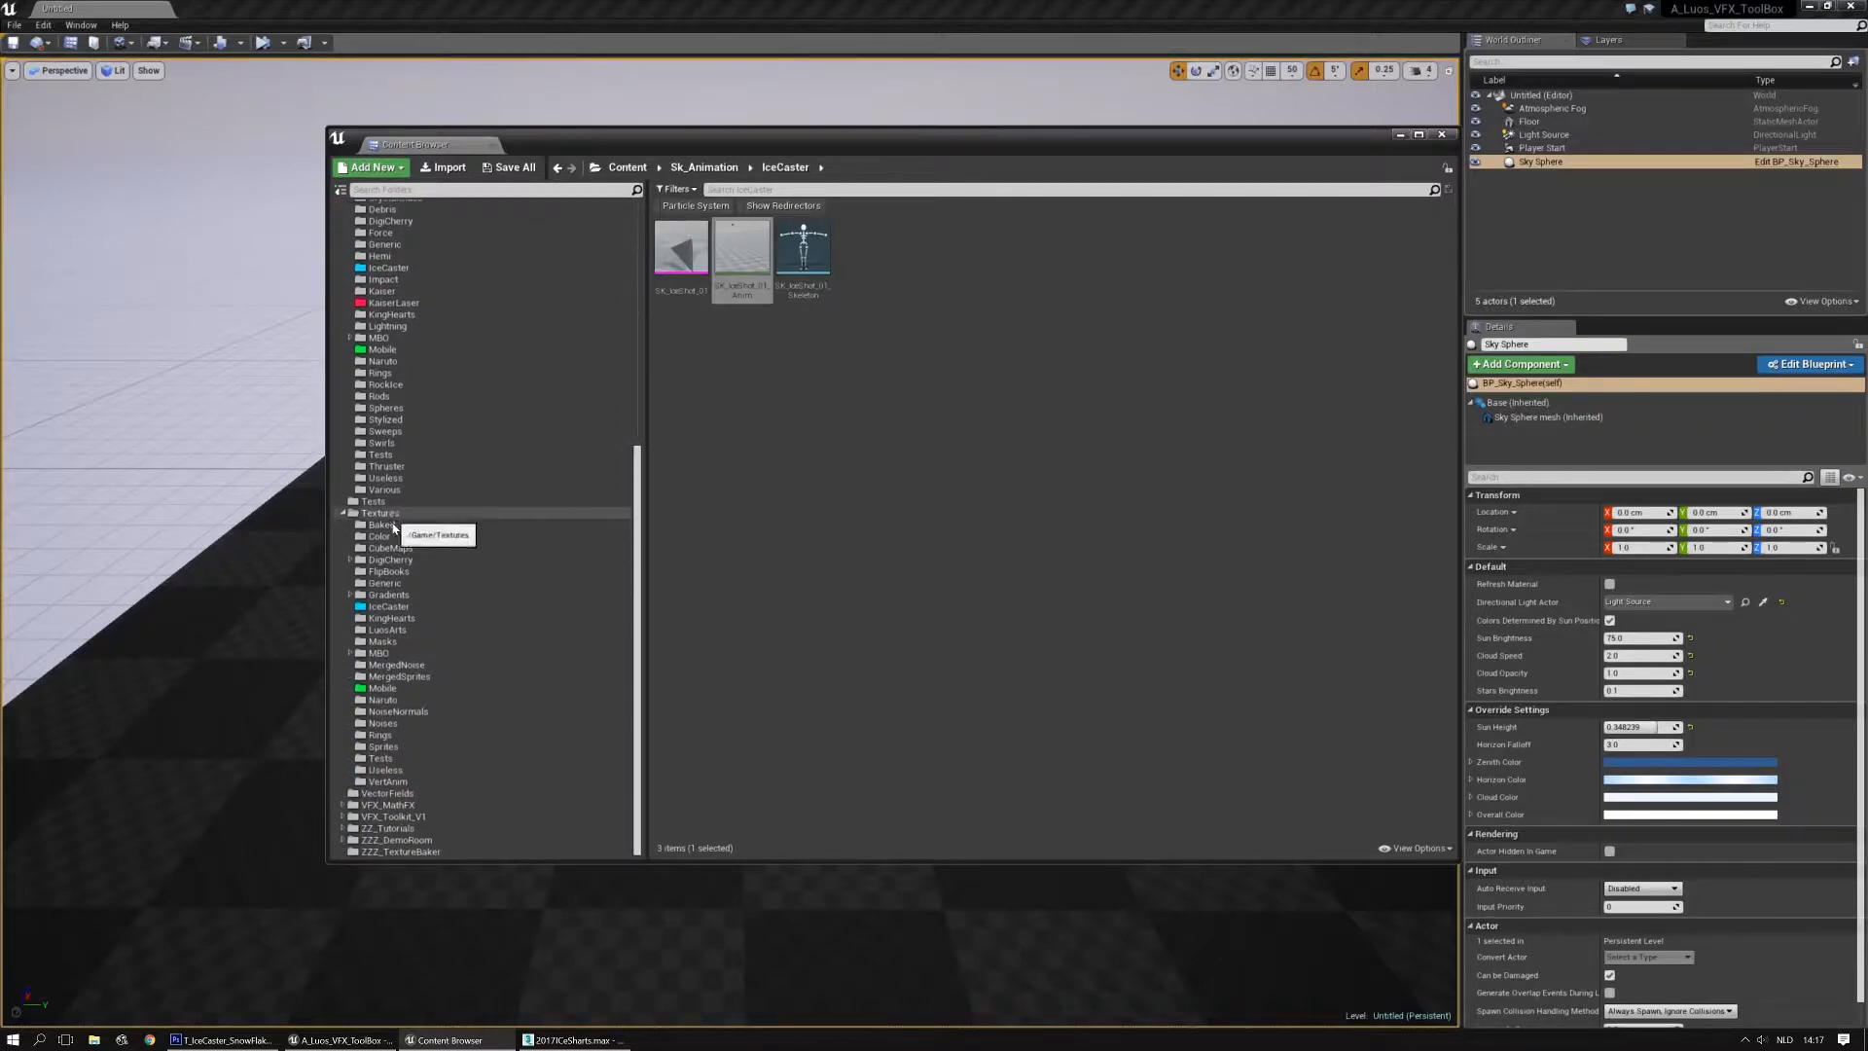
pyautogui.click(397, 610)
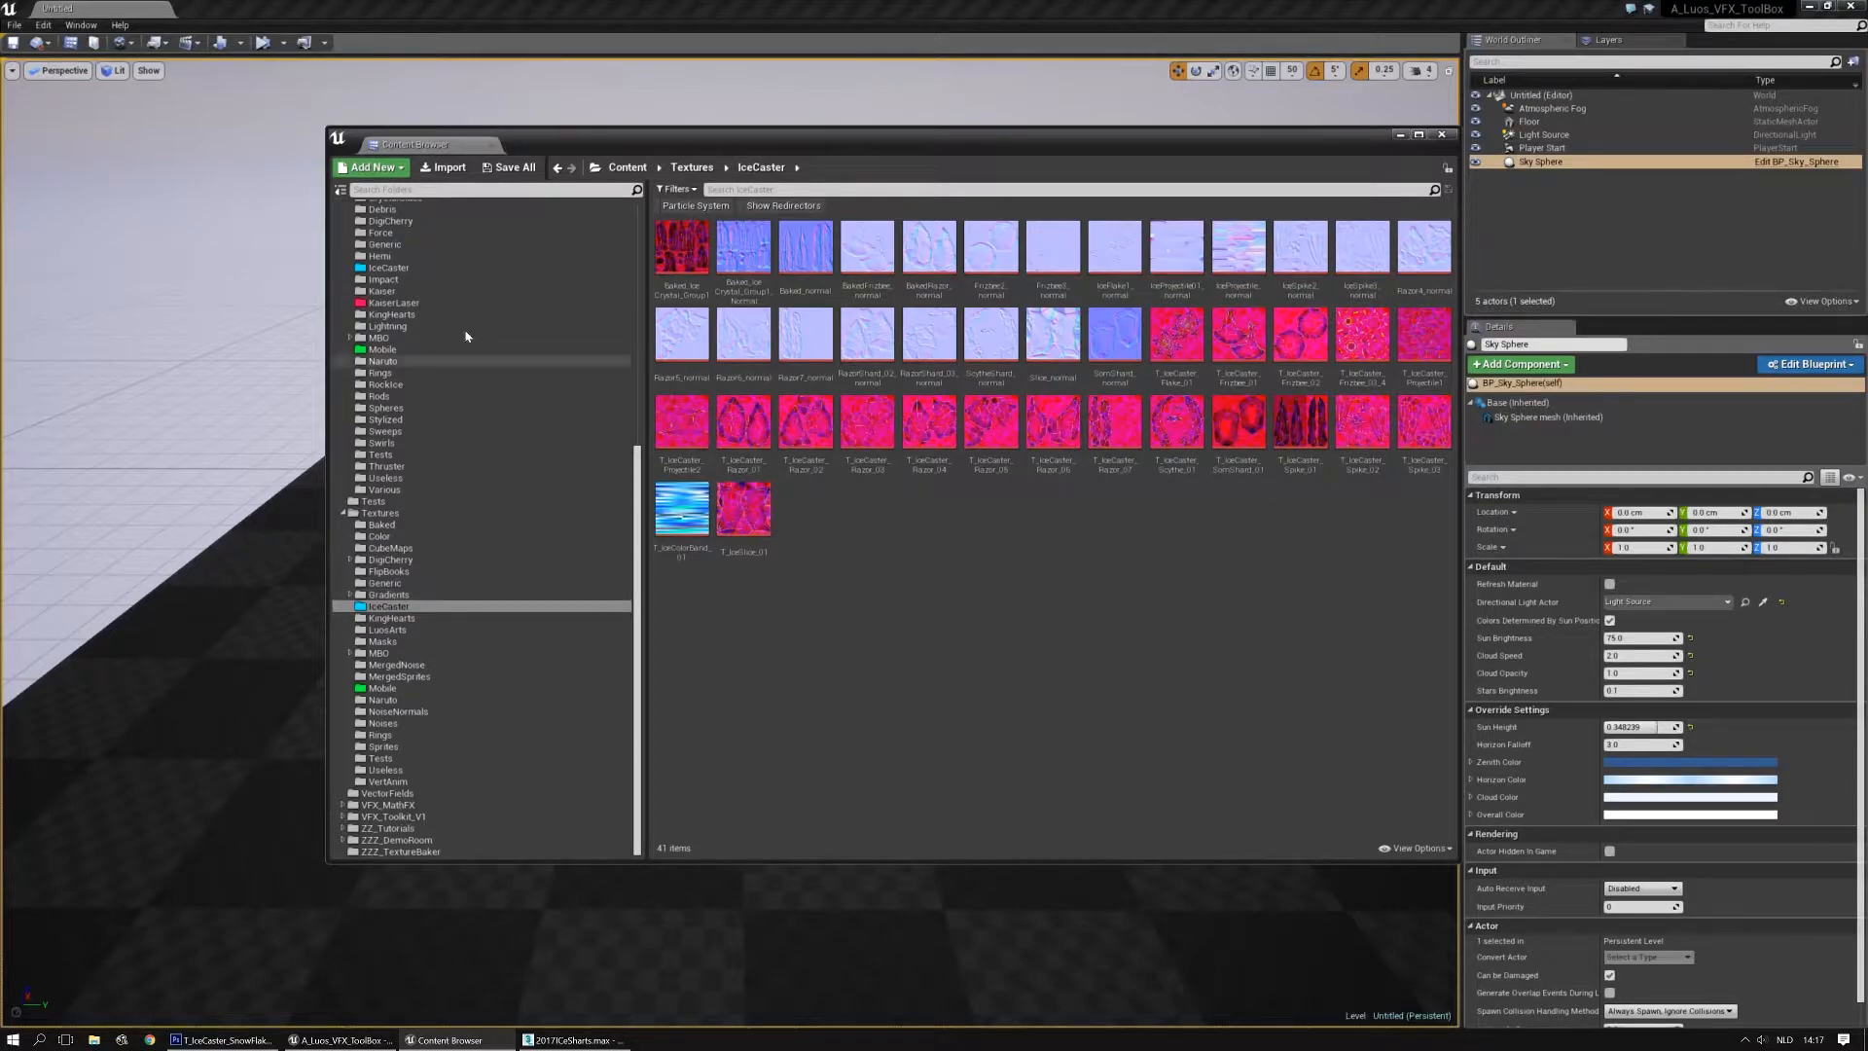
# Import T_IceCaster_SnowFlakes_M.png and T_IceCaster_SnowFlakes_N.png from the _Work_/2017_IcePack/Textures folder on the Art & Design drive
pyautogui.click(445, 171)
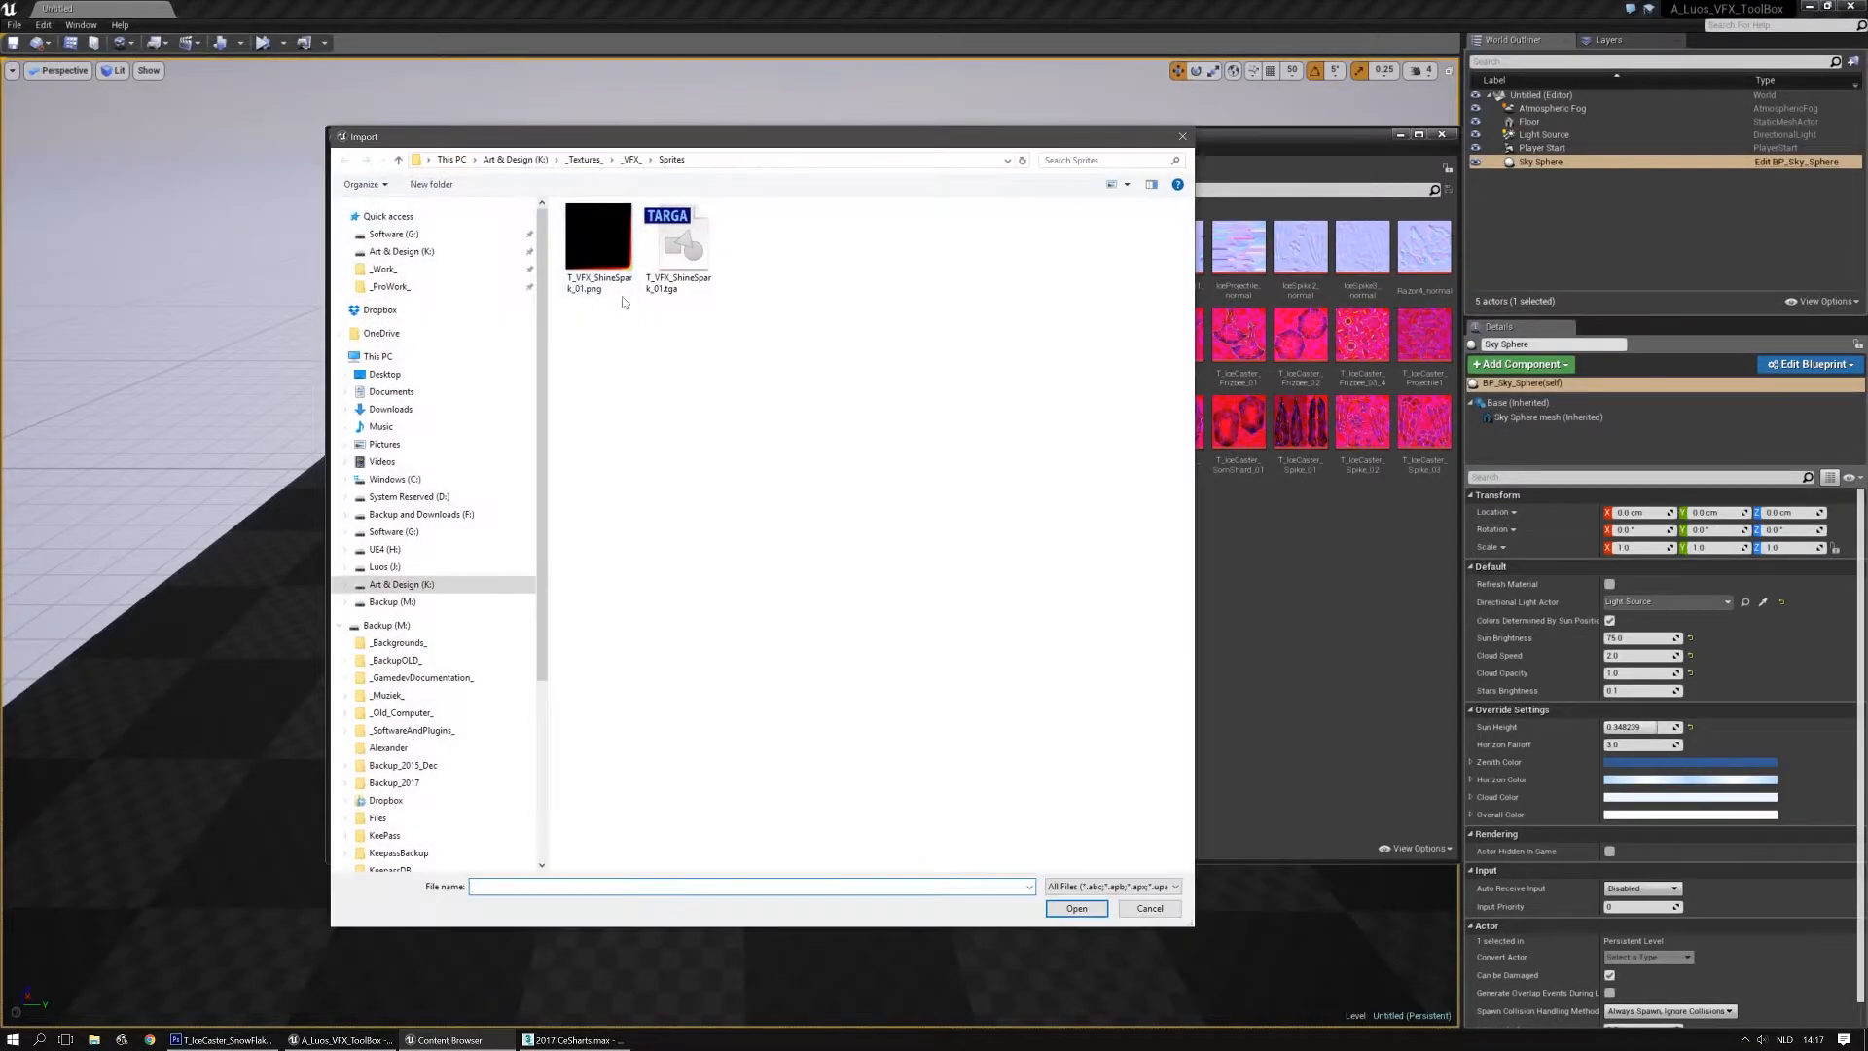
pyautogui.click(623, 159)
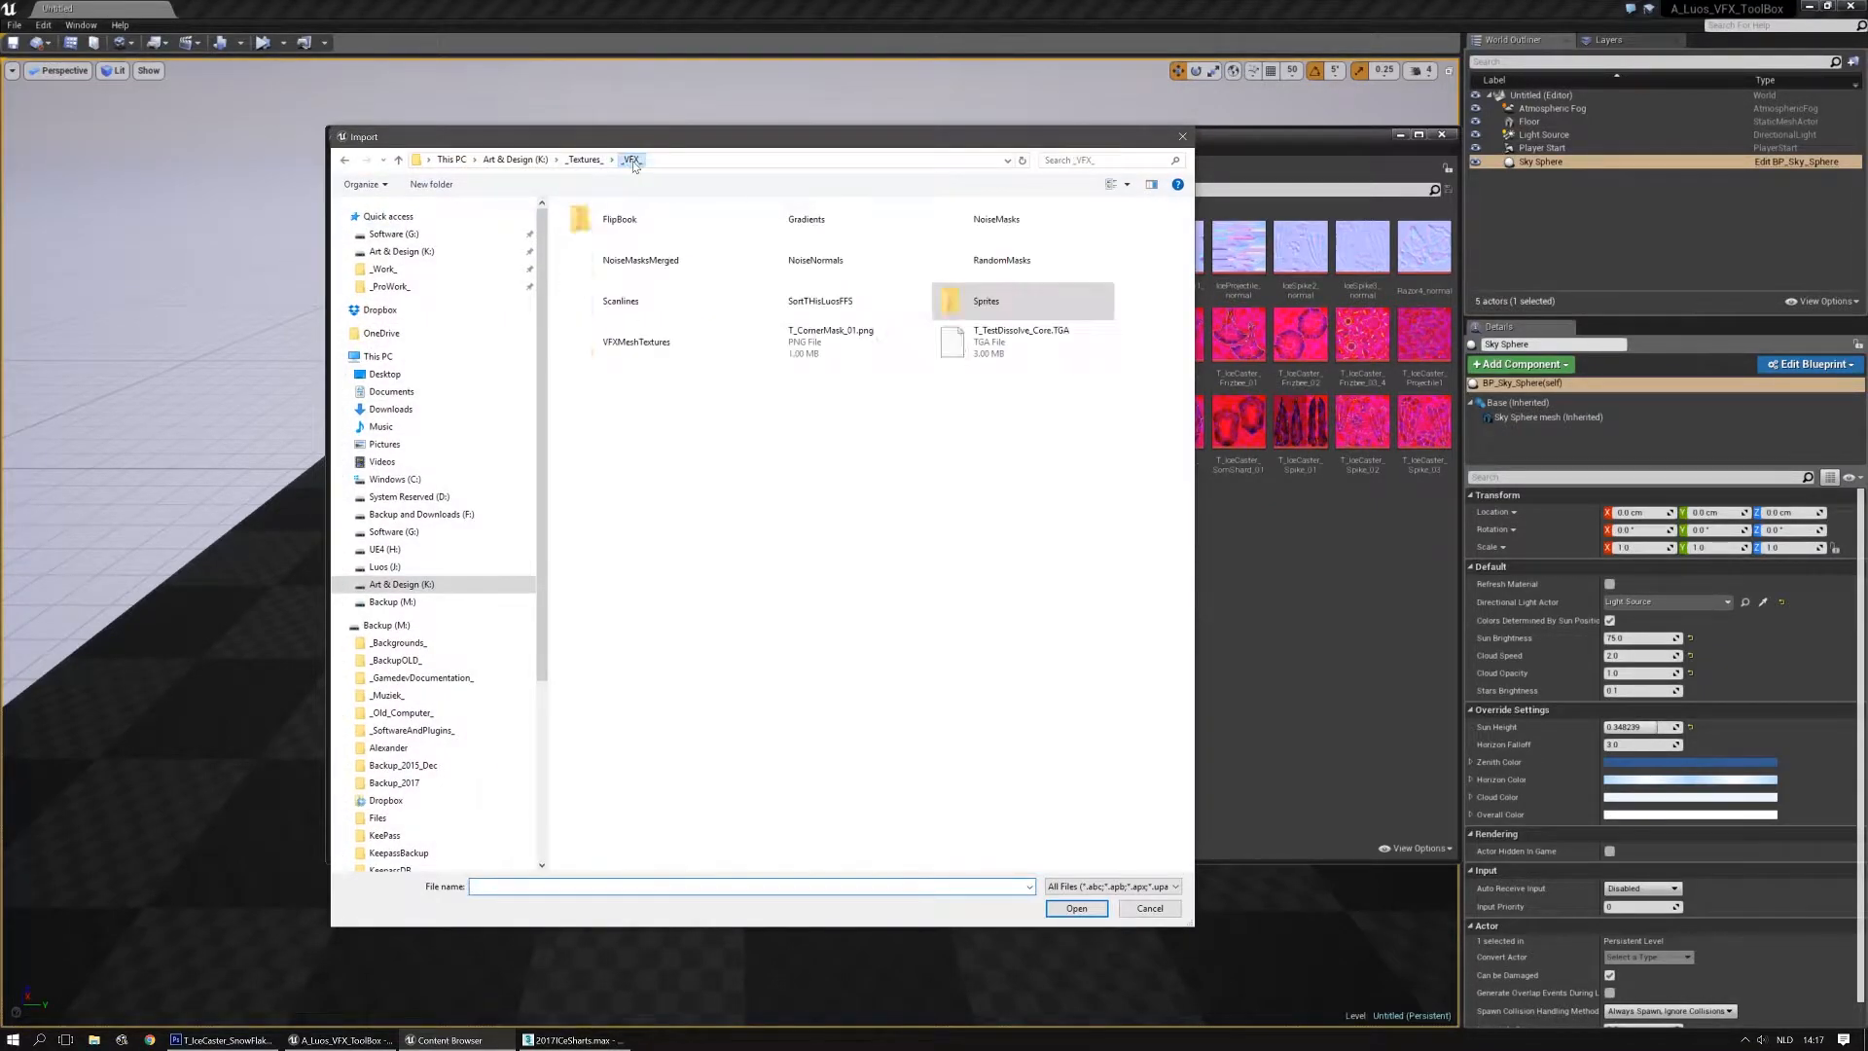
pyautogui.click(585, 160)
pyautogui.click(523, 163)
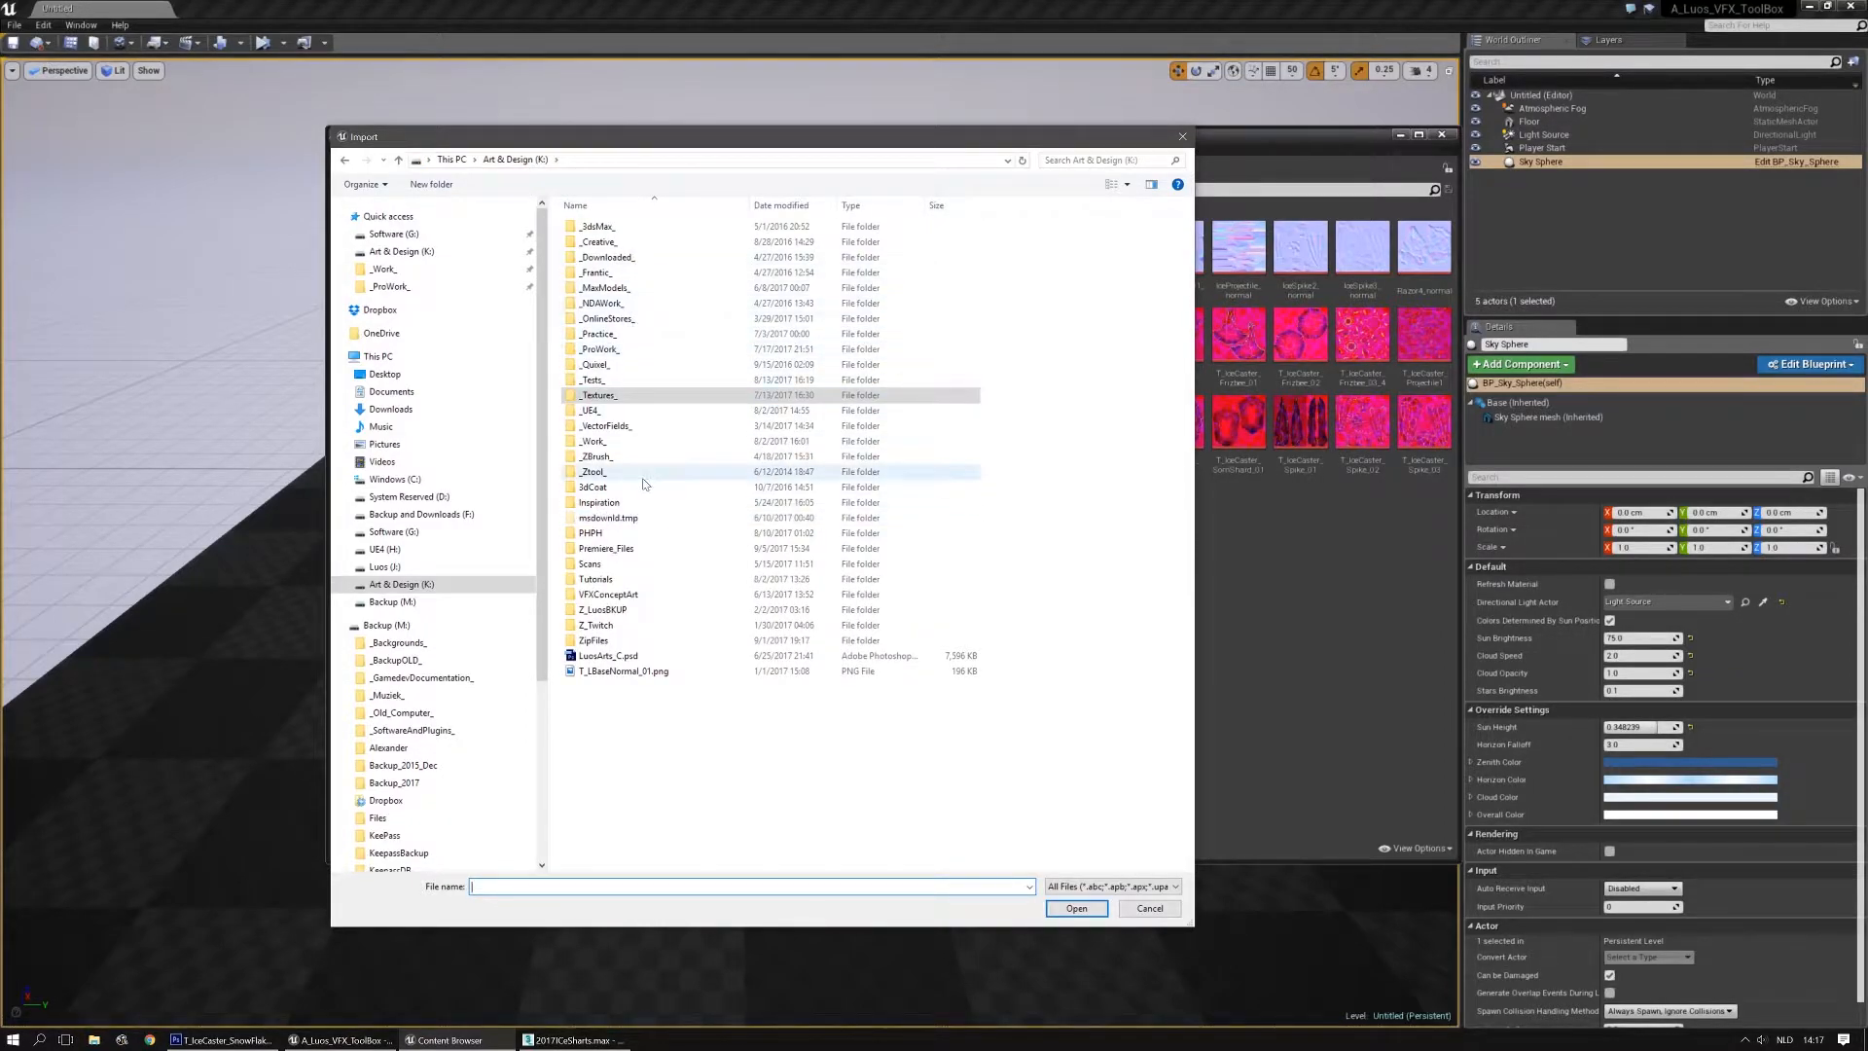
pyautogui.doubleClick(595, 441)
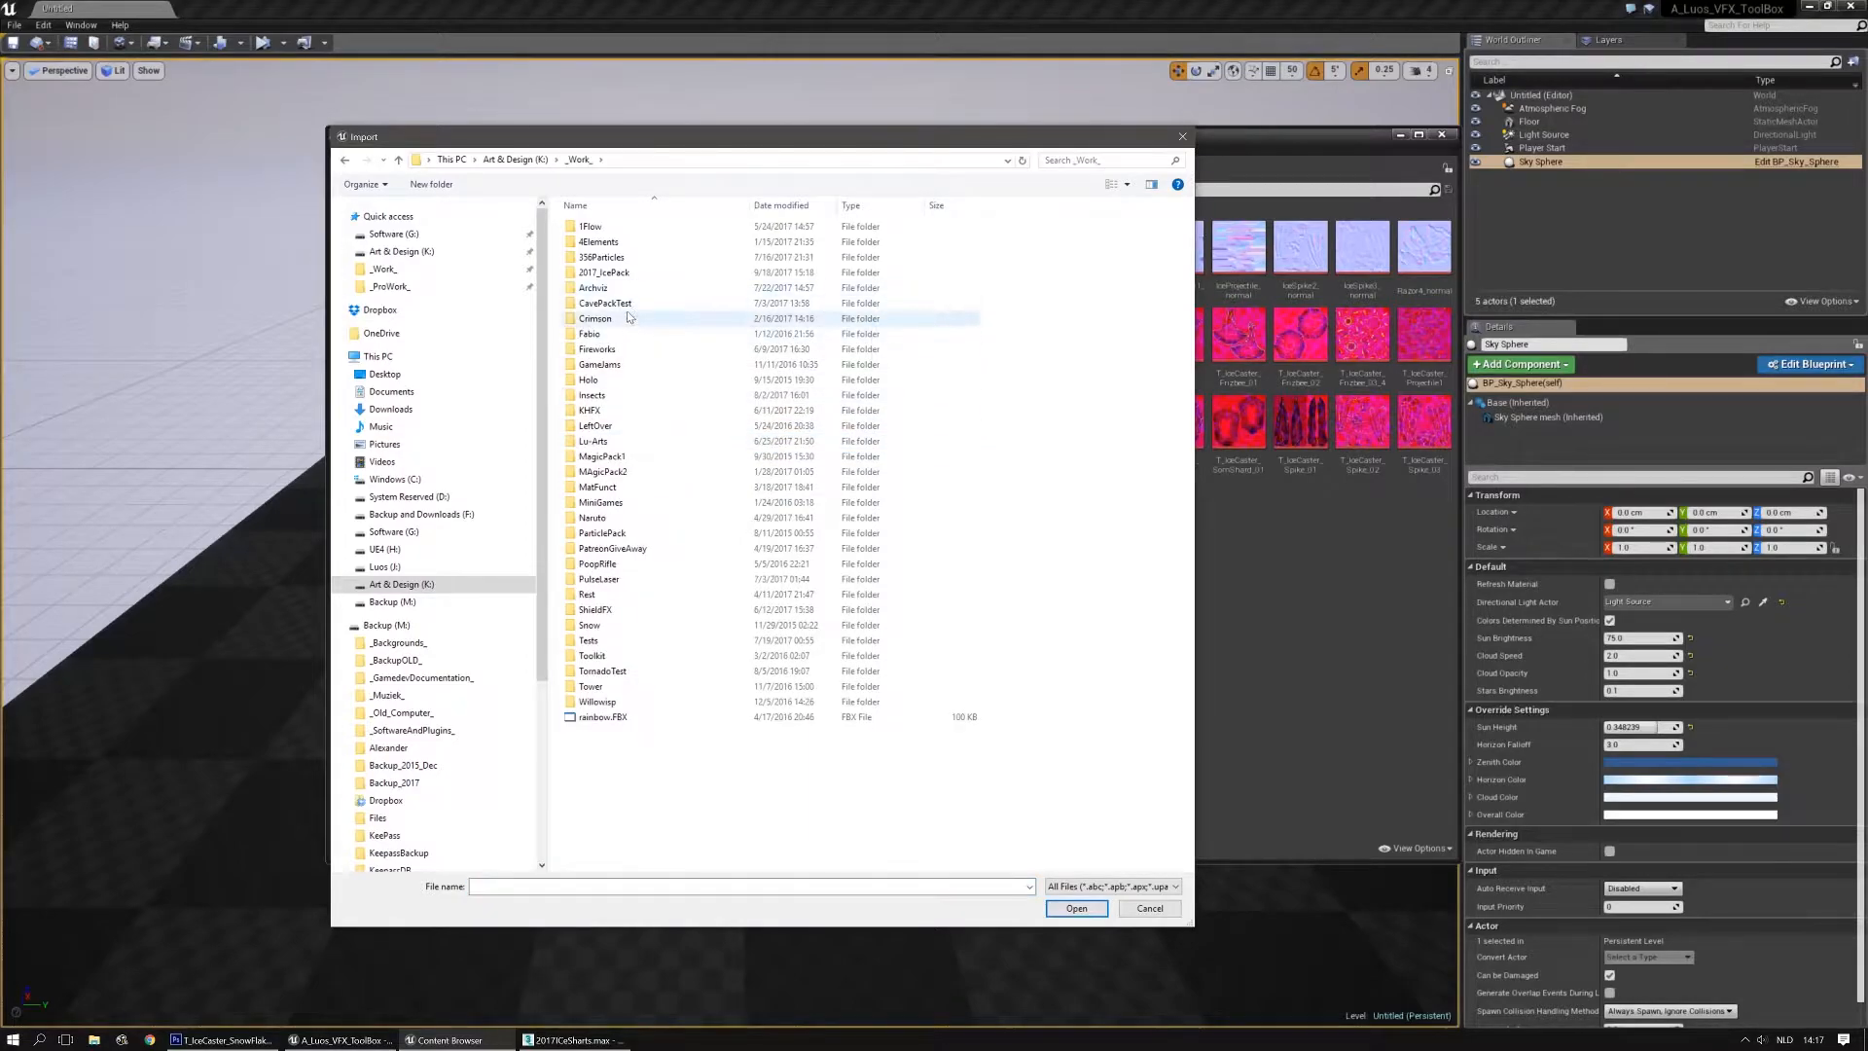
pyautogui.doubleClick(605, 272)
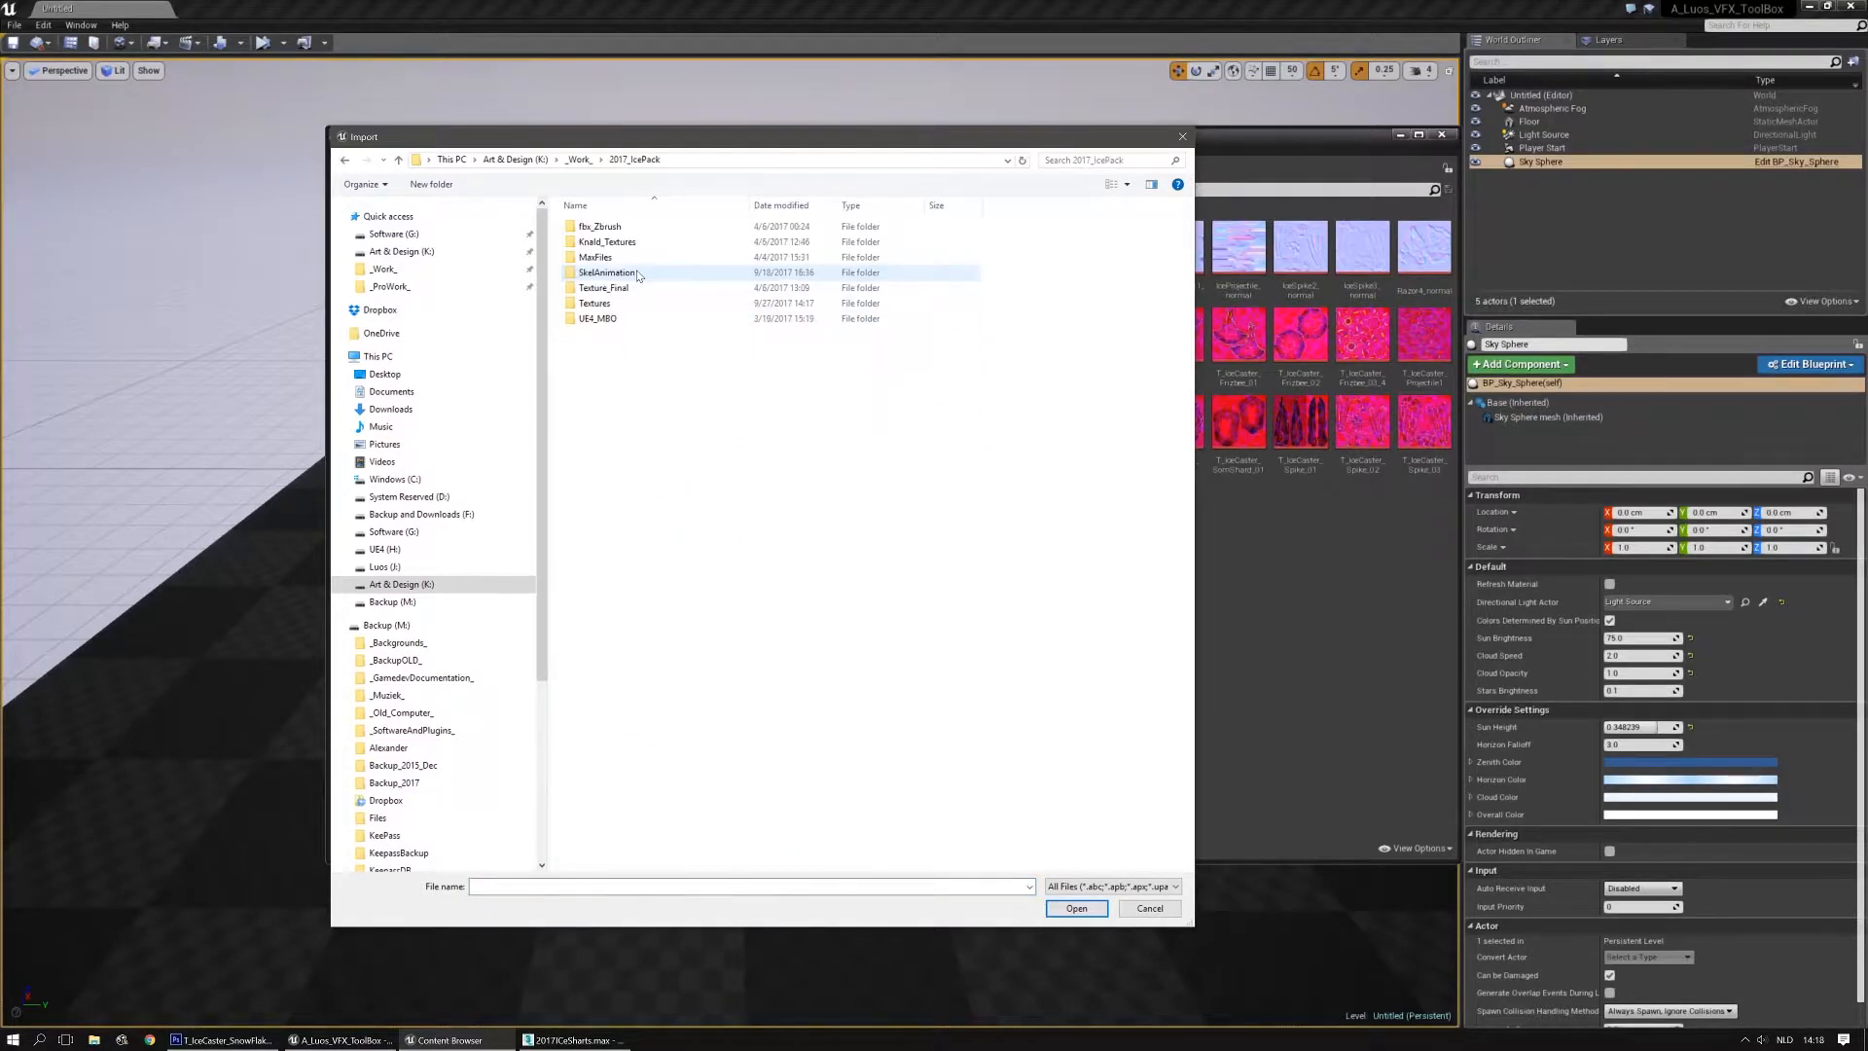
pyautogui.doubleClick(620, 303)
pyautogui.click(677, 243)
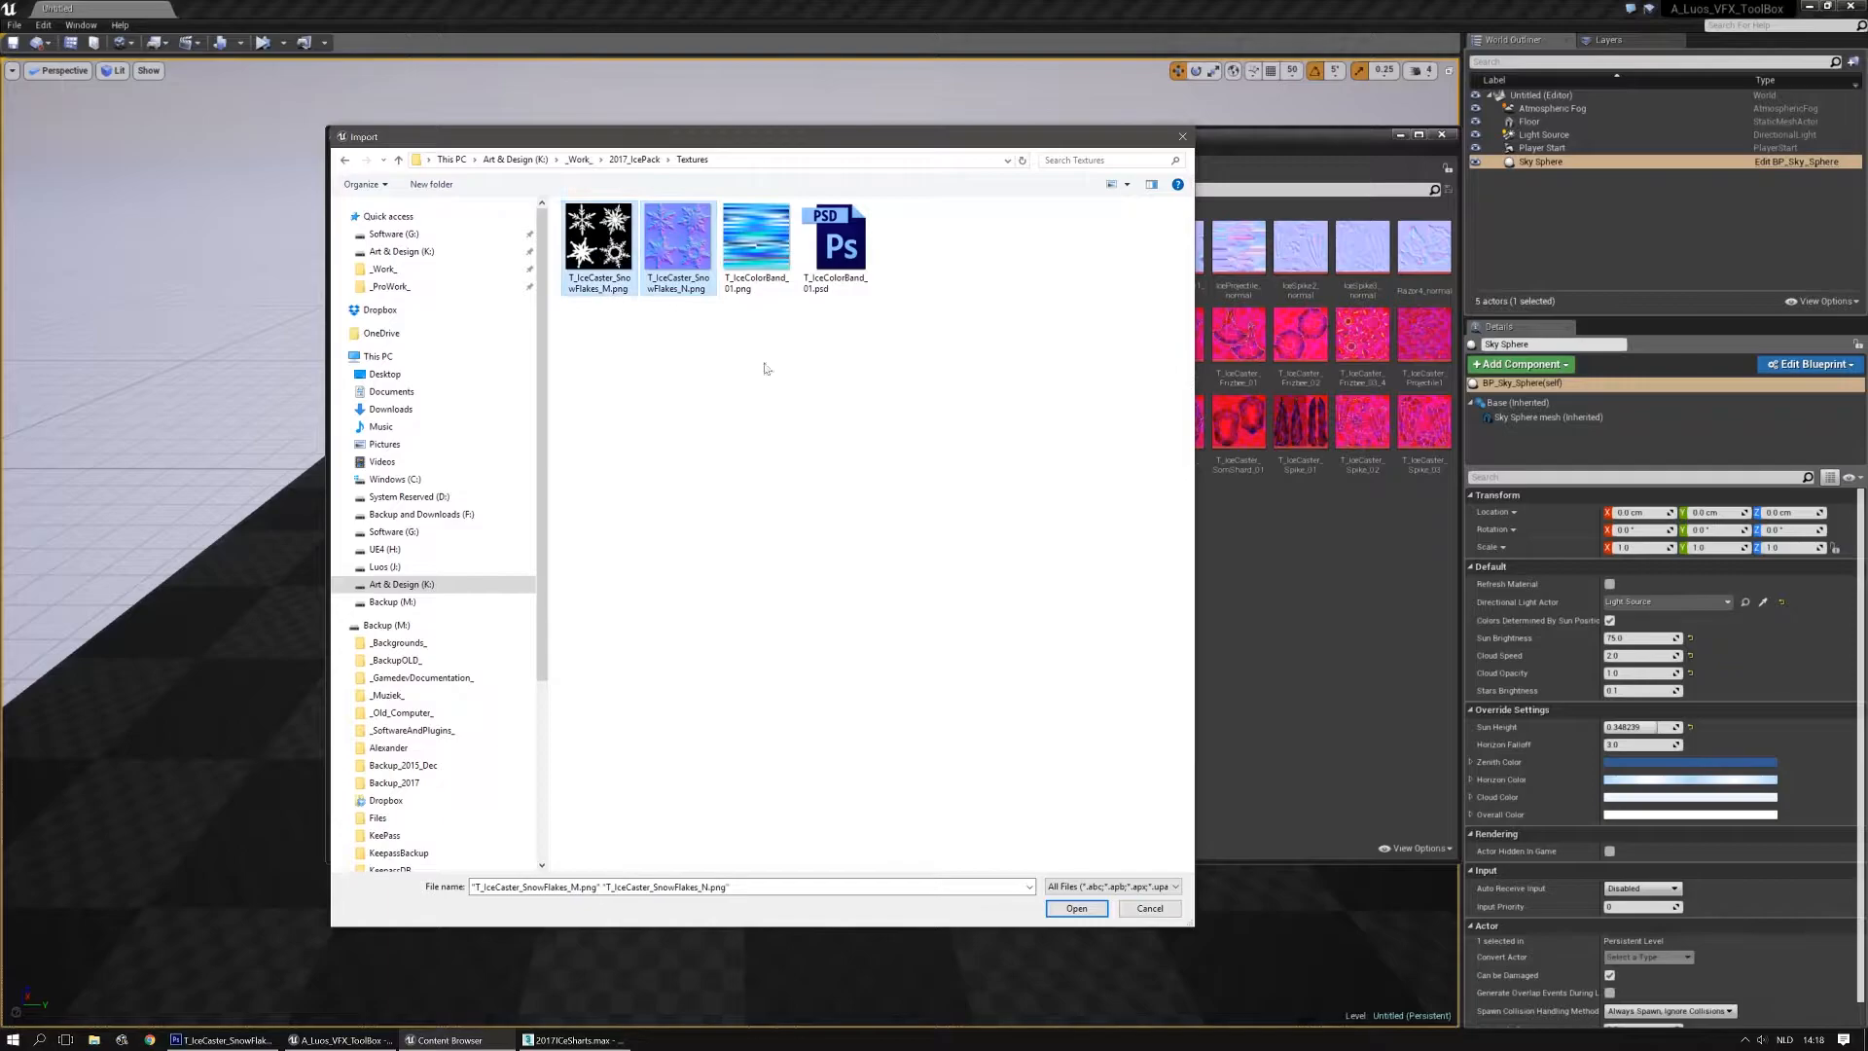
pyautogui.click(1071, 907)
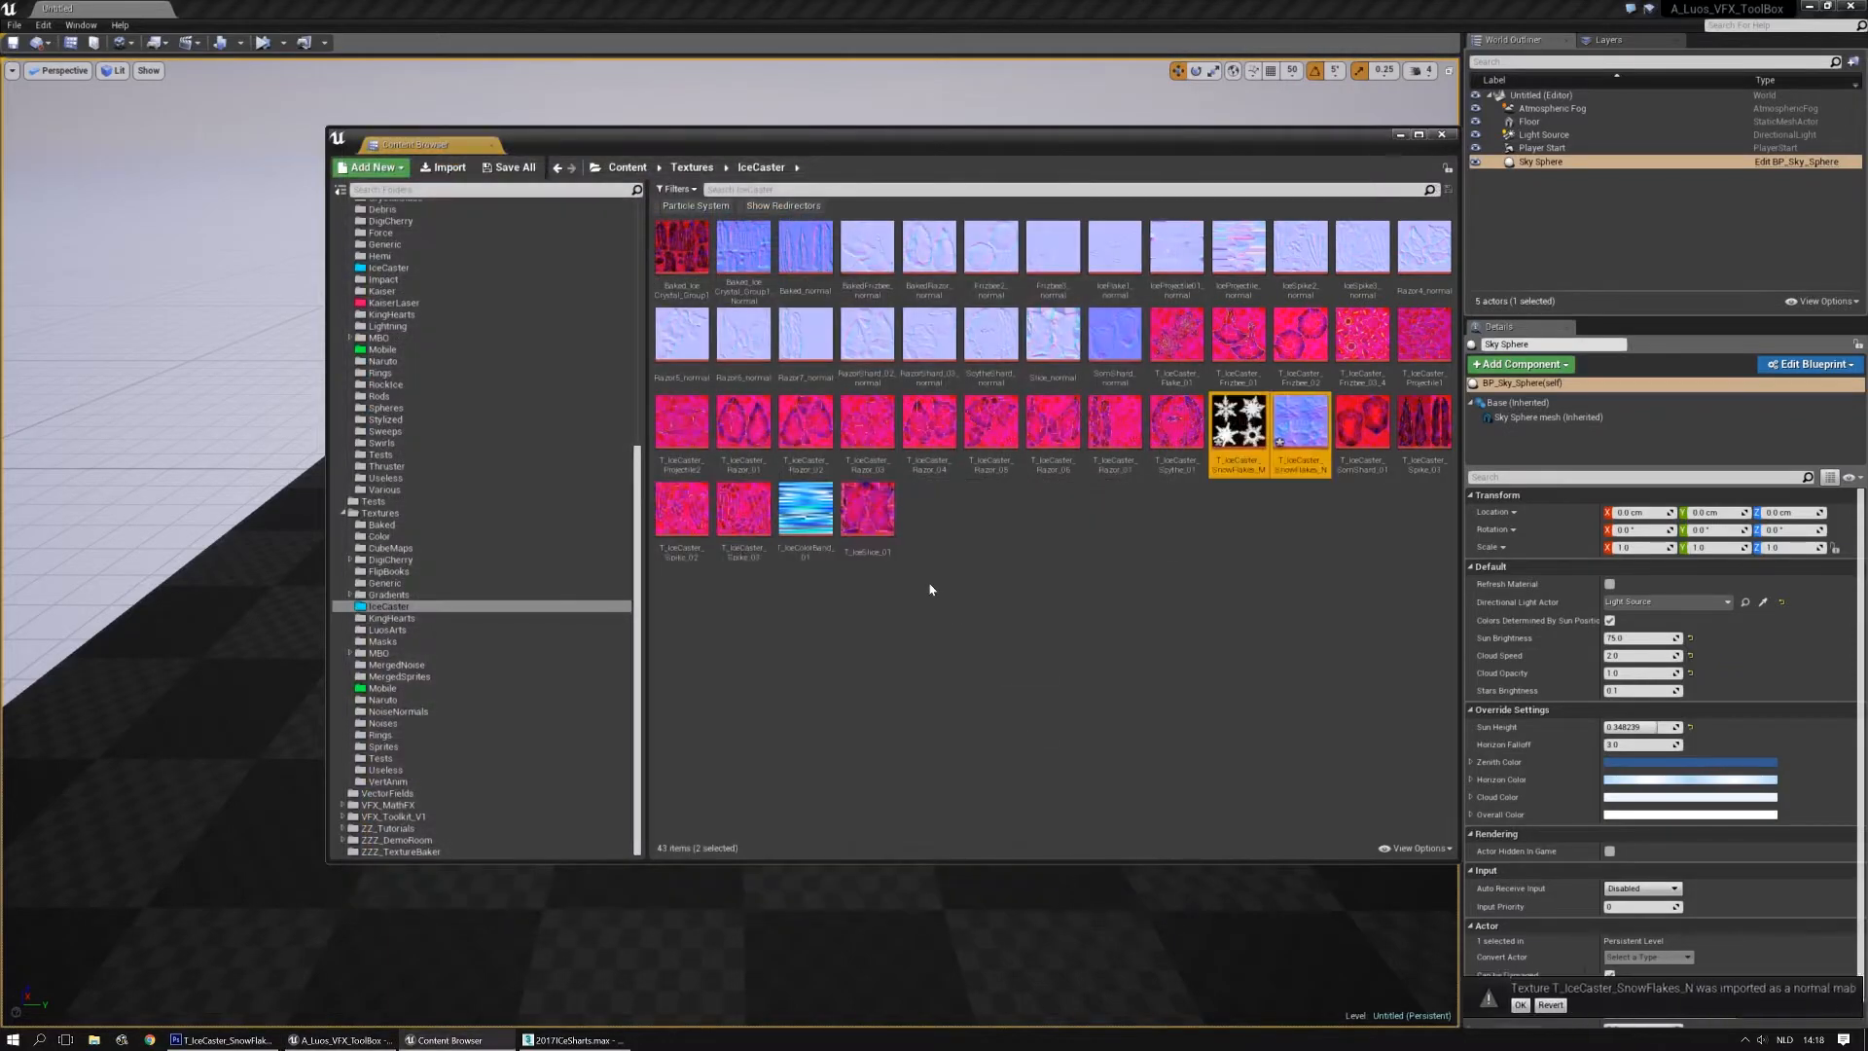
# Set the T_IceCaster_SnowFlakes_M texture's compression to Alpha (no sRGB, BC4 on DX11) and enable Compress Without Alpha
pyautogui.doubleClick(1239, 423)
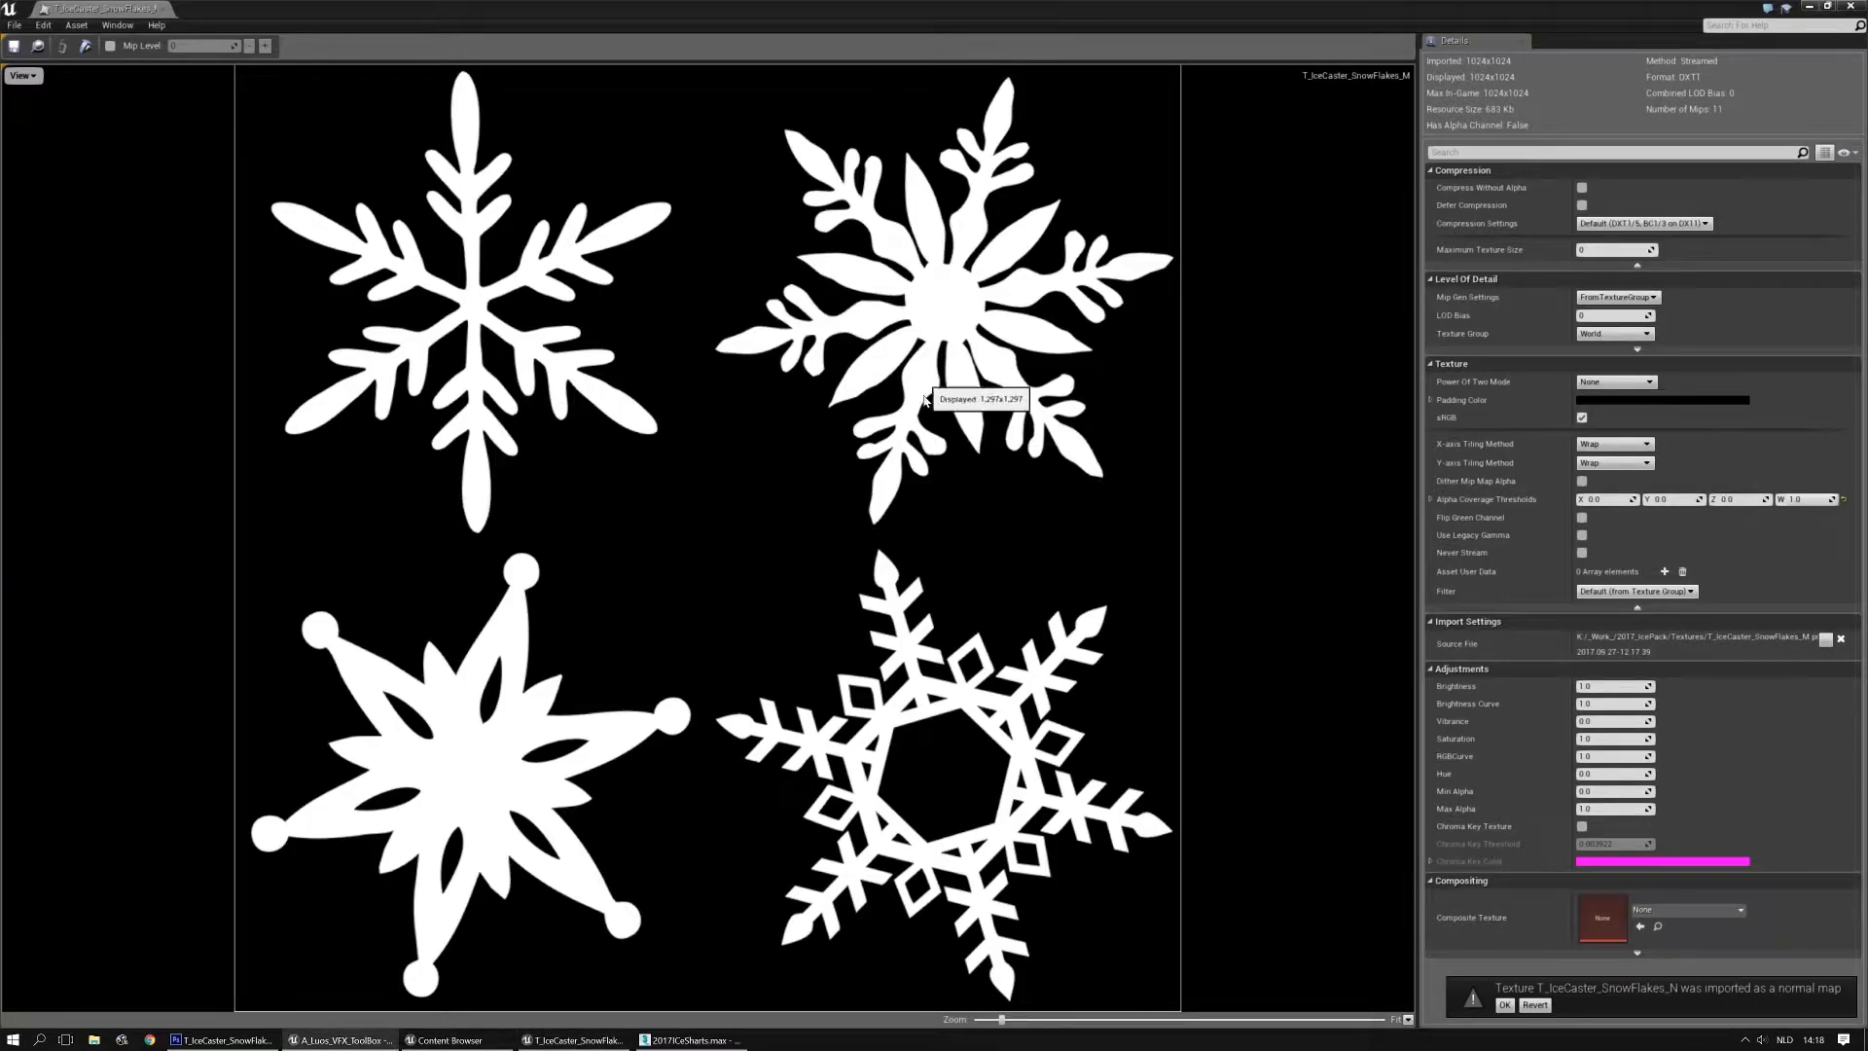
pyautogui.click(1611, 223)
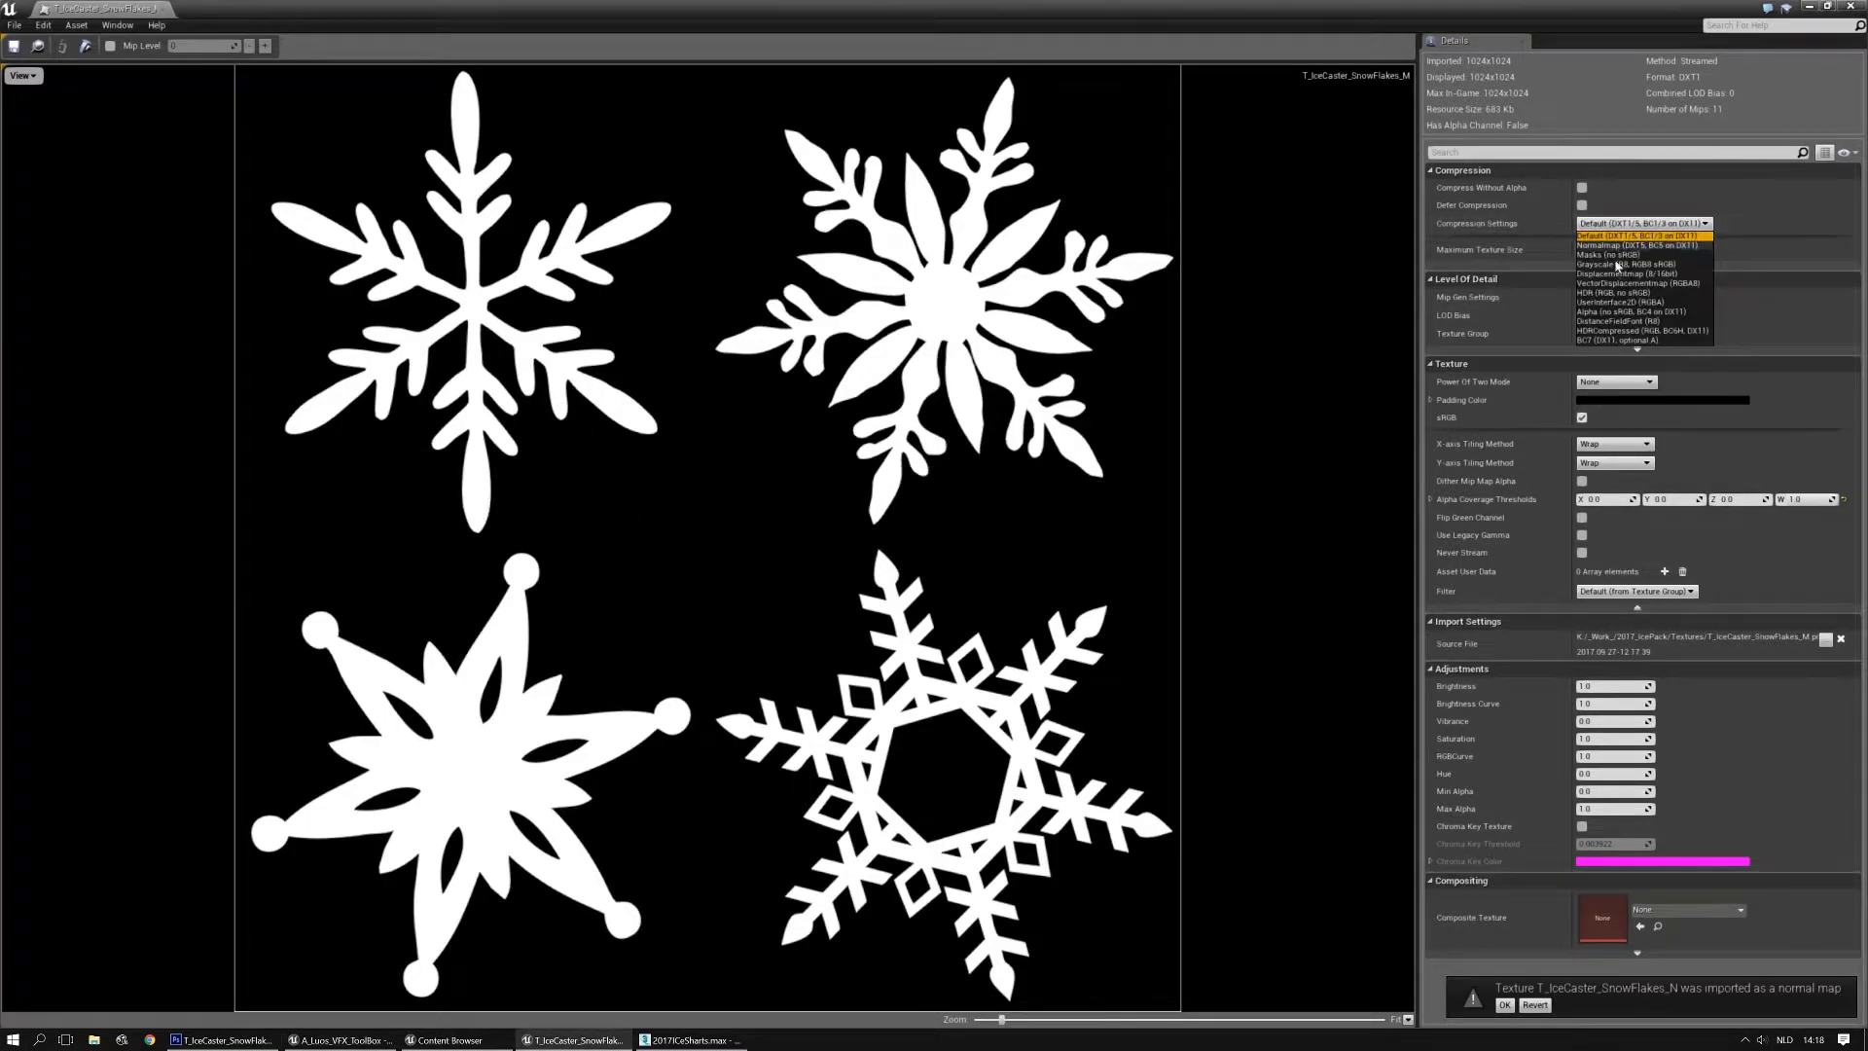
pyautogui.click(1621, 312)
pyautogui.click(1582, 188)
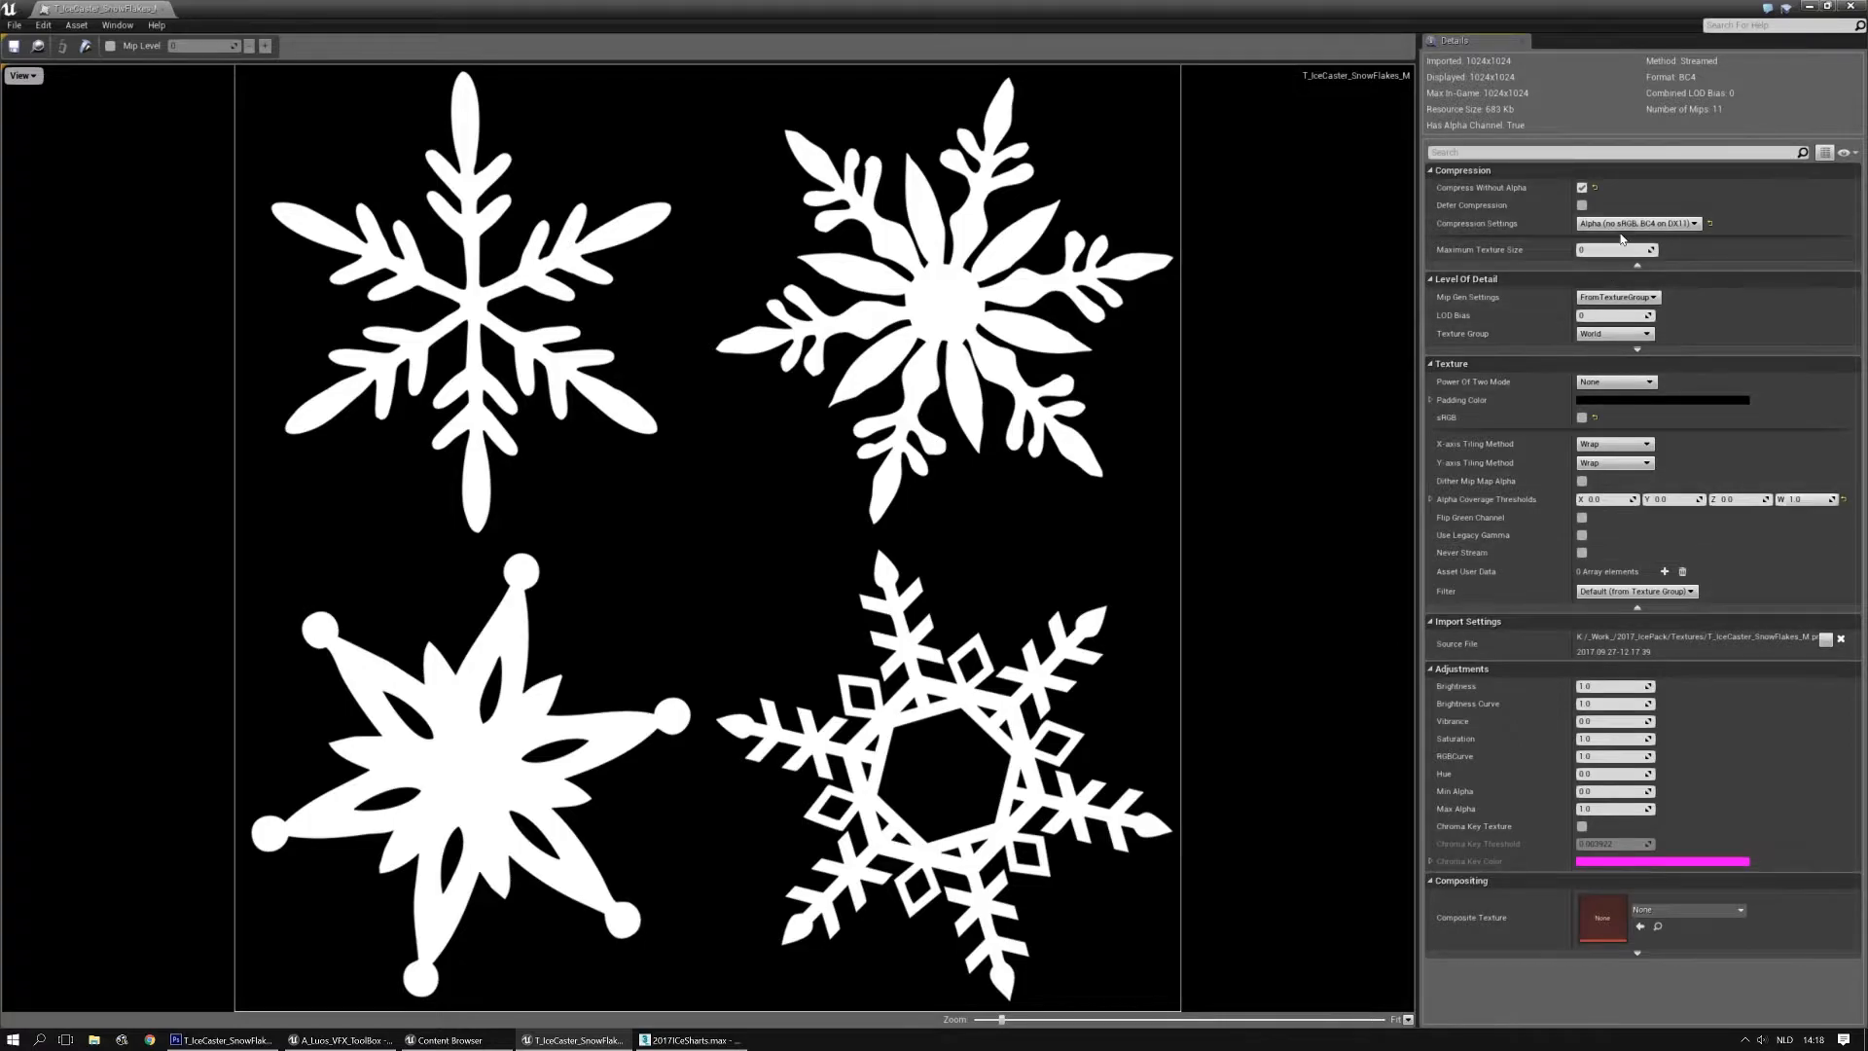
# Assign the snowflake mask texture to the Effects texture group, and save and close it
pyautogui.click(1611, 334)
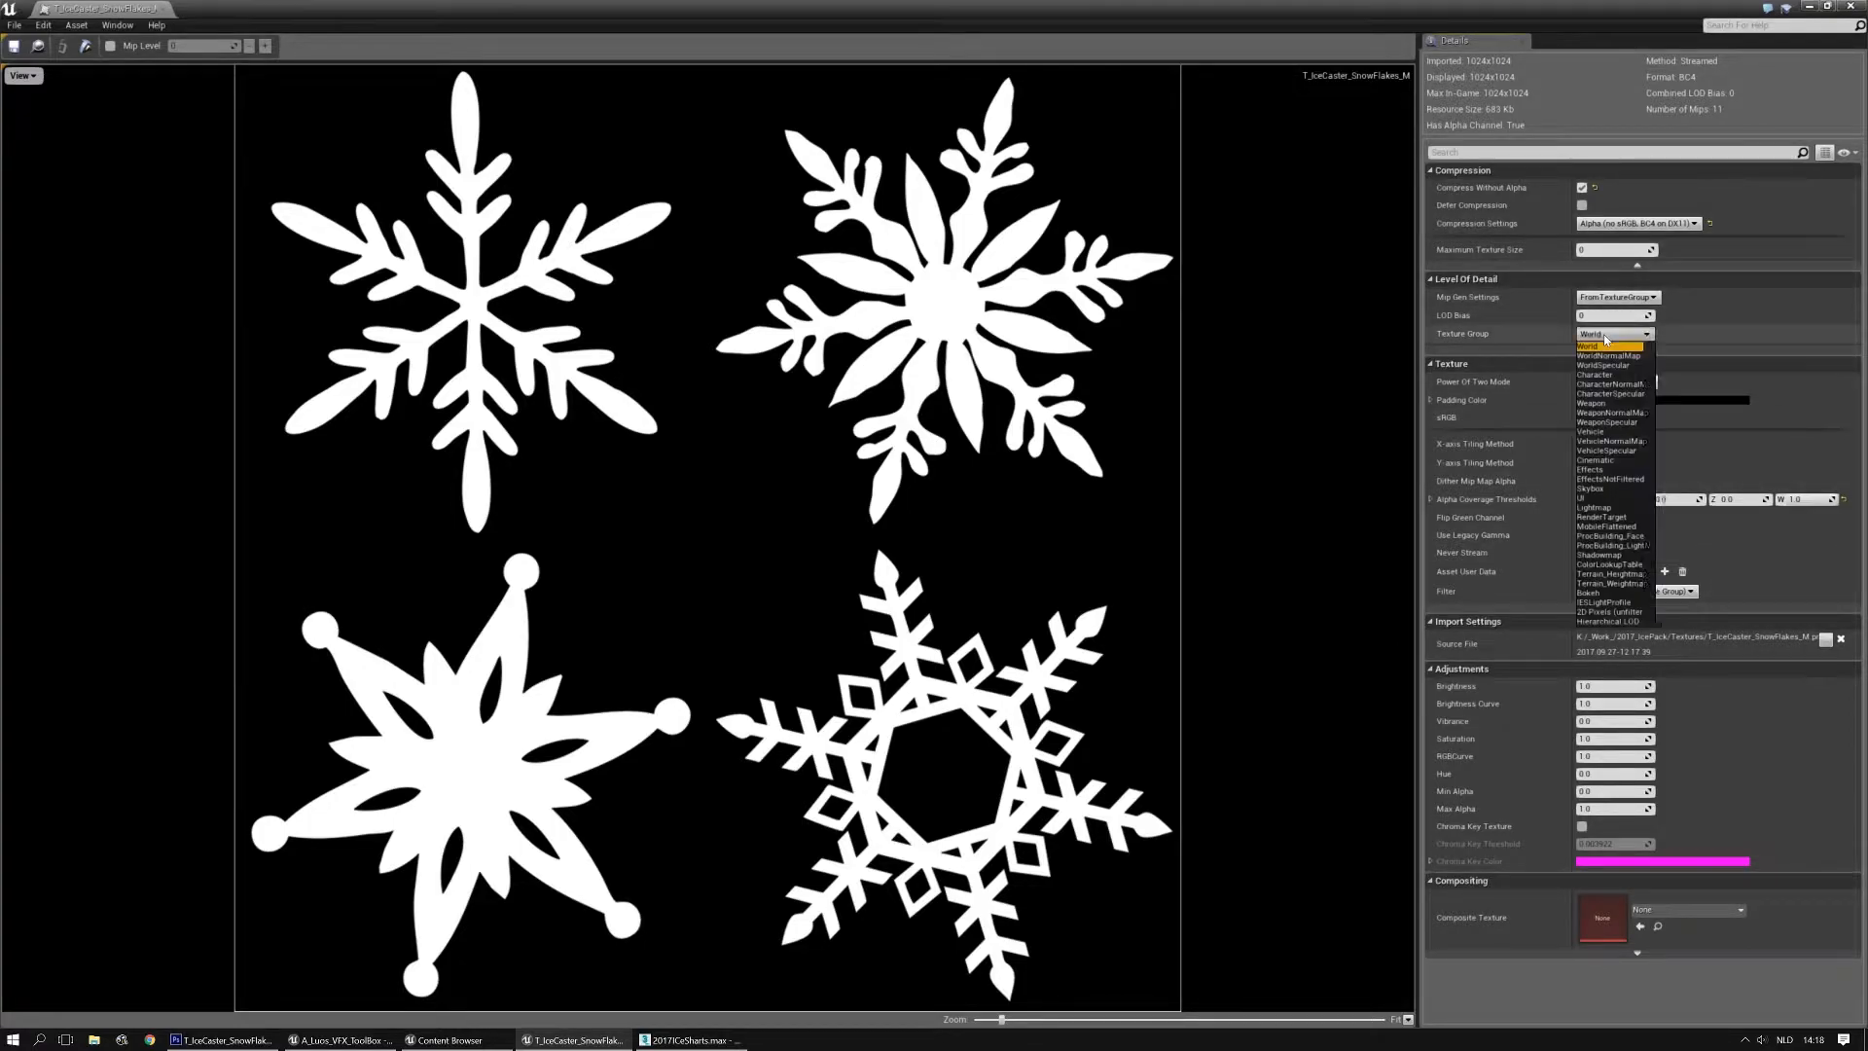
pyautogui.click(1596, 470)
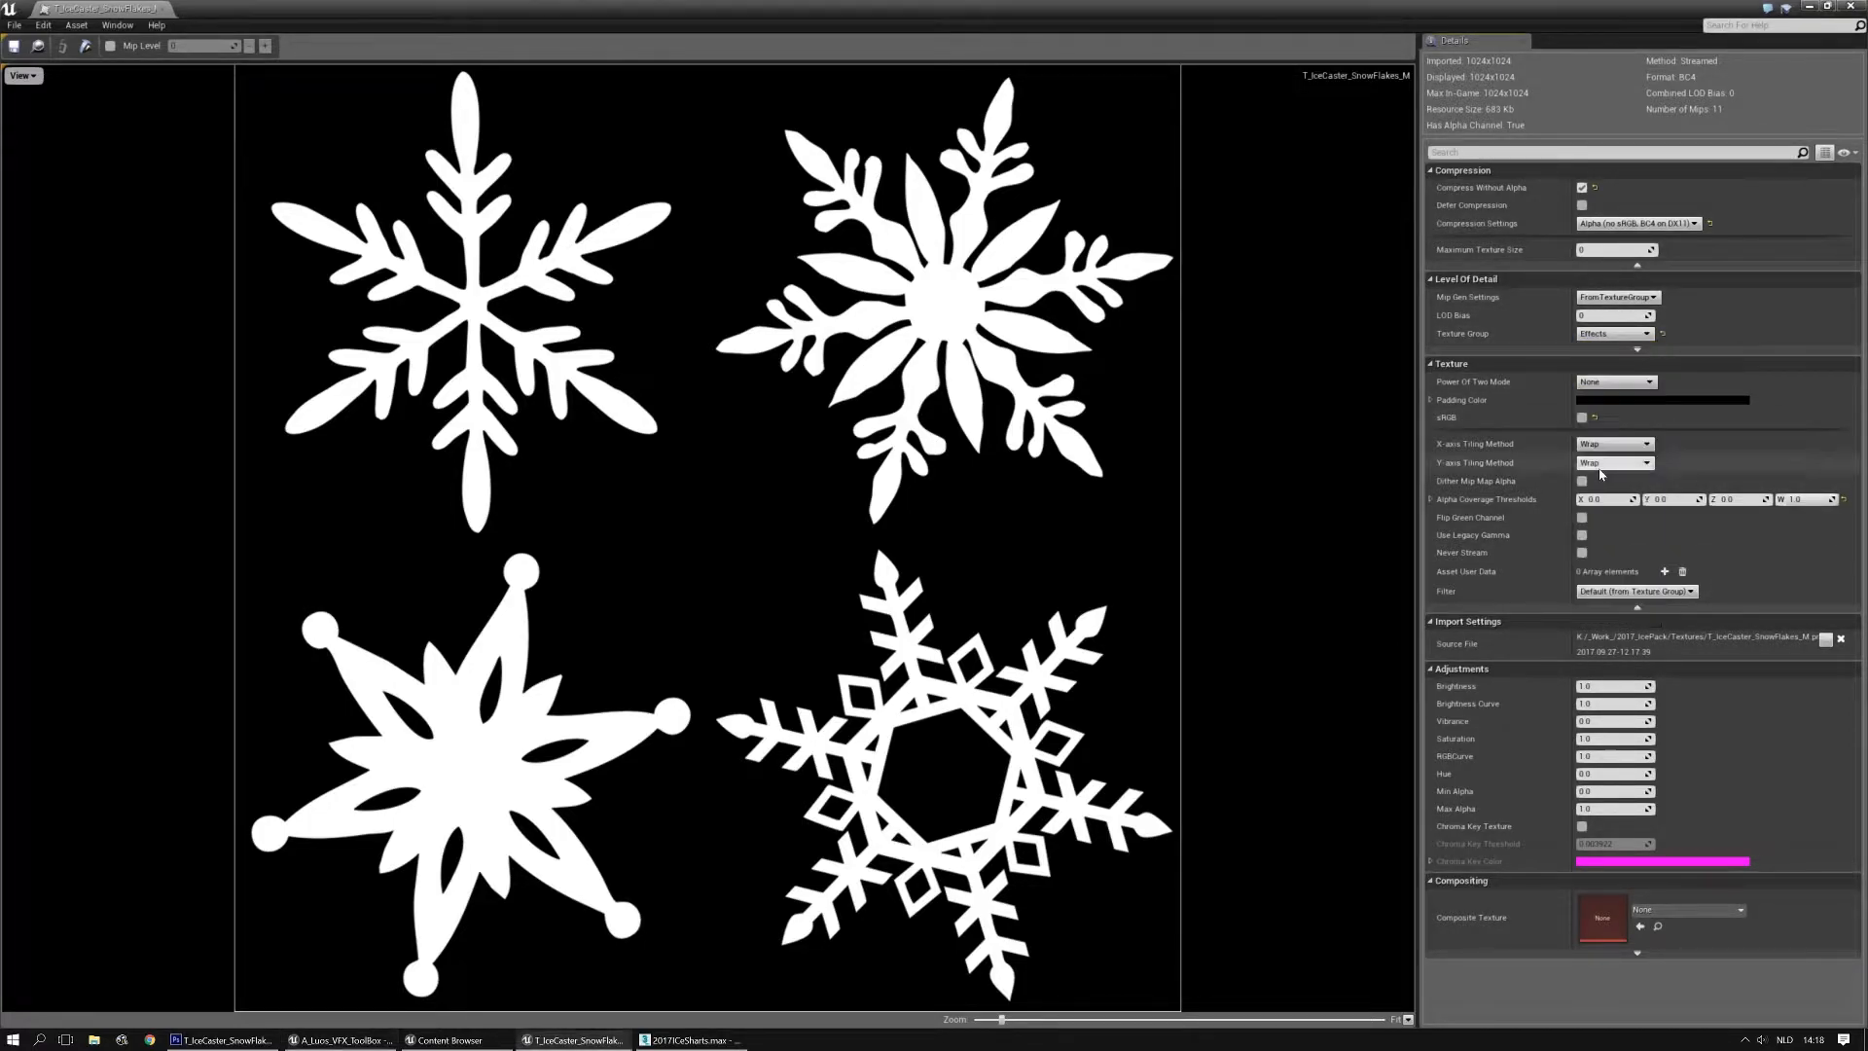
pyautogui.click(15, 46)
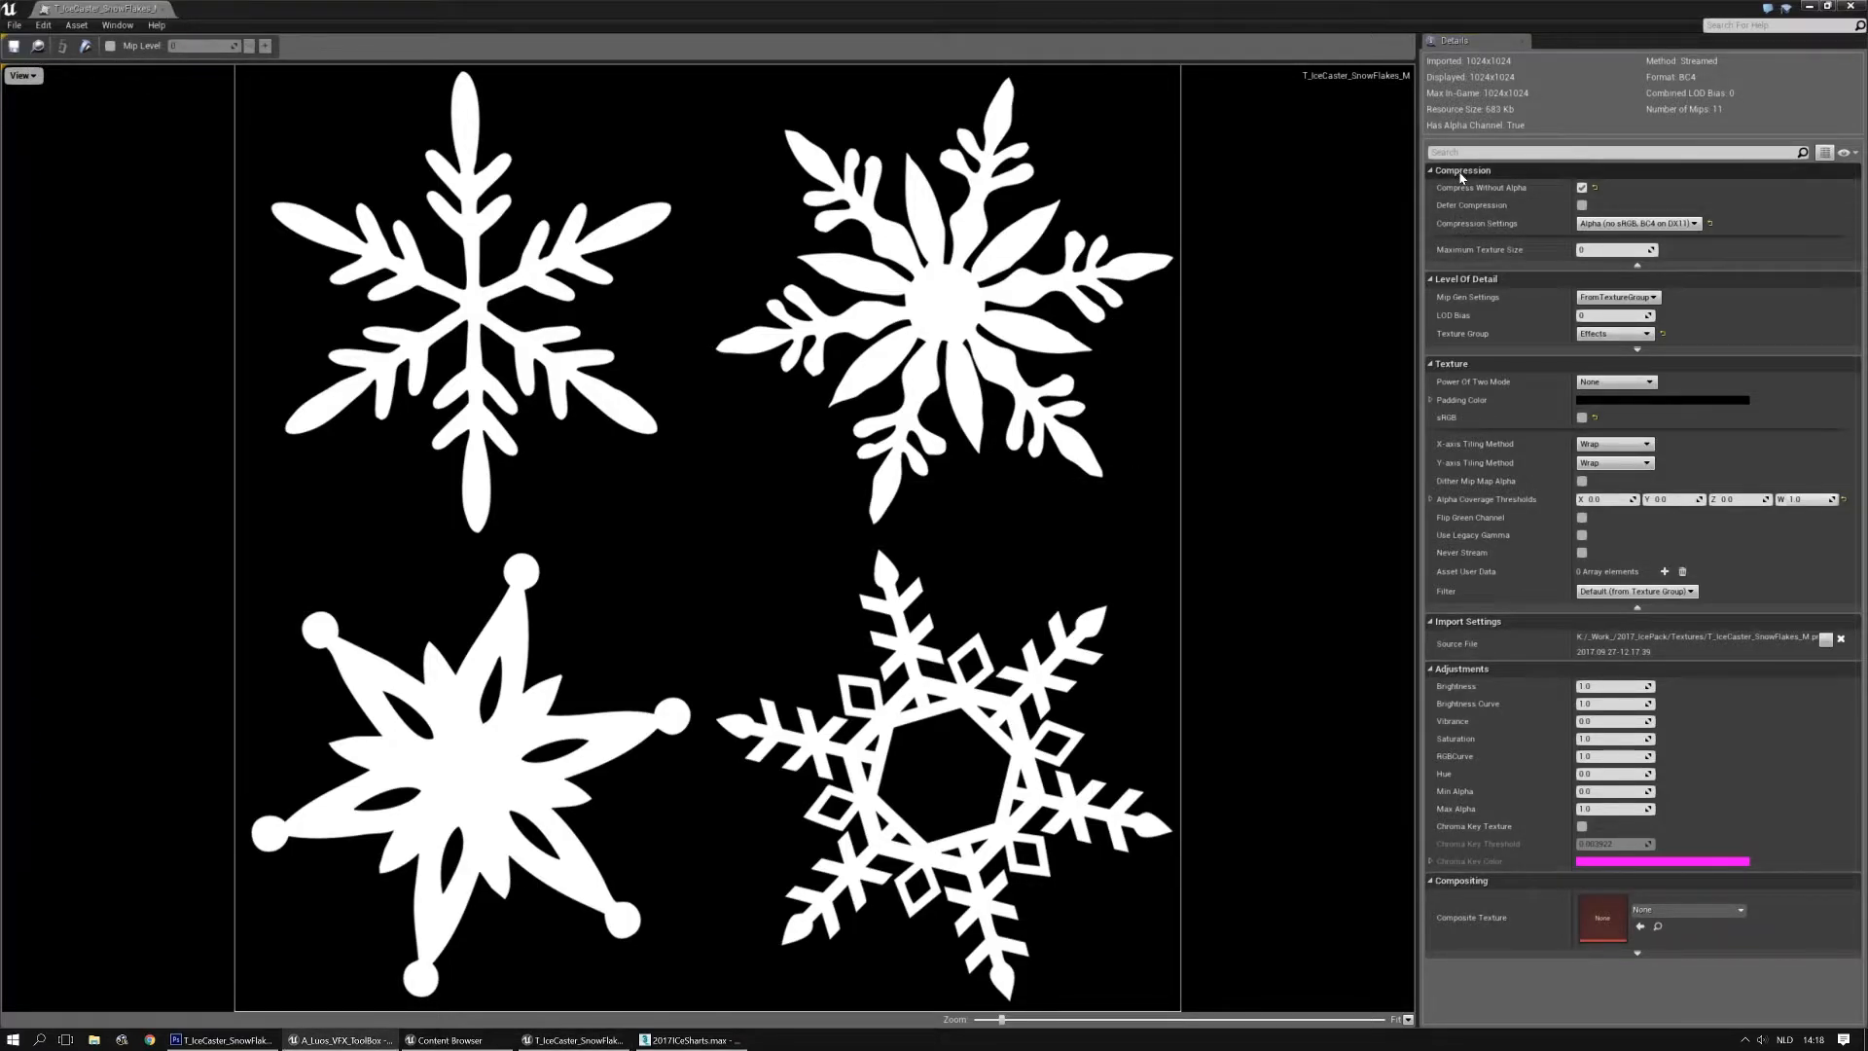
pyautogui.click(166, 11)
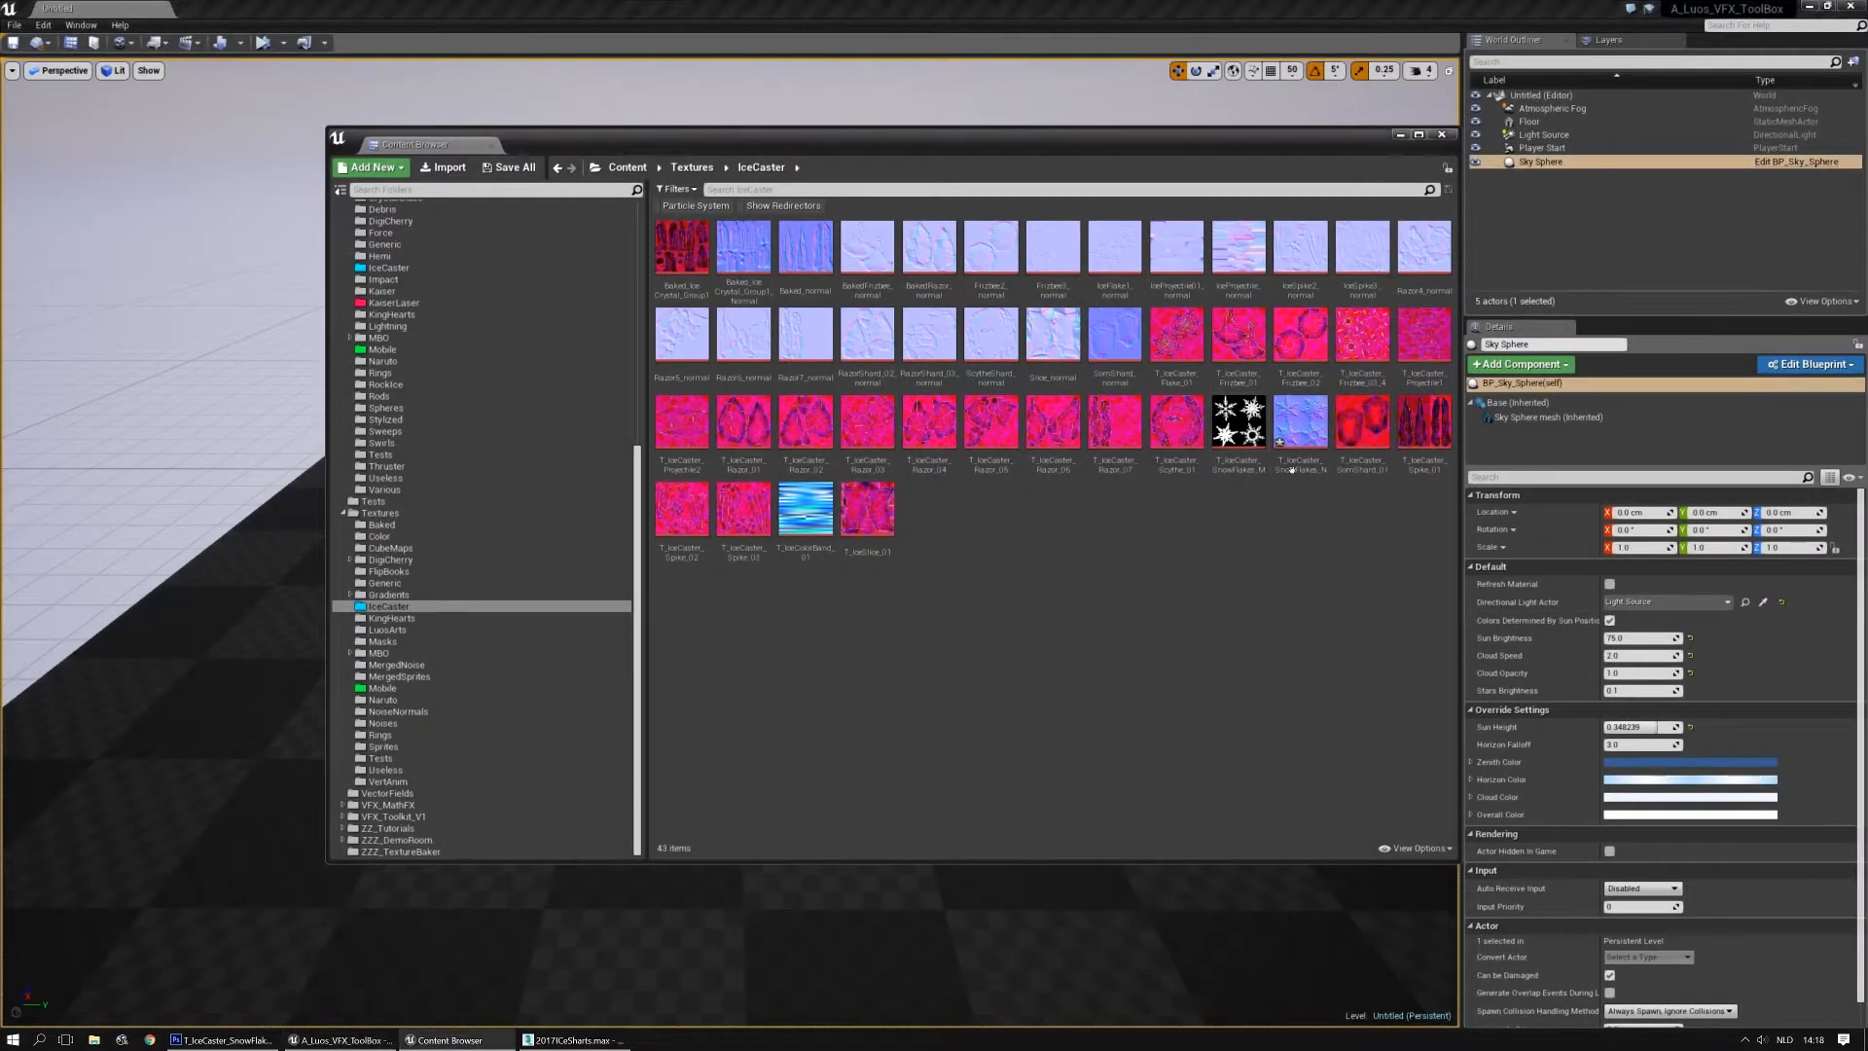
# Check the texture group options of the T_IceCaster_SnowFlakes_N normal map, keep WorldNormalMap, and save all modified assets
pyautogui.click(1295, 420)
pyautogui.doubleClick(1295, 419)
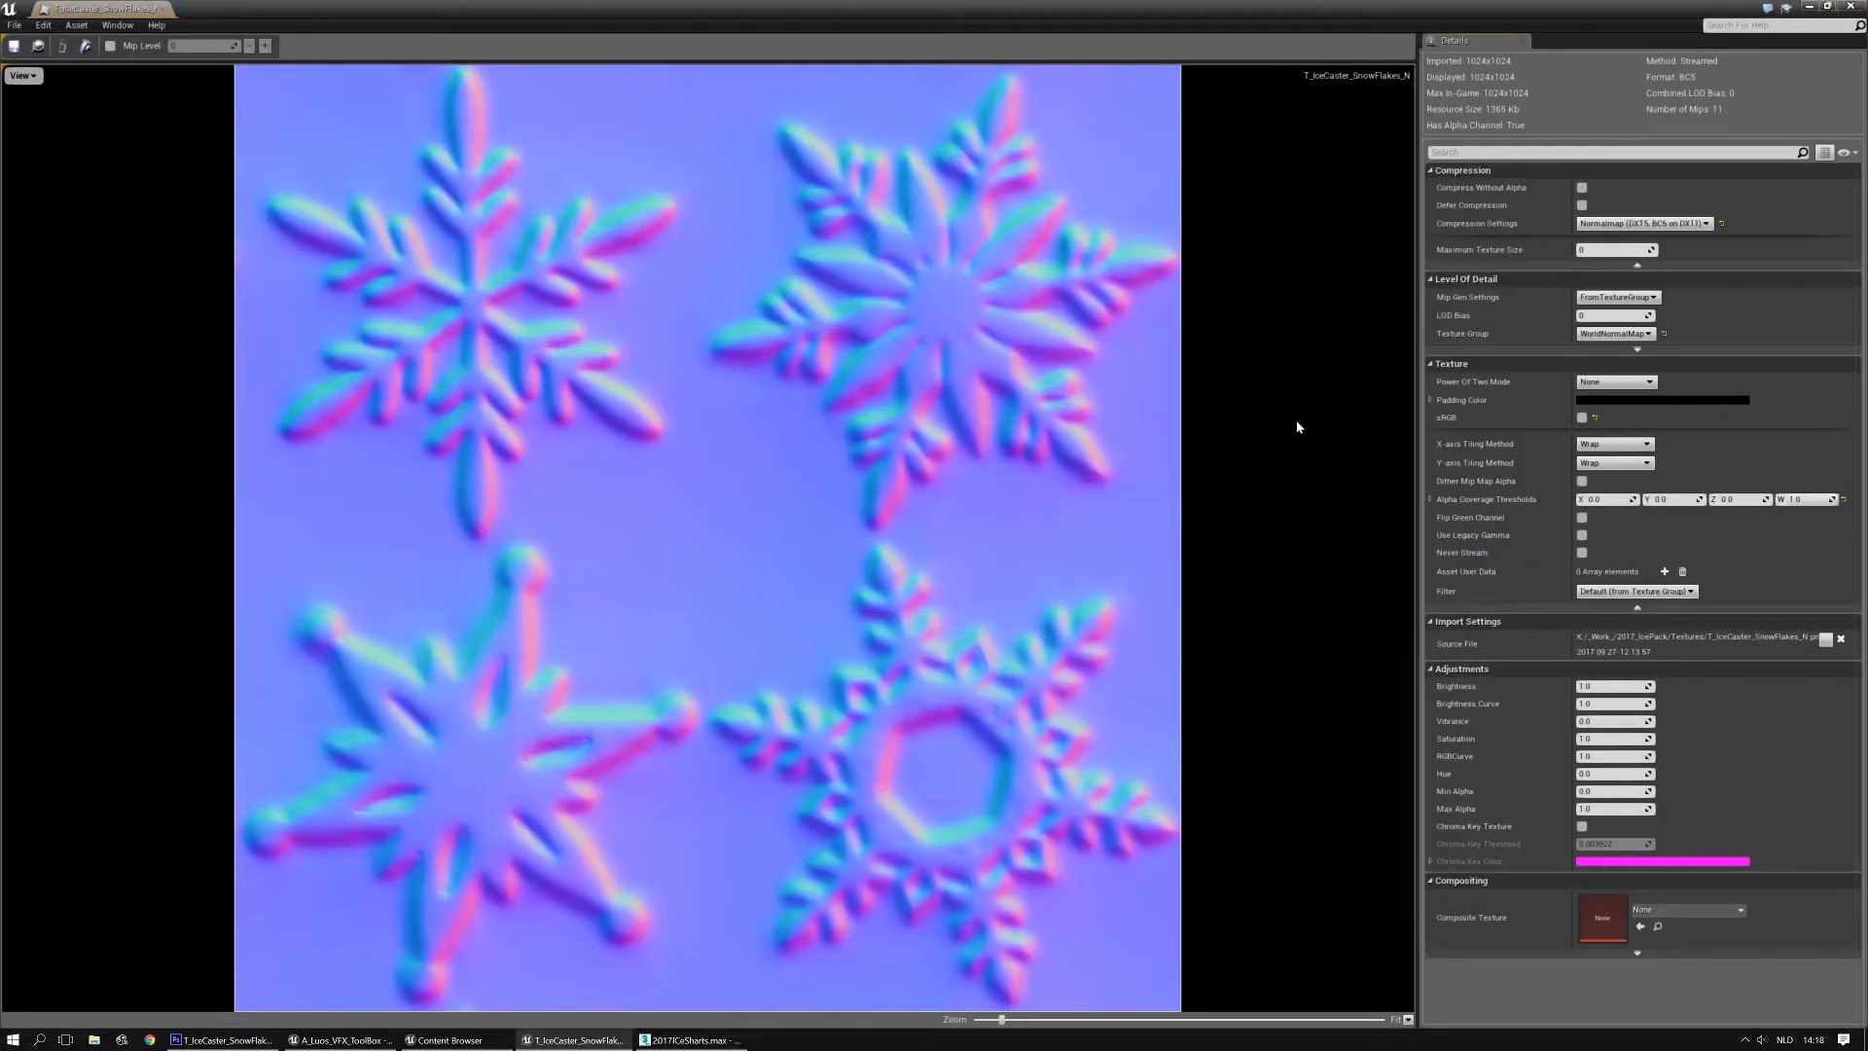
pyautogui.click(1611, 333)
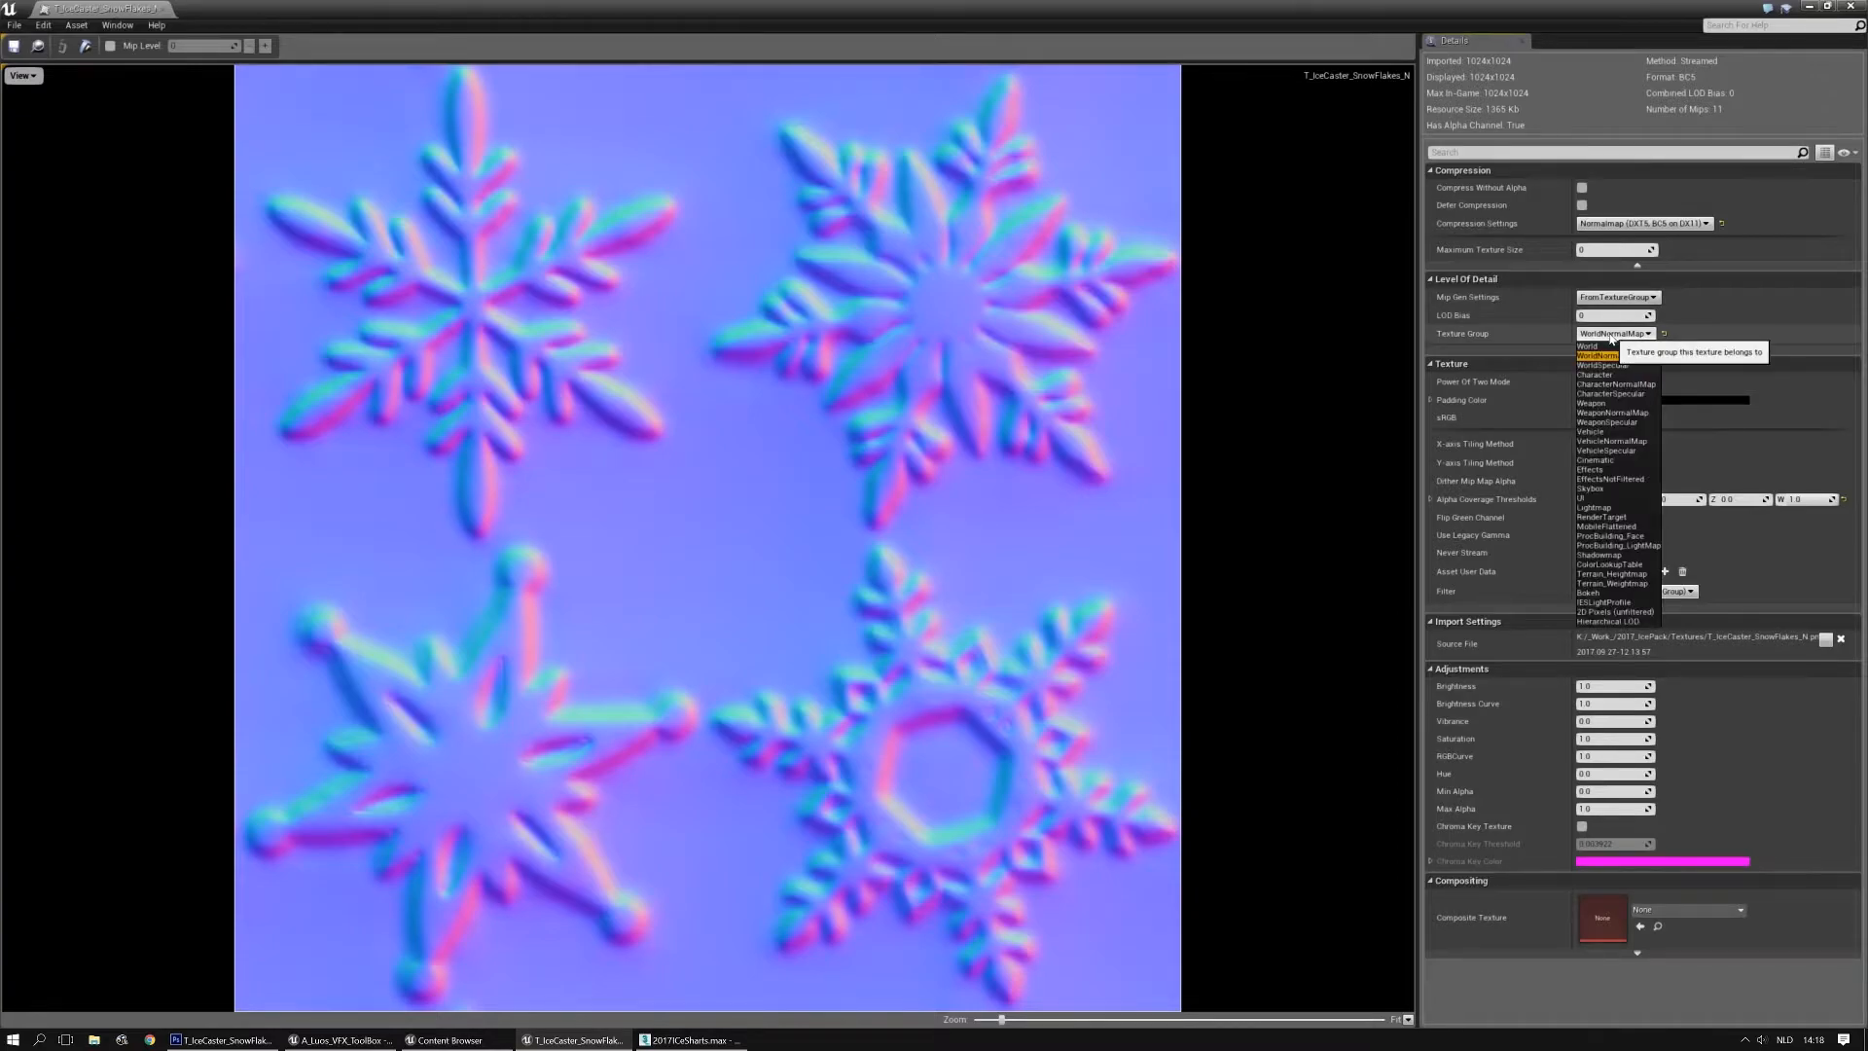
pyautogui.click(1611, 336)
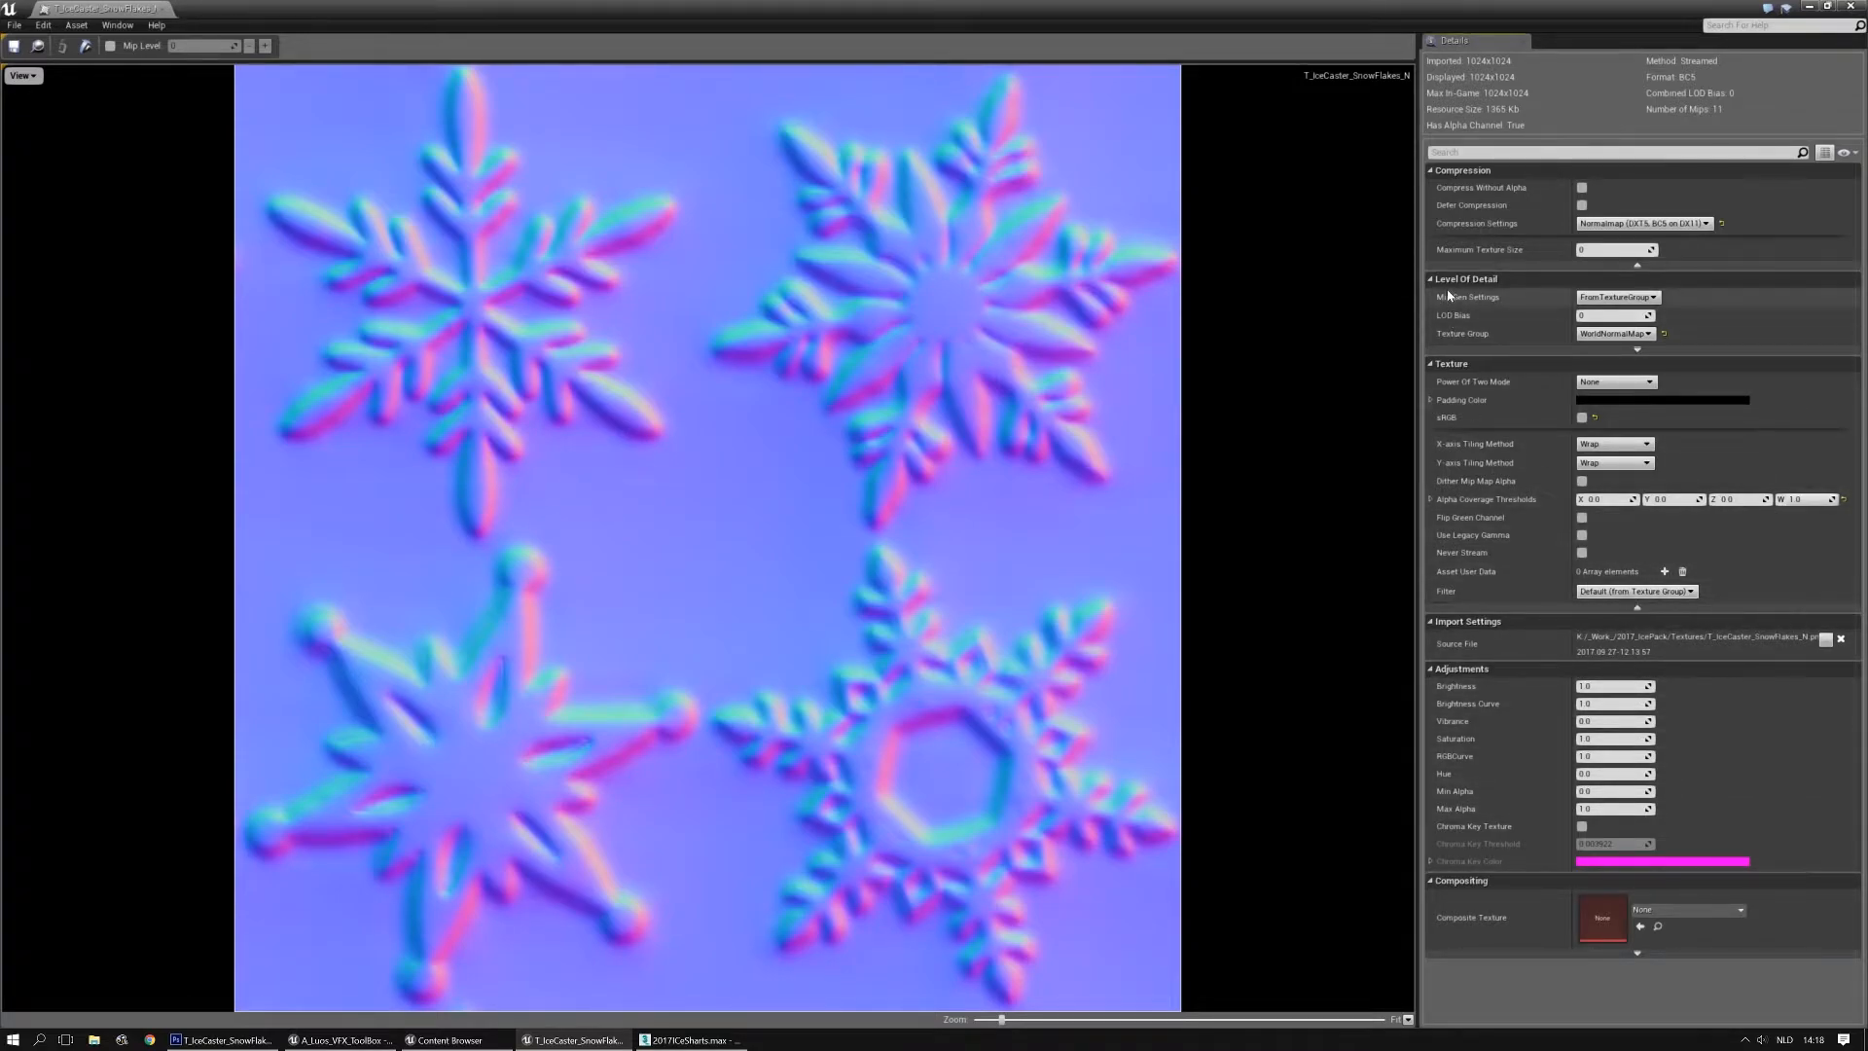
pyautogui.click(154, 9)
pyautogui.click(509, 168)
pyautogui.click(1063, 655)
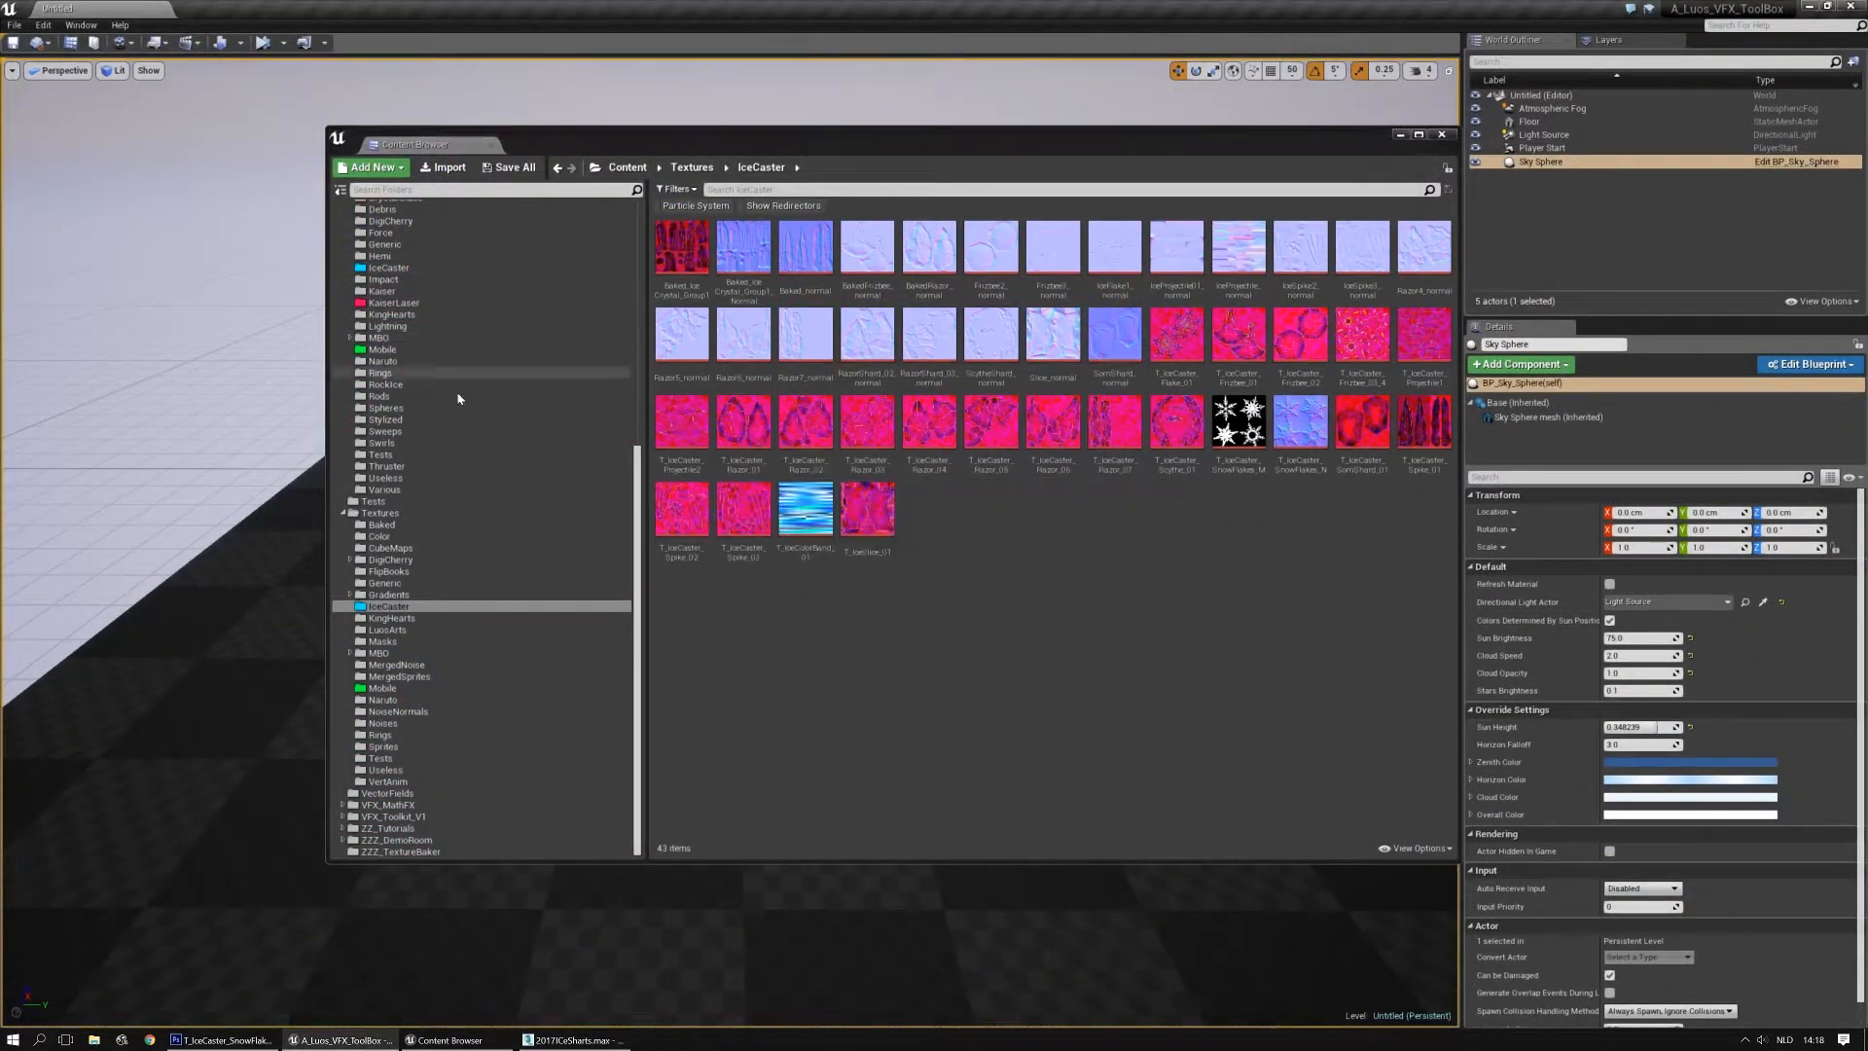
# Open the M_VFX_SnowFlakes material from the Materials/IceCaster/Additionals folder and bring its texture nodes into view
pyautogui.moveTo(639, 588); pyautogui.dragTo(639, 393)
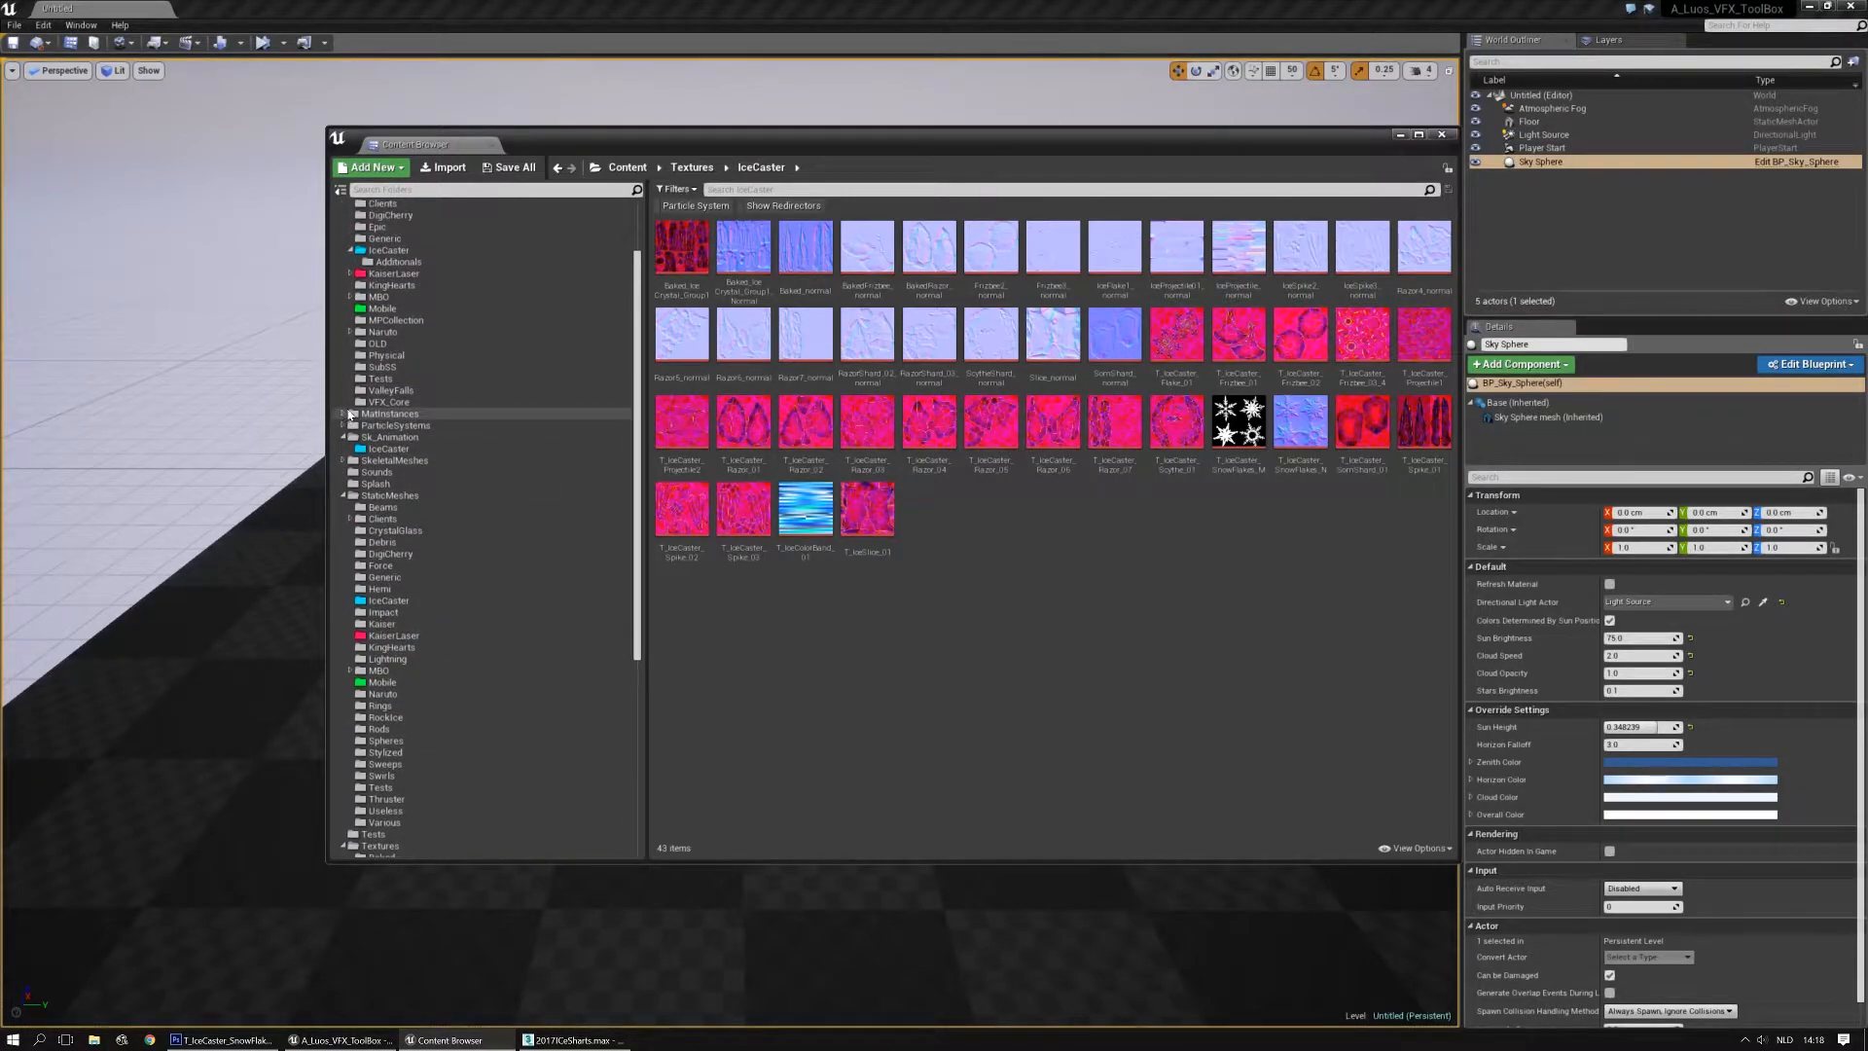
pyautogui.scroll(2, 383, 280)
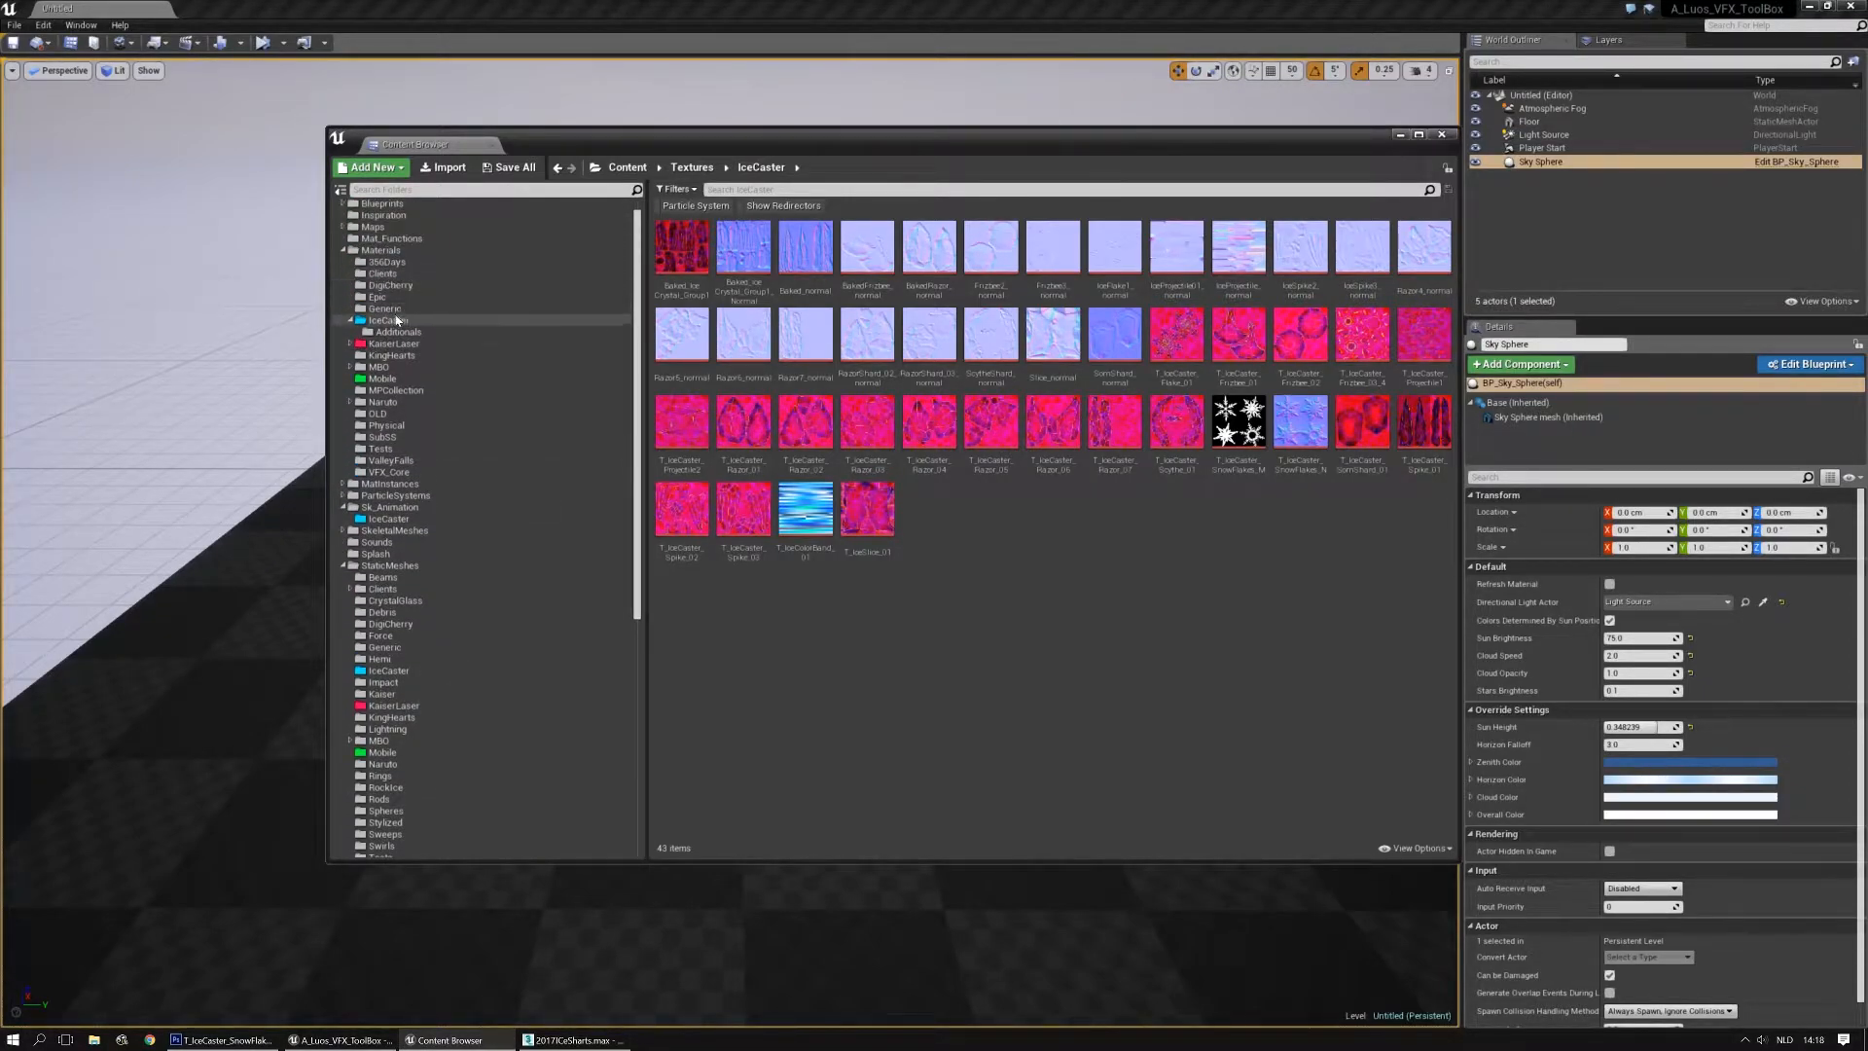
pyautogui.click(405, 332)
pyautogui.rightClick(771, 259)
pyautogui.doubleClick(700, 254)
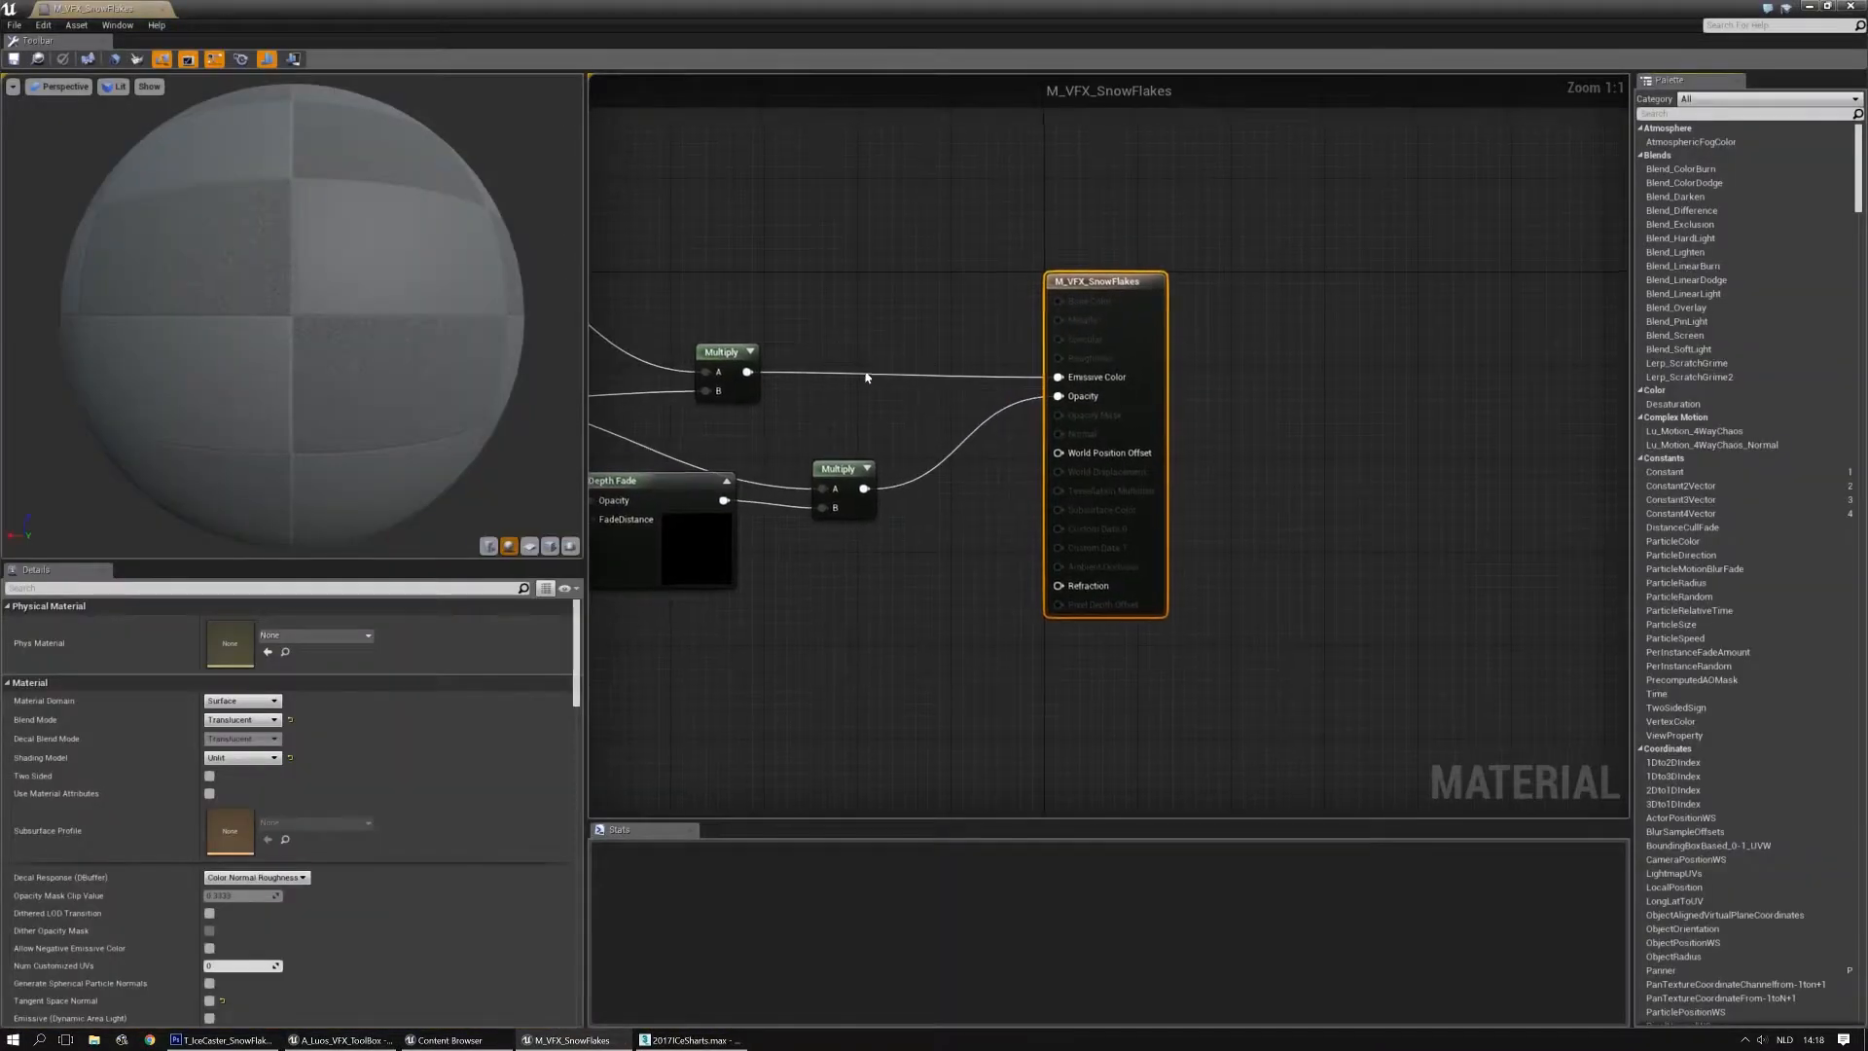
pyautogui.moveTo(867, 380); pyautogui.dragTo(1389, 500, button='right')
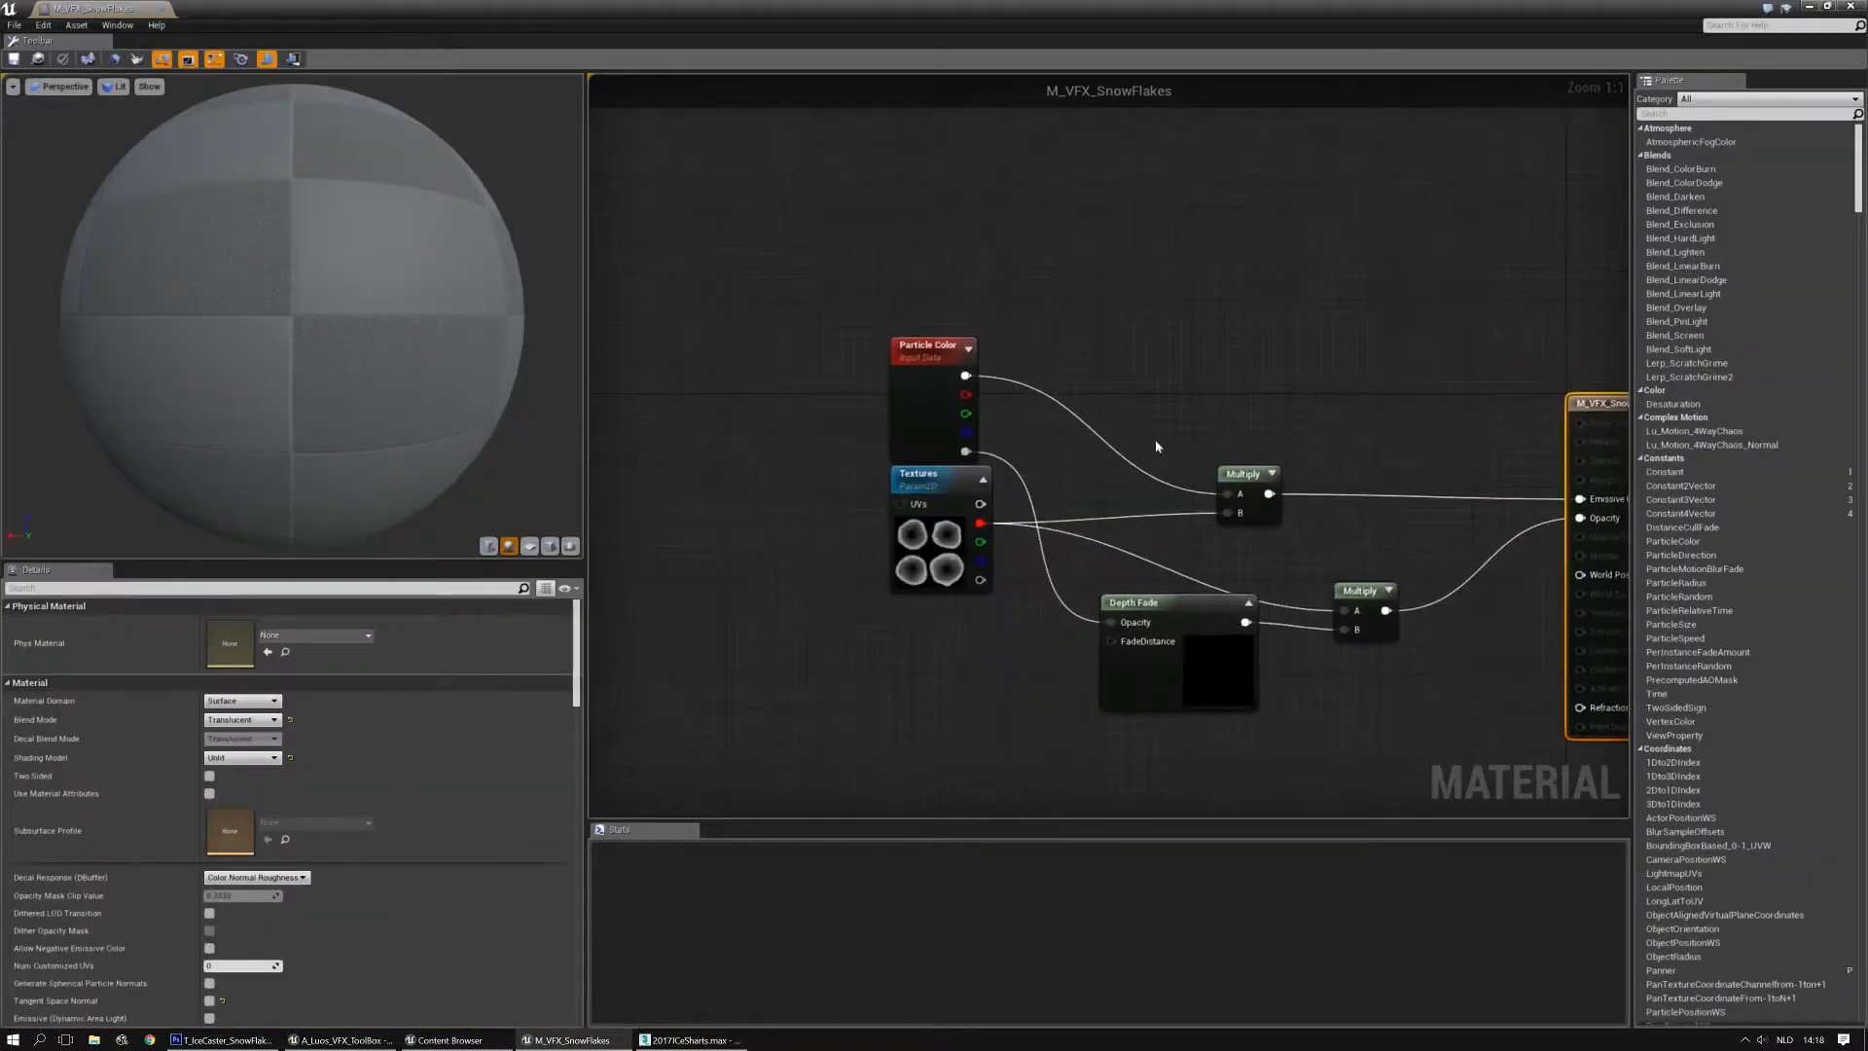
pyautogui.moveTo(777, 553); pyautogui.dragTo(934, 306, button='right')
# Add the T_IceCaster_SnowFlakes_M and T_IceCaster_SnowFlakes_N textures from Textures/IceCaster to the material graph as texture samples
pyautogui.hotkey('alt', 'Tab')
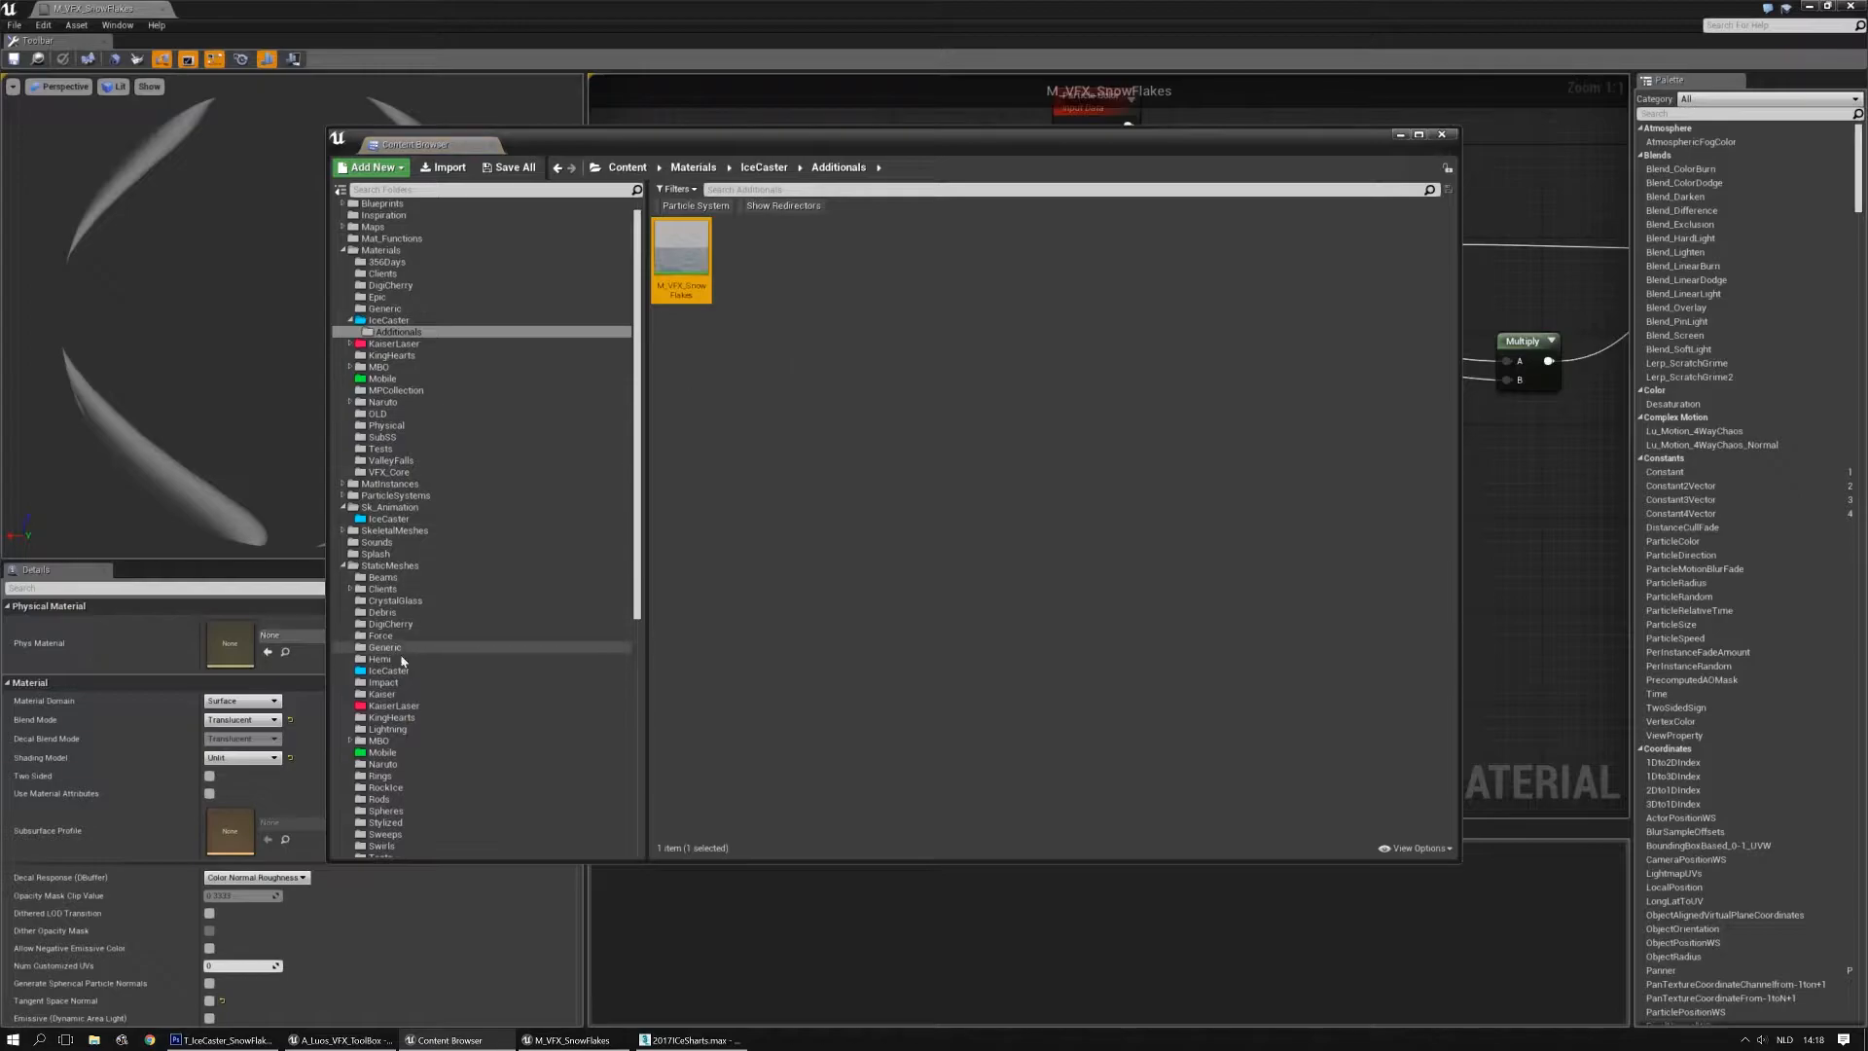
pyautogui.scroll(-10, 409, 623)
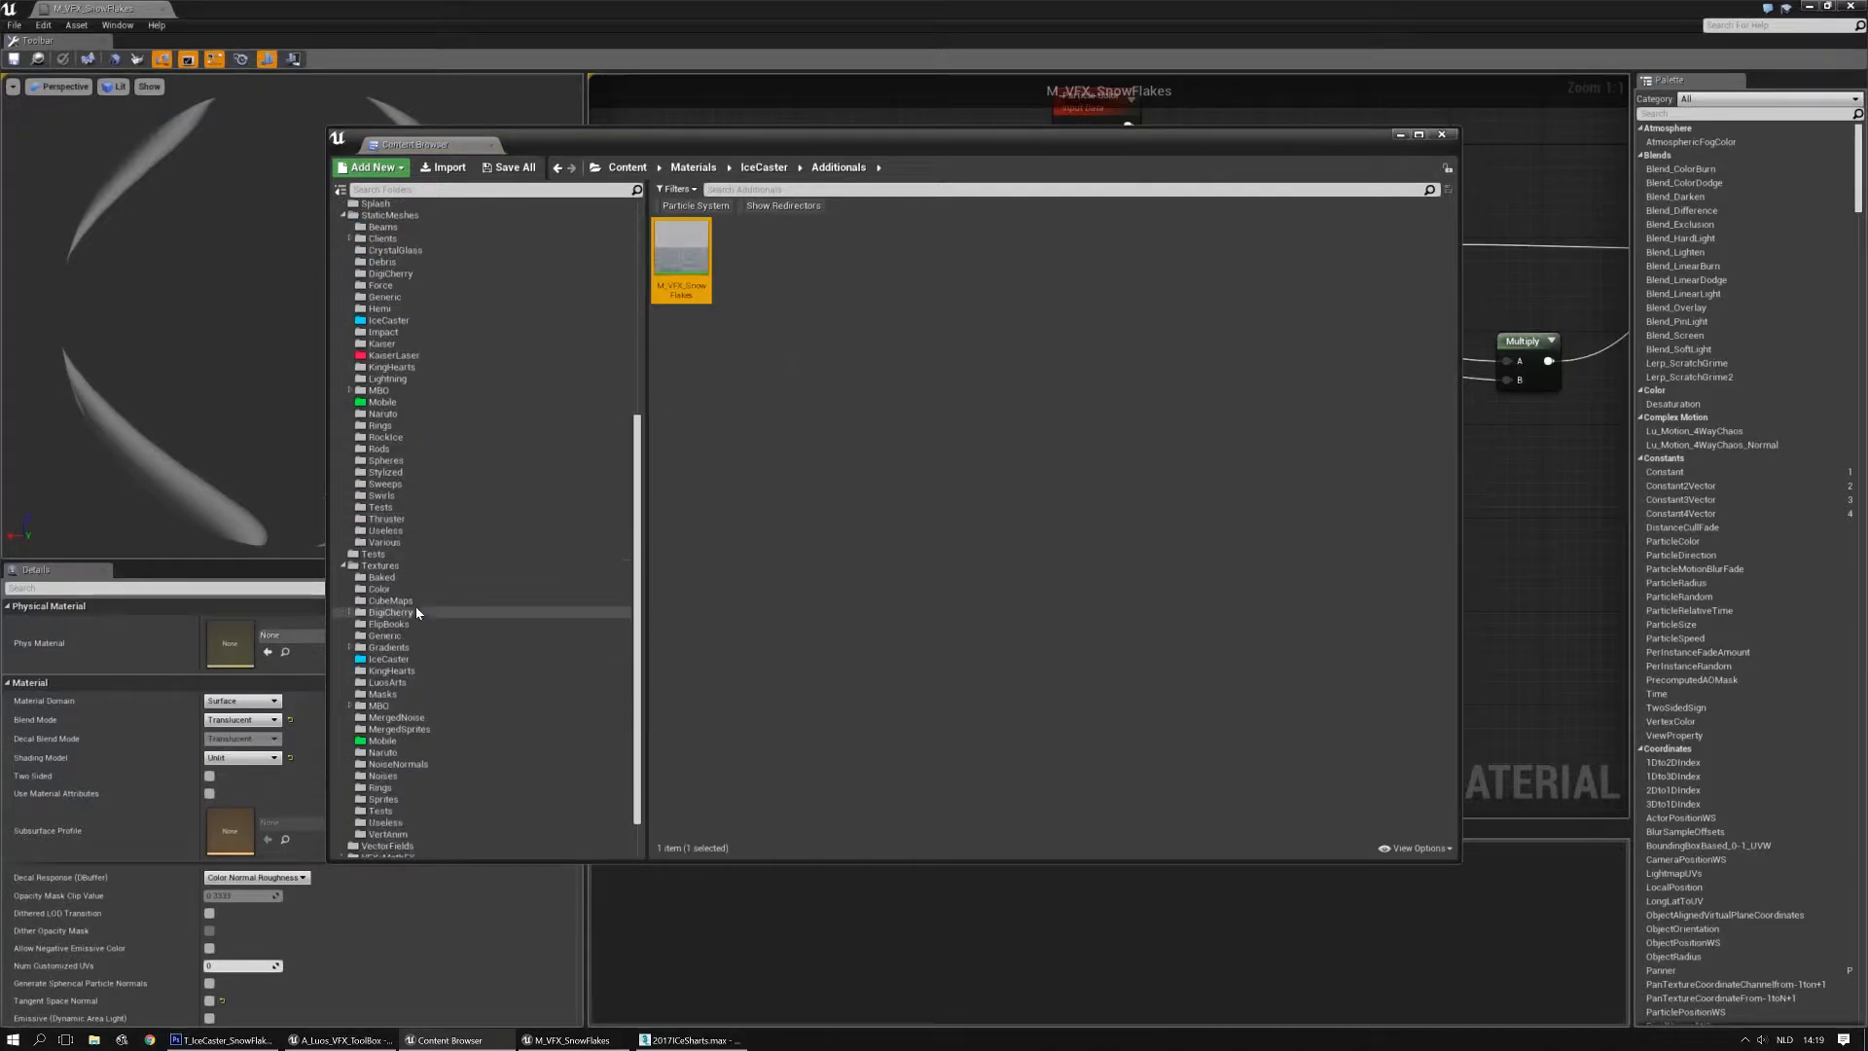
pyautogui.click(389, 659)
pyautogui.moveTo(1012, 142); pyautogui.dragTo(653, 249)
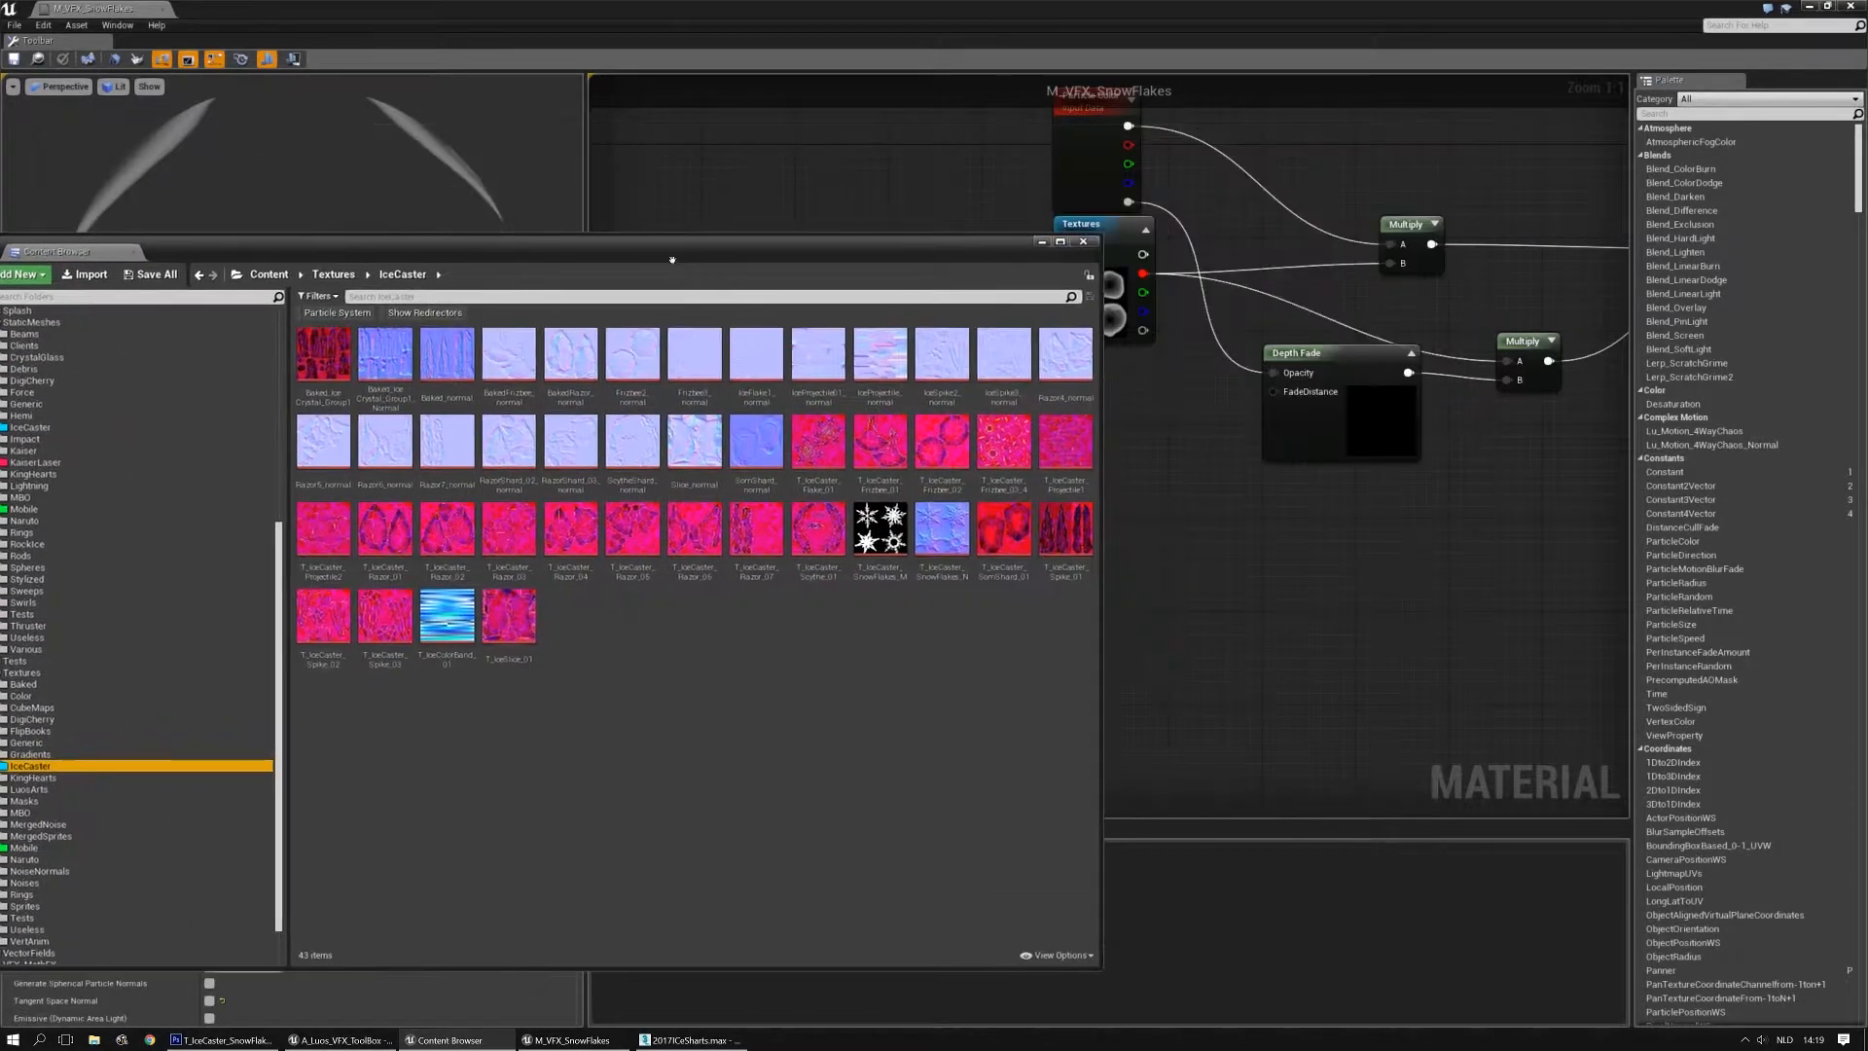
pyautogui.click(942, 533)
pyautogui.keyDown('ctrl'); pyautogui.click(881, 534); pyautogui.keyUp('ctrl')
pyautogui.moveTo(880, 533); pyautogui.dragTo(1242, 624)
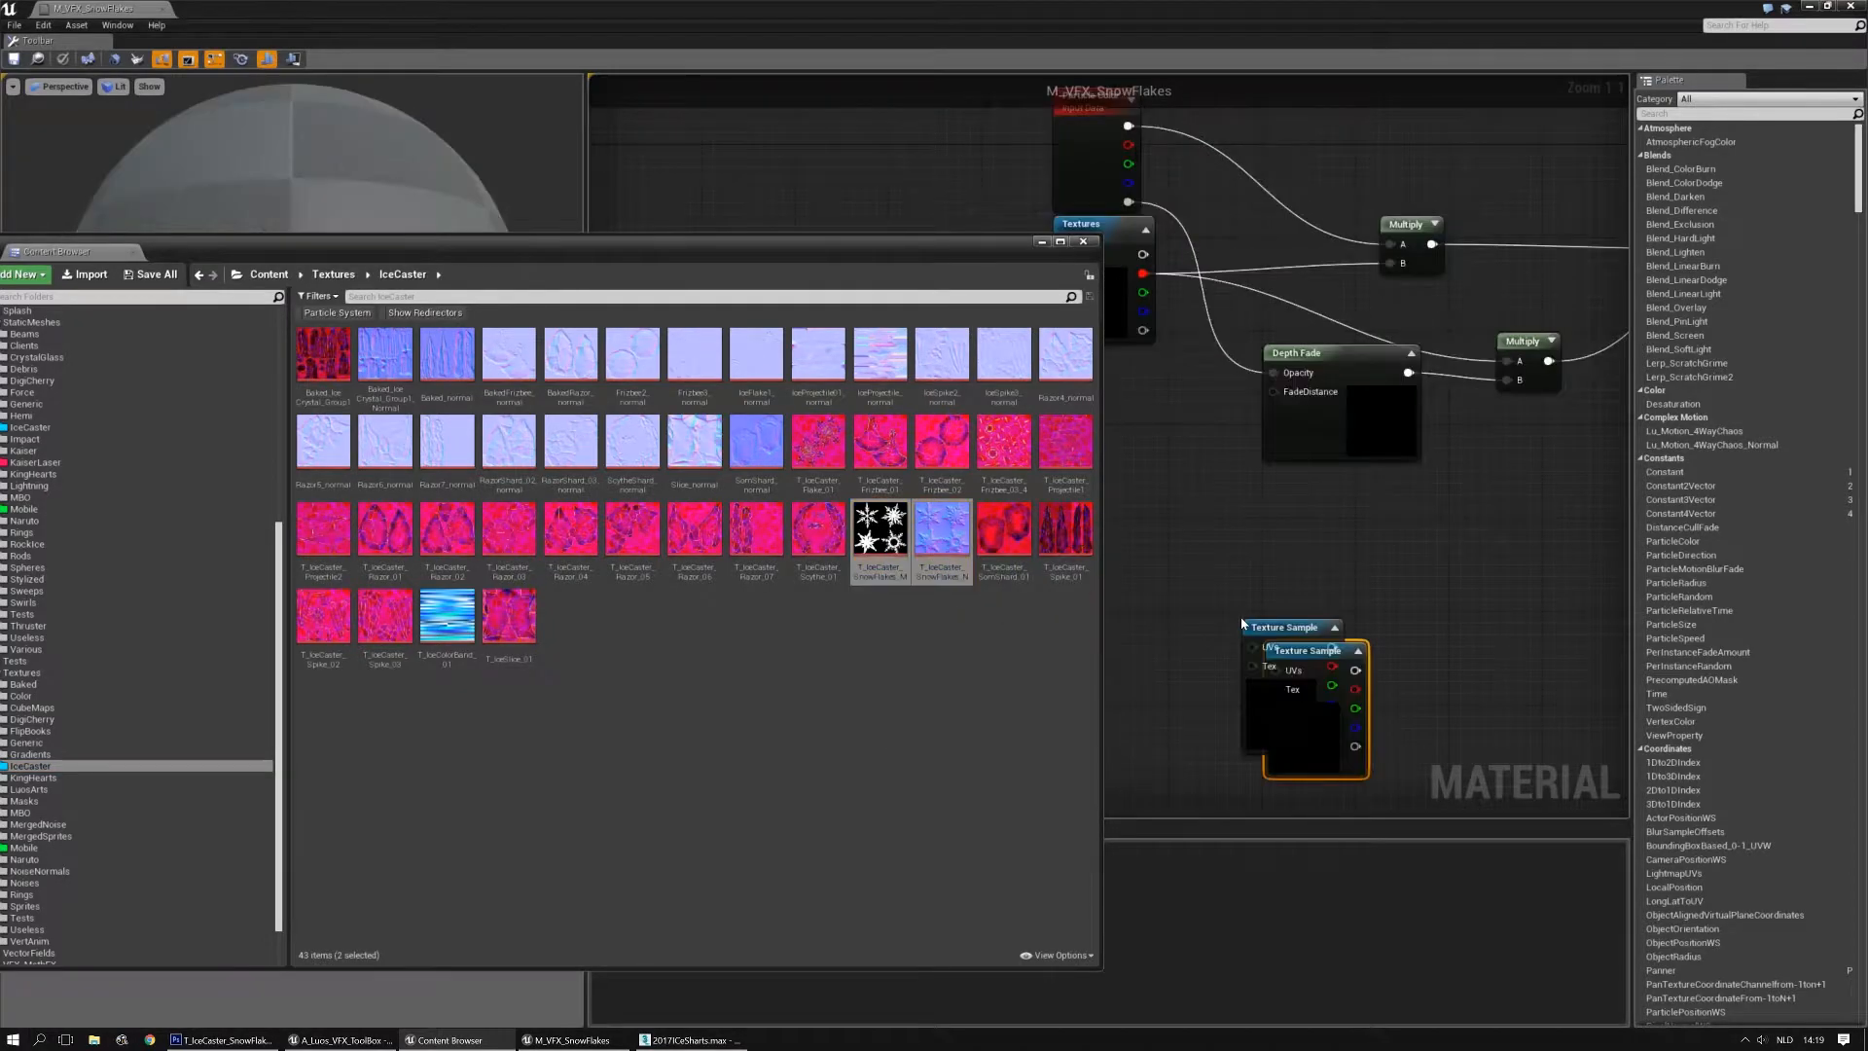
pyautogui.click(992, 638)
pyautogui.click(1040, 242)
# Preview the material on a plane and place the two snowflake texture samples near the existing Textures parameter
pyautogui.moveTo(1171, 508); pyautogui.dragTo(1101, 511, button='right')
pyautogui.click(529, 546)
pyautogui.scroll(-3, 1011, 497)
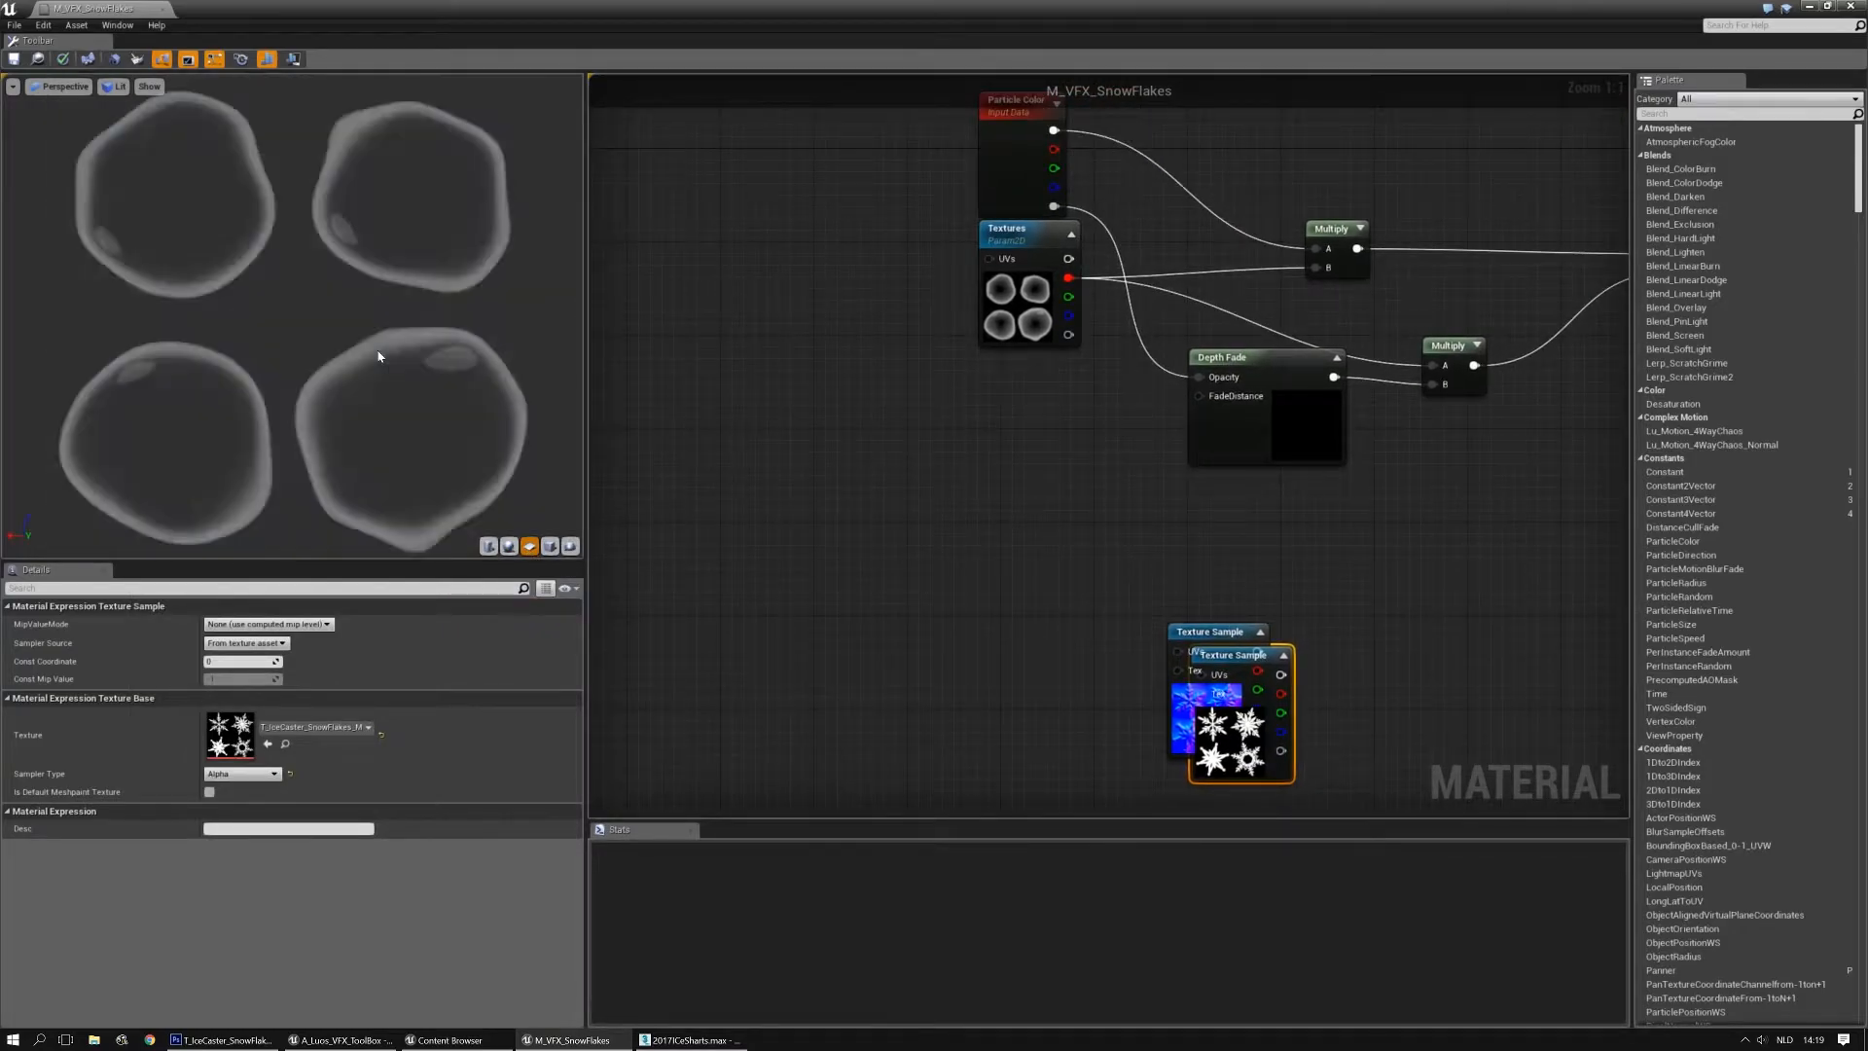
pyautogui.moveTo(1011, 498); pyautogui.dragTo(1005, 529, button='right')
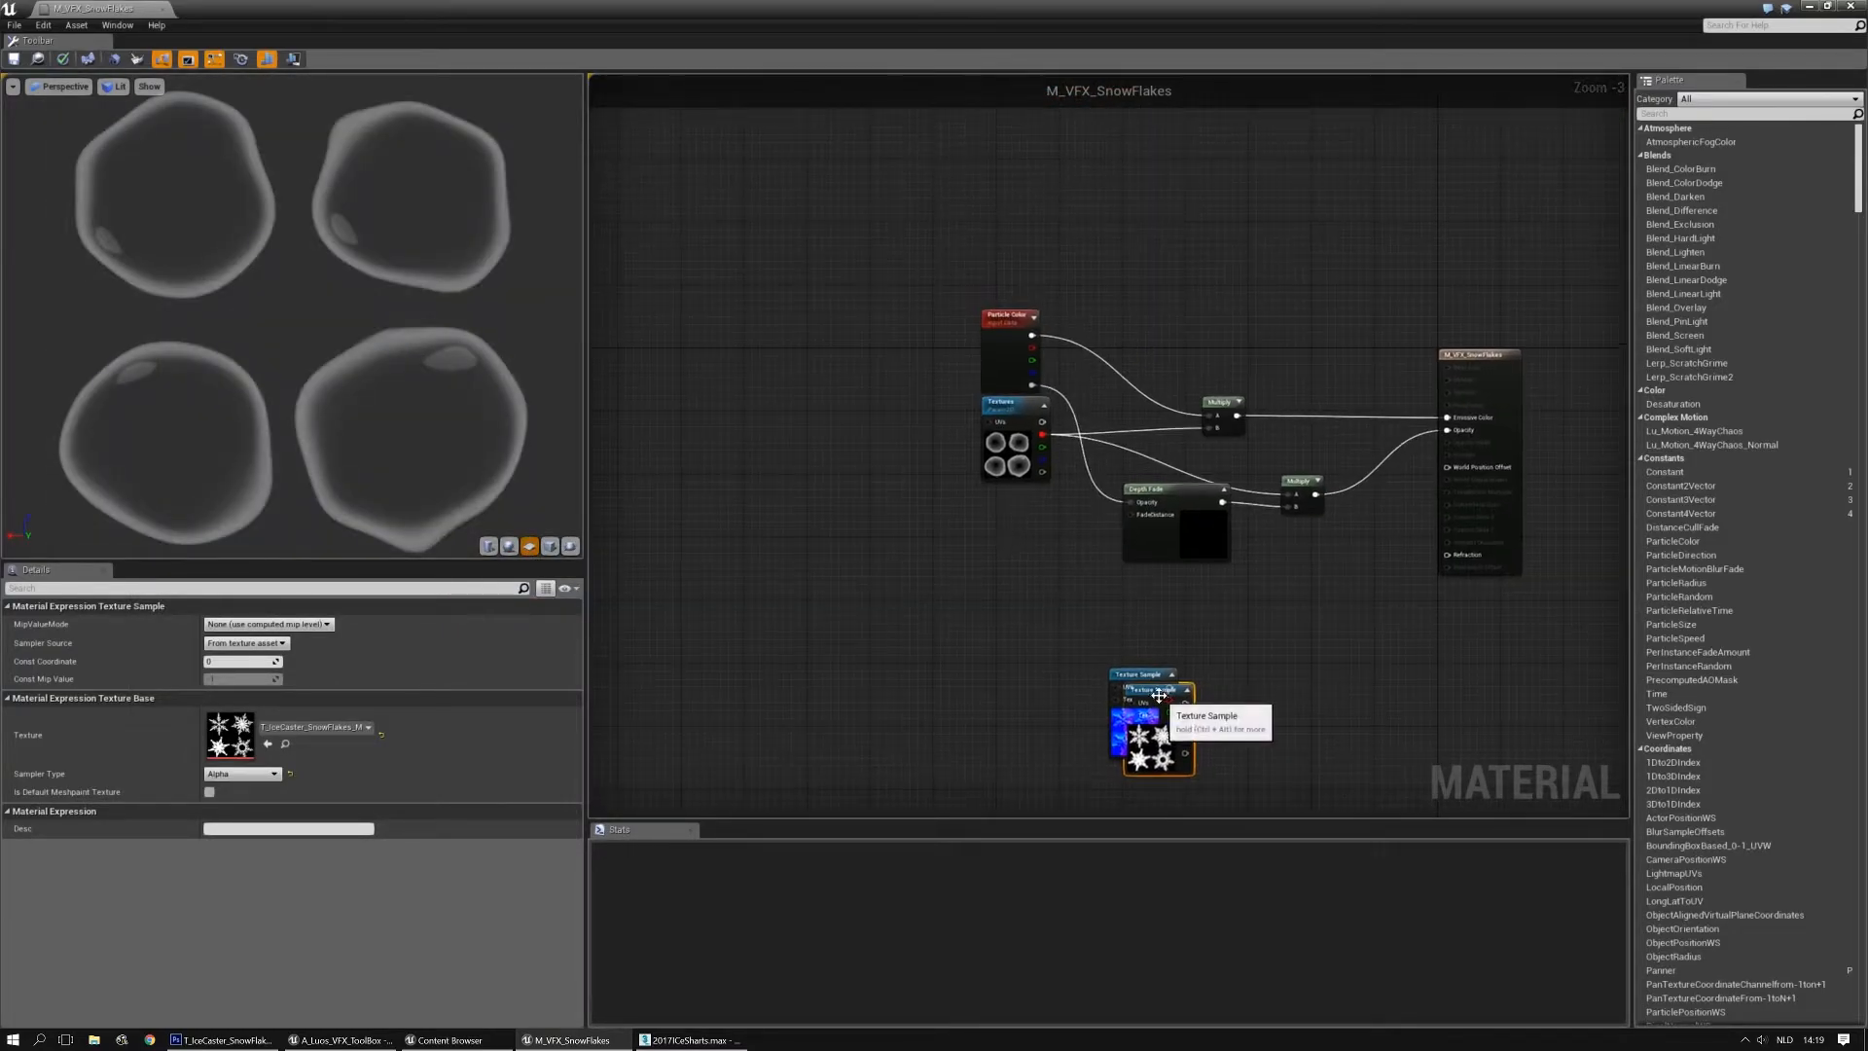
pyautogui.moveTo(1158, 692); pyautogui.dragTo(963, 538)
pyautogui.moveTo(1141, 682); pyautogui.dragTo(905, 424)
pyautogui.scroll(3, 964, 487)
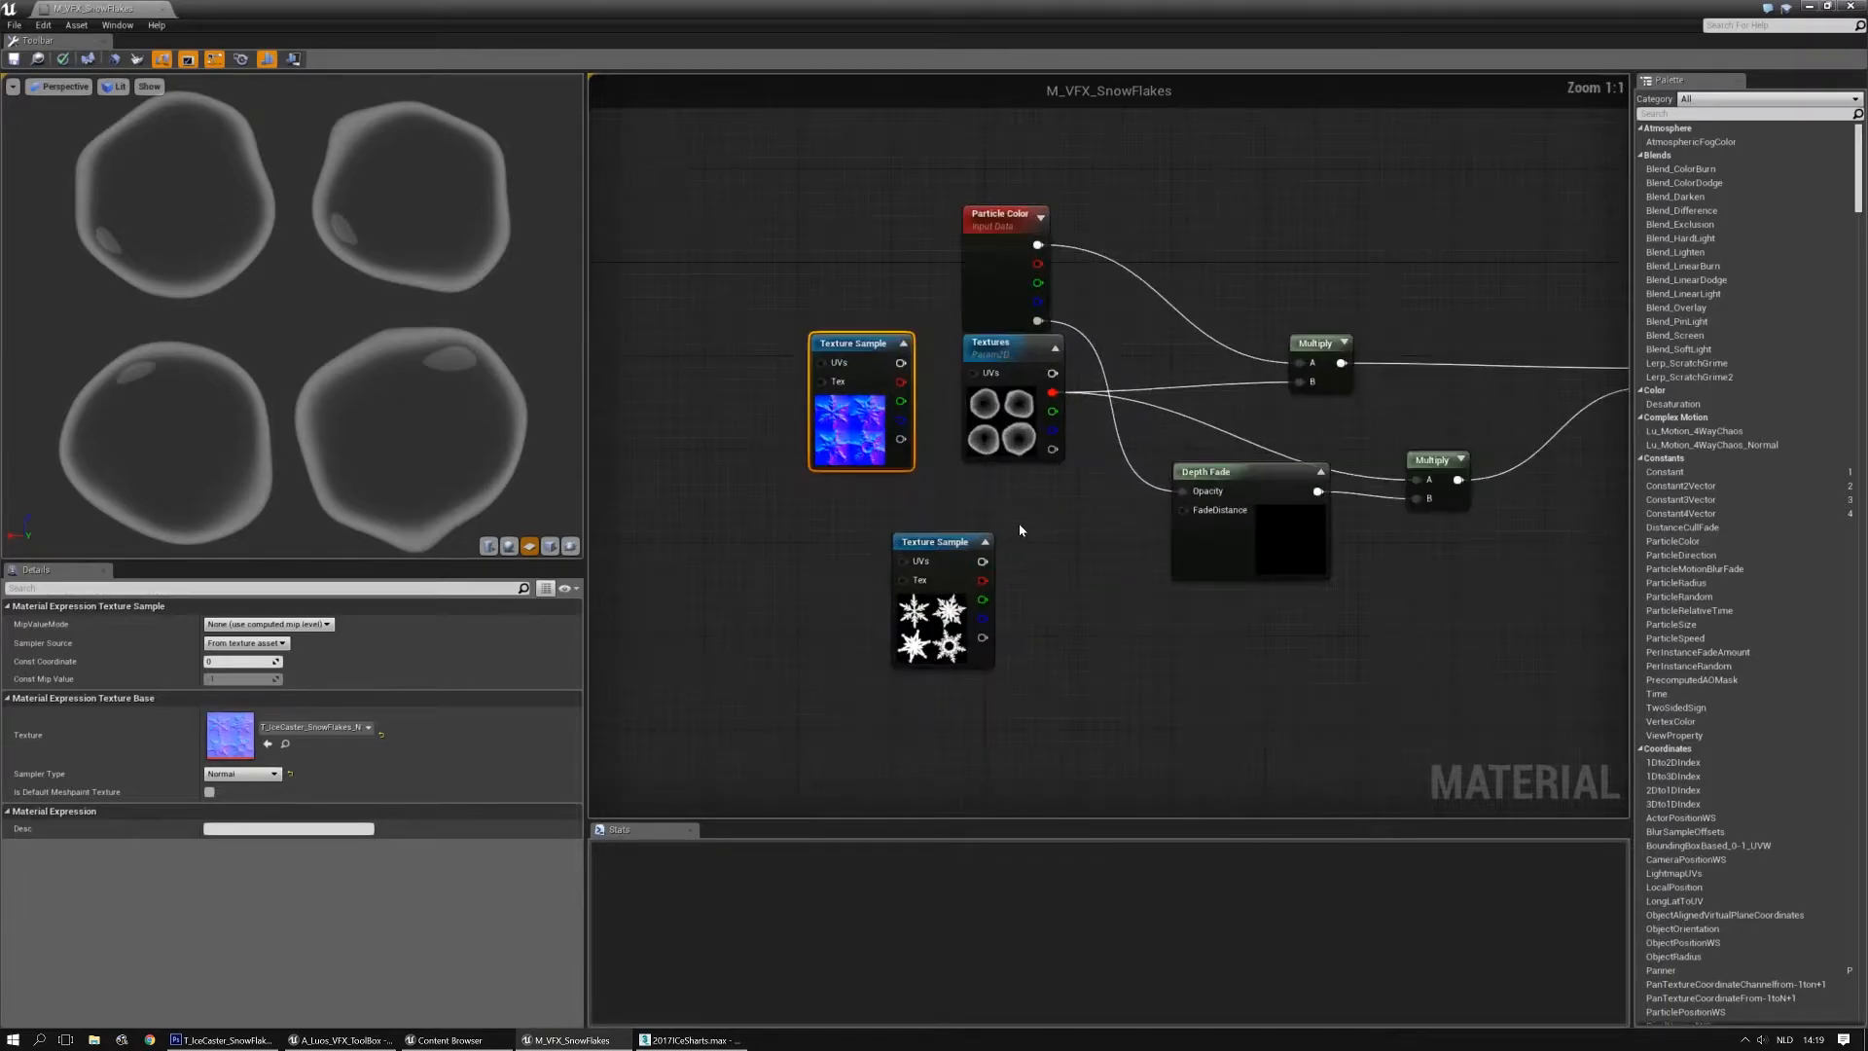
pyautogui.moveTo(1035, 562); pyautogui.dragTo(996, 523, button='right')
# Transfer the Textures parameter's red output connections to the snowflake mask sample, delete the parameter, and put the mask sample in its place
pyautogui.keyDown('ctrl'); pyautogui.moveTo(1014, 461); pyautogui.dragTo(945, 649); pyautogui.keyUp('ctrl')
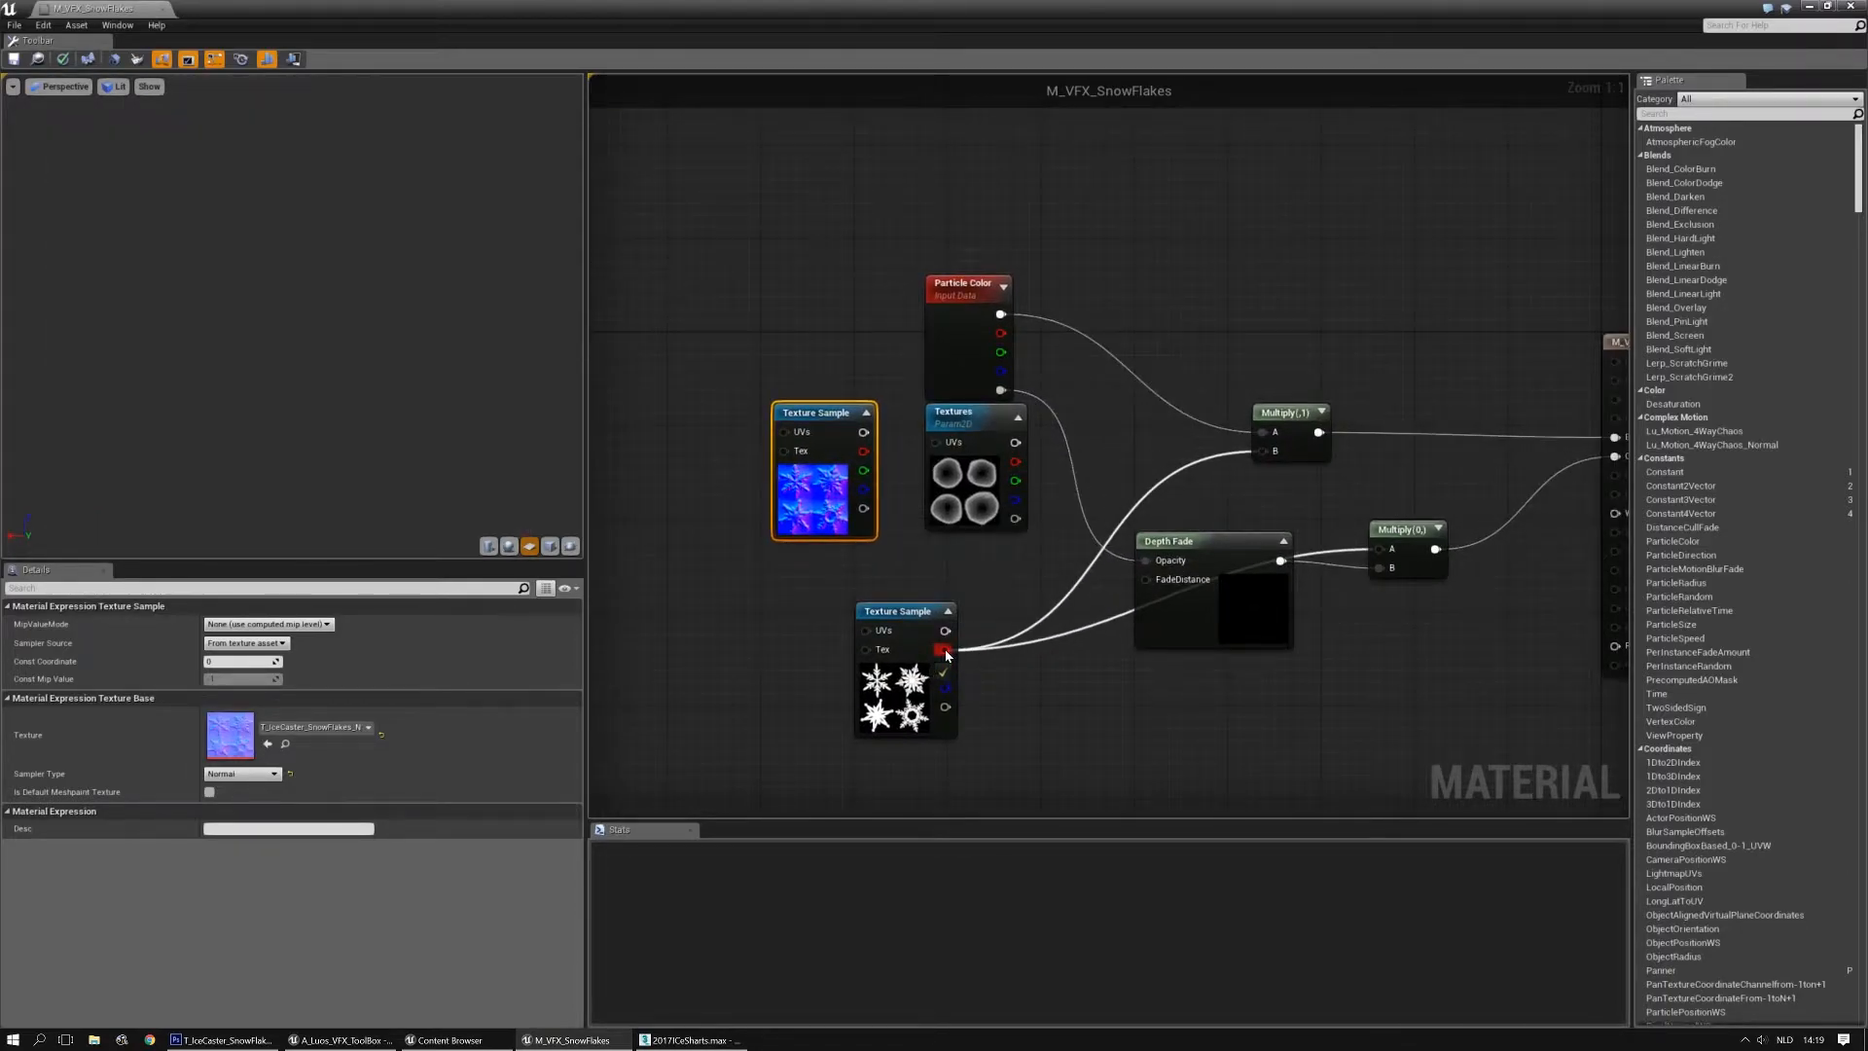
pyautogui.click(973, 415)
pyautogui.press('Delete')
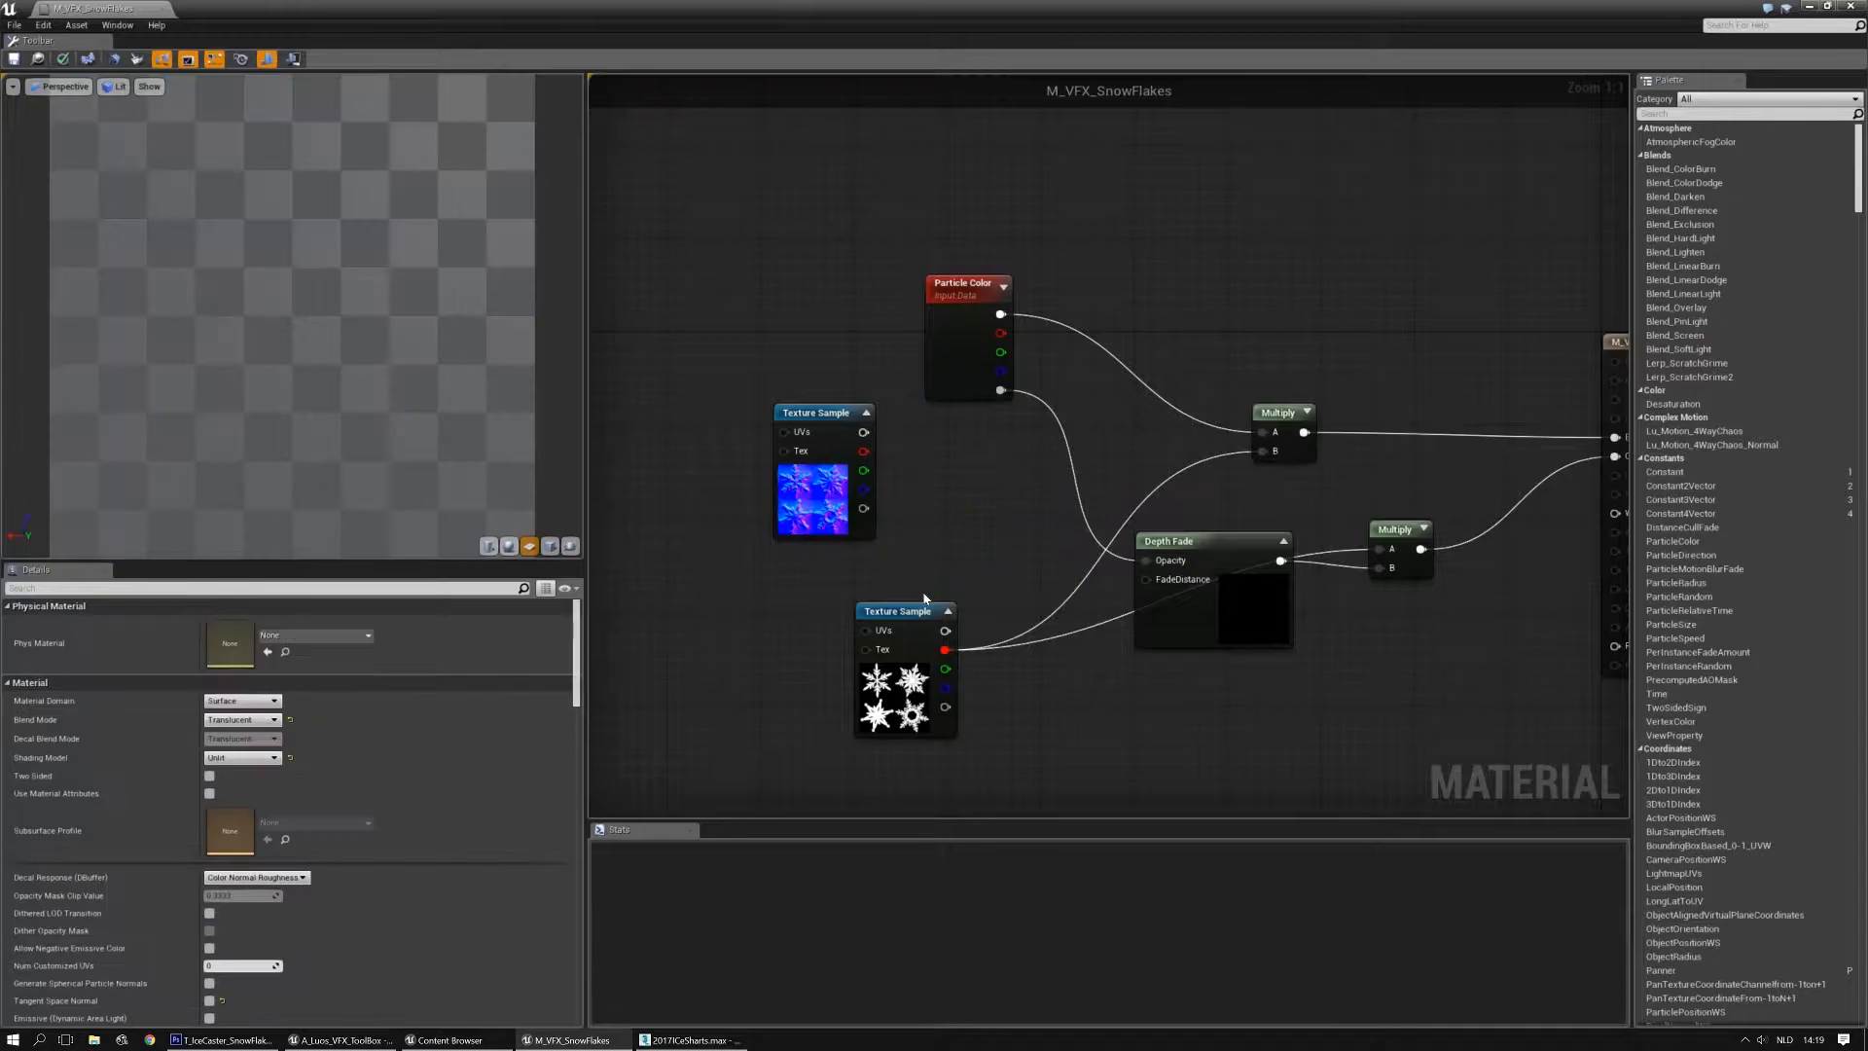
pyautogui.click(913, 618)
pyautogui.moveTo(914, 618); pyautogui.dragTo(958, 431)
pyautogui.click(822, 693)
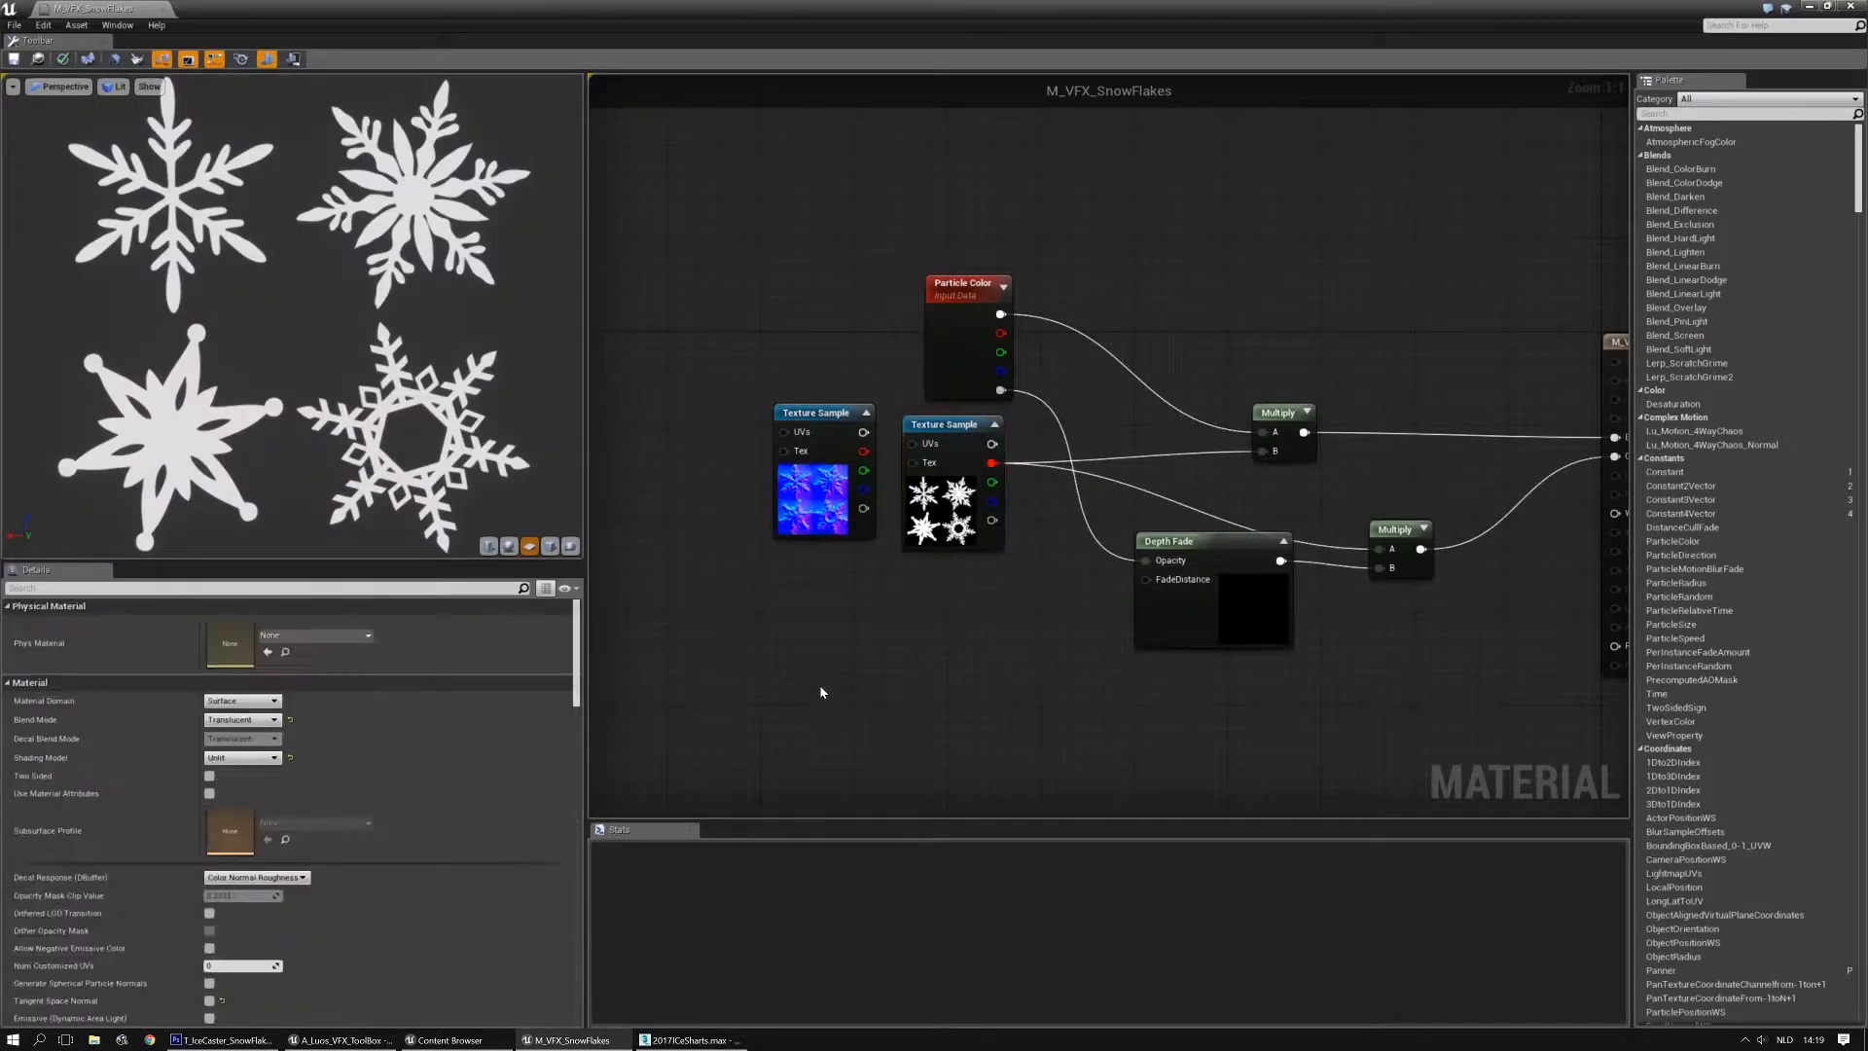
# Set the material's Shading Model to Default Lit and its Blend Mode to Masked
pyautogui.click(238, 758)
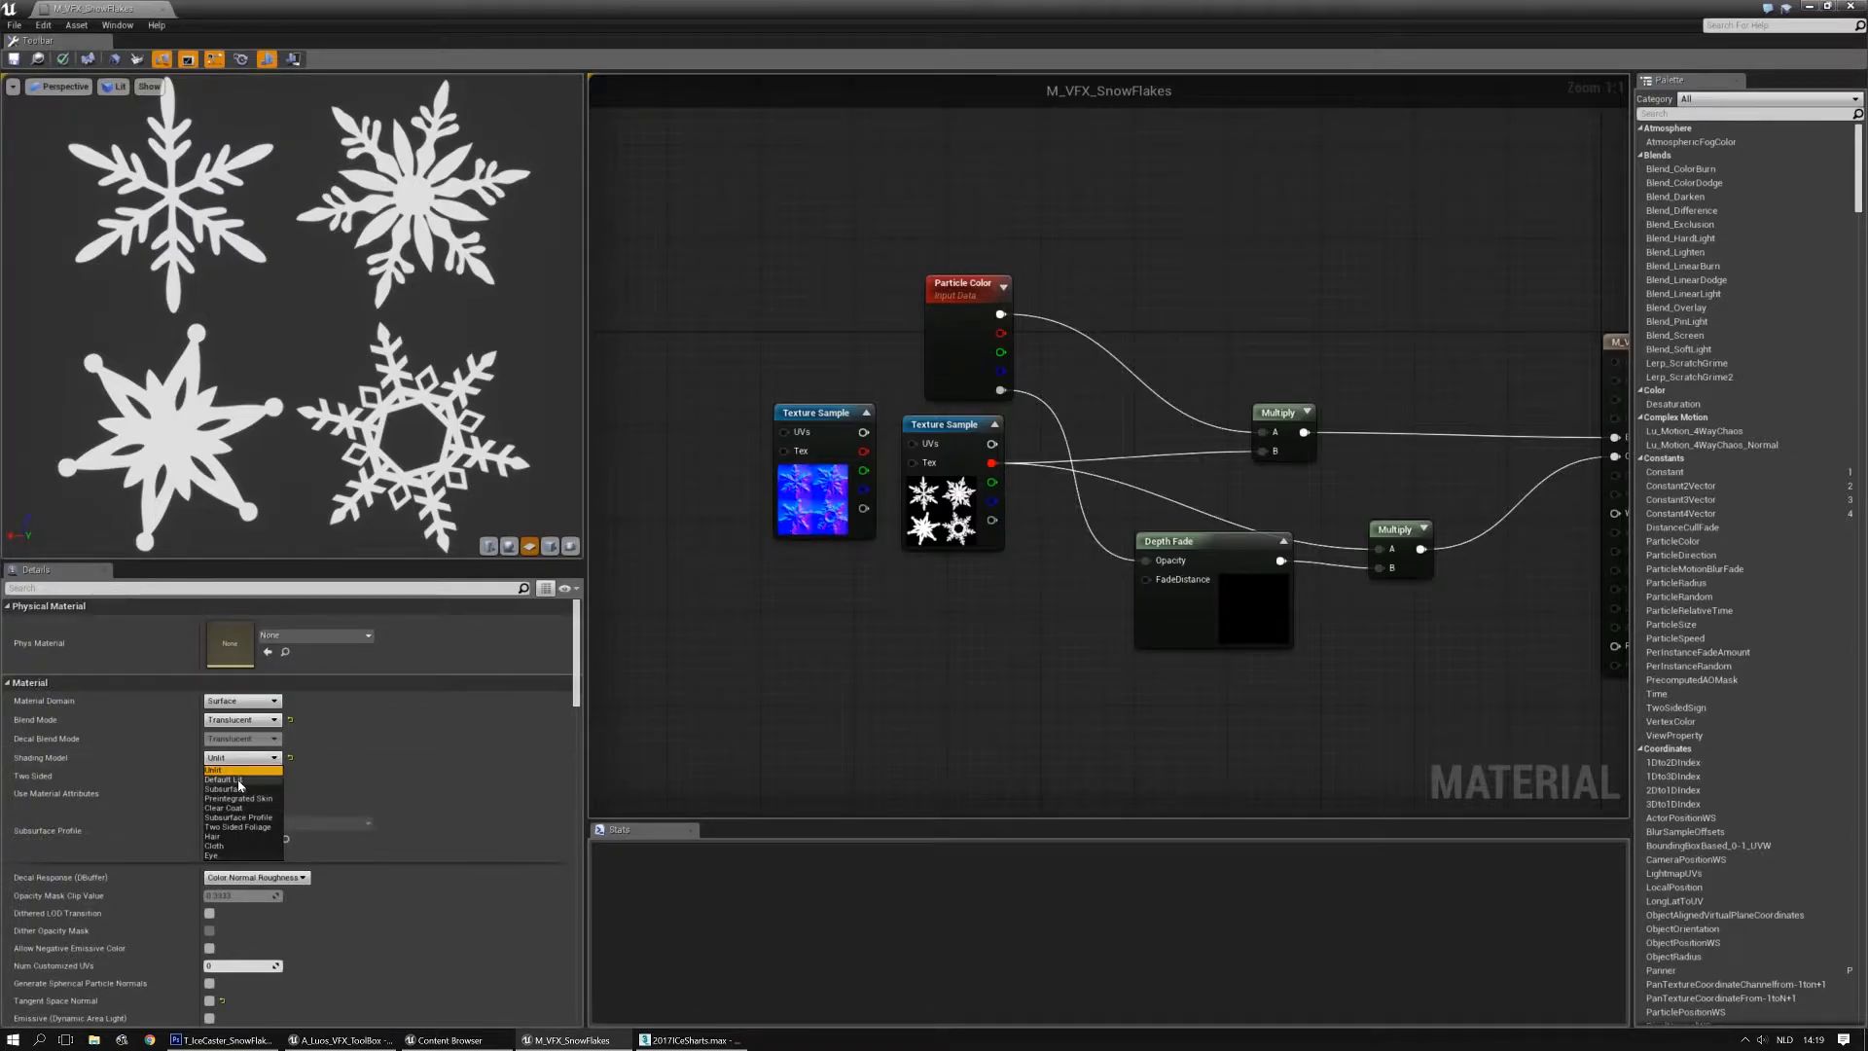
pyautogui.click(240, 785)
pyautogui.click(241, 720)
pyautogui.click(234, 745)
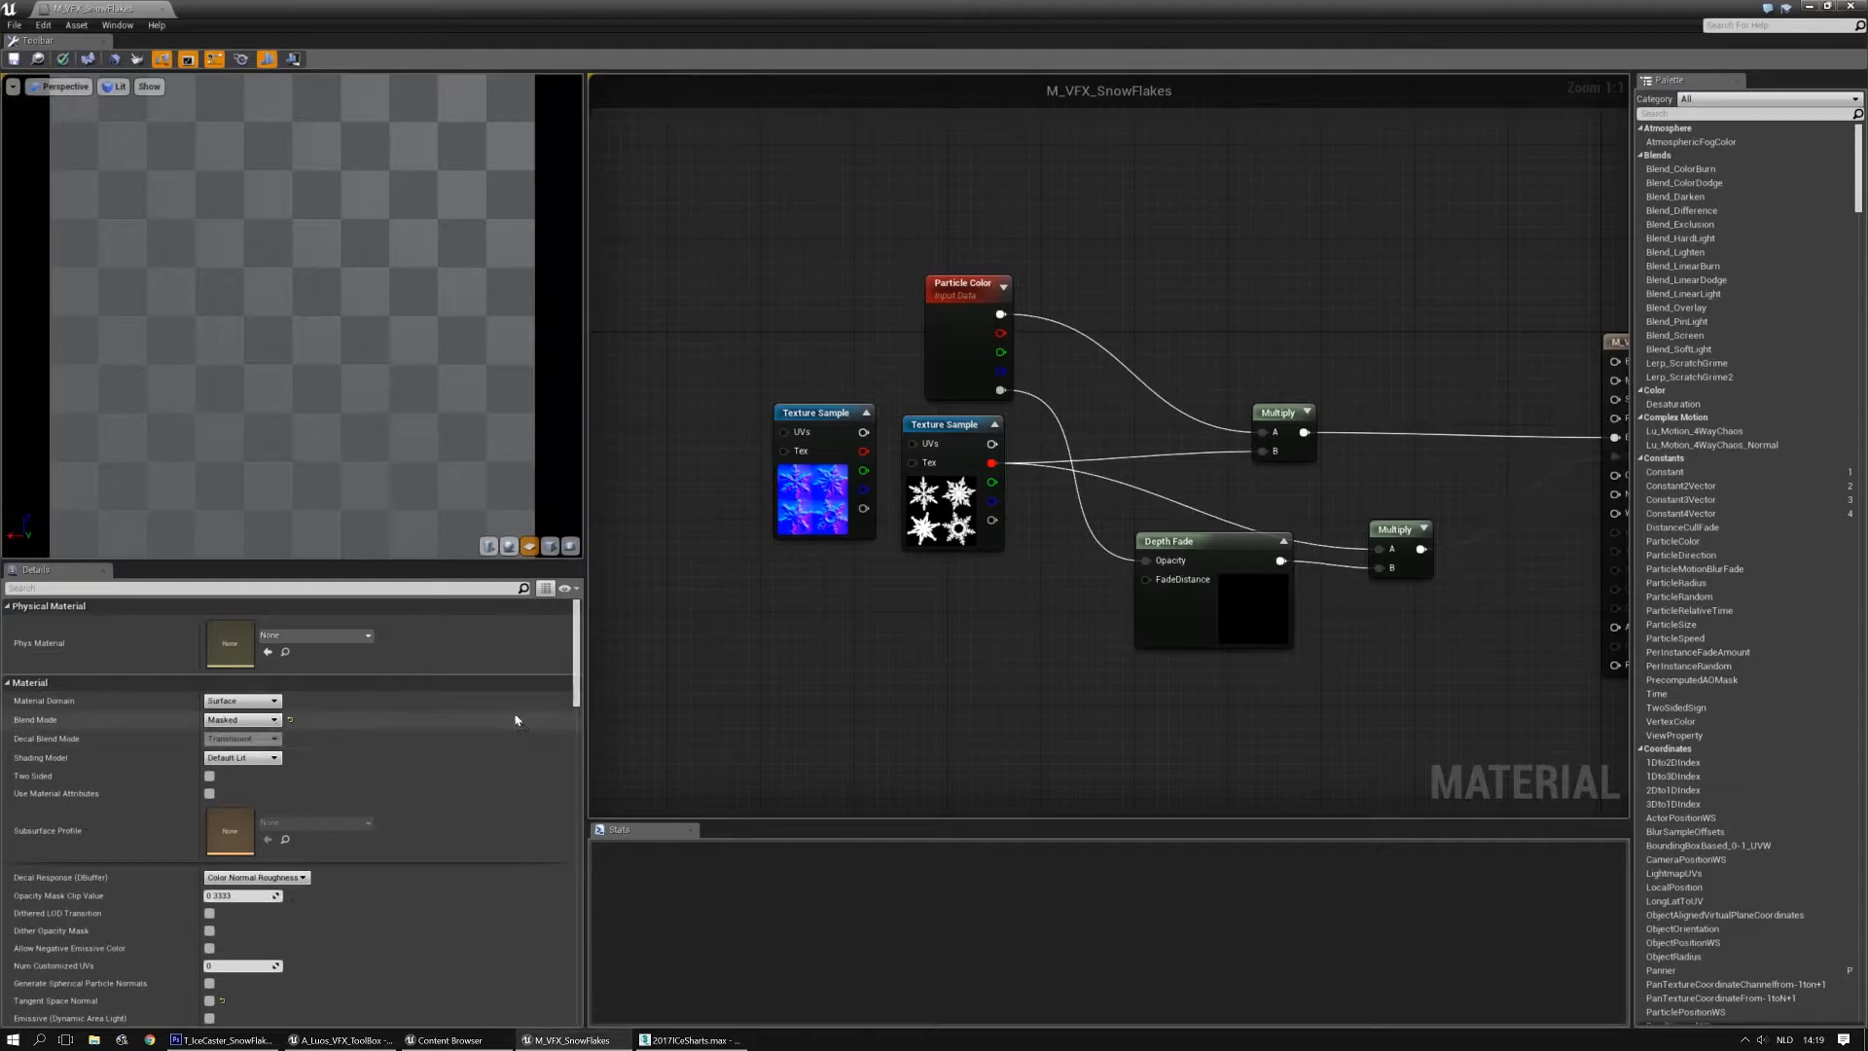
# Place the normal map sample below the Depth Fade node and connect its RGB output to the material's Normal input
pyautogui.moveTo(1052, 704); pyautogui.dragTo(952, 670, button='right')
pyautogui.moveTo(721, 382); pyautogui.dragTo(1117, 646)
pyautogui.moveTo(1315, 641); pyautogui.dragTo(1189, 589, button='right')
pyautogui.click(1185, 591)
pyautogui.moveTo(1032, 620); pyautogui.dragTo(1388, 406)
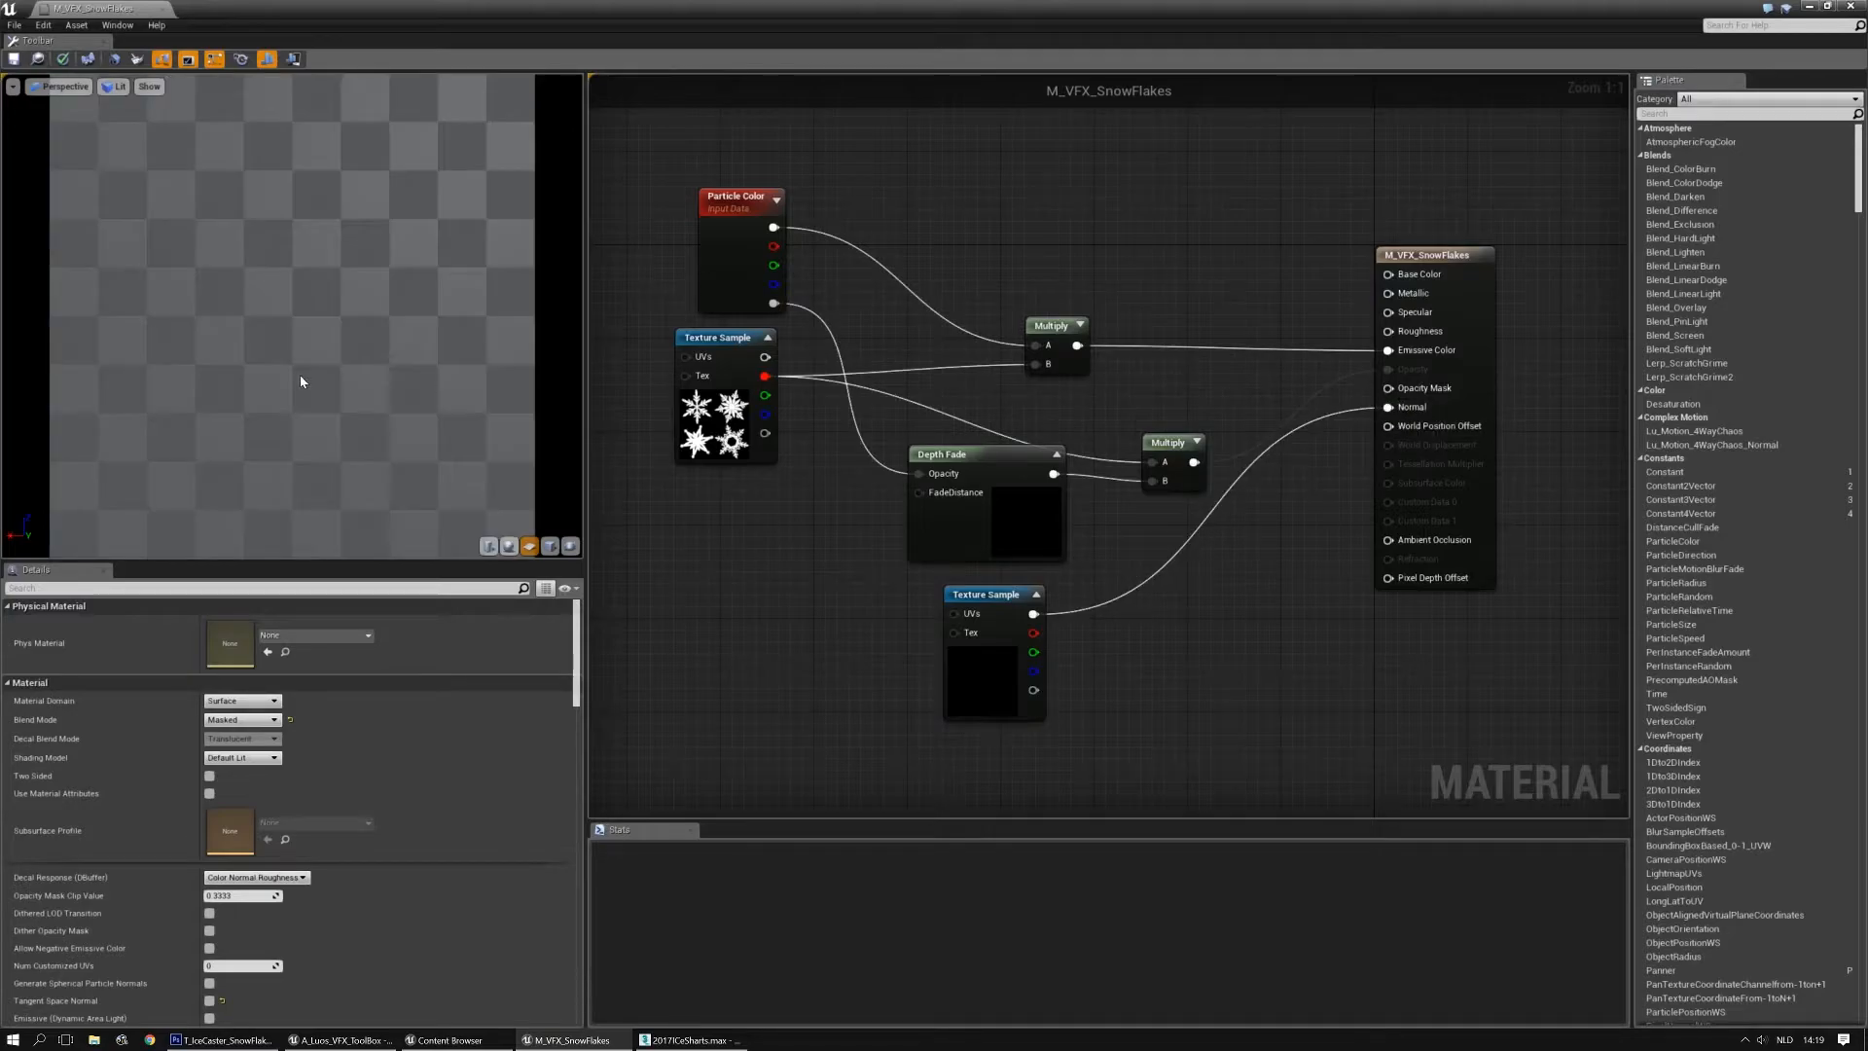
pyautogui.moveTo(1184, 375); pyautogui.dragTo(1225, 390, button='right')
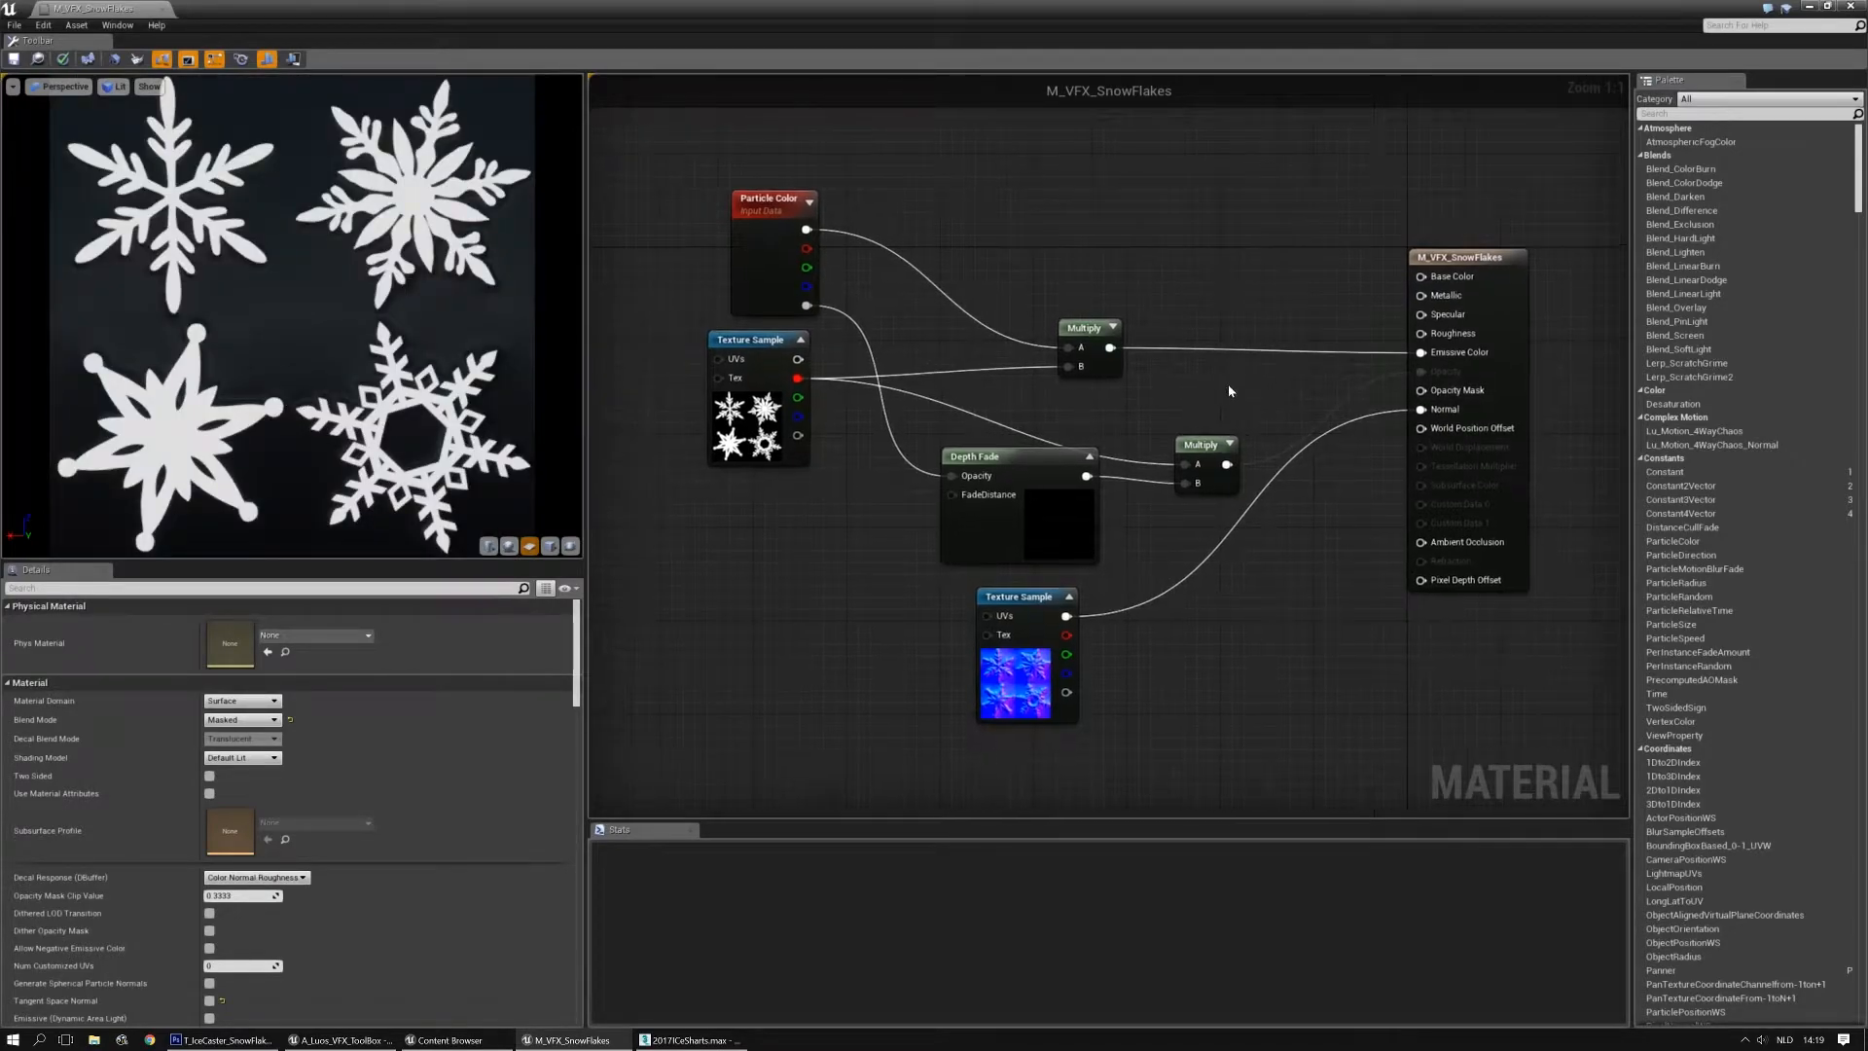
# Raise the Depth Fade Multiply node slightly and connect the mask sample's red output to Opacity Mask
pyautogui.moveTo(1227, 465); pyautogui.dragTo(1189, 410)
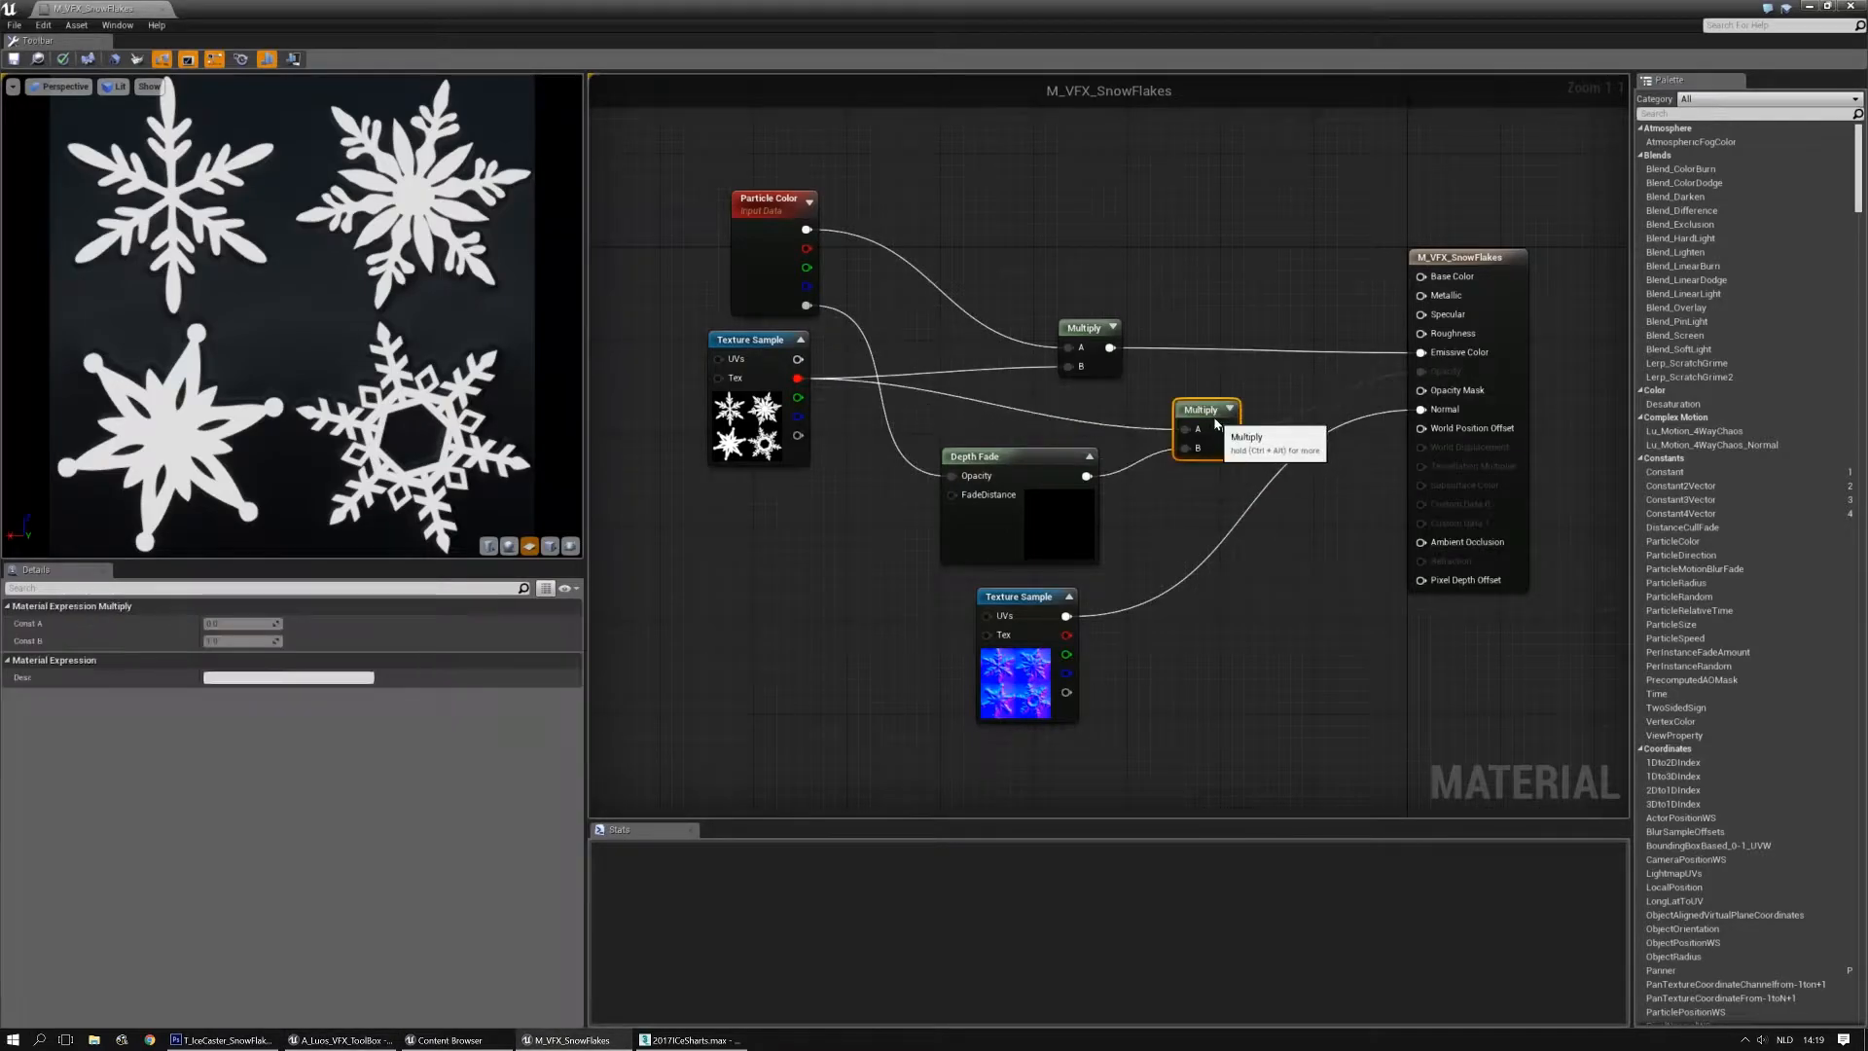
pyautogui.click(1080, 533)
pyautogui.moveTo(810, 380); pyautogui.dragTo(1394, 389)
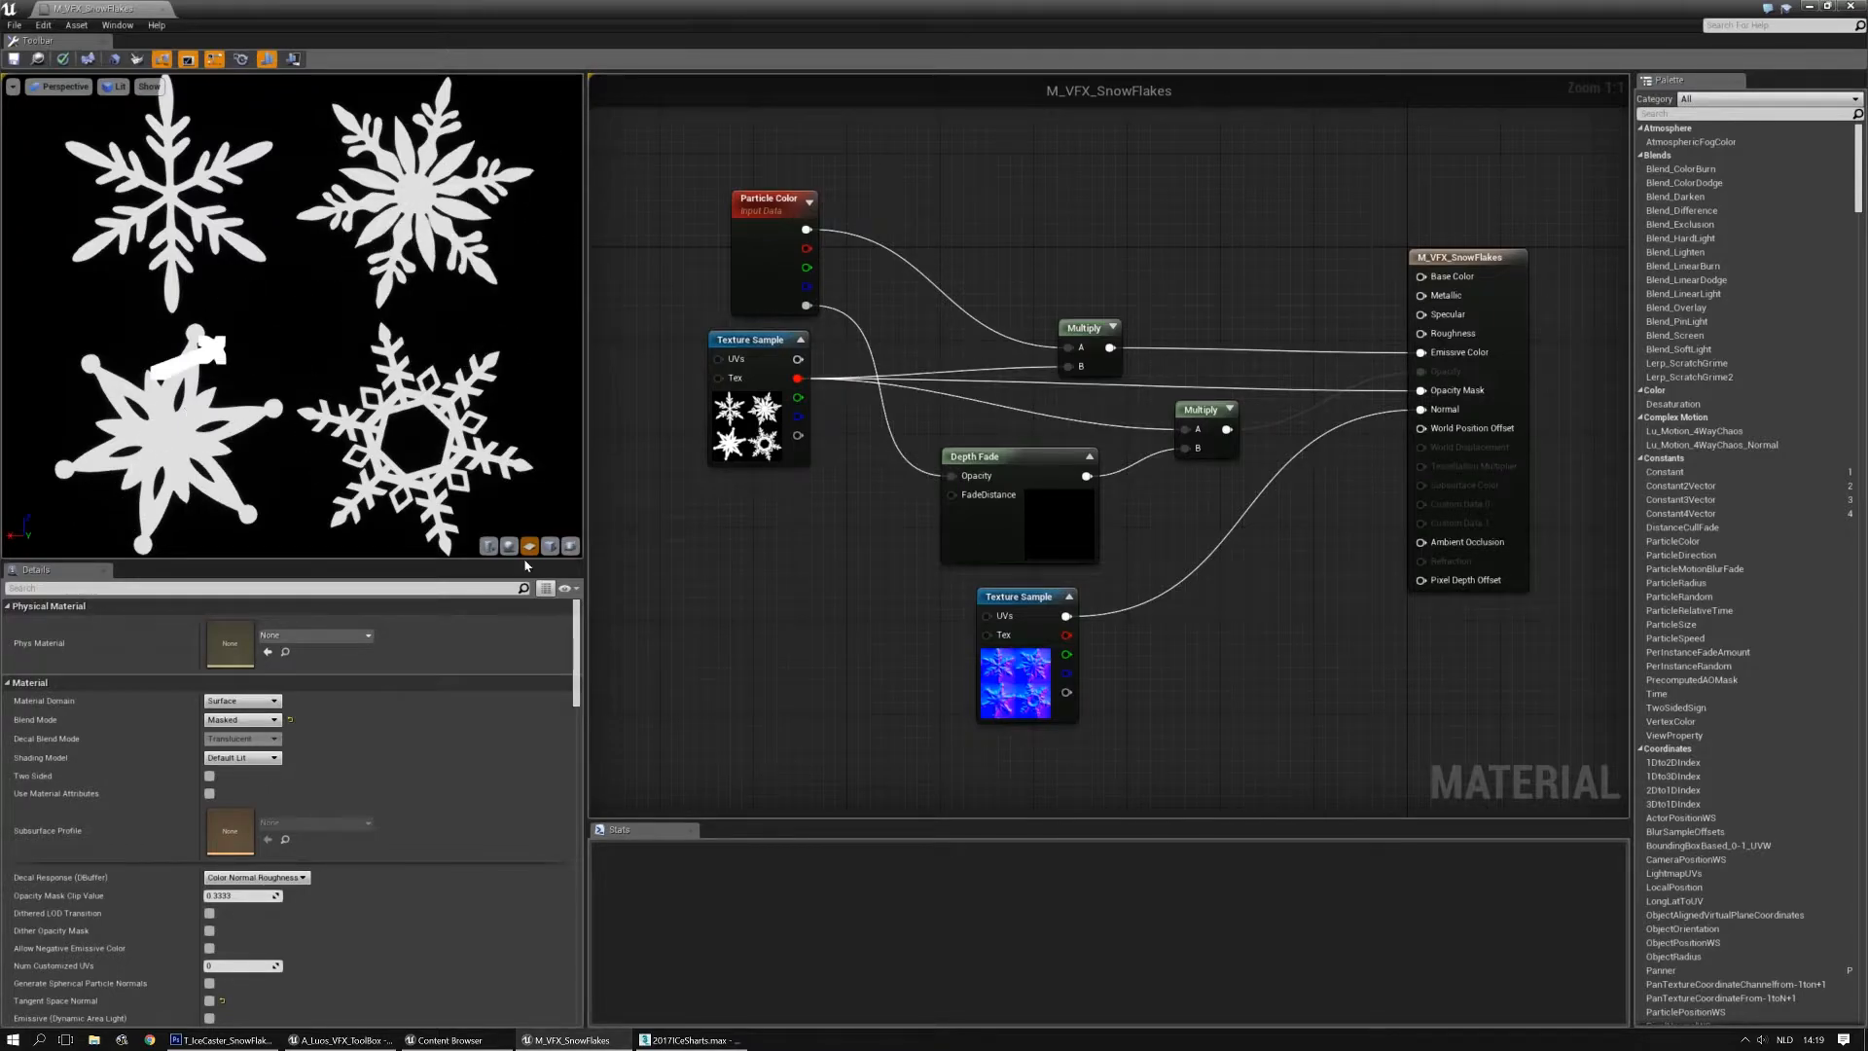
pyautogui.scroll(-10, 373, 769)
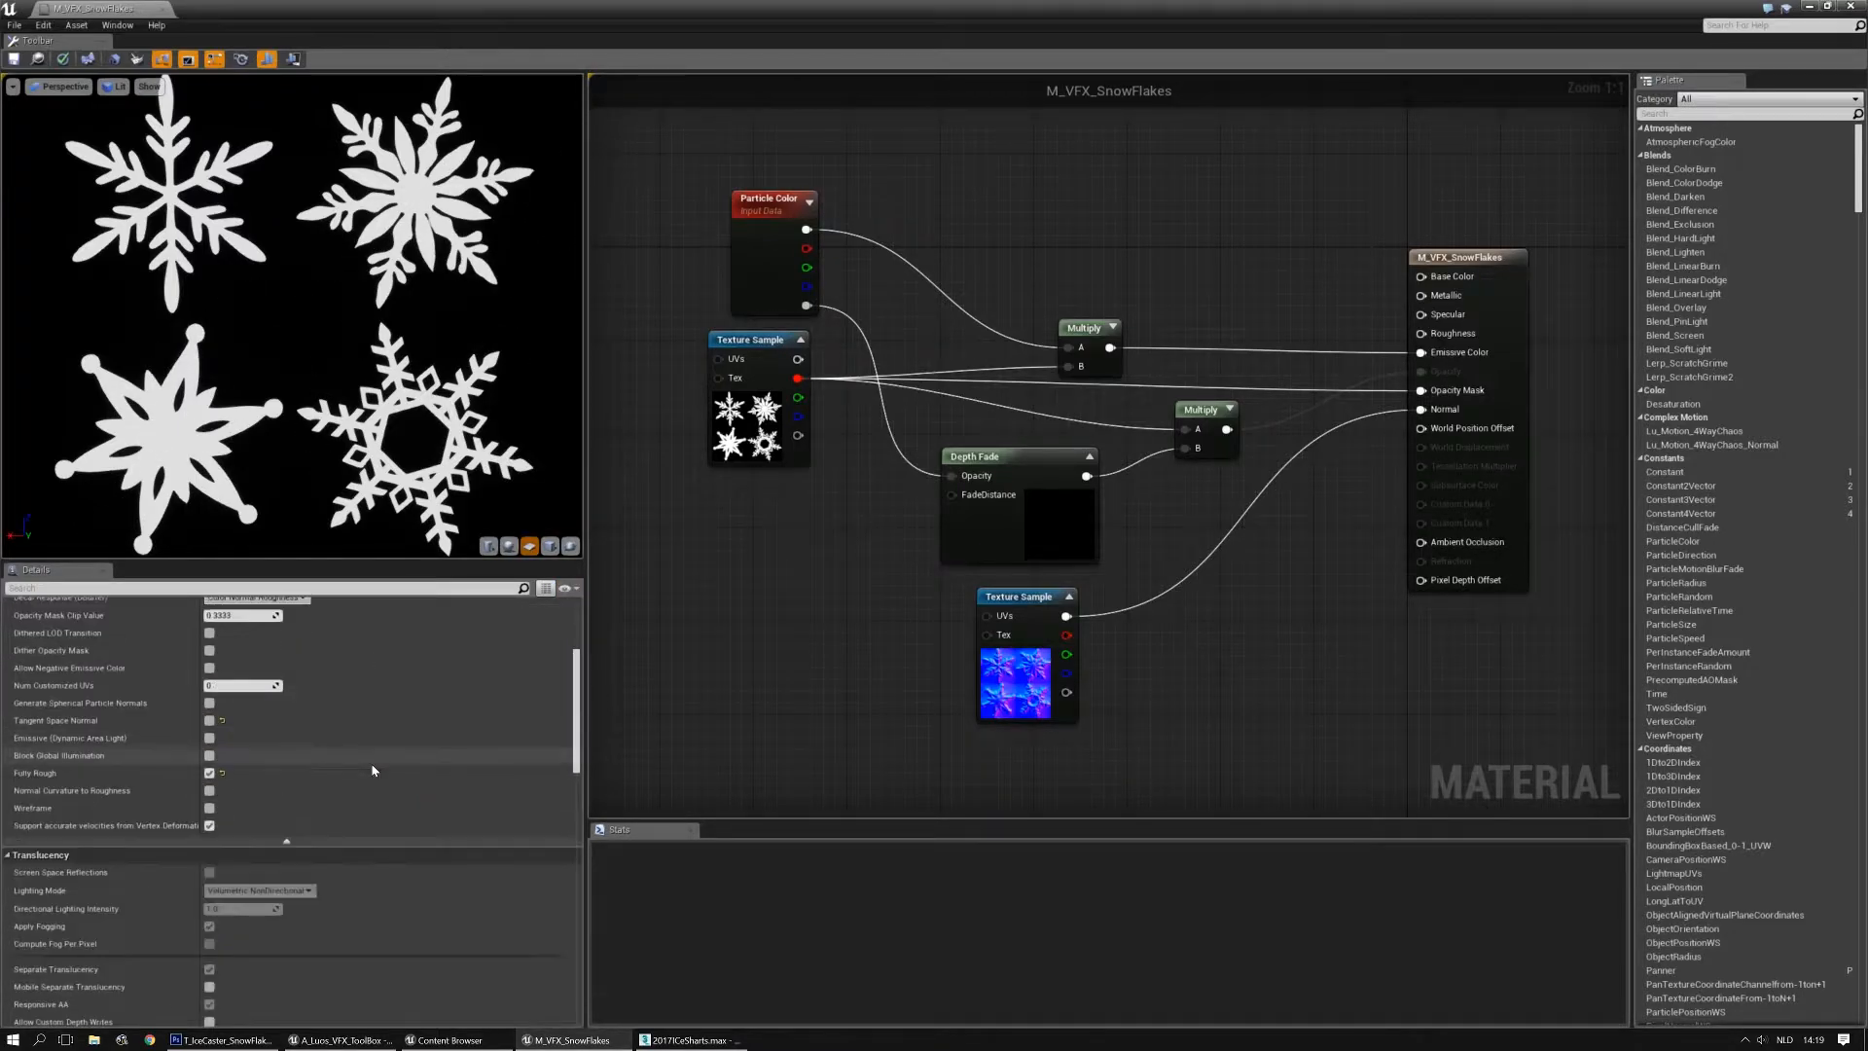
# Add a Constant3Vector above the graph and set its colour to light blue (0.070112, 0.850081, 1.0)
pyautogui.moveTo(1030, 207); pyautogui.dragTo(942, 430, button='right')
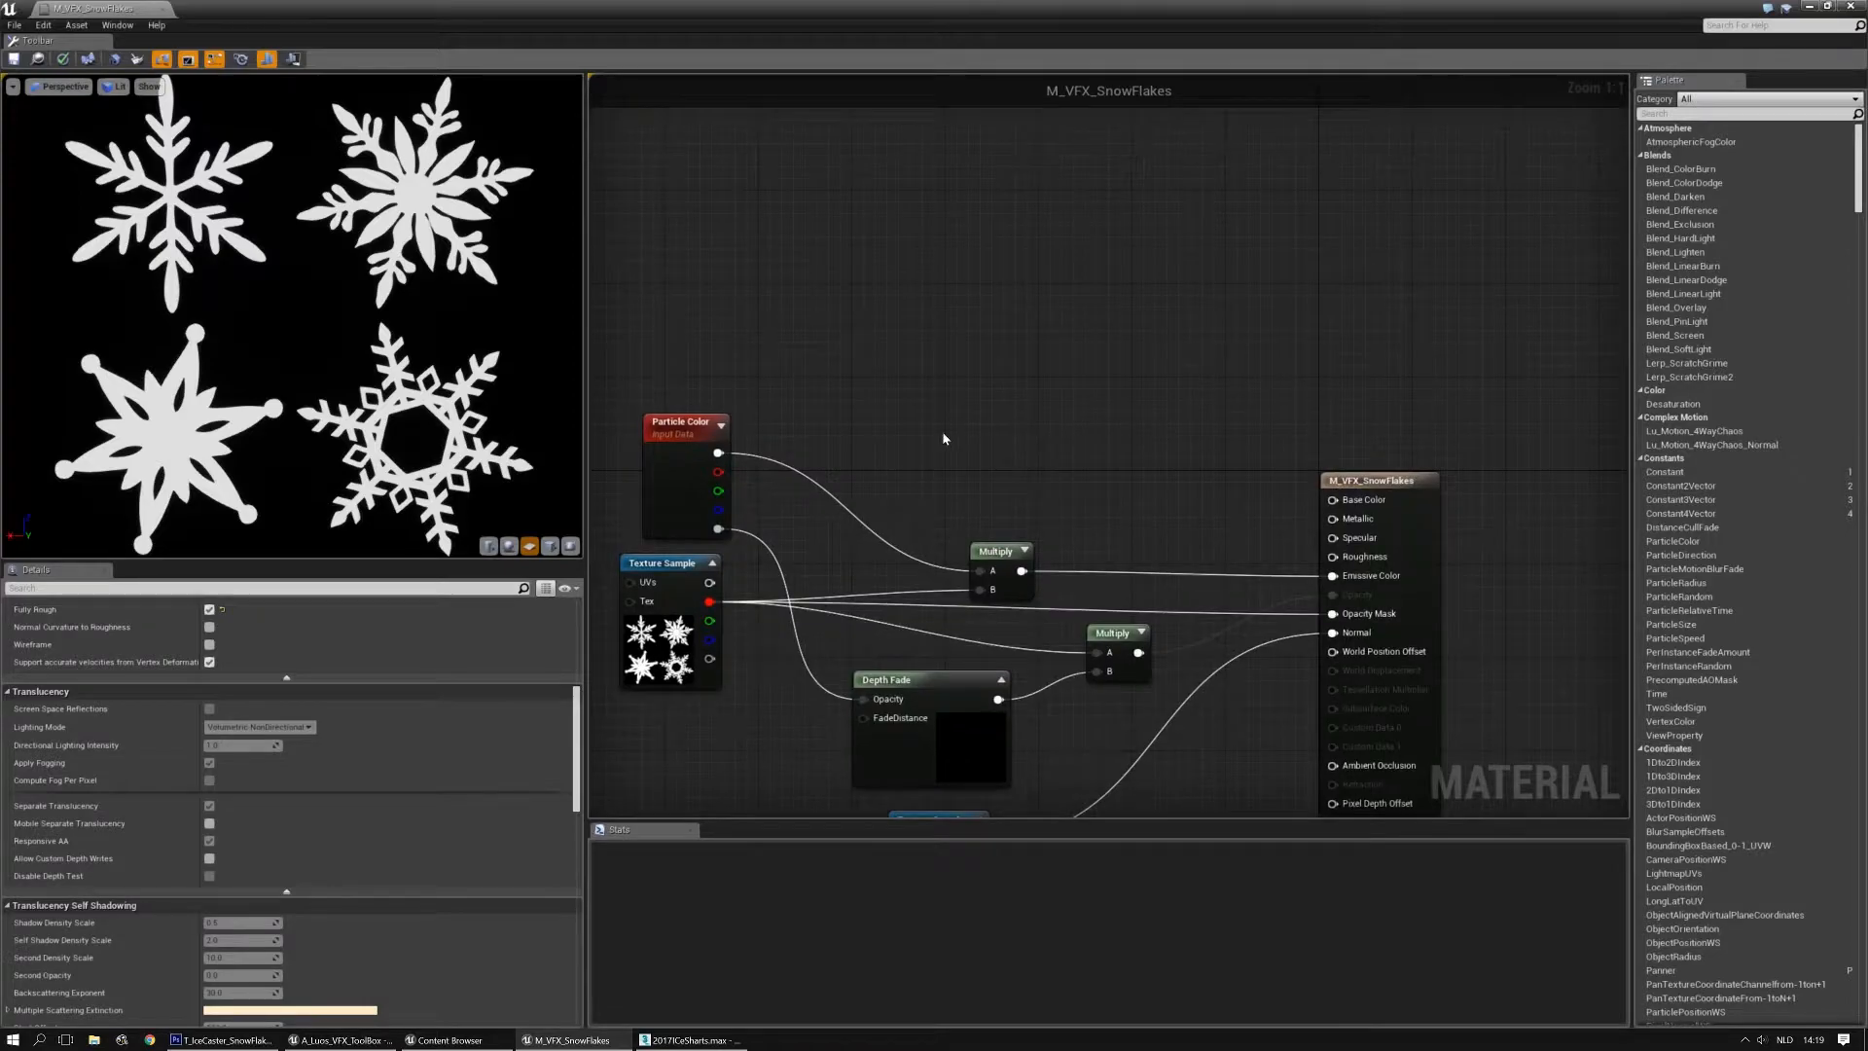
pyautogui.rightClick(950, 357)
pyautogui.click(946, 349)
pyautogui.press('3')
pyautogui.click(959, 348)
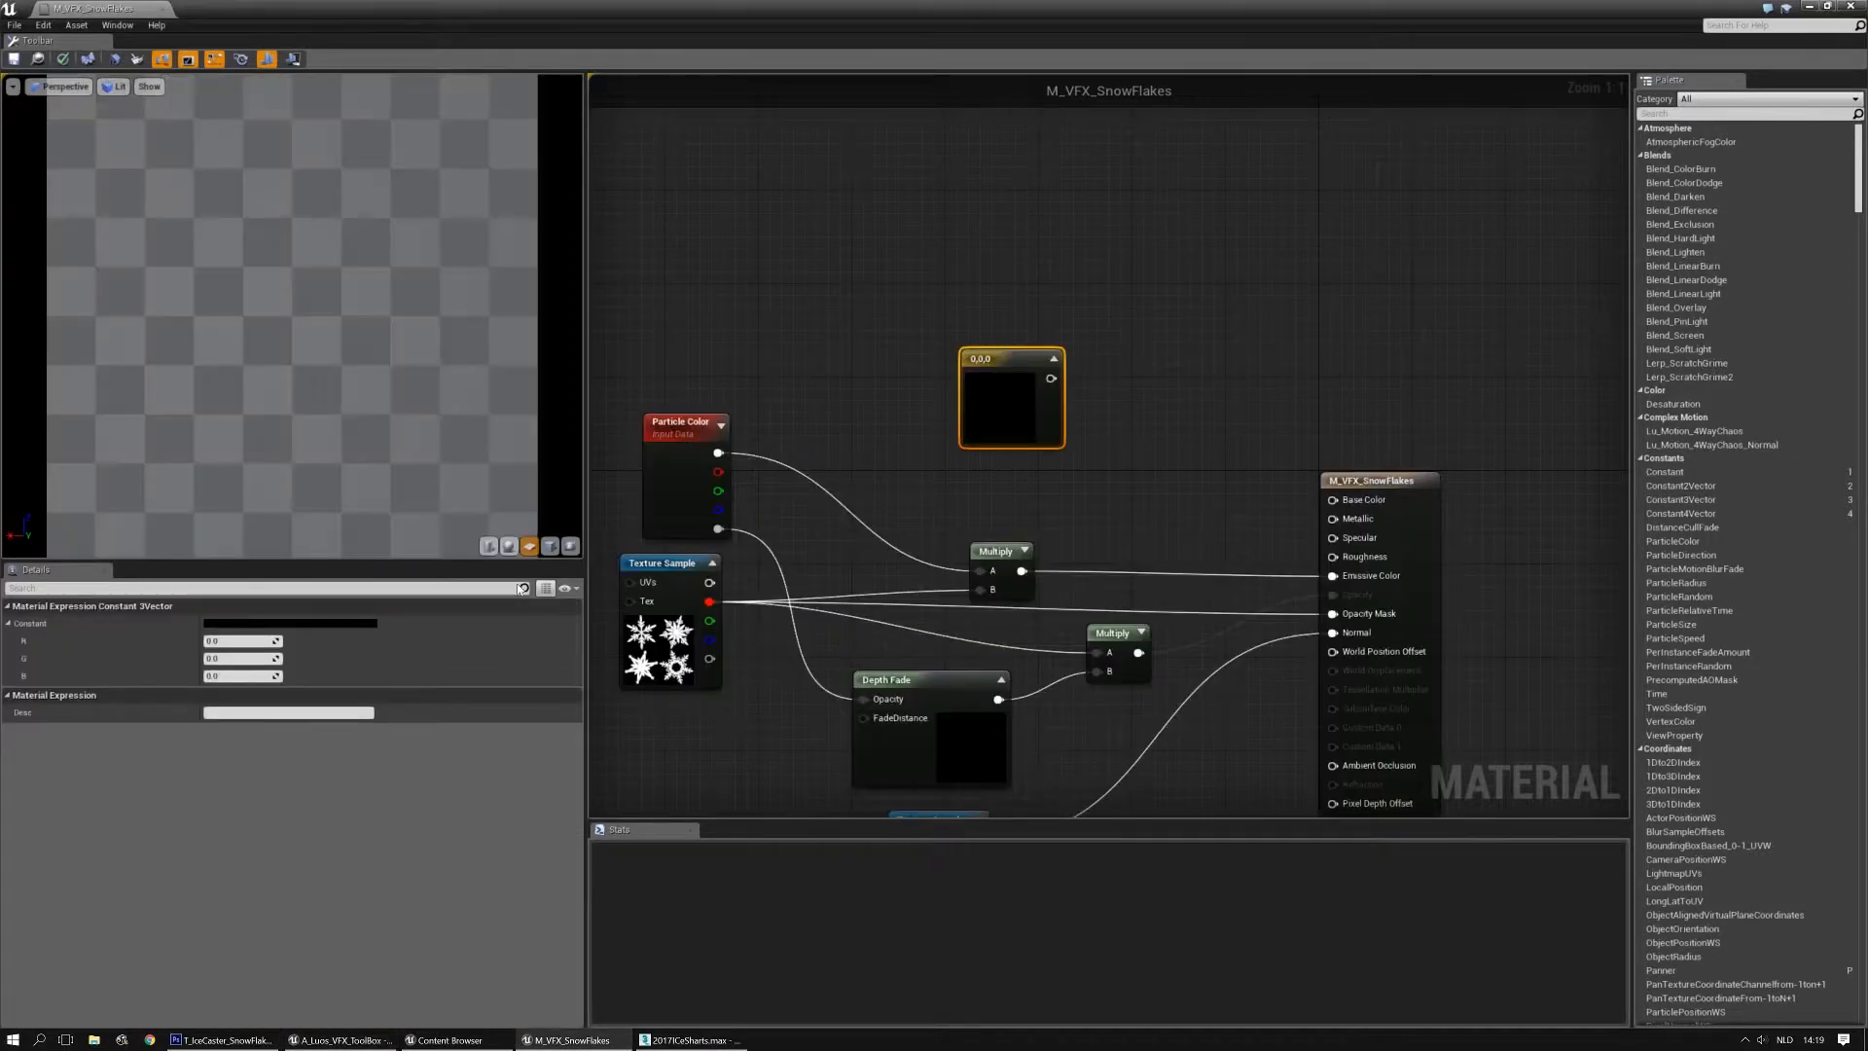
pyautogui.click(290, 623)
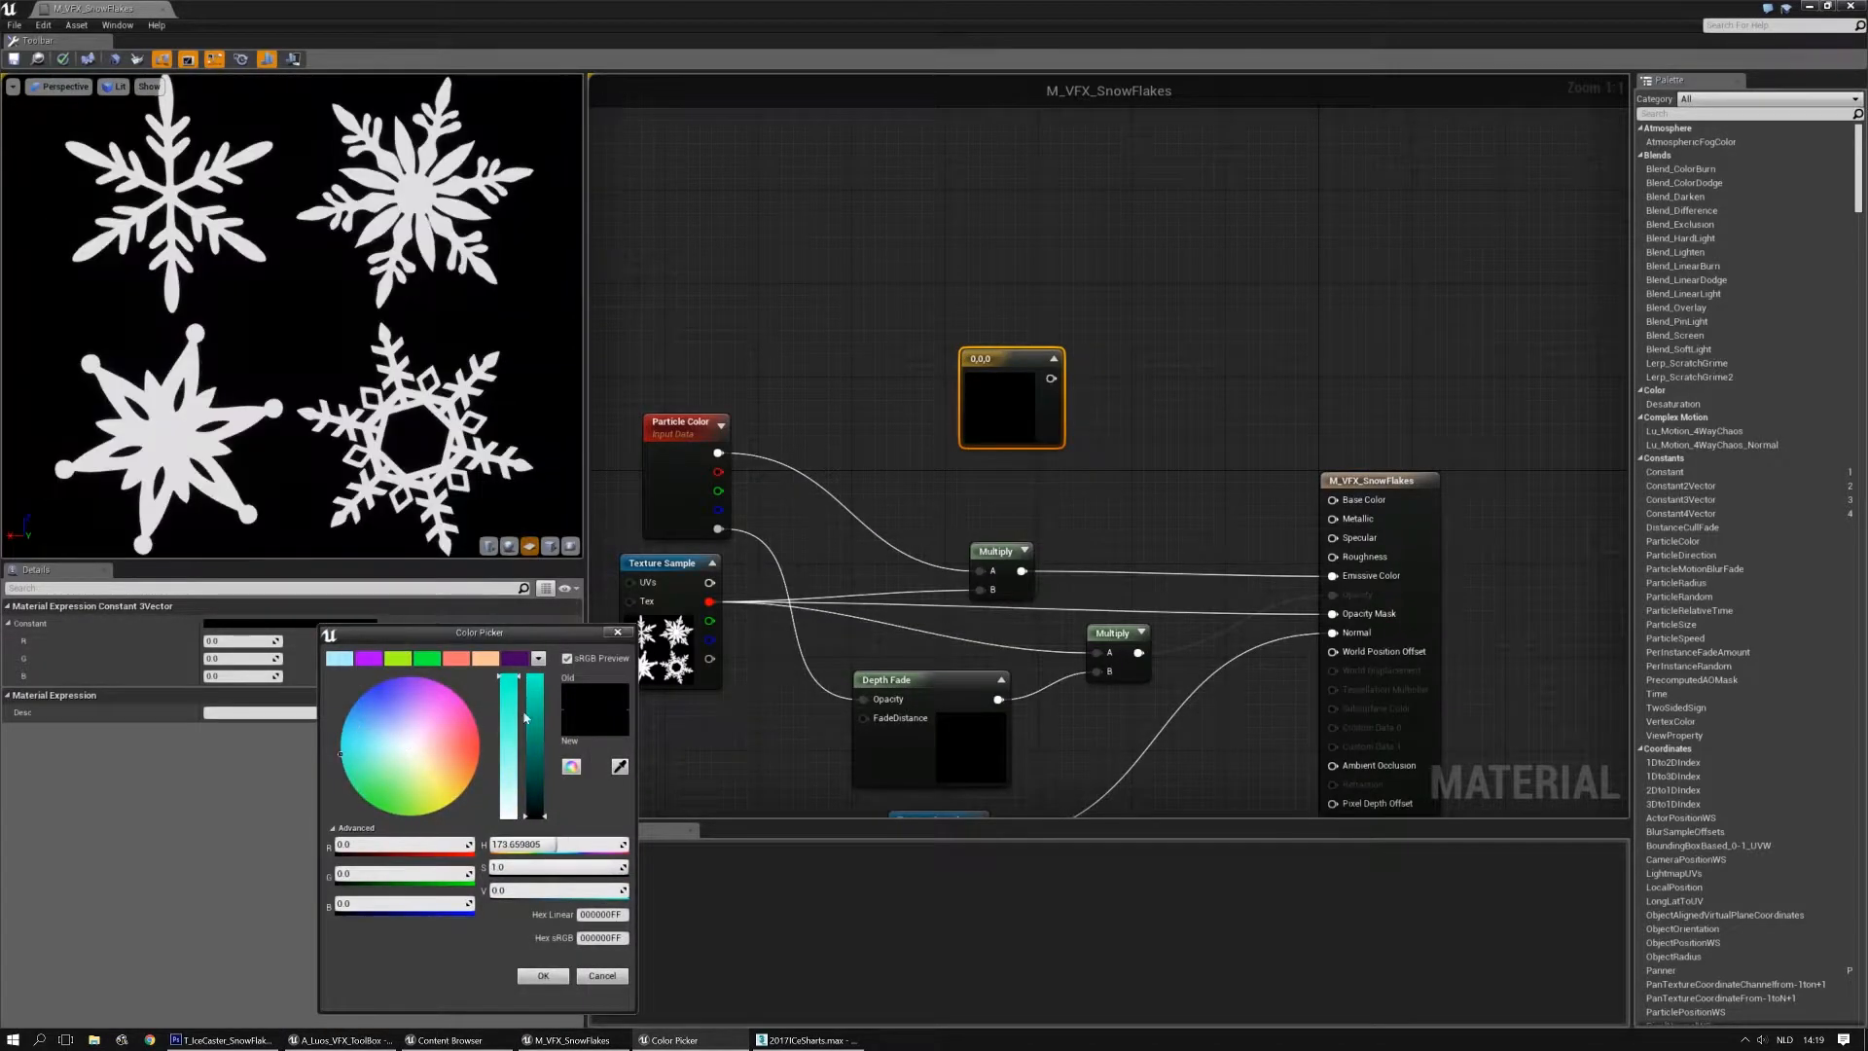
pyautogui.moveTo(537, 706); pyautogui.dragTo(535, 675)
pyautogui.moveTo(349, 760); pyautogui.dragTo(346, 741)
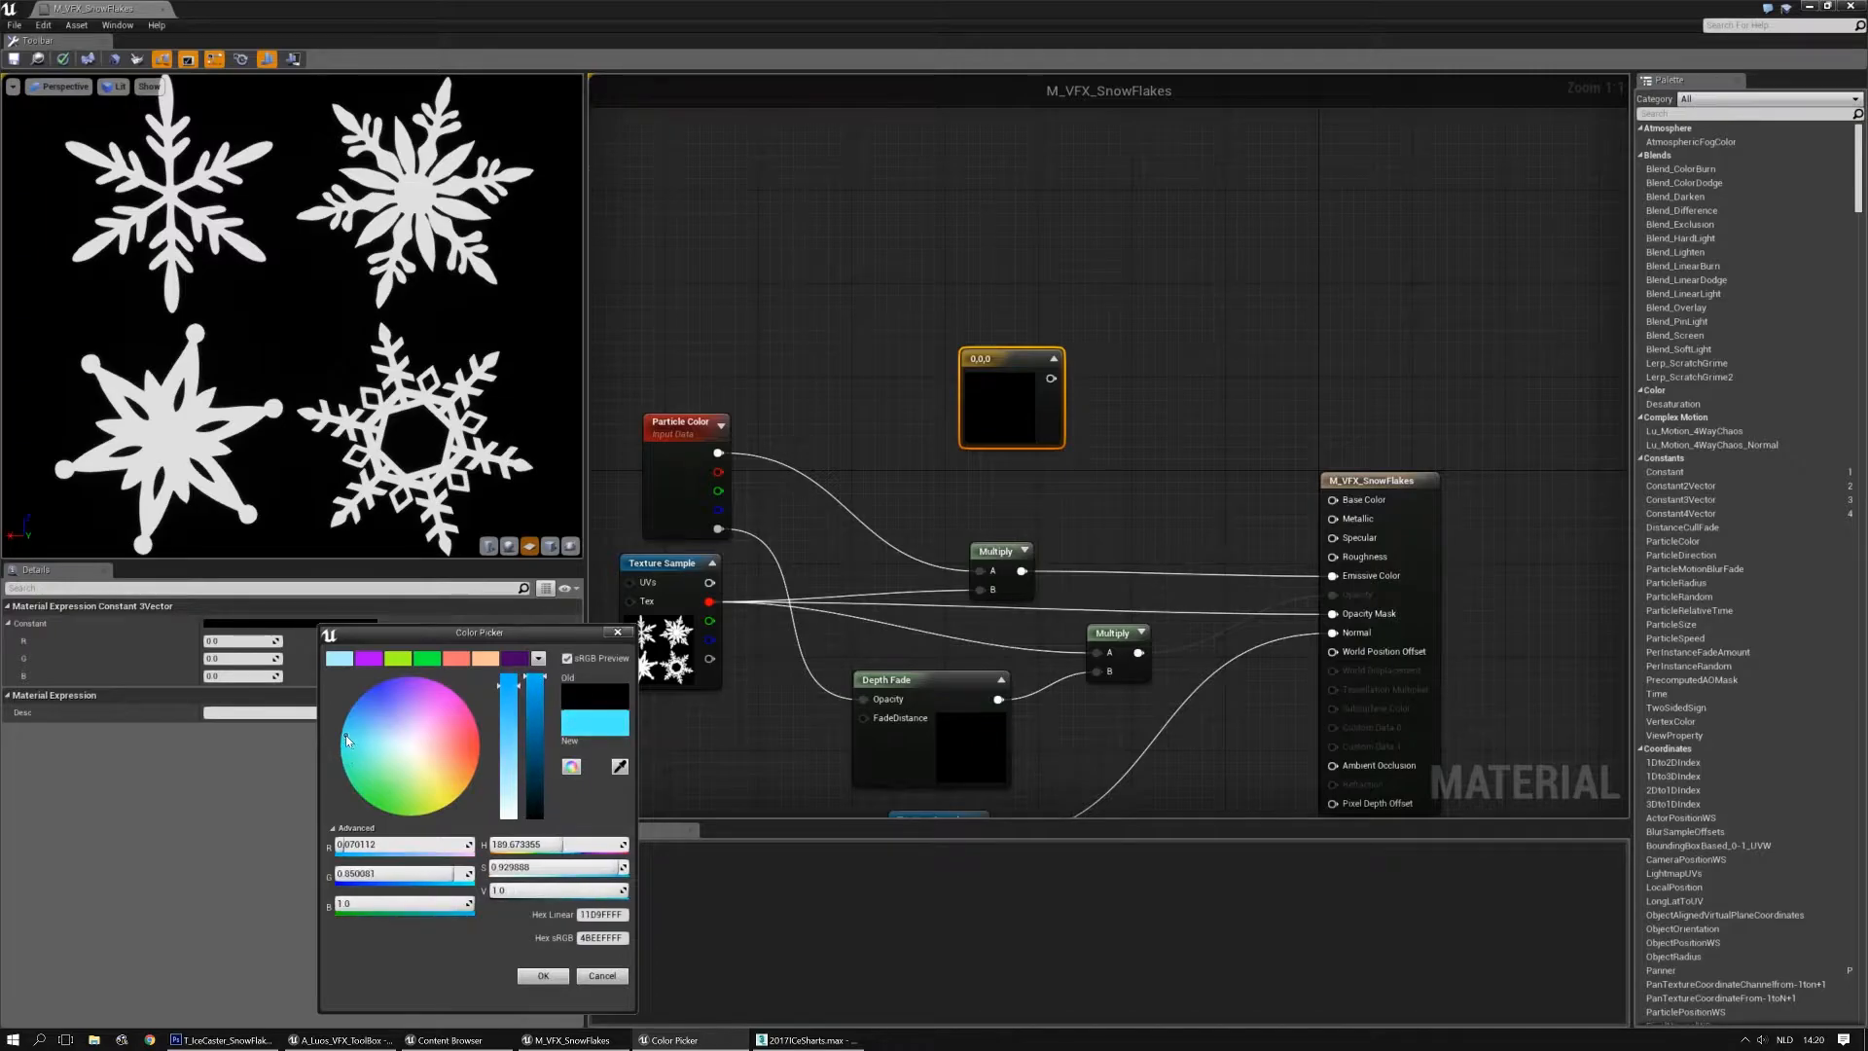
pyautogui.click(542, 975)
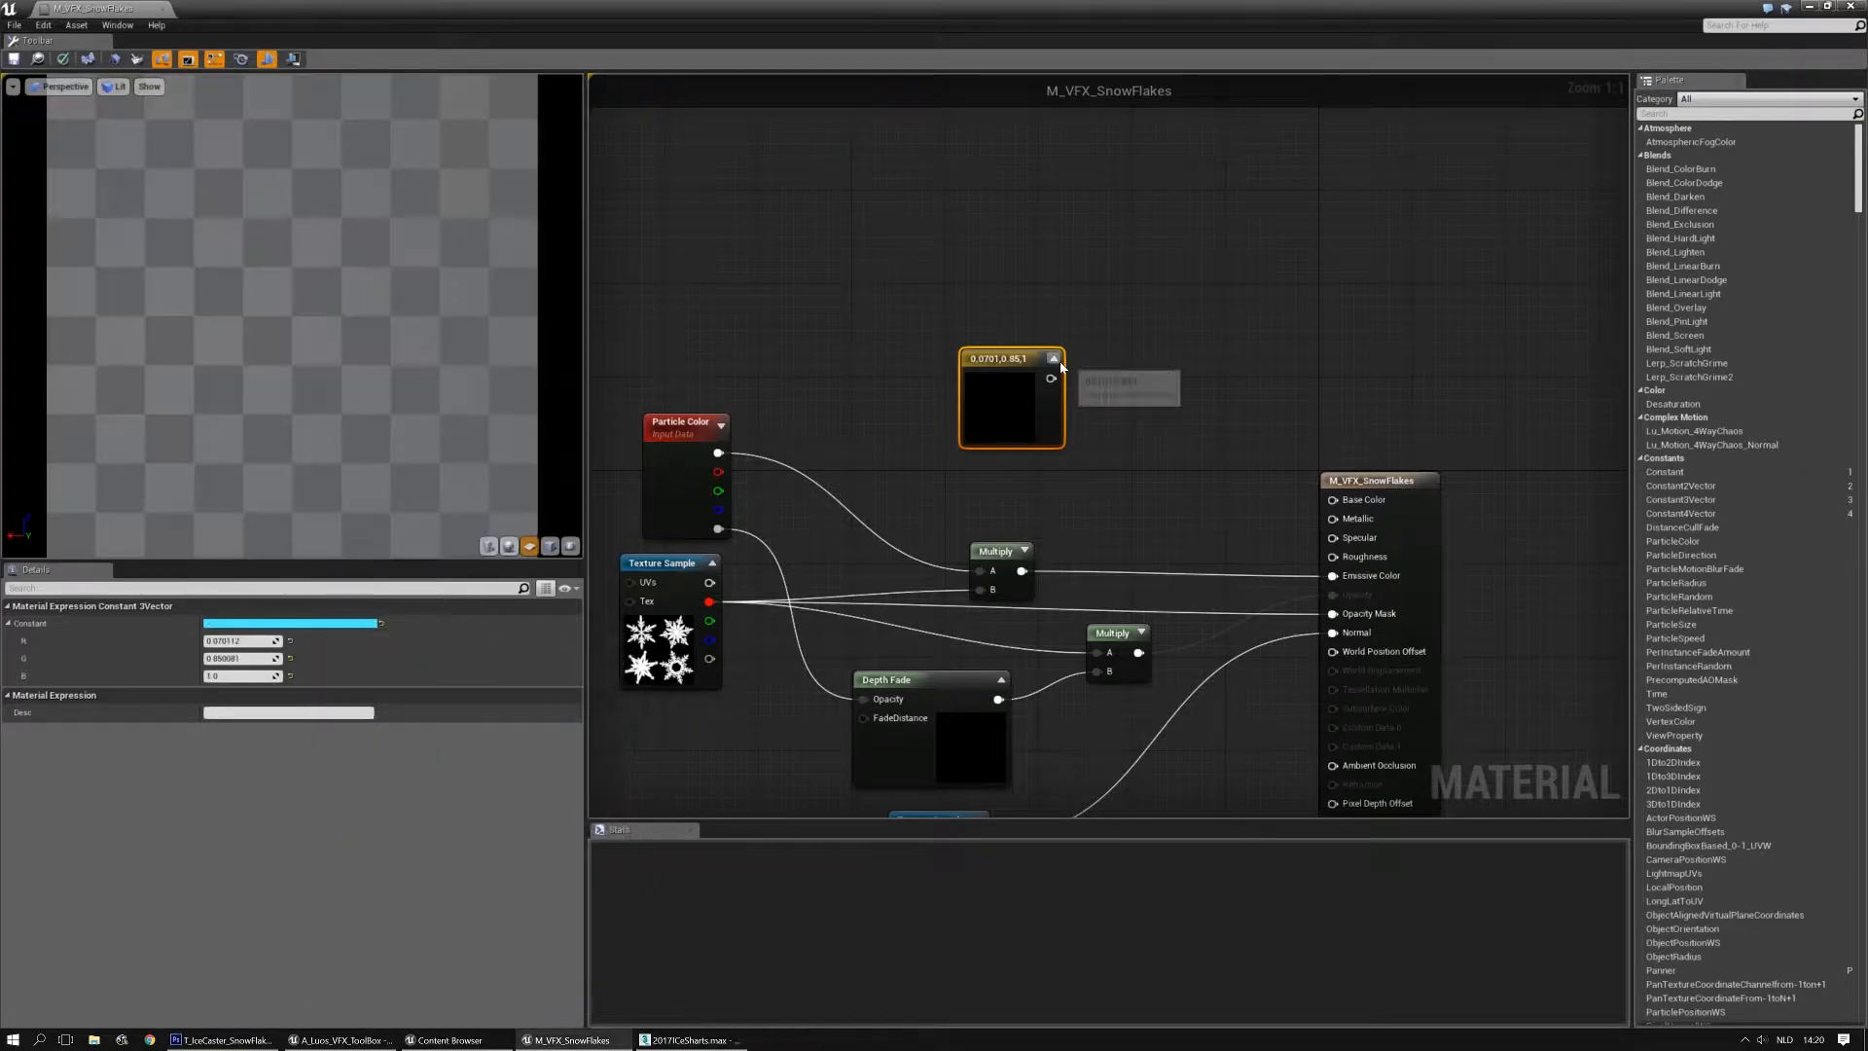
# Multiply the blue constant by the particle colour result, feed it into Base Color instead of Emissive Color, and reposition the constant
pyautogui.moveTo(1051, 378); pyautogui.dragTo(1276, 514)
pyautogui.click(1205, 508)
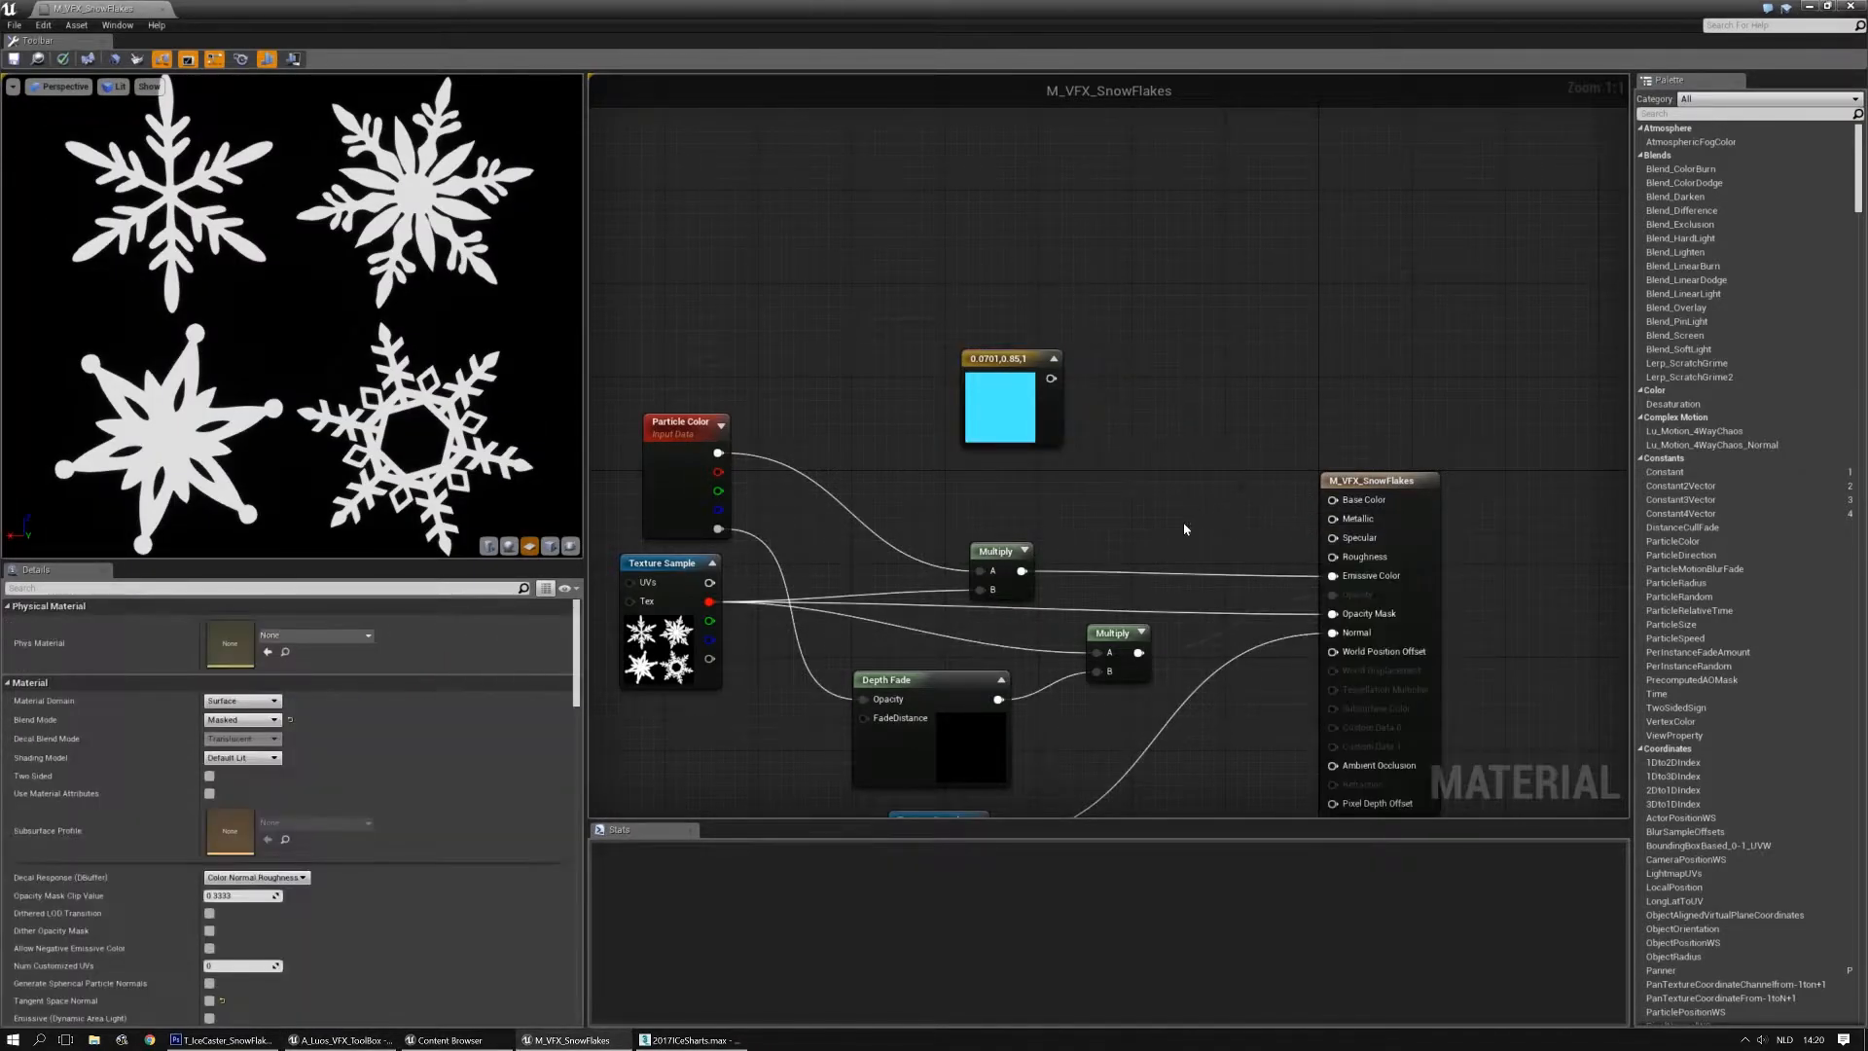
pyautogui.click(1188, 488)
pyautogui.keyDown('ctrl'); pyautogui.moveTo(1333, 575); pyautogui.dragTo(1284, 577); pyautogui.keyUp('ctrl')
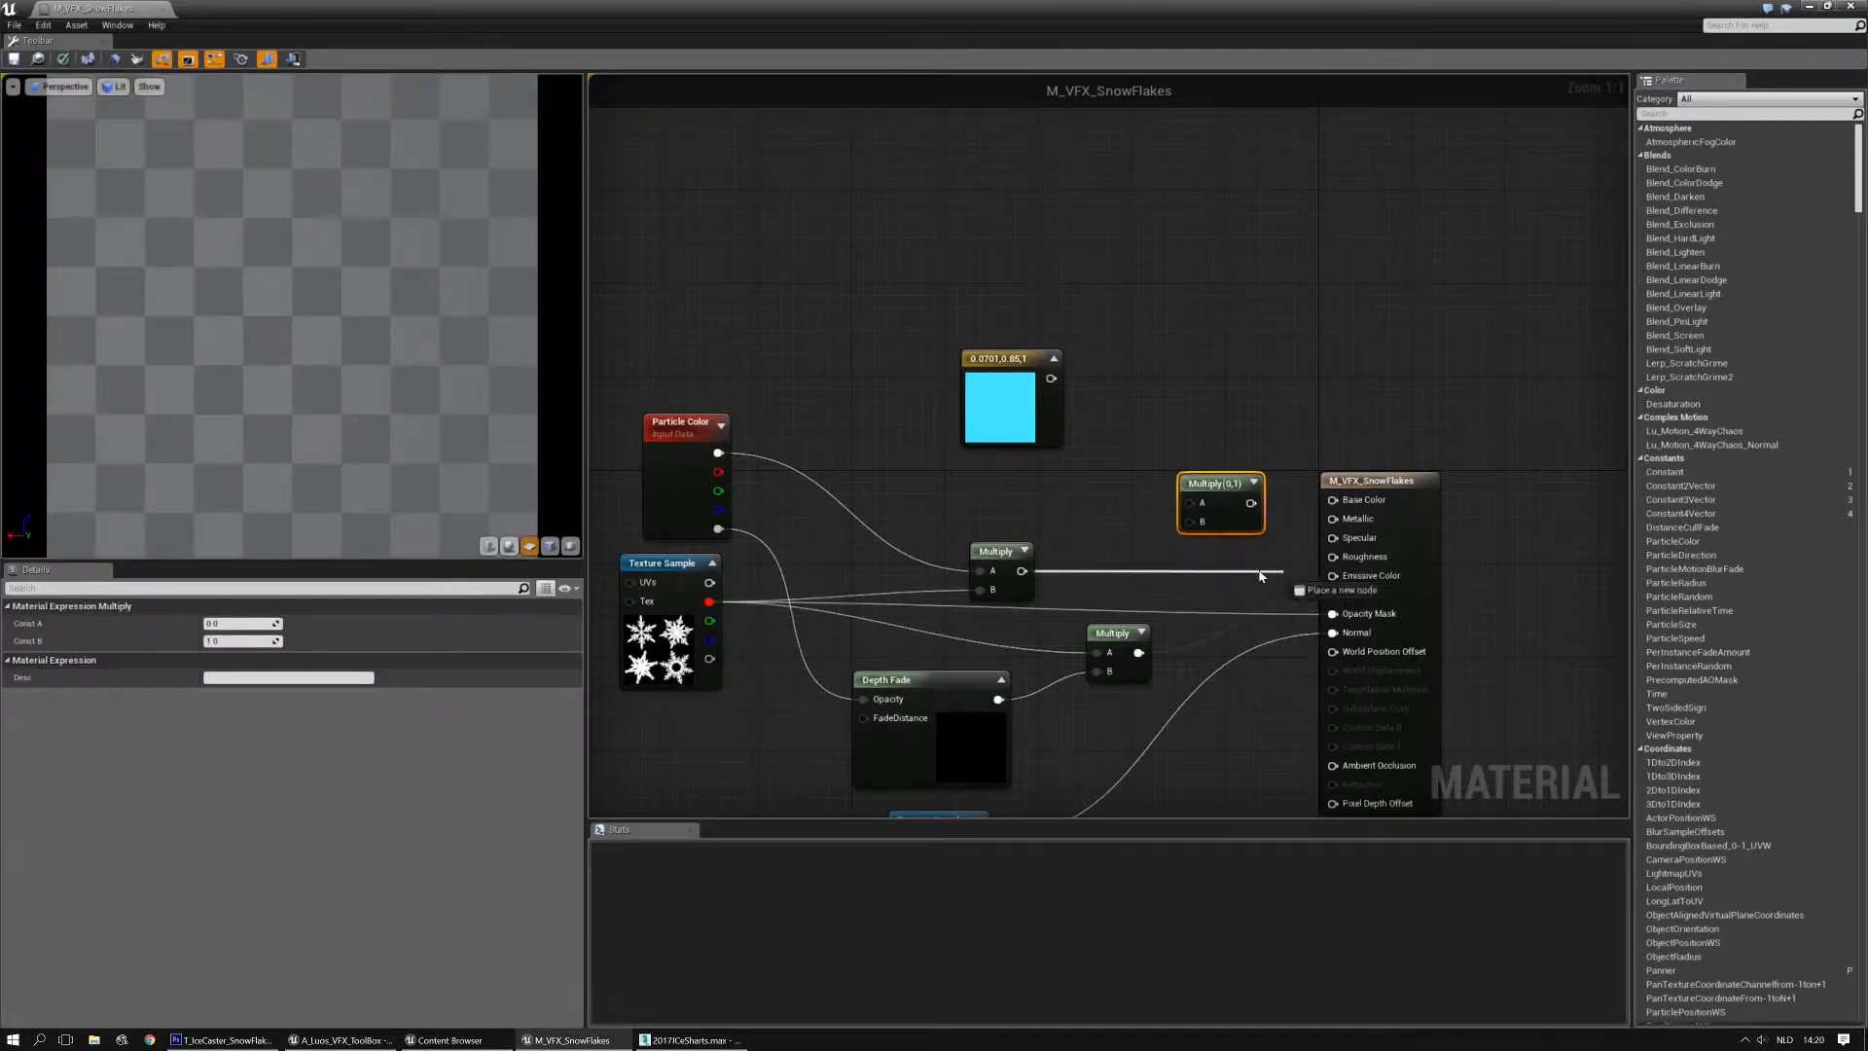
pyautogui.moveTo(1183, 535); pyautogui.dragTo(1183, 530)
pyautogui.moveTo(1051, 378); pyautogui.dragTo(1340, 503)
pyautogui.click(1281, 387)
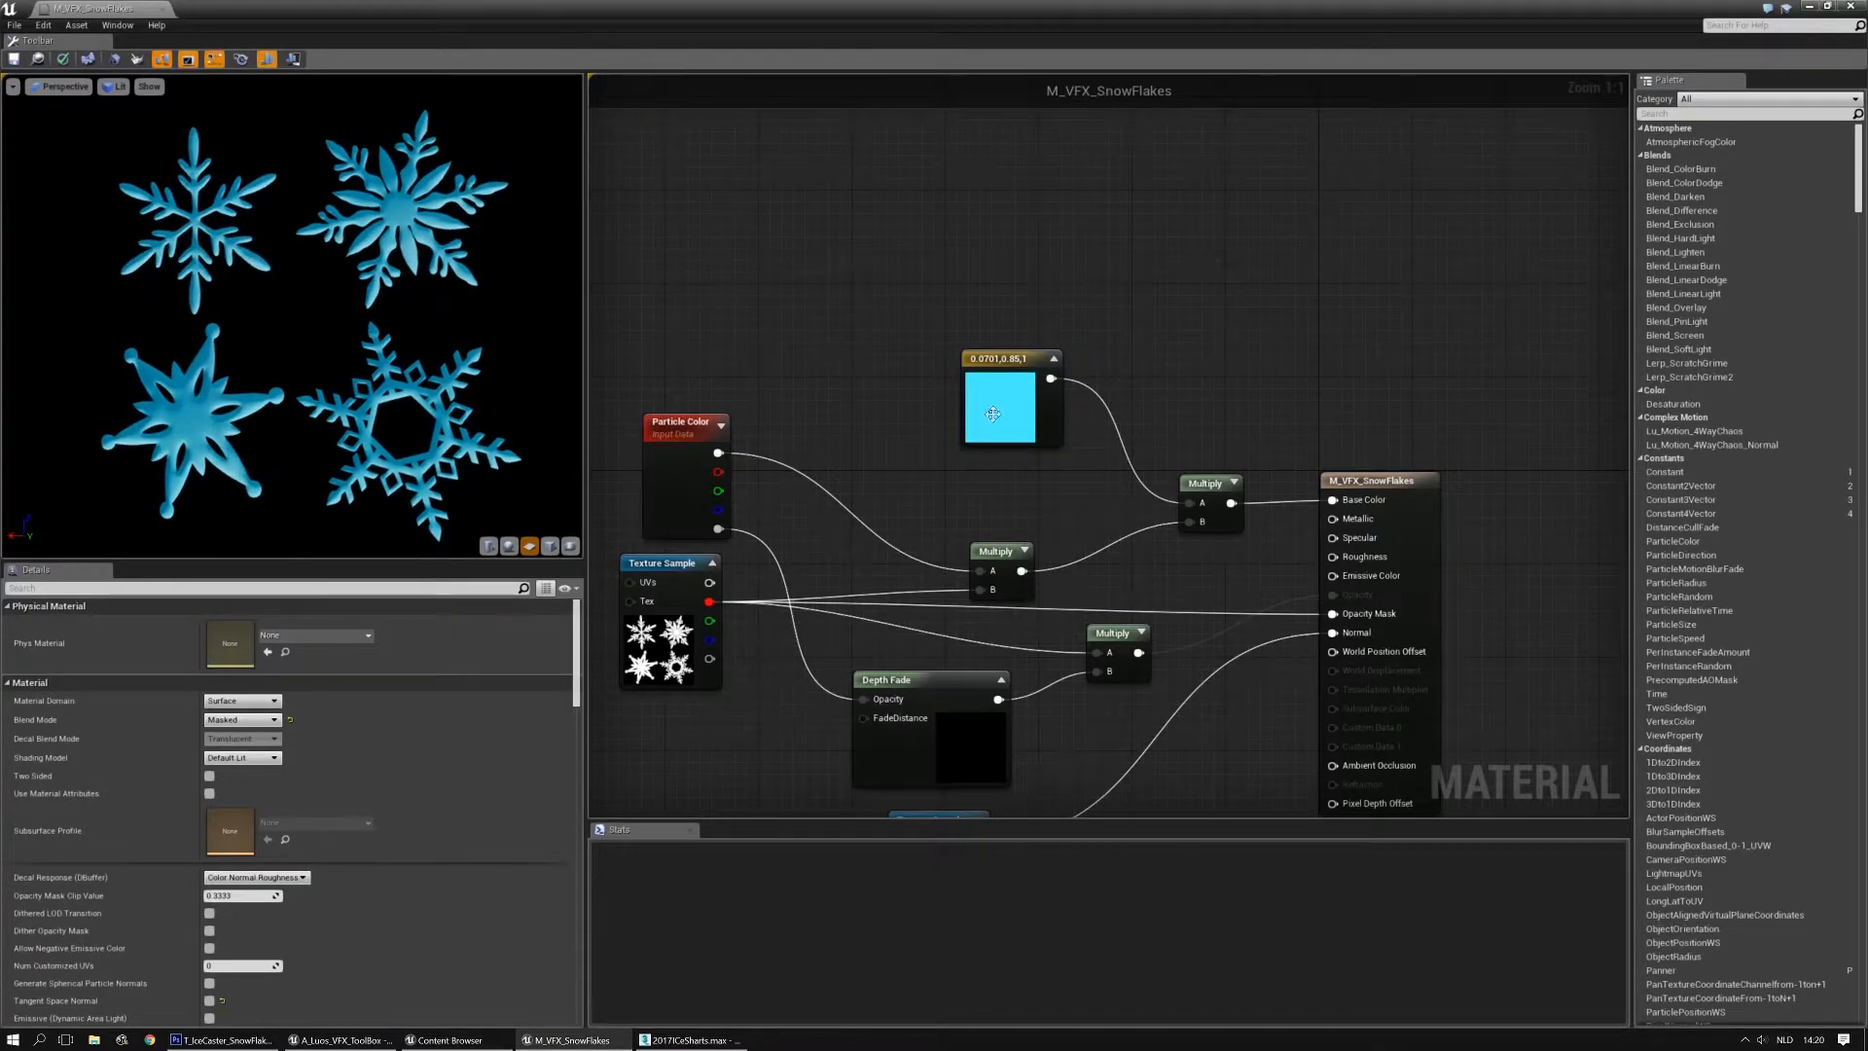
pyautogui.moveTo(1018, 427); pyautogui.dragTo(918, 395)
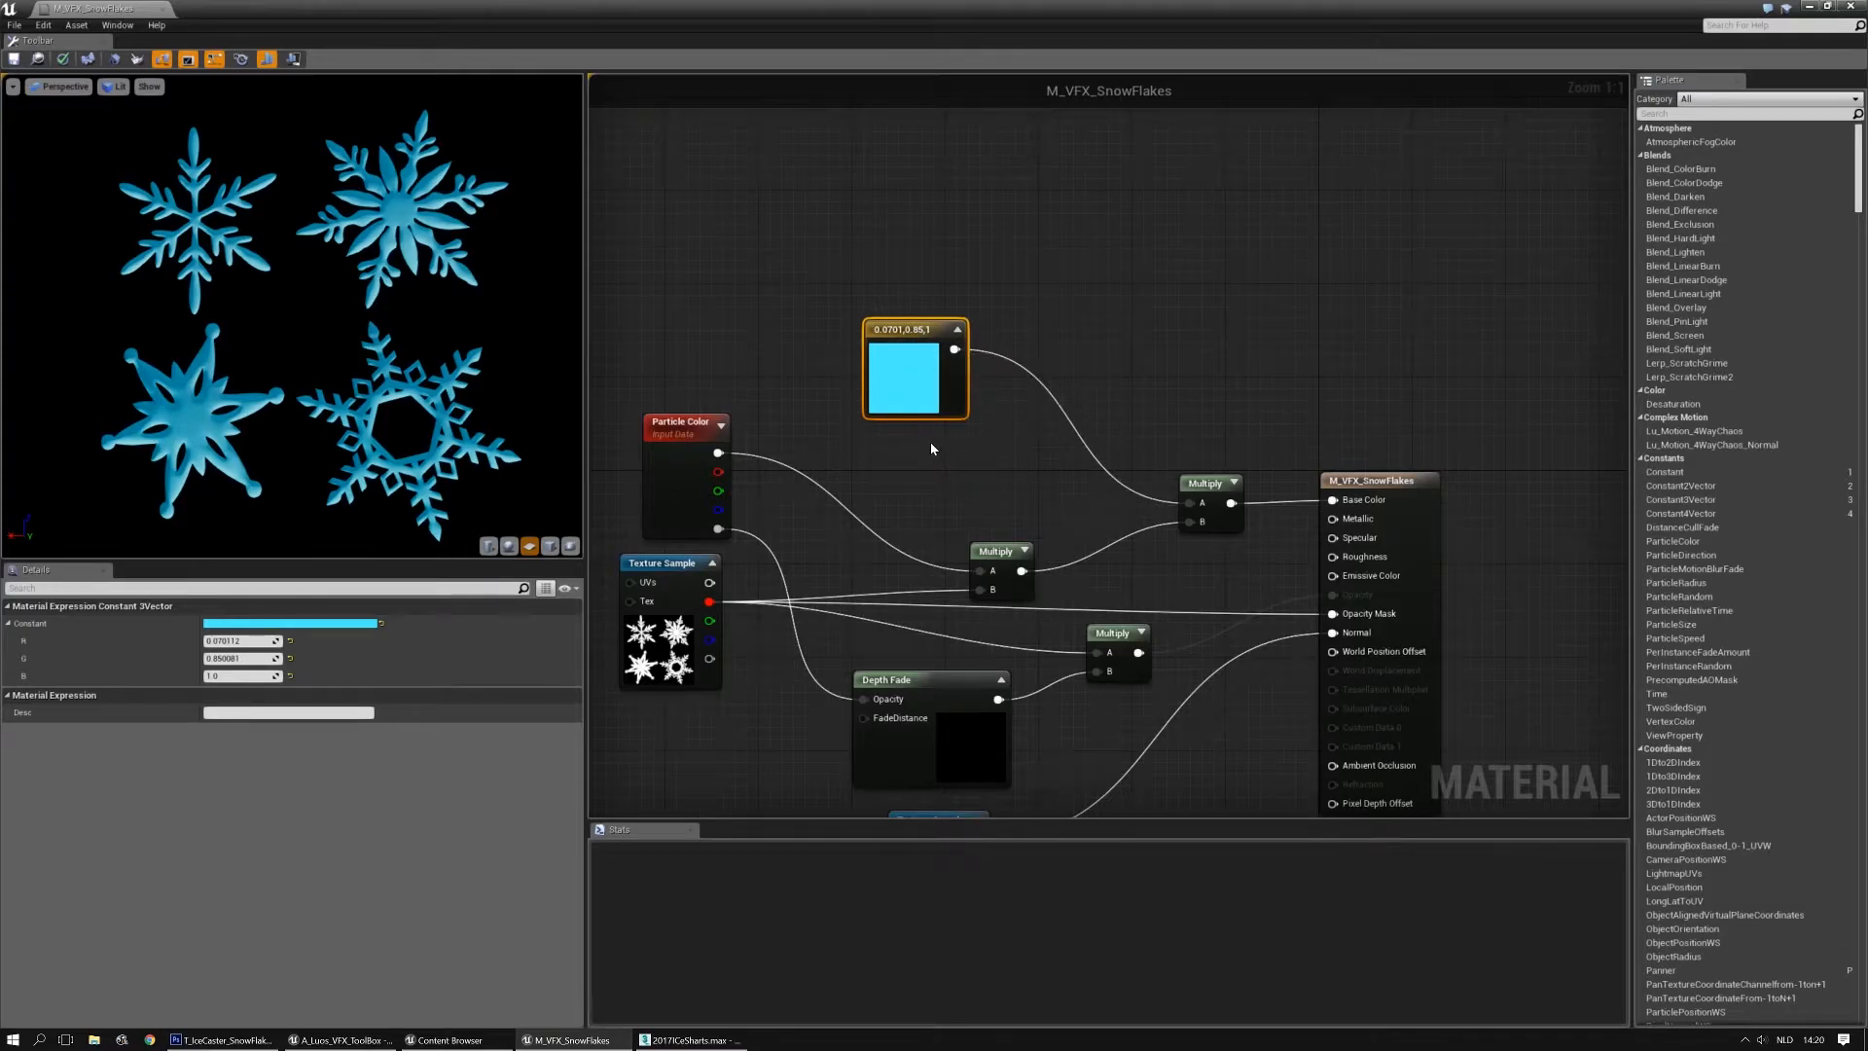
# Enable Tangent Space Normal and disable Fully Rough in the material's settings
pyautogui.moveTo(745, 414); pyautogui.dragTo(884, 143, button='right')
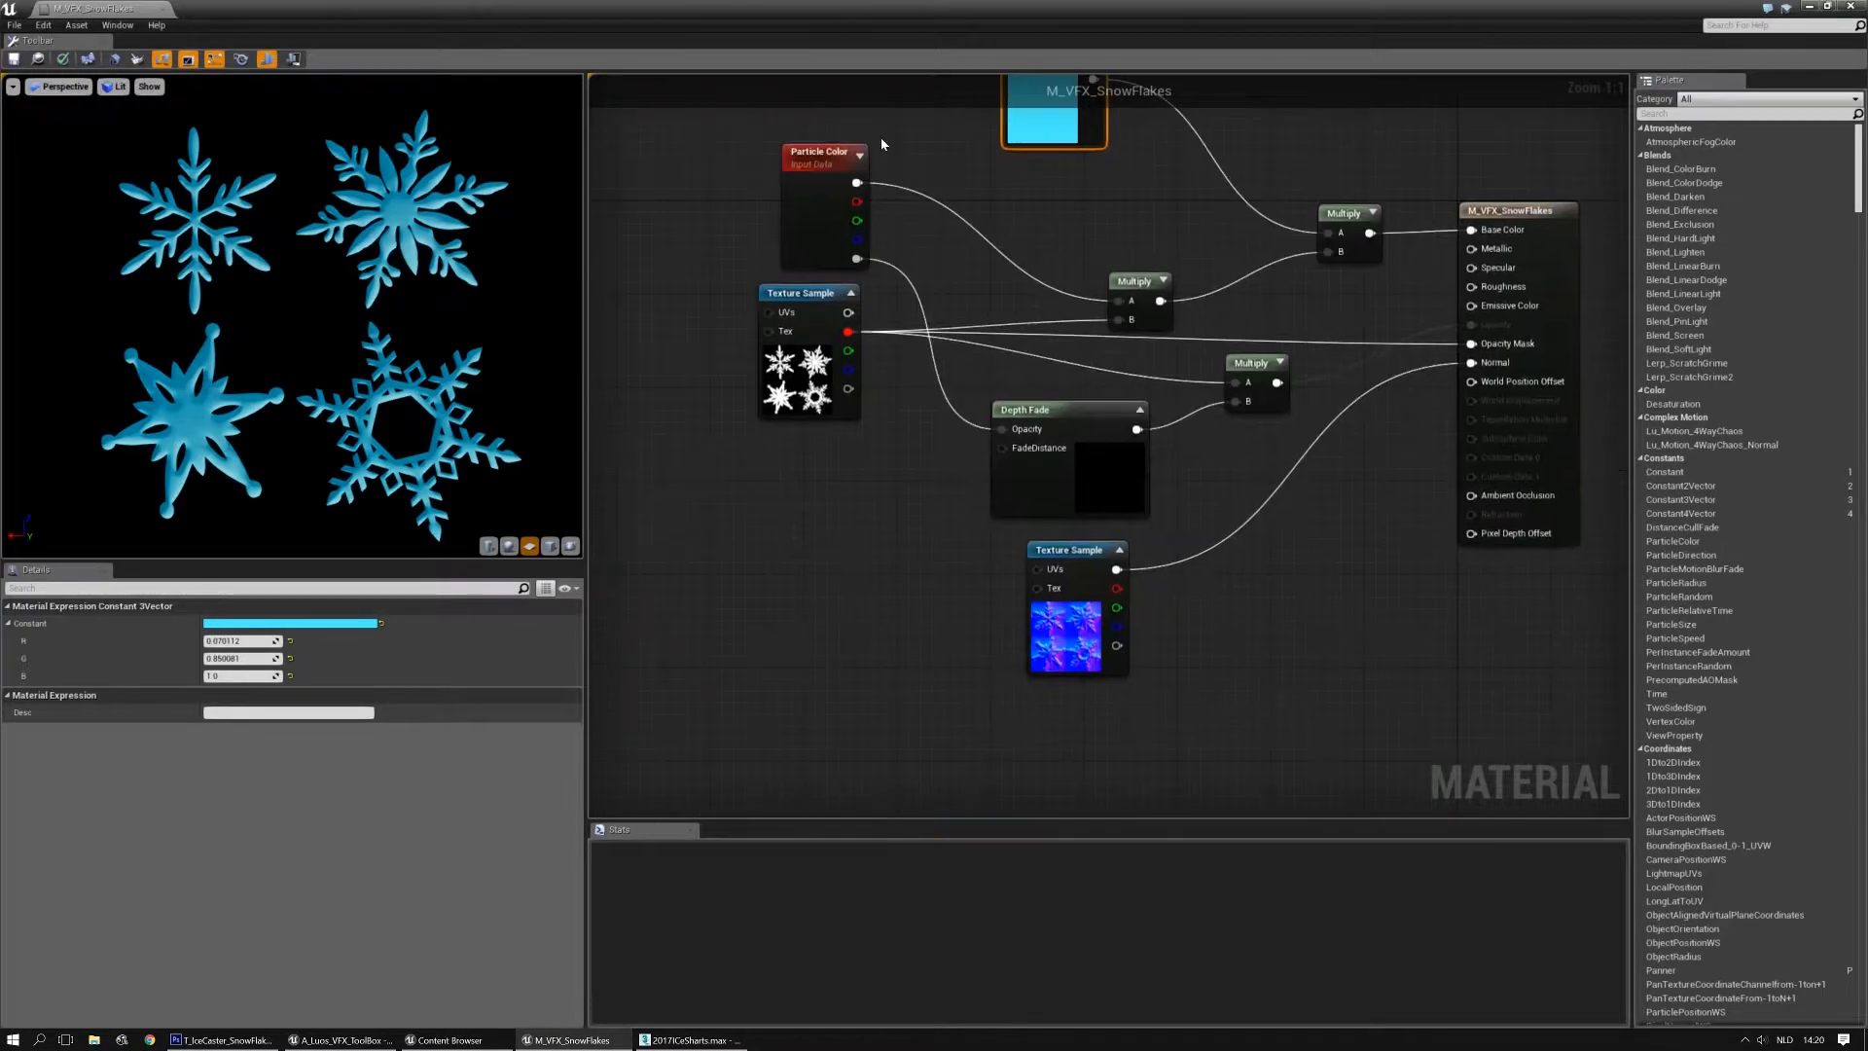
pyautogui.click(772, 440)
pyautogui.scroll(-5, 352, 791)
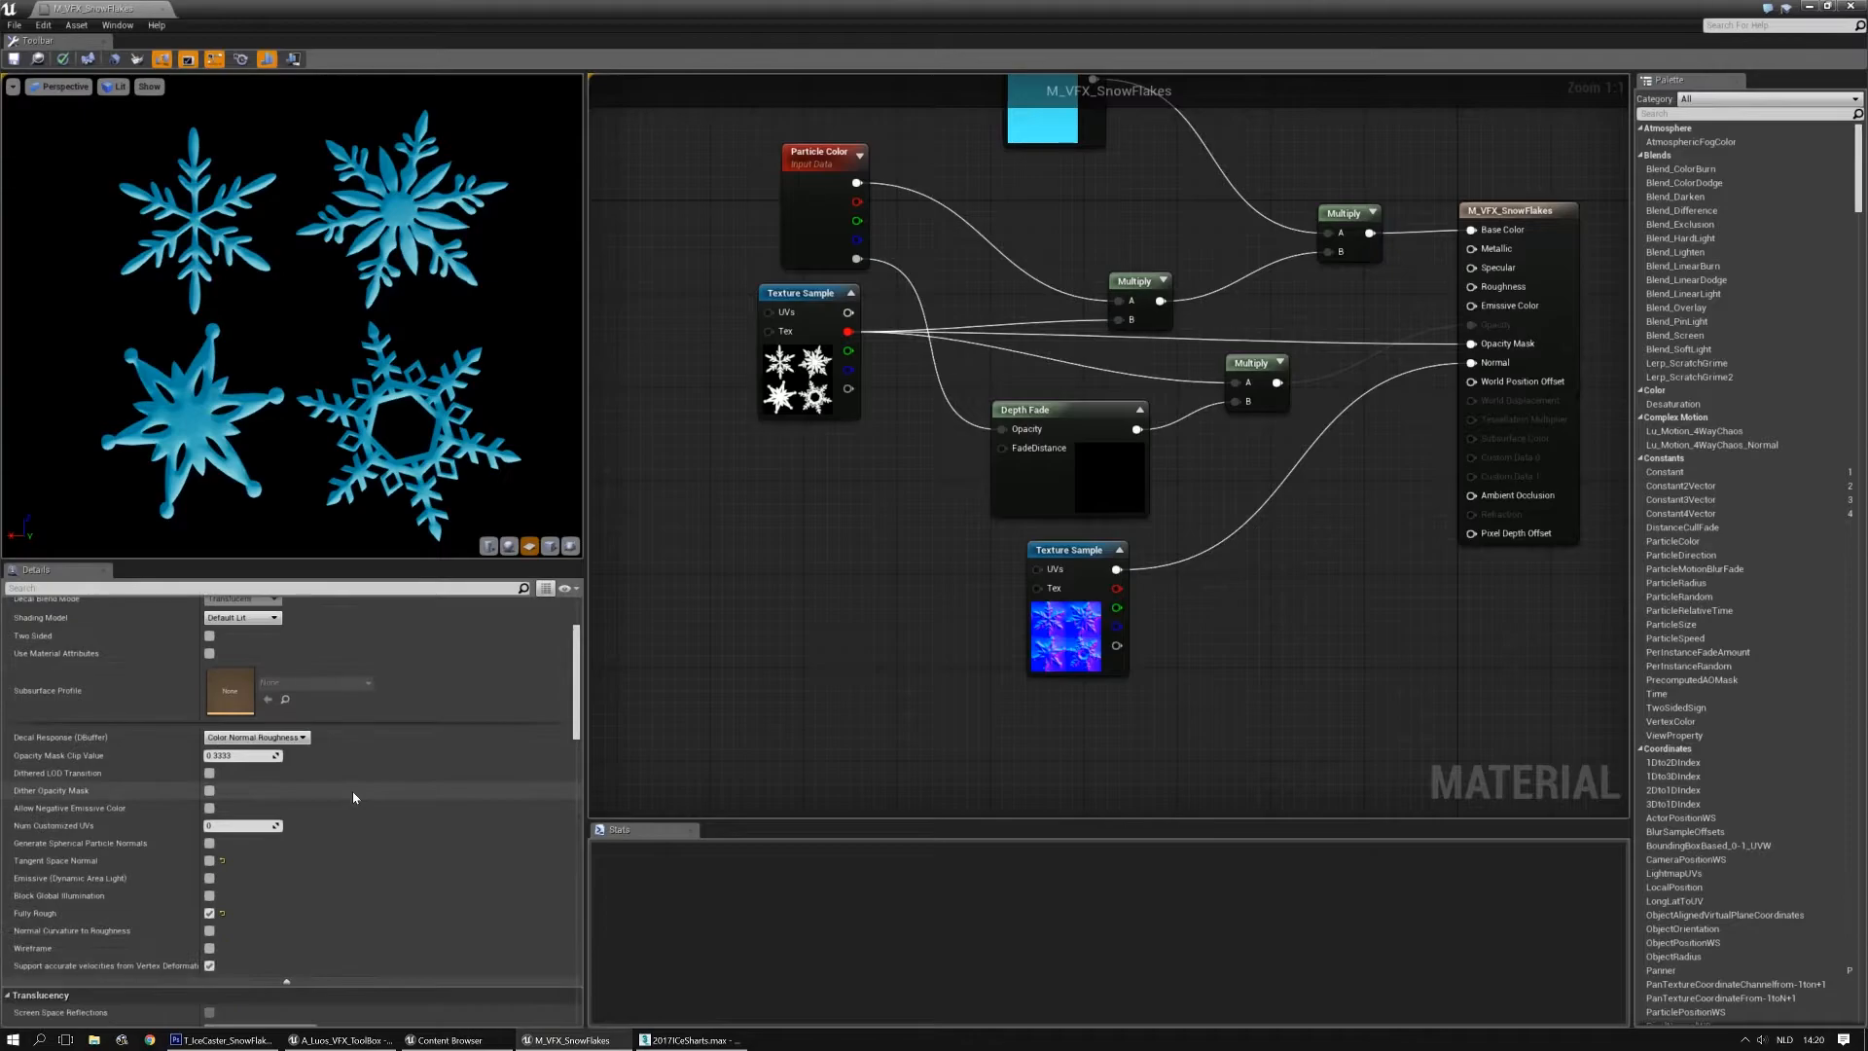
pyautogui.click(210, 861)
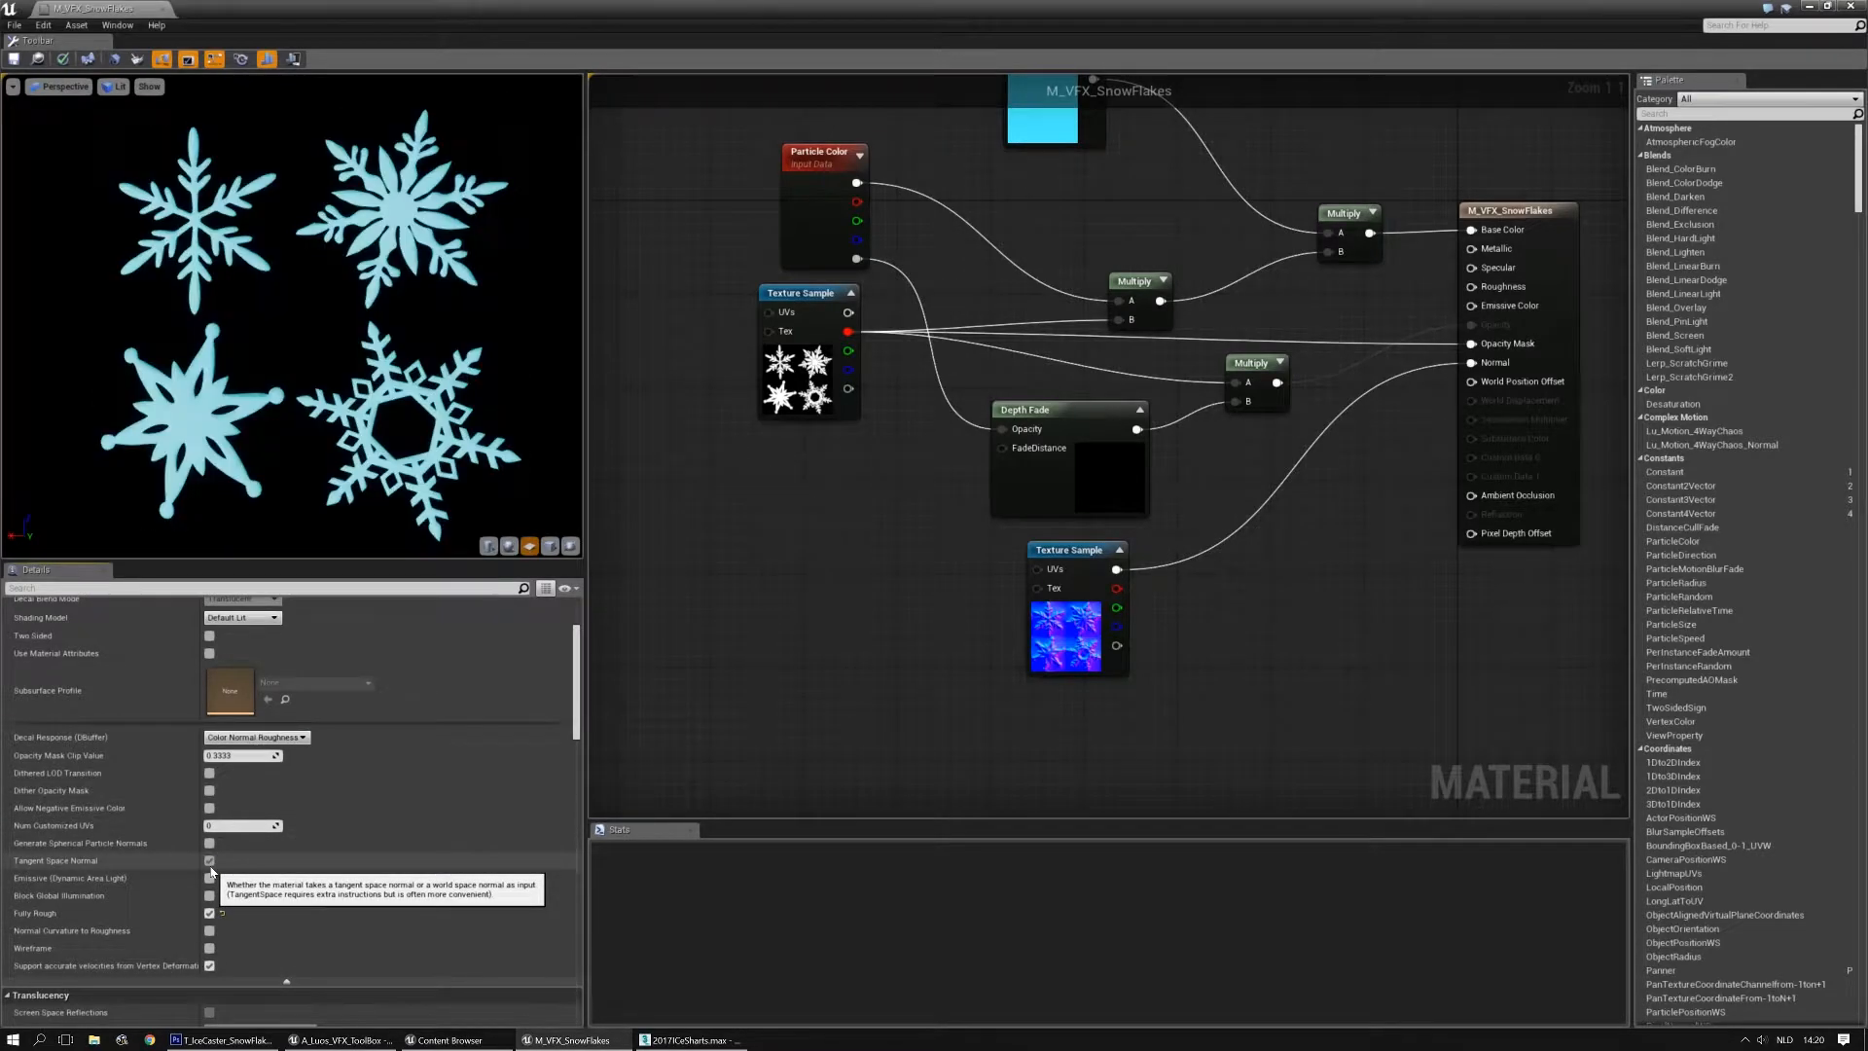
pyautogui.click(209, 913)
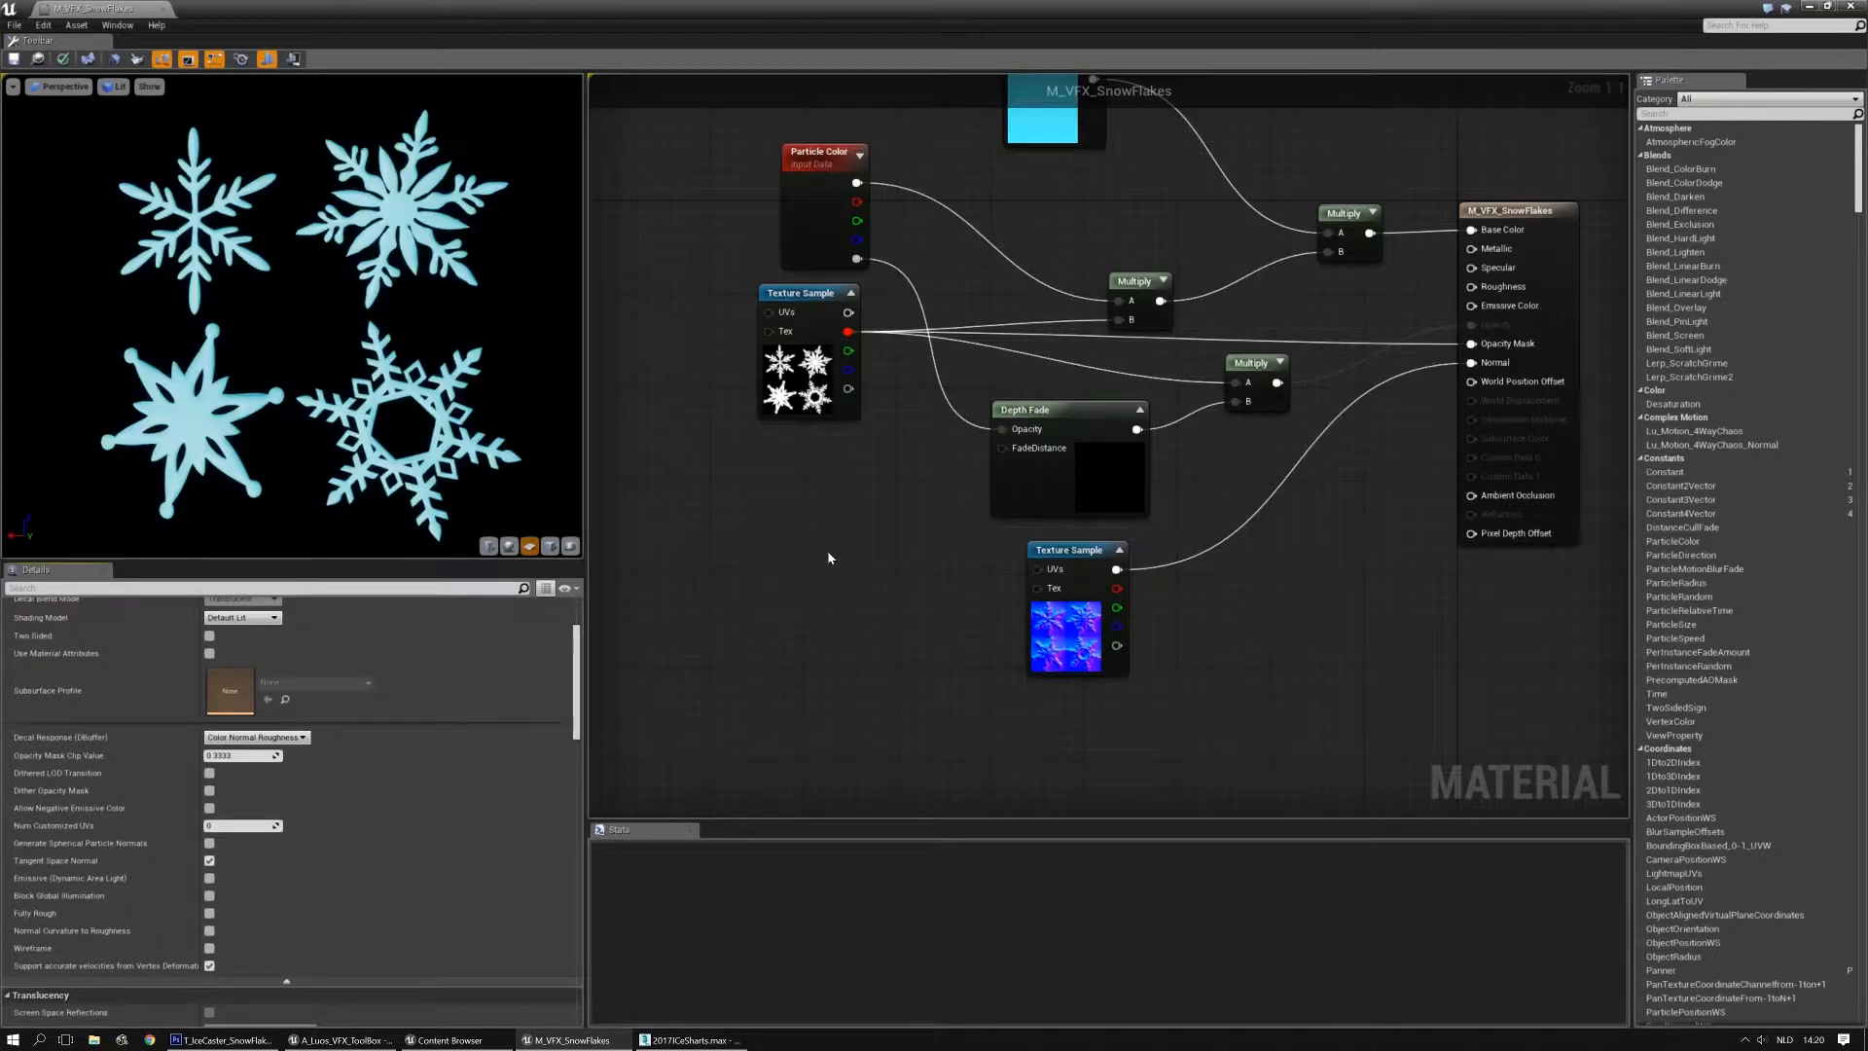
pyautogui.moveTo(1261, 436); pyautogui.dragTo(1130, 530, button='right')
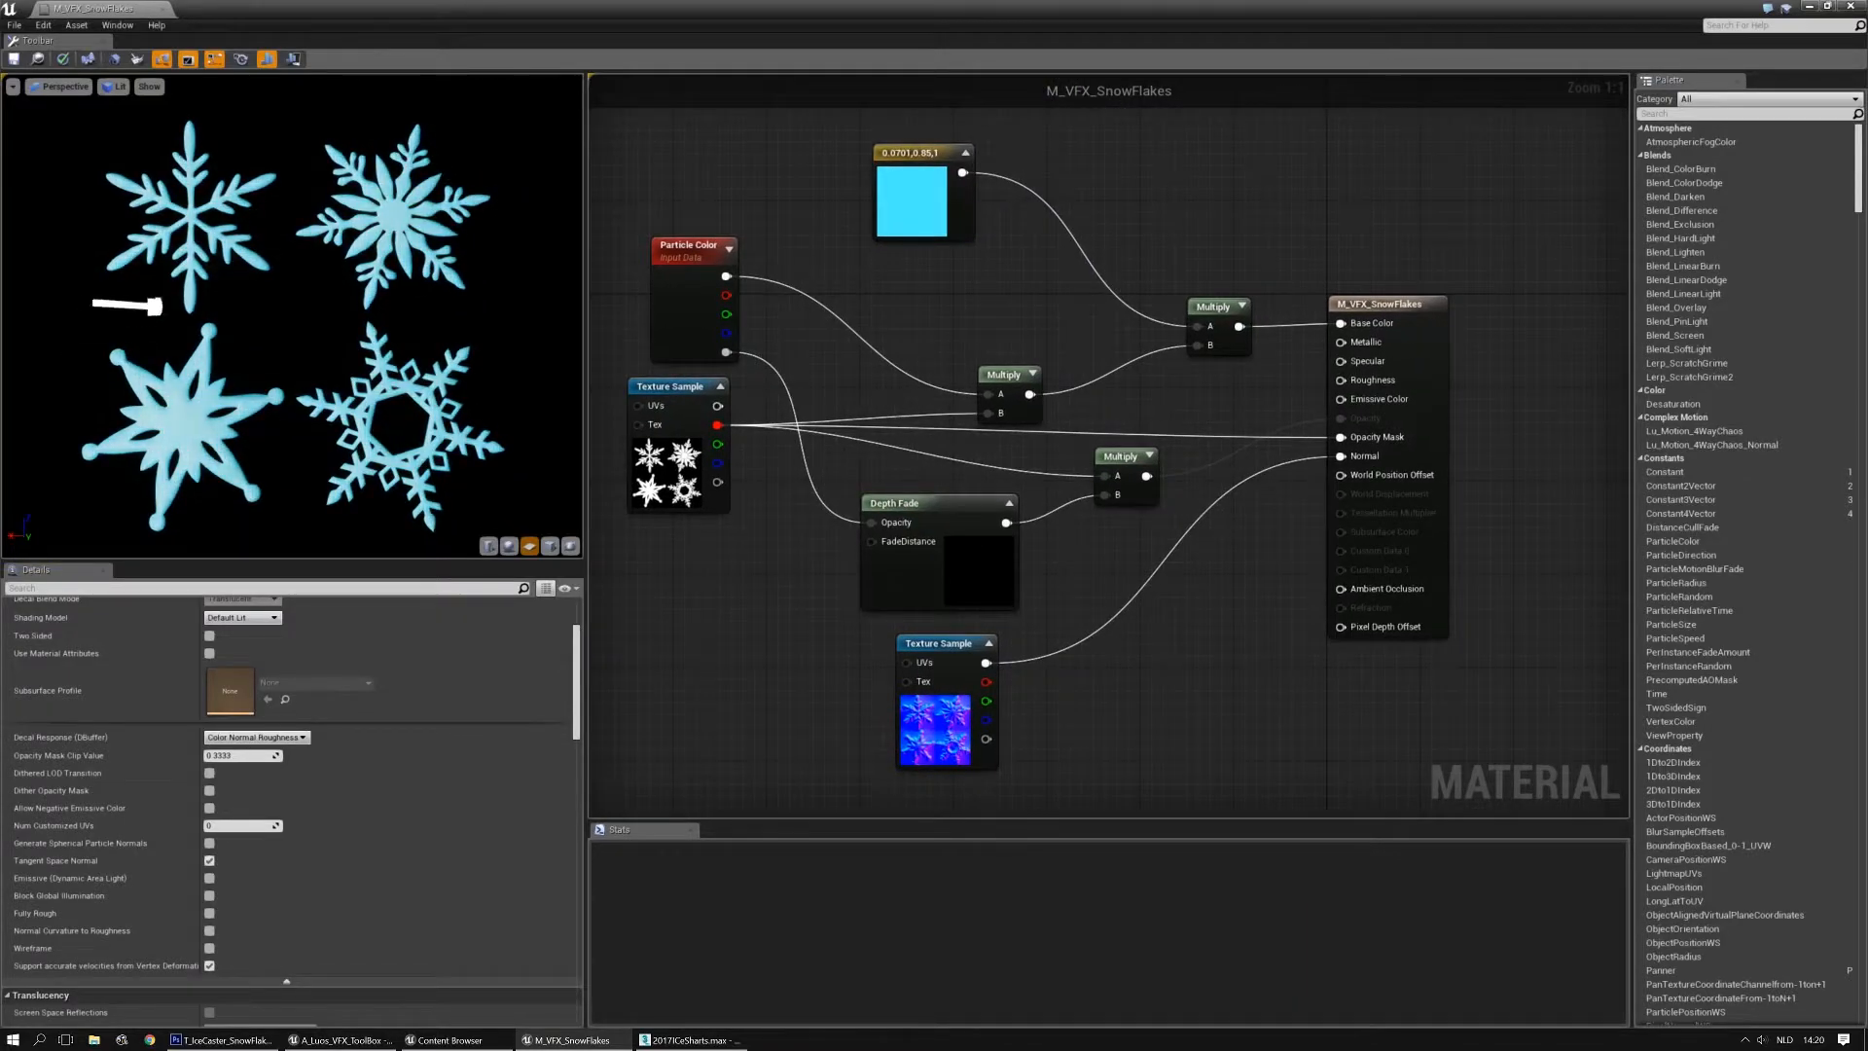
# Add a Constant of 0 beside the material result node, connect it to Roughness, and inspect the preview under changed lighting
pyautogui.moveTo(1299, 414); pyautogui.dragTo(1195, 450, button='right')
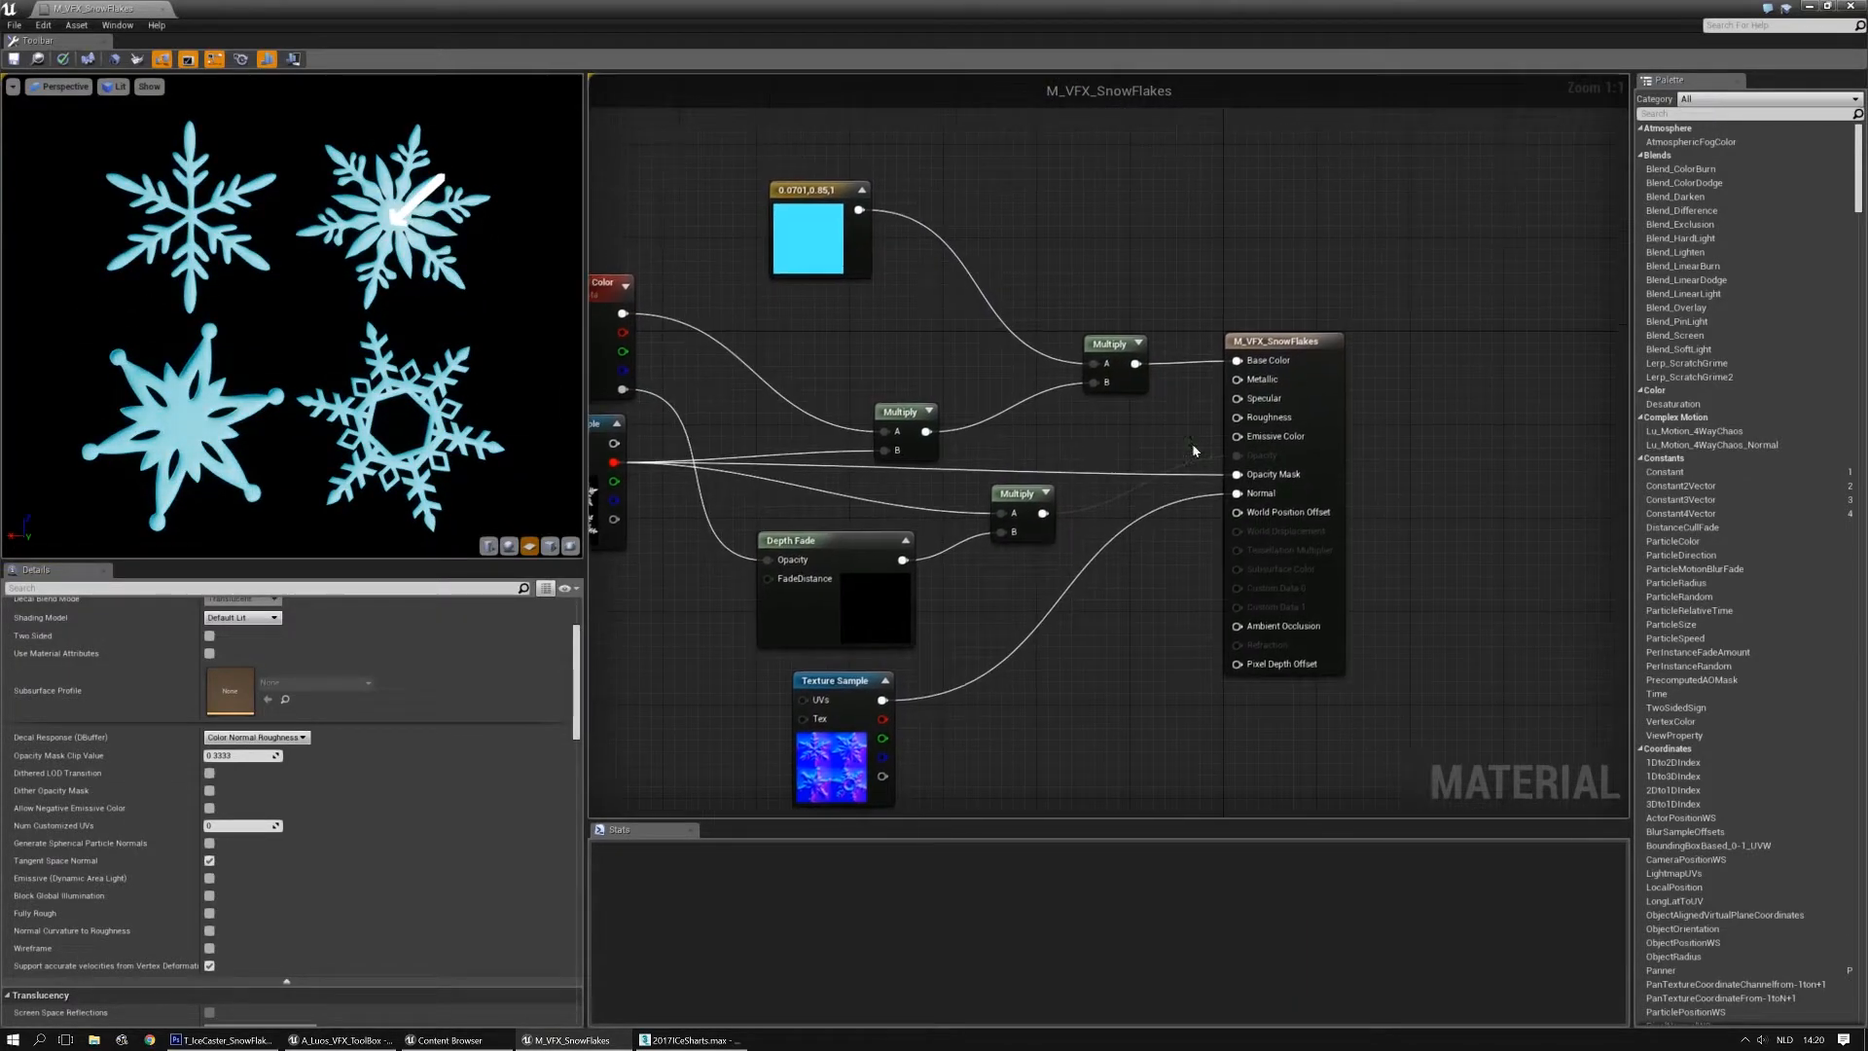
pyautogui.click(1102, 431)
pyautogui.moveTo(1116, 454); pyautogui.dragTo(1237, 419)
pyautogui.moveTo(329, 408)
pyautogui.mouseDown()
pyautogui.moveTo(258, 406)
pyautogui.moveTo(384, 404)
pyautogui.moveTo(273, 400)
pyautogui.moveTo(346, 389)
pyautogui.moveTo(282, 394)
pyautogui.moveTo(326, 394)
pyautogui.moveTo(306, 424)
pyautogui.moveTo(331, 360)
pyautogui.moveTo(326, 397)
pyautogui.mouseUp()
pyautogui.press('l')
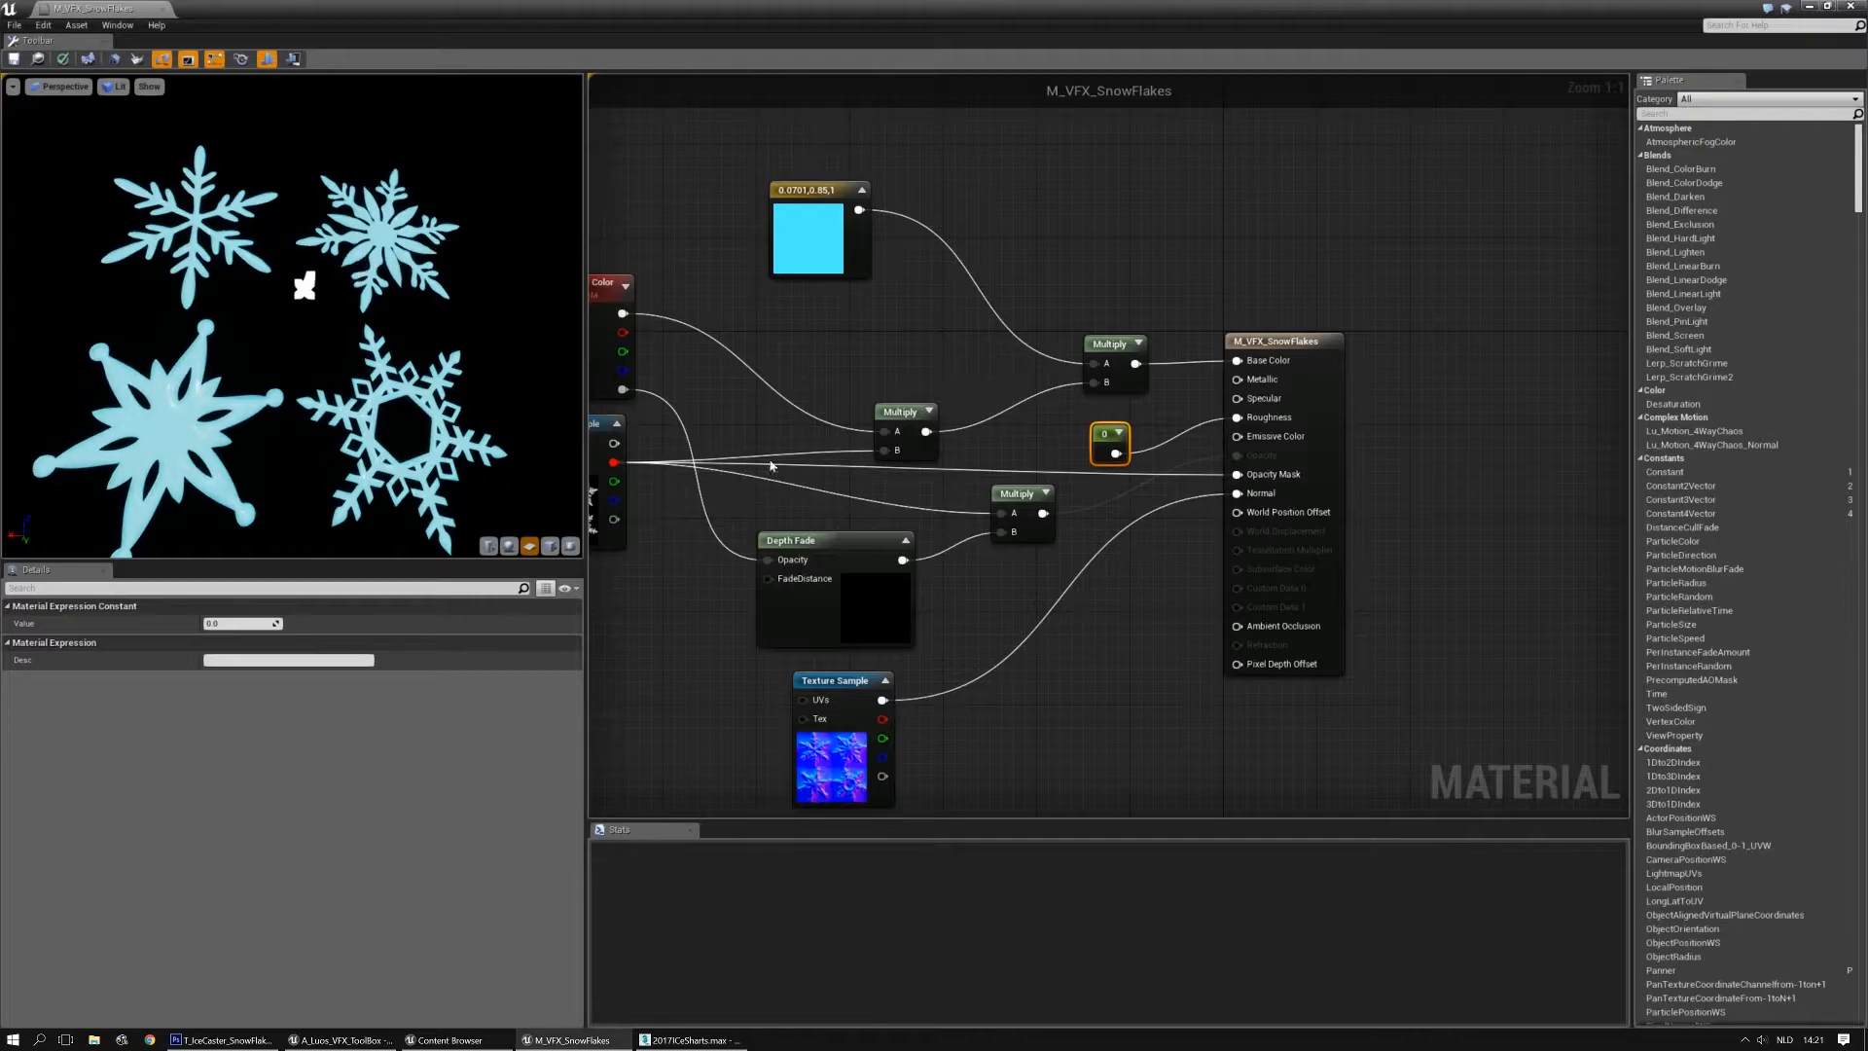
pyautogui.moveTo(758, 485); pyautogui.dragTo(945, 487, button='right')
pyautogui.click(964, 331)
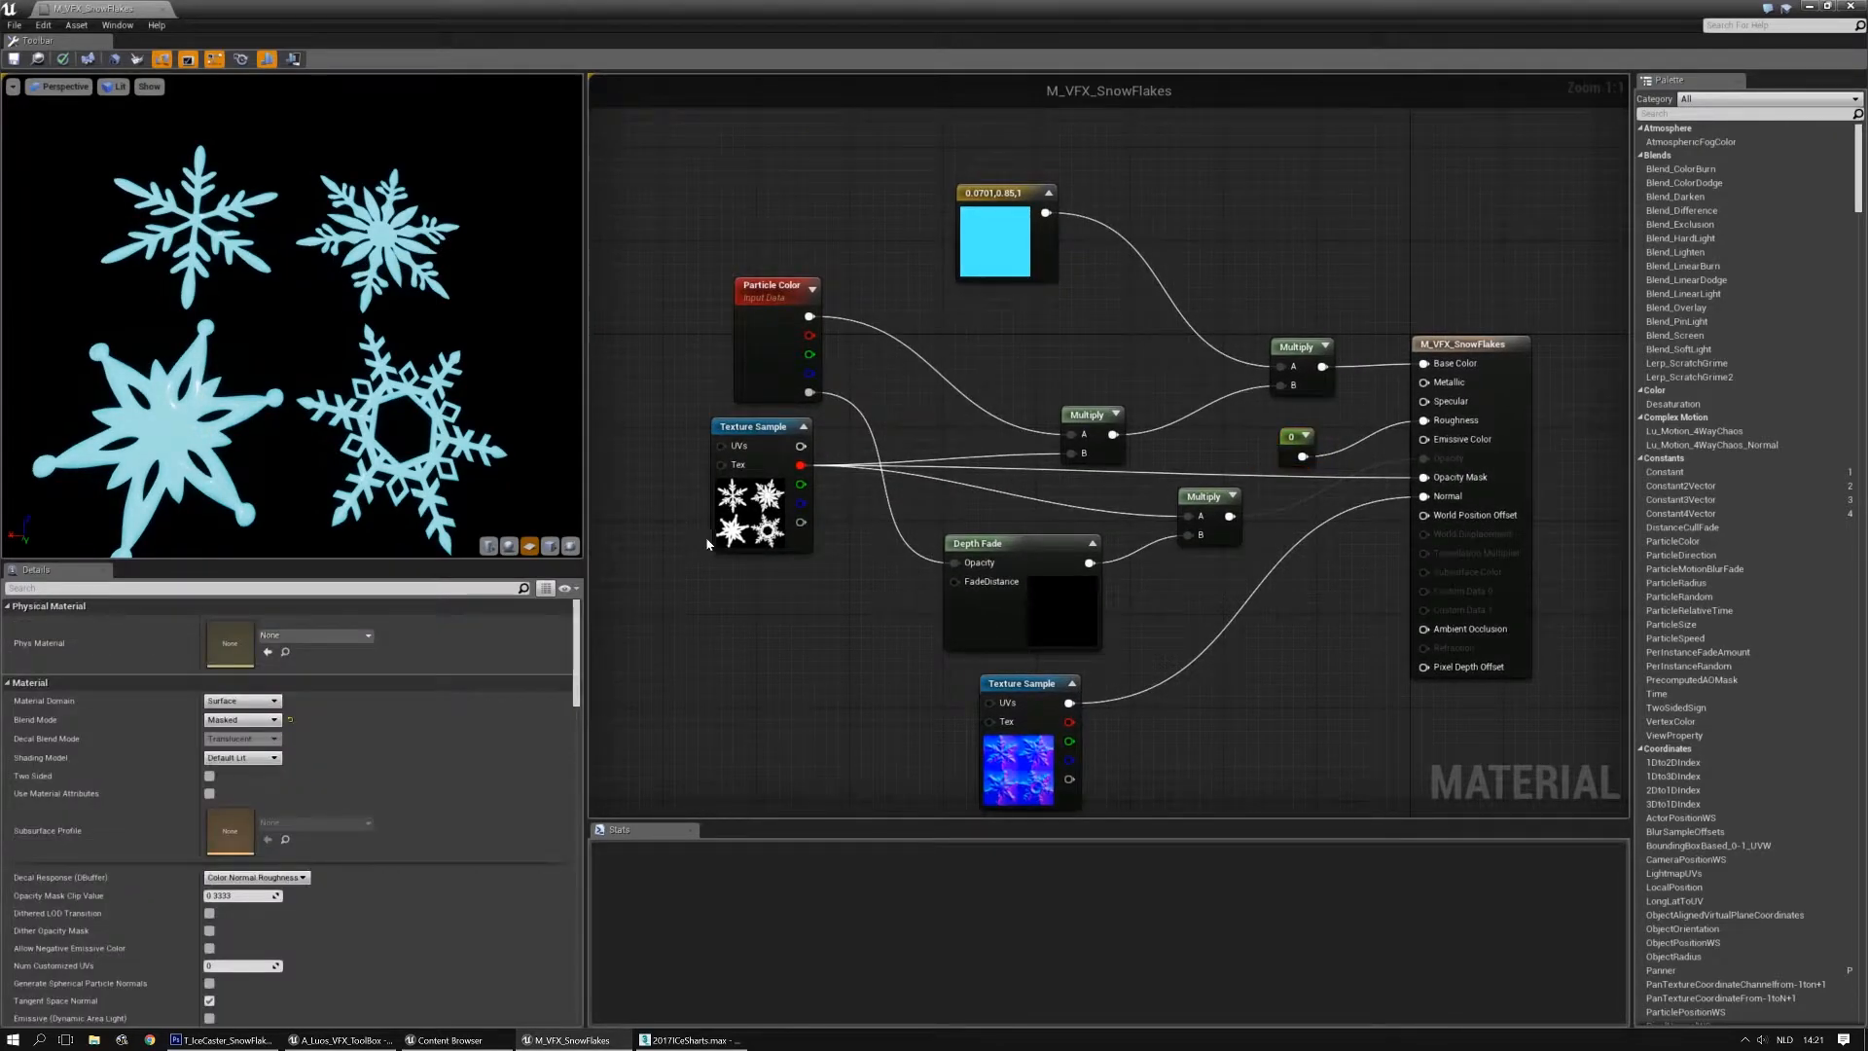
pyautogui.moveTo(350, 399); pyautogui.dragTo(282, 389)
# Bring up the Content Browser and open the Textures > Noises folder
pyautogui.moveTo(905, 392); pyautogui.dragTo(967, 484, button='right')
pyautogui.moveTo(865, 257); pyautogui.dragTo(803, 272, button='right')
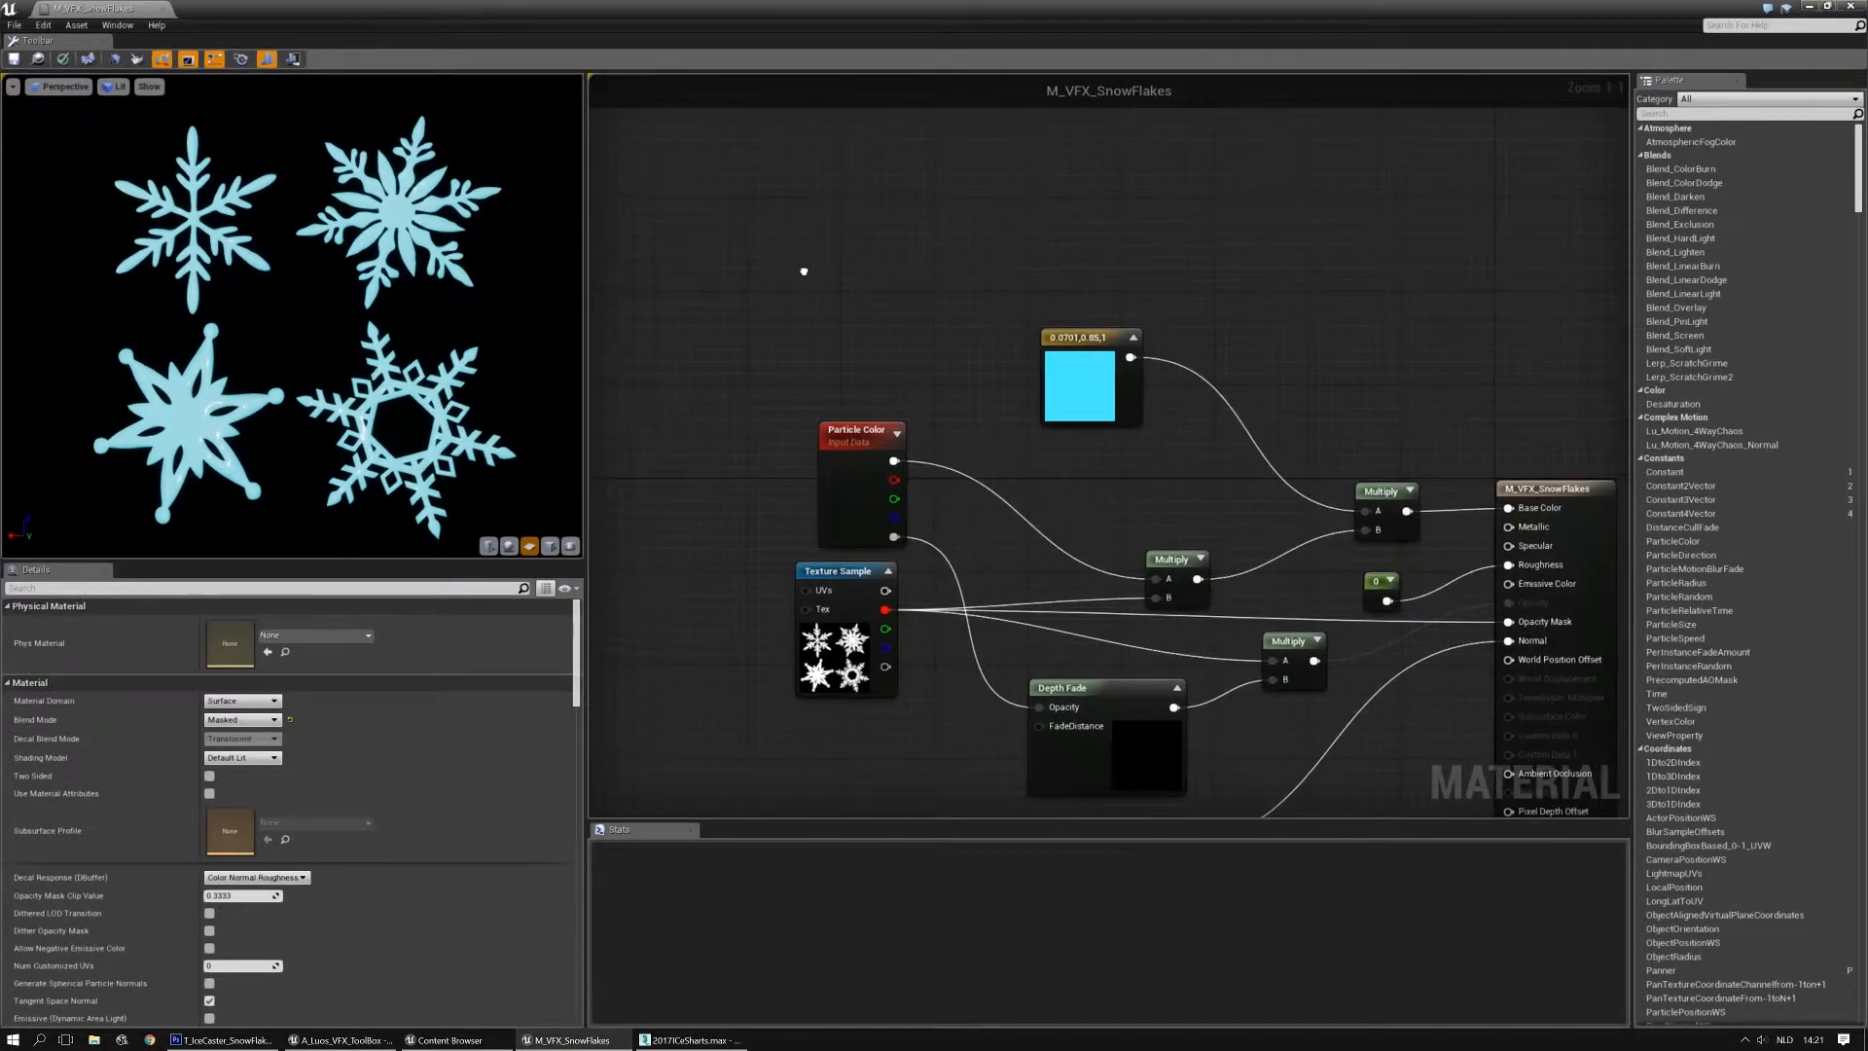
pyautogui.hotkey('ctrl', 'b')
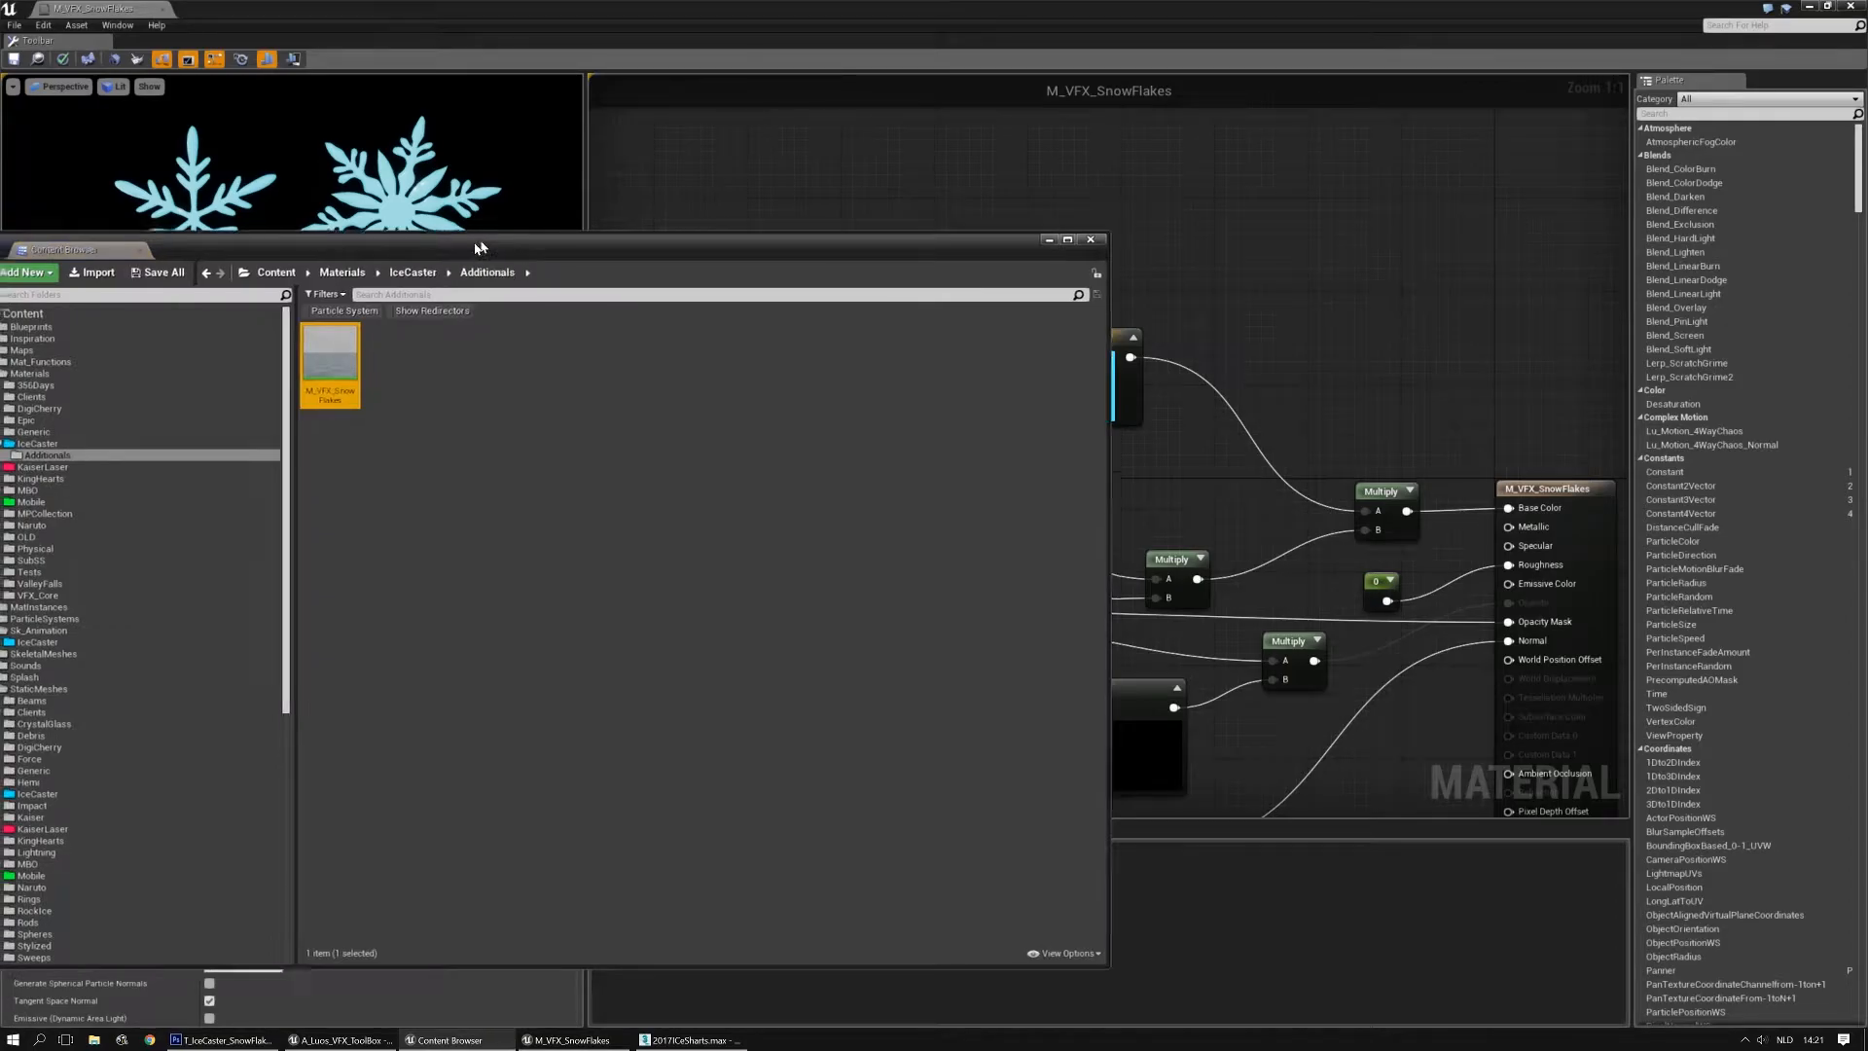
pyautogui.moveTo(468, 251); pyautogui.dragTo(824, 128)
pyautogui.scroll(-5, 407, 545)
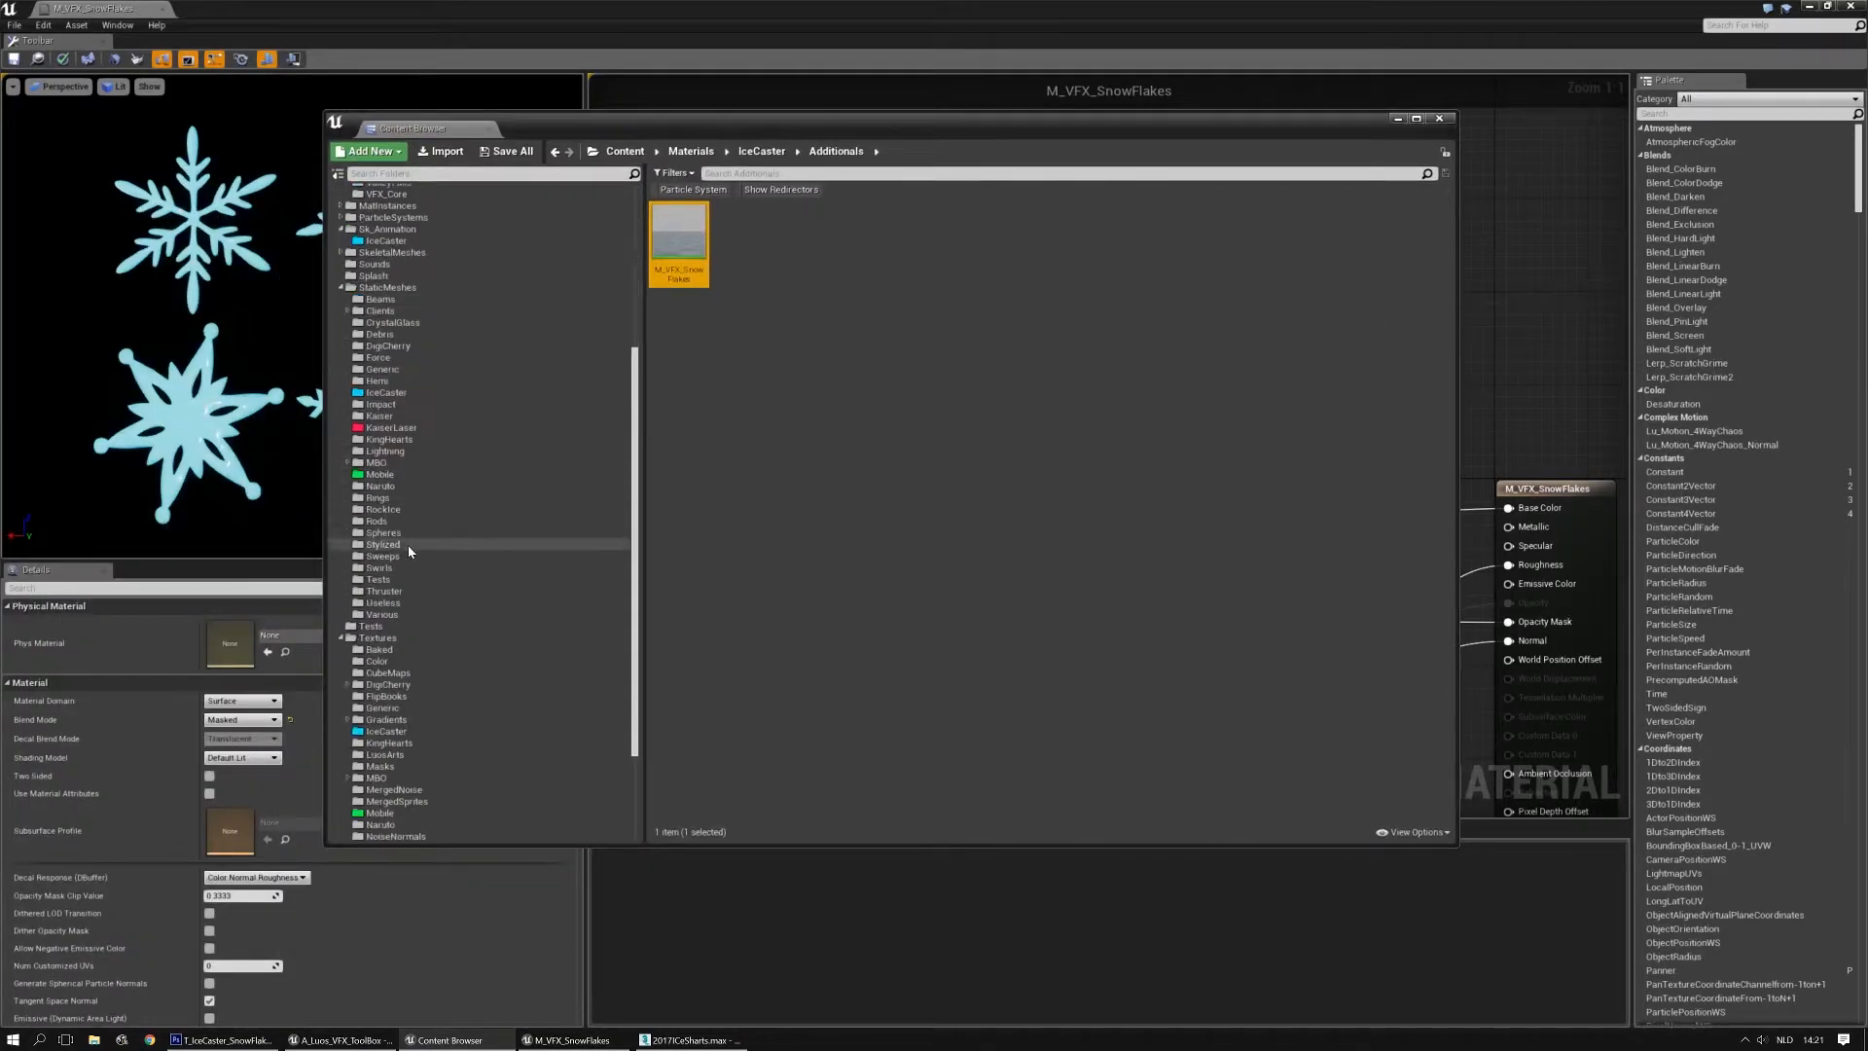
pyautogui.scroll(-4, 406, 545)
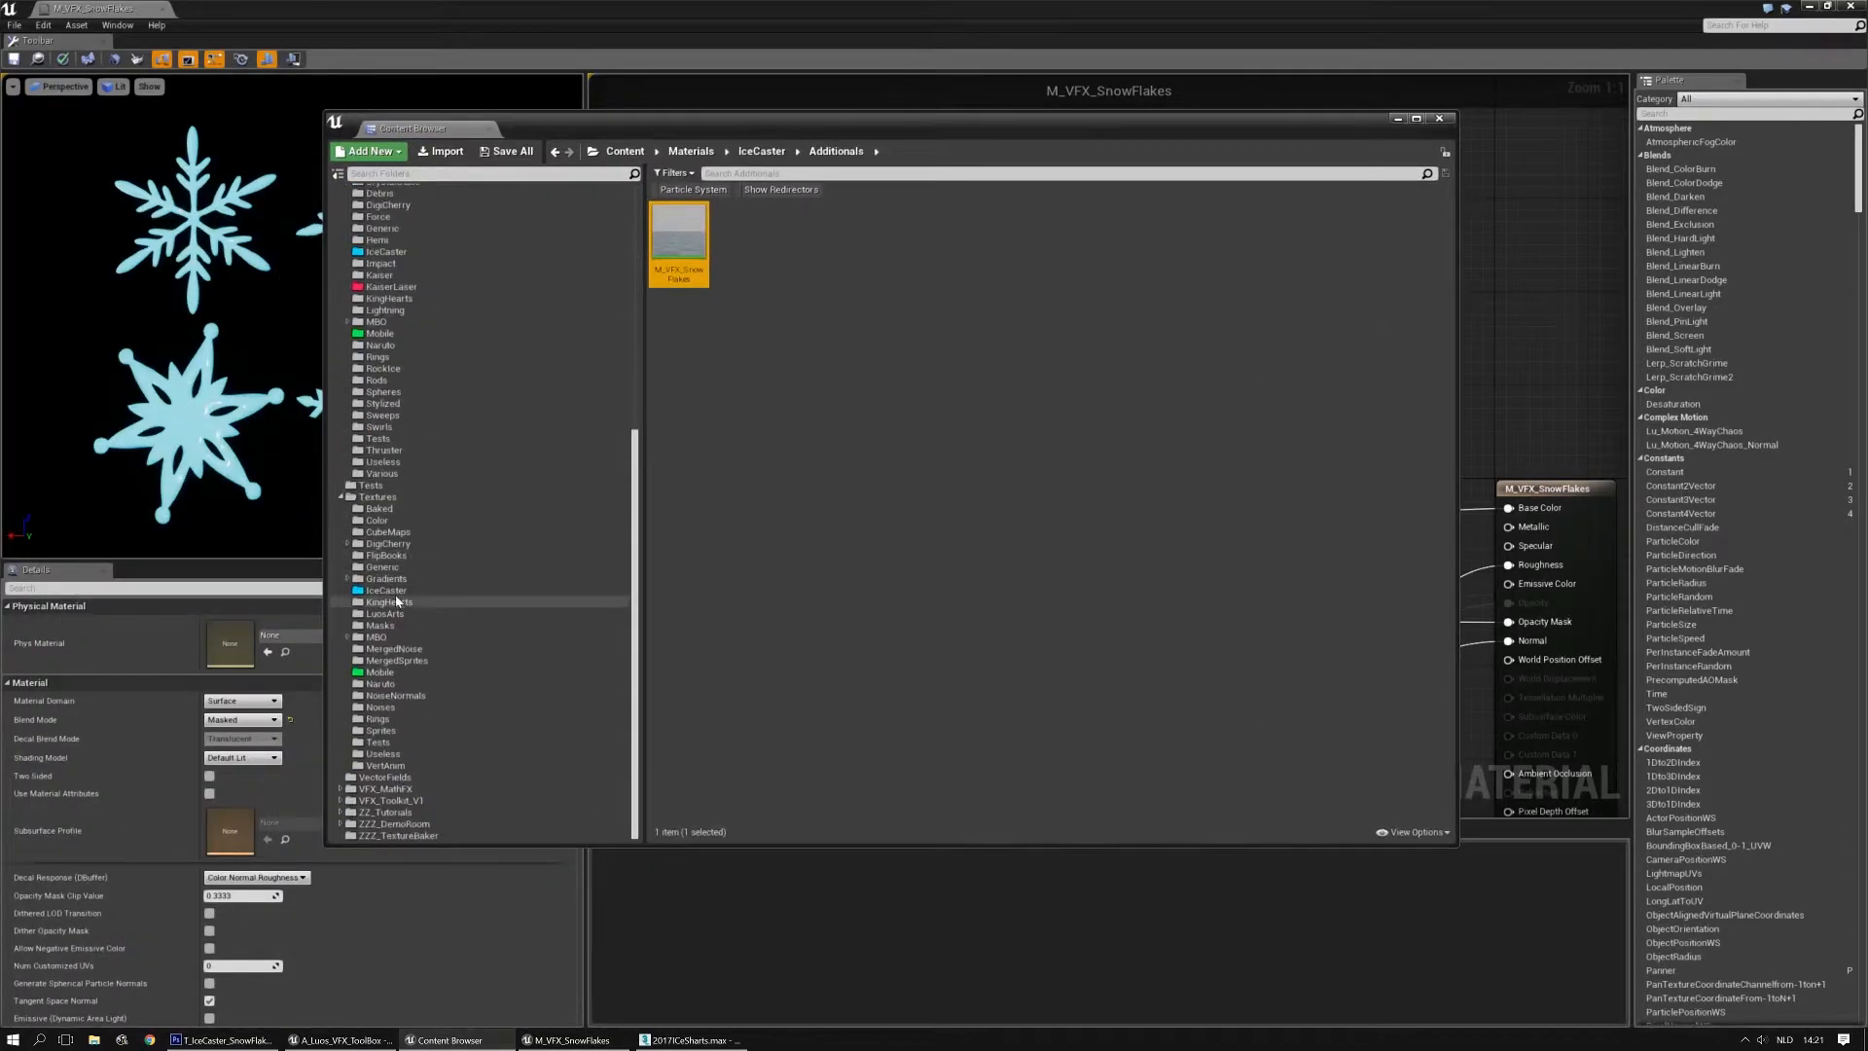
pyautogui.click(381, 707)
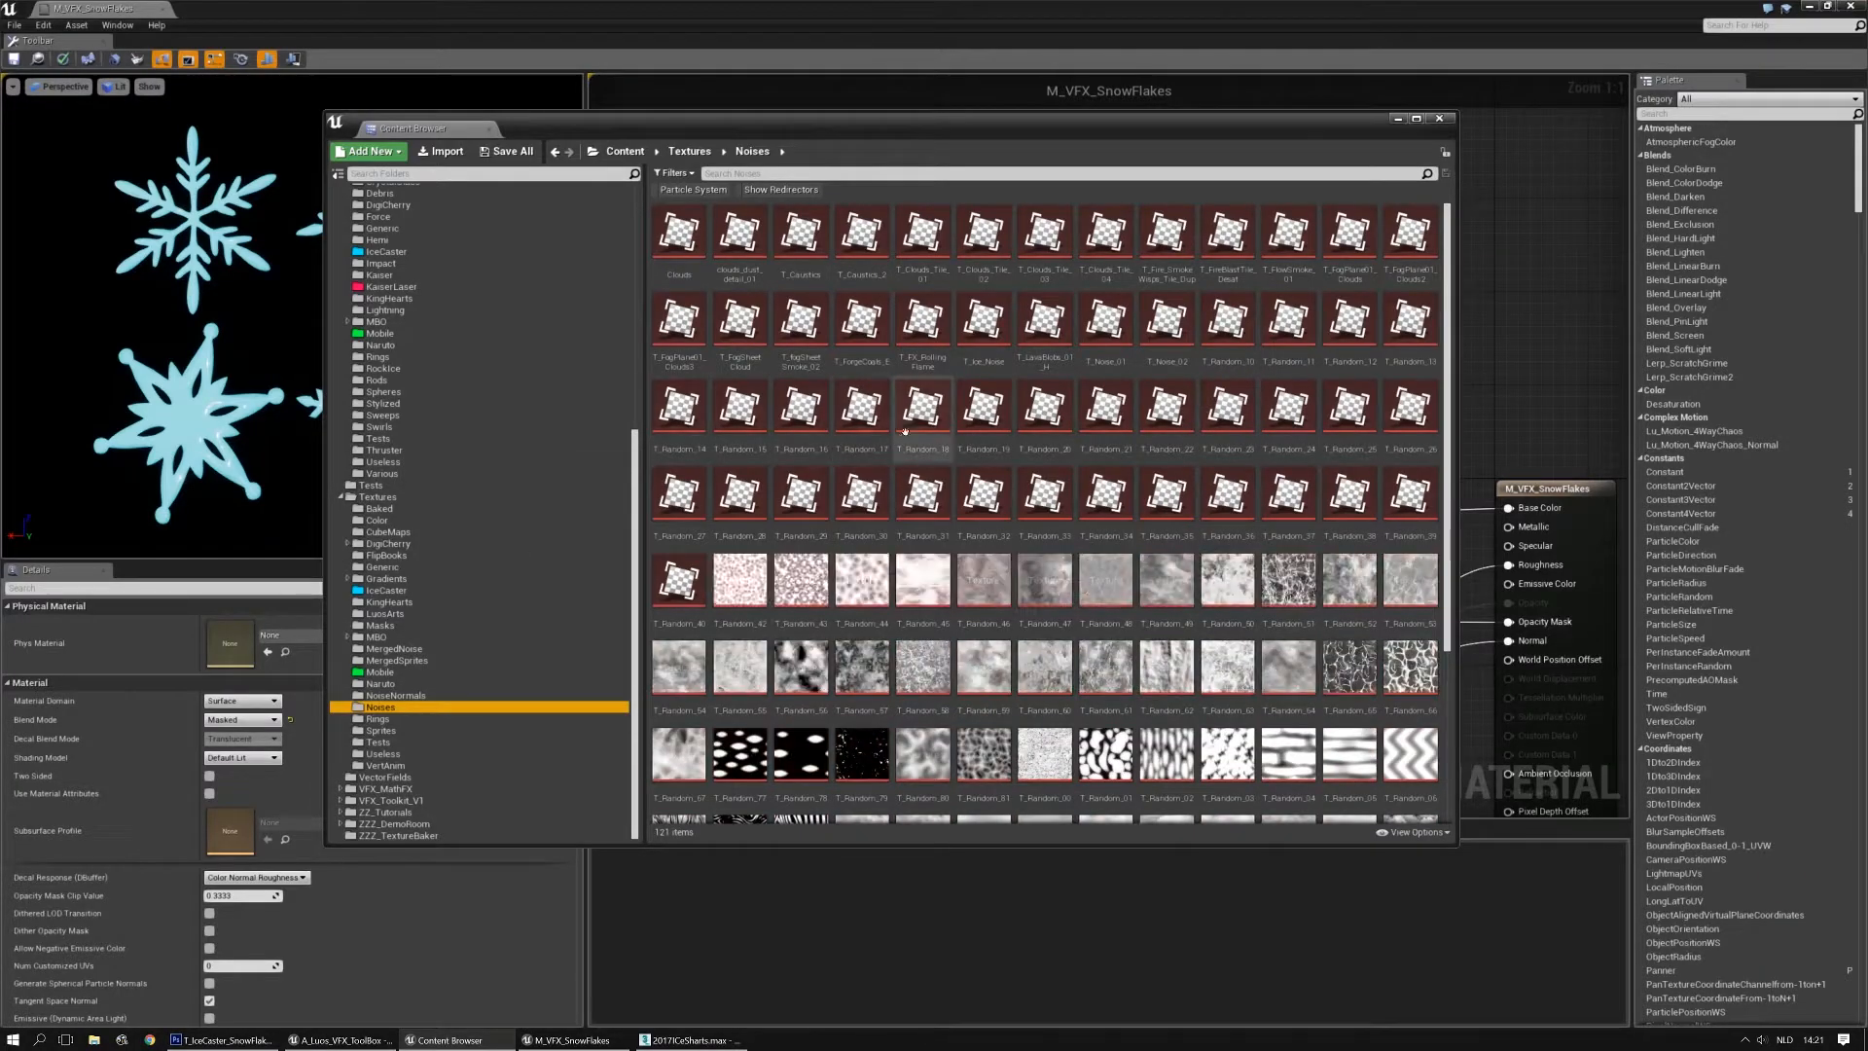
# Add the dark noise texture with white cell cracks to the graph as a Texture Sample above the Particle Color node
pyautogui.scroll(-1, 1067, 557)
pyautogui.scroll(-3, 1067, 558)
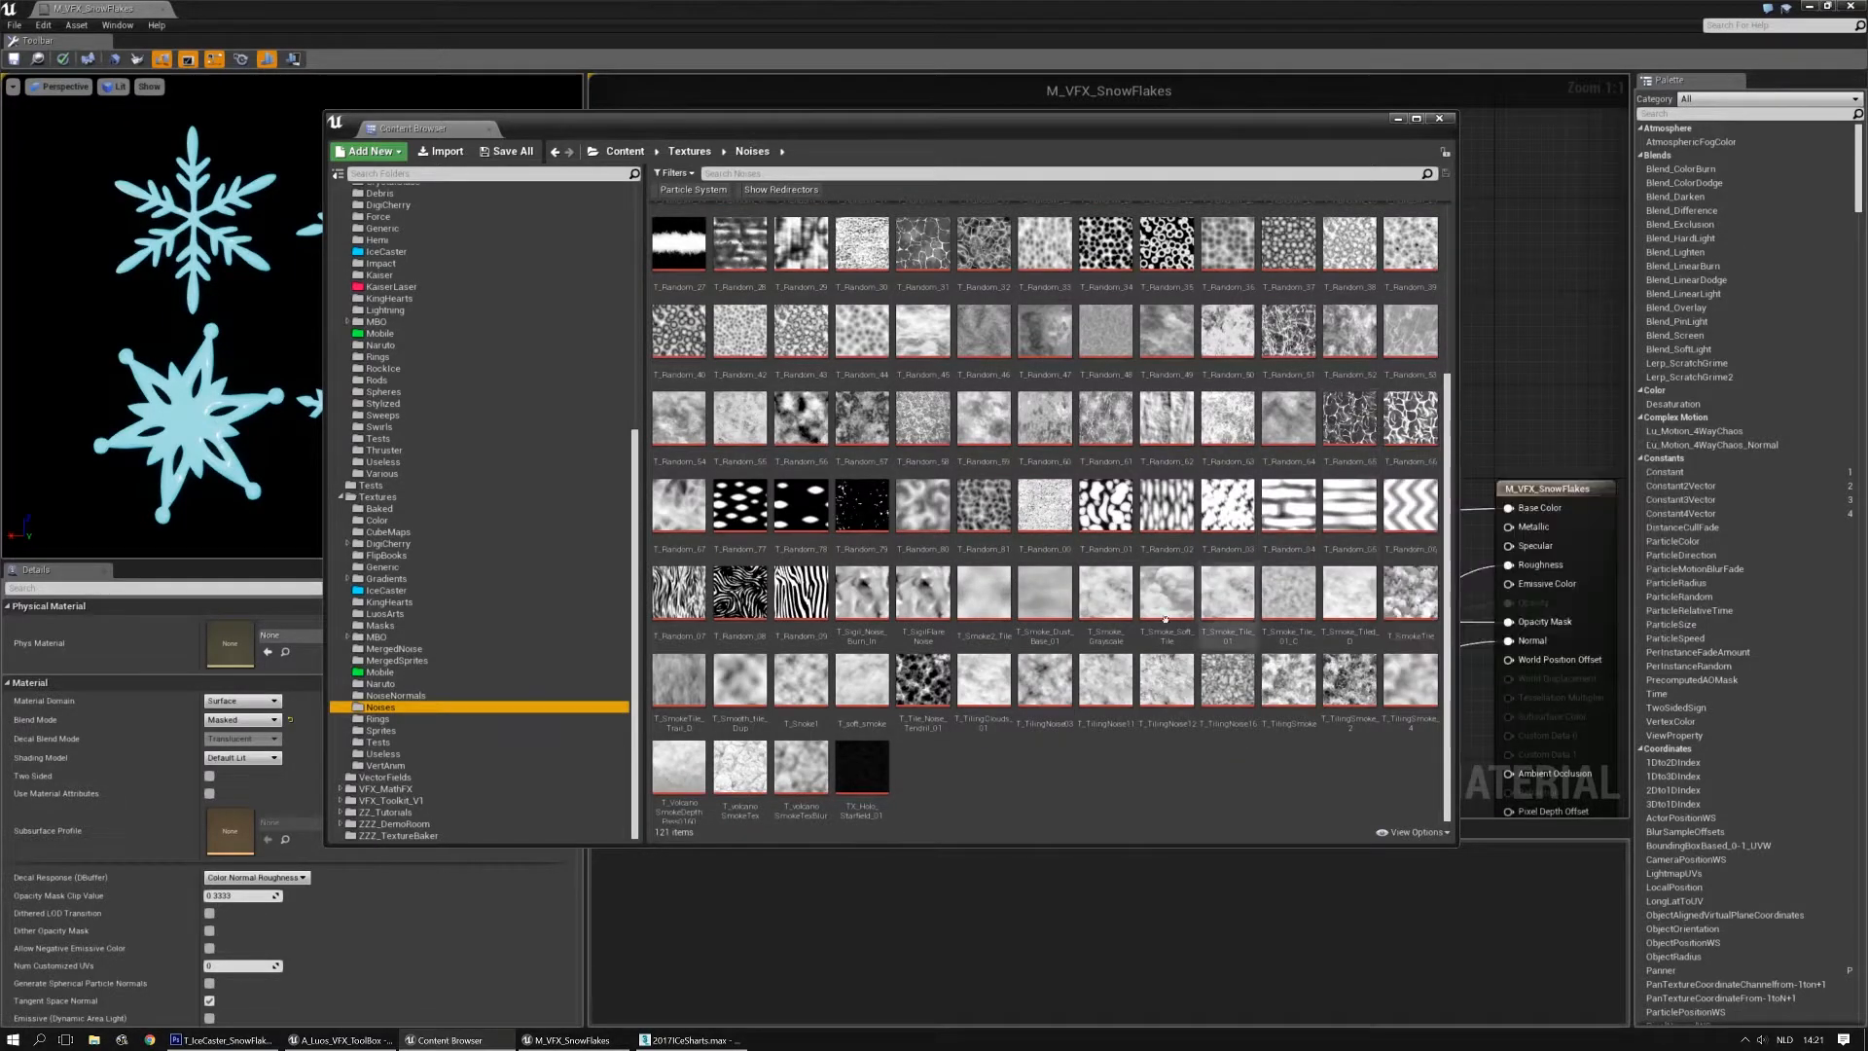
pyautogui.scroll(1, 956, 545)
pyautogui.scroll(2, 955, 543)
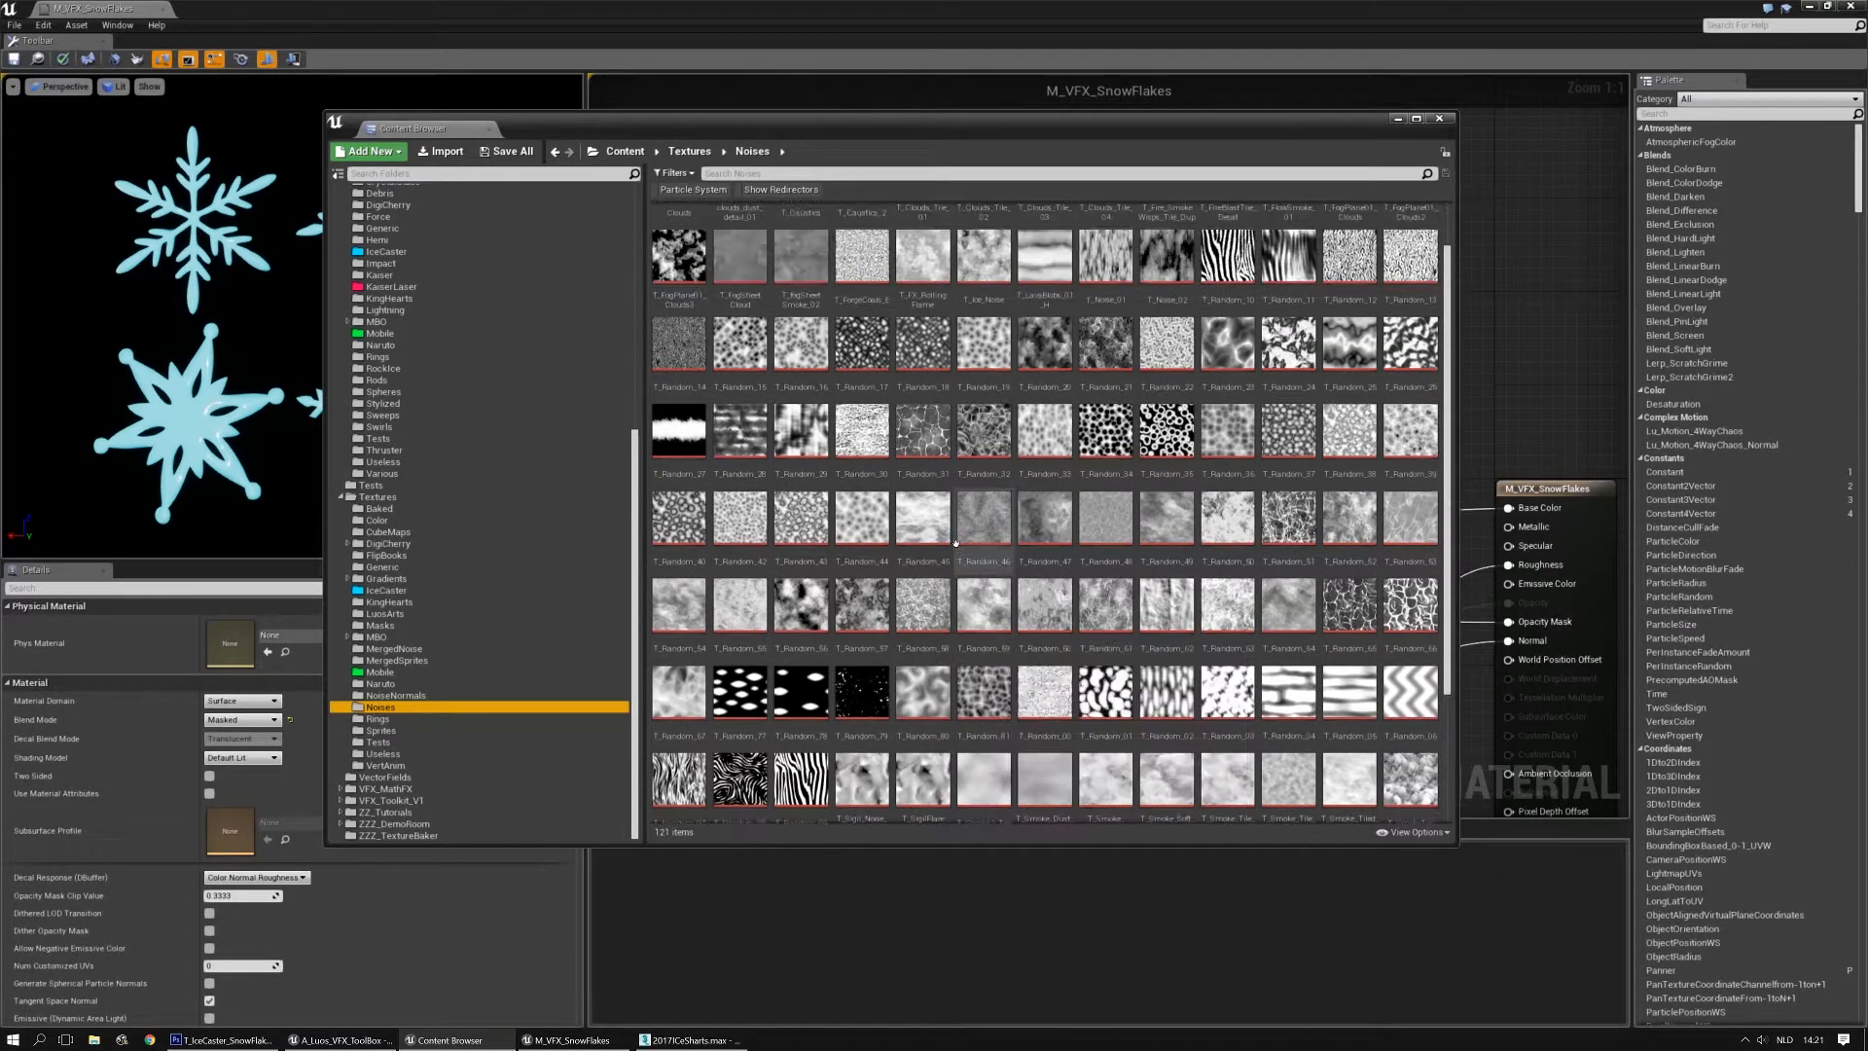
pyautogui.moveTo(1128, 125); pyautogui.dragTo(0, 68)
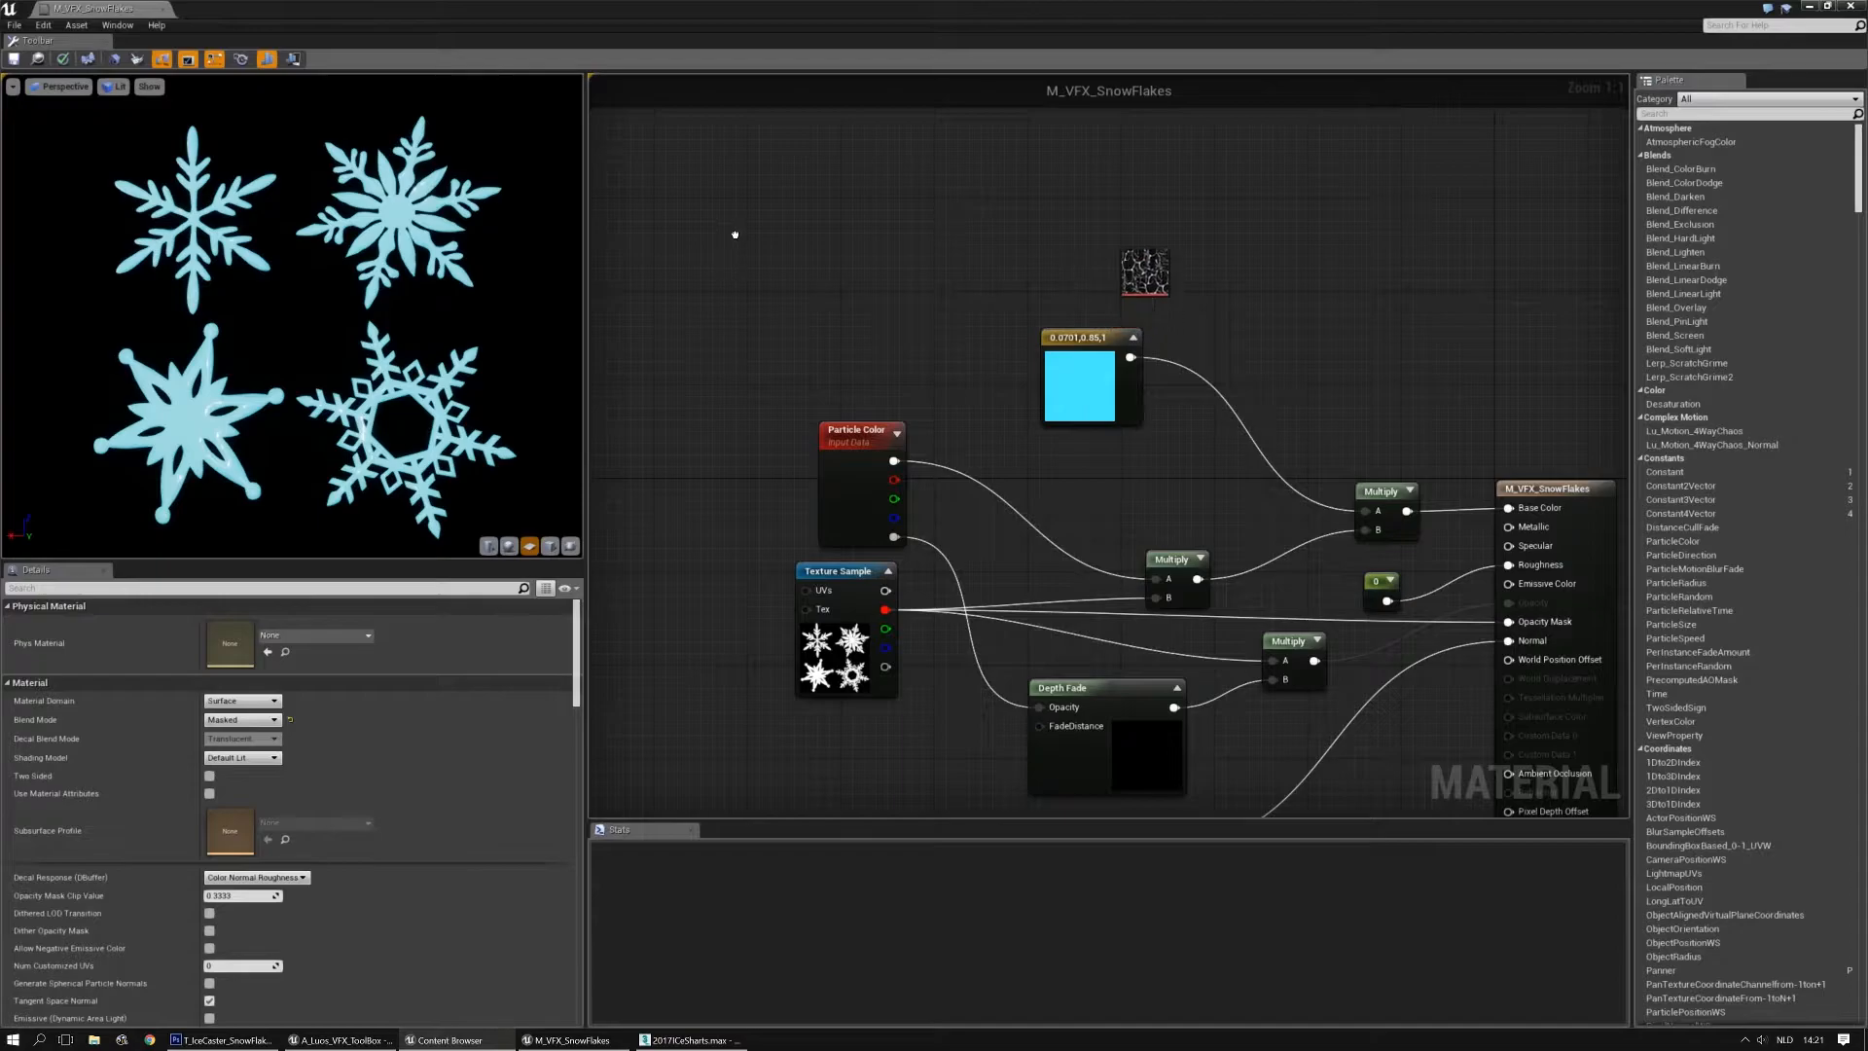
pyautogui.moveTo(735, 233); pyautogui.dragTo(901, 193)
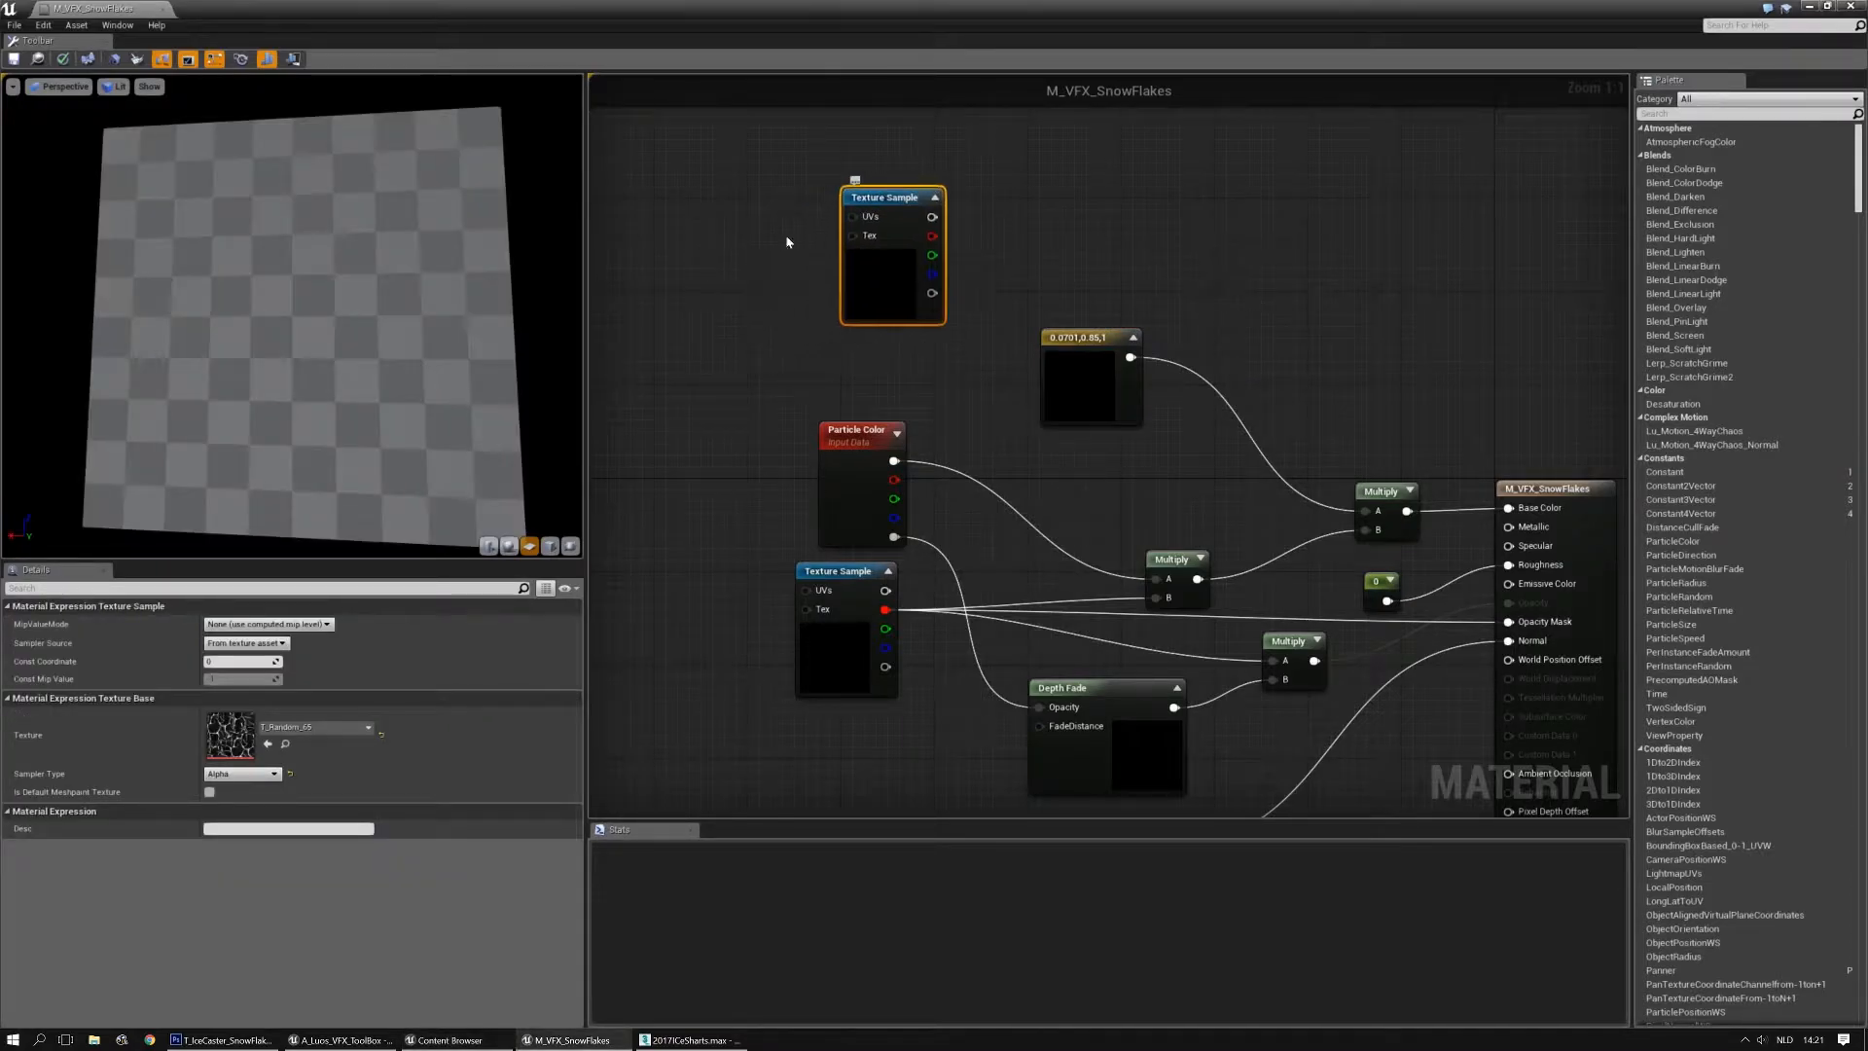
# Add a BumpOffset node before the noise Texture Sample and connect its output to the sample's UVs
pyautogui.moveTo(635, 238); pyautogui.dragTo(864, 334, button='right')
pyautogui.rightClick(864, 334)
pyautogui.write('bum')
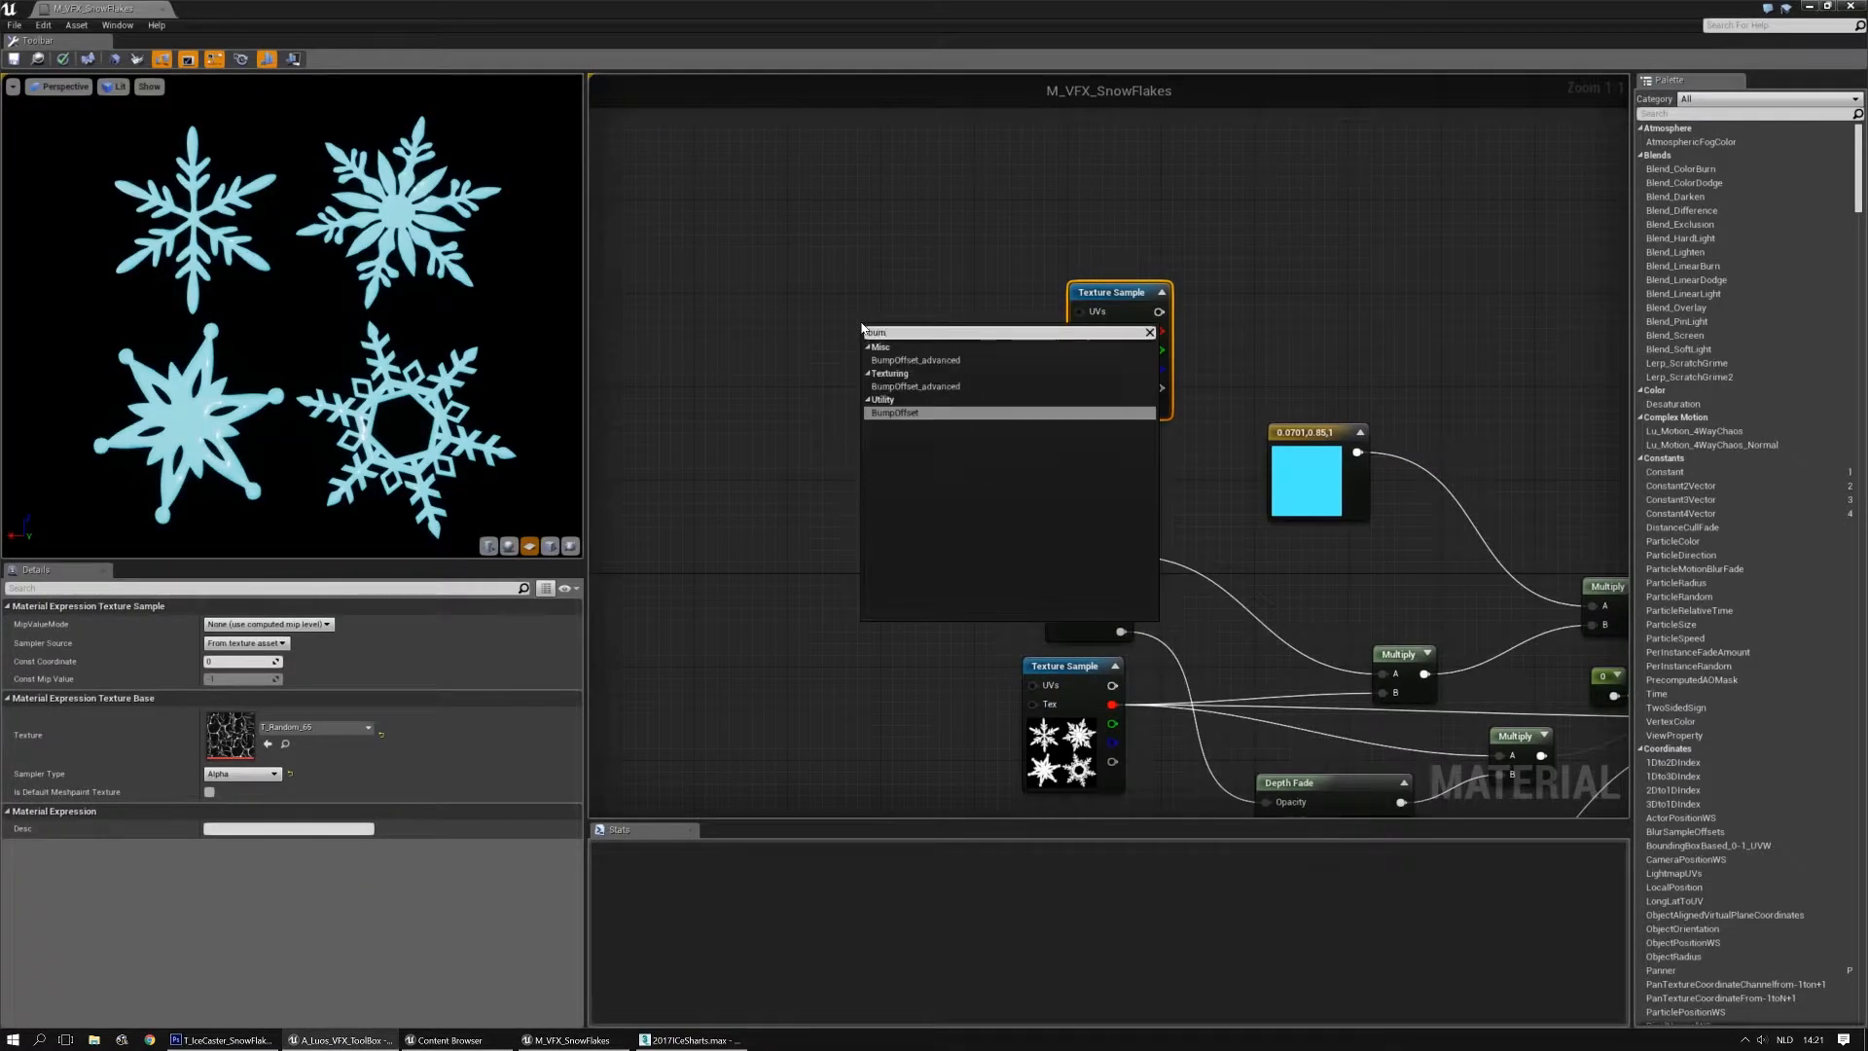
pyautogui.press('Return')
pyautogui.moveTo(971, 332); pyautogui.dragTo(934, 280)
pyautogui.moveTo(983, 300); pyautogui.dragTo(1095, 309)
pyautogui.moveTo(729, 354); pyautogui.dragTo(819, 360, button='right')
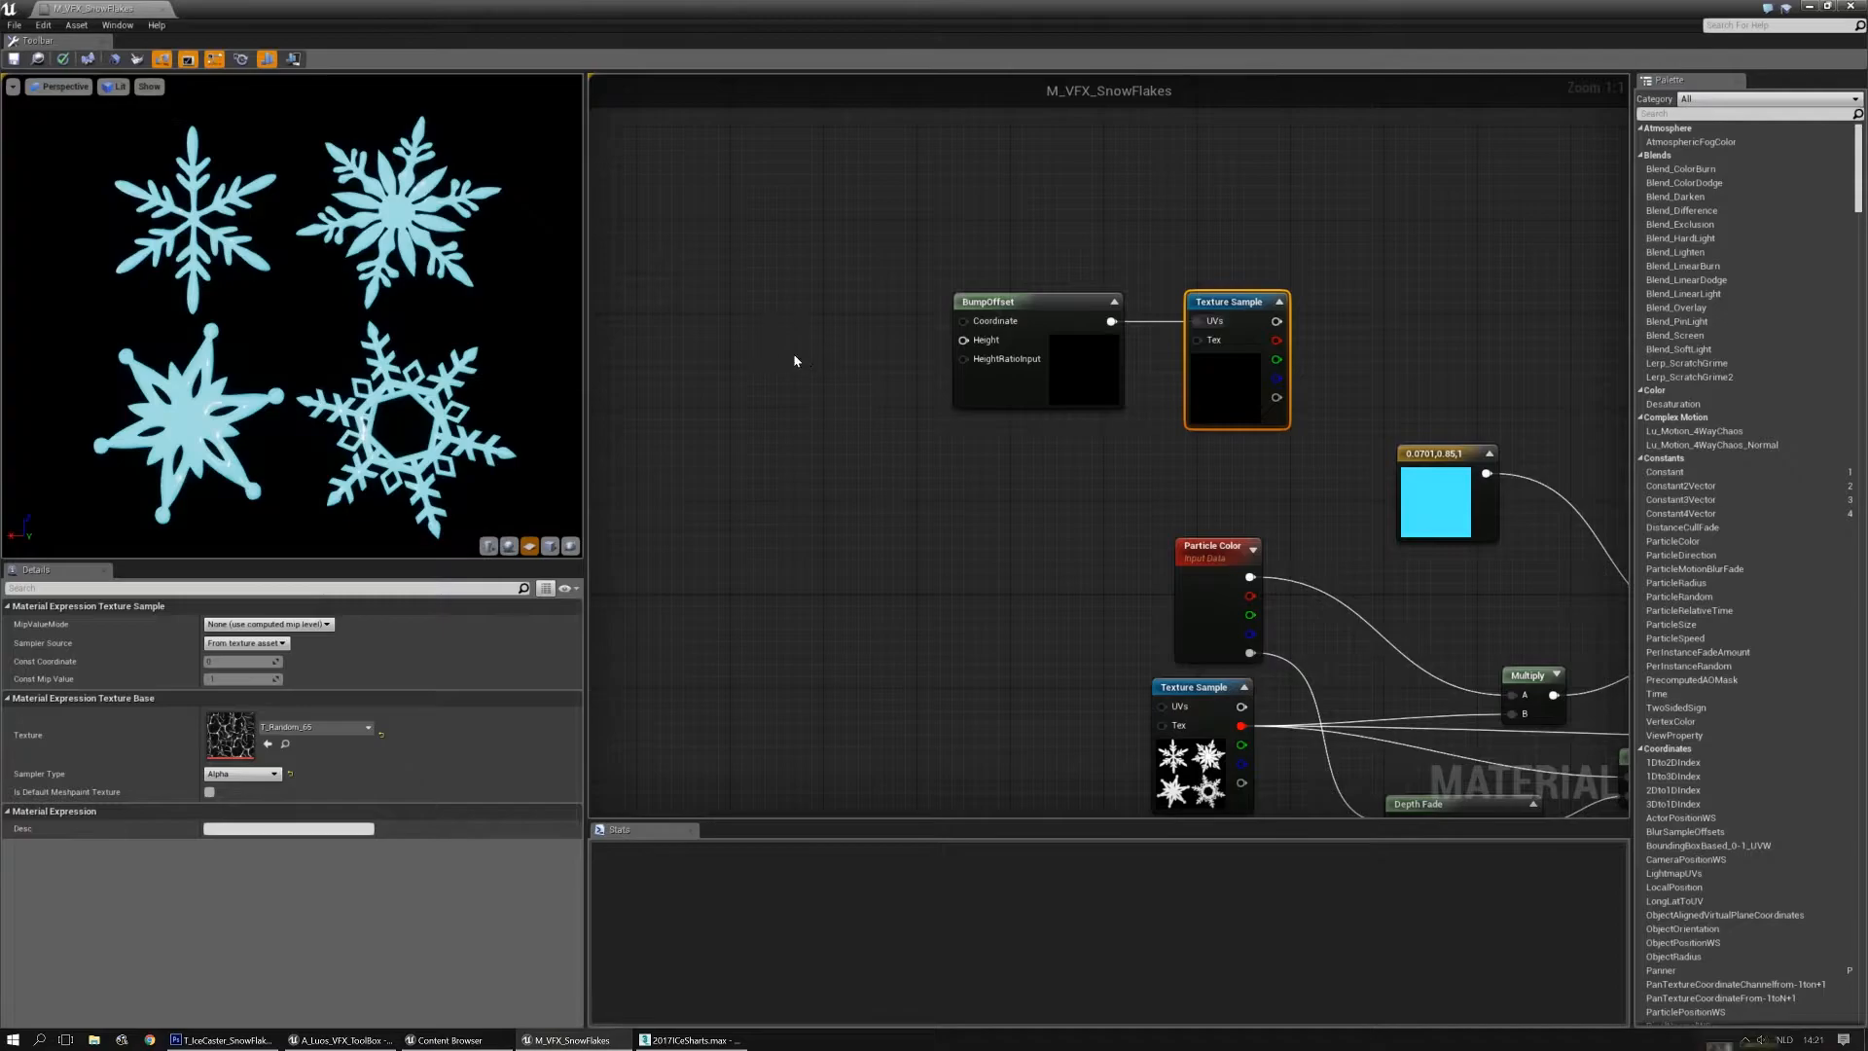
# Add a TexCoord node, connect it to BumpOffset's Coordinate input, and set its UTiling and VTiling to 2
pyautogui.click(797, 361)
pyautogui.moveTo(863, 385); pyautogui.dragTo(974, 322)
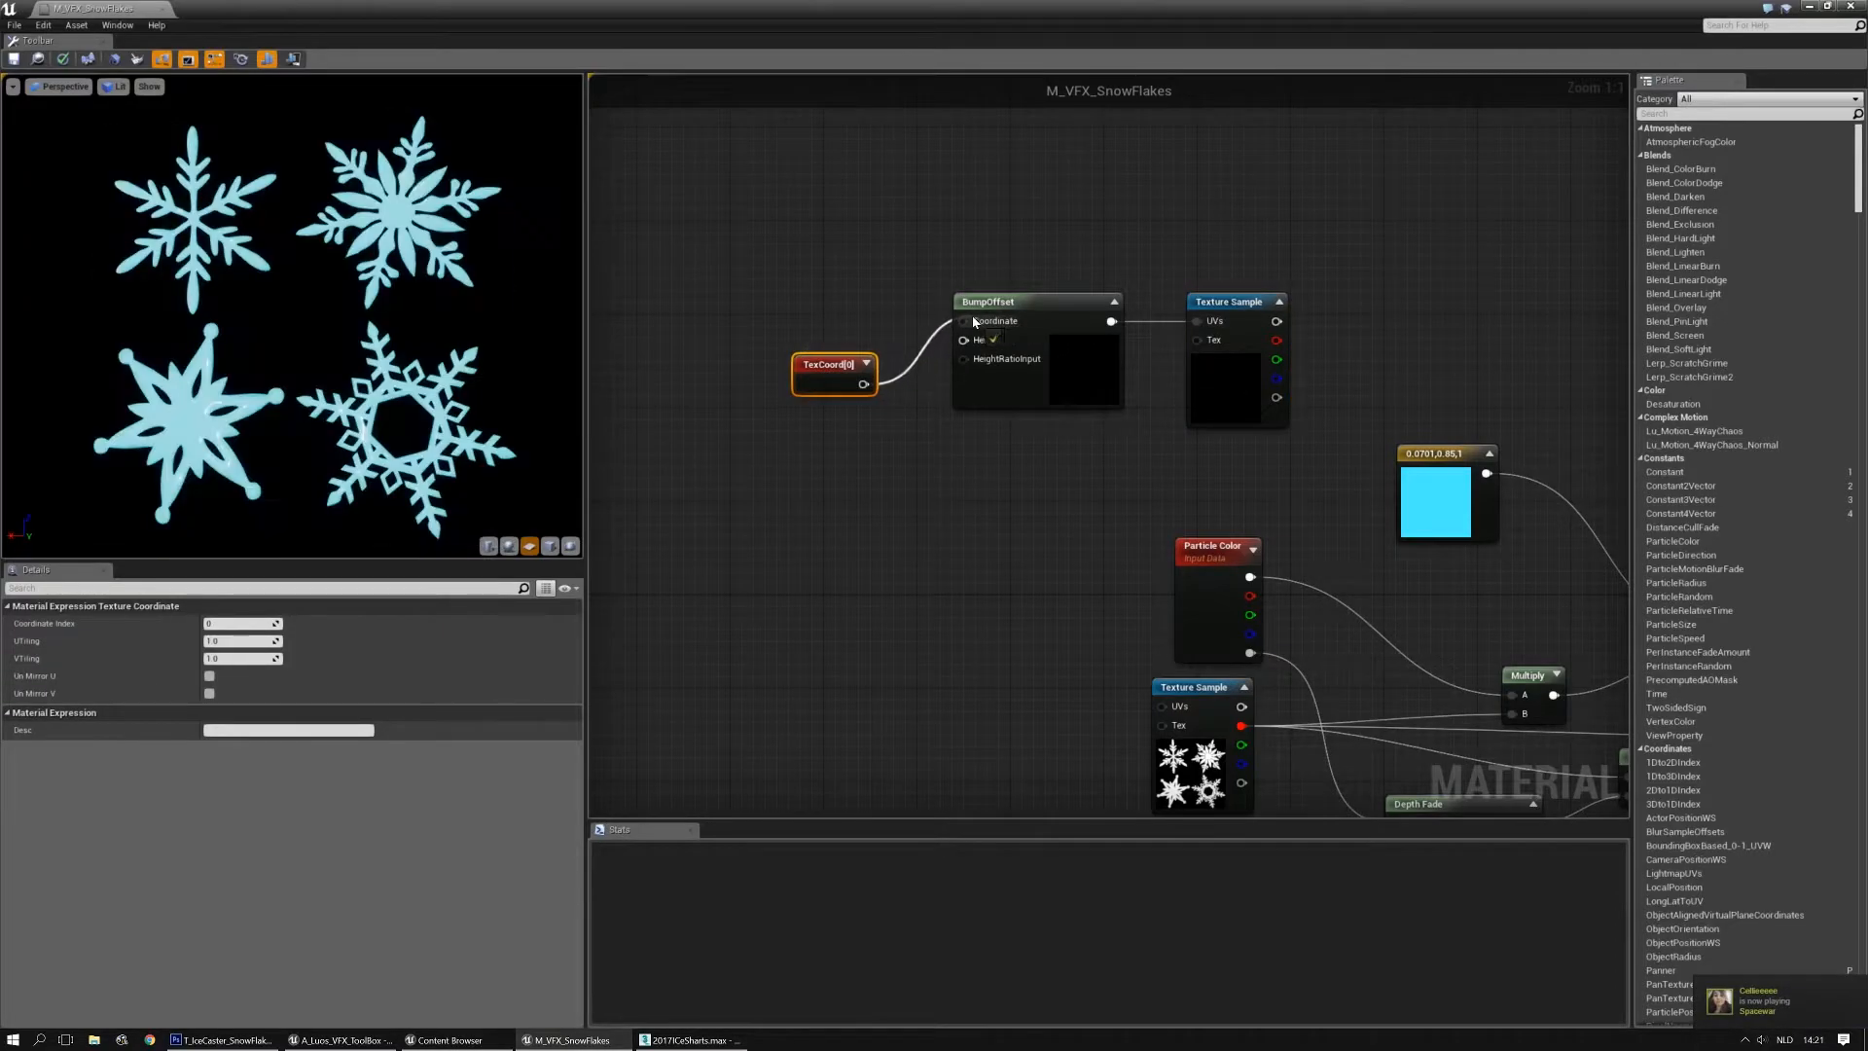
pyautogui.moveTo(847, 366); pyautogui.dragTo(830, 315)
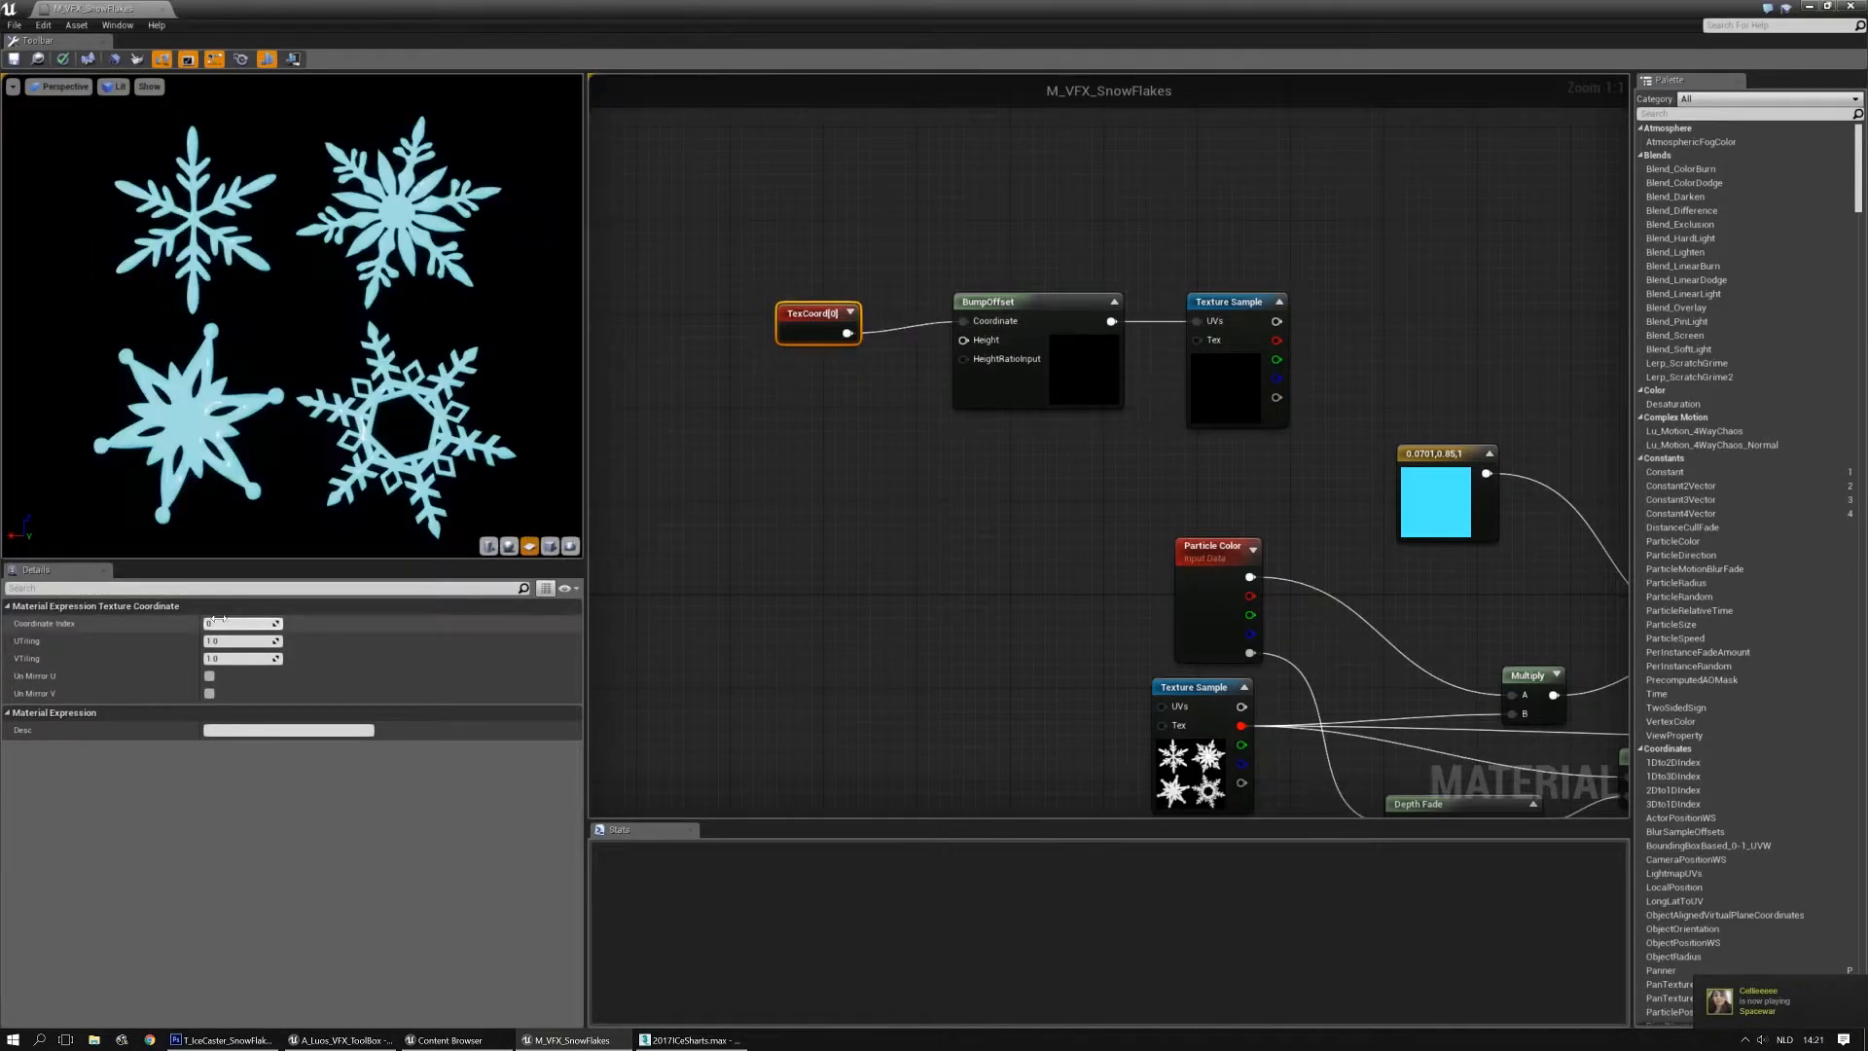
pyautogui.write('2')
pyautogui.press('Tab')
pyautogui.write('2')
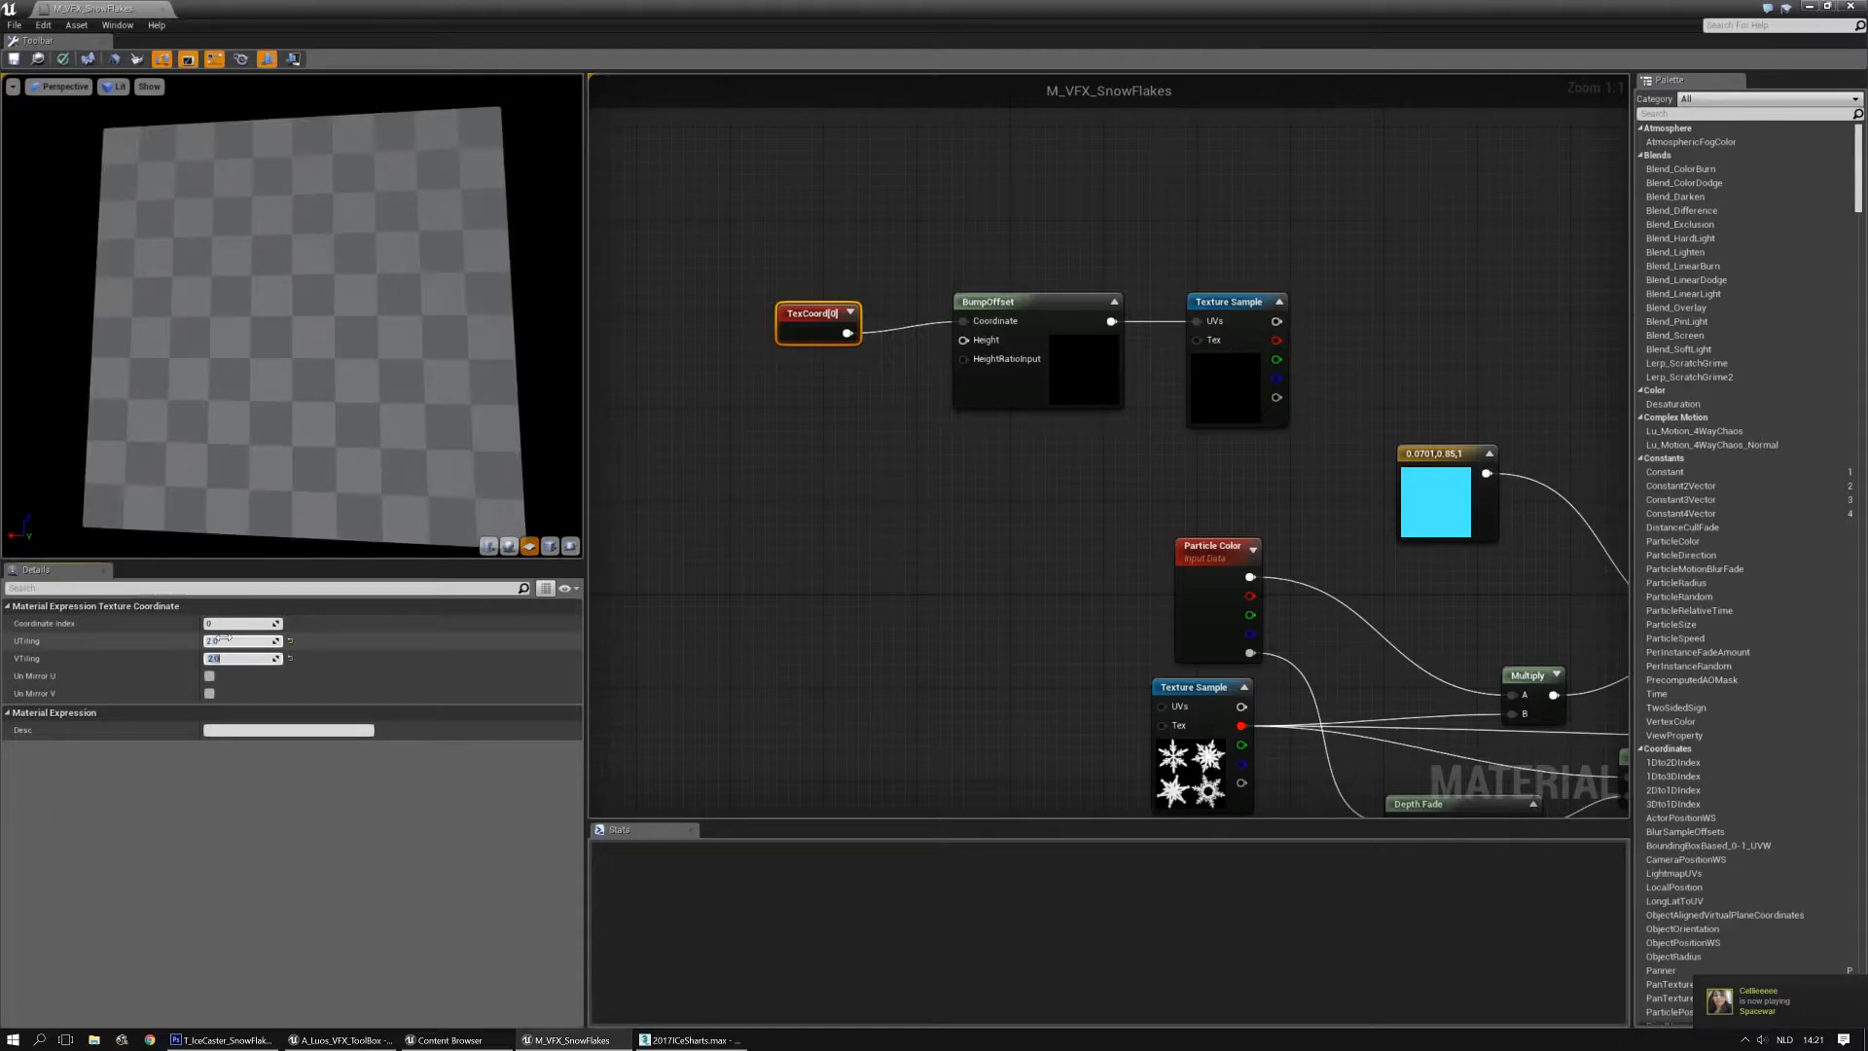
# Add a Constant below the TexCoord node, connect it to BumpOffset's Height input, and set its value to -10
pyautogui.click(817, 404)
pyautogui.press('1')
pyautogui.click(817, 404)
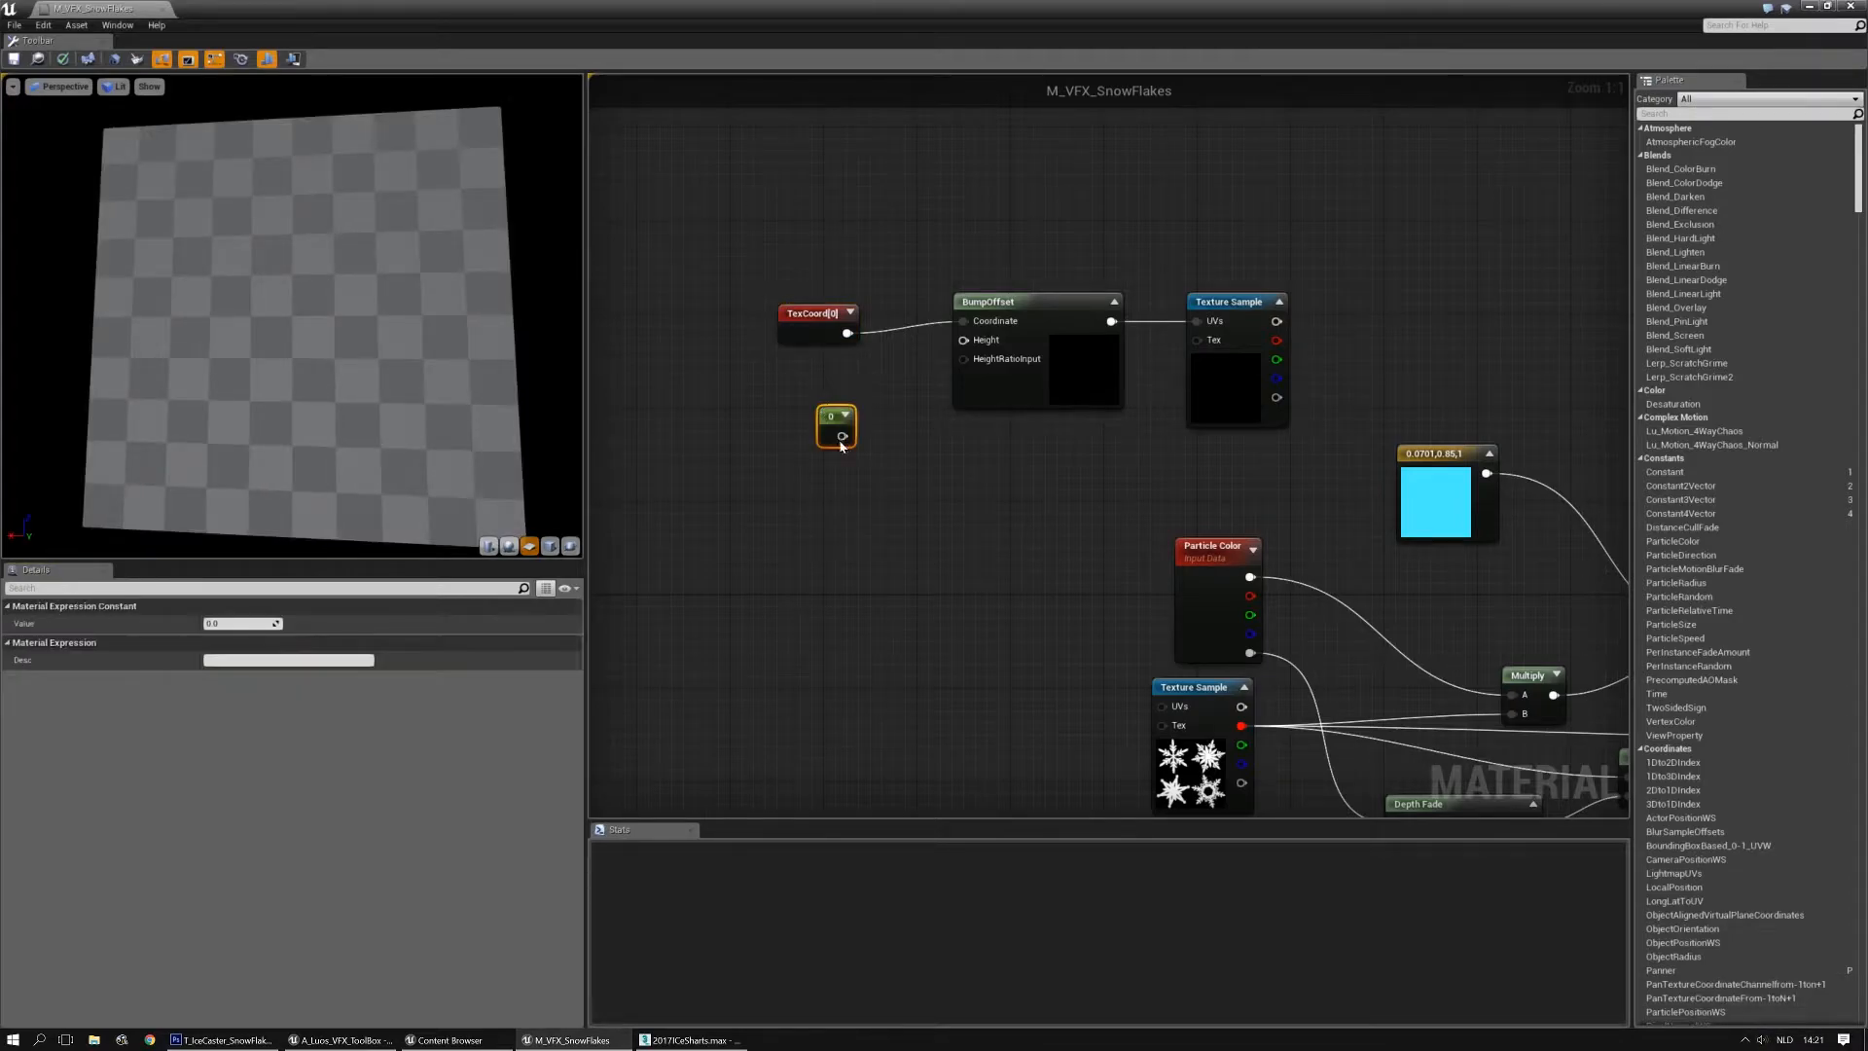
pyautogui.moveTo(972, 344); pyautogui.dragTo(965, 340)
pyautogui.moveTo(833, 417); pyautogui.dragTo(826, 383)
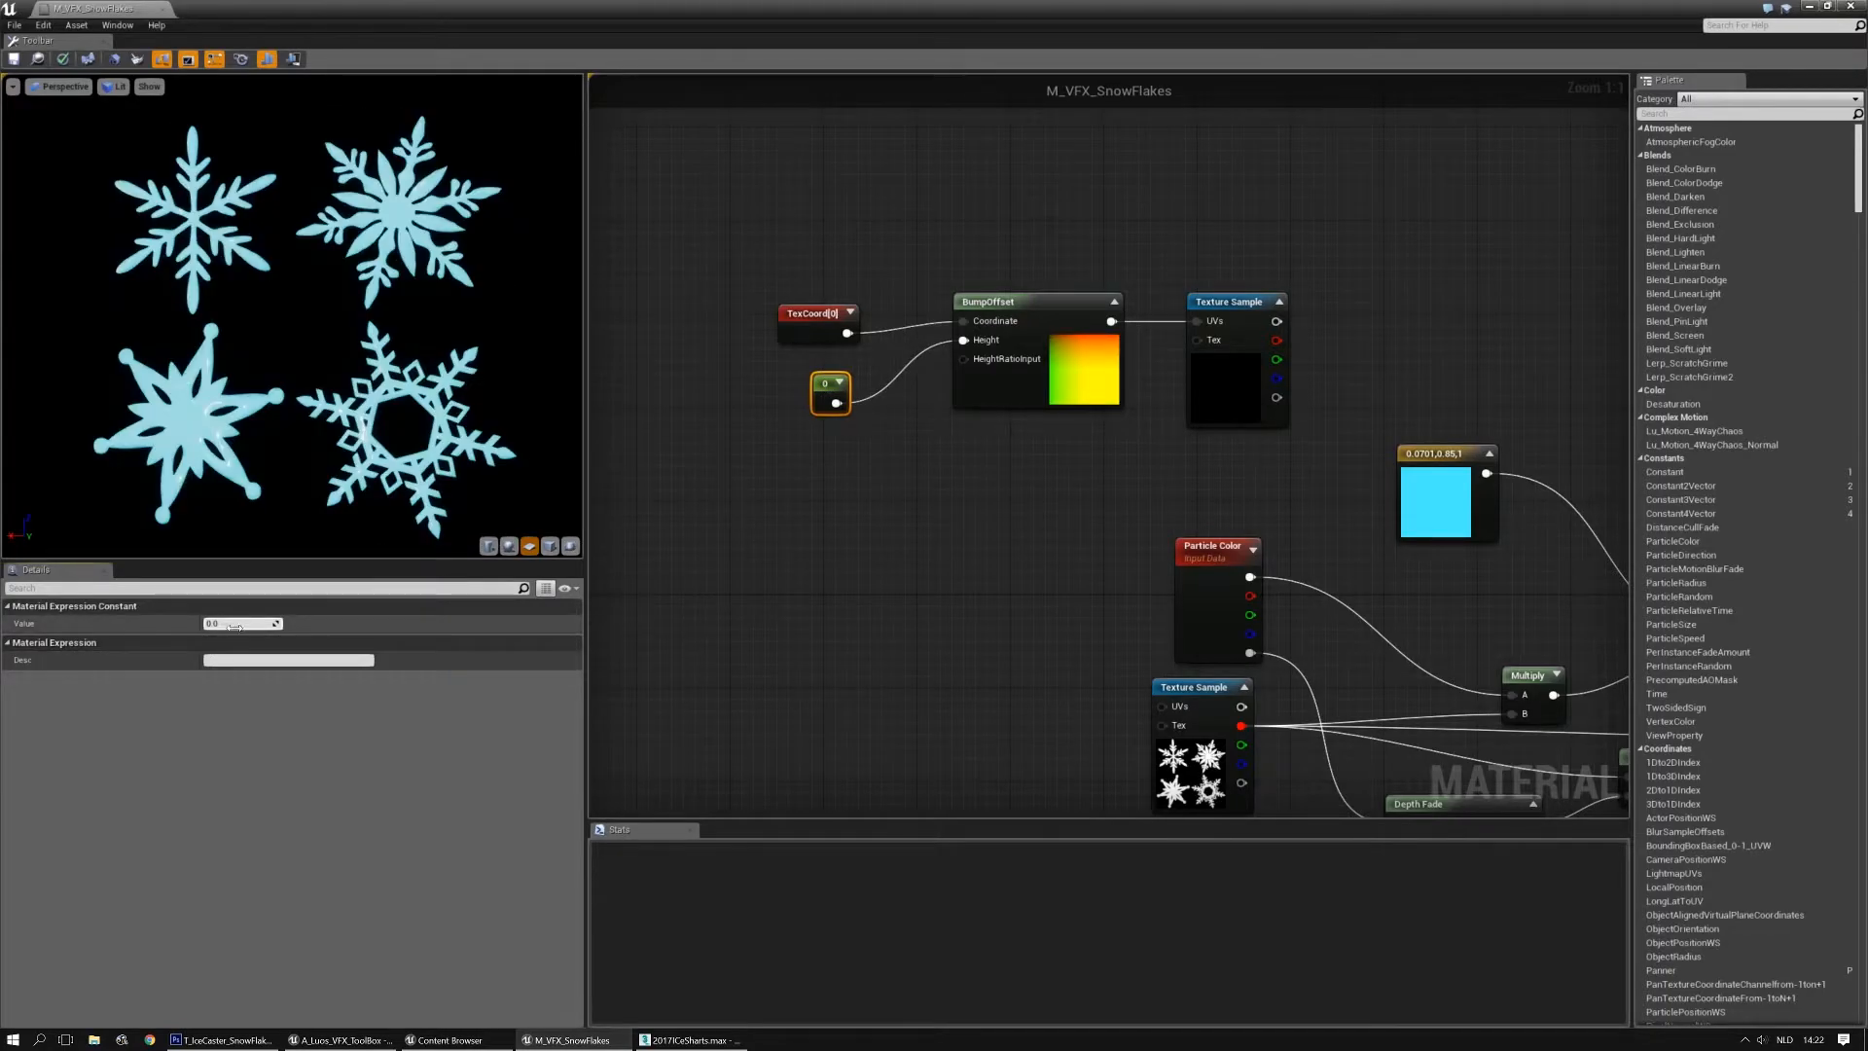
pyautogui.click(241, 624)
pyautogui.write('-10')
pyautogui.press('Return')
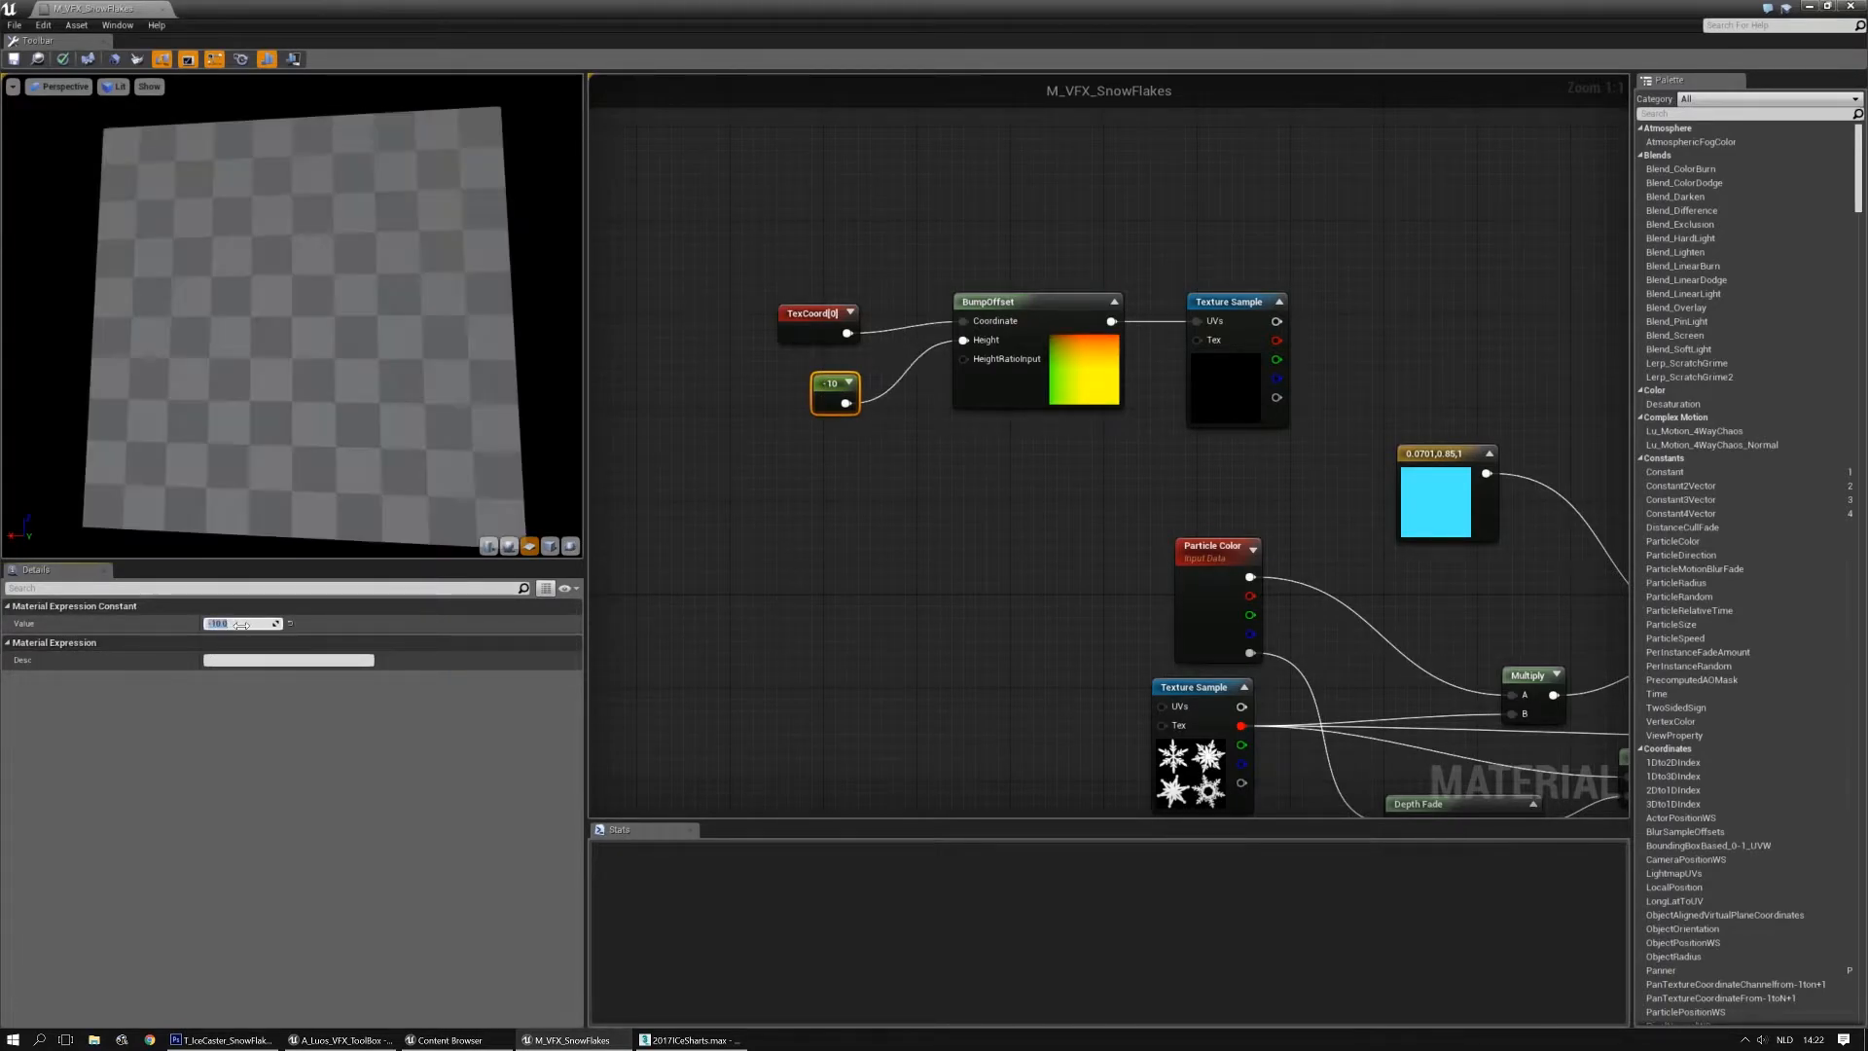
# Multiply the noise sample's red output by the repositioned blue constant and feed the result into the Base Color Multiply's A input
pyautogui.moveTo(1415, 389); pyautogui.dragTo(1068, 259, button='right')
pyautogui.click(1067, 259)
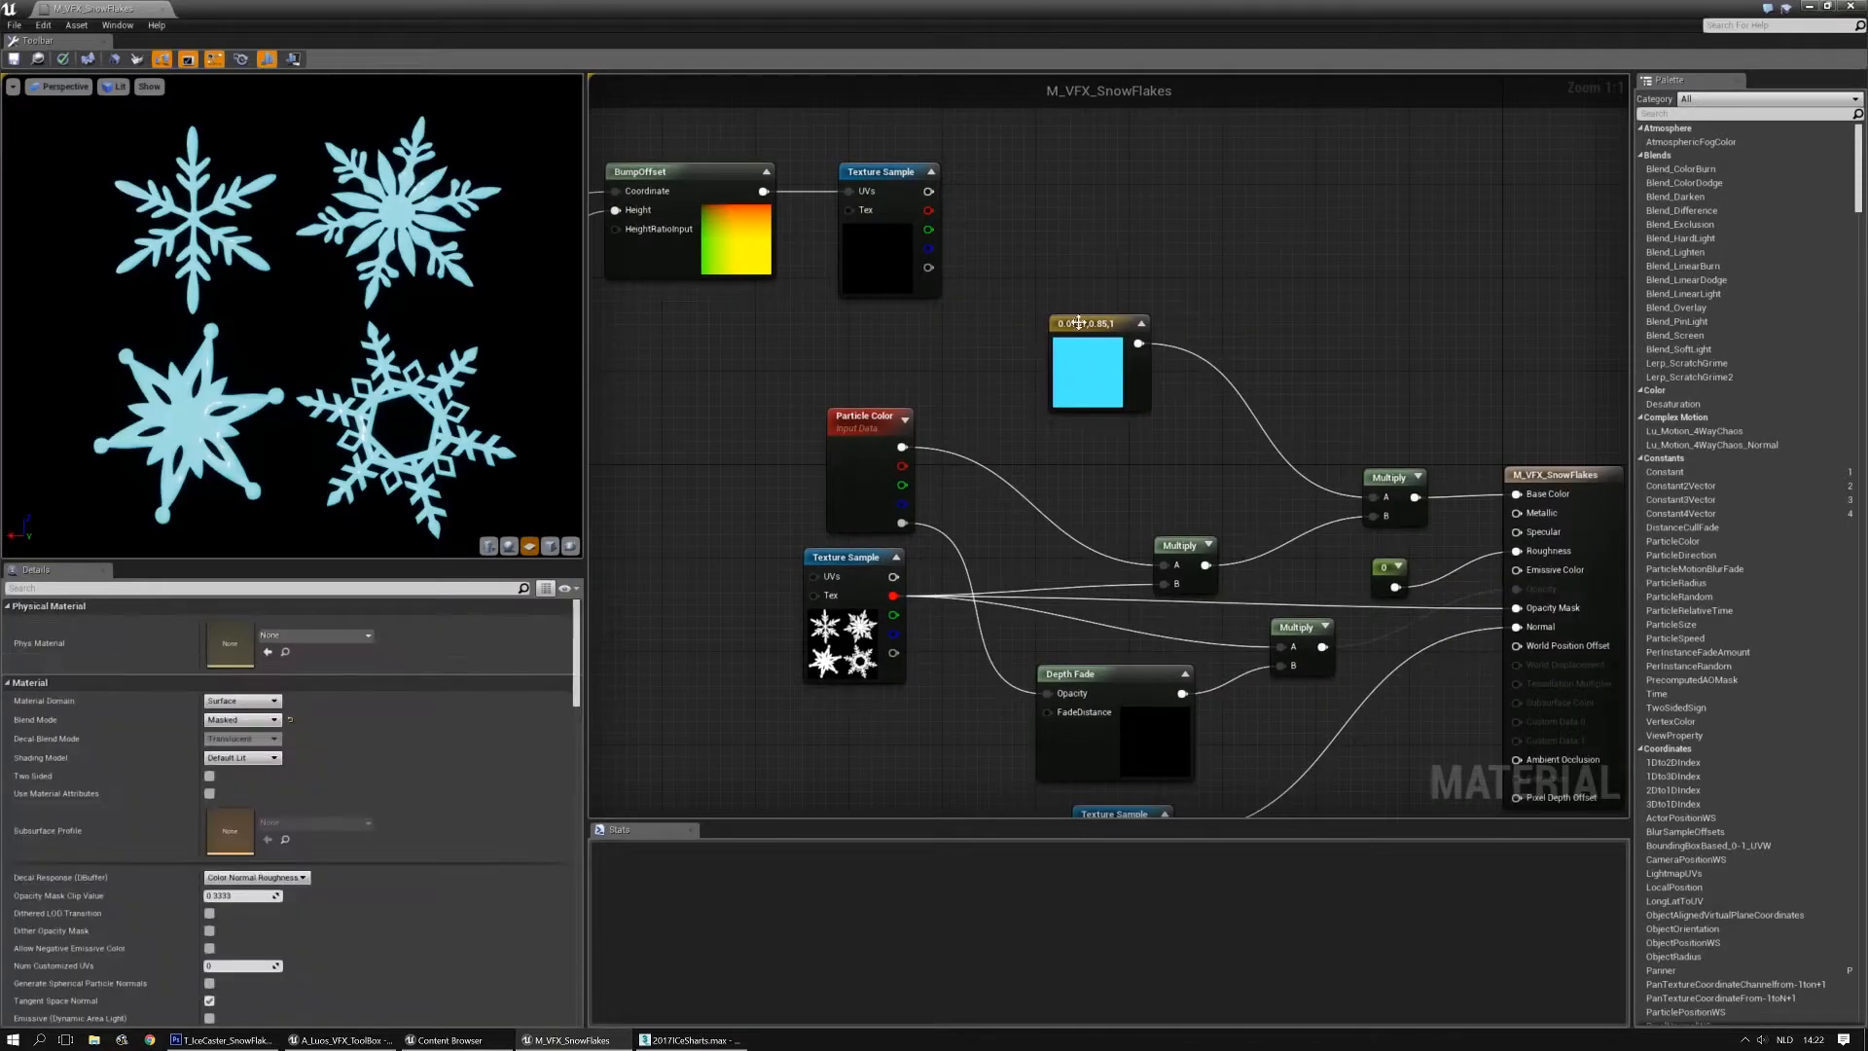
pyautogui.click(1046, 280)
pyautogui.moveTo(1046, 280); pyautogui.dragTo(1034, 267)
pyautogui.moveTo(1166, 344); pyautogui.dragTo(1160, 393, button='right')
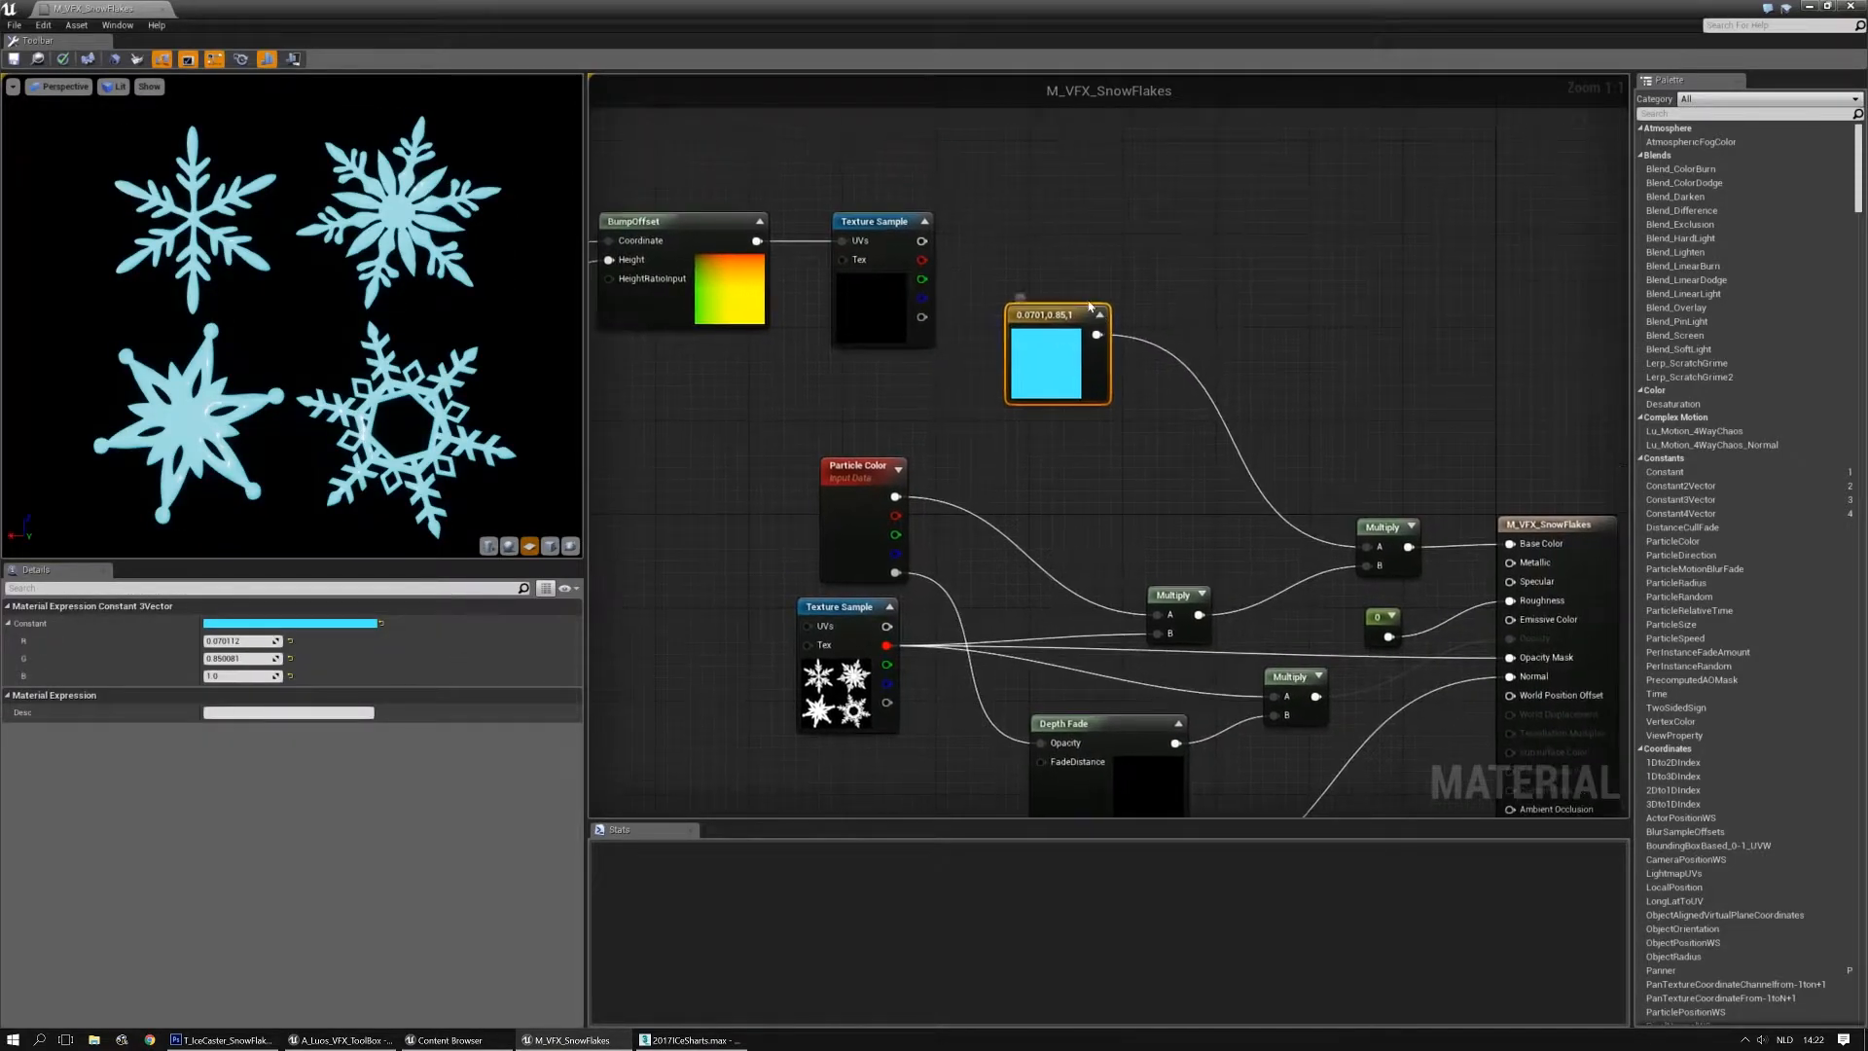
pyautogui.moveTo(1032, 311); pyautogui.dragTo(982, 368)
pyautogui.click(1094, 275)
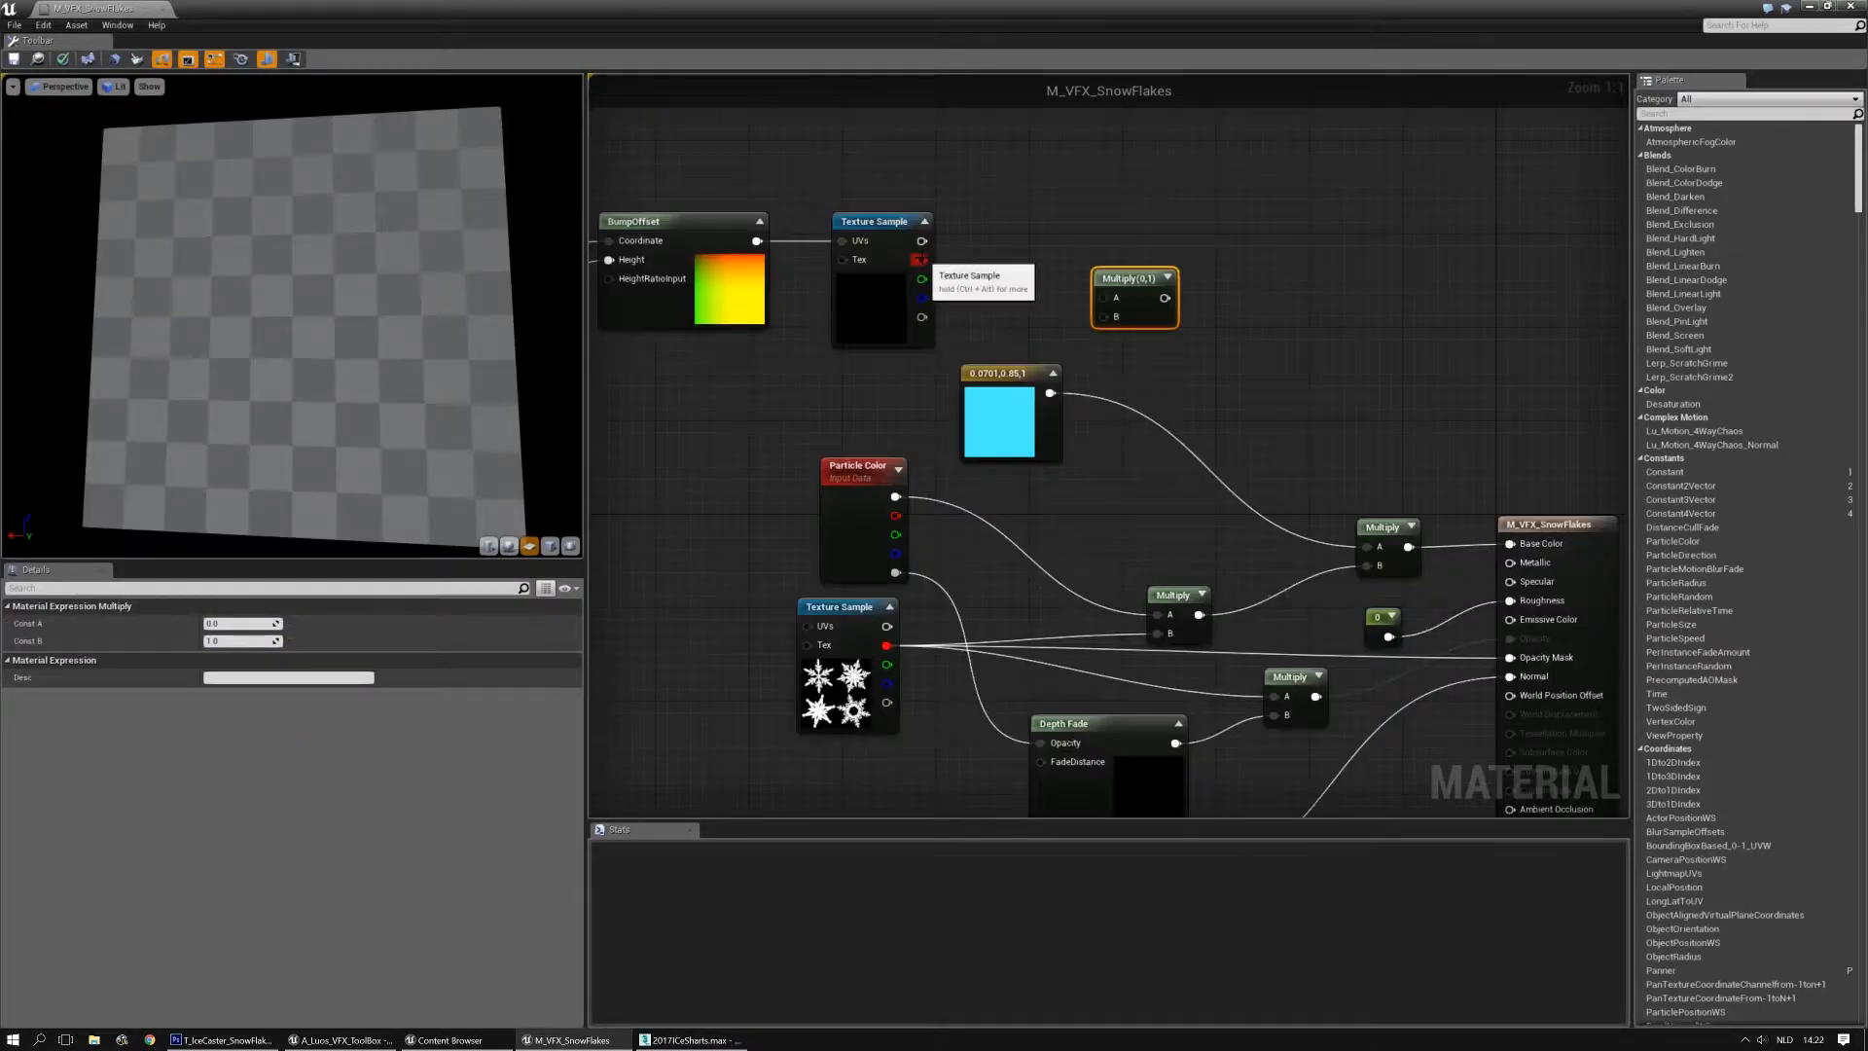
pyautogui.moveTo(923, 261); pyautogui.dragTo(1104, 297)
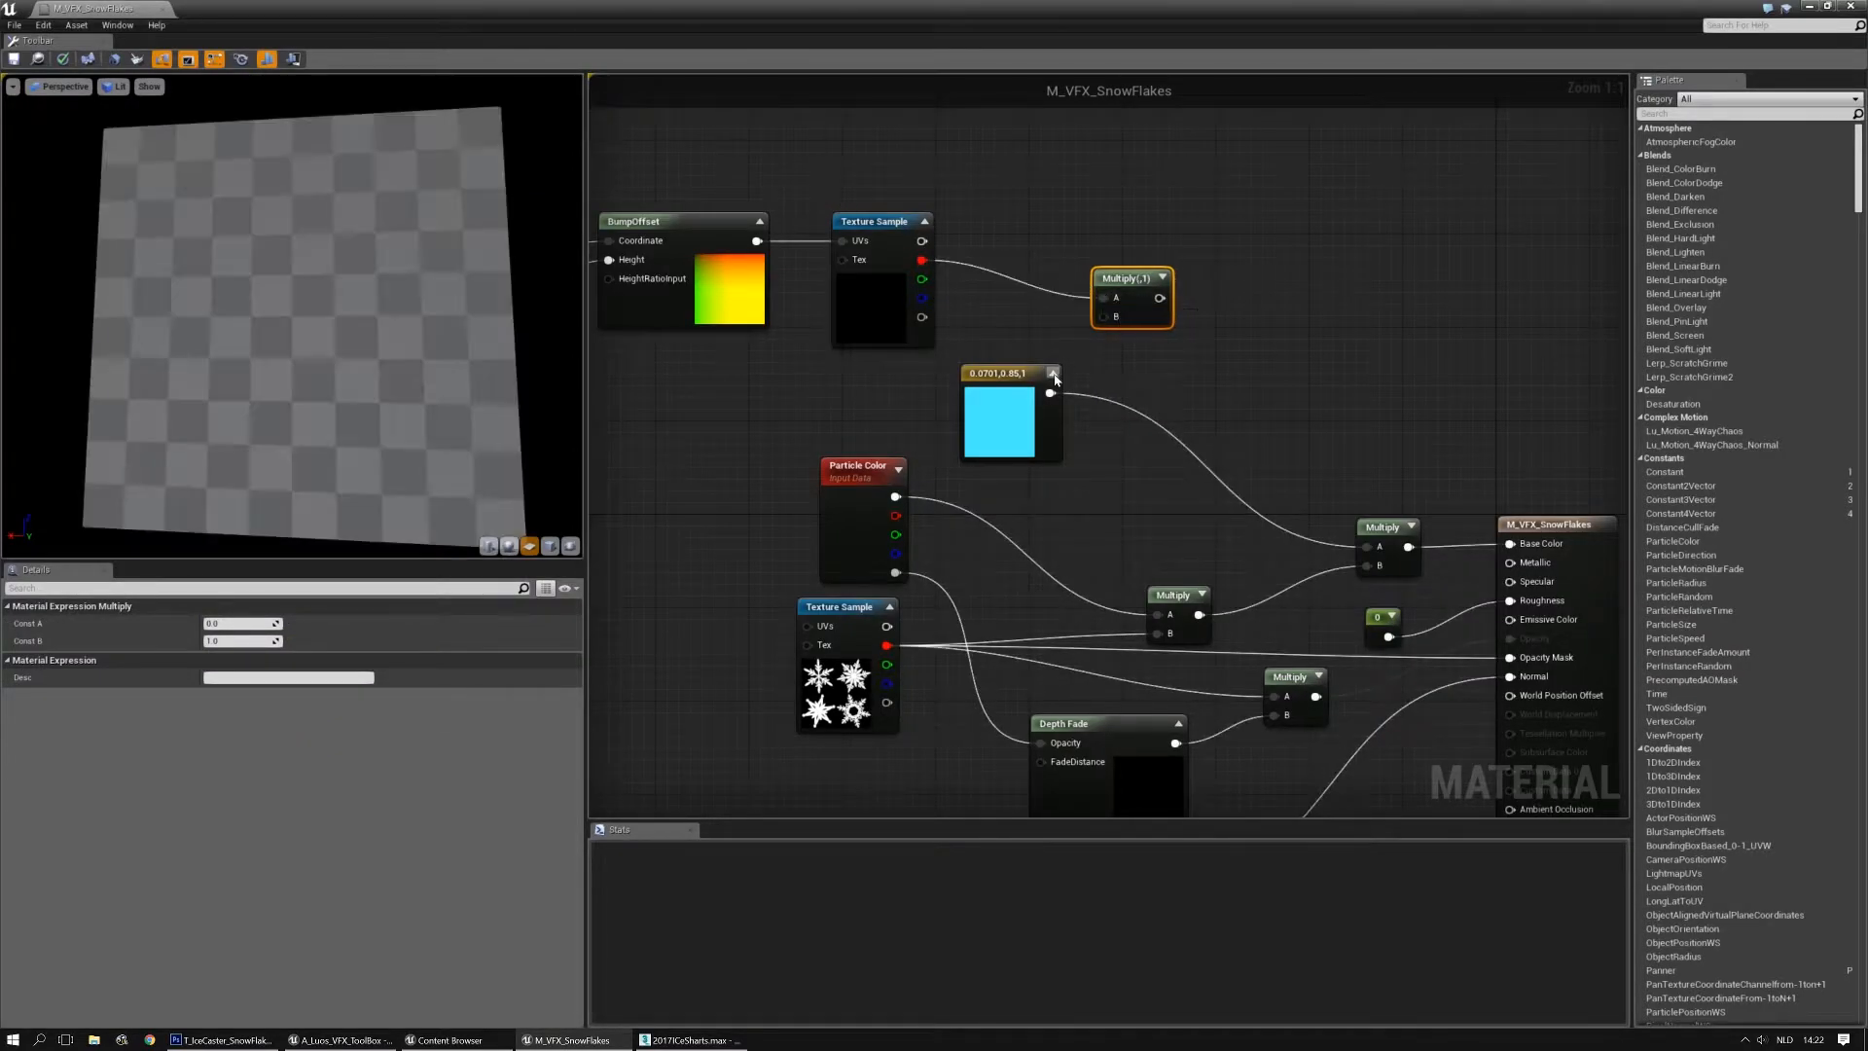
pyautogui.moveTo(1048, 392); pyautogui.dragTo(1367, 547)
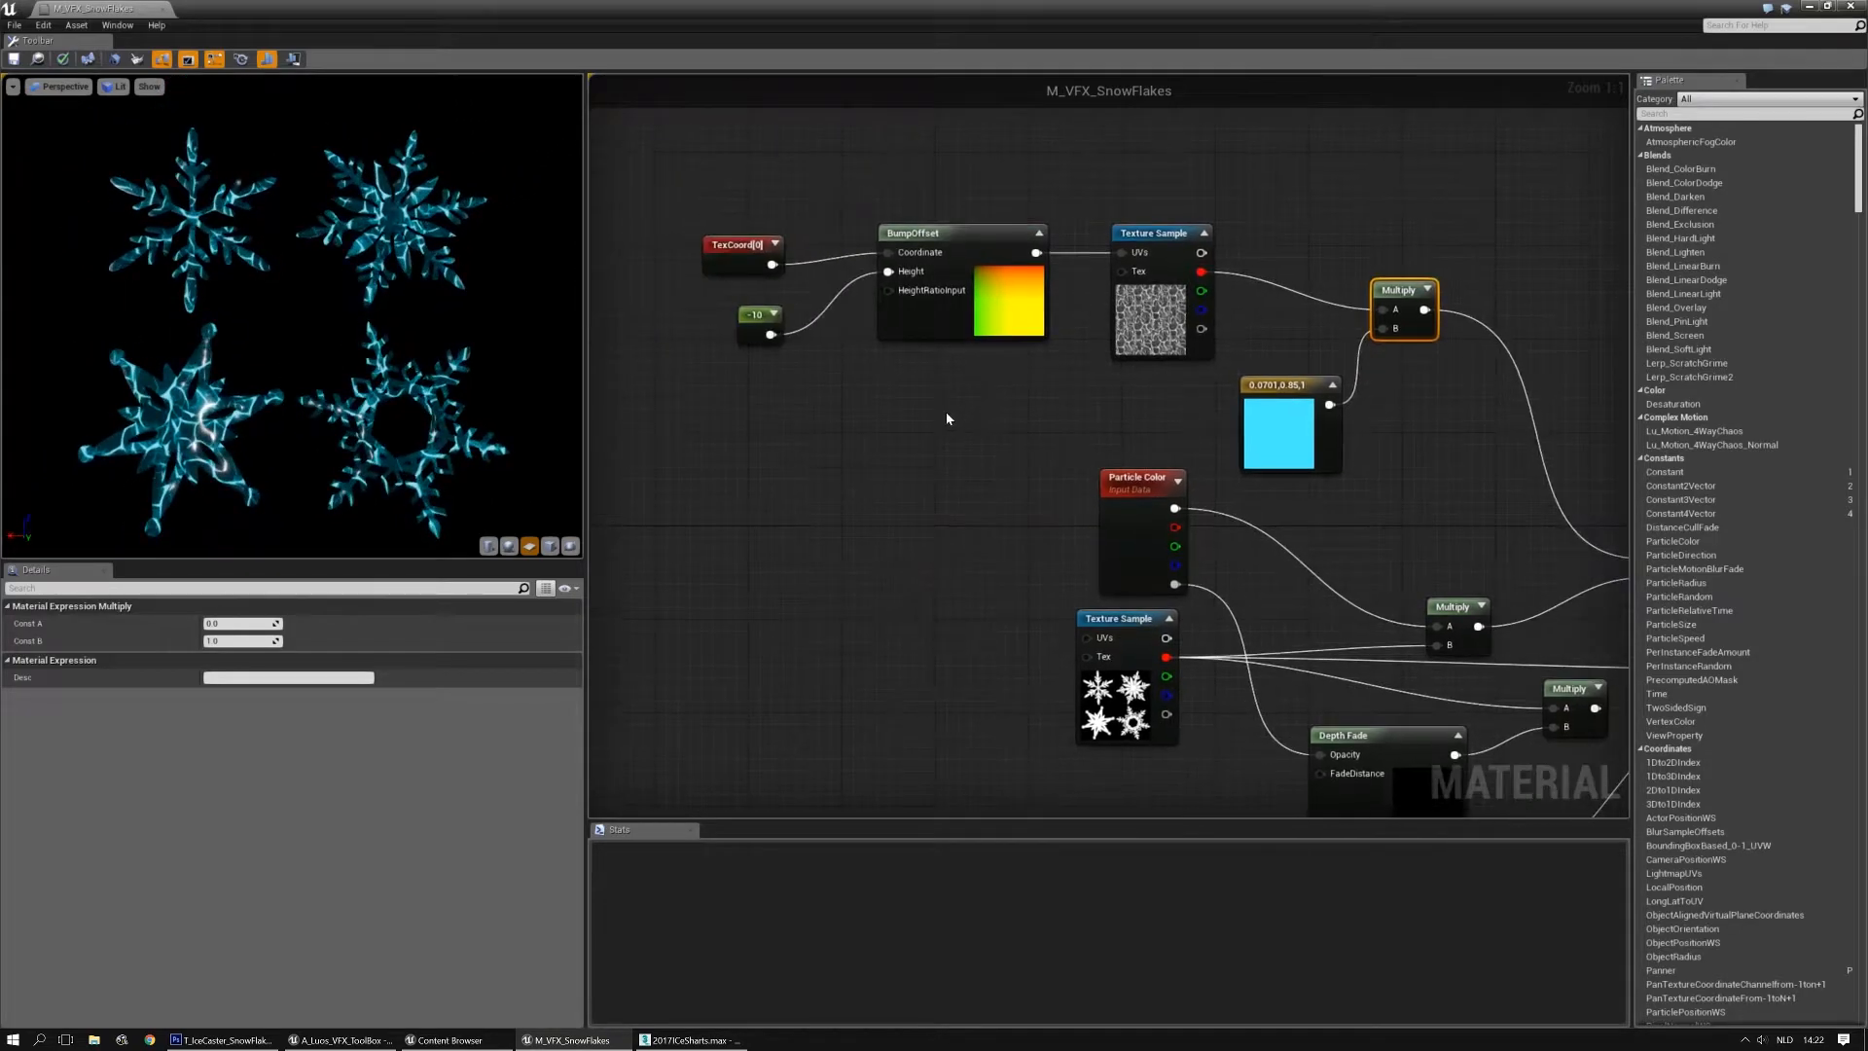
# Set the BumpOffset height constant to -5
pyautogui.click(752, 324)
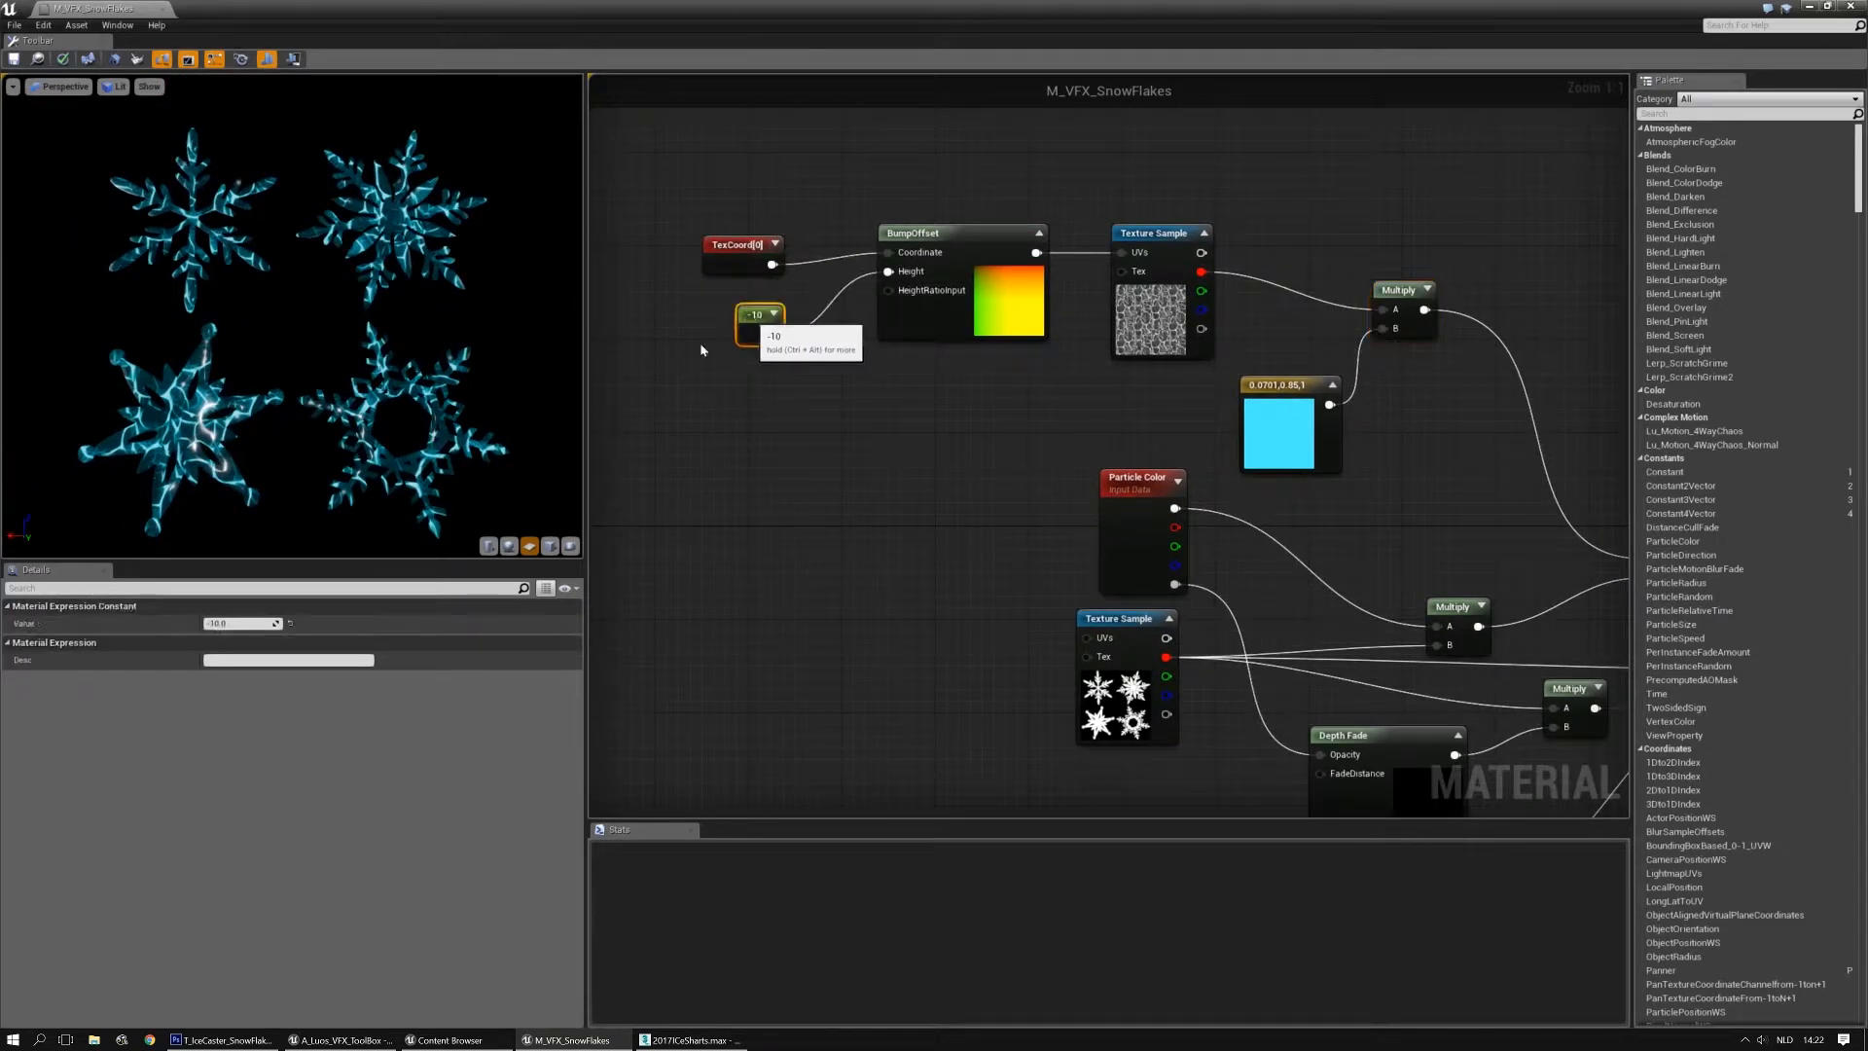
pyautogui.click(245, 622)
pyautogui.write('-5')
pyautogui.press('Return')
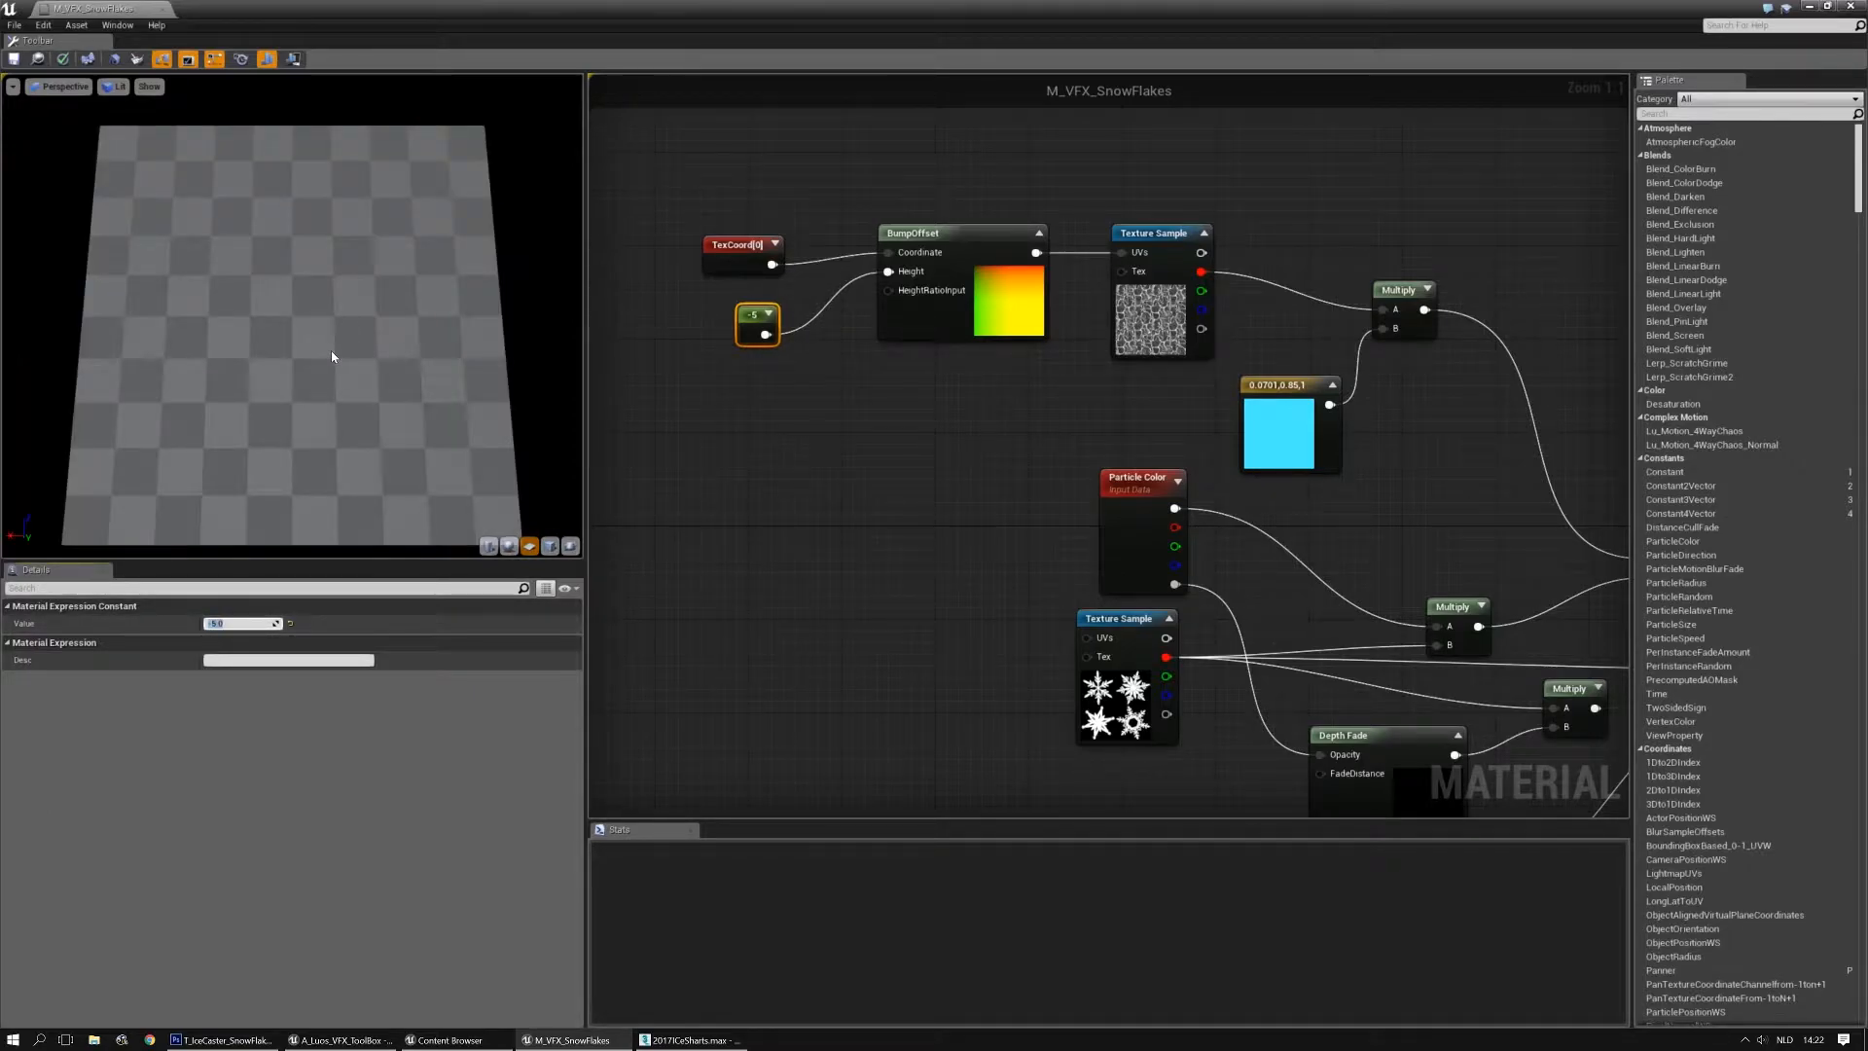
# Set the TexCoord node's UTiling and VTiling to 0.5
pyautogui.click(737, 251)
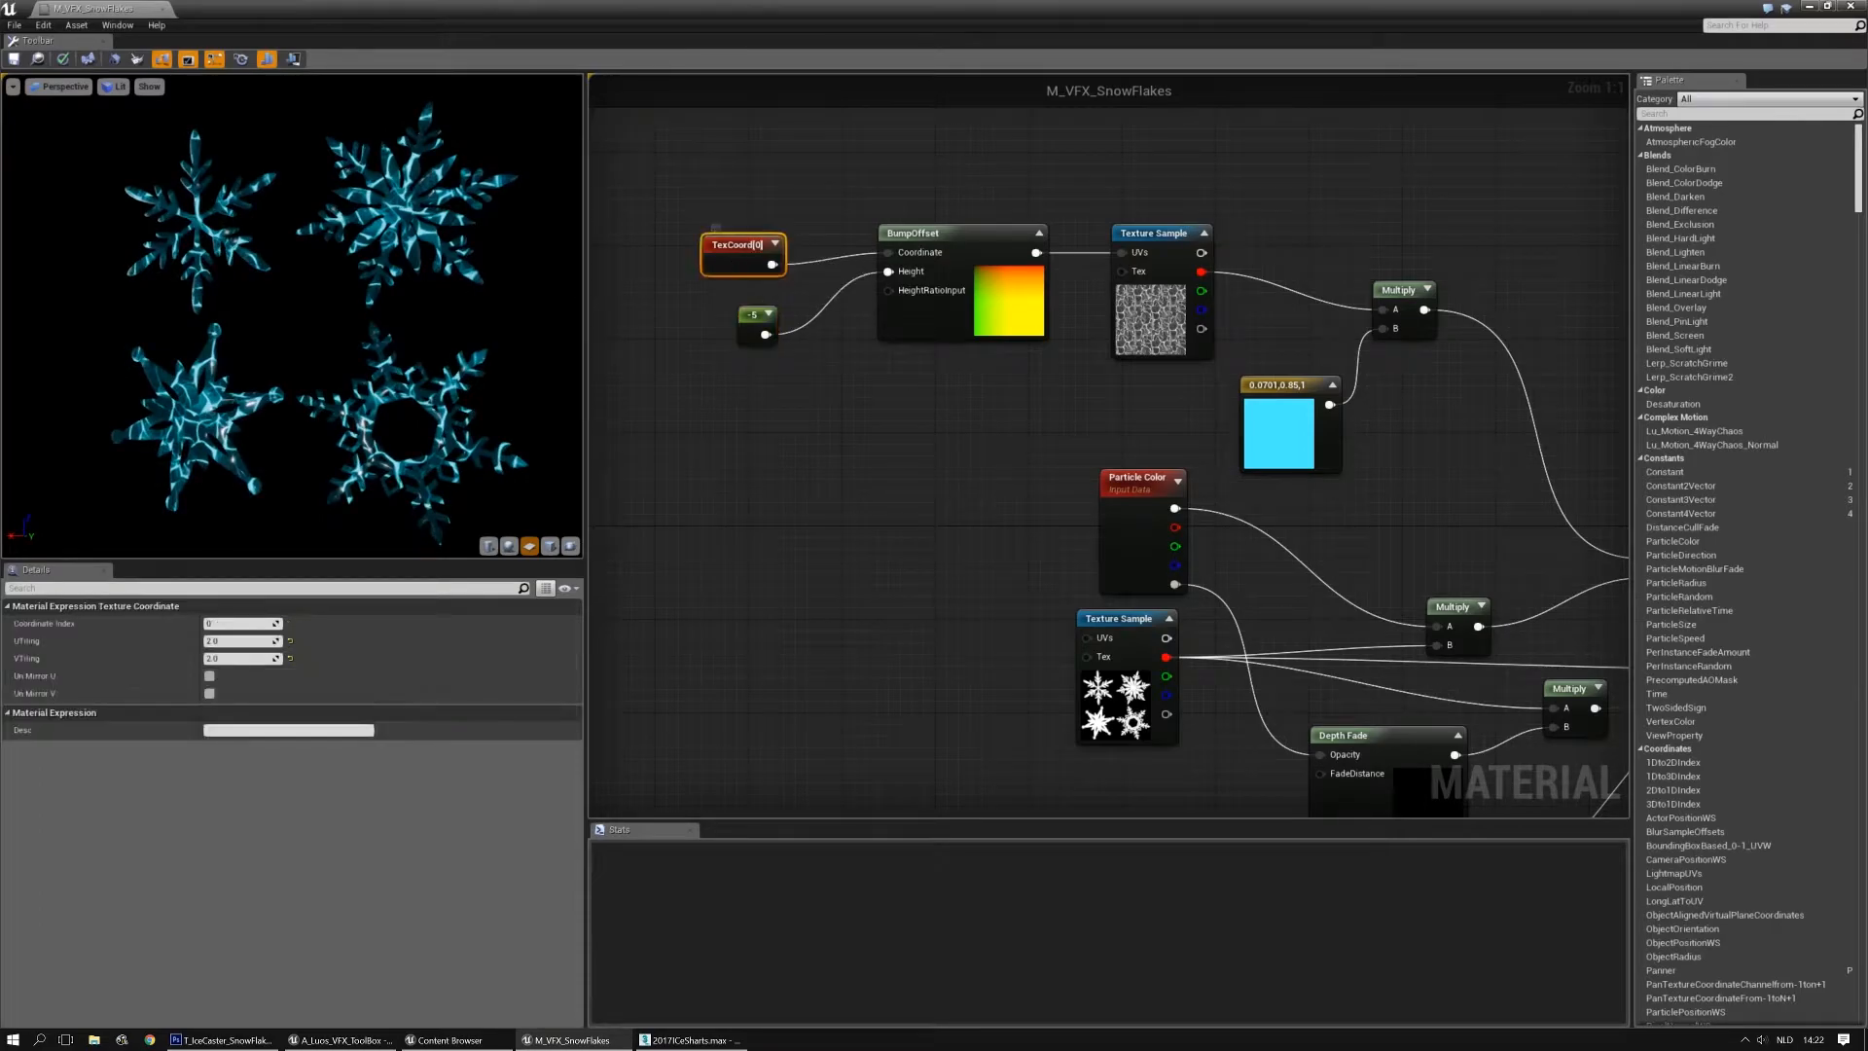
pyautogui.click(224, 640)
pyautogui.write('0')
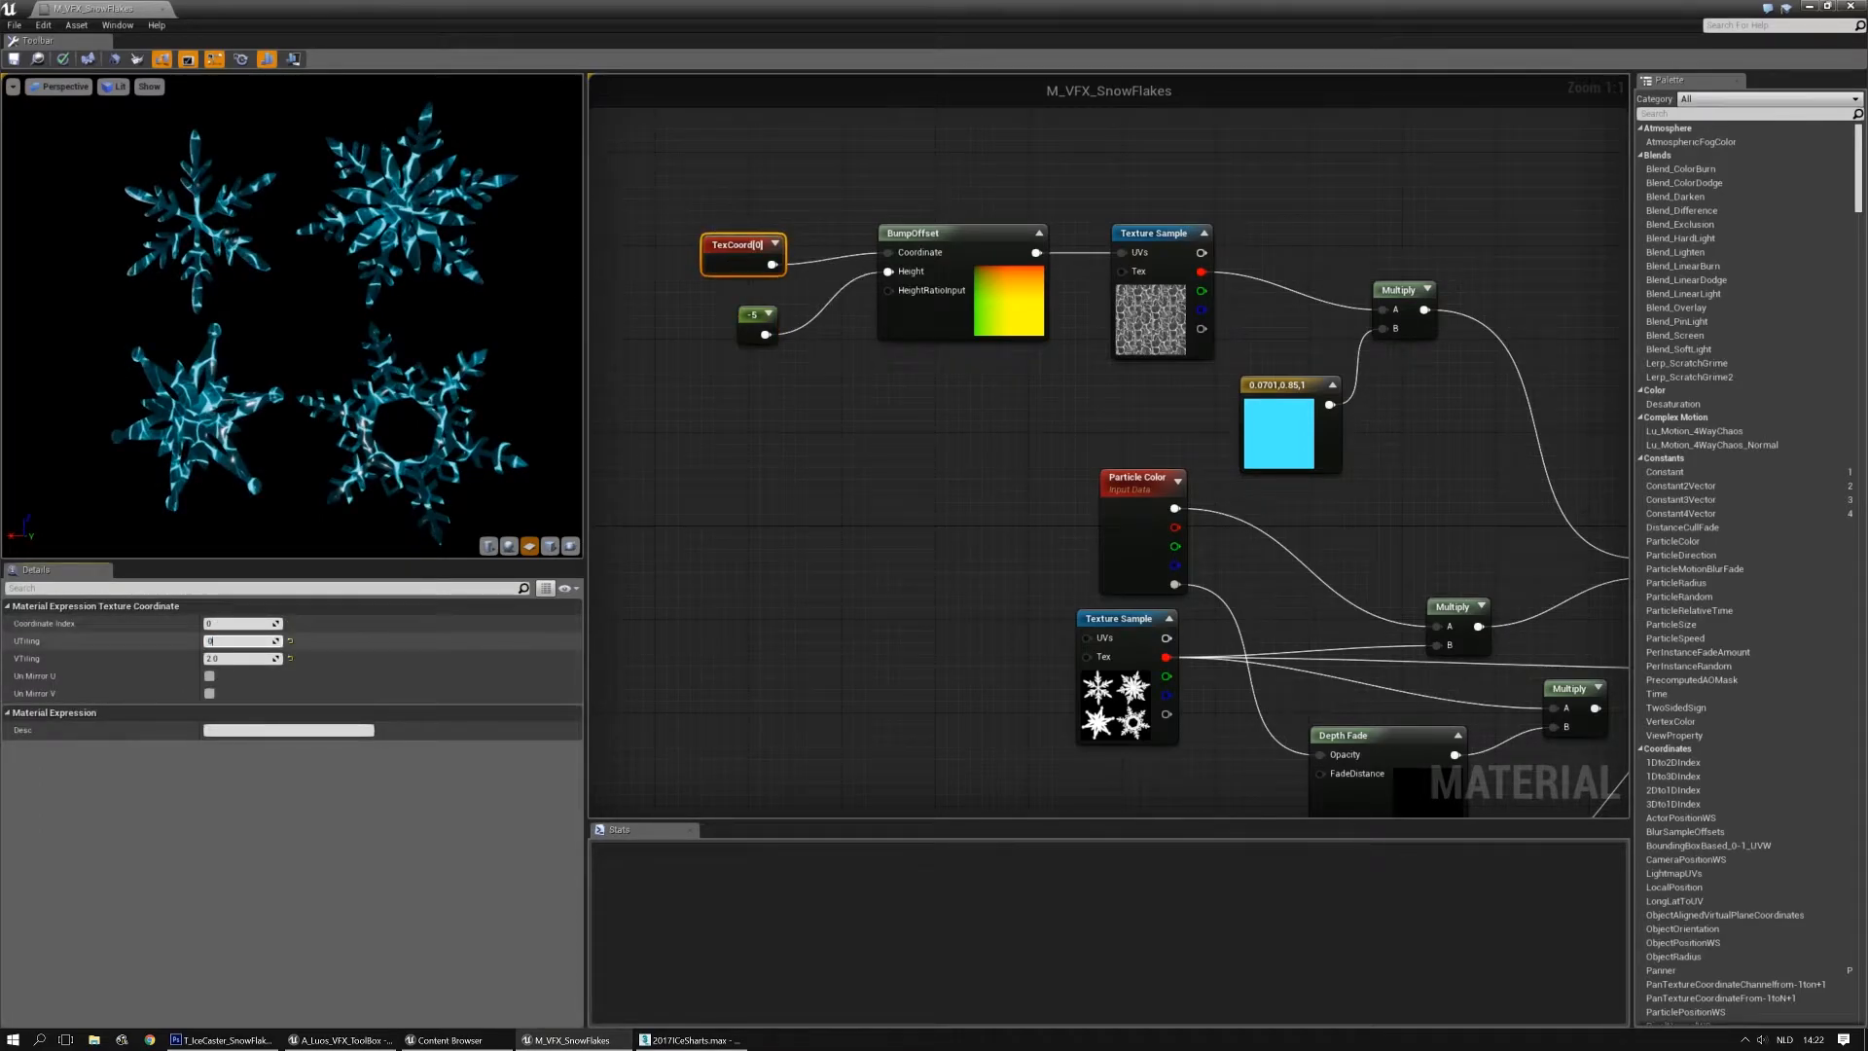
pyautogui.write('.5')
pyautogui.press('Tab')
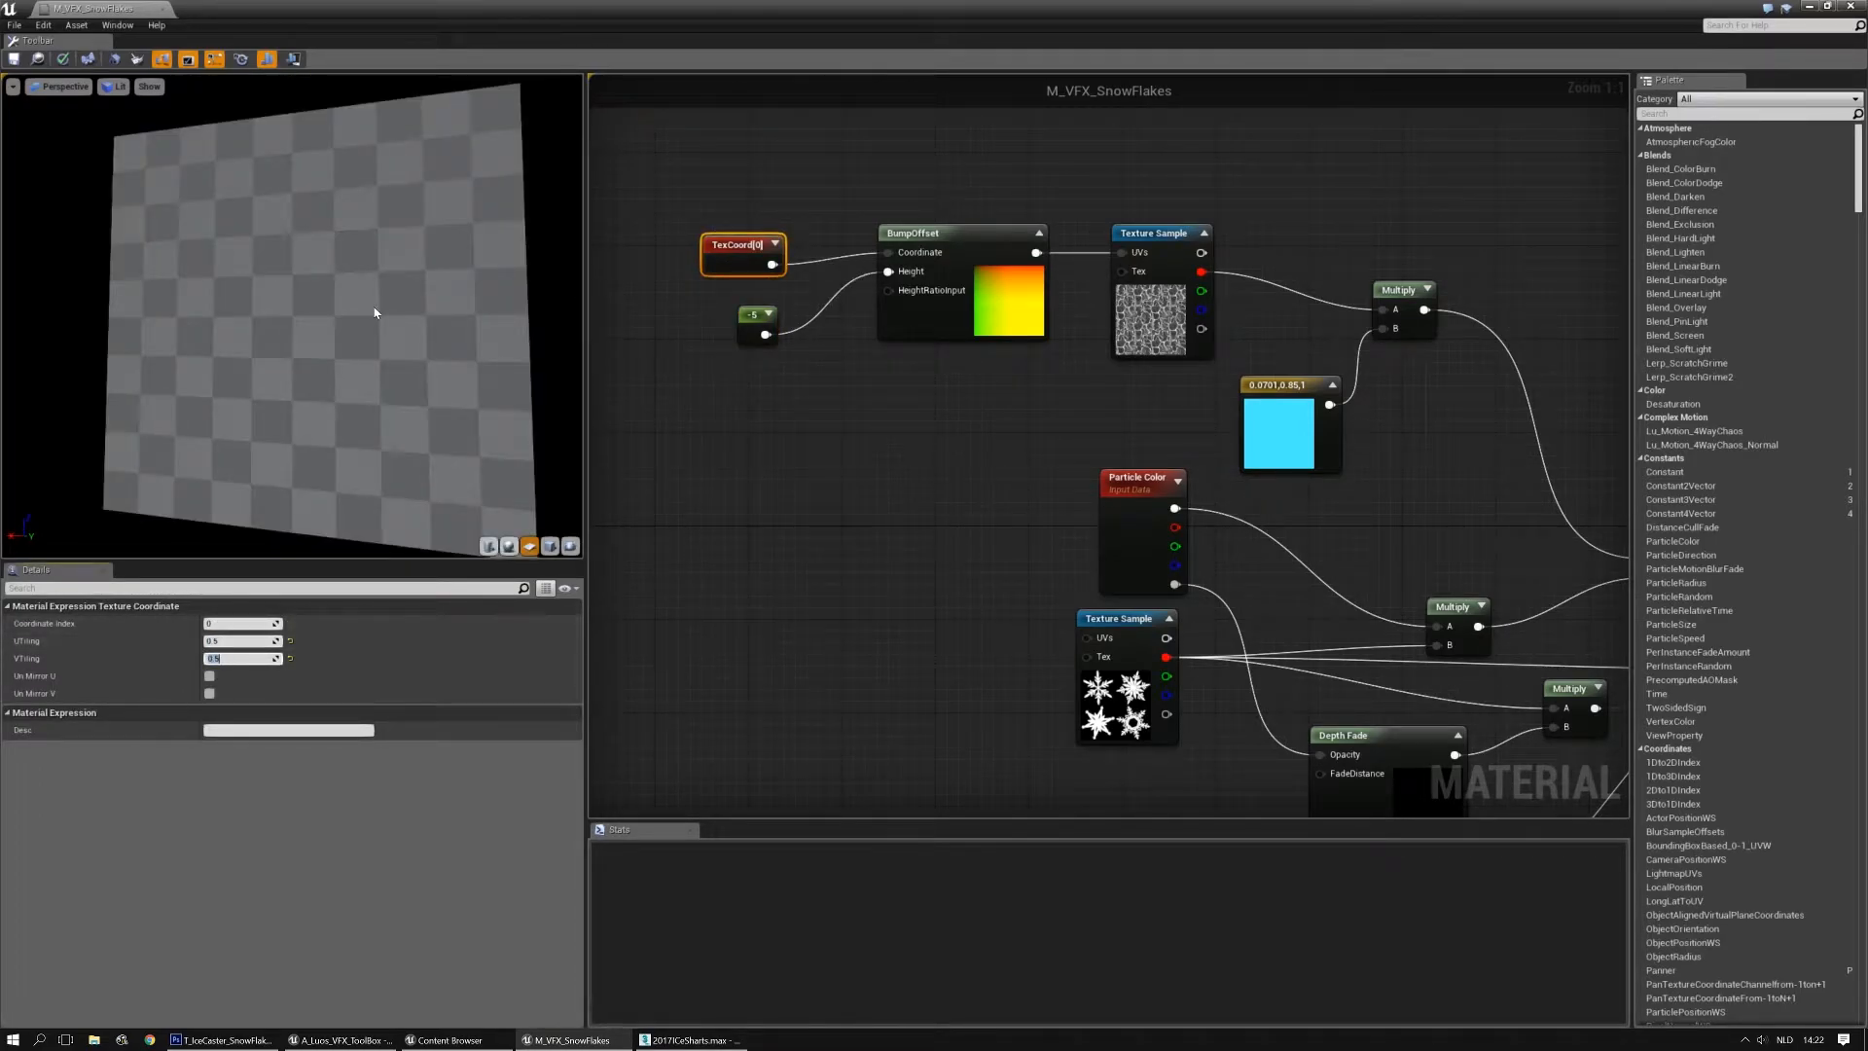
pyautogui.press('Return')
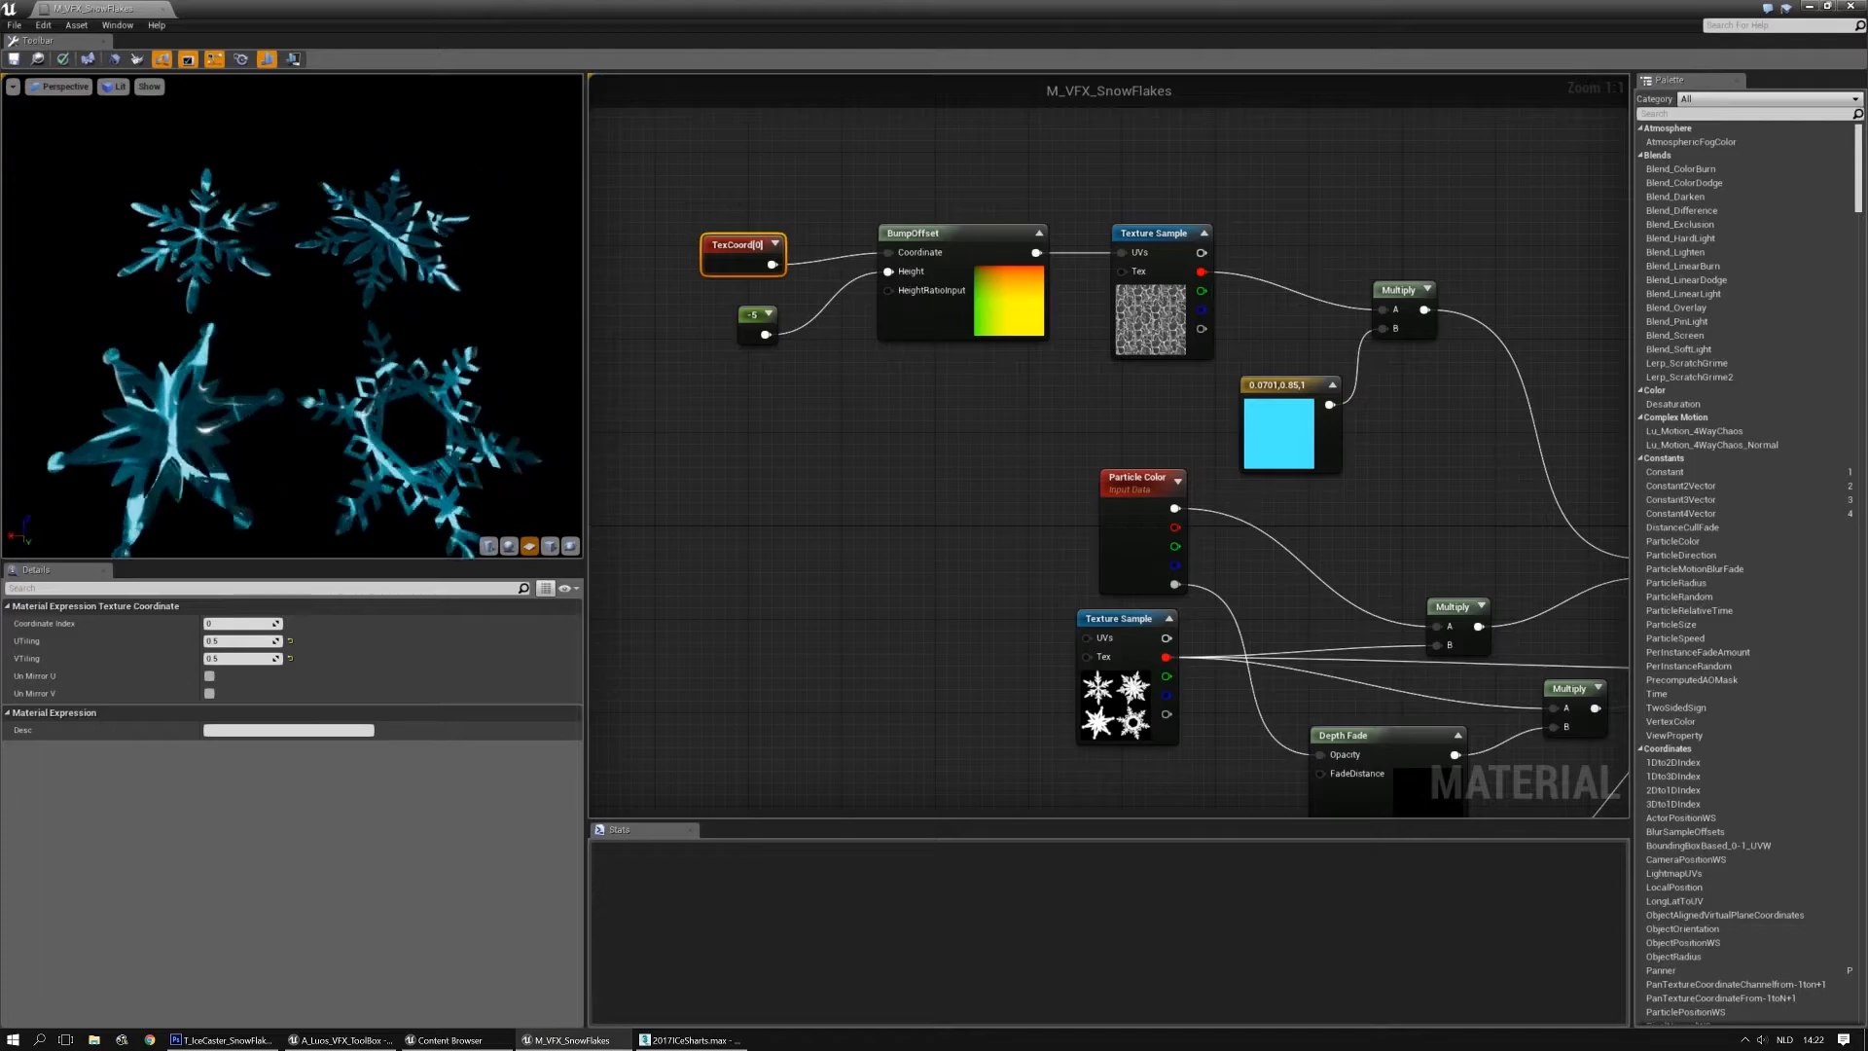
# Move the TexCoord, height constant, BumpOffset and noise sample nodes together, up and away from the blue colour Multiply
pyautogui.moveTo(965, 456); pyautogui.dragTo(1111, 558, button='right')
pyautogui.moveTo(739, 196); pyautogui.dragTo(1281, 445)
pyautogui.moveTo(1301, 348); pyautogui.dragTo(1220, 289)
# Insert a Multiply node between the noise sample's red output and the blue colour Multiply, and set its Const B to 0.2
pyautogui.click(1358, 425)
pyautogui.moveTo(1300, 406); pyautogui.dragTo(853, 381, button='right')
pyautogui.click(856, 359)
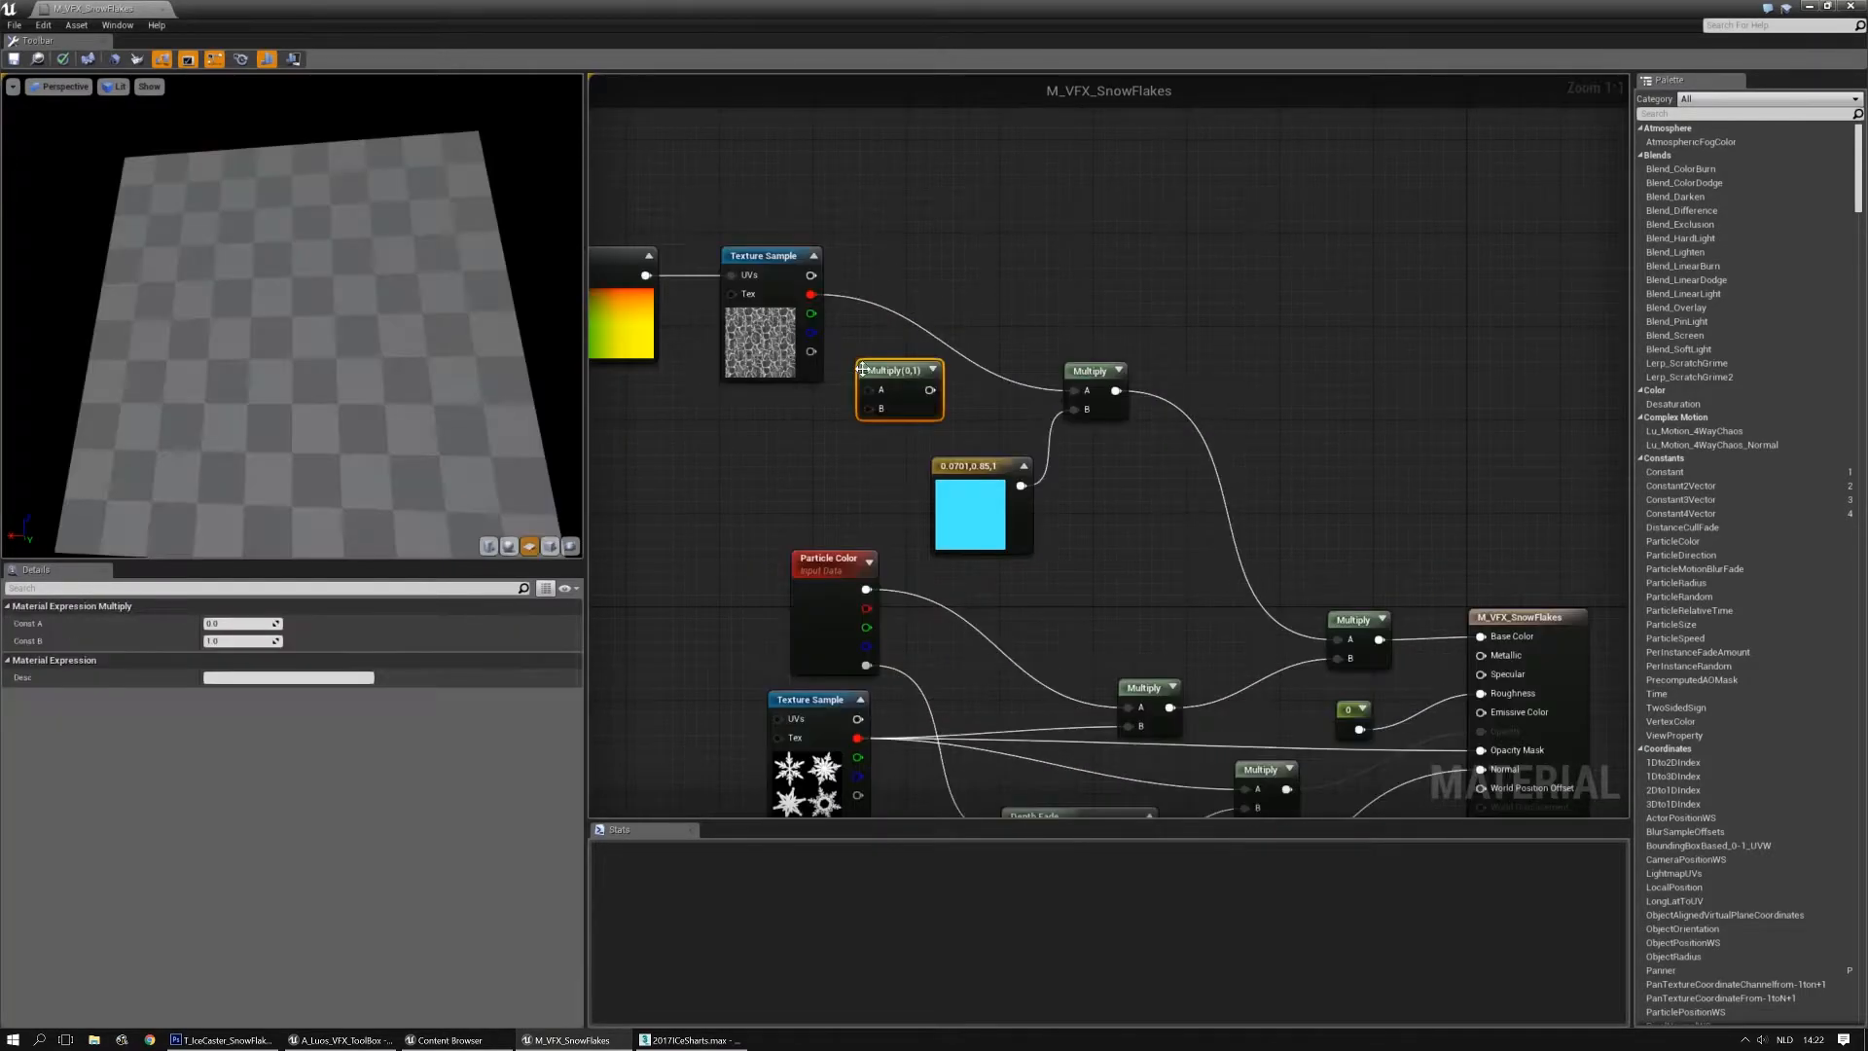
pyautogui.moveTo(811, 293); pyautogui.dragTo(1076, 388)
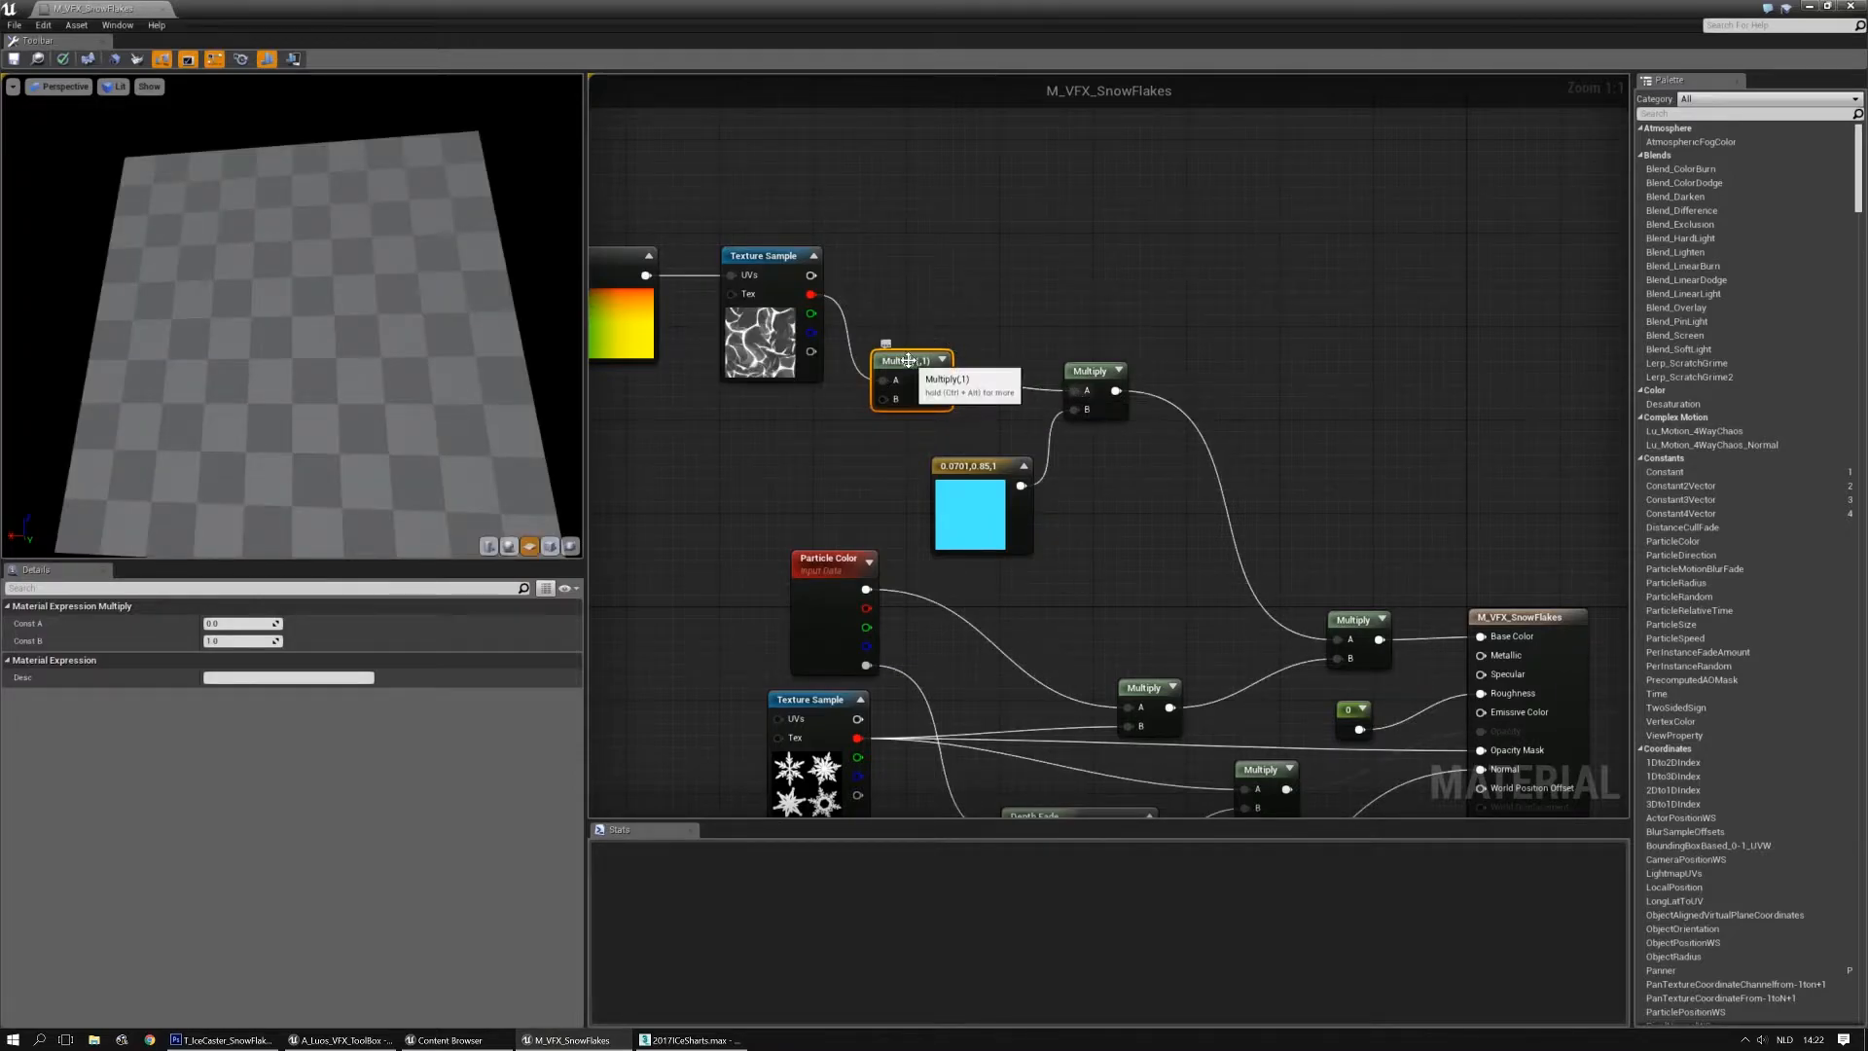
pyautogui.moveTo(910, 361); pyautogui.dragTo(933, 303)
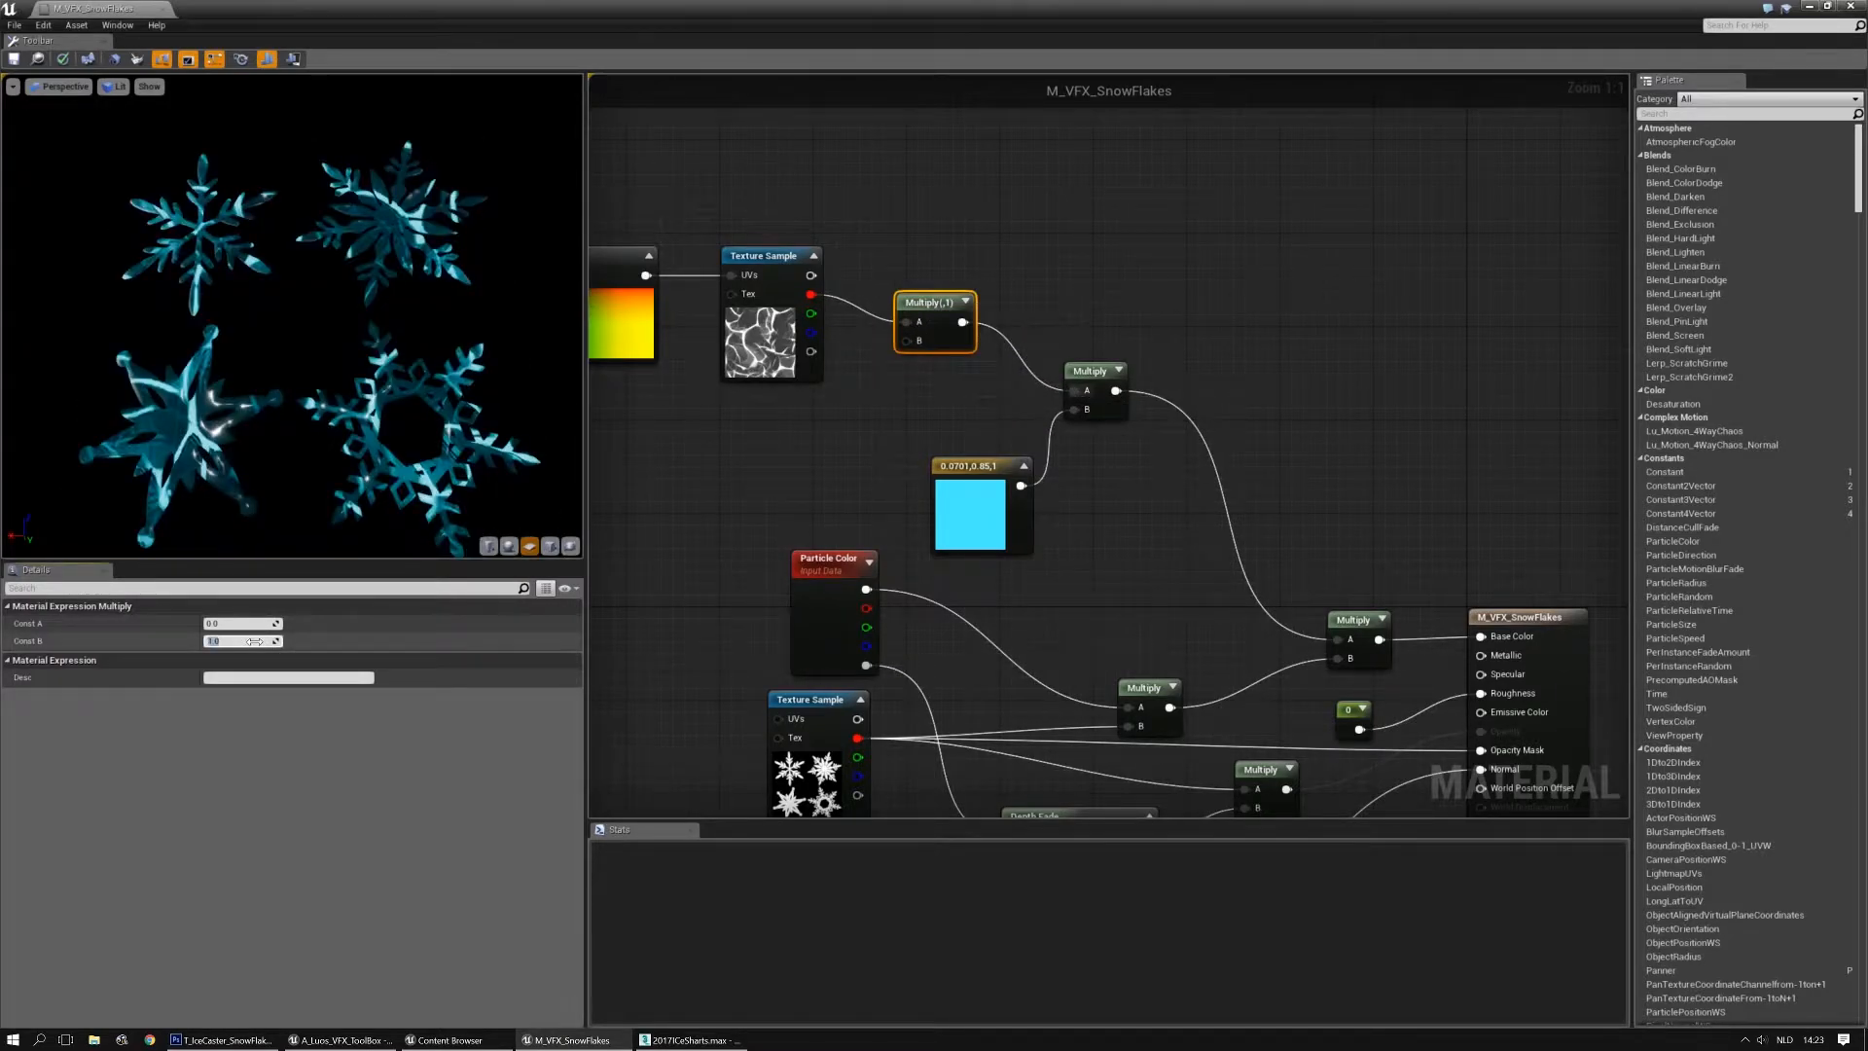
pyautogui.press('Return')
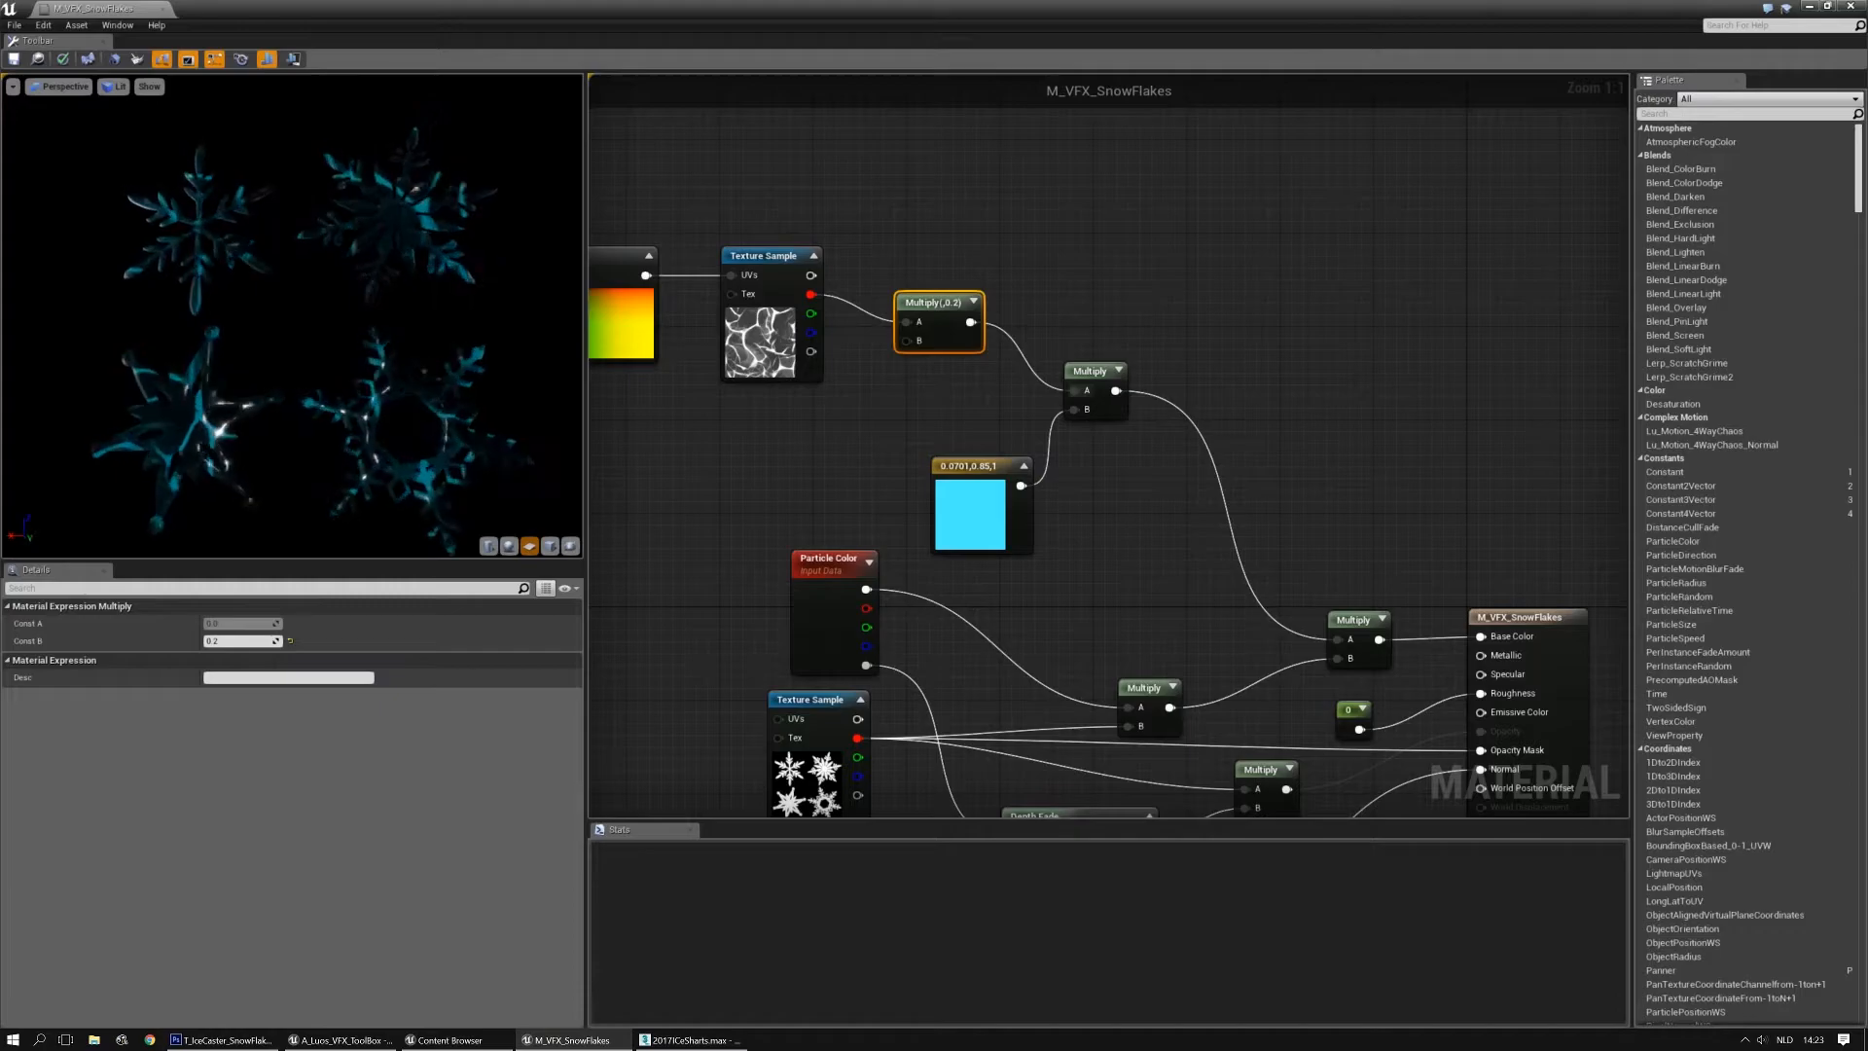
# Create an Add node combining the noise Multiply and the blue colour, and connect it to the Base Color Multiply's A input
pyautogui.moveTo(1136, 456); pyautogui.dragTo(949, 405, button='right')
pyautogui.click(876, 380)
pyautogui.moveTo(768, 242); pyautogui.dragTo(1139, 559)
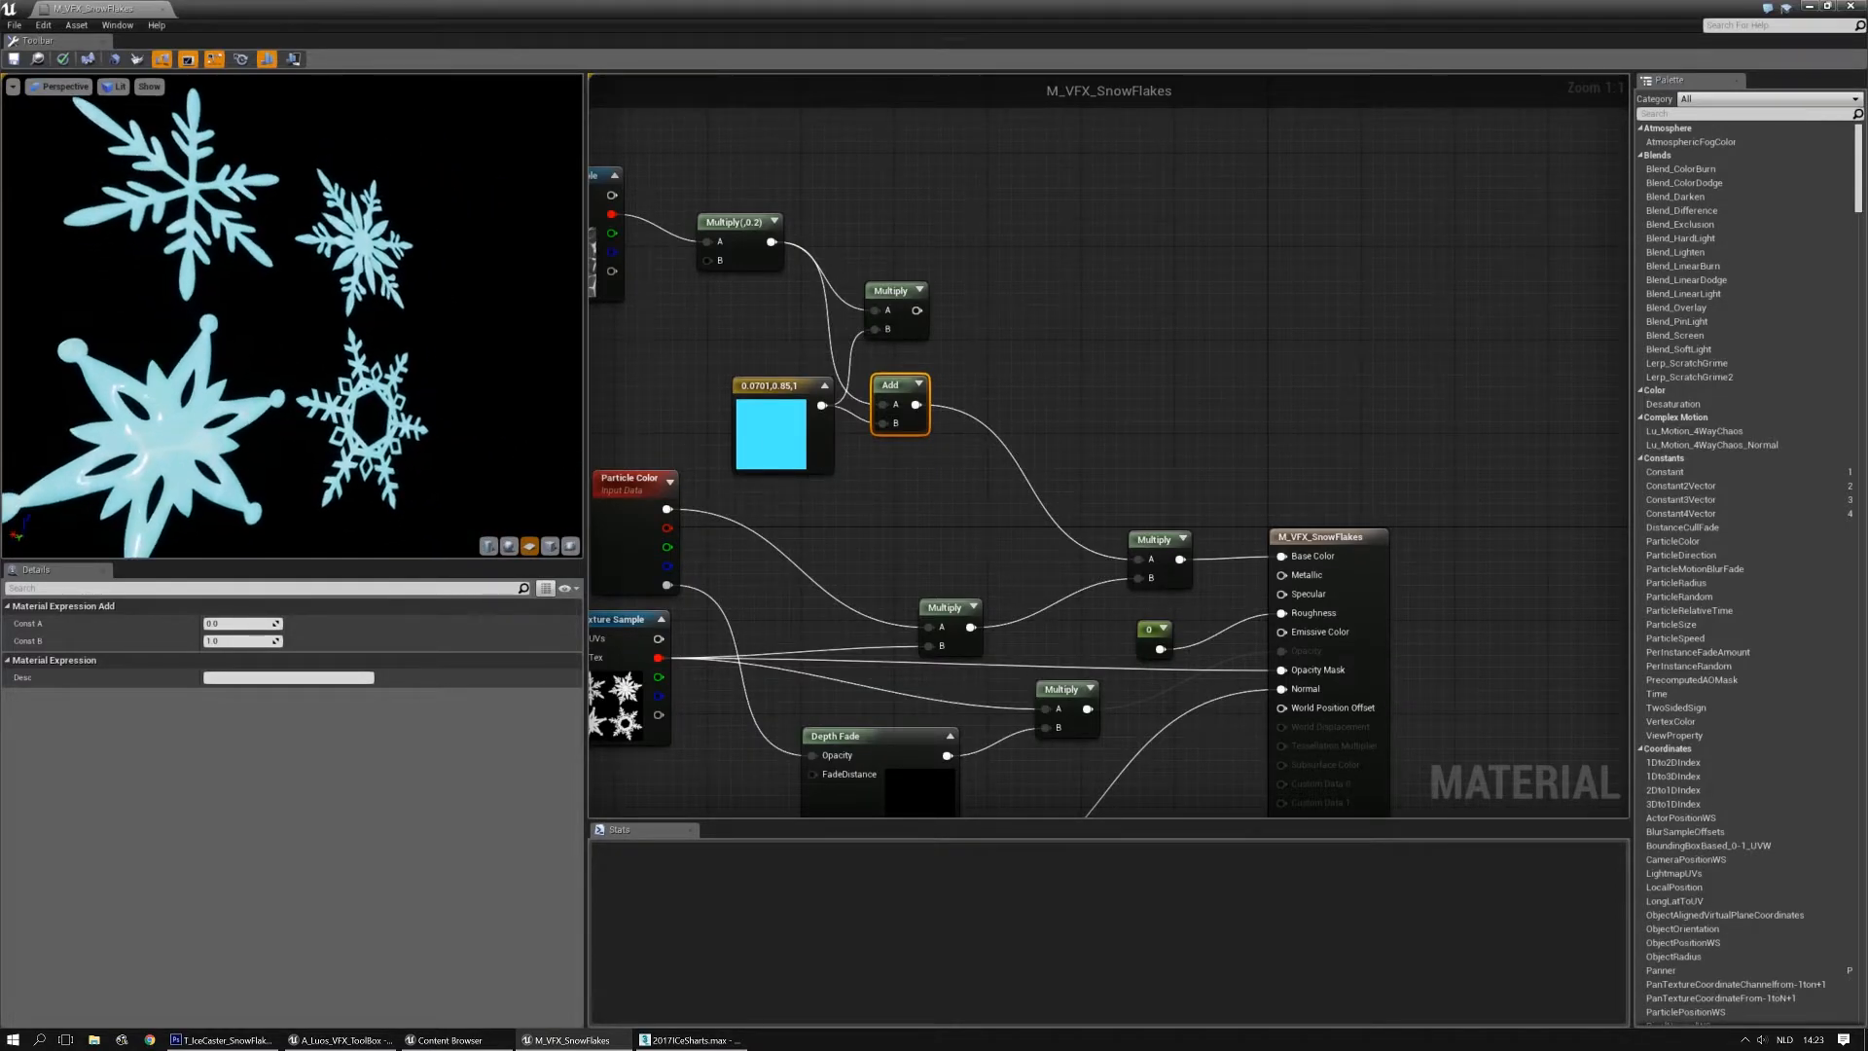
pyautogui.moveTo(888, 455); pyautogui.dragTo(1024, 404, button='right')
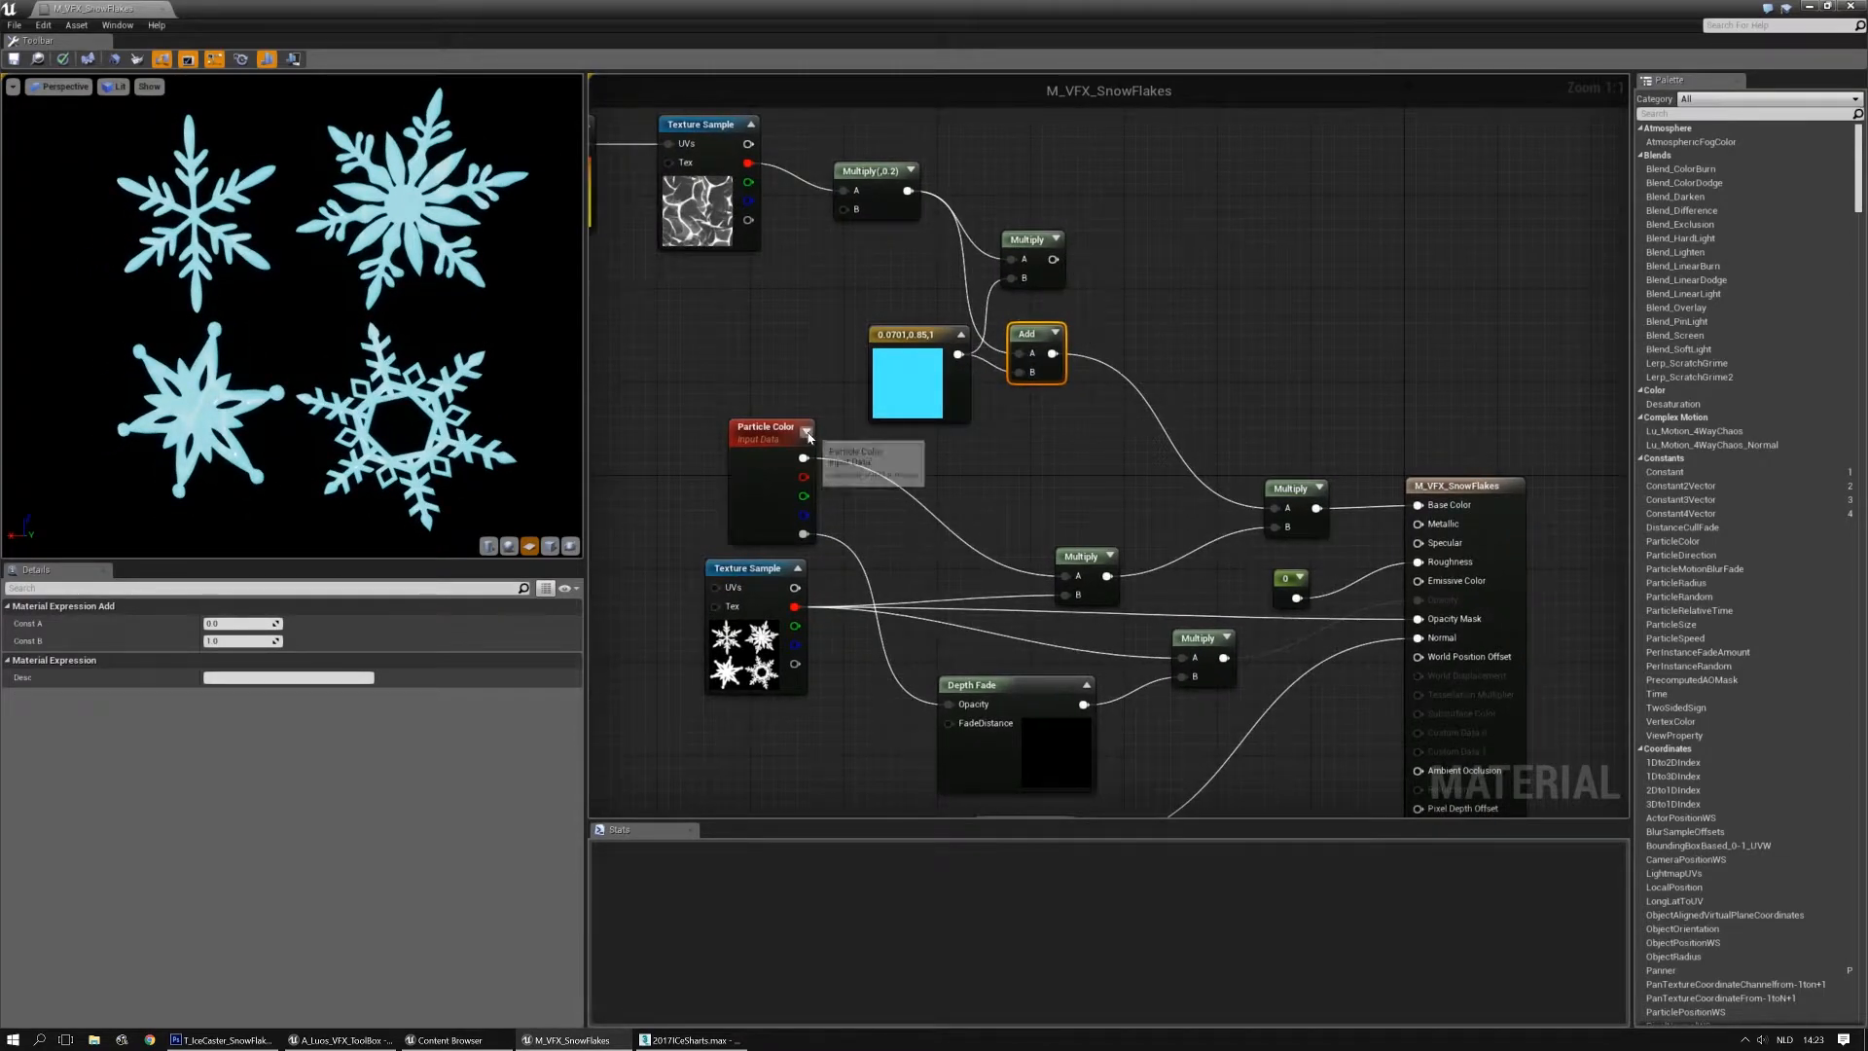
# Move the blue colour constant away from the Add node and delete the disconnected Multiply above it
pyautogui.click(893, 360)
pyautogui.moveTo(893, 359); pyautogui.dragTo(812, 325)
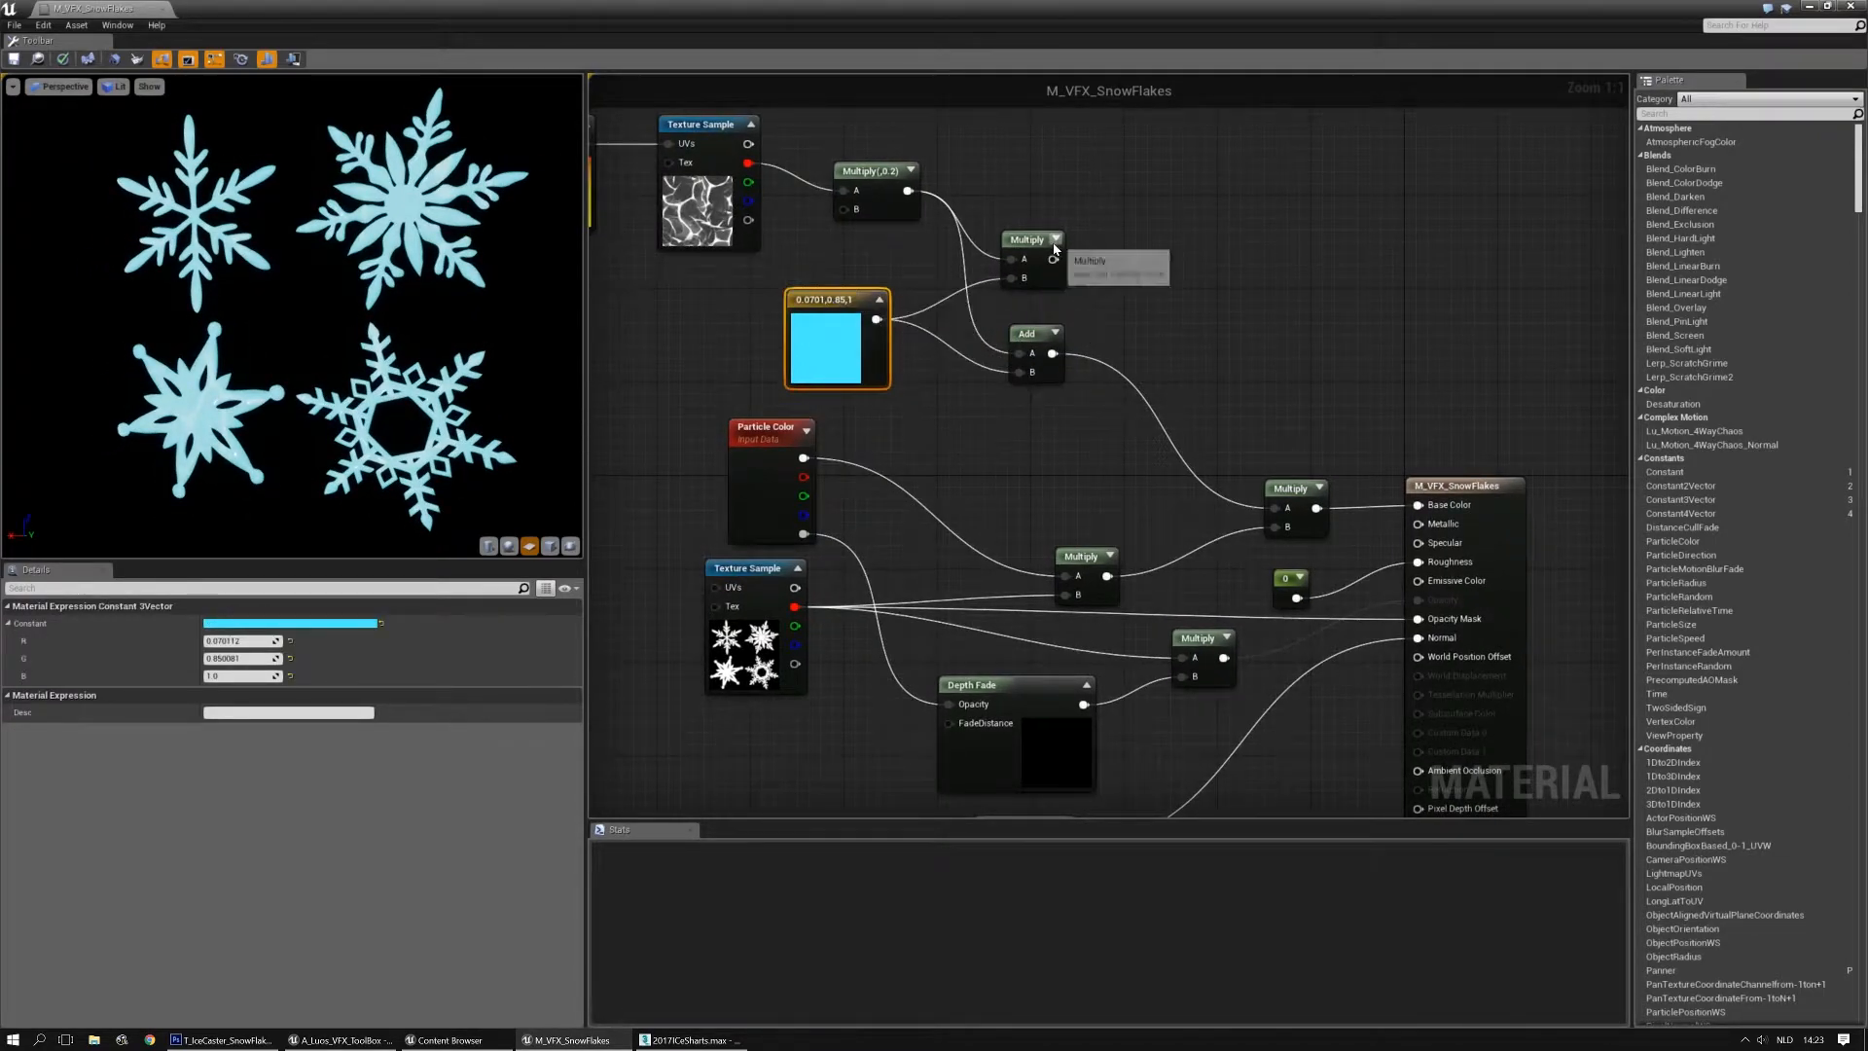
pyautogui.click(1022, 241)
pyautogui.press('Delete')
# Connect Particle Color directly to the Base Color Multiply's B input, and delete the intermediate Multiply and the Depth Fade node with its Multiply
pyautogui.moveTo(822, 614); pyautogui.dragTo(784, 541, button='right')
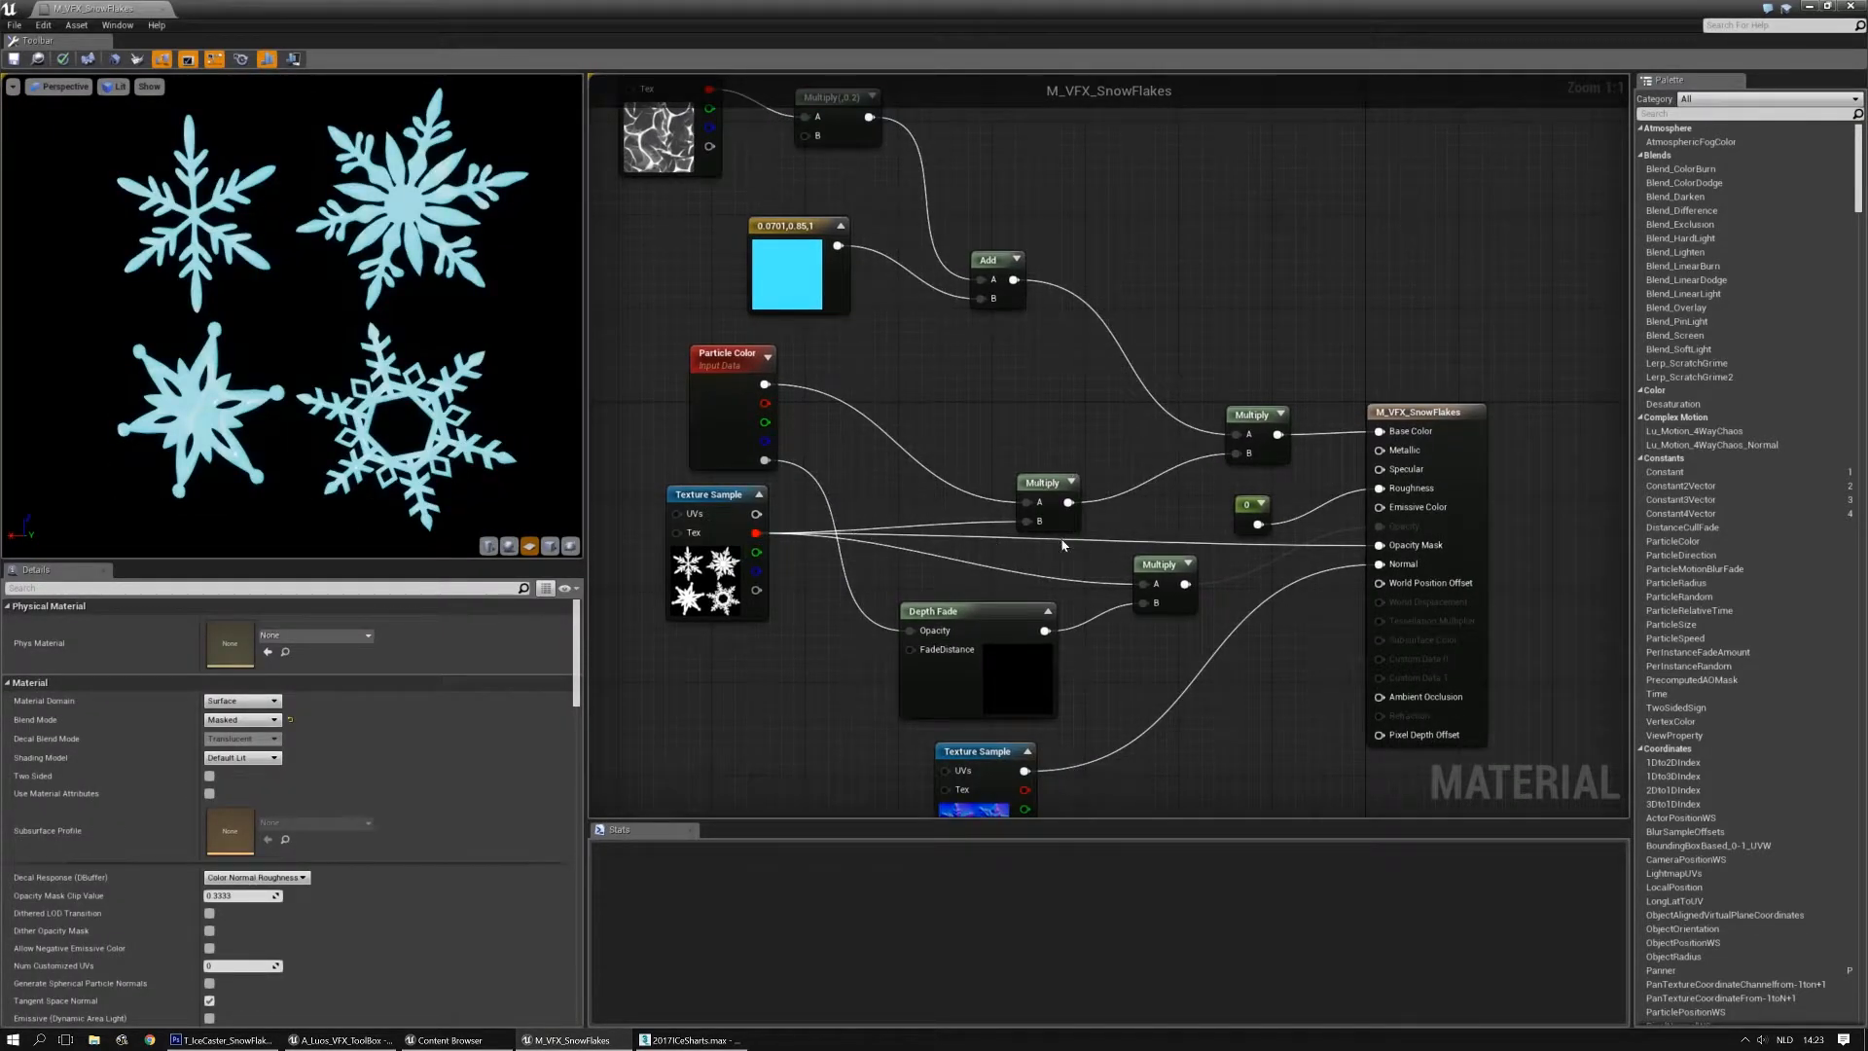
pyautogui.moveTo(712, 488); pyautogui.dragTo(710, 510)
pyautogui.moveTo(1041, 484); pyautogui.dragTo(1002, 401)
pyautogui.moveTo(765, 384); pyautogui.dragTo(1236, 453)
pyautogui.press('Delete')
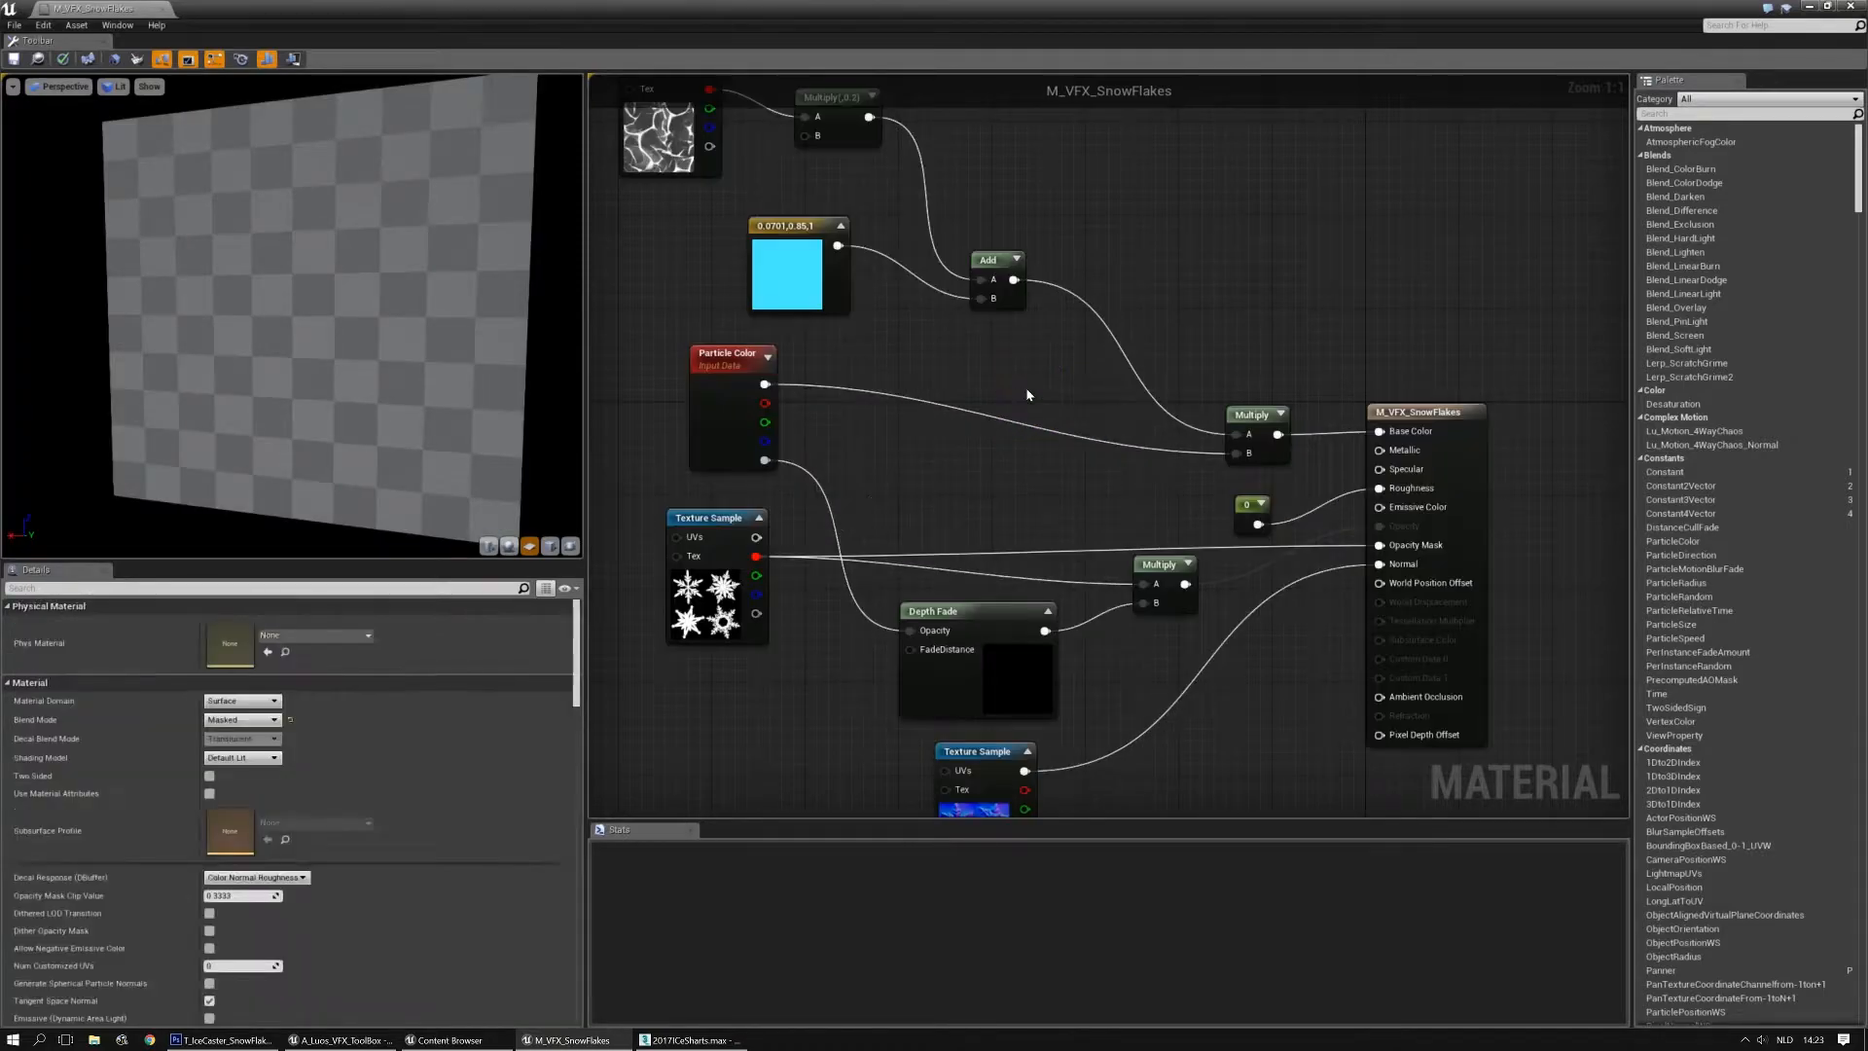
pyautogui.moveTo(1159, 664); pyautogui.dragTo(981, 582)
pyautogui.press('Delete')
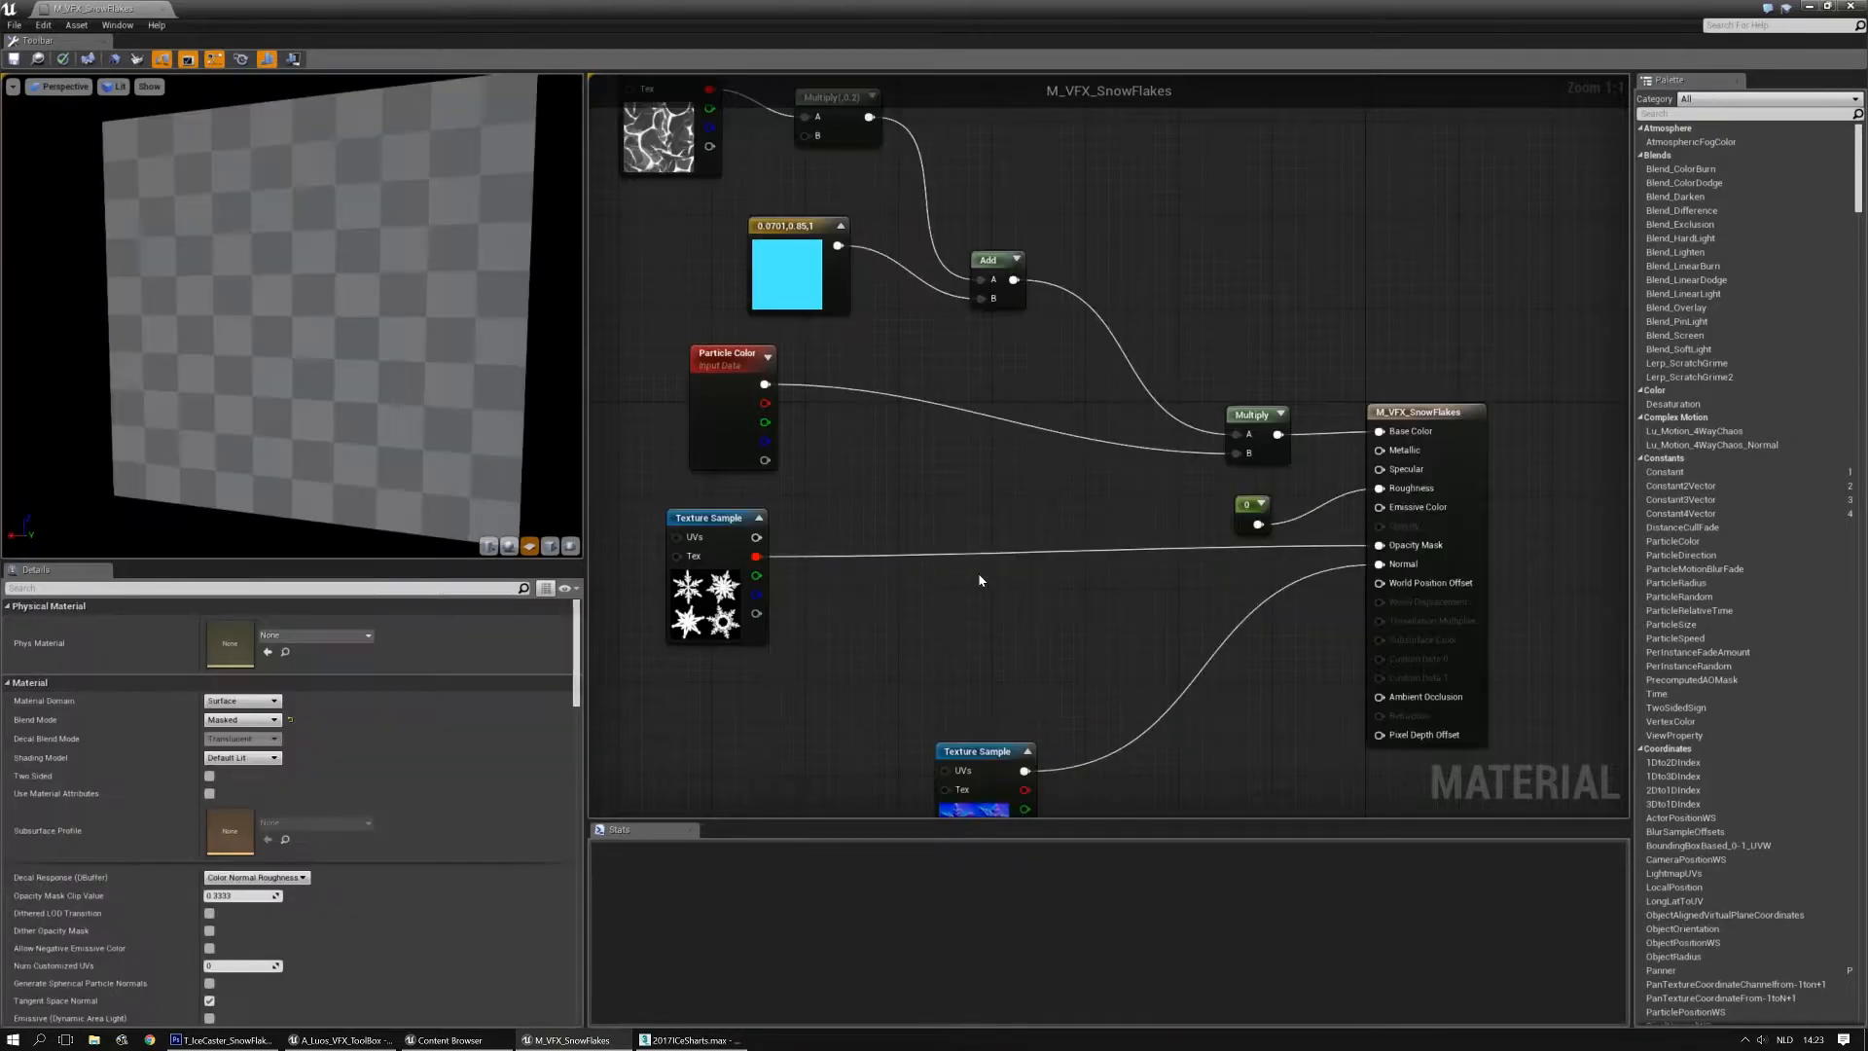
# Insert a FlattenNormal node between the normal map Texture Sample and the material's Normal input, level with the sample
pyautogui.moveTo(932, 609); pyautogui.dragTo(932, 506, button='right')
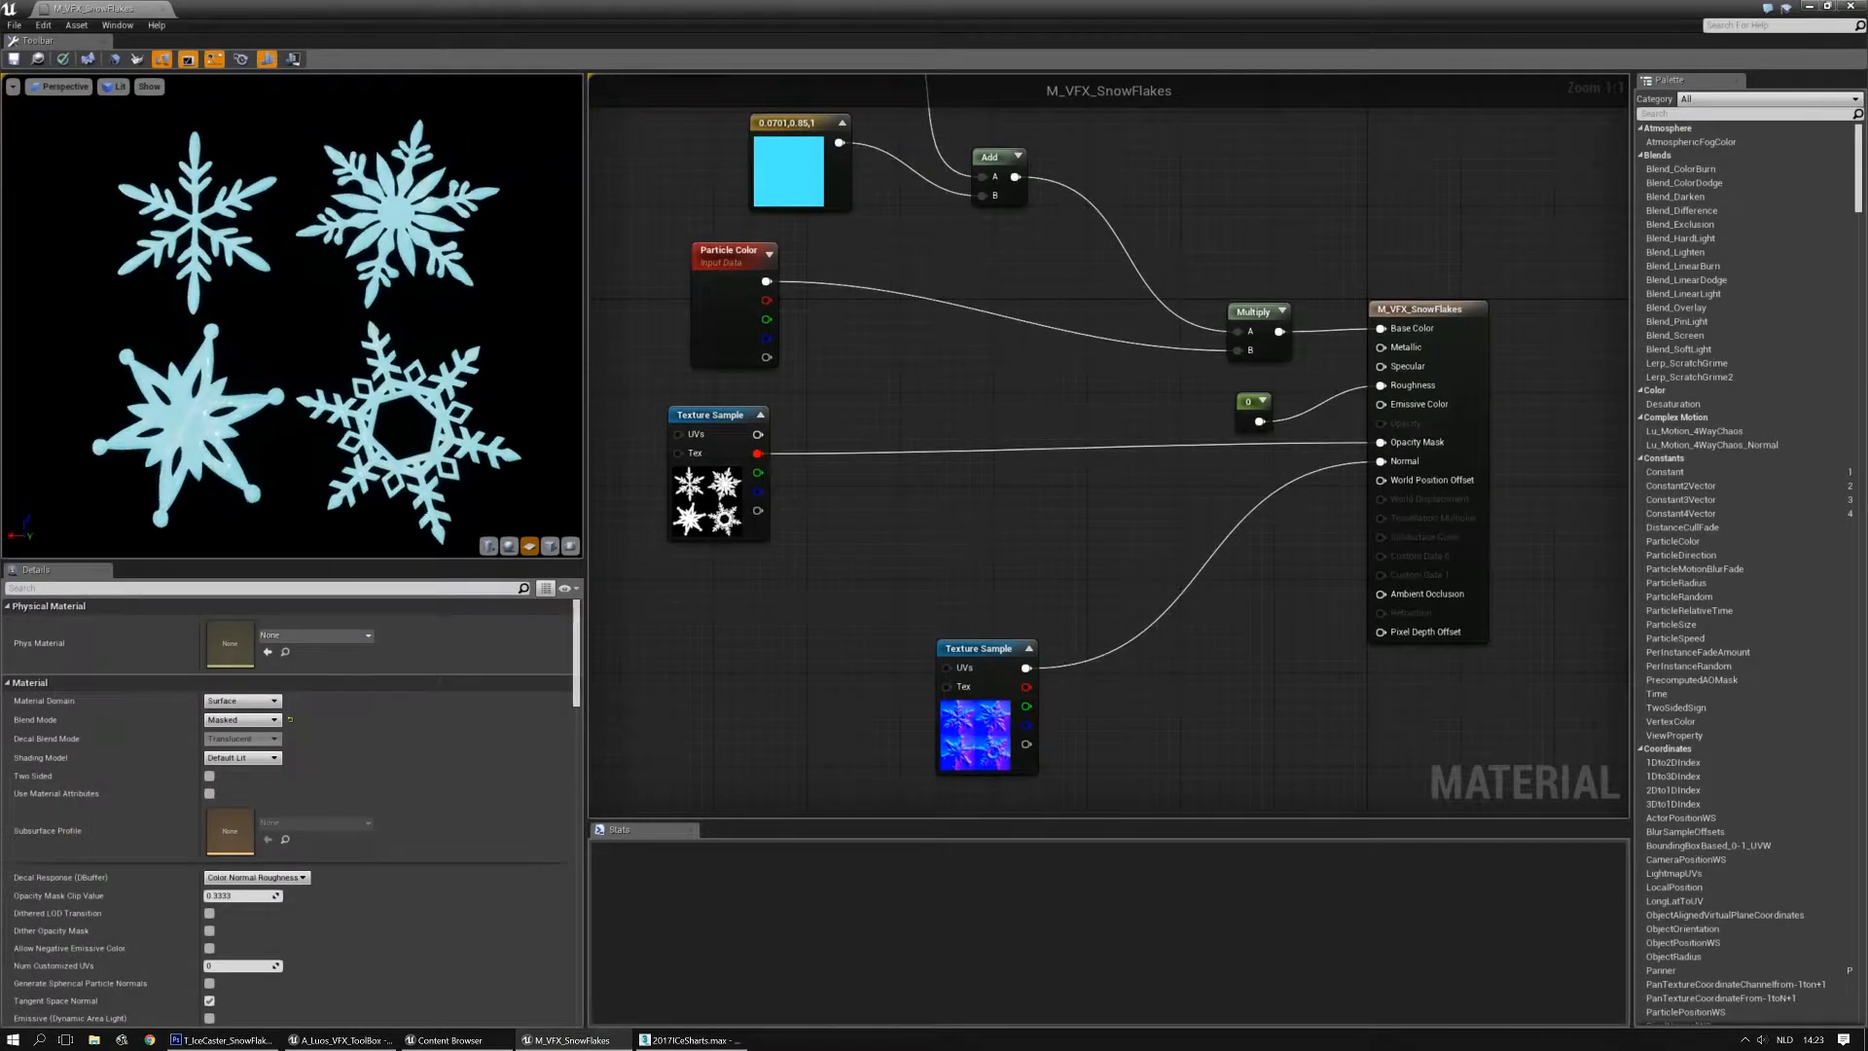
pyautogui.moveTo(1044, 623); pyautogui.dragTo(979, 529, button='right')
pyautogui.moveTo(905, 556); pyautogui.dragTo(848, 520)
pyautogui.rightClick(1019, 593)
pyautogui.write('flatte')
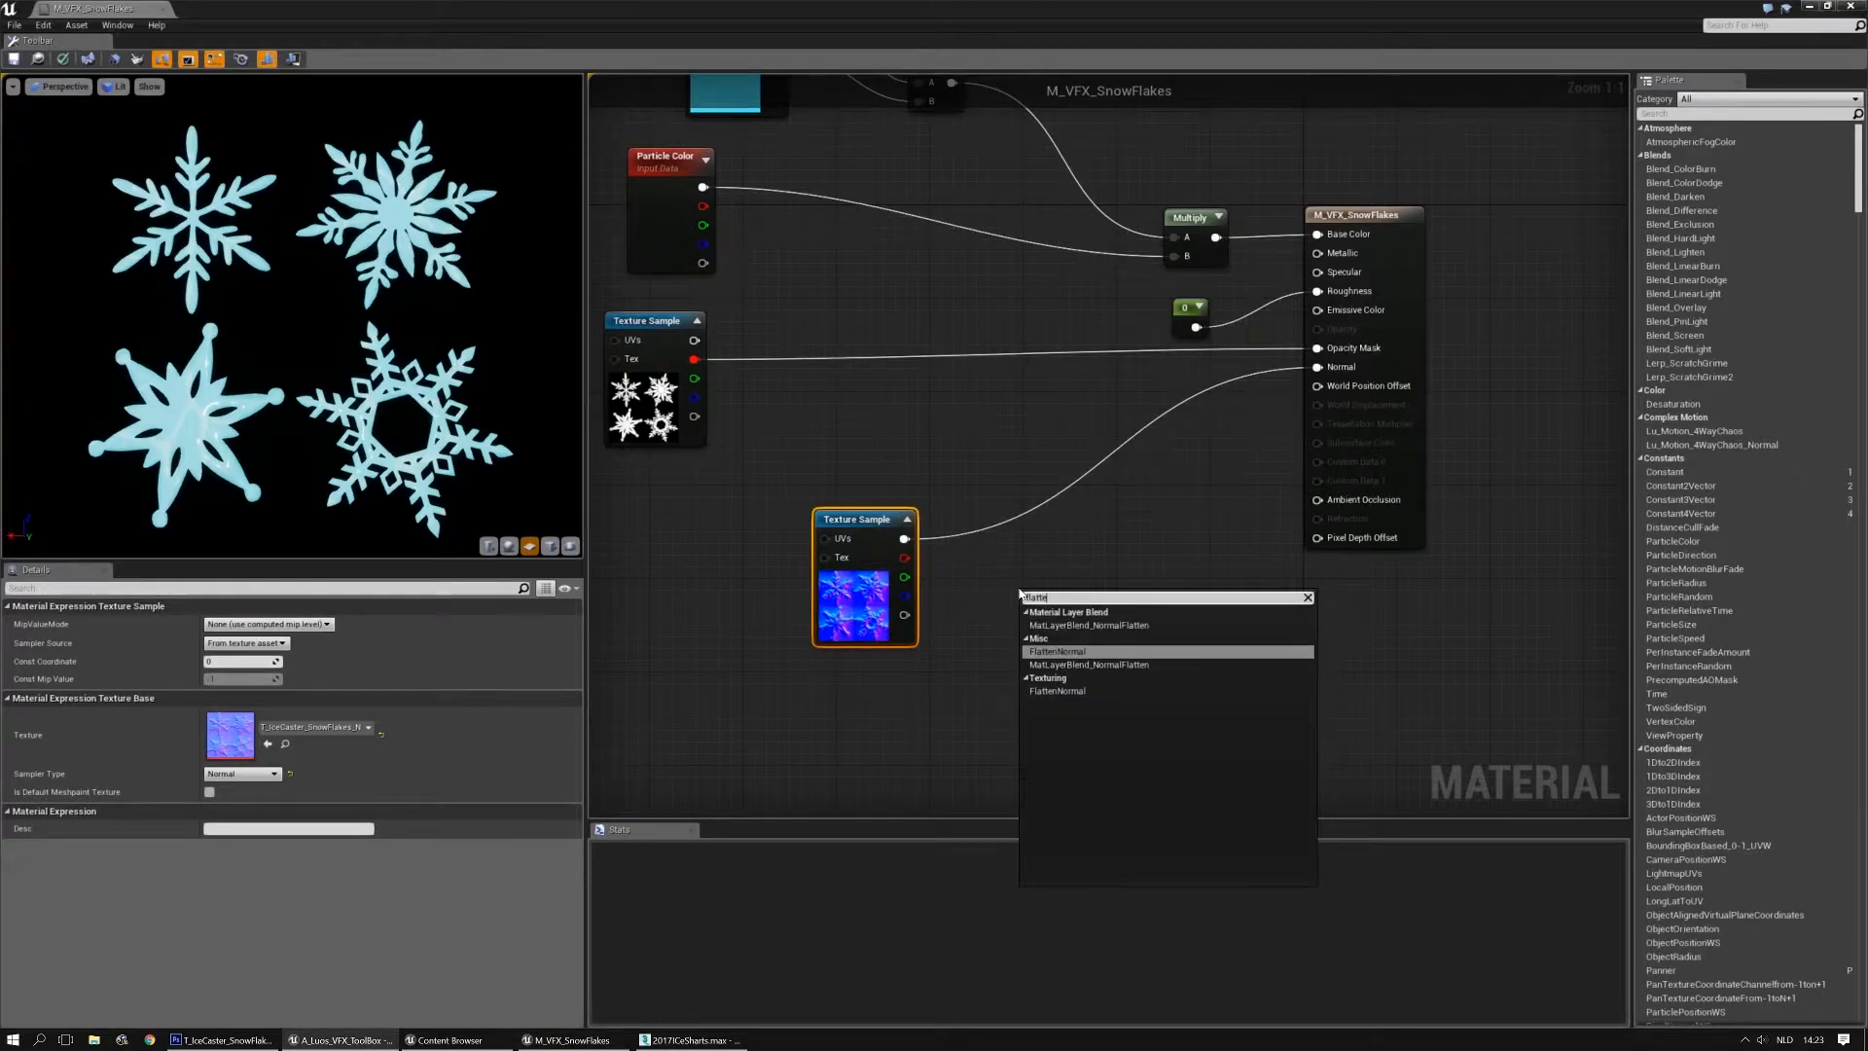
pyautogui.press('Return')
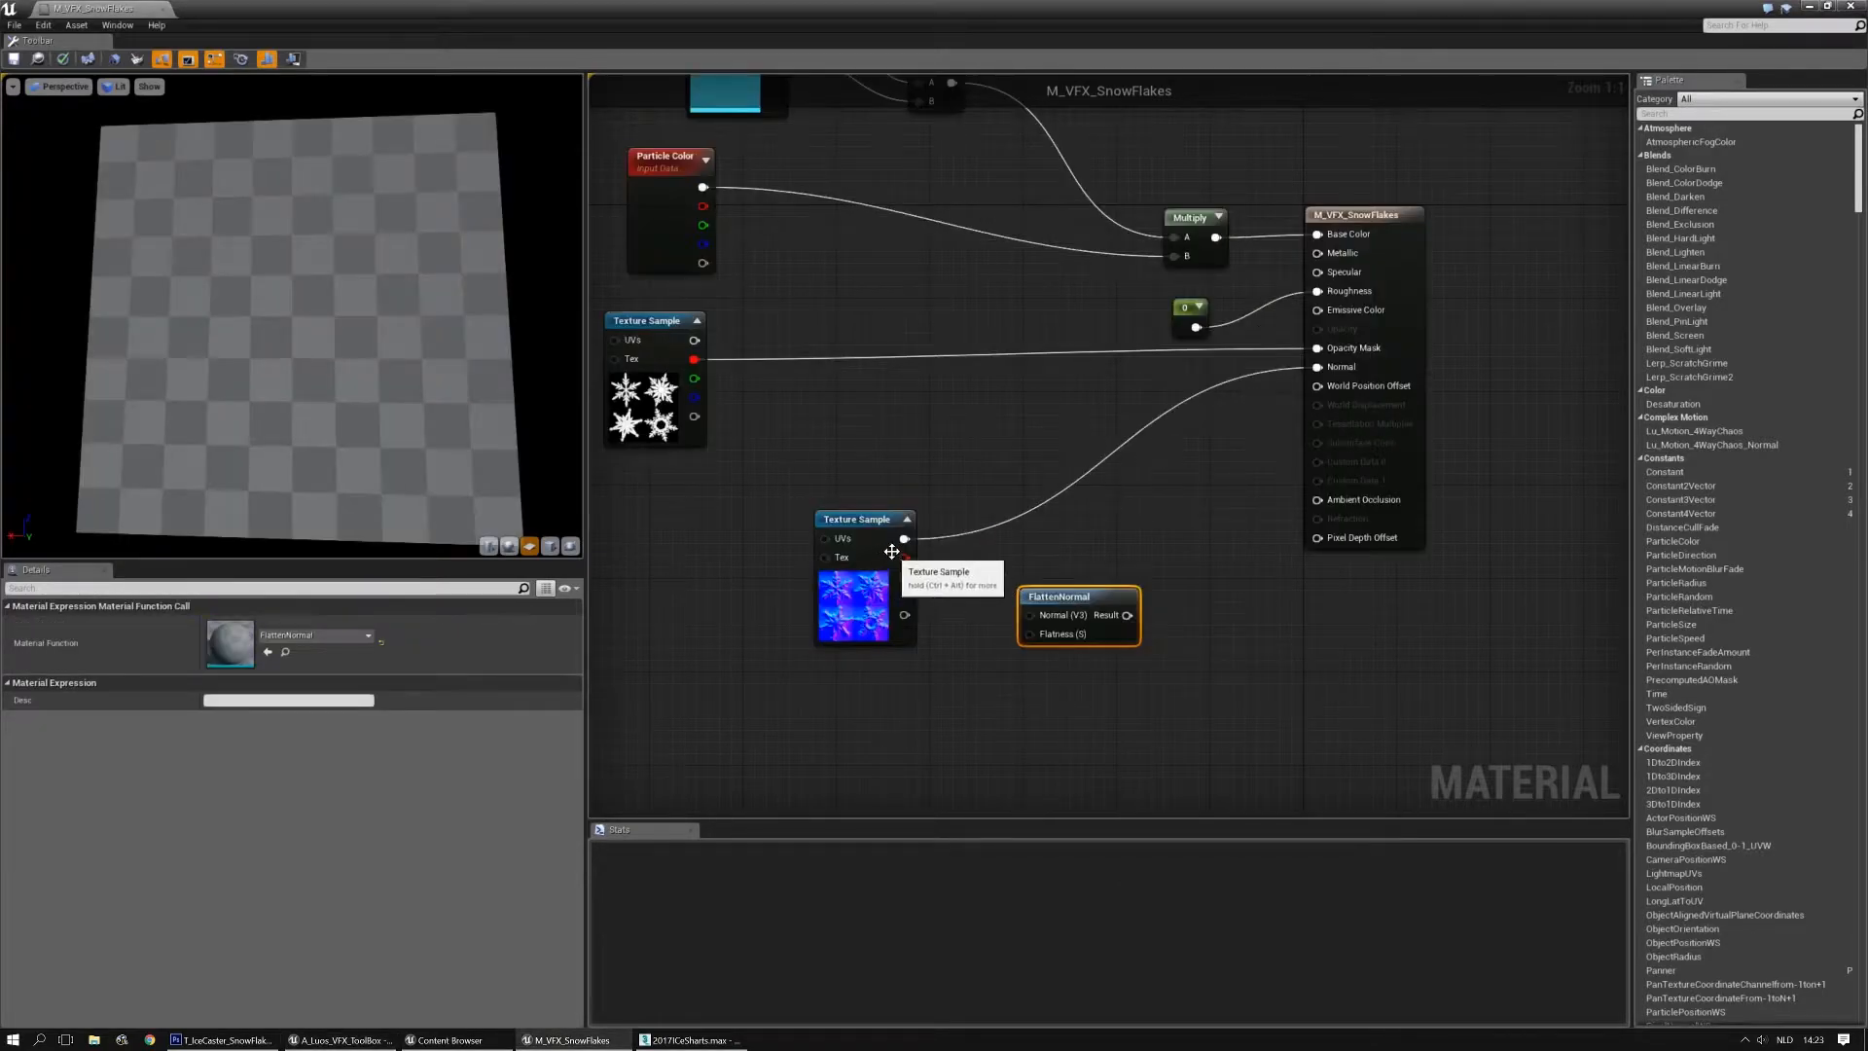
pyautogui.moveTo(905, 538); pyautogui.dragTo(1317, 367)
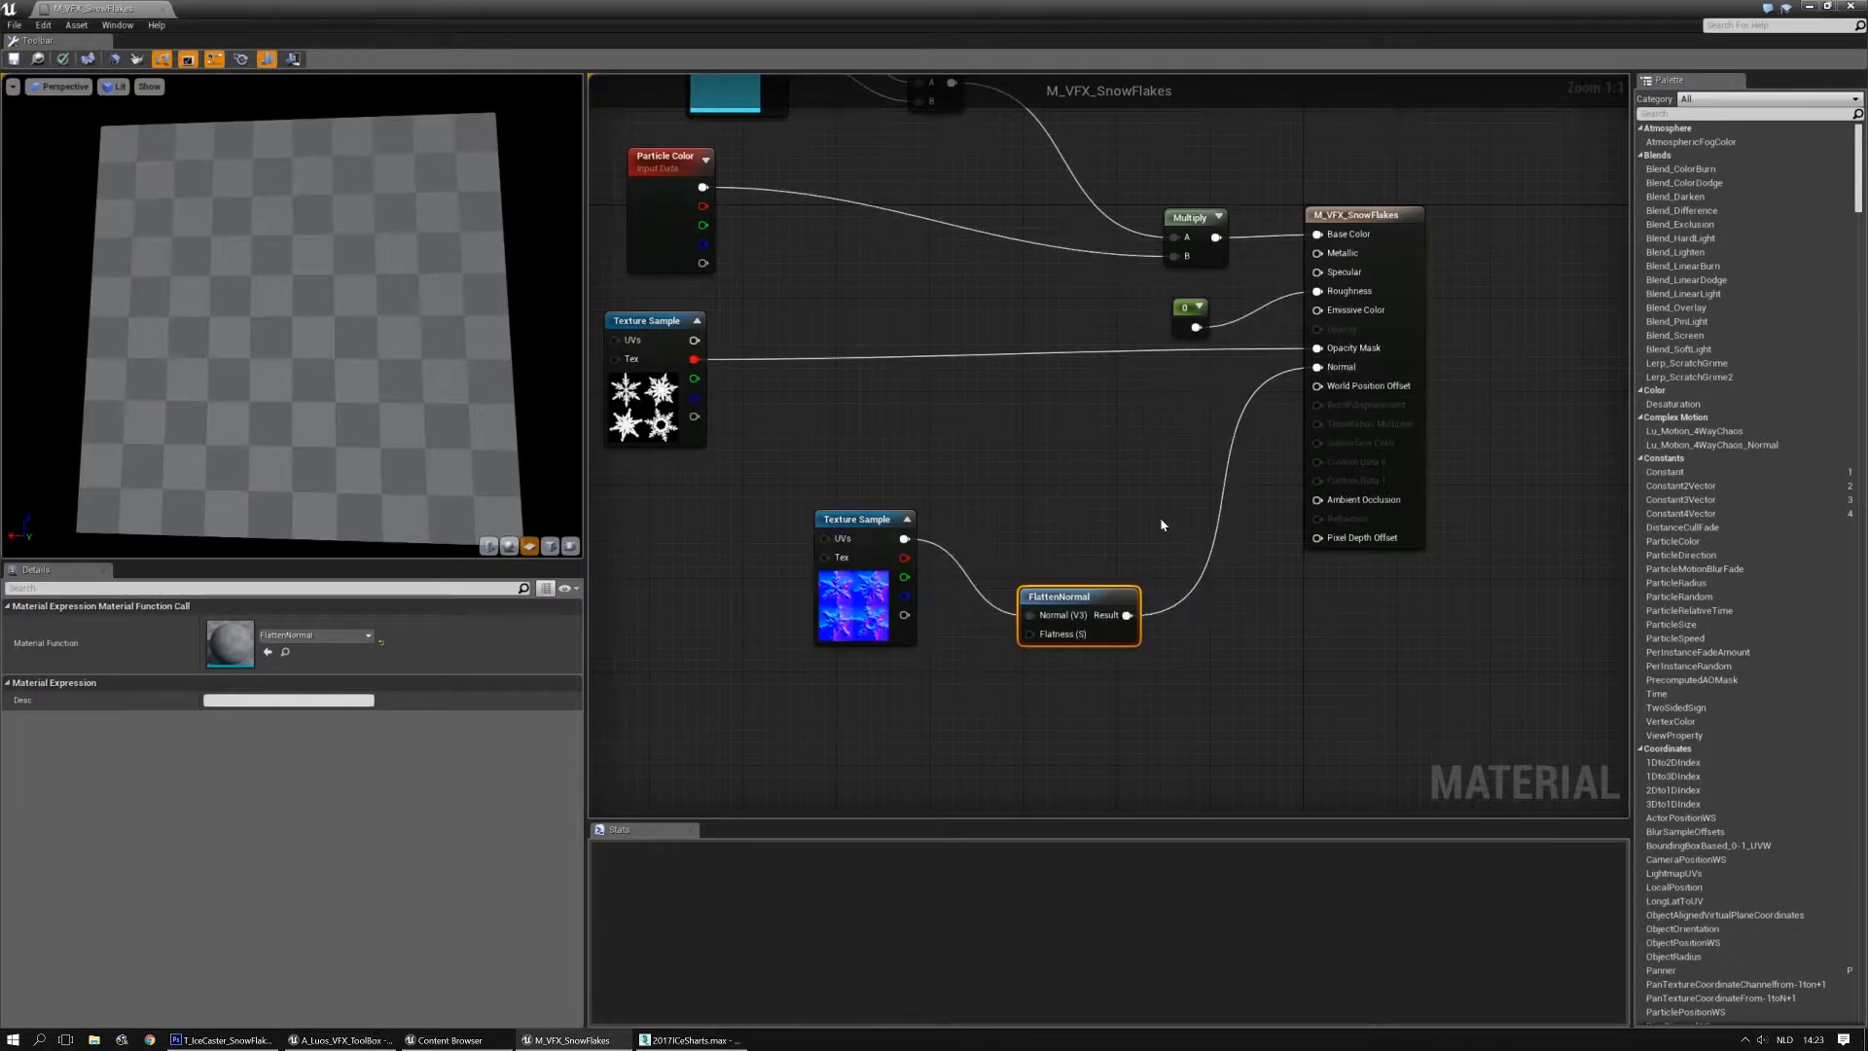
pyautogui.moveTo(1082, 597); pyautogui.dragTo(1122, 519)
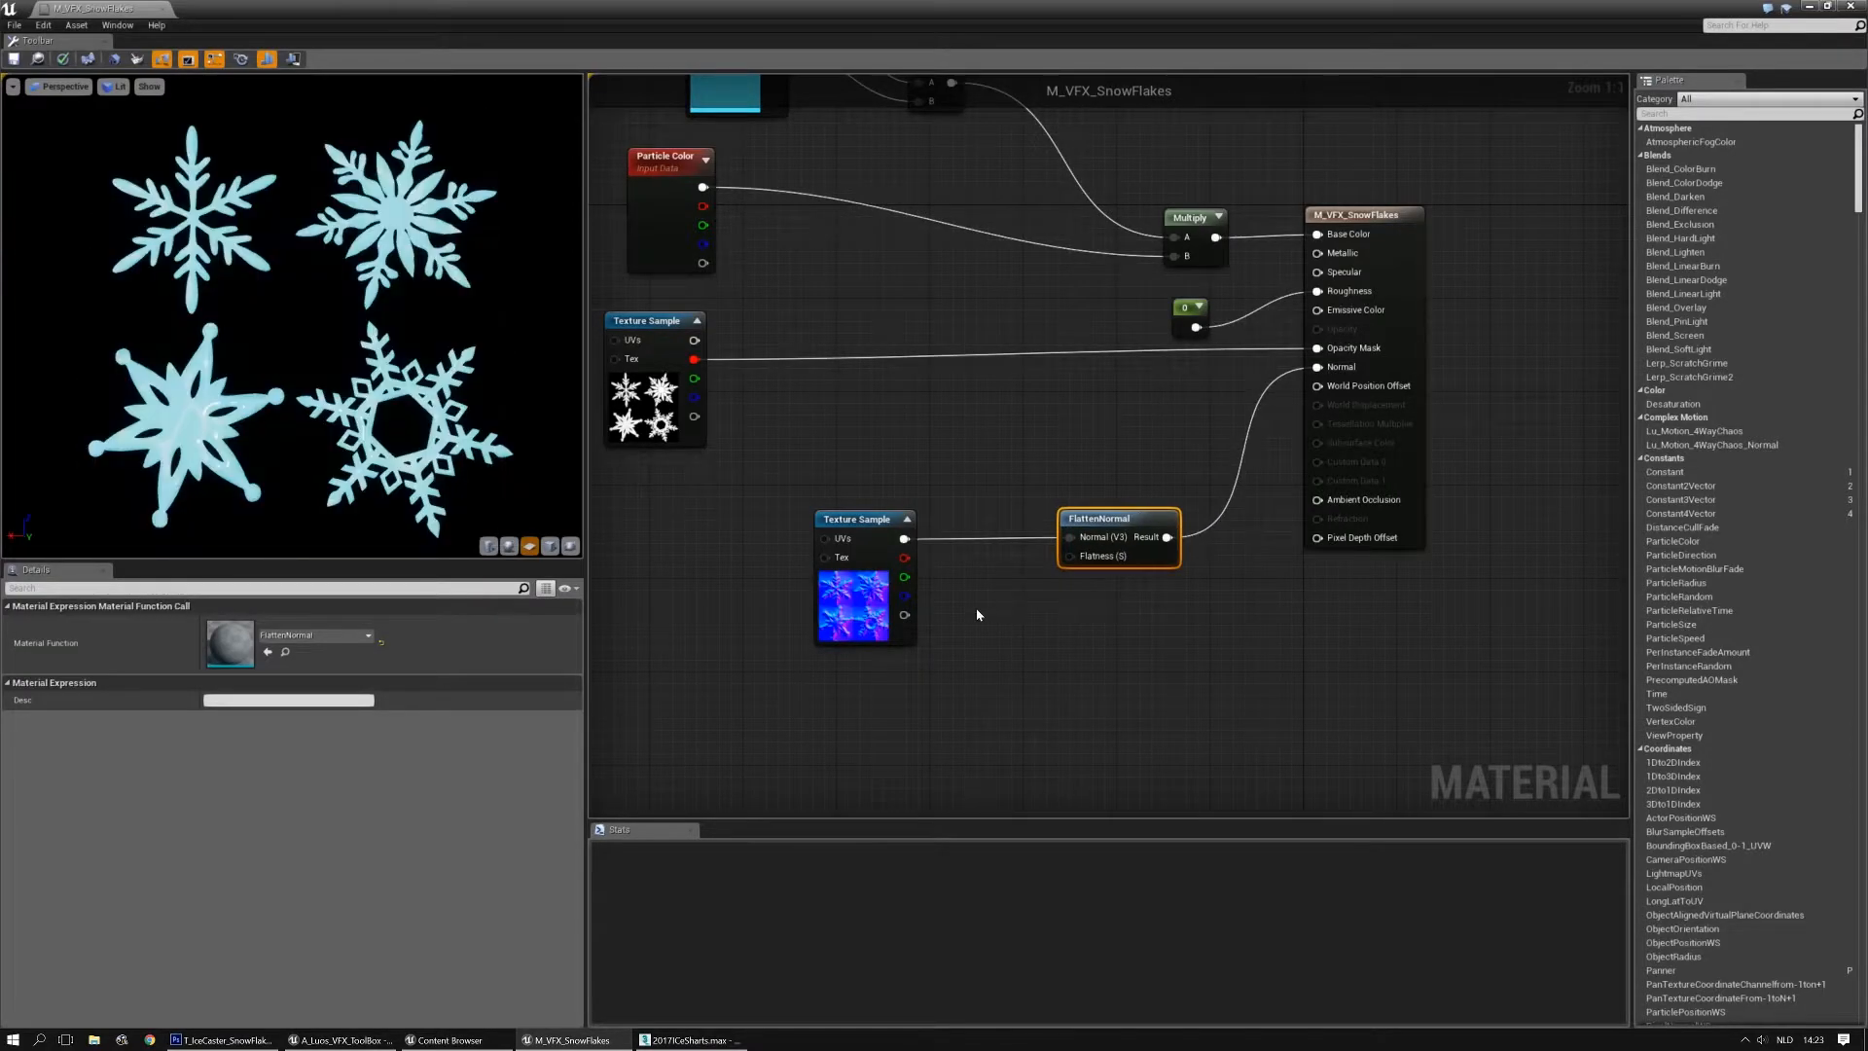
pyautogui.press('1')
pyautogui.click(966, 595)
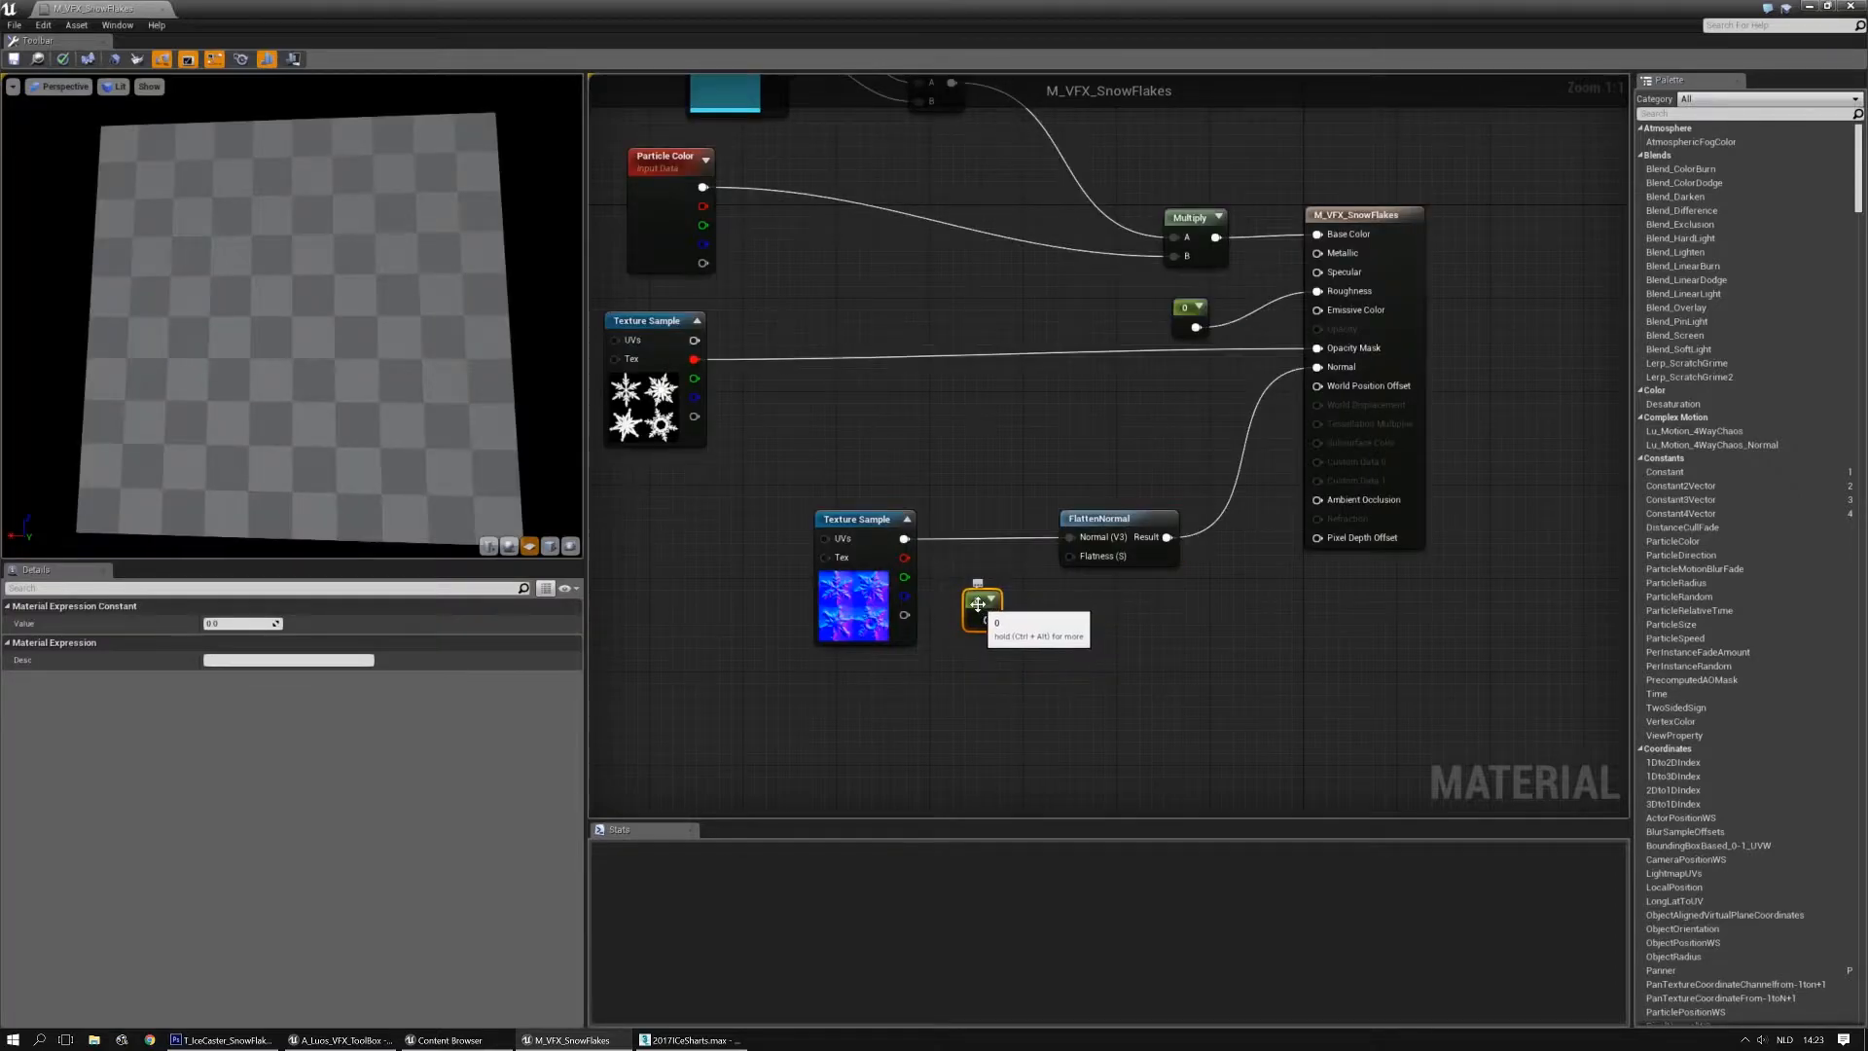
pyautogui.press('Delete')
# Add a scalar parameter named Flatten Normal and connect it to the FlattenNormal node's Flatness input
pyautogui.press('s')
pyautogui.click(972, 604)
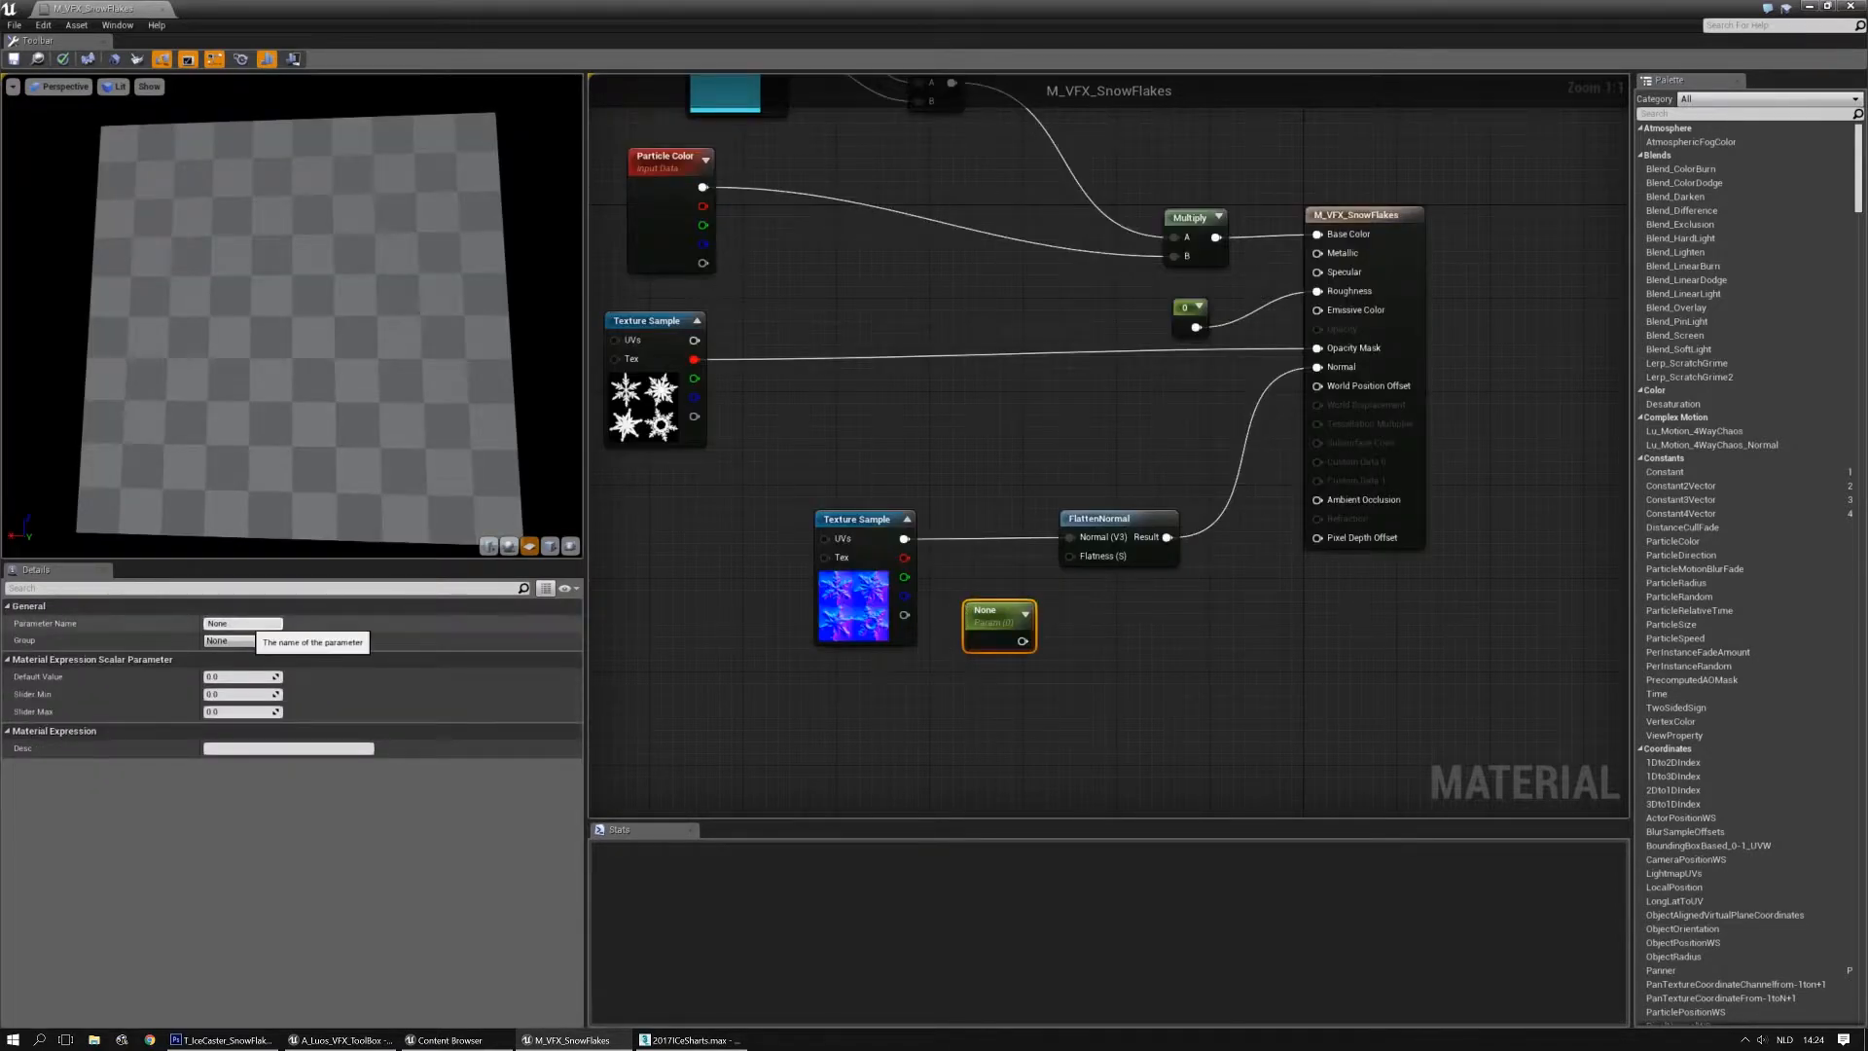
pyautogui.write('Flatten Normal')
pyautogui.press('Return')
pyautogui.click(1062, 613)
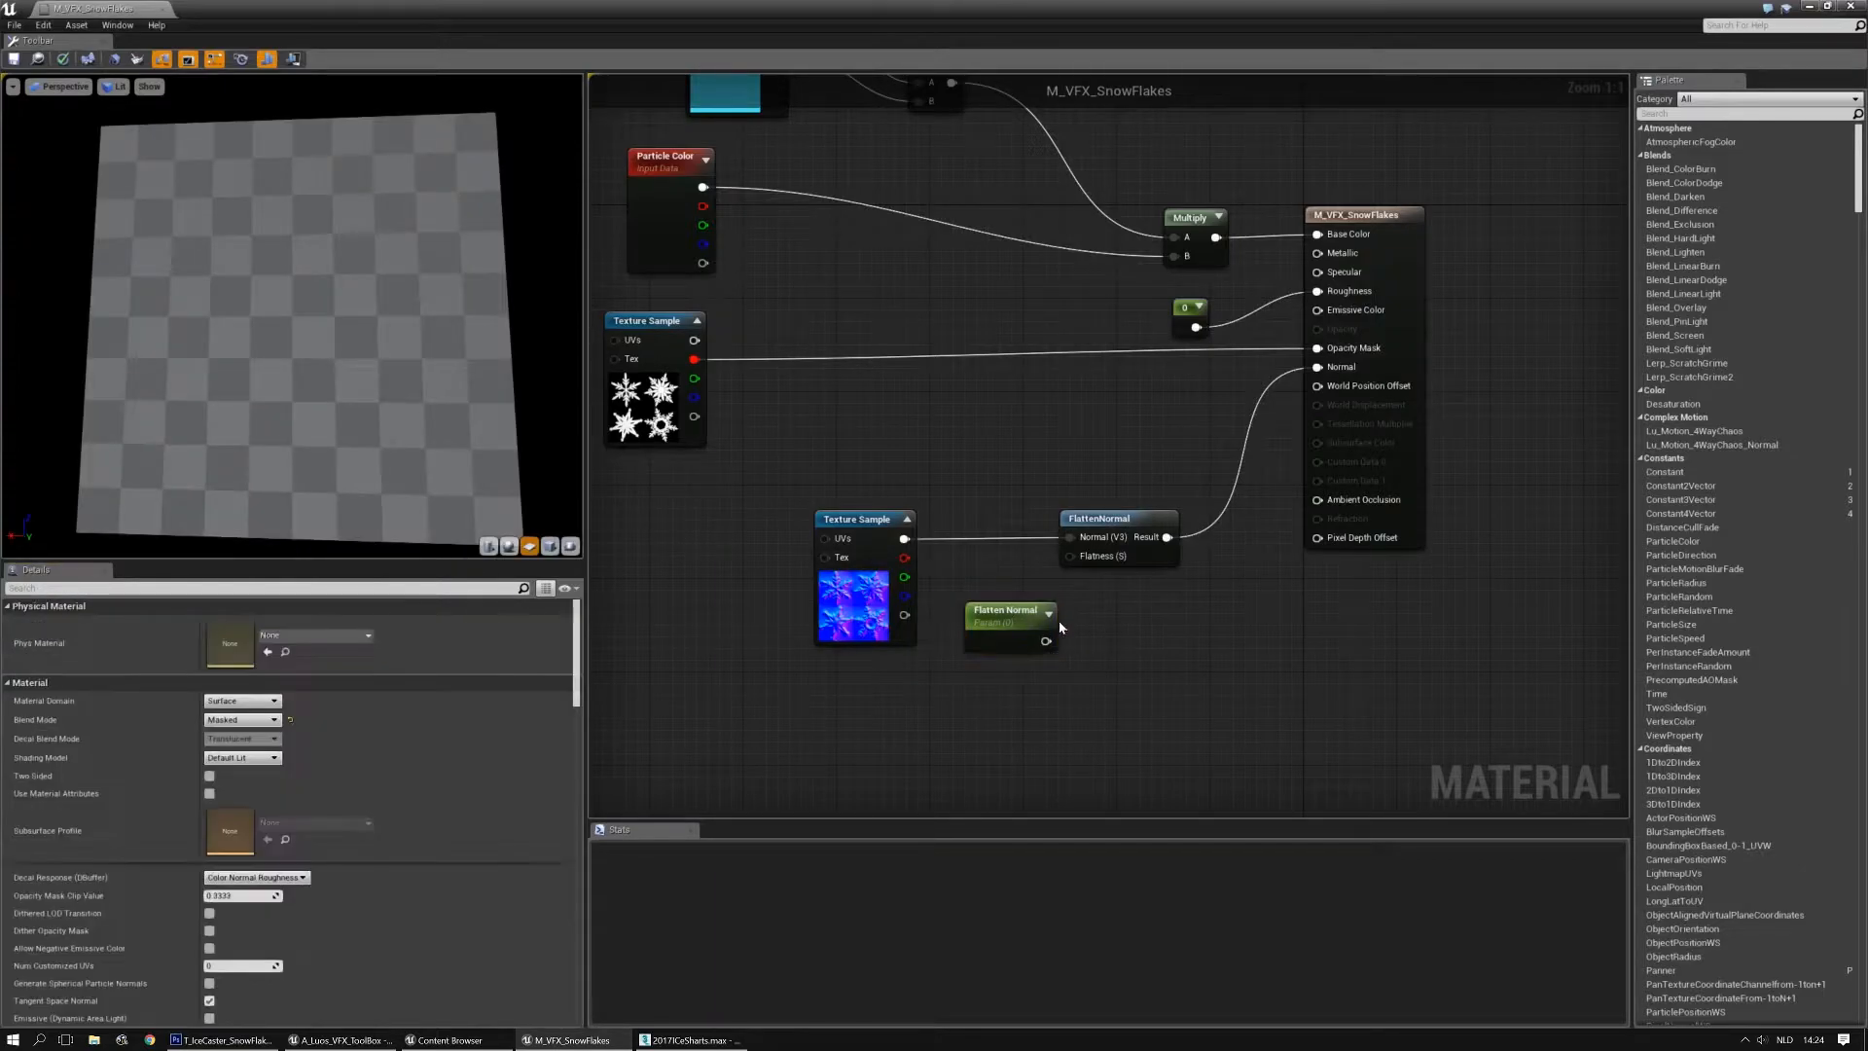
pyautogui.moveTo(1043, 640); pyautogui.dragTo(1071, 556)
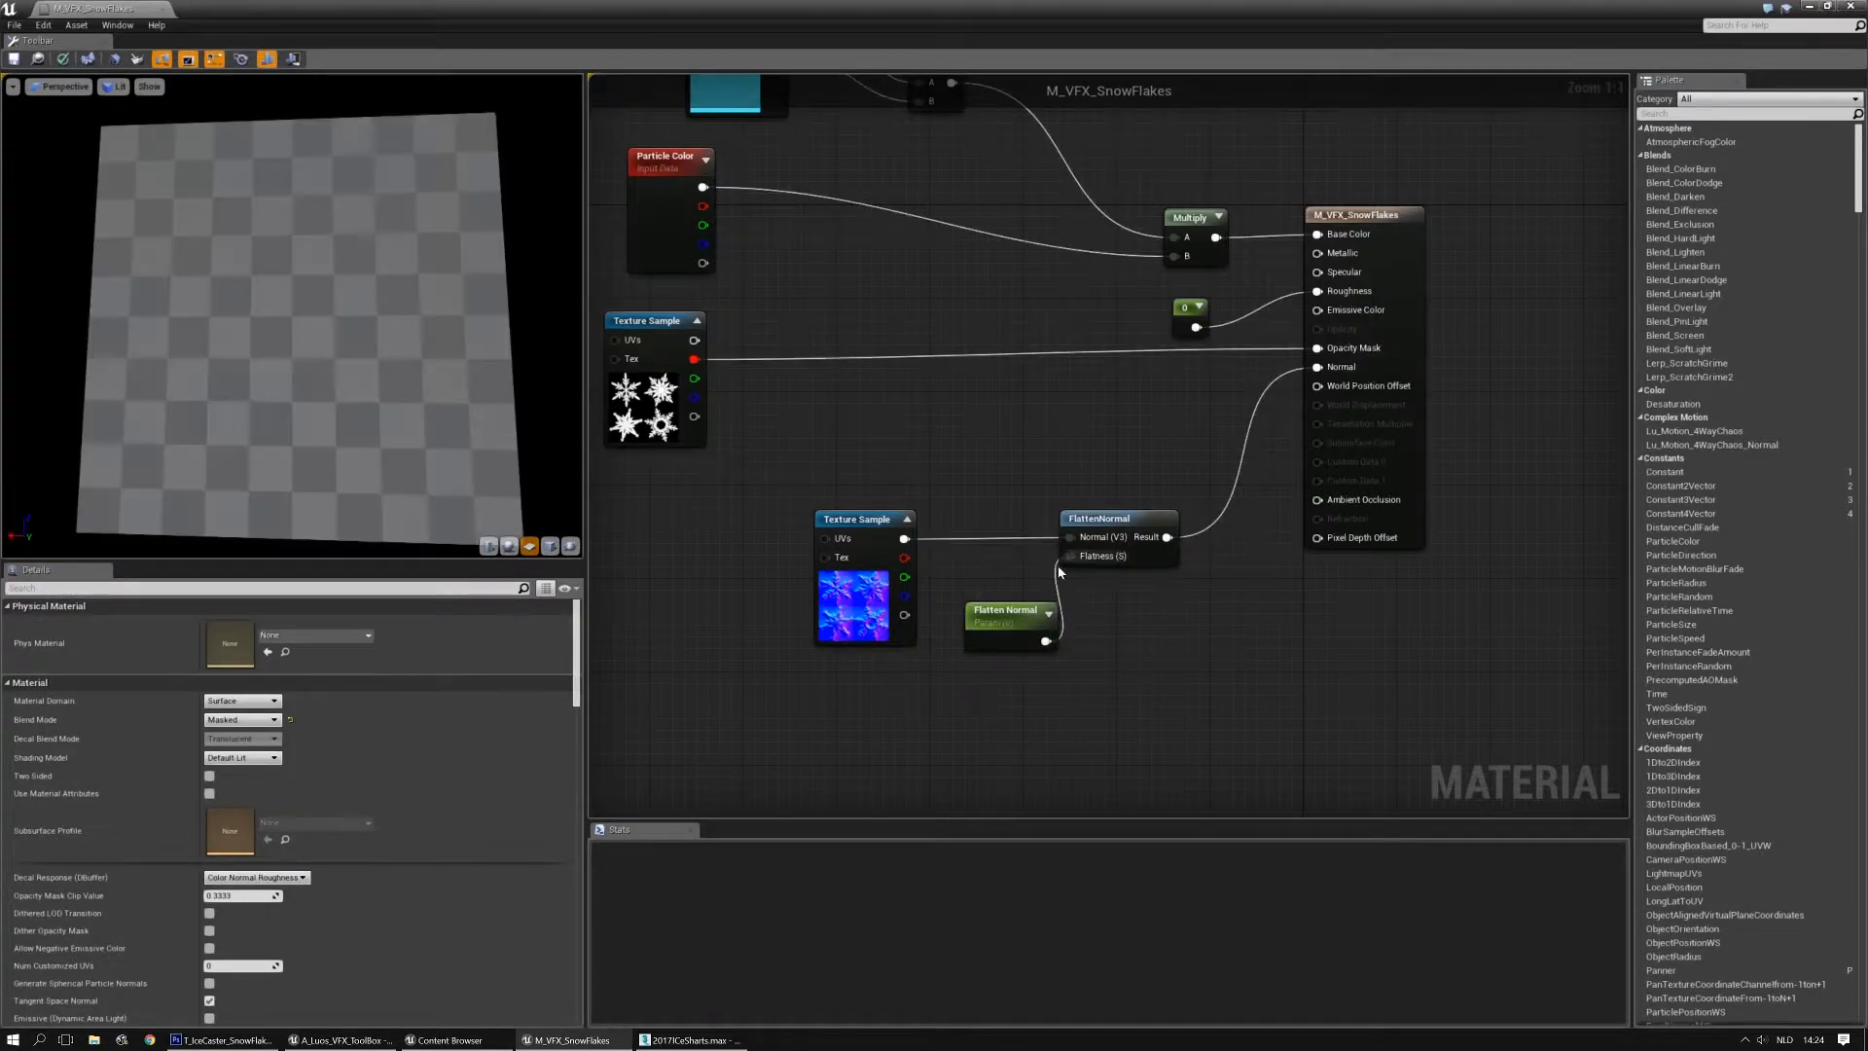
# Preview the FlattenNormal node's output and move the Flatten Normal parameter slightly away from the node
pyautogui.click(1002, 623)
pyautogui.click(1101, 517)
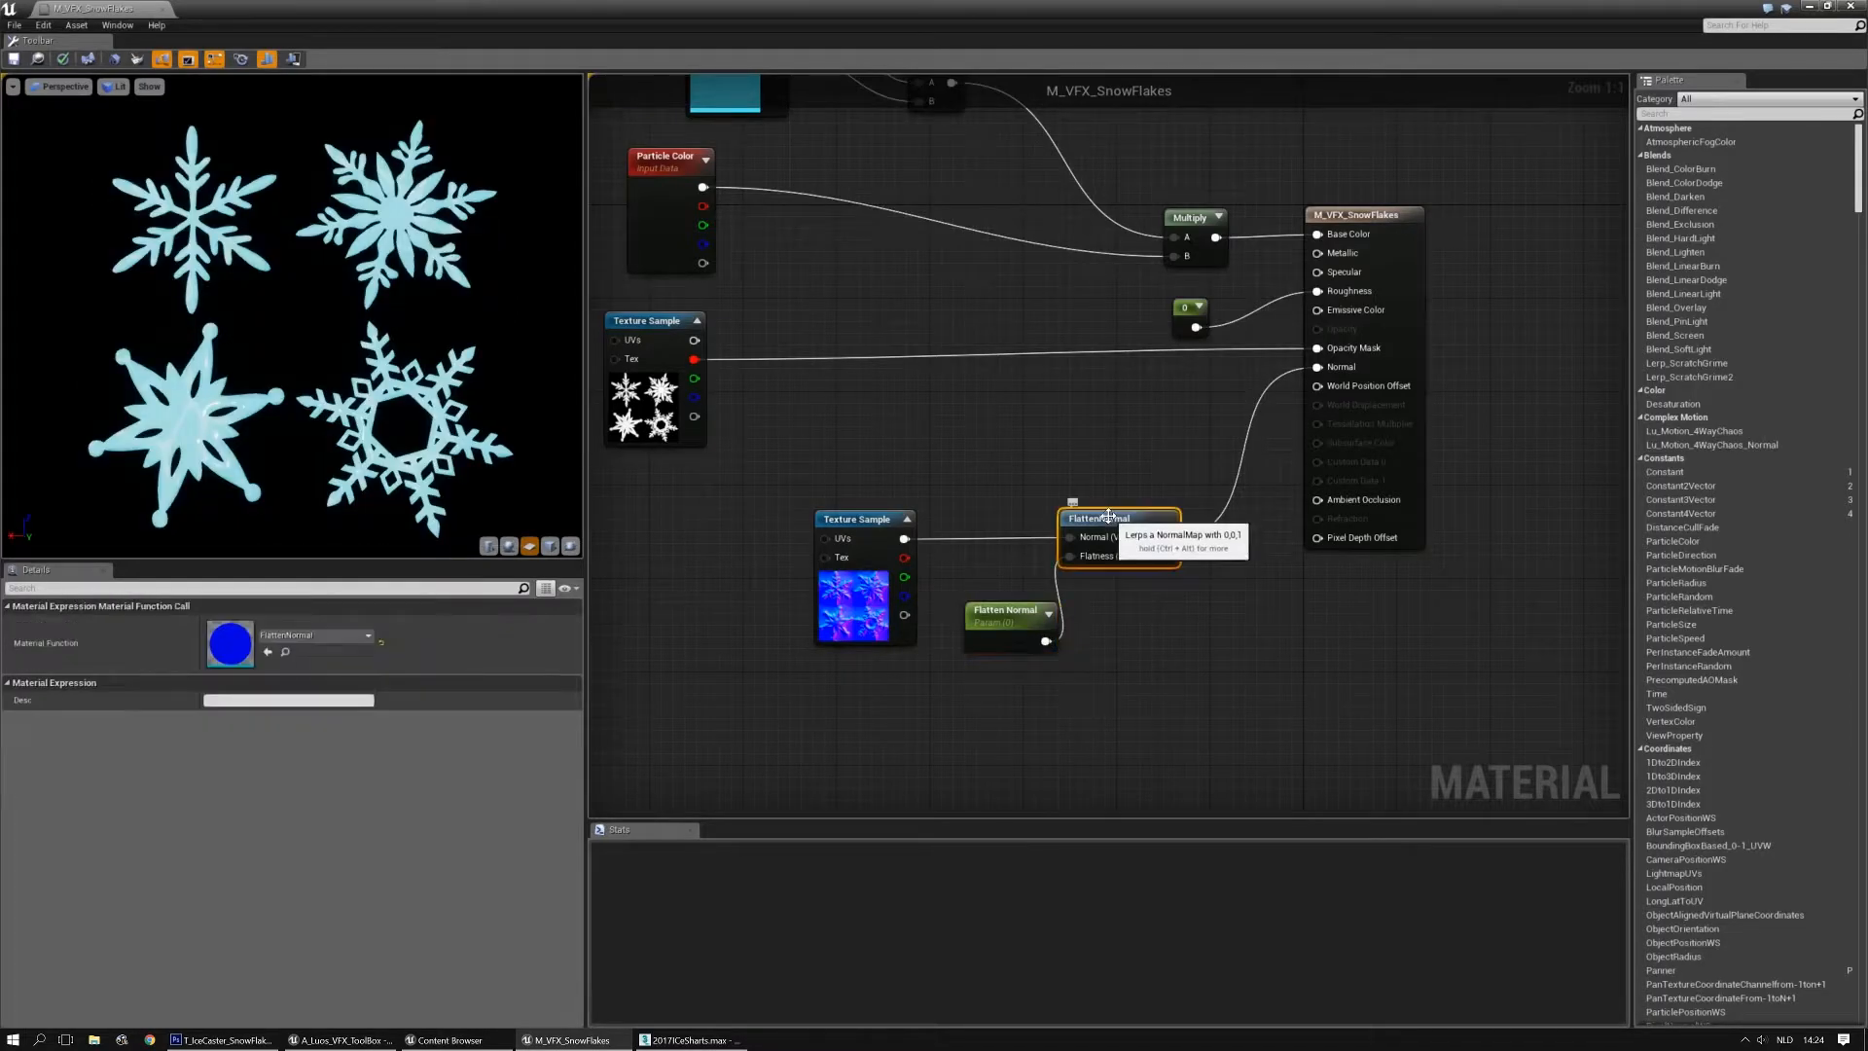
pyautogui.press('space')
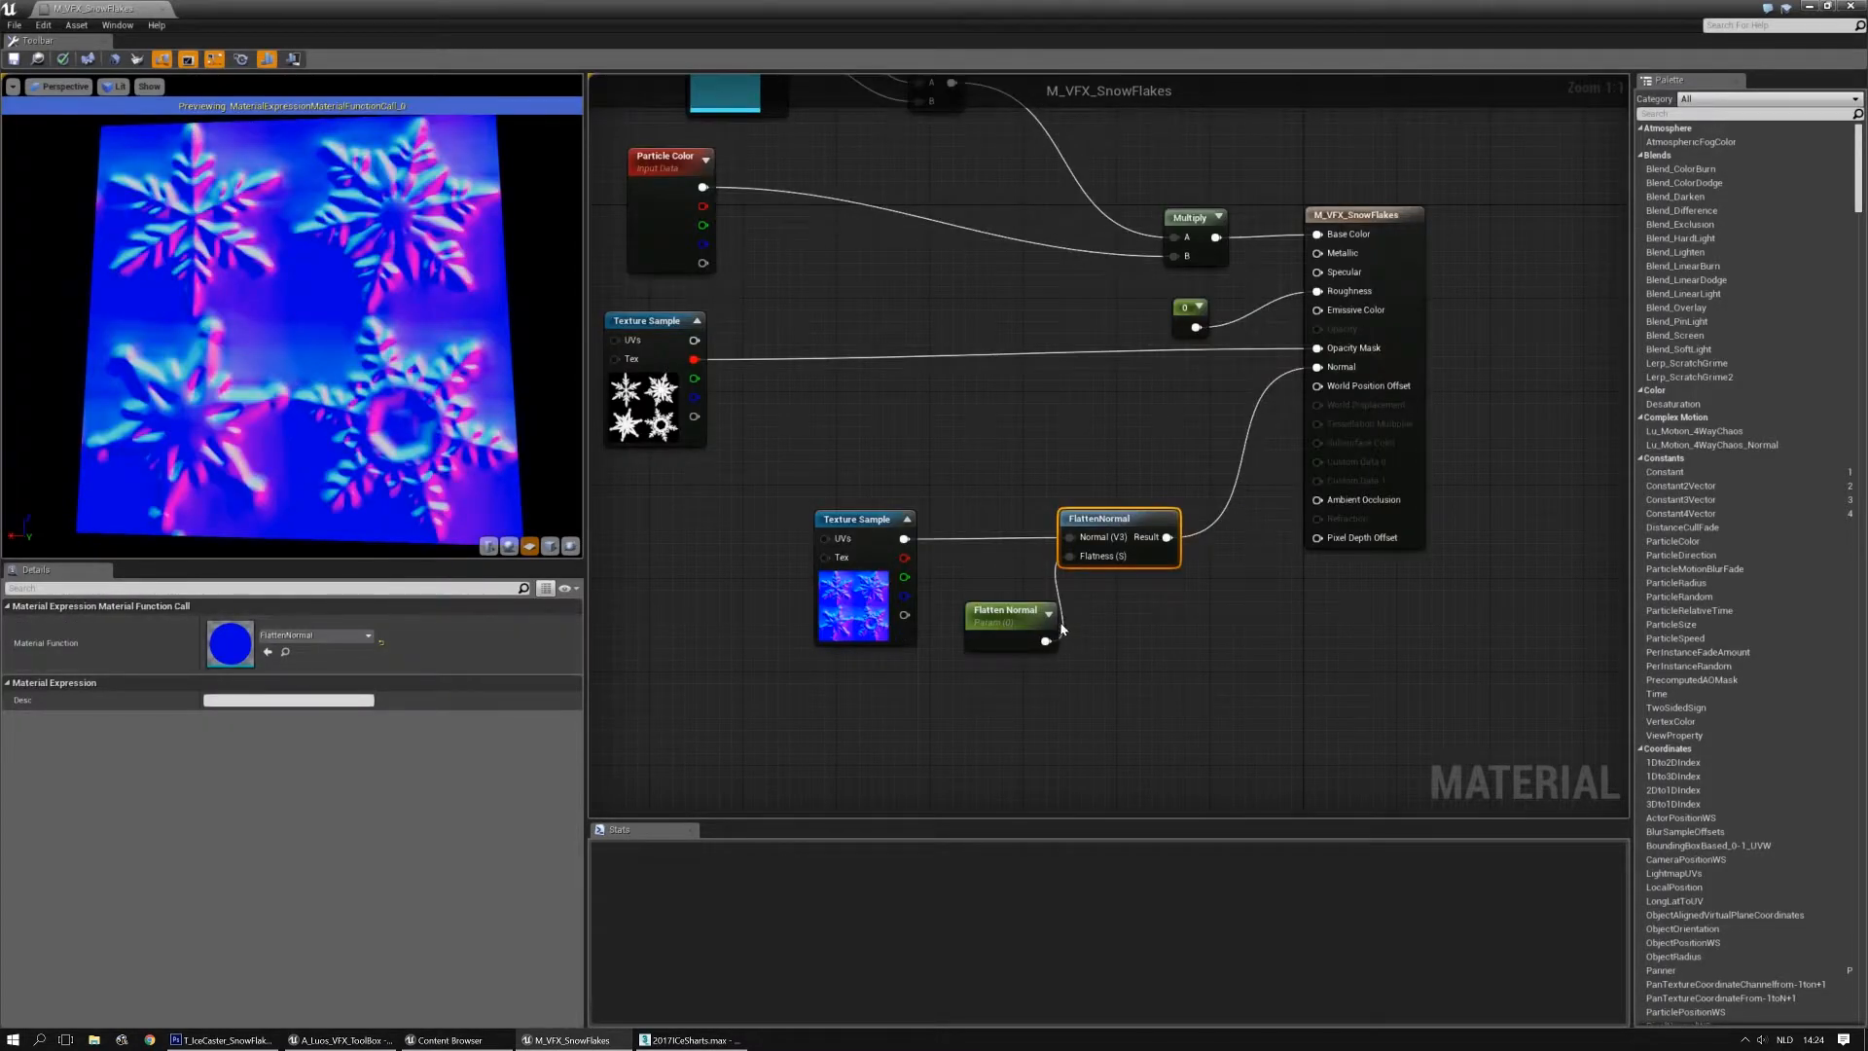
pyautogui.moveTo(1012, 623); pyautogui.dragTo(989, 624)
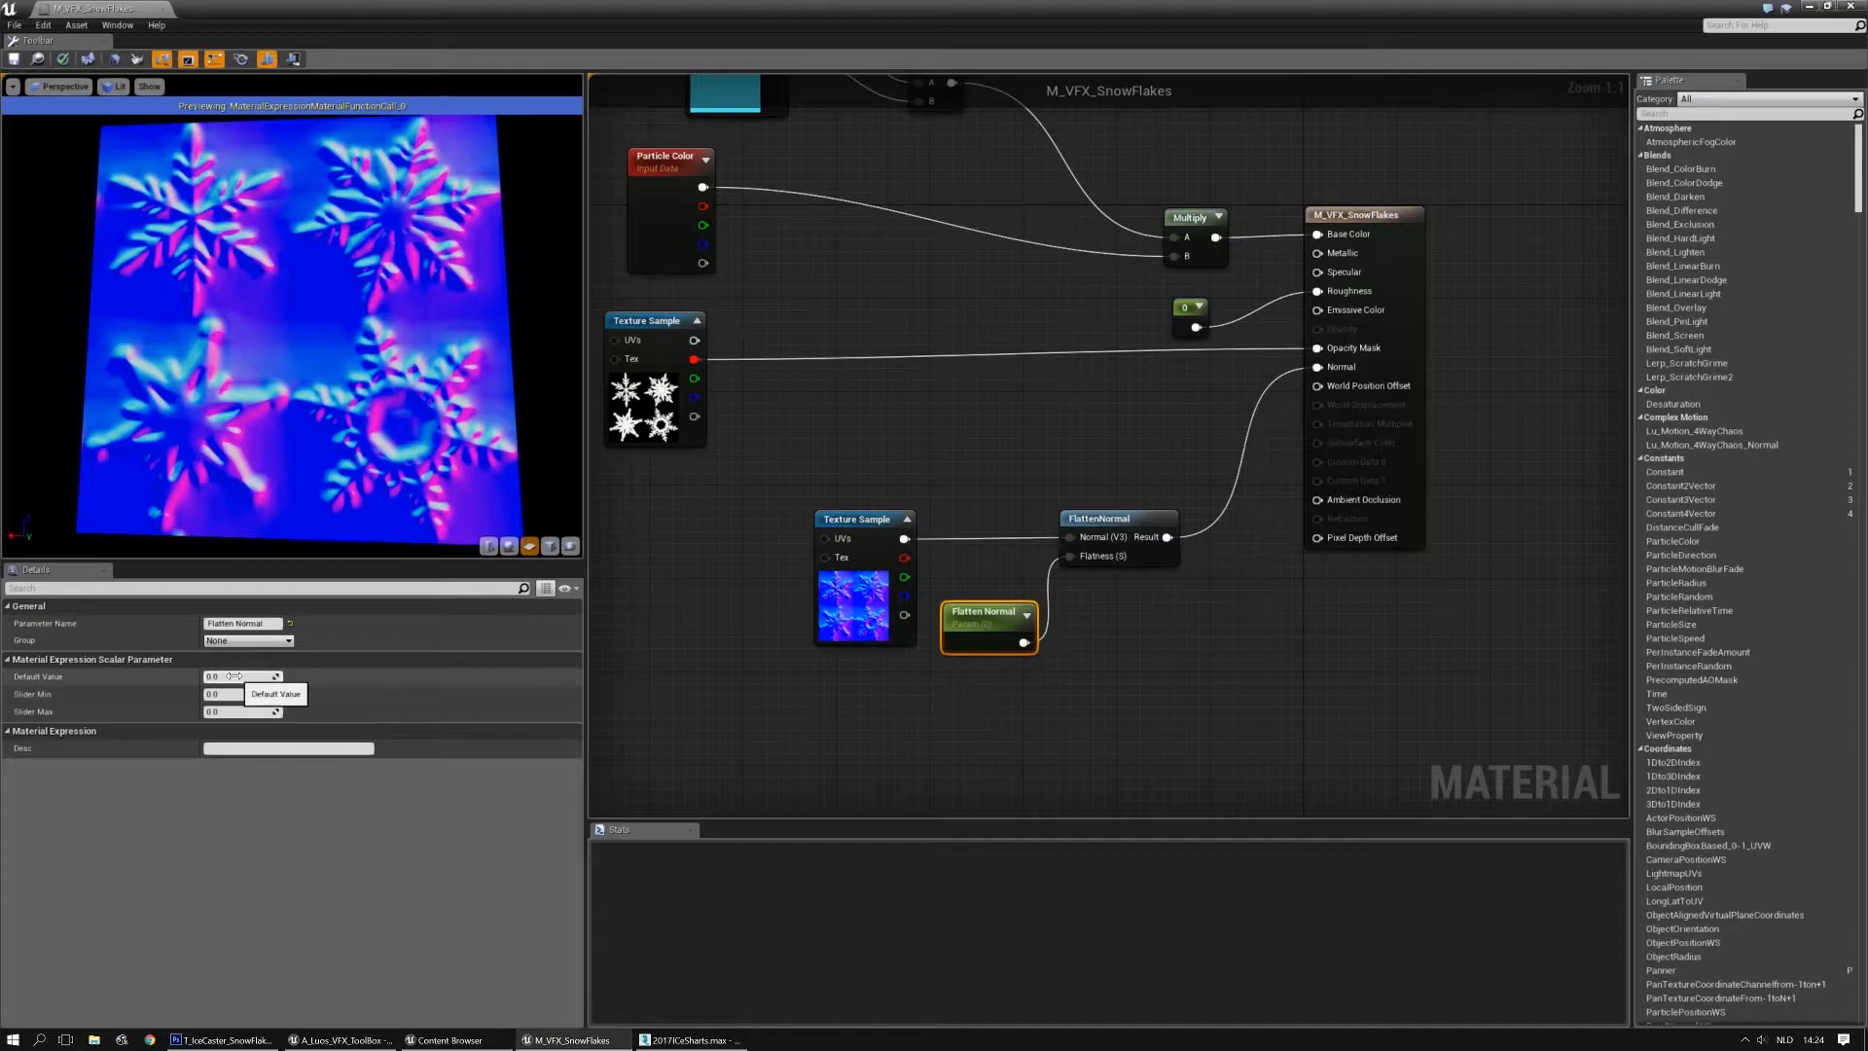
# Try default values of 1, -1, -3, -100, 1 and 0 in turn for the Flatten Normal parameter
pyautogui.write('1')
pyautogui.press('Return')
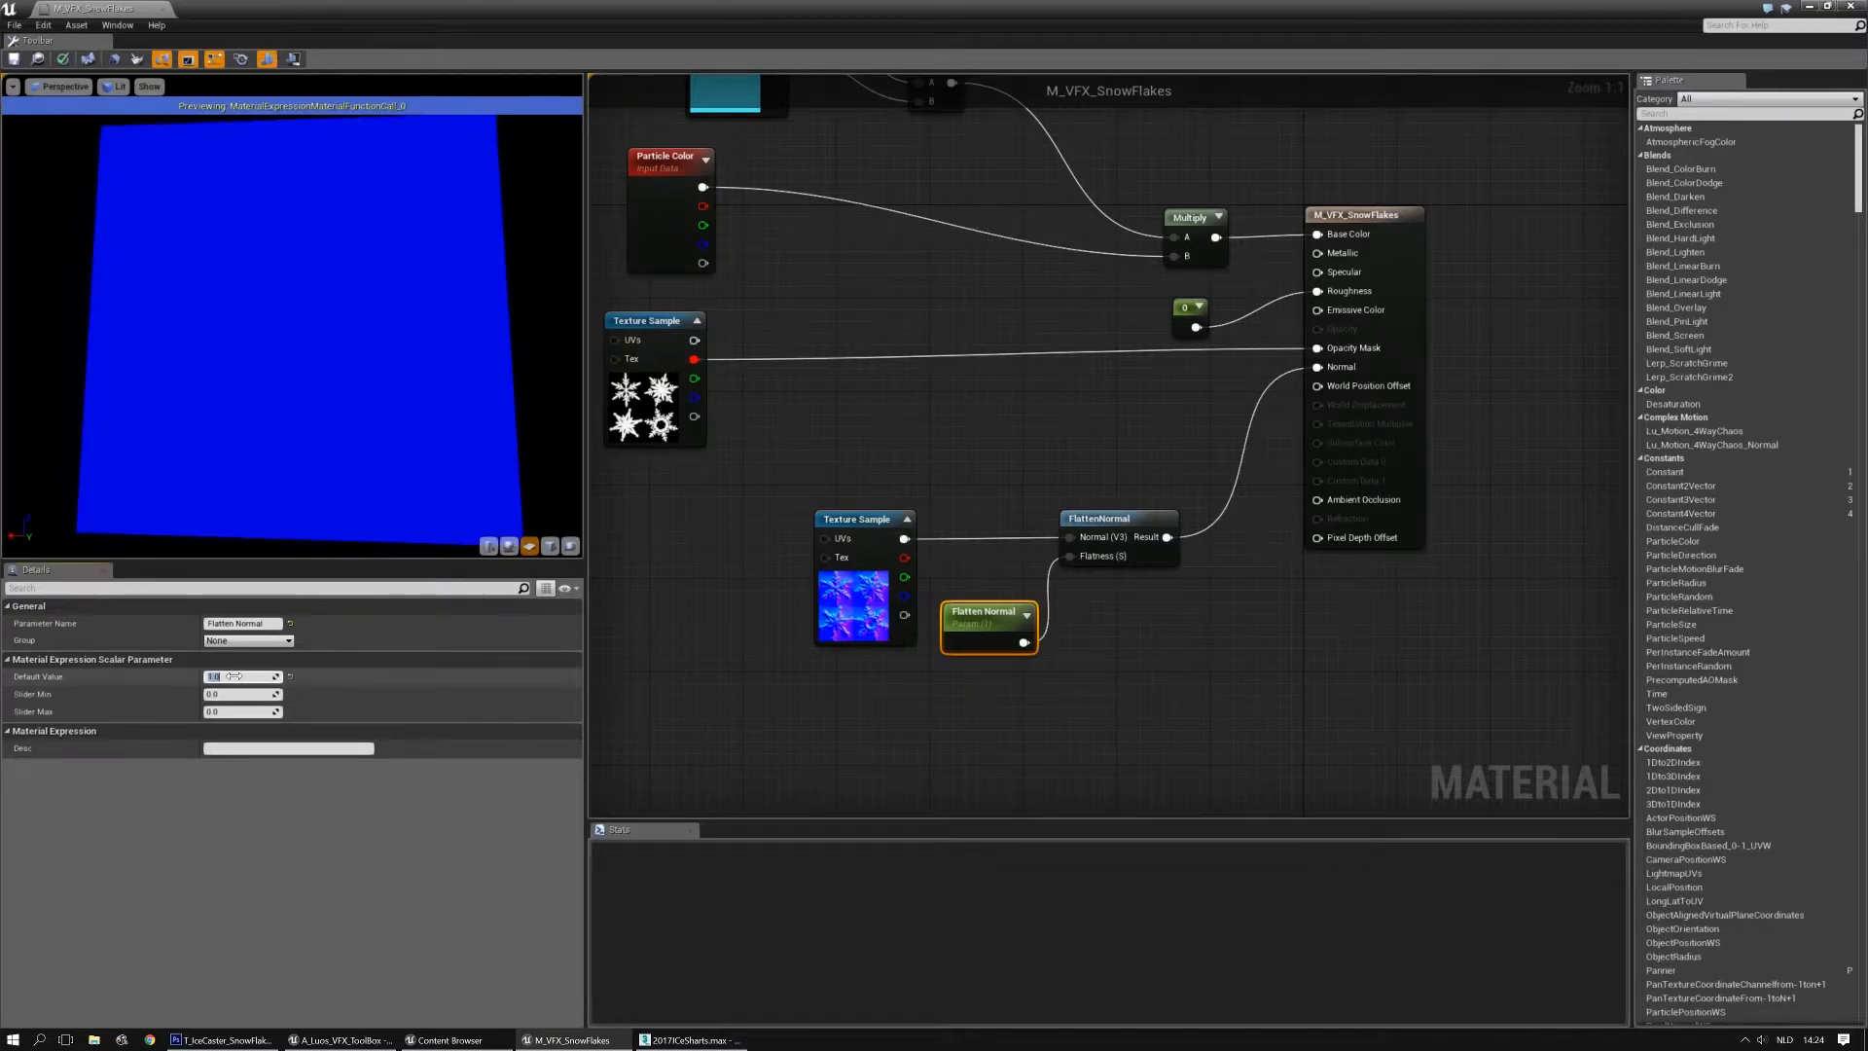
pyautogui.write('-1')
pyautogui.press('Return')
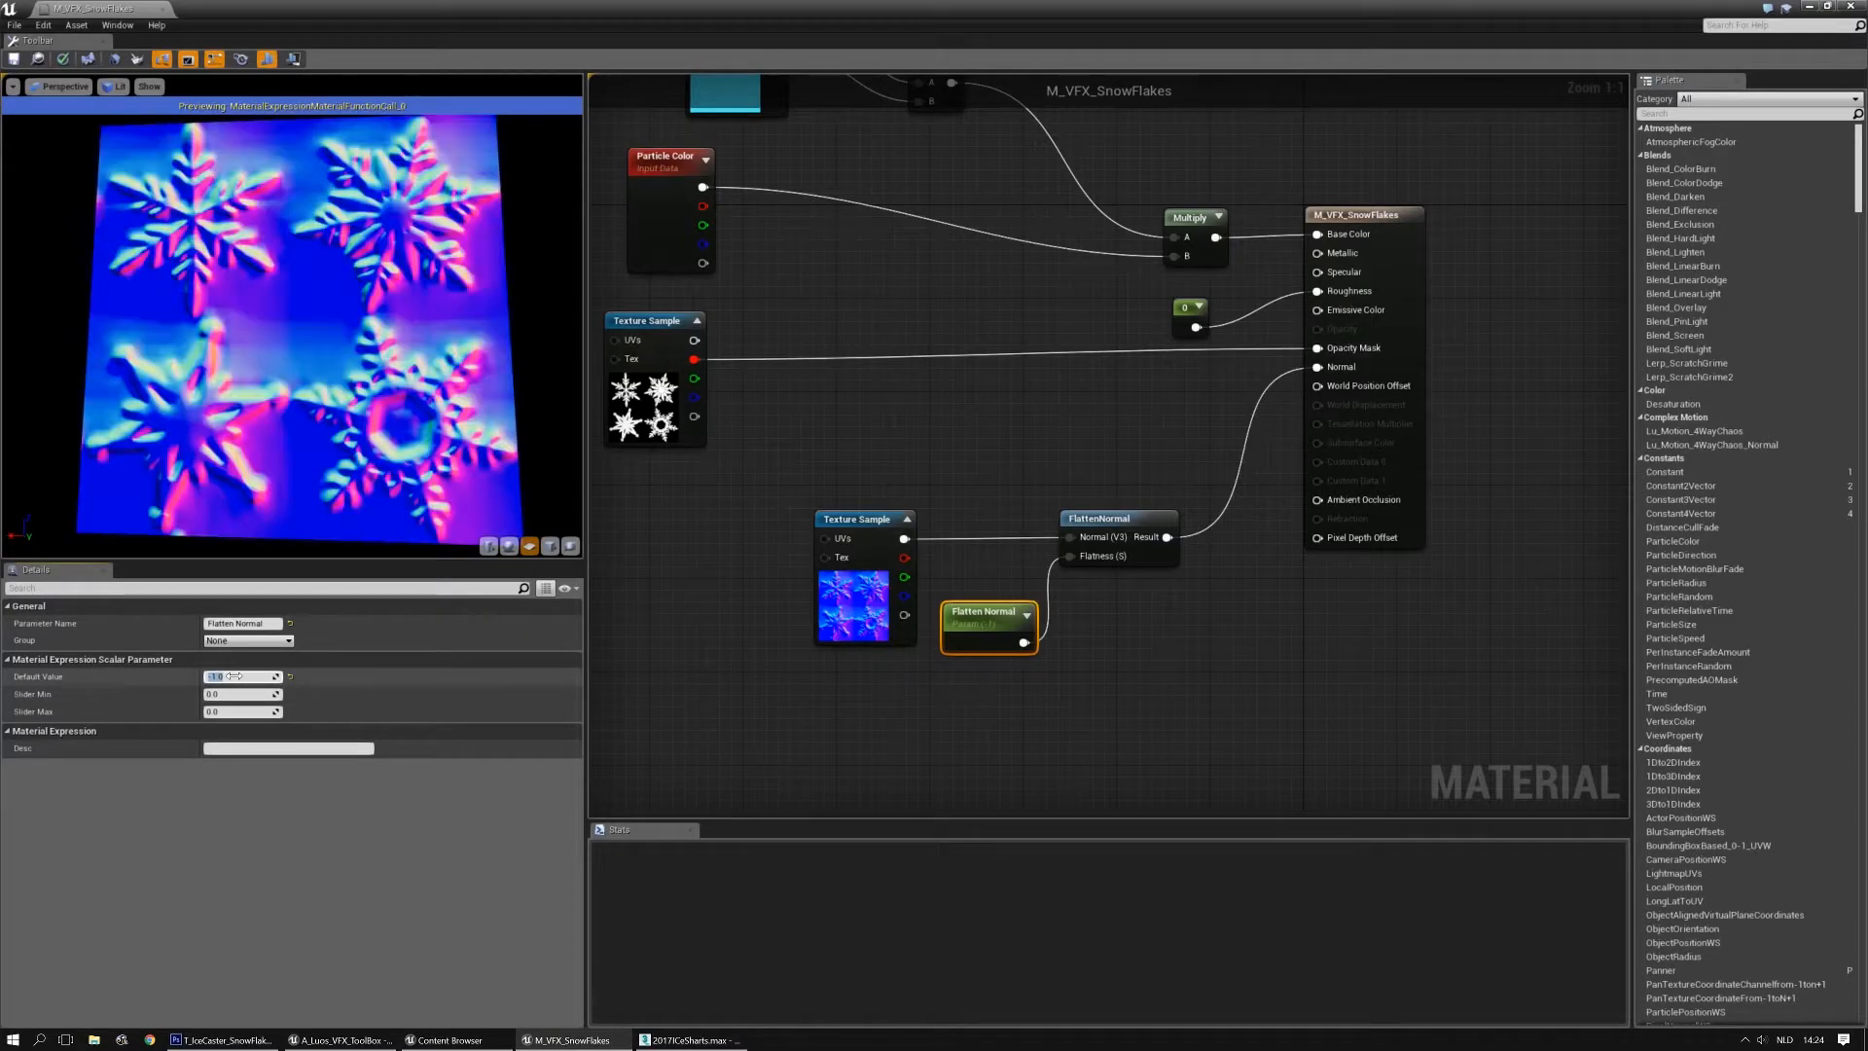
pyautogui.write('-3')
pyautogui.press('Return')
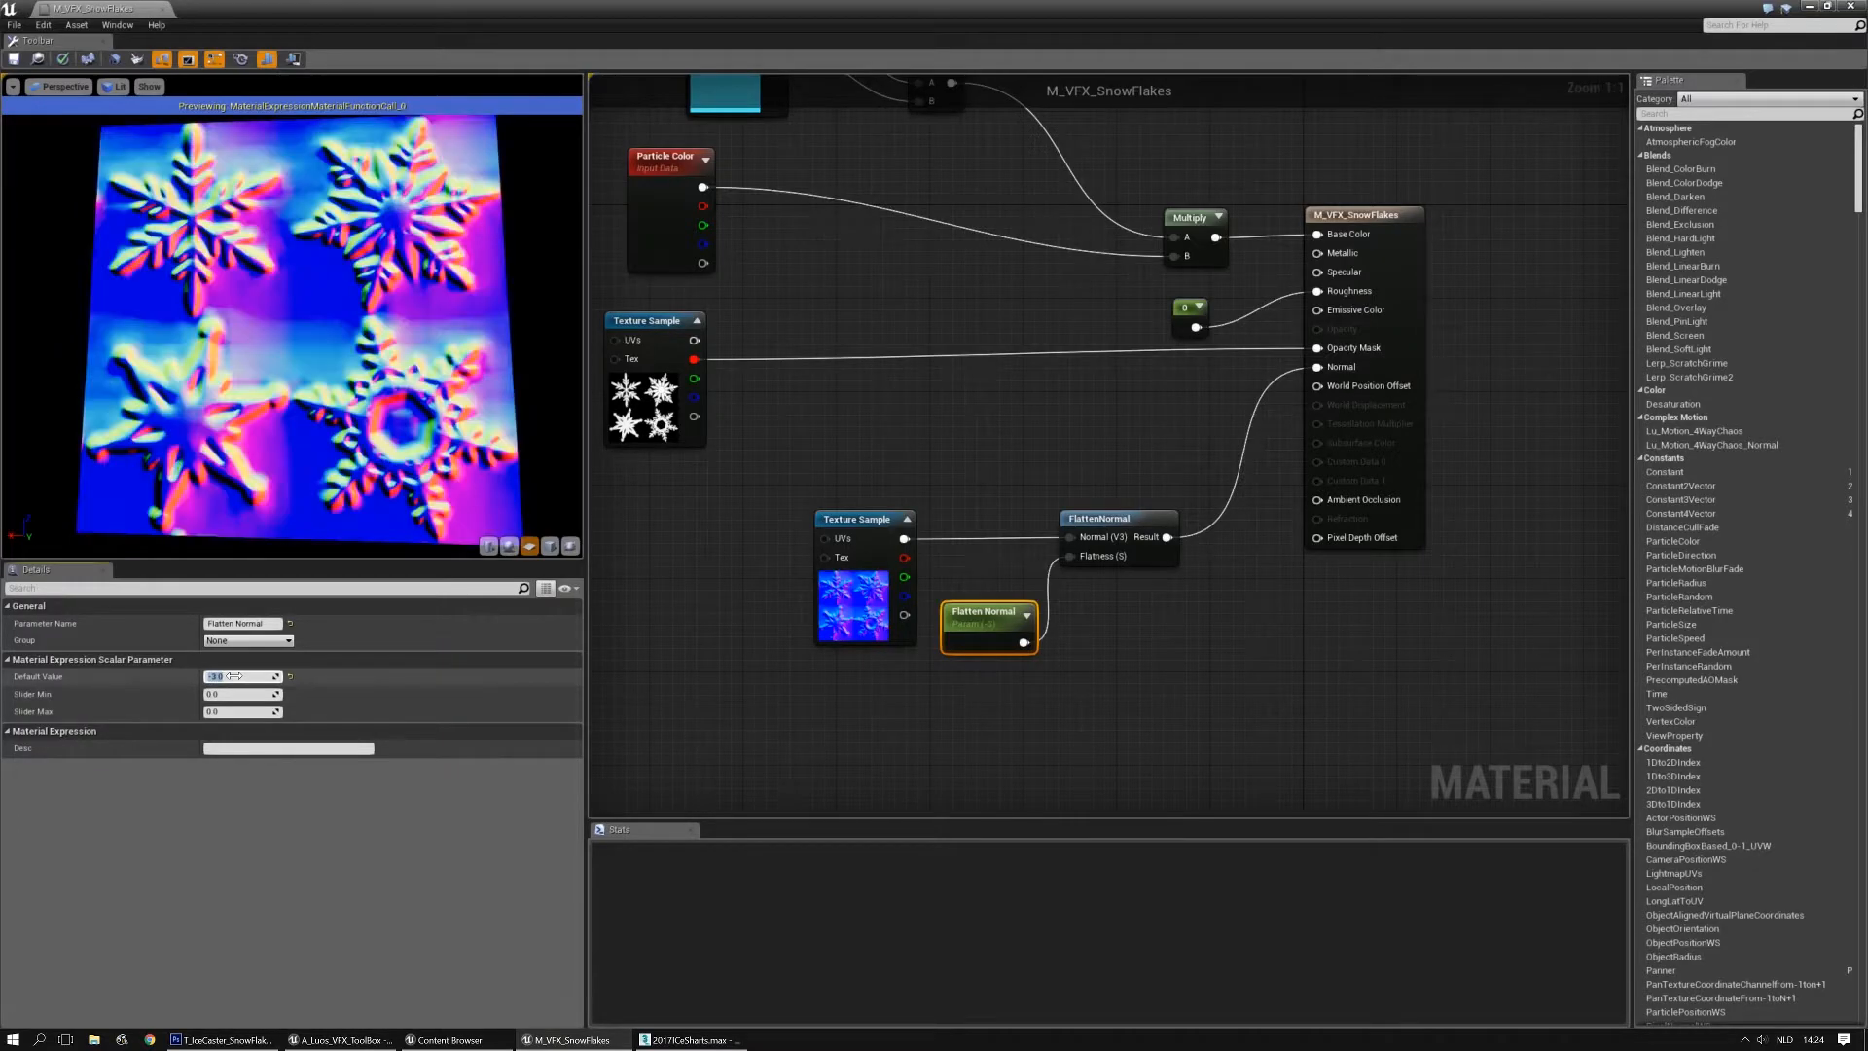
pyautogui.write('-100')
pyautogui.press('Return')
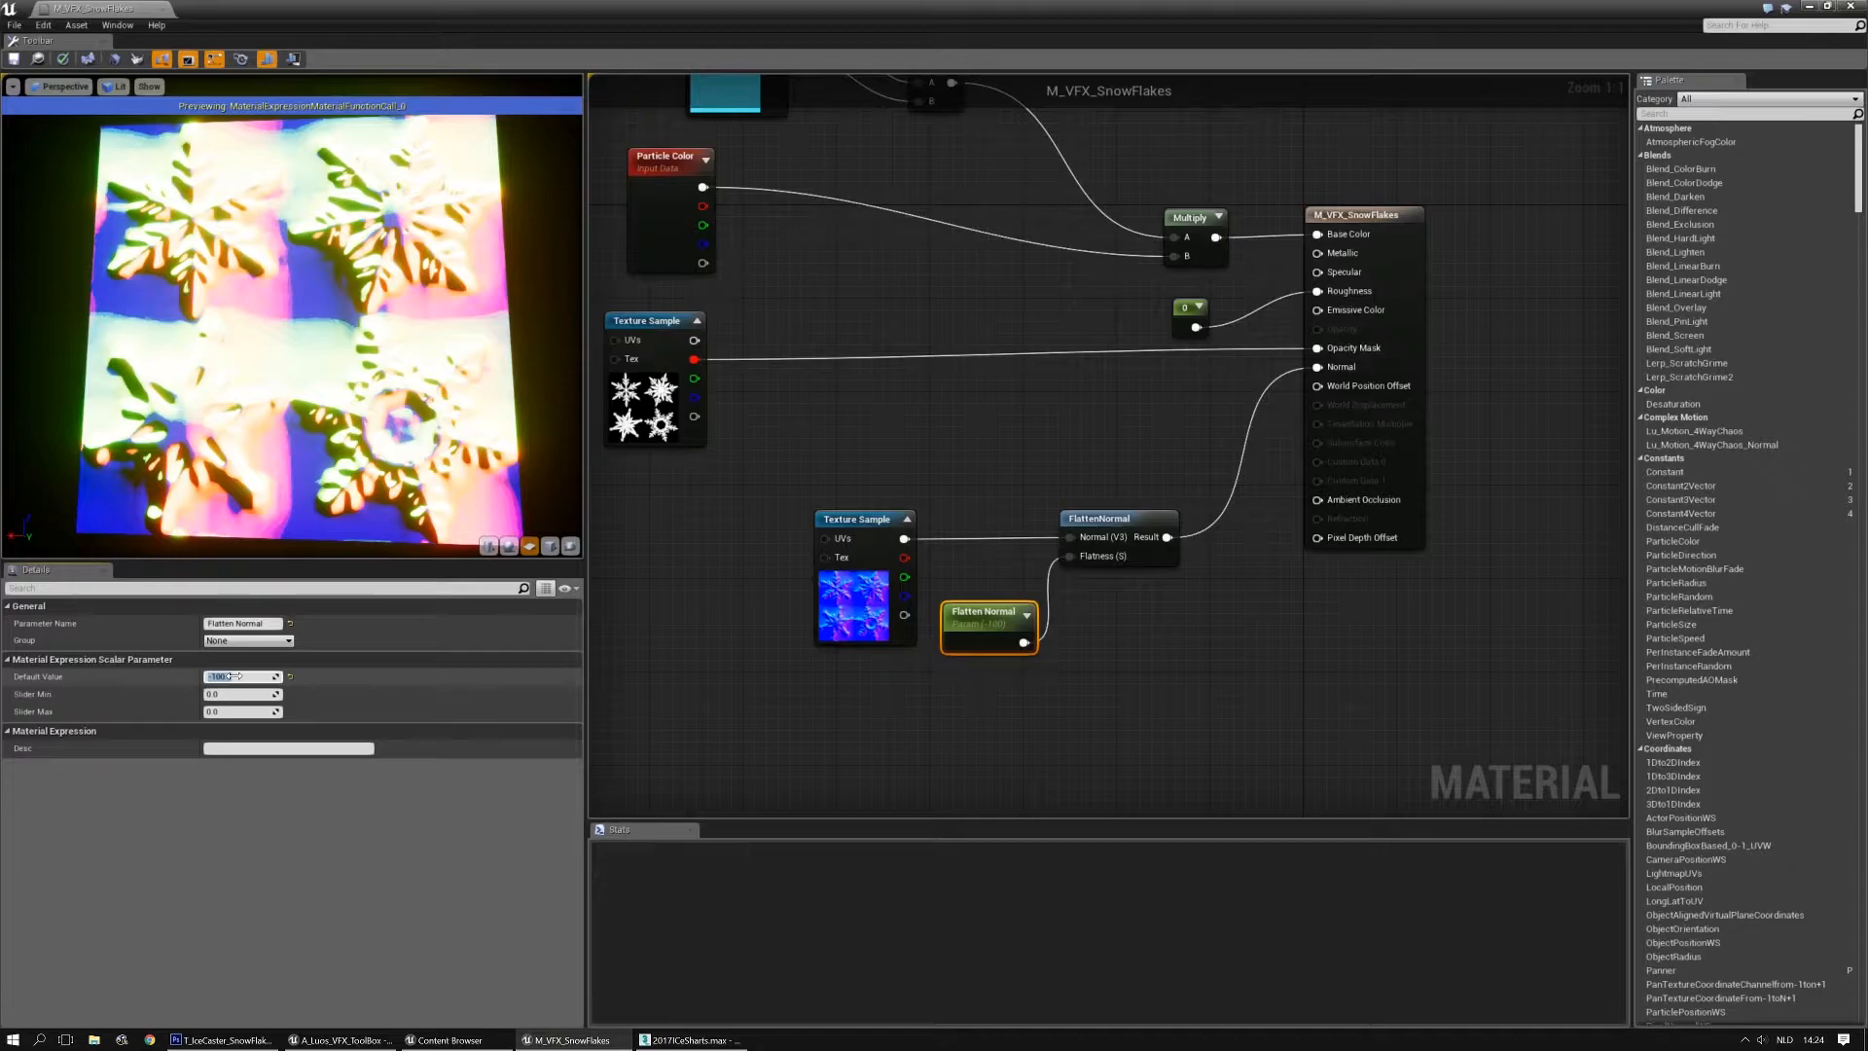
pyautogui.write('1')
pyautogui.press('Return')
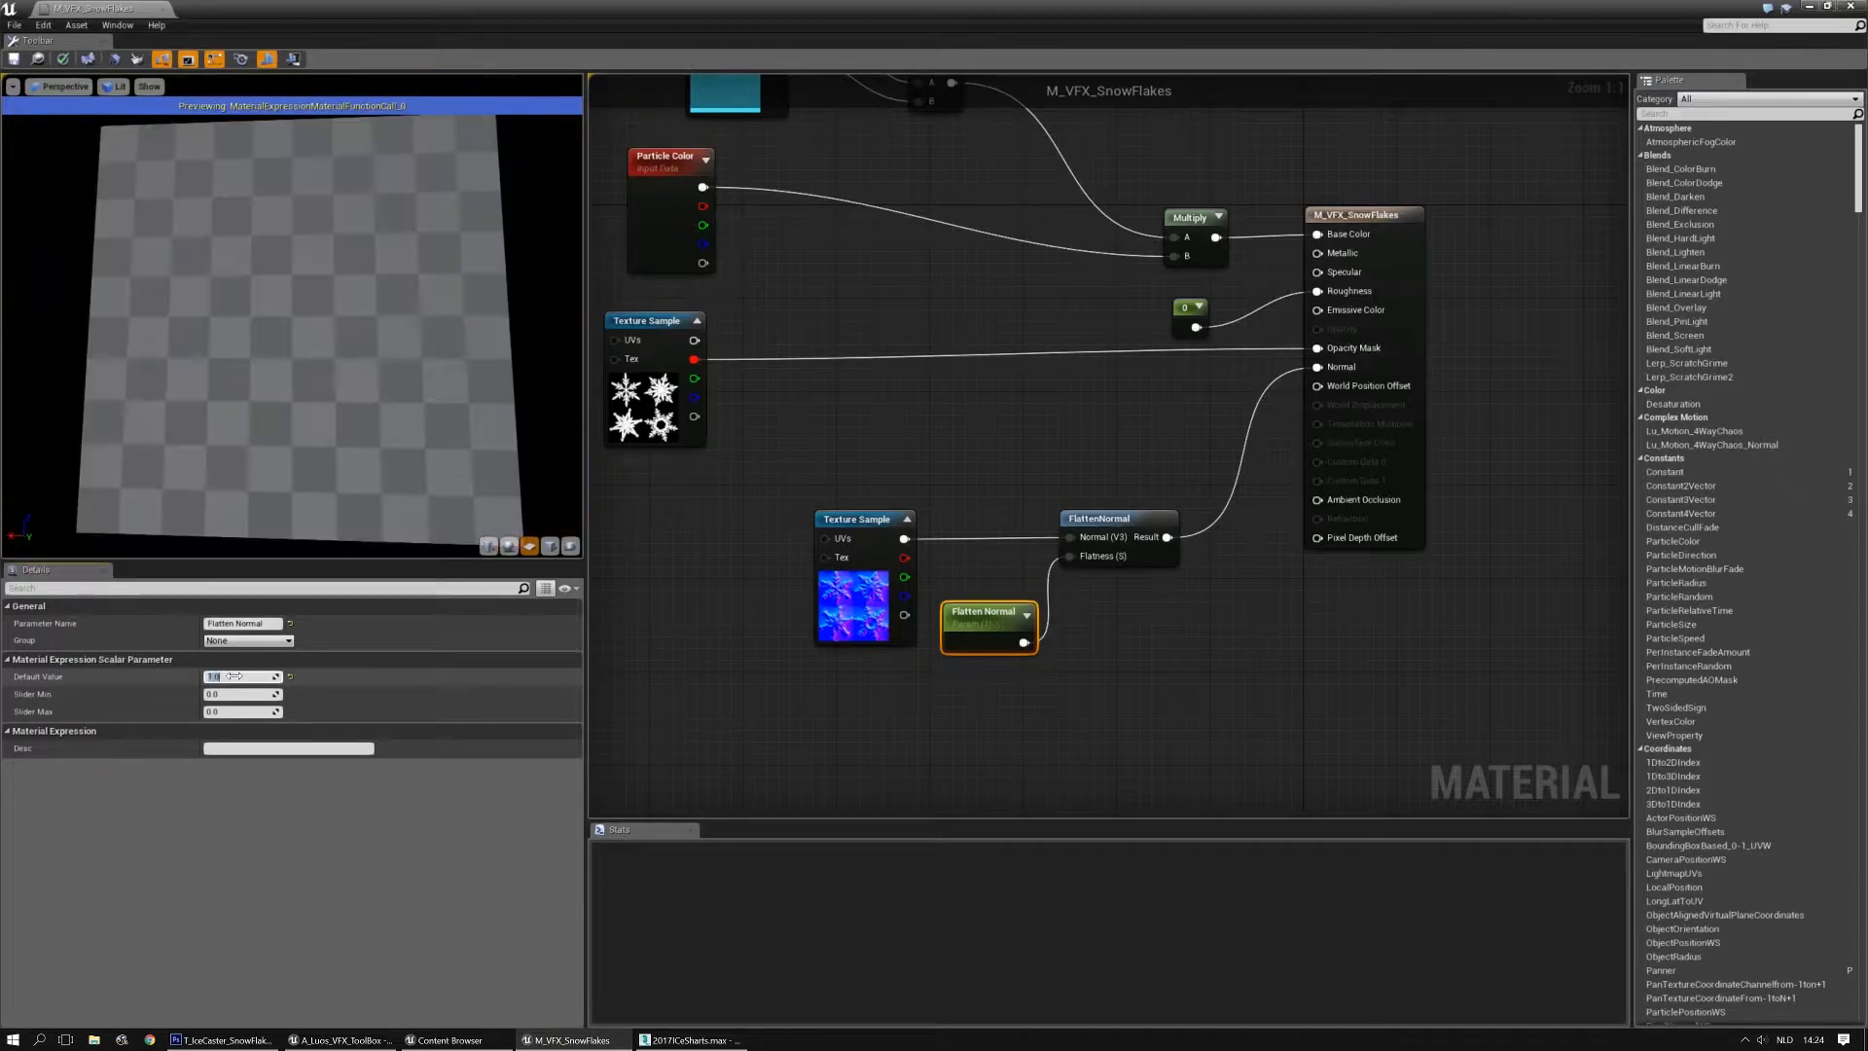
pyautogui.write('0')
pyautogui.press('Return')
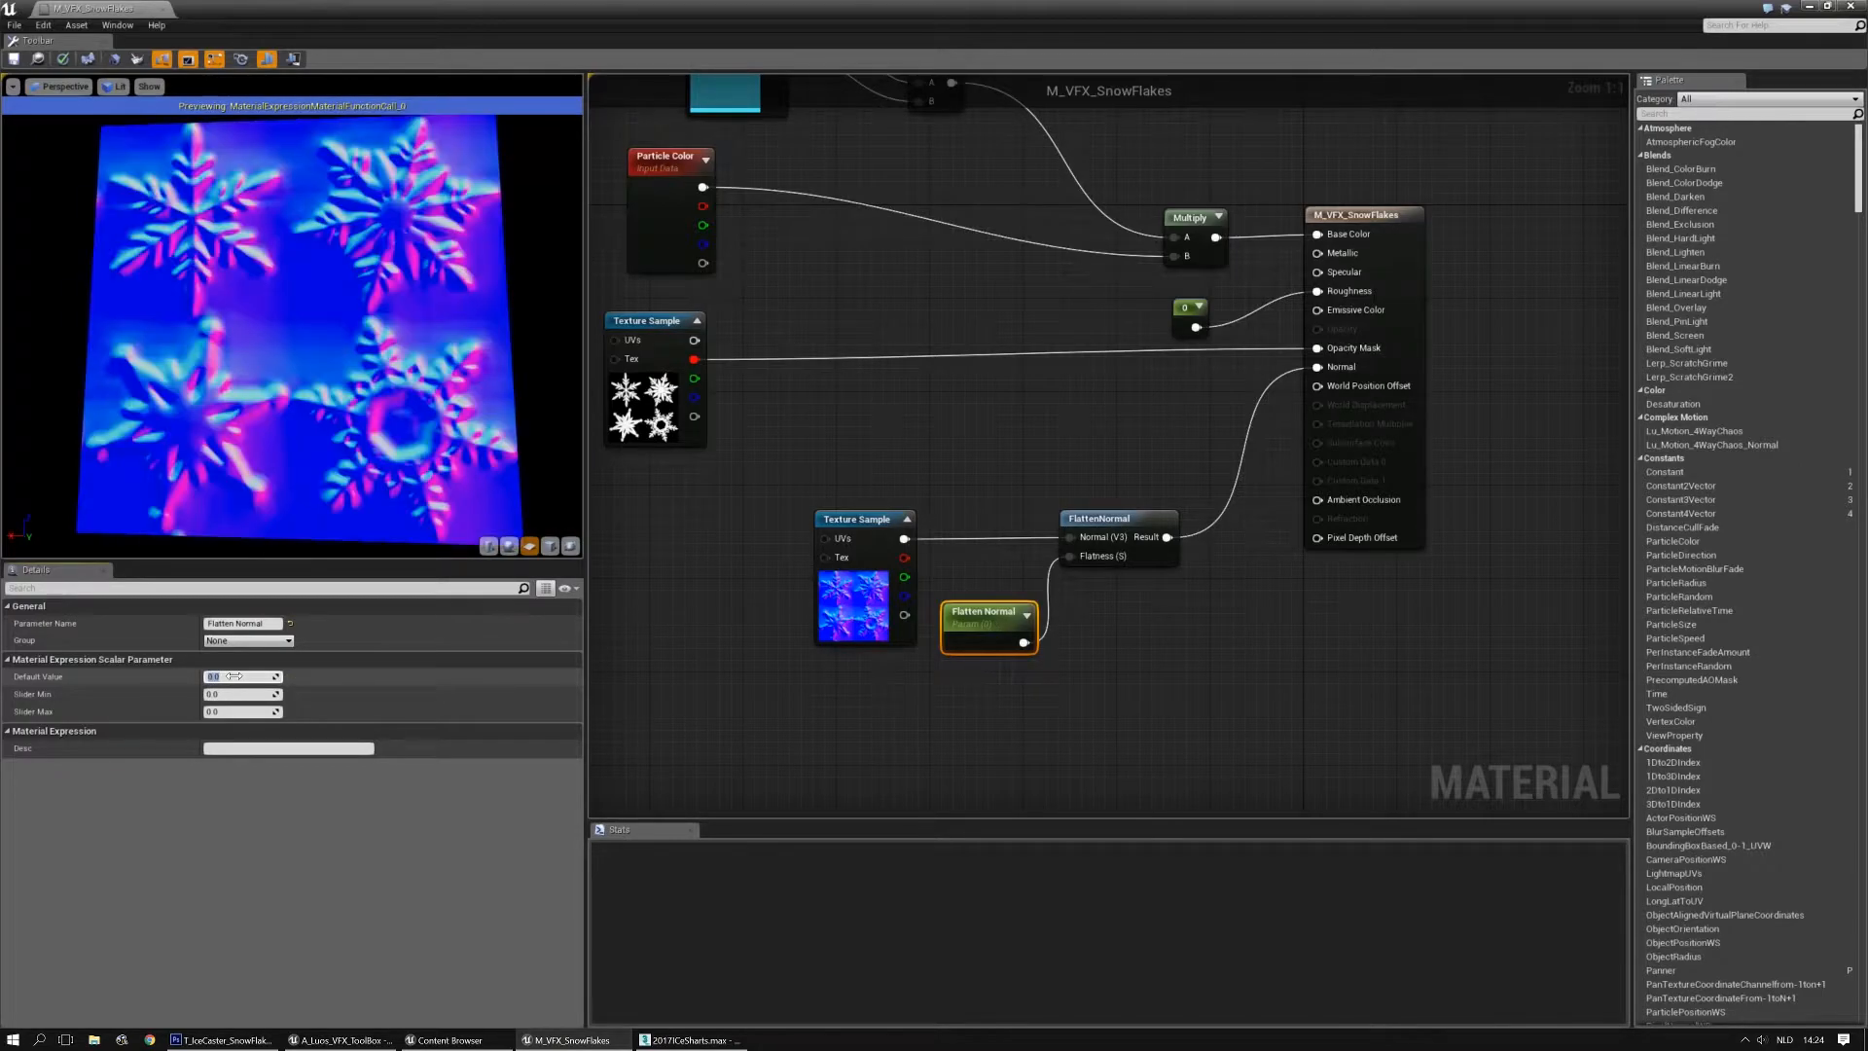
# Set the Flatten Normal parameter's default value to -0.1 and stop previewing the FlattenNormal node
pyautogui.write('-0.1')
pyautogui.press('Return')
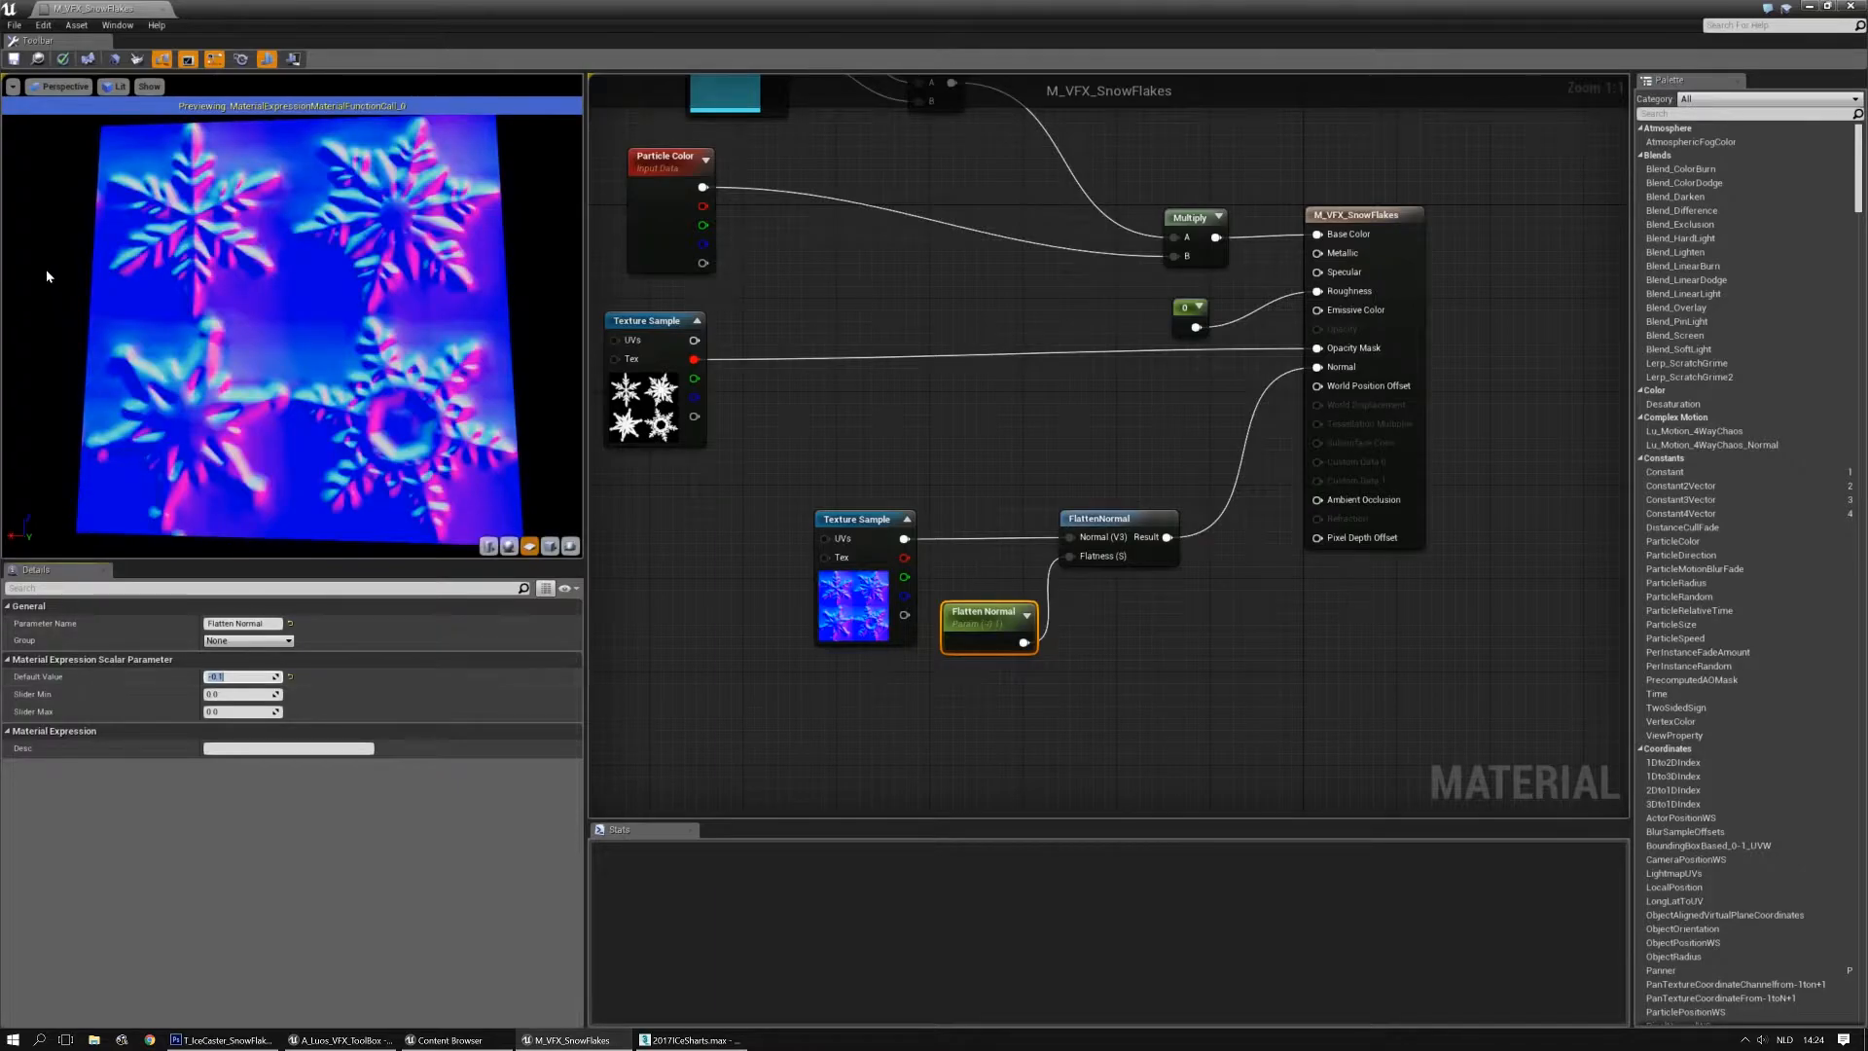
pyautogui.click(1105, 519)
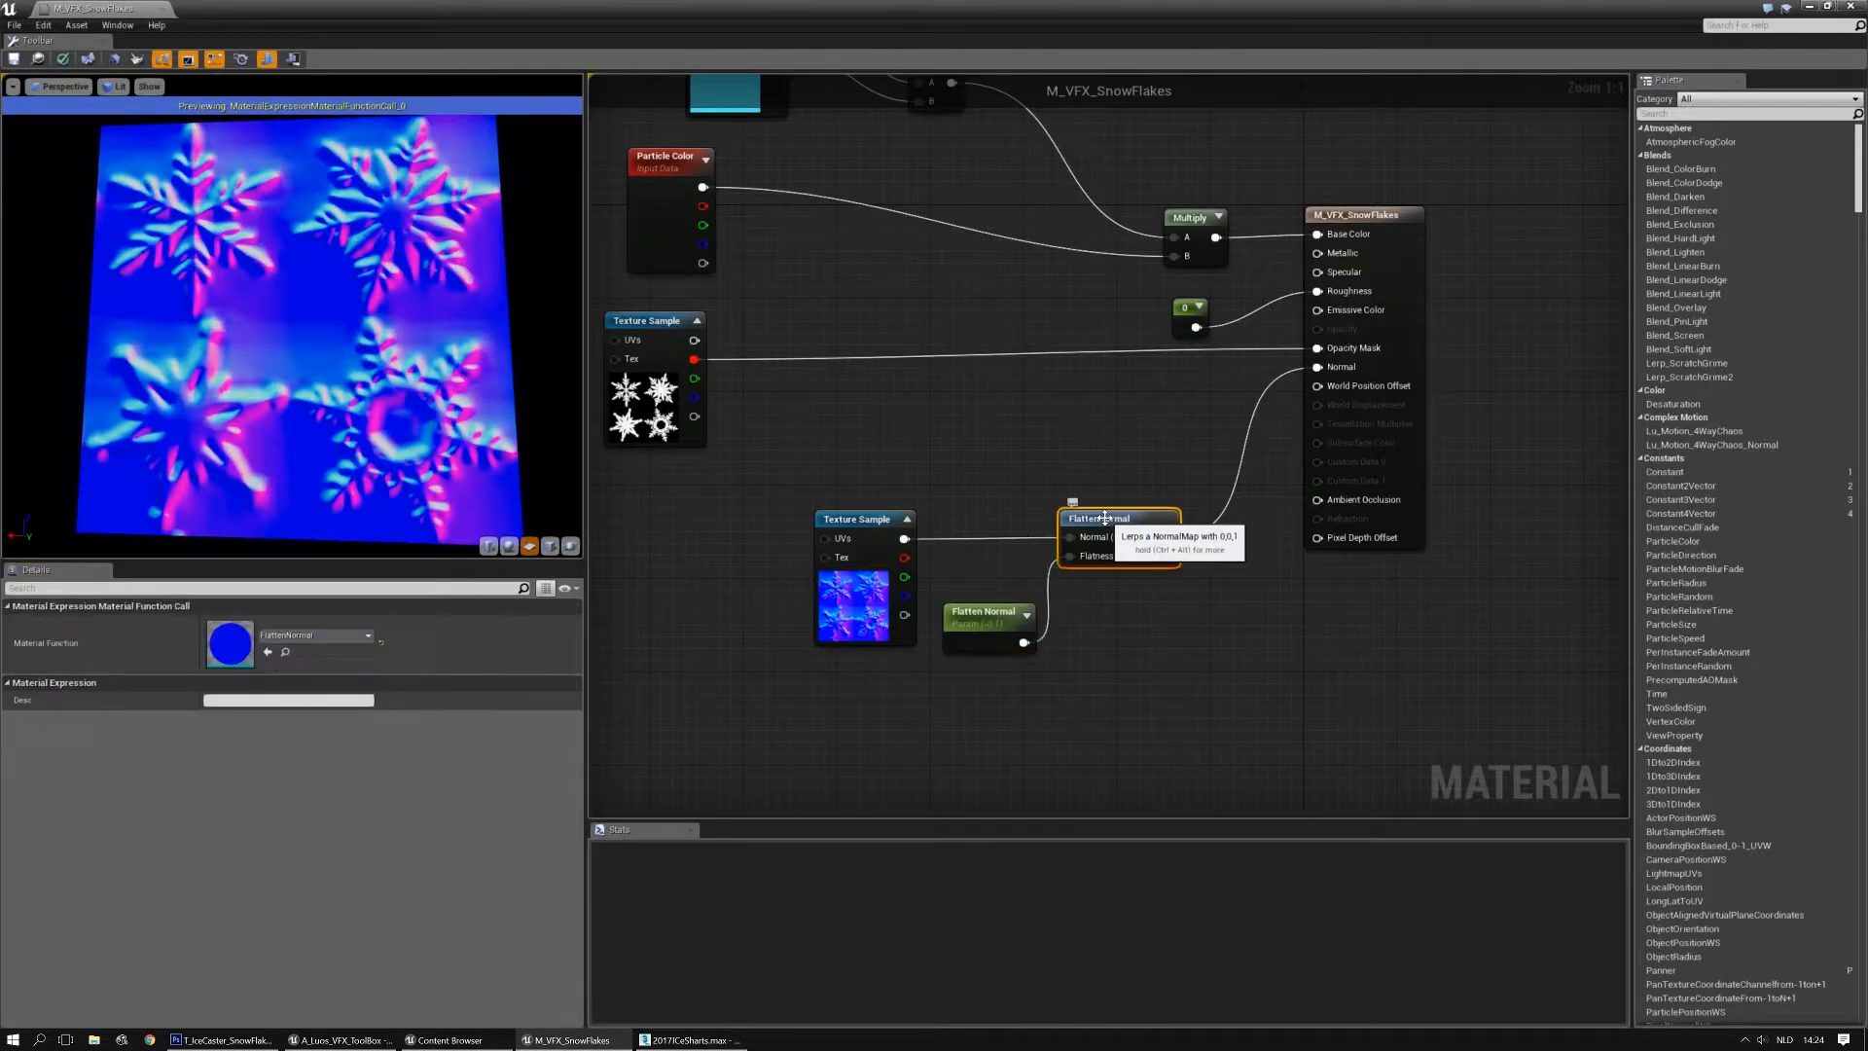
pyautogui.moveTo(204, 370); pyautogui.dragTo(293, 346)
# Rearrange the noise Texture Sample, its 0.2 Multiply and the blue colour constant to free space before the Add node
pyautogui.moveTo(881, 237); pyautogui.dragTo(924, 561, button='right')
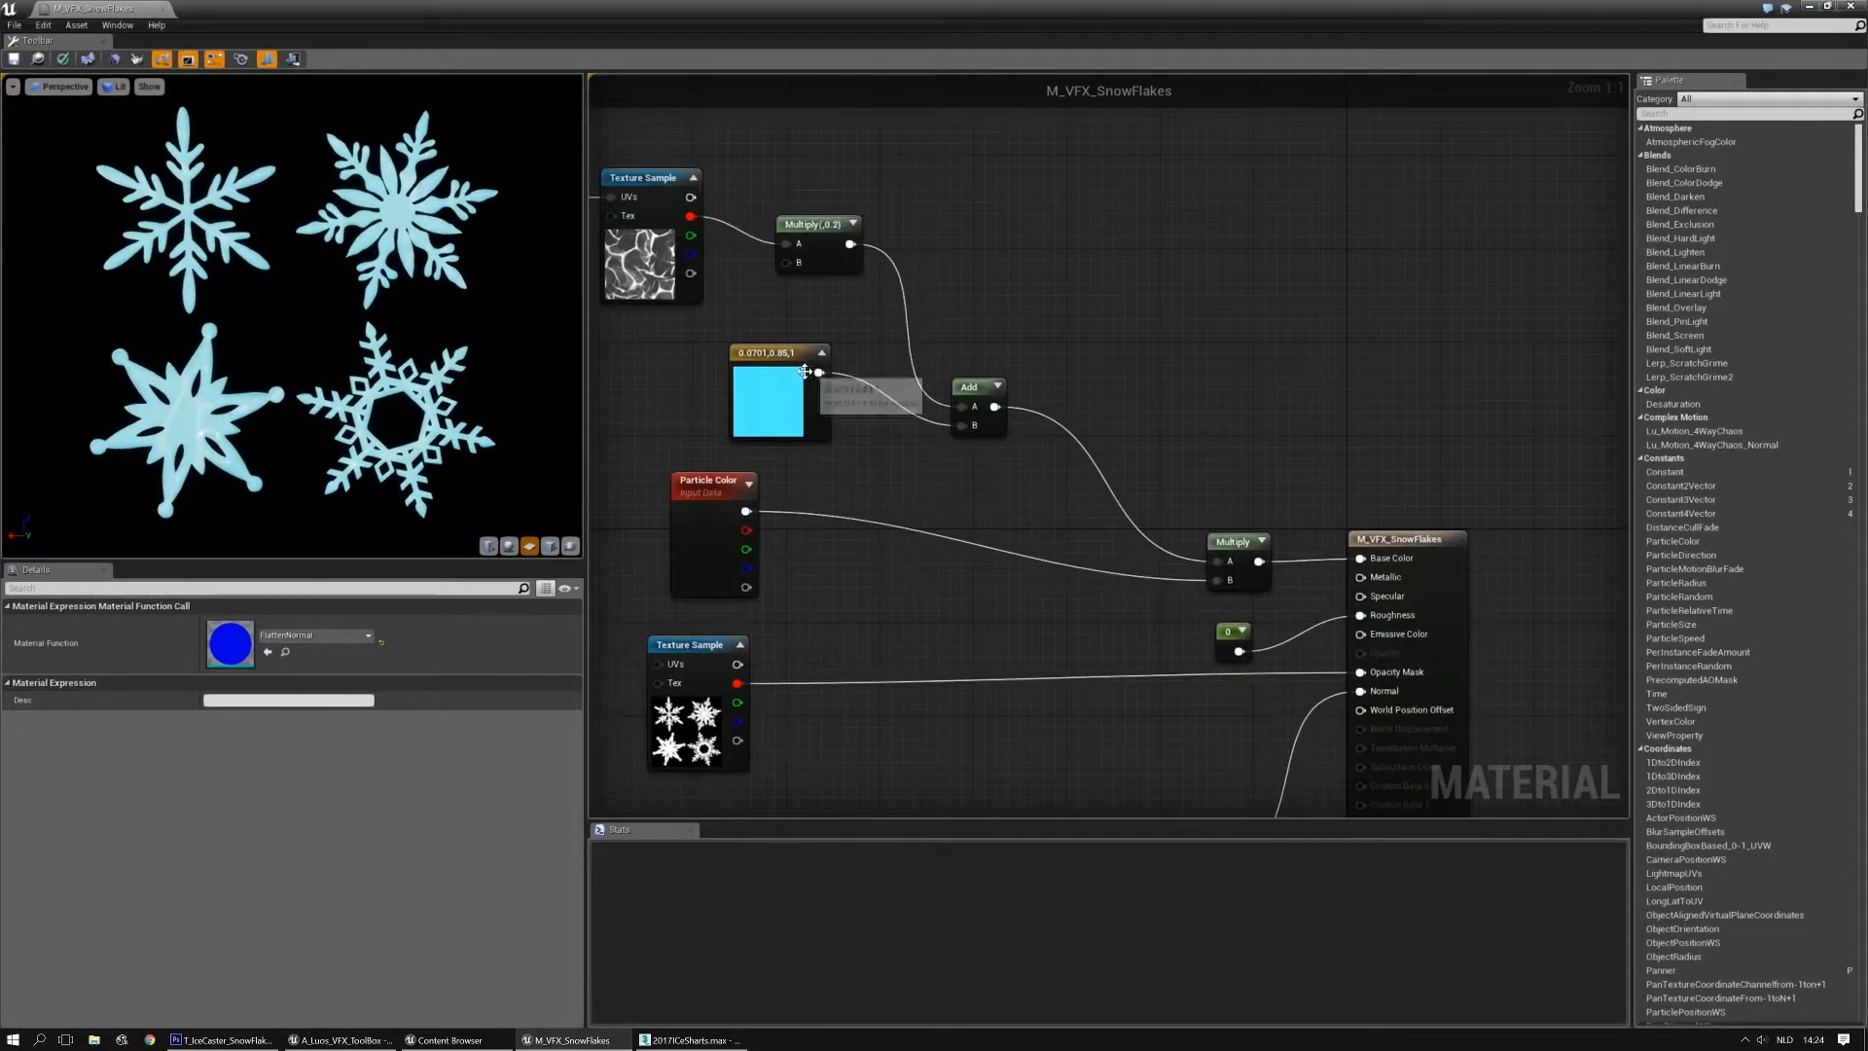
pyautogui.click(773, 378)
pyautogui.moveTo(931, 484); pyautogui.dragTo(1080, 472, button='right')
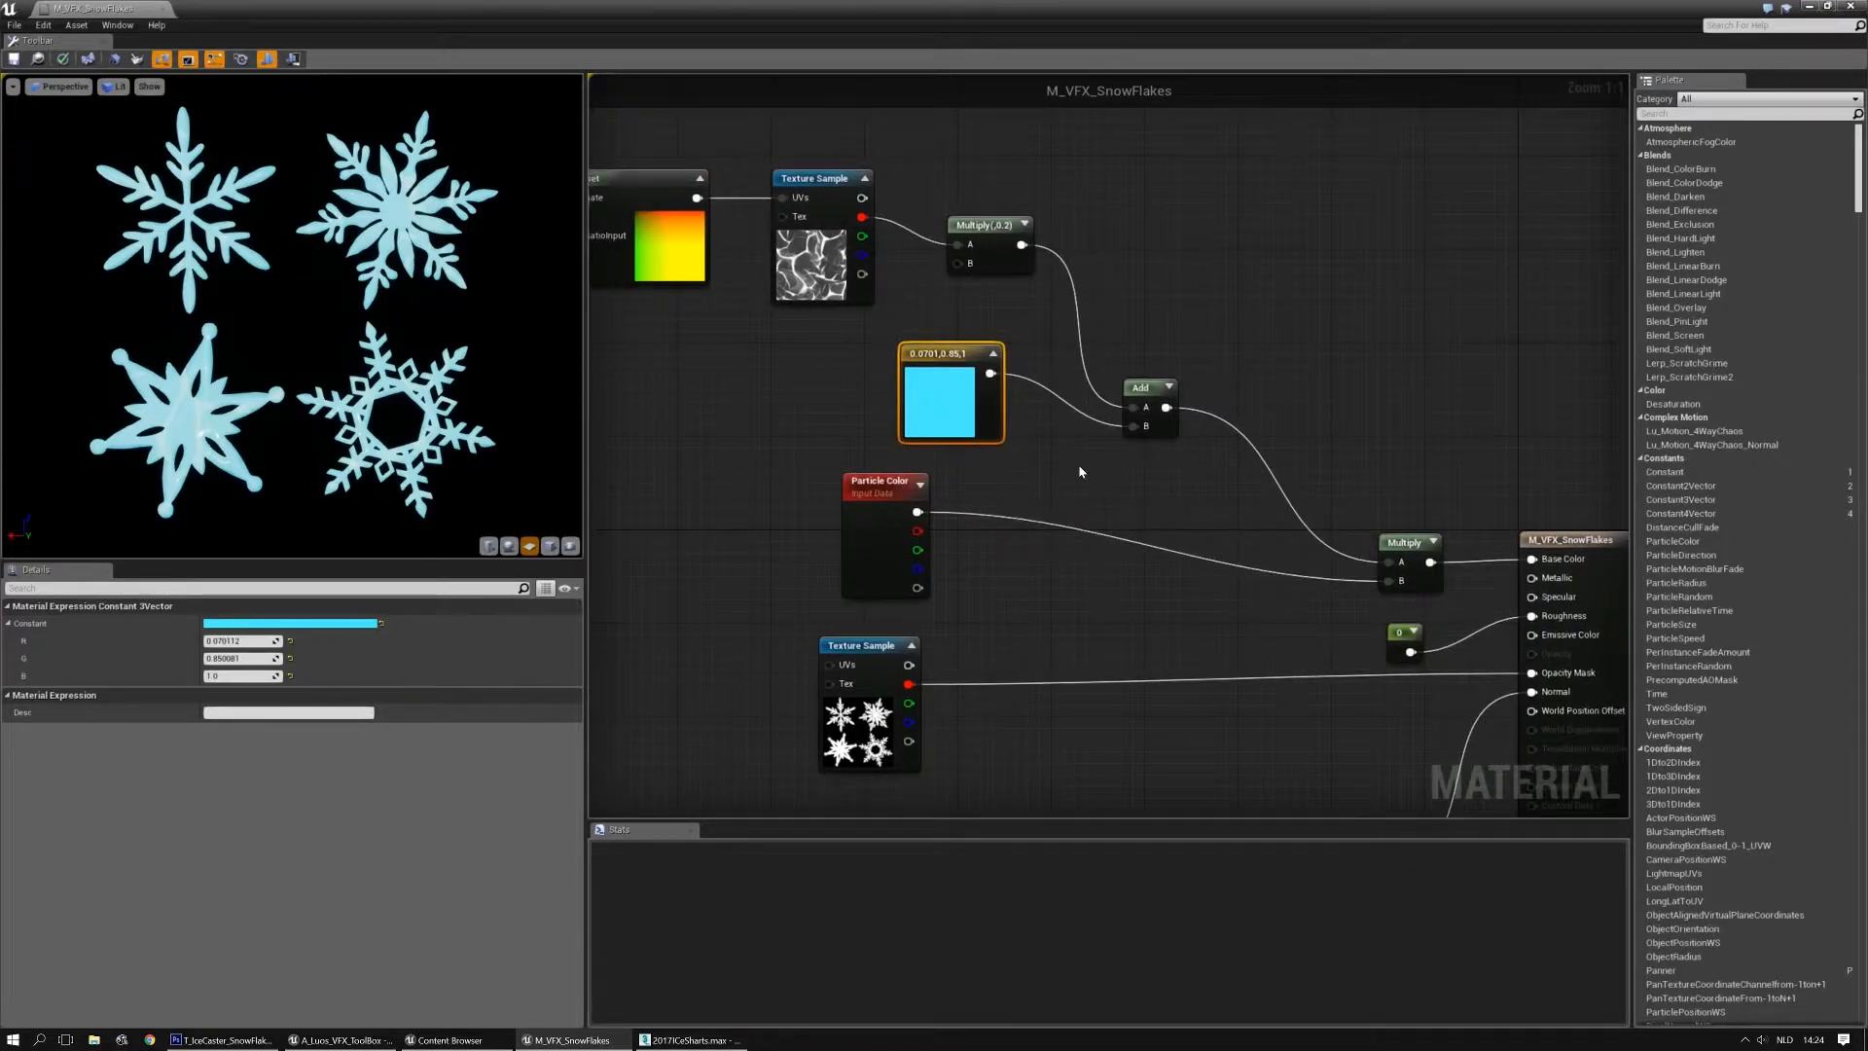
pyautogui.moveTo(1077, 467); pyautogui.dragTo(1169, 525, button='right')
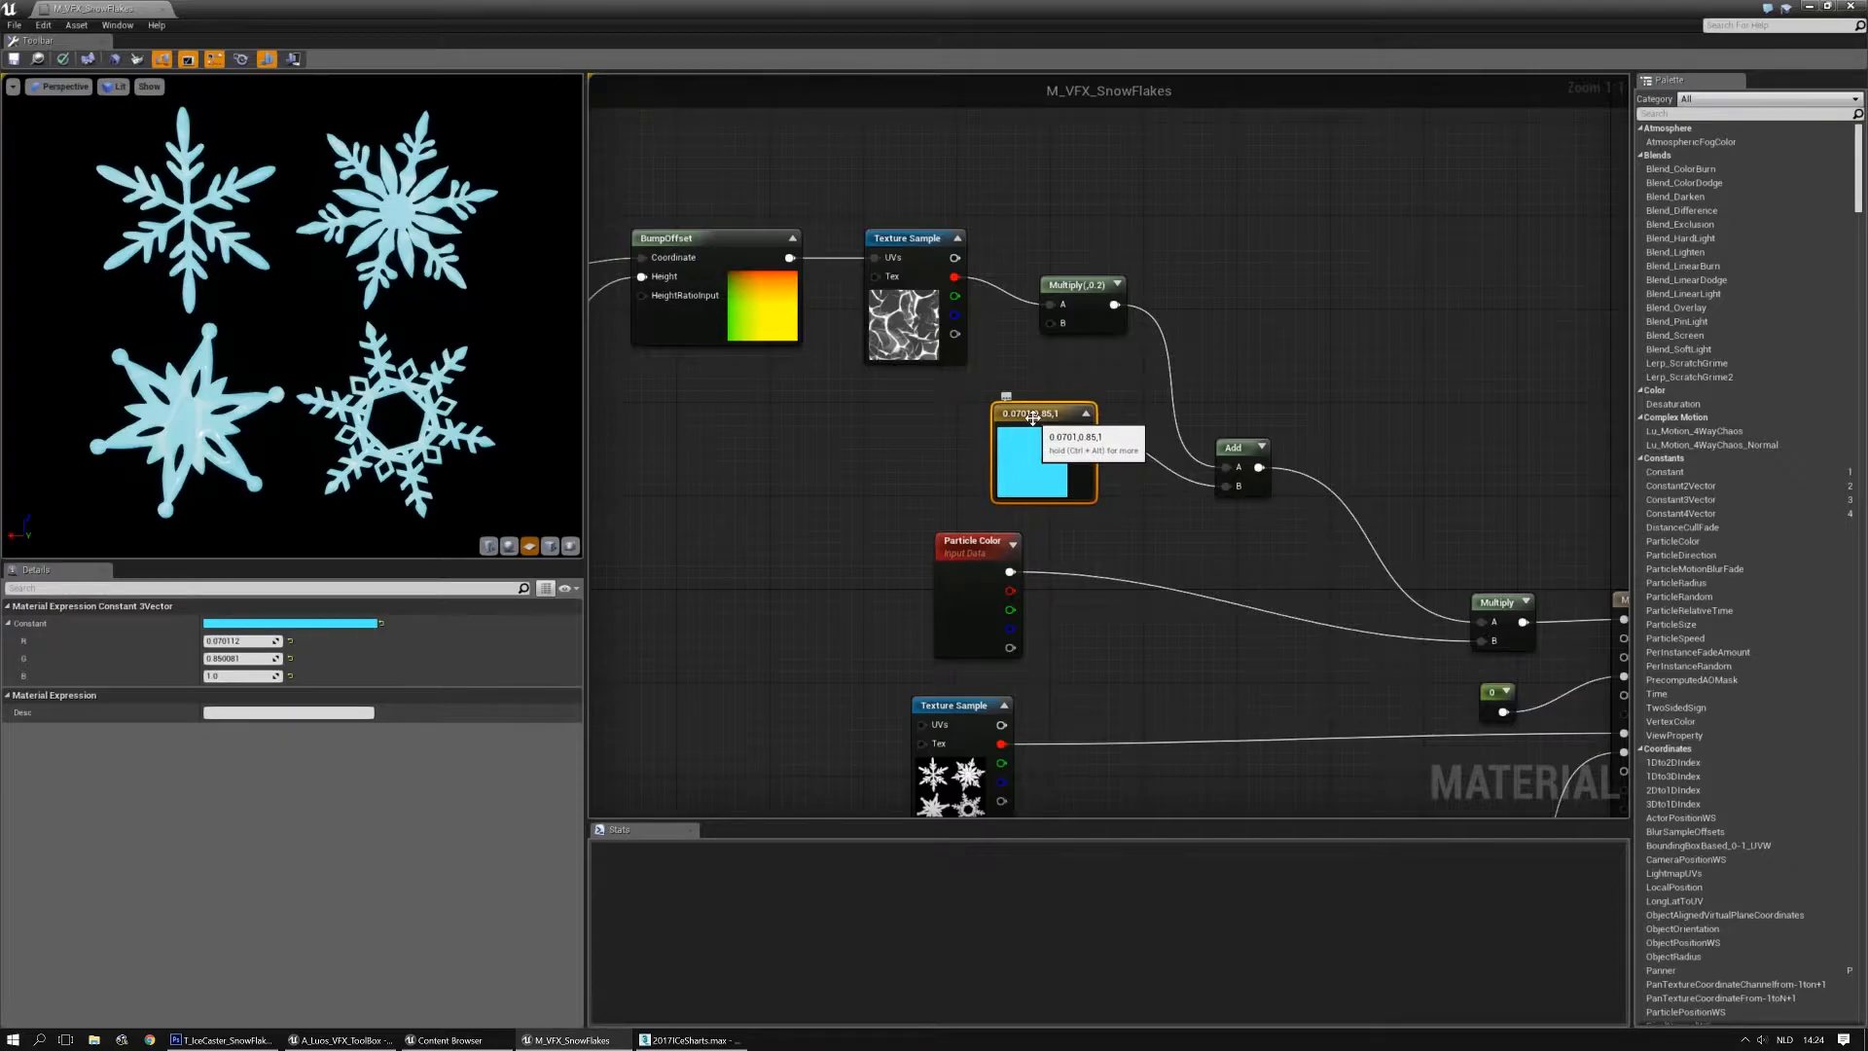
pyautogui.moveTo(917, 245); pyautogui.dragTo(902, 243)
pyautogui.moveTo(1090, 289); pyautogui.dragTo(1075, 277)
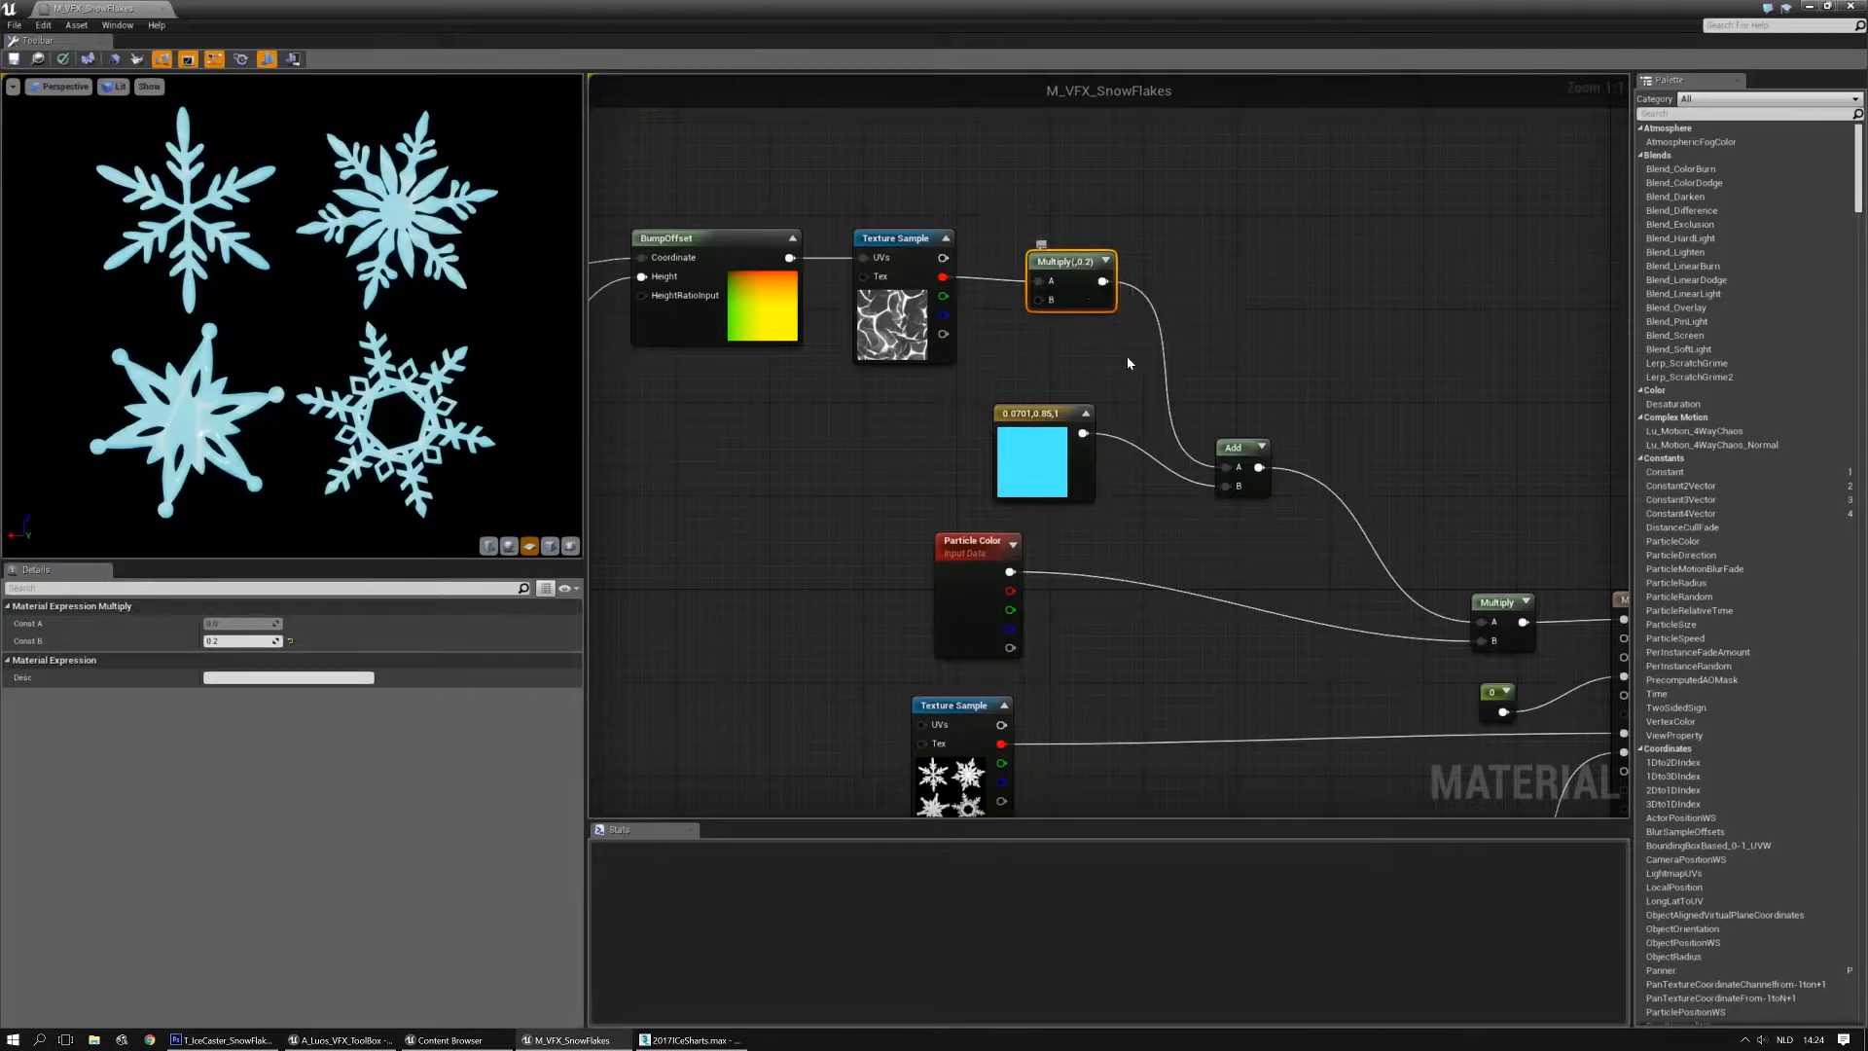
pyautogui.moveTo(1106, 326); pyautogui.dragTo(1054, 329, button='right')
pyautogui.moveTo(1046, 430); pyautogui.dragTo(955, 366)
pyautogui.click(1057, 362)
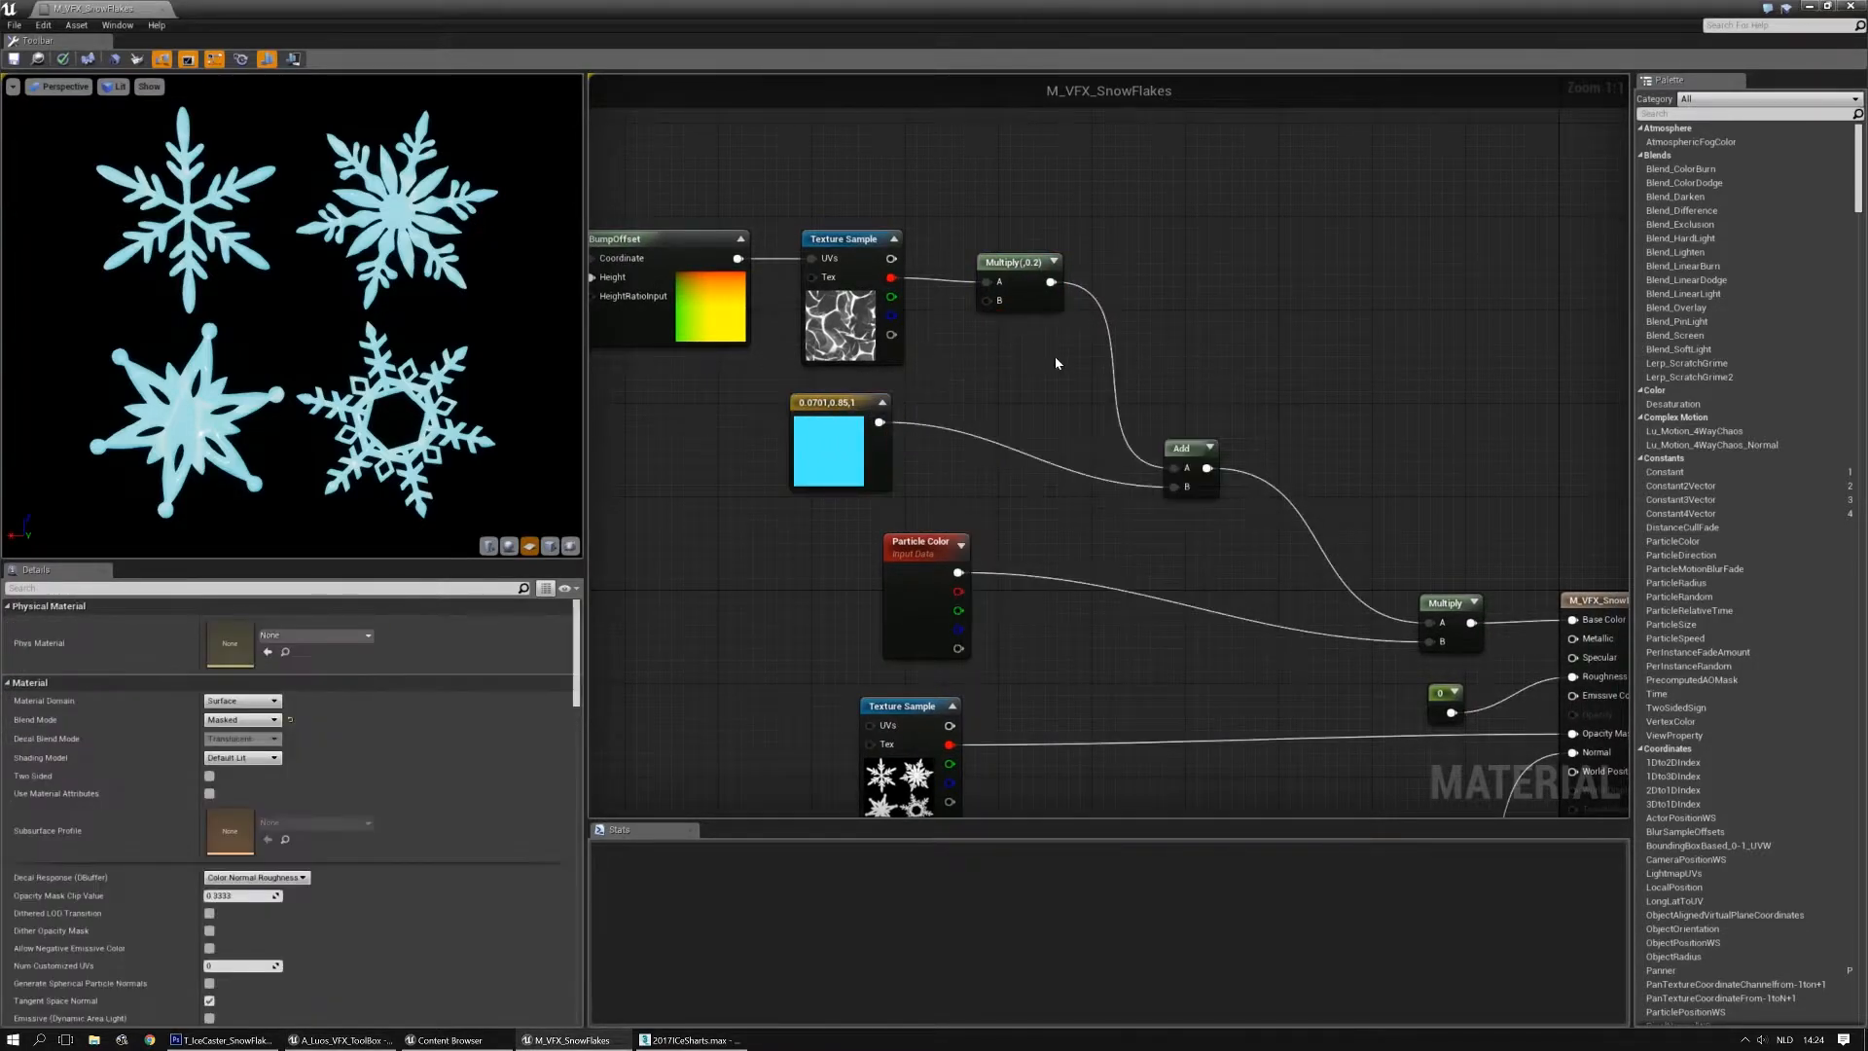
# Multiply the scaled noise by the blue colour, add the result to Particle Color for Base Color, and delete the old Base Color Multiply
pyautogui.click(1057, 361)
pyautogui.moveTo(971, 572); pyautogui.dragTo(1574, 620)
pyautogui.click(1446, 603)
pyautogui.press('Delete')
pyautogui.moveTo(1181, 450); pyautogui.dragTo(1262, 556)
pyautogui.moveTo(882, 421); pyautogui.dragTo(1078, 405)
pyautogui.moveTo(1049, 281); pyautogui.dragTo(1255, 573)
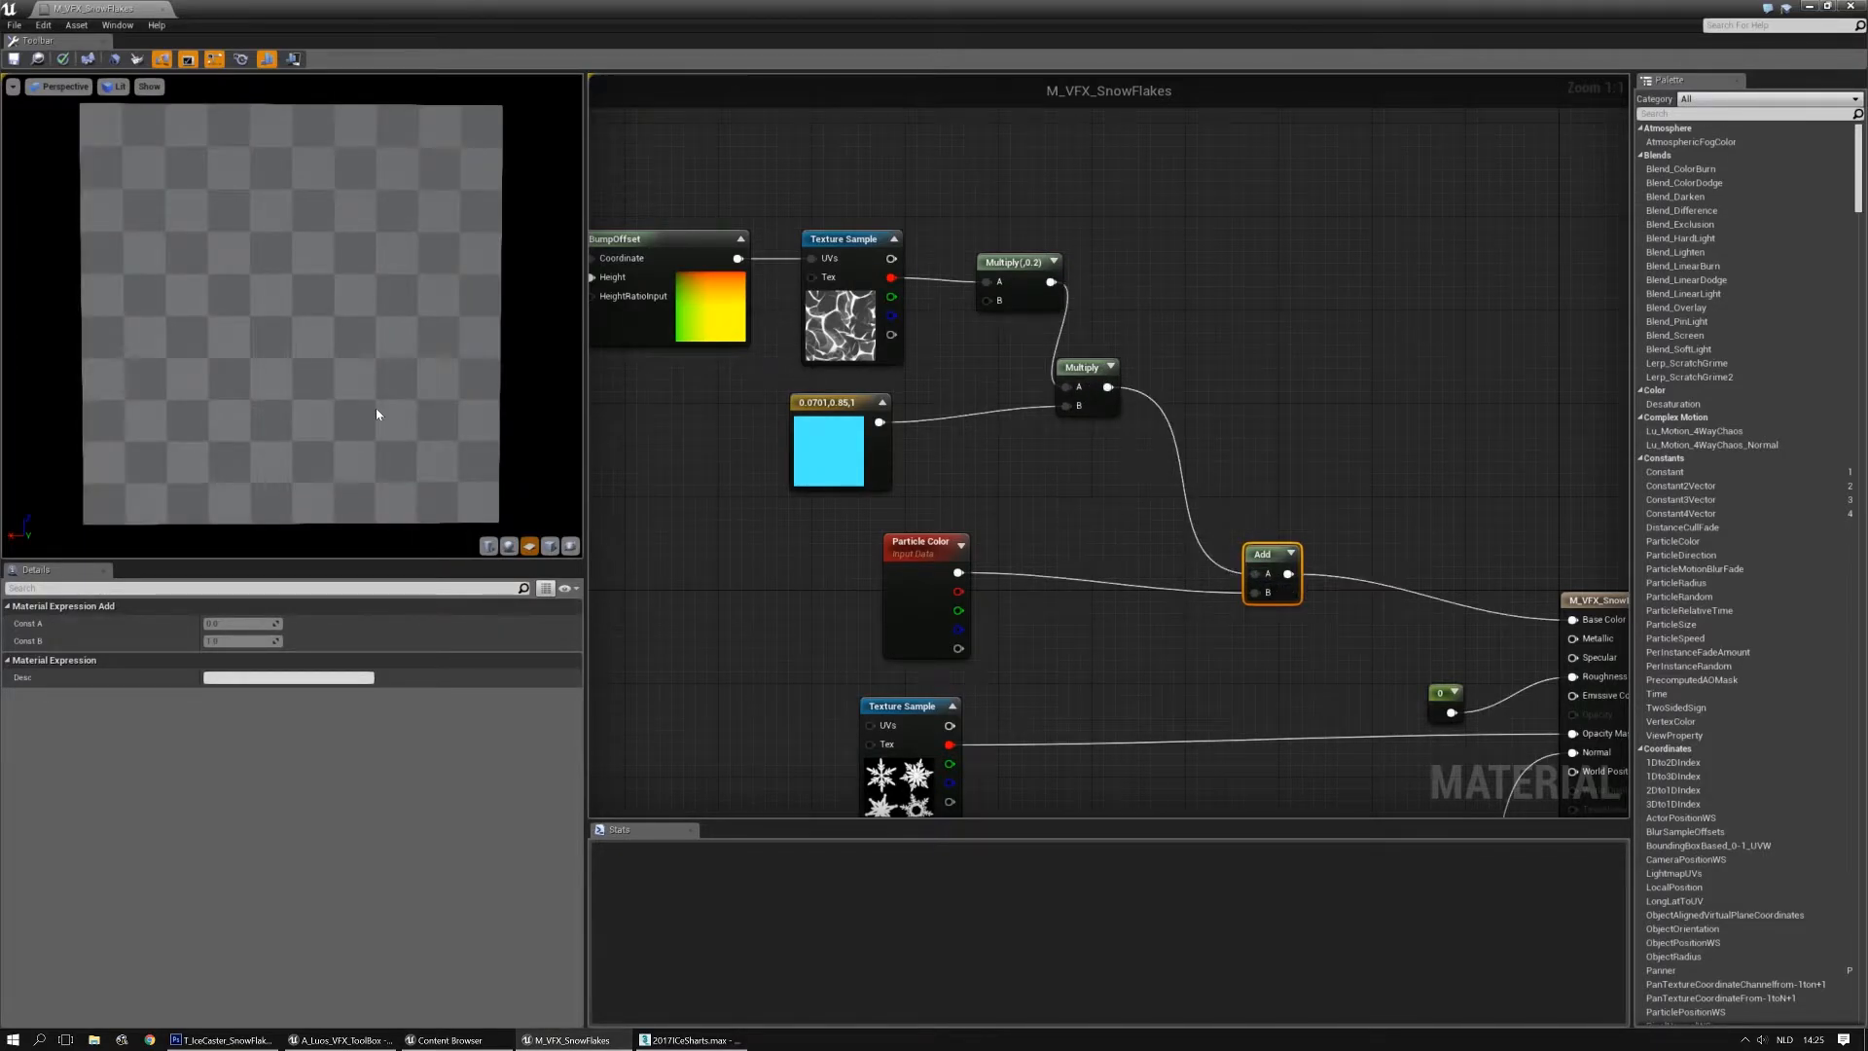
# Inspect the star-shaped snowflake up close in the material preview
pyautogui.moveTo(377, 410)
pyautogui.mouseDown()
pyautogui.moveTo(350, 389)
pyautogui.moveTo(476, 379)
pyautogui.moveTo(379, 406)
pyautogui.mouseUp()
pyautogui.moveTo(377, 409); pyautogui.dragTo(565, 301, button='middle')
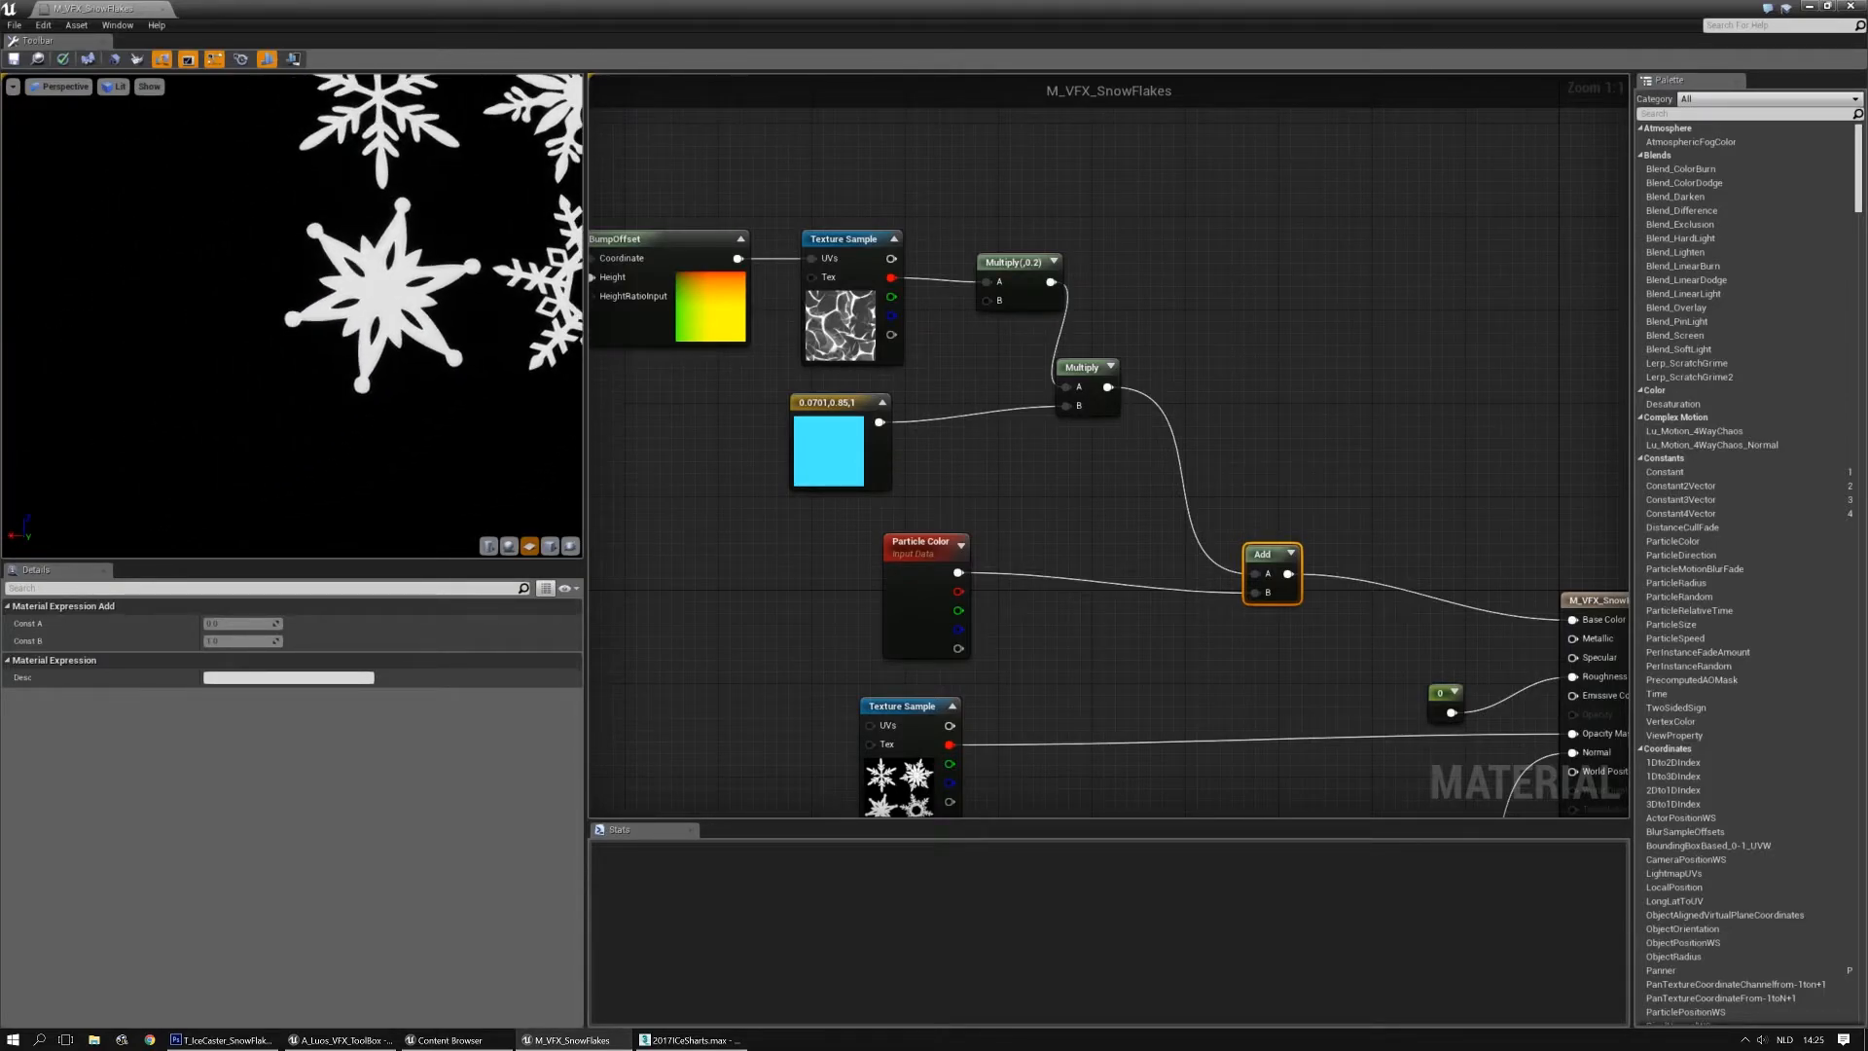
pyautogui.moveTo(377, 389); pyautogui.dragTo(376, 292, button='right')
pyautogui.moveTo(376, 292); pyautogui.dragTo(263, 515, button='middle')
pyautogui.moveTo(331, 409); pyautogui.dragTo(393, 352)
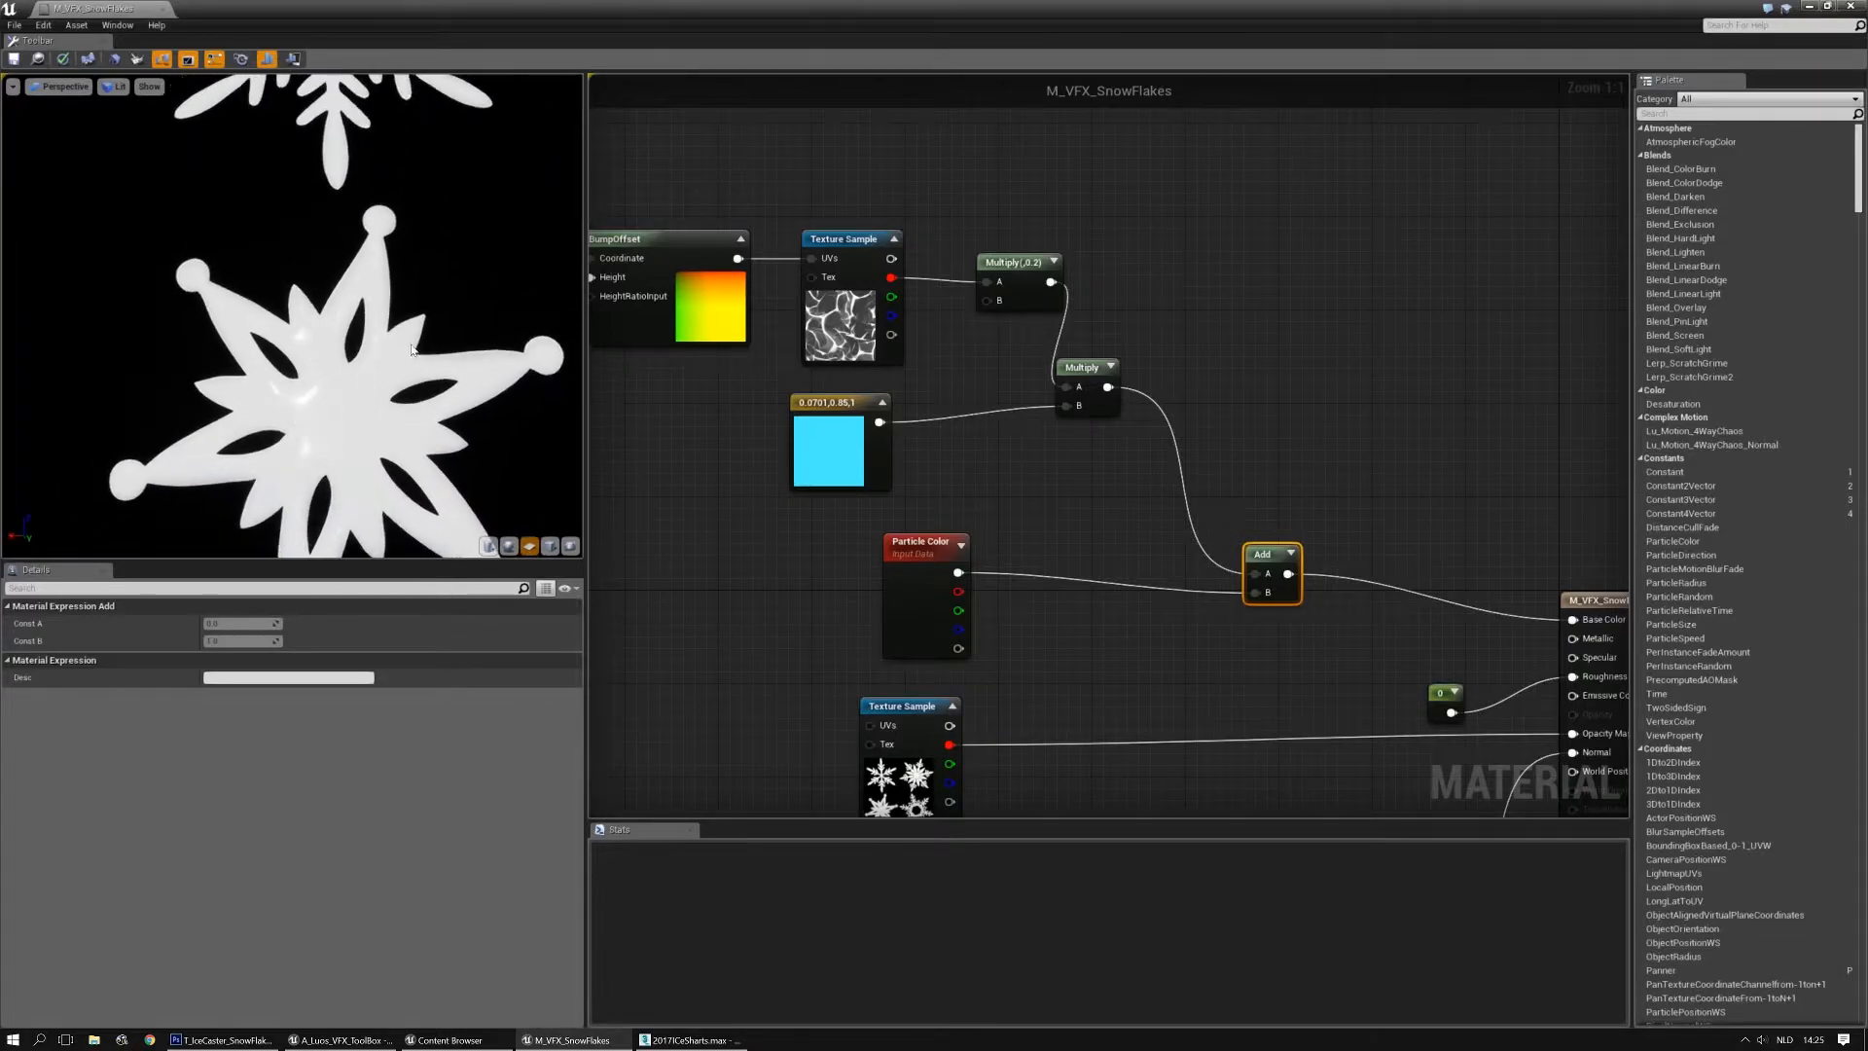
# Move the Add node slightly up and closer to the noise and colour nodes
pyautogui.moveTo(1140, 418); pyautogui.dragTo(1050, 389, button='right')
pyautogui.moveTo(1162, 526); pyautogui.dragTo(1152, 503)
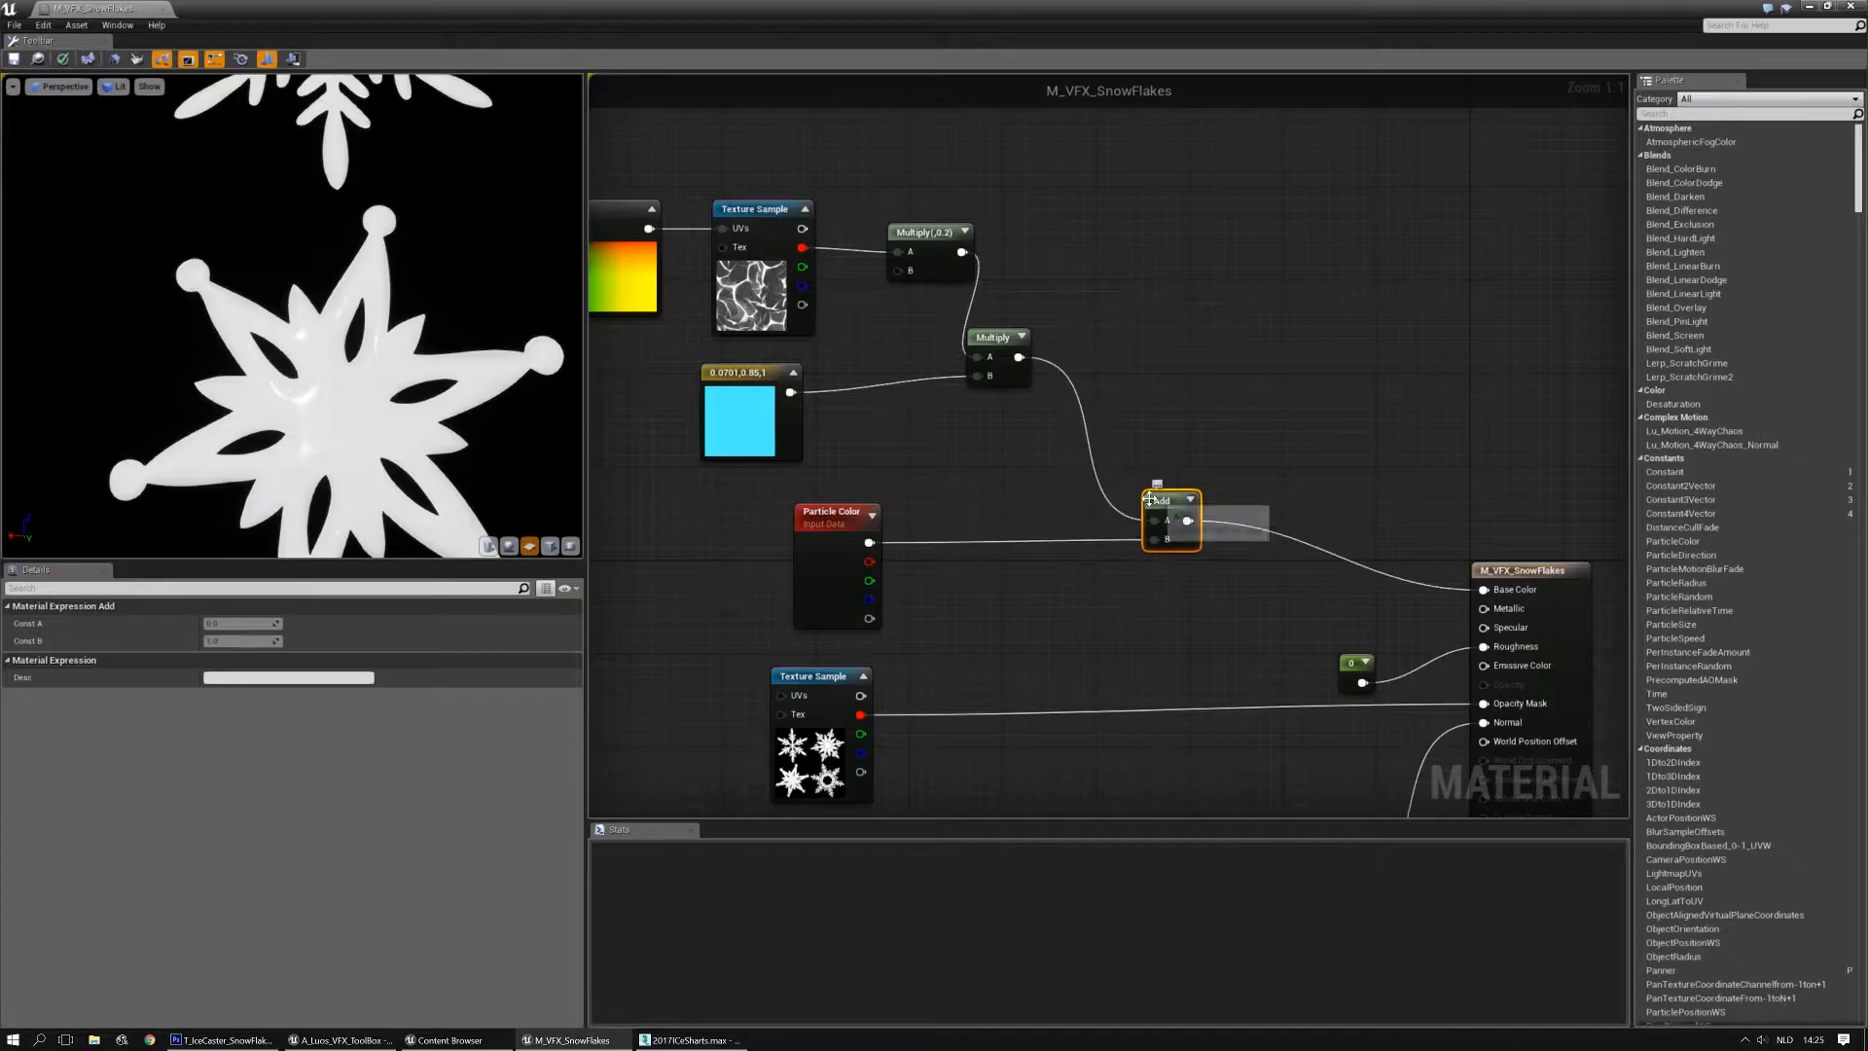
# Add a Multiply node combining the blue-tinted noise with Particle Color and connect its output to Base Color
pyautogui.click(1249, 453)
pyautogui.moveTo(1265, 465); pyautogui.dragTo(1163, 404)
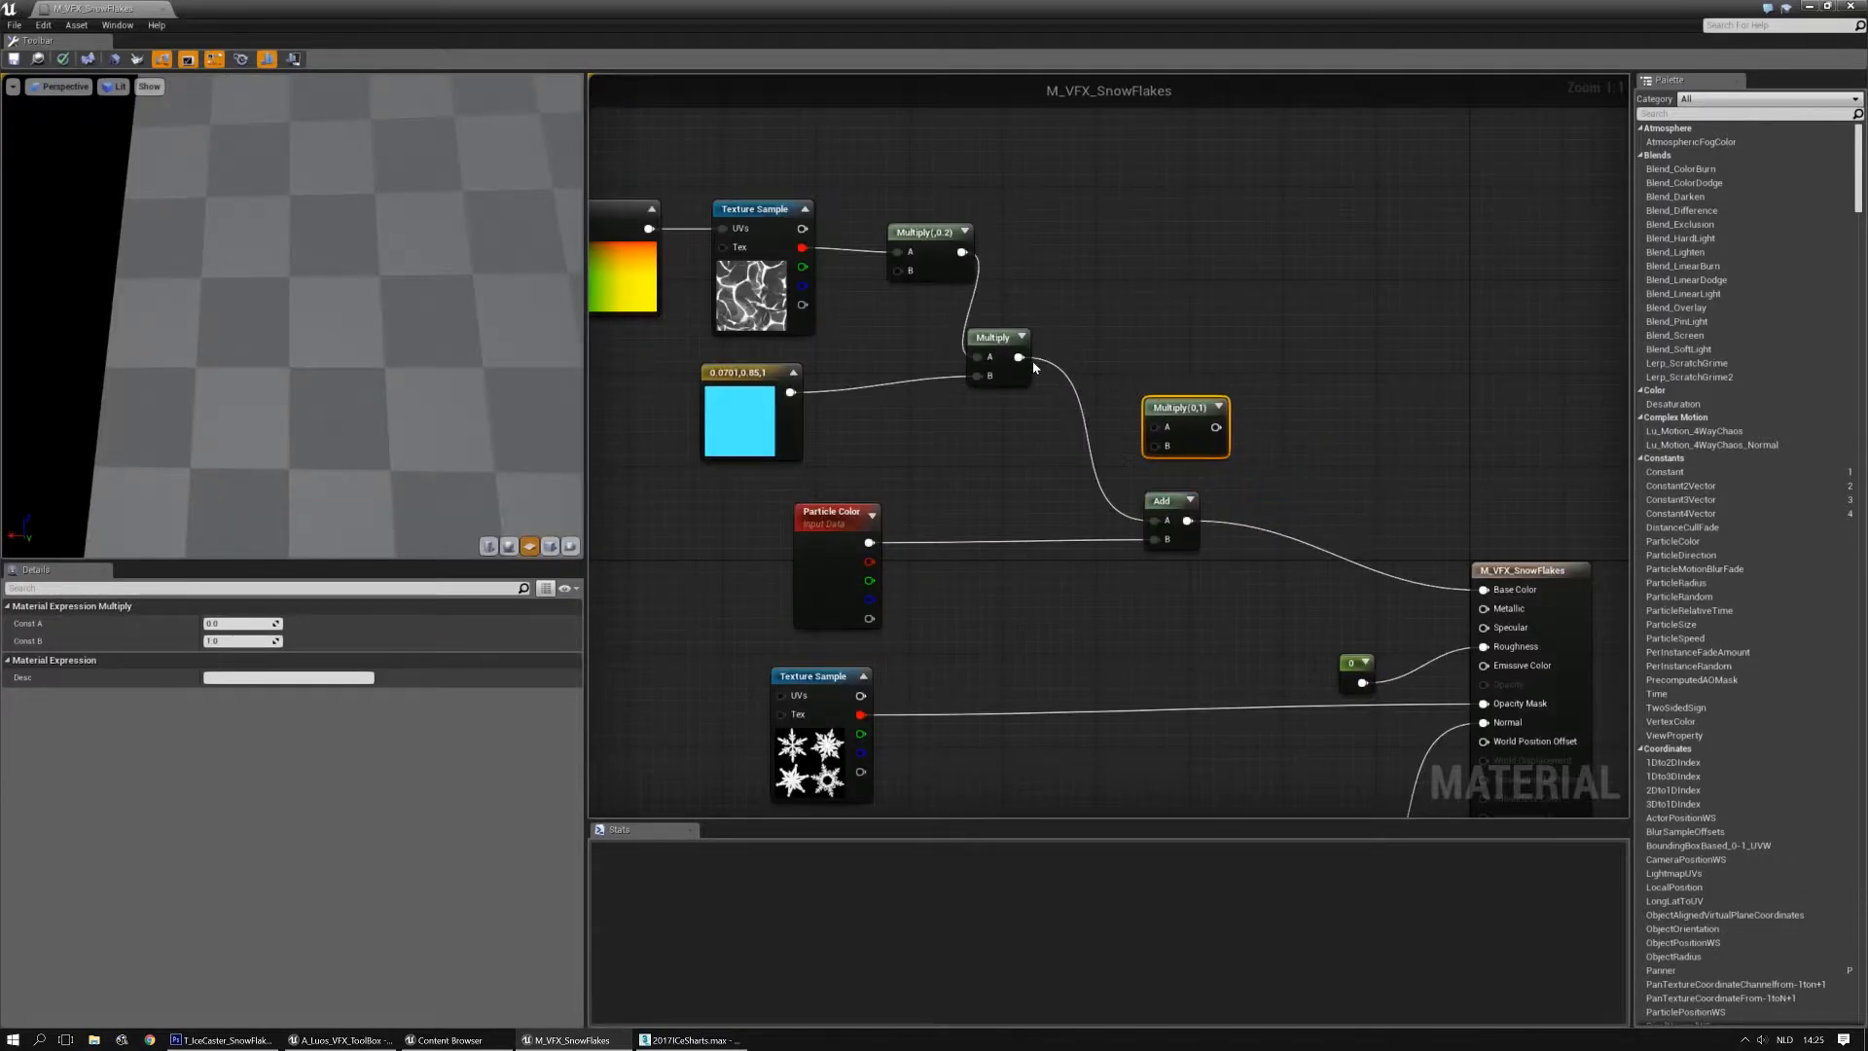
pyautogui.moveTo(1017, 357); pyautogui.dragTo(1154, 426)
pyautogui.moveTo(868, 541); pyautogui.dragTo(1485, 589)
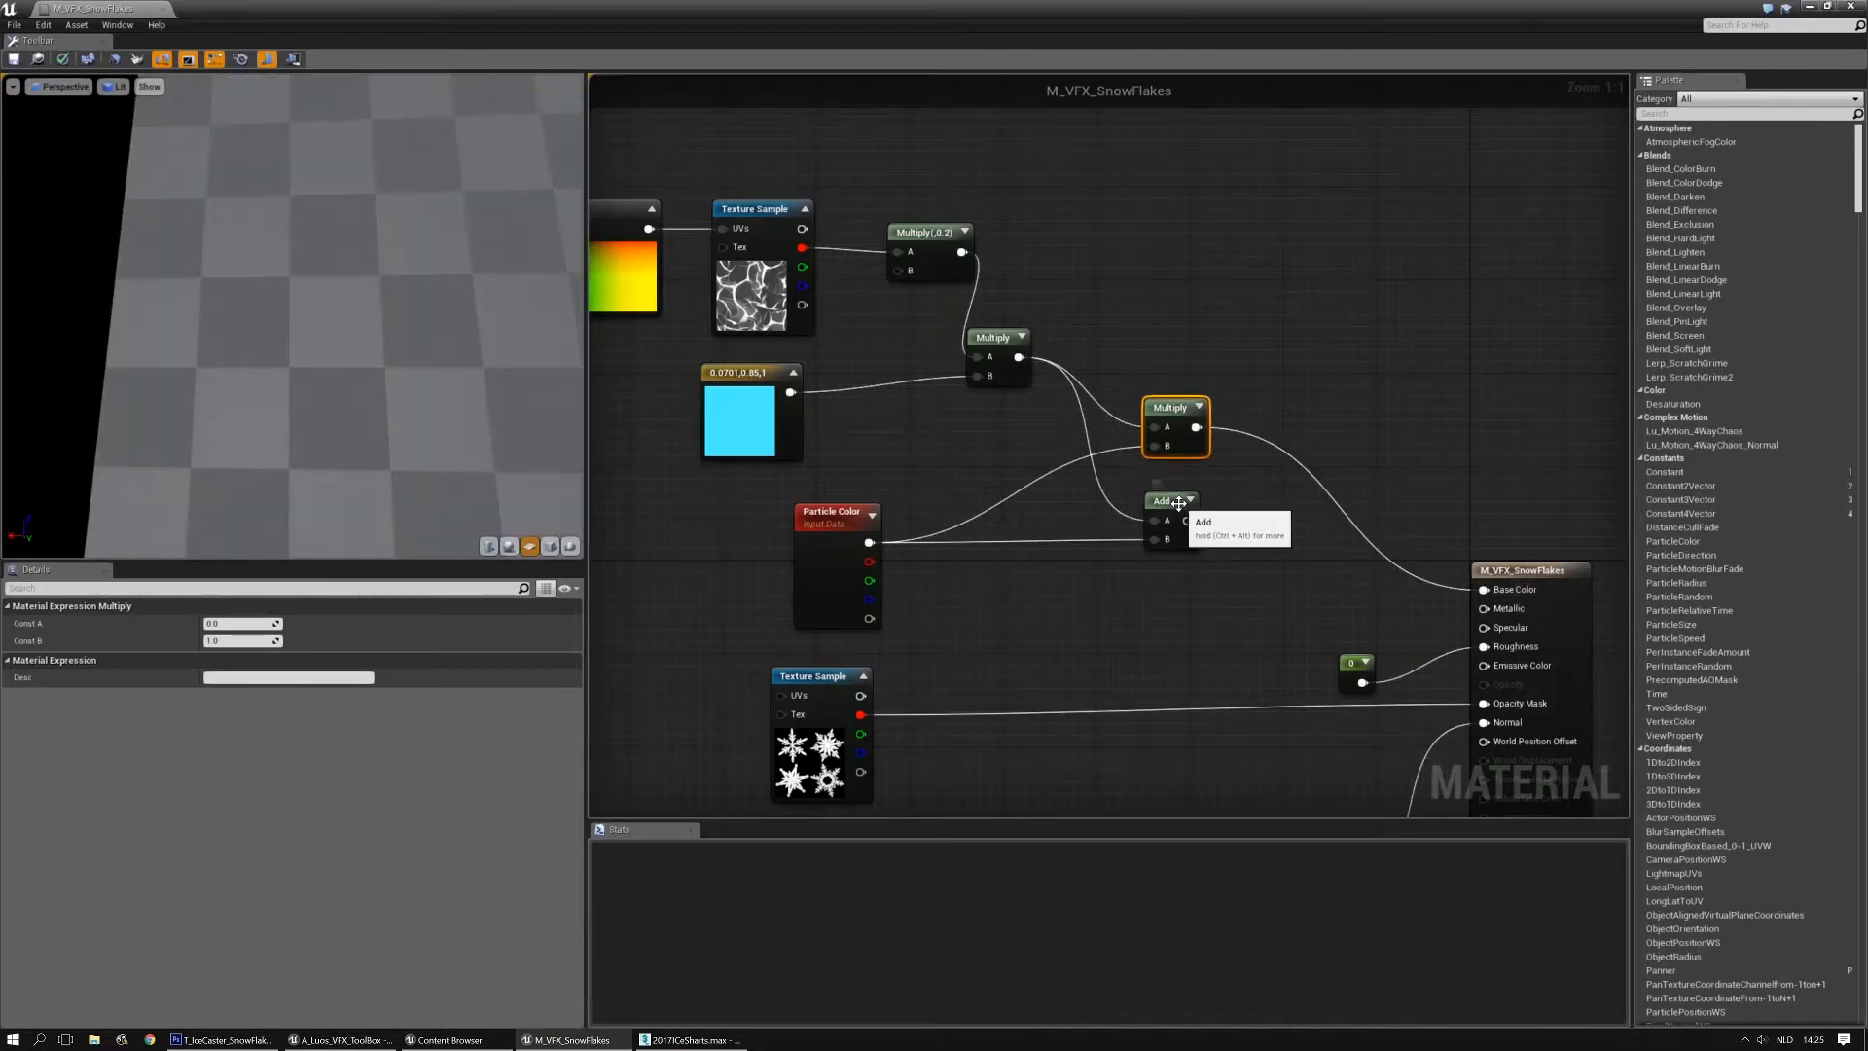
# Connect the Add node's output to Emissive Color, and reposition the Add node and the roughness constant to tidy the wiring
pyautogui.click(1178, 503)
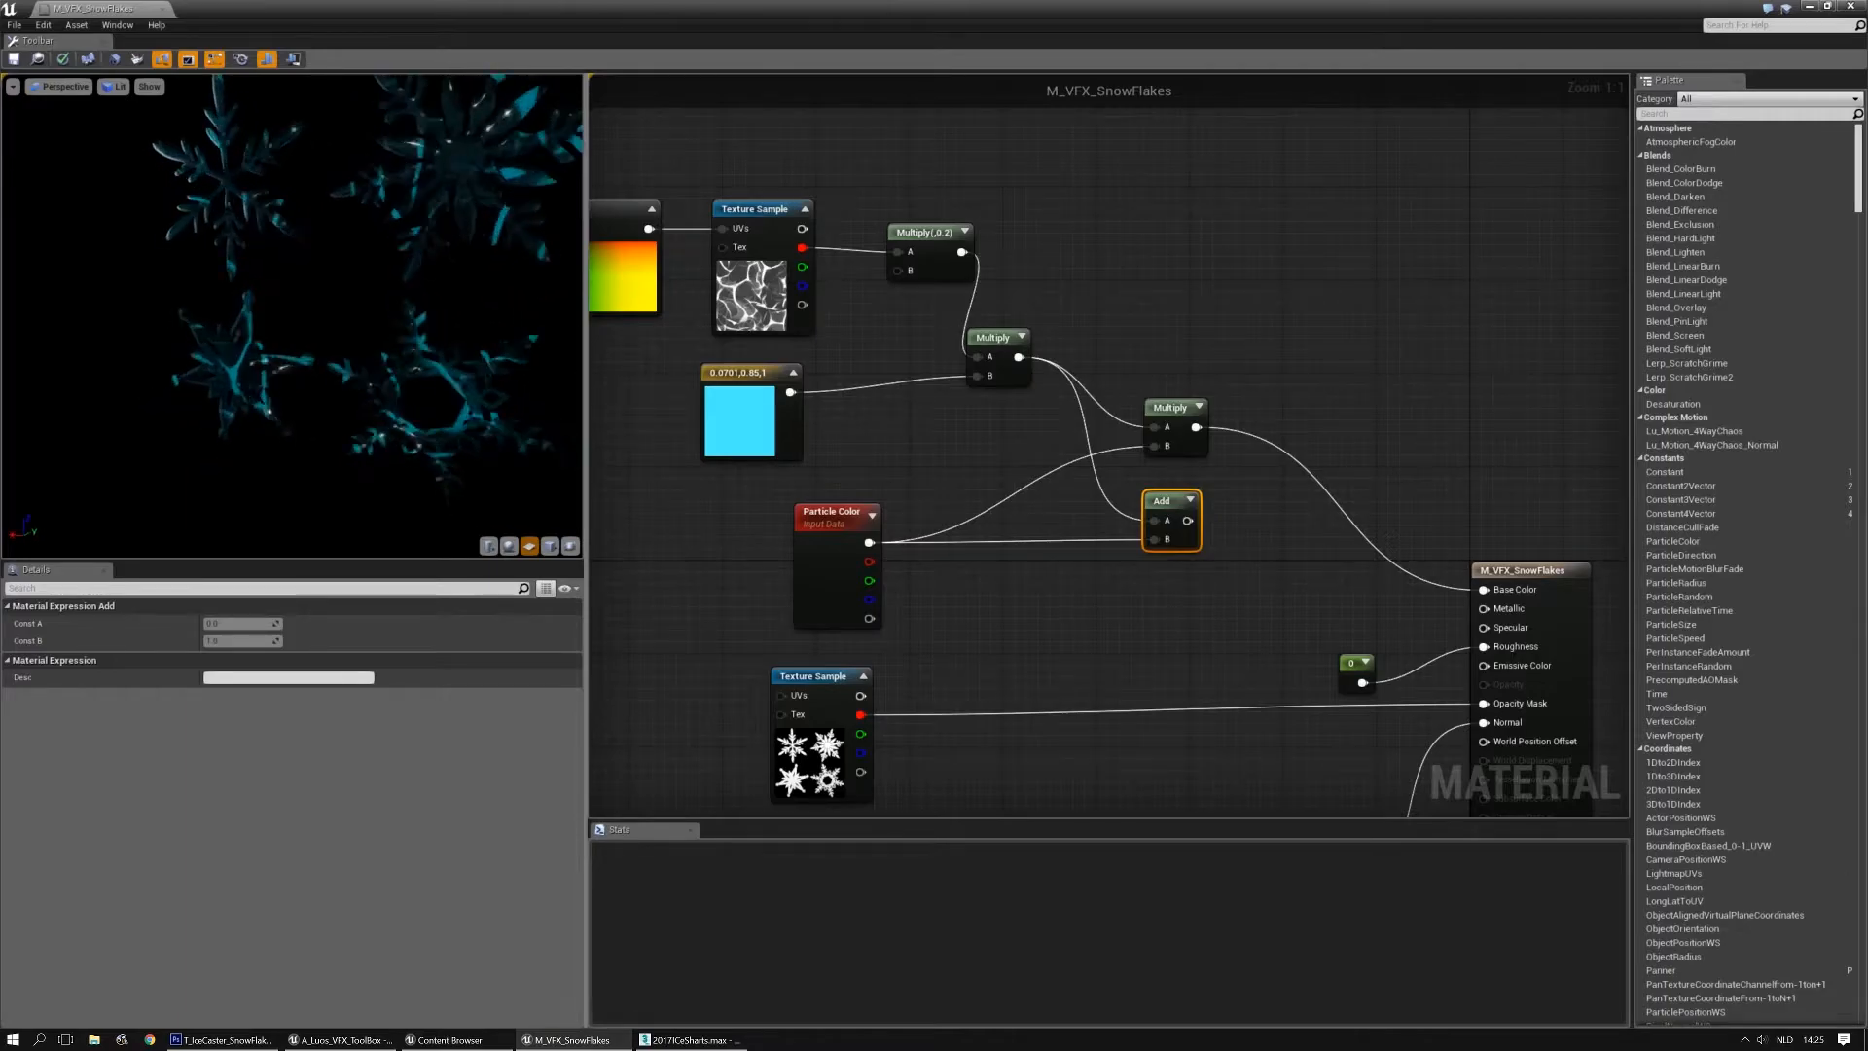
pyautogui.moveTo(1108, 630); pyautogui.dragTo(1076, 547, button='right')
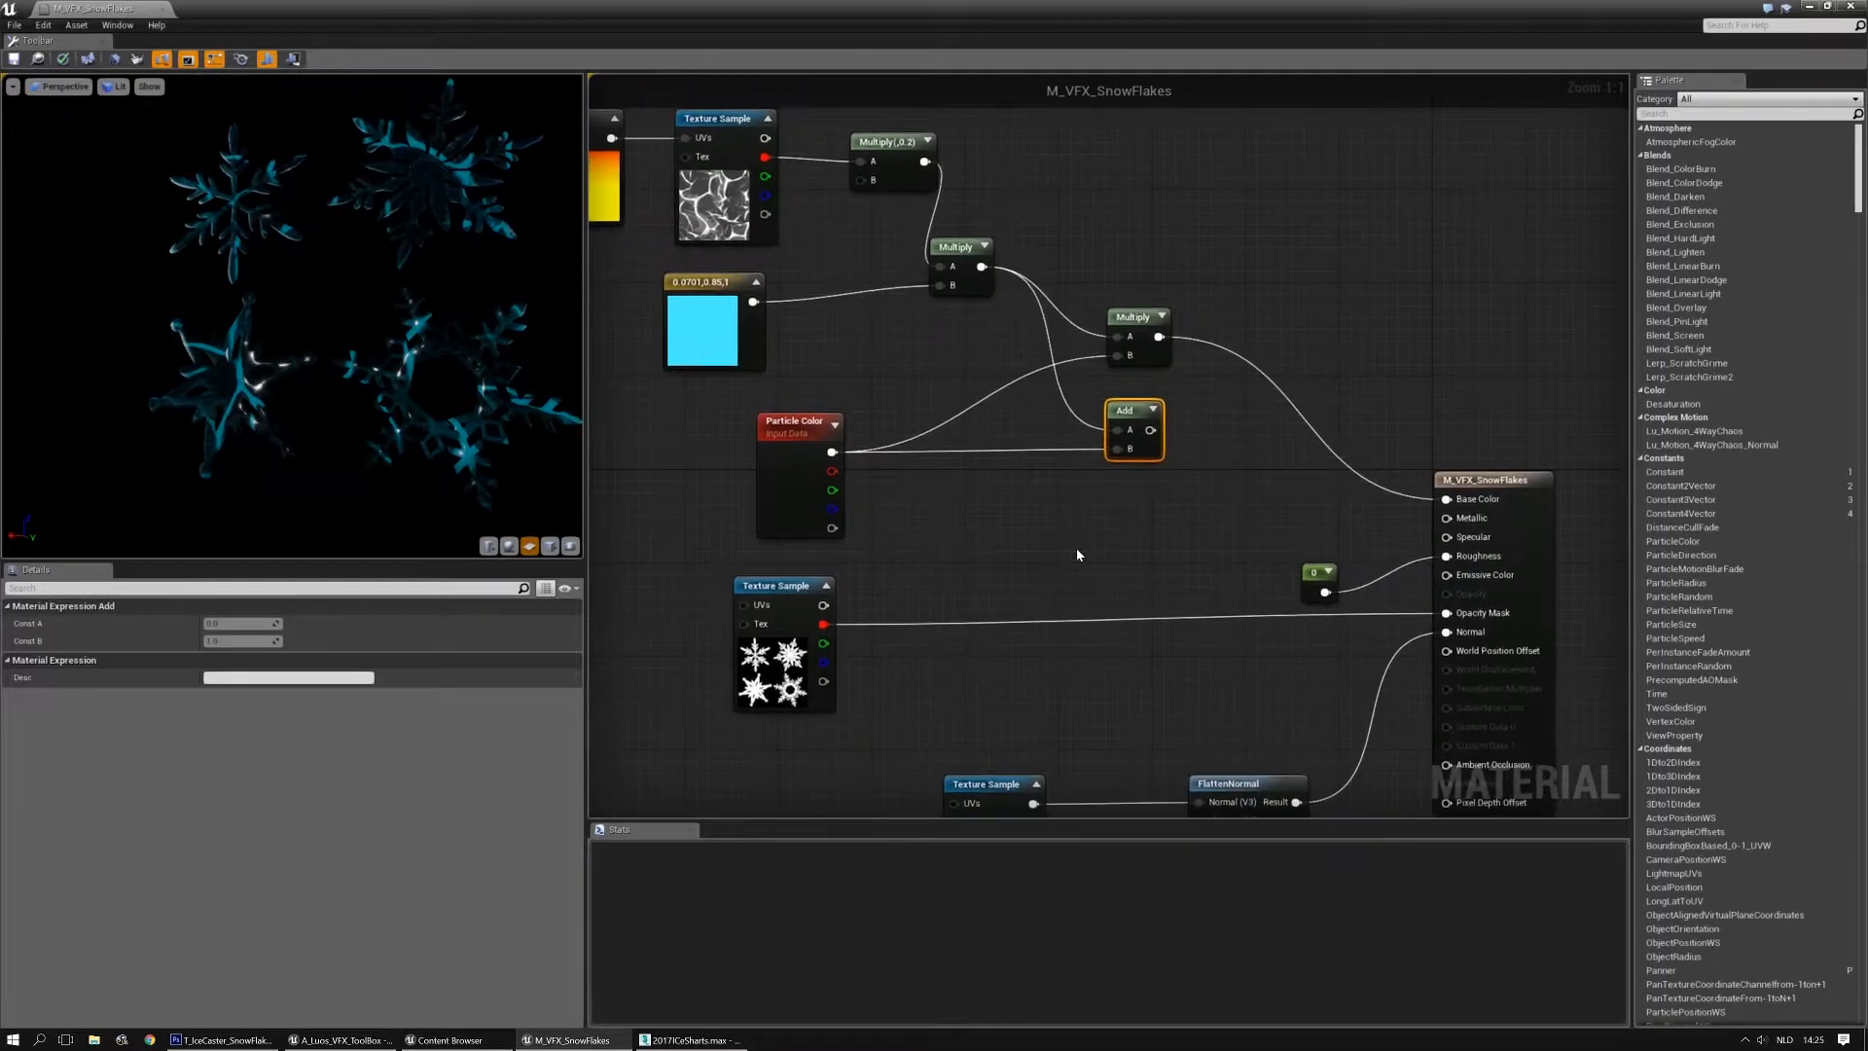
pyautogui.moveTo(1313, 574); pyautogui.dragTo(1305, 517)
pyautogui.click(1134, 531)
pyautogui.moveTo(1193, 501); pyautogui.dragTo(1172, 523, button='right')
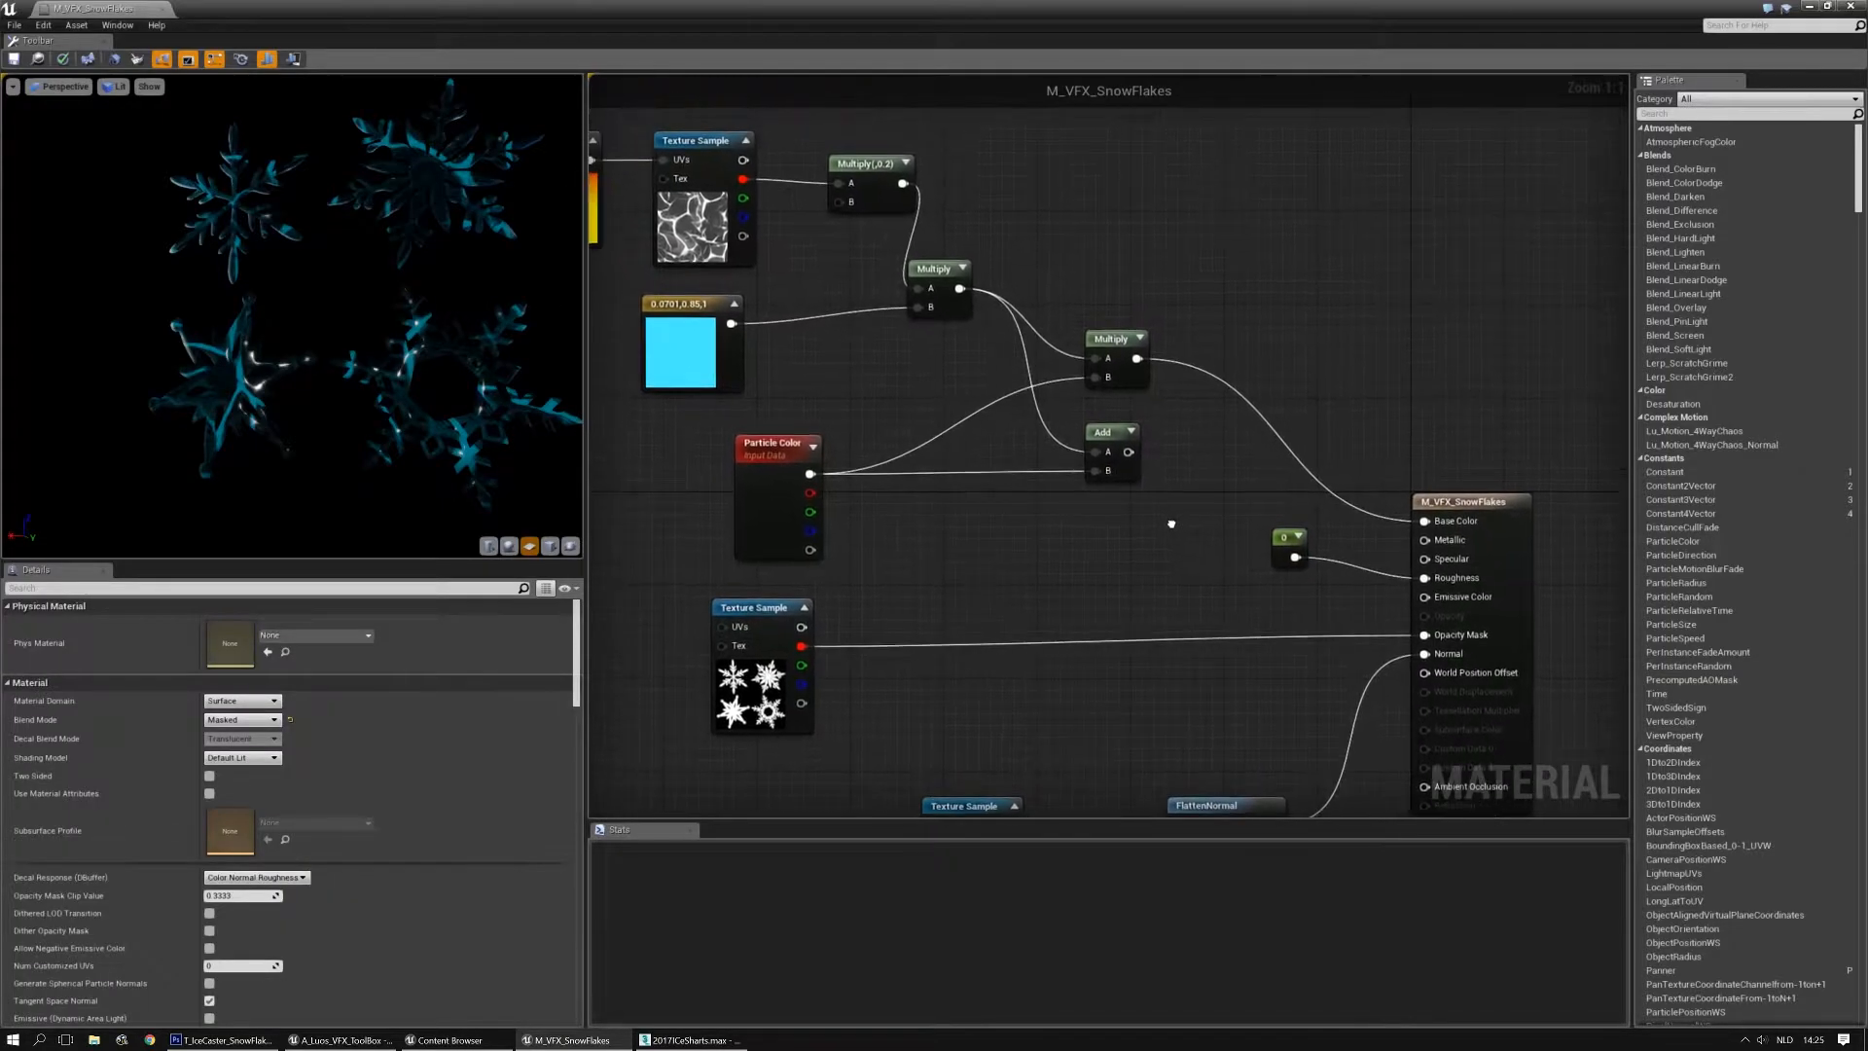
pyautogui.moveTo(1128, 451); pyautogui.dragTo(1426, 598)
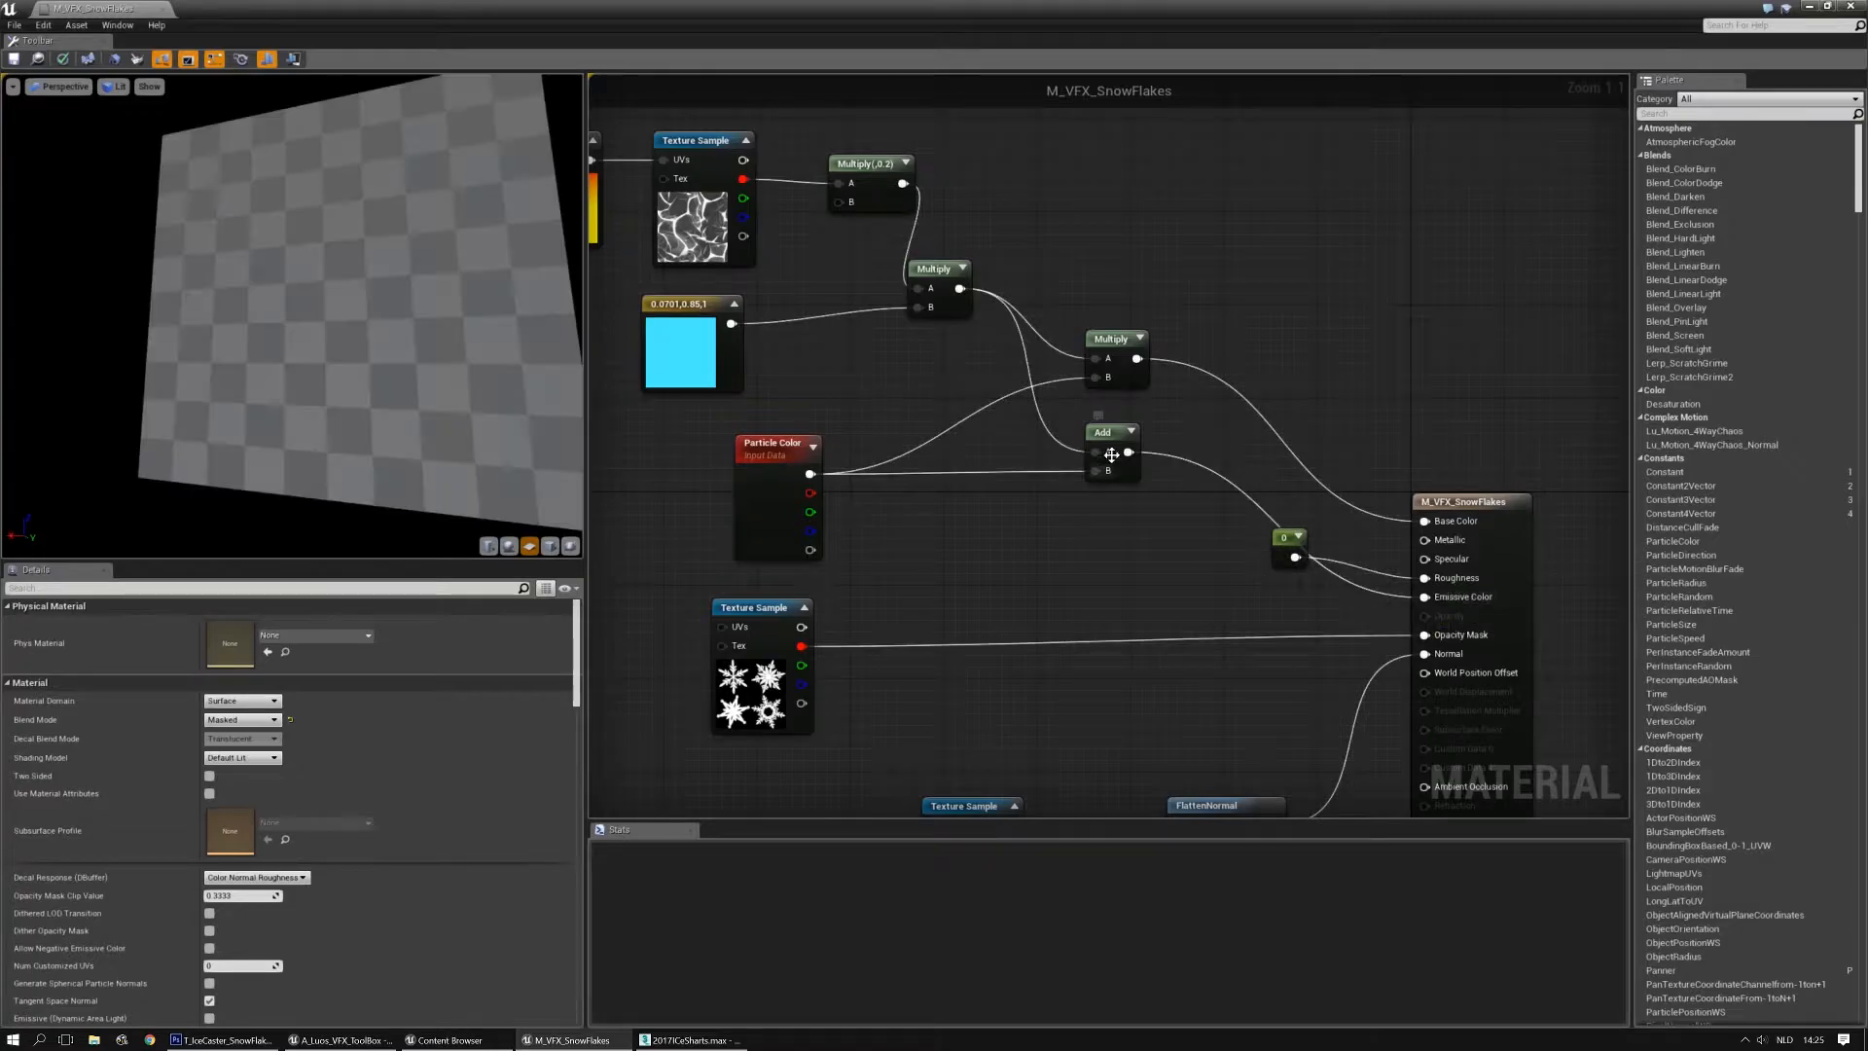
pyautogui.moveTo(1119, 440); pyautogui.dragTo(1099, 568)
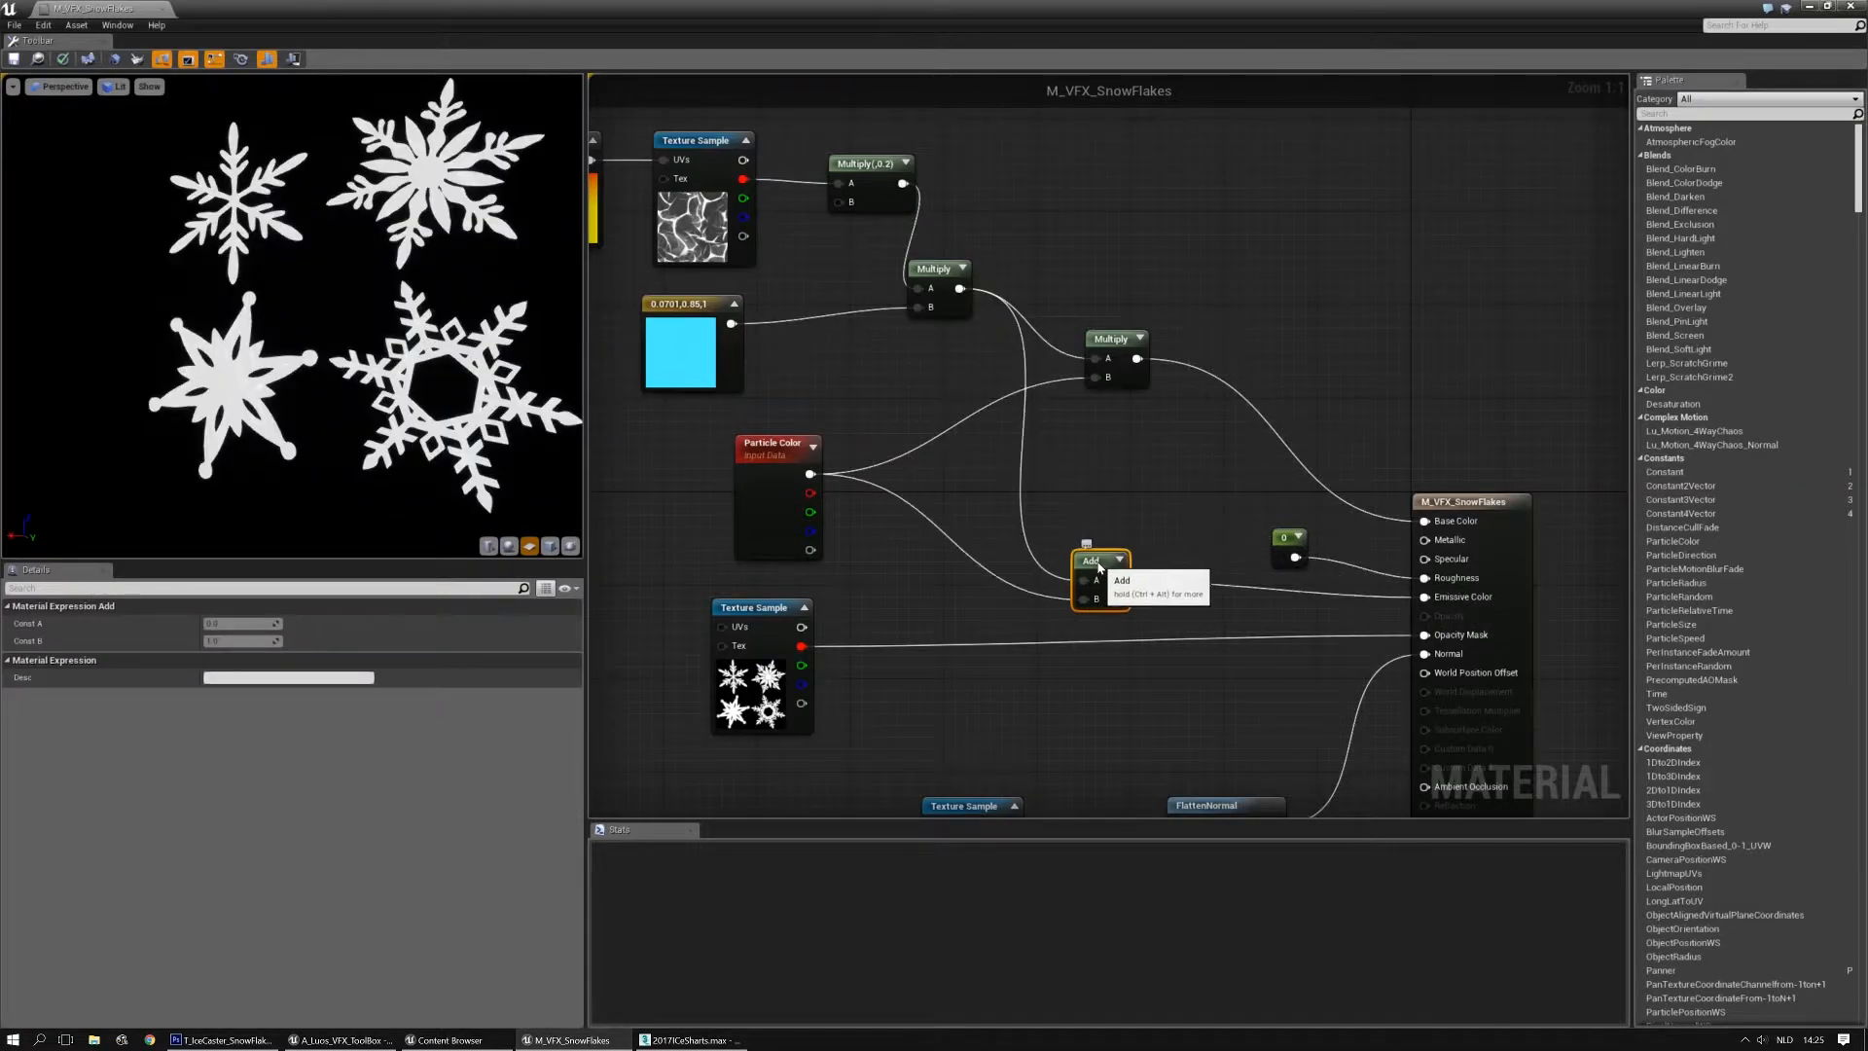
# Disconnect the Multiply node from Base Color and inspect the snowflakes in the material preview
pyautogui.moveTo(325, 385)
pyautogui.mouseDown()
pyautogui.moveTo(364, 385)
pyautogui.moveTo(341, 415)
pyautogui.moveTo(342, 398)
pyautogui.mouseUp()
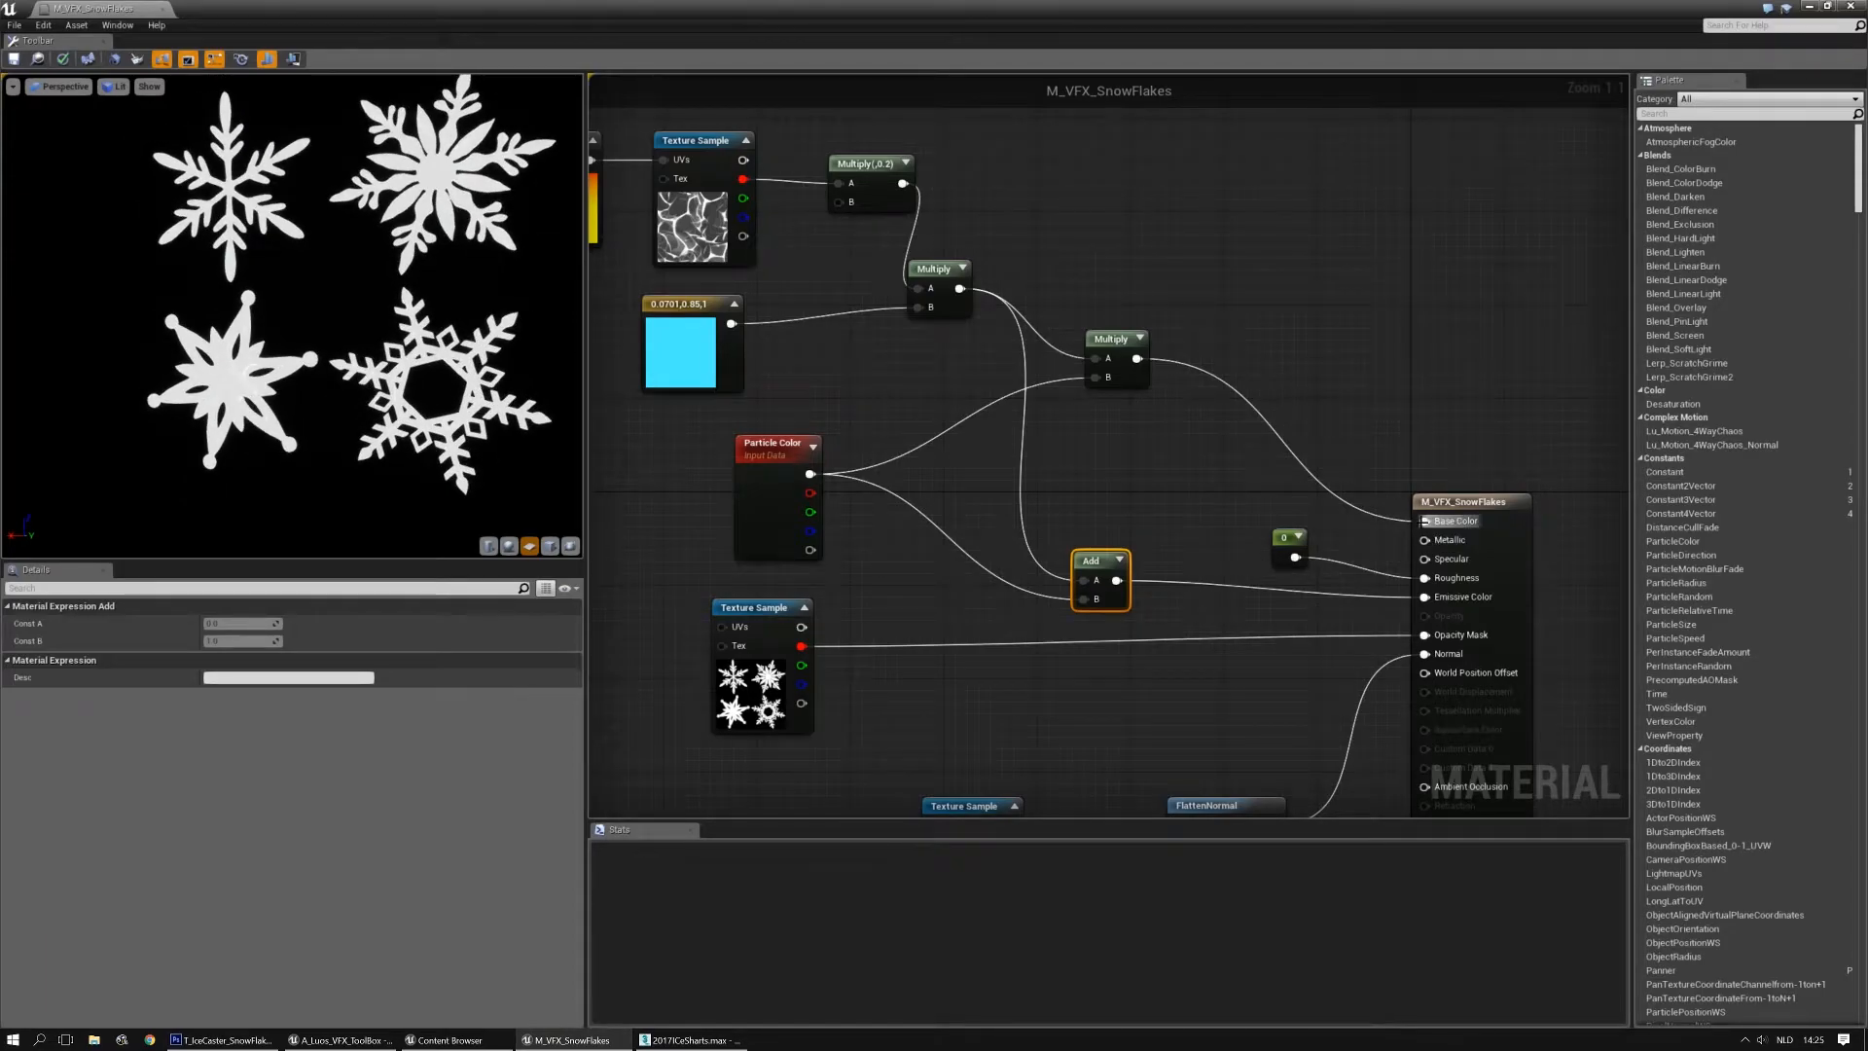
pyautogui.keyDown('alt'); pyautogui.click(1424, 521); pyautogui.keyUp('alt')
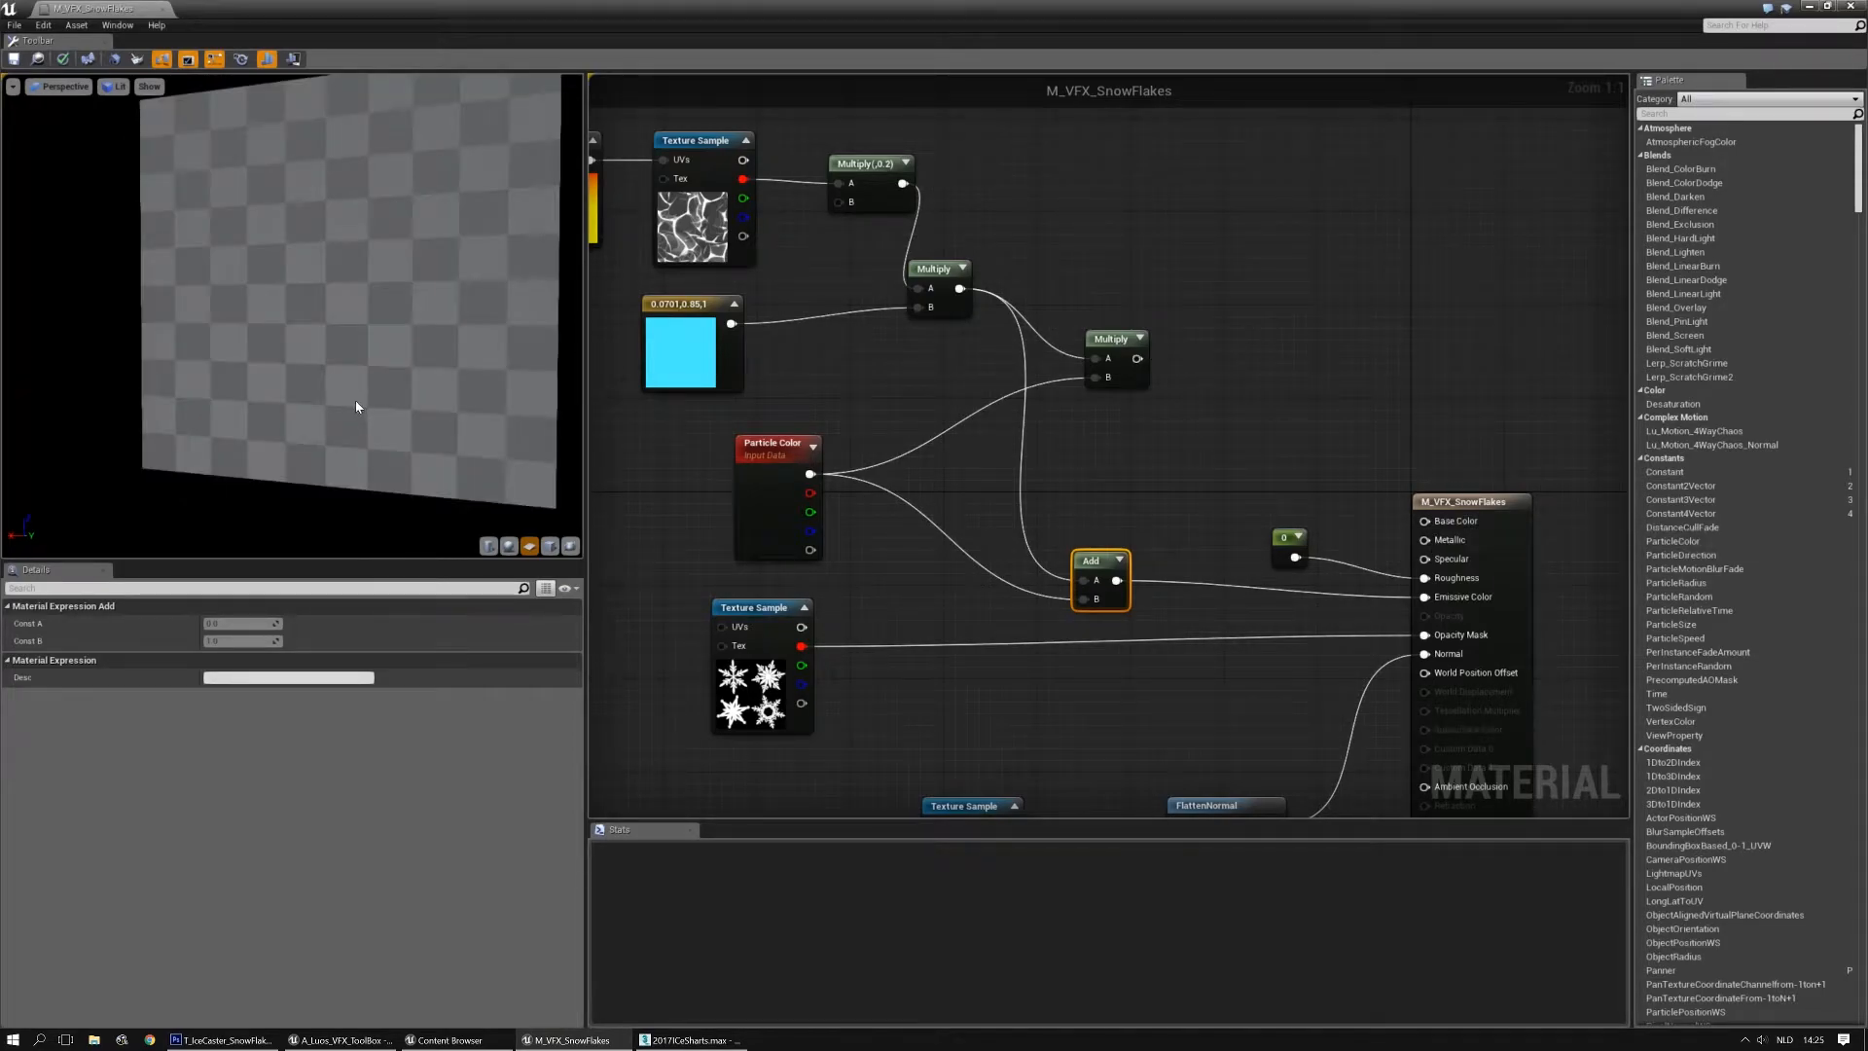
pyautogui.moveTo(329, 406)
pyautogui.mouseDown()
pyautogui.moveTo(352, 401)
pyautogui.moveTo(327, 399)
pyautogui.mouseUp()
# Set the noise texture's Multiply factor to 0.4 and save the M_VFX_SnowFlakes material
pyautogui.moveTo(784, 267); pyautogui.dragTo(845, 347, button='right')
pyautogui.click(927, 247)
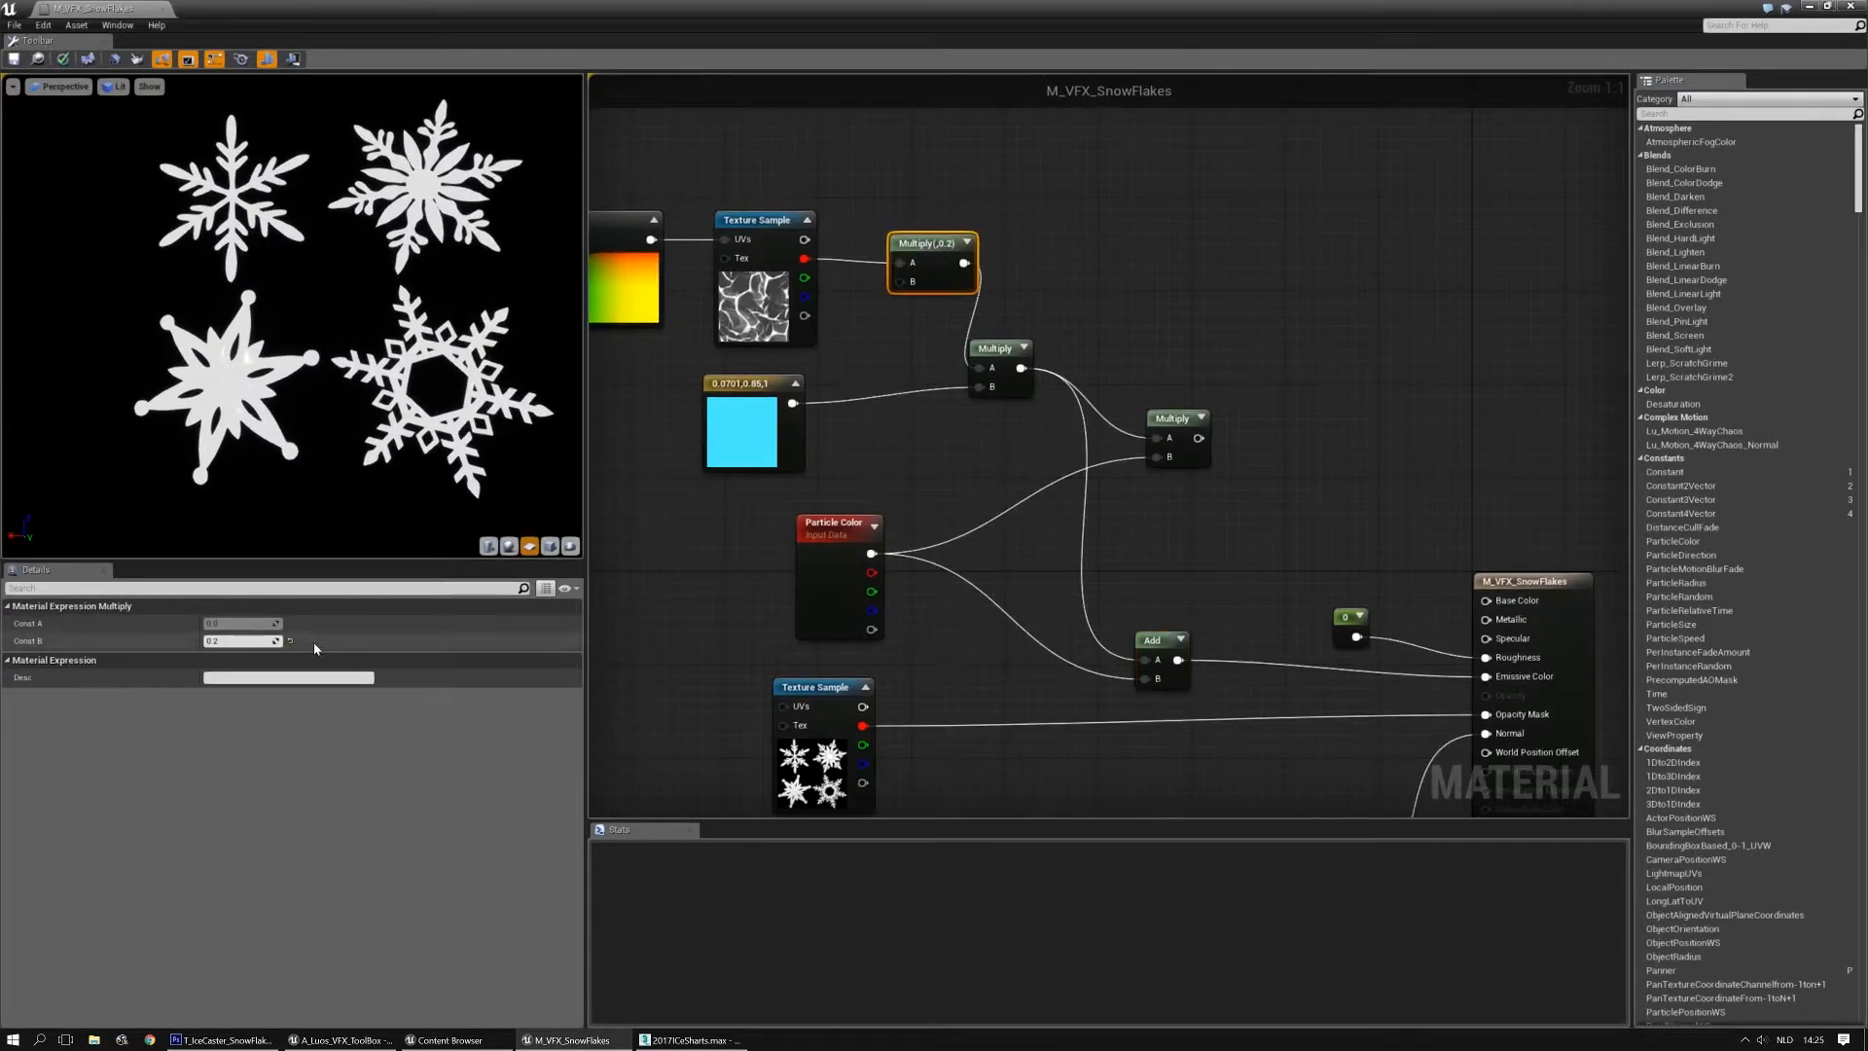
pyautogui.click(272, 643)
pyautogui.write('0.4')
pyautogui.press('Return')
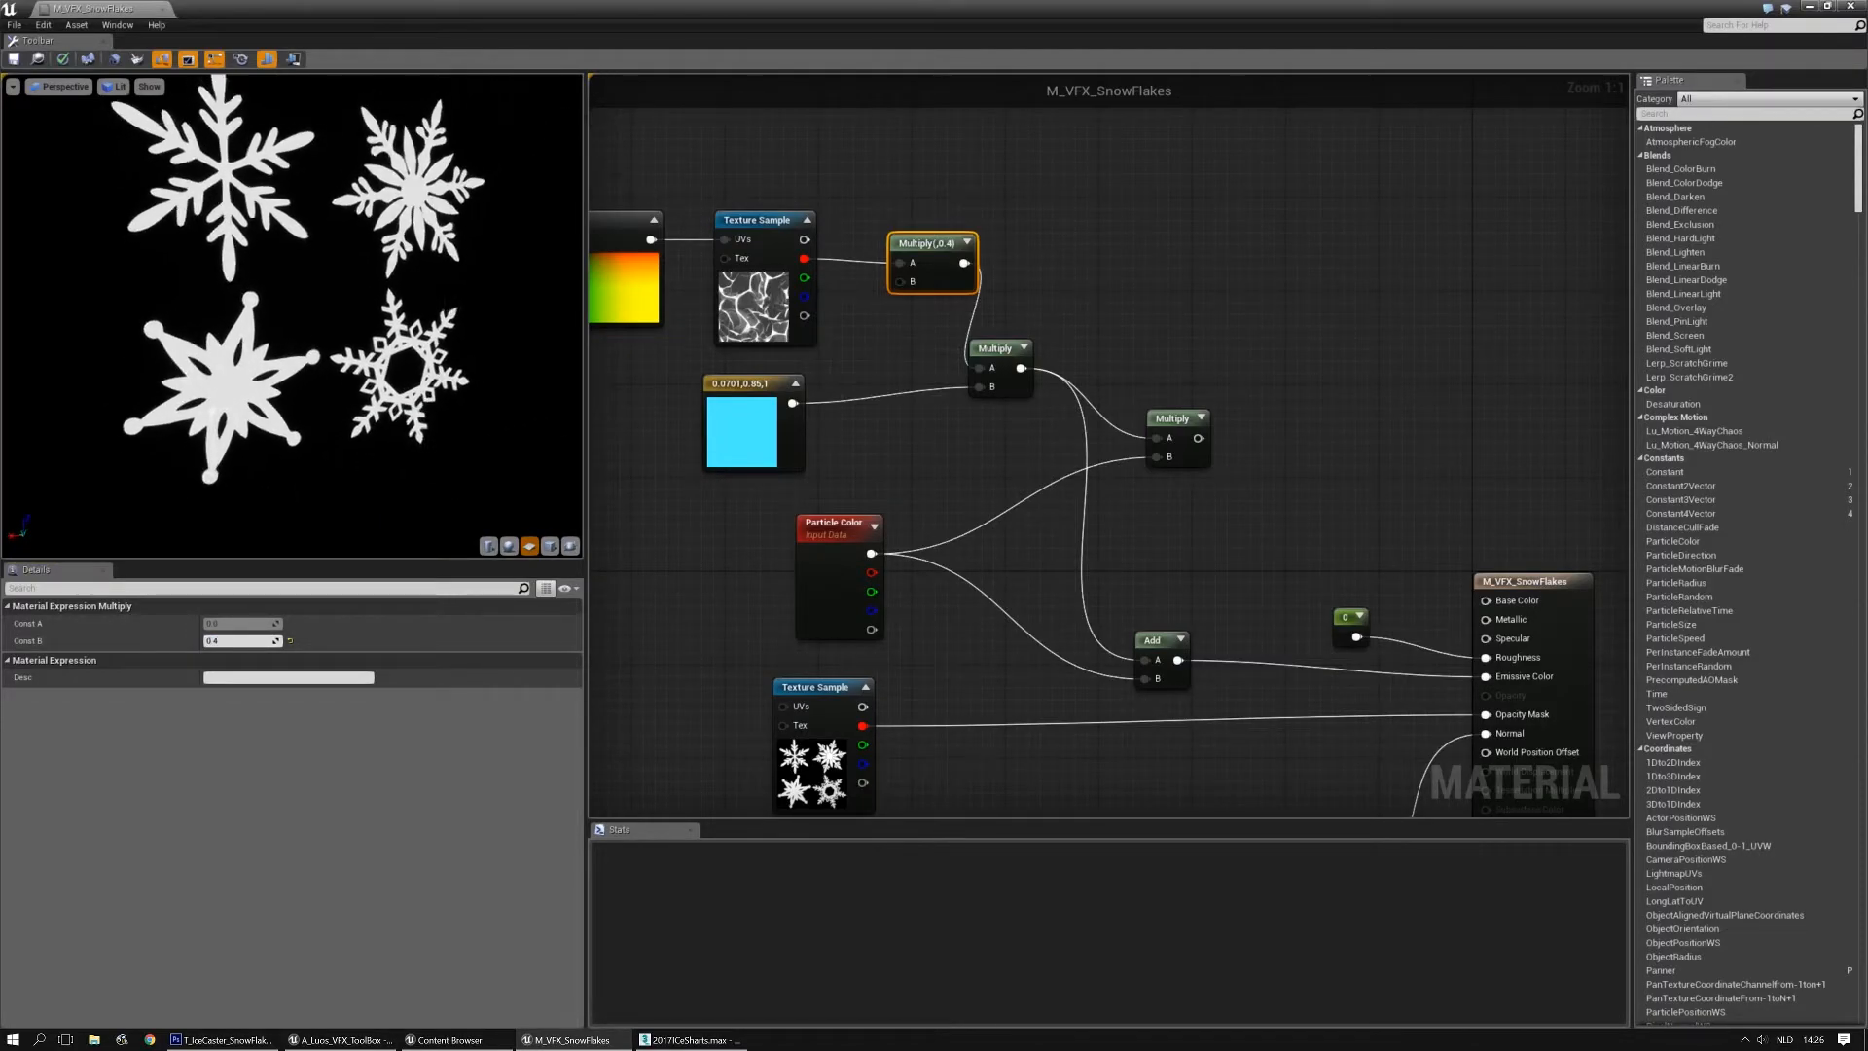
pyautogui.scroll(-1, 1092, 493)
pyautogui.moveTo(1093, 493); pyautogui.dragTo(1036, 308, button='right')
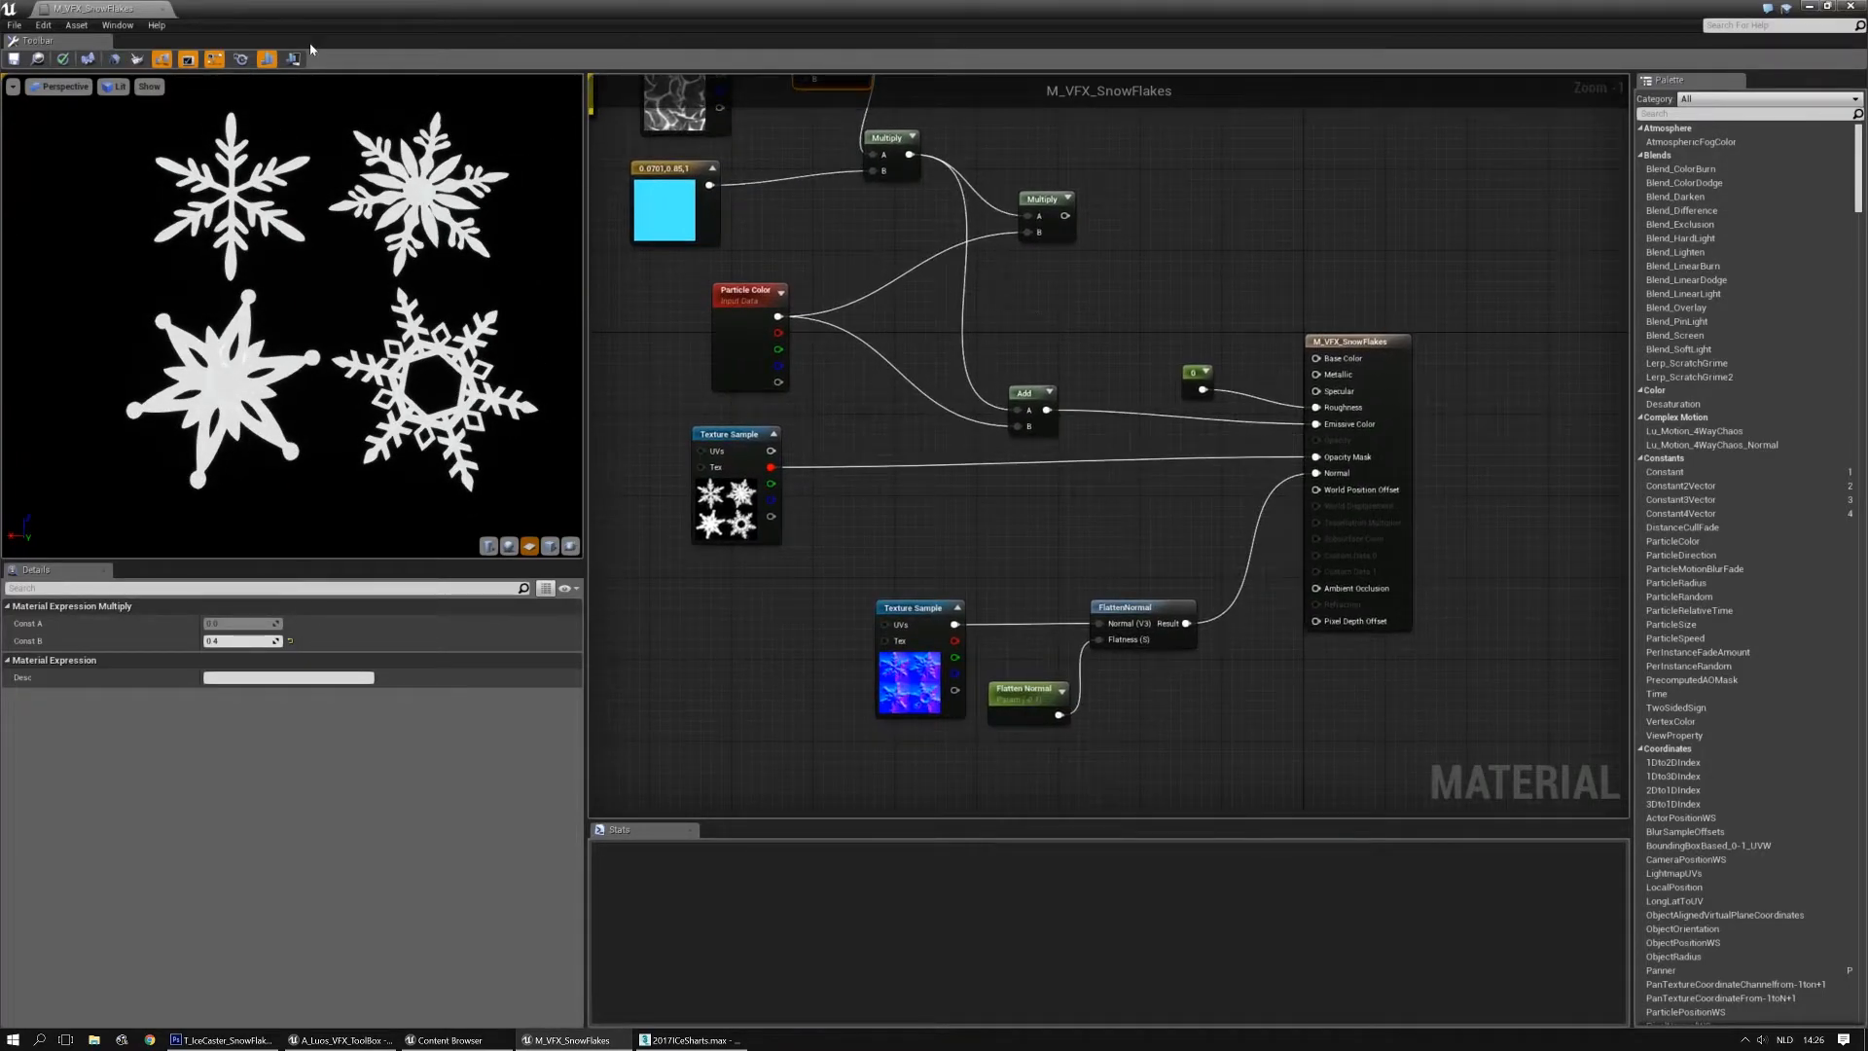
pyautogui.click(14, 59)
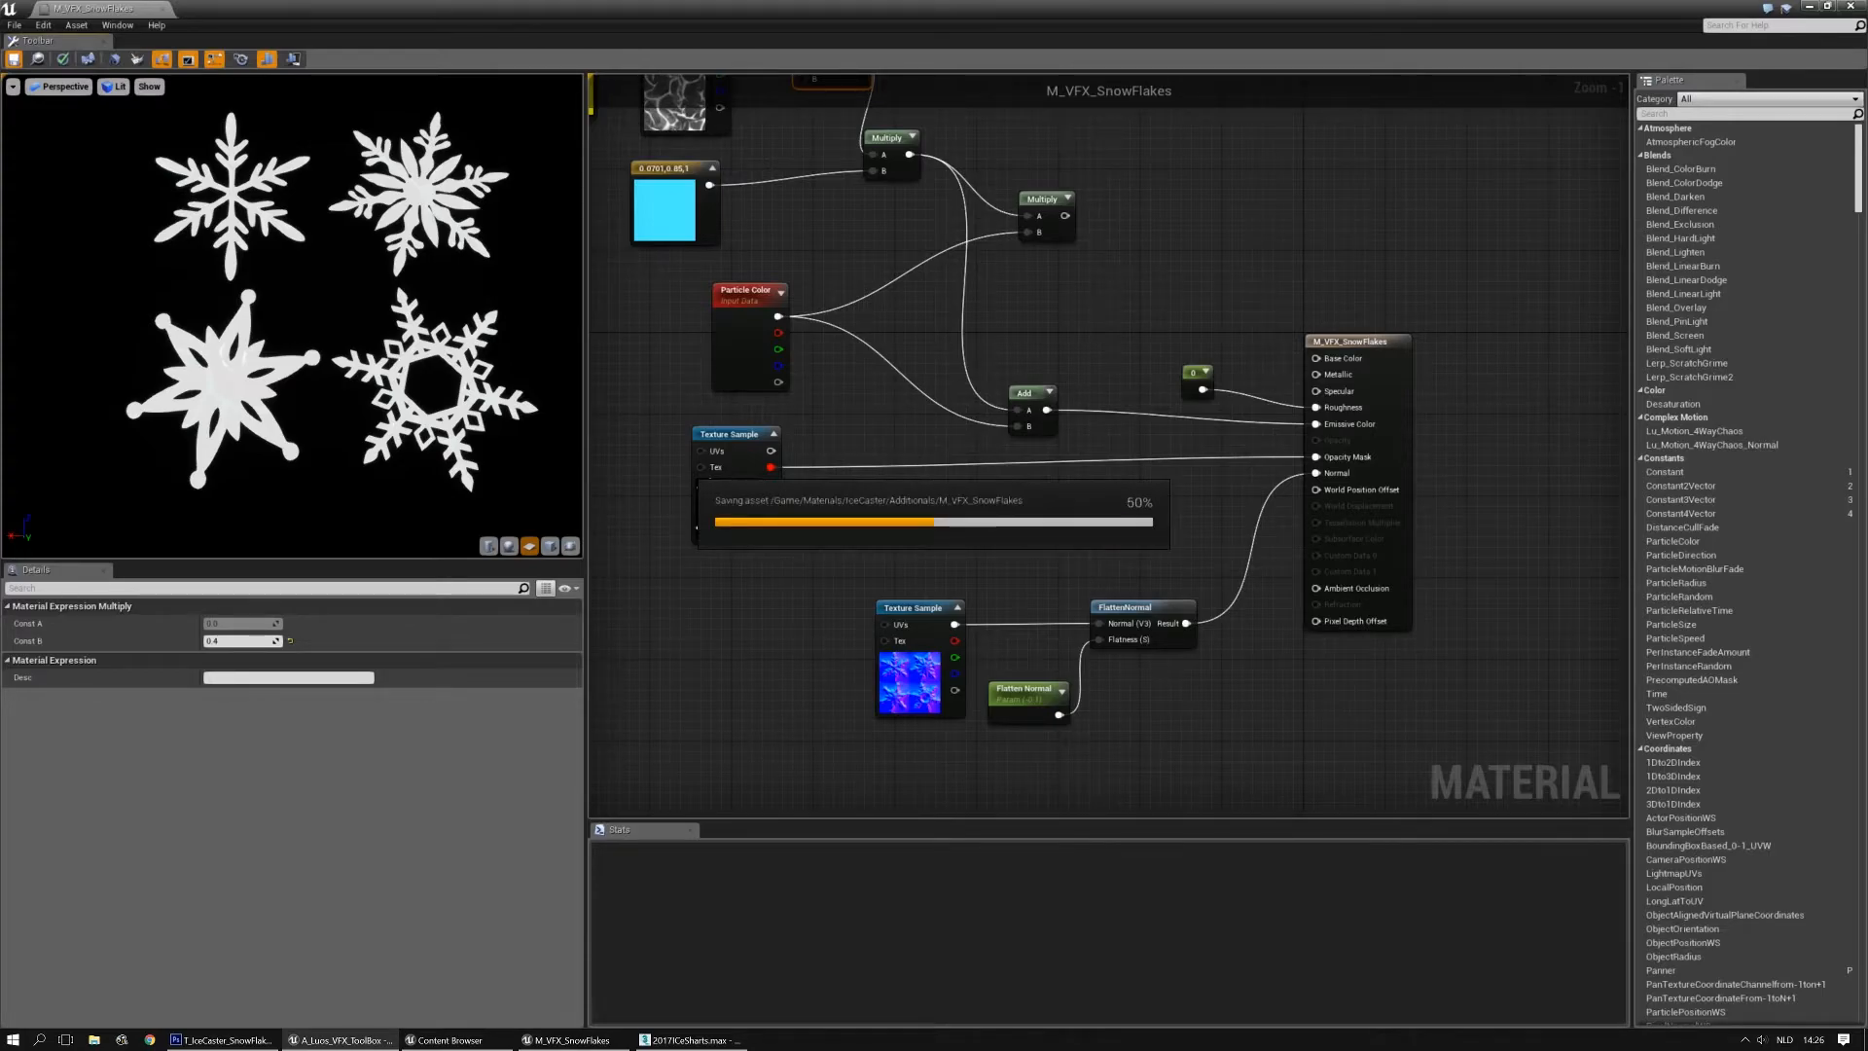
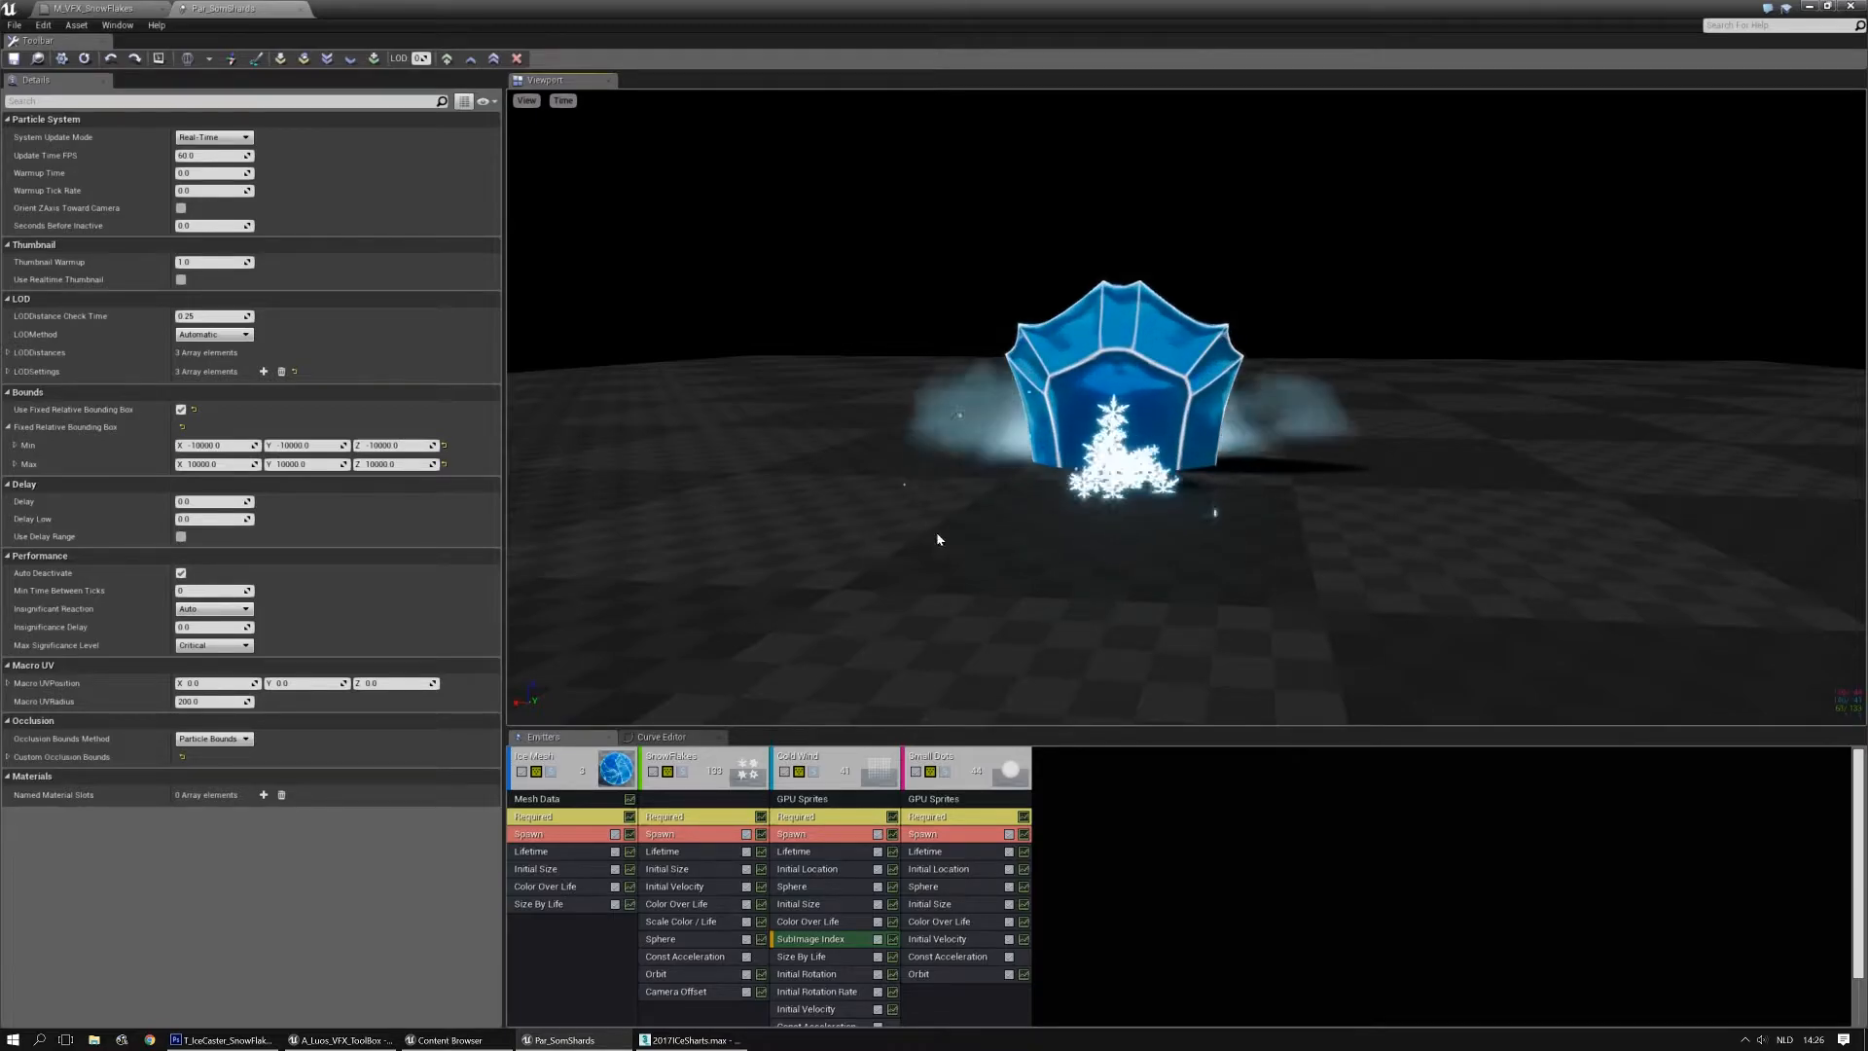
# In the Par_SomShards particle system, solo the SnowFlakes emitter with its Required settings shown, and enlarge the emitter list area
pyautogui.click(683, 773)
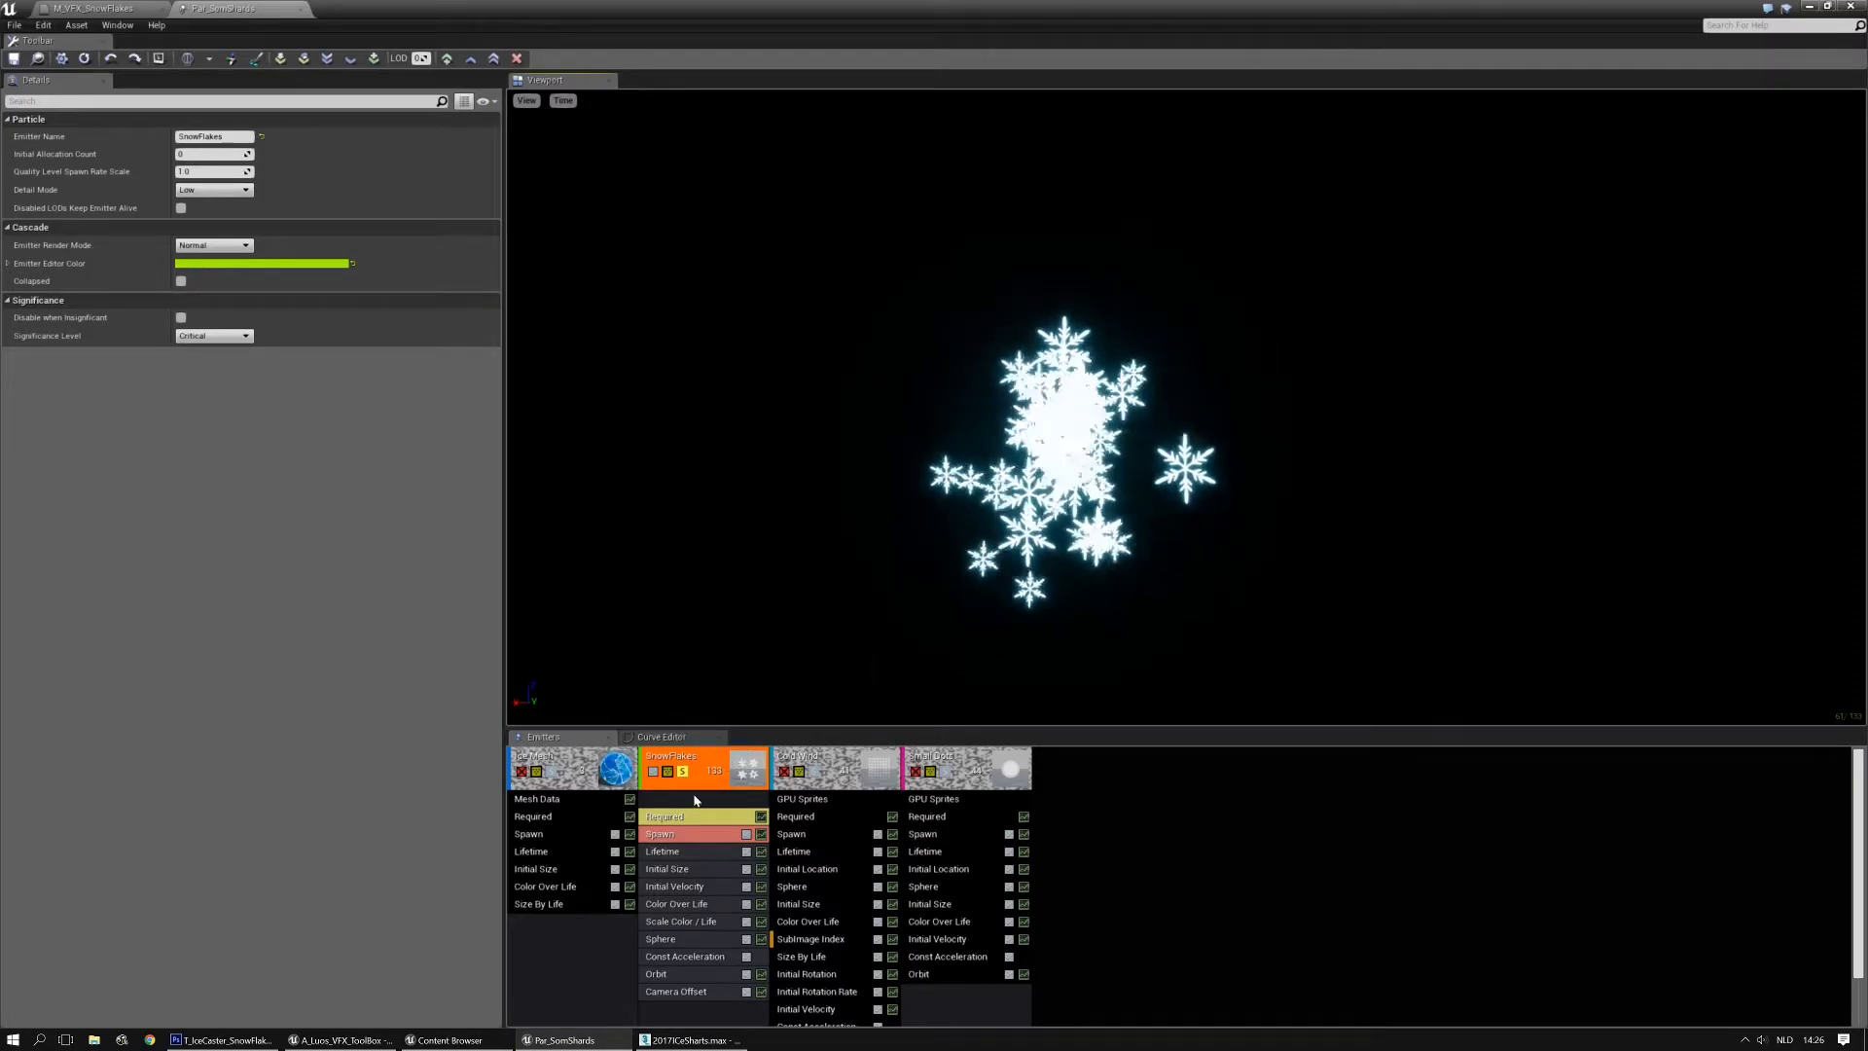
pyautogui.click(677, 821)
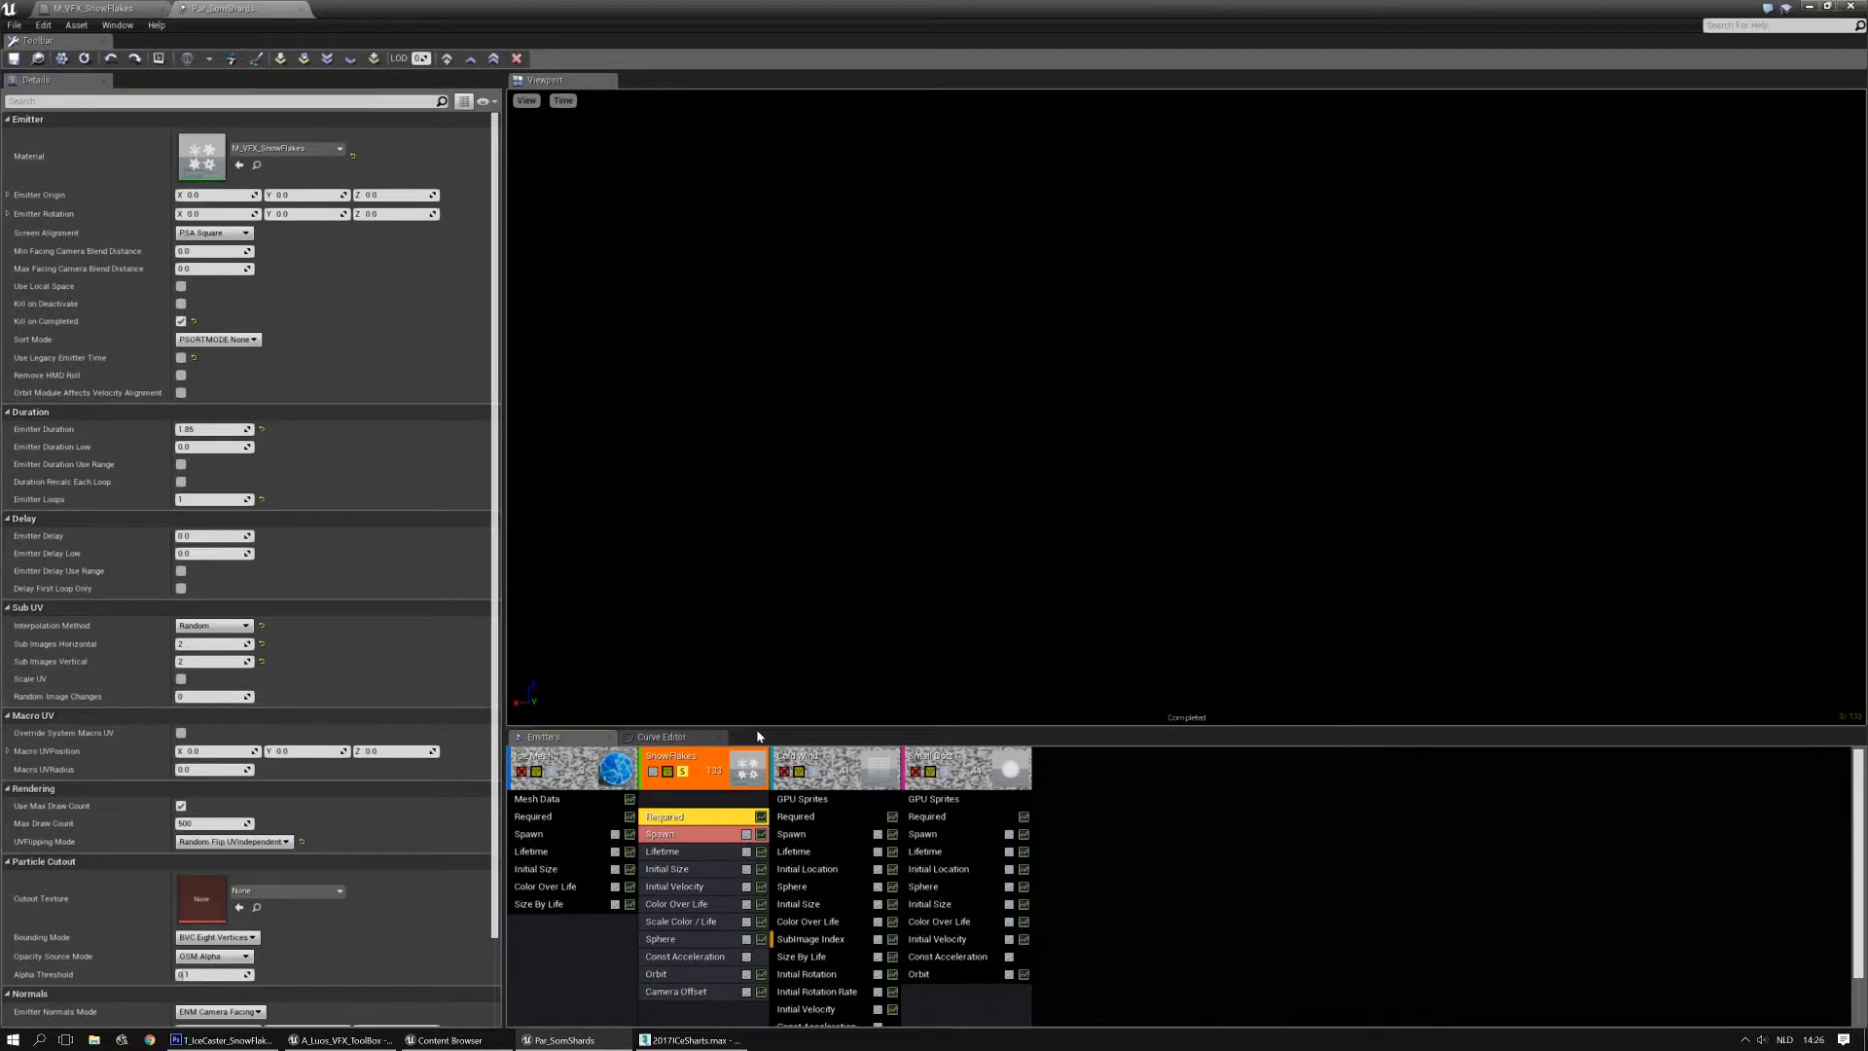
pyautogui.moveTo(756, 728); pyautogui.dragTo(767, 590)
# Add a SubImage Index module to the SnowFlakes emitter with a Distribution Float Uniform from 0 to 3
pyautogui.rightClick(669, 875)
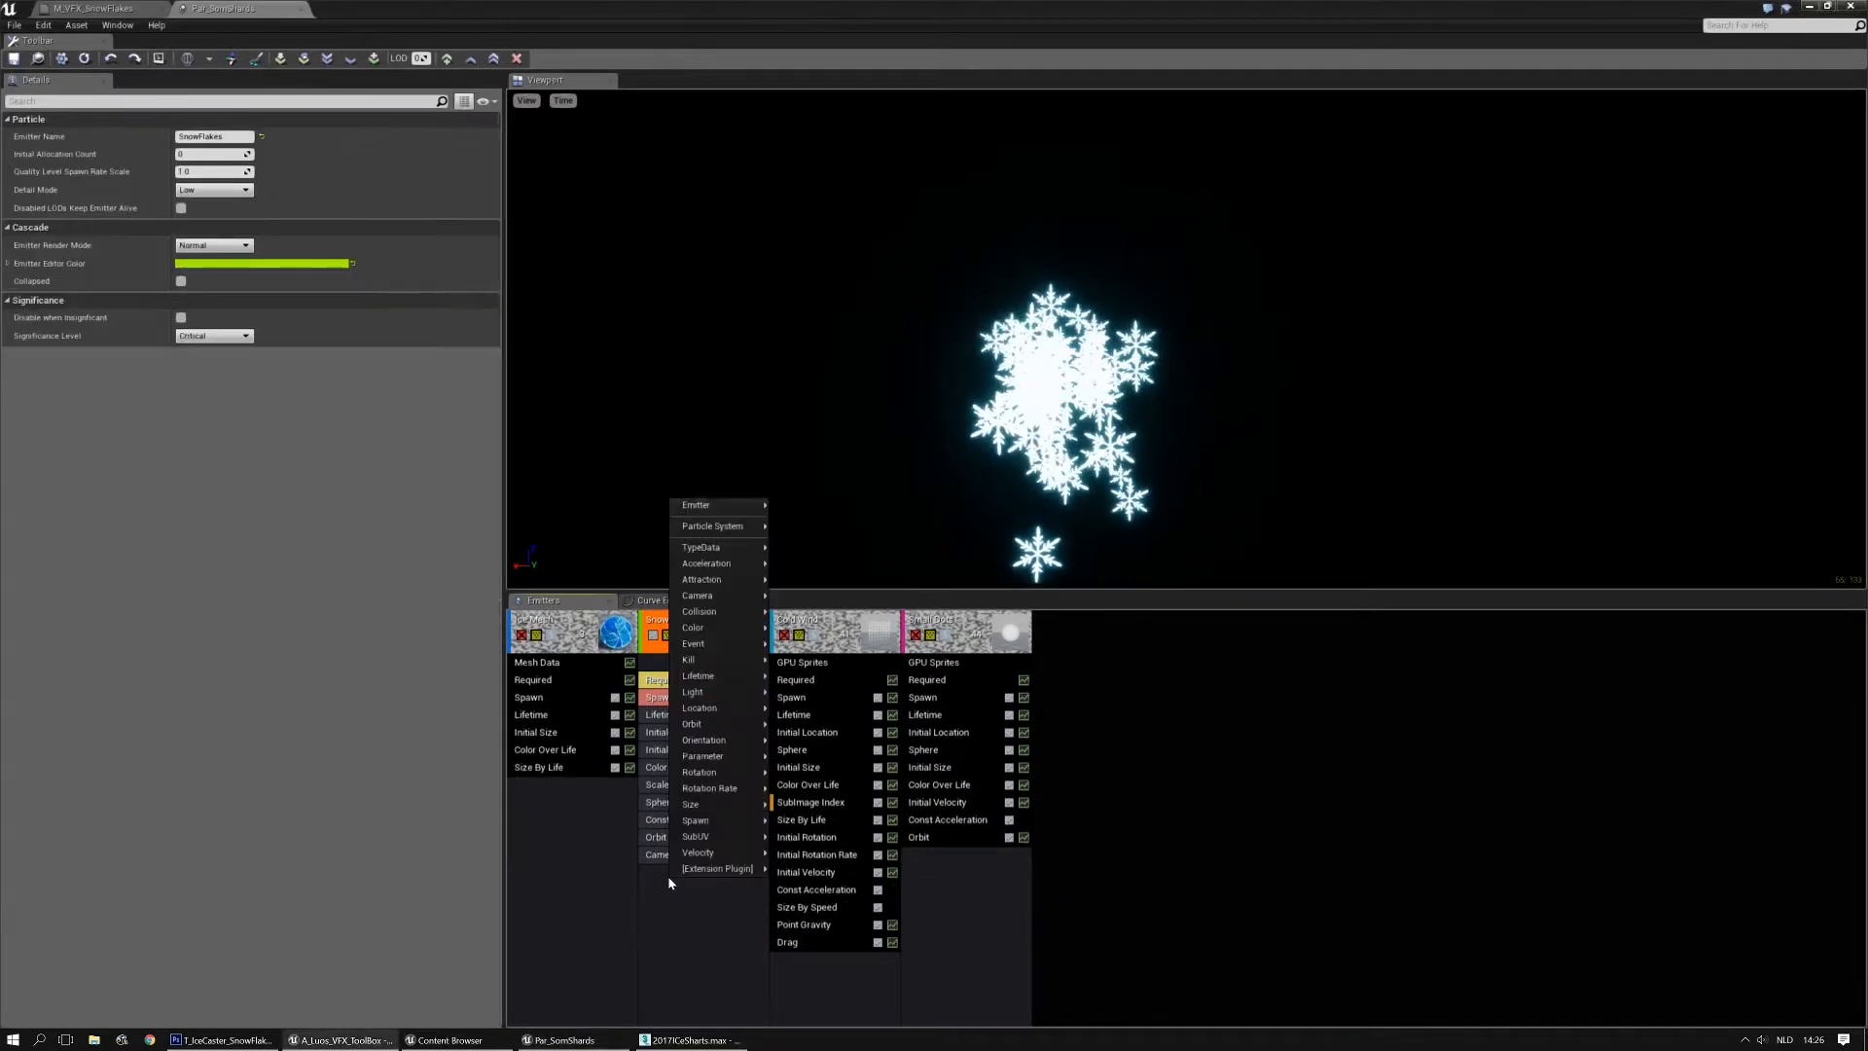
pyautogui.click(671, 960)
pyautogui.rightClick(673, 885)
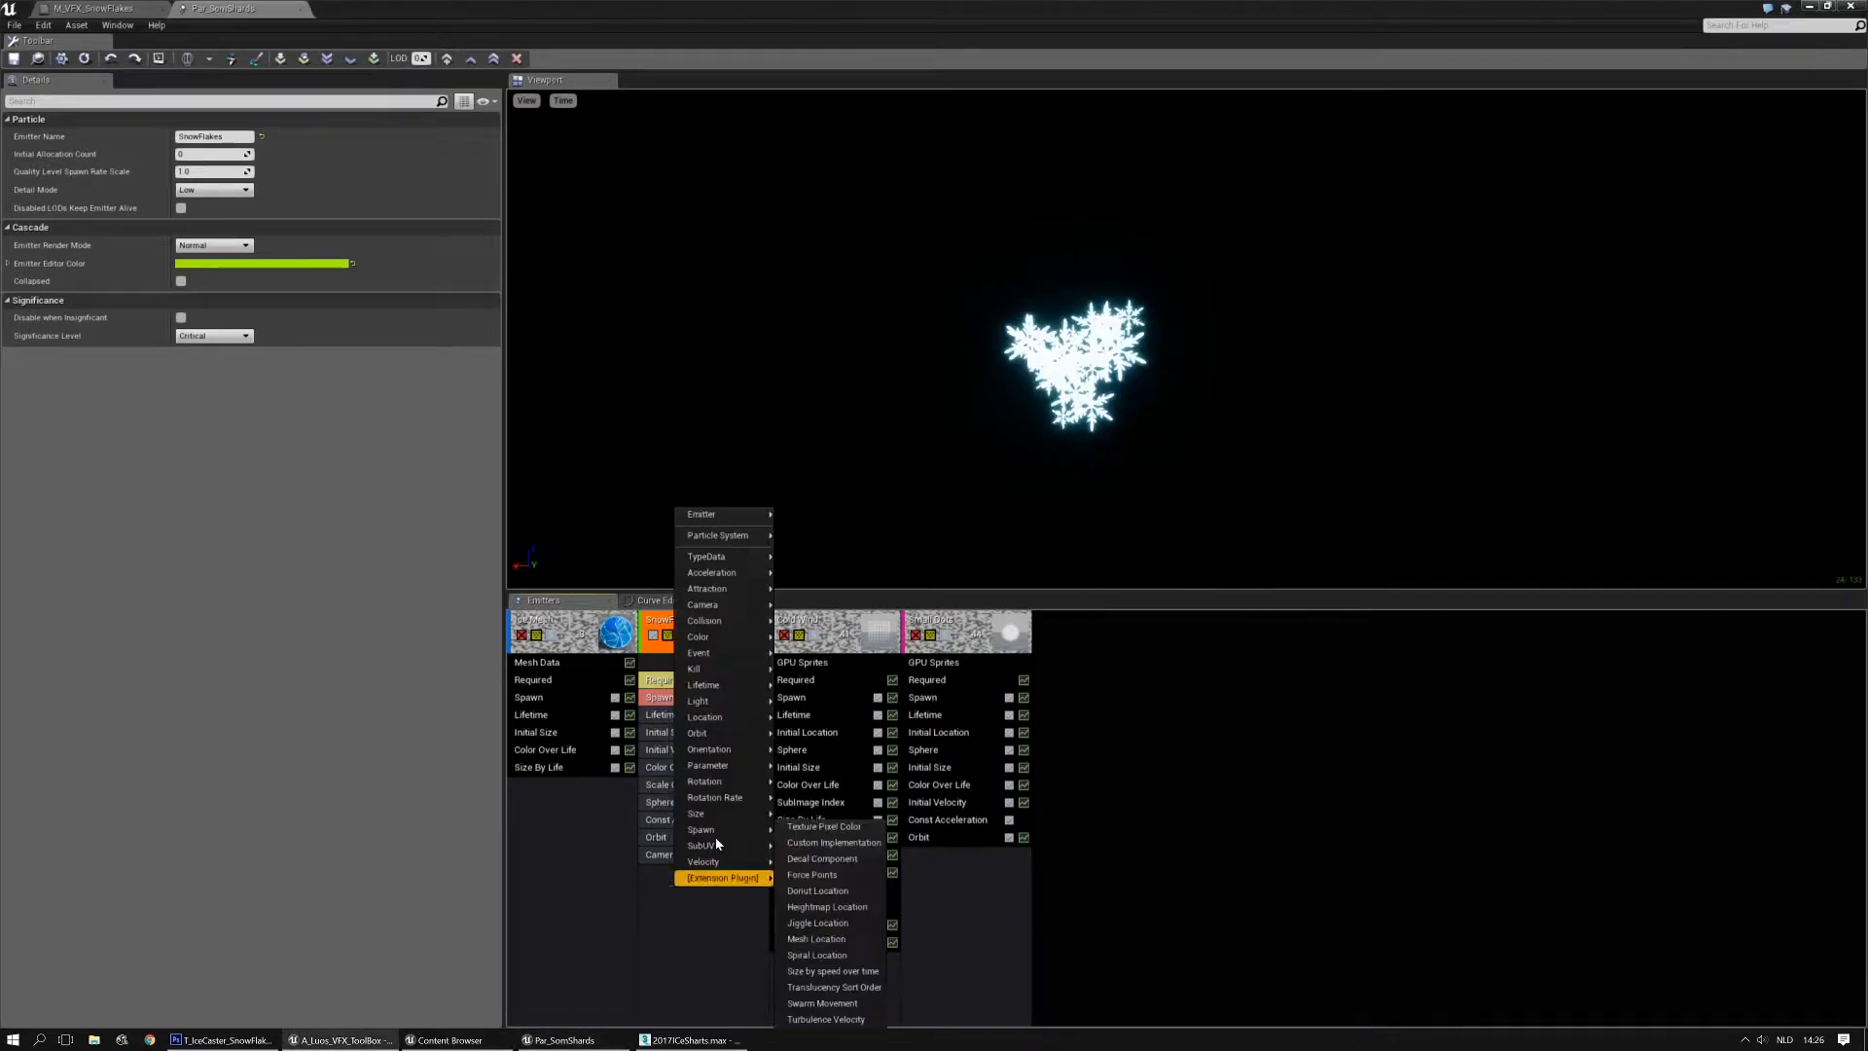
pyautogui.moveTo(718, 853)
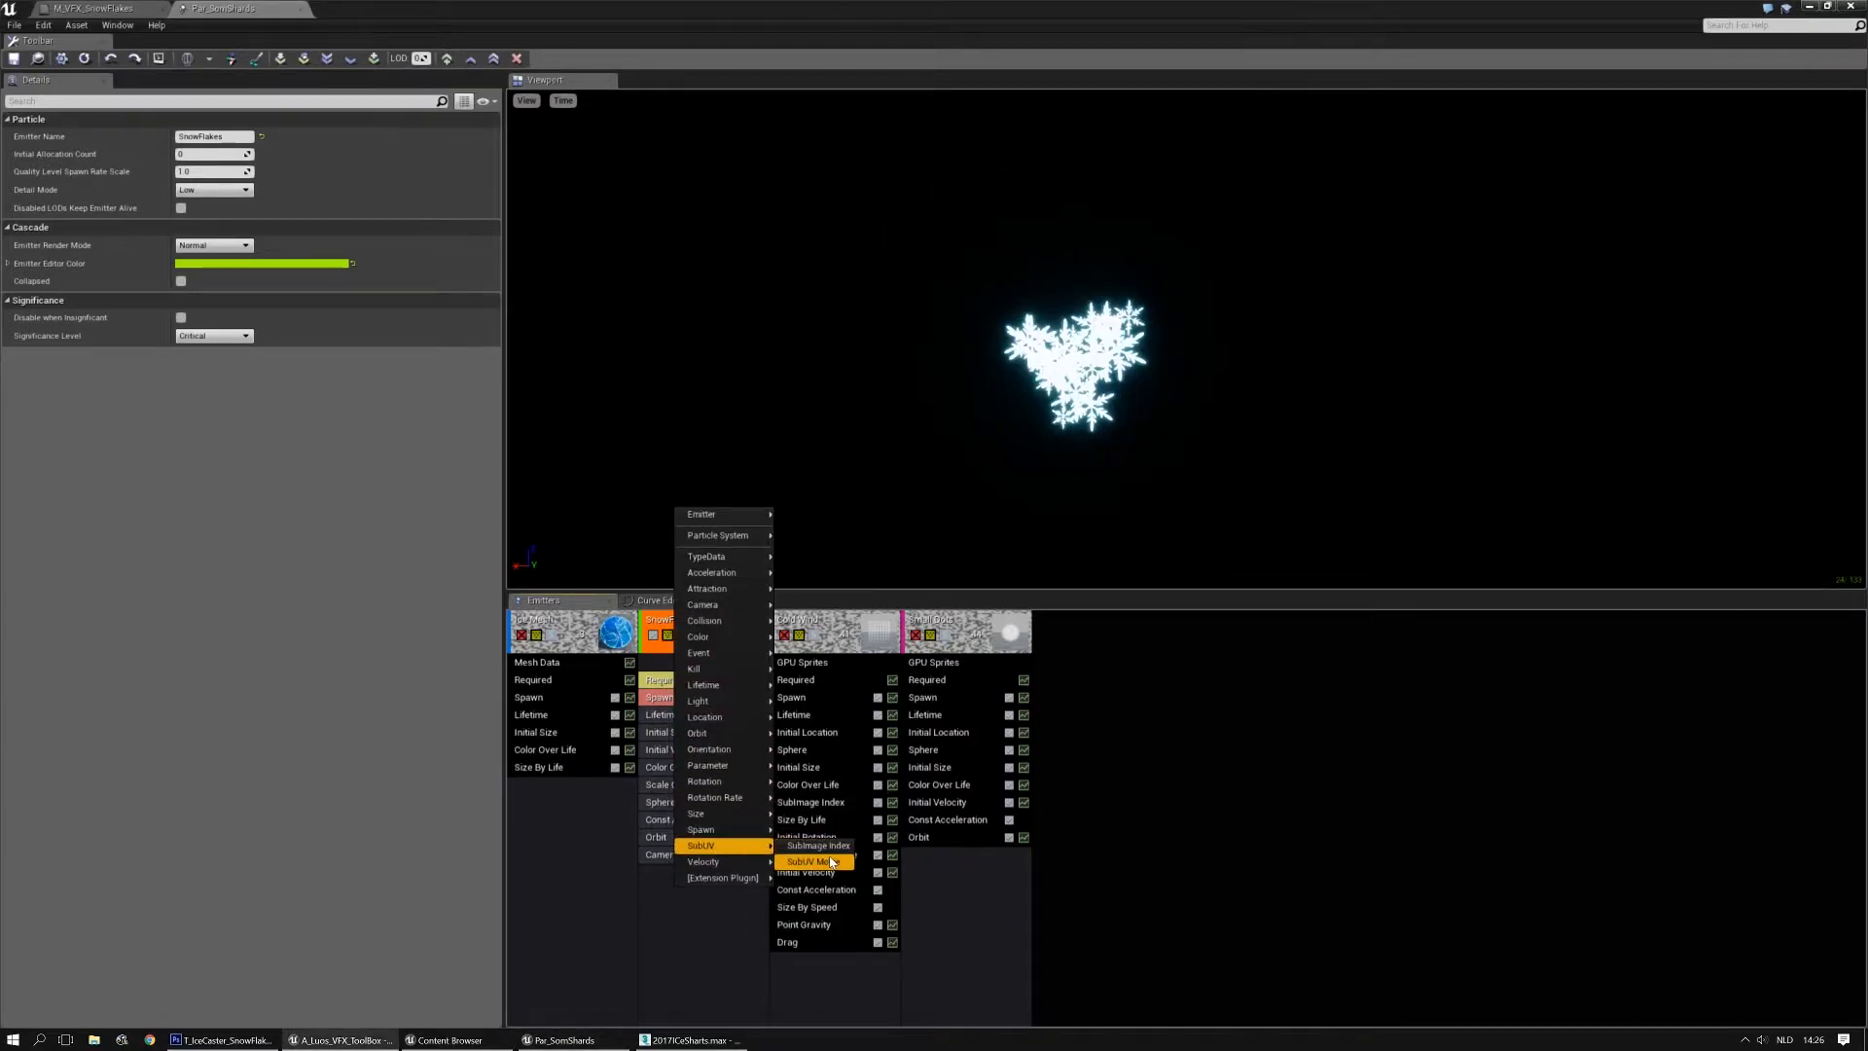
pyautogui.click(833, 848)
pyautogui.click(691, 872)
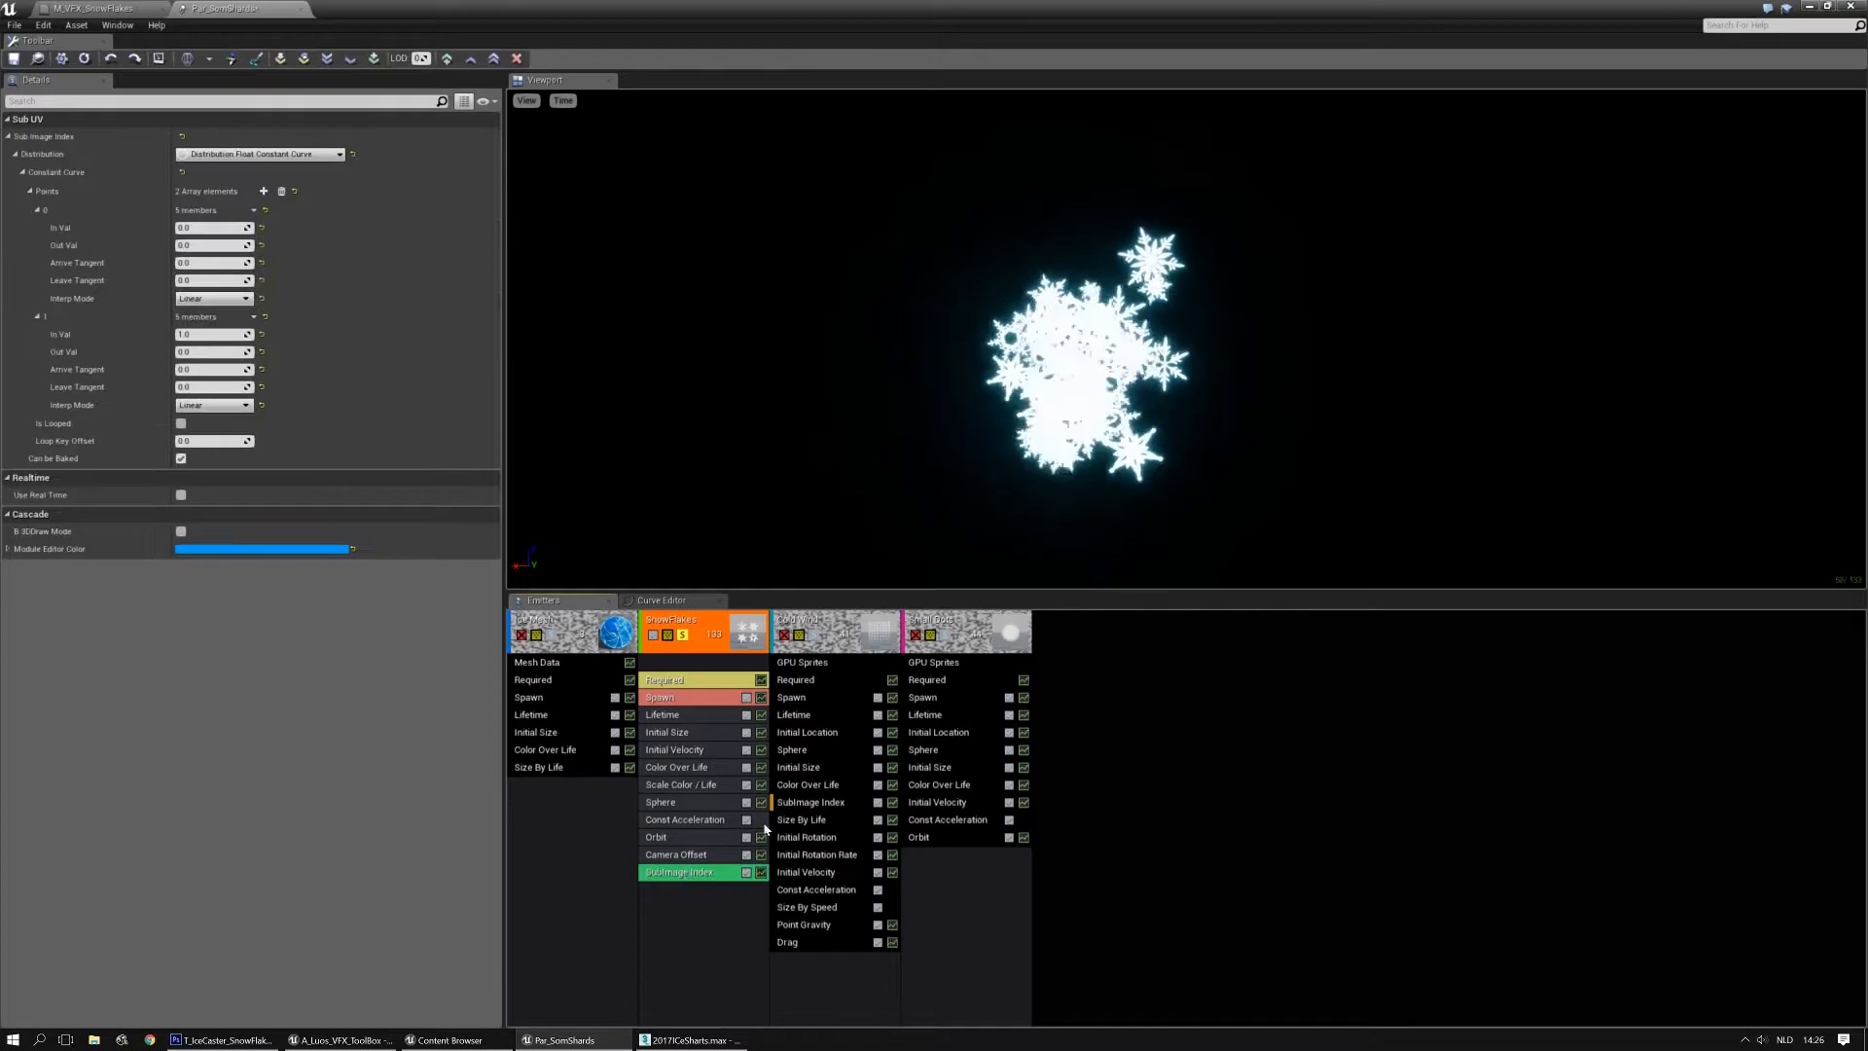
pyautogui.click(260, 154)
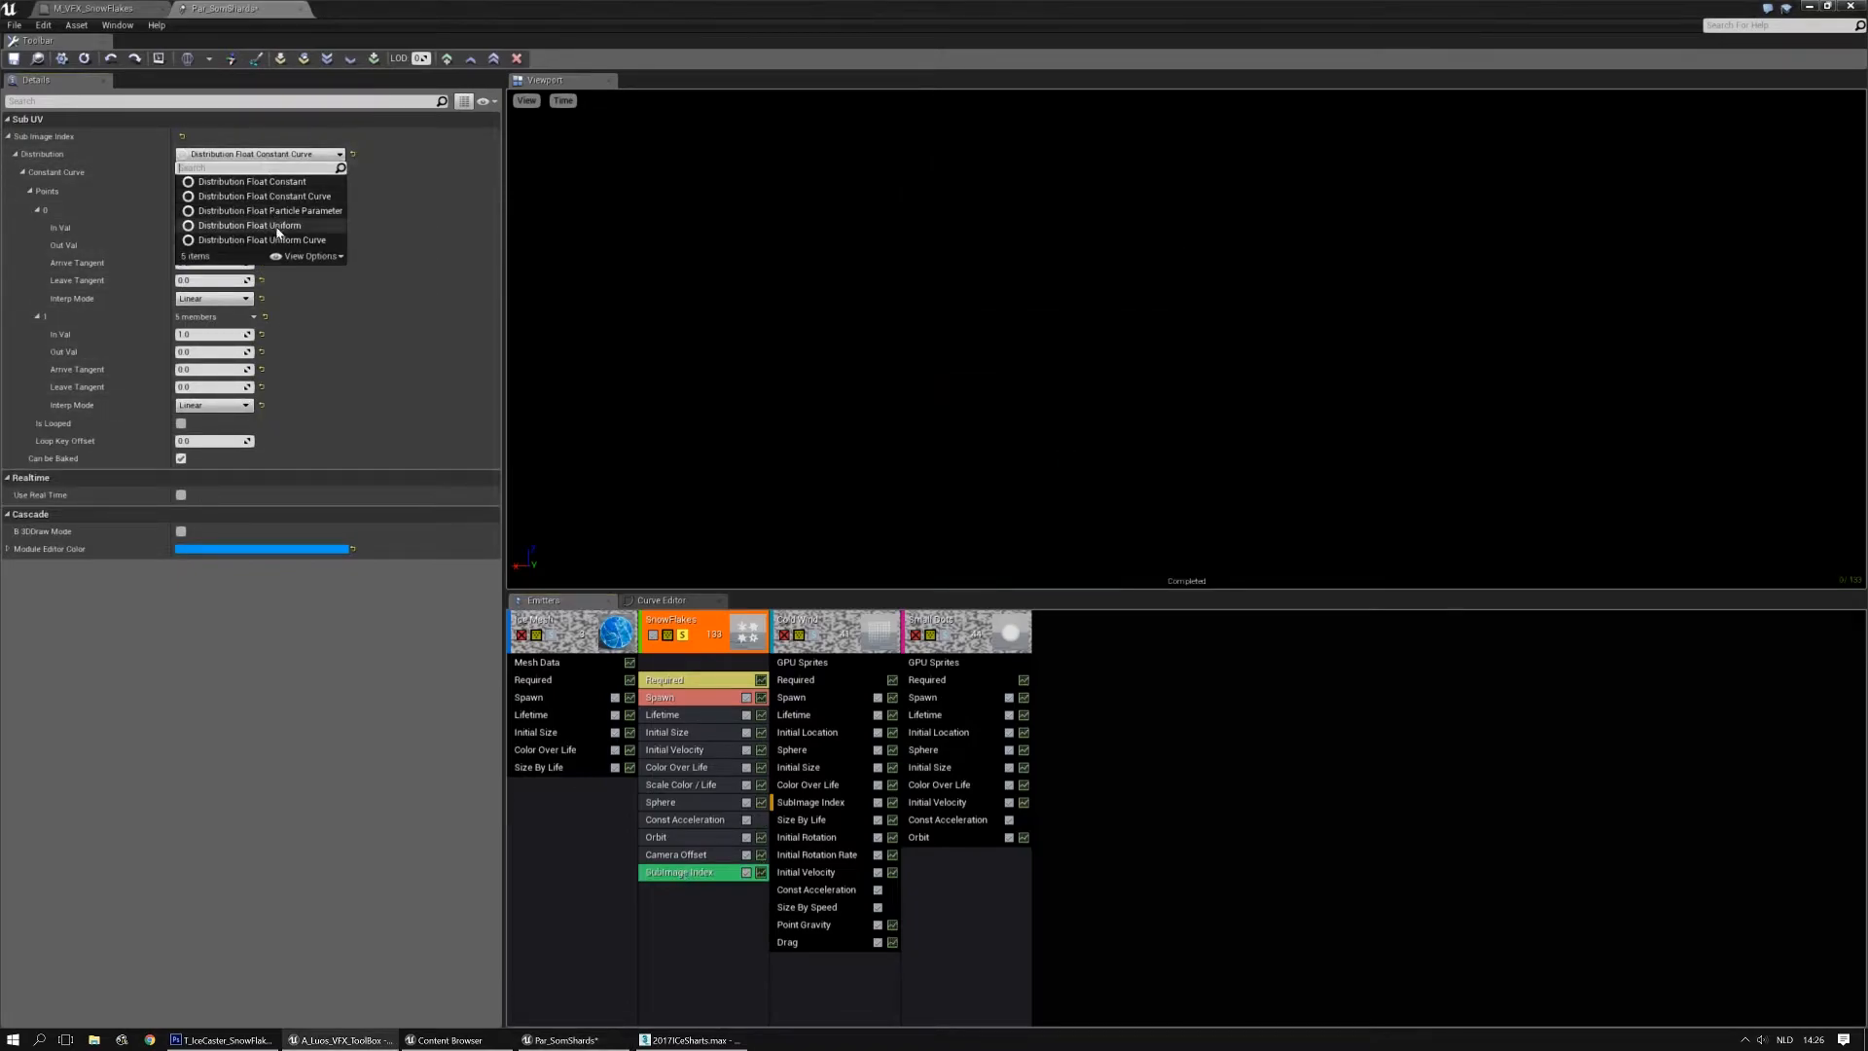
pyautogui.click(261, 231)
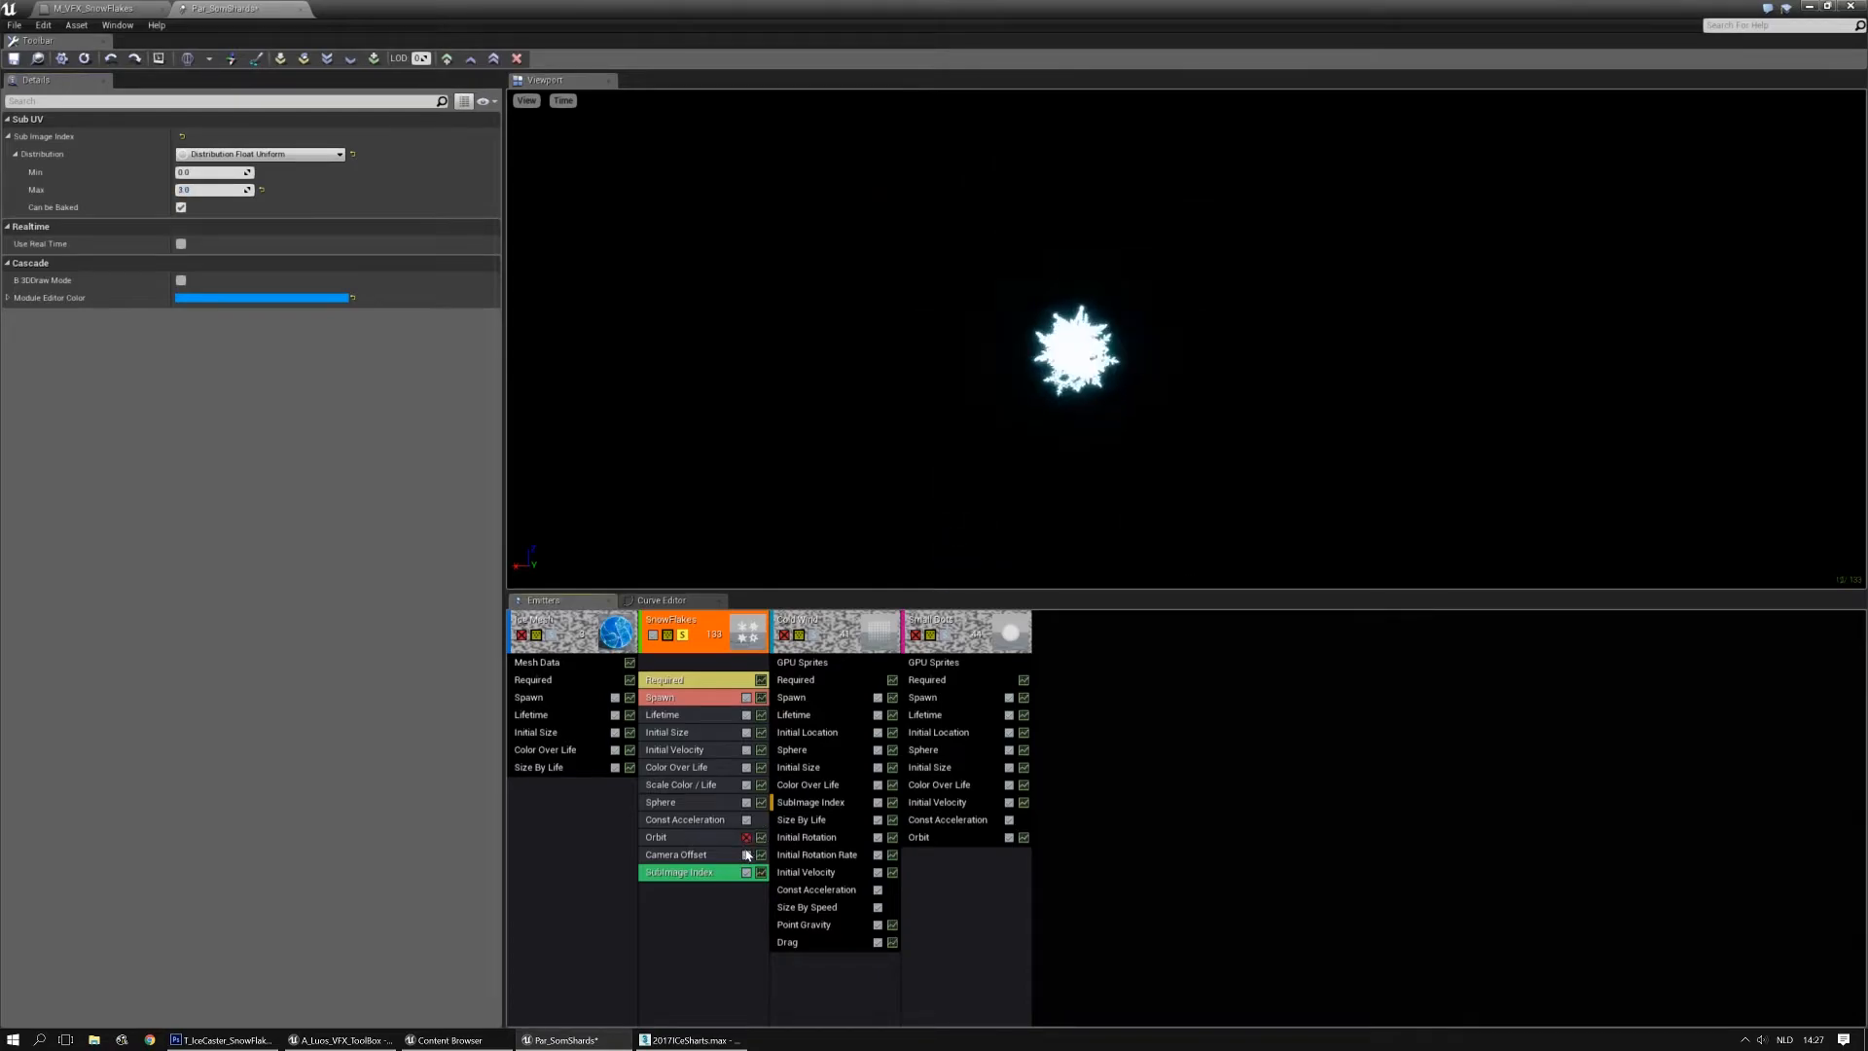
# Try a start radius of 15 in the SnowFlakes emitter's Sphere module and check the spread in the preview
pyautogui.click(689, 799)
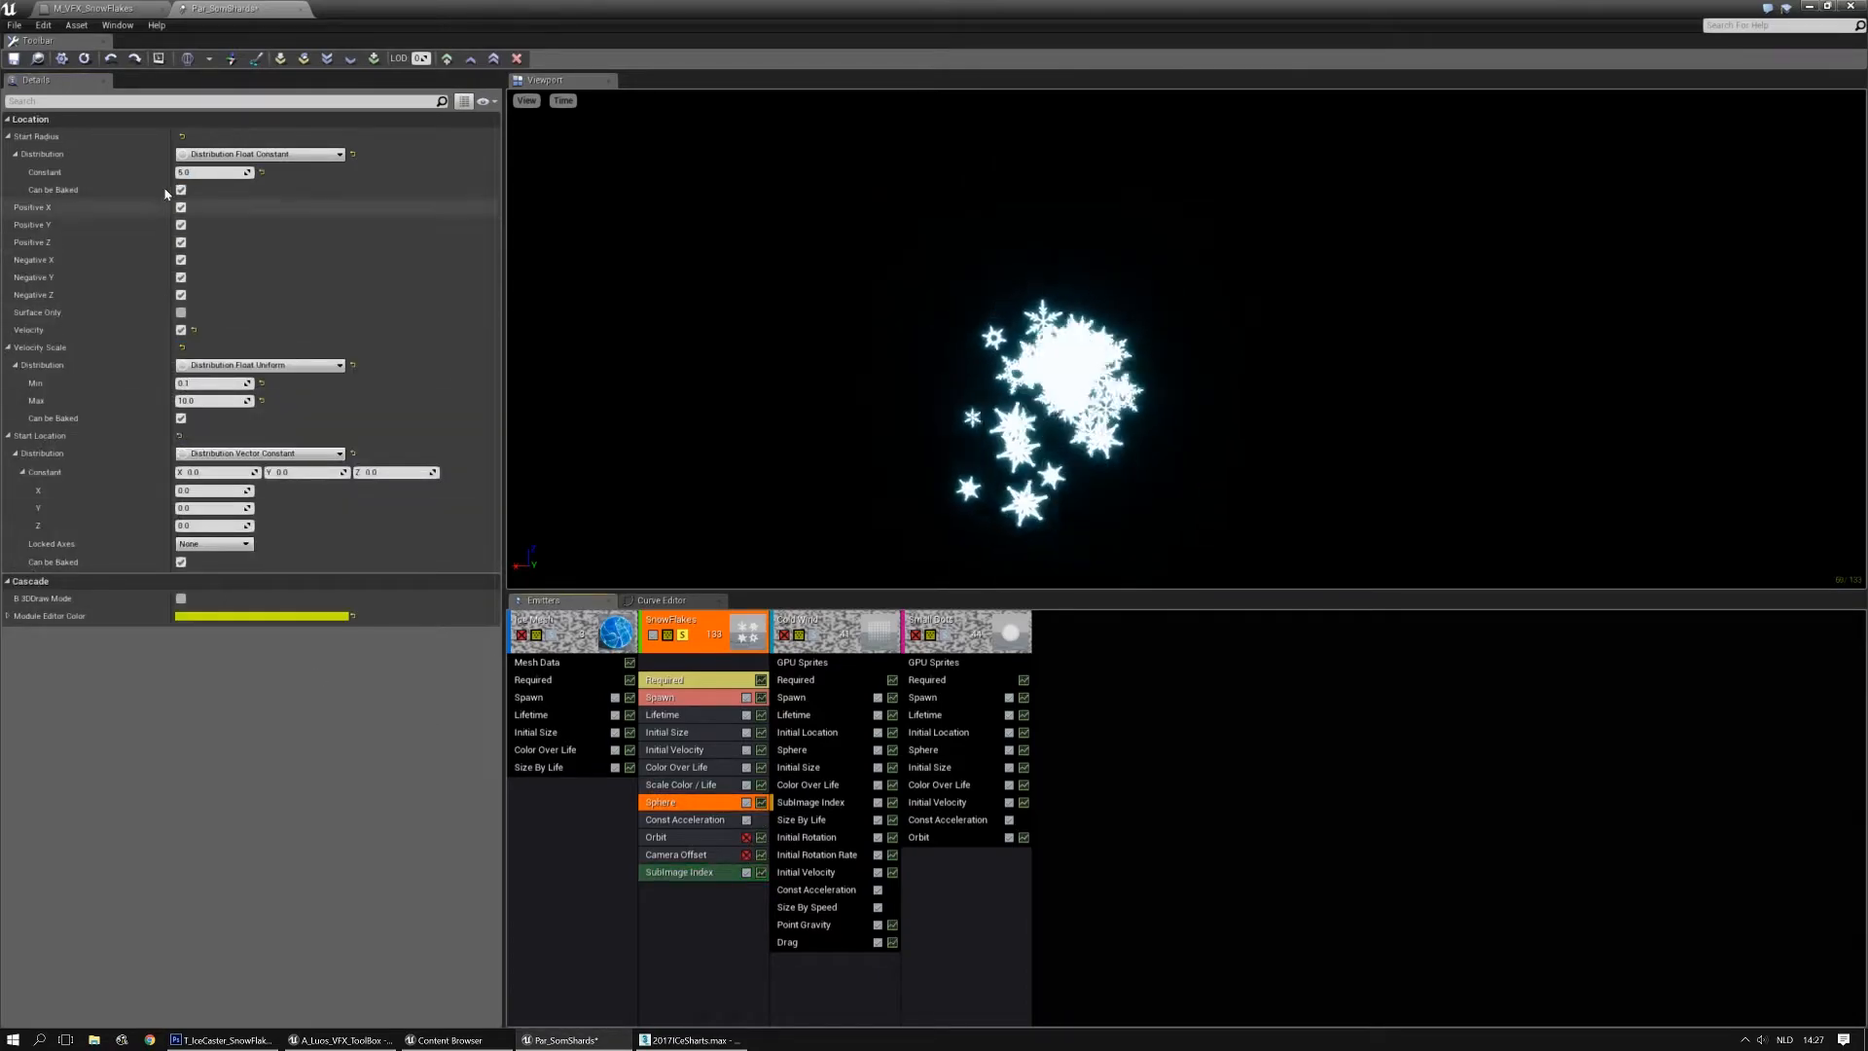
pyautogui.click(199, 172)
pyautogui.write('15')
pyautogui.press('Return')
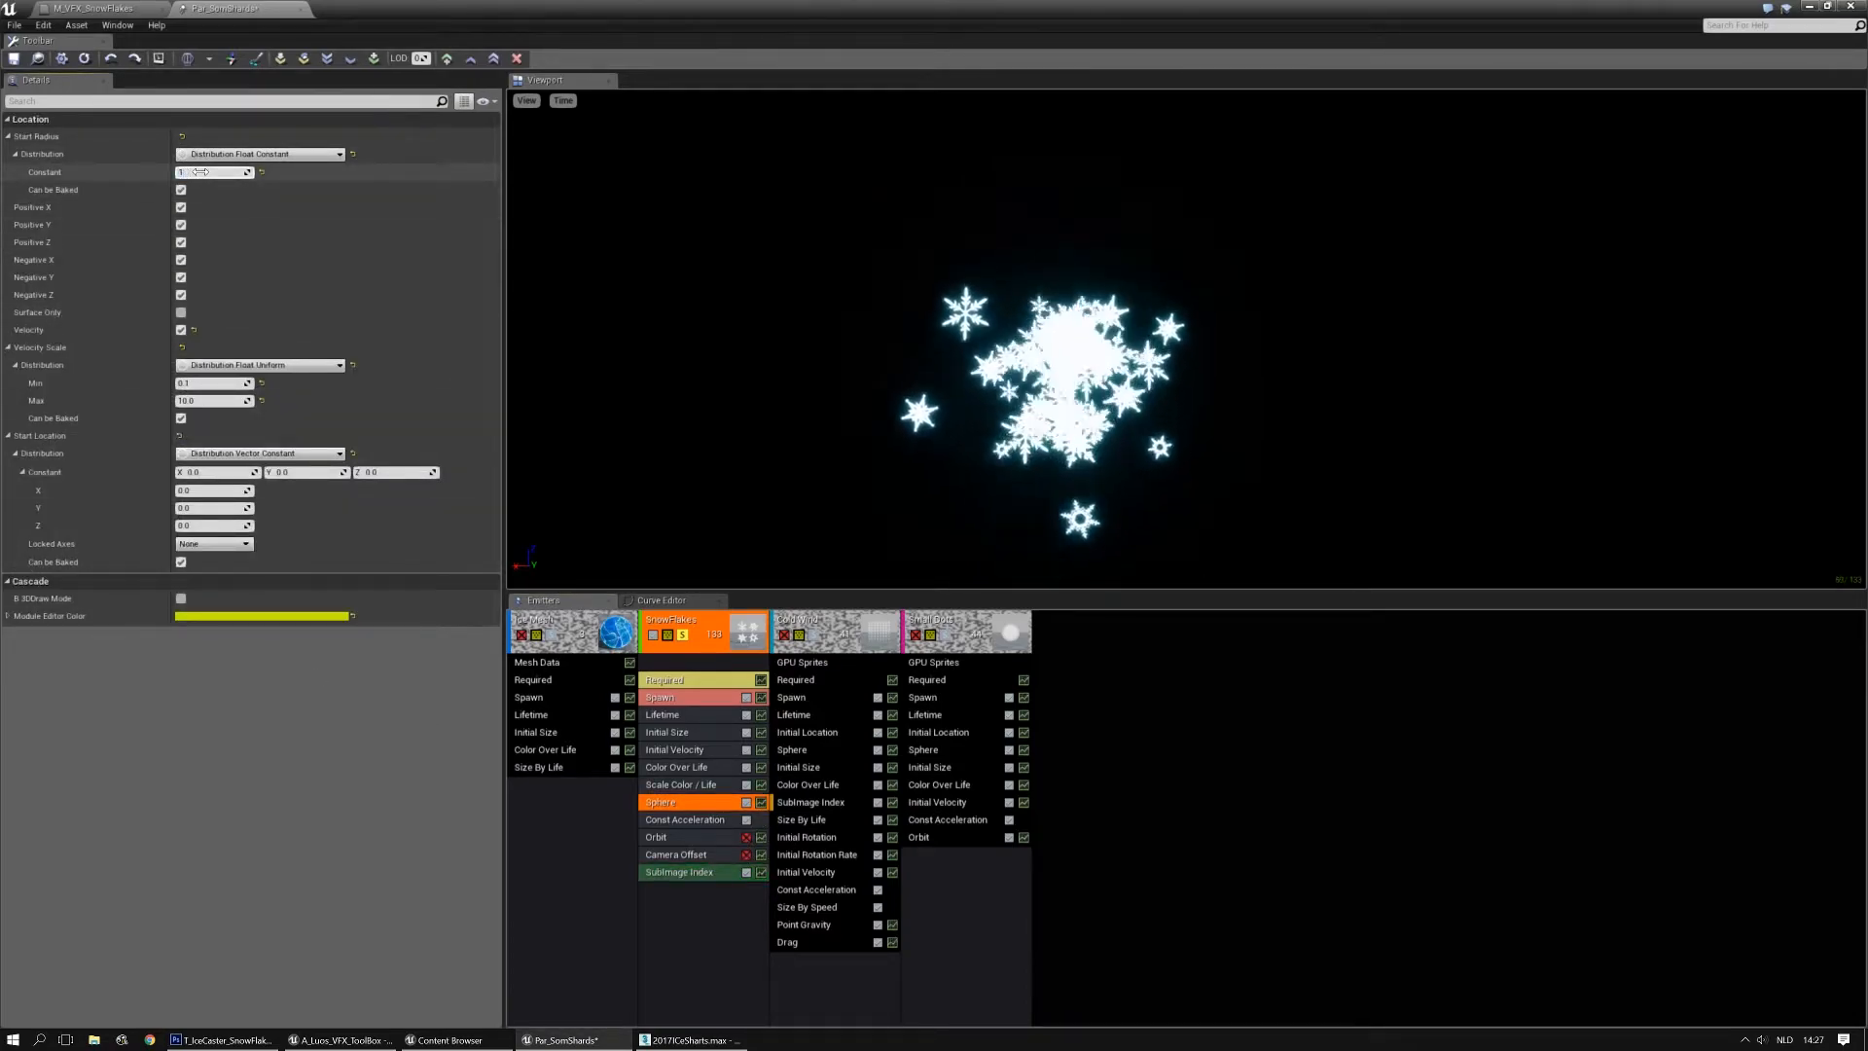
pyautogui.click(898, 239)
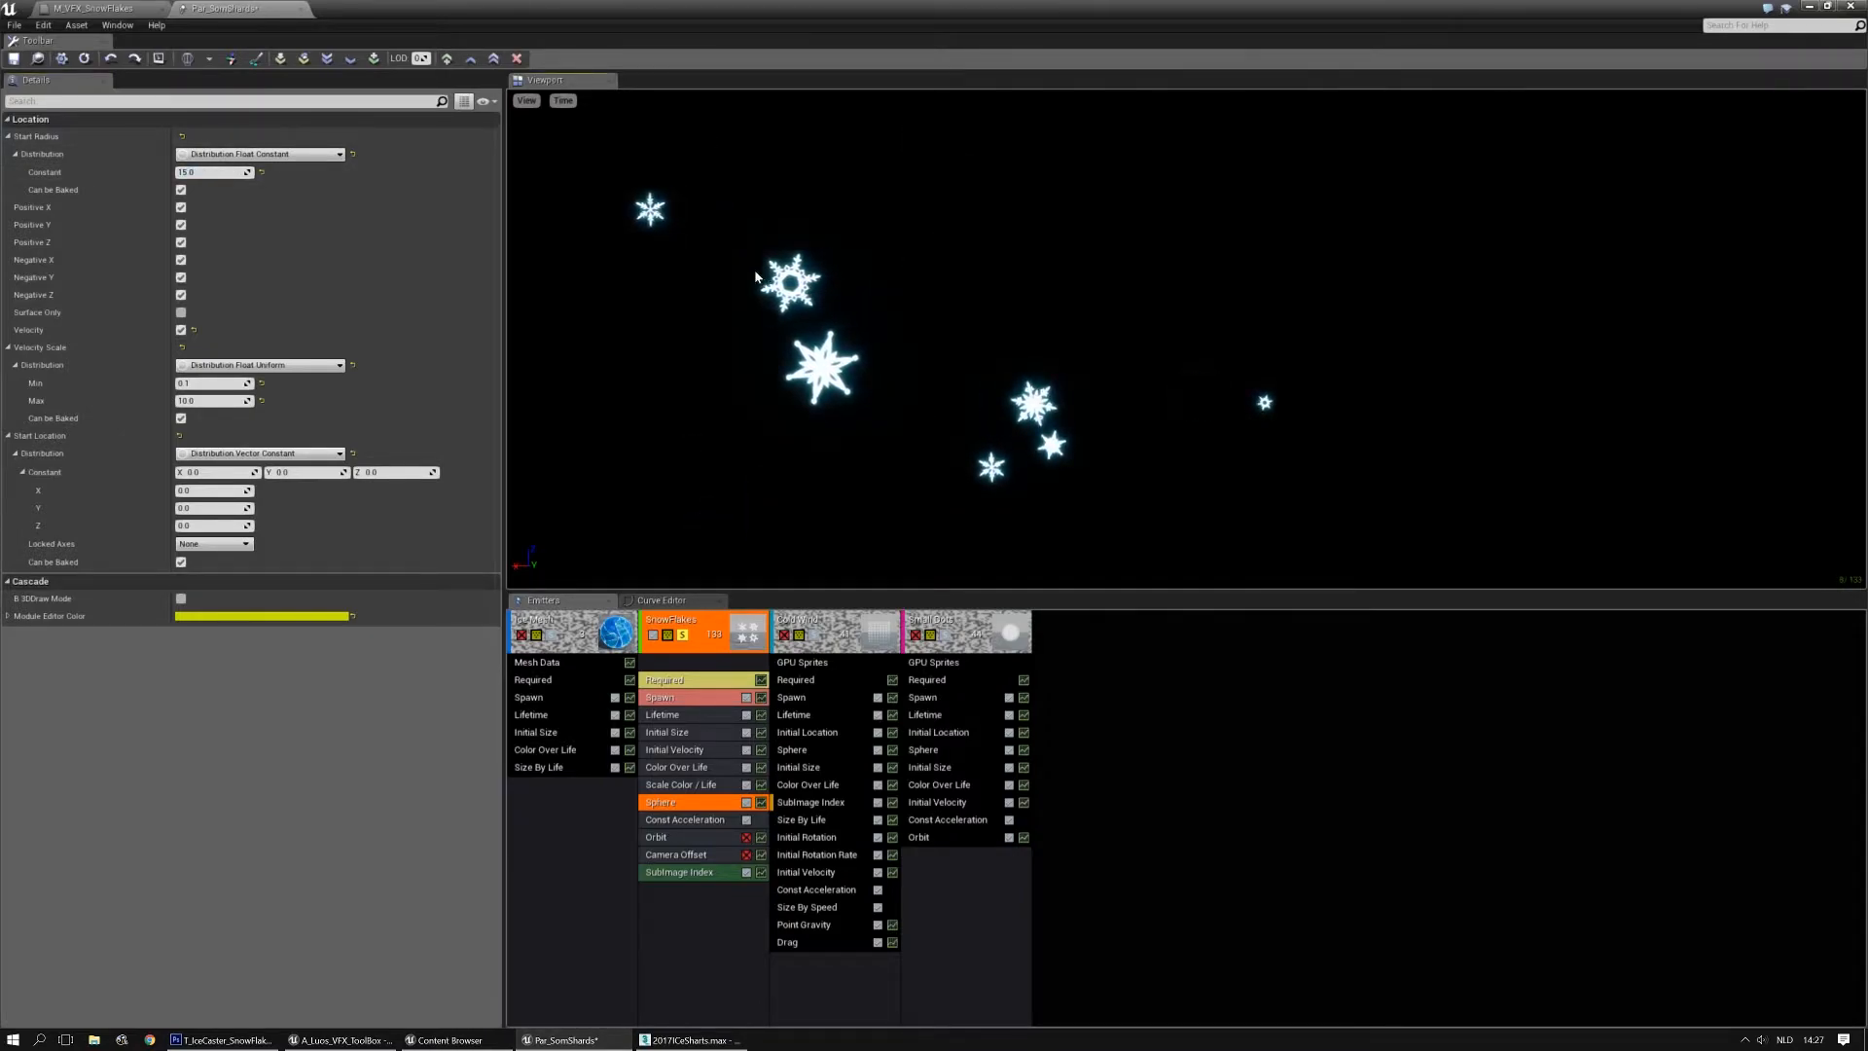
pyautogui.moveTo(1072, 461); pyautogui.dragTo(1216, 428, button='middle')
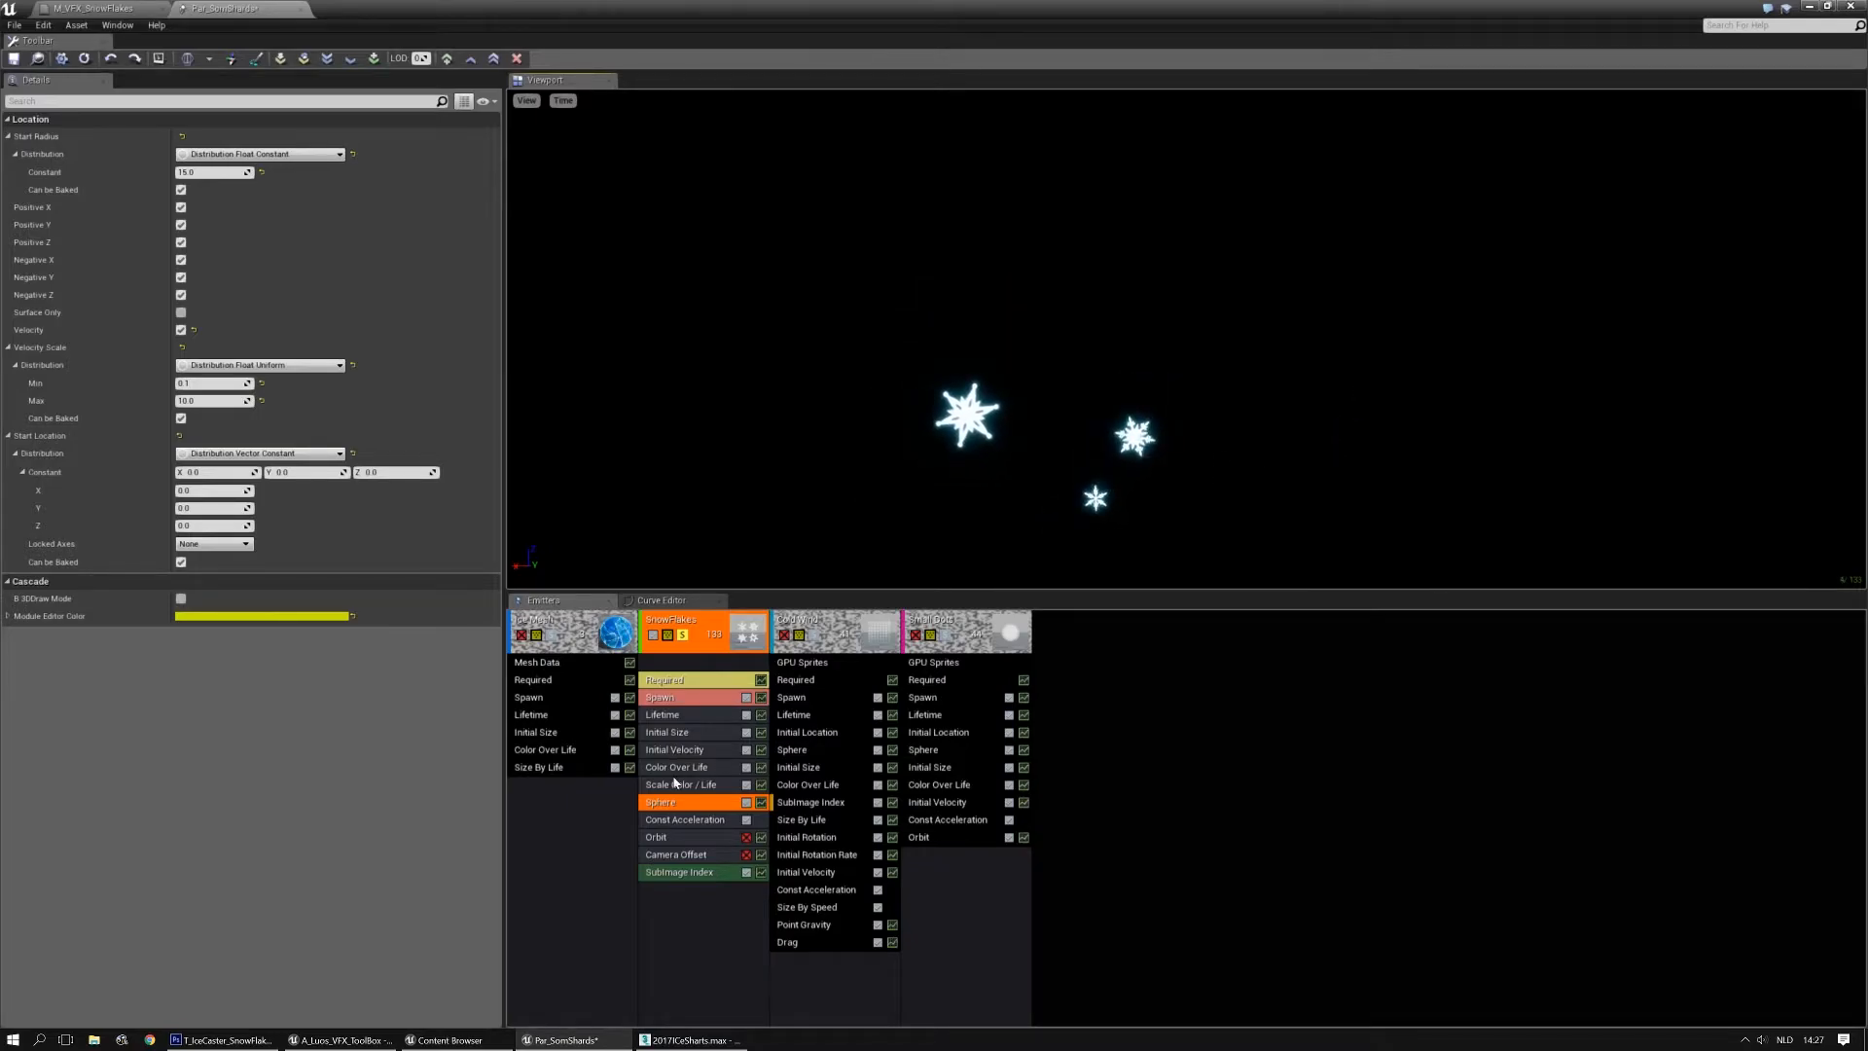
# Review the Orbit module's settings and set the Sphere module's start radius to 5
pyautogui.click(701, 838)
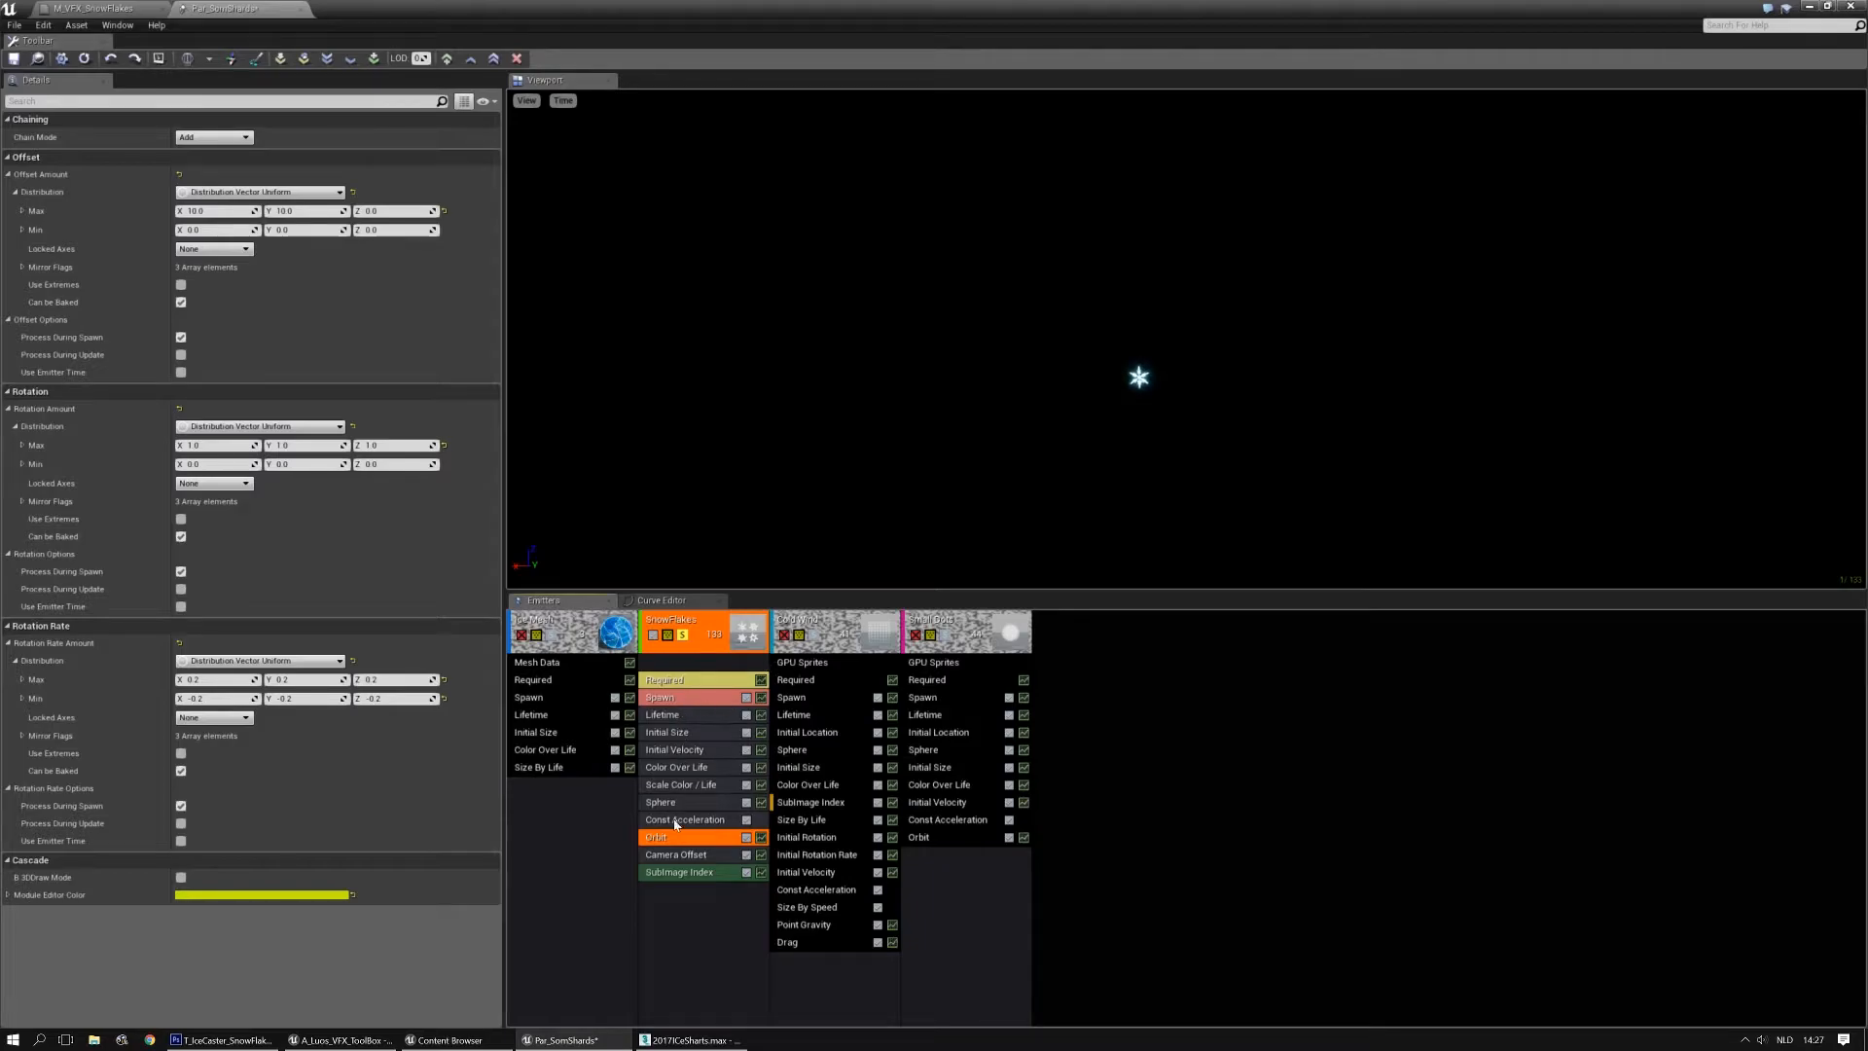
pyautogui.click(687, 802)
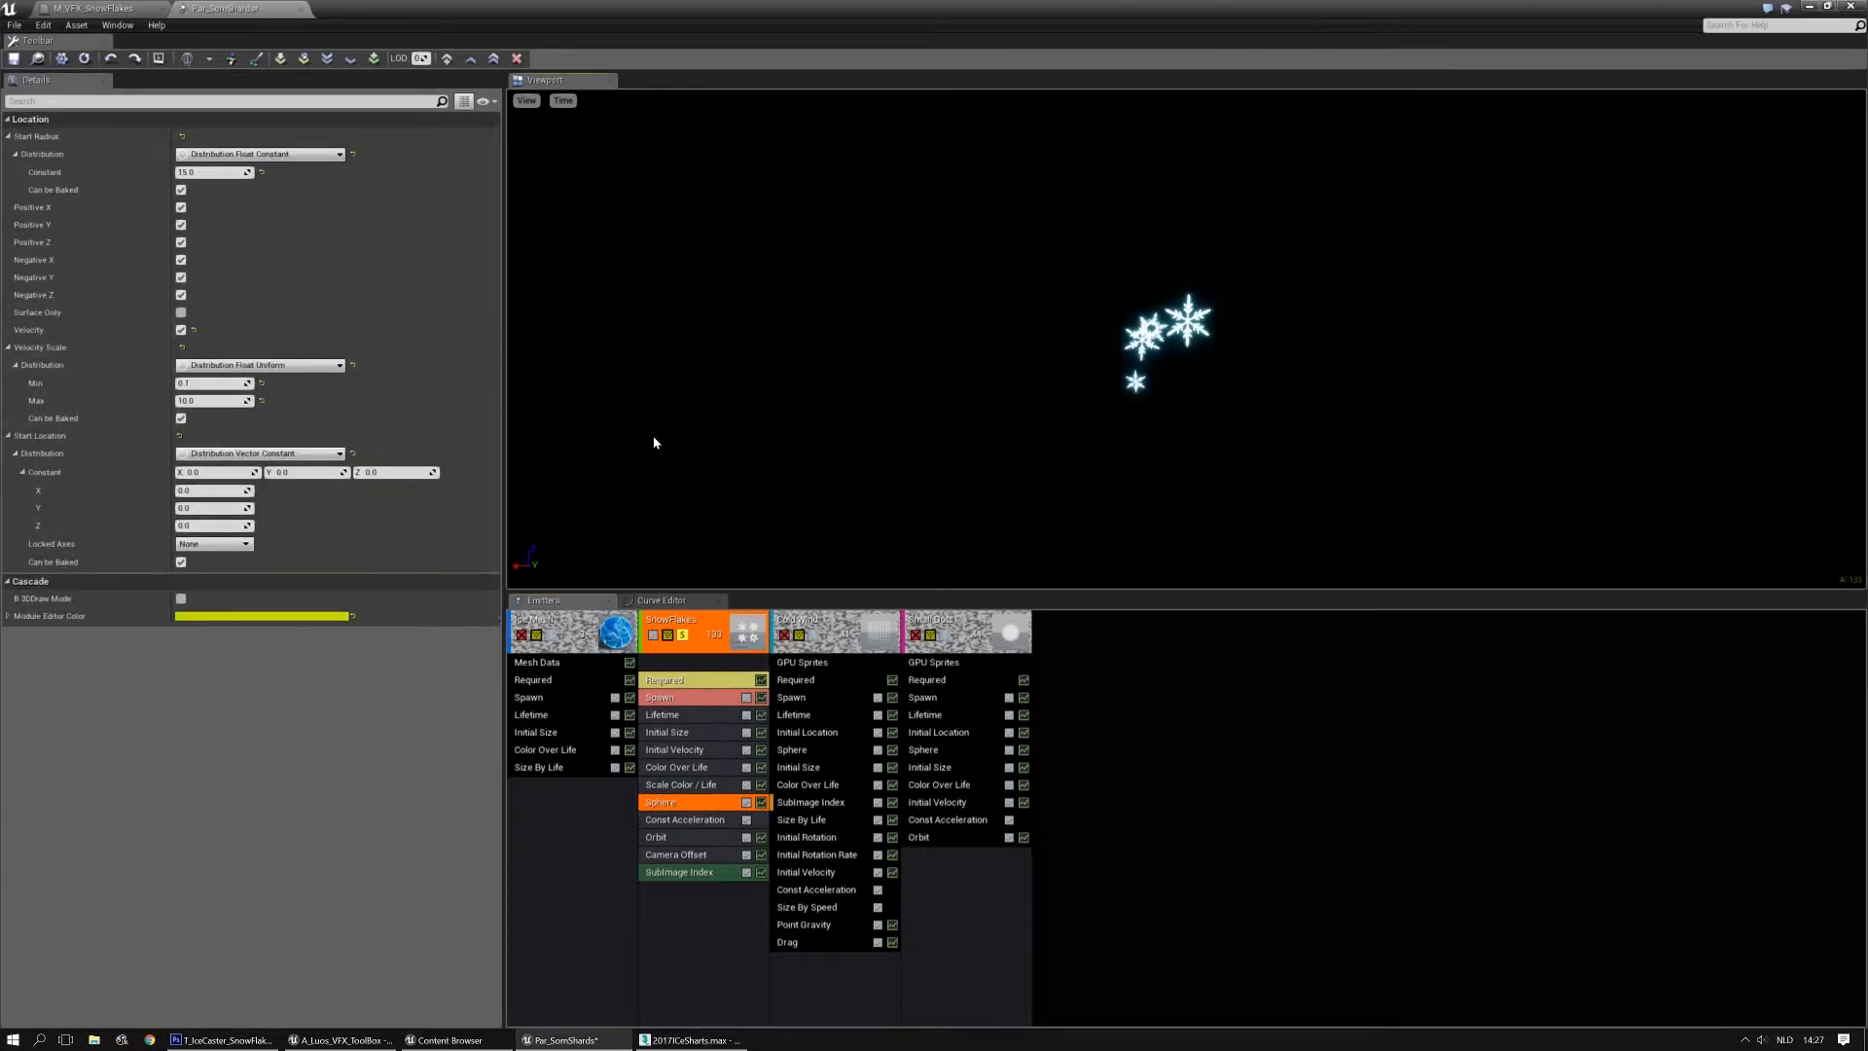
pyautogui.click(205, 176)
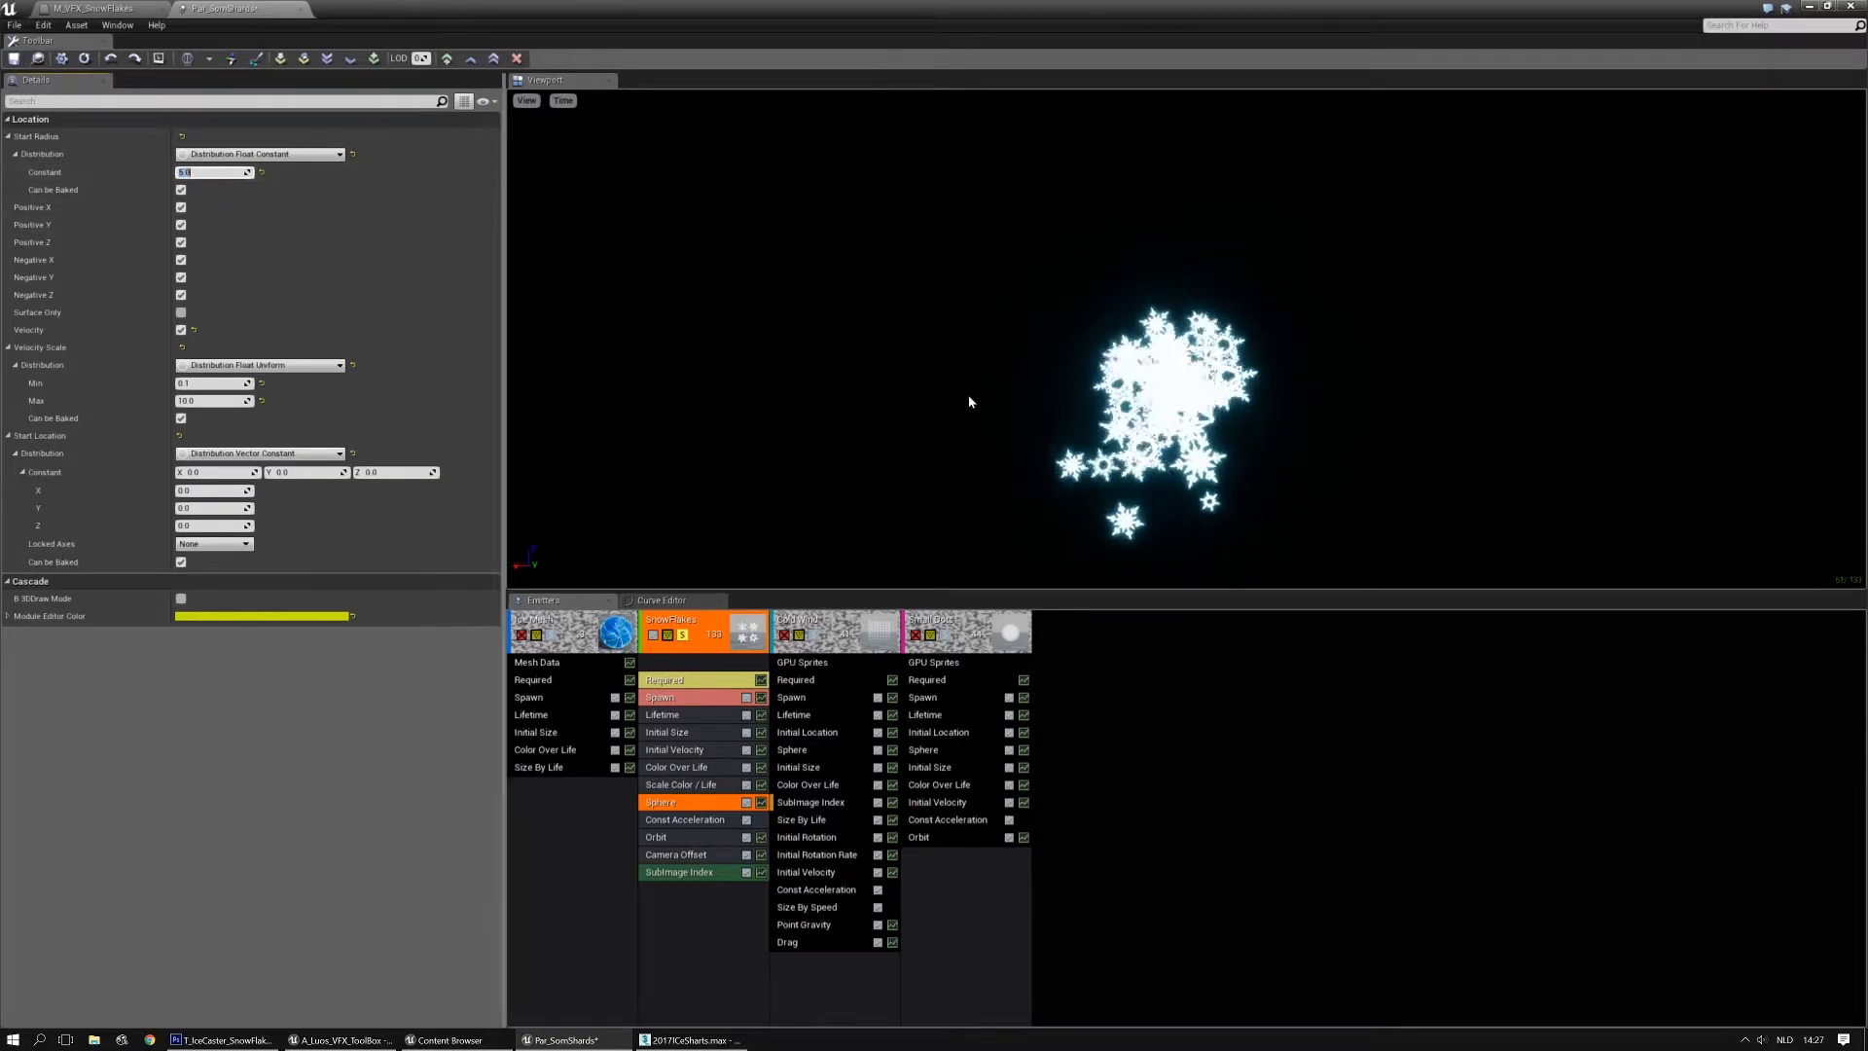
# Add an Initial Rotation module to the SnowFlakes emitter and open its start rotation settings
pyautogui.click(677, 894)
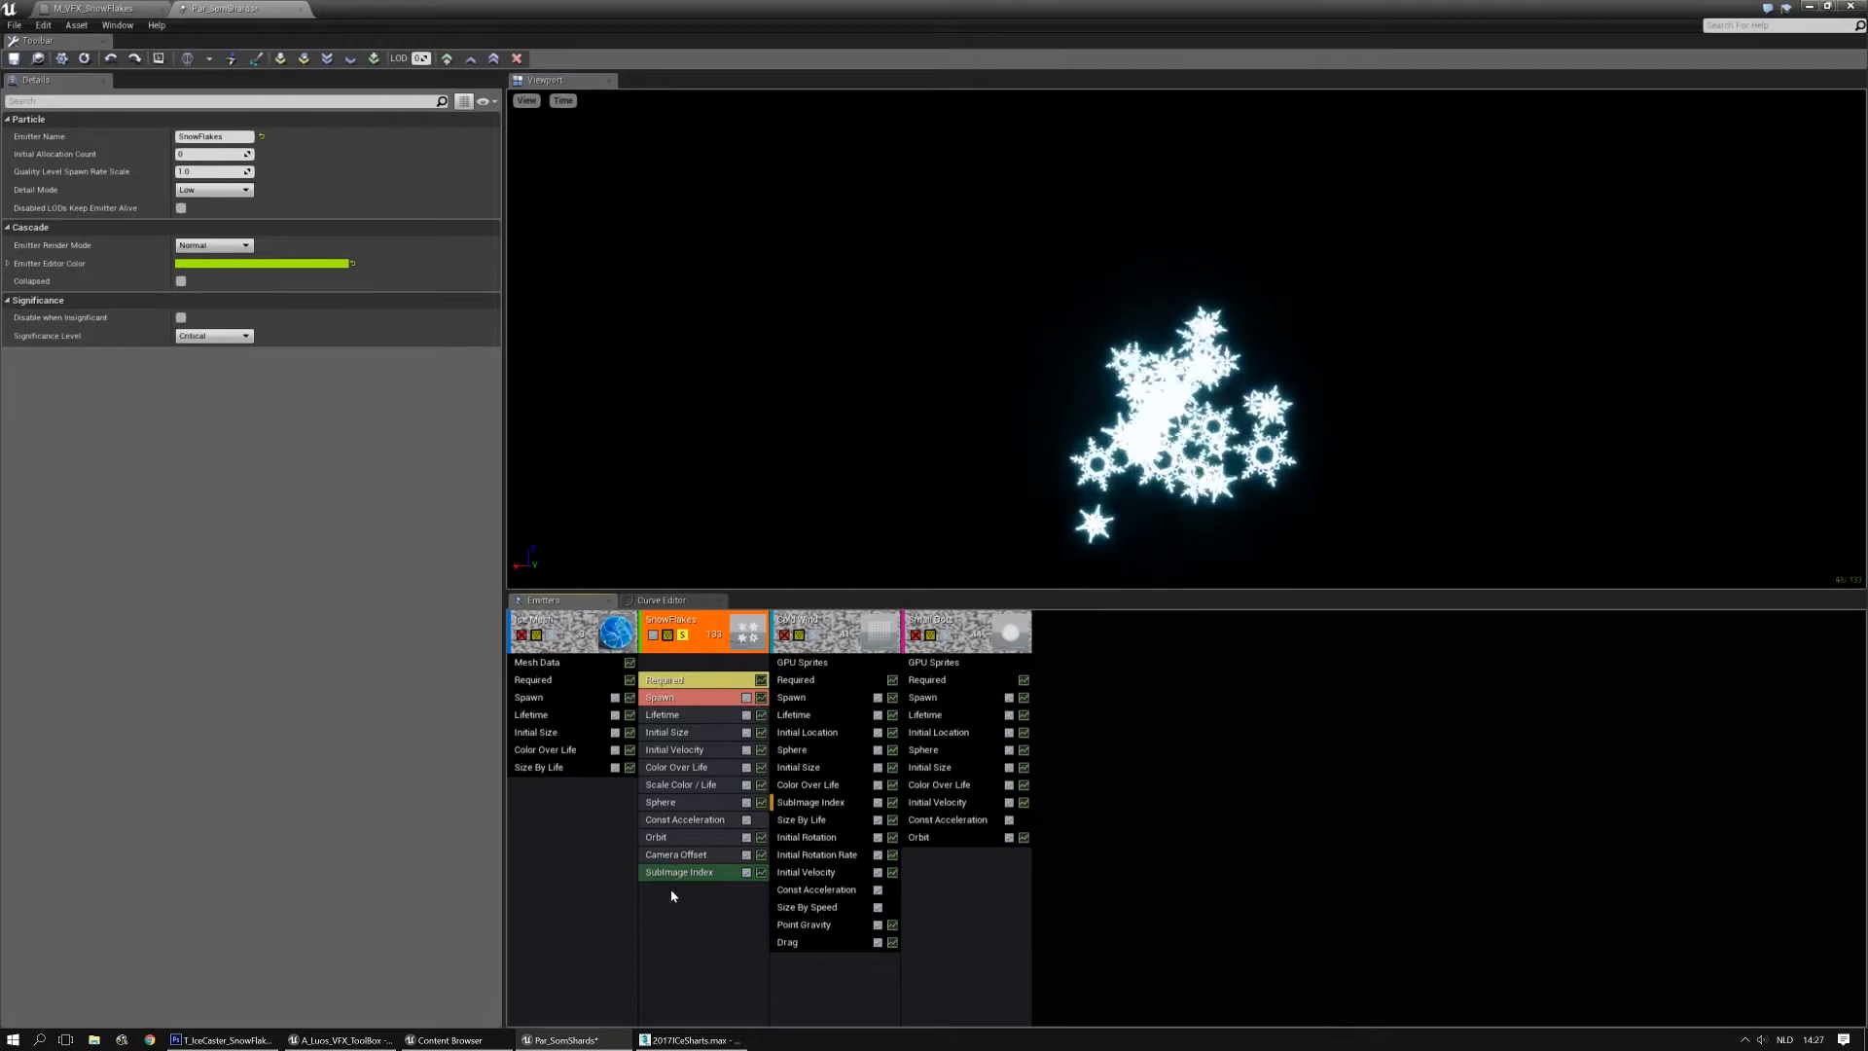
pyautogui.rightClick(667, 895)
pyautogui.moveTo(719, 804)
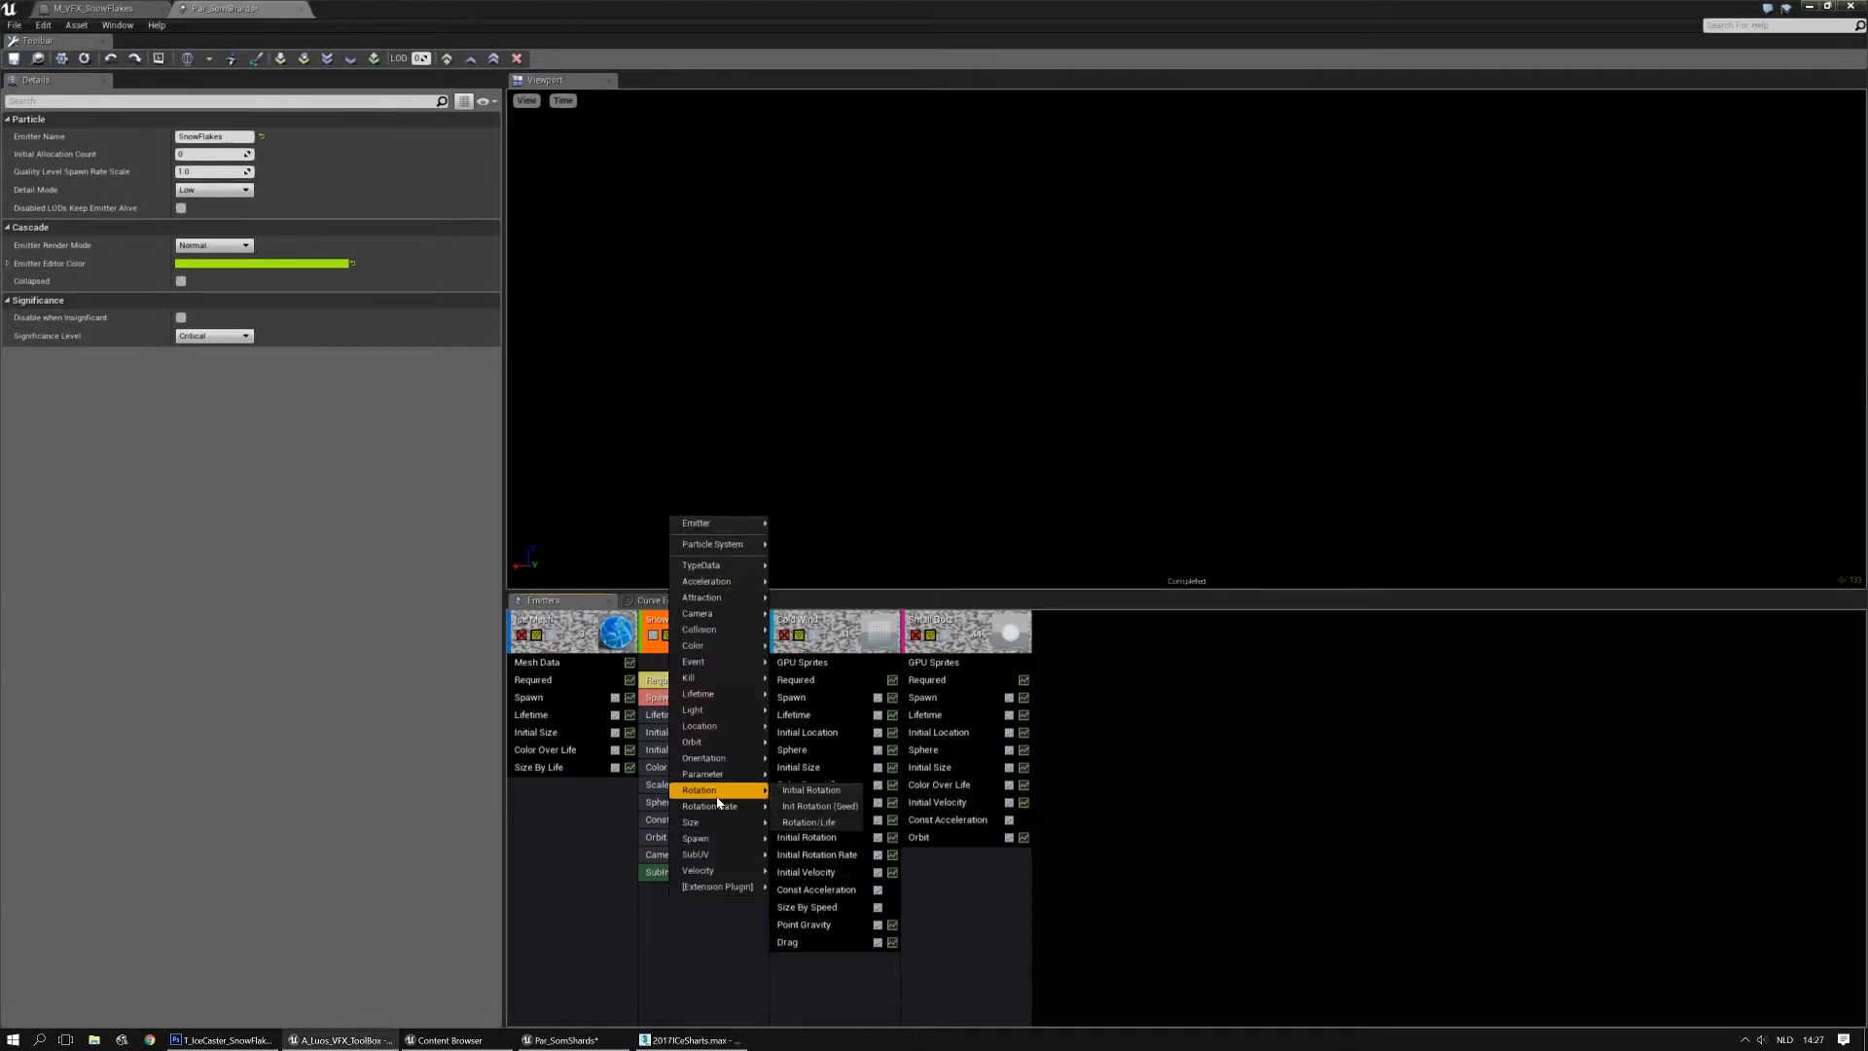
pyautogui.click(811, 790)
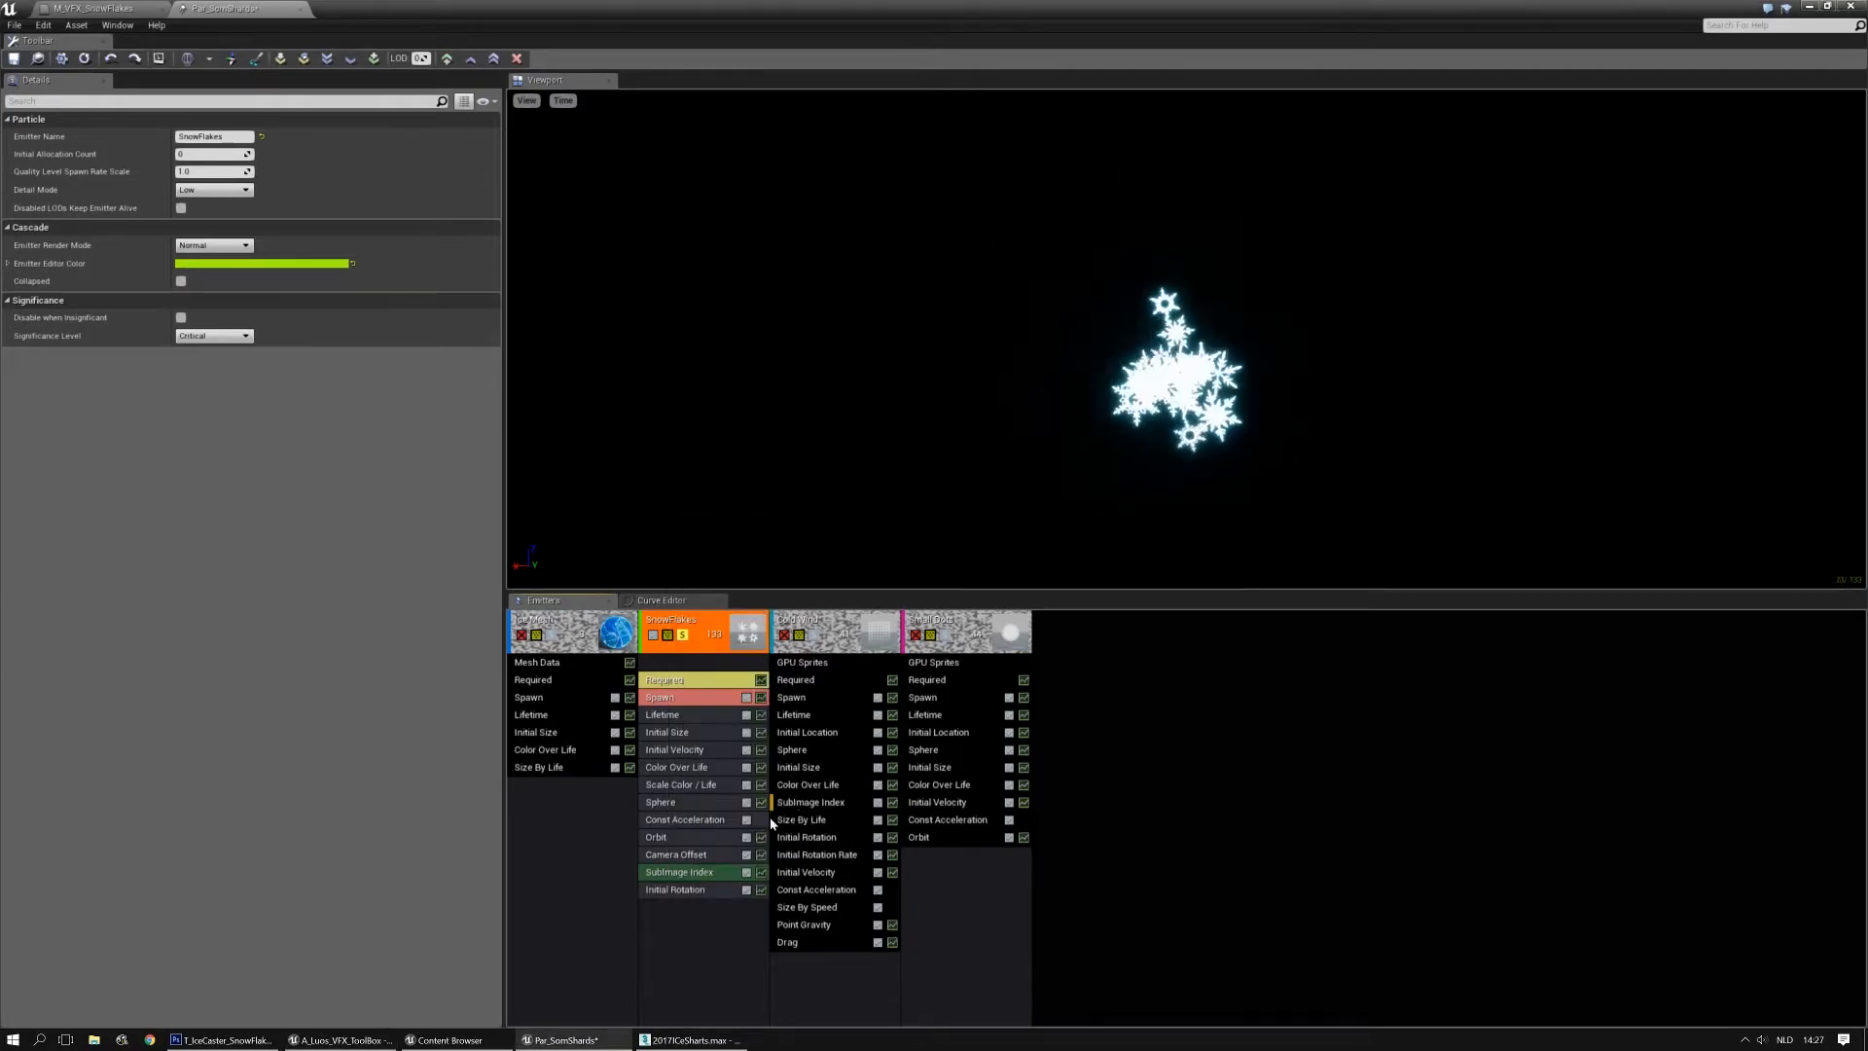
pyautogui.click(700, 891)
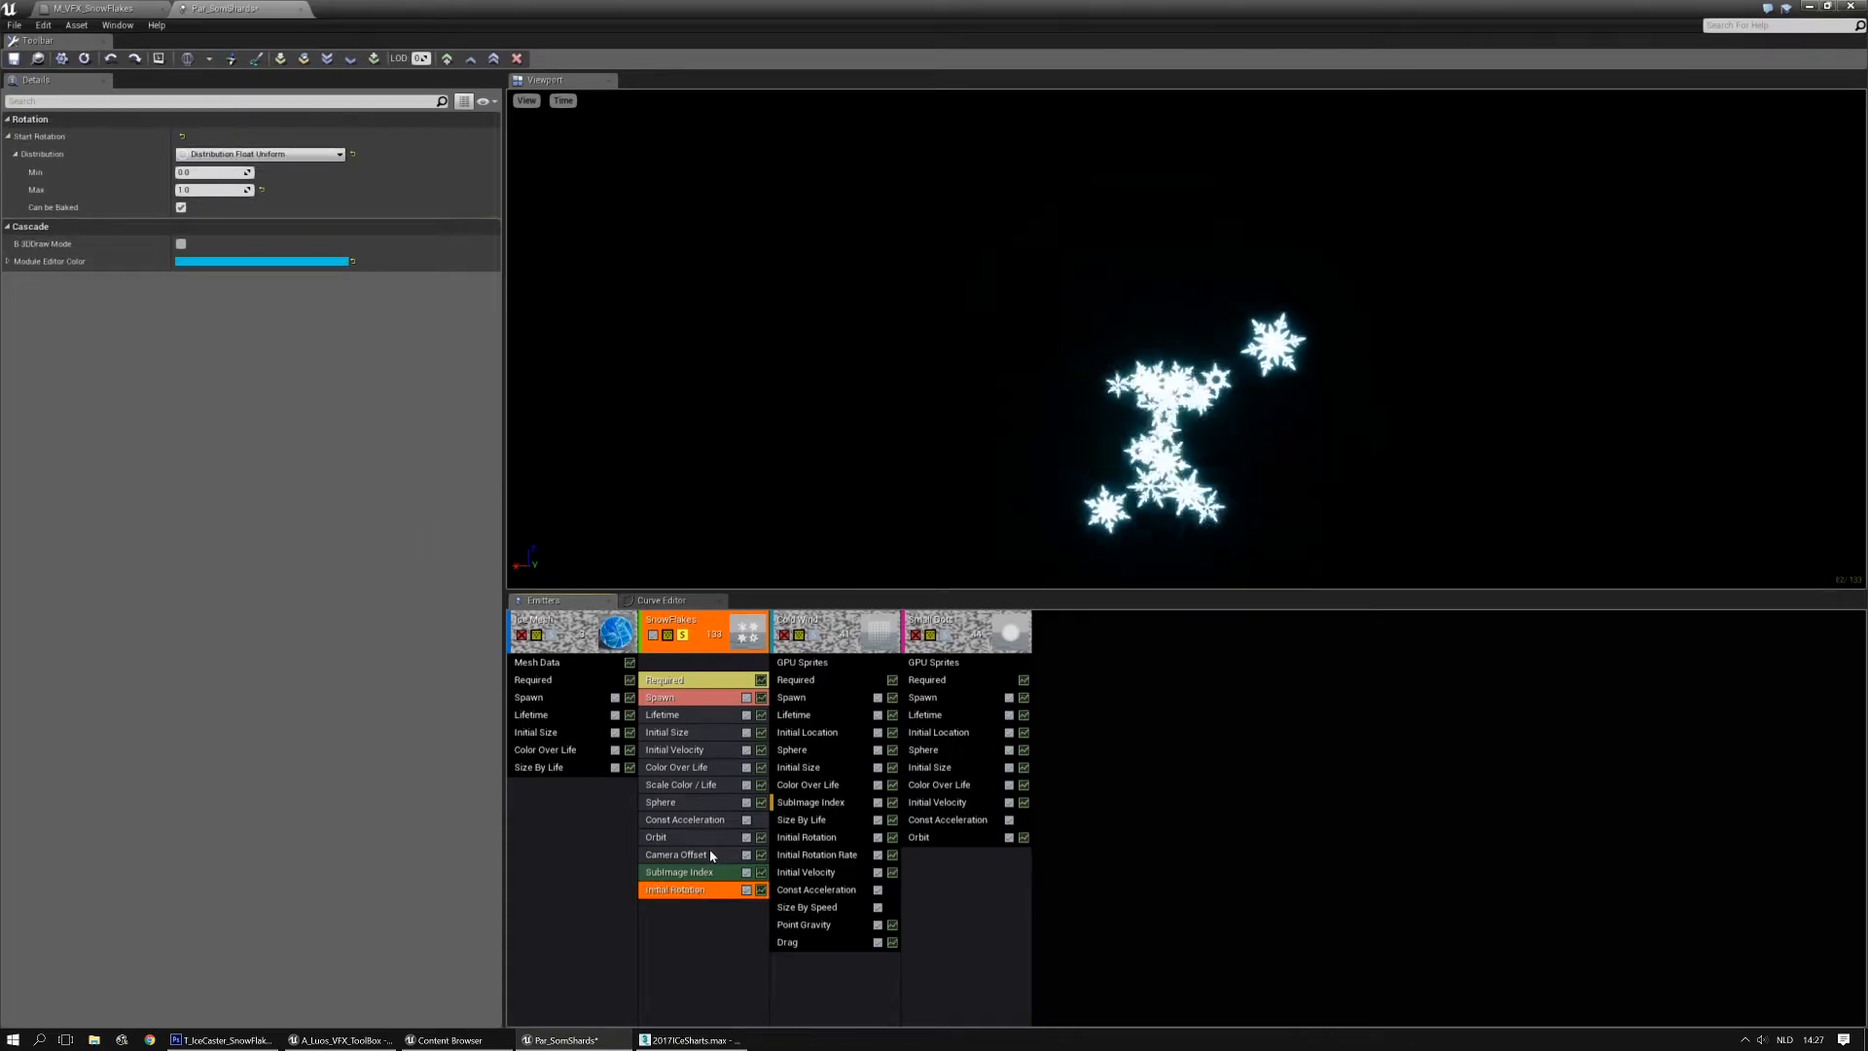
# Add an Initial Rotation Rate module to the SnowFlakes emitter with minimum 0.4 and maximum 0.2, and save the particle system
pyautogui.rightClick(694, 915)
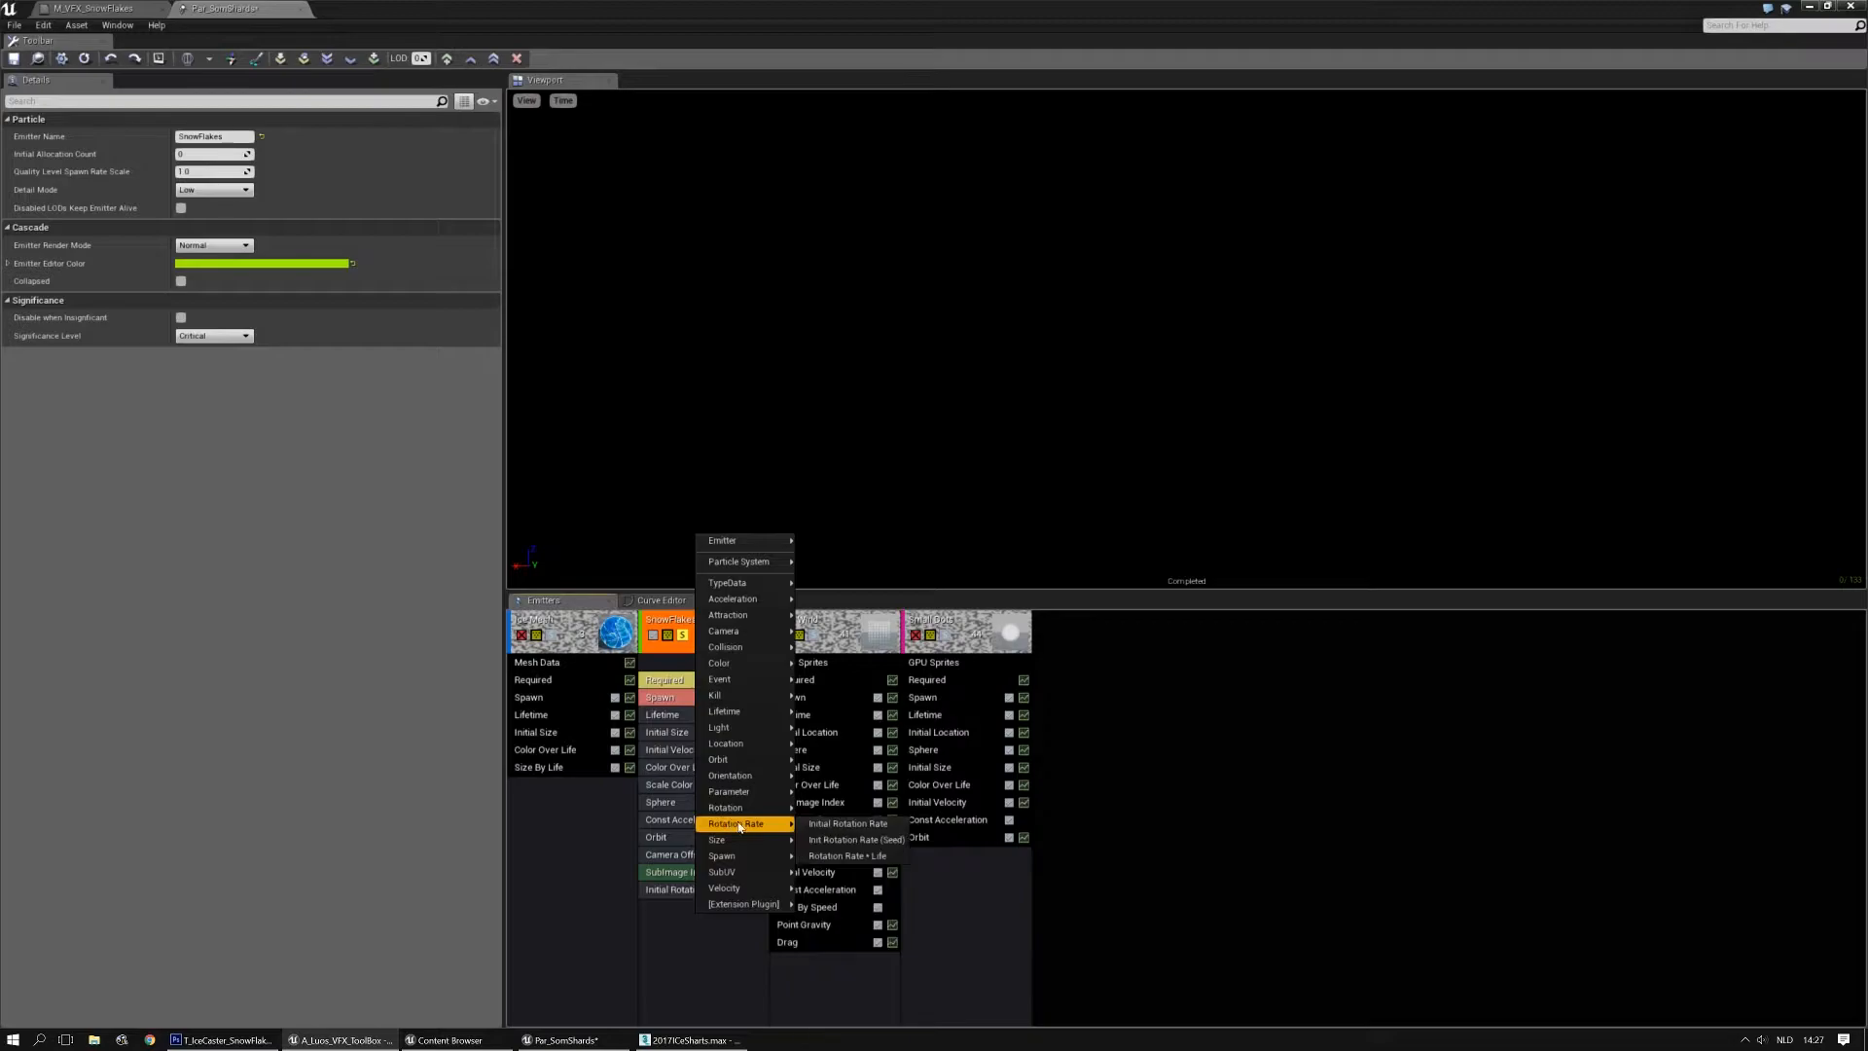
pyautogui.click(846, 824)
pyautogui.click(694, 909)
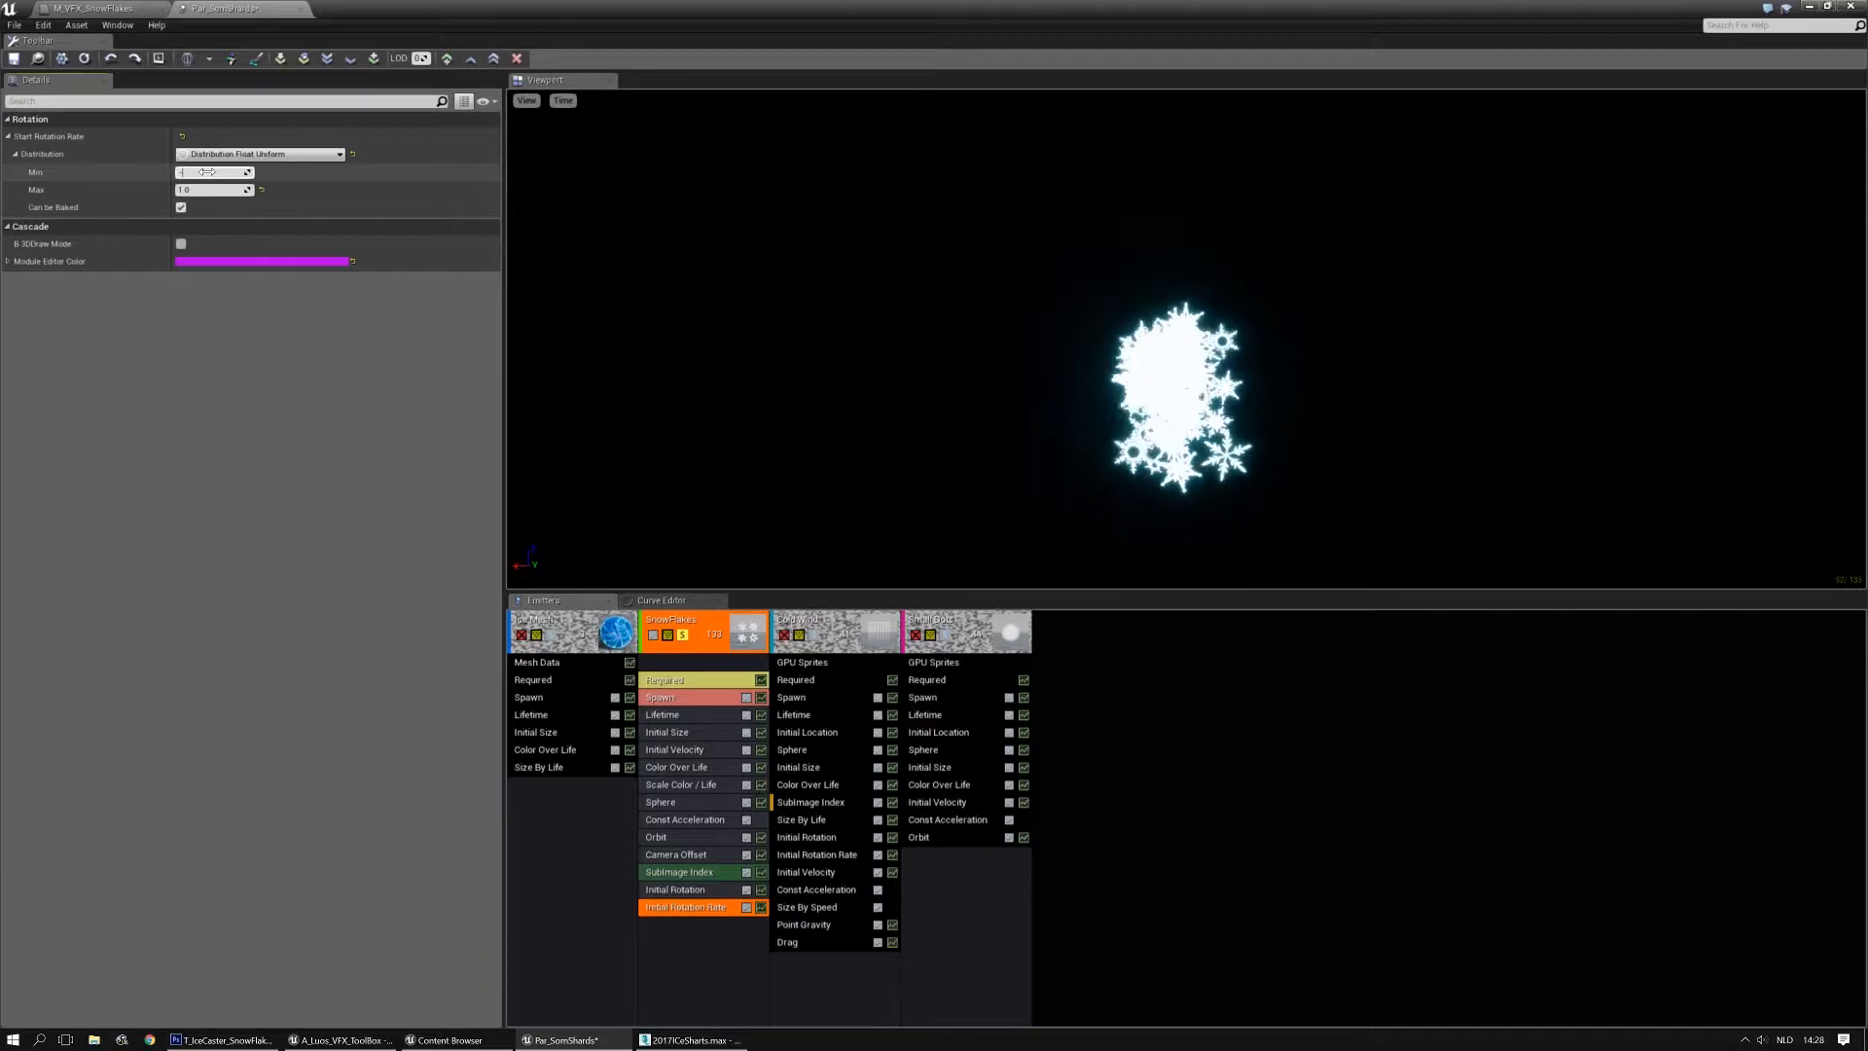
pyautogui.press('Tab')
pyautogui.write('0.2')
pyautogui.press('Return')
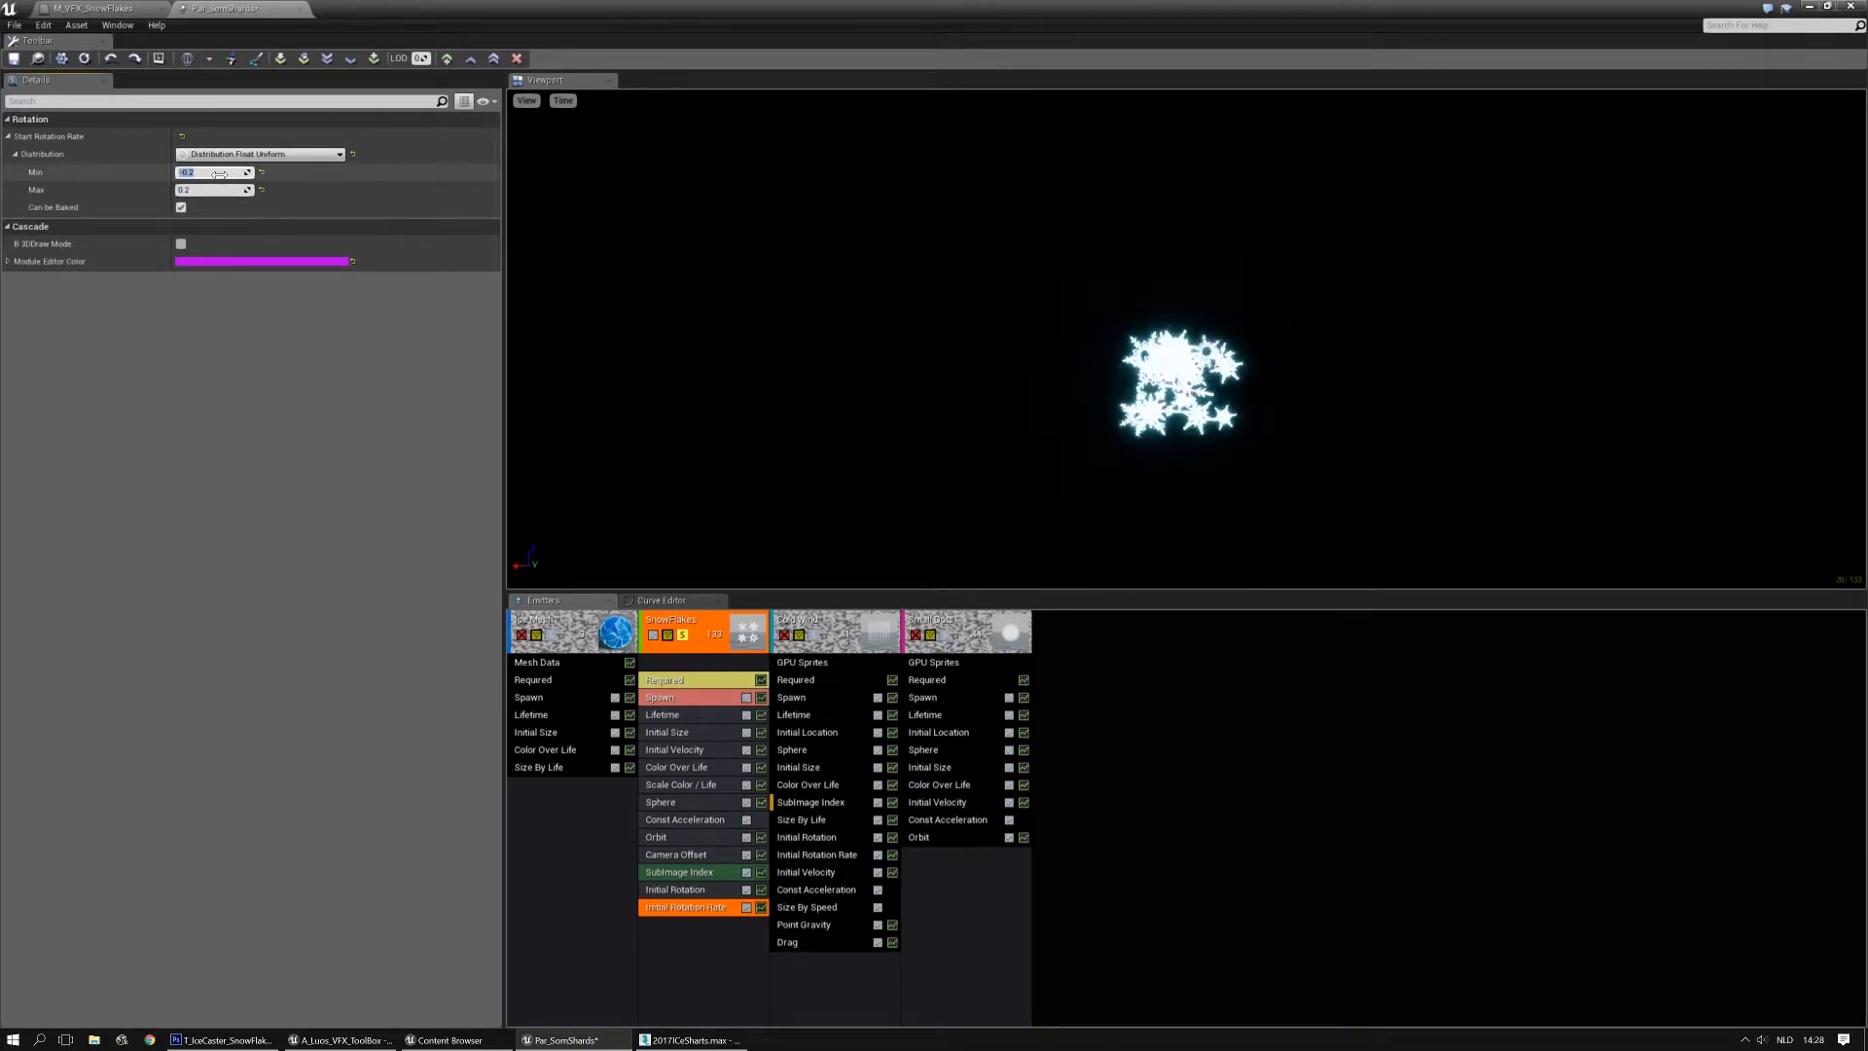
pyautogui.write('0.4')
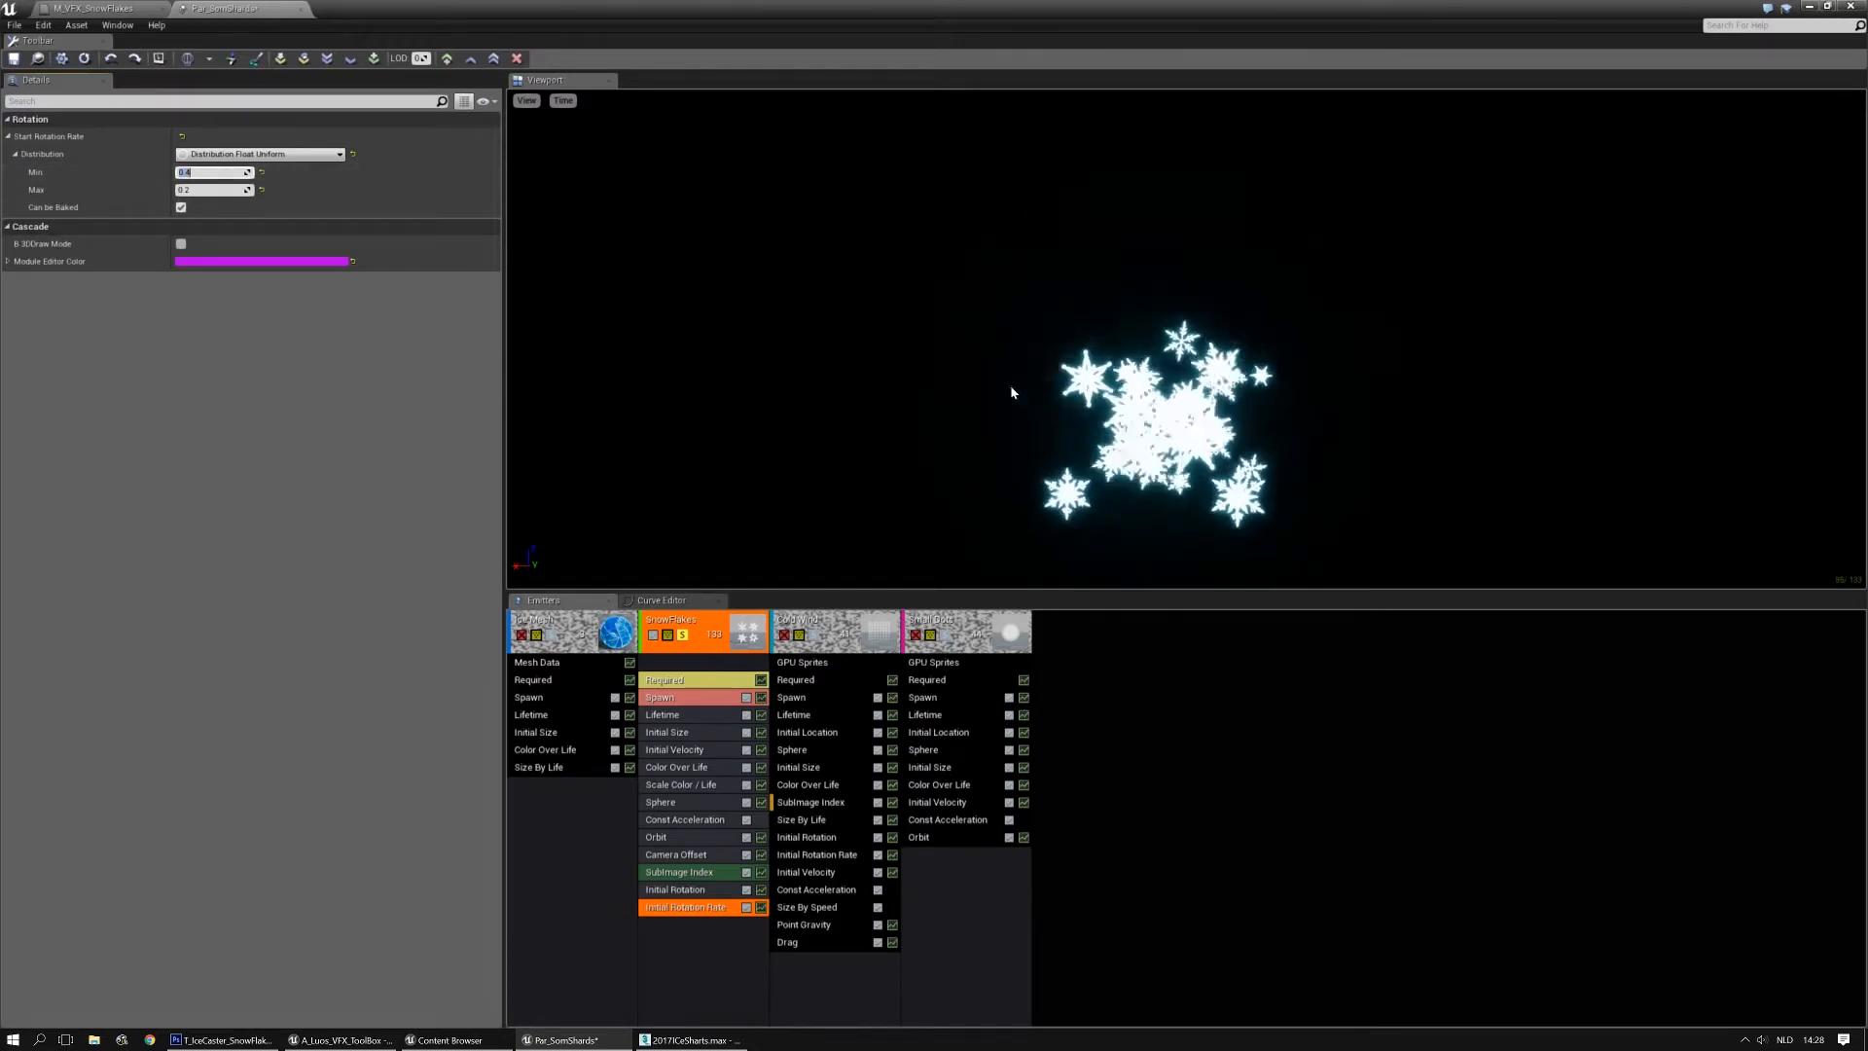
pyautogui.click(13, 61)
pyautogui.moveTo(722, 7); pyautogui.dragTo(764, 352)
pyautogui.doubleClick(873, 356)
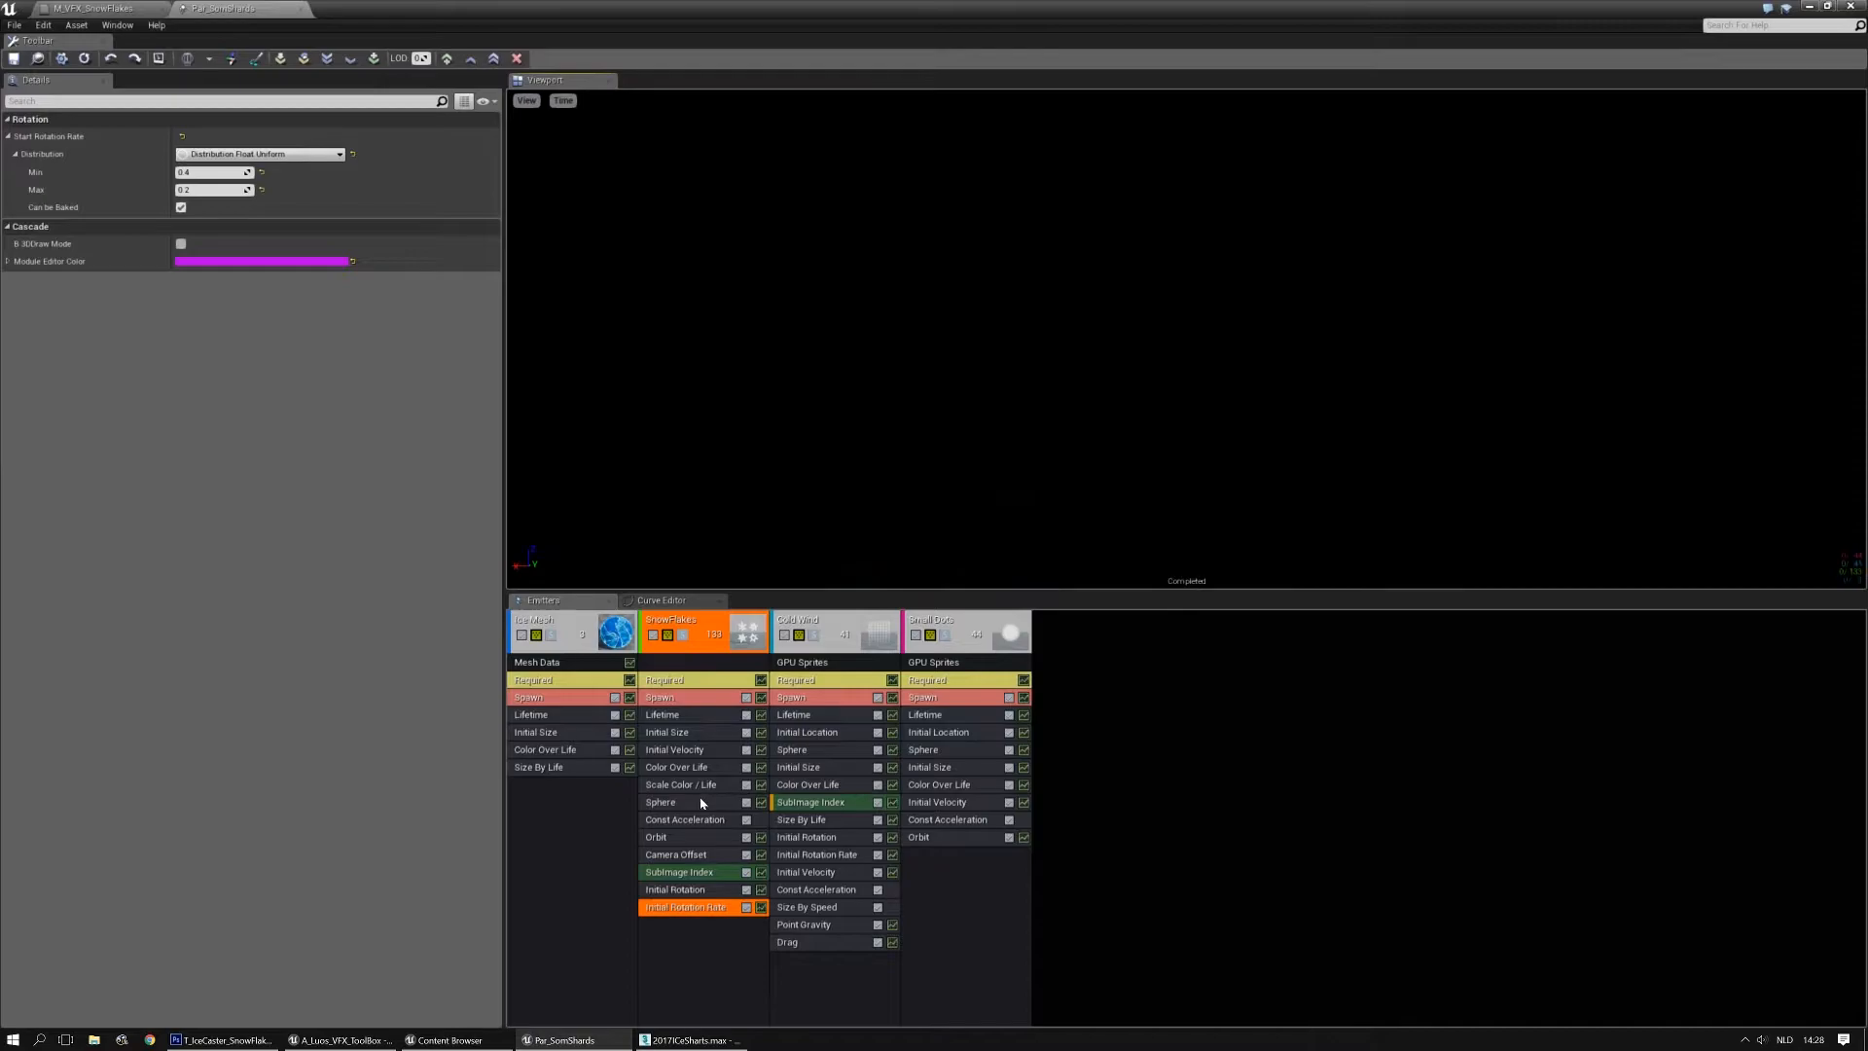
# Try color scales of 0 and 1 for R, G and B in the SnowFlakes emitter's Scale Color/Life module
pyautogui.click(701, 768)
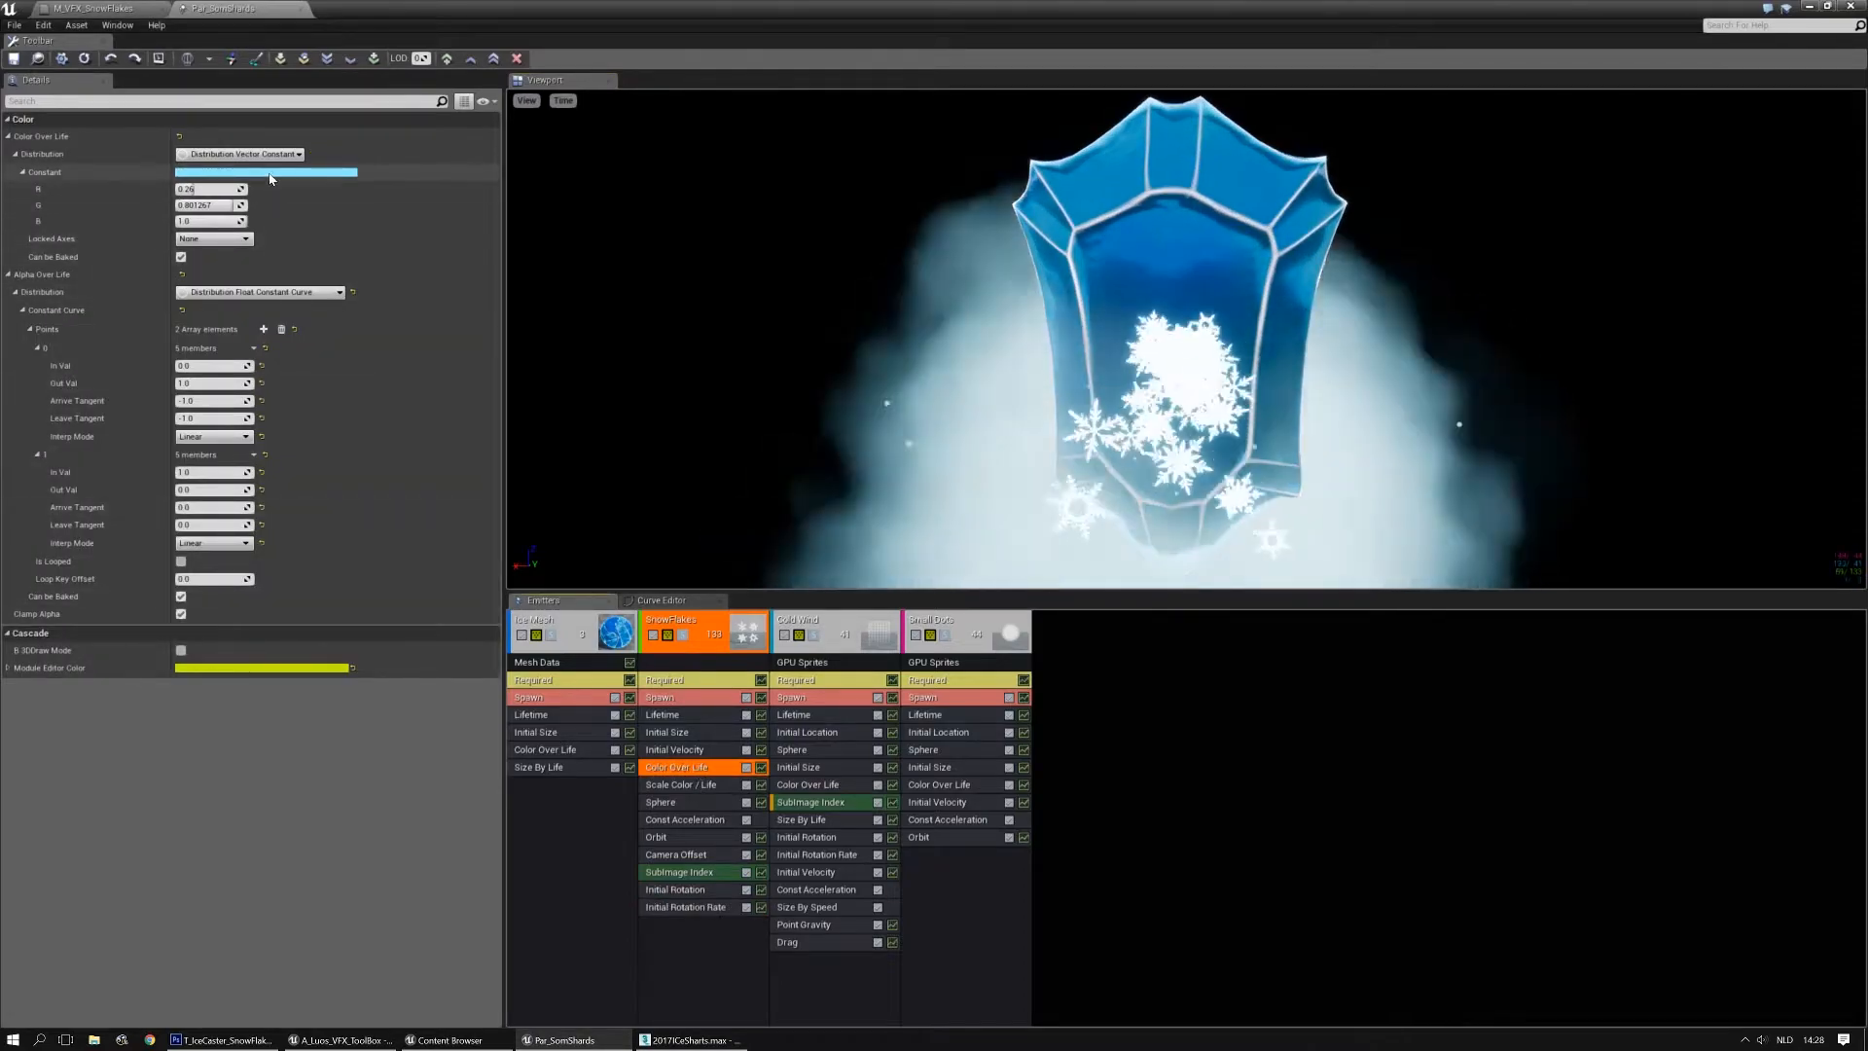
pyautogui.click(679, 786)
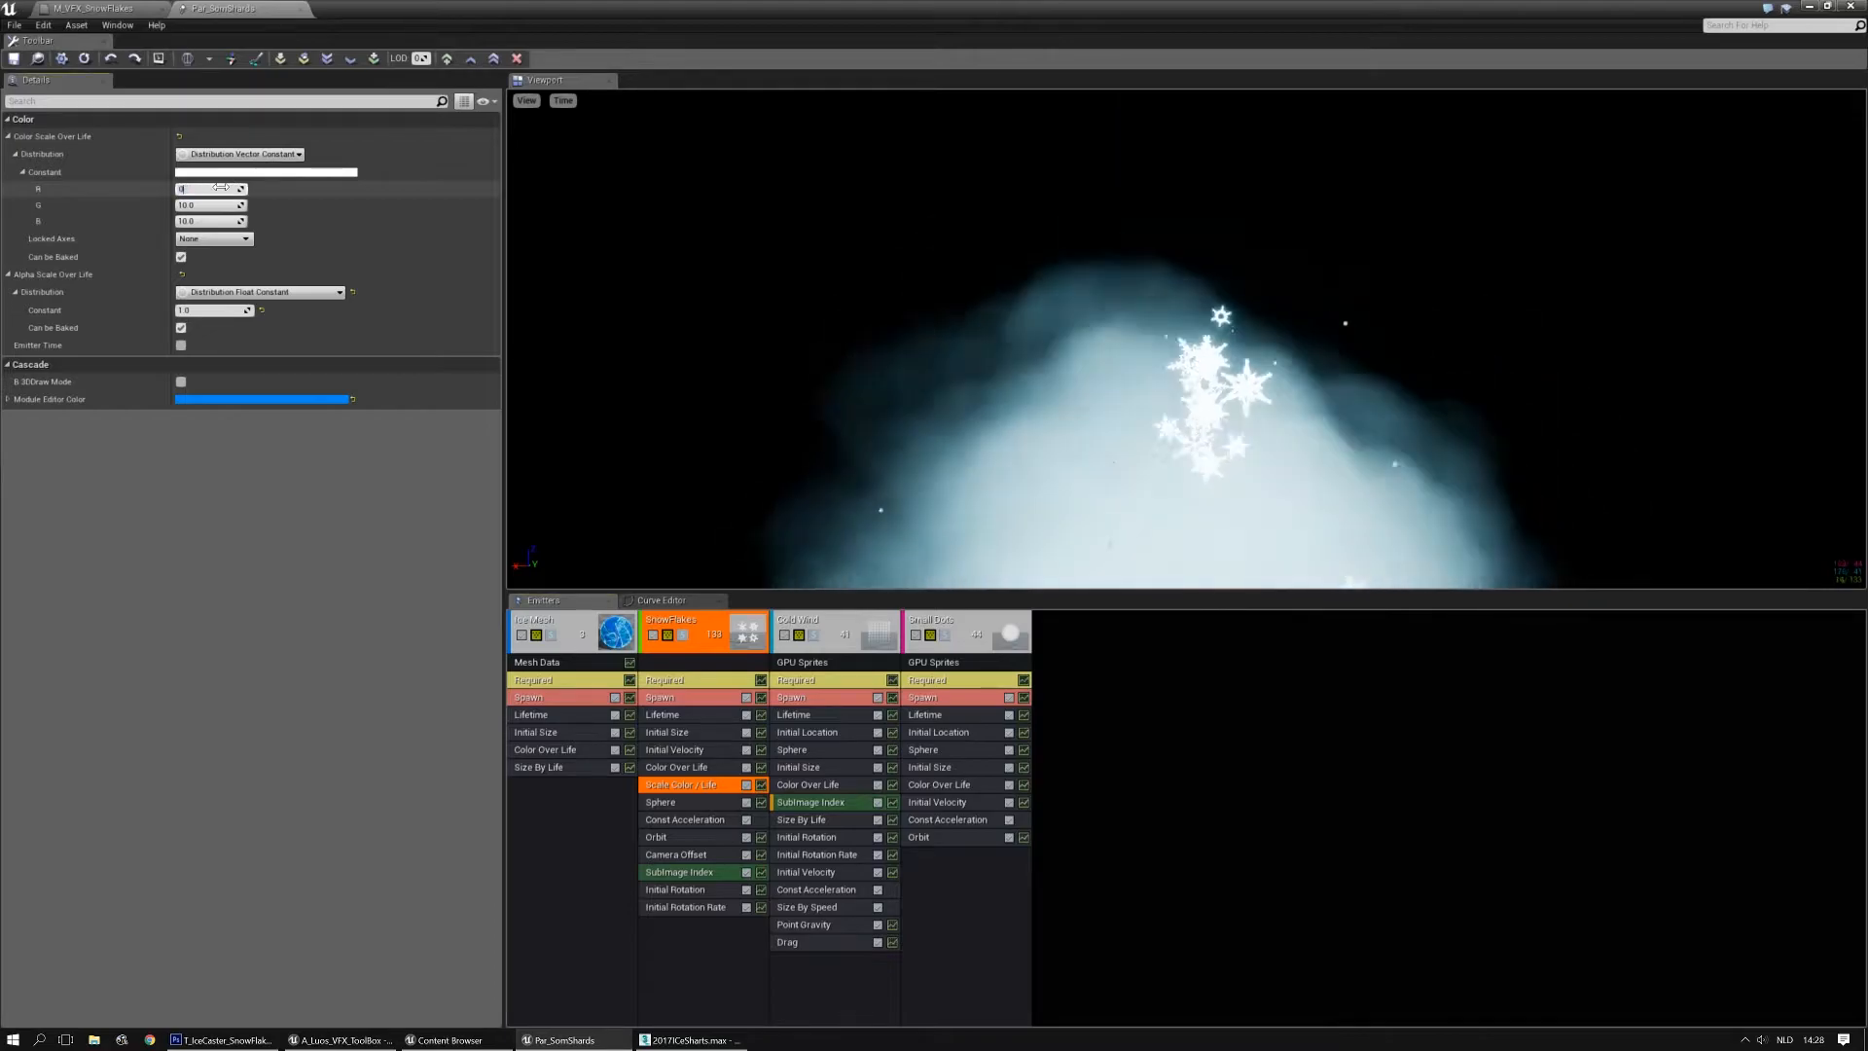
pyautogui.write('0')
pyautogui.press('Tab')
pyautogui.write('0')
pyautogui.press('Tab')
pyautogui.write('0')
pyautogui.press('Return')
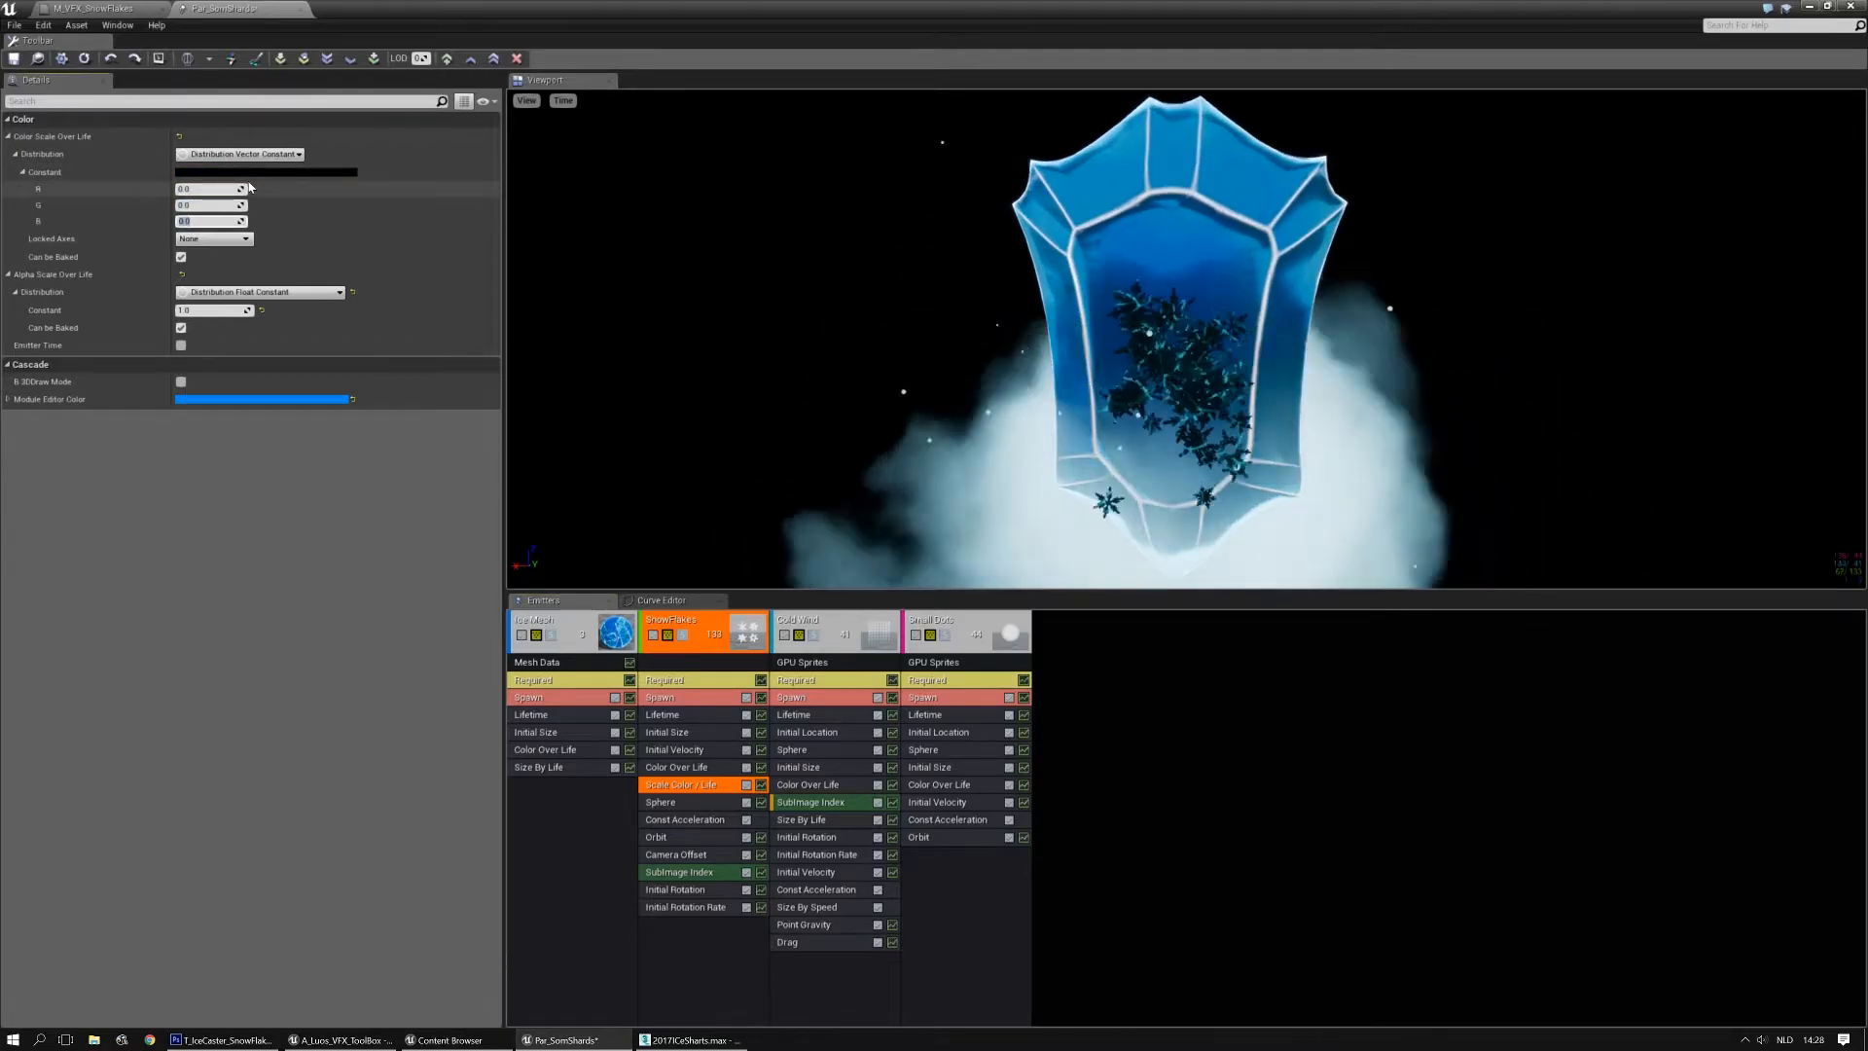
pyautogui.click(199, 189)
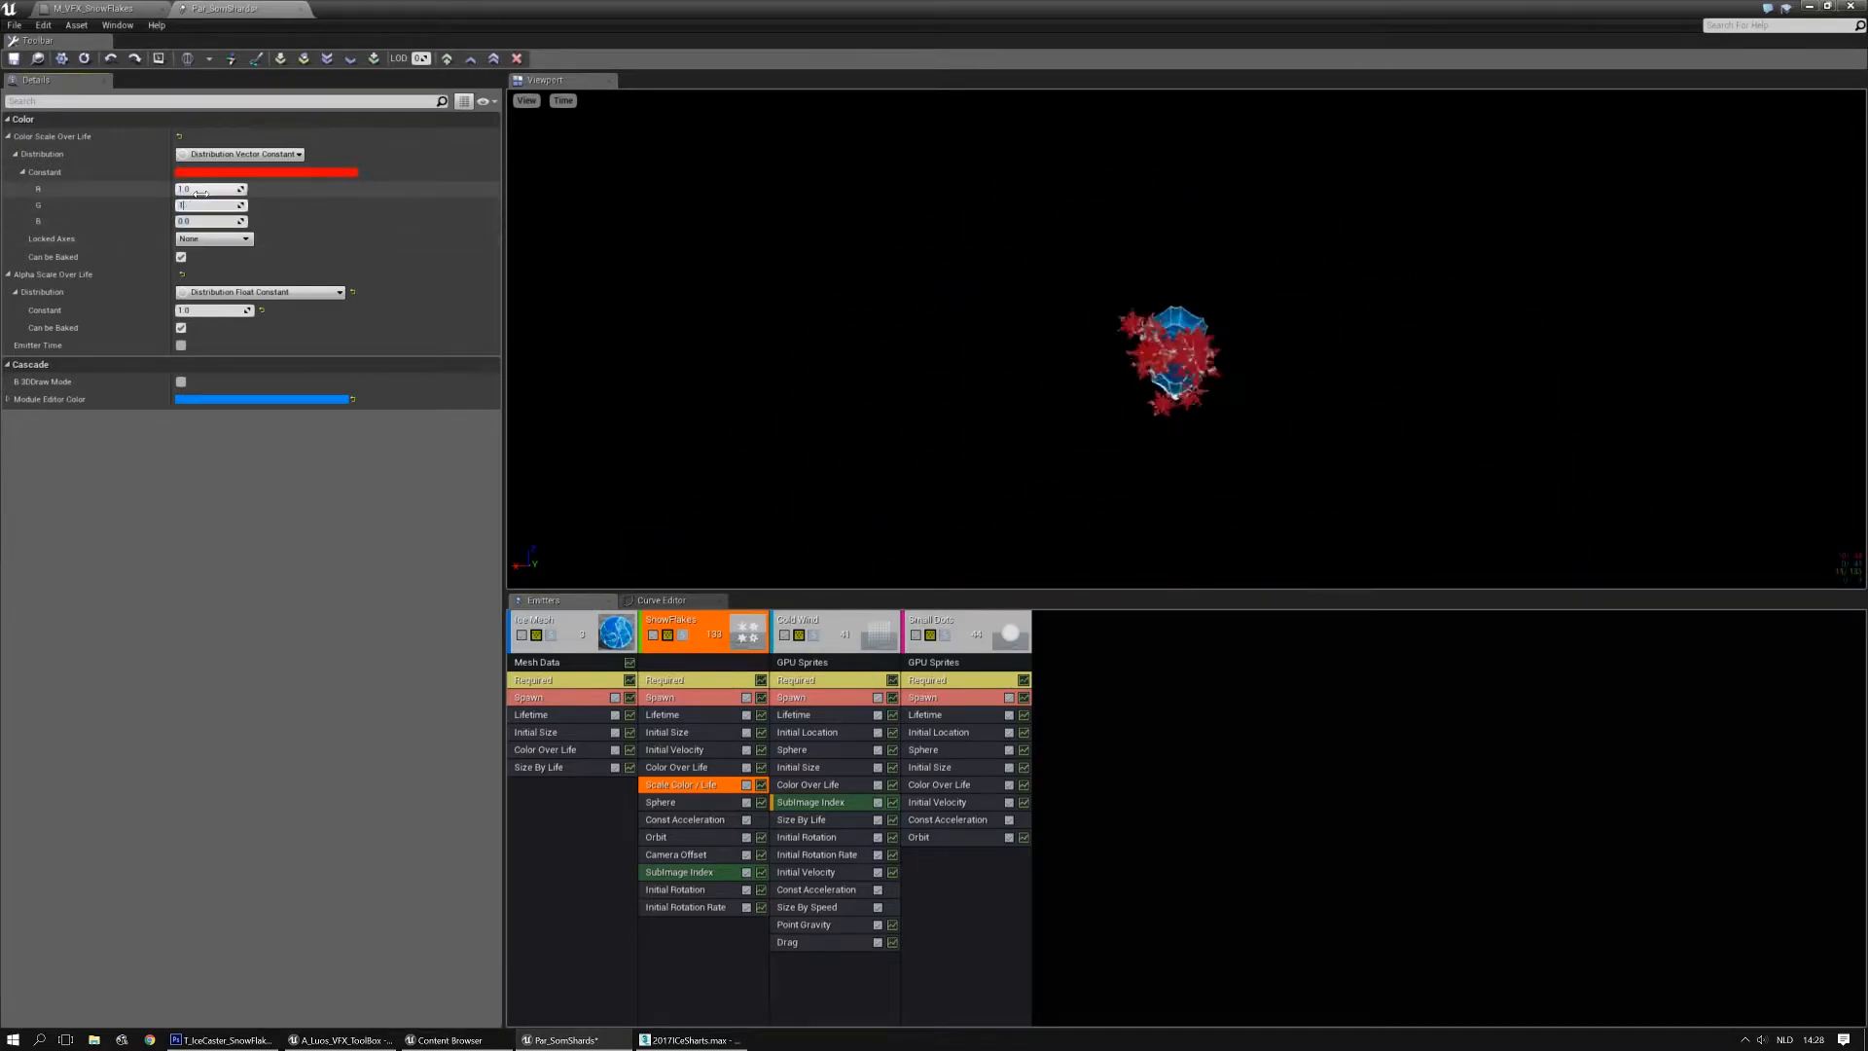
pyautogui.moveTo(924, 311); pyautogui.dragTo(934, 419)
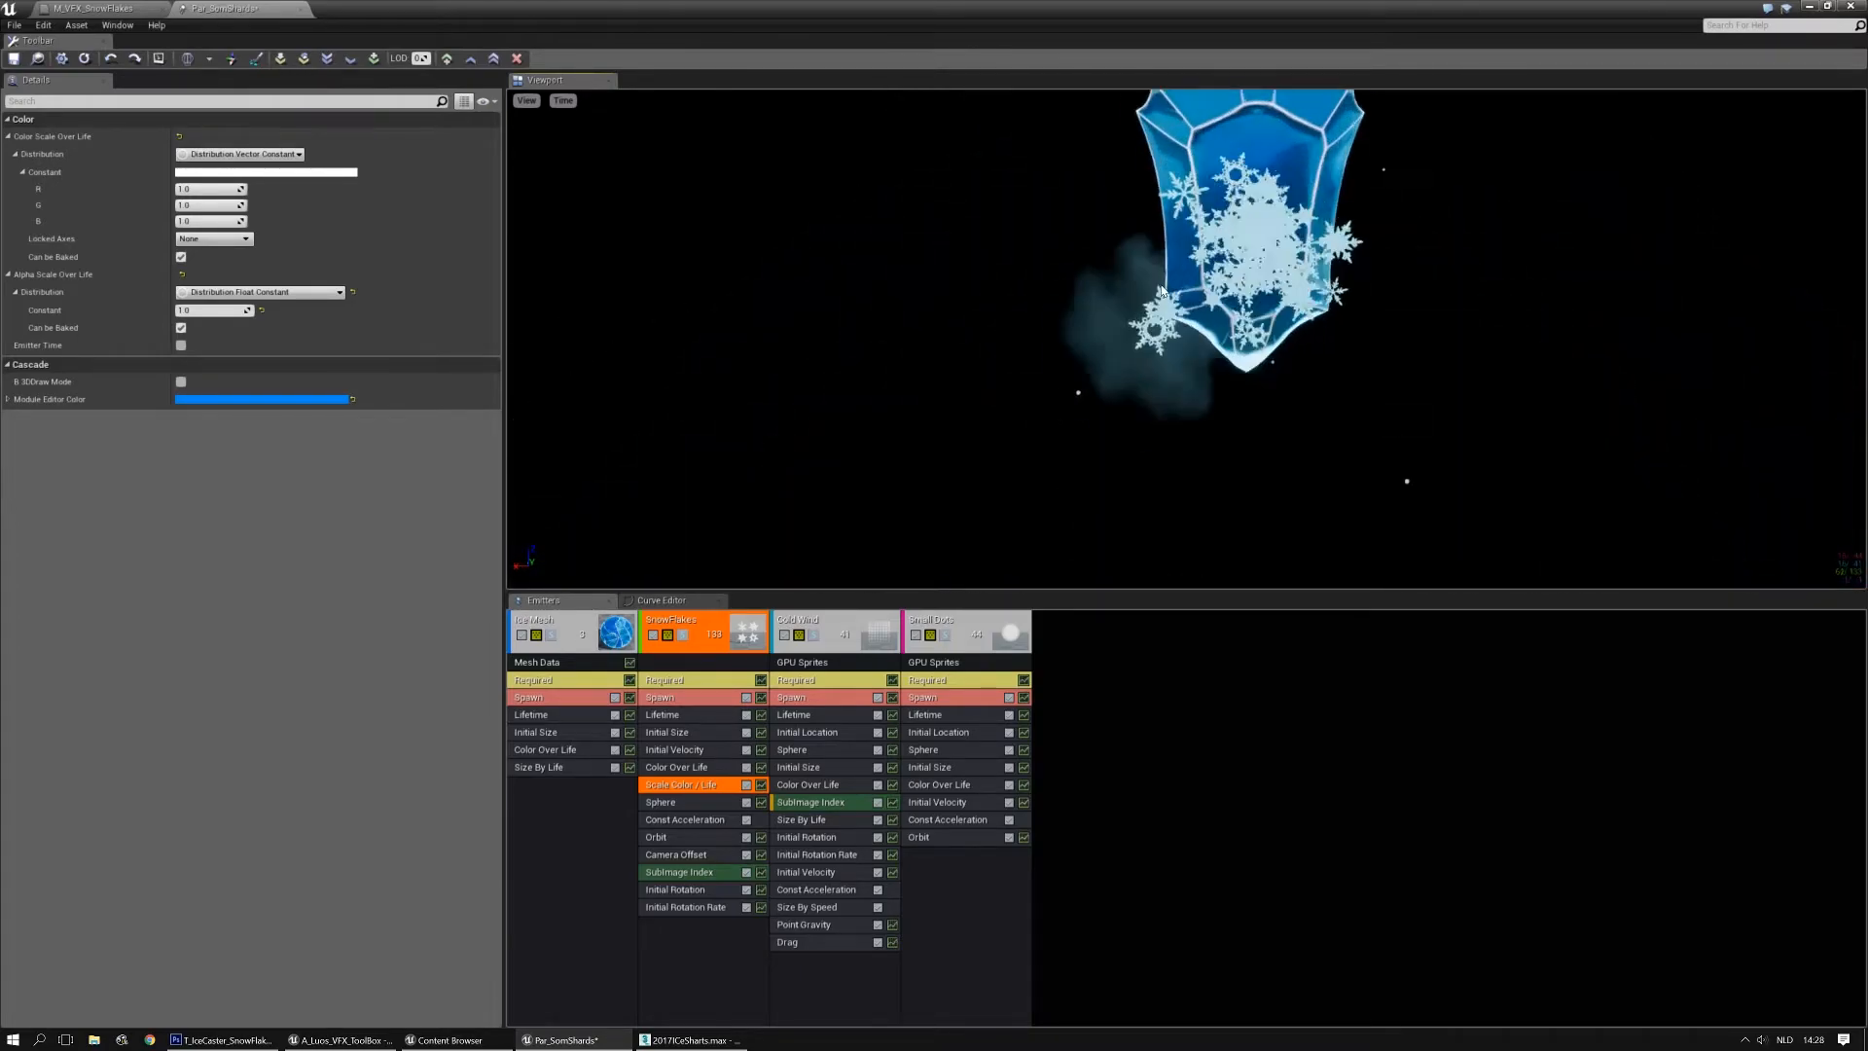
# Switch to the SK_IceShot_01_Anim animation and check how the snowflakes look along the shard's path
pyautogui.moveTo(976, 6); pyautogui.dragTo(1041, 397)
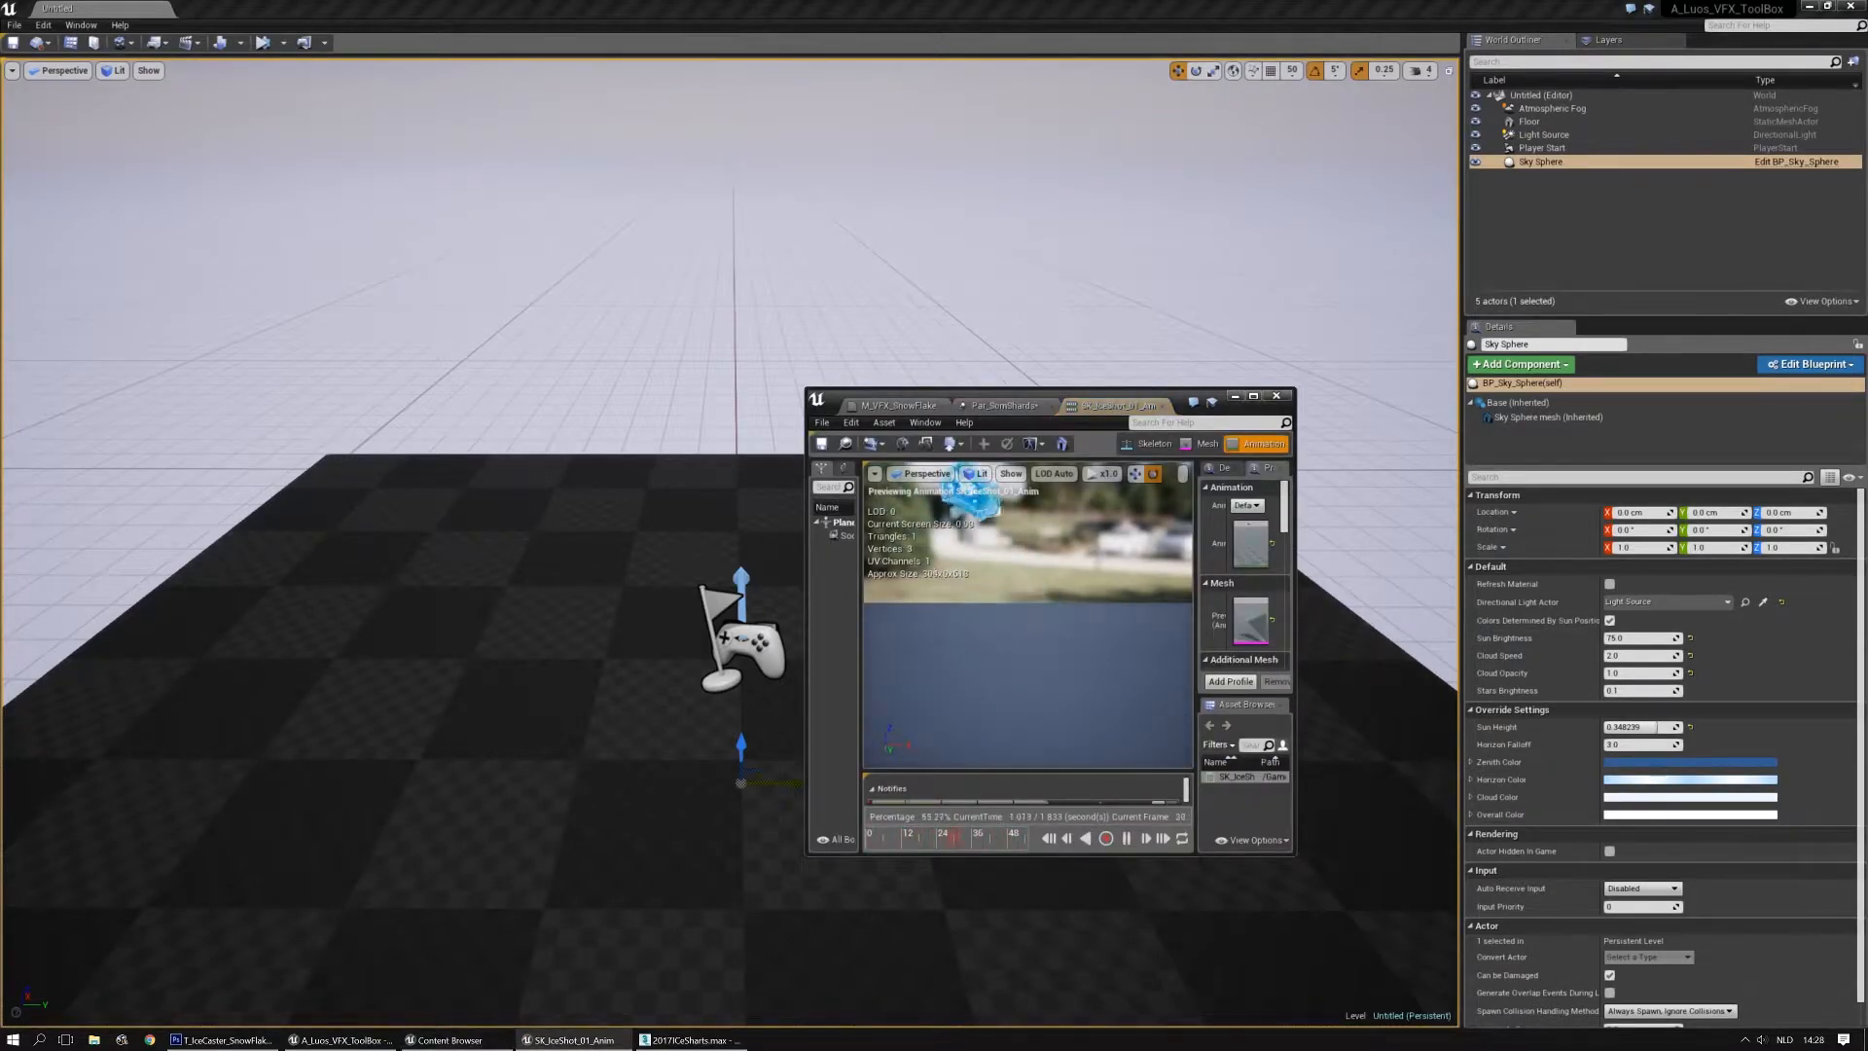
pyautogui.doubleClick(1145, 399)
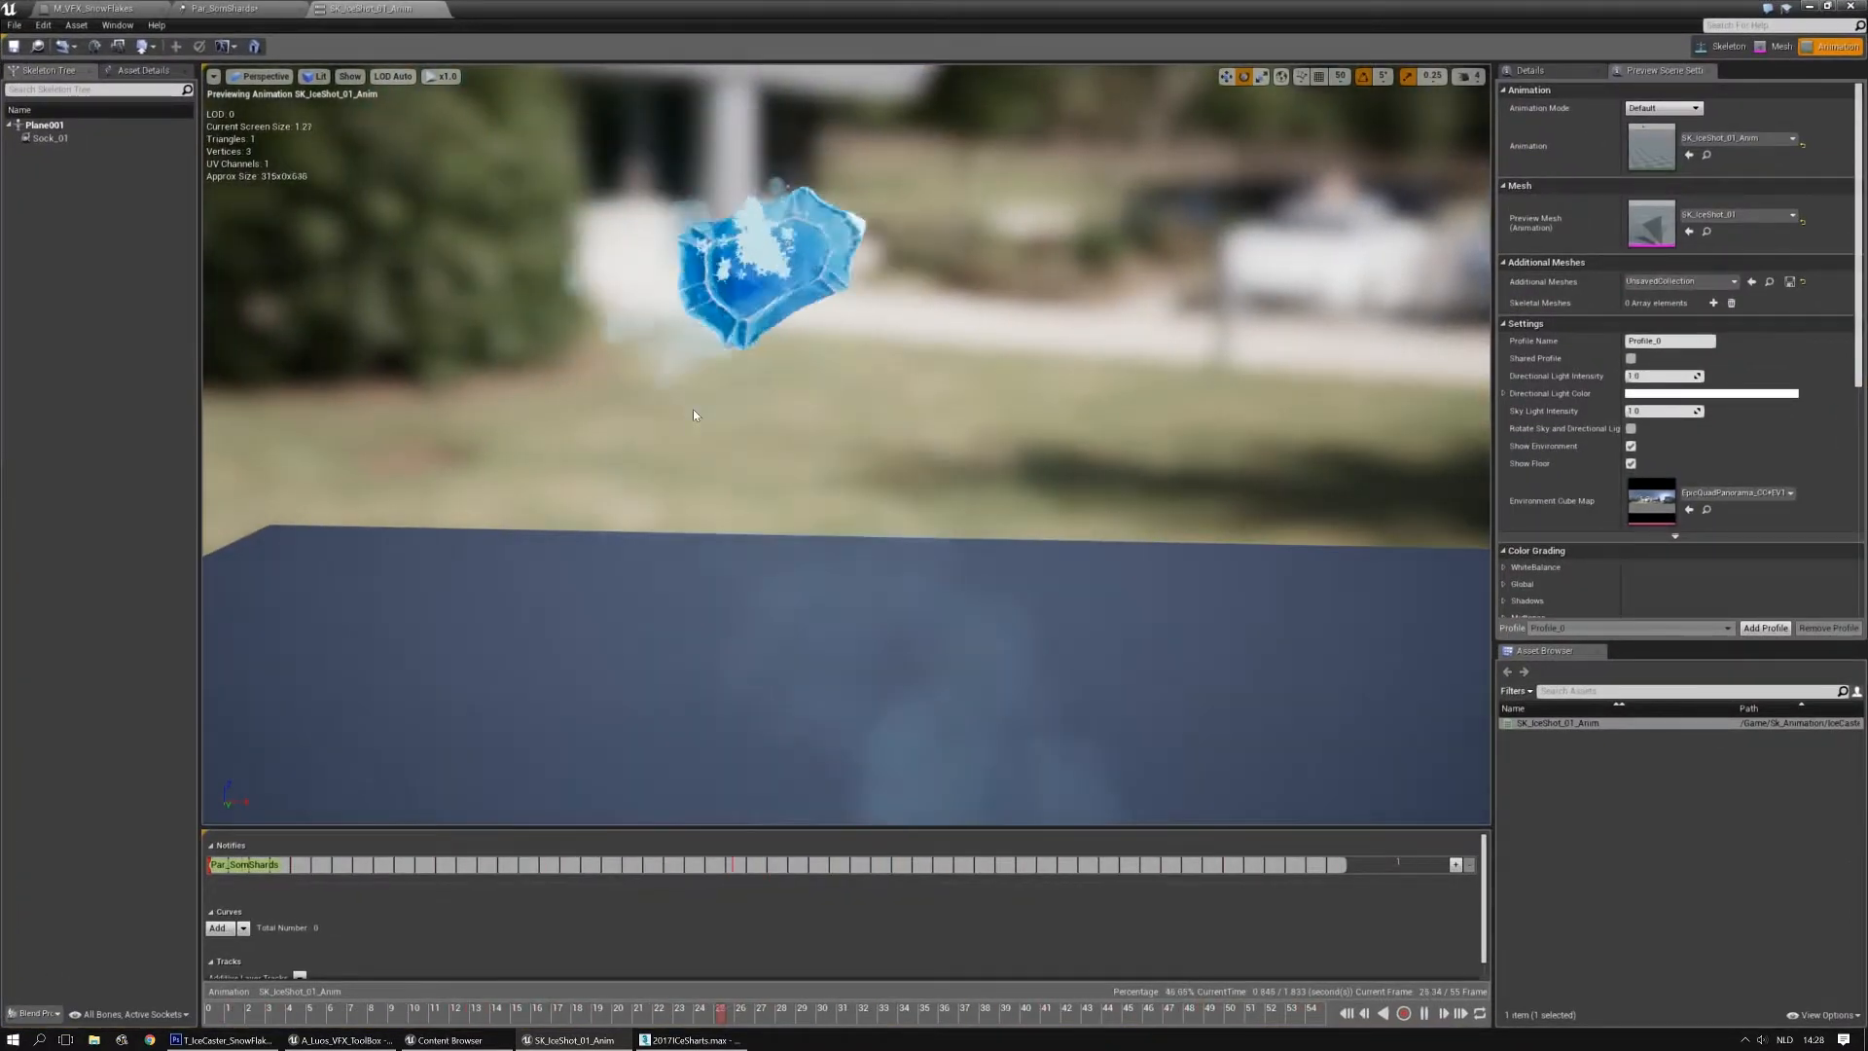
pyautogui.moveTo(693, 409); pyautogui.dragTo(681, 370, button='right')
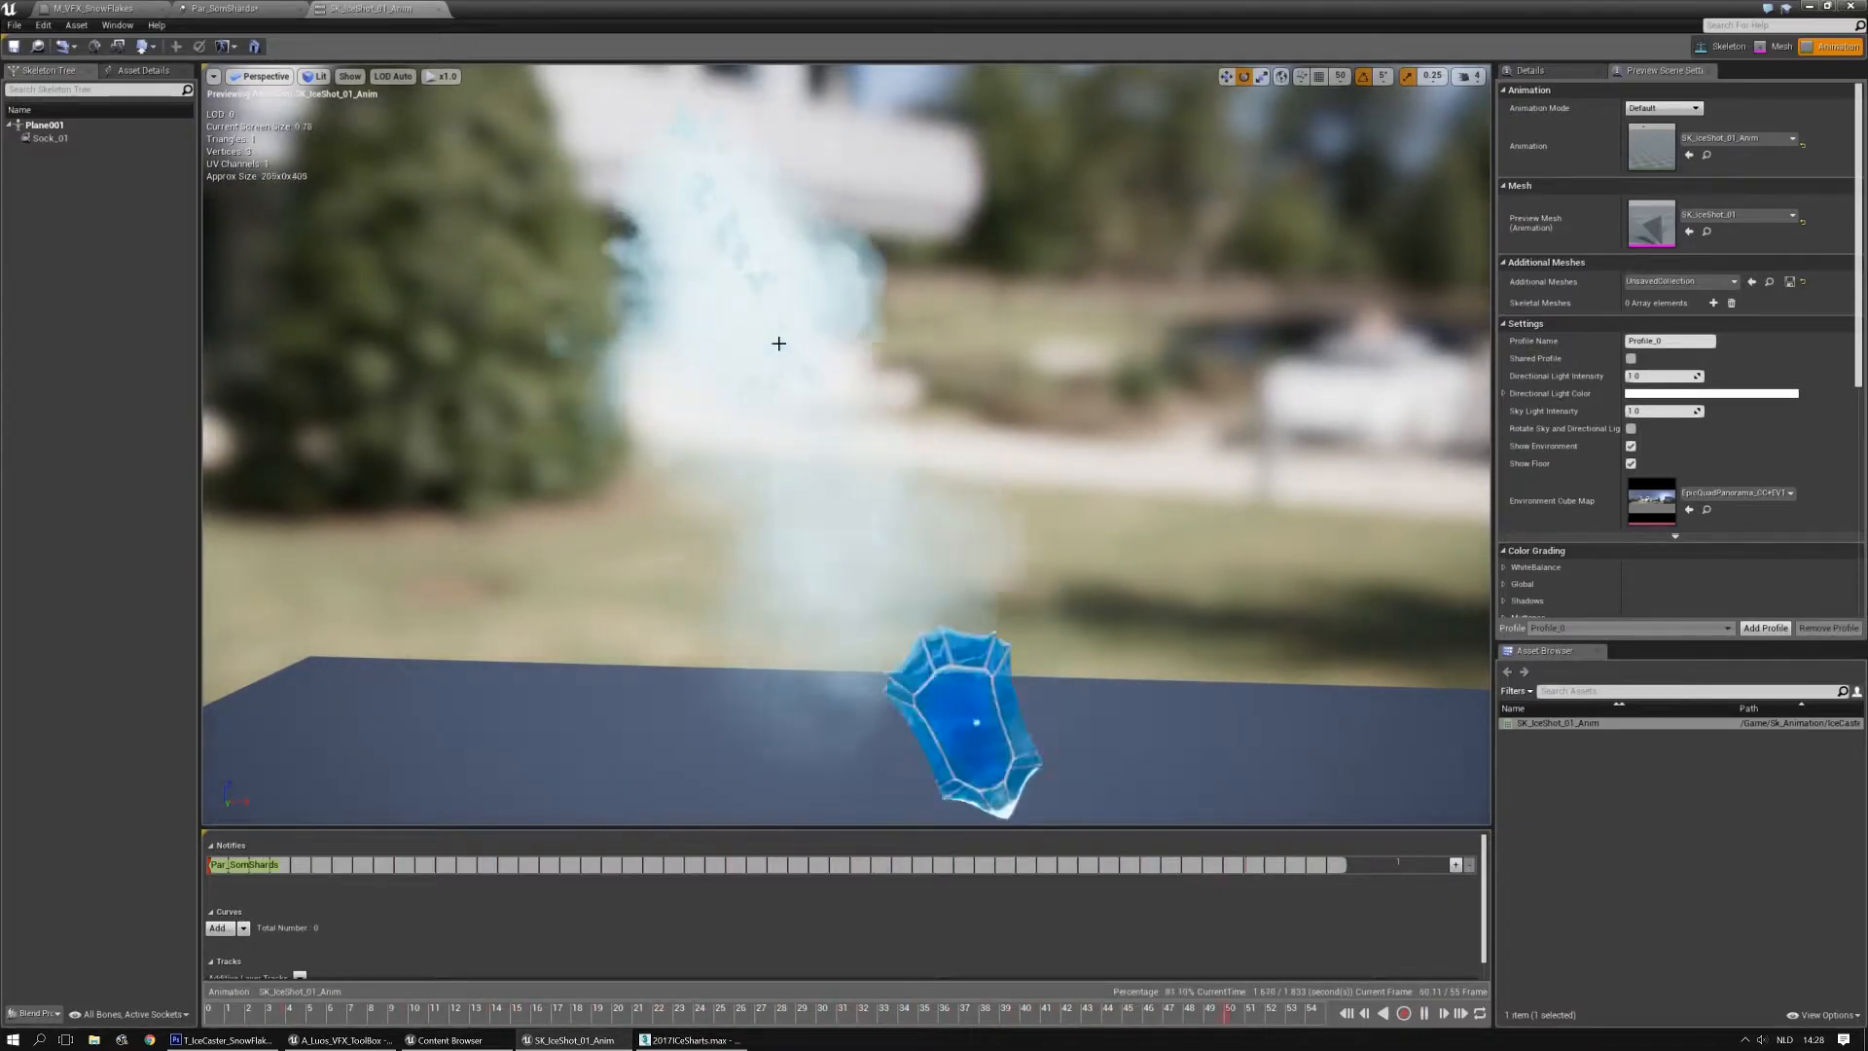
pyautogui.moveTo(853, 332); pyautogui.dragTo(841, 343)
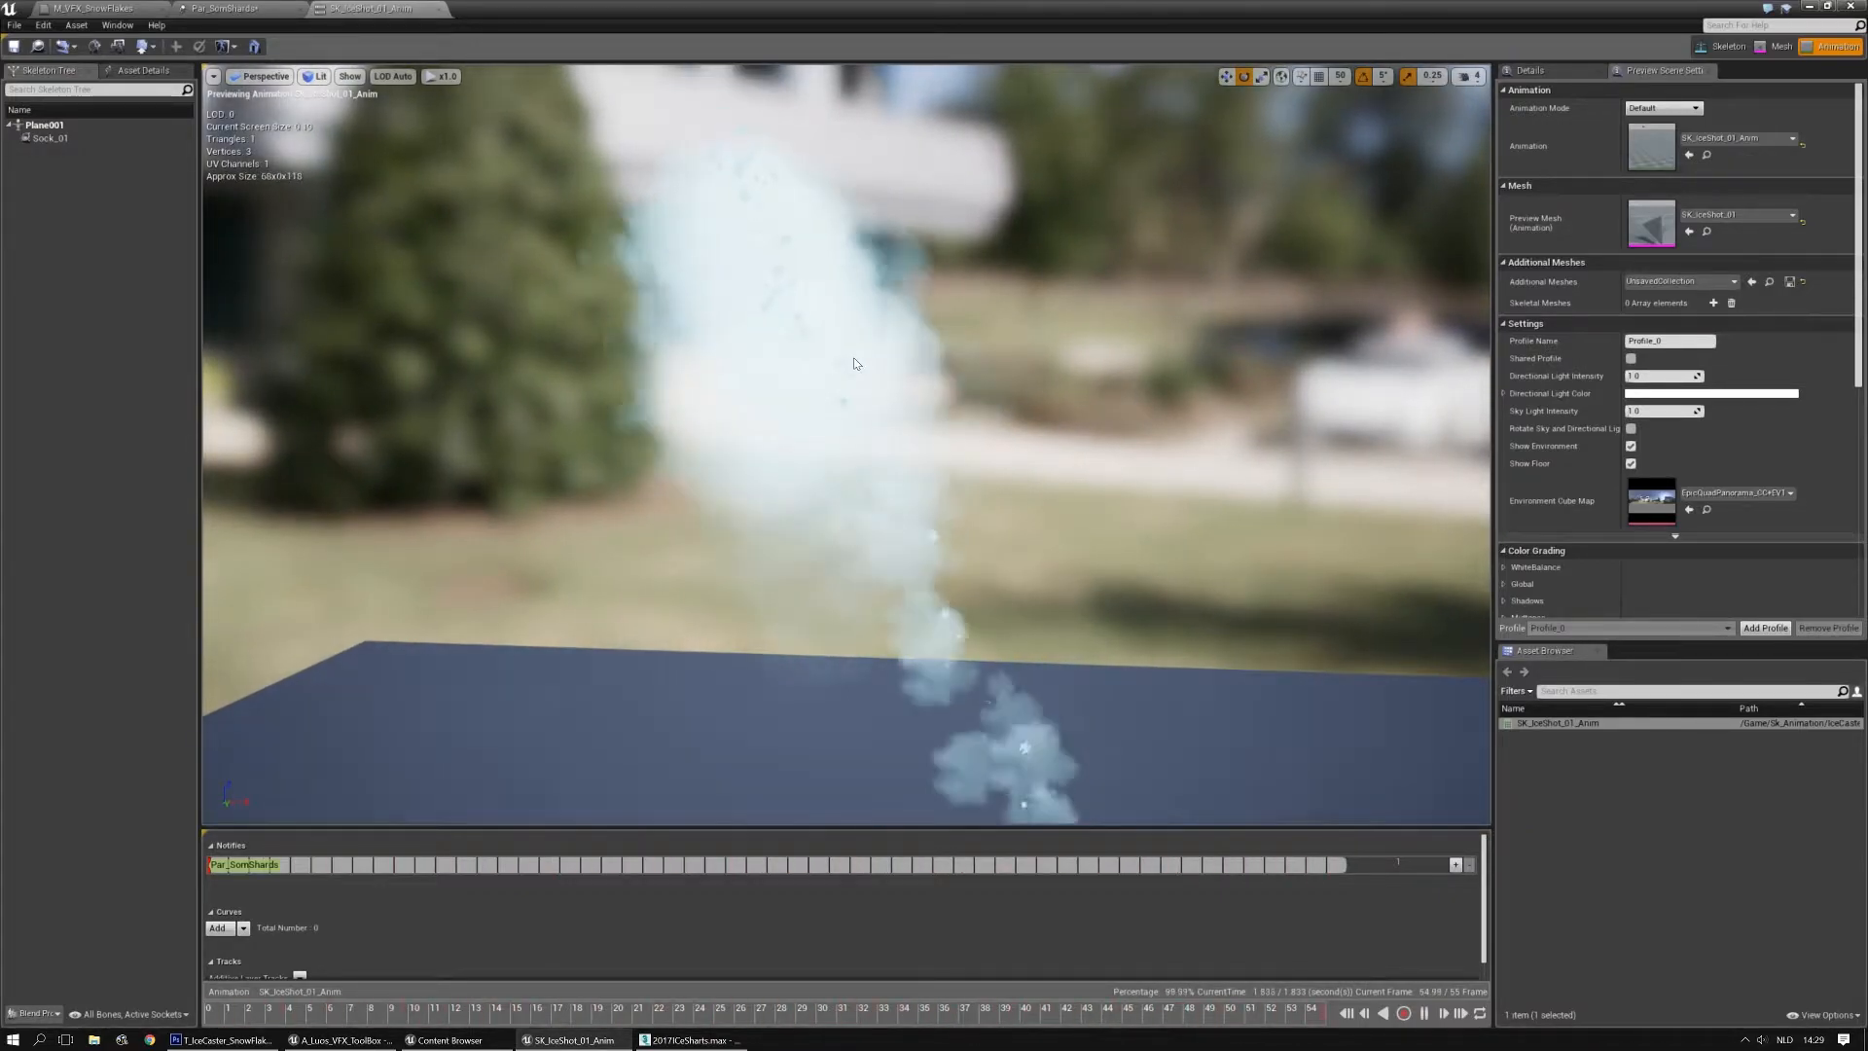
pyautogui.moveTo(854, 357); pyautogui.dragTo(862, 367, button='right')
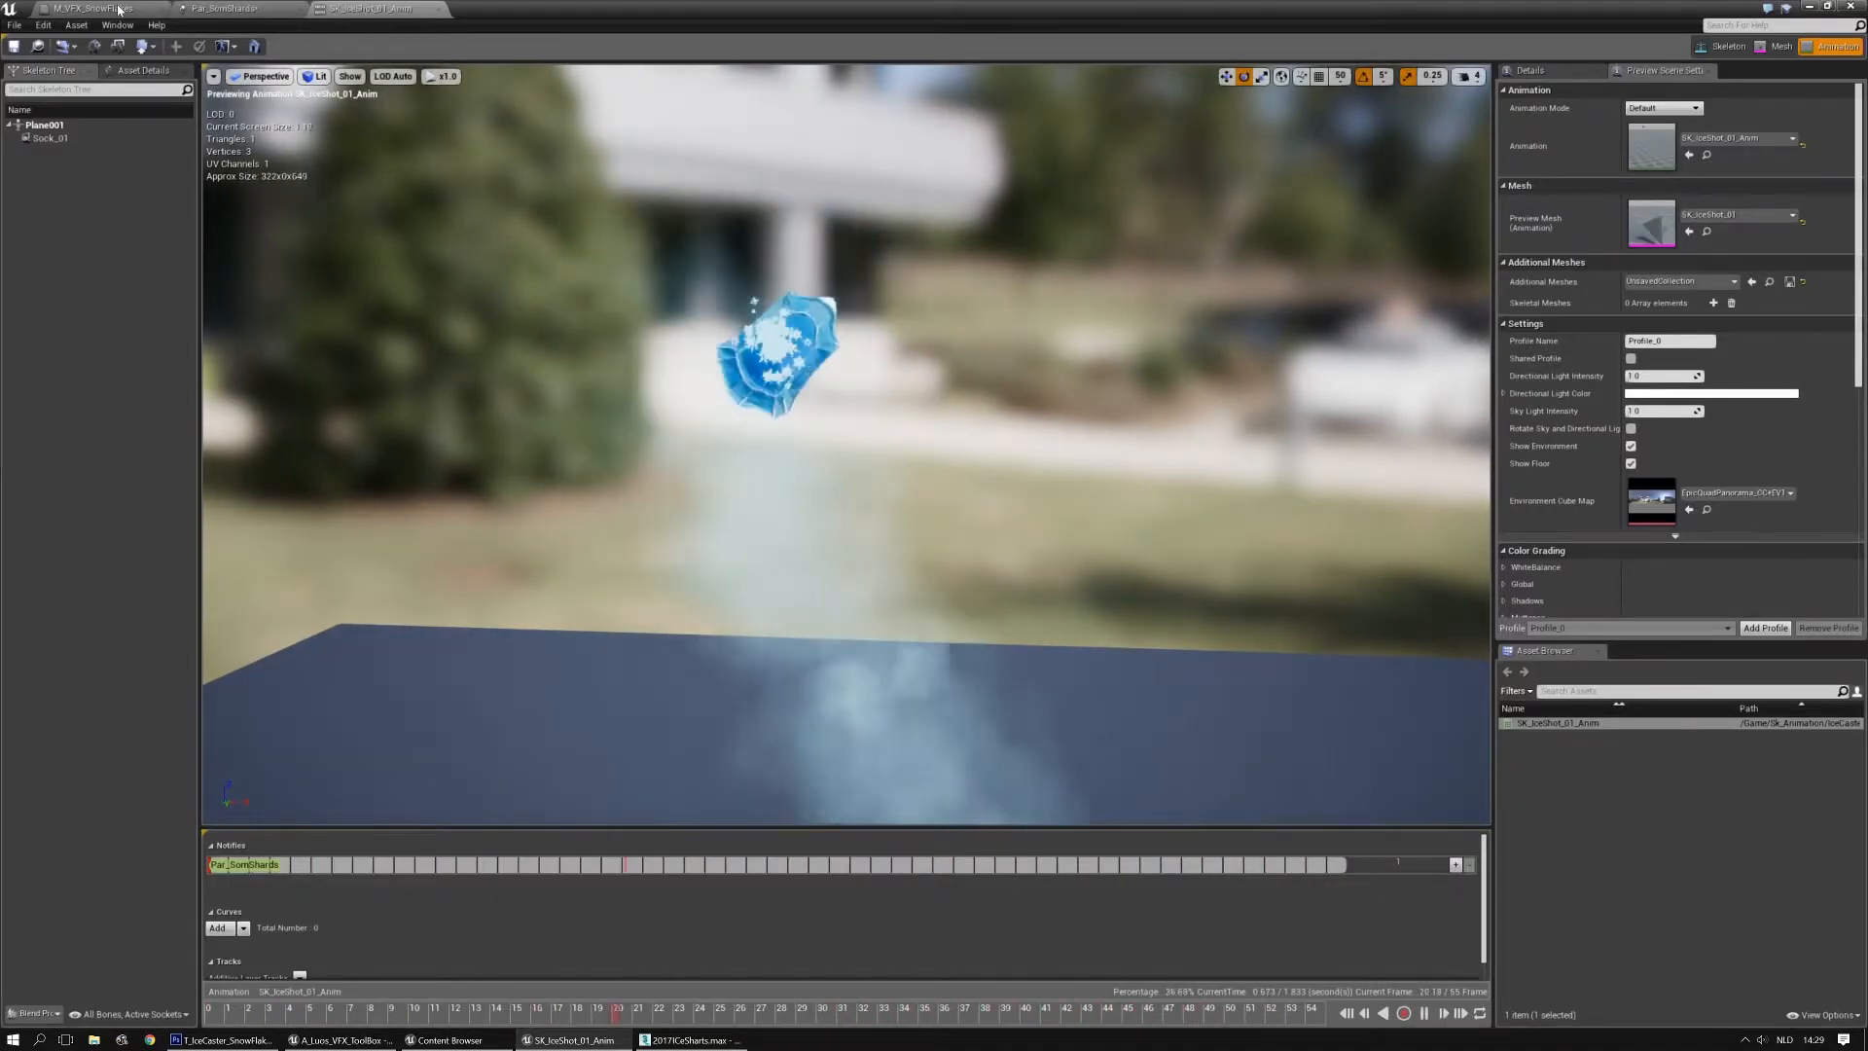
# Delete the bump offset, ice texture, blue color and Multiply nodes from the M_VFX_SnowFlakes material graph
pyautogui.click(92, 7)
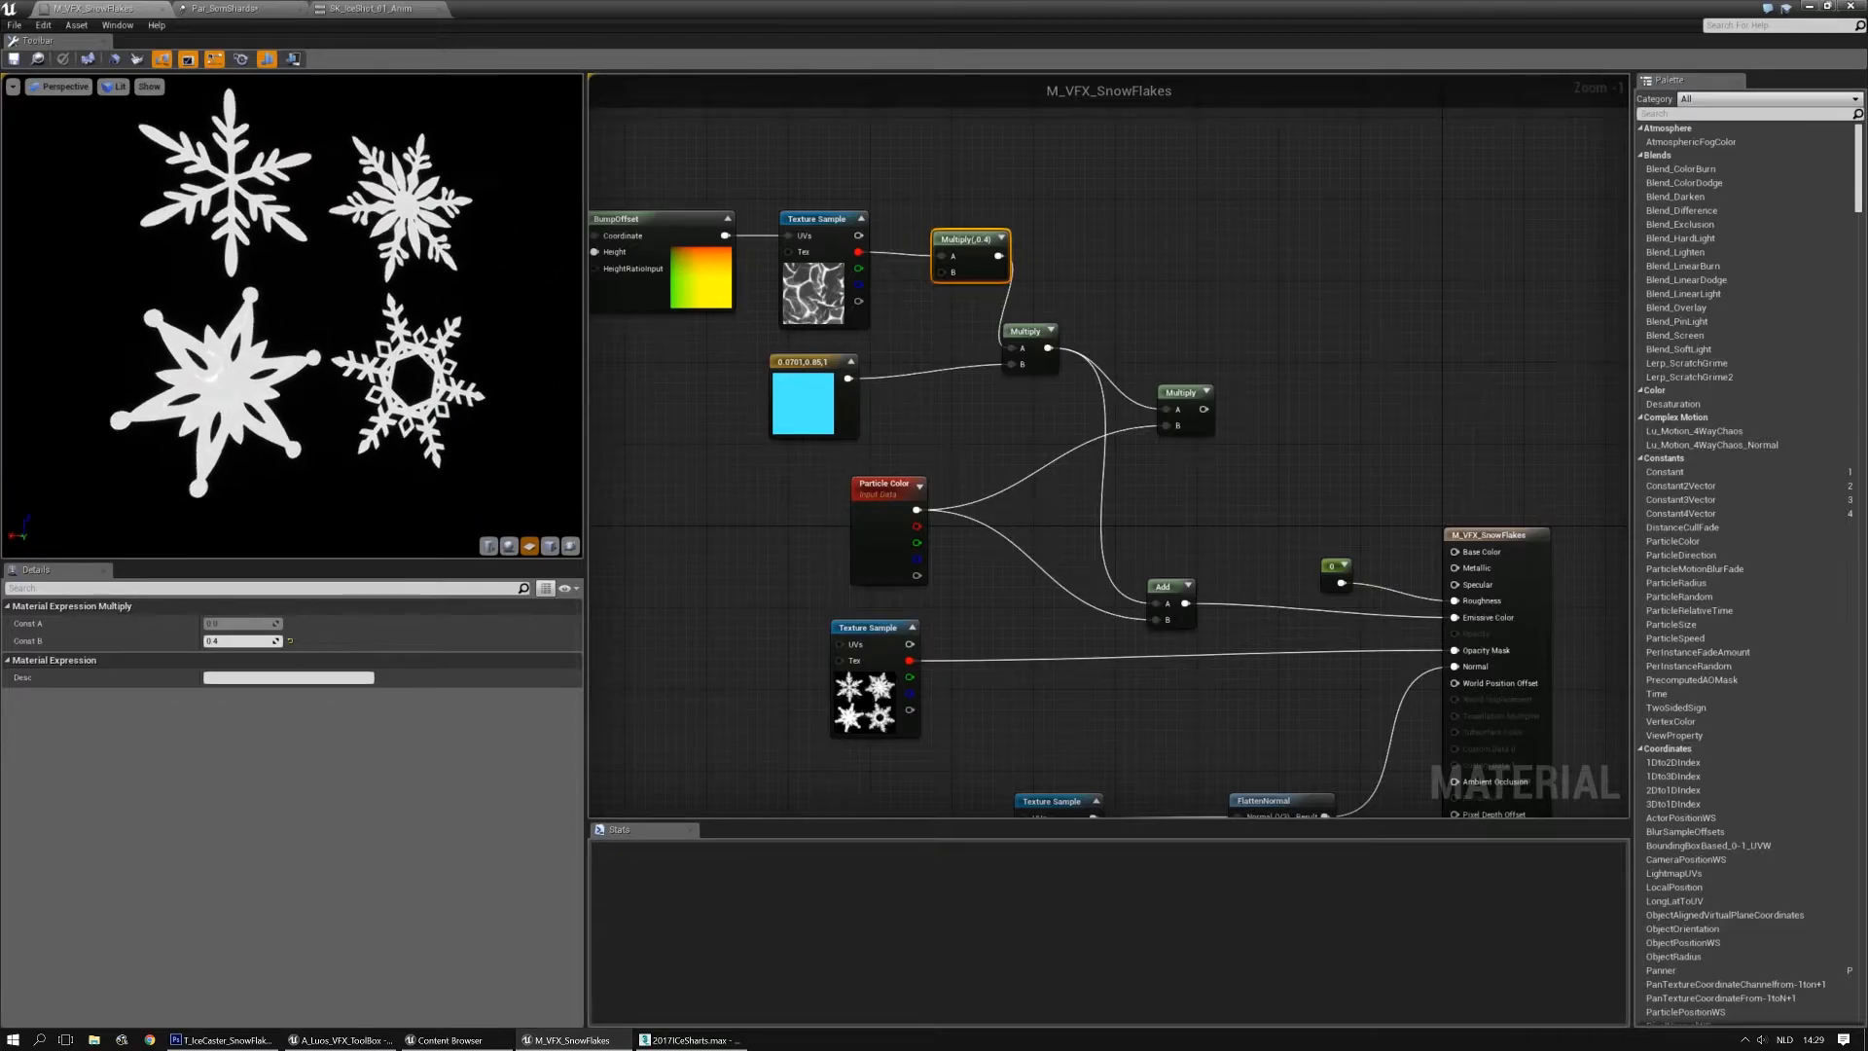
pyautogui.moveTo(918, 334); pyautogui.dragTo(1162, 365, button='right')
pyautogui.click(674, 189)
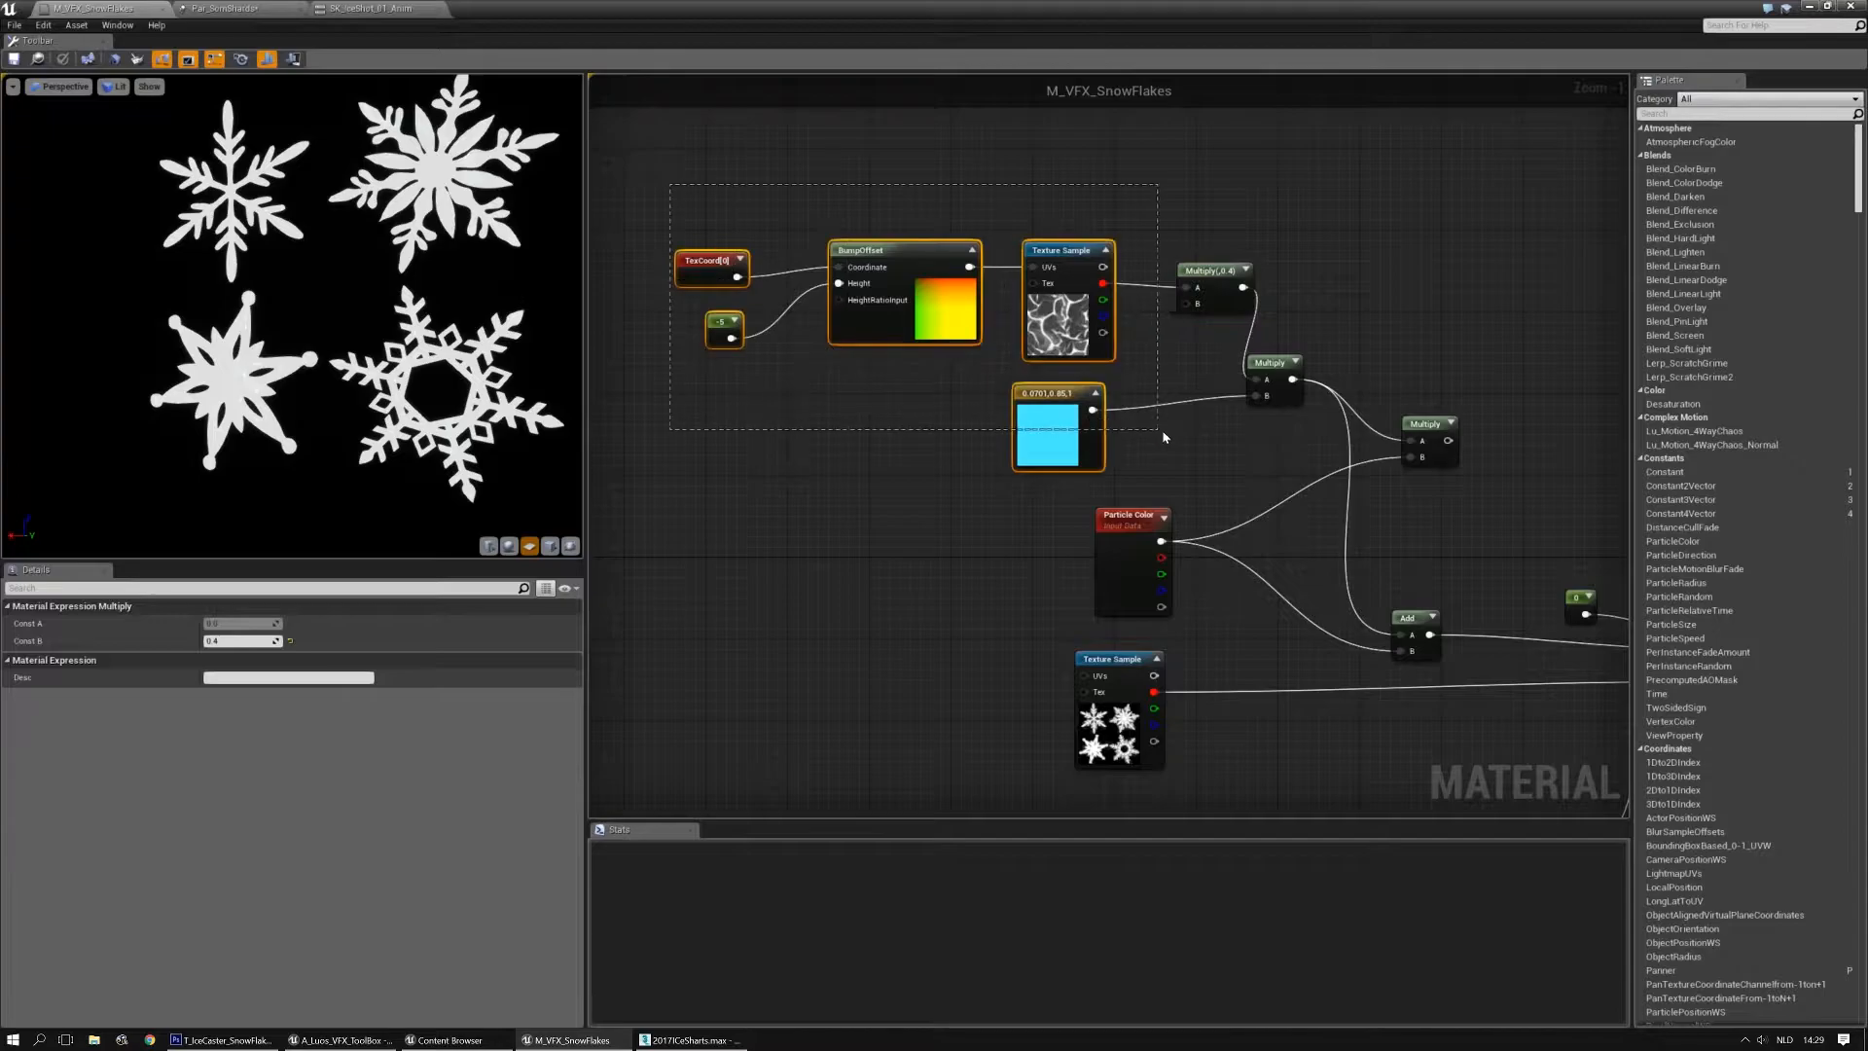
pyautogui.moveTo(1288, 442); pyautogui.dragTo(1288, 443)
pyautogui.press('Delete')
pyautogui.moveTo(1487, 543); pyautogui.dragTo(1036, 473, button='right')
pyautogui.moveTo(1058, 288); pyautogui.dragTo(961, 412)
pyautogui.press('Delete')
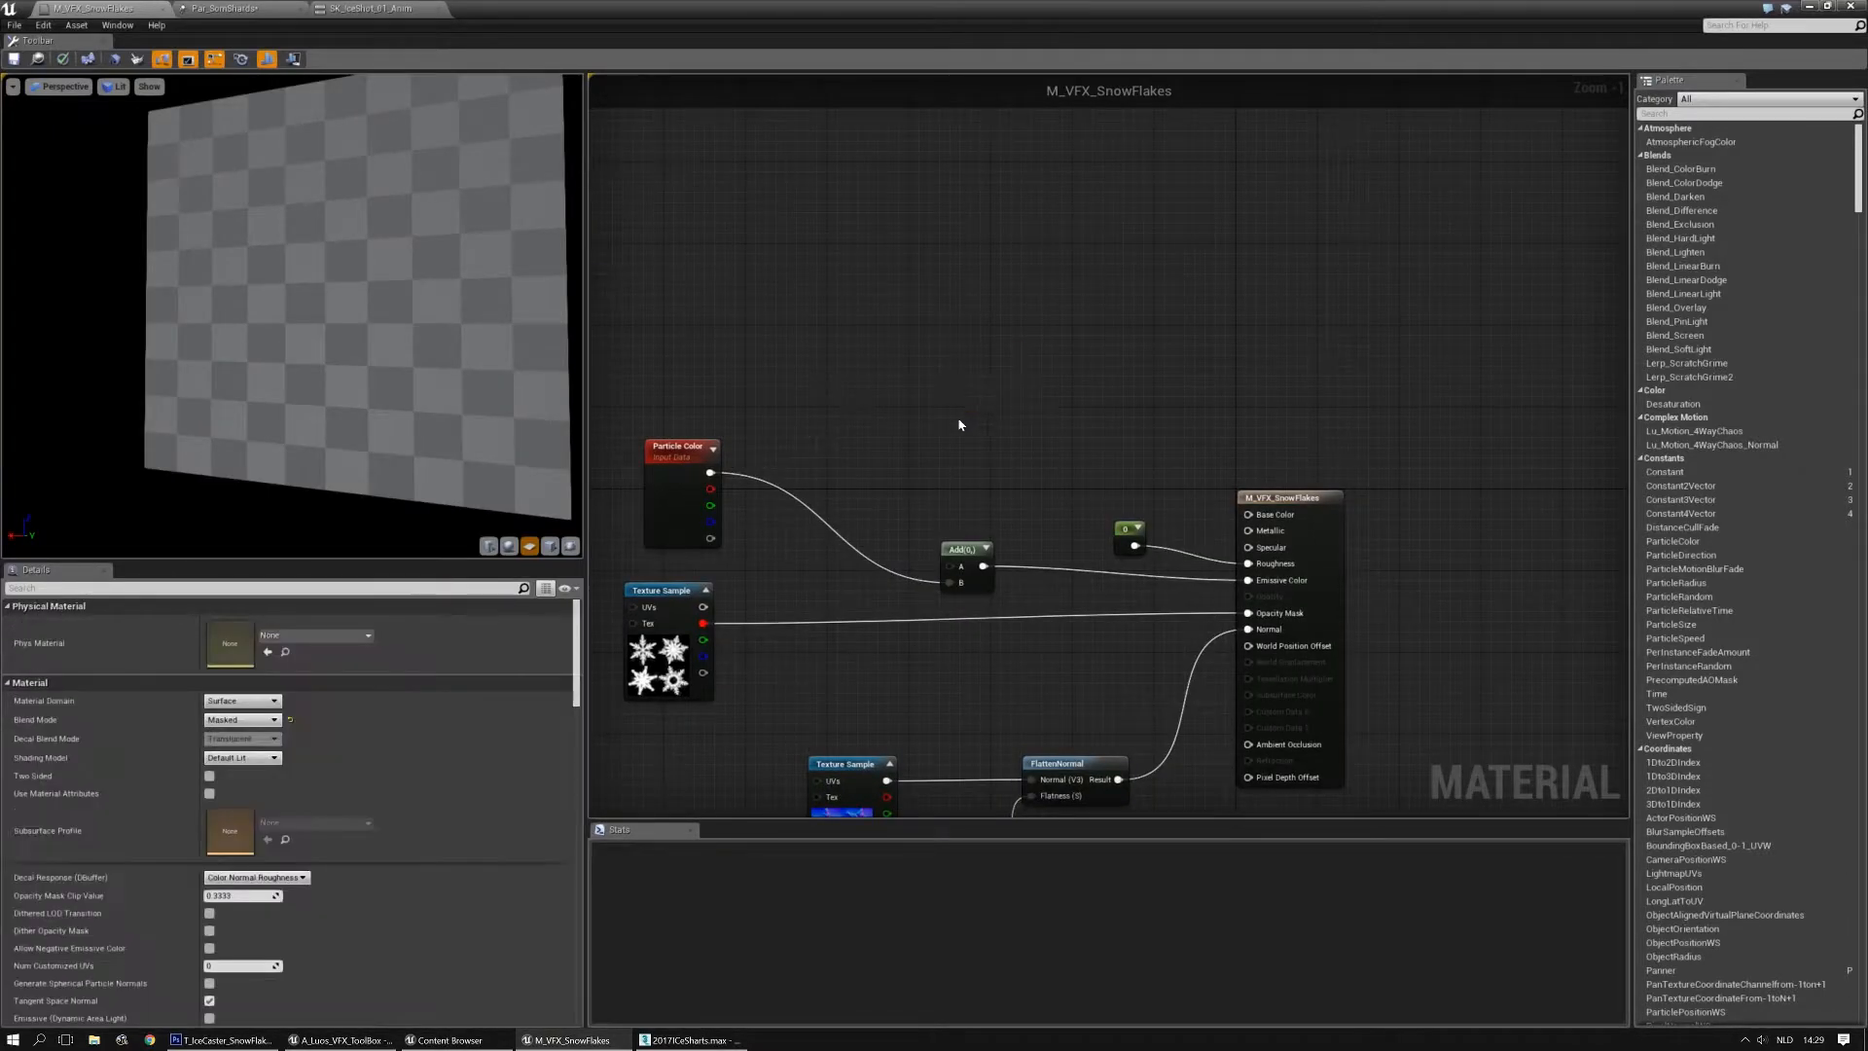
# Connect Particle Color directly to Emissive Color, delete the leftover Add node, and save the M_VFX_SnowFlakes material
pyautogui.scroll(1, 985, 453)
pyautogui.moveTo(741, 398); pyautogui.dragTo(1359, 523)
pyautogui.click(1035, 492)
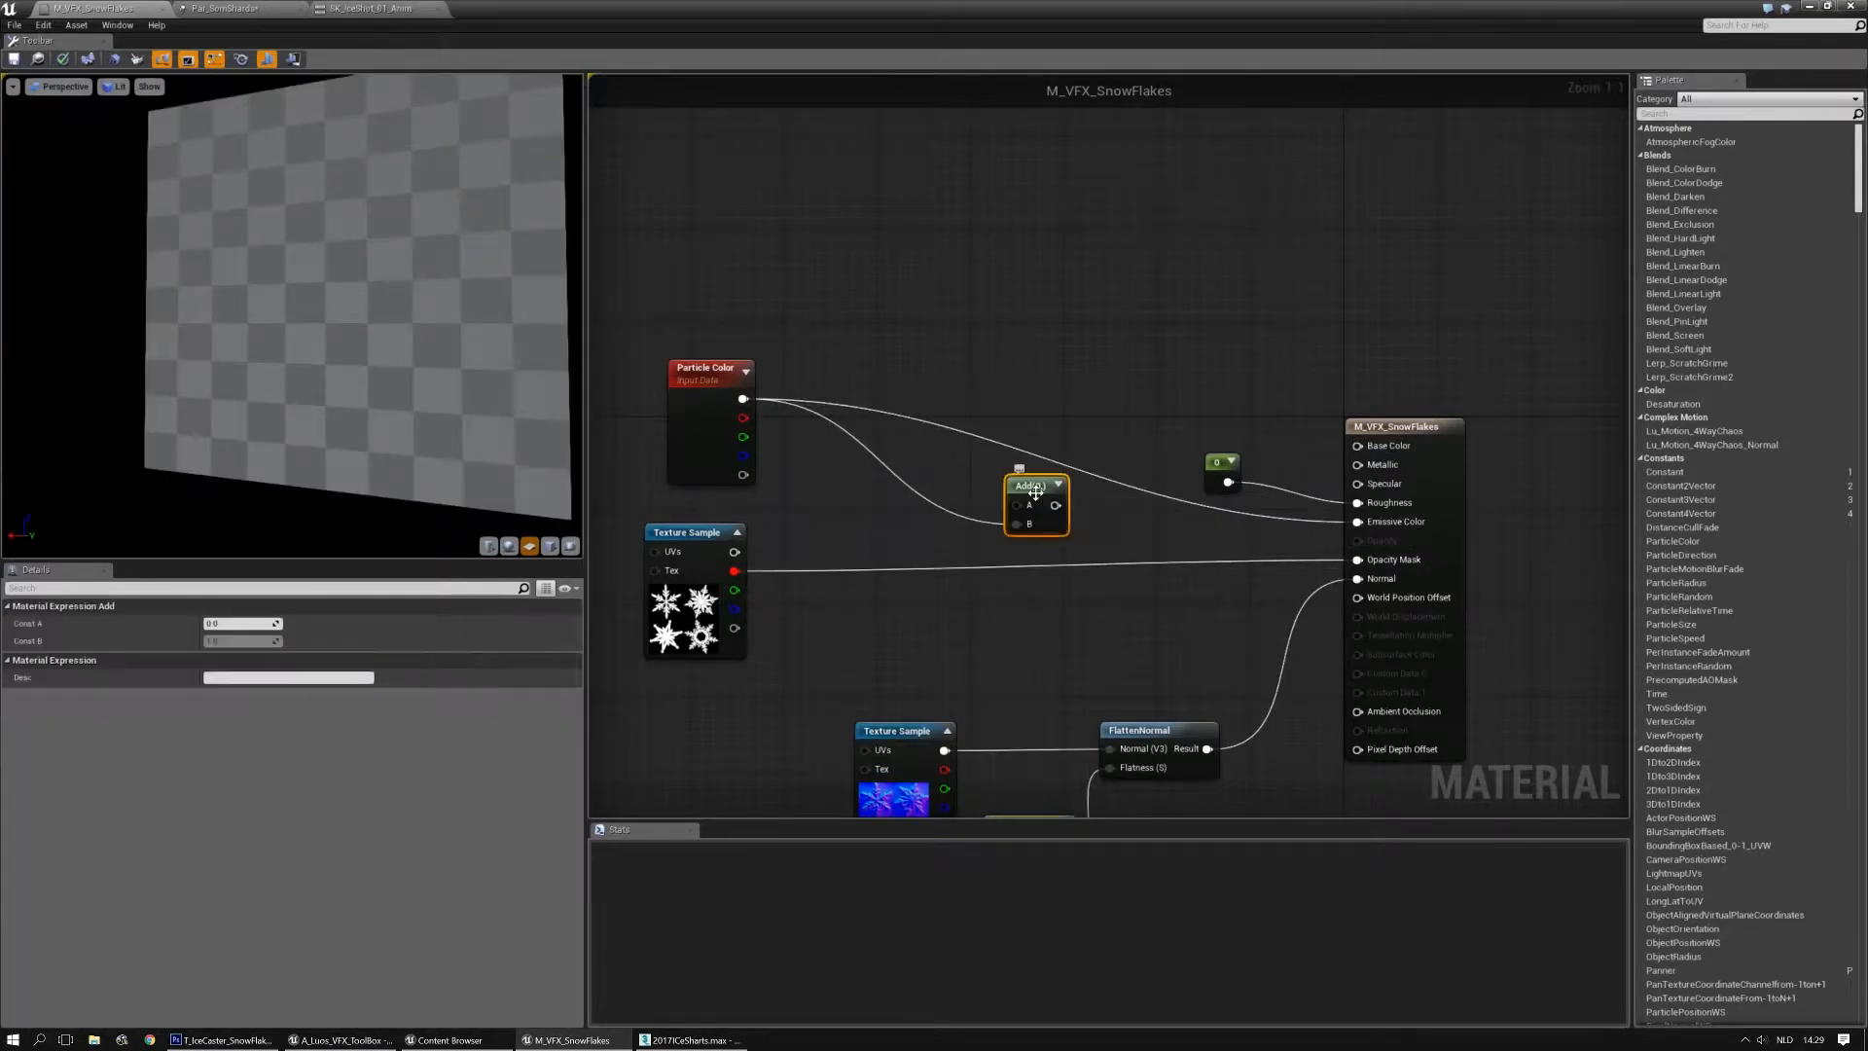
pyautogui.press('Delete')
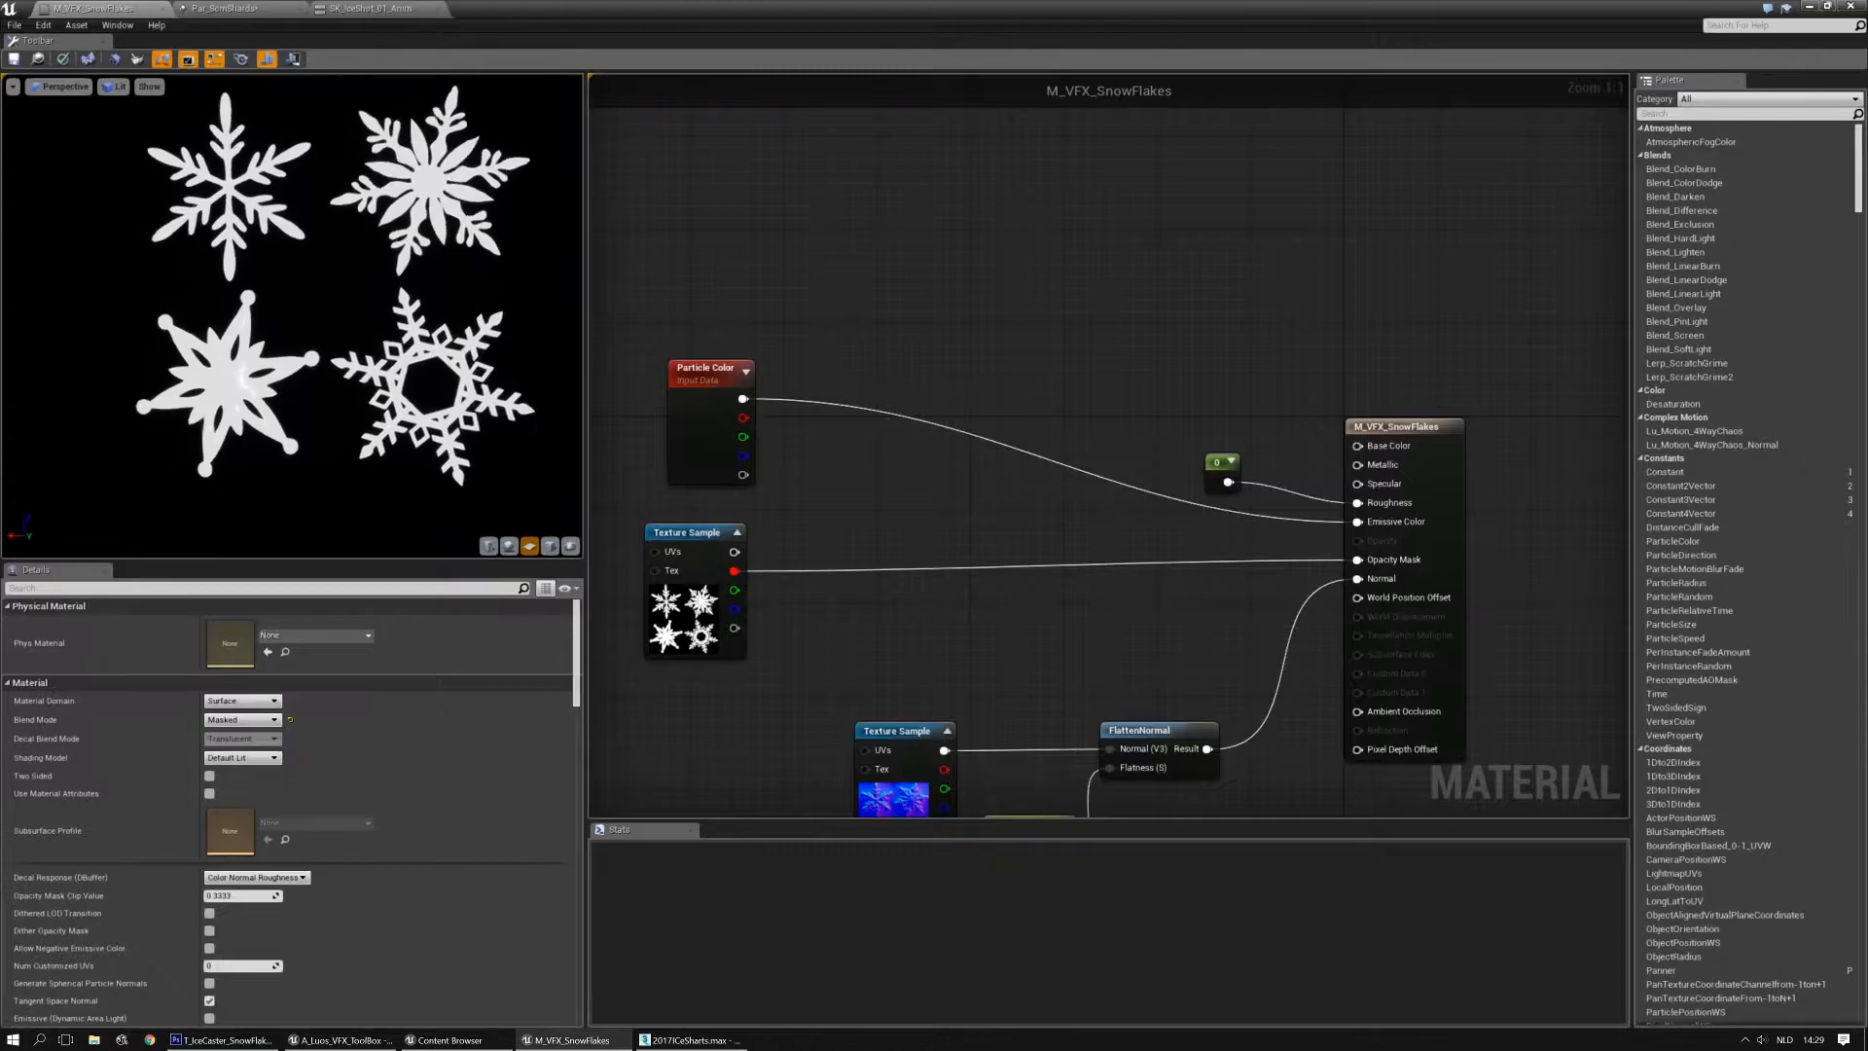
pyautogui.moveTo(392, 340)
pyautogui.mouseDown()
pyautogui.moveTo(486, 340)
pyautogui.moveTo(392, 340)
pyautogui.mouseUp()
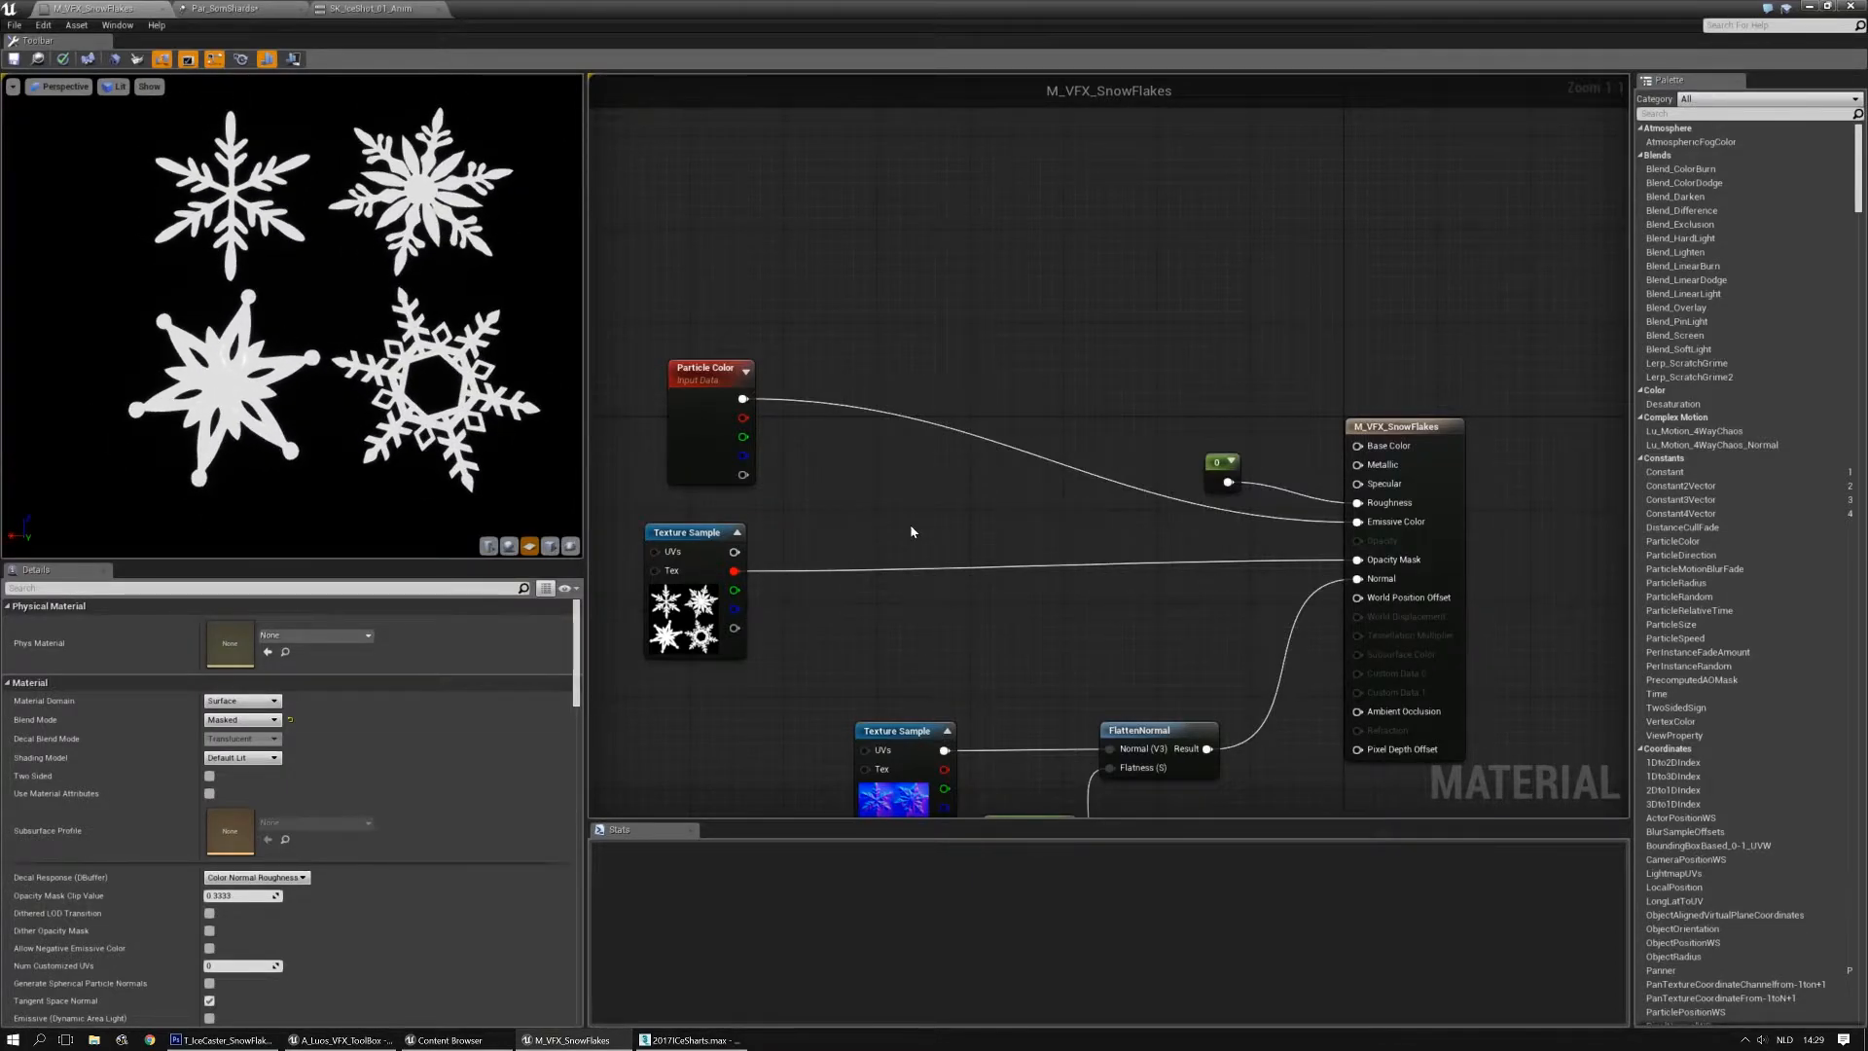
pyautogui.press('Home')
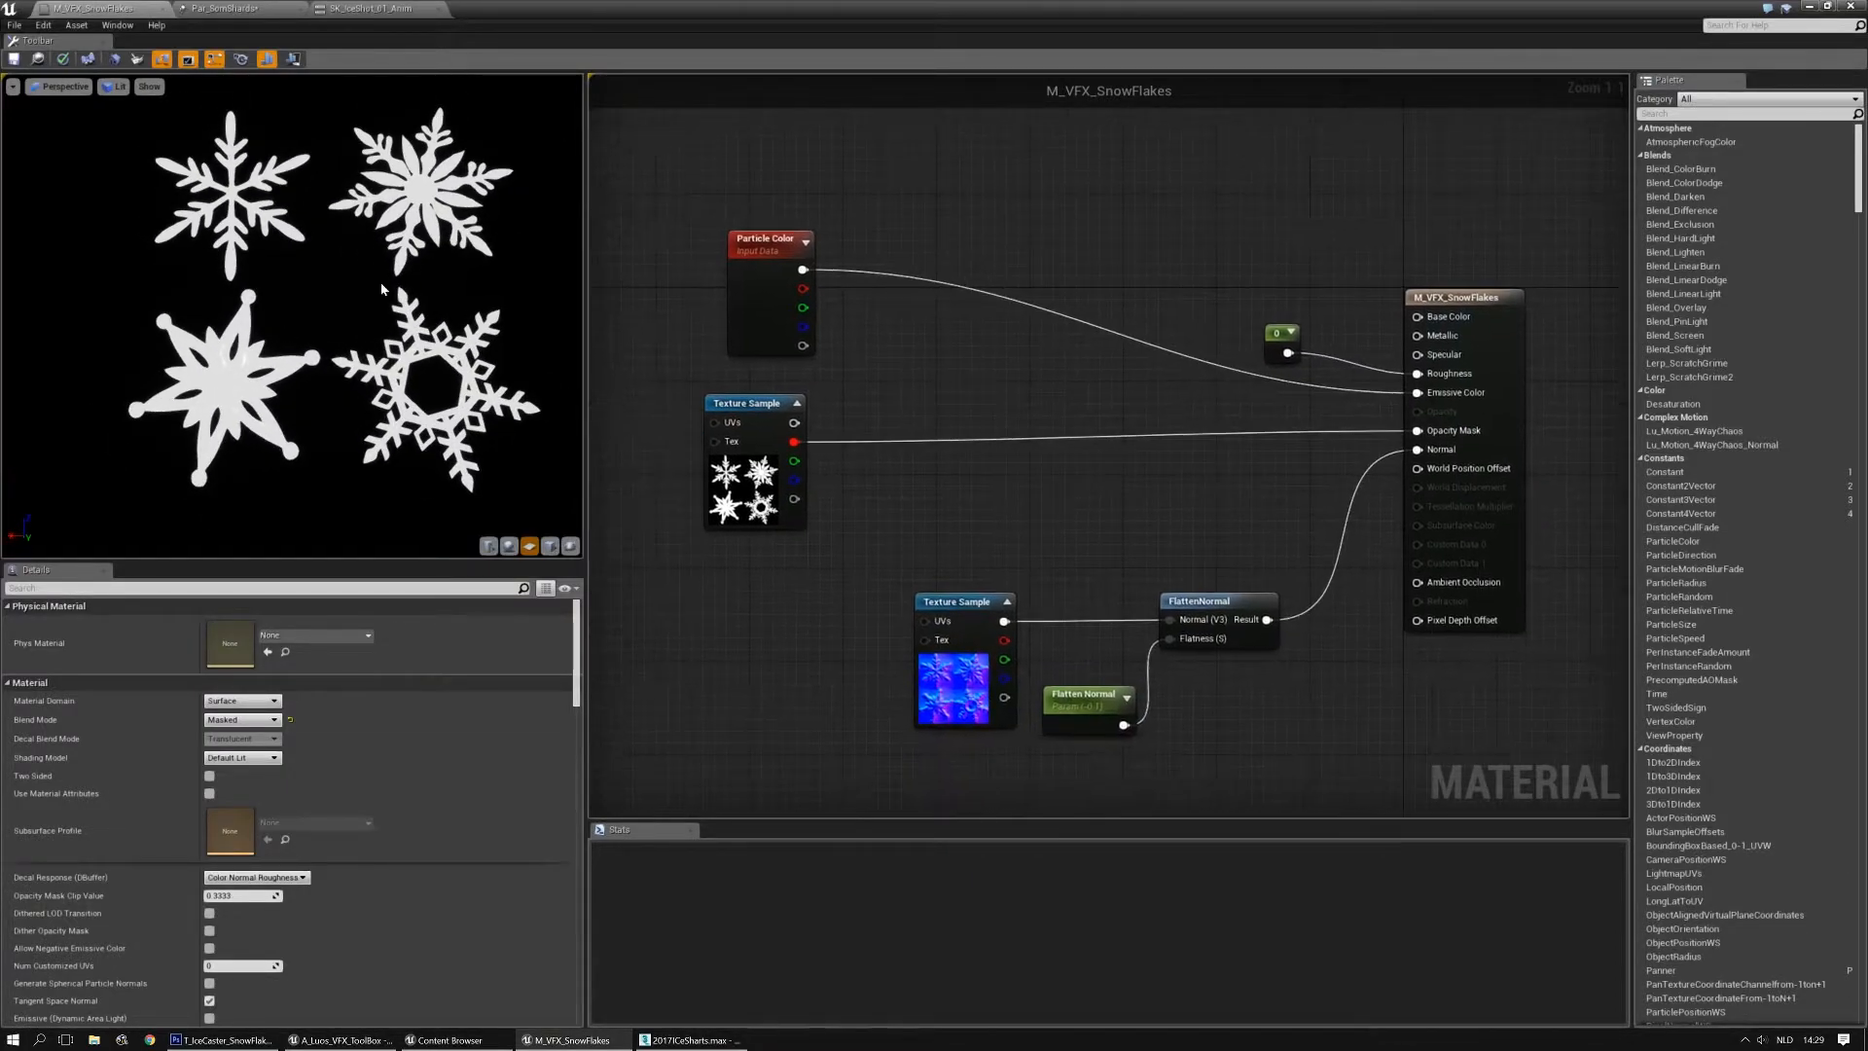
pyautogui.click(16, 62)
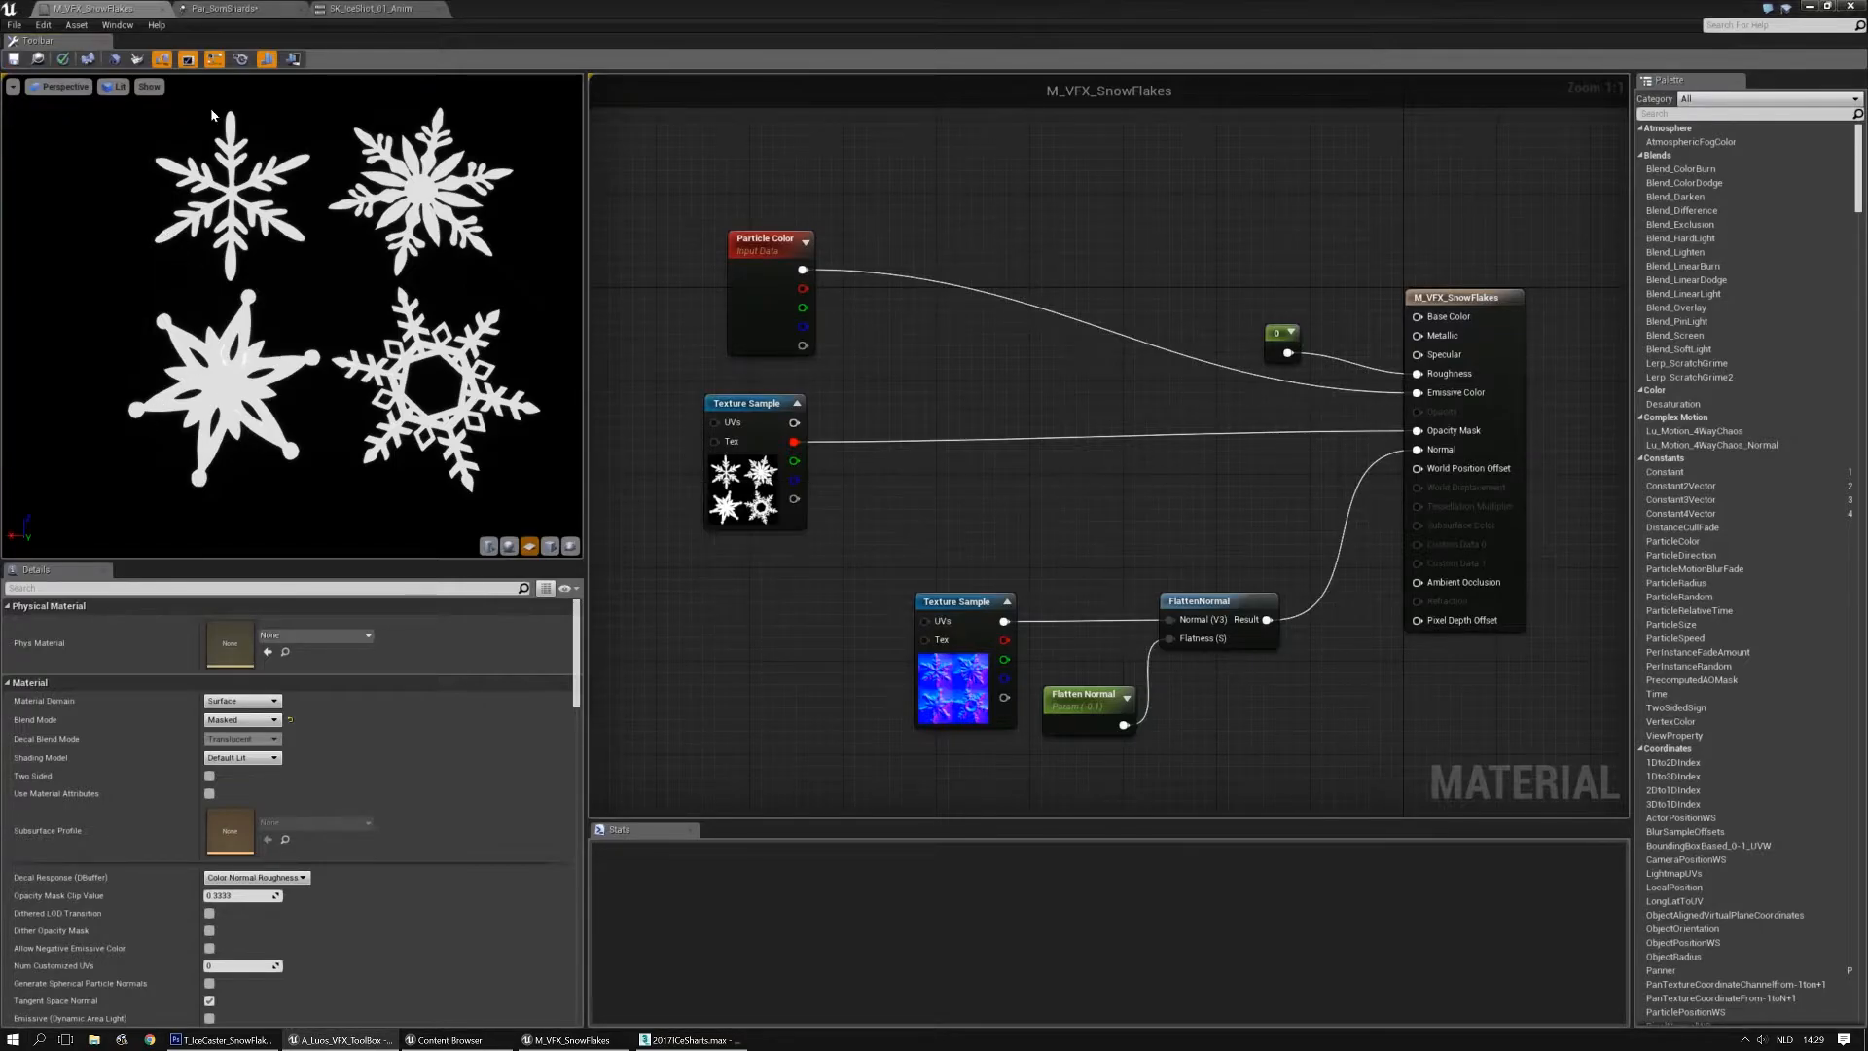
# In the particle system, set the SnowFlakes emitter's color scale over life to 3 for R, G and B
pyautogui.click(224, 8)
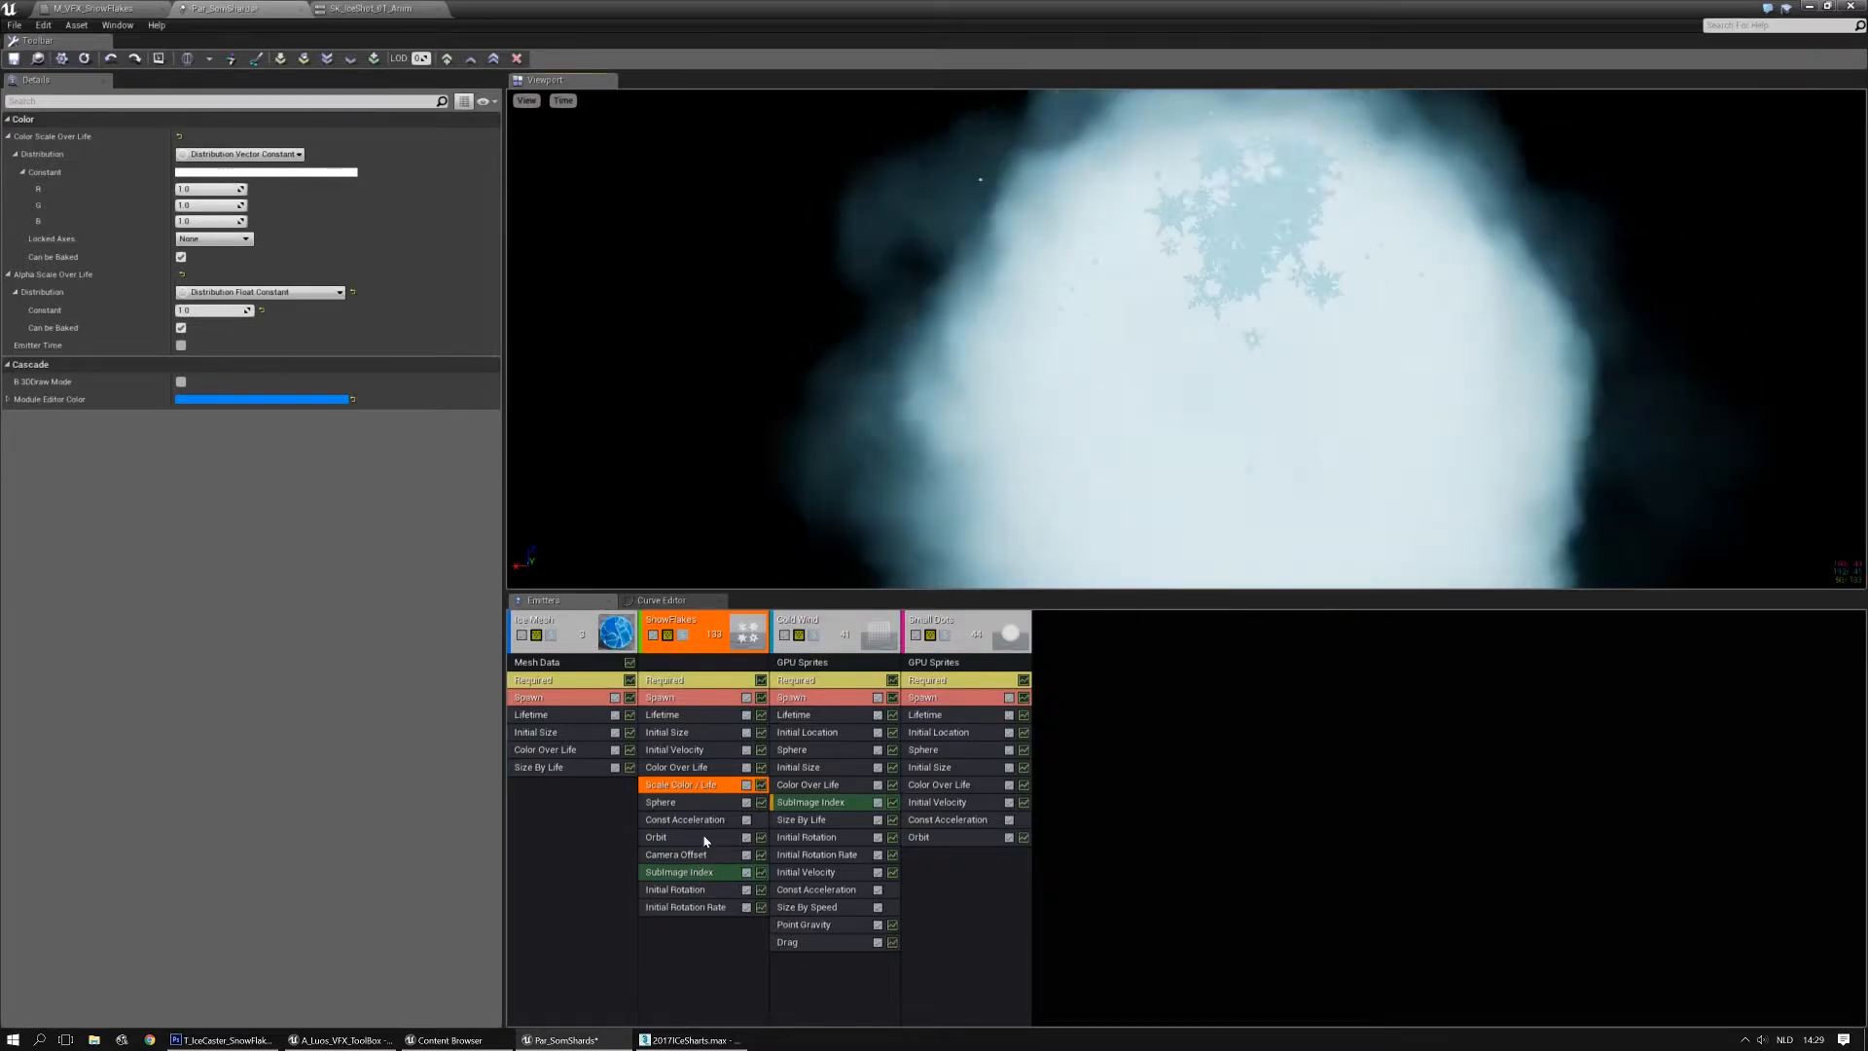
pyautogui.click(215, 191)
pyautogui.write('3')
pyautogui.press('Tab')
pyautogui.write('3')
pyautogui.press('Tab')
pyautogui.write('3')
pyautogui.press('Return')
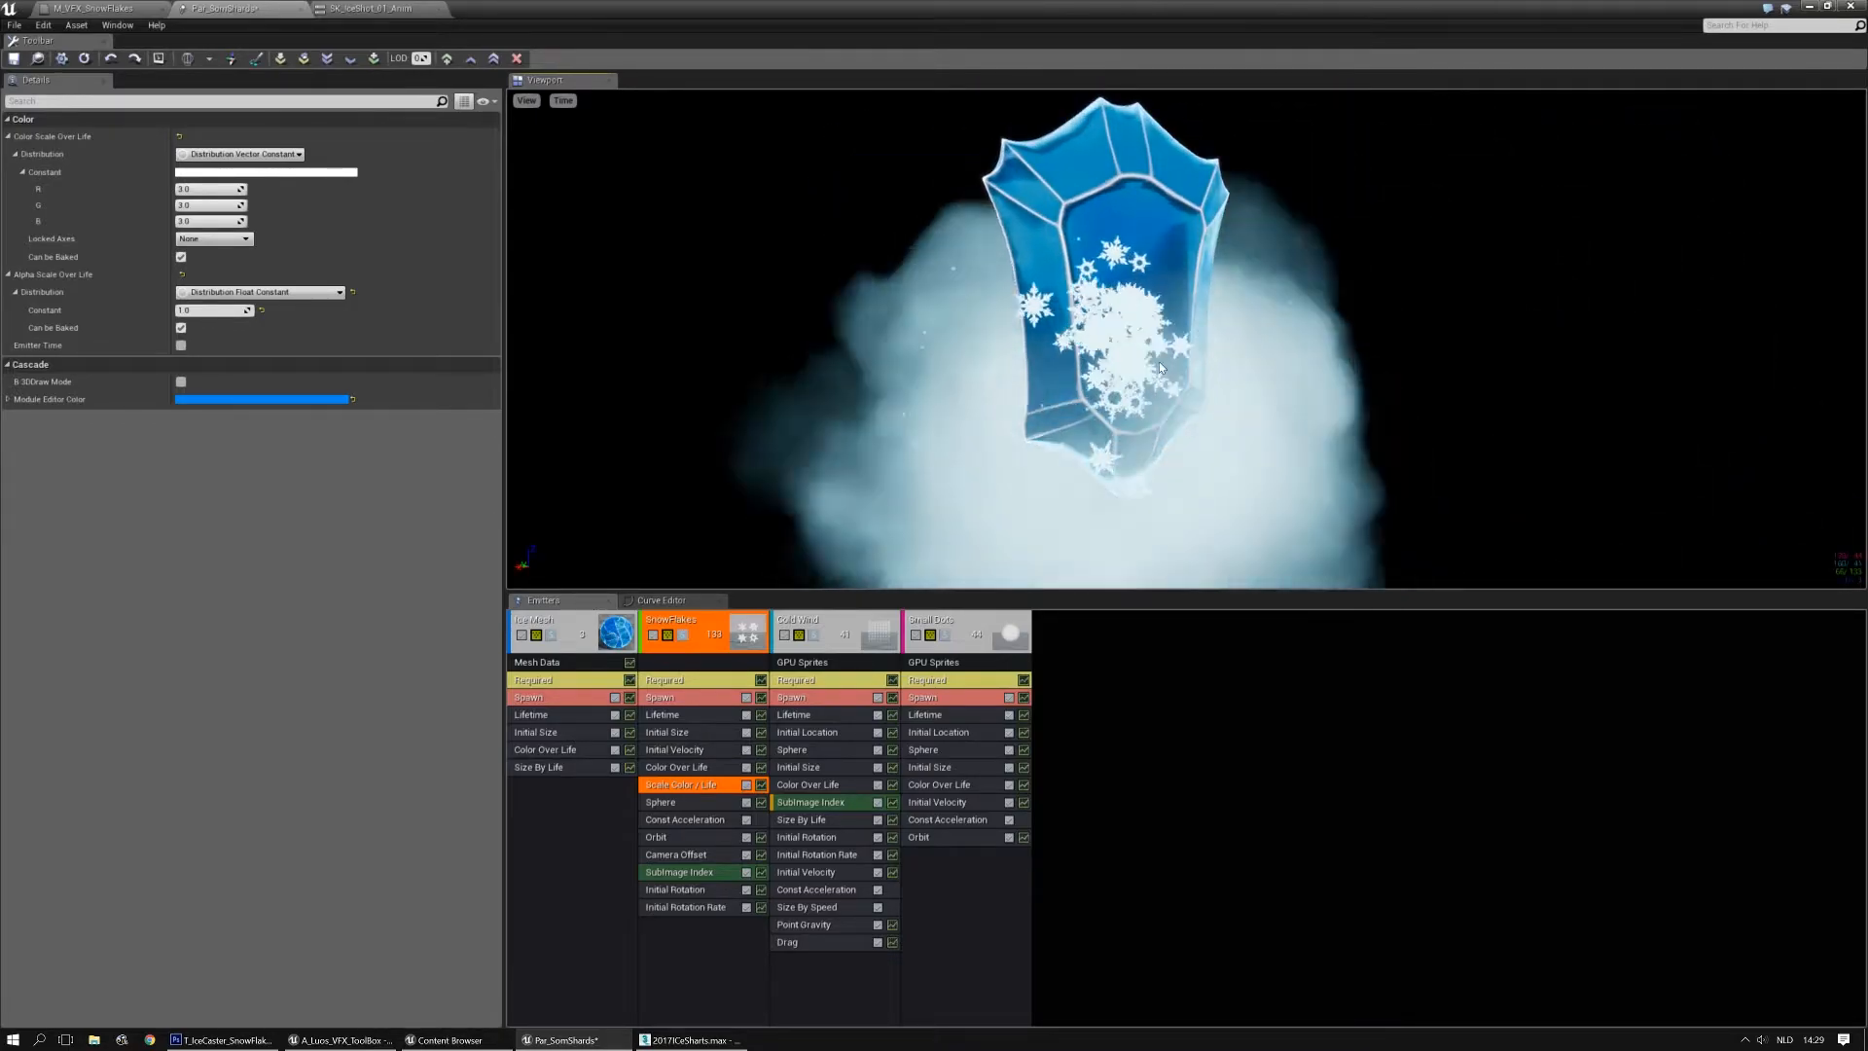
# Set the Max start size in the SnowFlakes emitter's Initial Size module to 2 on X, Y and Z
pyautogui.click(666, 731)
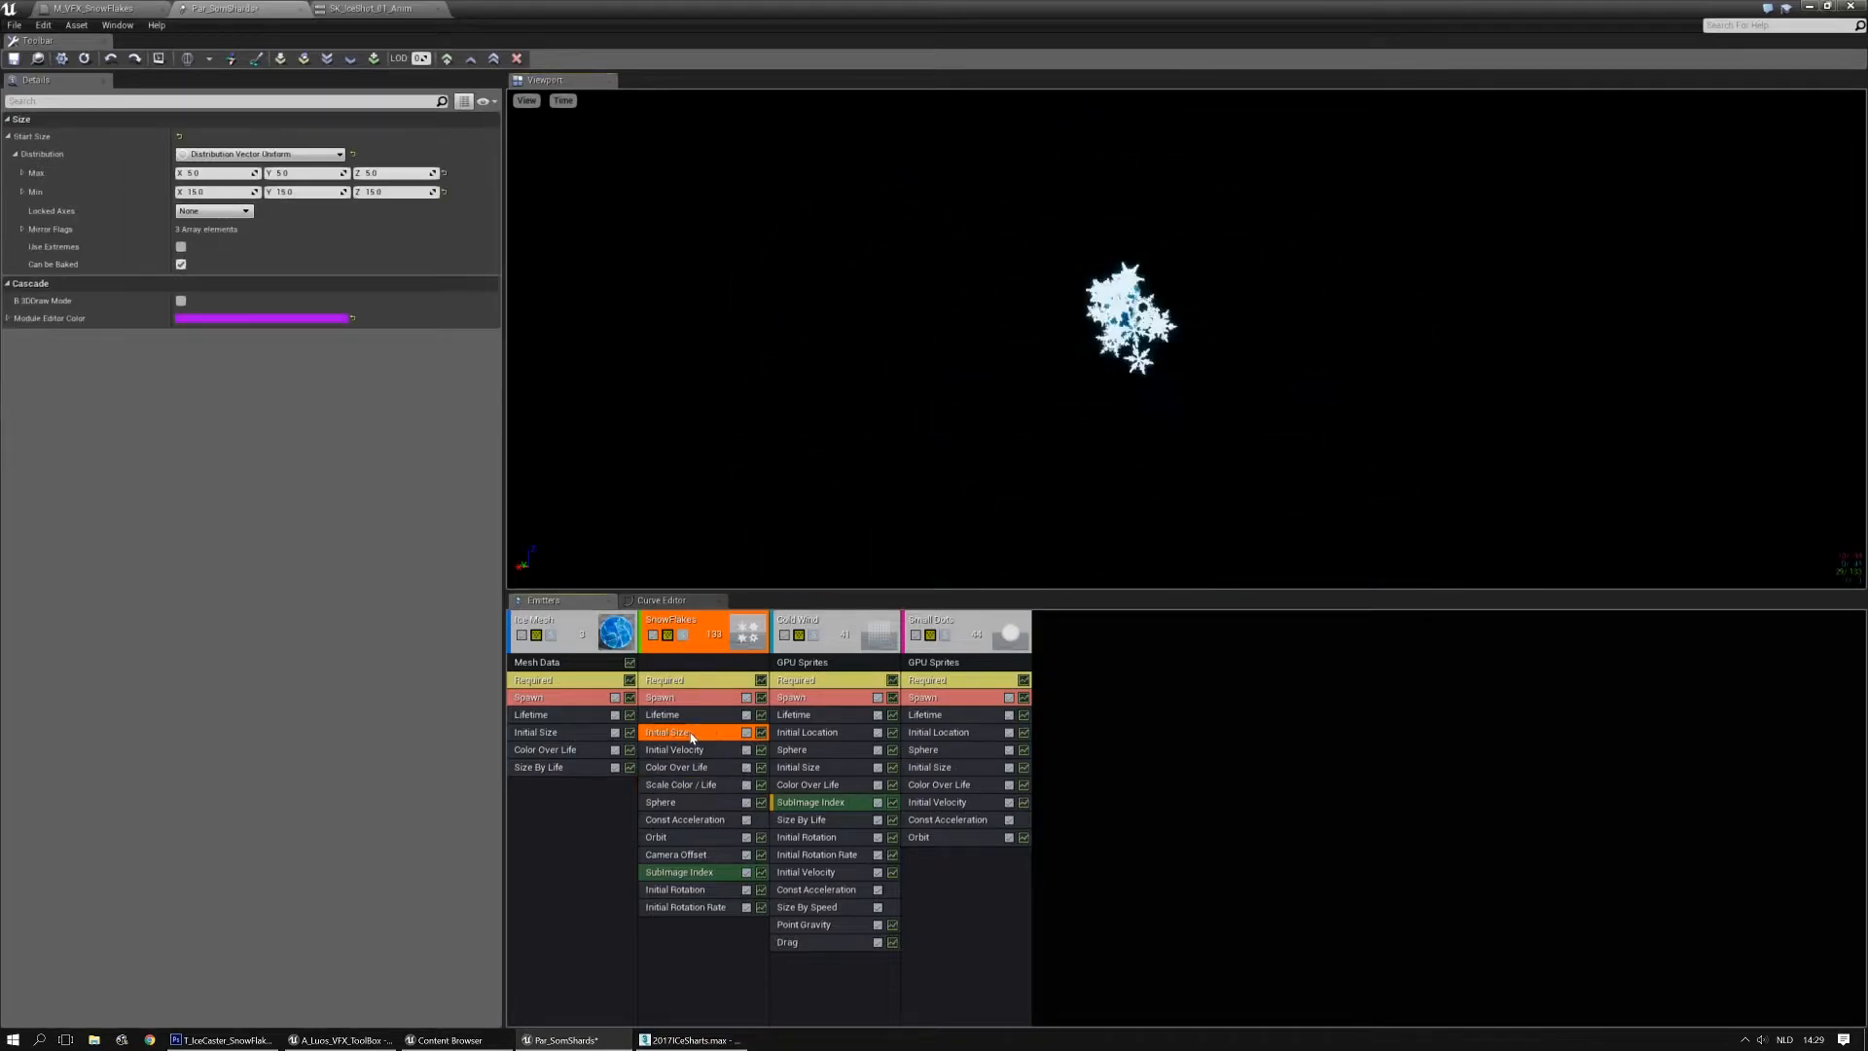
pyautogui.click(202, 173)
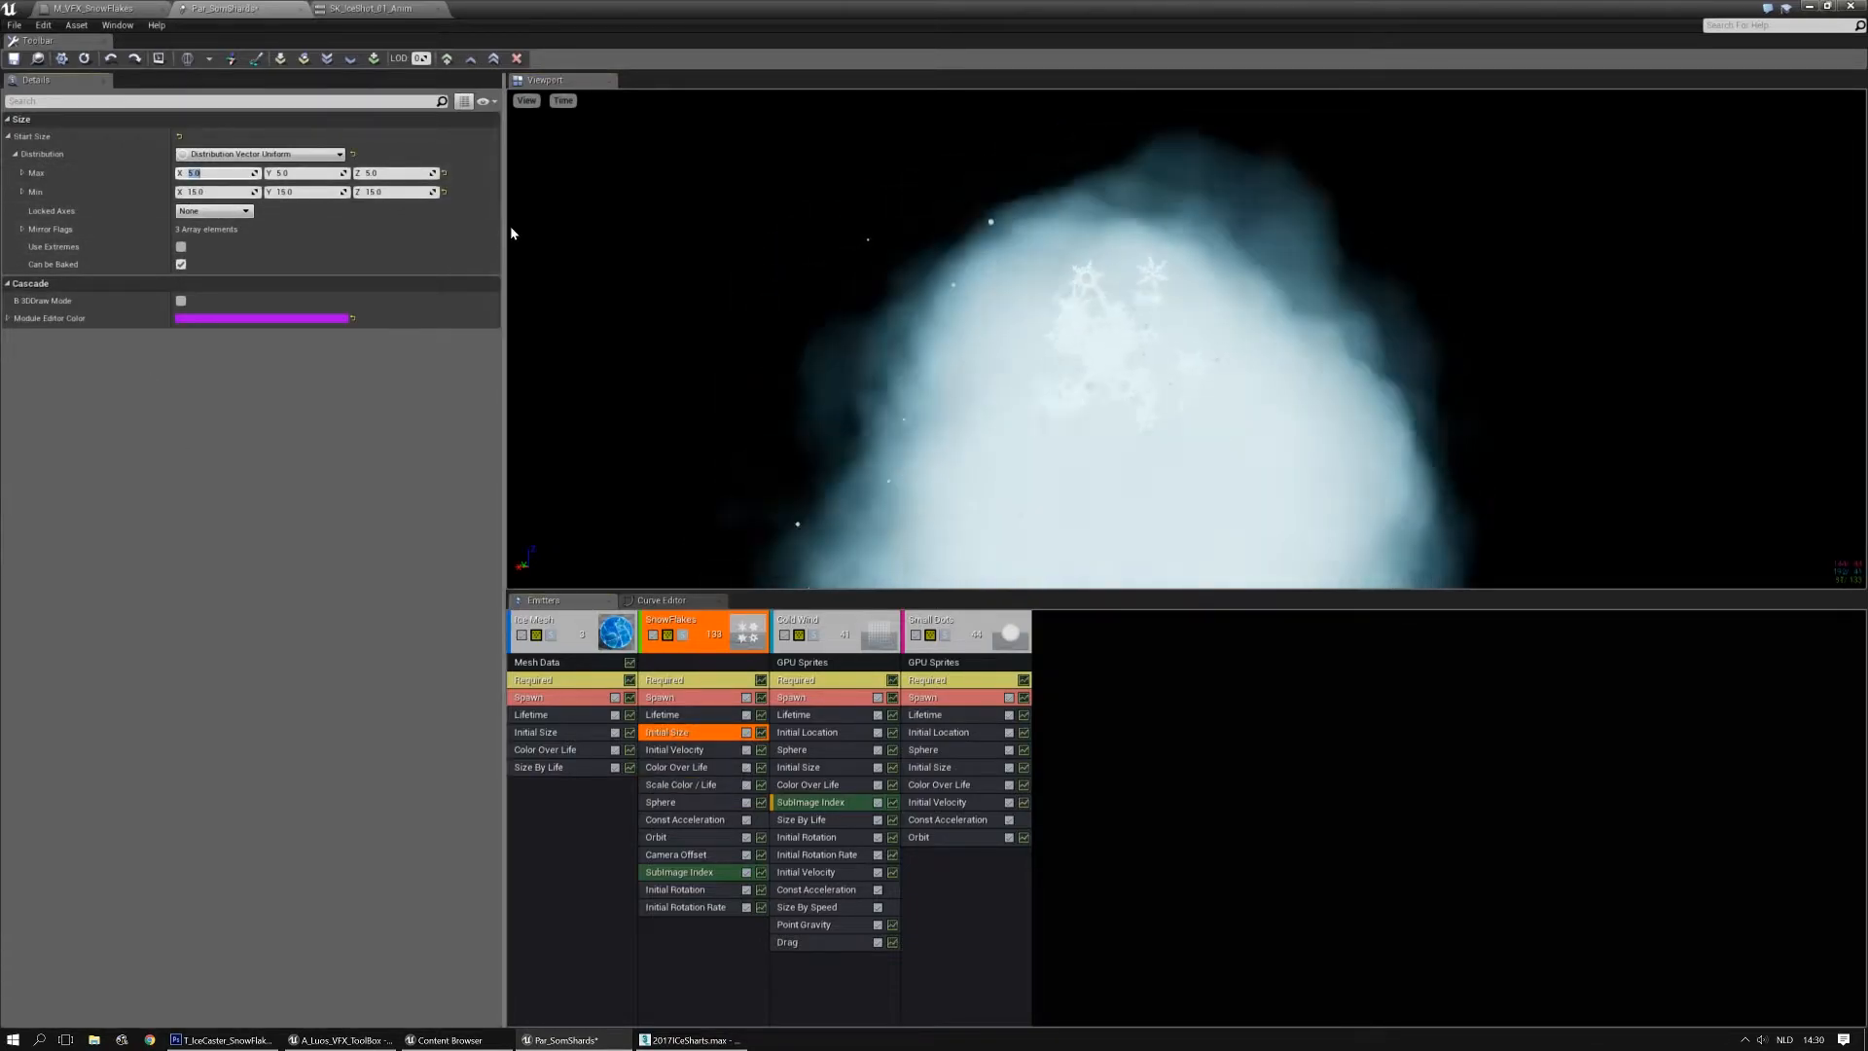
pyautogui.write('2')
pyautogui.press('Tab')
pyautogui.write('2')
pyautogui.press('Tab')
pyautogui.write('2')
pyautogui.press('Tab')
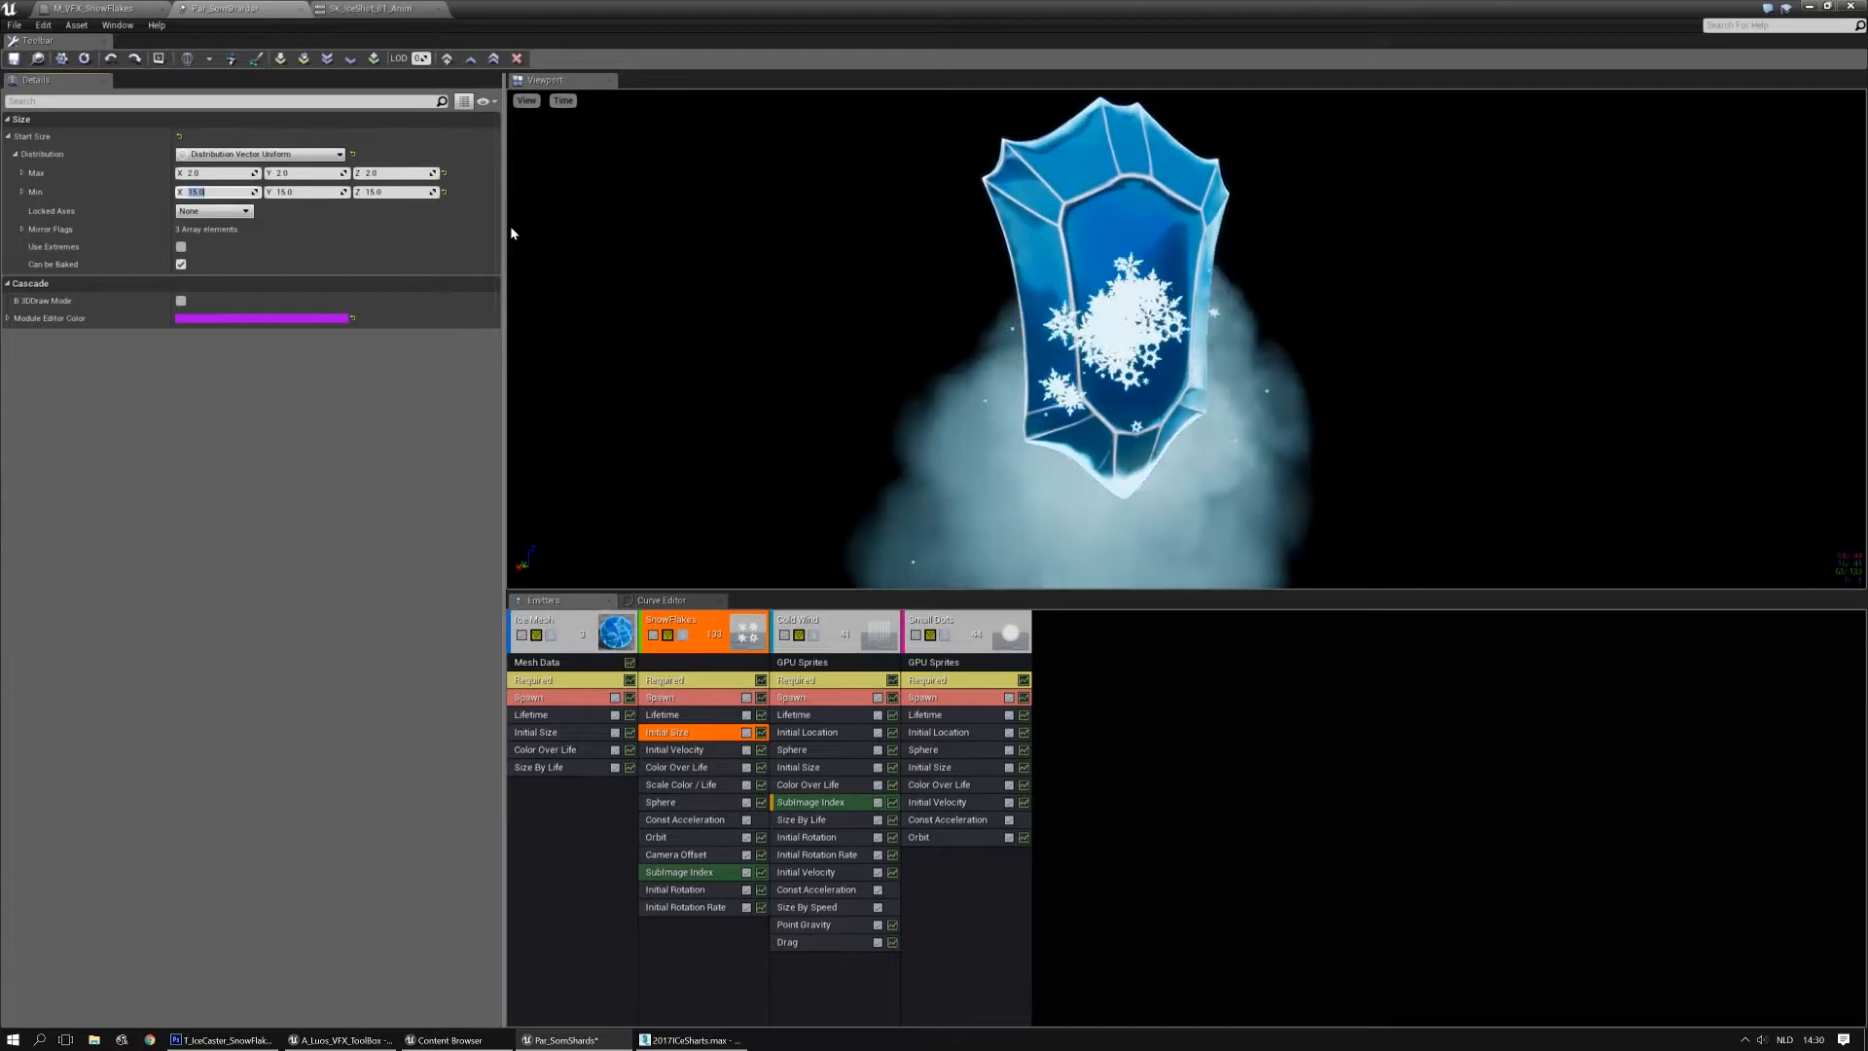
# Set the Min start size of the SnowFlakes emitter to 8 on X, Y and Z
pyautogui.write('8')
pyautogui.press('Tab')
pyautogui.write('8')
pyautogui.press('Tab')
pyautogui.write('8')
pyautogui.press('Return')
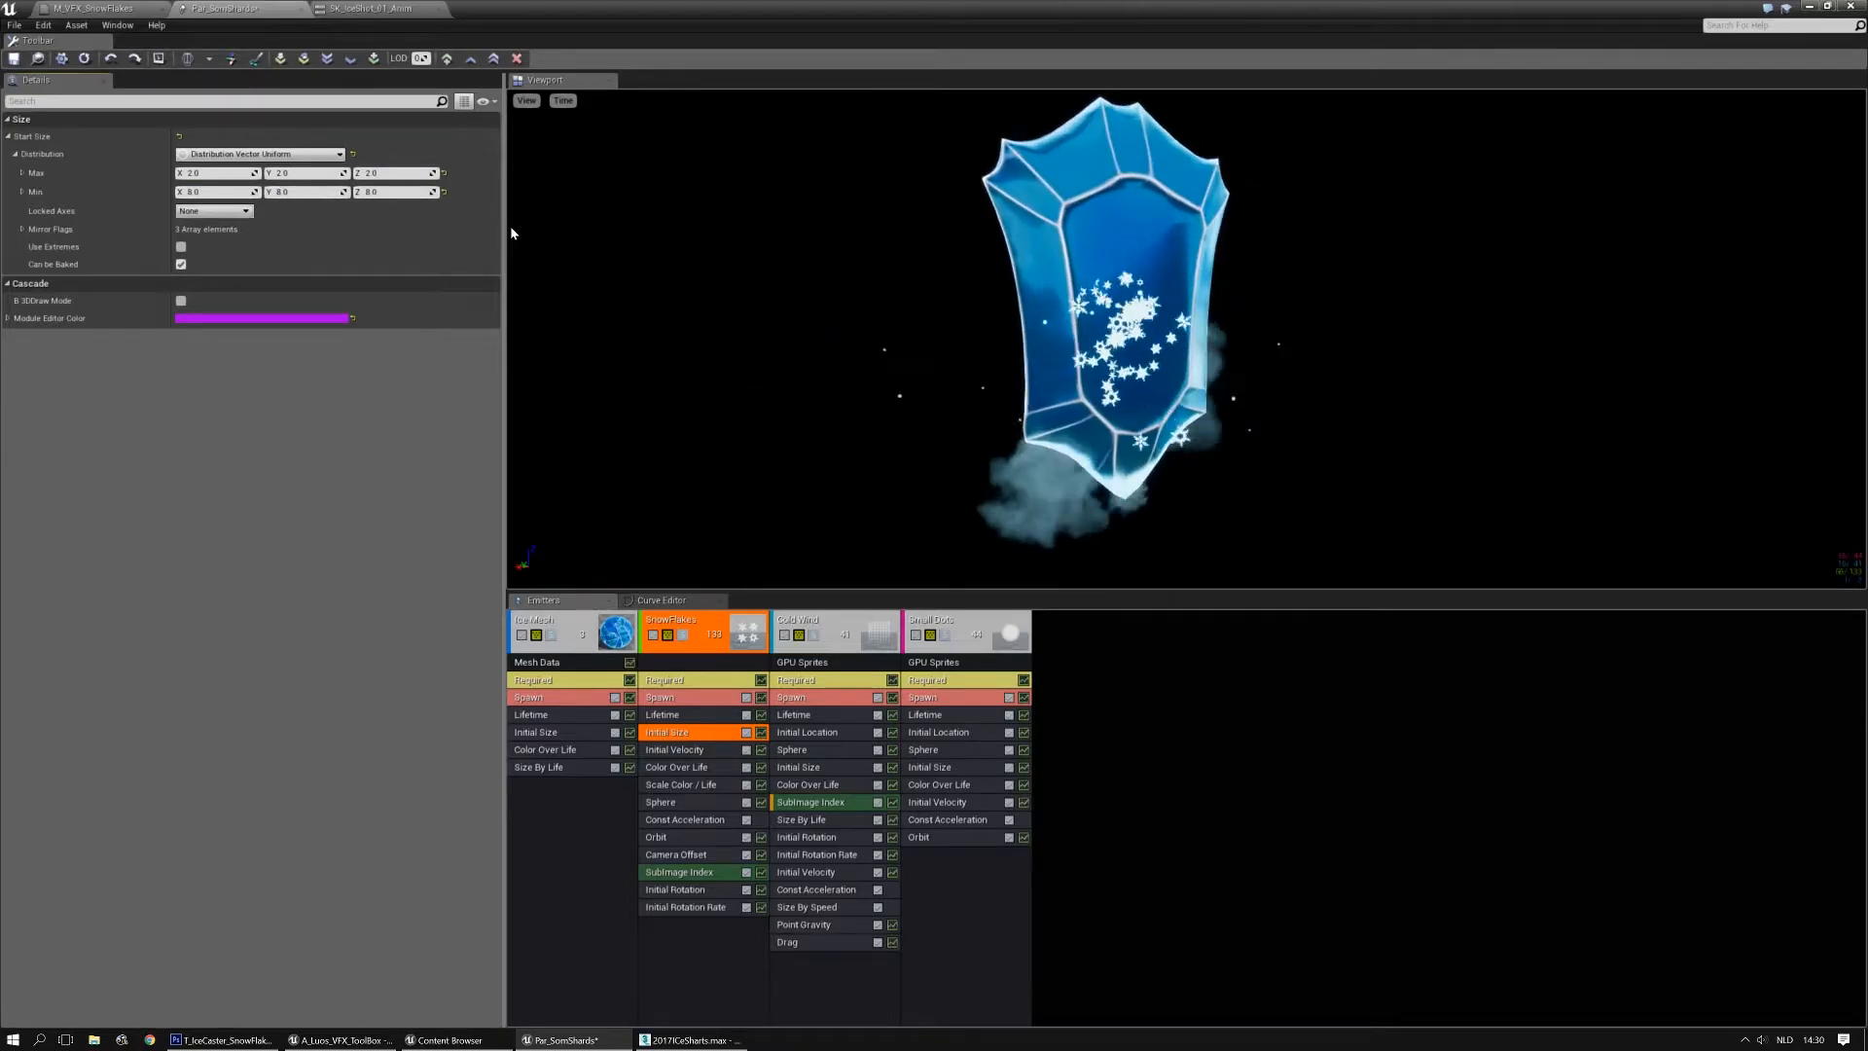
# Disable the SnowFlakes emitter's Camera Offset module and set its spawn rate scale minimum to 3
pyautogui.click(685, 856)
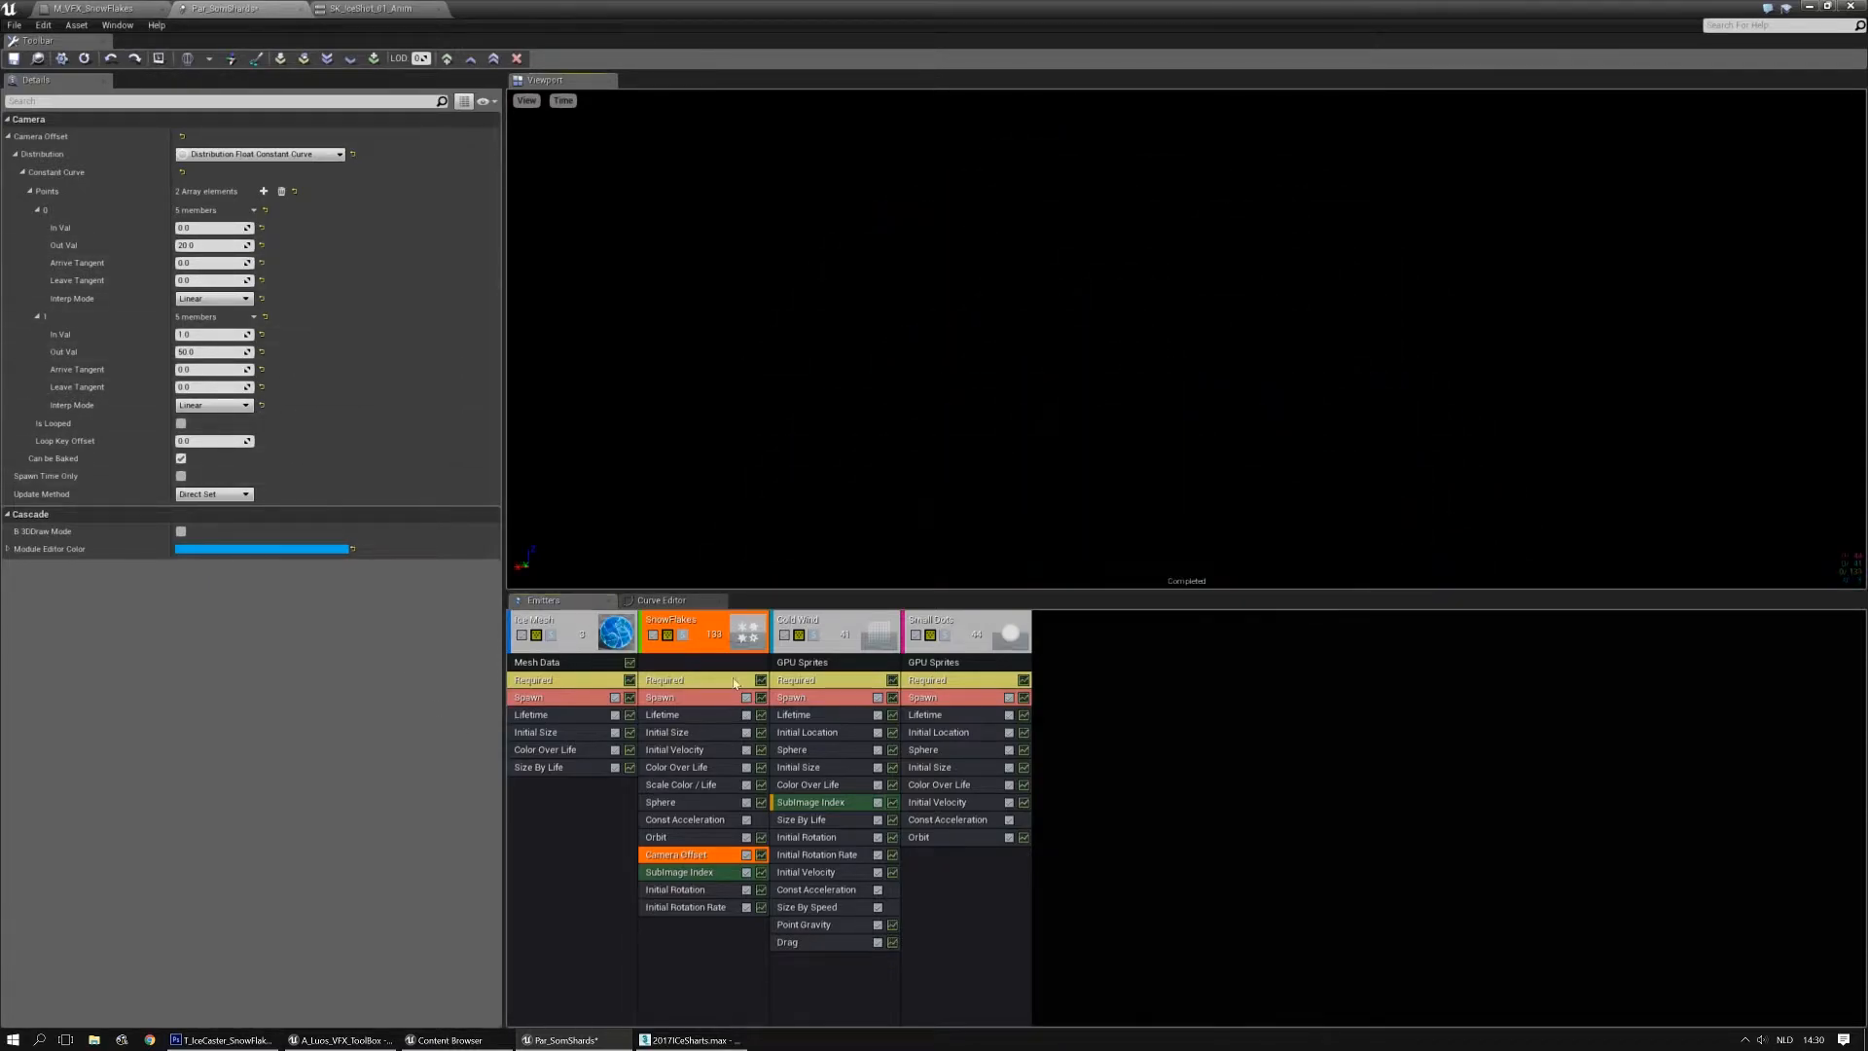
pyautogui.click(746, 855)
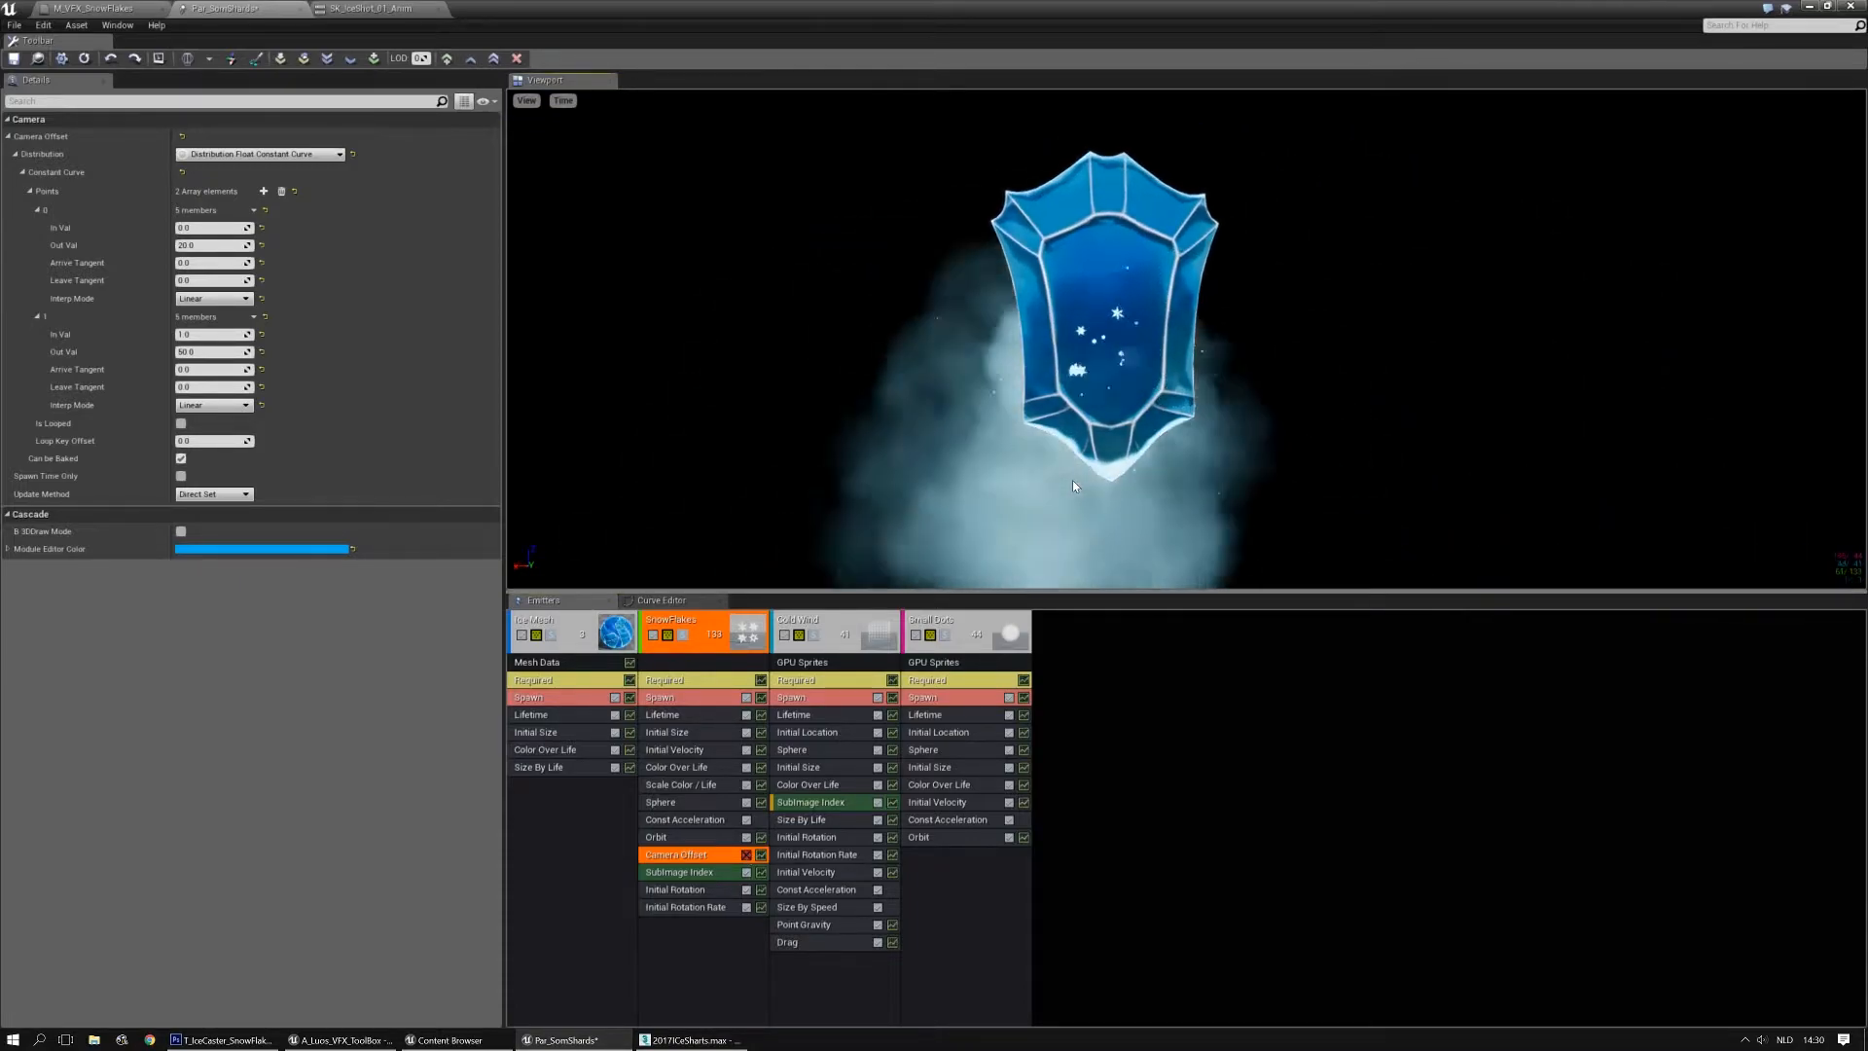
pyautogui.click(672, 700)
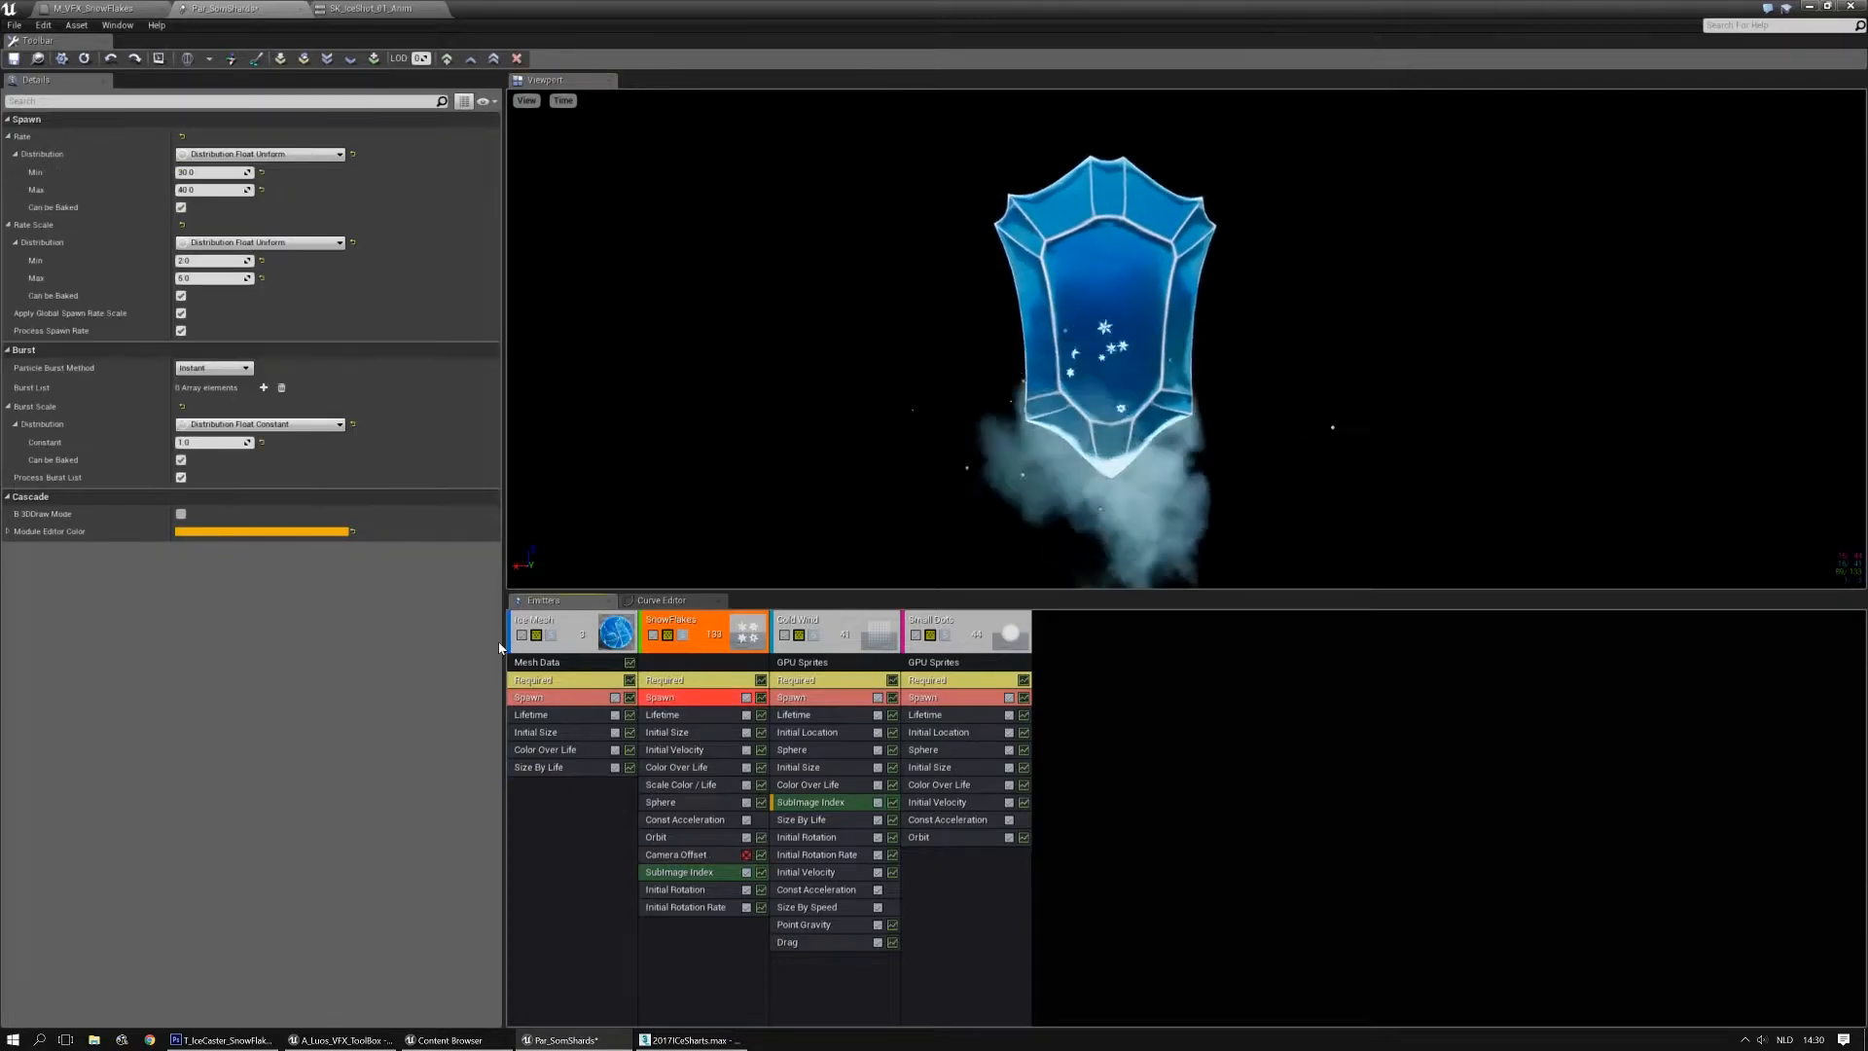
pyautogui.click(206, 261)
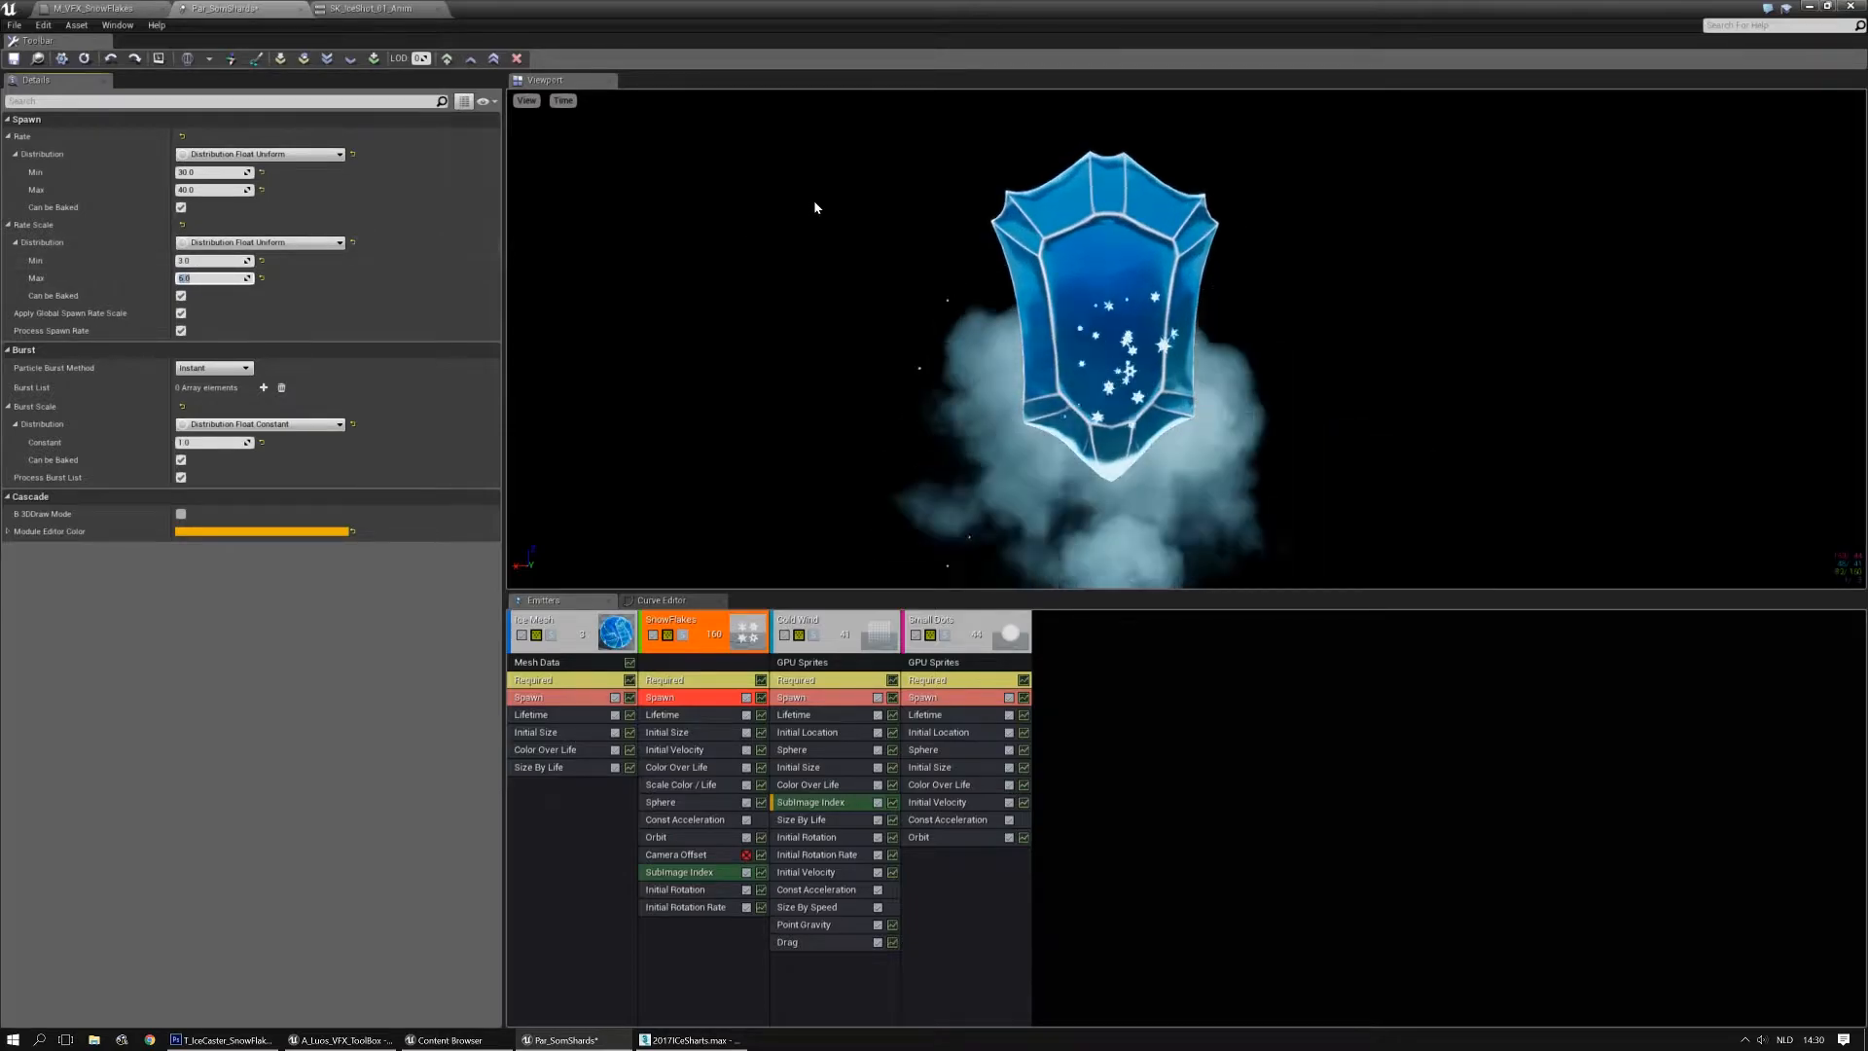
# Return to the SK_IceShot_01_Anim preview and inspect the smaller snowflakes around the ice shard up close
pyautogui.click(109, 7)
pyautogui.click(373, 10)
pyautogui.moveTo(1020, 282); pyautogui.dragTo(1013, 302)
pyautogui.moveTo(1087, 250); pyautogui.dragTo(1081, 260)
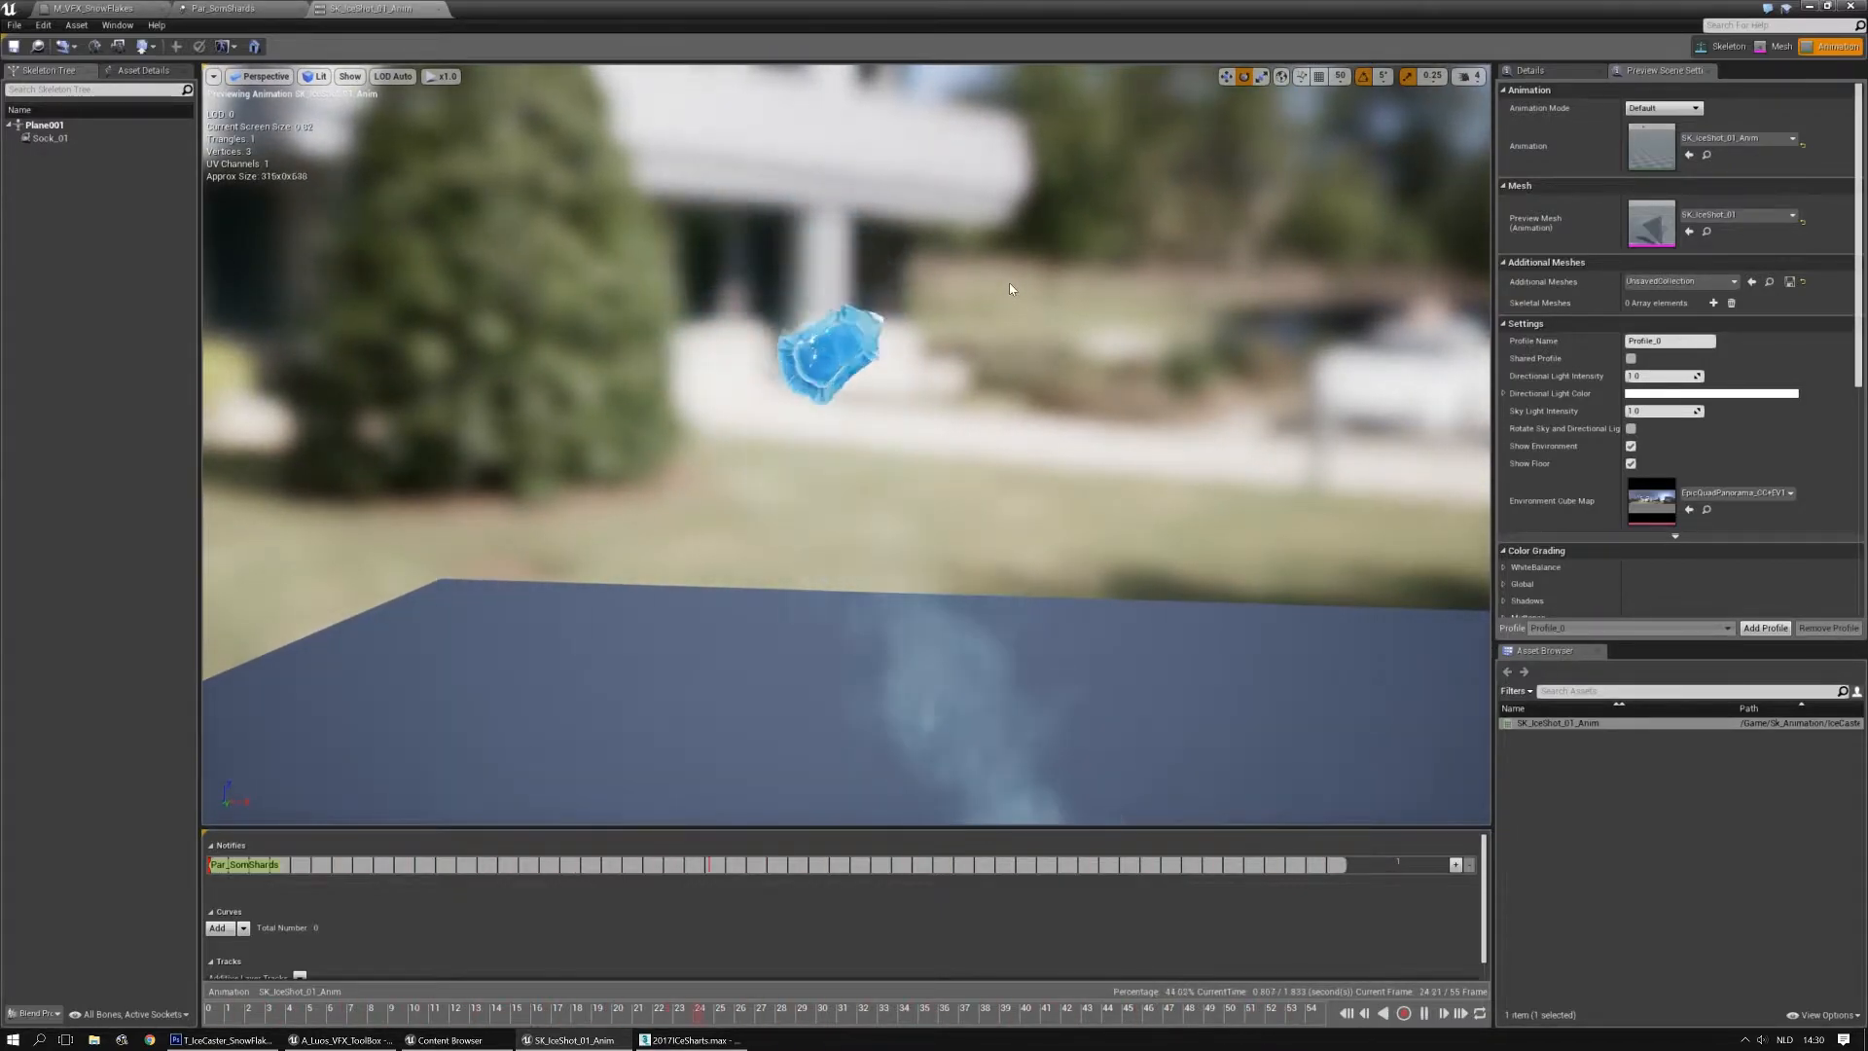
pyautogui.moveTo(1012, 289); pyautogui.dragTo(1016, 237)
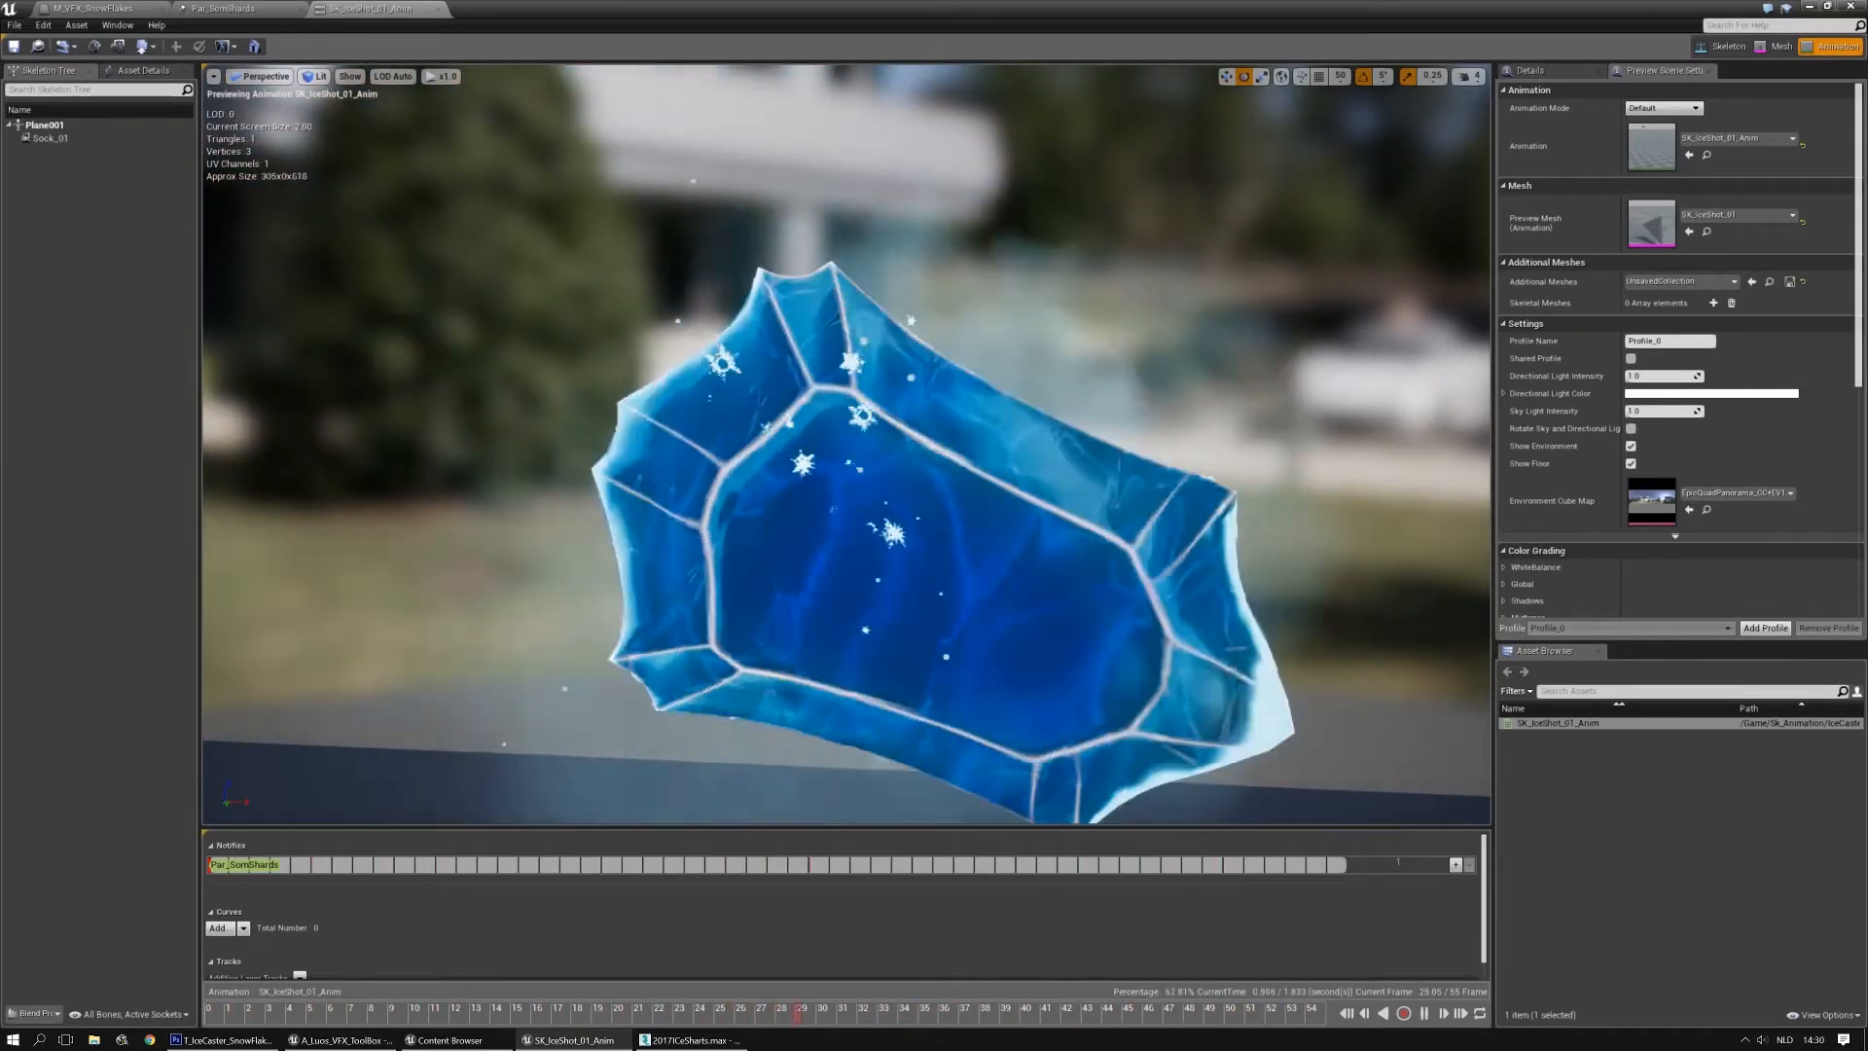
# In the Par_SomShards SnowFlakes emitter's Orbit module, set the Max offset amount to 30 on X and Y
pyautogui.moveTo(1012, 289); pyautogui.dragTo(1054, 374)
pyautogui.click(234, 8)
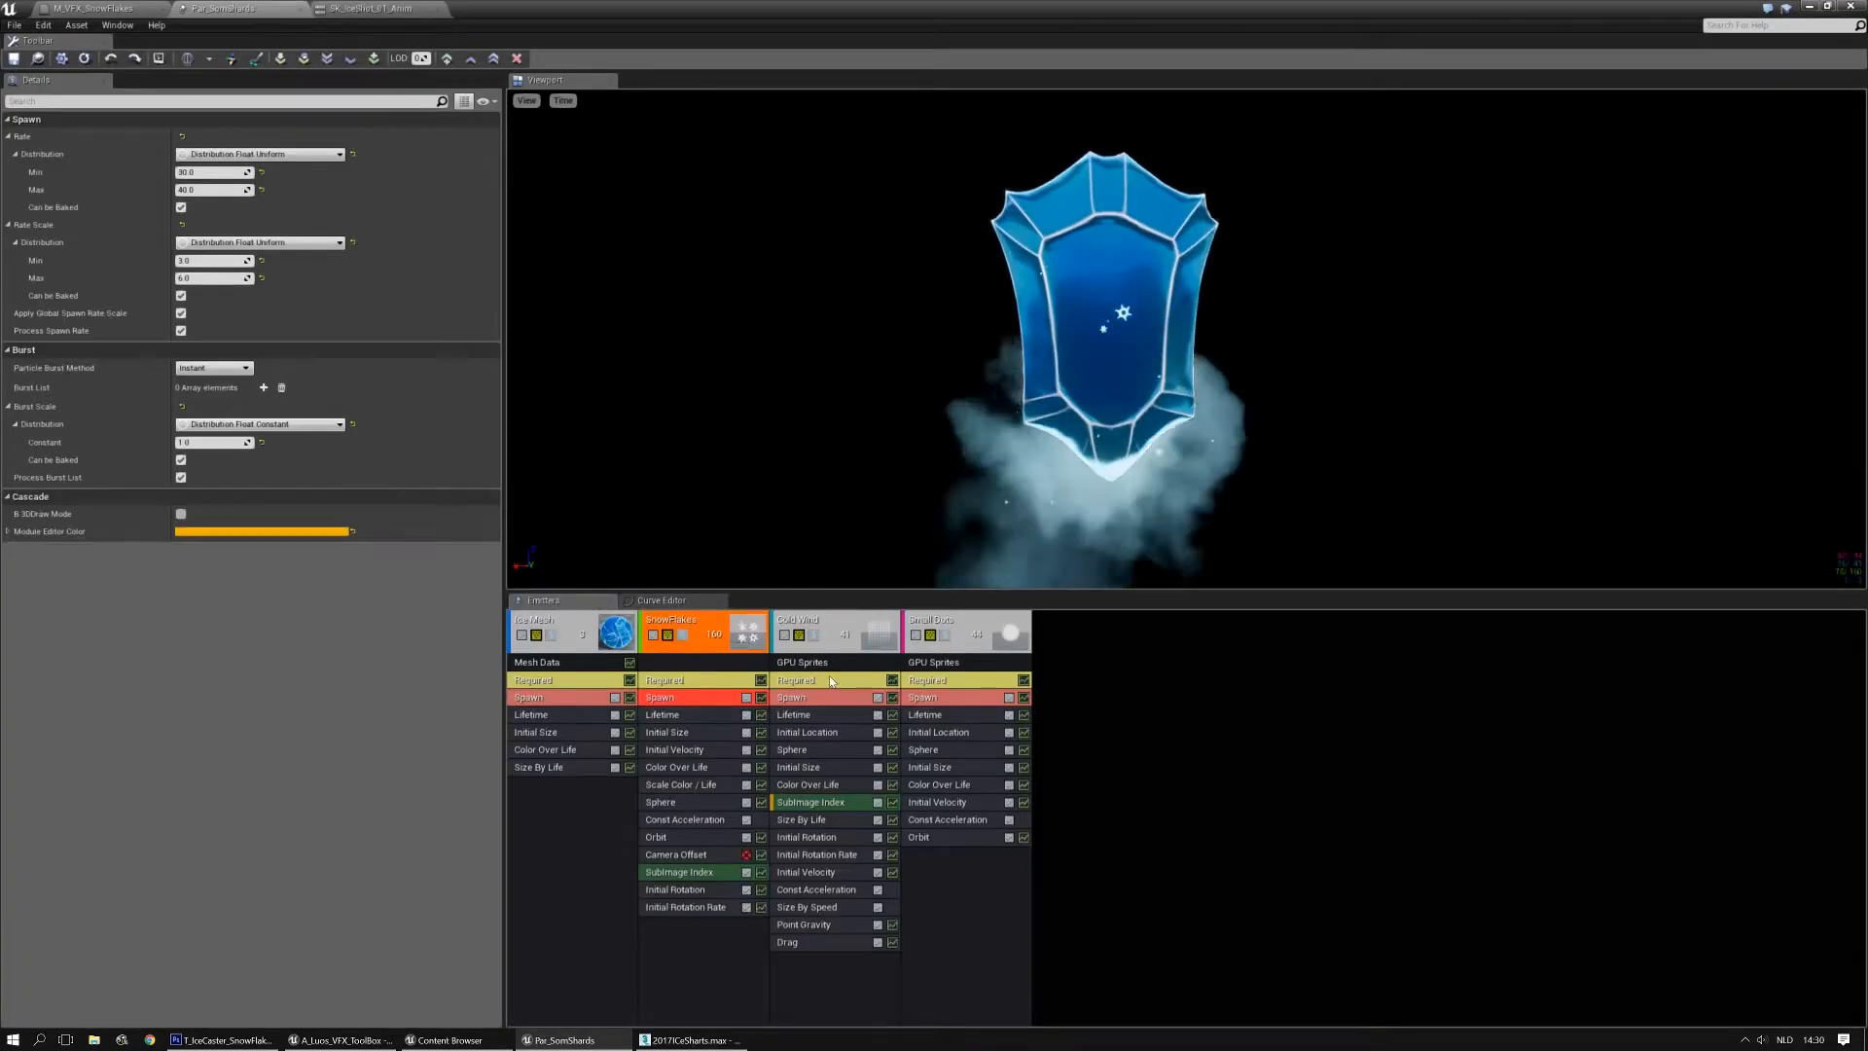
pyautogui.click(873, 635)
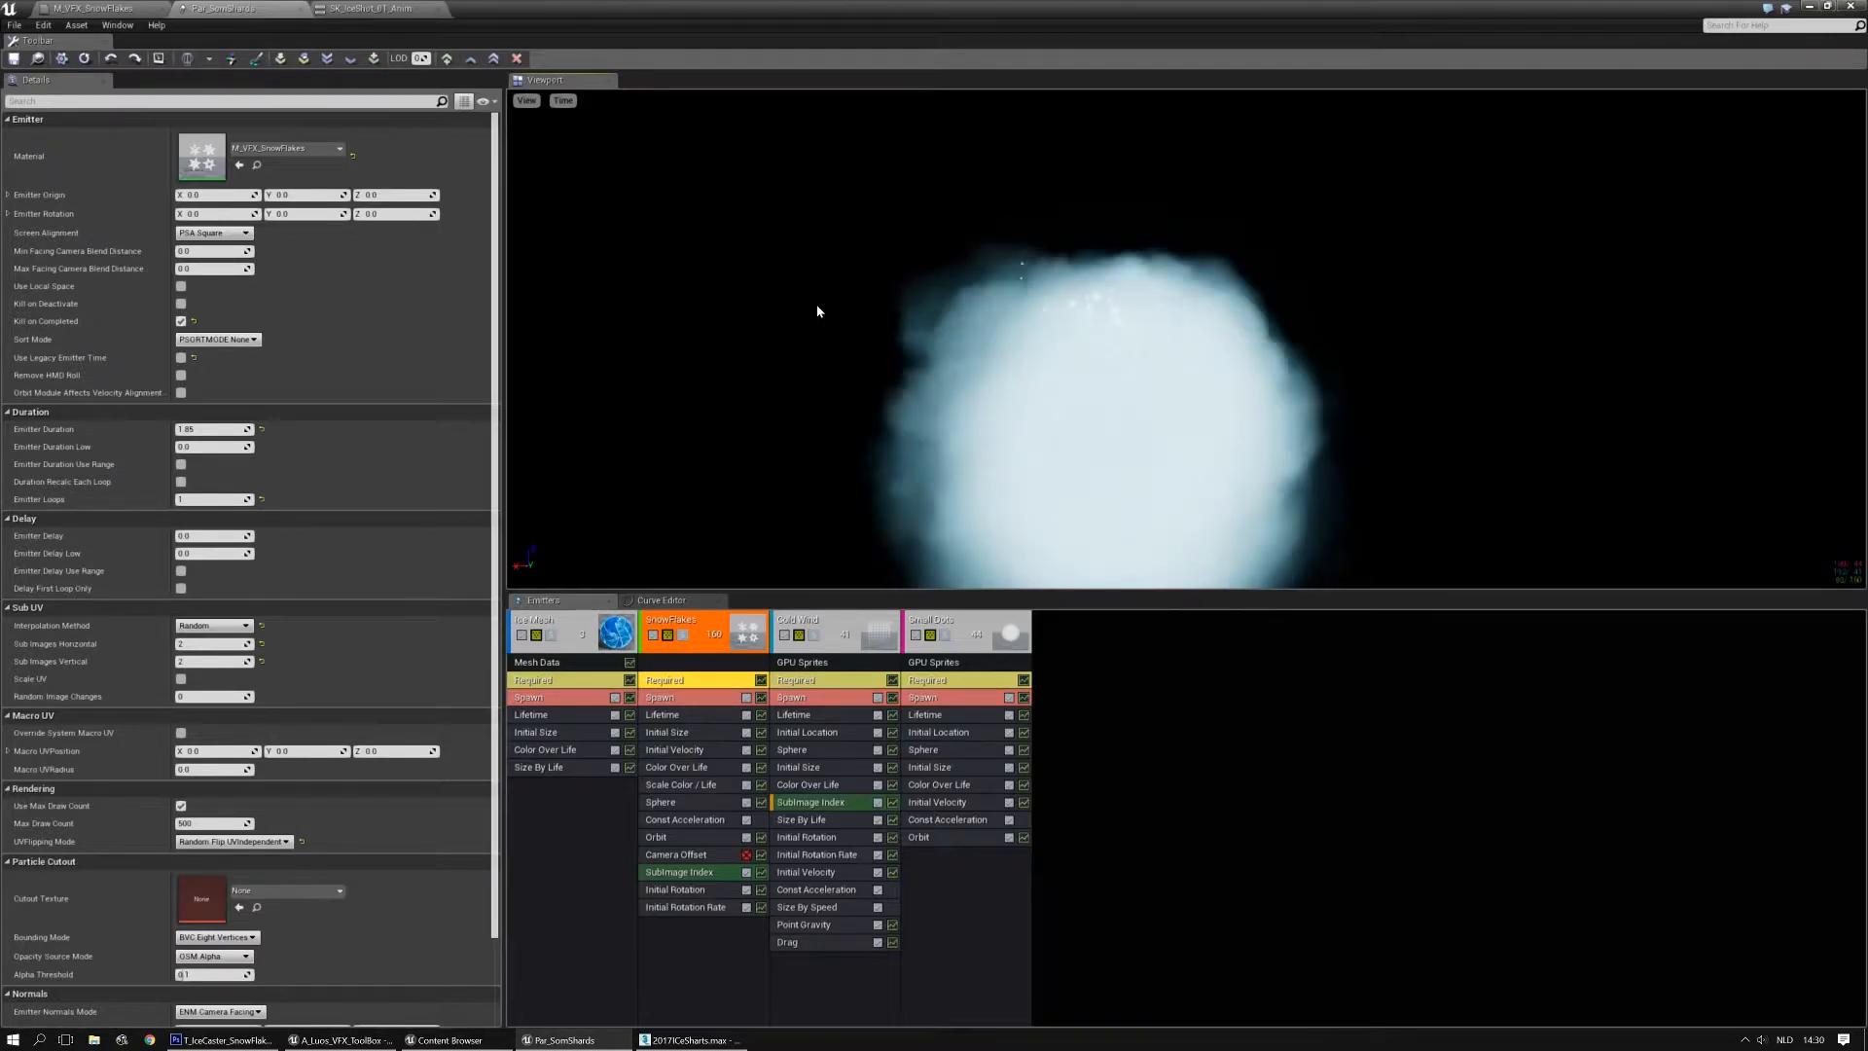
pyautogui.click(659, 836)
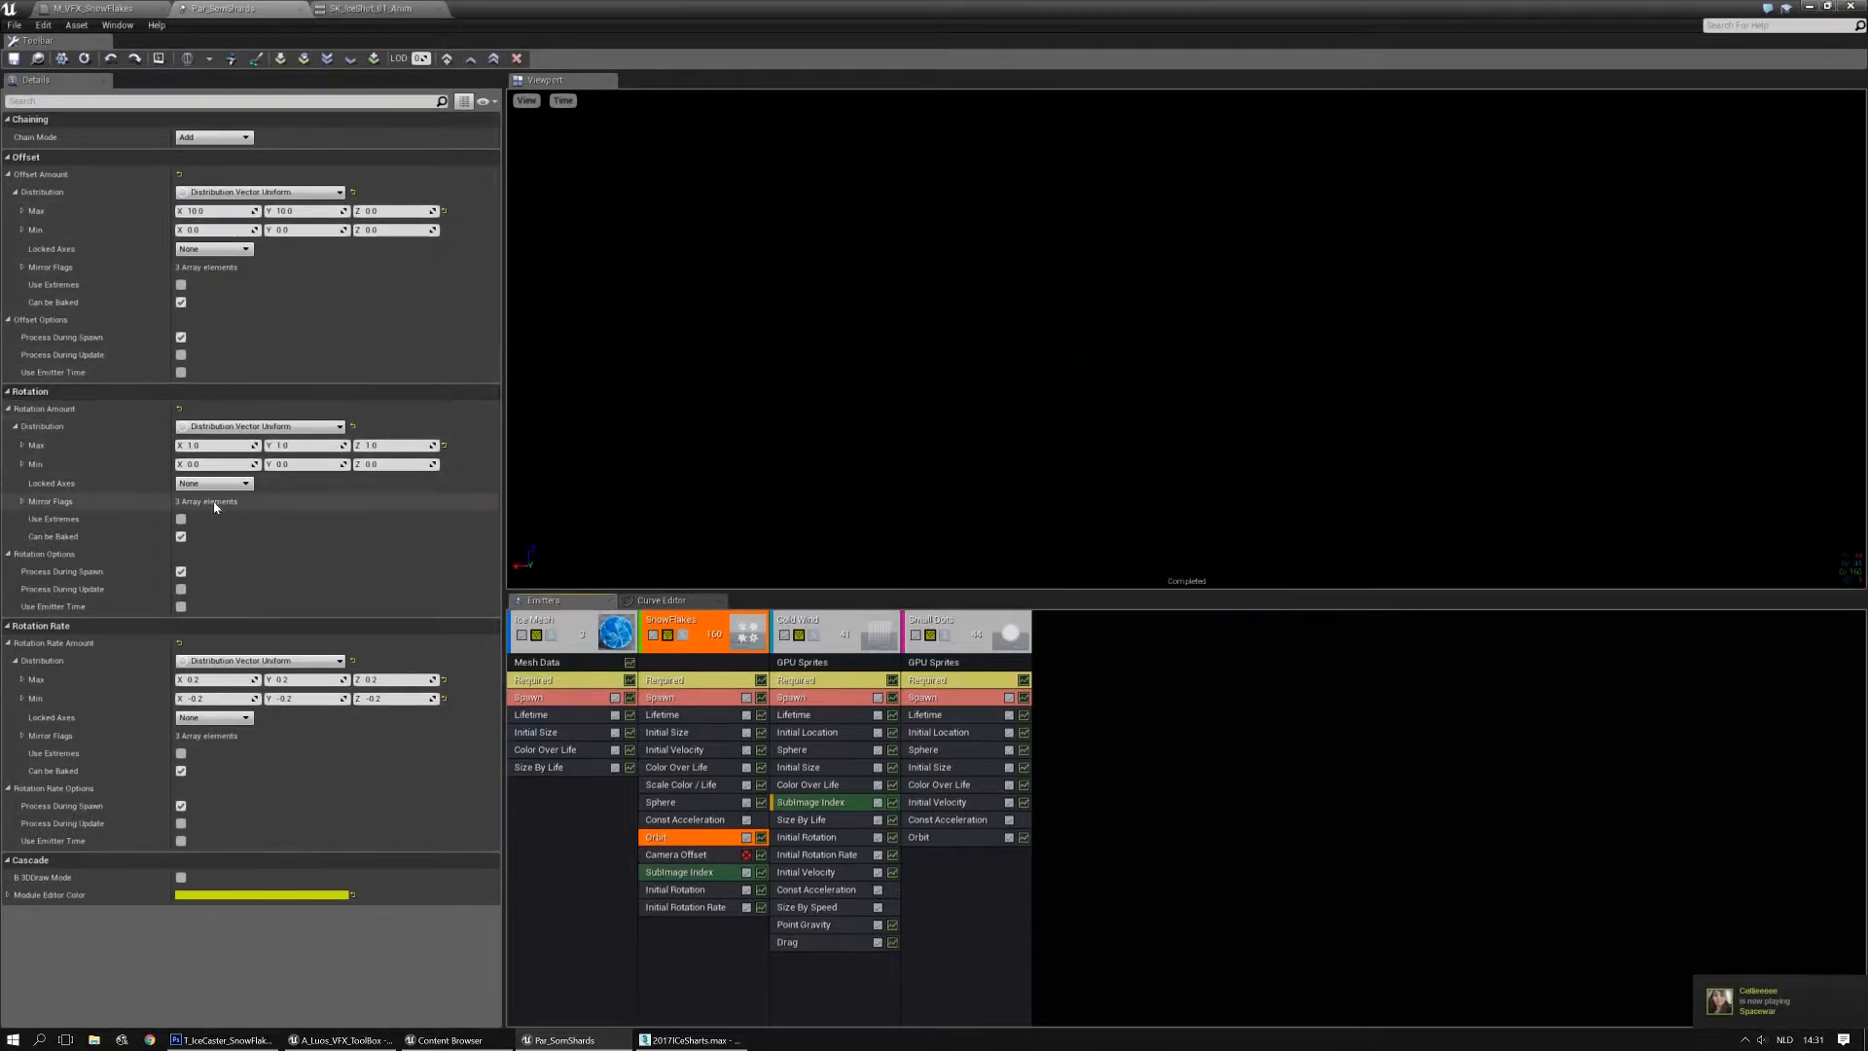
pyautogui.click(218, 211)
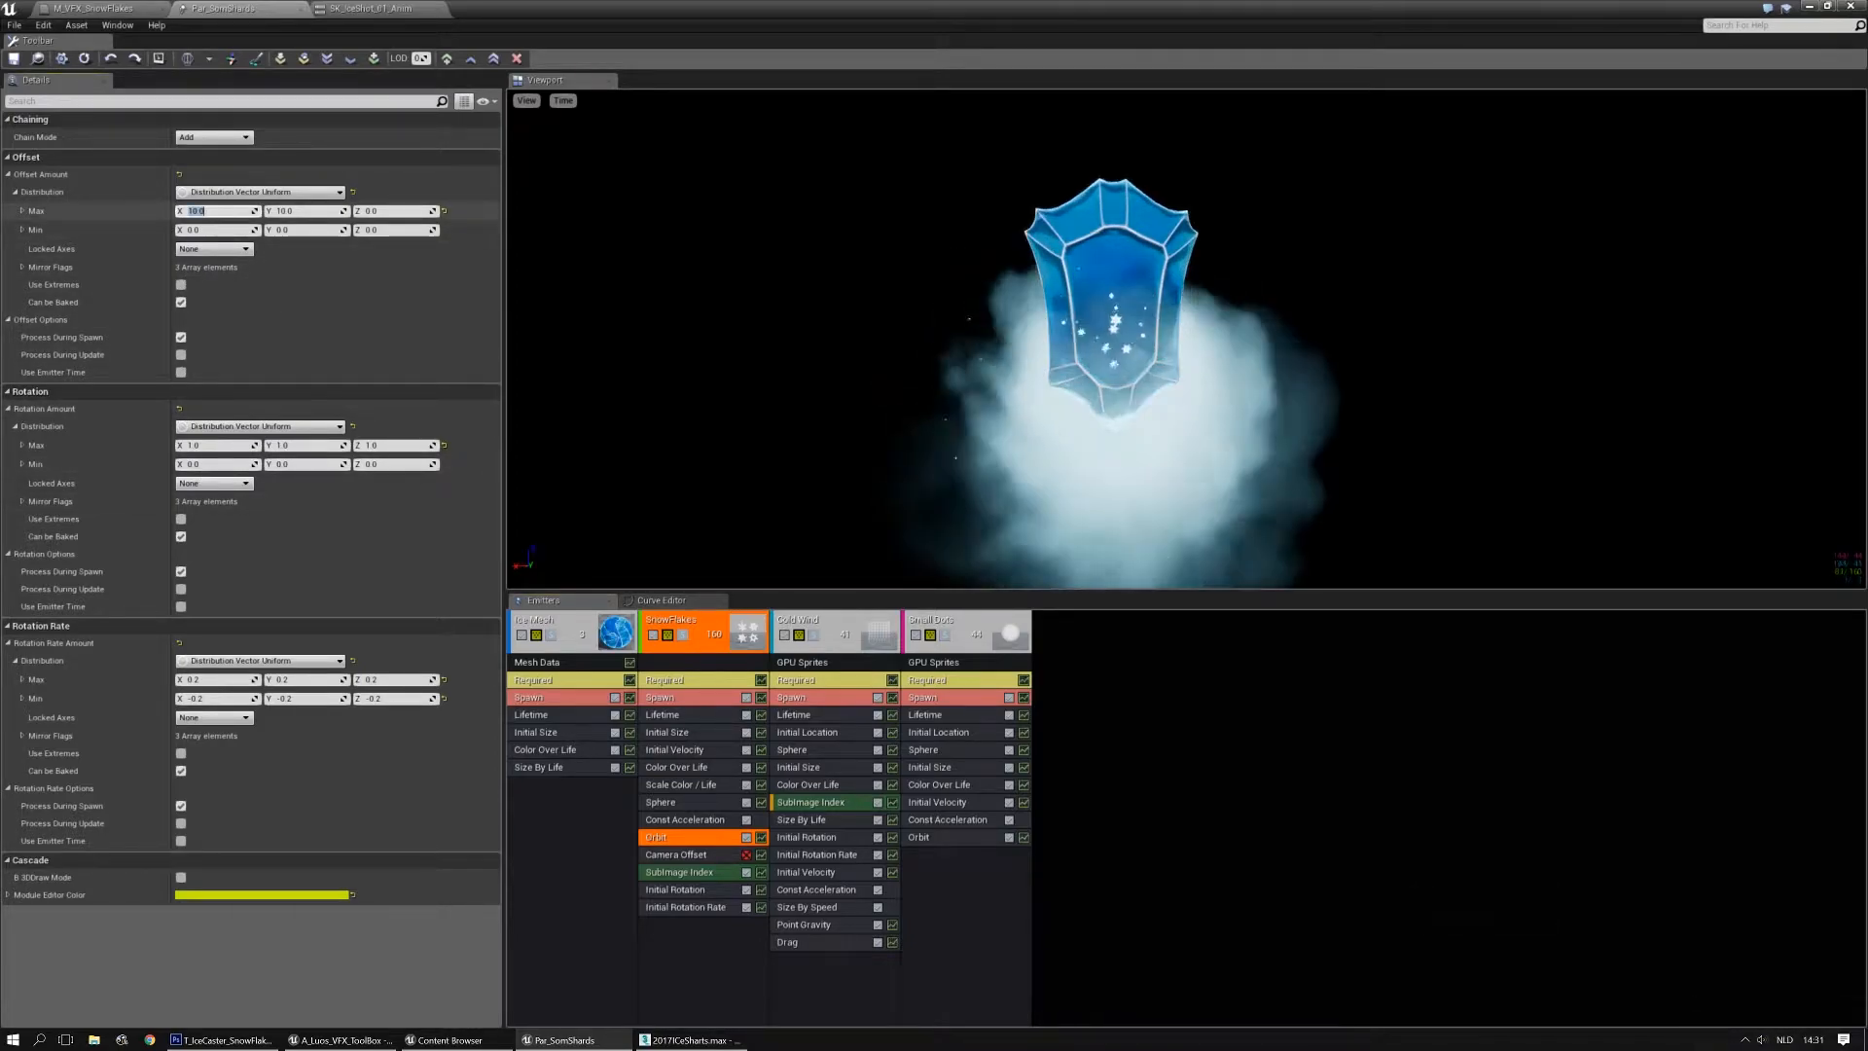
pyautogui.write('30')
pyautogui.press('Return')
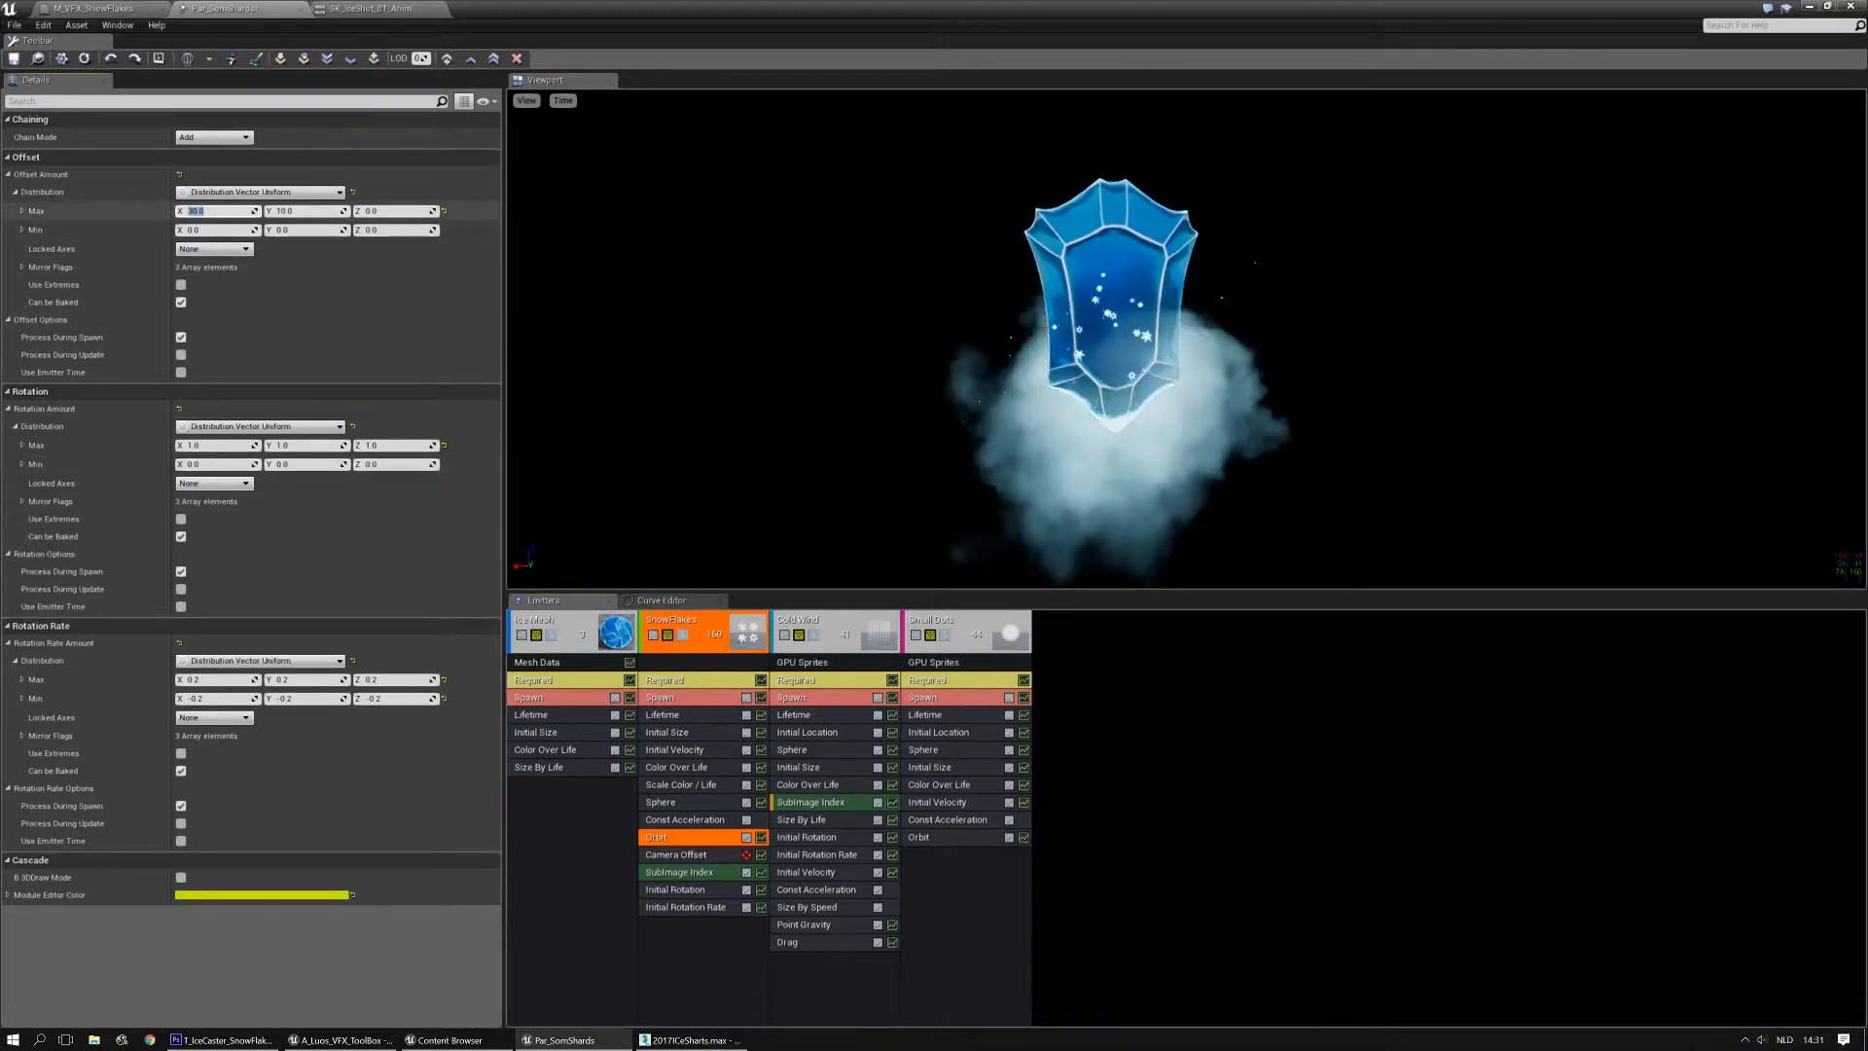
pyautogui.press('Tab')
pyautogui.write('30')
pyautogui.press('Return')
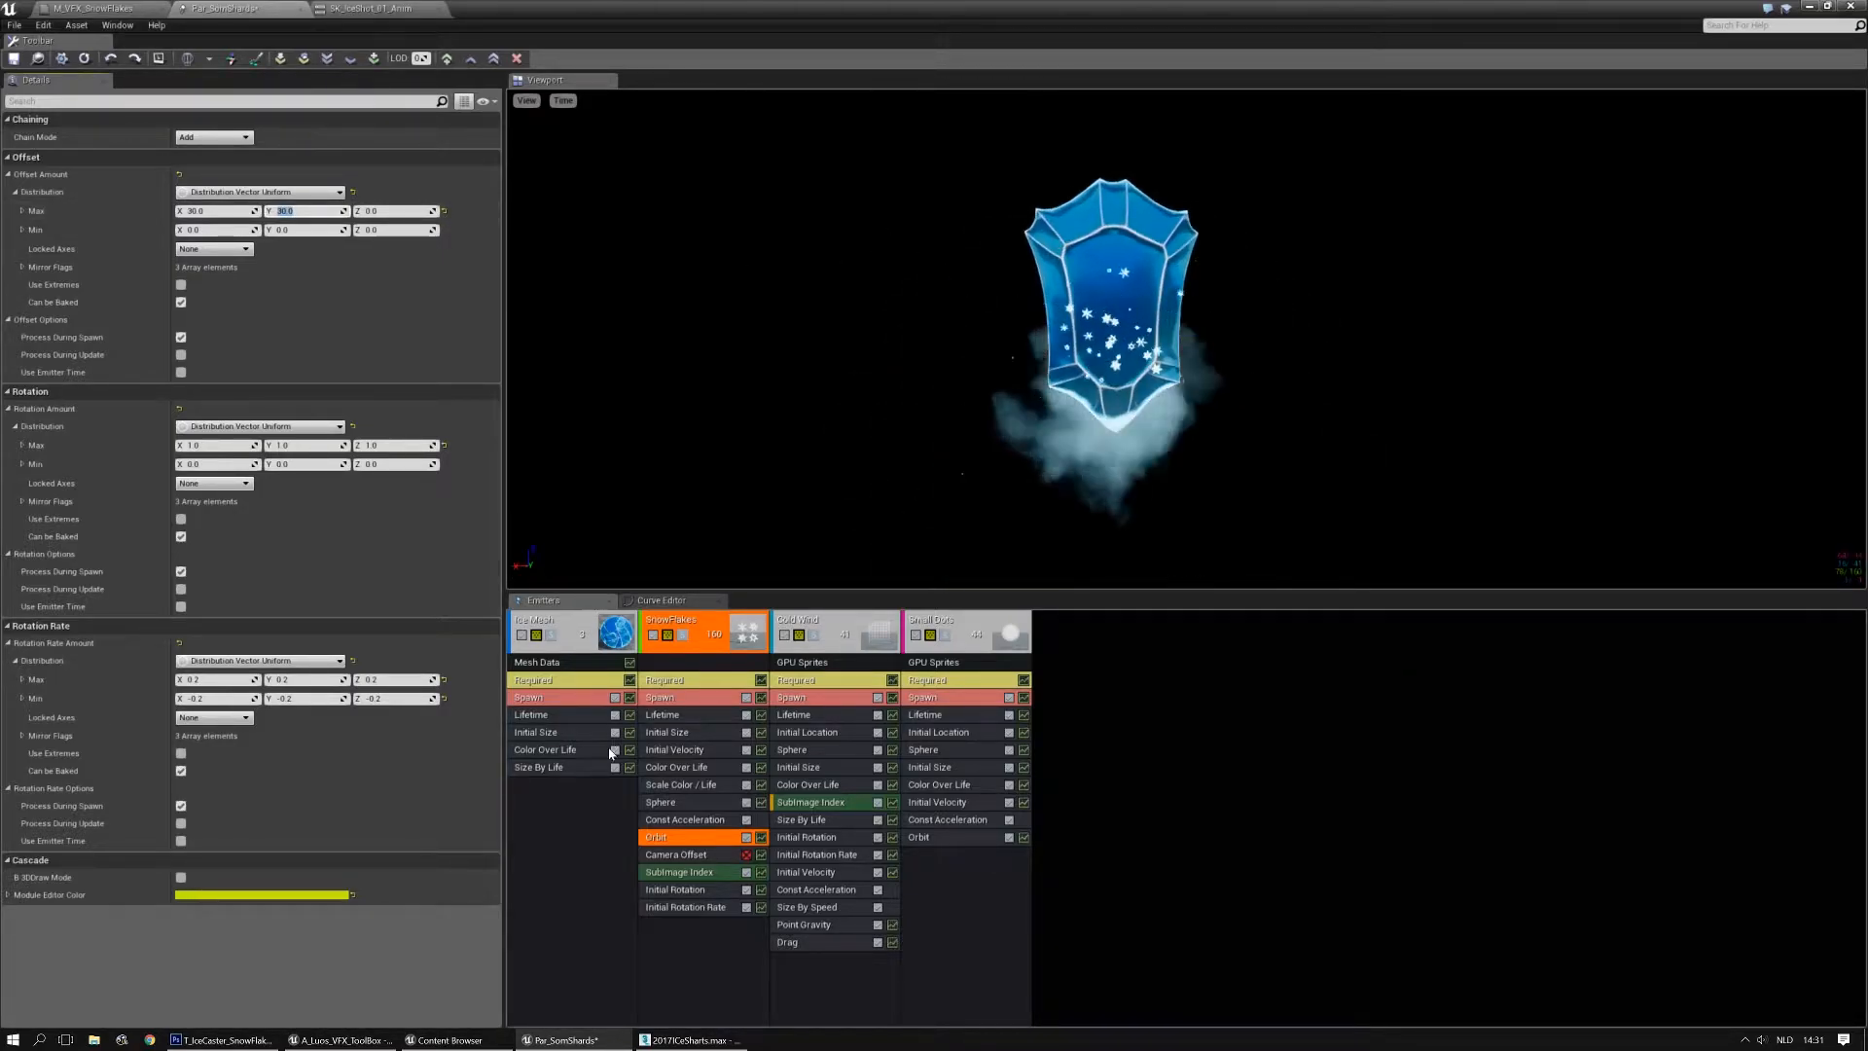
# Set the SnowFlakes emitter's Sphere velocity scale to a minimum of 2 and a maximum of 20
pyautogui.click(672, 802)
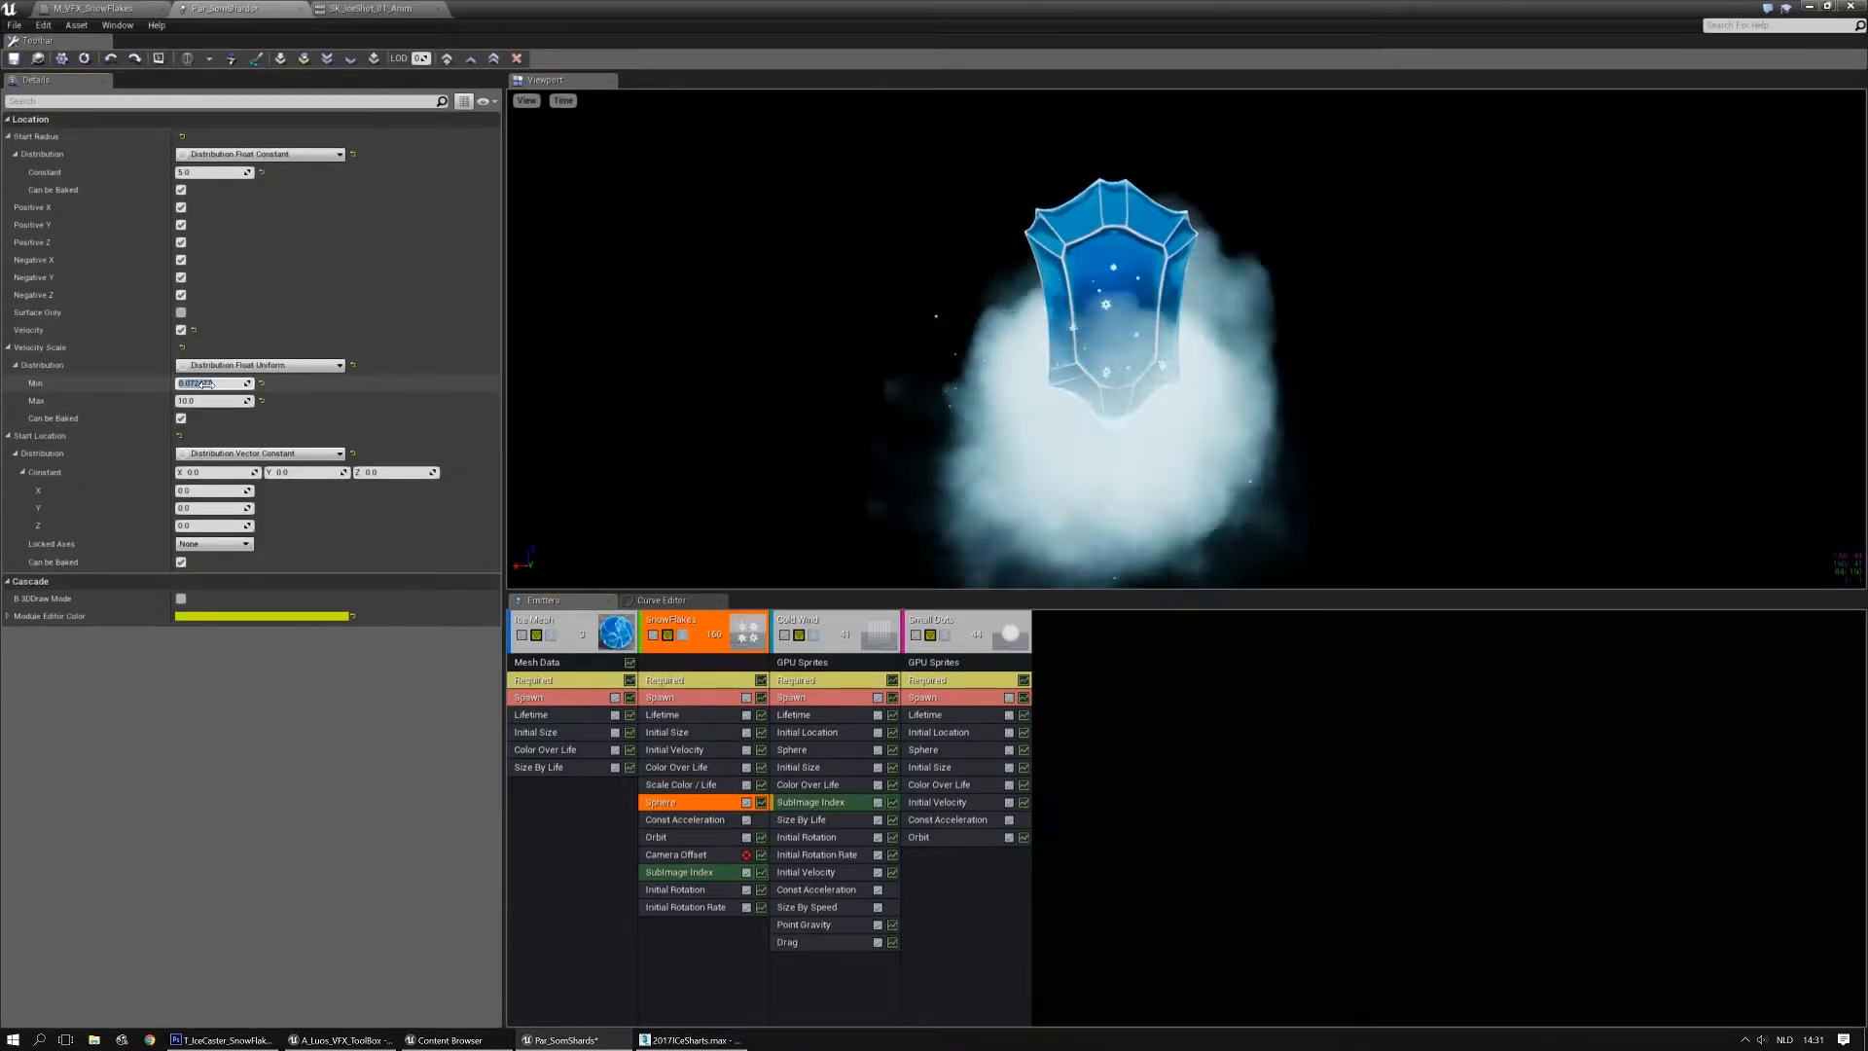
pyautogui.click(206, 384)
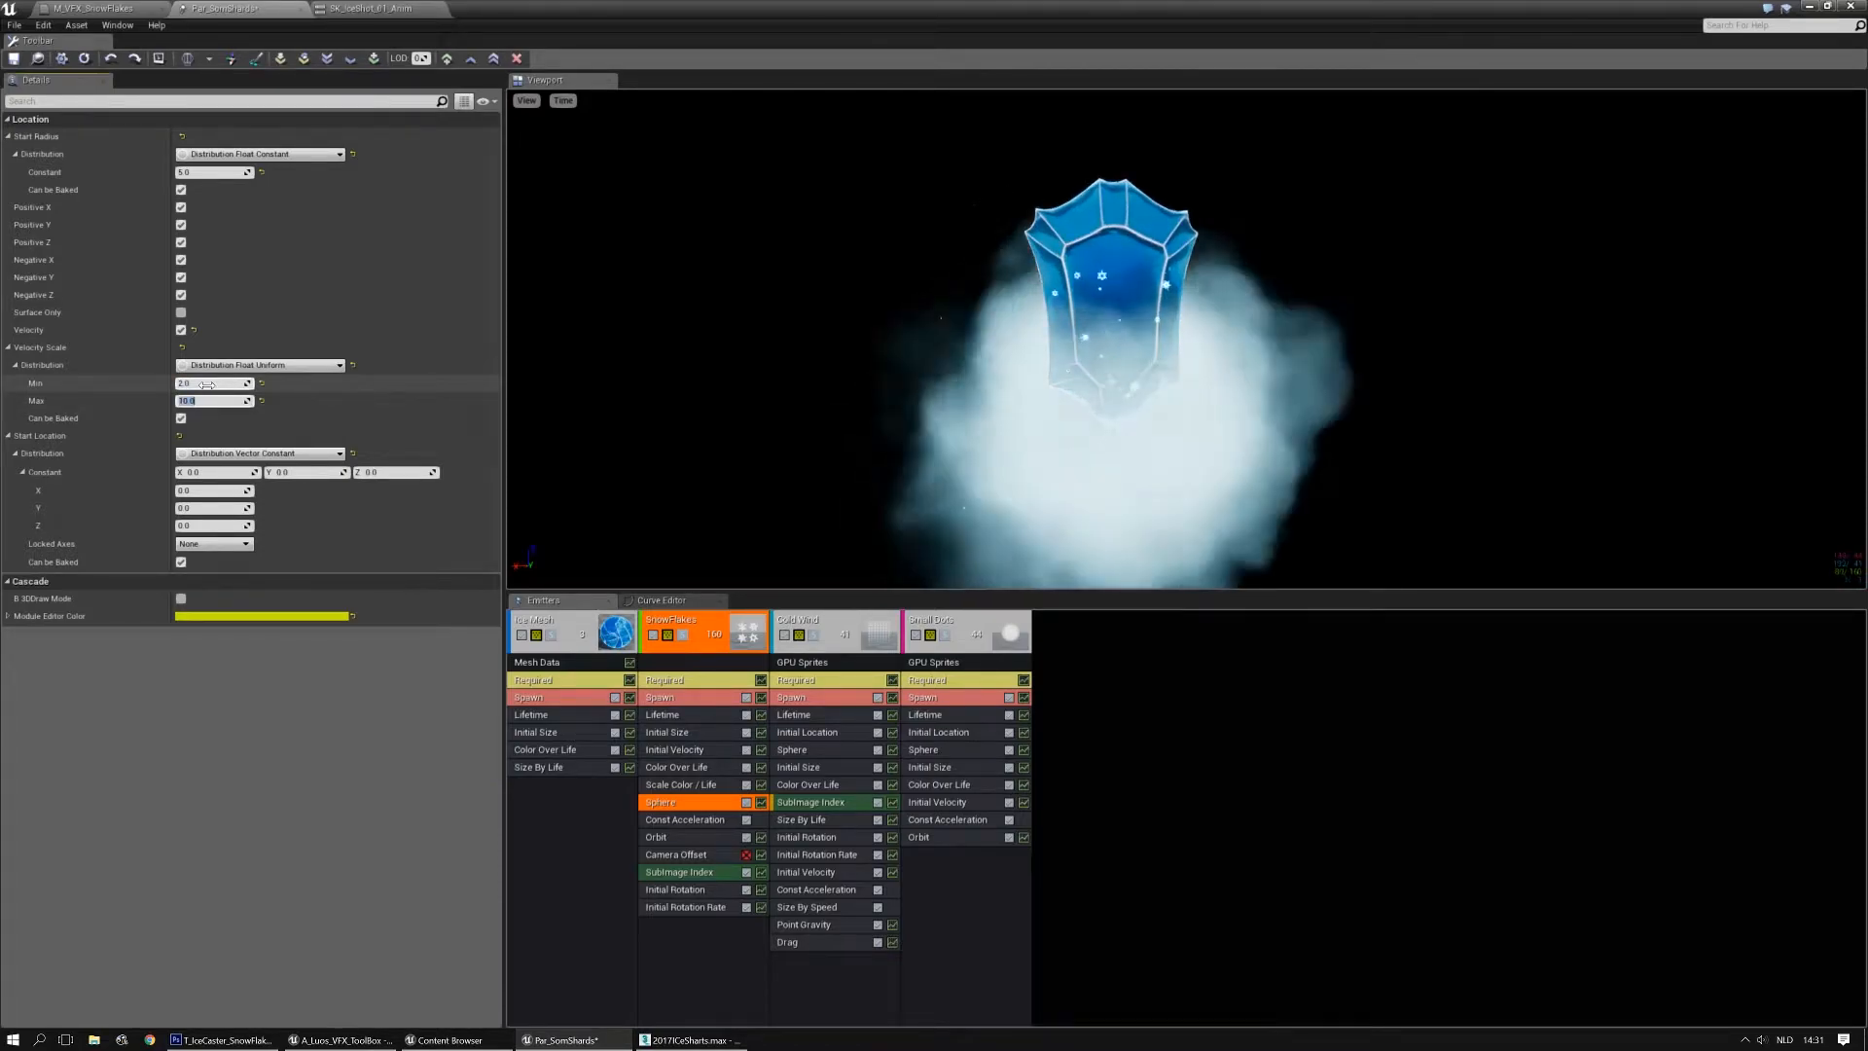
pyautogui.write('20')
pyautogui.press('Return')
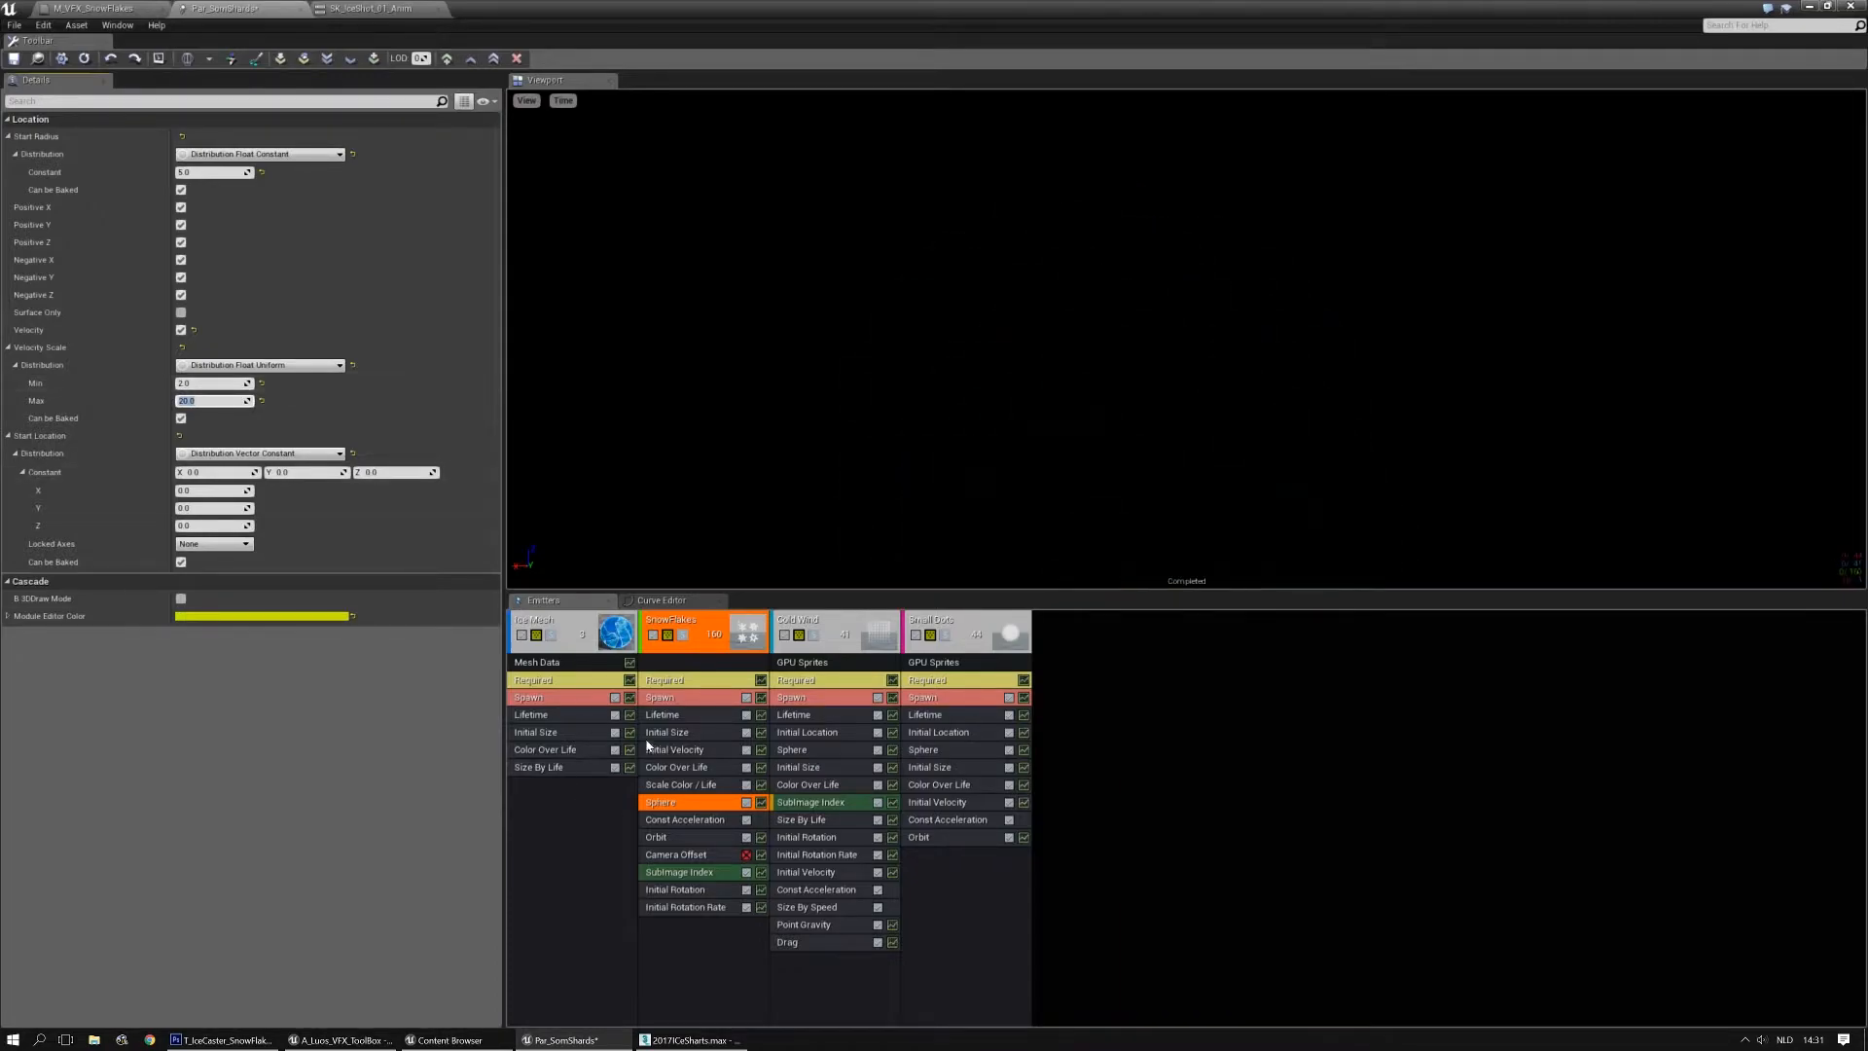
# Set the SnowFlakes emitter's maximum lifetime to 1.22 and save the particle system
pyautogui.click(666, 716)
pyautogui.click(194, 190)
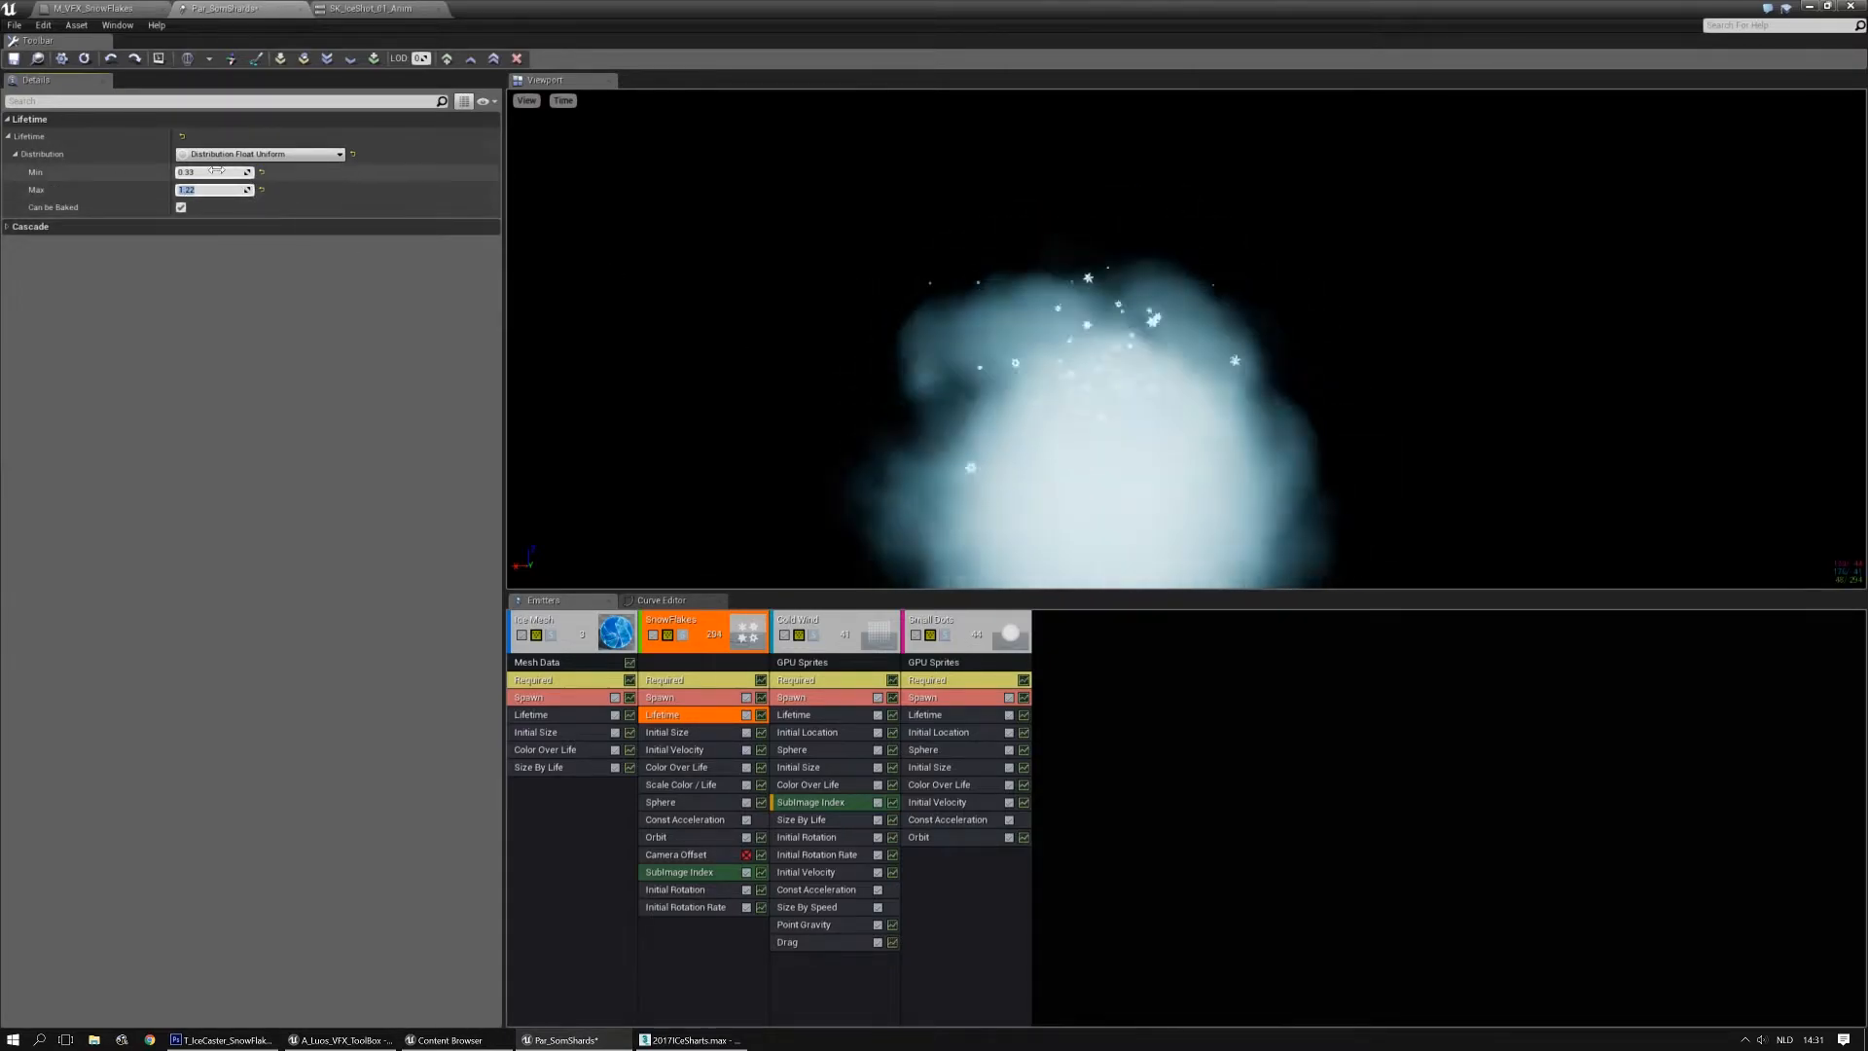
pyautogui.click(13, 59)
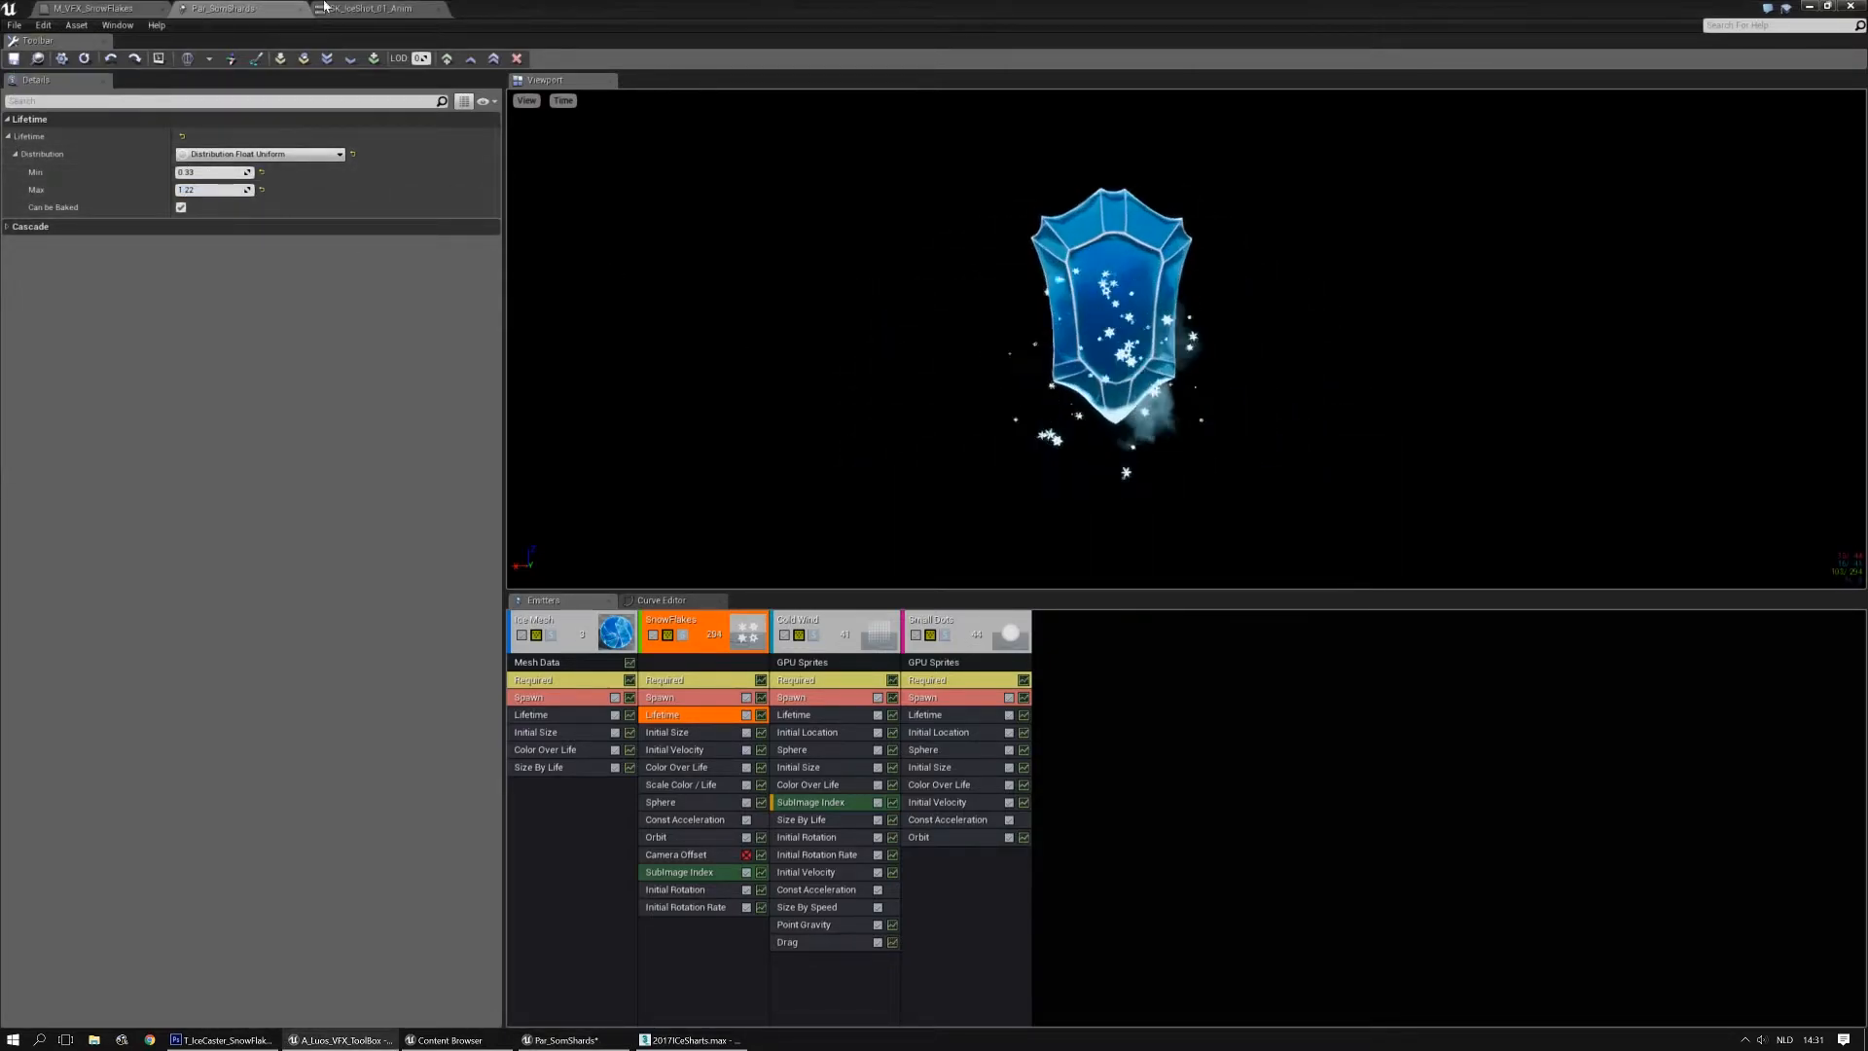
# Examine the longer-lasting snowflakes around the moving shard in the SK_IceShot_01_Anim preview
pyautogui.click(374, 9)
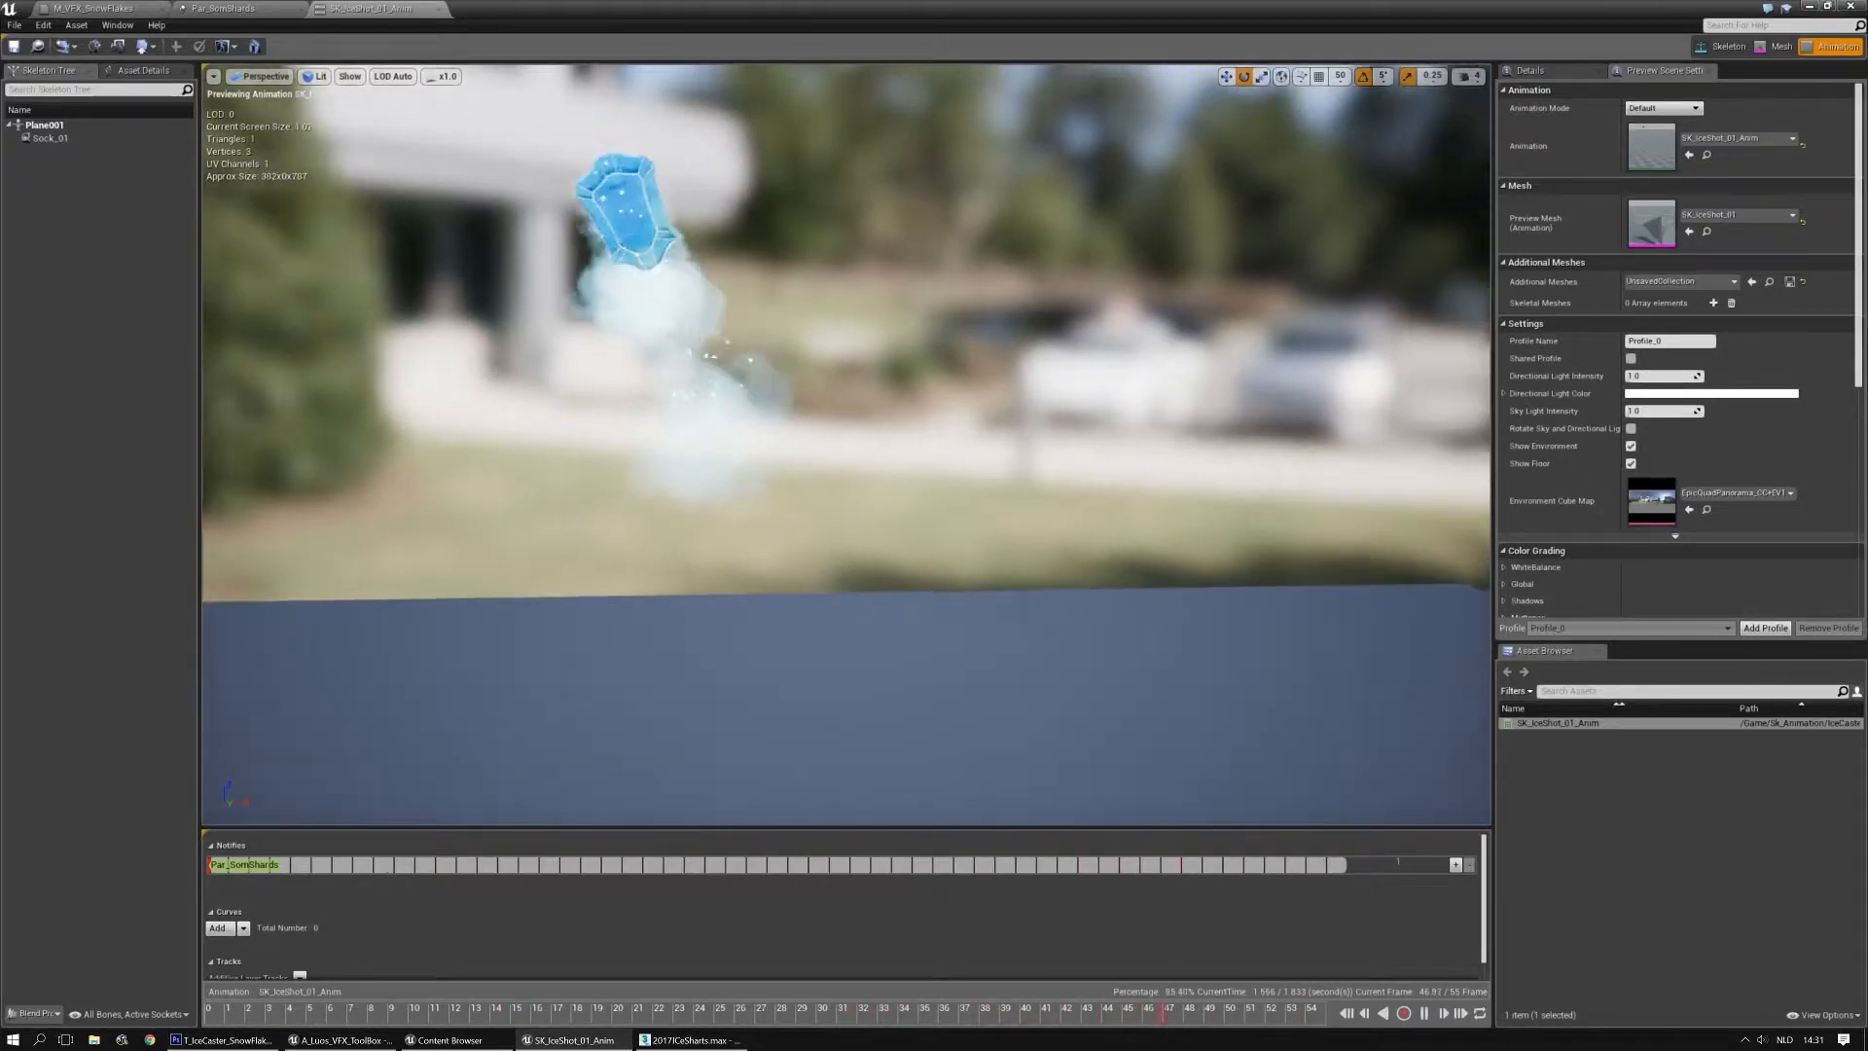
pyautogui.moveTo(748, 341); pyautogui.dragTo(689, 349, button='right')
pyautogui.moveTo(1029, 278)
pyautogui.mouseDown(button='right')
pyautogui.moveTo(1027, 360)
pyautogui.moveTo(1026, 306)
pyautogui.mouseUp(button='right')
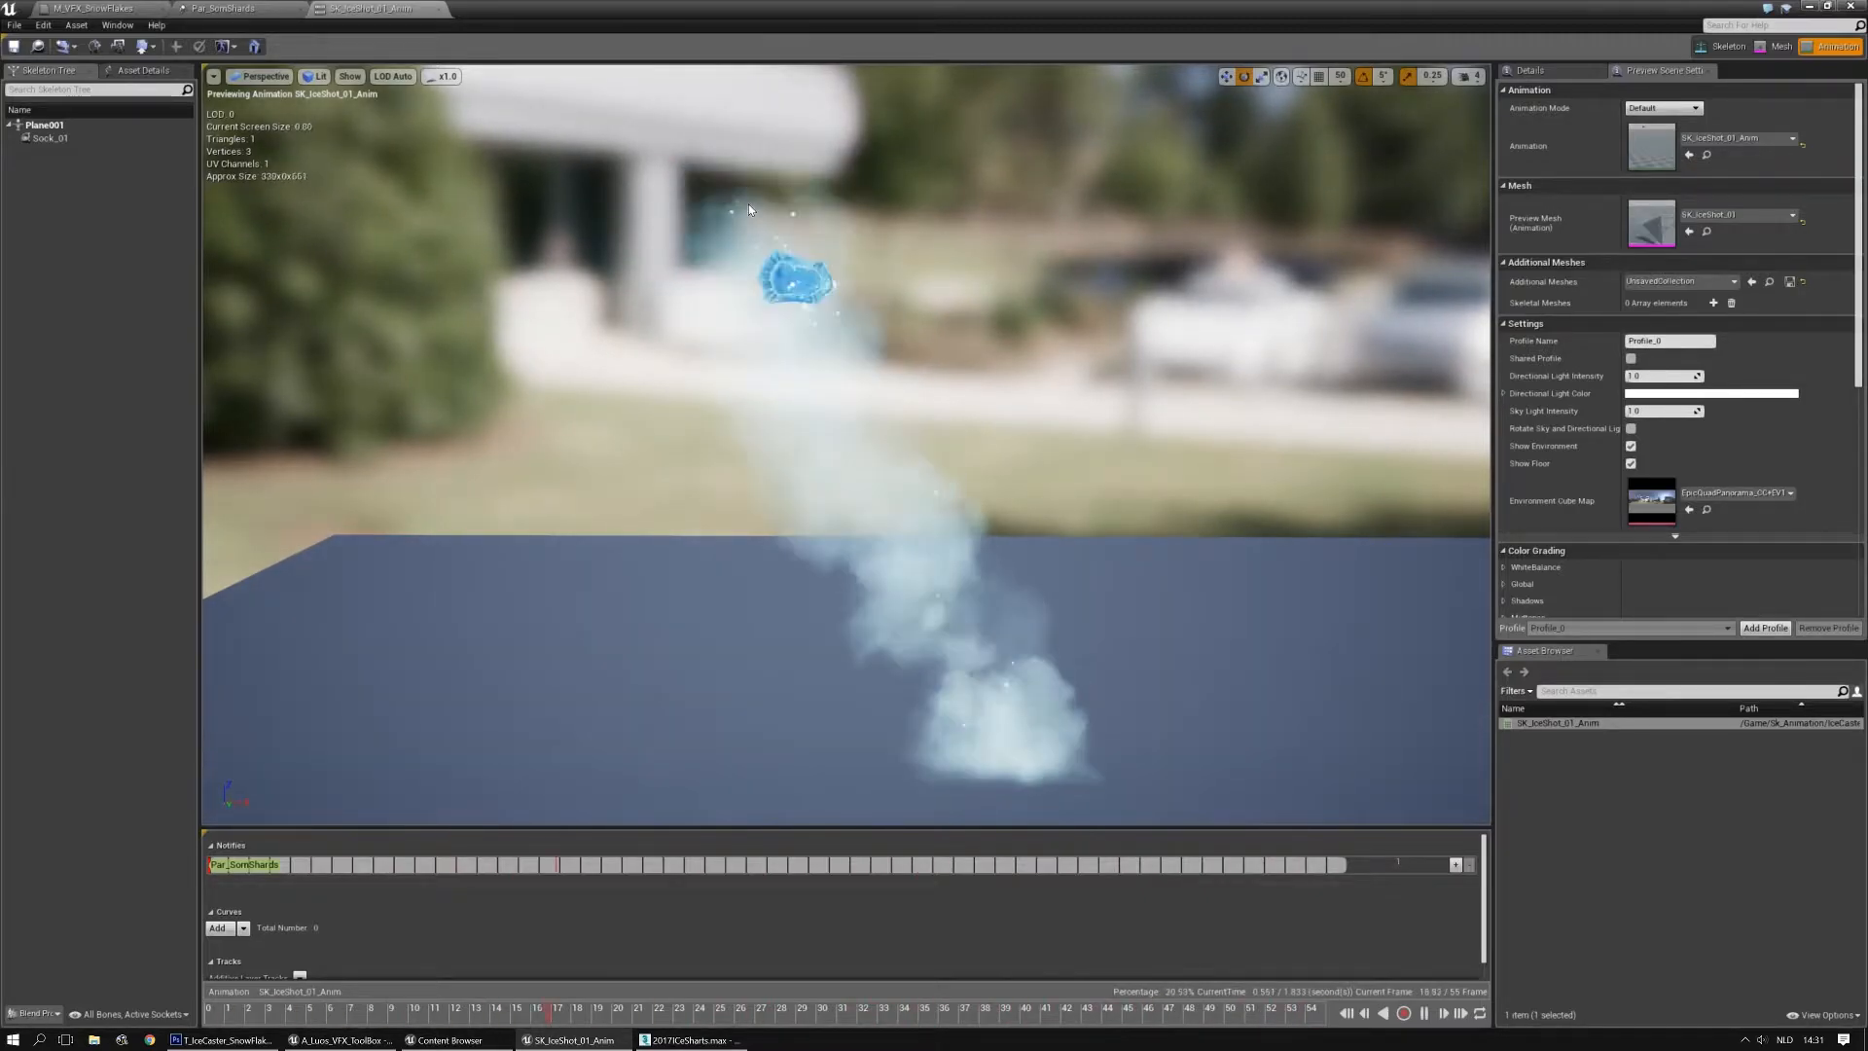
# Enable Orbit Module Affects Velocity Alignment in the SnowFlakes emitter's Required module and save the particle system
pyautogui.click(229, 9)
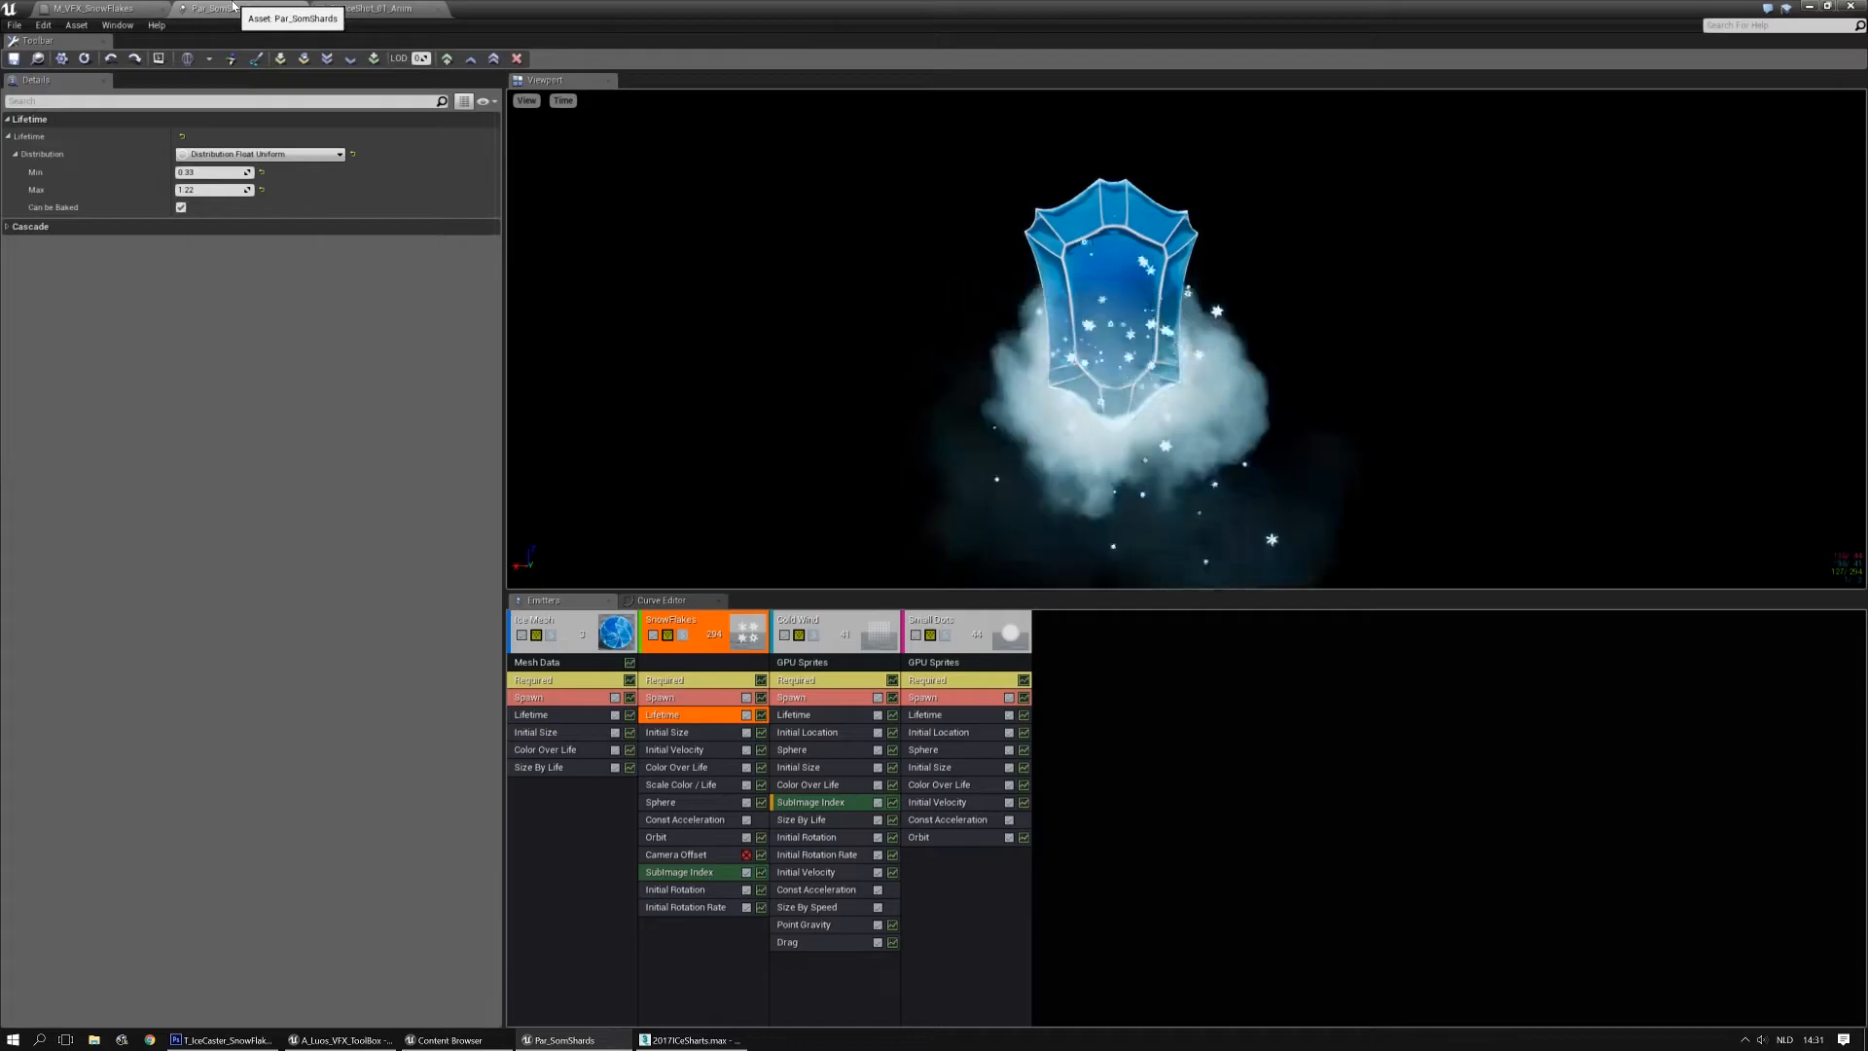
pyautogui.click(681, 680)
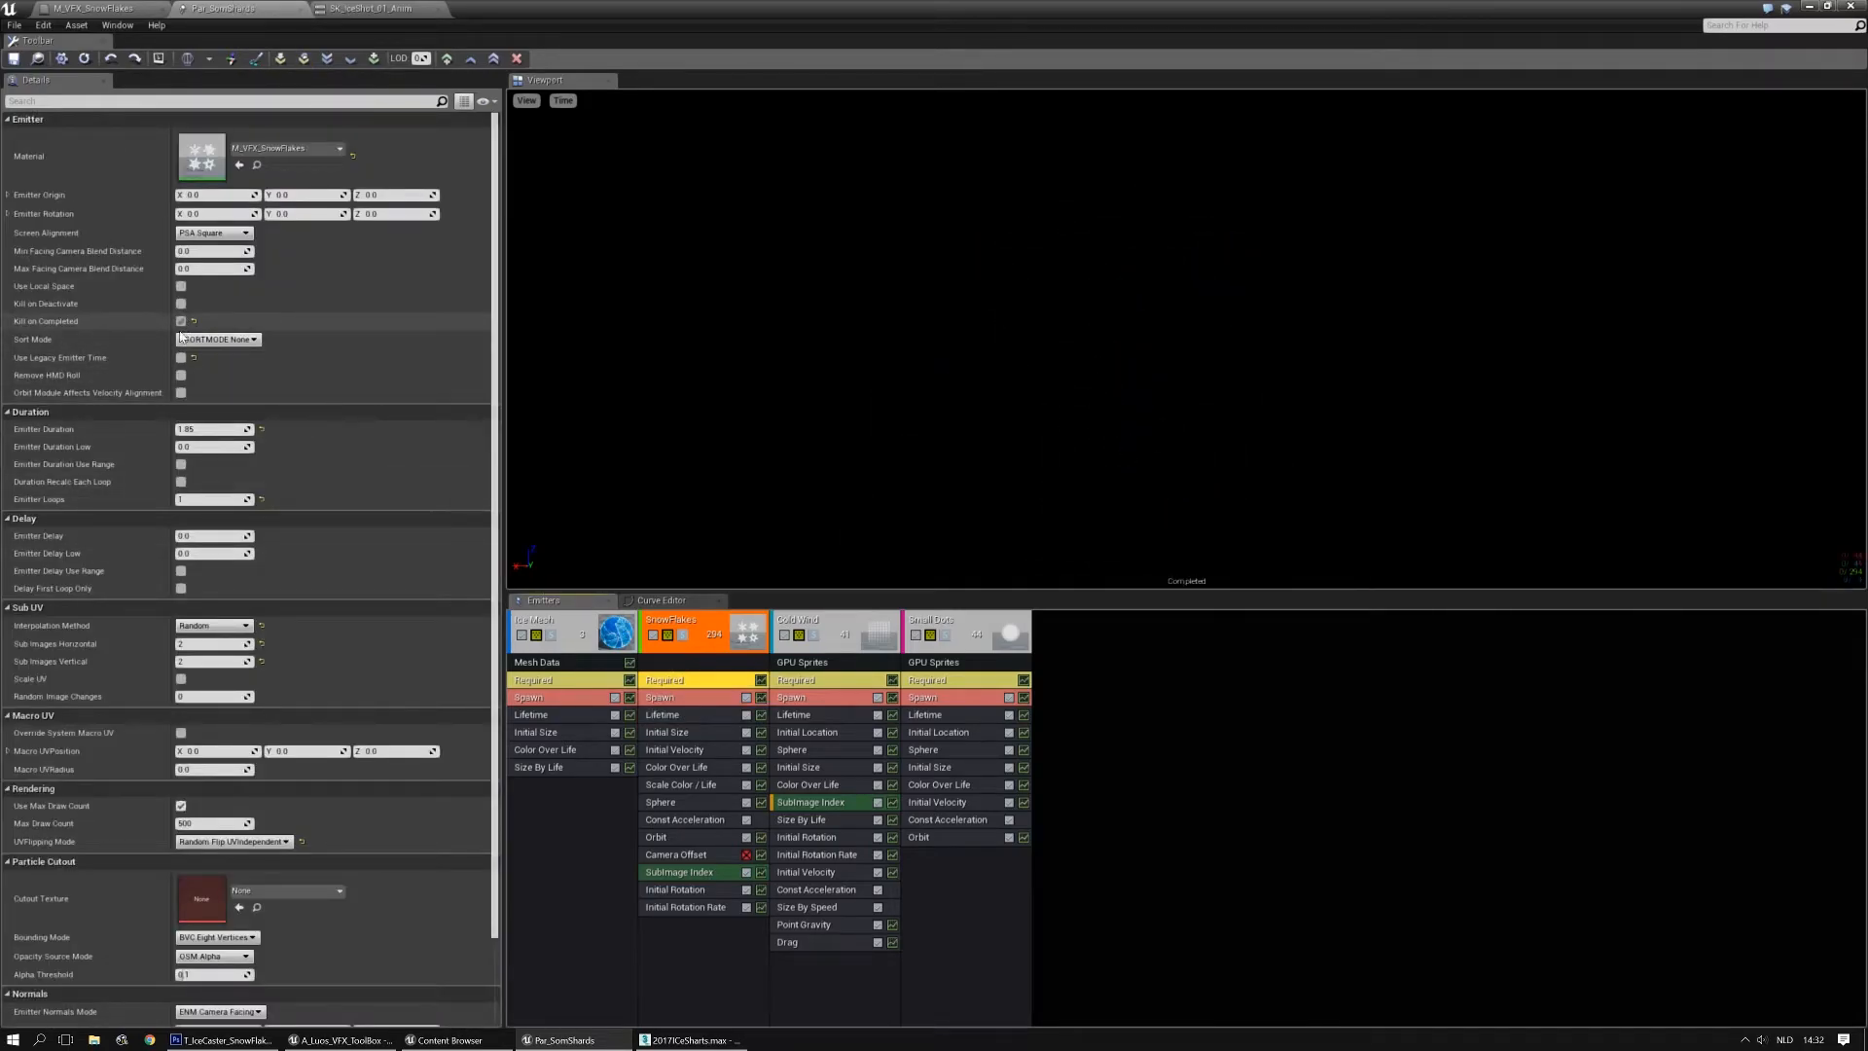
pyautogui.click(182, 393)
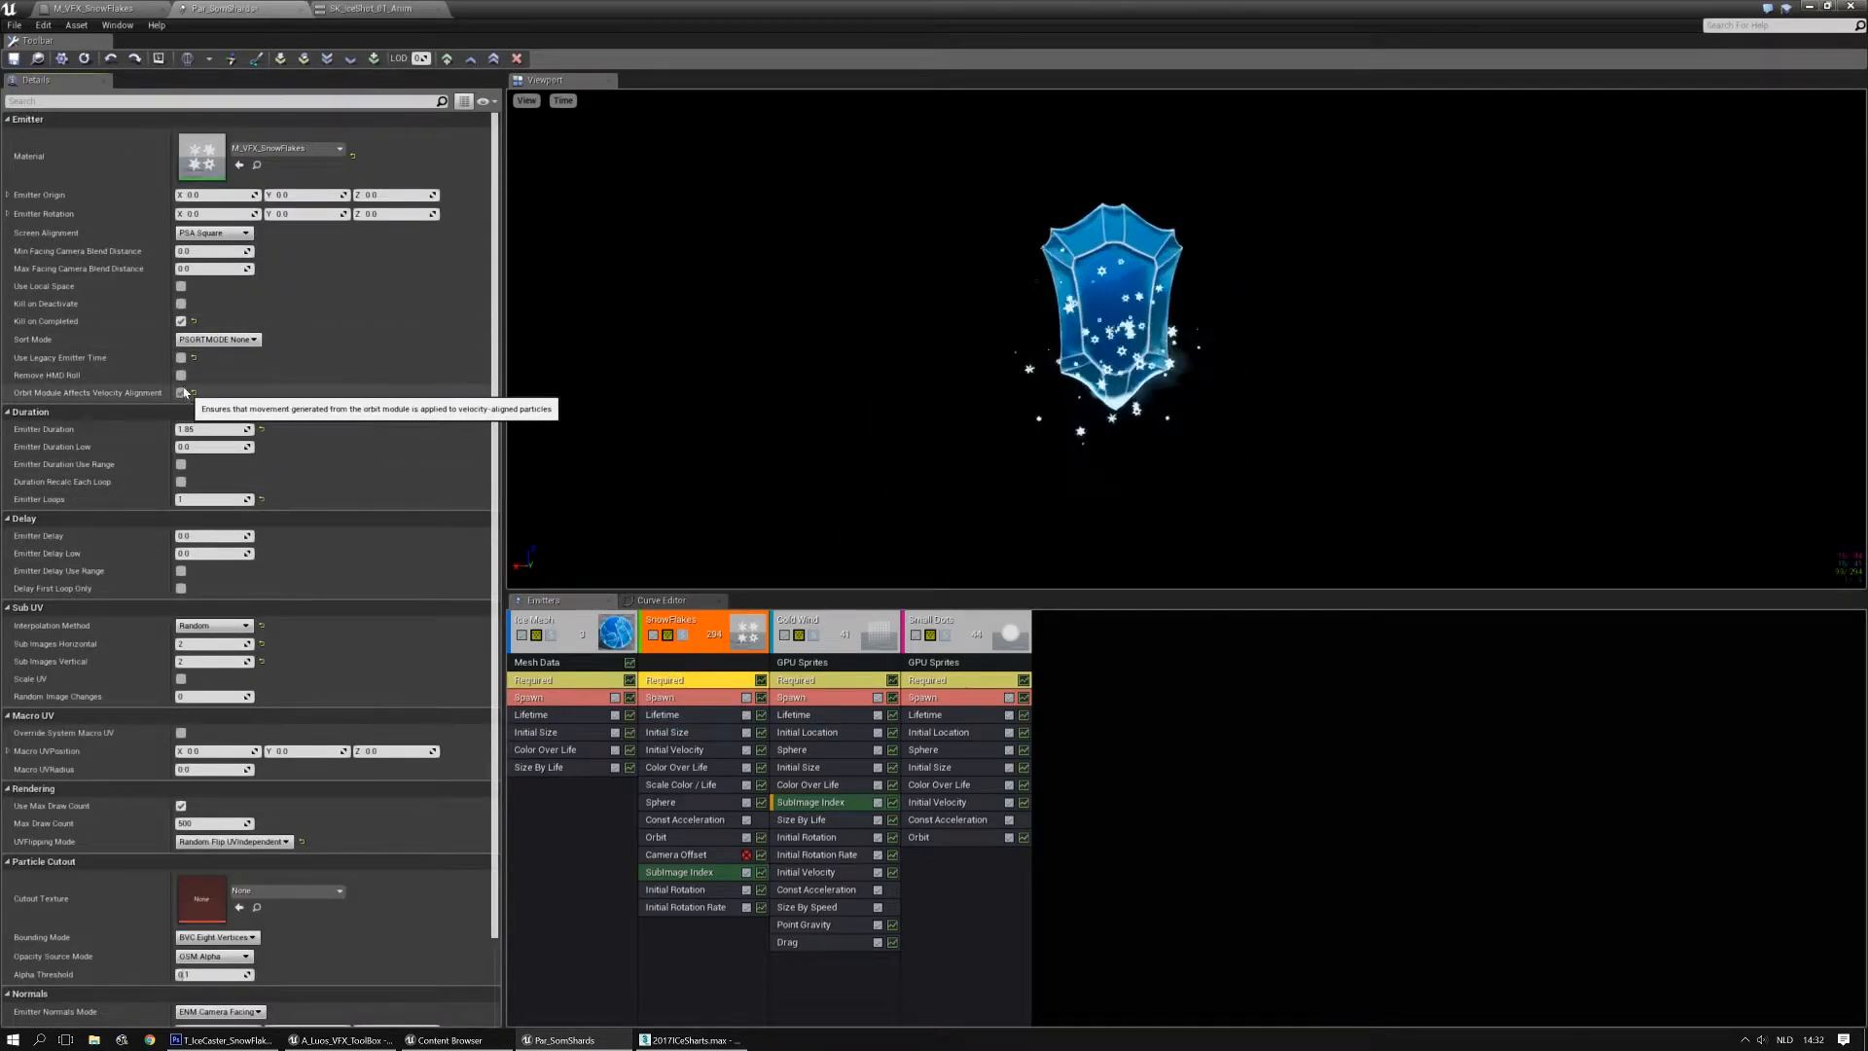
pyautogui.click(37, 59)
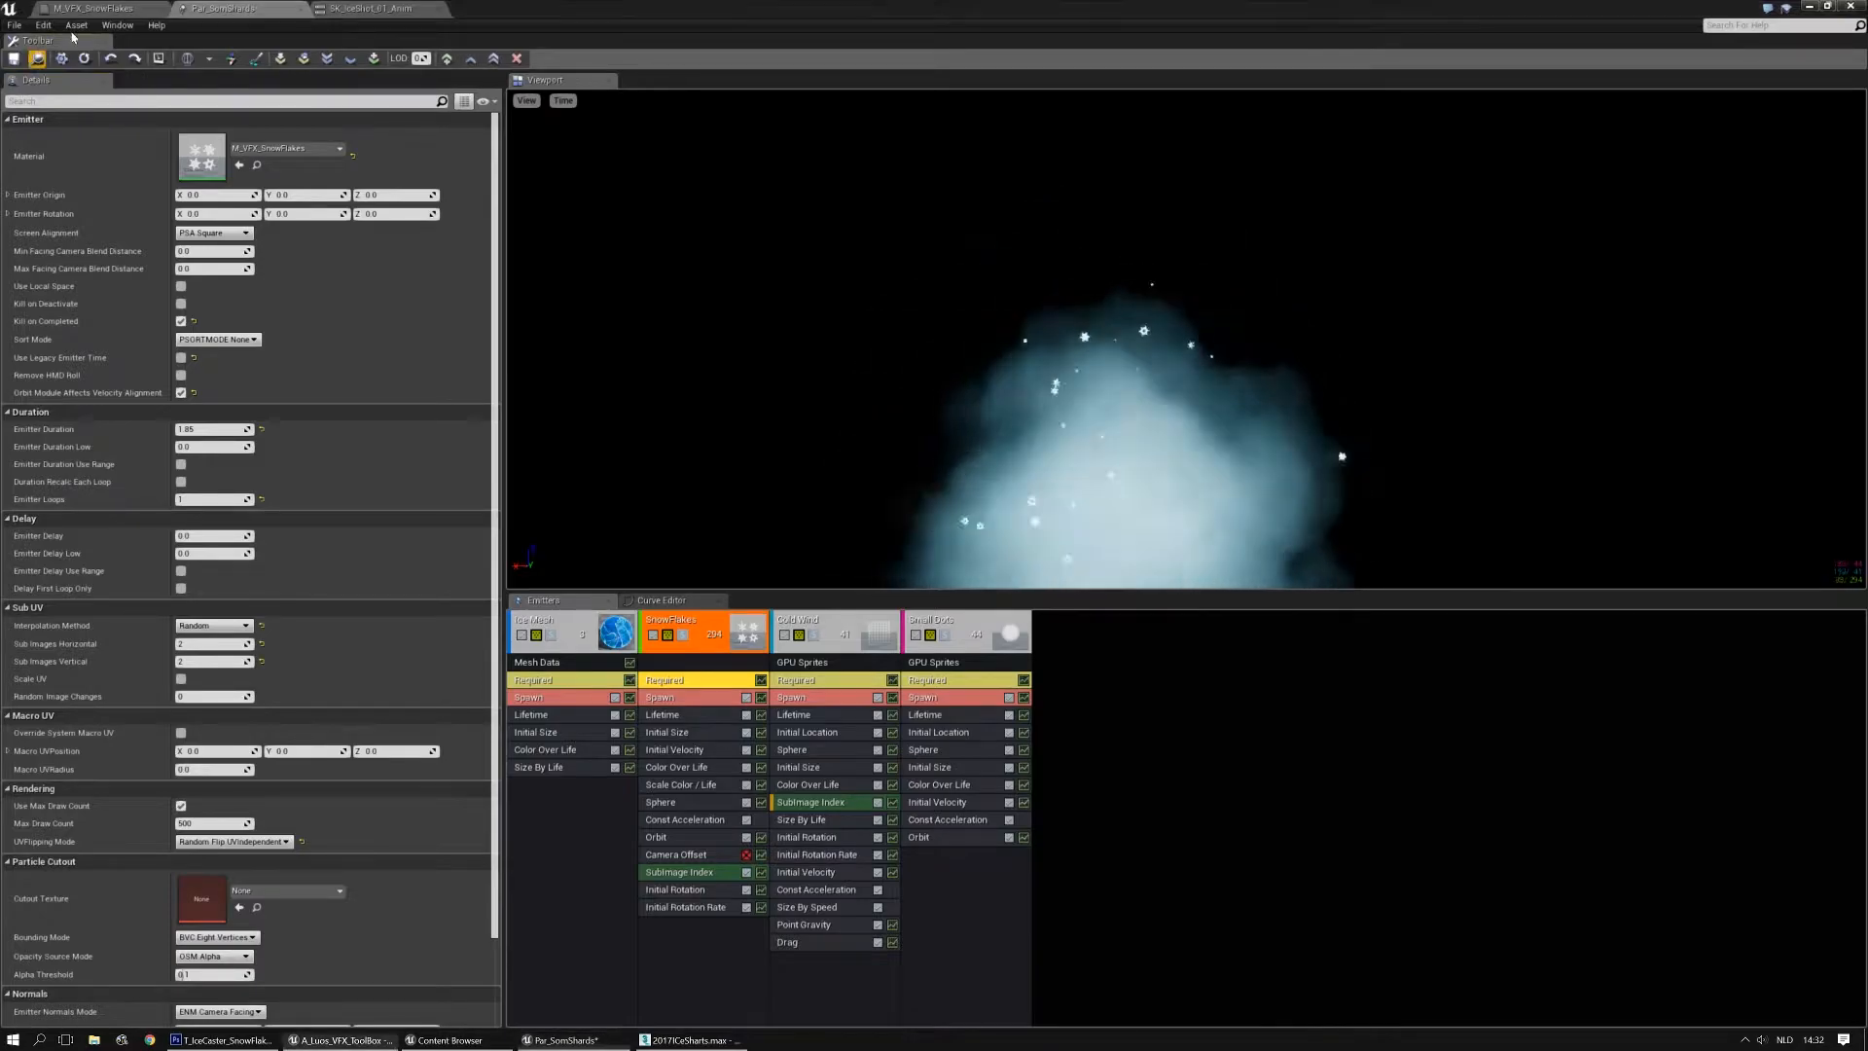
# Return to the SK_IceShot_01_Anim preview and check how the snowflakes trail behind the shard
pyautogui.click(116, 8)
pyautogui.click(407, 7)
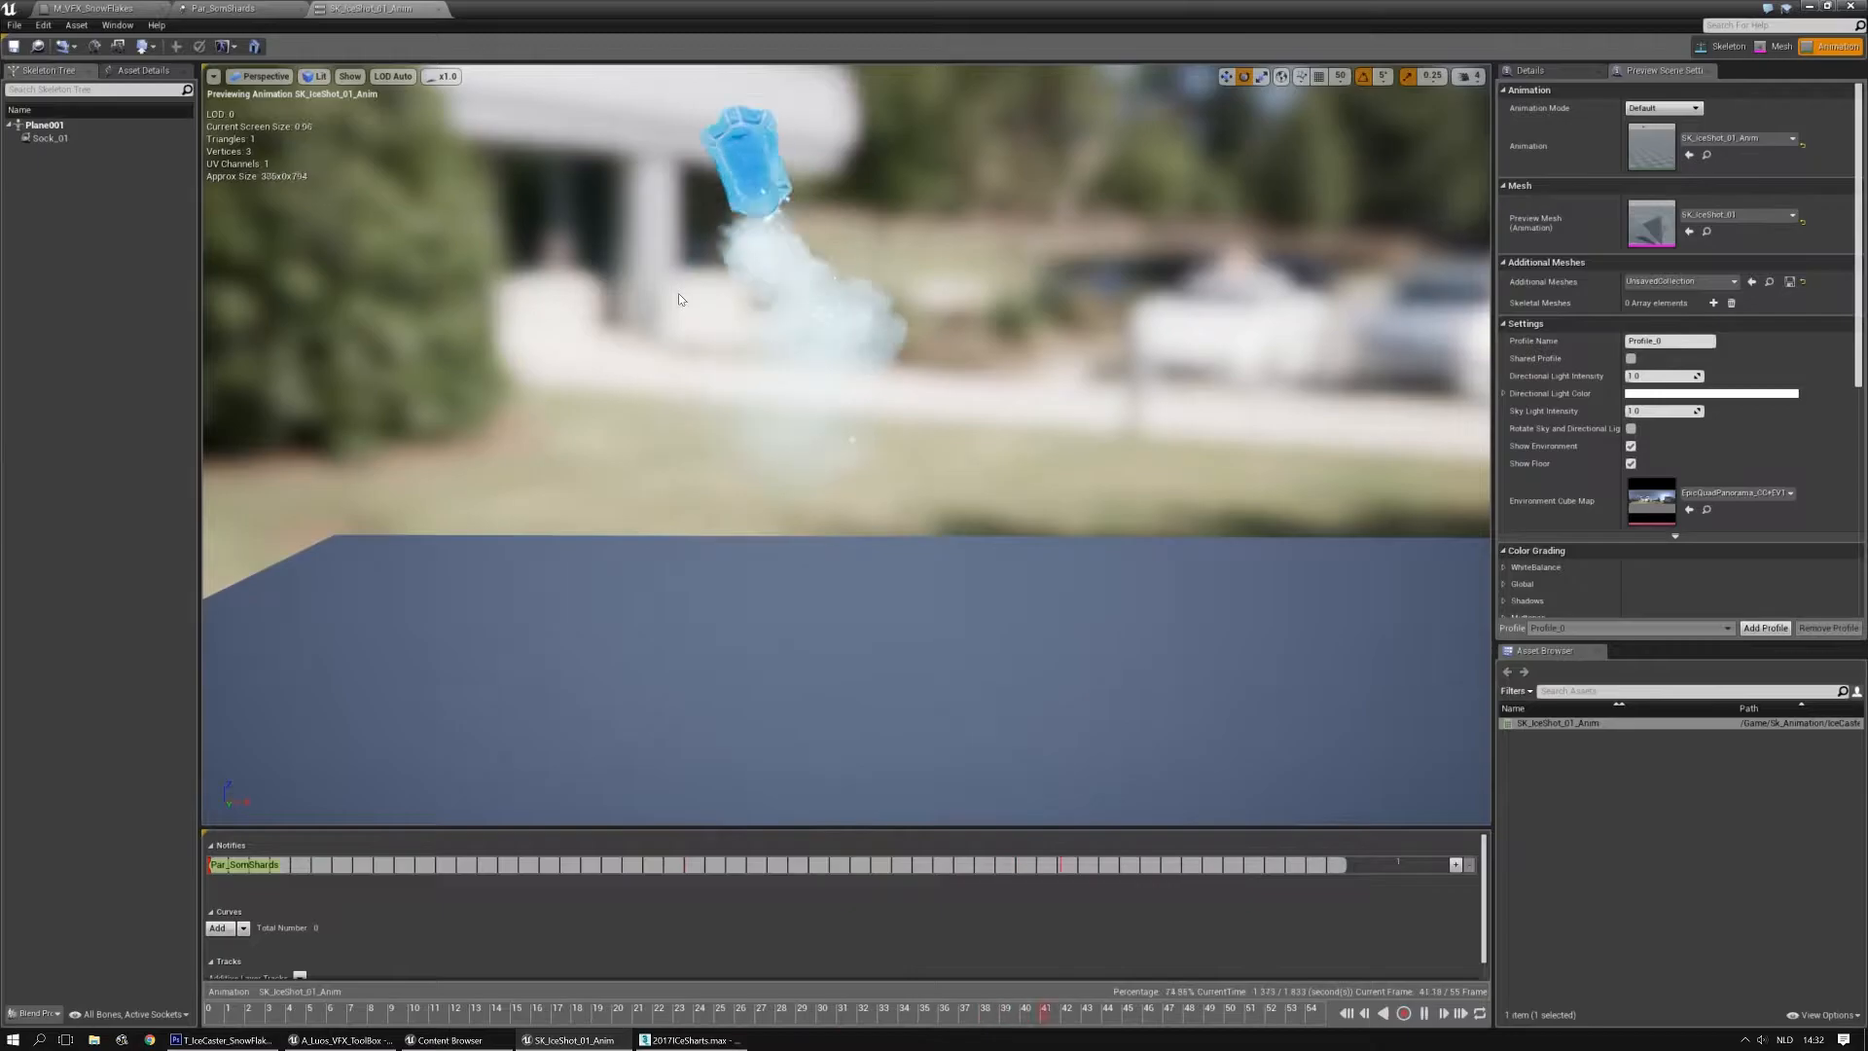
pyautogui.moveTo(679, 294); pyautogui.dragTo(658, 294, button='right')
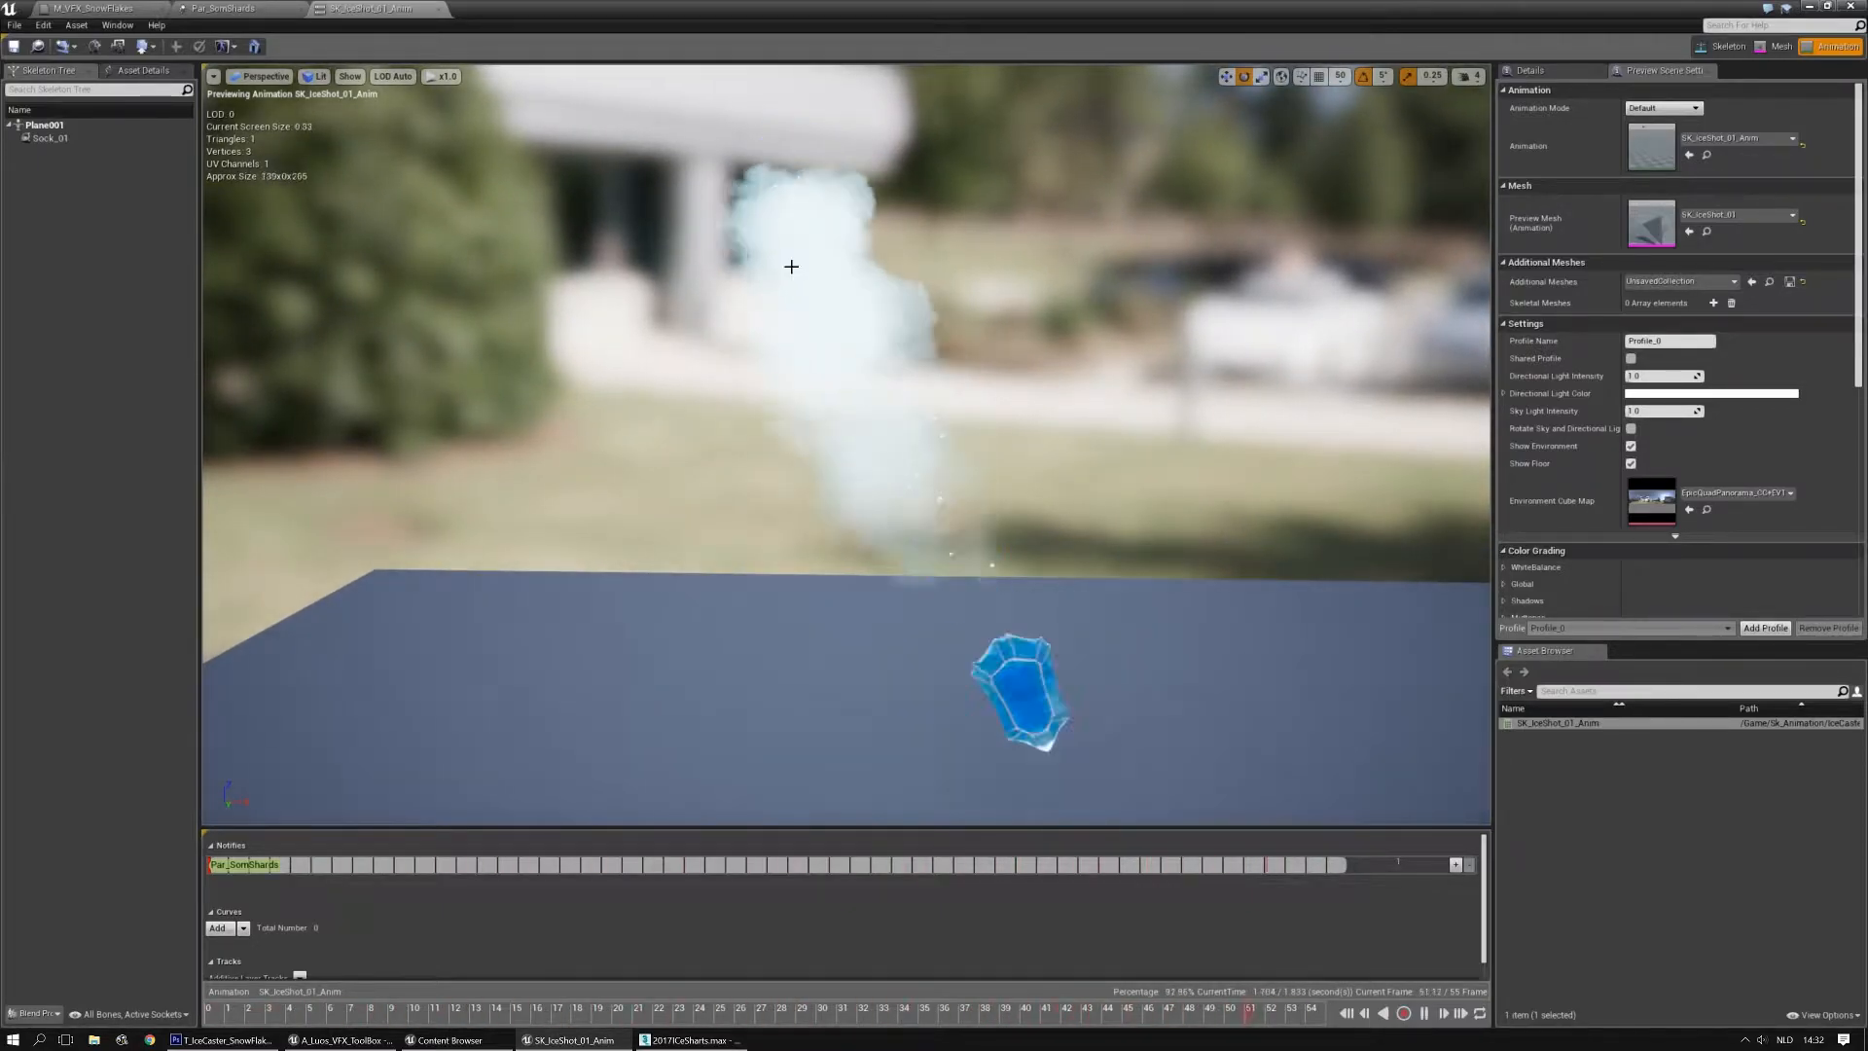
pyautogui.scroll(2, 761, 354)
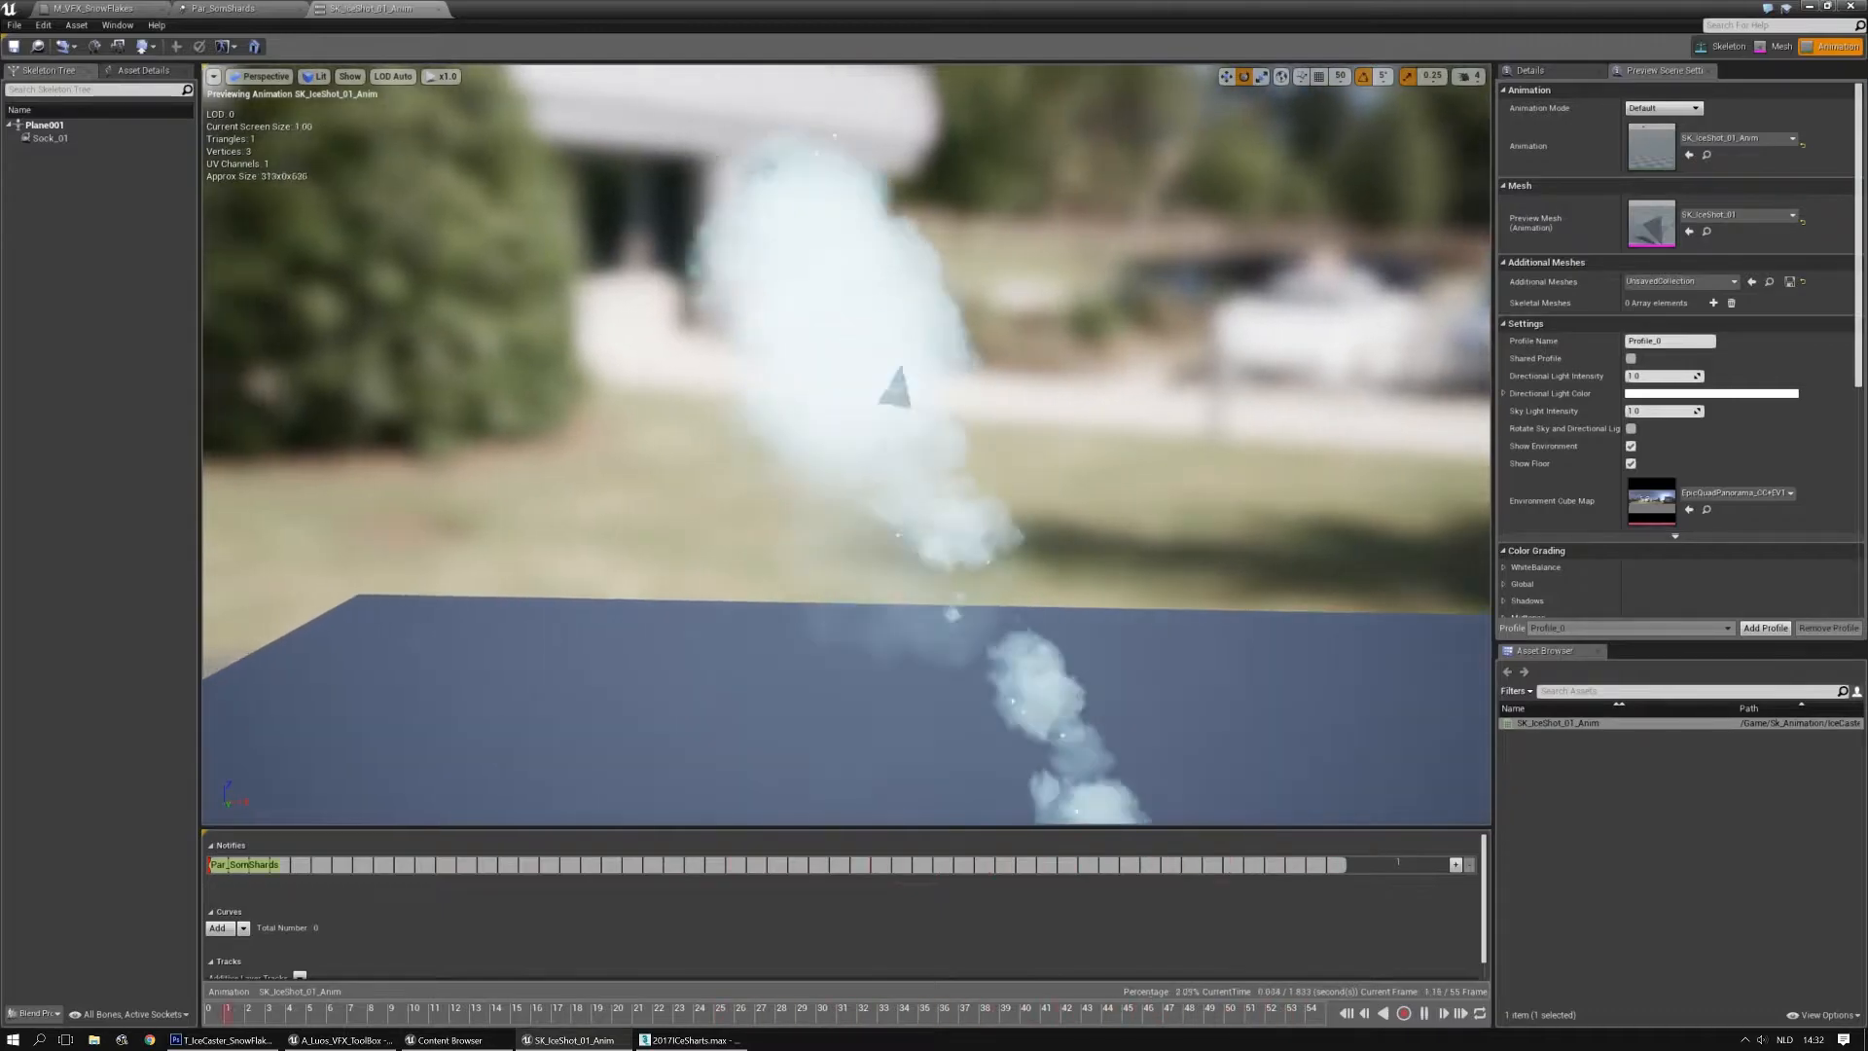
pyautogui.scroll(2, 791, 289)
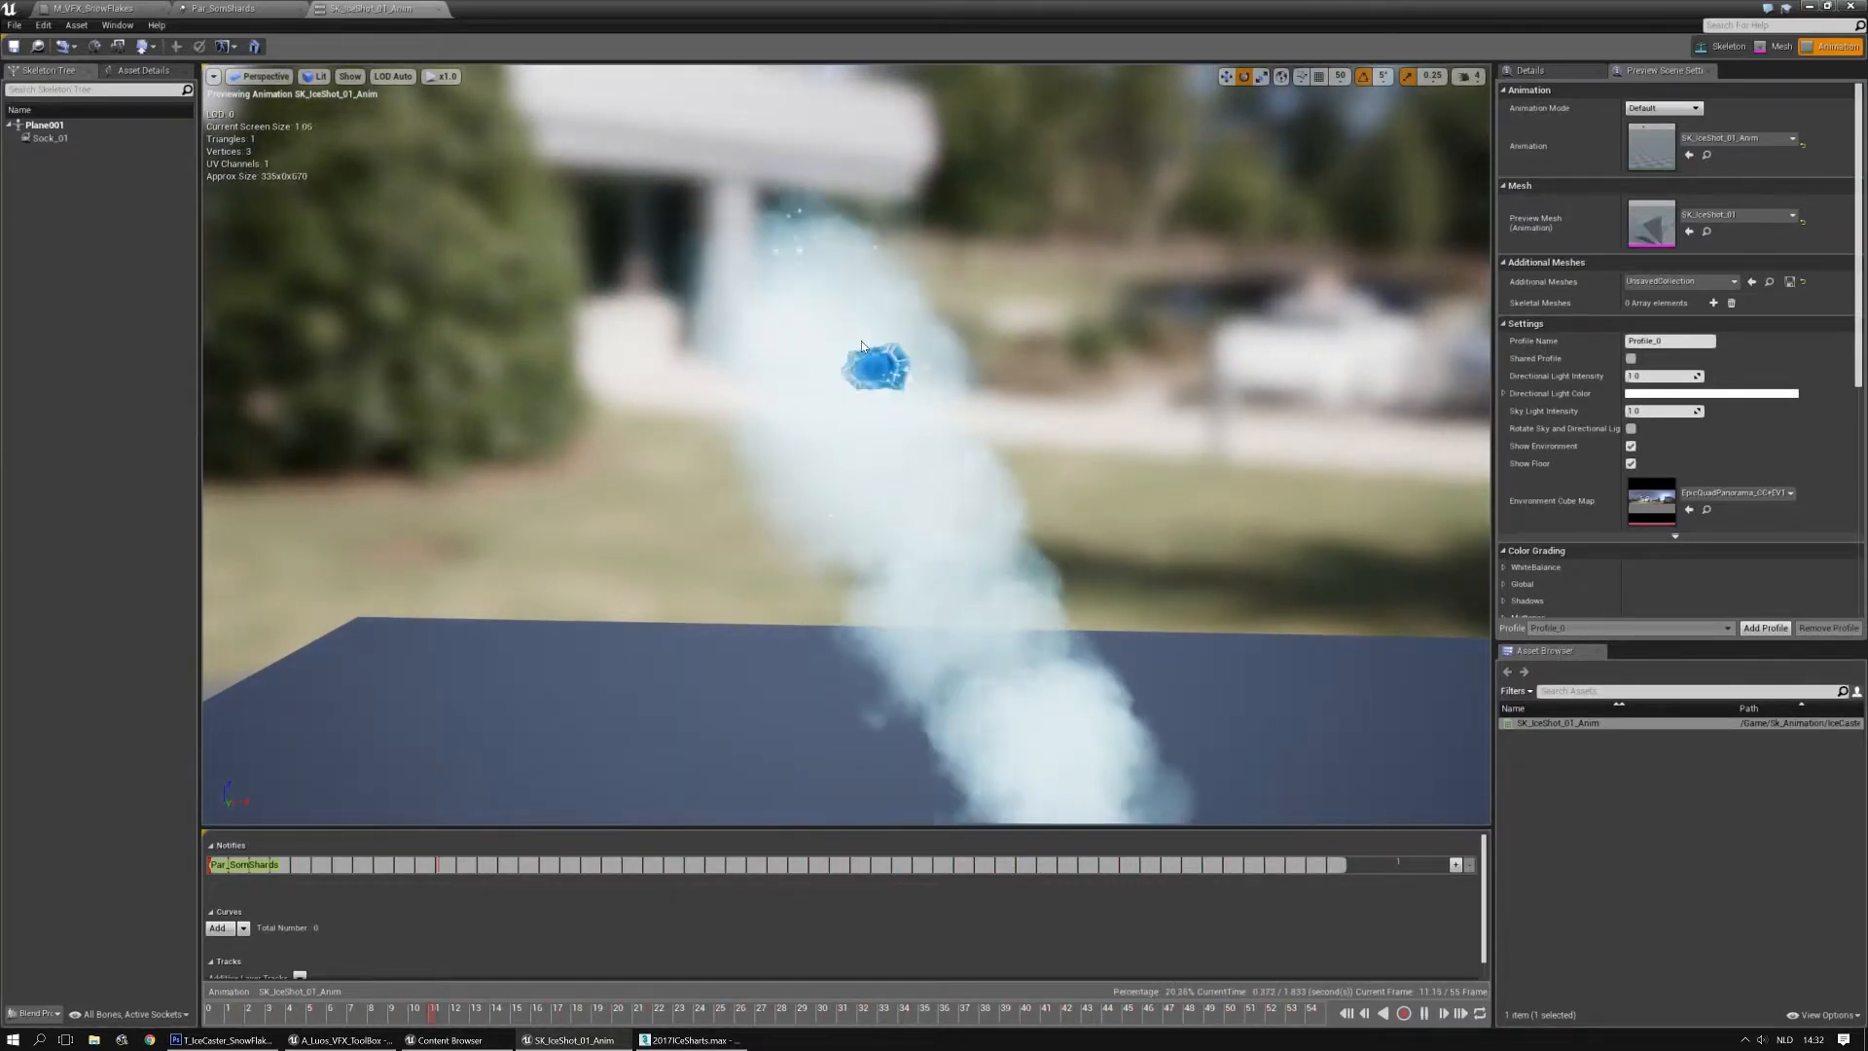
# Disable the SnowFlakes emitter's Orbit module and examine the resulting trail in the SK_IceShot_01_Anim preview
pyautogui.click(249, 8)
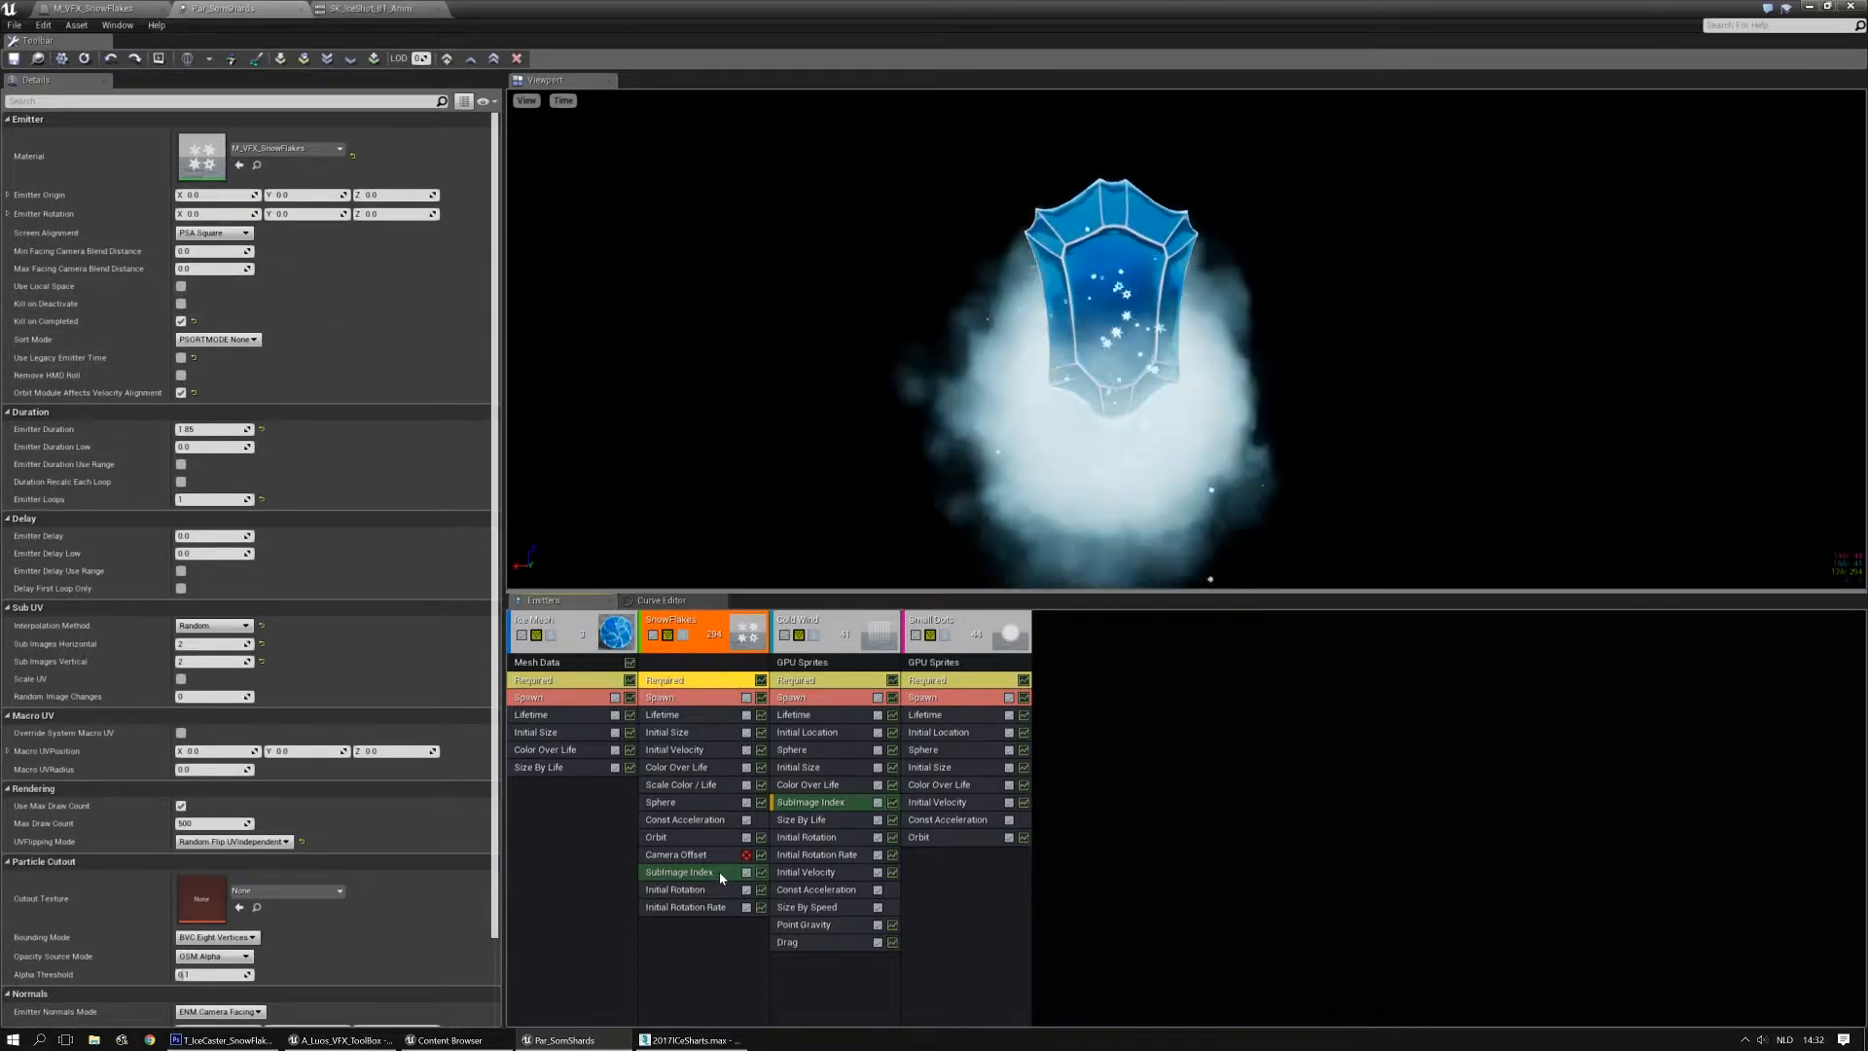
pyautogui.click(746, 837)
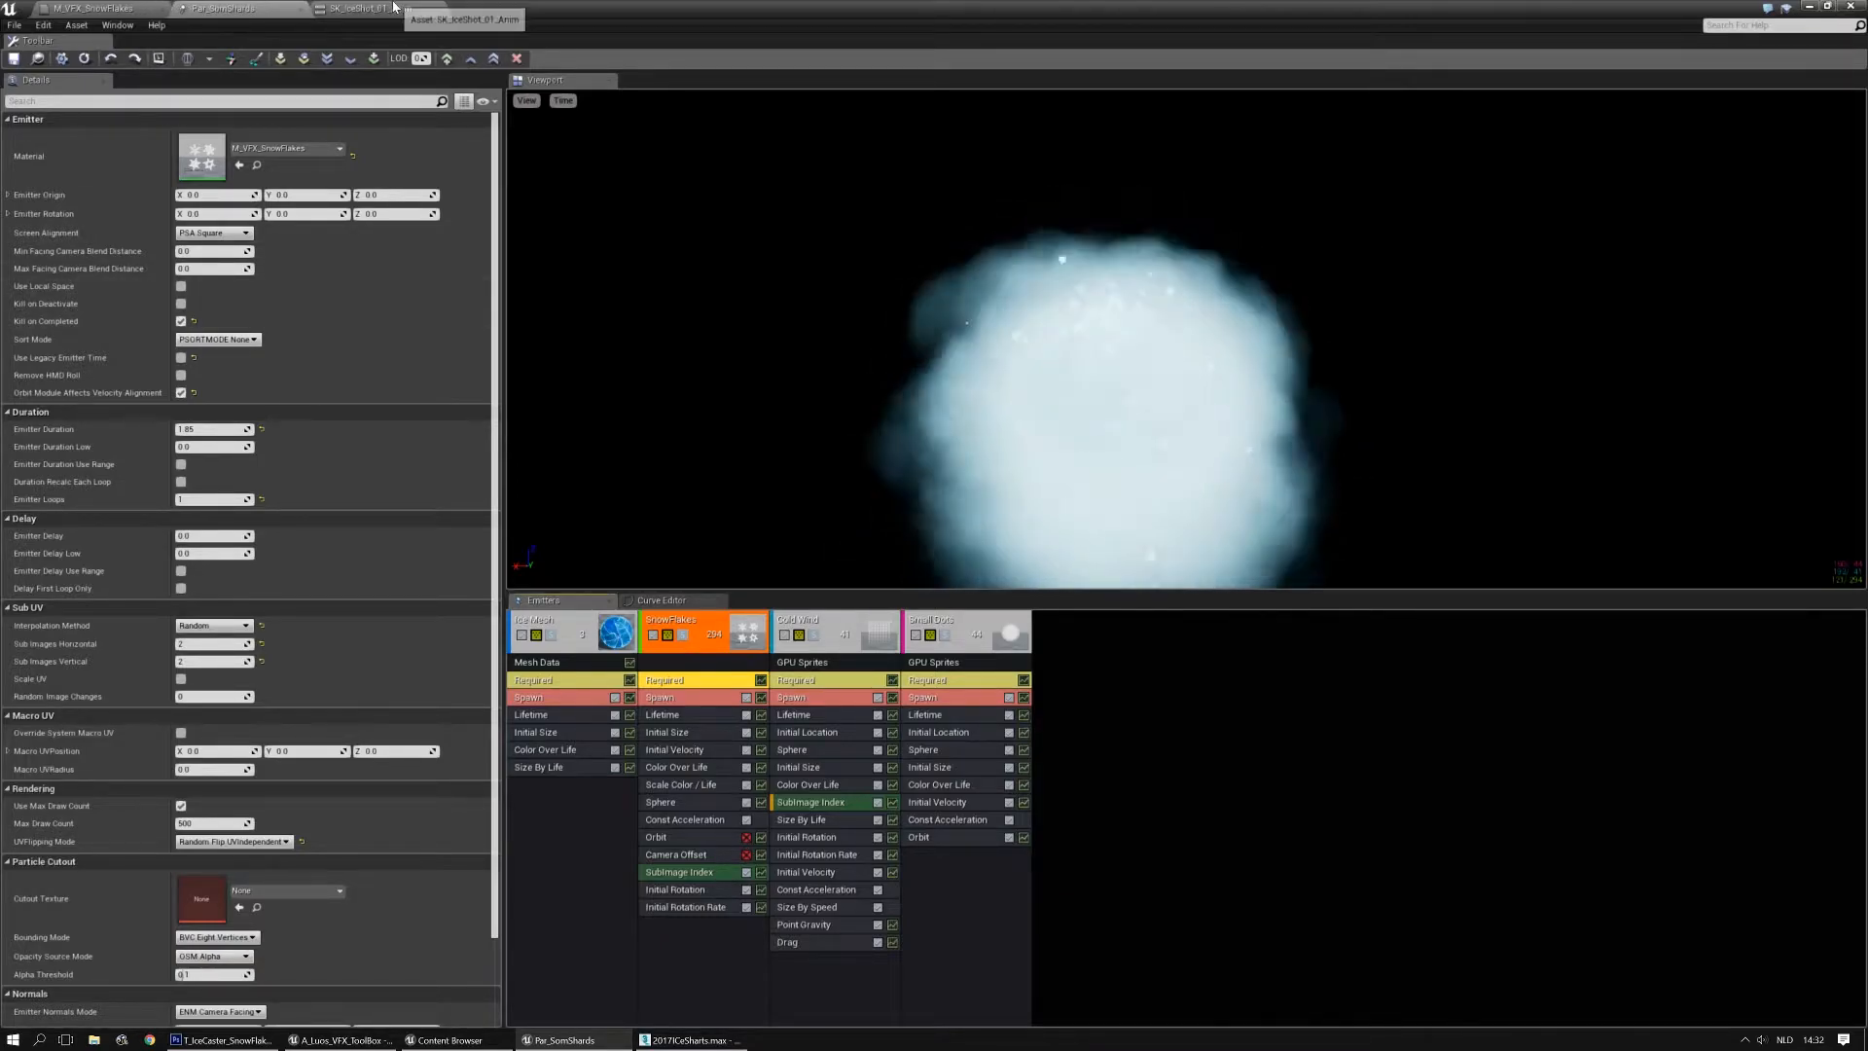
pyautogui.click(394, 8)
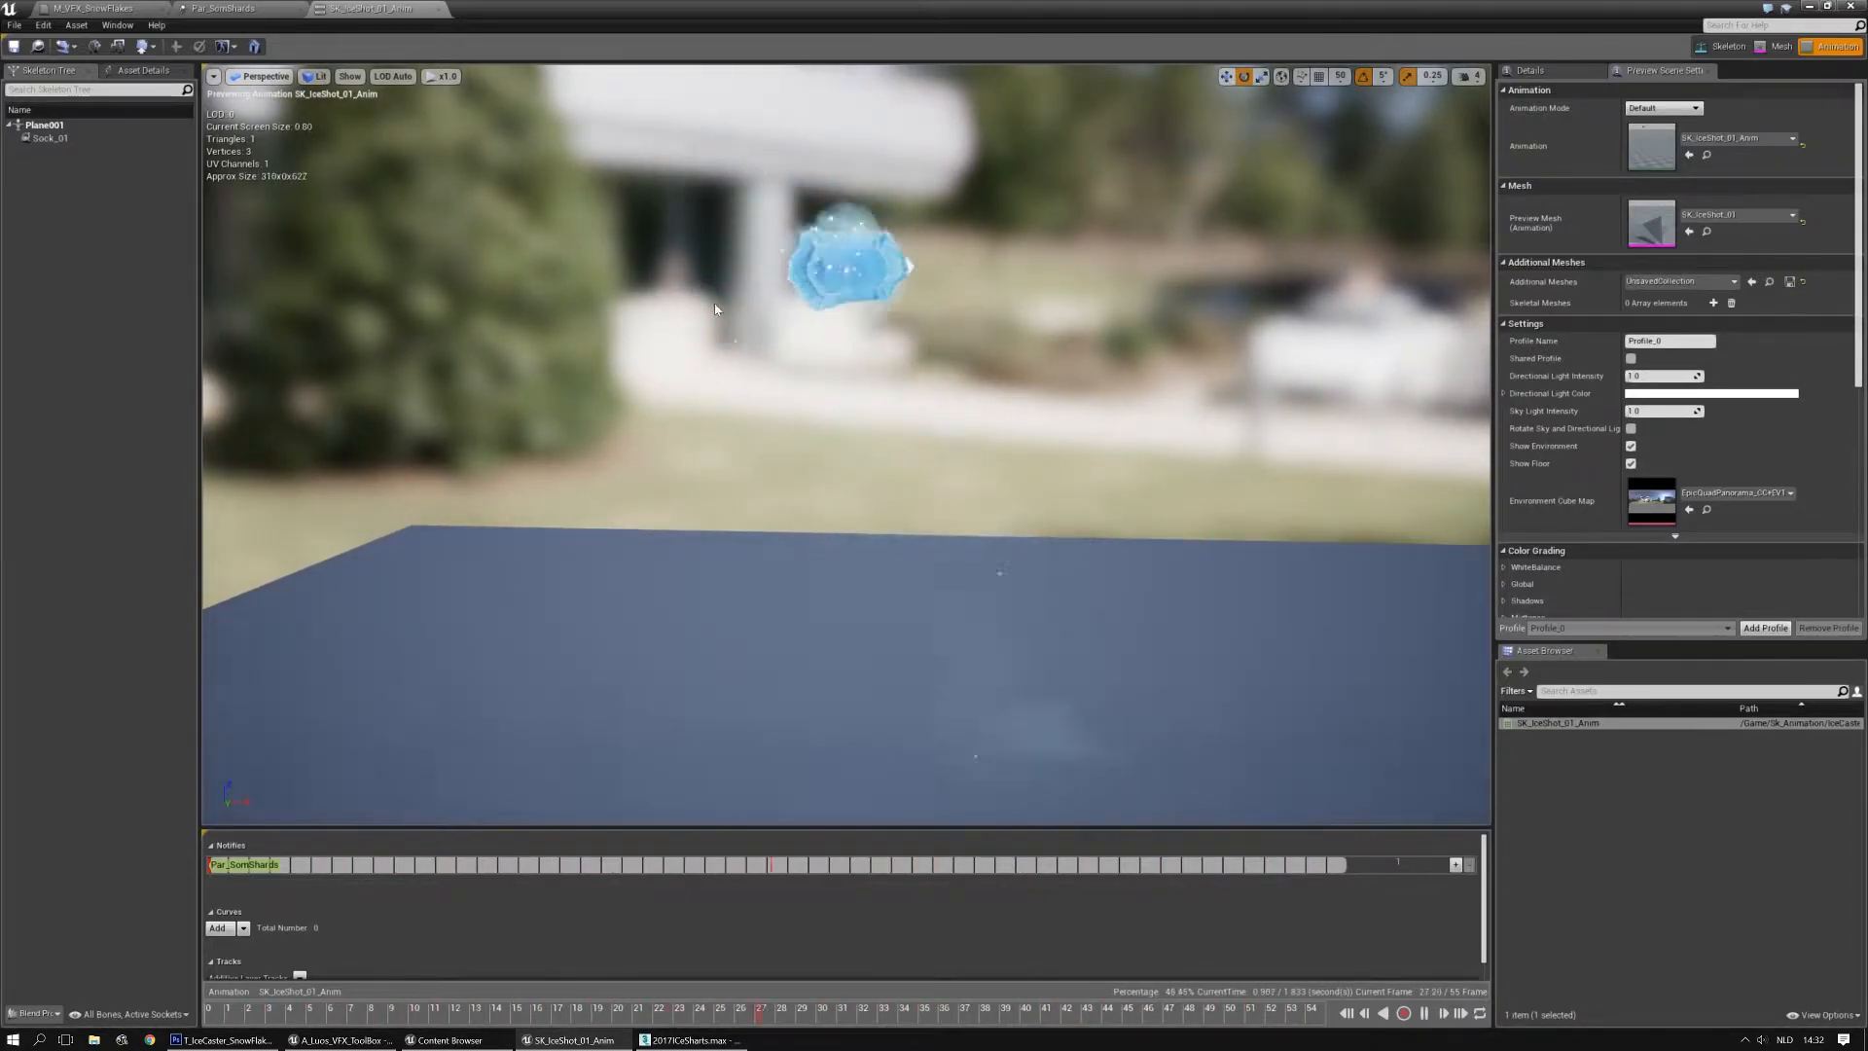
pyautogui.moveTo(676, 326)
pyautogui.mouseDown(button='right')
pyautogui.moveTo(676, 292)
pyautogui.moveTo(714, 280)
pyautogui.moveTo(676, 341)
pyautogui.mouseUp(button='right')
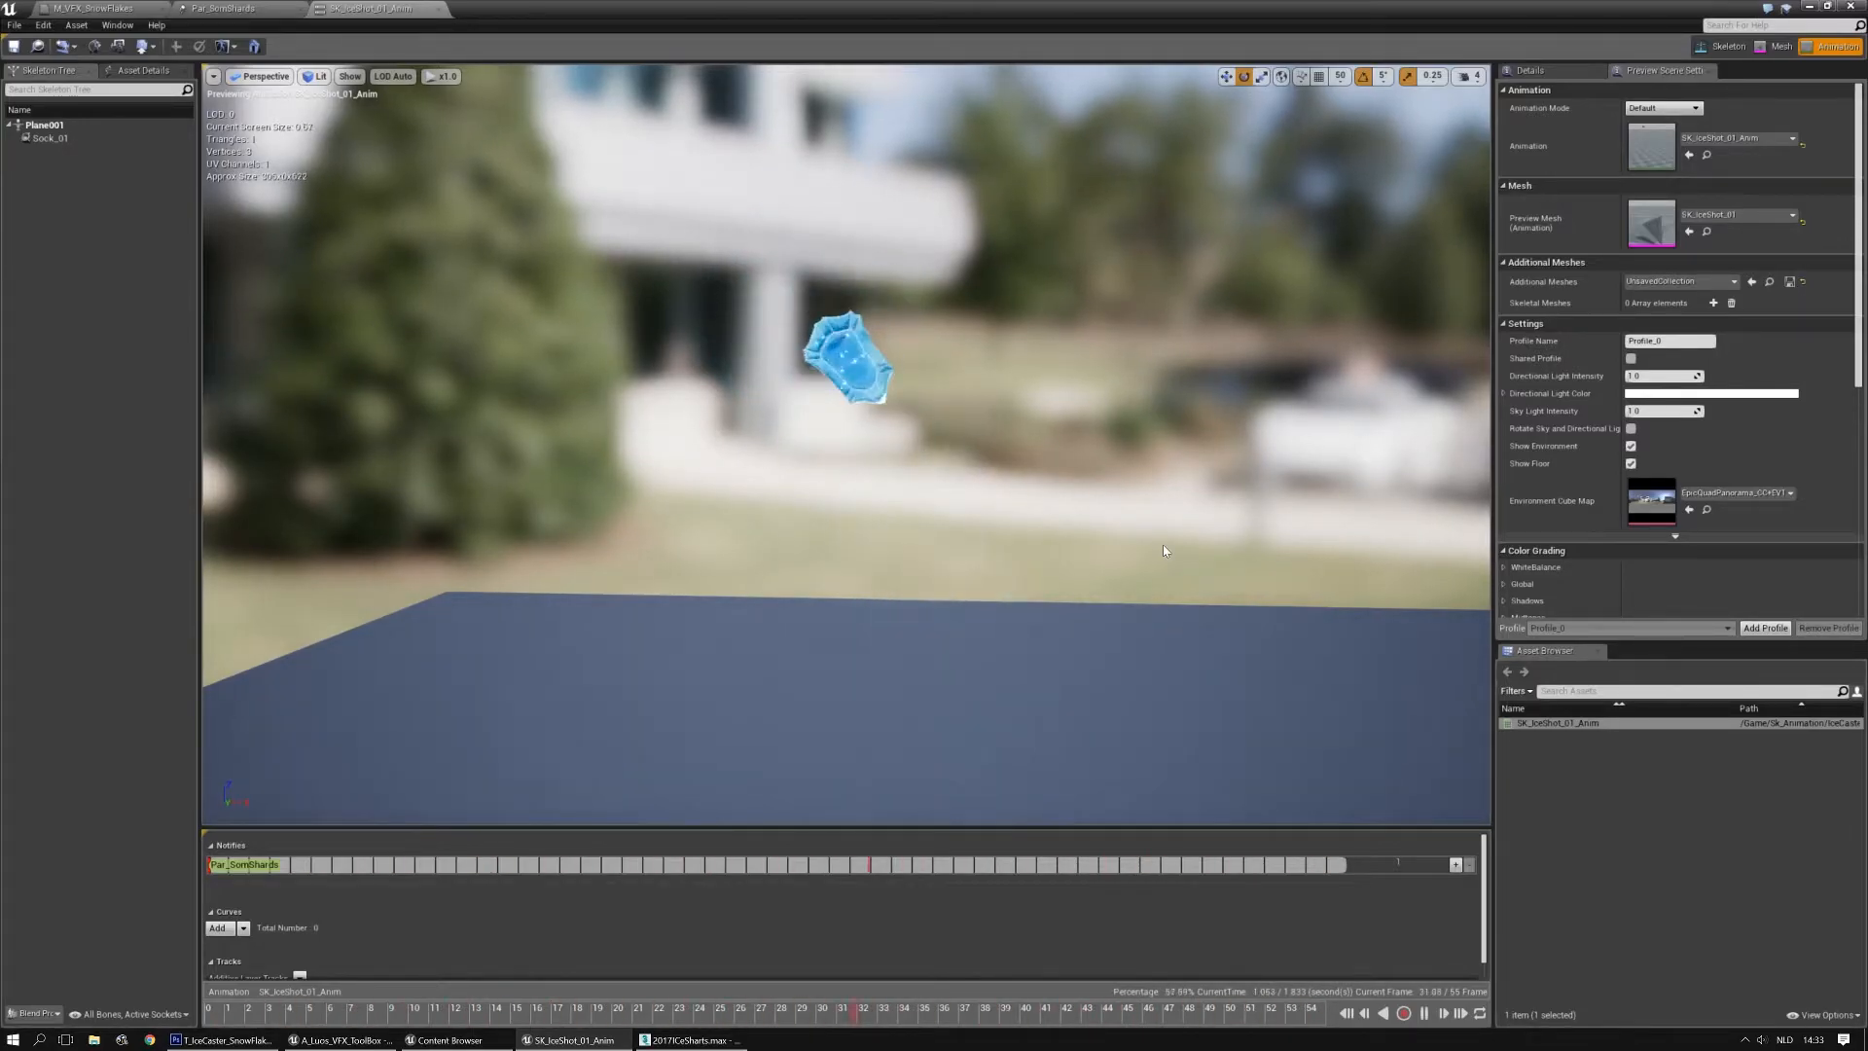
pyautogui.moveTo(1146, 550); pyautogui.dragTo(1158, 550, button='right')
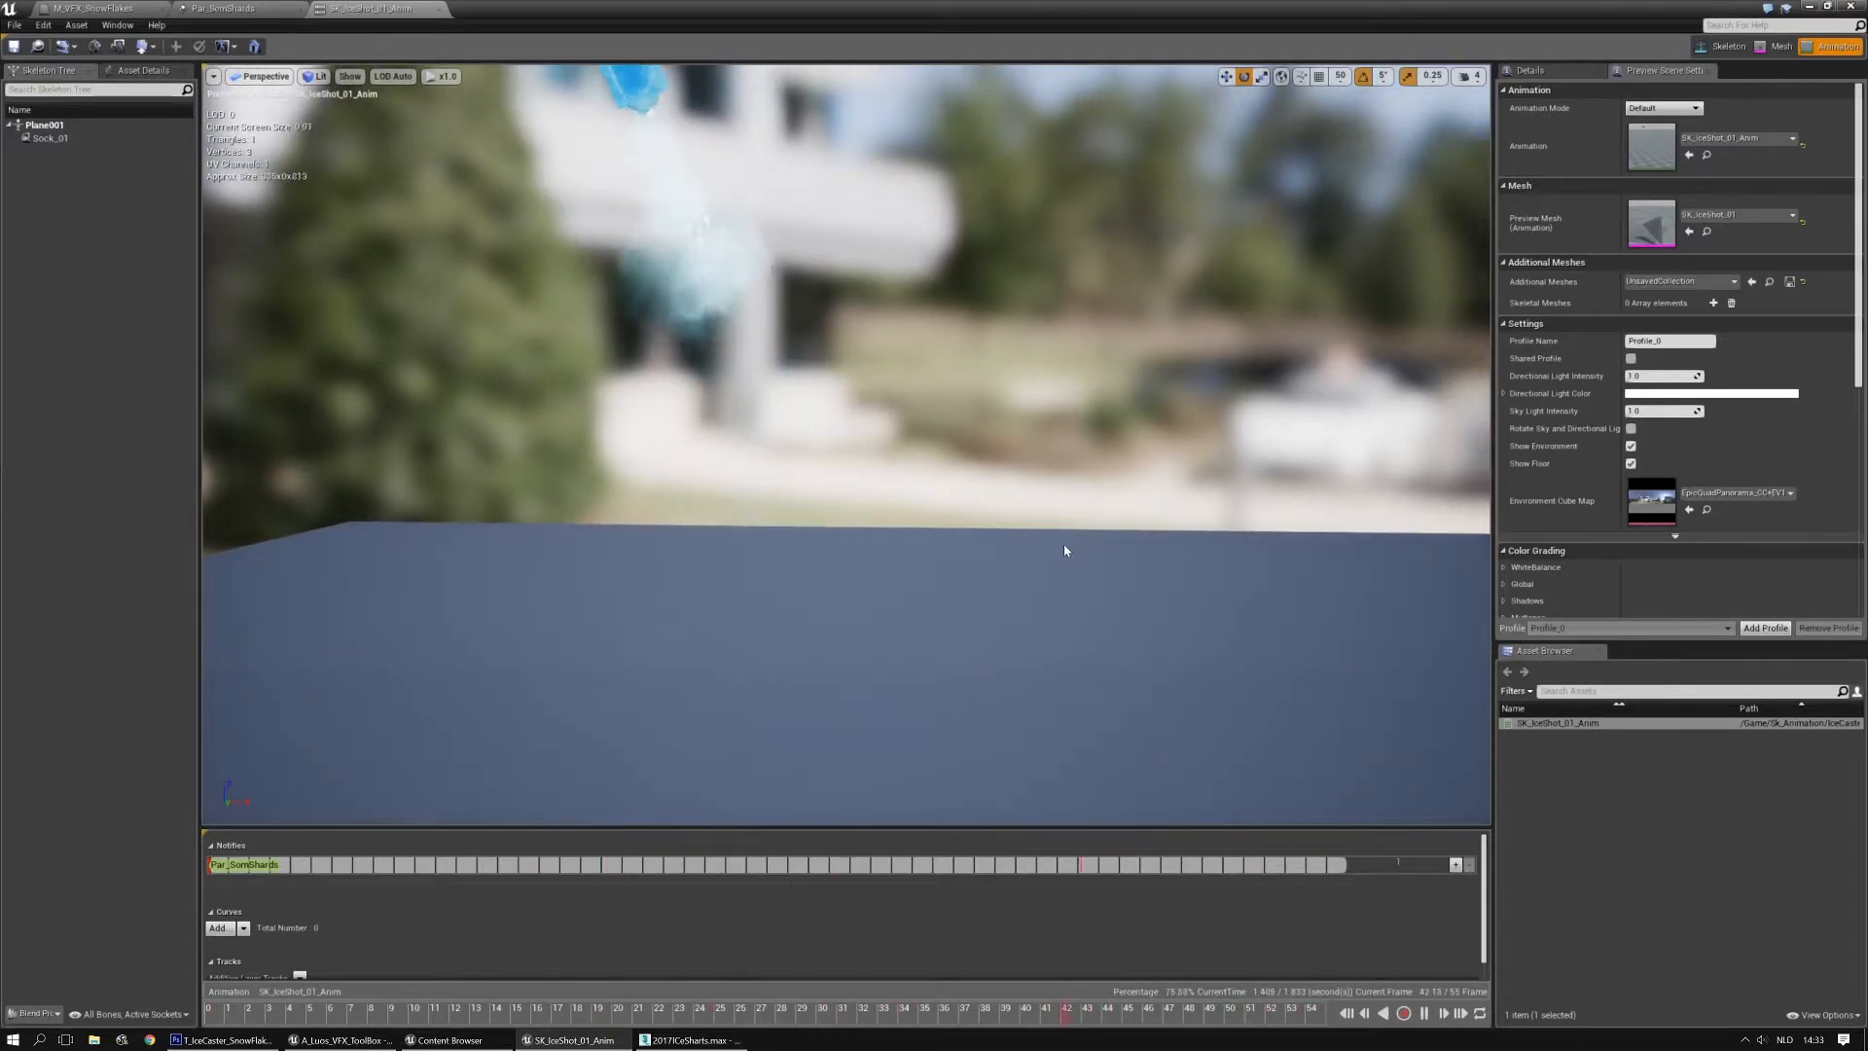
pyautogui.moveTo(963, 643); pyautogui.dragTo(964, 642, button='right')
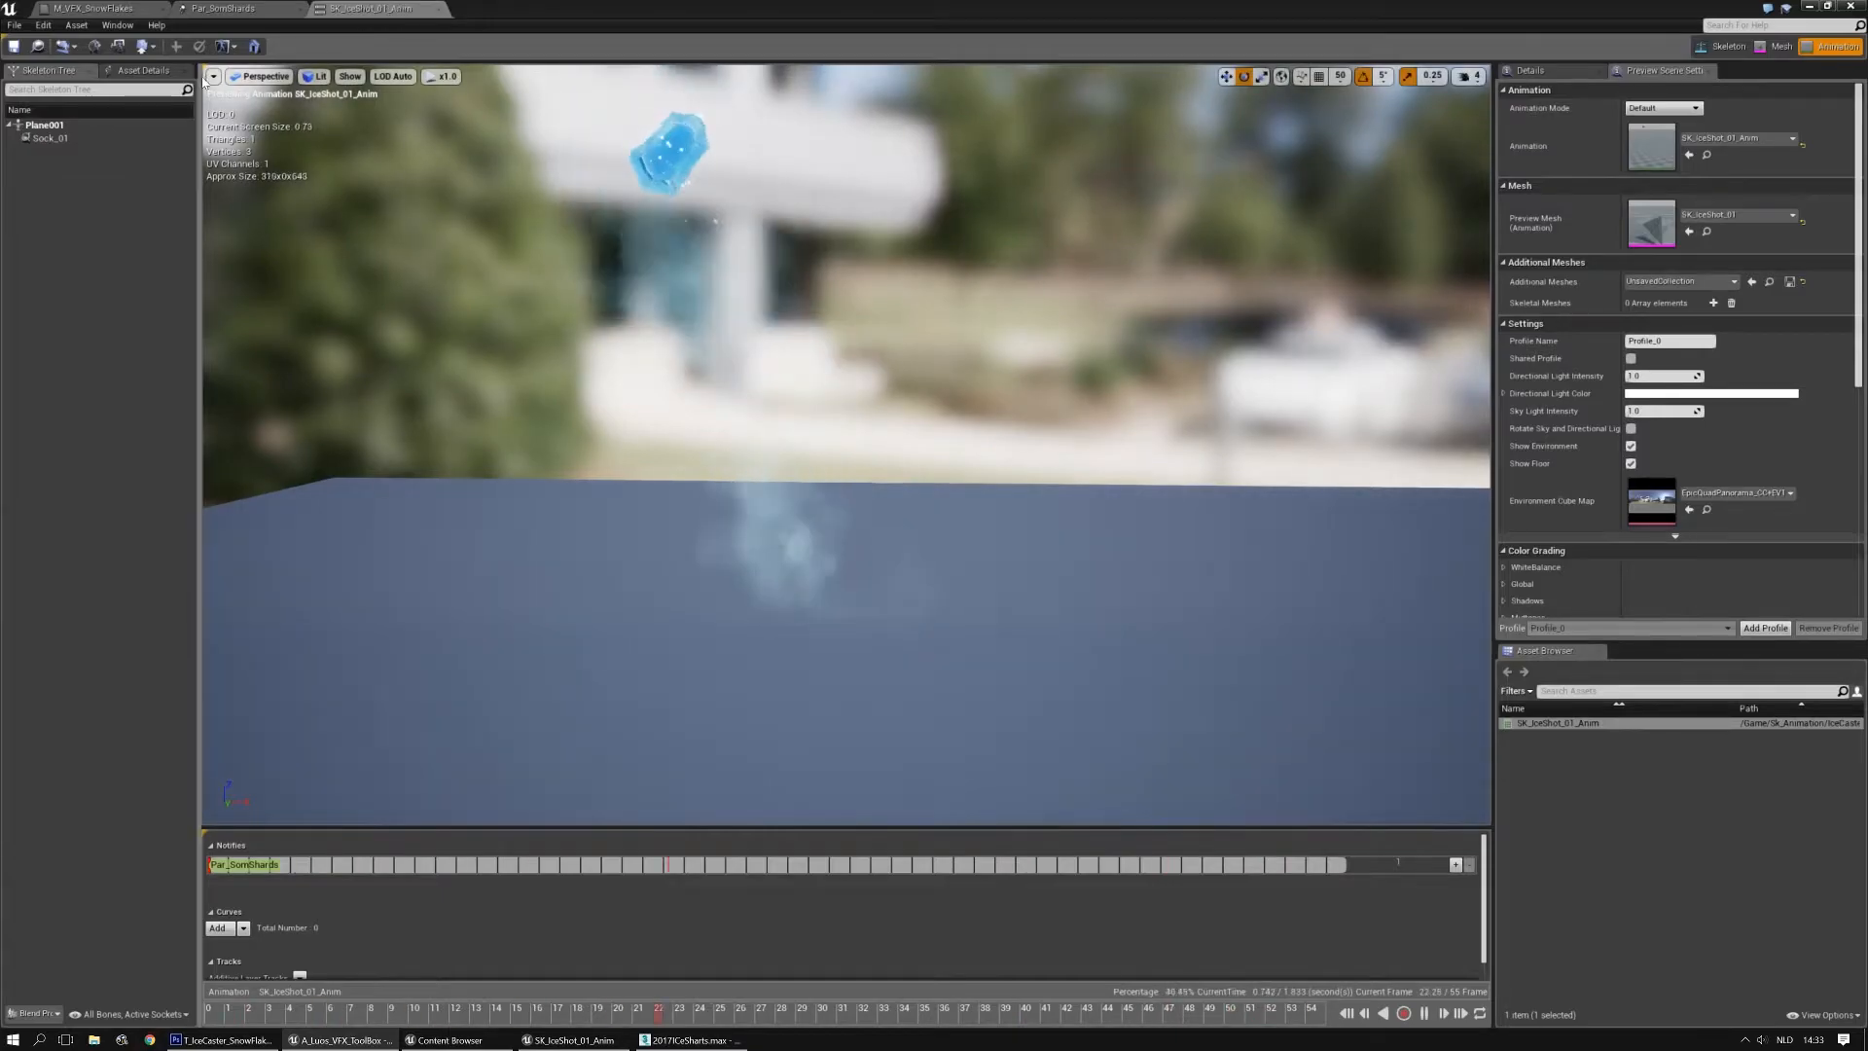
# Leave the animation preview, switch to 3ds Max, and examine the three small blue faceted rock meshes from several angles and distances
pyautogui.click(732, 7)
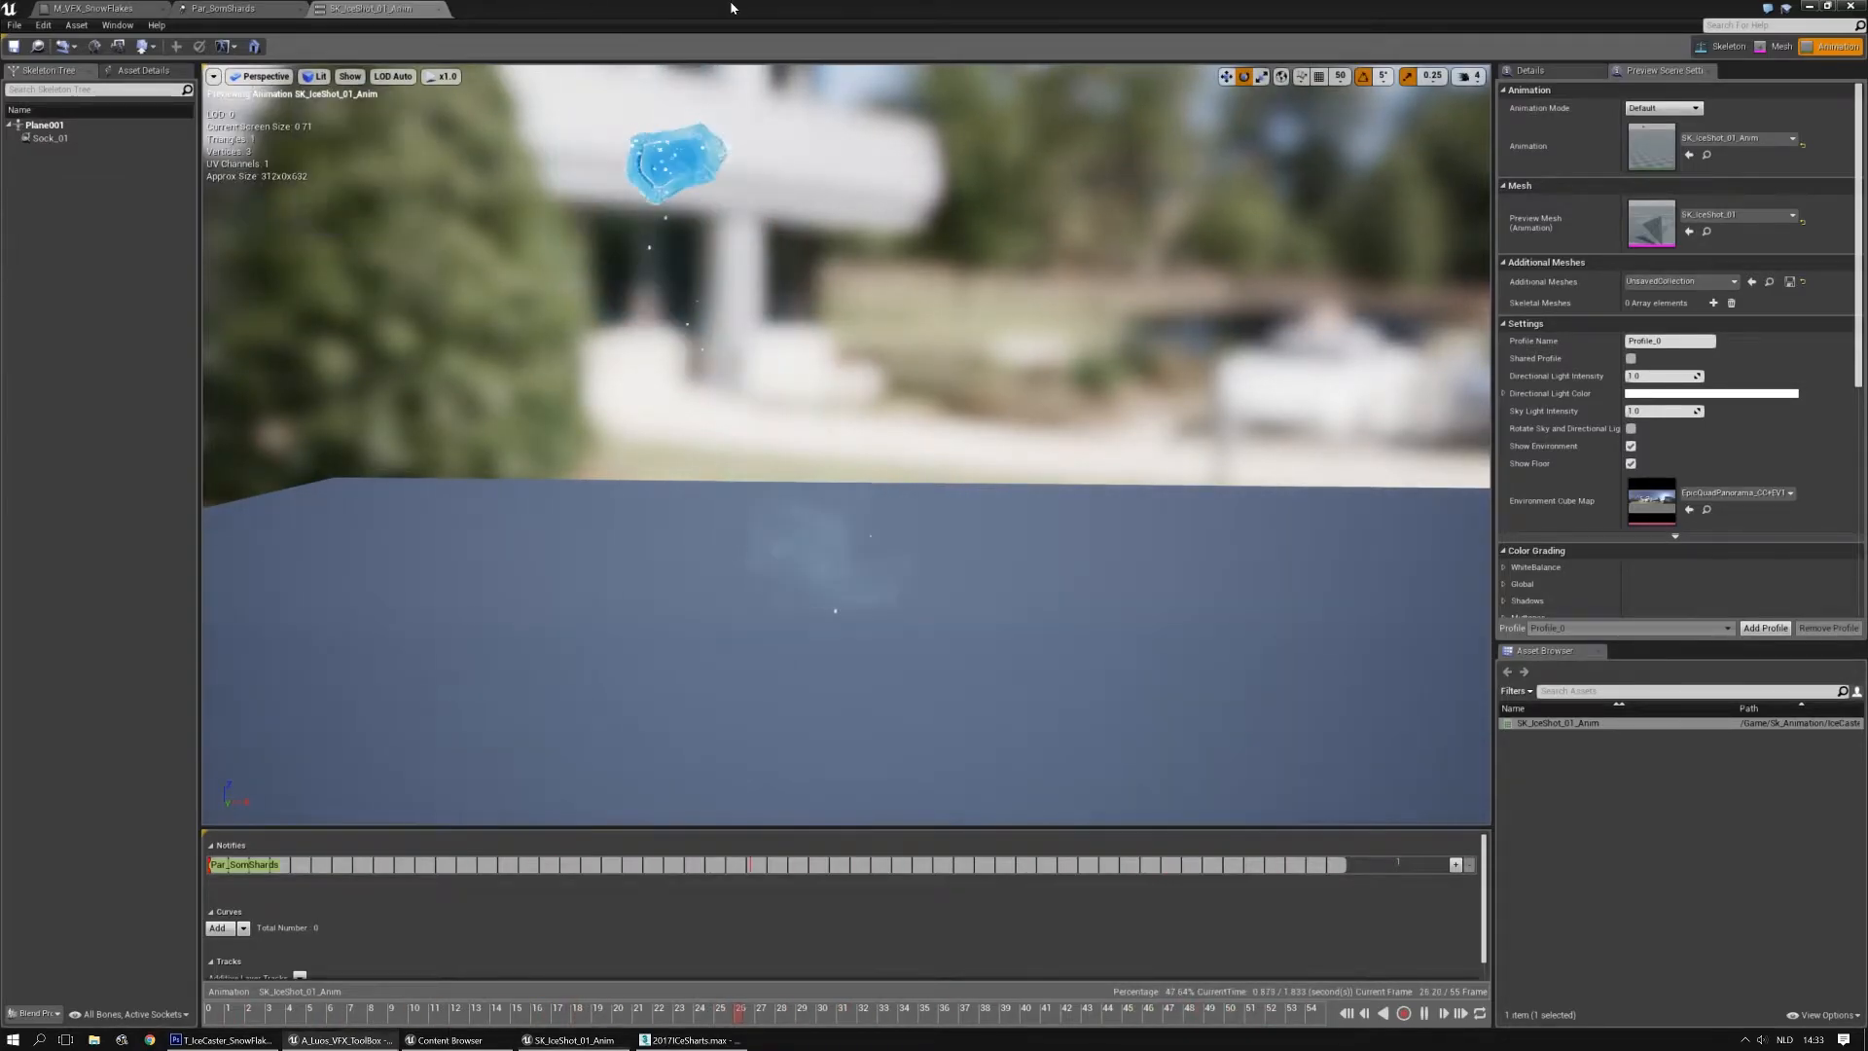
pyautogui.click(1851, 6)
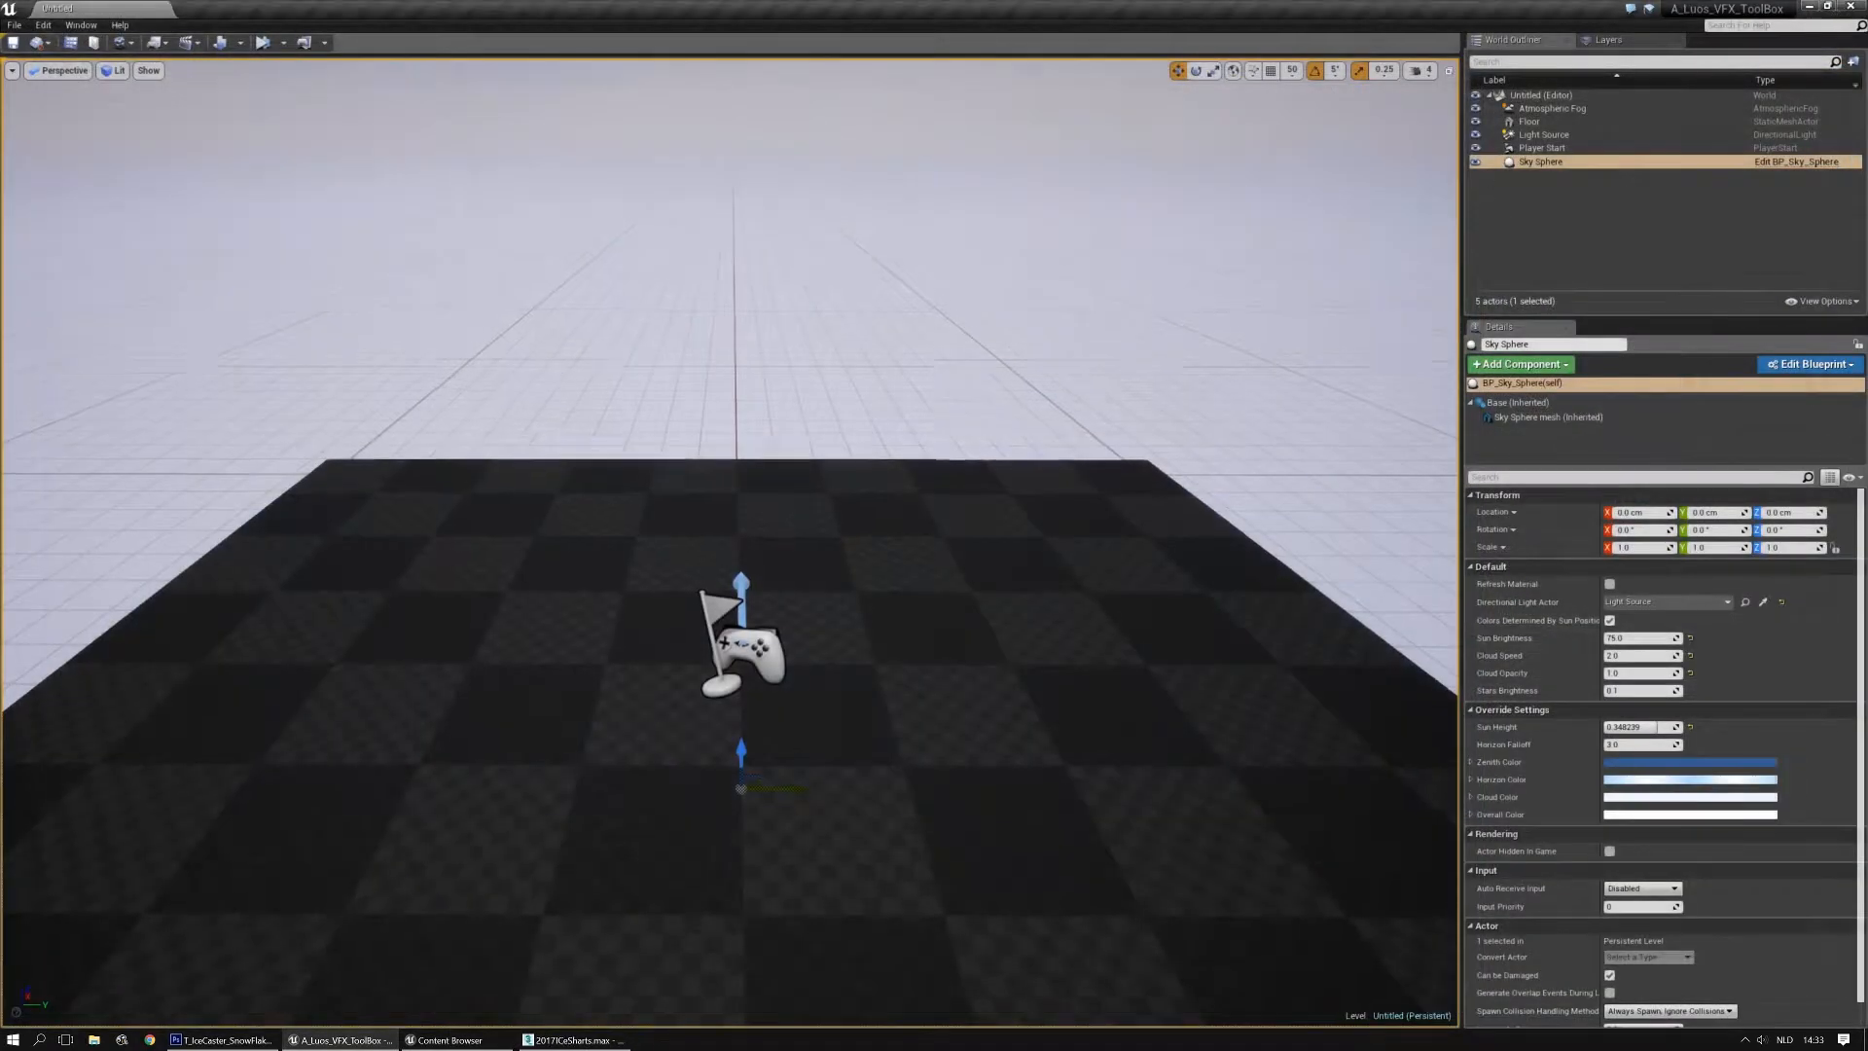
pyautogui.moveTo(771, 502); pyautogui.dragTo(766, 506, button='right')
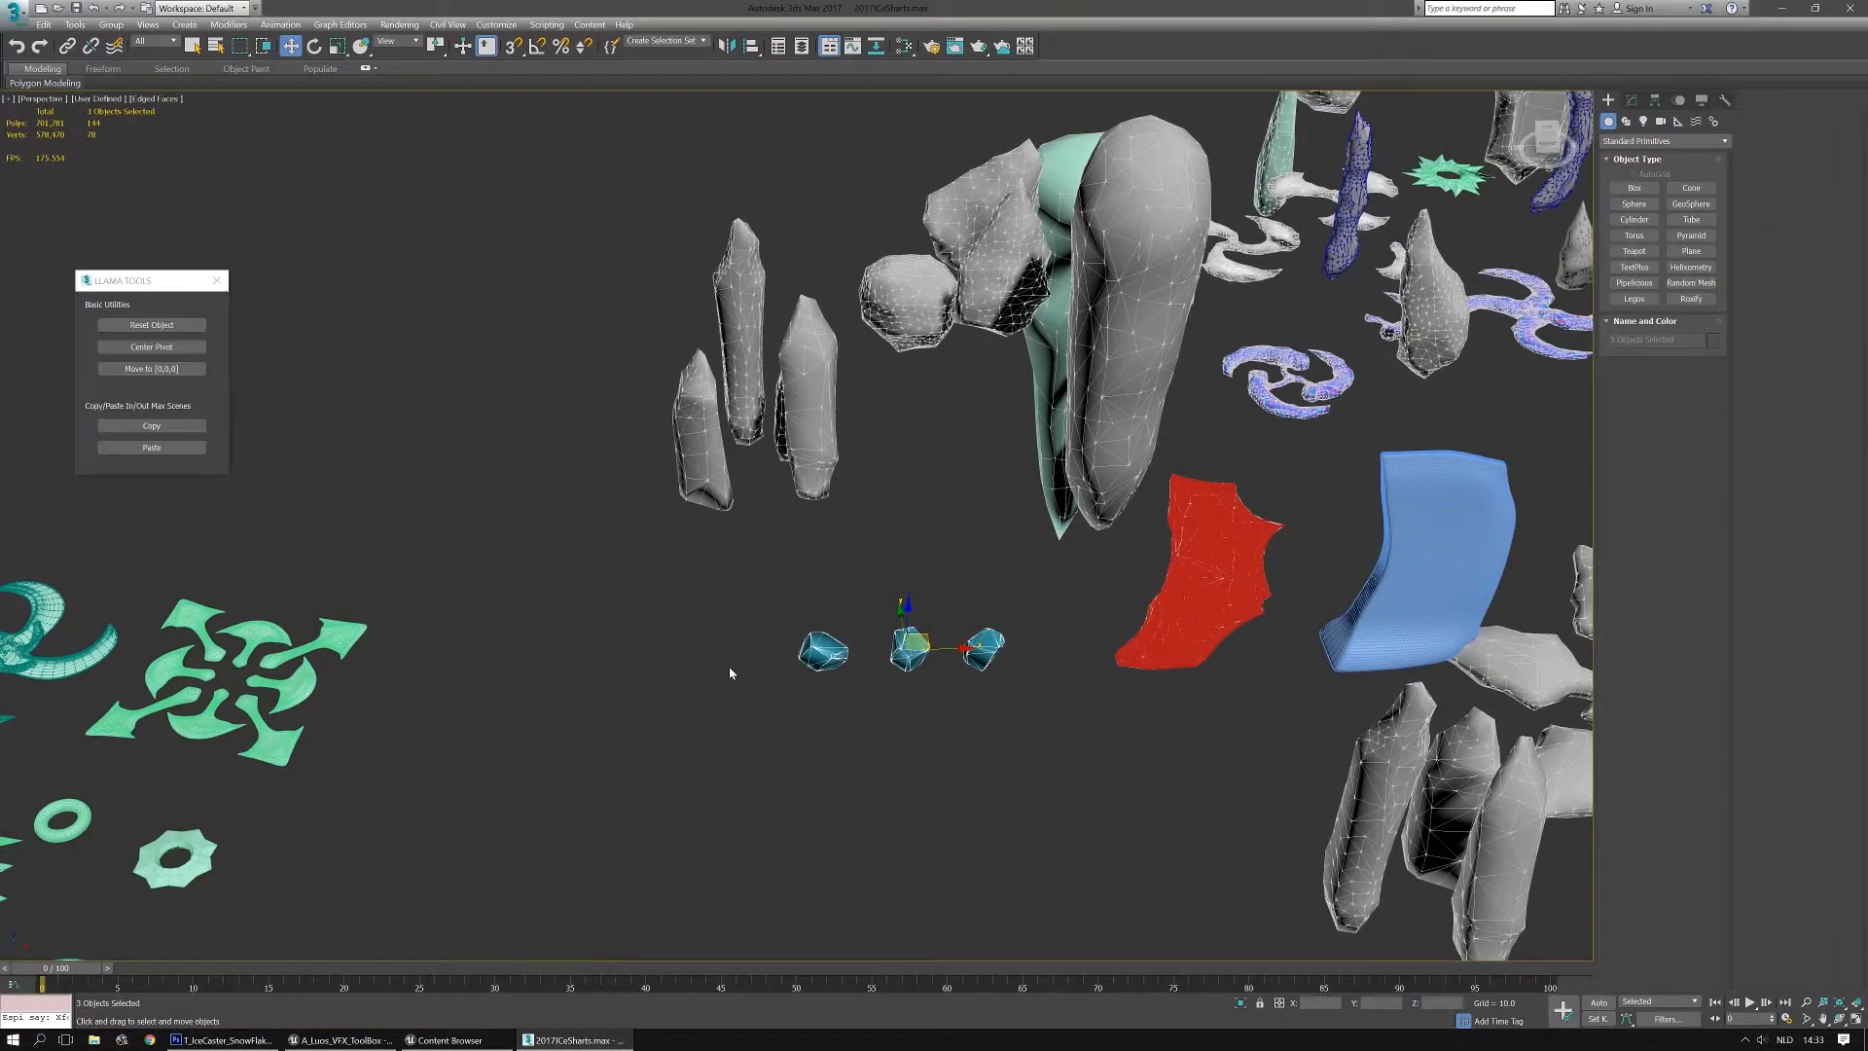
pyautogui.scroll(-5, 936, 668)
pyautogui.scroll(4, 1047, 663)
pyautogui.keyDown('alt'); pyautogui.moveTo(961, 692); pyautogui.dragTo(903, 750, button='middle'); pyautogui.keyUp('alt')
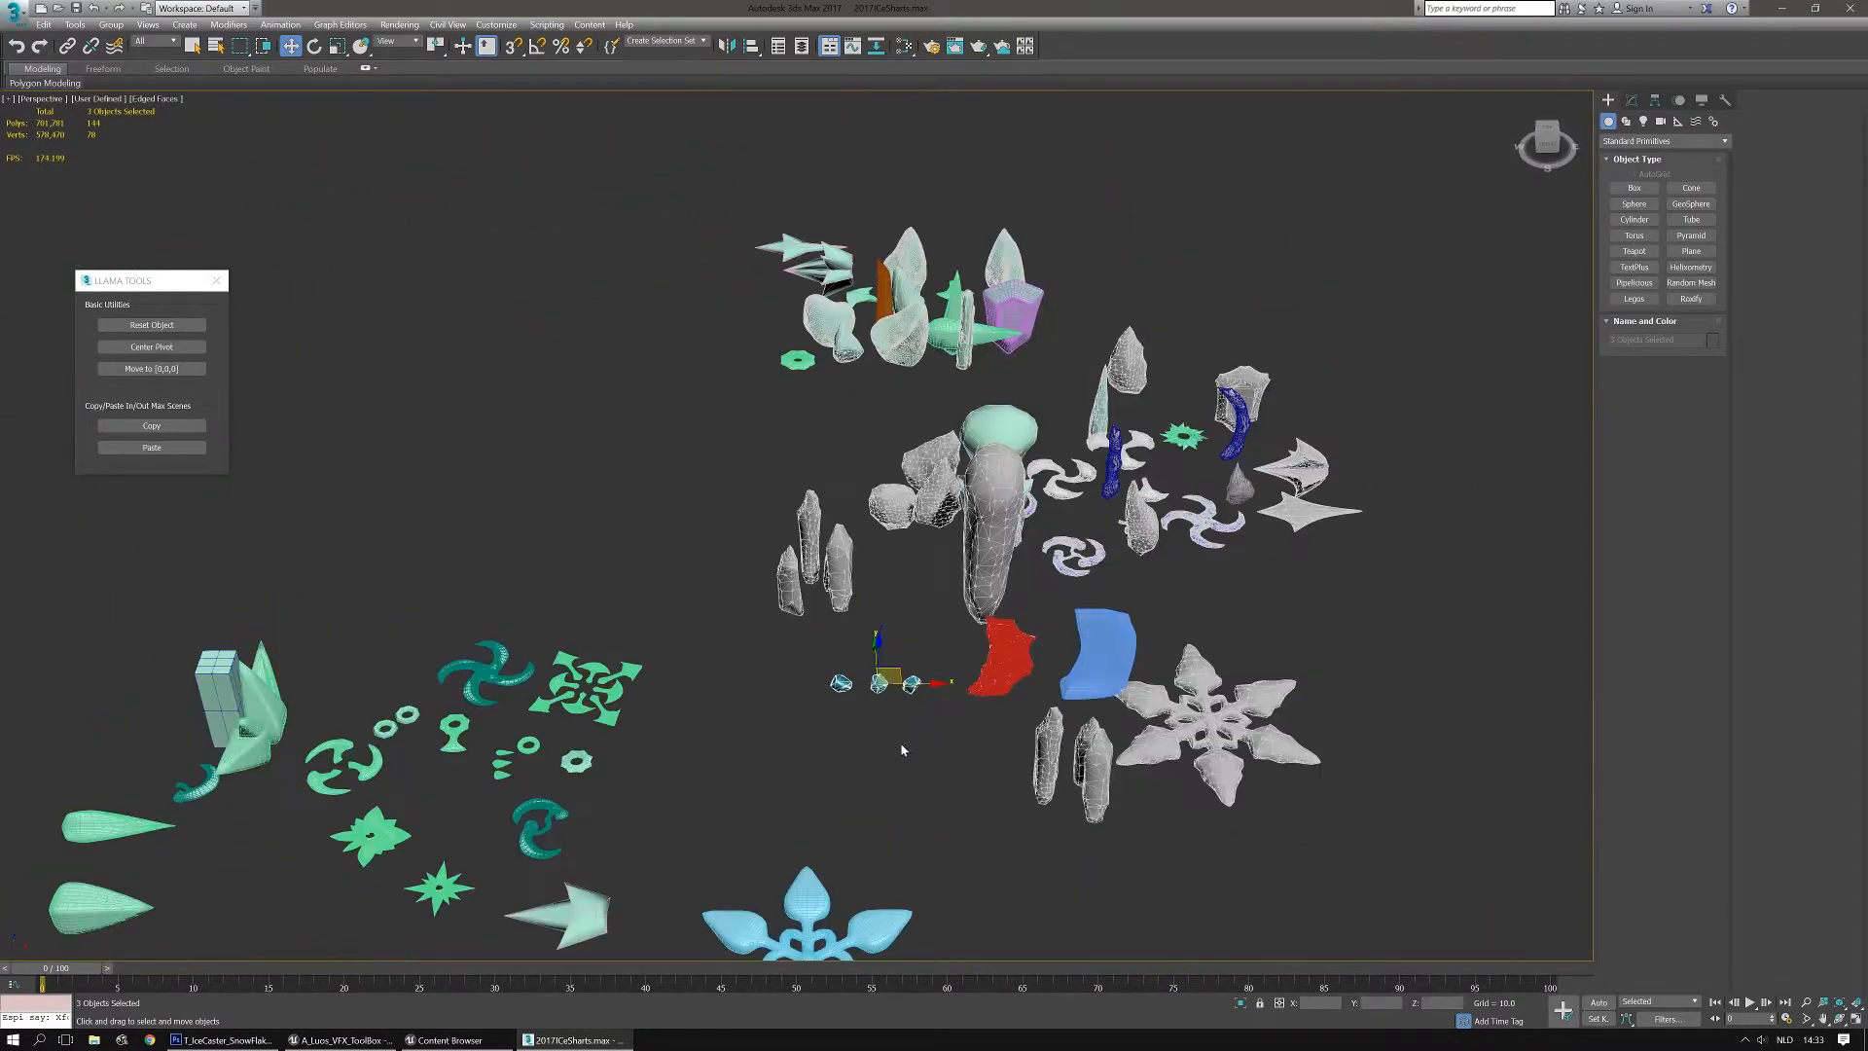
pyautogui.scroll(-4, 985, 730)
pyautogui.moveTo(1217, 734); pyautogui.dragTo(1109, 749, button='middle')
pyautogui.scroll(6, 1064, 675)
pyautogui.moveTo(604, 636); pyautogui.dragTo(866, 666, button='middle')
pyautogui.scroll(10, 1042, 575)
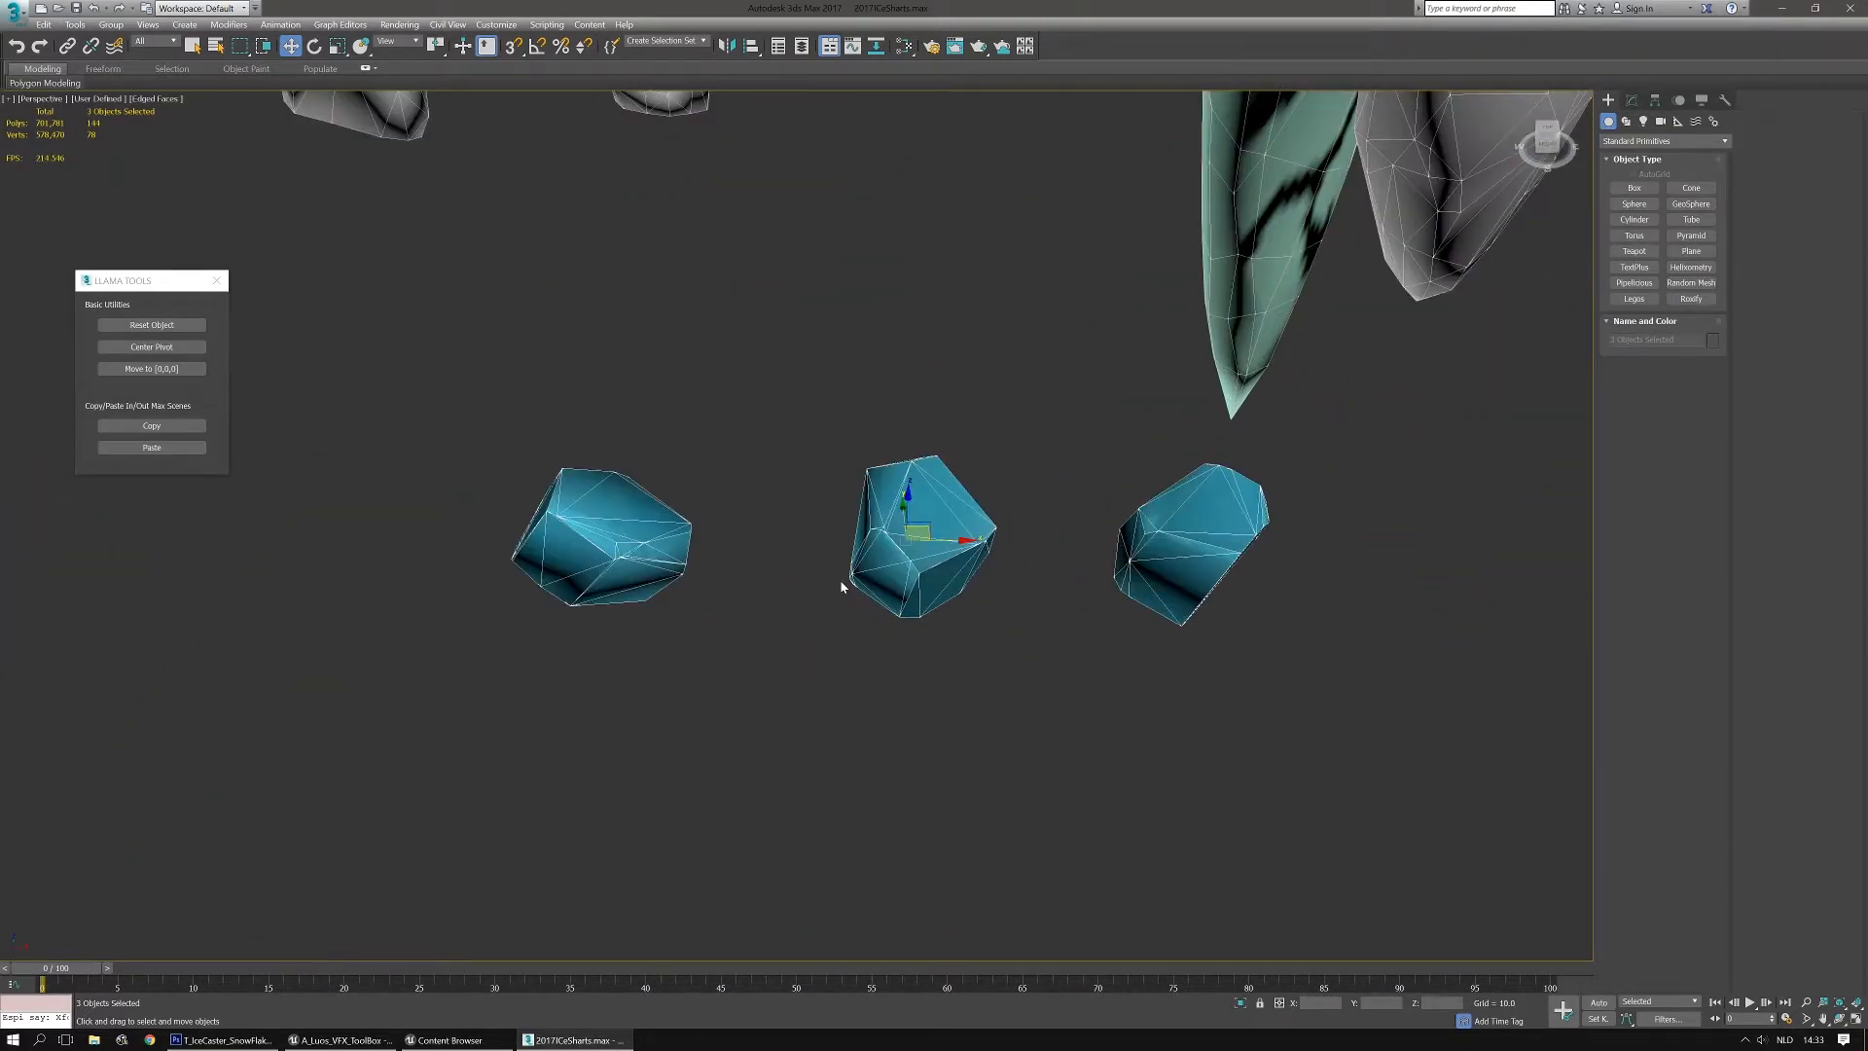
pyautogui.scroll(8, 842, 587)
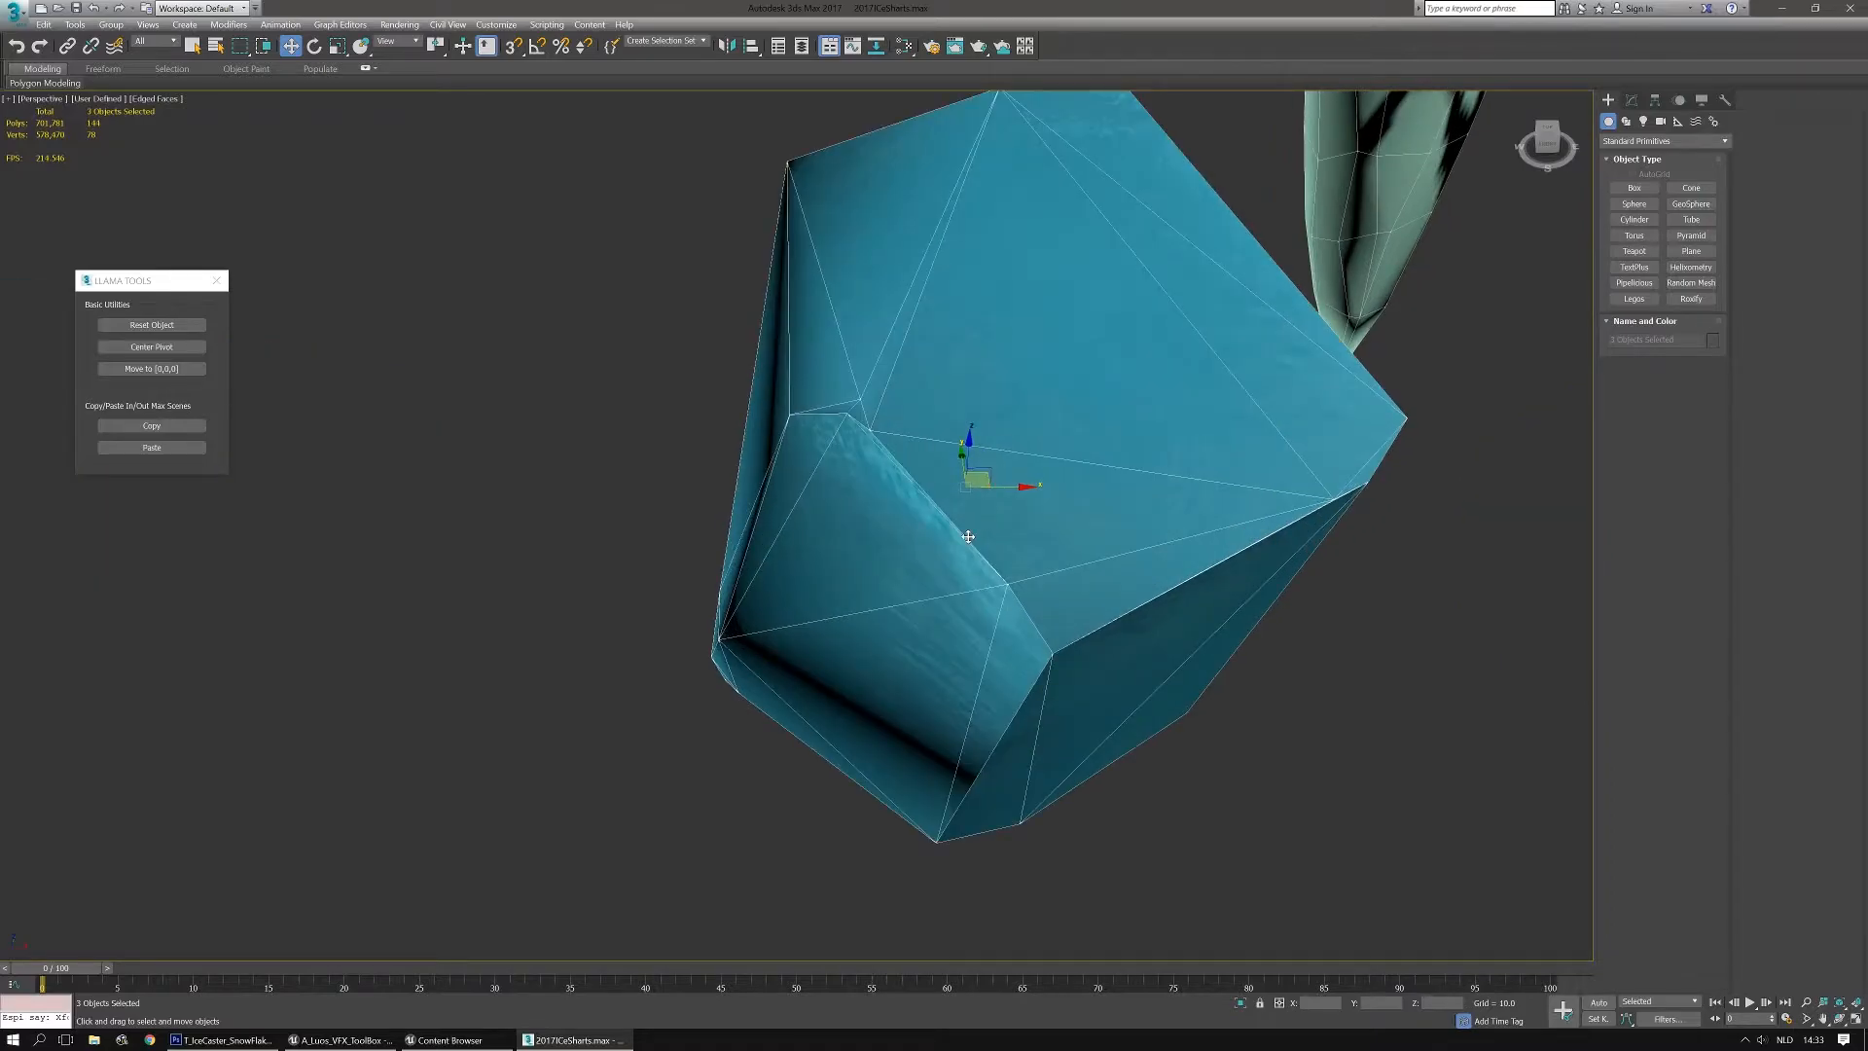
pyautogui.scroll(-8, 968, 537)
pyautogui.moveTo(753, 613)
pyautogui.keyDown('alt'); pyautogui.mouseDown(button='middle')
pyautogui.moveTo(744, 506)
pyautogui.moveTo(749, 629)
pyautogui.mouseUp(button='middle'); pyautogui.keyUp('alt')
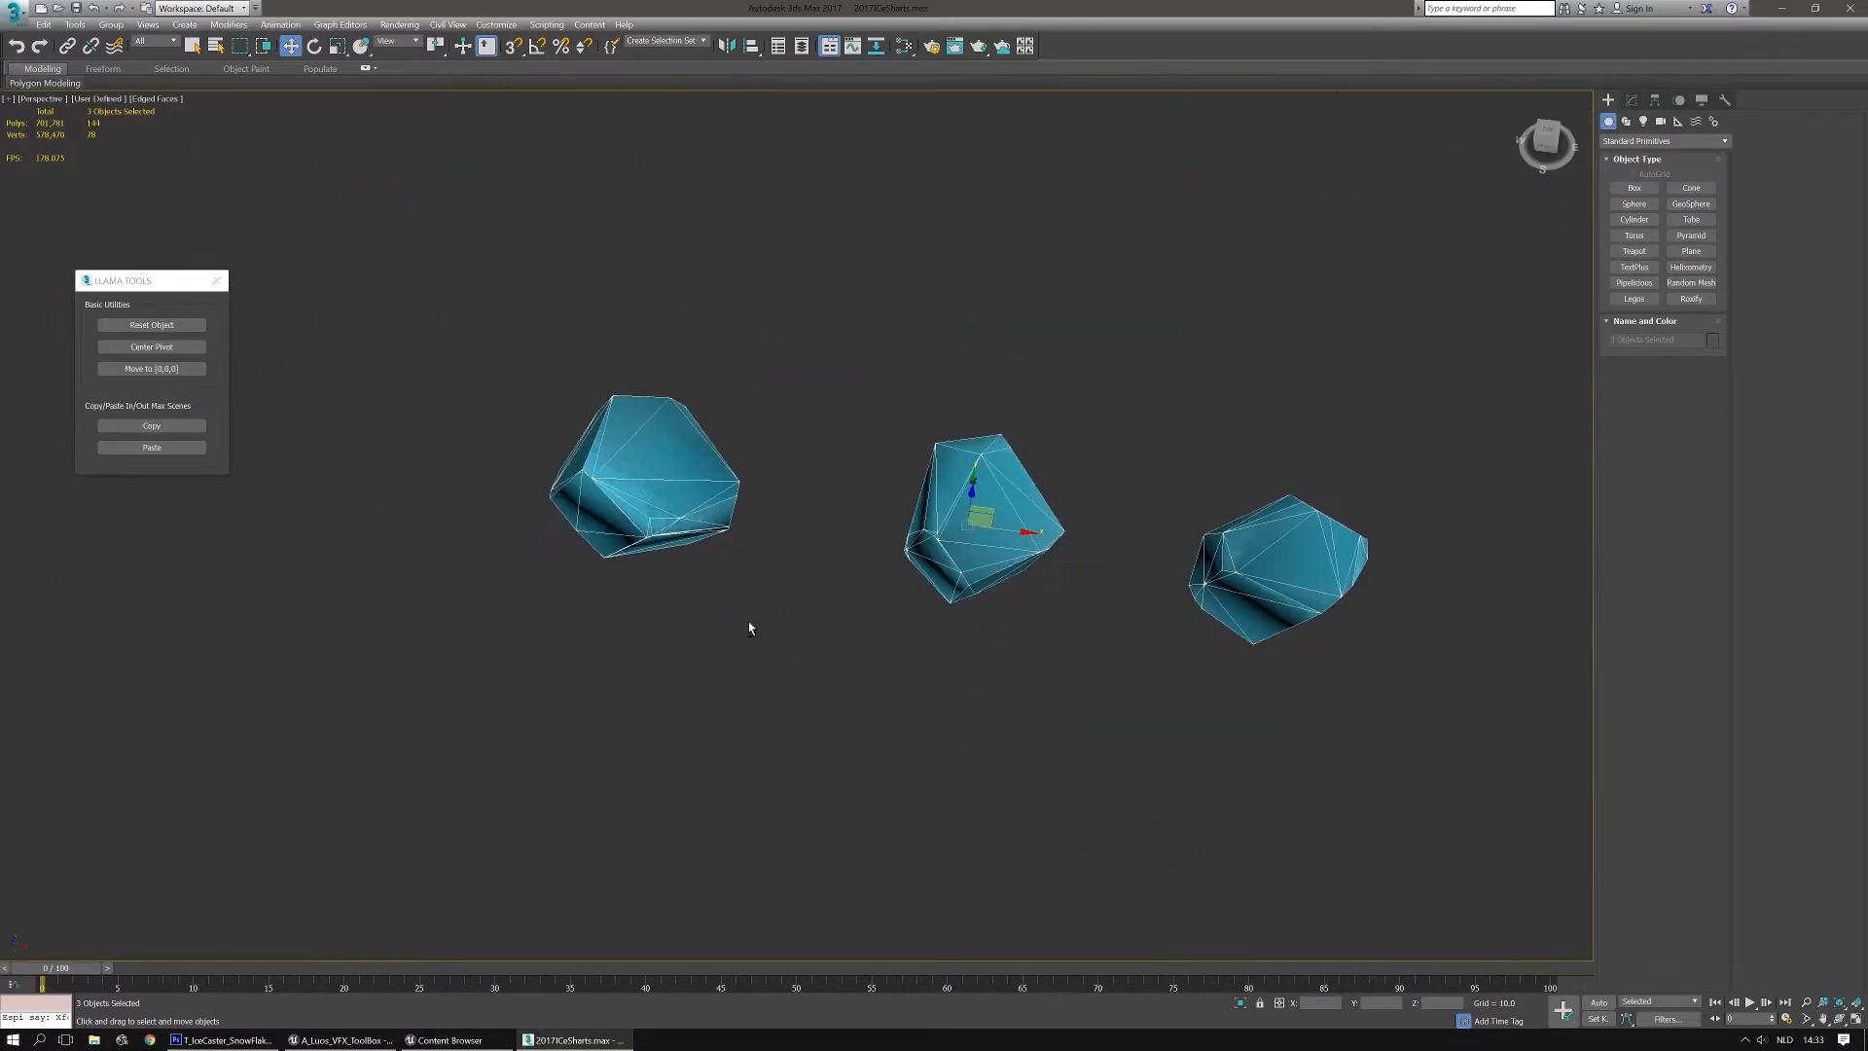
pyautogui.scroll(10, 596, 513)
pyautogui.scroll(-10, 719, 534)
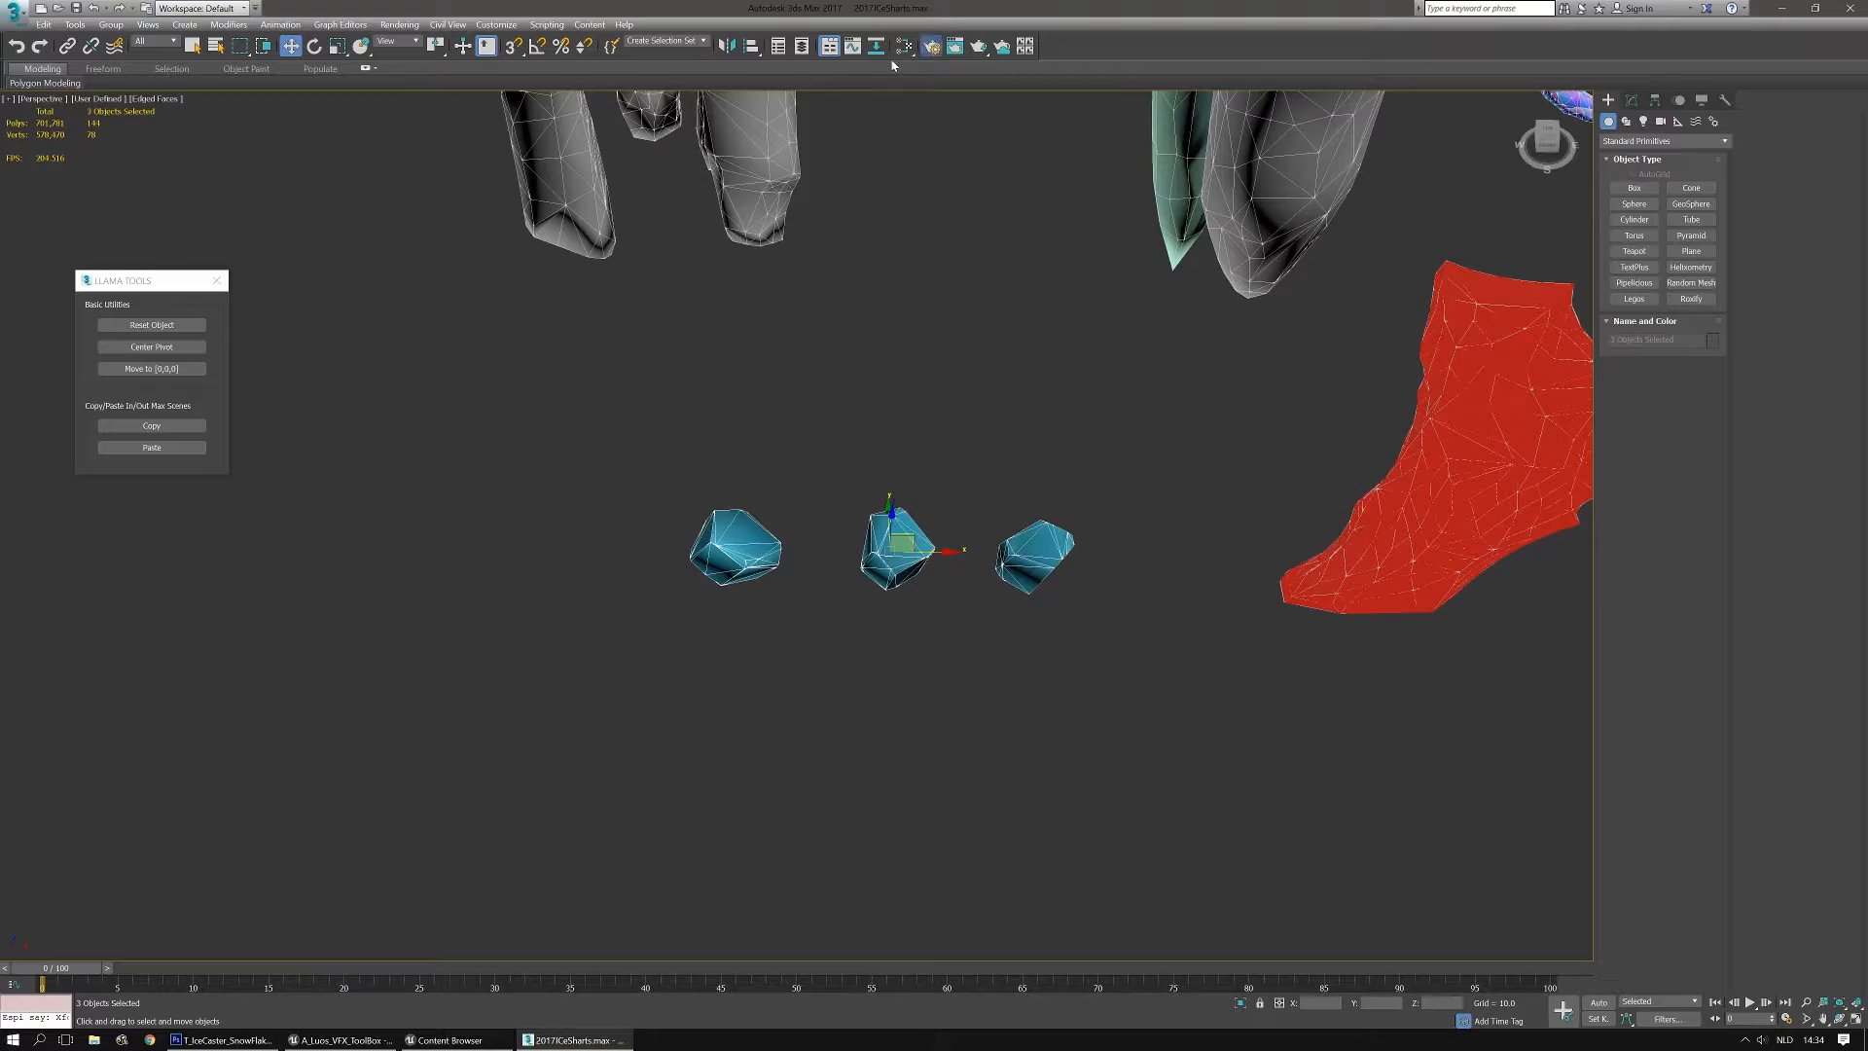
# Open the Slate Material Editor and select the Map #3 bitmap node that feeds the Standard material's diffuse colour
pyautogui.click(550, 23)
pyautogui.click(906, 47)
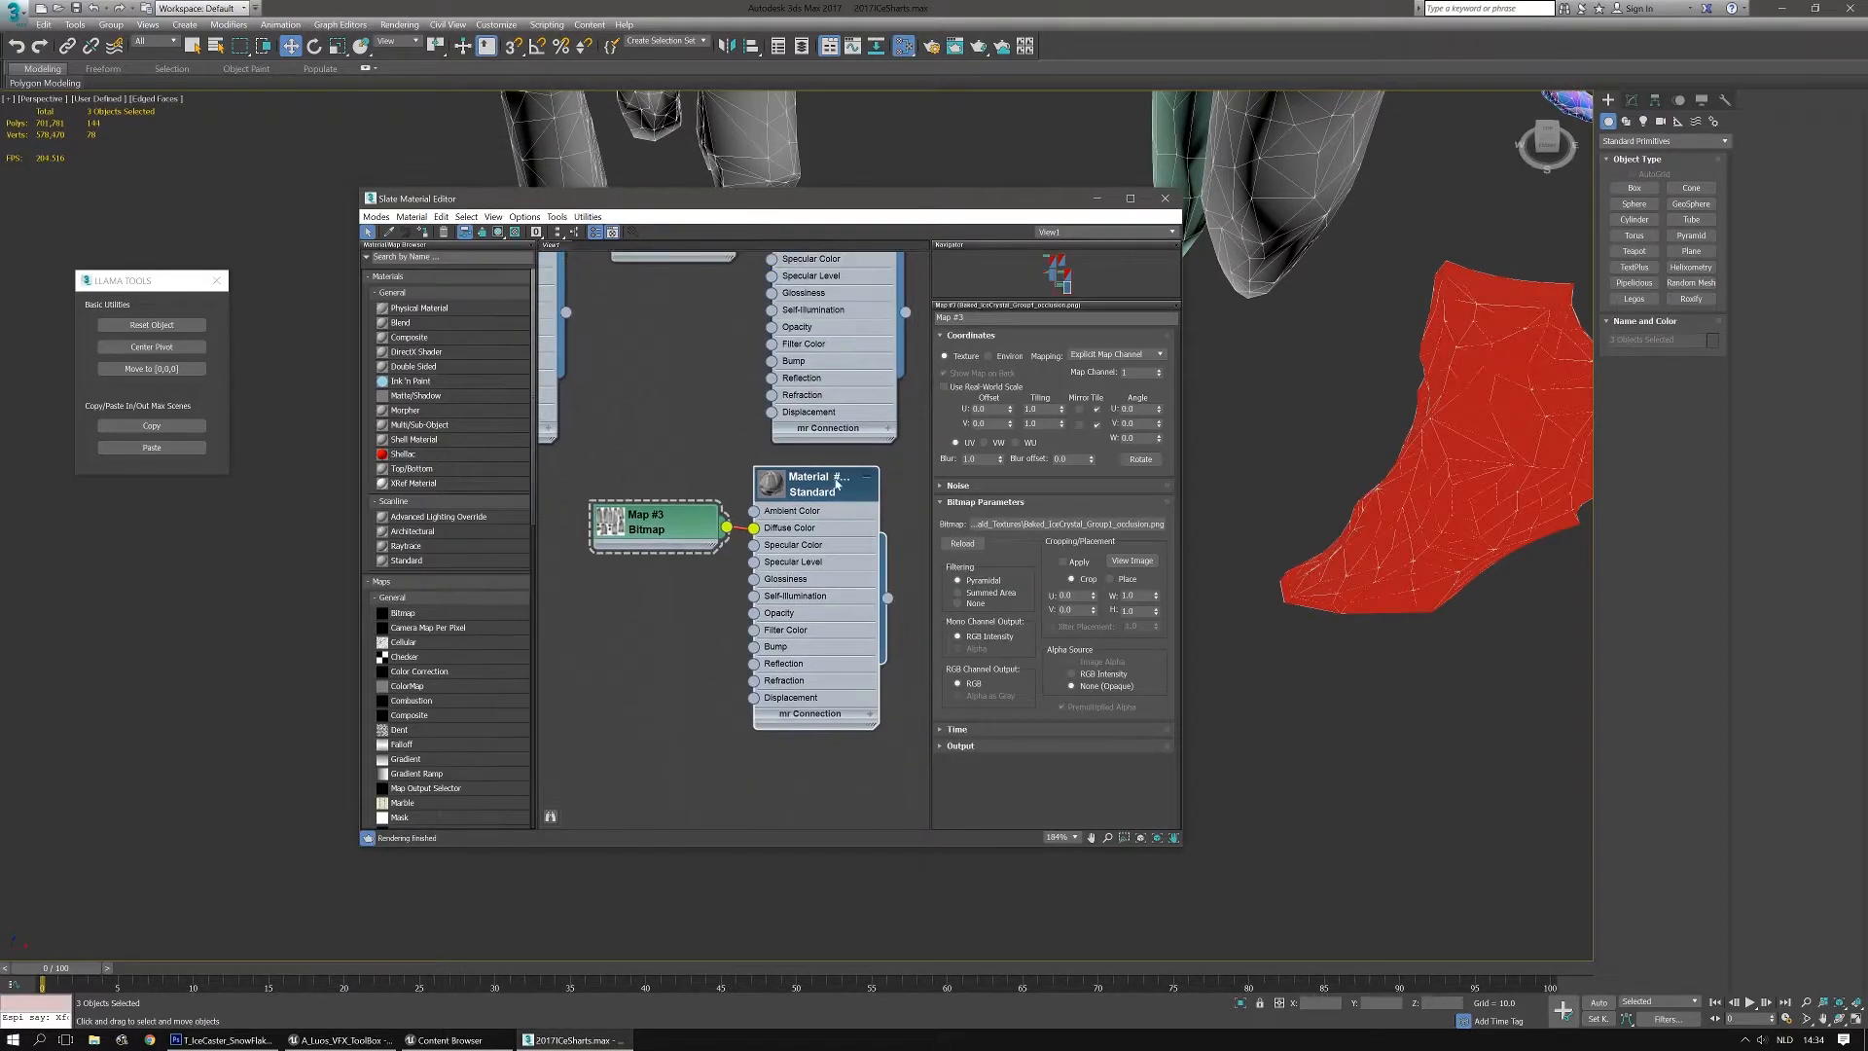
pyautogui.moveTo(897, 202); pyautogui.dragTo(828, 640)
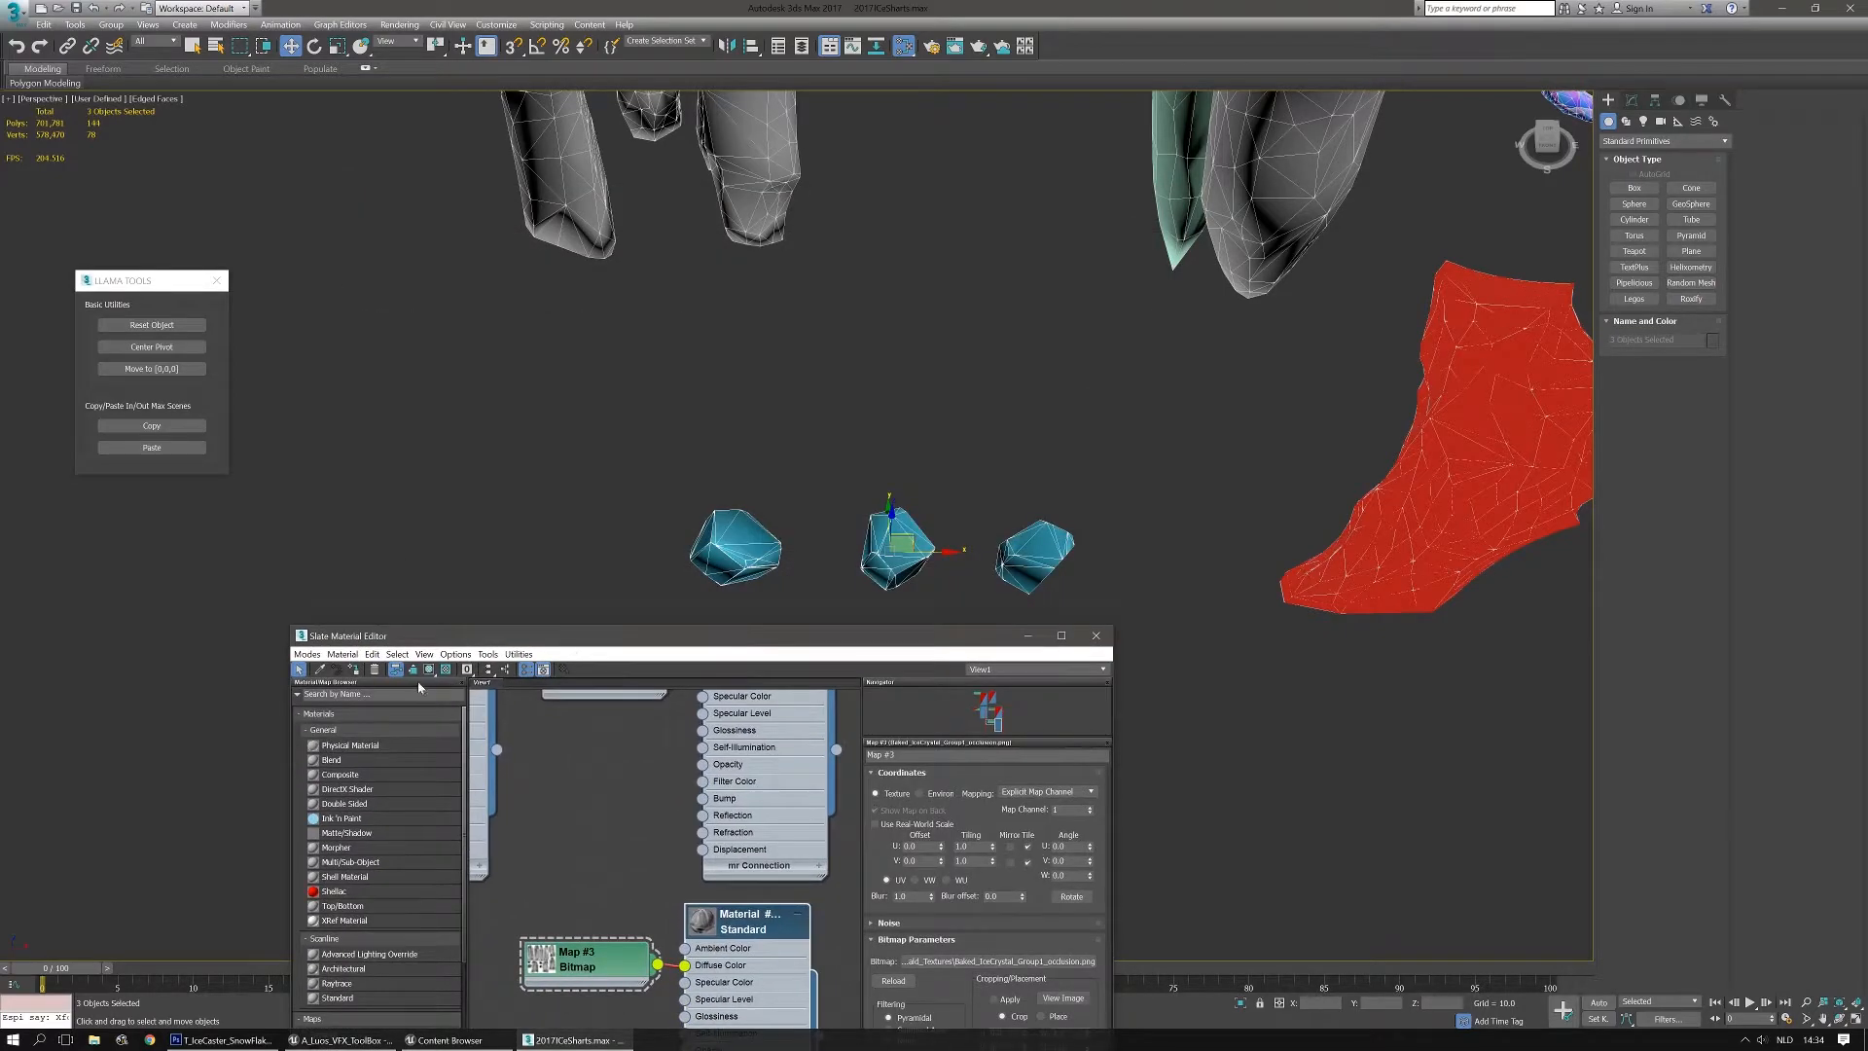
pyautogui.click(352, 671)
pyautogui.moveTo(644, 642); pyautogui.dragTo(634, 182)
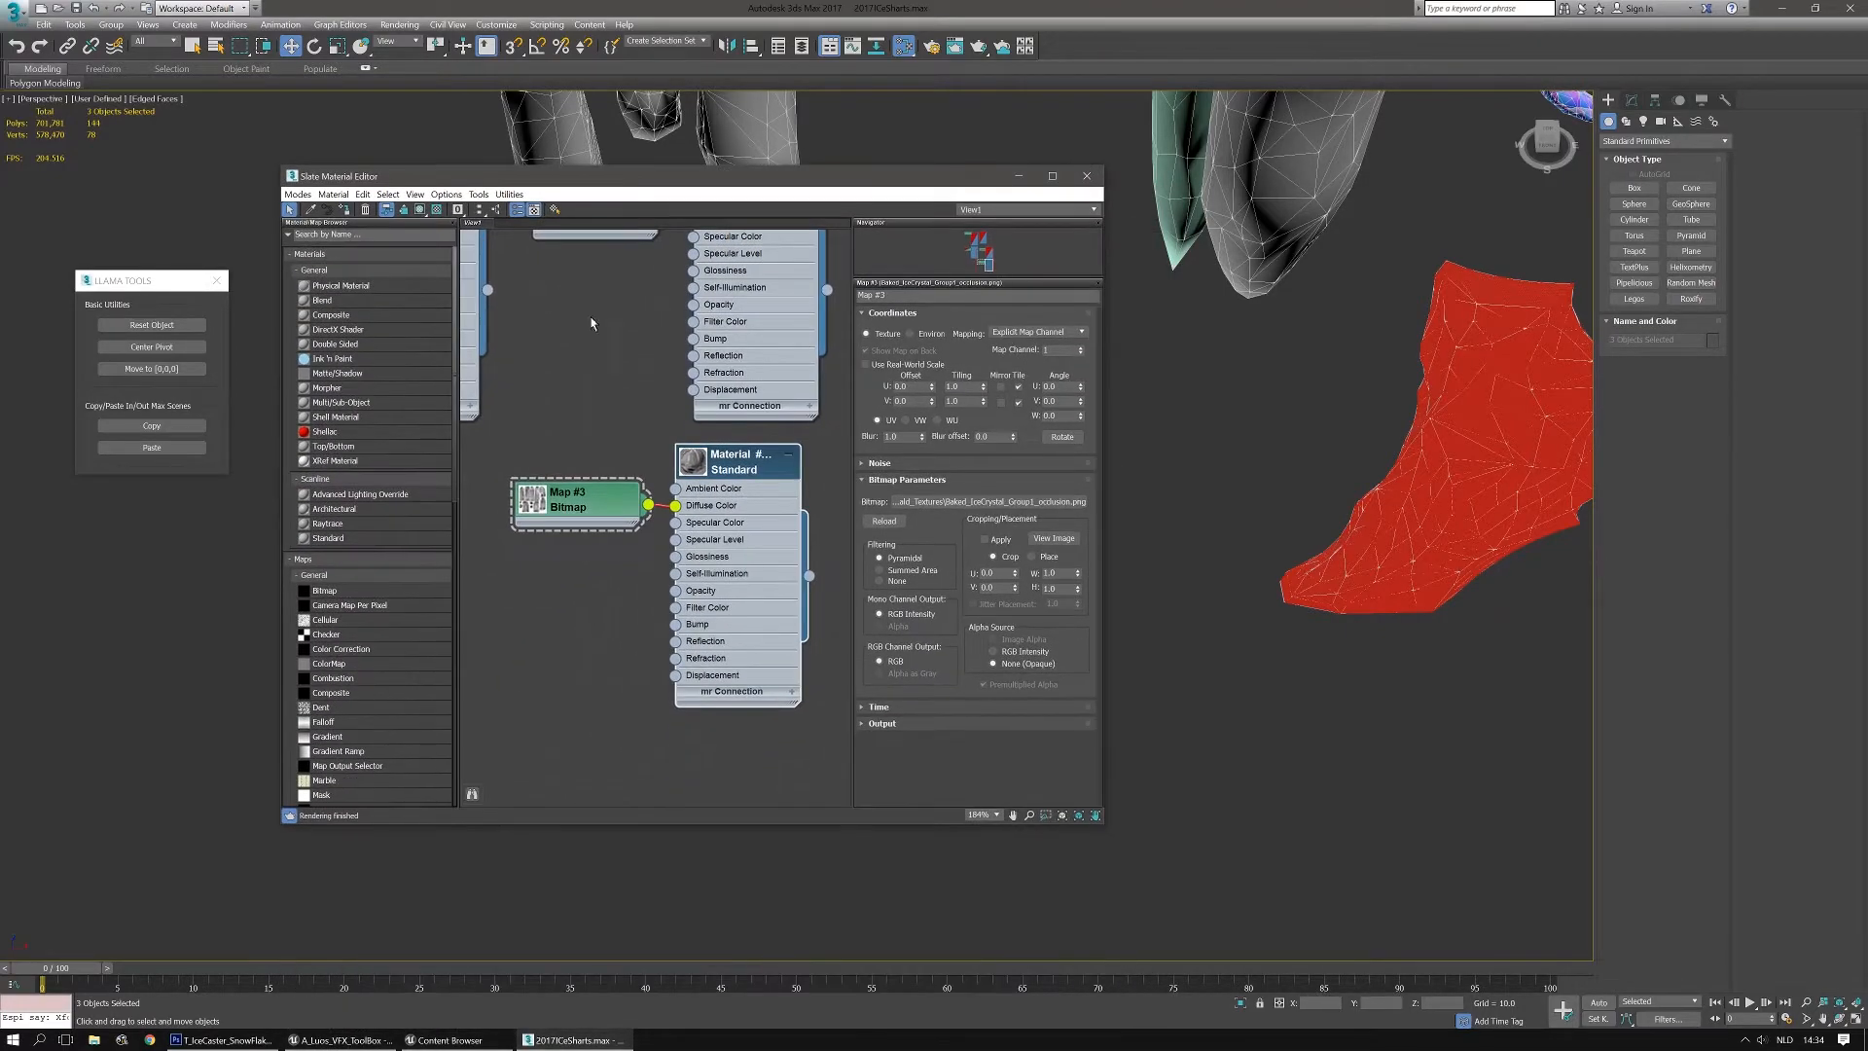
pyautogui.click(566, 501)
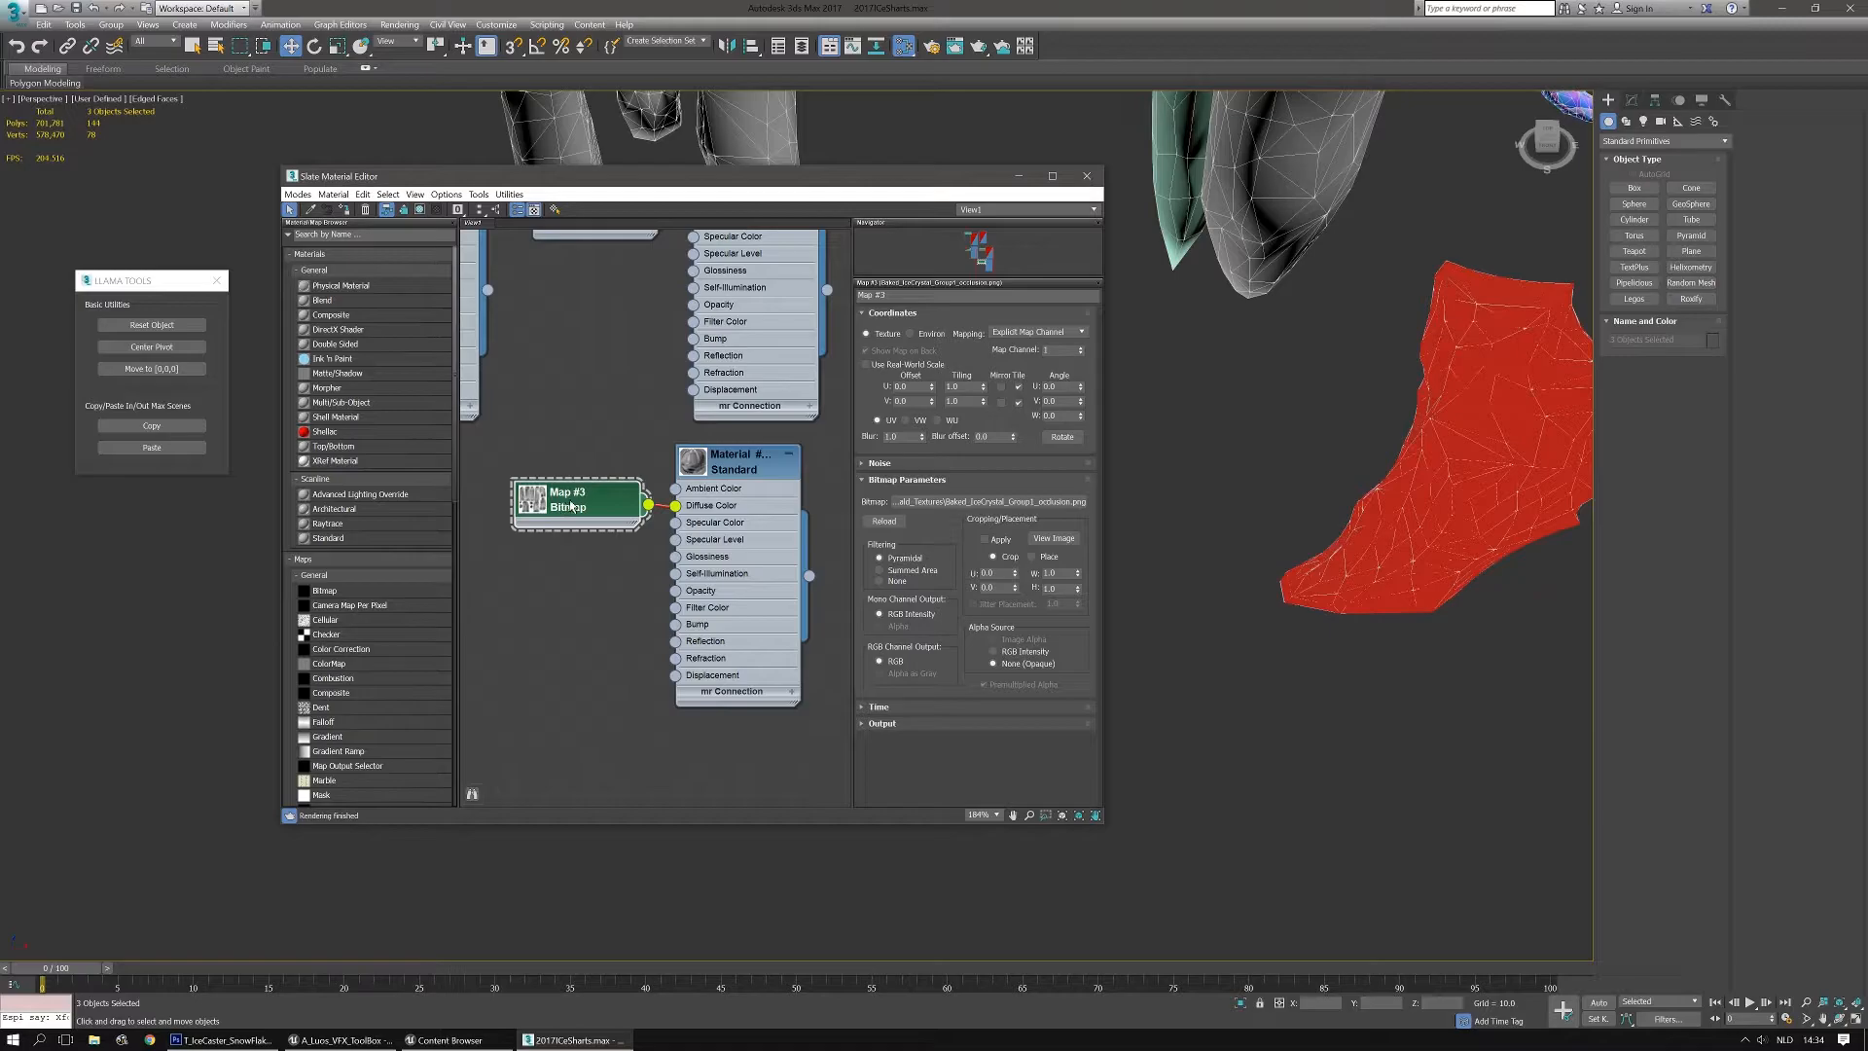
# Browse the baked textures in the bitmap's folder, previewing the IceCrystal height and IceSpike2 normal maps, and leave the bitmap unchanged
pyautogui.click(923, 502)
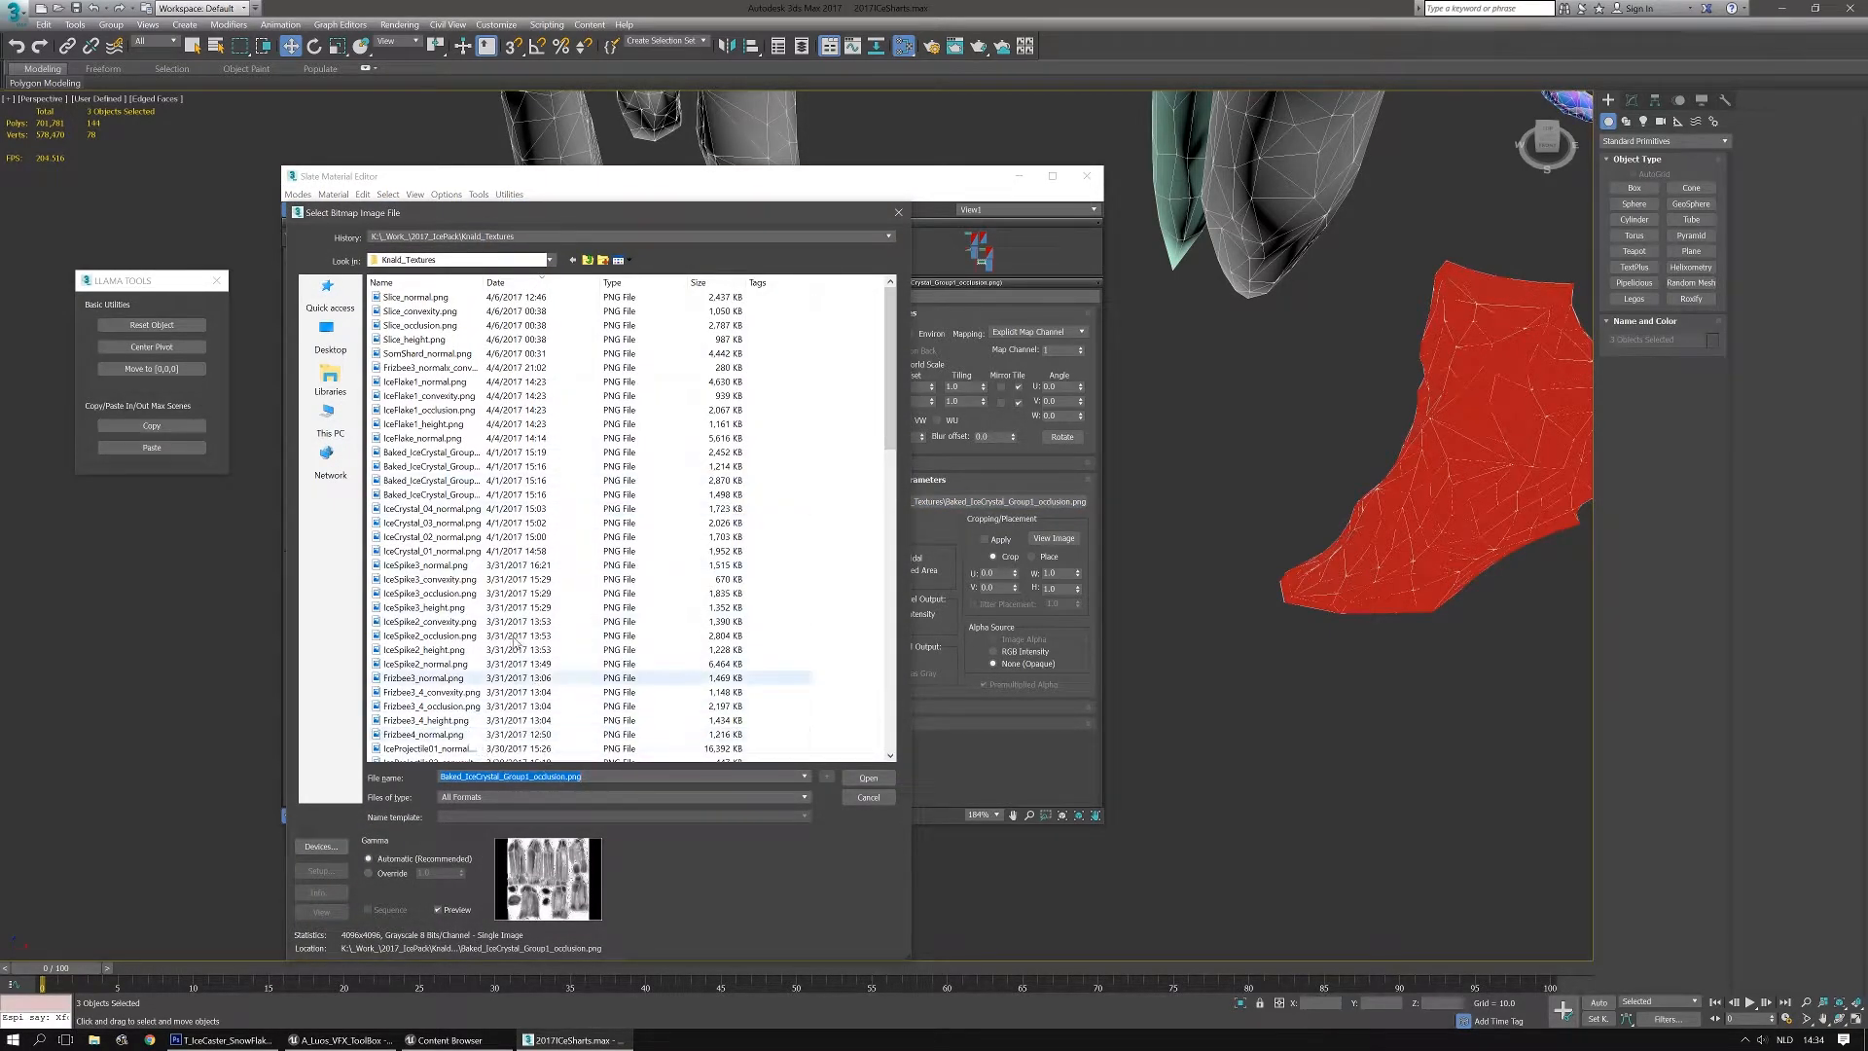
pyautogui.click(428, 495)
pyautogui.scroll(-10, 424, 516)
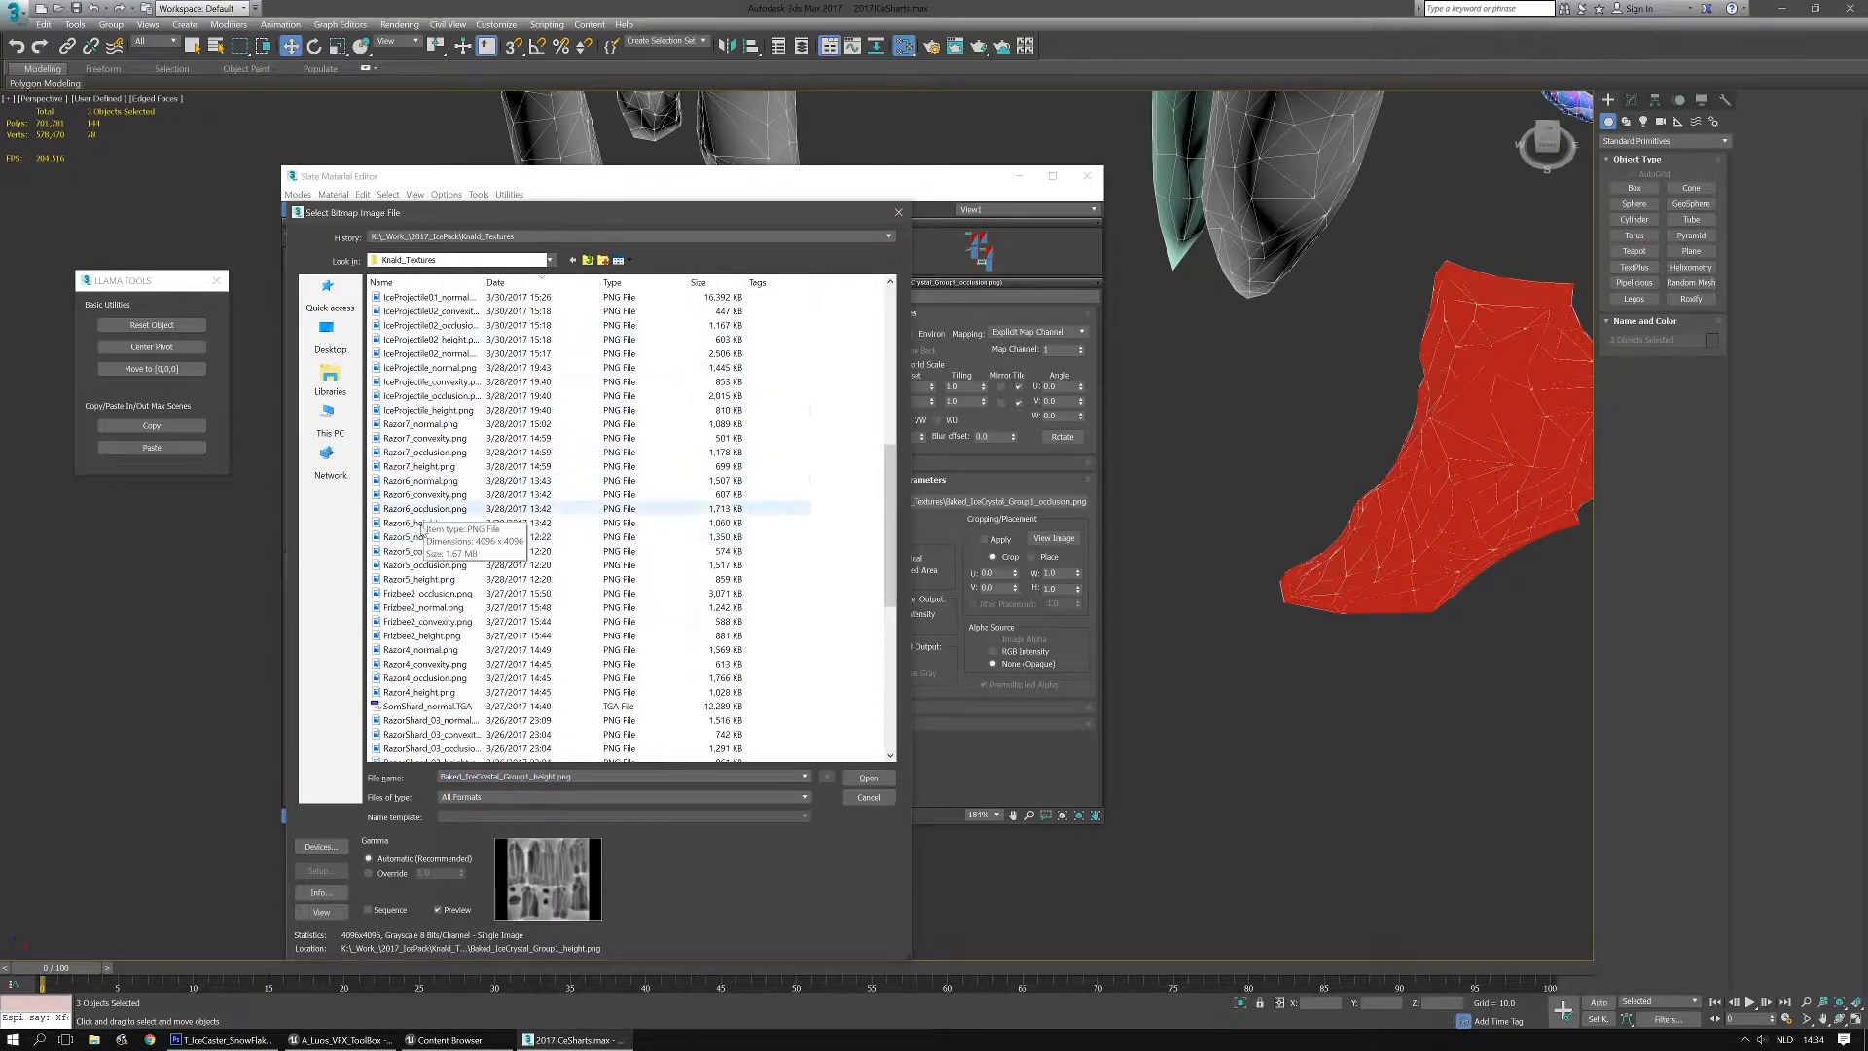
pyautogui.scroll(4, 426, 506)
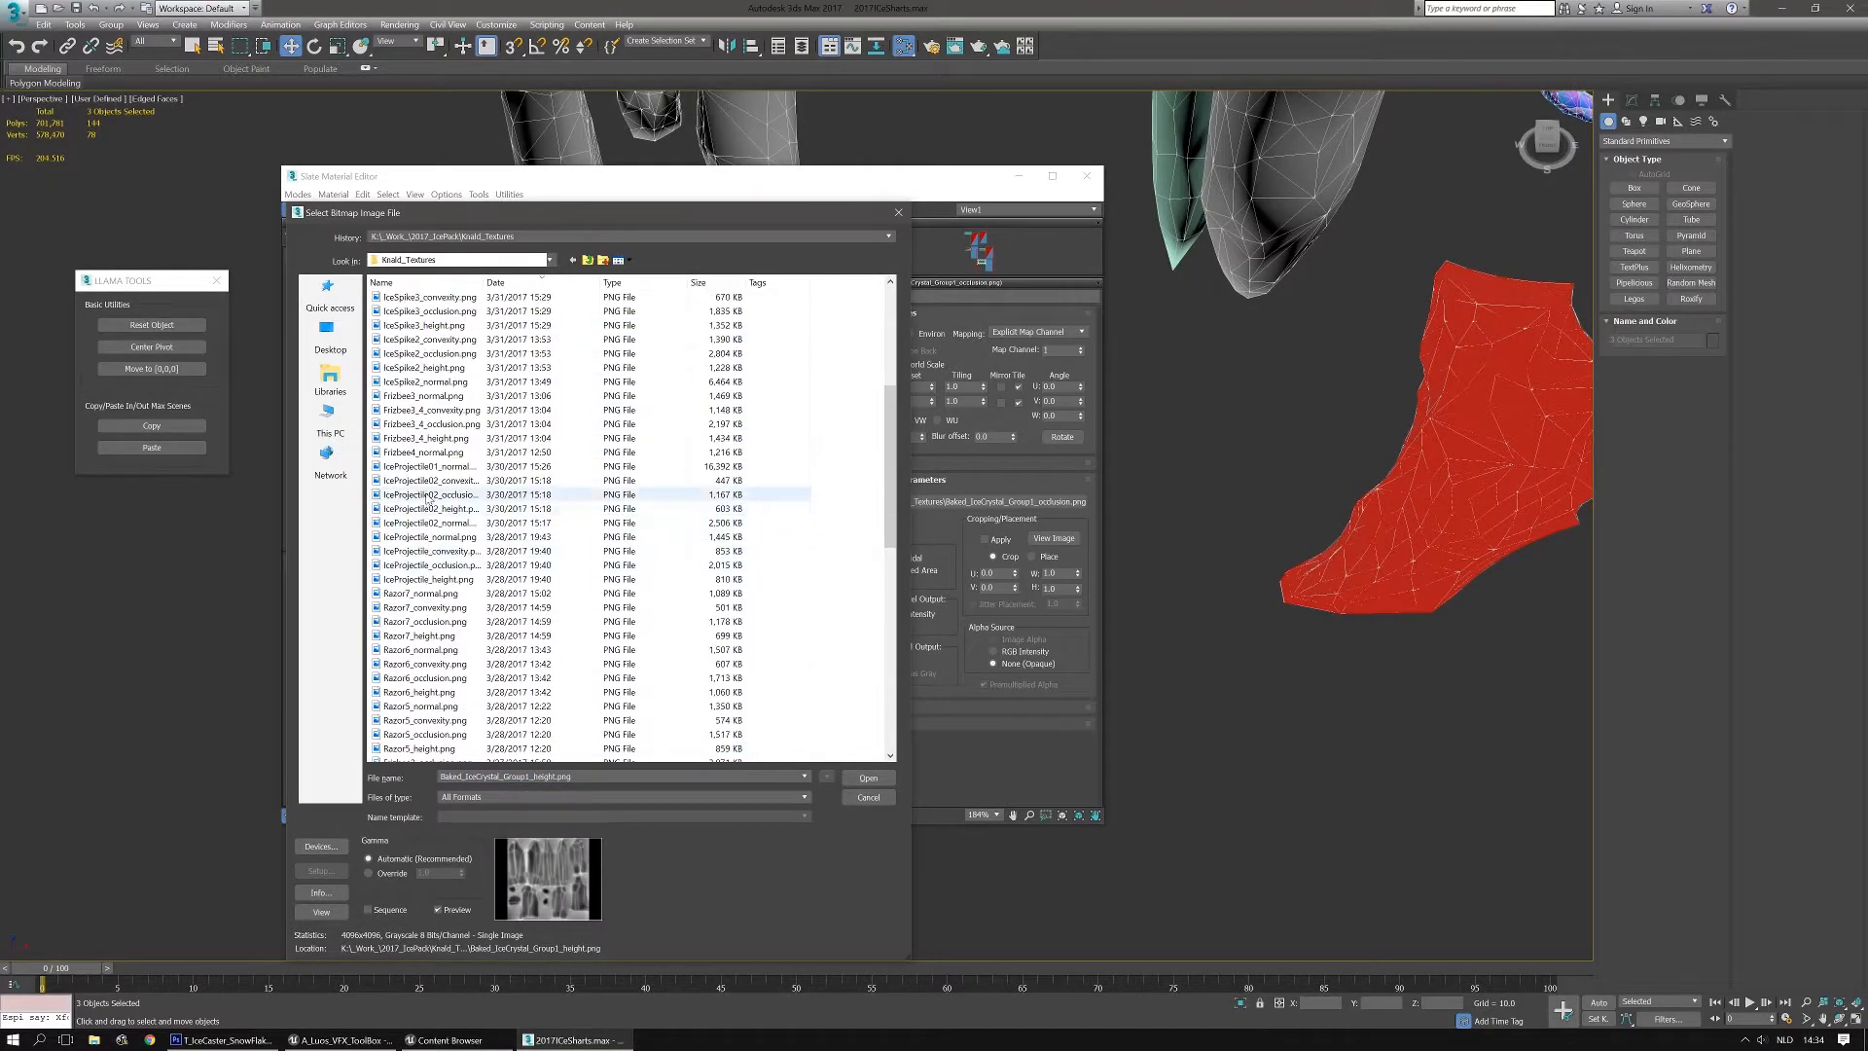
pyautogui.scroll(7, 429, 498)
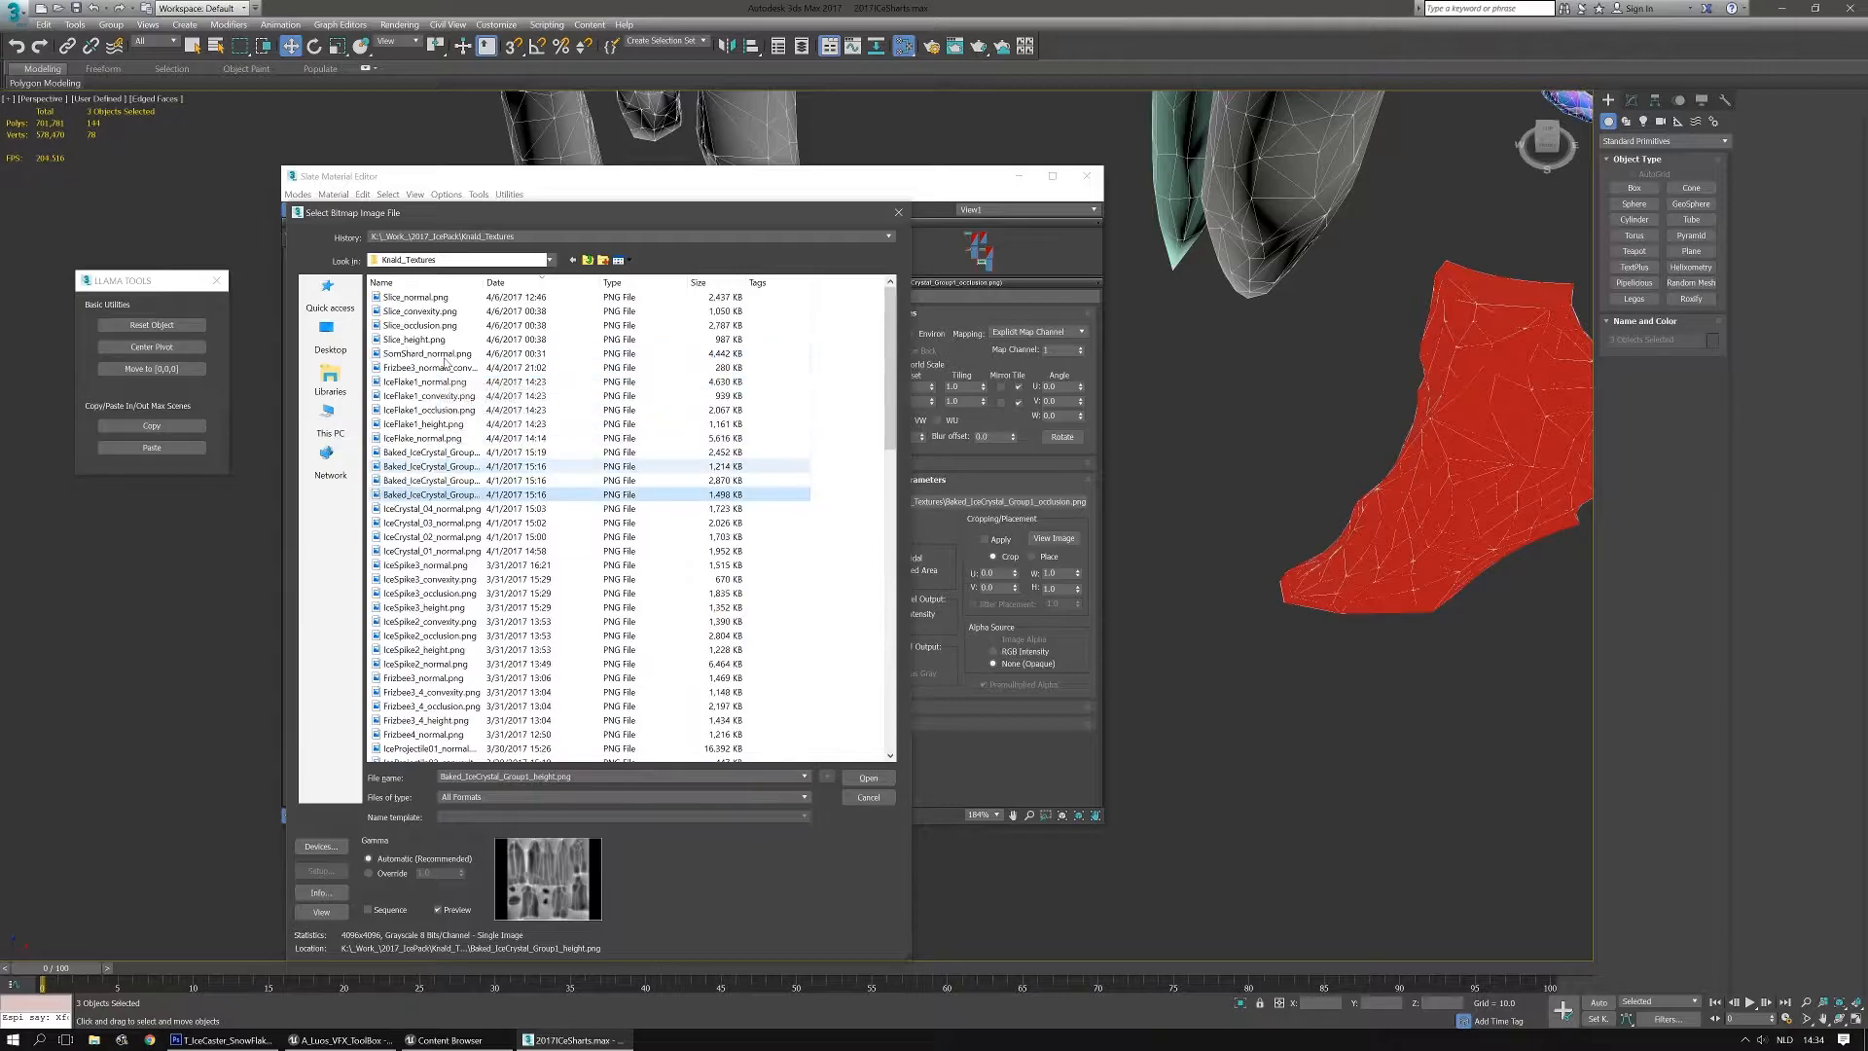
pyautogui.click(421, 664)
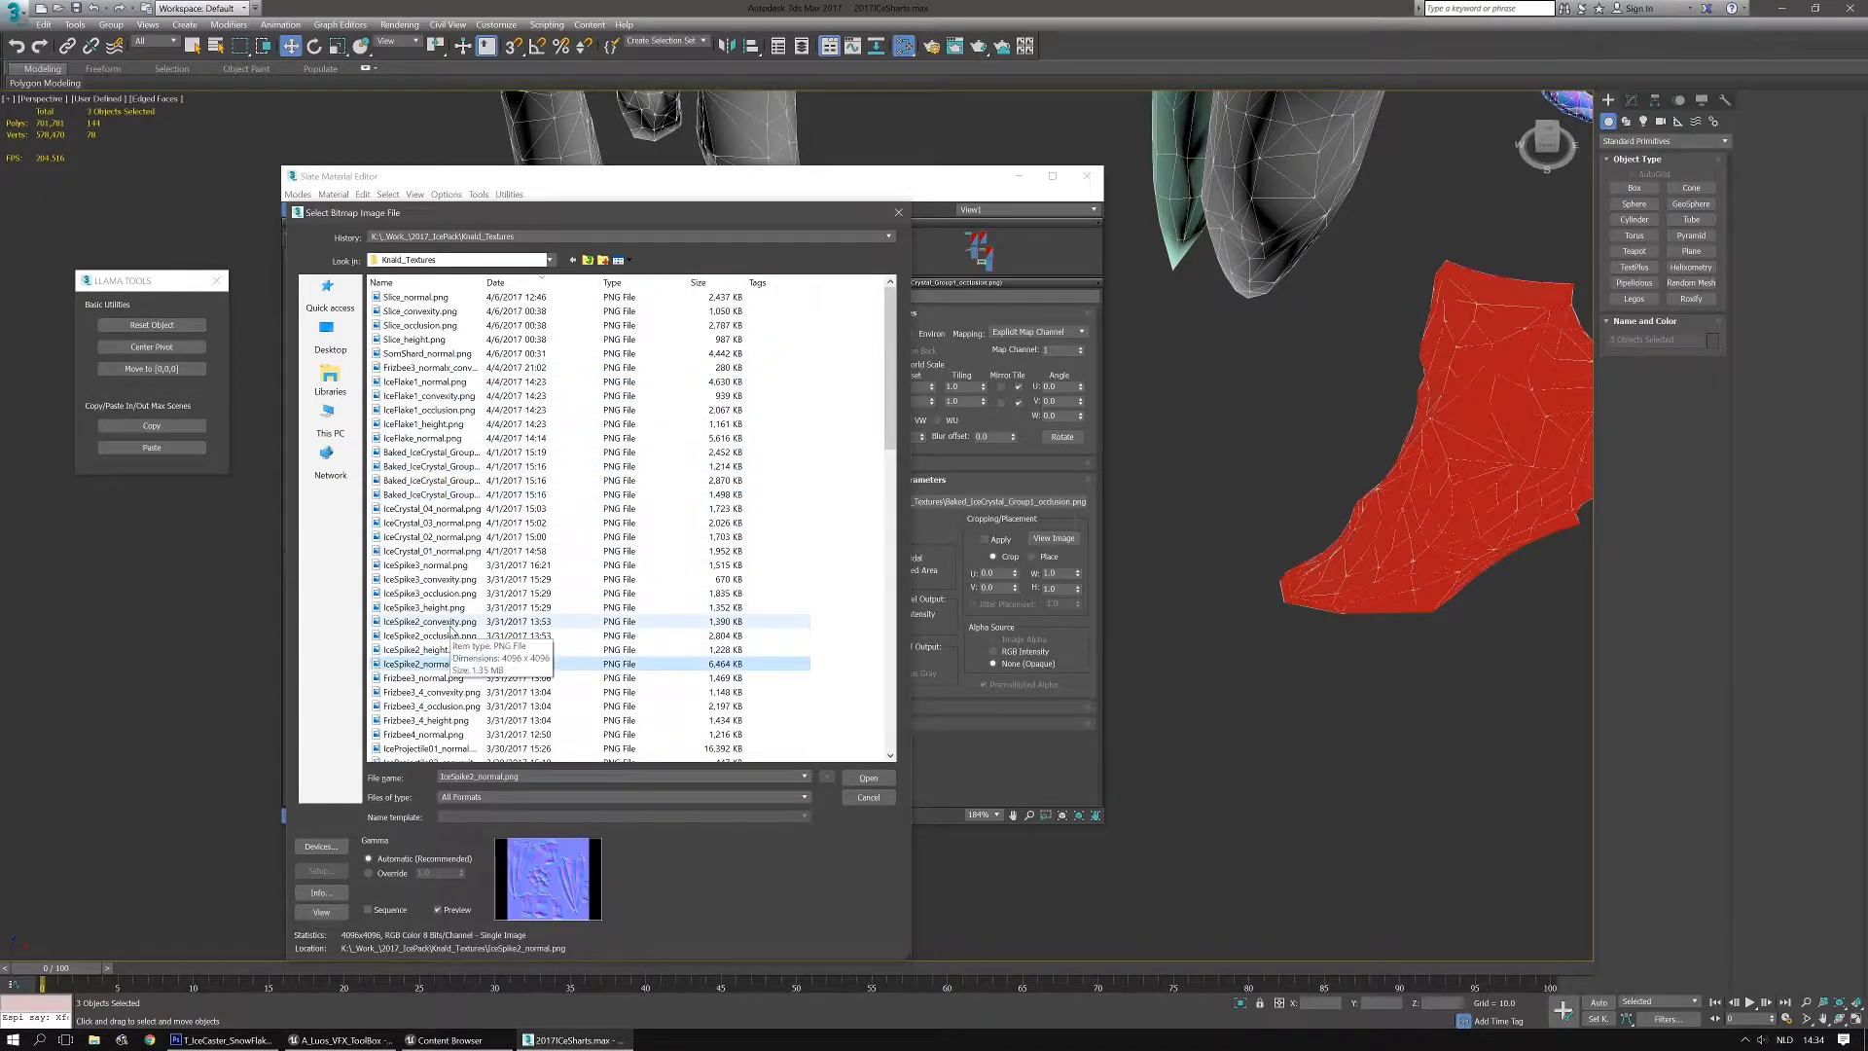
pyautogui.scroll(-8, 450, 630)
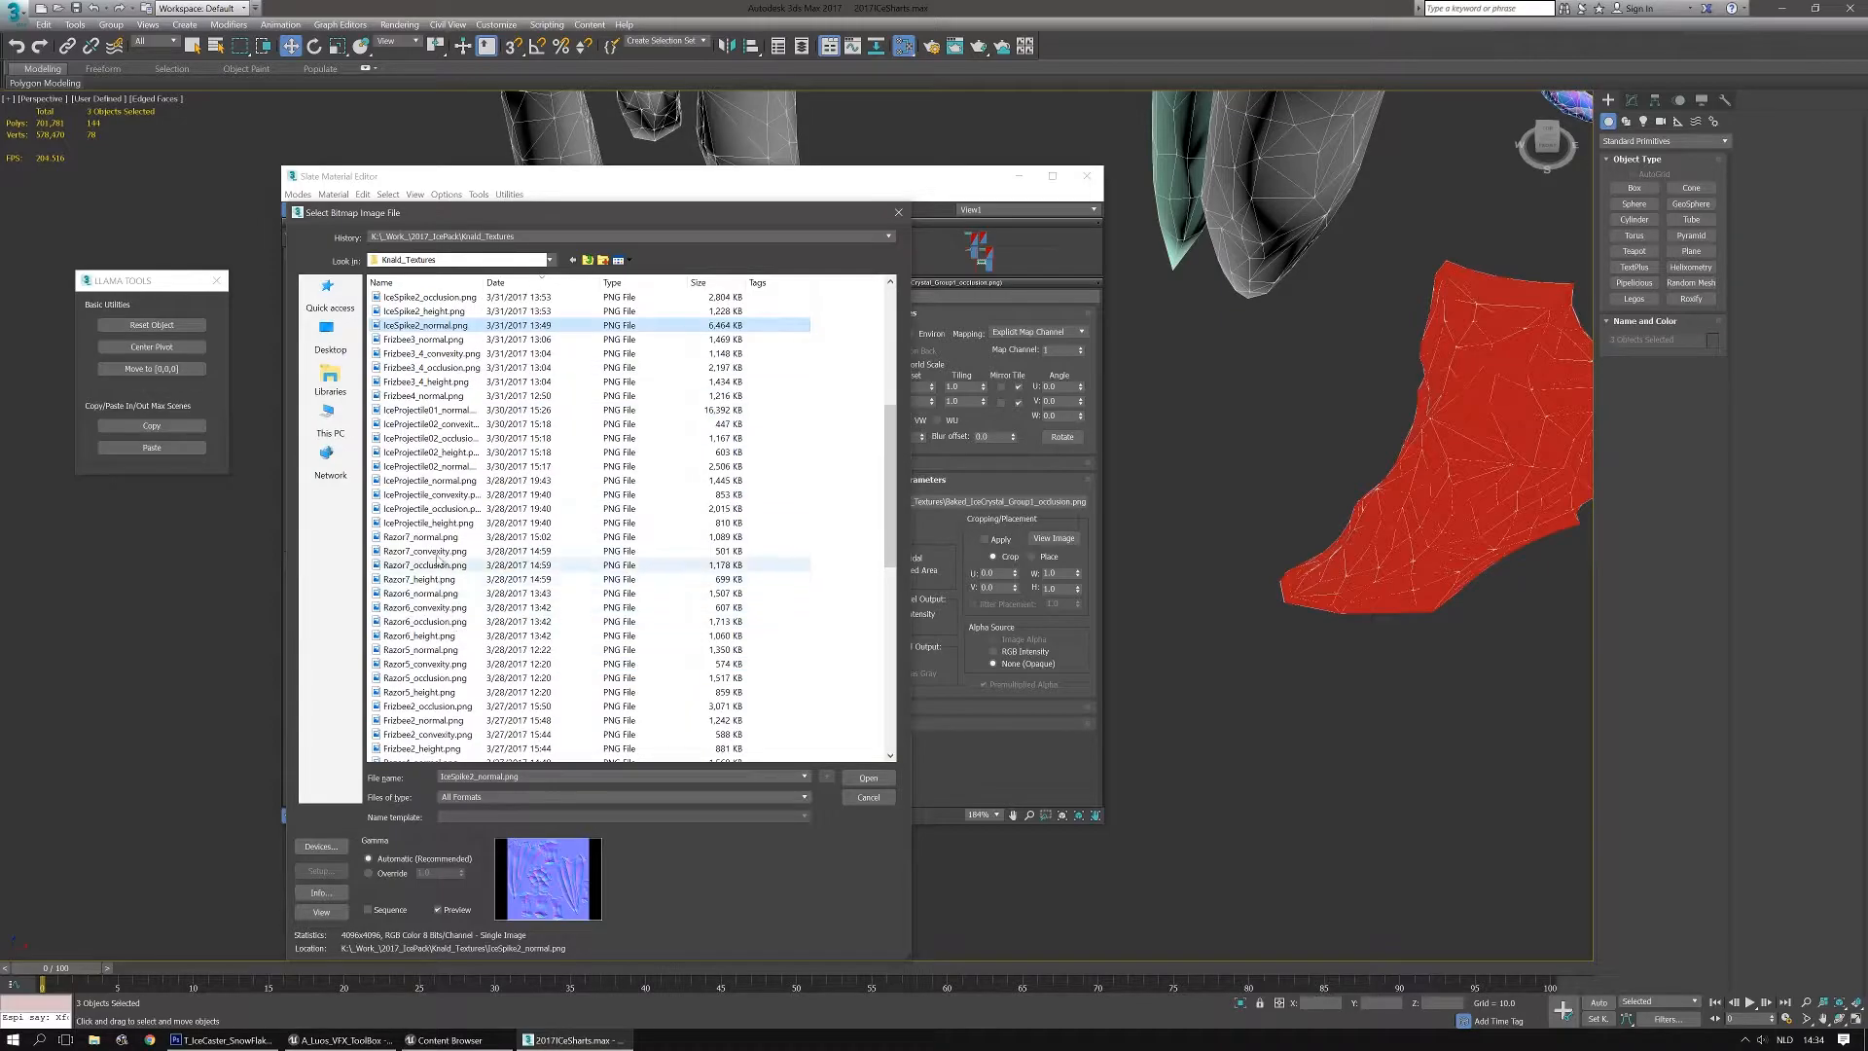
pyautogui.scroll(-12, 434, 642)
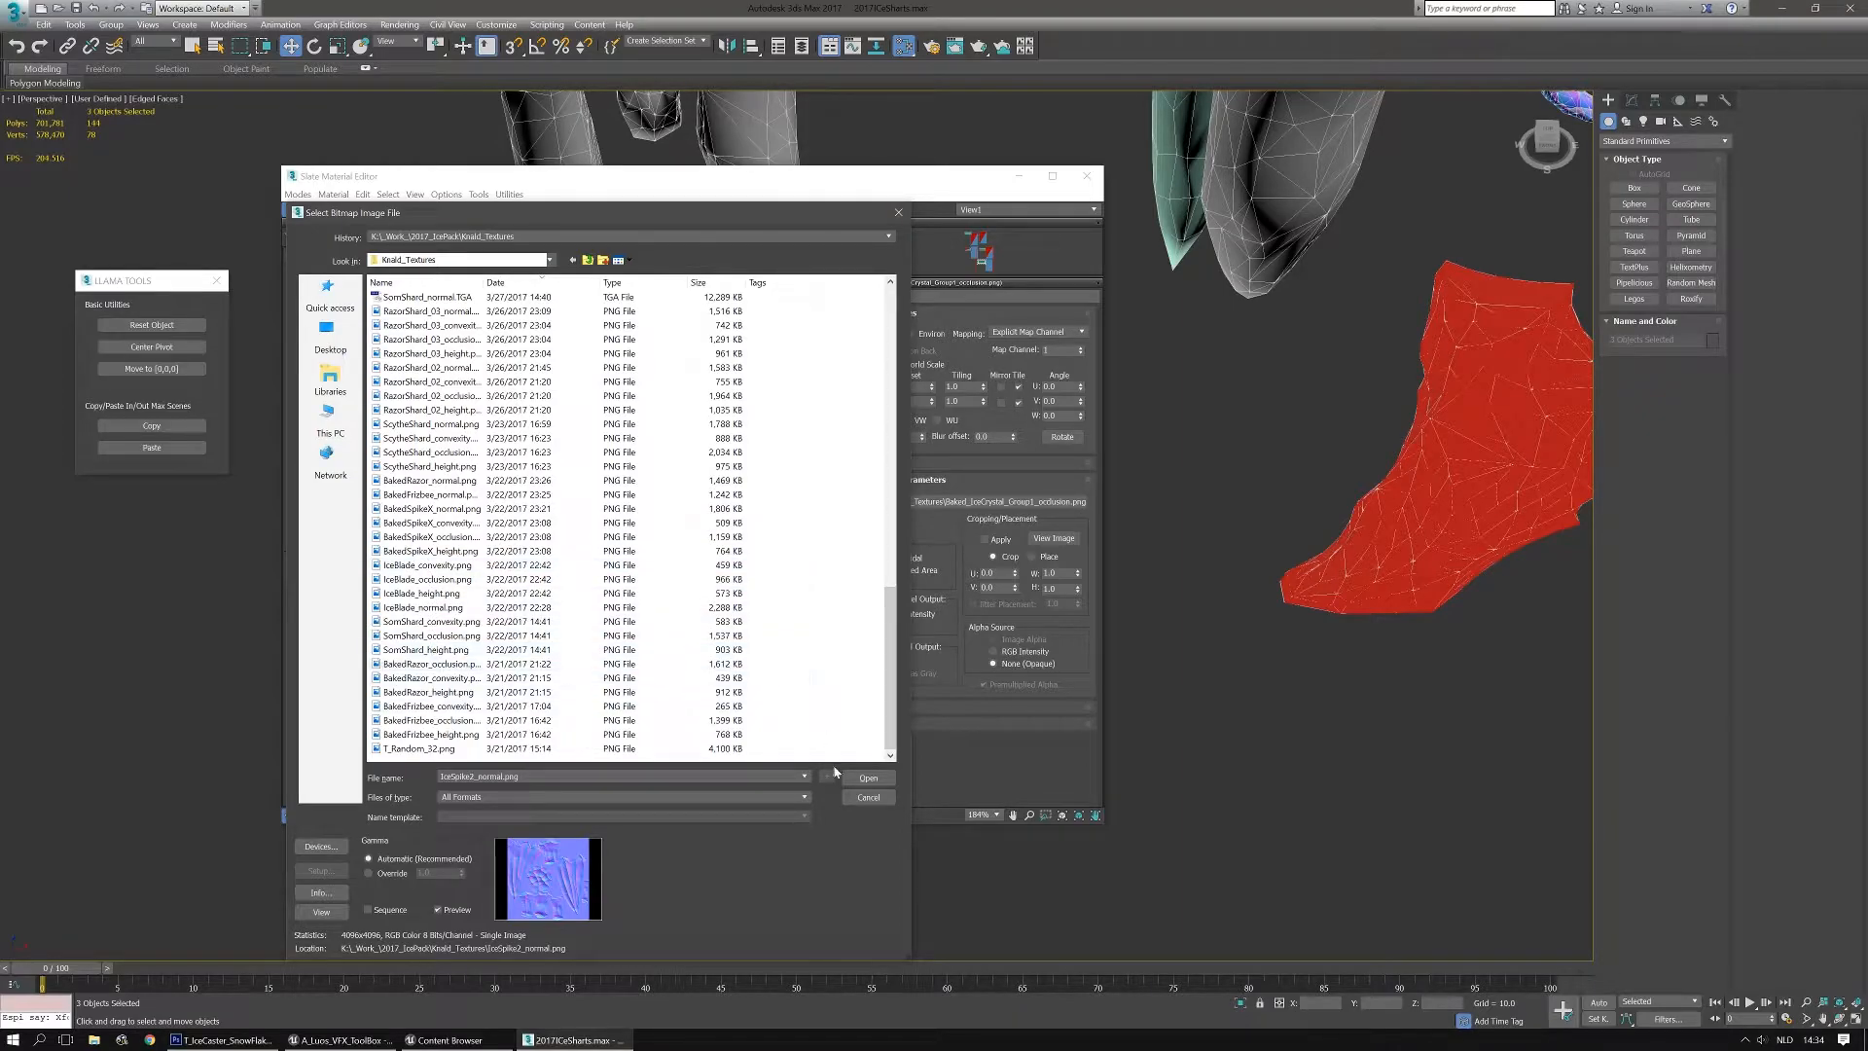
pyautogui.click(869, 796)
# Open Baked_IceCrystal_Group1_occlusion.png in the image viewer, examine its layout full screen, and return to the material editor
pyautogui.click(951, 503)
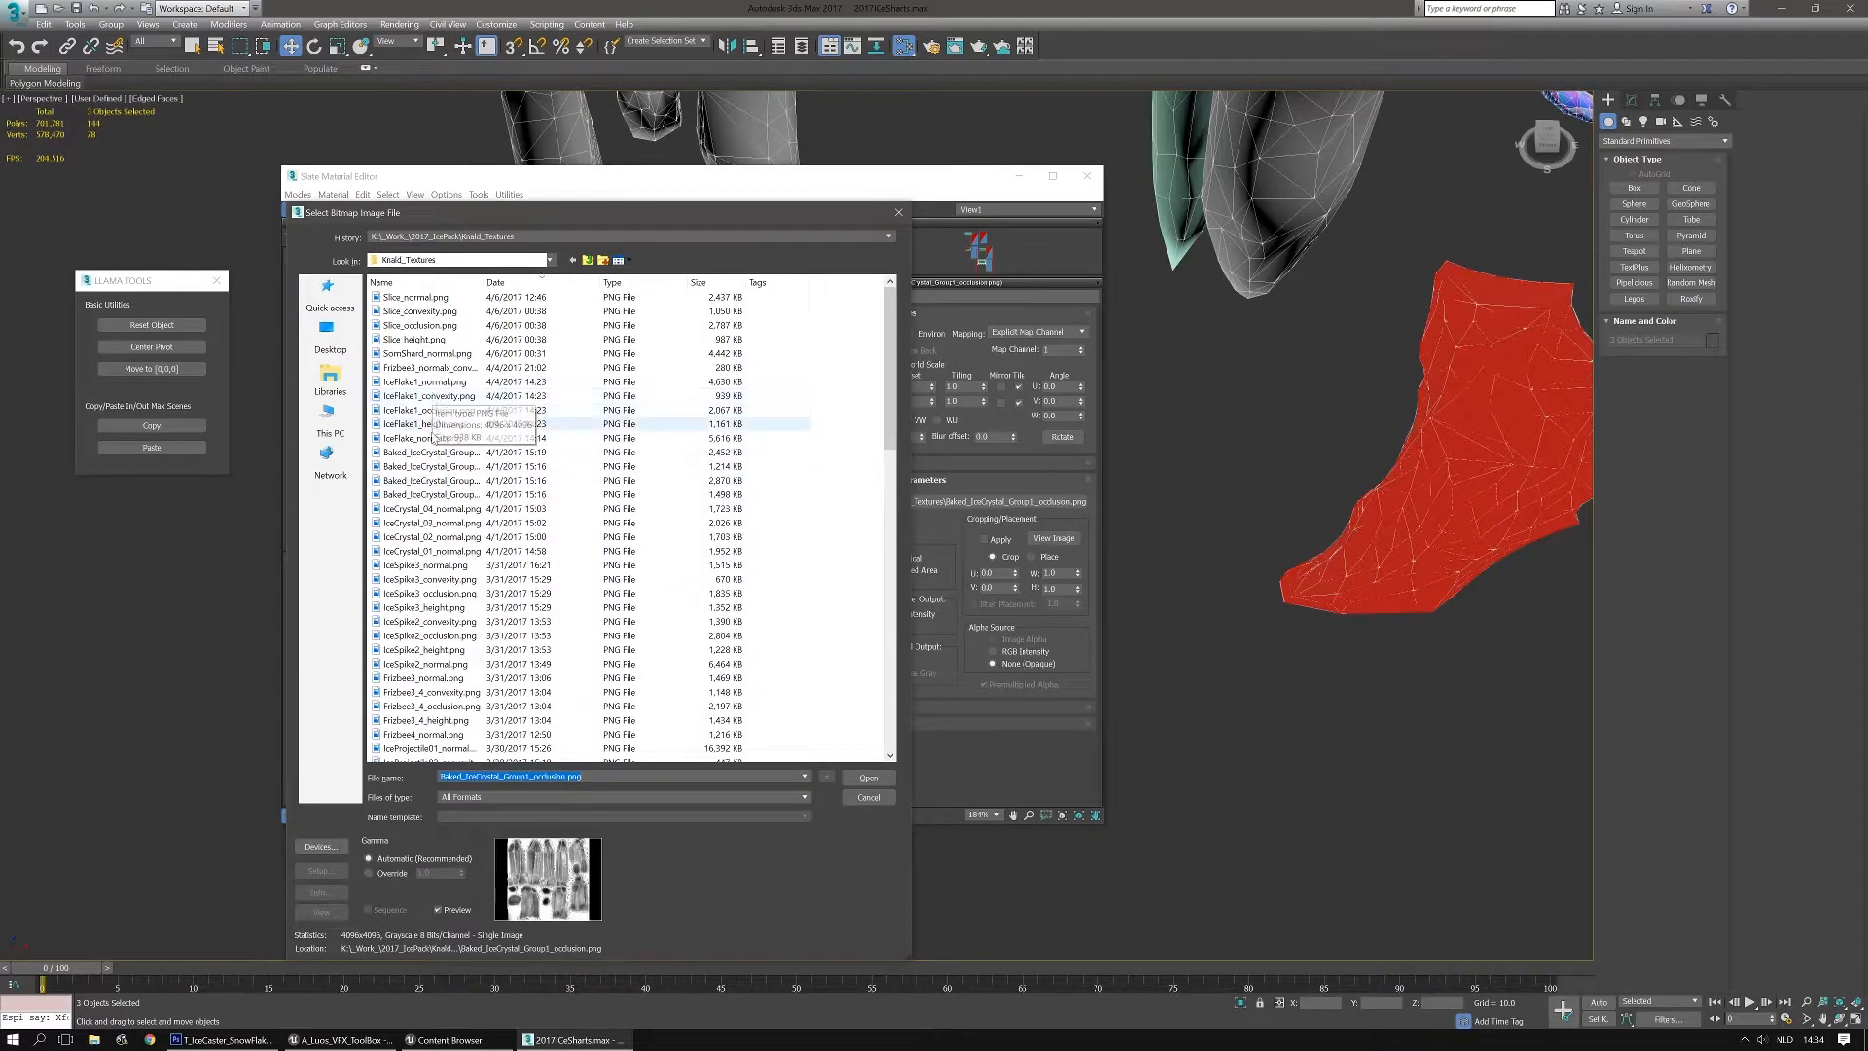
pyautogui.click(425, 480)
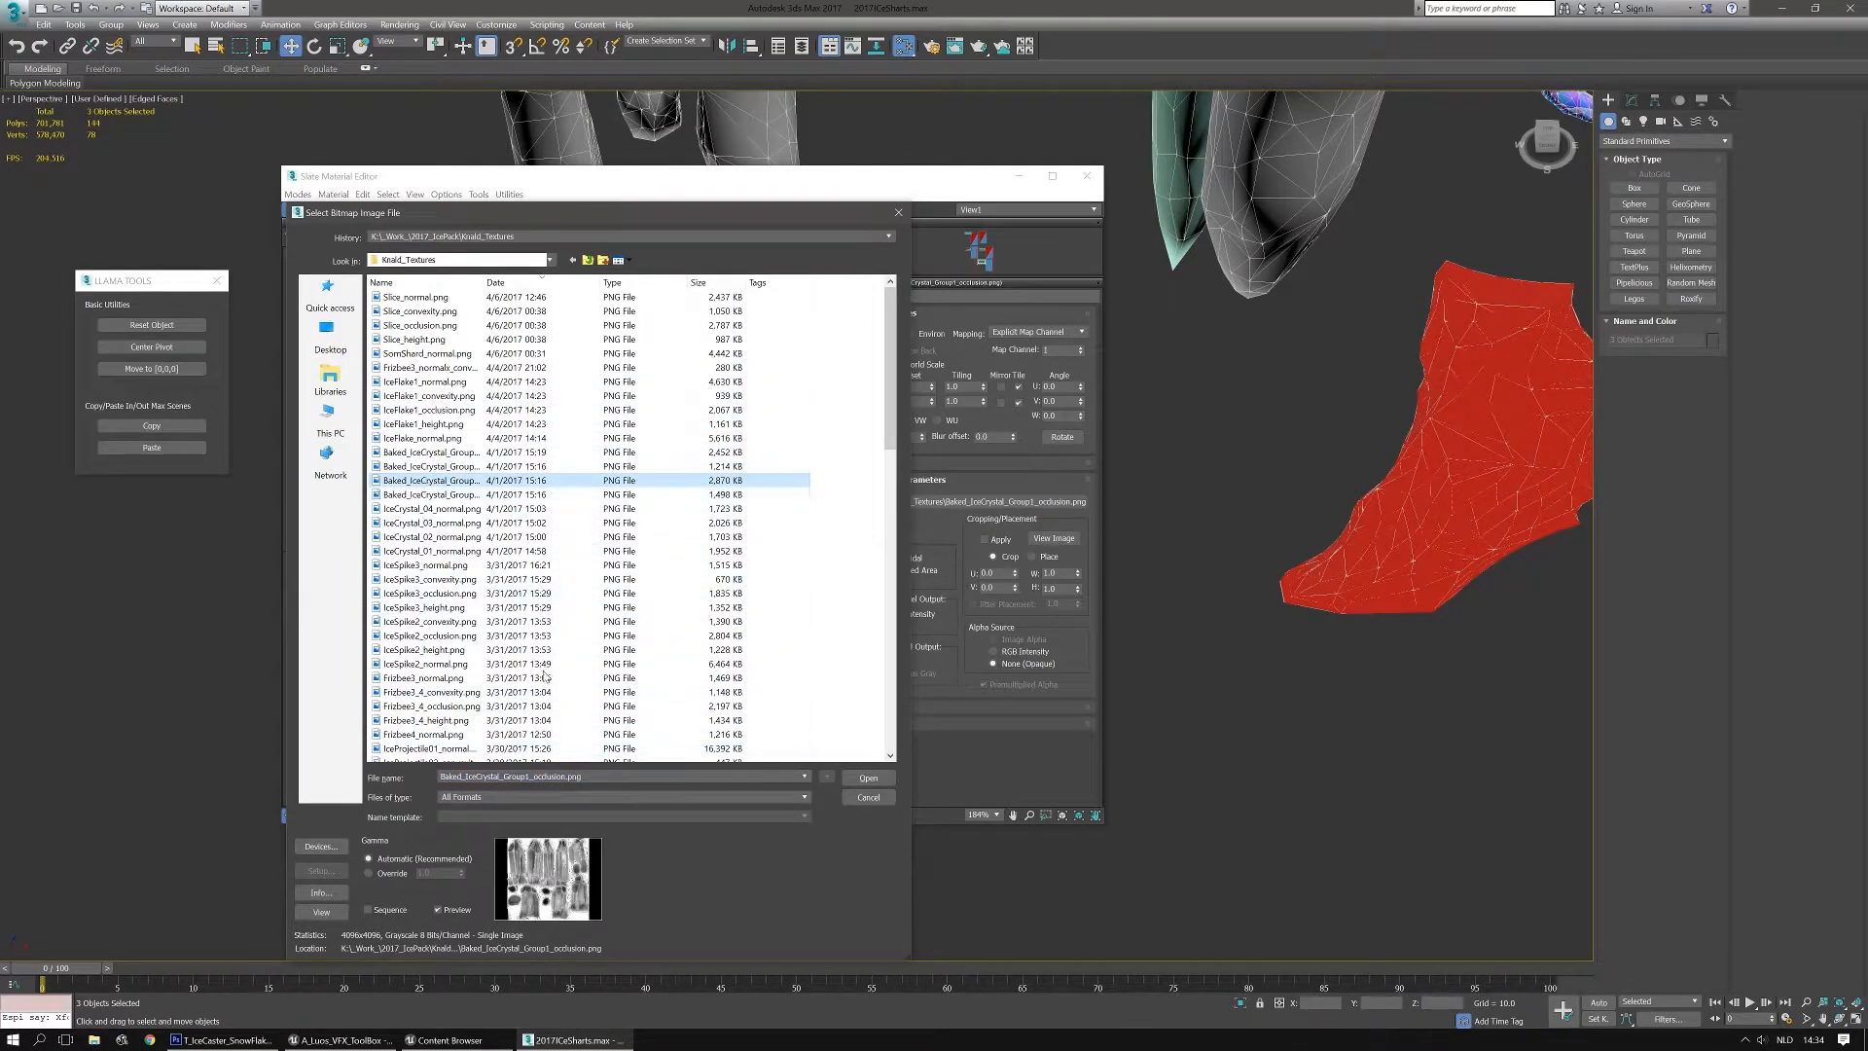
pyautogui.rightClick(416, 479)
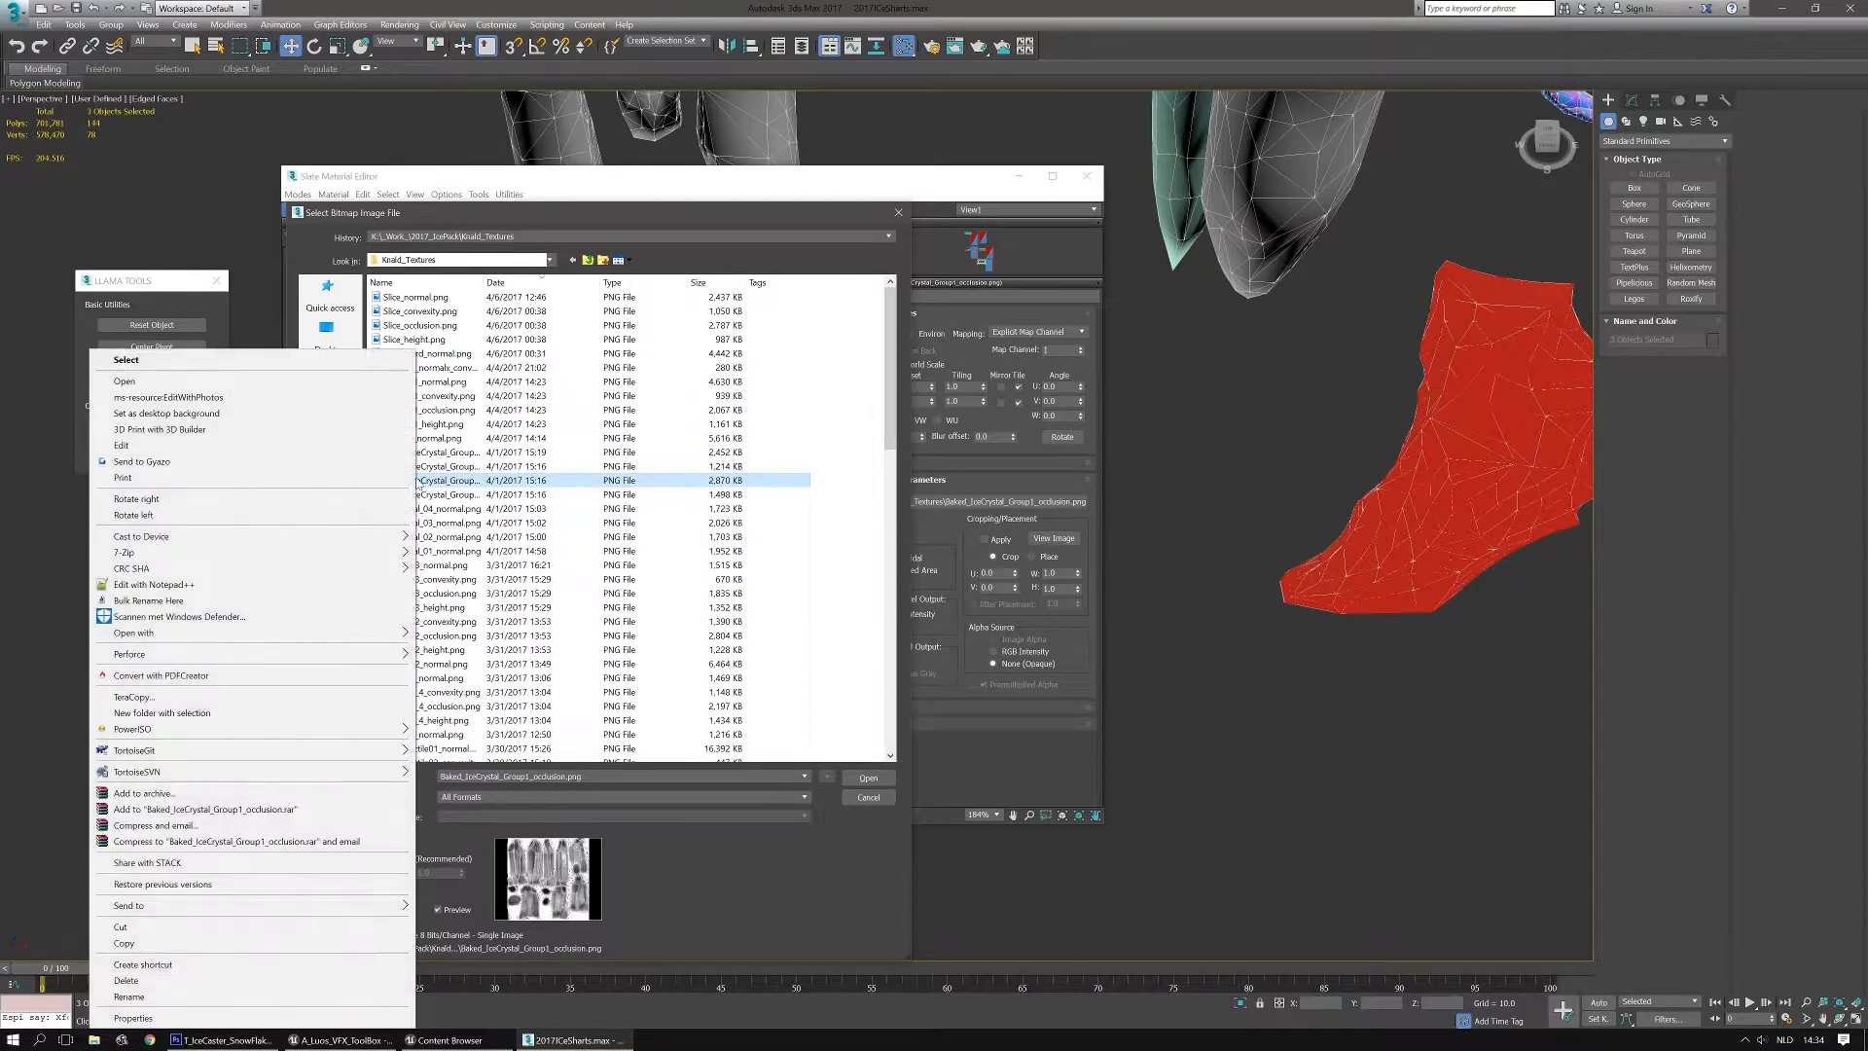
pyautogui.click(275, 381)
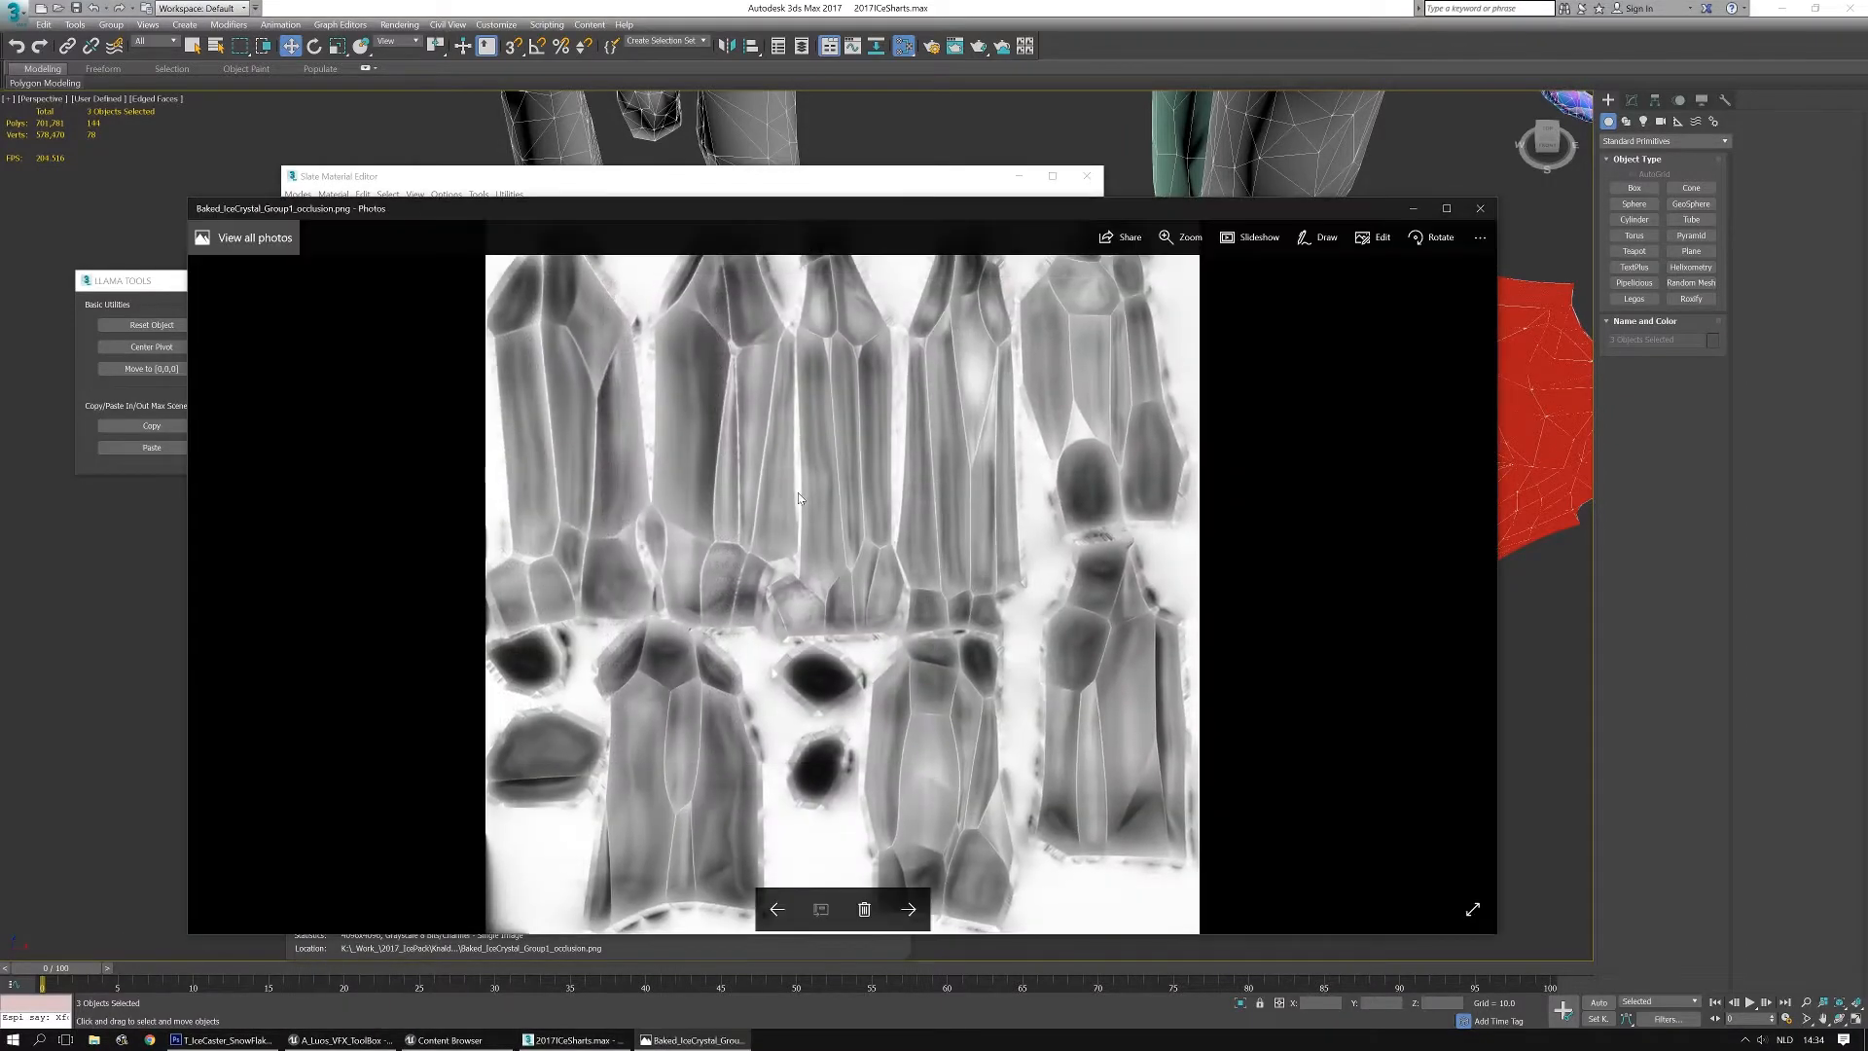
pyautogui.doubleClick(1045, 217)
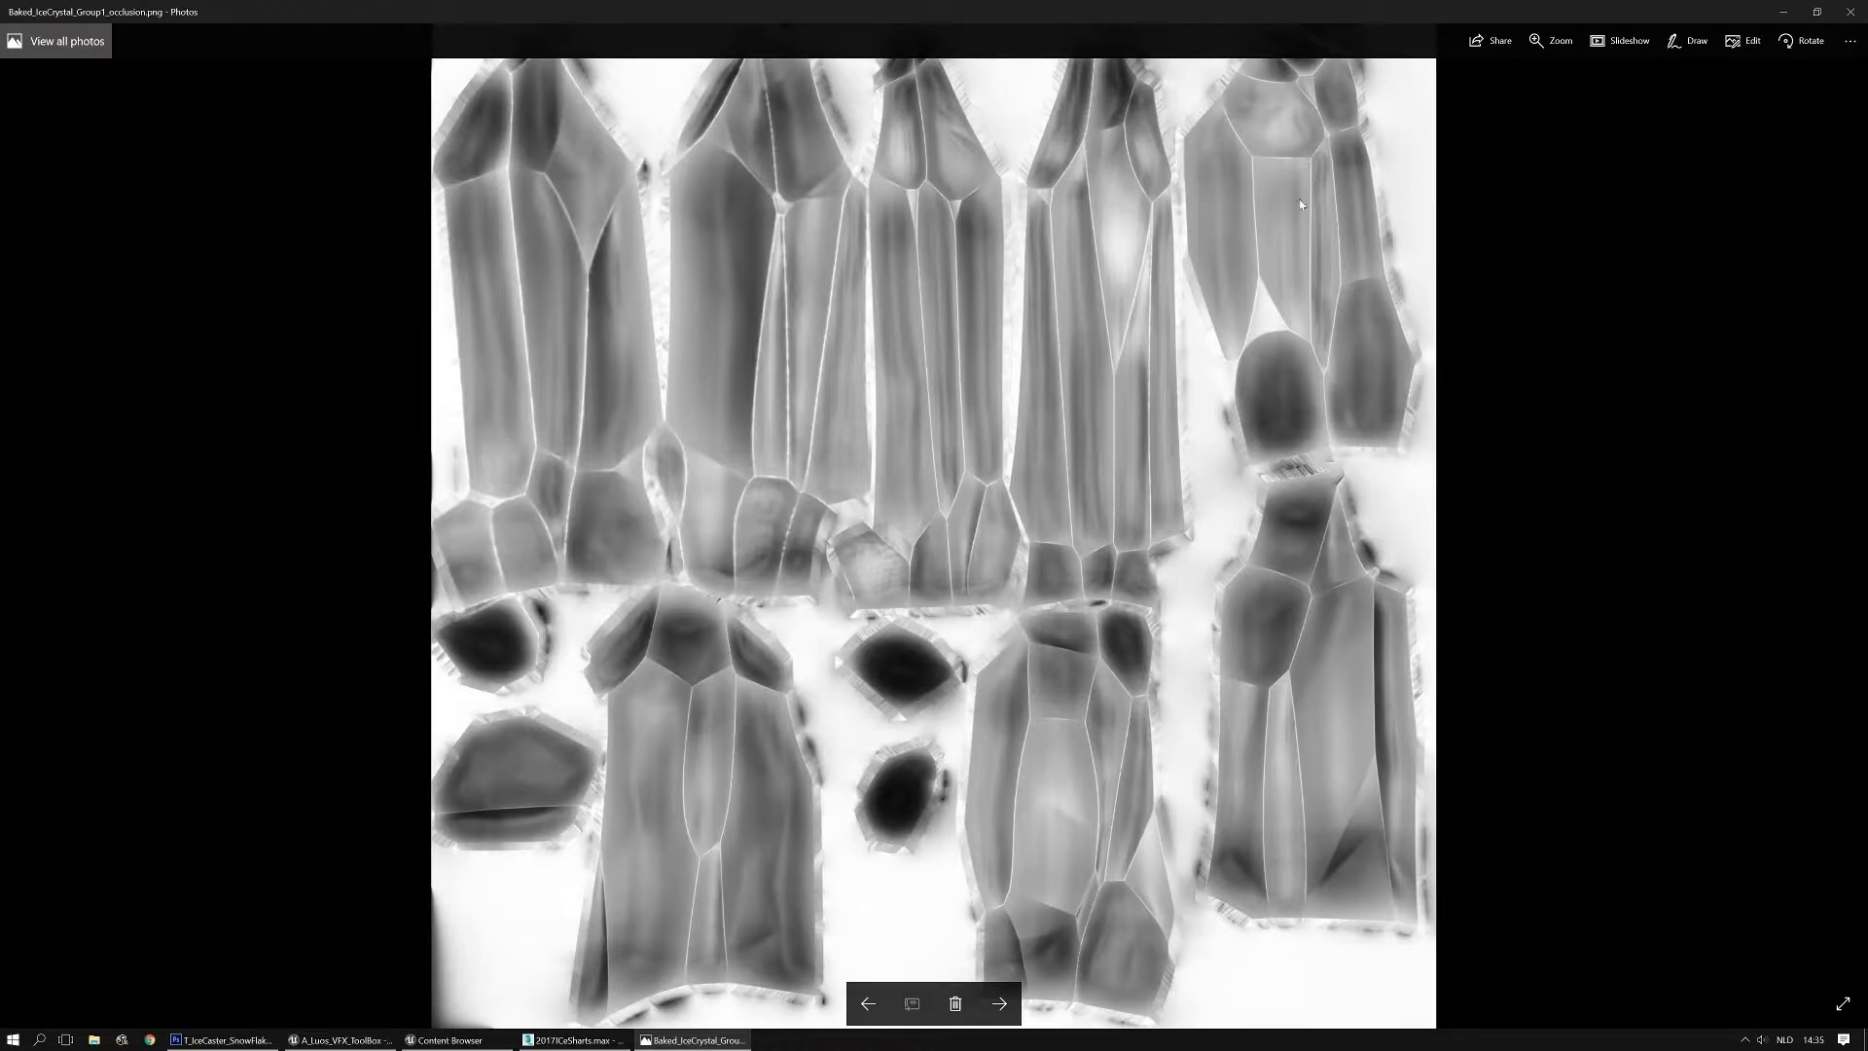
pyautogui.click(1854, 12)
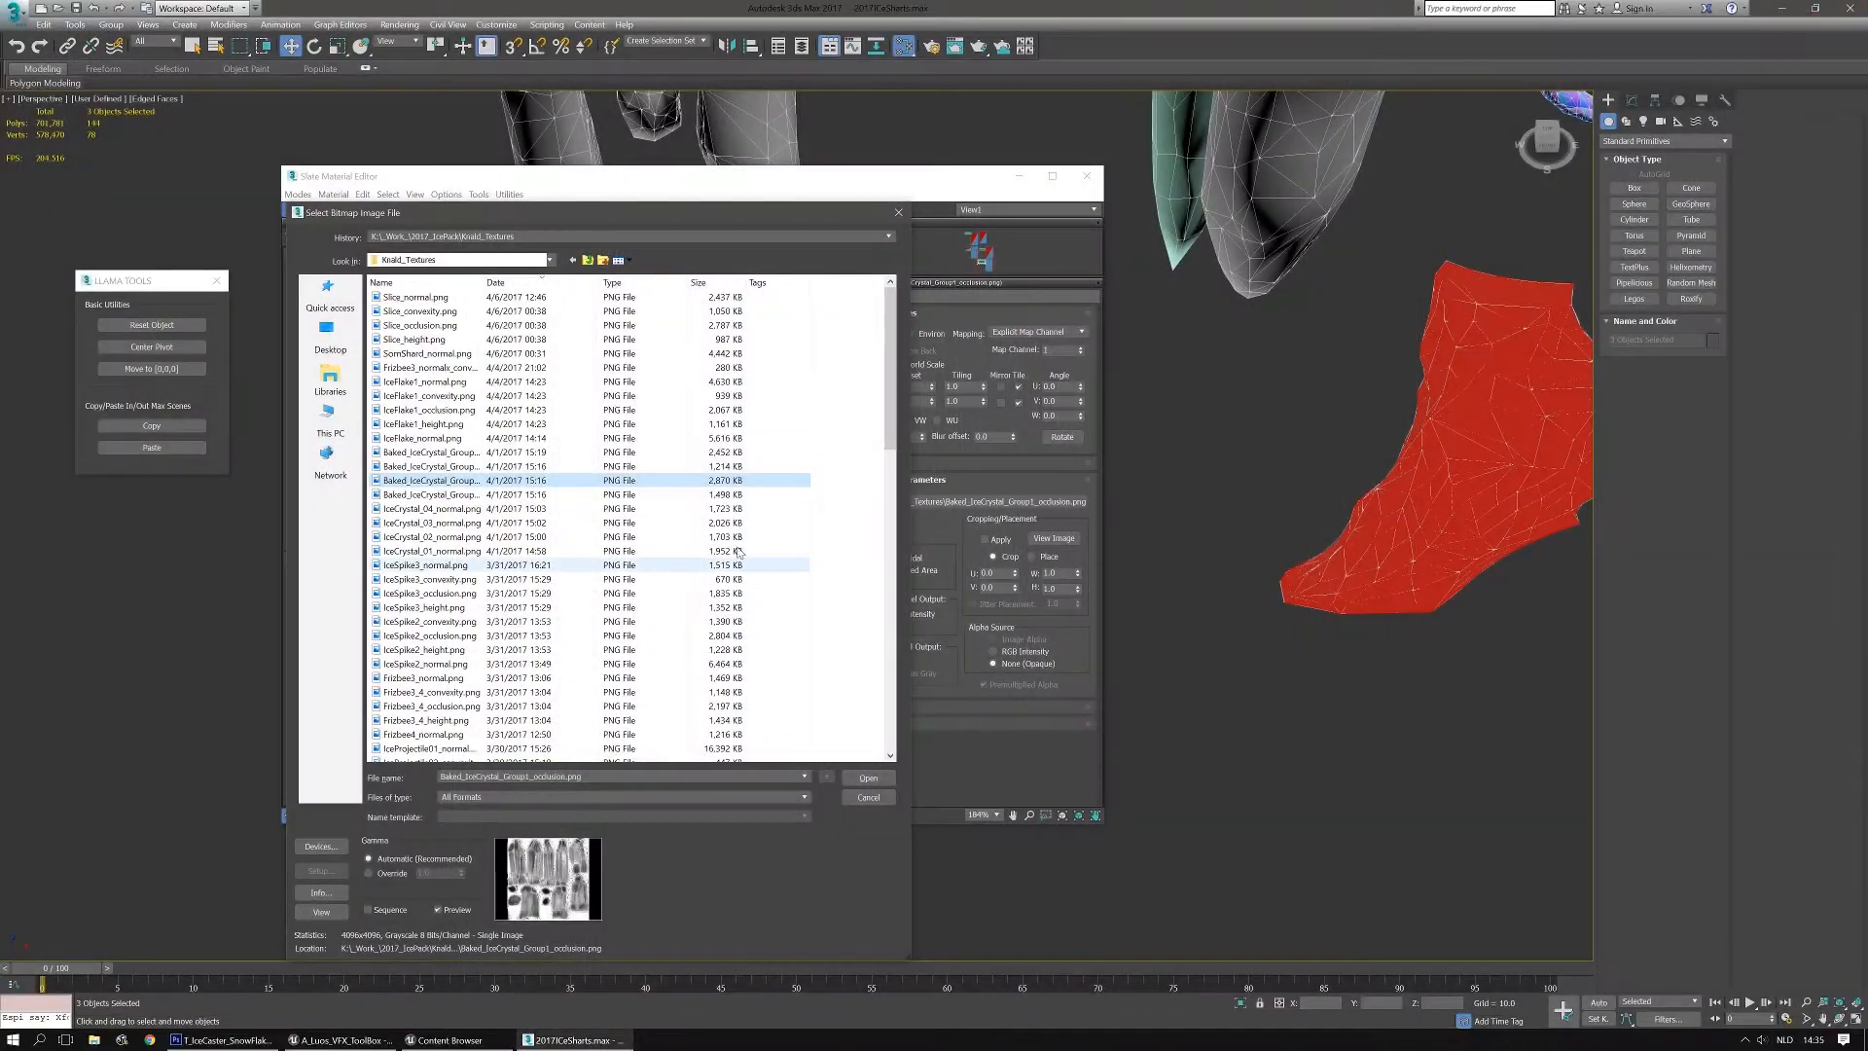
pyautogui.click(906, 211)
# Apply the Standard material with the Map #3 occlusion texture to the three rocks, display it in the viewport, and close the editor
pyautogui.moveTo(884, 181)
pyautogui.mouseDown()
pyautogui.moveTo(1602, 340)
pyautogui.moveTo(881, 186)
pyautogui.mouseUp()
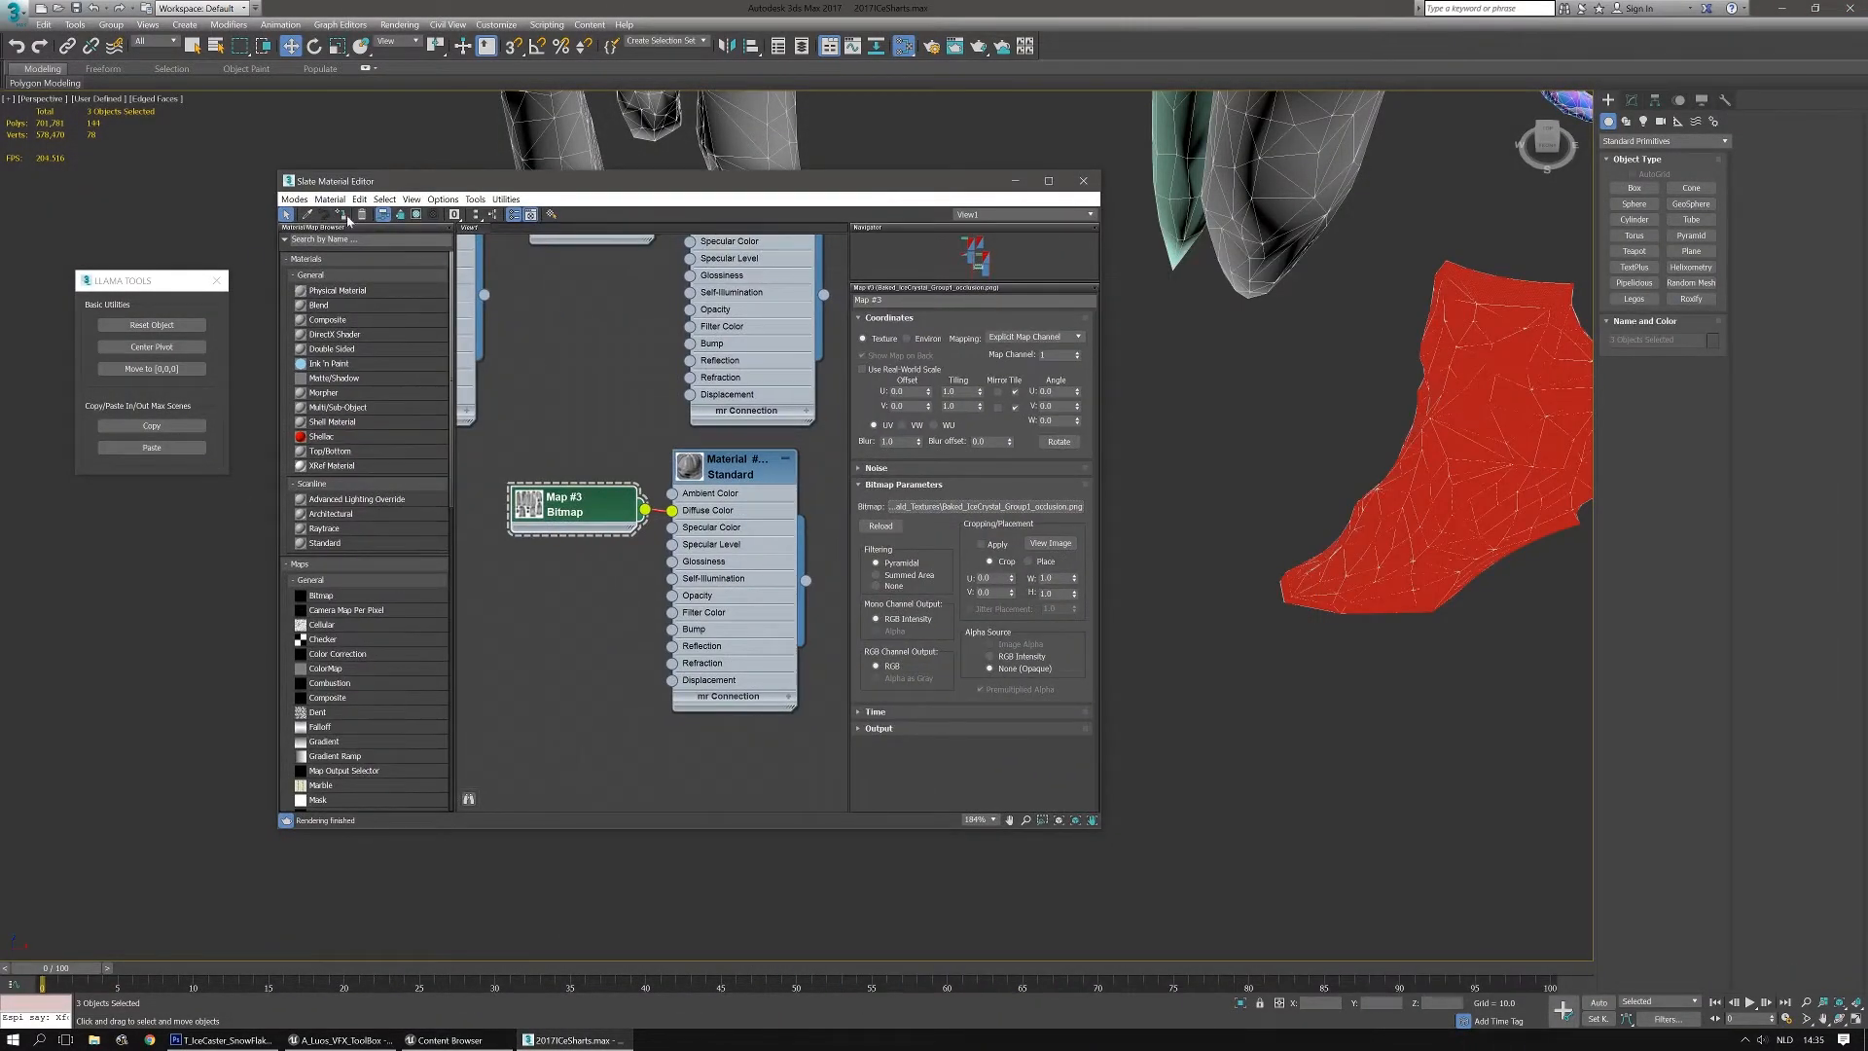
pyautogui.moveTo(642, 198); pyautogui.dragTo(958, 578)
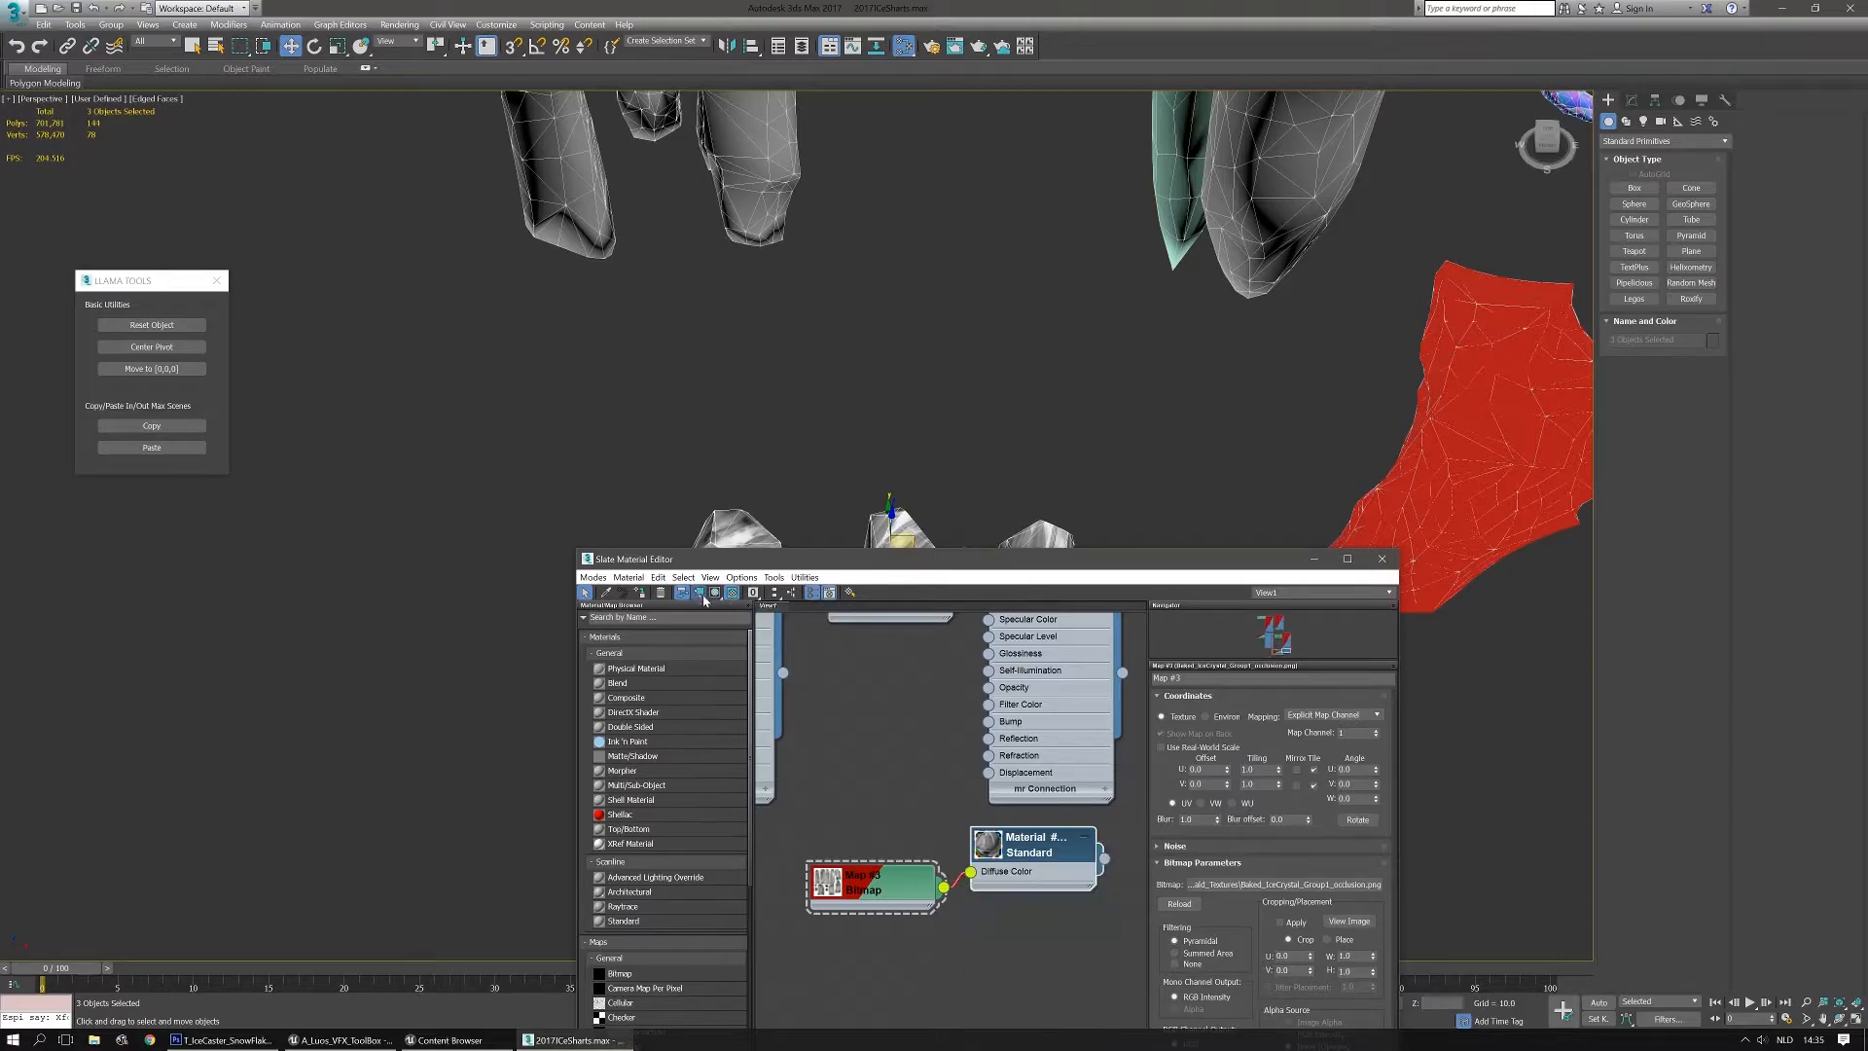
pyautogui.moveTo(957, 572); pyautogui.dragTo(827, 617)
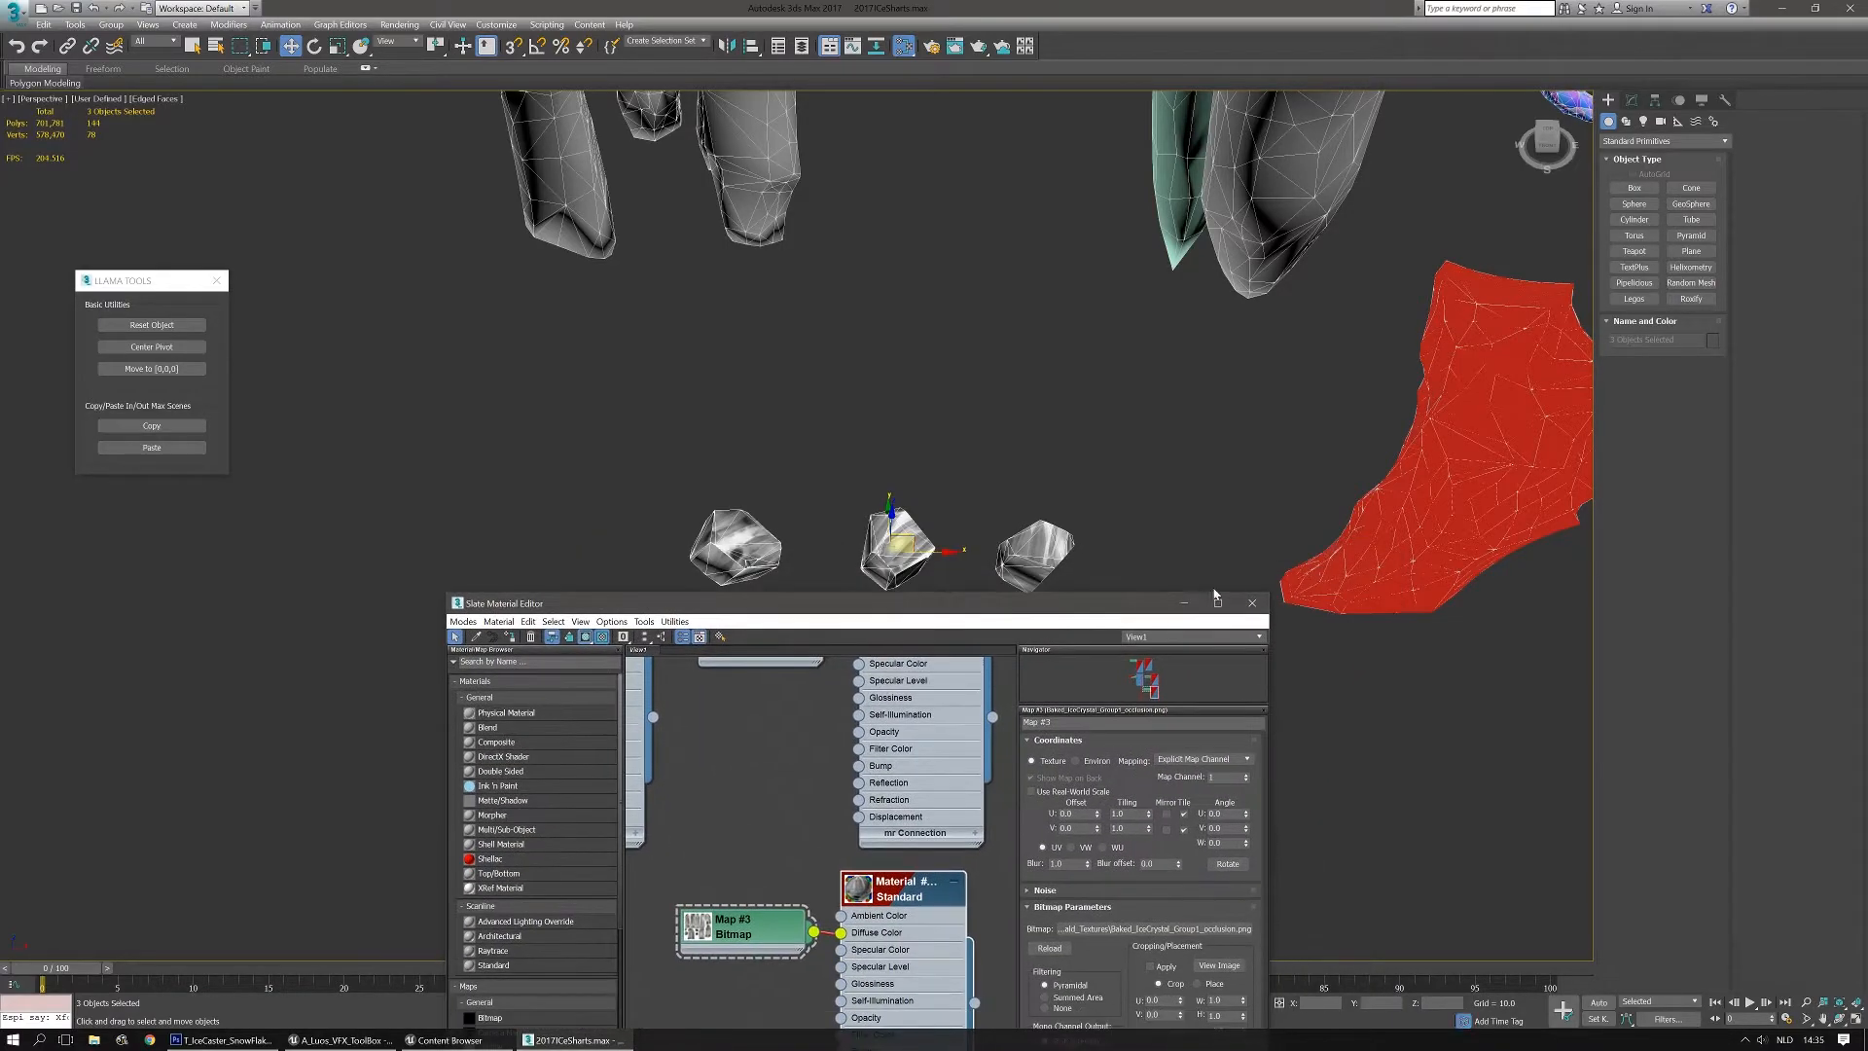
pyautogui.click(1248, 602)
# Isolate the three textured rocks so the rest of the scene is hidden
pyautogui.scroll(3, 660, 533)
pyautogui.click(798, 542)
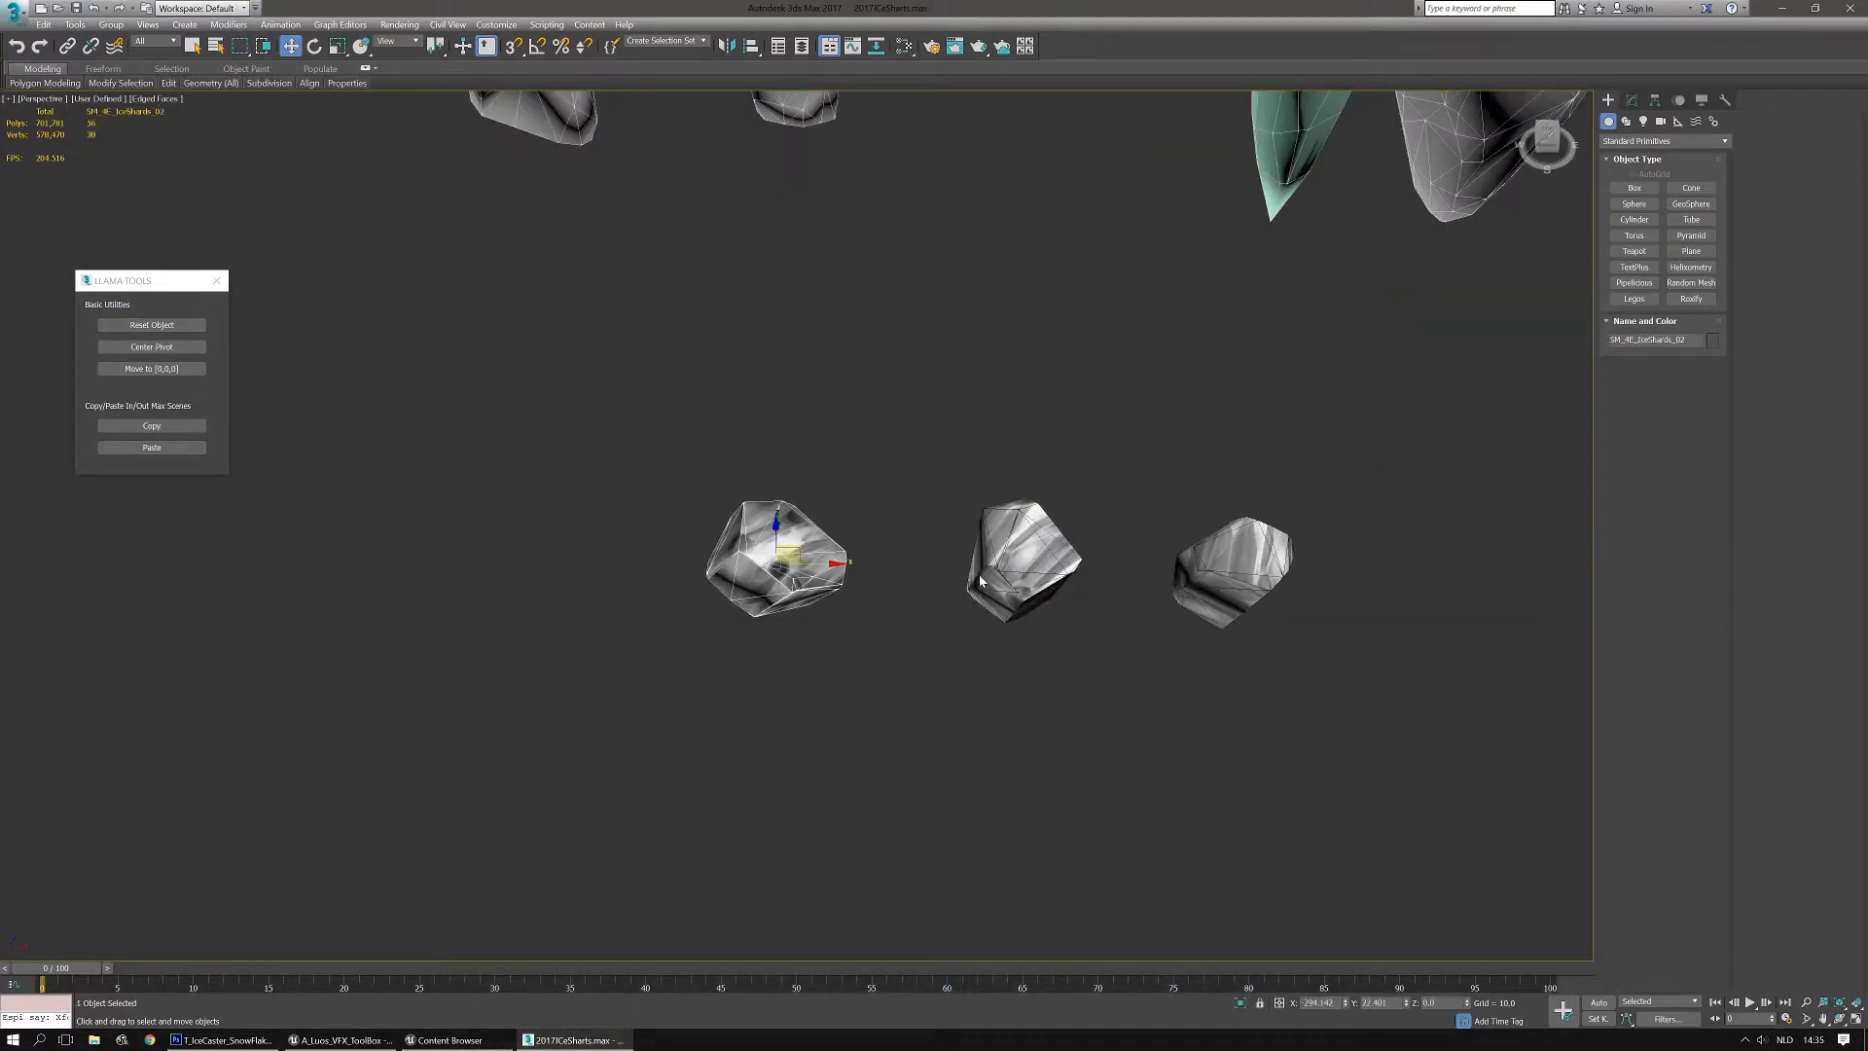
pyautogui.moveTo(689, 668); pyautogui.dragTo(691, 672)
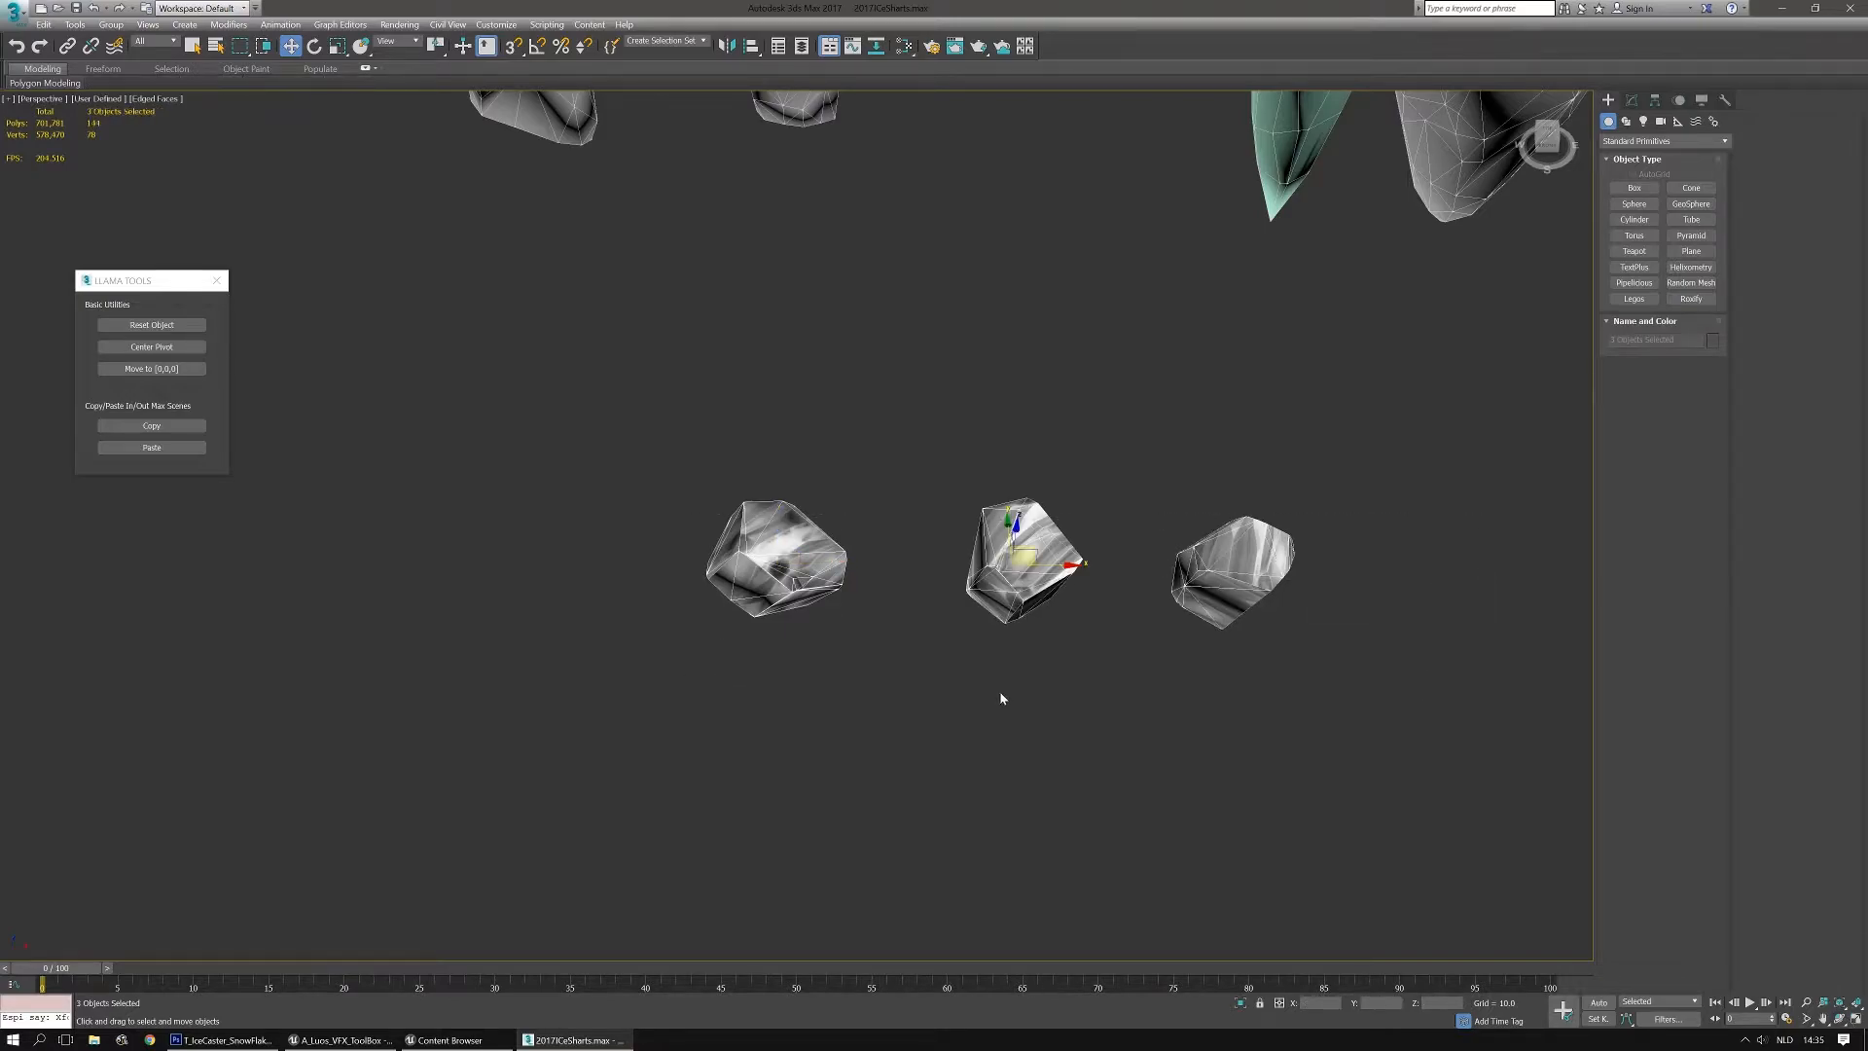
pyautogui.click(1241, 1004)
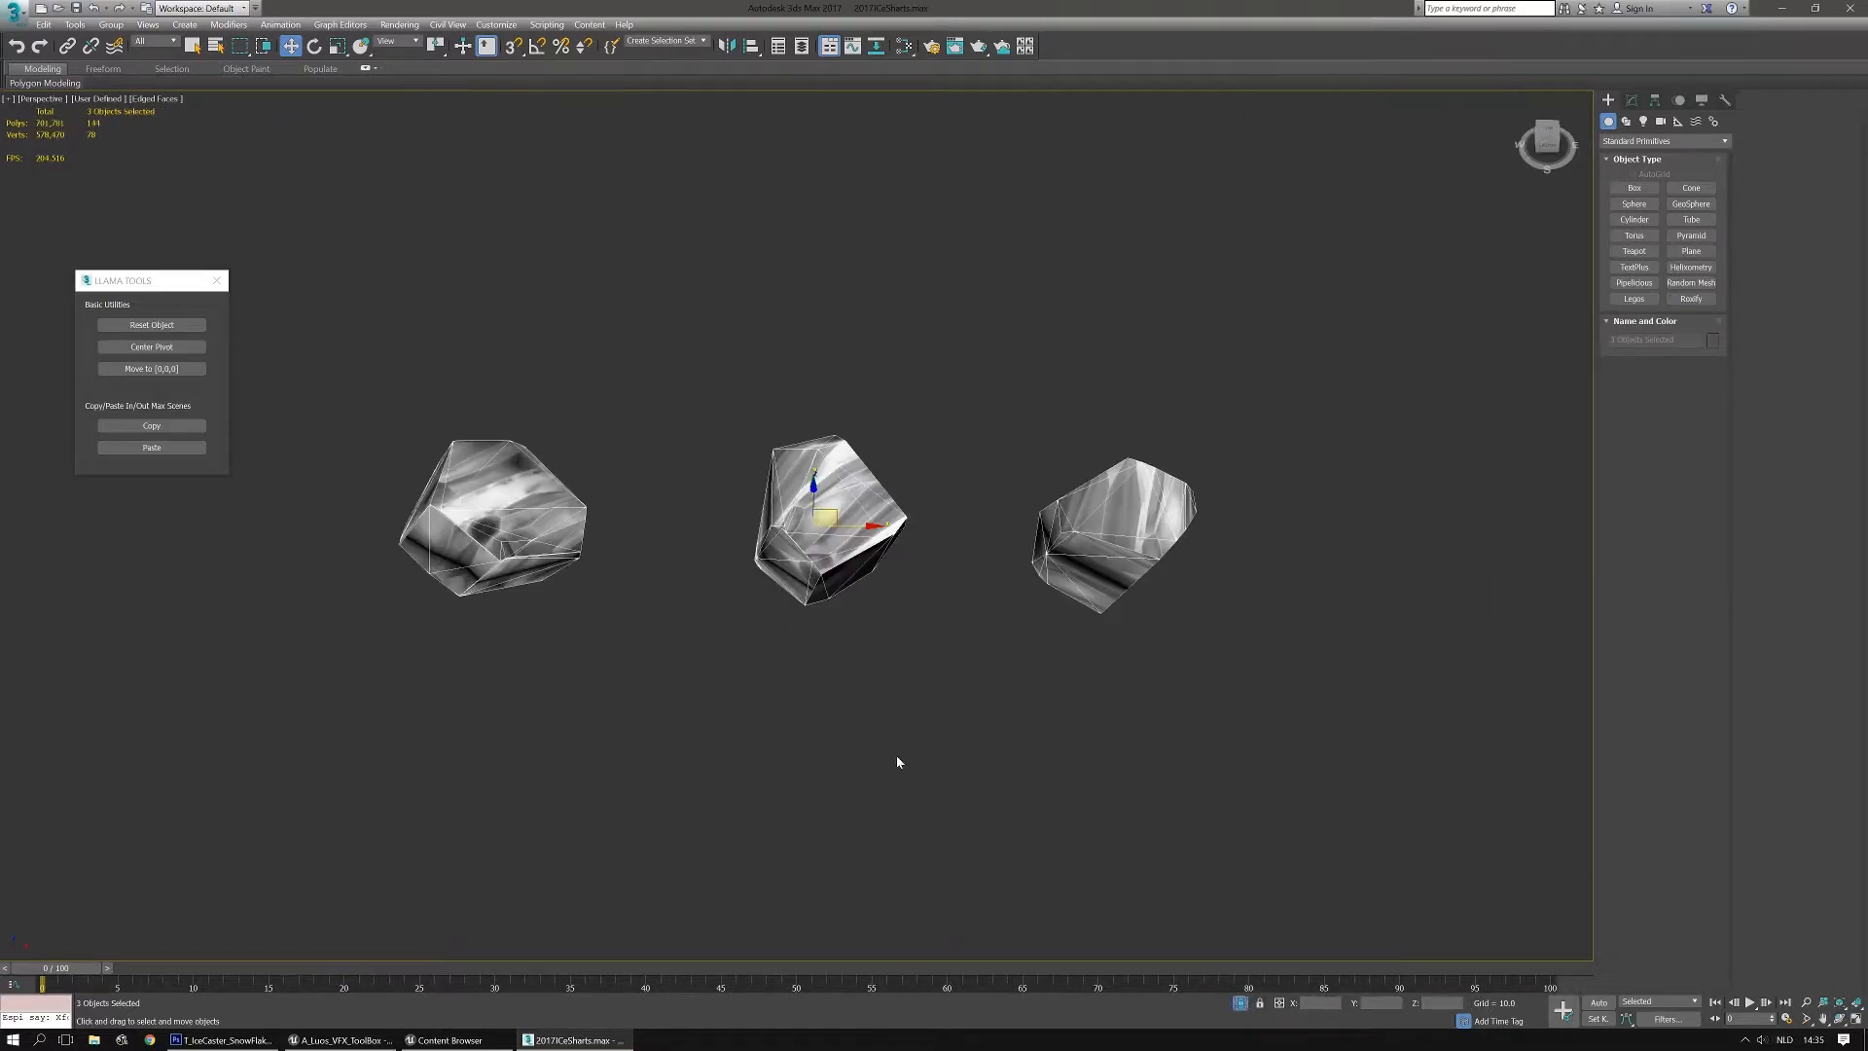
# Add an Unwrap UVW modifier to the leftmost rock alone and open its UV editor, clearing the PolyUnwrapper window off the layout
pyautogui.click(610, 537)
pyautogui.press('z')
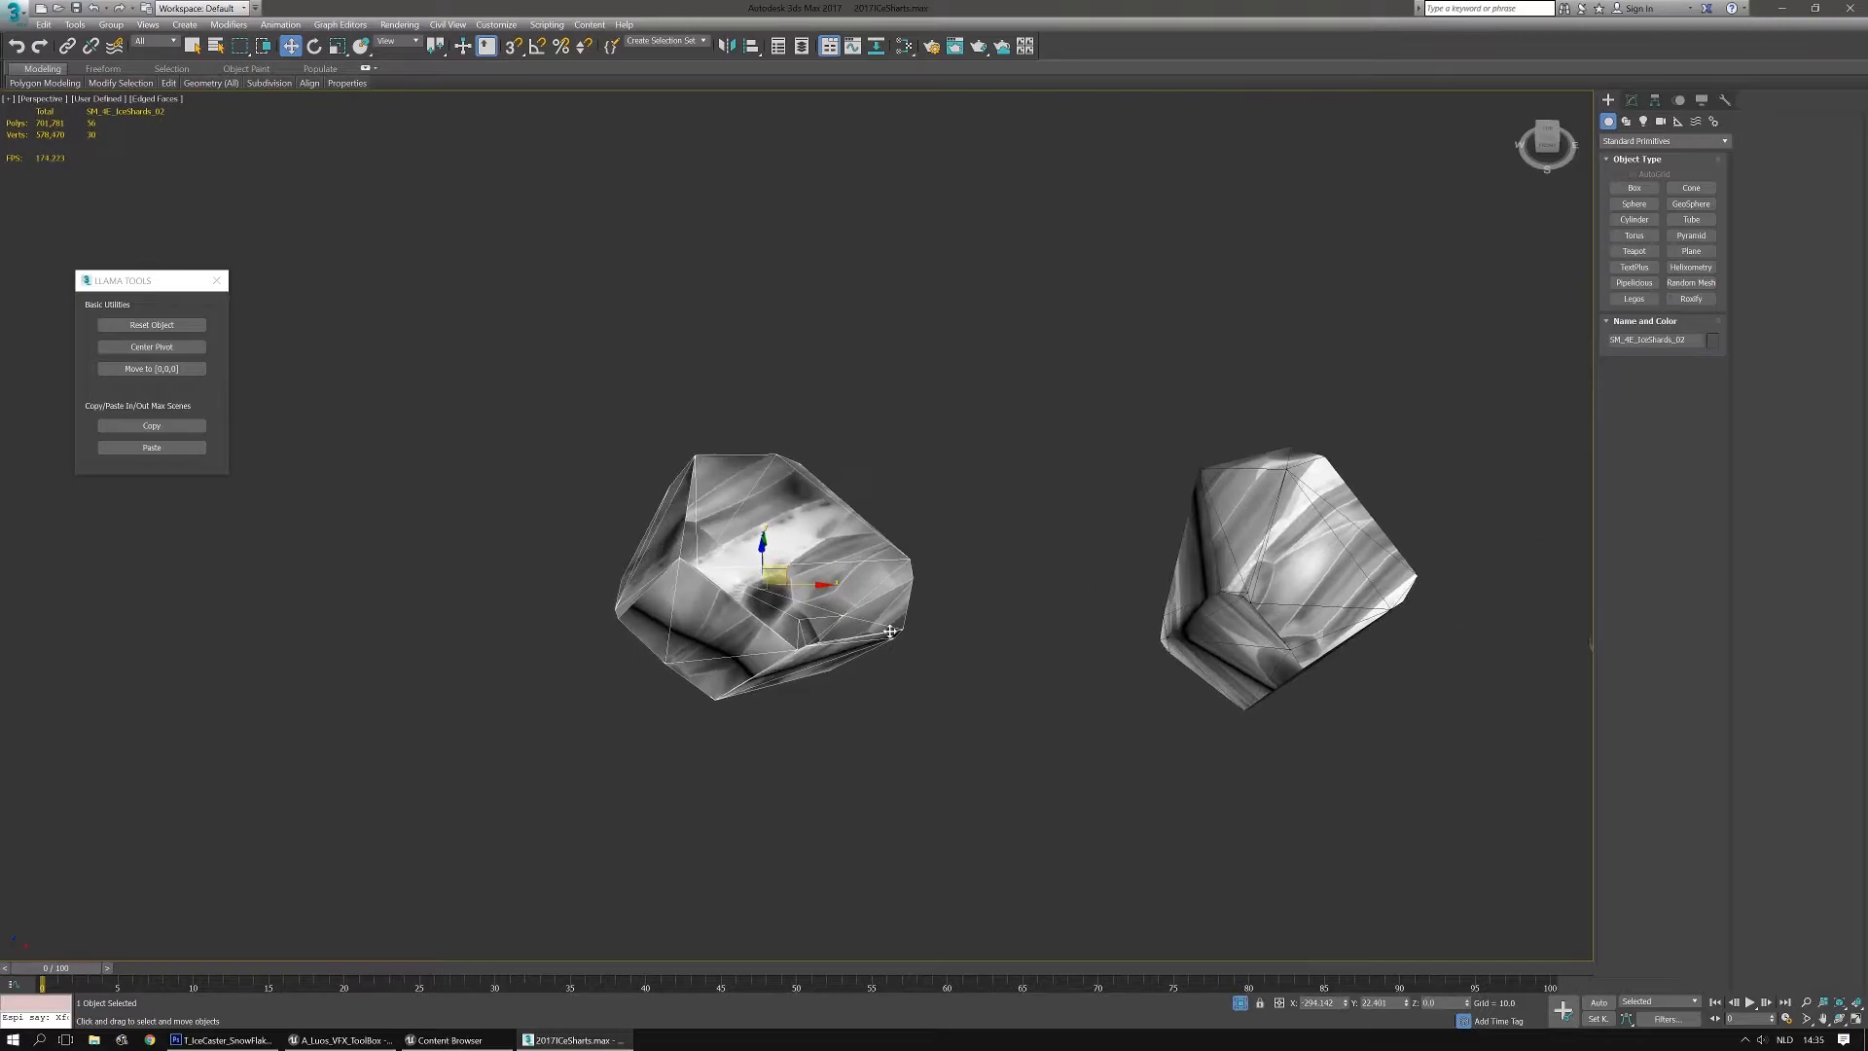
pyautogui.click(1631, 103)
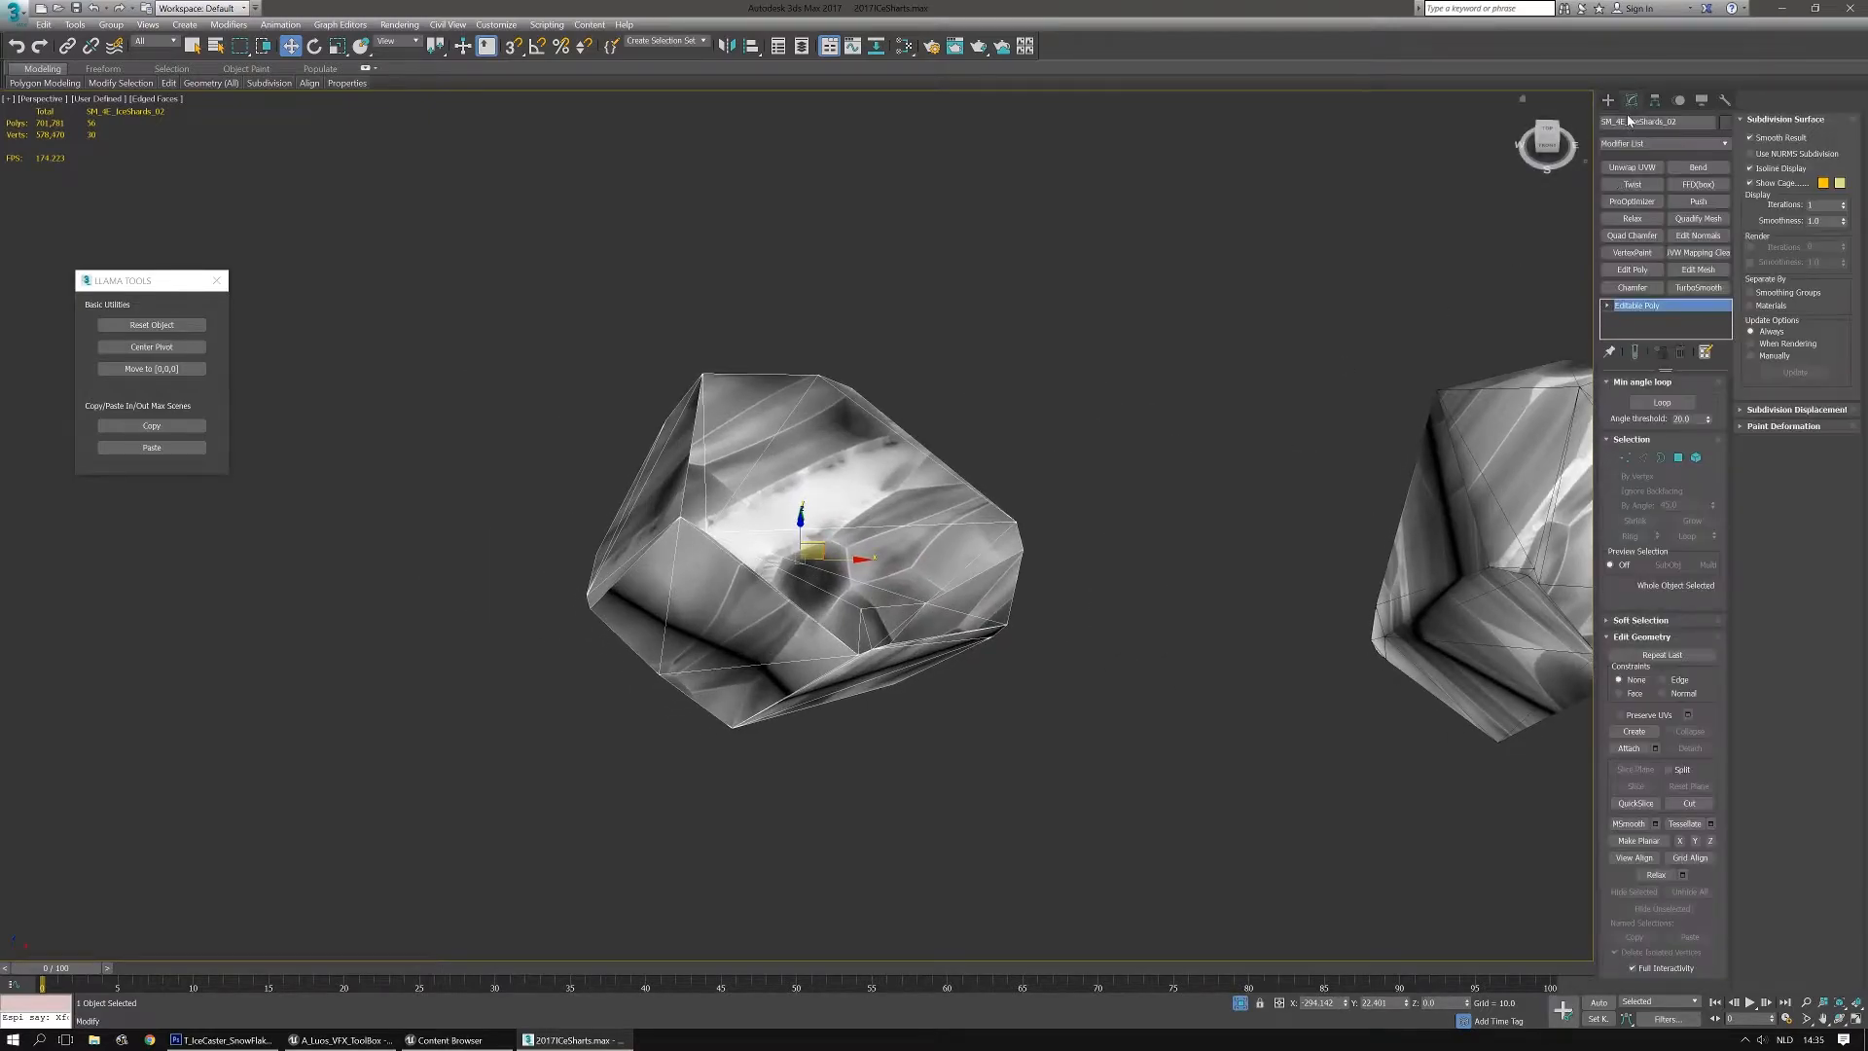
pyautogui.click(1632, 168)
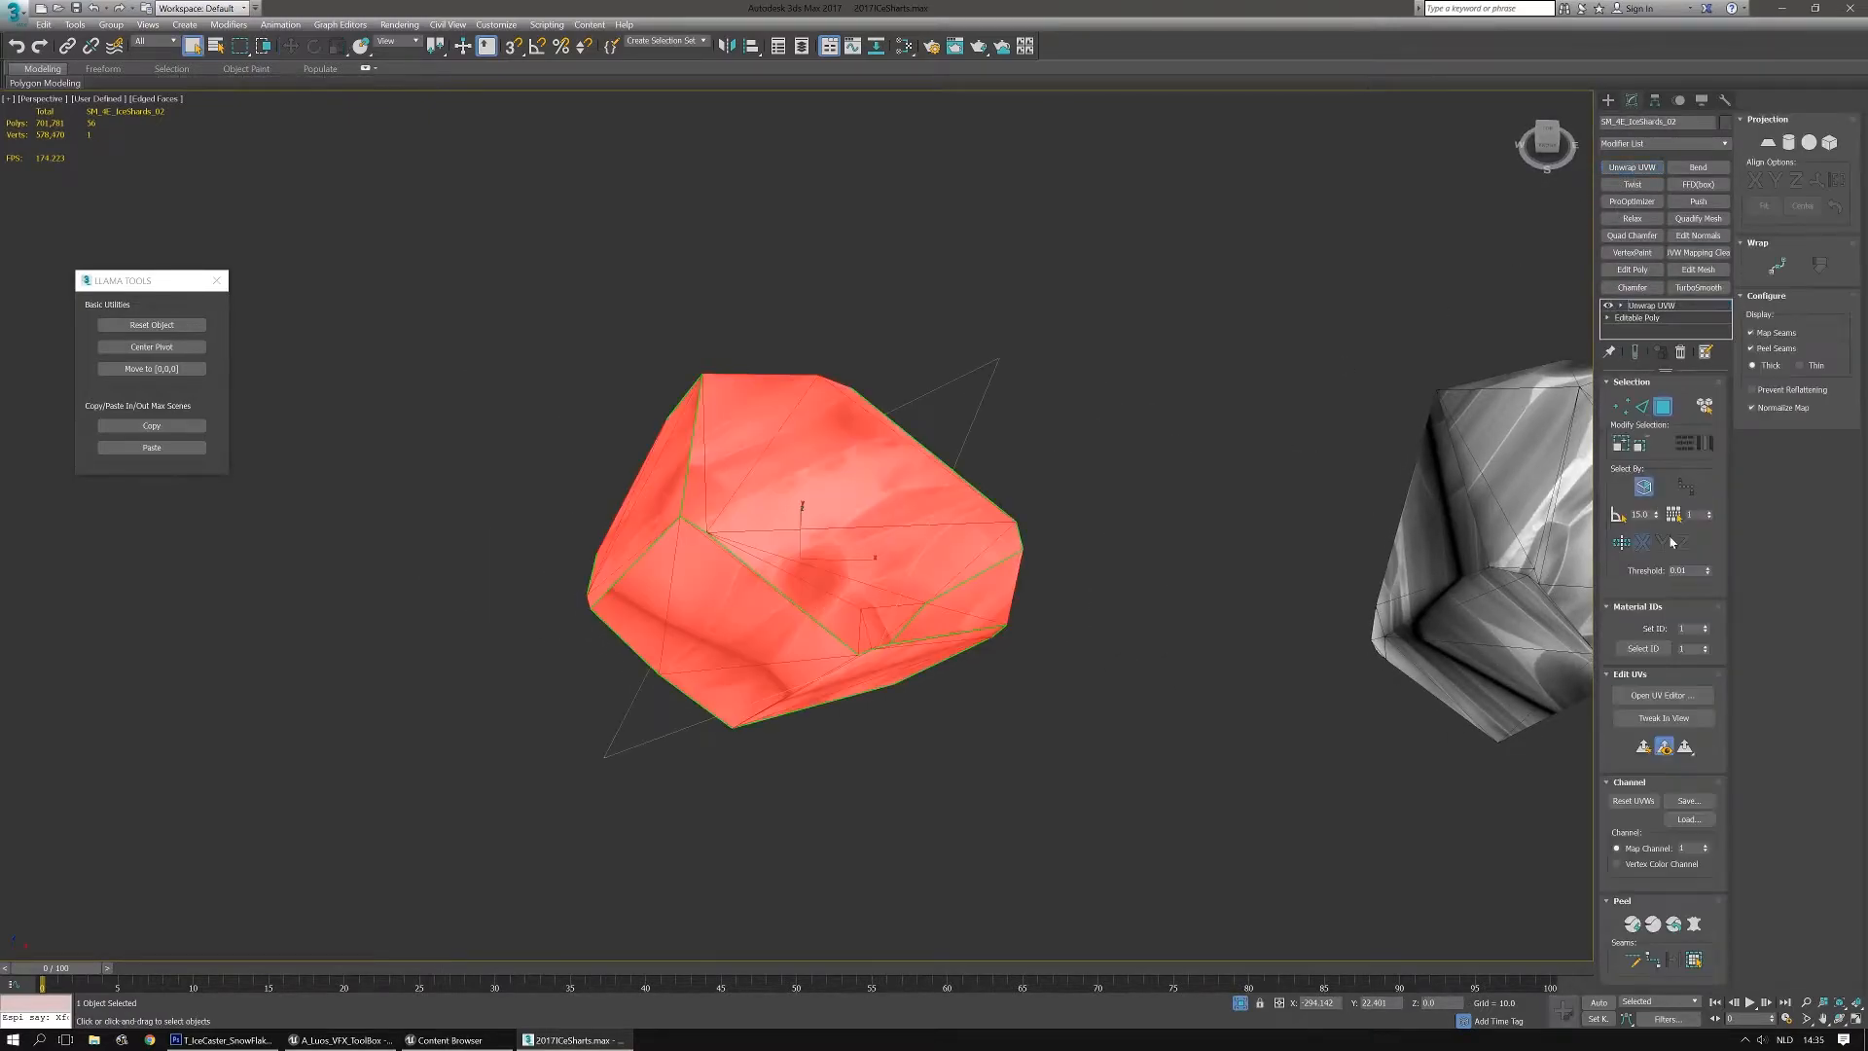
pyautogui.click(1663, 694)
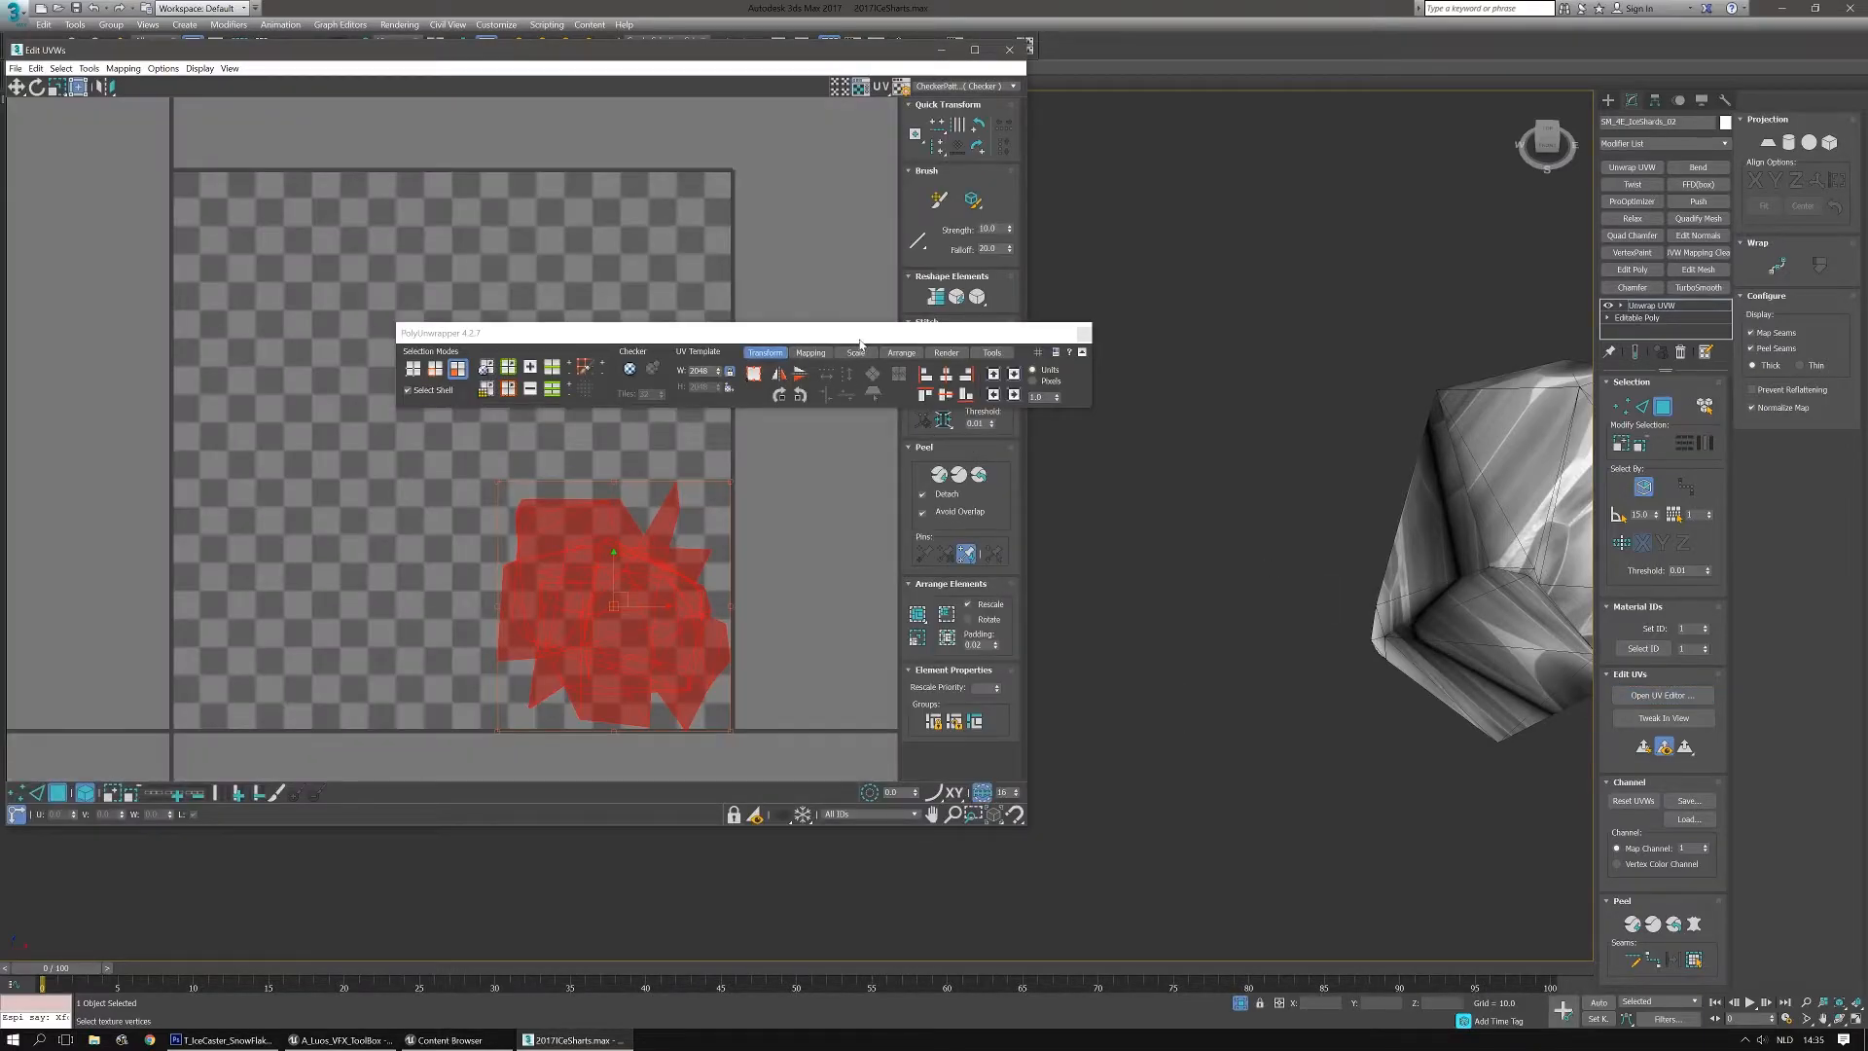
pyautogui.moveTo(860, 344); pyautogui.dragTo(609, 849)
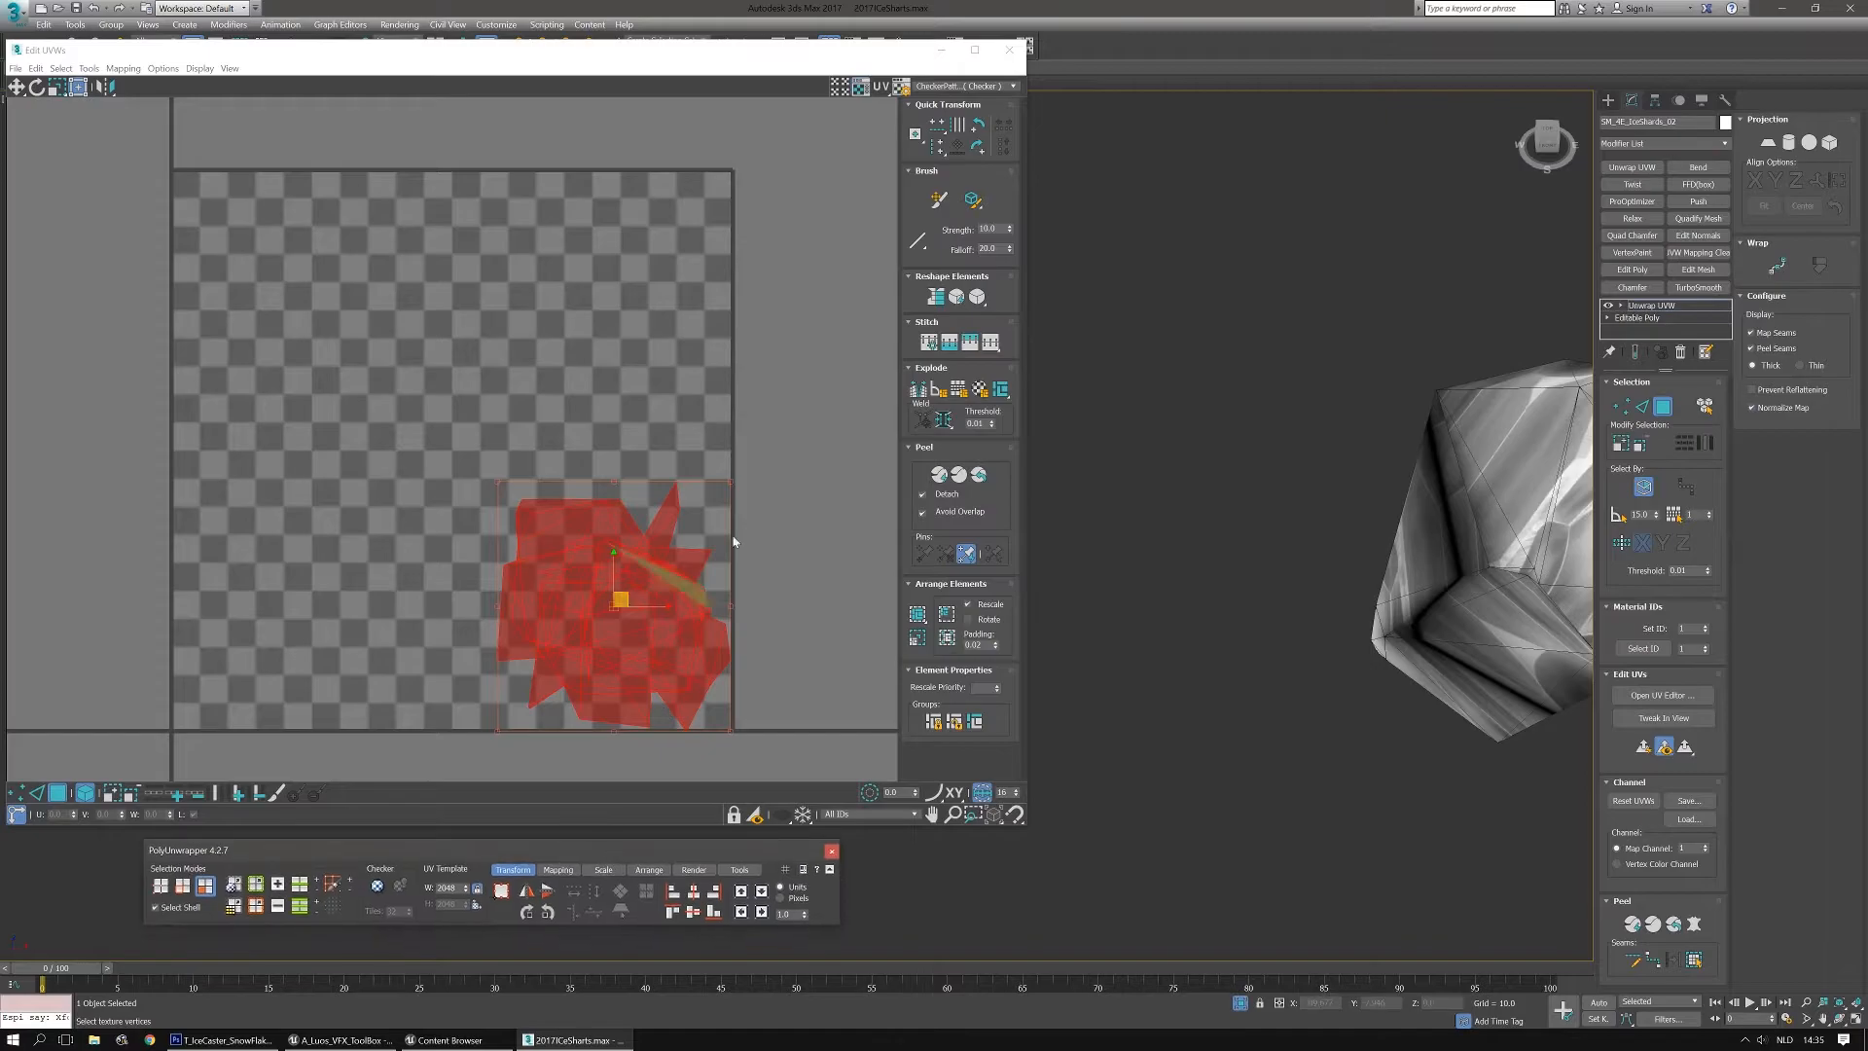
# Show the Map #3 occlusion texture as the UV editor's background behind the rock's UVs
pyautogui.click(964, 86)
pyautogui.click(964, 86)
pyautogui.click(973, 108)
pyautogui.moveTo(647, 553); pyautogui.dragTo(661, 505, button='middle')
pyautogui.scroll(2, 662, 505)
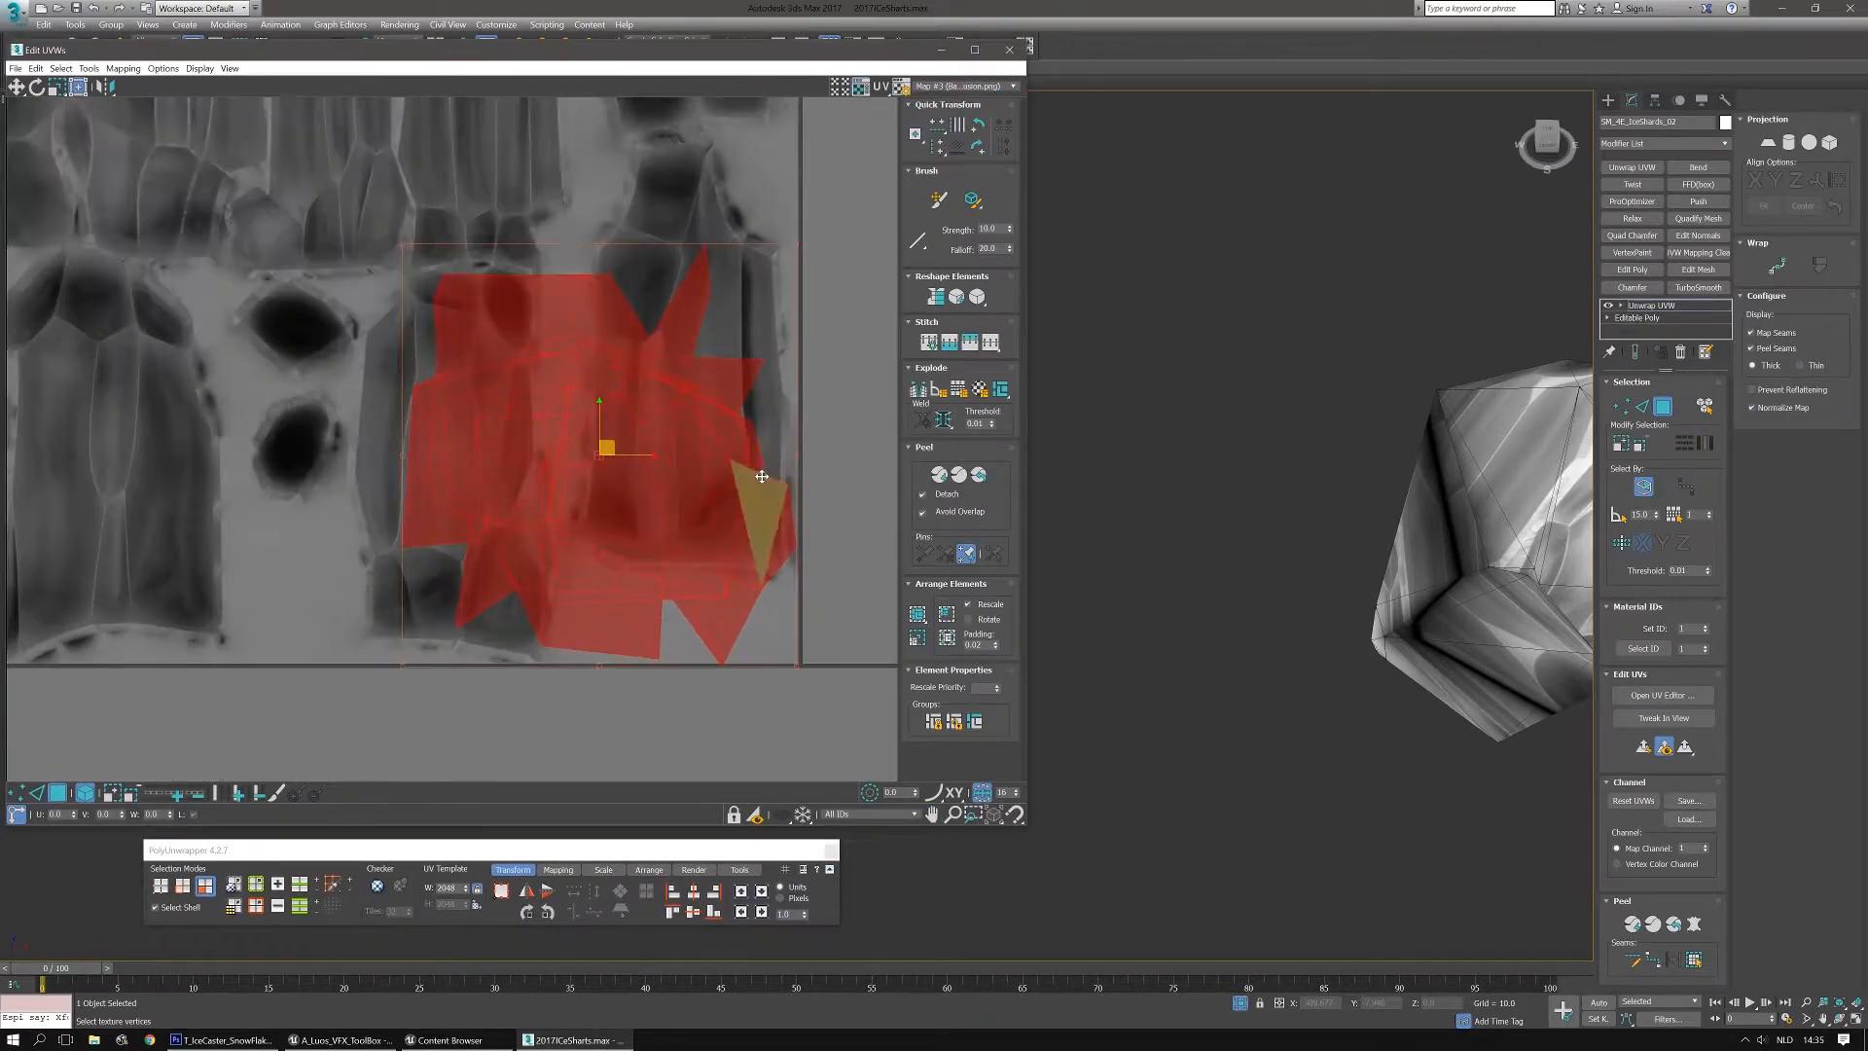
# Move the rock's overlapping UV islands apart into the empty space outside the texture square, close the UV editor, and collapse the unwrap
pyautogui.click(835, 418)
pyautogui.scroll(-2, 835, 419)
pyautogui.click(711, 435)
pyautogui.moveTo(711, 435); pyautogui.dragTo(573, 671)
pyautogui.scroll(-2, 855, 526)
pyautogui.moveTo(768, 522); pyautogui.dragTo(631, 490, button='middle')
pyautogui.click(605, 386)
pyautogui.moveTo(604, 386); pyautogui.dragTo(677, 693)
pyautogui.click(584, 409)
pyautogui.moveTo(584, 409); pyautogui.dragTo(759, 599)
pyautogui.click(599, 401)
pyautogui.moveTo(599, 401); pyautogui.dragTo(779, 421)
pyautogui.click(613, 397)
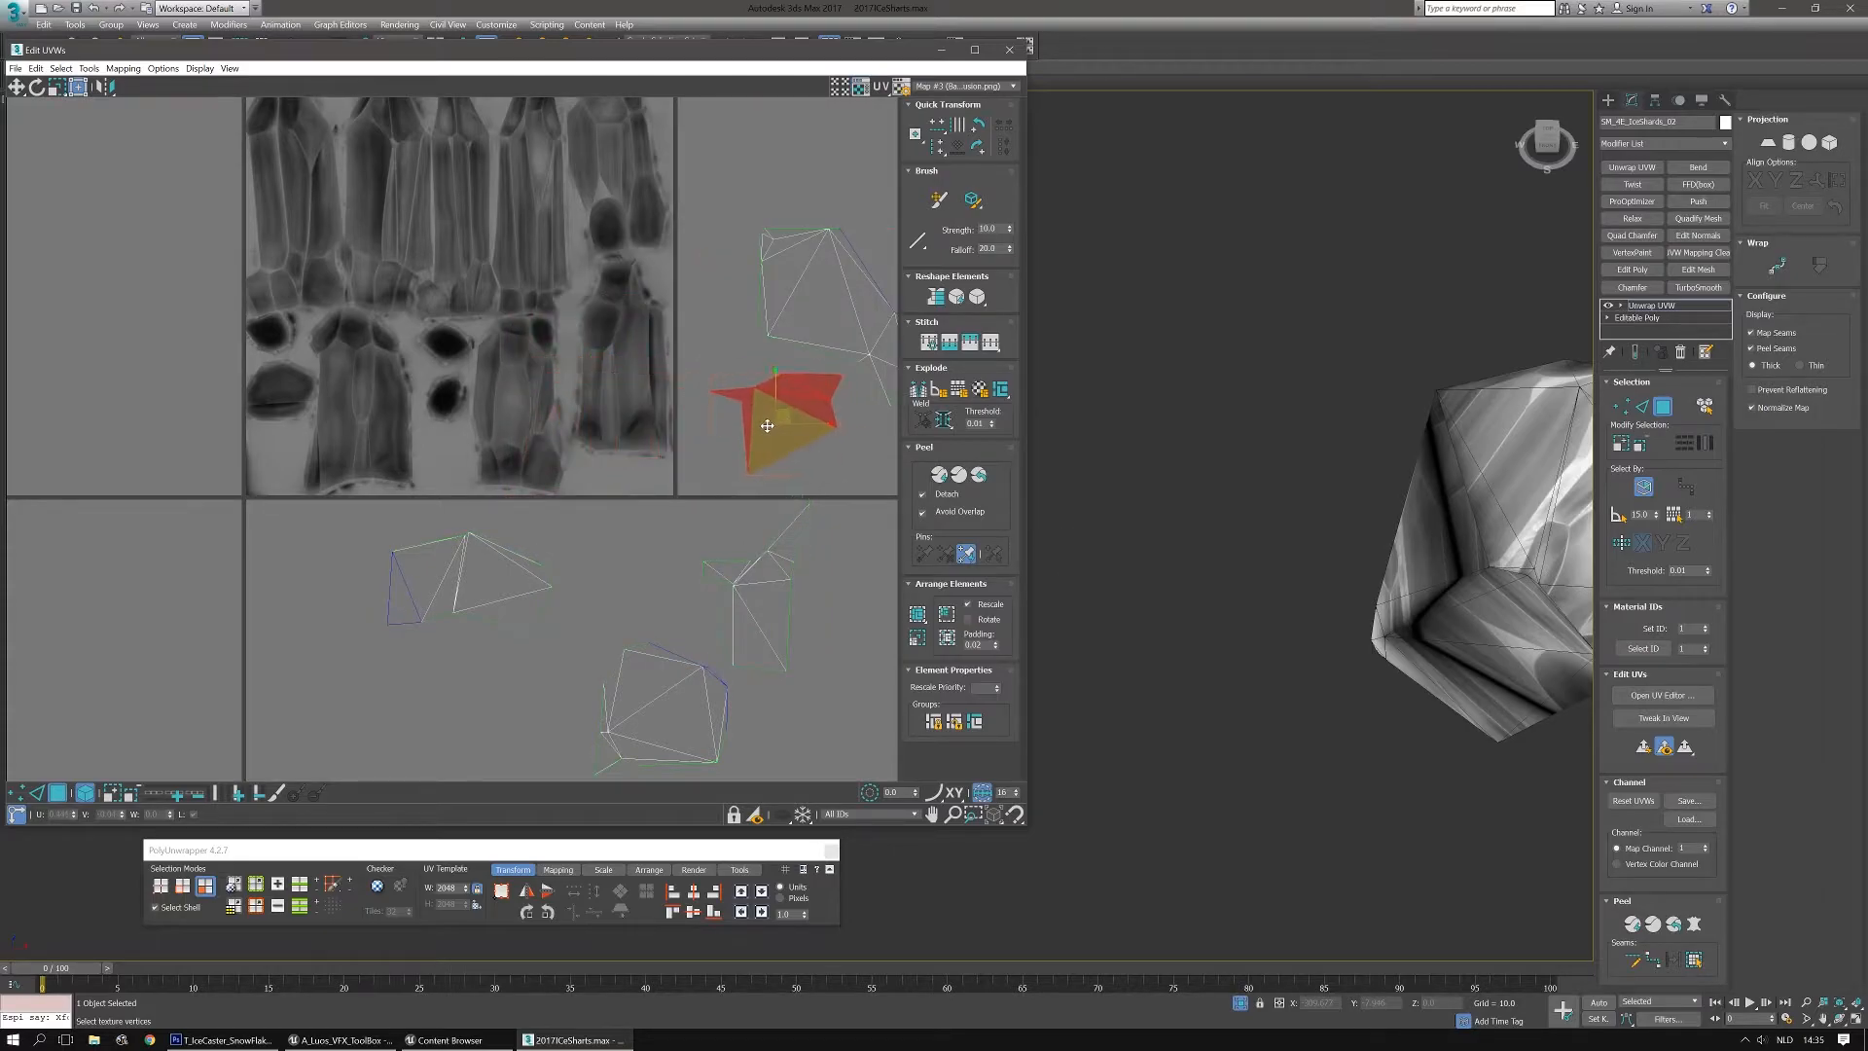
pyautogui.click(819, 529)
pyautogui.scroll(-2, 819, 530)
pyautogui.moveTo(820, 529); pyautogui.dragTo(746, 533, button='middle')
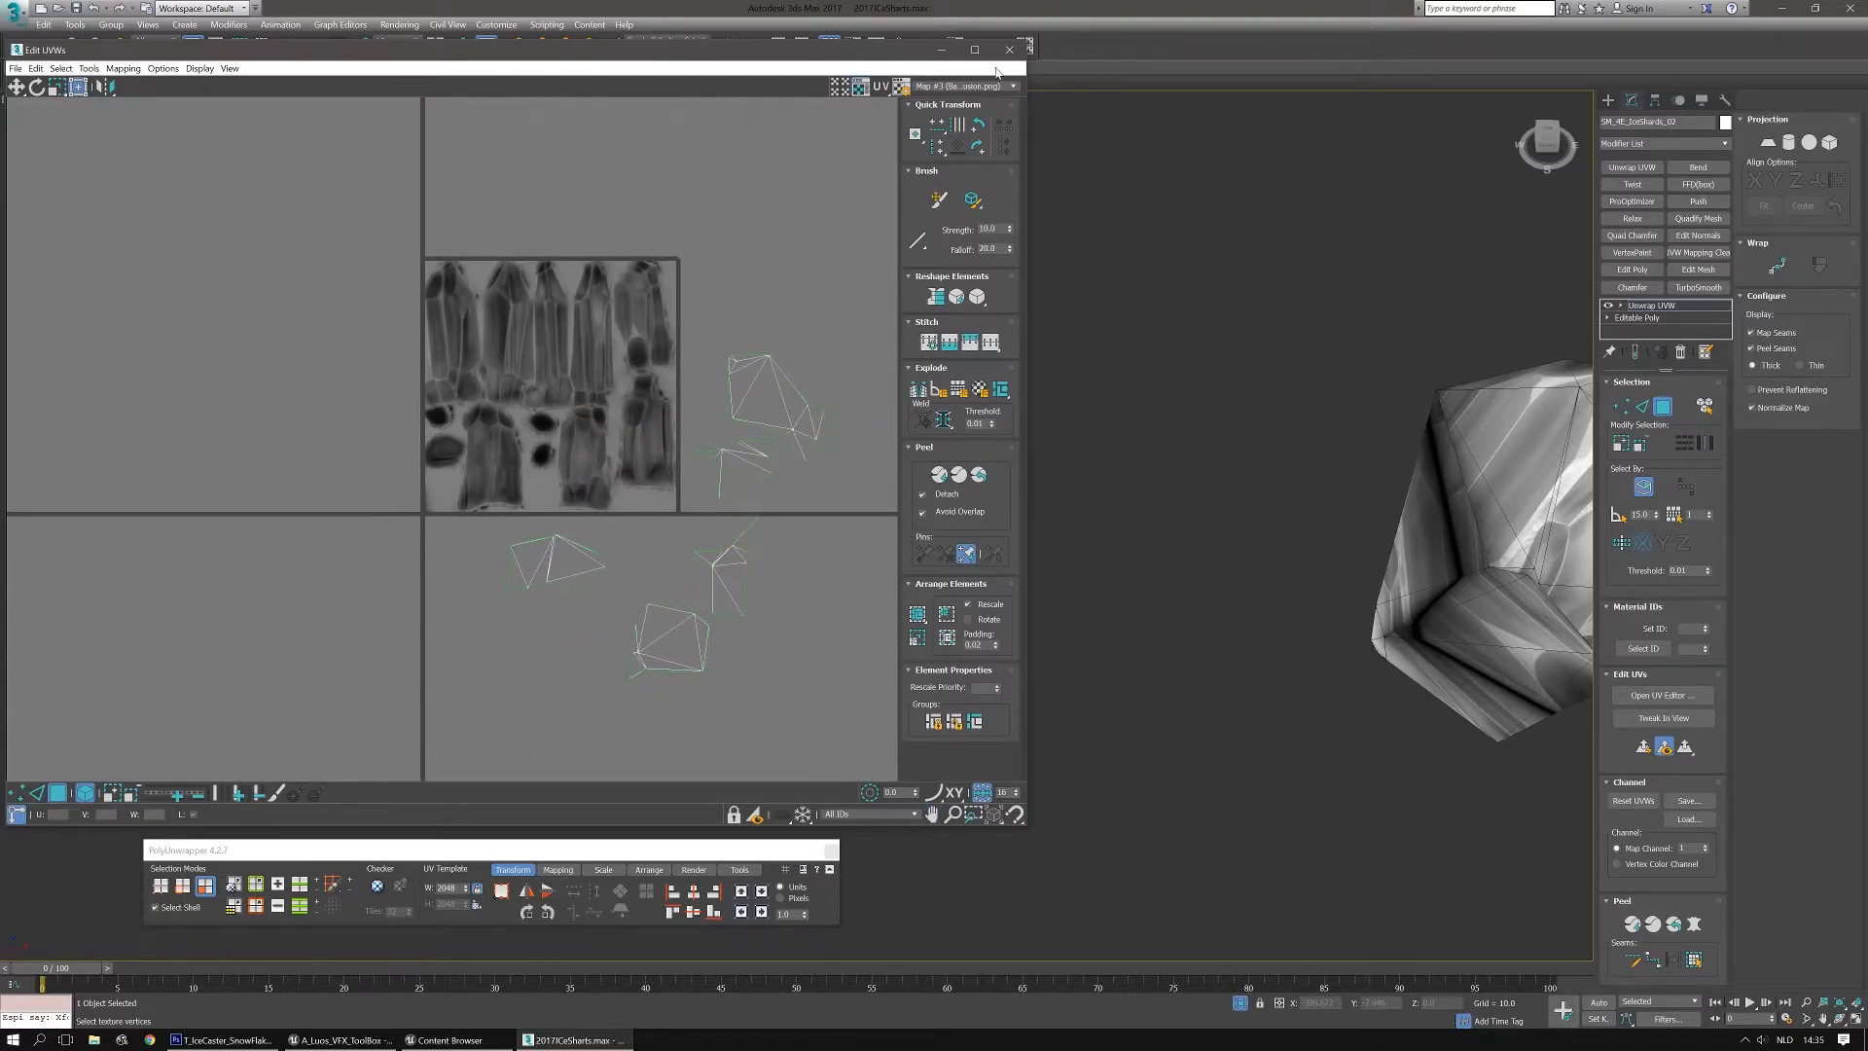
pyautogui.click(1009, 50)
pyautogui.scroll(-5, 1126, 458)
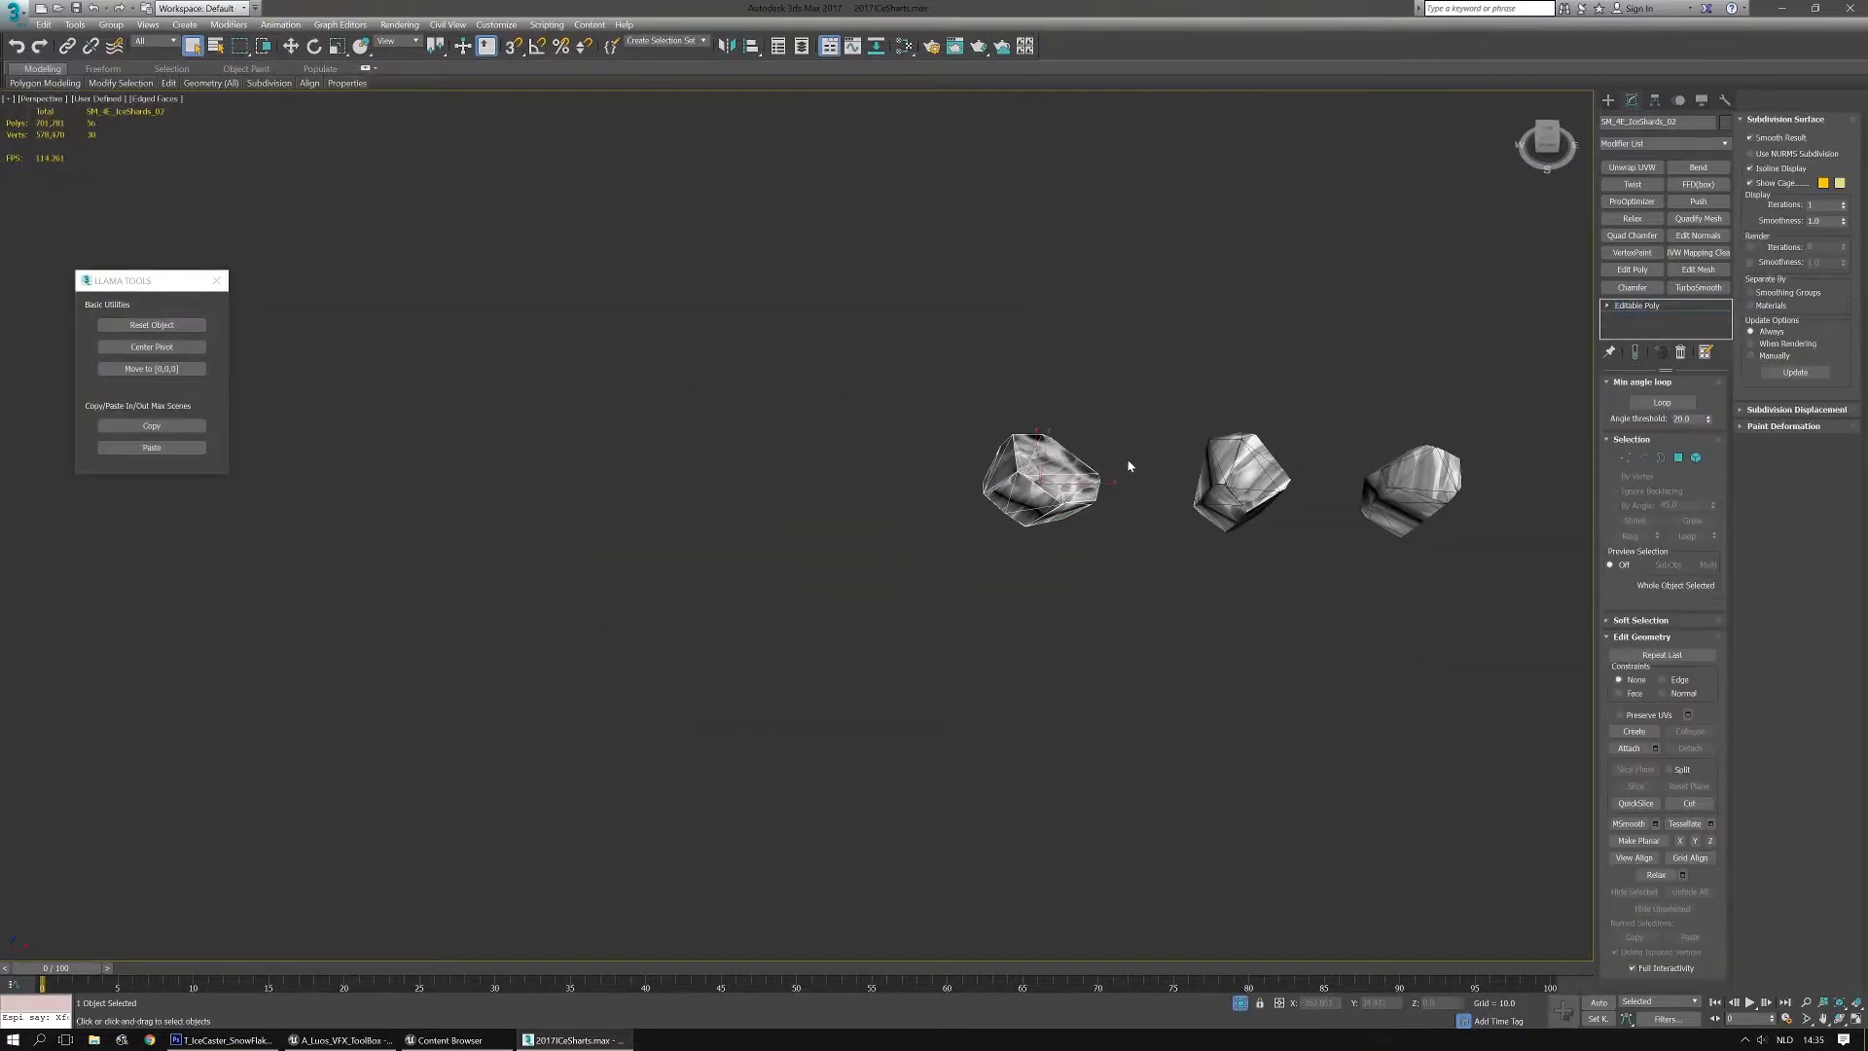
# Apply Unwrap UVW to all three rocks together and open their combined layout in the UV editor
pyautogui.moveTo(697, 414); pyautogui.dragTo(1353, 646)
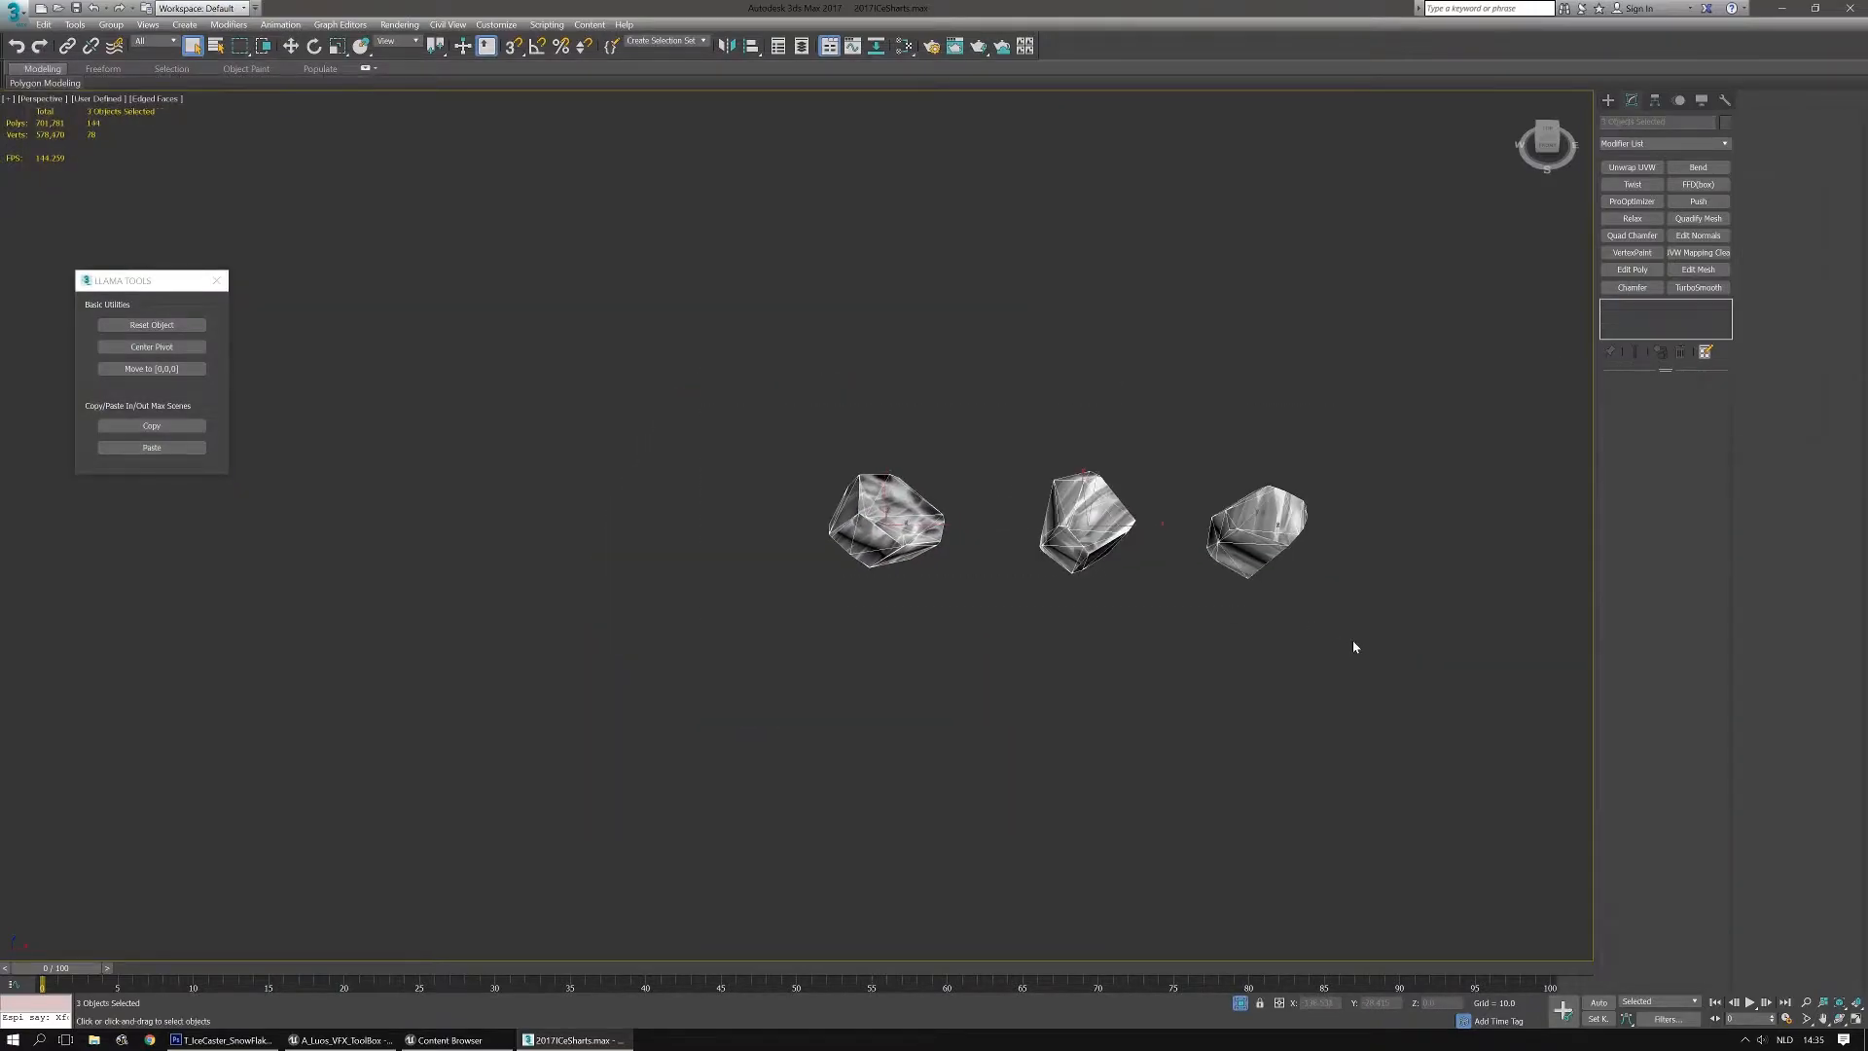
pyautogui.click(1632, 168)
pyautogui.click(1659, 695)
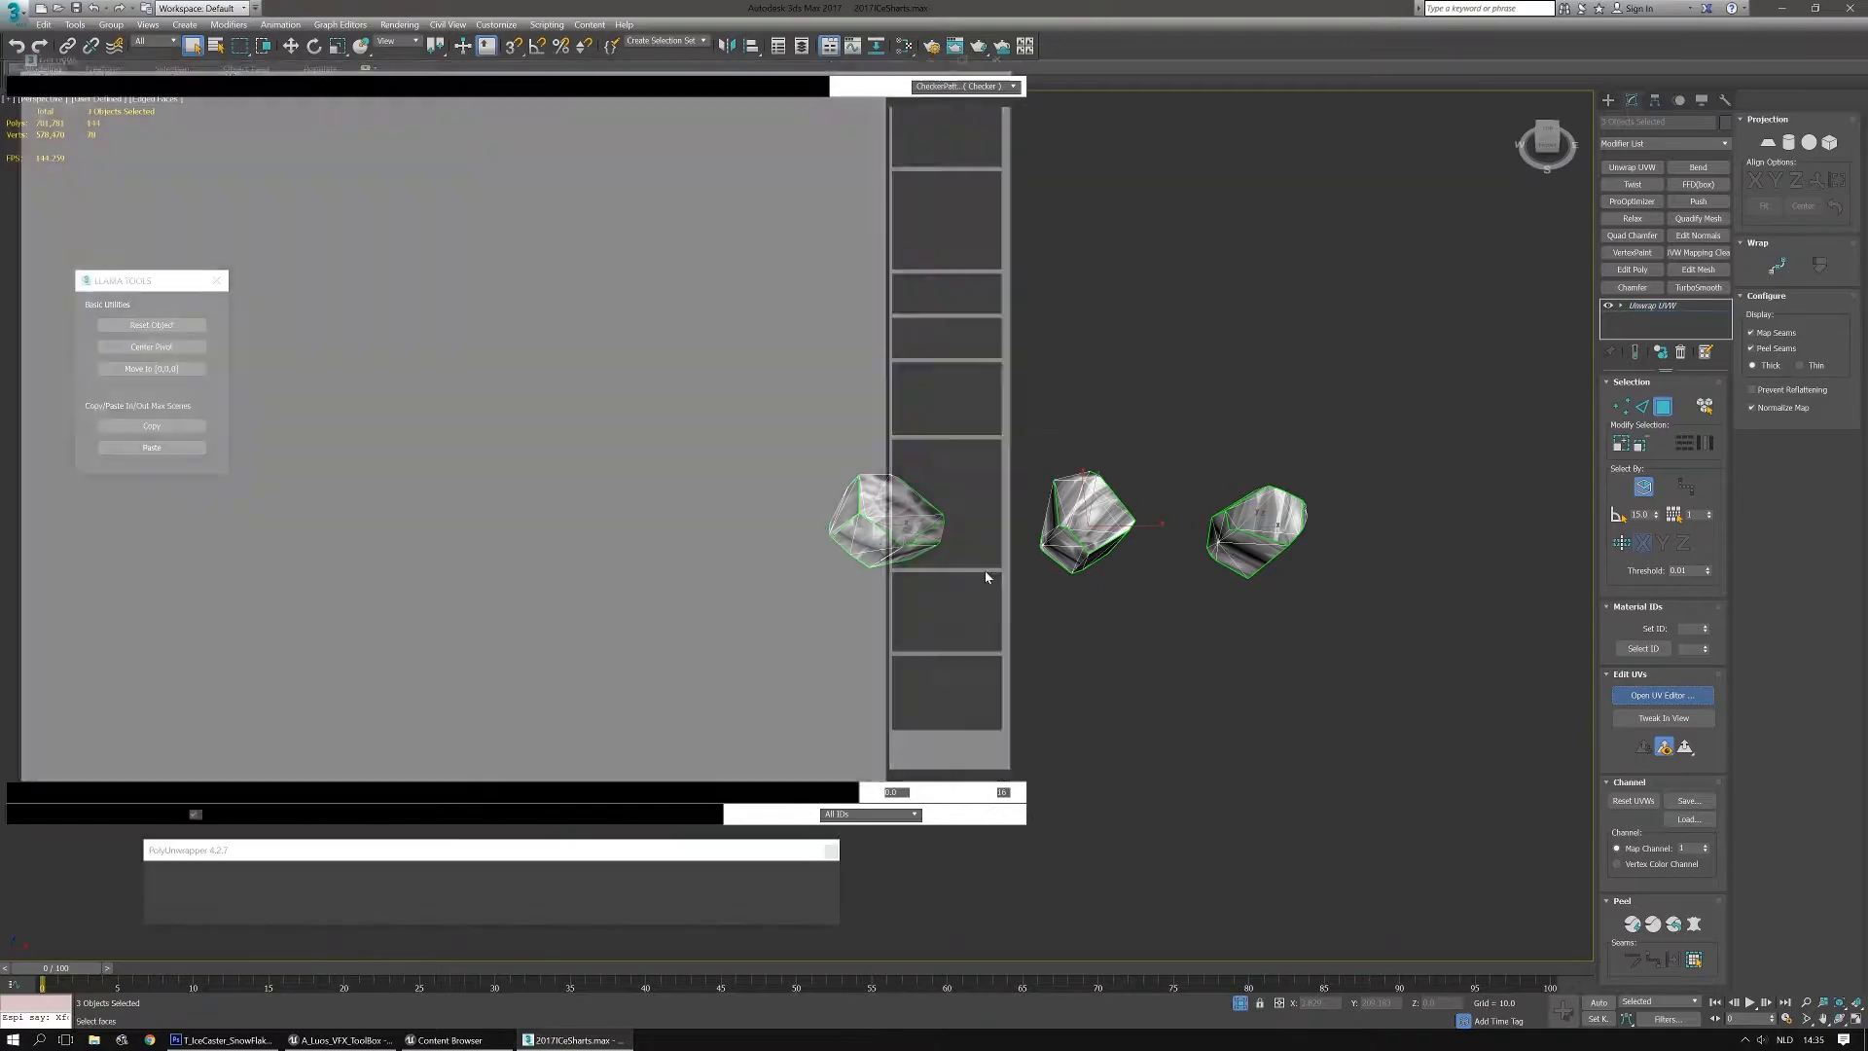
pyautogui.scroll(-2, 428, 428)
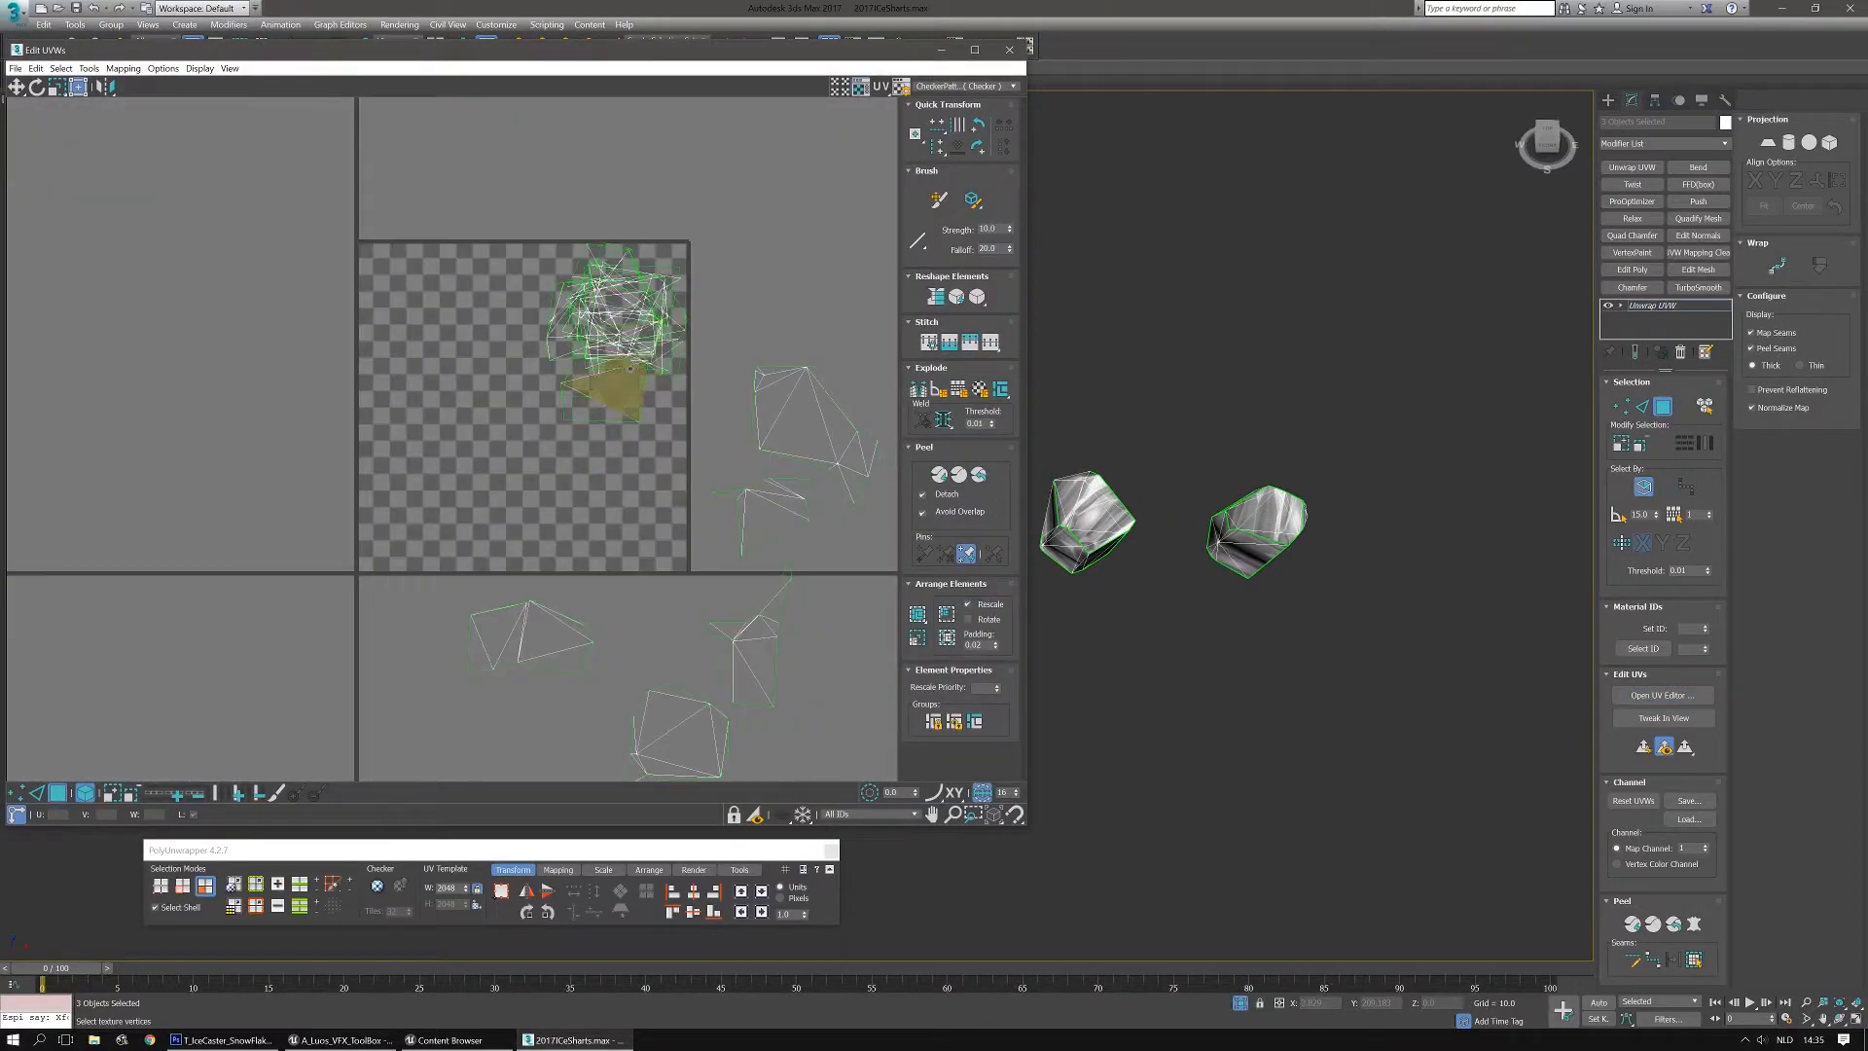
# Show the Map #3 occlusion texture behind the combined UVs and move the right rock's selected island above the texture square
pyautogui.click(939, 87)
pyautogui.click(939, 119)
pyautogui.moveTo(540, 352); pyautogui.dragTo(342, 231)
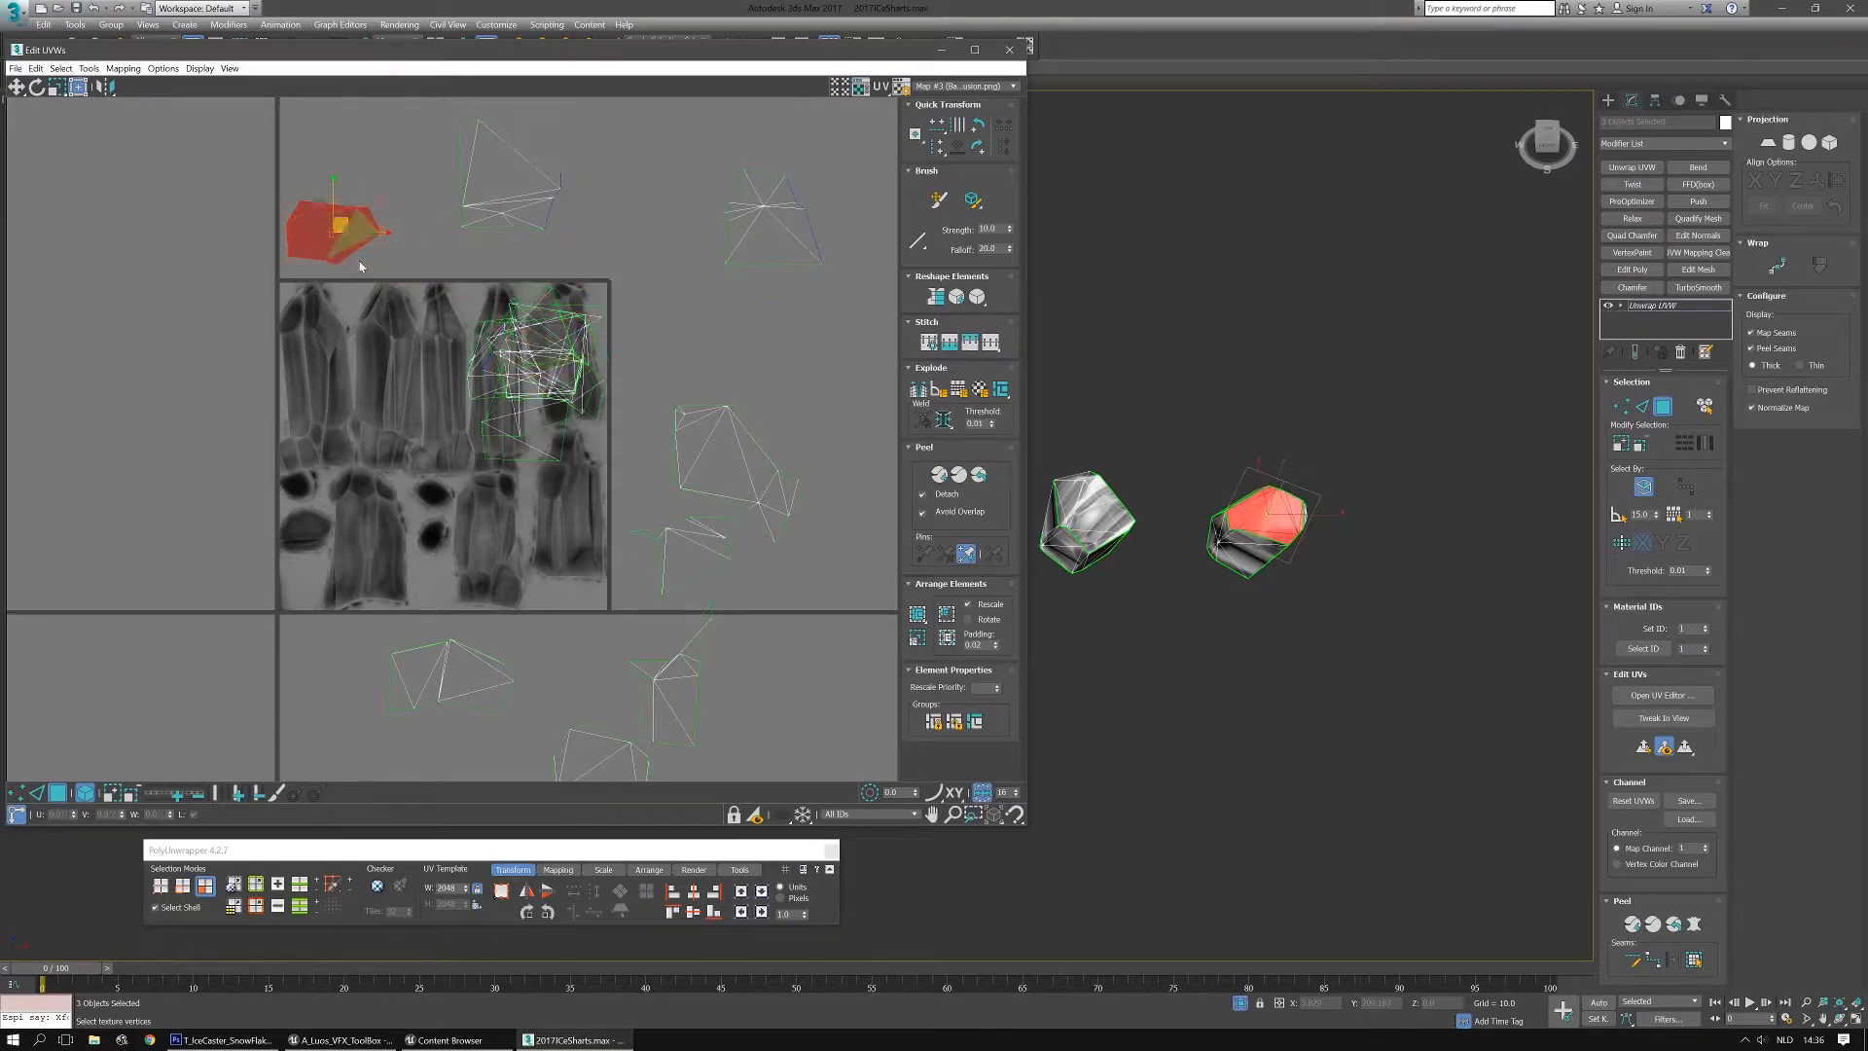
pyautogui.scroll(-3, 545, 356)
pyautogui.scroll(3, 534, 354)
pyautogui.scroll(-3, 454, 379)
pyautogui.scroll(3, 409, 381)
pyautogui.moveTo(428, 302); pyautogui.dragTo(526, 305, button='middle')
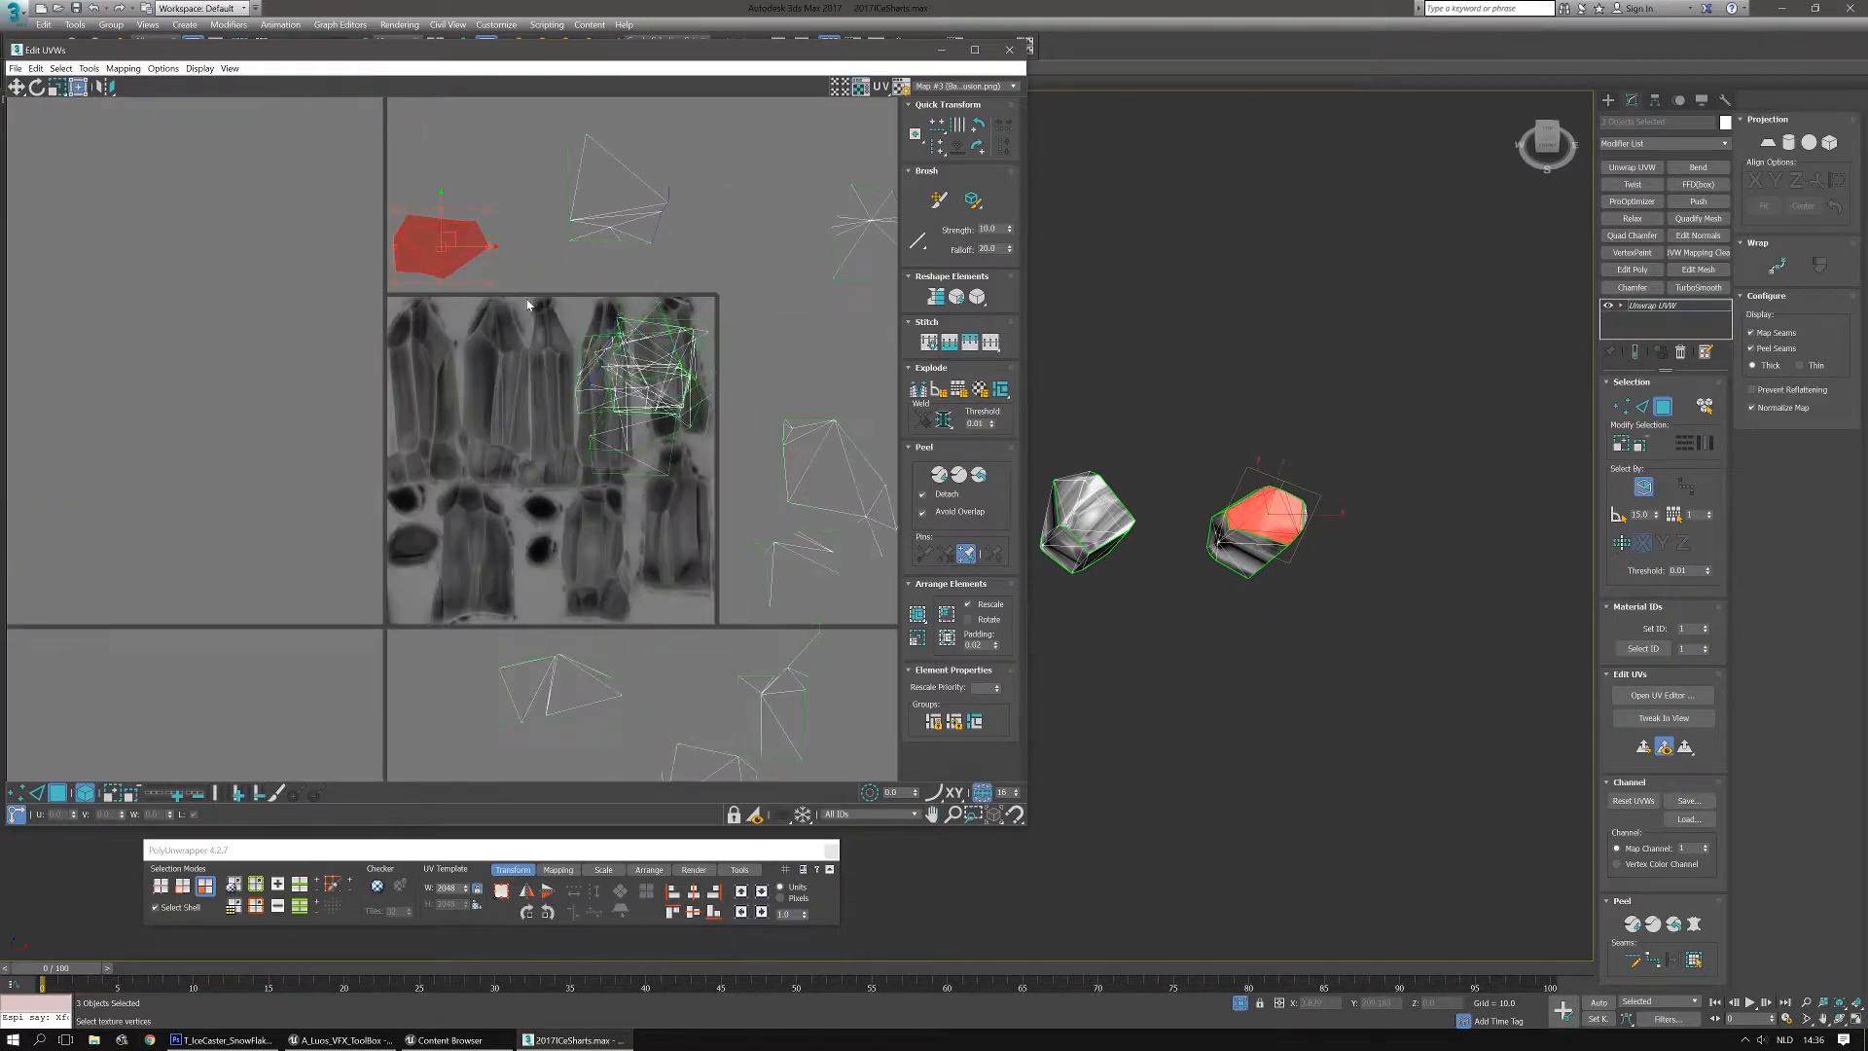
# Select all UV islands, pack them with rescaling, and move the packed set outside the texture square into the empty space on its left
pyautogui.moveTo(730, 481); pyautogui.dragTo(730, 481)
pyautogui.scroll(-3, 730, 481)
pyautogui.moveTo(451, 250); pyautogui.dragTo(844, 681)
pyautogui.click(918, 614)
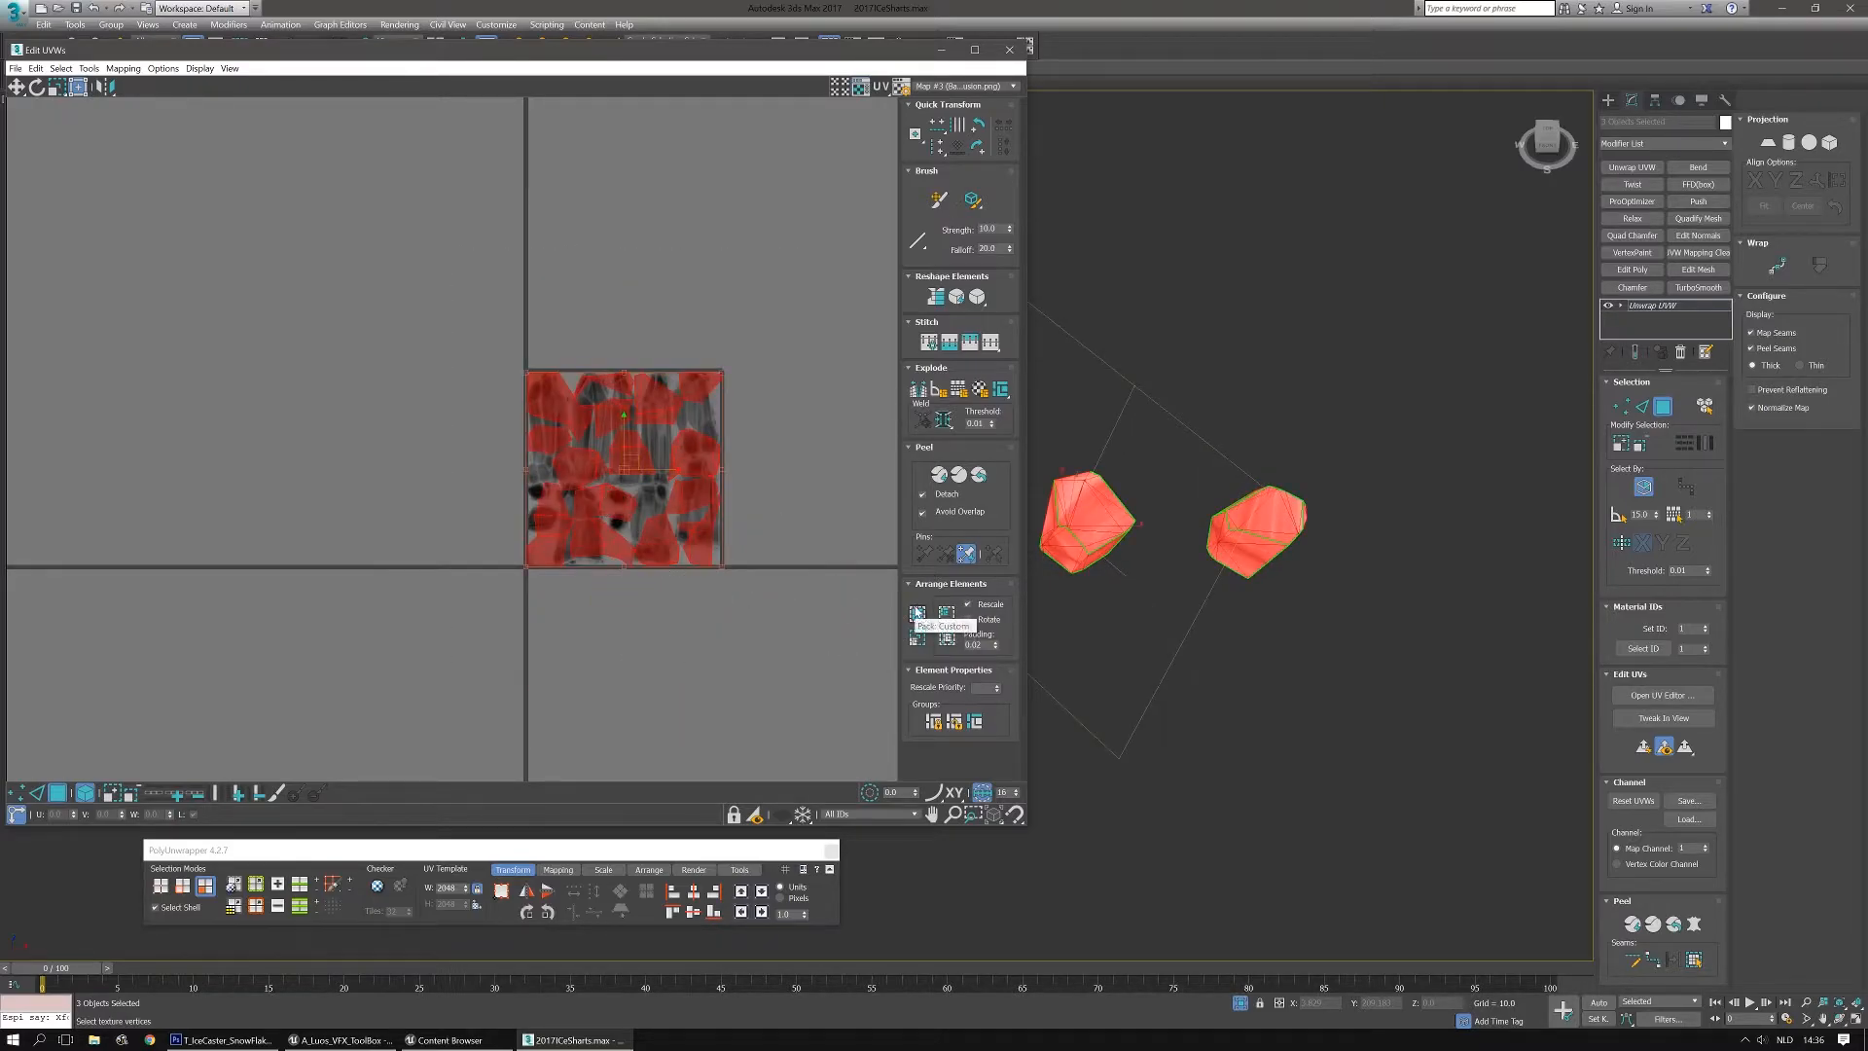
pyautogui.scroll(2, 621, 473)
pyautogui.moveTo(561, 467); pyautogui.dragTo(289, 483)
pyautogui.click(380, 349)
pyautogui.scroll(2, 540, 424)
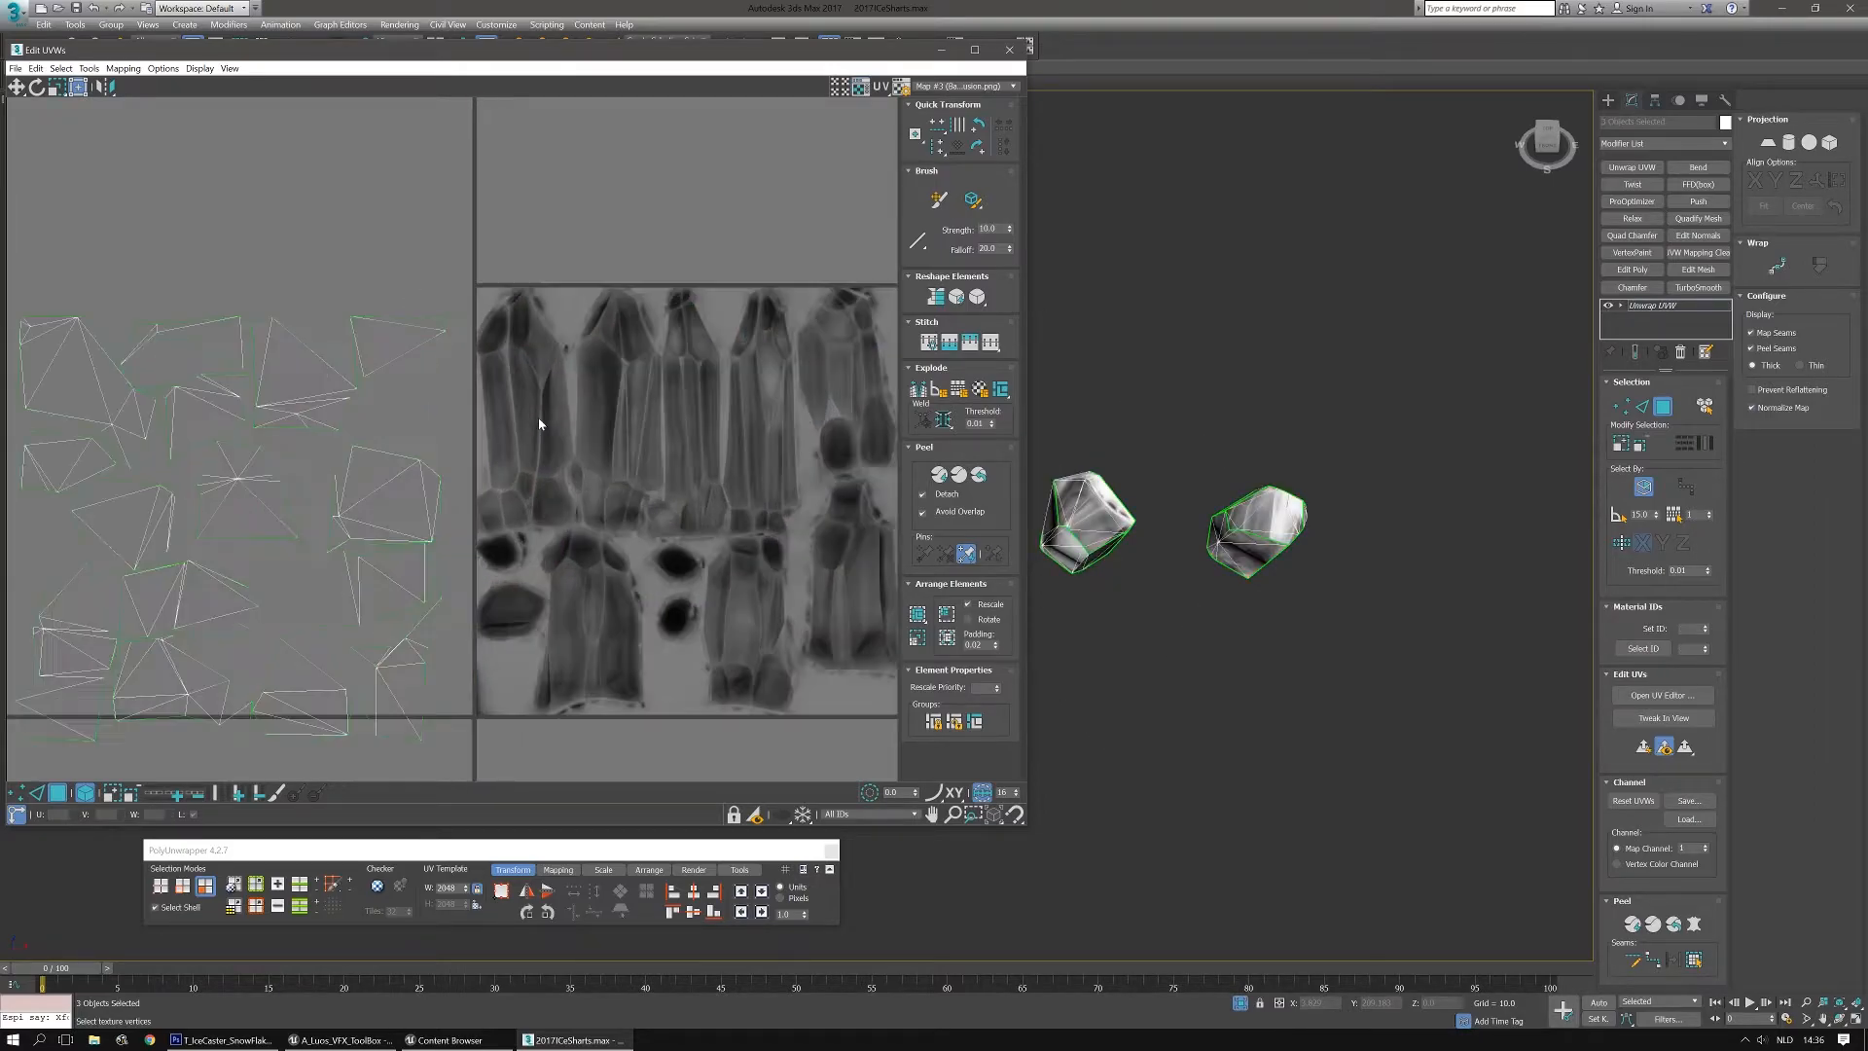
# Maximize the UV editor and place the upper-right triangular island over the second tall shard in the texture's upper row
pyautogui.doubleClick(730, 49)
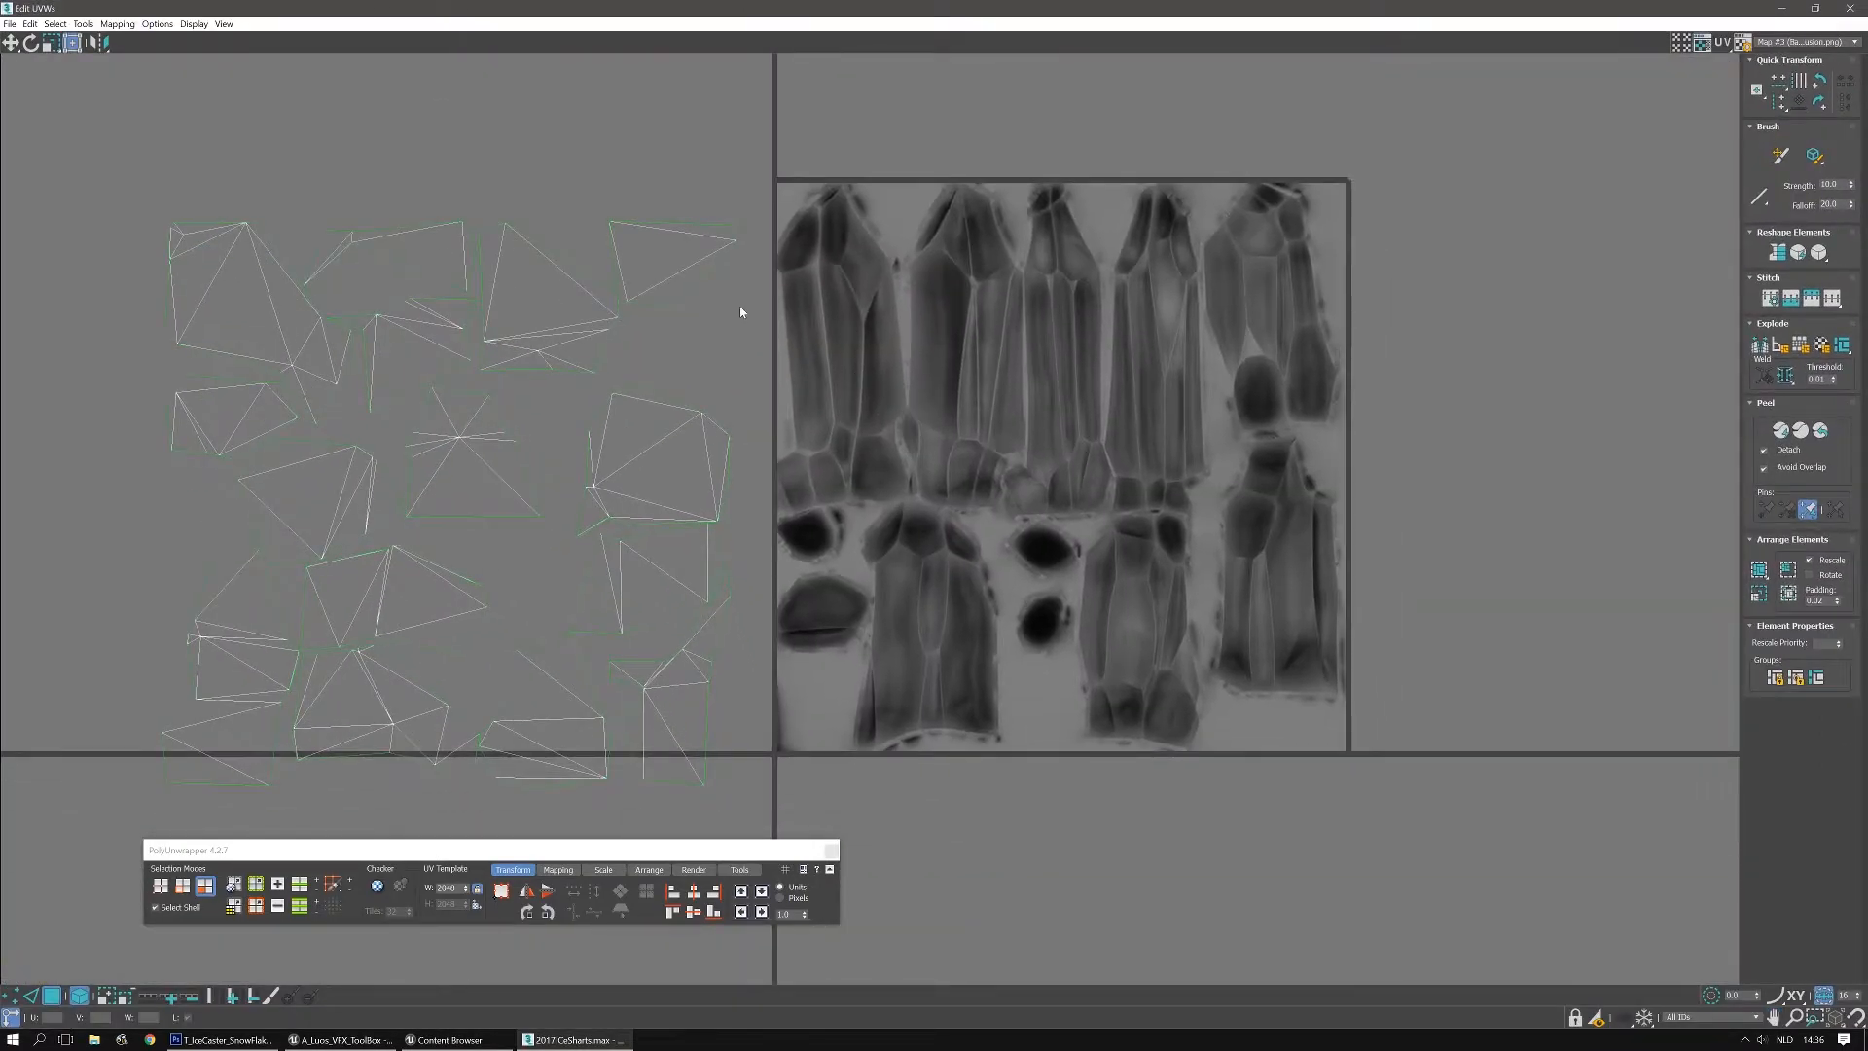
pyautogui.scroll(2, 742, 312)
pyautogui.click(641, 237)
pyautogui.moveTo(642, 237); pyautogui.dragTo(1029, 337)
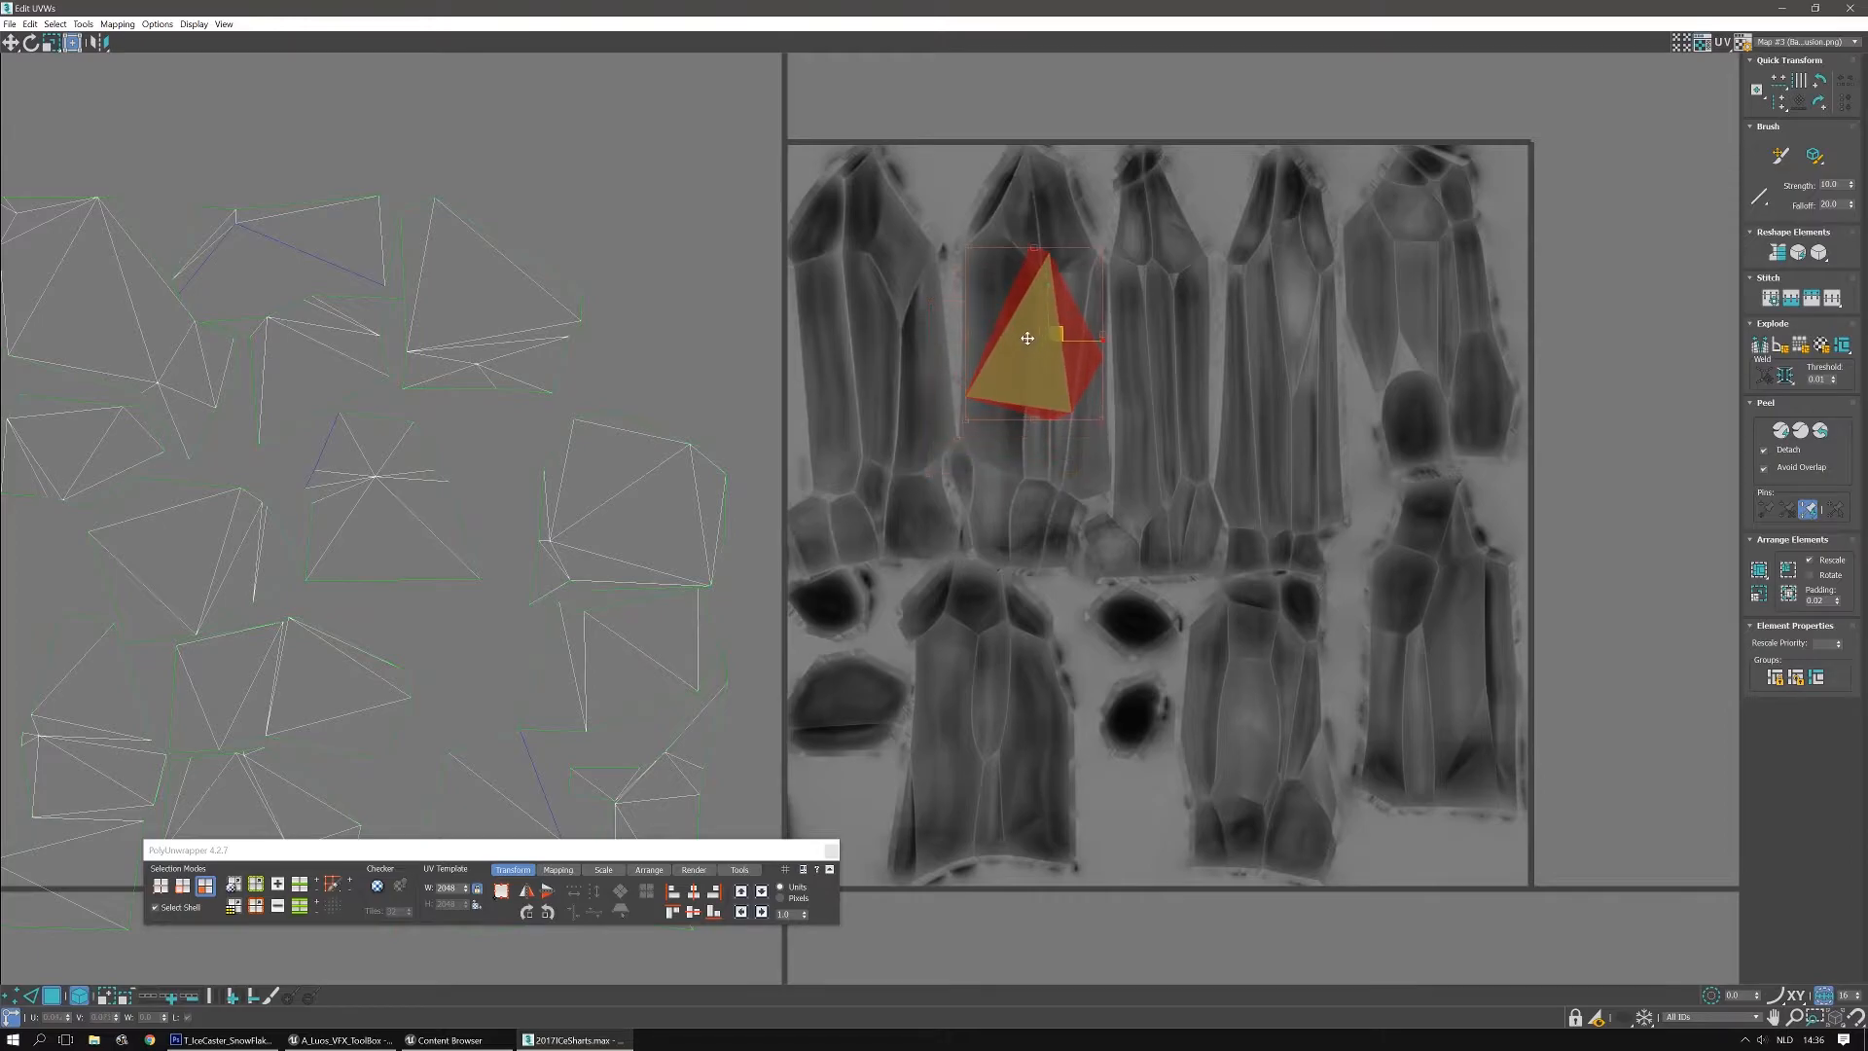
pyautogui.click(1029, 489)
# Move the next pointed island onto the texture and position it over the base of the first tall shard in the upper row
pyautogui.click(463, 322)
pyautogui.moveTo(463, 322); pyautogui.dragTo(981, 750)
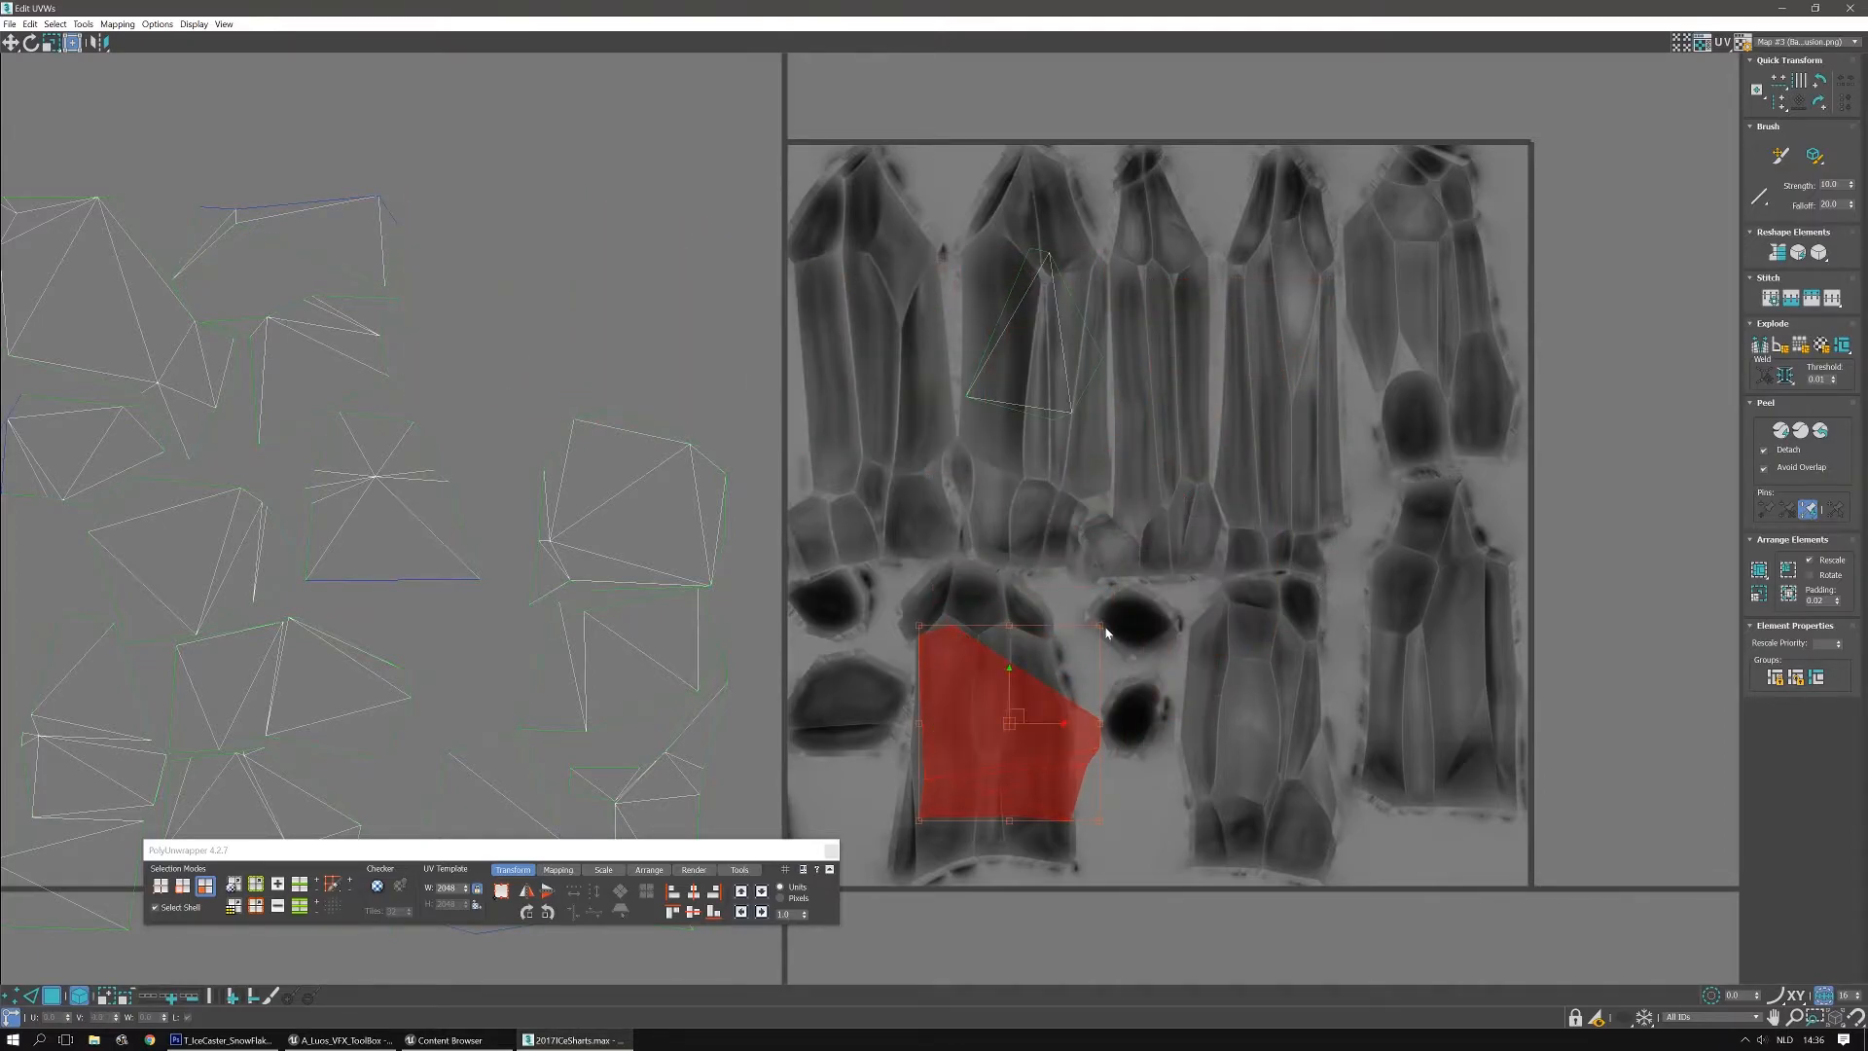
pyautogui.moveTo(1010, 627); pyautogui.dragTo(876, 451)
pyautogui.moveTo(874, 346); pyautogui.dragTo(788, 428)
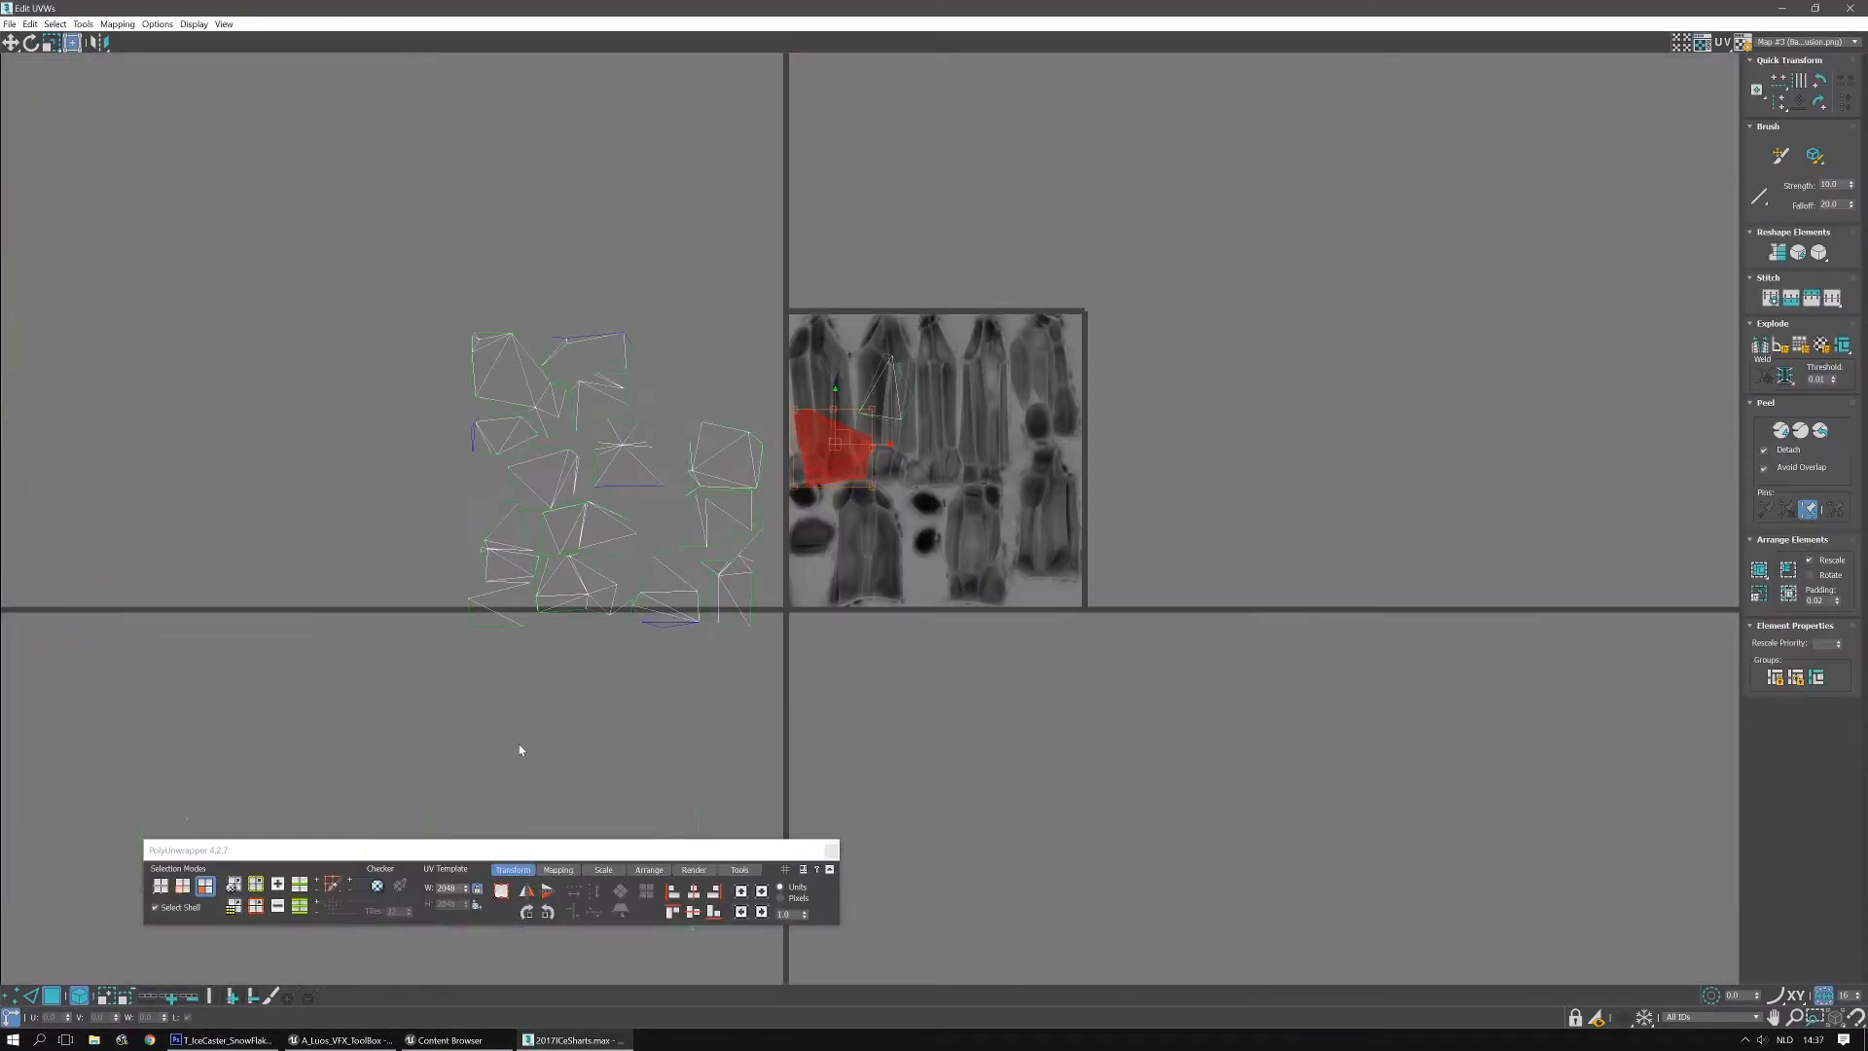
# Select all UV islands and scale them down together slightly
pyautogui.moveTo(388, 309); pyautogui.dragTo(1003, 654)
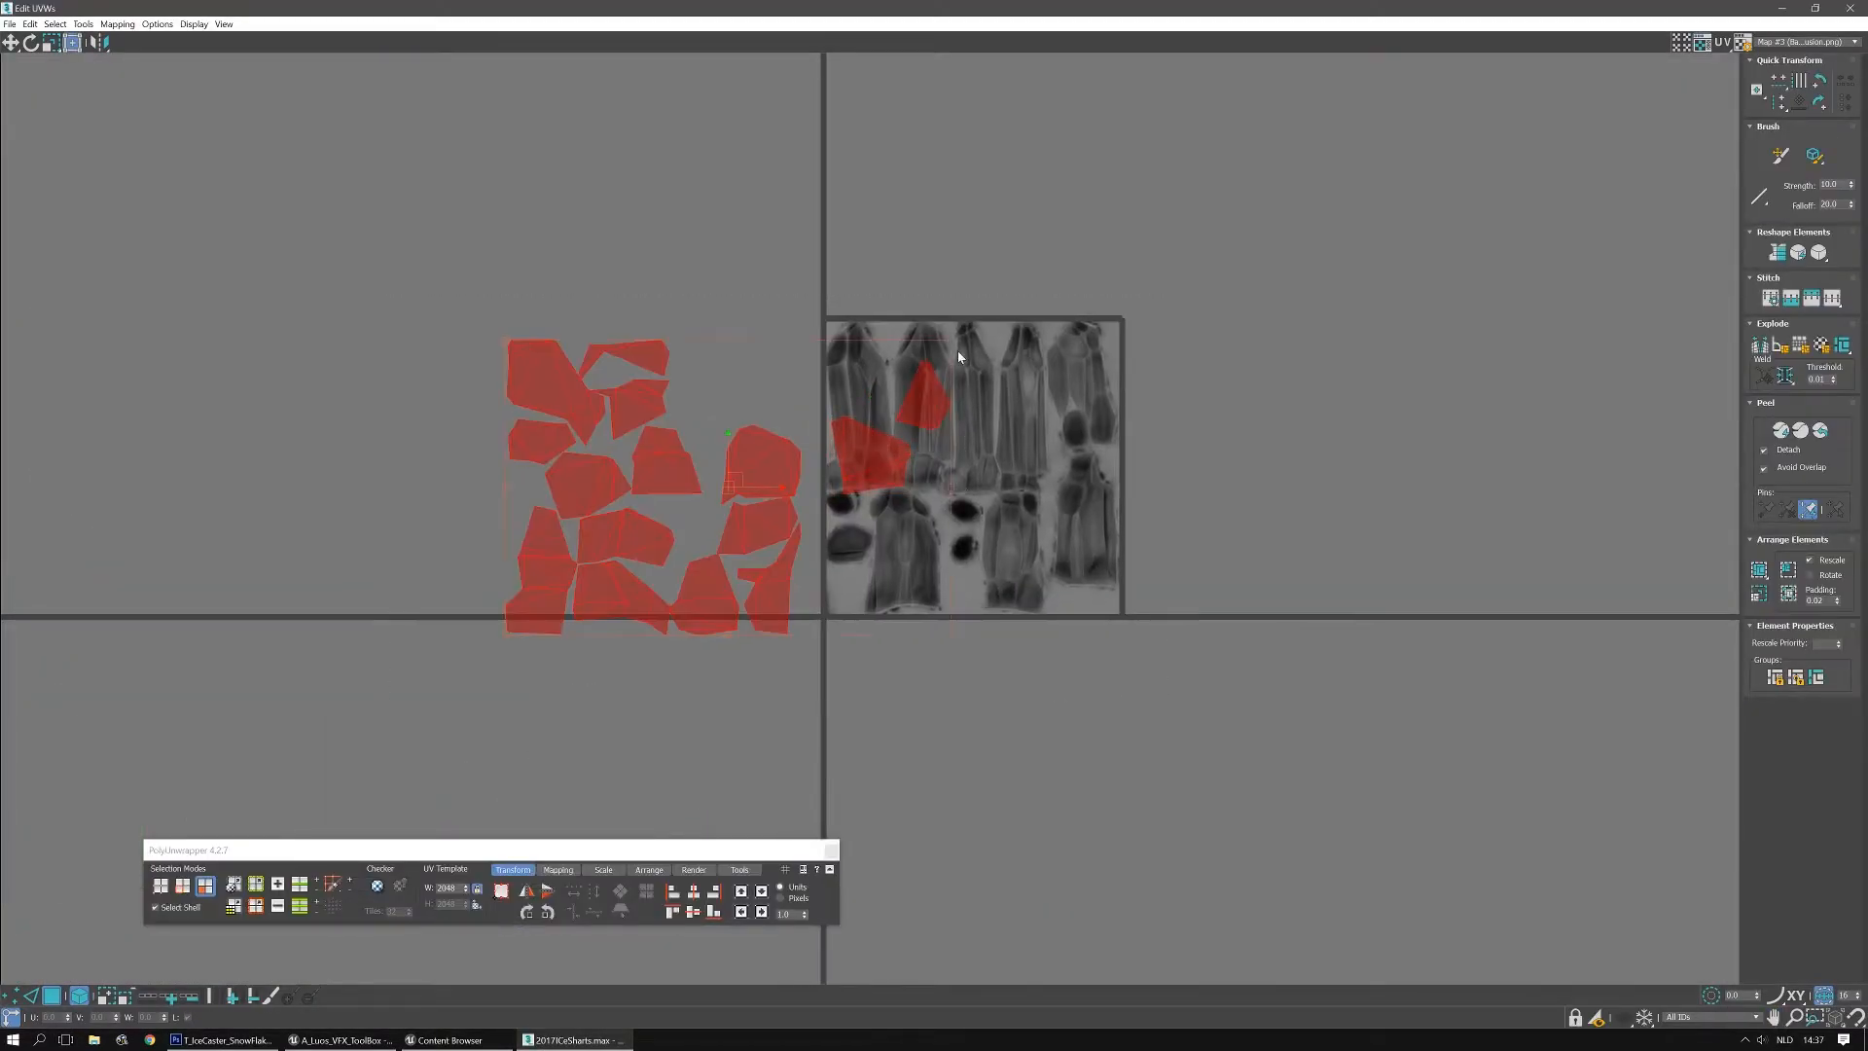
pyautogui.moveTo(953, 339); pyautogui.dragTo(882, 383)
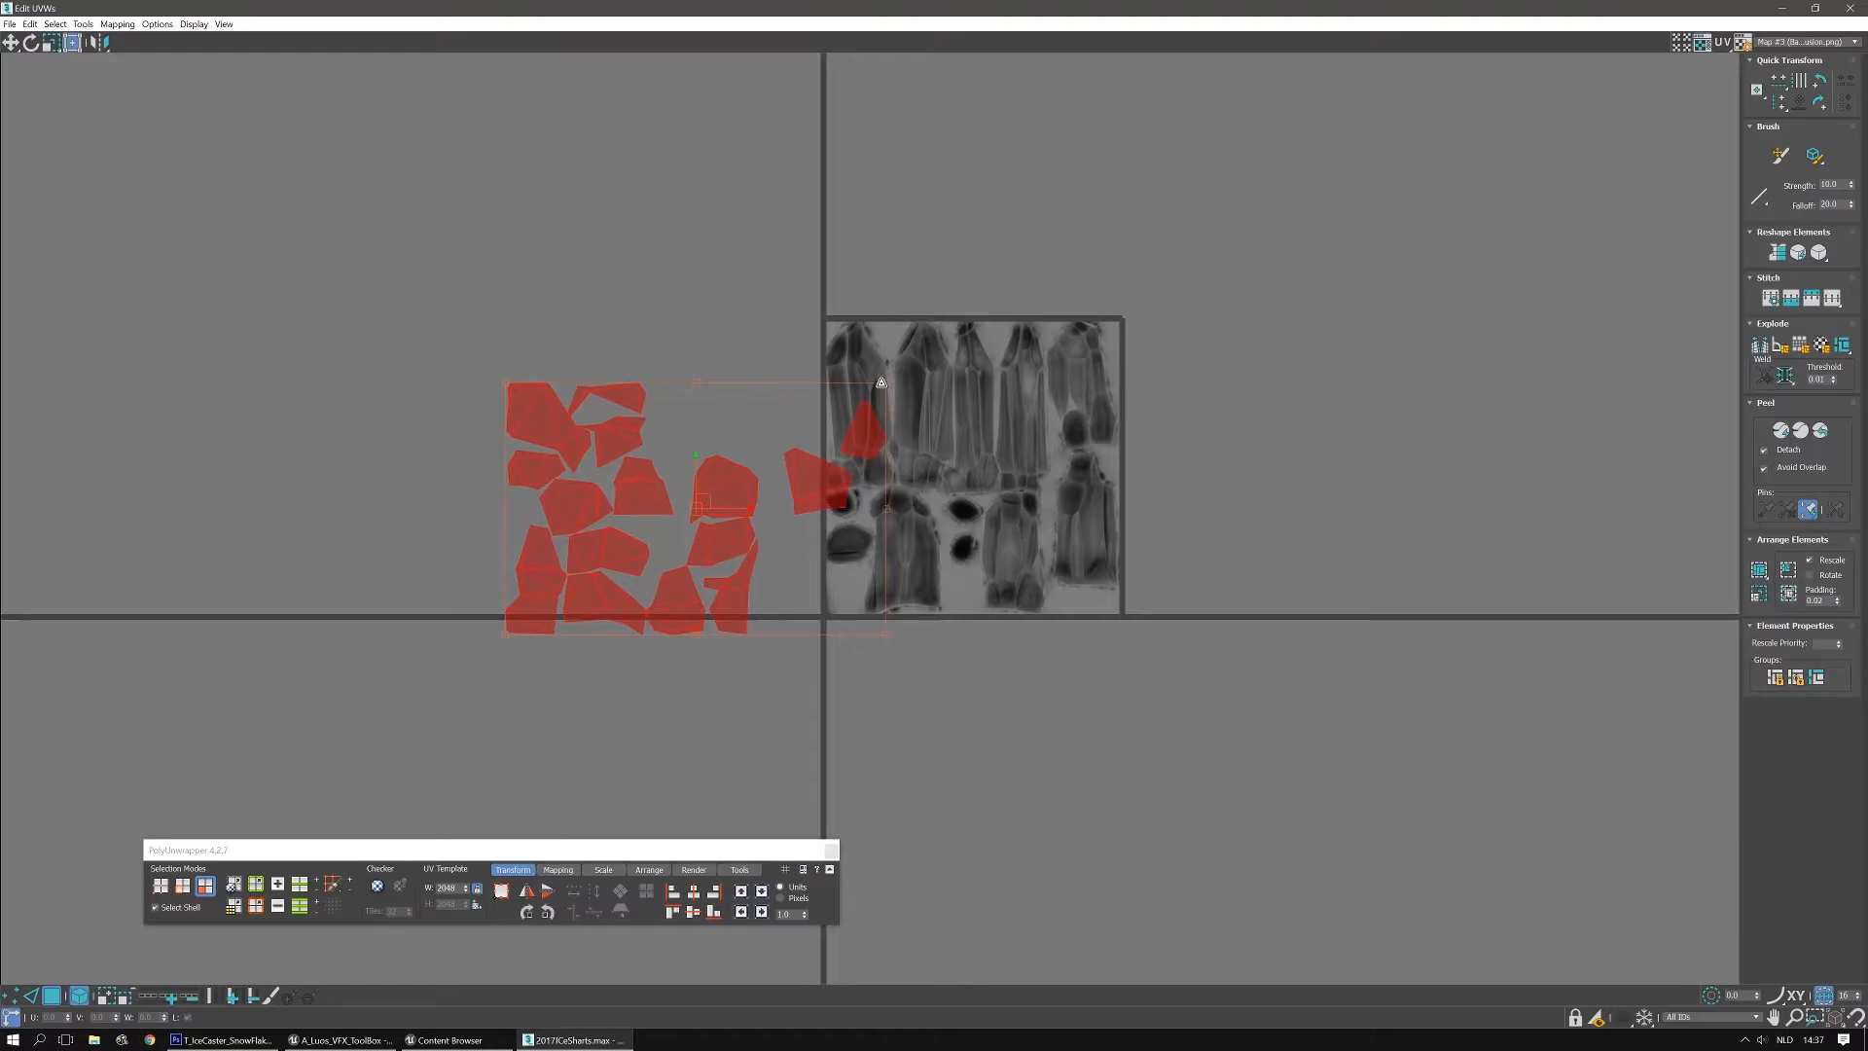
pyautogui.click(781, 469)
# Reposition the small triangular island over the second tall shard in the texture's upper row
pyautogui.scroll(5, 773, 447)
pyautogui.moveTo(1113, 538); pyautogui.dragTo(1072, 585, button='middle')
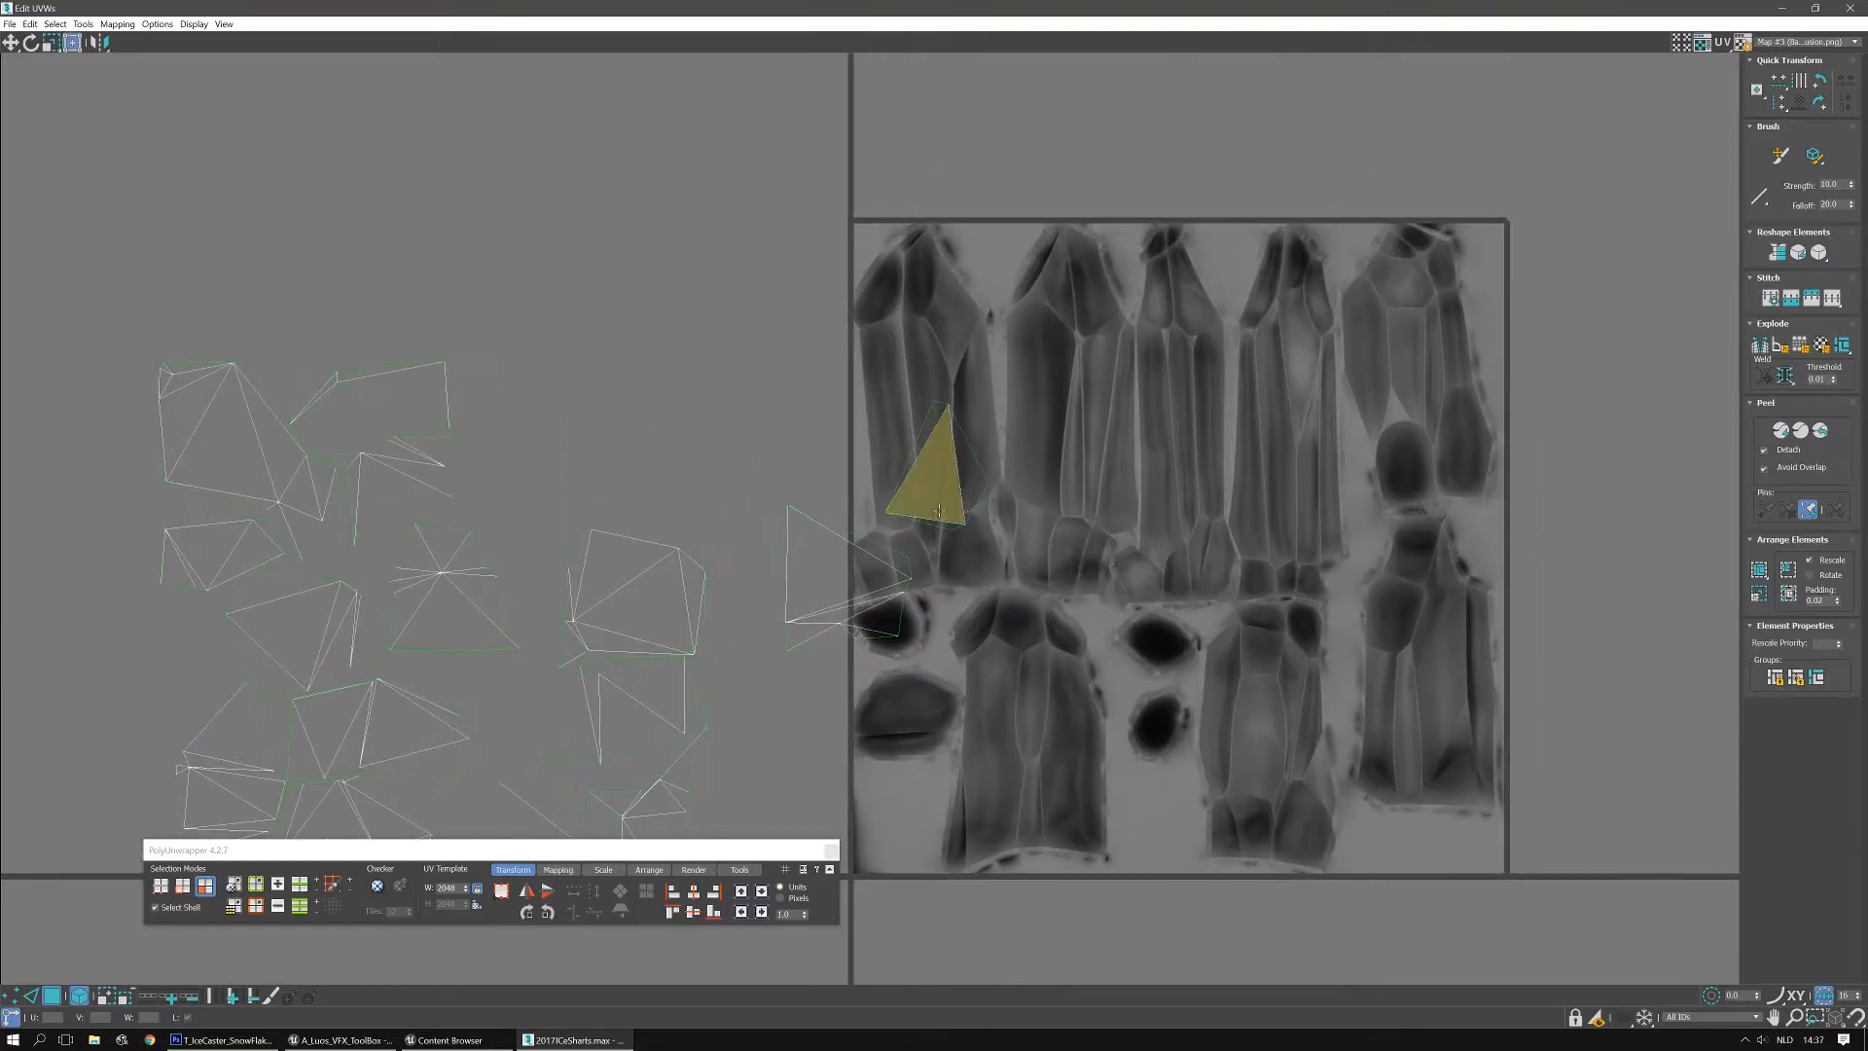
pyautogui.moveTo(940, 490); pyautogui.dragTo(1084, 414)
pyautogui.click(919, 592)
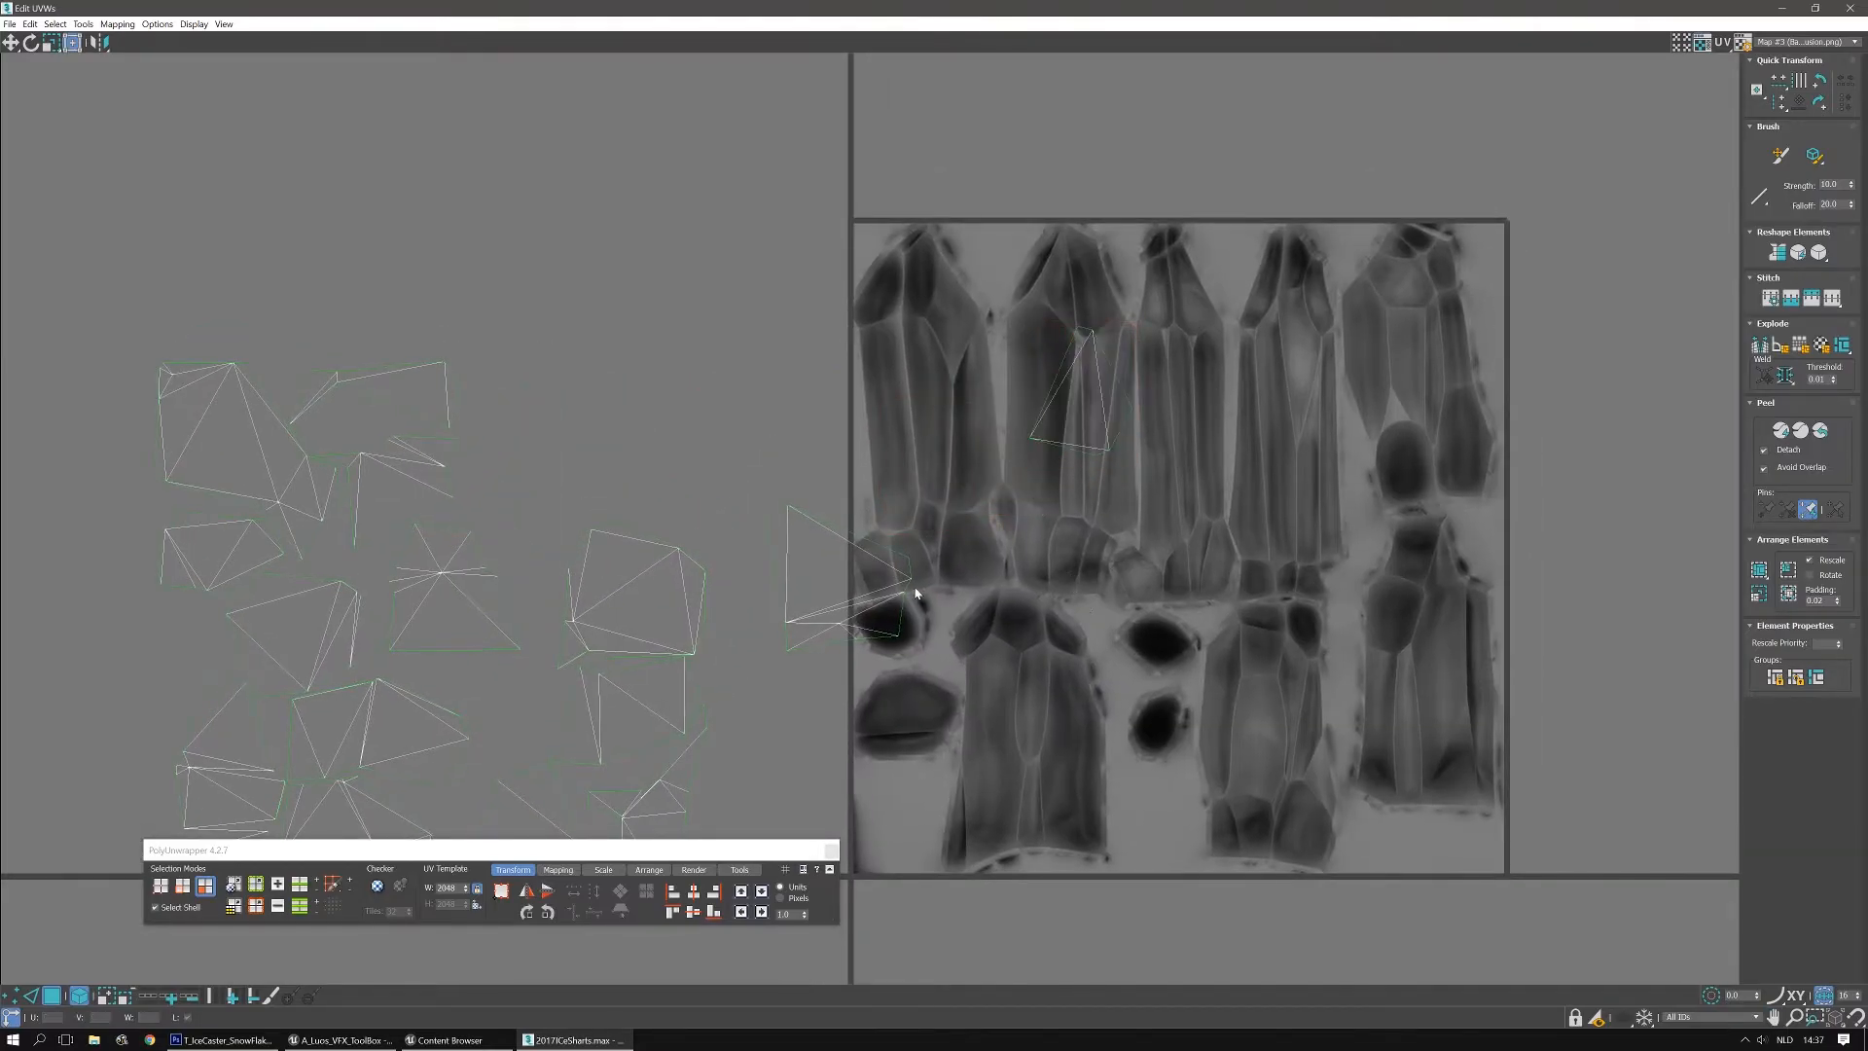
# Move the pointed island back over the lower part of the first upper-row shard and adjust its placement
pyautogui.click(815, 577)
pyautogui.moveTo(812, 575); pyautogui.dragTo(948, 526)
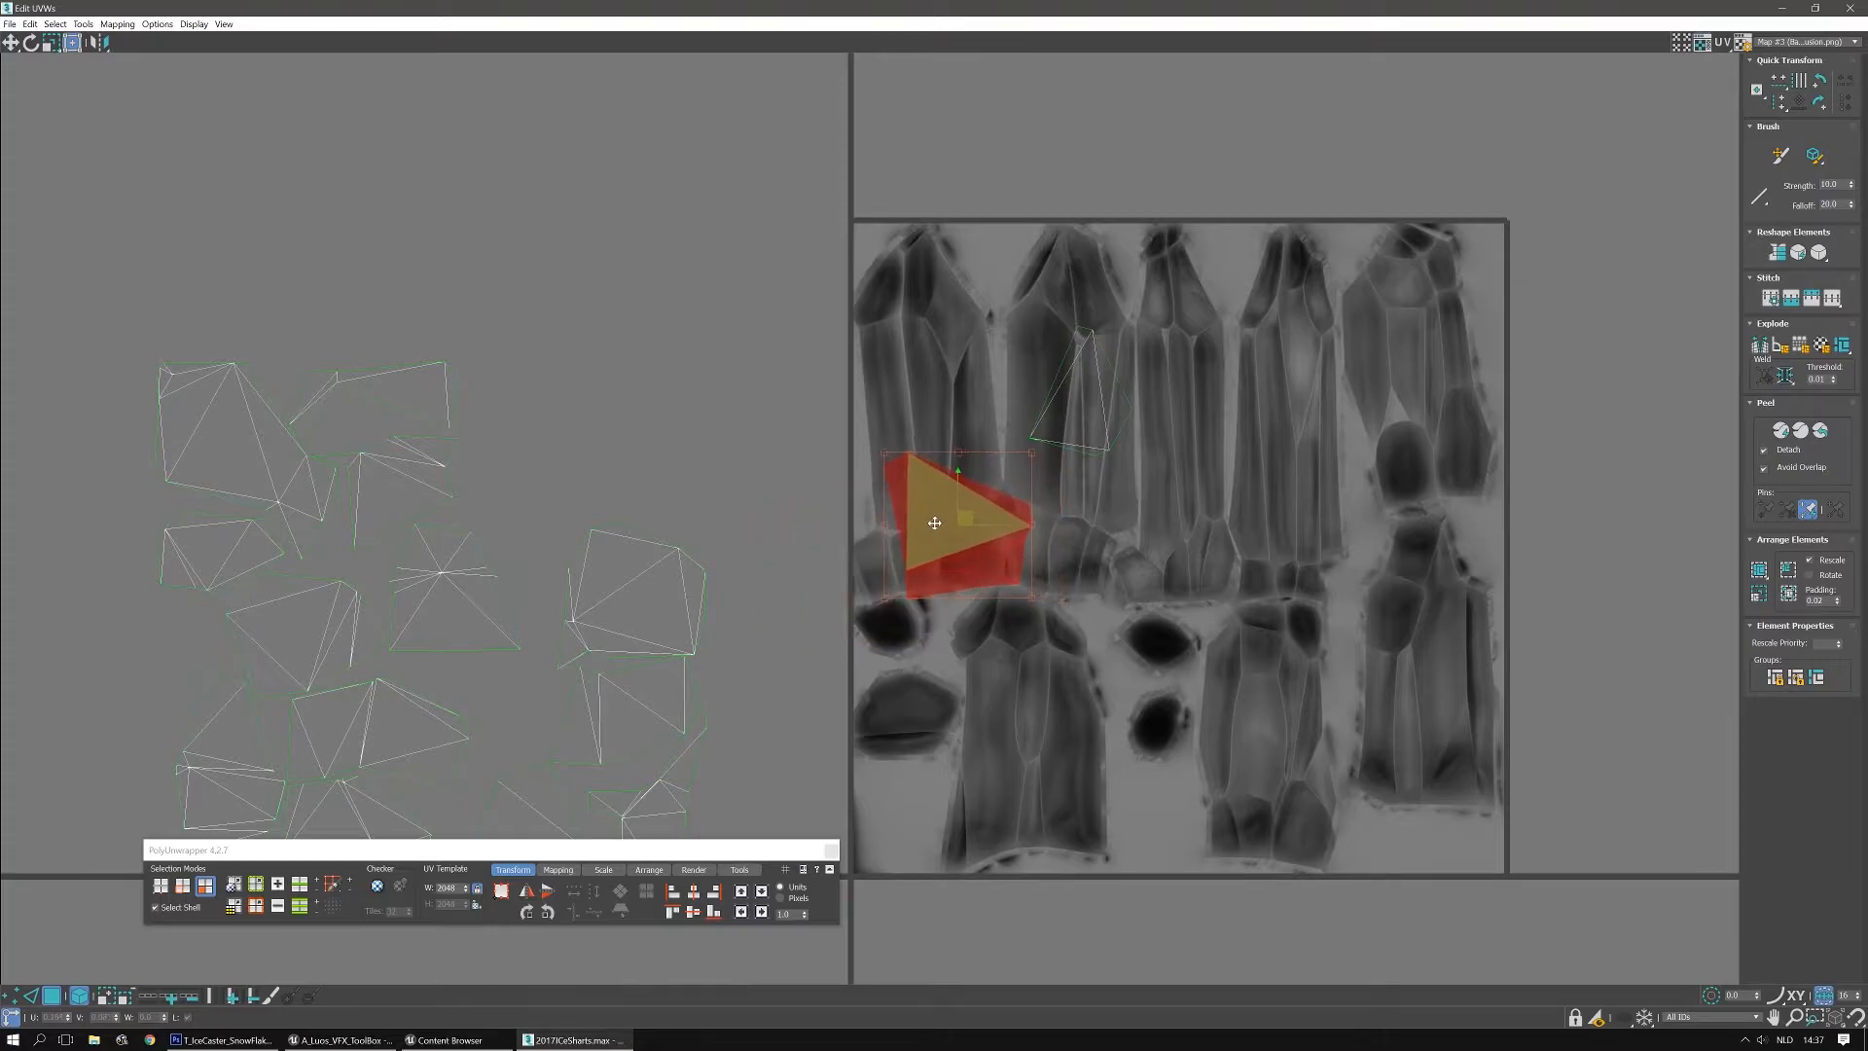
pyautogui.scroll(3, 973, 525)
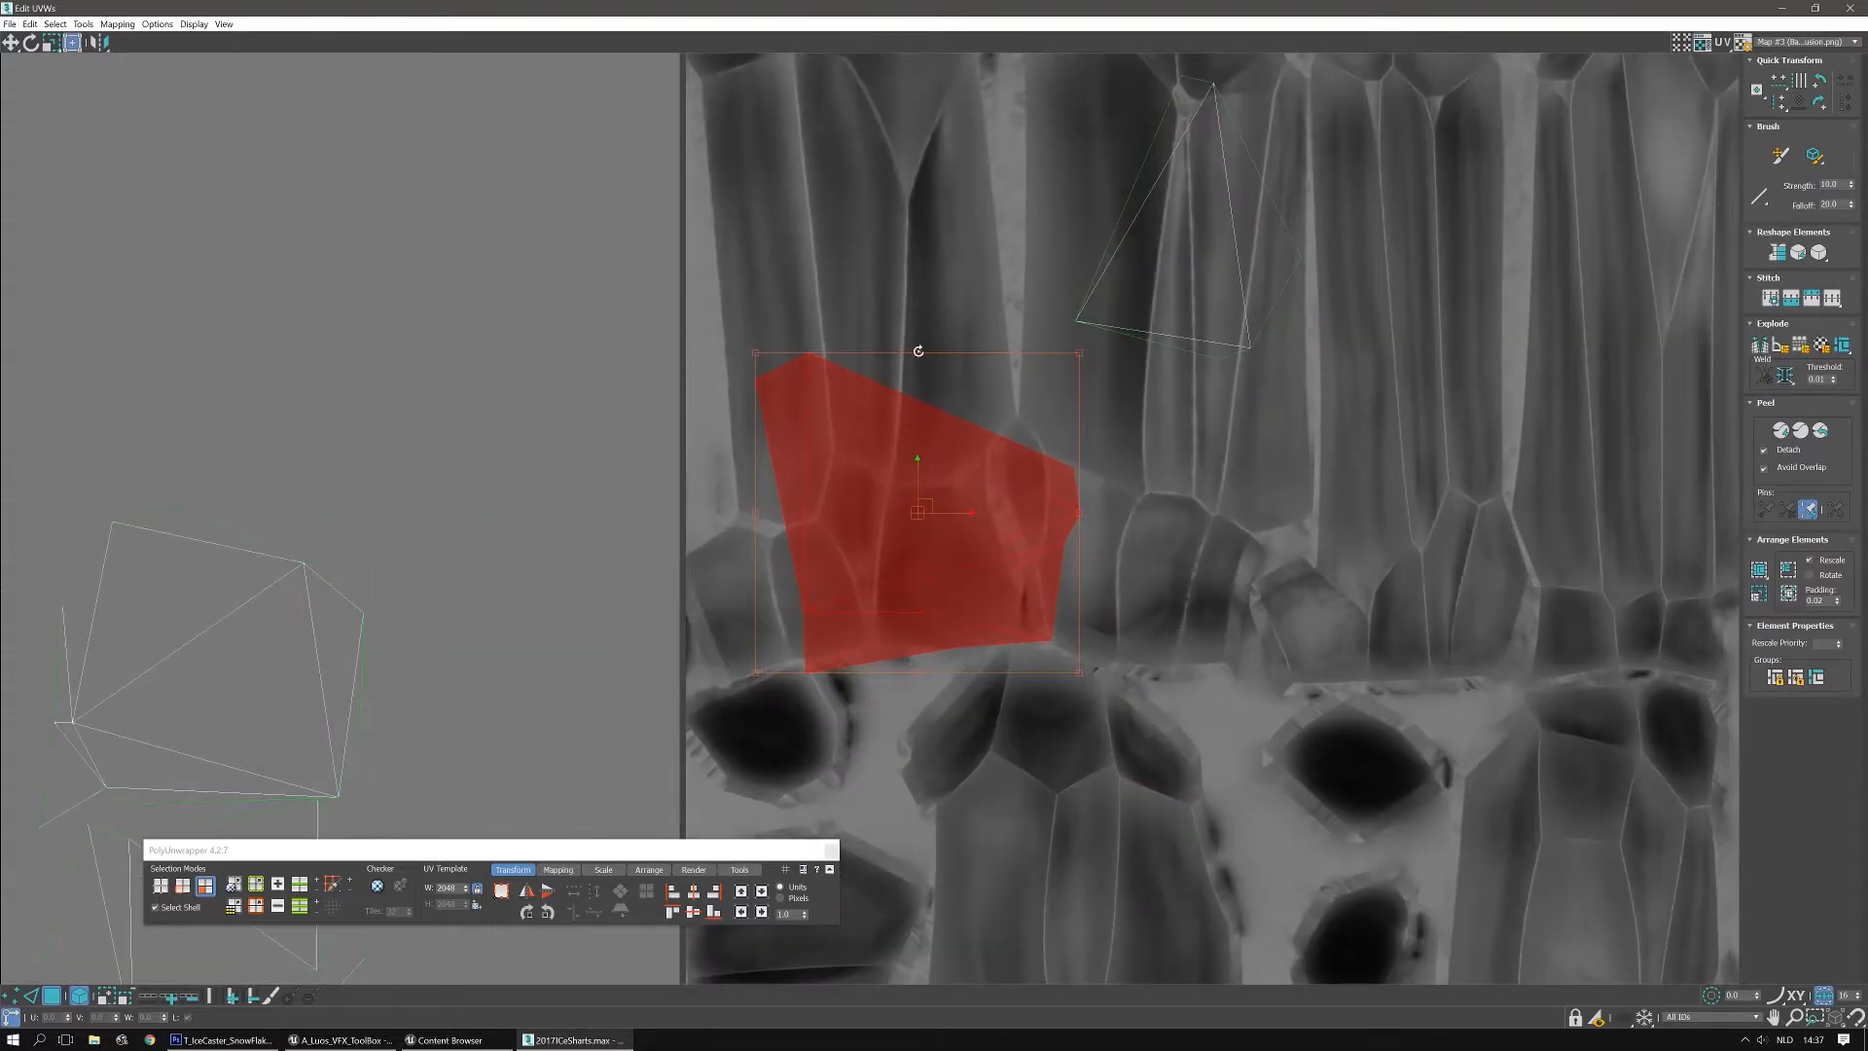
pyautogui.moveTo(951, 472); pyautogui.dragTo(958, 447)
pyautogui.click(1299, 568)
# Place the large rounded island on the first wide shard in the texture's lower row, turn it upside down, and scale it to fit
pyautogui.scroll(-2, 1294, 574)
pyautogui.scroll(-4, 1294, 584)
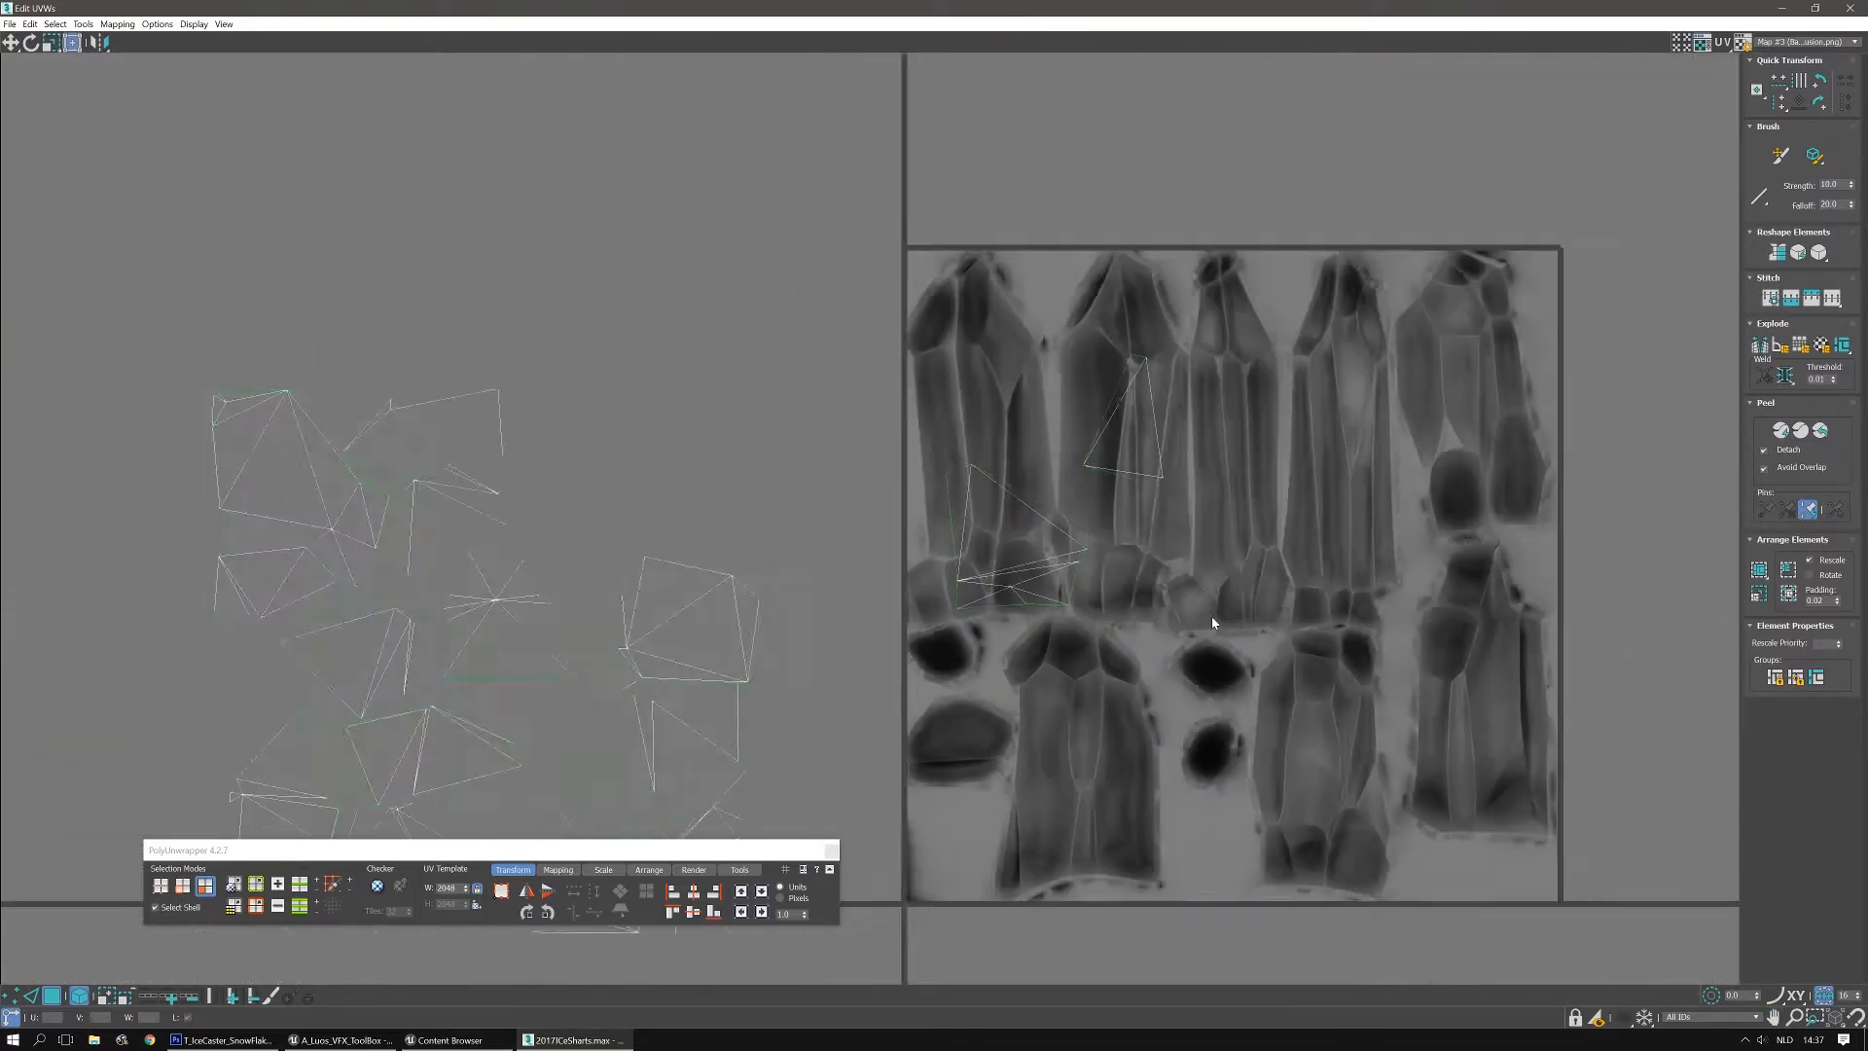
pyautogui.click(816, 631)
pyautogui.moveTo(815, 631); pyautogui.dragTo(1133, 745)
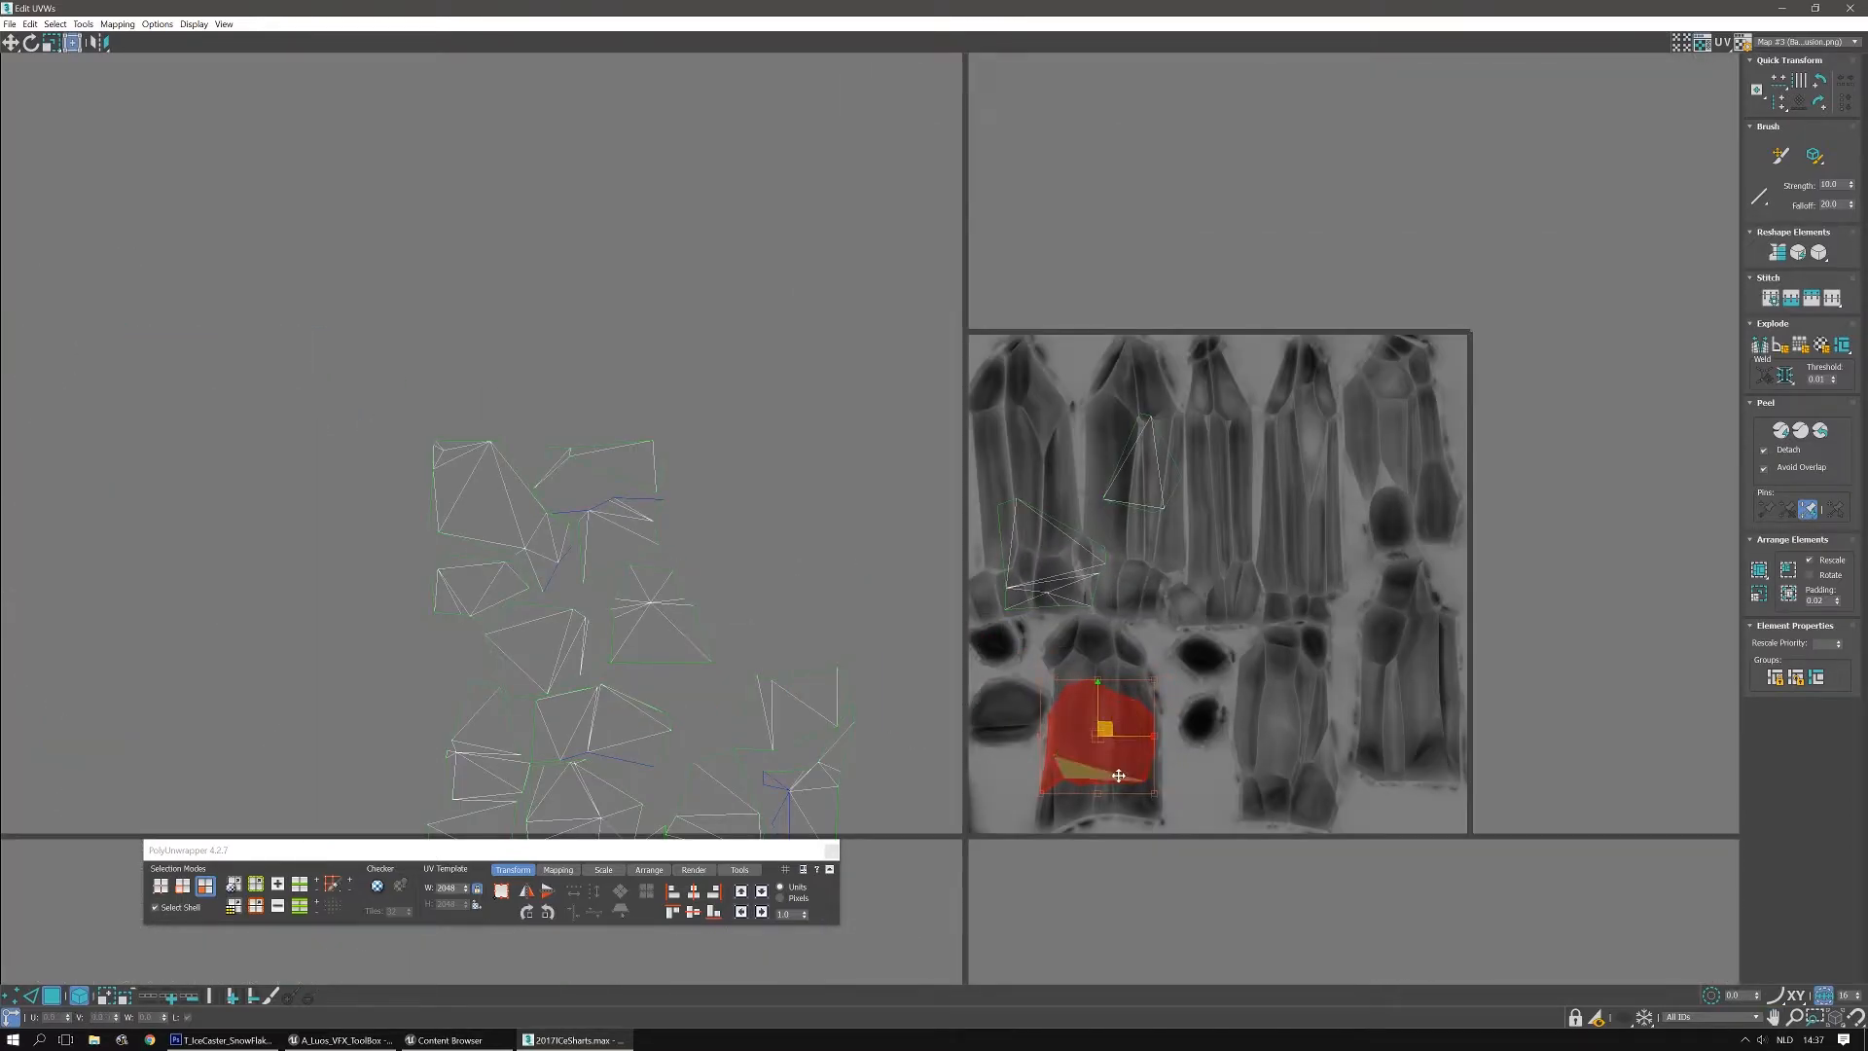
pyautogui.scroll(4, 1129, 741)
pyautogui.moveTo(998, 407); pyautogui.dragTo(1104, 545)
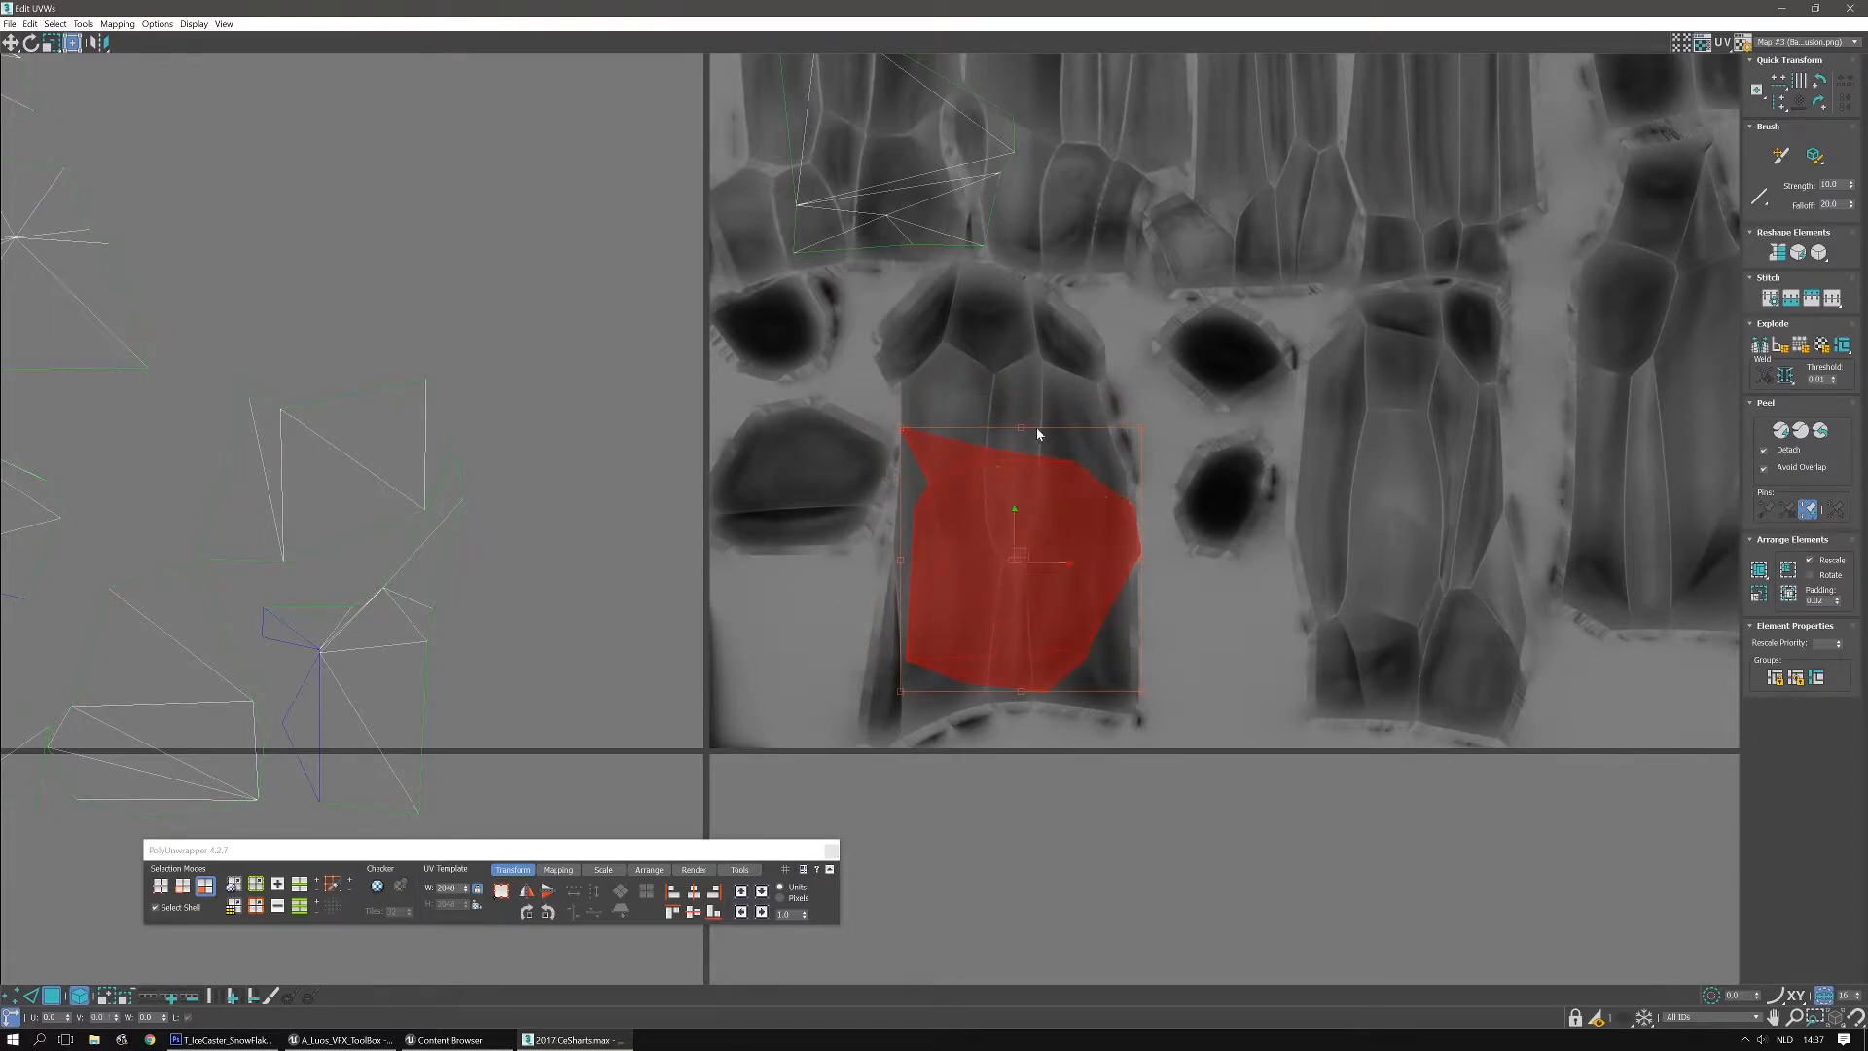
pyautogui.moveTo(1024, 427); pyautogui.dragTo(1015, 665)
pyautogui.moveTo(1011, 566); pyautogui.dragTo(1015, 576)
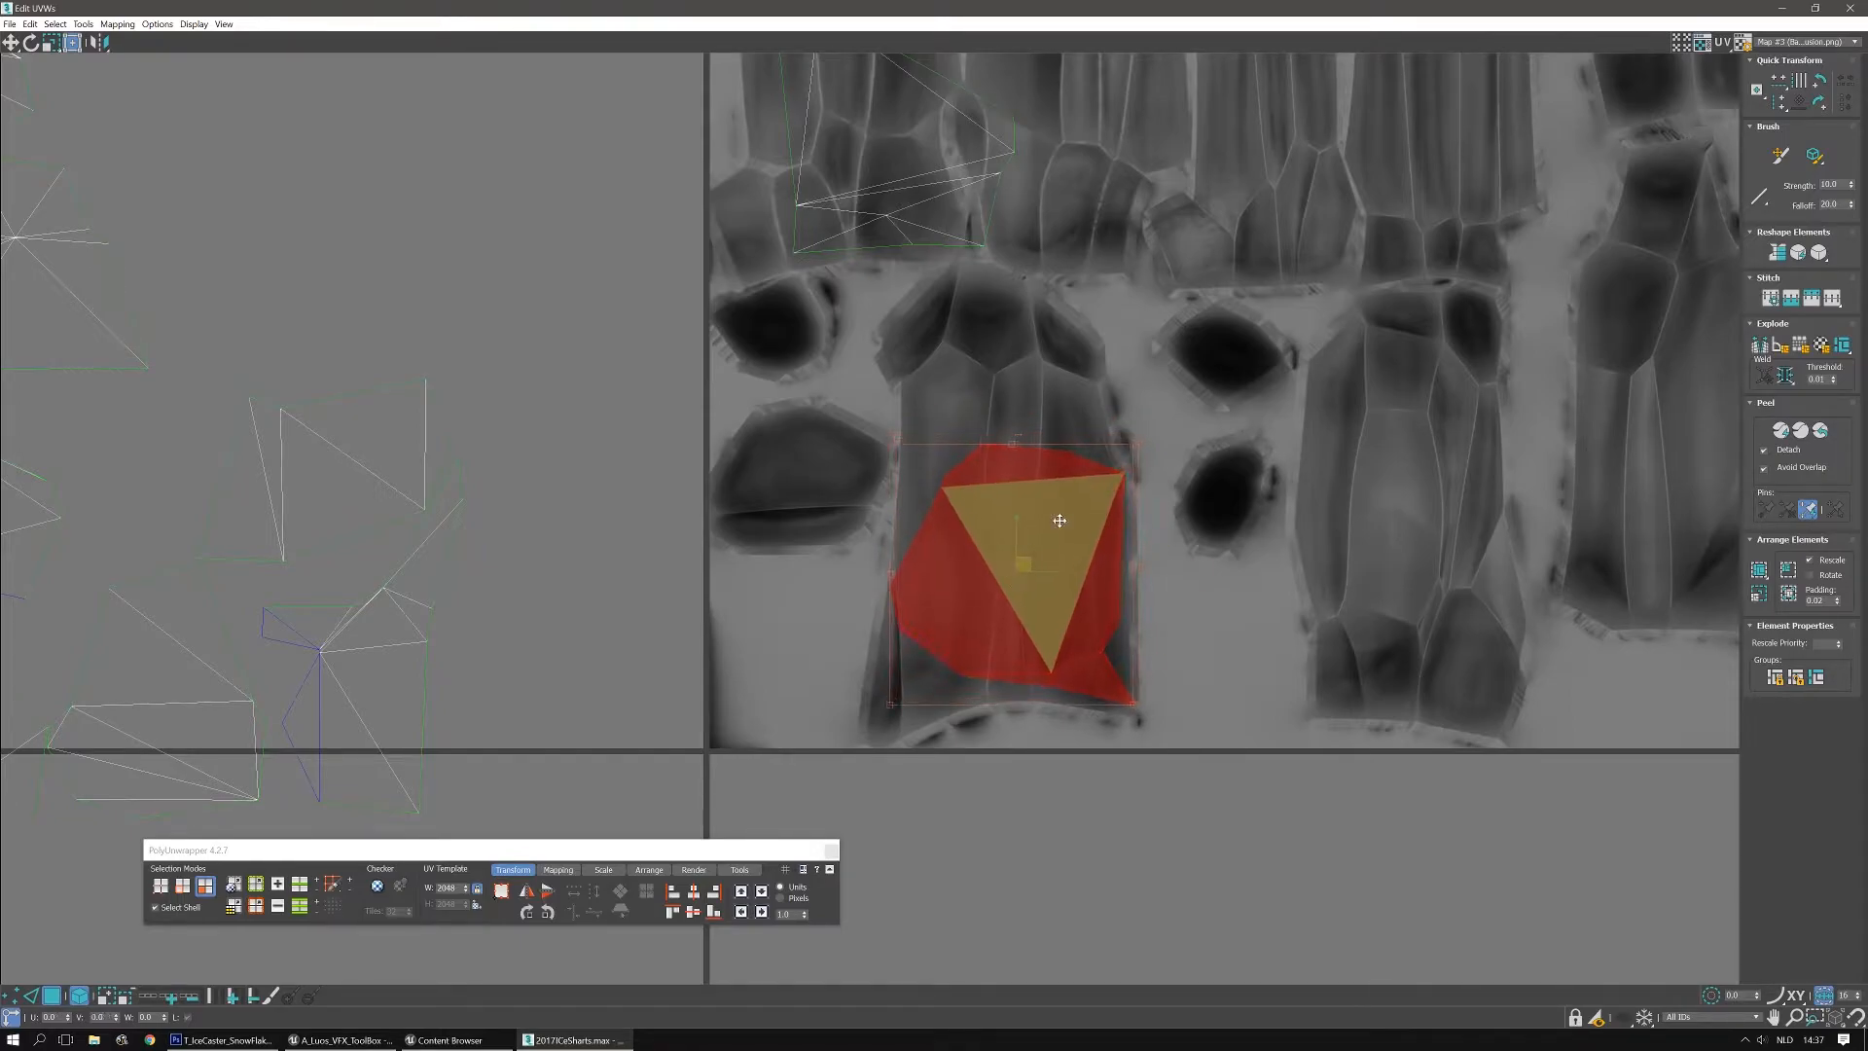
pyautogui.moveTo(1133, 440); pyautogui.dragTo(1126, 445)
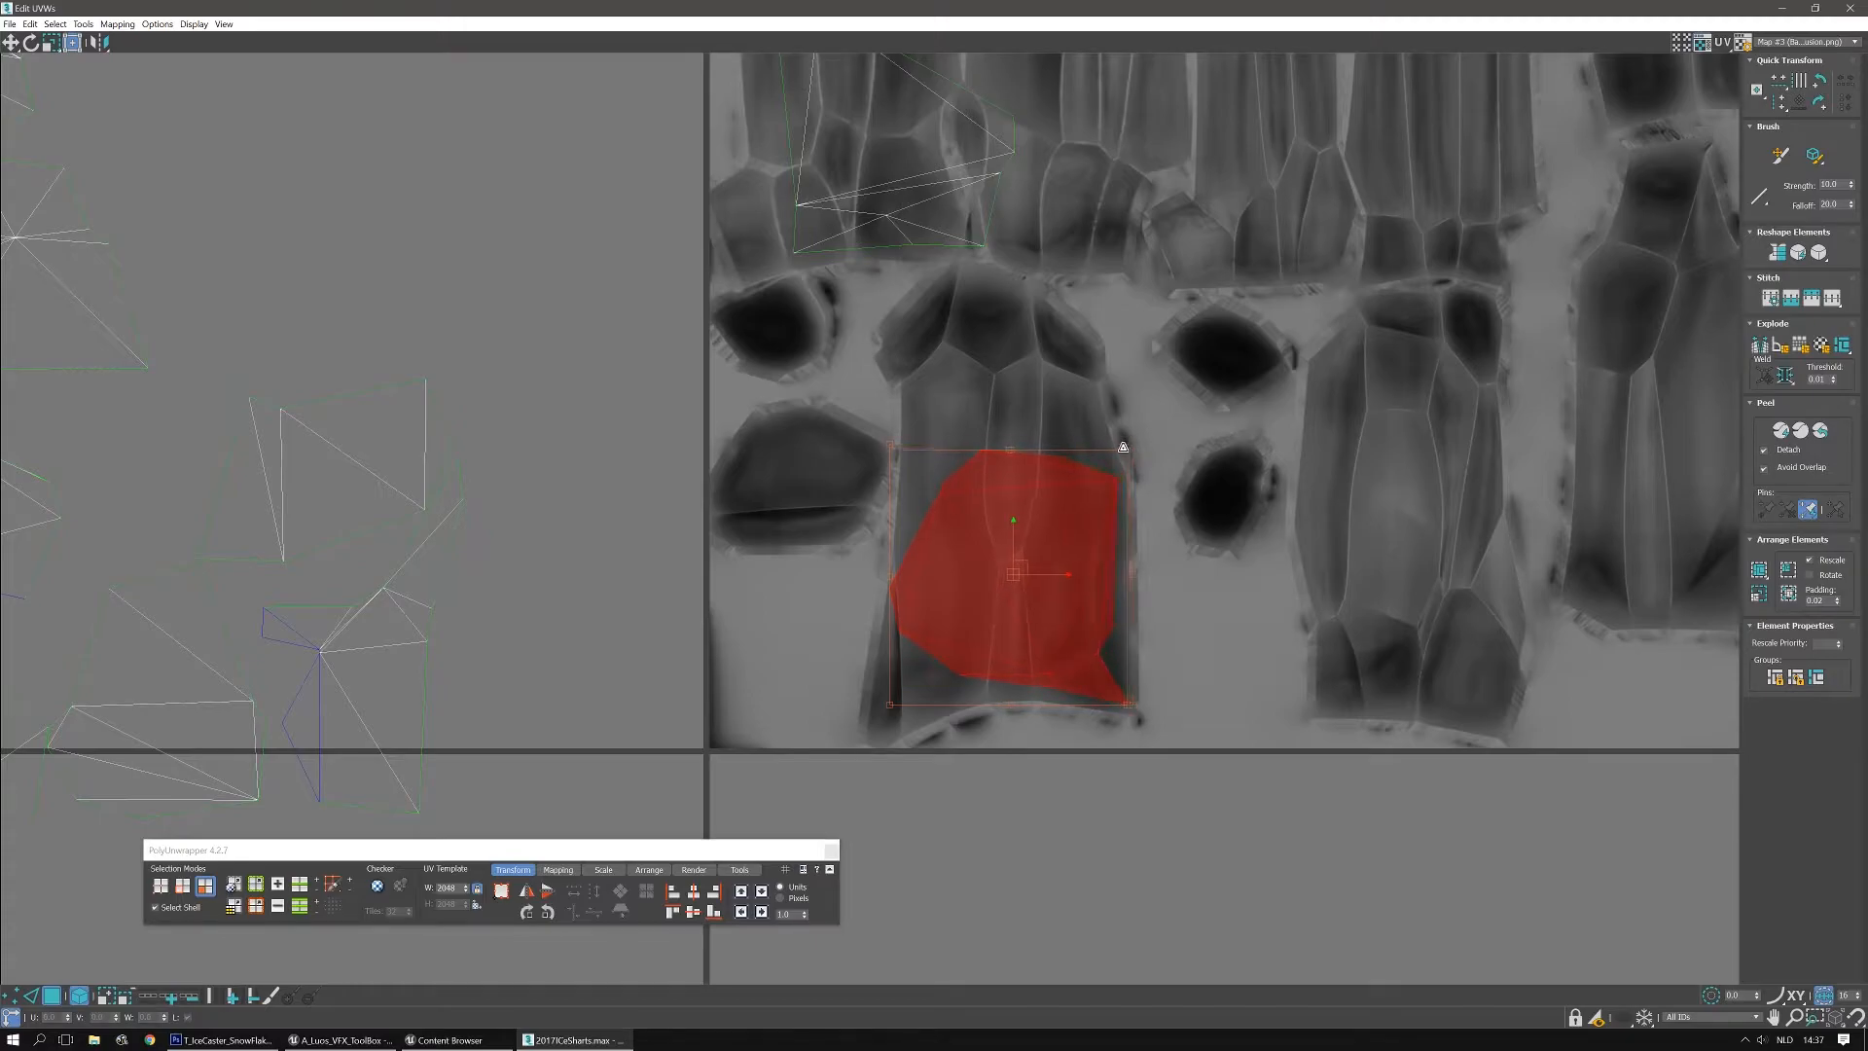
pyautogui.click(640, 624)
# Move the next triangular island onto the rightmost lower-row shard and rotate it by a quarter turn
pyautogui.scroll(-3, 640, 624)
pyautogui.click(482, 552)
pyautogui.moveTo(482, 552); pyautogui.dragTo(1322, 458)
pyautogui.click(1820, 80)
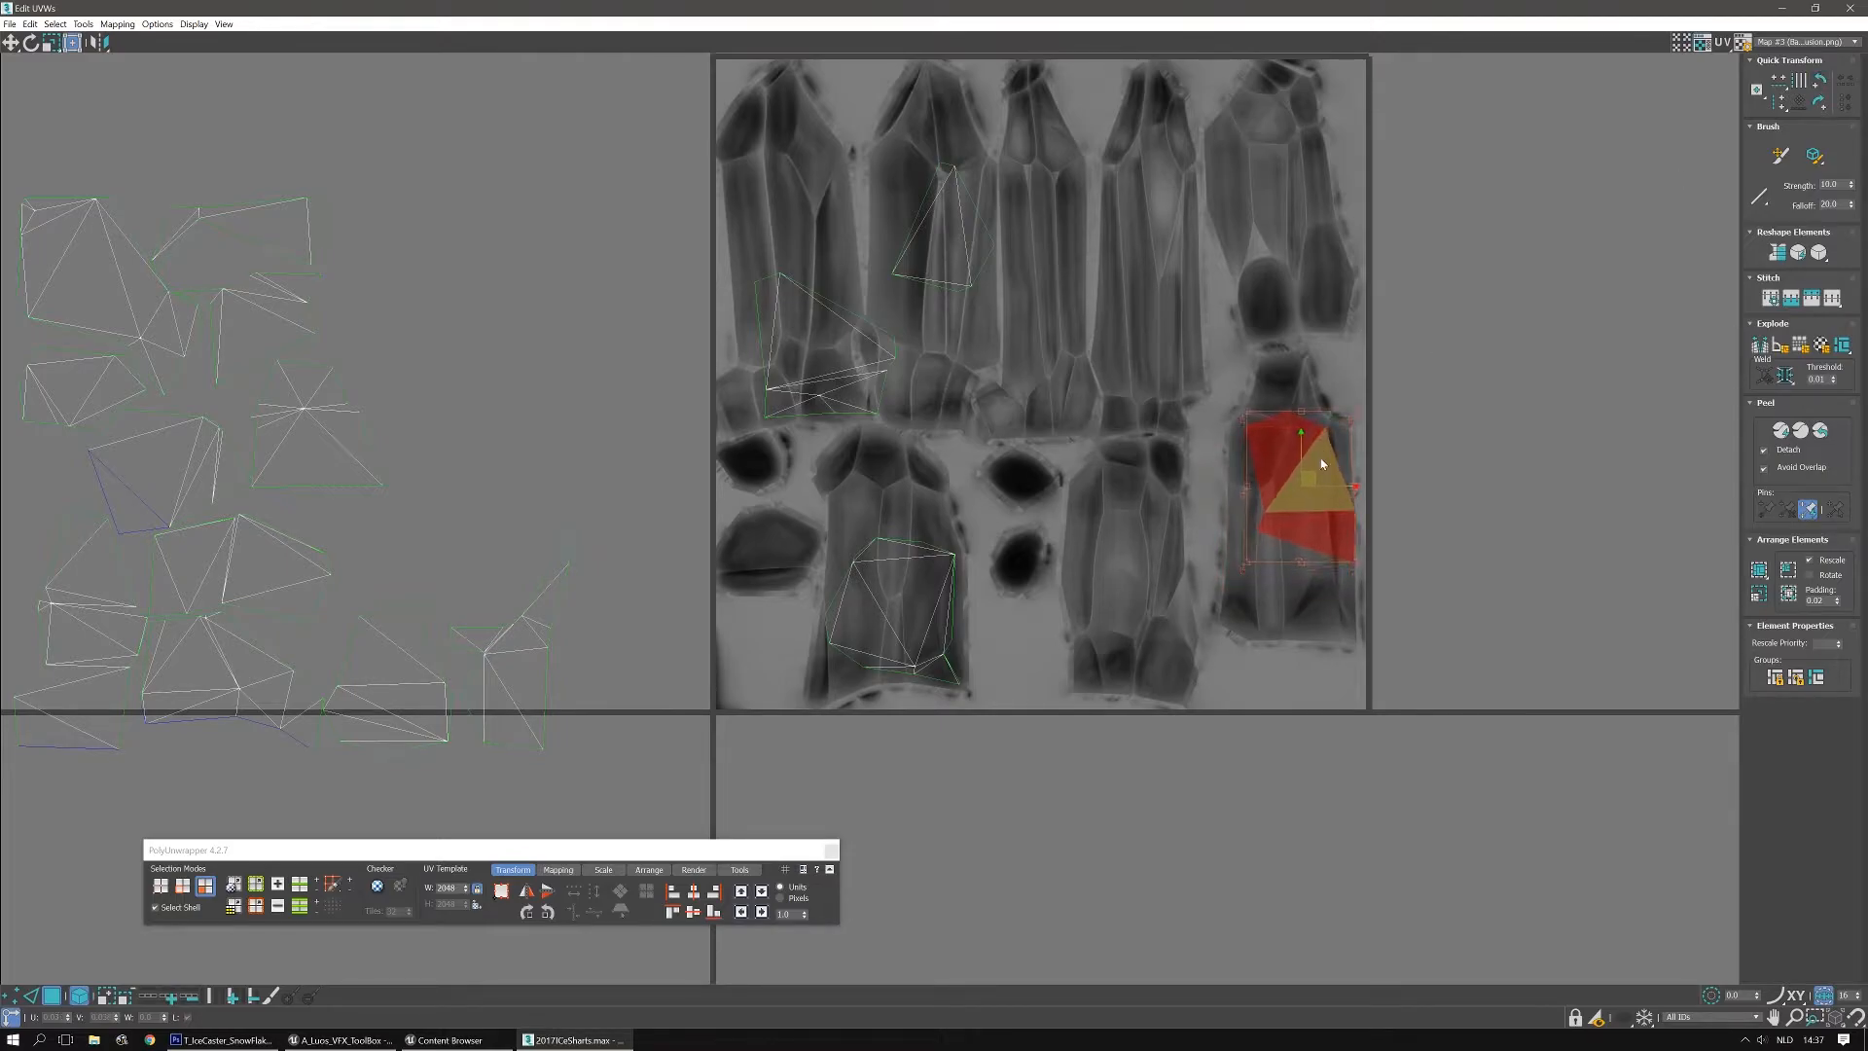
pyautogui.click(1304, 619)
# Place the branching, spiked island on the middle lower-row shard and rotate it slightly to fit the shard's outline
pyautogui.click(516, 664)
pyautogui.moveTo(515, 661); pyautogui.dragTo(1136, 582)
pyautogui.scroll(5, 1158, 491)
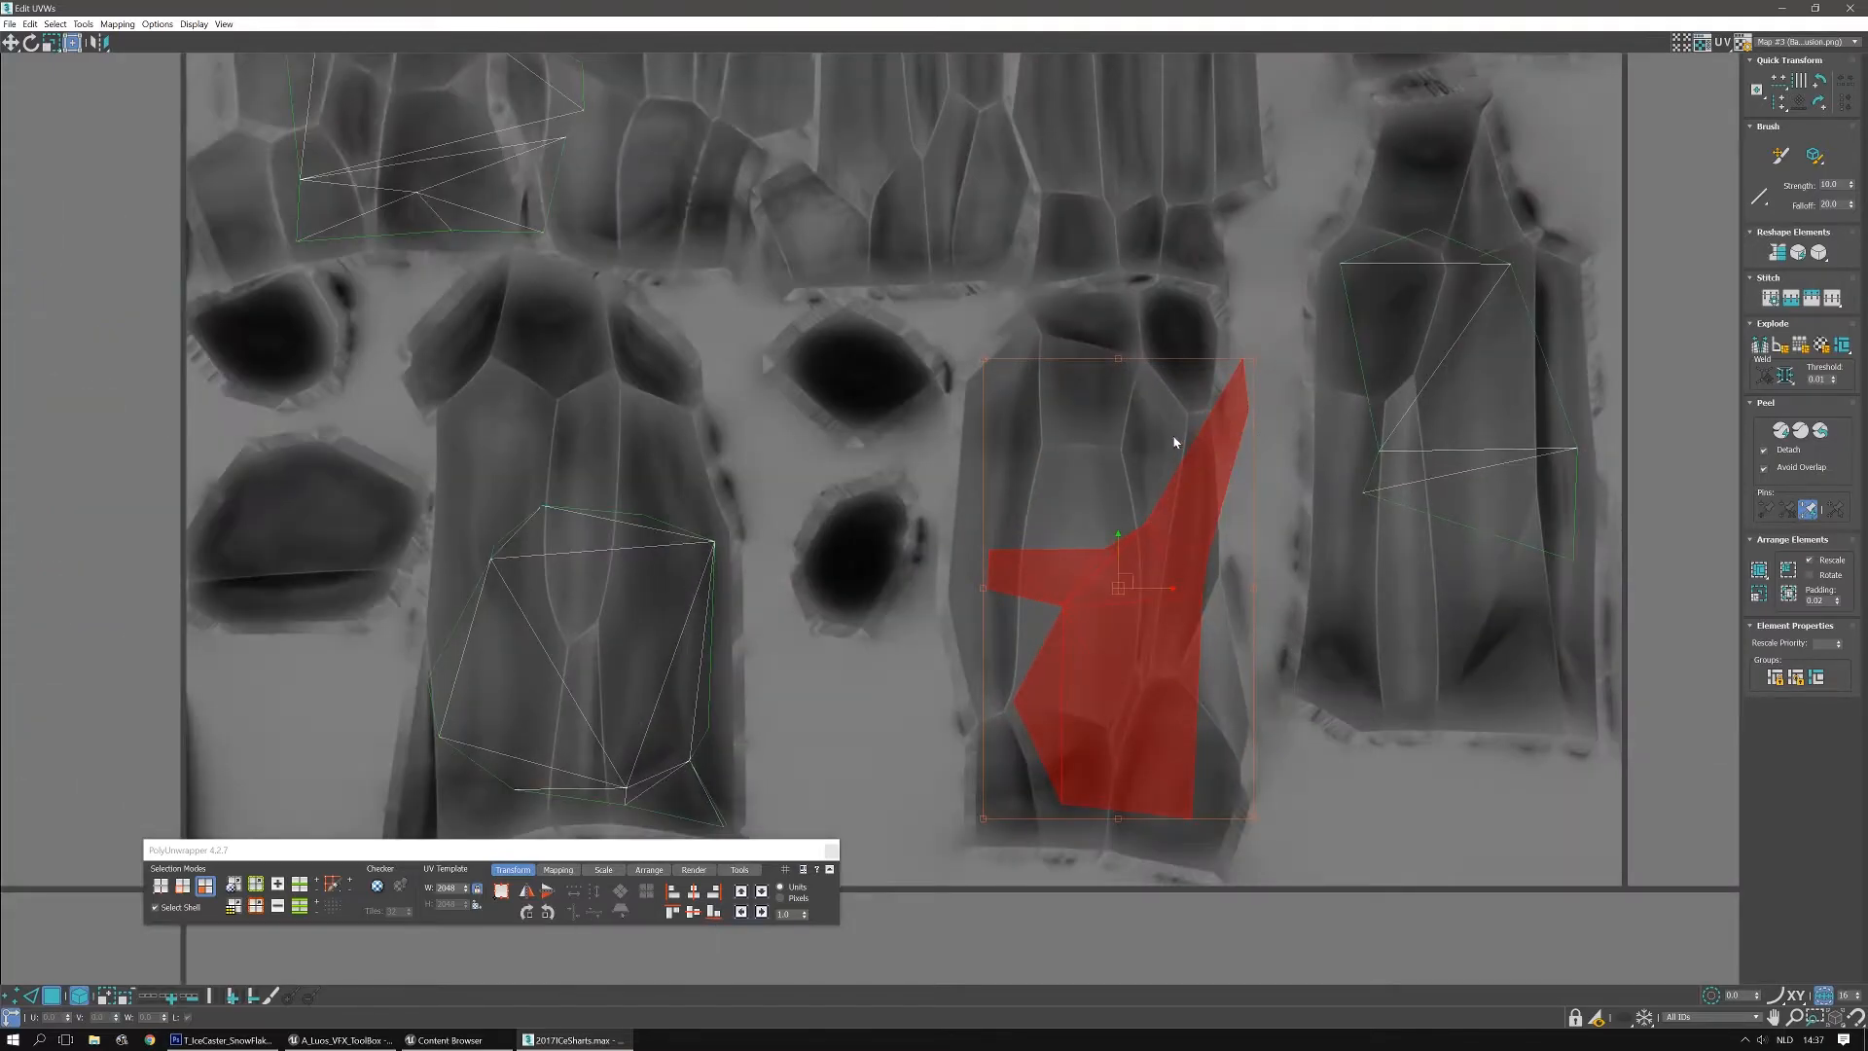
pyautogui.moveTo(1159, 548)
pyautogui.mouseDown(button='middle')
pyautogui.moveTo(1179, 486)
pyautogui.moveTo(1171, 530)
pyautogui.mouseUp(button='middle')
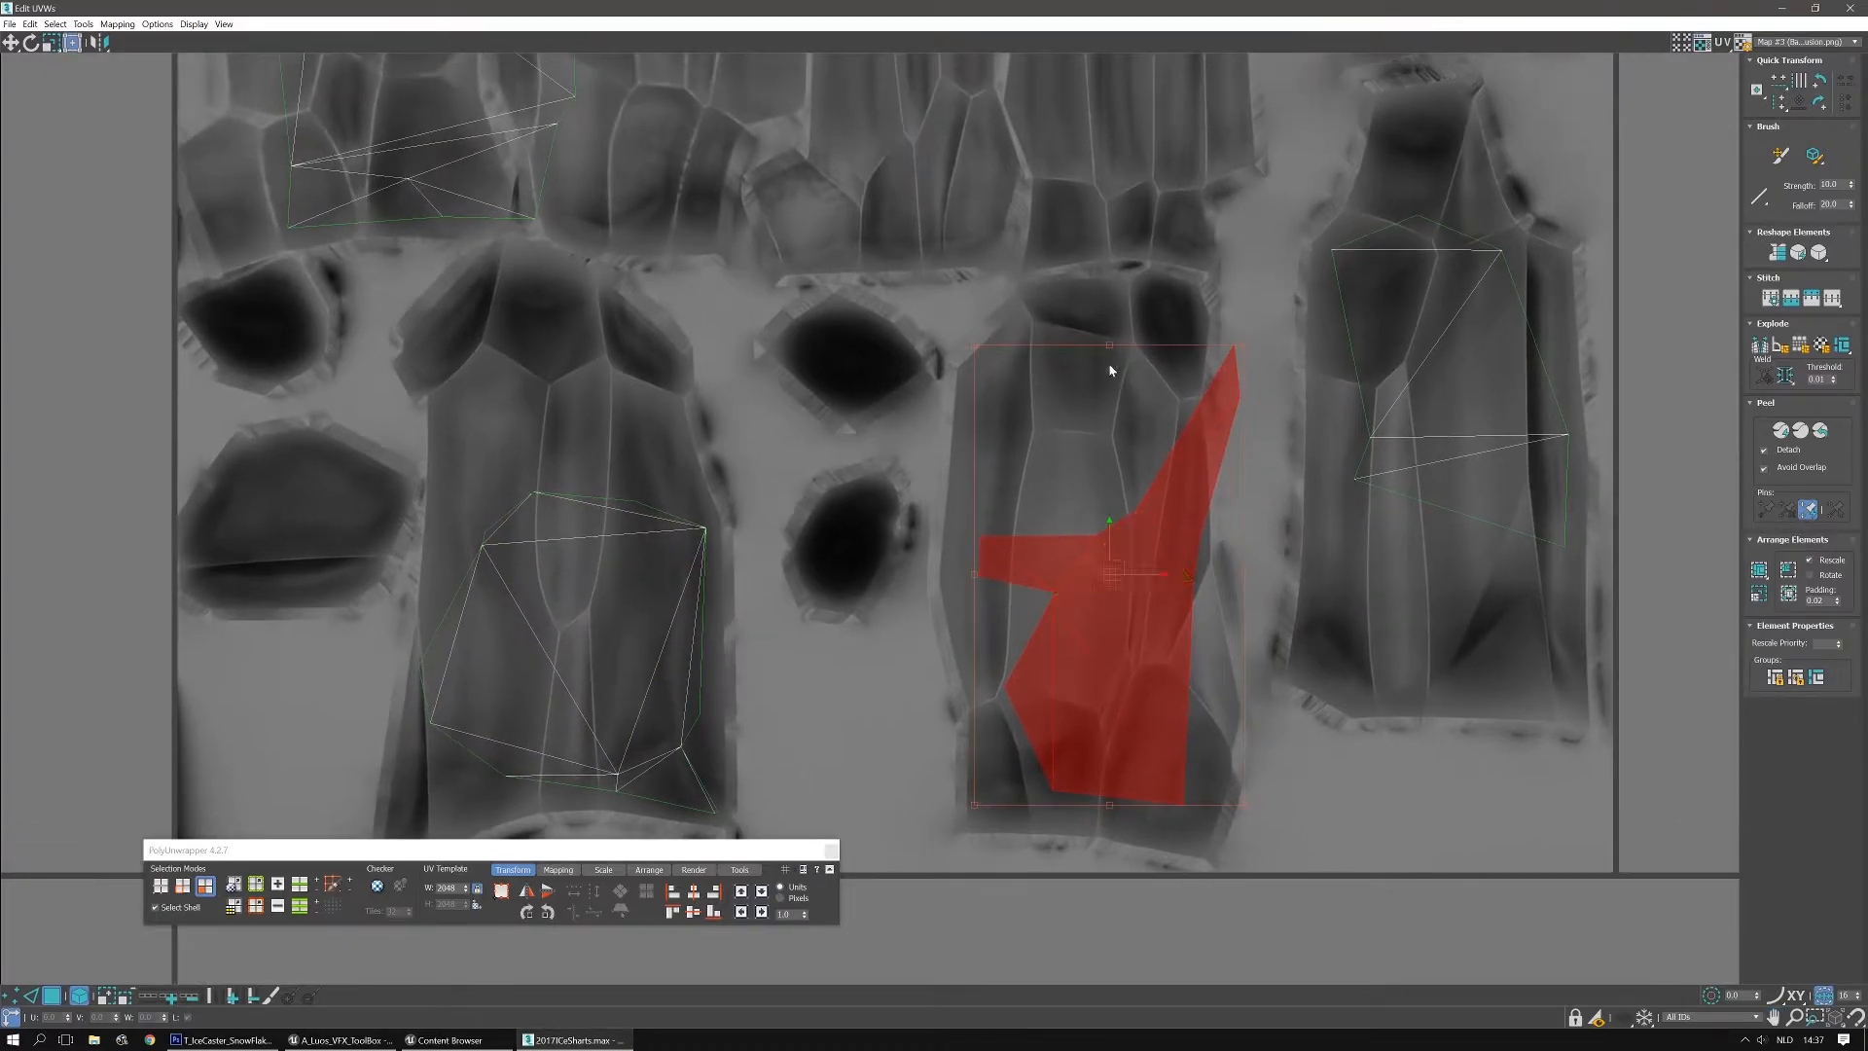
pyautogui.moveTo(1106, 344); pyautogui.dragTo(1034, 364)
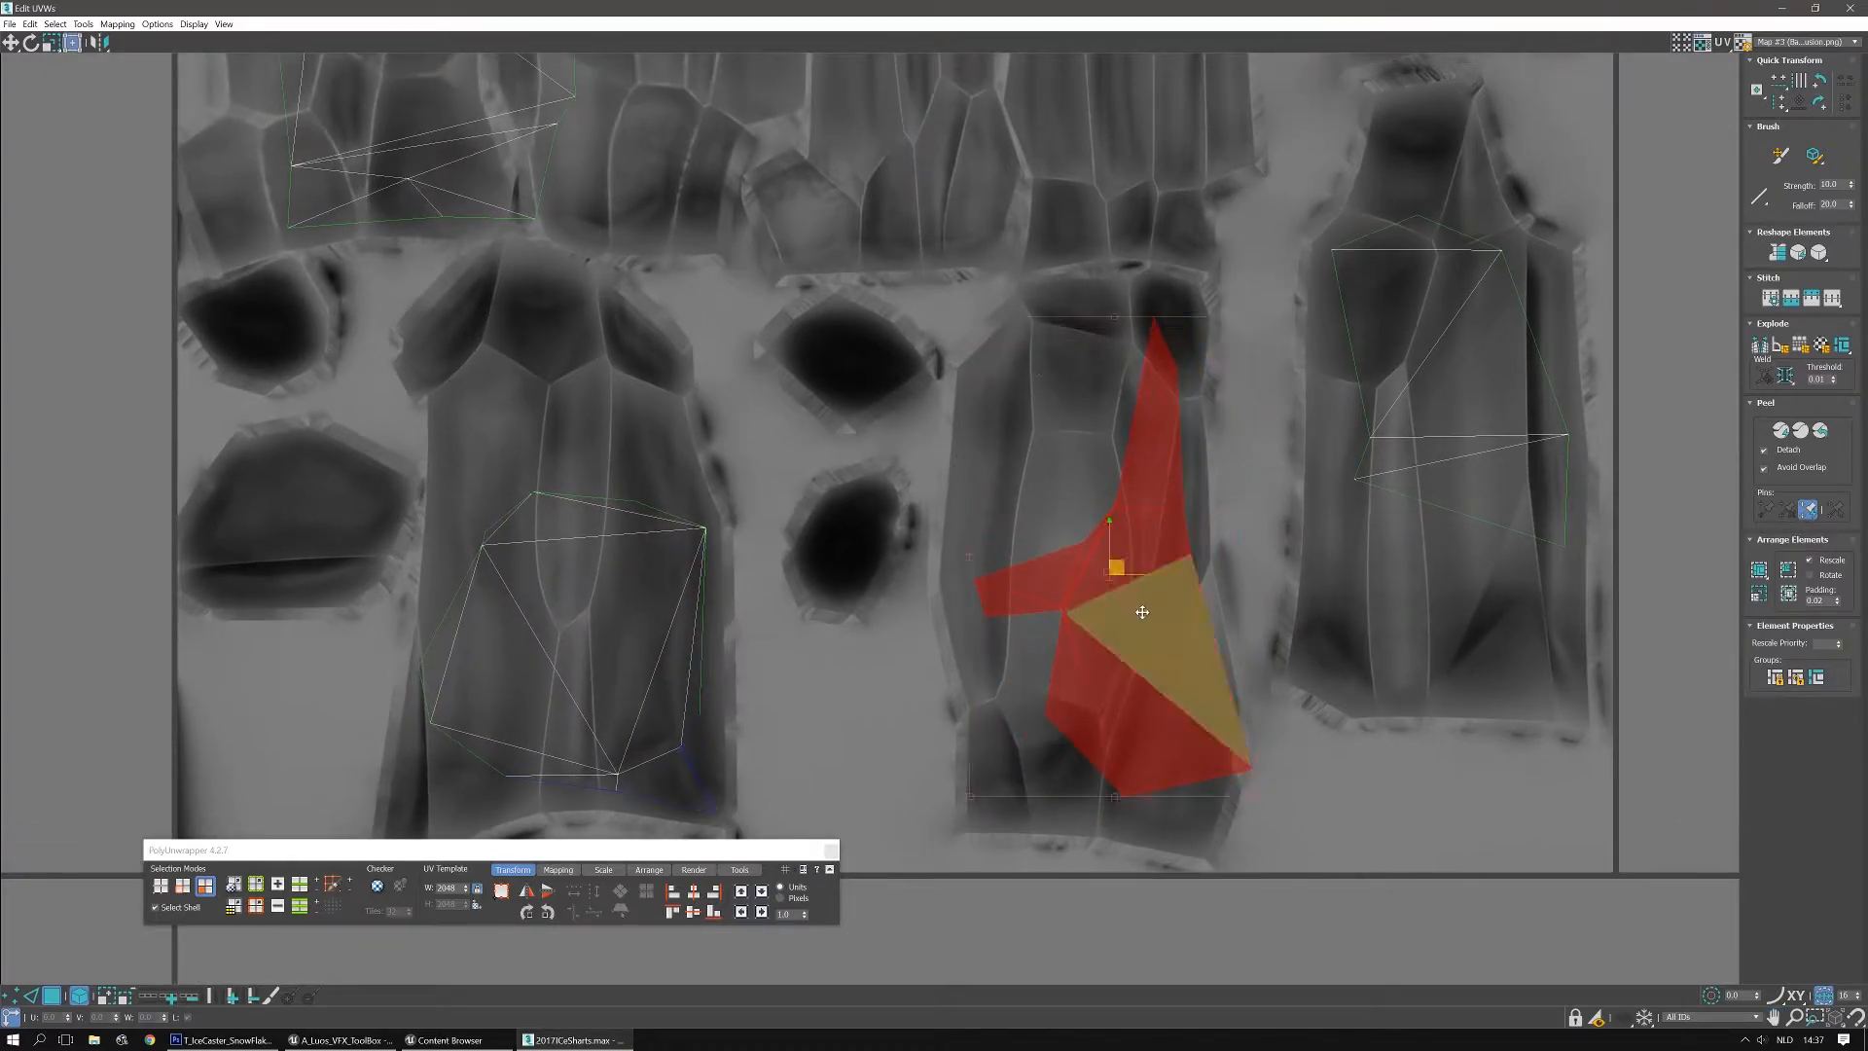
pyautogui.click(1290, 783)
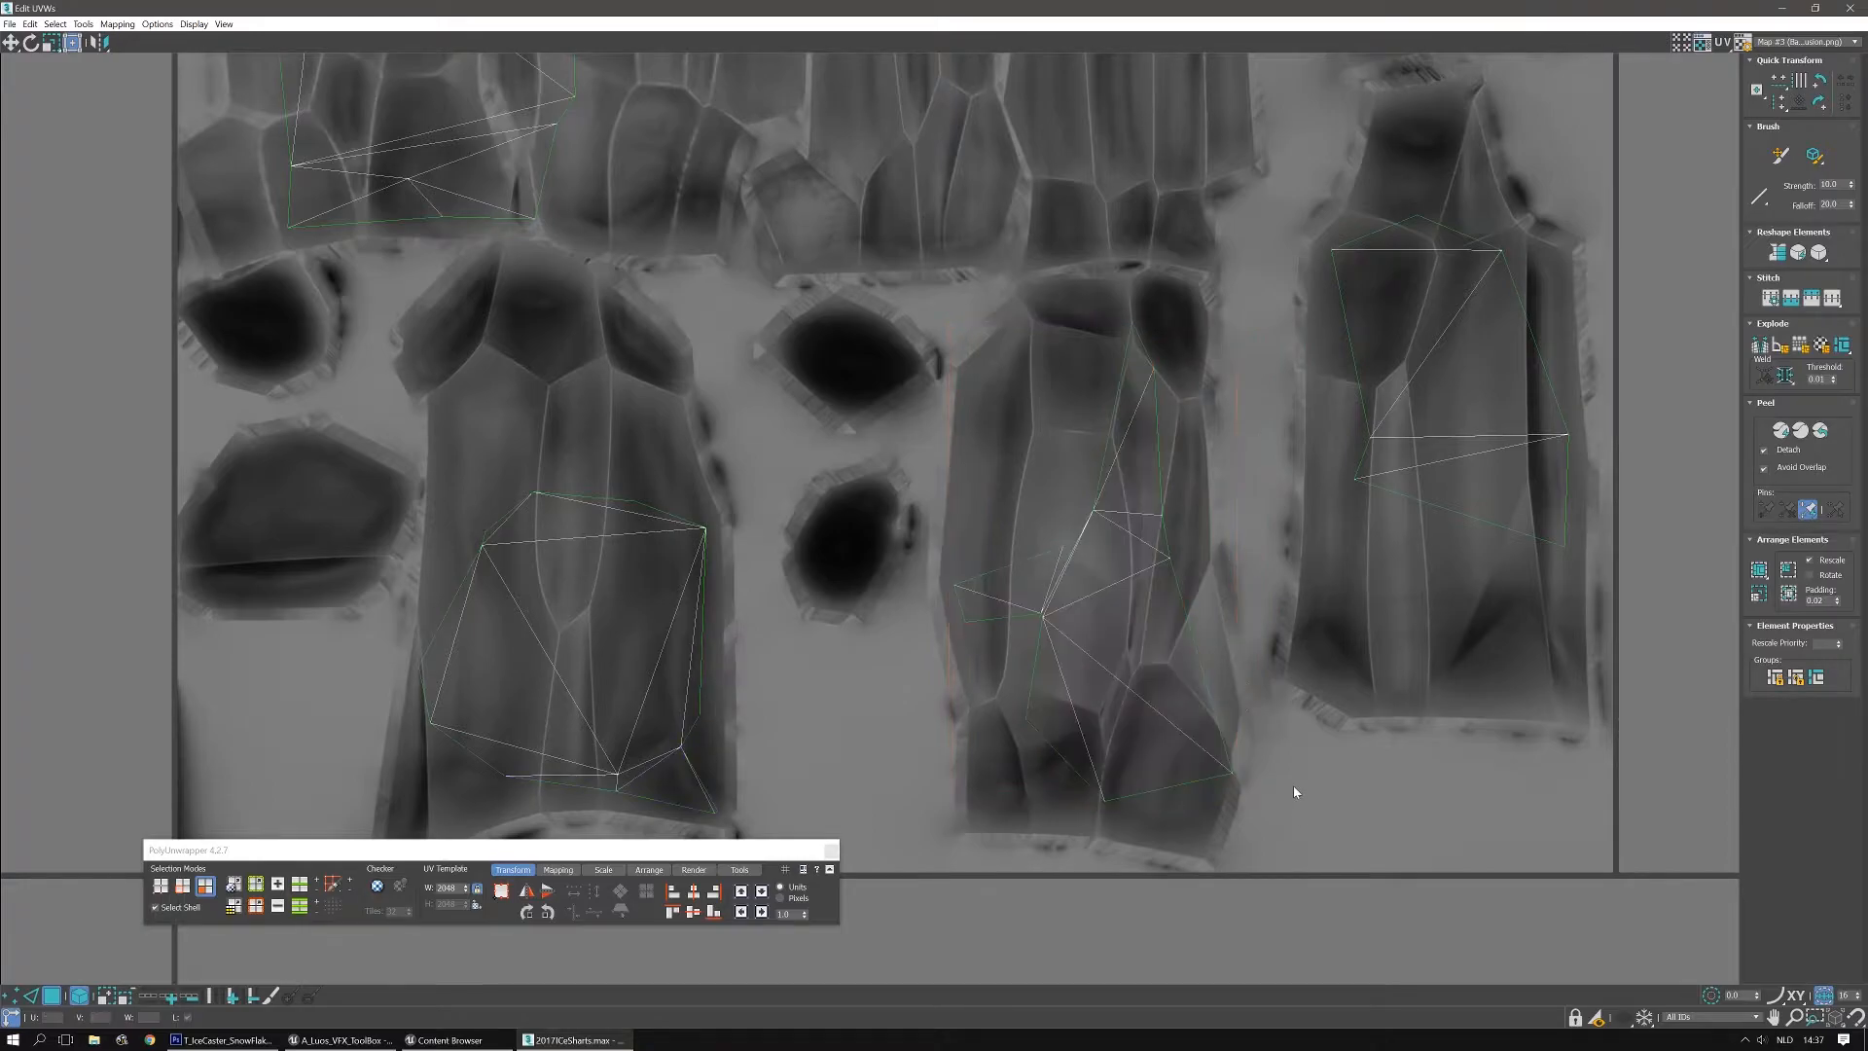
# Move the big upper-left island onto the first lower-row shard, rotate it upright, and scale it down to fit
pyautogui.scroll(-4, 1290, 783)
pyautogui.click(169, 350)
pyautogui.moveTo(169, 350); pyautogui.dragTo(1002, 605)
pyautogui.scroll(3, 1002, 604)
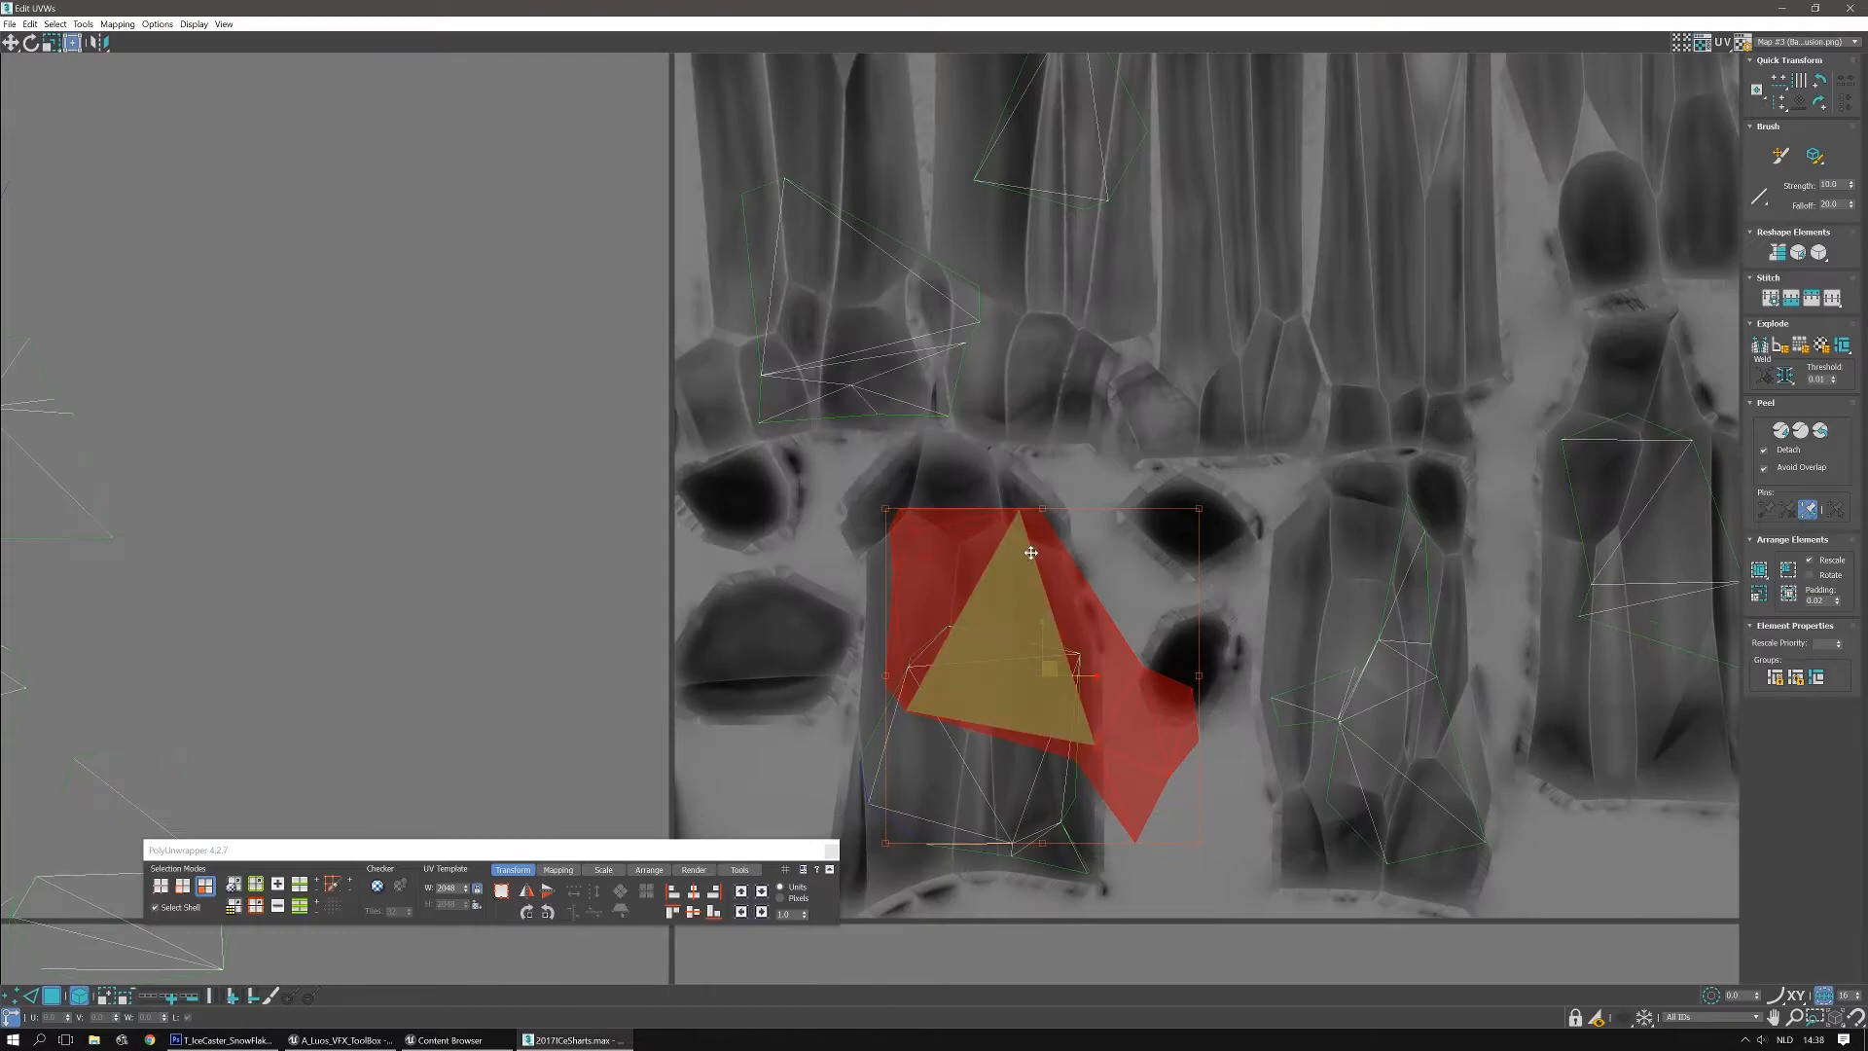
pyautogui.moveTo(1042, 512); pyautogui.dragTo(1093, 463)
pyautogui.click(1817, 86)
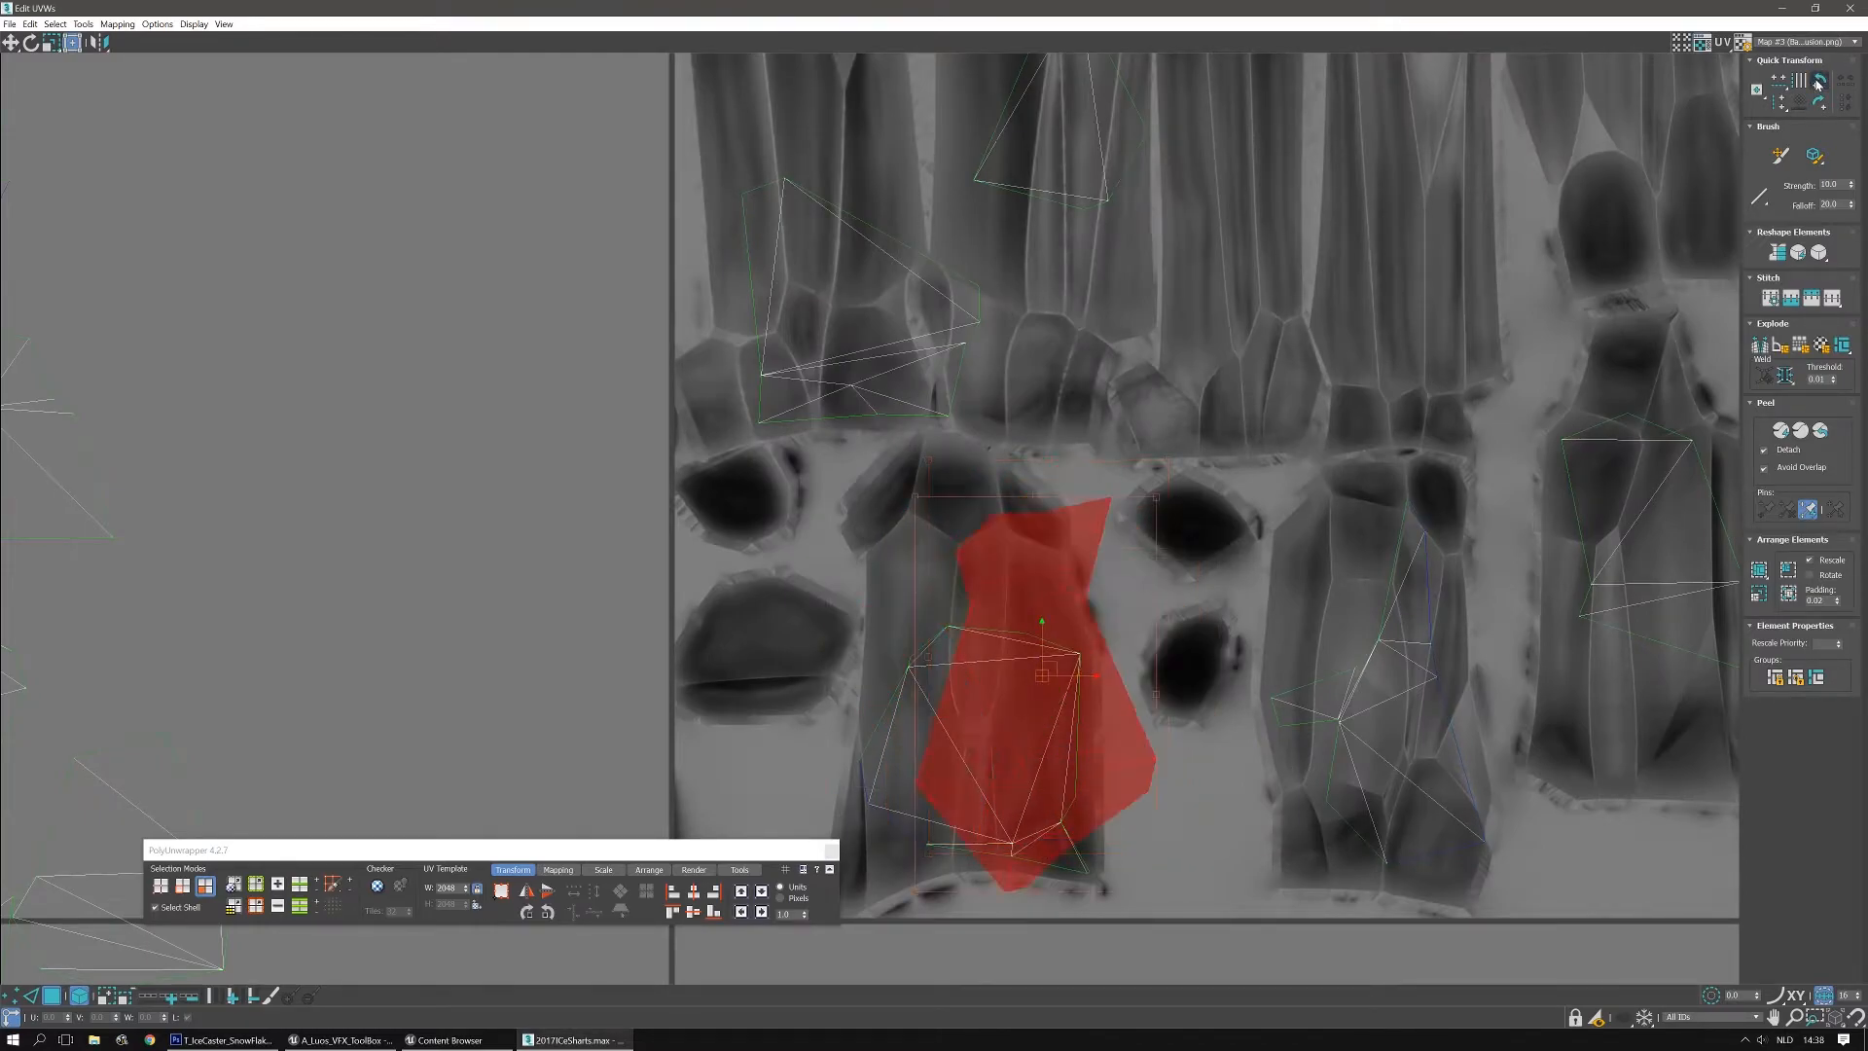
pyautogui.moveTo(1057, 538); pyautogui.dragTo(1004, 526)
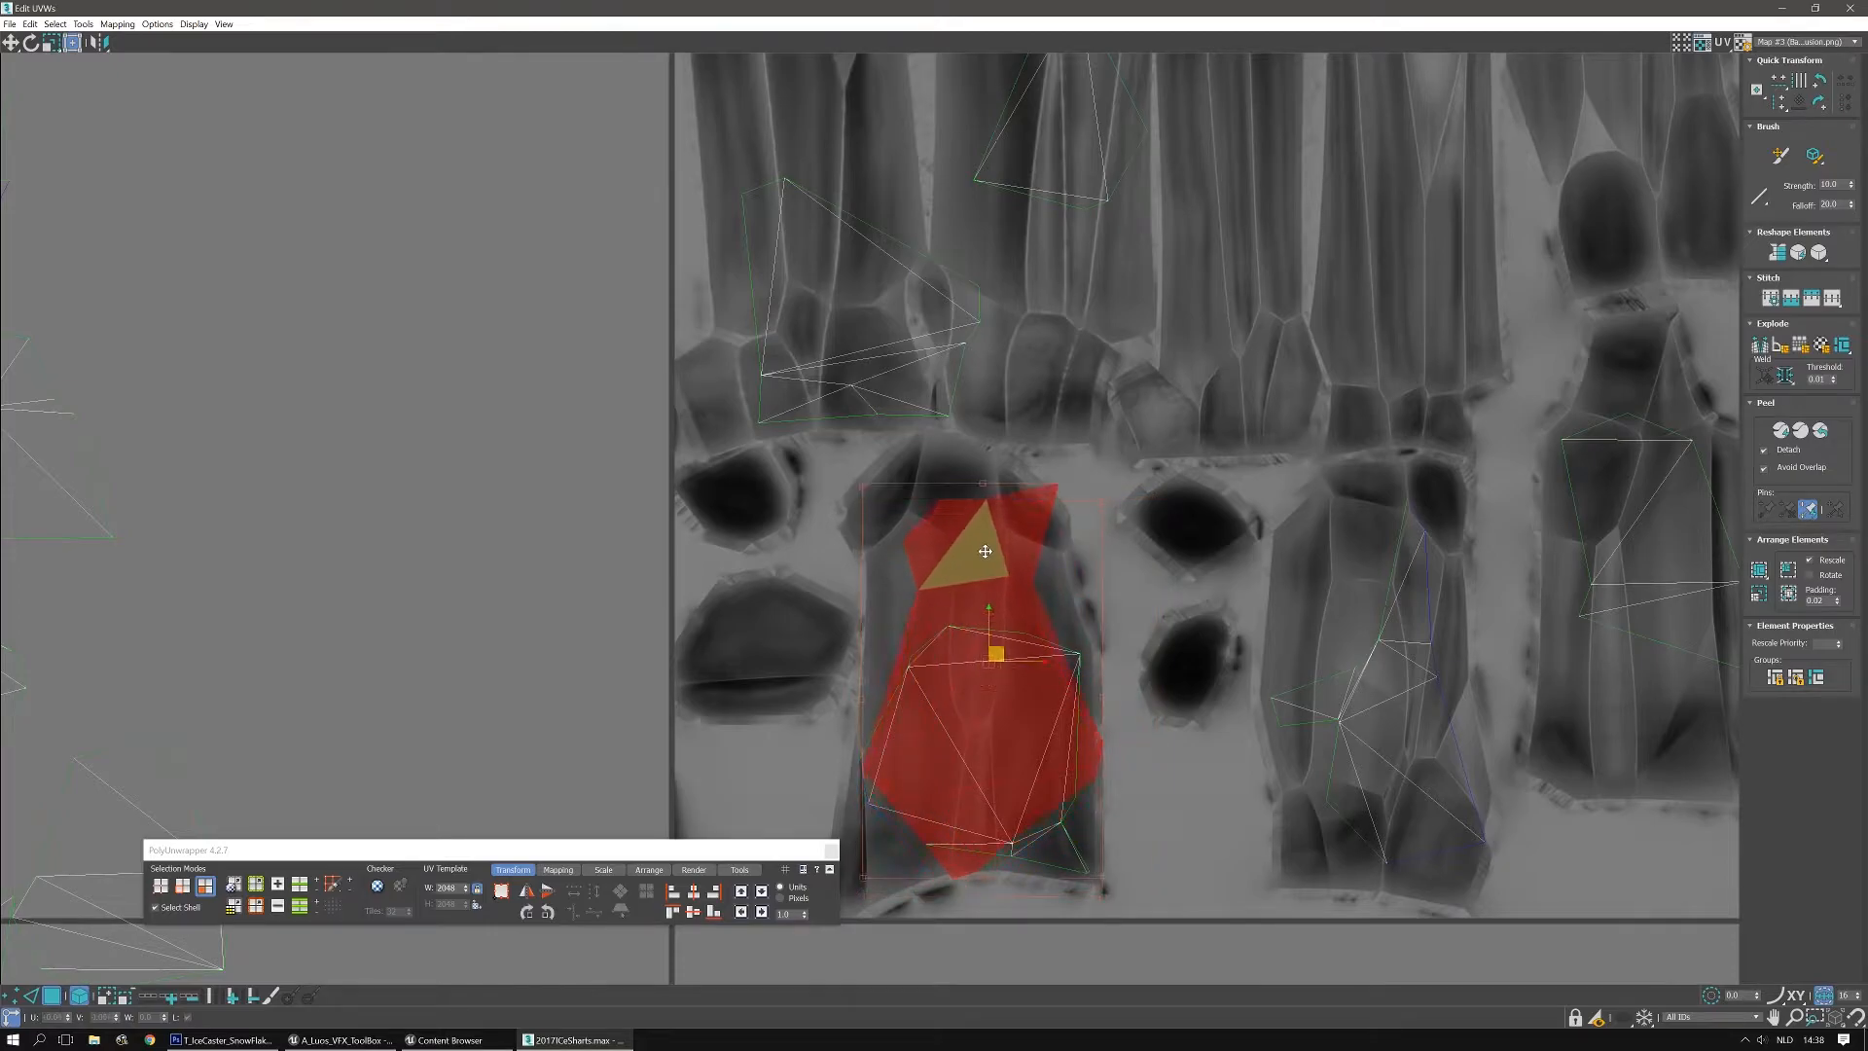
pyautogui.scroll(2, 999, 586)
pyautogui.moveTo(999, 586); pyautogui.dragTo(1042, 422, button='middle')
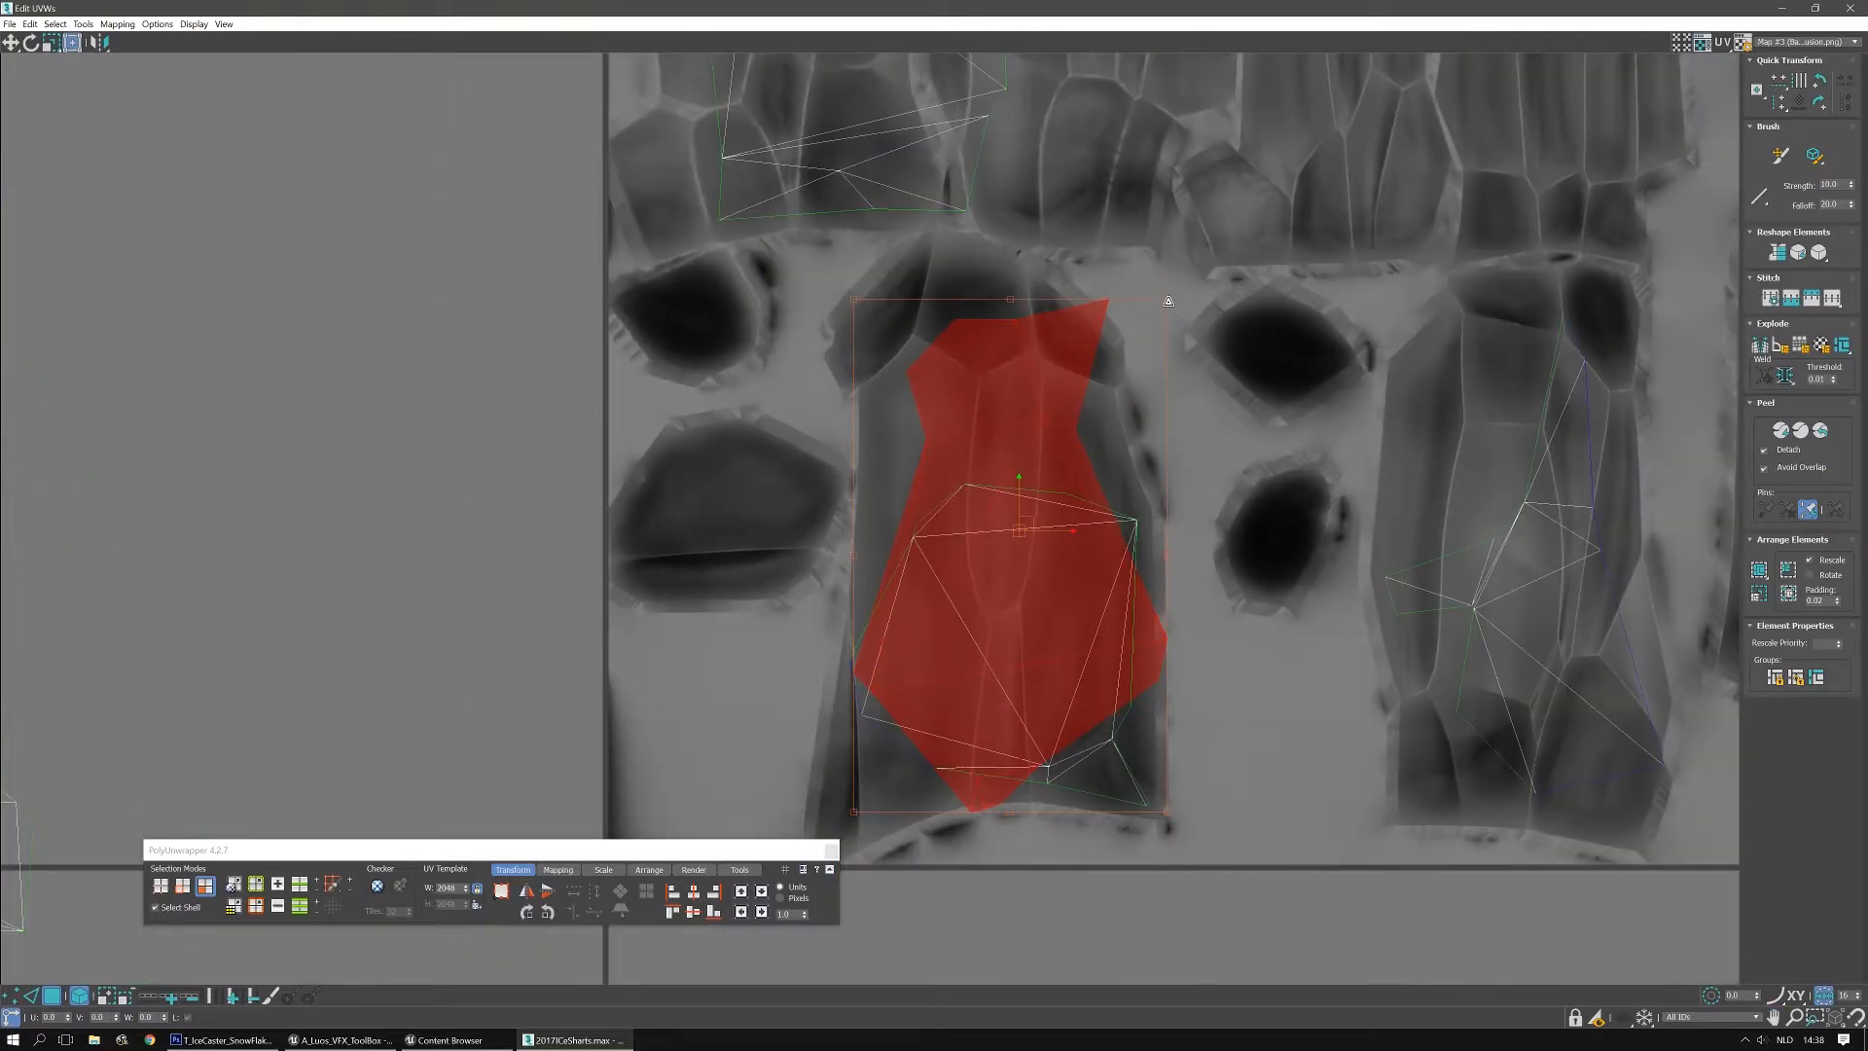
pyautogui.moveTo(1159, 304); pyautogui.dragTo(1149, 320)
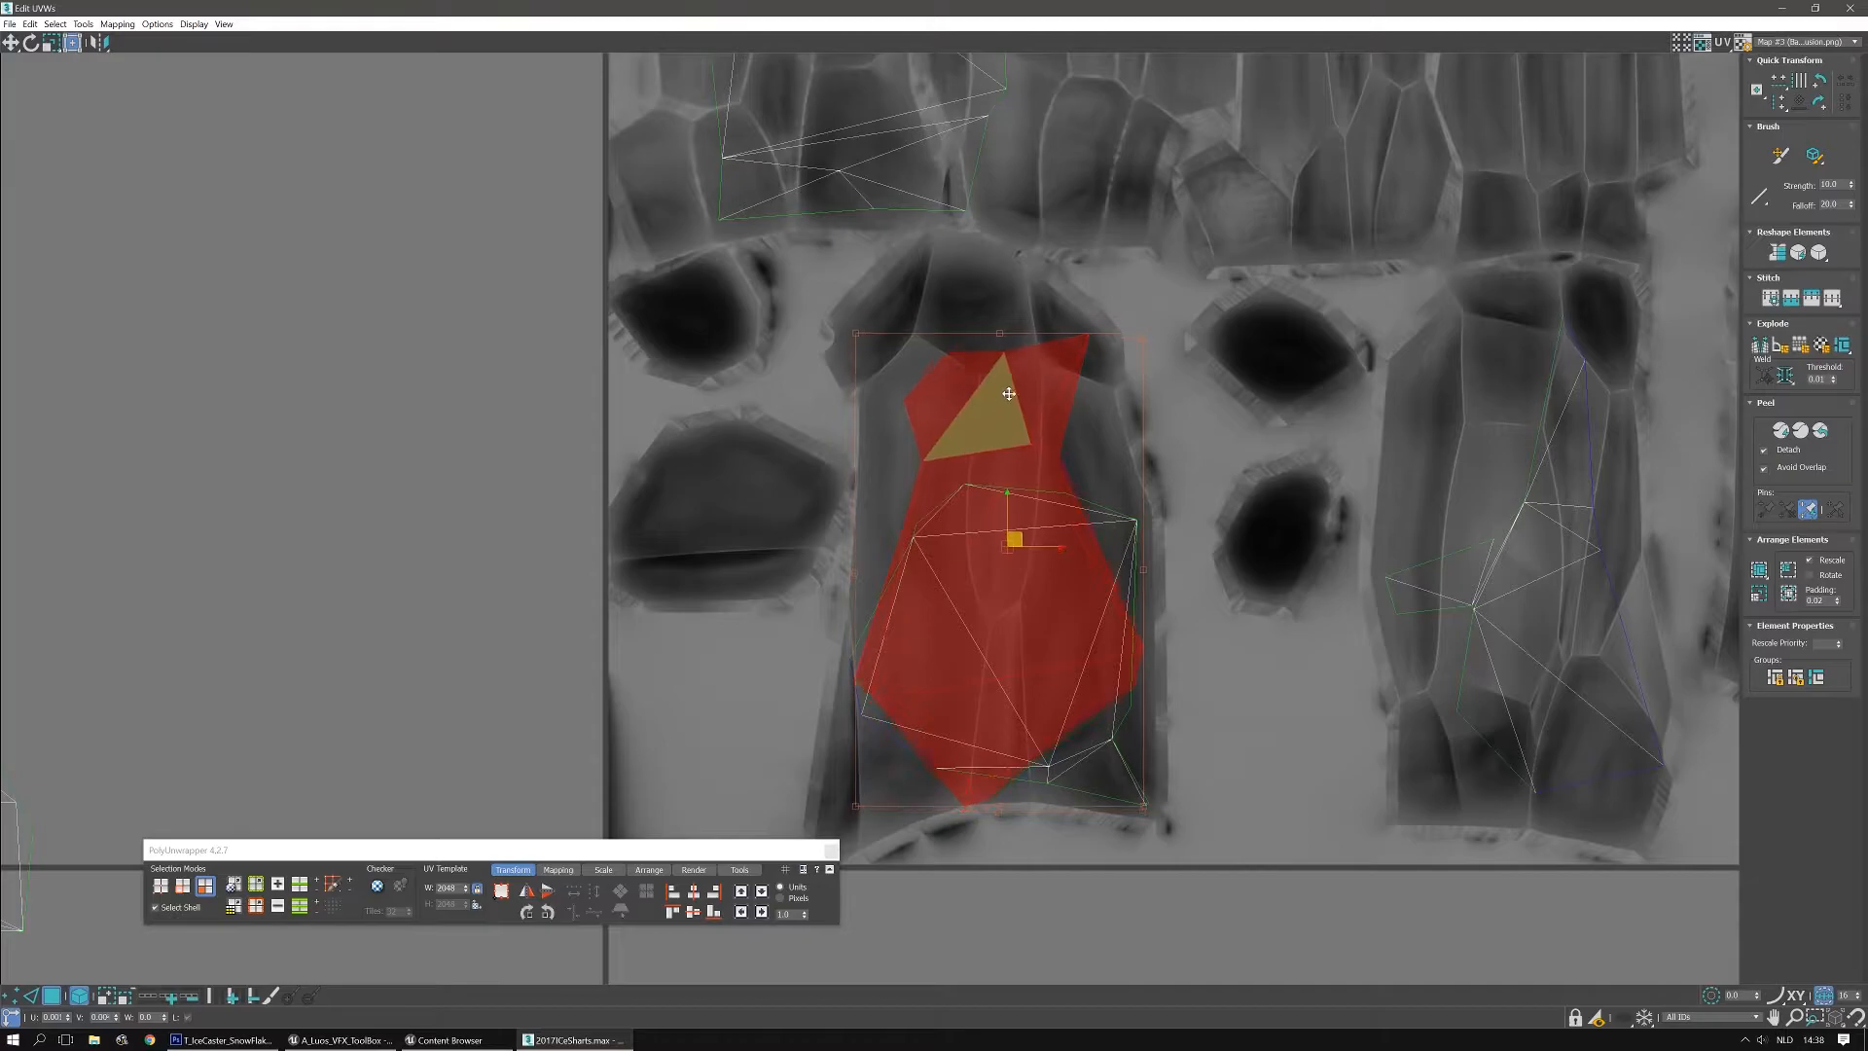
pyautogui.click(456, 456)
# Rotate the topmost remaining narrow island upright and position it over the fourth tall shard in the upper row
pyautogui.scroll(-4, 453, 454)
pyautogui.moveTo(455, 454); pyautogui.dragTo(676, 479, button='middle')
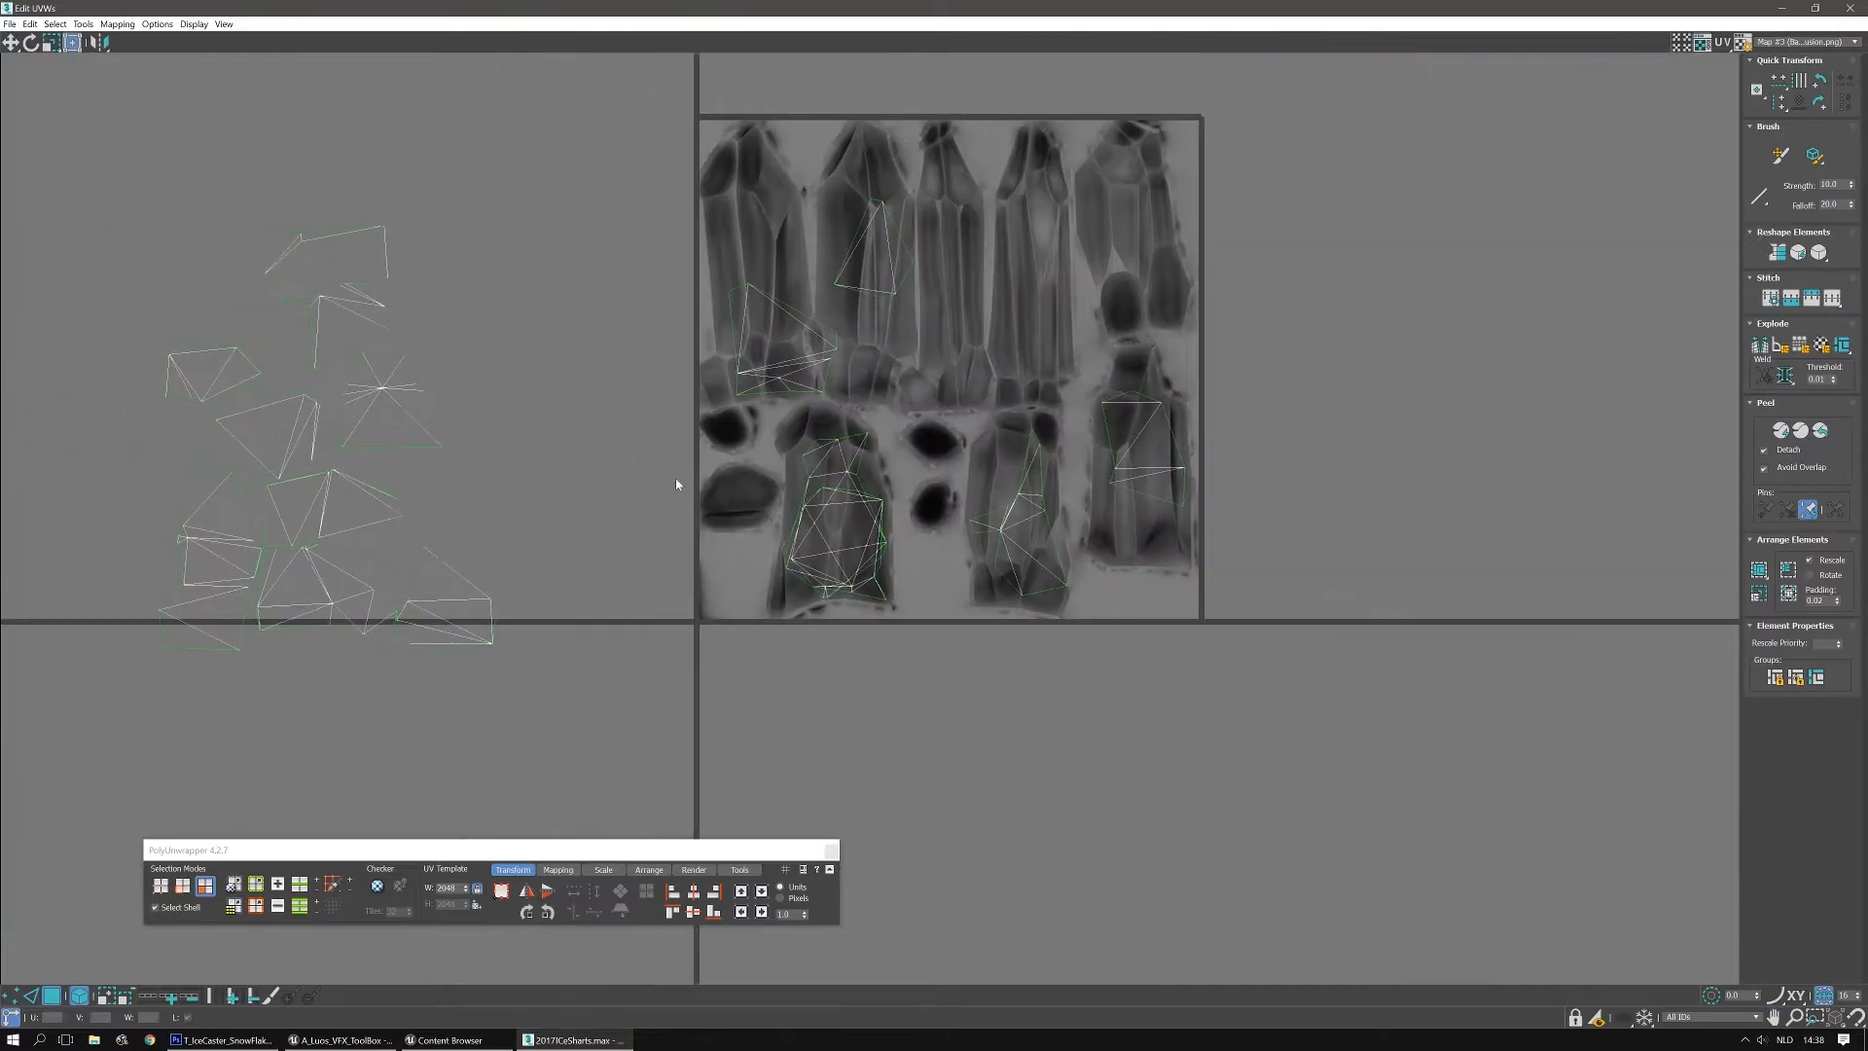
pyautogui.moveTo(387, 255); pyautogui.dragTo(1022, 384)
pyautogui.scroll(3, 1019, 302)
pyautogui.click(1827, 109)
pyautogui.moveTo(1024, 451); pyautogui.dragTo(1090, 386)
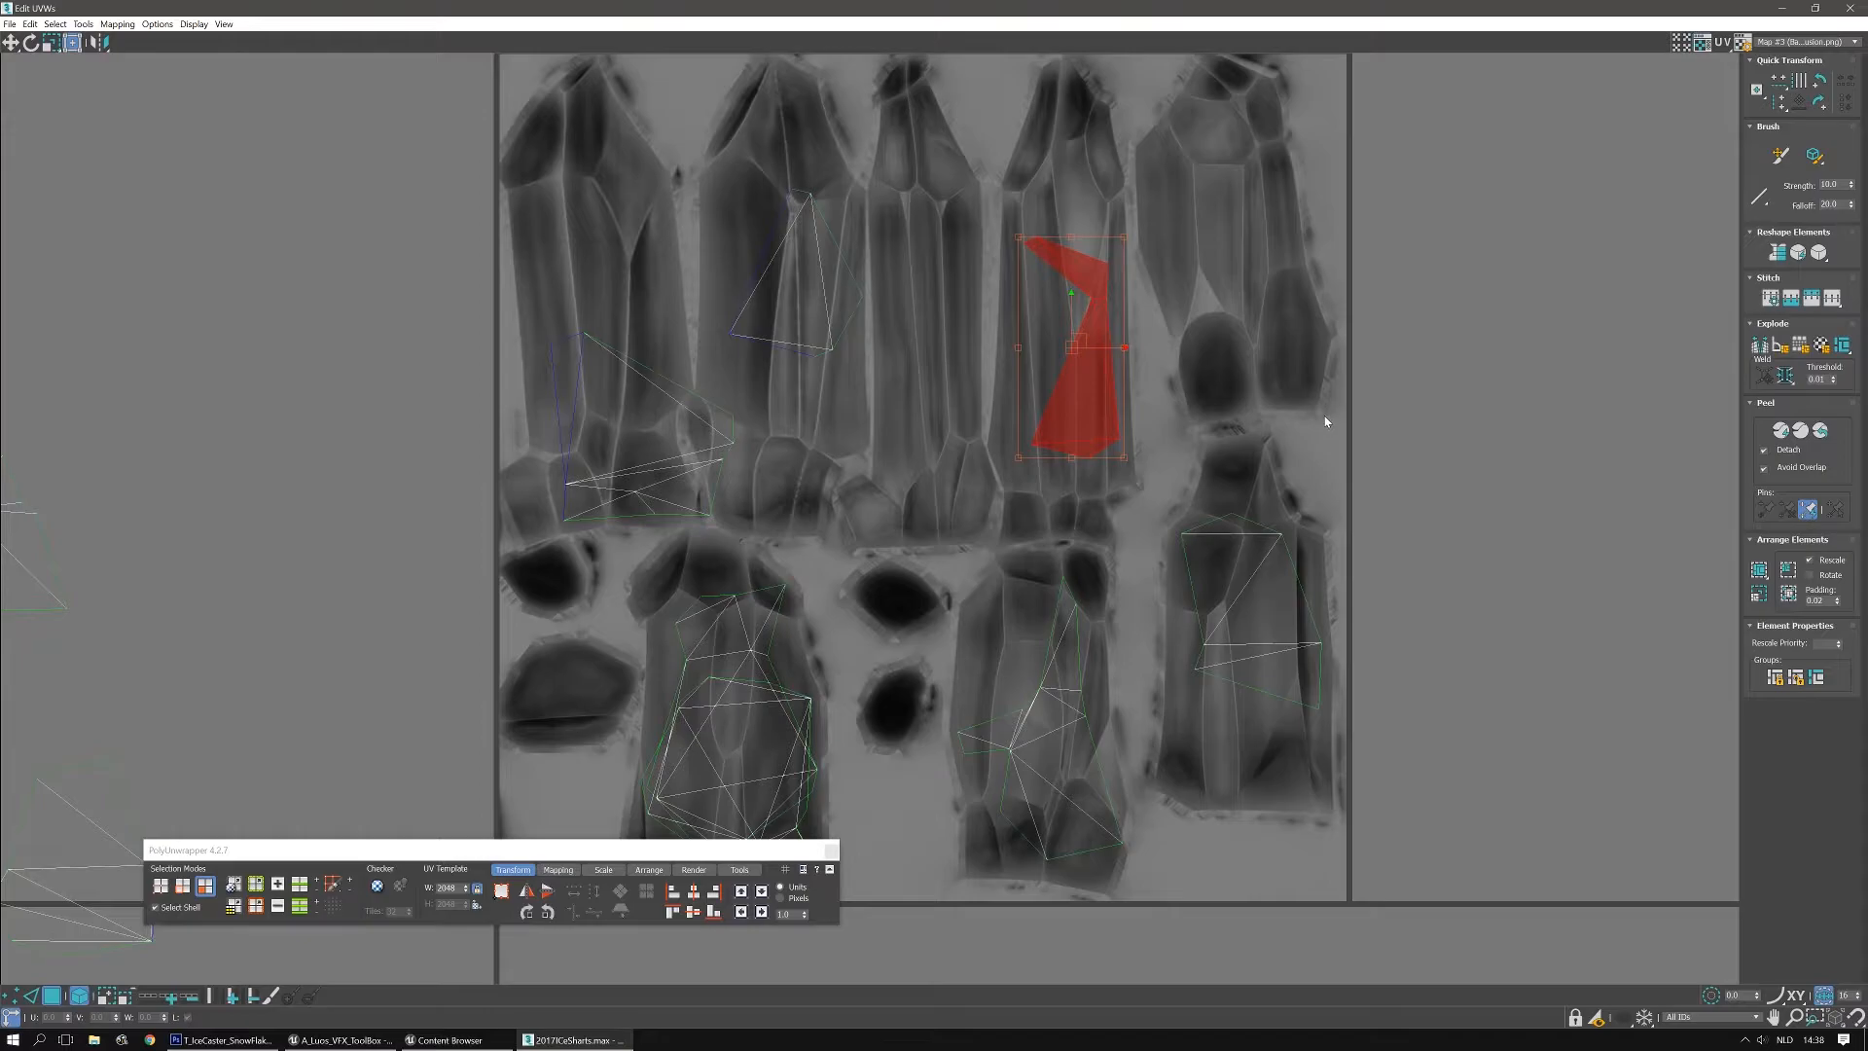
# Place the small flat island on the third tall shard in the upper row and rotate it upright
pyautogui.scroll(-2, 433, 559)
pyautogui.moveTo(433, 560); pyautogui.dragTo(752, 438, button='middle')
pyautogui.moveTo(182, 365); pyautogui.dragTo(1128, 234)
pyautogui.click(1826, 83)
pyautogui.click(670, 348)
# Move the star-patterned island onto the rightmost lower-row shard, turn it upside down, and align it with the shard's base
pyautogui.moveTo(390, 441); pyautogui.dragTo(1374, 567)
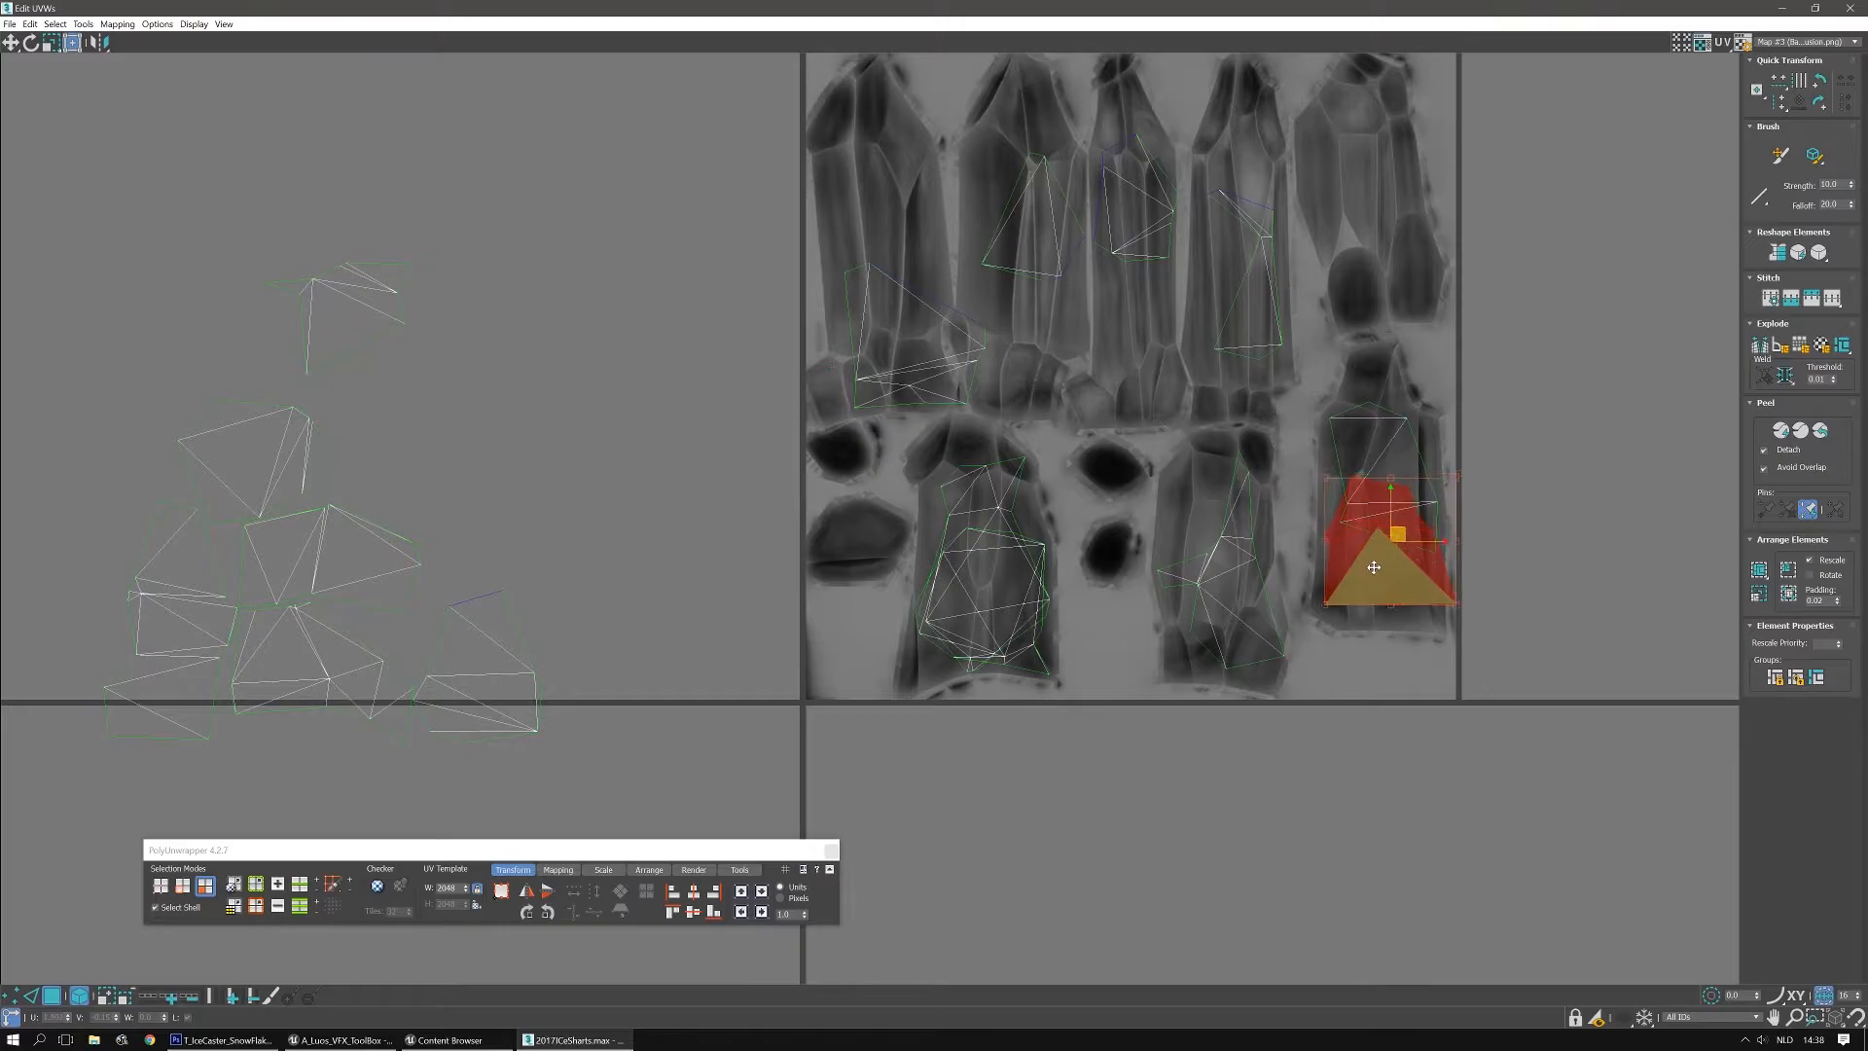
pyautogui.scroll(4, 1362, 623)
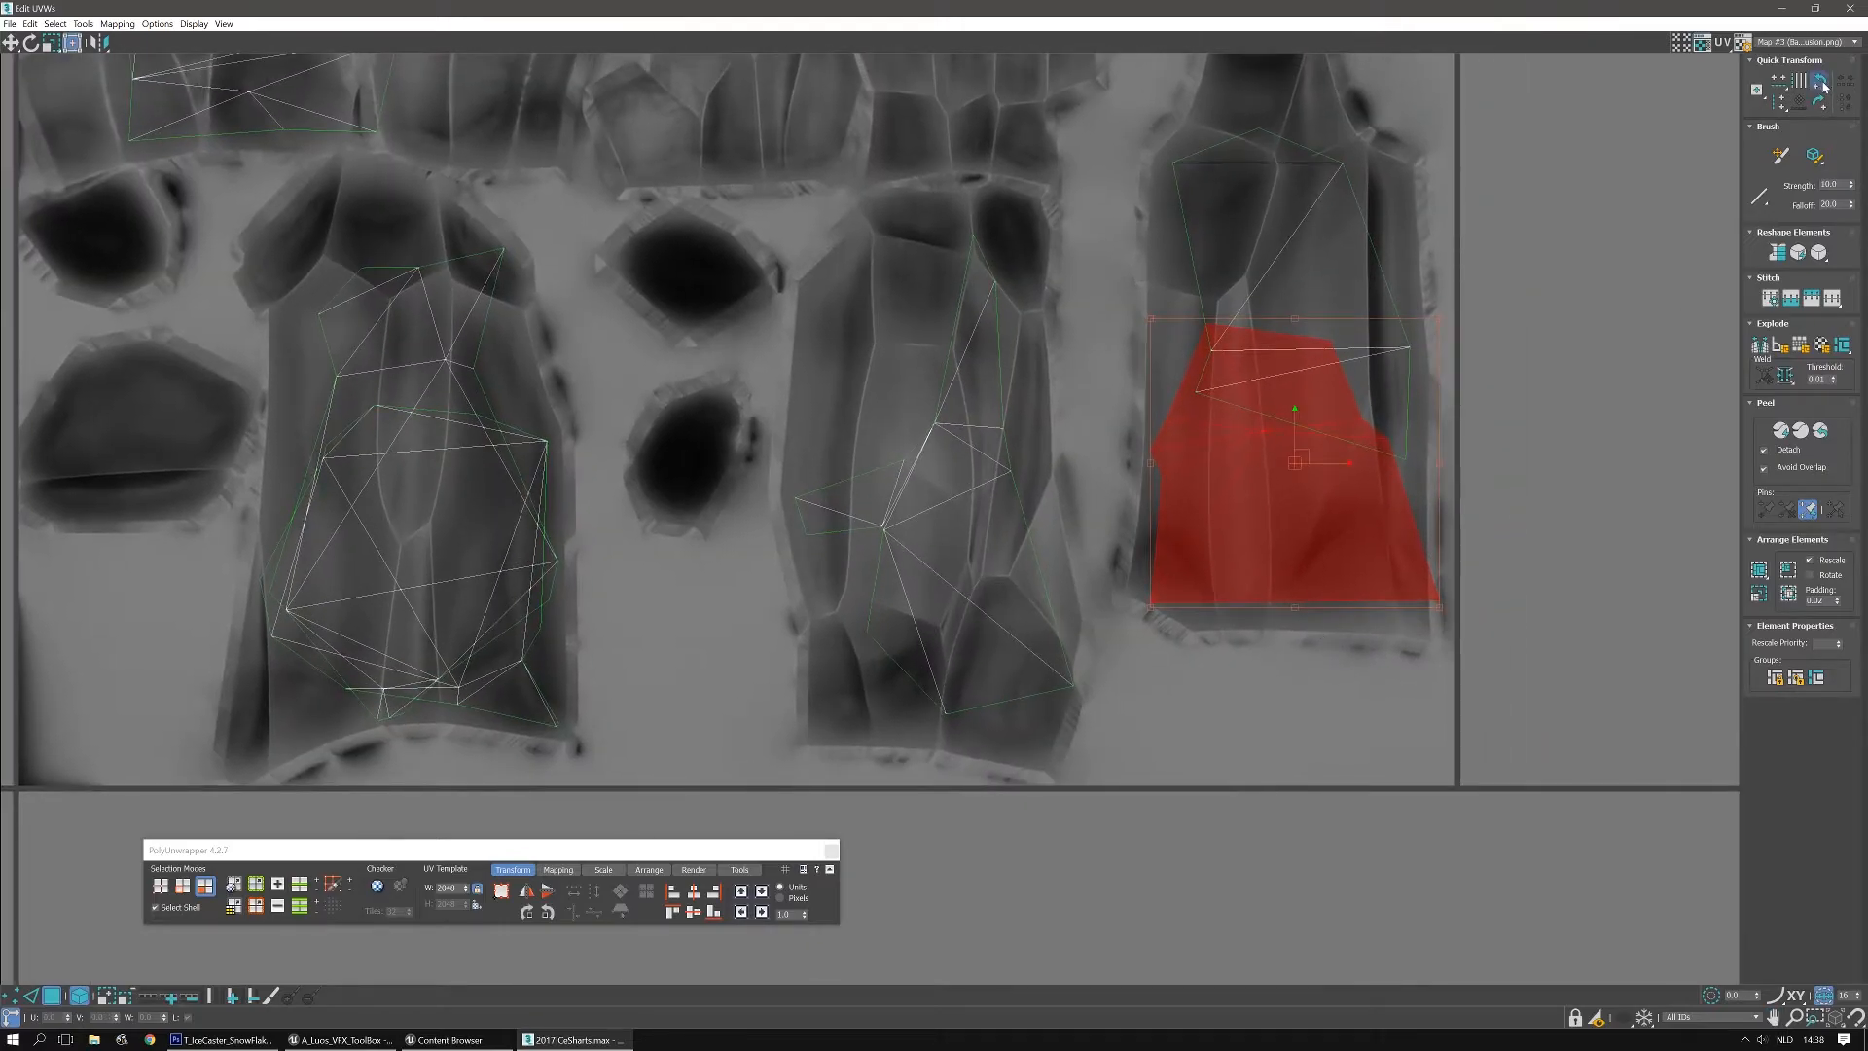
pyautogui.doubleClick(1823, 86)
pyautogui.moveTo(1343, 524); pyautogui.dragTo(1328, 556)
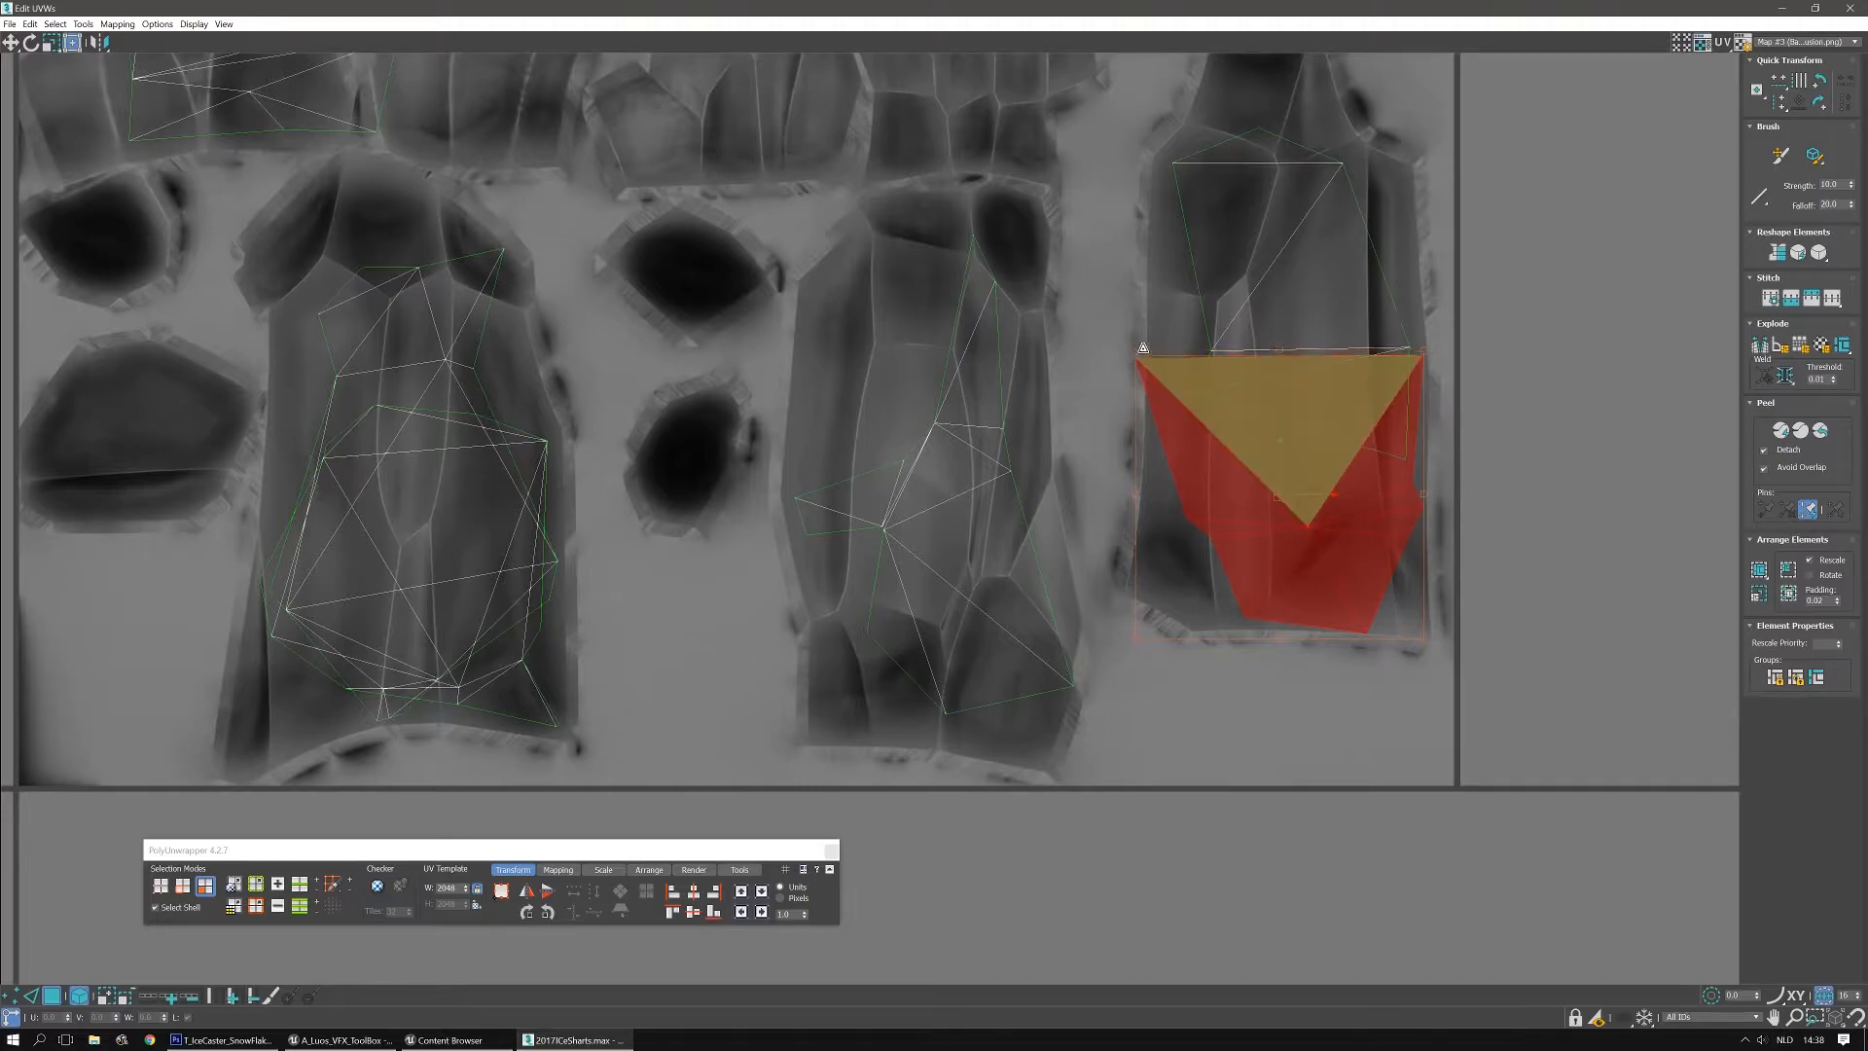
pyautogui.click(1104, 277)
pyautogui.scroll(-5, 1104, 277)
pyautogui.moveTo(868, 362); pyautogui.dragTo(1076, 514, button='middle')
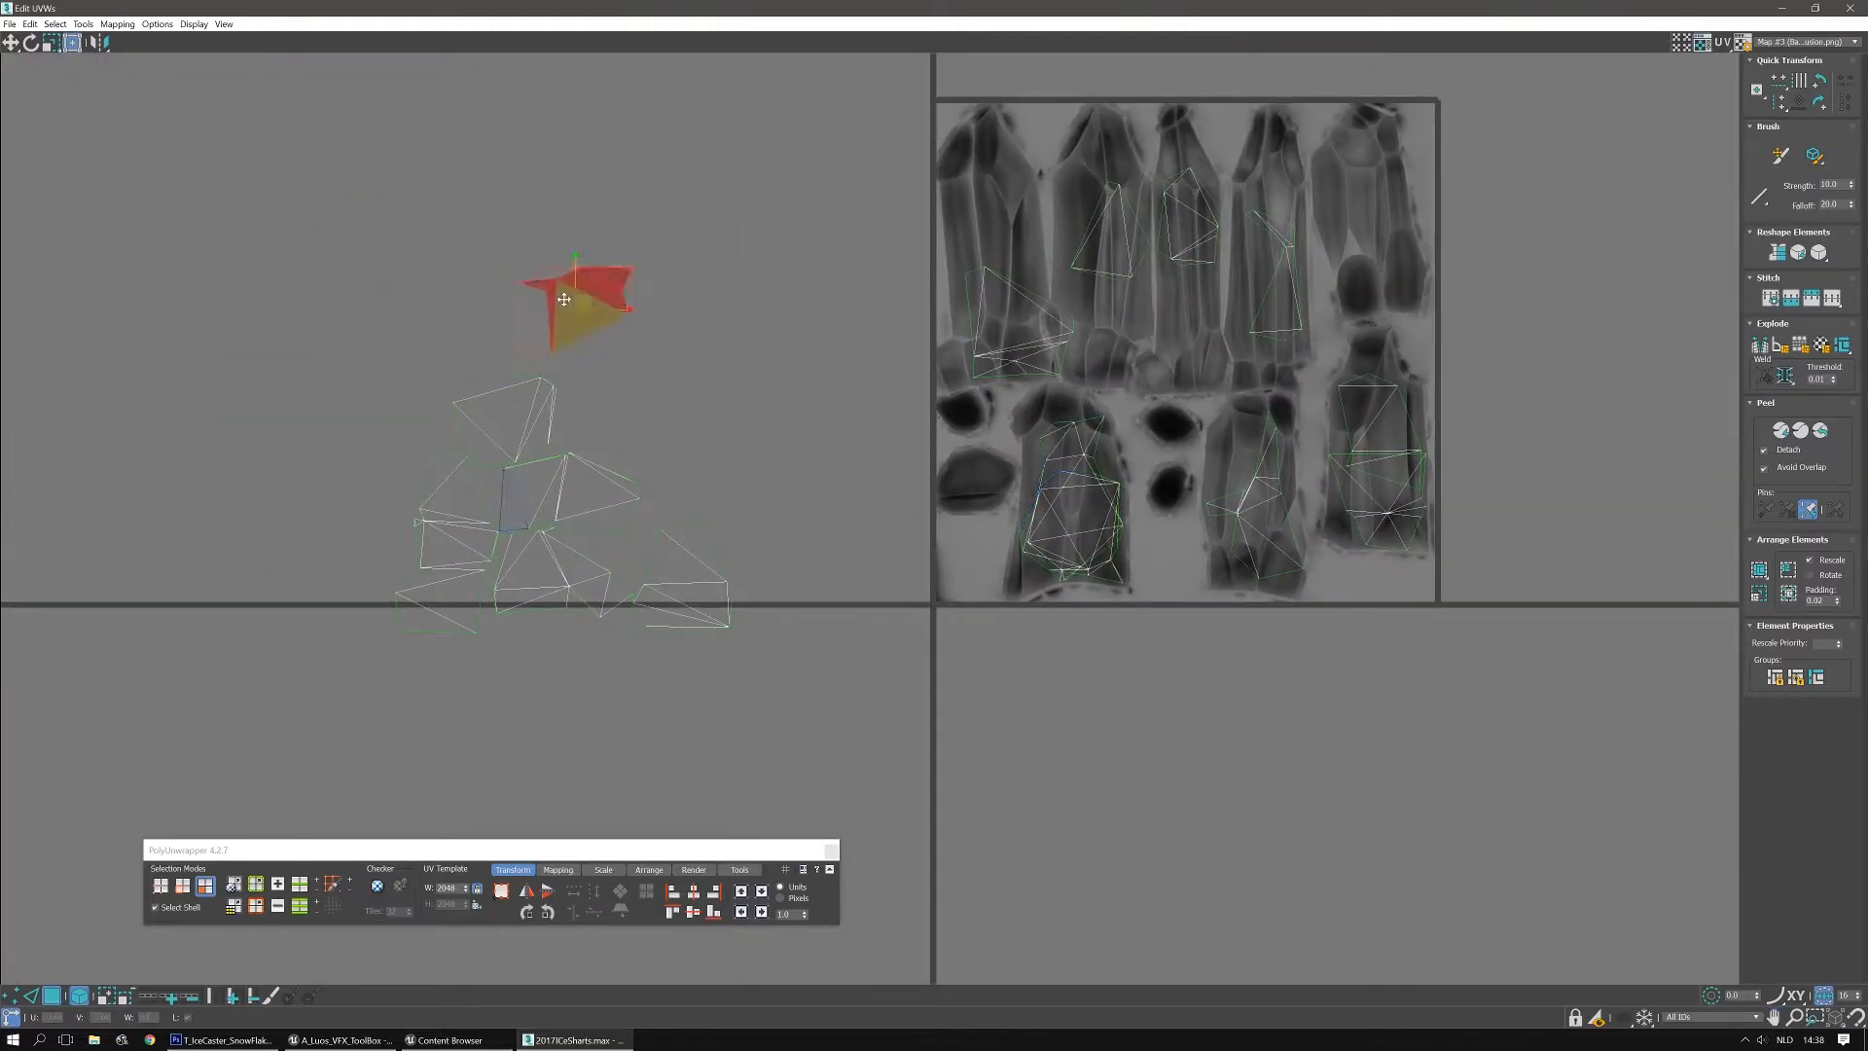
# Move the topmost remaining island onto the rightmost upper-row shard cluster and rotate it a quarter turn to fit
pyautogui.moveTo(566, 306); pyautogui.dragTo(1398, 200)
pyautogui.scroll(5, 1416, 170)
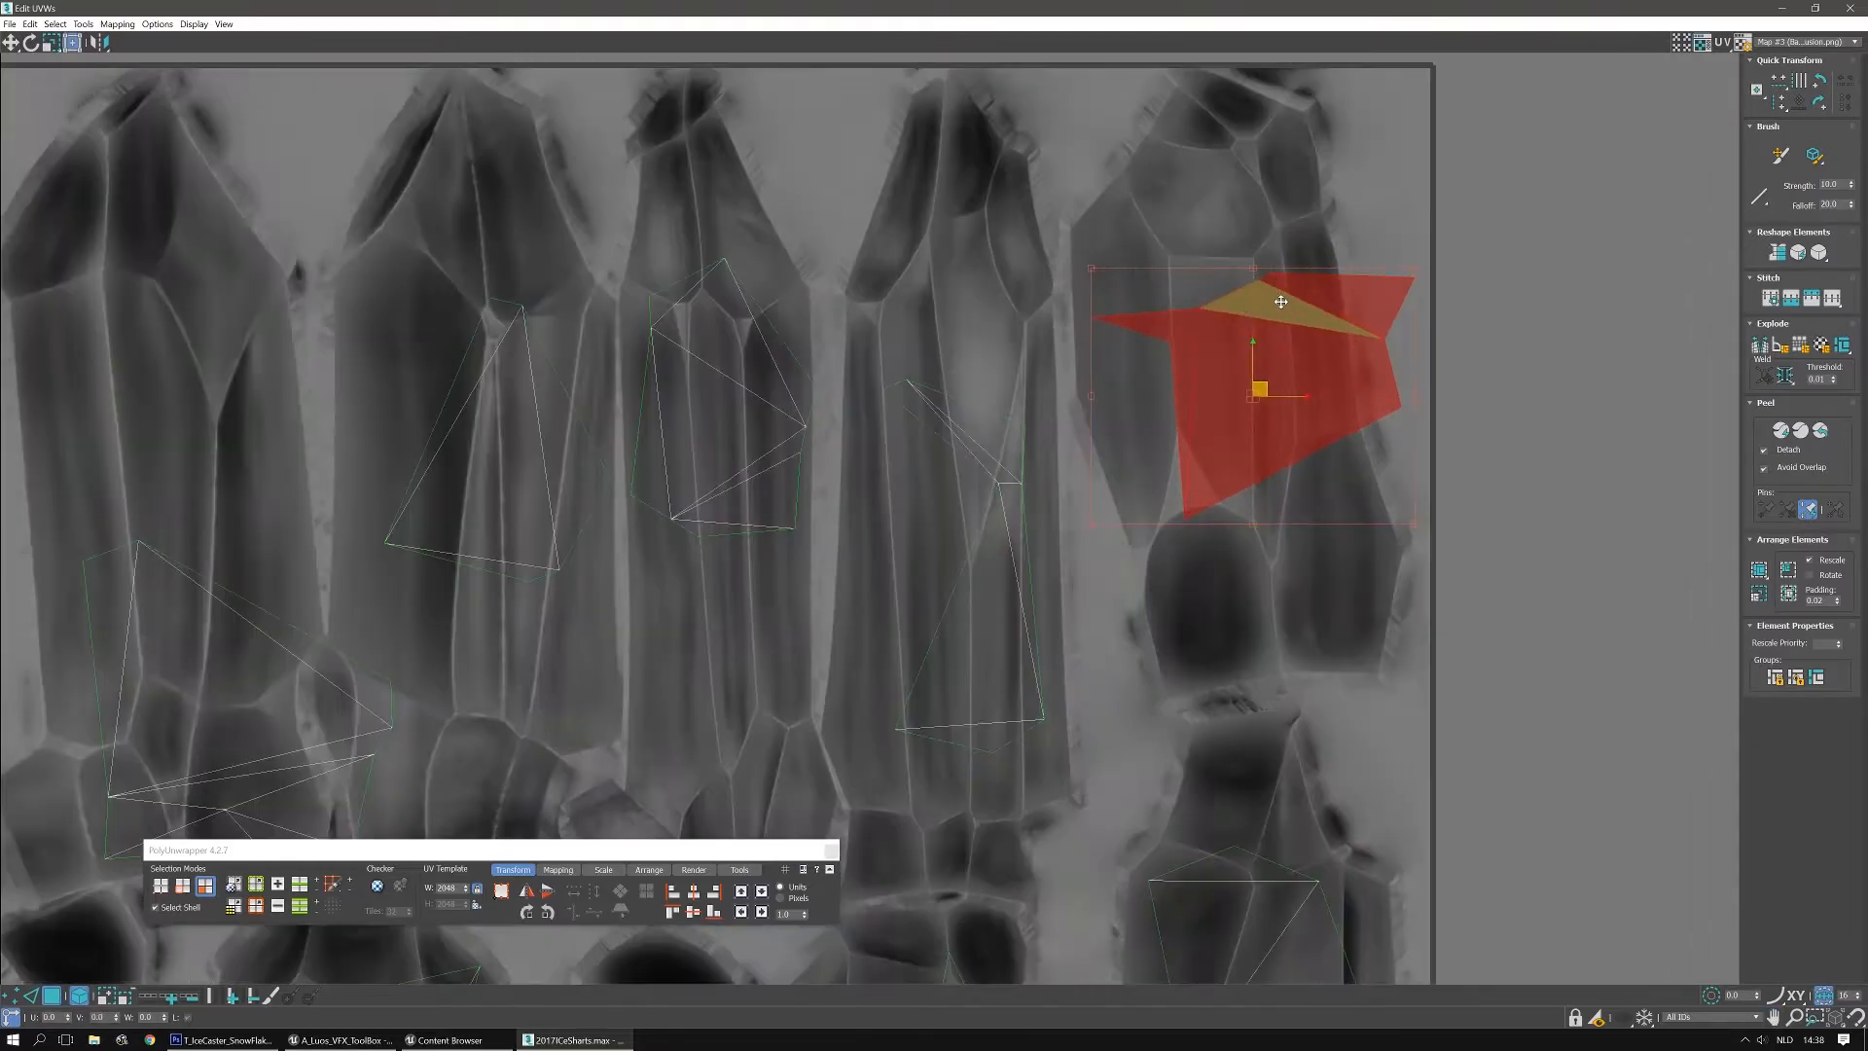
pyautogui.click(1821, 84)
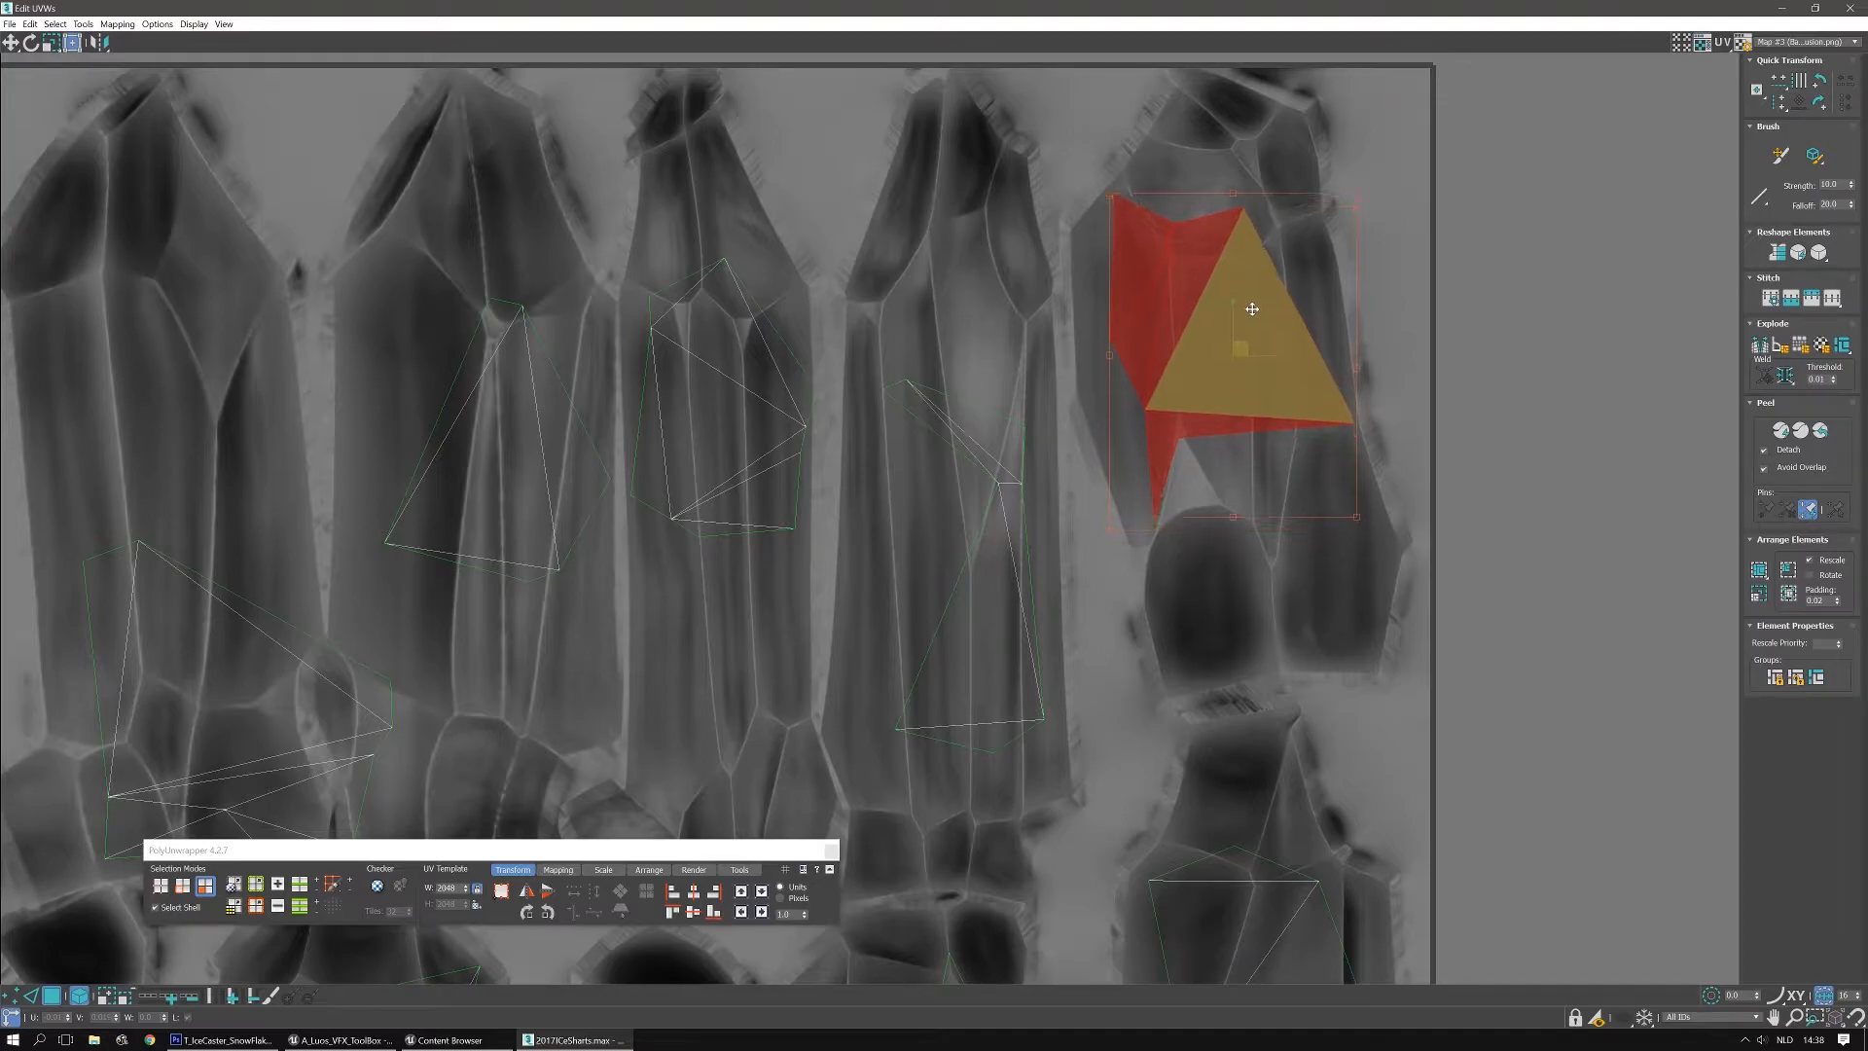
pyautogui.scroll(-2, 1250, 328)
pyautogui.scroll(-4, 1251, 334)
pyautogui.click(1401, 471)
# Move the next broad faceted island onto the upper part of the first tall shard and rotate it a quarter turn
pyautogui.click(378, 555)
pyautogui.moveTo(378, 556); pyautogui.dragTo(1065, 478)
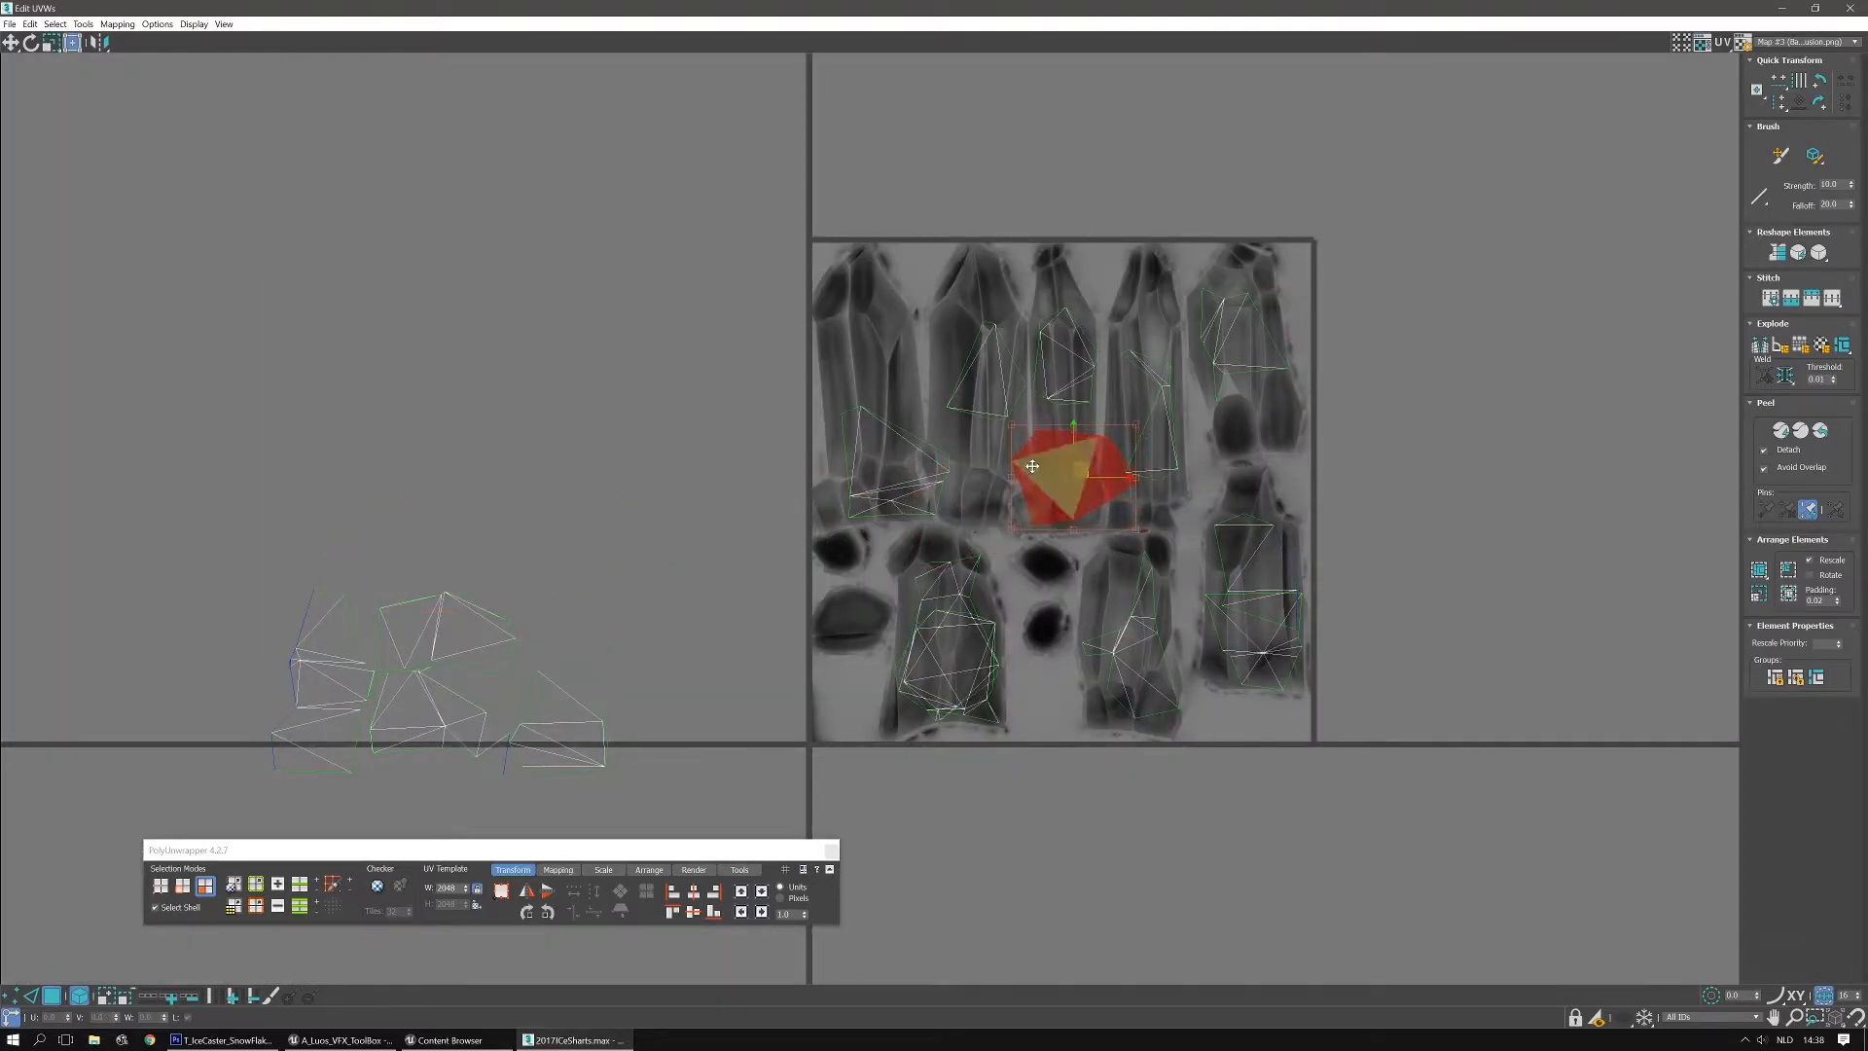
pyautogui.scroll(3, 1032, 466)
pyautogui.click(1819, 81)
pyautogui.moveTo(1094, 516); pyautogui.dragTo(745, 309)
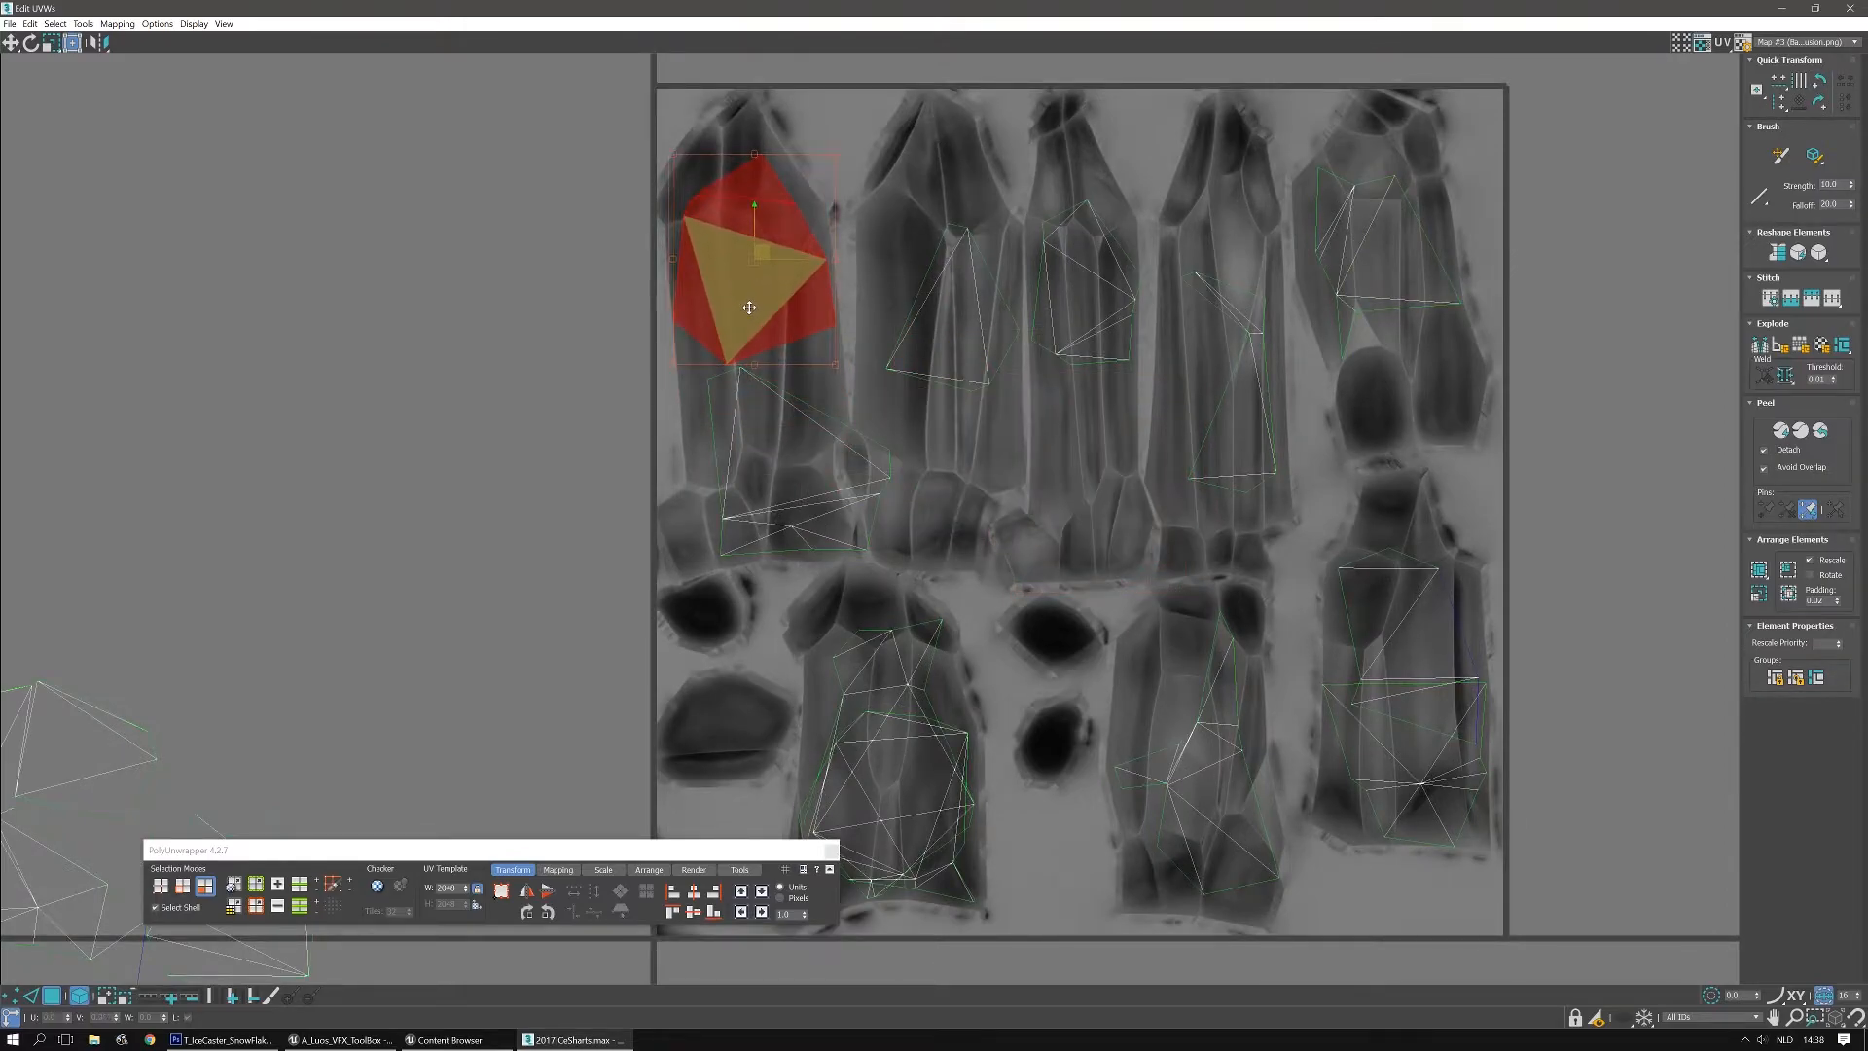
pyautogui.scroll(2, 749, 308)
pyautogui.scroll(-5, 740, 331)
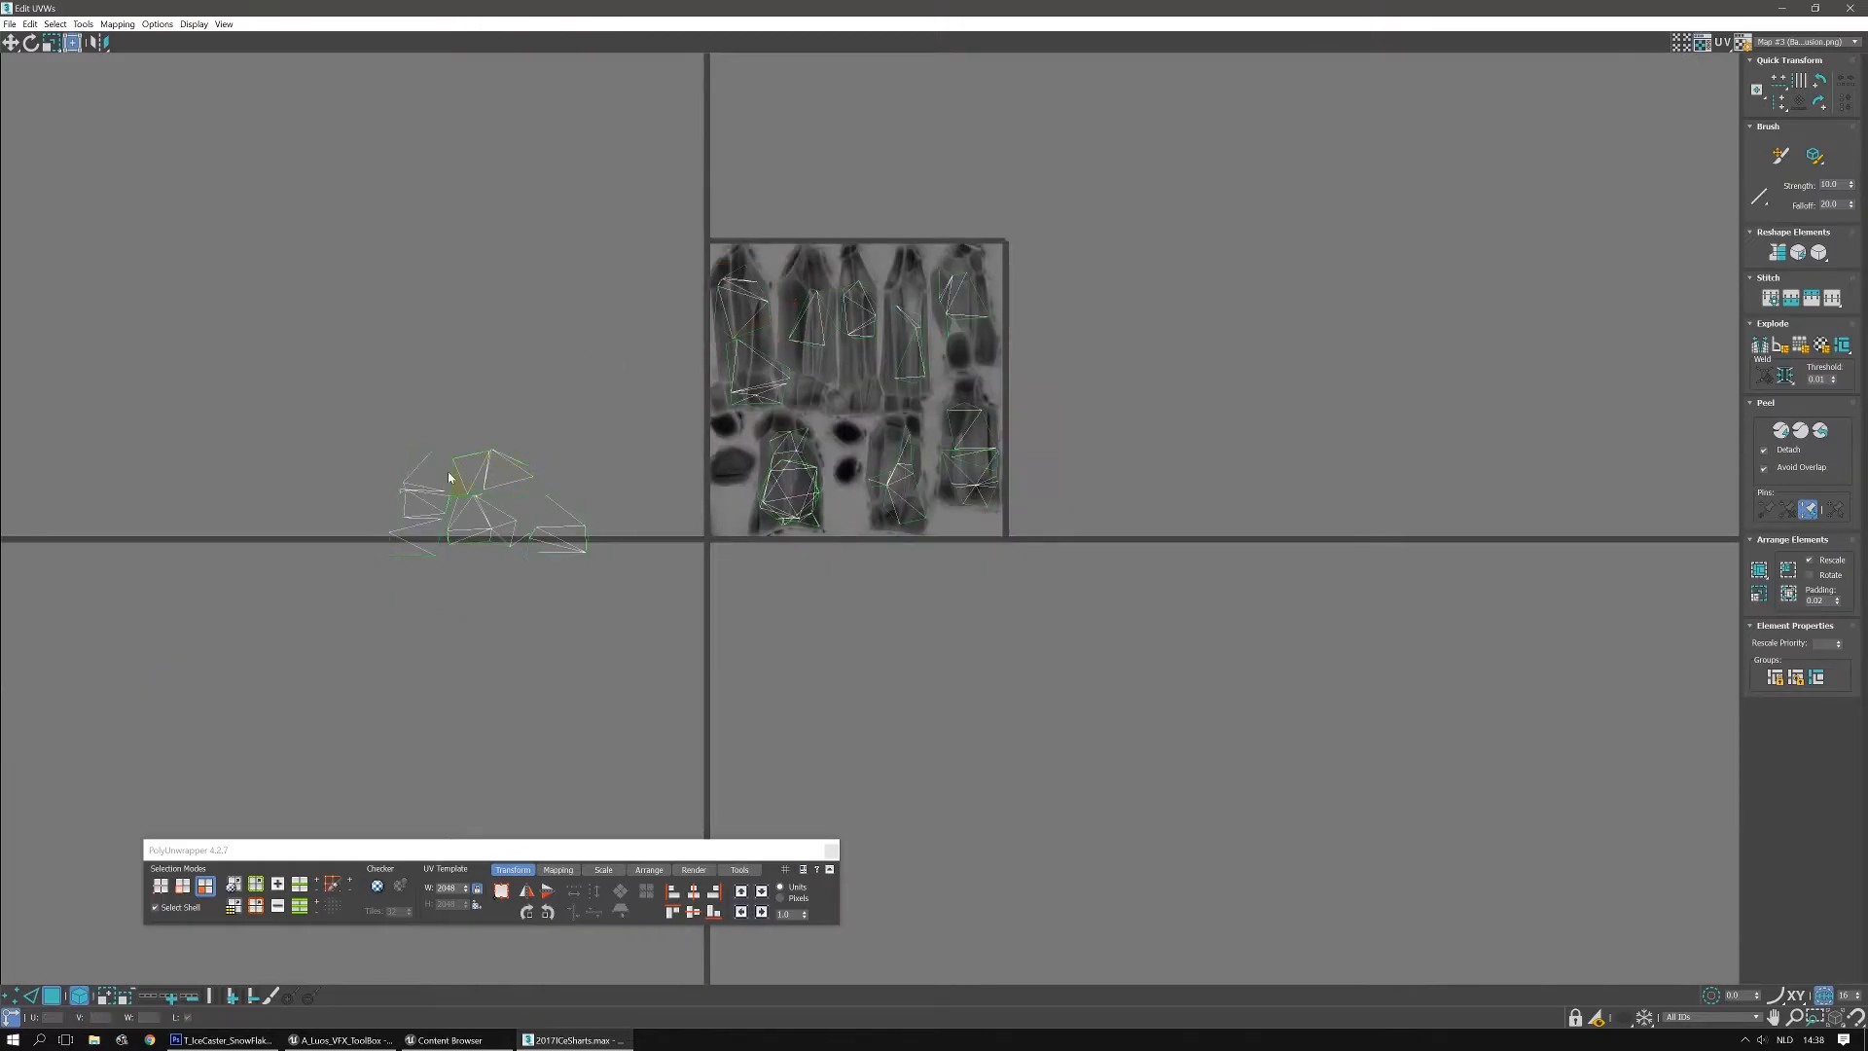
# Move the leftmost remaining island onto the rightmost lower-row shard, rotate it upright, and align it within the shard
pyautogui.click(423, 487)
pyautogui.scroll(3, 424, 490)
pyautogui.moveTo(396, 557); pyautogui.dragTo(884, 425)
pyautogui.moveTo(350, 415); pyautogui.dragTo(517, 394)
pyautogui.moveTo(431, 338); pyautogui.dragTo(1368, 411)
pyautogui.scroll(8, 1368, 411)
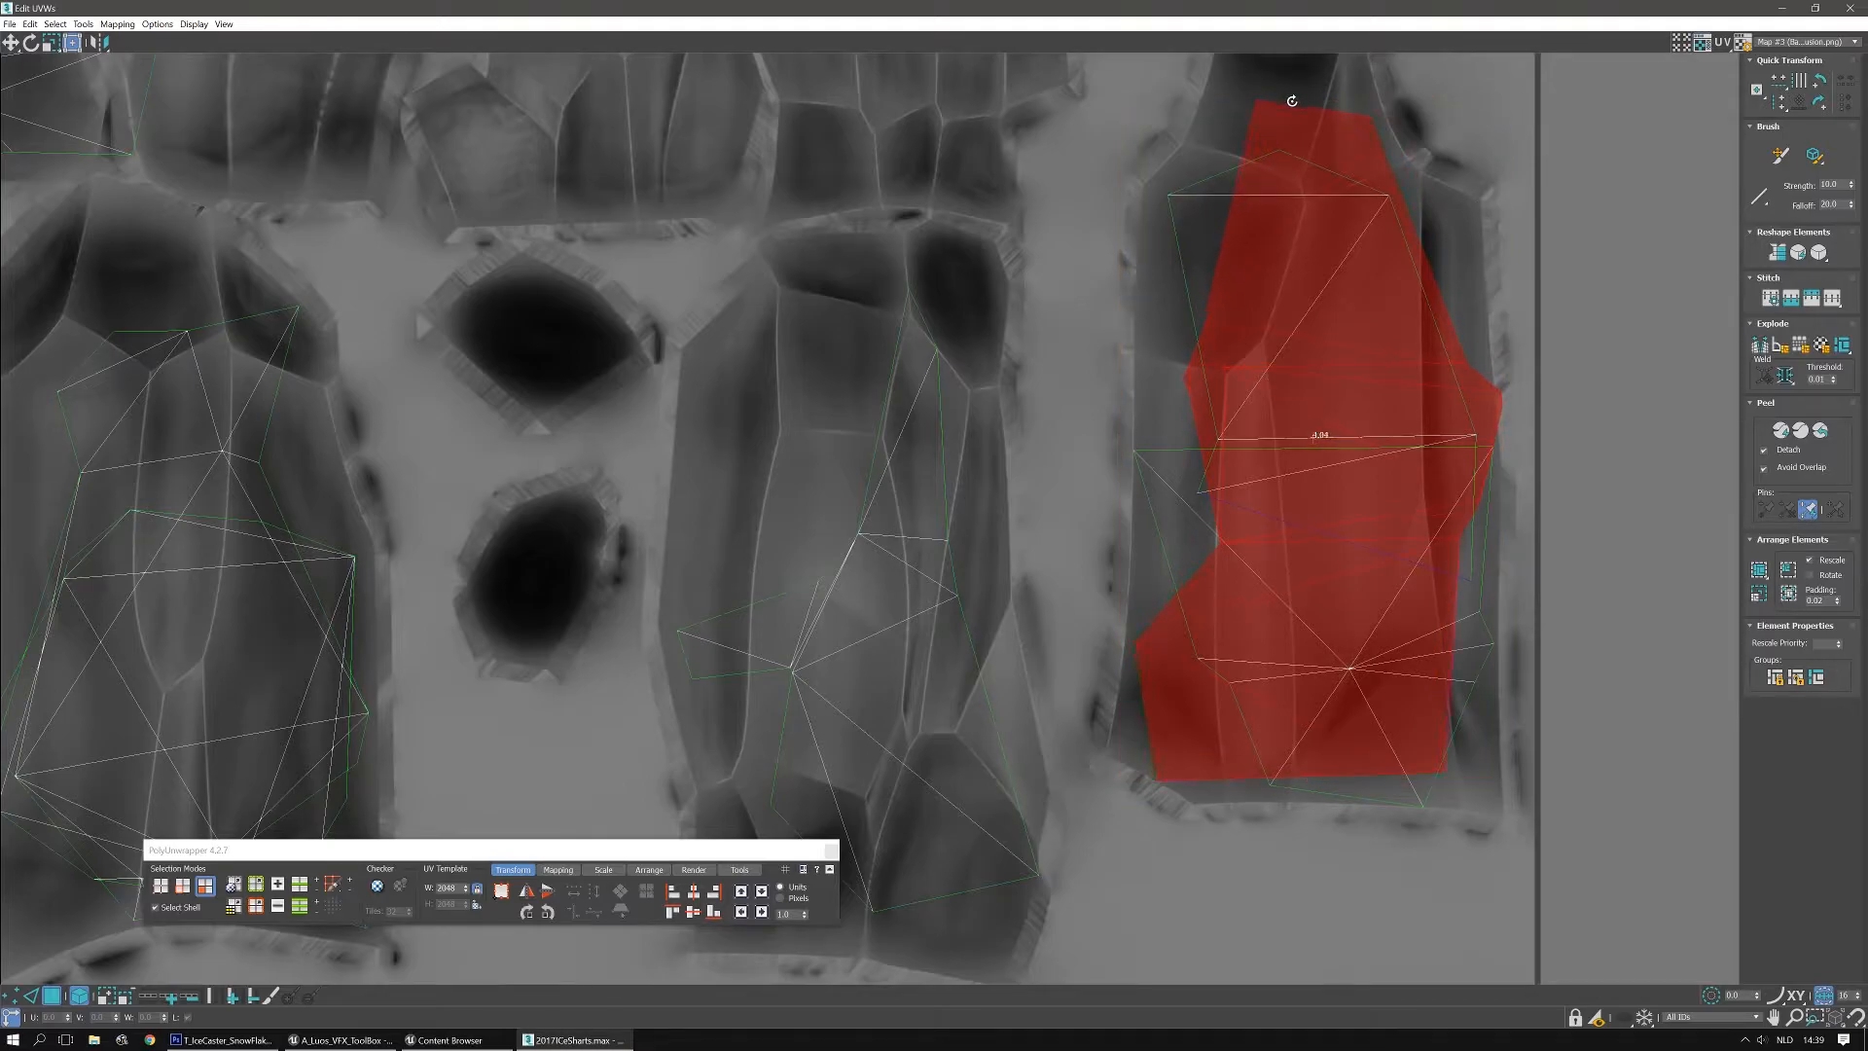
pyautogui.moveTo(1360, 287); pyautogui.dragTo(1353, 271)
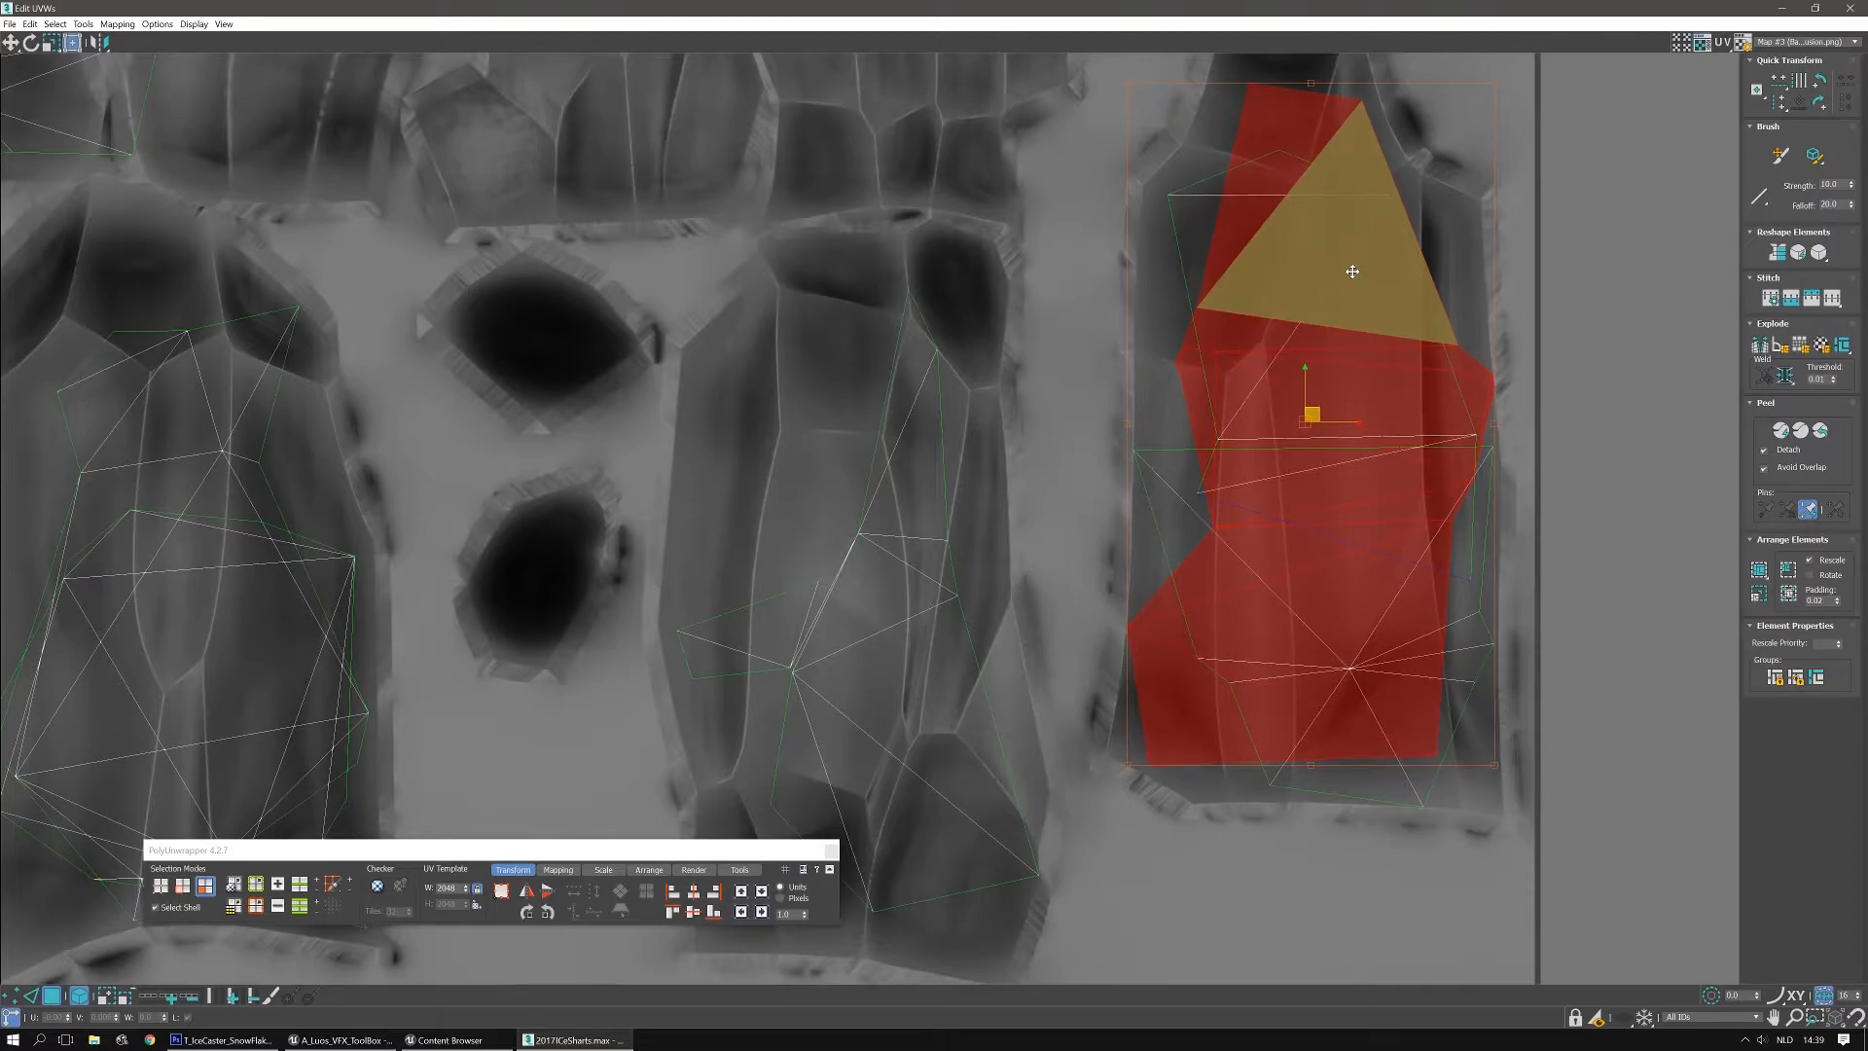
pyautogui.scroll(-6, 1352, 271)
pyautogui.click(1265, 429)
# Rotate the uppermost remaining fan-shaped island upright and place it on the upper part of the second tall shard in the upper row
pyautogui.moveTo(533, 387); pyautogui.dragTo(638, 459, button='middle')
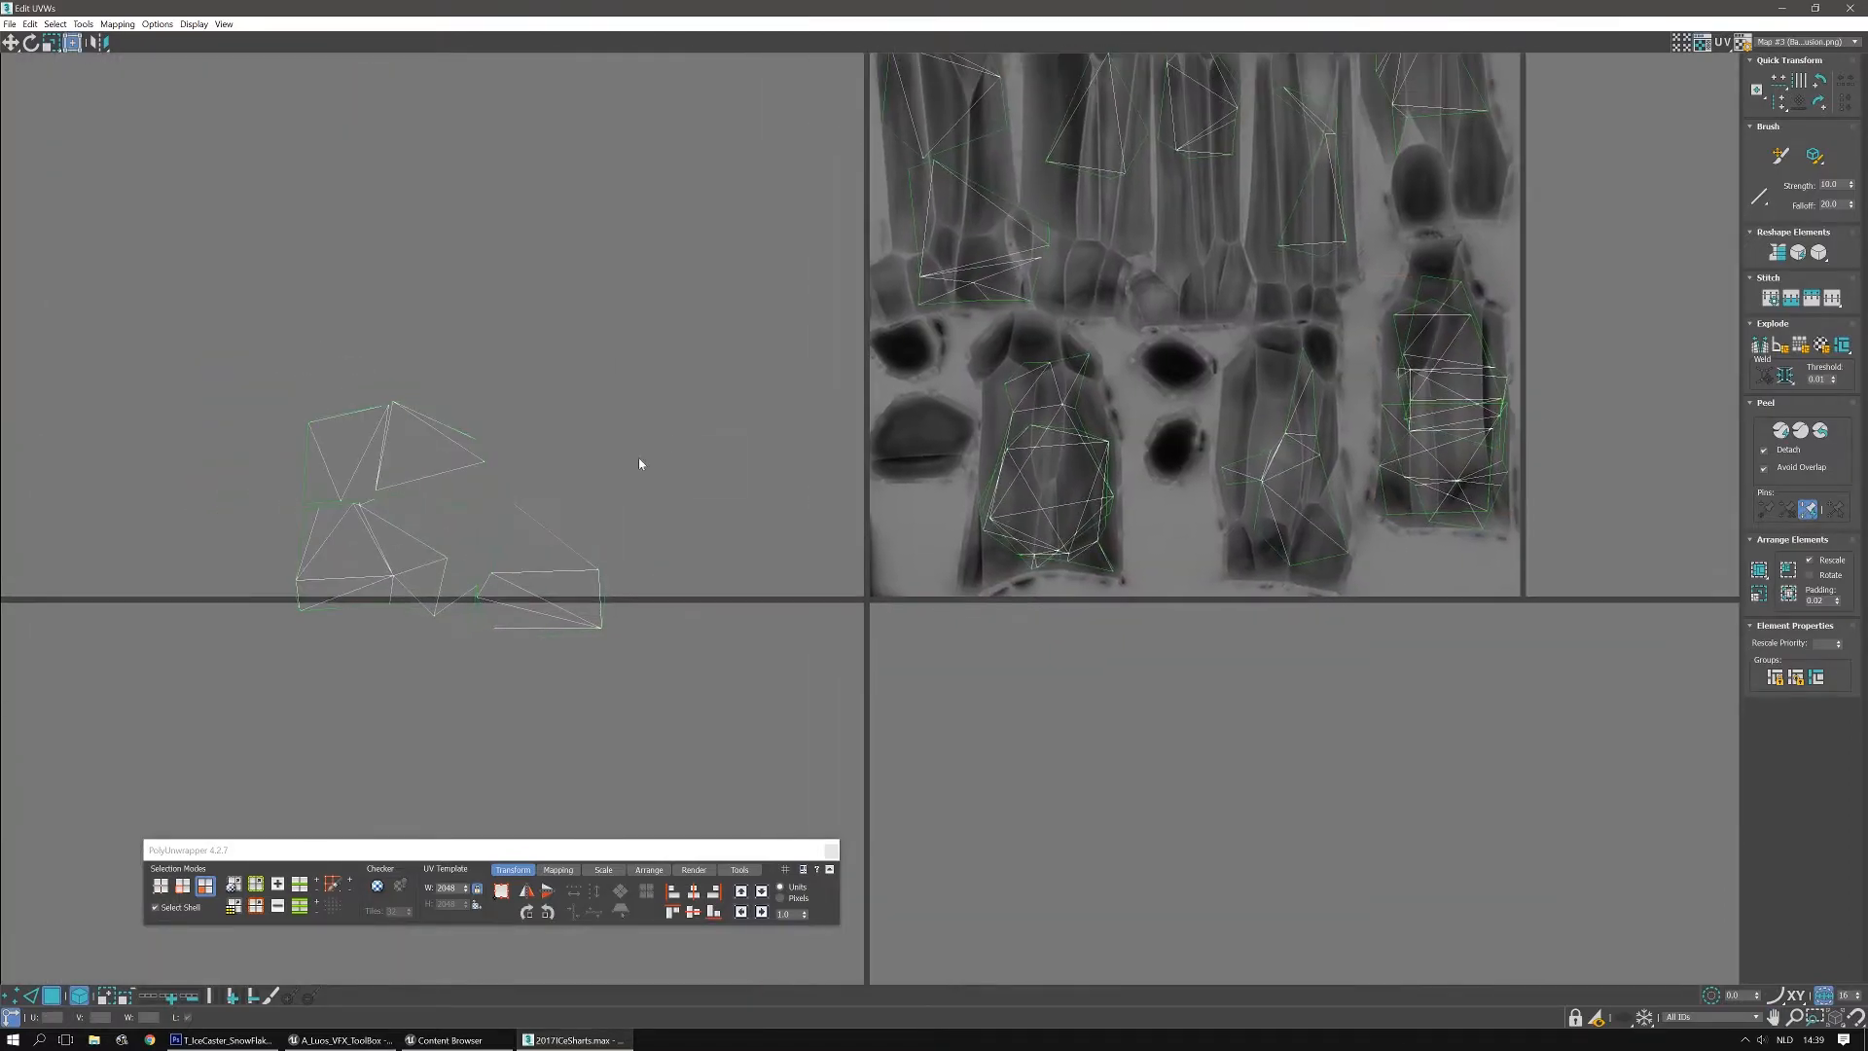
pyautogui.click(406, 480)
pyautogui.scroll(-2, 407, 481)
pyautogui.moveTo(407, 480); pyautogui.dragTo(1003, 306)
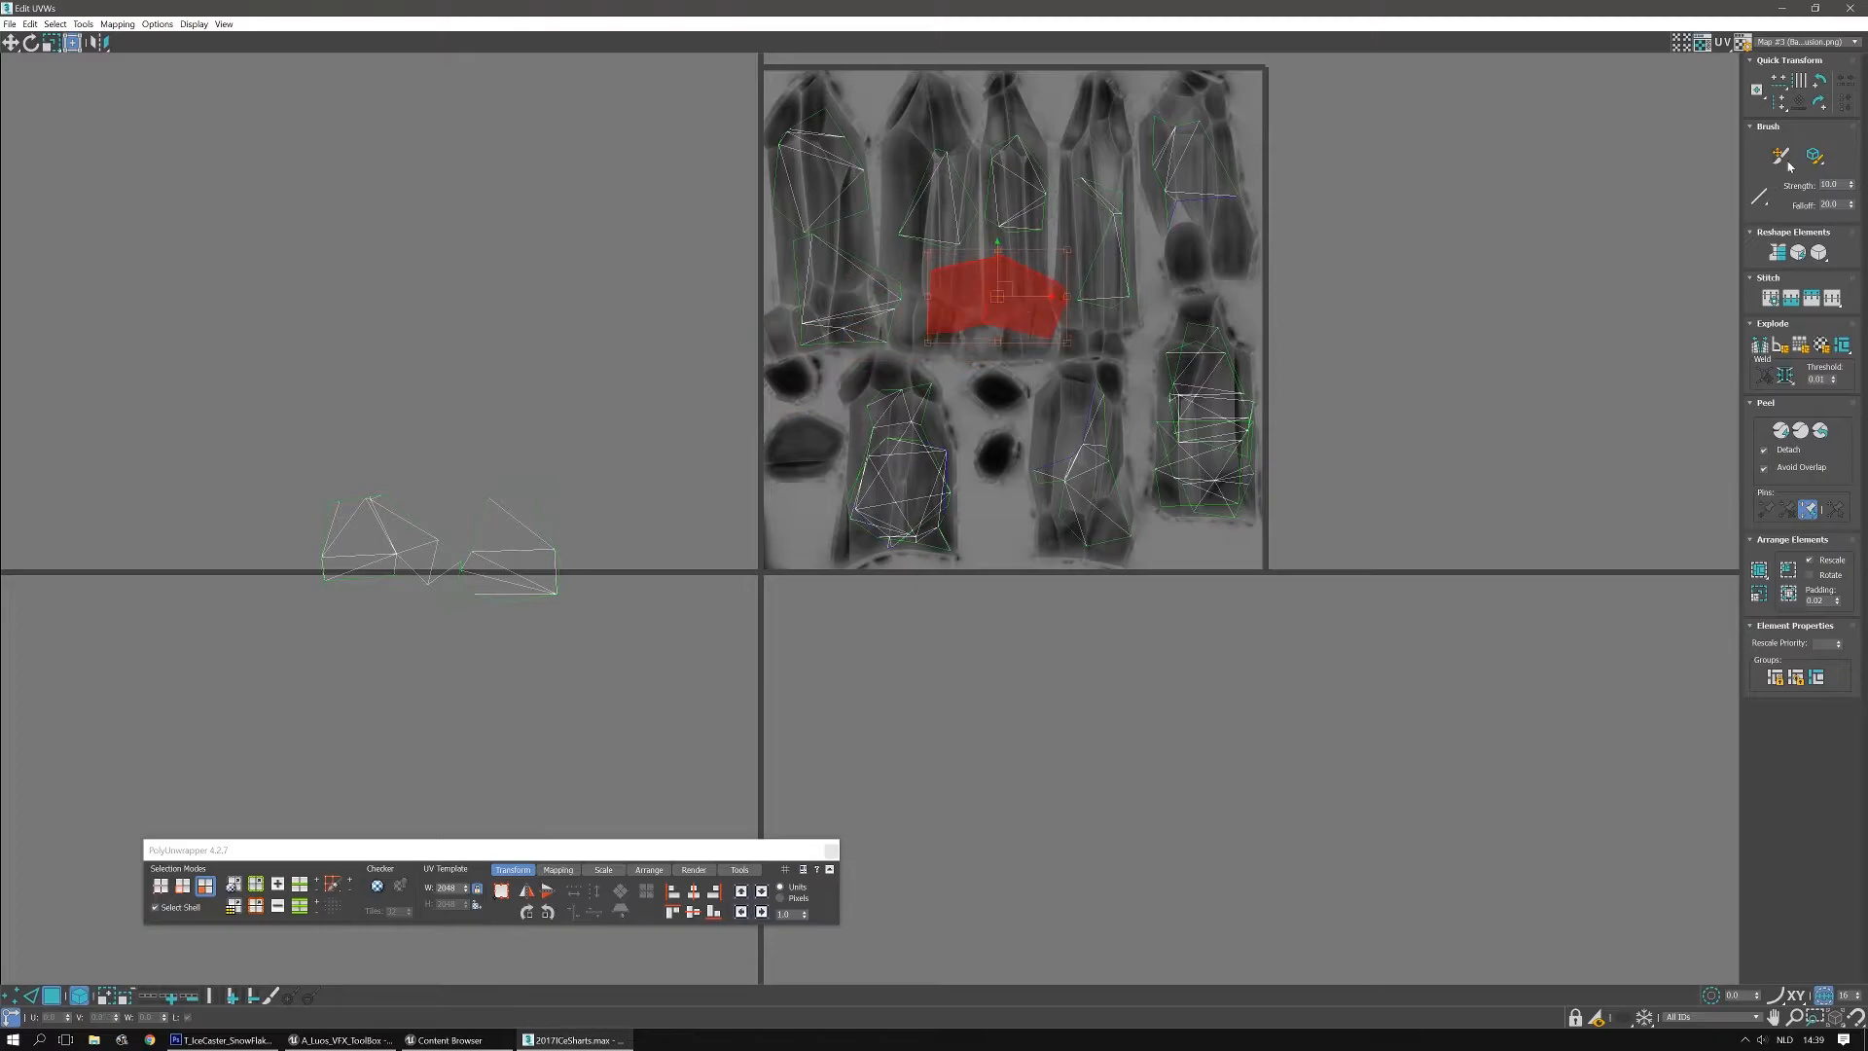
pyautogui.click(1826, 94)
pyautogui.scroll(4, 976, 315)
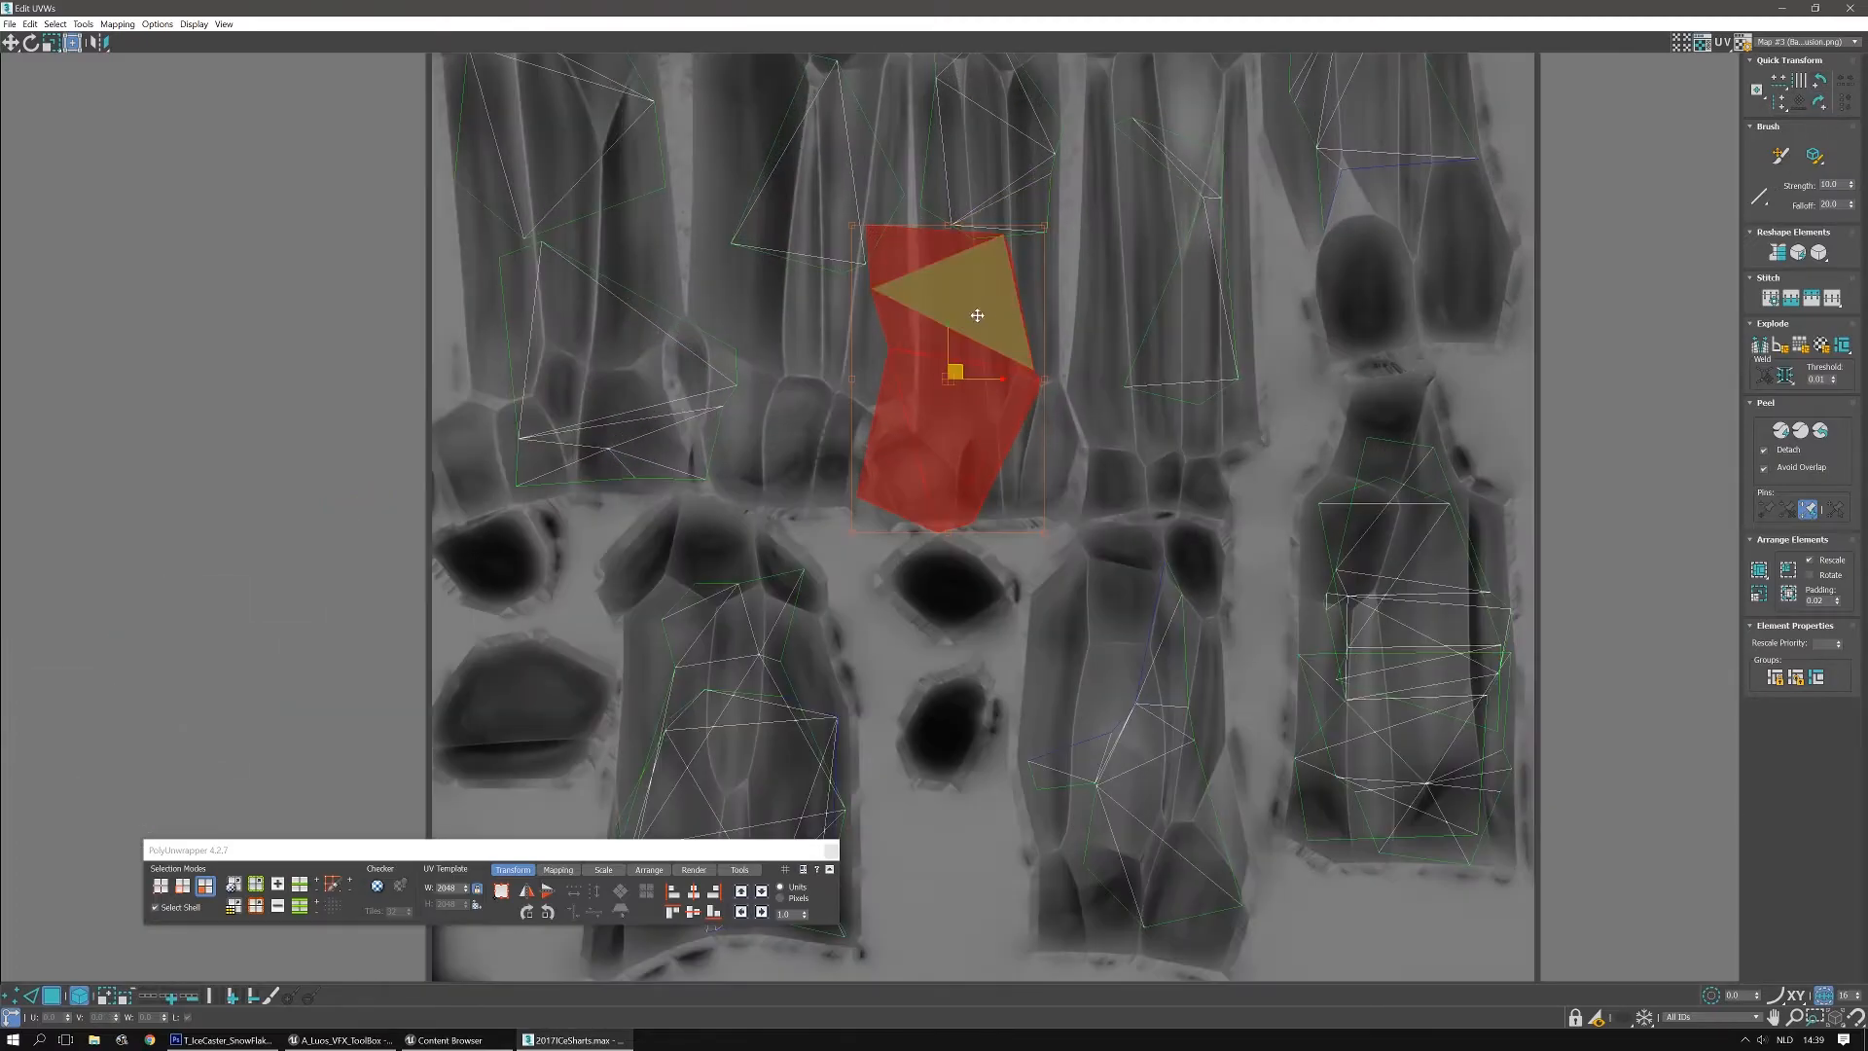
pyautogui.moveTo(976, 298); pyautogui.dragTo(991, 281)
pyautogui.scroll(2, 994, 281)
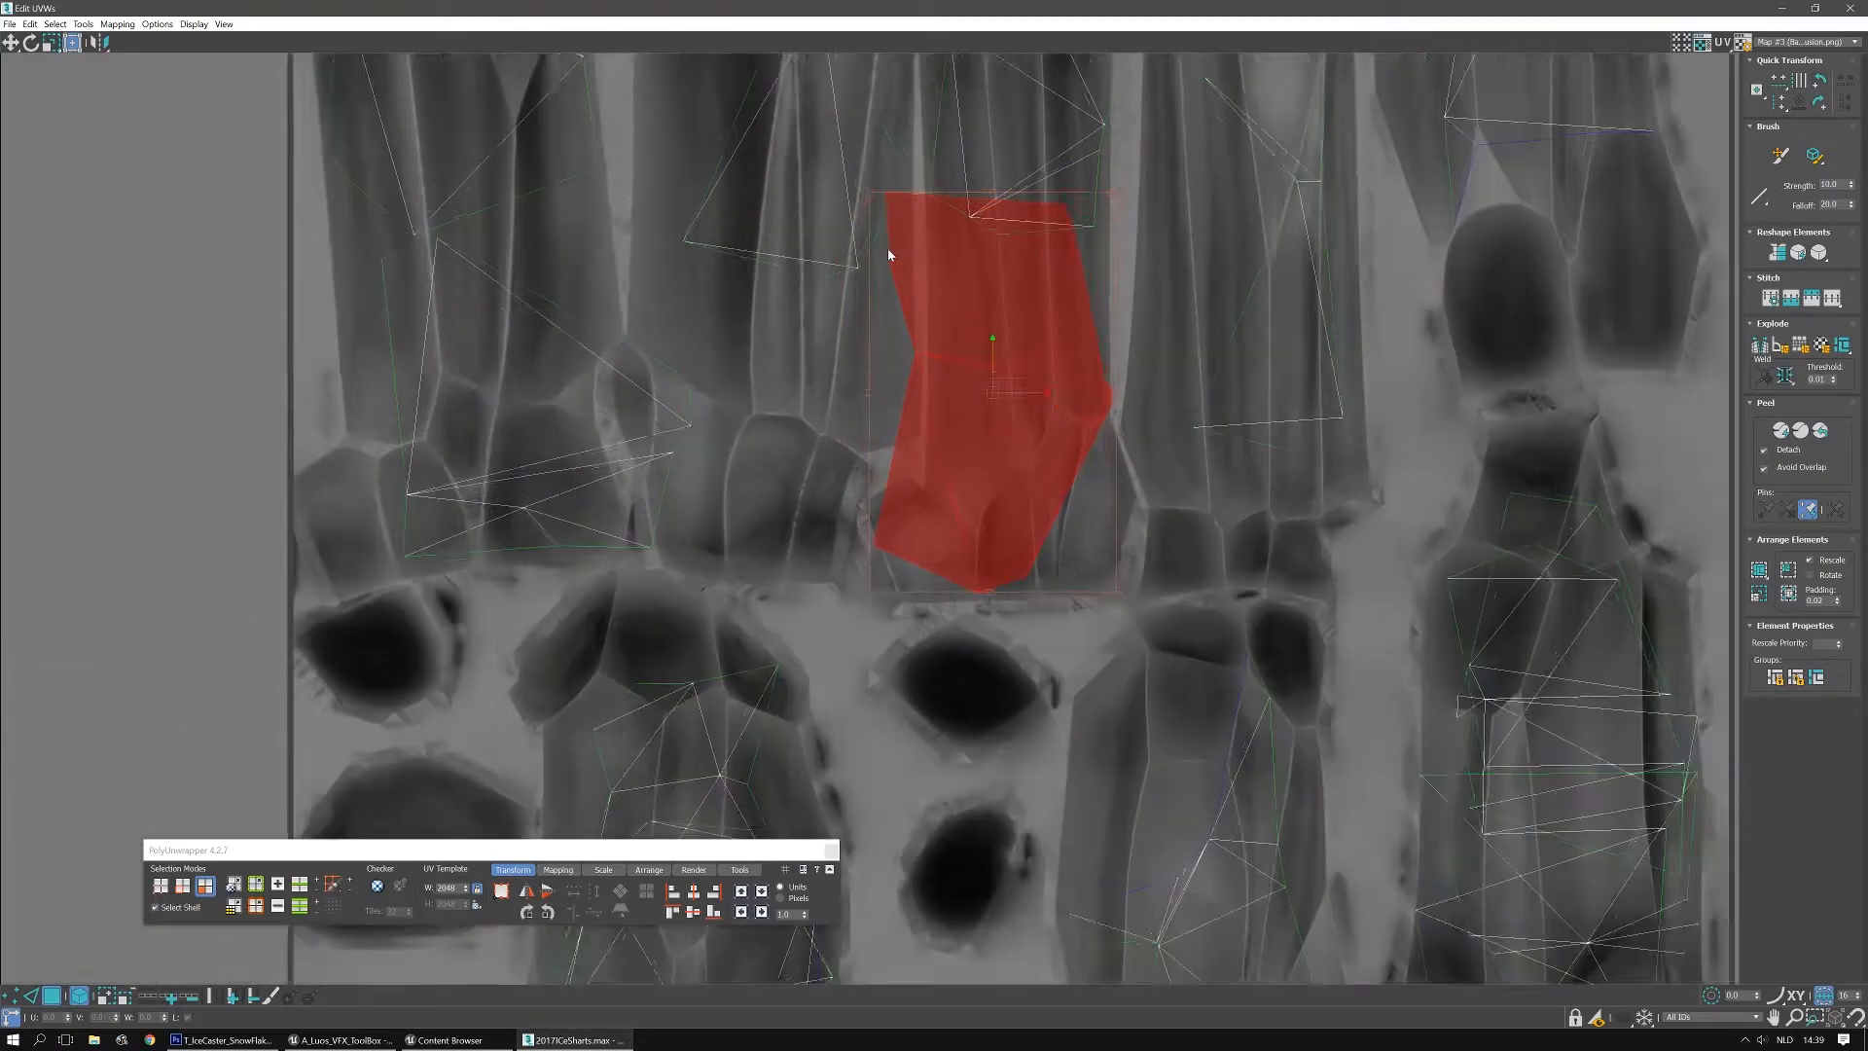
pyautogui.scroll(-2, 993, 283)
pyautogui.moveTo(1051, 367); pyautogui.dragTo(1064, 456, button='middle')
pyautogui.moveTo(1064, 457); pyautogui.dragTo(884, 281)
pyautogui.scroll(-3, 810, 428)
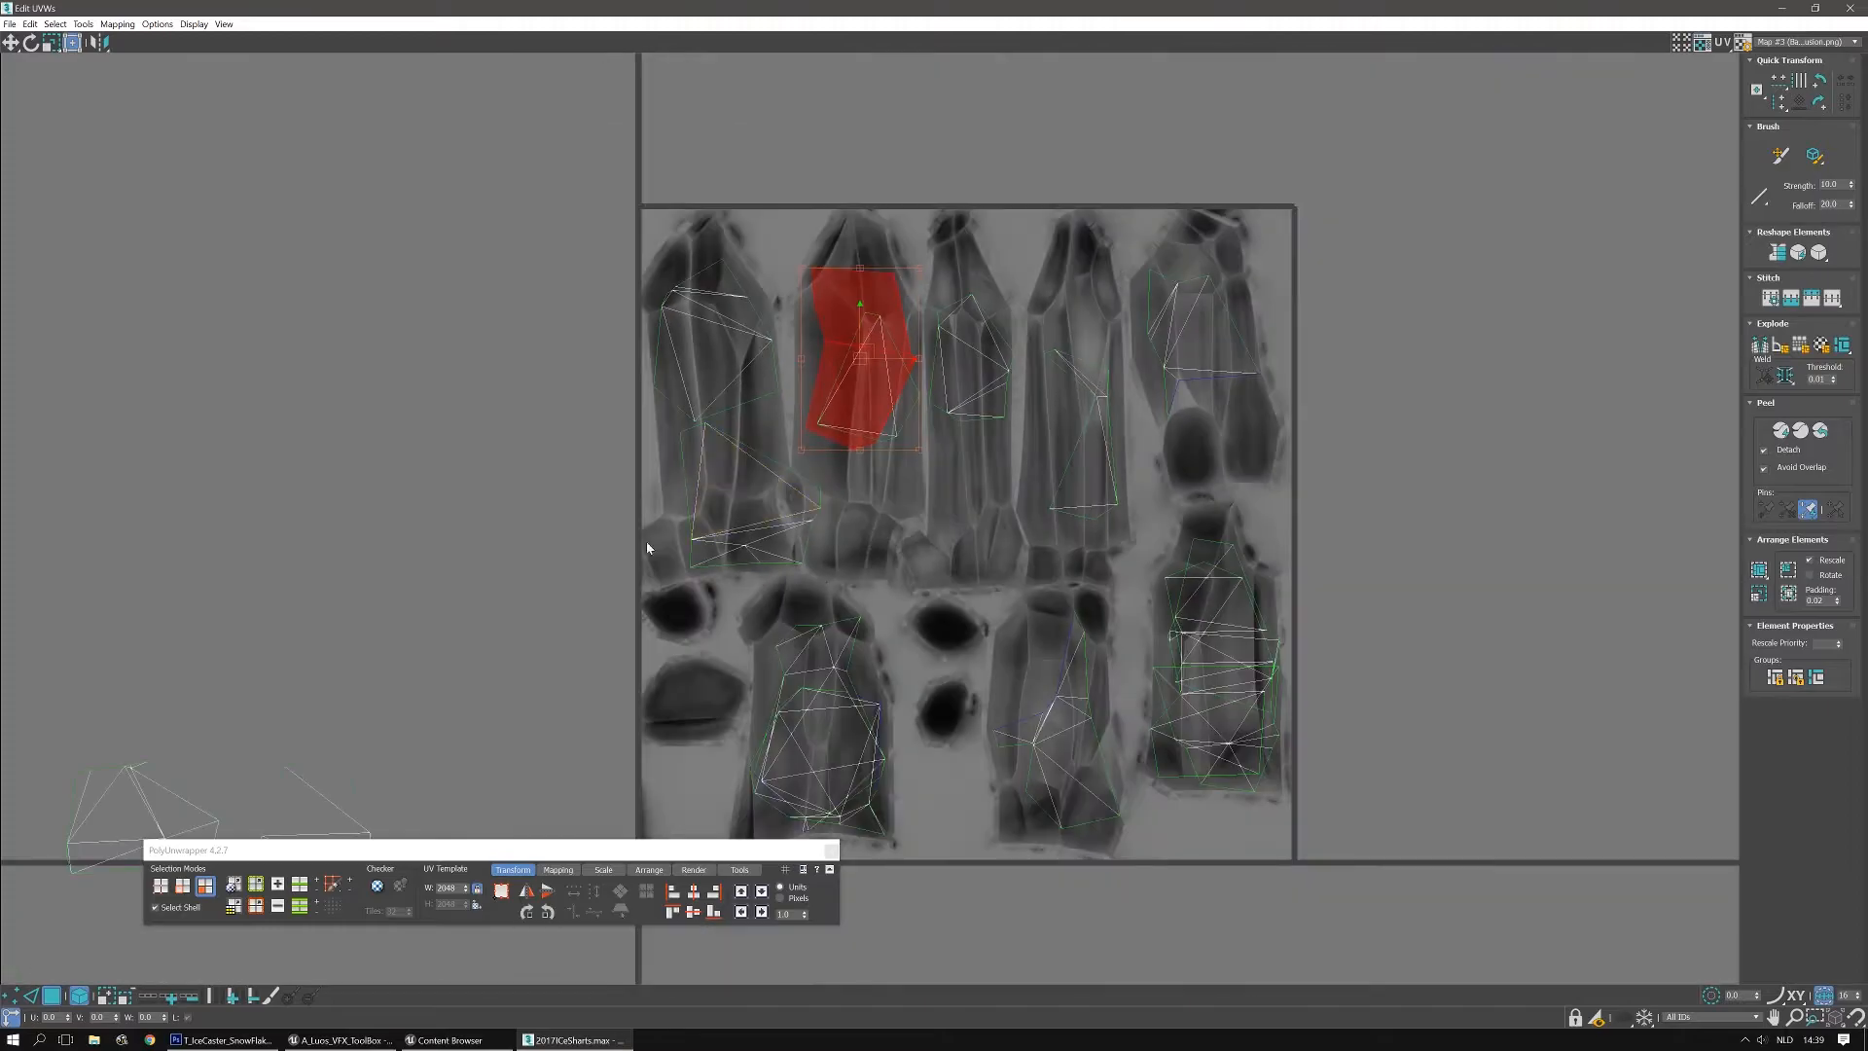
# Bring the left one of the two remaining islands onto the base of the third tall shard and rotate it upright
pyautogui.moveTo(489, 596); pyautogui.dragTo(688, 376, button='middle')
pyautogui.click(686, 377)
pyautogui.moveTo(392, 612); pyautogui.dragTo(1046, 292)
pyautogui.moveTo(1107, 614); pyautogui.dragTo(1191, 418)
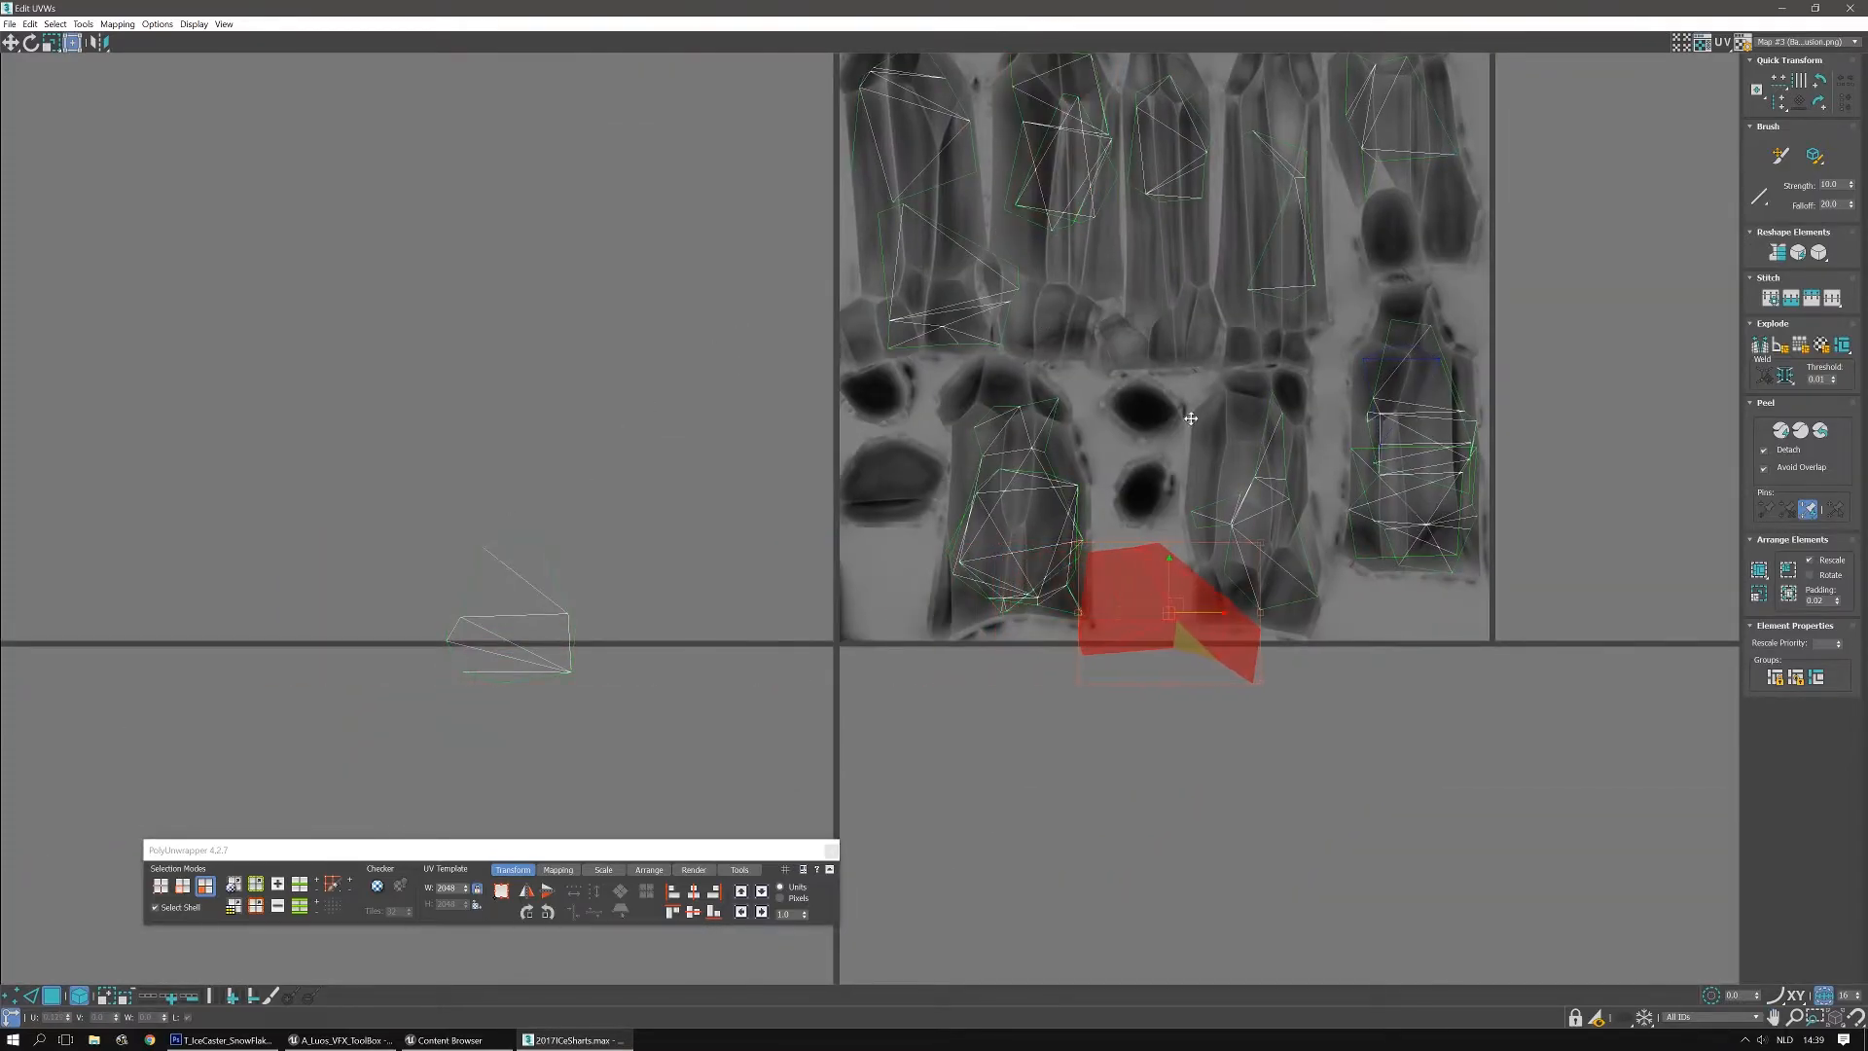
pyautogui.moveTo(1190, 607); pyautogui.dragTo(1171, 298)
pyautogui.scroll(3, 1170, 299)
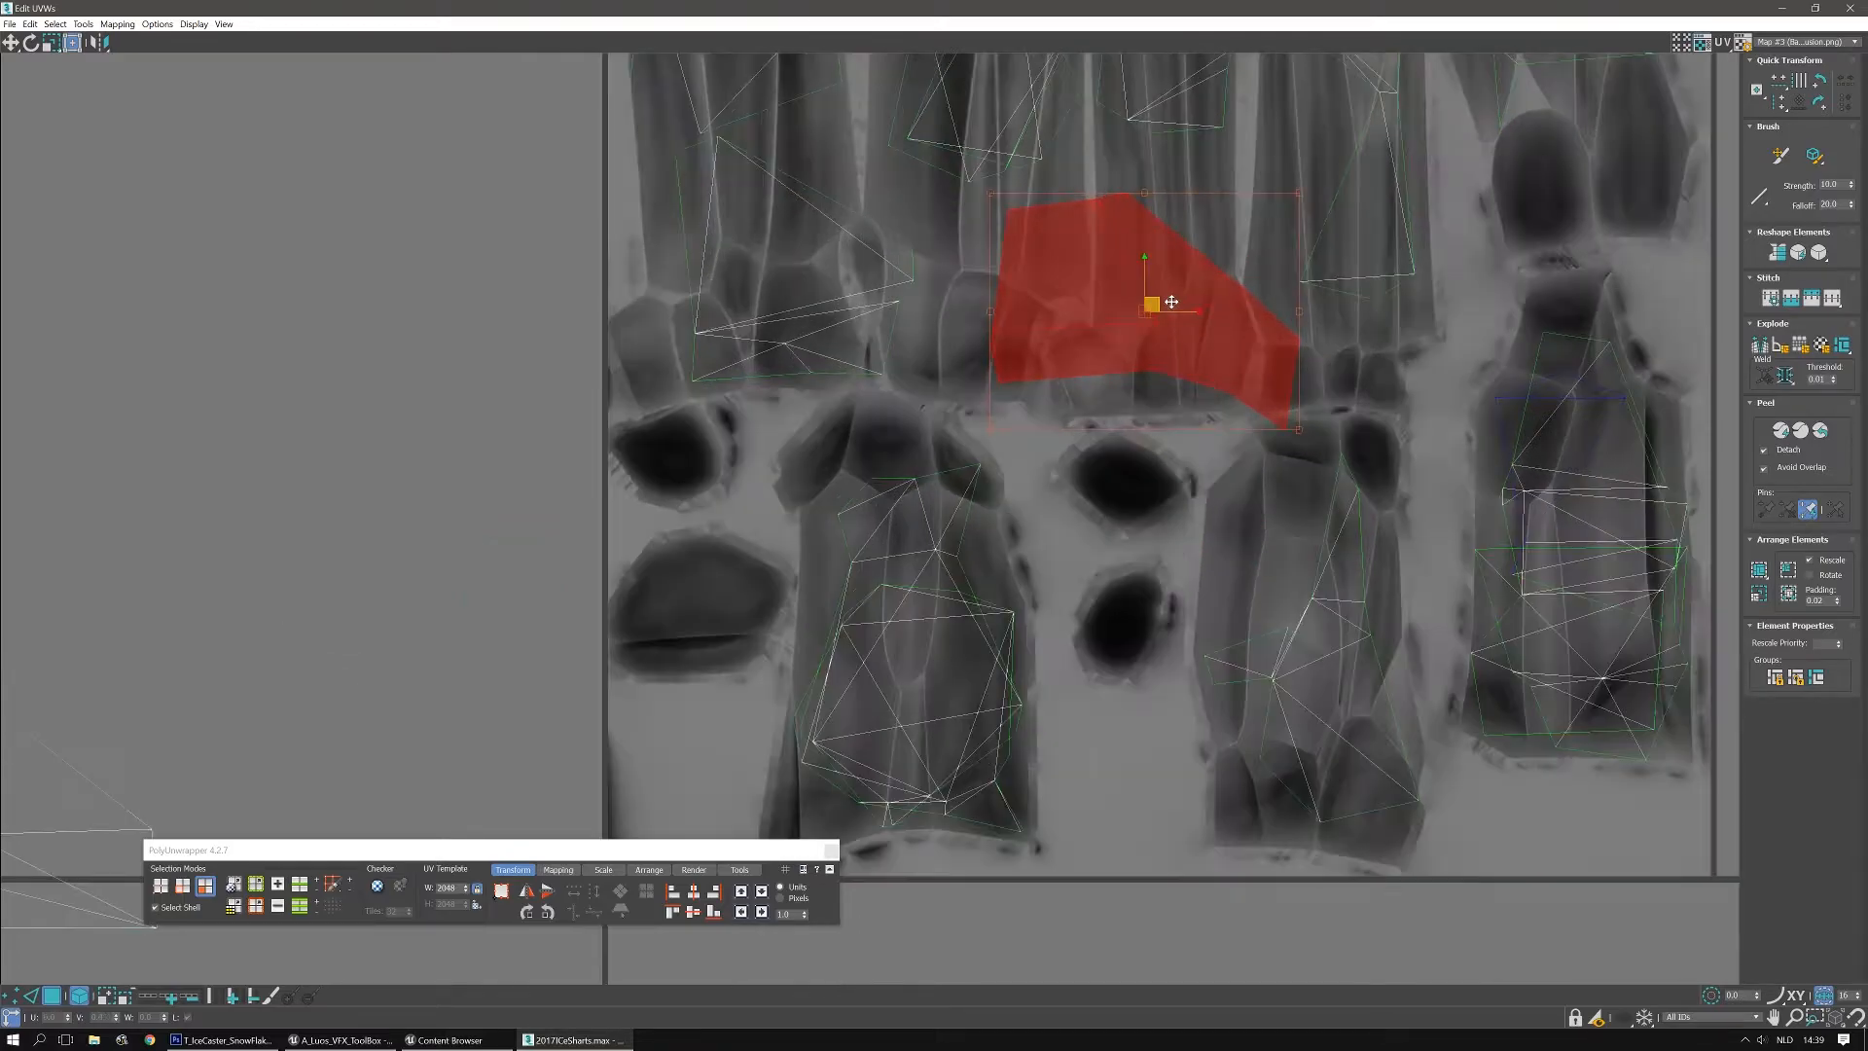
pyautogui.moveTo(1171, 299); pyautogui.dragTo(1133, 461, button='middle')
pyautogui.click(1821, 79)
pyautogui.moveTo(1084, 509); pyautogui.dragTo(1105, 407)
# Move the upright island to the rightmost upper-row shard cluster and tilt it to follow the shard's shape
pyautogui.moveTo(1380, 366); pyautogui.dragTo(1122, 496, button='middle')
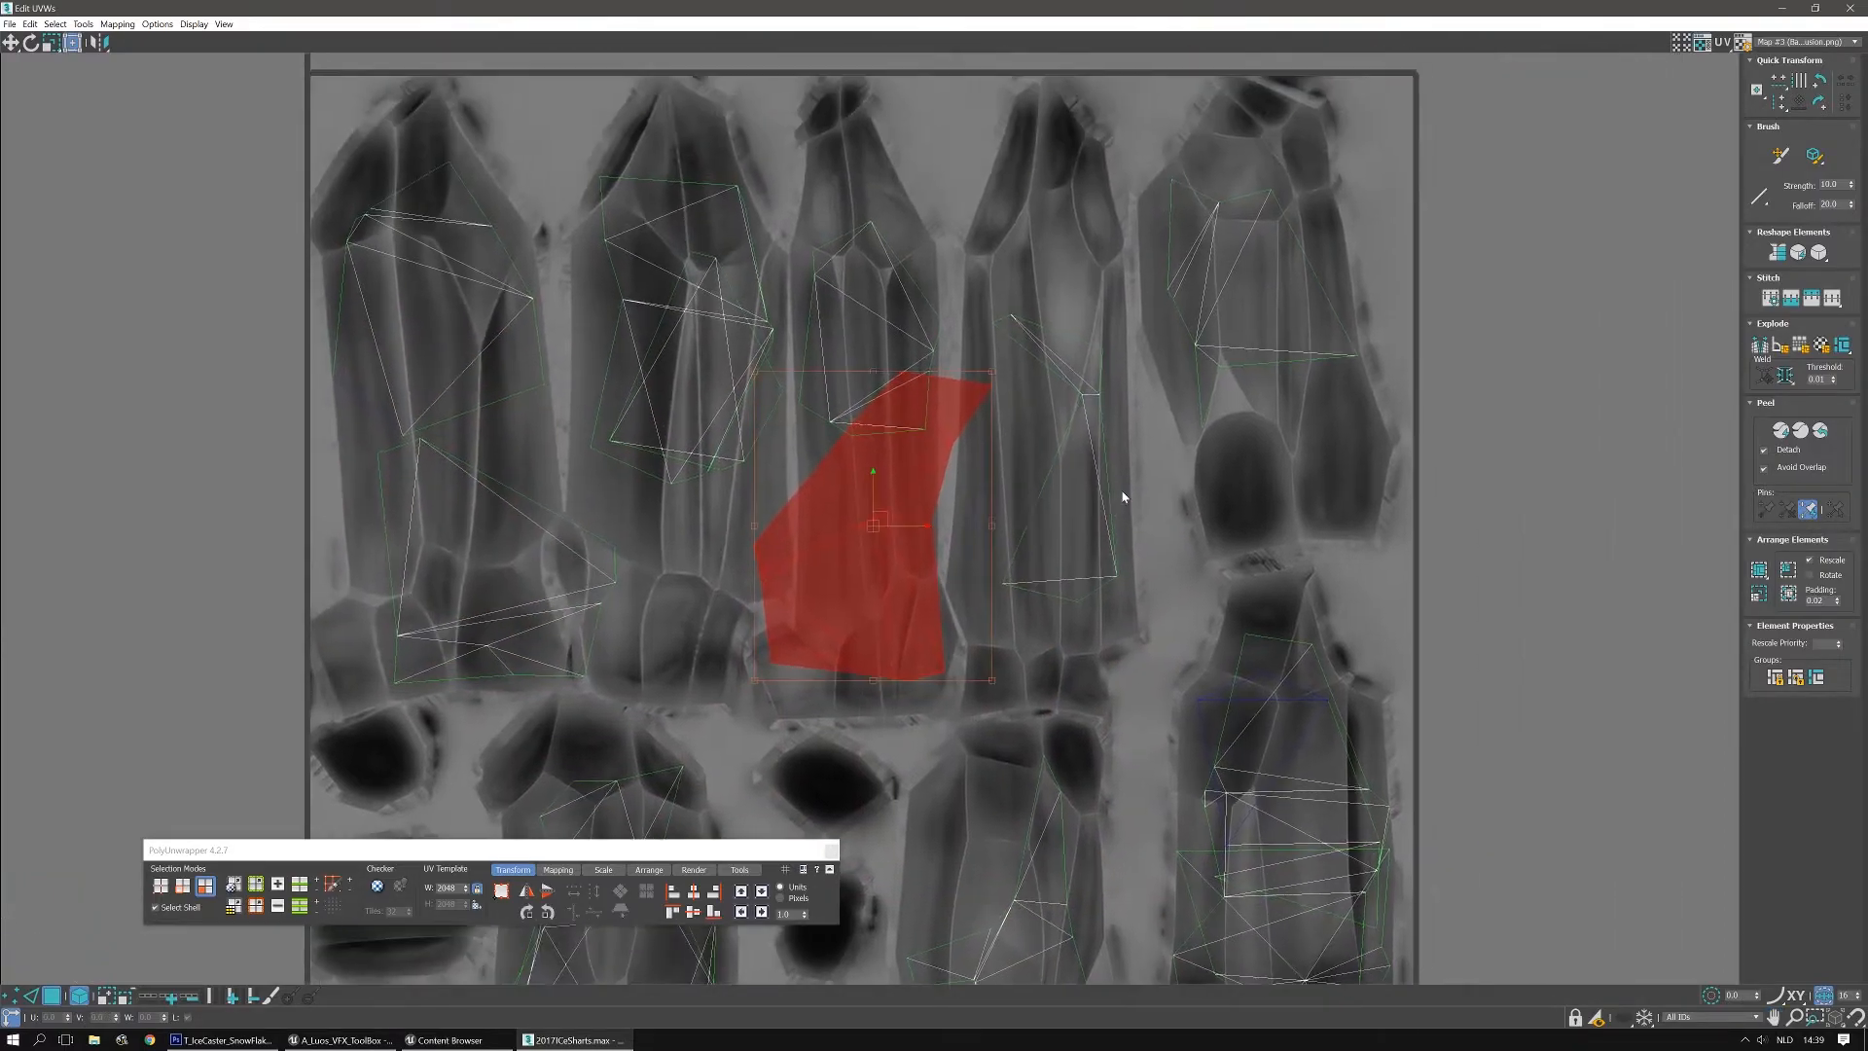
pyautogui.moveTo(879, 531); pyautogui.dragTo(1300, 386)
pyautogui.moveTo(1276, 290); pyautogui.dragTo(1146, 348, button='middle')
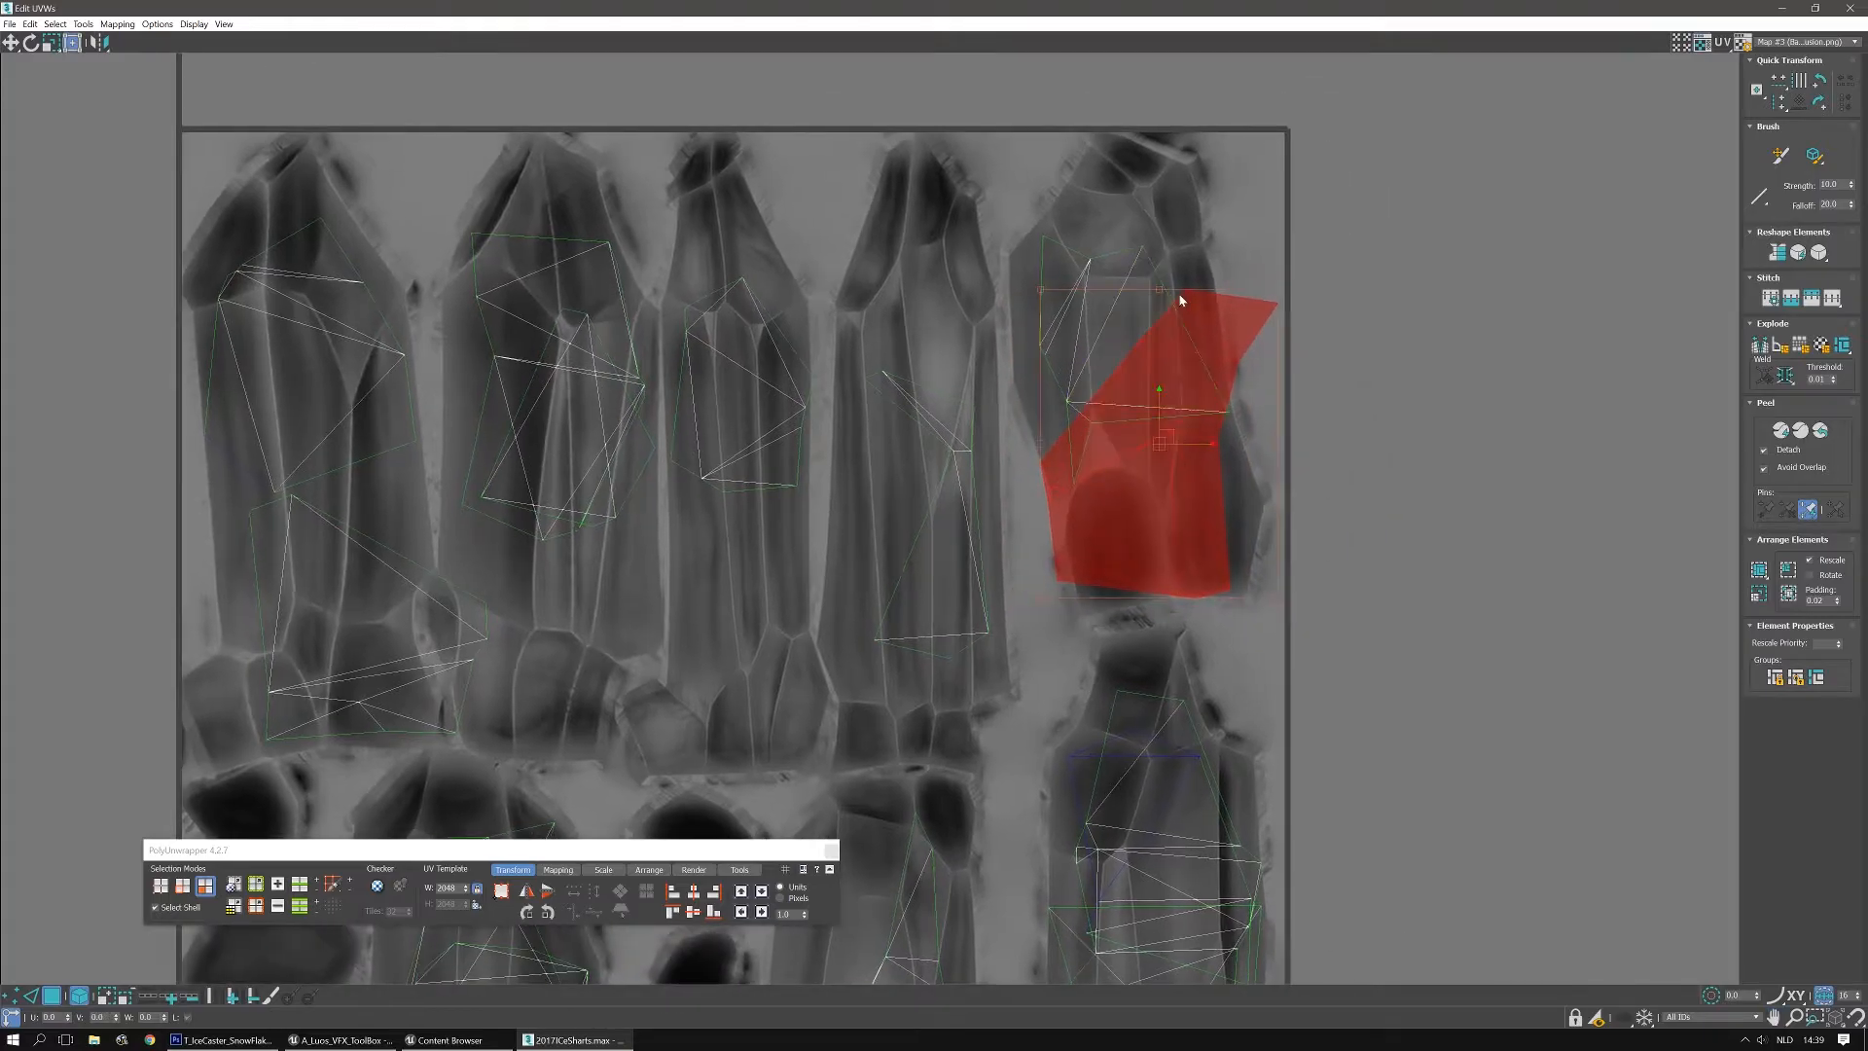
pyautogui.moveTo(1167, 289); pyautogui.dragTo(1115, 297)
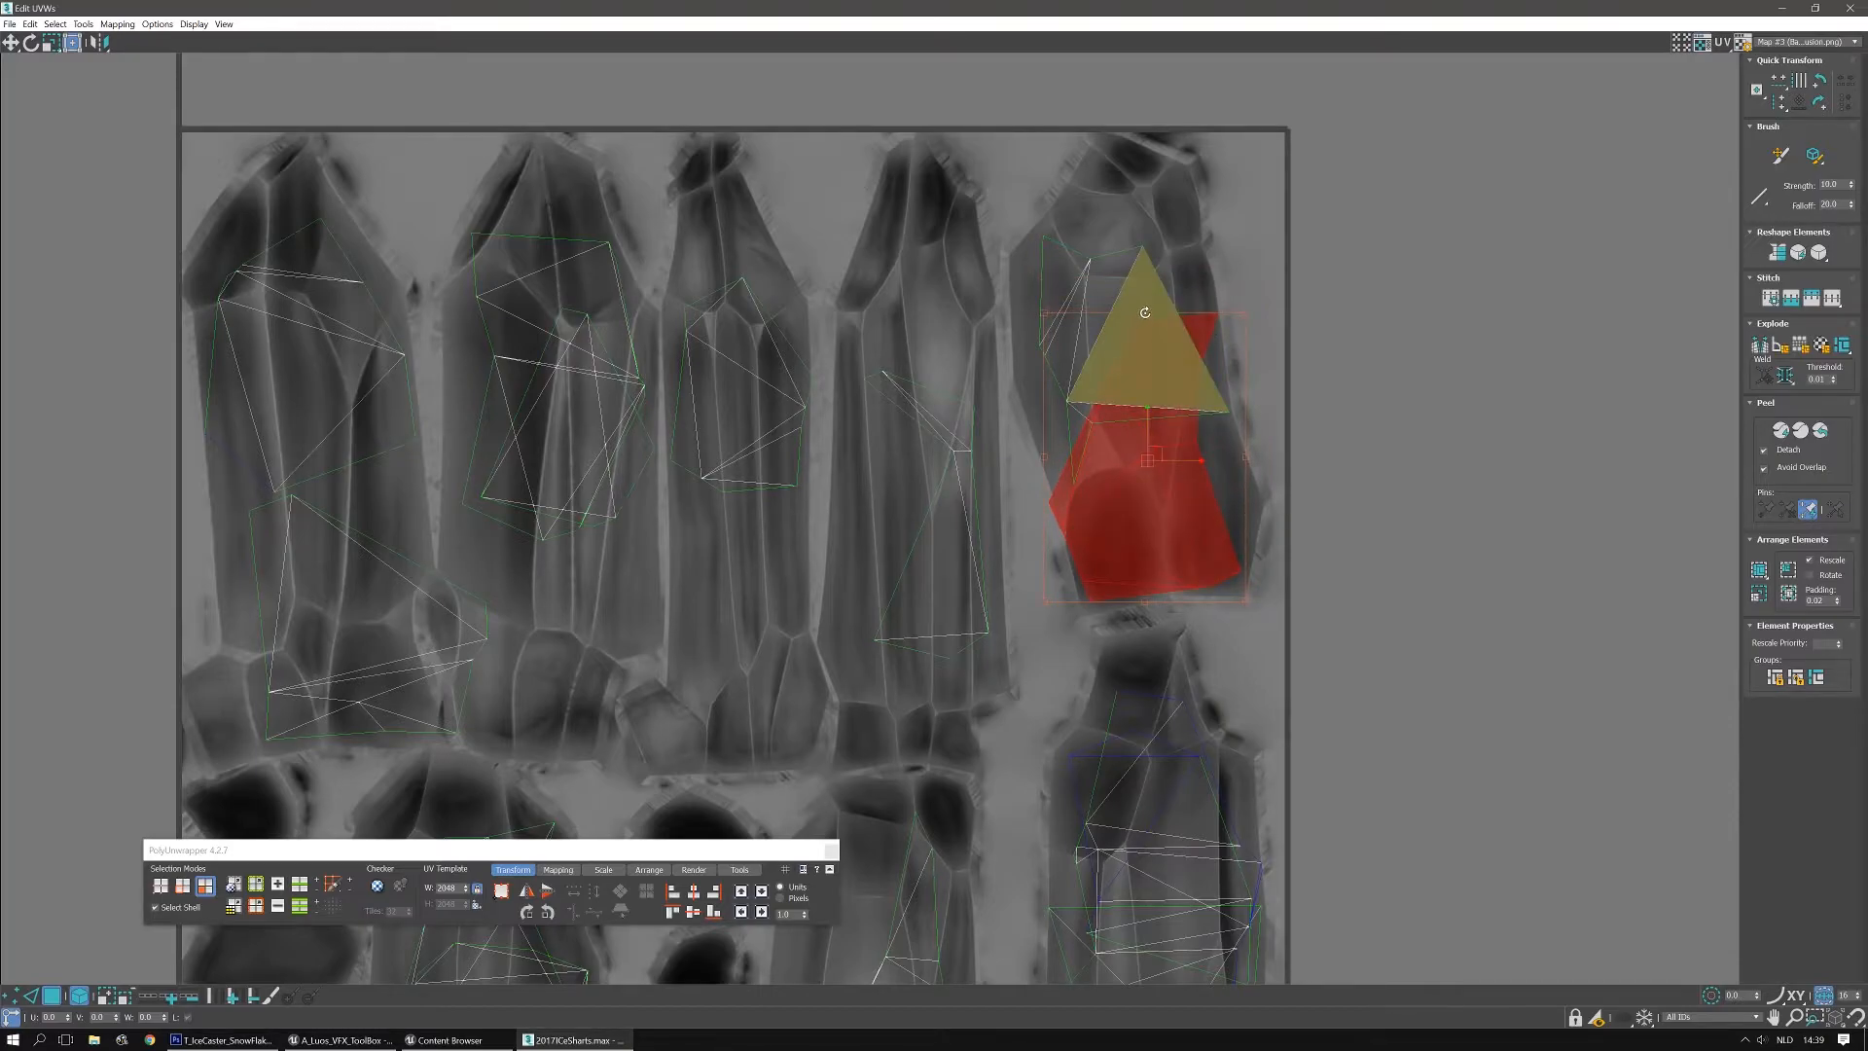
pyautogui.moveTo(1124, 316); pyautogui.dragTo(1122, 316)
pyautogui.moveTo(1170, 509); pyautogui.dragTo(1171, 468)
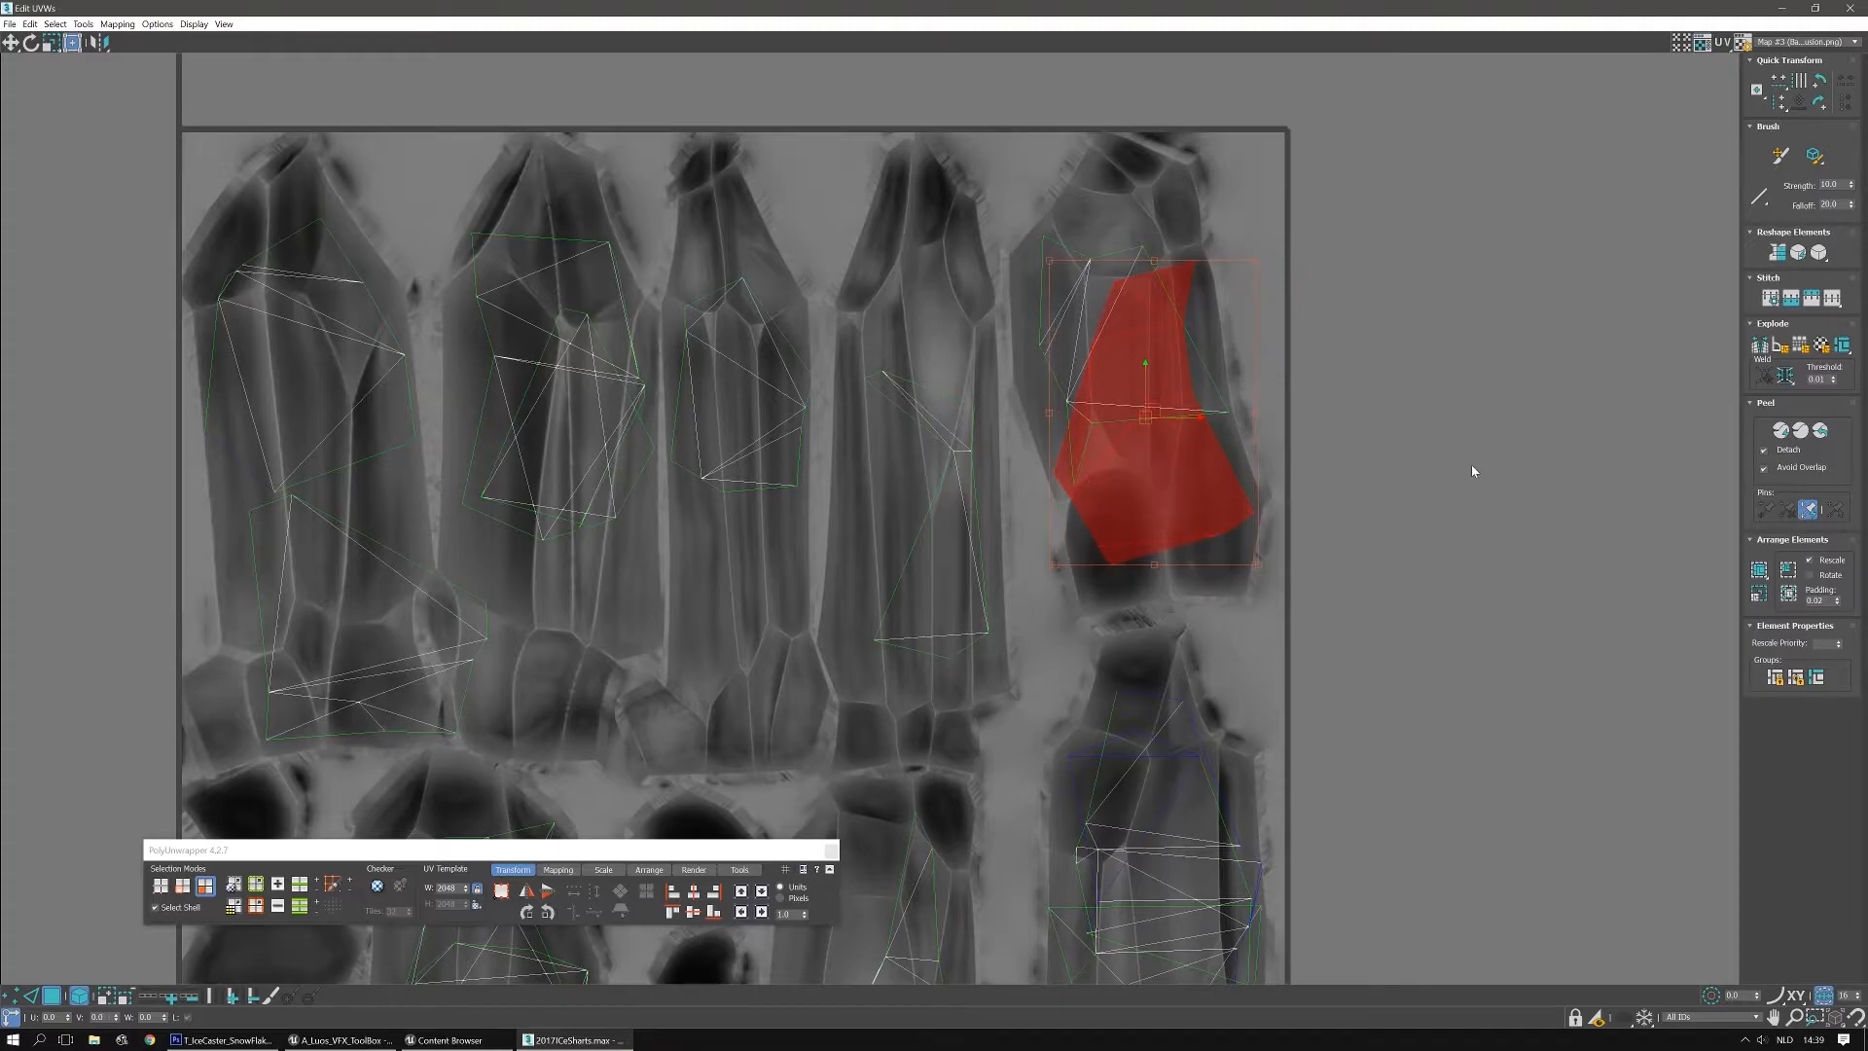
pyautogui.click(1471, 464)
# Move the last island outside the texture onto the base of the second tall shard in the upper row
pyautogui.scroll(-2, 1467, 463)
pyautogui.moveTo(1459, 467); pyautogui.dragTo(1622, 309, button='middle')
pyautogui.scroll(-2, 617, 506)
pyautogui.scroll(1, 562, 584)
pyautogui.click(565, 610)
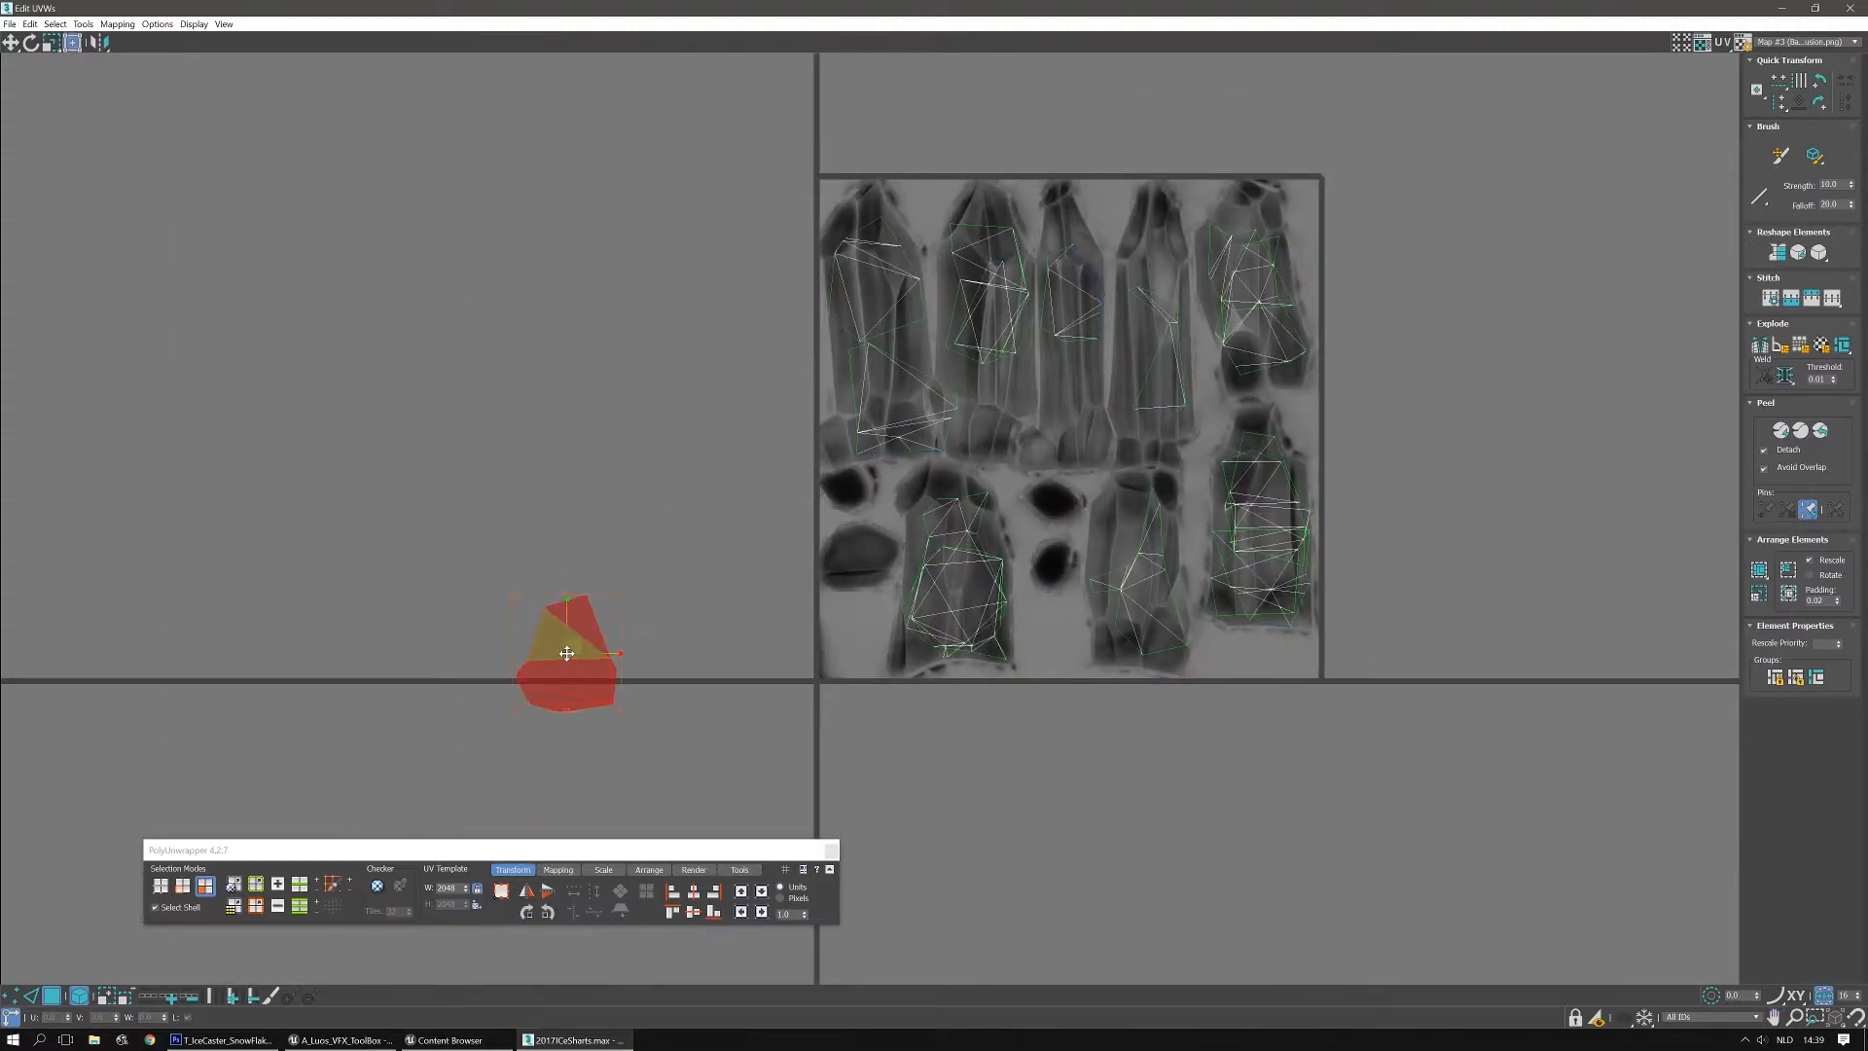
pyautogui.moveTo(565, 657); pyautogui.dragTo(999, 419)
pyautogui.scroll(3, 1003, 413)
pyautogui.scroll(-1, 1168, 447)
pyautogui.scroll(2, 1257, 472)
pyautogui.moveTo(1257, 470); pyautogui.dragTo(1241, 584, button='middle')
pyautogui.scroll(1, 1241, 583)
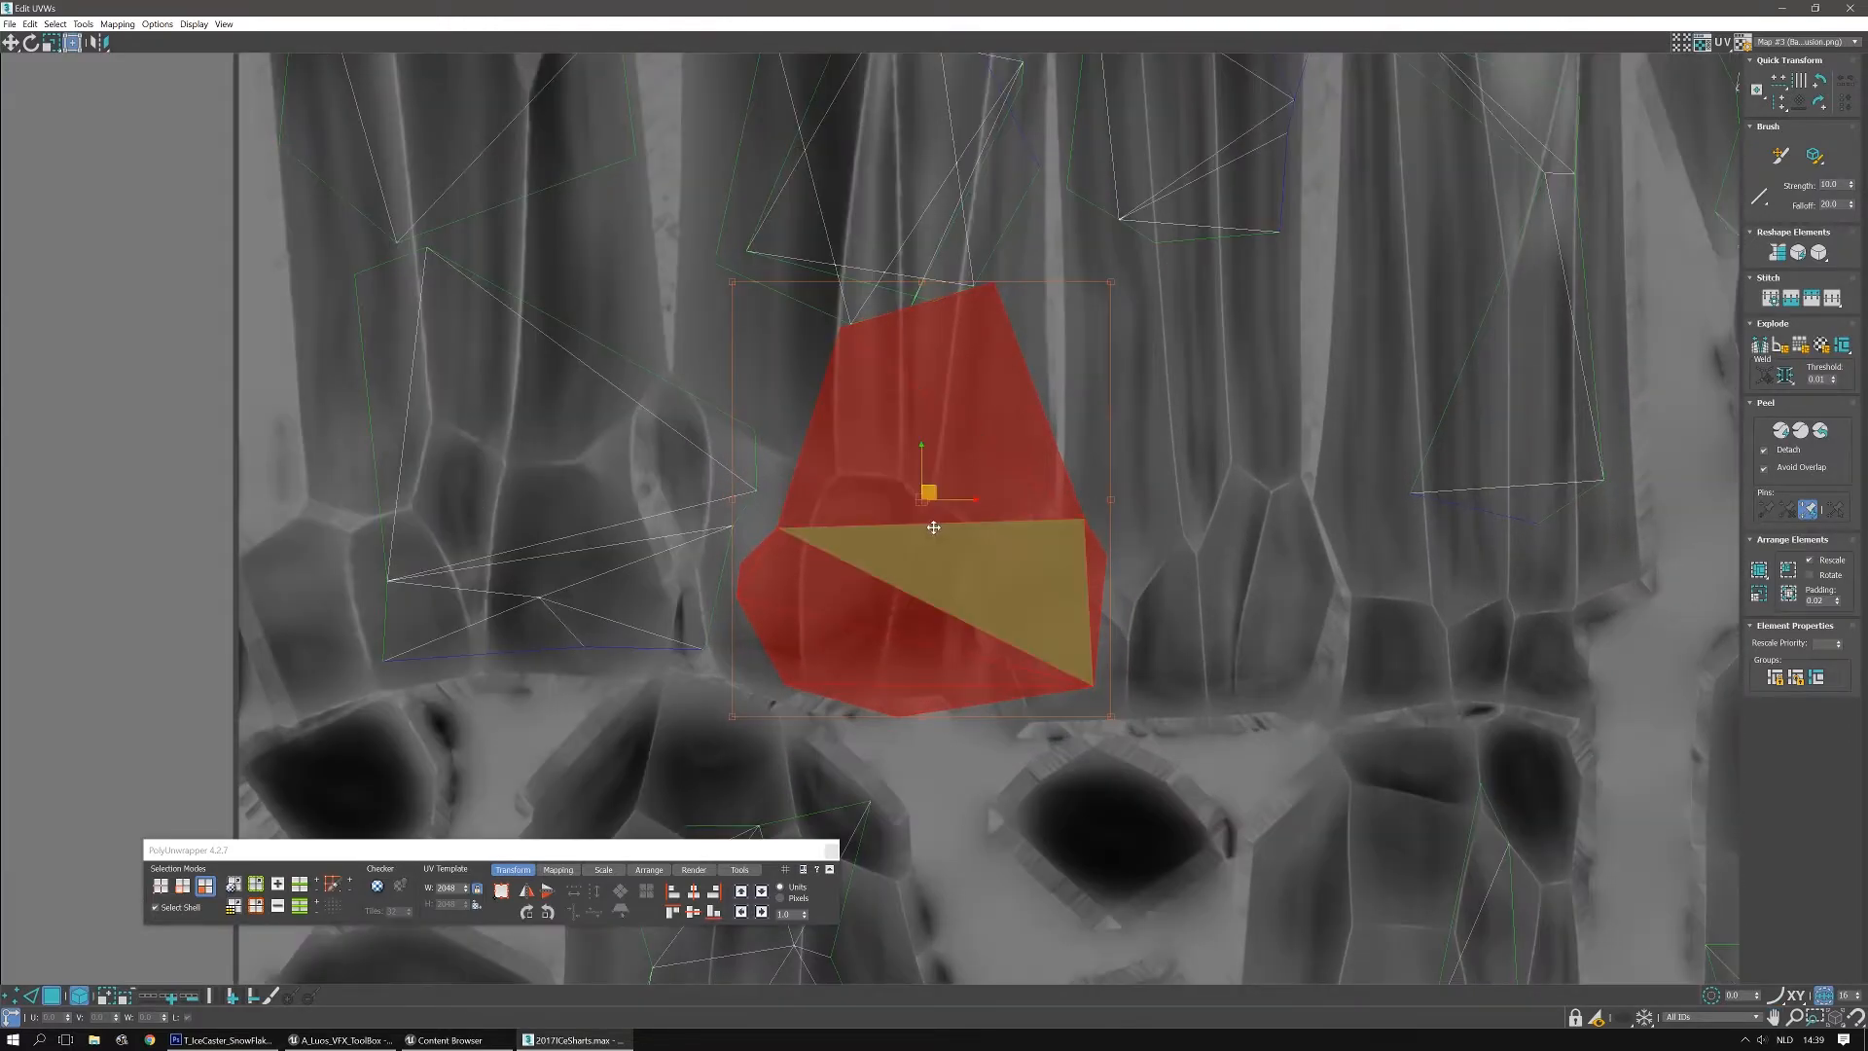
pyautogui.moveTo(937, 491)
pyautogui.mouseDown()
pyautogui.moveTo(804, 493)
pyautogui.moveTo(963, 405)
pyautogui.moveTo(867, 463)
pyautogui.moveTo(912, 469)
pyautogui.mouseUp()
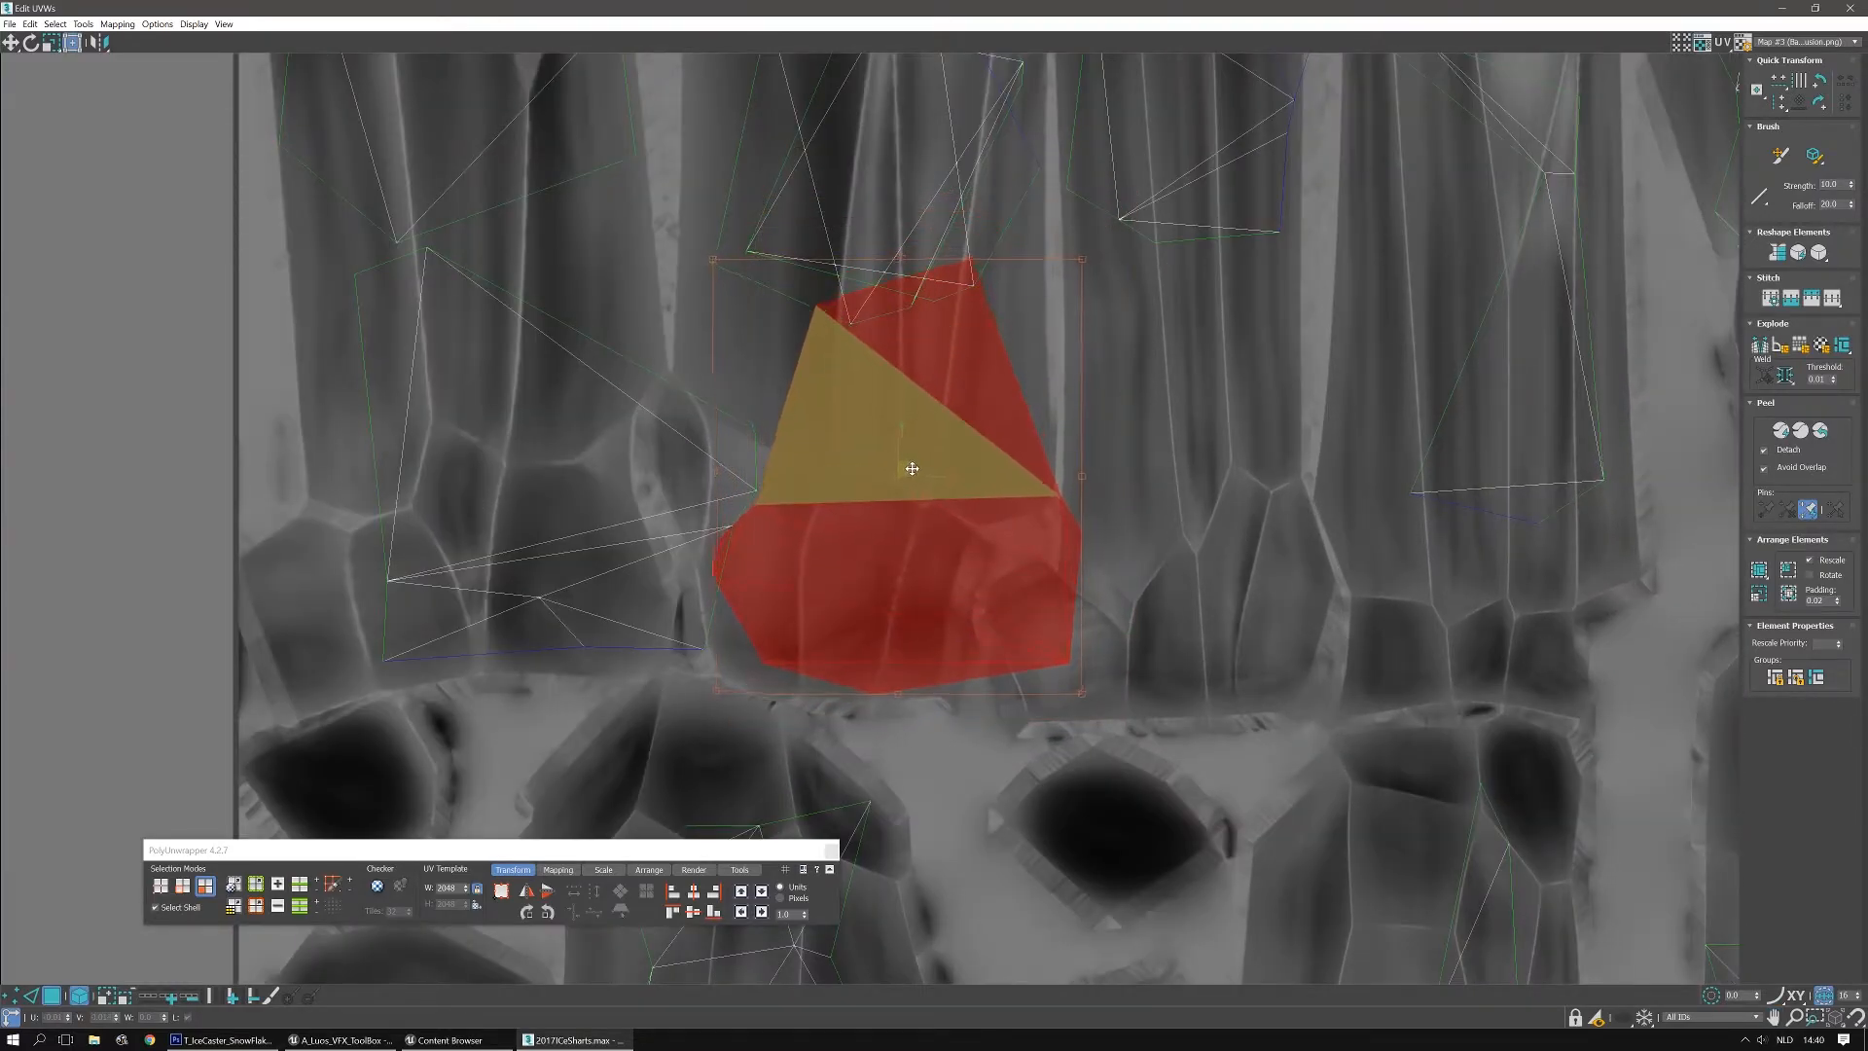
# Turn the last island upside down, scale it down slightly, and fit it within the second tall shard's lower part
pyautogui.click(1817, 84)
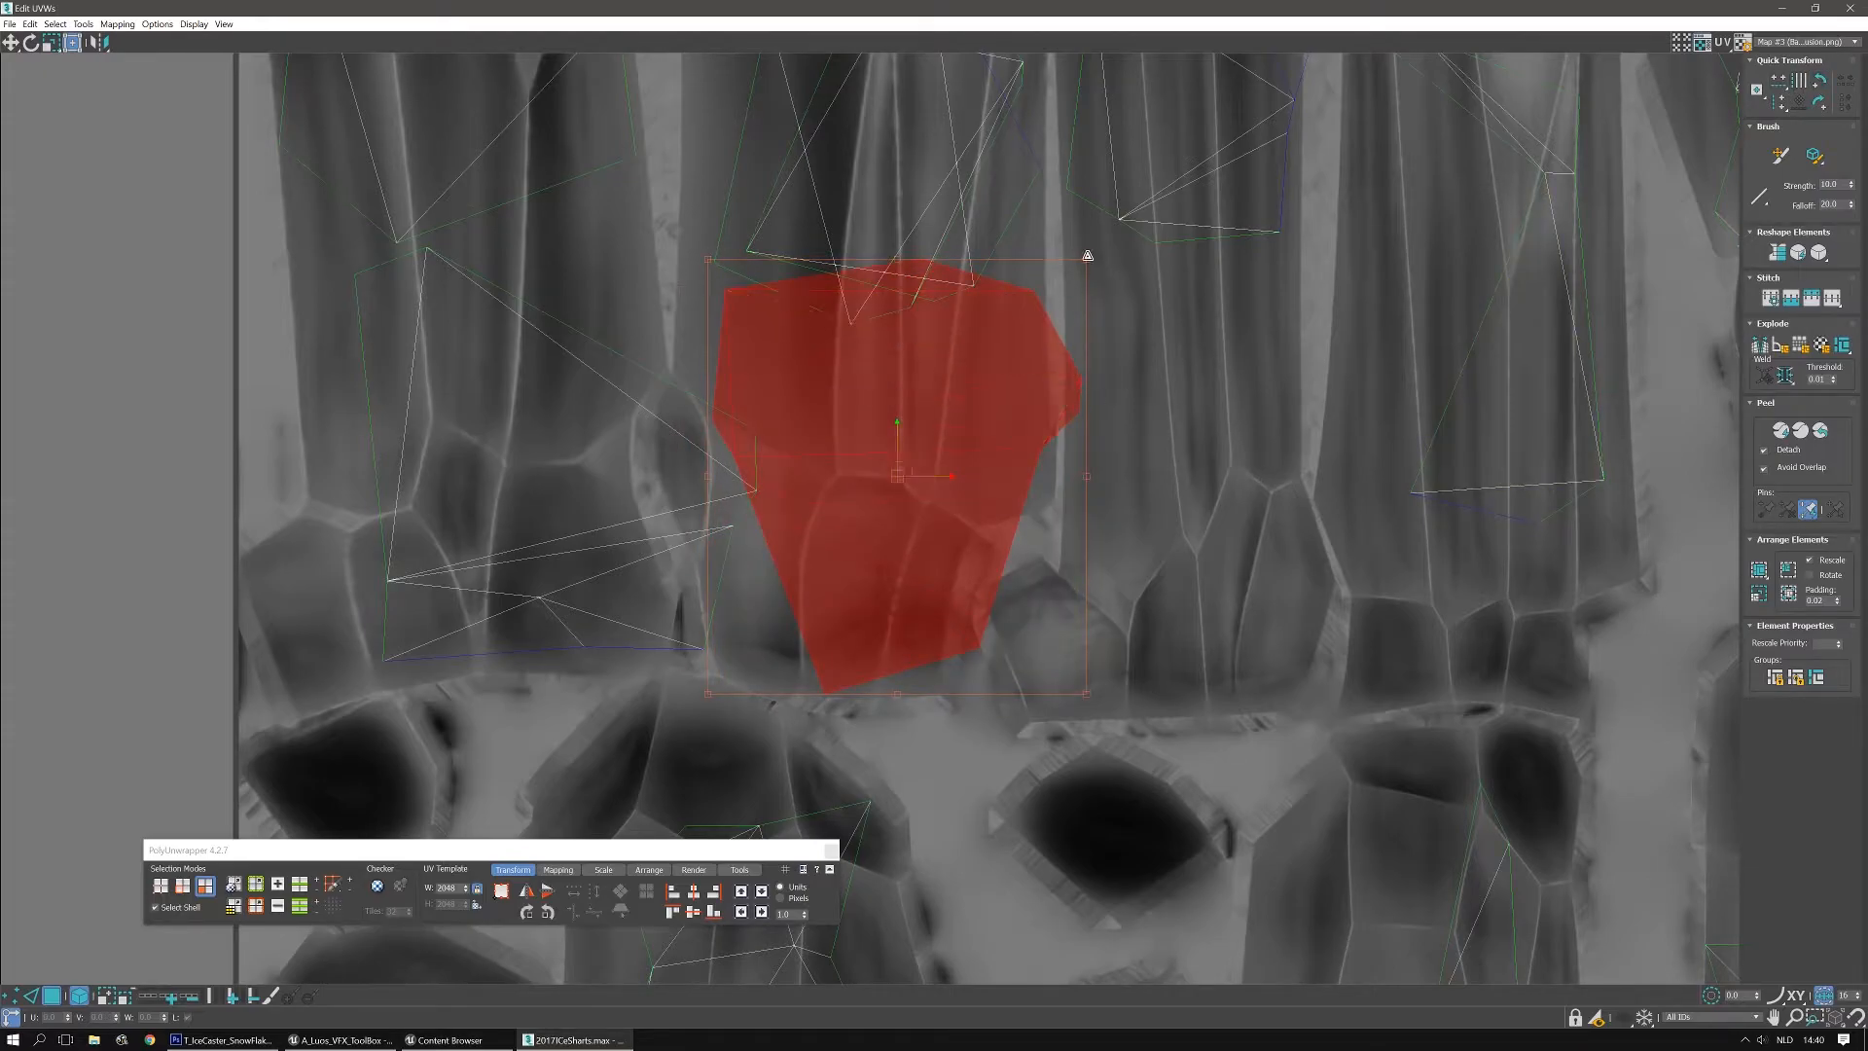
pyautogui.moveTo(1059, 276); pyautogui.dragTo(915, 309)
pyautogui.moveTo(903, 395); pyautogui.dragTo(892, 347)
pyautogui.scroll(-8, 892, 347)
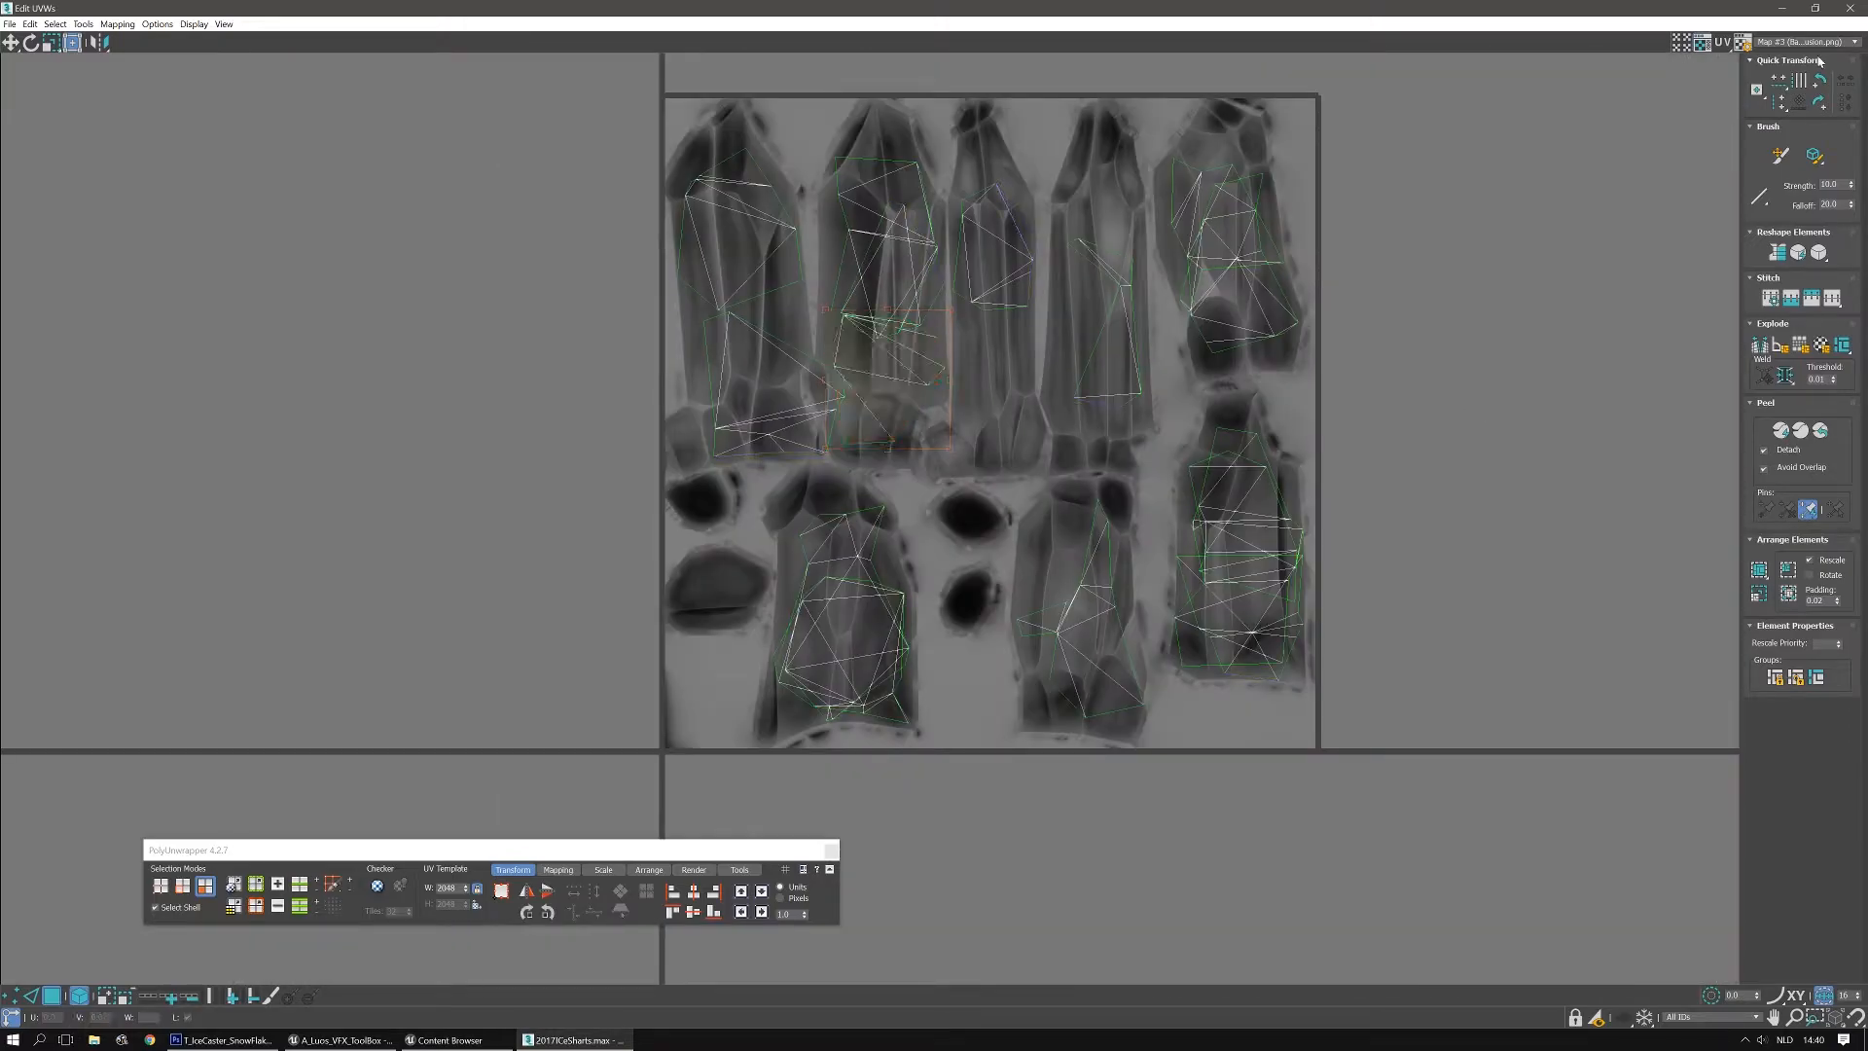
# Close the UV editor, hide the edged faces, and examine the textured rocks from several sides
pyautogui.click(1861, 10)
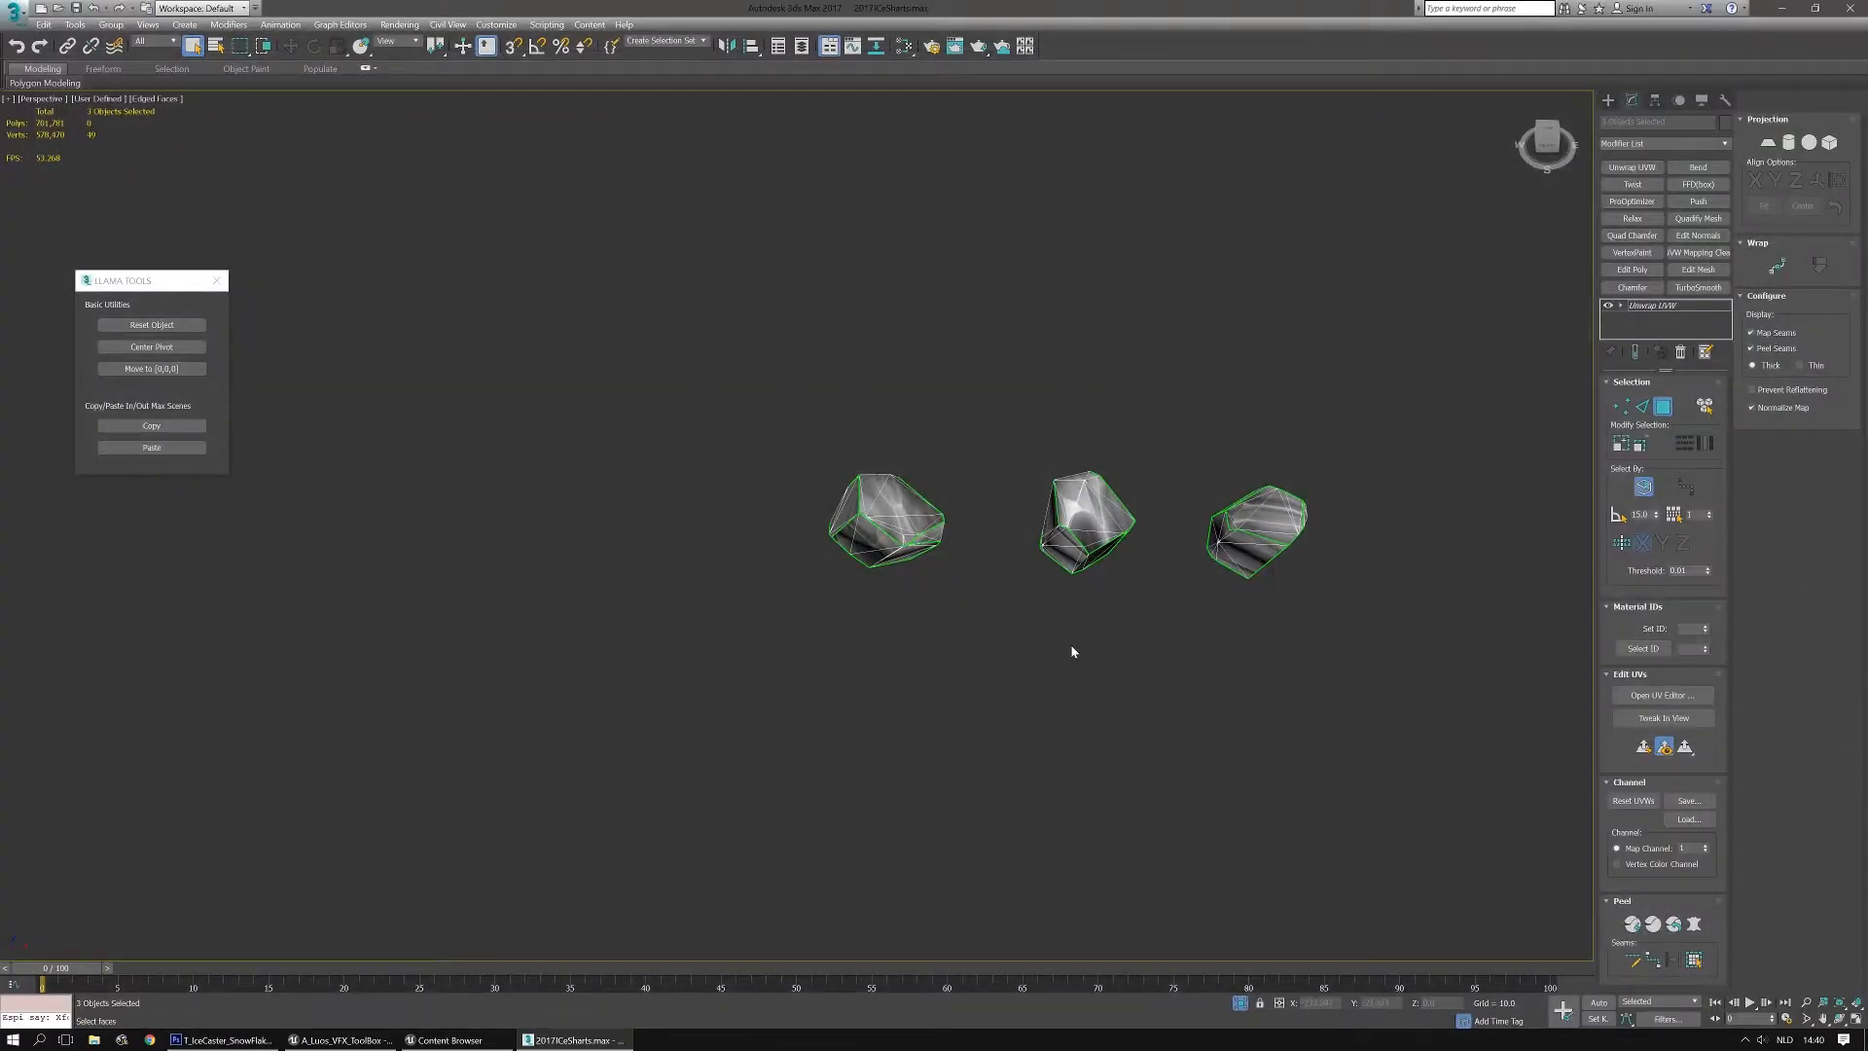
pyautogui.scroll(3, 921, 634)
pyautogui.press('F4')
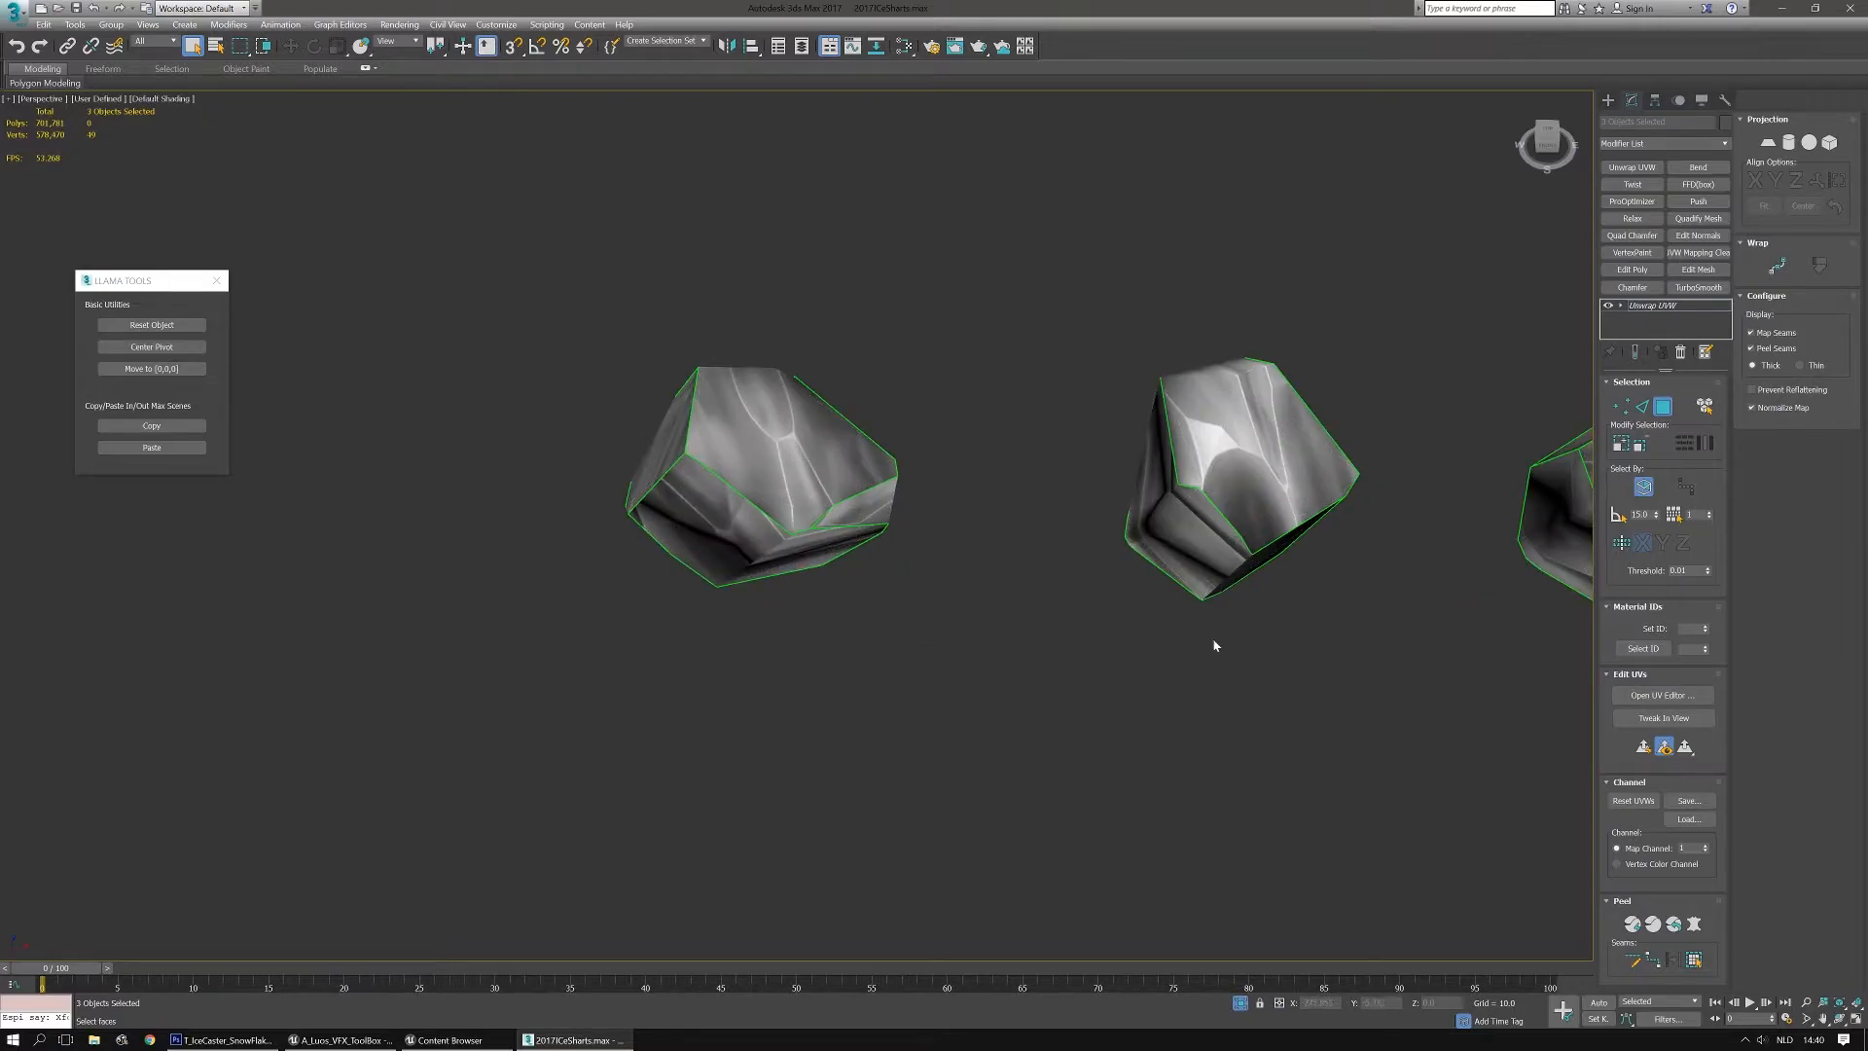
pyautogui.moveTo(1317, 666); pyautogui.dragTo(1226, 659, button='middle')
pyautogui.scroll(-3, 1202, 673)
pyautogui.keyDown('alt'); pyautogui.moveTo(1143, 623); pyautogui.dragTo(764, 688, button='middle'); pyautogui.keyUp('alt')
pyautogui.keyDown('alt'); pyautogui.moveTo(747, 620); pyautogui.dragTo(974, 654, button='middle'); pyautogui.keyUp('alt')
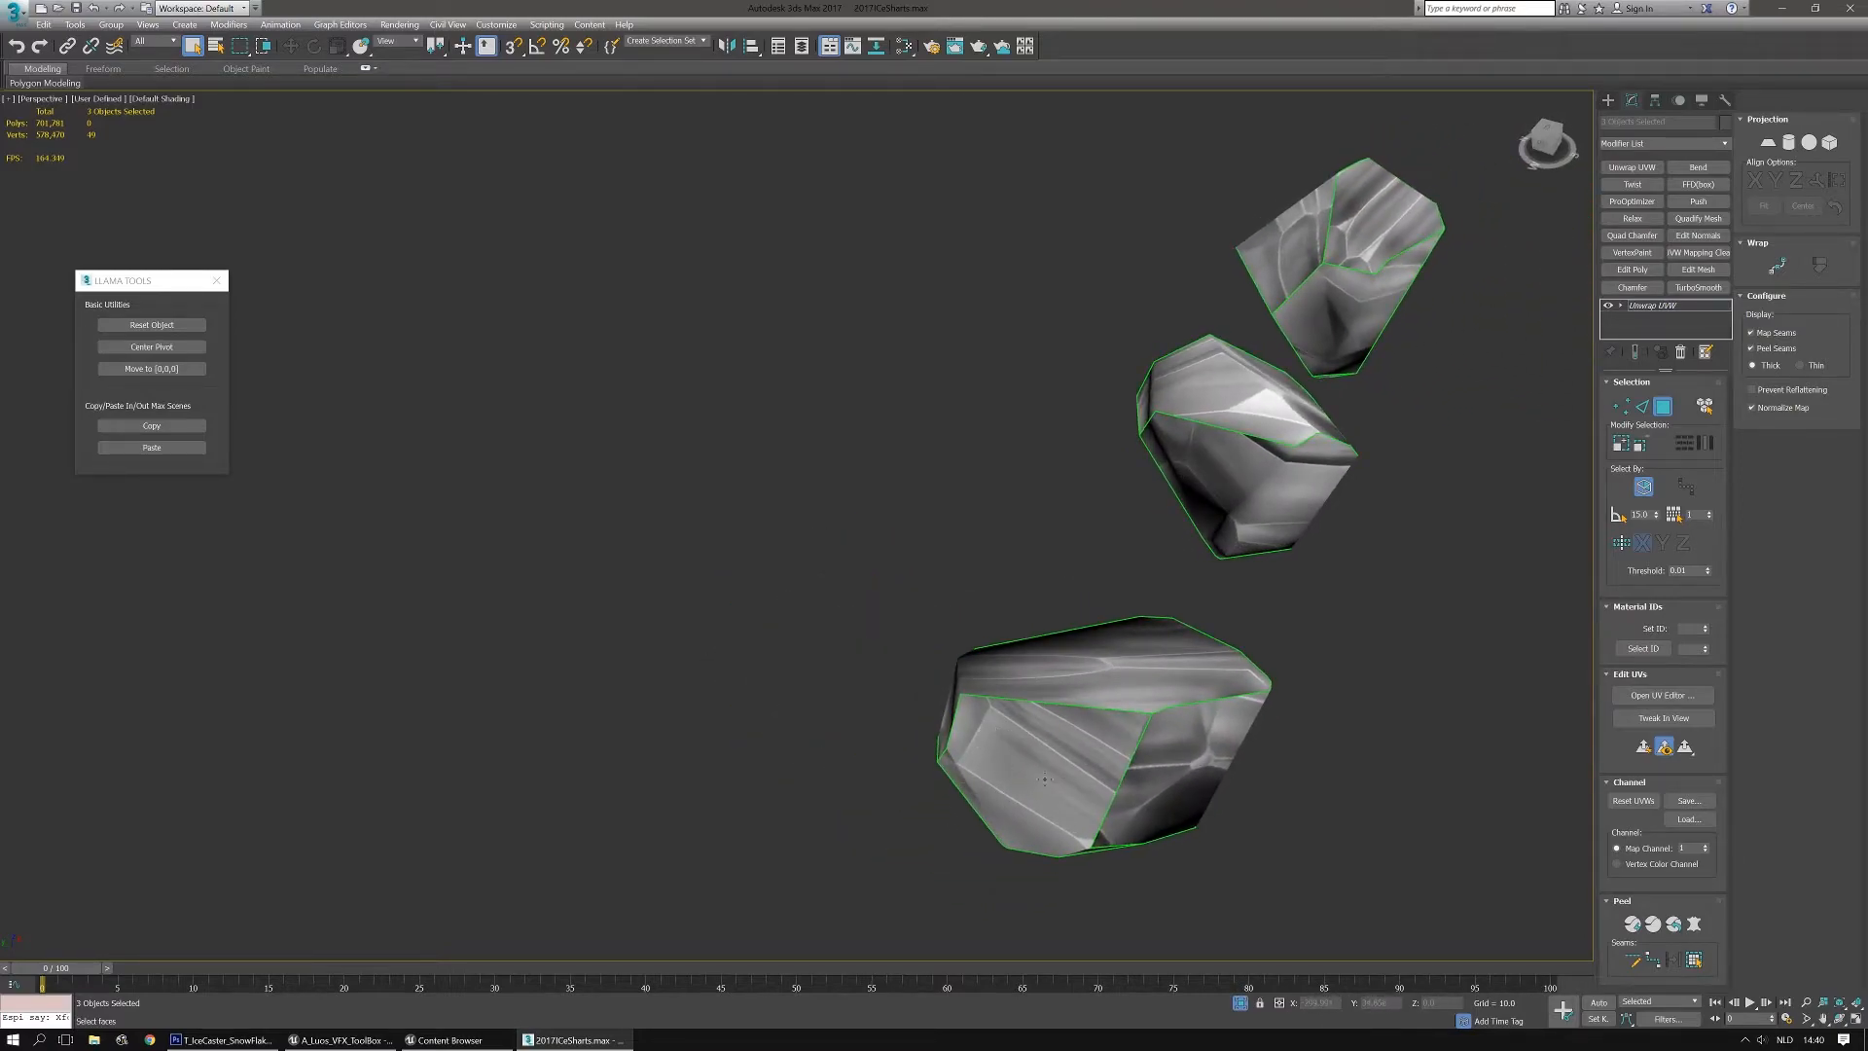
pyautogui.keyDown('alt'); pyautogui.moveTo(1070, 752); pyautogui.dragTo(1107, 653, button='middle'); pyautogui.keyUp('alt')
pyautogui.scroll(-5, 1305, 685)
# Collapse the Unwrap UVW modifier on the three rocks into Editable Poly and deselect them
pyautogui.hotkey('ctrl', 'z')
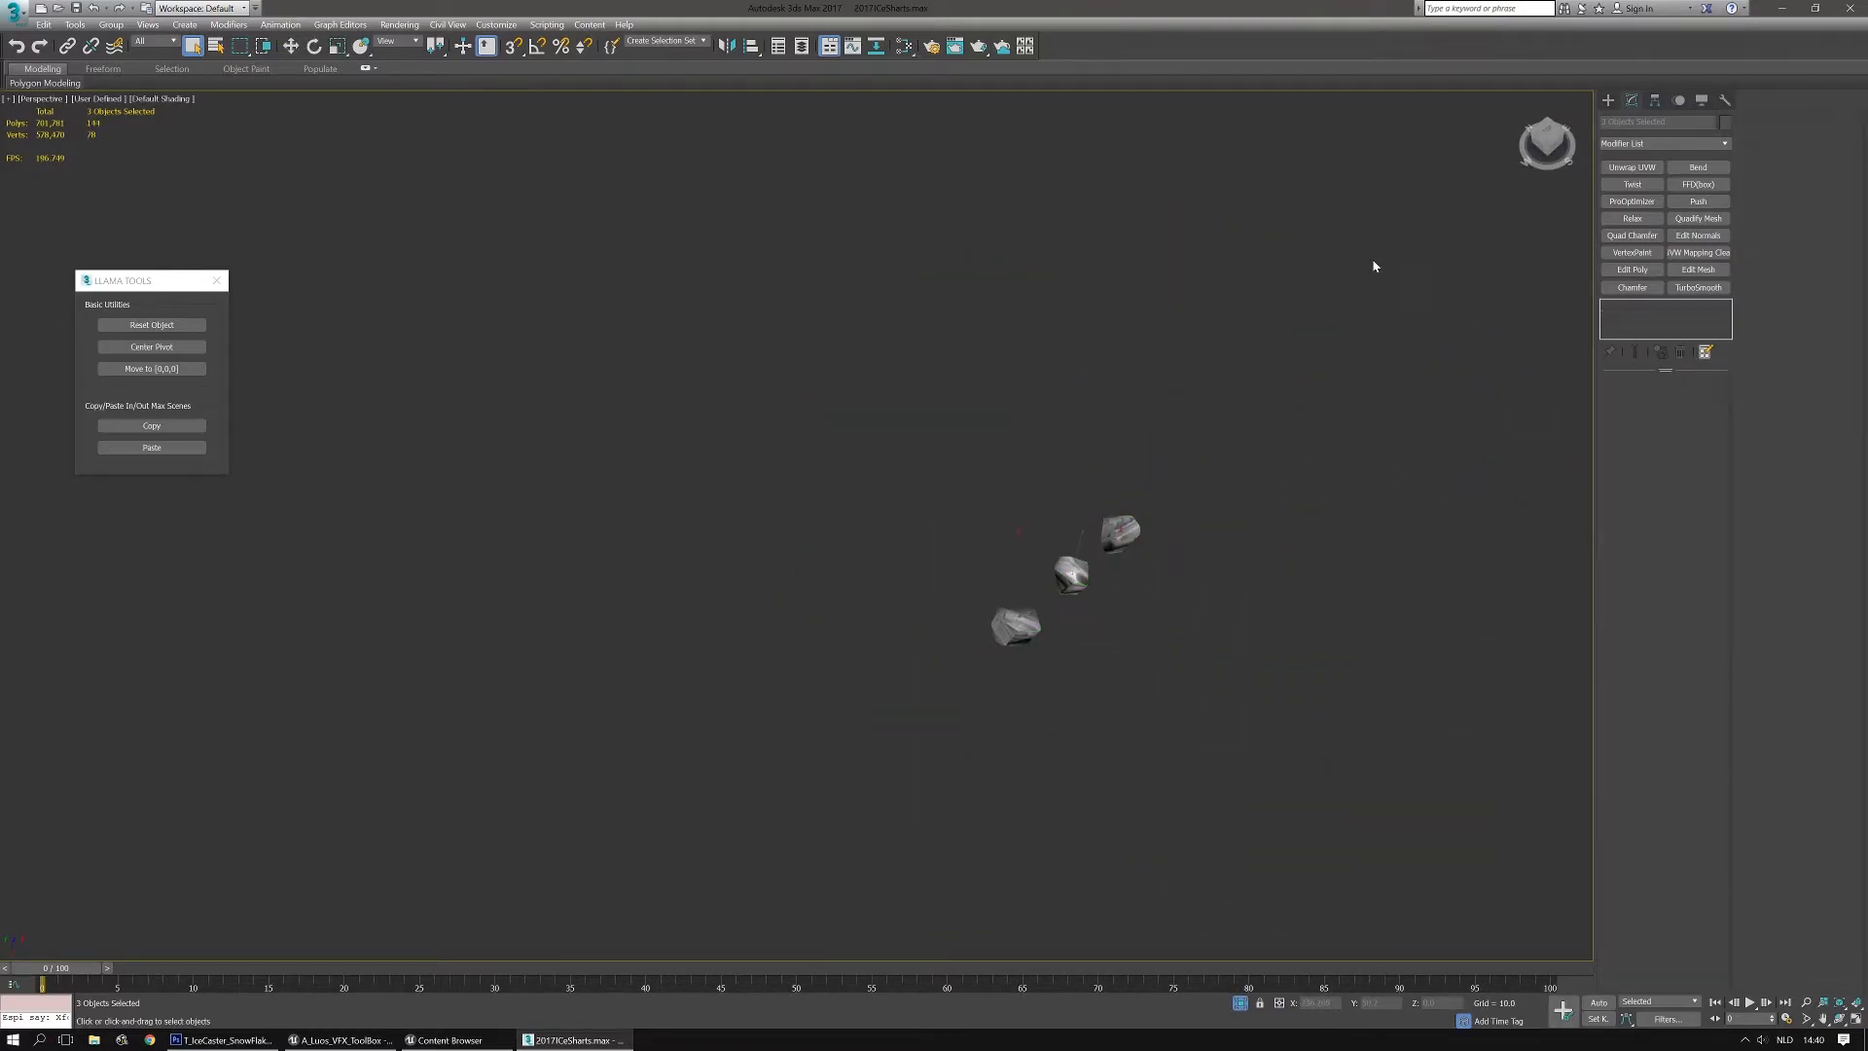
pyautogui.click(1261, 600)
pyautogui.keyDown('alt'); pyautogui.moveTo(1200, 738); pyautogui.dragTo(891, 778, button='middle'); pyautogui.keyUp('alt')
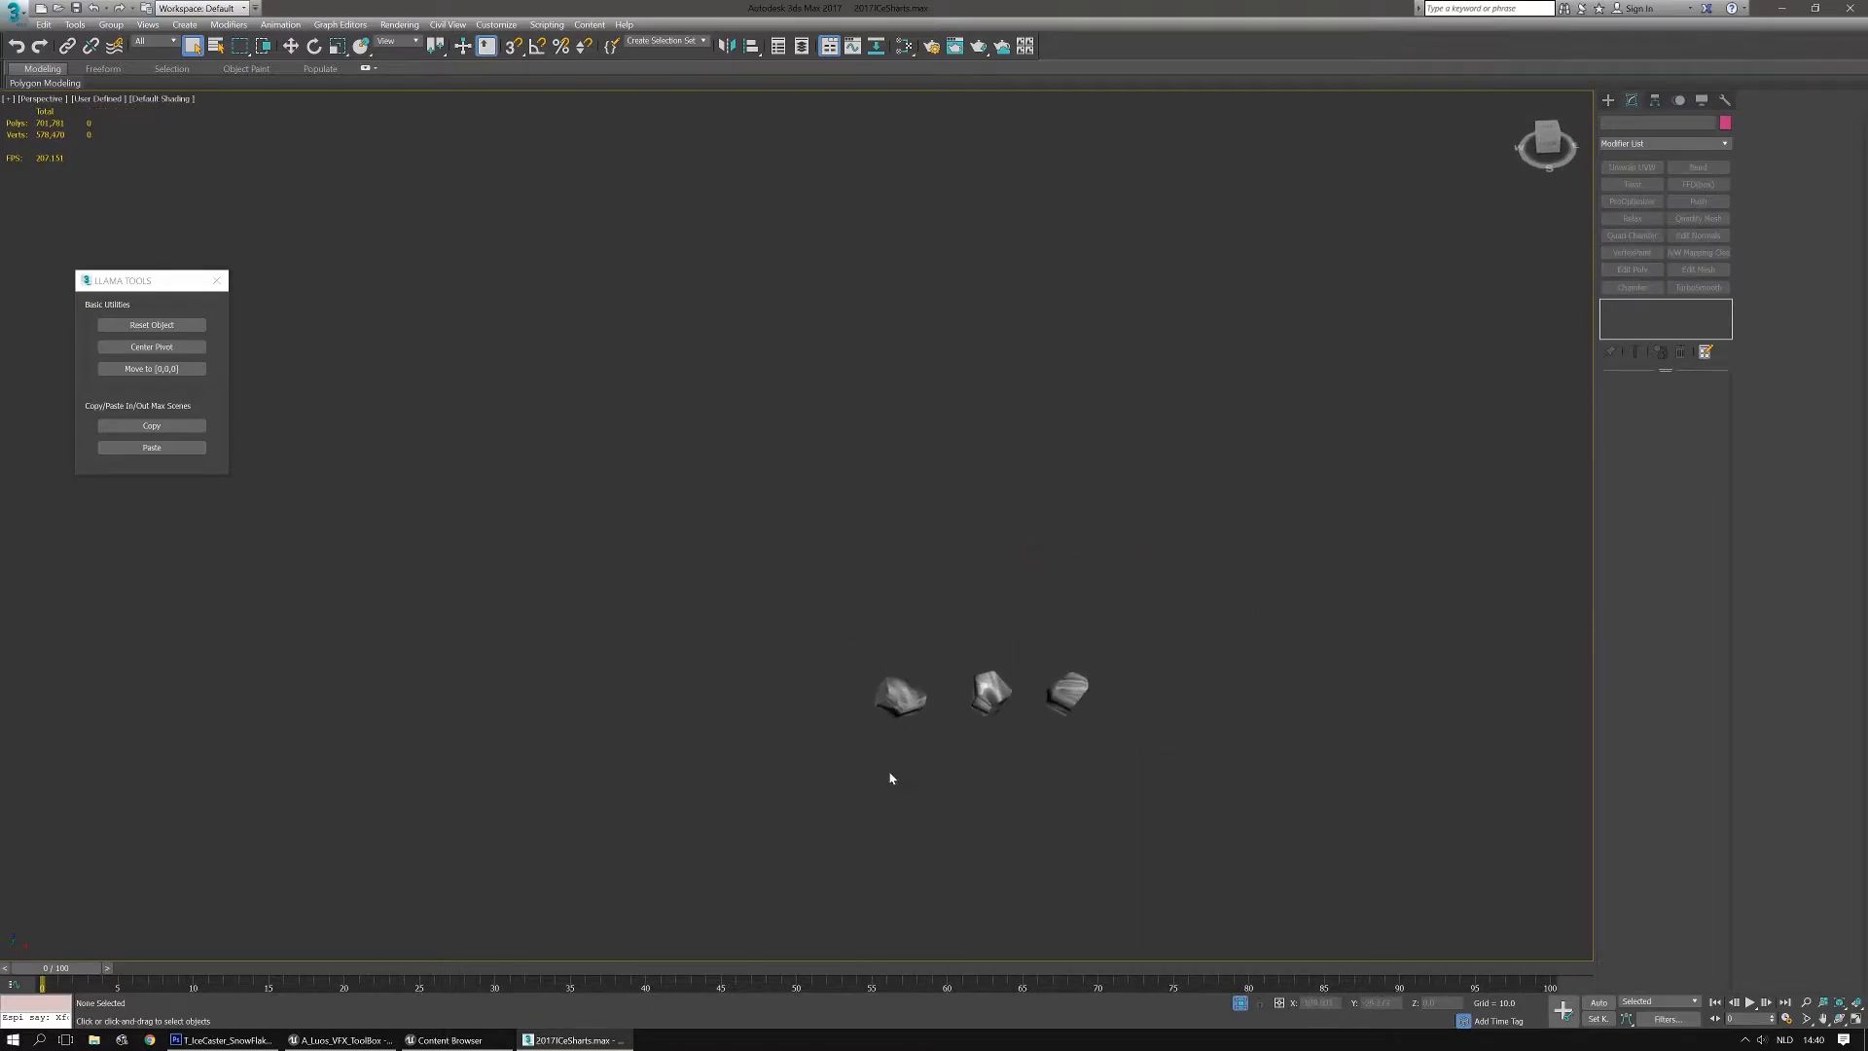
pyautogui.scroll(2, 891, 779)
# Rename the three rocks with the base name SM_IceCaster_IceChunk_, numbered from 1 in steps of 1, and check a rock's name
pyautogui.moveTo(1280, 732); pyautogui.dragTo(1281, 732)
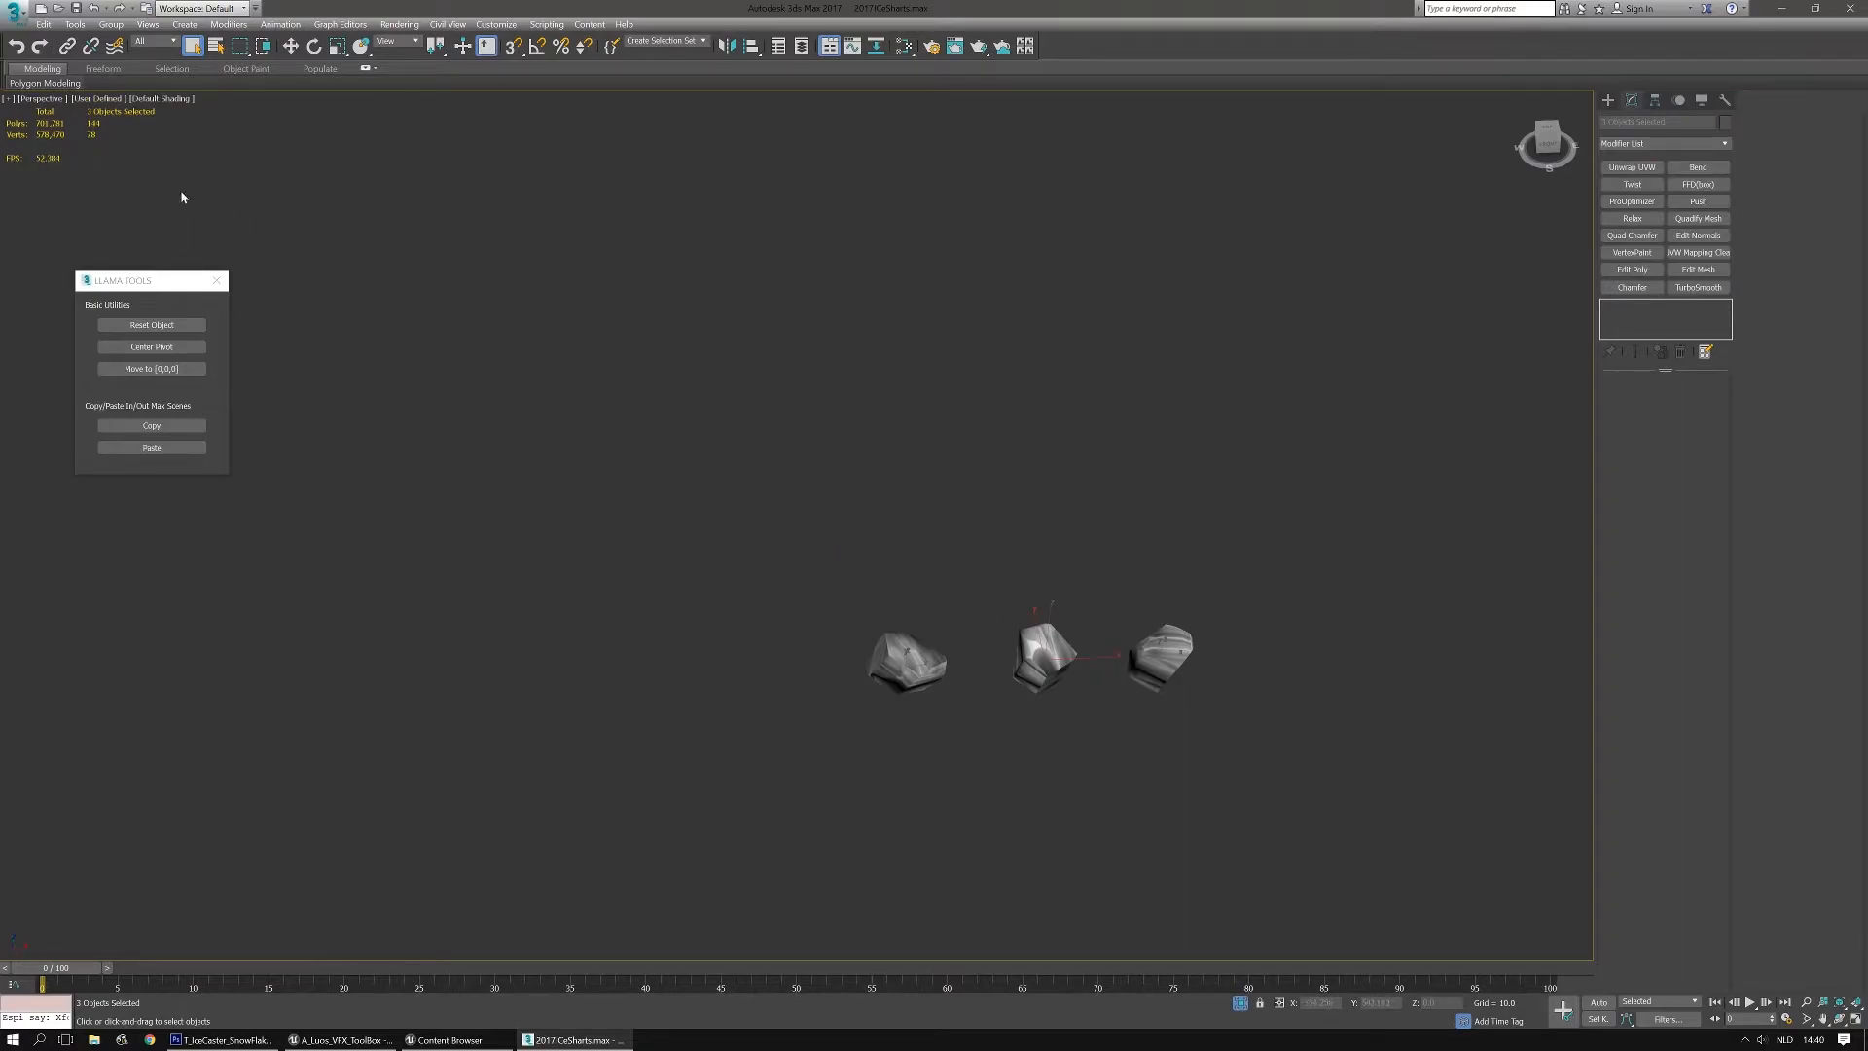
pyautogui.click(75, 24)
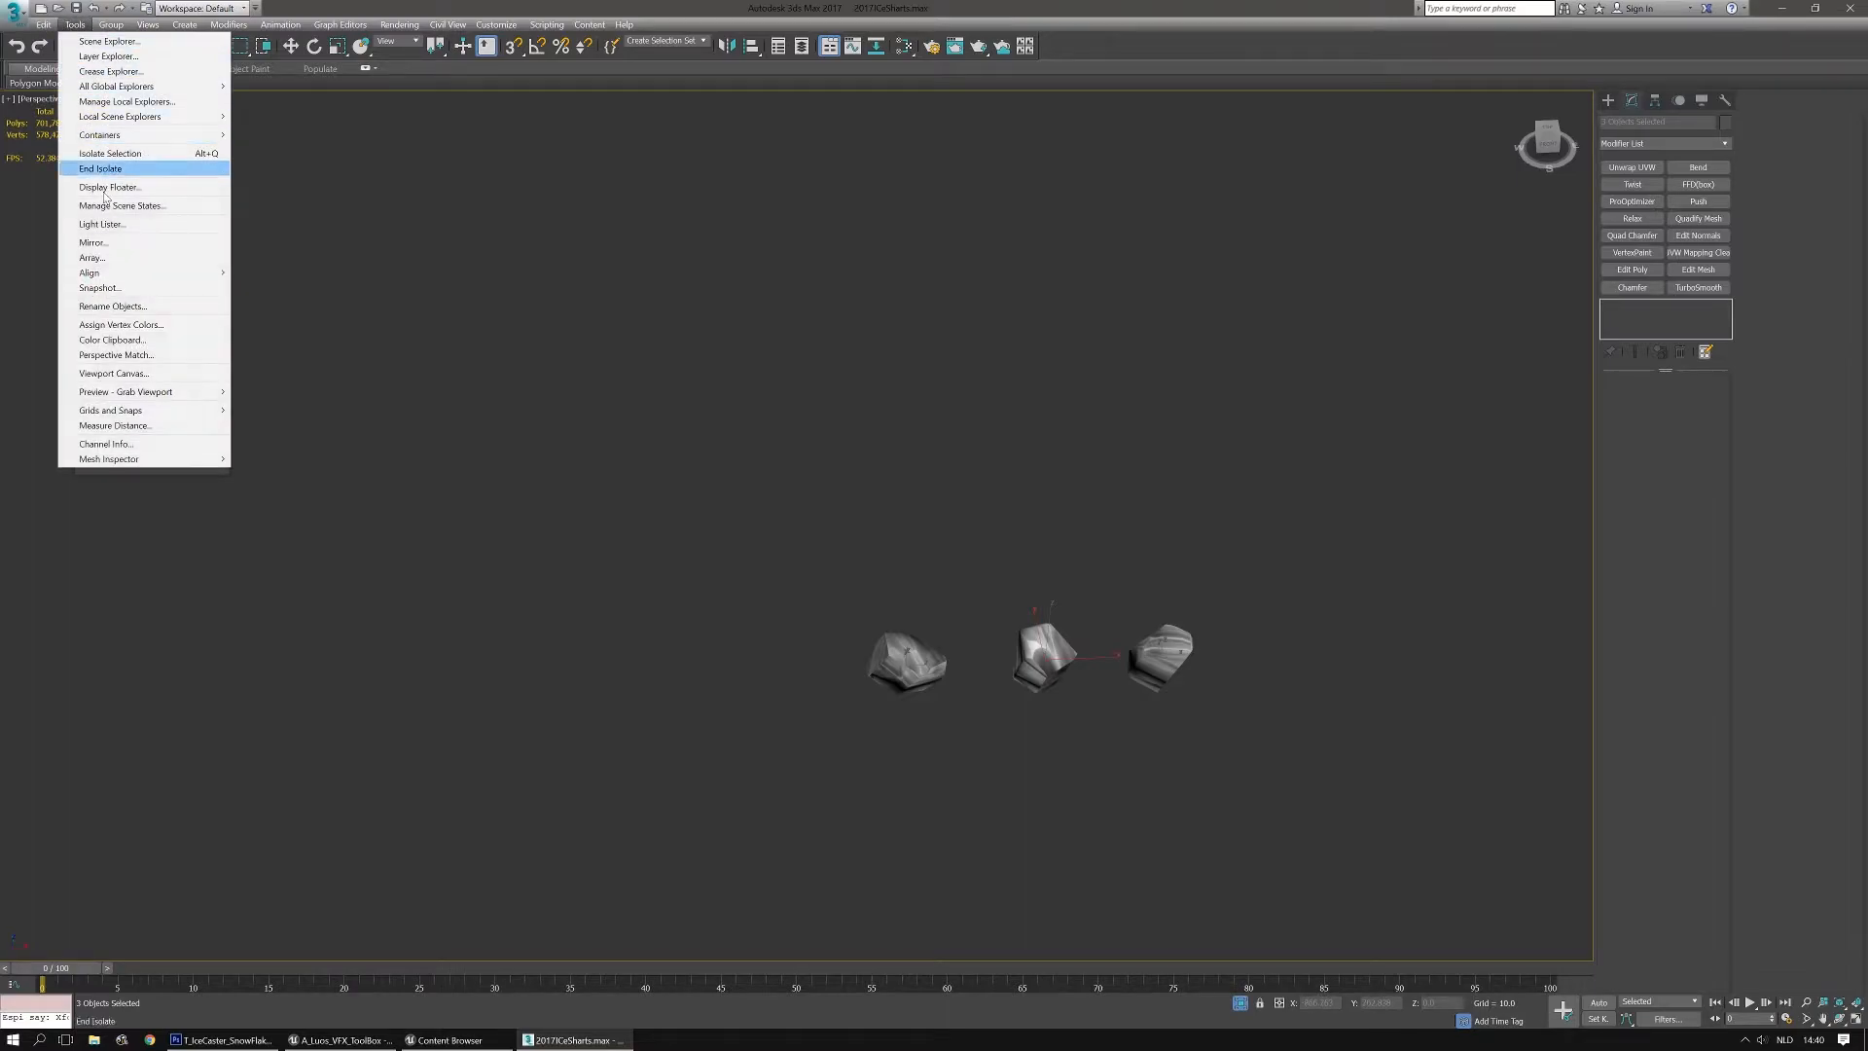
pyautogui.click(146, 308)
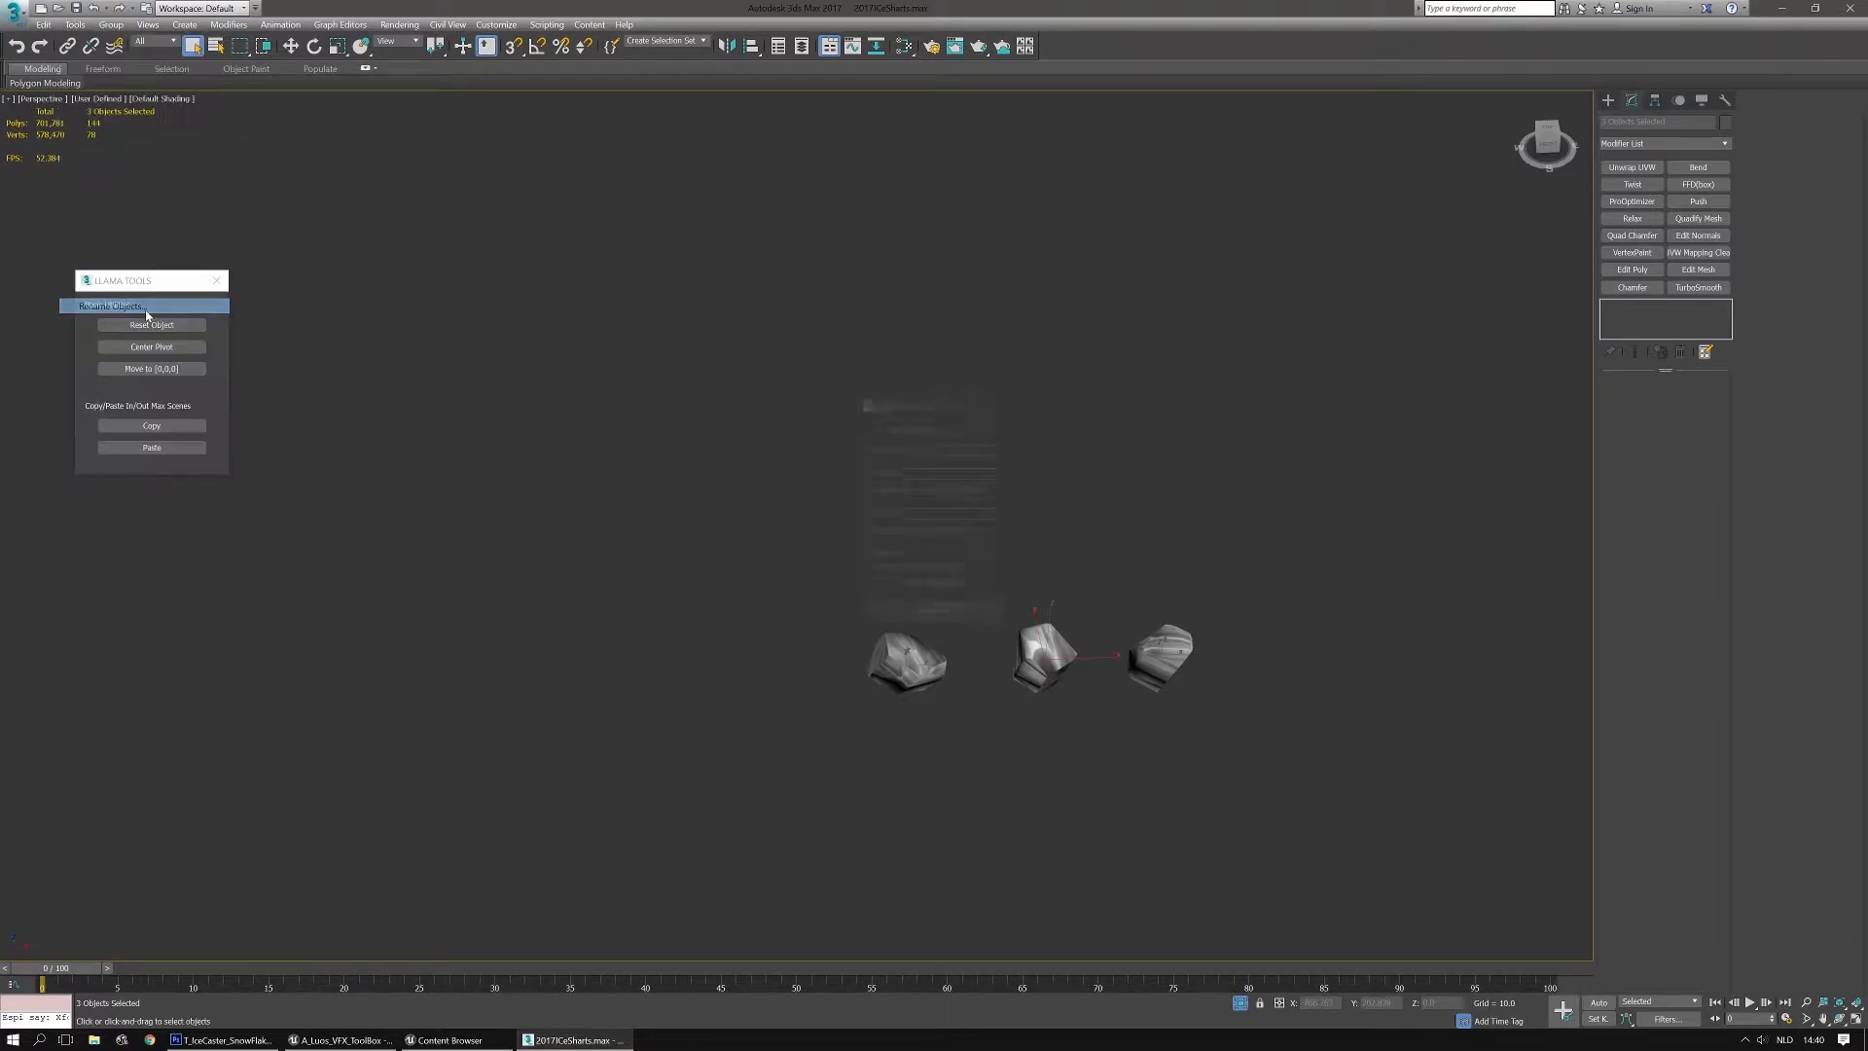
pyautogui.moveTo(919, 412); pyautogui.dragTo(670, 417)
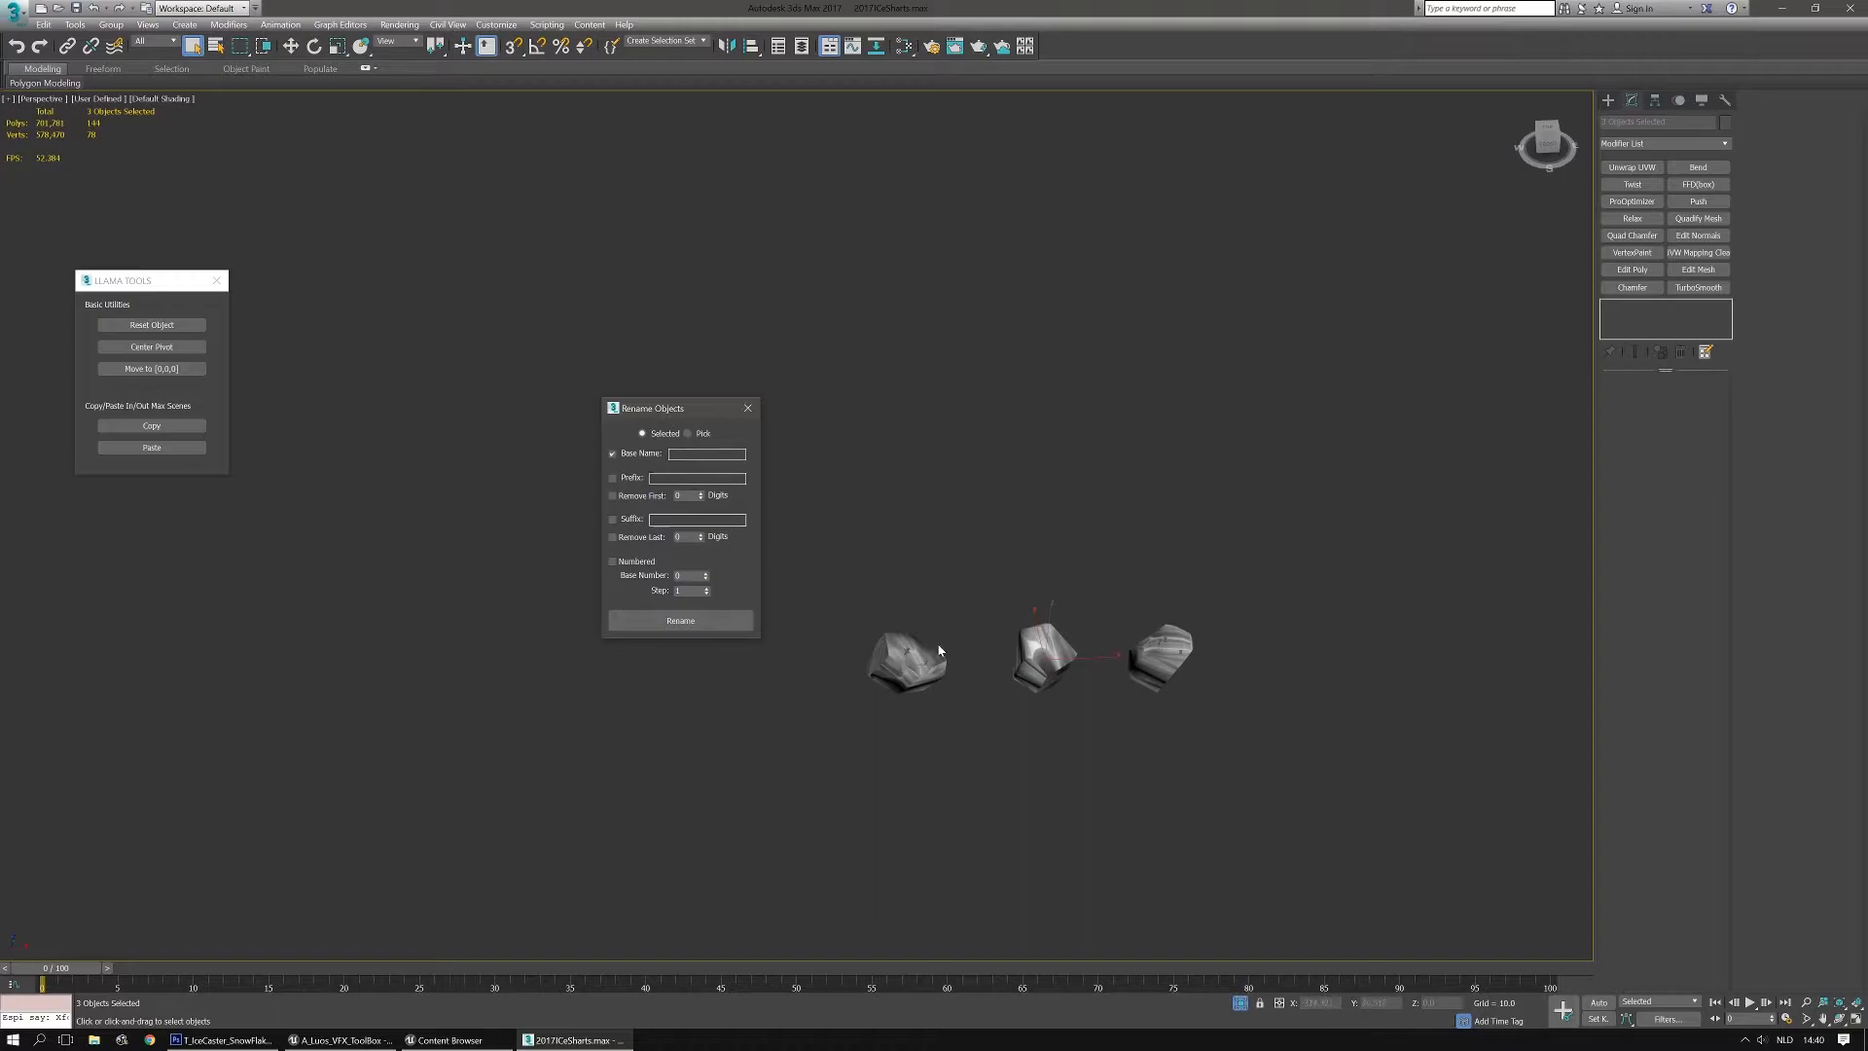
pyautogui.click(707, 453)
pyautogui.write('unk_')
pyautogui.click(613, 561)
pyautogui.write('1')
pyautogui.click(717, 619)
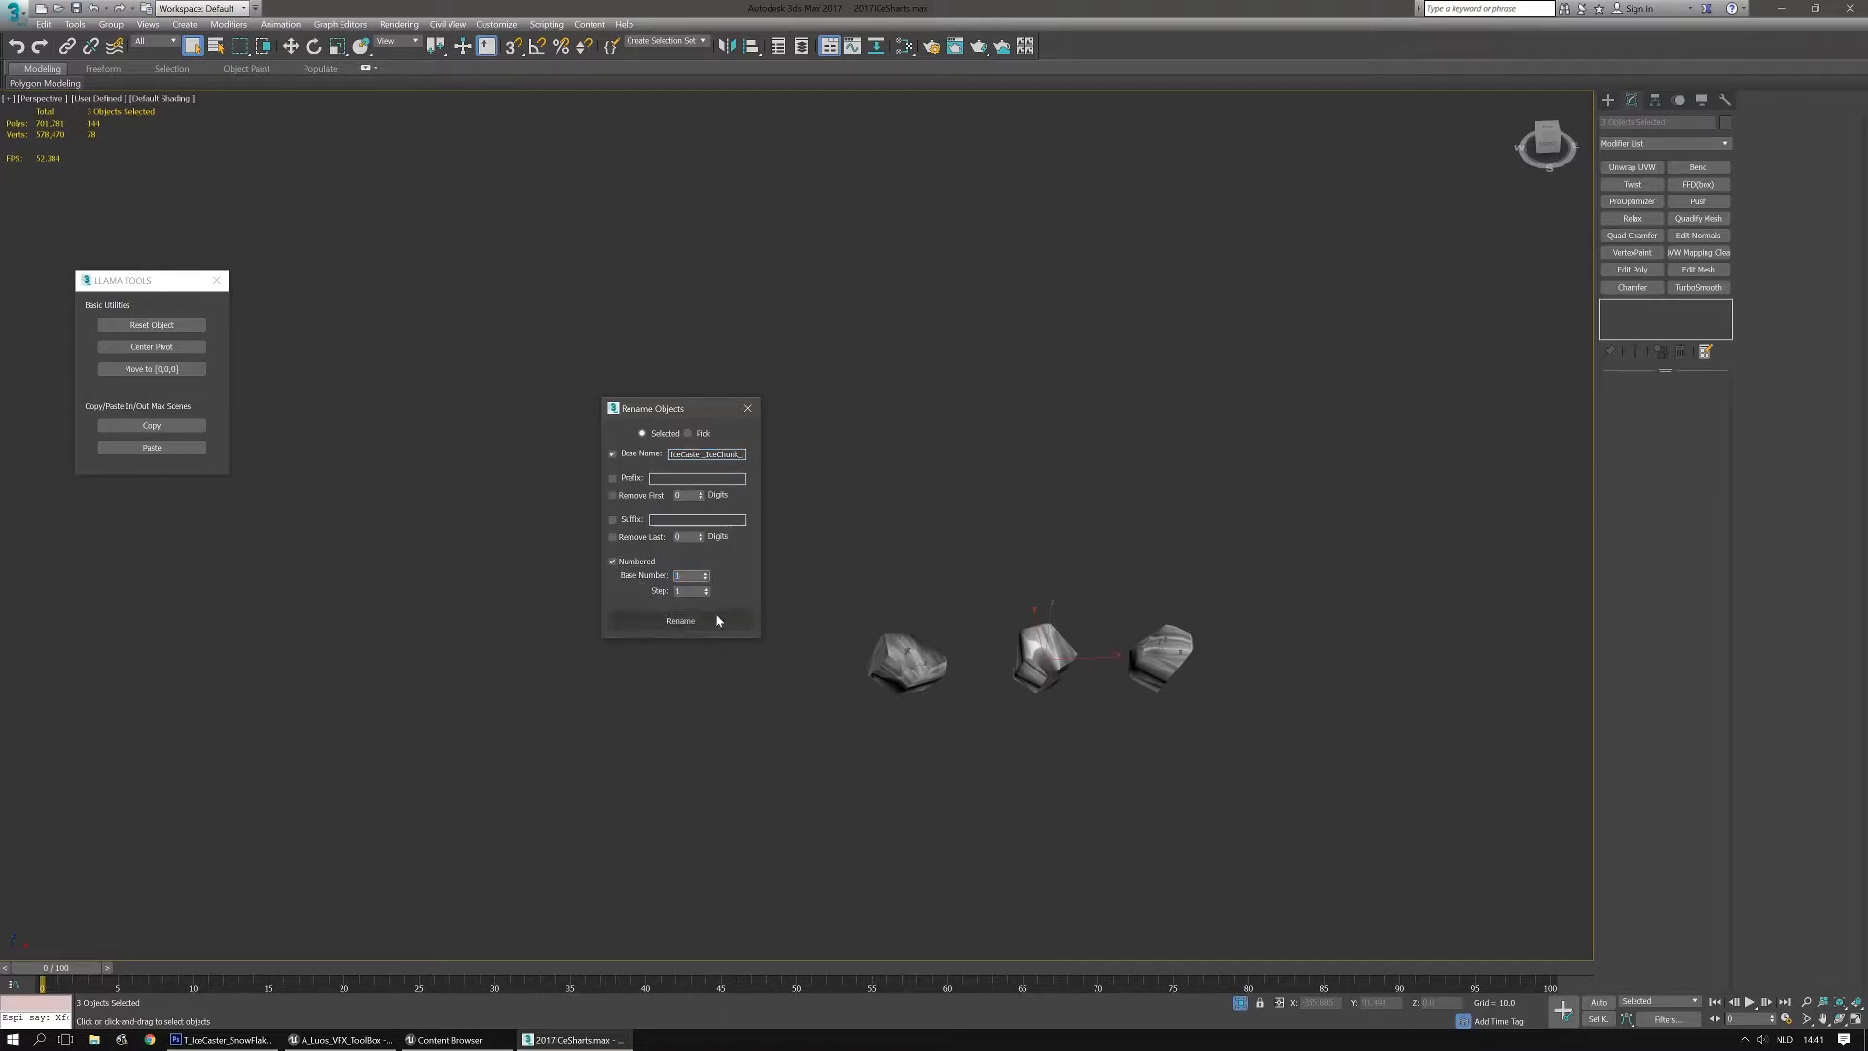
pyautogui.click(911, 662)
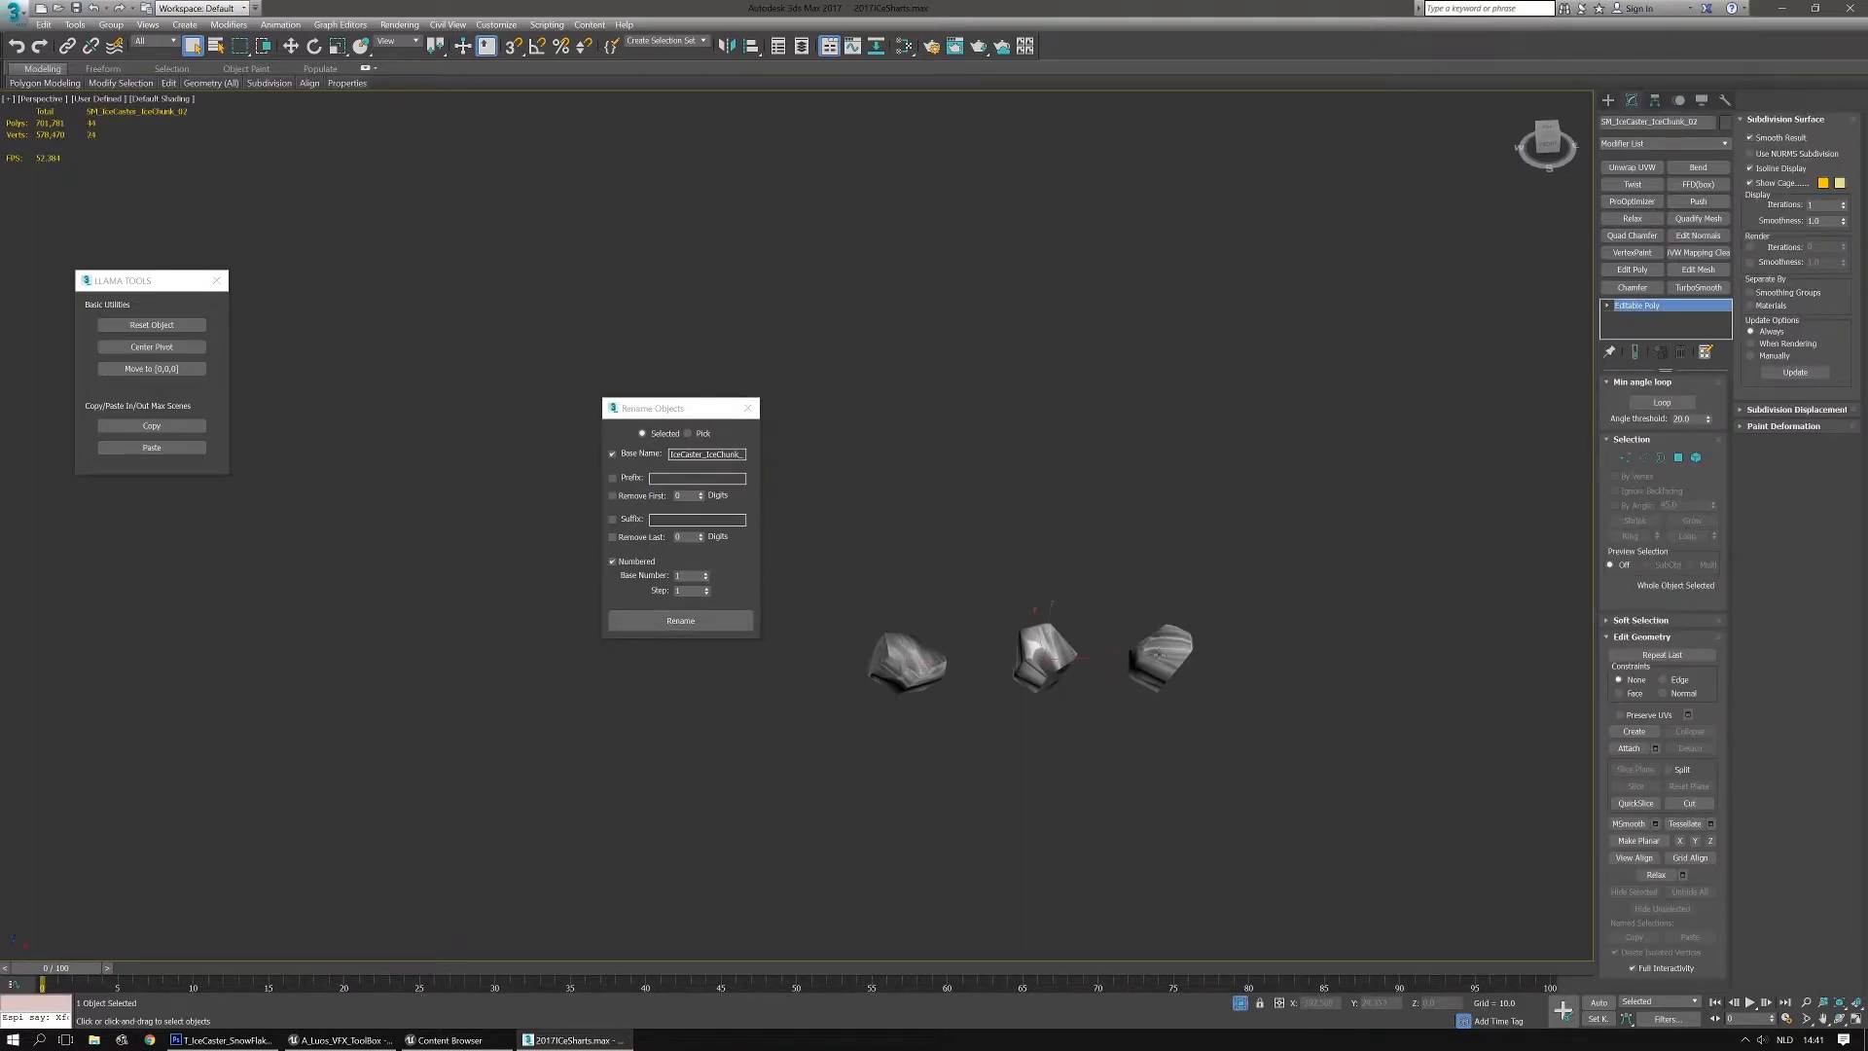
pyautogui.click(1292, 581)
# Select all three ice chunks and bring up the Batch Export/Import tool beside the rename dialog
pyautogui.moveTo(1258, 660); pyautogui.dragTo(902, 749)
pyautogui.moveTo(909, 765); pyautogui.dragTo(936, 768, button='middle')
pyautogui.press('w')
pyautogui.scroll(-2, 936, 769)
pyautogui.moveTo(1038, 803); pyautogui.dragTo(1021, 752, button='middle')
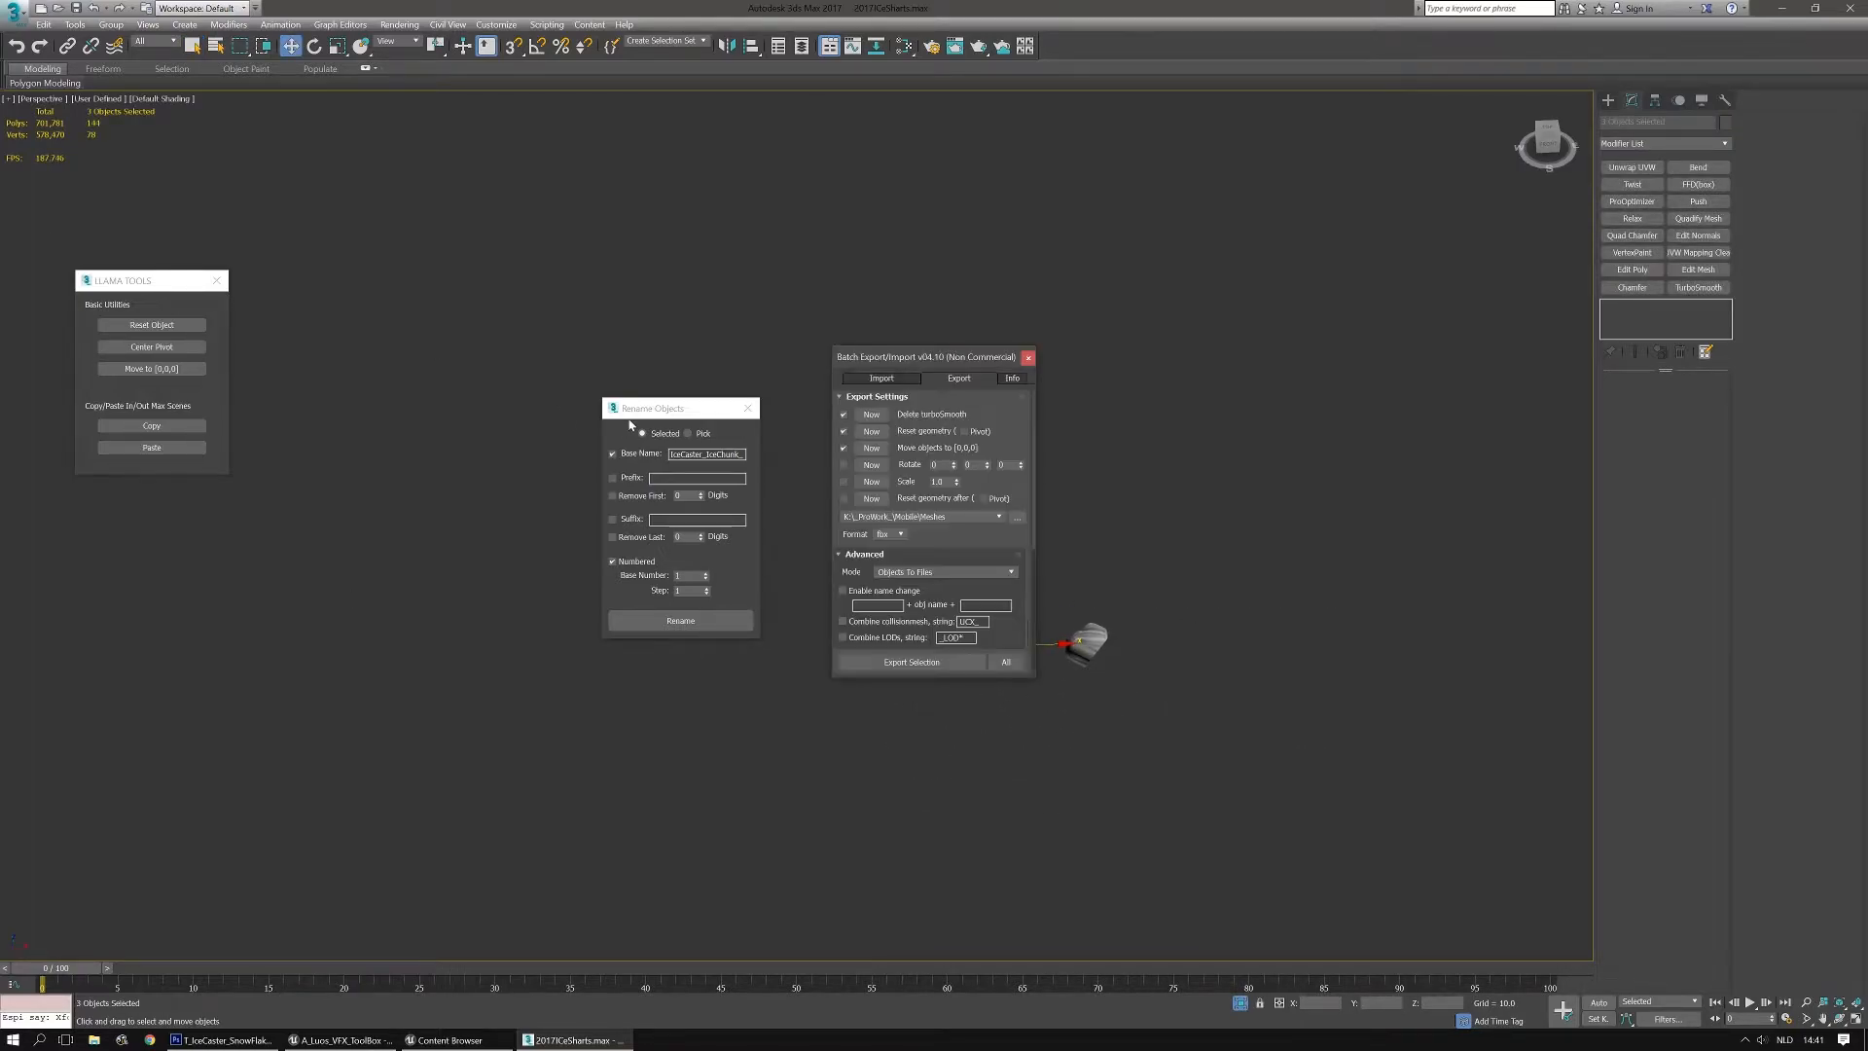
pyautogui.moveTo(902, 359); pyautogui.dragTo(424, 460)
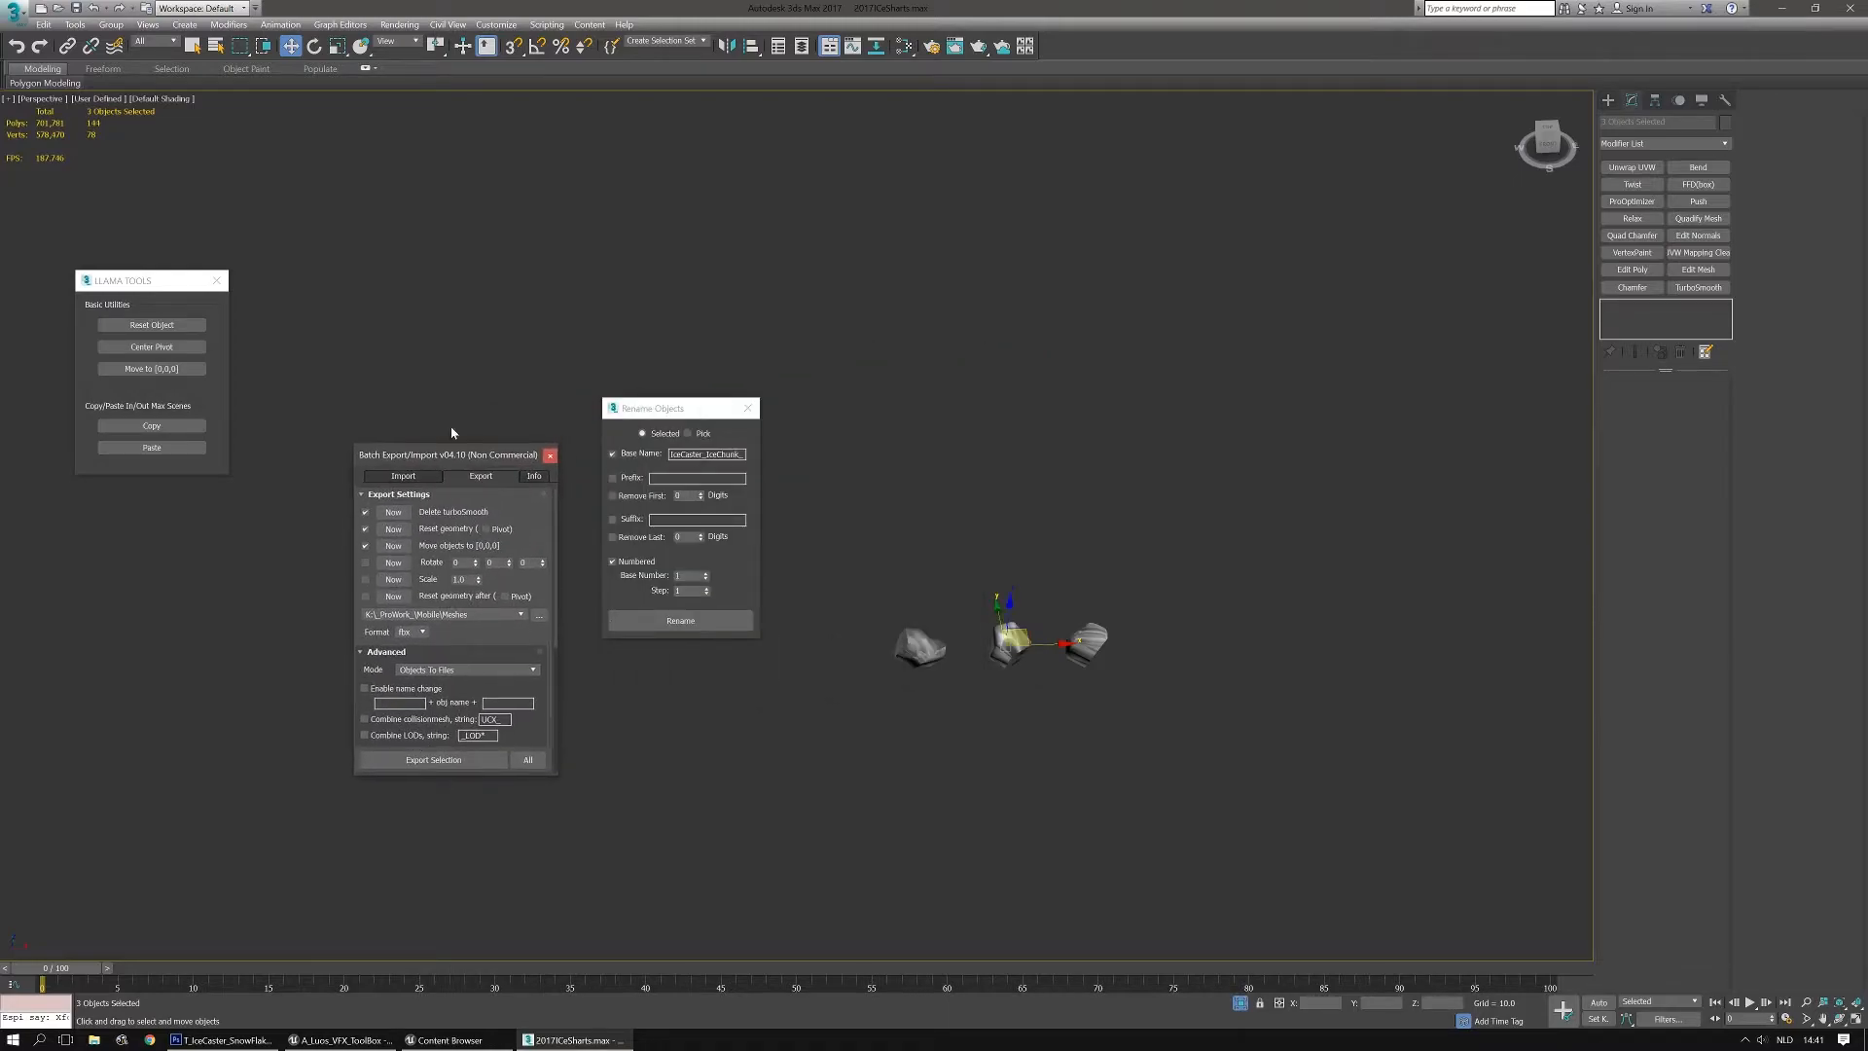
# Set the batch export folder to 2017_IcePack\fbx_Zbrush inside the _Work_ folder on the Art & Design (K:) drive
pyautogui.click(512, 616)
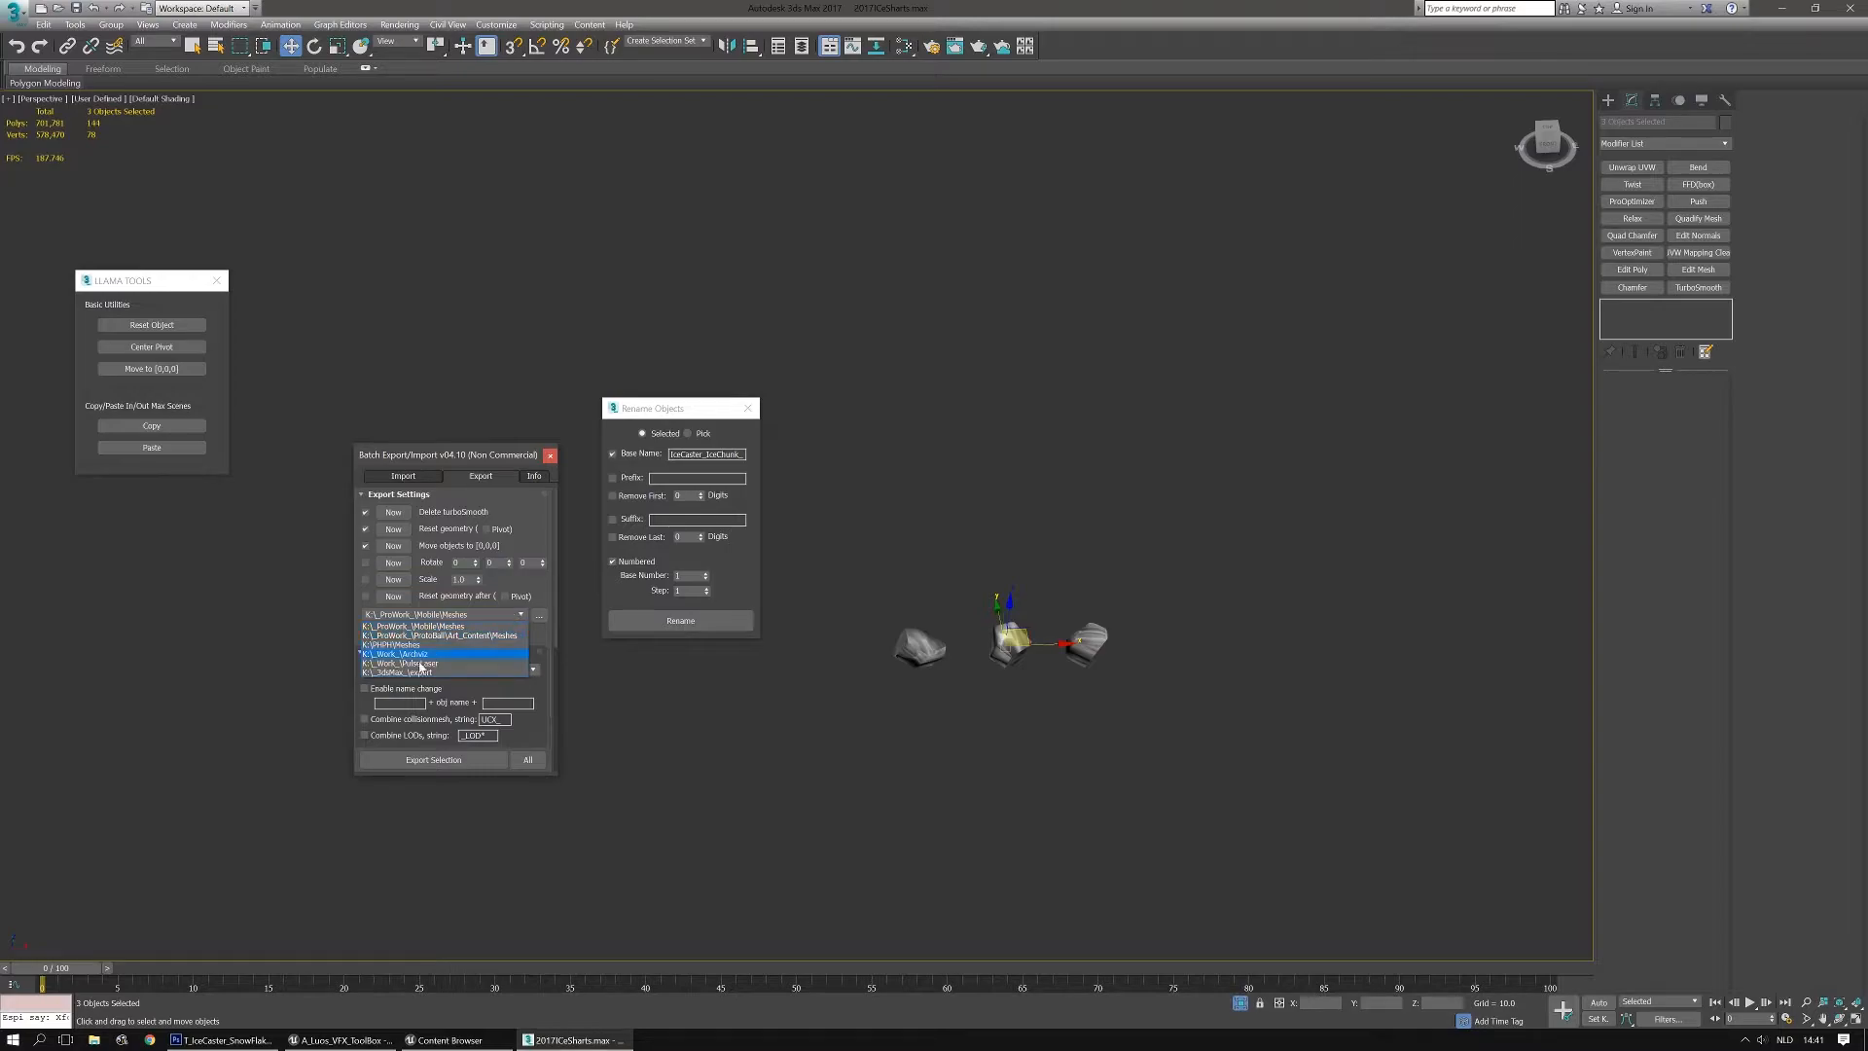
pyautogui.click(481, 686)
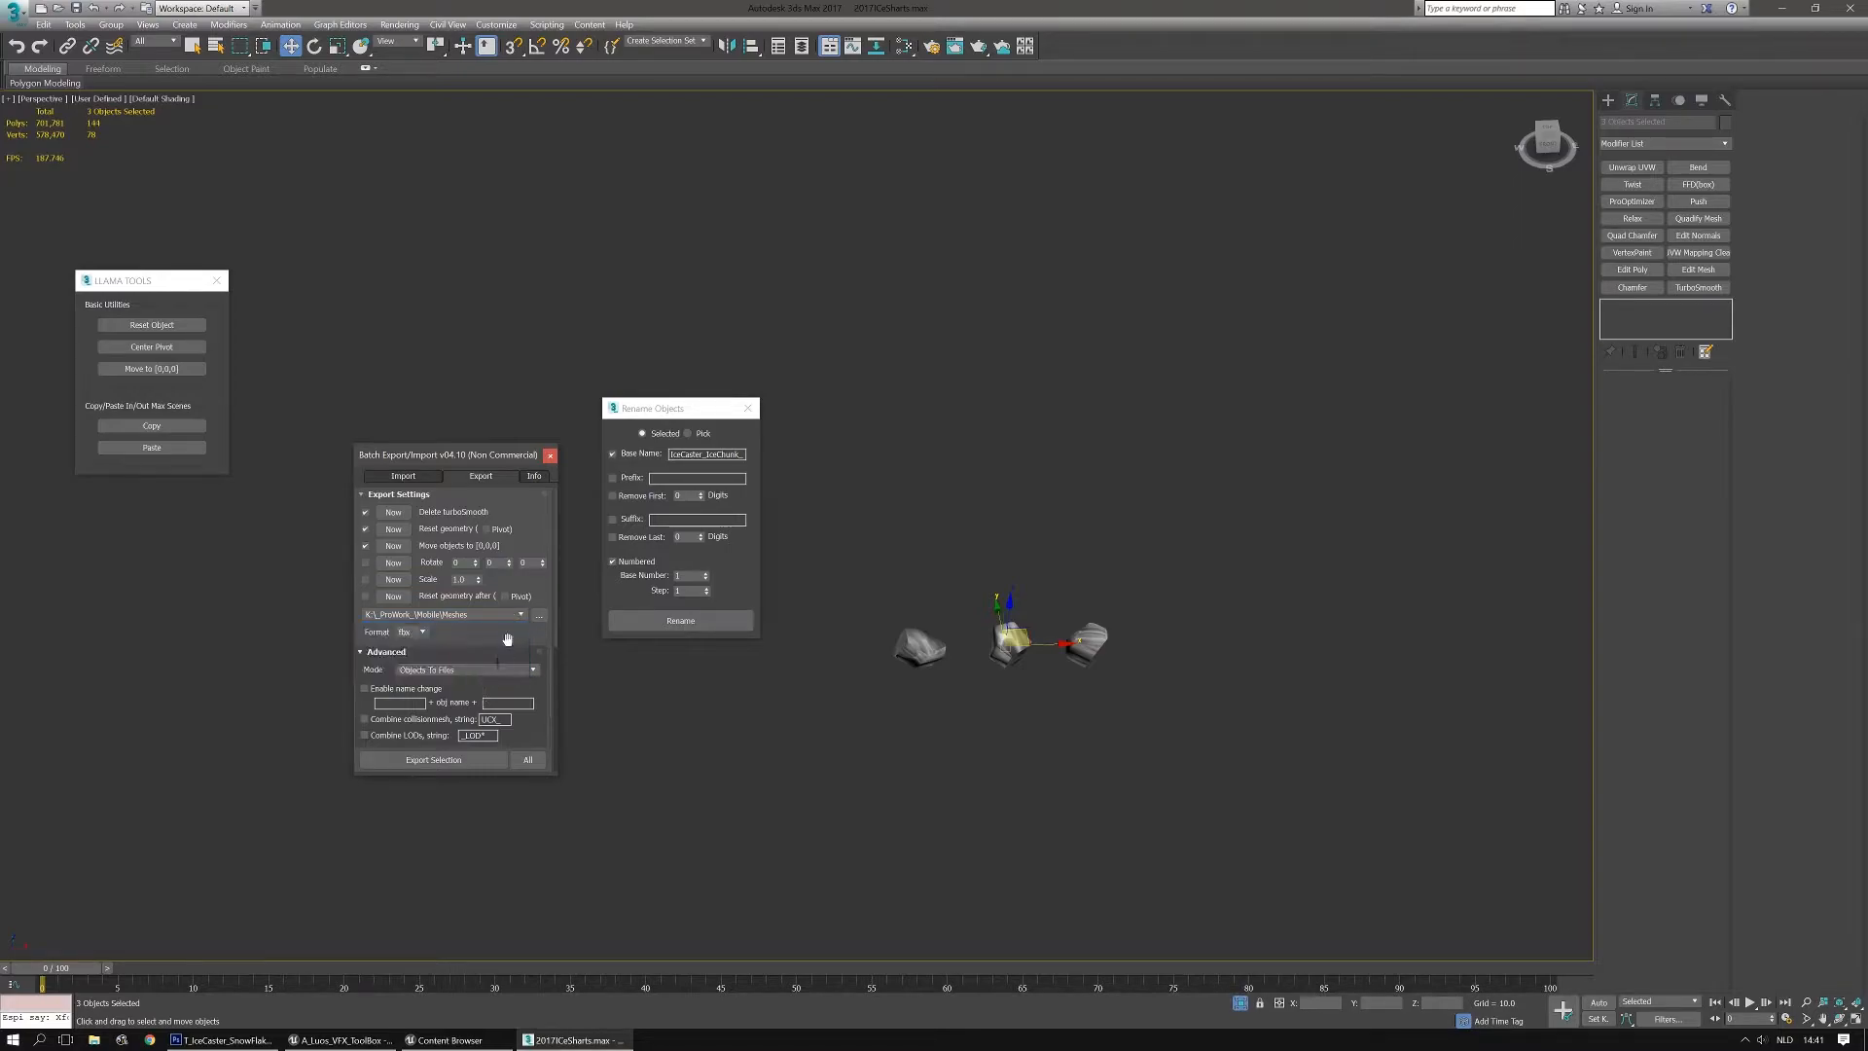
pyautogui.click(543, 618)
pyautogui.moveTo(938, 413); pyautogui.dragTo(944, 220)
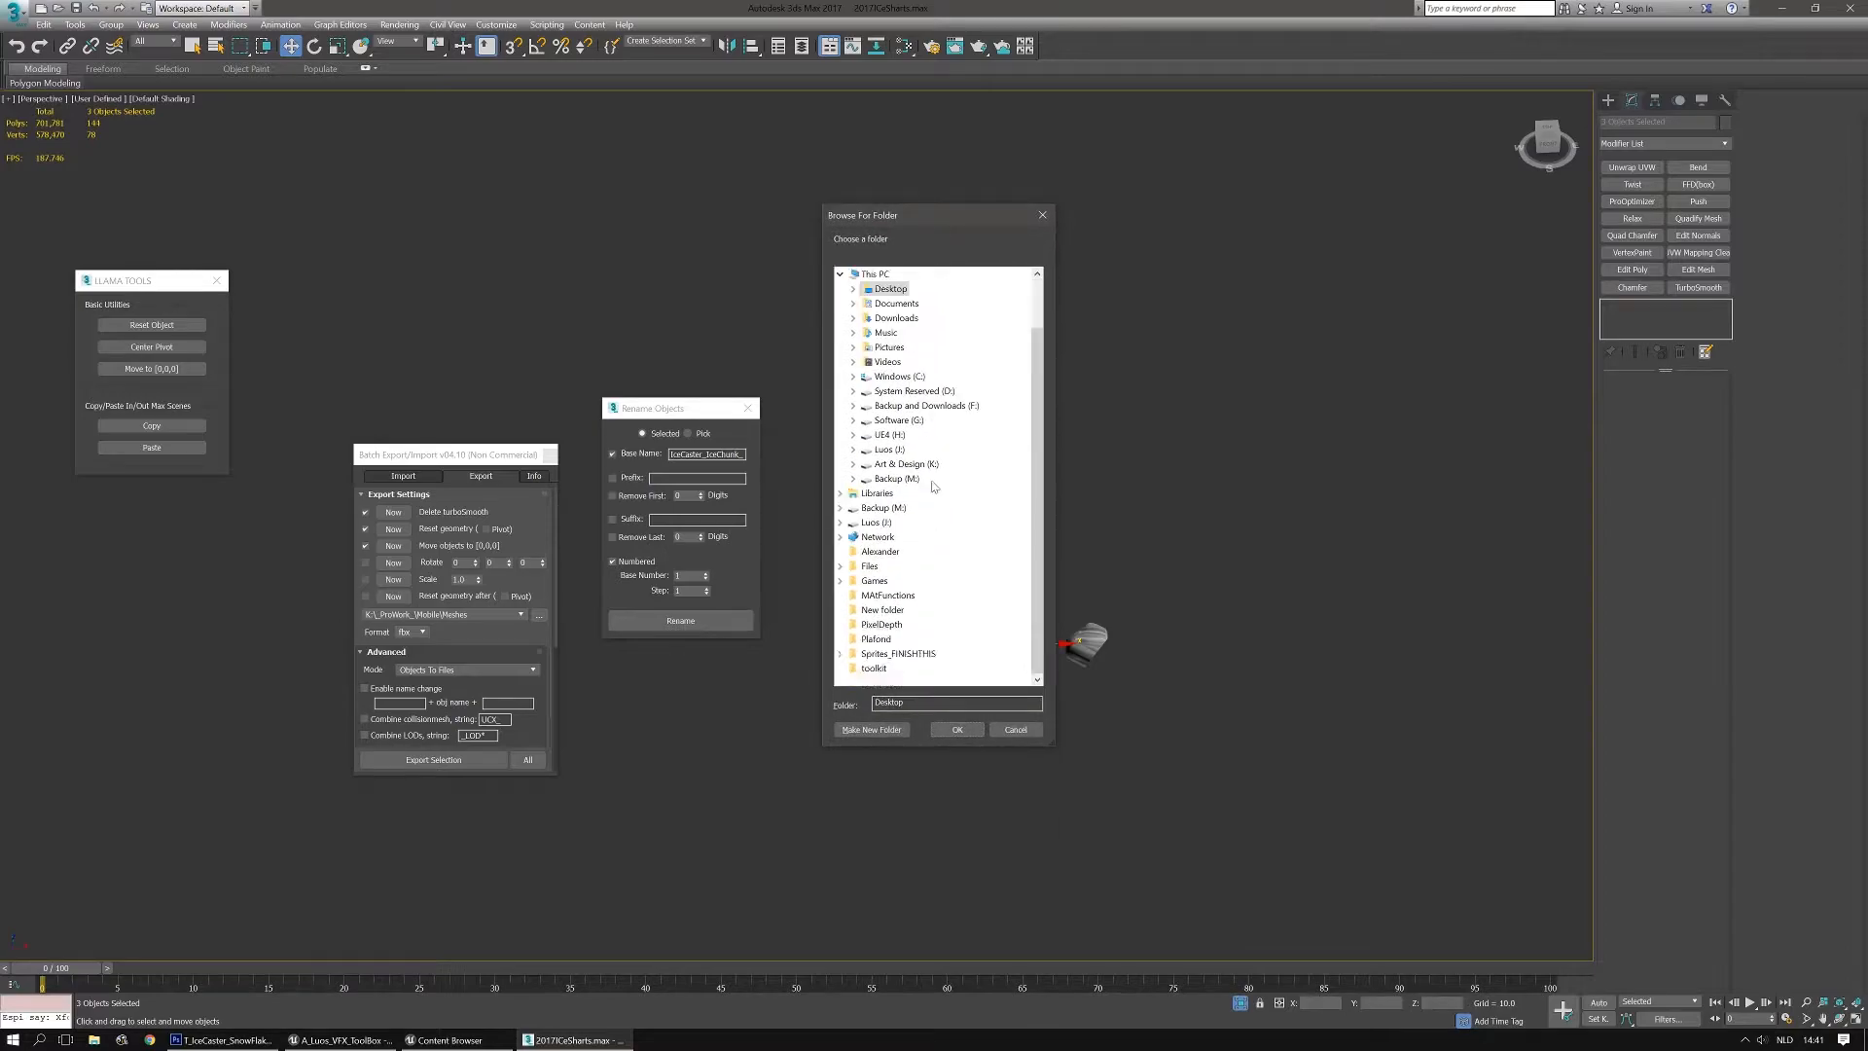
pyautogui.click(854, 466)
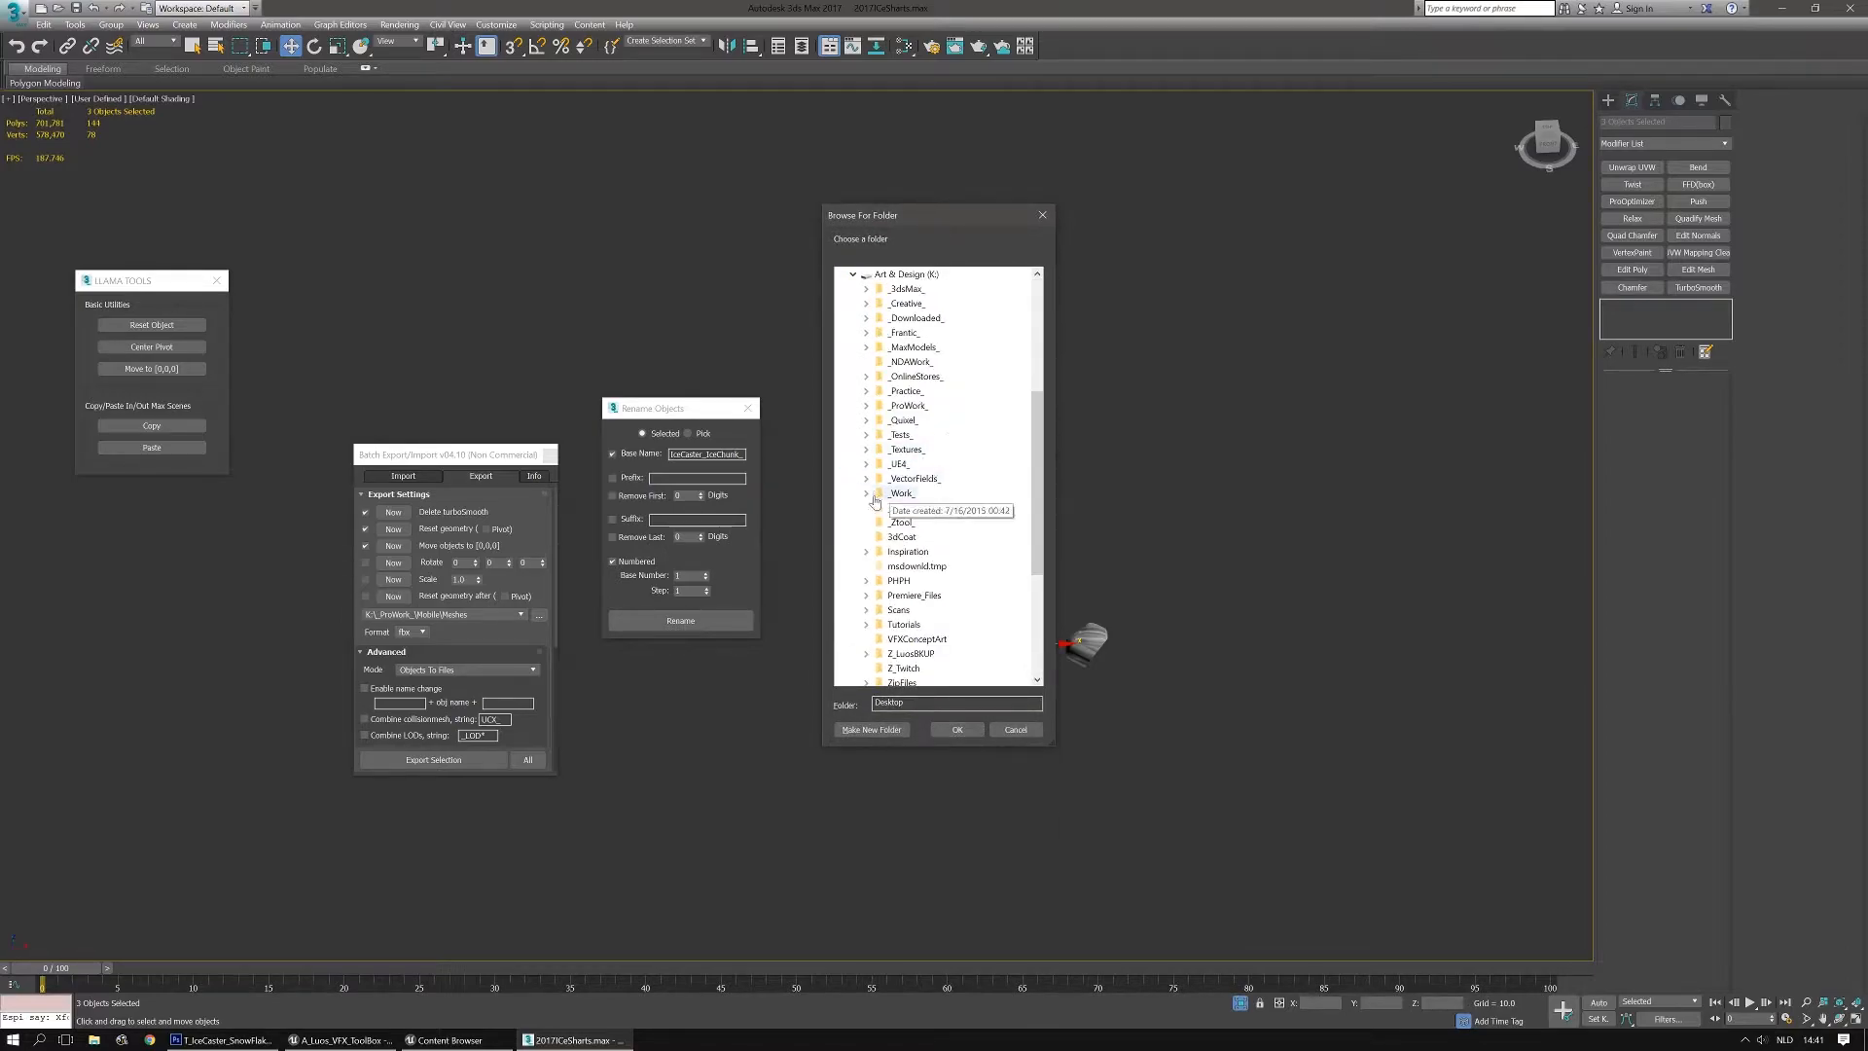
pyautogui.click(867, 493)
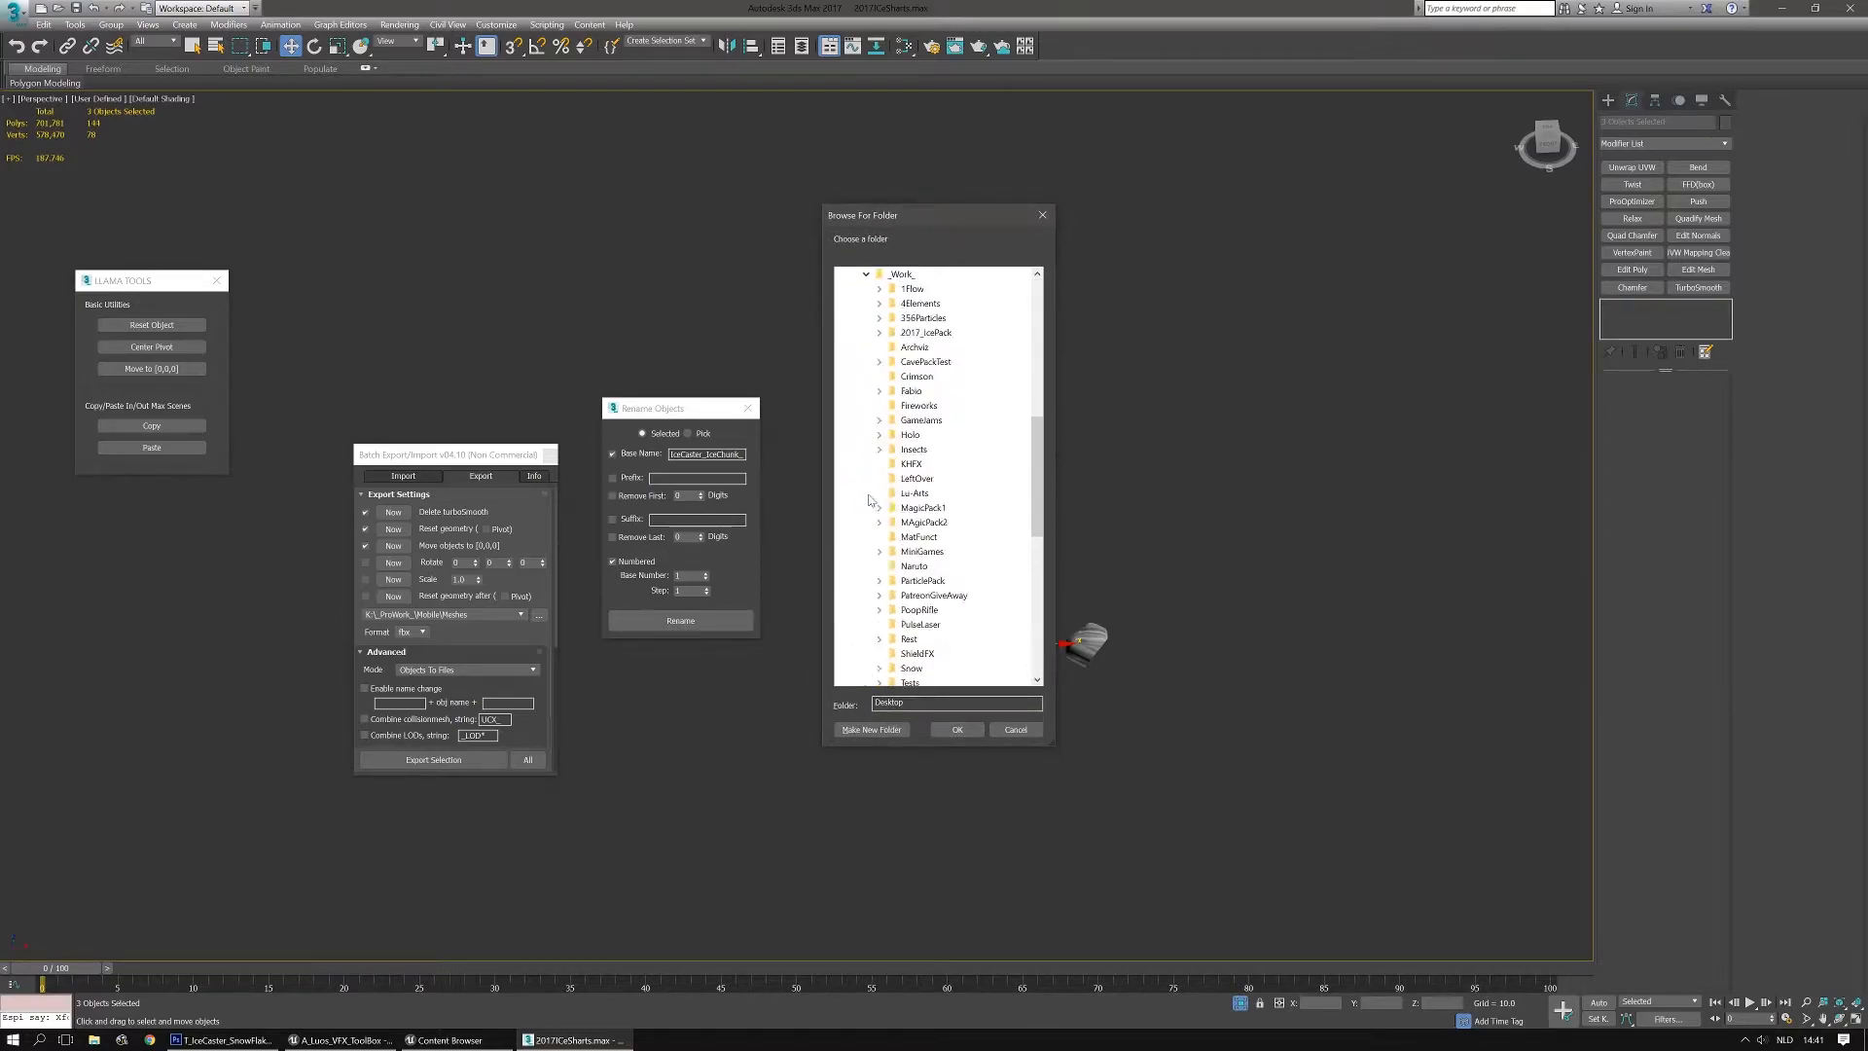
pyautogui.click(879, 333)
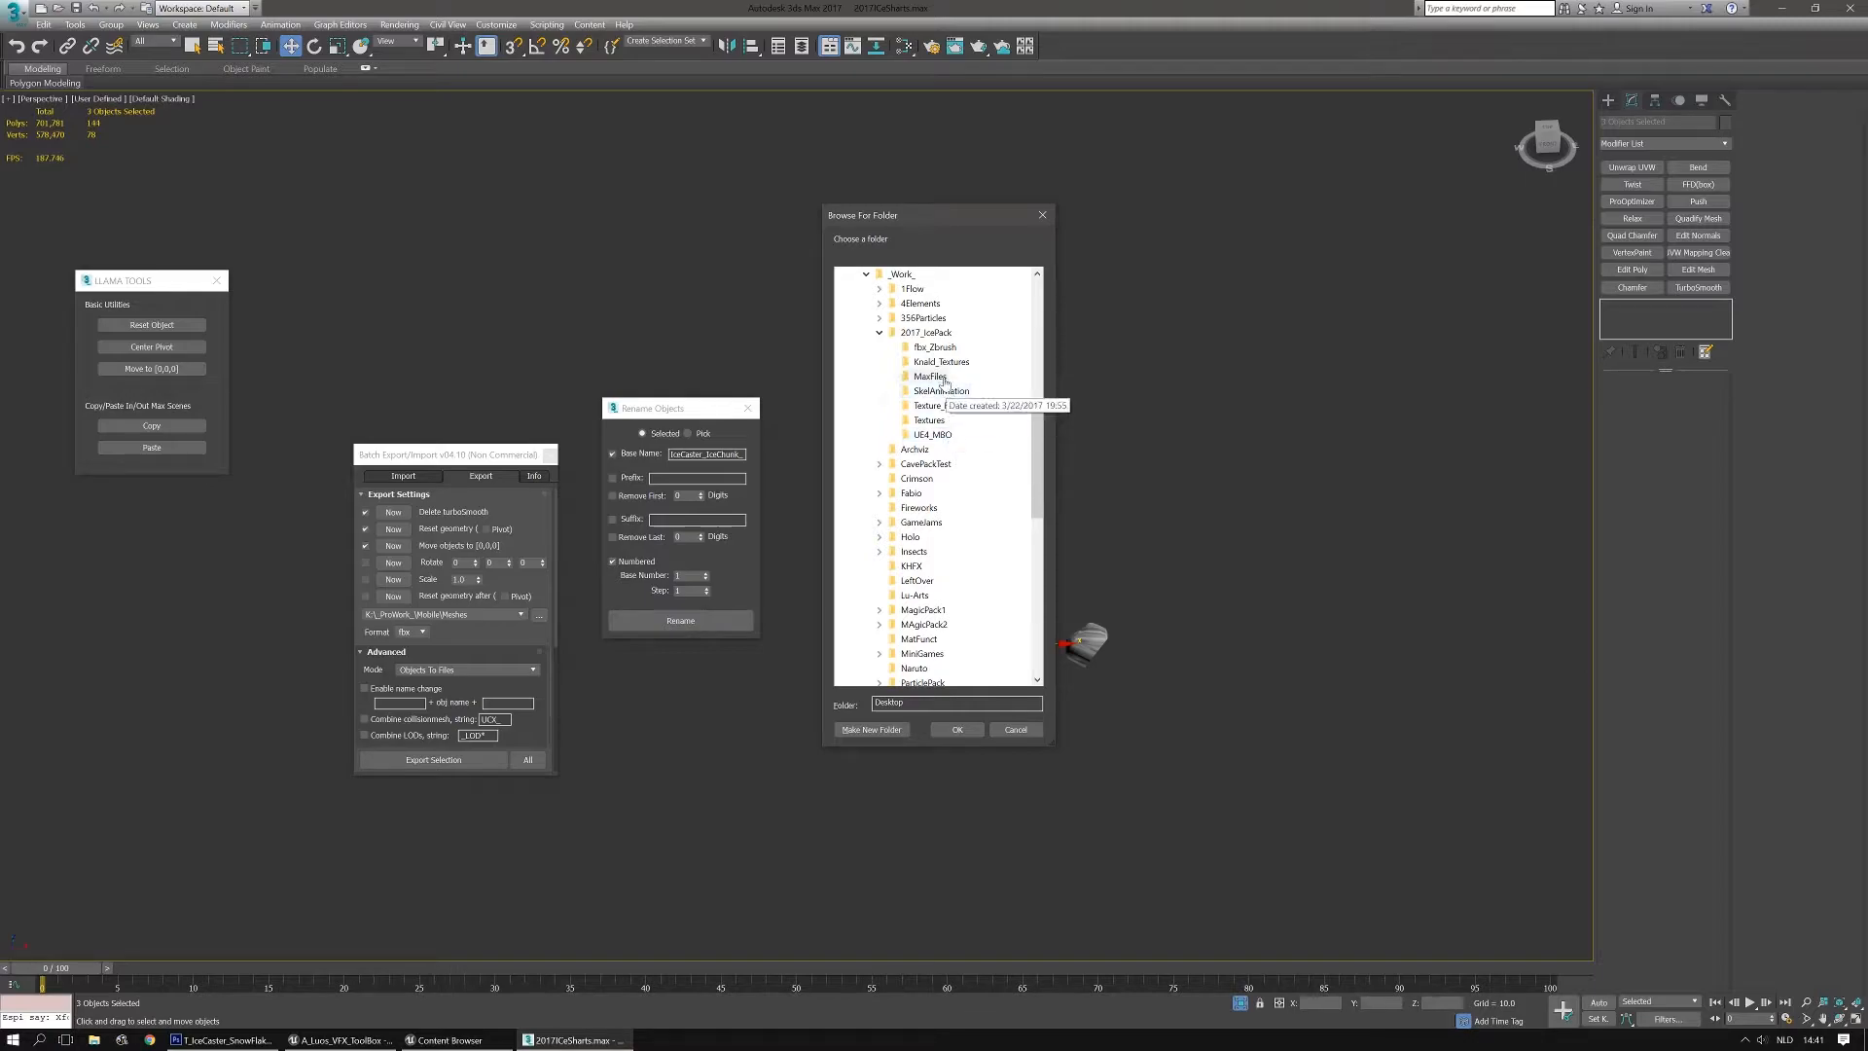
pyautogui.click(934, 347)
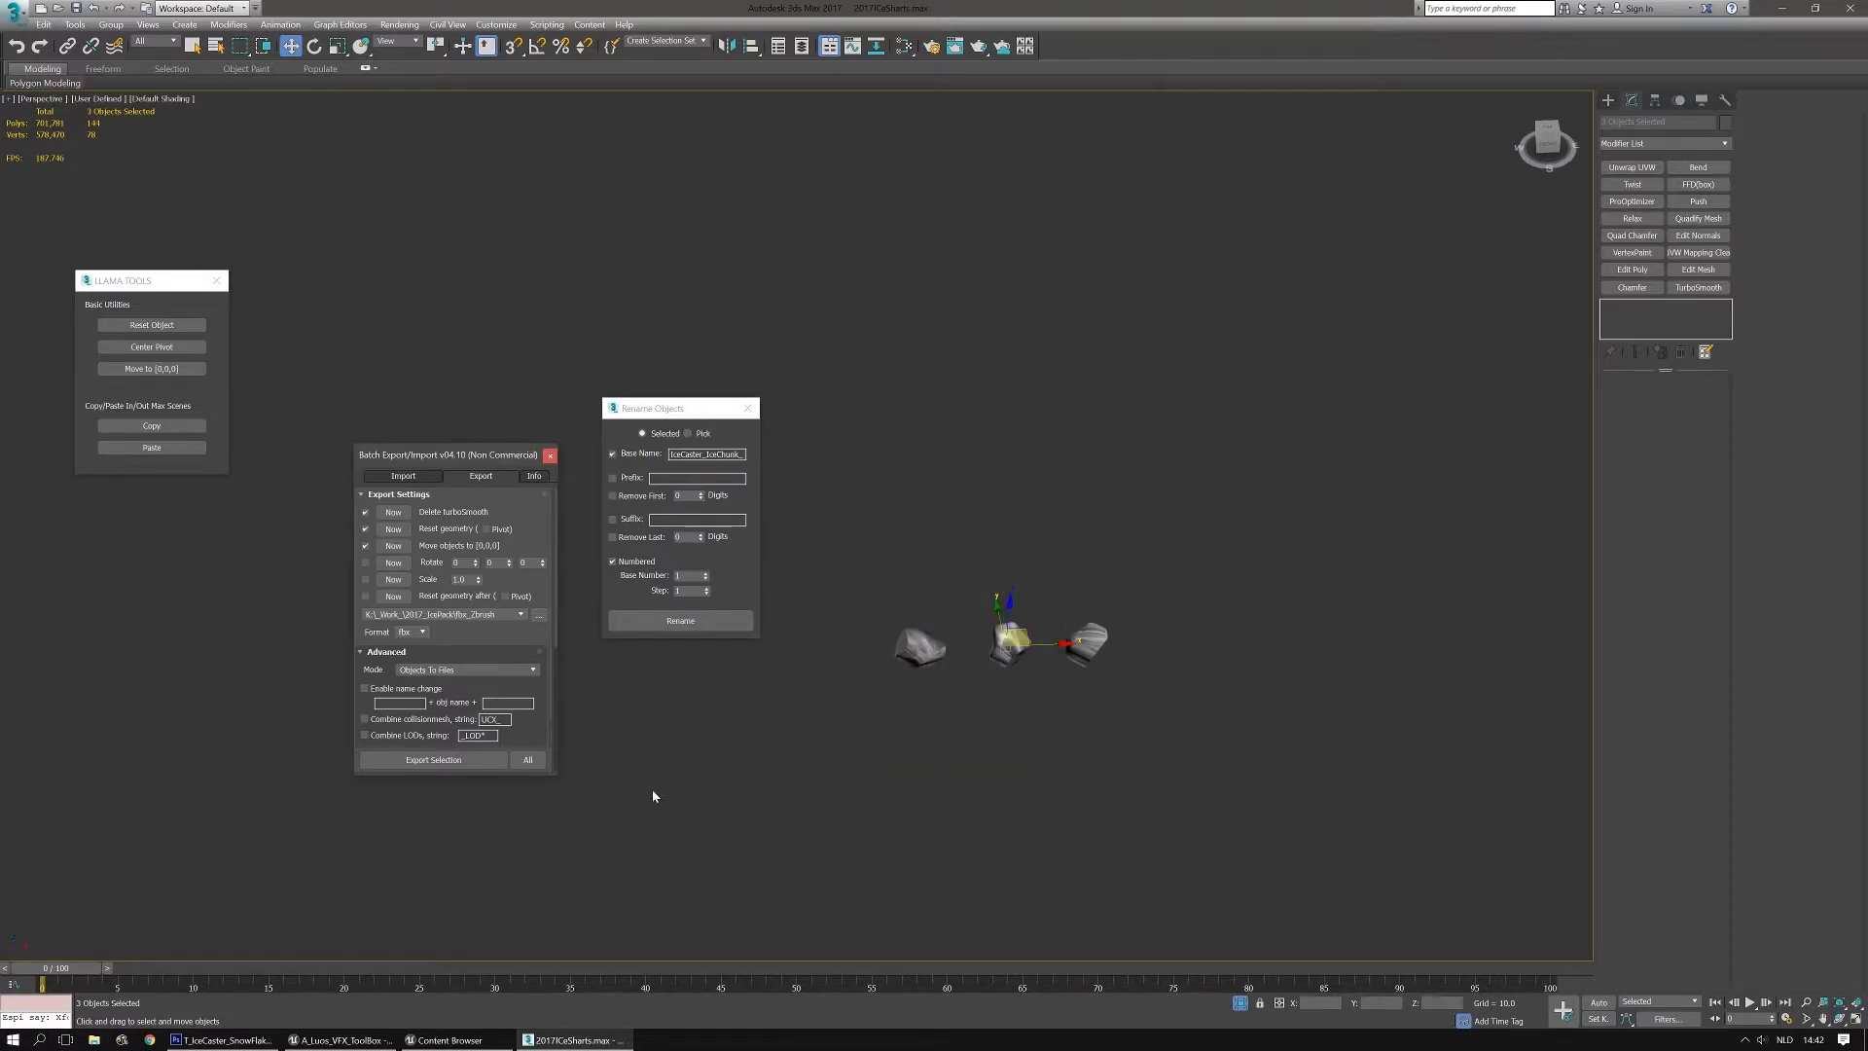
# Batch export the three selected ice chunks as separate FBX files, with edged faces shown in the viewport
pyautogui.click(431, 762)
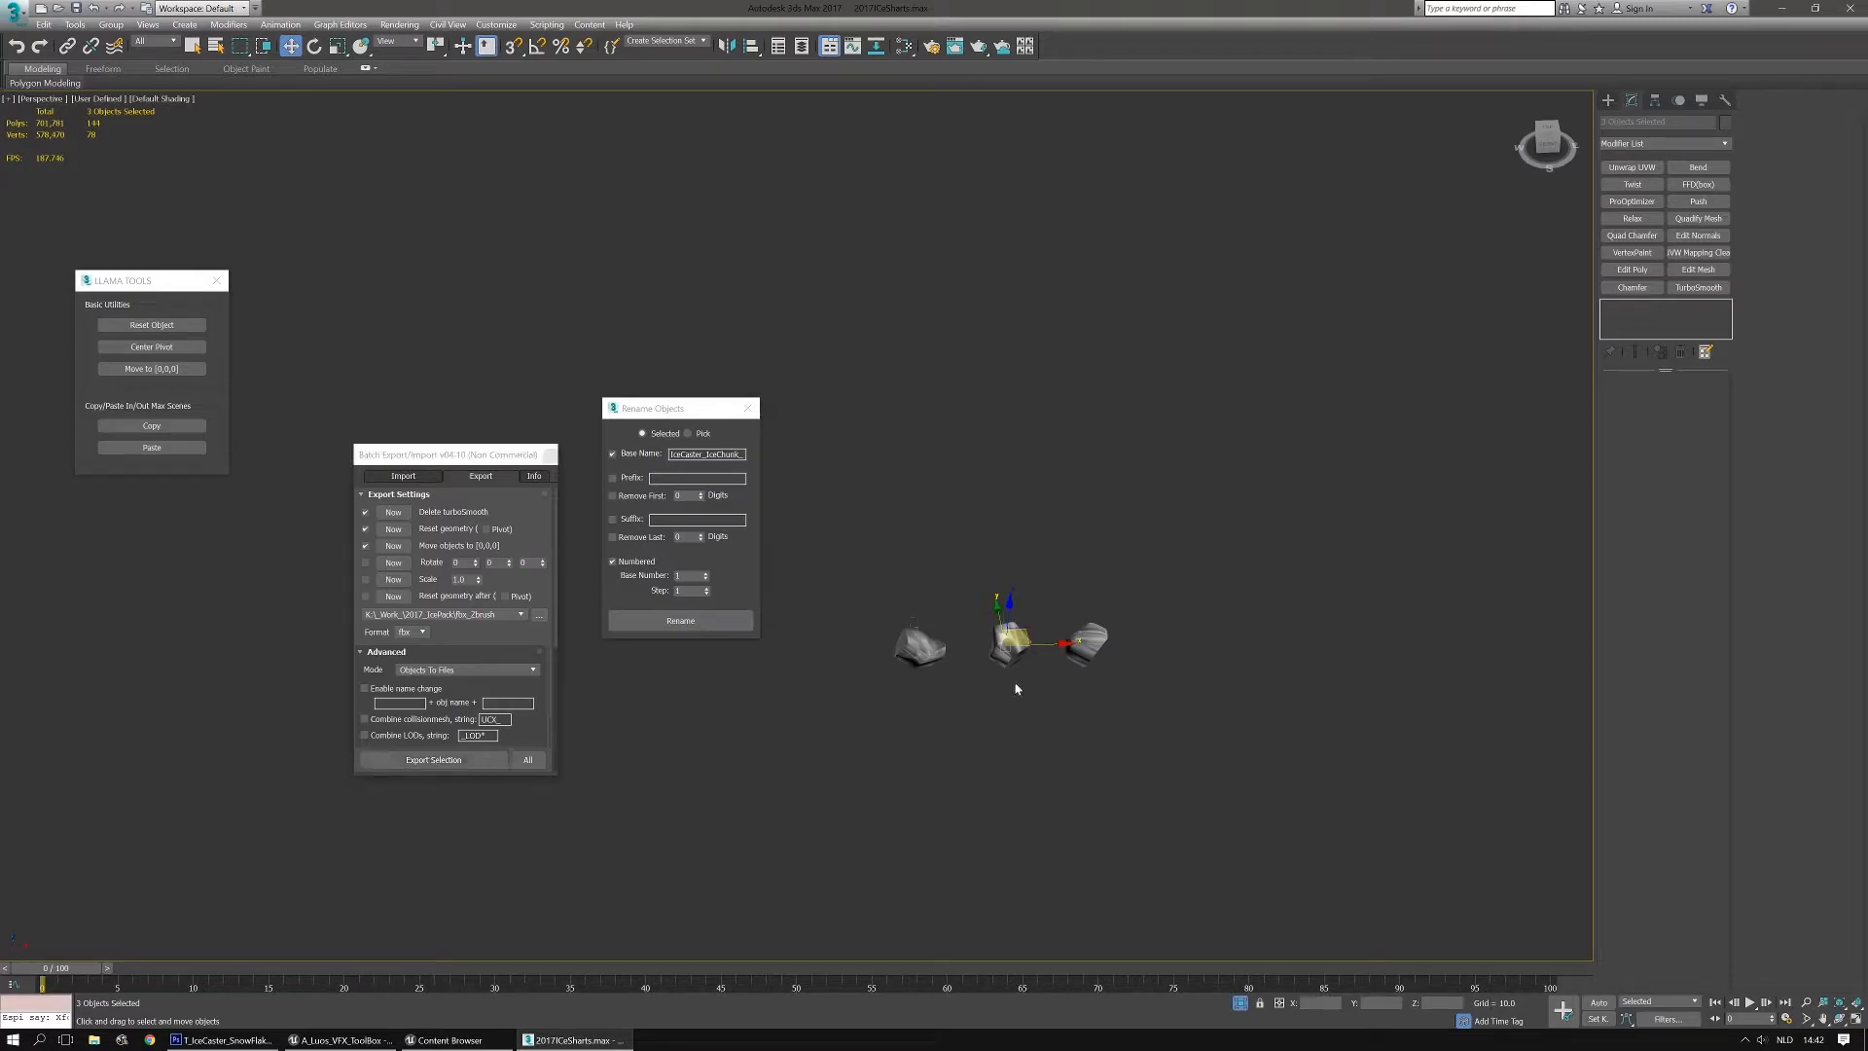
pyautogui.press('F4')
pyautogui.click(438, 761)
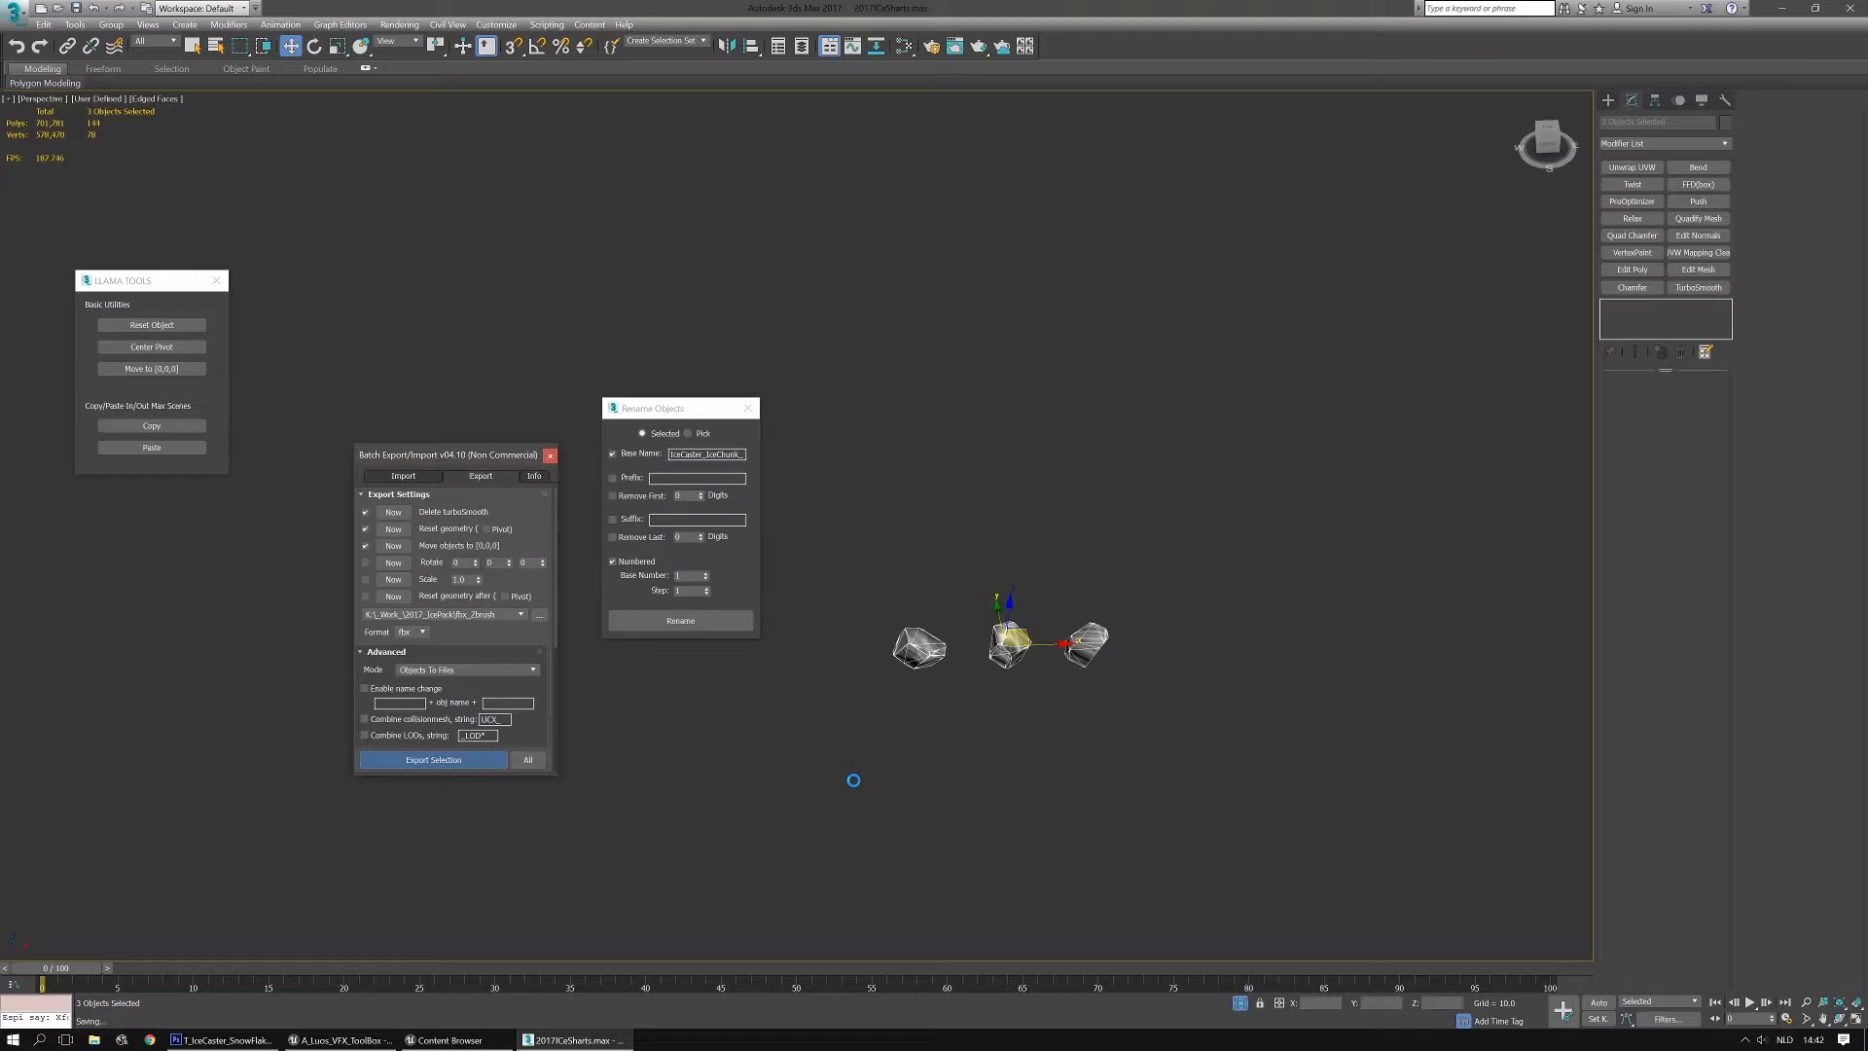
# Switch to Photoshop, look through the open snowflake documents and T_IceCaster_SnowFlakes_M.png, and minimize Photoshop
pyautogui.click(222, 1040)
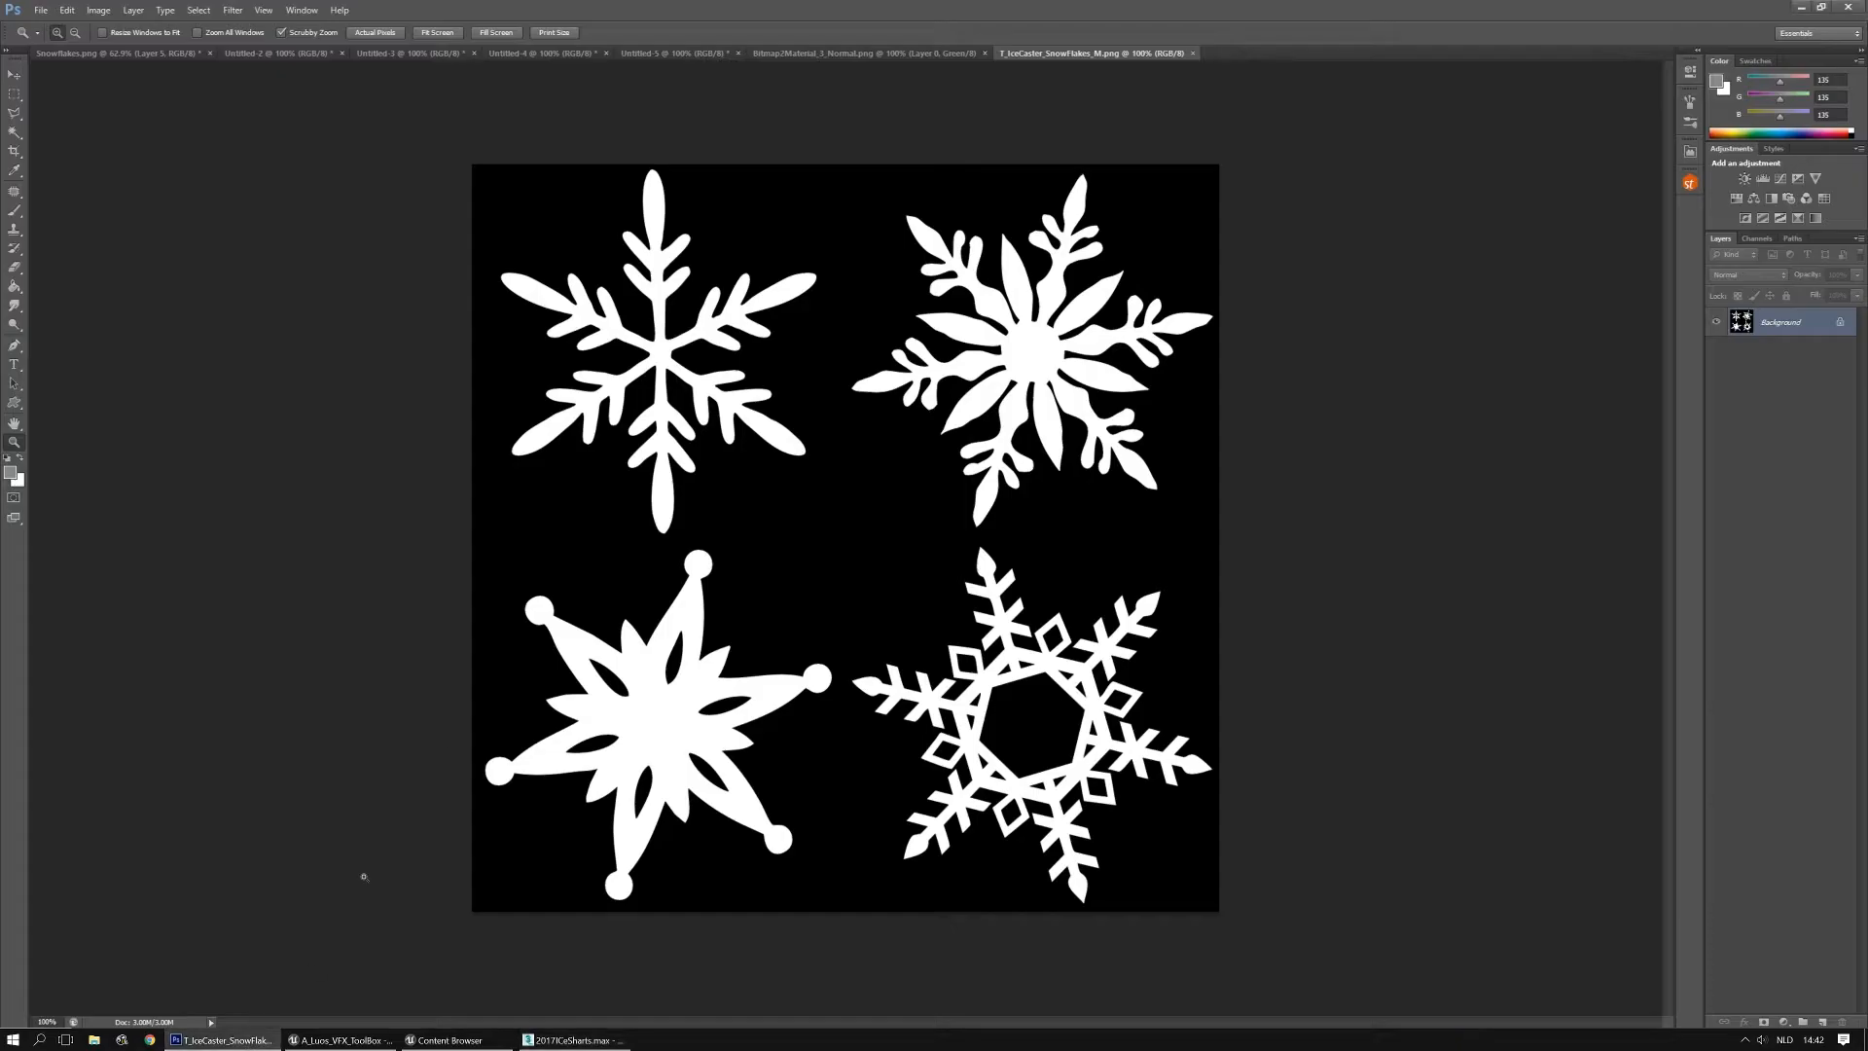
pyautogui.click(117, 52)
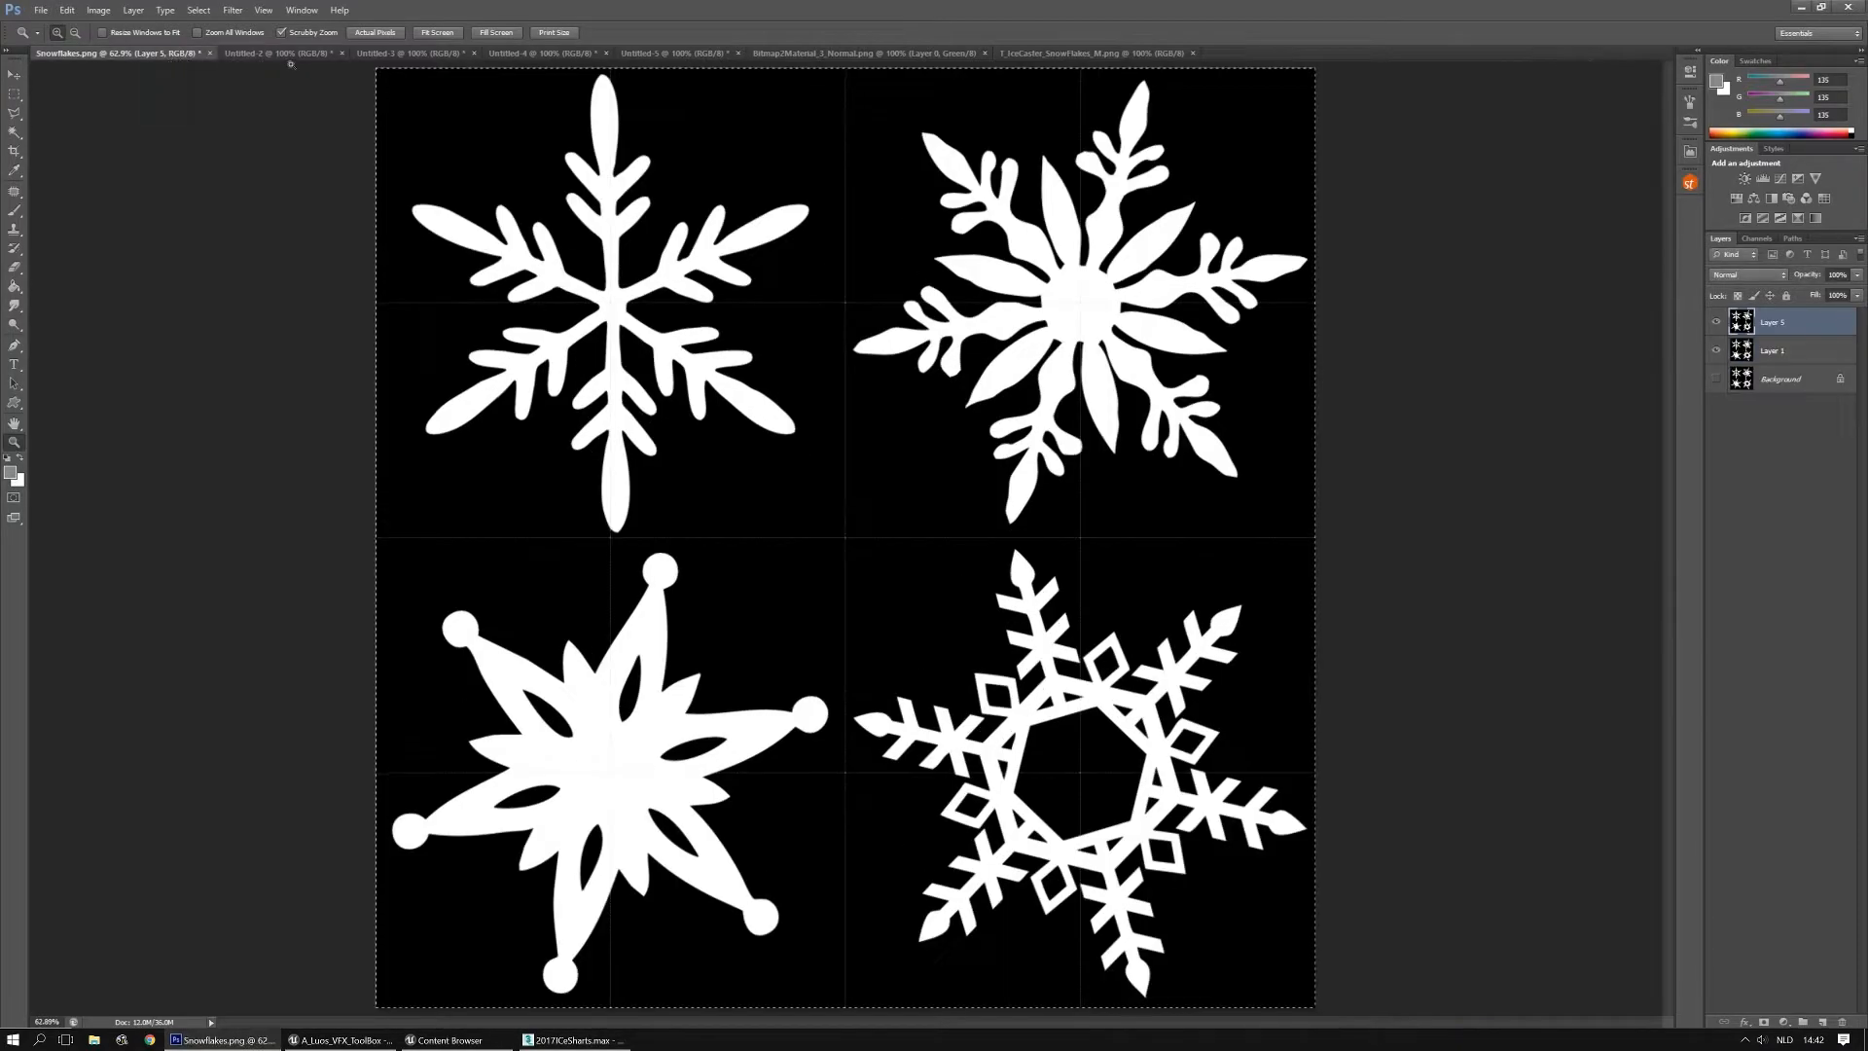
pyautogui.click(282, 53)
pyautogui.click(404, 53)
pyautogui.click(515, 52)
pyautogui.click(681, 53)
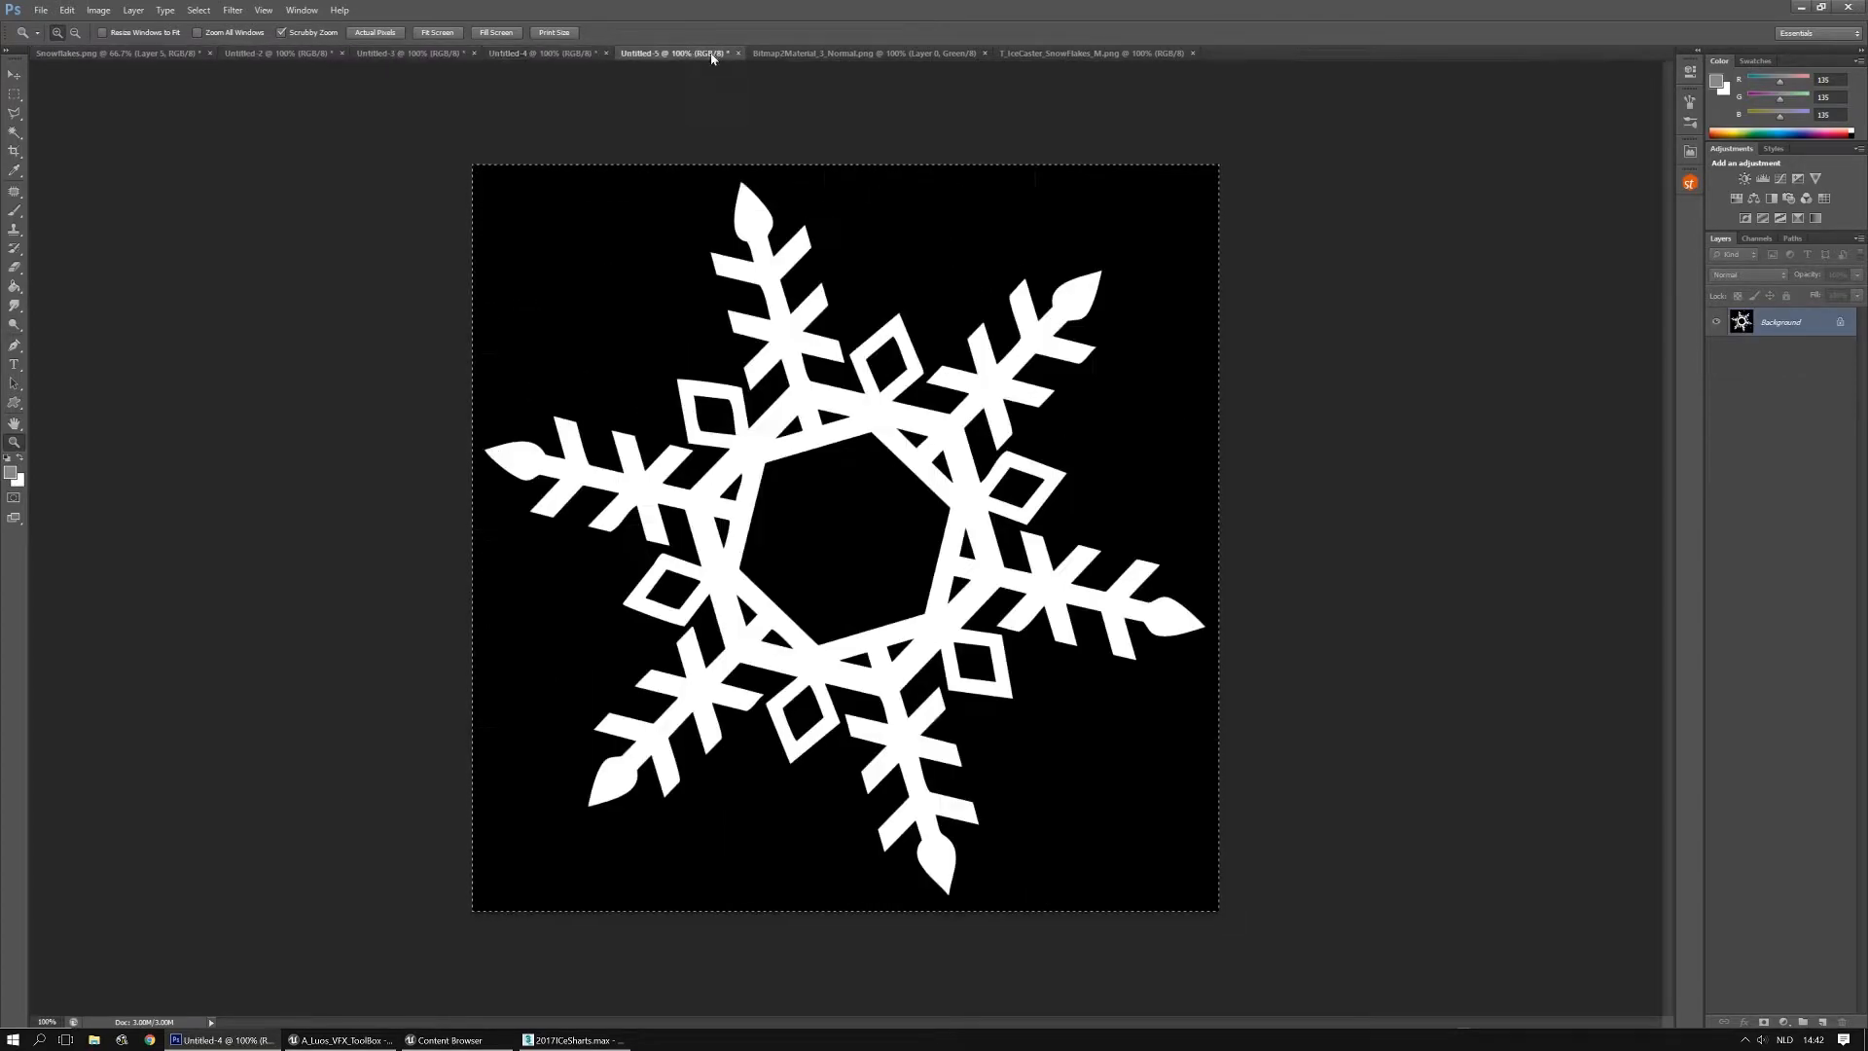
pyautogui.hotkey('ctrl', '1')
pyautogui.hotkey('ctrl', '-')
pyautogui.click(1099, 52)
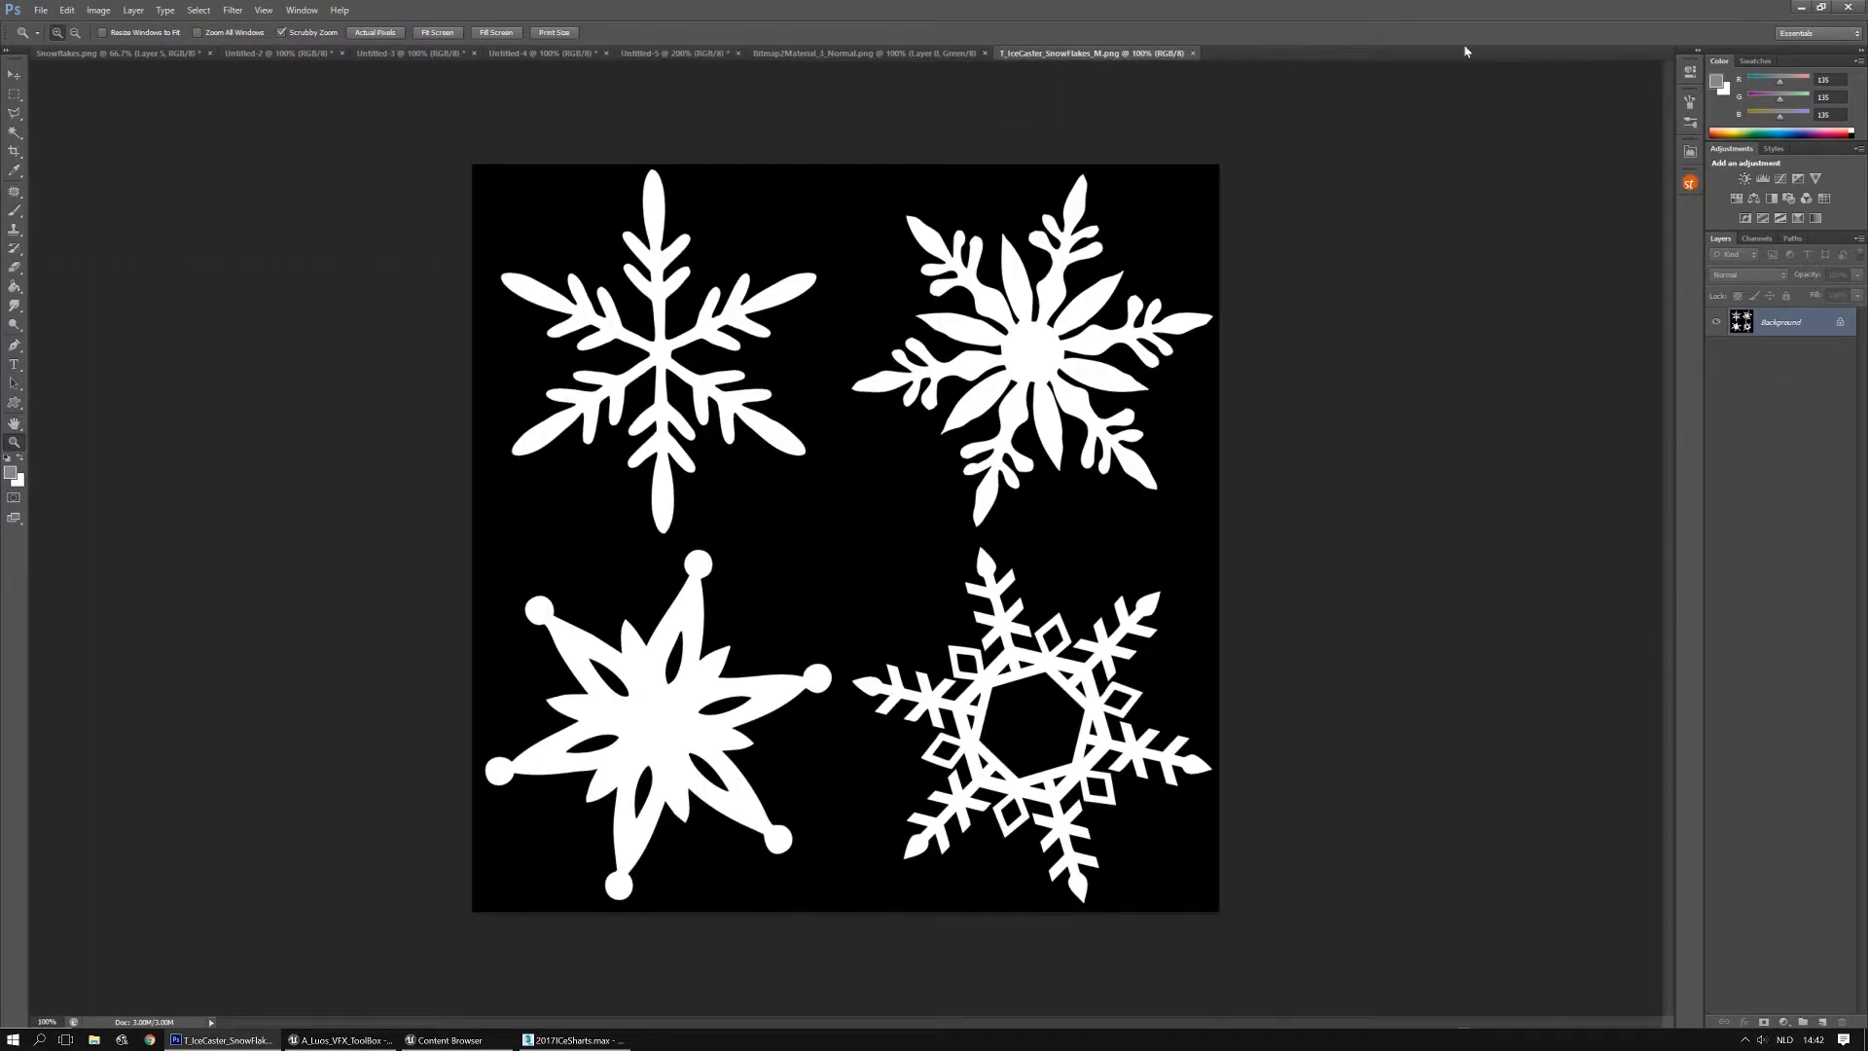
pyautogui.click(1801, 7)
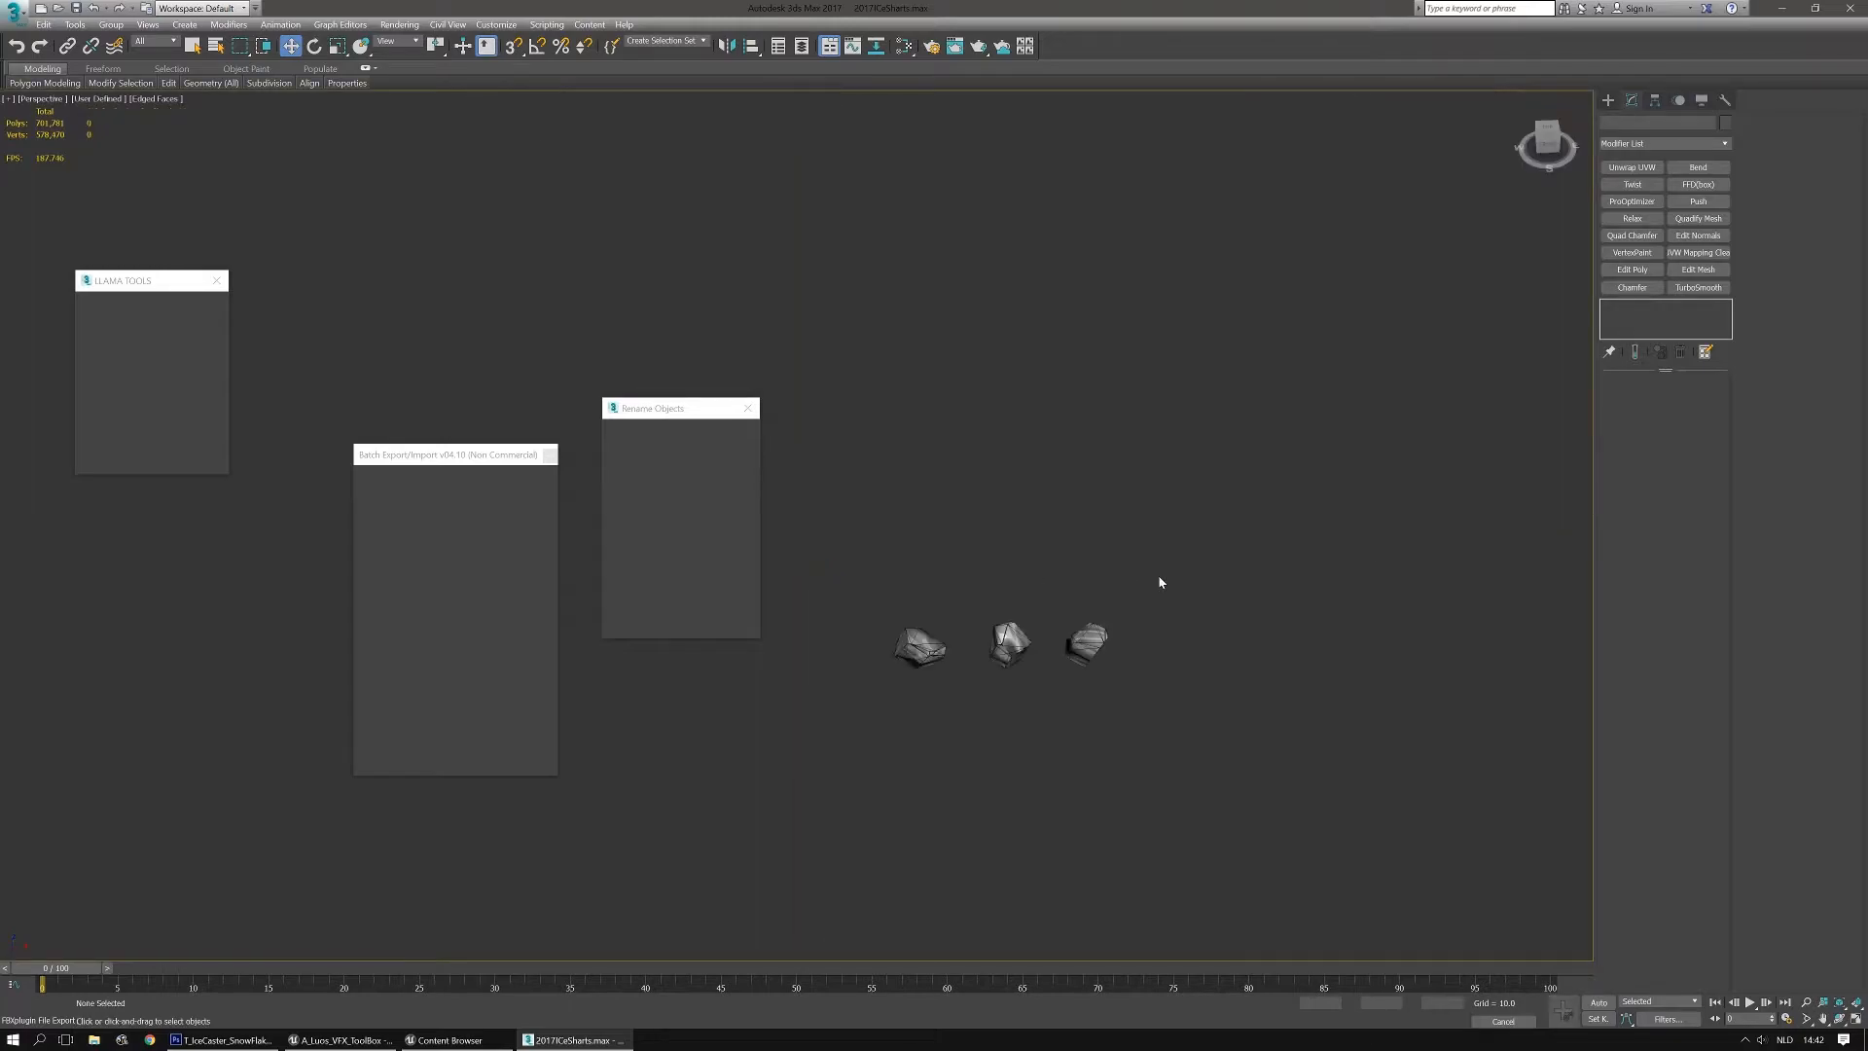
# Switch to Unreal Engine's Content Browser and open the IceCaster folder under StaticMeshes
pyautogui.click(1047, 614)
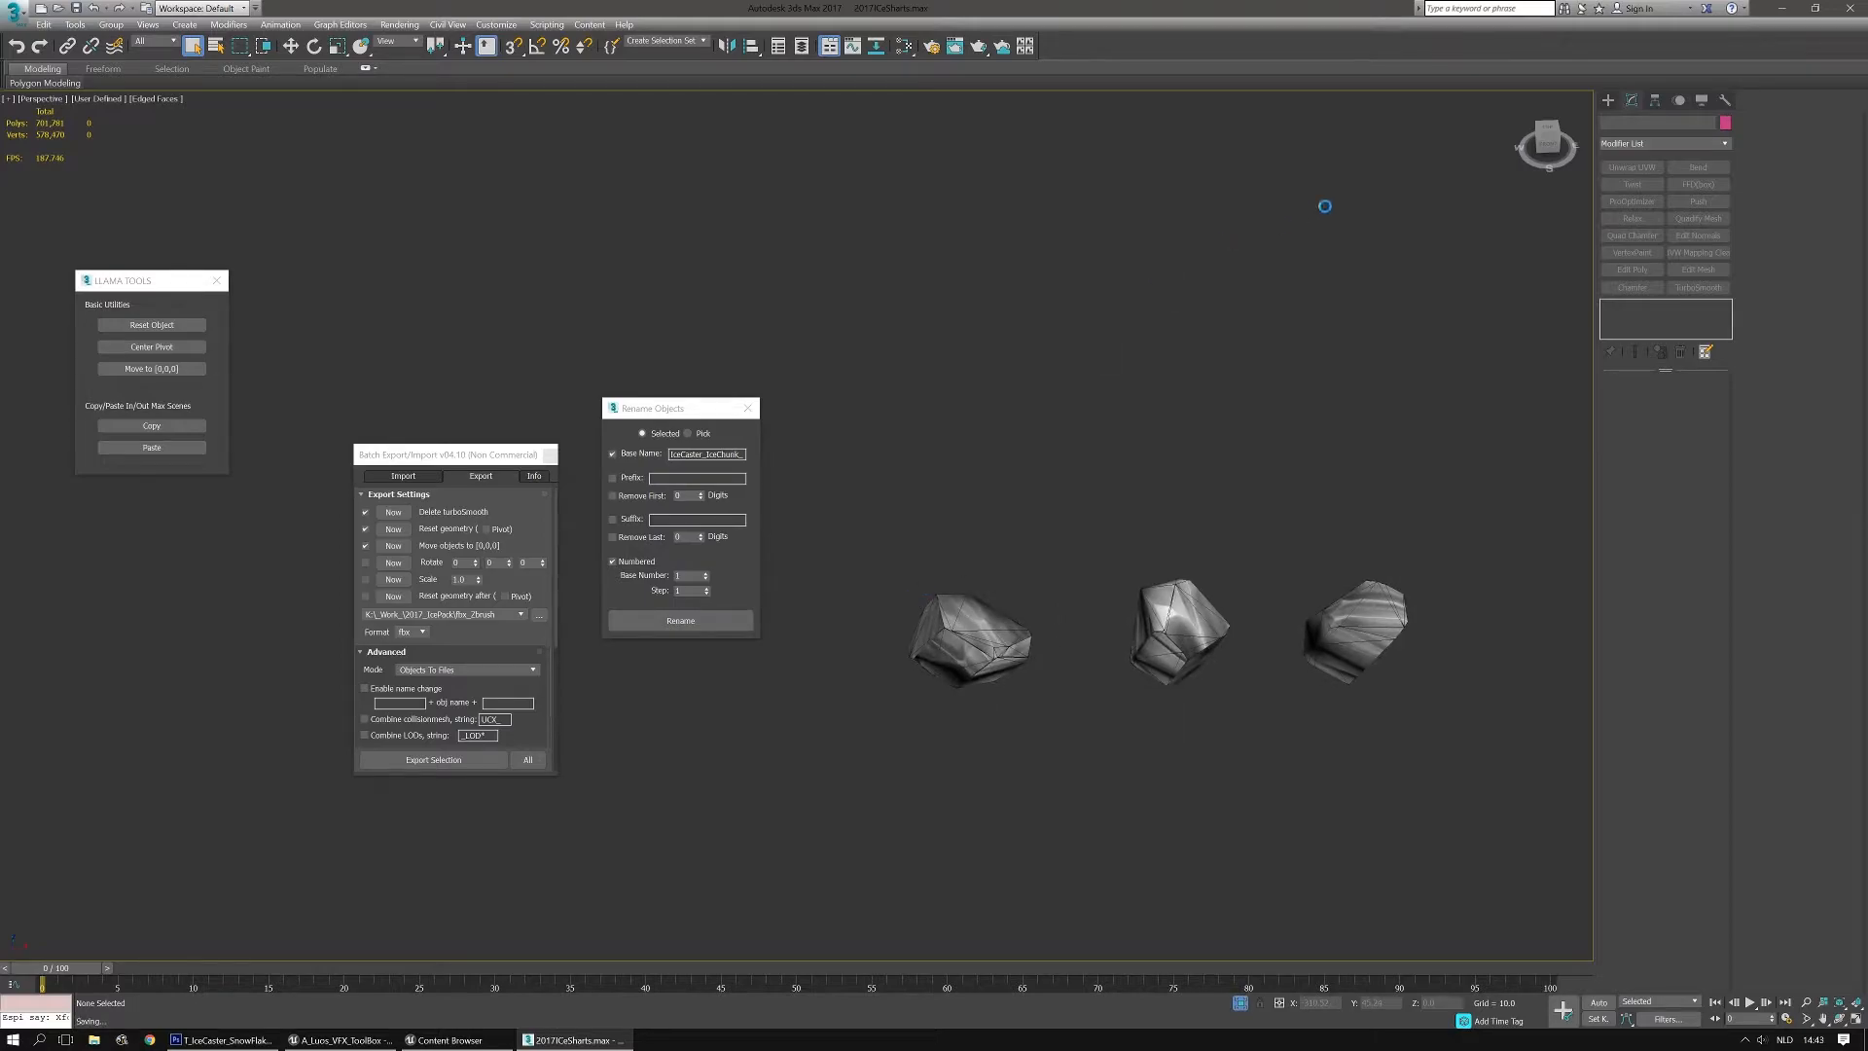
pyautogui.click(409, 1040)
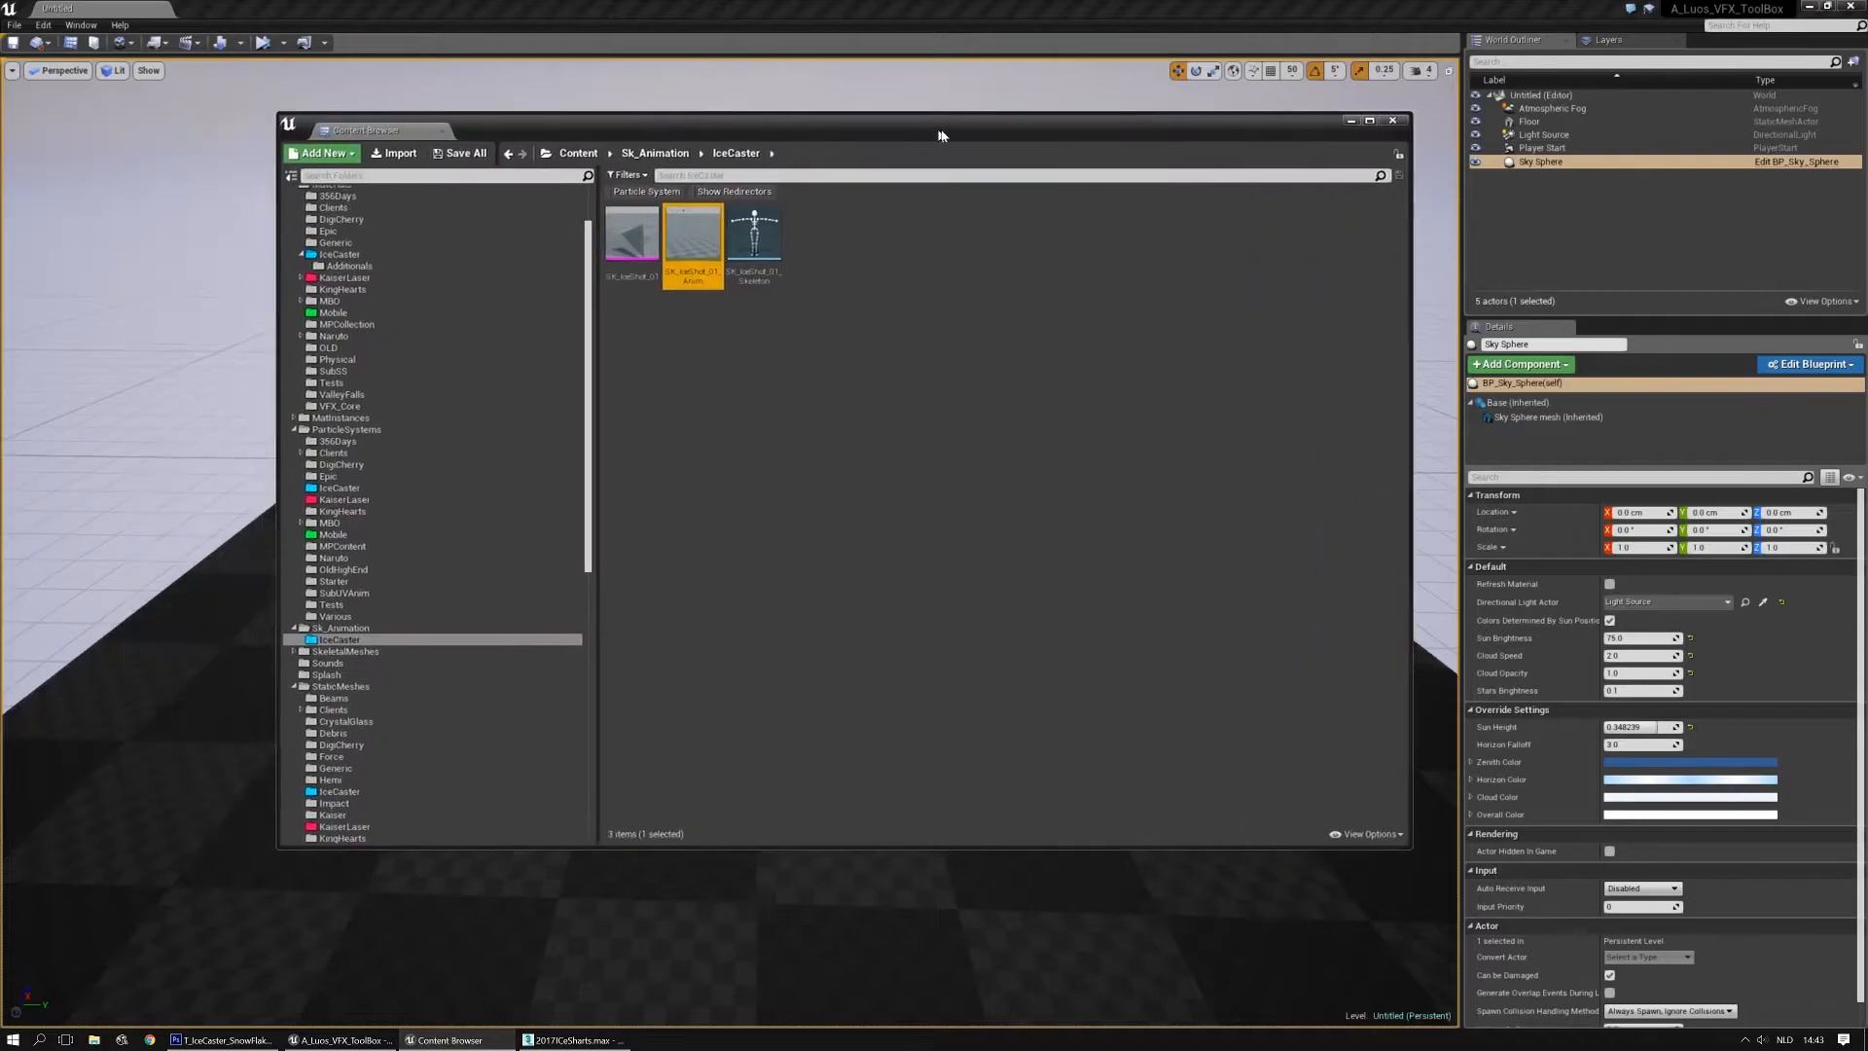
pyautogui.scroll(-10, 399, 438)
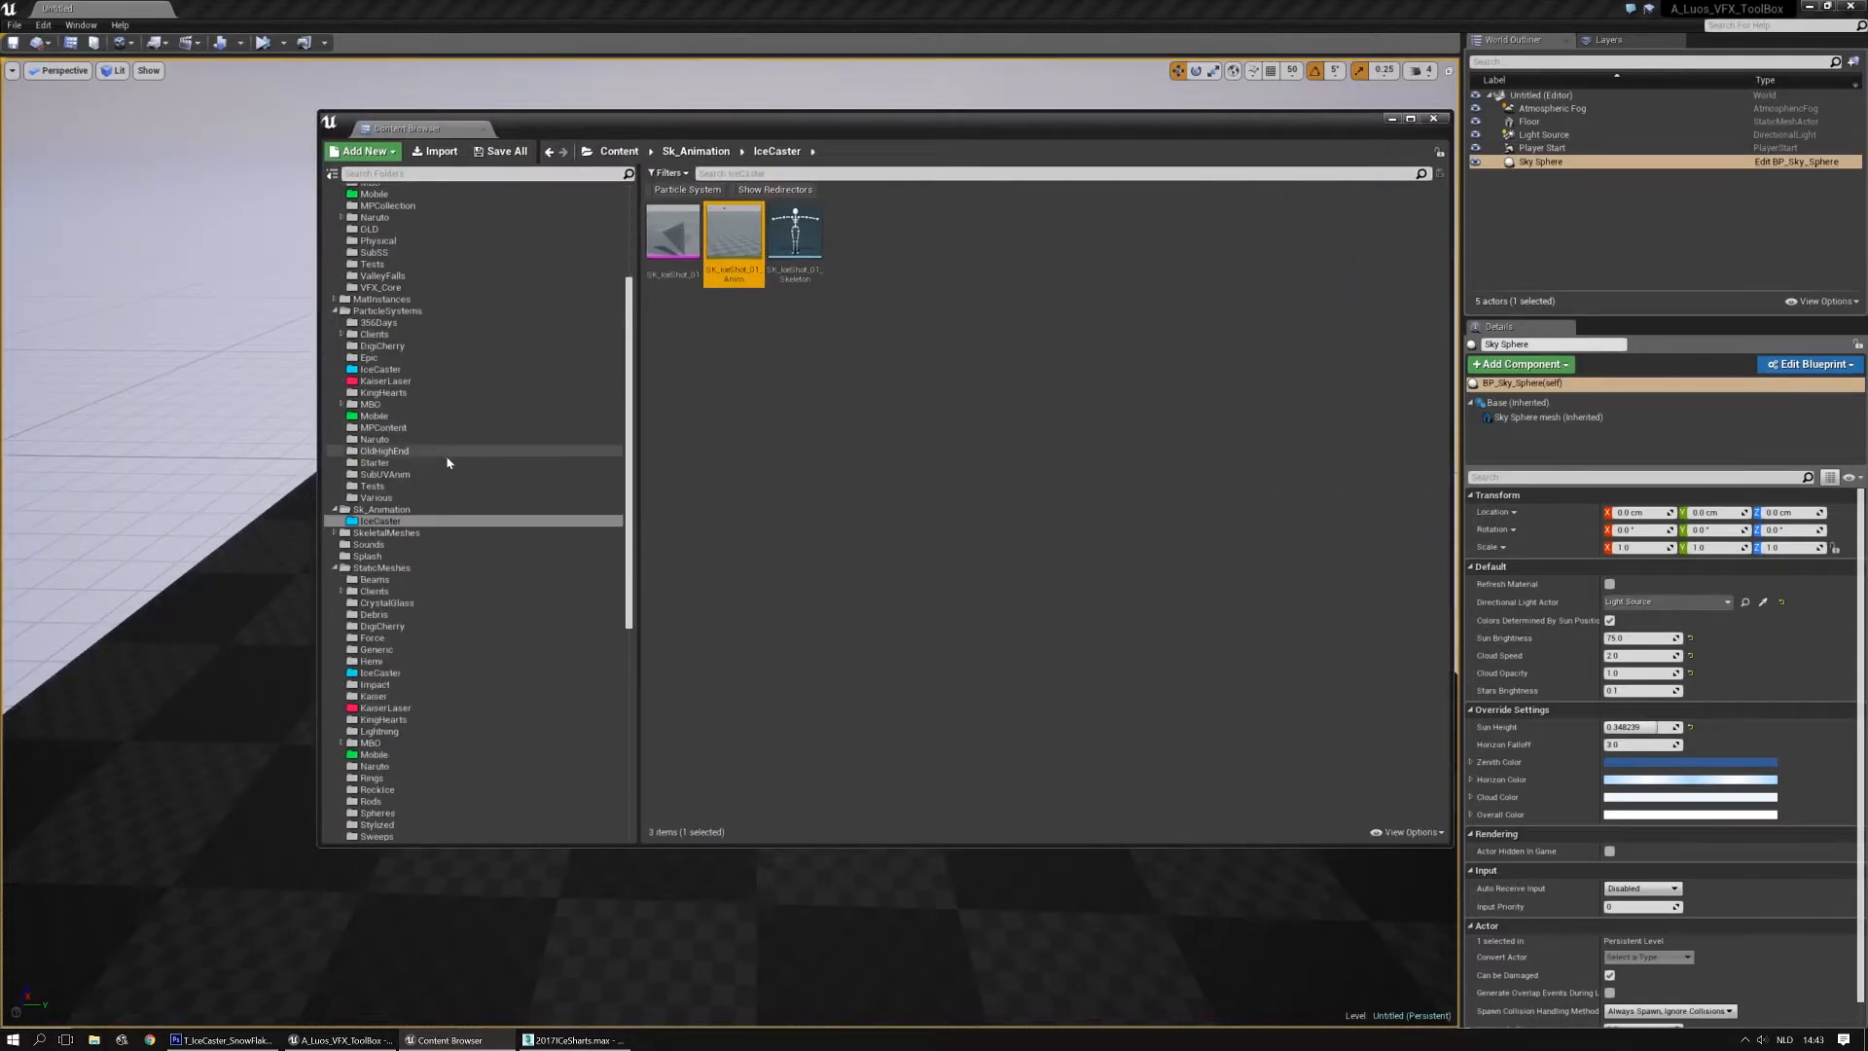
pyautogui.click(380, 509)
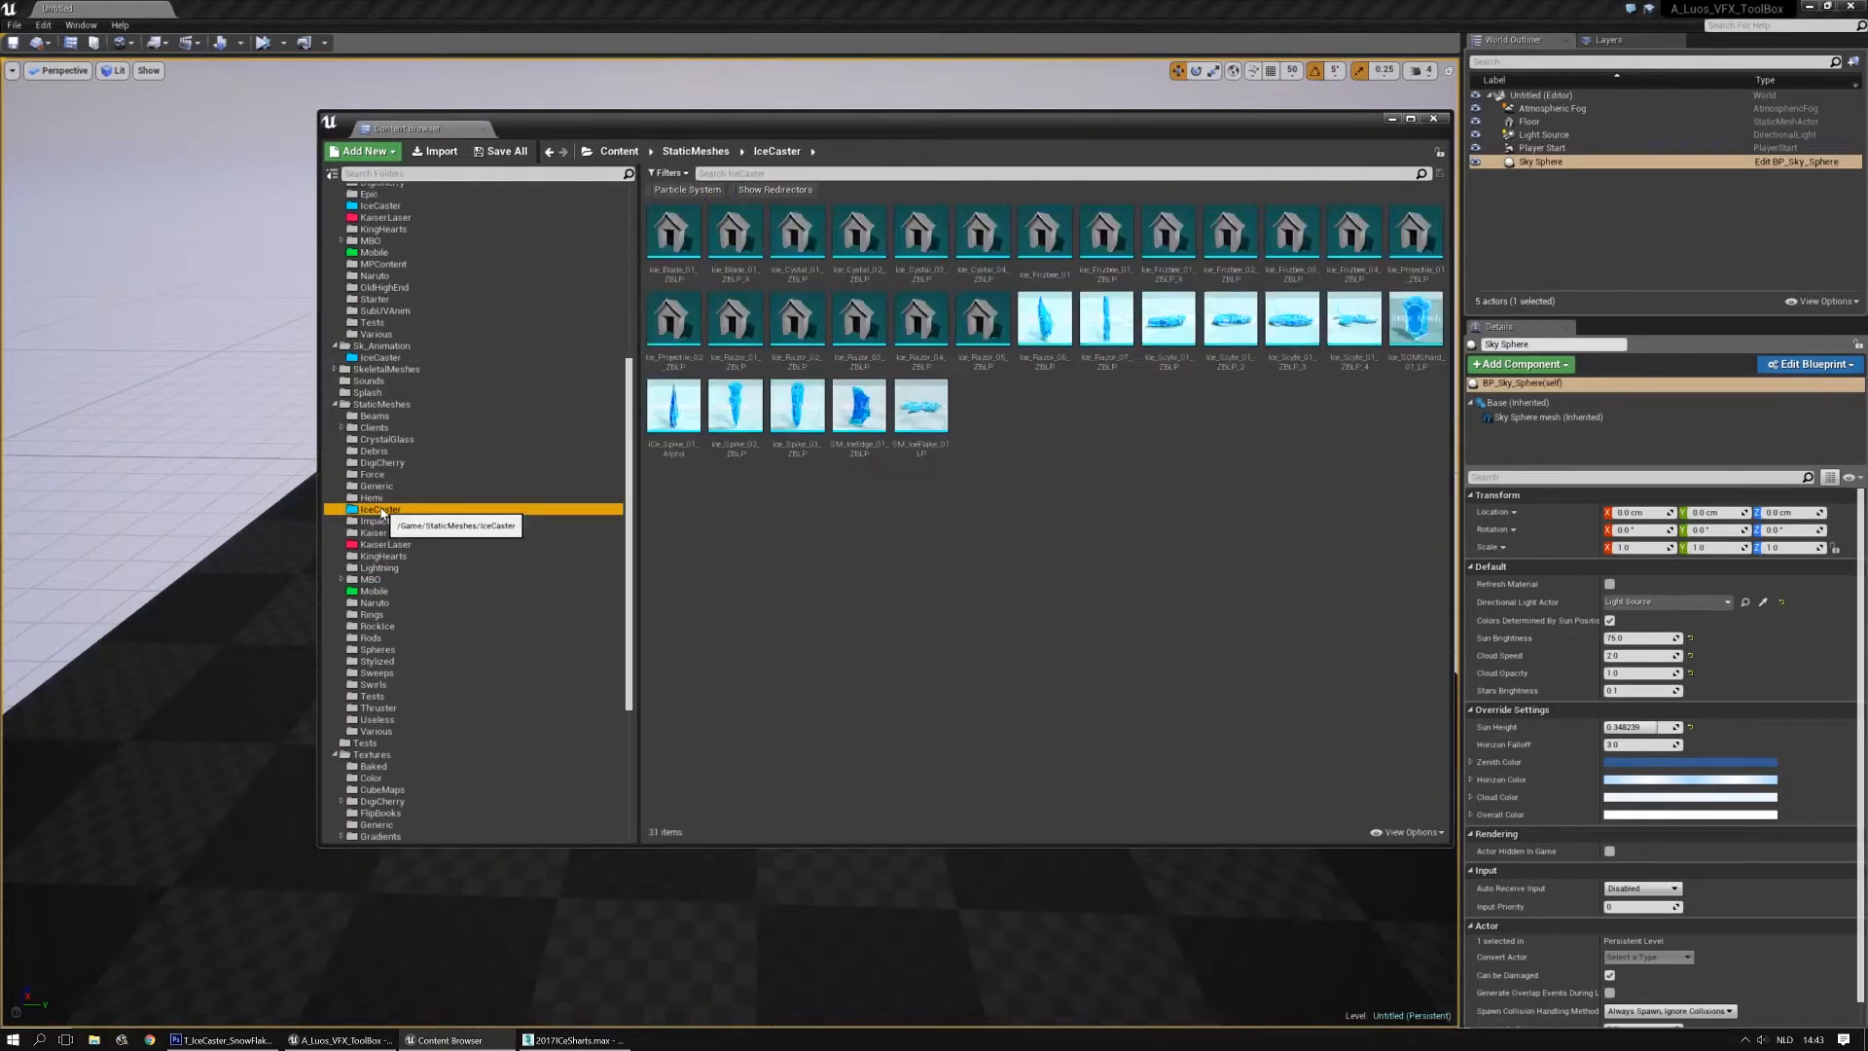
# Choose SM_IceCaster_IceChunk_01, 02 and 03.fbx from the 2017_IcePack\fbx_Zbrush folder for import into the IceCaster folder
pyautogui.click(415, 156)
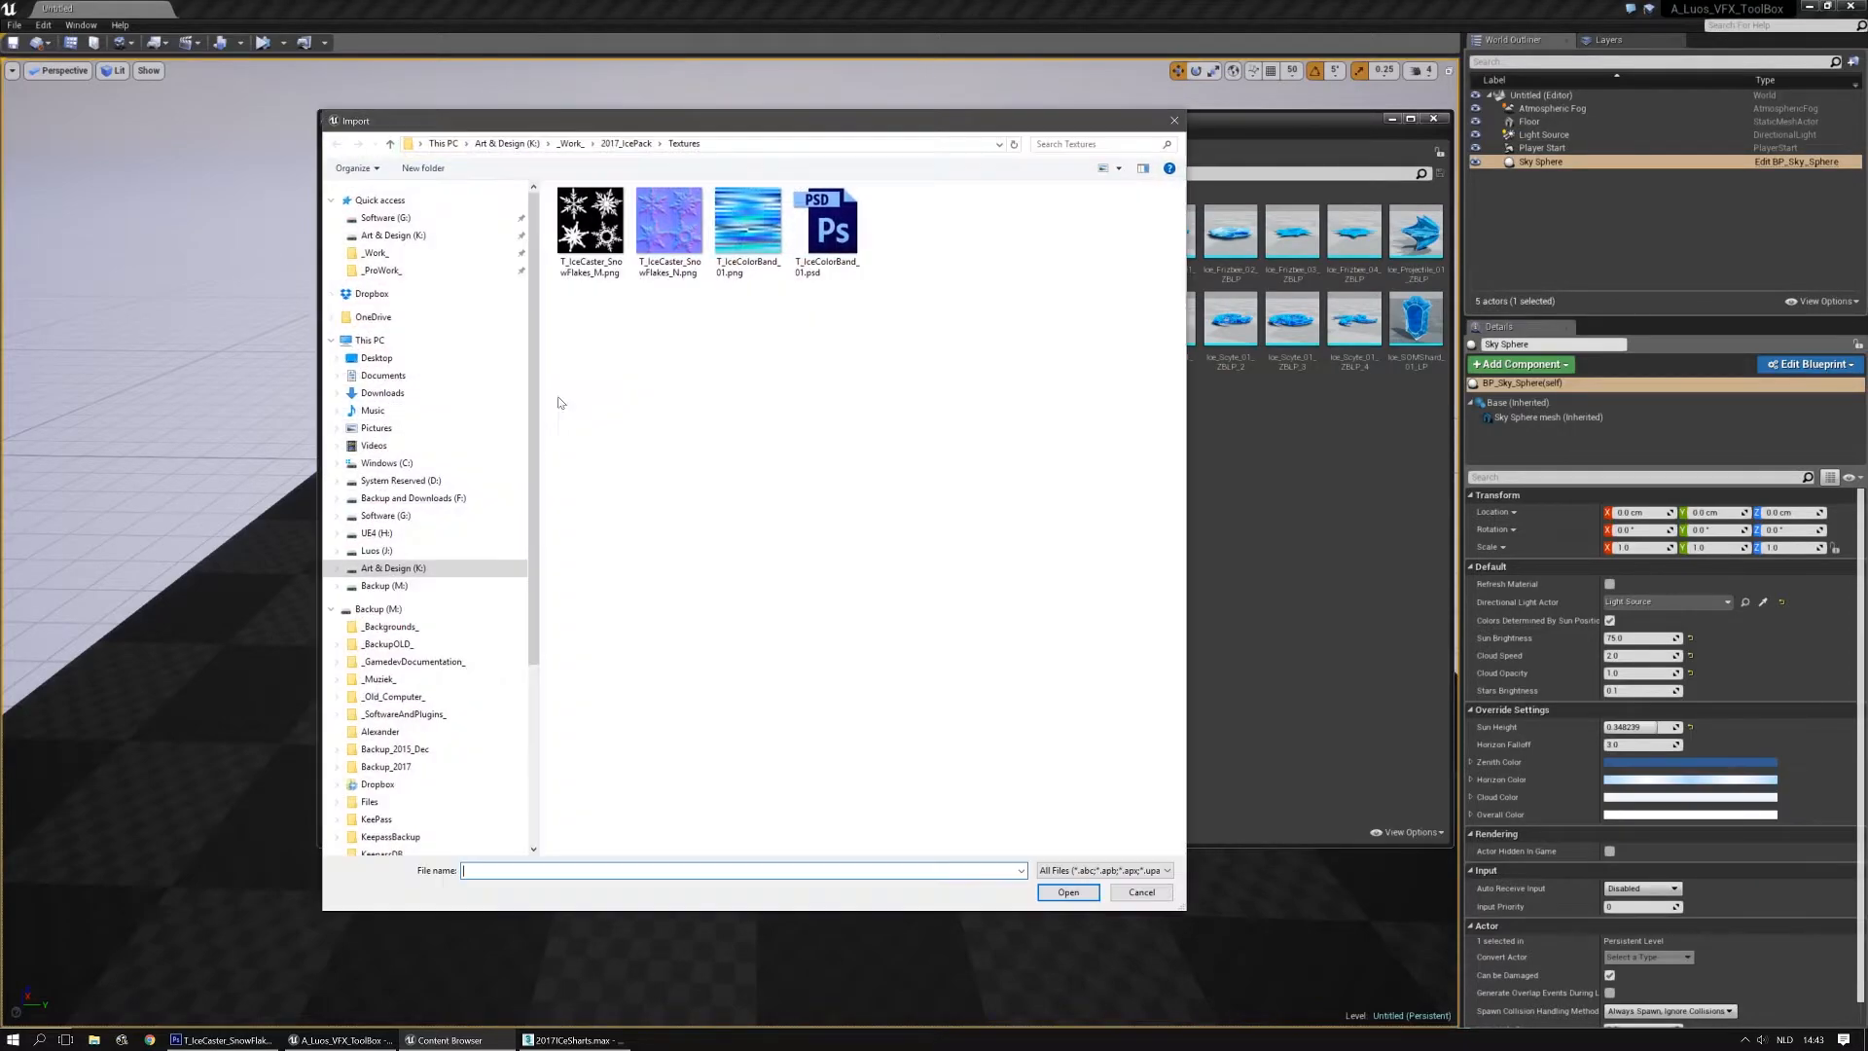
pyautogui.click(625, 144)
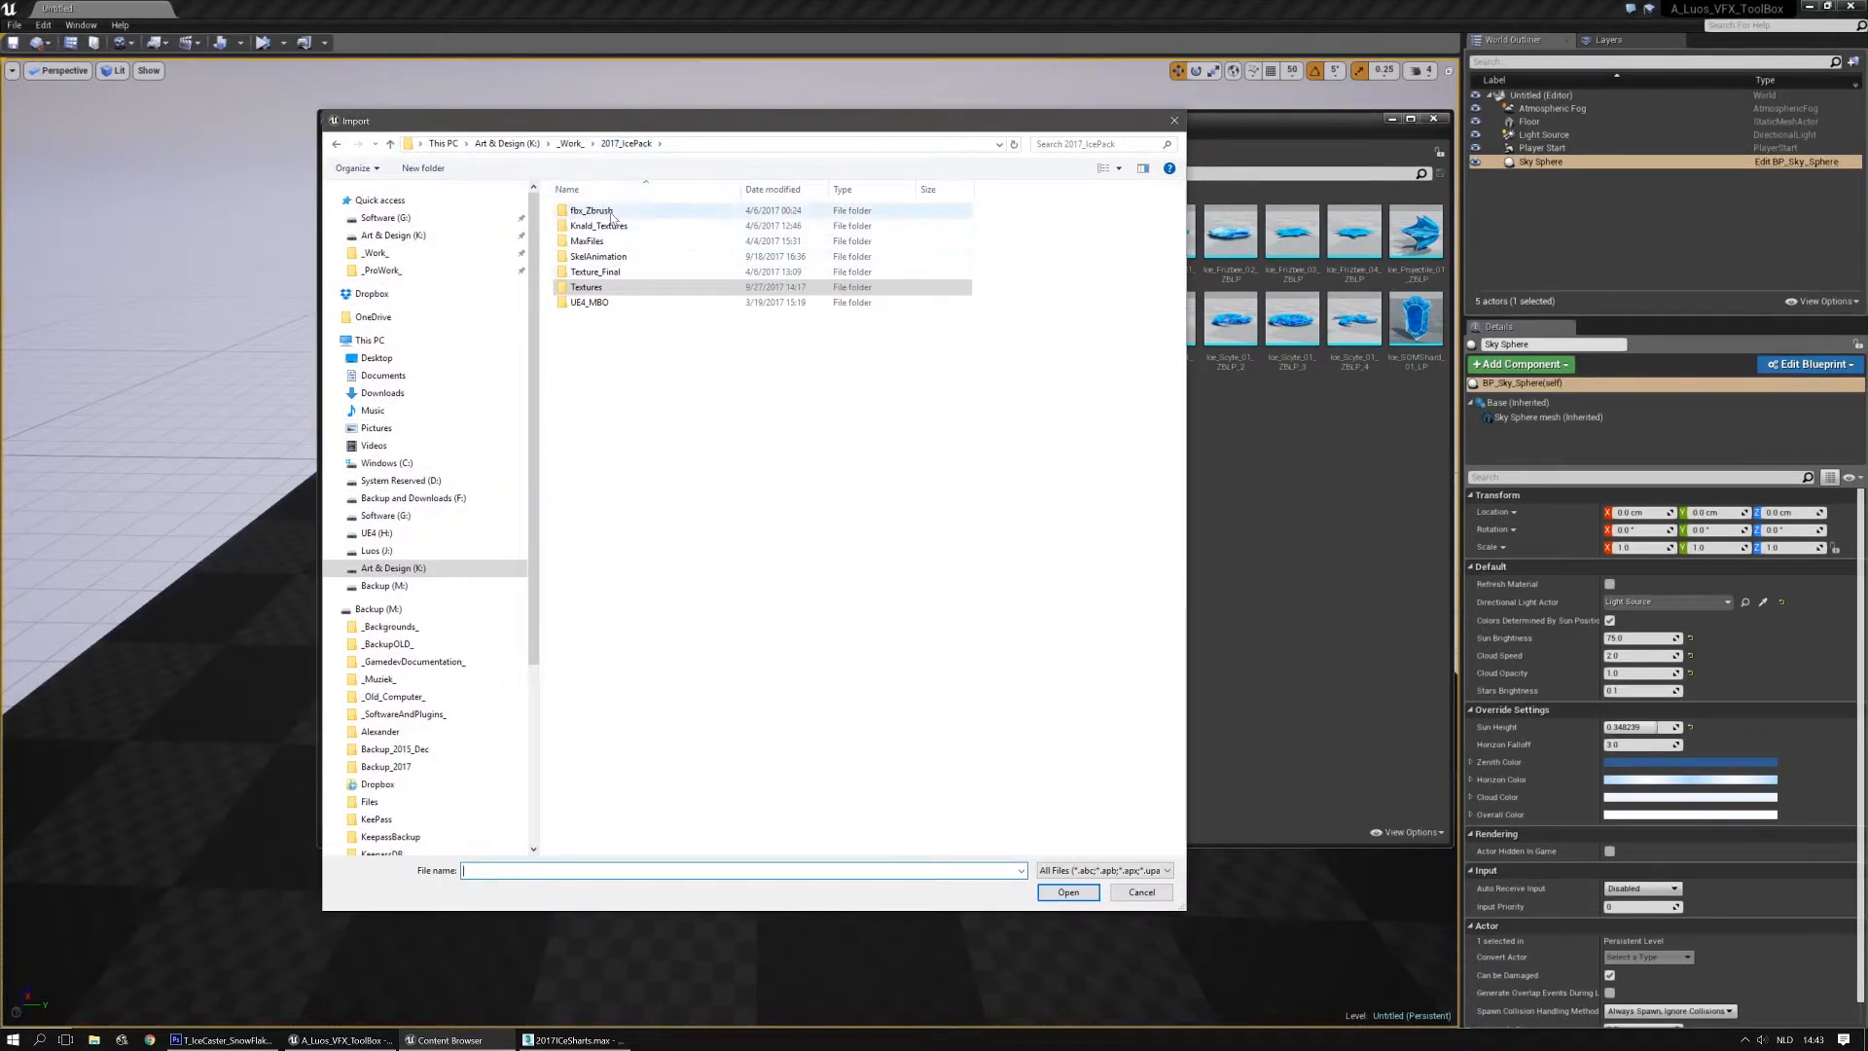
pyautogui.doubleClick(592, 210)
pyautogui.click(627, 210)
pyautogui.keyDown('shift'); pyautogui.click(646, 242); pyautogui.keyUp('shift')
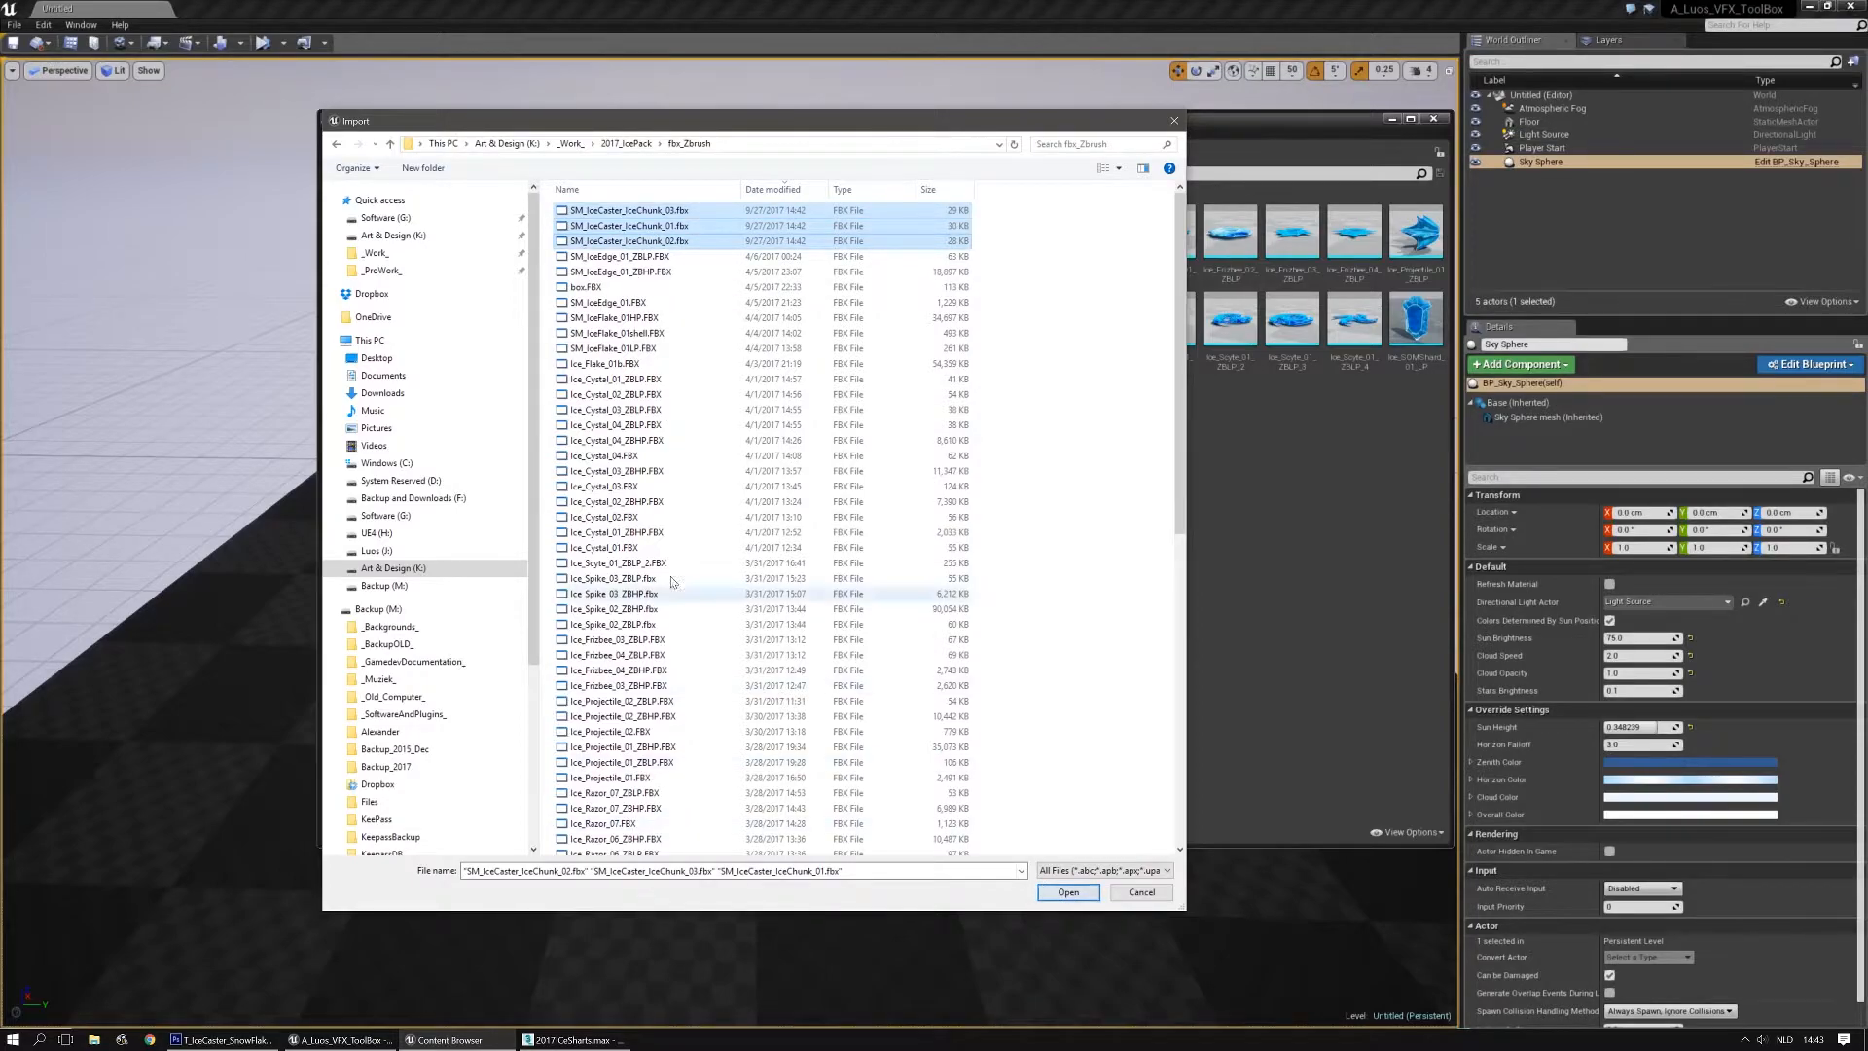
pyautogui.click(1075, 892)
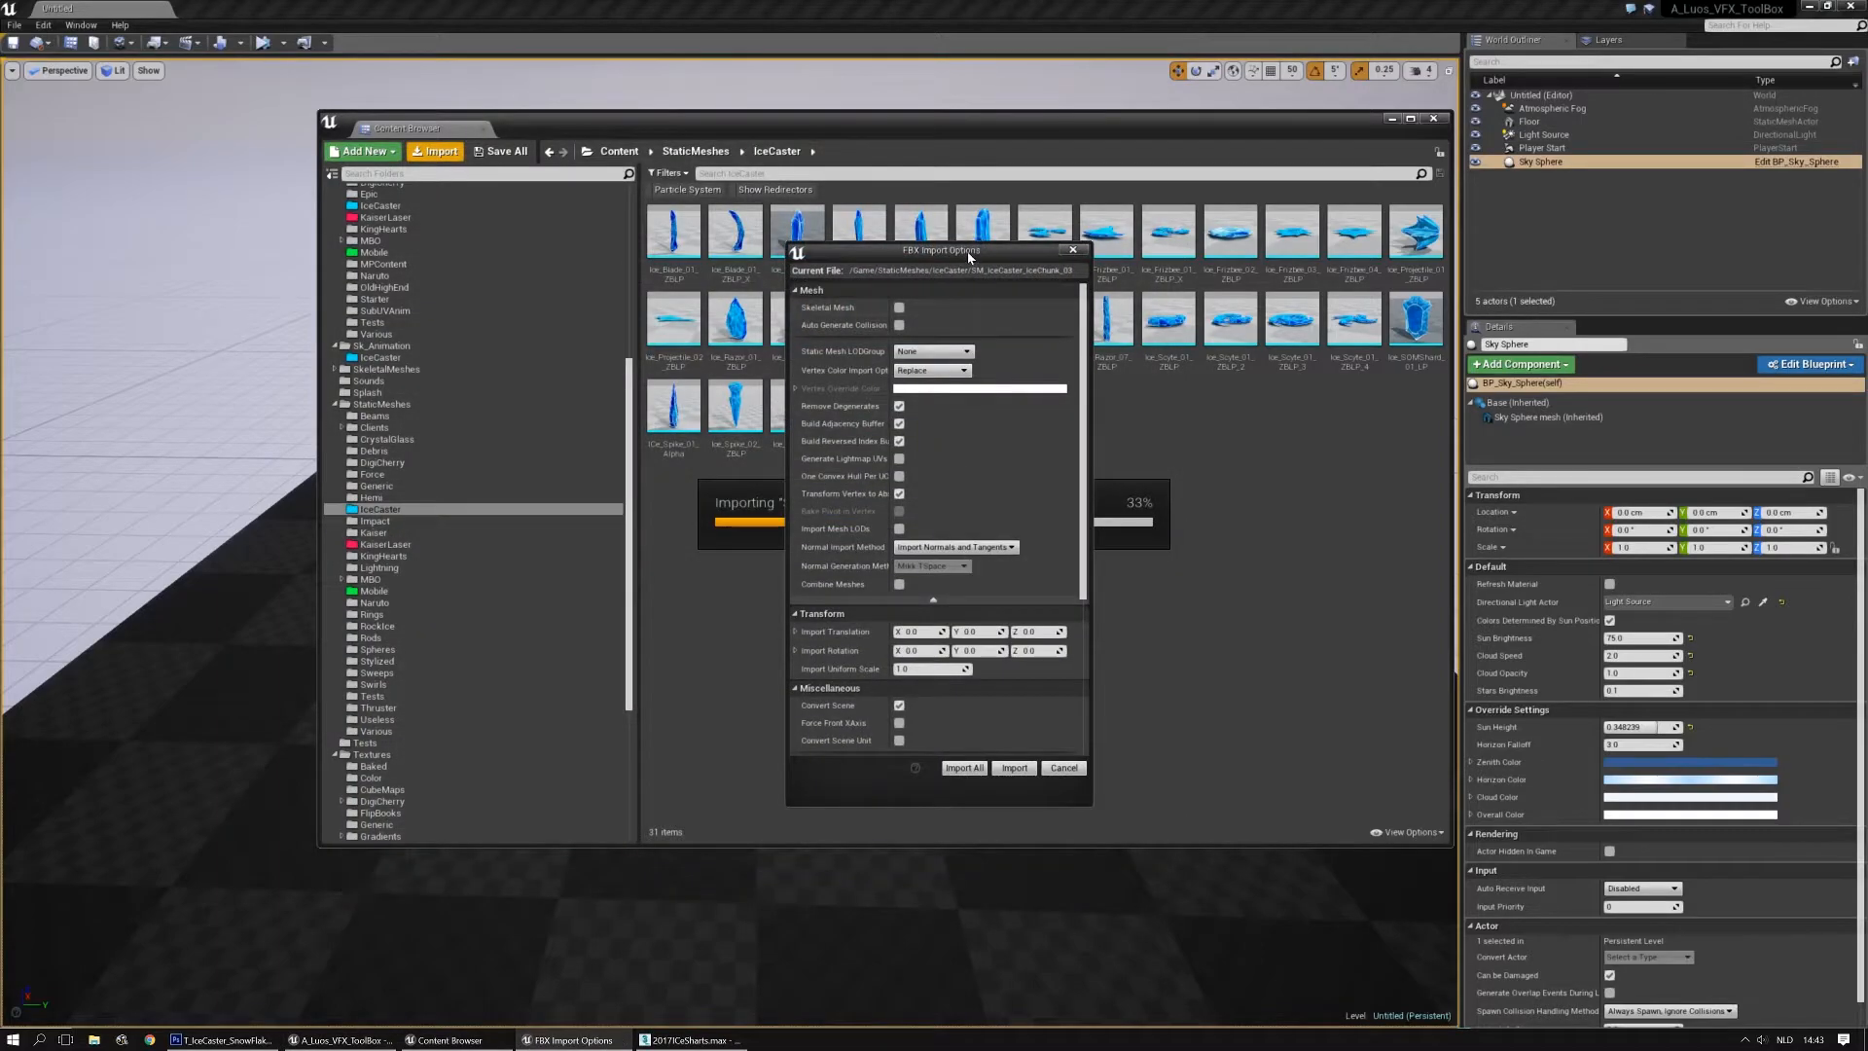
# Import all the ice chunk FBX meshes with the current options, and open the IceCaster textures folder
pyautogui.click(963, 768)
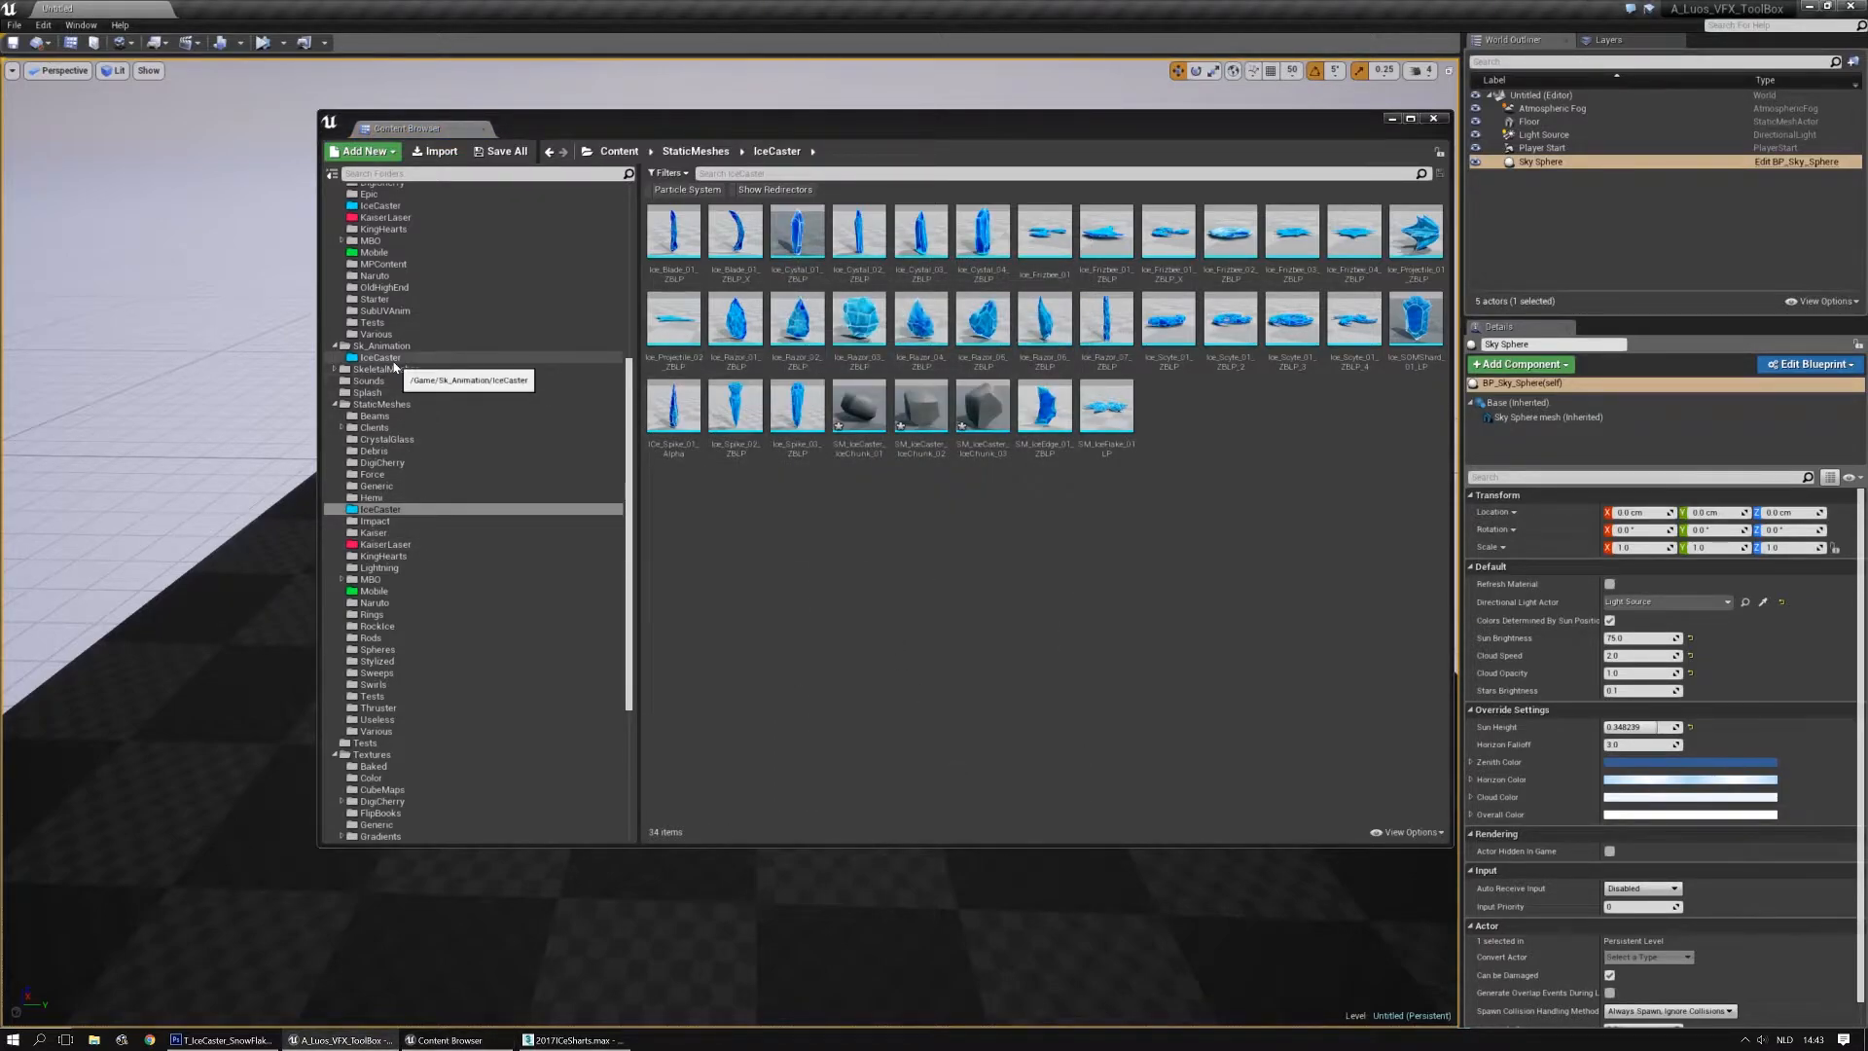
pyautogui.scroll(-5, 394, 366)
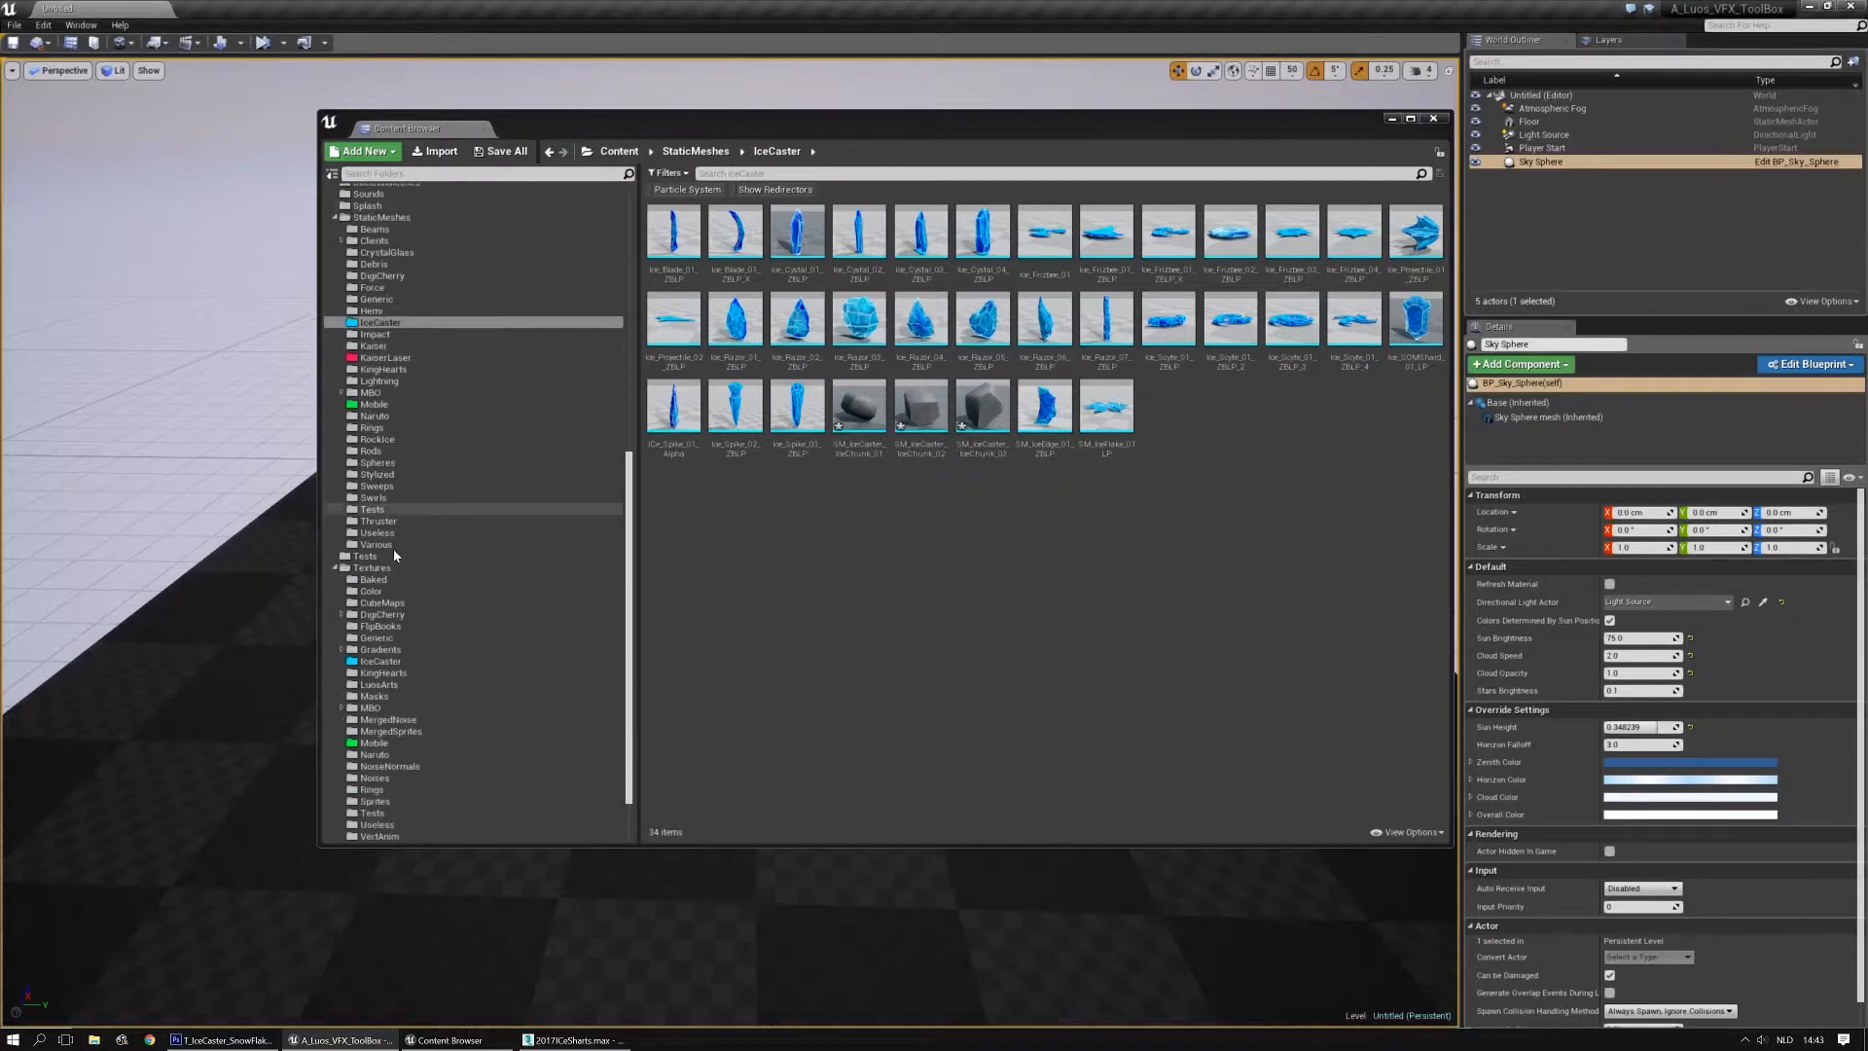
pyautogui.click(382, 661)
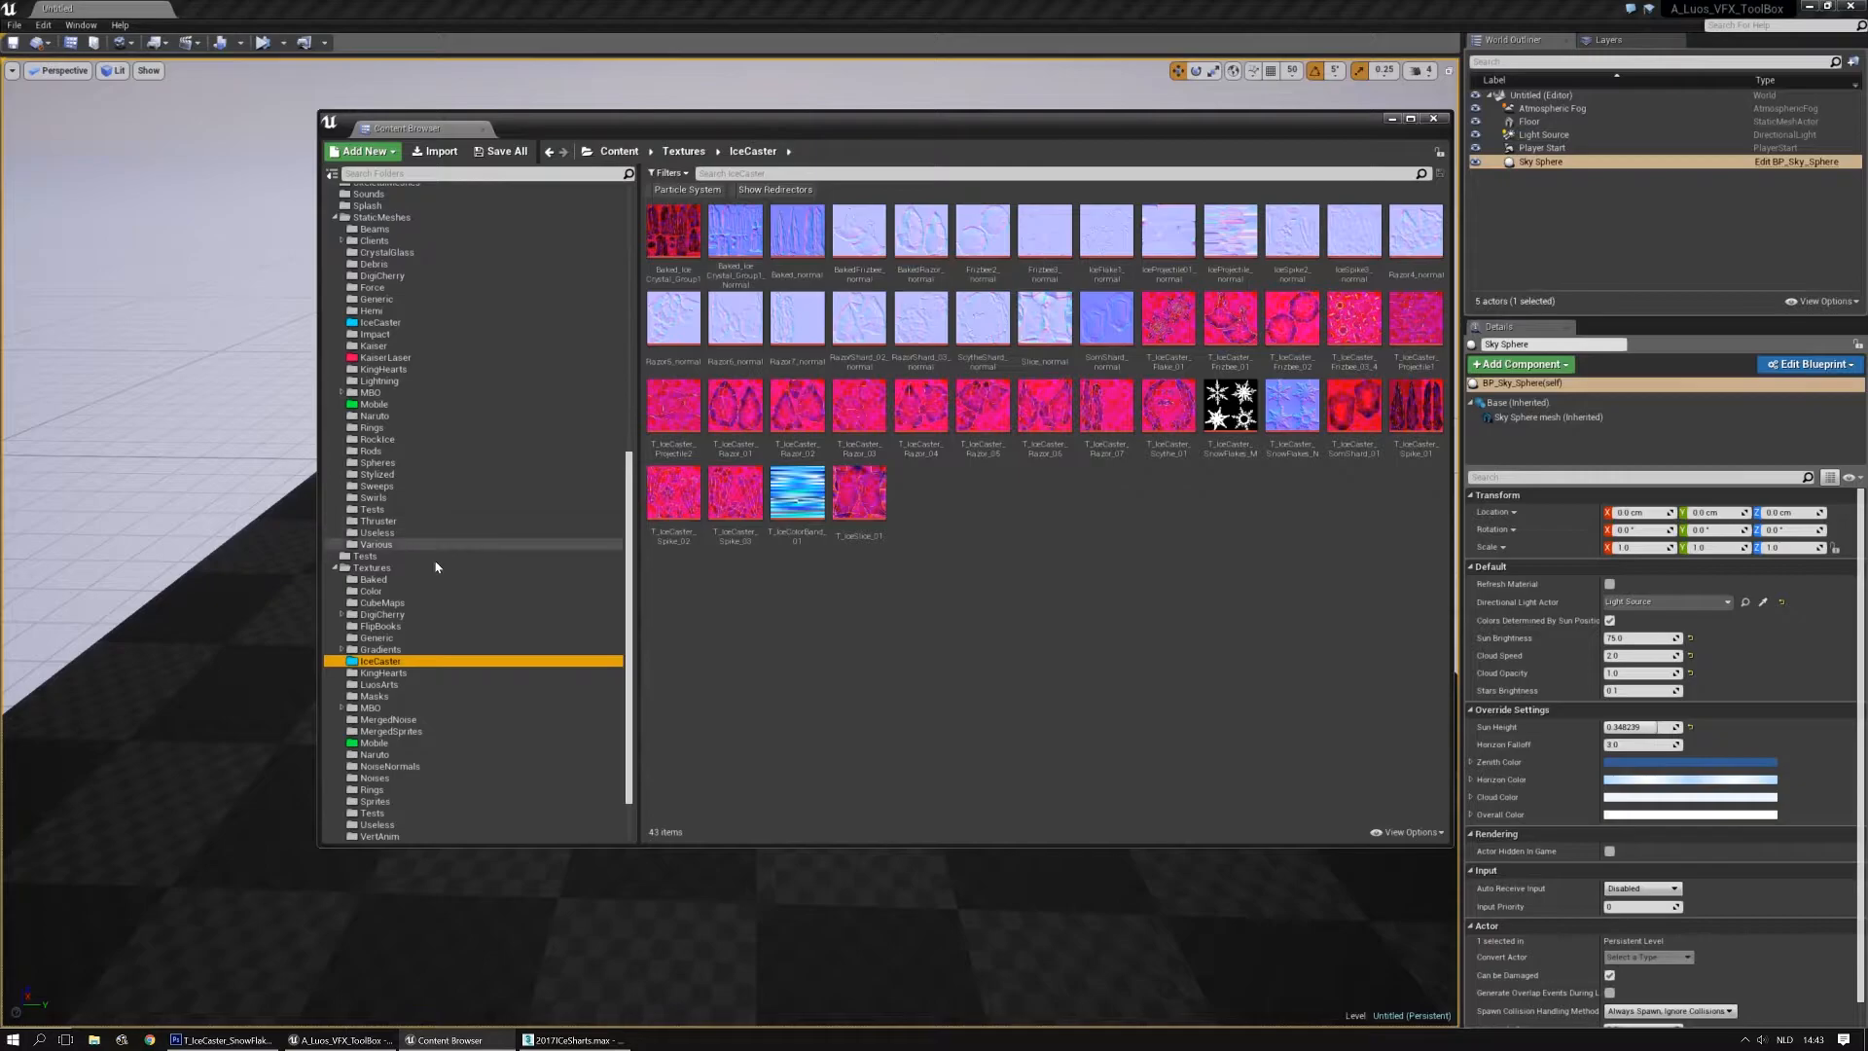
# Open the MI_IC_Group_01 material instance from the Materials/IceCaster folder and move its window out of the way
pyautogui.scroll(8, 423, 608)
pyautogui.scroll(6, 423, 610)
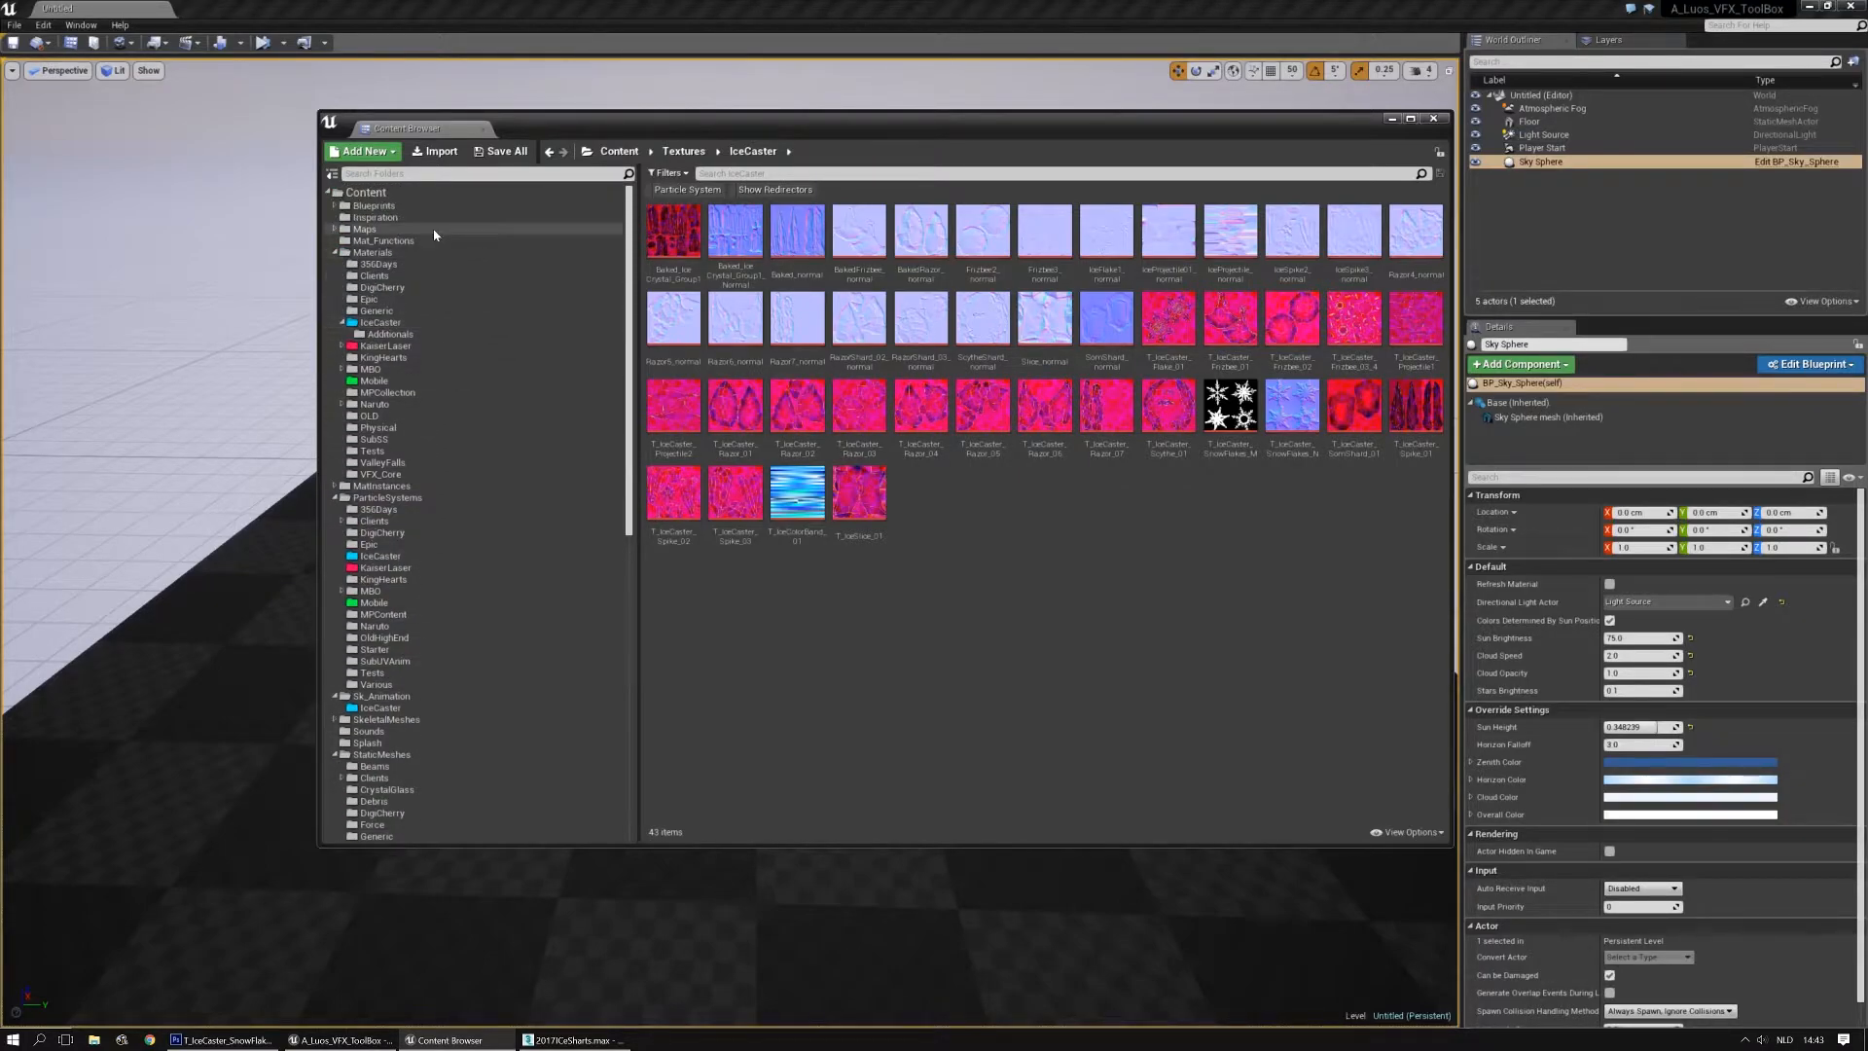
pyautogui.click(380, 322)
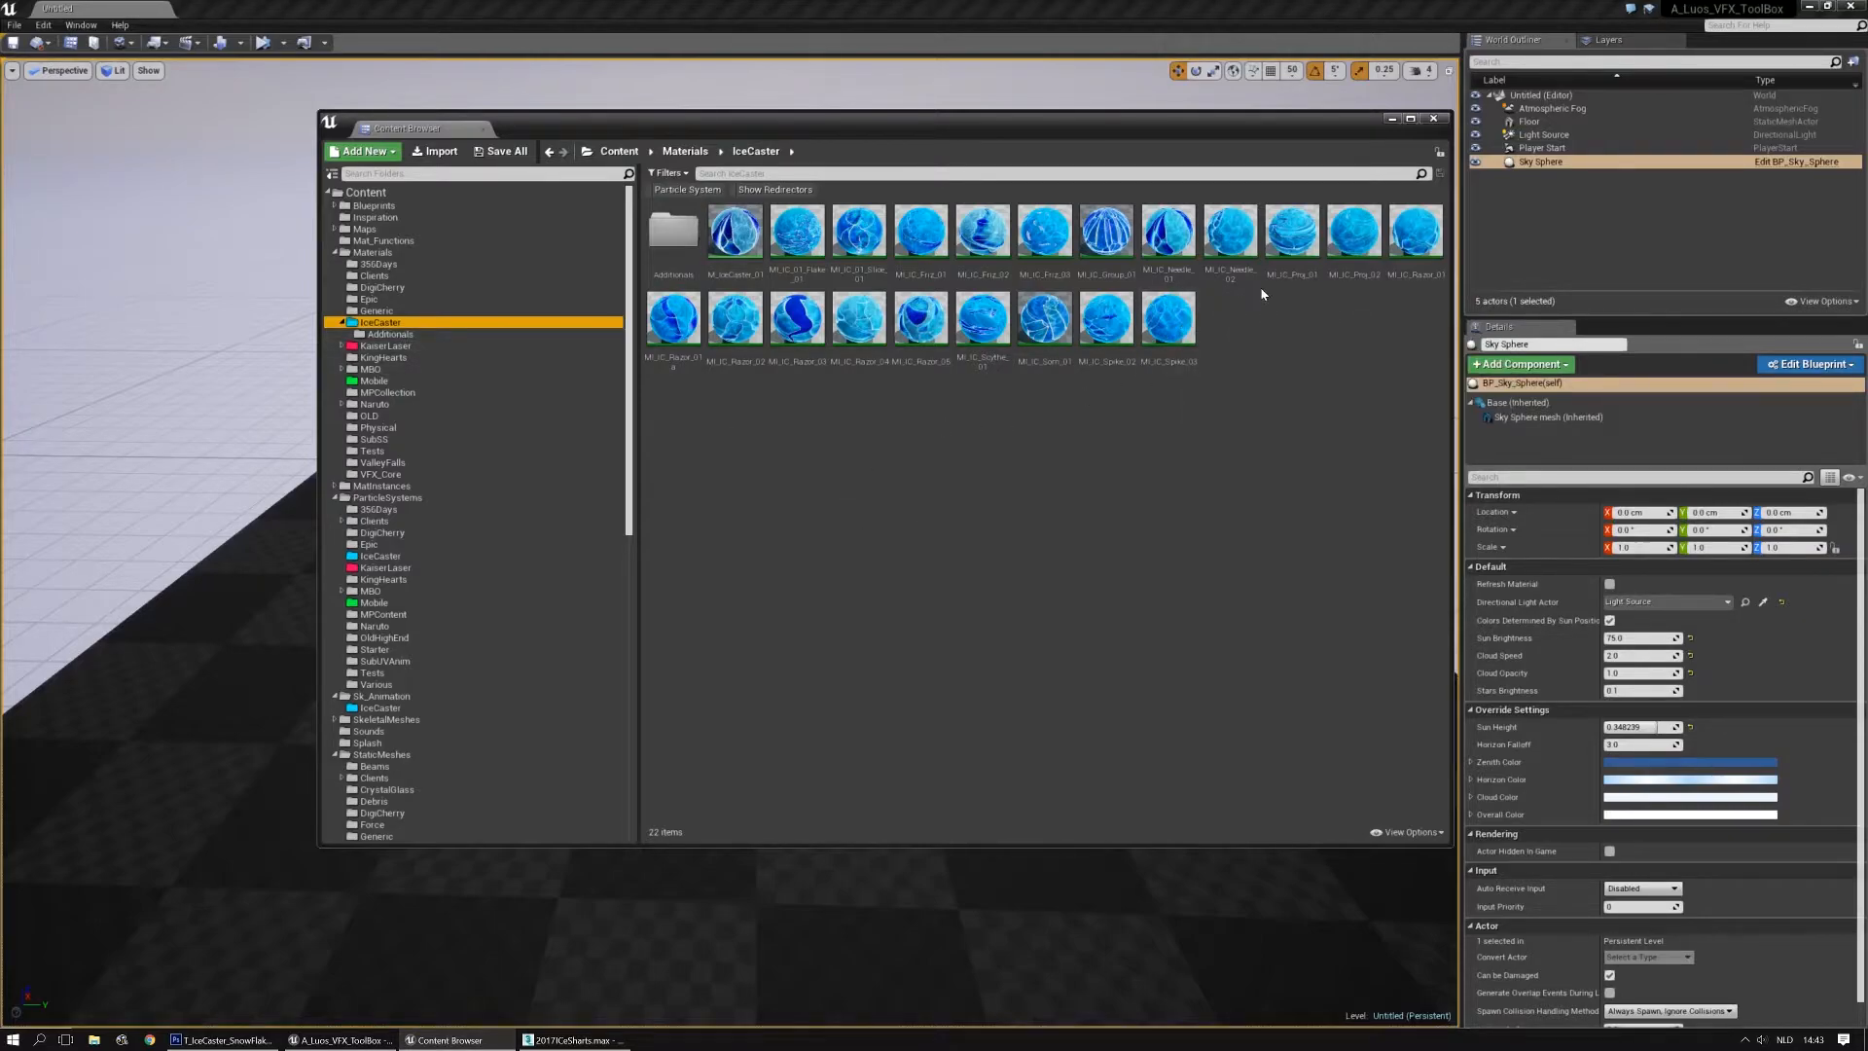
pyautogui.click(1106, 233)
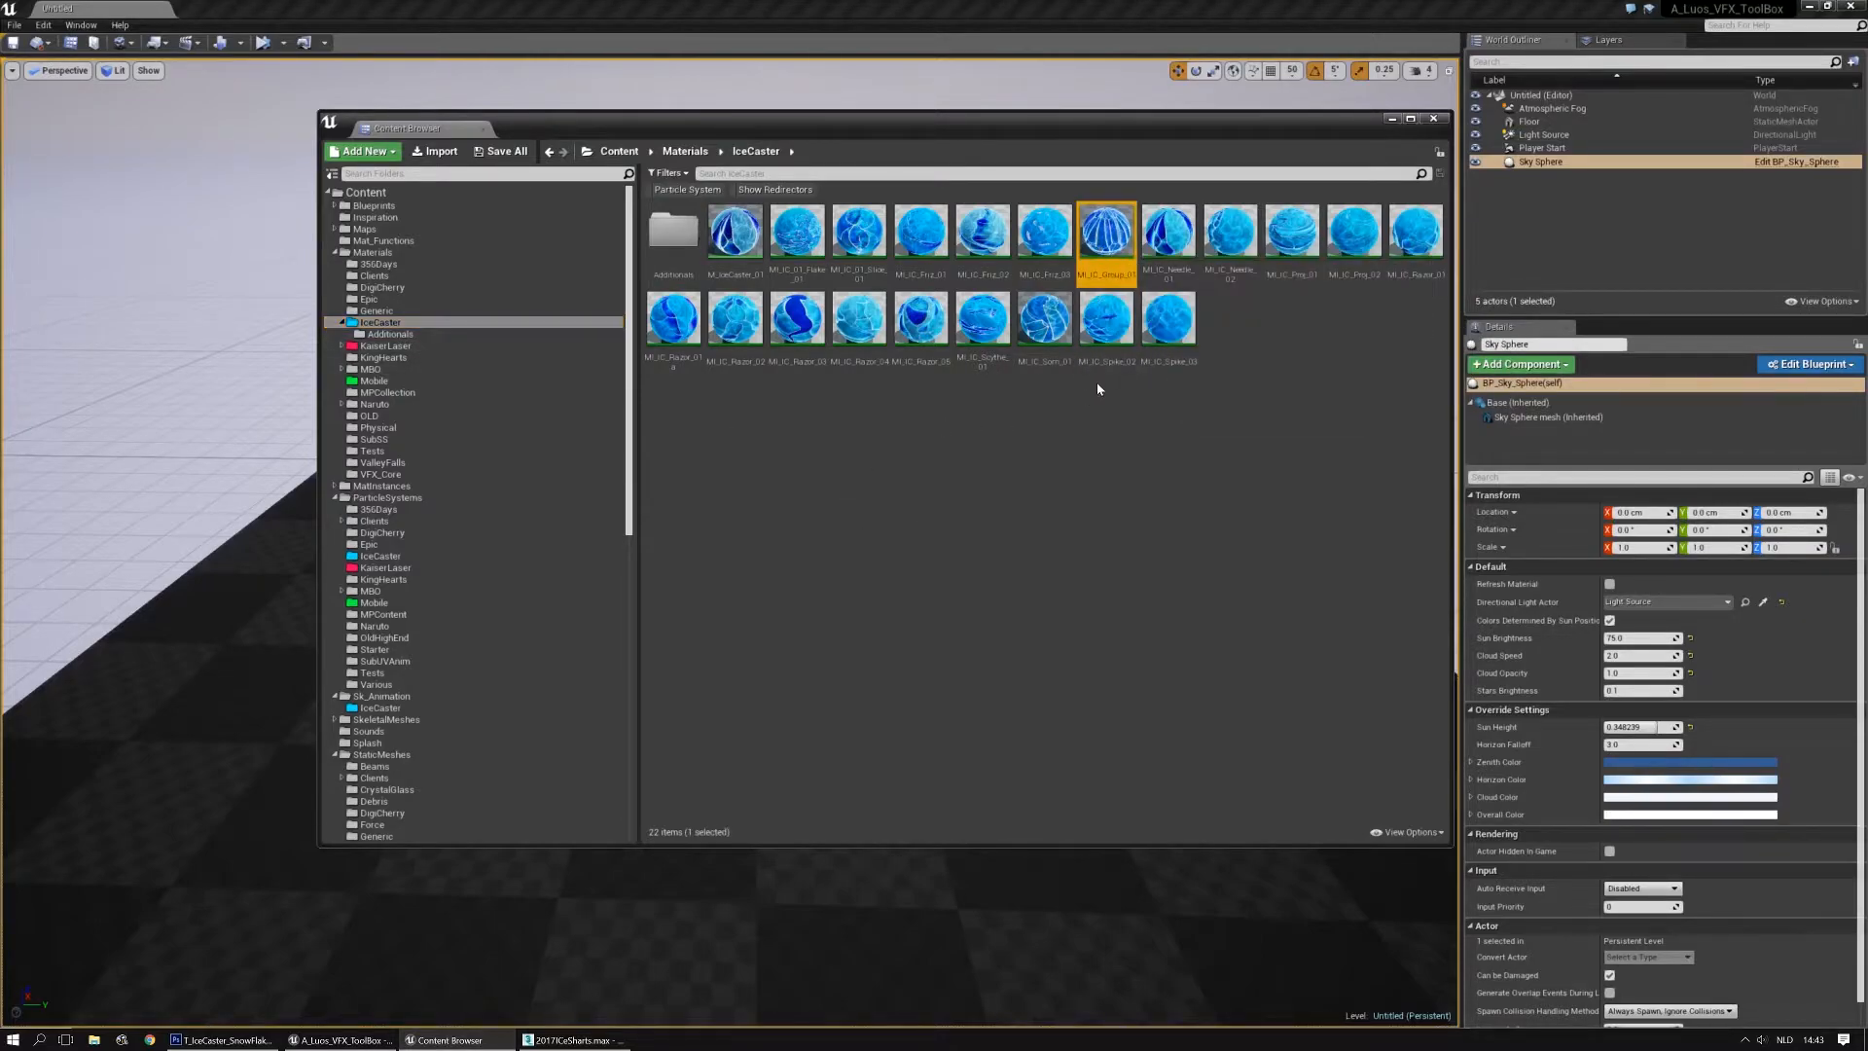
pyautogui.doubleClick(1107, 234)
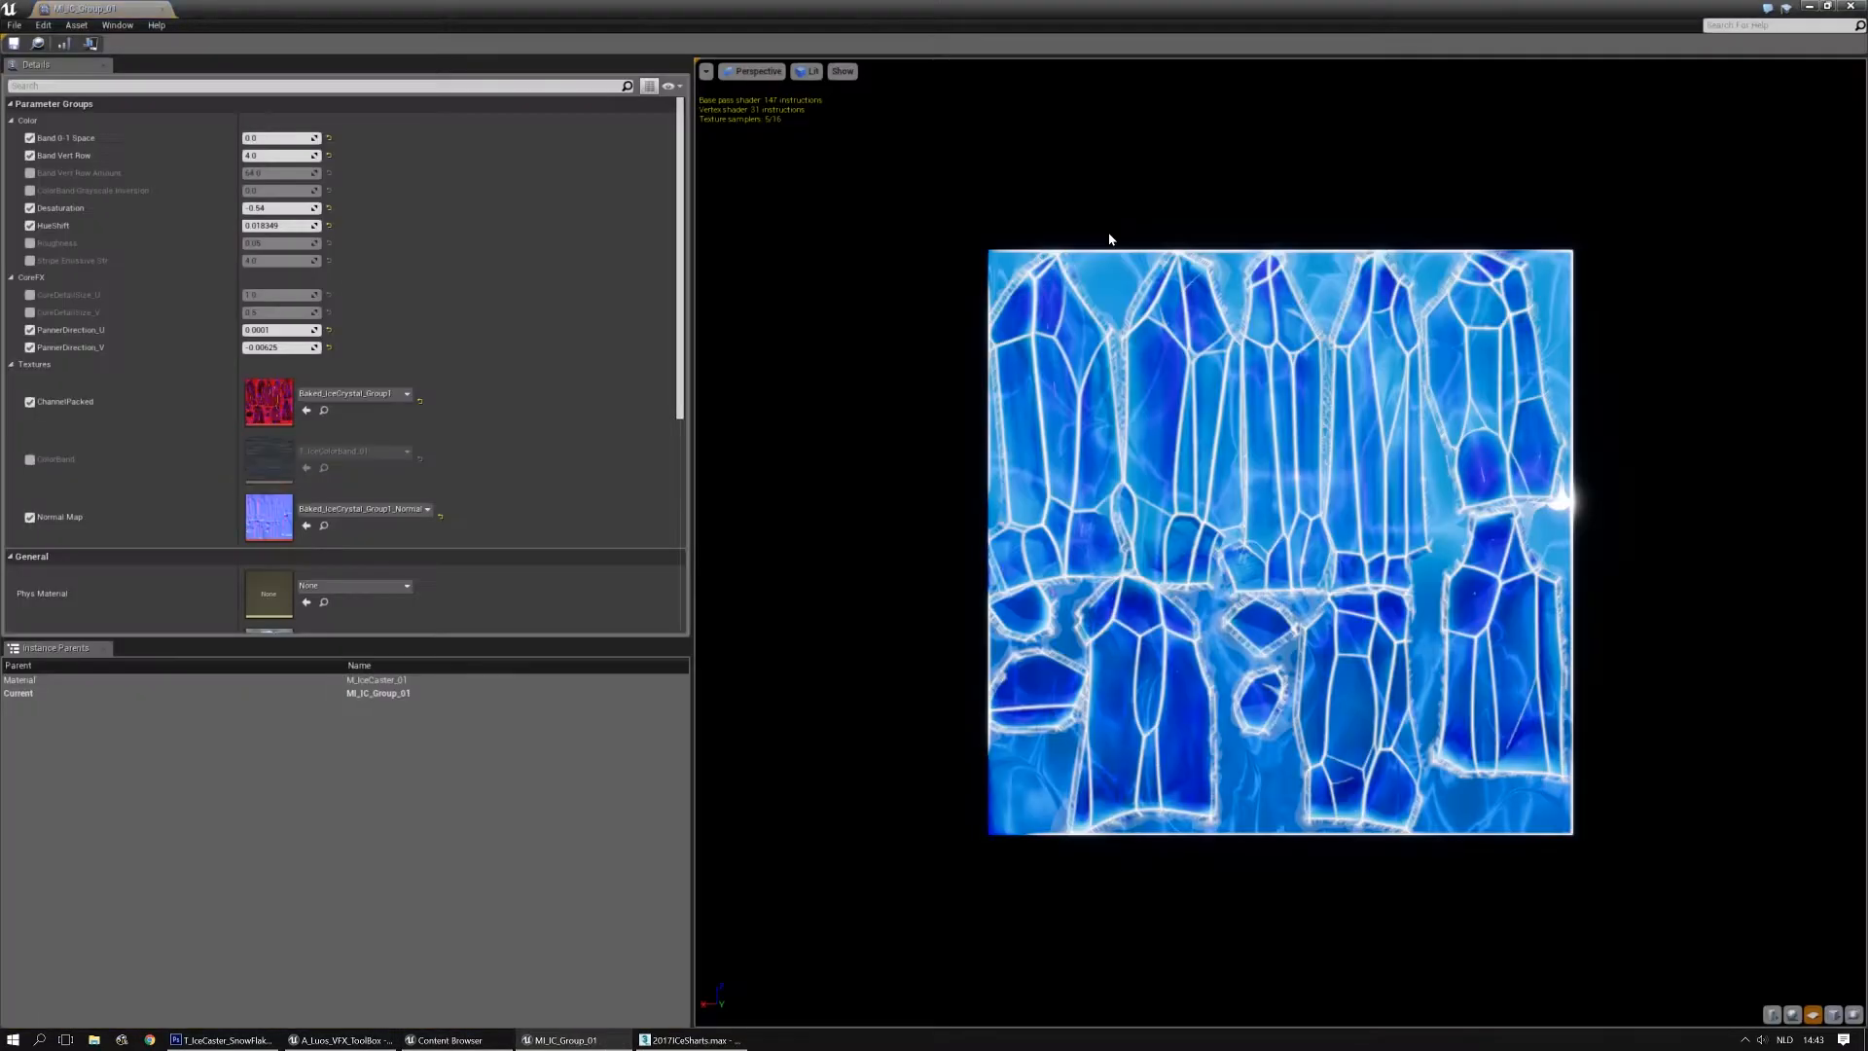
pyautogui.moveTo(925, 7); pyautogui.dragTo(0, 341)
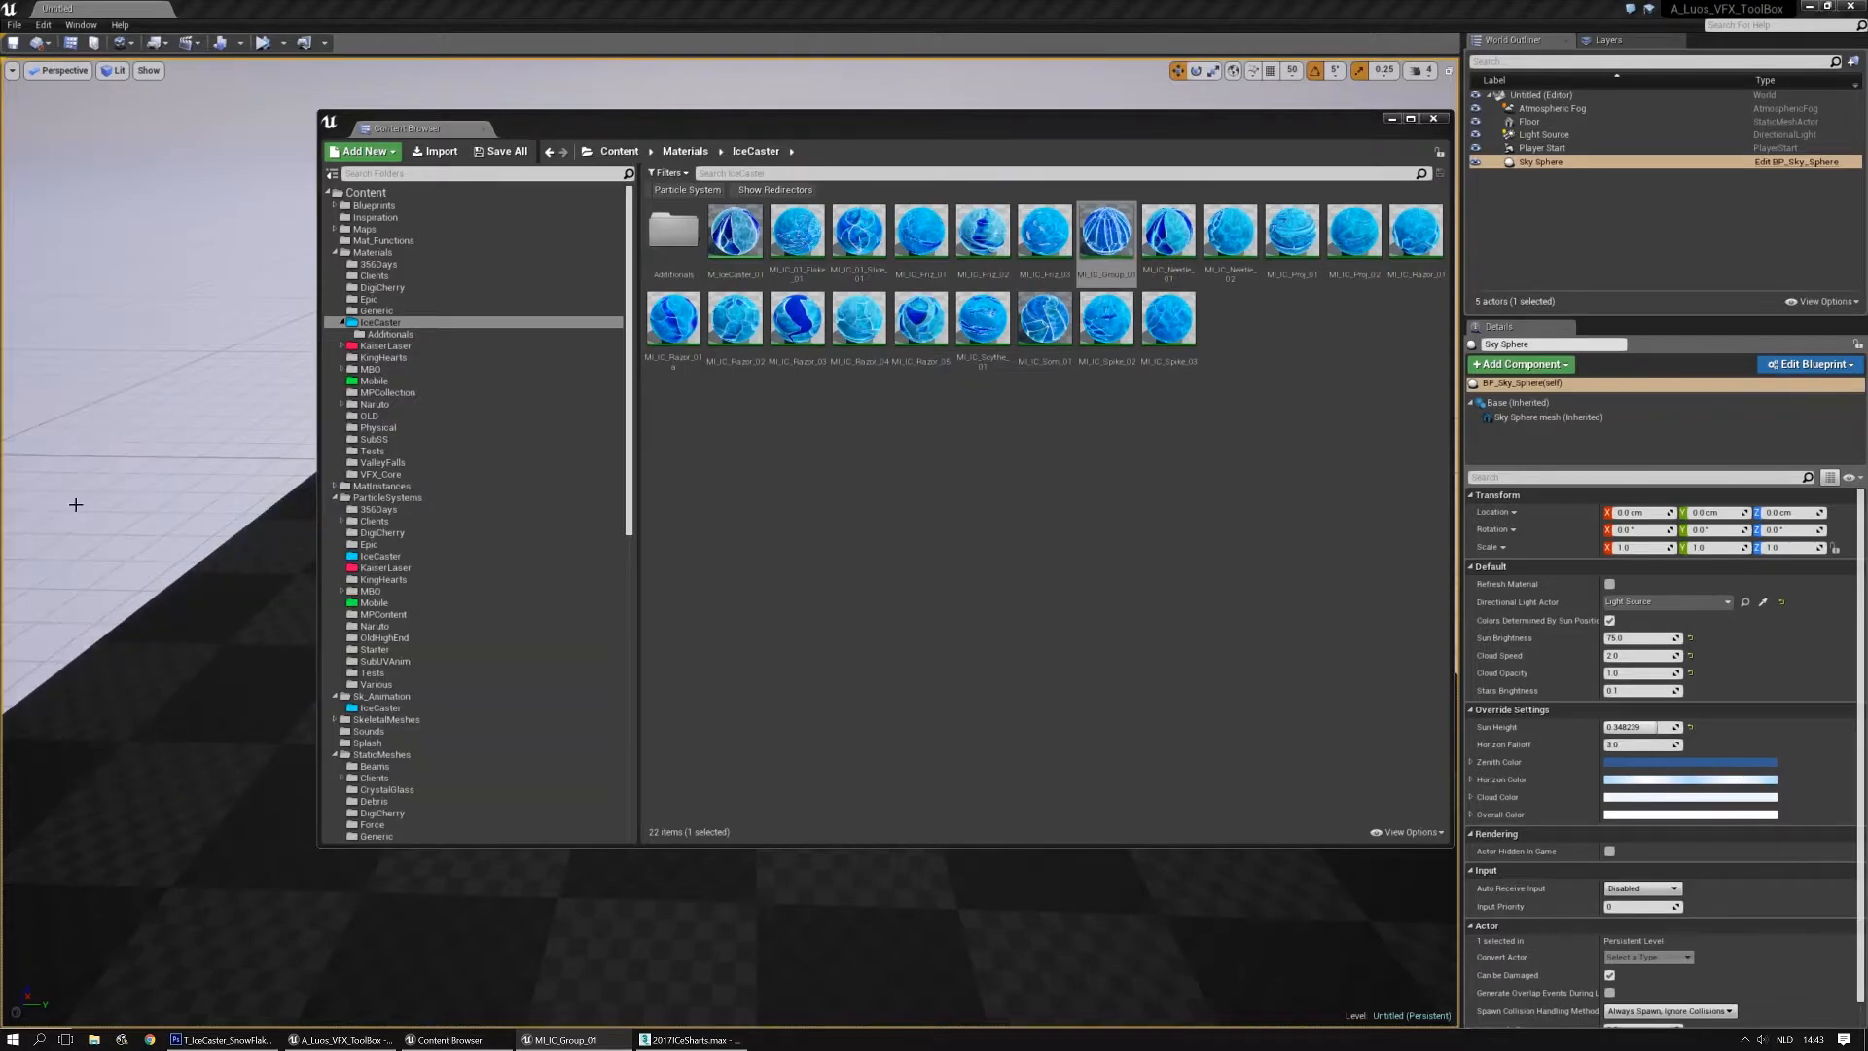
# Open the three SM_IceCaster_IceChunk meshes from the StaticMeshes/IceCaster folder for editing
pyautogui.scroll(-3, 409, 616)
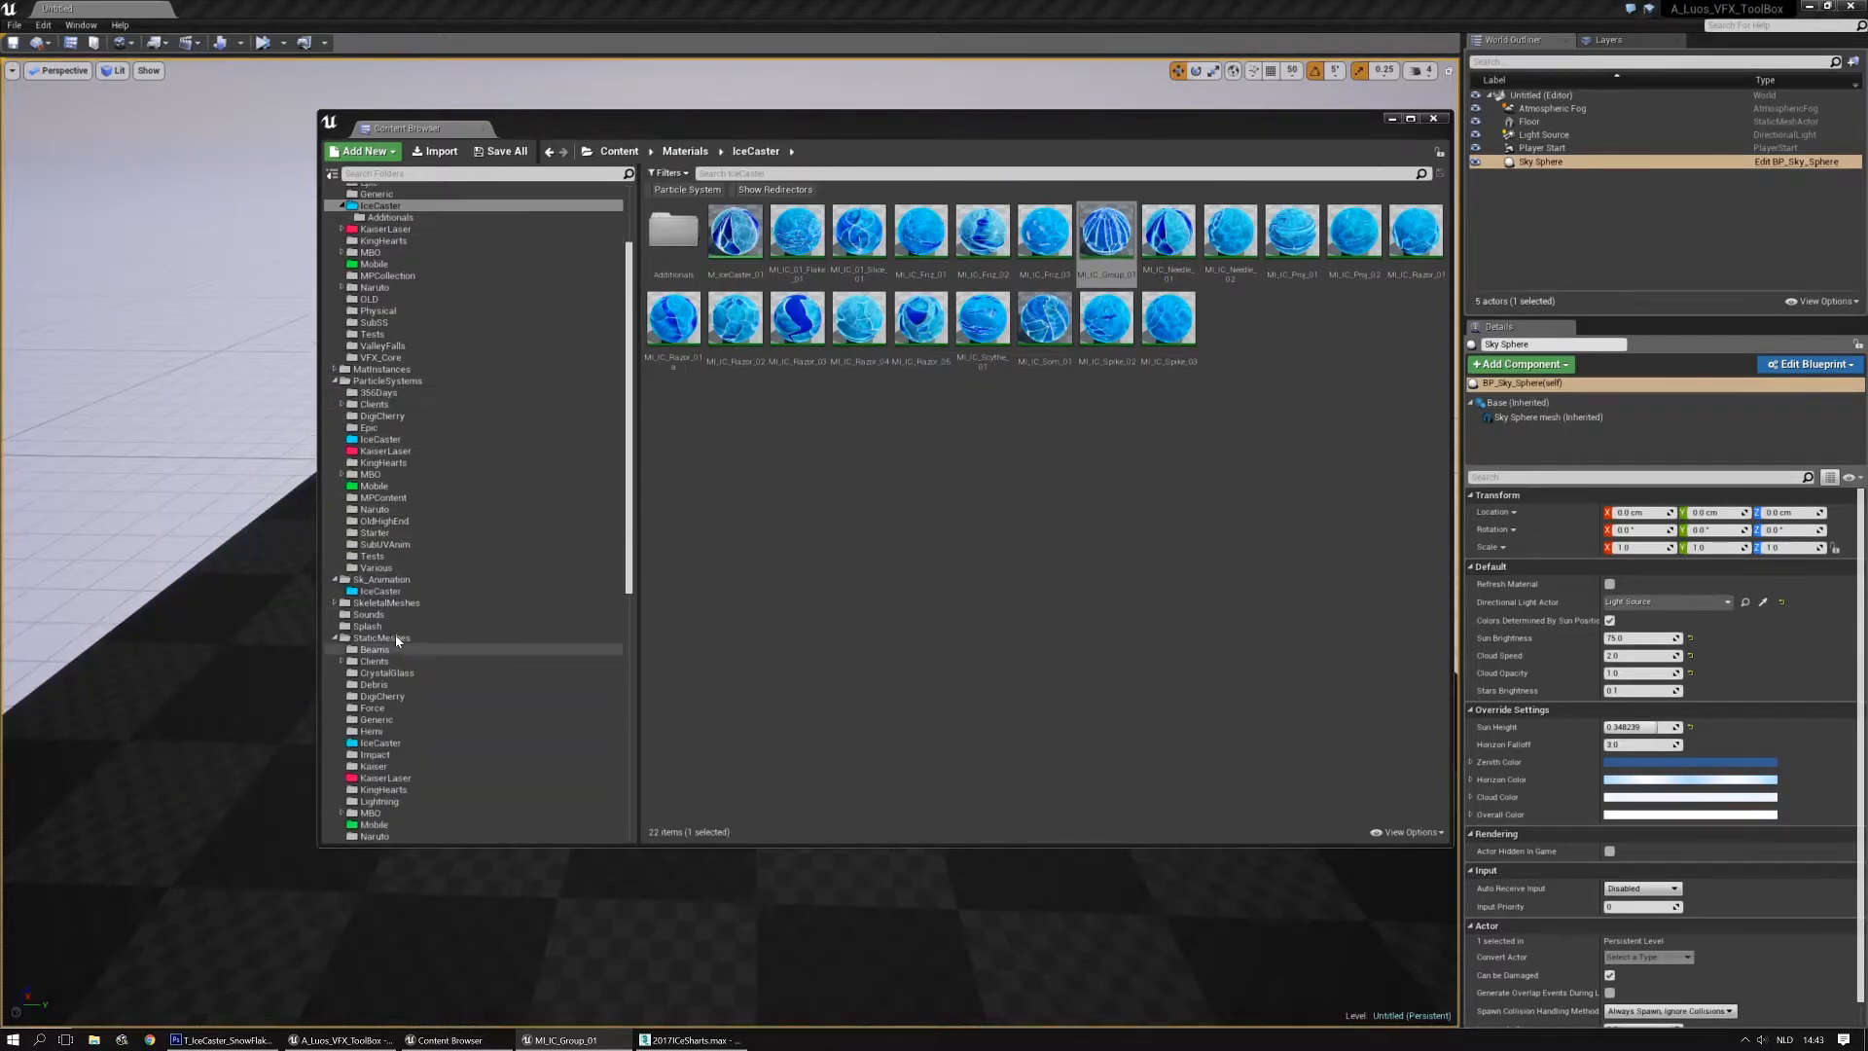
pyautogui.scroll(-2, 391, 596)
pyautogui.click(379, 649)
pyautogui.click(818, 419)
pyautogui.click(859, 407)
pyautogui.keyDown('shift'); pyautogui.click(983, 406); pyautogui.keyUp('shift')
pyautogui.rightClick(990, 418)
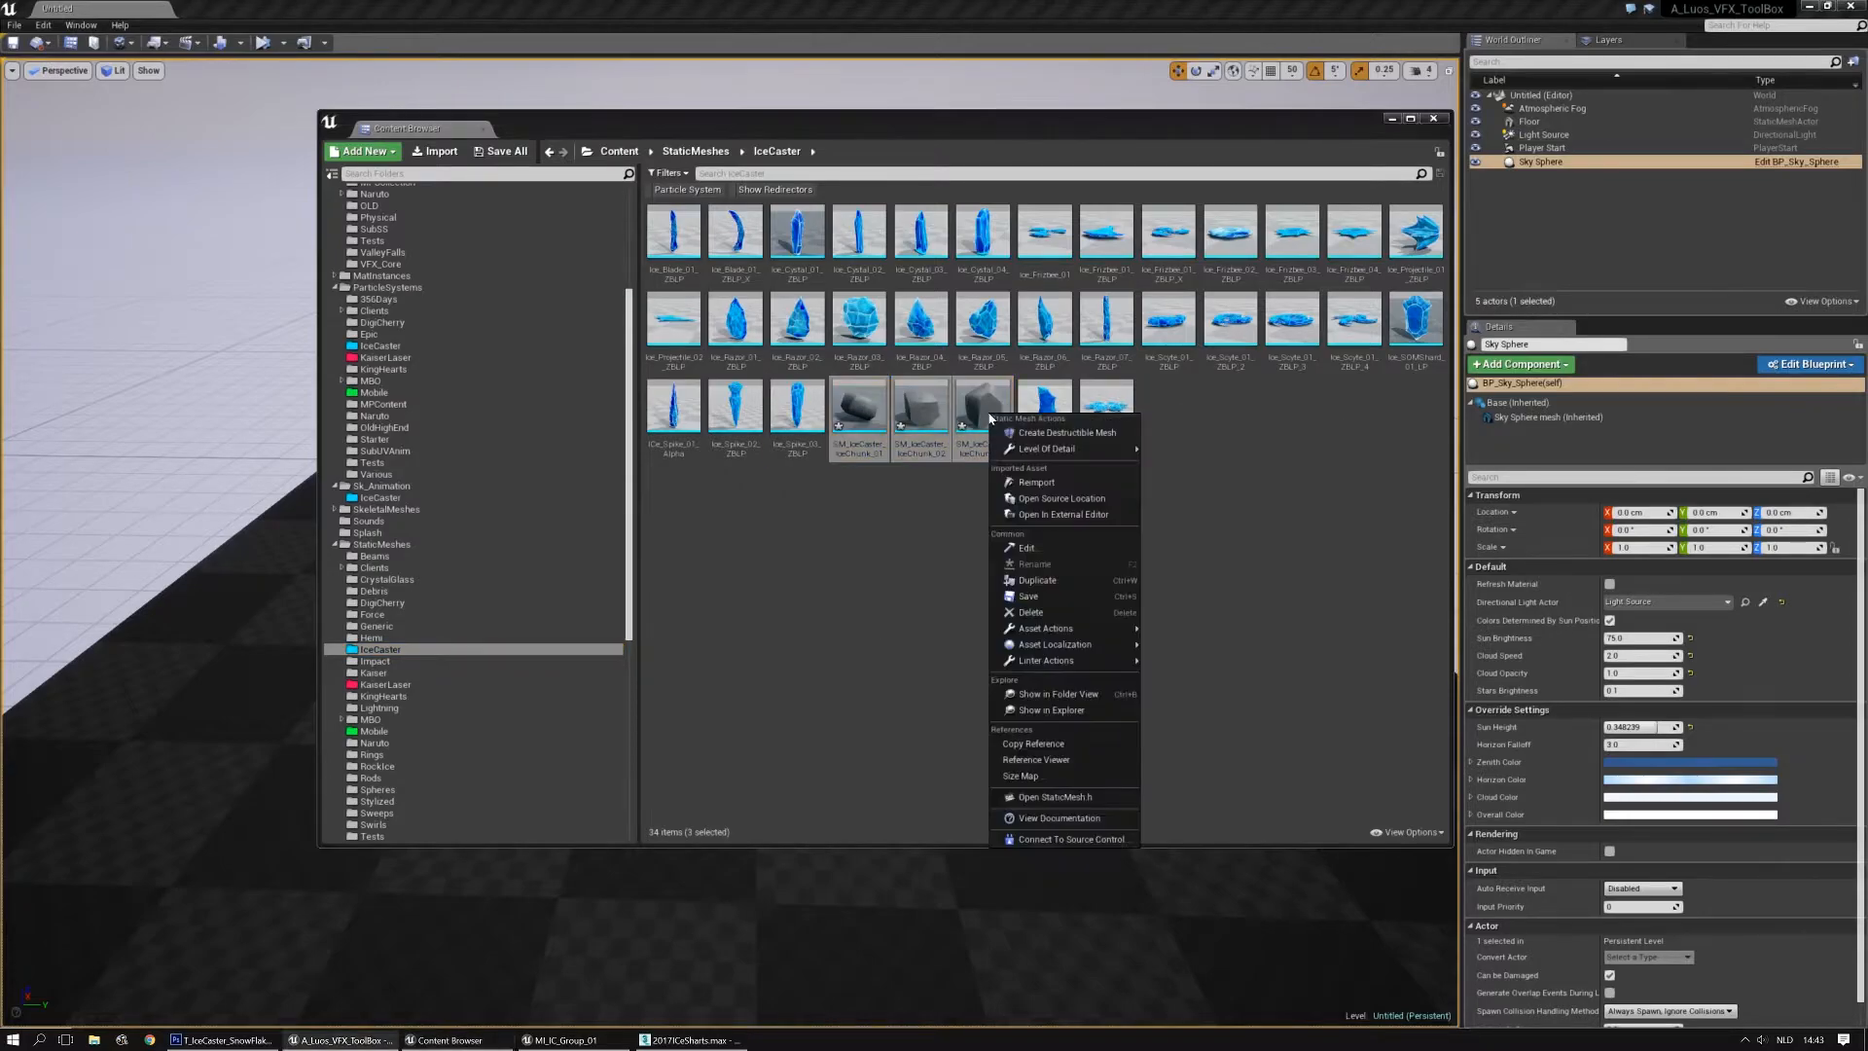
pyautogui.click(1042, 550)
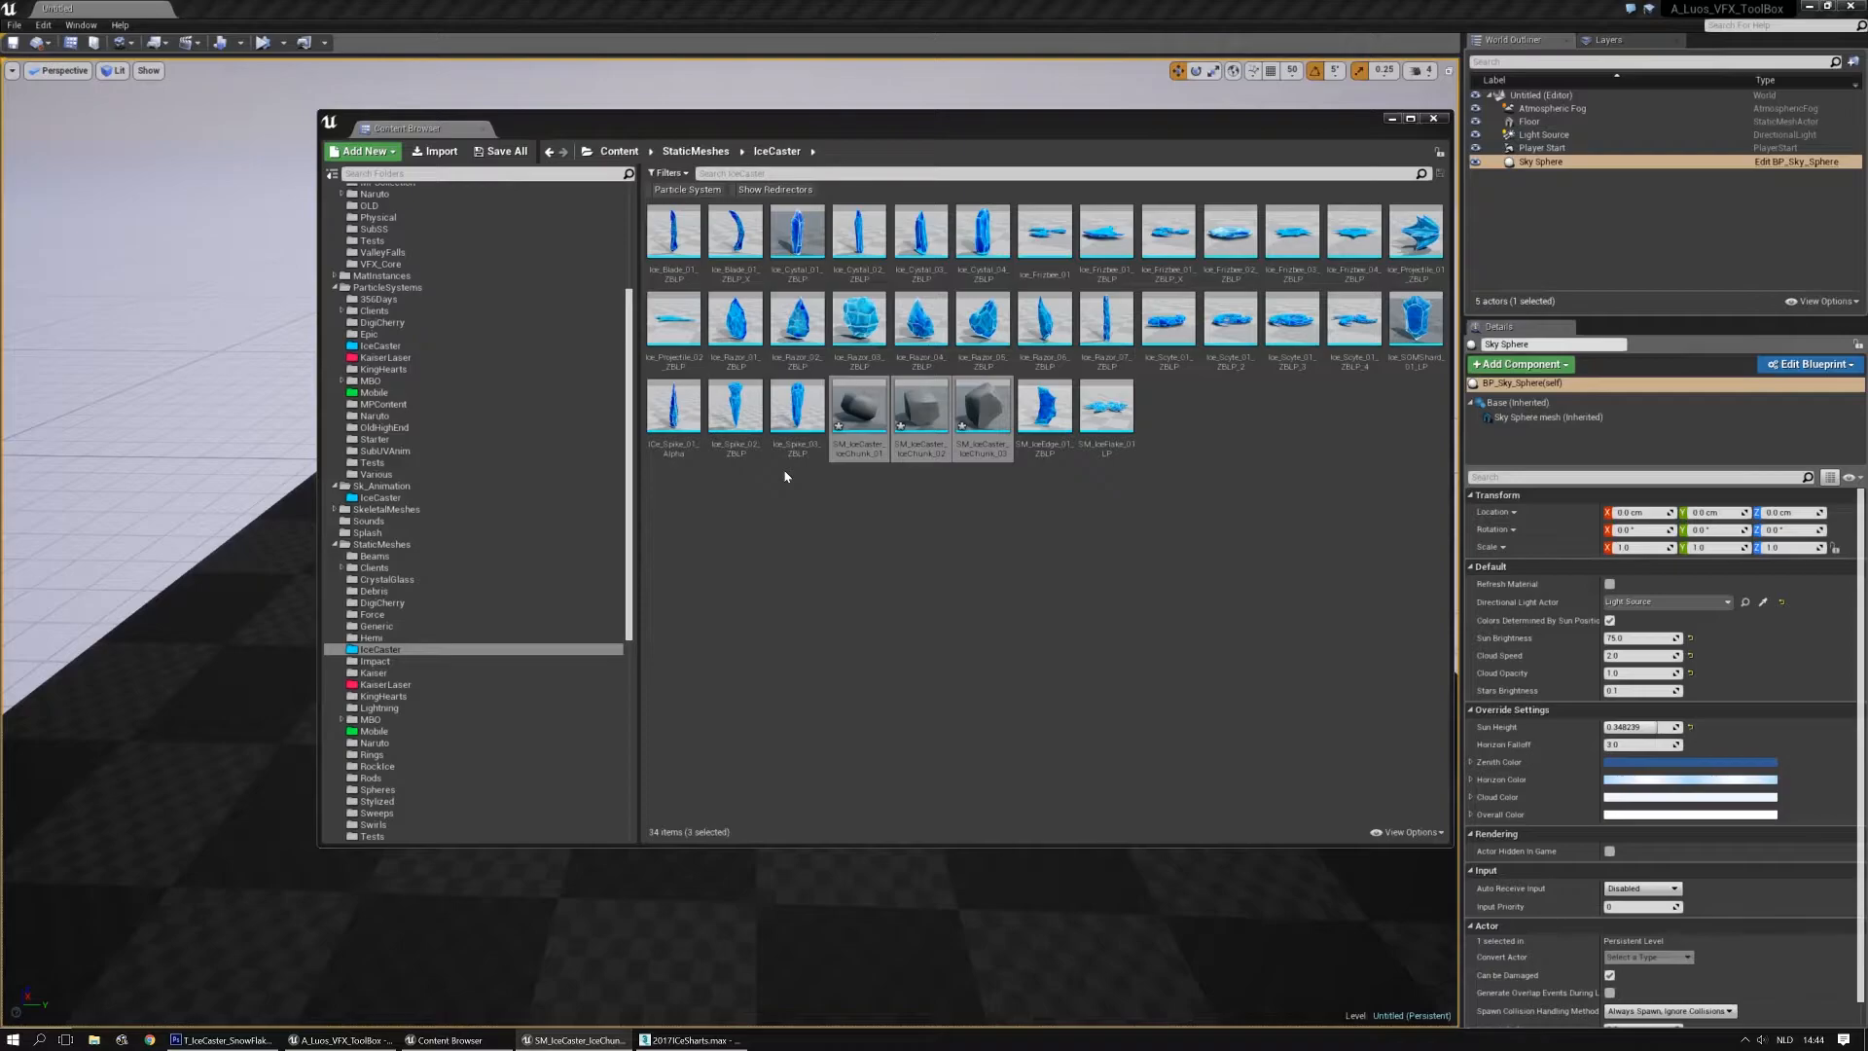
# Bring the ice chunk mesh editor window back into view and maximize it
pyautogui.click(693, 1039)
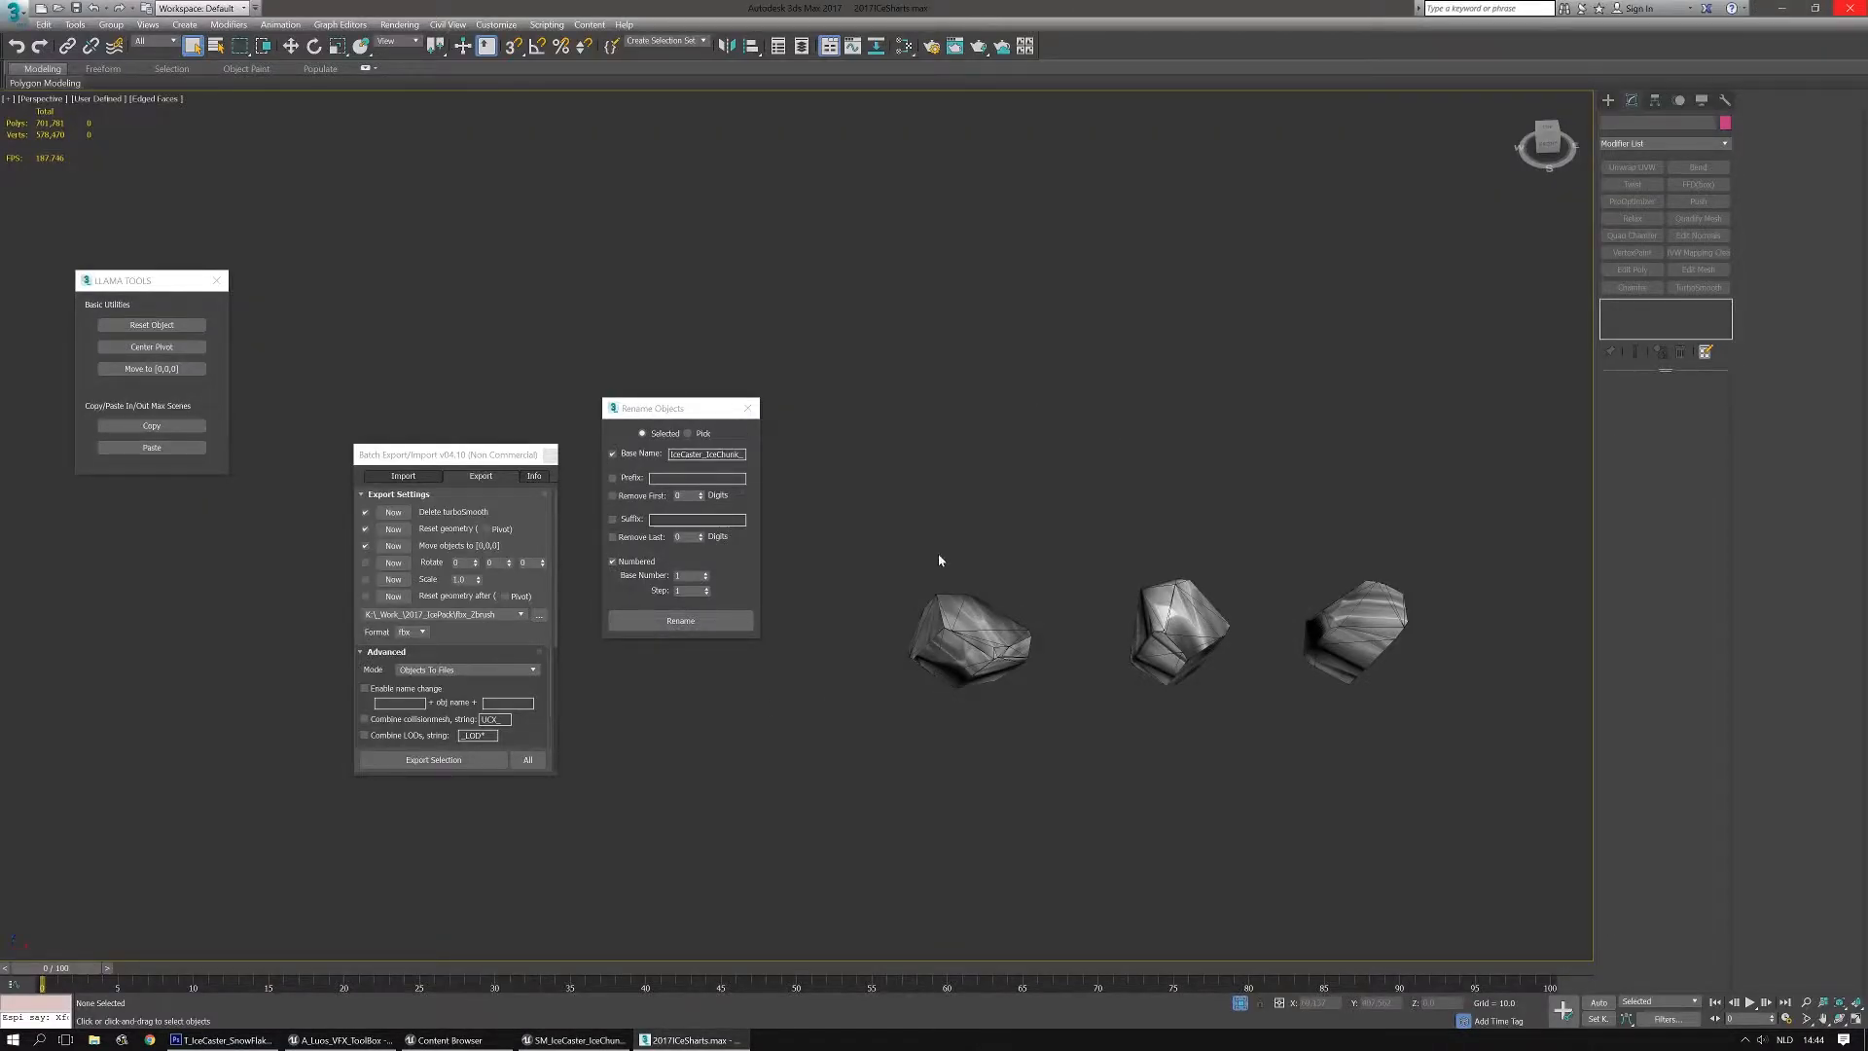
pyautogui.click(576, 1046)
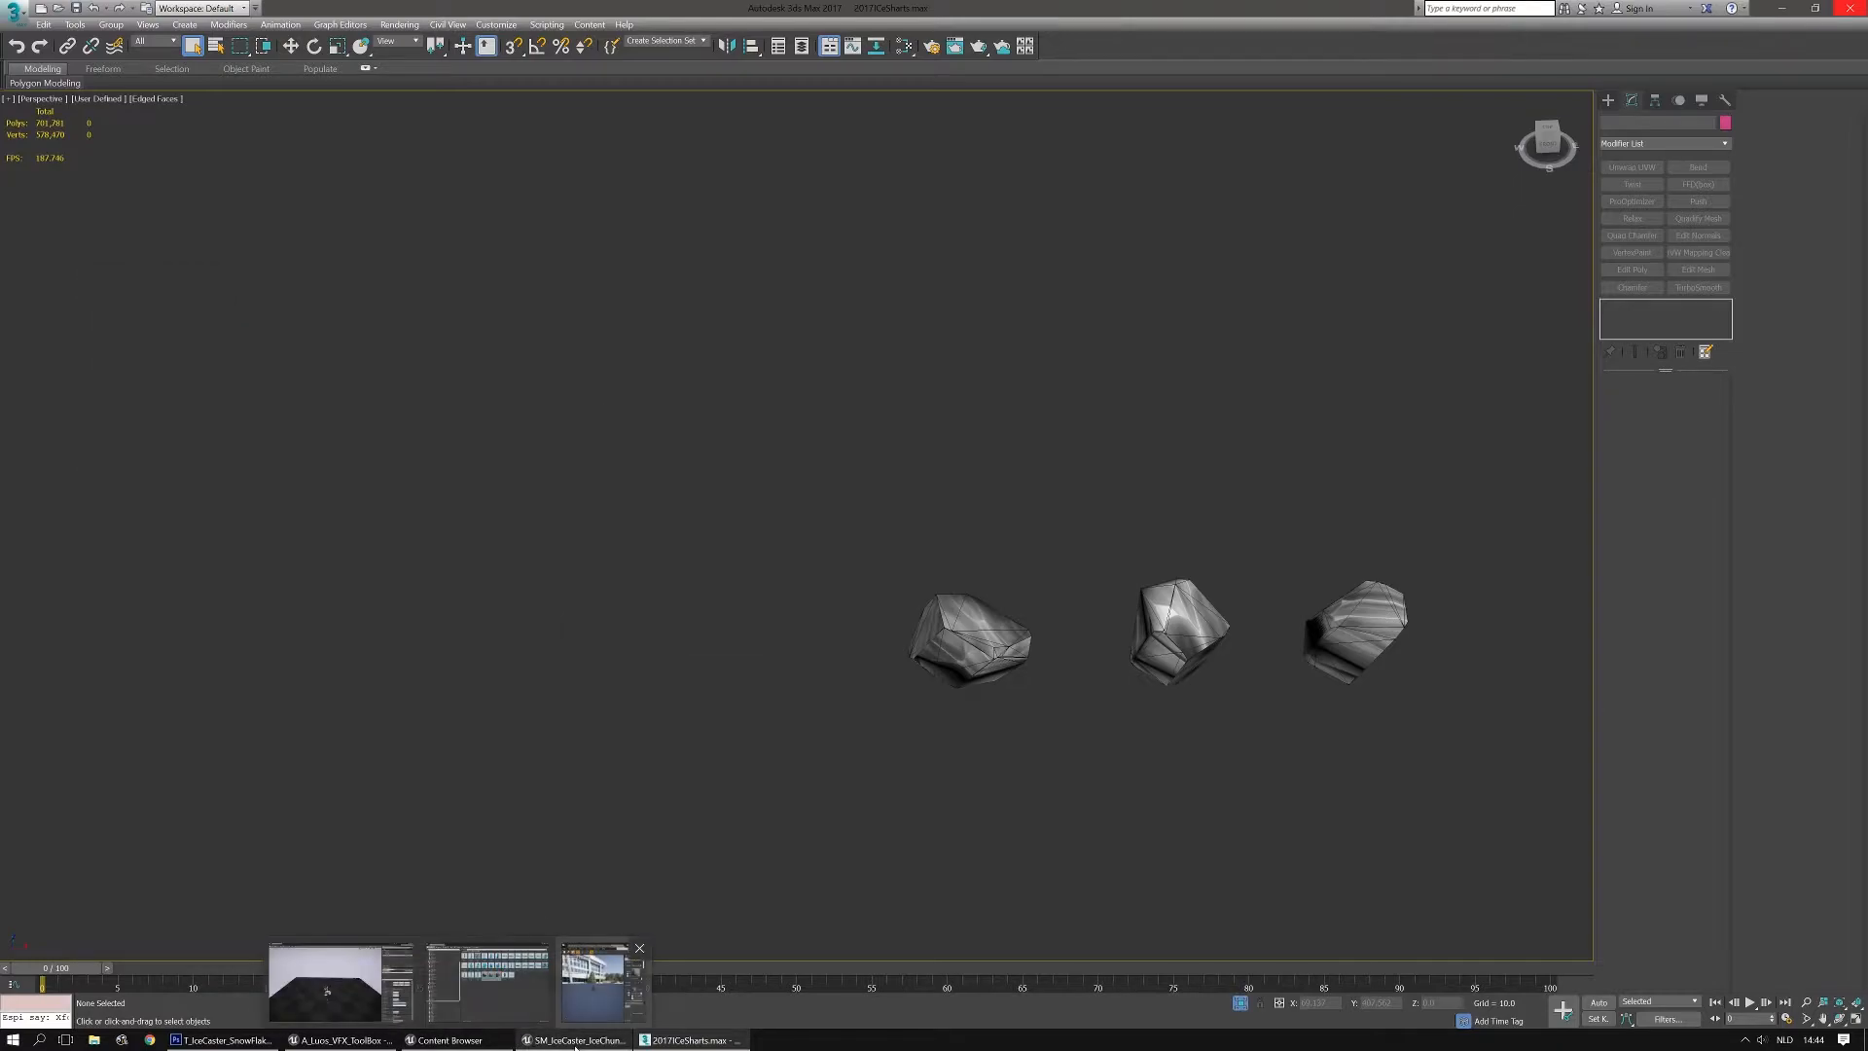
pyautogui.click(605, 985)
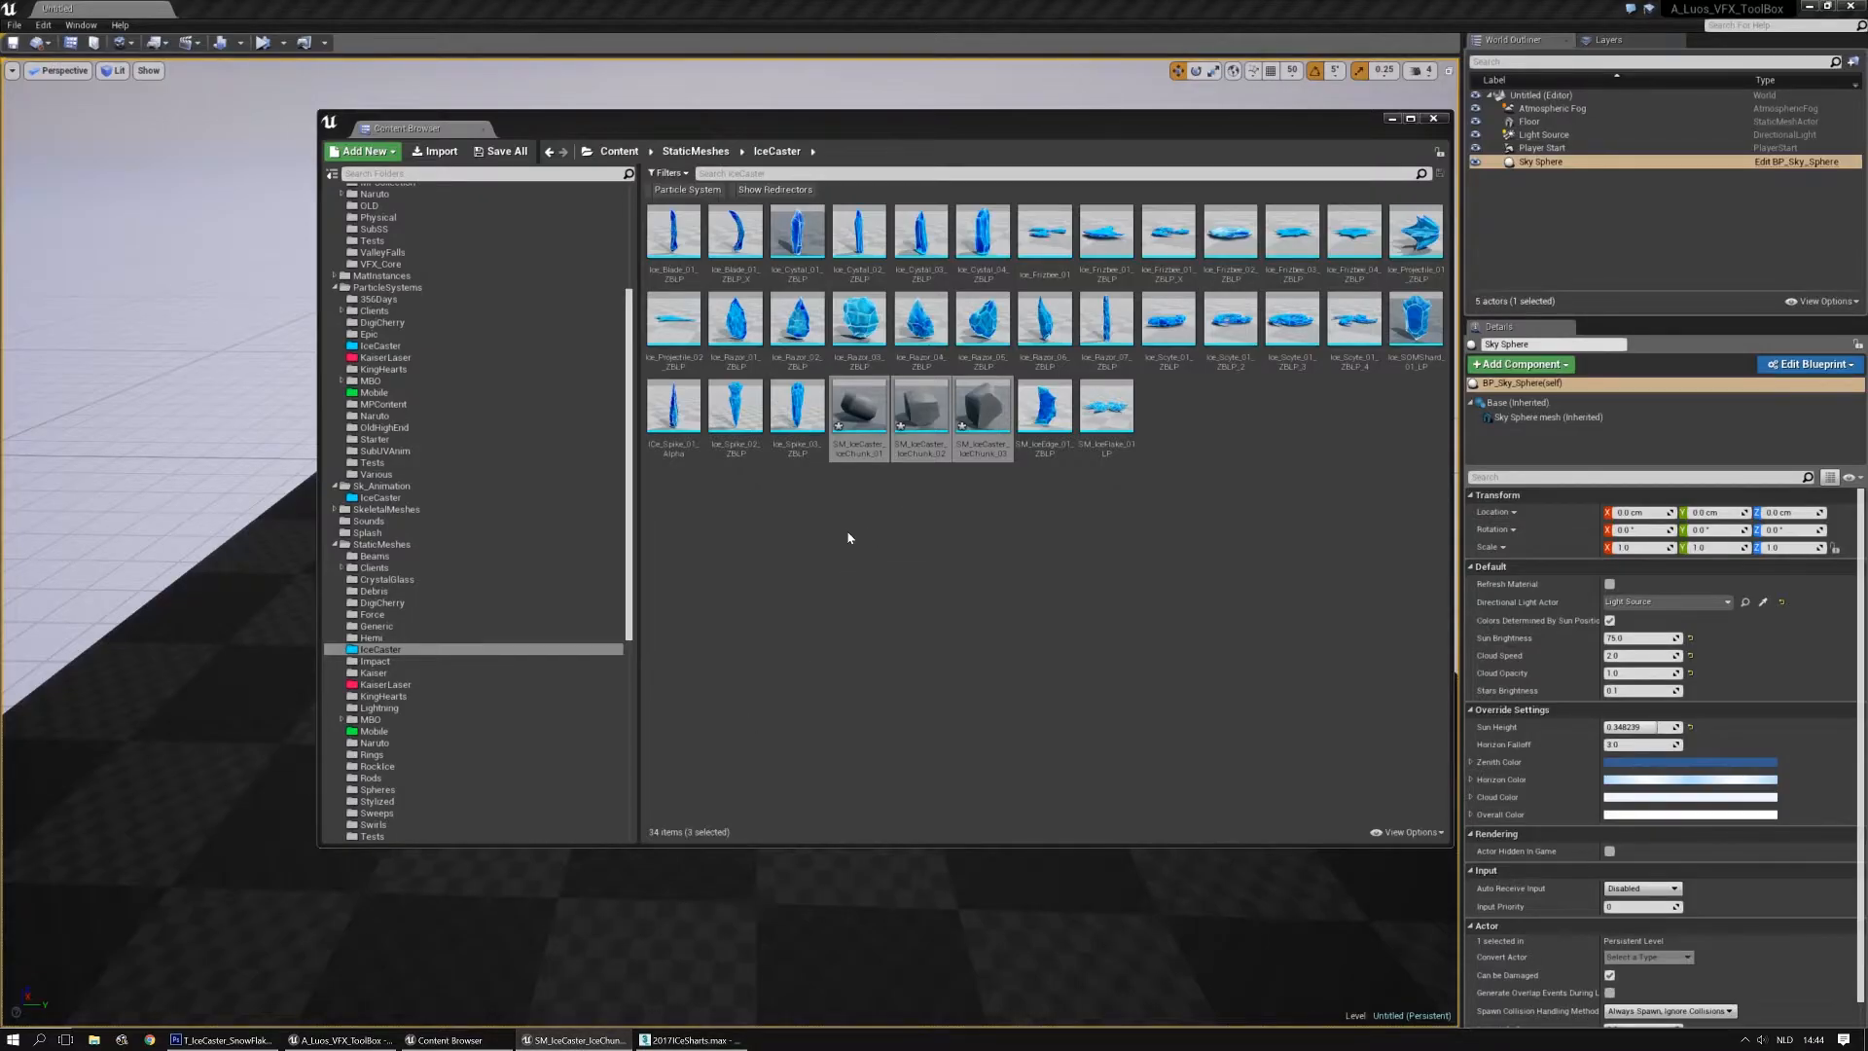
pyautogui.moveTo(0, 371); pyautogui.dragTo(1152, 371)
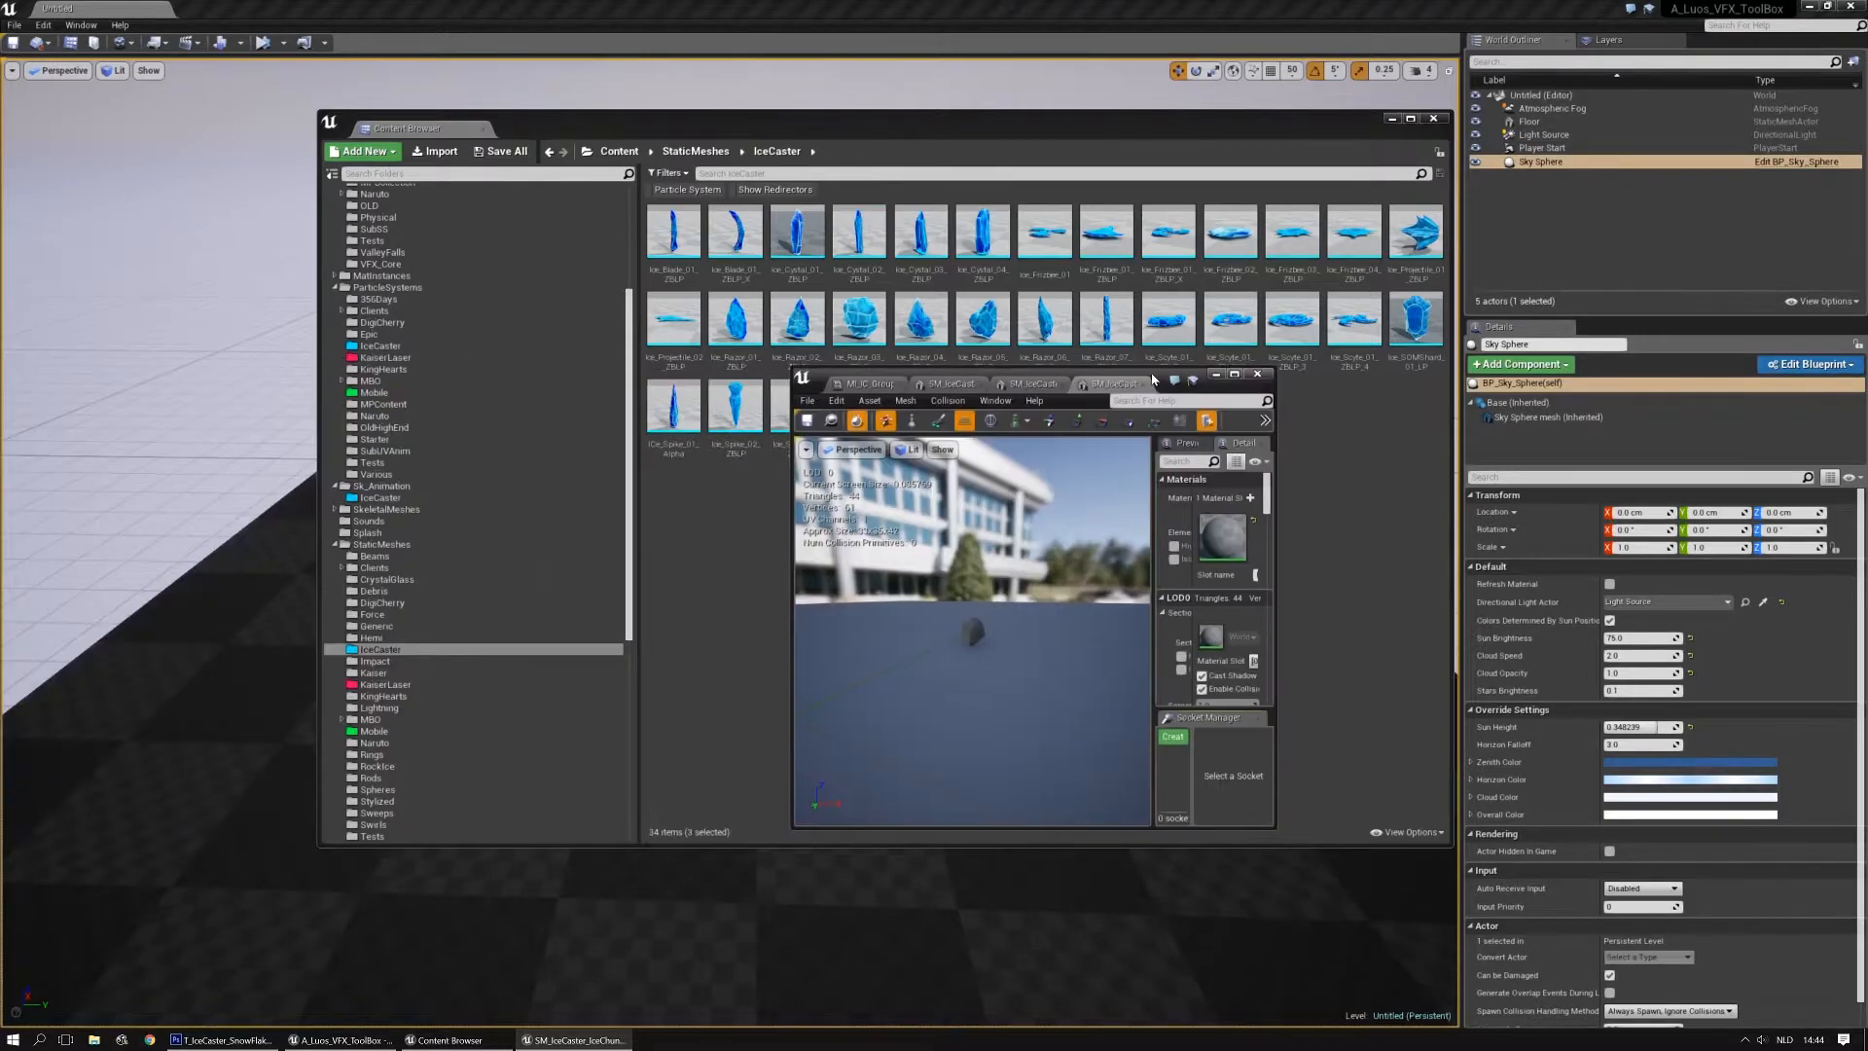
pyautogui.doubleClick(1153, 372)
pyautogui.moveTo(817, 458); pyautogui.dragTo(845, 502, button='right')
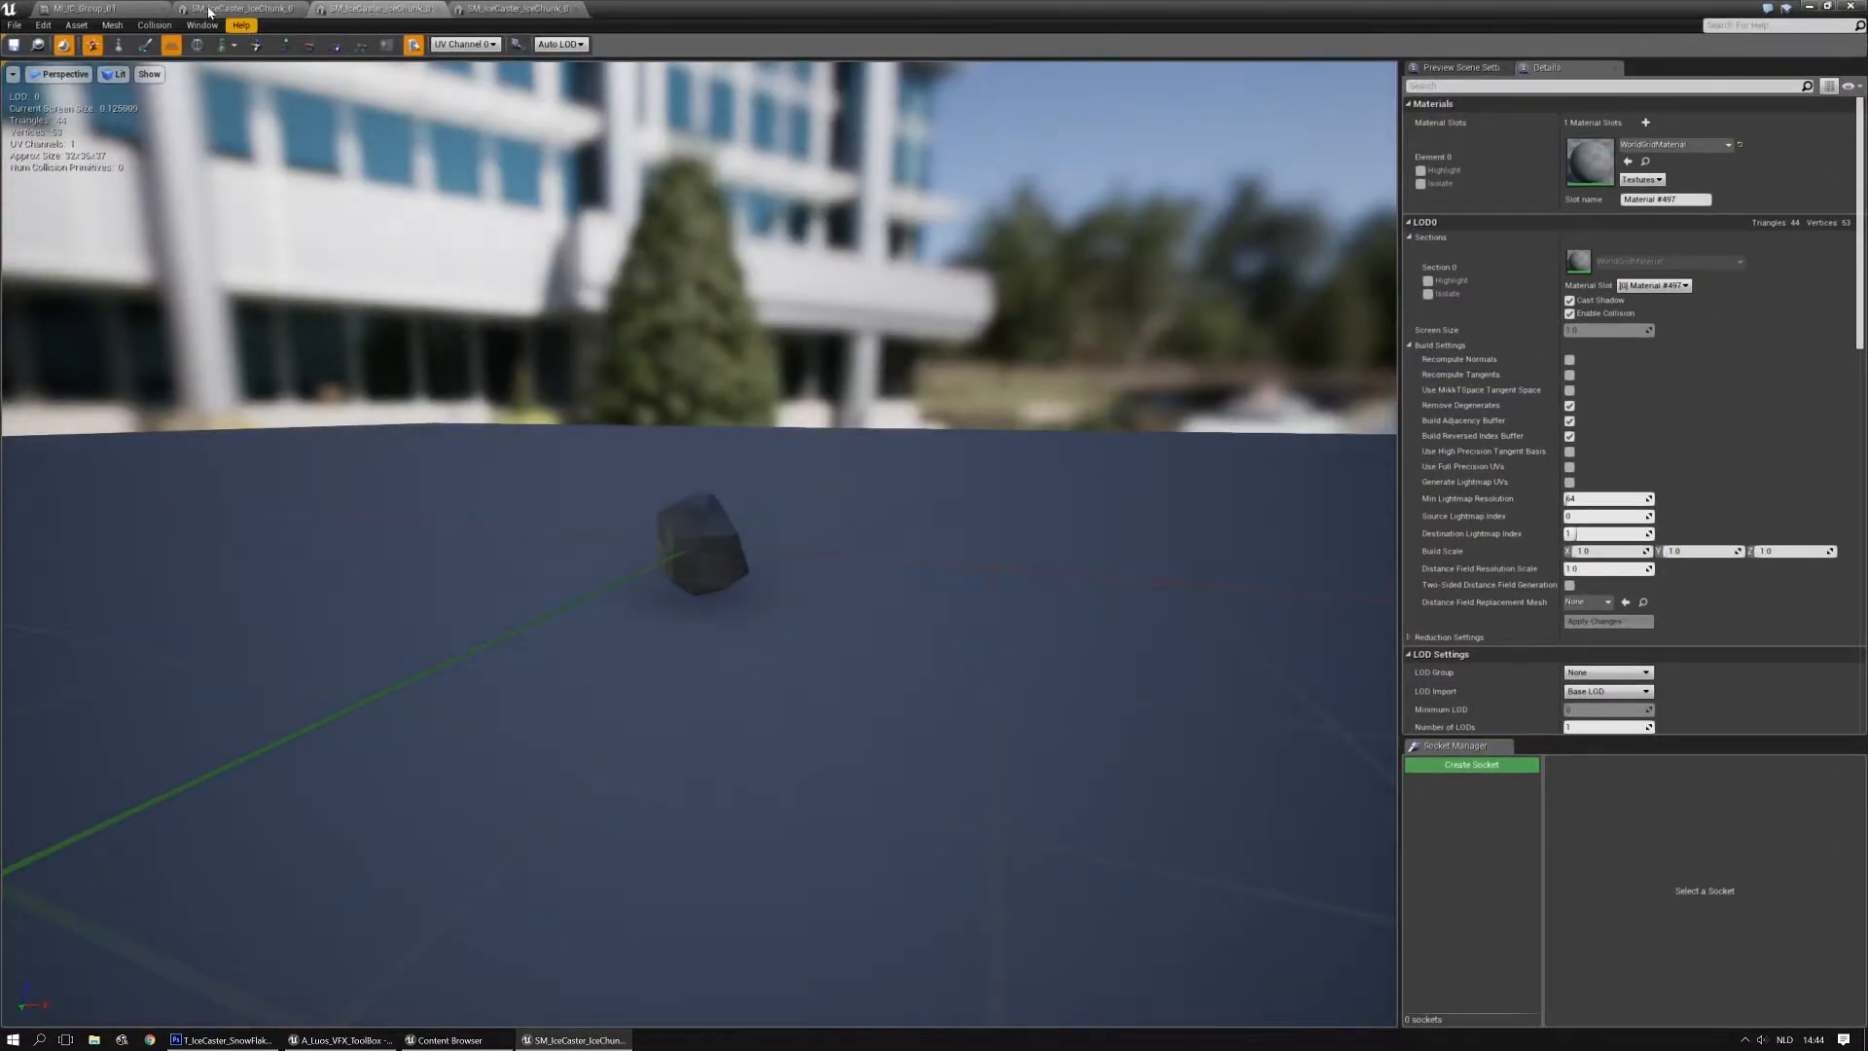
# Locate MI_IC_Group_01 in the content browser and assign it to the first ice chunk's material slot
pyautogui.click(84, 7)
pyautogui.click(39, 45)
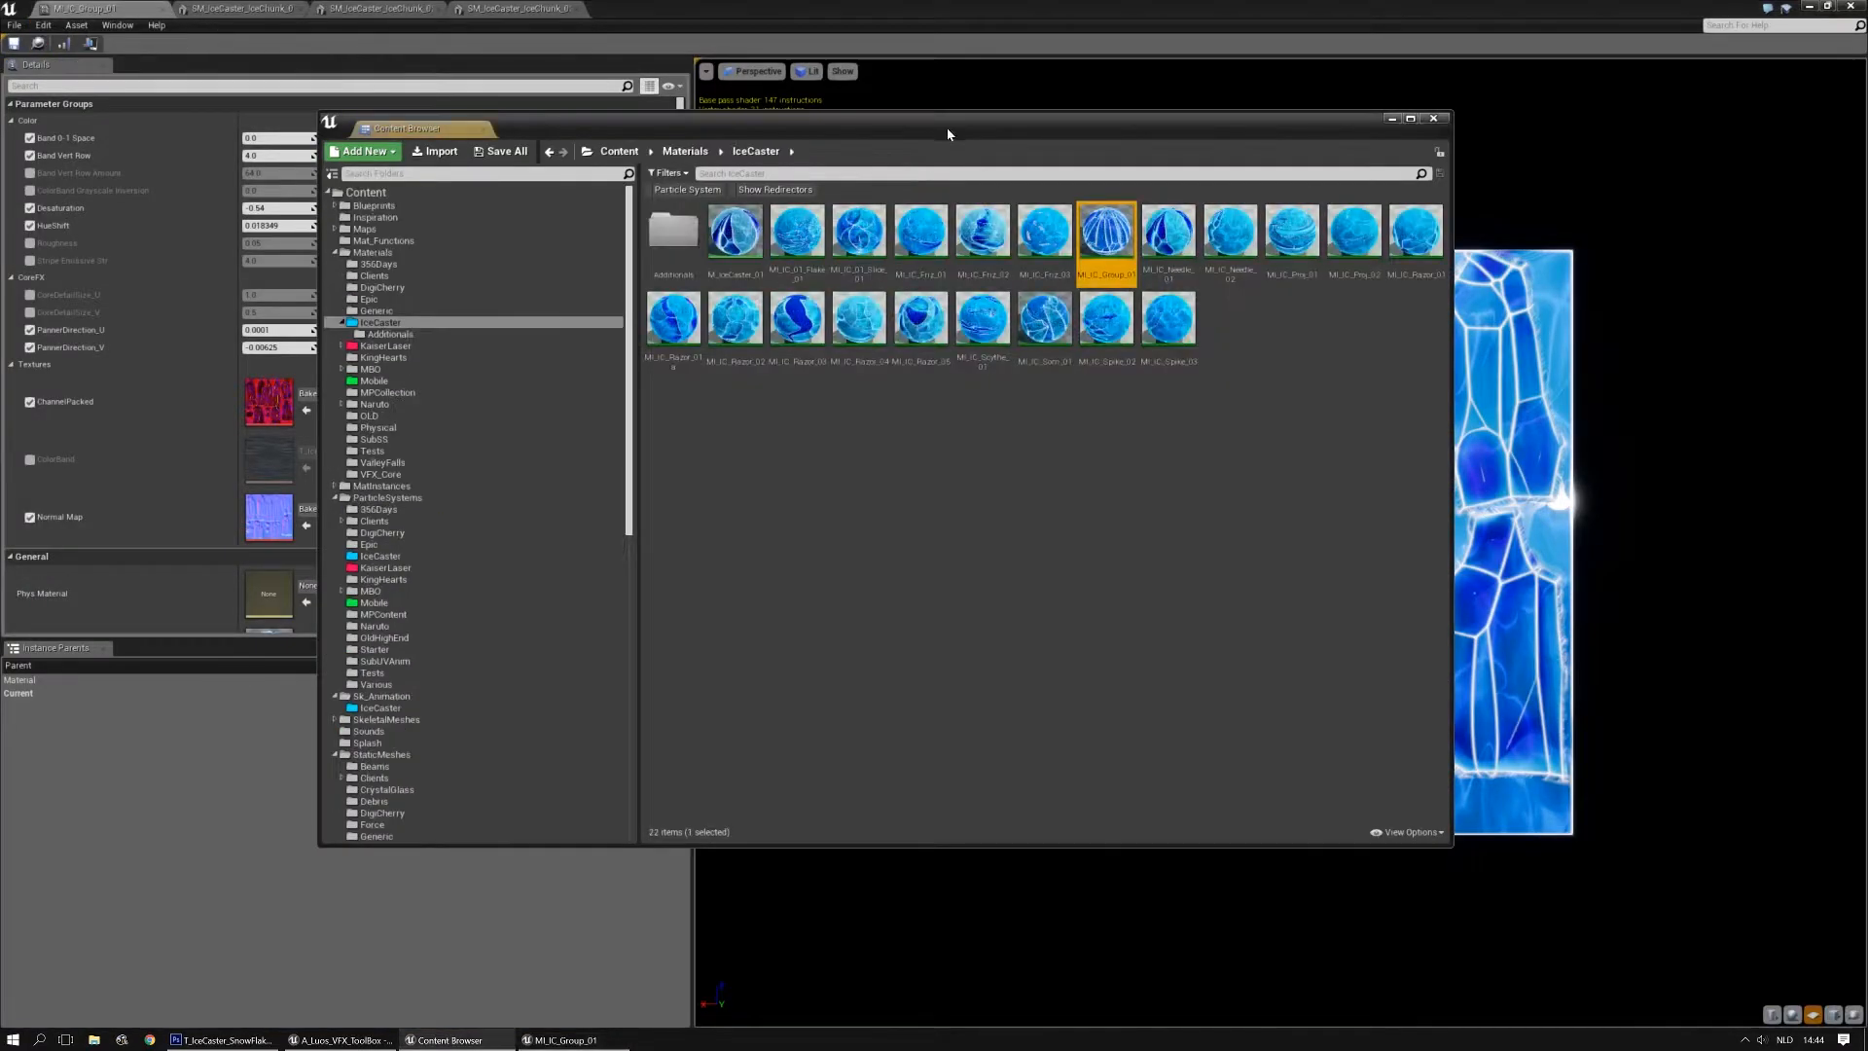
pyautogui.moveTo(980, 121); pyautogui.dragTo(0, 255)
pyautogui.click(244, 8)
pyautogui.click(1628, 161)
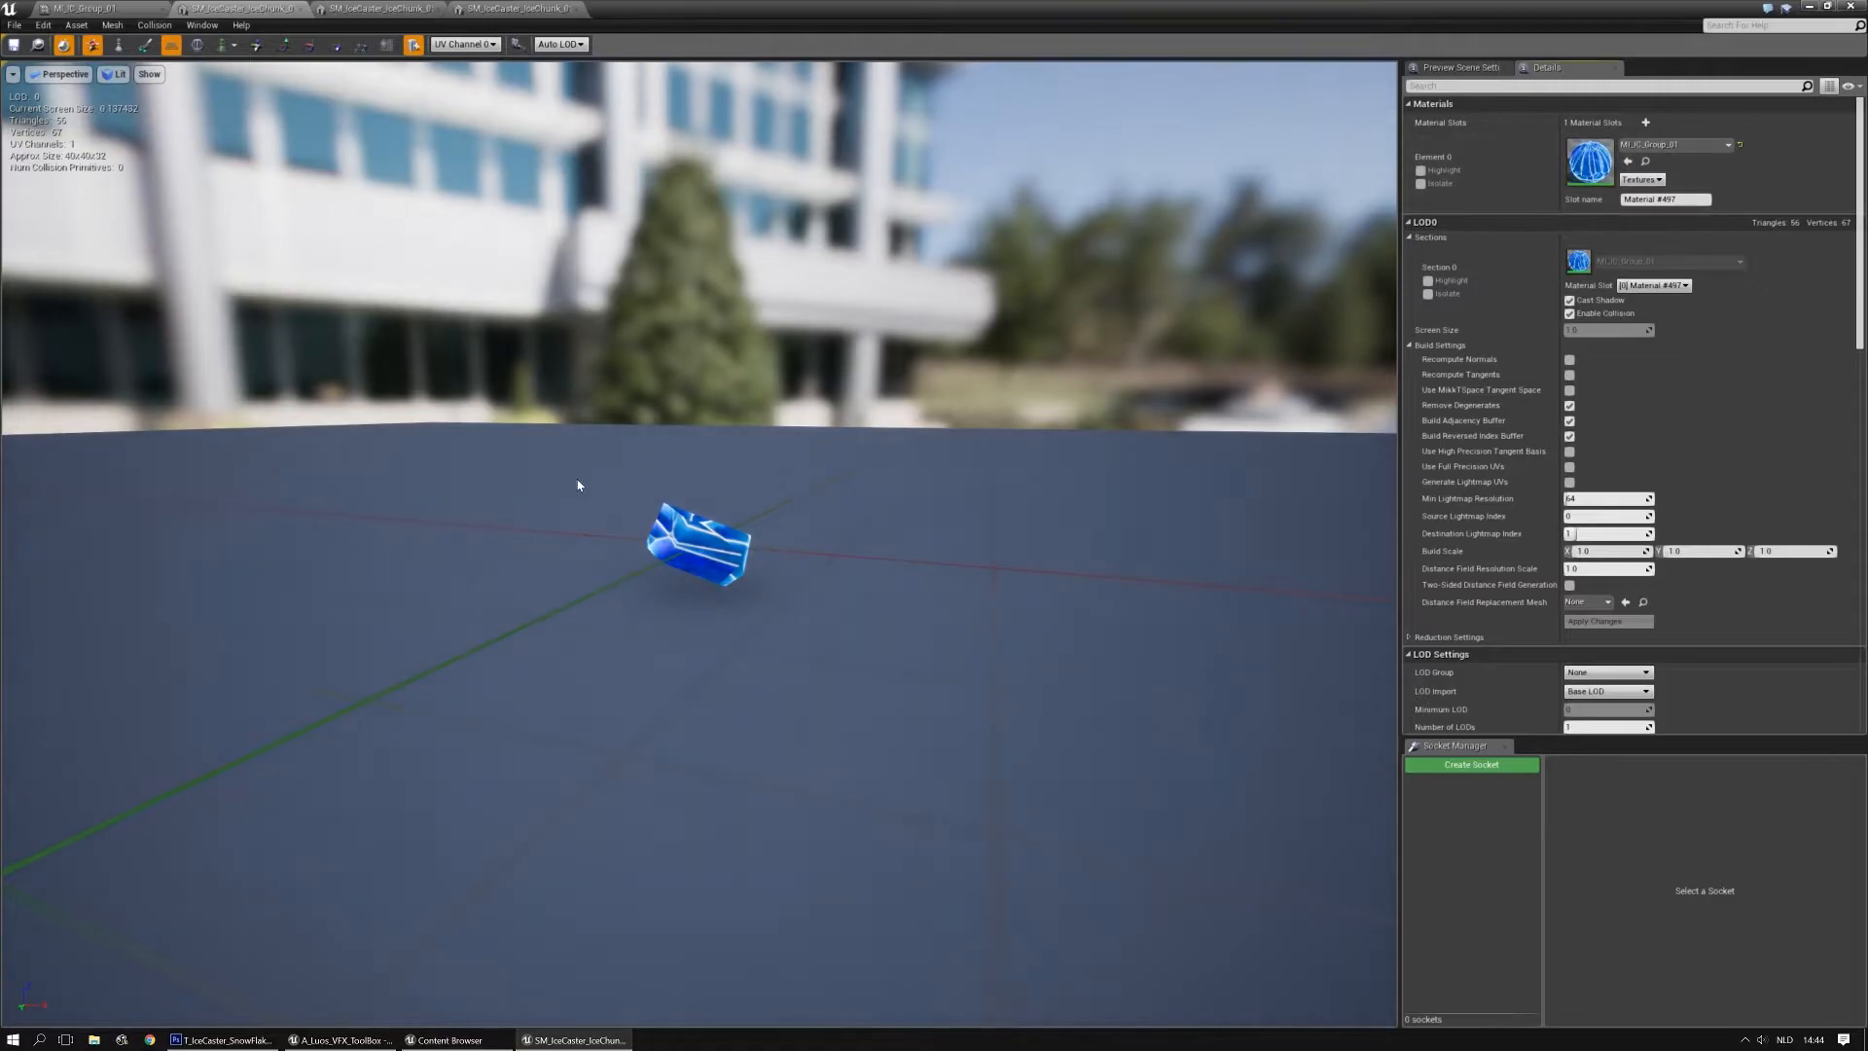
# Assign MI_IC_Group_01 to the material slots of the second and third ice chunk meshes
pyautogui.click(341, 8)
pyautogui.click(1628, 161)
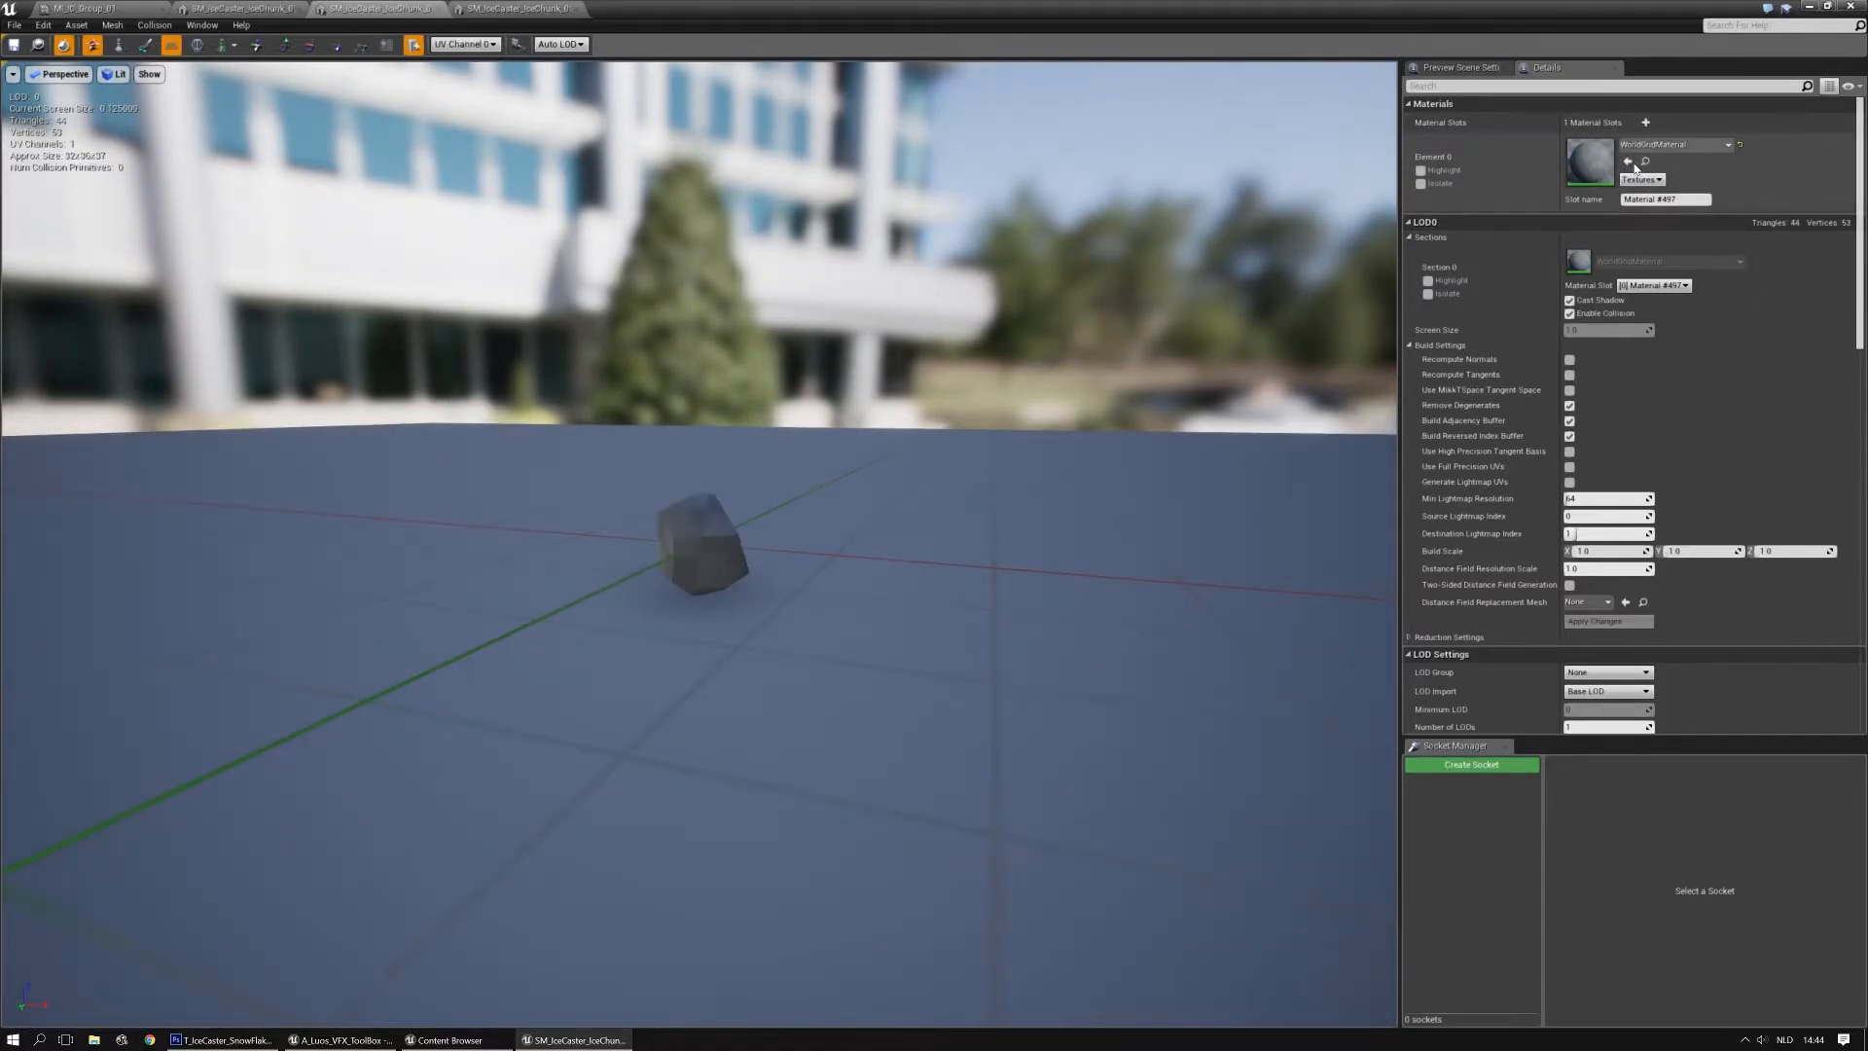
pyautogui.click(519, 8)
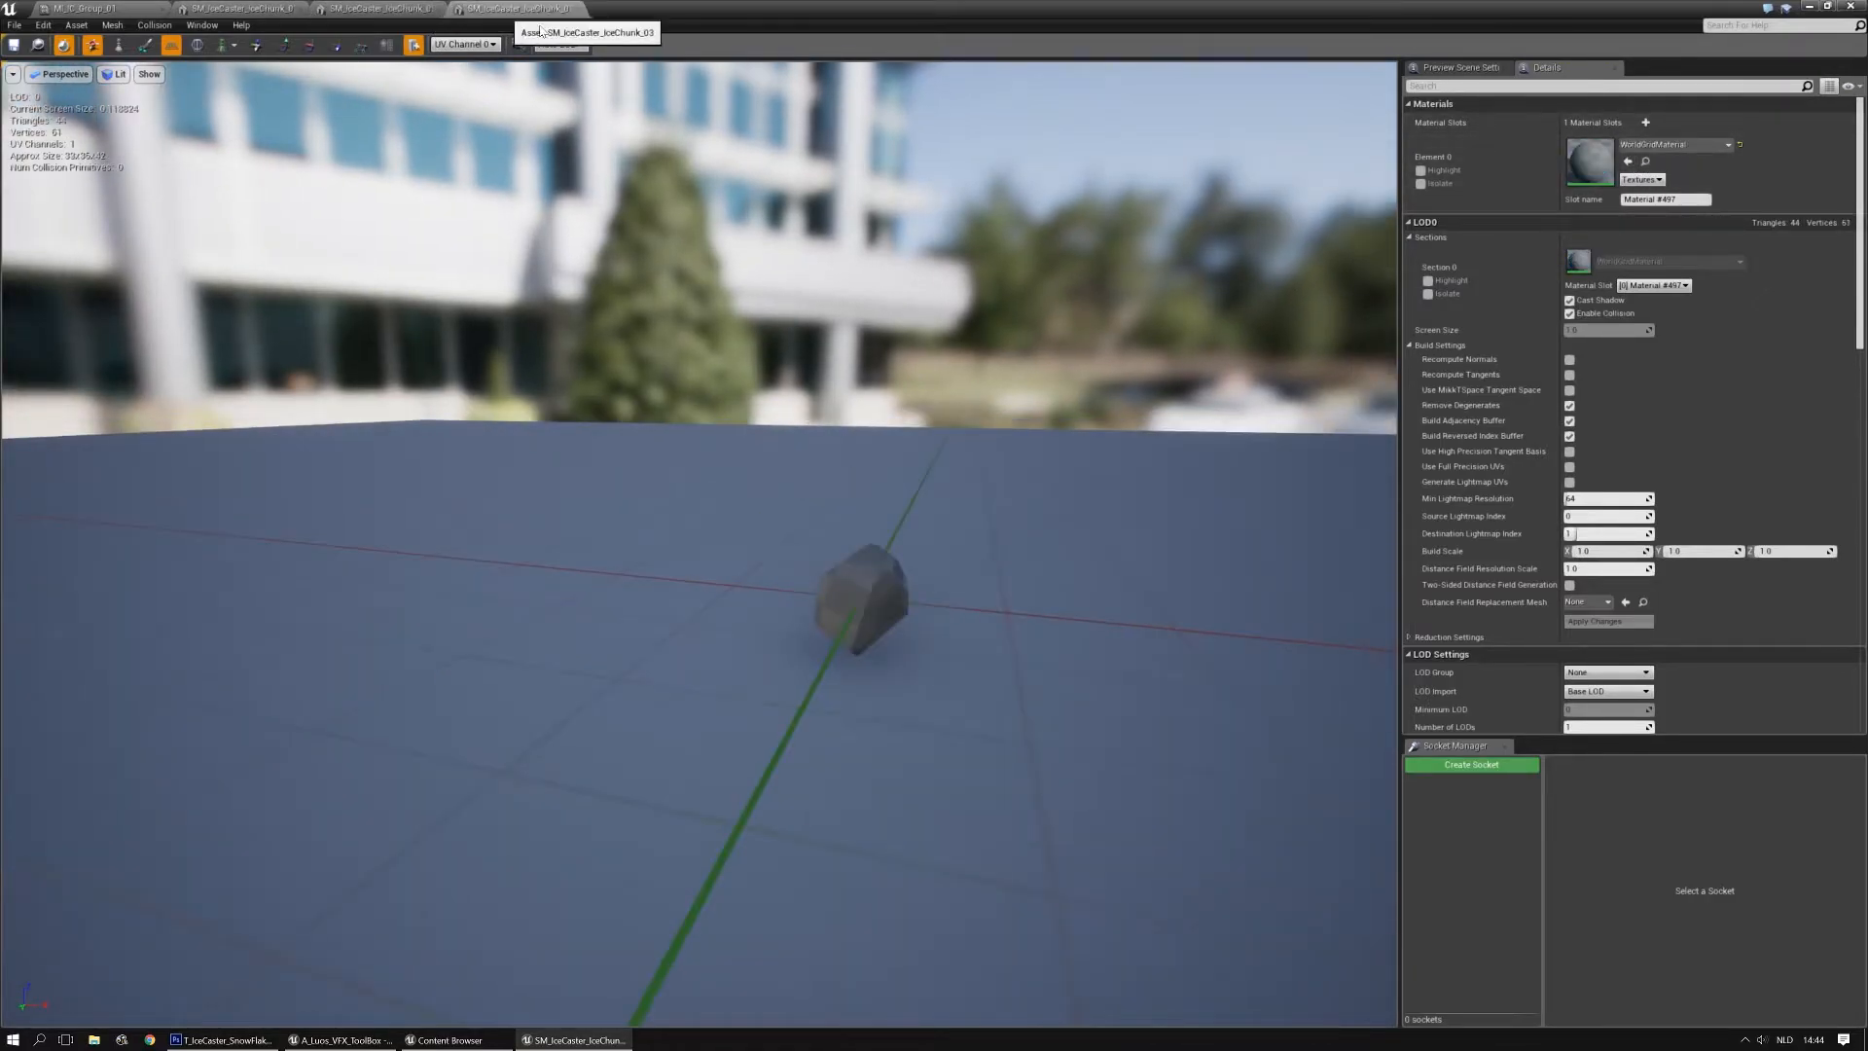
pyautogui.click(1628, 163)
# Inspect the three ice chunk meshes with the applied material and the MI_IC_Group_01 instance
pyautogui.moveTo(954, 650); pyautogui.dragTo(814, 527, button='right')
pyautogui.click(328, 8)
pyautogui.click(243, 8)
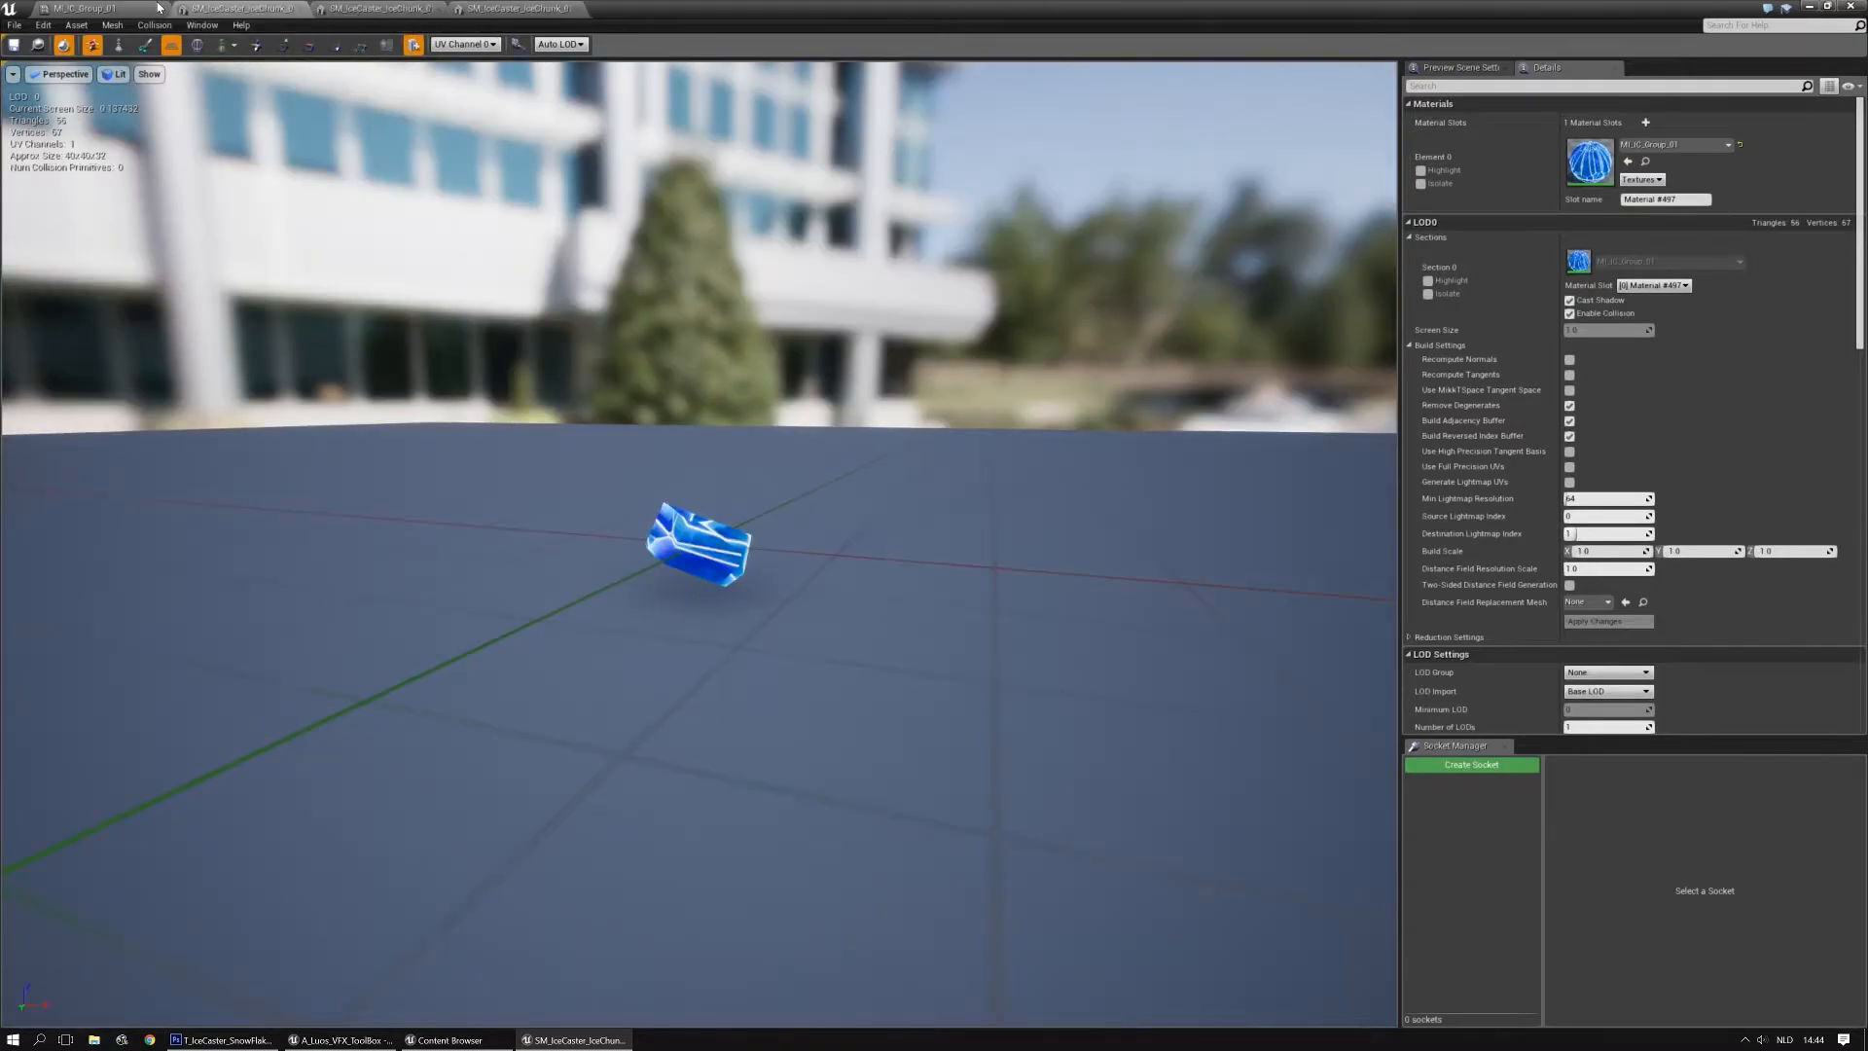
pyautogui.click(56, 8)
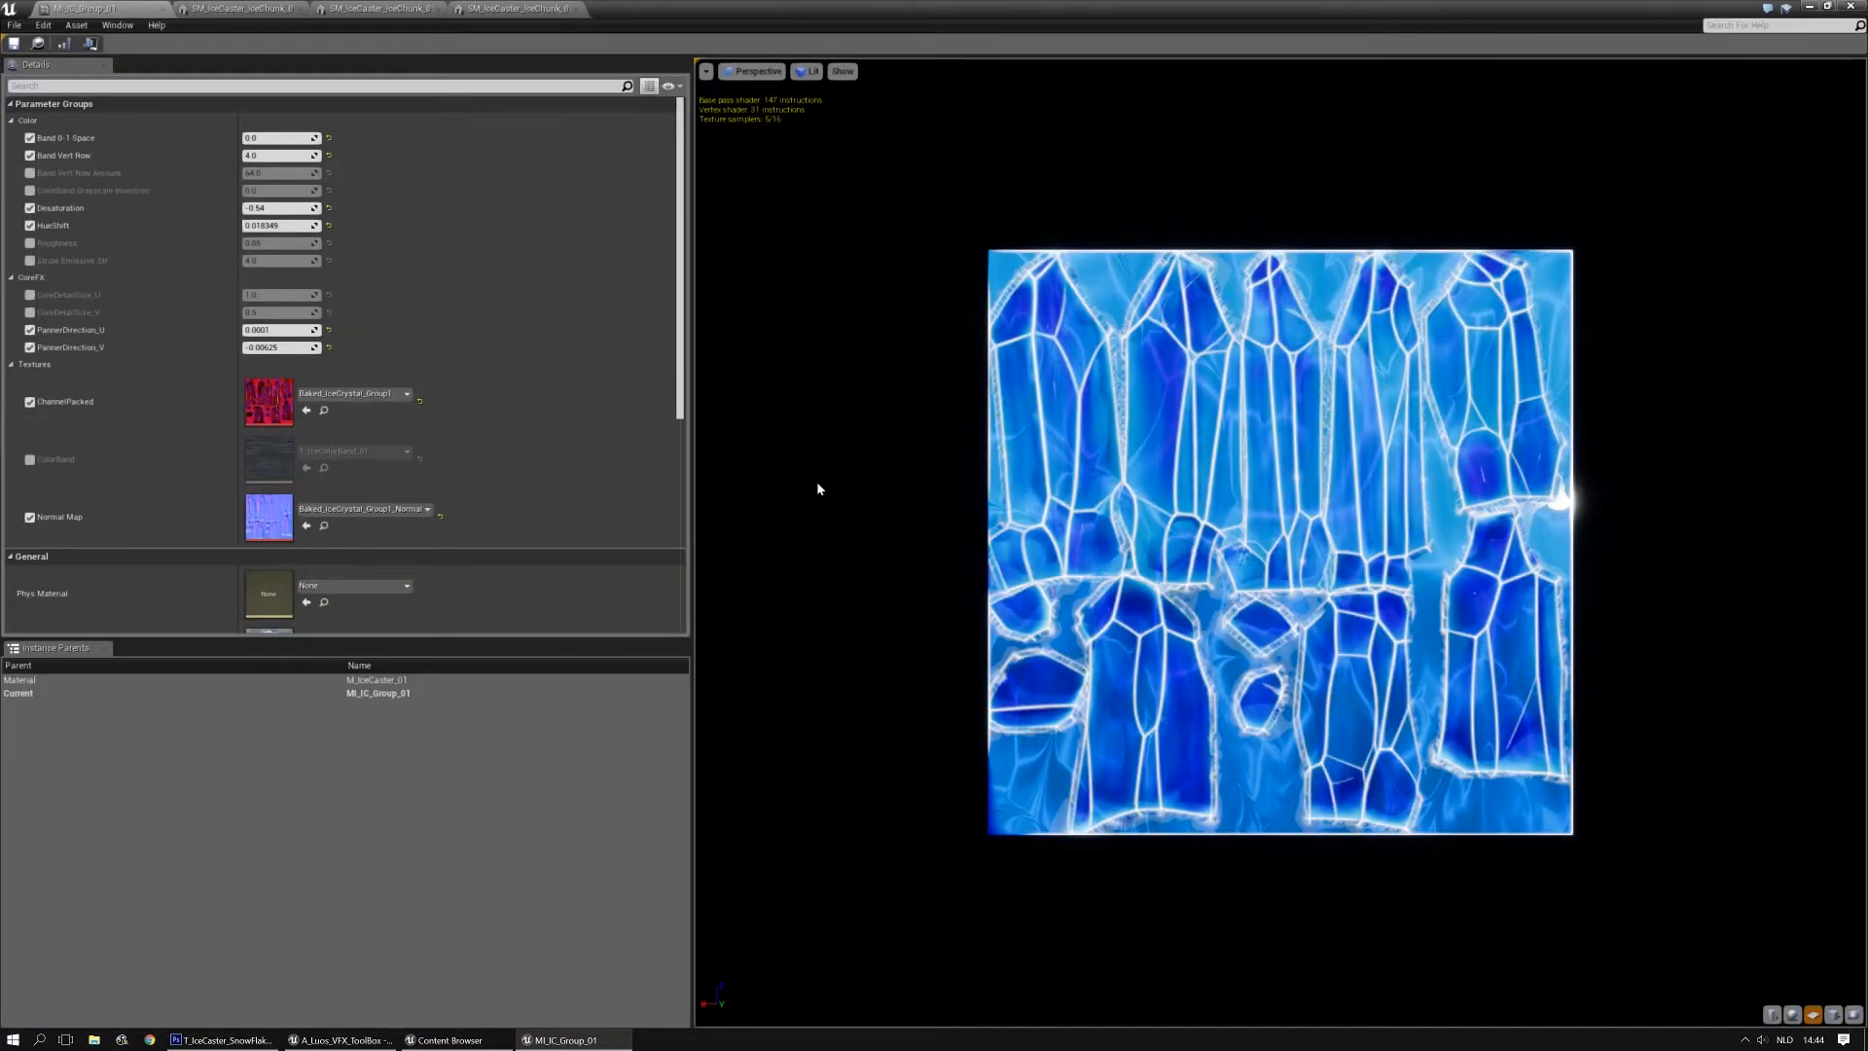
# Close the asset editors and save all modified assets
pyautogui.click(1846, 6)
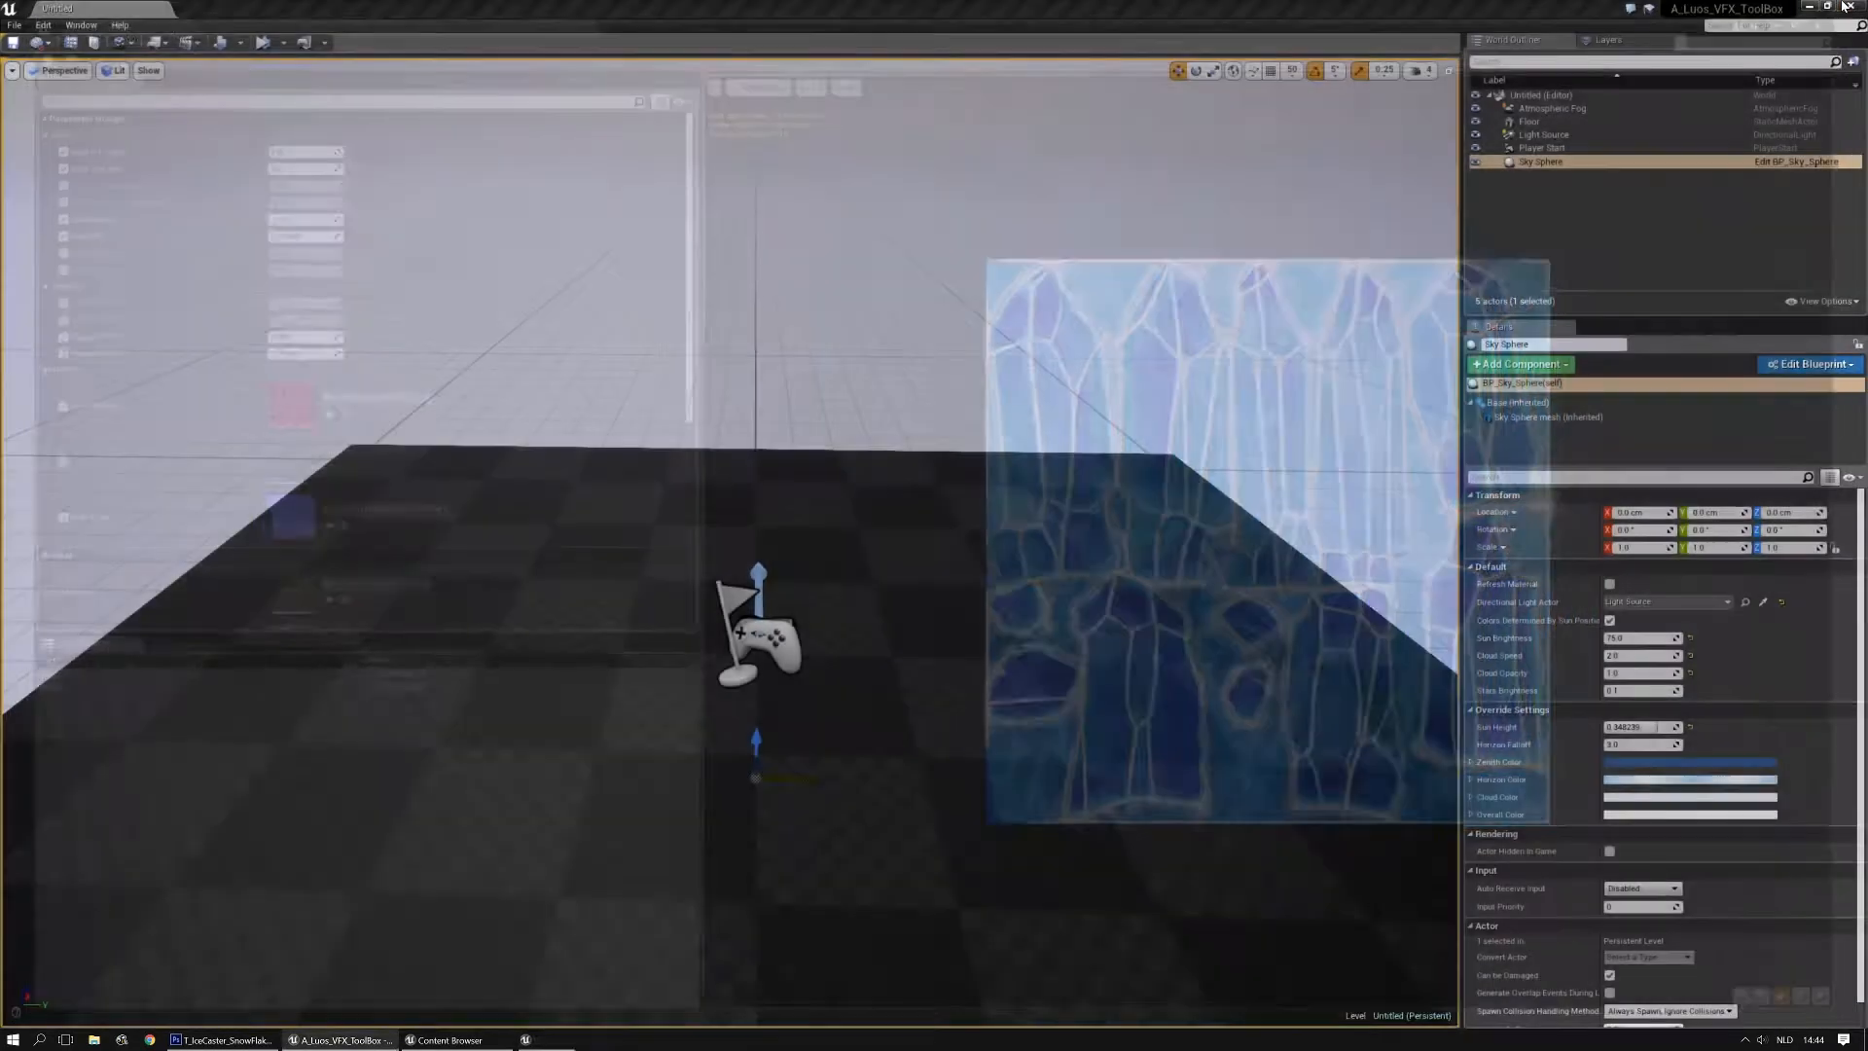
pyautogui.moveTo(0, 282); pyautogui.dragTo(1123, 253)
pyautogui.click(458, 279)
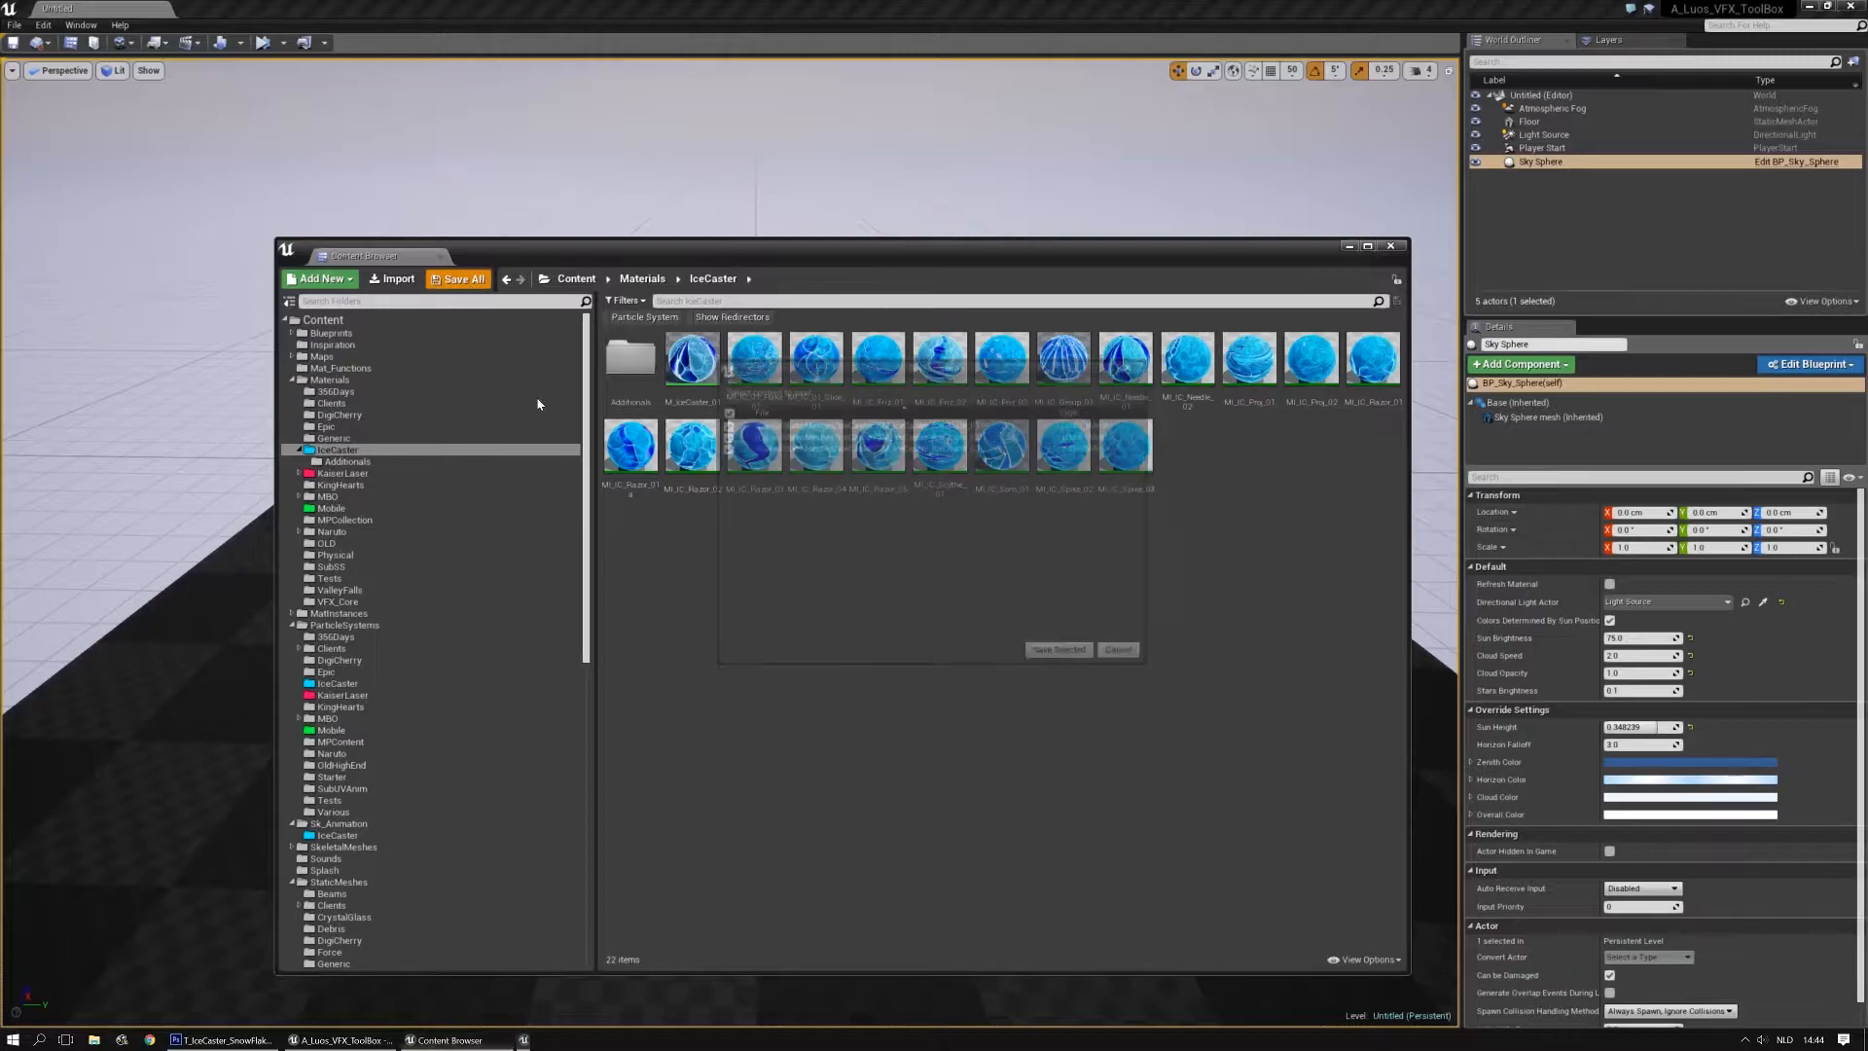
pyautogui.click(1057, 656)
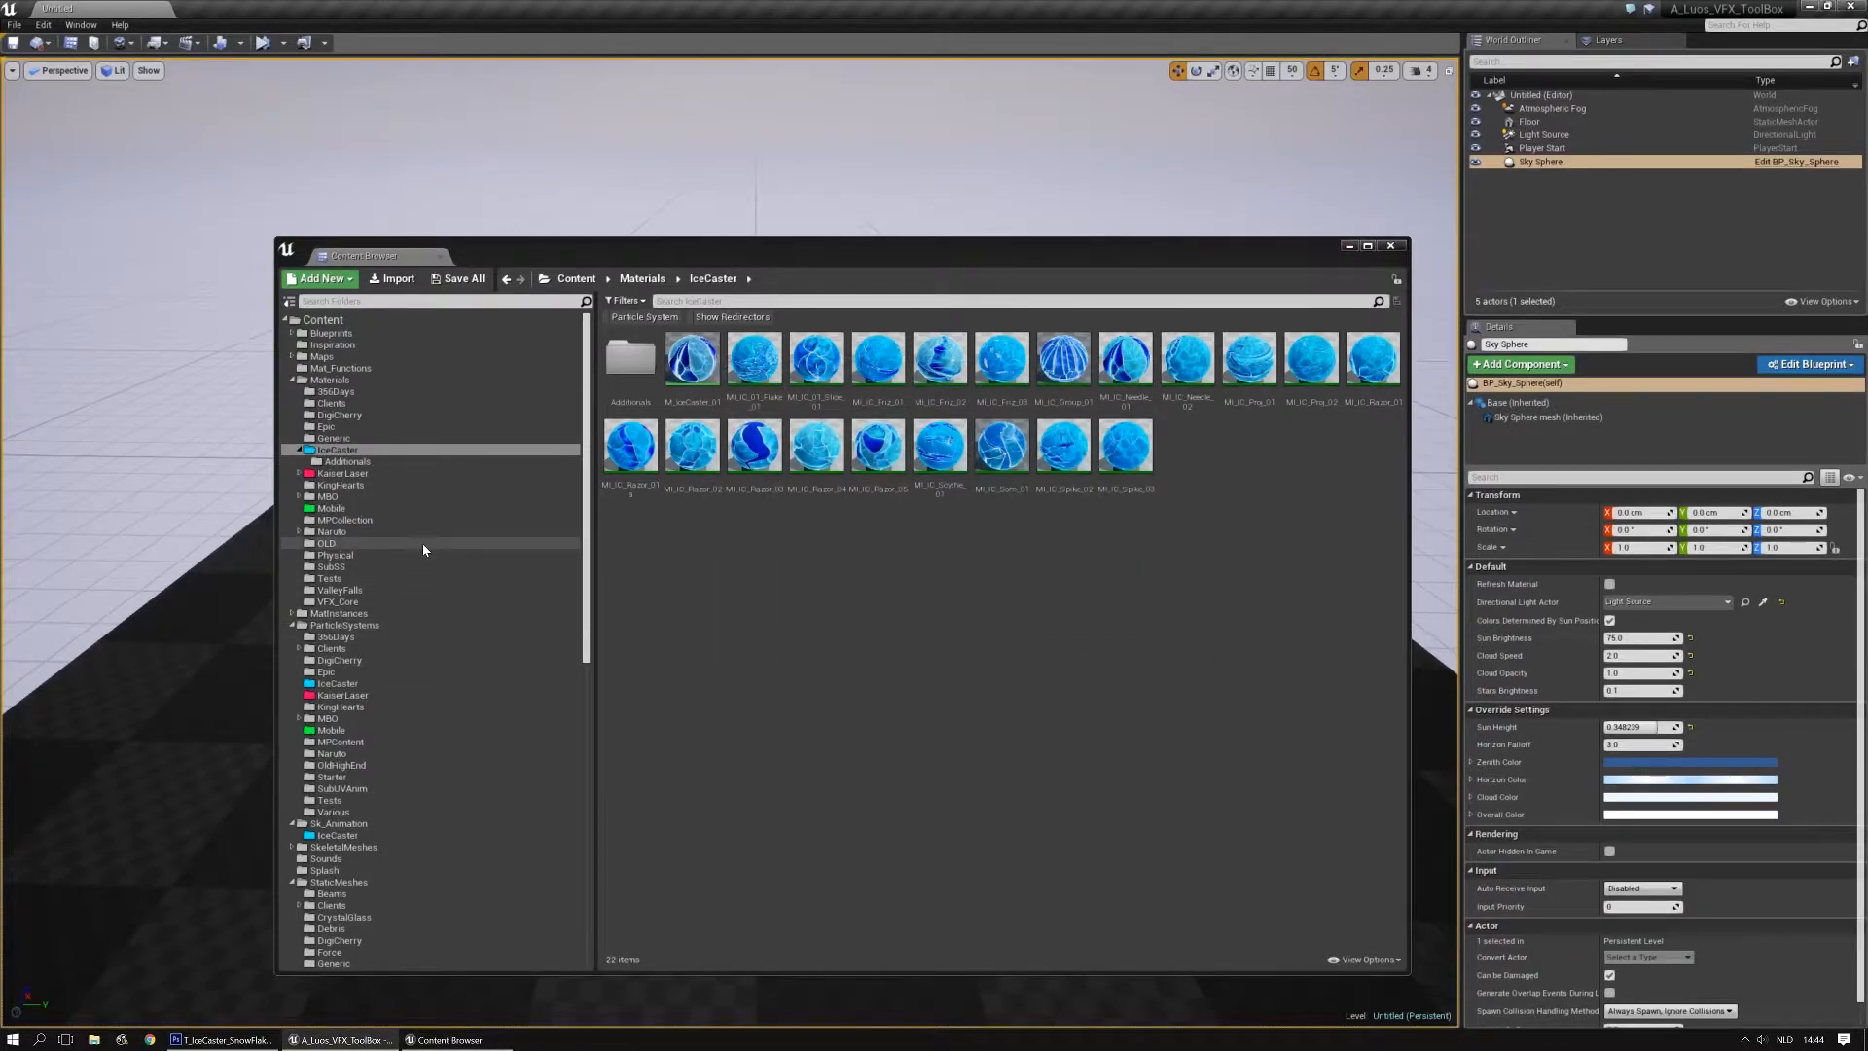
# Generate a new thumbnail for the Par_SomShards particle system in ParticleSystems/IceCaster and close its editor
pyautogui.click(457, 684)
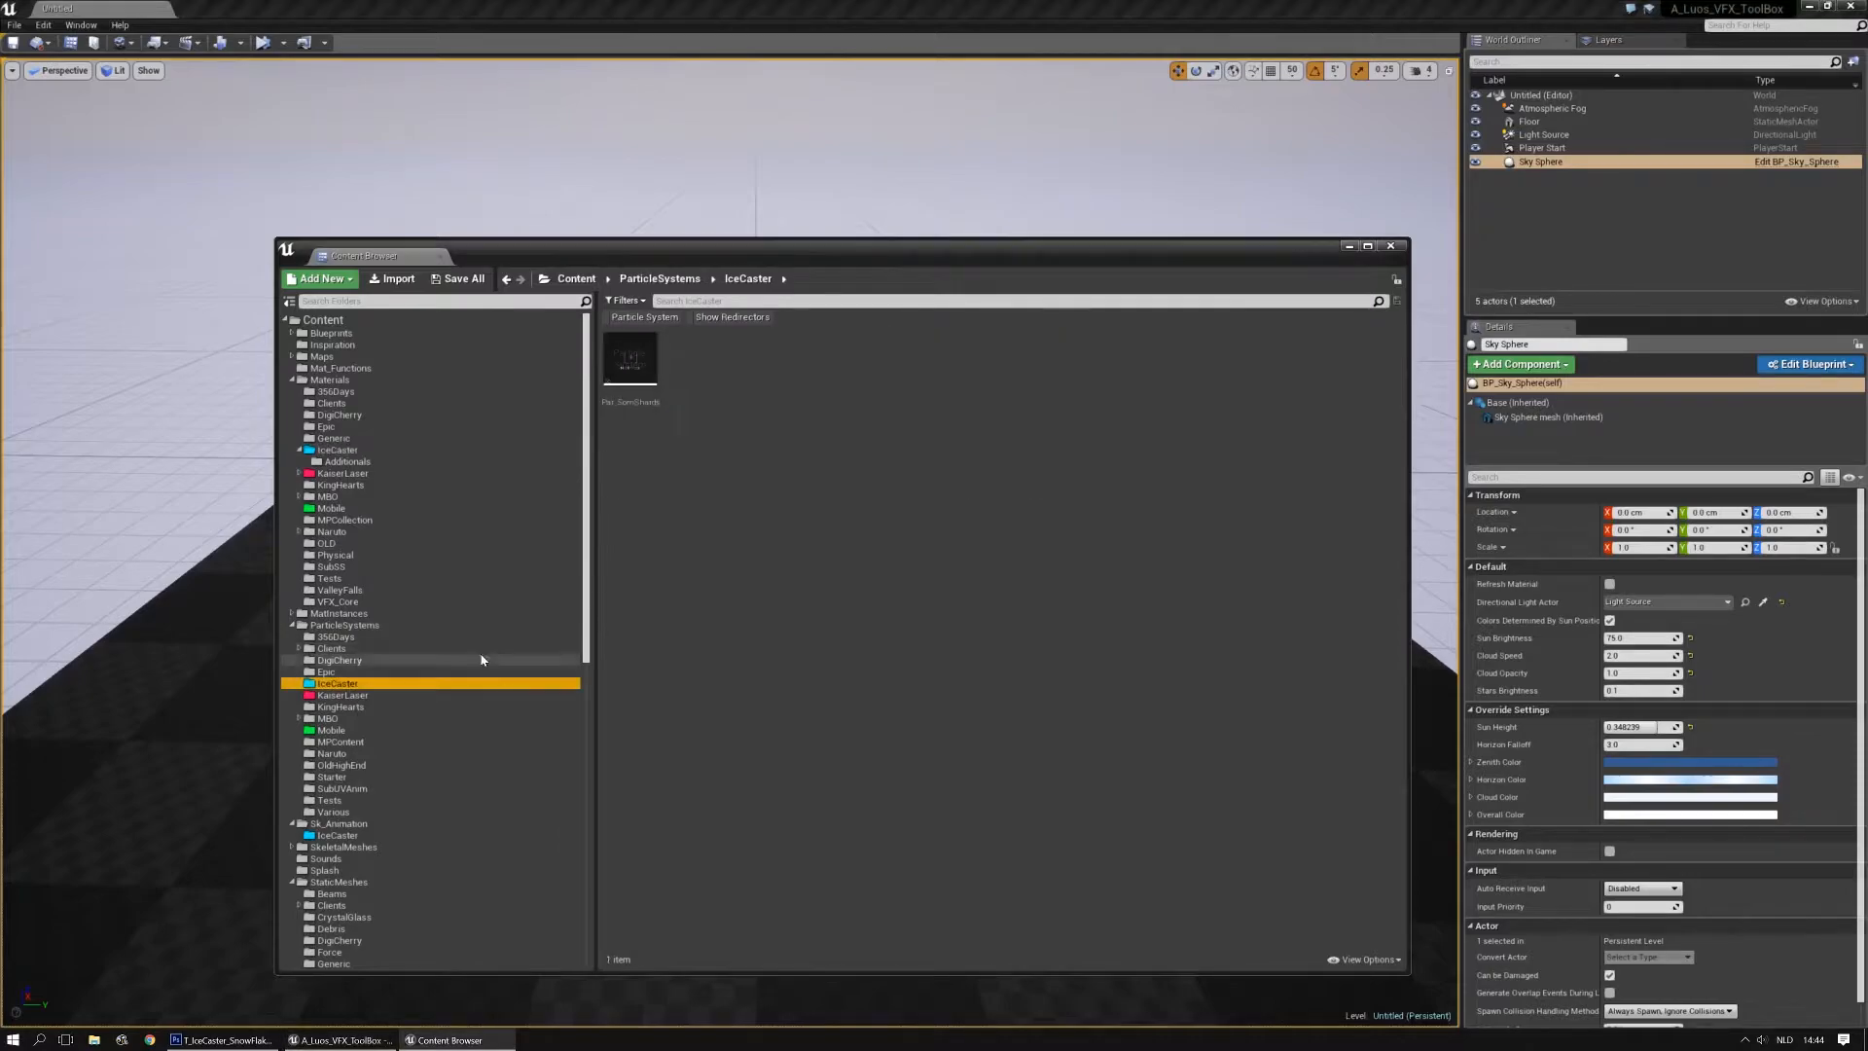
pyautogui.doubleClick(635, 377)
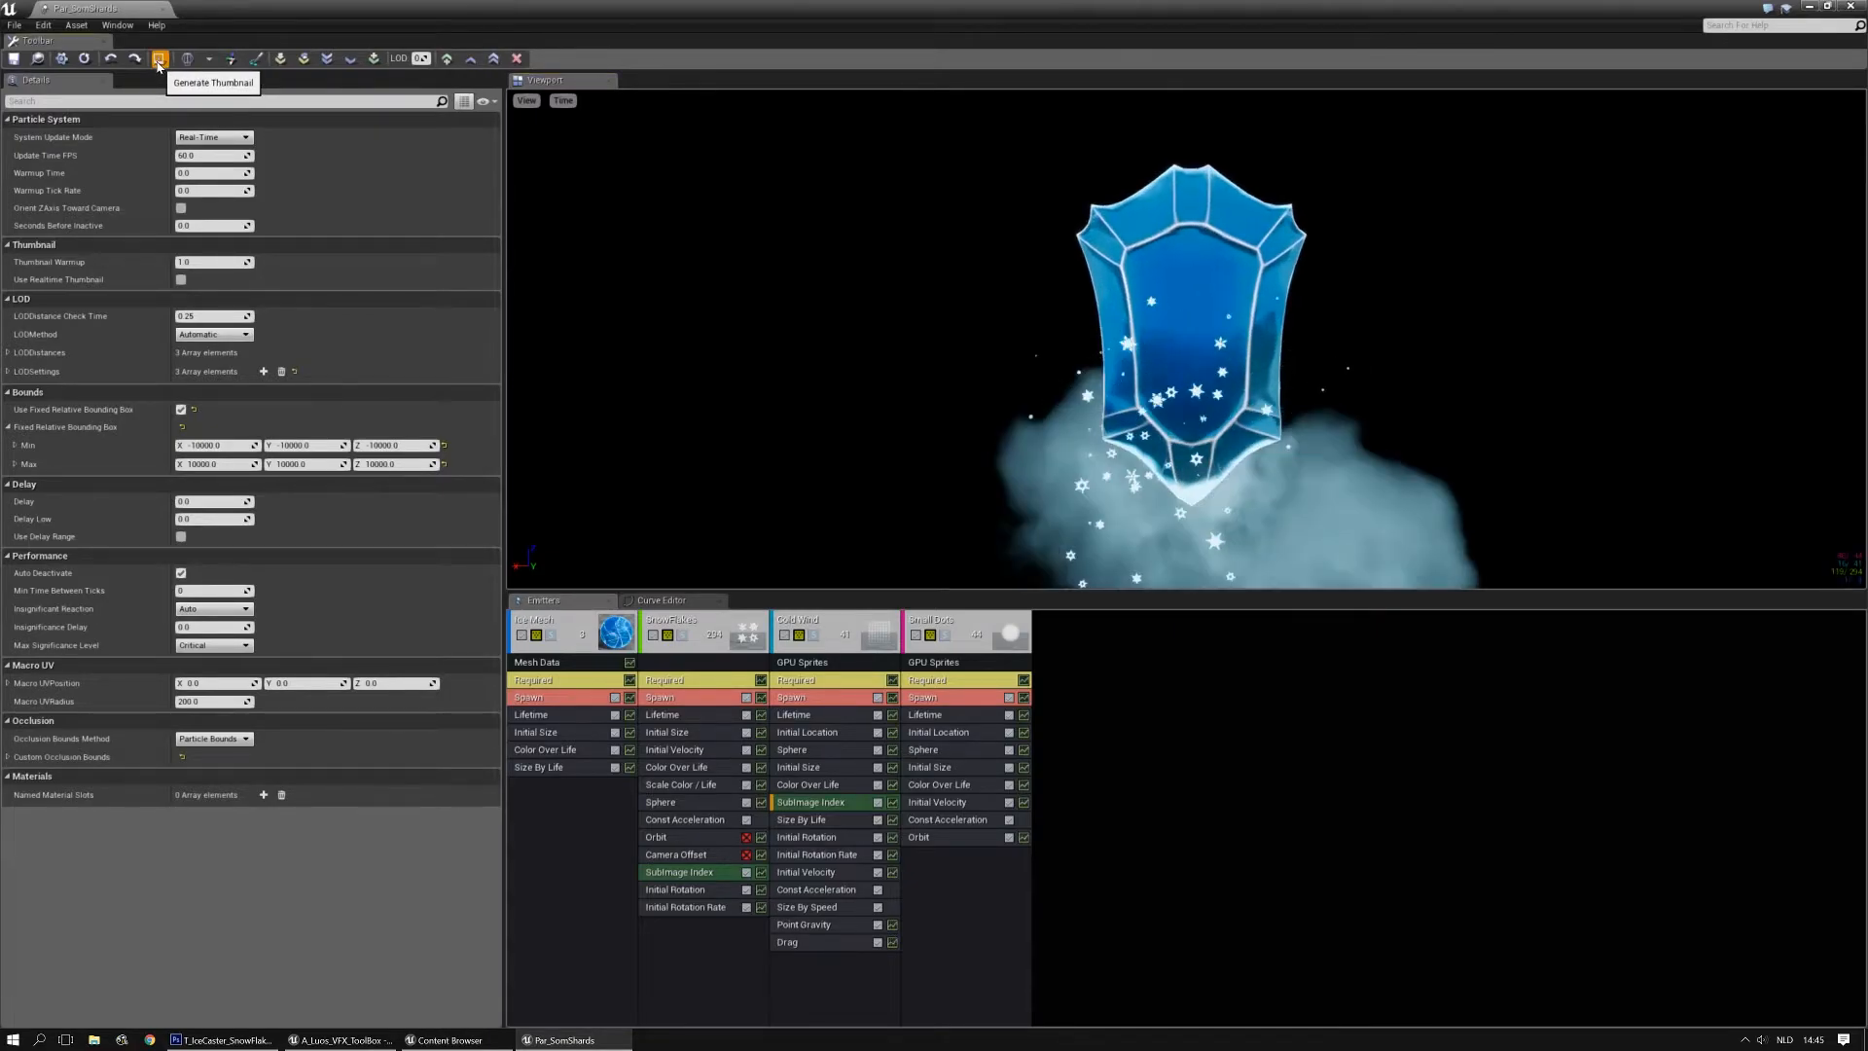
pyautogui.click(166, 8)
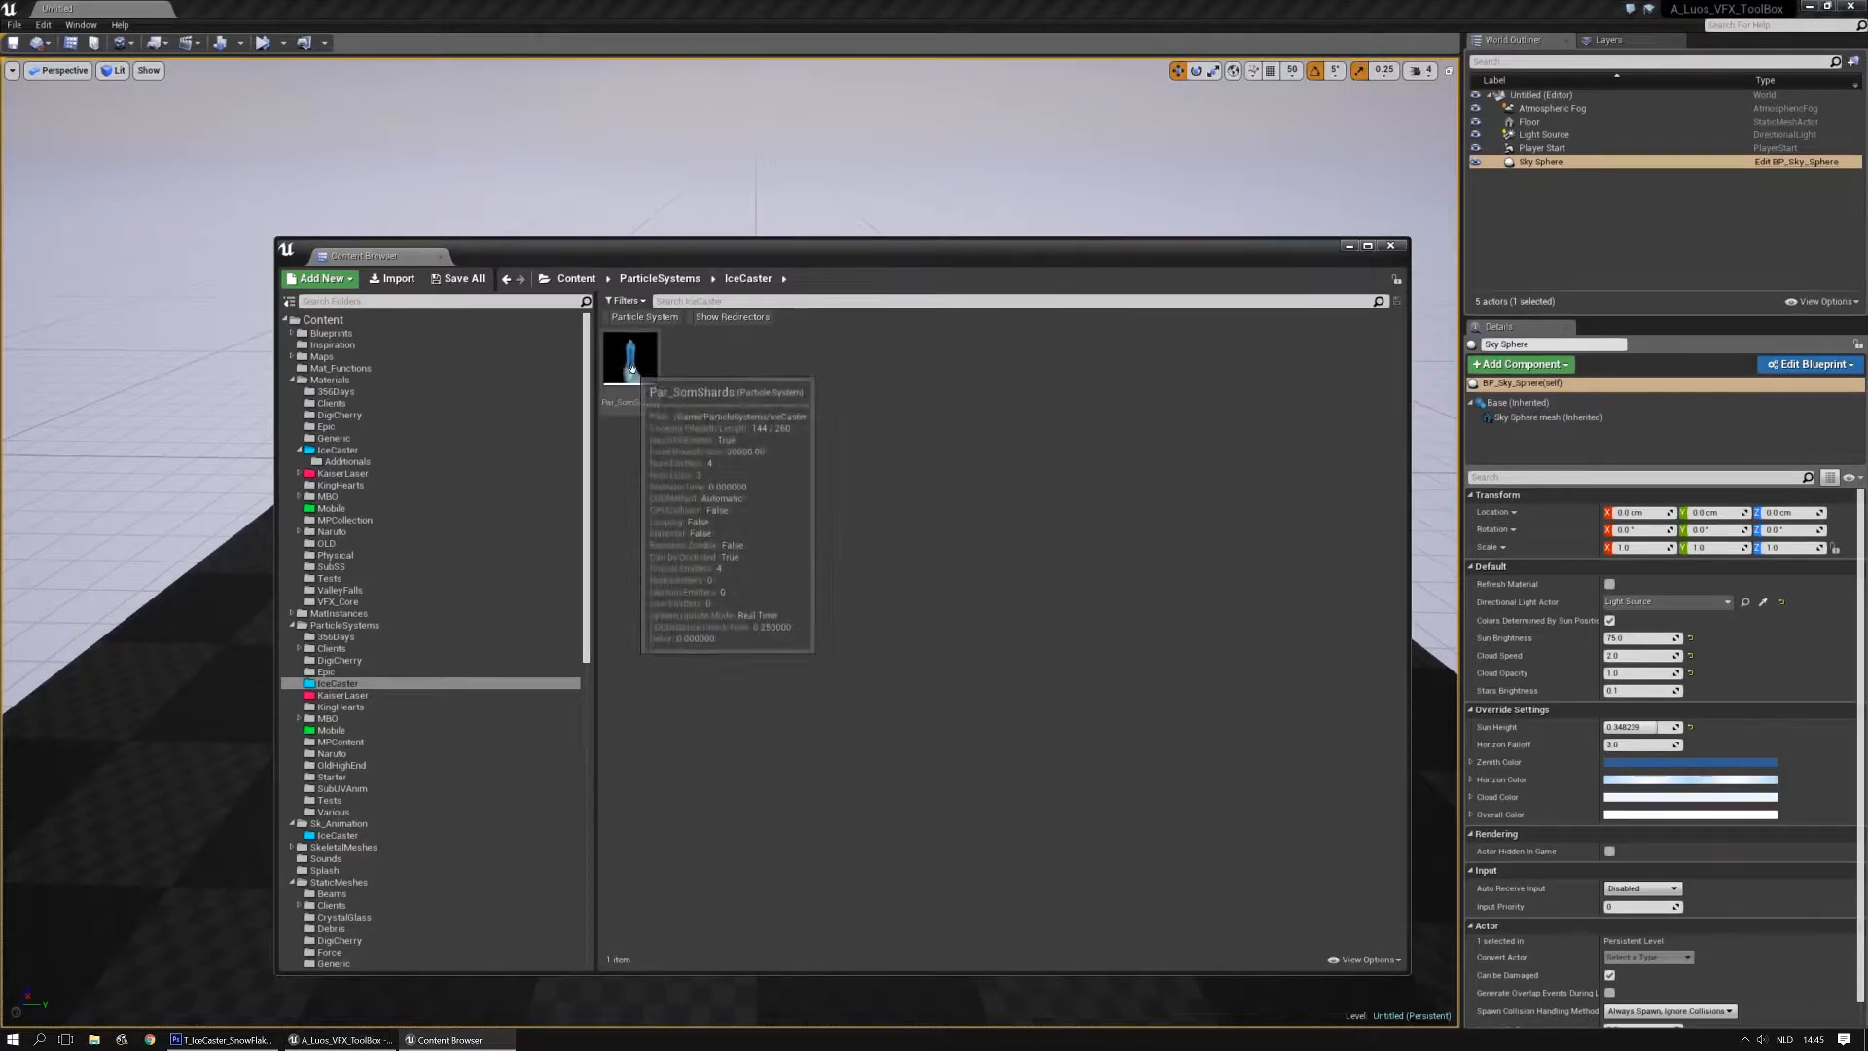
# Create a particle system named Par_SomShardImpact in ParticleSystems/IceCaster and open it for editing
pyautogui.rightClick(689, 362)
pyautogui.click(748, 574)
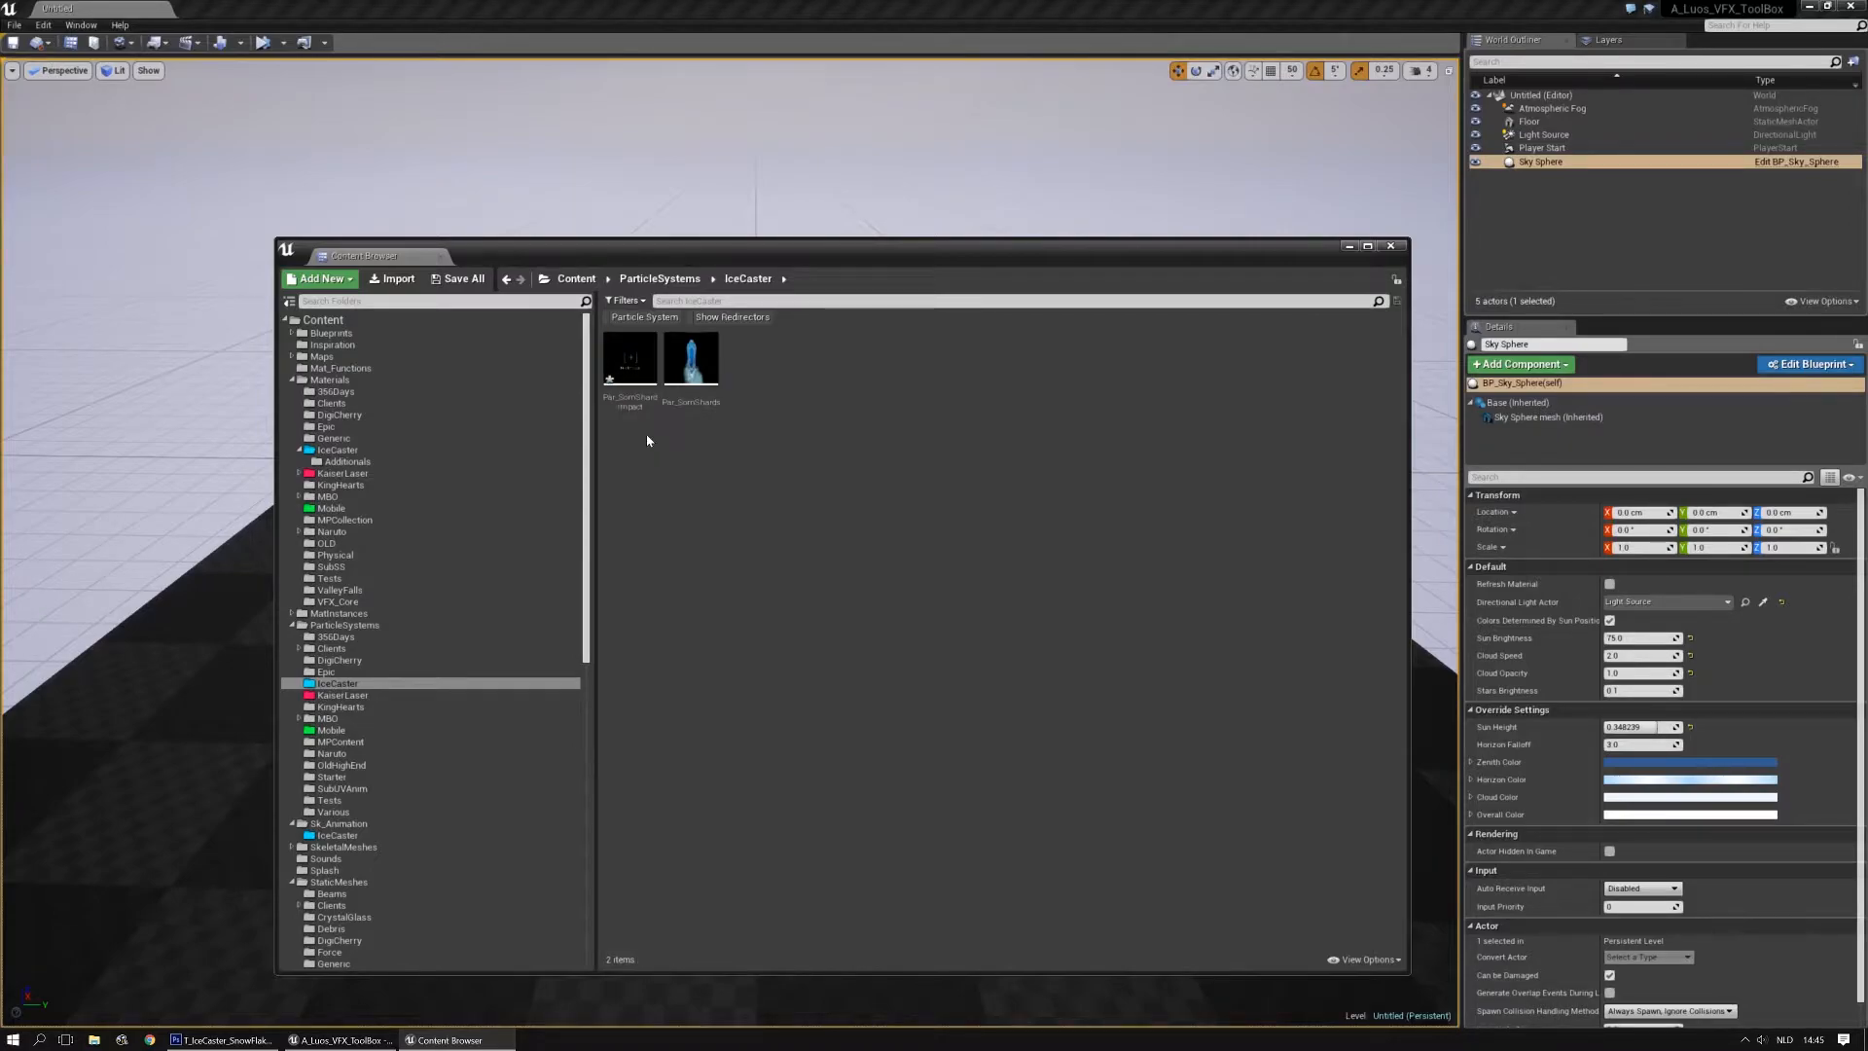
pyautogui.doubleClick(630, 360)
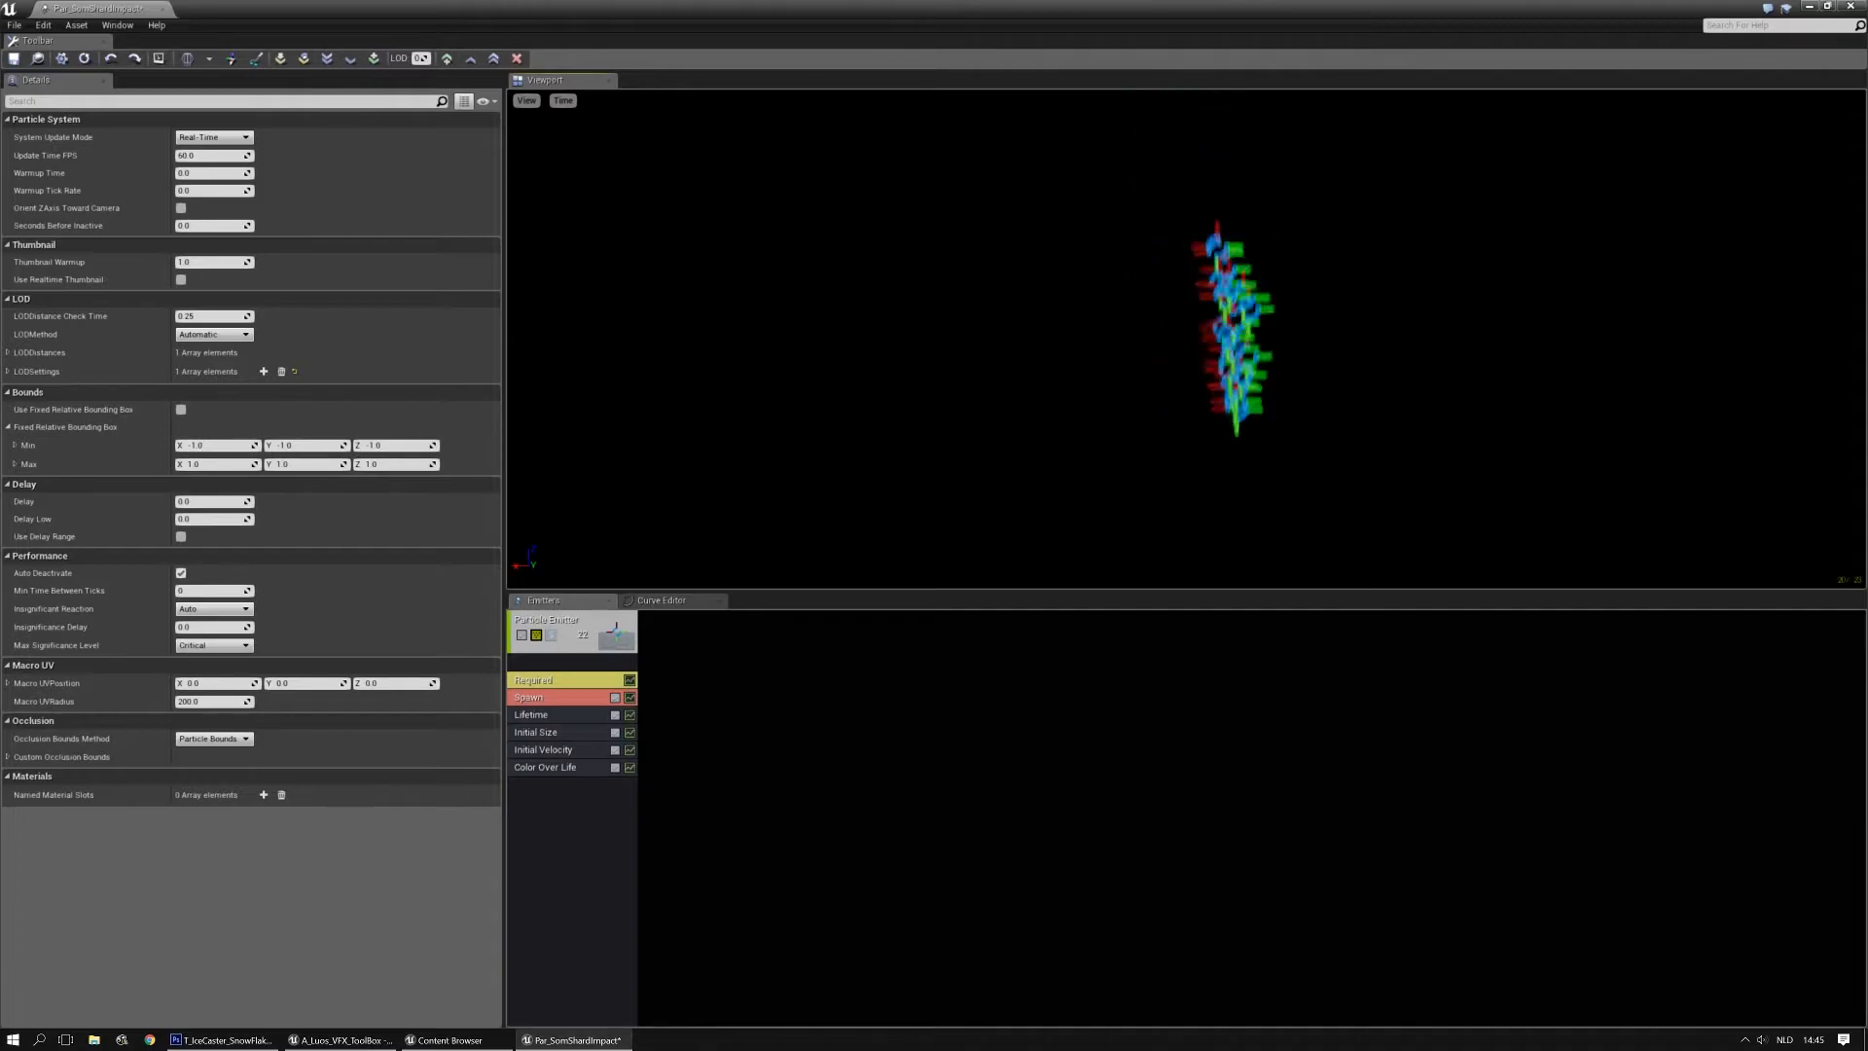
# Open the SK_IceShot_01_Anim animation sequence from the Sk_Animation/IceCaster folder
pyautogui.moveTo(754, 8); pyautogui.dragTo(1047, 490)
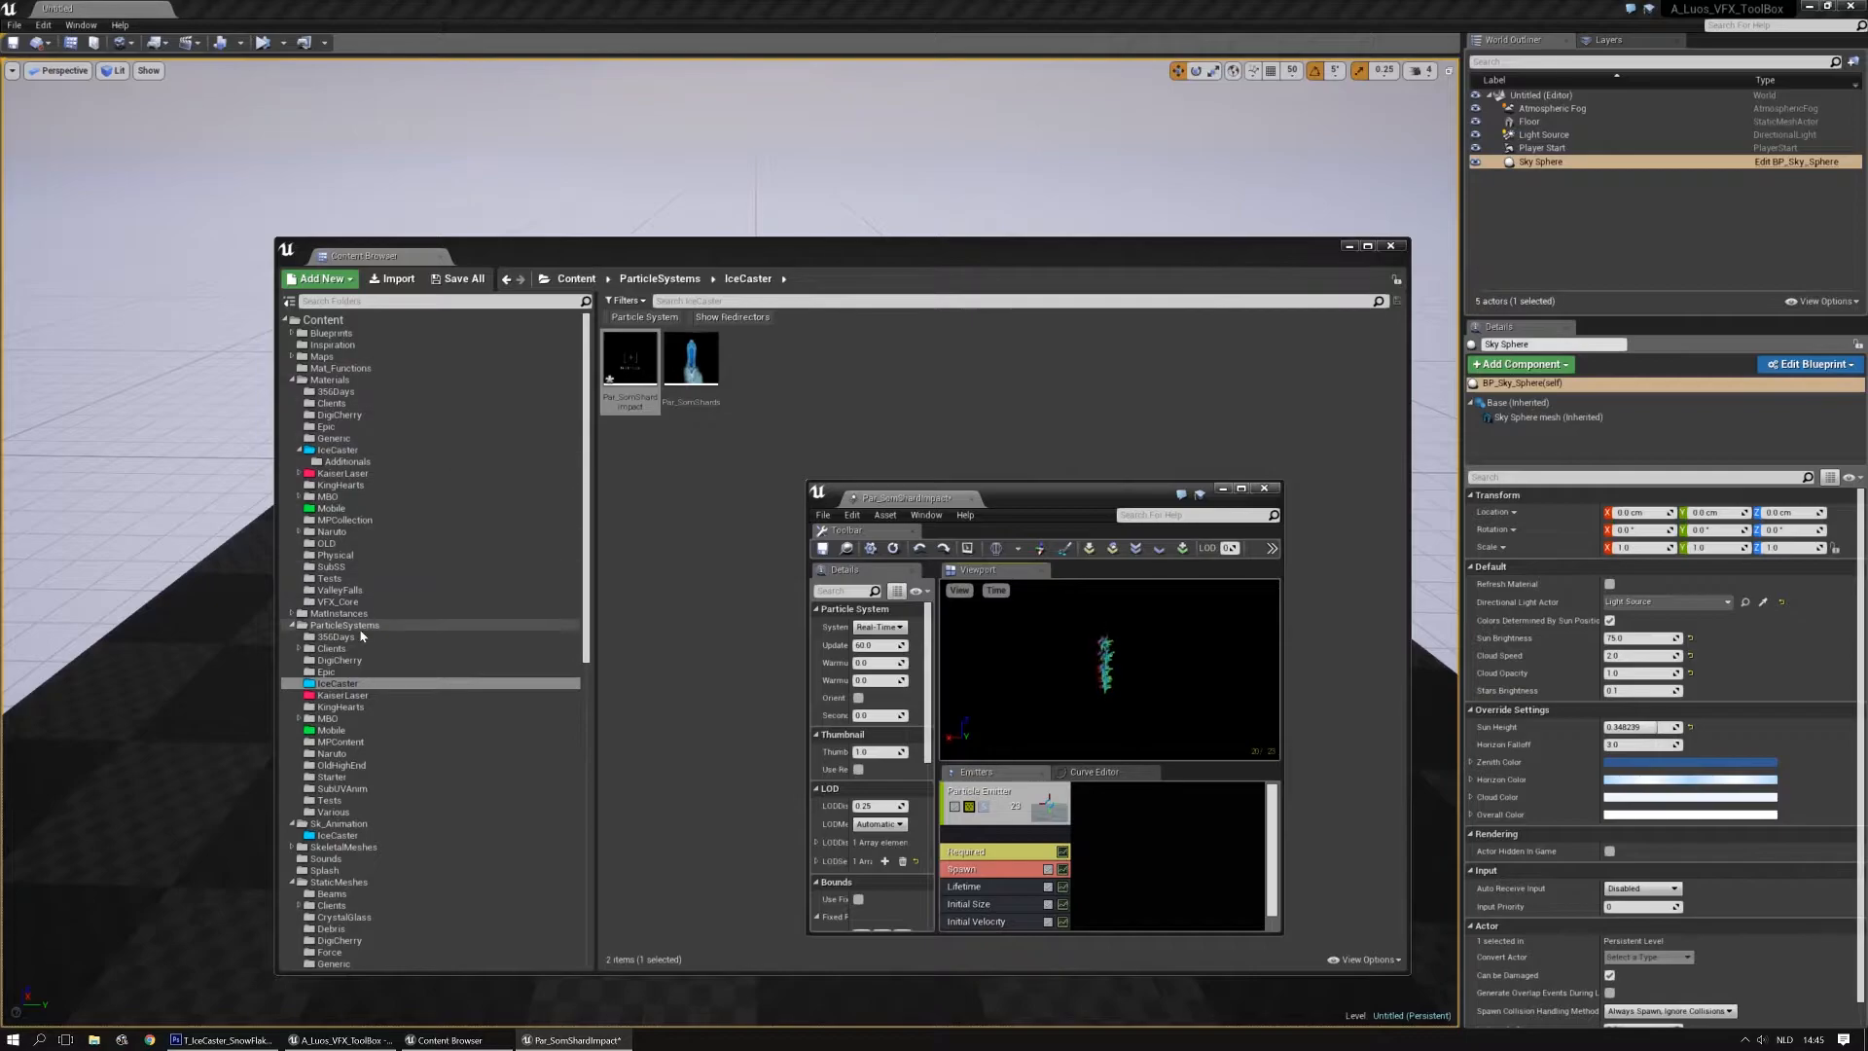
pyautogui.scroll(-3, 360, 635)
pyautogui.click(339, 742)
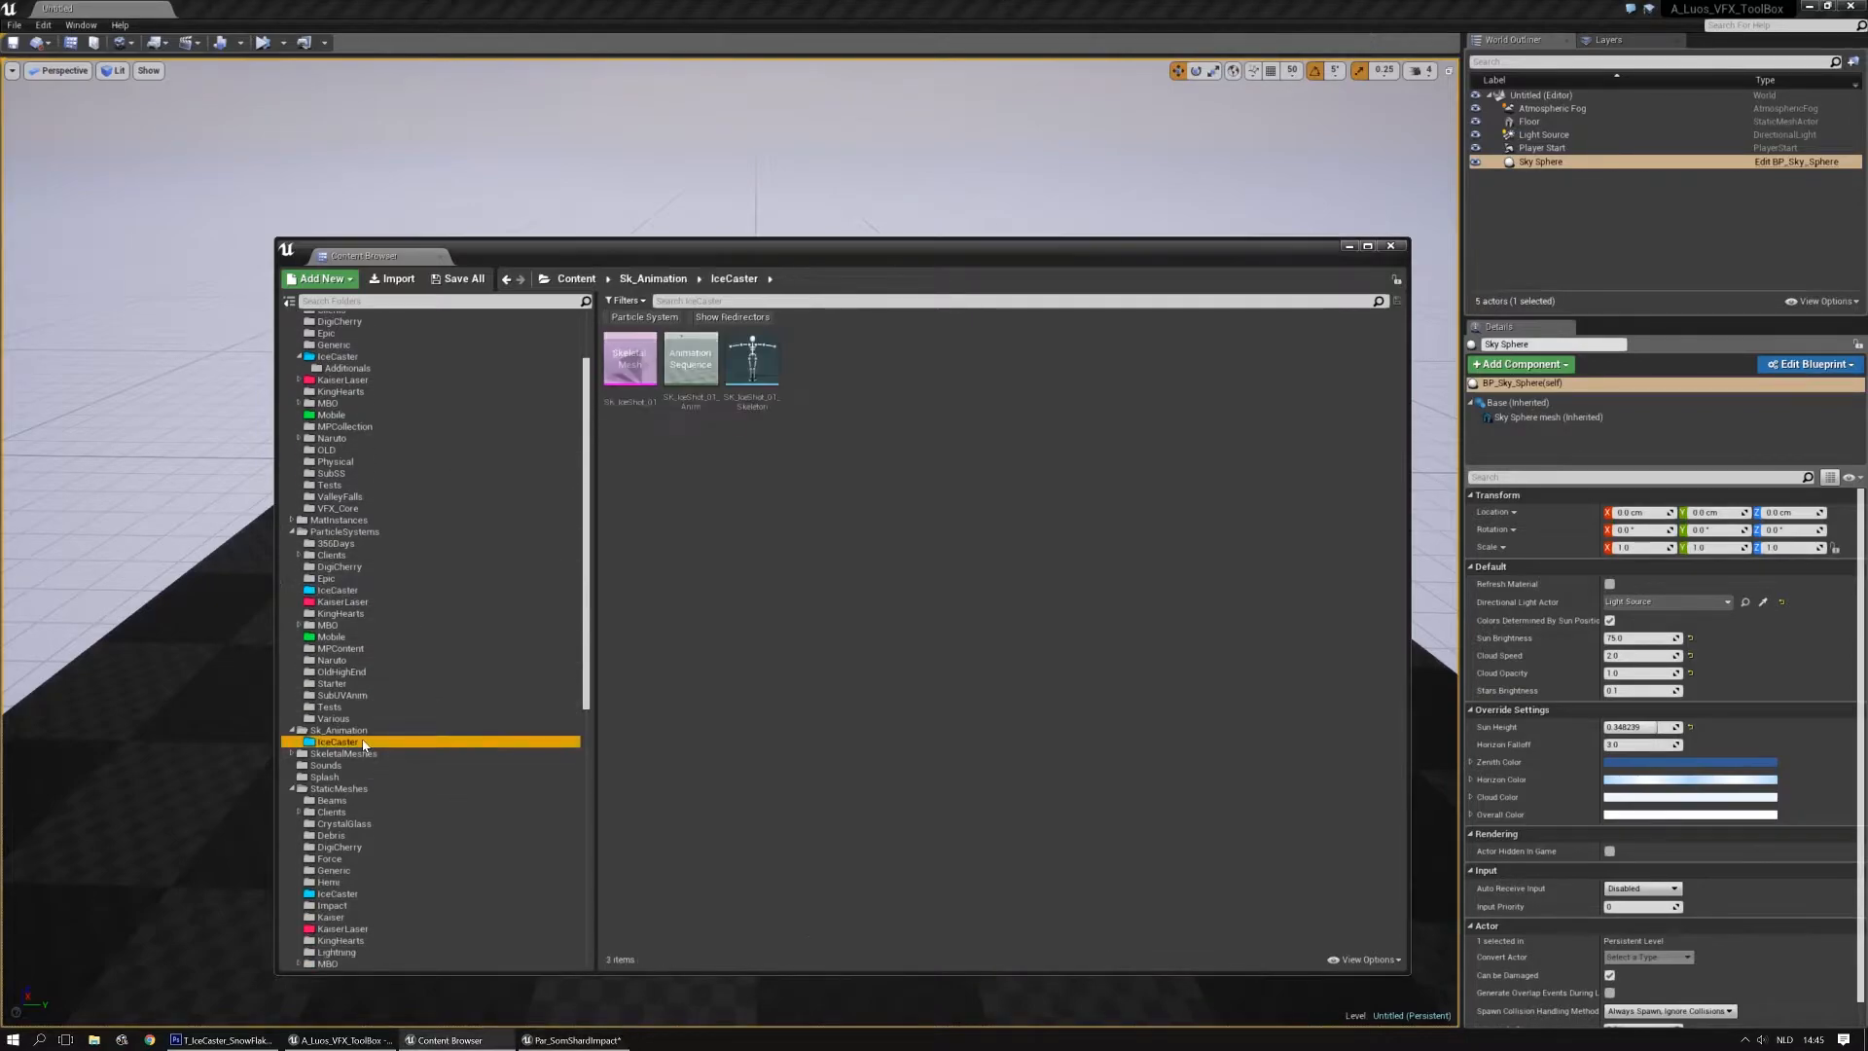
pyautogui.doubleClick(697, 379)
pyautogui.moveTo(798, 248); pyautogui.dragTo(791, 211)
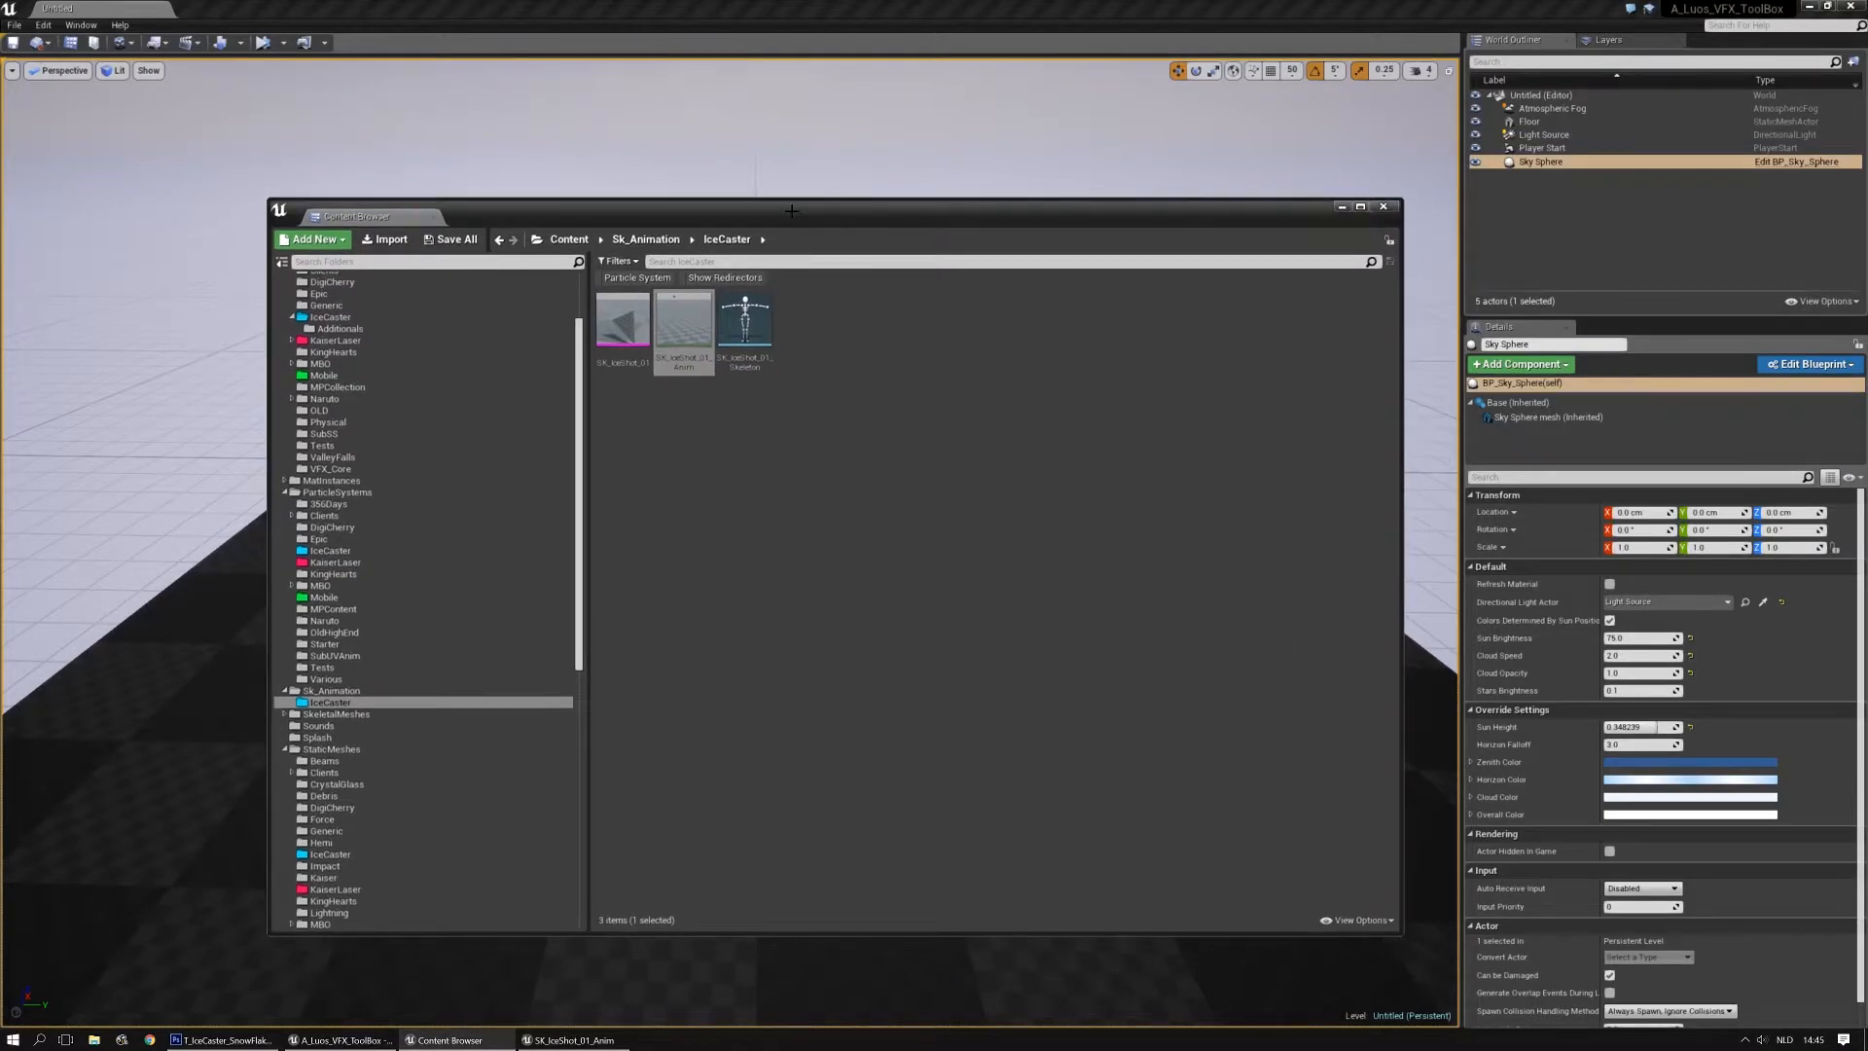
# Open the Par_SomShards particle system from the ParticleSystems/IceCaster folder
pyautogui.scroll(3, 464, 368)
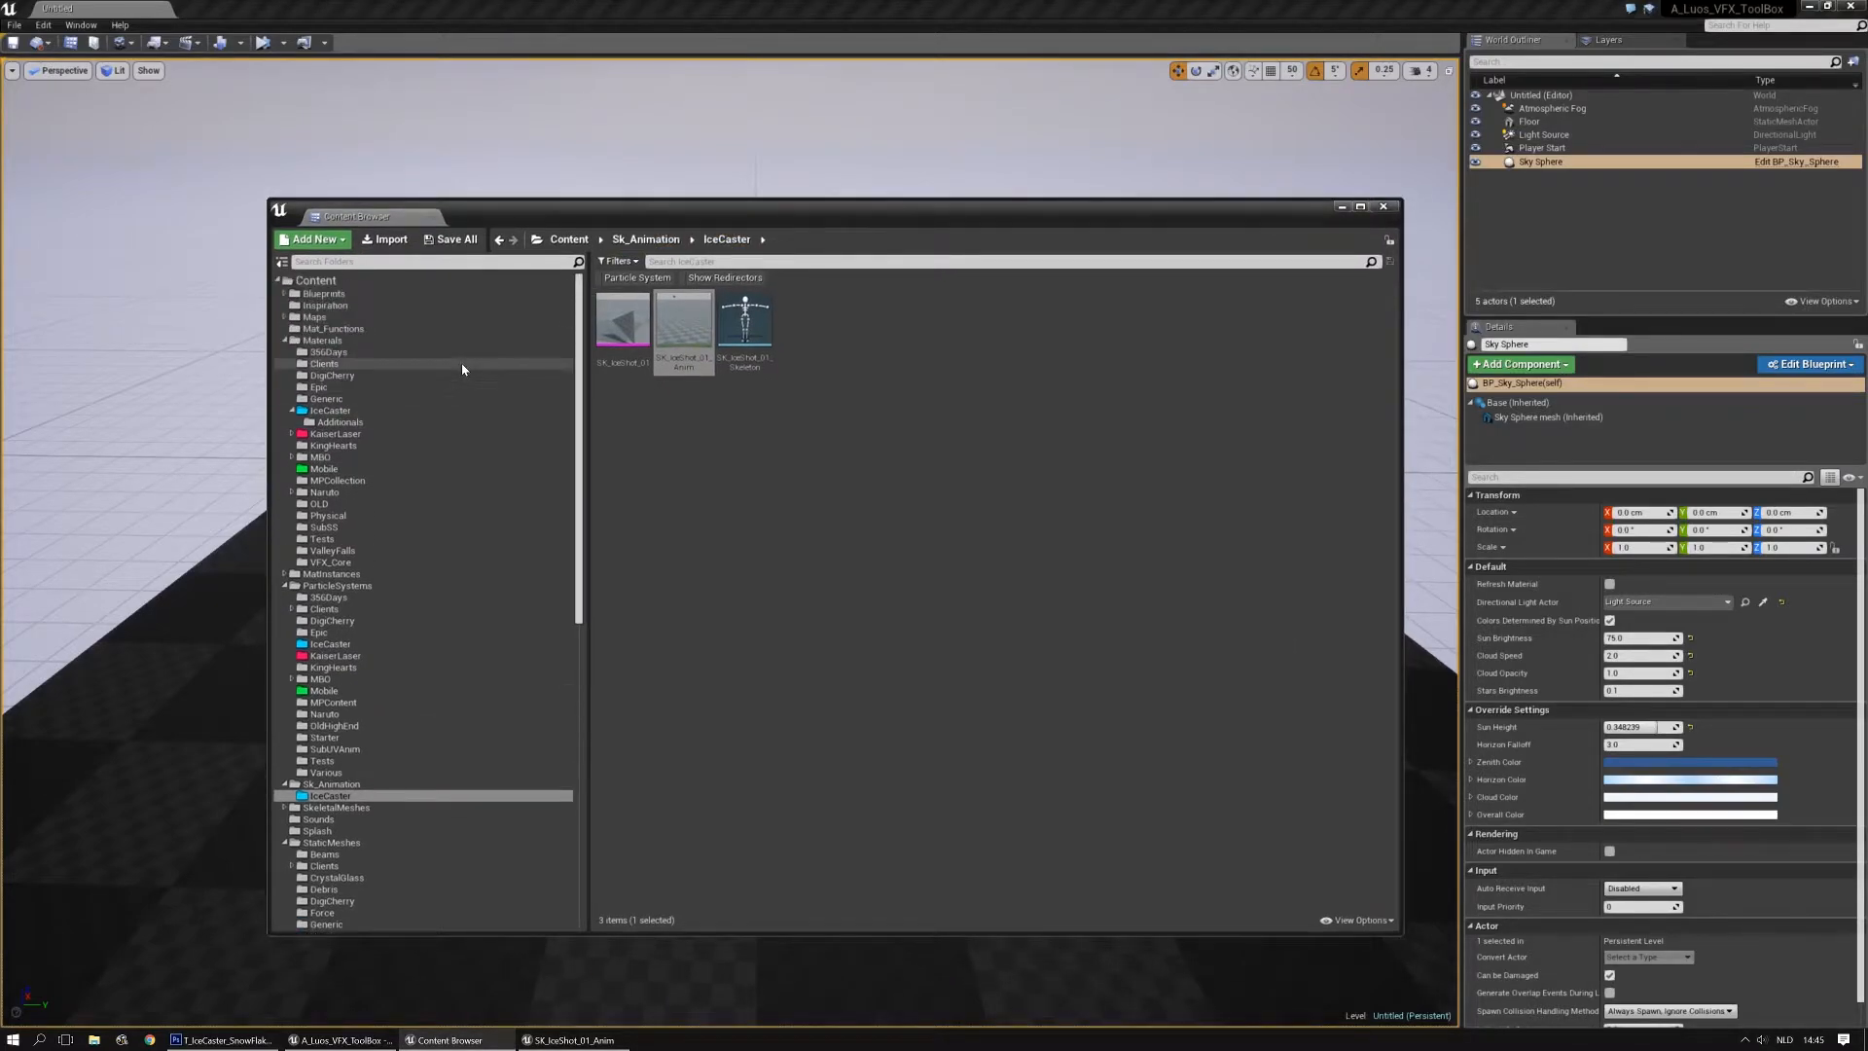
pyautogui.click(338, 422)
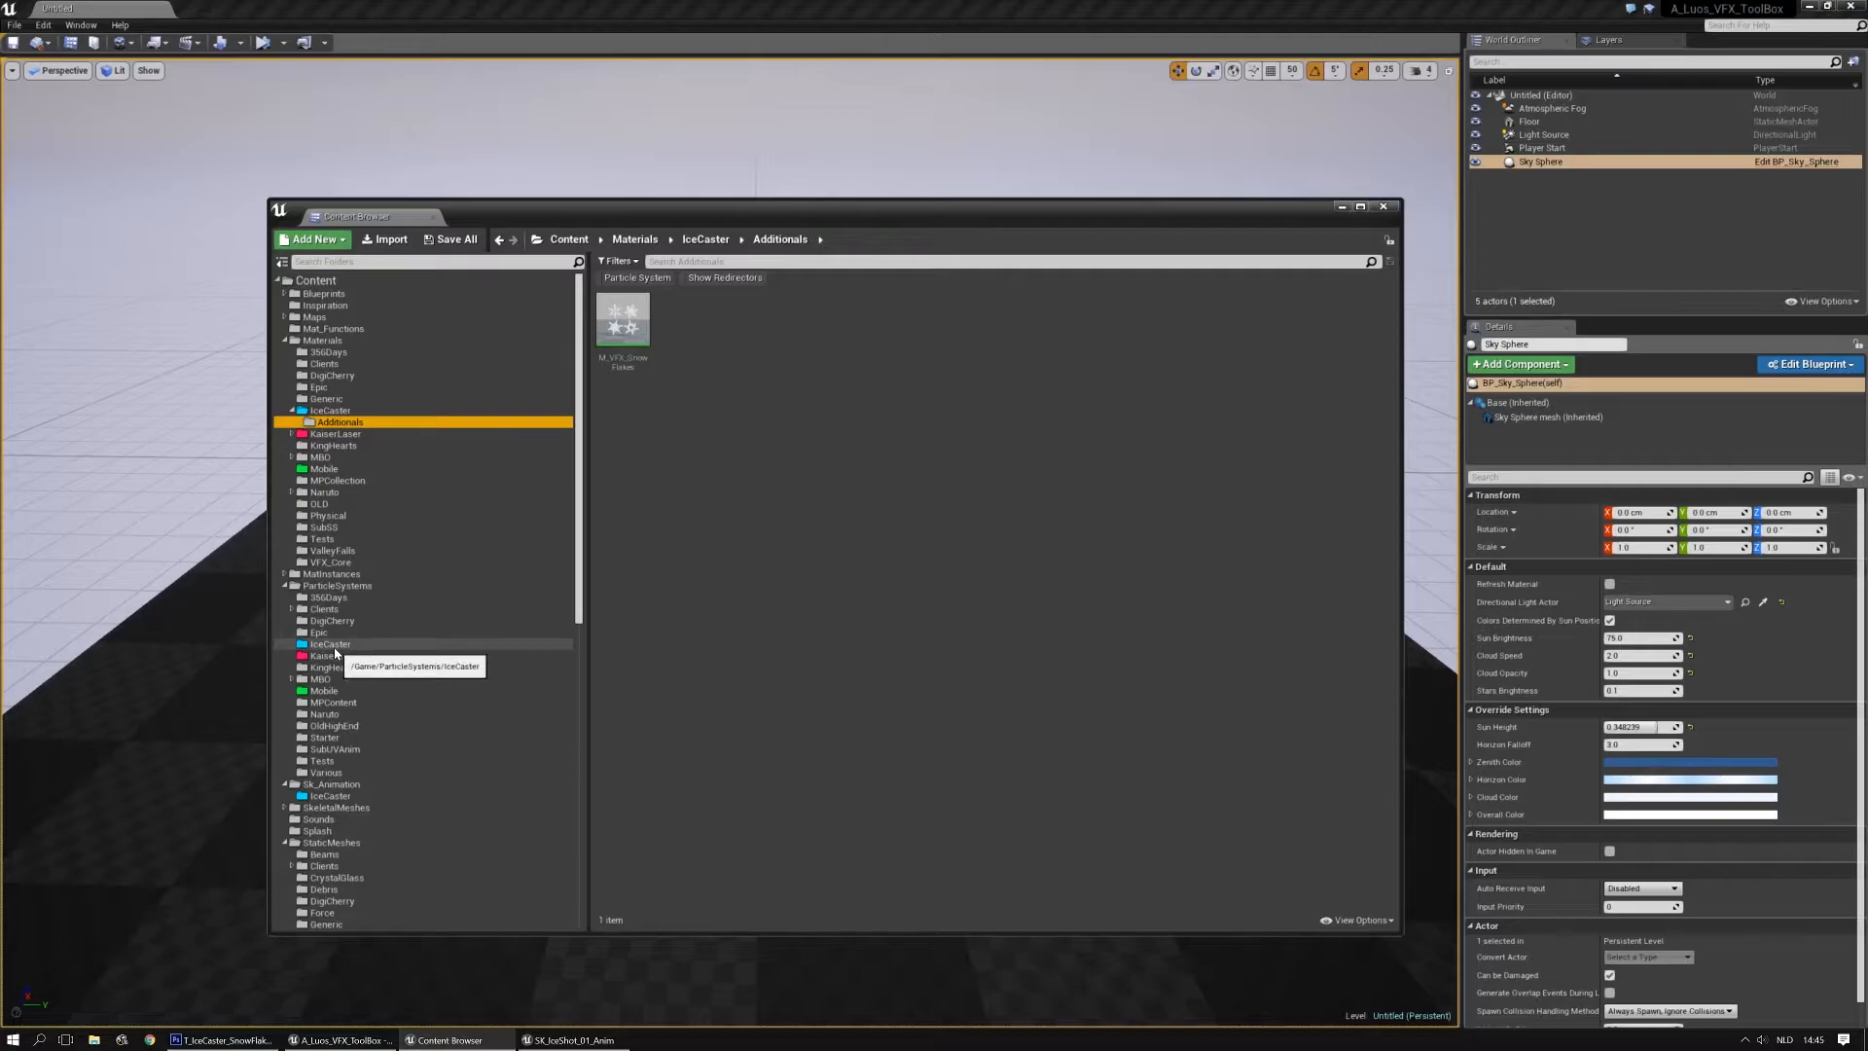
pyautogui.click(332, 645)
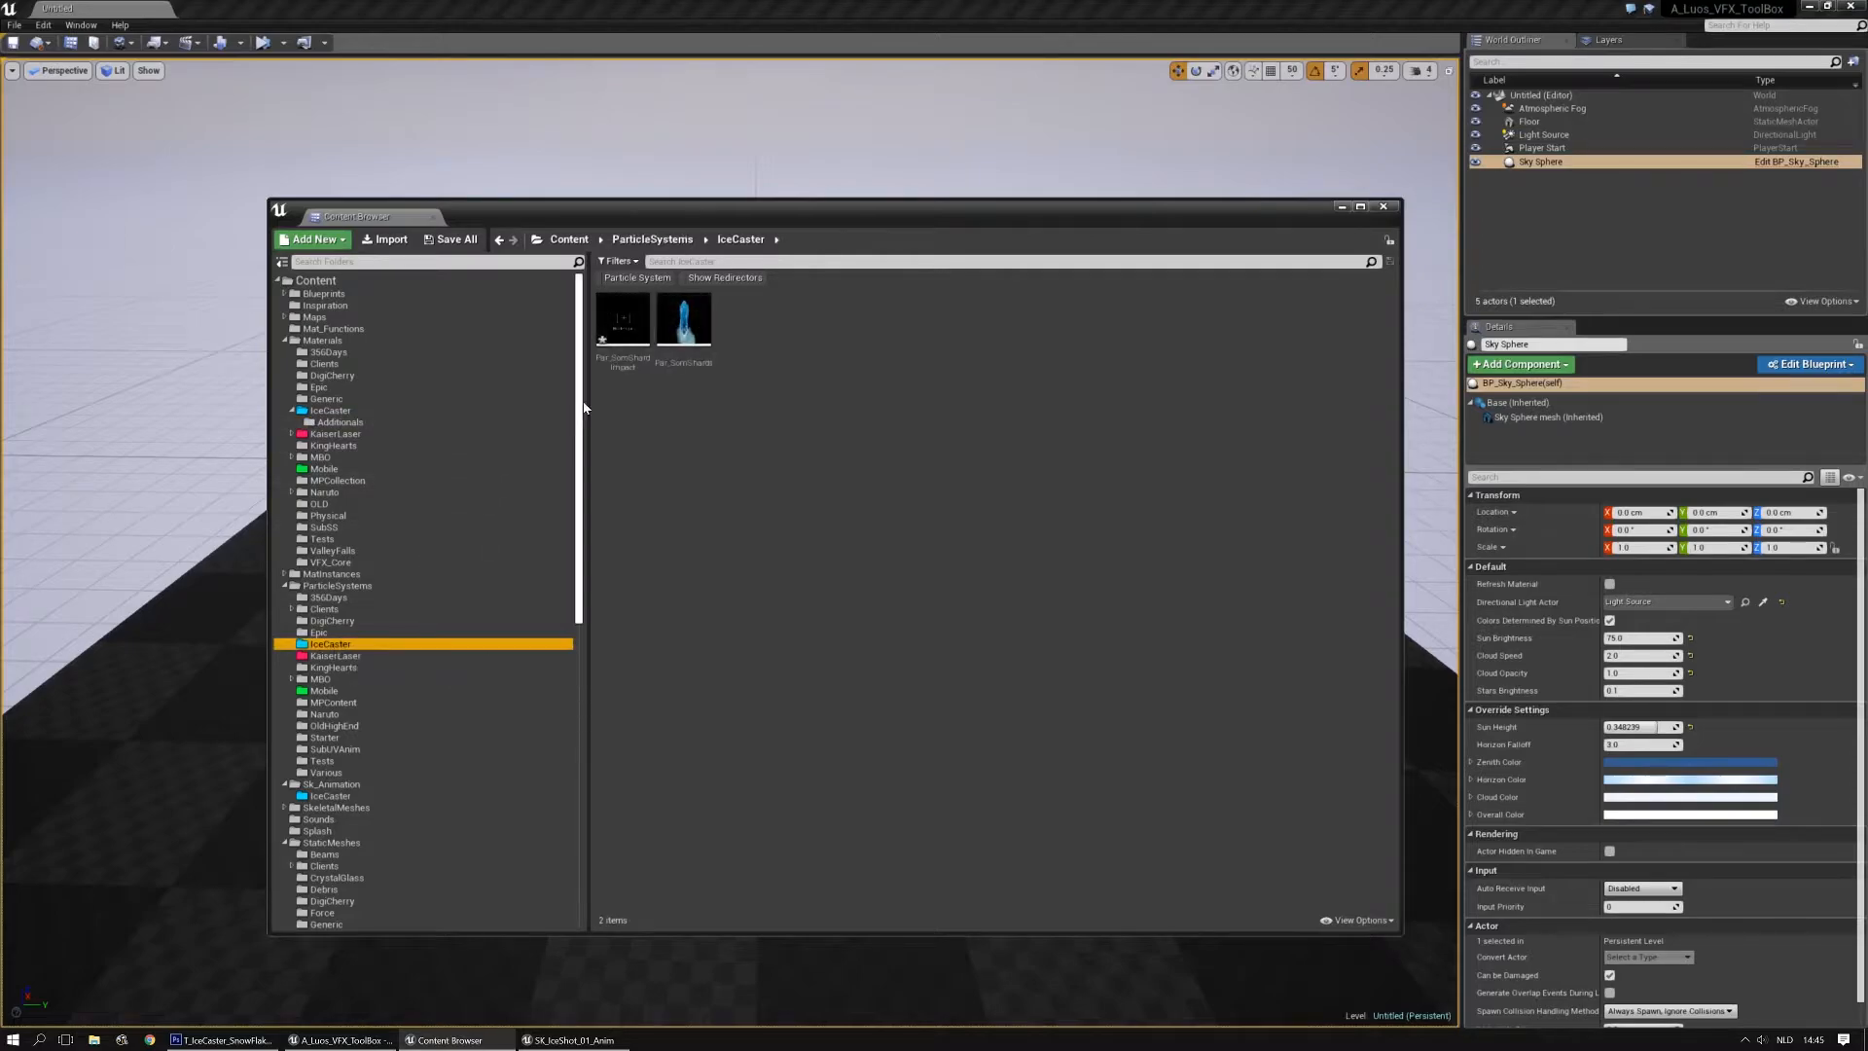
pyautogui.doubleClick(701, 345)
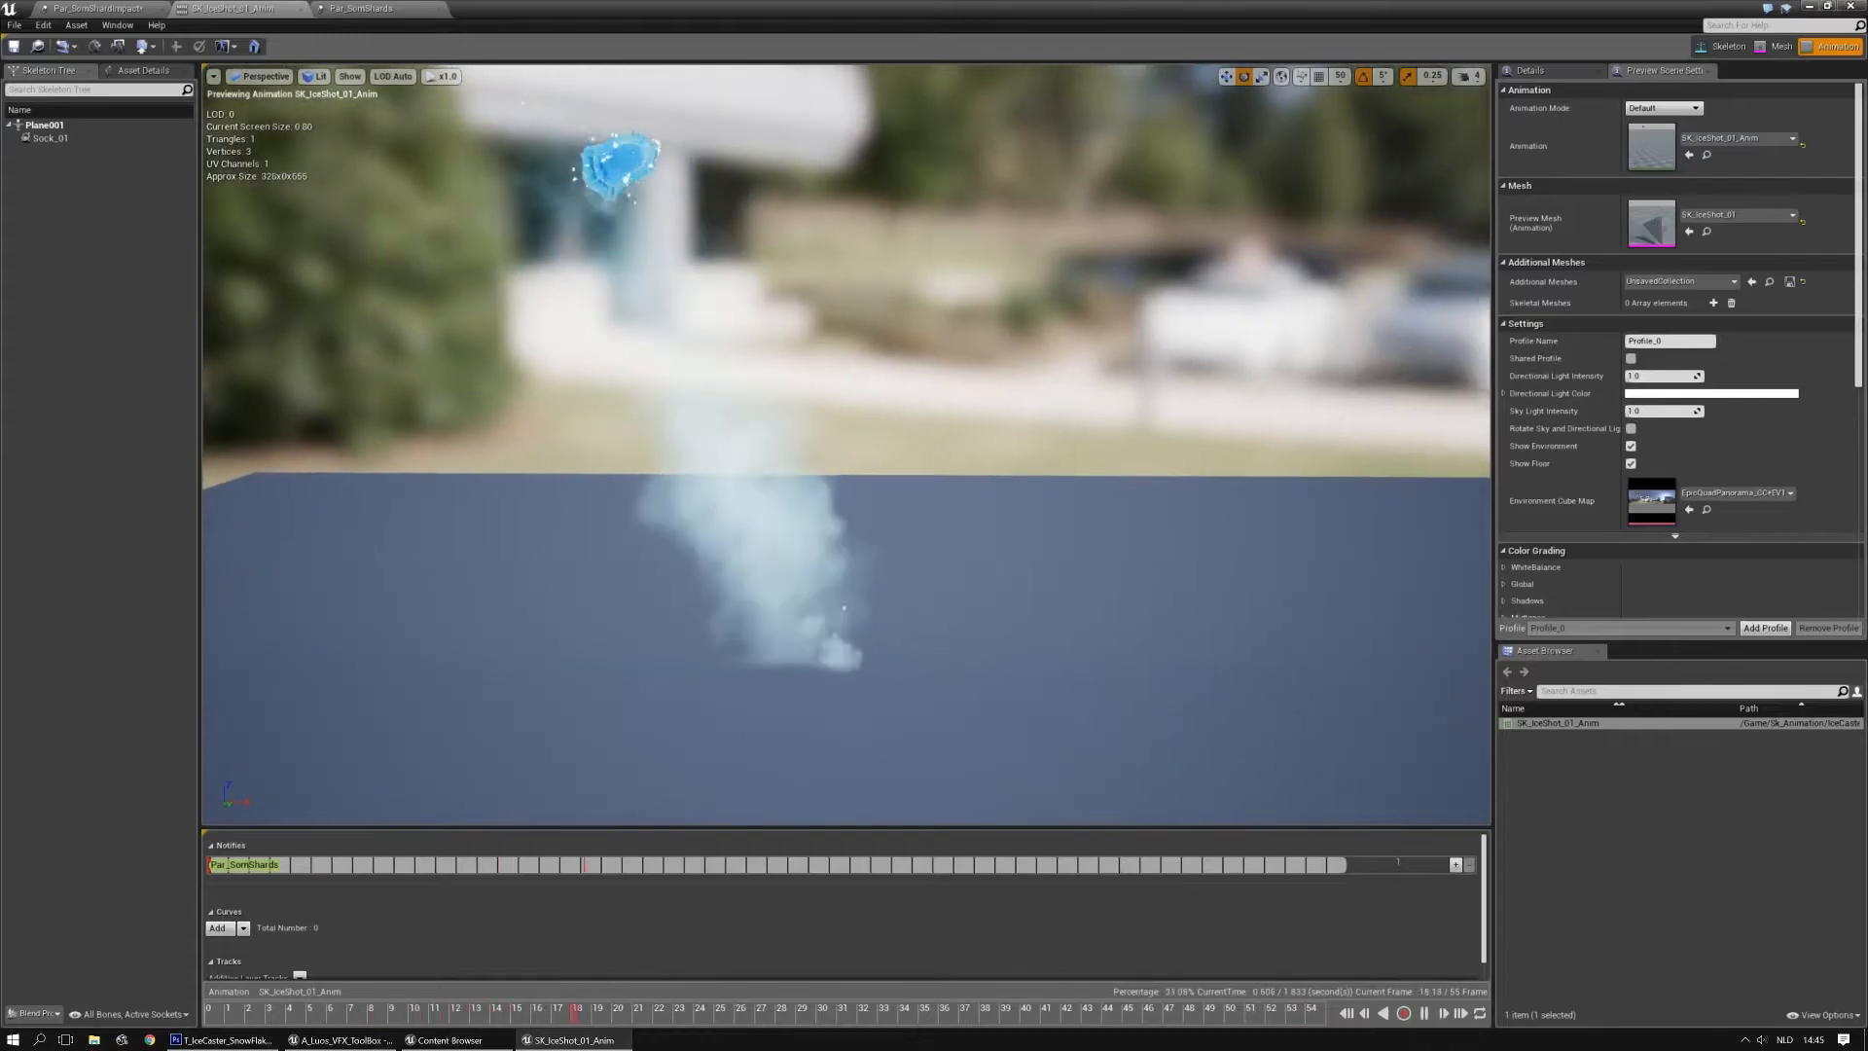
# Examine the falling shard, its trail and where it lands in the SK_IceShot_01_Anim preview from different angles
pyautogui.moveTo(891, 654); pyautogui.dragTo(895, 623, button='right')
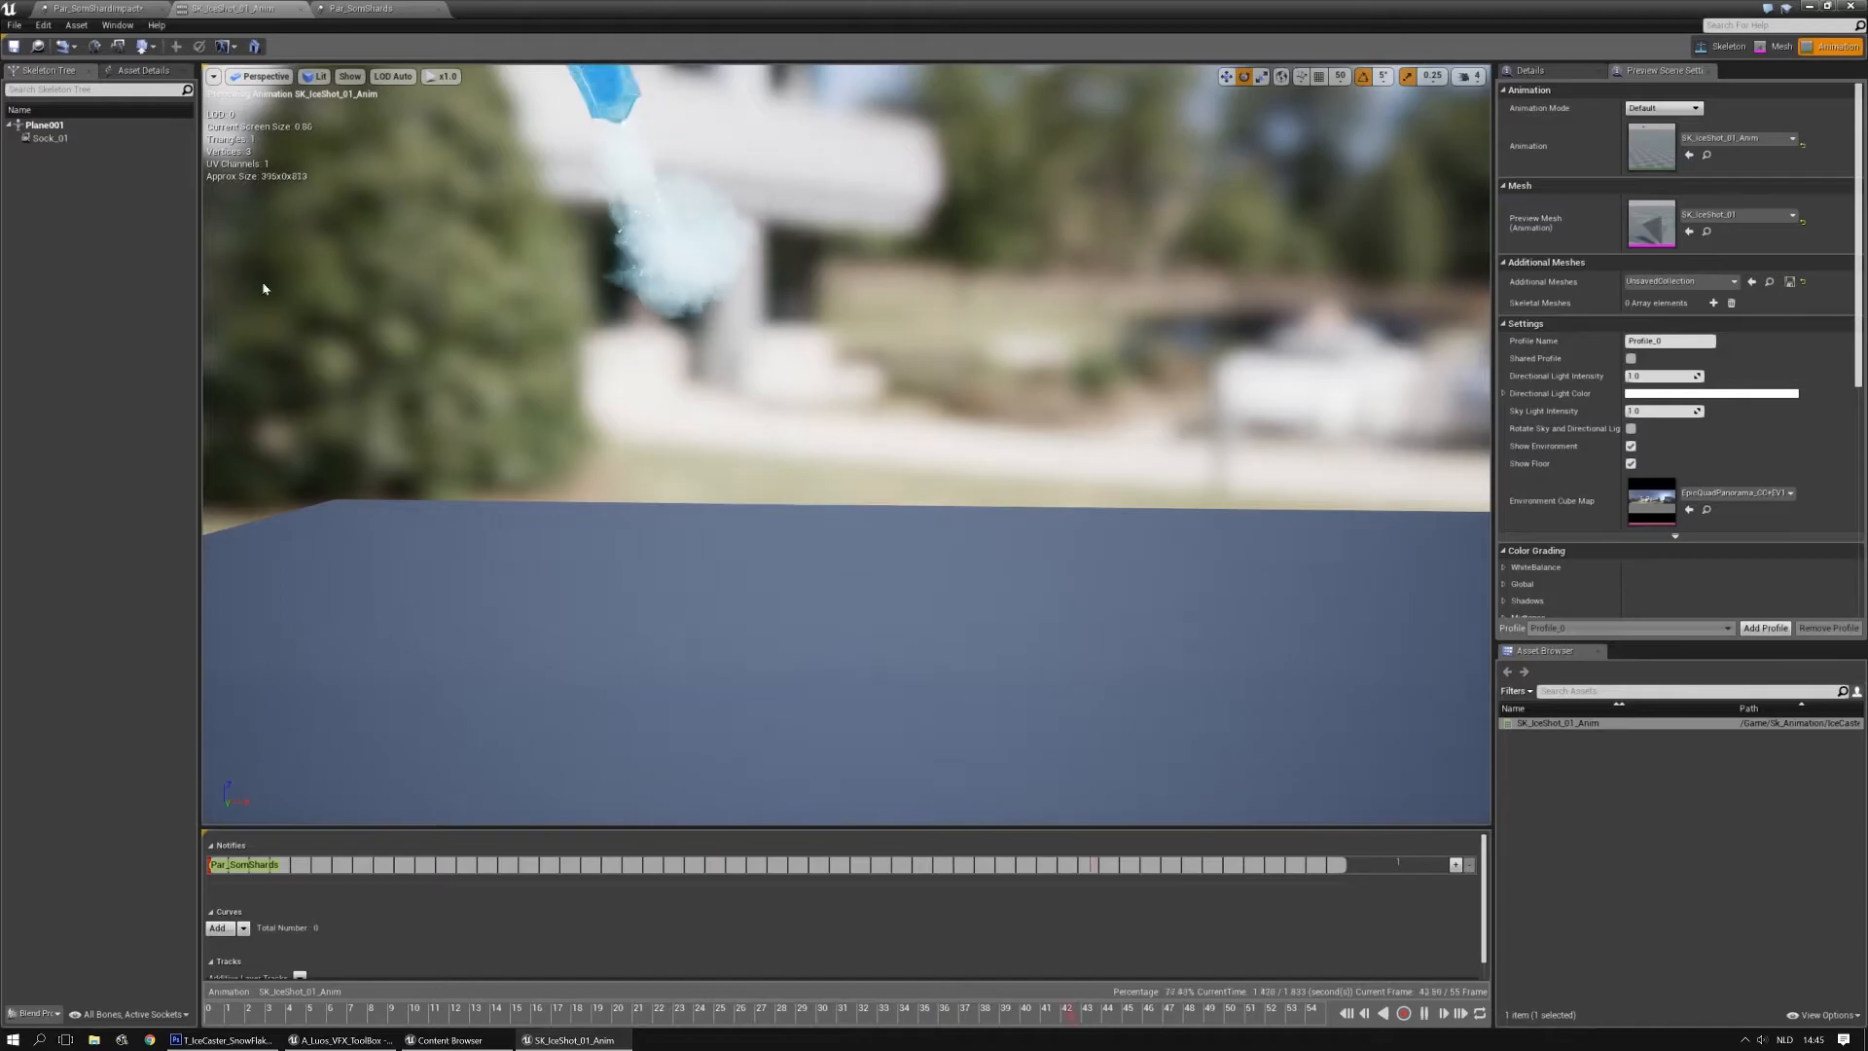
pyautogui.moveTo(827, 409); pyautogui.dragTo(657, 413, button='right')
pyautogui.moveTo(845, 501); pyautogui.dragTo(783, 452, button='right')
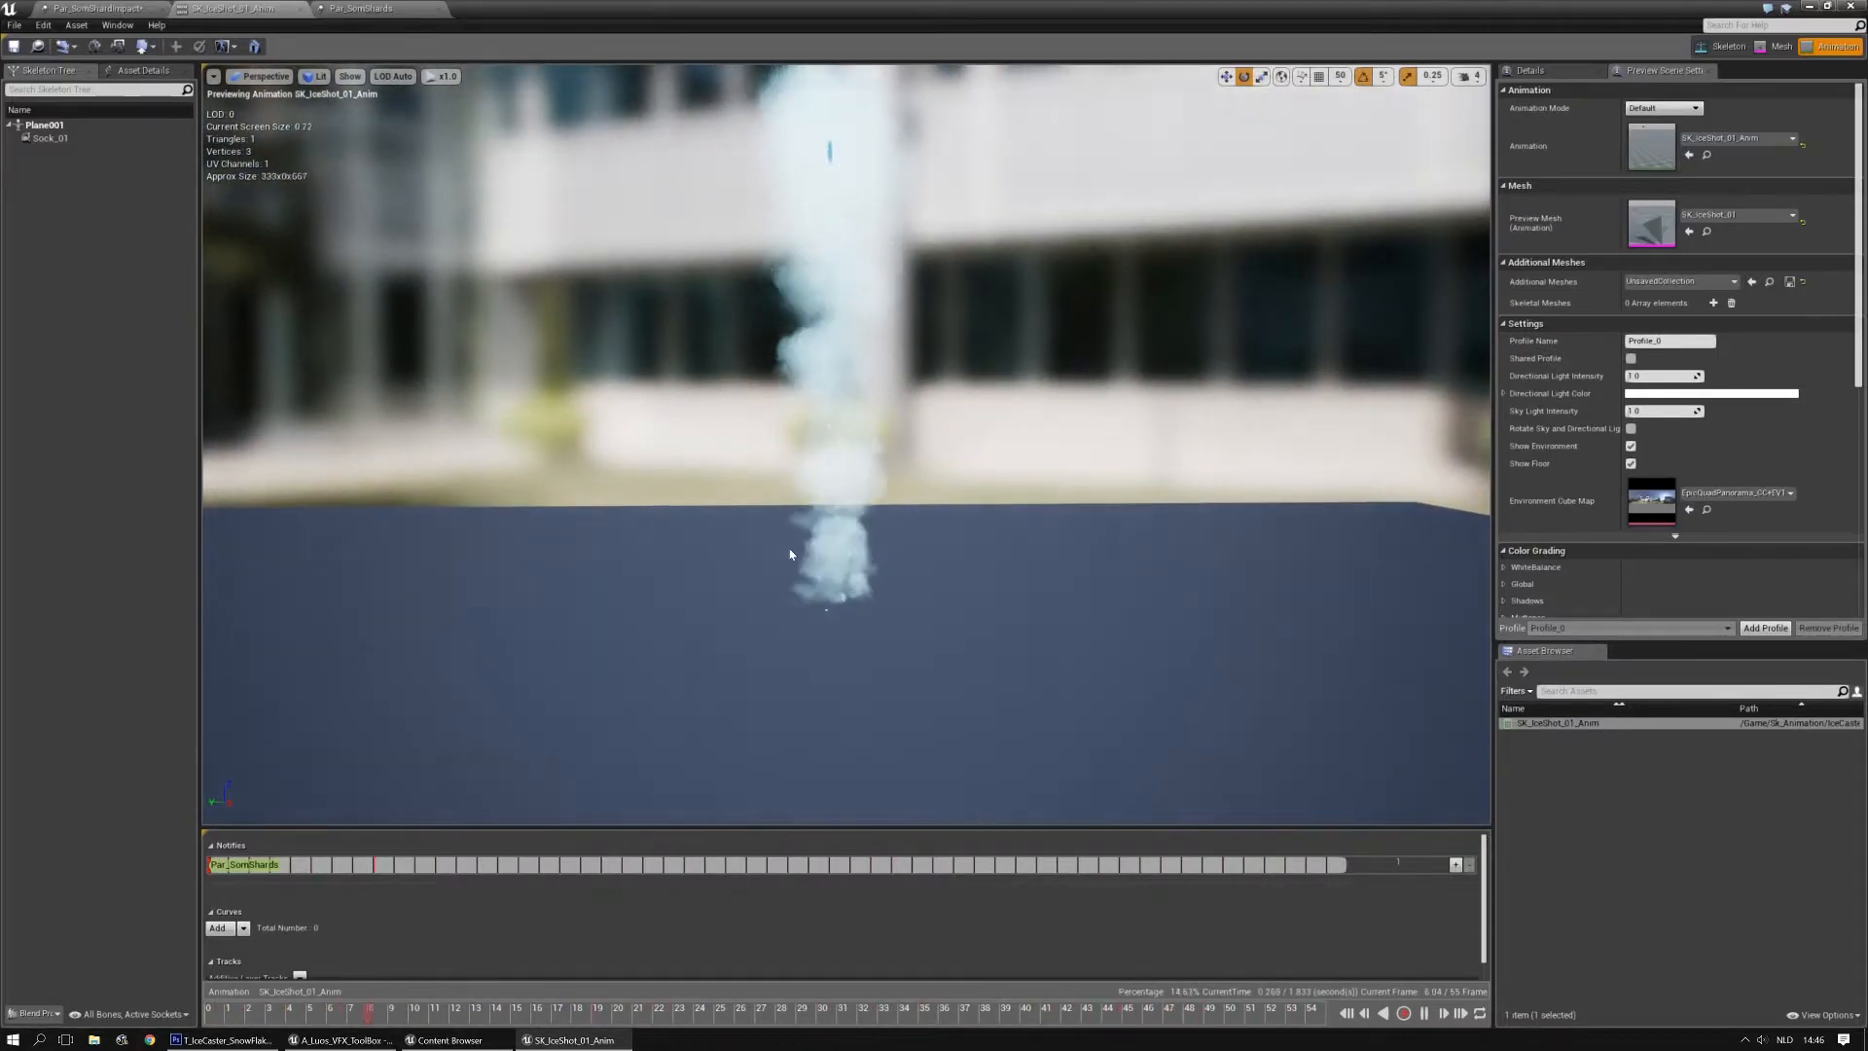
pyautogui.moveTo(781, 518); pyautogui.dragTo(1006, 541, button='right')
pyautogui.moveTo(938, 613); pyautogui.dragTo(936, 554, button='right')
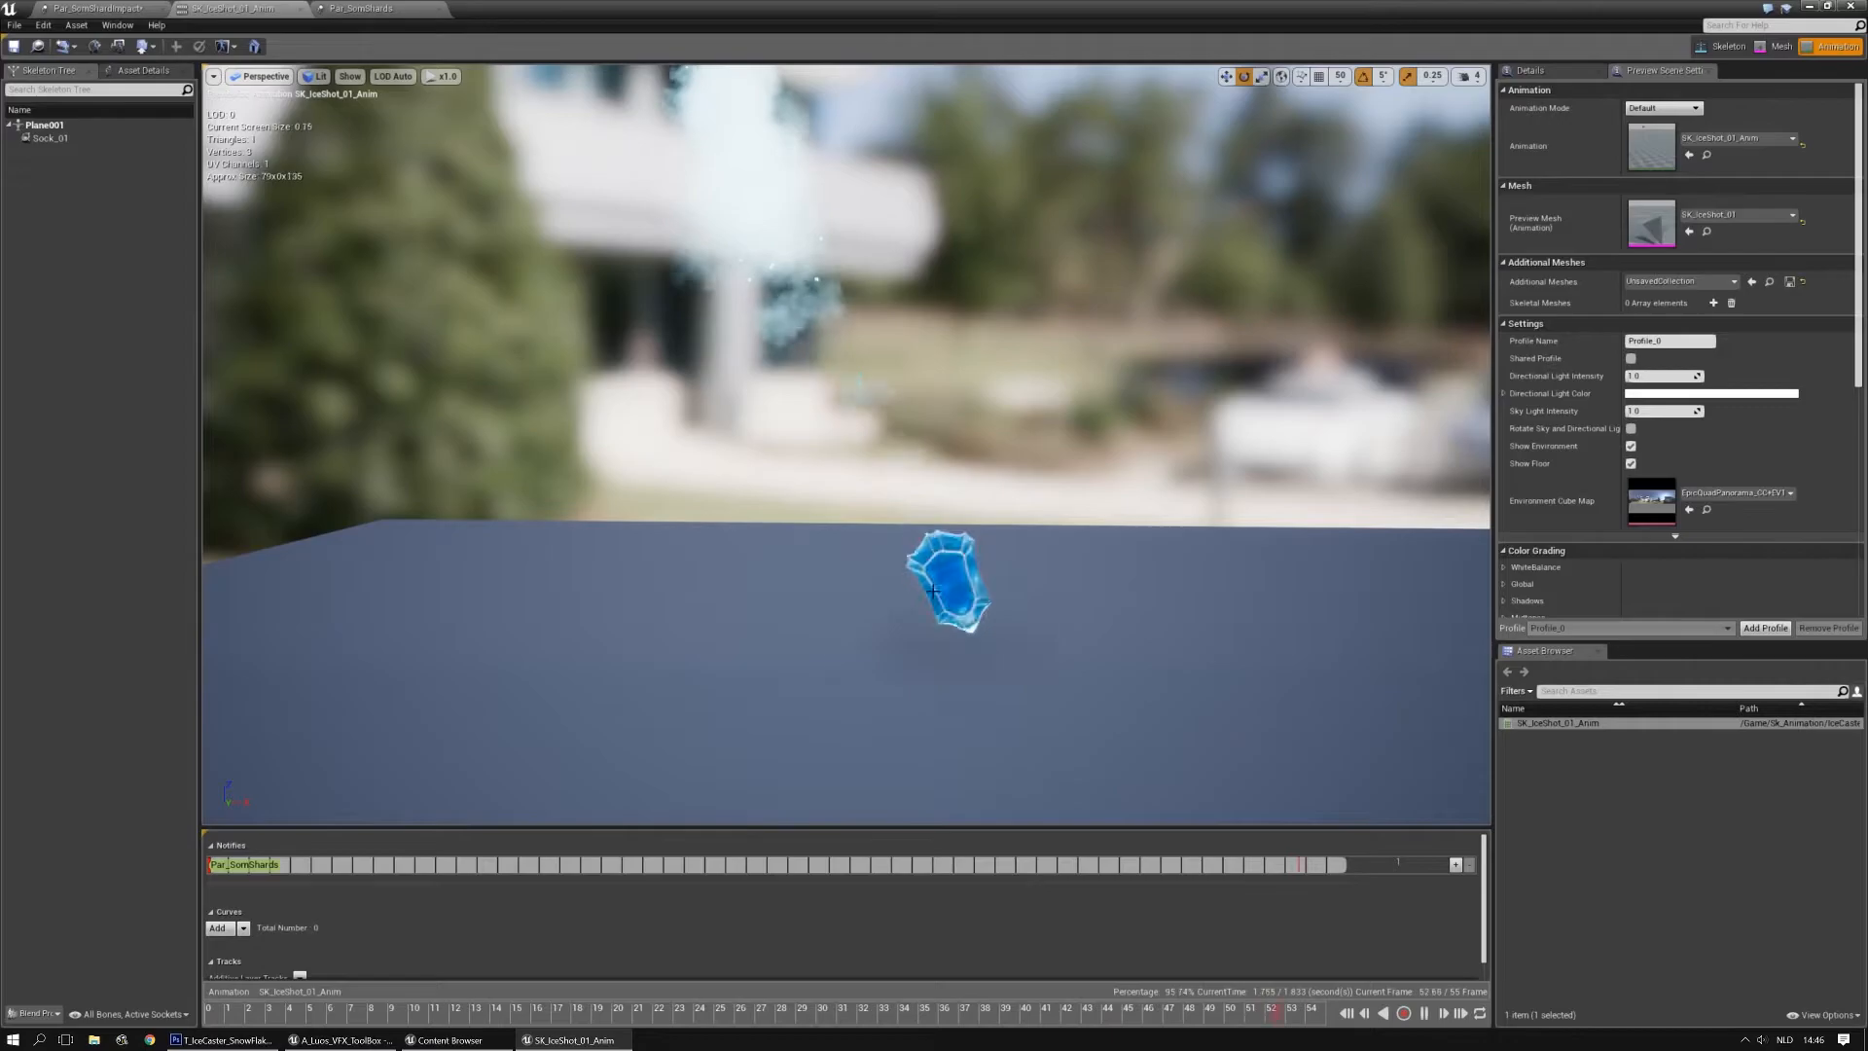
# Check the open asset editors and reorder them so Par_SomShardImpact comes after Par_SomShards
pyautogui.click(96, 6)
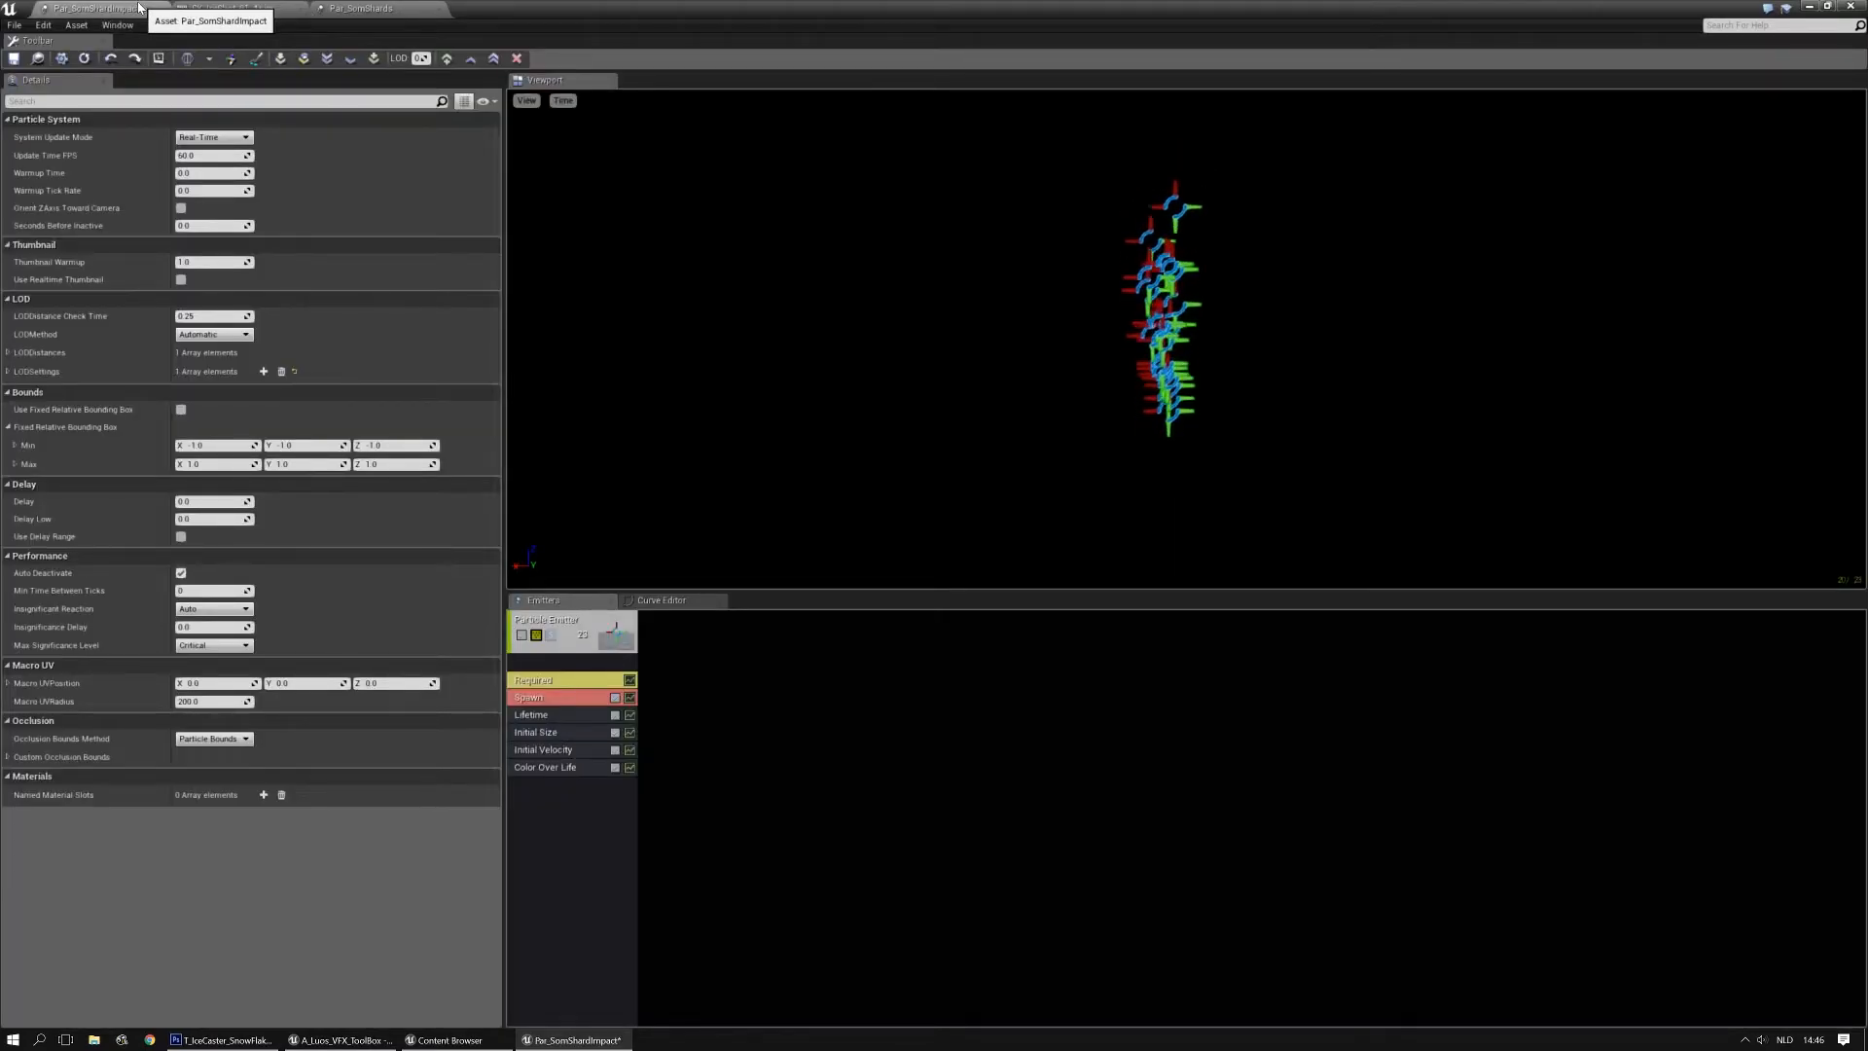
pyautogui.click(348, 7)
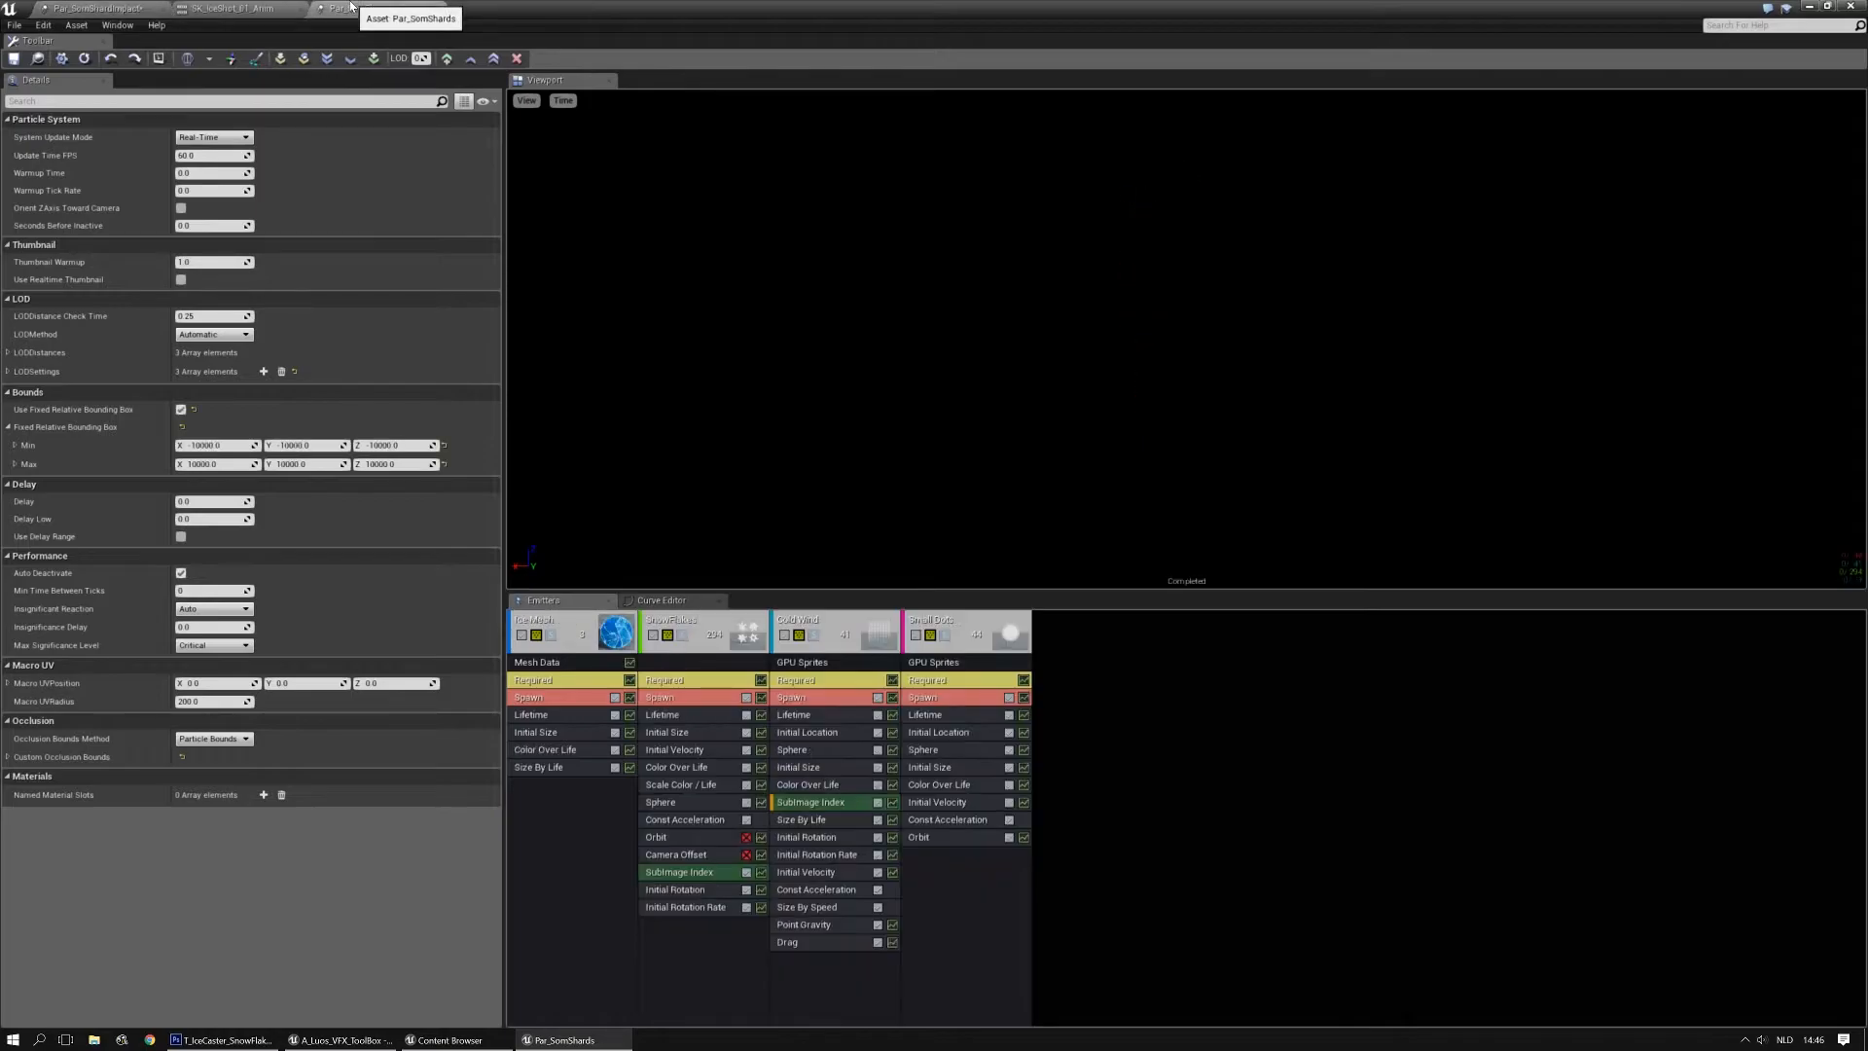
pyautogui.click(248, 8)
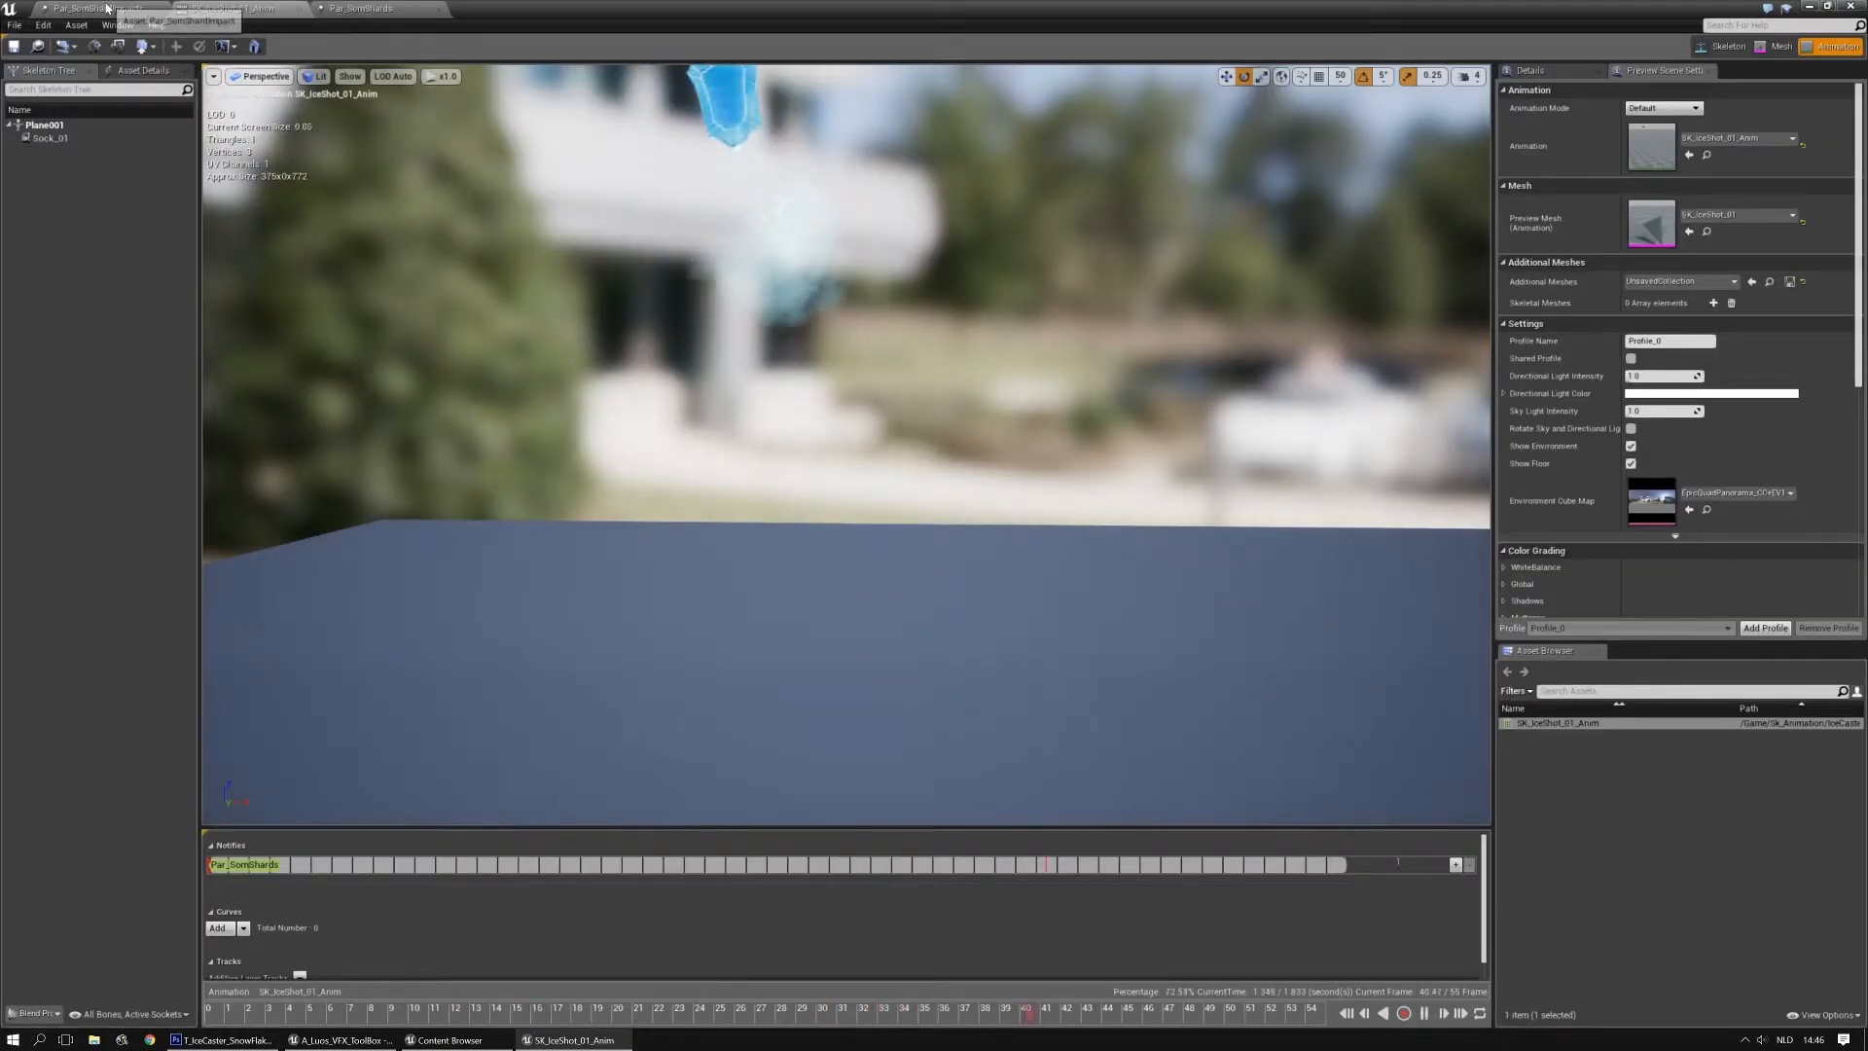
pyautogui.moveTo(113, 8); pyautogui.dragTo(462, 9)
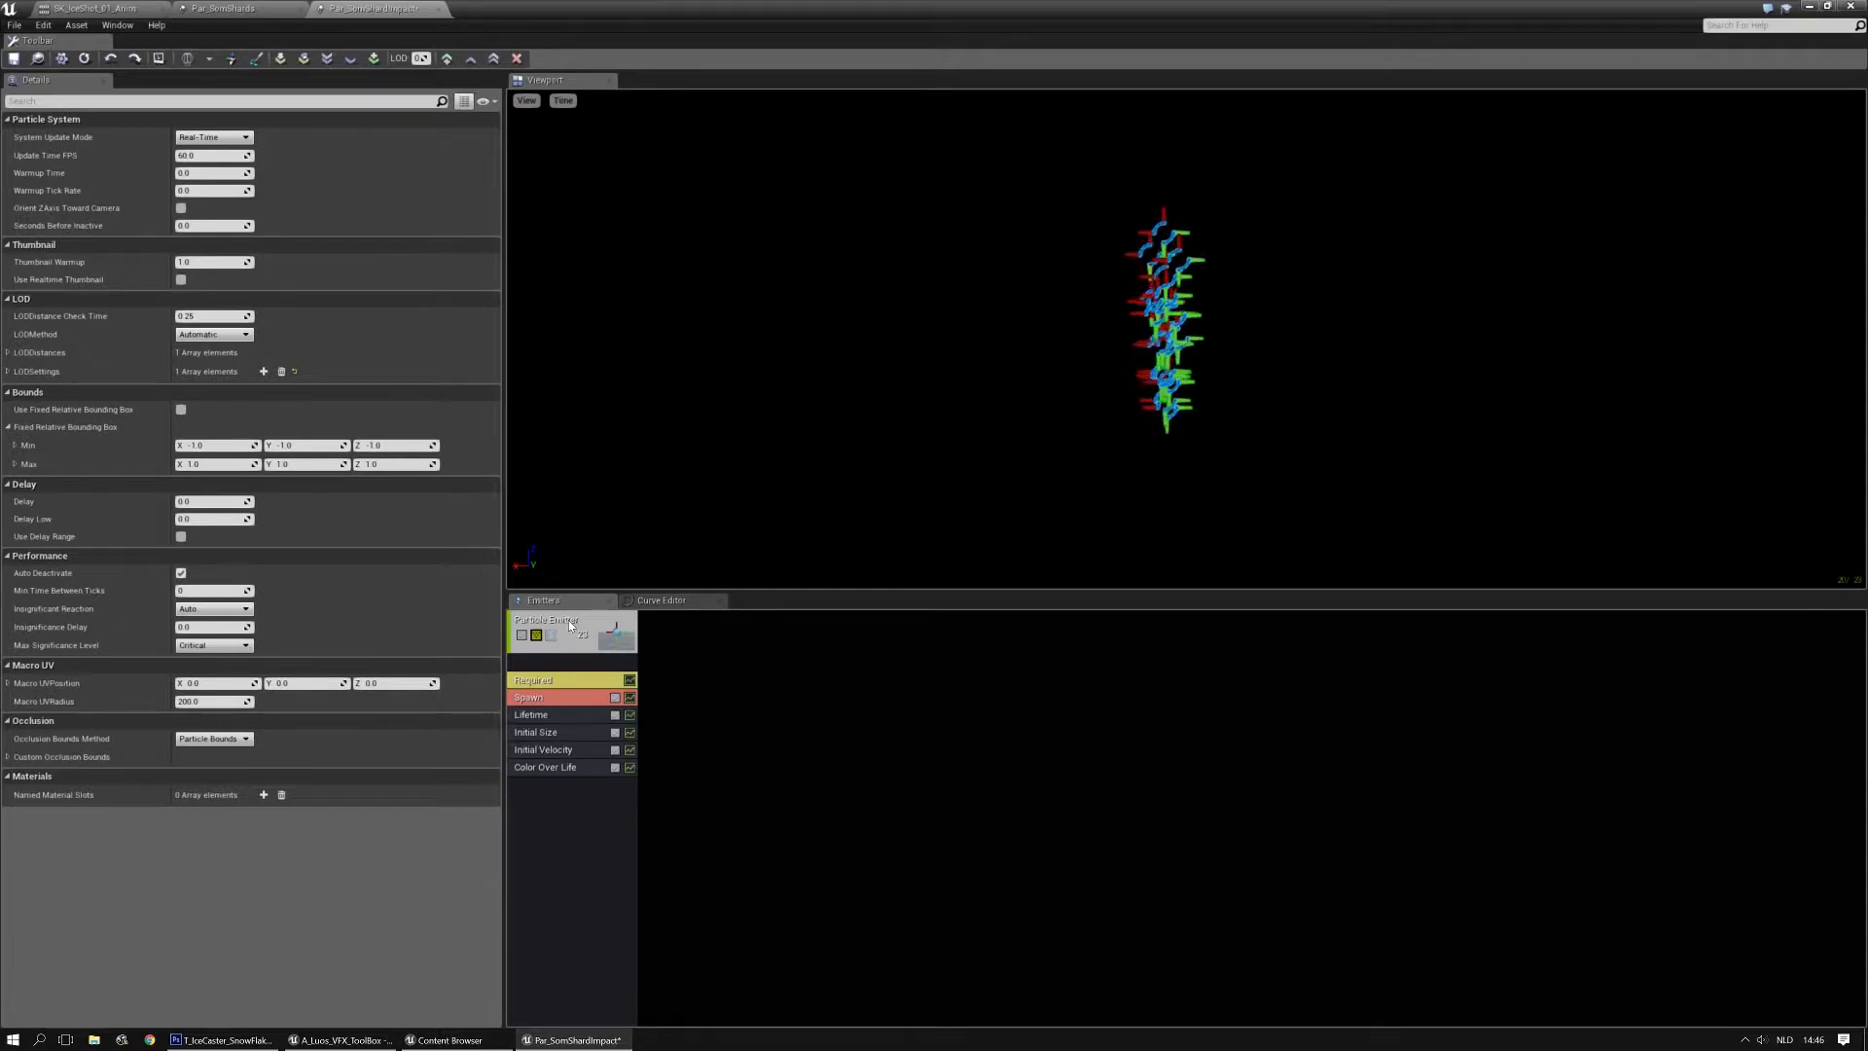
# Give the impact emitter Use Local Space, Kill on Completed and 1 emitter loop, and set its minimum and maximum Initial Size to 1.0 on all axes
pyautogui.click(570, 626)
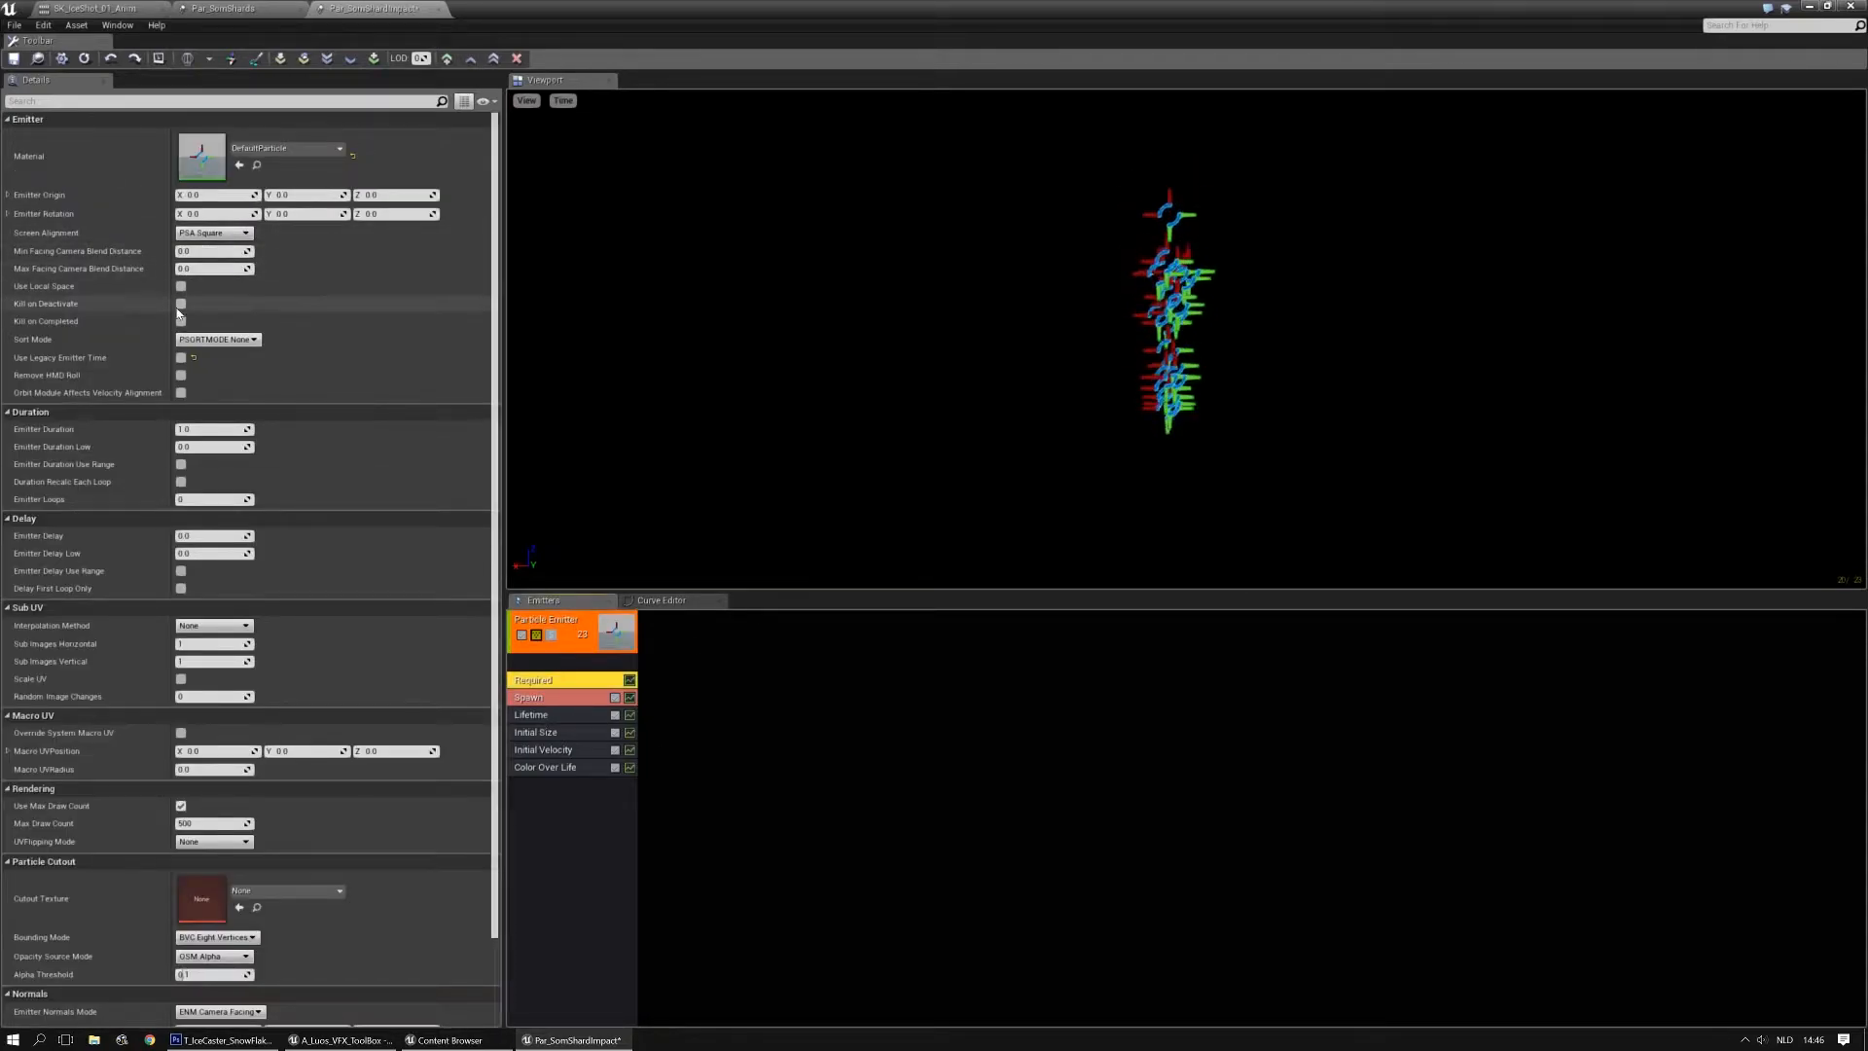
pyautogui.click(181, 287)
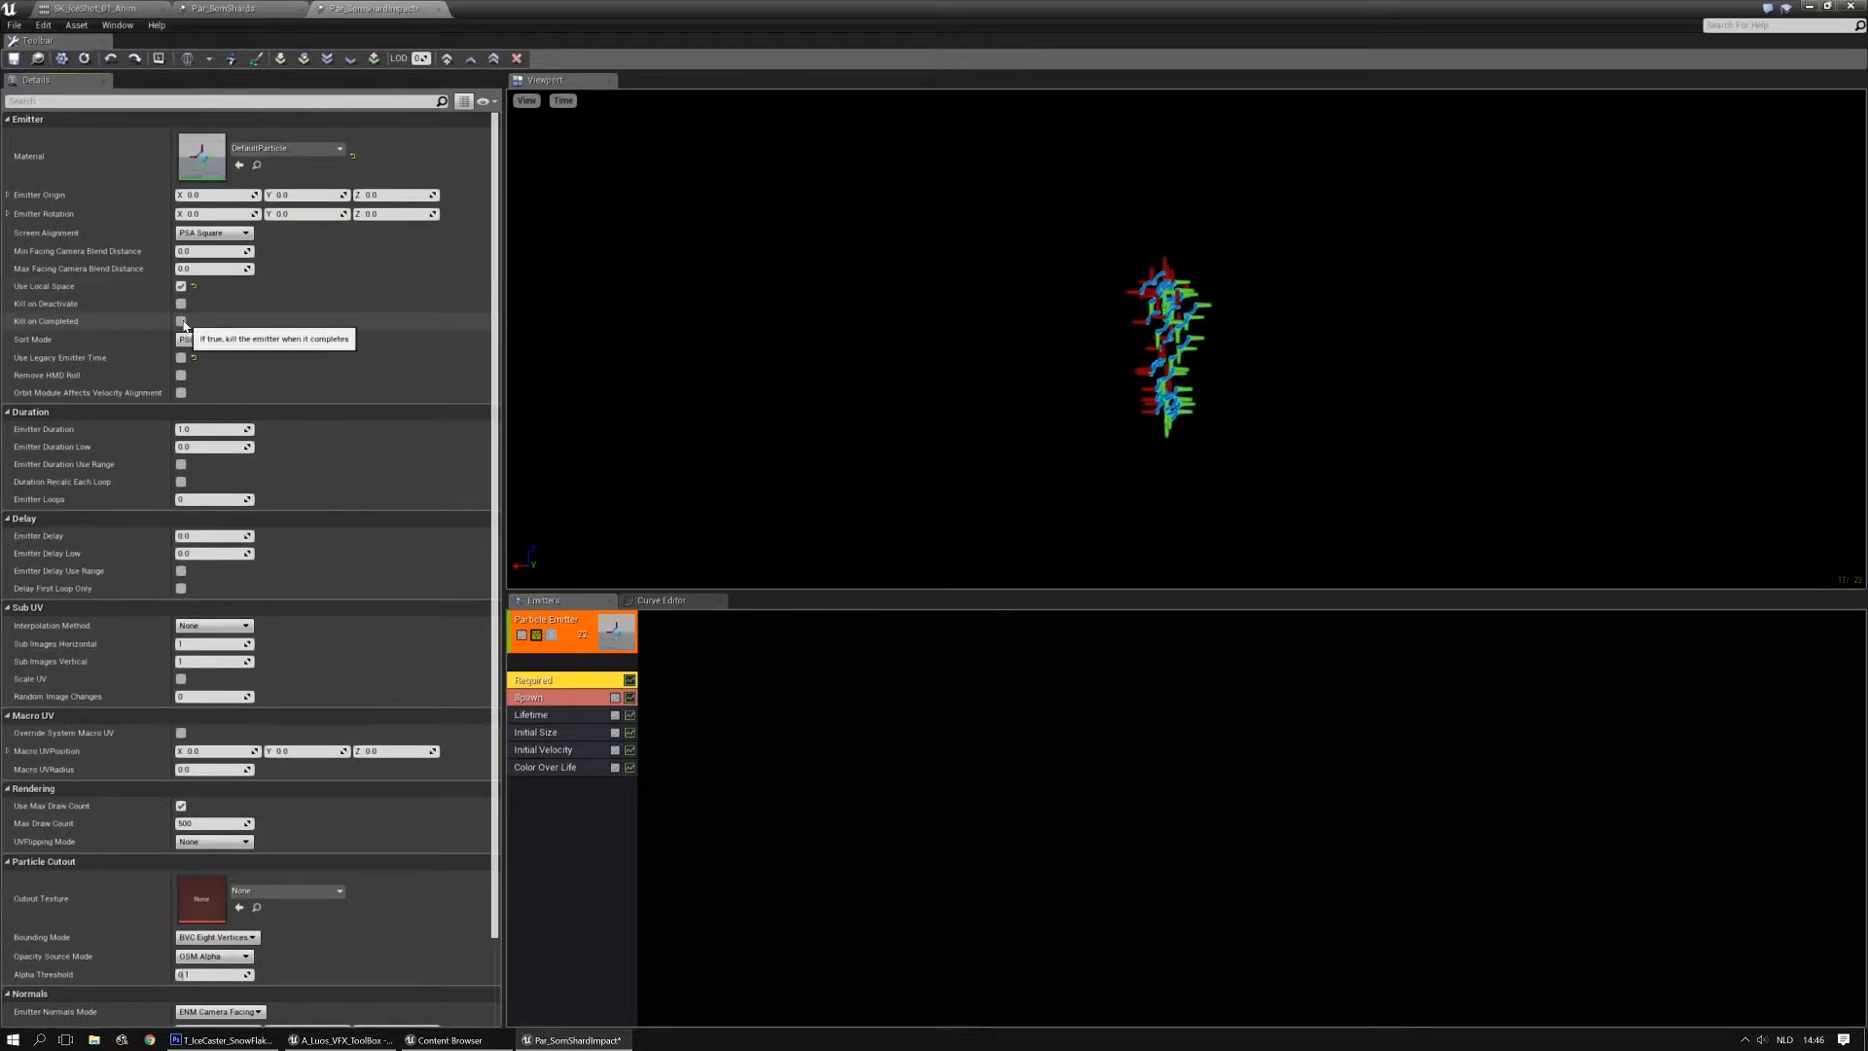
pyautogui.click(181, 322)
pyautogui.scroll(-1, 217, 876)
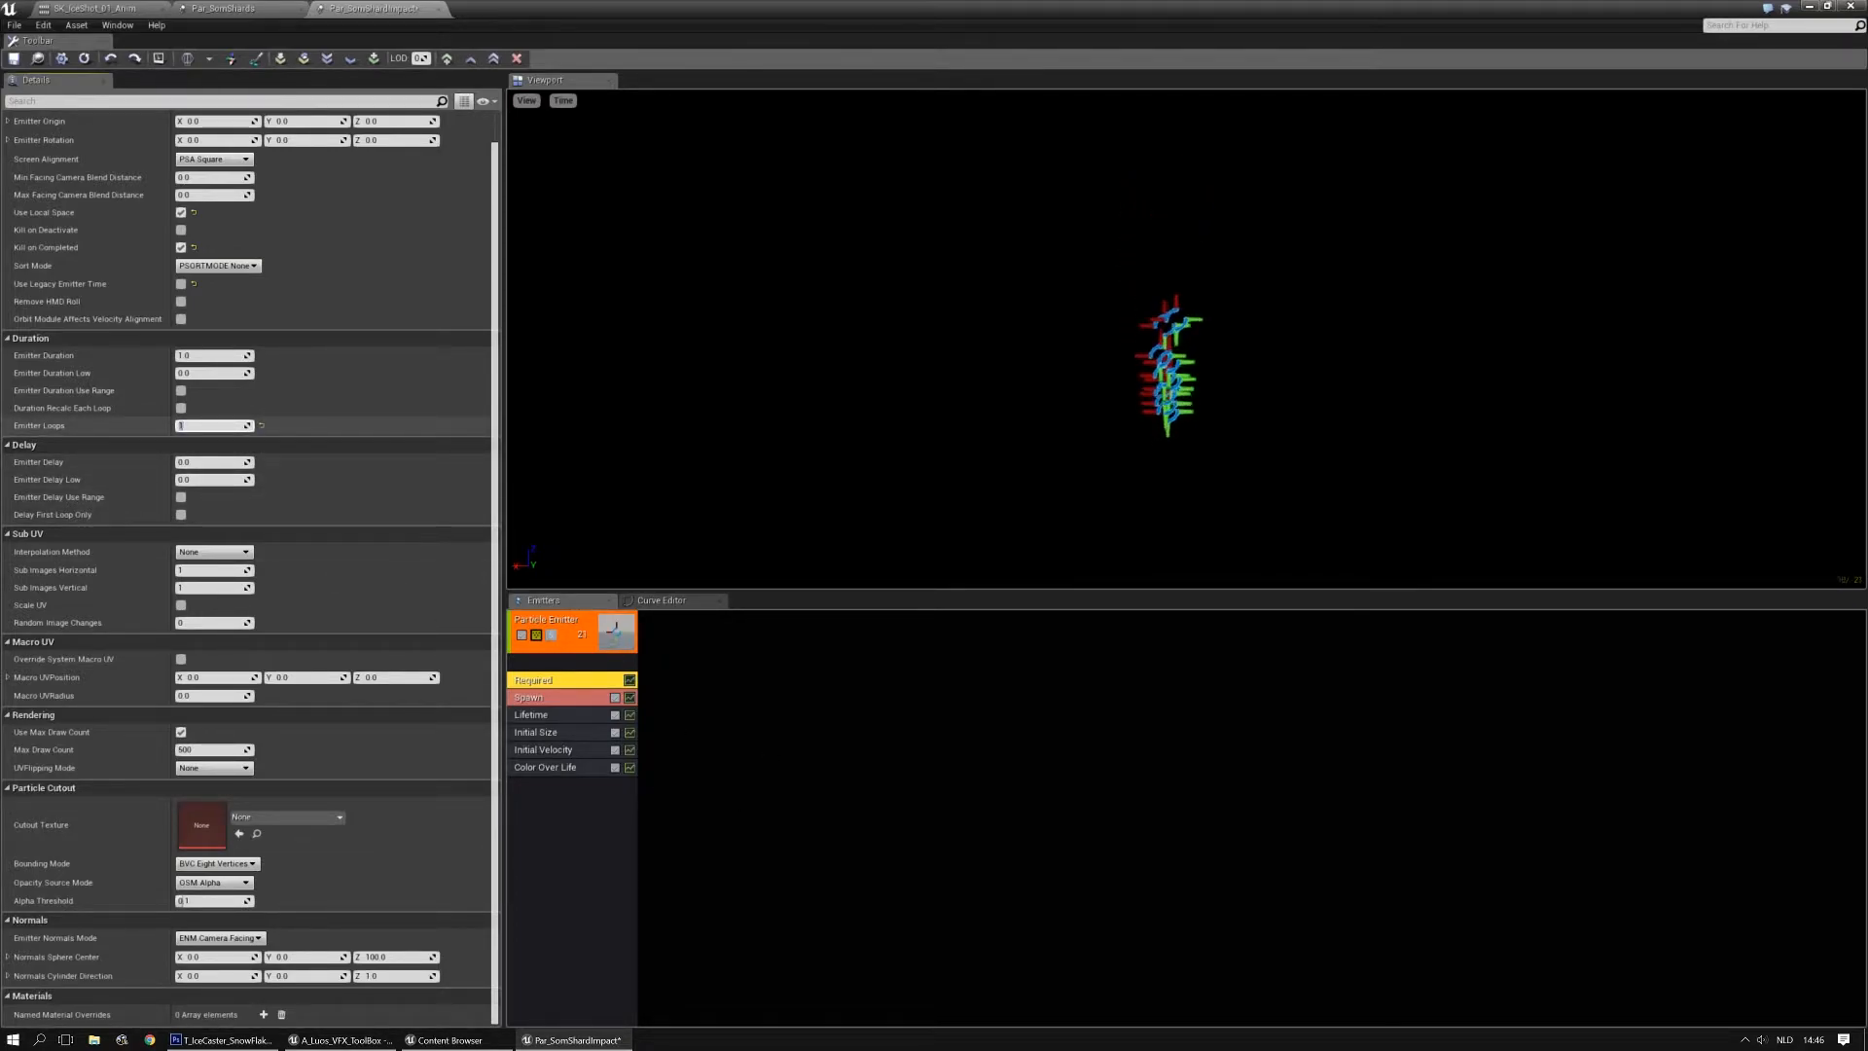
pyautogui.click(555, 729)
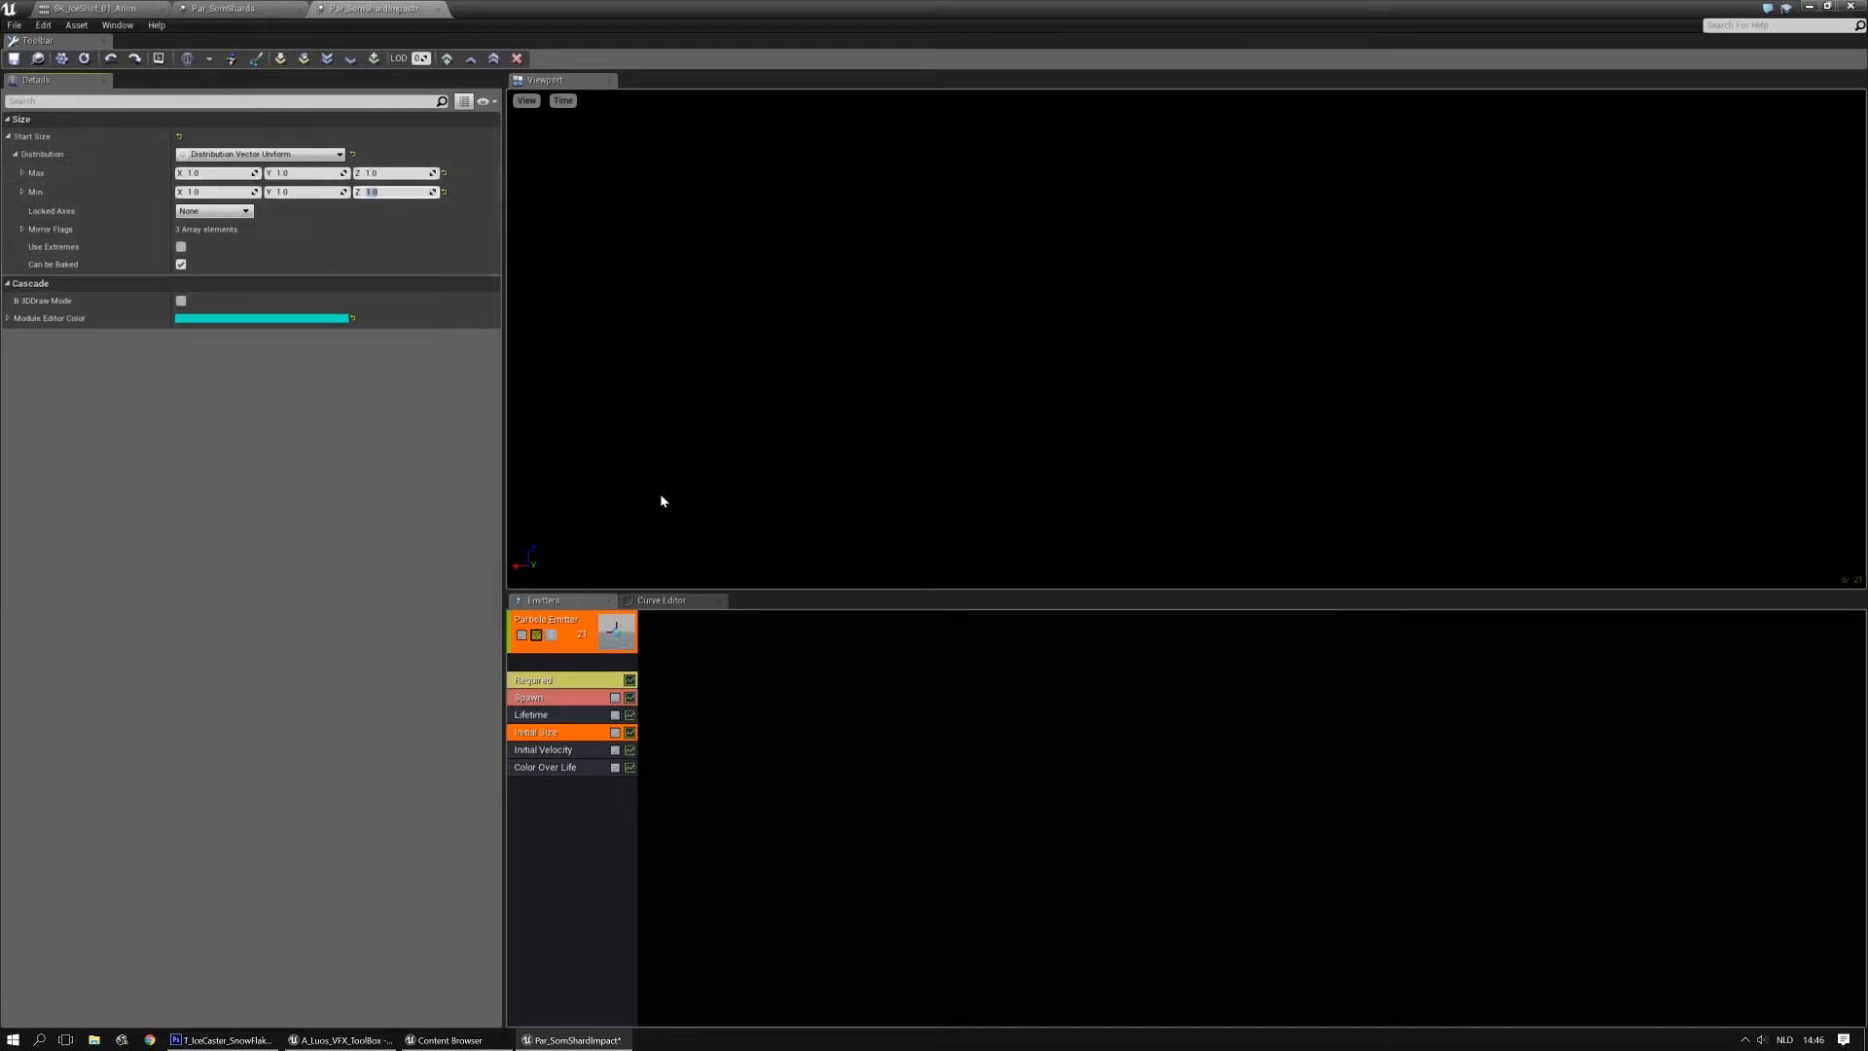
pyautogui.click(550, 751)
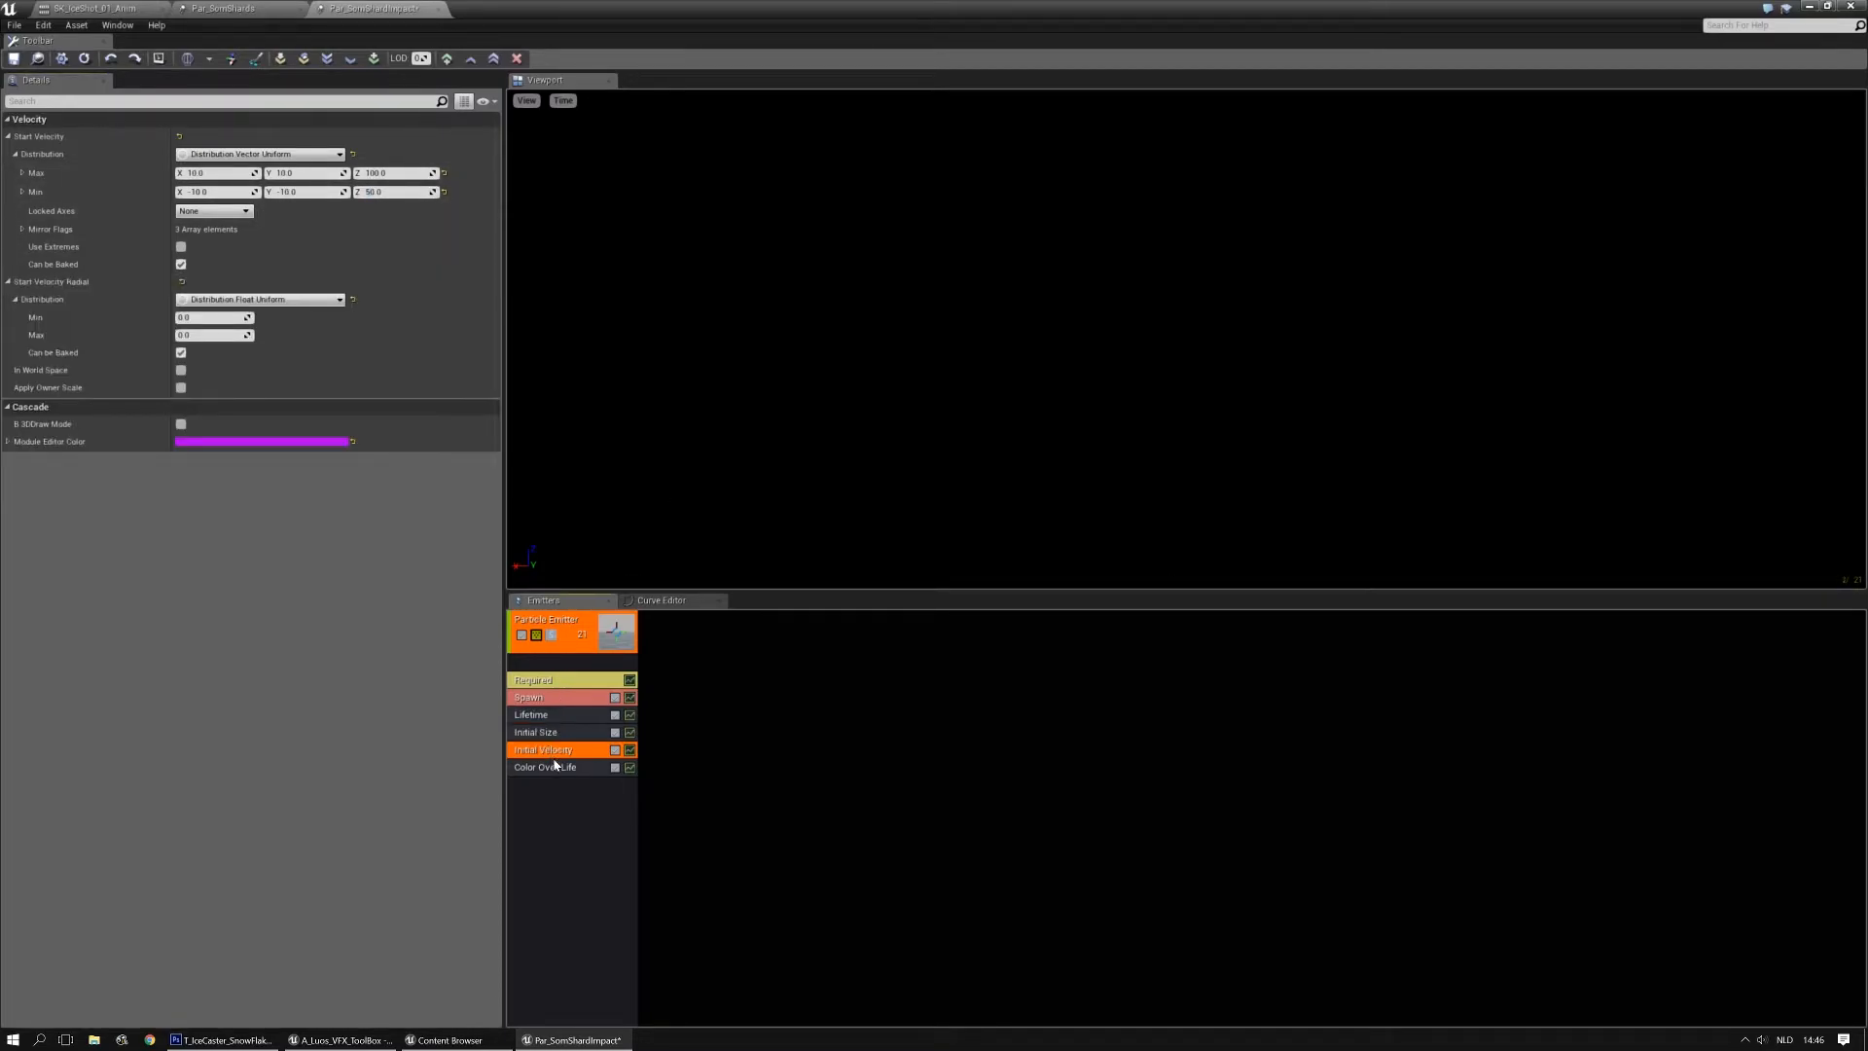
# Add mesh type data to the impact emitter in Par_SomShardImpact
pyautogui.click(561, 683)
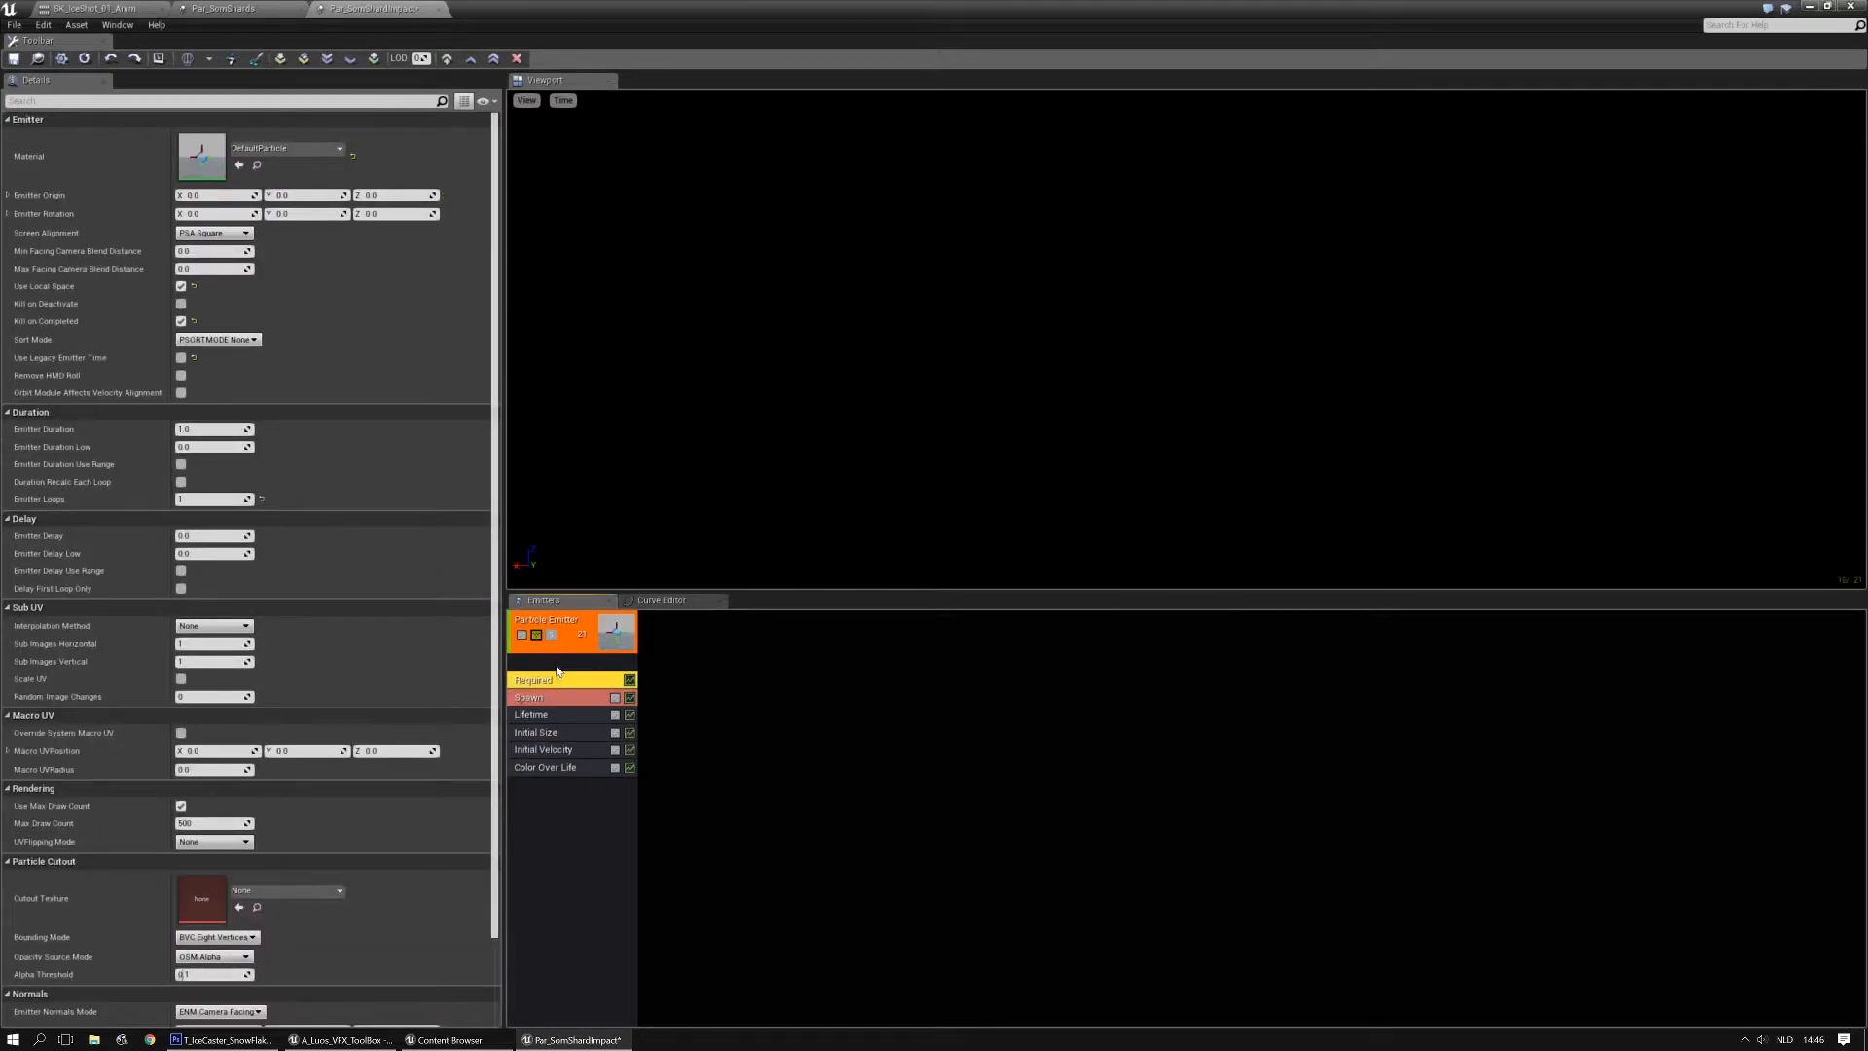
pyautogui.rightClick(558, 670)
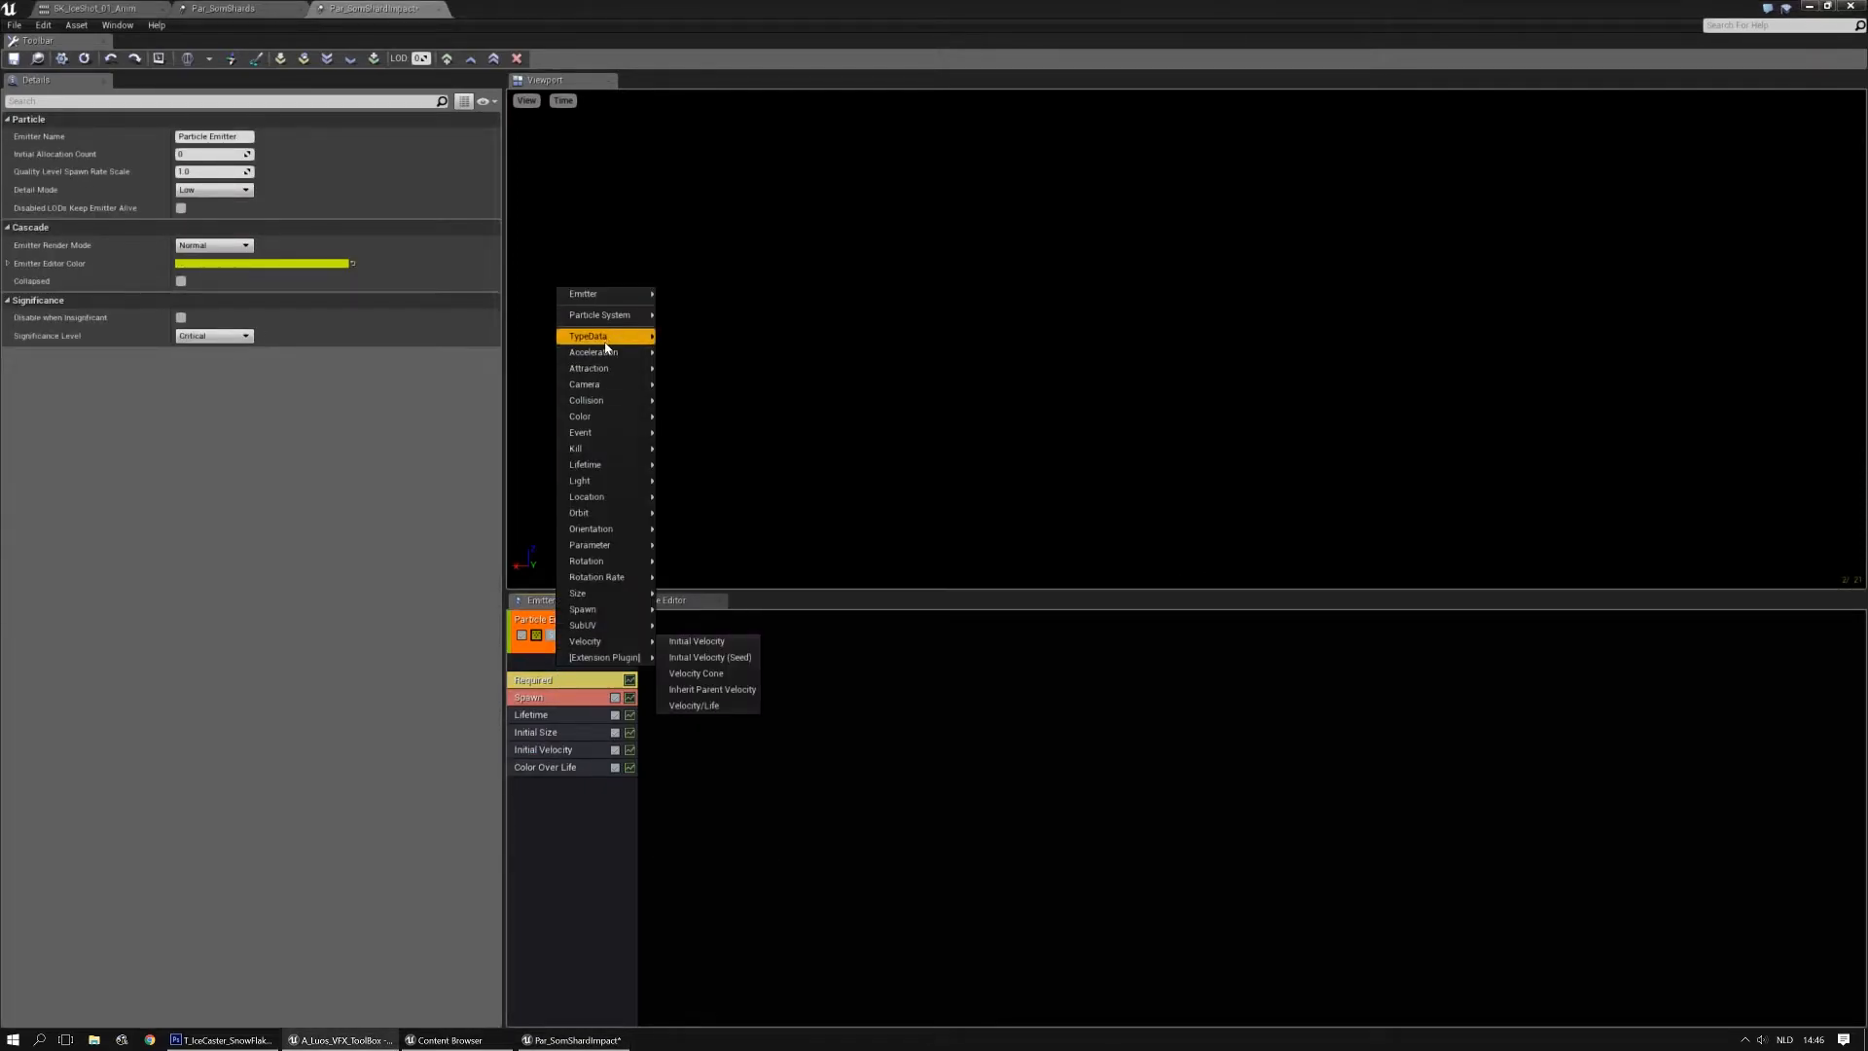
pyautogui.moveTo(605, 348)
pyautogui.click(695, 399)
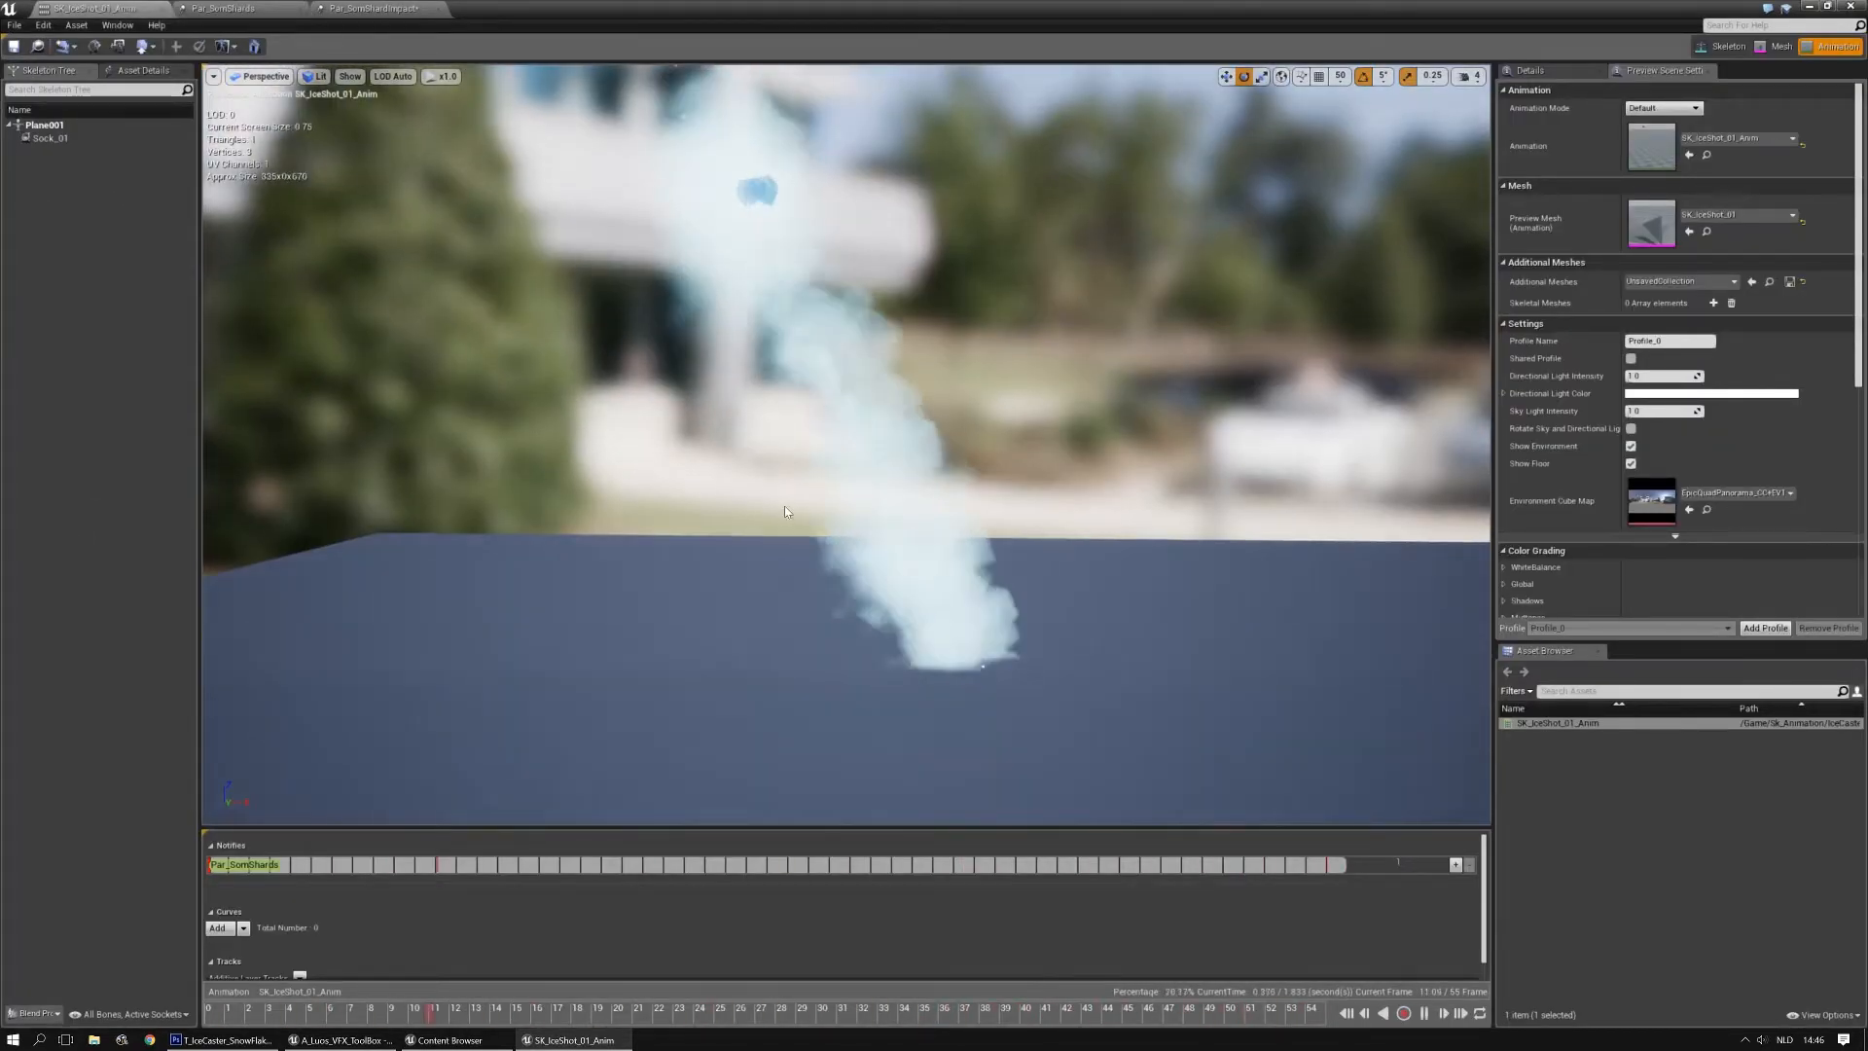
# Assign the SM_IceCaster_IceChunk_01 mesh from StaticMeshes/IceCaster to the impact emitter's Mesh Data
pyautogui.hotkey('ctrl', 'b')
pyautogui.scroll(-15, 428, 793)
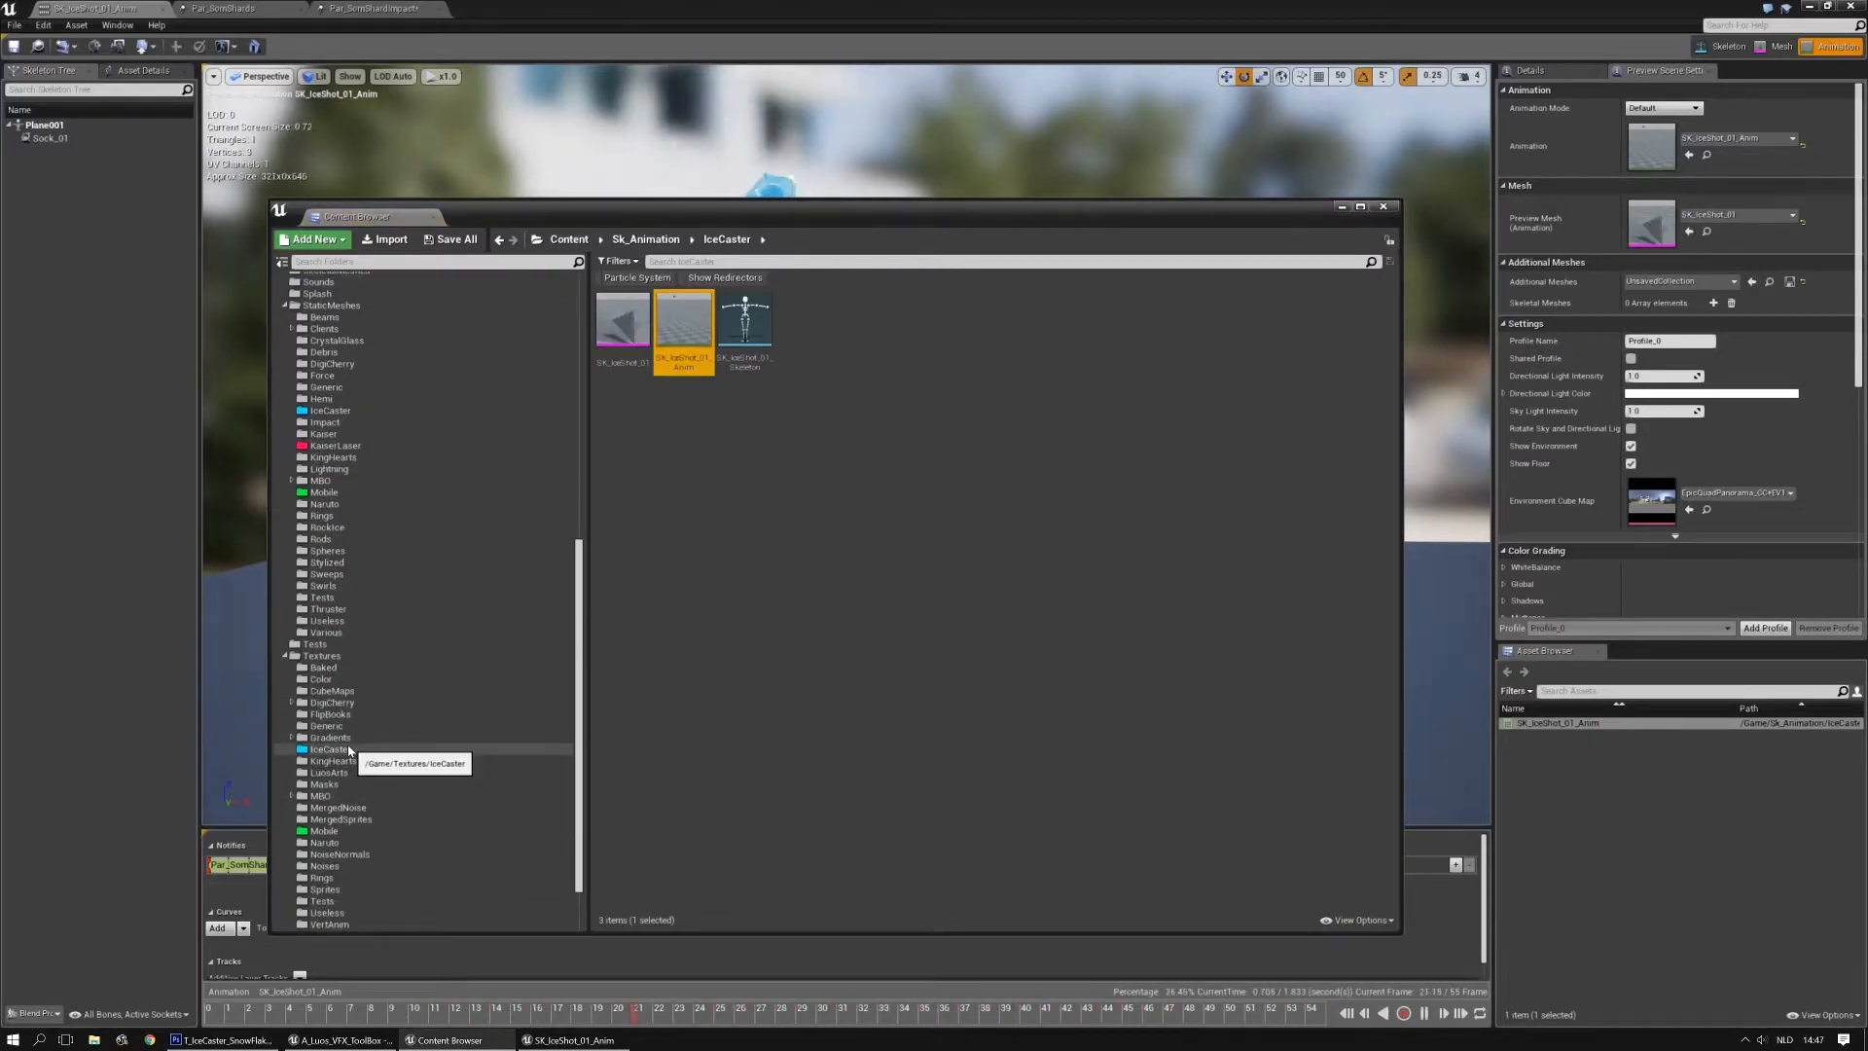
pyautogui.scroll(1, 341, 584)
pyautogui.click(330, 434)
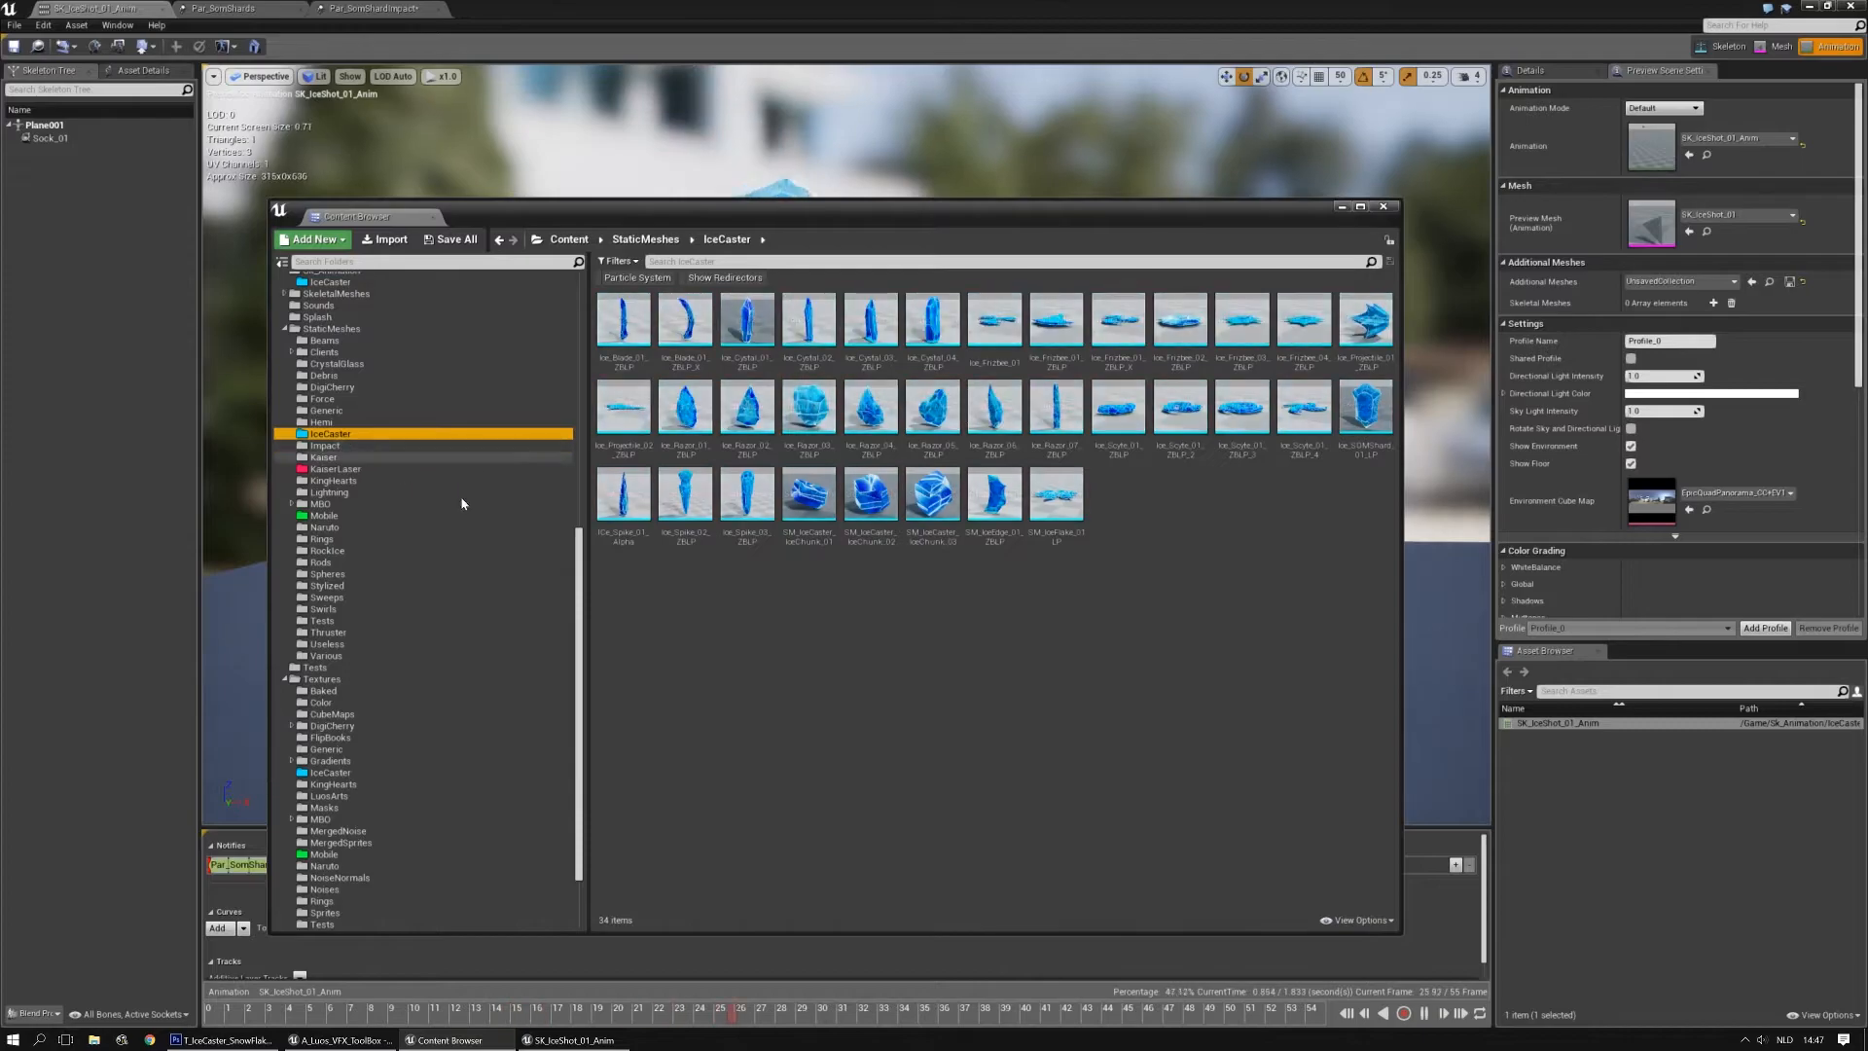
pyautogui.click(809, 501)
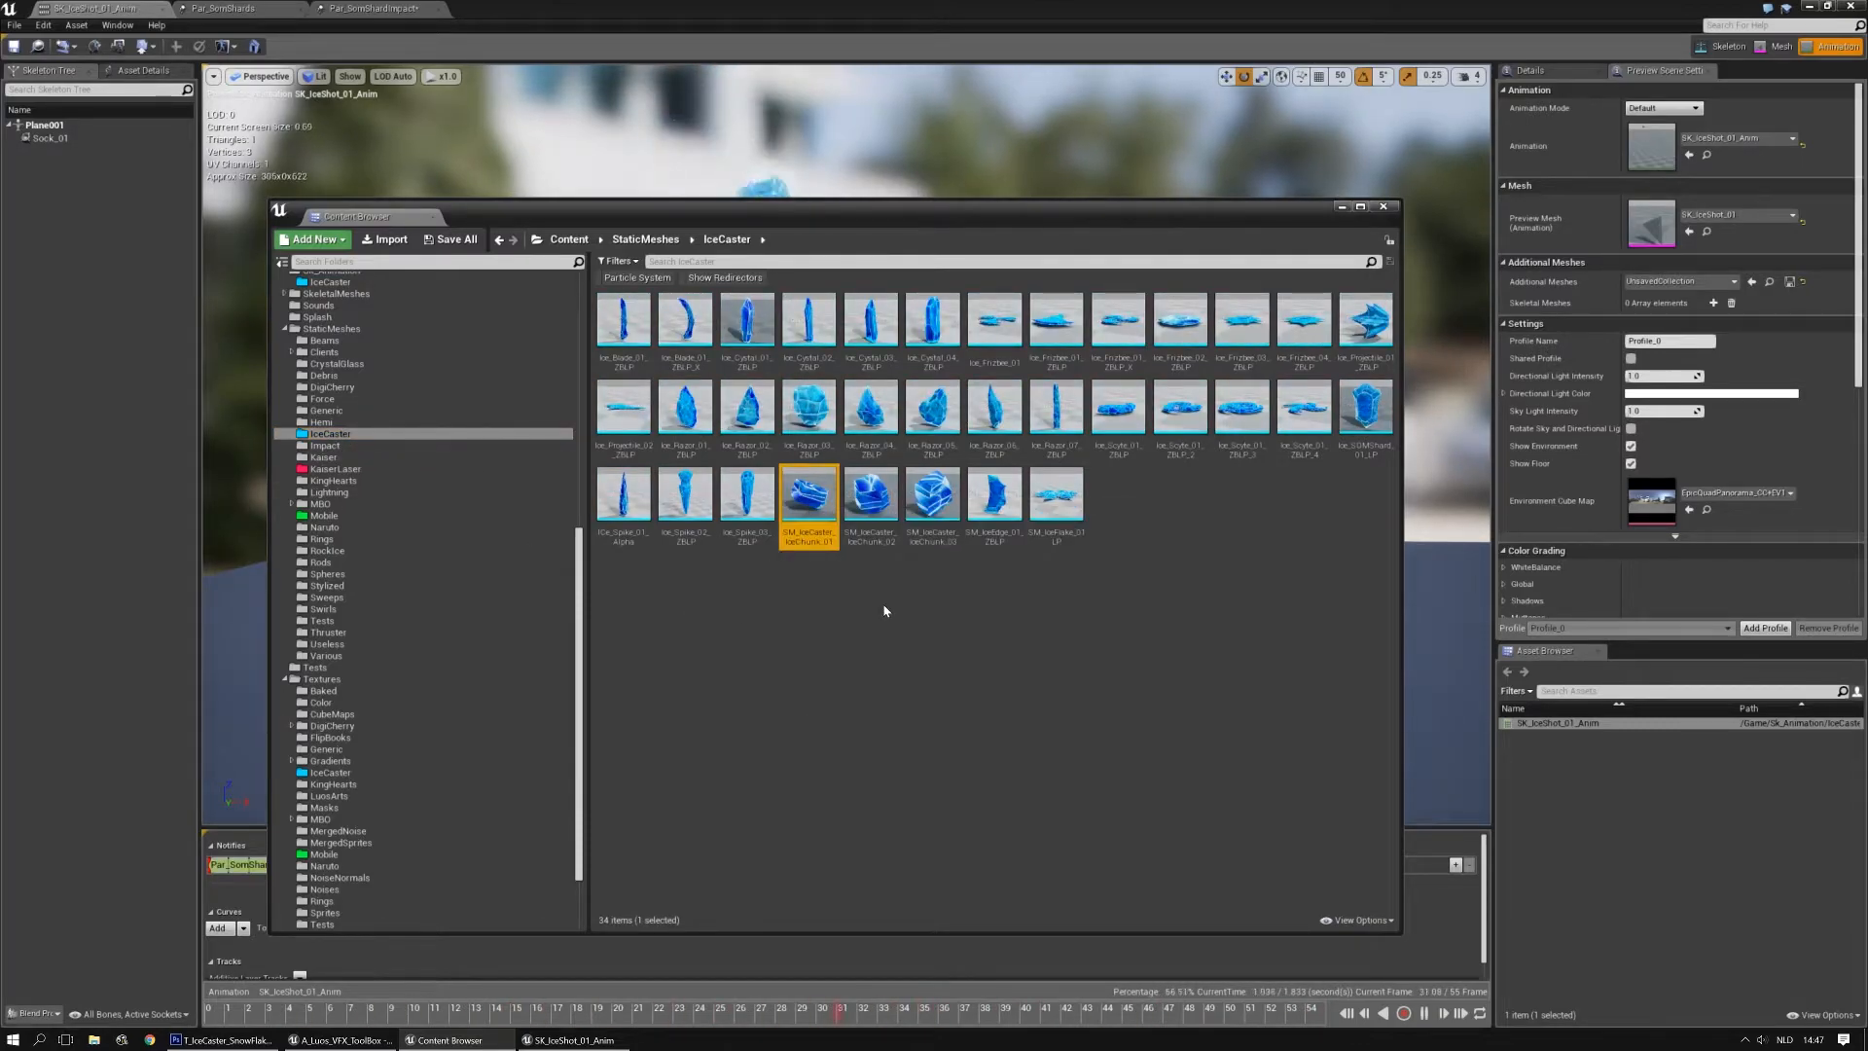
pyautogui.click(1045, 165)
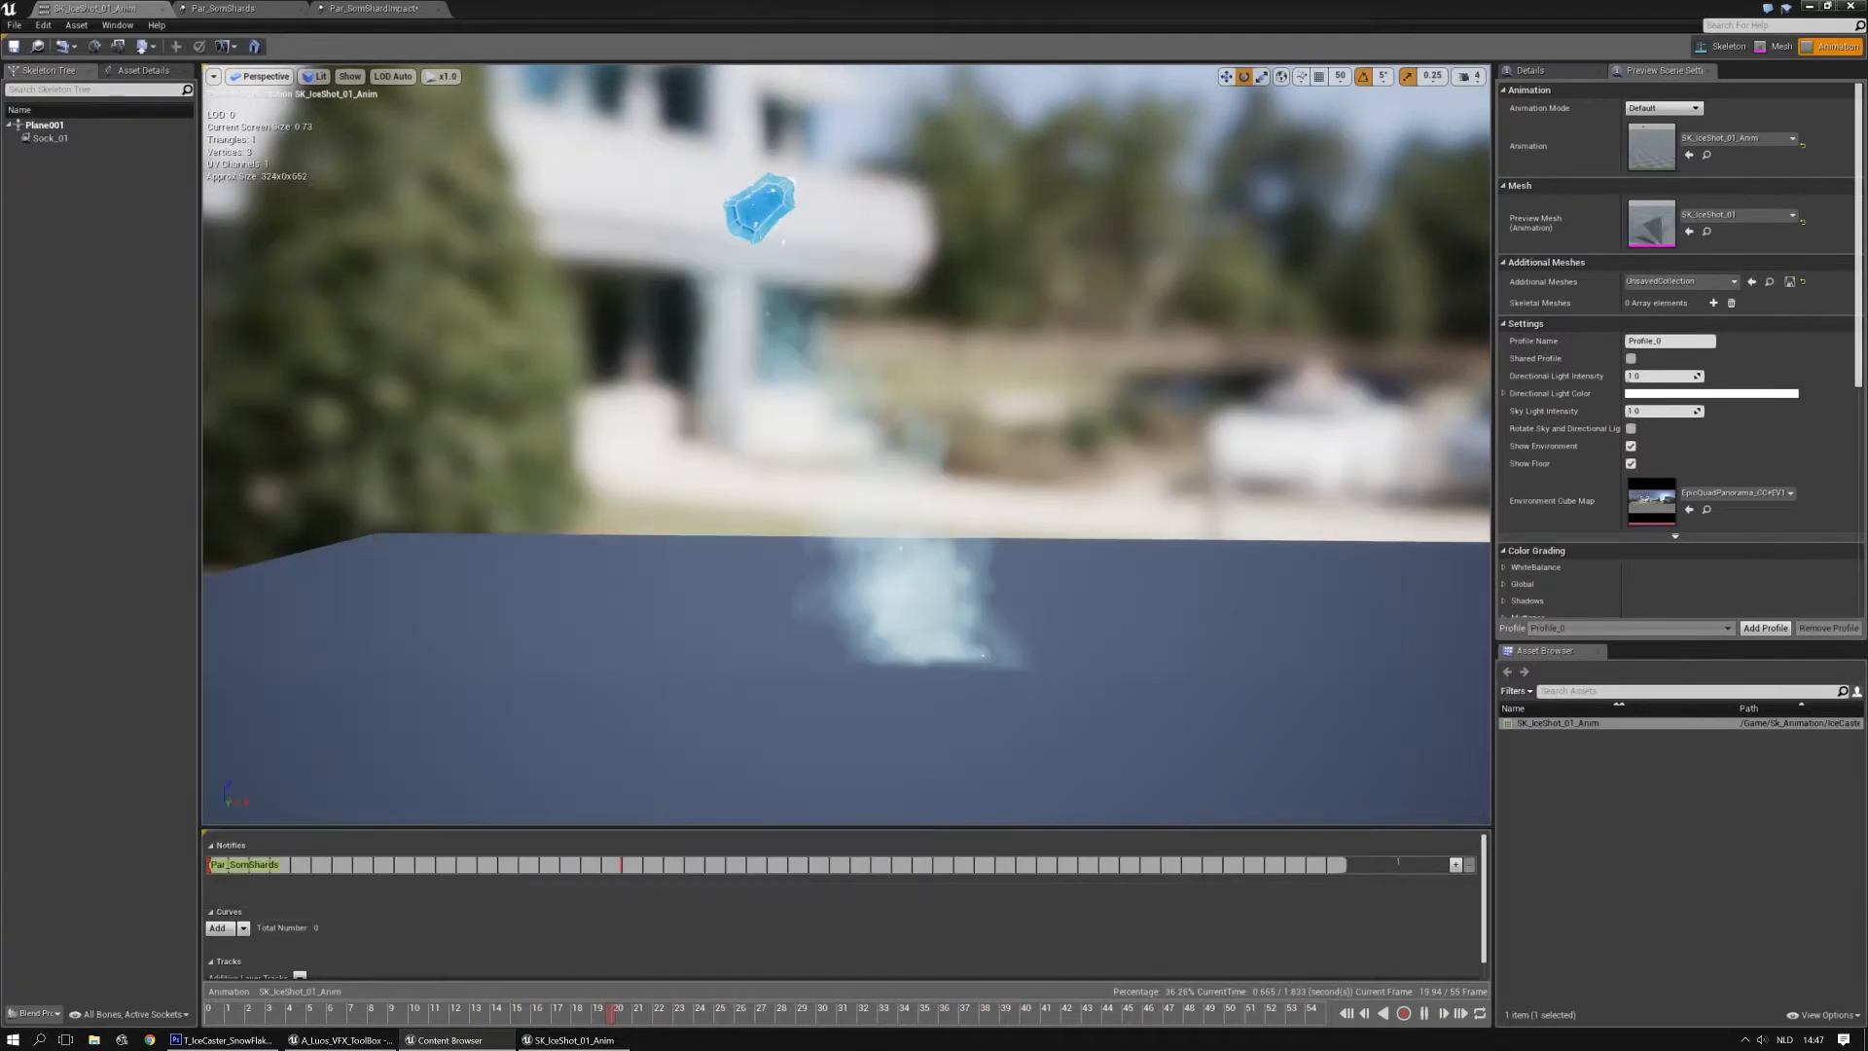
pyautogui.click(375, 8)
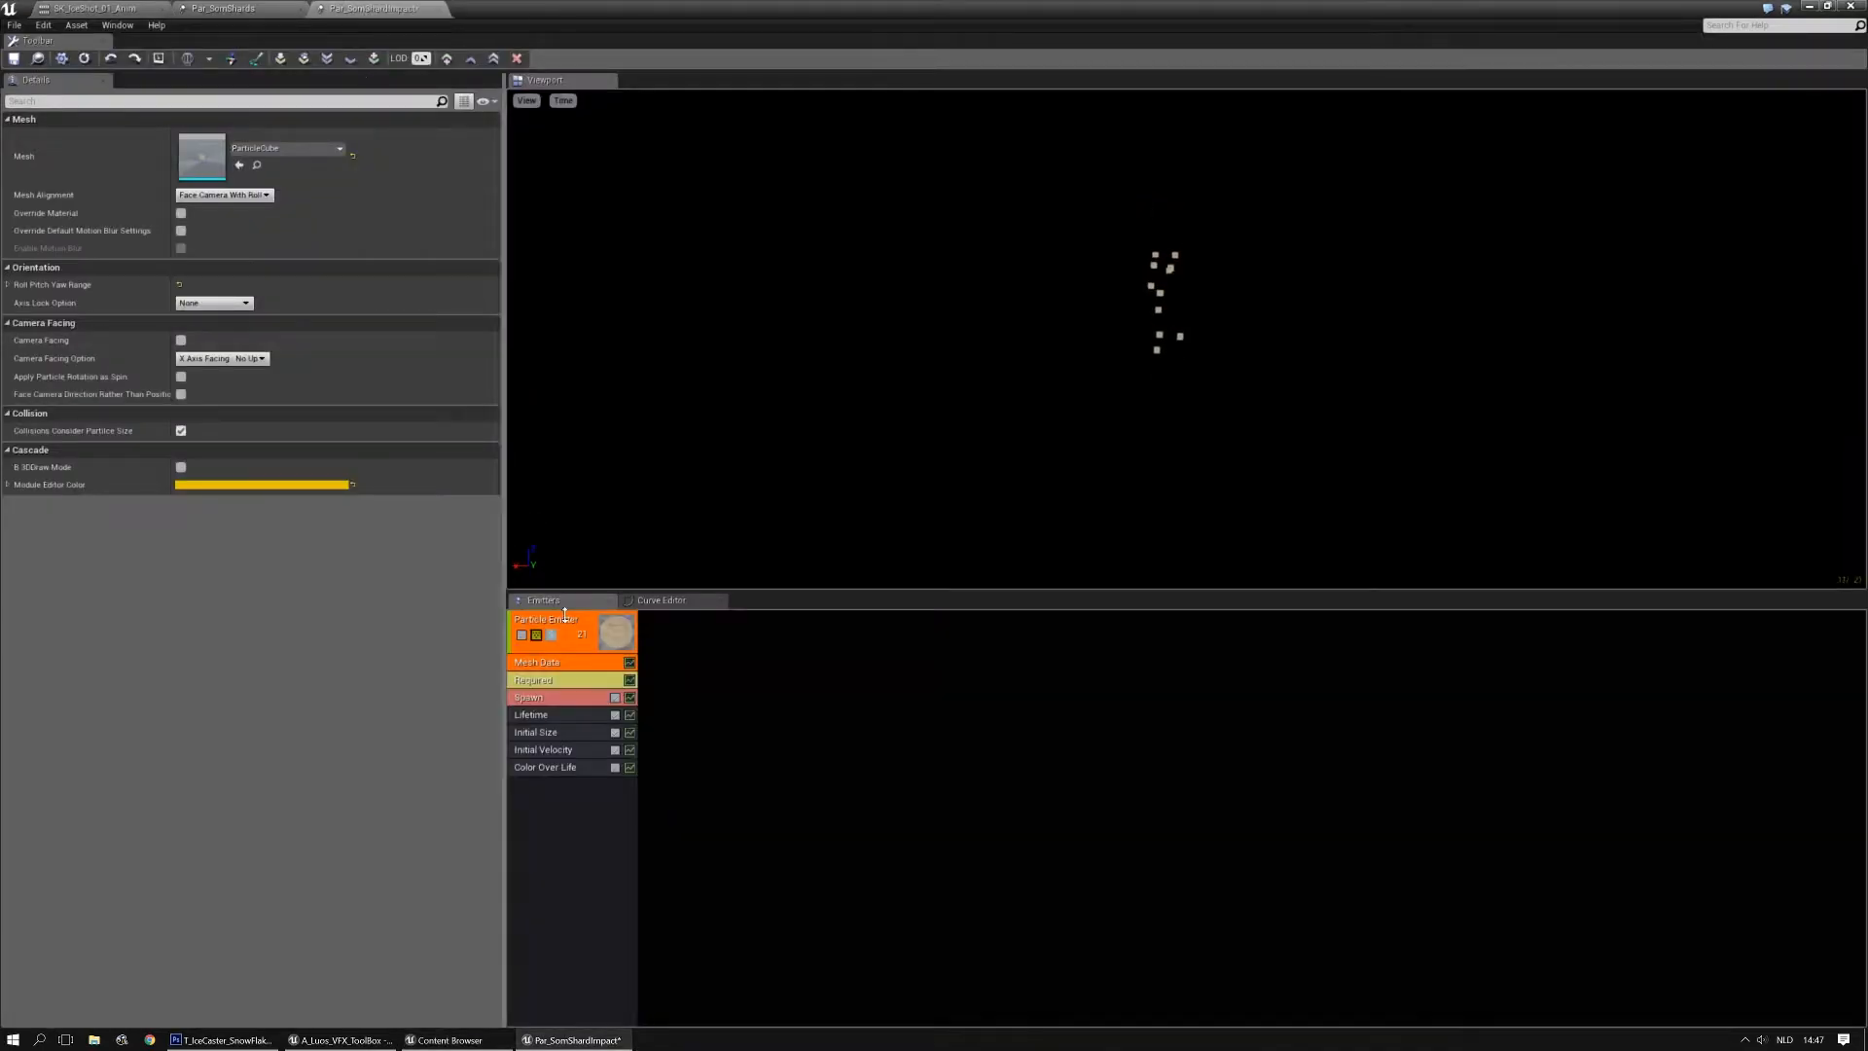
pyautogui.click(240, 165)
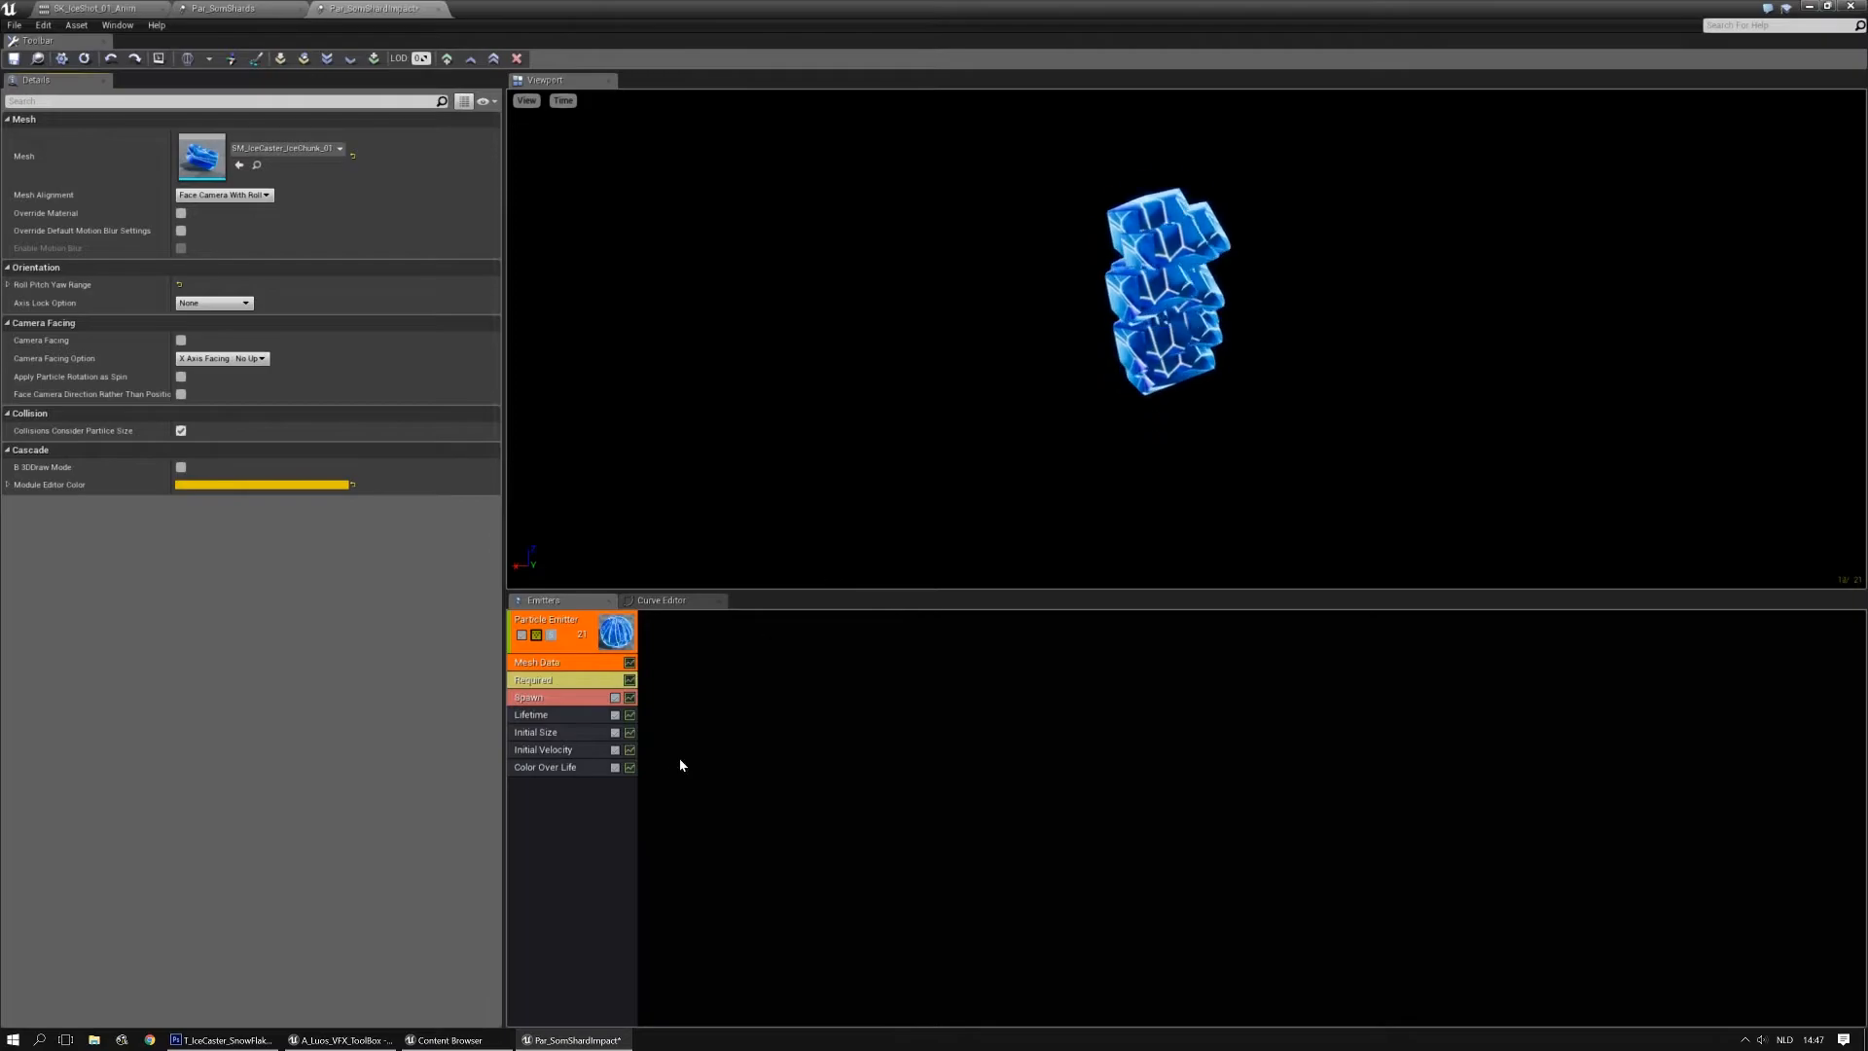
# Set the maximum Z of the emitter's Initial Velocity to 500 and show the floor in the particle preview
pyautogui.click(552, 804)
pyautogui.click(569, 768)
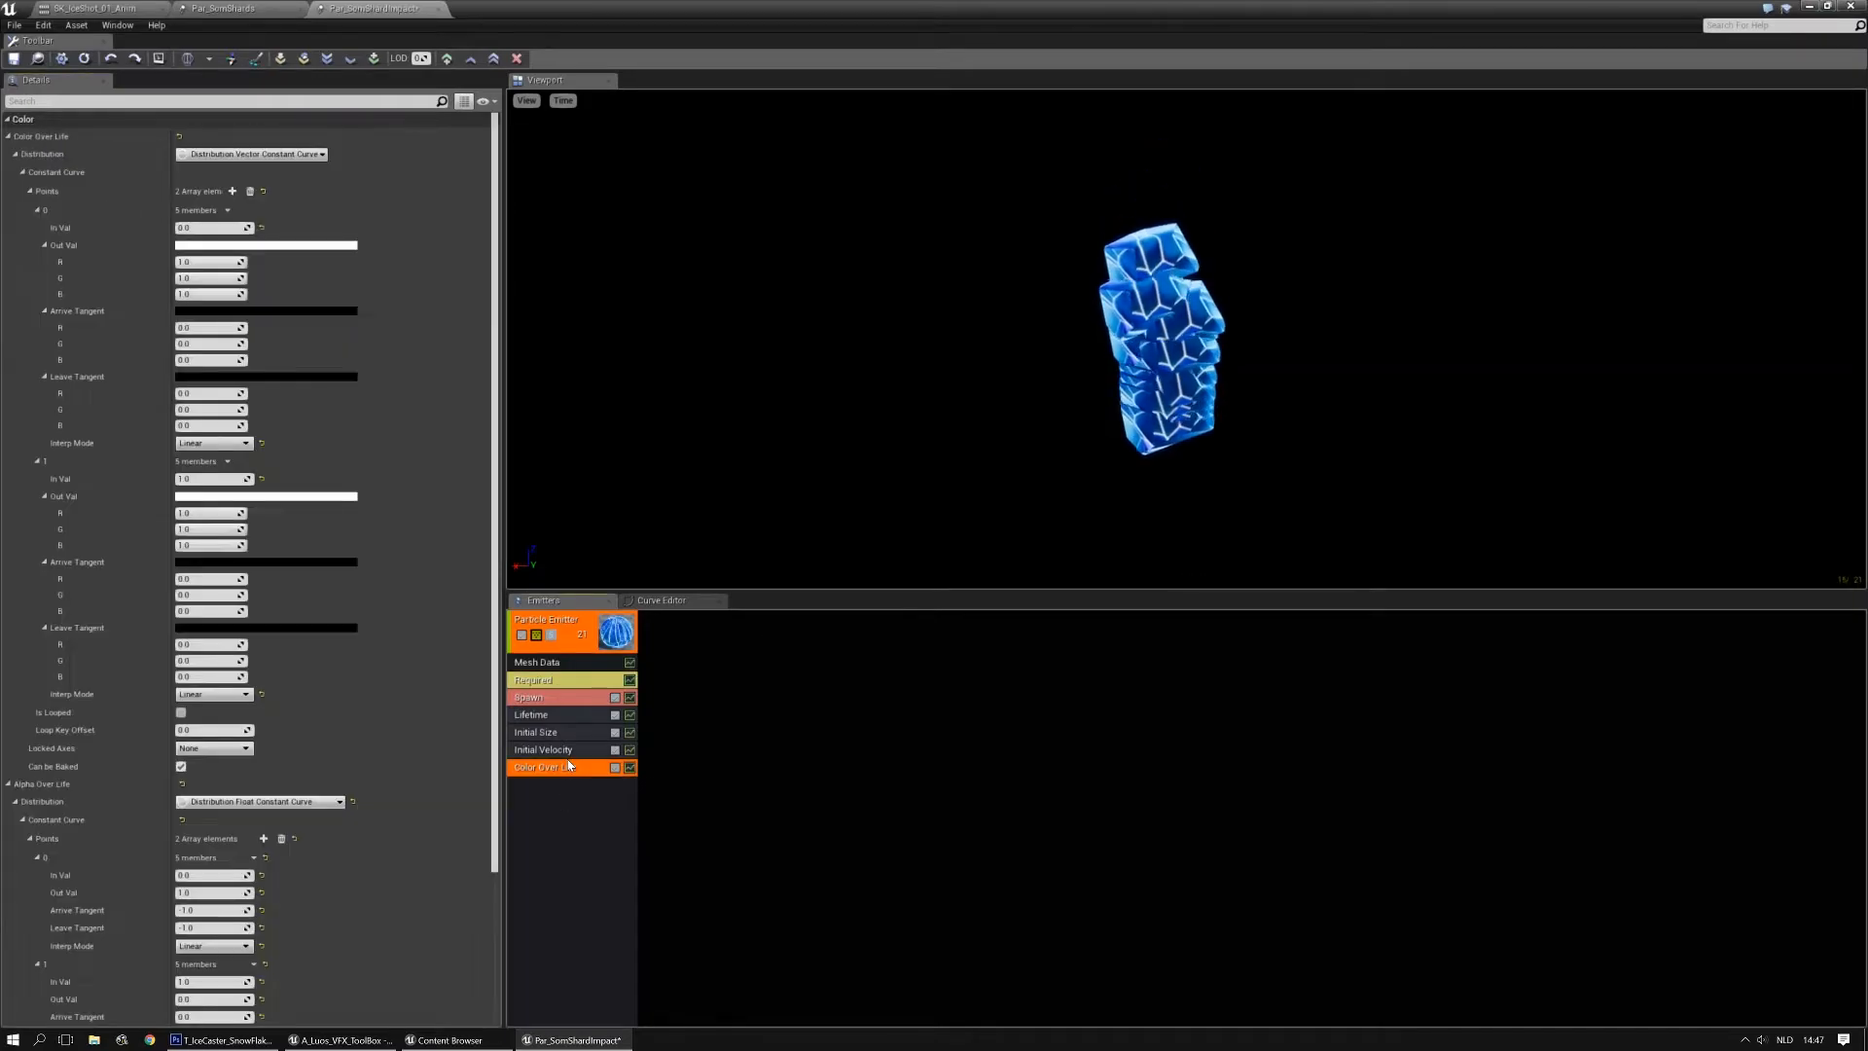
pyautogui.click(570, 751)
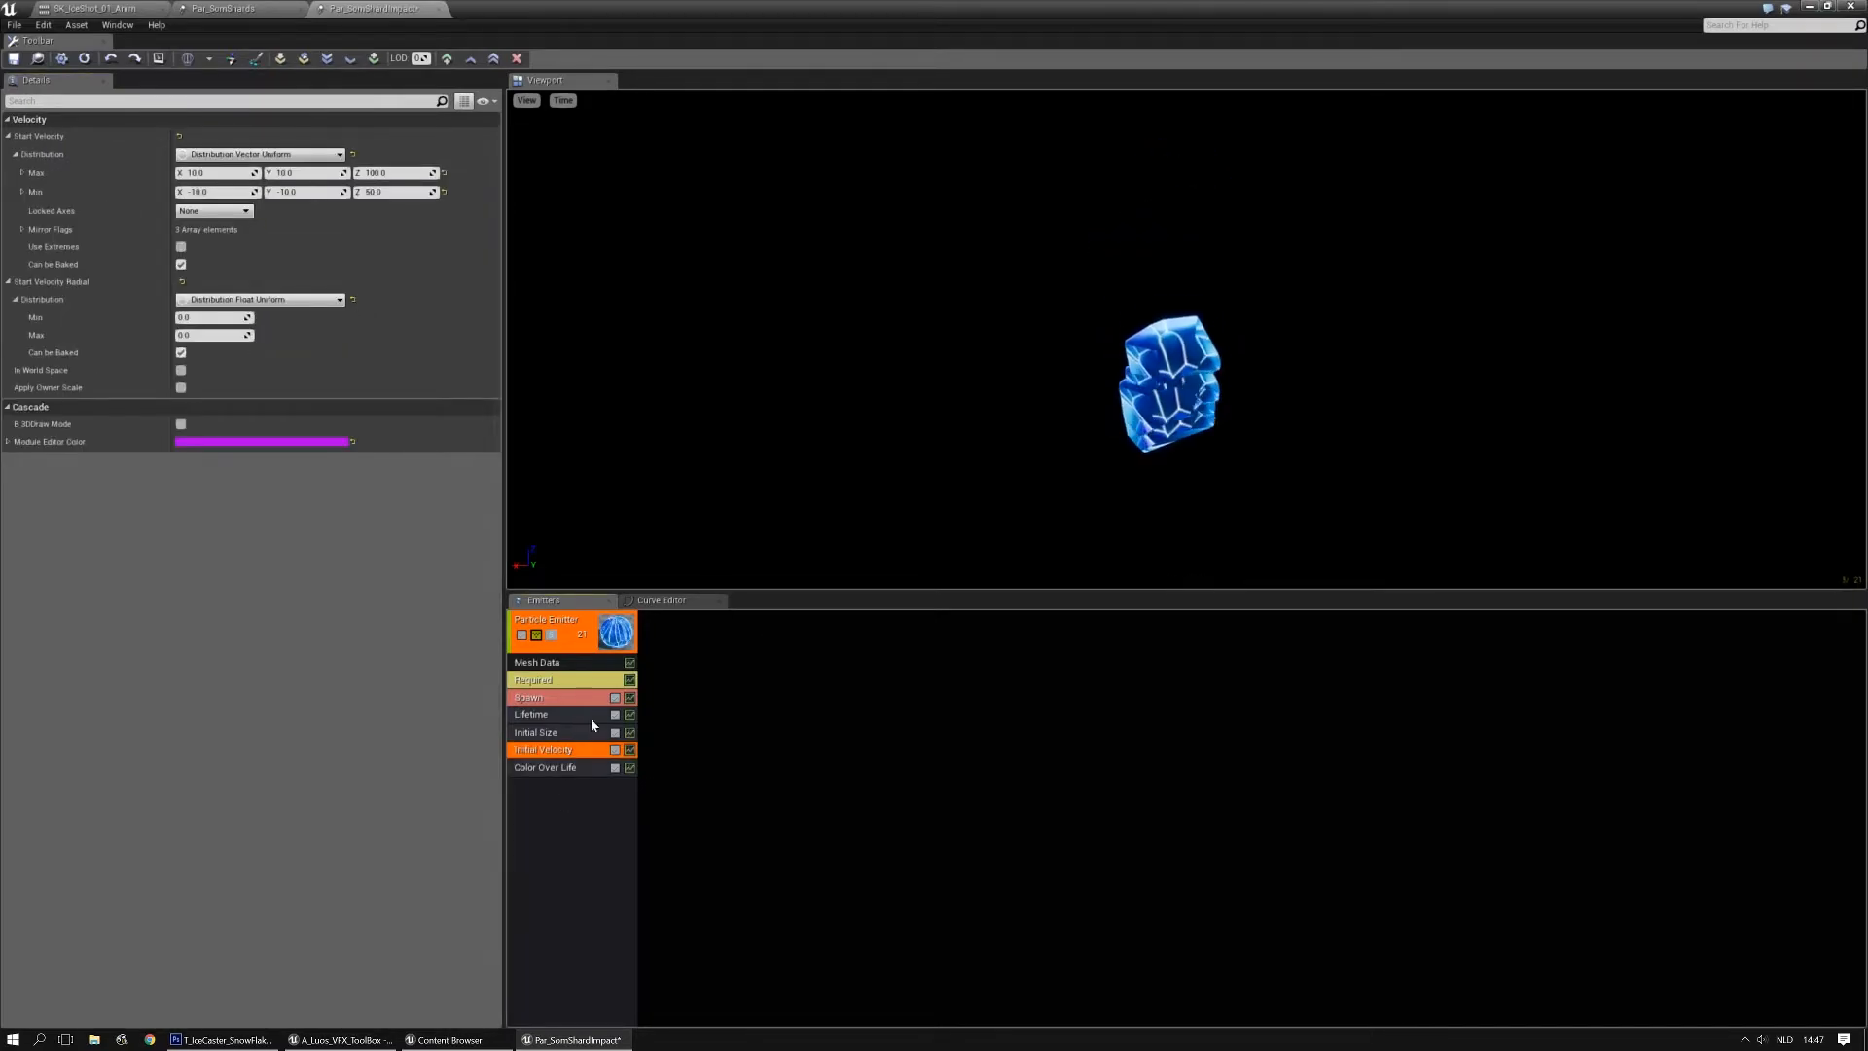
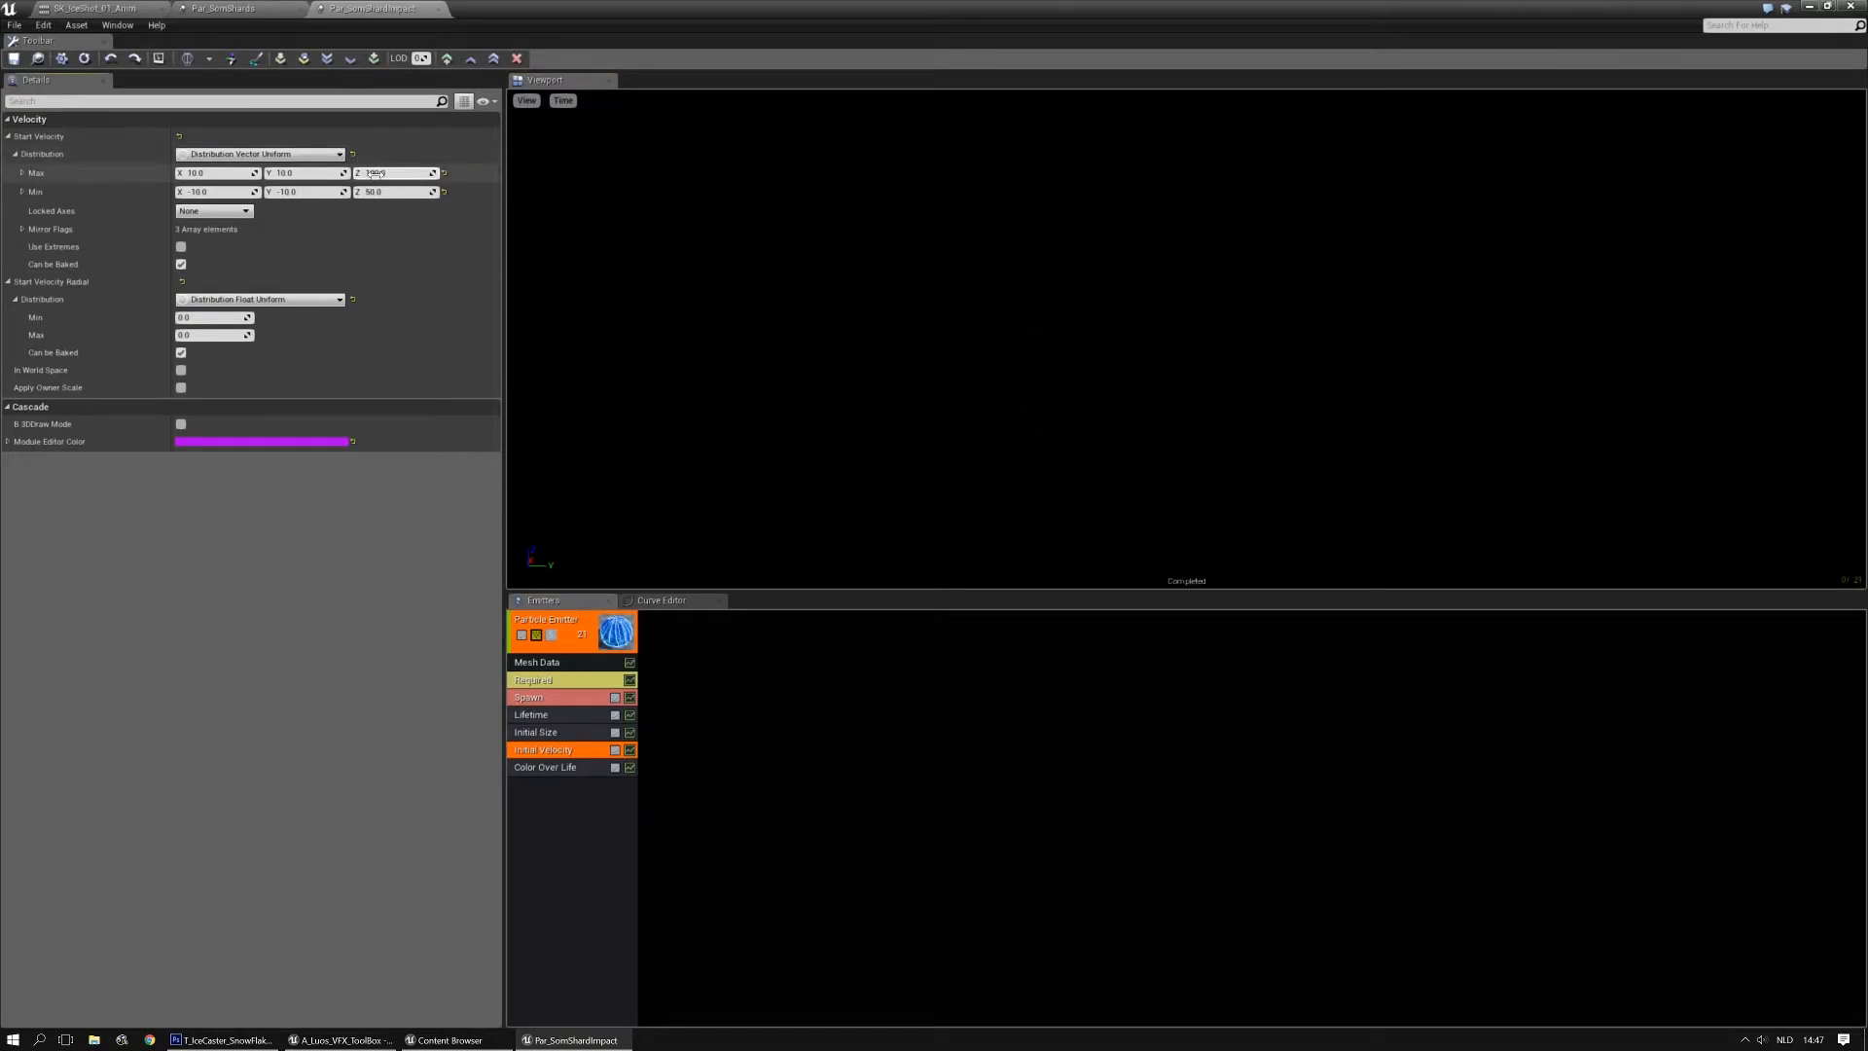
pyautogui.write('500')
pyautogui.press('Return')
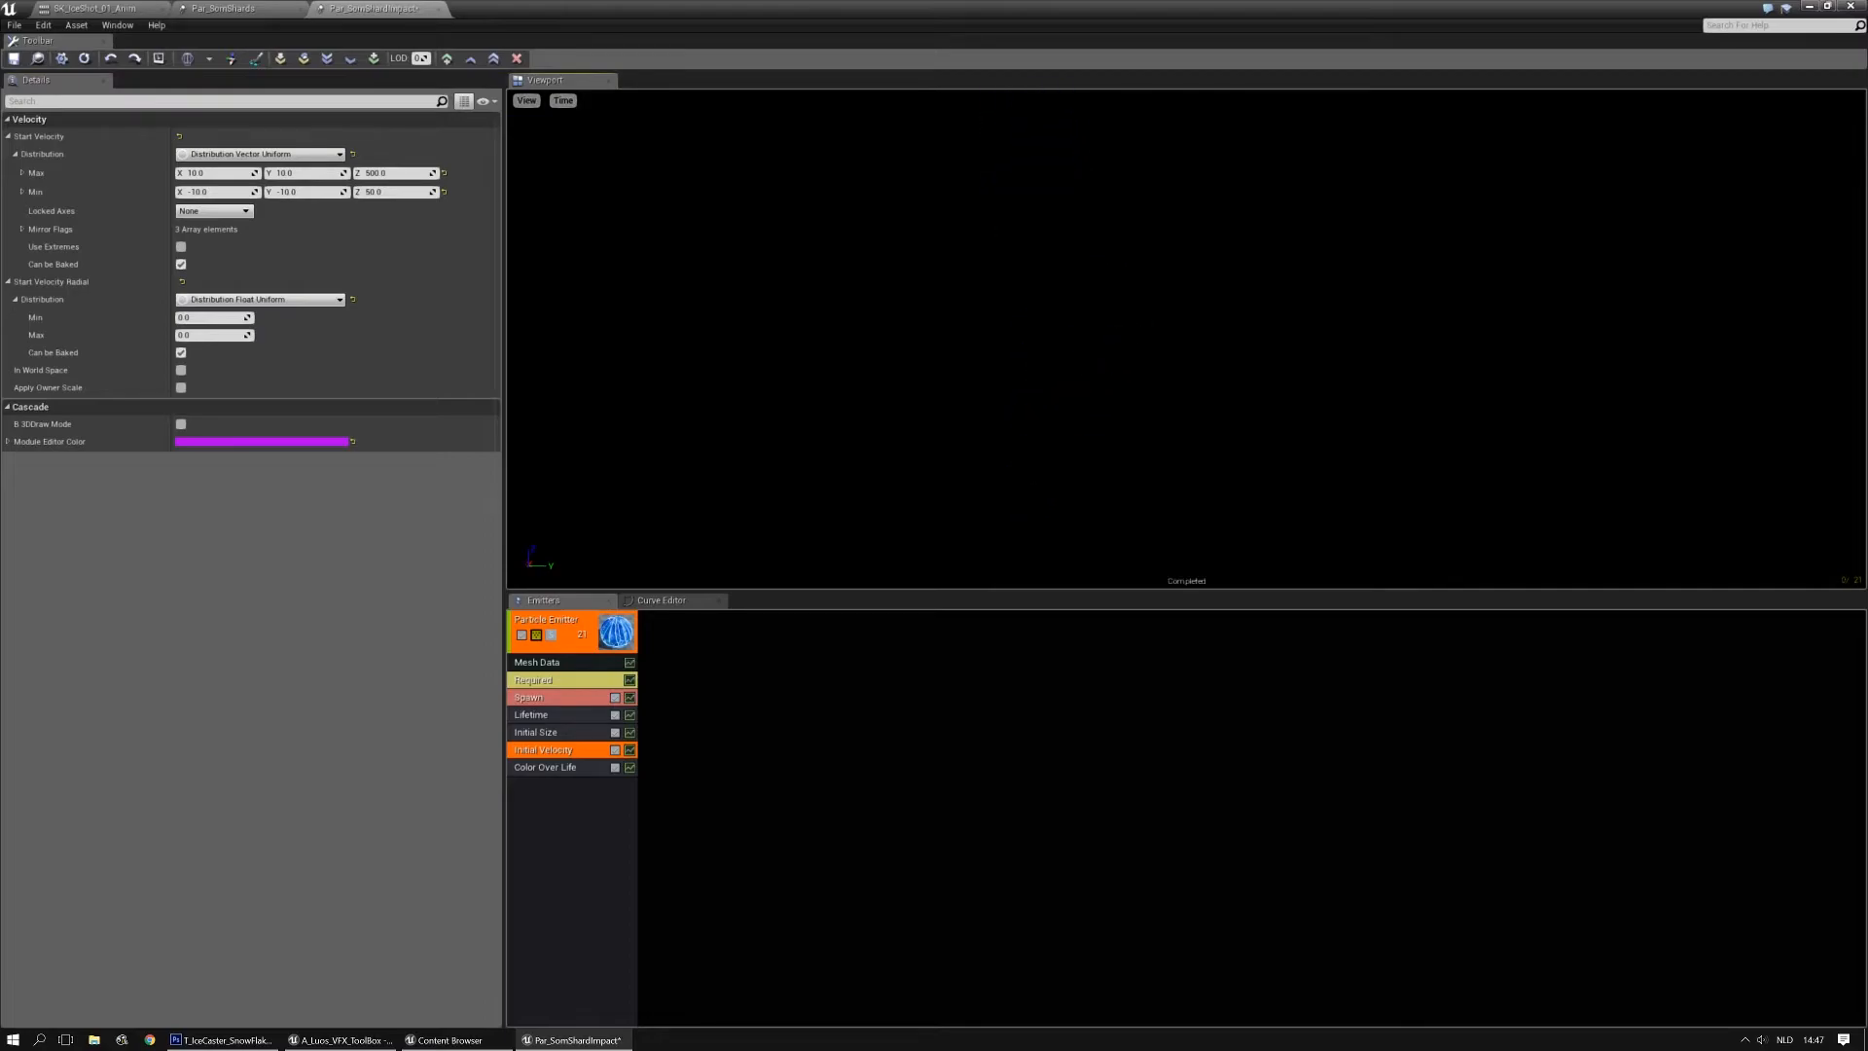
pyautogui.press('o')
pyautogui.moveTo(1024, 324); pyautogui.dragTo(978, 374)
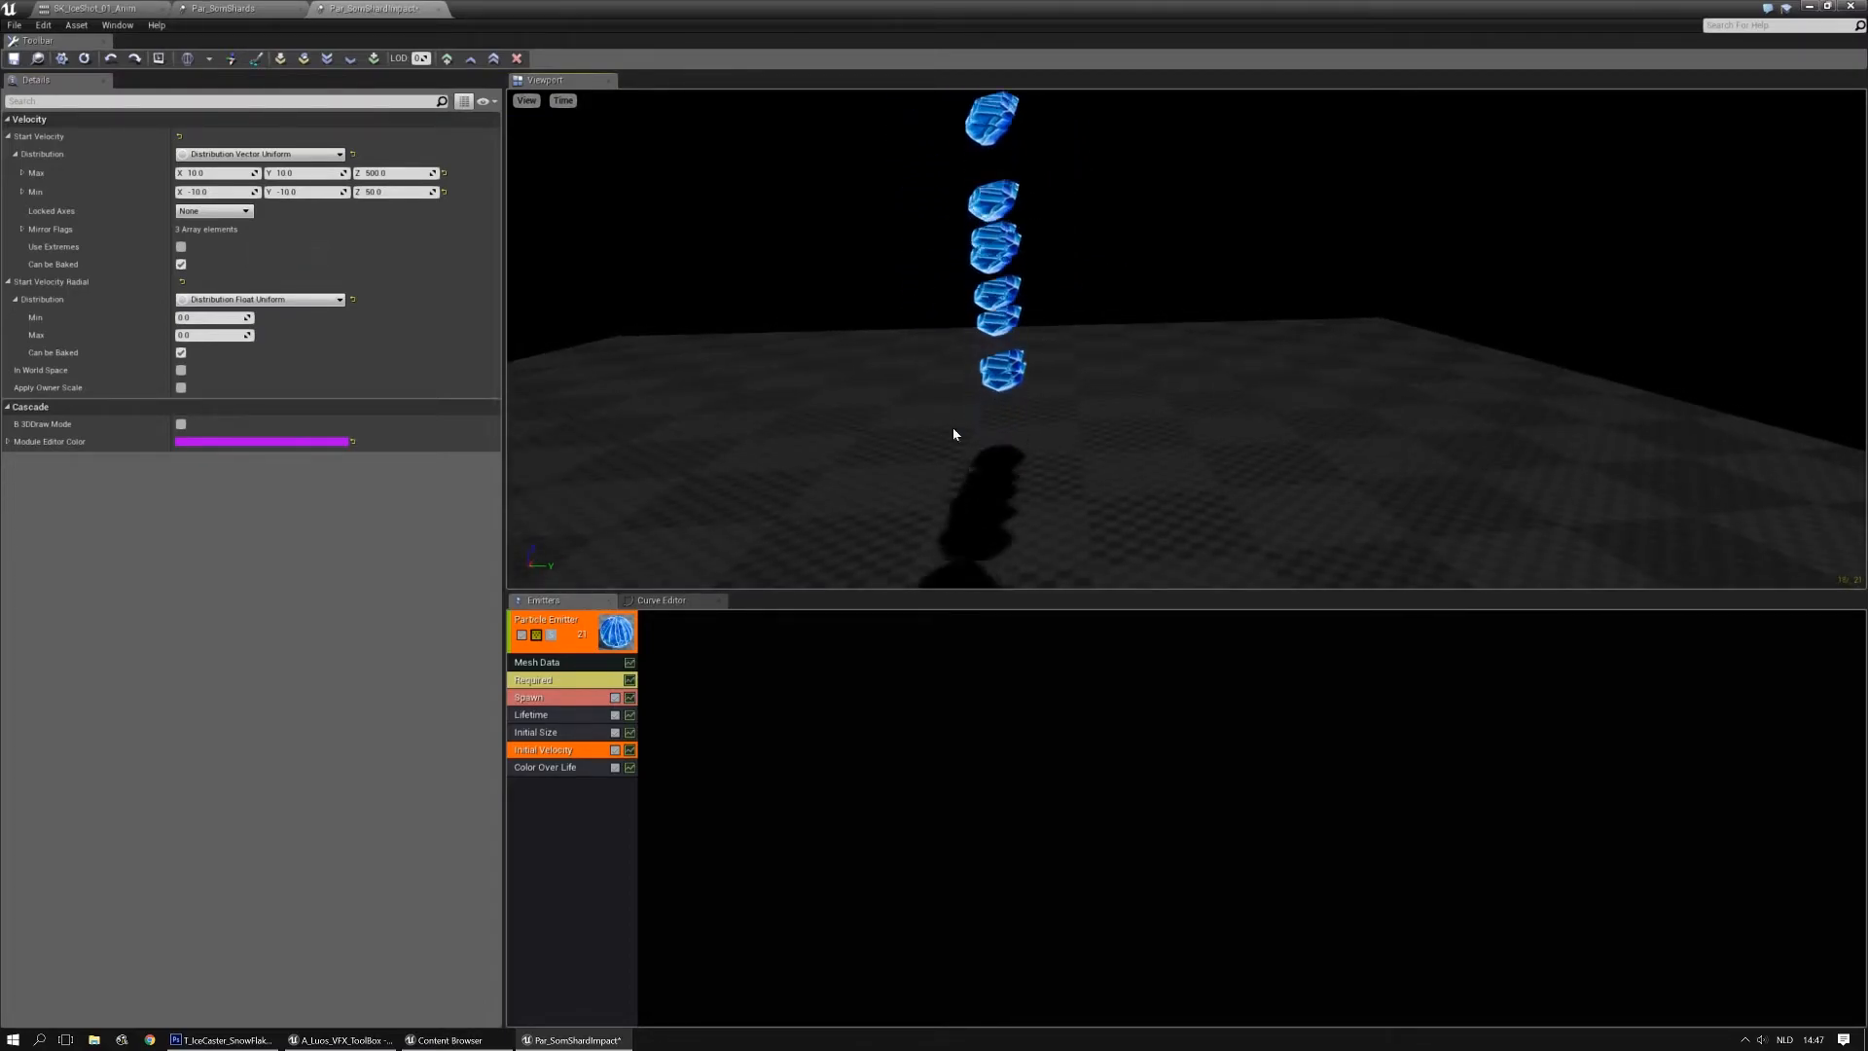
pyautogui.rightClick(532, 797)
pyautogui.moveTo(568, 768)
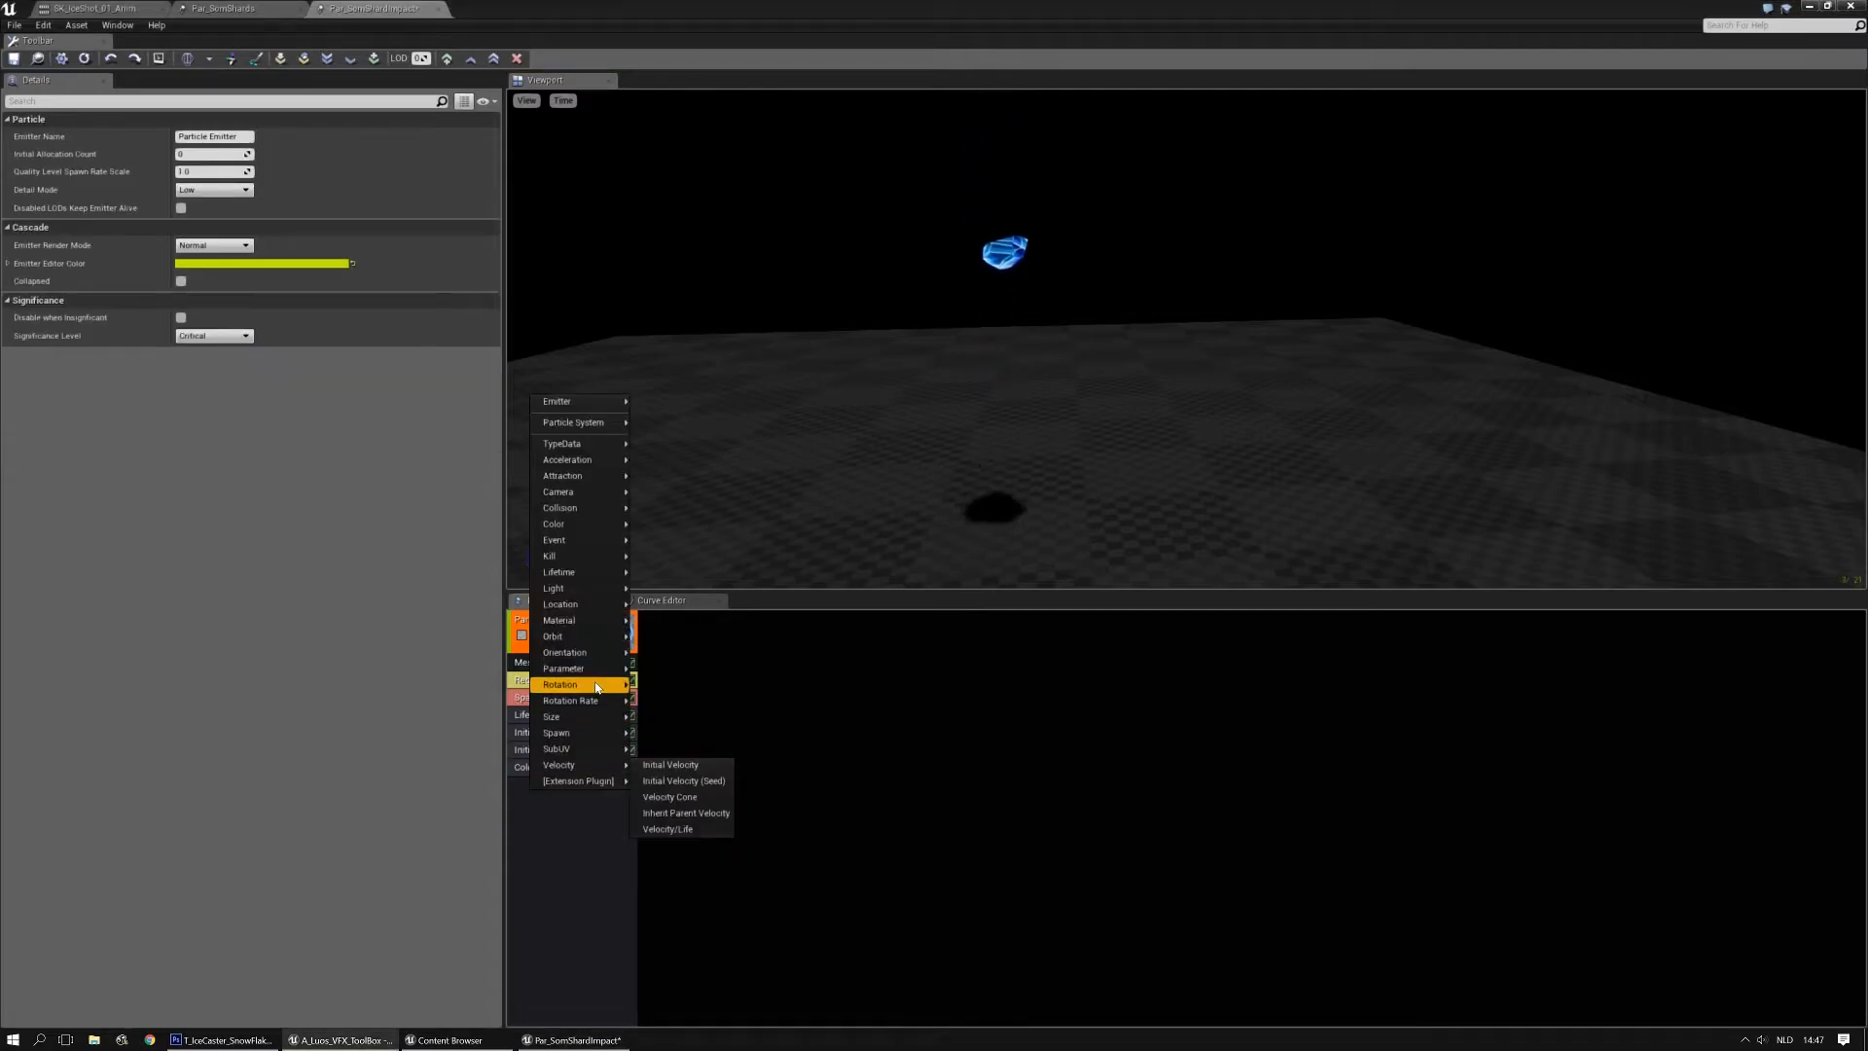
pyautogui.click(692, 719)
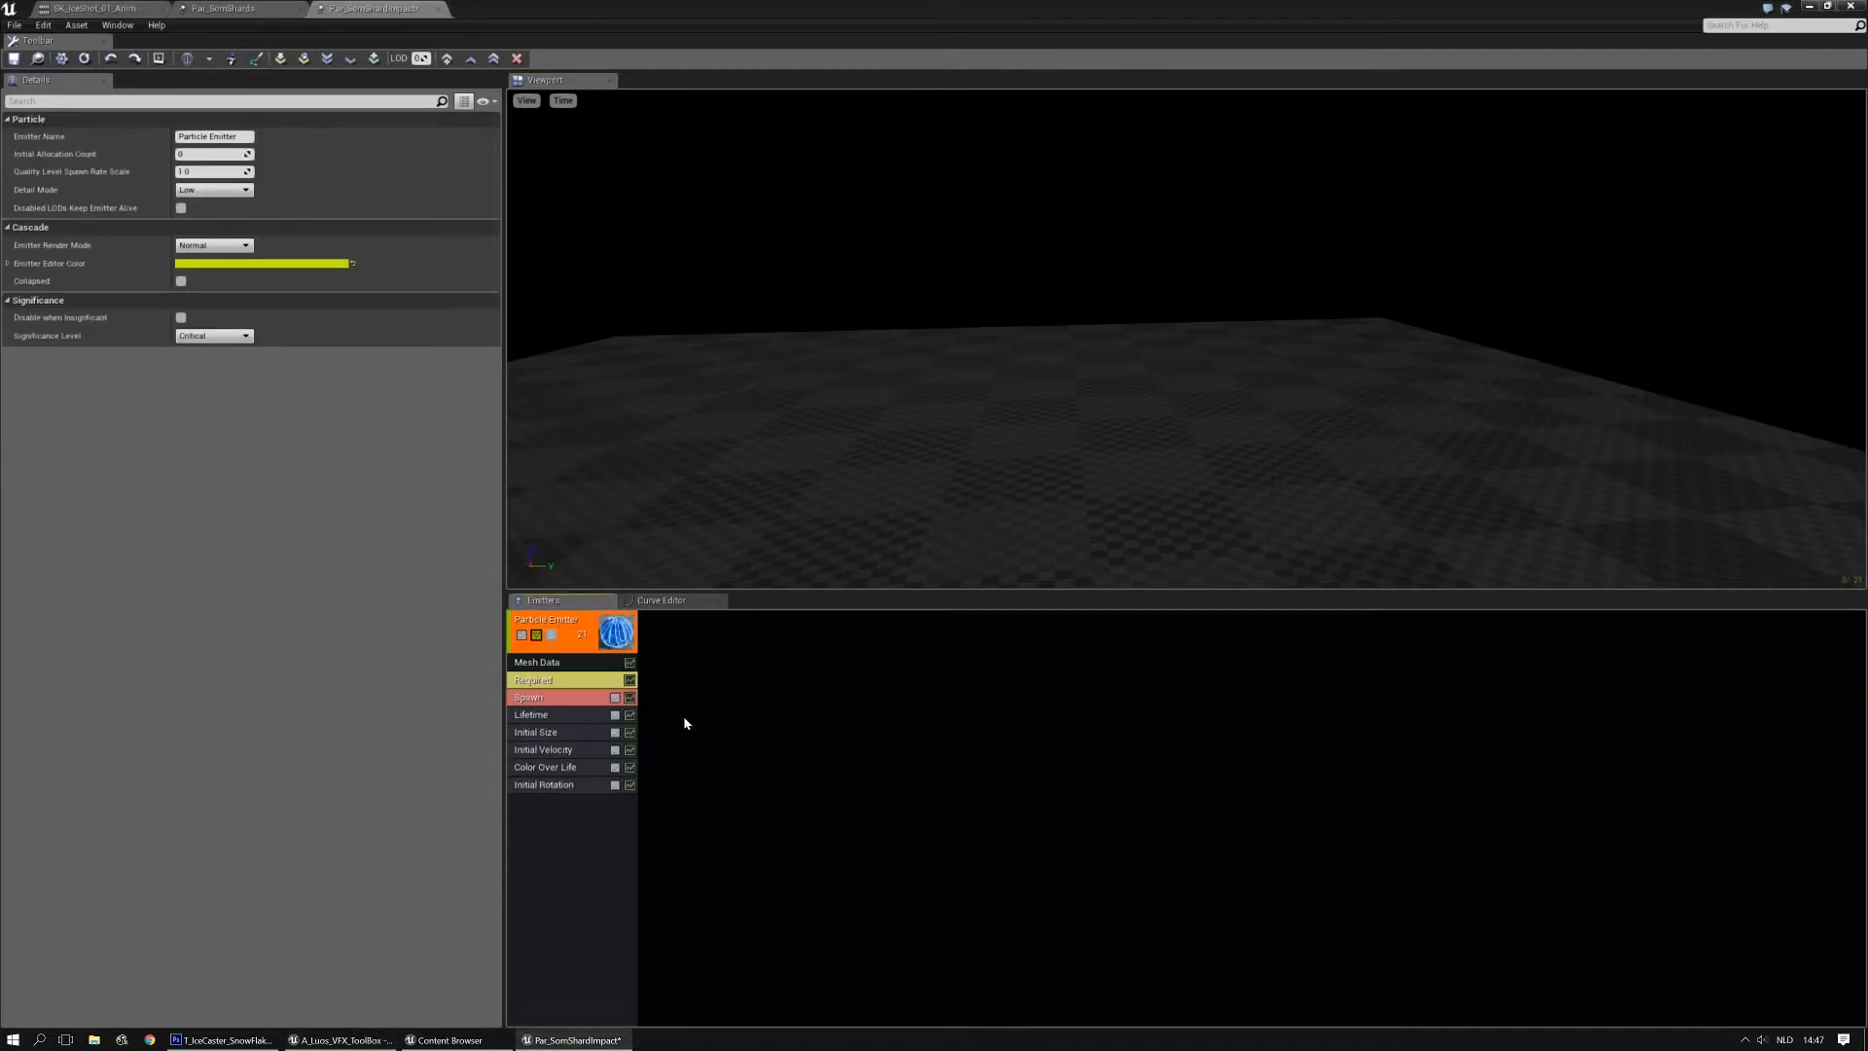
# Add an Init Mesh Rotation module to the impact emitter
pyautogui.rightClick(565, 792)
pyautogui.moveTo(591, 770)
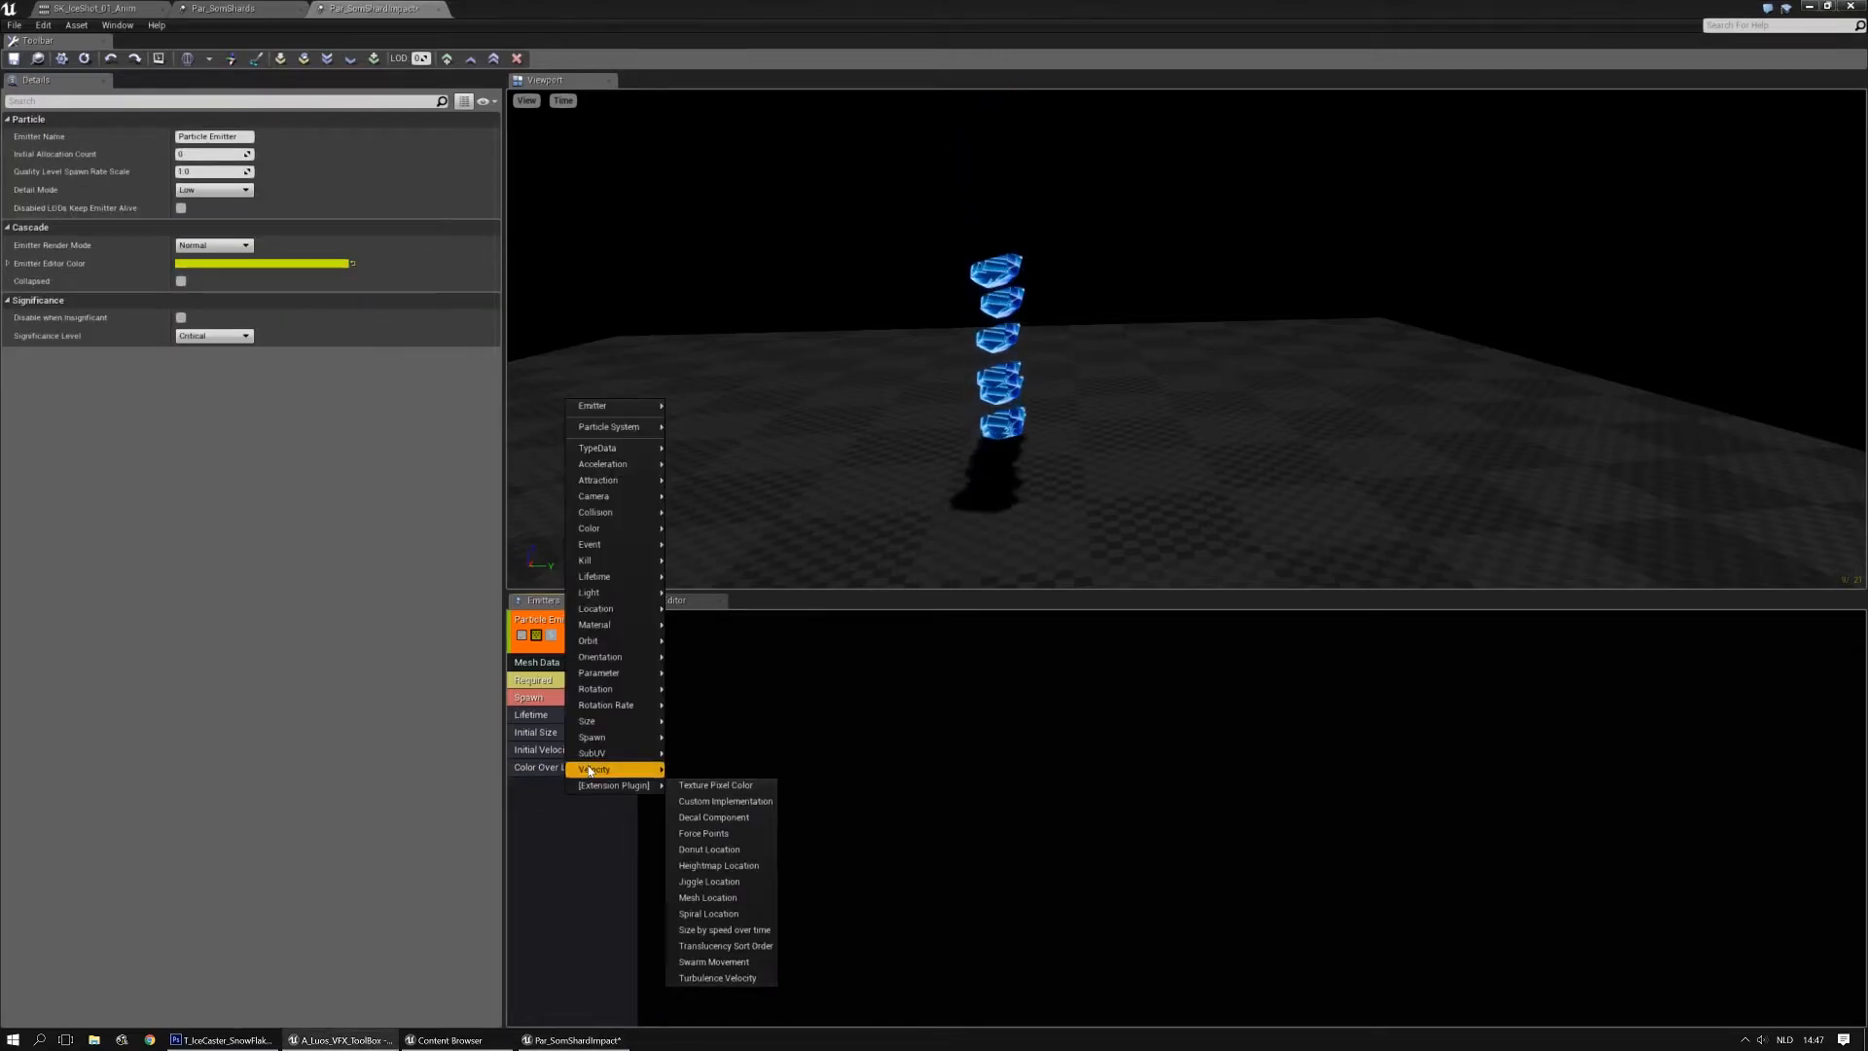
pyautogui.moveTo(613, 689)
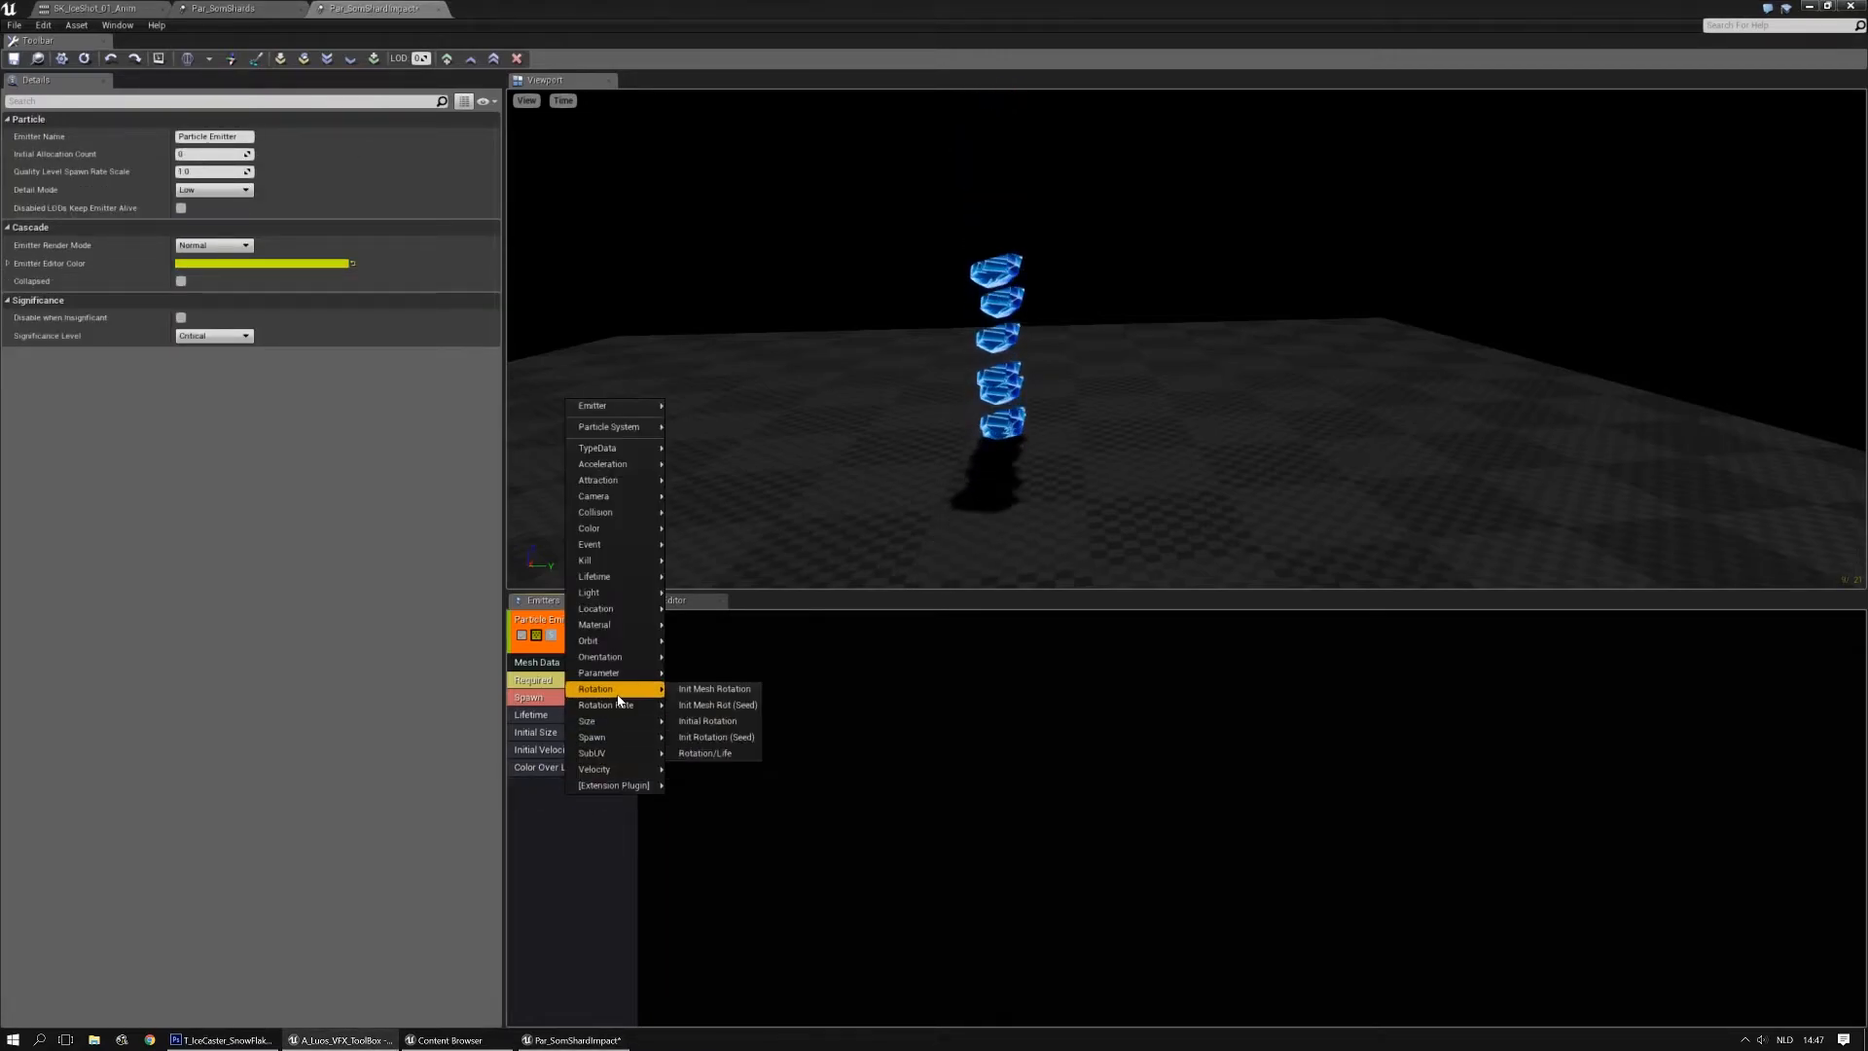
pyautogui.click(711, 690)
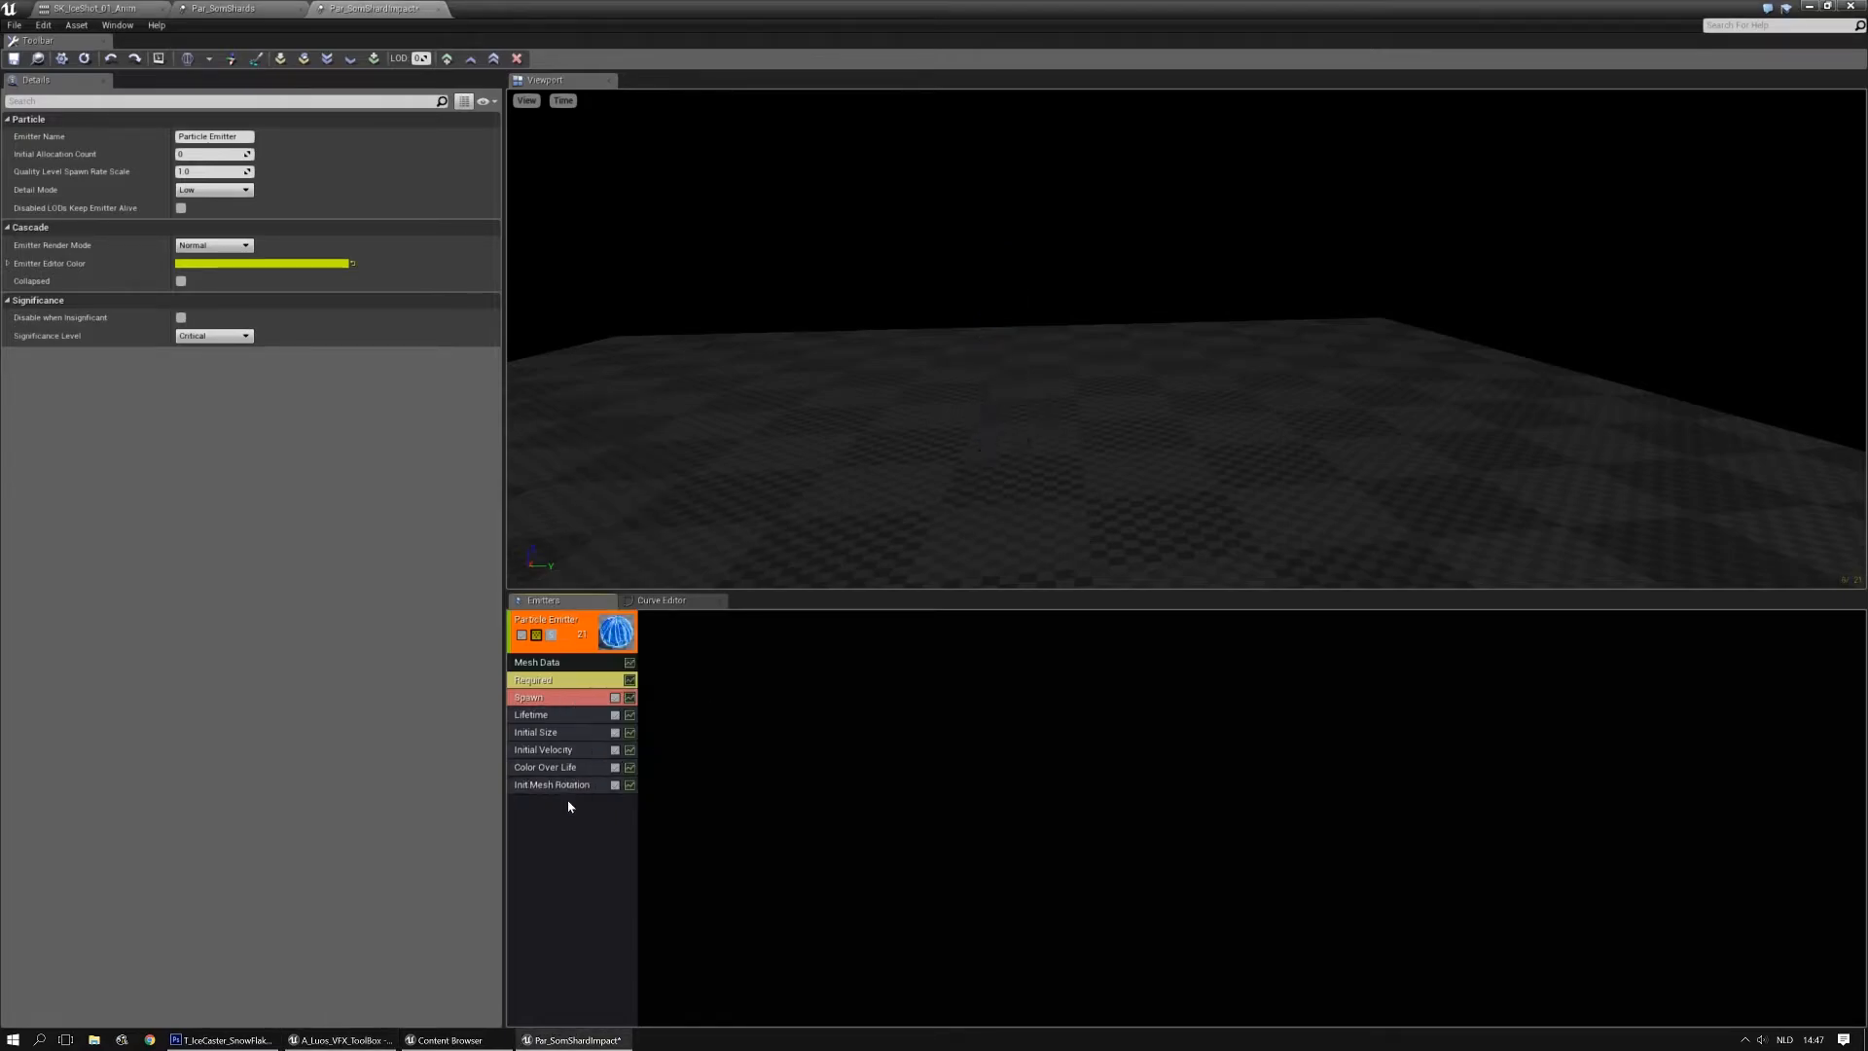
# Add an Init Mesh Rotation Rate module to the impact emitter and open its rotation rate settings
pyautogui.rightClick(565, 796)
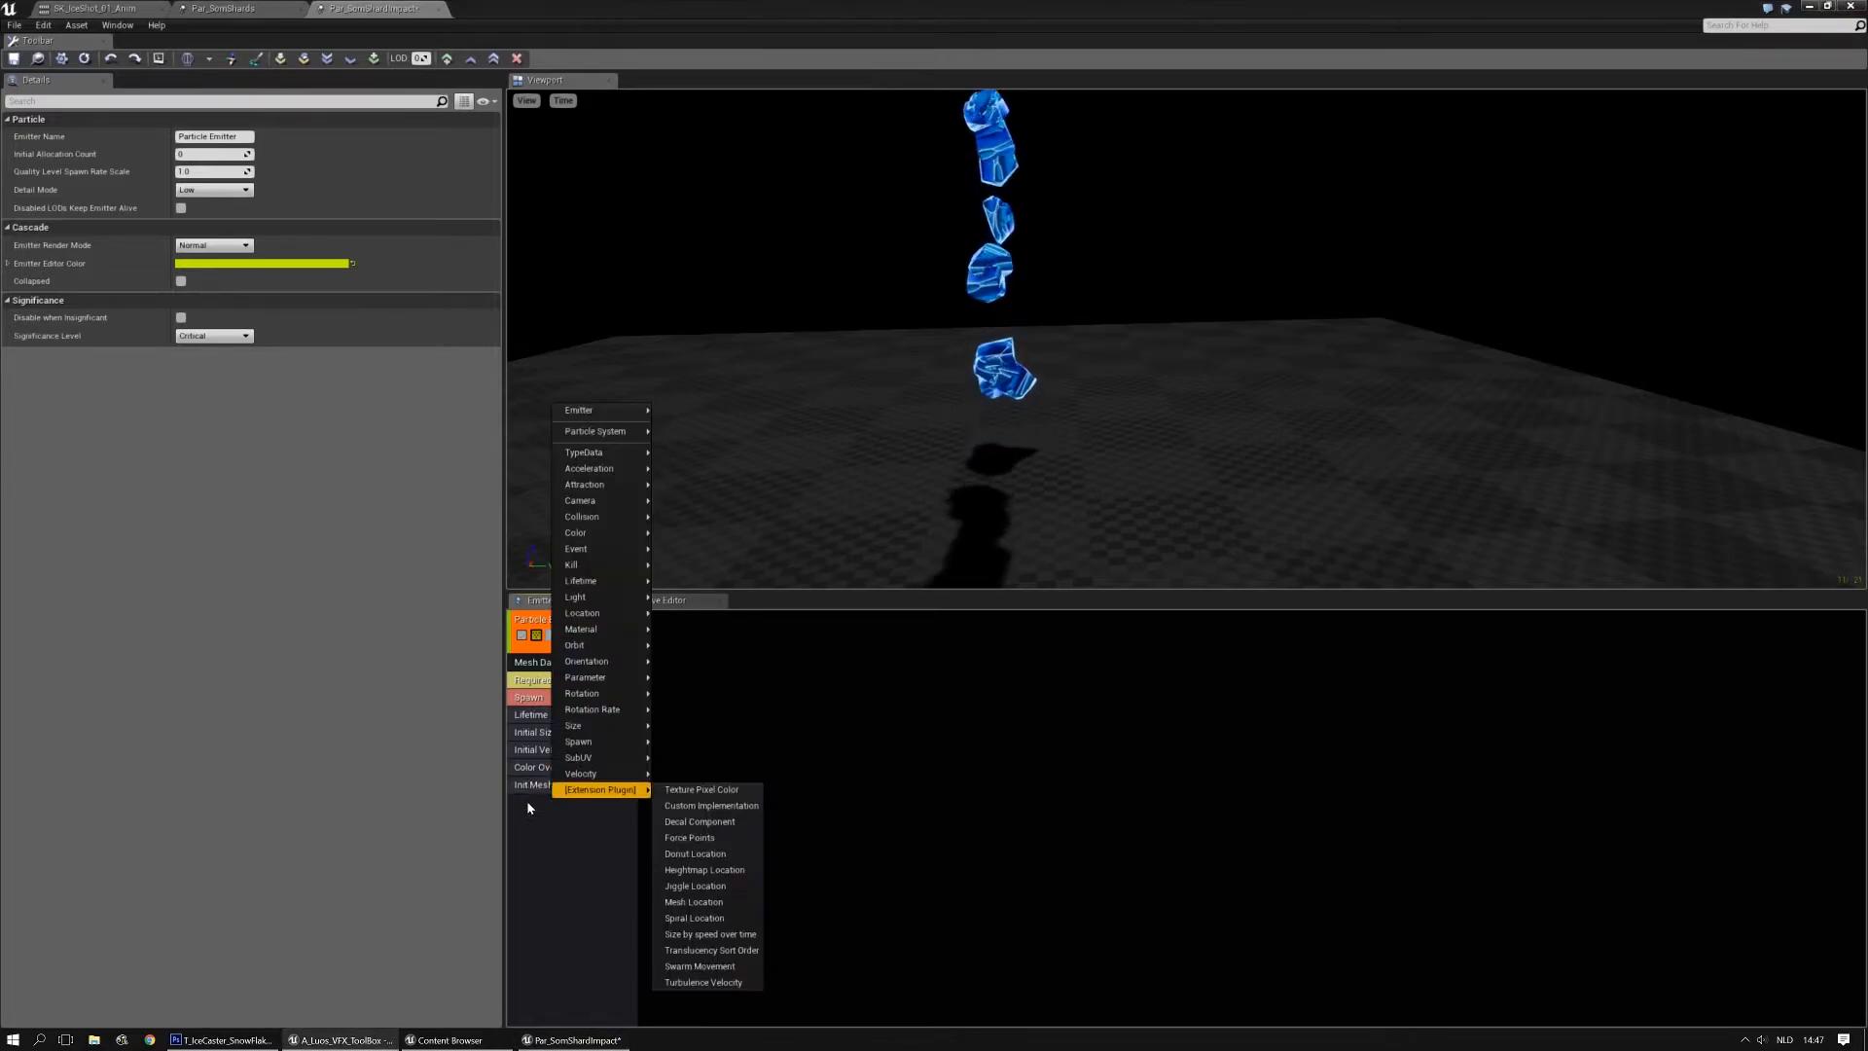
pyautogui.moveTo(598, 717)
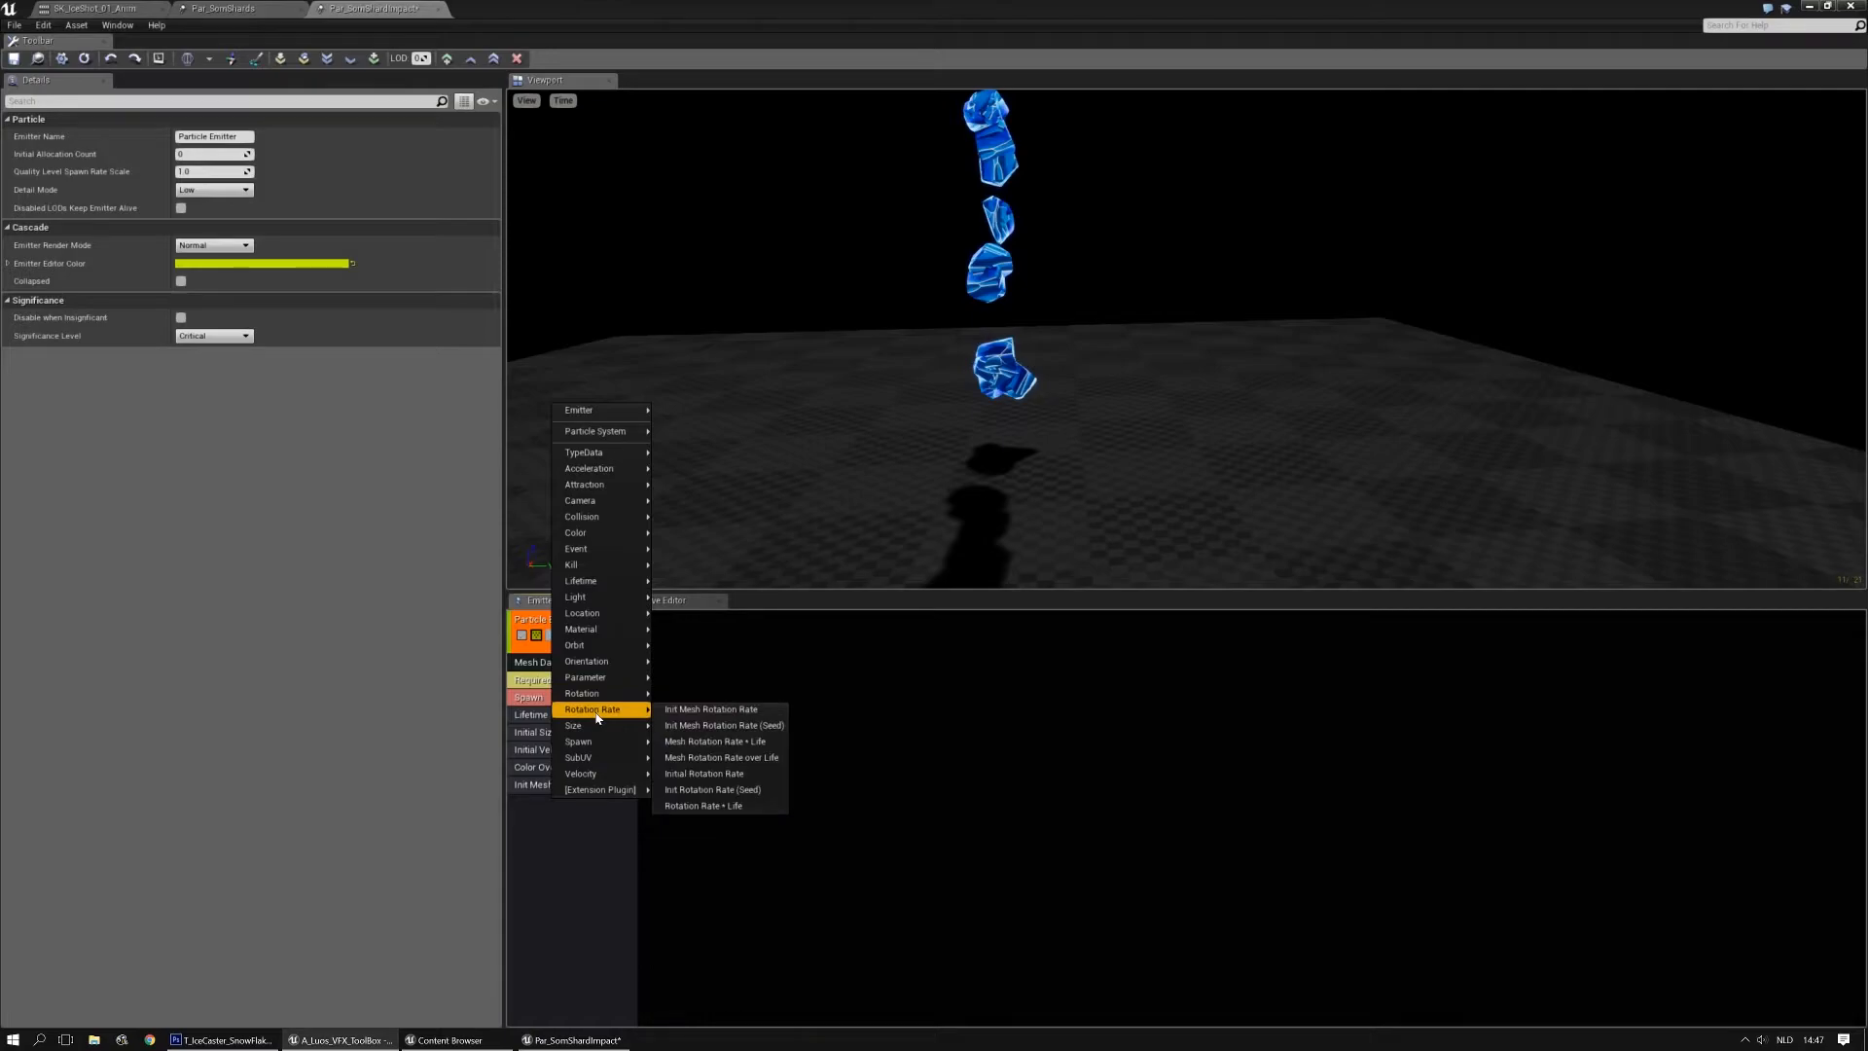
pyautogui.click(714, 712)
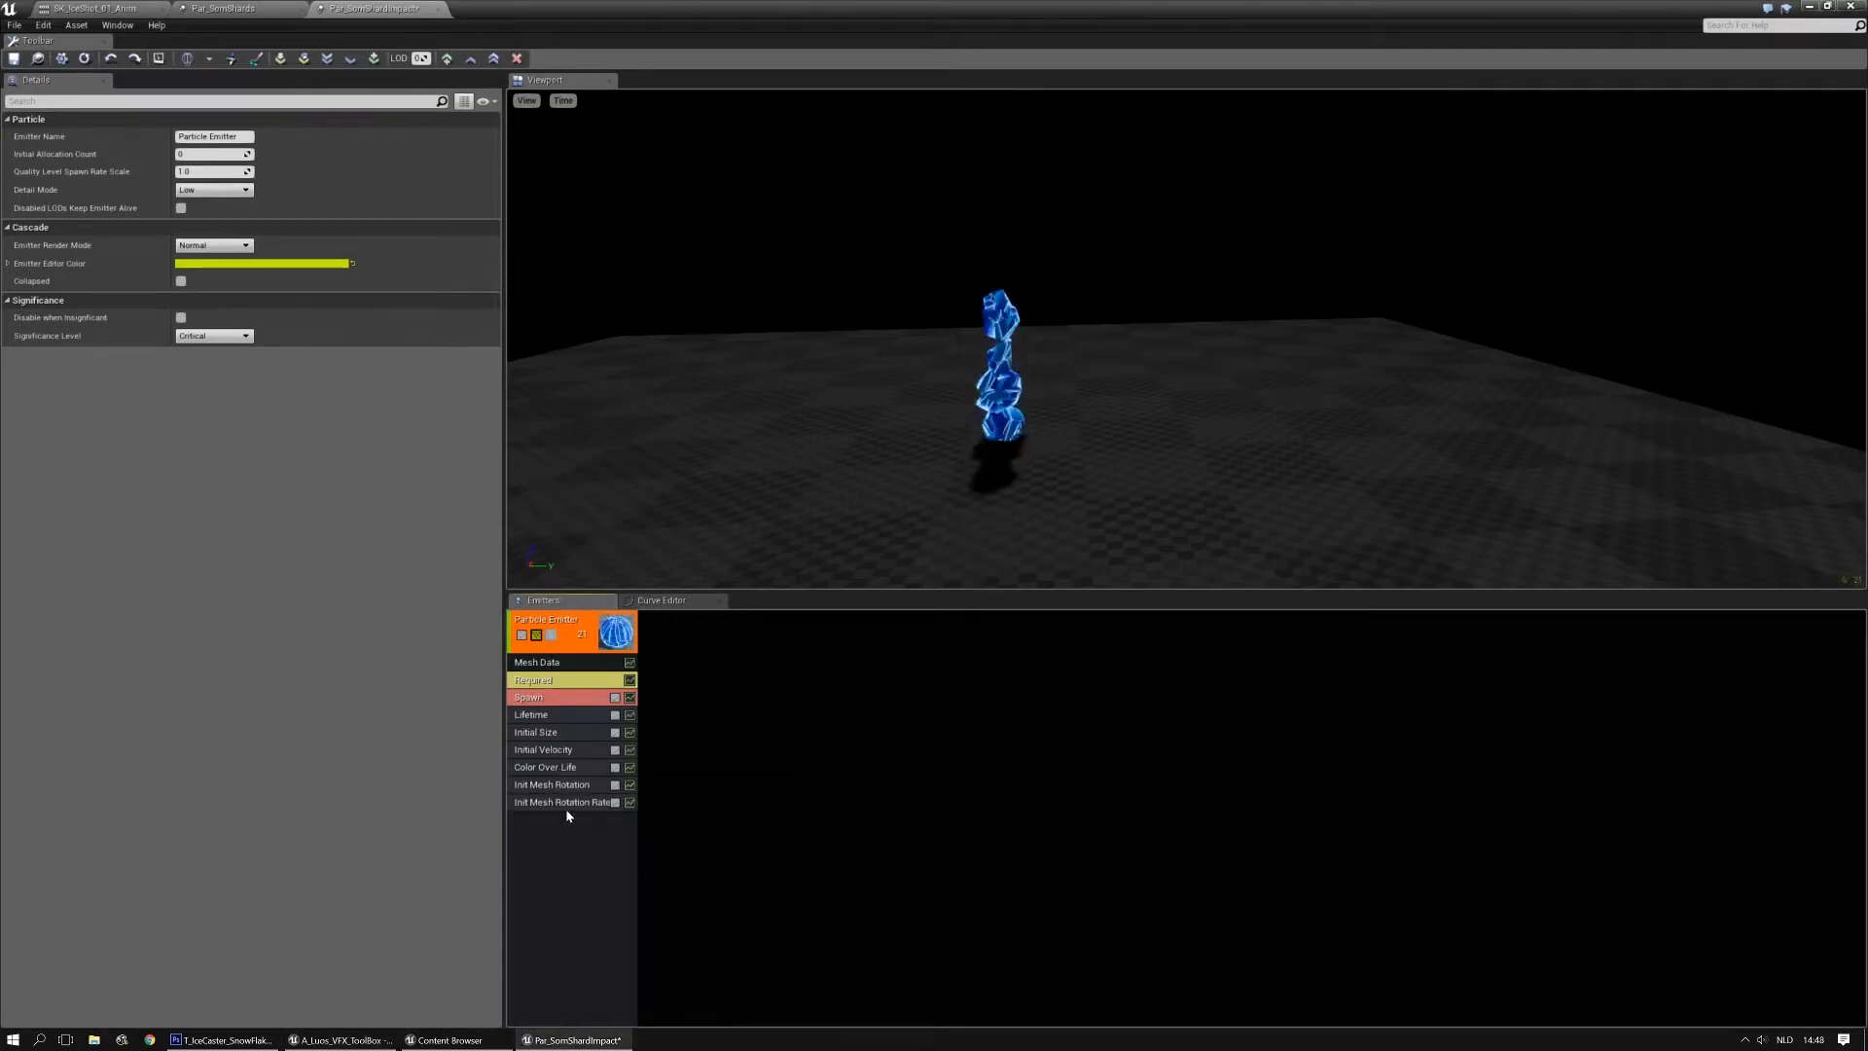
pyautogui.click(571, 803)
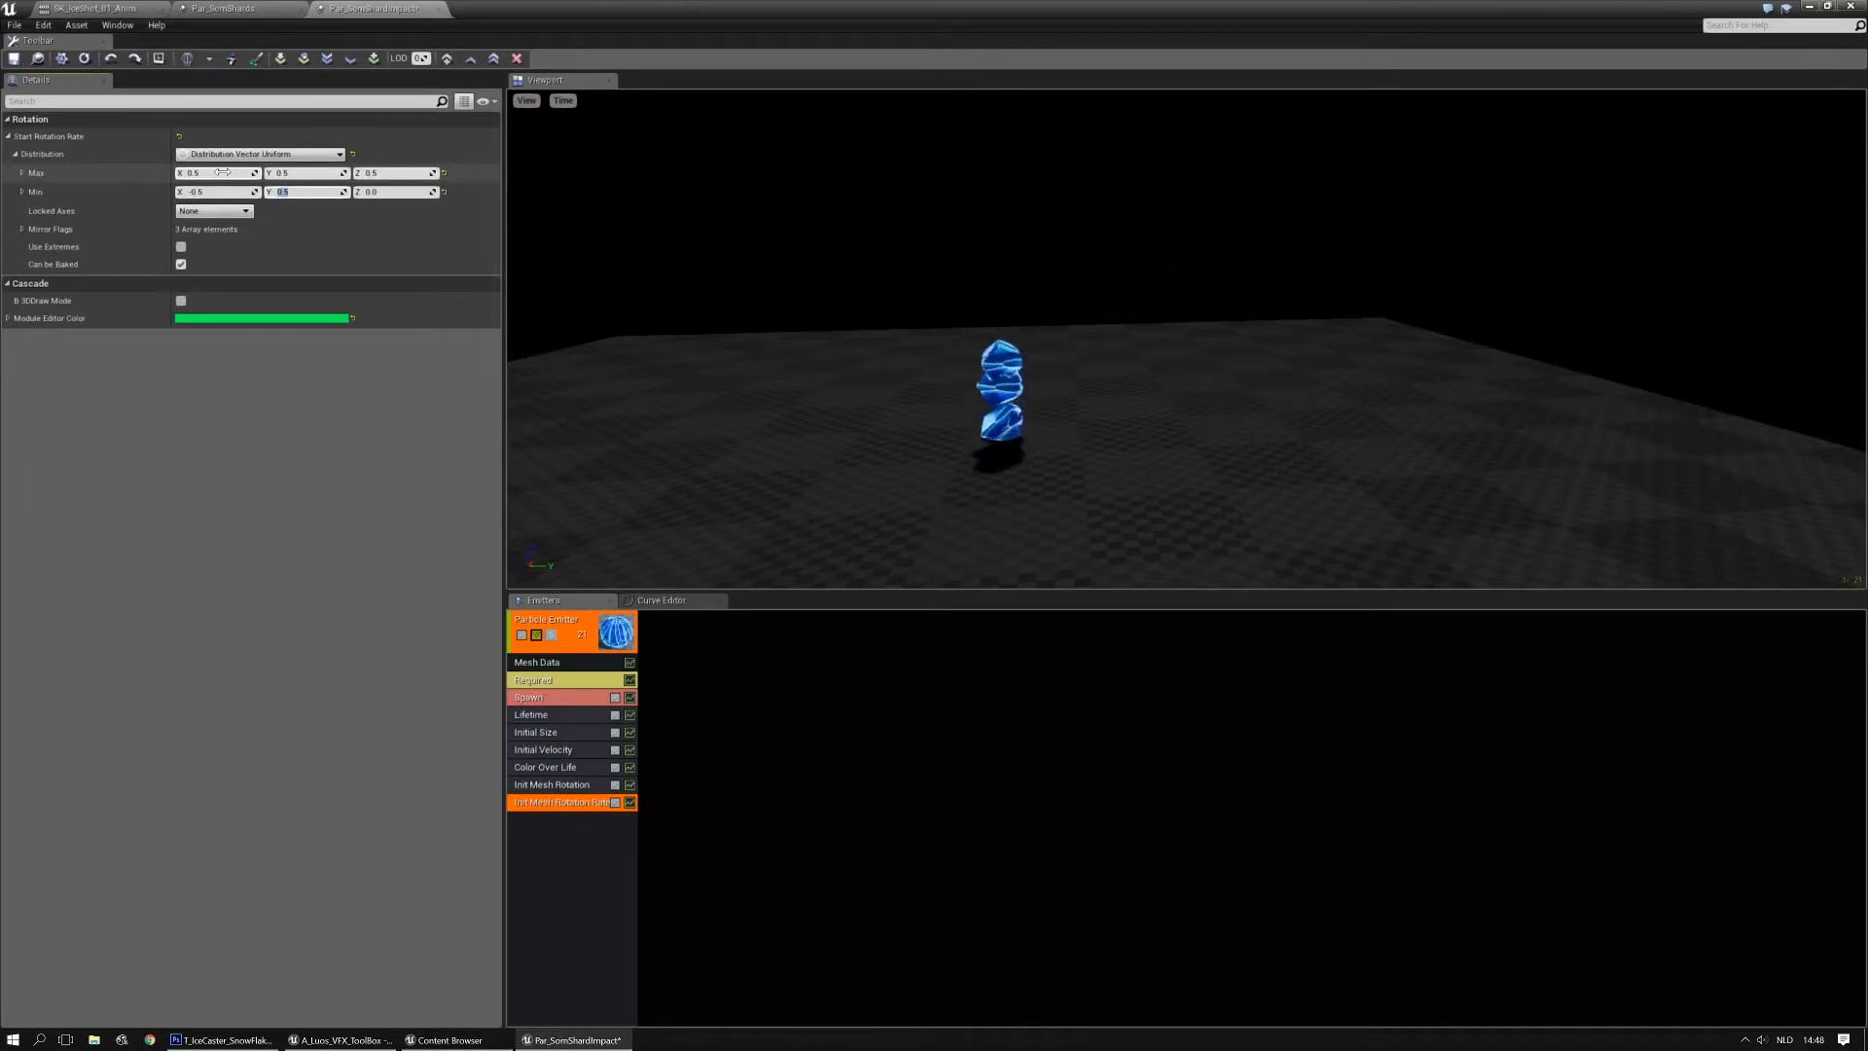
pyautogui.click(587, 866)
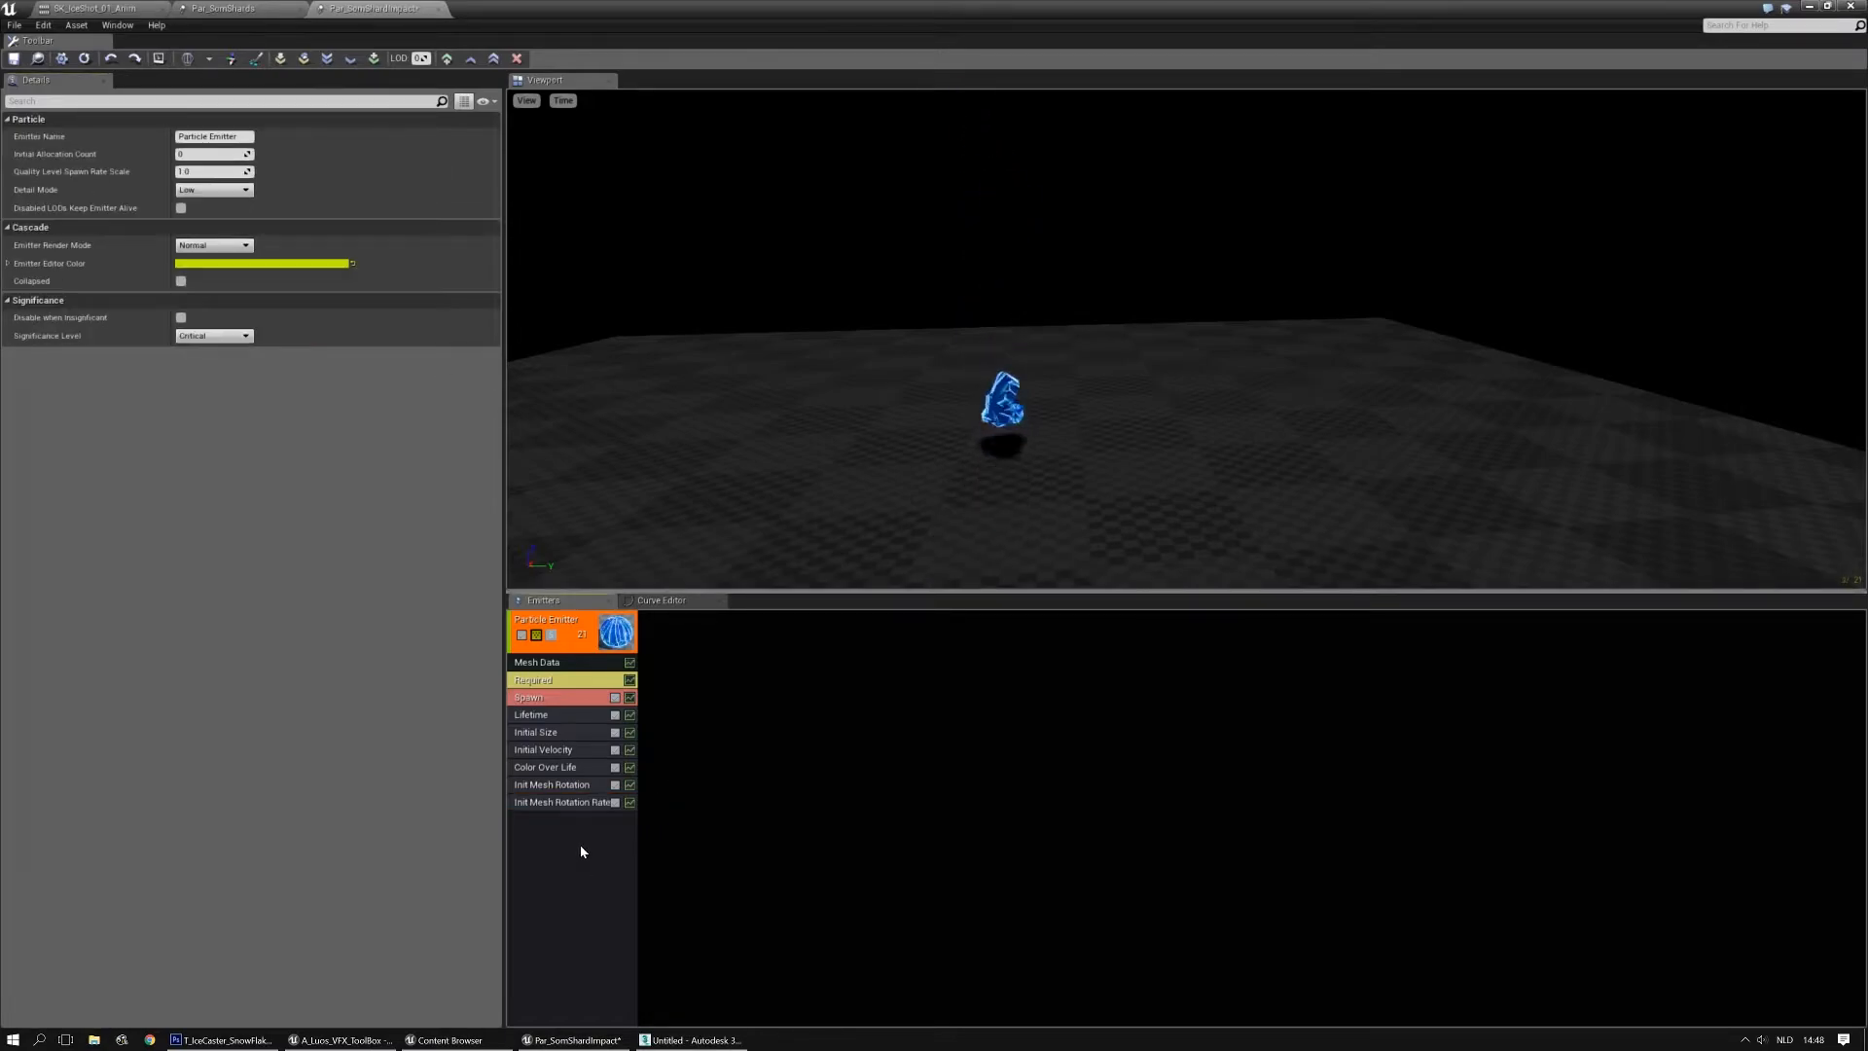
# Add a Sphere location module to the impact emitter and enable its 3D draw mode
pyautogui.click(561, 751)
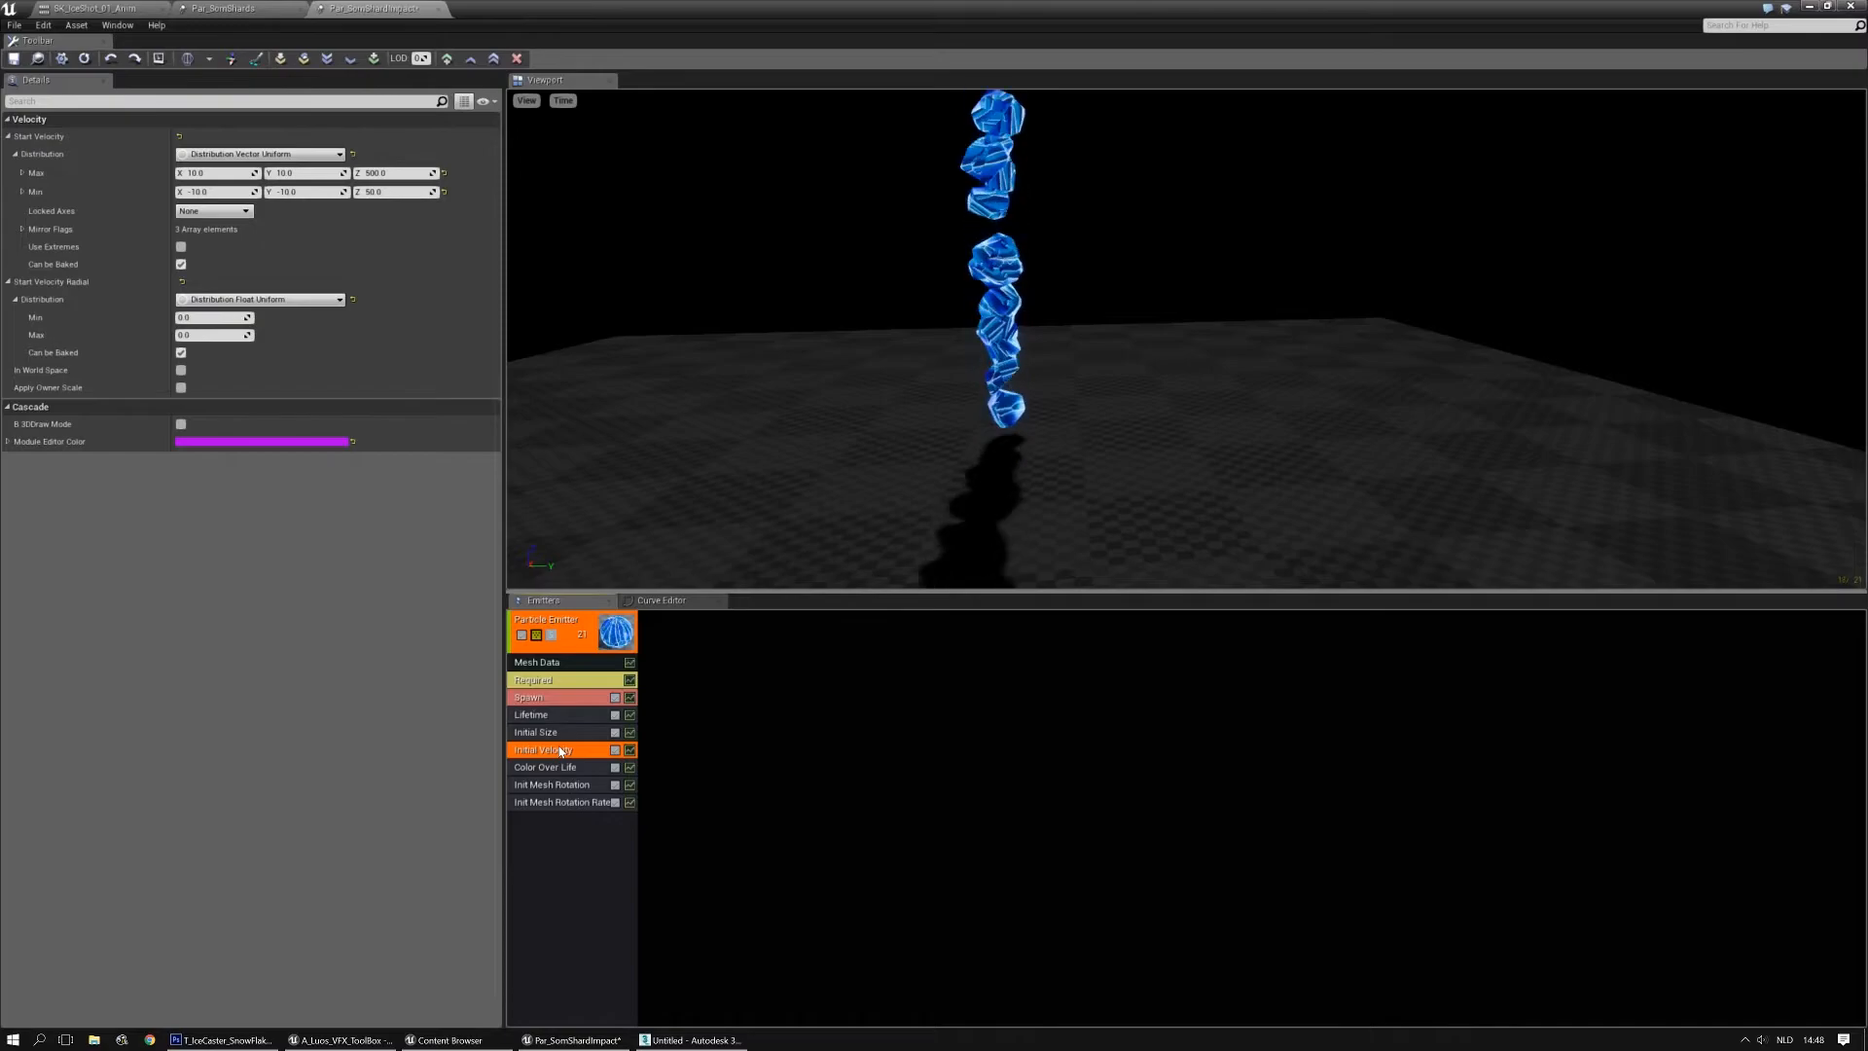
pyautogui.rightClick(559, 833)
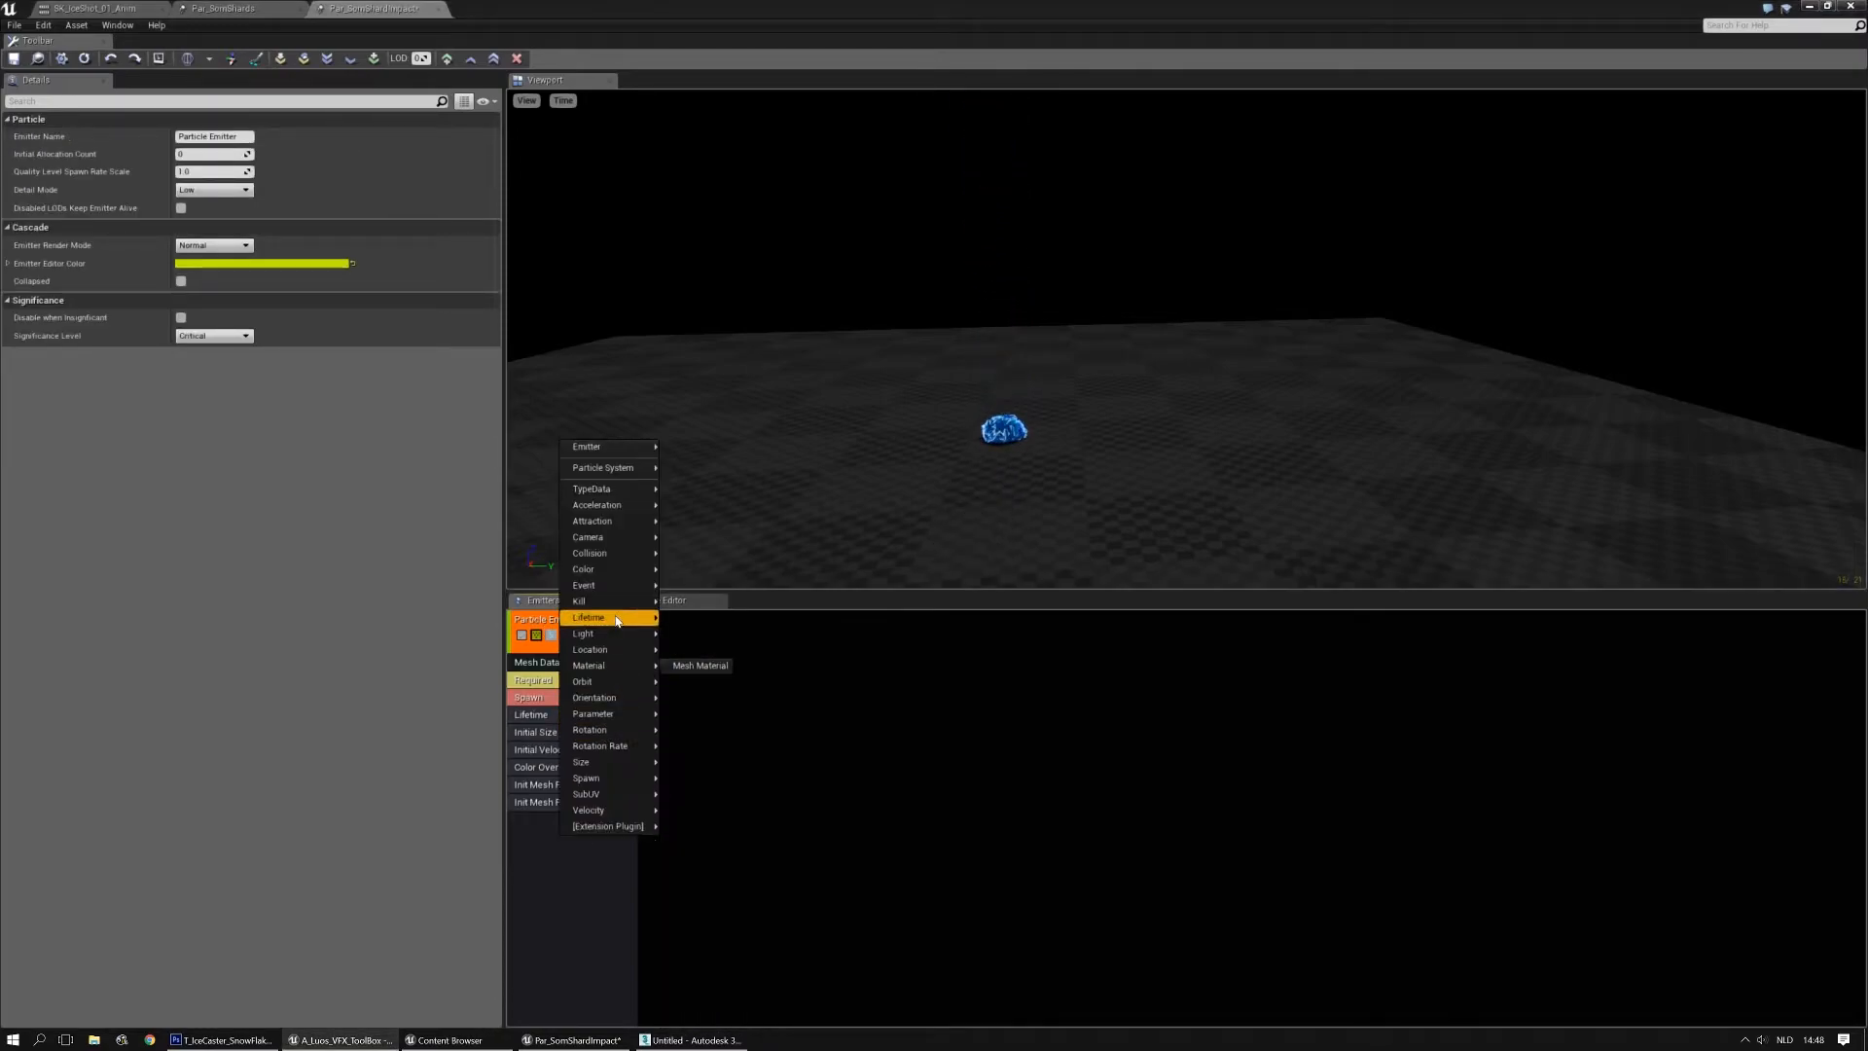
pyautogui.moveTo(611, 659)
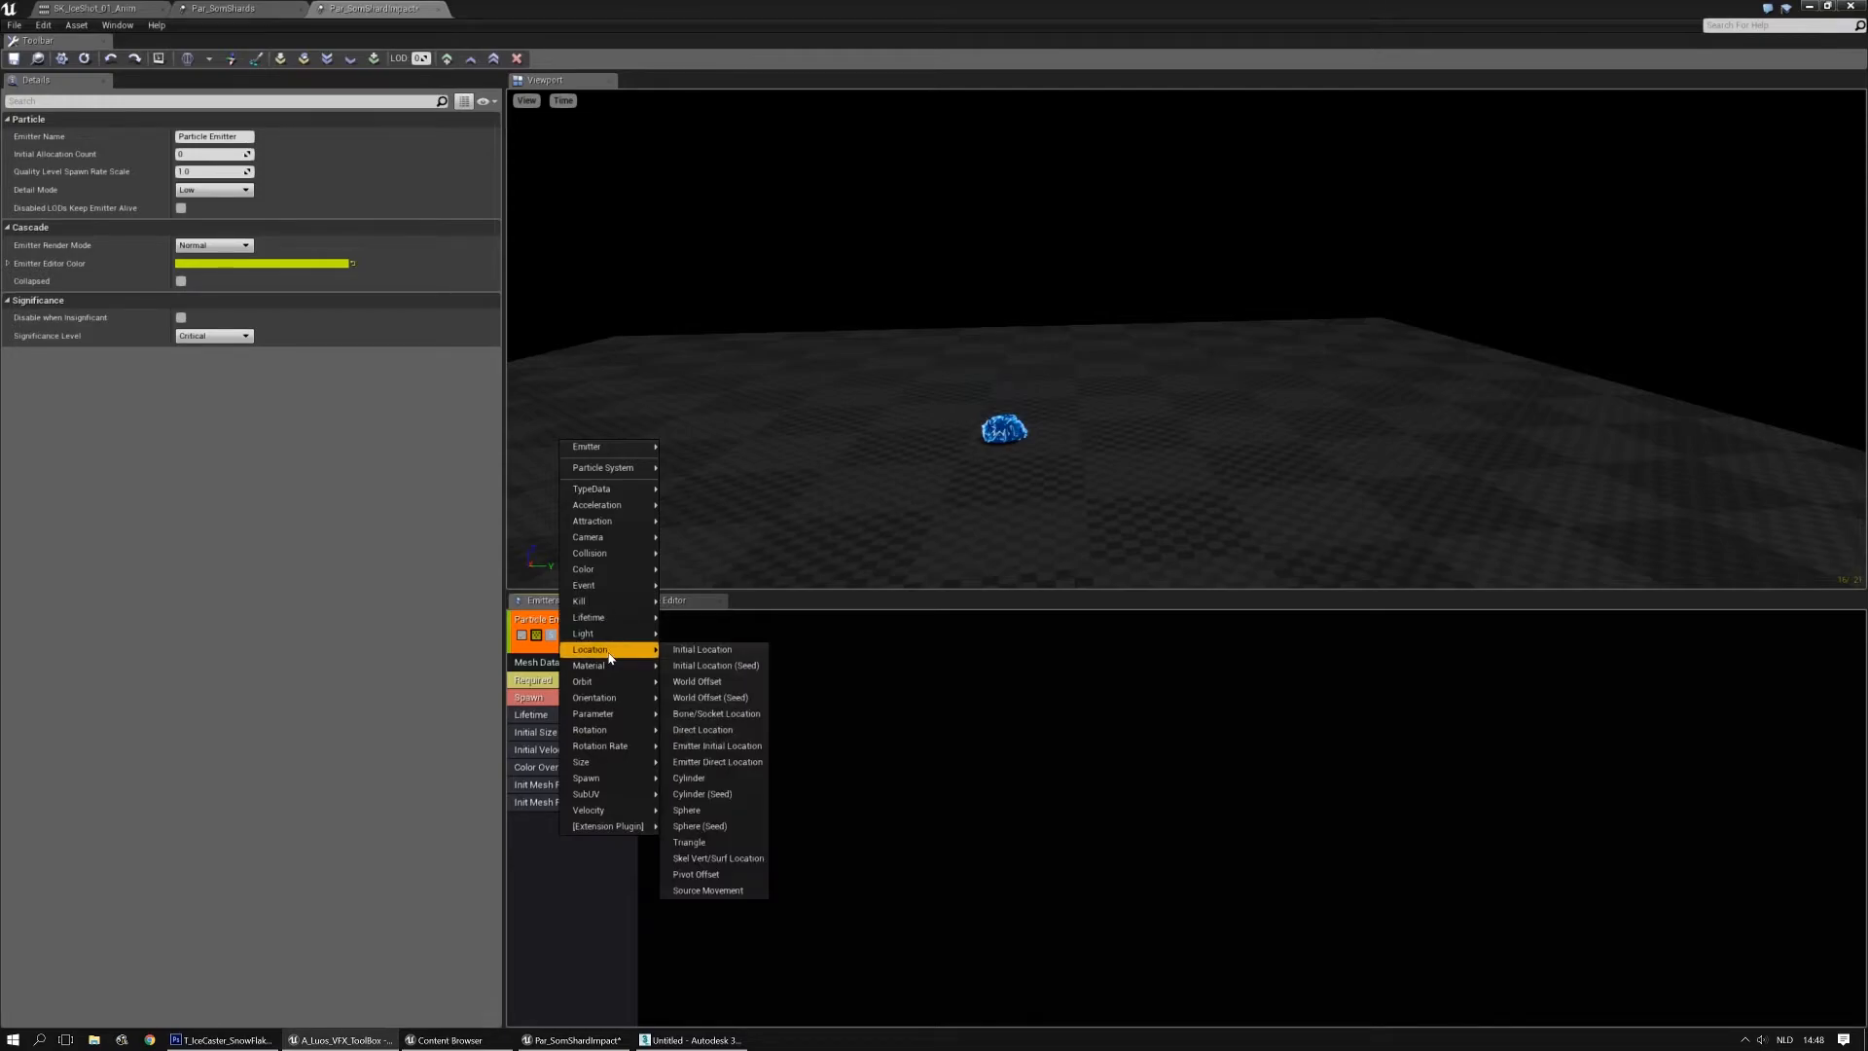
pyautogui.click(713, 812)
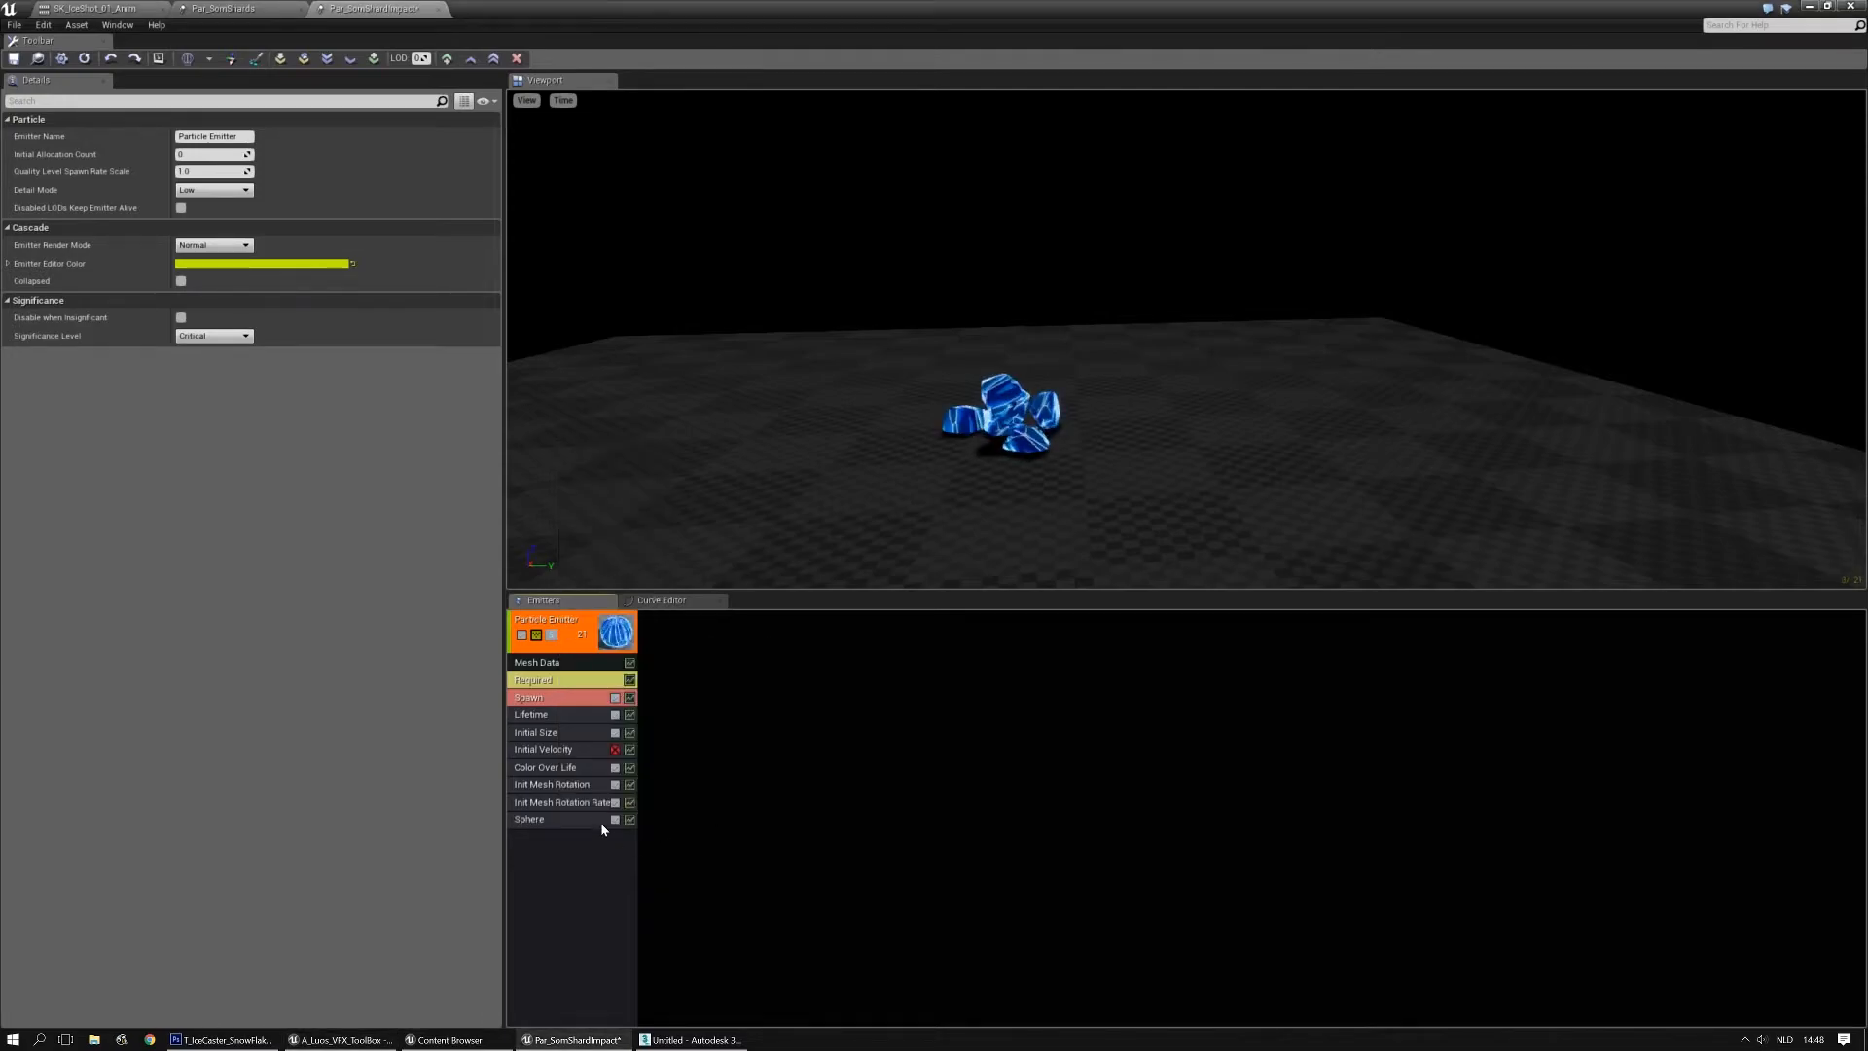
pyautogui.click(600, 821)
pyautogui.click(182, 582)
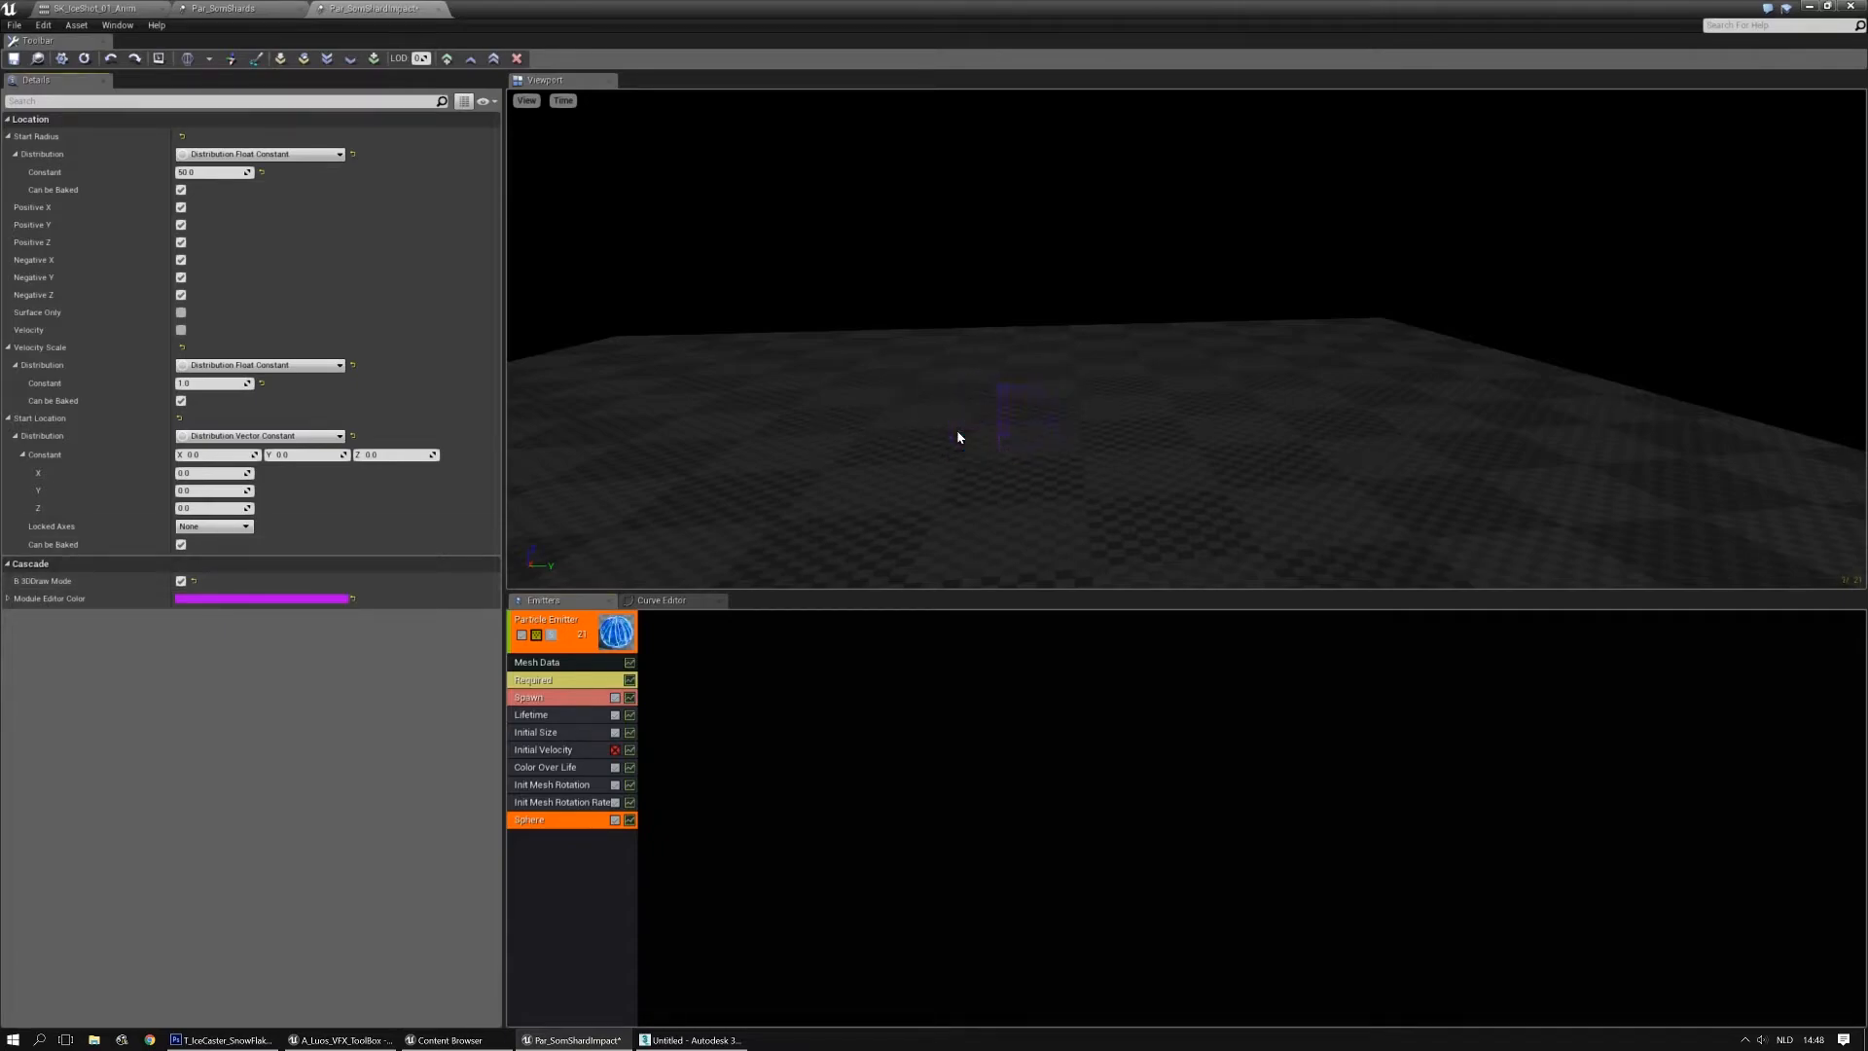
pyautogui.moveTo(1070, 389)
pyautogui.mouseDown(button='right')
pyautogui.moveTo(1046, 423)
pyautogui.moveTo(1037, 401)
pyautogui.mouseUp(button='right')
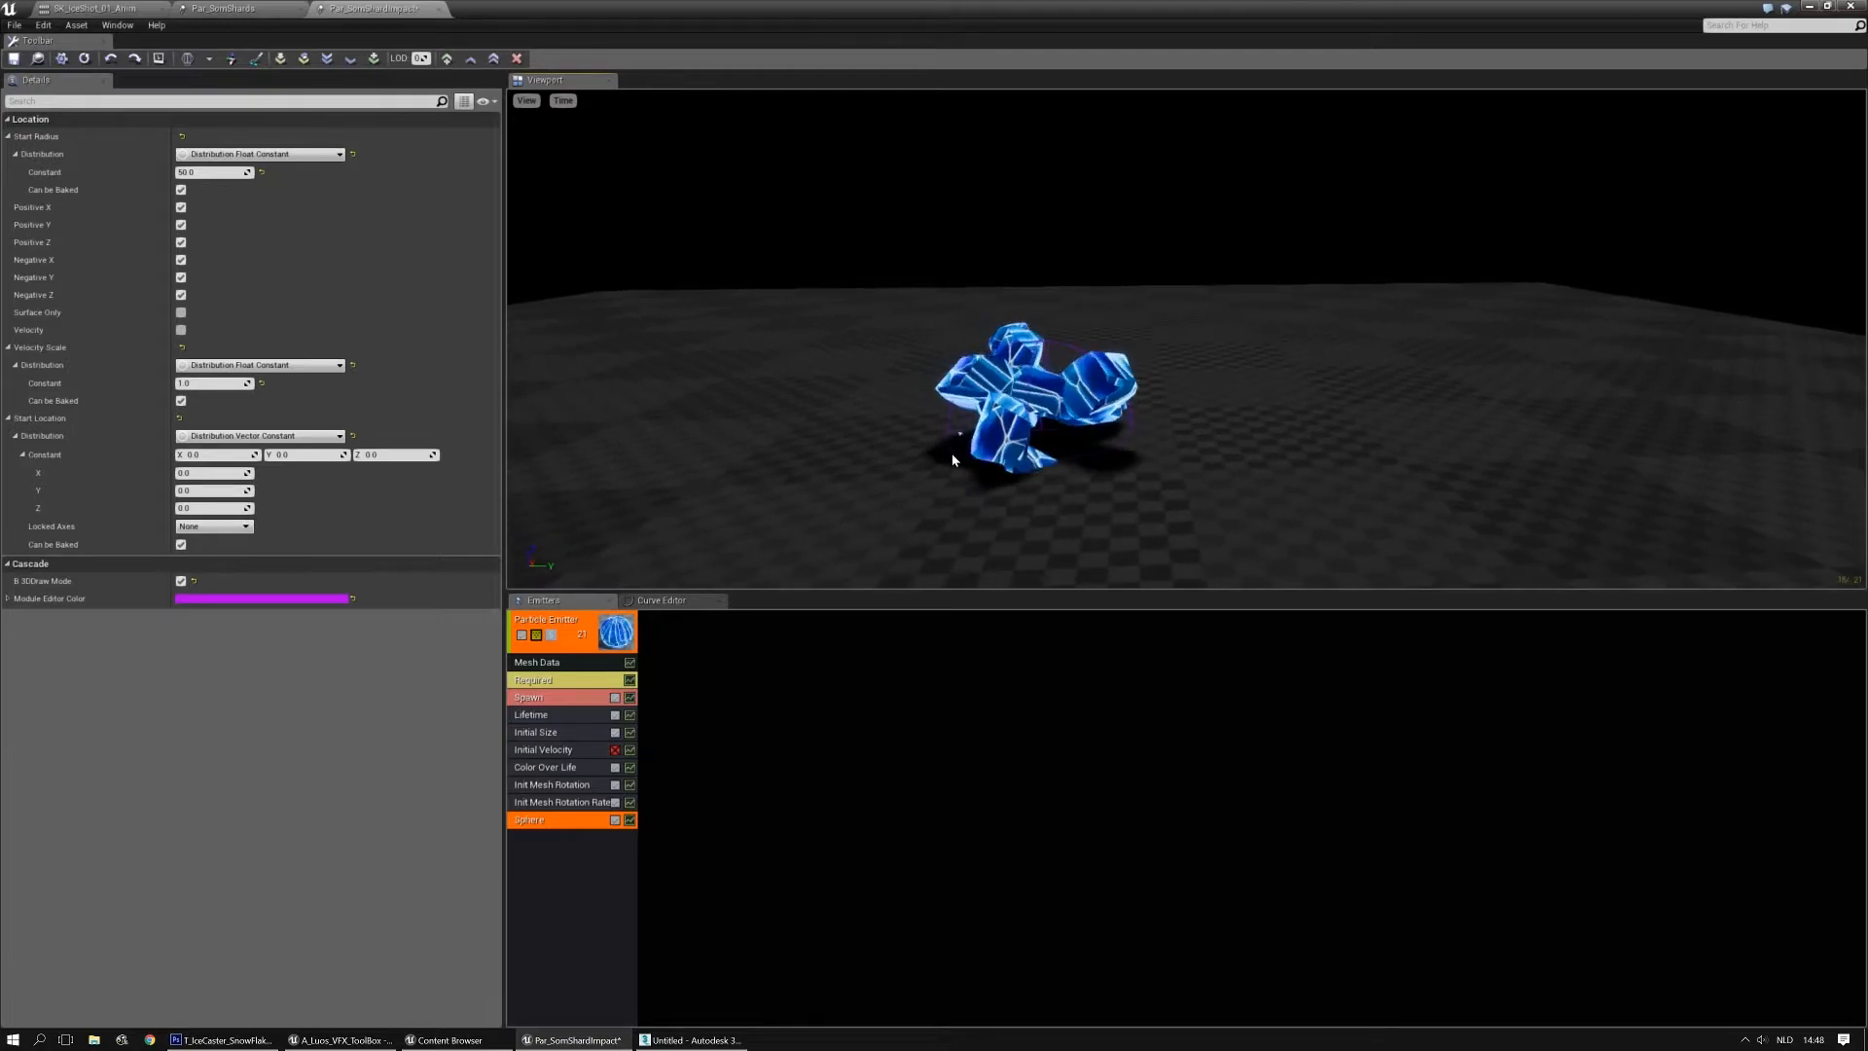
# Set the constant spawn rate of the impact emitter's Spawn module to 0
pyautogui.click(568, 696)
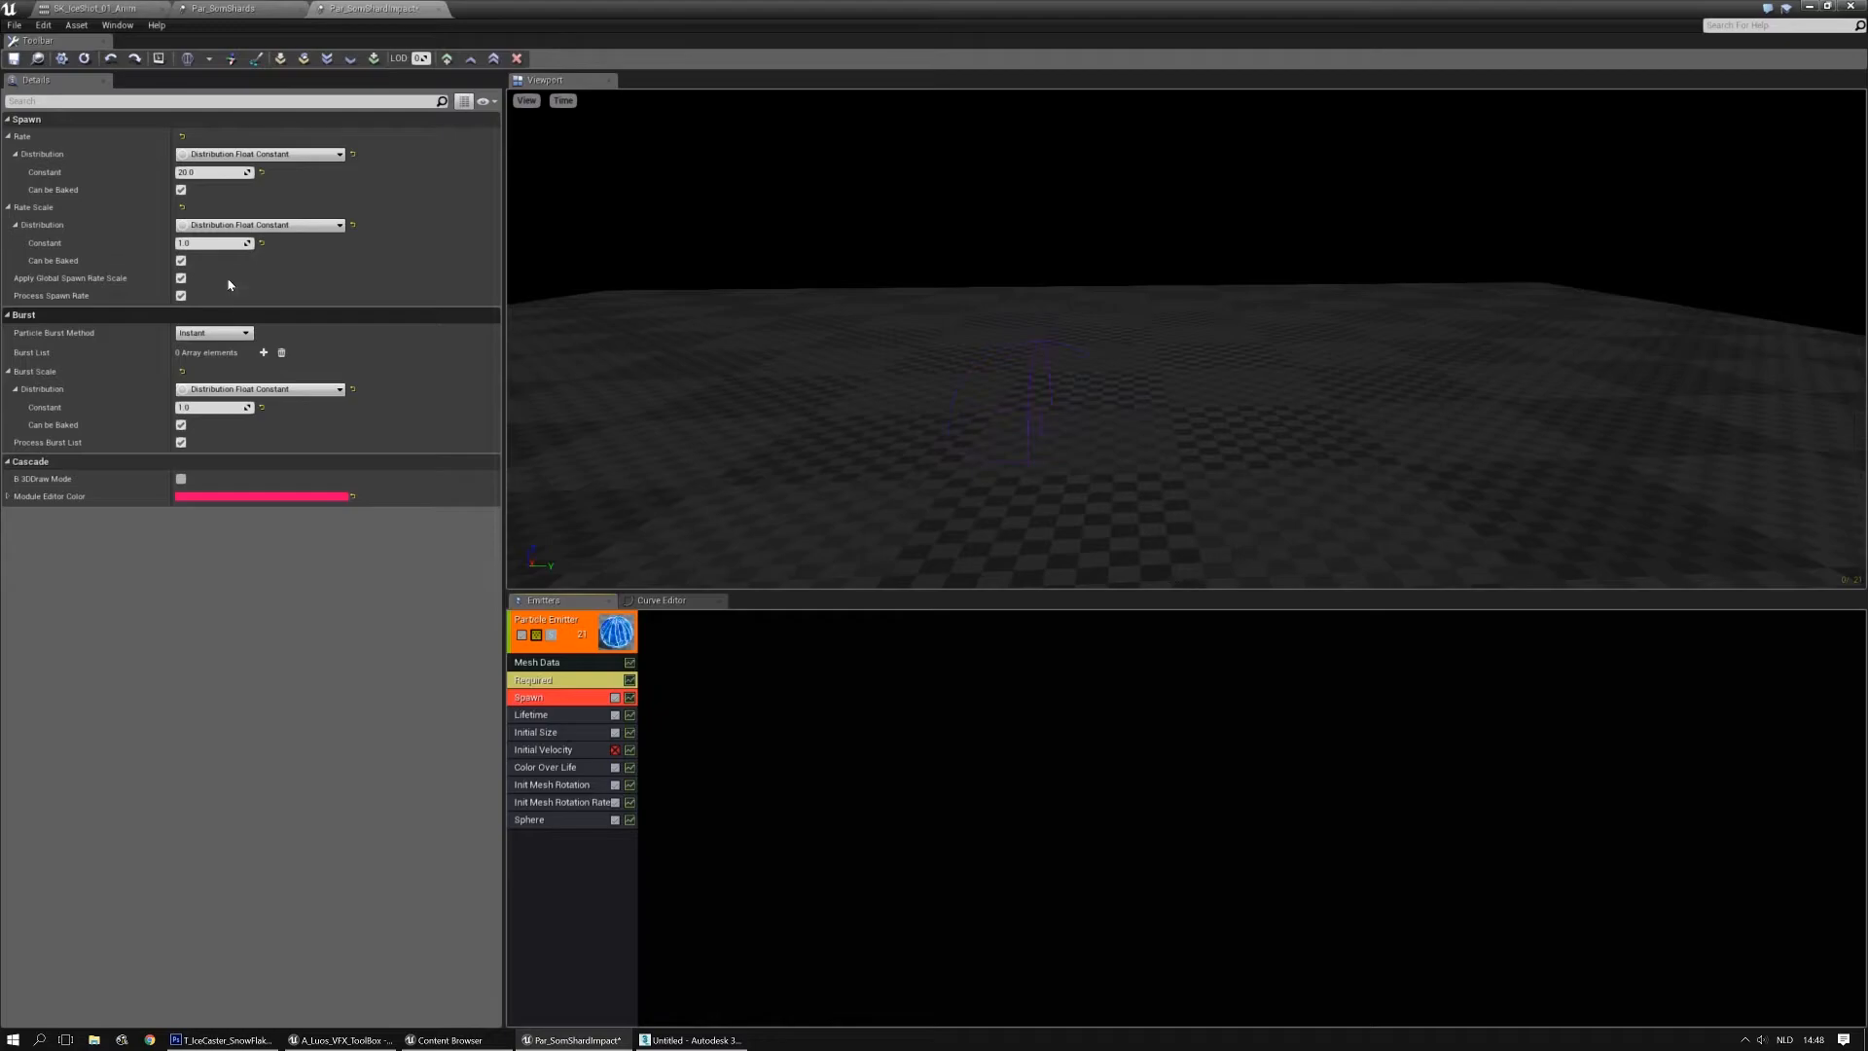
pyautogui.click(220, 171)
pyautogui.write('0')
pyautogui.press('Return')
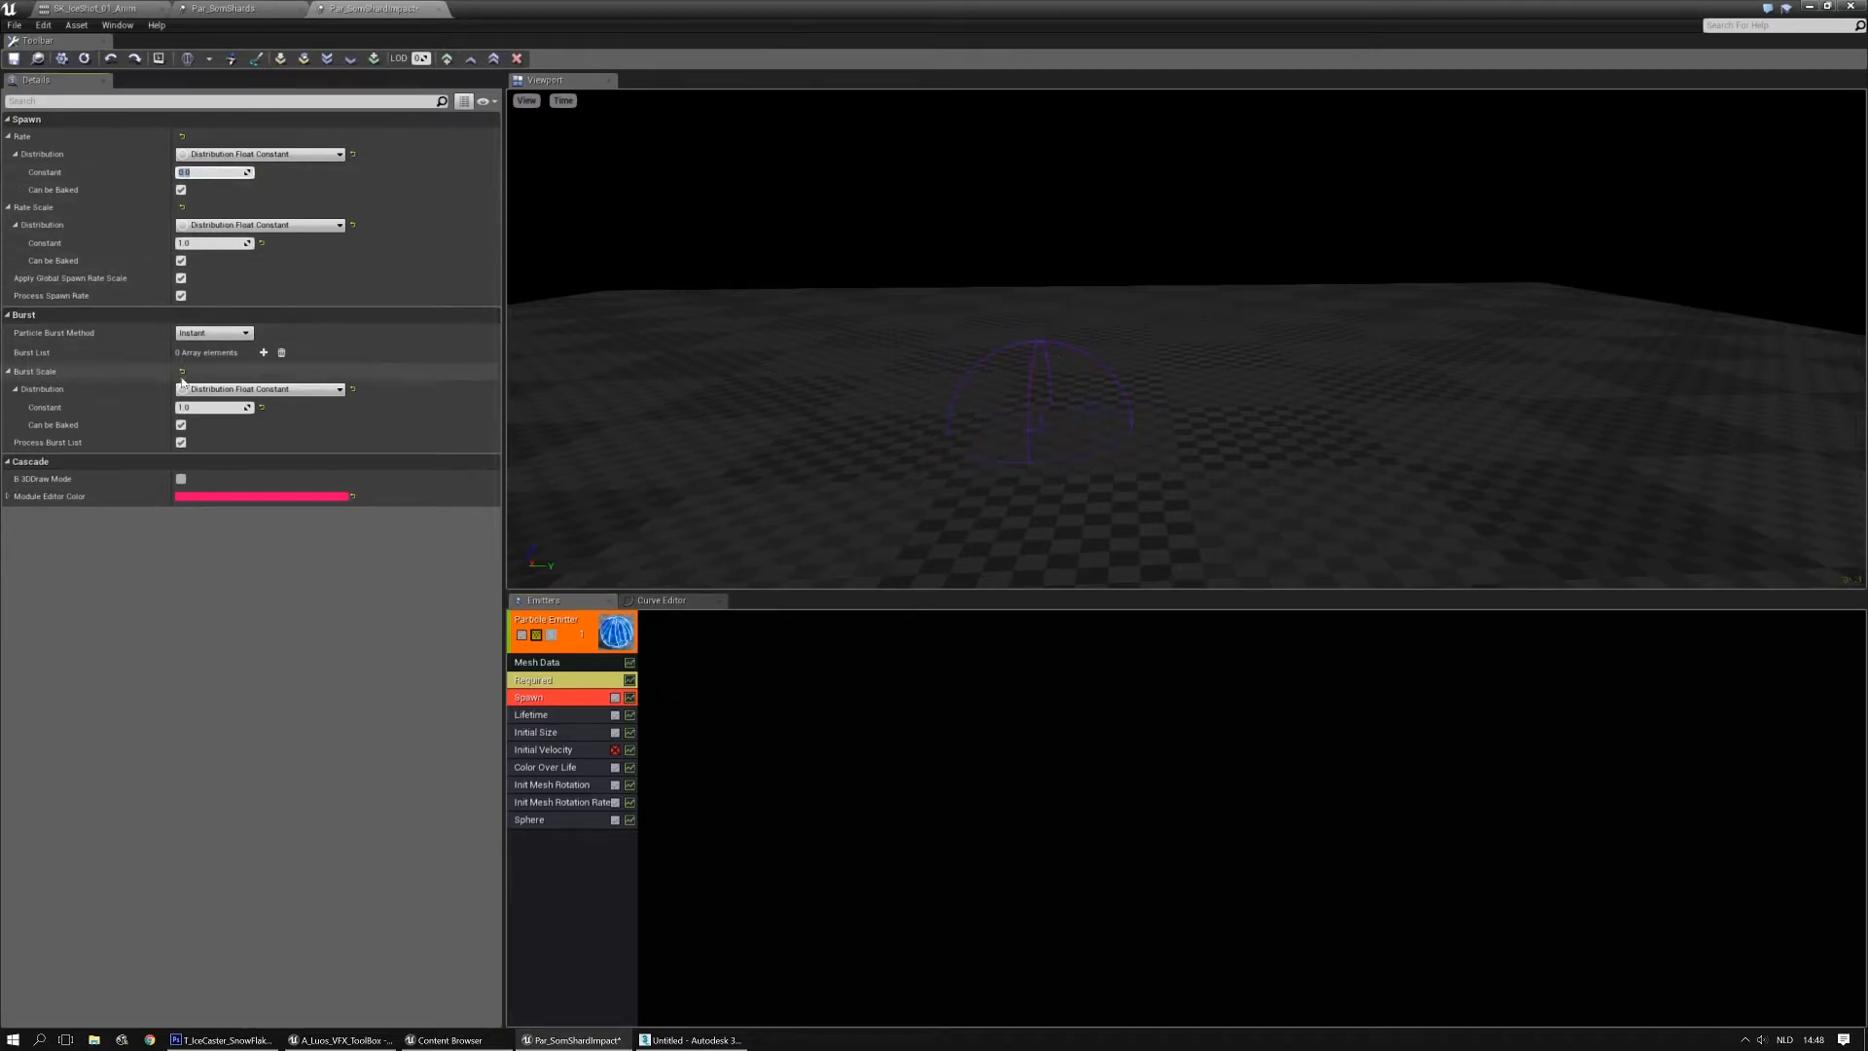
# Add a burst list entry to the Spawn module with Count 10 and Count Low 5
pyautogui.click(263, 353)
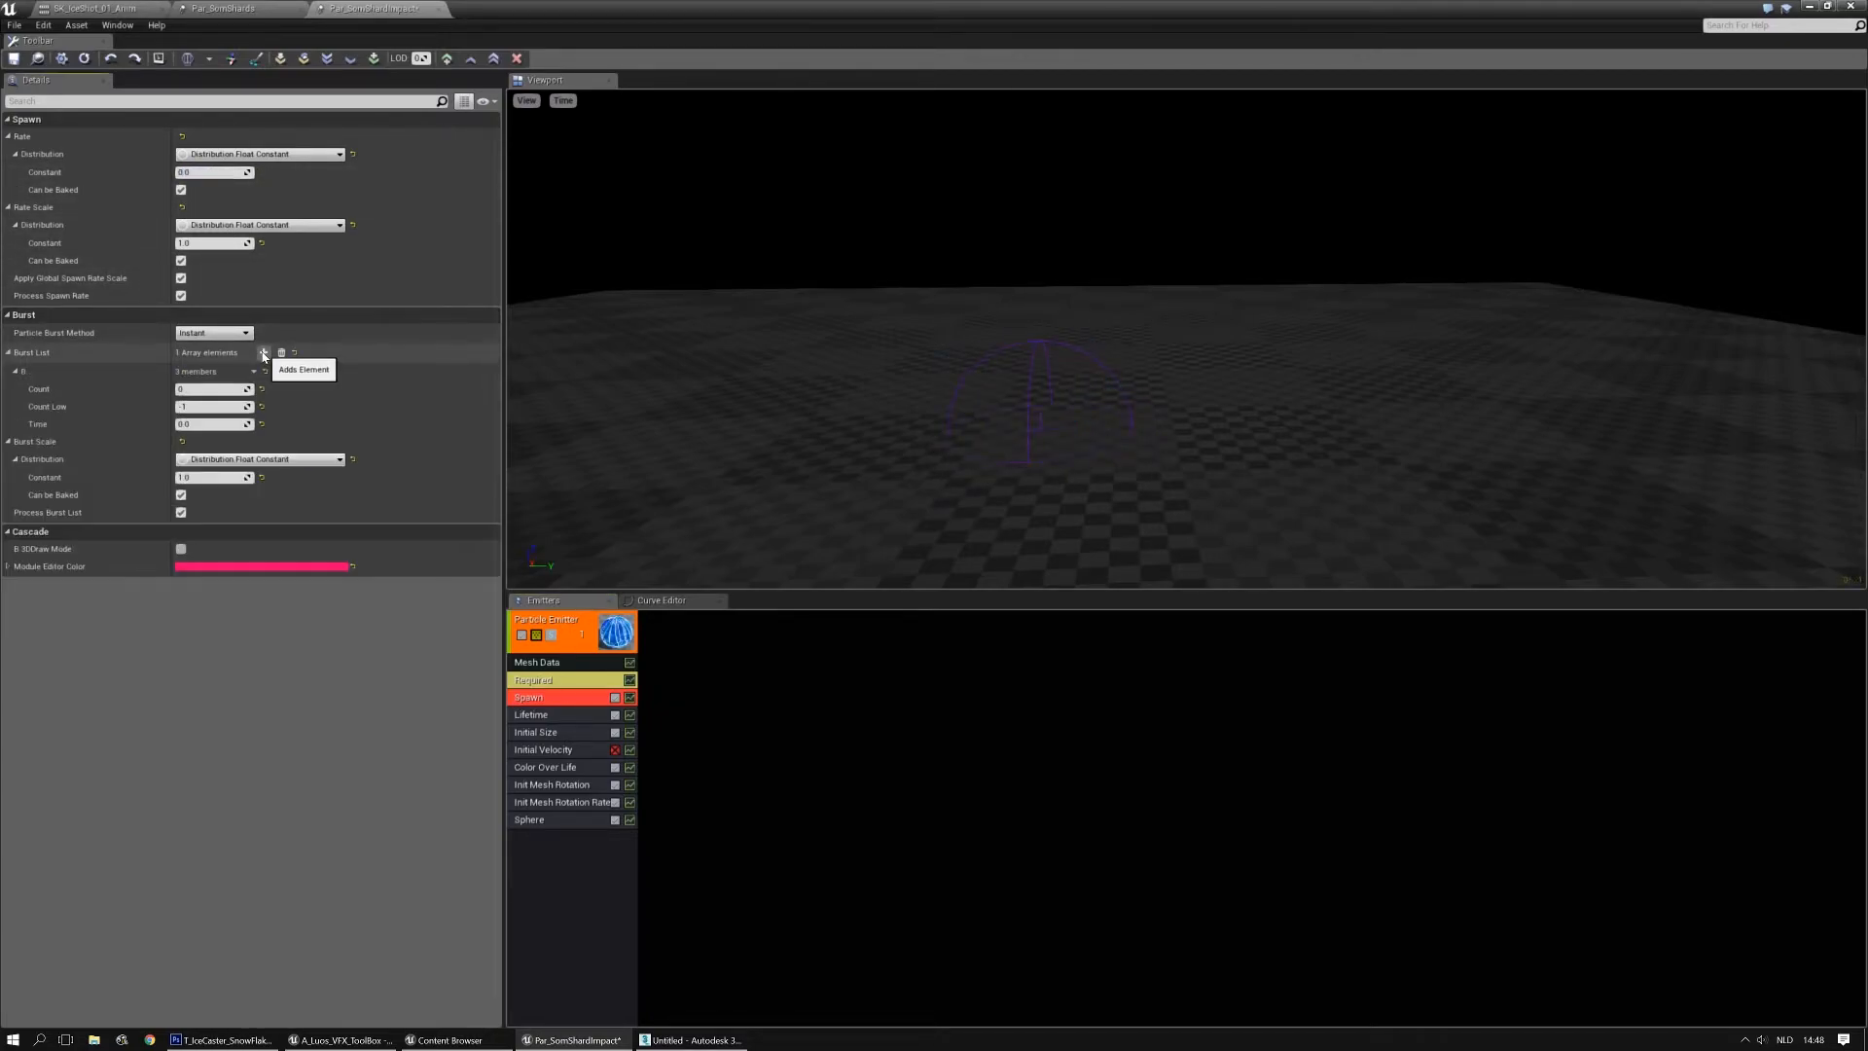
pyautogui.click(218, 389)
pyautogui.write('10')
pyautogui.press('Tab')
pyautogui.write('5')
pyautogui.press('Return')
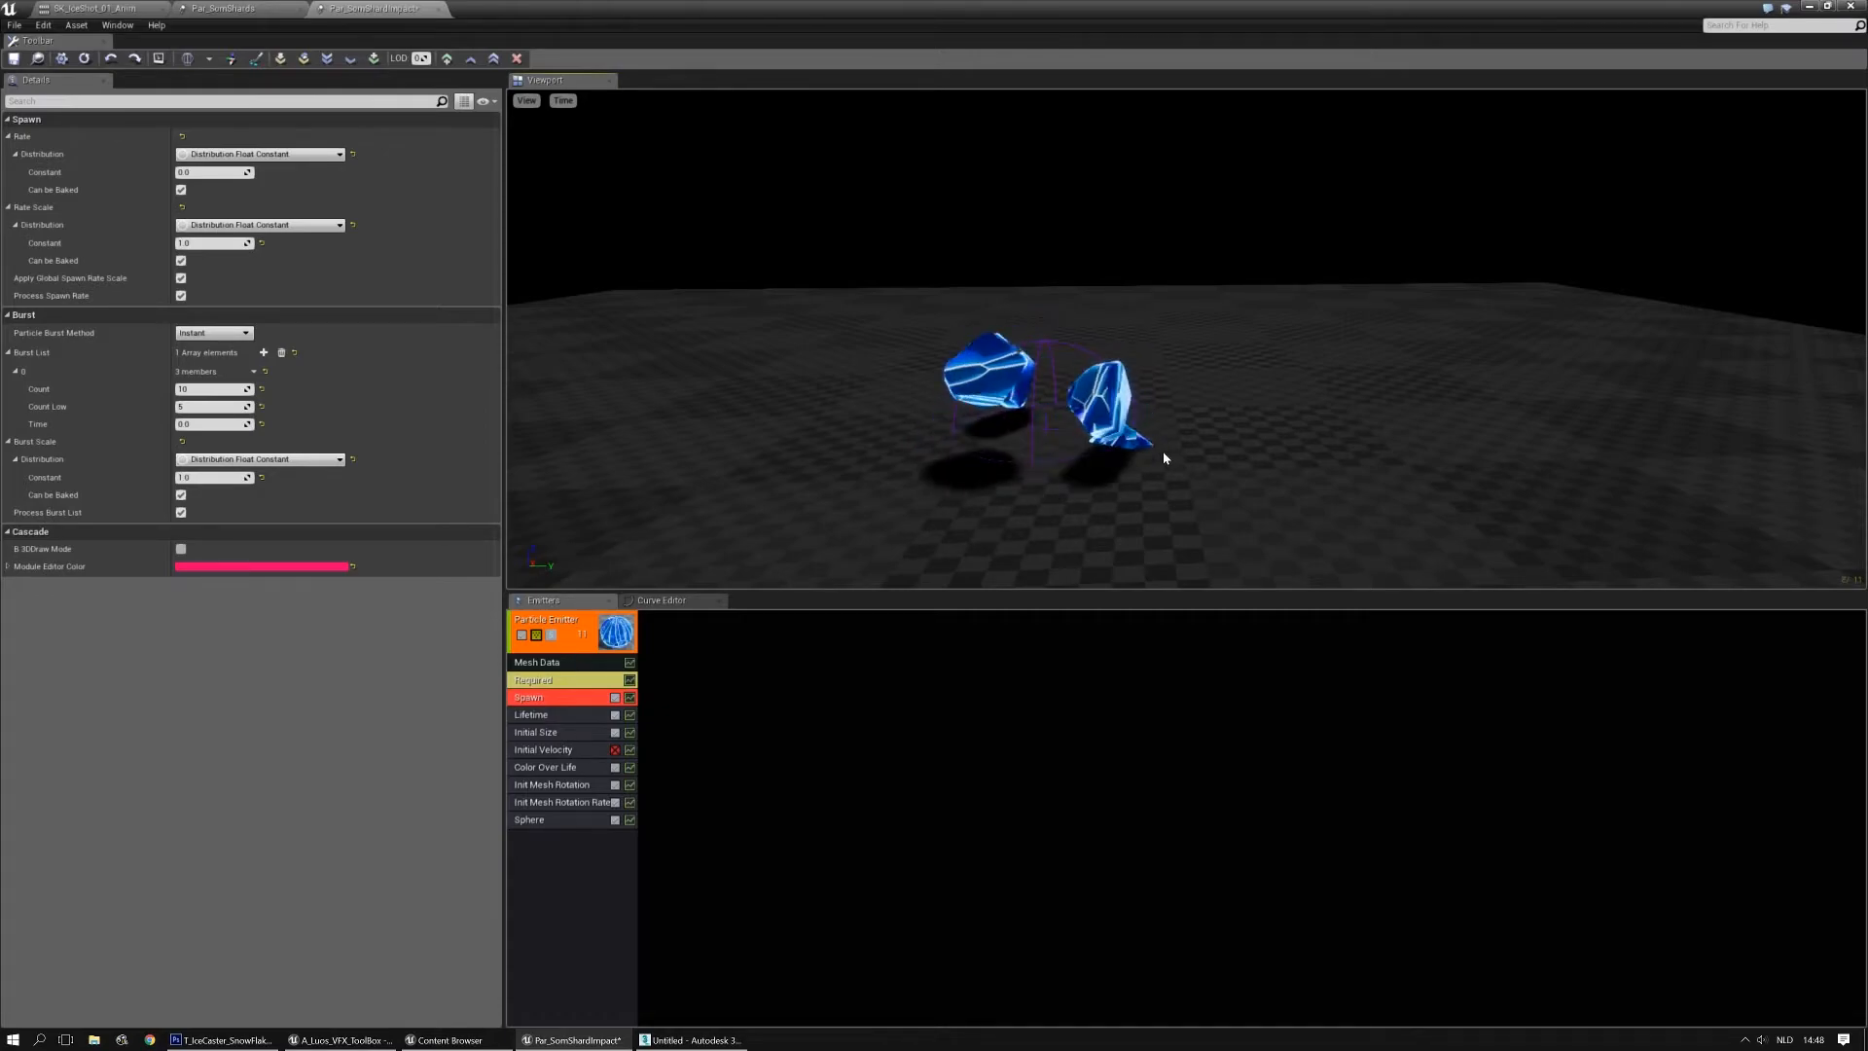
# Enable Velocity and disable Negative Z in the impact emitter's Sphere location module
pyautogui.click(576, 820)
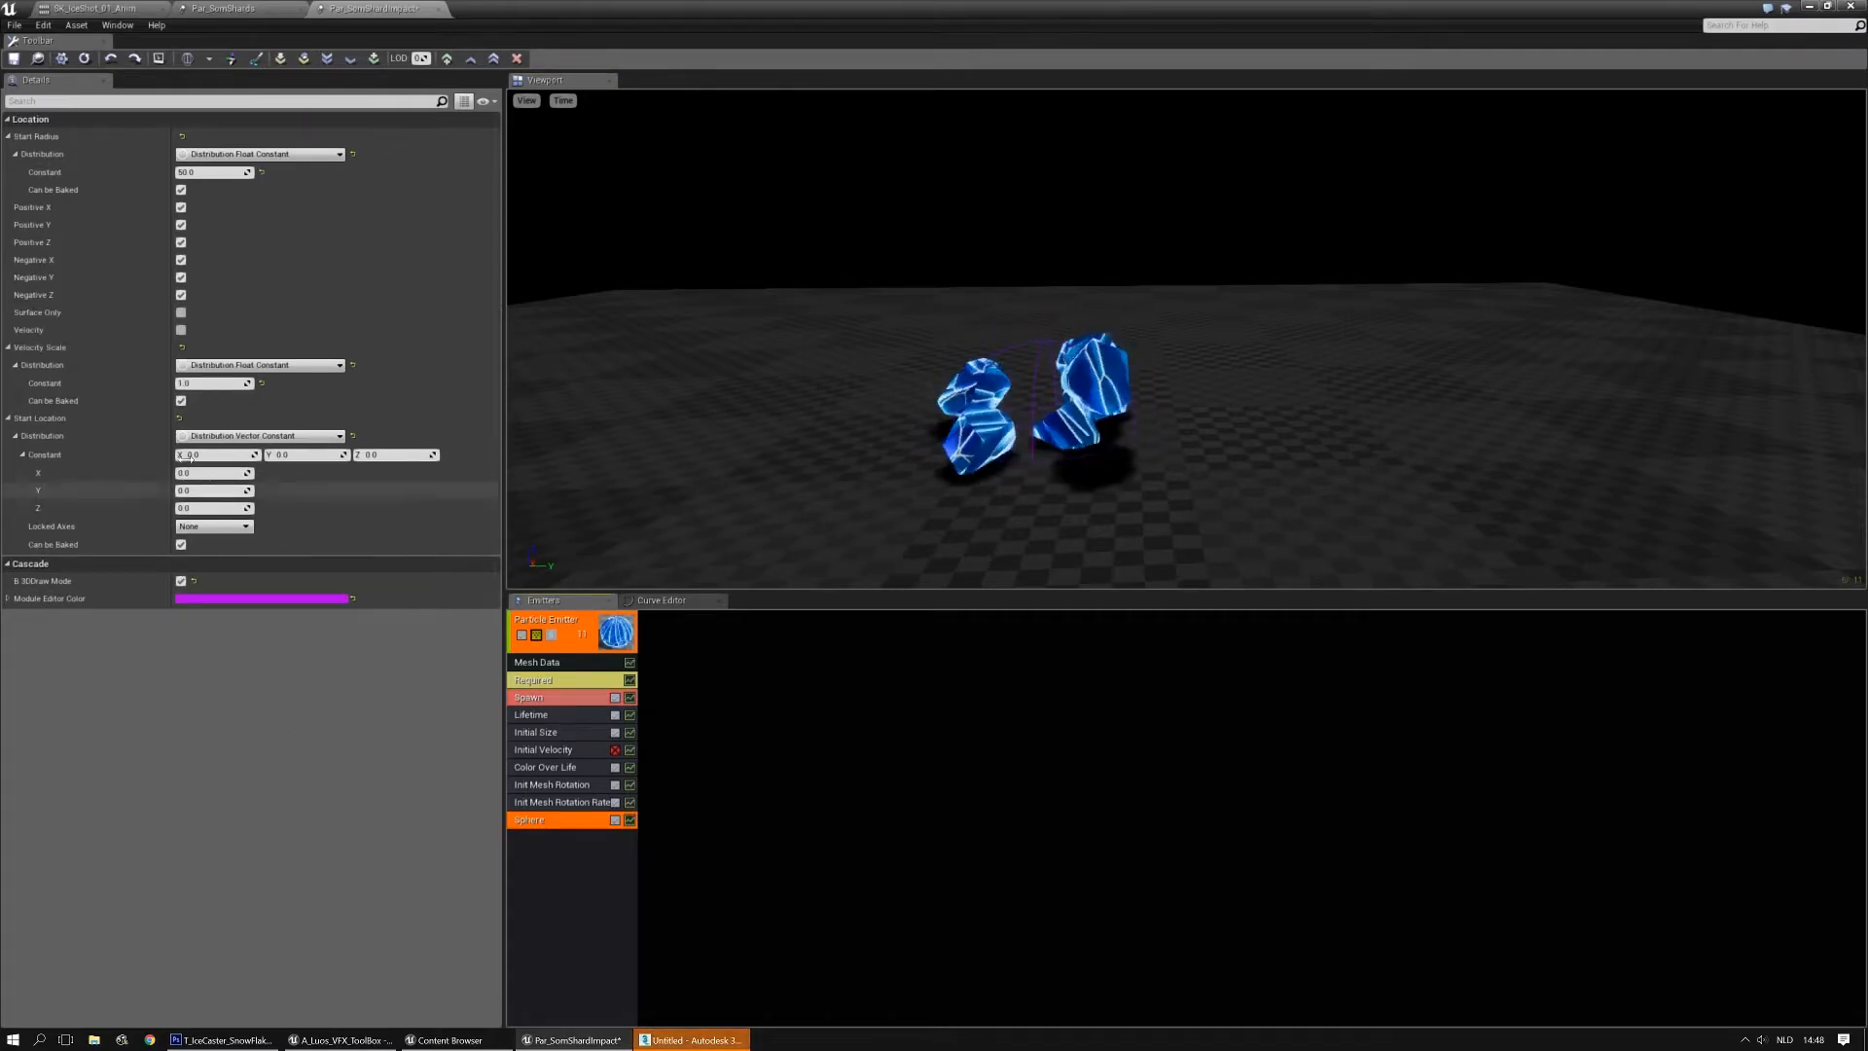
pyautogui.click(181, 331)
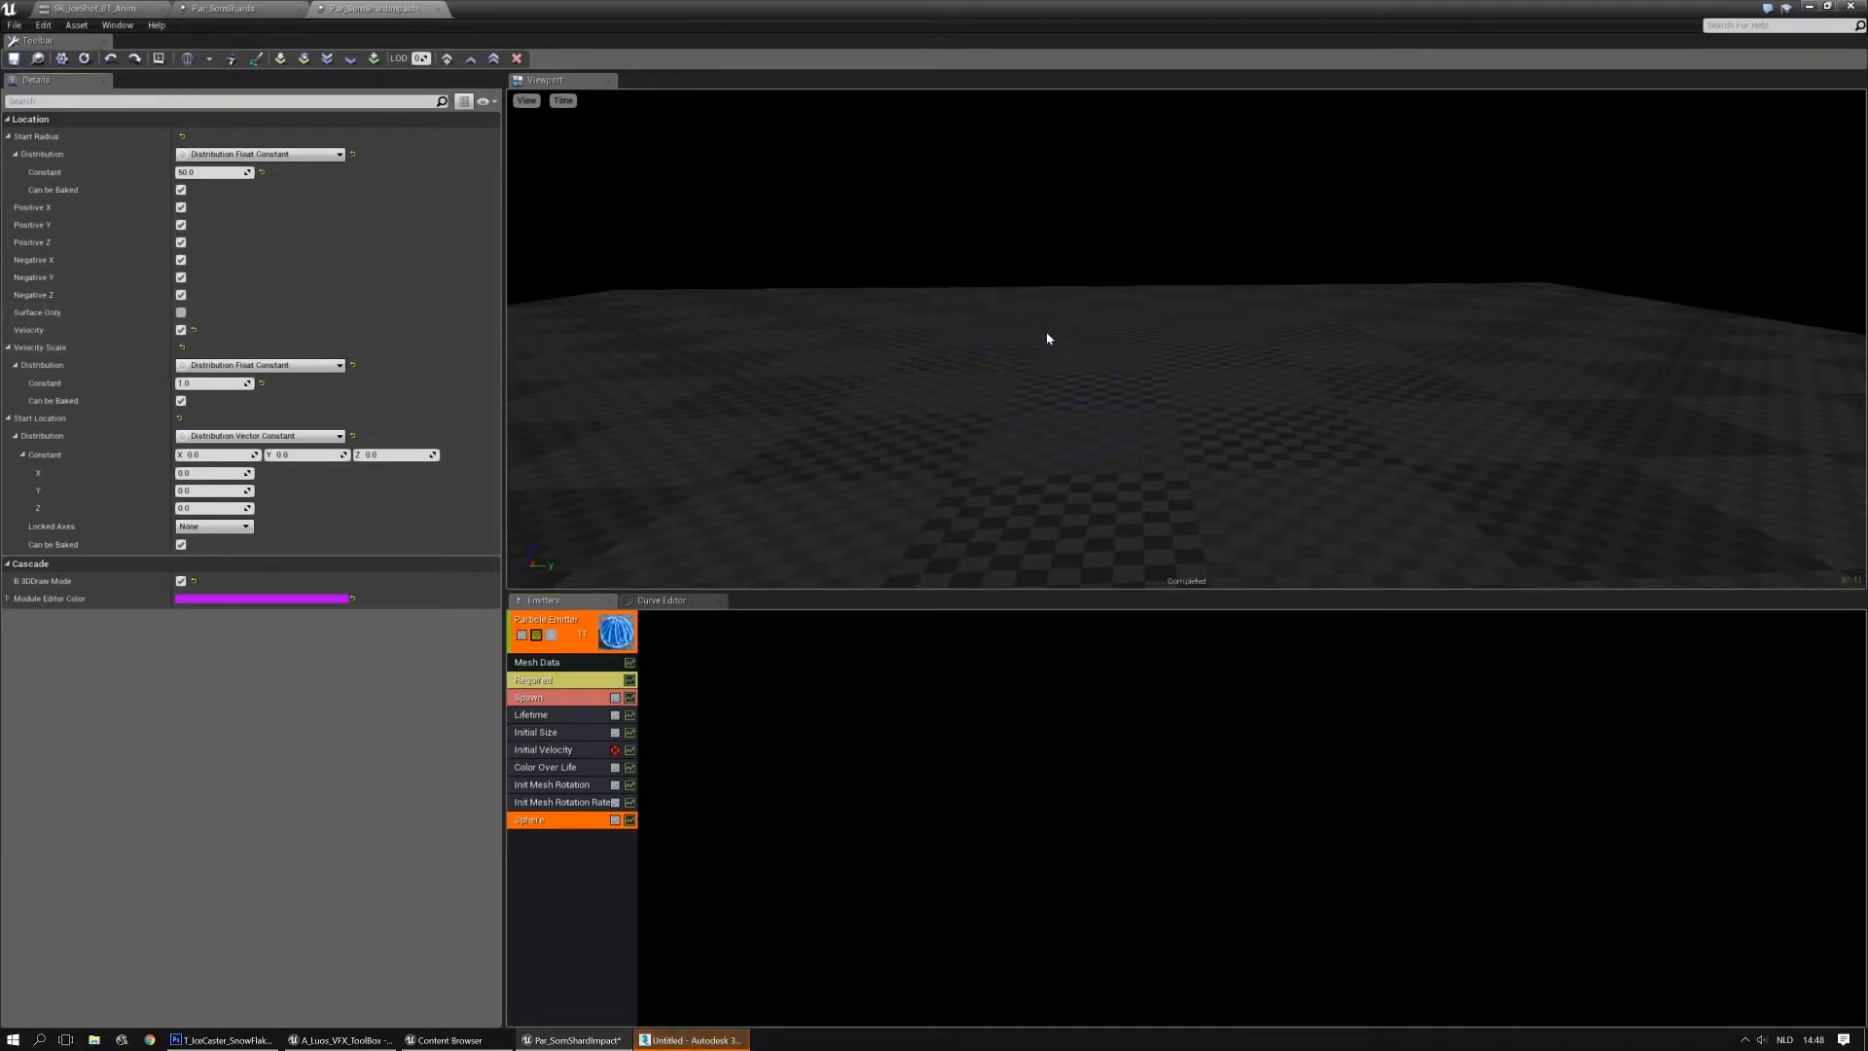
pyautogui.moveTo(948, 337); pyautogui.dragTo(951, 278)
pyautogui.click(181, 295)
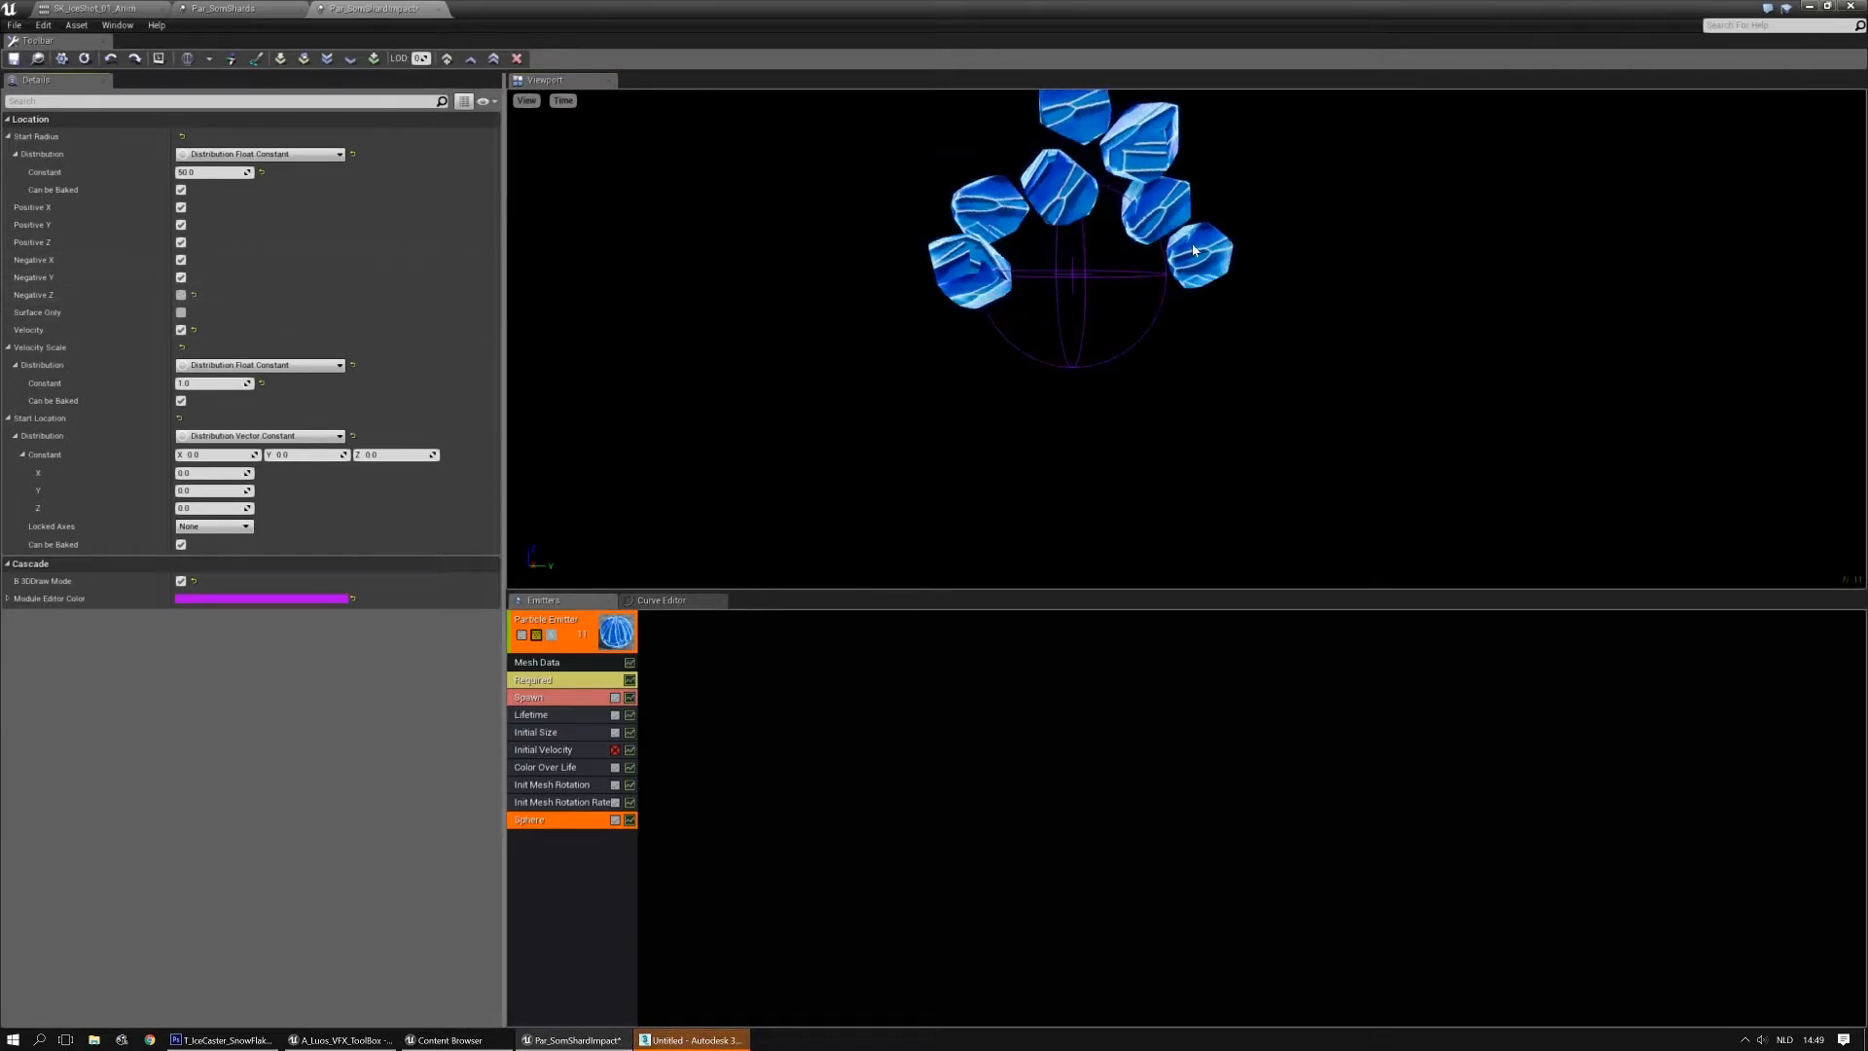
pyautogui.moveTo(1210, 256); pyautogui.dragTo(1155, 379)
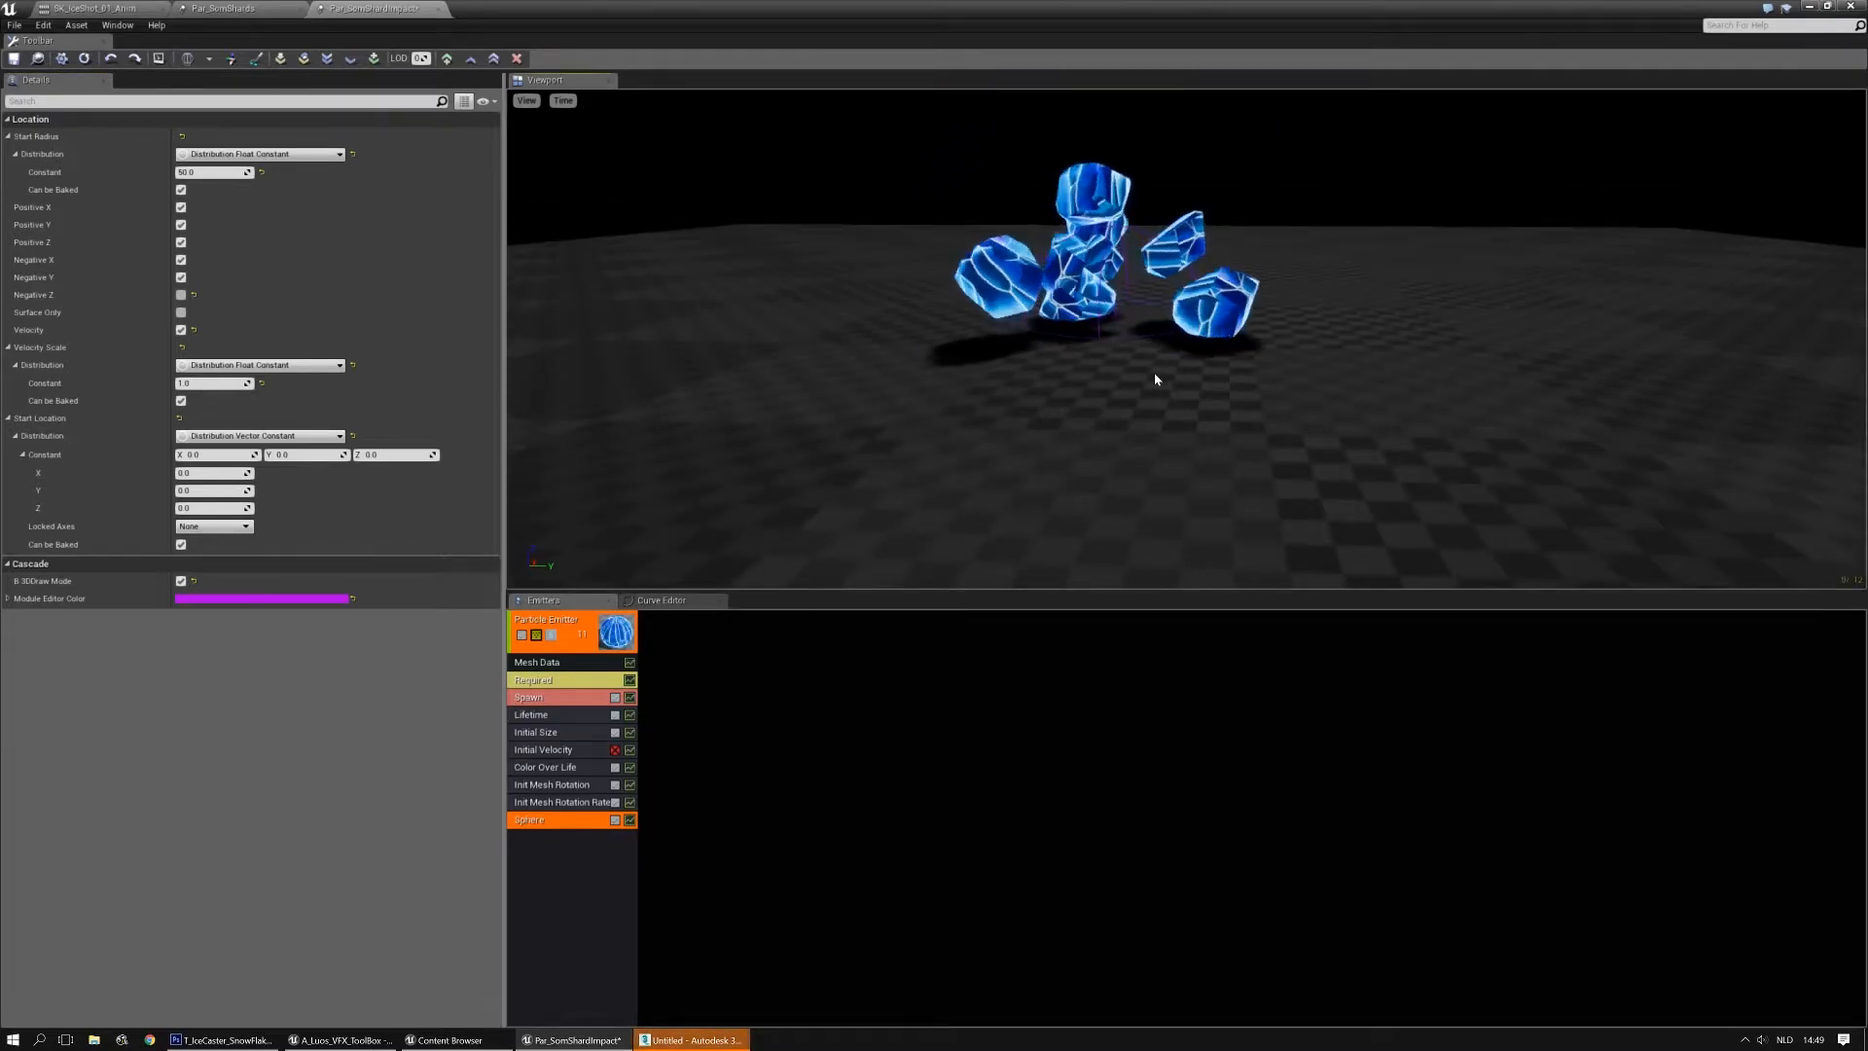
# Change the Sphere module's Velocity Scale to a Float Uniform distribution with minimum 5 and maximum 10
pyautogui.click(258, 365)
pyautogui.click(292, 436)
pyautogui.click(229, 383)
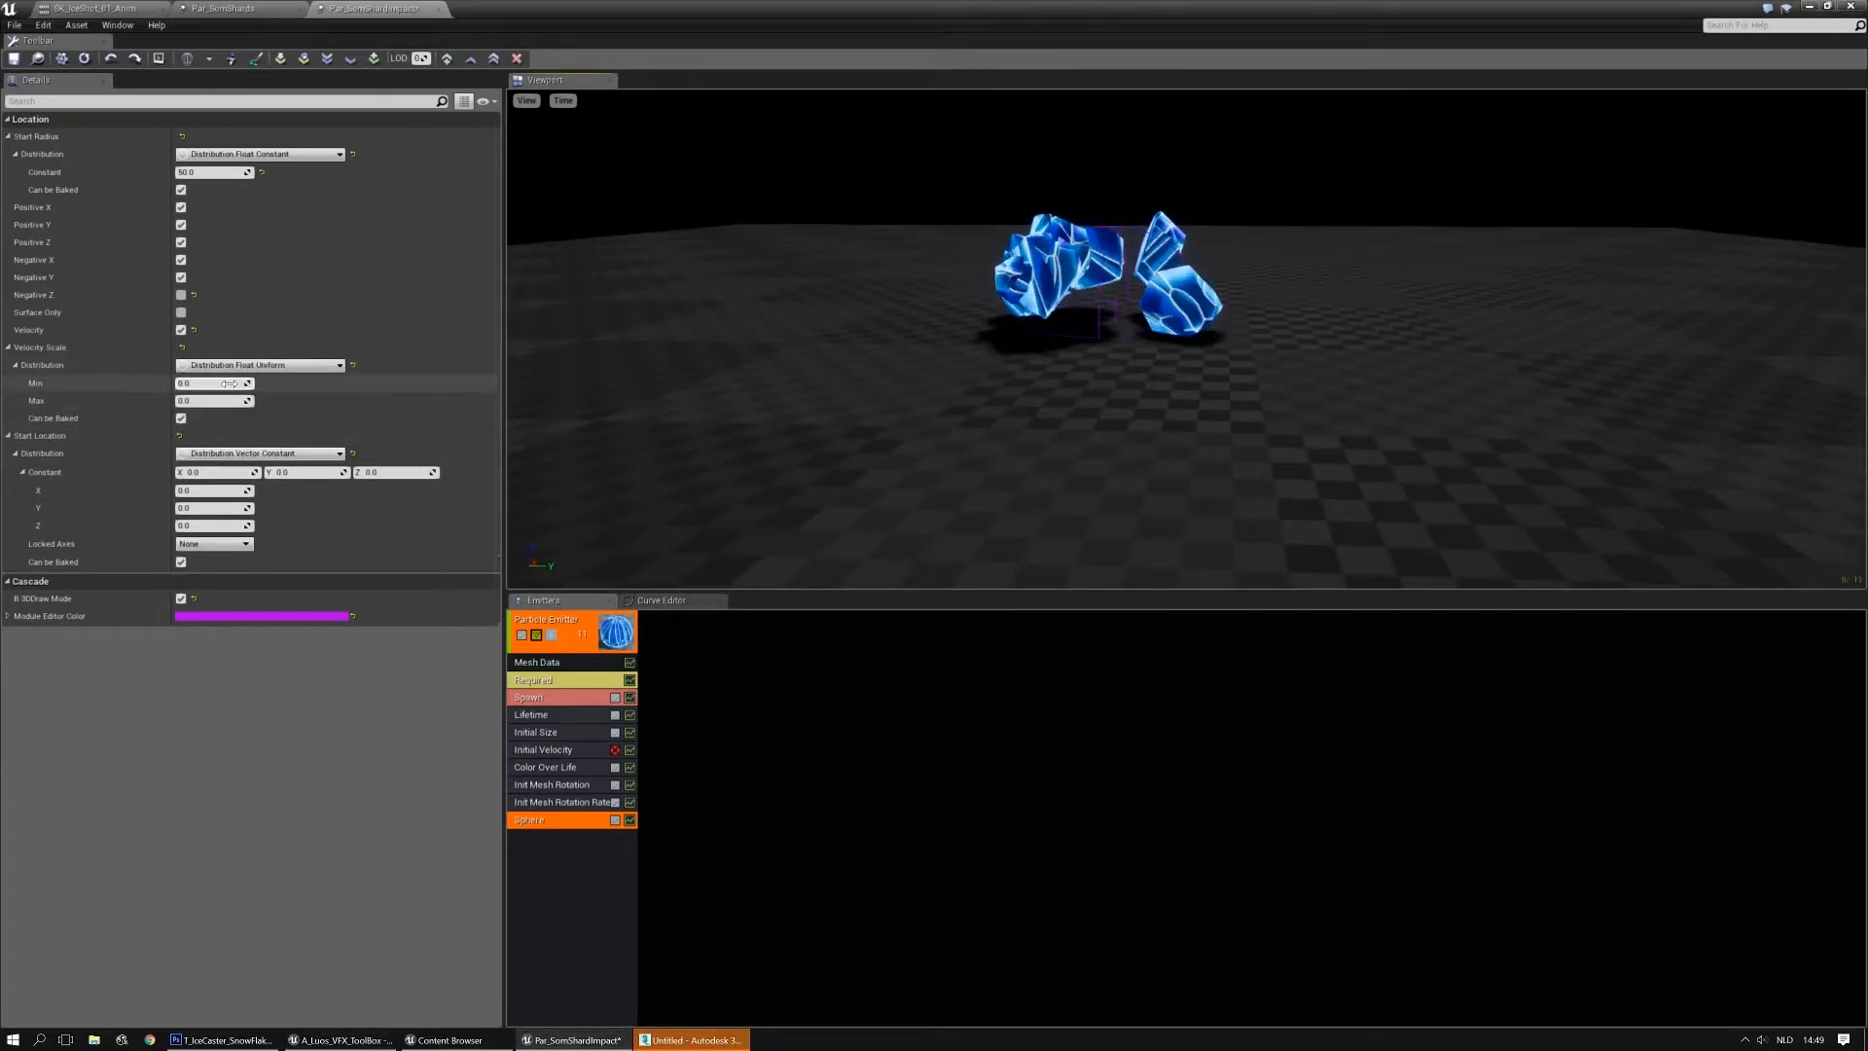
pyautogui.write('5')
pyautogui.press('Tab')
pyautogui.write('10')
pyautogui.press('Return')
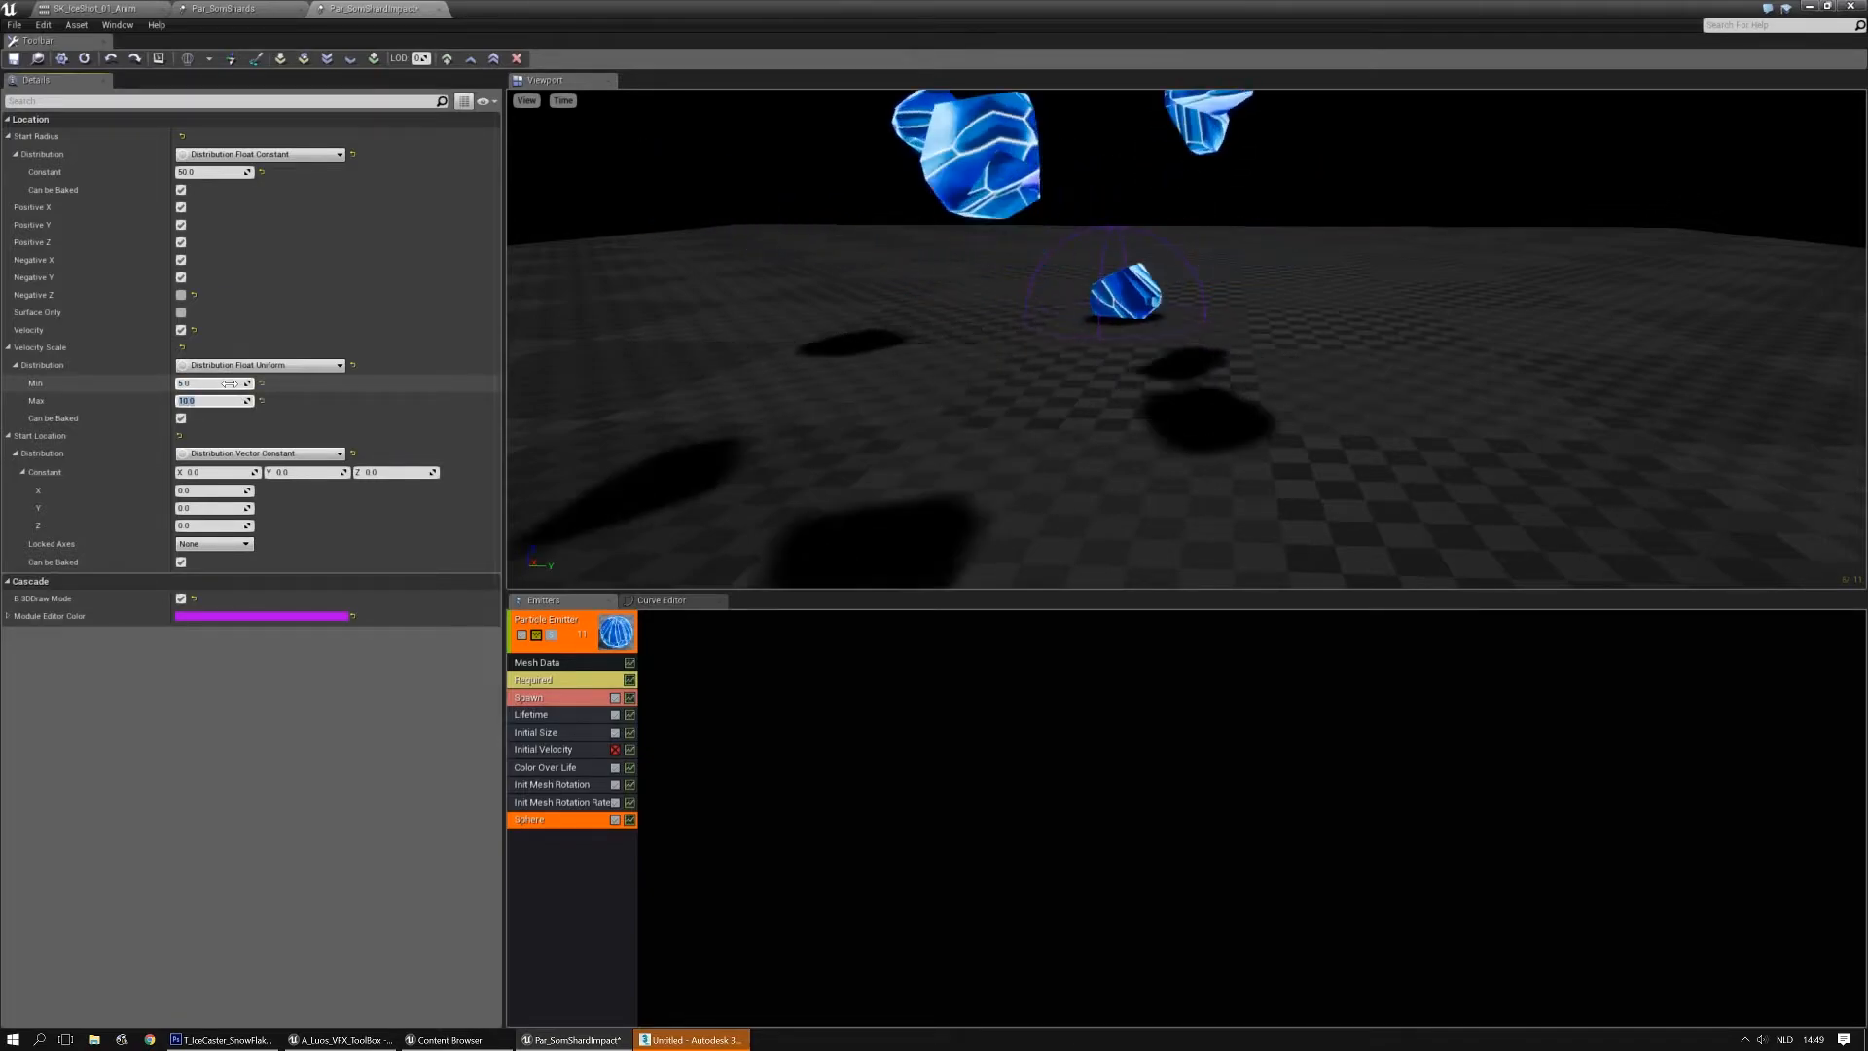
pyautogui.moveTo(1115, 339); pyautogui.dragTo(1242, 317)
# Switch to 3ds Max and open the recent scene 2017_ManaIceSpike.max
pyautogui.click(693, 1040)
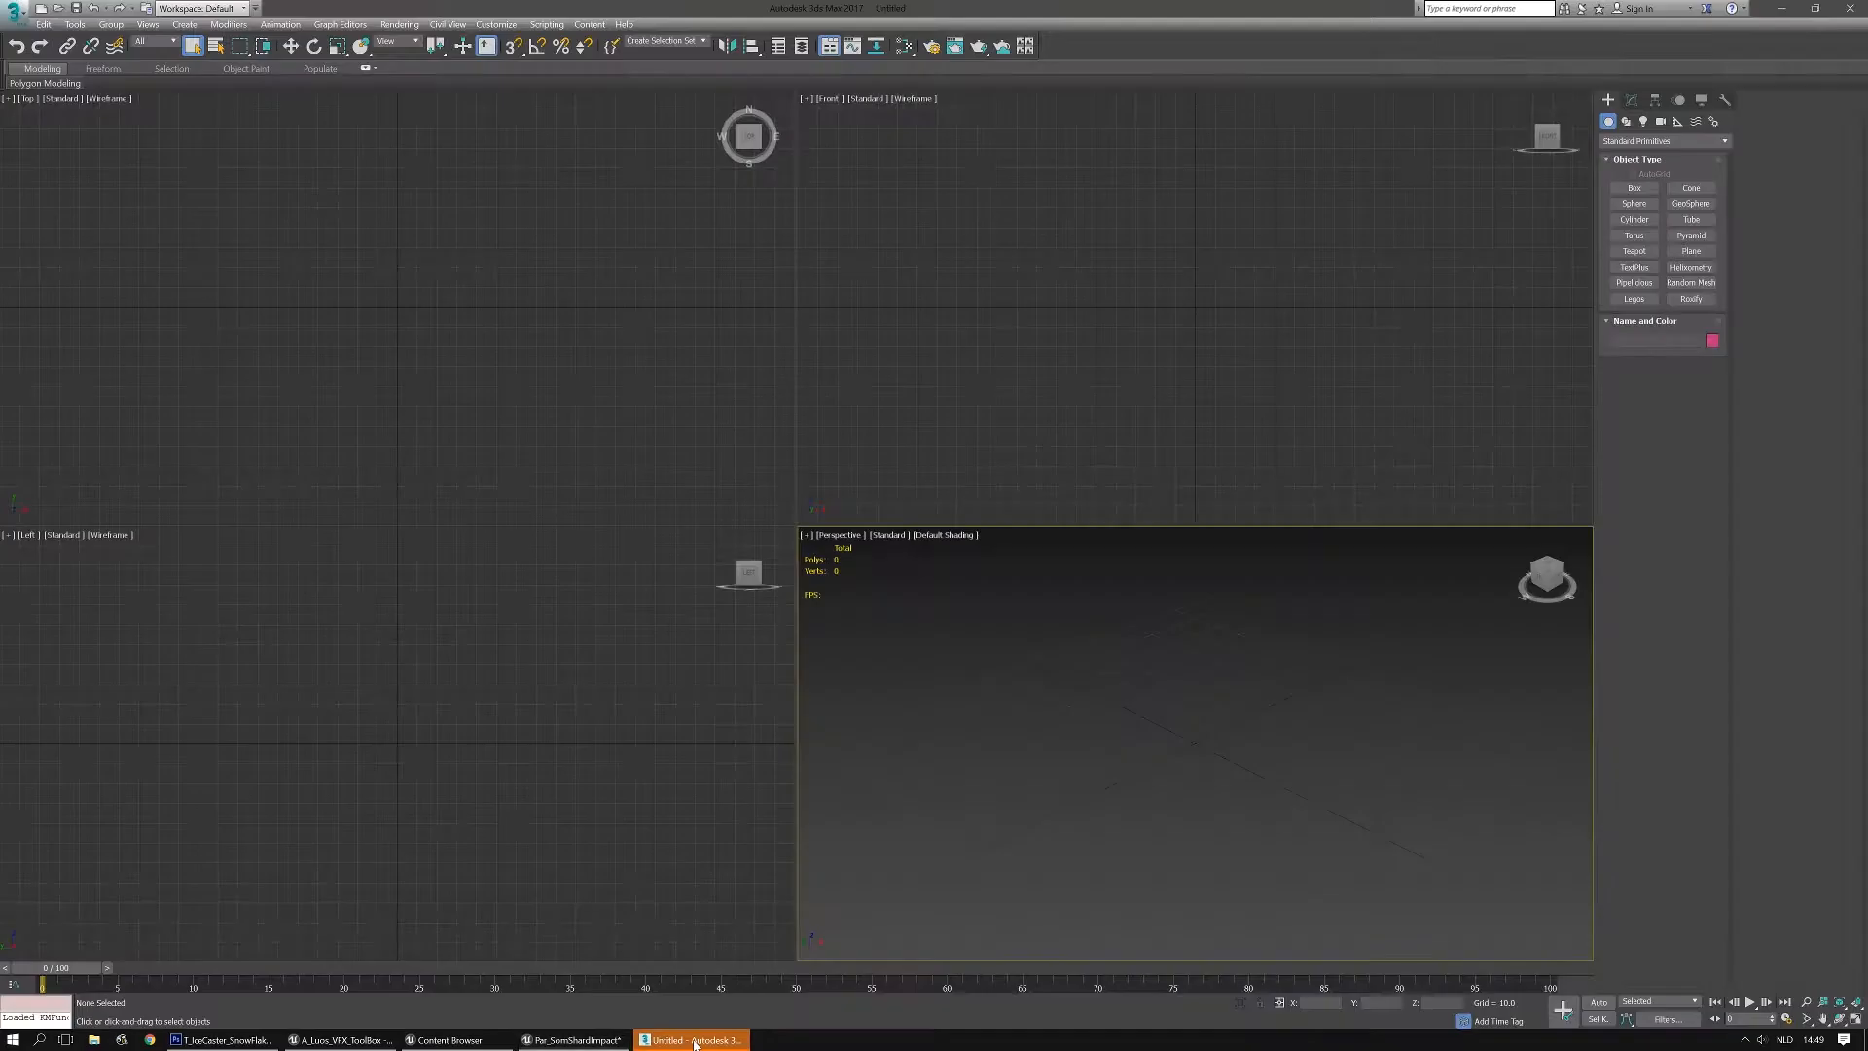
pyautogui.click(16, 13)
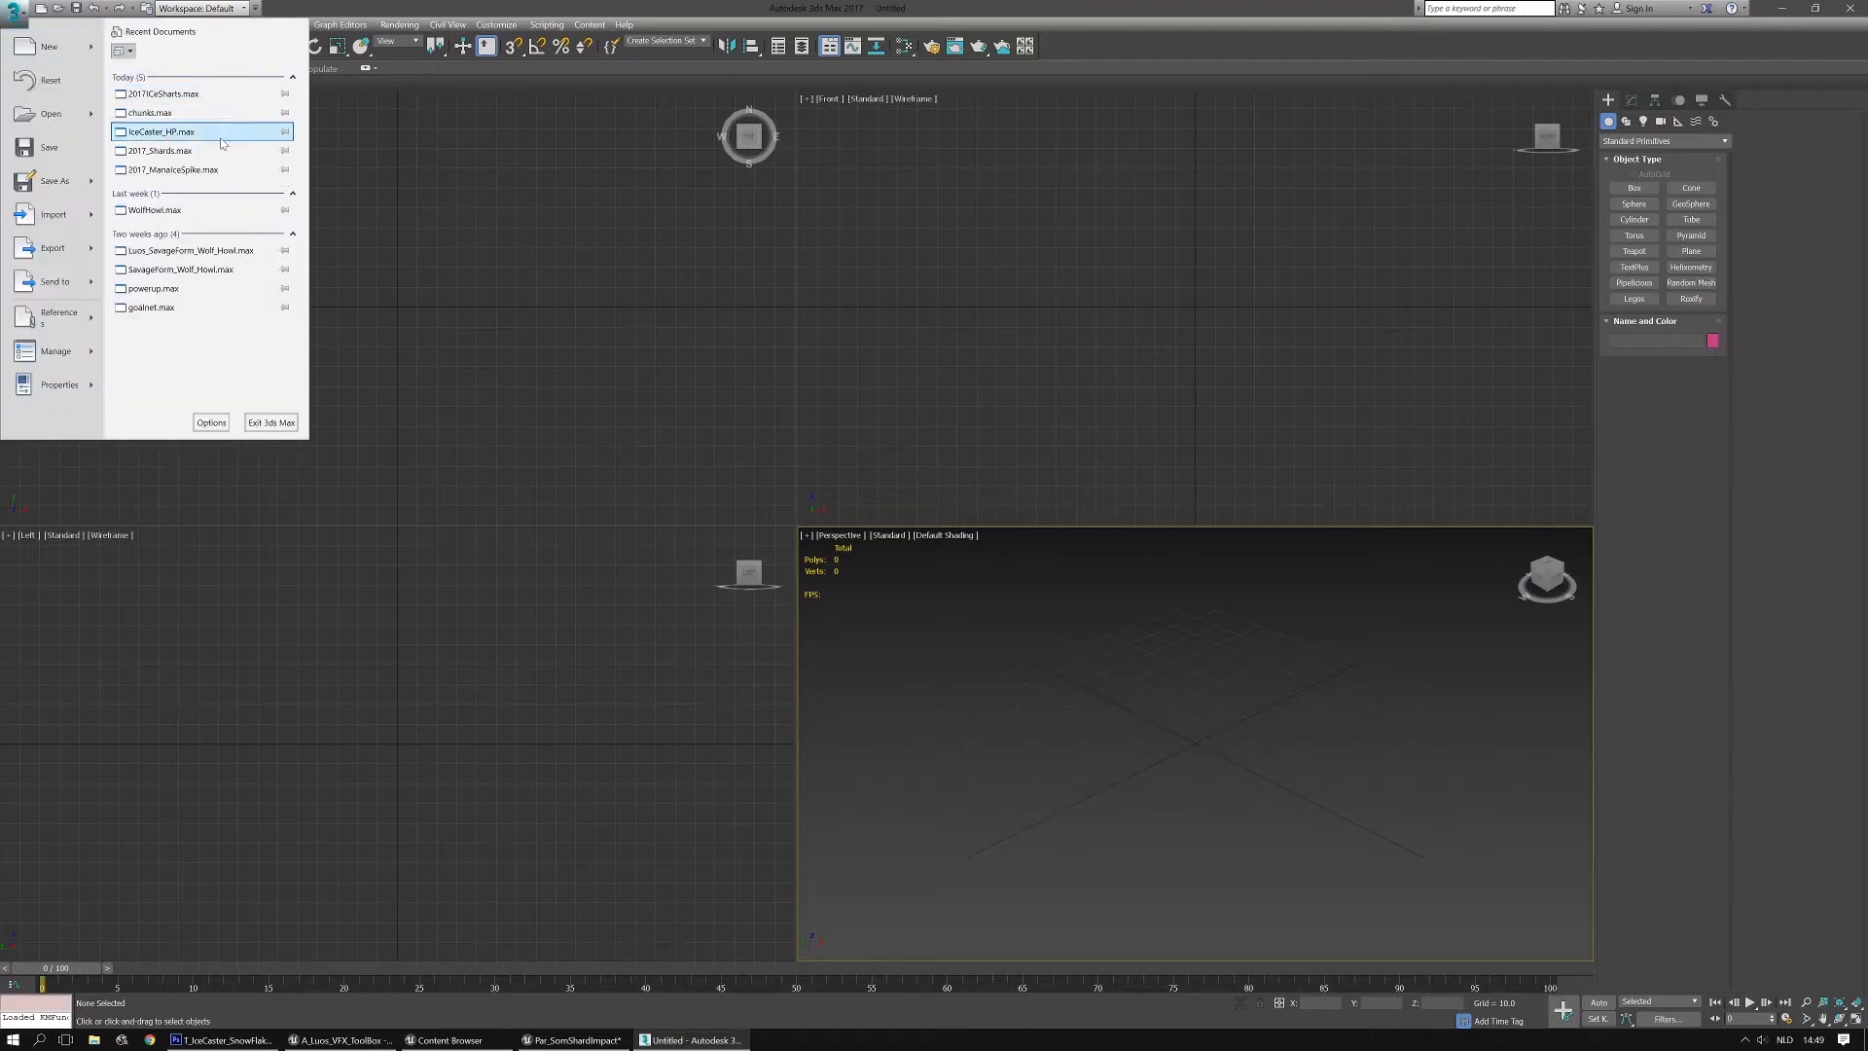
pyautogui.click(213, 171)
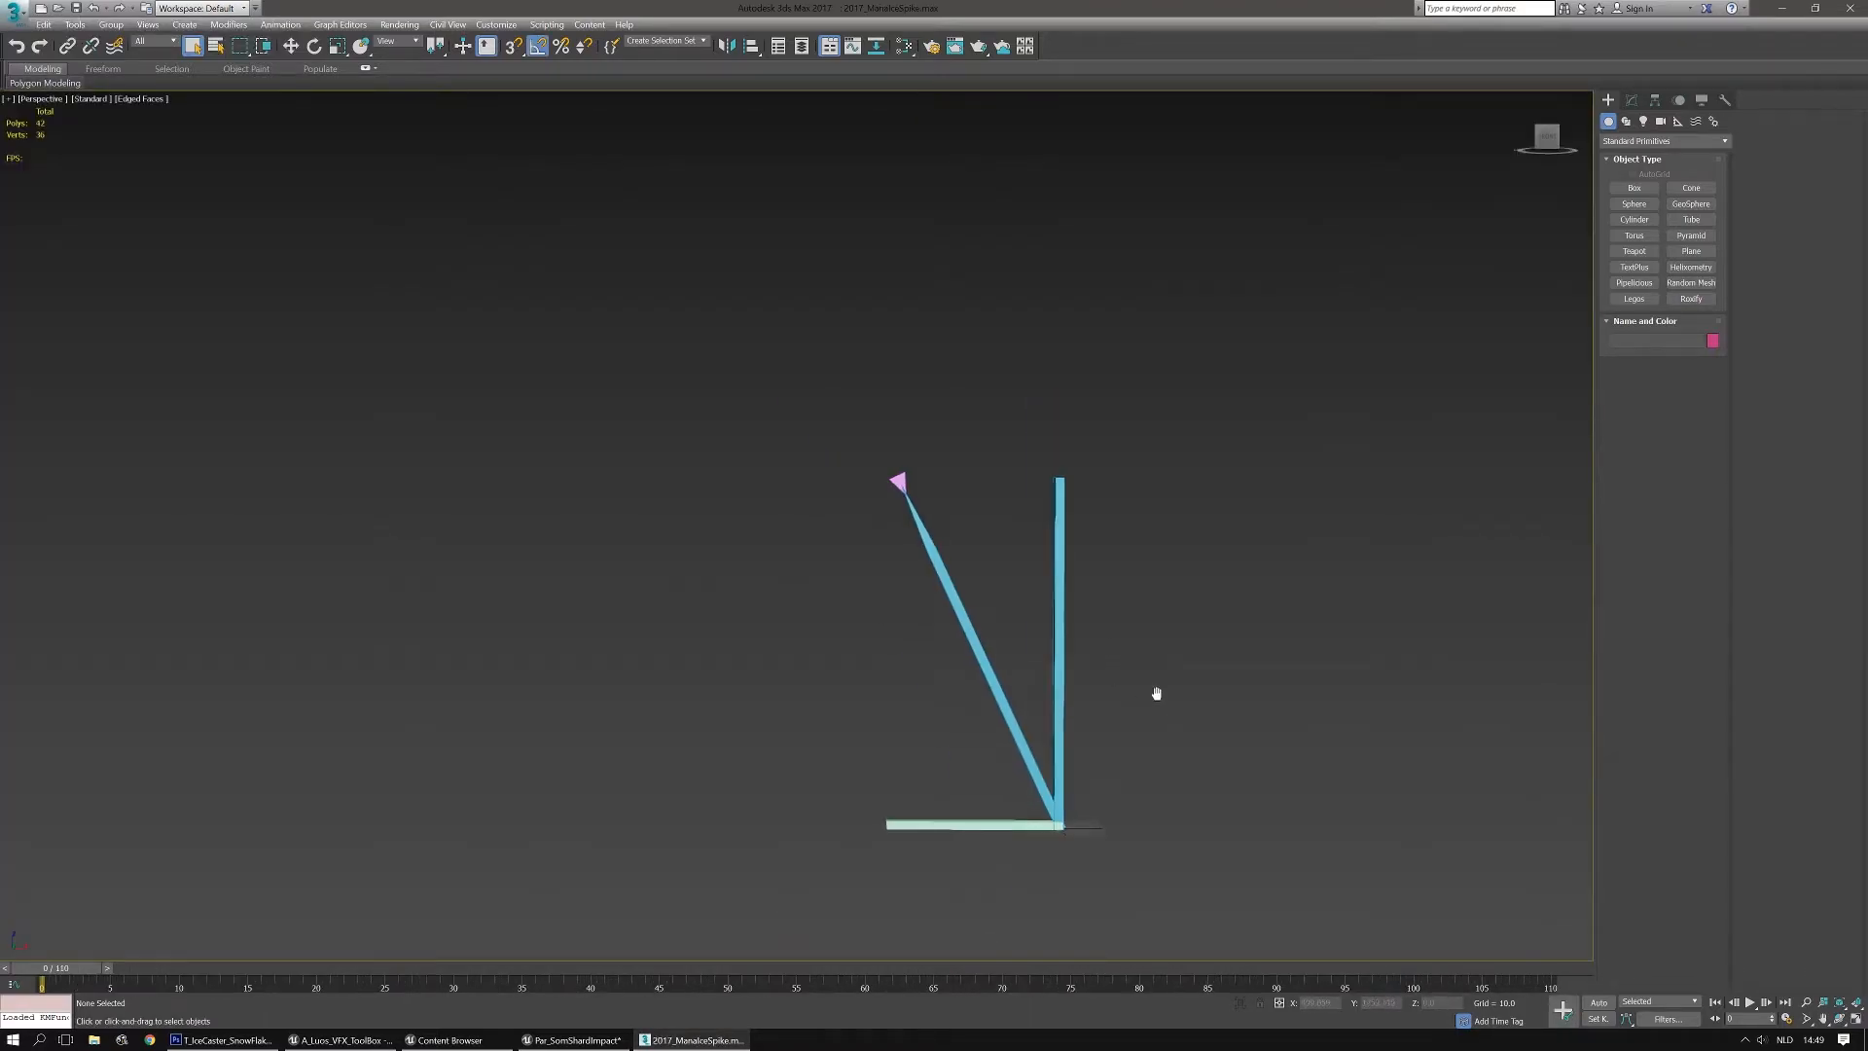
# Examine the directions of the slanted, vertical and horizontal bars from several sides, and return to the Unreal particle editor
pyautogui.moveTo(1157, 692); pyautogui.dragTo(1142, 683, button='middle')
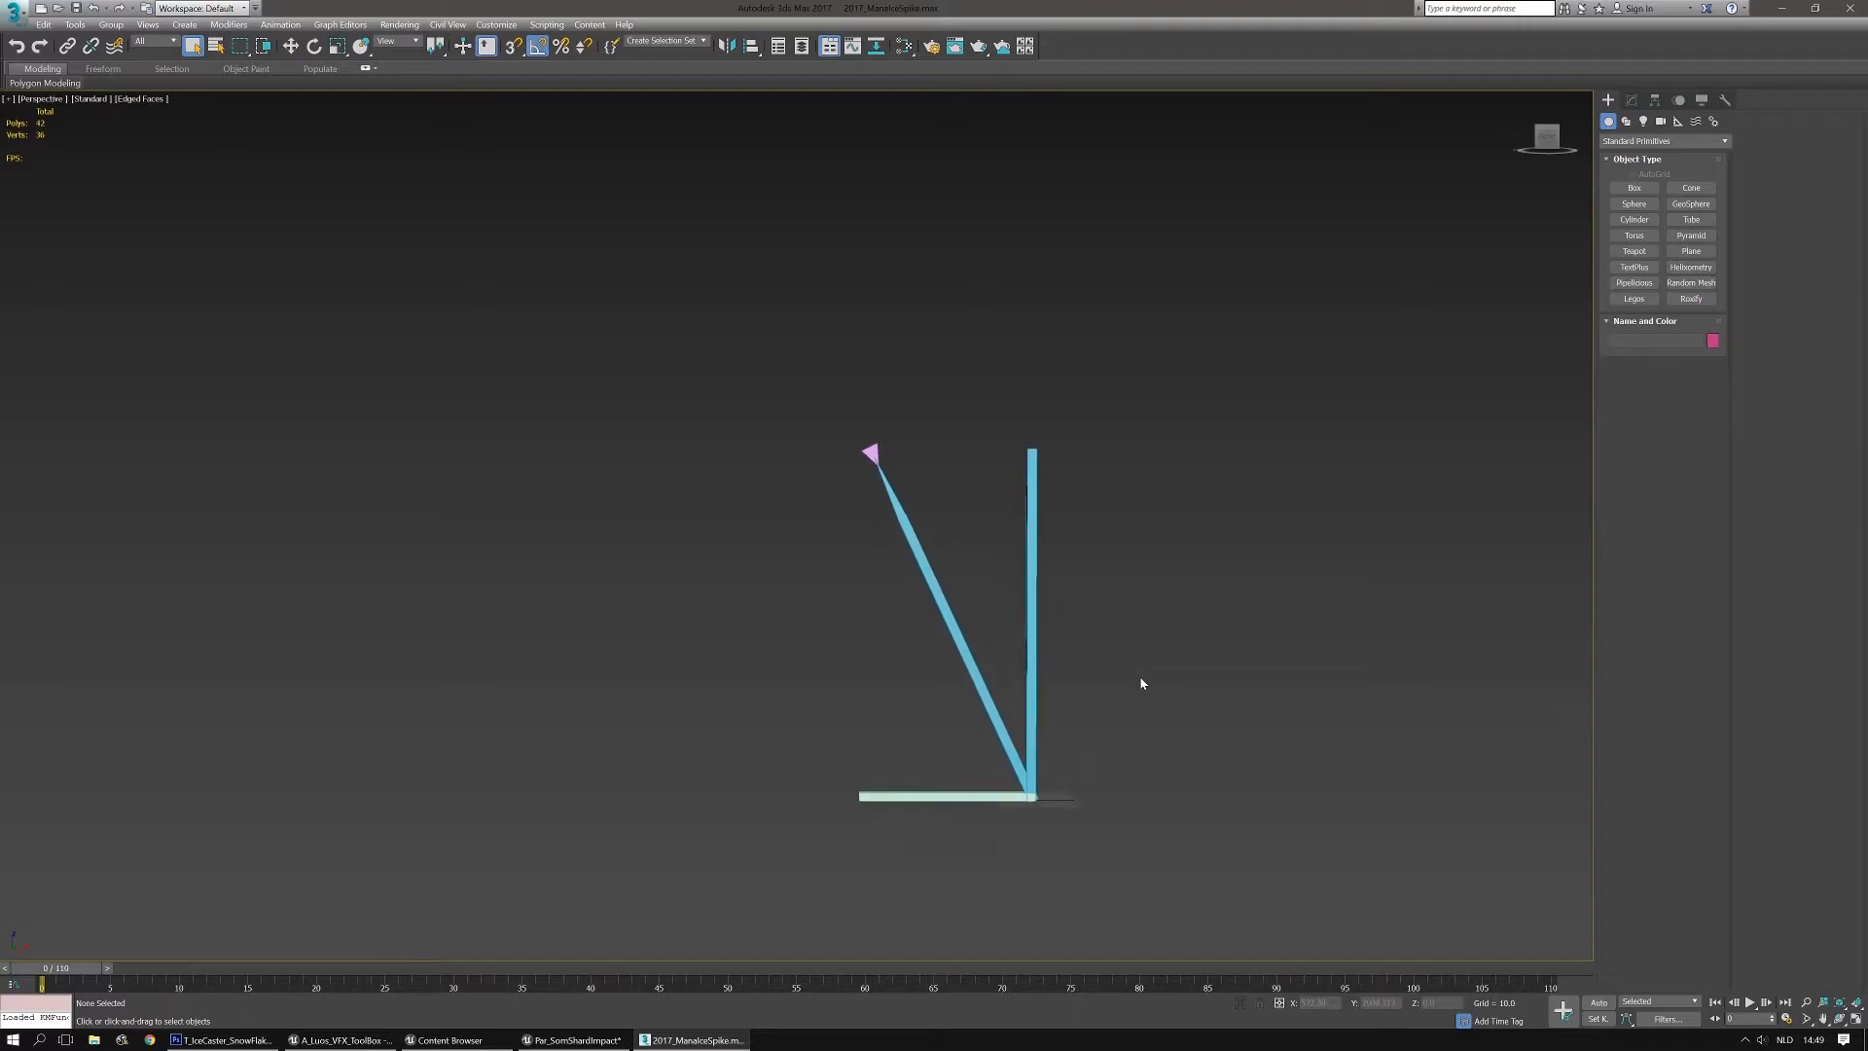
pyautogui.keyDown('alt'); pyautogui.moveTo(1200, 607); pyautogui.dragTo(1055, 717, button='middle'); pyautogui.keyUp('alt')
pyautogui.scroll(3, 1106, 678)
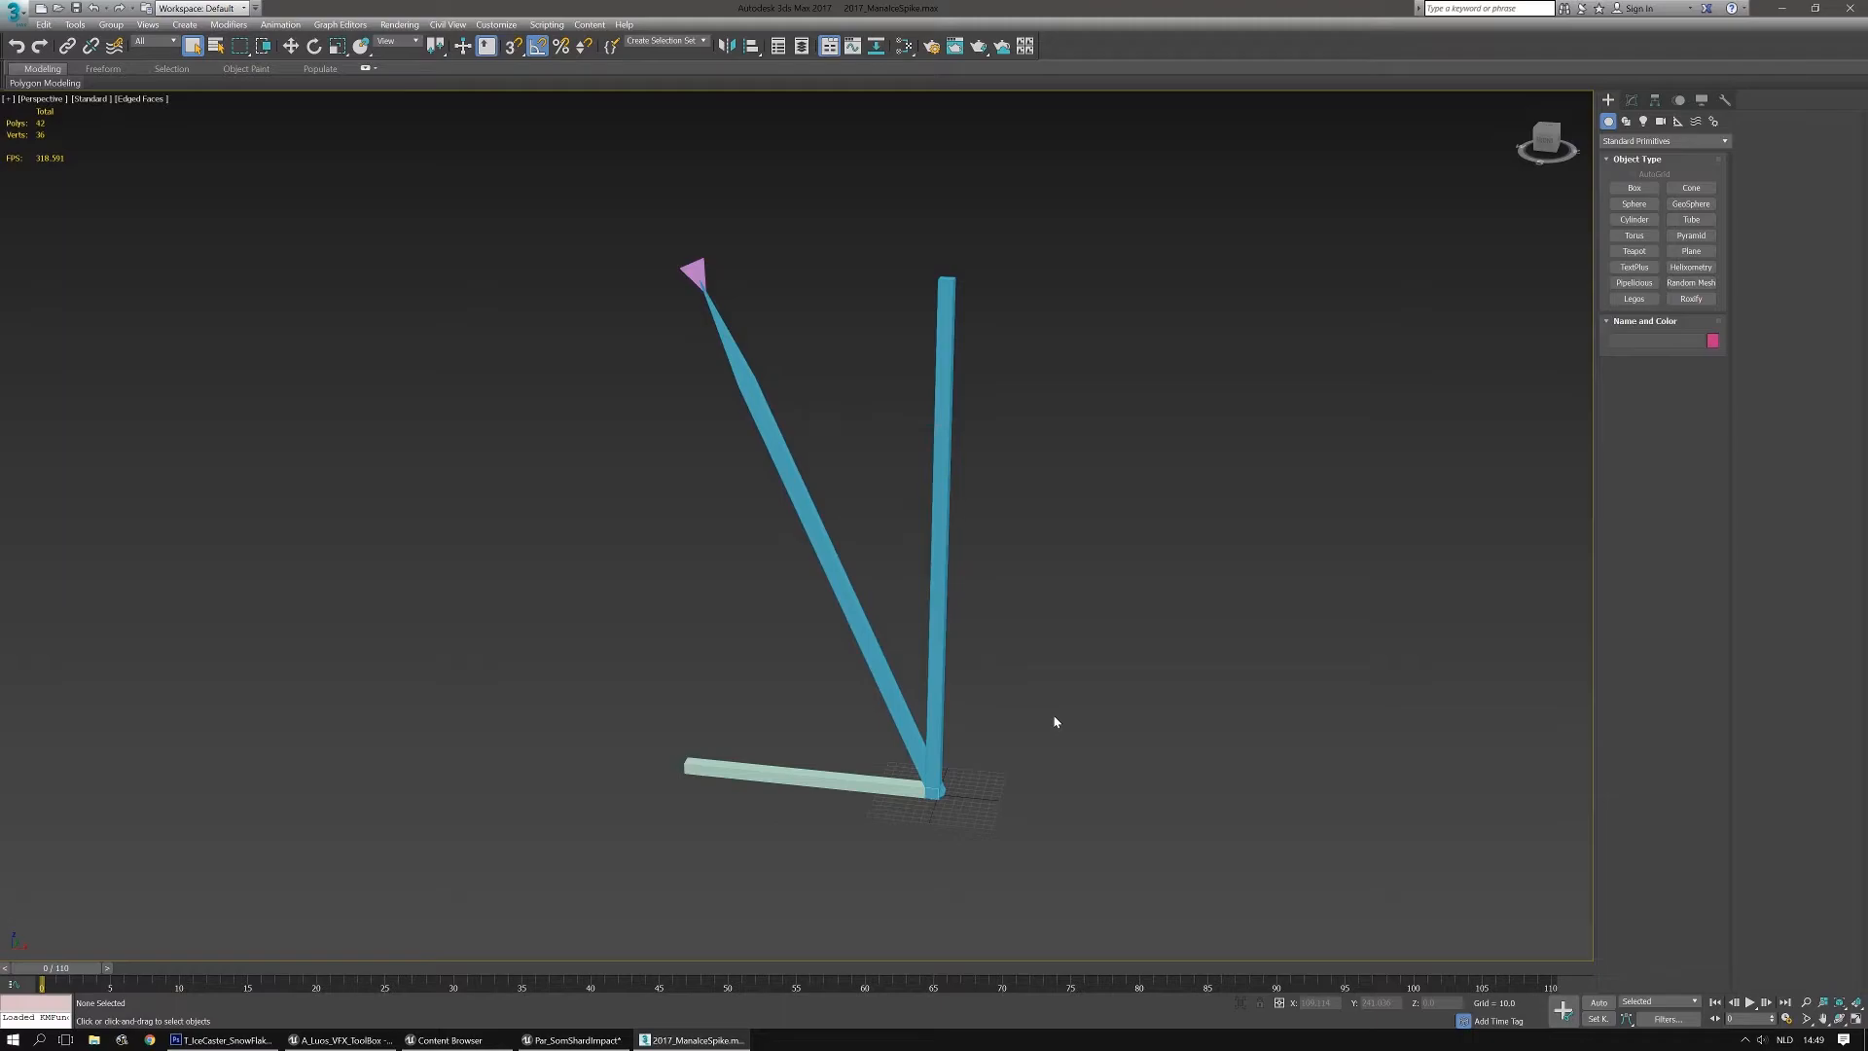
pyautogui.keyDown('alt'); pyautogui.moveTo(1109, 741); pyautogui.dragTo(1029, 745, button='middle'); pyautogui.keyUp('alt')
pyautogui.keyDown('alt'); pyautogui.moveTo(872, 761); pyautogui.dragTo(726, 676, button='middle'); pyautogui.keyUp('alt')
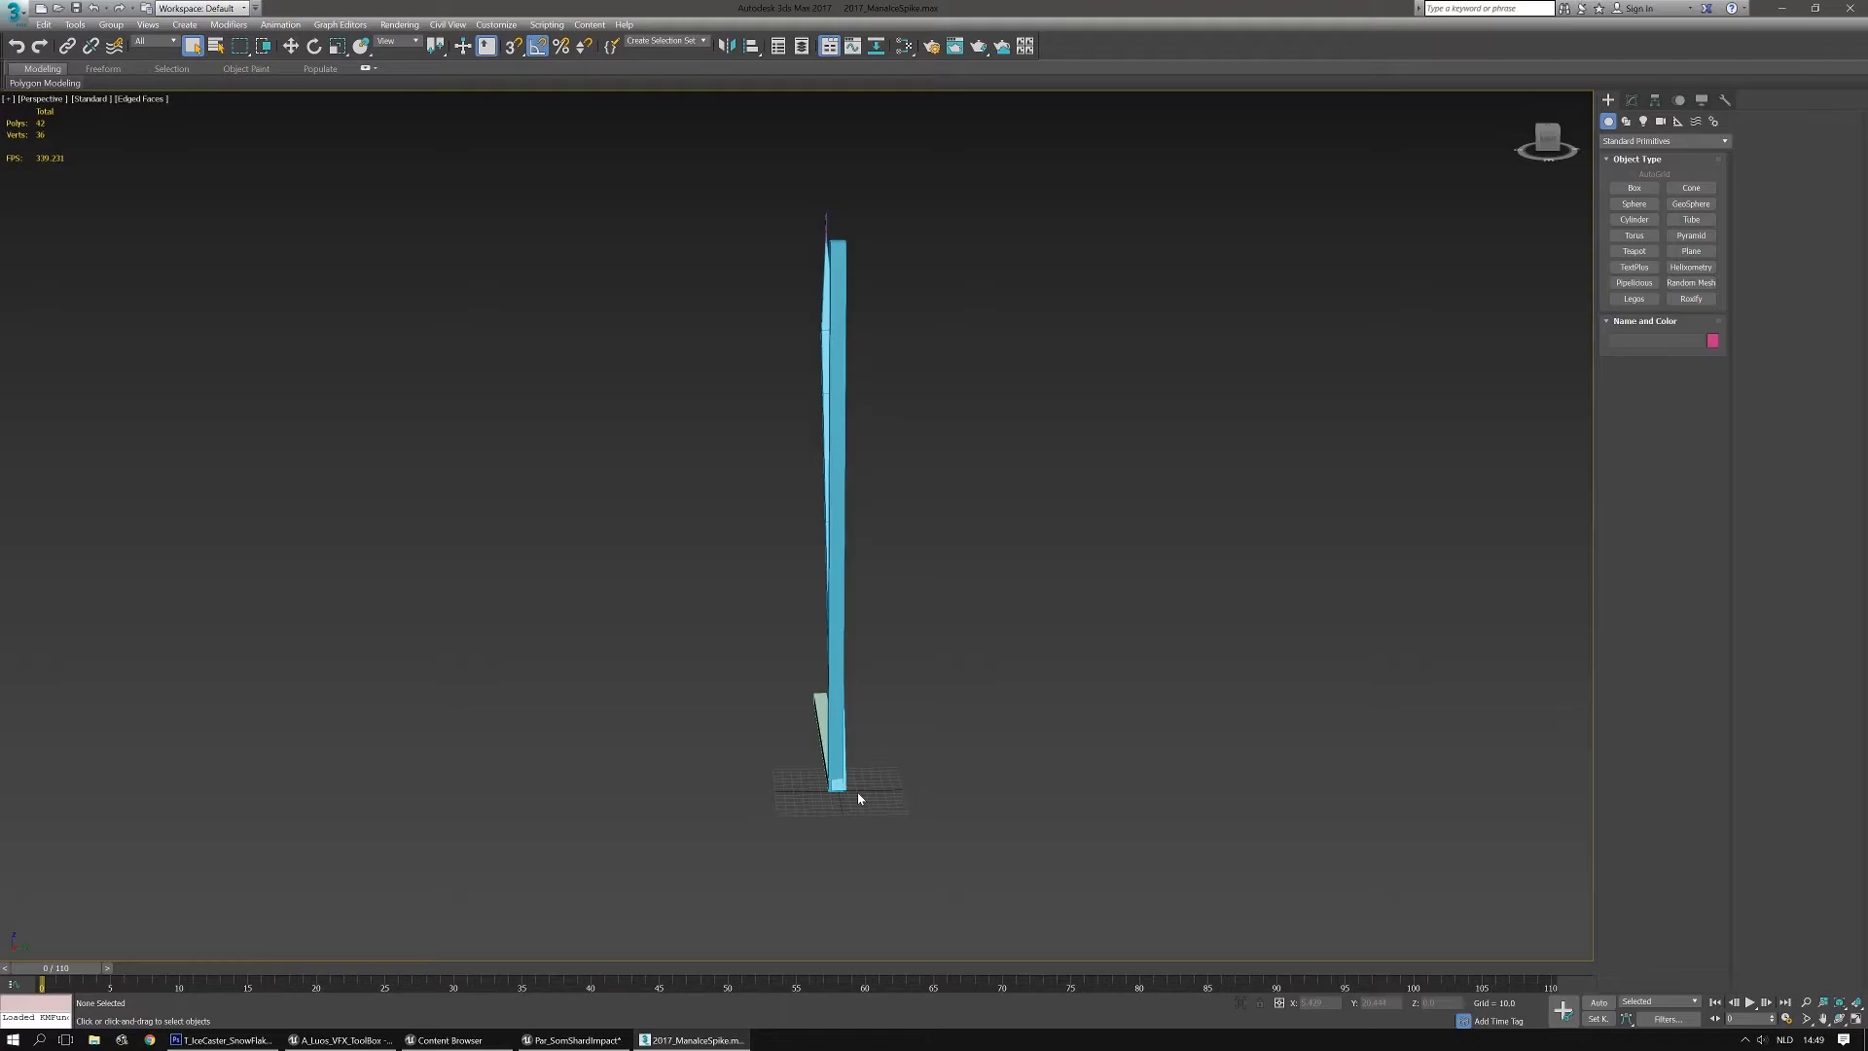
pyautogui.keyDown('alt'); pyautogui.moveTo(1054, 759); pyautogui.dragTo(1214, 703, button='middle'); pyautogui.keyUp('alt')
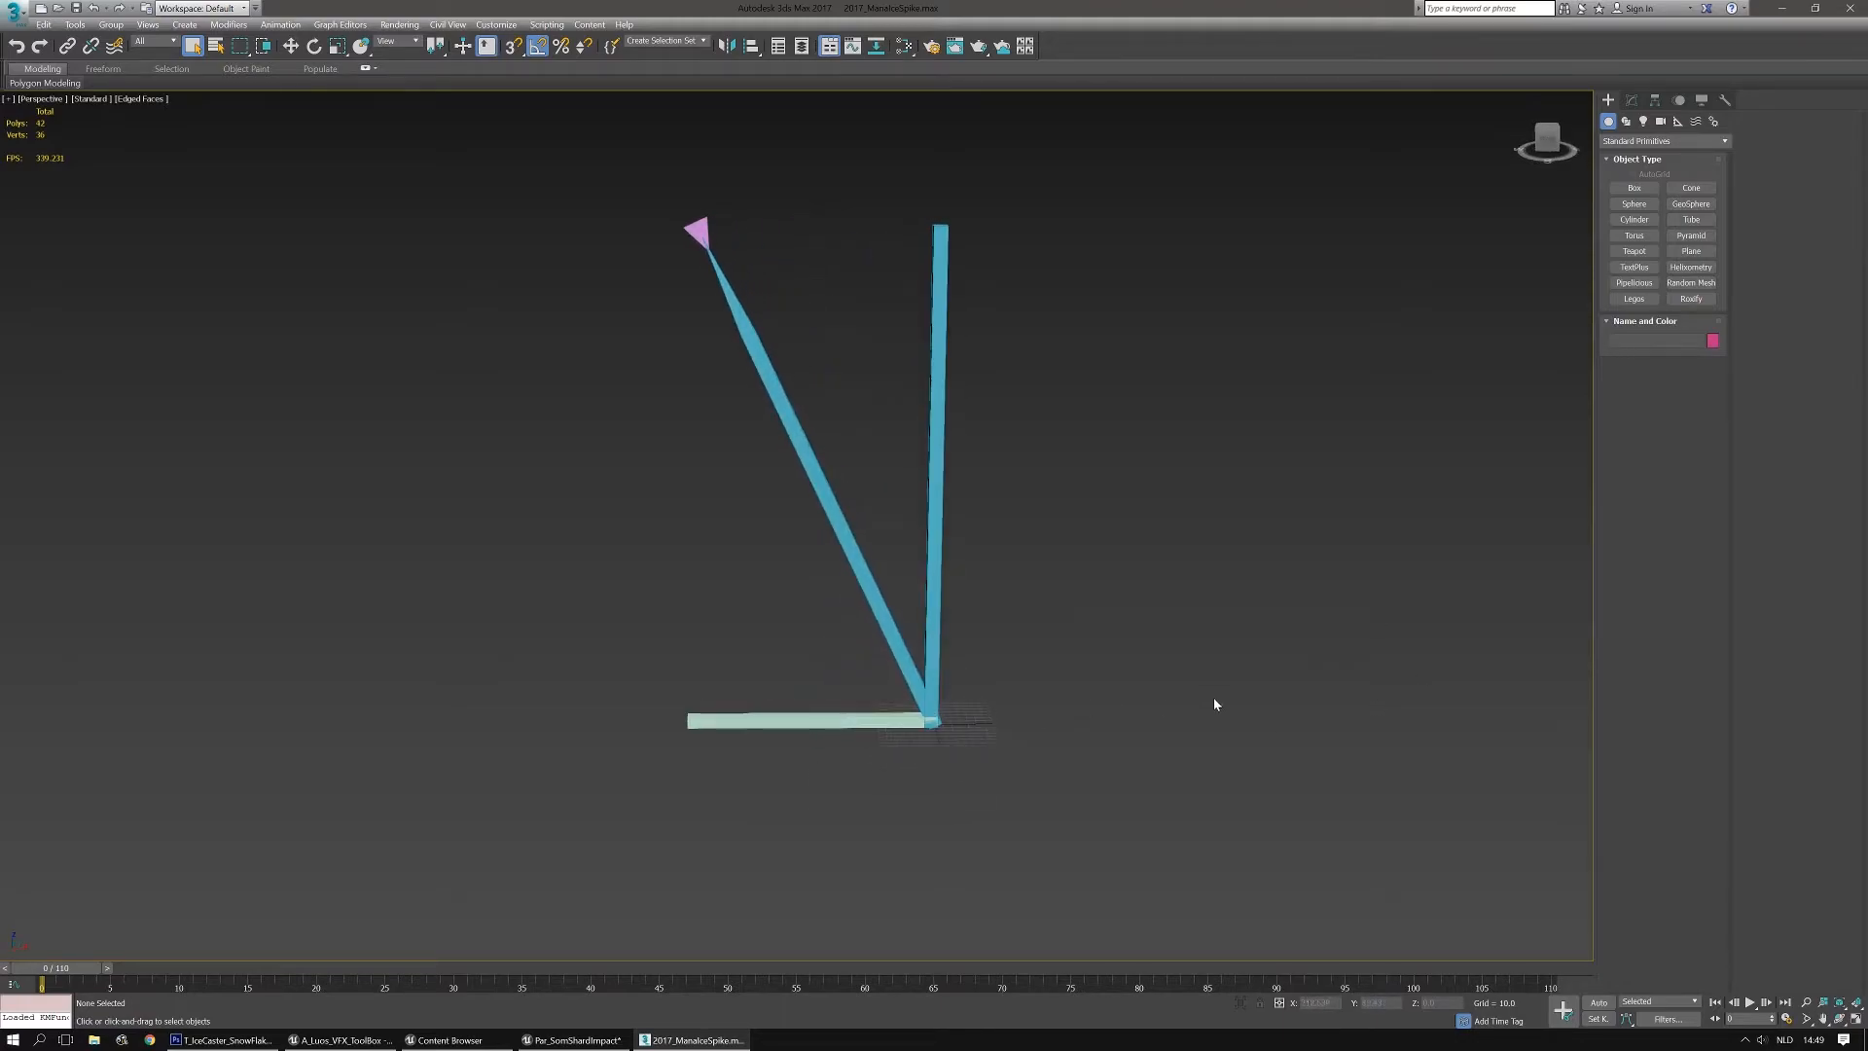
pyautogui.click(1782, 8)
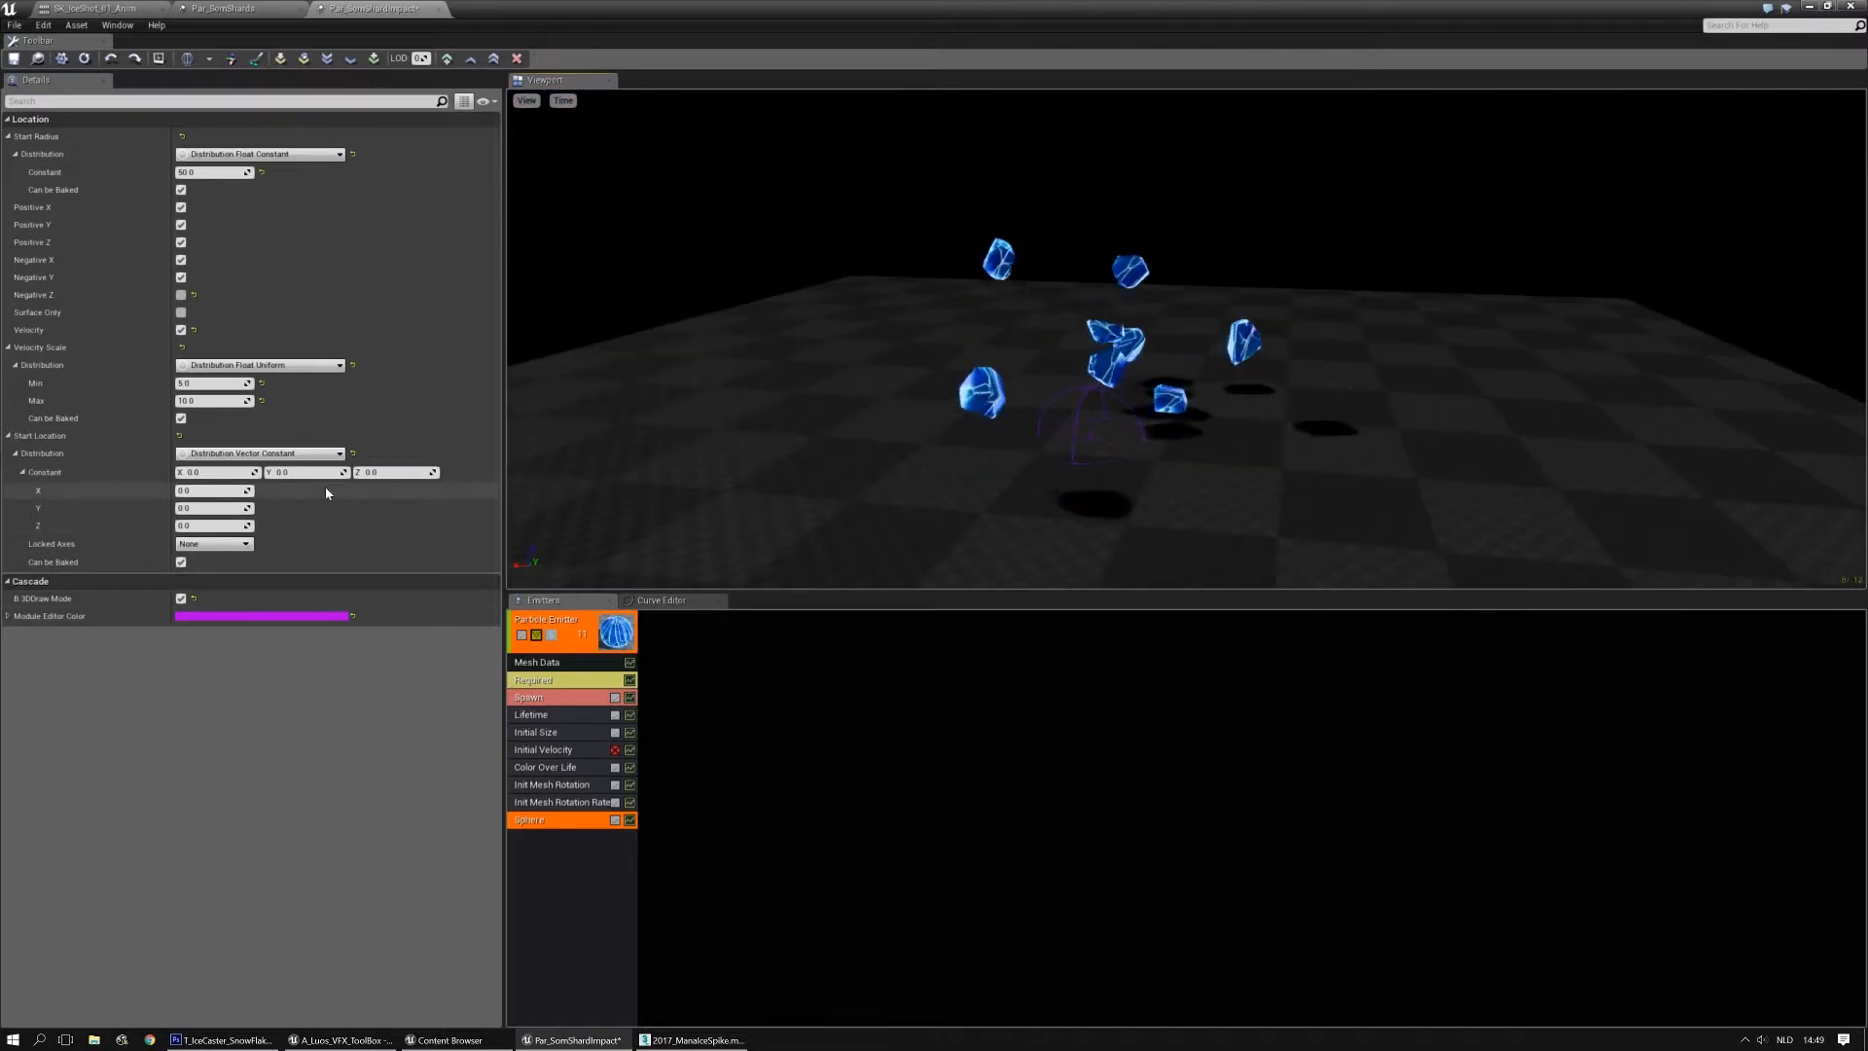
# Set the maximum X and Y of the impact emitter's Initial Velocity to 50
pyautogui.click(543, 749)
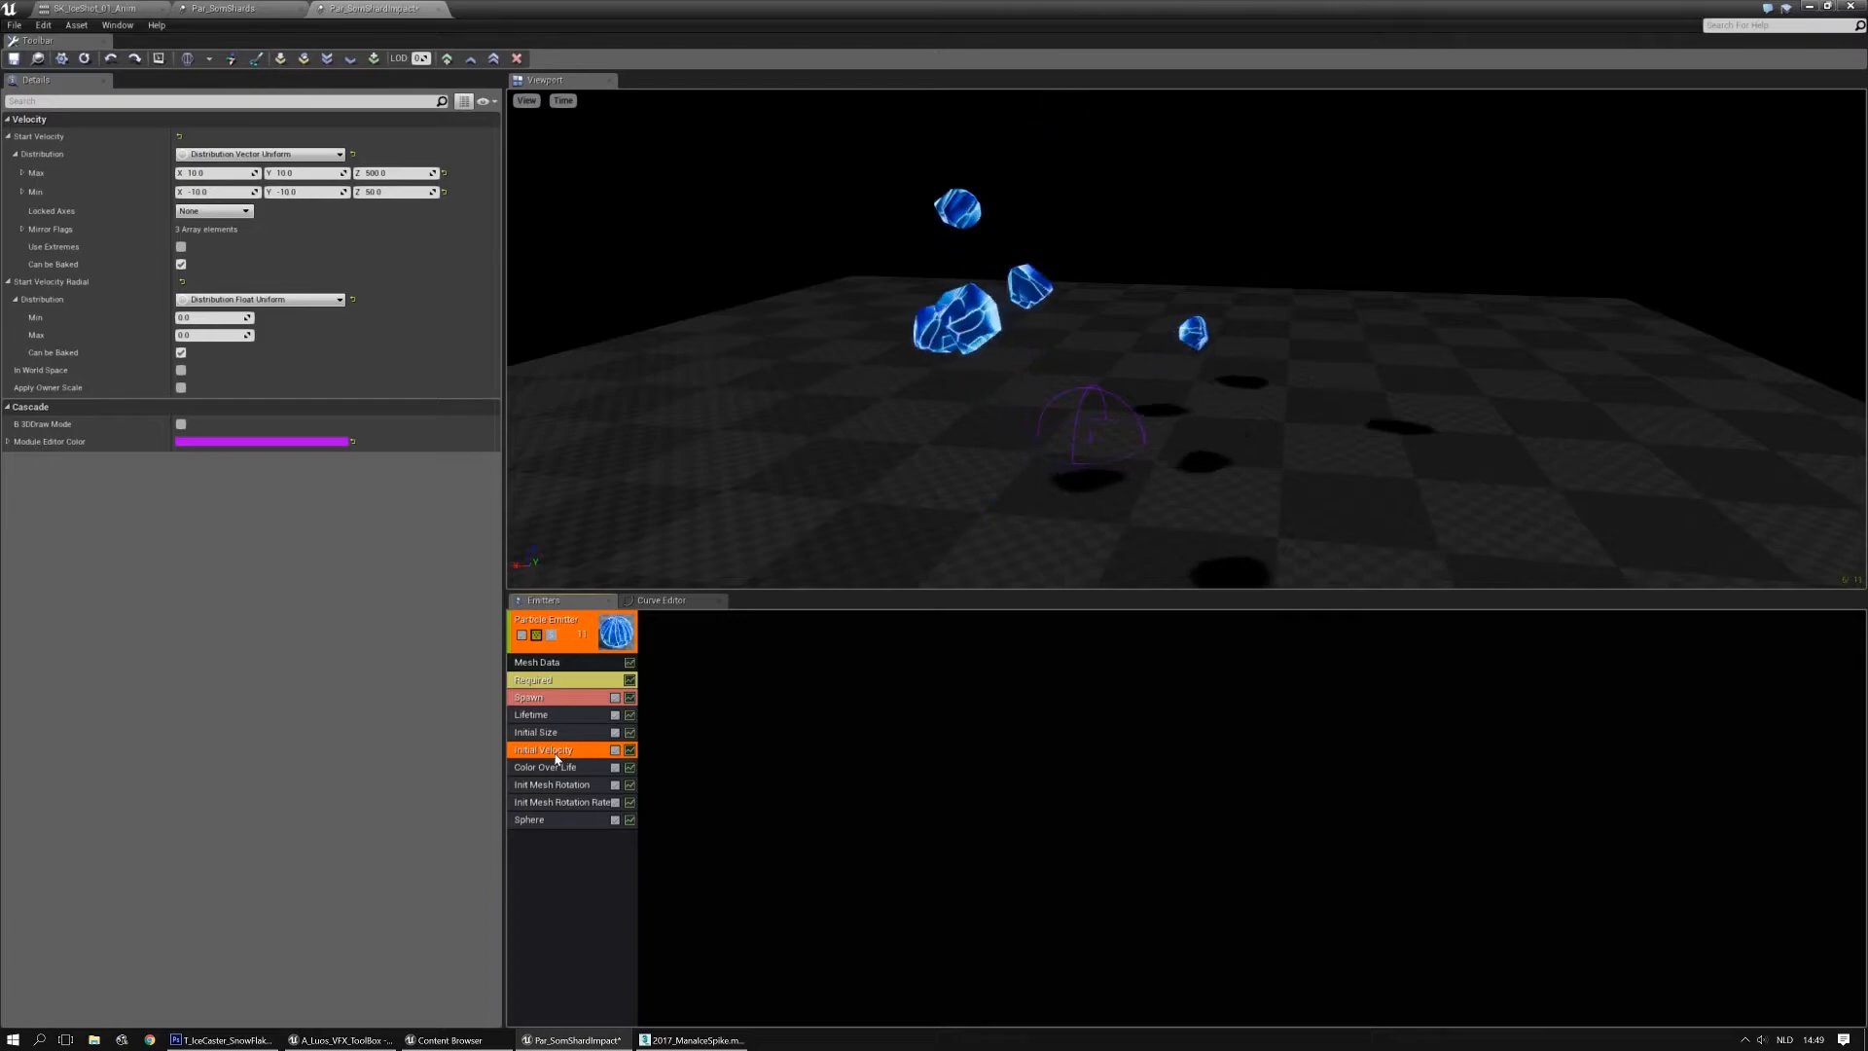
pyautogui.click(222, 173)
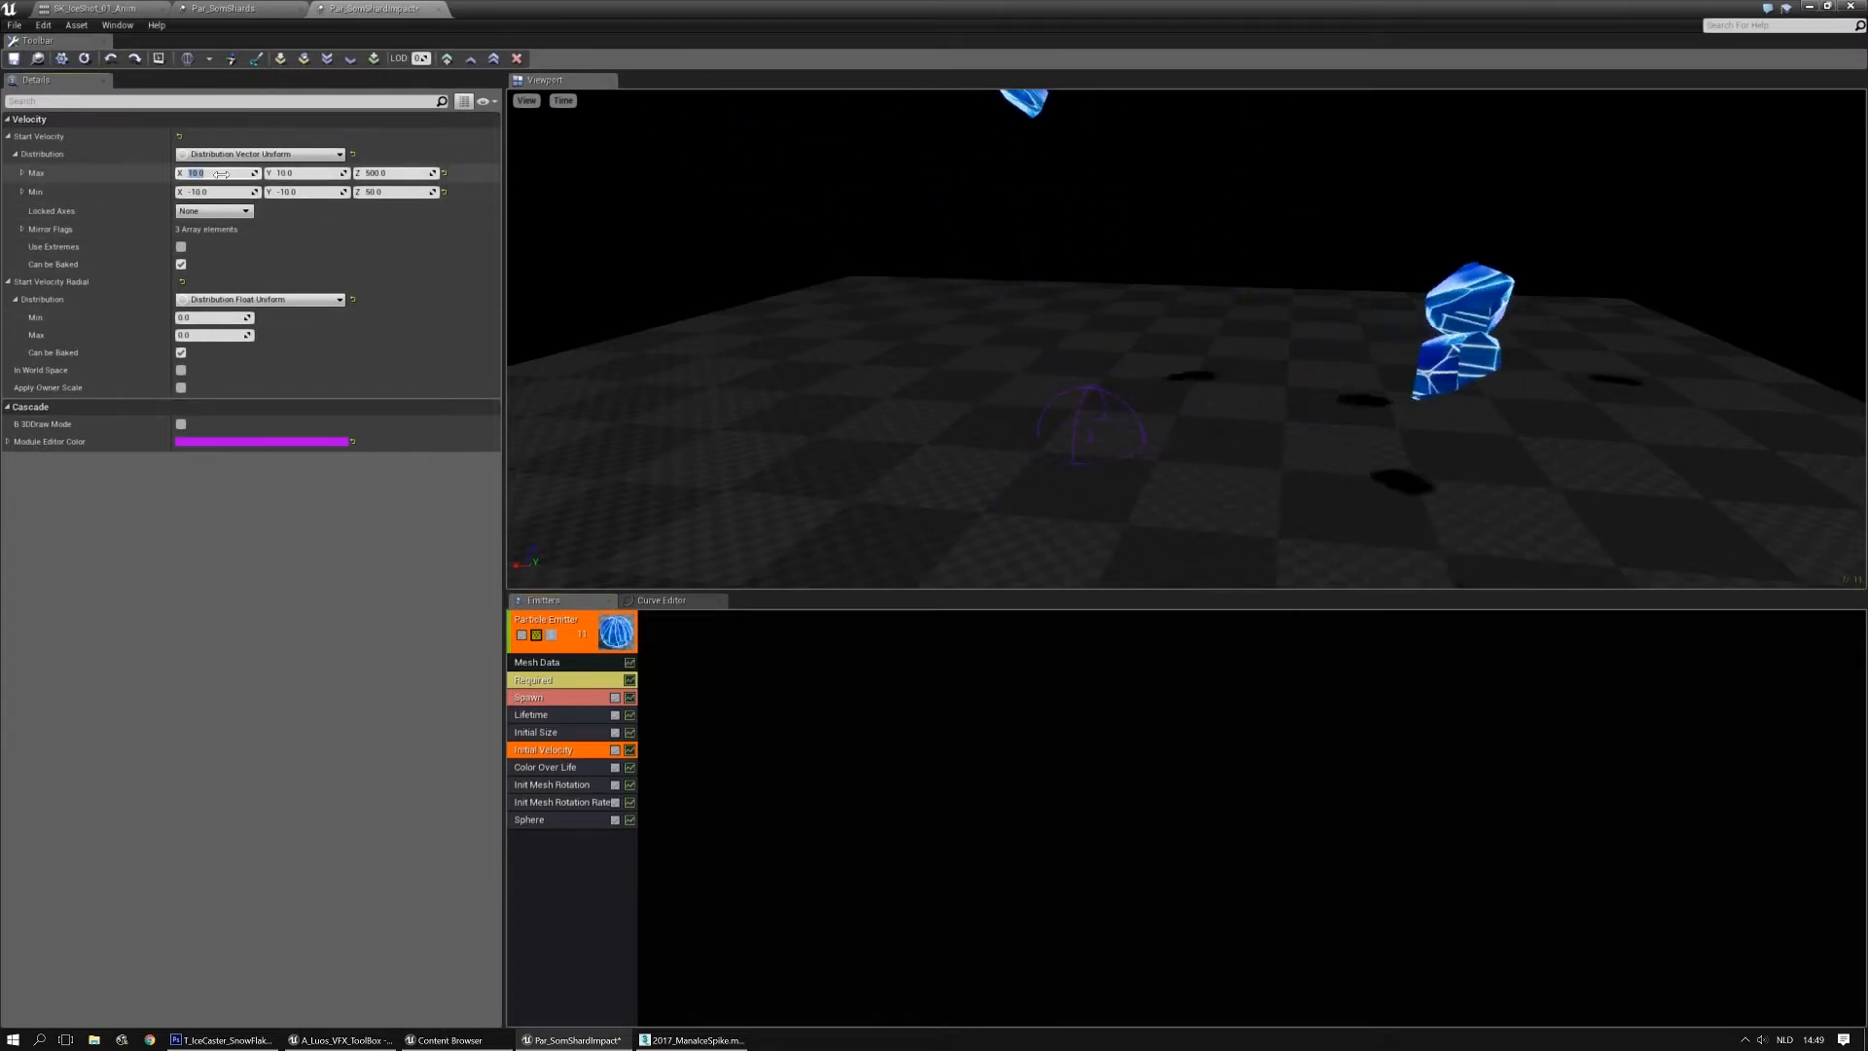
pyautogui.write('50')
pyautogui.press('Tab')
pyautogui.write('50')
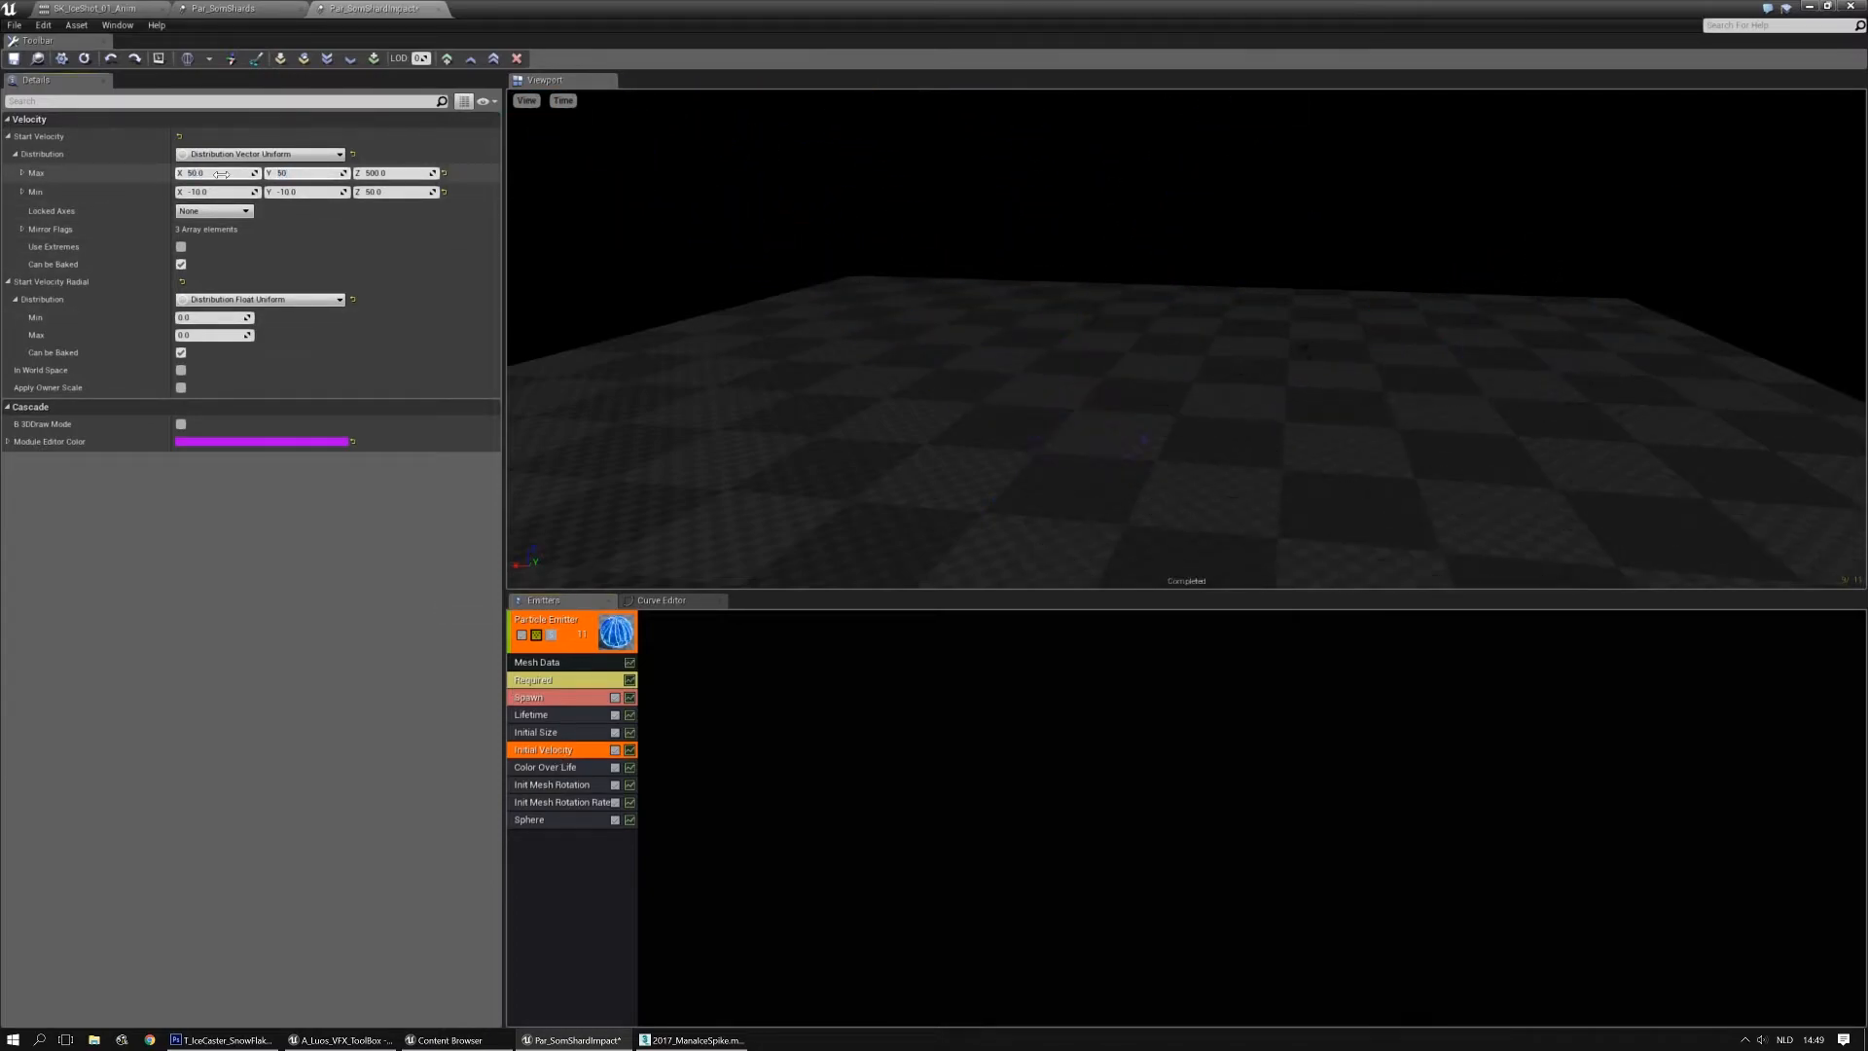
# Set the Initial Velocity maximum to 500 on X and 100 on Y
pyautogui.click(222, 174)
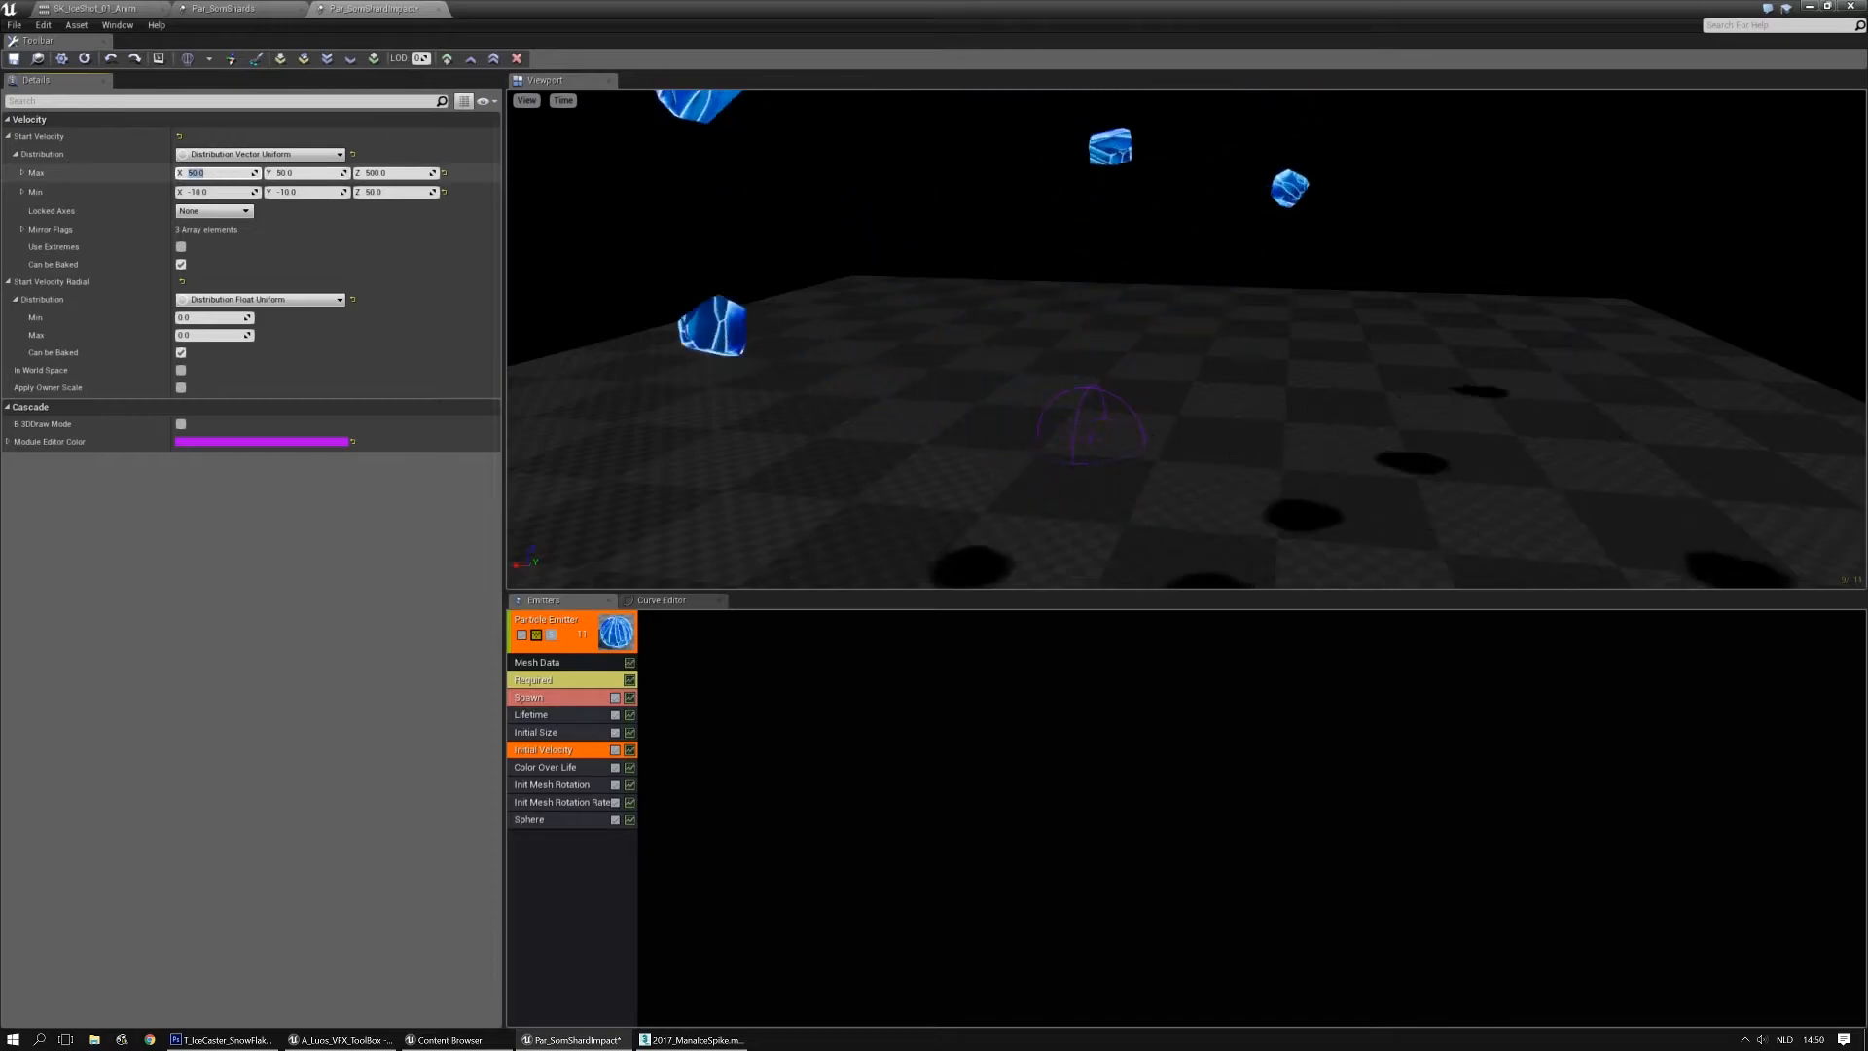
pyautogui.write('500')
pyautogui.press('Tab')
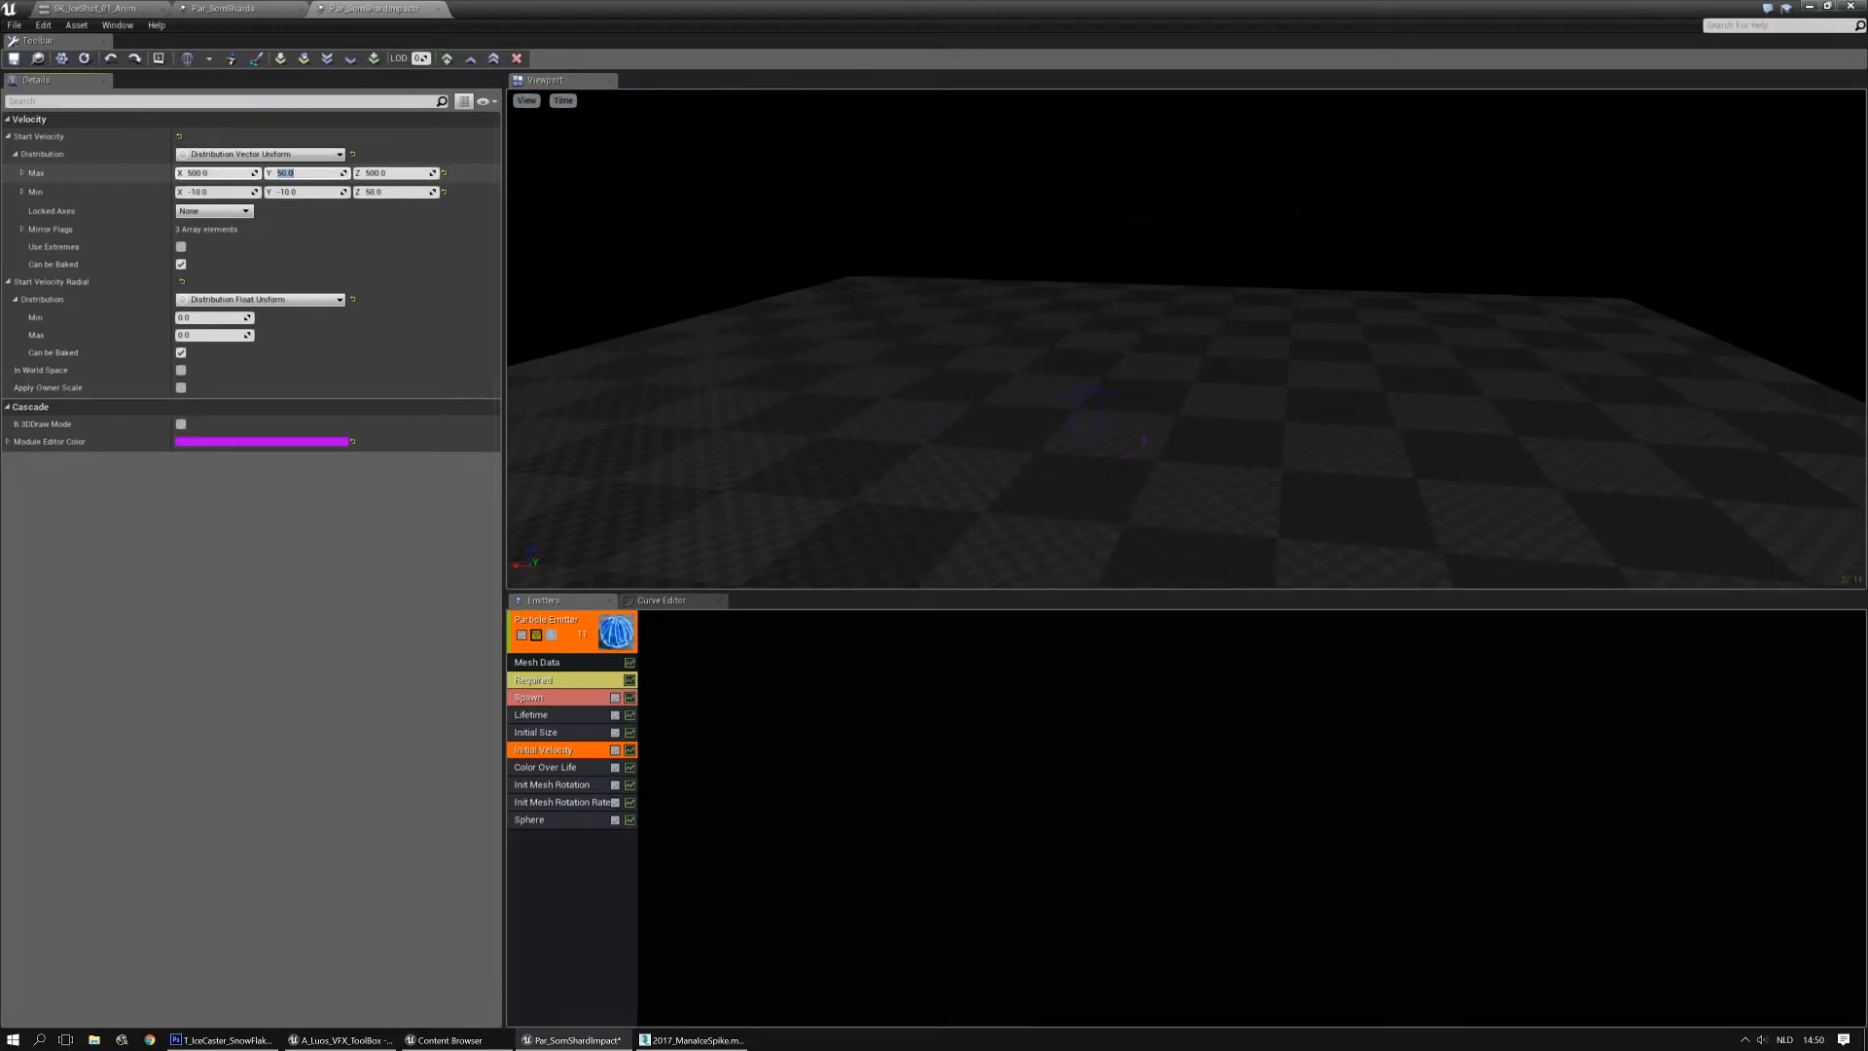
pyautogui.write('100')
pyautogui.press('Tab')
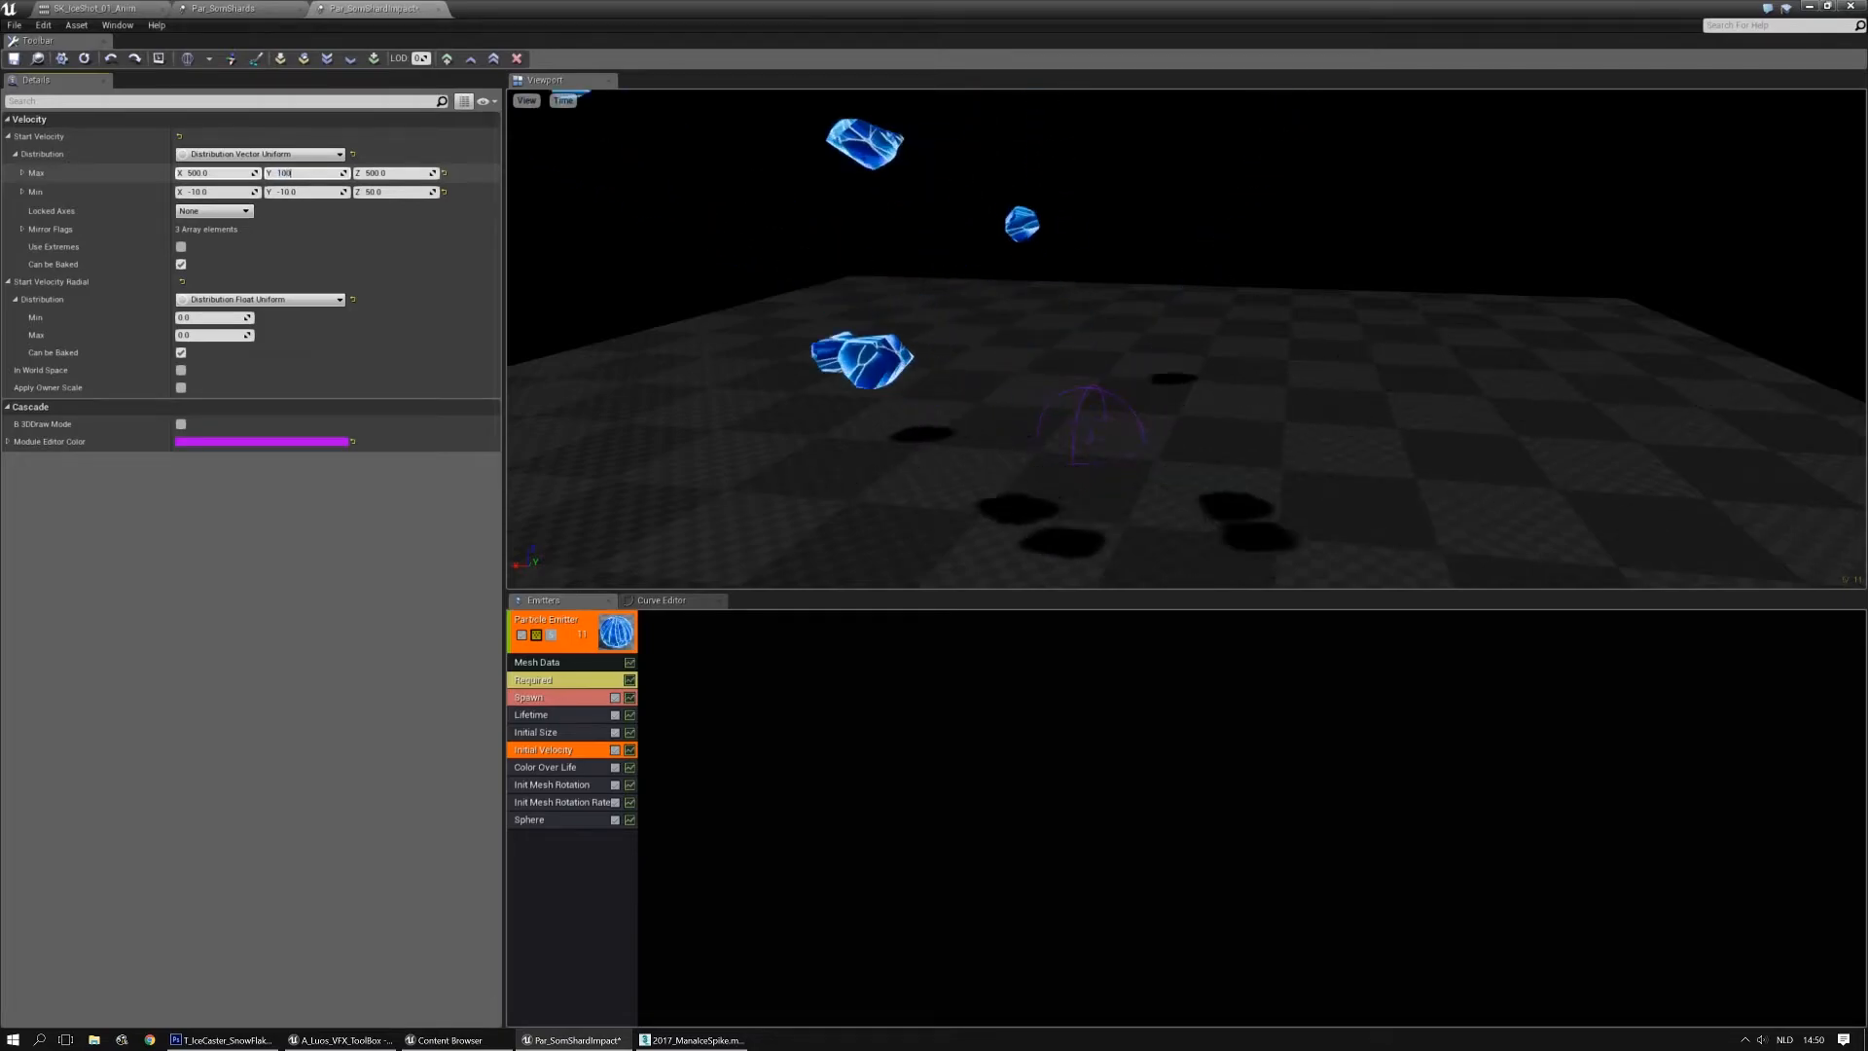
# Set the minimum Initial Velocity of the impact emitter to -250 on X and -100 on Y
pyautogui.press('Tab')
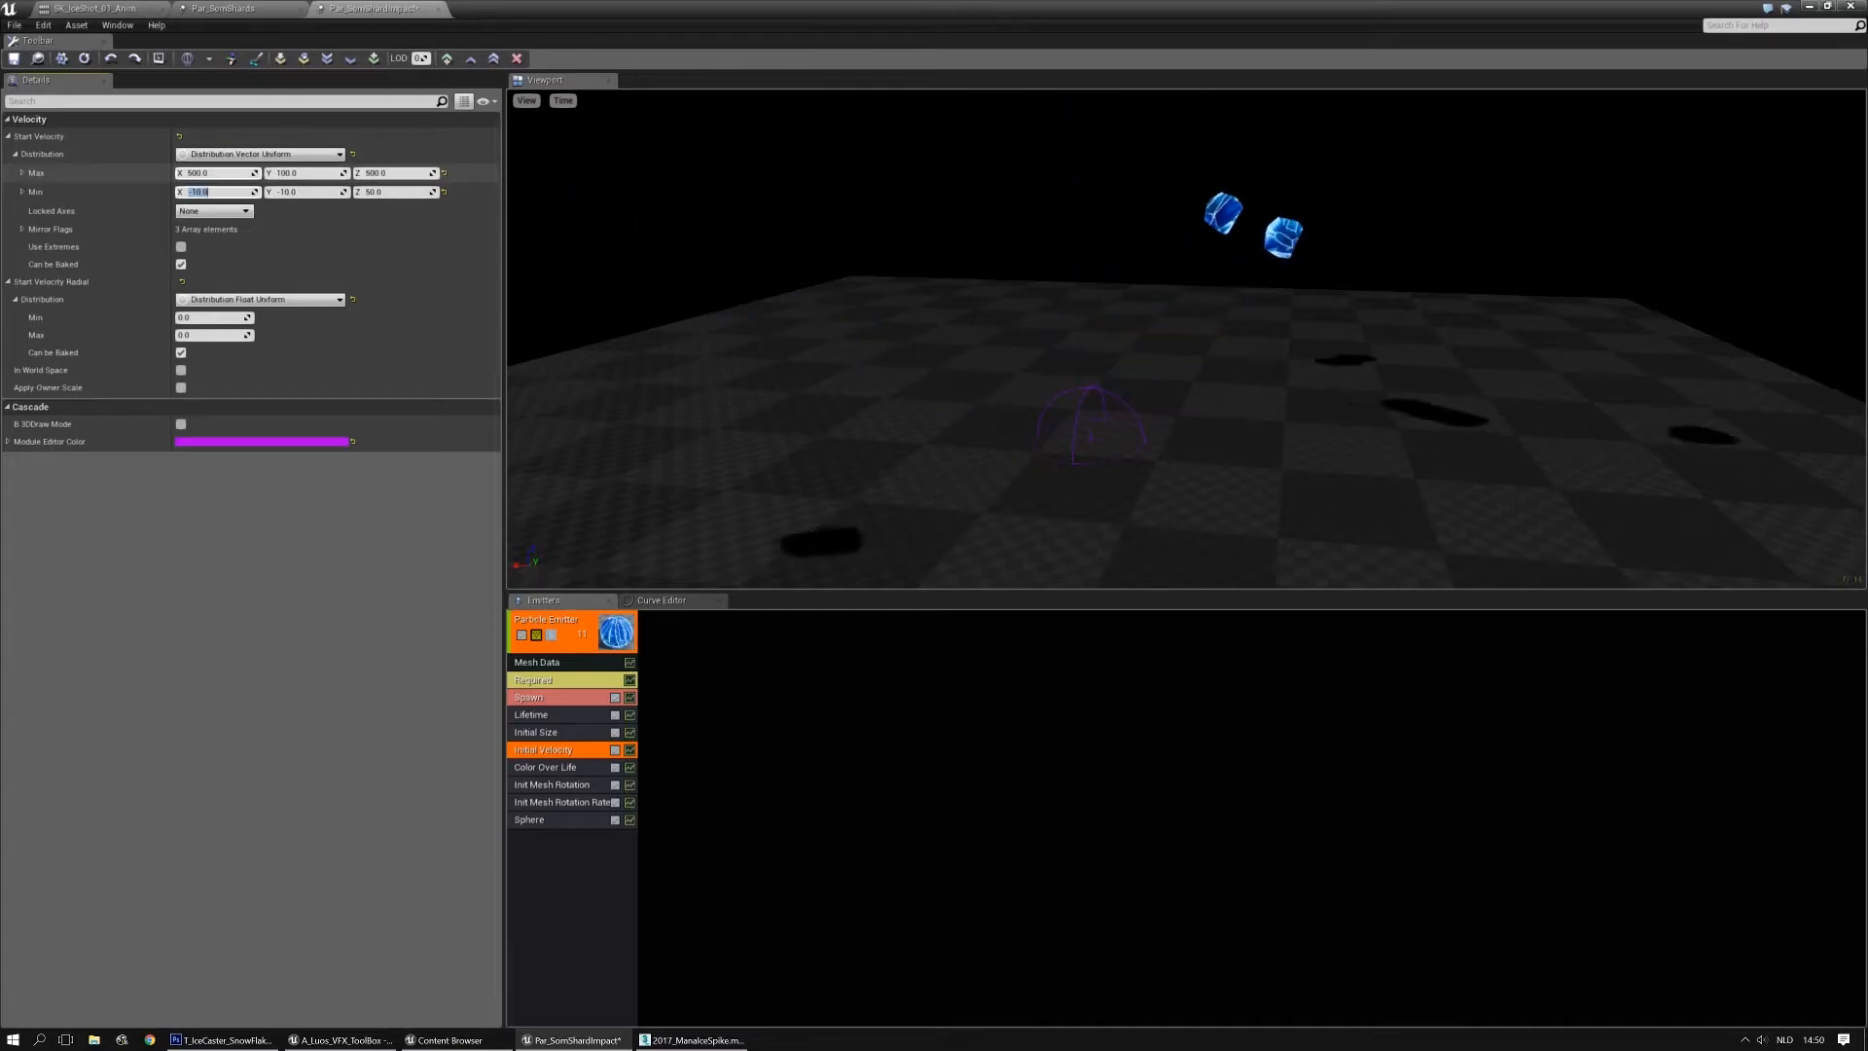
pyautogui.write('-250')
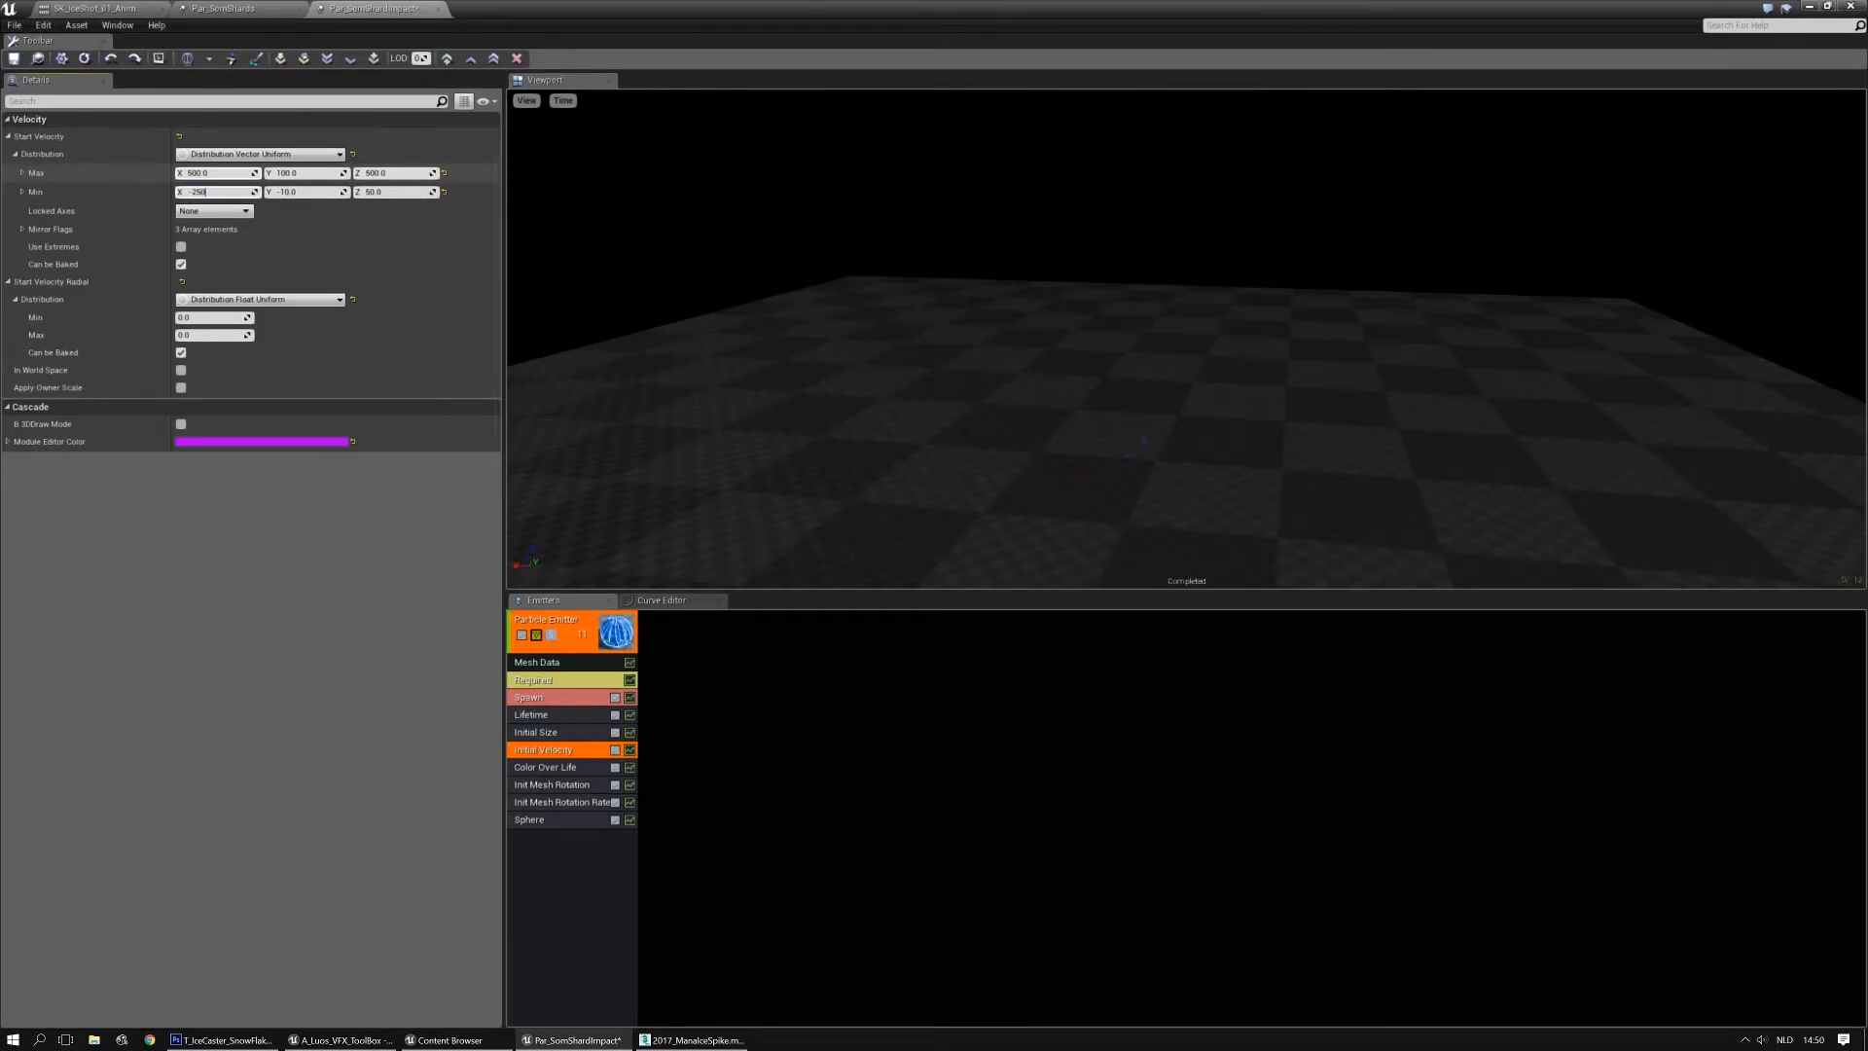
pyautogui.press('Tab')
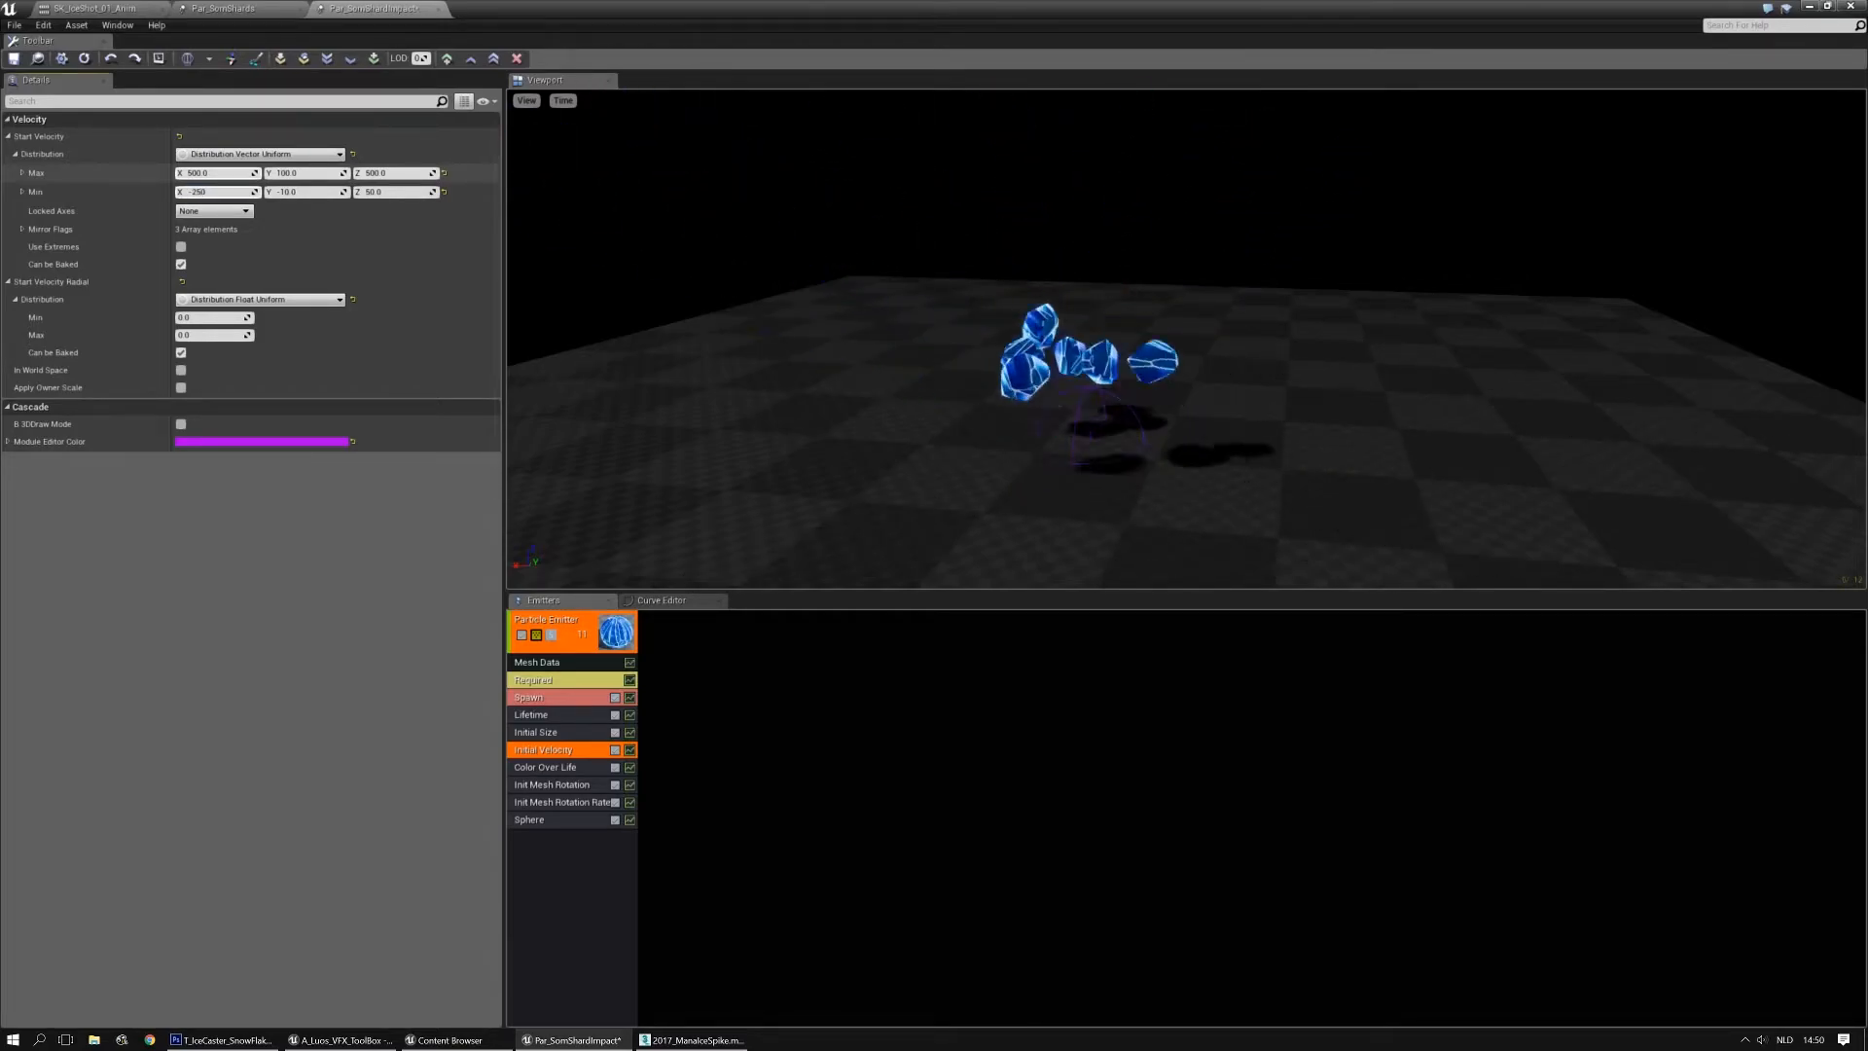
pyautogui.write('-100')
pyautogui.press('Tab')
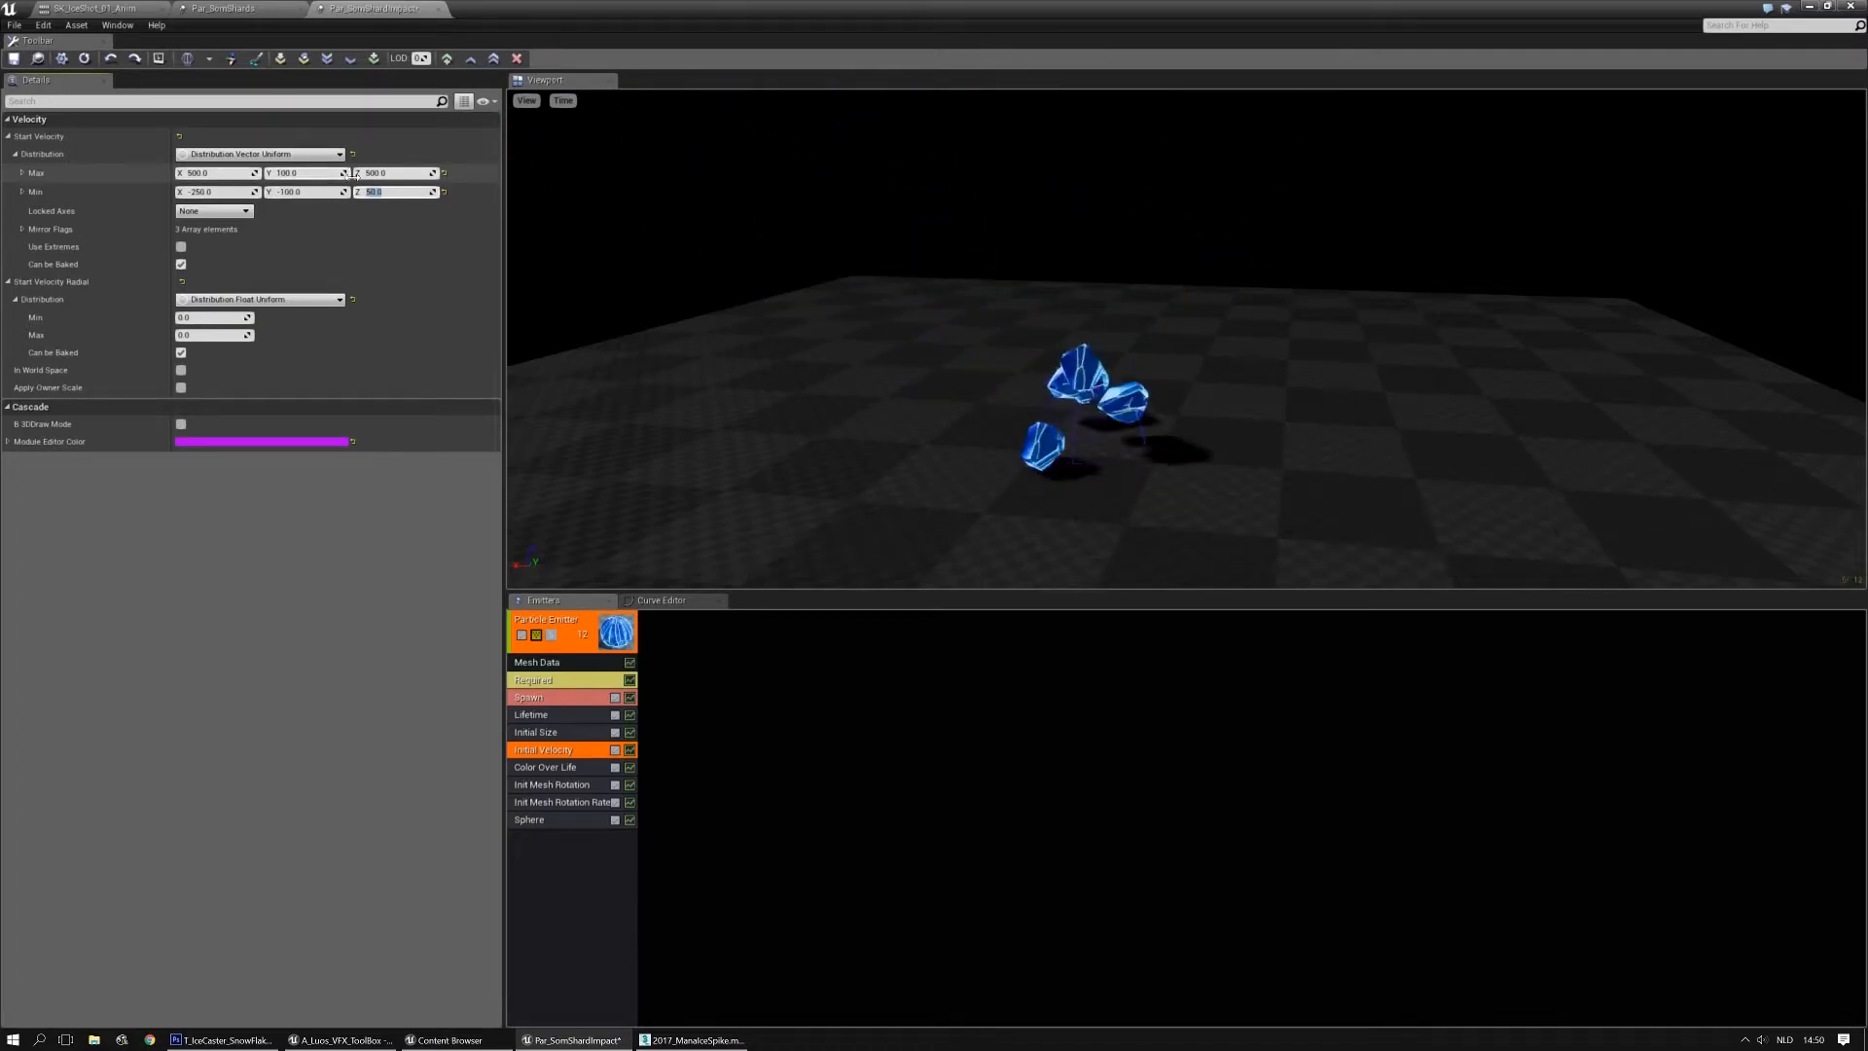
pyautogui.moveTo(1110, 389); pyautogui.dragTo(954, 360)
pyautogui.moveTo(1095, 302)
pyautogui.mouseDown()
pyautogui.moveTo(1051, 336)
pyautogui.moveTo(1005, 294)
pyautogui.moveTo(1096, 305)
pyautogui.mouseUp()
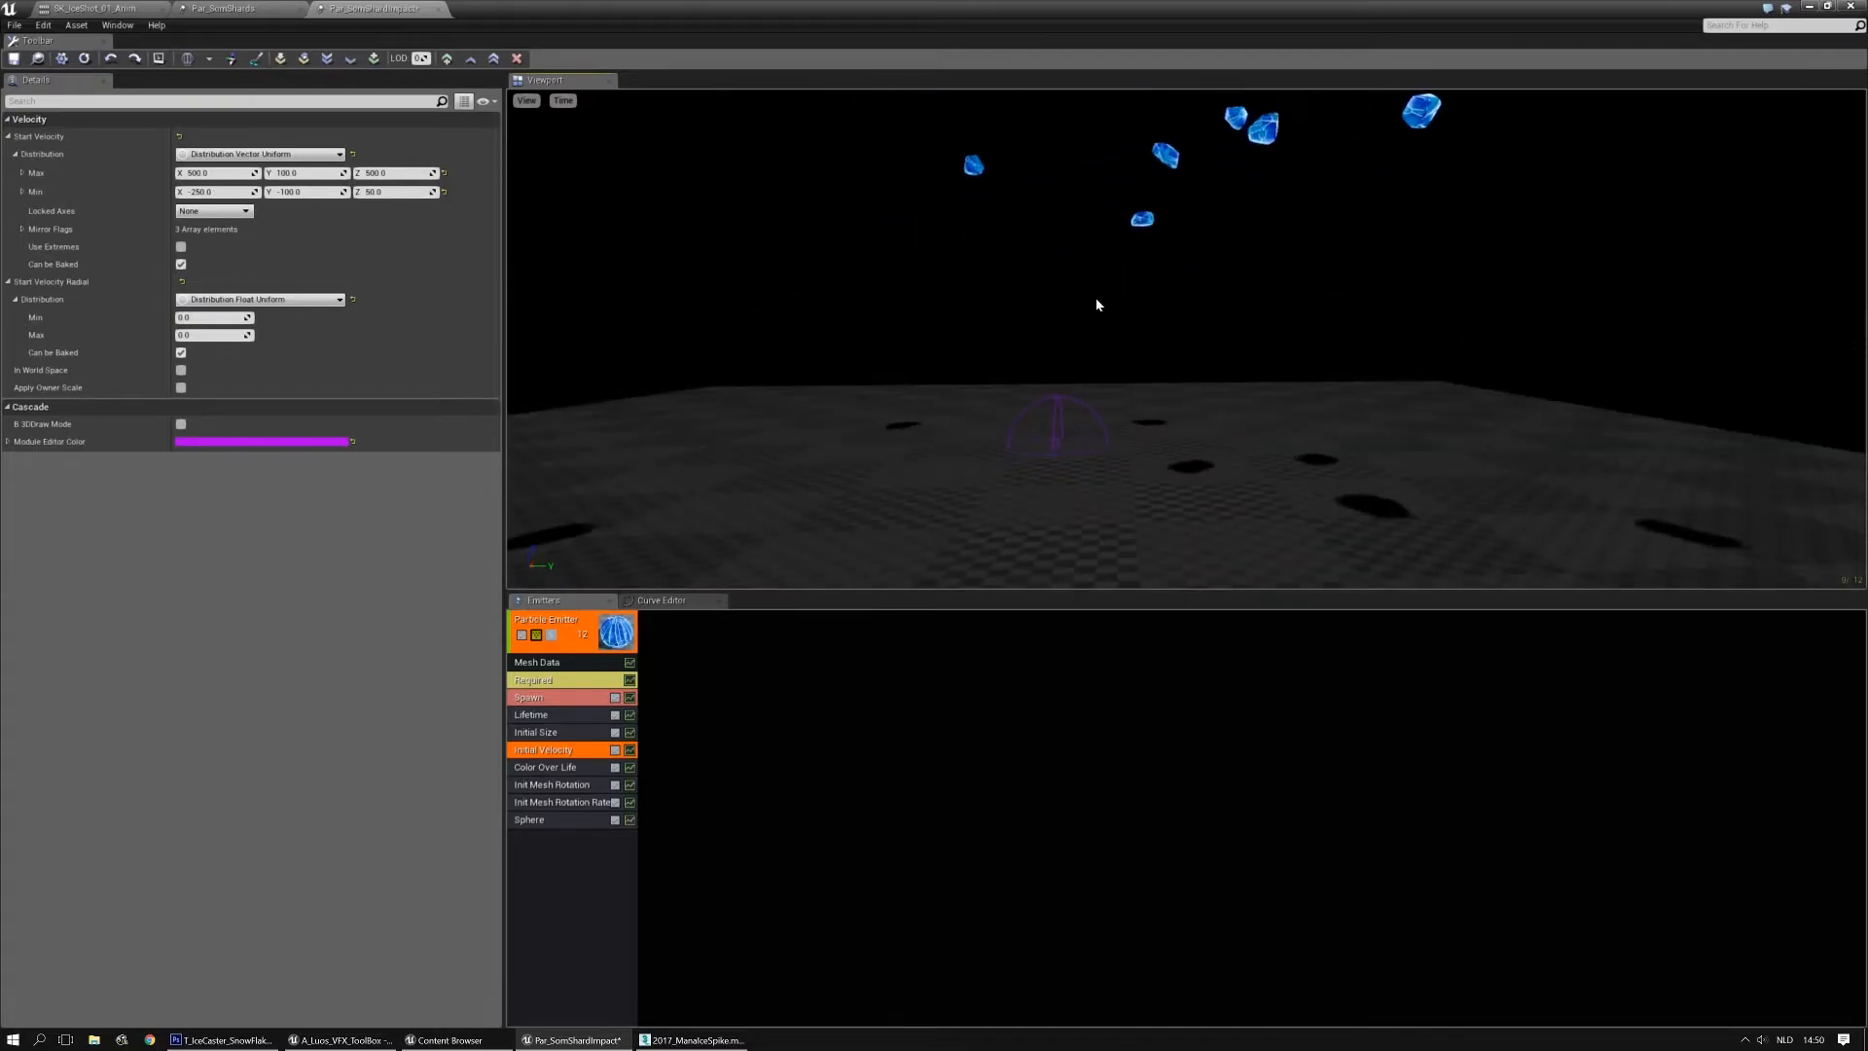
# Add a Drag module from the Acceleration group to the ice chunk emitter and select it
pyautogui.click(530, 855)
pyautogui.rightClick(531, 855)
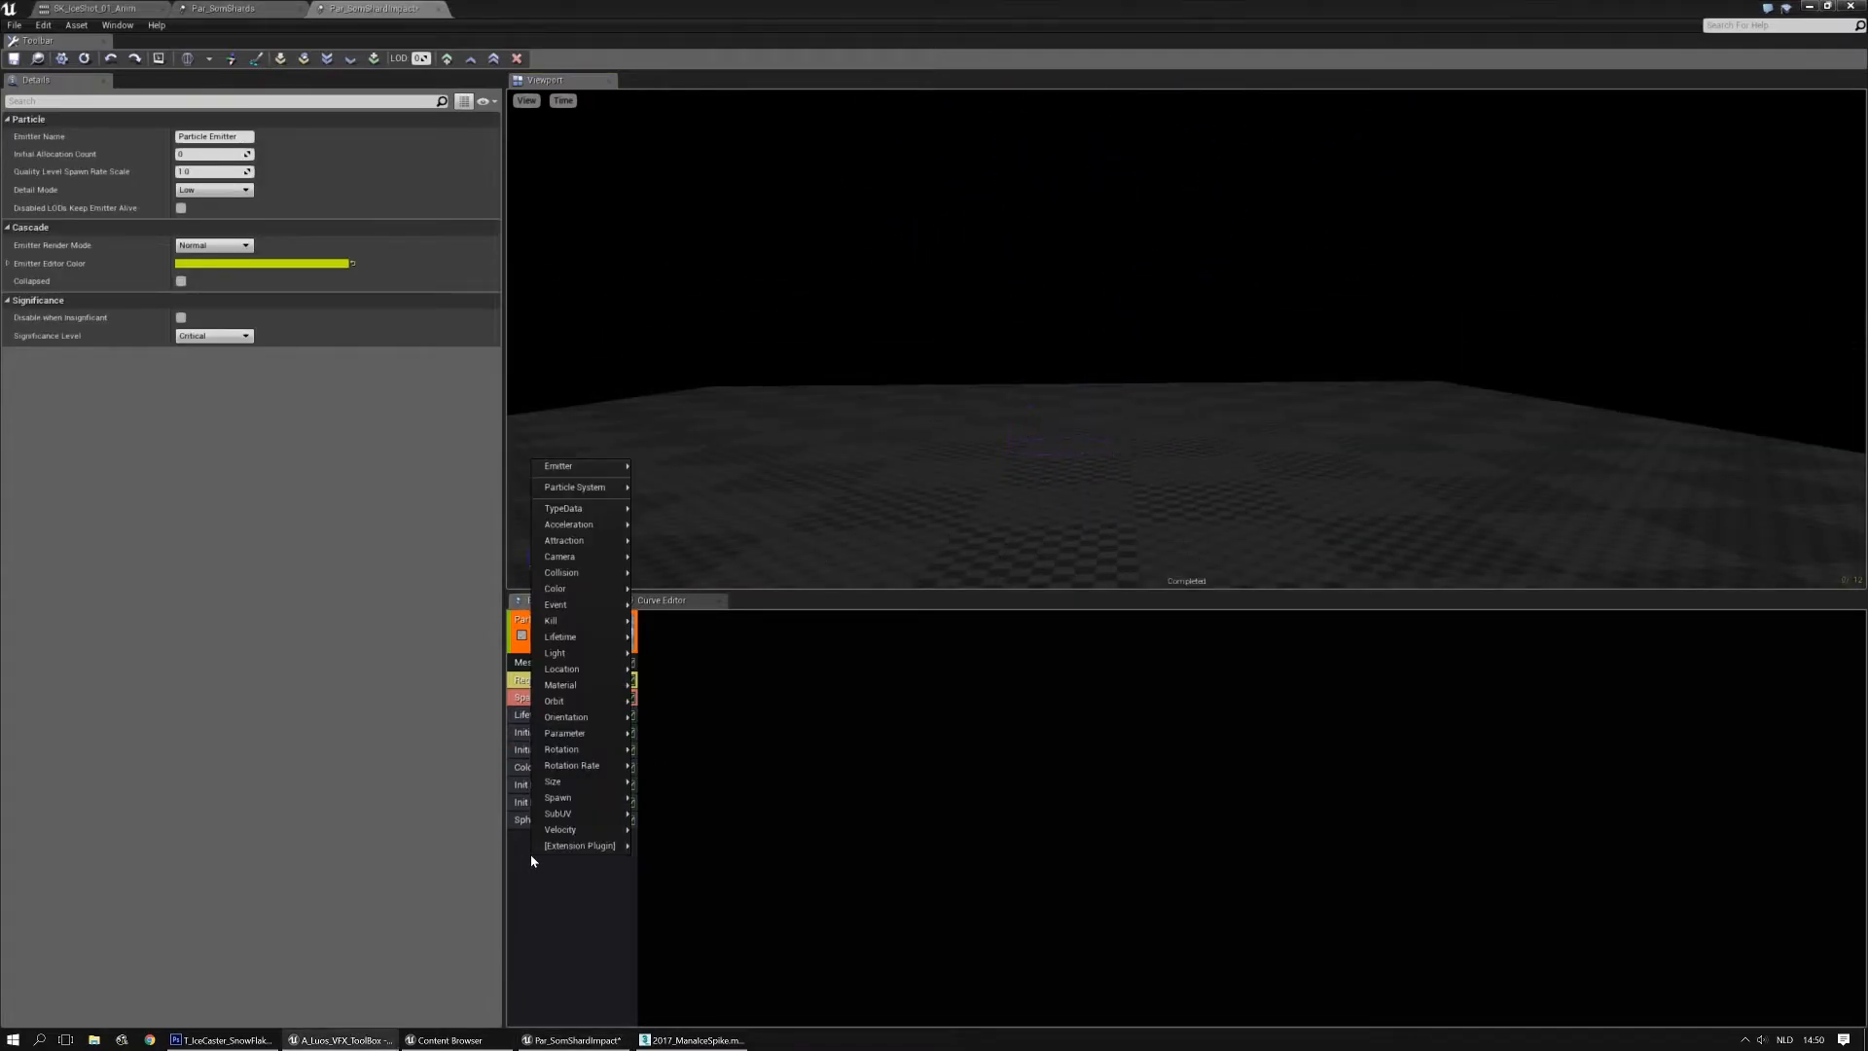
pyautogui.moveTo(575, 534)
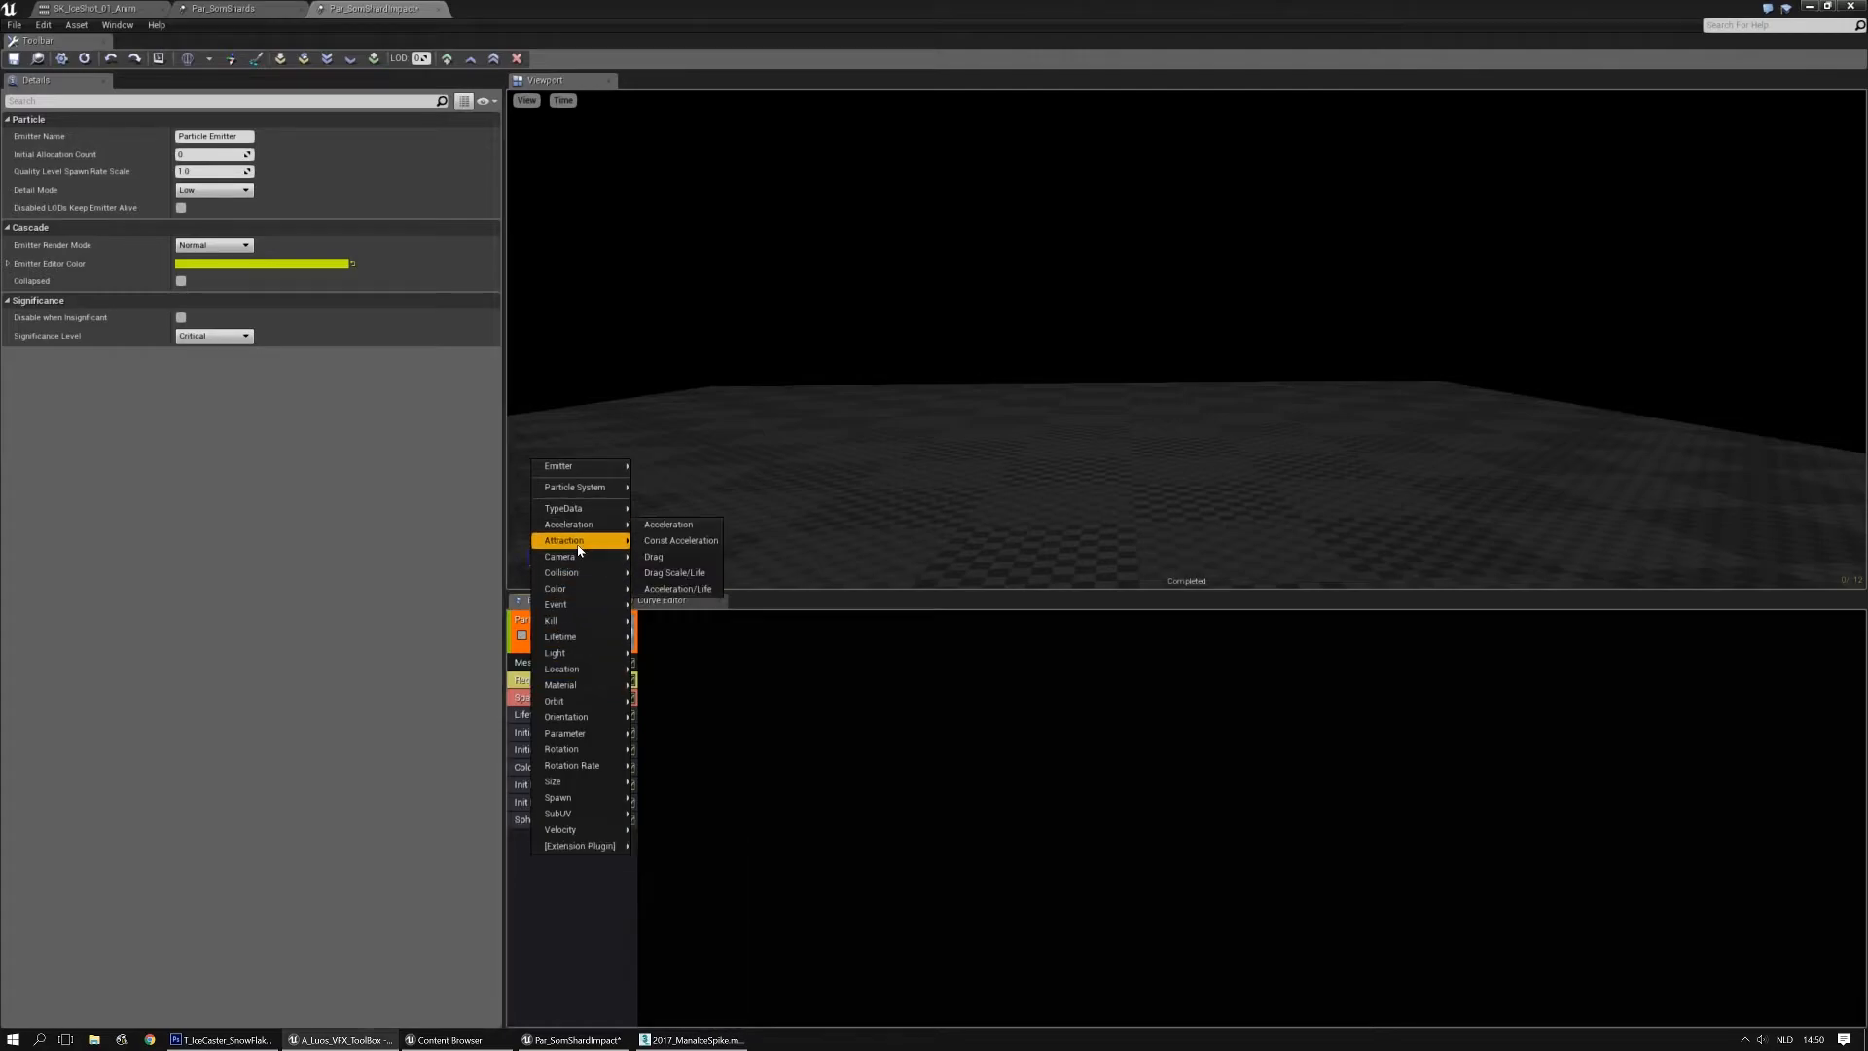
pyautogui.click(657, 559)
pyautogui.click(546, 839)
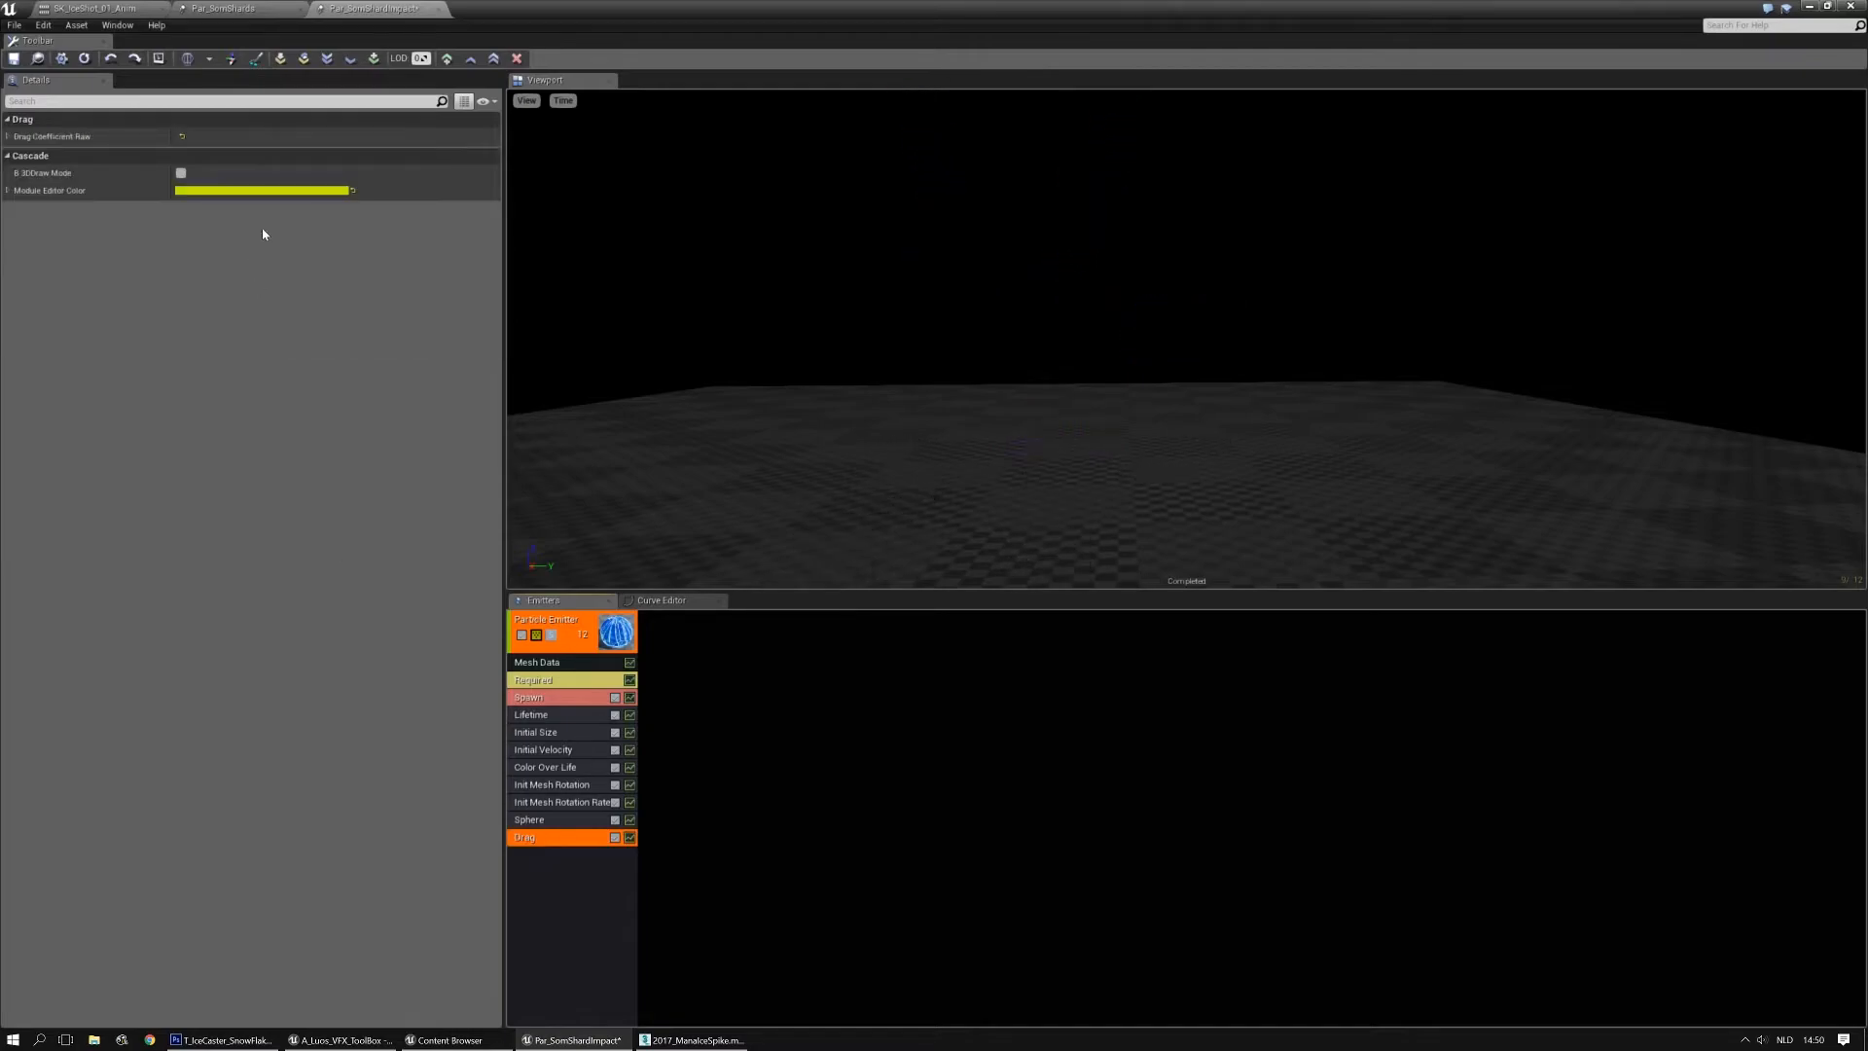
# Change the drag coefficient to a Distribution Float Uniform with minimum 1 and maximum 2
pyautogui.click(238, 138)
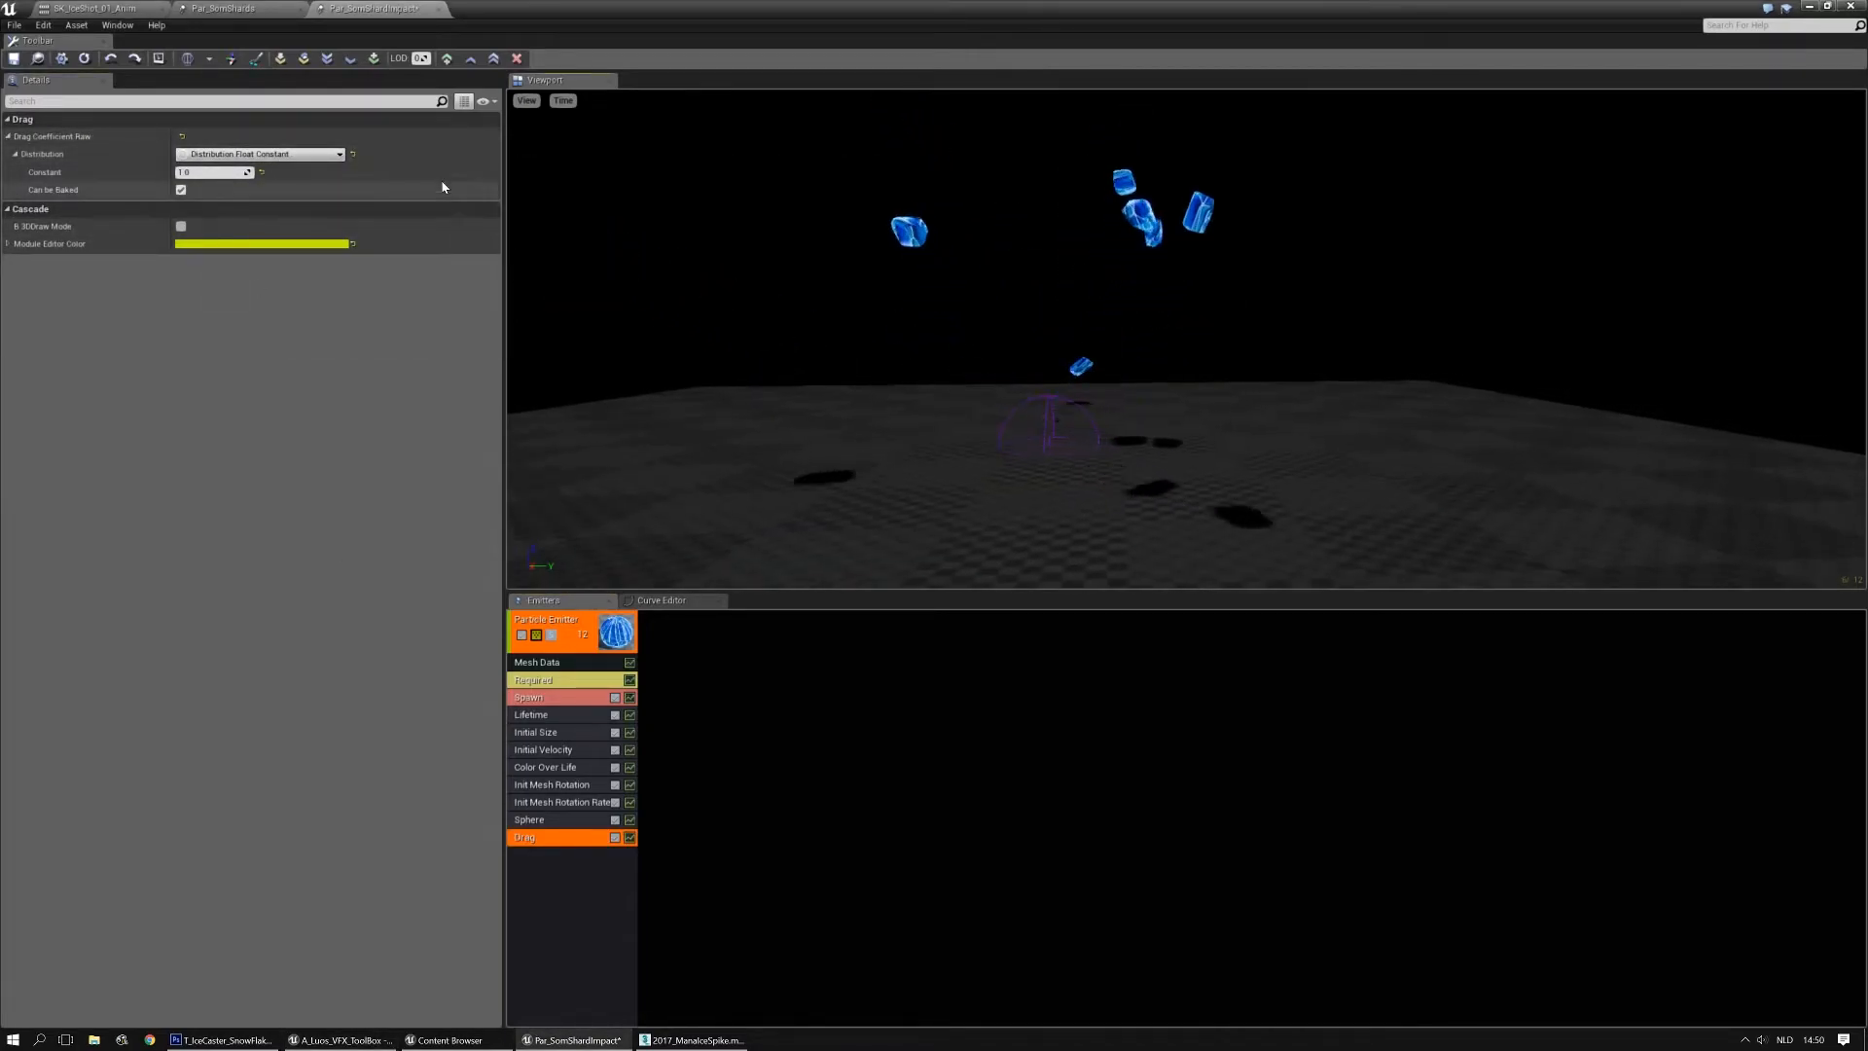
pyautogui.click(300, 155)
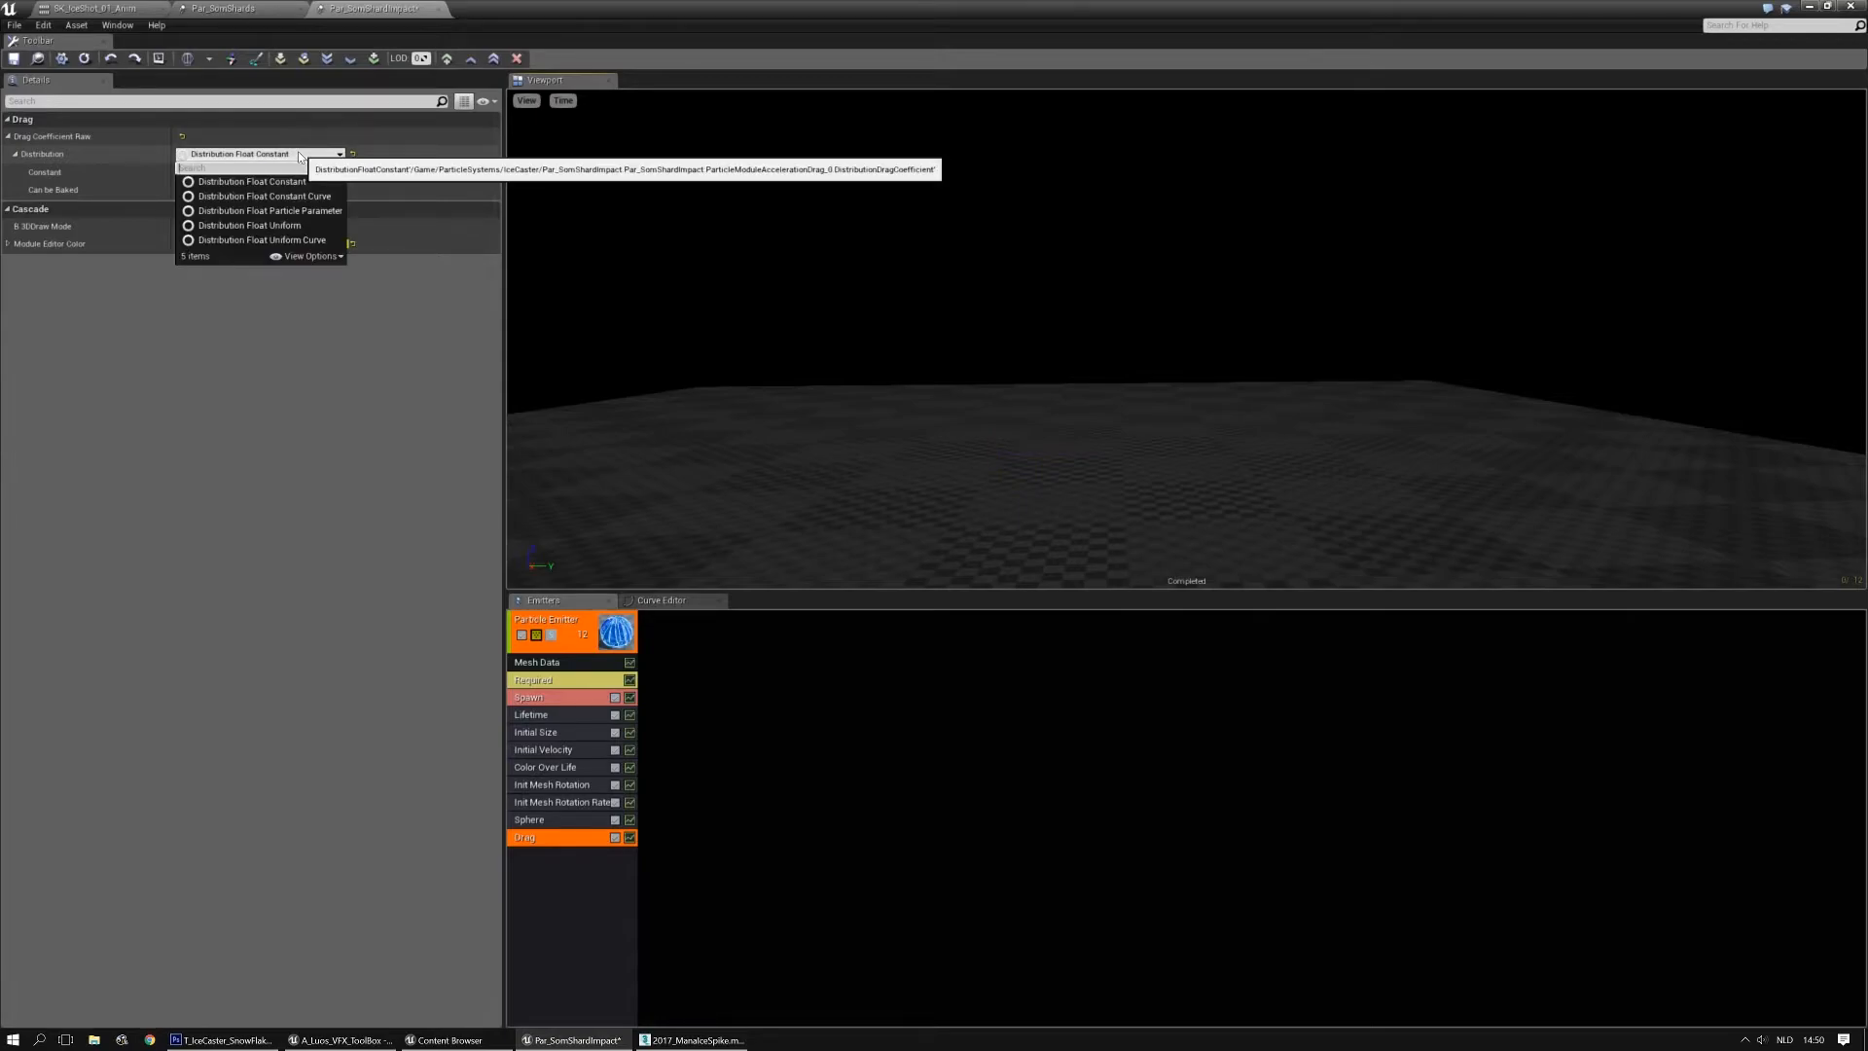
pyautogui.click(251, 226)
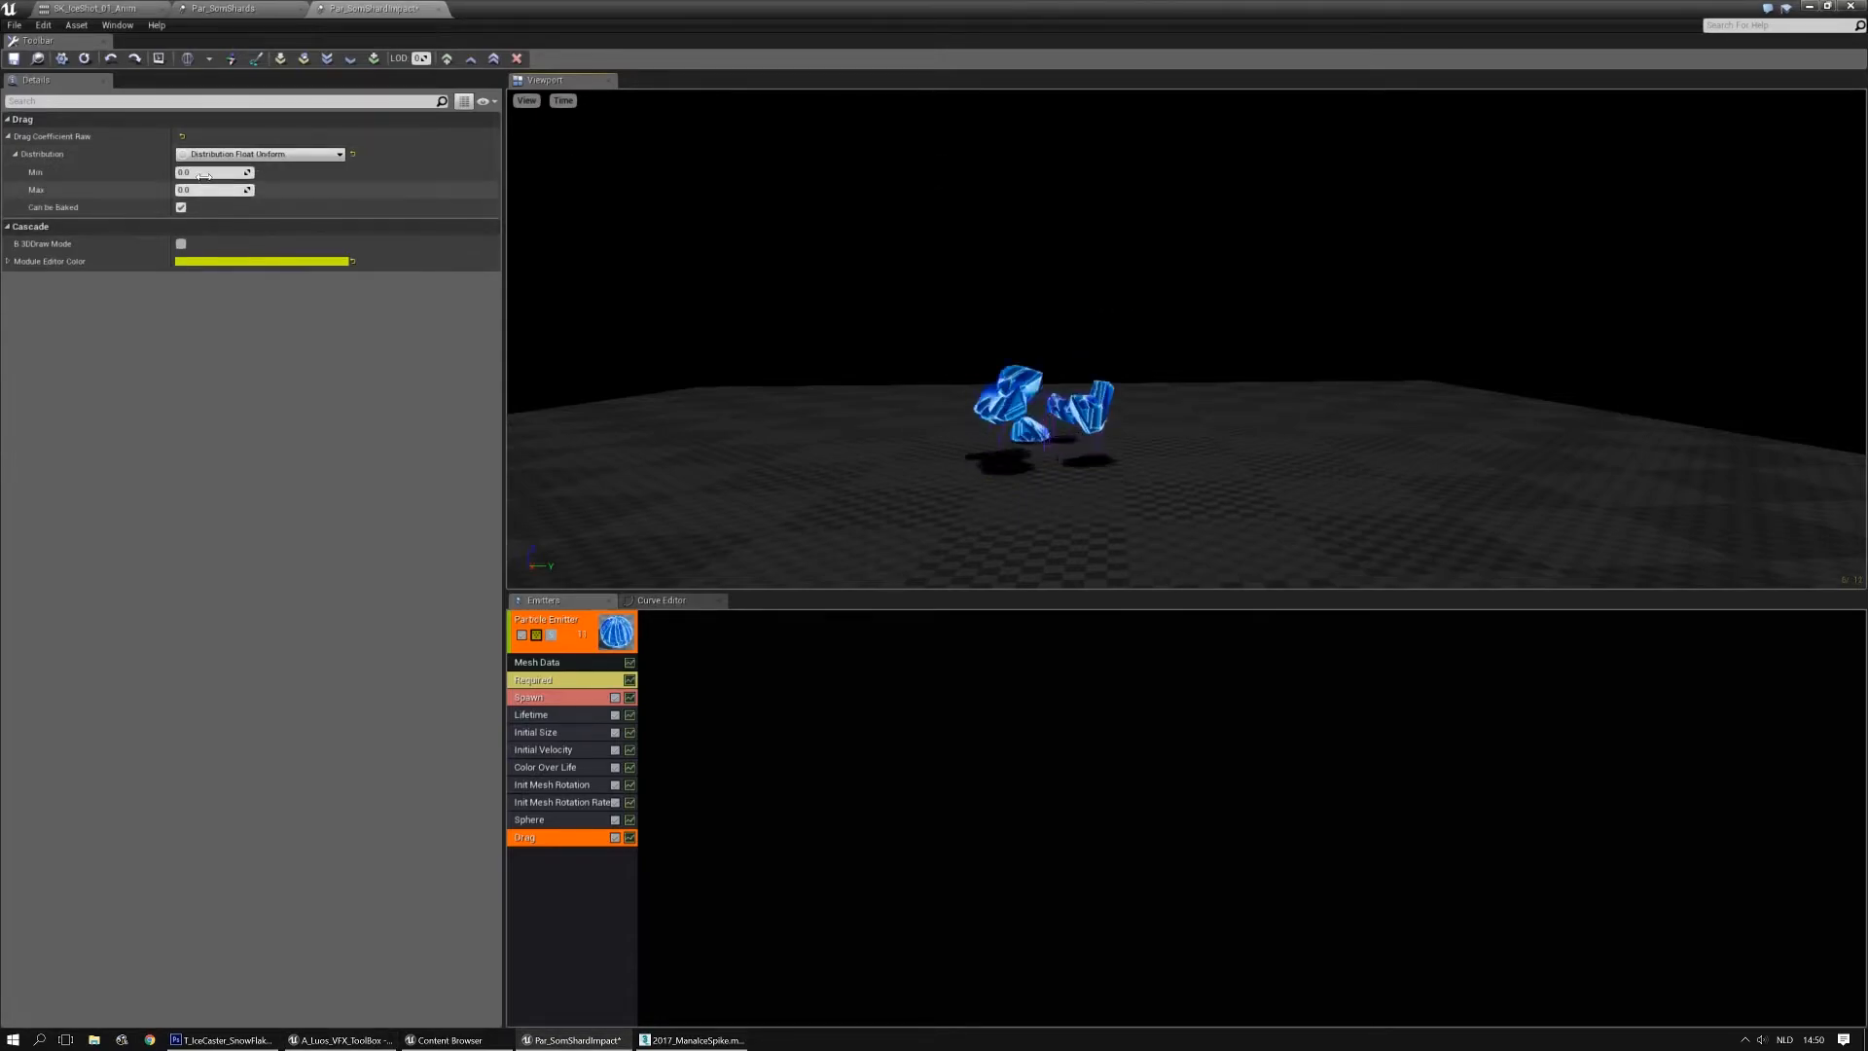
pyautogui.press('Tab')
pyautogui.write('2')
pyautogui.press('Return')
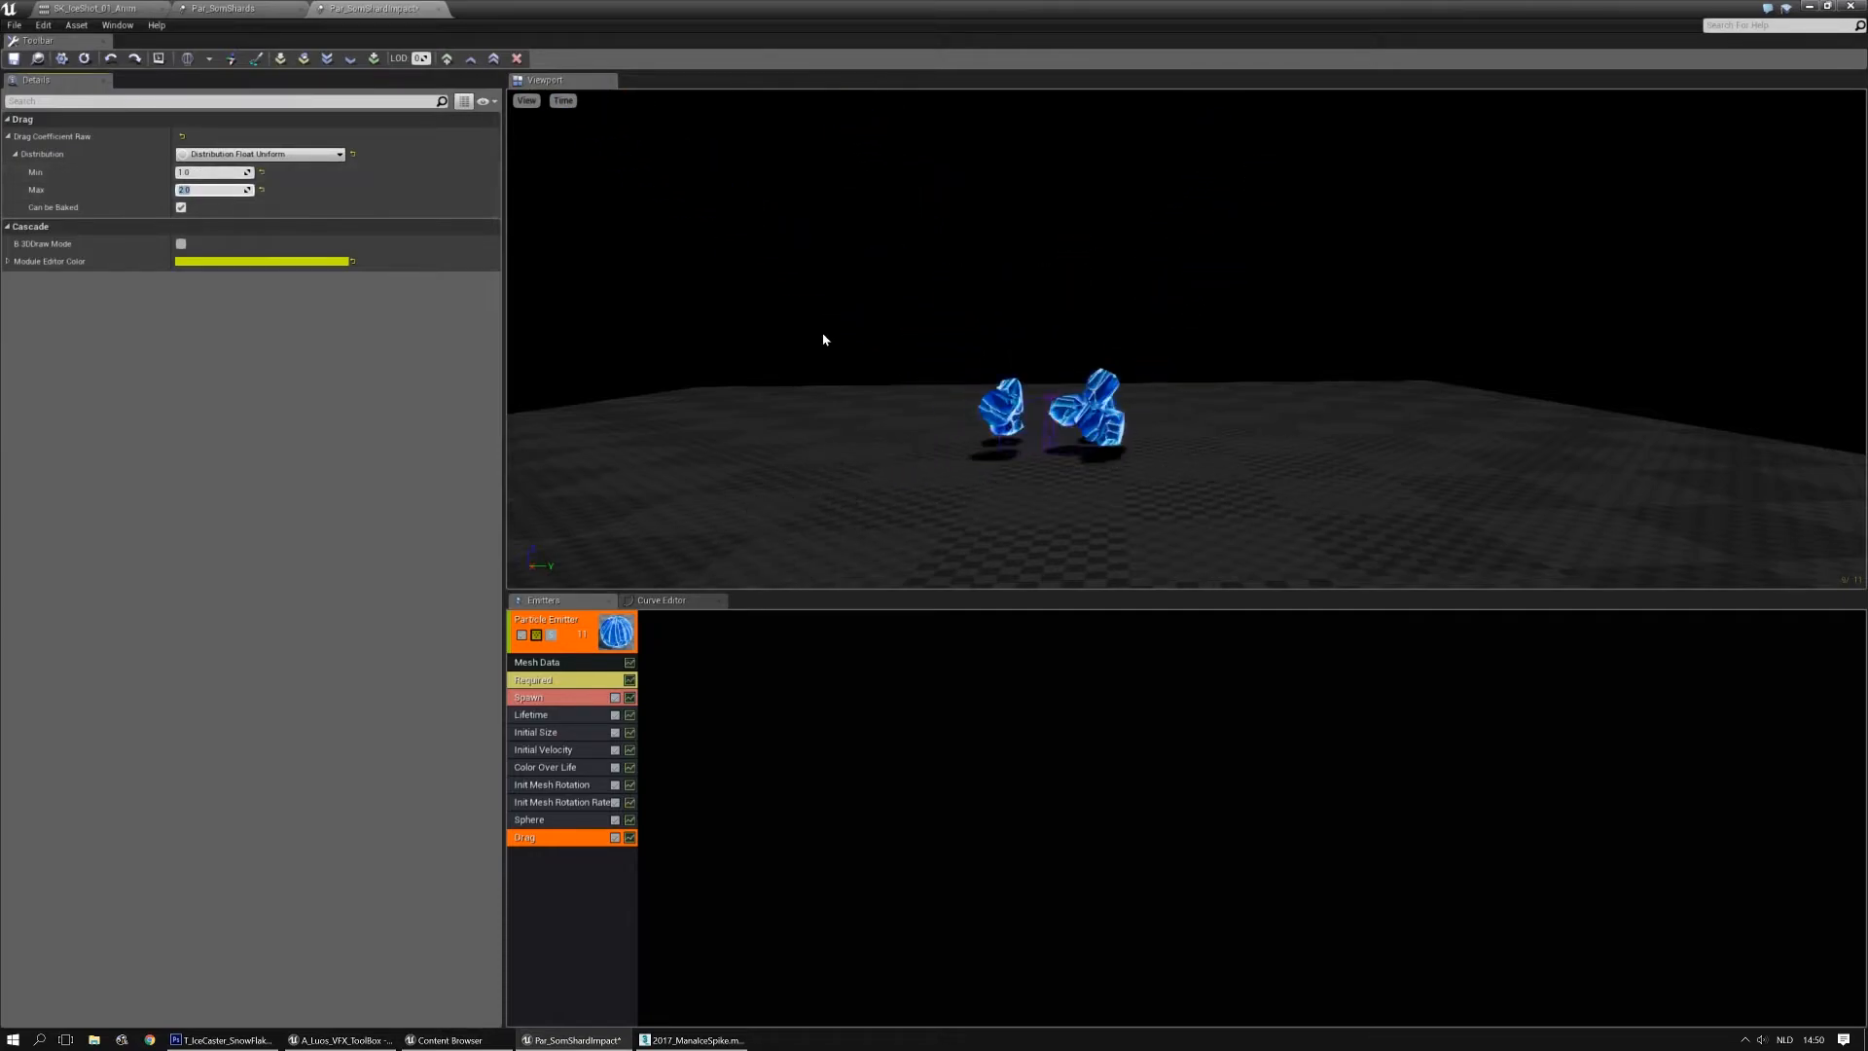
# Add a Const Acceleration module to the emitter and set its Z acceleration to -980
pyautogui.rightClick(540, 878)
pyautogui.moveTo(563, 551)
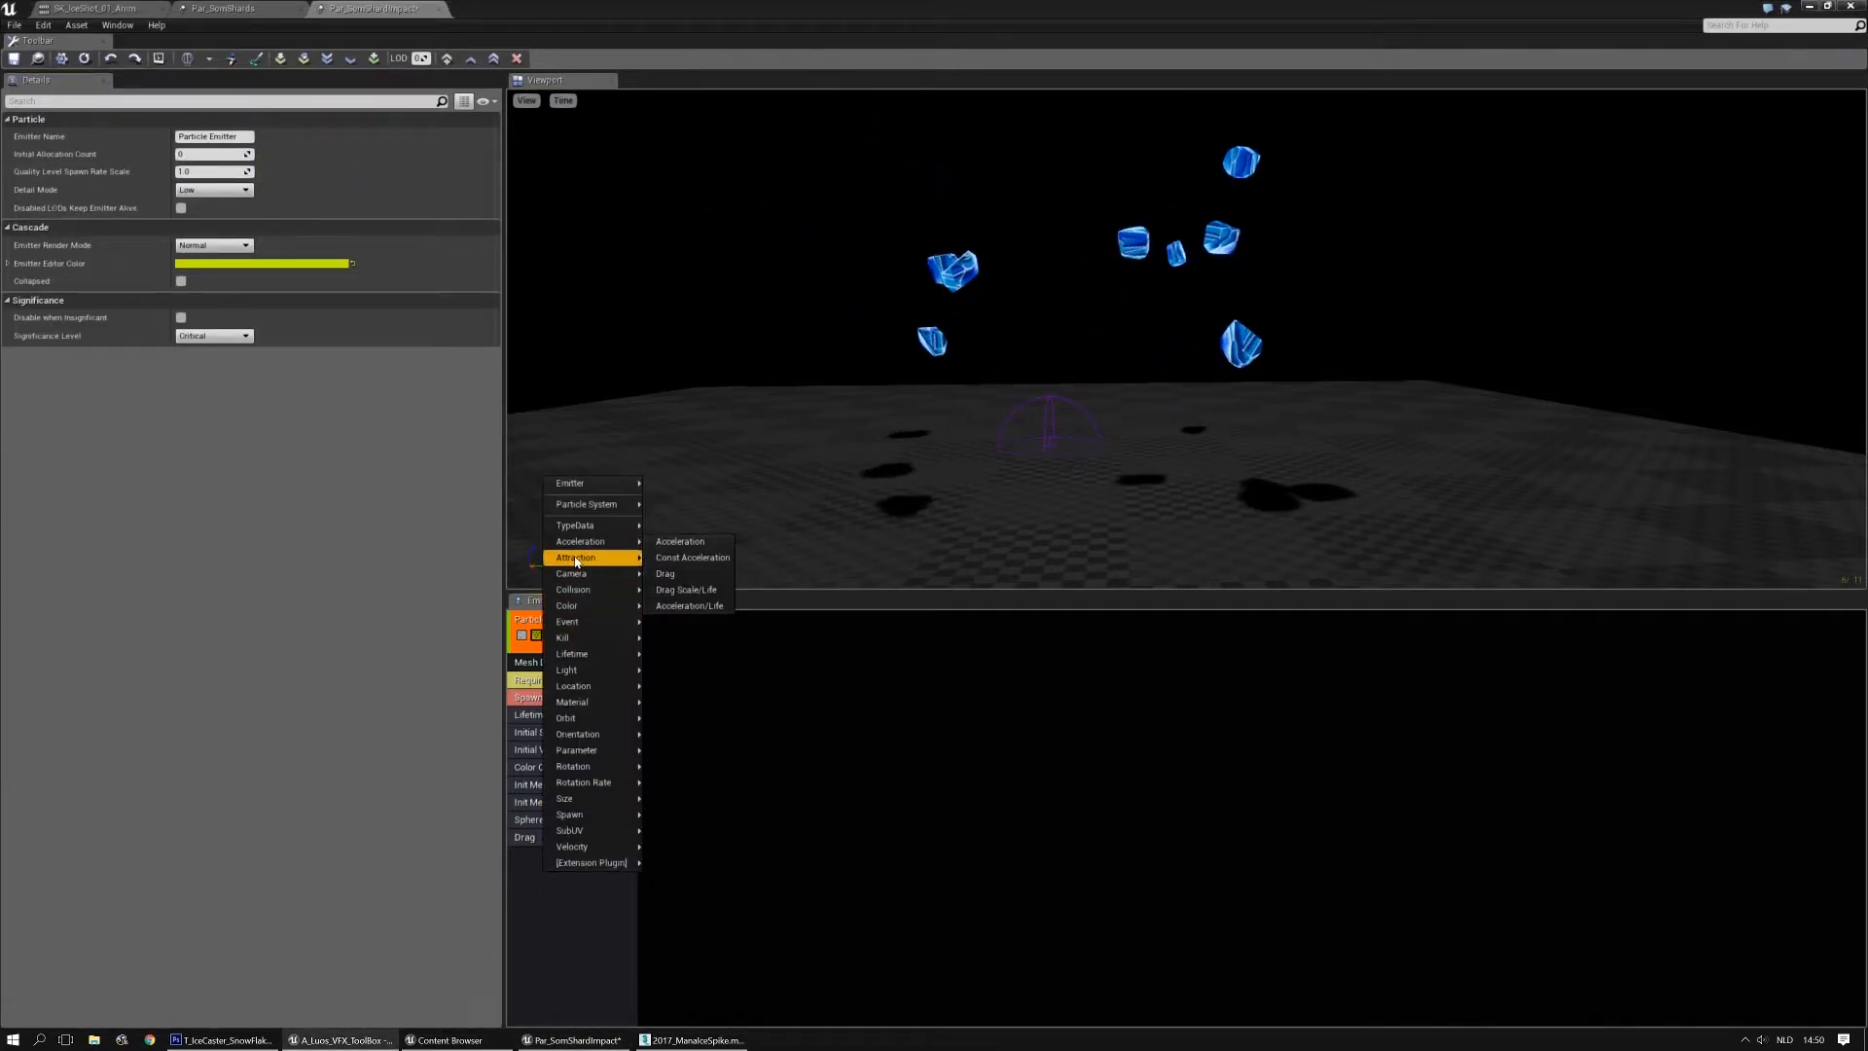
pyautogui.click(677, 560)
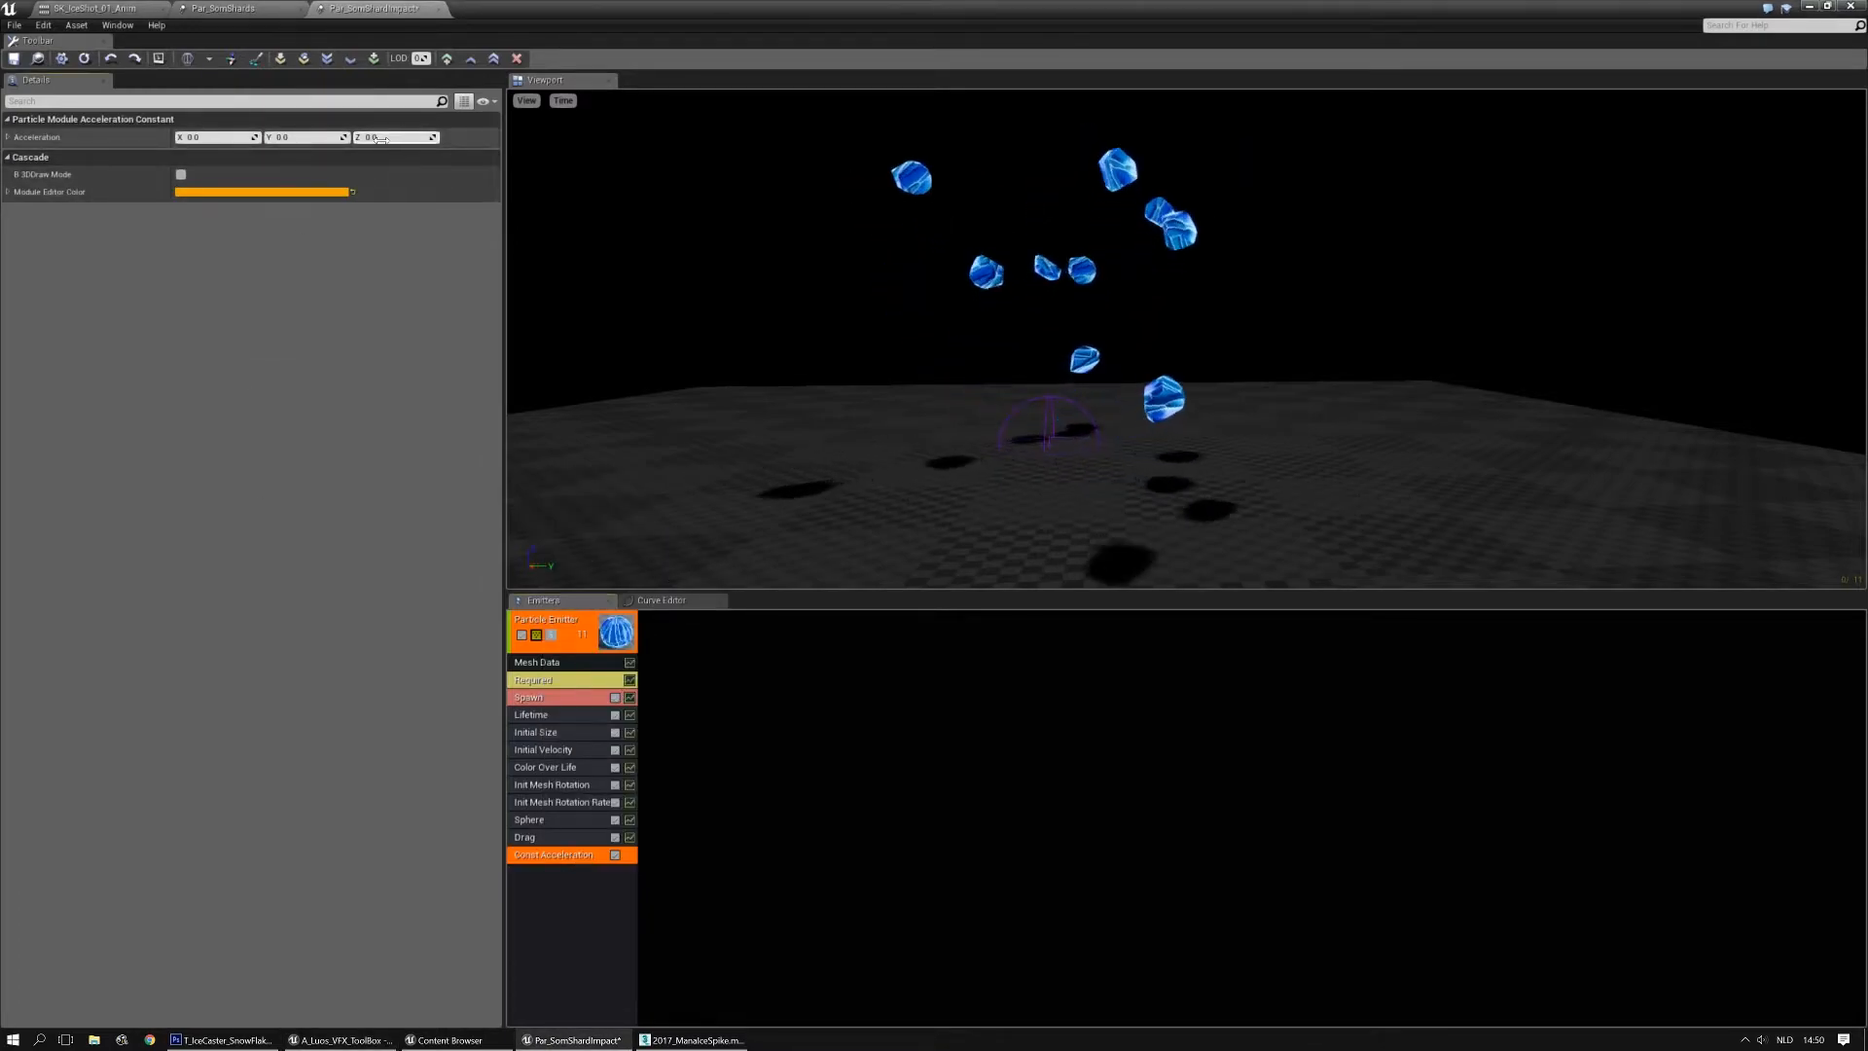
pyautogui.click(381, 137)
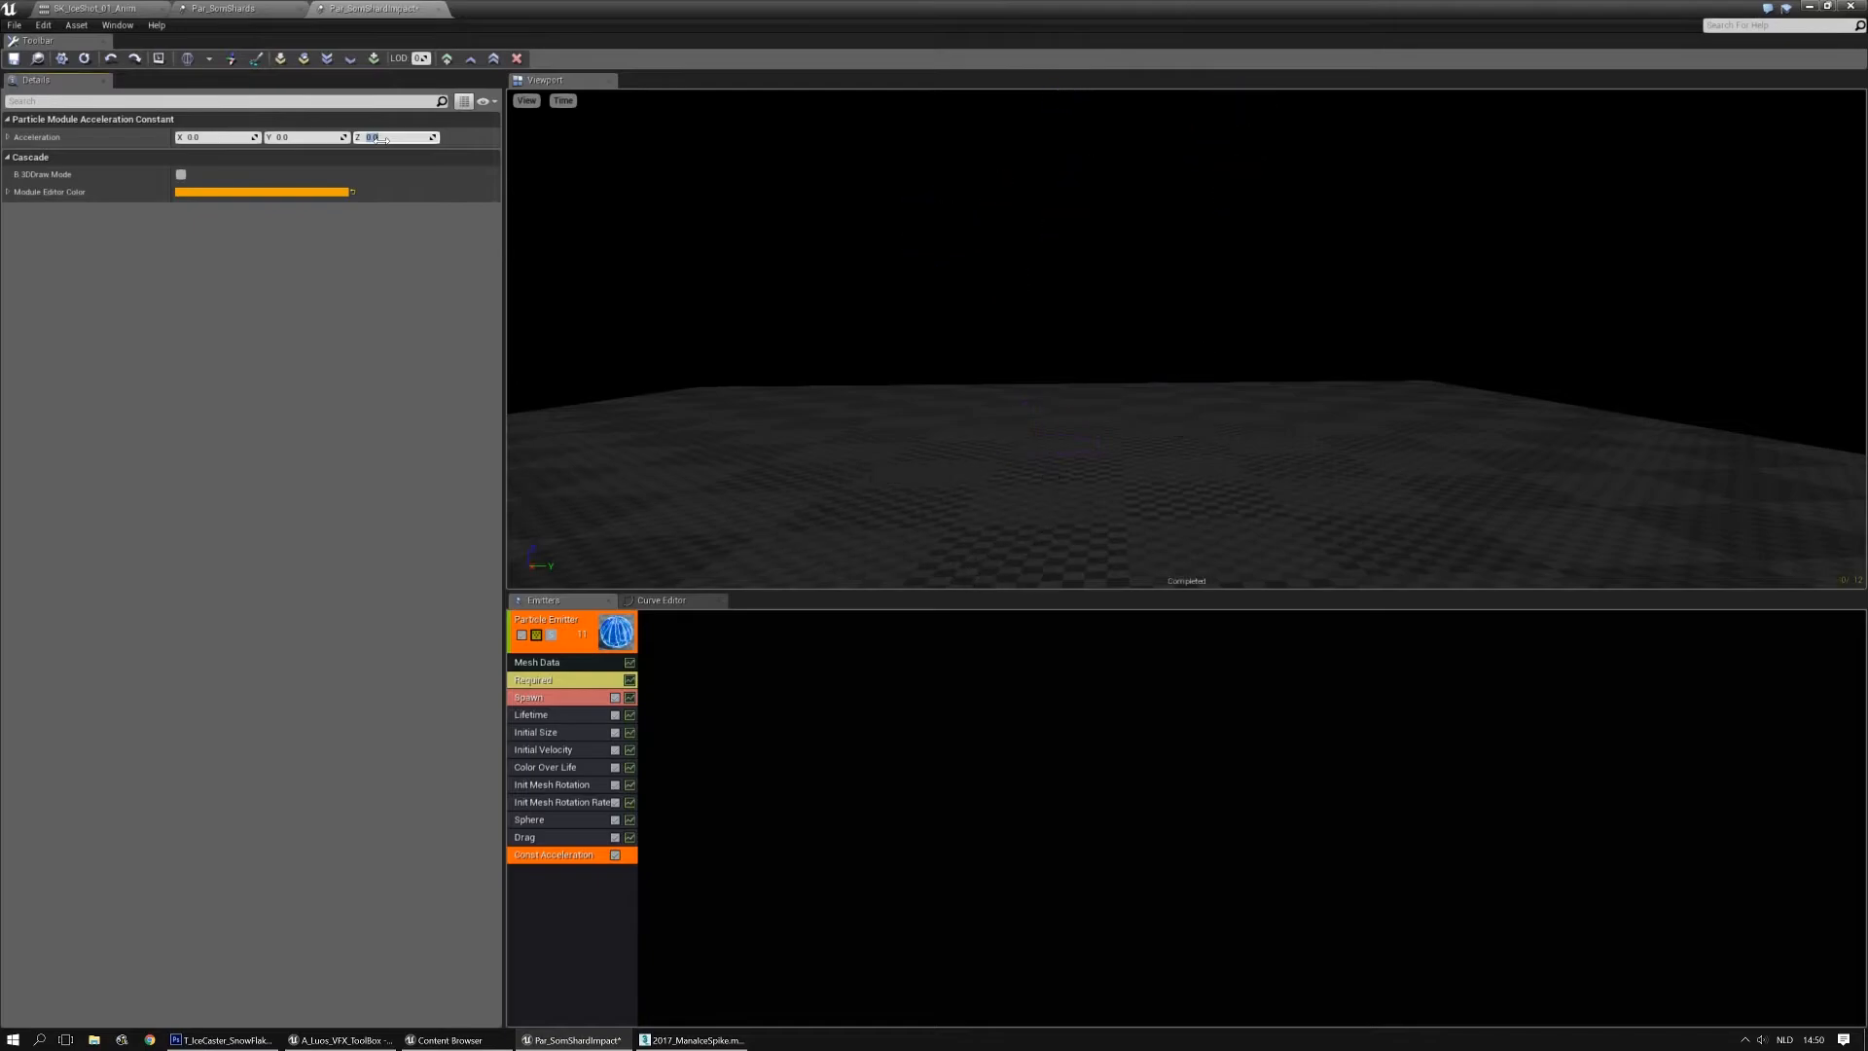
pyautogui.write('-980')
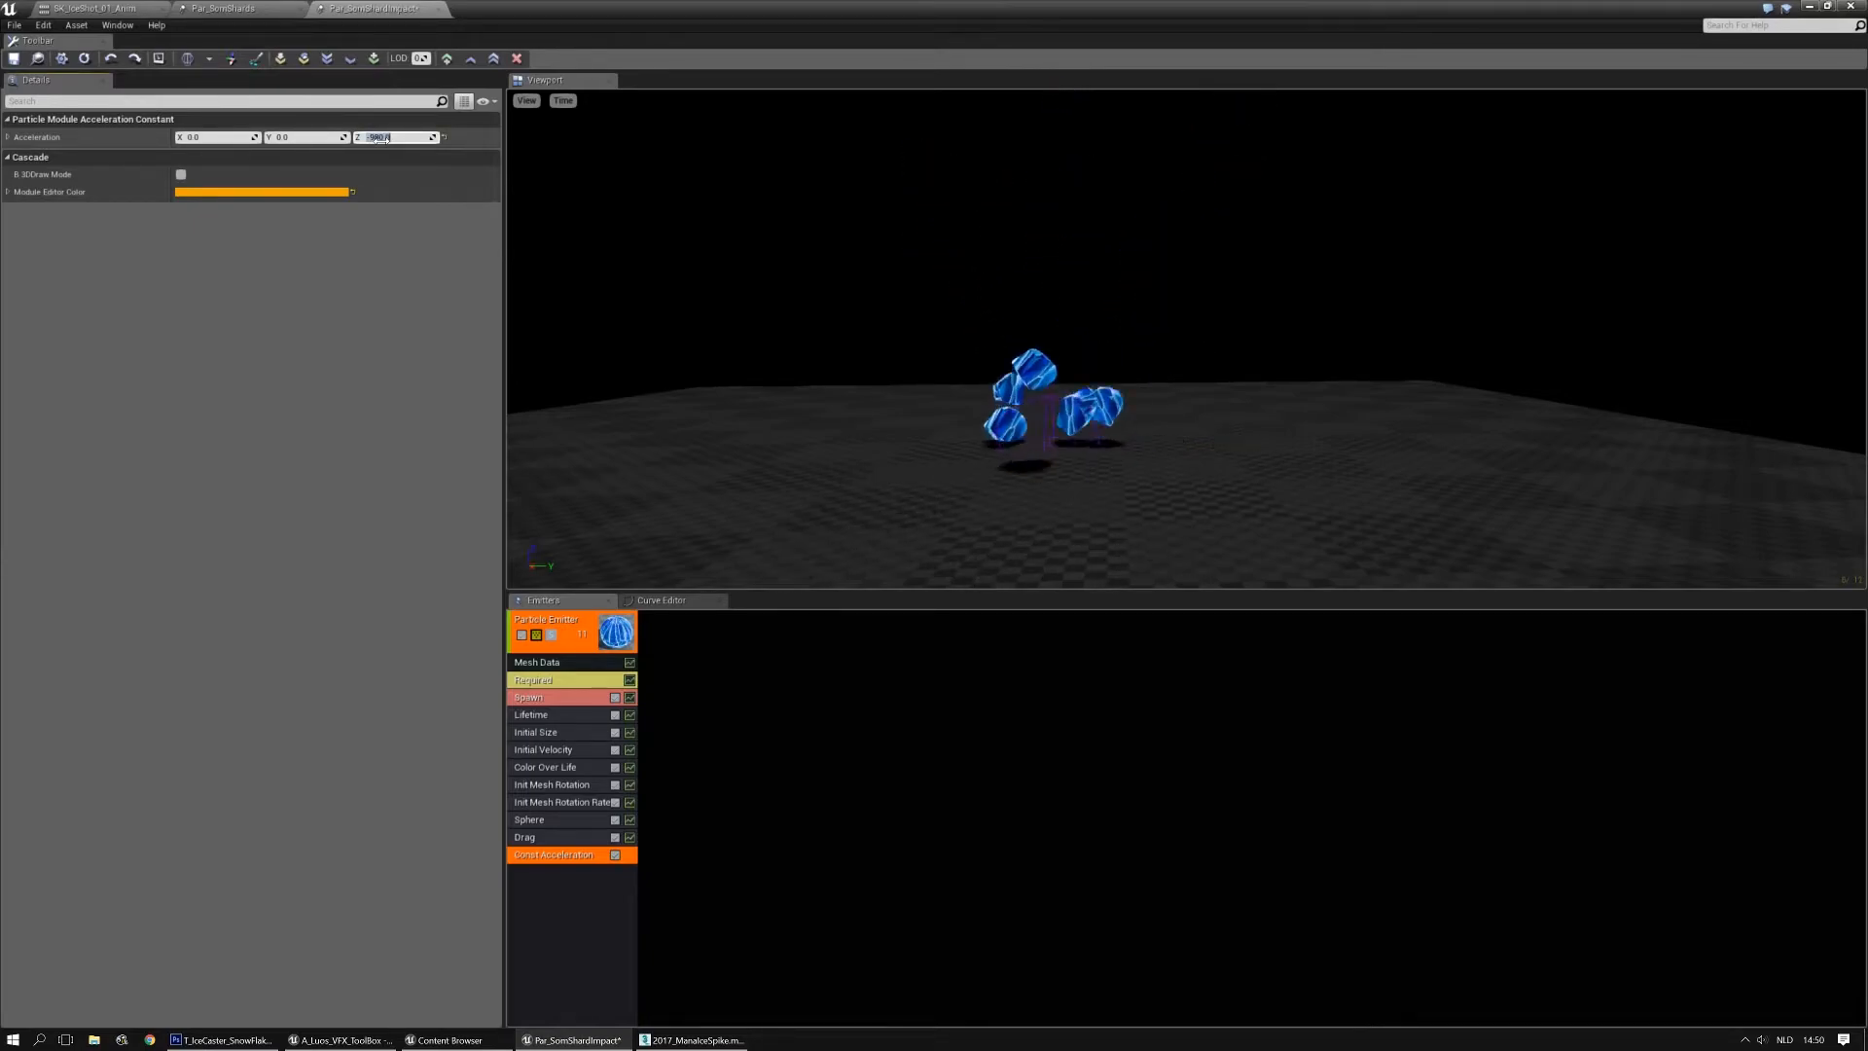
pyautogui.press('Return')
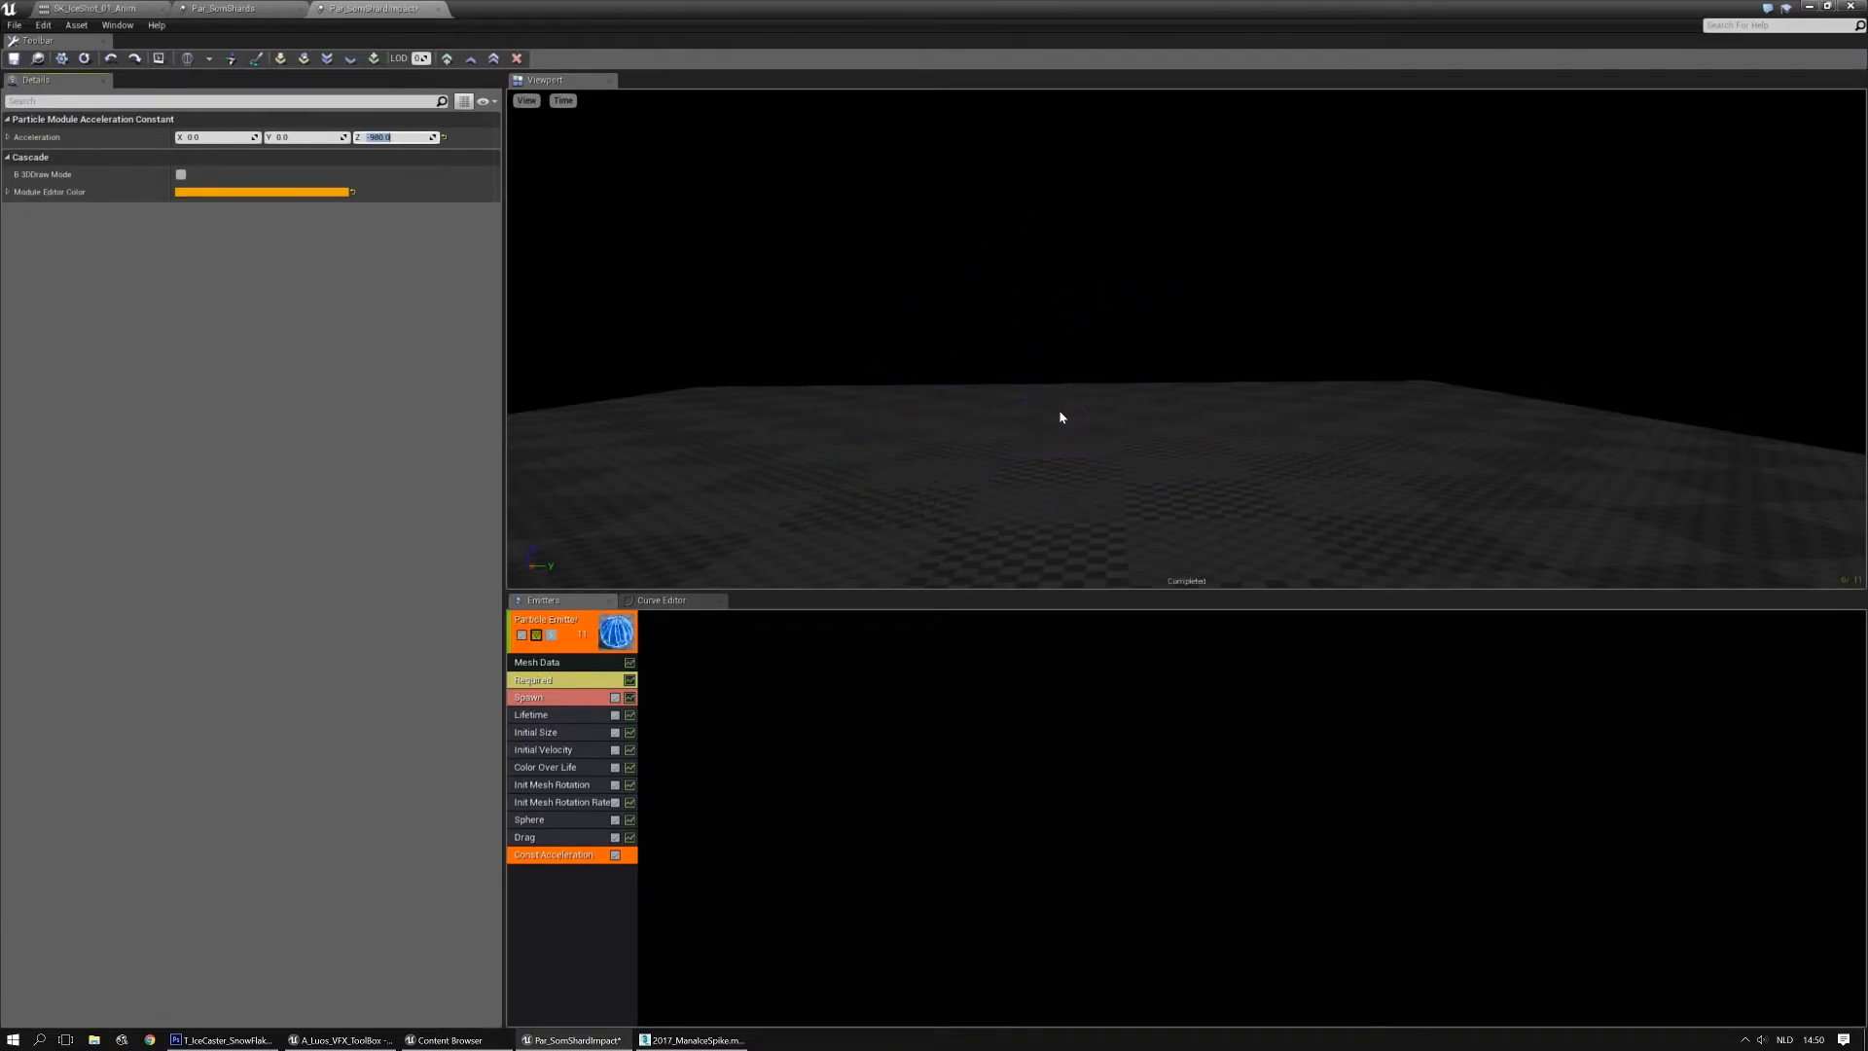
# Set the maximum Start Size in the Initial Size module to 1.5 on X, Y and Z
pyautogui.click(572, 732)
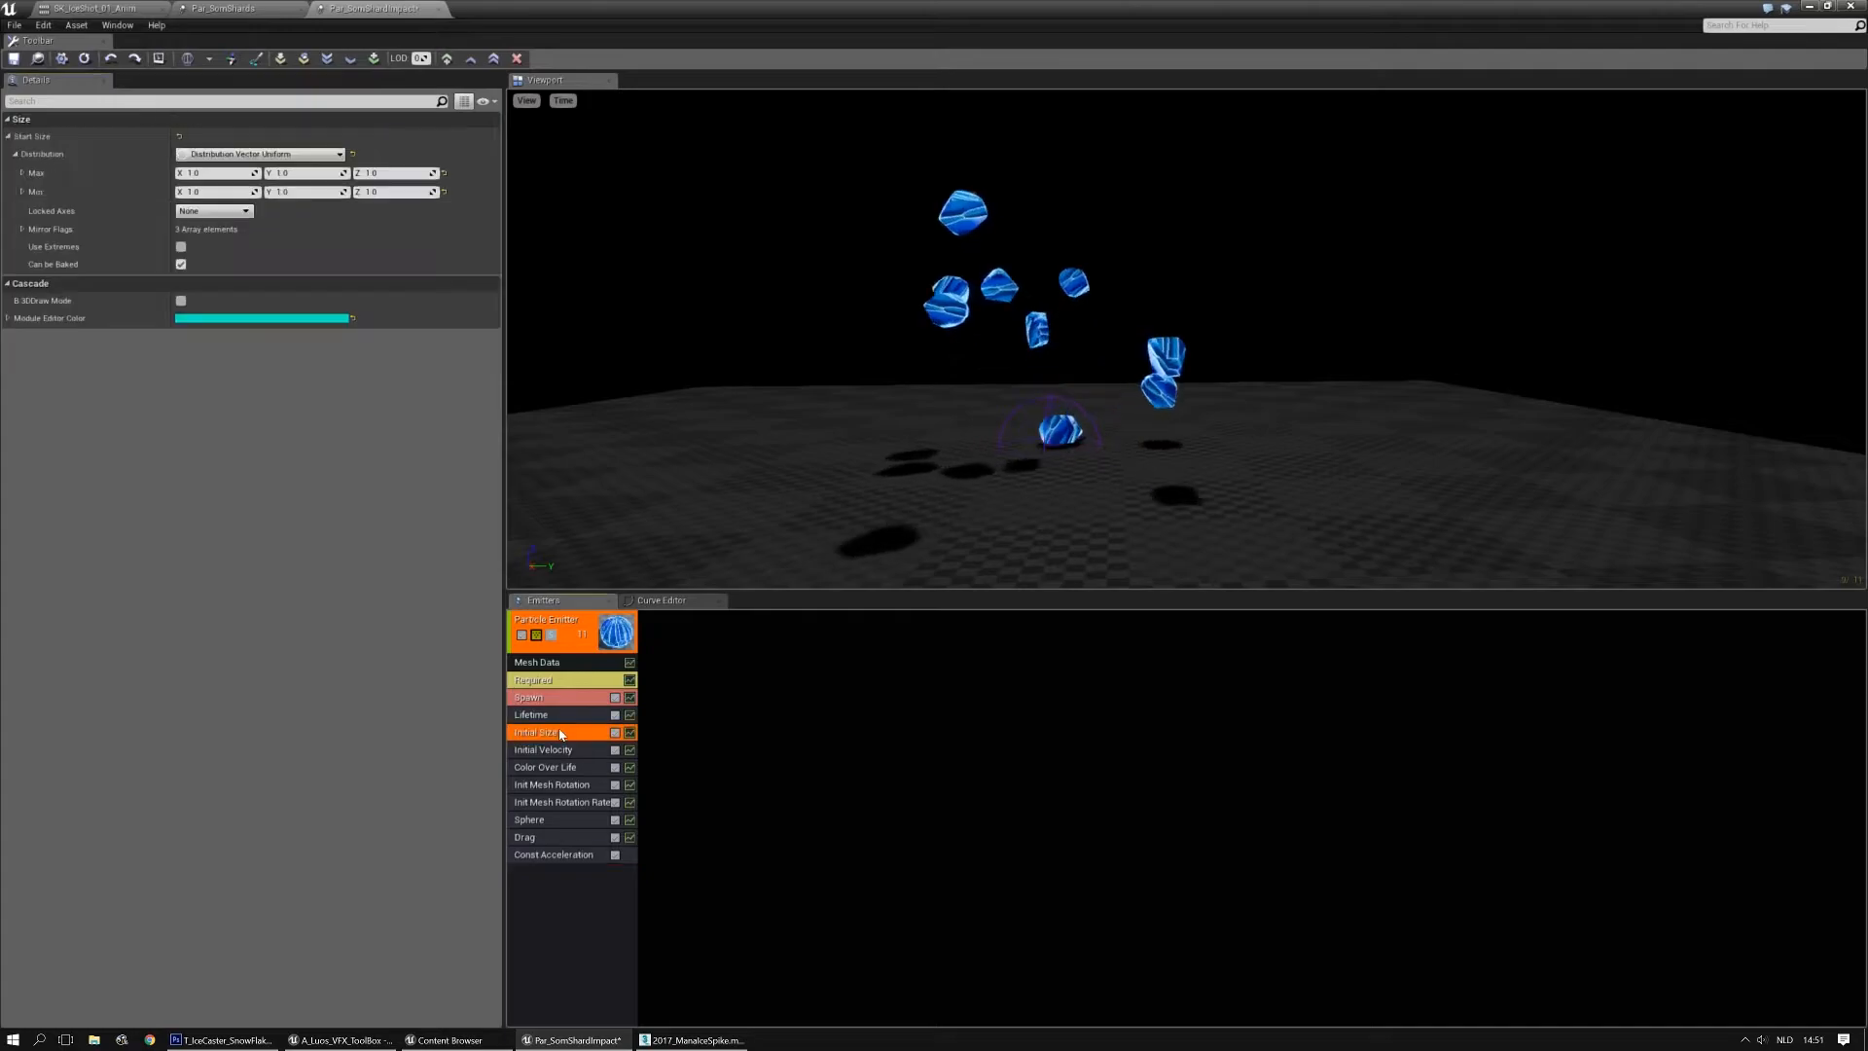
pyautogui.click(213, 171)
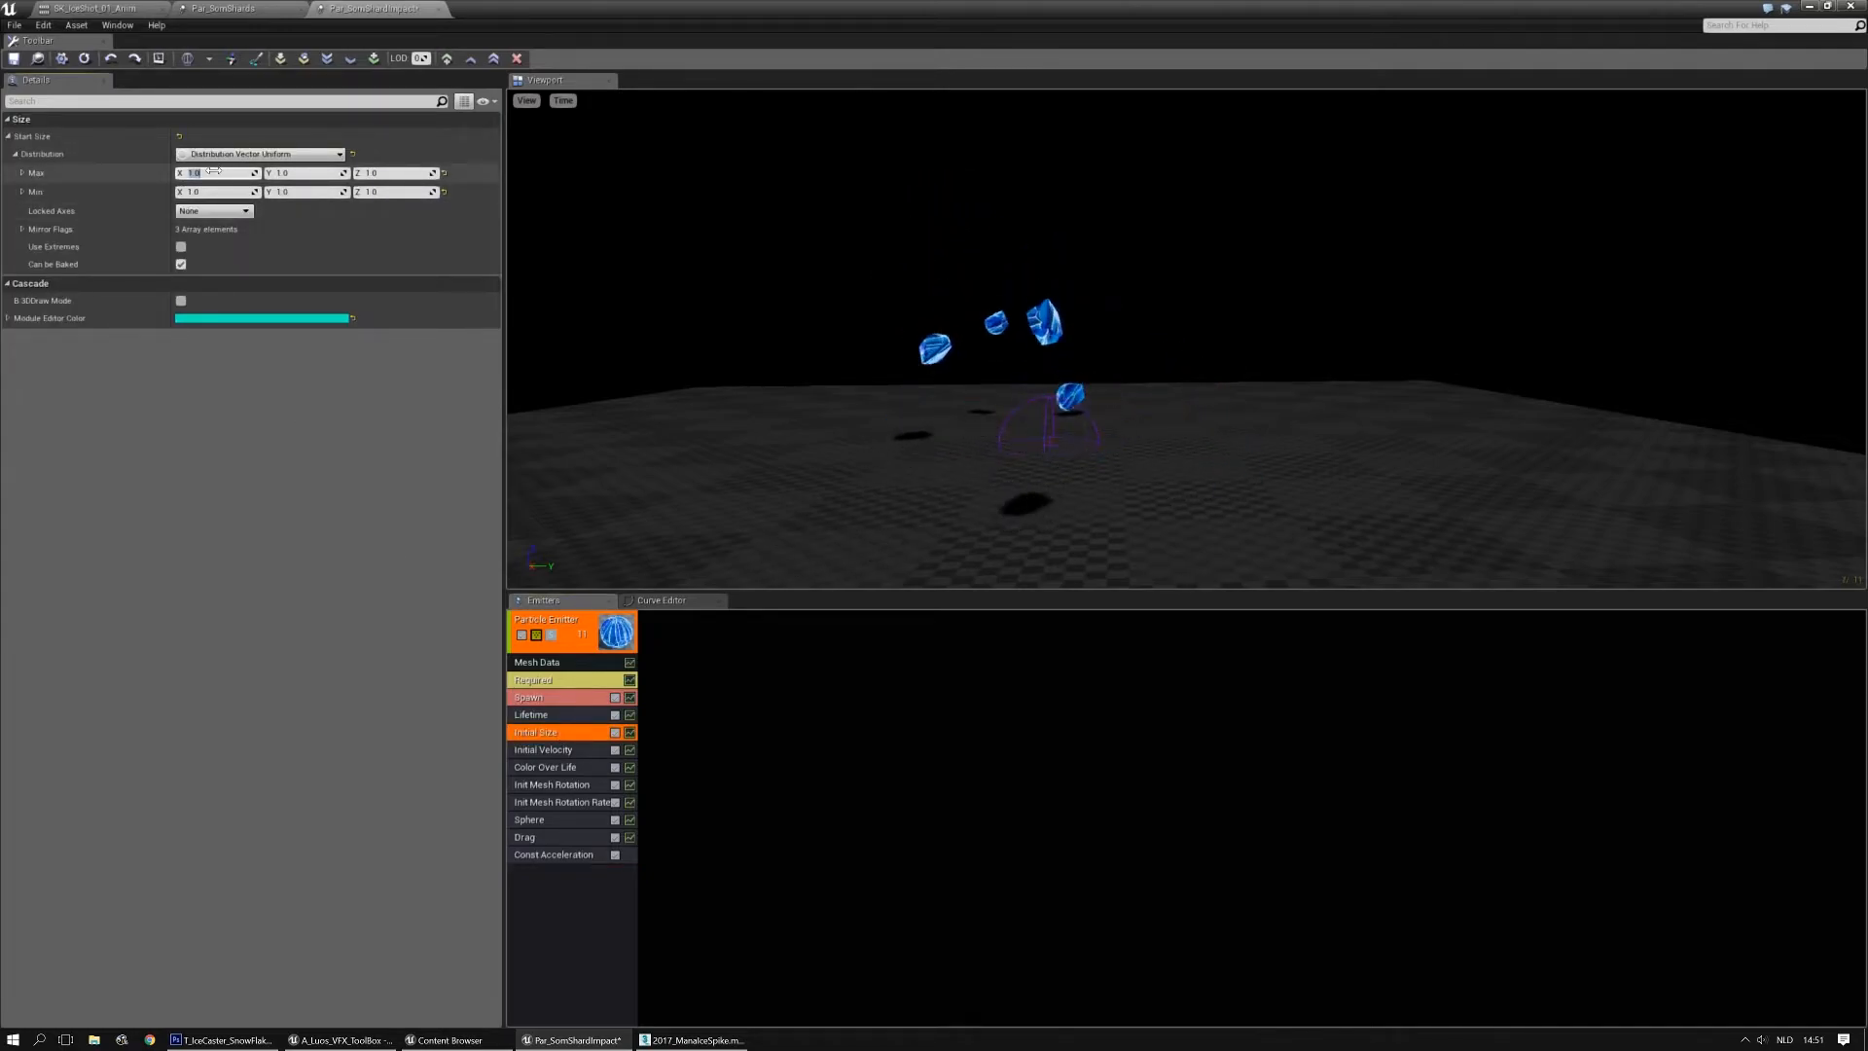
pyautogui.write('1.5')
pyautogui.press('Tab')
pyautogui.write('1.5')
pyautogui.press('Tab')
pyautogui.write('1.5')
pyautogui.press('Tab')
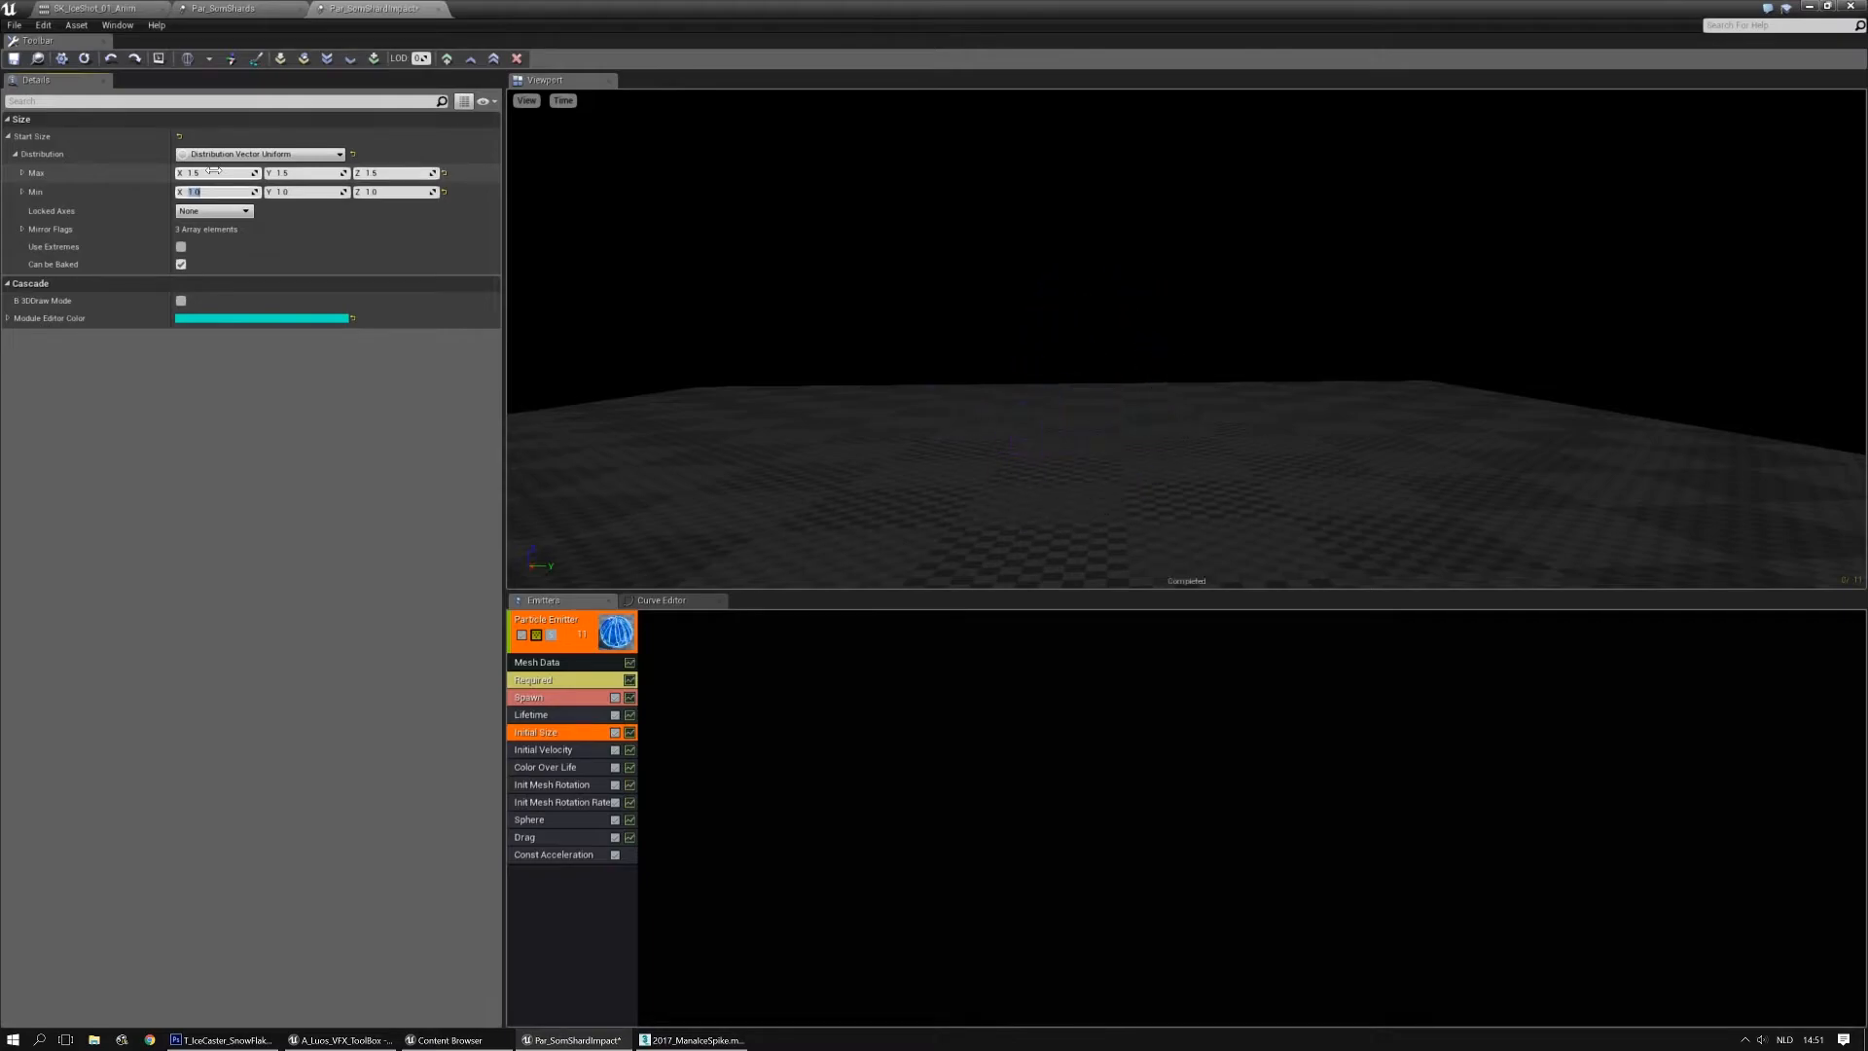
# Set the minimum Start Size of the ice chunks to 0.5 on X, Y and Z
pyautogui.write('0.5')
pyautogui.press('Tab')
pyautogui.write('0.5')
pyautogui.press('Tab')
pyautogui.write('0.5')
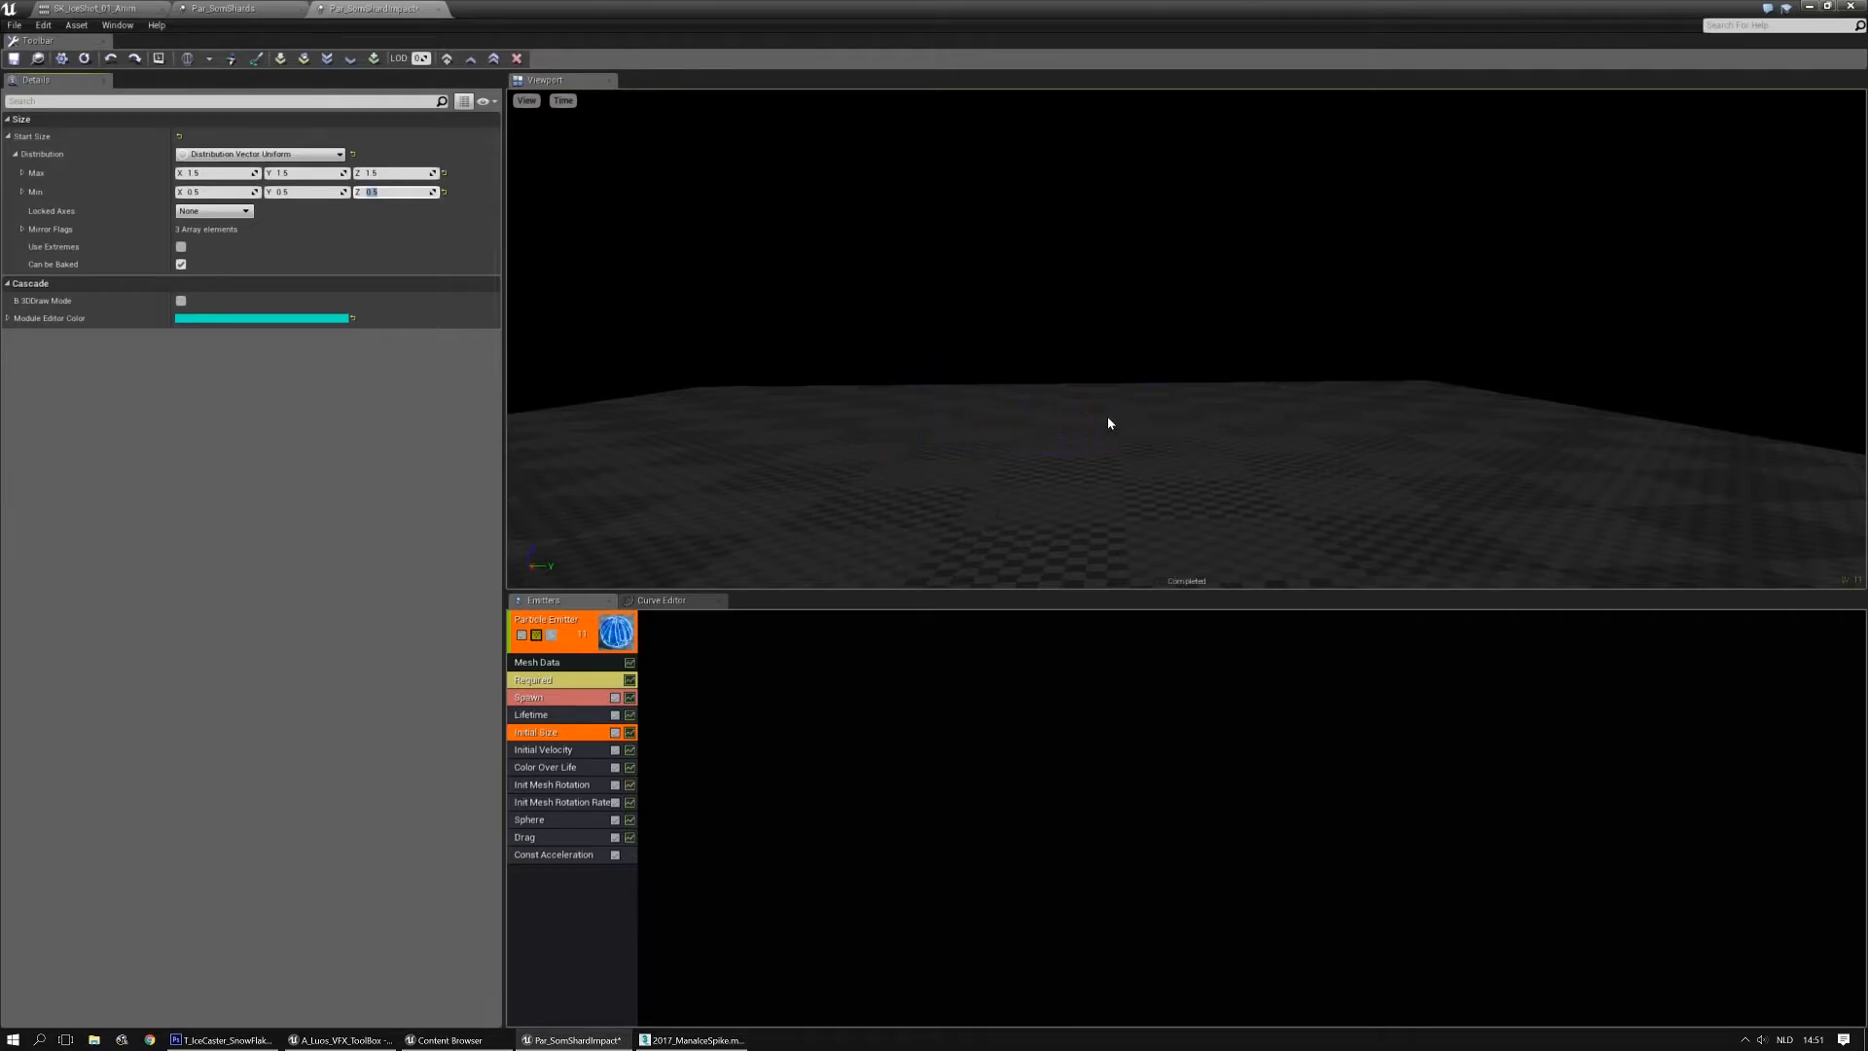
# Save the Par_SomShardImpact particle system and switch to the SK_IceShot_01_Anim animation
pyautogui.click(249, 8)
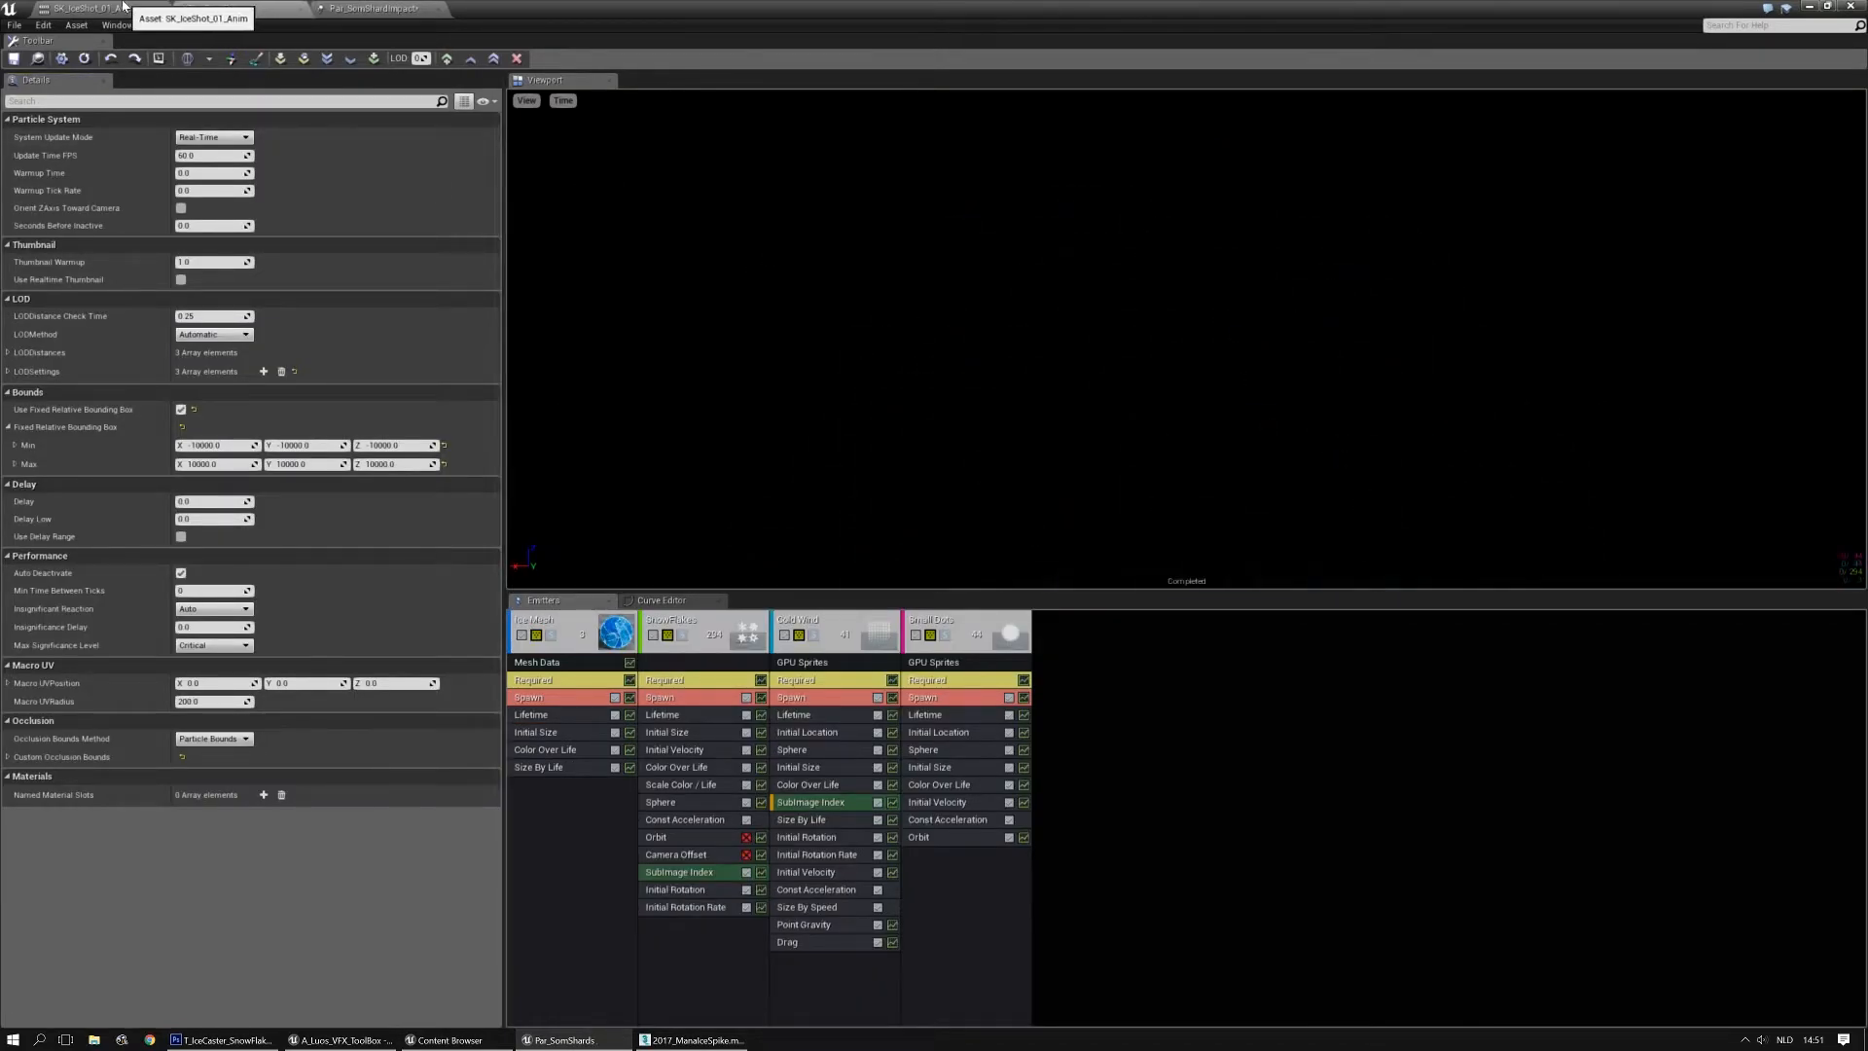
pyautogui.click(377, 8)
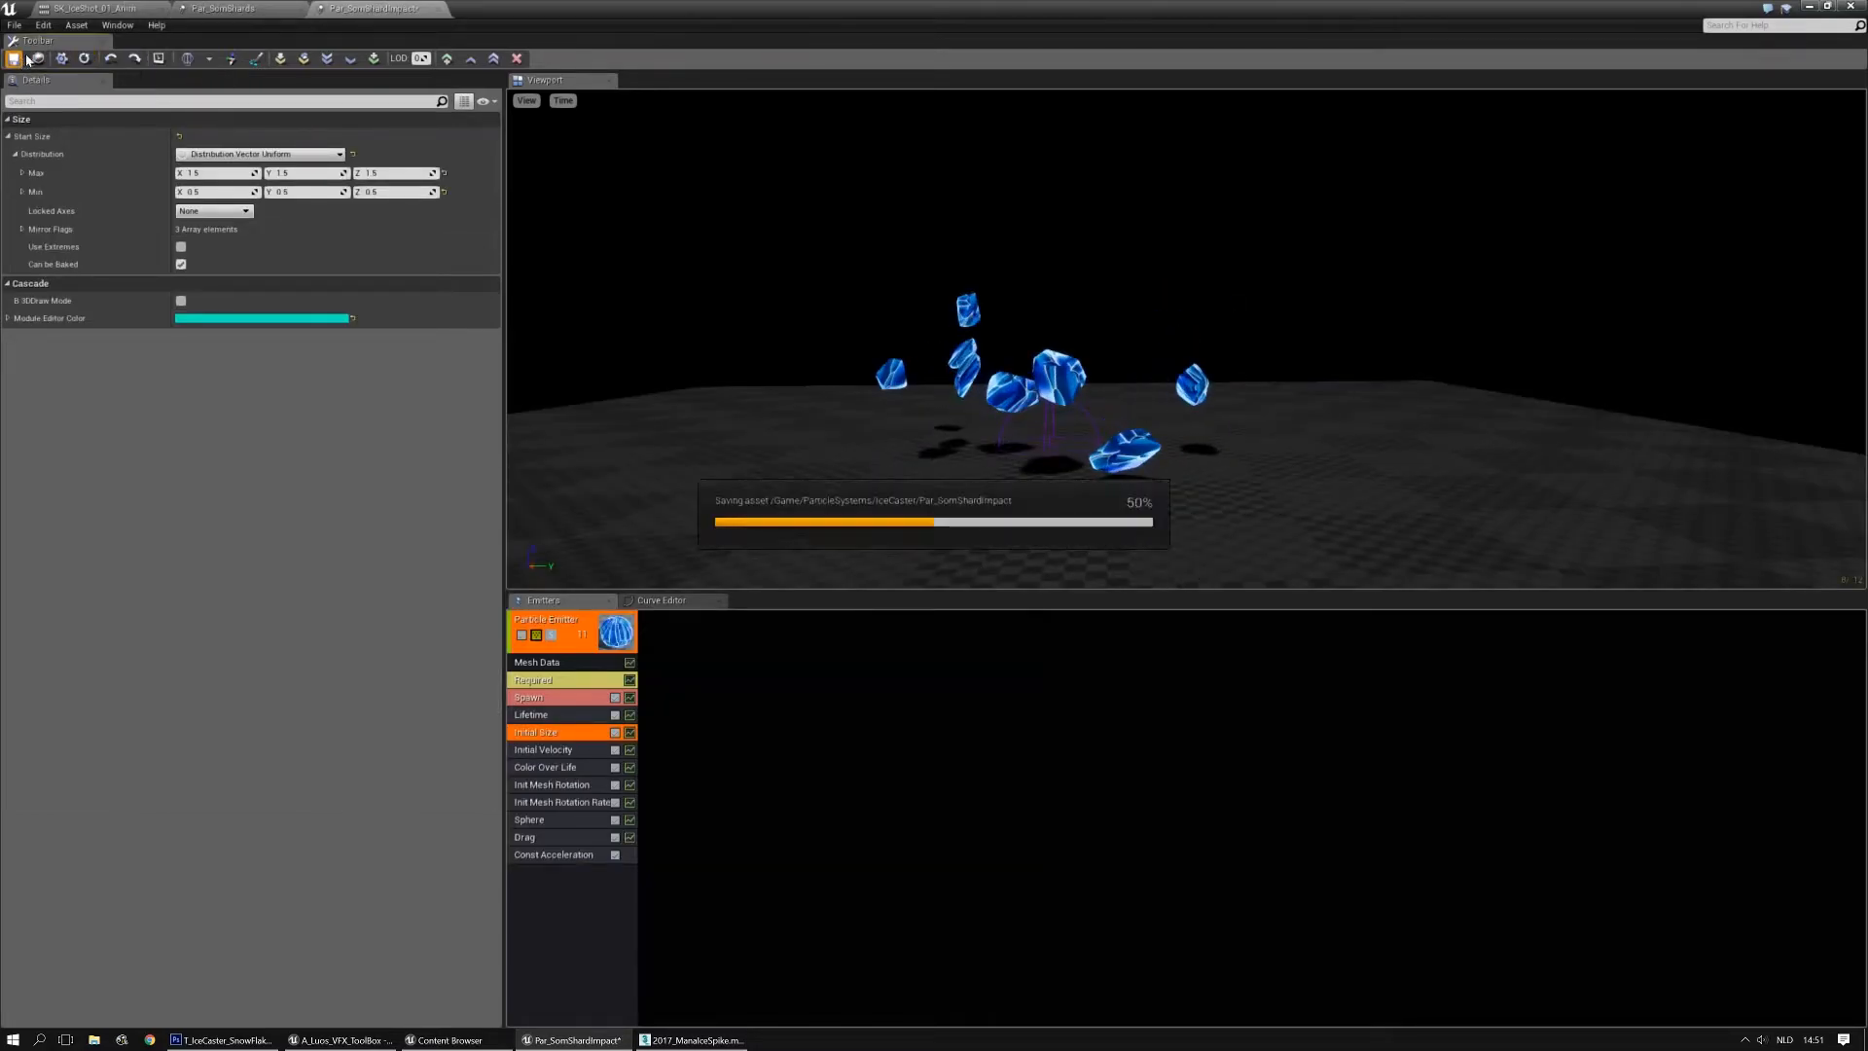
pyautogui.click(94, 8)
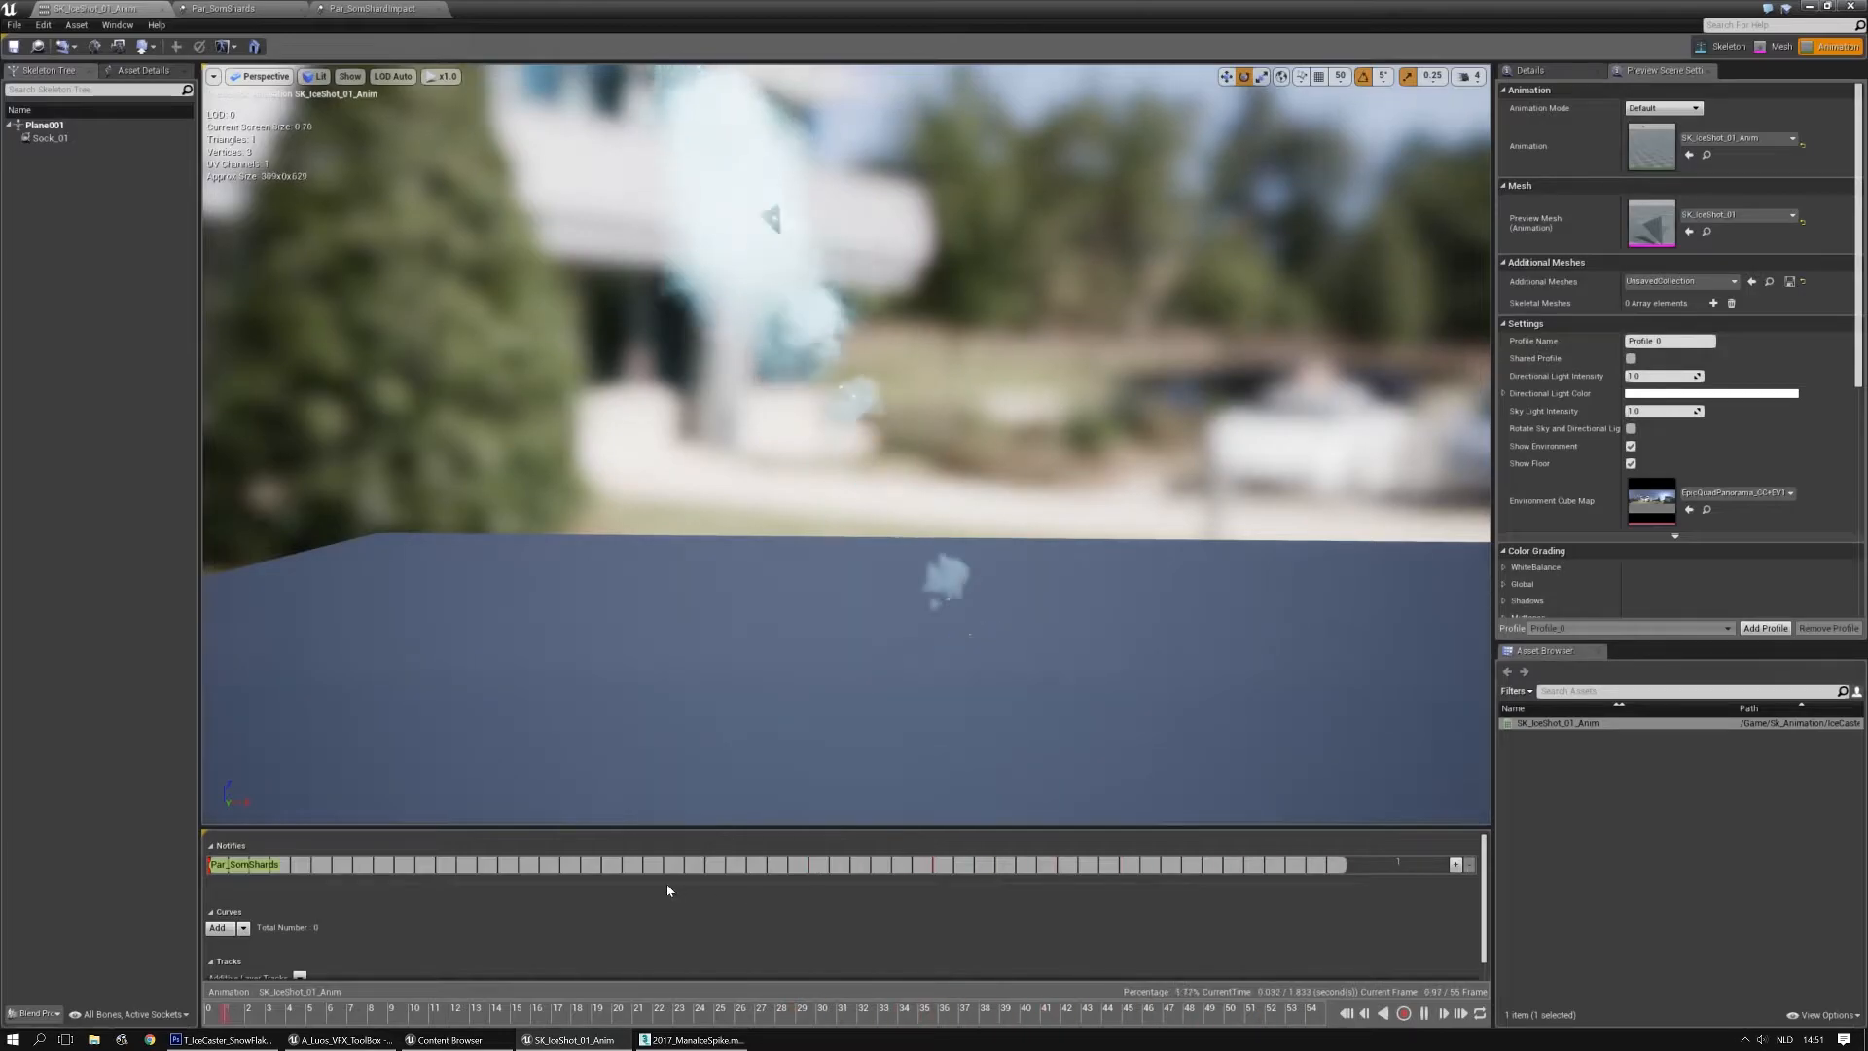
# Add a second notify track to the animation and place a Play Particle Effect notify on it at about frame 23
pyautogui.click(1455, 865)
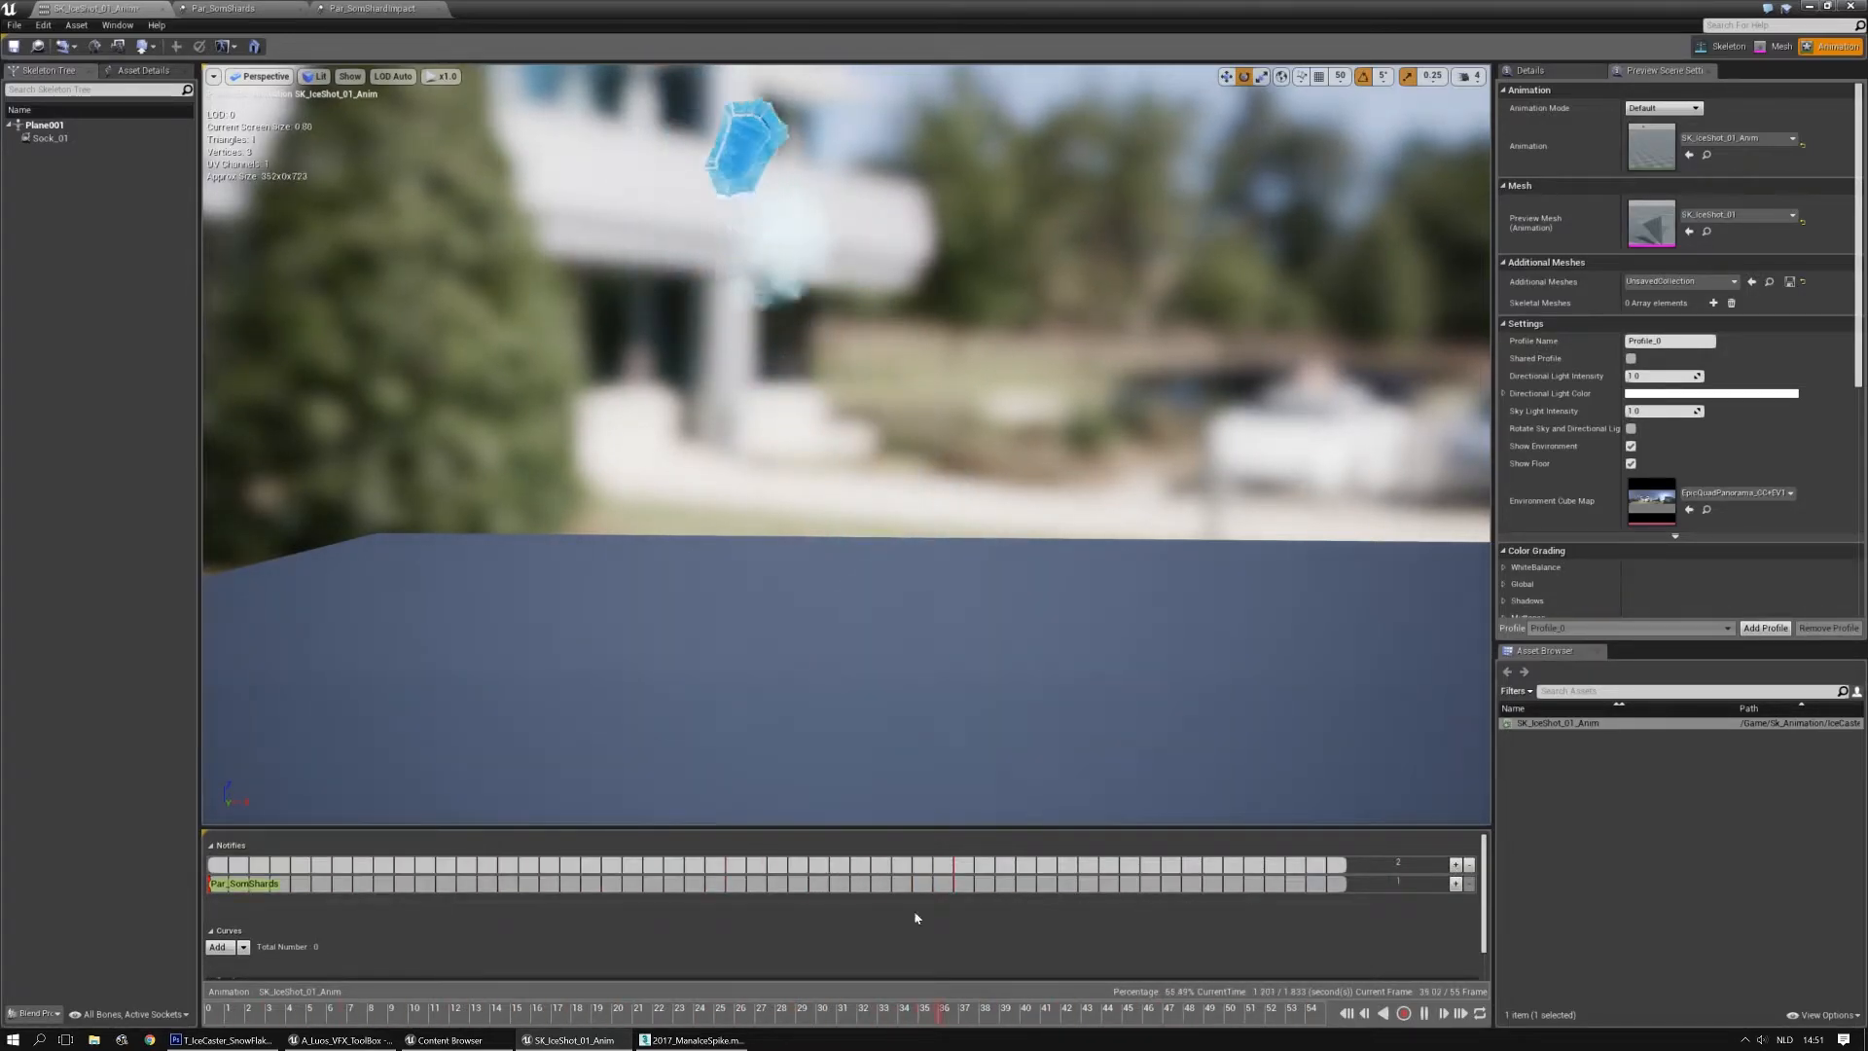
pyautogui.rightClick(694, 865)
pyautogui.moveTo(717, 879)
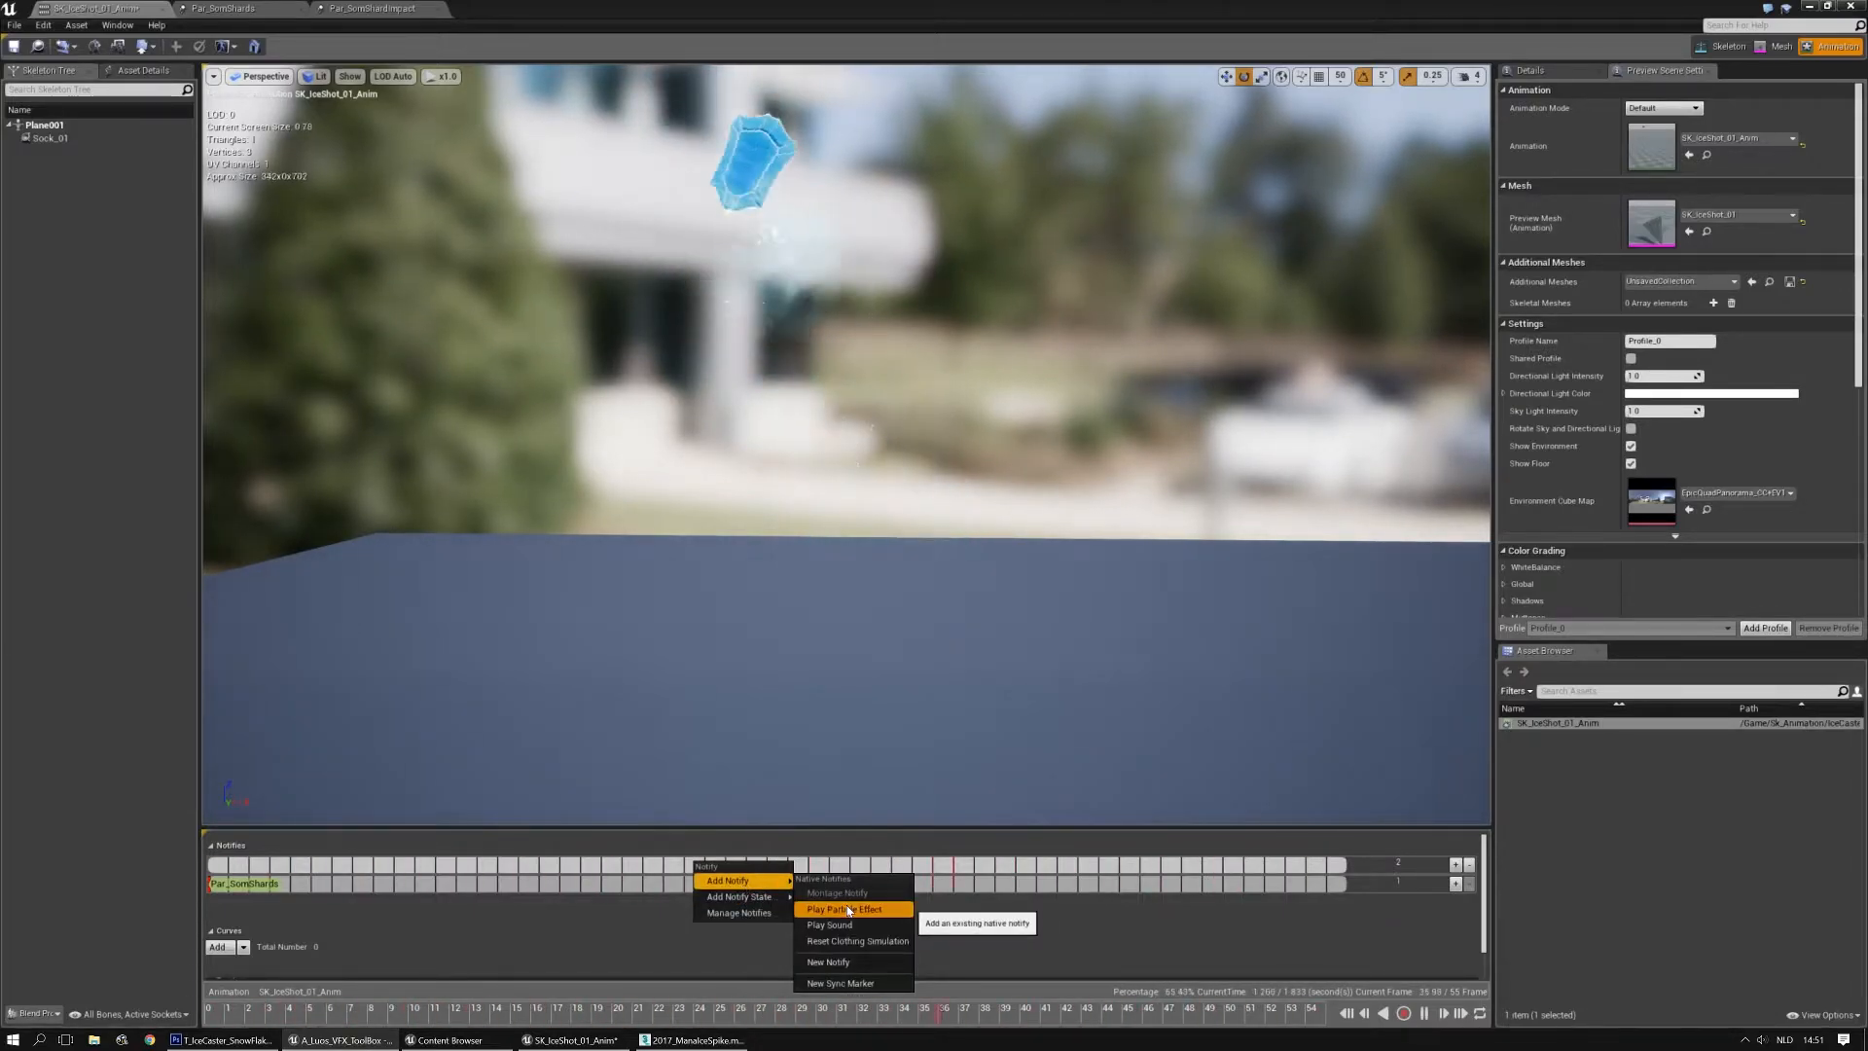
pyautogui.click(845, 899)
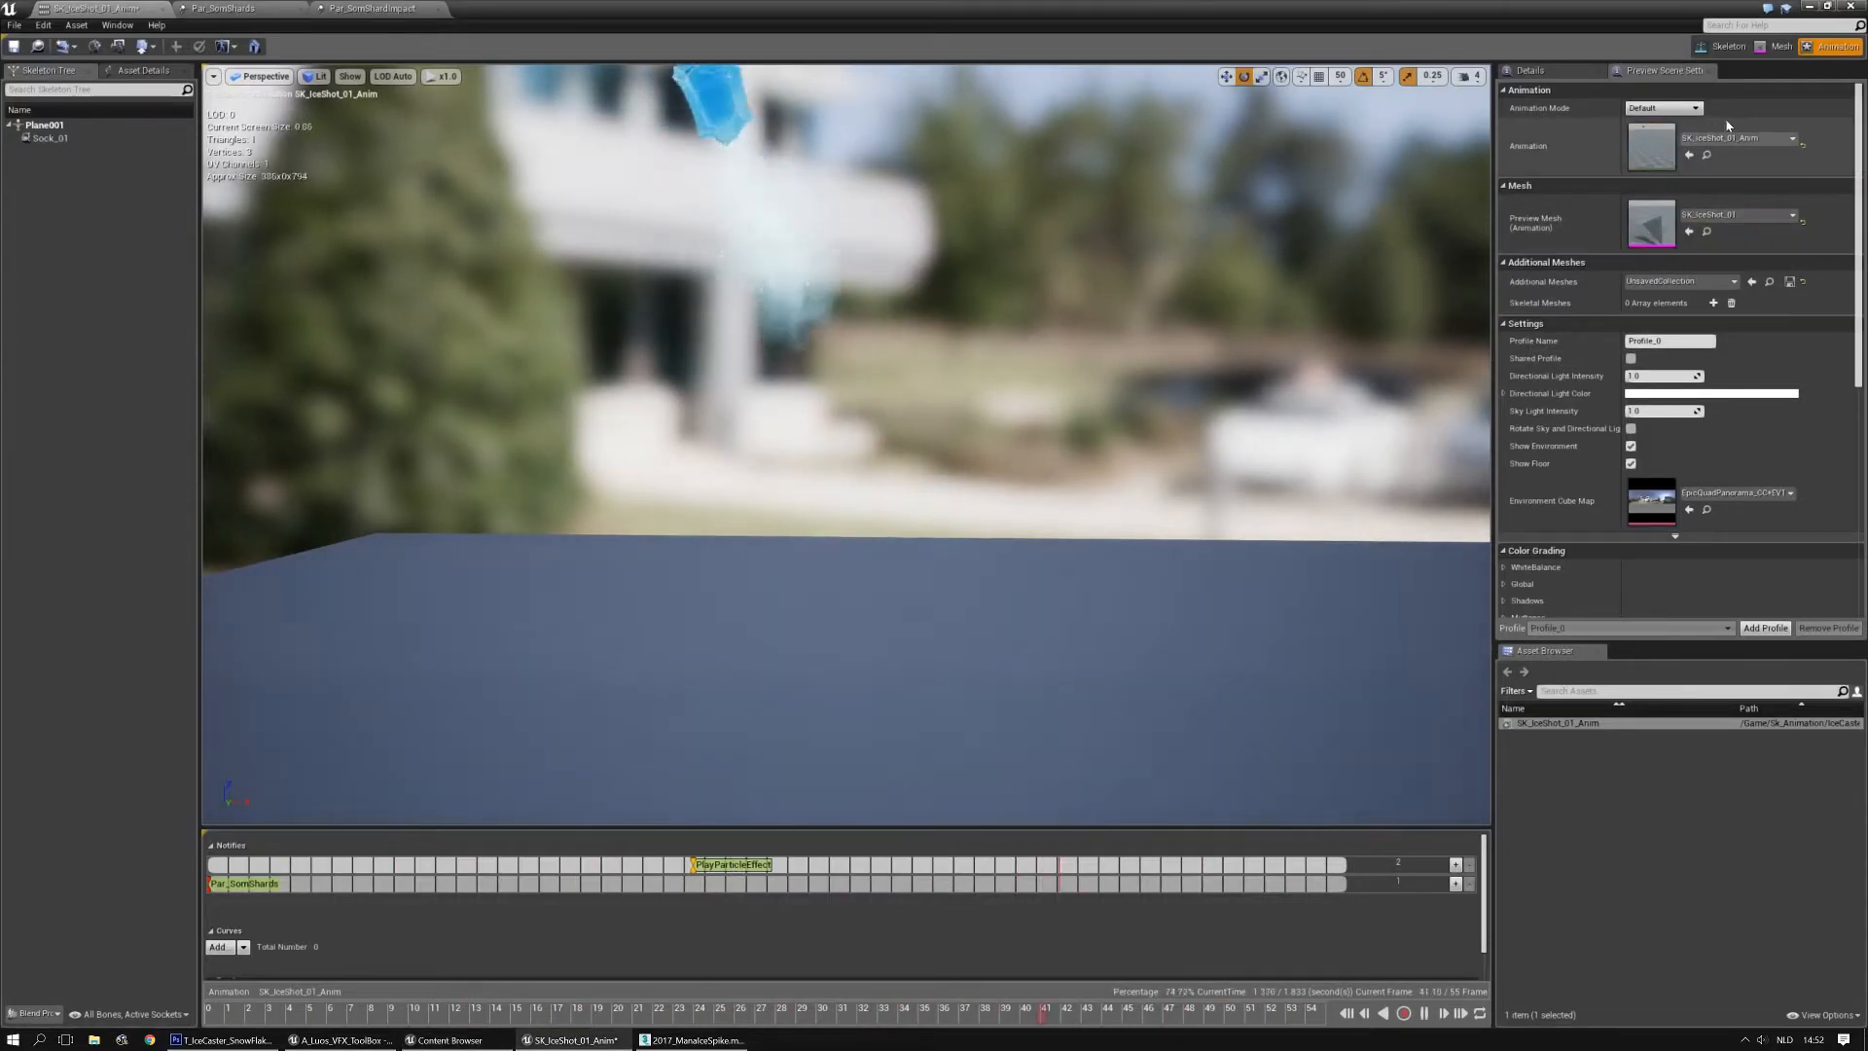
# Assign Par_SomShardImpact as the particle system of the new Play Particle Effect notify
pyautogui.scroll(-3, 1689, 578)
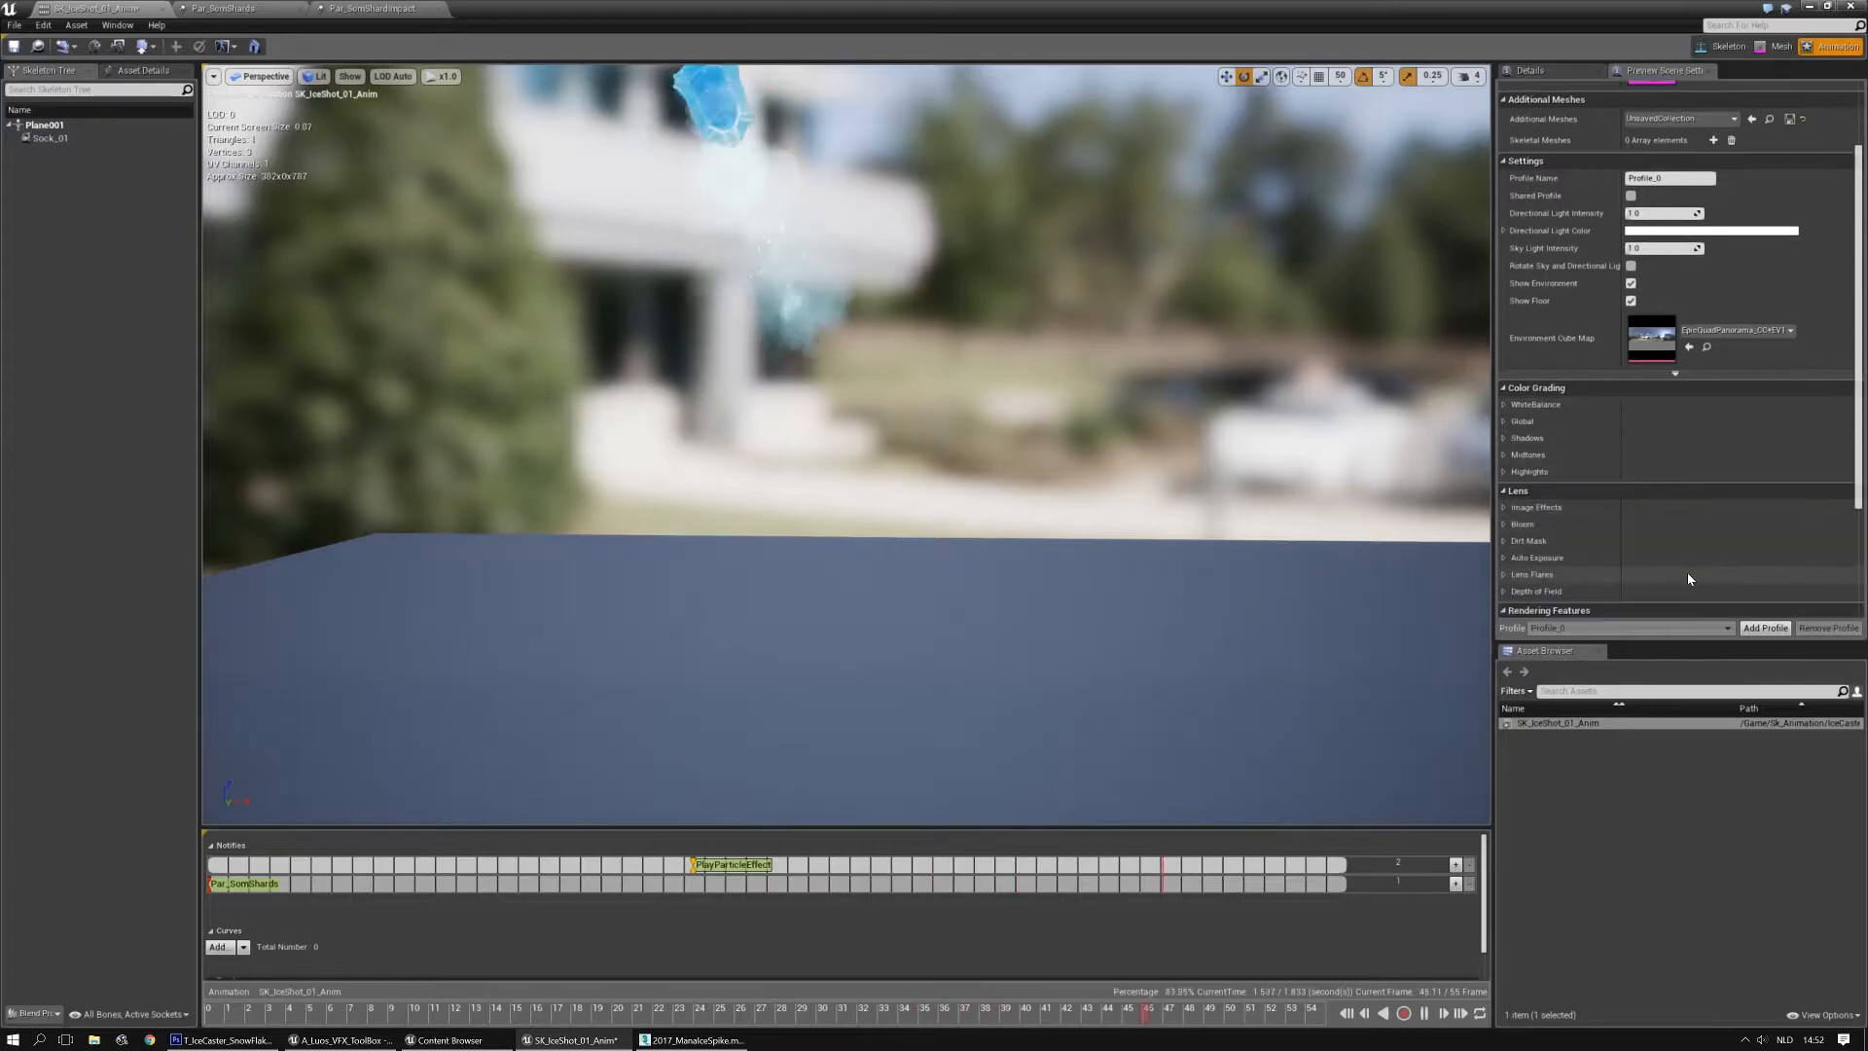
pyautogui.scroll(-3, 1688, 576)
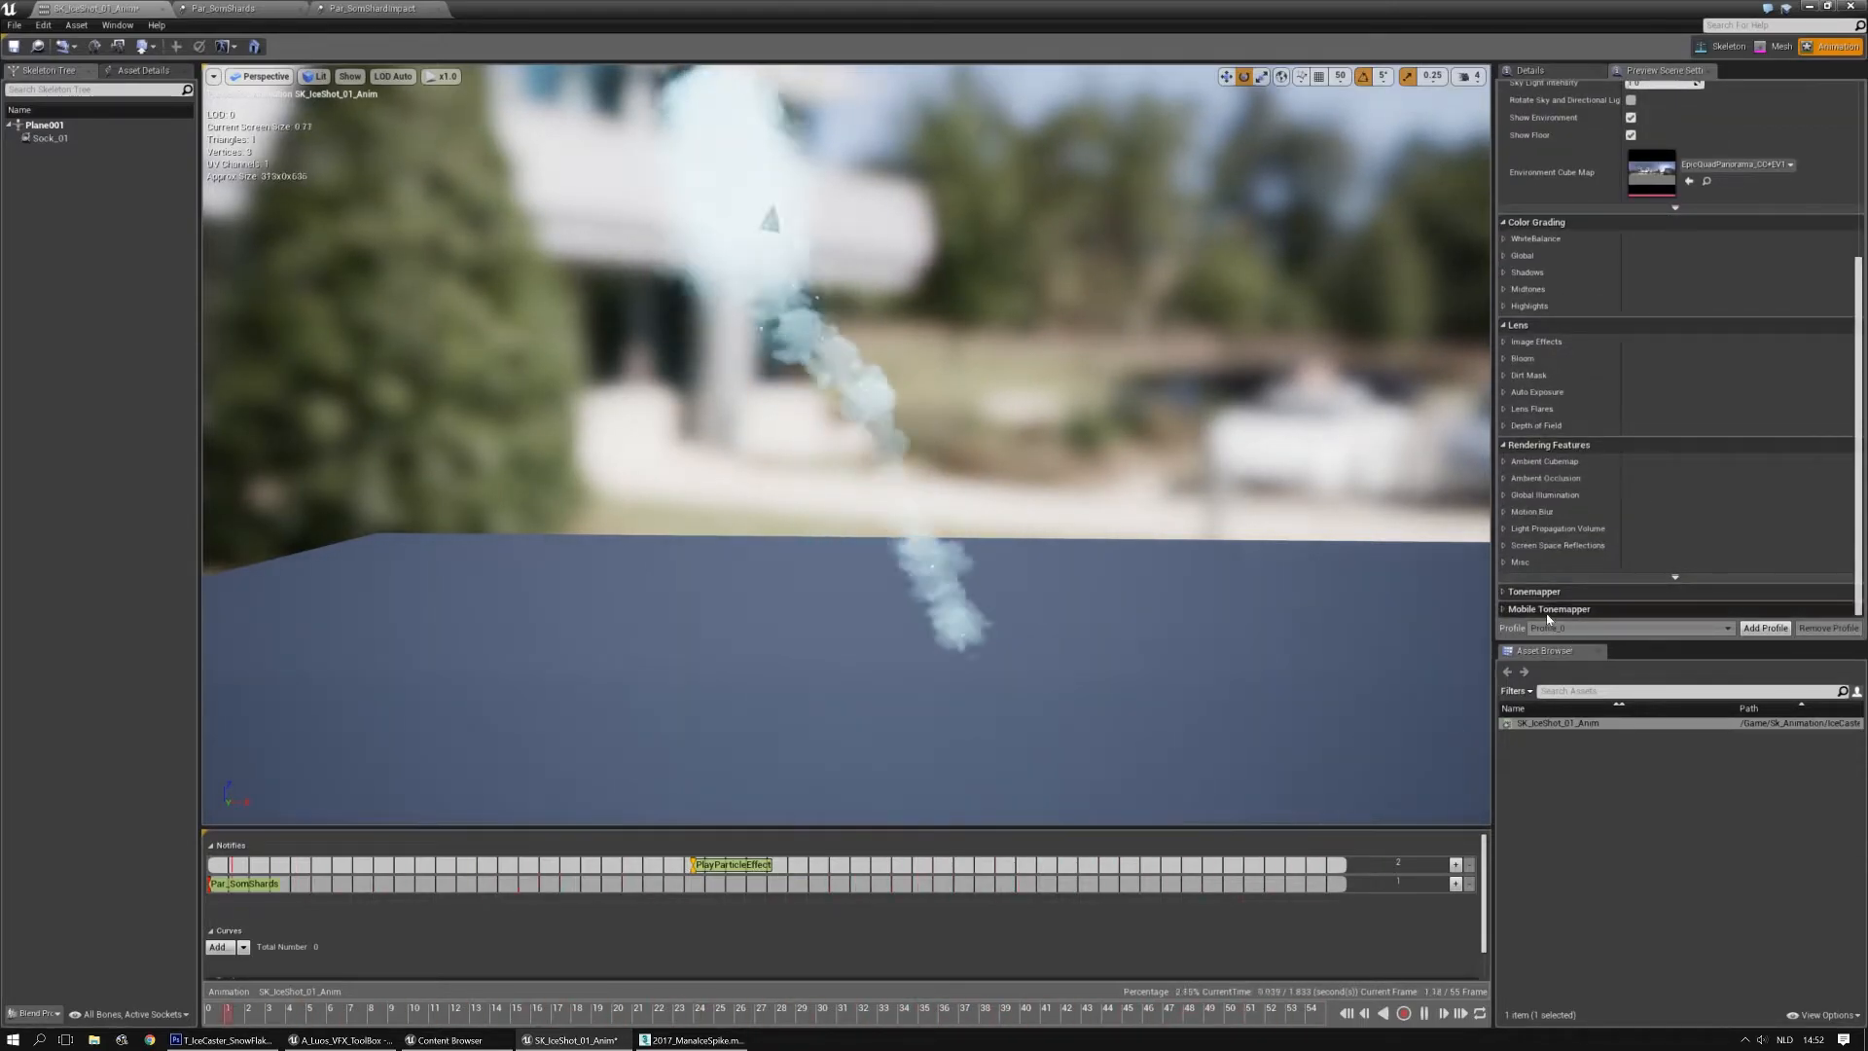
pyautogui.scroll(6, 1629, 430)
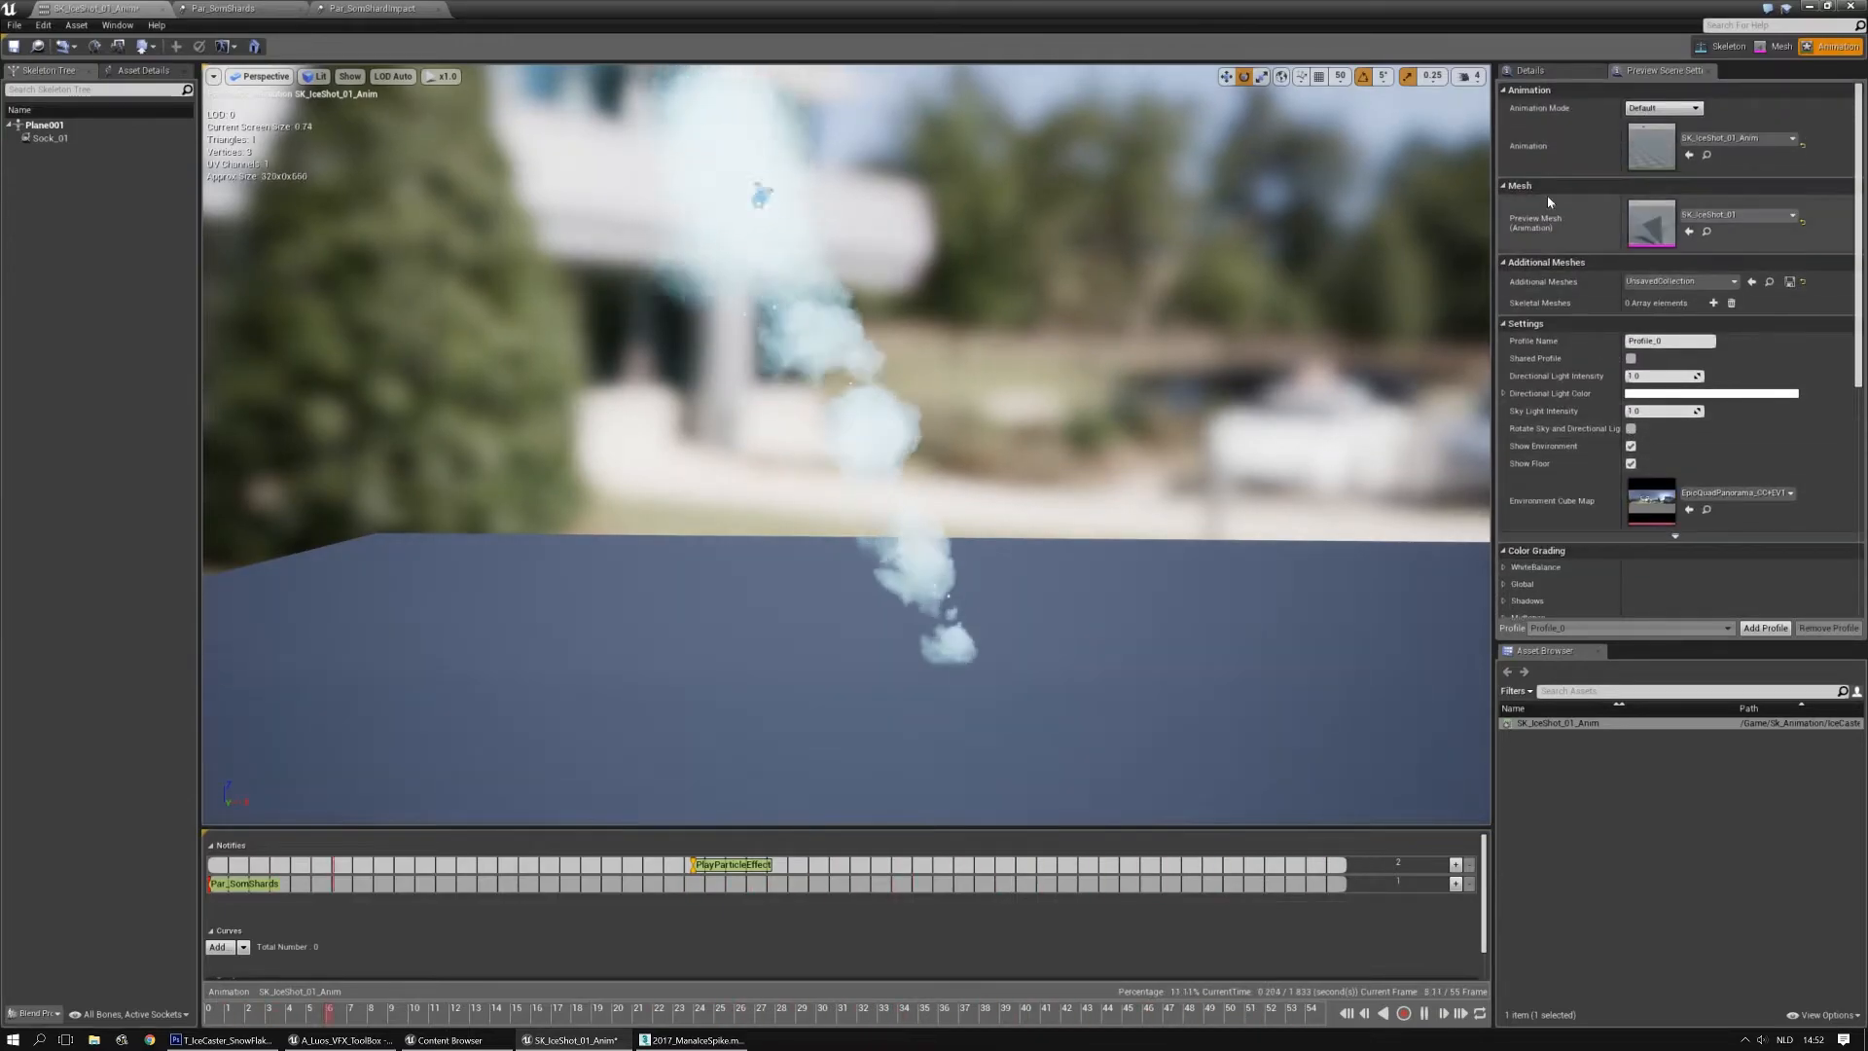
pyautogui.click(1556, 70)
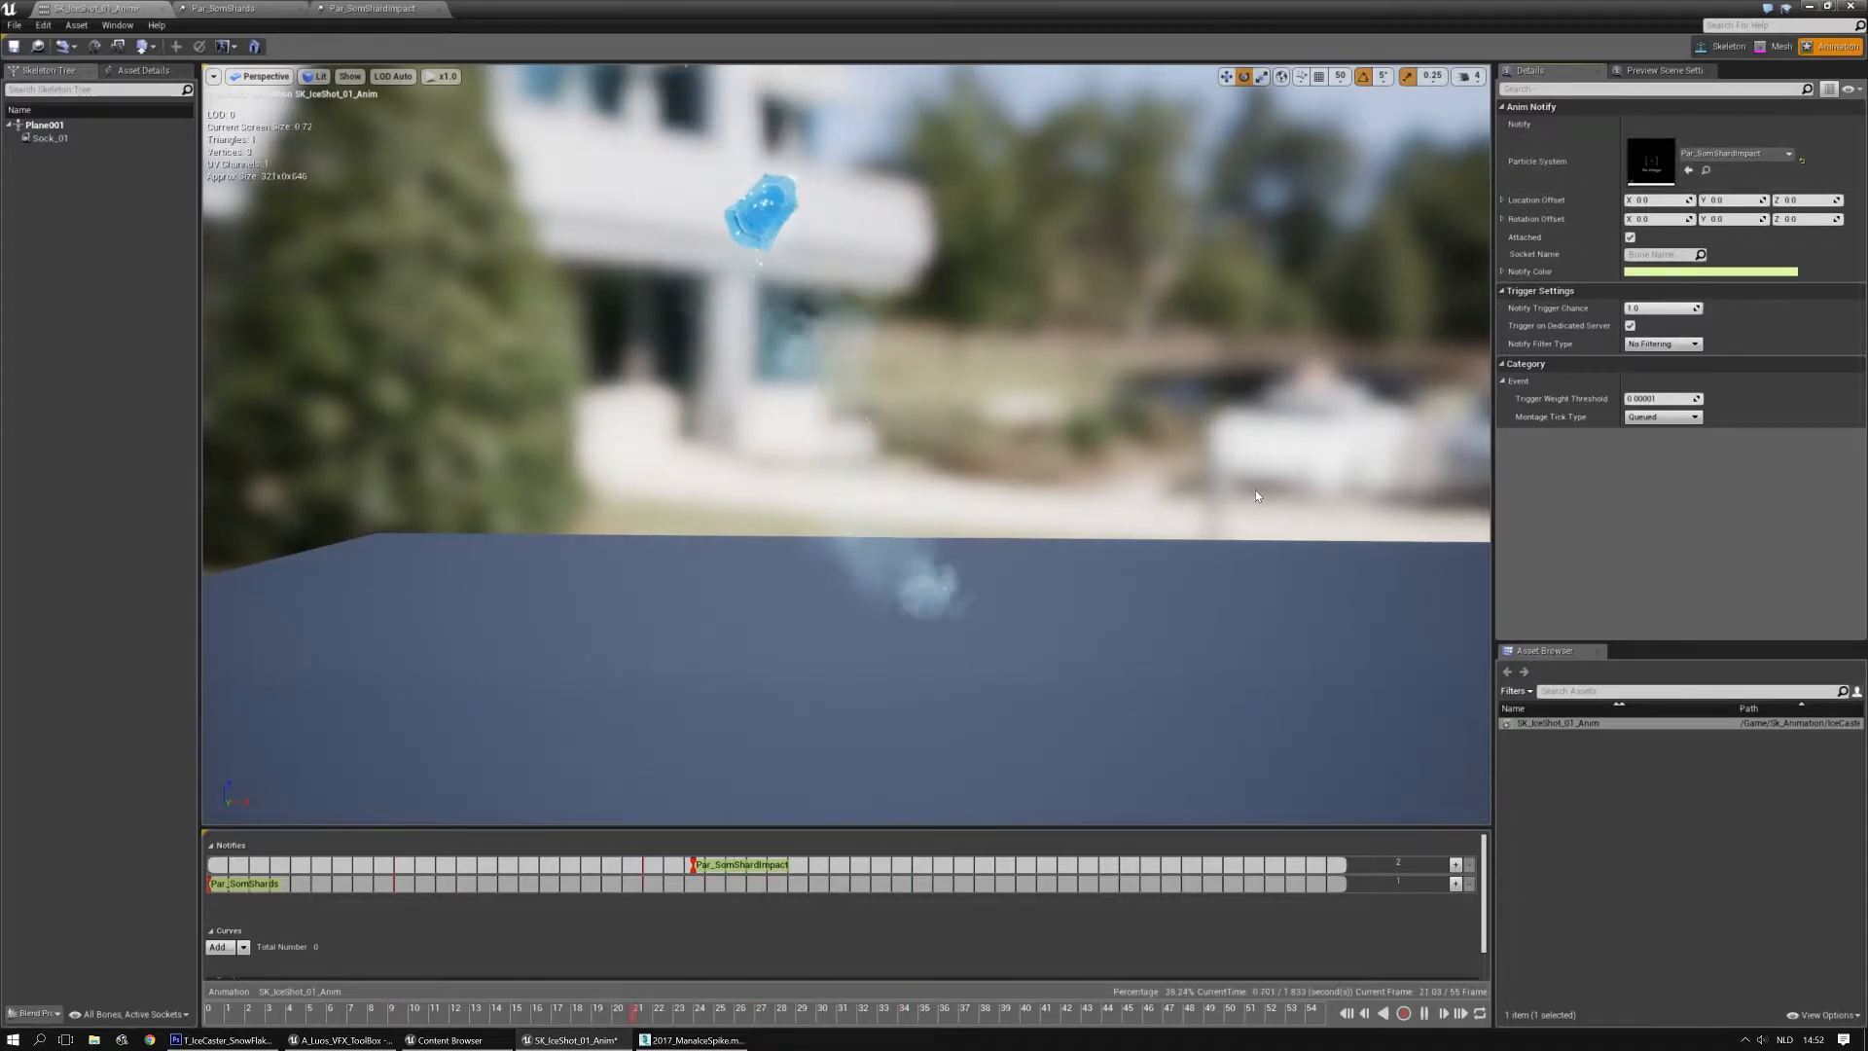
# Scrub the animation to find the ground impact and move the Par_SomShardImpact notify to about frame 53
pyautogui.moveTo(1222, 571)
pyautogui.mouseDown(button='right')
pyautogui.moveTo(1263, 479)
pyautogui.moveTo(1224, 482)
pyautogui.moveTo(1224, 606)
pyautogui.mouseUp(button='right')
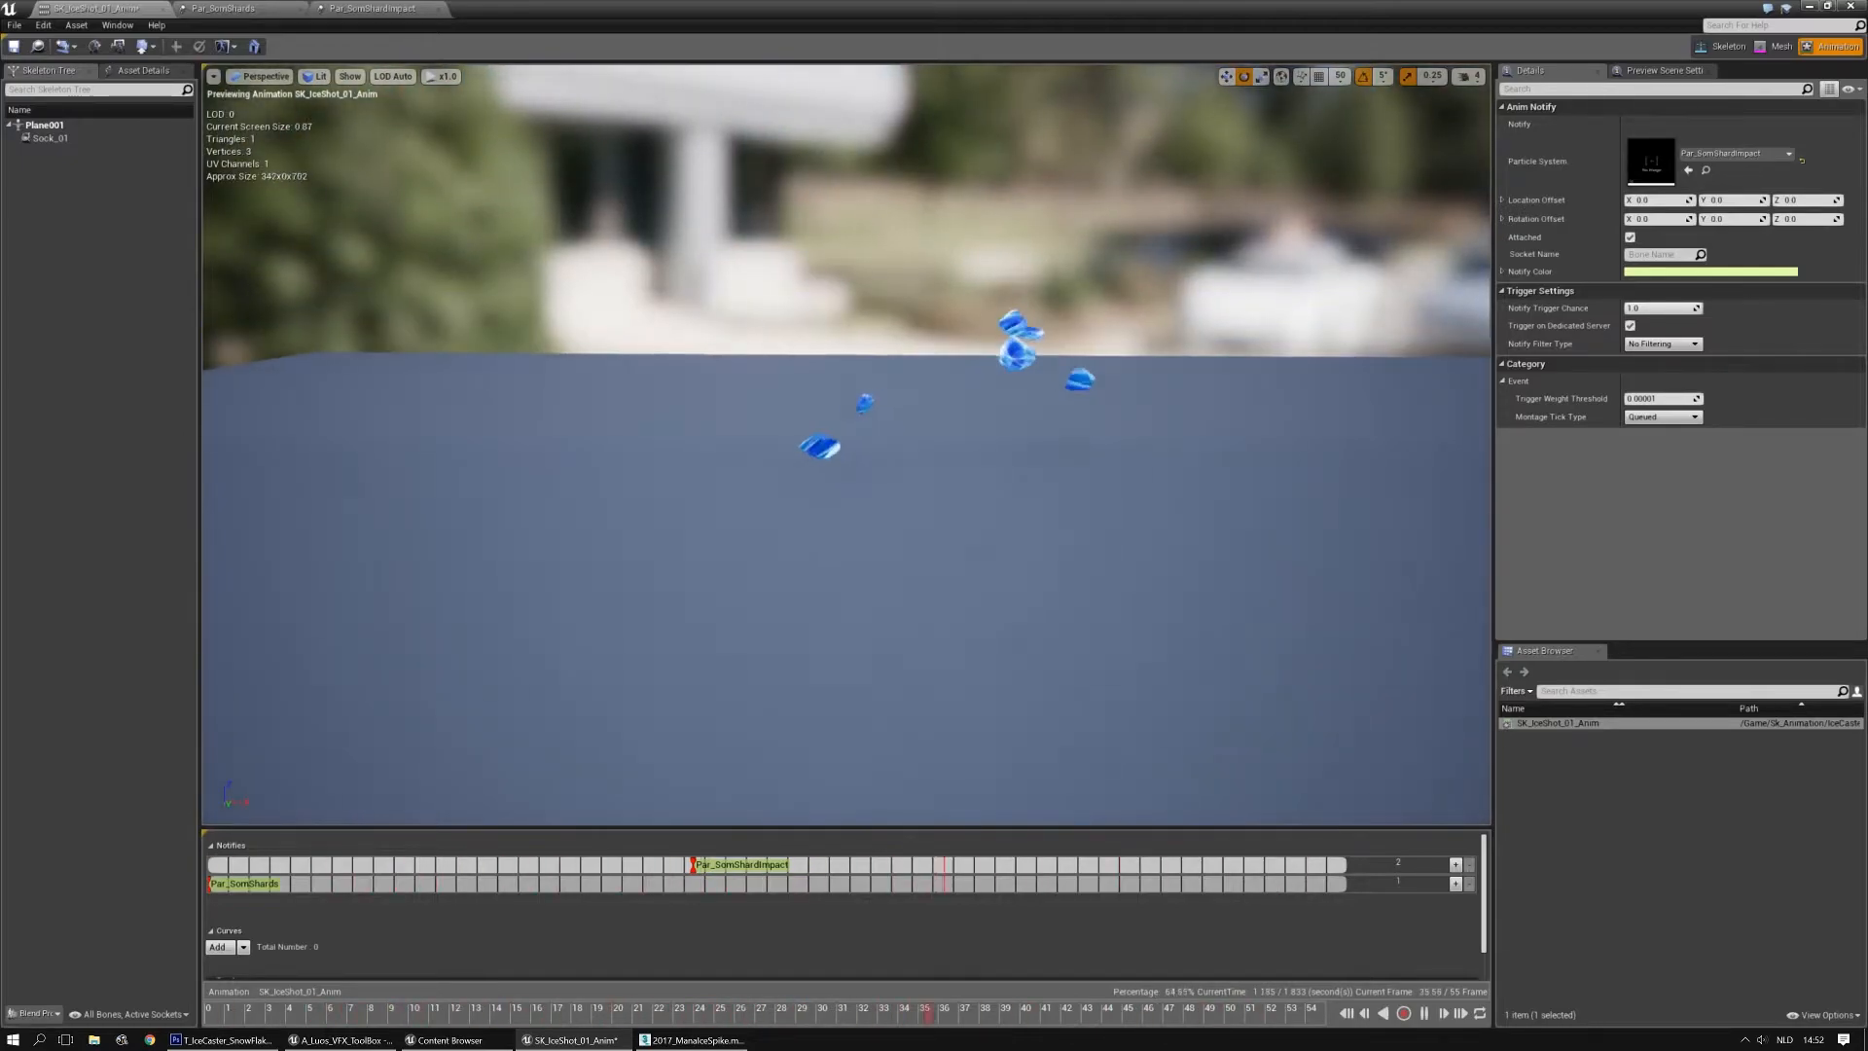
pyautogui.scroll(2, 976, 633)
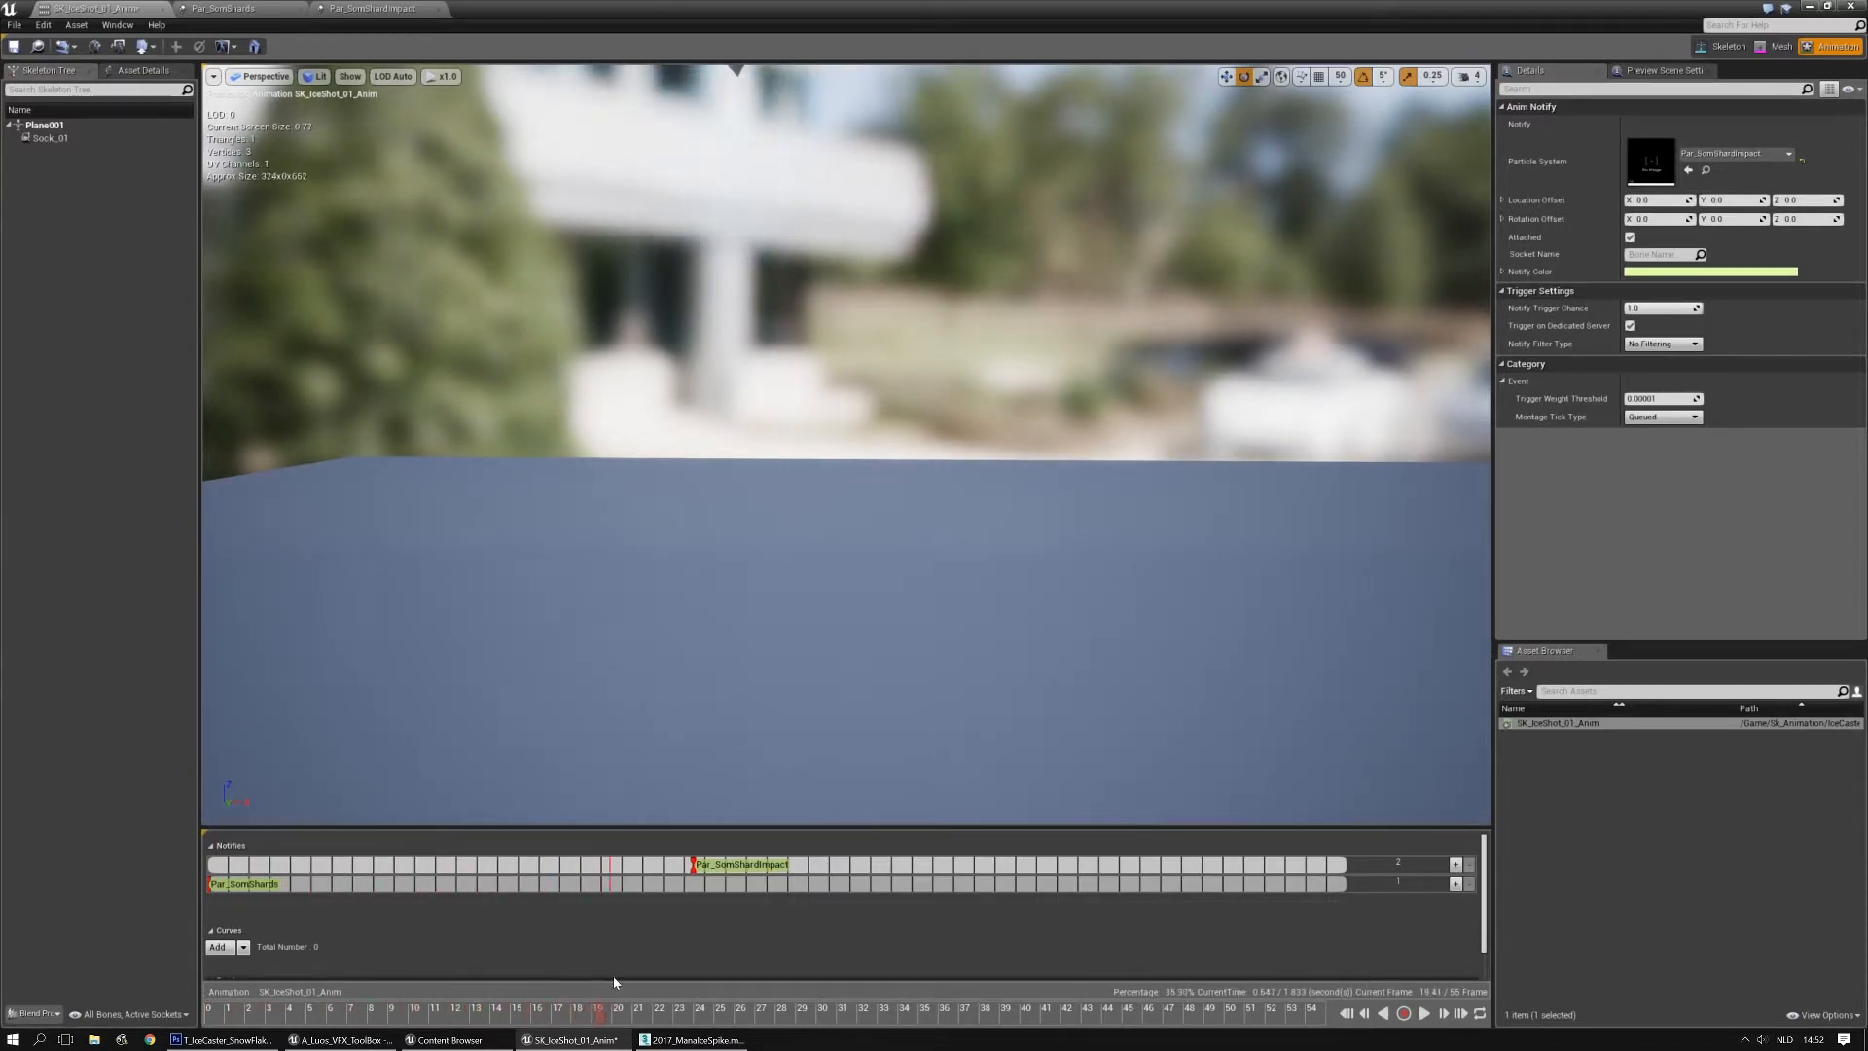
pyautogui.moveTo(673, 988); pyautogui.dragTo(655, 986)
pyautogui.moveTo(1143, 609)
pyautogui.mouseDown(button='right')
pyautogui.moveTo(1119, 595)
pyautogui.moveTo(1170, 598)
pyautogui.mouseUp(button='right')
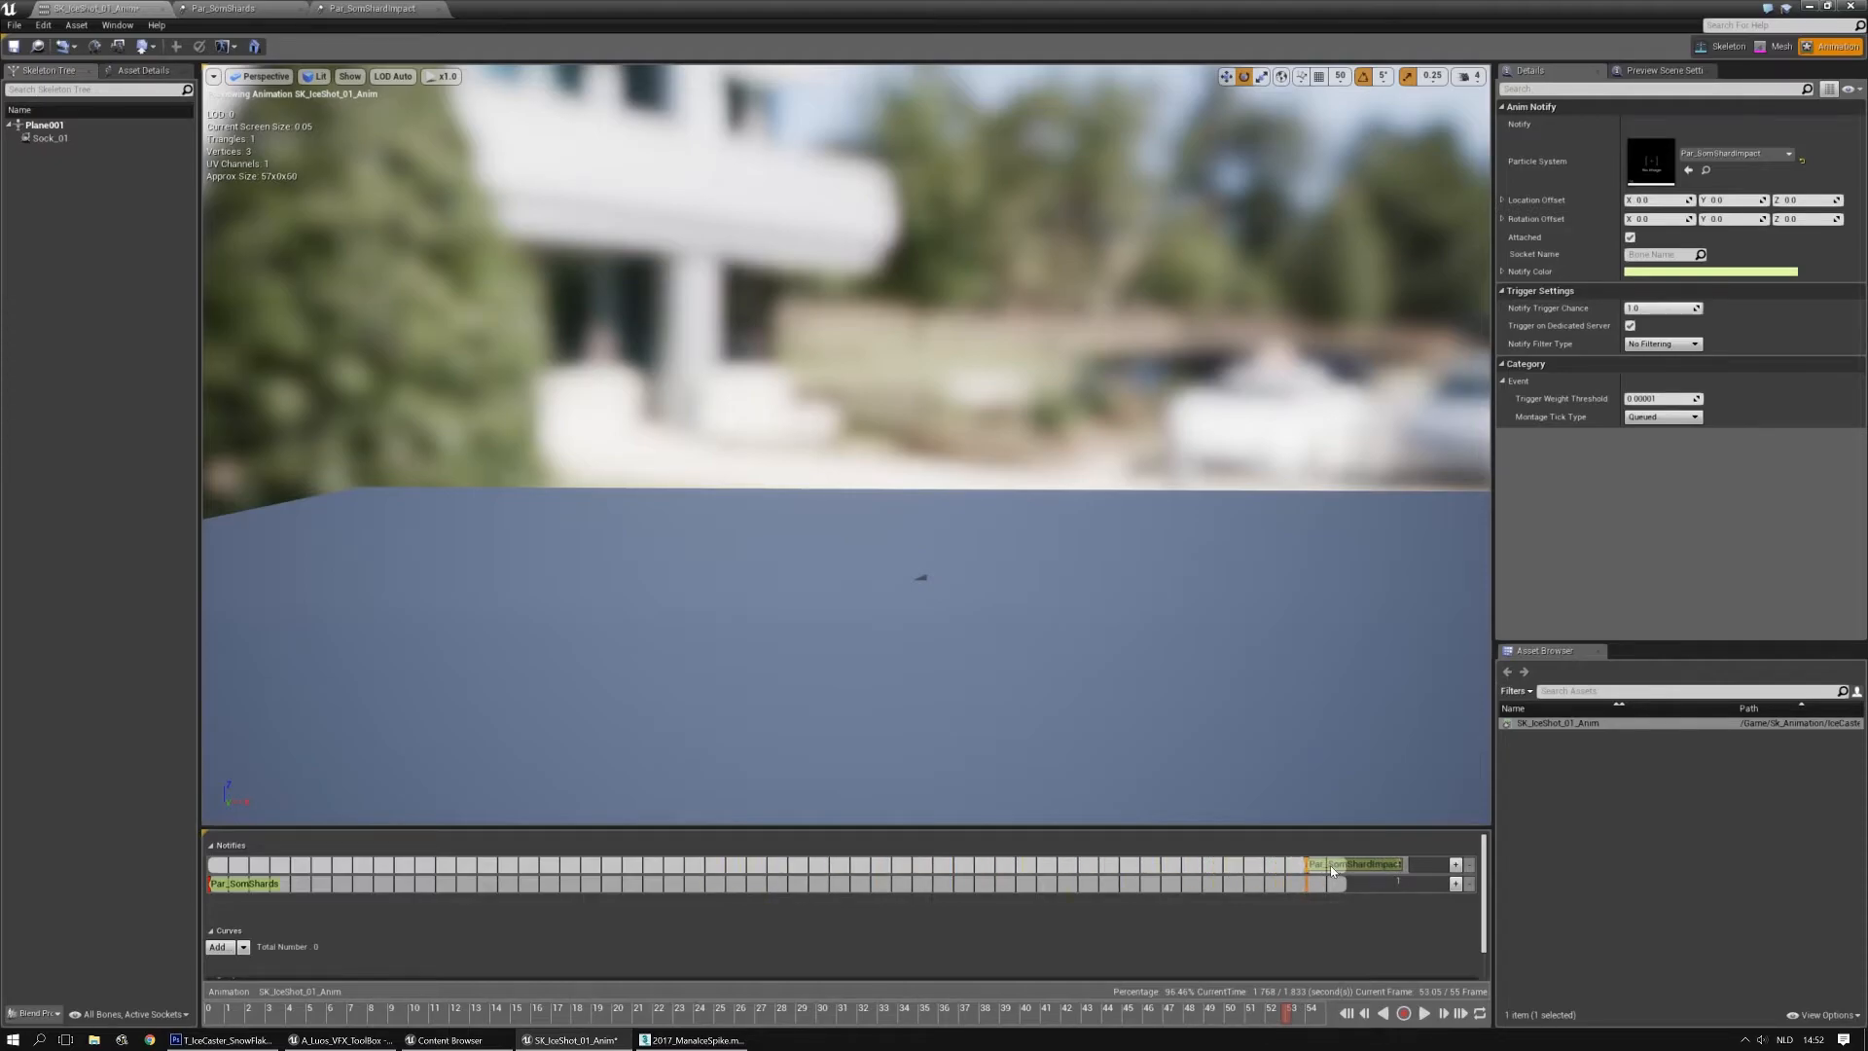
pyautogui.moveTo(1329, 866); pyautogui.dragTo(1329, 866)
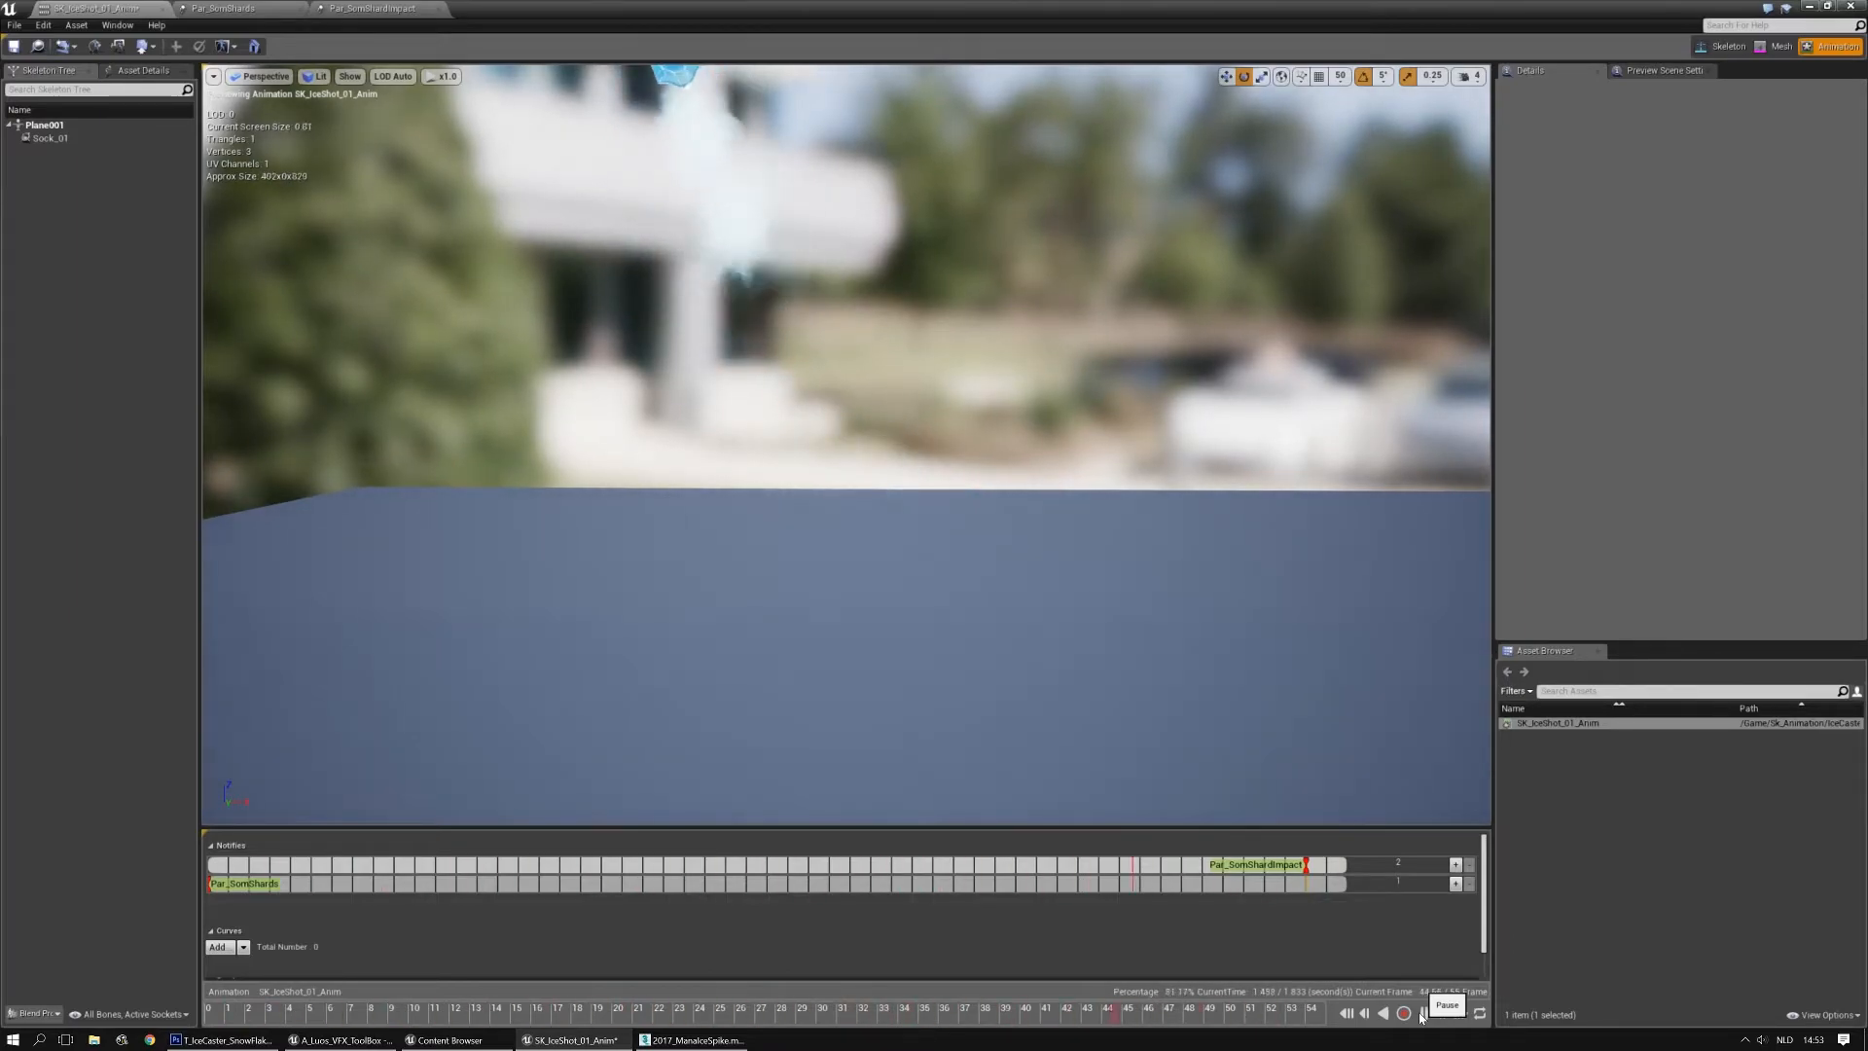
# Review the shard impact in the playing animation, and set Par_SomShardImpact's Initial Size maximum to 1.0 on X, Y and Z
pyautogui.scroll(-3, 1195, 762)
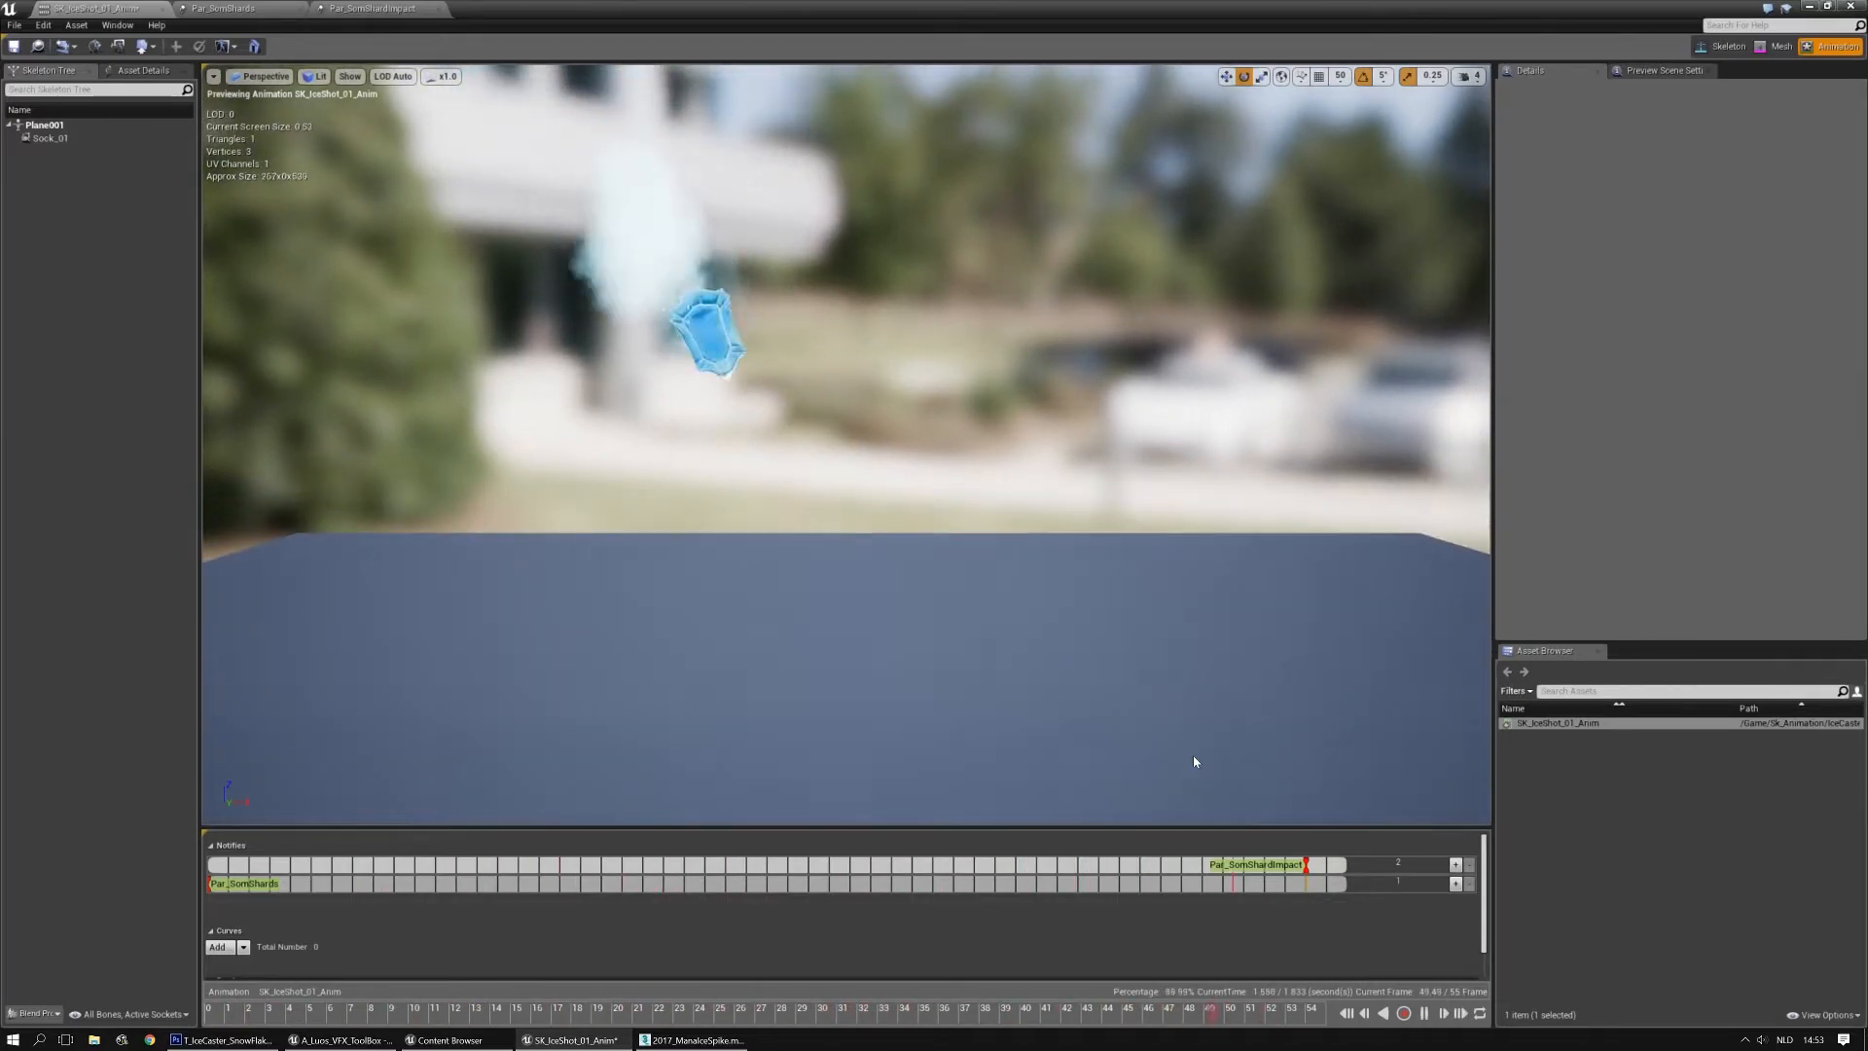
pyautogui.moveTo(1171, 801); pyautogui.dragTo(1129, 813, button='right')
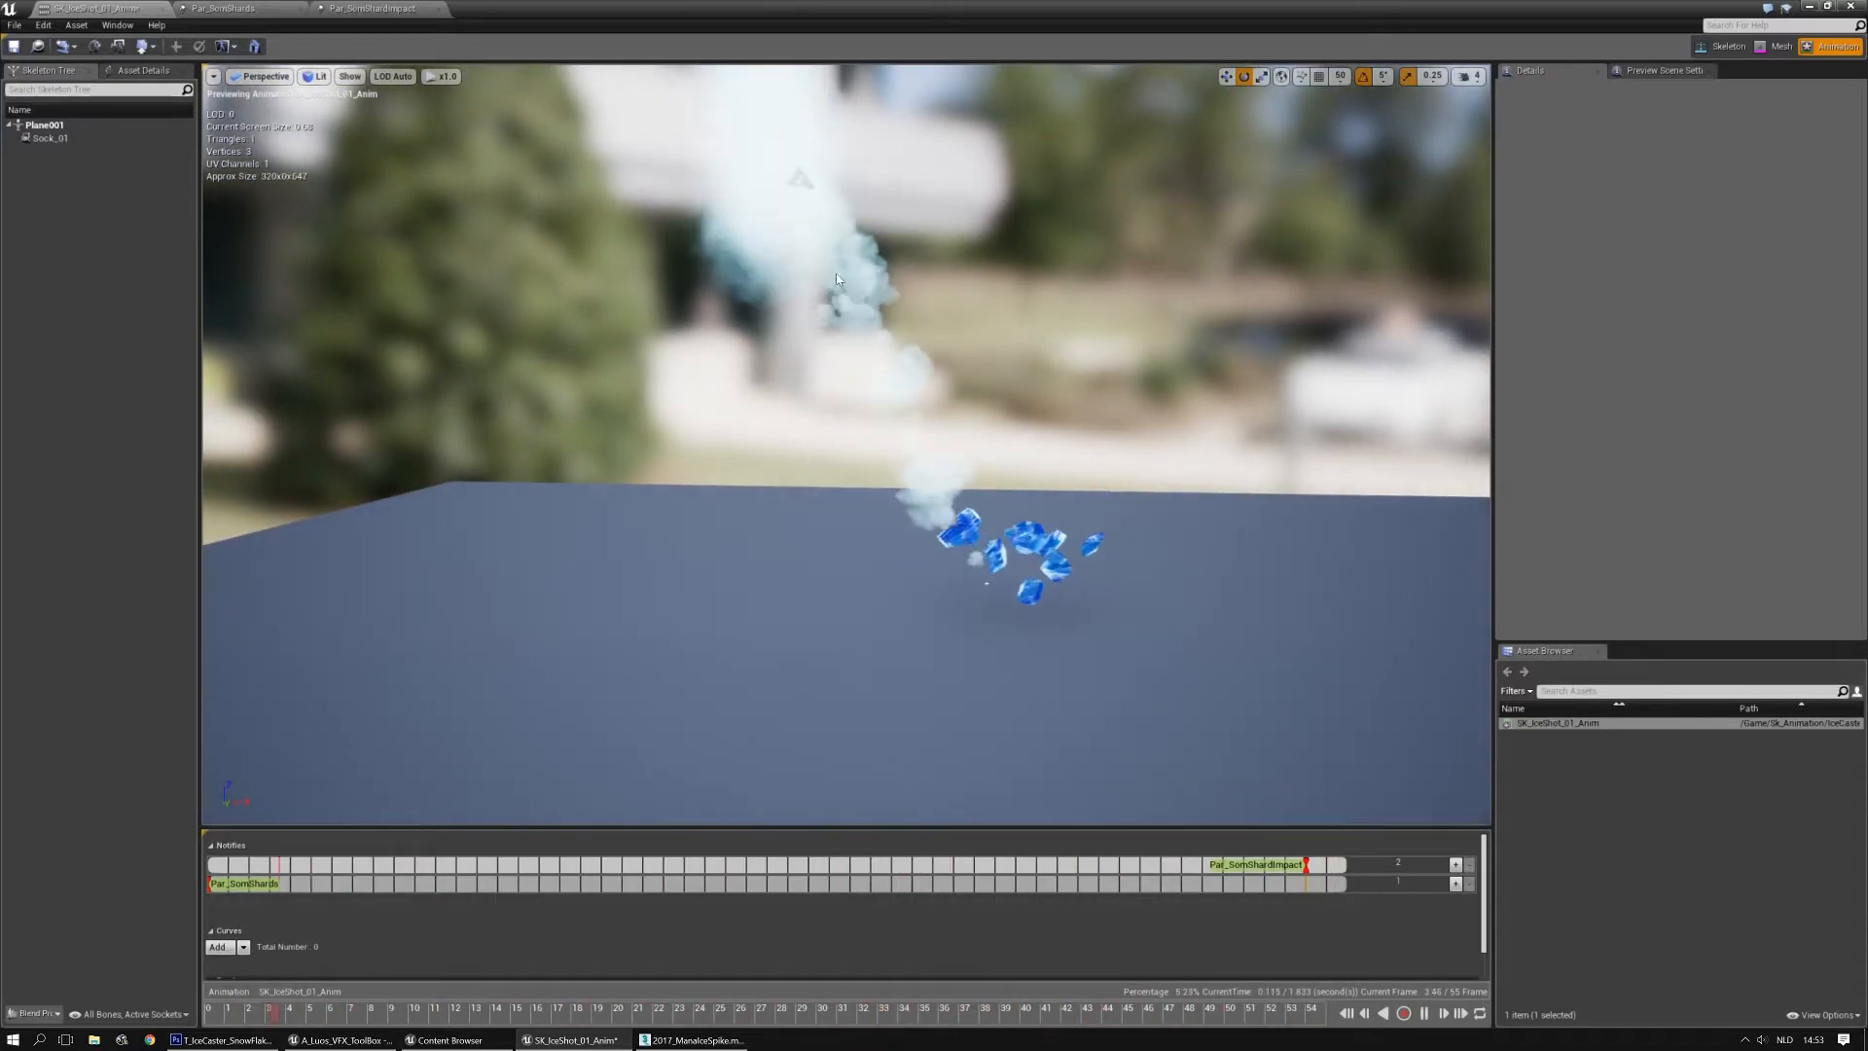
pyautogui.moveTo(1030, 543); pyautogui.dragTo(1022, 547, button='right')
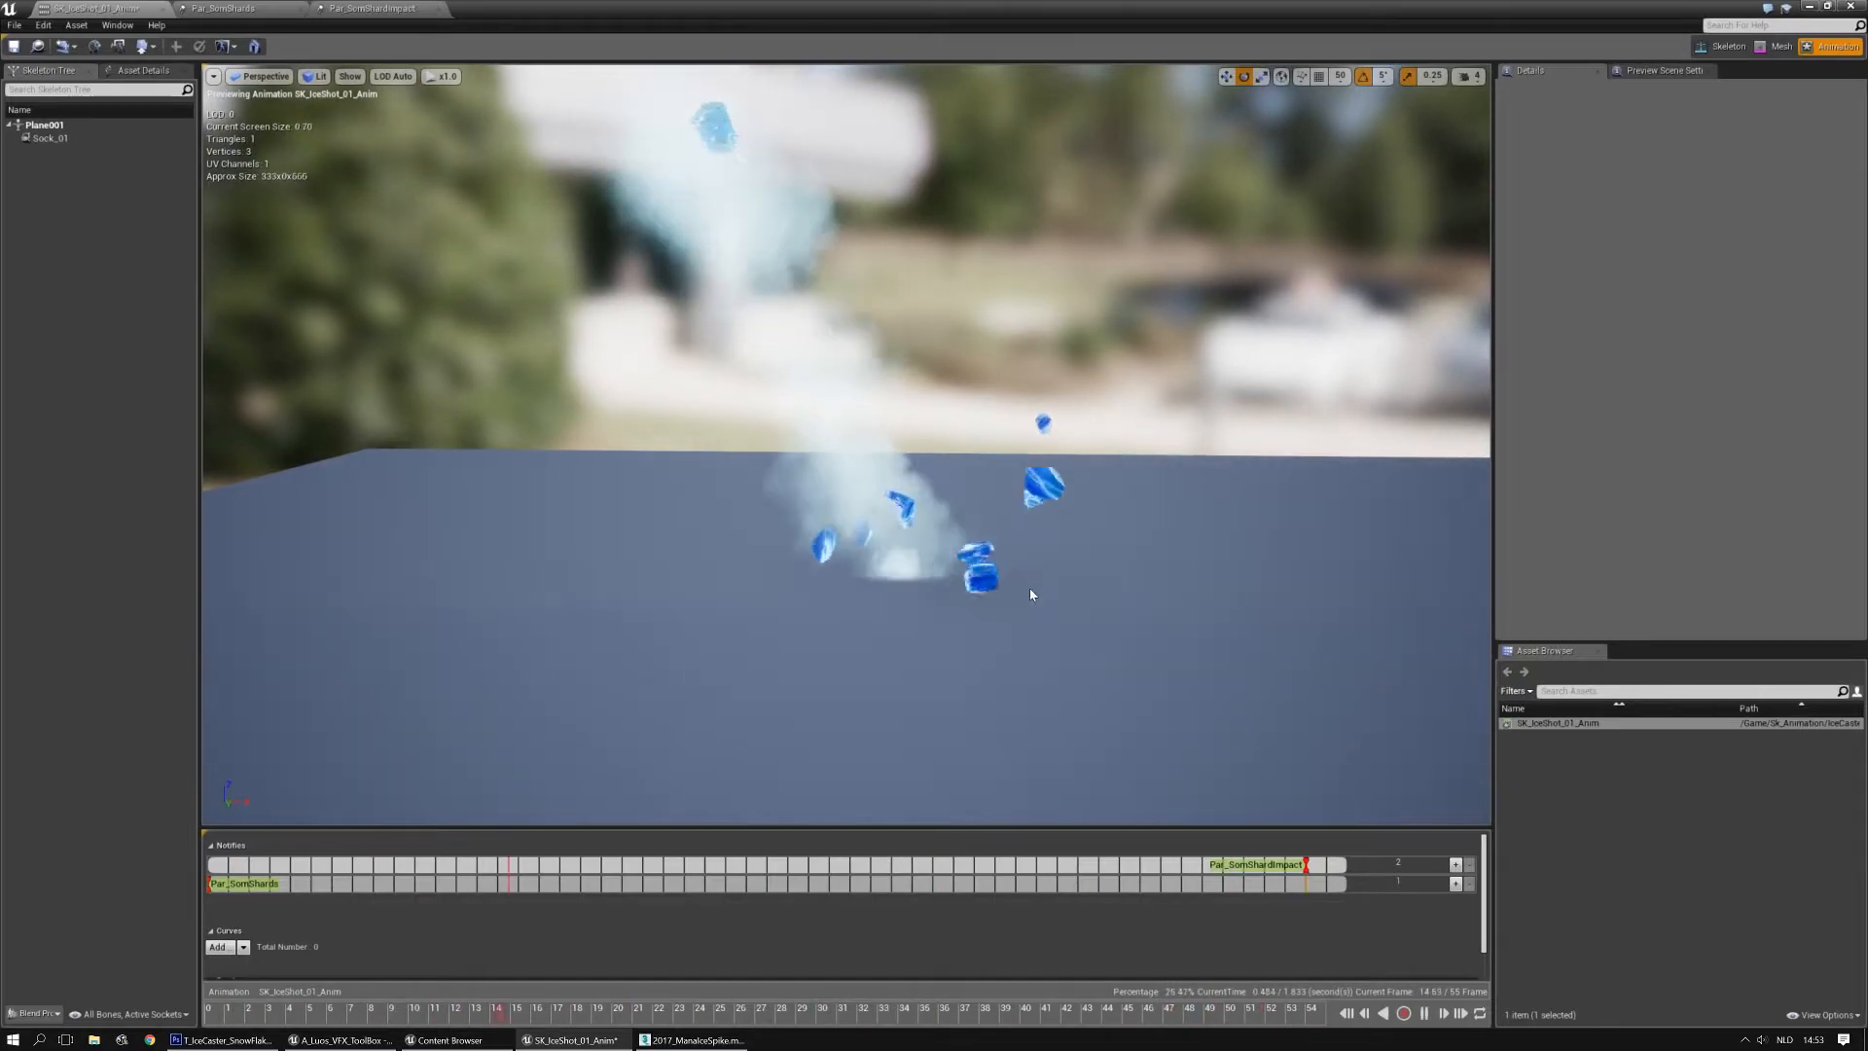
pyautogui.moveTo(1032, 593); pyautogui.dragTo(1032, 584, button='right')
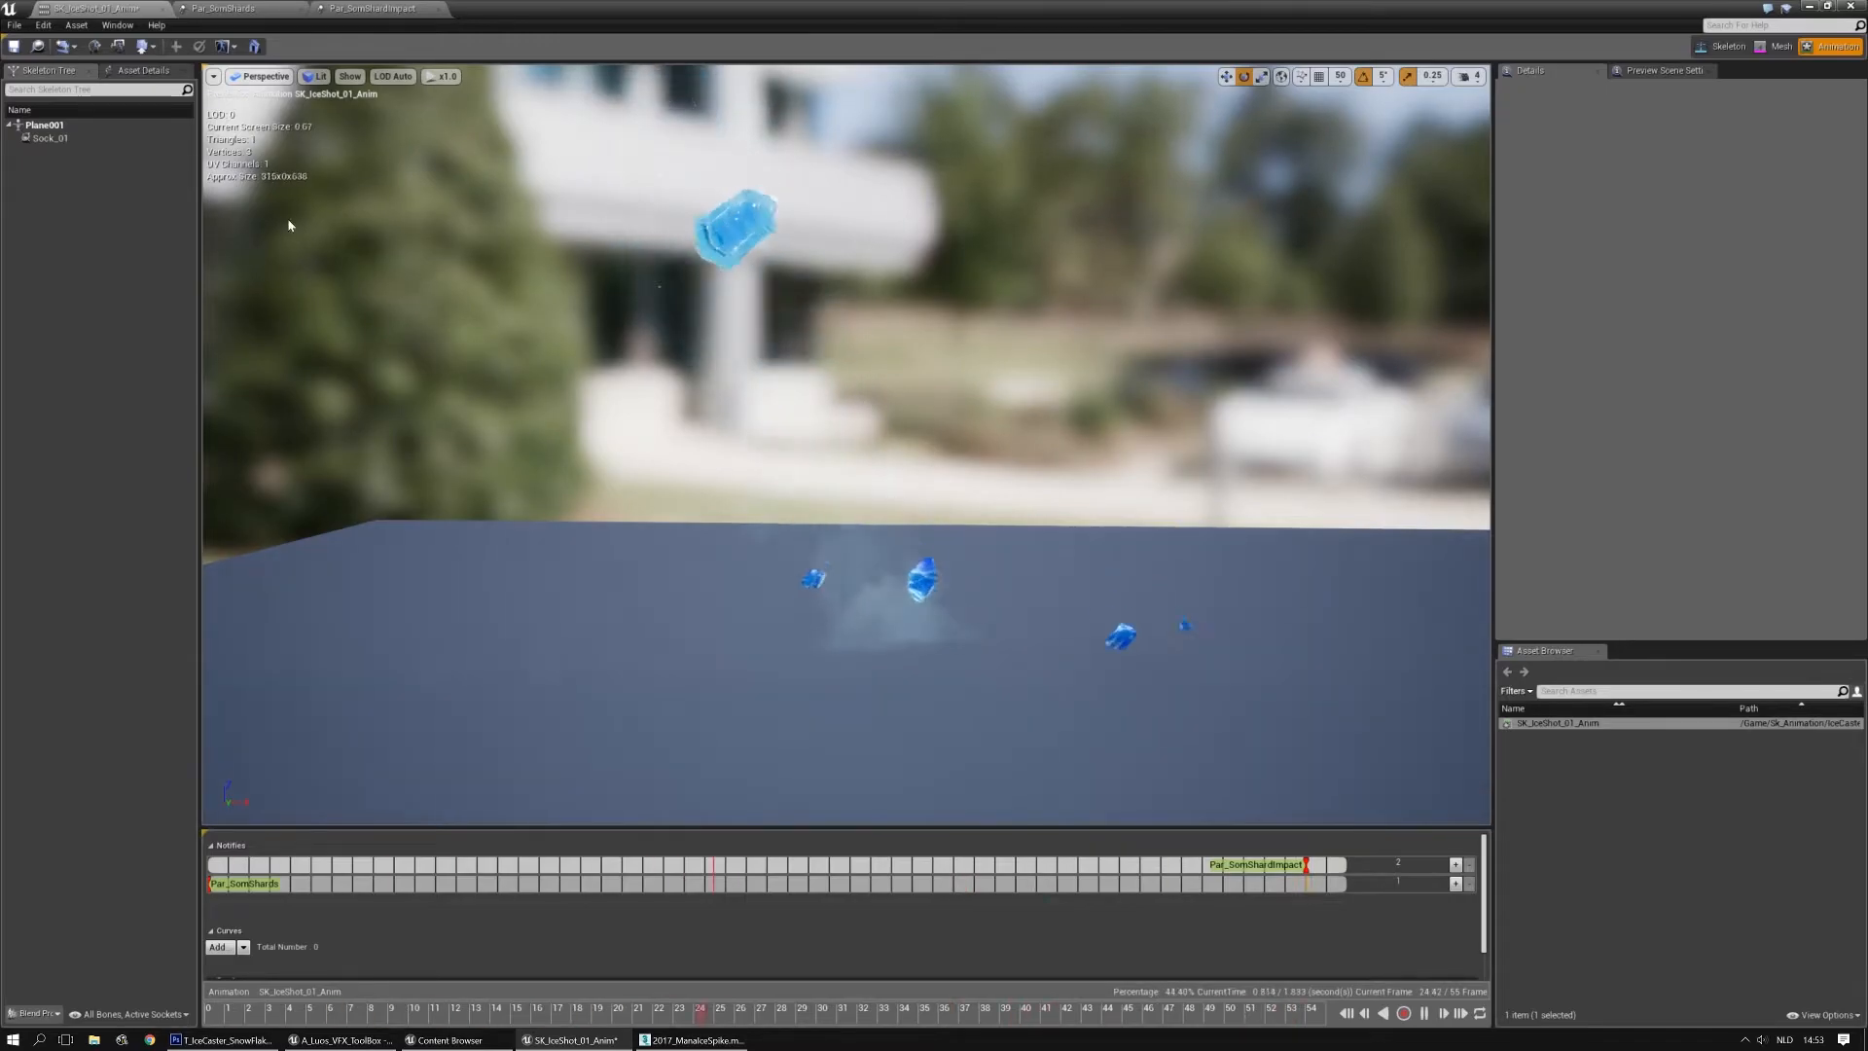
pyautogui.click(242, 6)
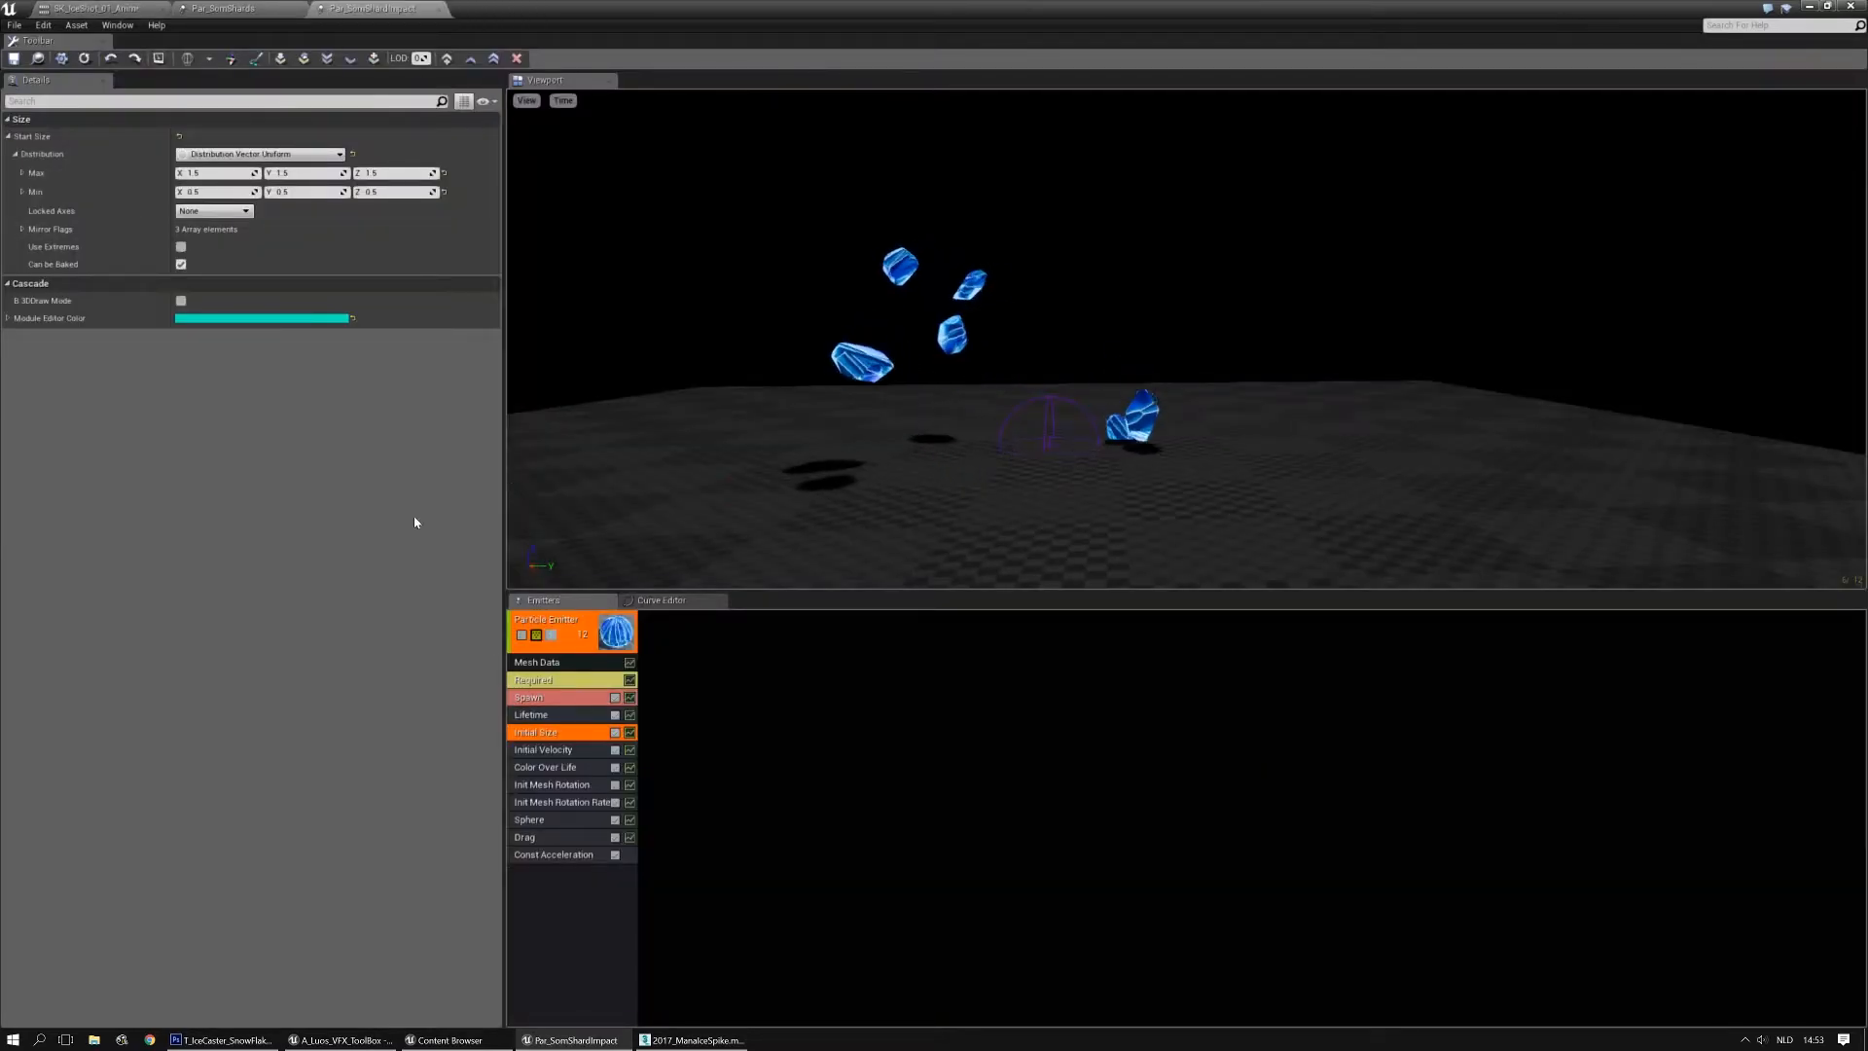
pyautogui.write('1')
pyautogui.press('Tab')
pyautogui.write('1')
pyautogui.press('Tab')
pyautogui.write('1')
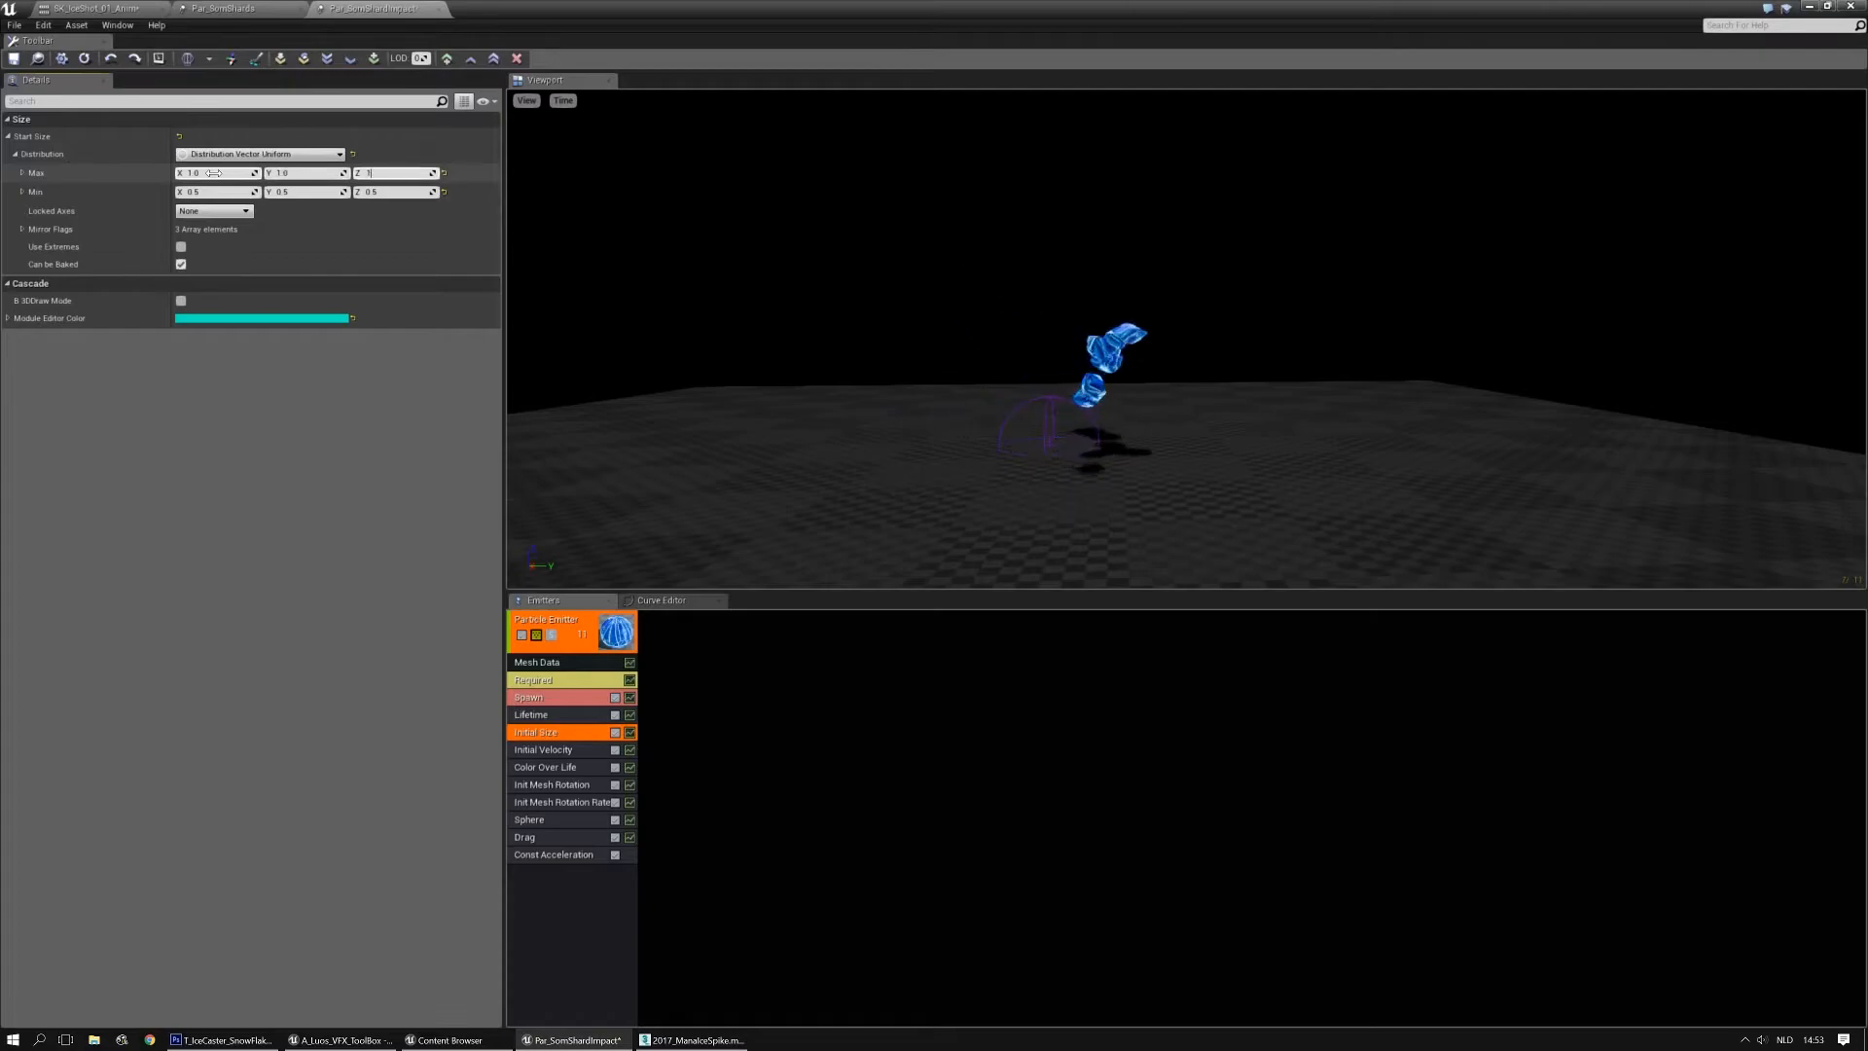
# Set the Initial Size minimum to 0.25 on X, Y and Z and return to the SK_IceShot_01_Anim animation
pyautogui.write('0.25')
pyautogui.press('Tab')
pyautogui.write('00.25')
pyautogui.press('Return')
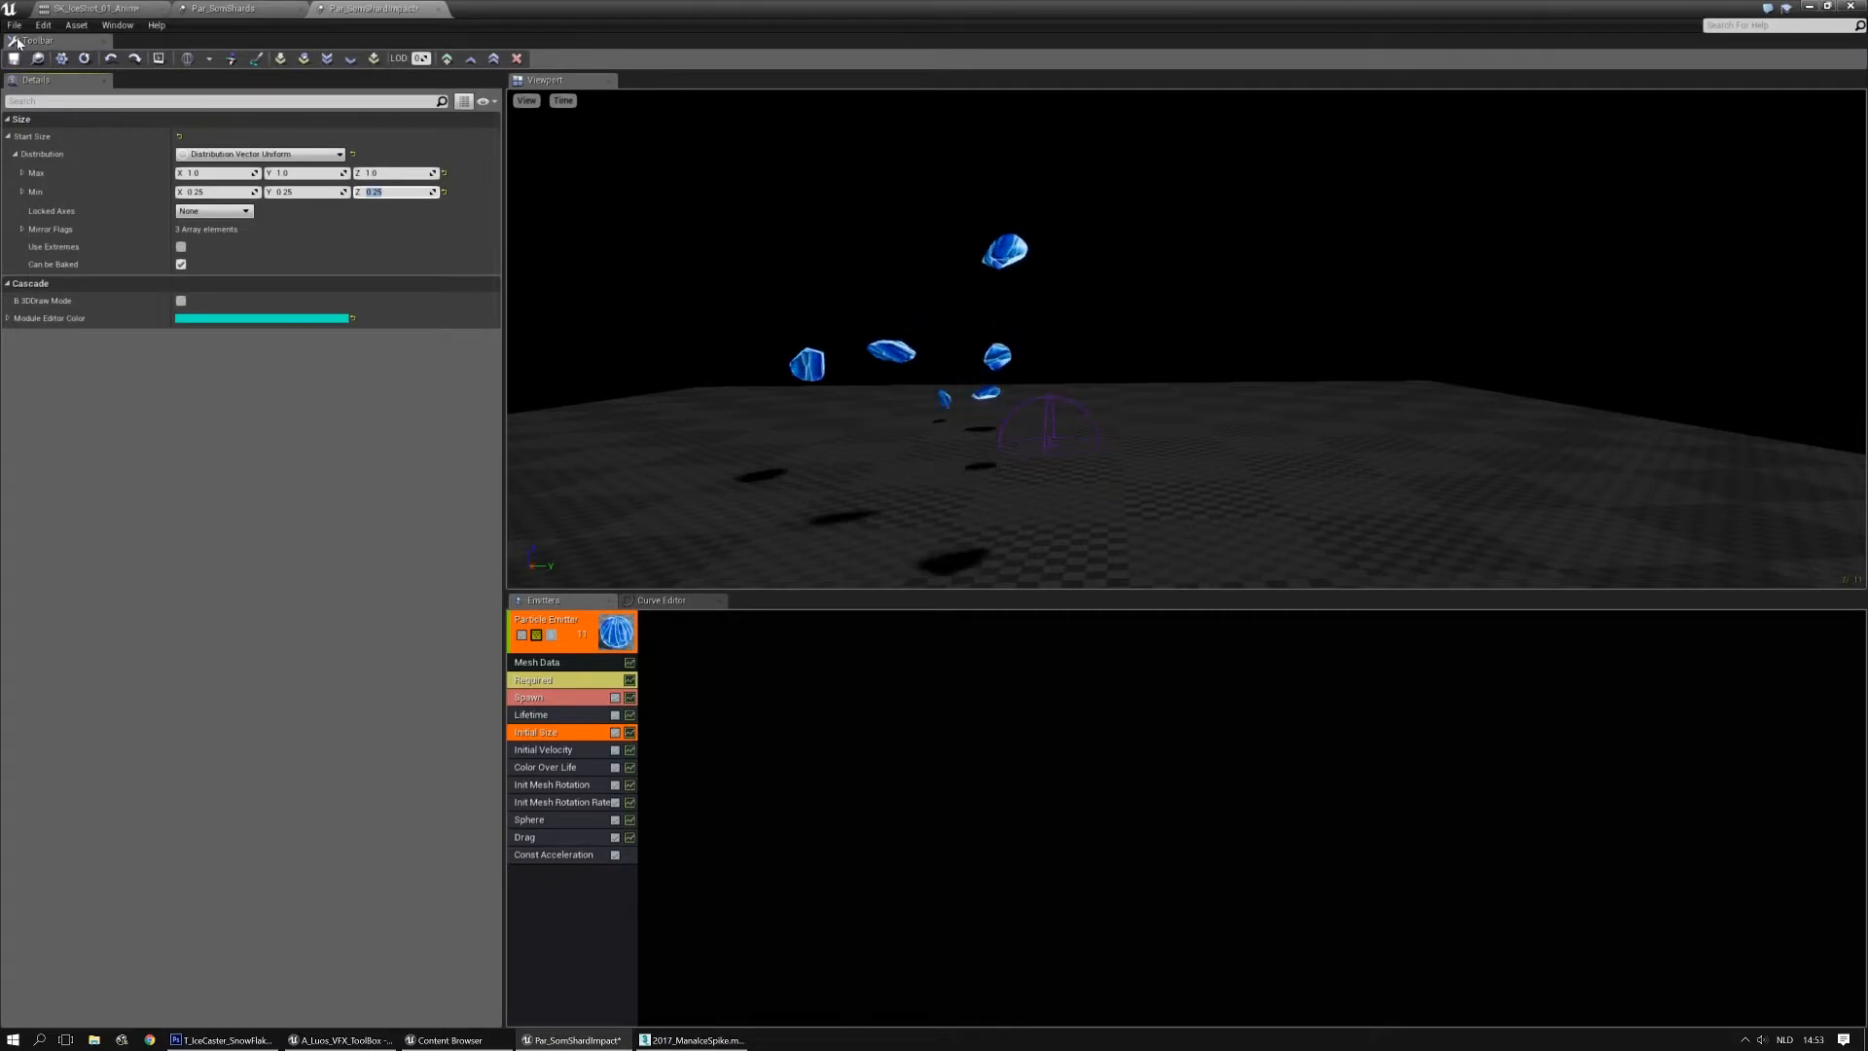
pyautogui.click(221, 8)
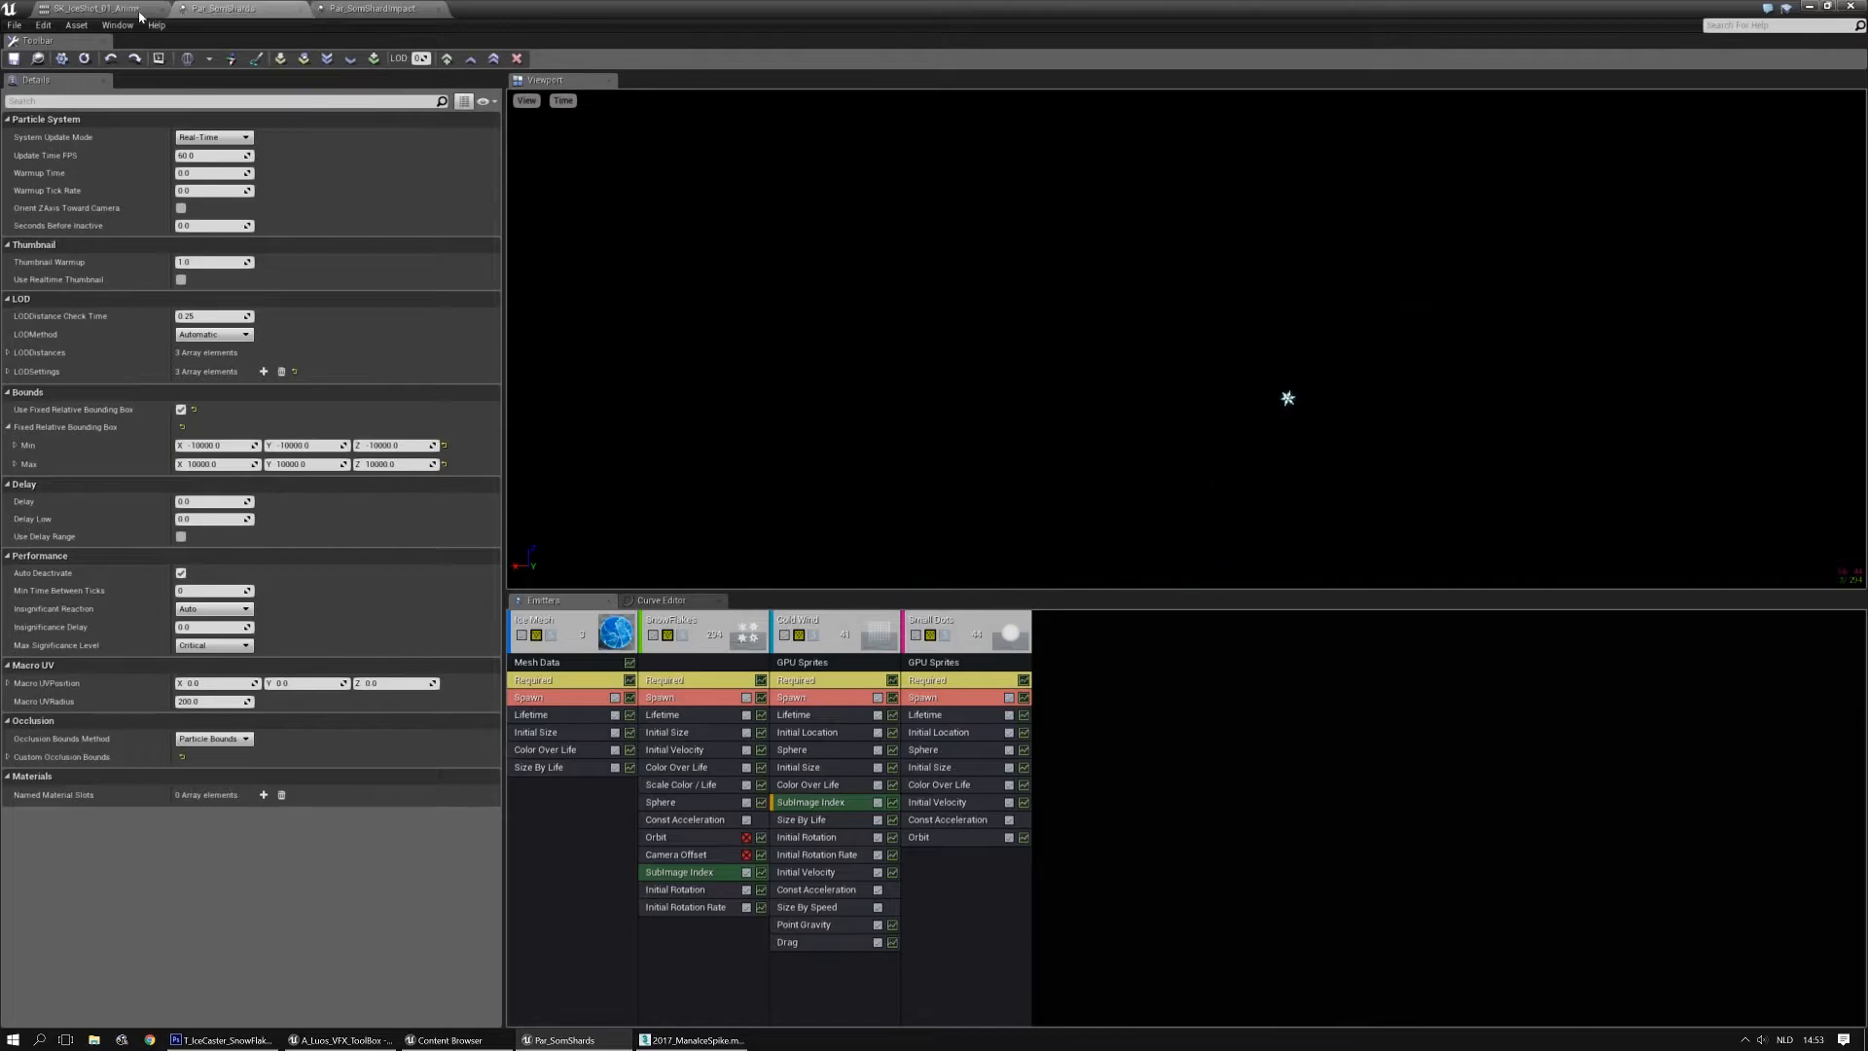
pyautogui.click(101, 8)
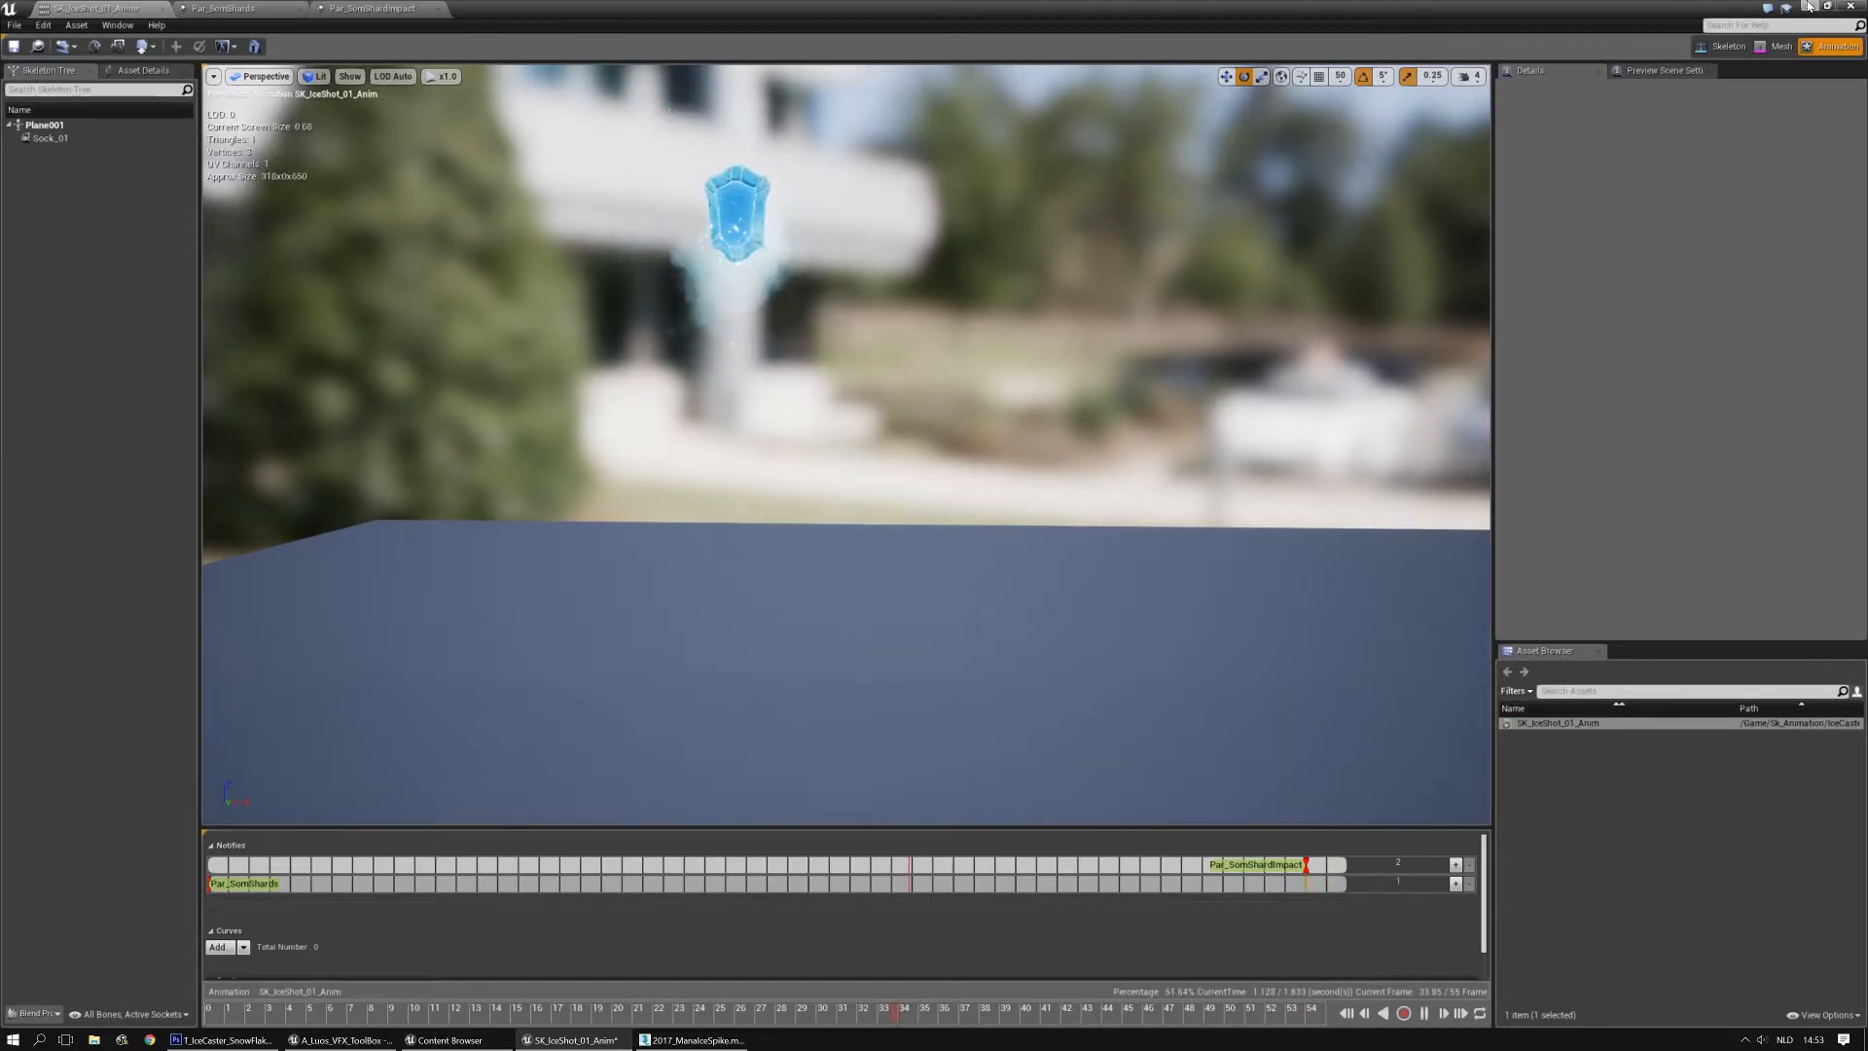
# Open the Editor Preferences from the main level editor window and look through the General Appearance settings
pyautogui.click(1808, 5)
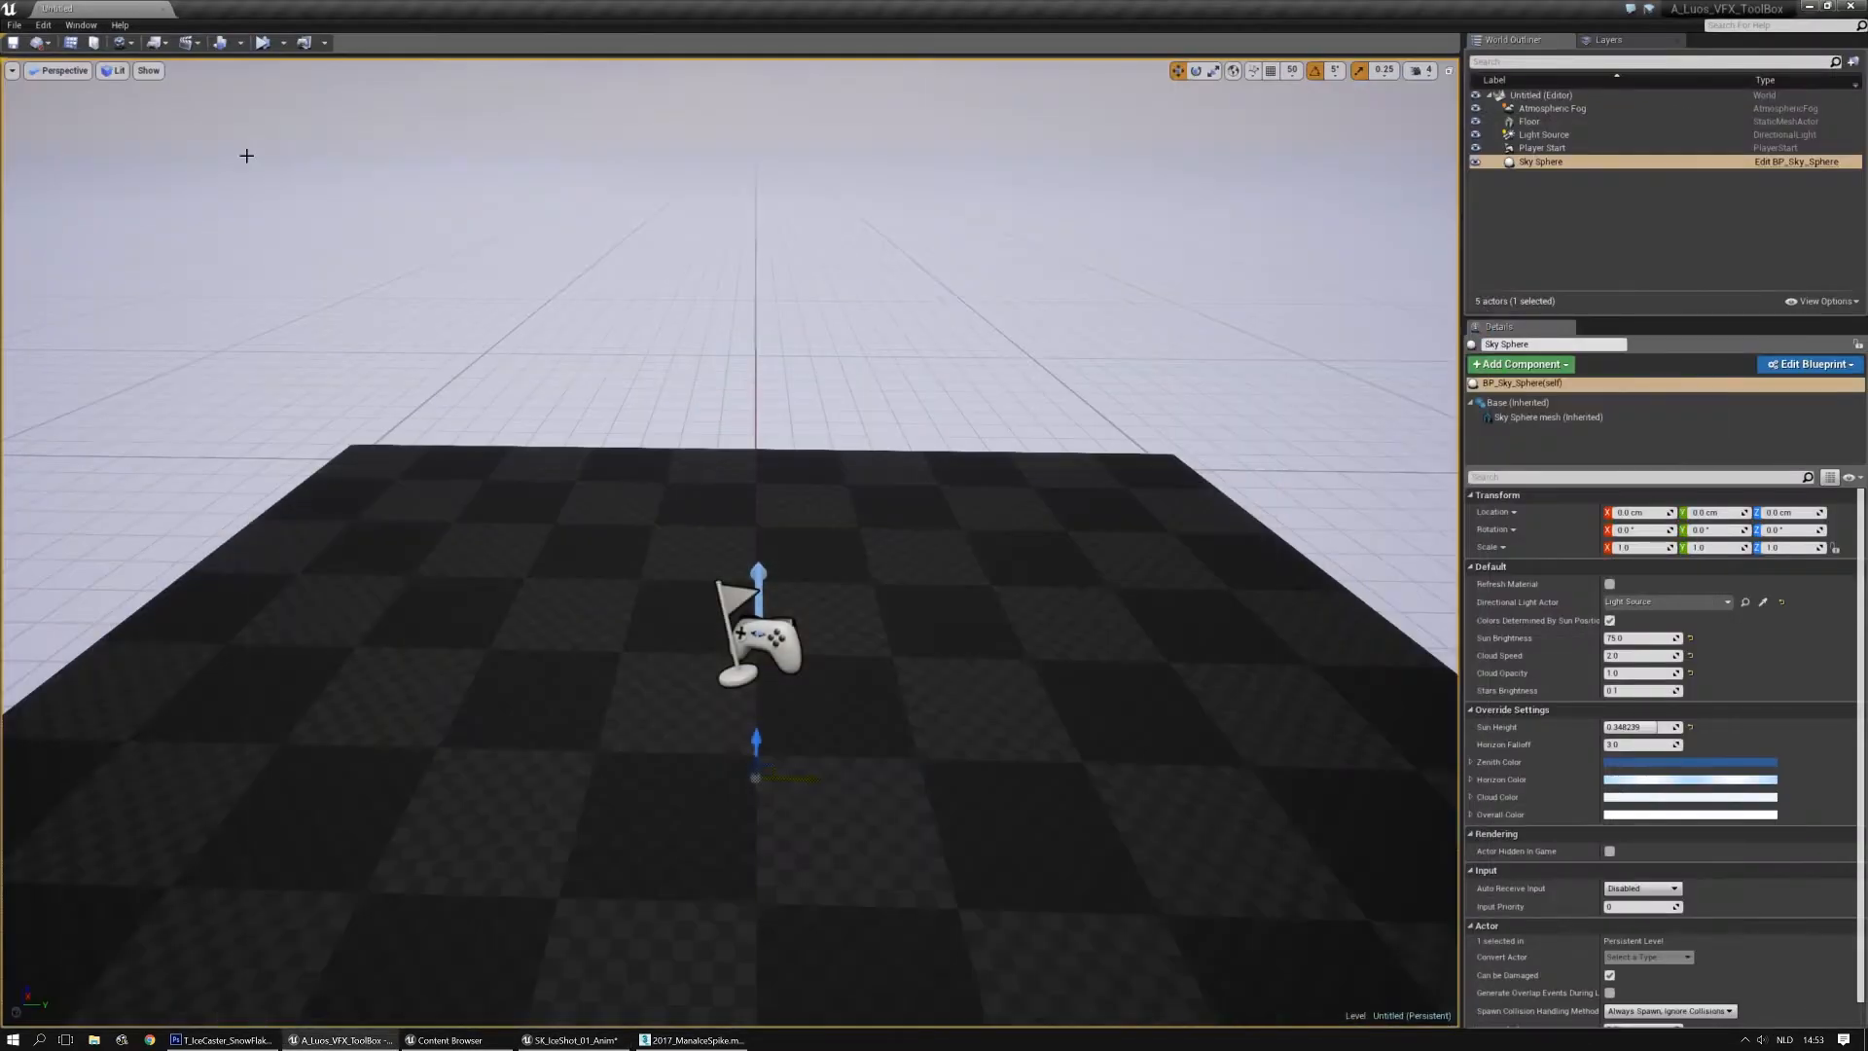
pyautogui.click(54, 26)
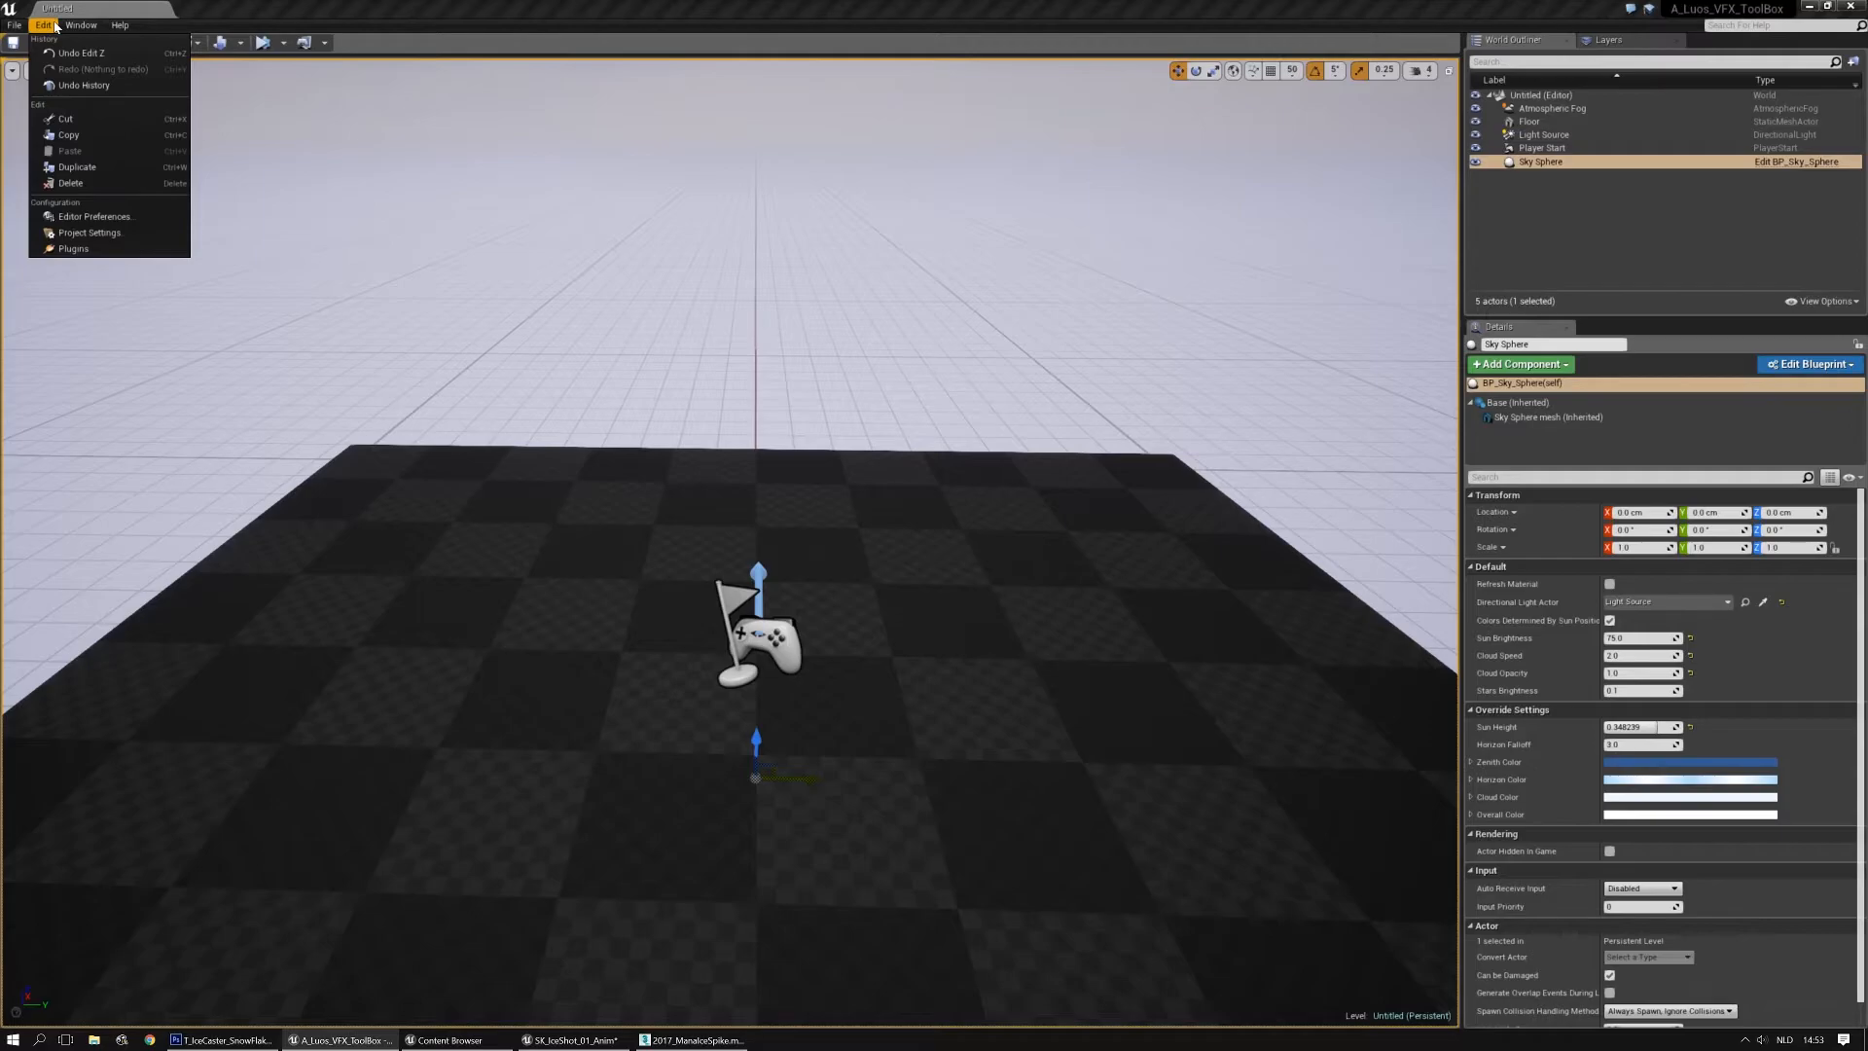
pyautogui.click(110, 214)
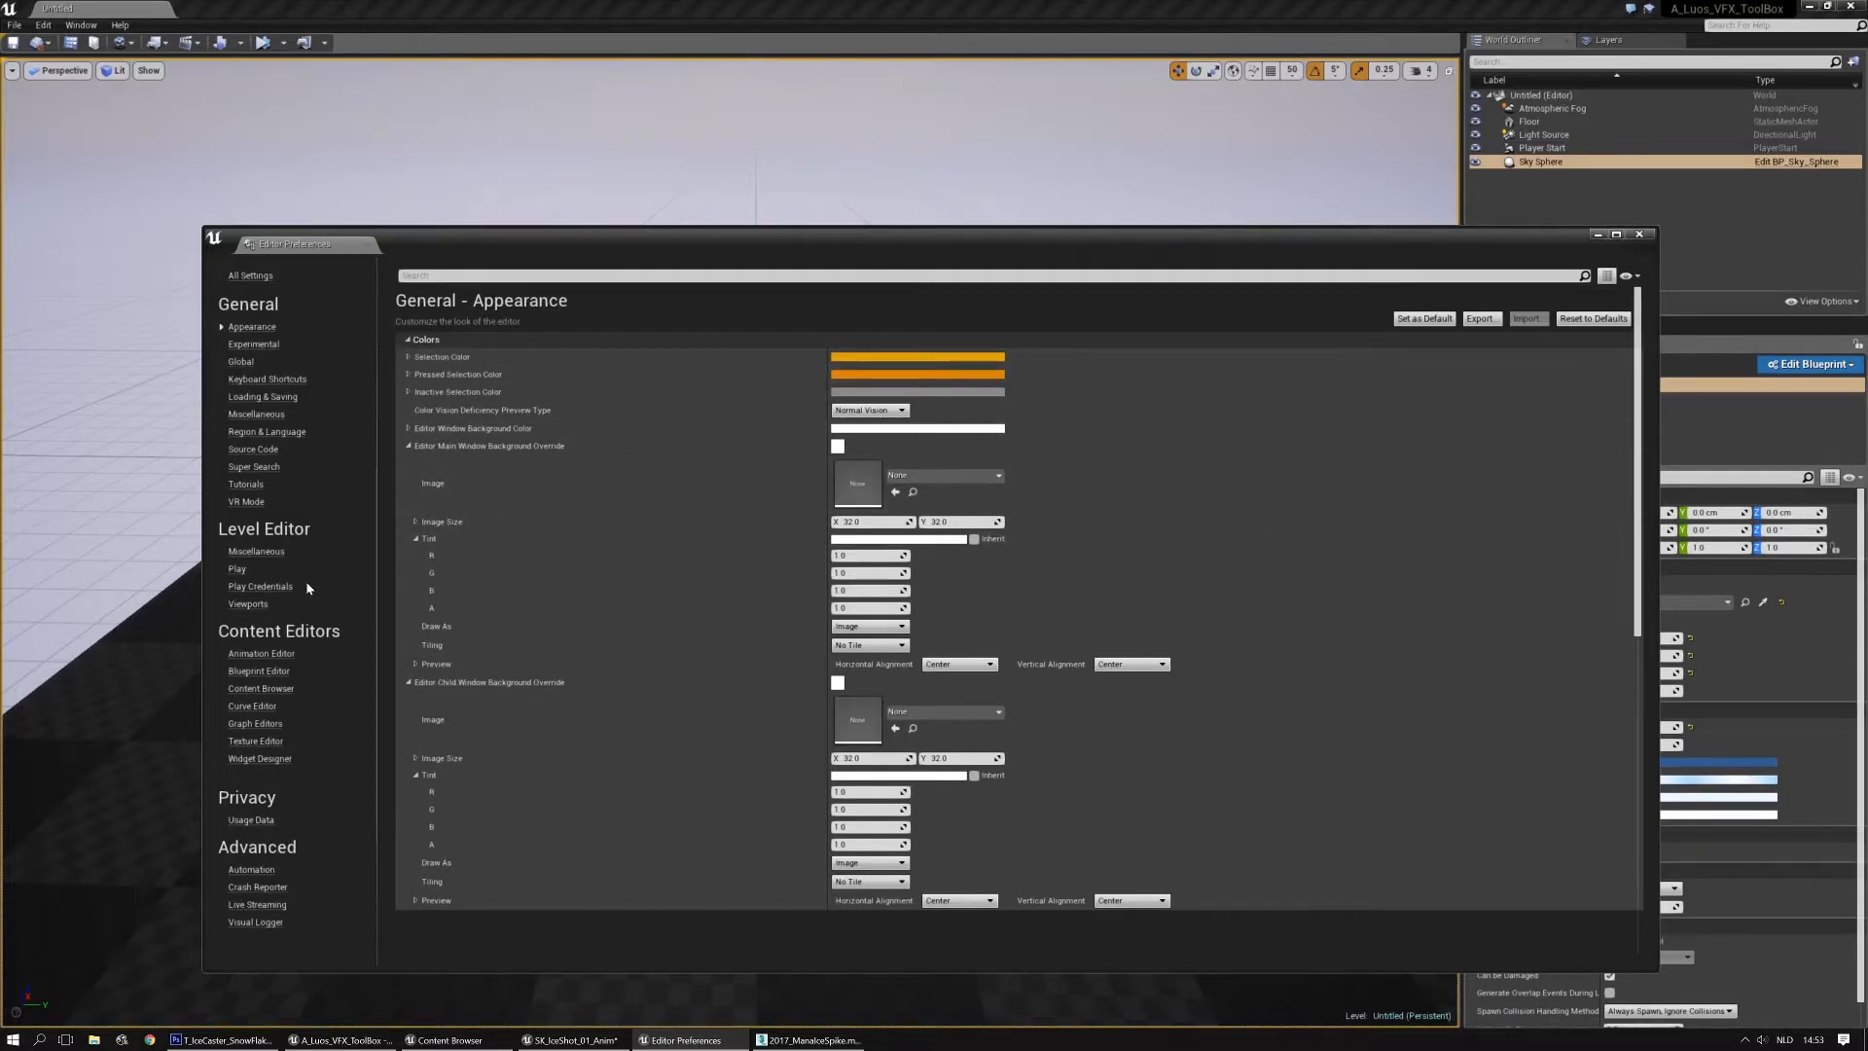
pyautogui.moveTo(1638, 406); pyautogui.dragTo(1637, 722)
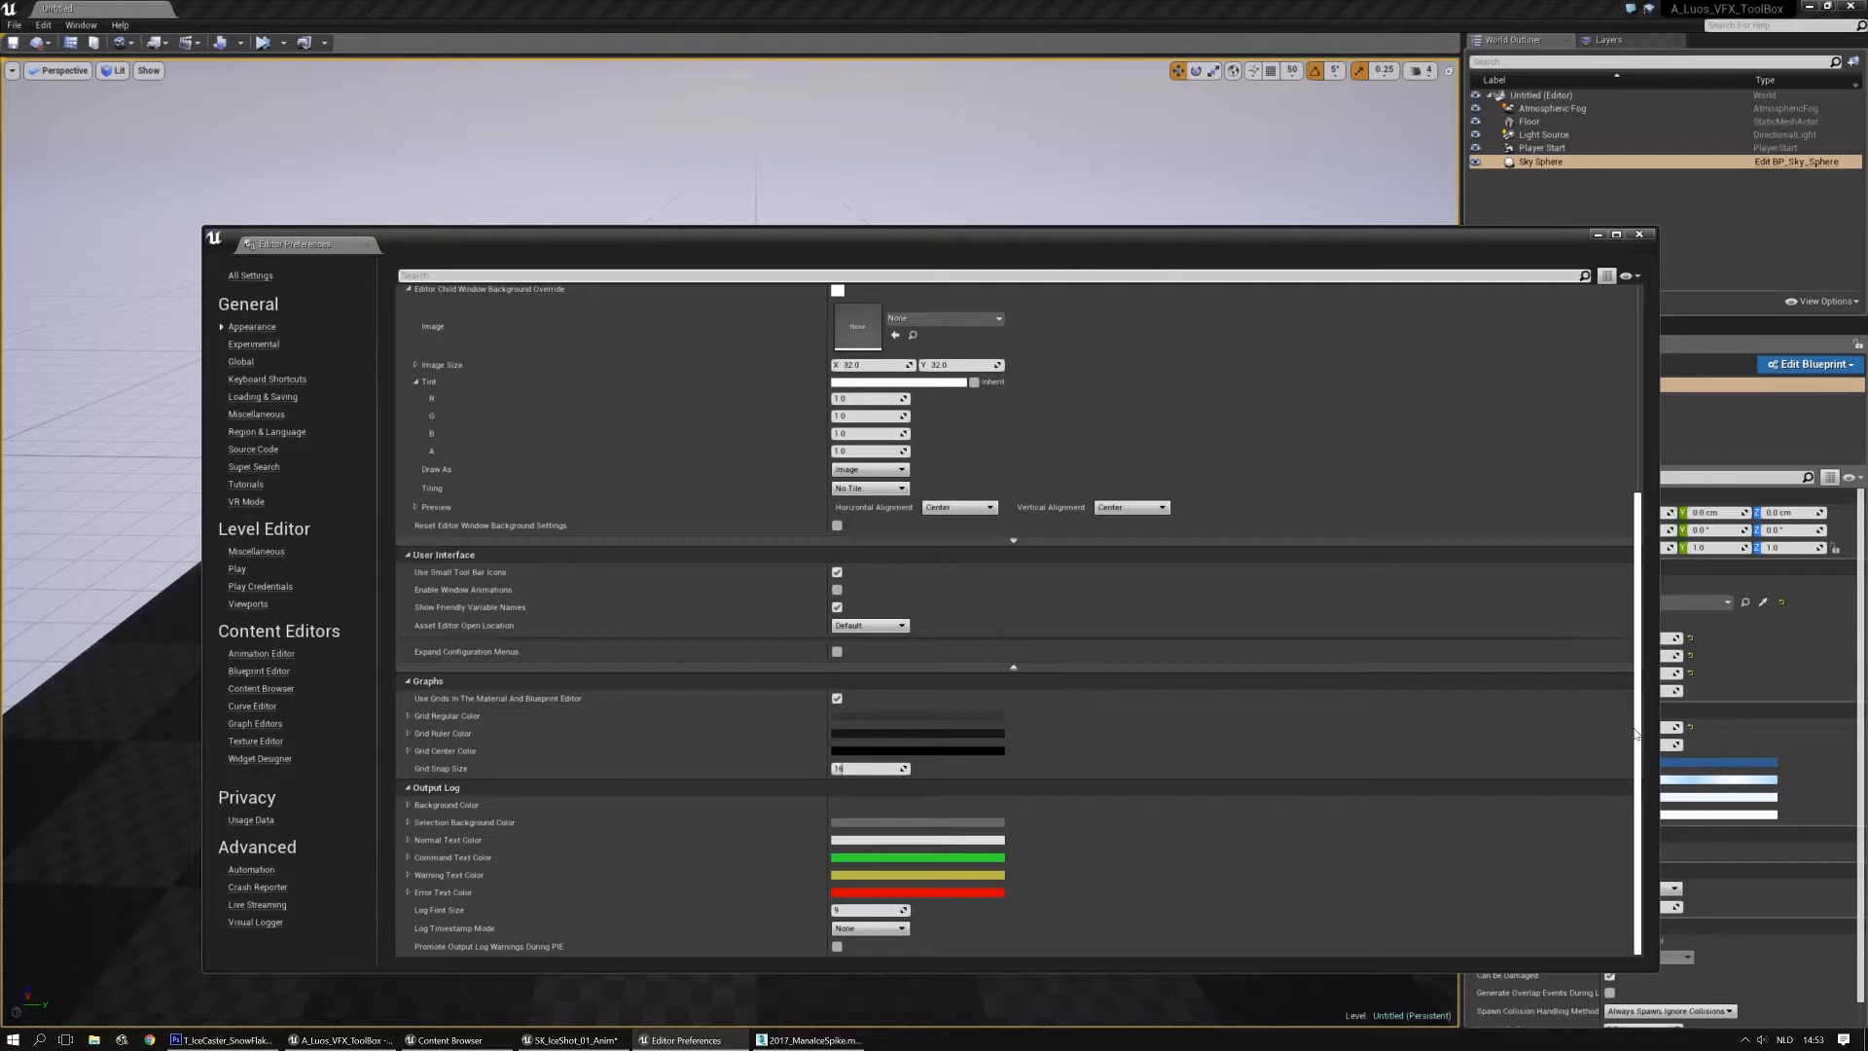
pyautogui.moveTo(1637, 662); pyautogui.dragTo(1630, 358)
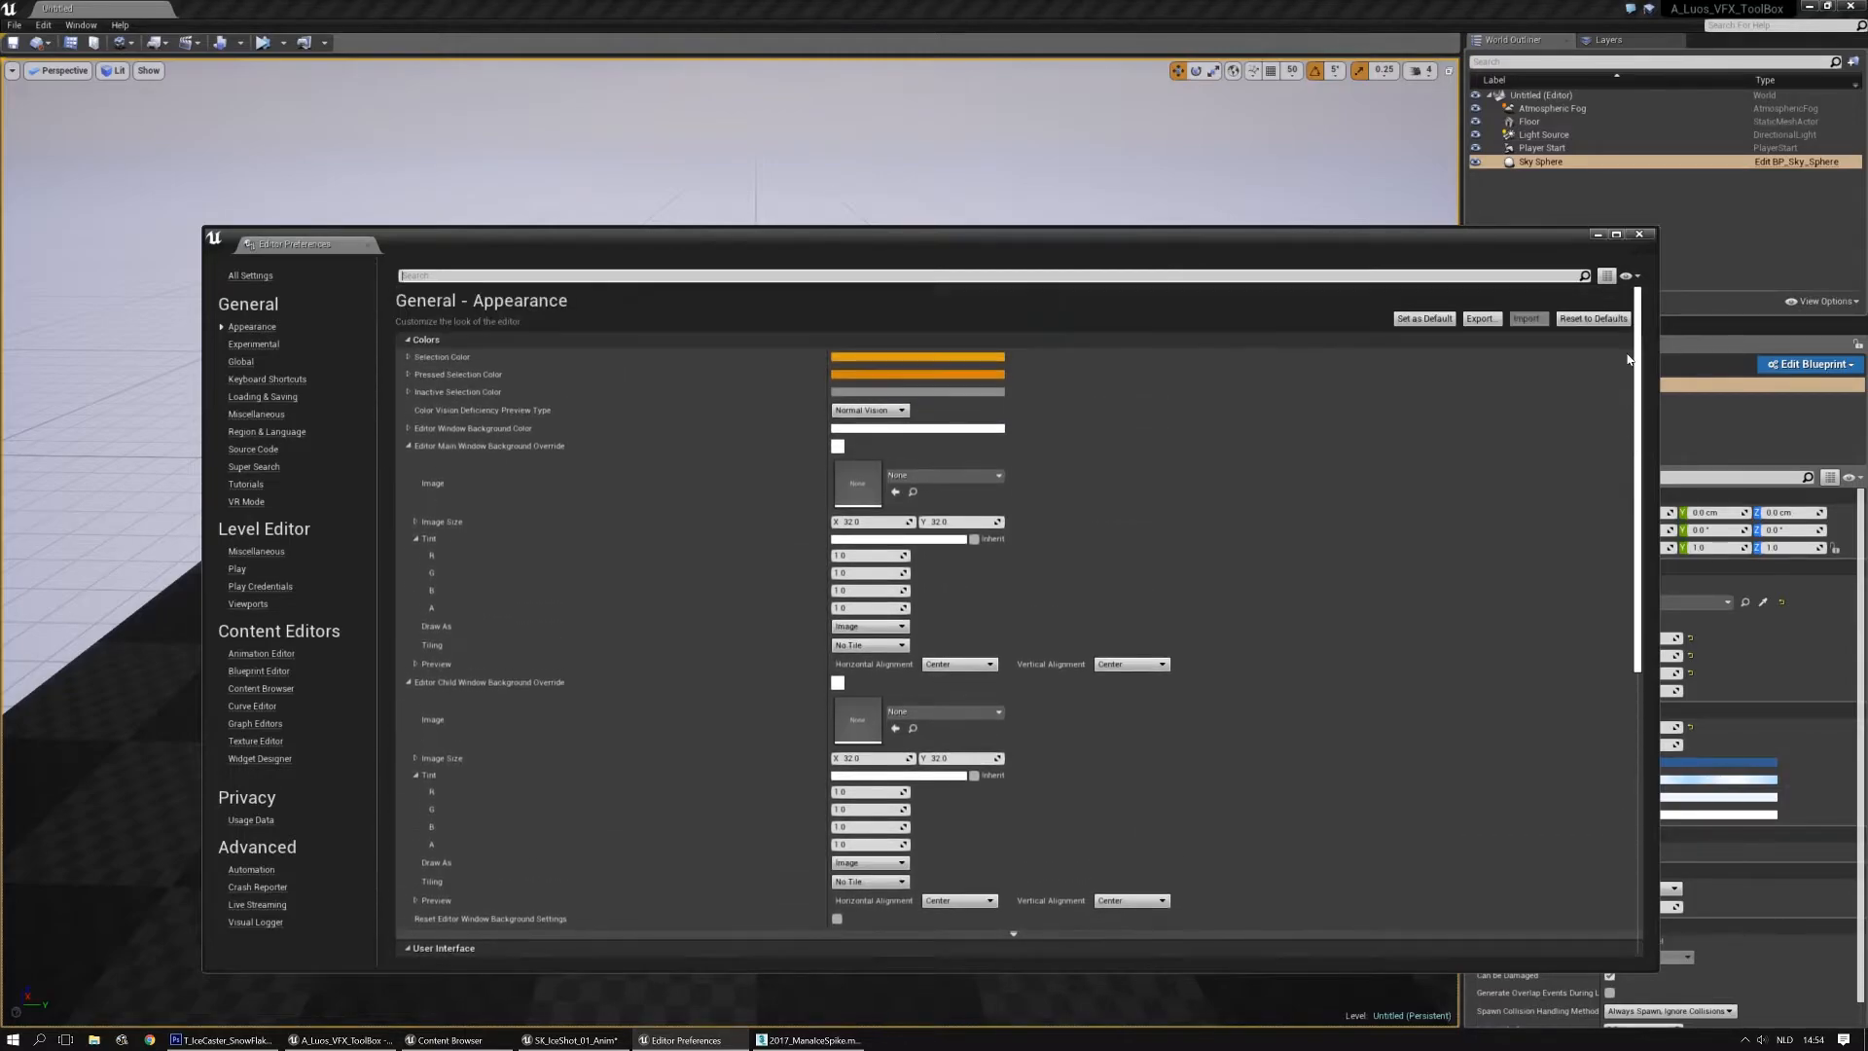
# Look through the Level Editor Miscellaneous, Widget Designer, Visual Logger and Live Streaming preferences
pyautogui.click(242, 551)
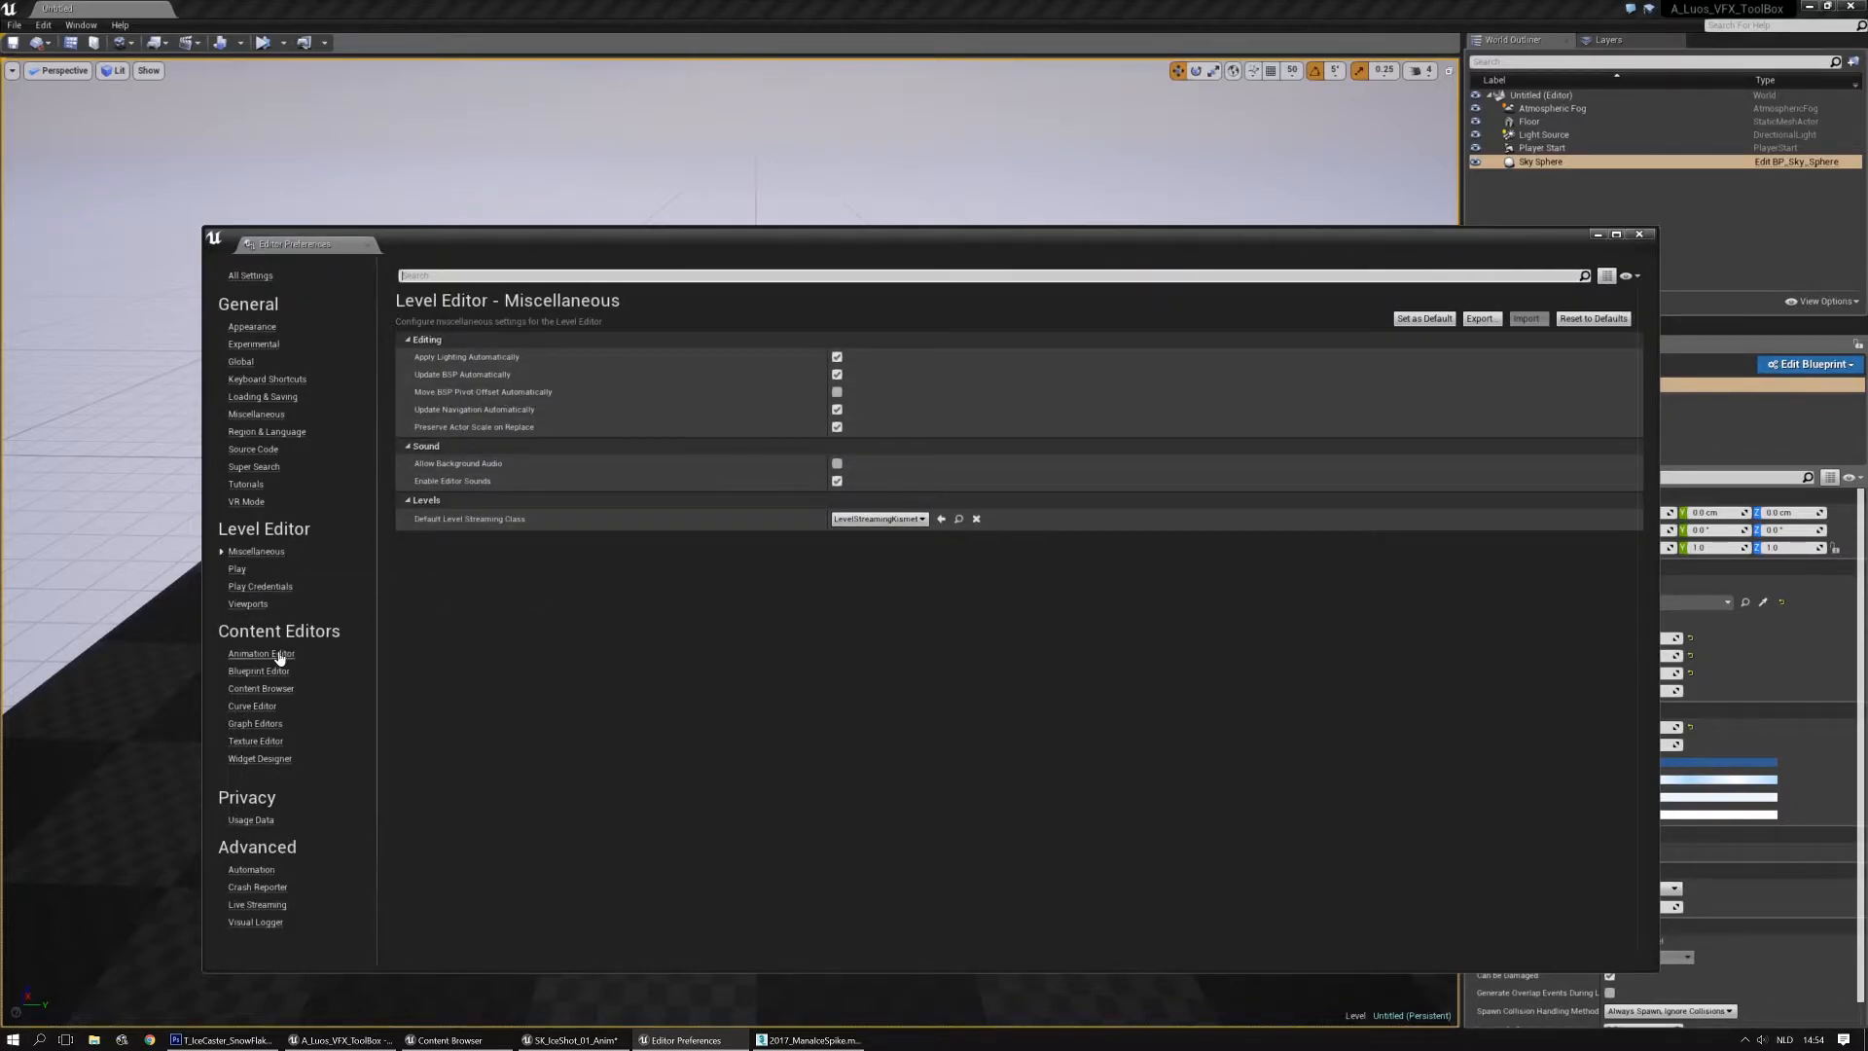
pyautogui.click(272, 759)
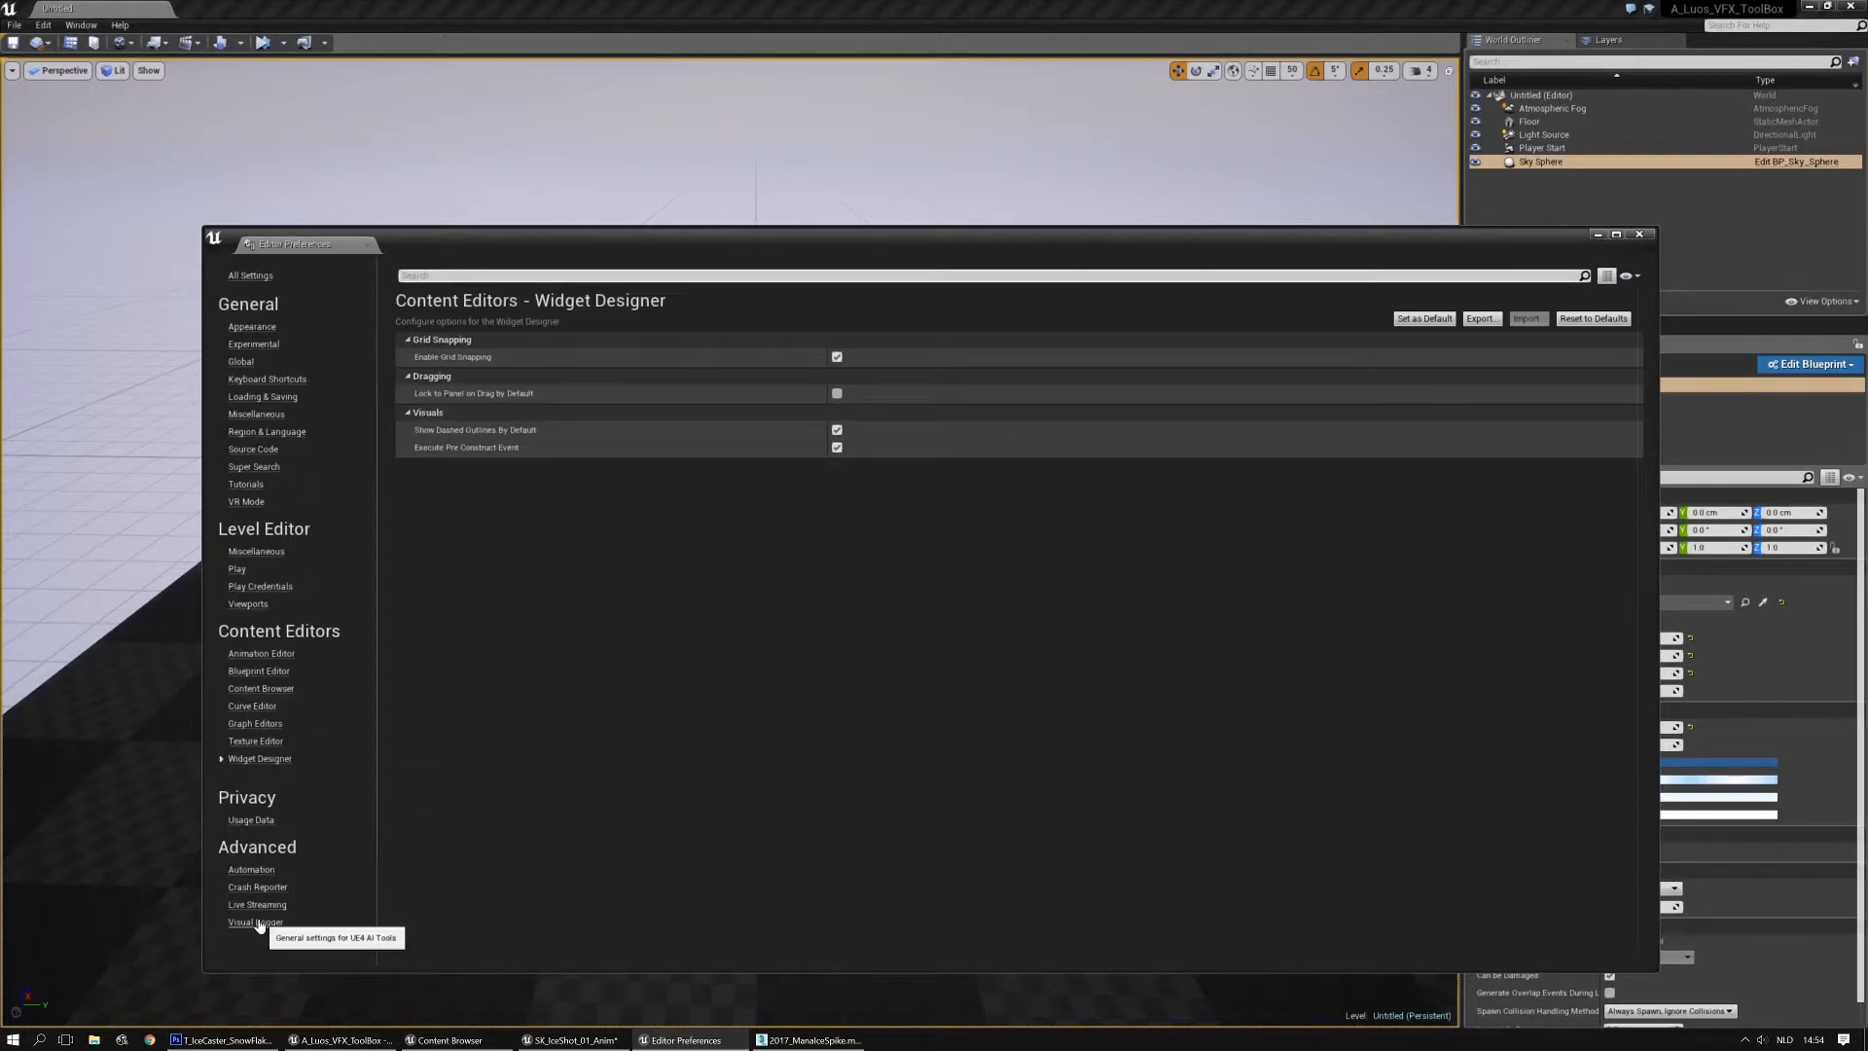
pyautogui.click(256, 922)
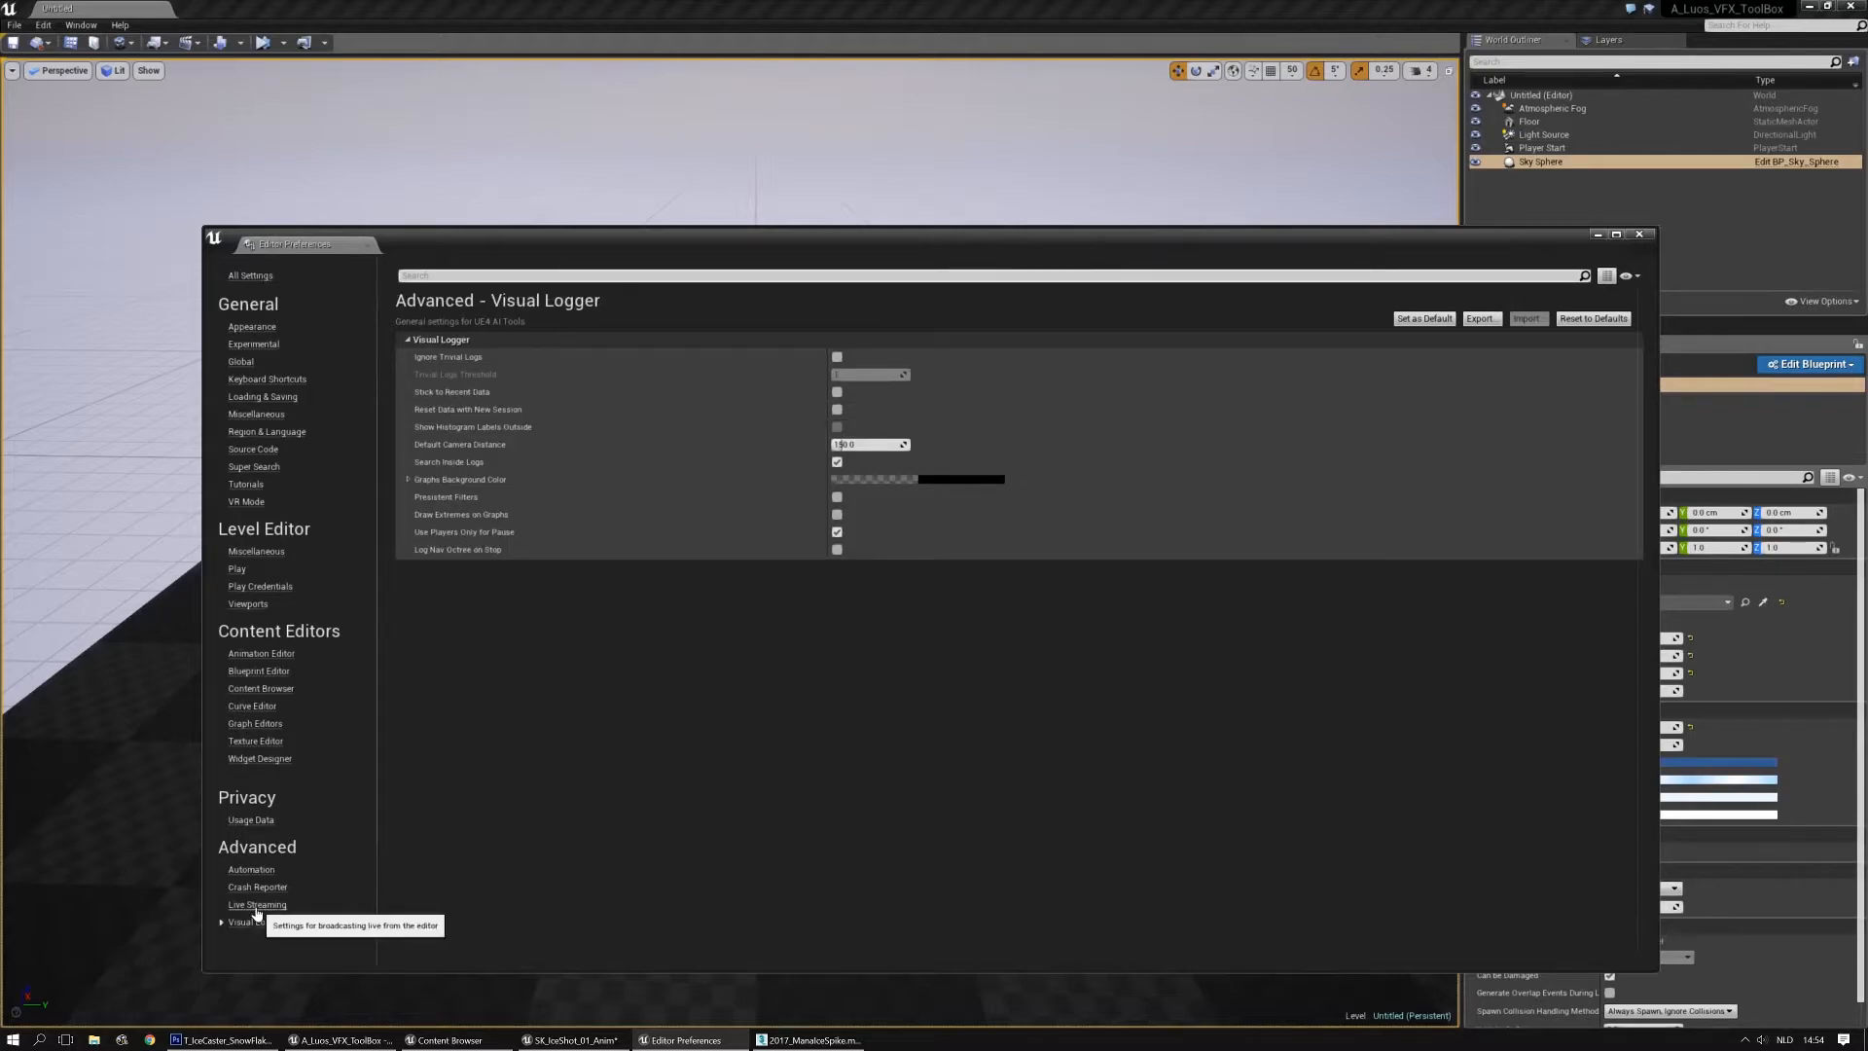
pyautogui.click(255, 906)
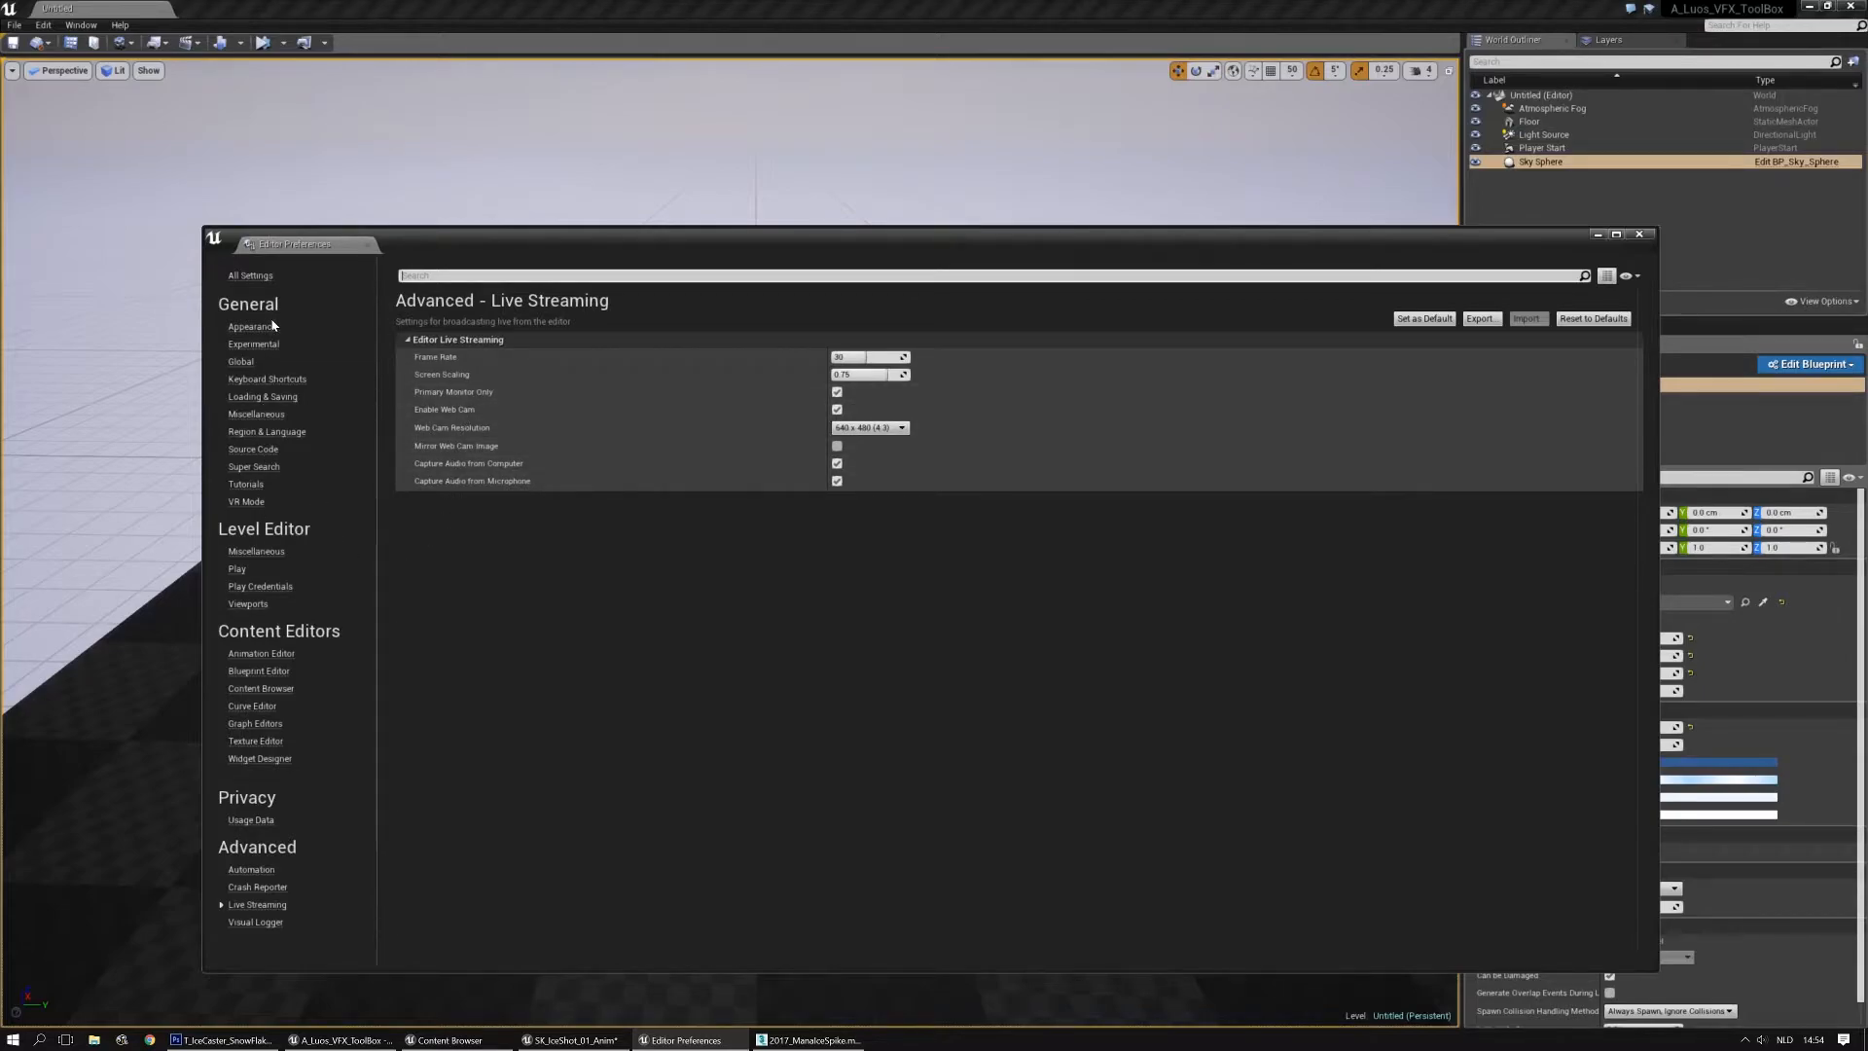
# Show all editor settings together and read through them from Appearance down to Keyboard Shortcuts
pyautogui.click(250, 277)
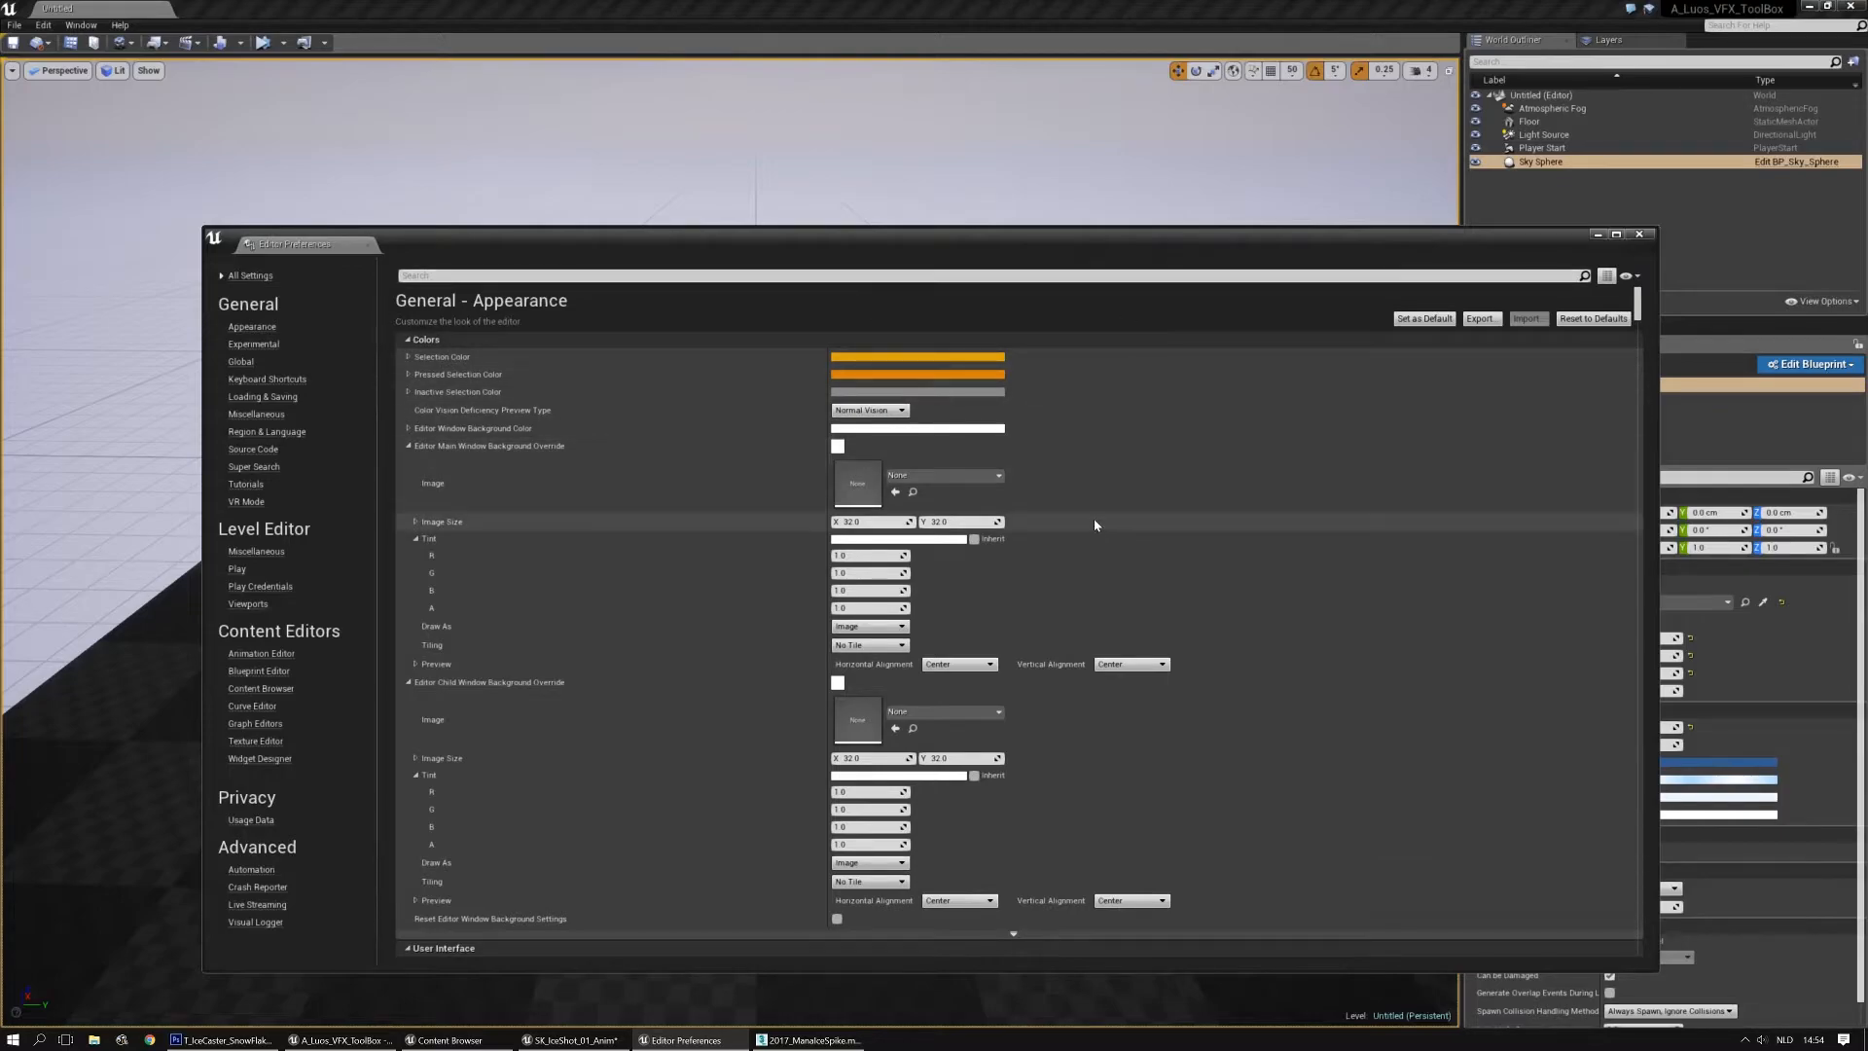
pyautogui.scroll(-3, 1096, 526)
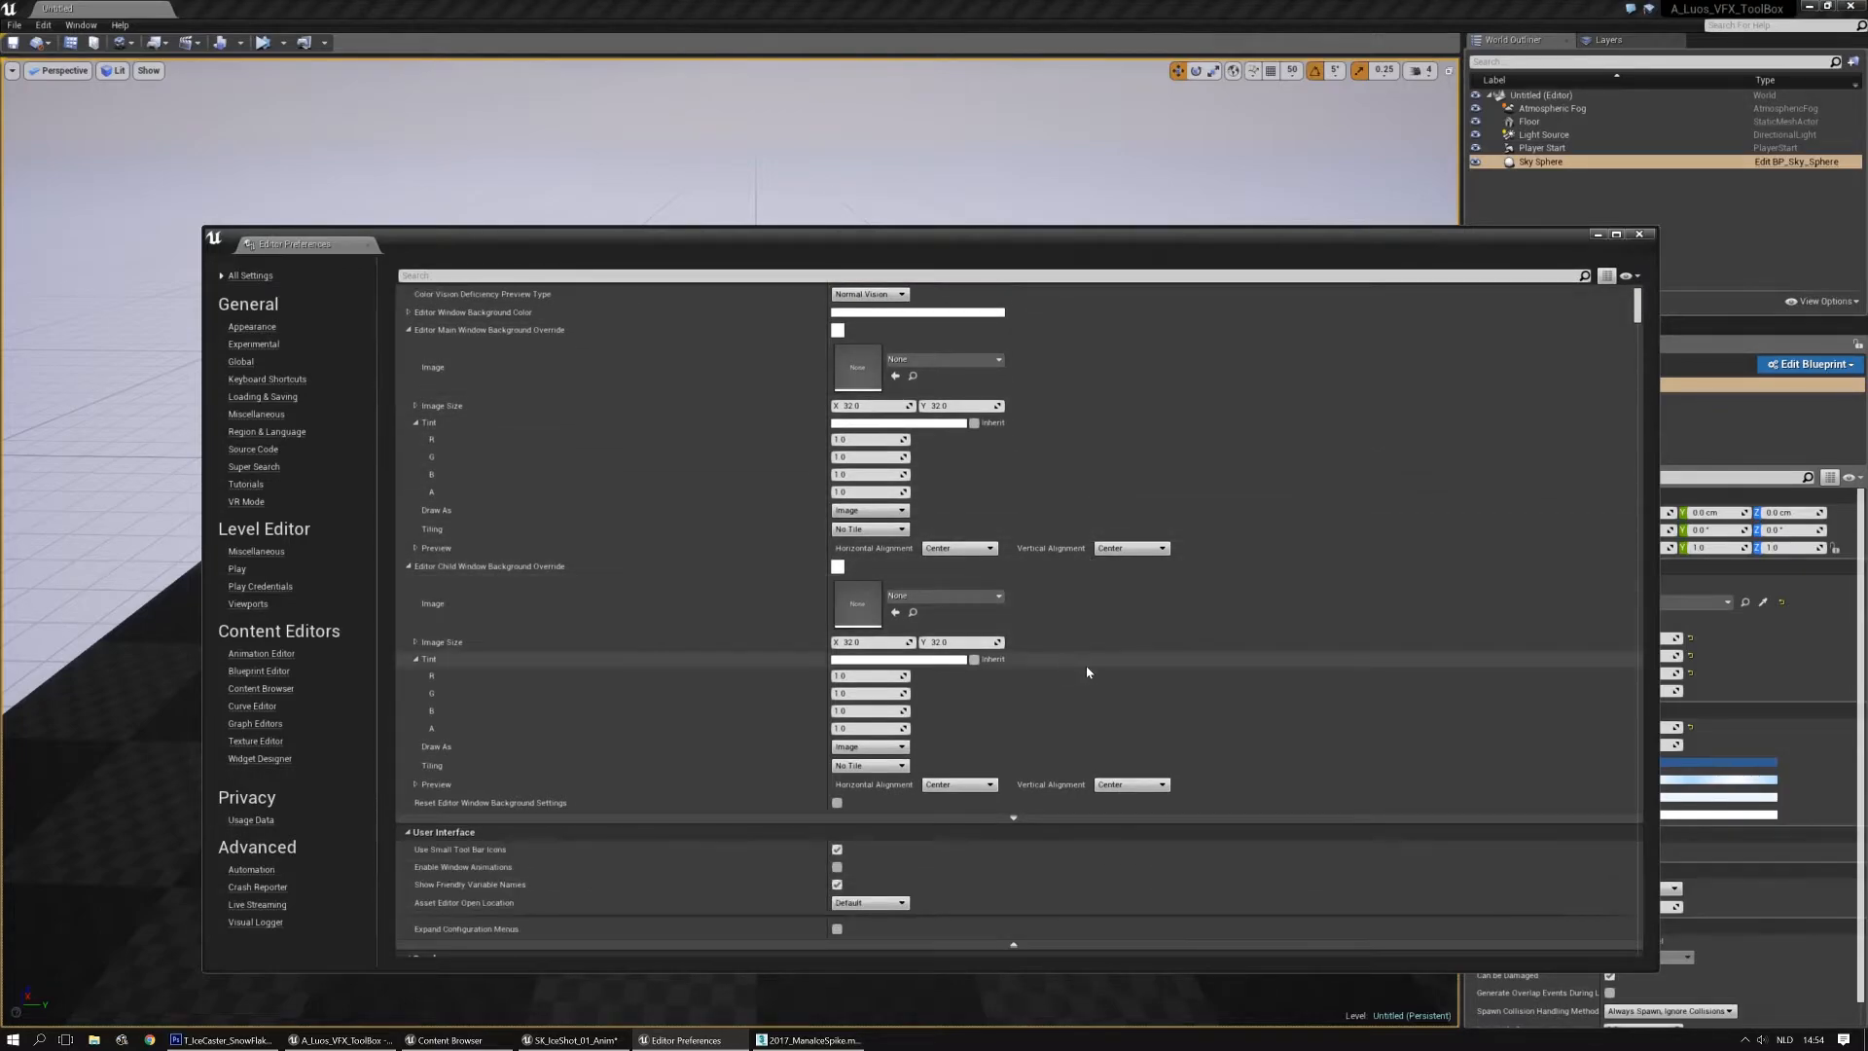
pyautogui.scroll(-10, 1087, 672)
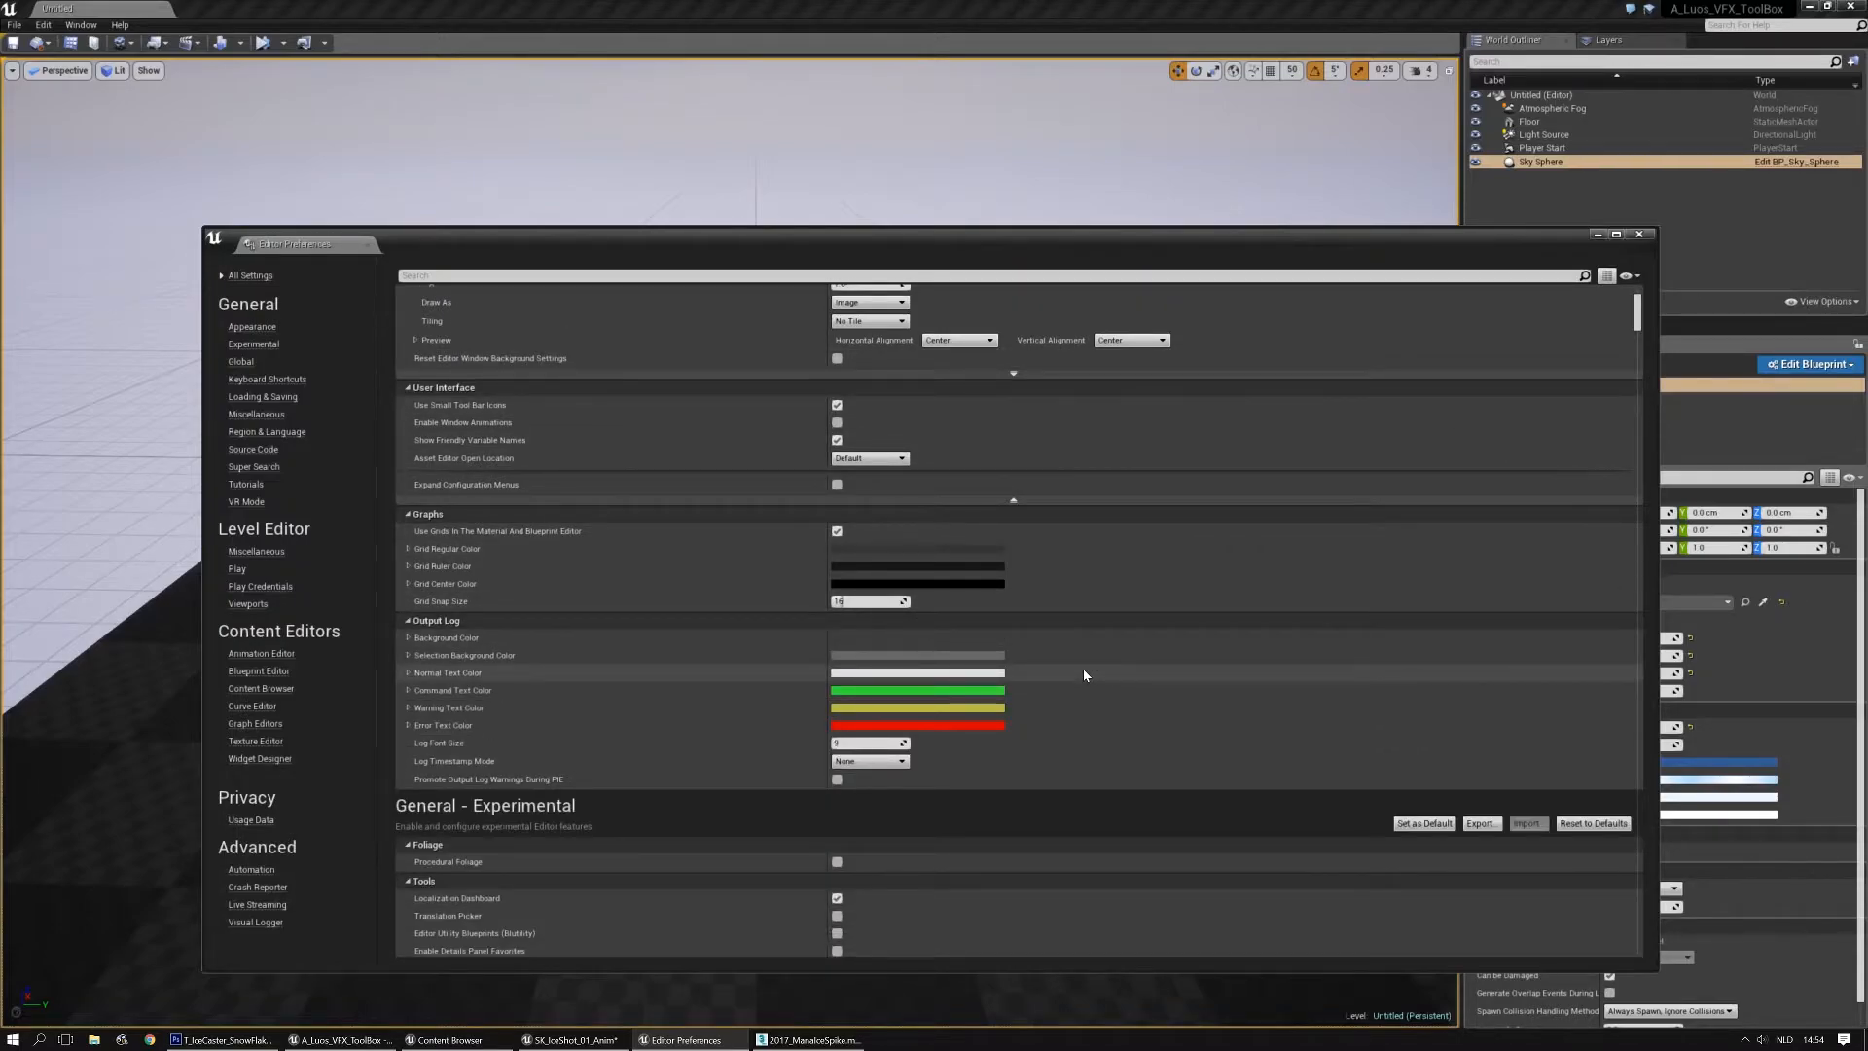
pyautogui.scroll(-15, 1085, 673)
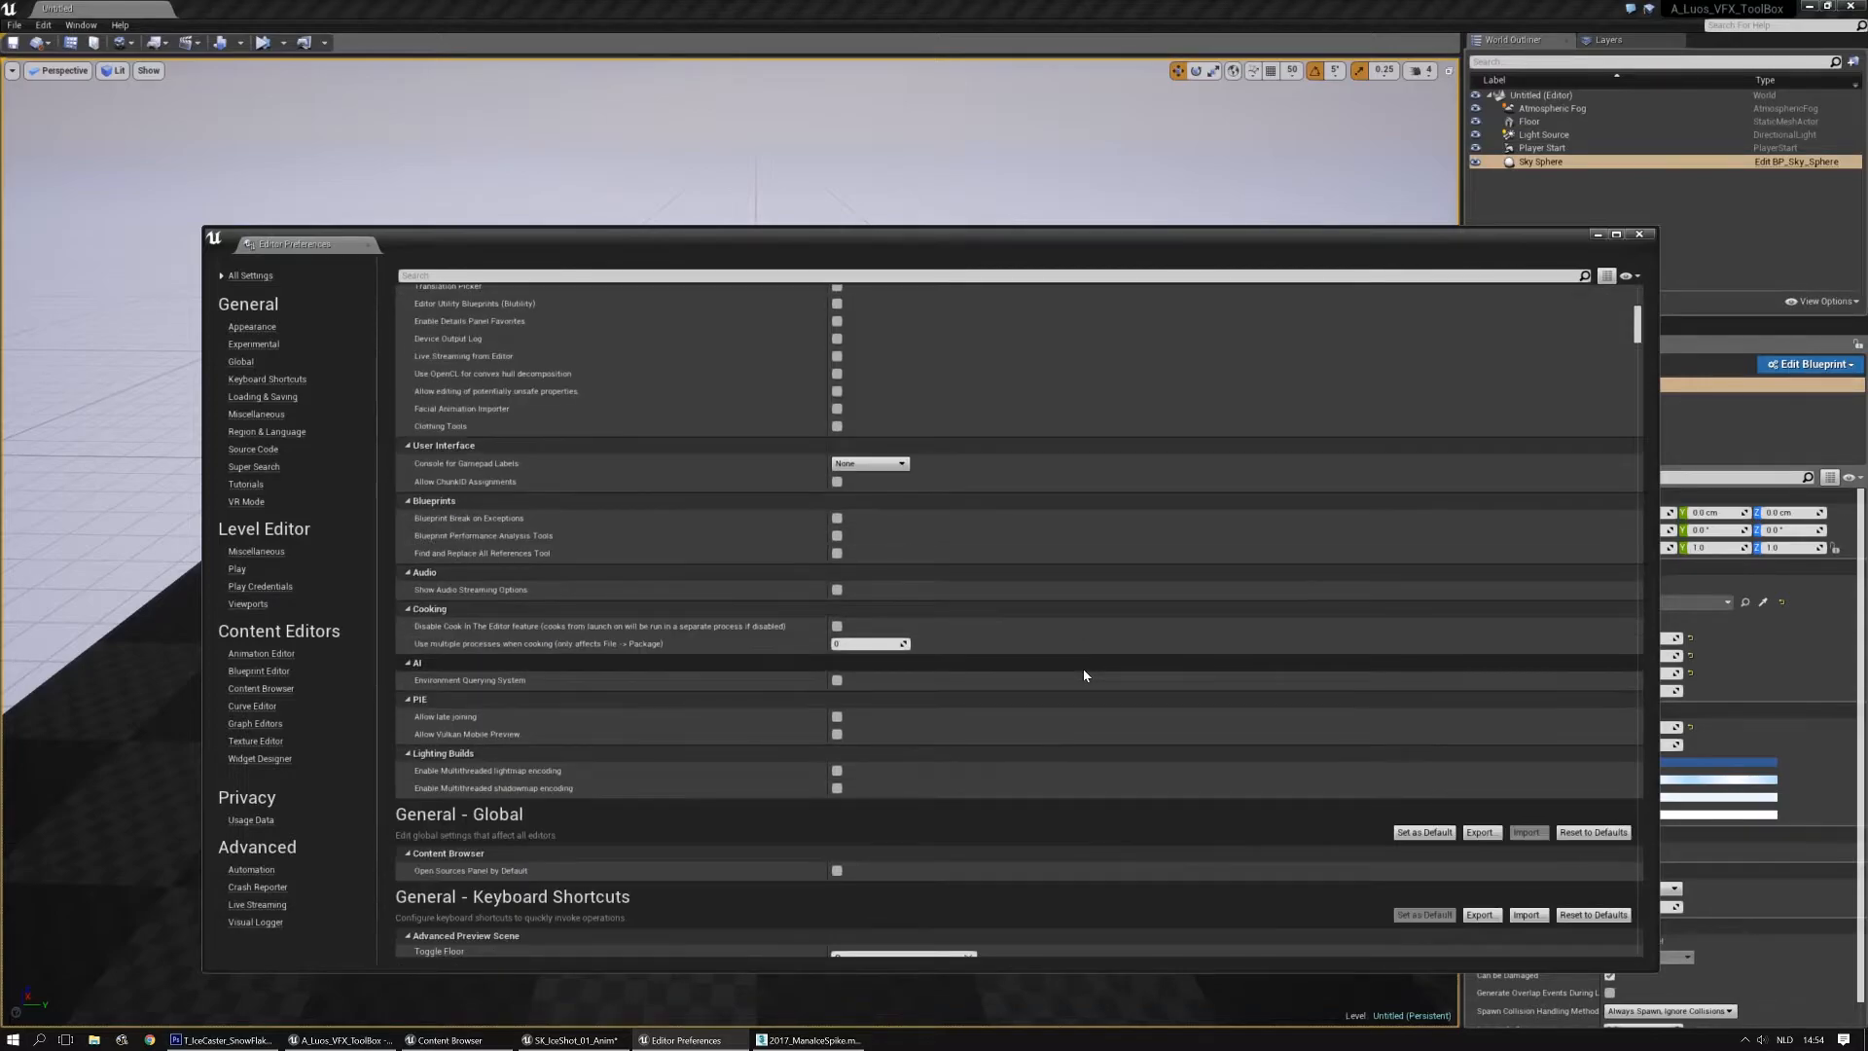
pyautogui.scroll(-6, 1083, 669)
pyautogui.scroll(-4, 1043, 565)
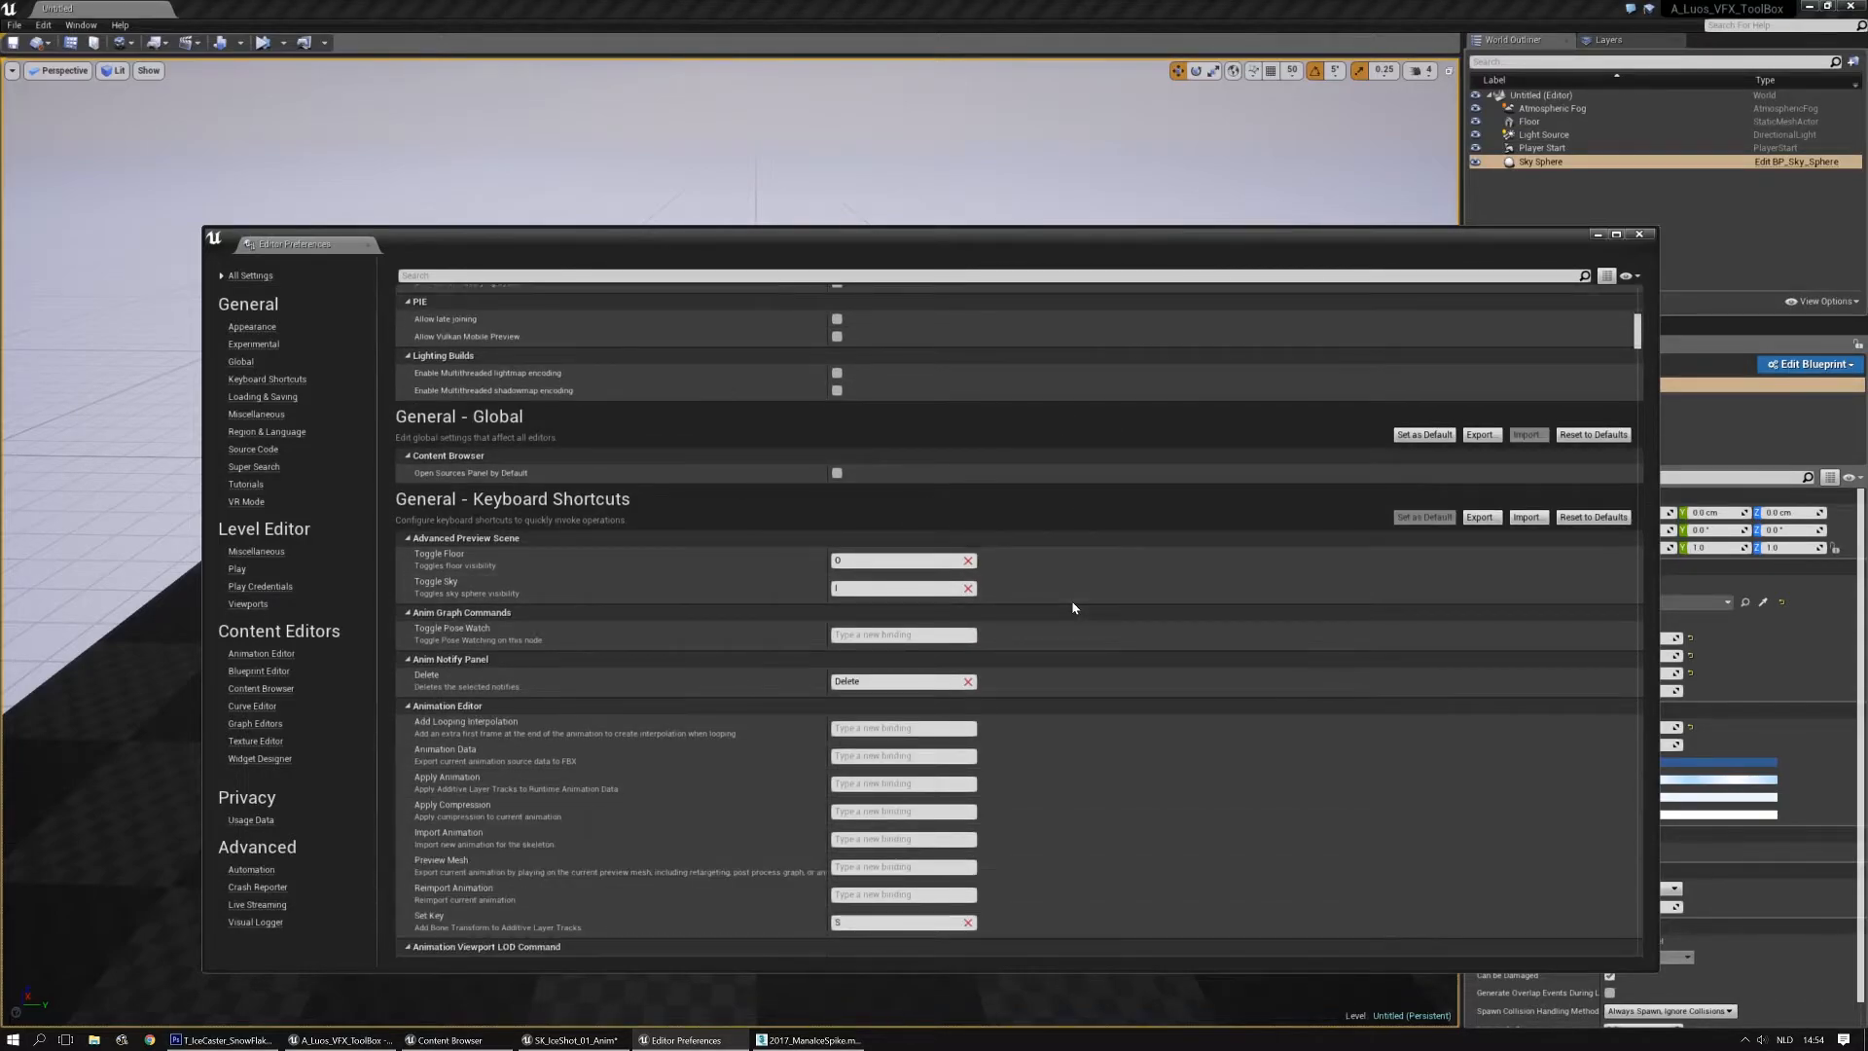
# Check the General preferences for Global and Experimental, and reread the full Appearance settings
pyautogui.click(241, 362)
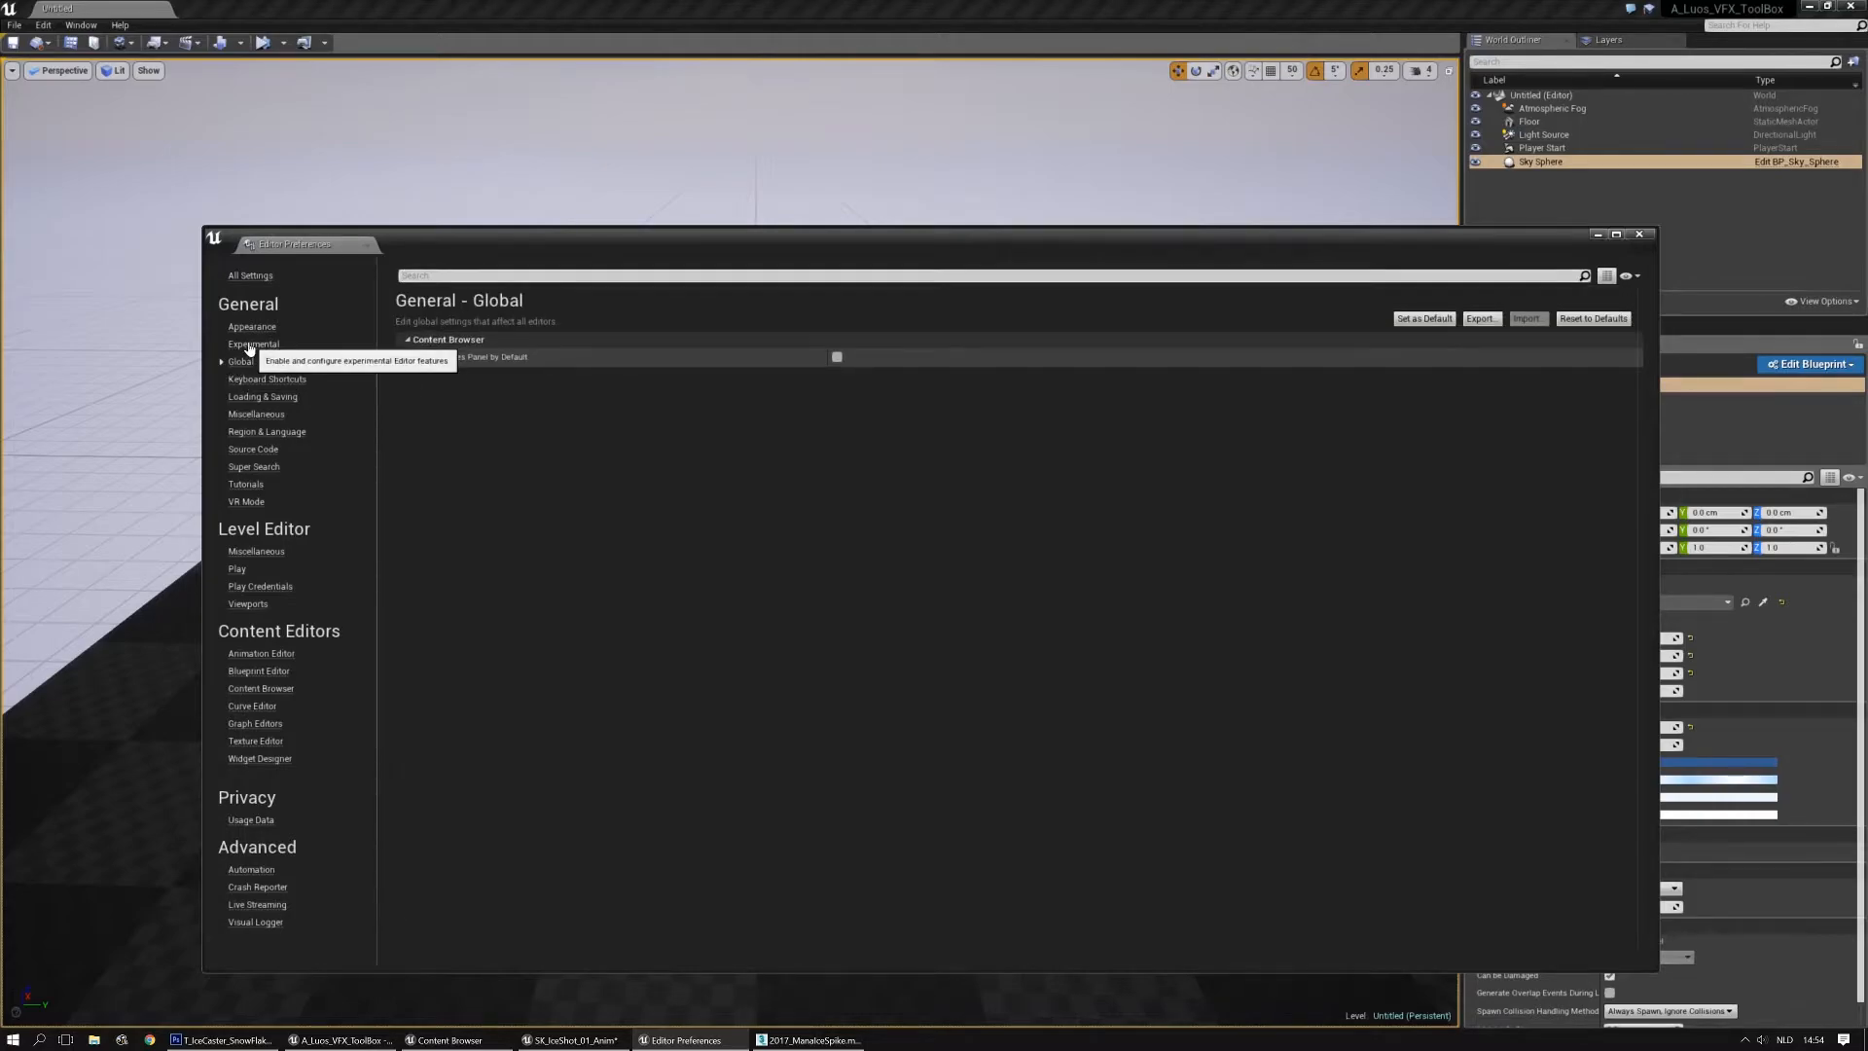
pyautogui.click(245, 345)
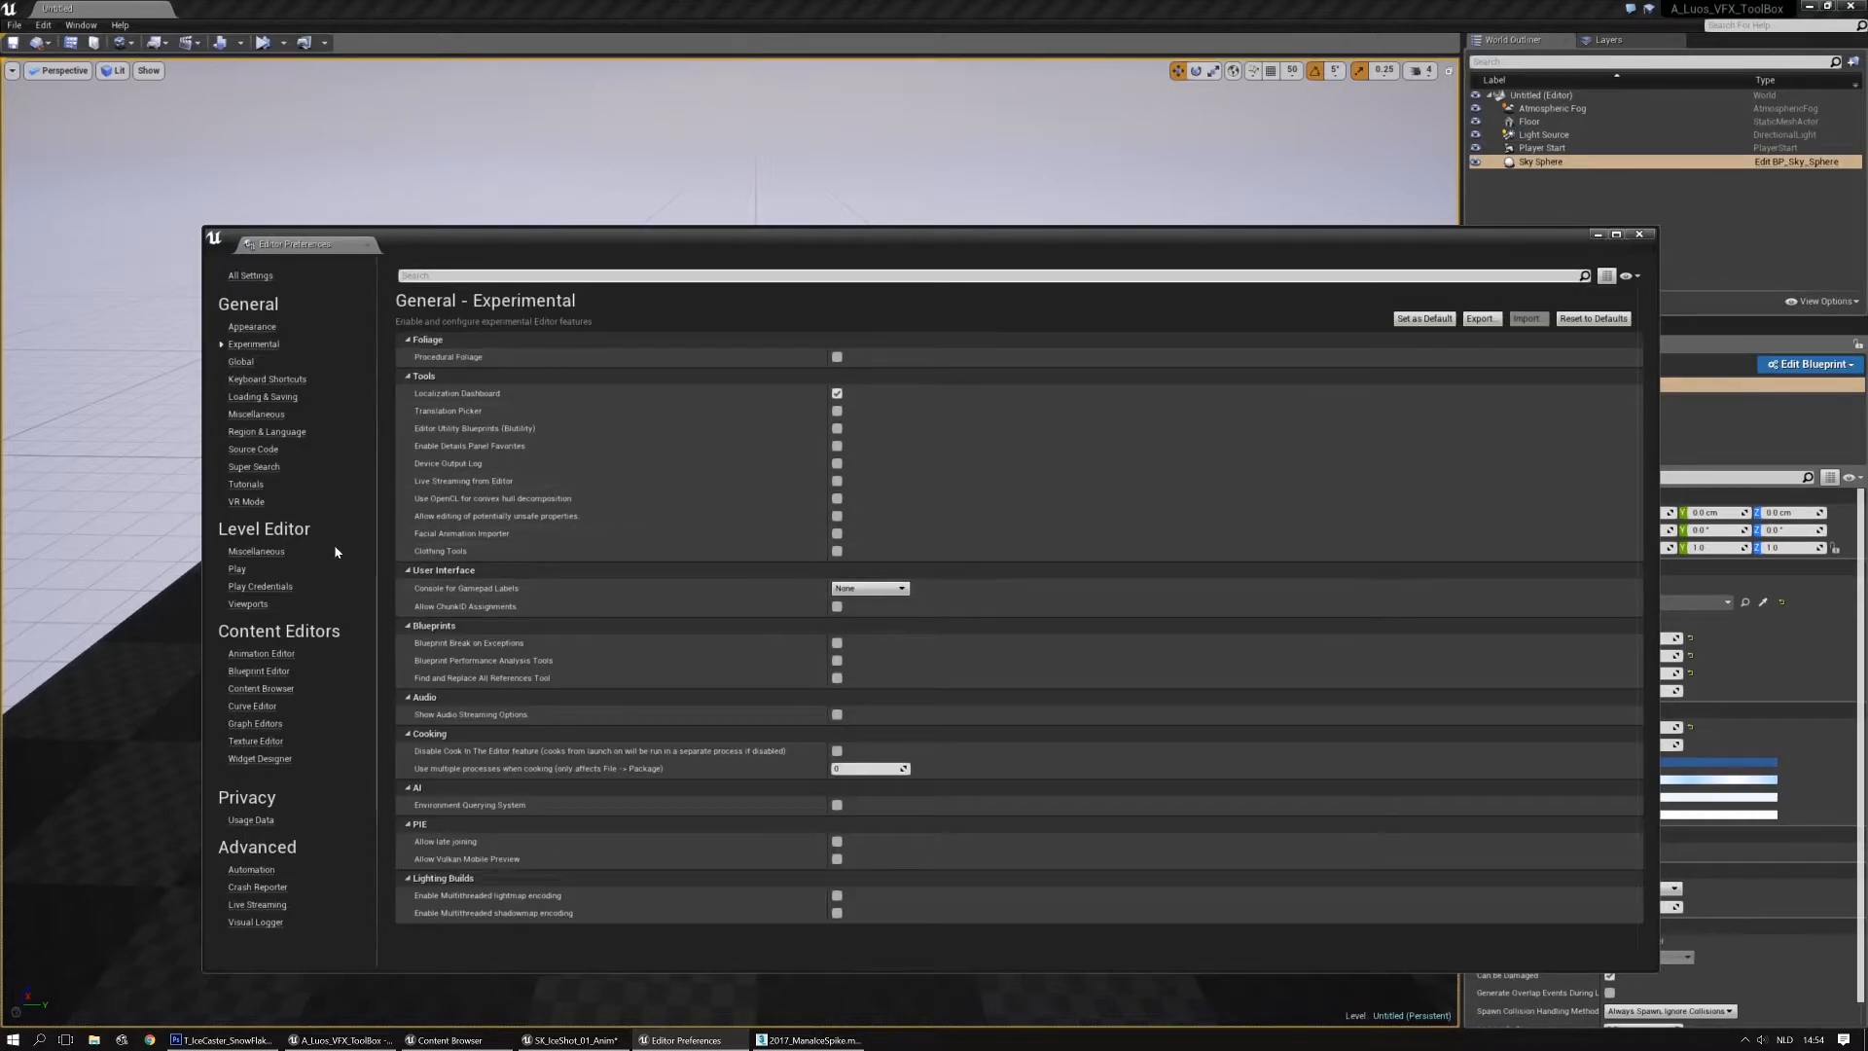
pyautogui.click(251, 327)
pyautogui.scroll(-5, 623, 505)
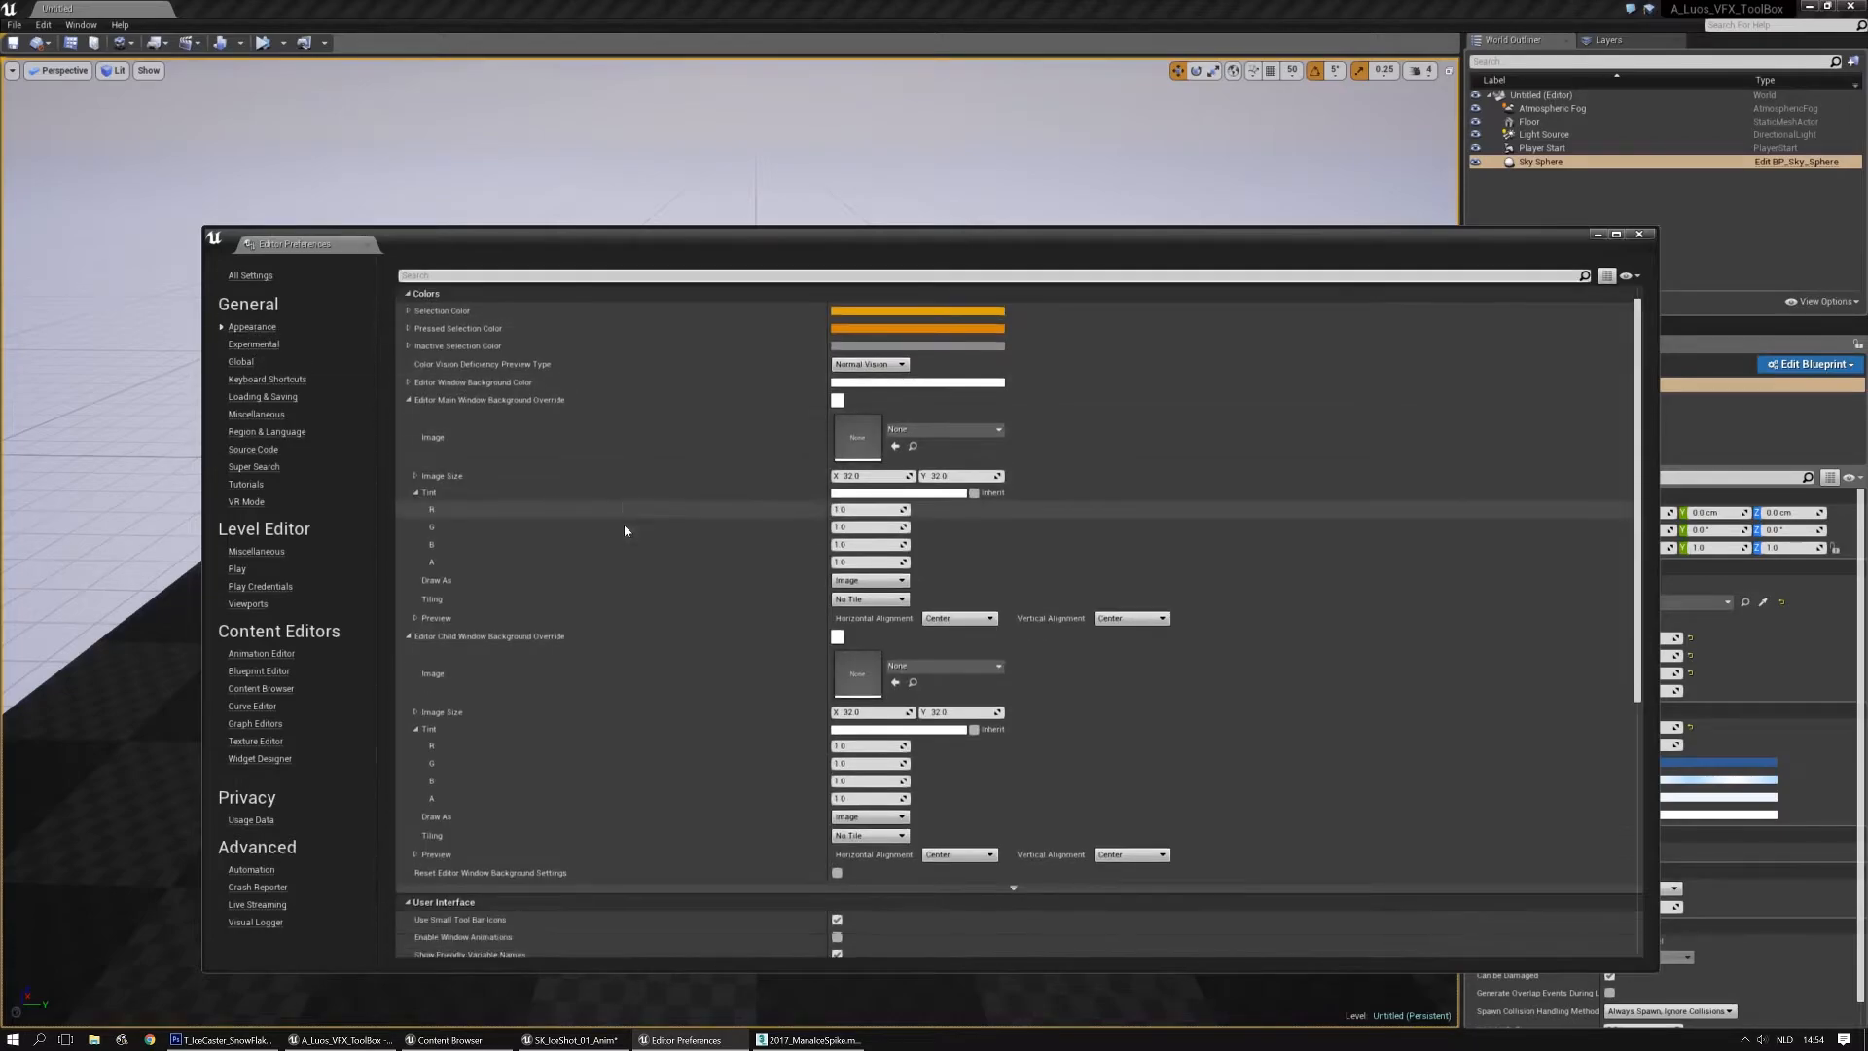
pyautogui.scroll(2, 568, 499)
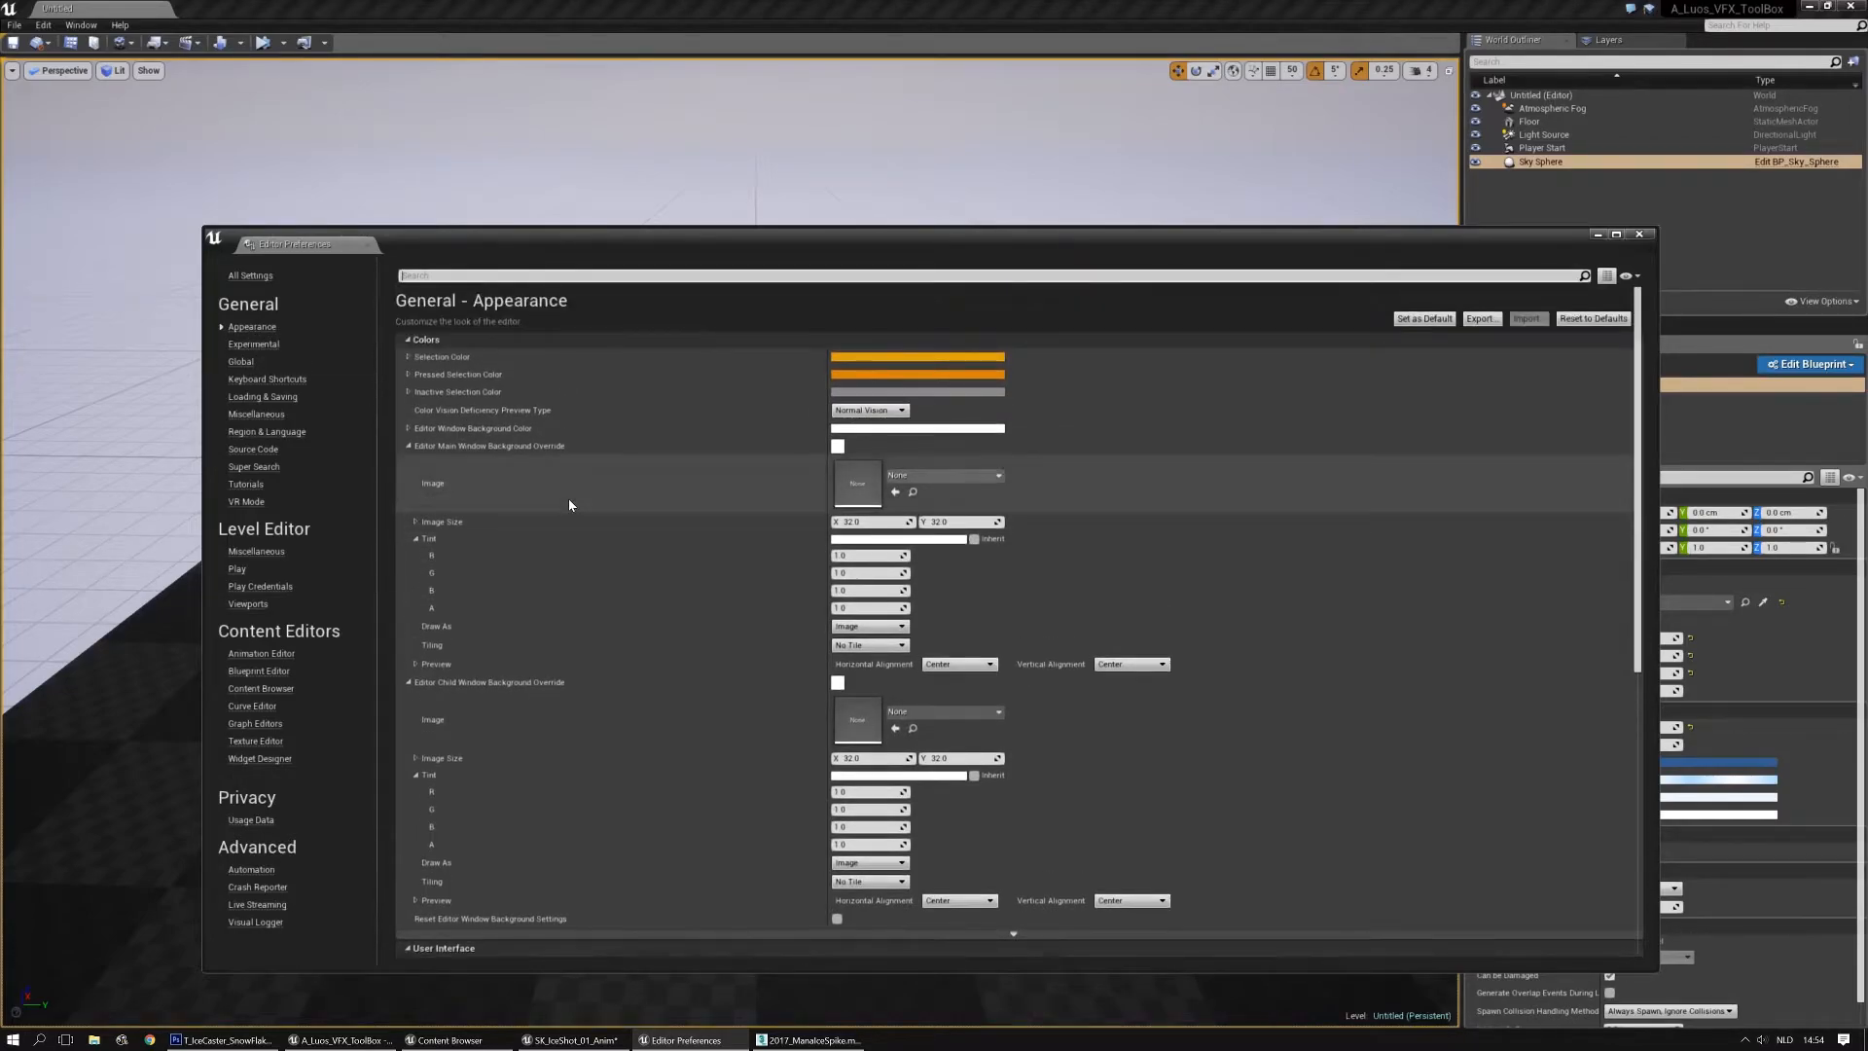
pyautogui.scroll(-3, 601, 566)
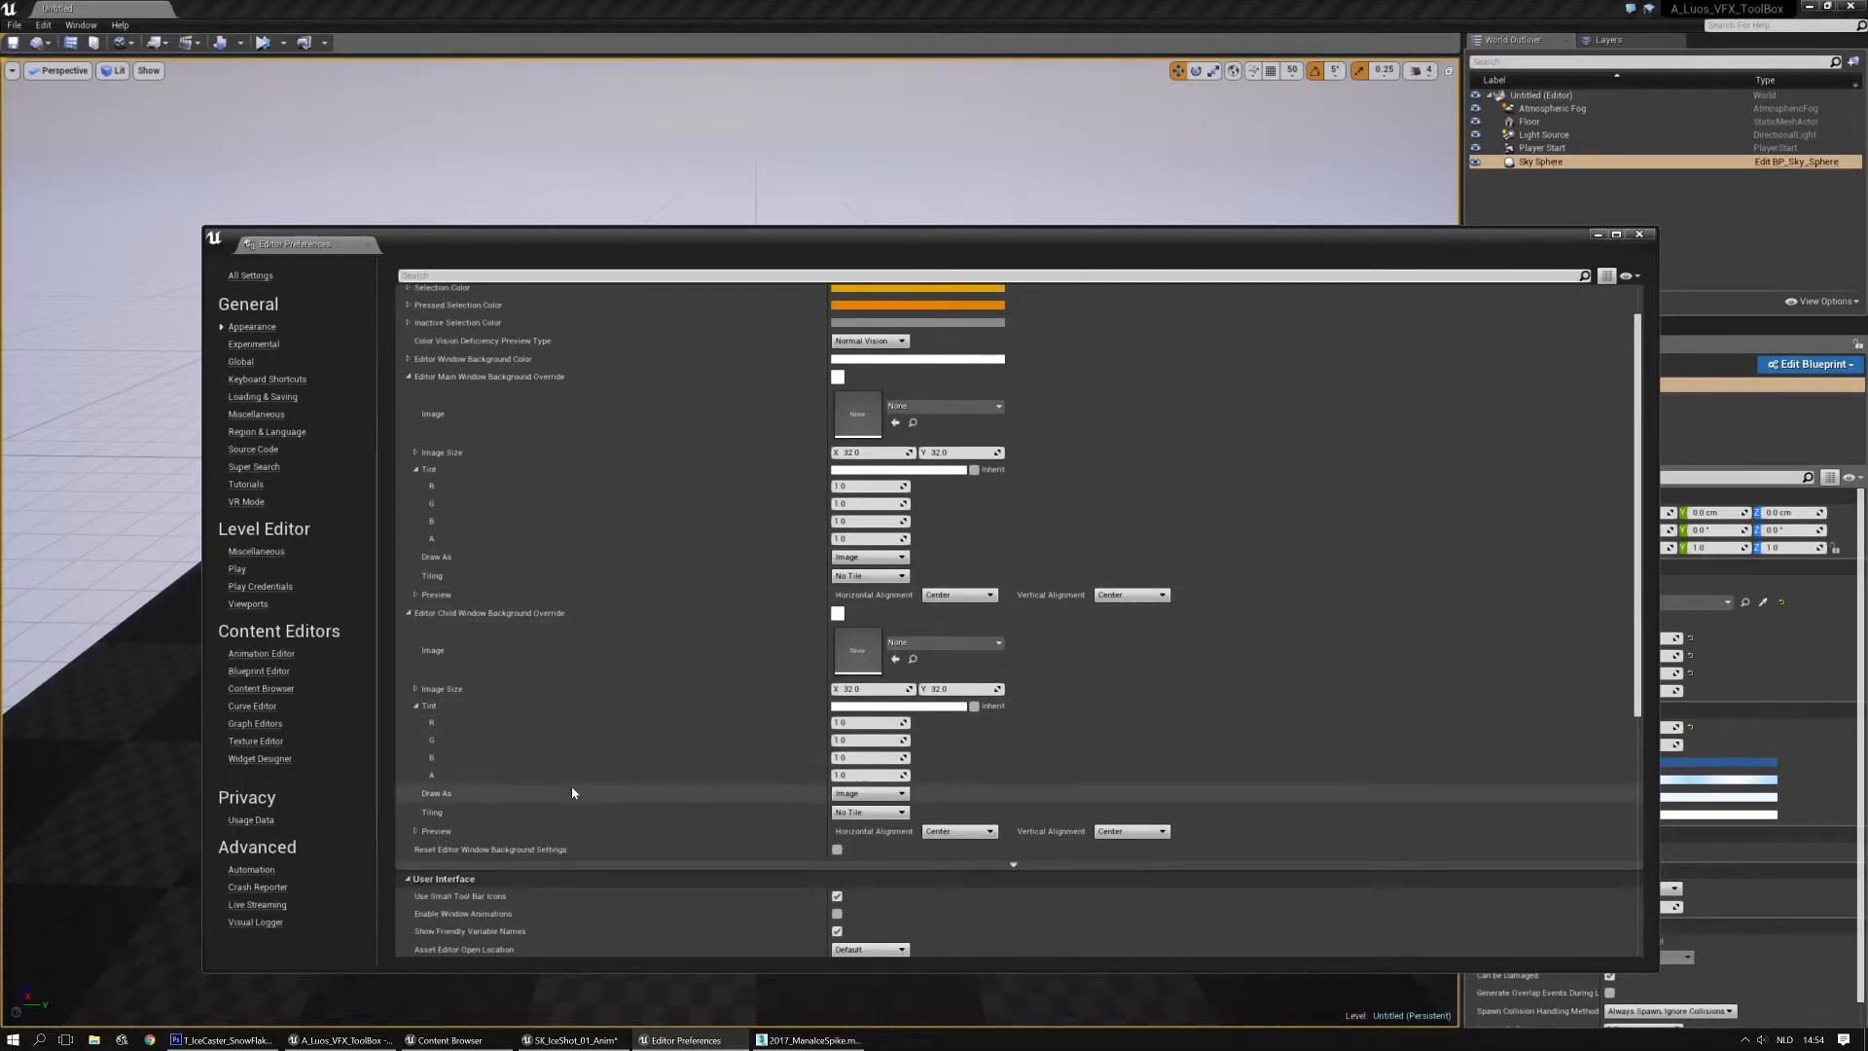
pyautogui.scroll(-5, 573, 792)
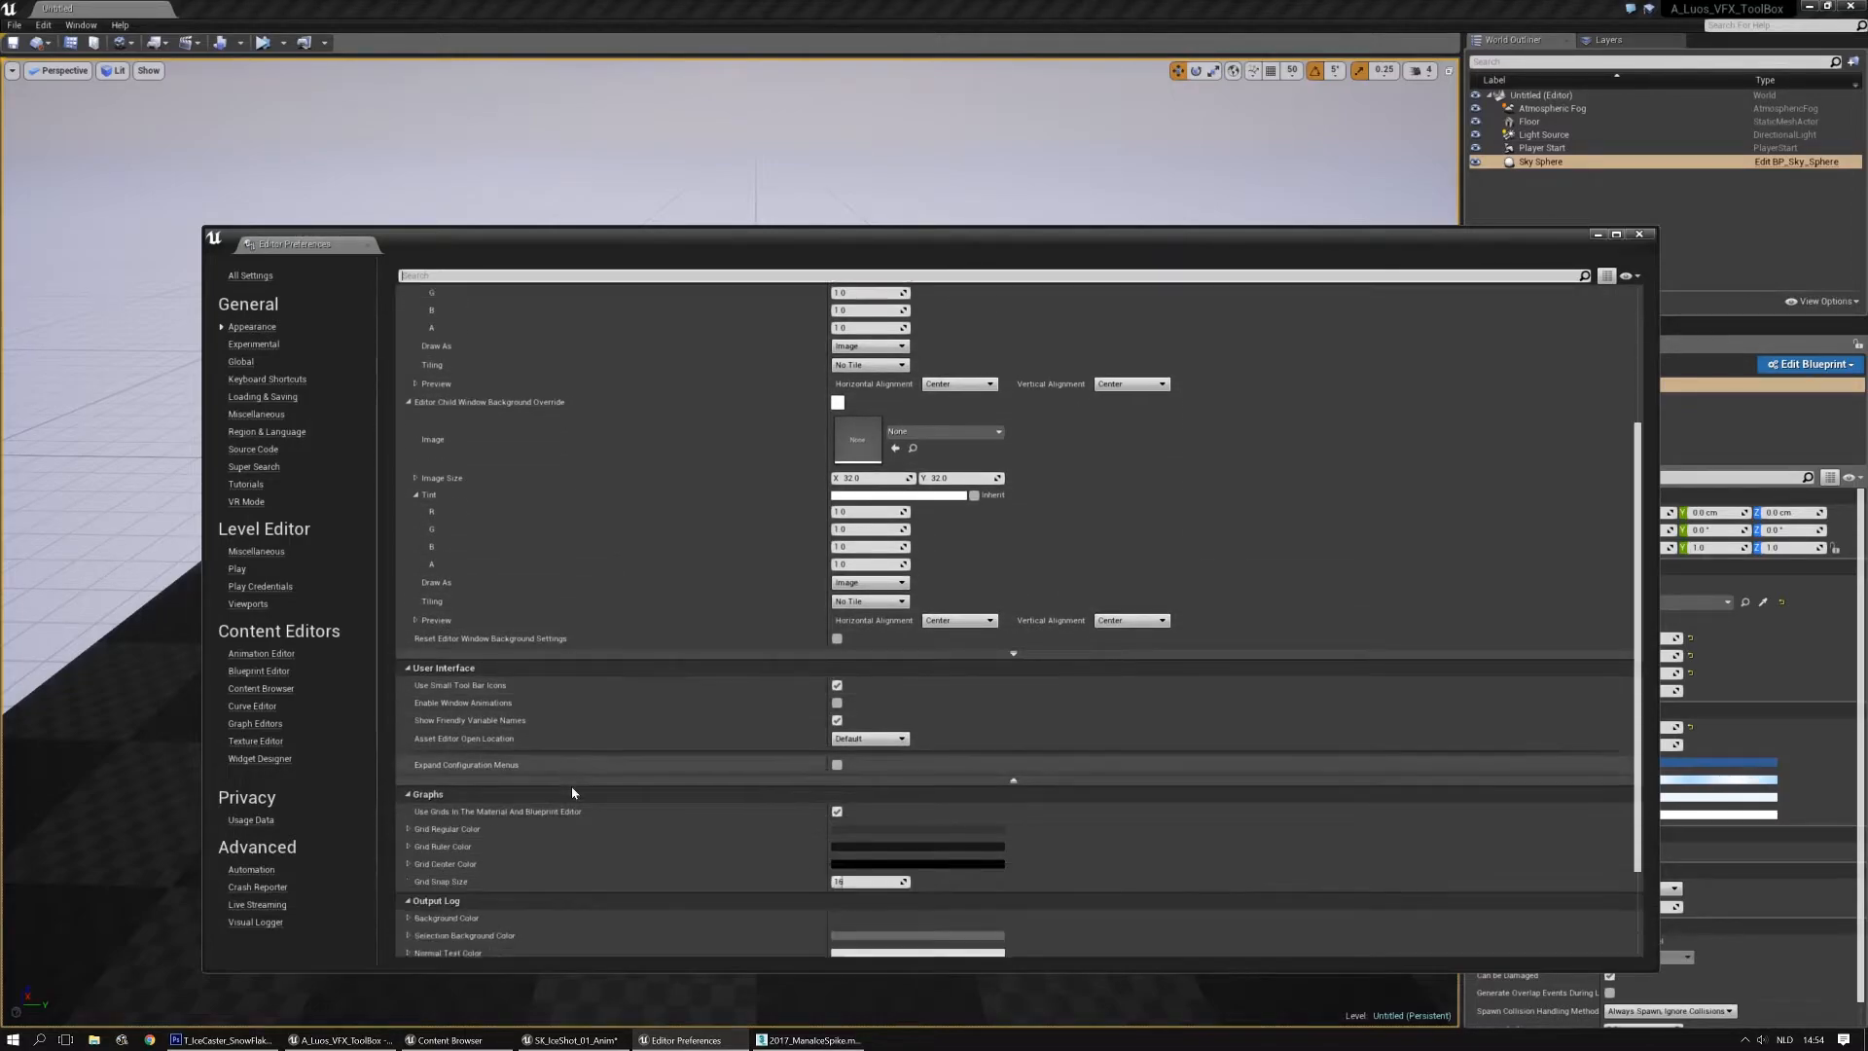
pyautogui.scroll(-1, 573, 792)
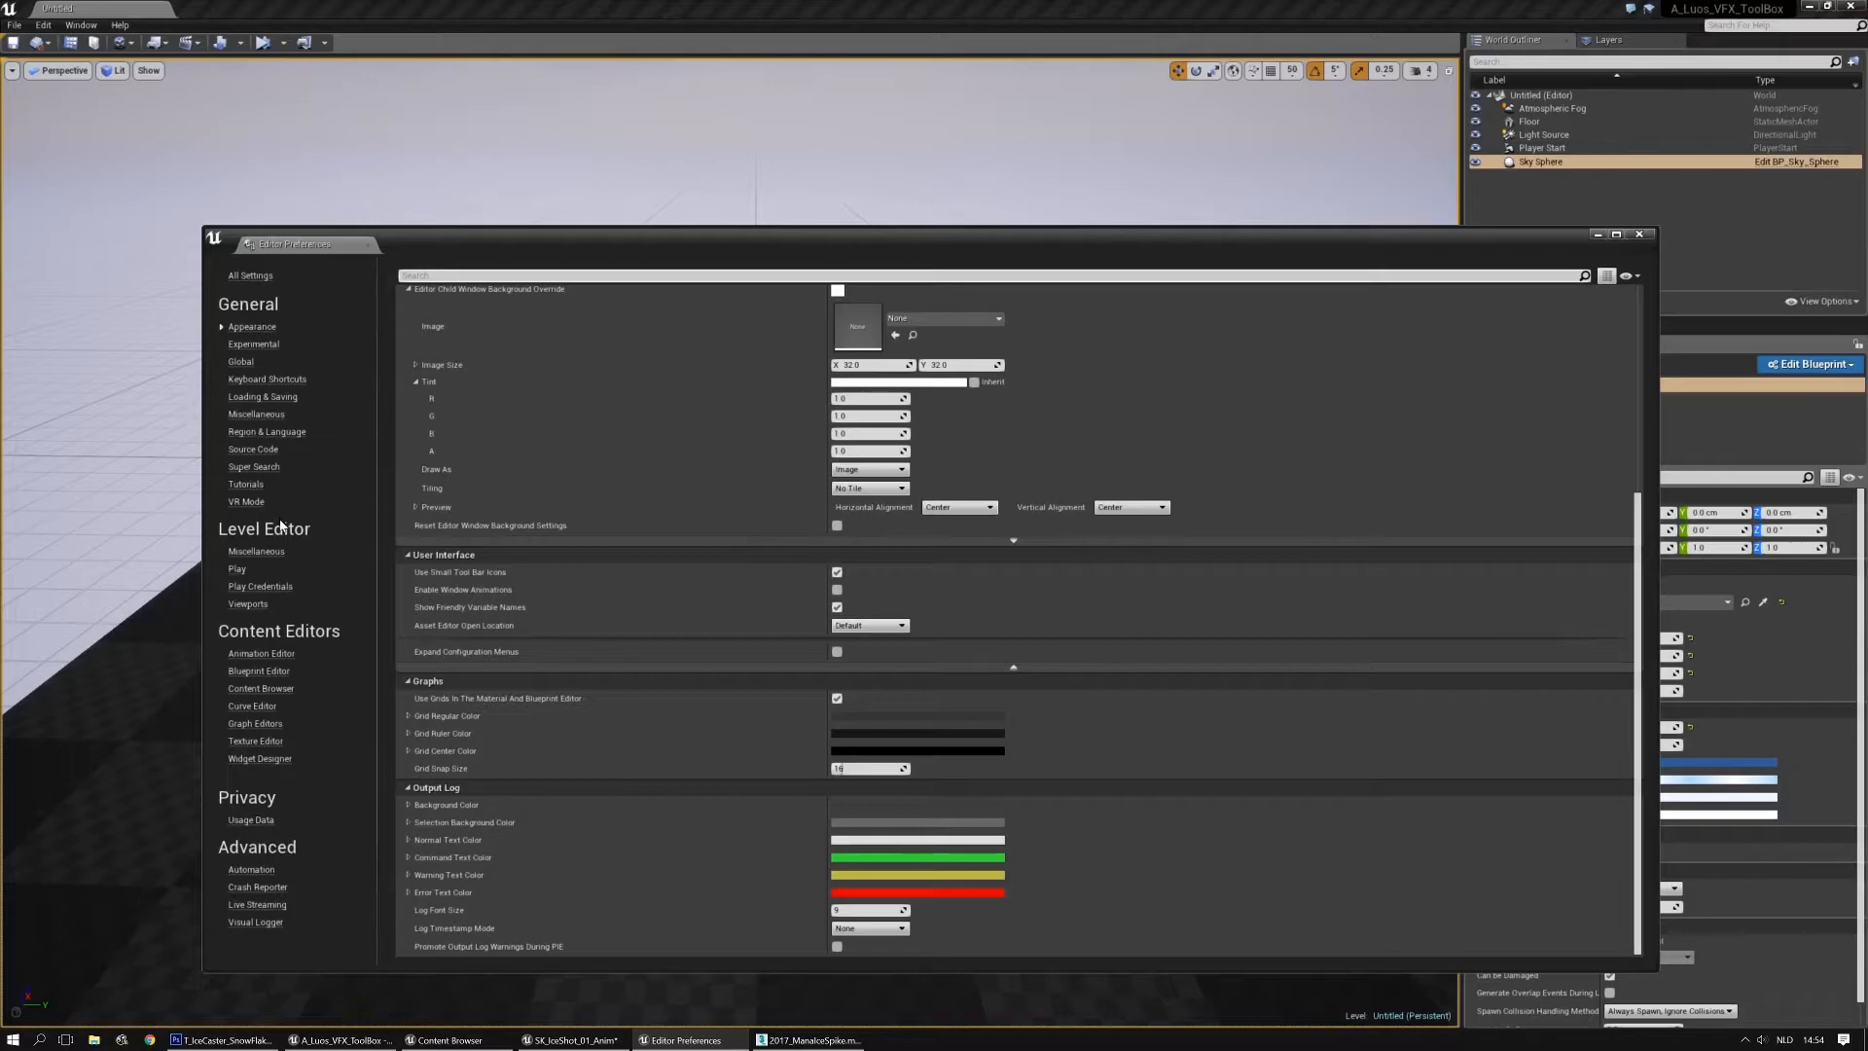
# Look through the Viewports, Level Editor Miscellaneous, General Miscellaneous and Experimental preferences, and close the Editor Preferences
pyautogui.click(250, 604)
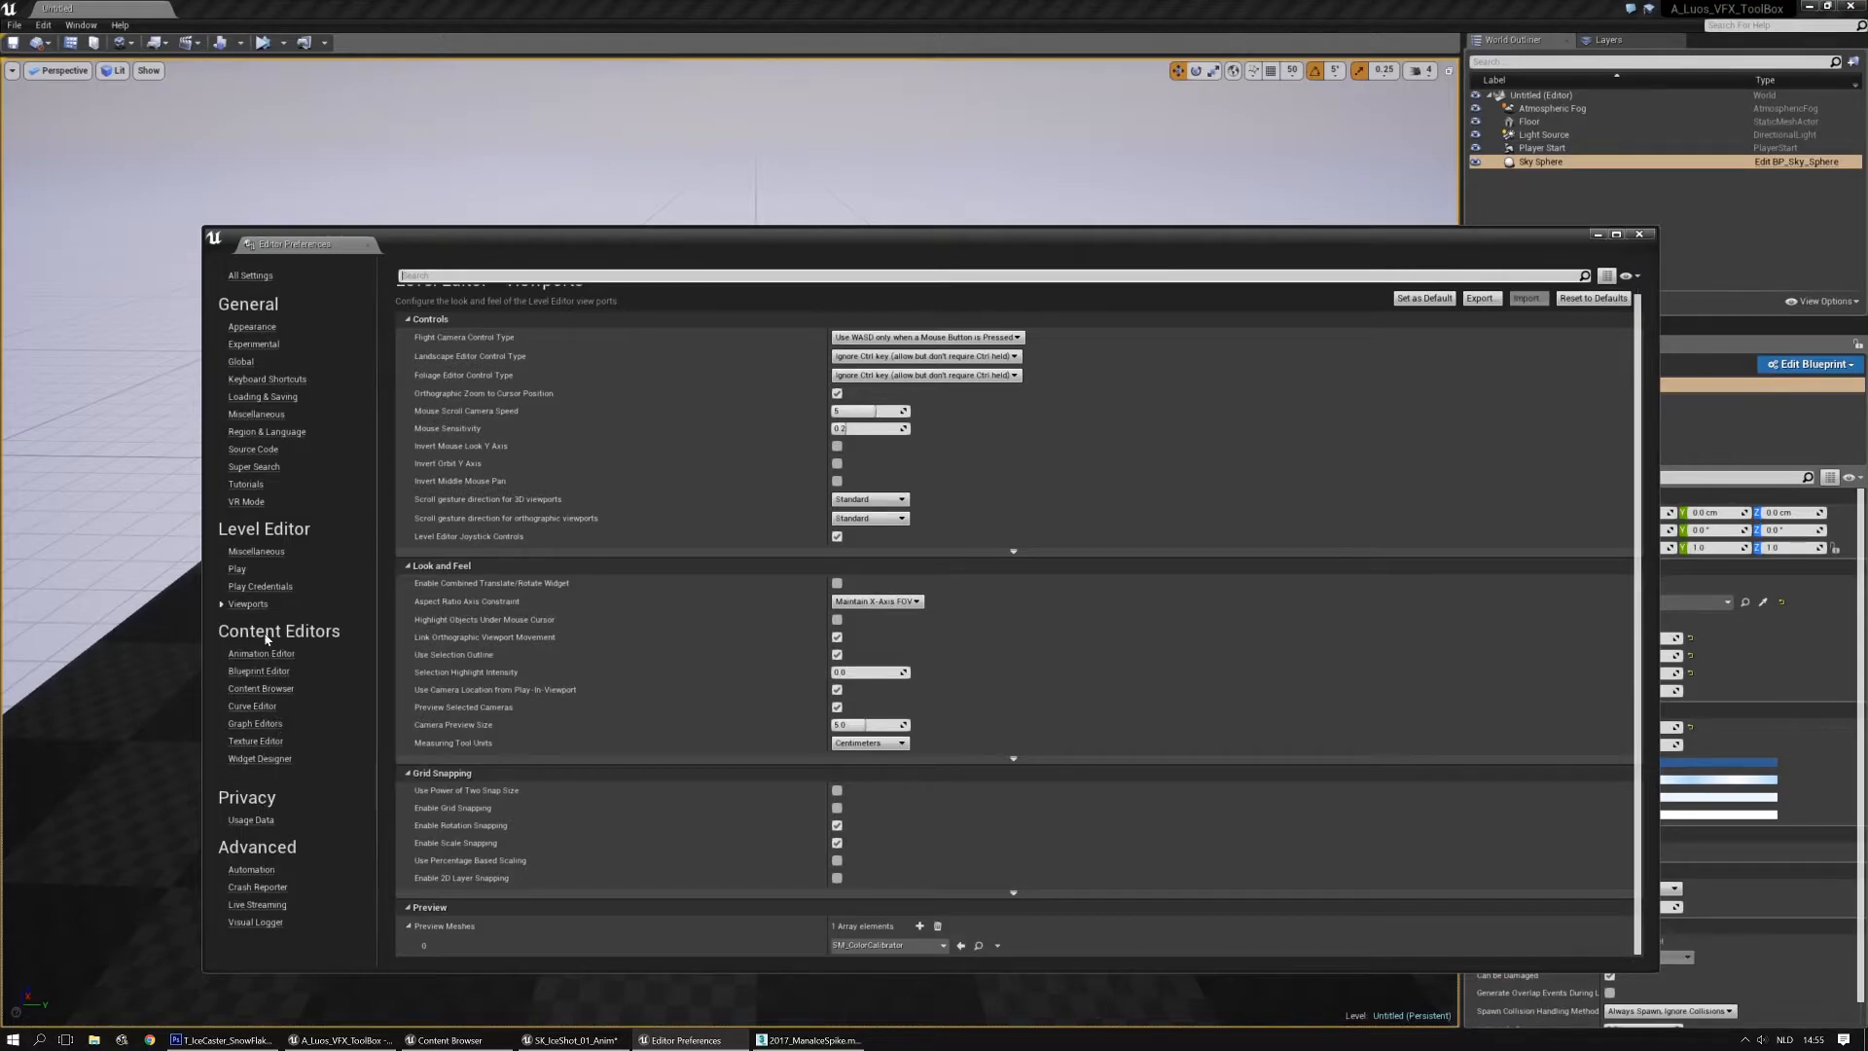
pyautogui.click(256, 550)
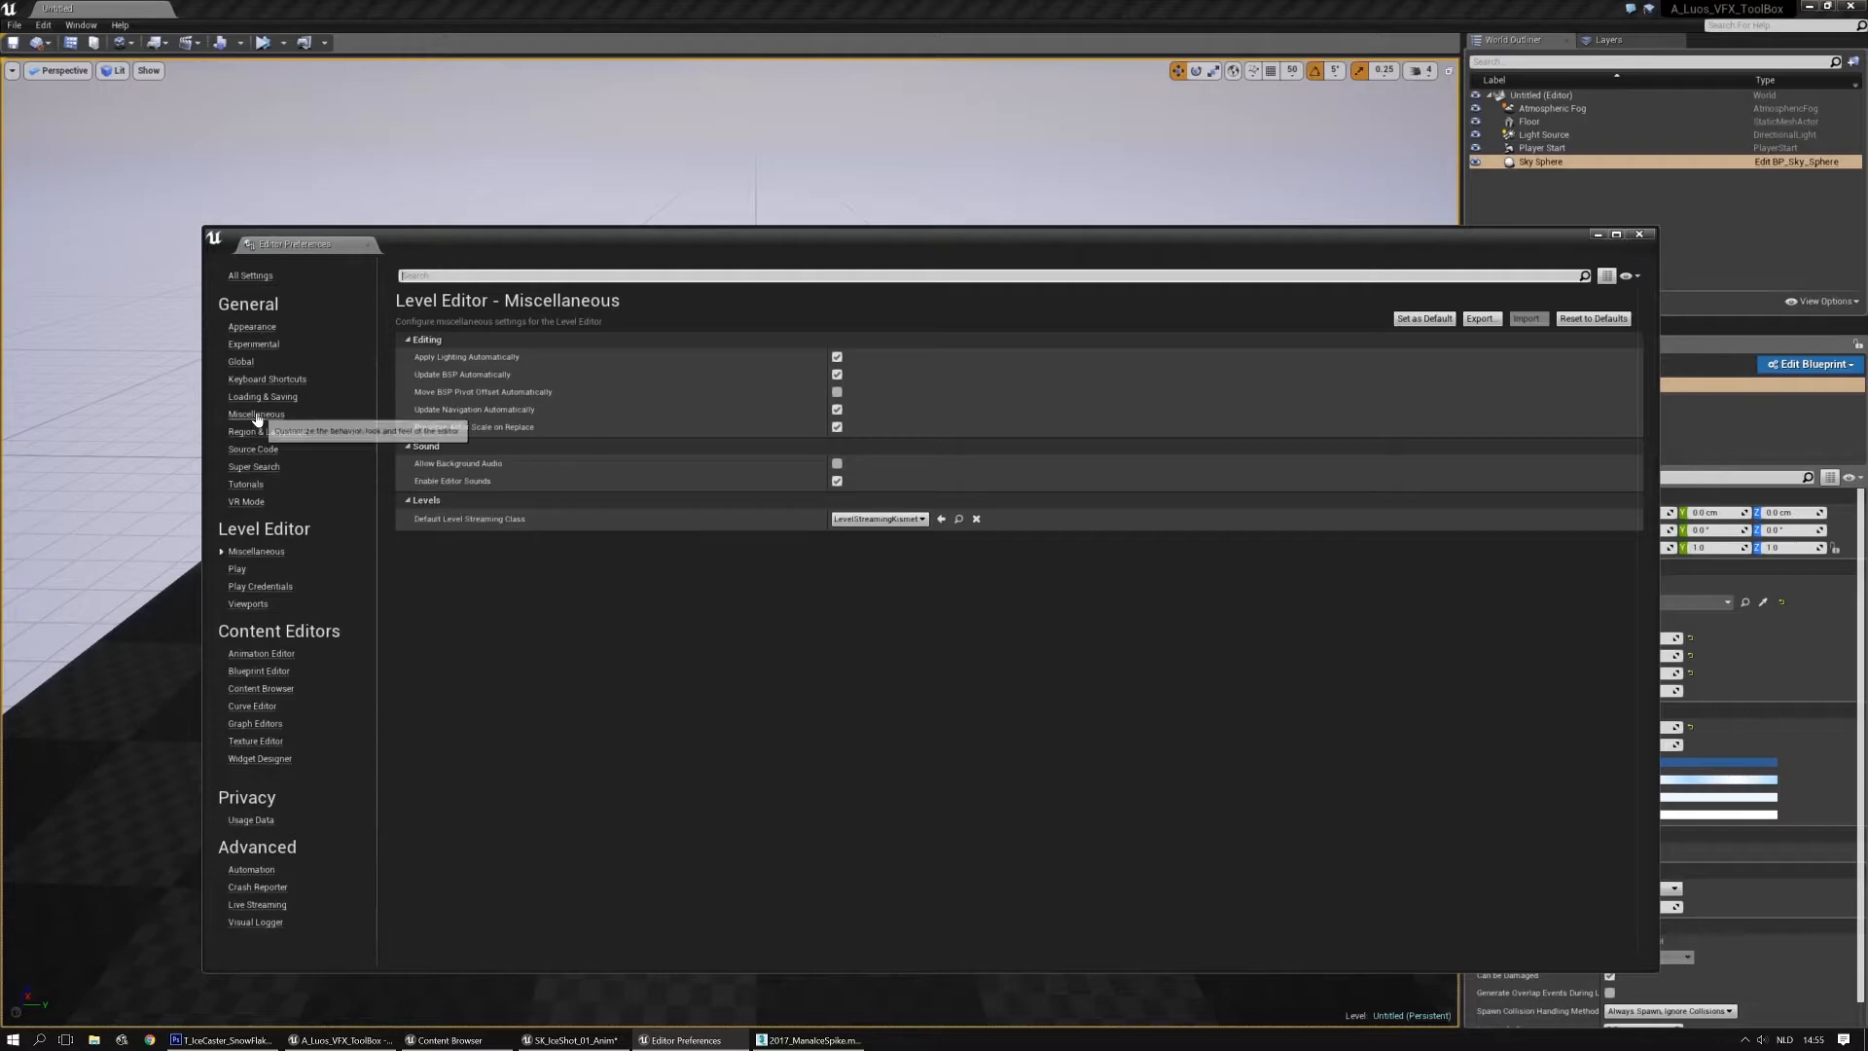
pyautogui.click(255, 414)
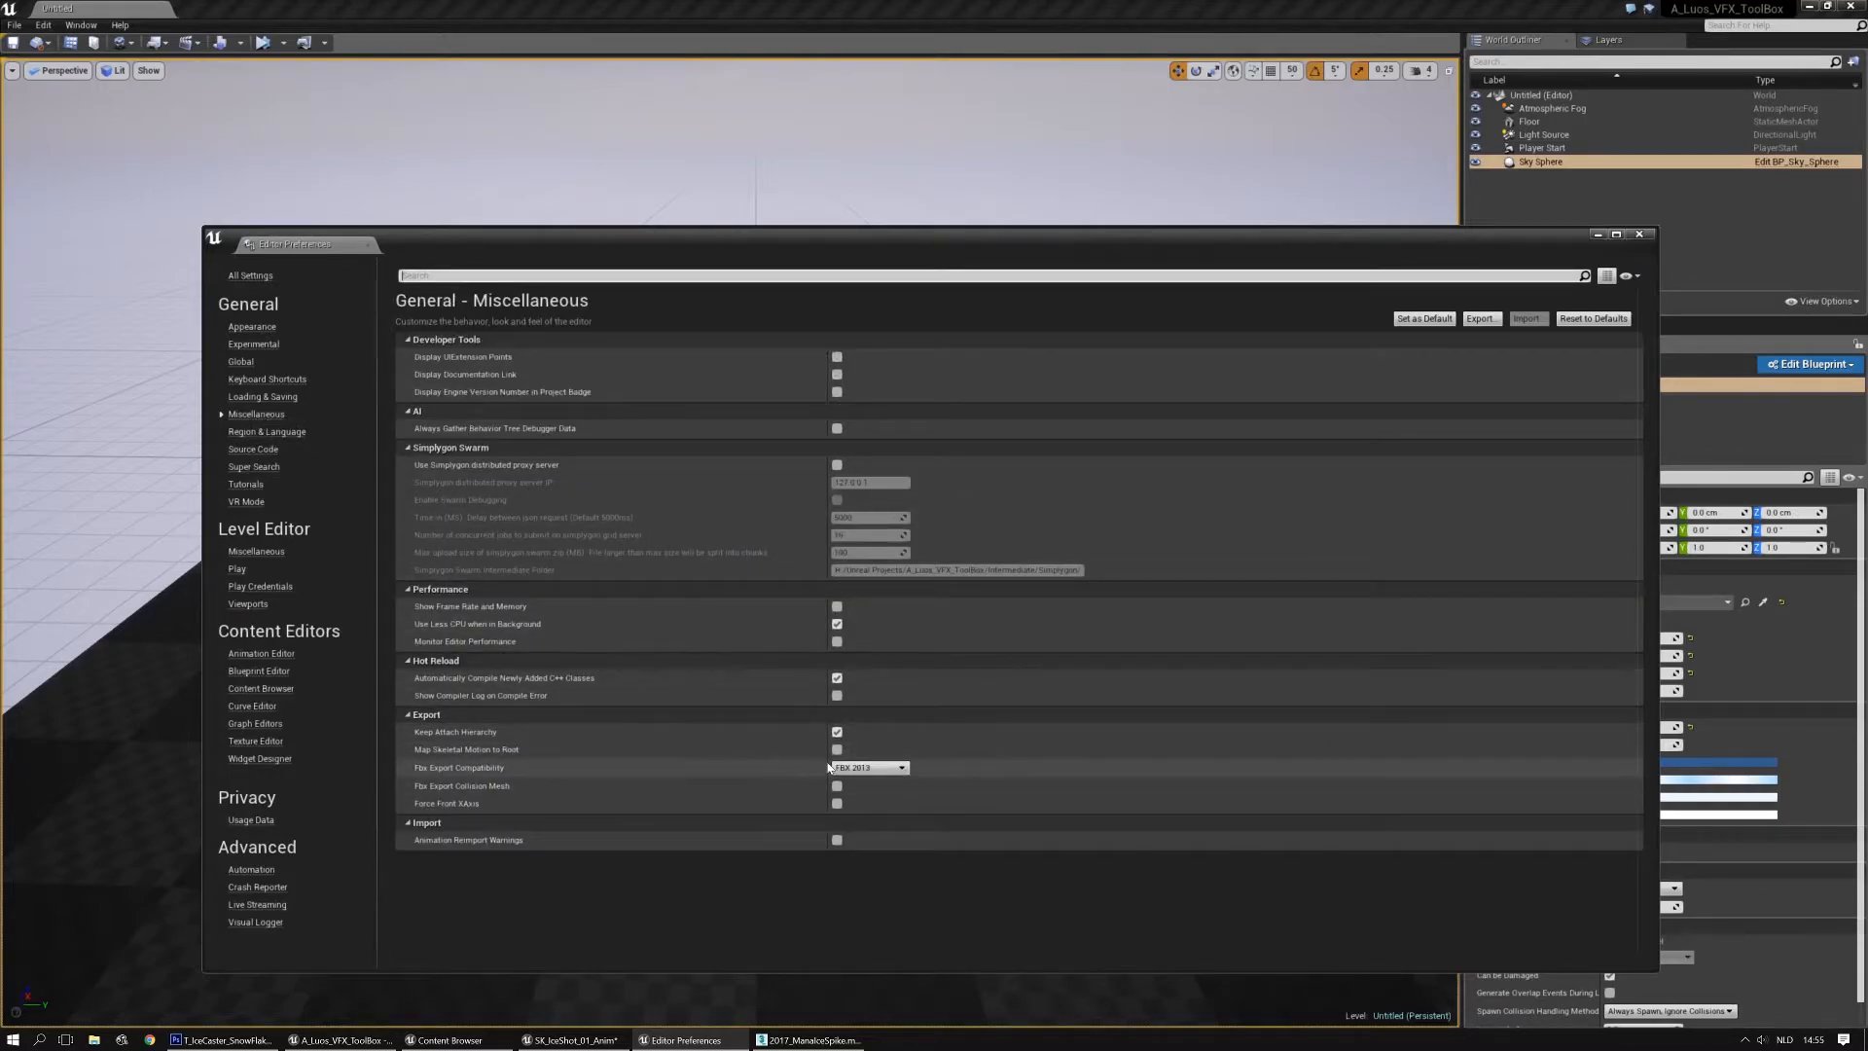
pyautogui.click(874, 771)
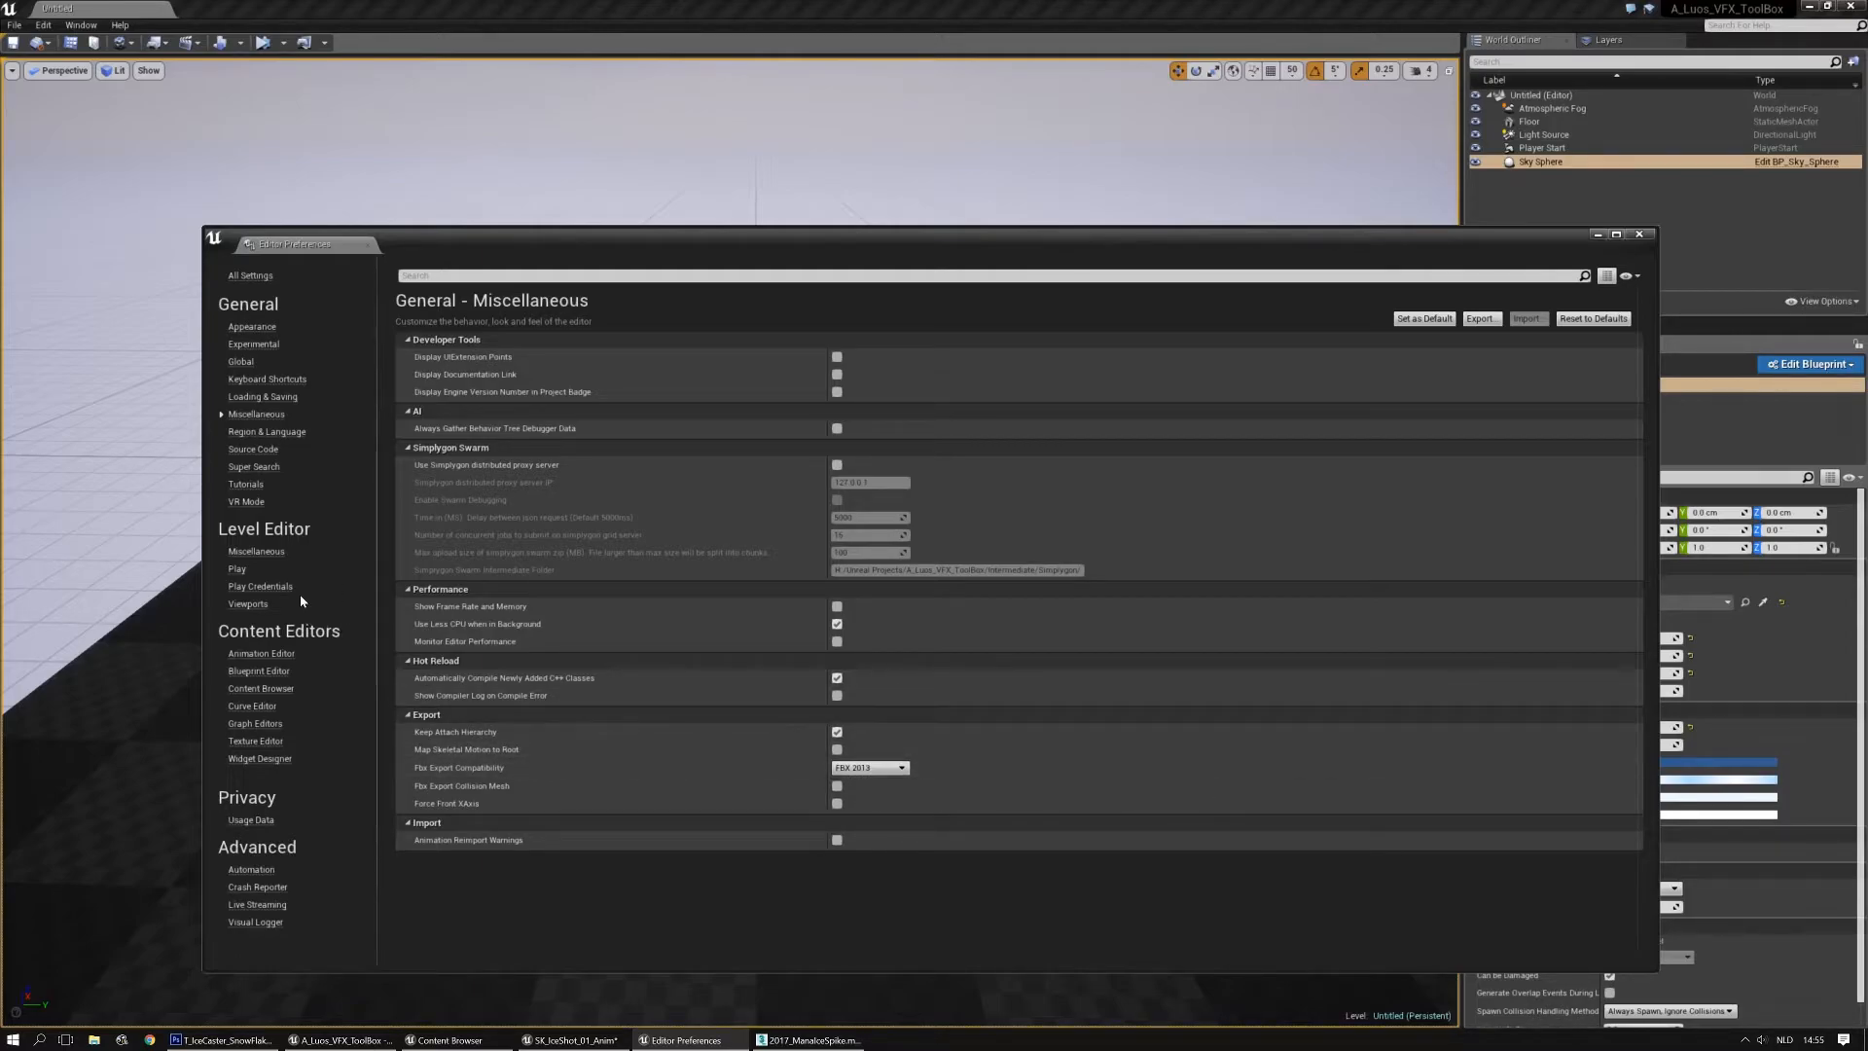
pyautogui.click(242, 363)
pyautogui.click(252, 345)
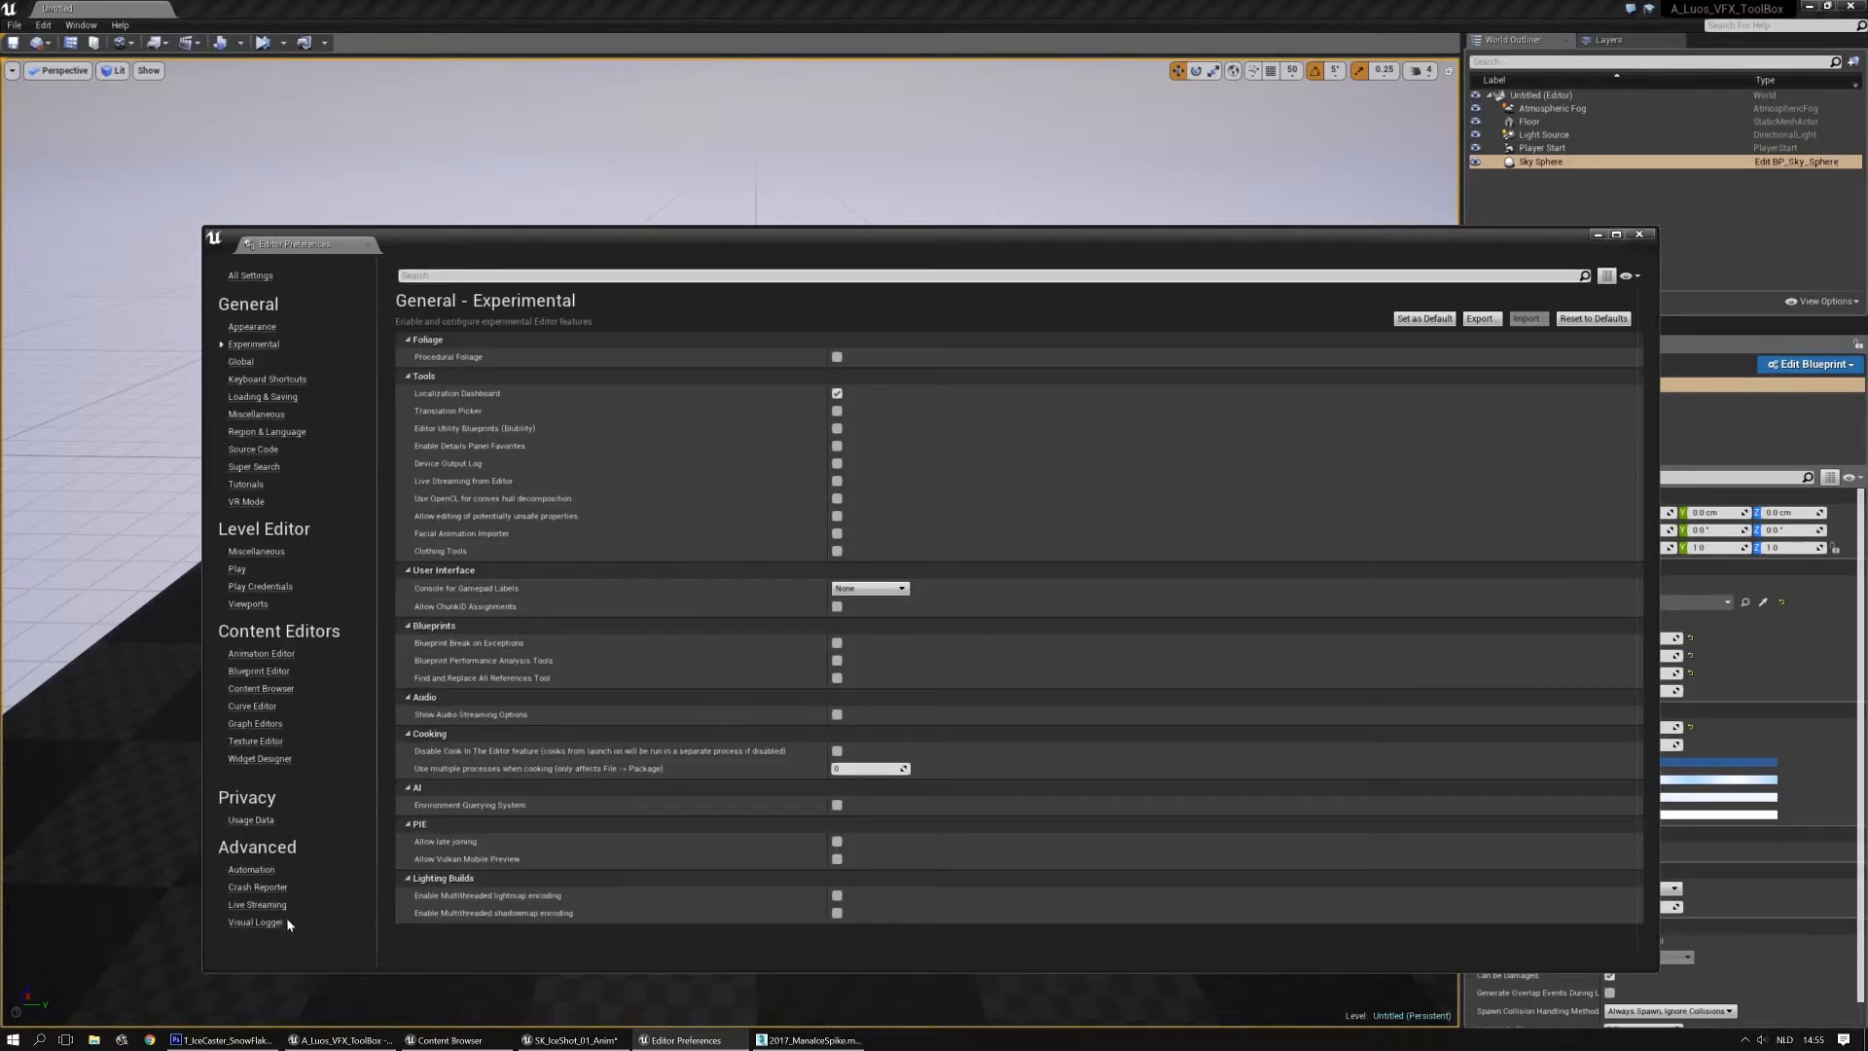
pyautogui.click(1640, 236)
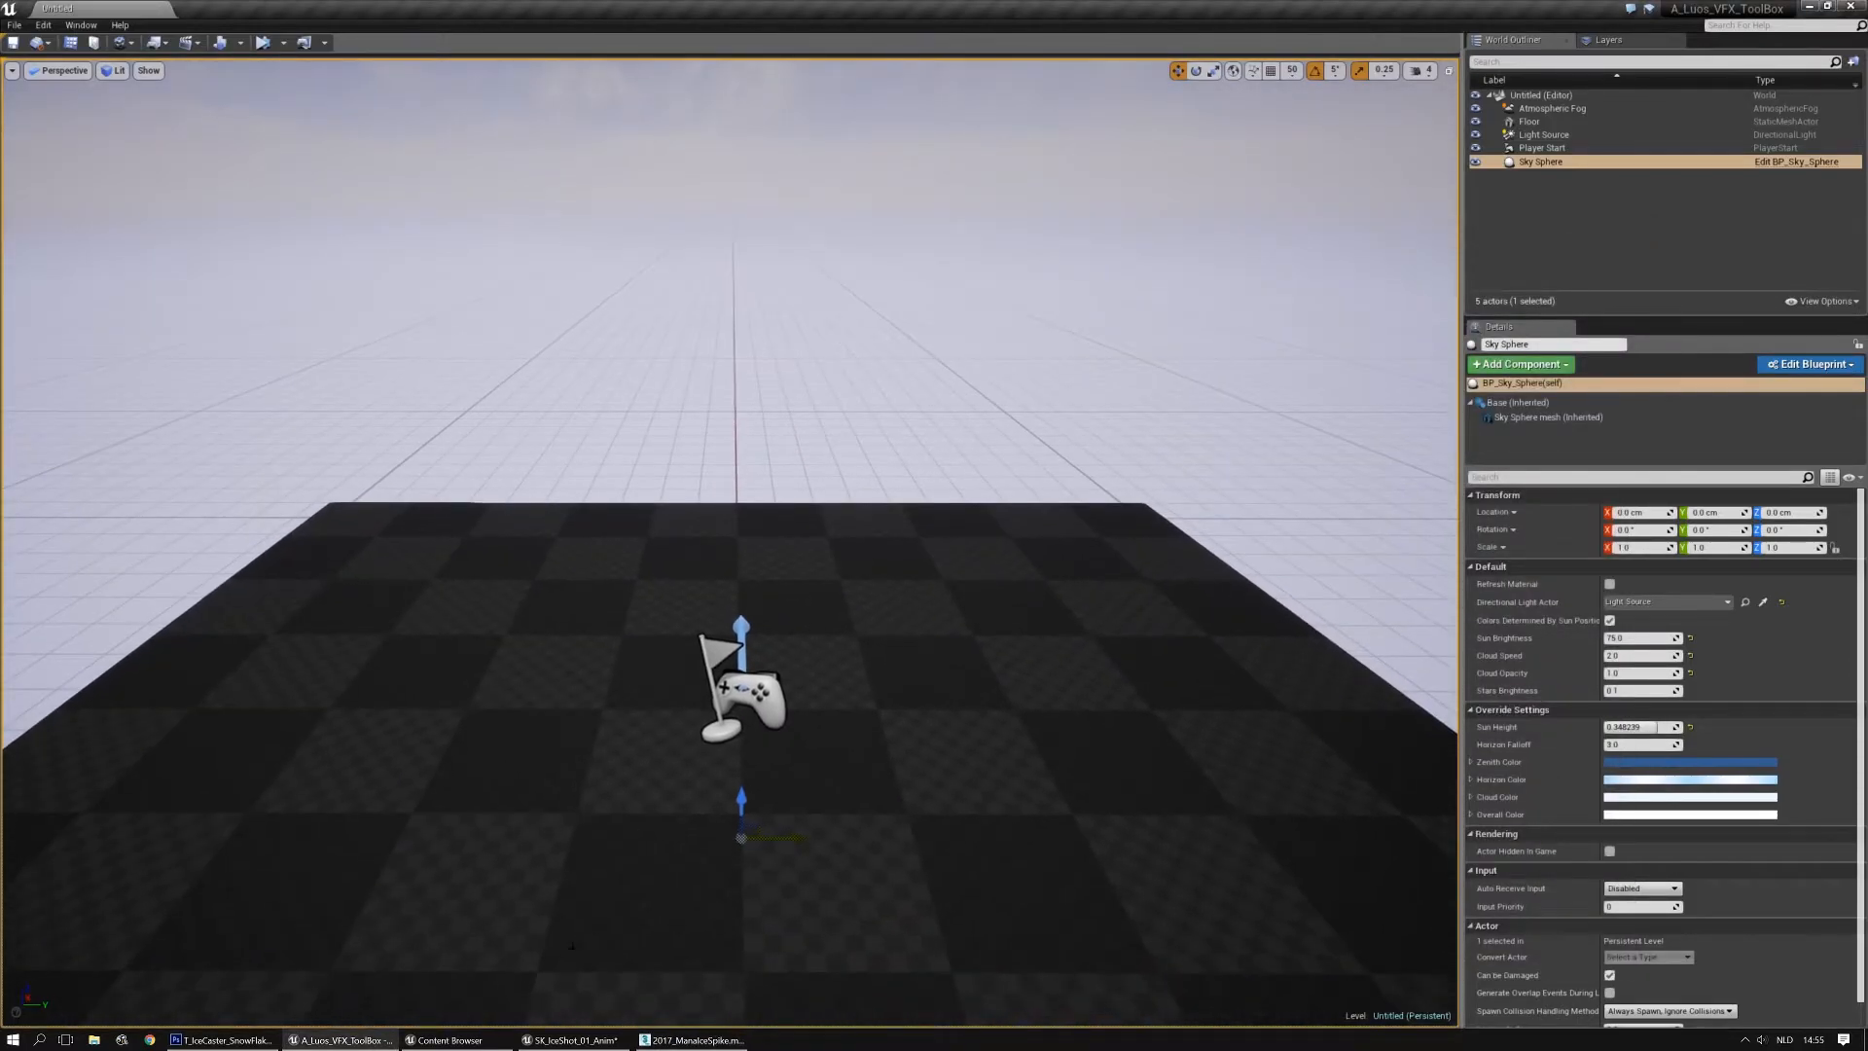
# In Par_SomShardImpact, set the Initial Velocity module's maximum X start velocity to 1000 and view the burst from other angles
pyautogui.click(574, 1040)
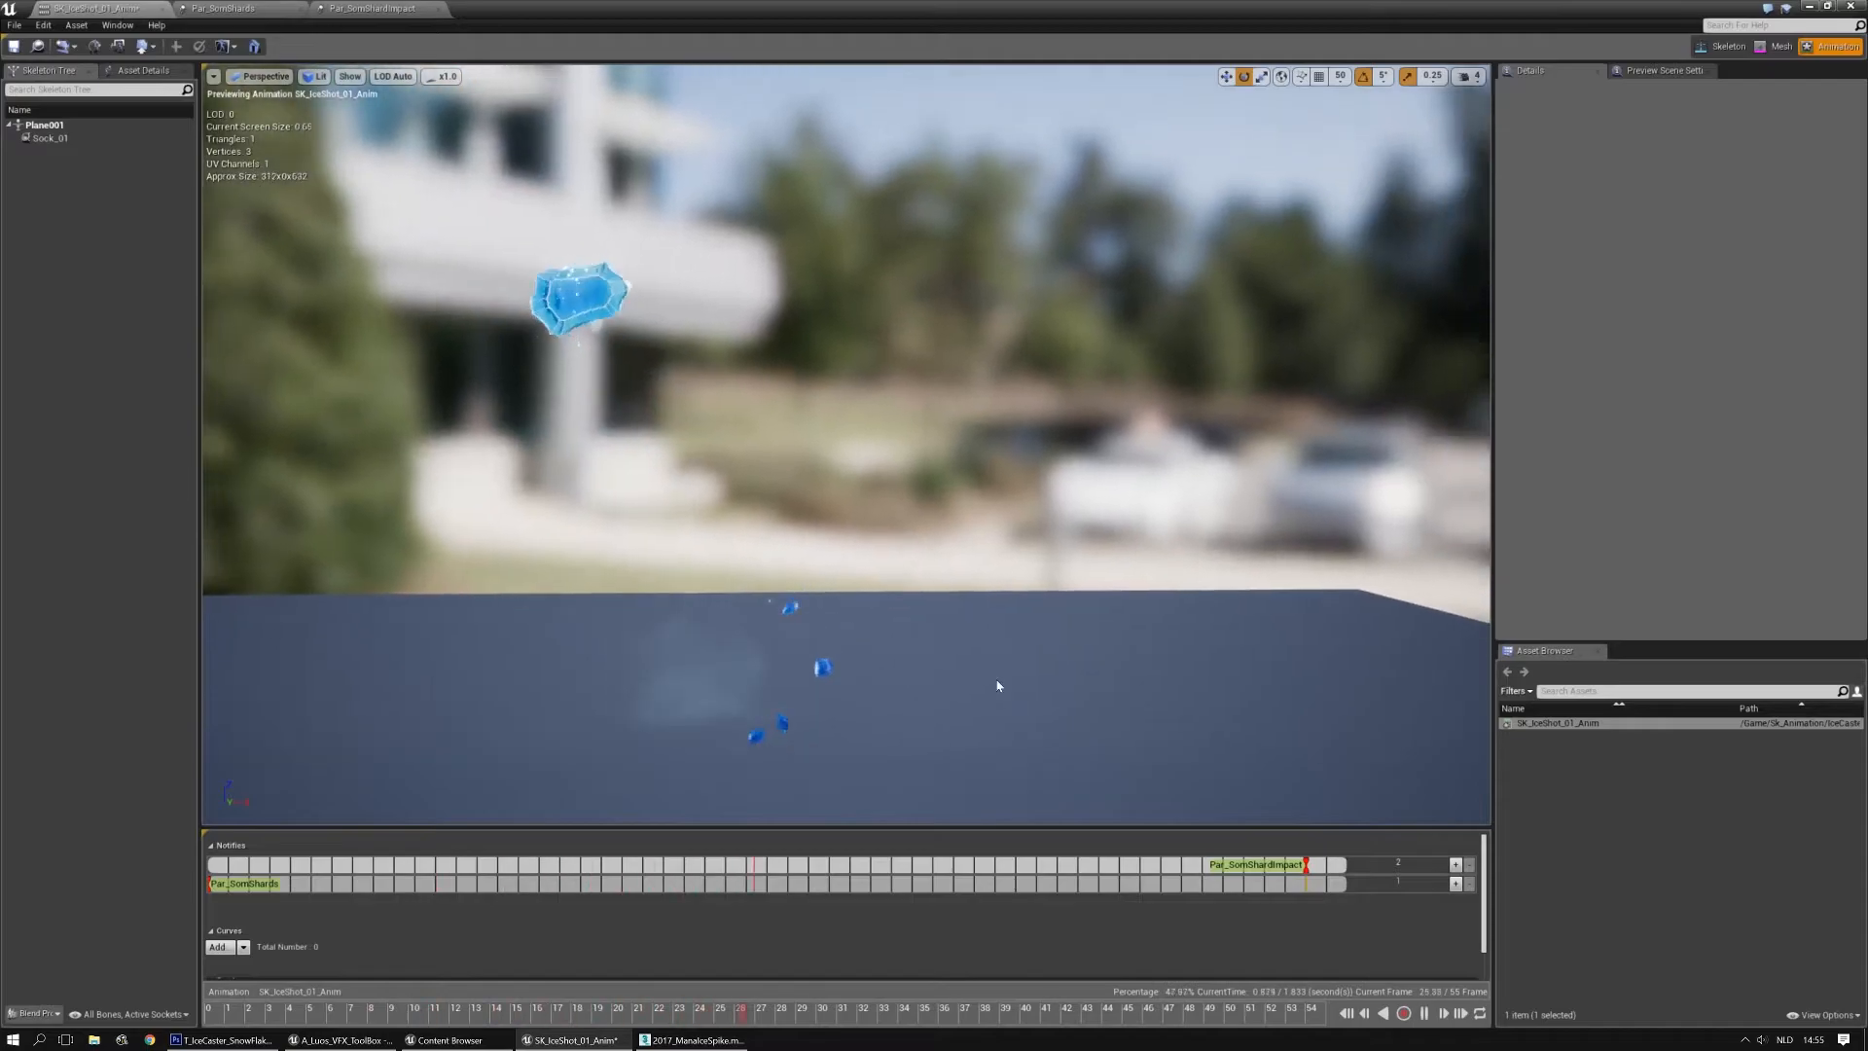
pyautogui.click(372, 8)
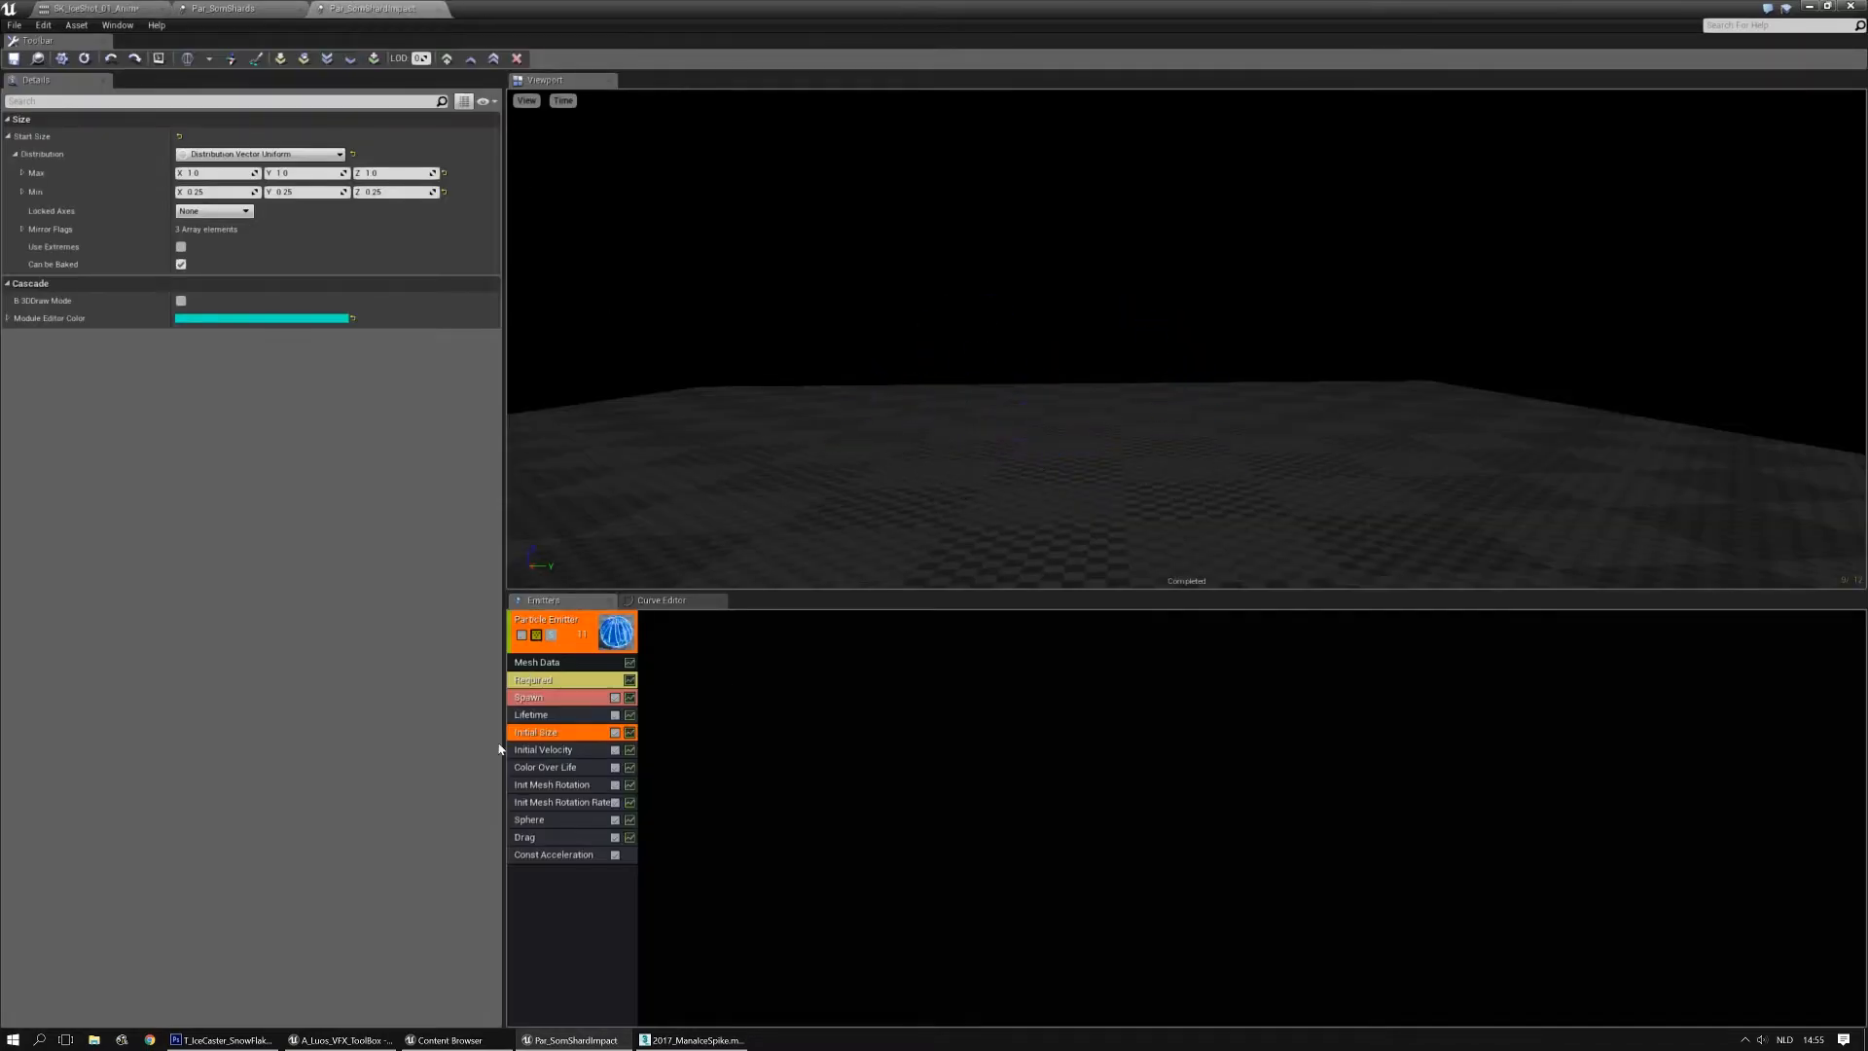
pyautogui.click(541, 749)
pyautogui.click(211, 173)
pyautogui.write('1000')
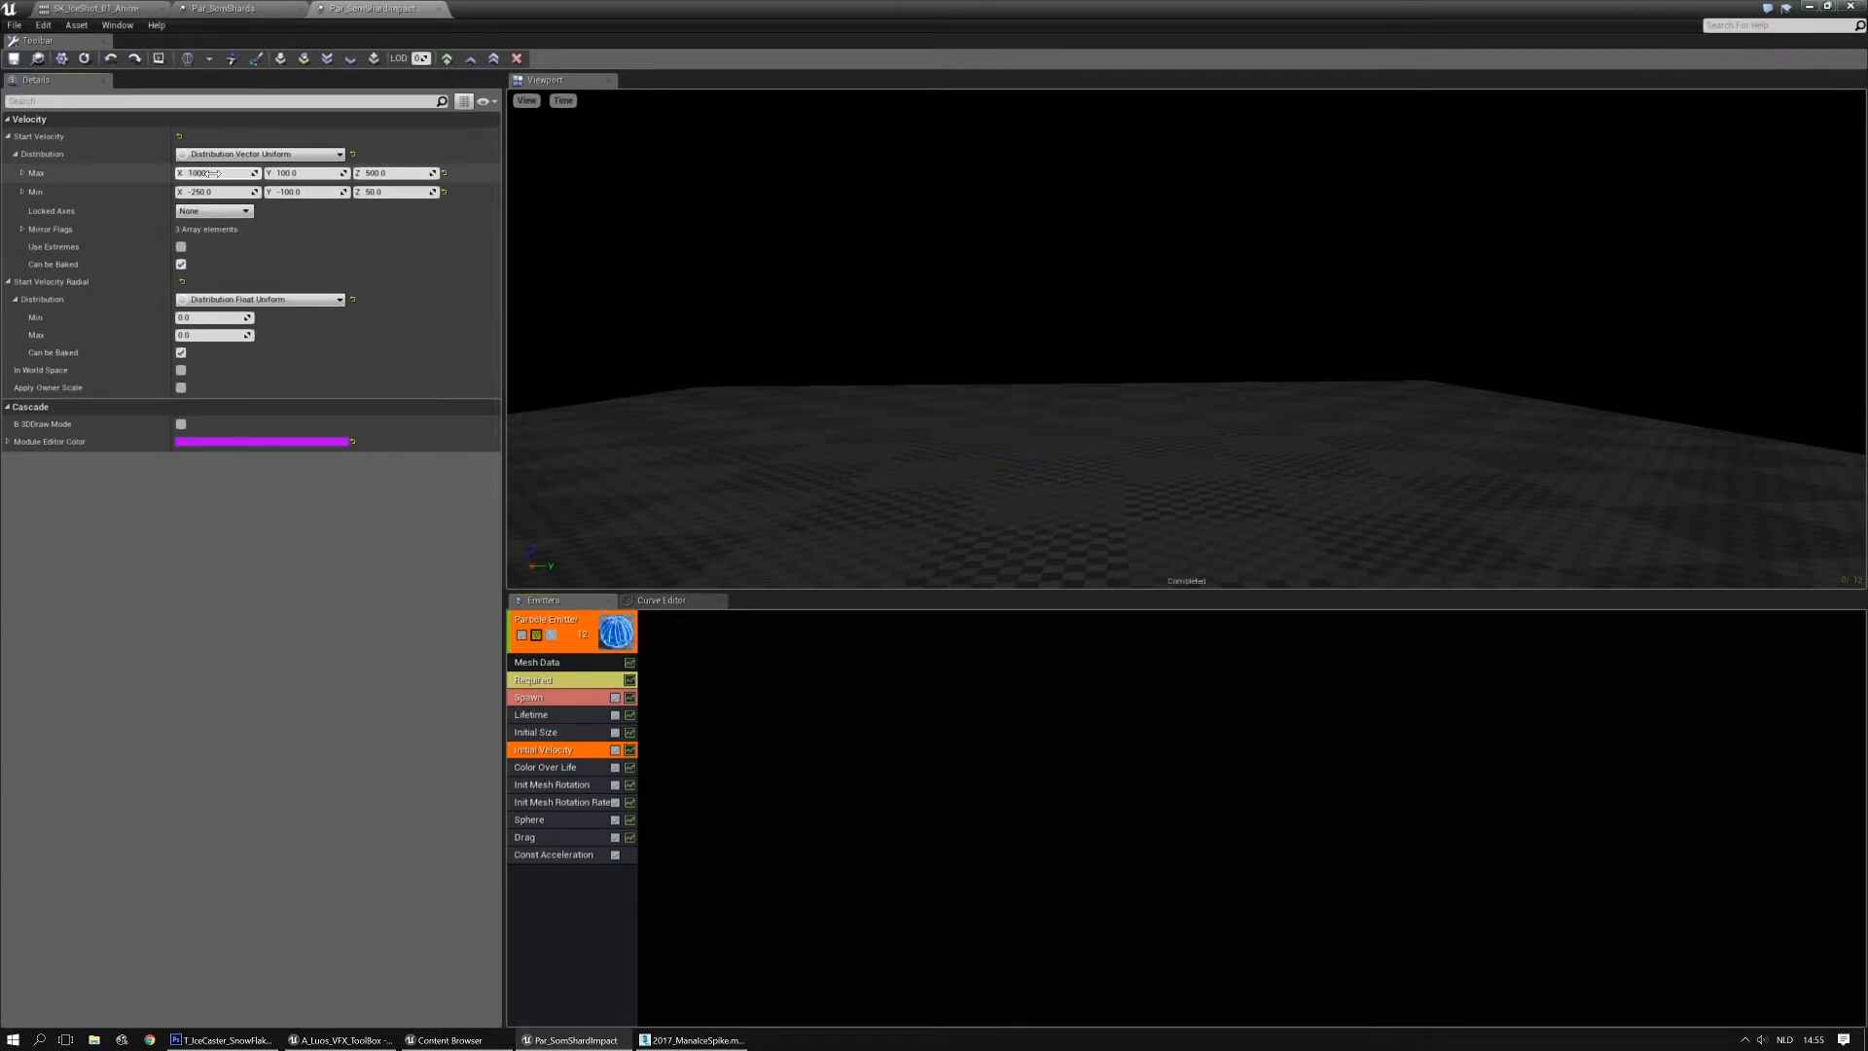
pyautogui.press('Return')
pyautogui.moveTo(634, 160); pyautogui.dragTo(740, 175)
pyautogui.moveTo(1222, 330); pyautogui.dragTo(1222, 334)
pyautogui.moveTo(1209, 409); pyautogui.dragTo(1208, 408)
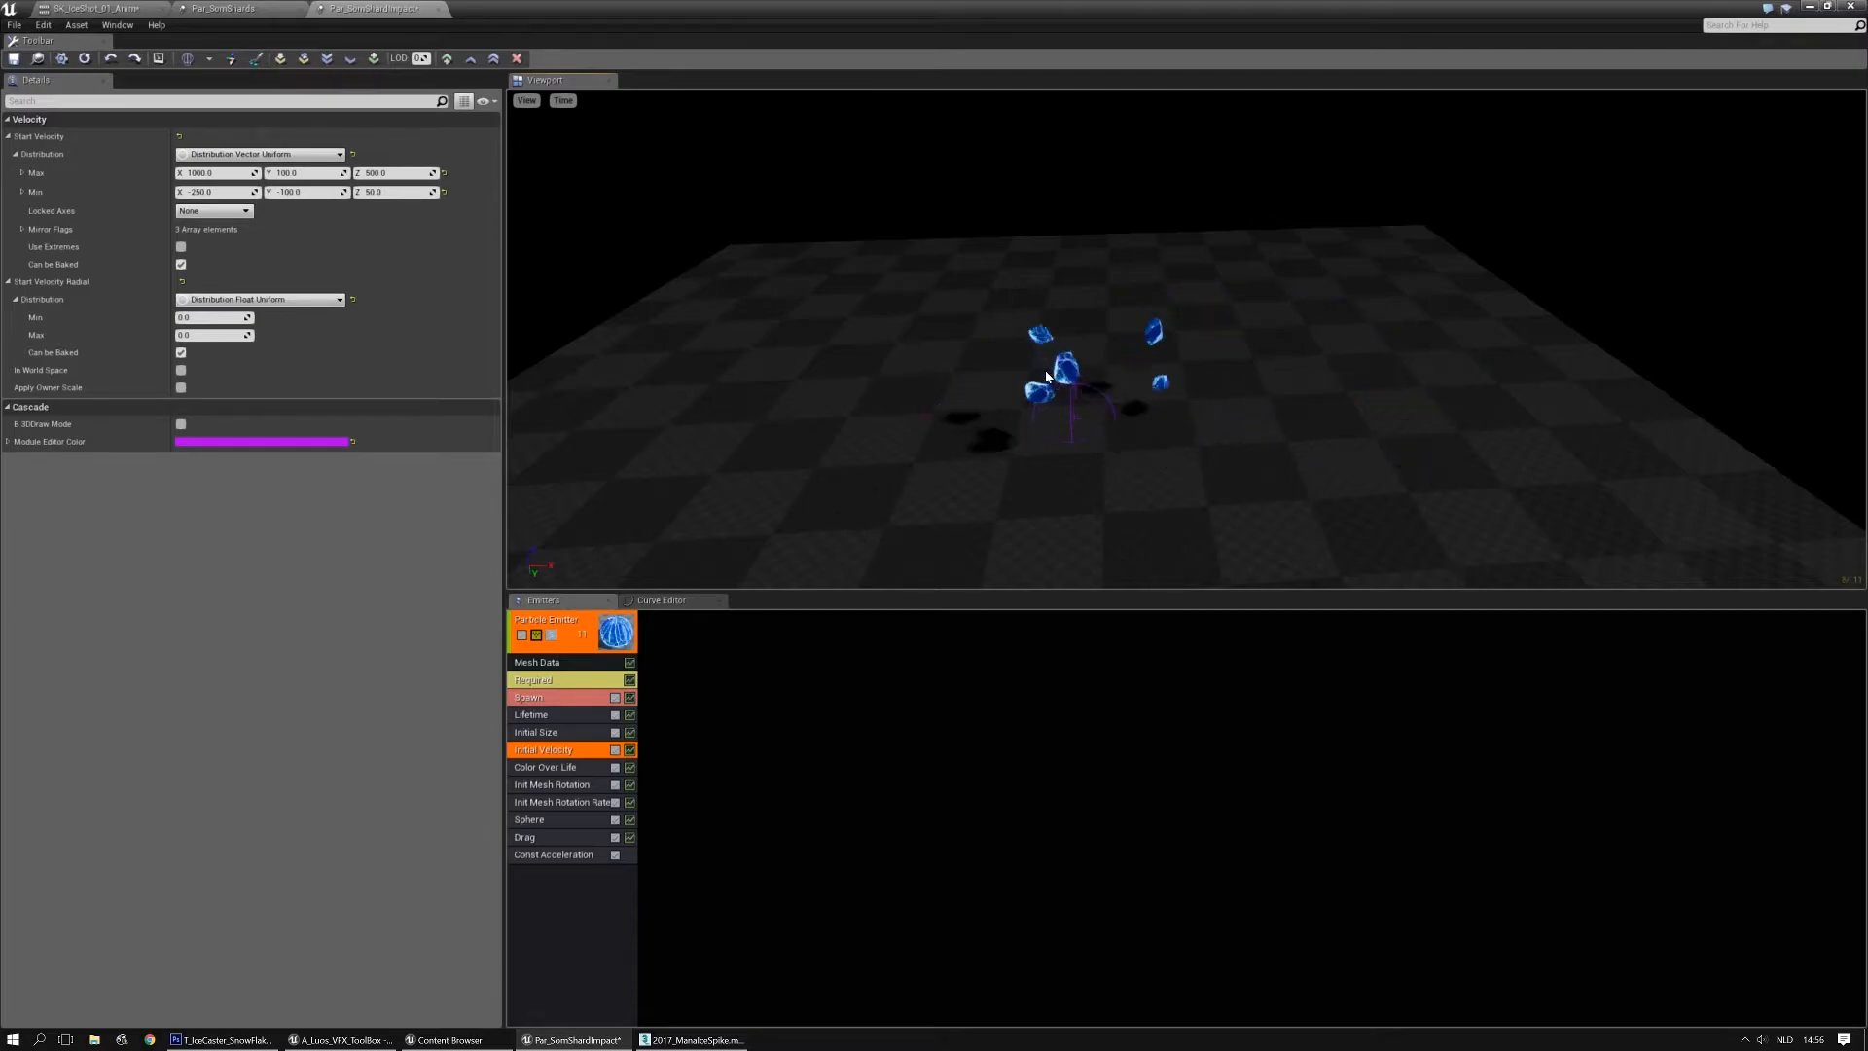
pyautogui.moveTo(1048, 377); pyautogui.dragTo(894, 478)
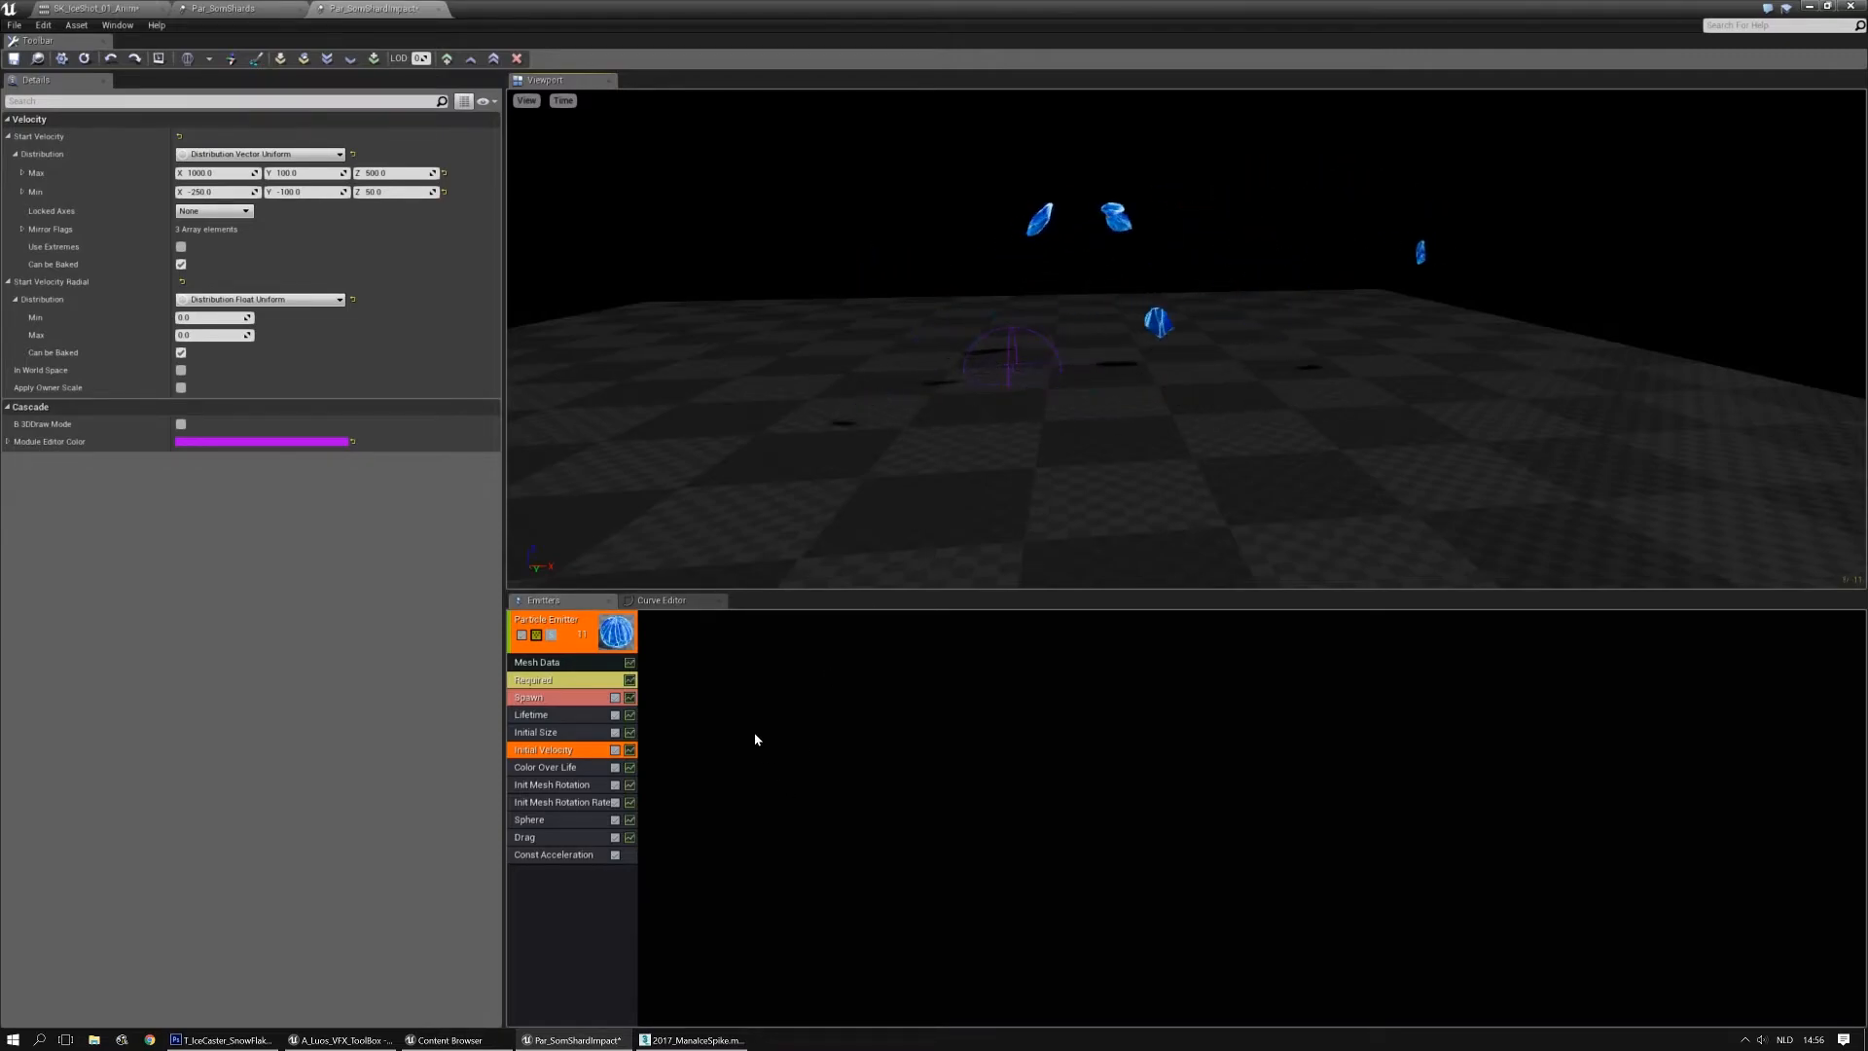
# Try an Actor Collision module on the shard emitter, read through its collision settings, and delete the module
pyautogui.click(560, 897)
pyautogui.rightClick(560, 896)
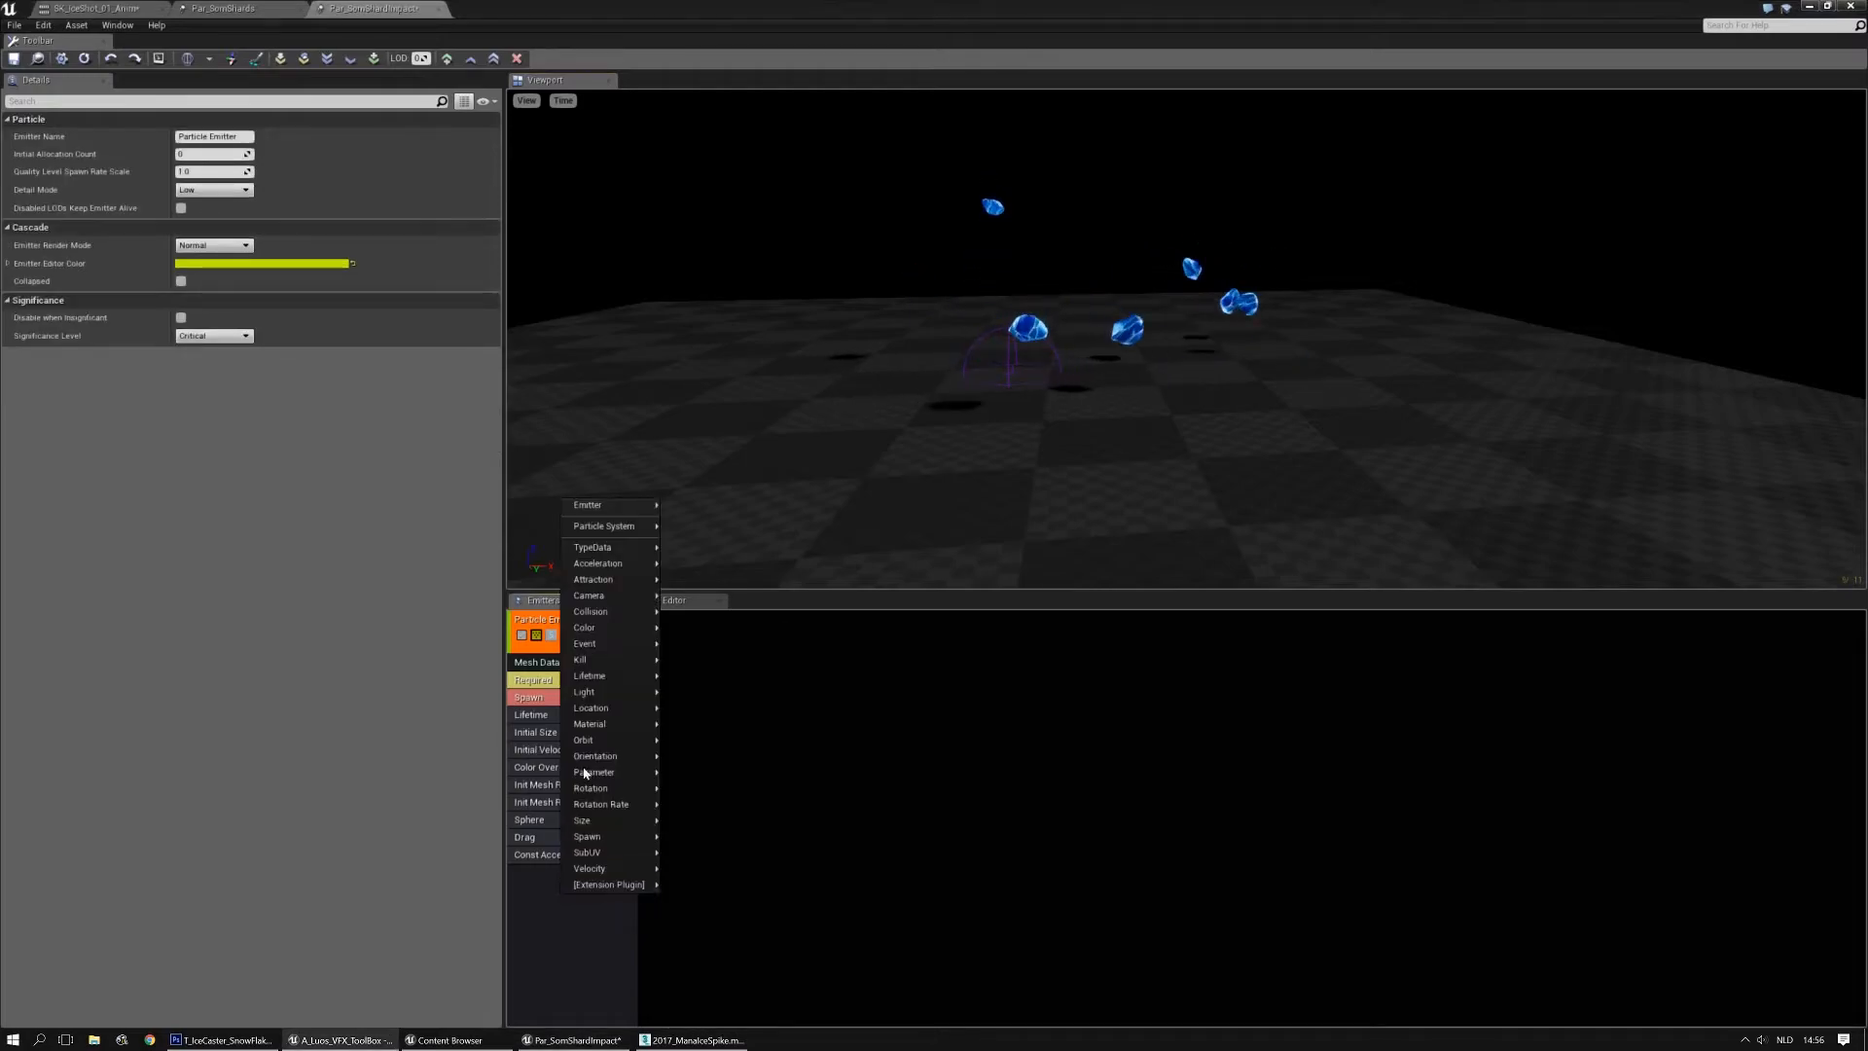
pyautogui.moveTo(597, 617)
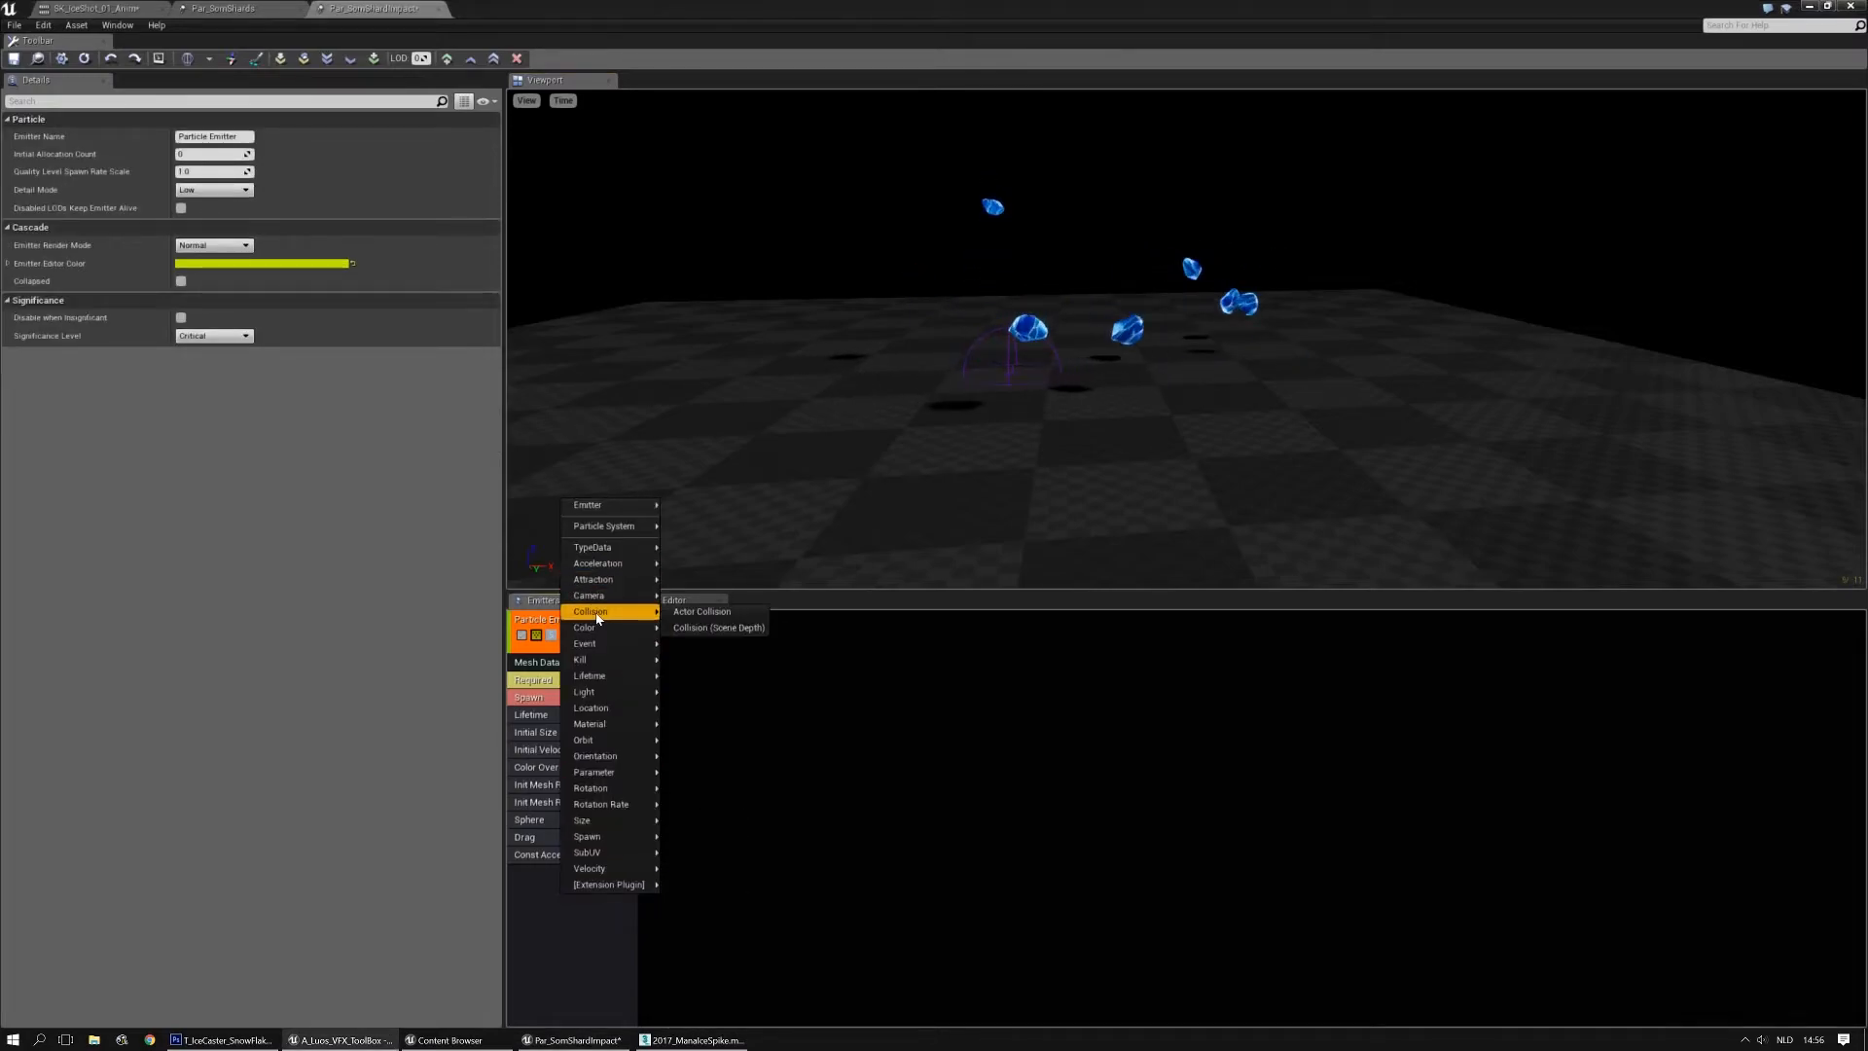
pyautogui.click(699, 612)
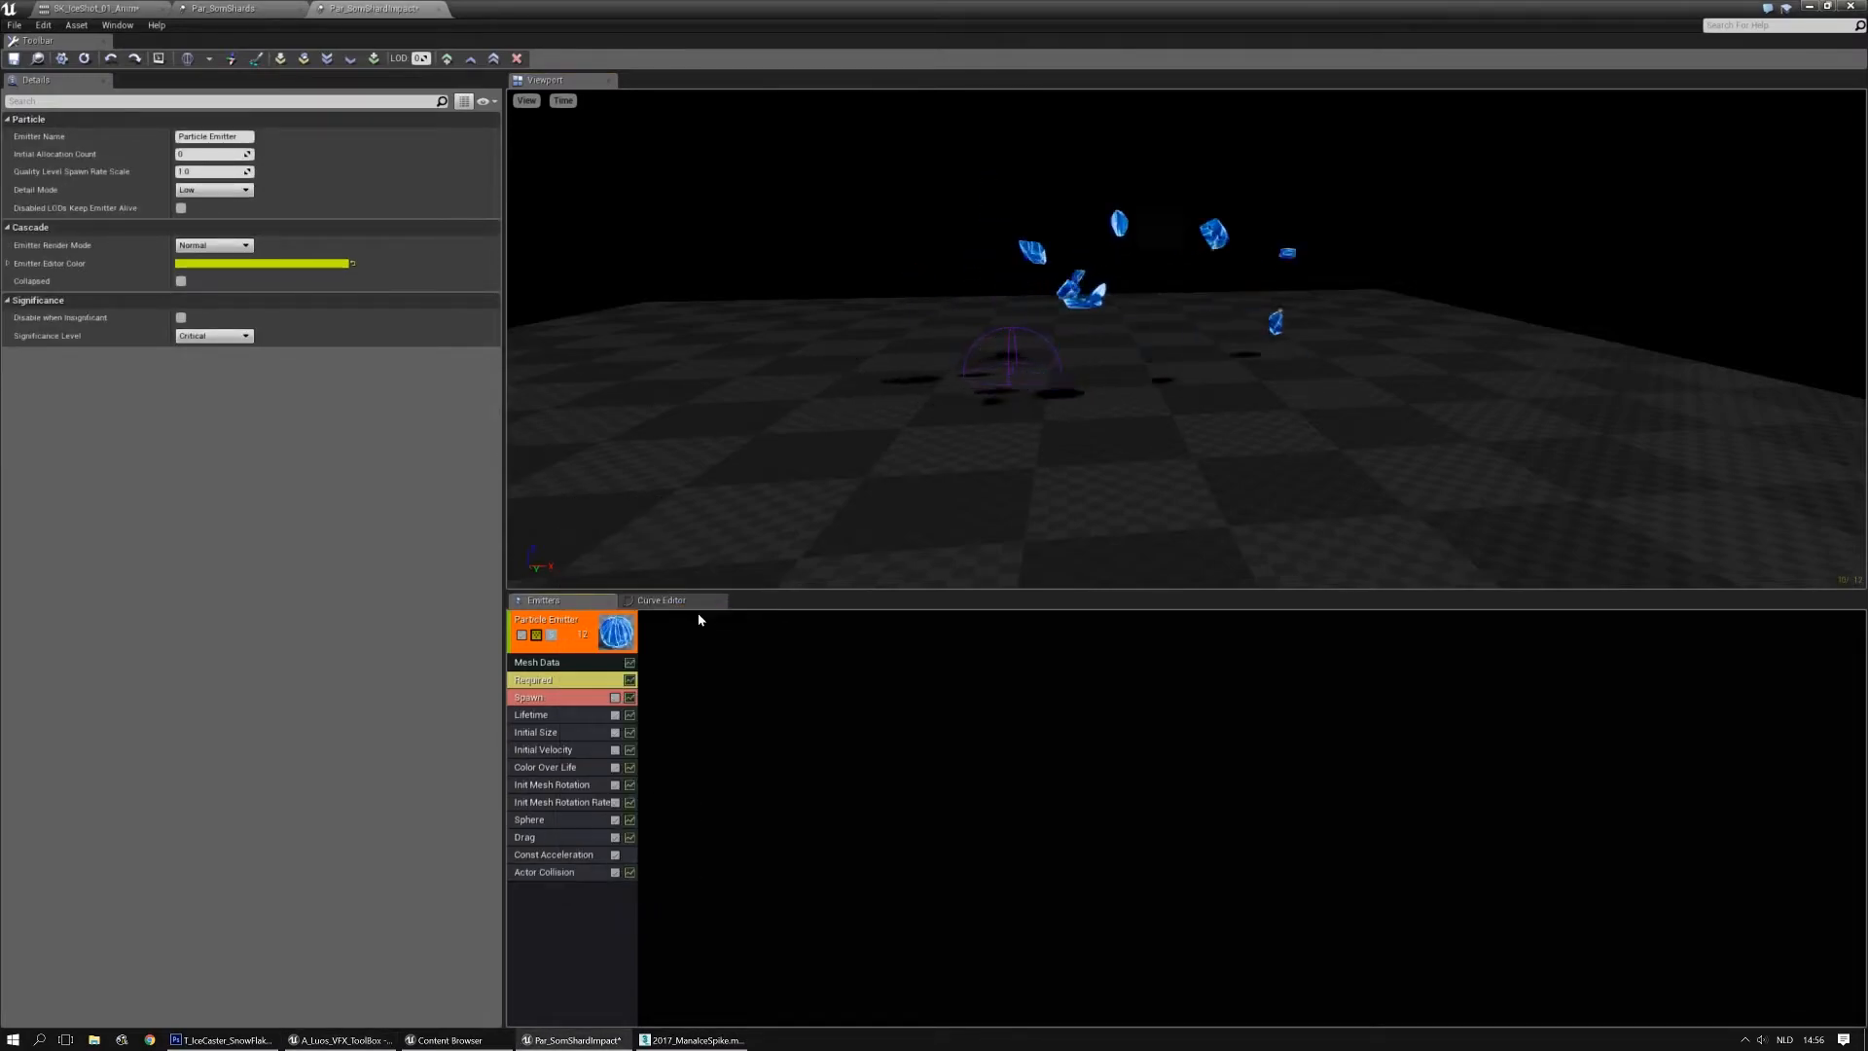
pyautogui.click(554, 873)
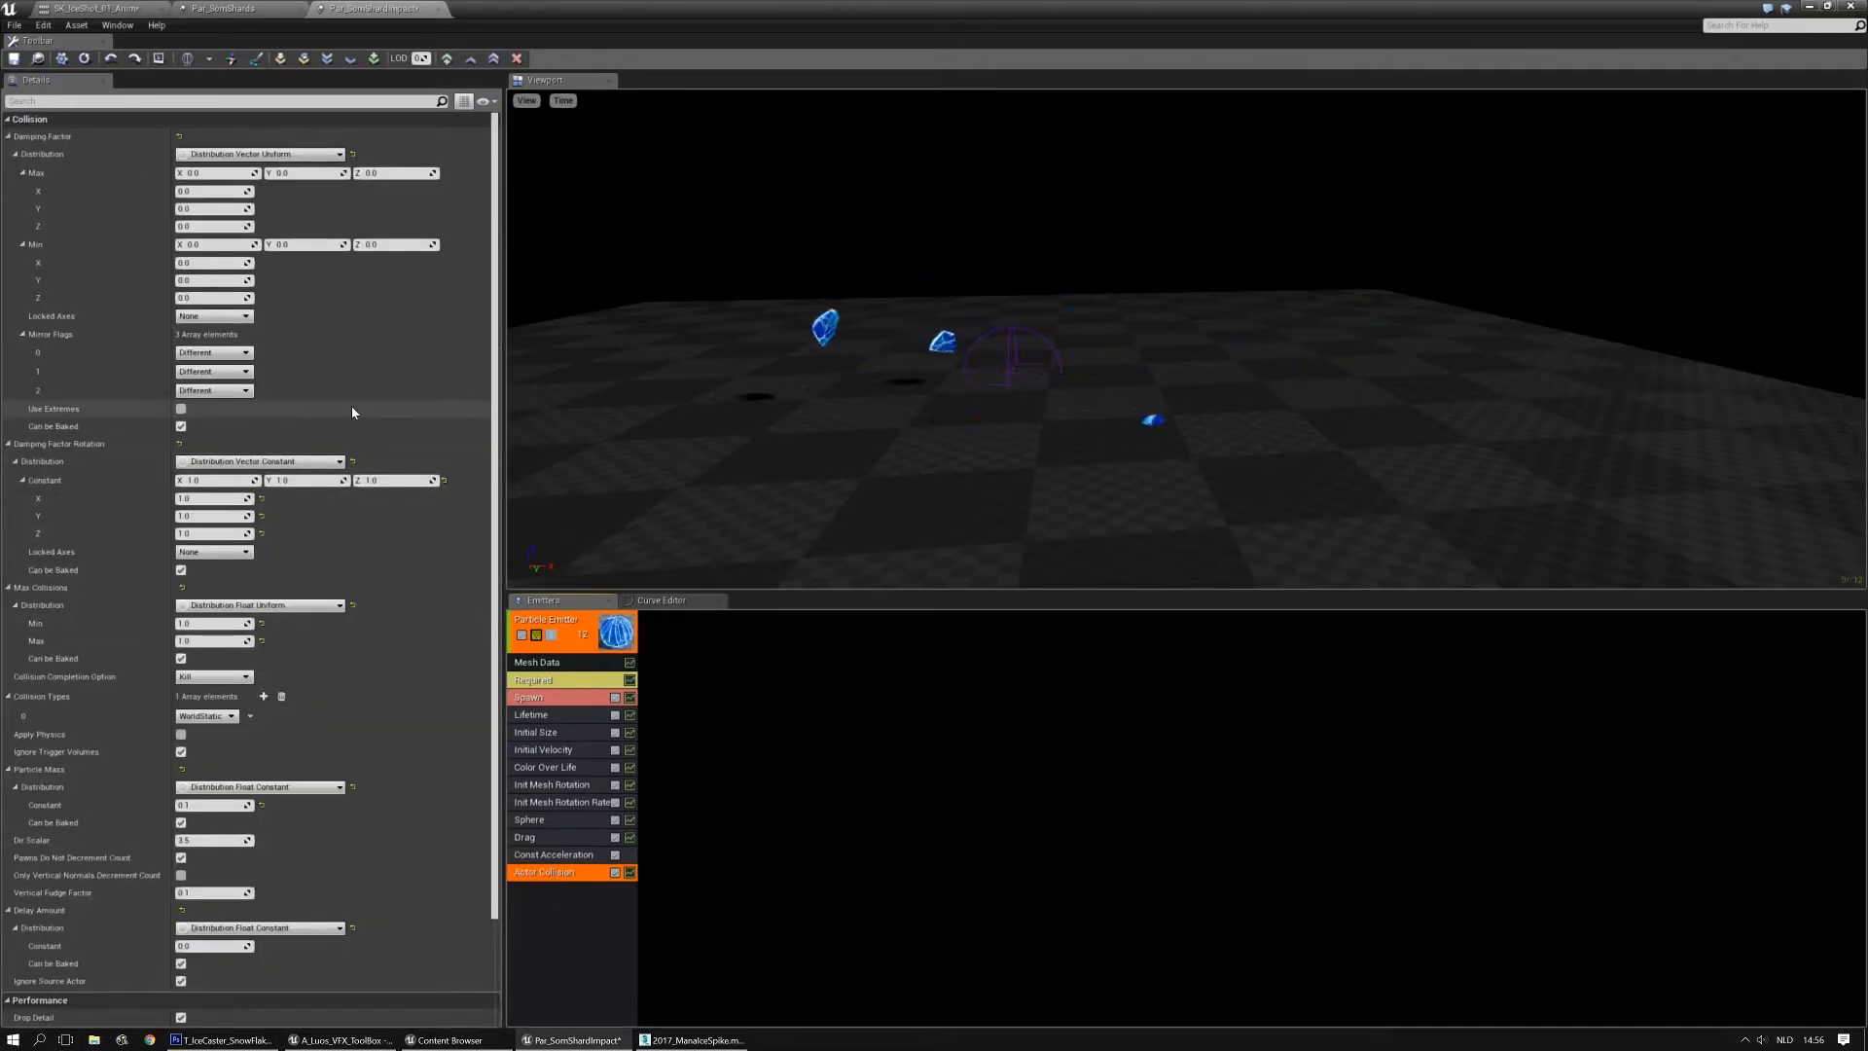
pyautogui.scroll(-3, 318, 664)
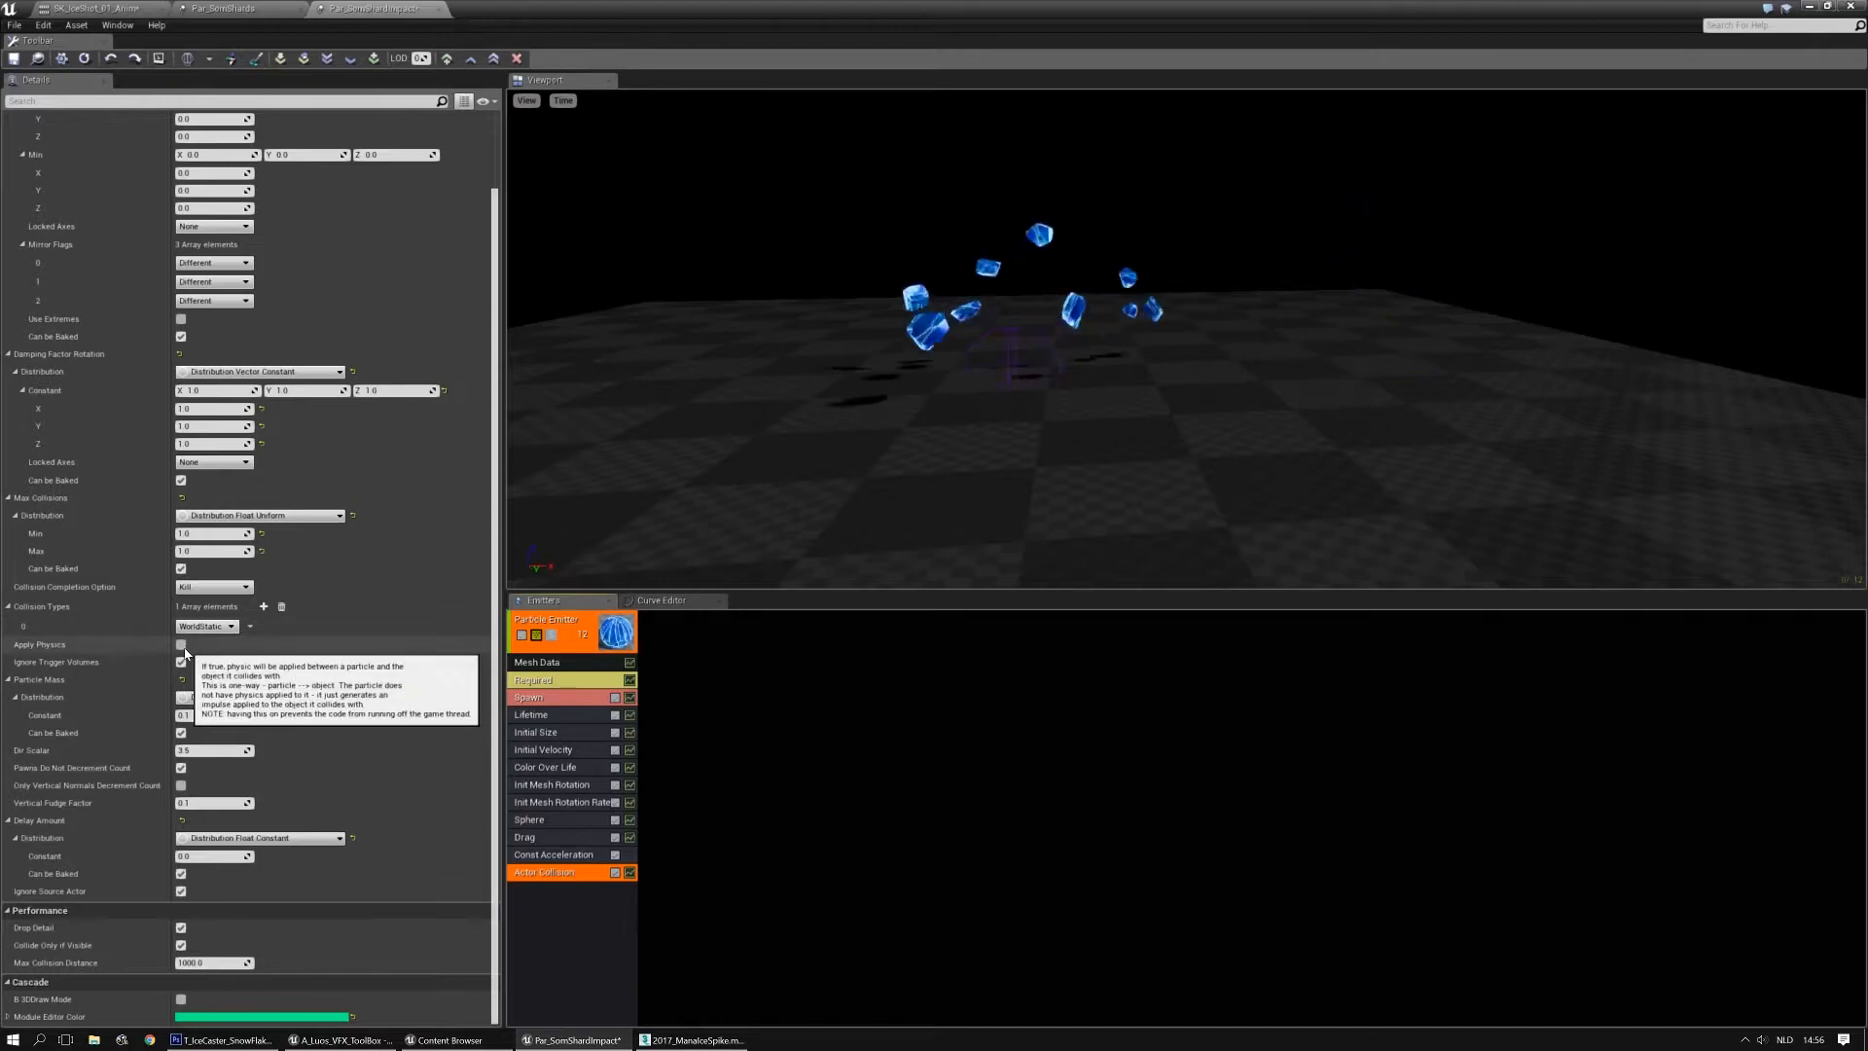
pyautogui.press('Delete')
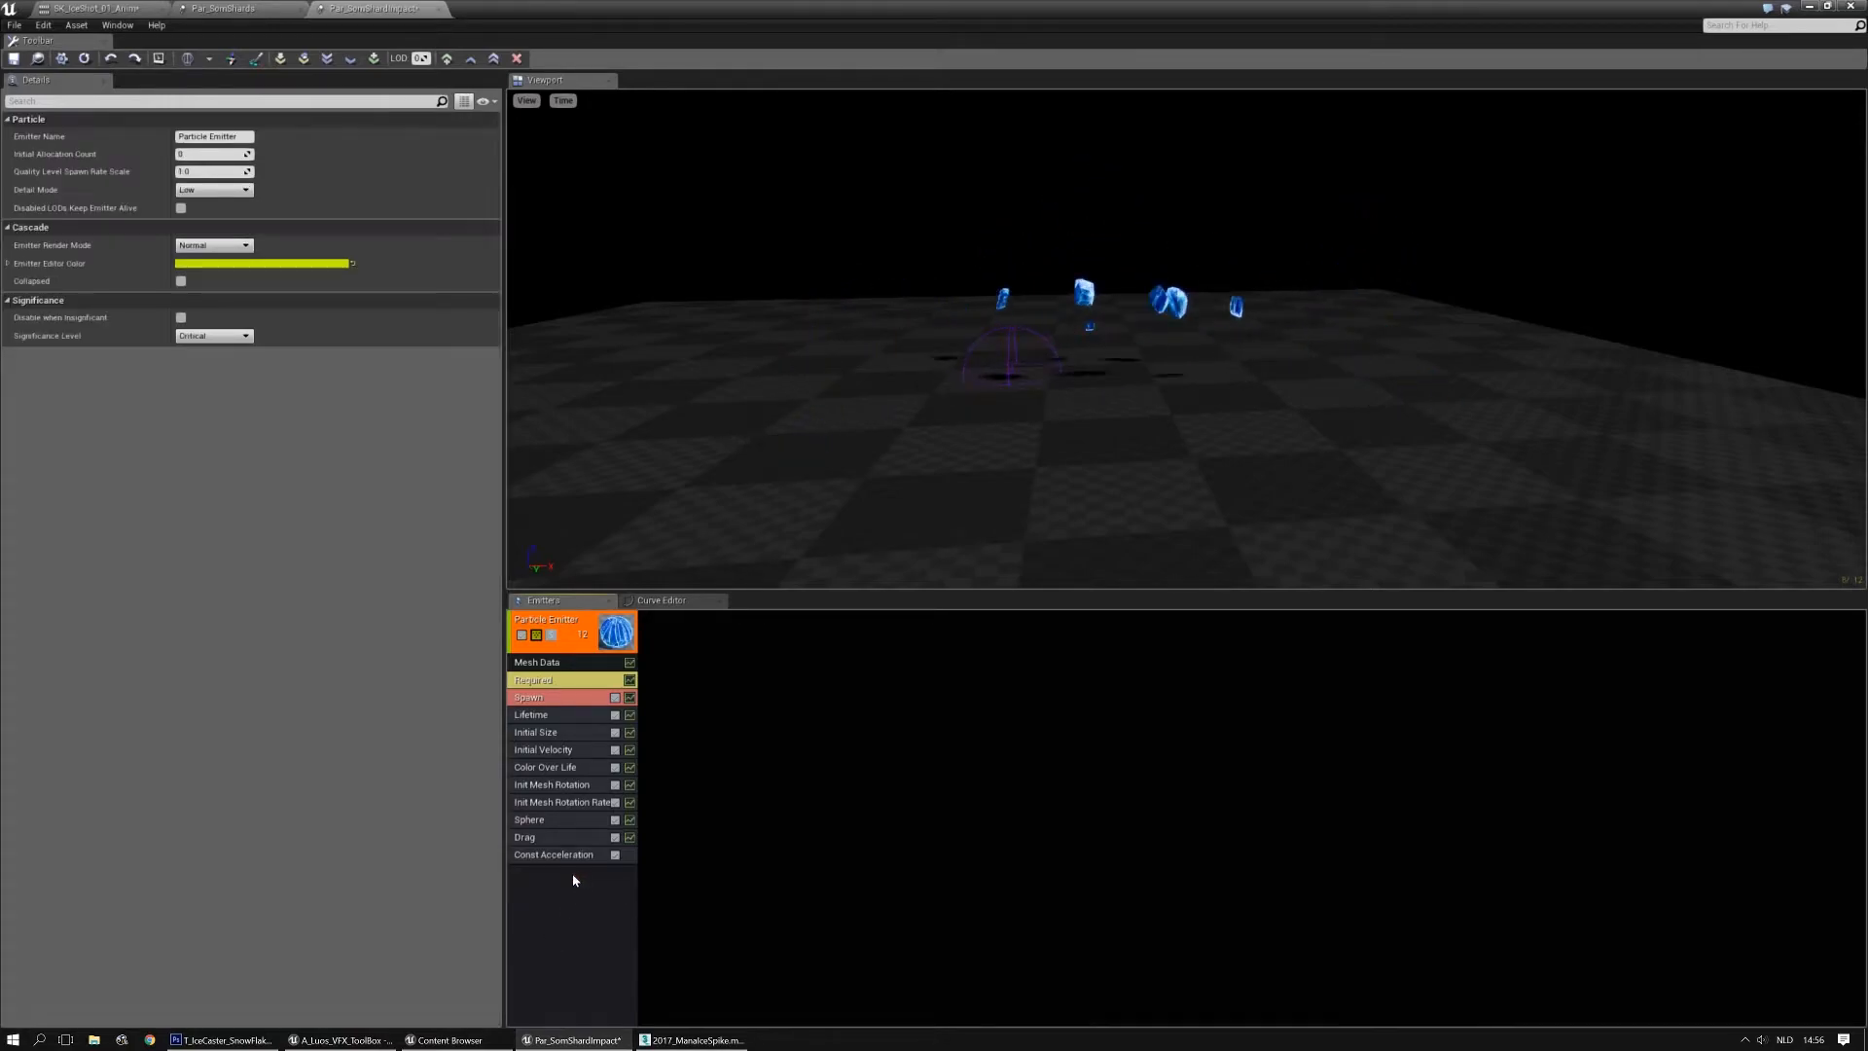
# Try a Collision (Scene Depth) module on the shard emitter and delete it
pyautogui.rightClick(578, 878)
pyautogui.moveTo(607, 598)
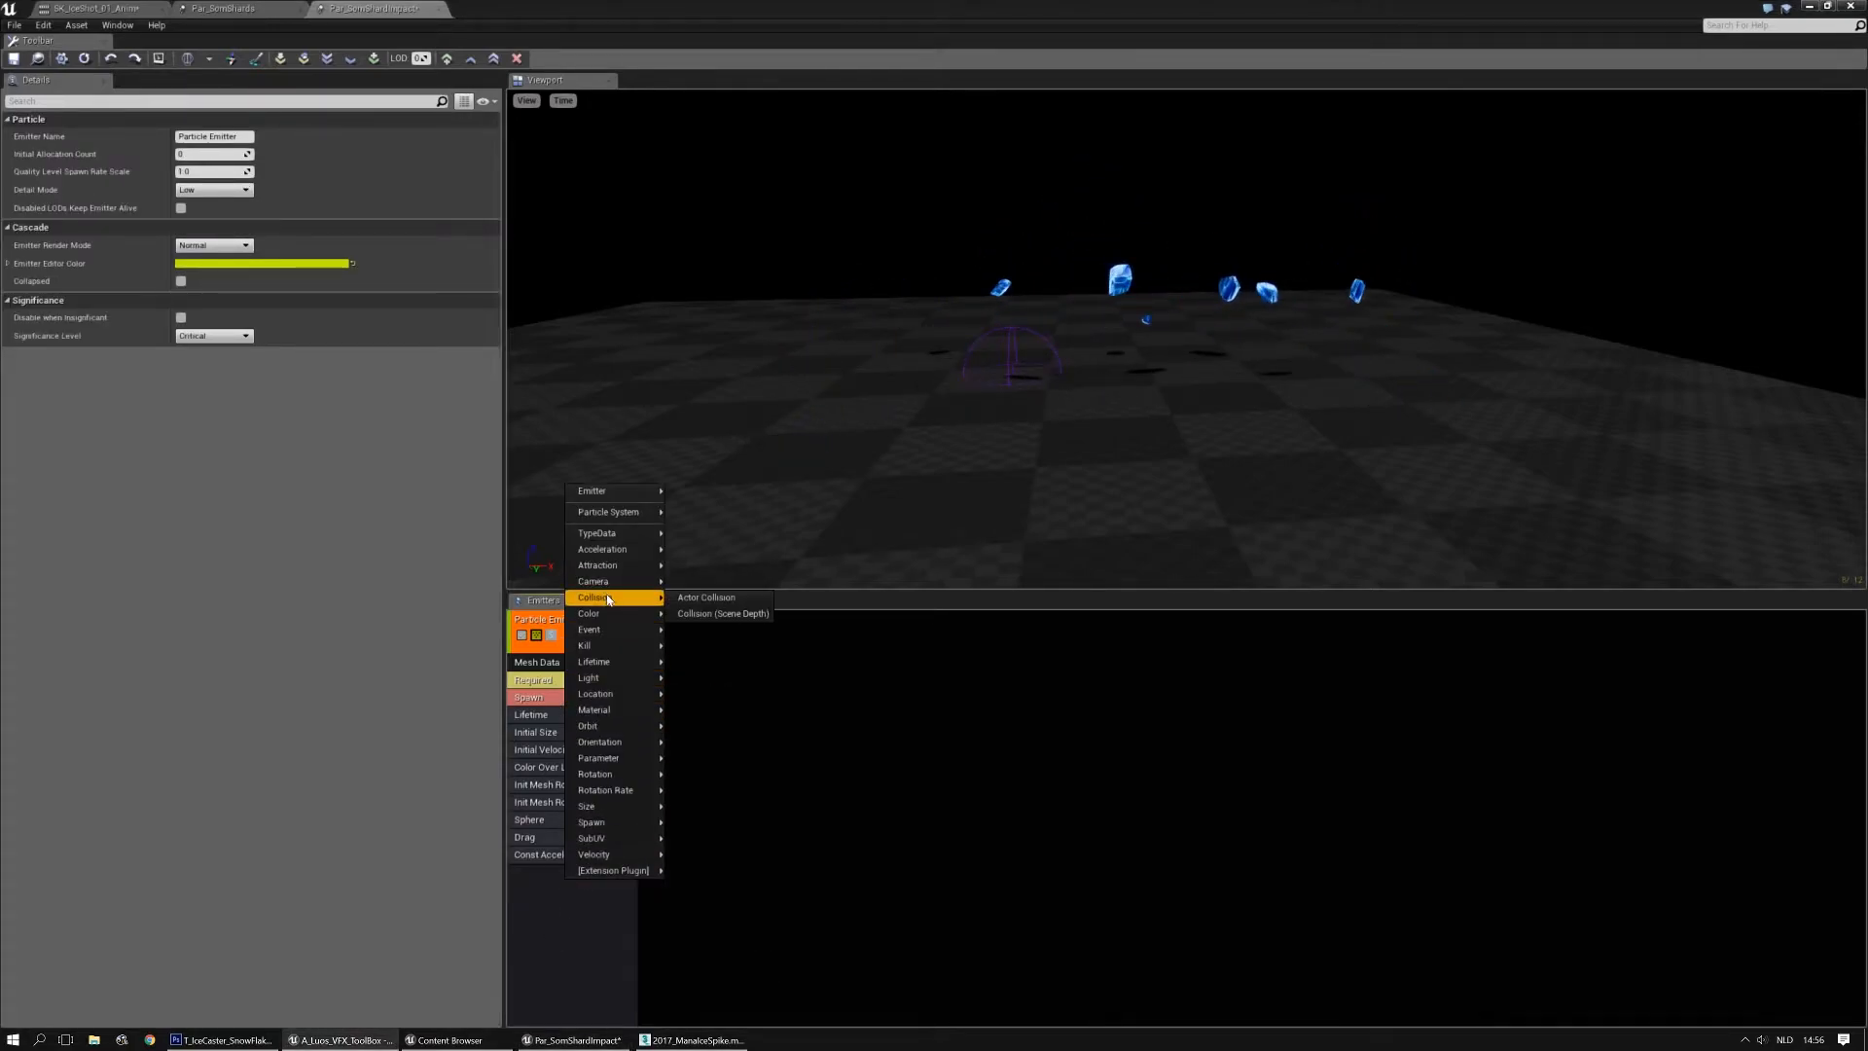
pyautogui.click(682, 612)
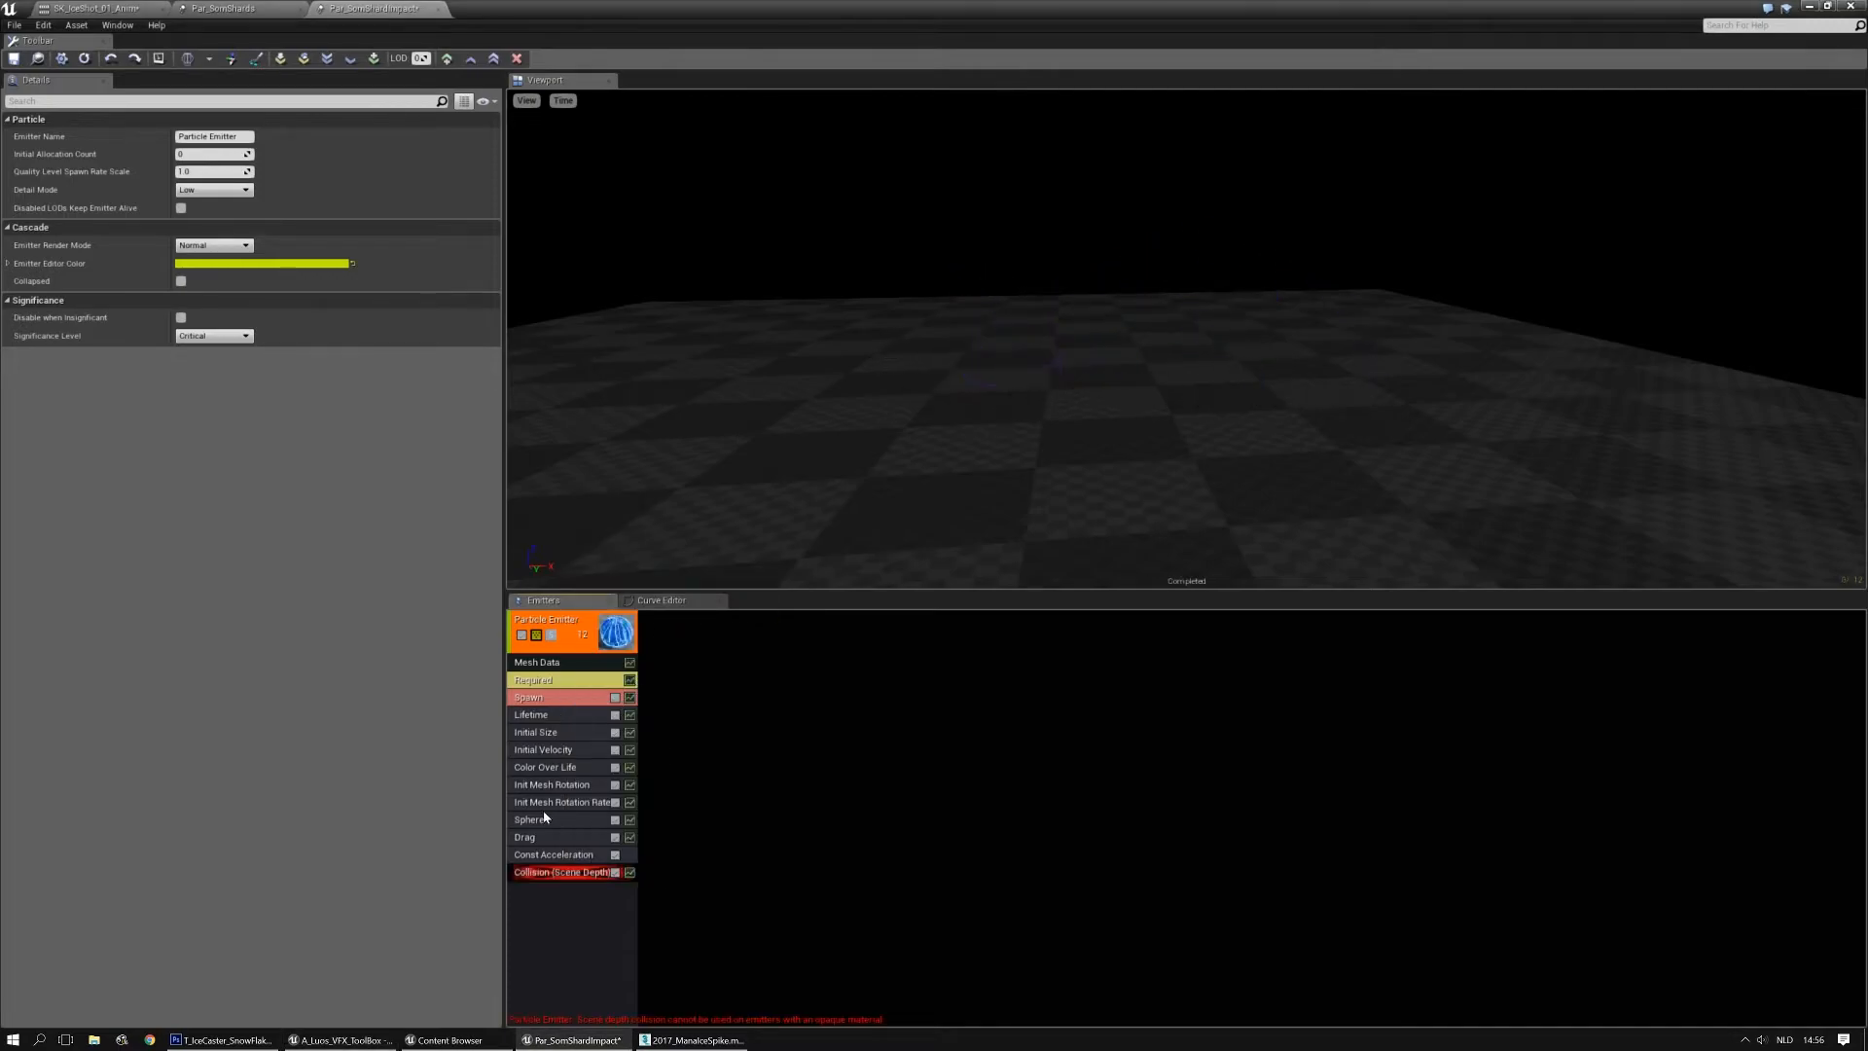
pyautogui.click(545, 872)
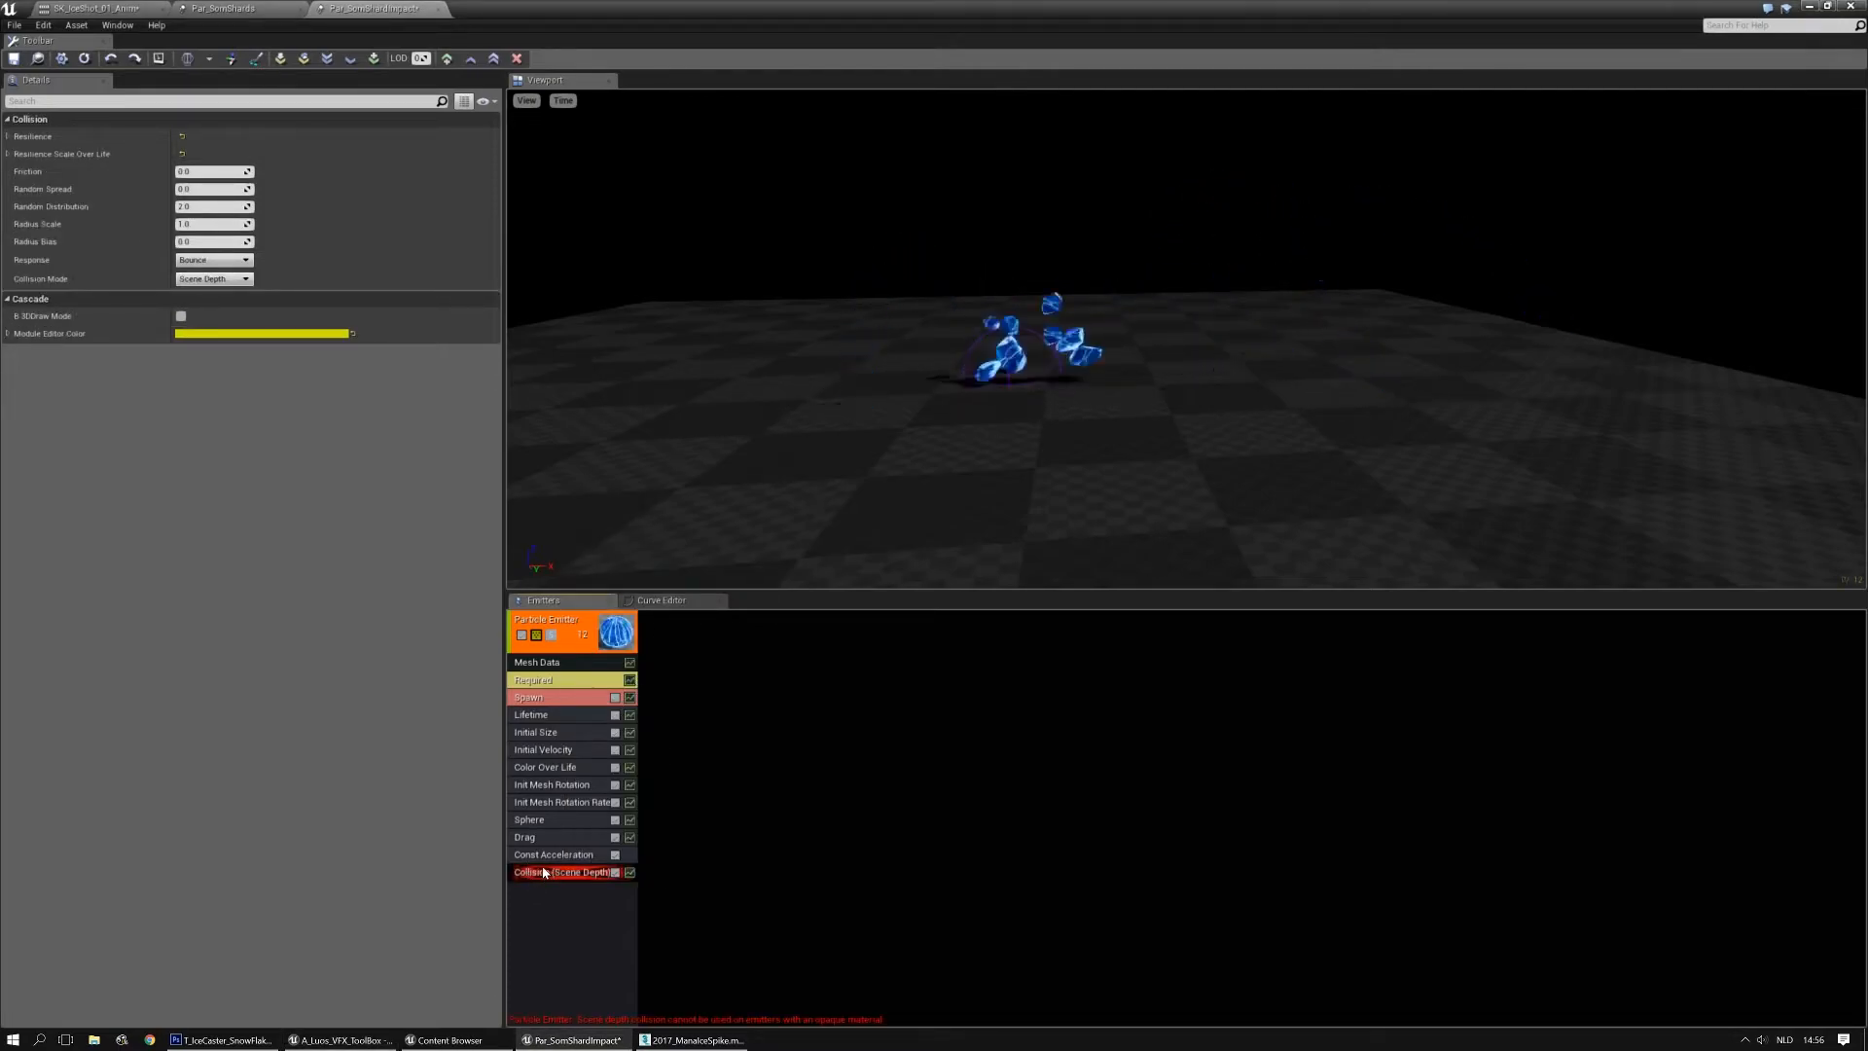
pyautogui.press('Delete')
# Add an Actor Collision module to the shard emitter again and review its damping, collision and performance settings
pyautogui.rightClick(545, 872)
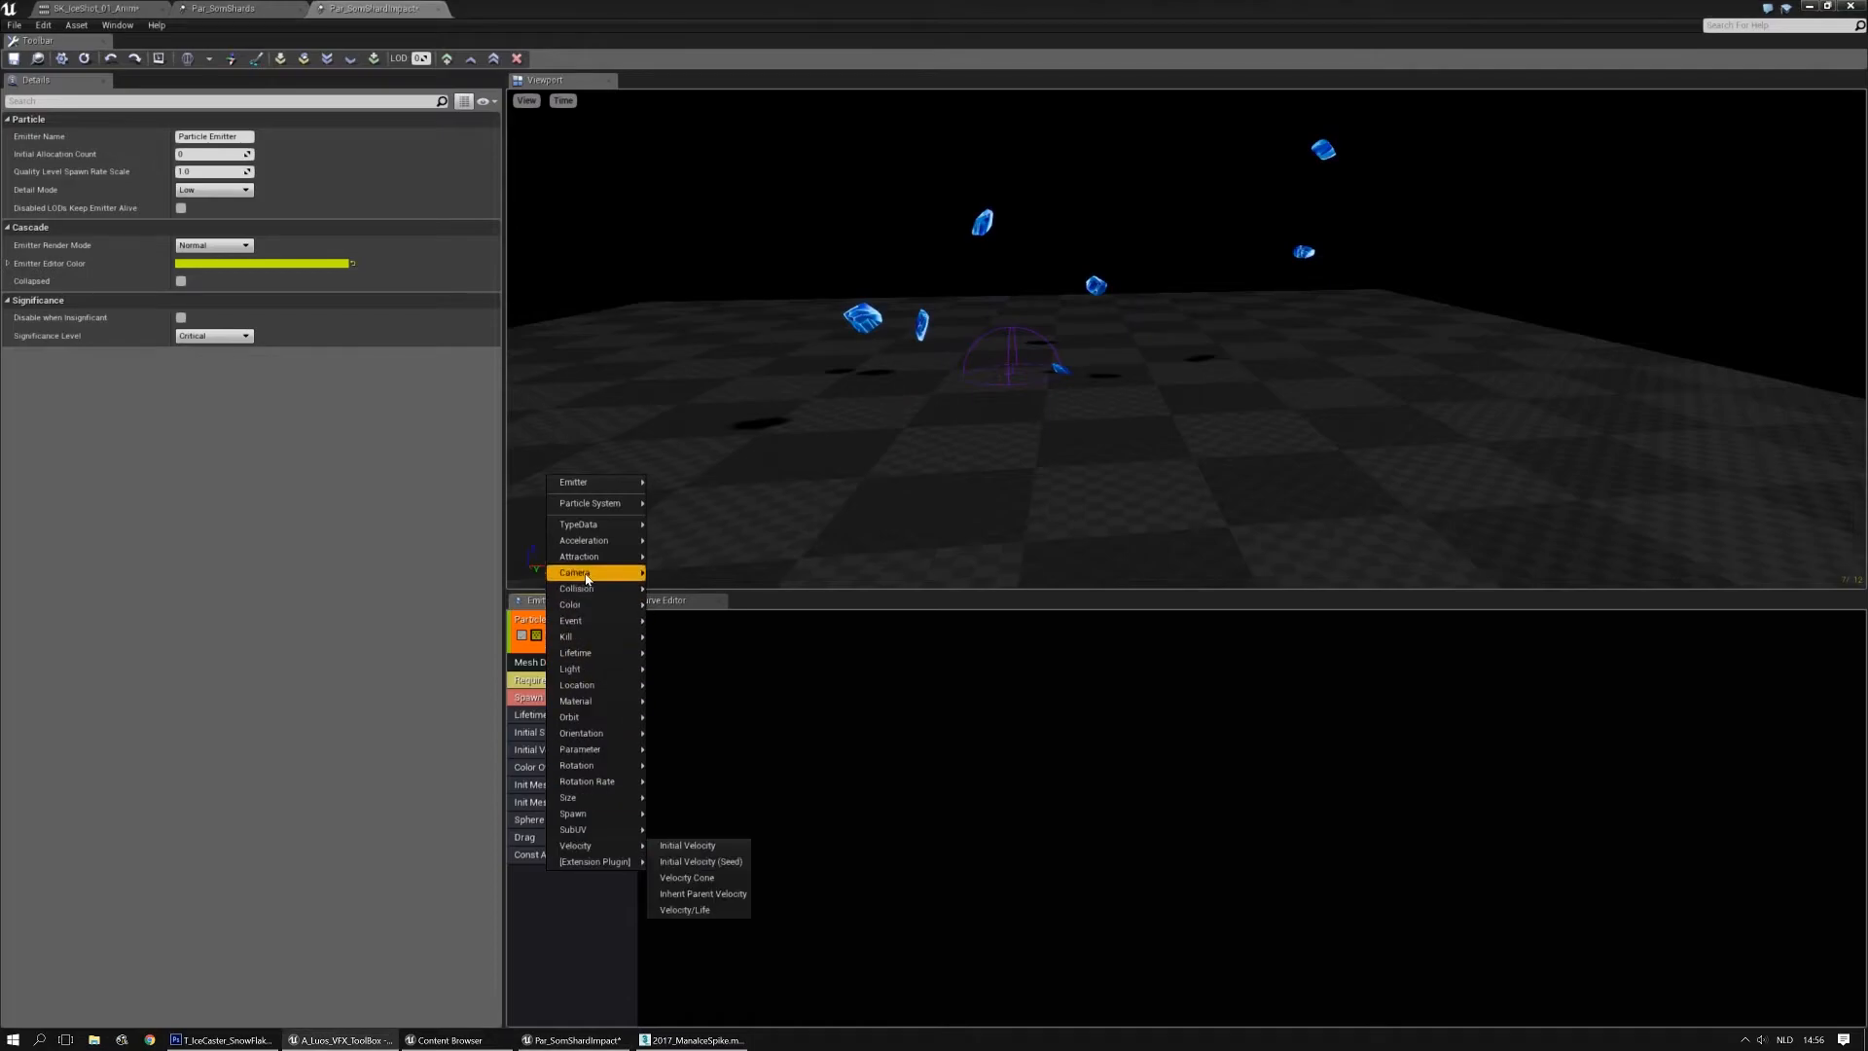
pyautogui.moveTo(588, 588)
pyautogui.click(671, 592)
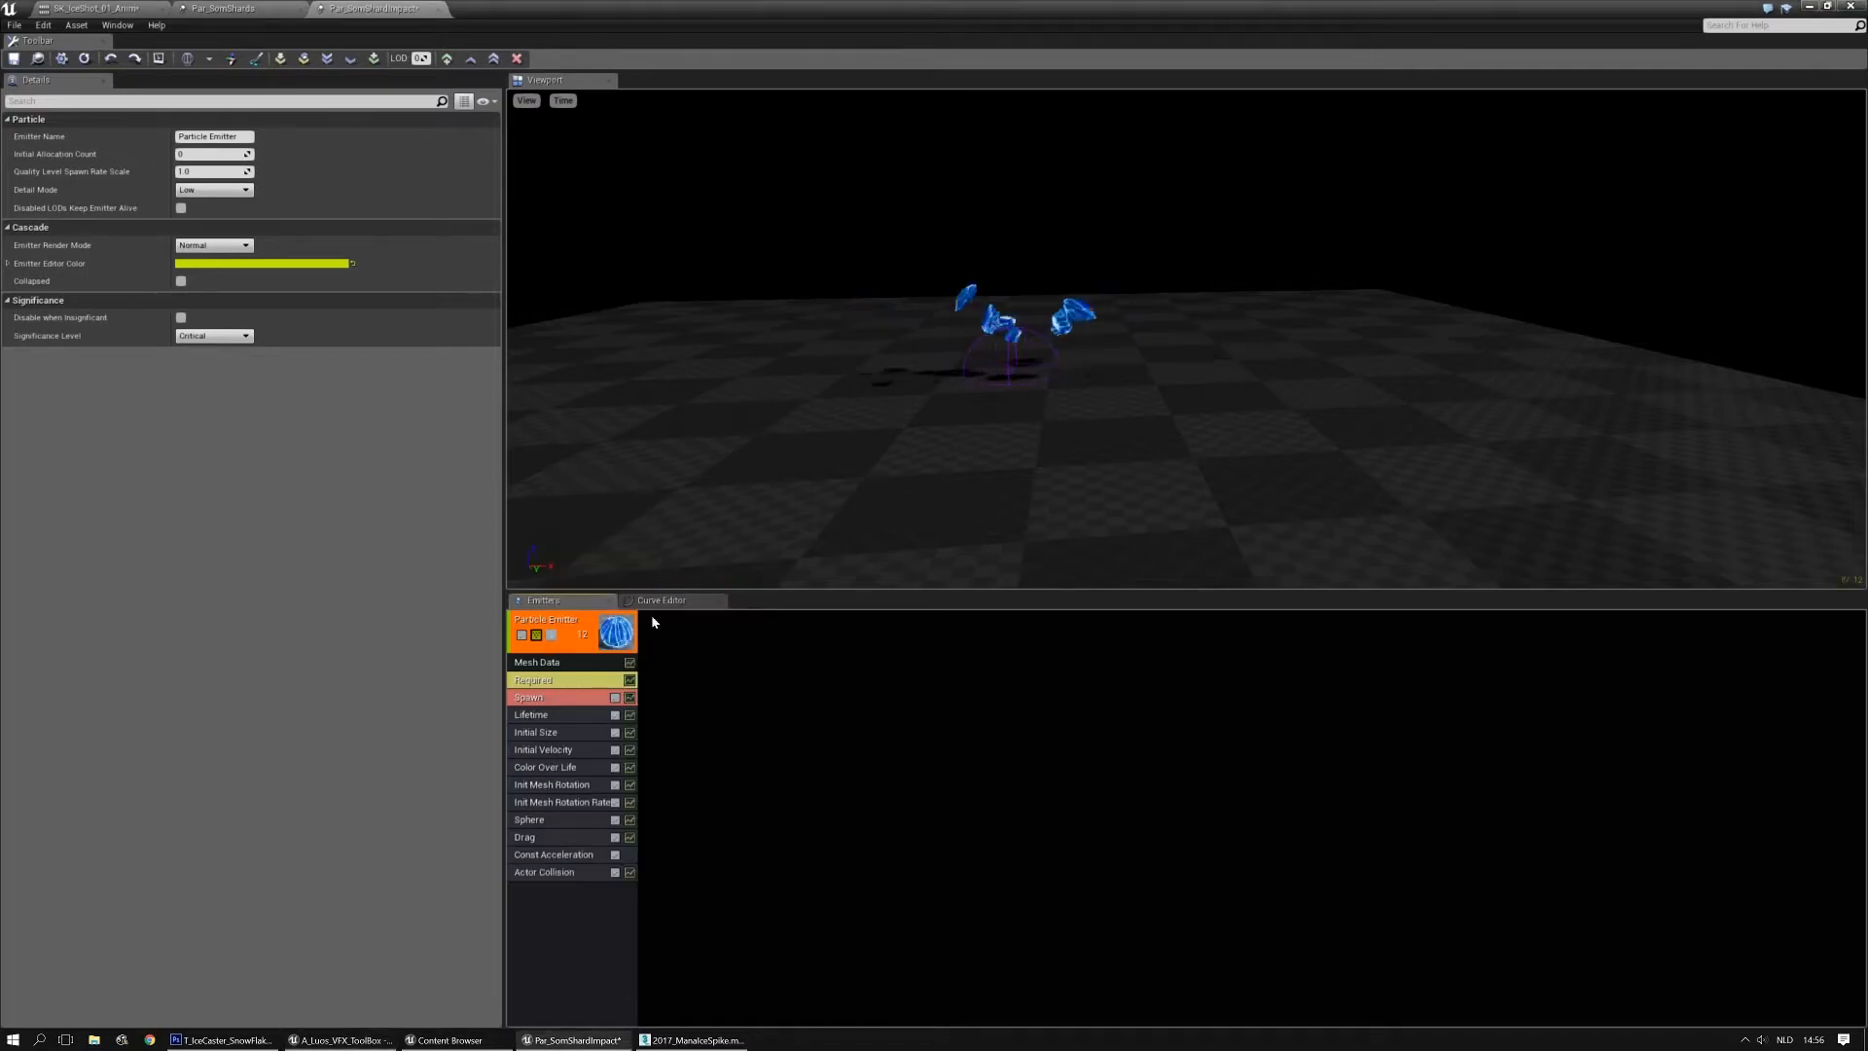
pyautogui.click(545, 872)
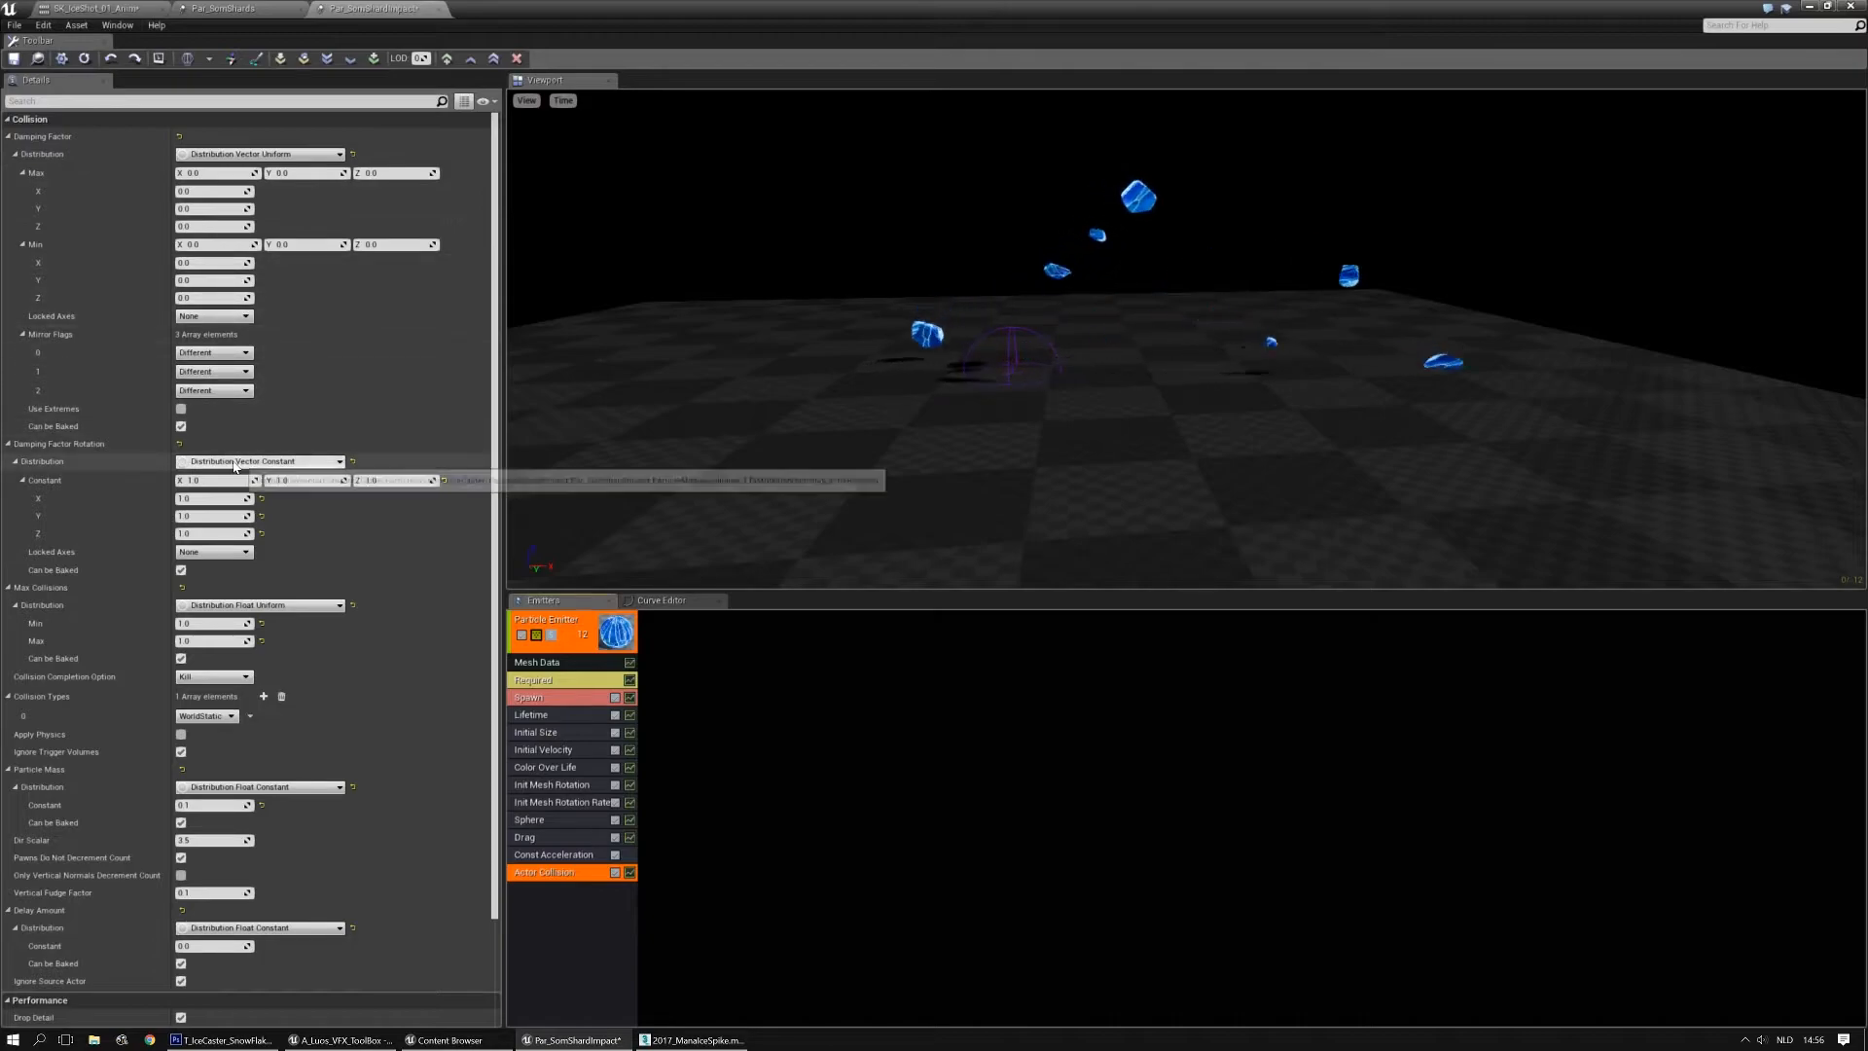
pyautogui.scroll(-3, 234, 467)
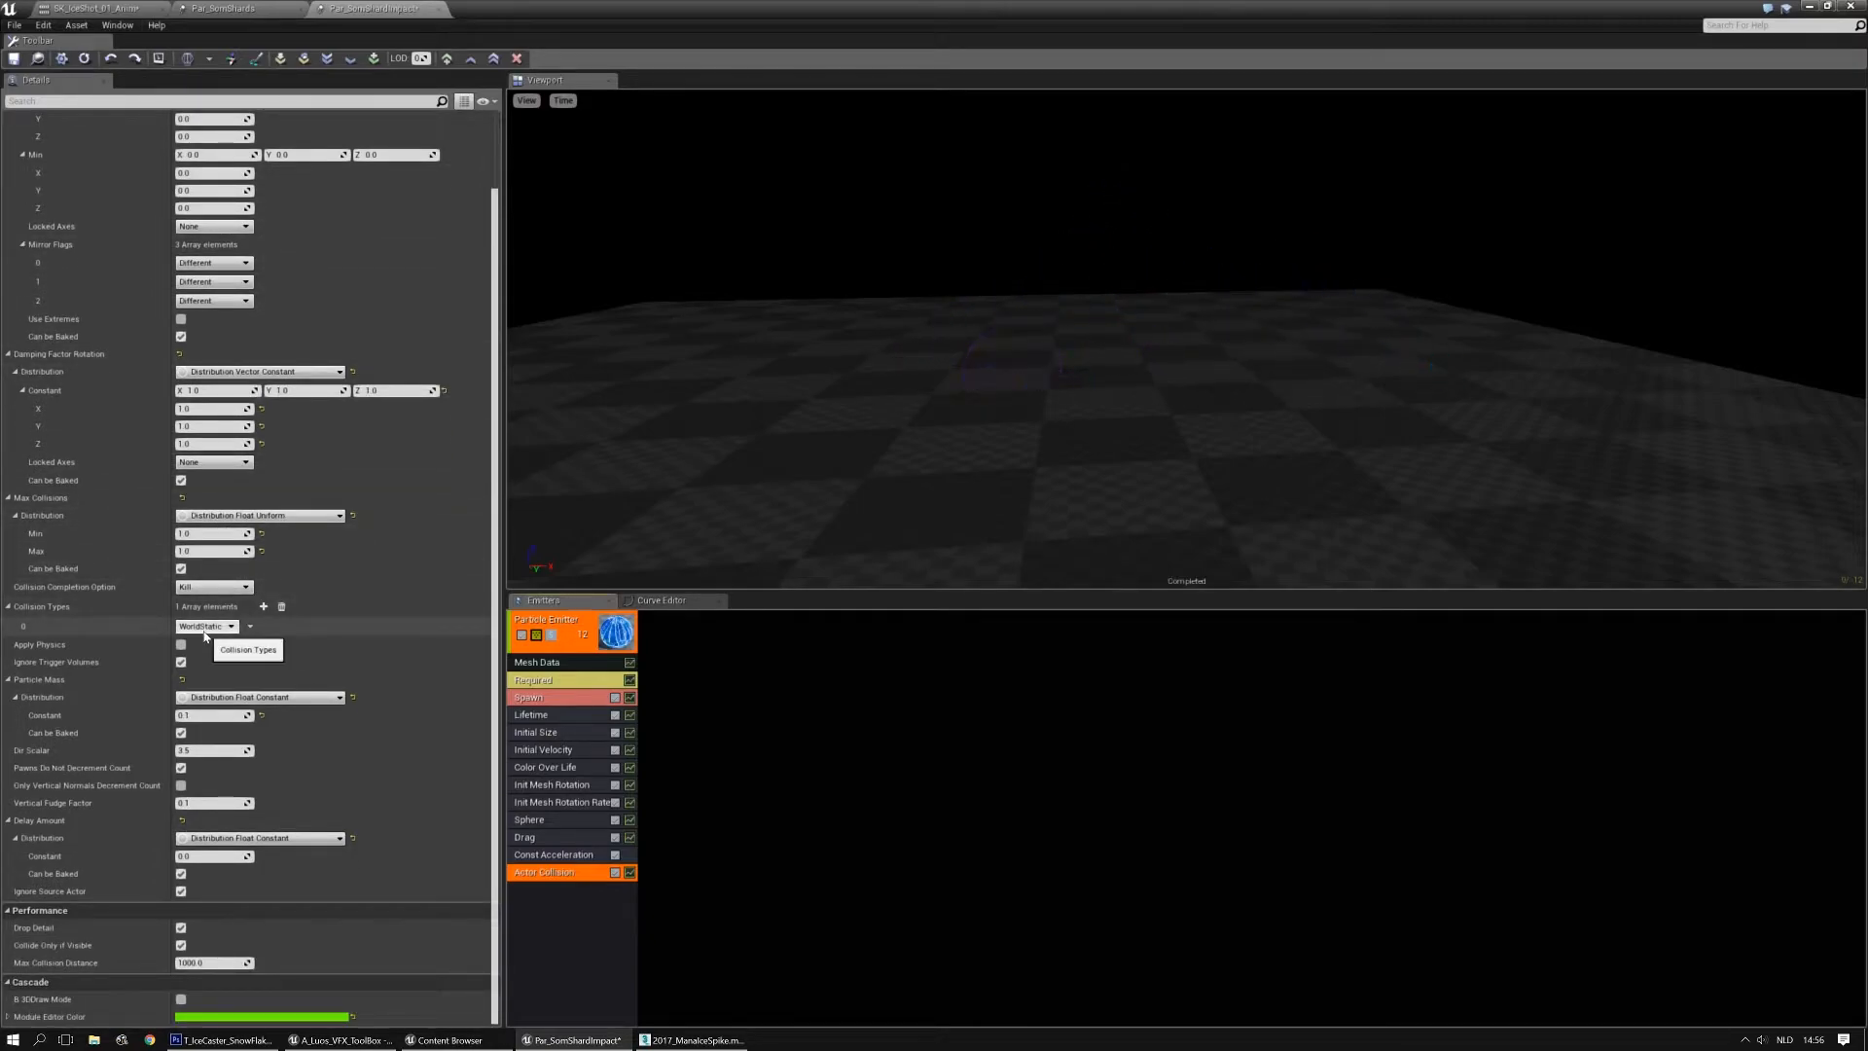
pyautogui.scroll(3, 219, 491)
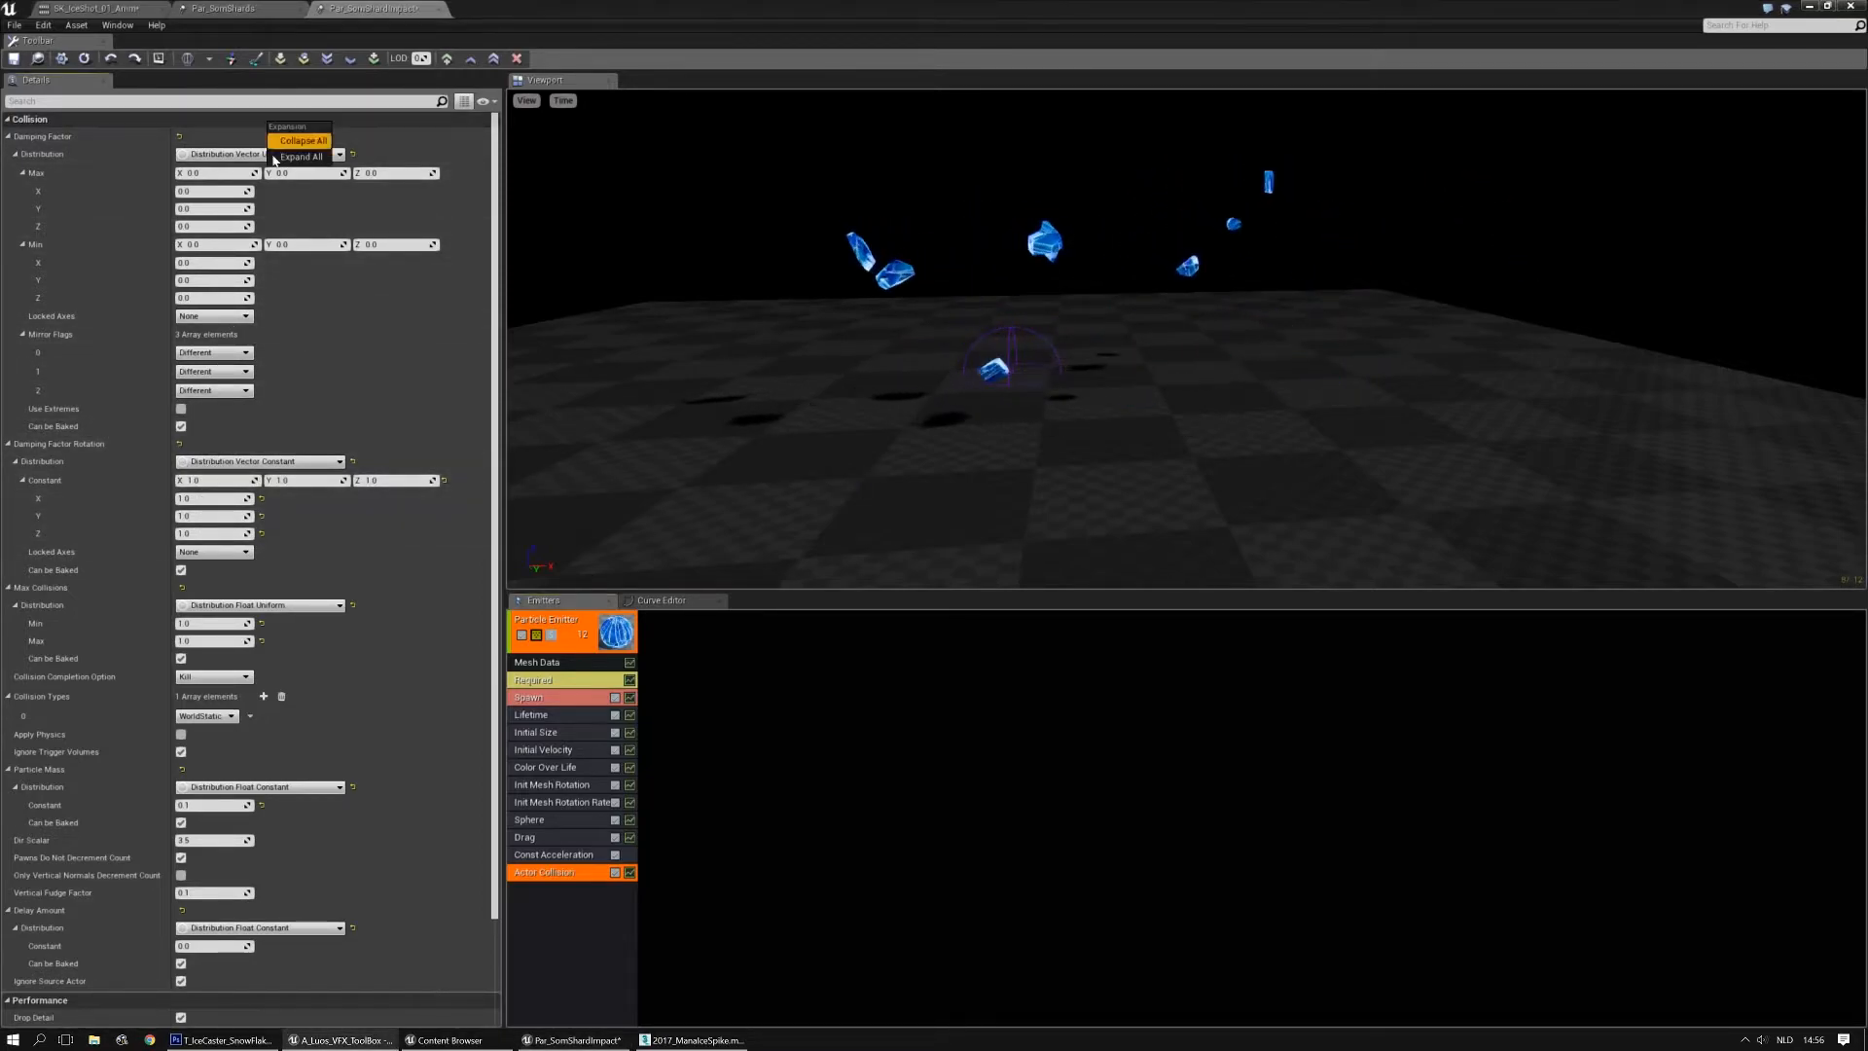
pyautogui.scroll(-3, 216, 409)
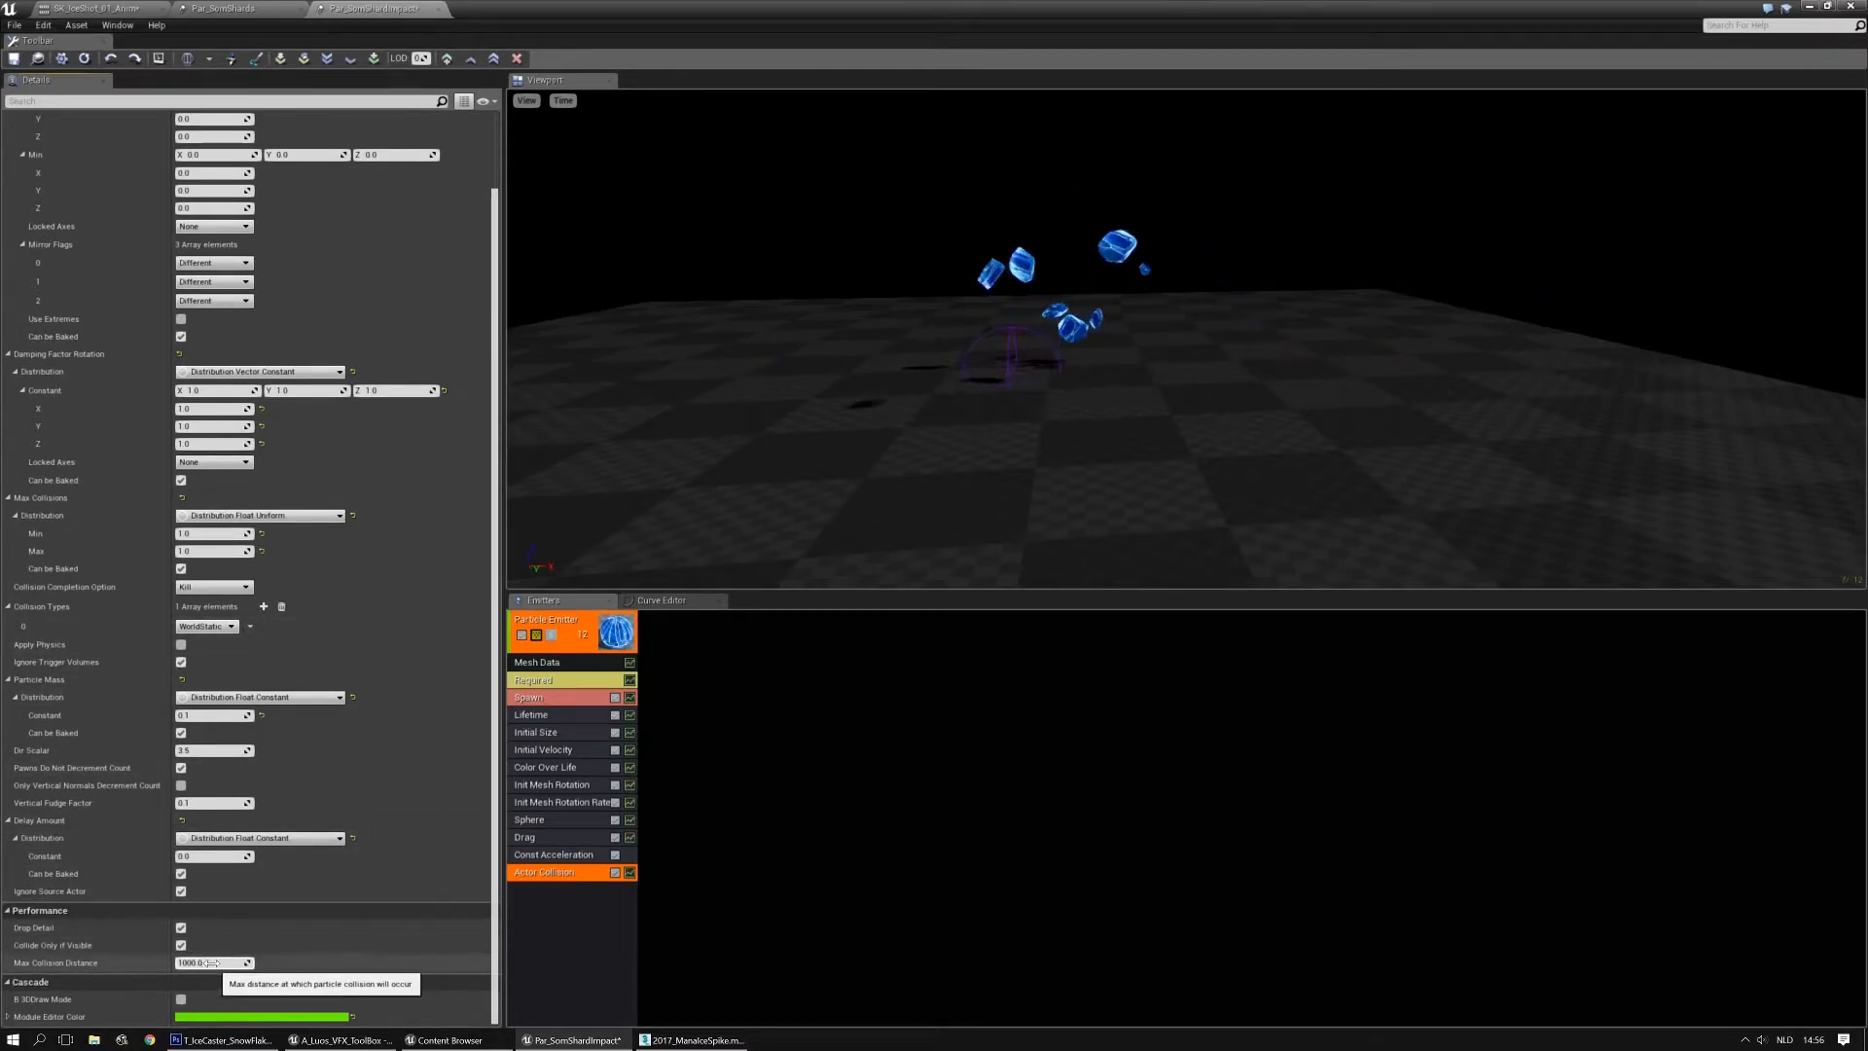
# Set the Actor Collision module's Delay Amount constant to 1 and choose WorldStatic as its collision type
pyautogui.click(222, 853)
pyautogui.write('1')
pyautogui.press('Return')
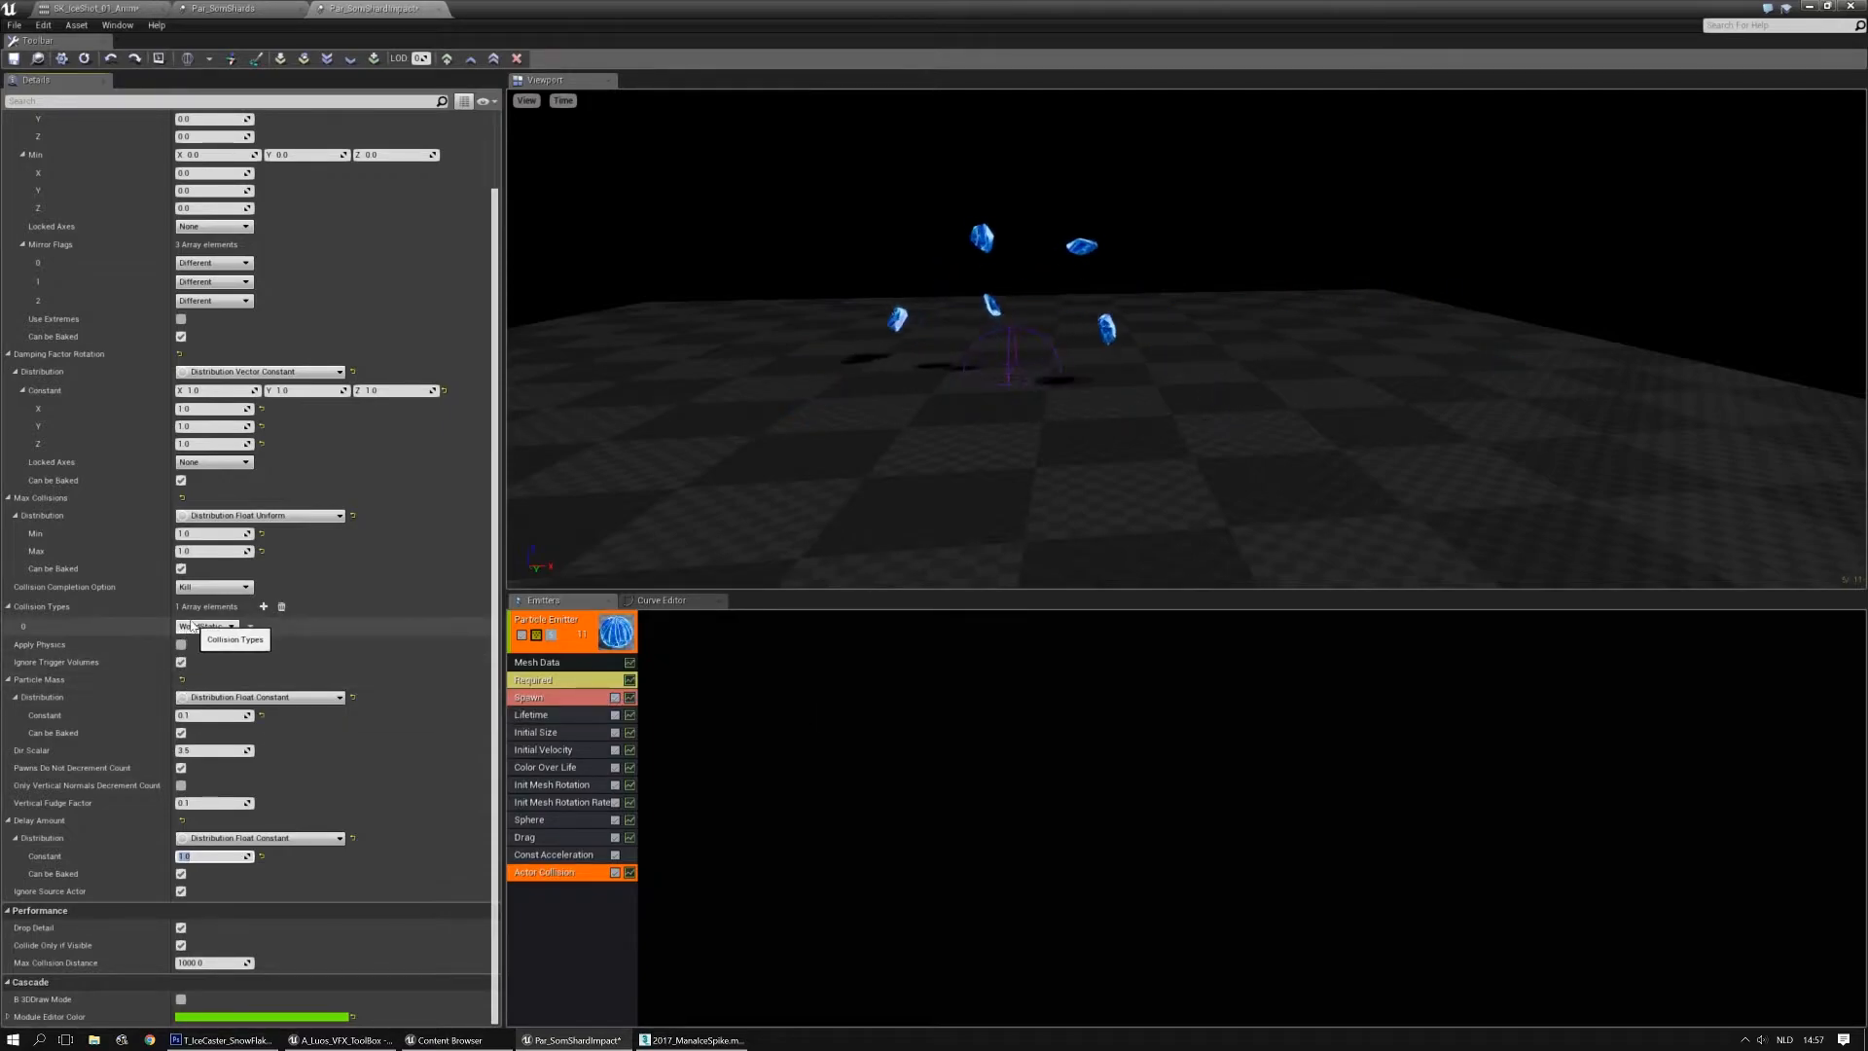
pyautogui.click(196, 627)
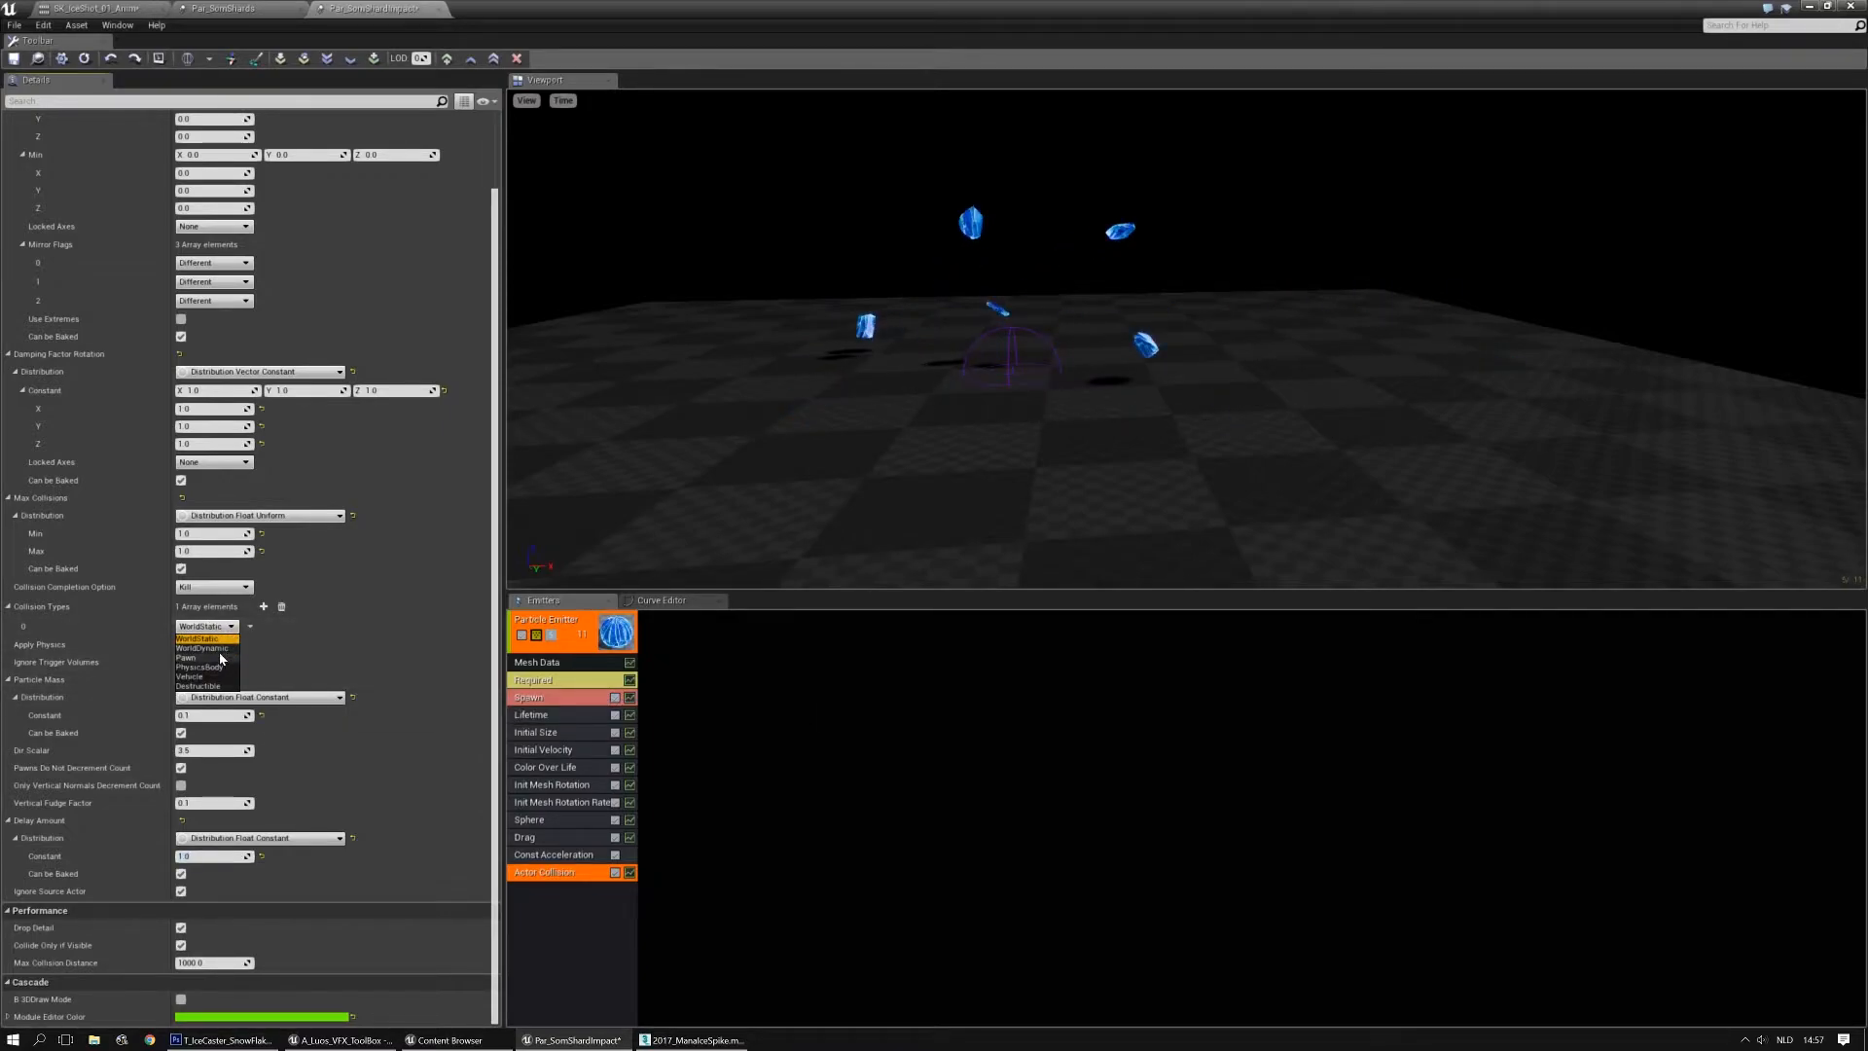
pyautogui.click(214, 639)
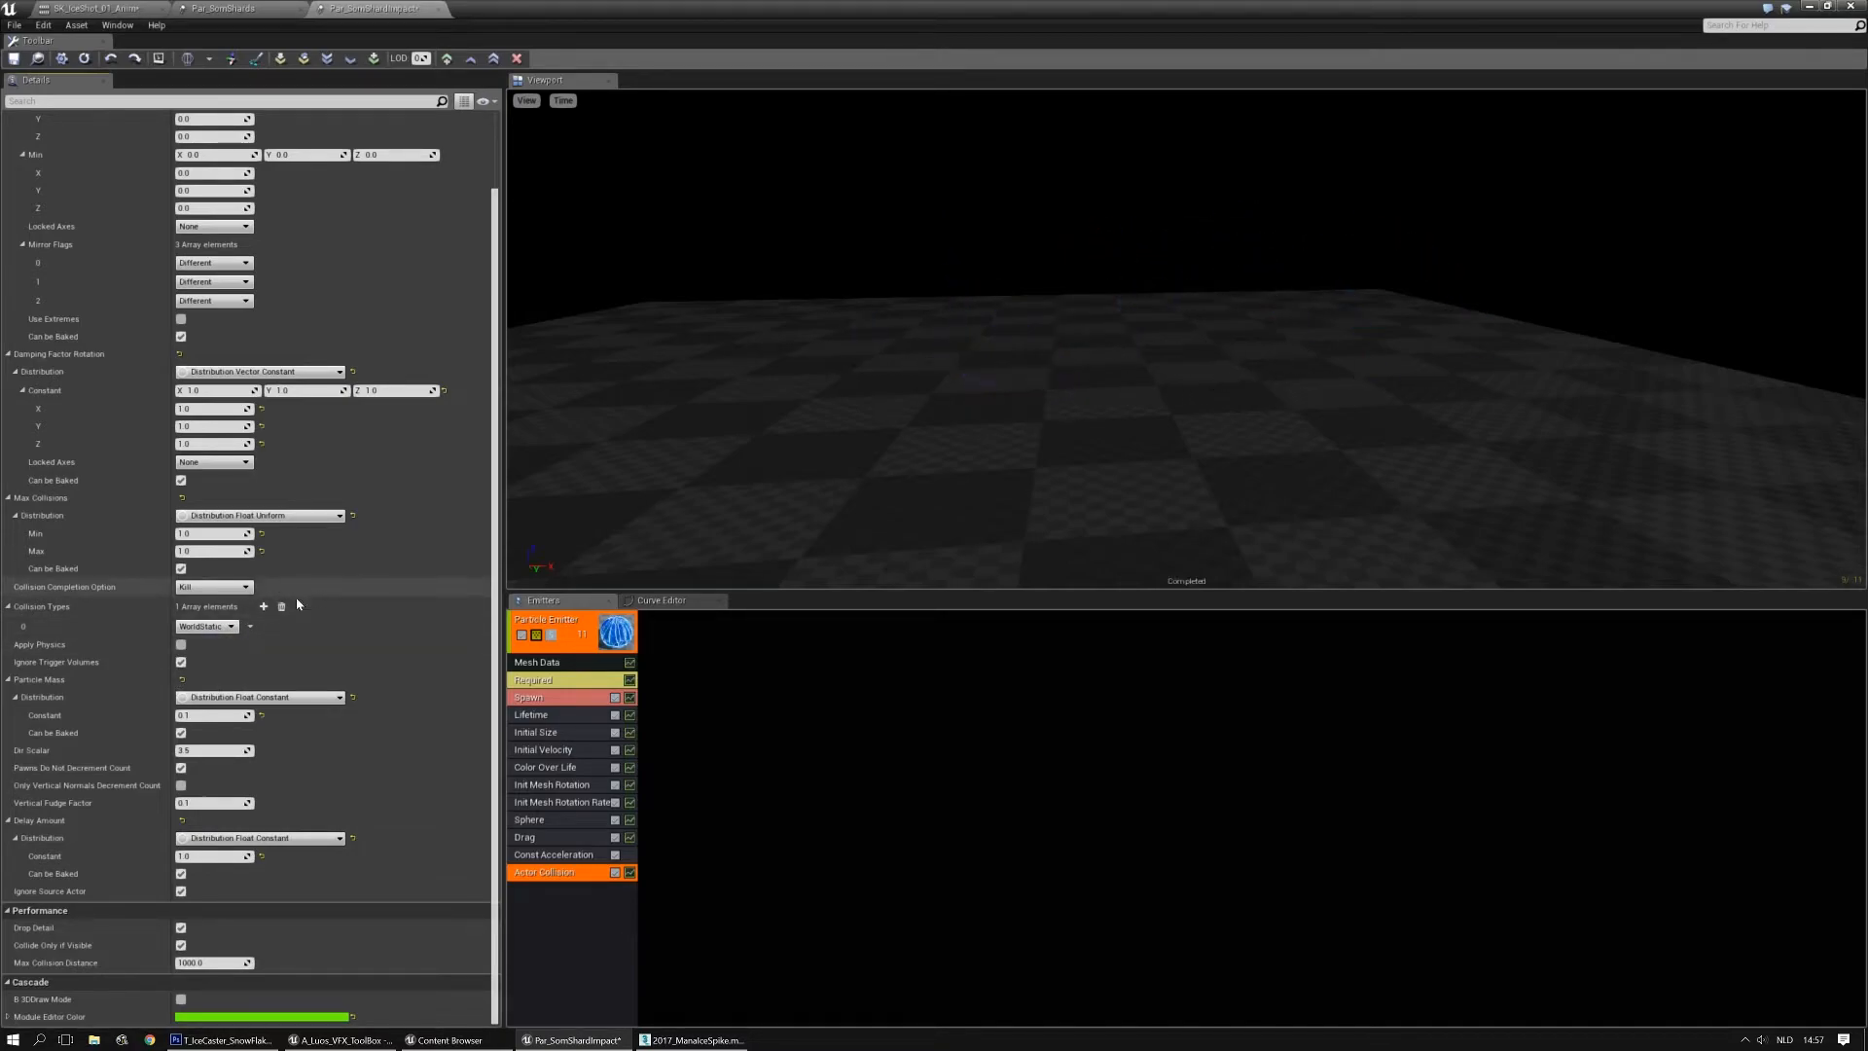
# Try Halt Collisions and then Freeze as the Actor Collision module's Collision Completion Option
pyautogui.click(213, 588)
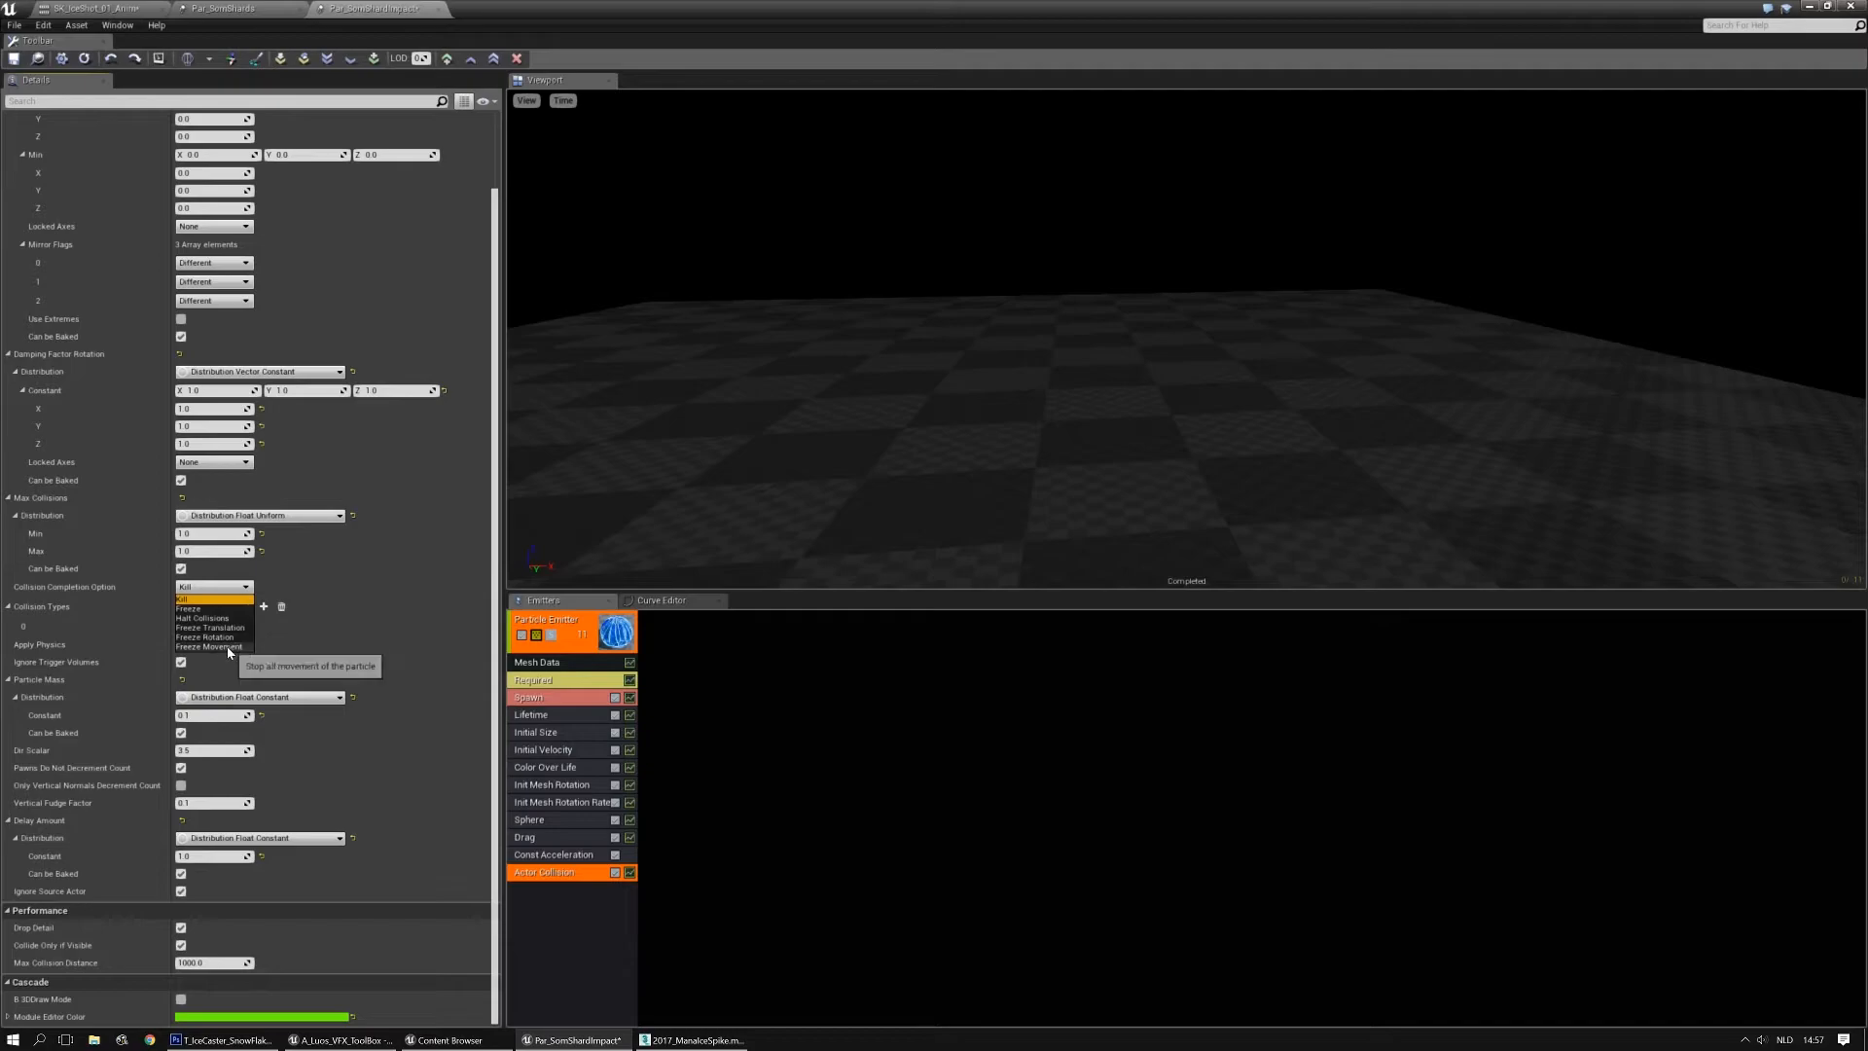
pyautogui.click(214, 618)
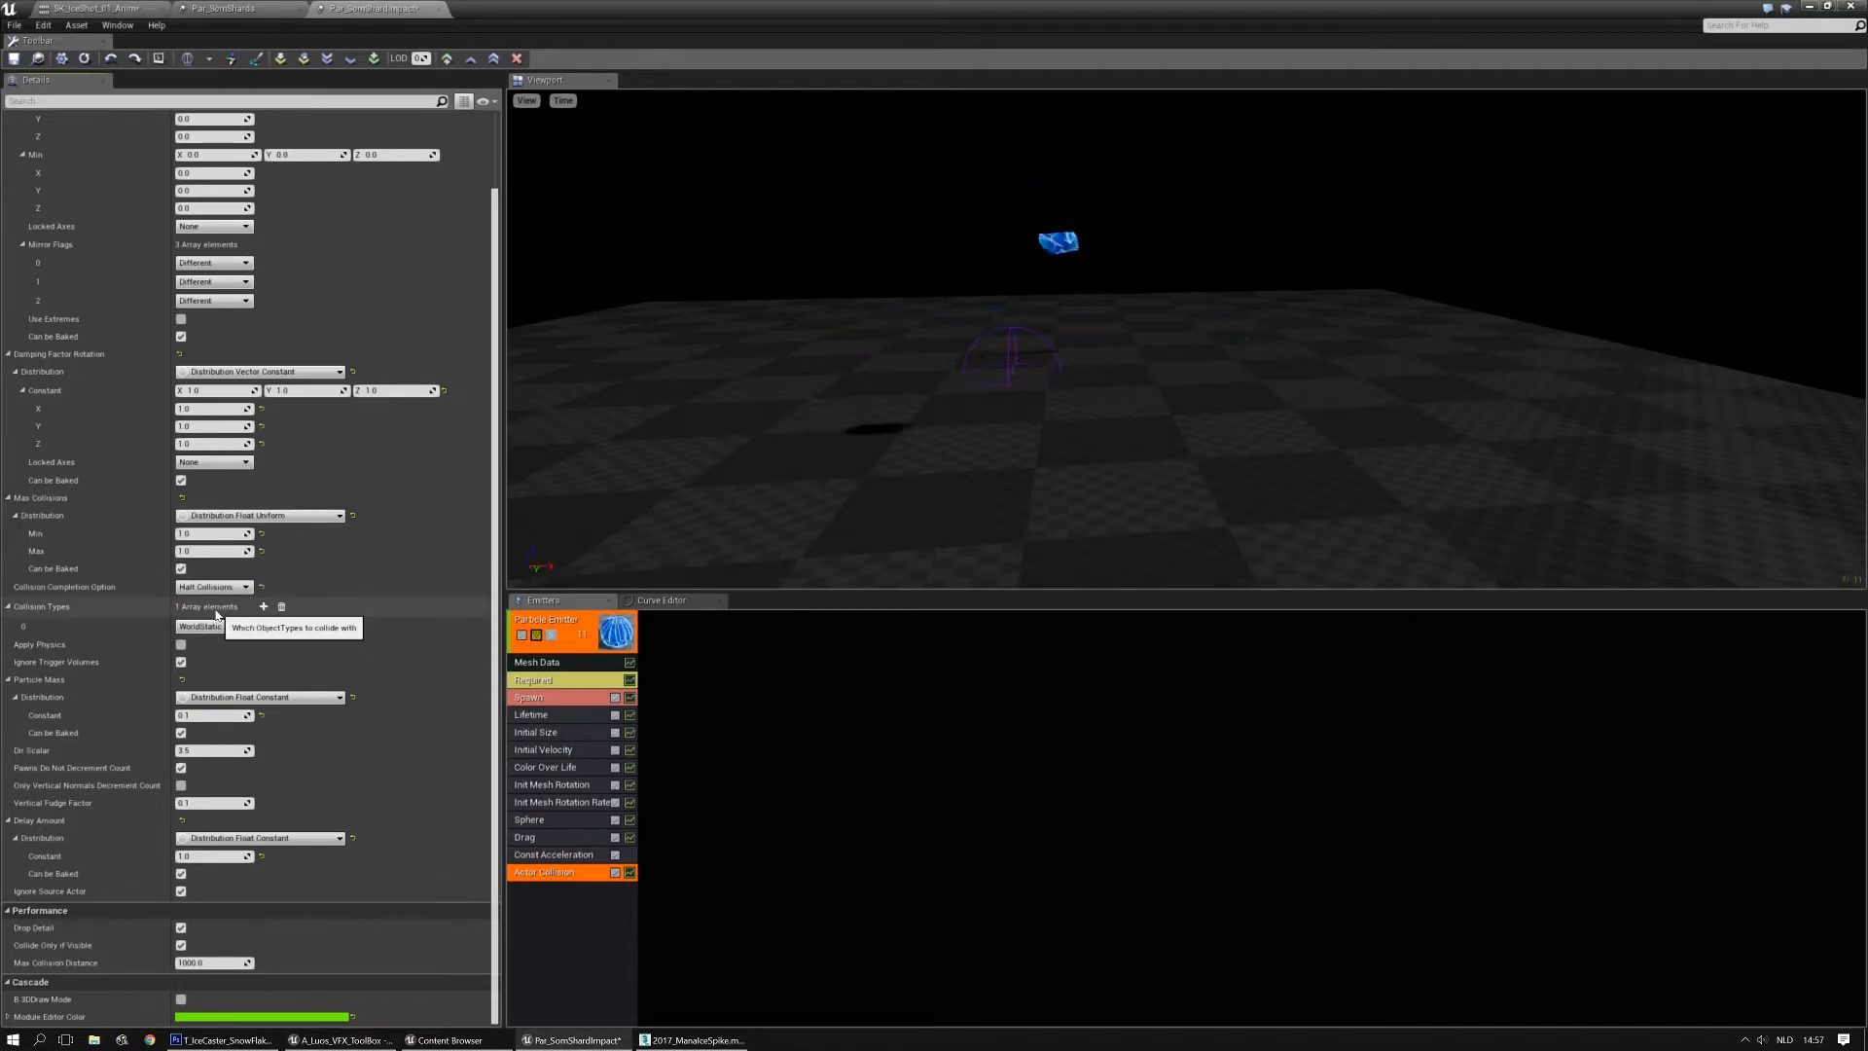
pyautogui.scroll(1, 217, 613)
pyautogui.click(218, 611)
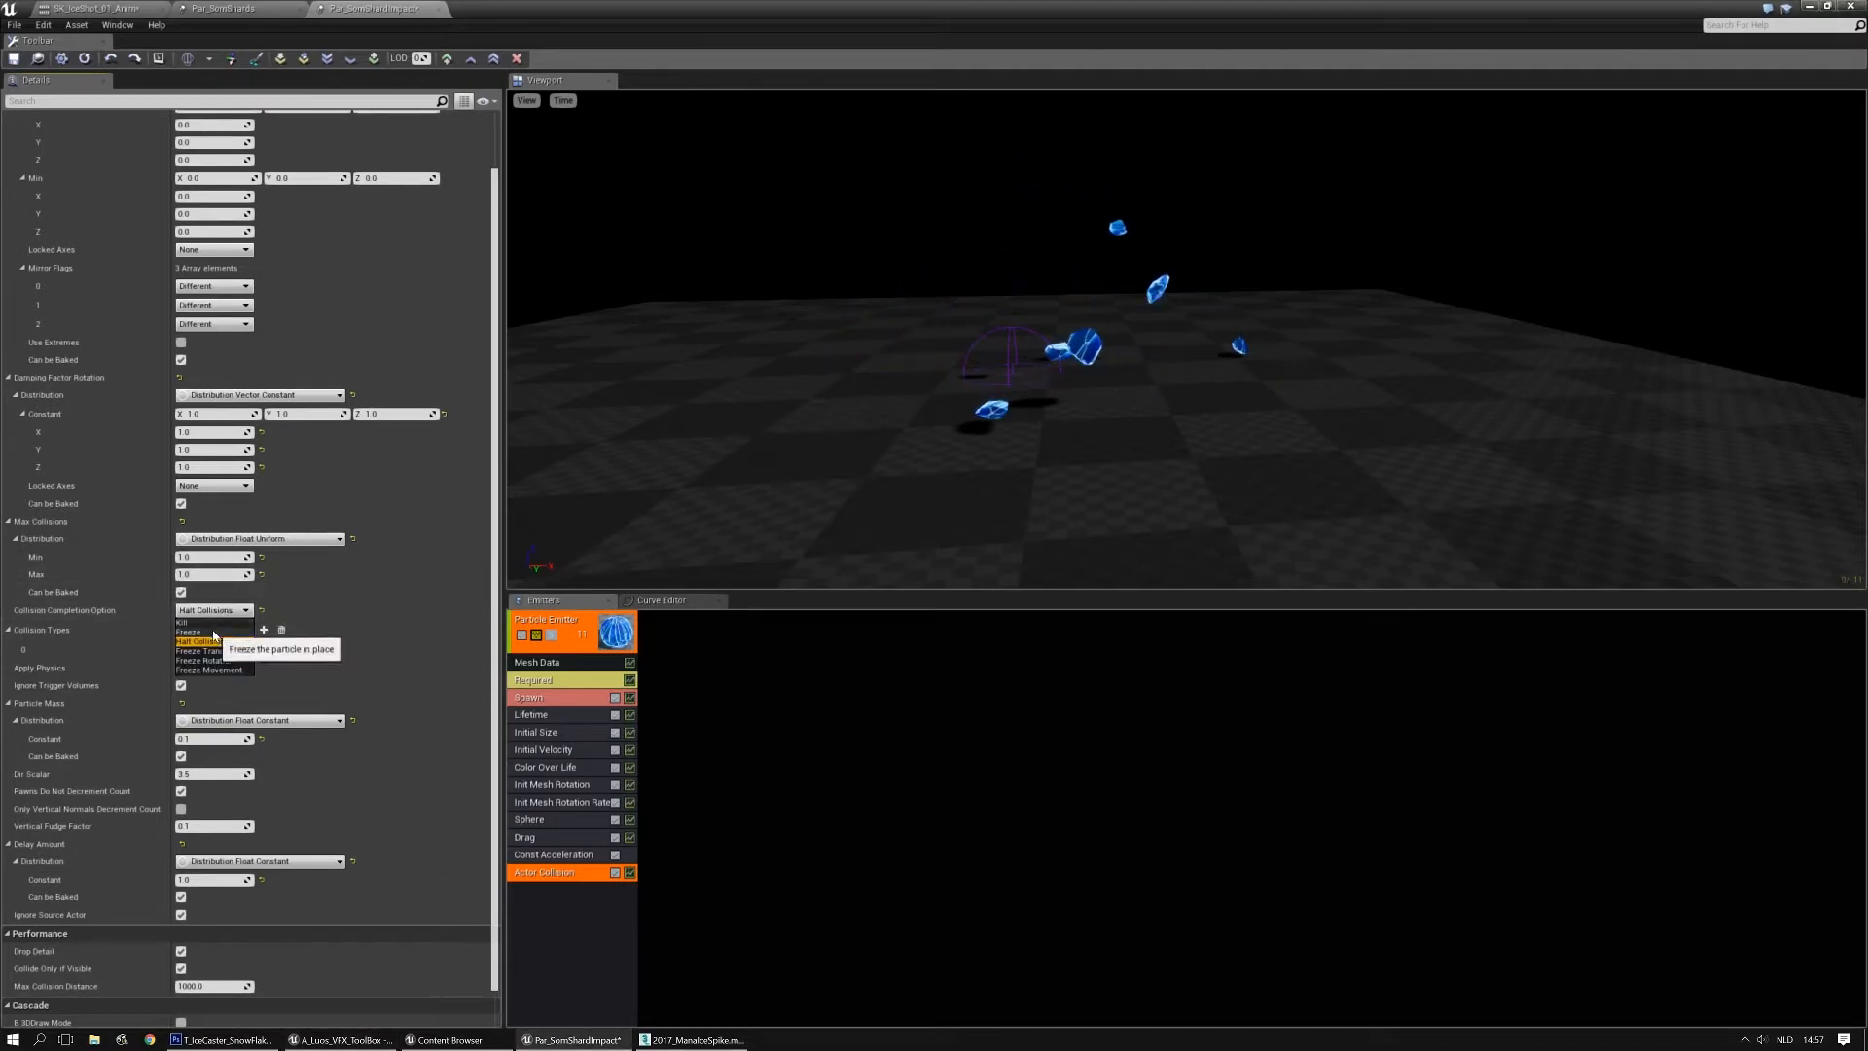
pyautogui.click(214, 633)
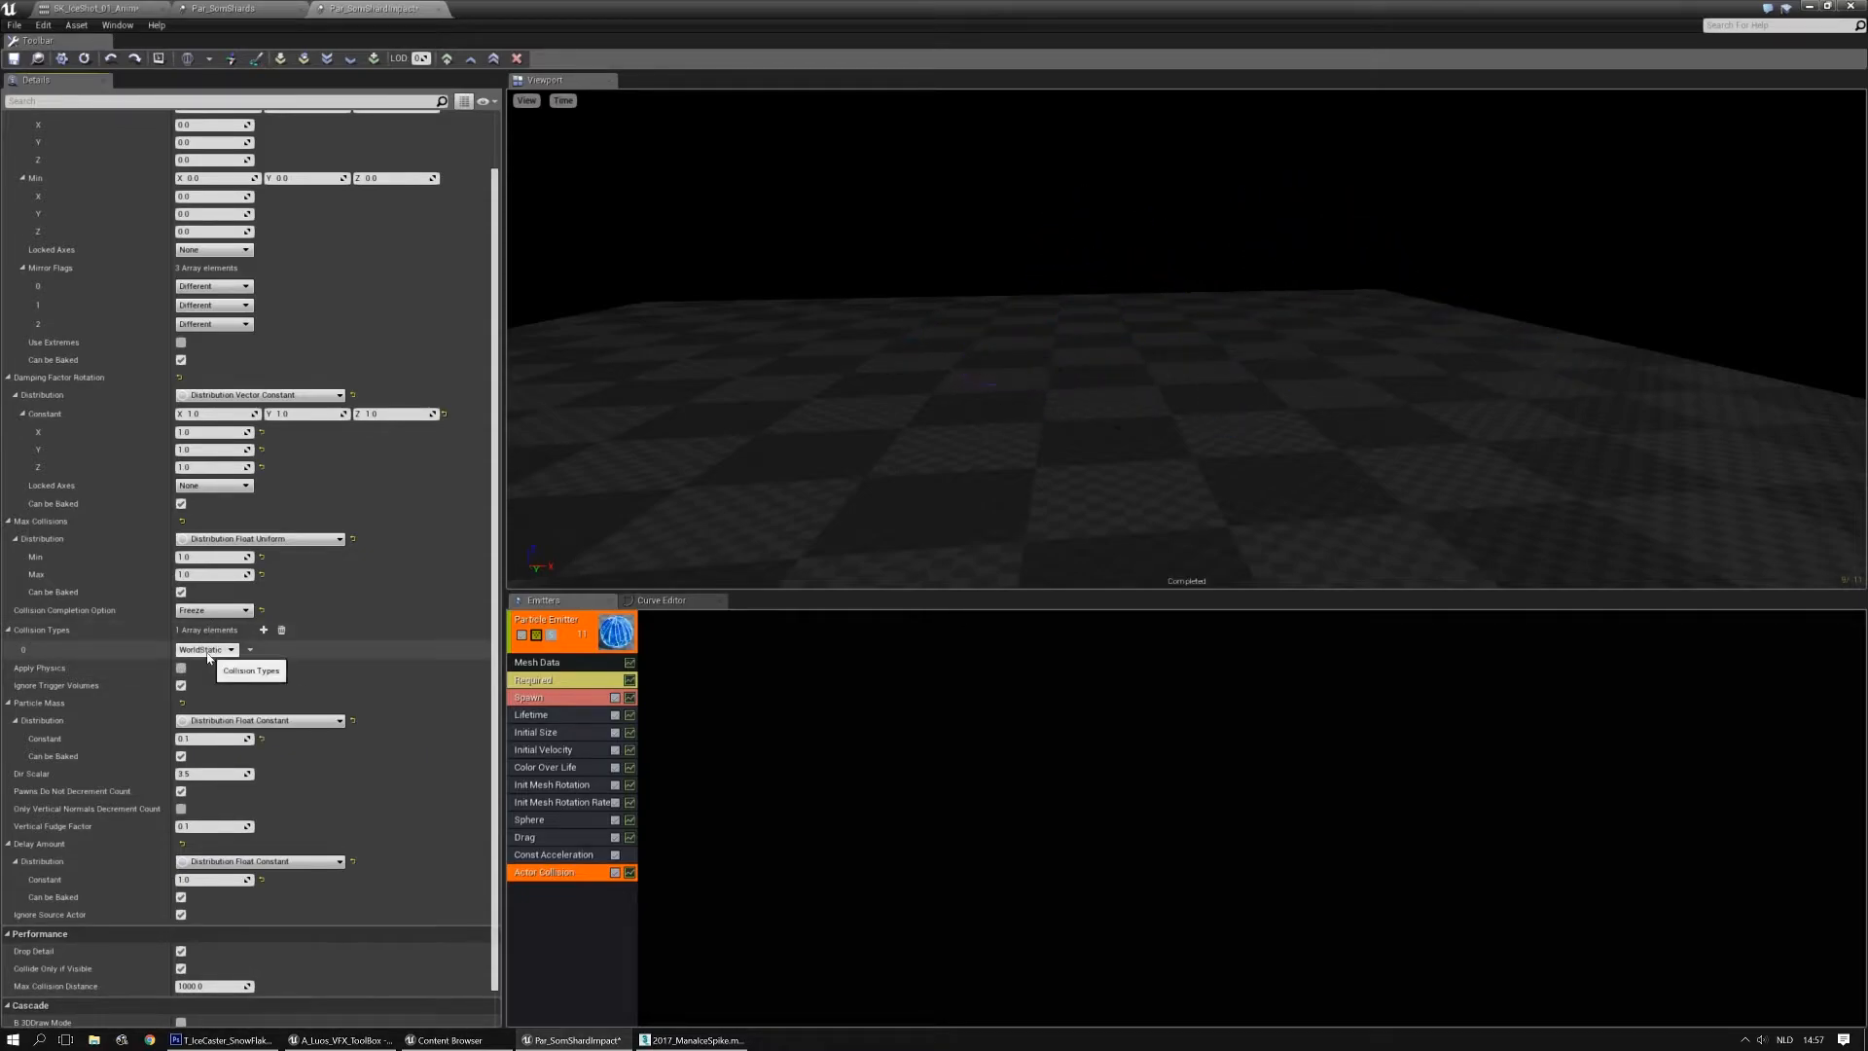
# Try Halt Collisions, Freeze Translation, Freeze Rotation and finally Freeze Movement as the Actor Collision module's completion option
pyautogui.click(213, 610)
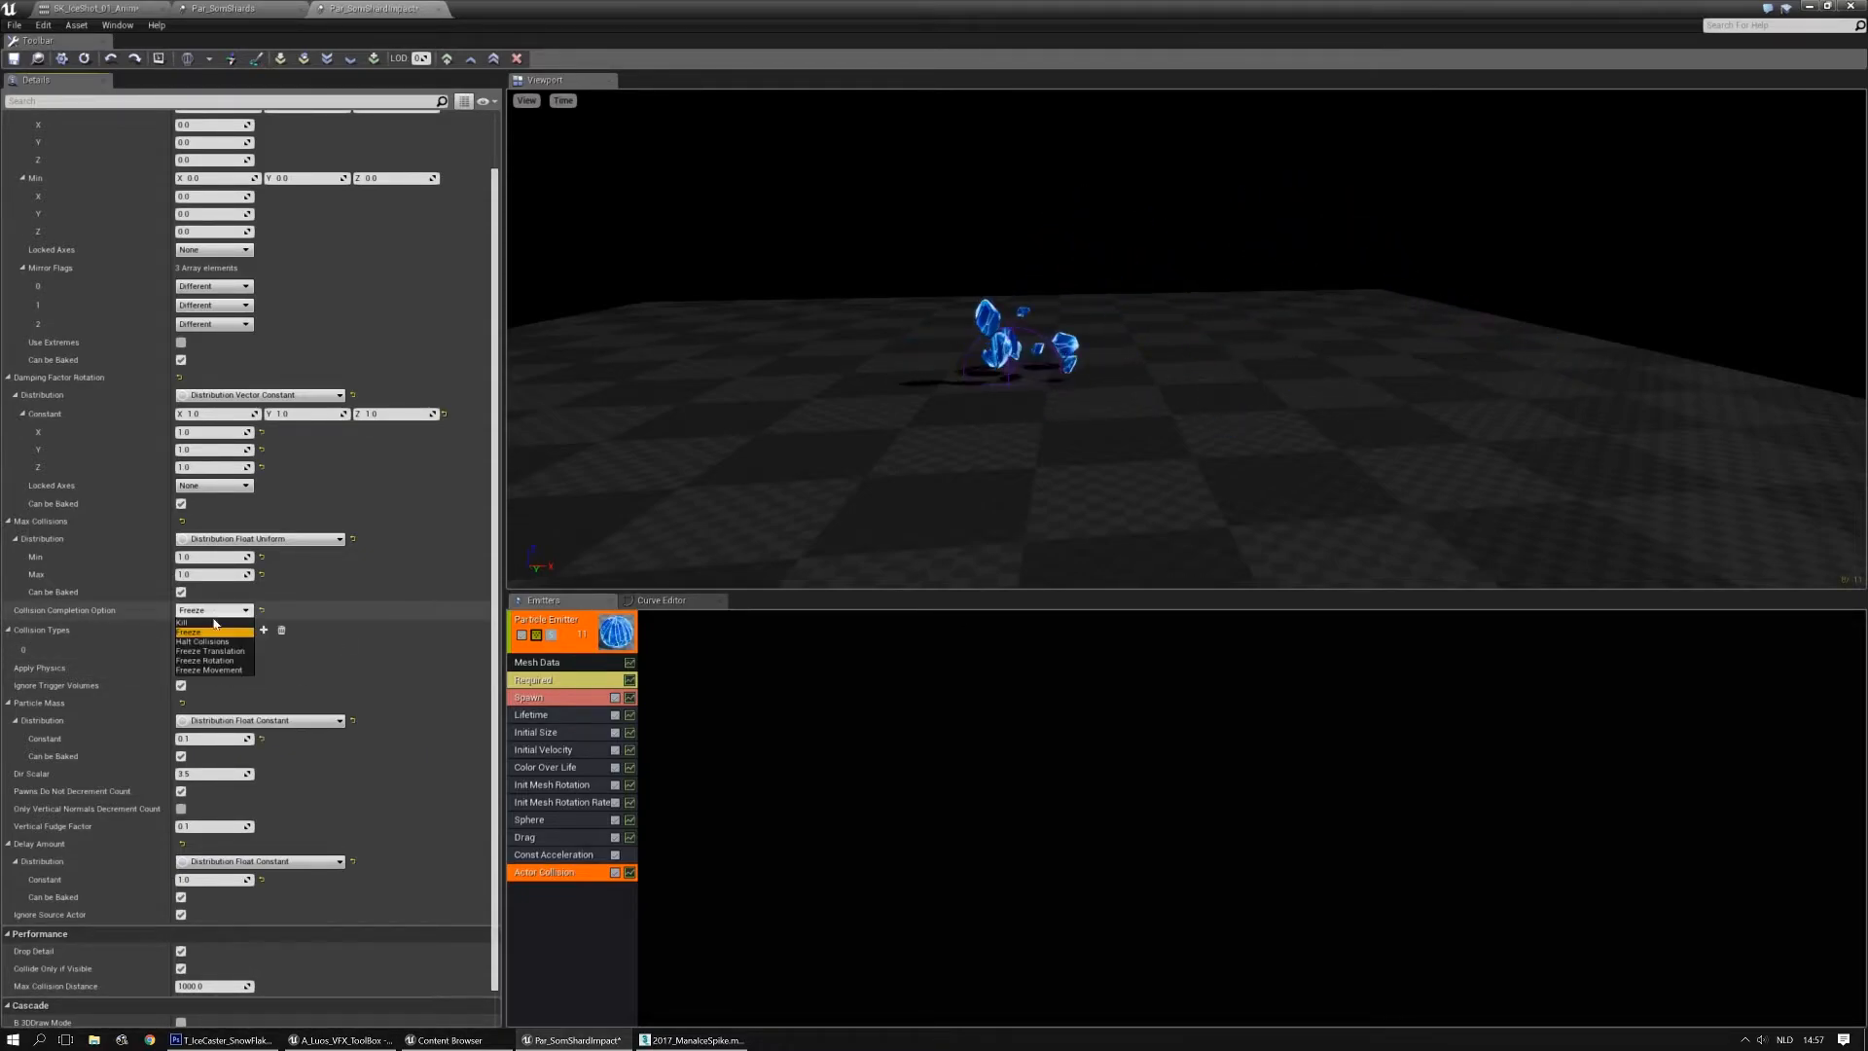
pyautogui.click(204, 641)
pyautogui.click(219, 610)
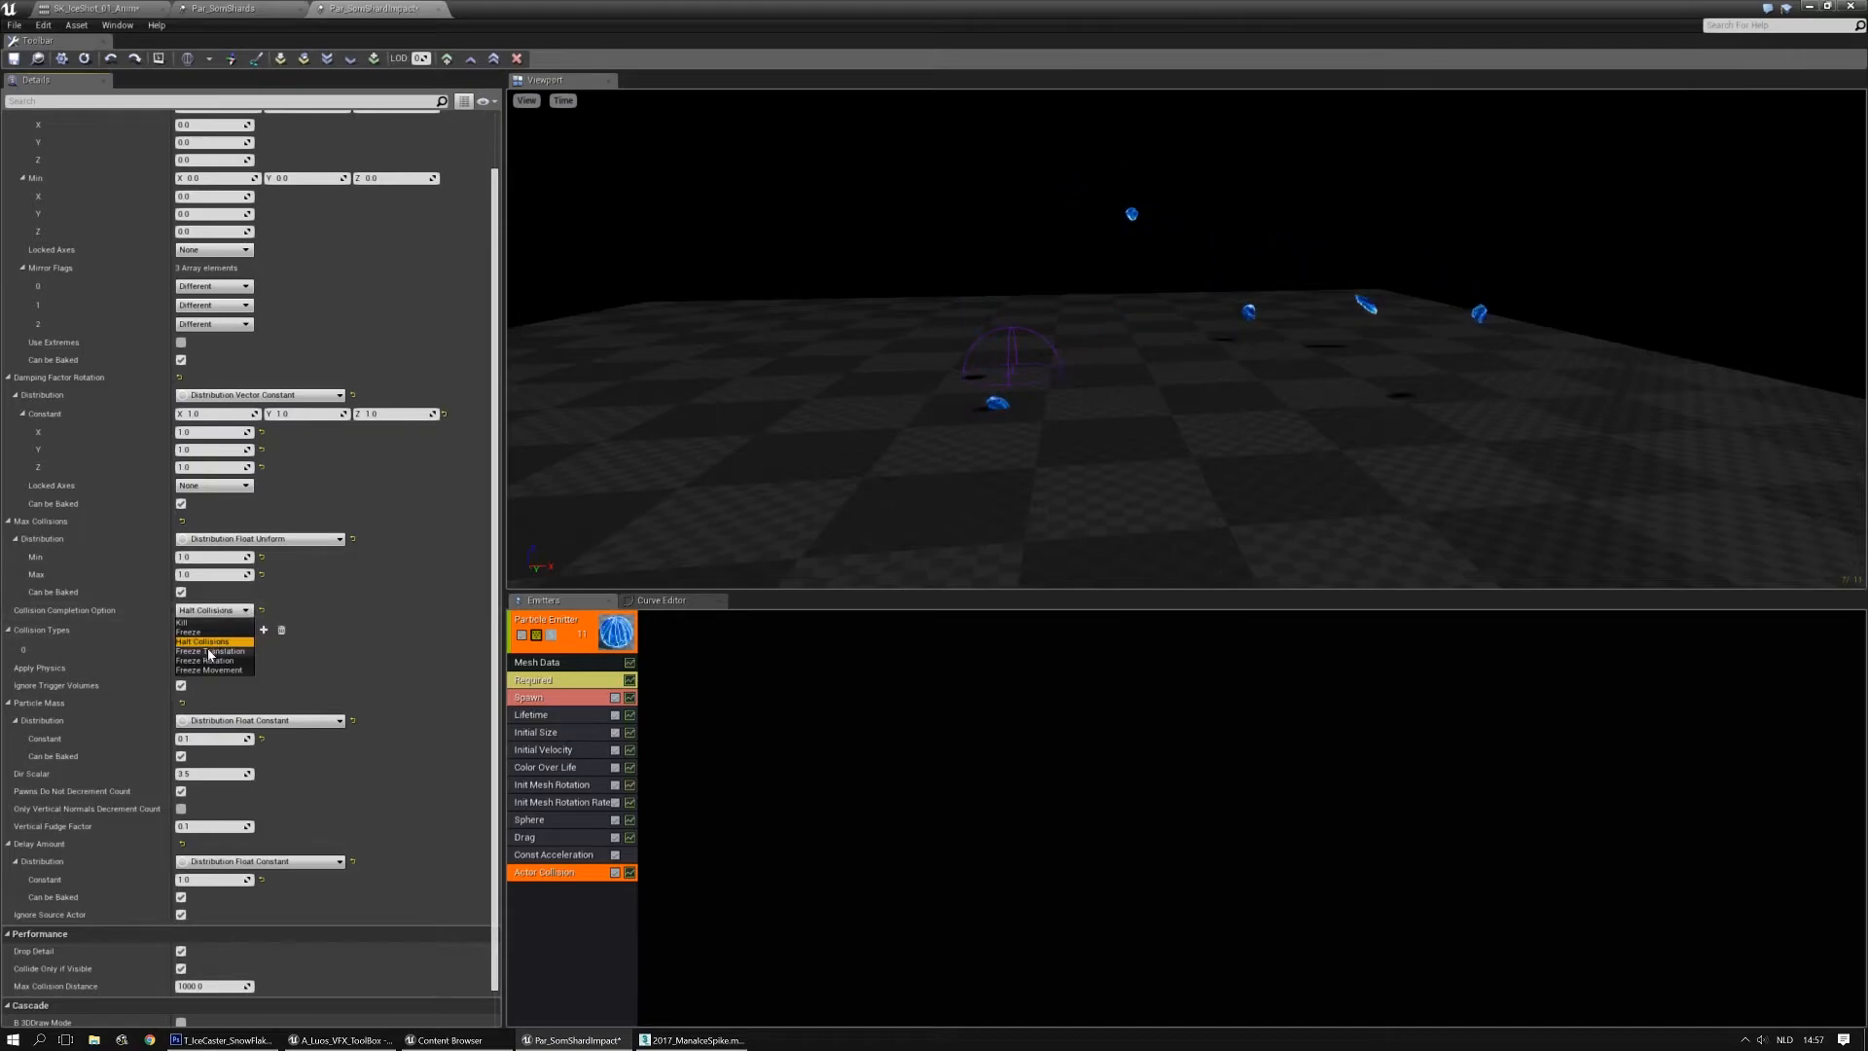
pyautogui.click(209, 651)
pyautogui.click(216, 610)
pyautogui.click(206, 661)
pyautogui.click(217, 611)
pyautogui.click(205, 671)
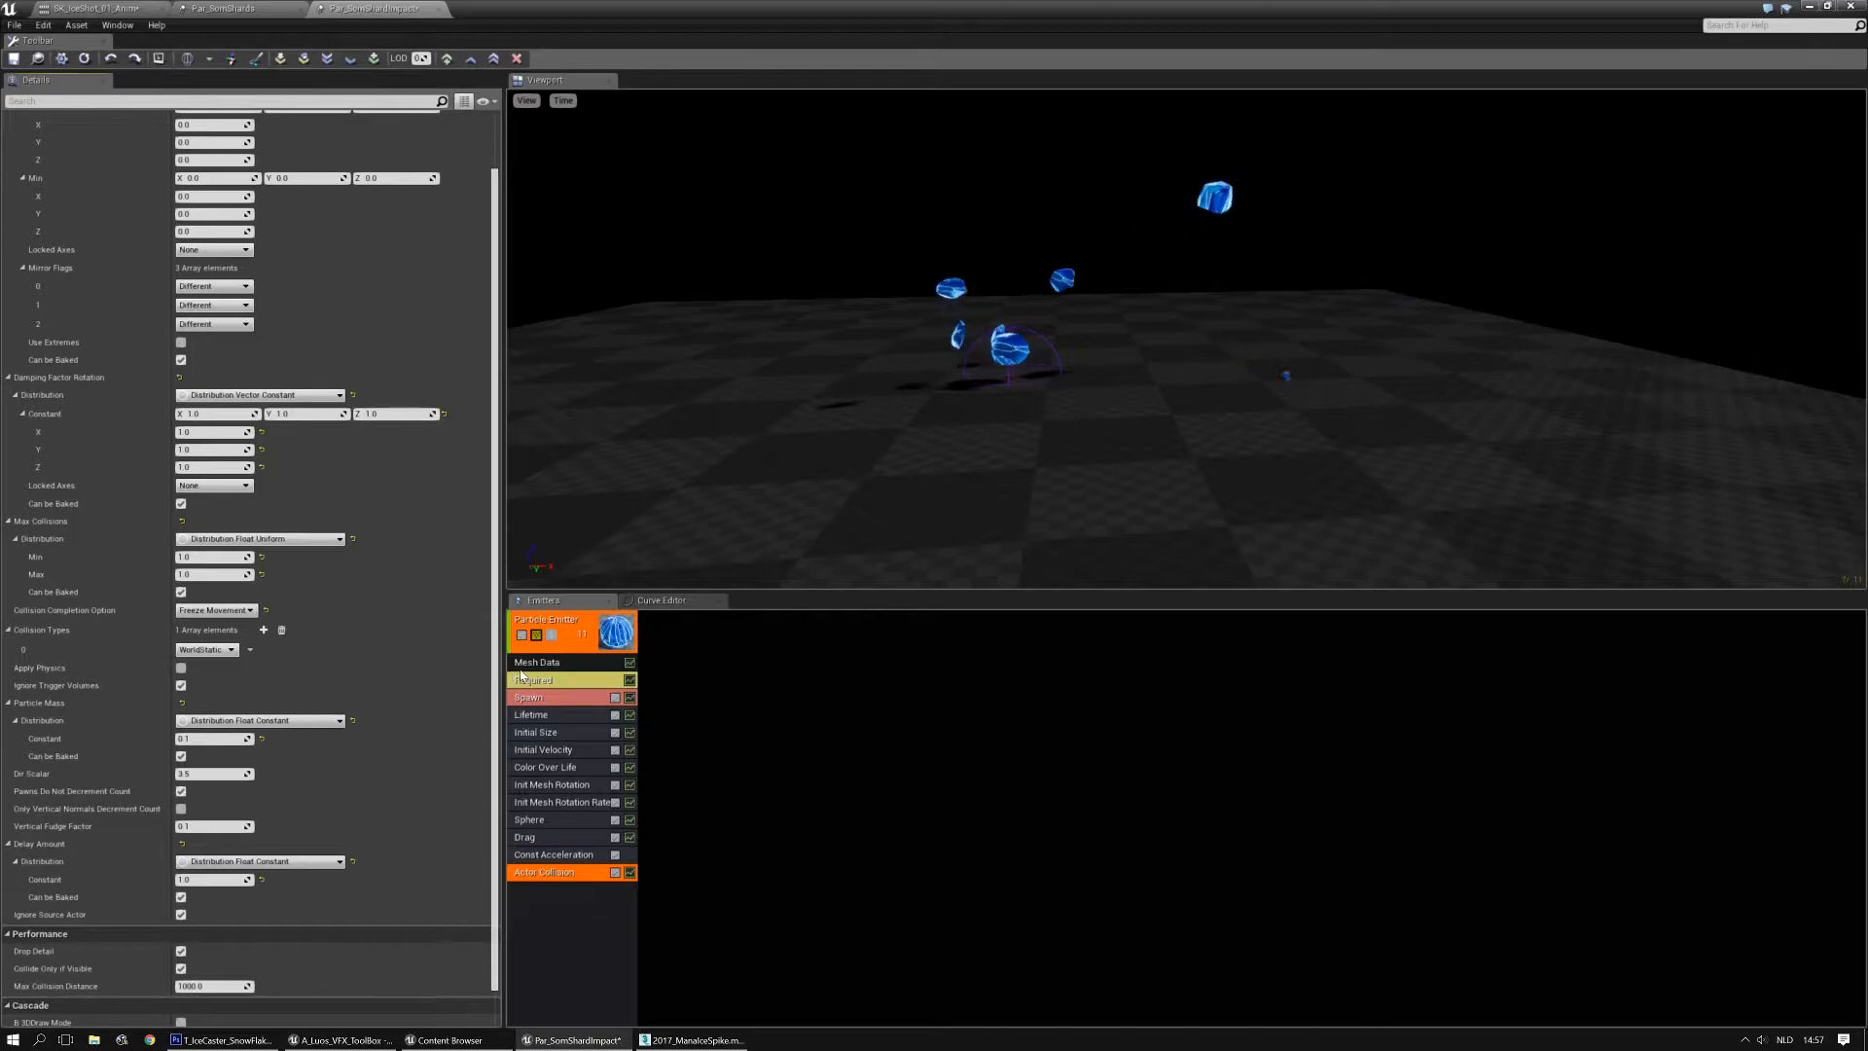
# Set both the Max and Min vectors of the Actor Collision module's Damping Factor to 1.0 on X, Y and Z
pyautogui.click(522, 667)
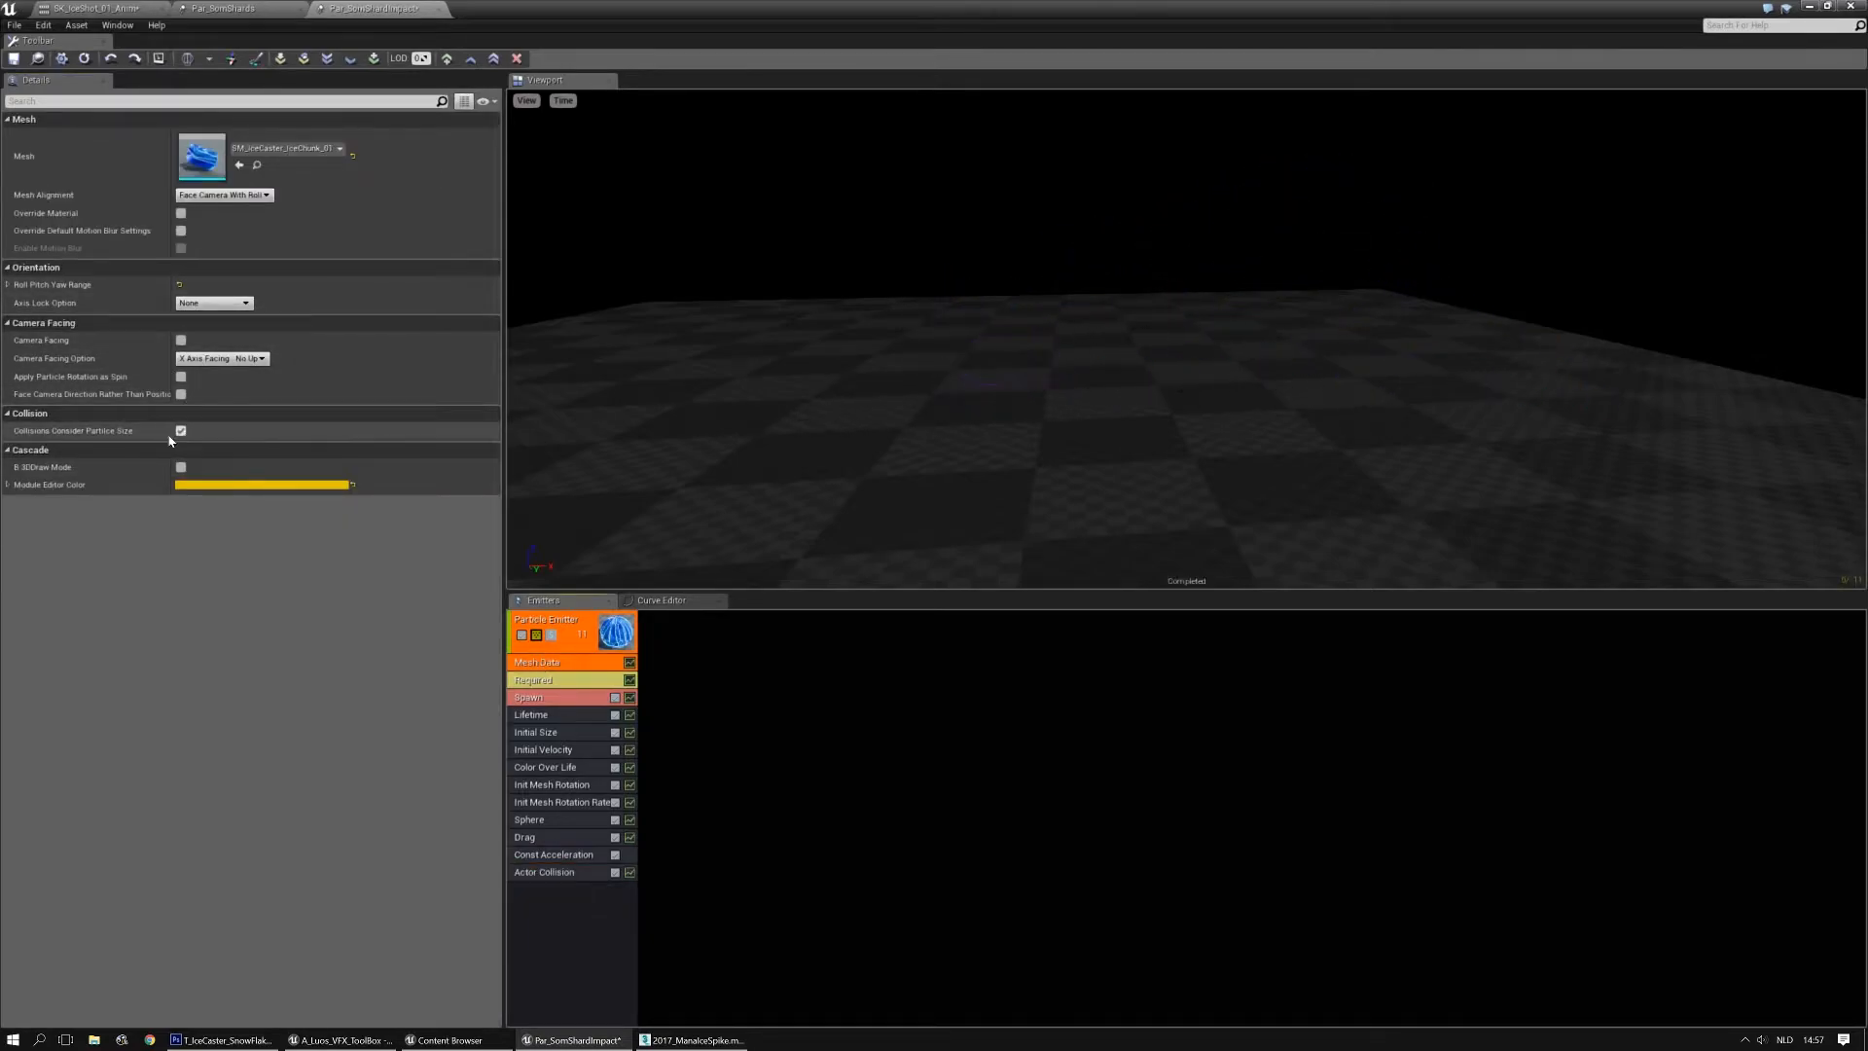
pyautogui.click(548, 873)
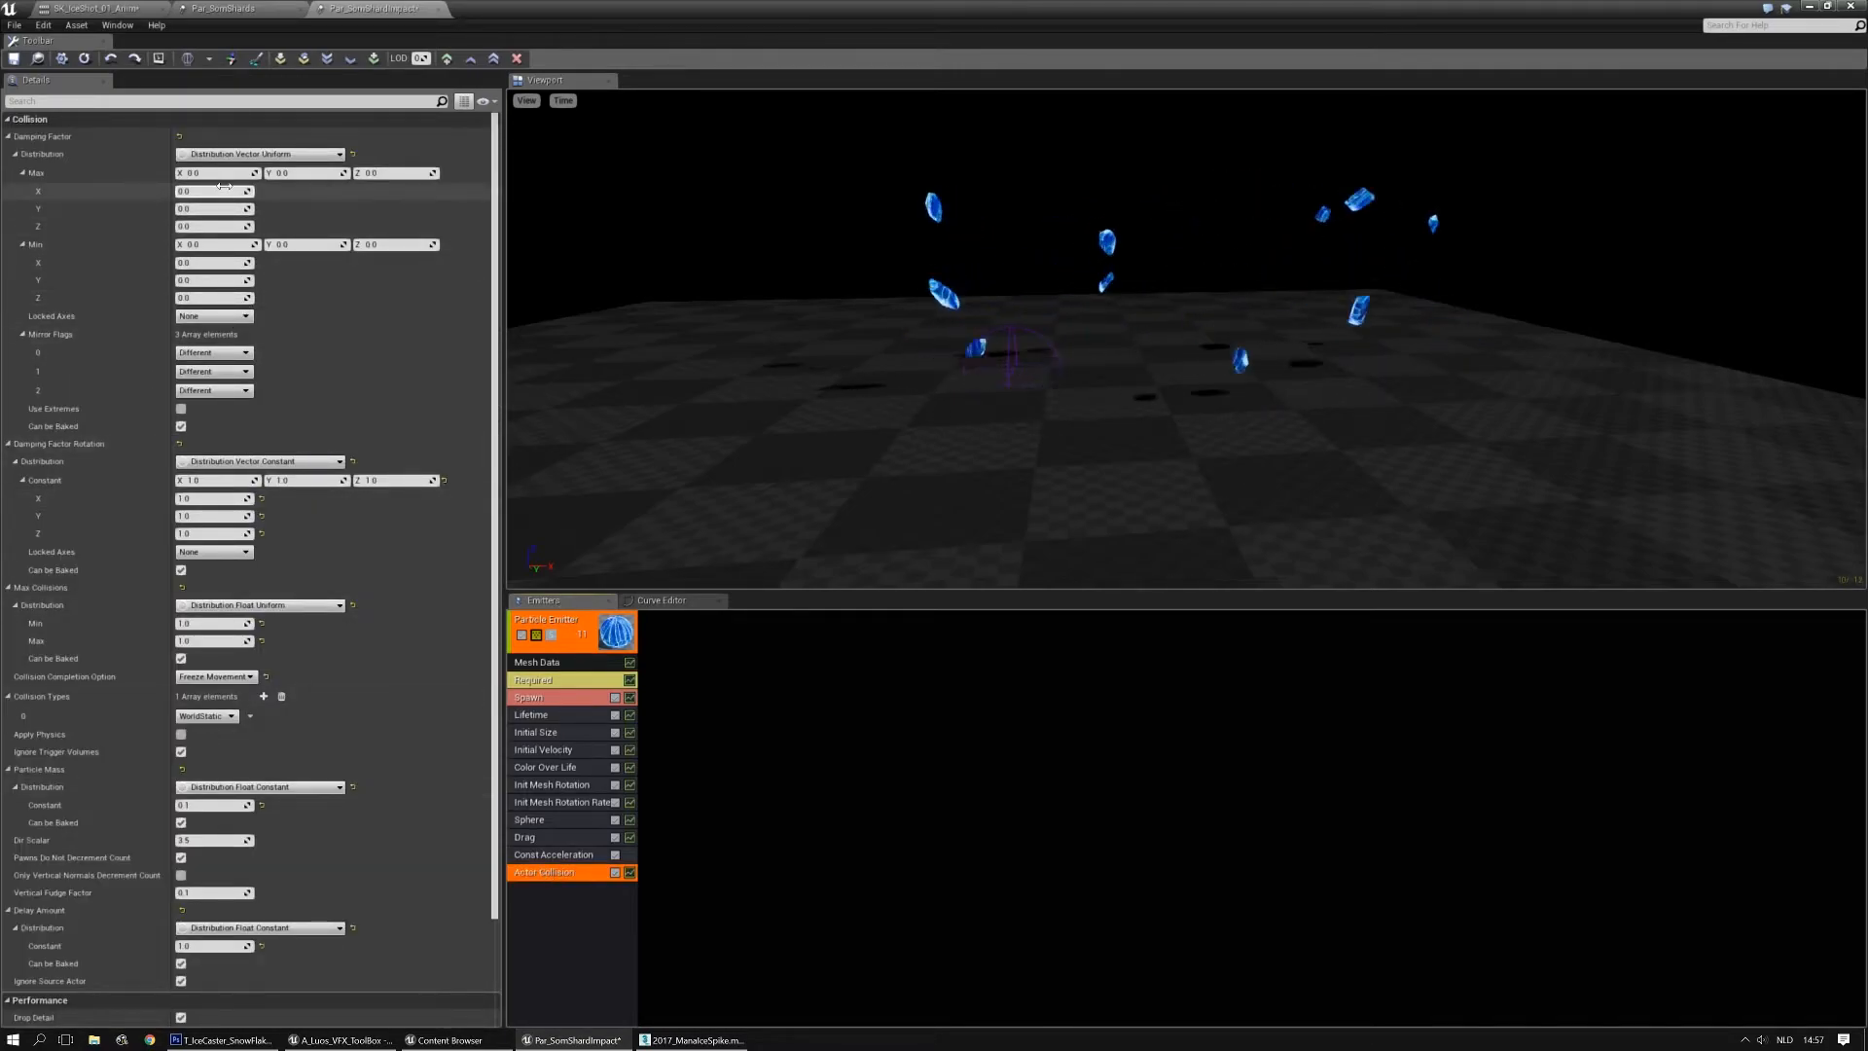
pyautogui.write('1')
pyautogui.press('Tab')
pyautogui.write('1')
pyautogui.press('Tab')
pyautogui.write('1')
pyautogui.press('Return')
pyautogui.click(219, 263)
pyautogui.write('1')
pyautogui.press('Tab')
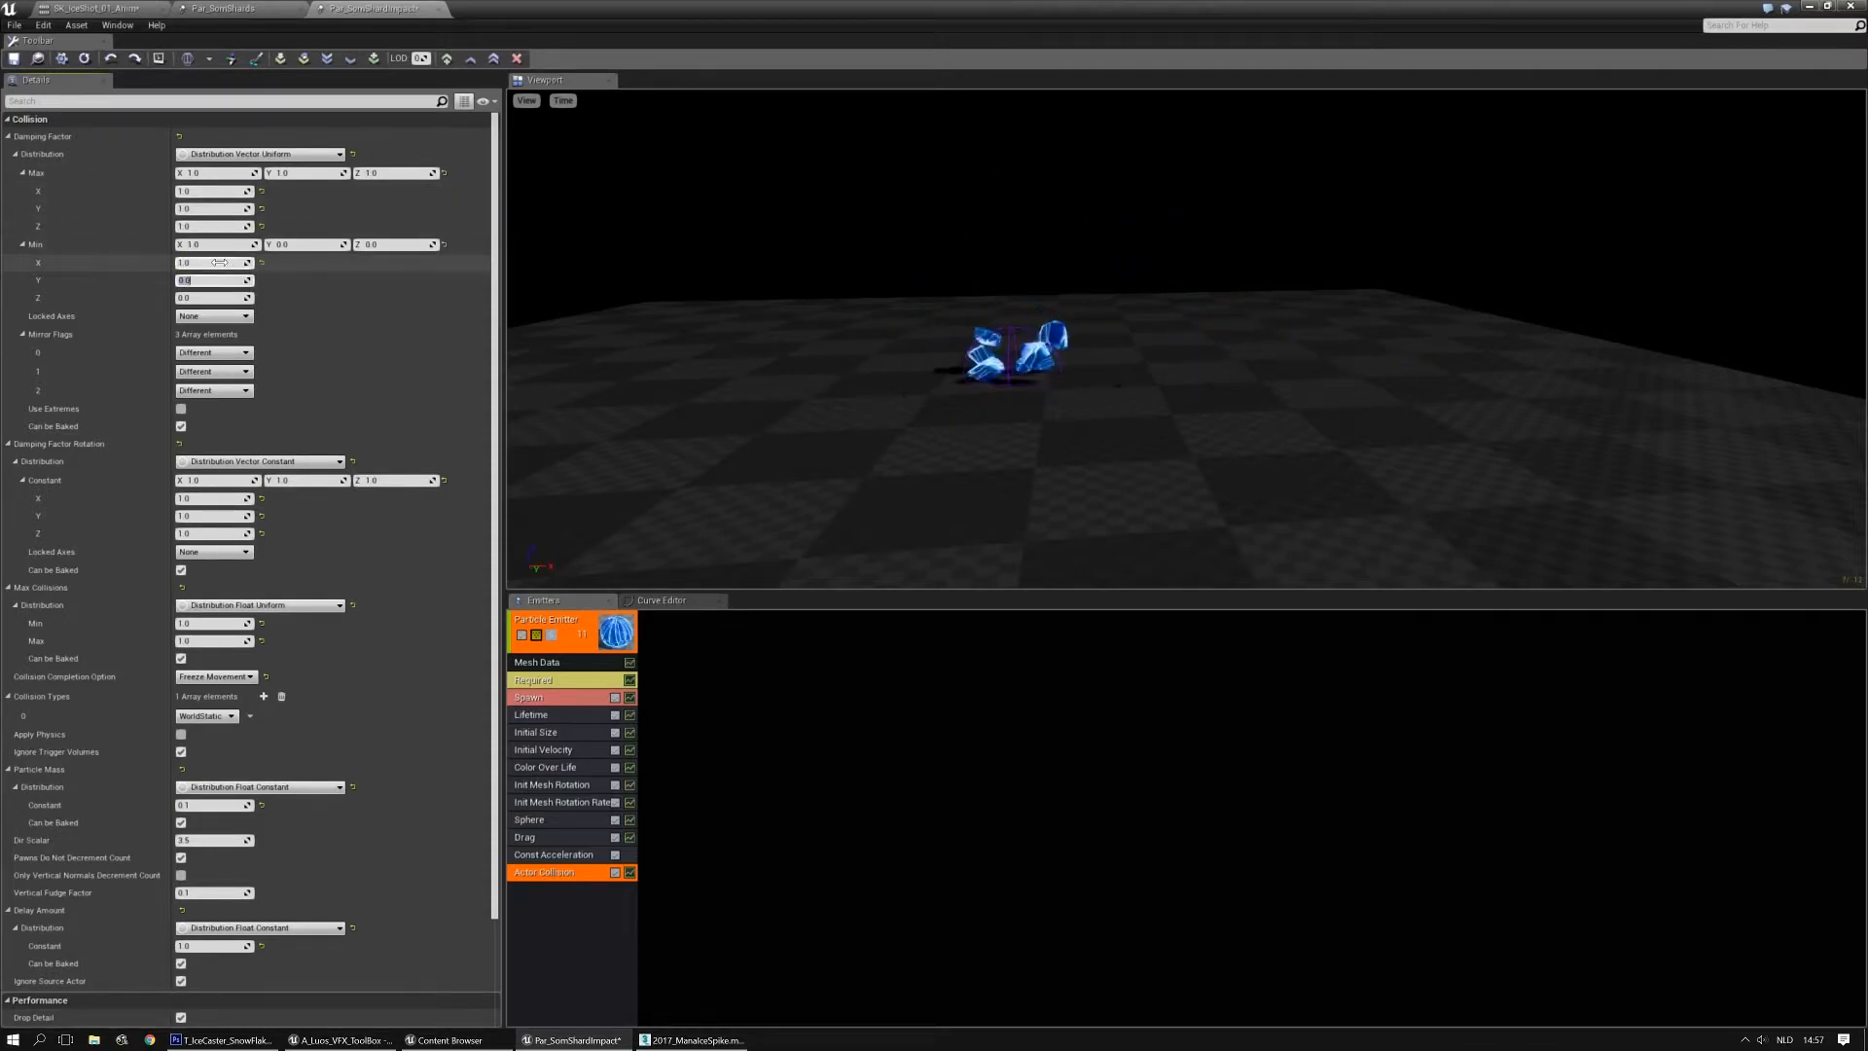
pyautogui.press('Return')
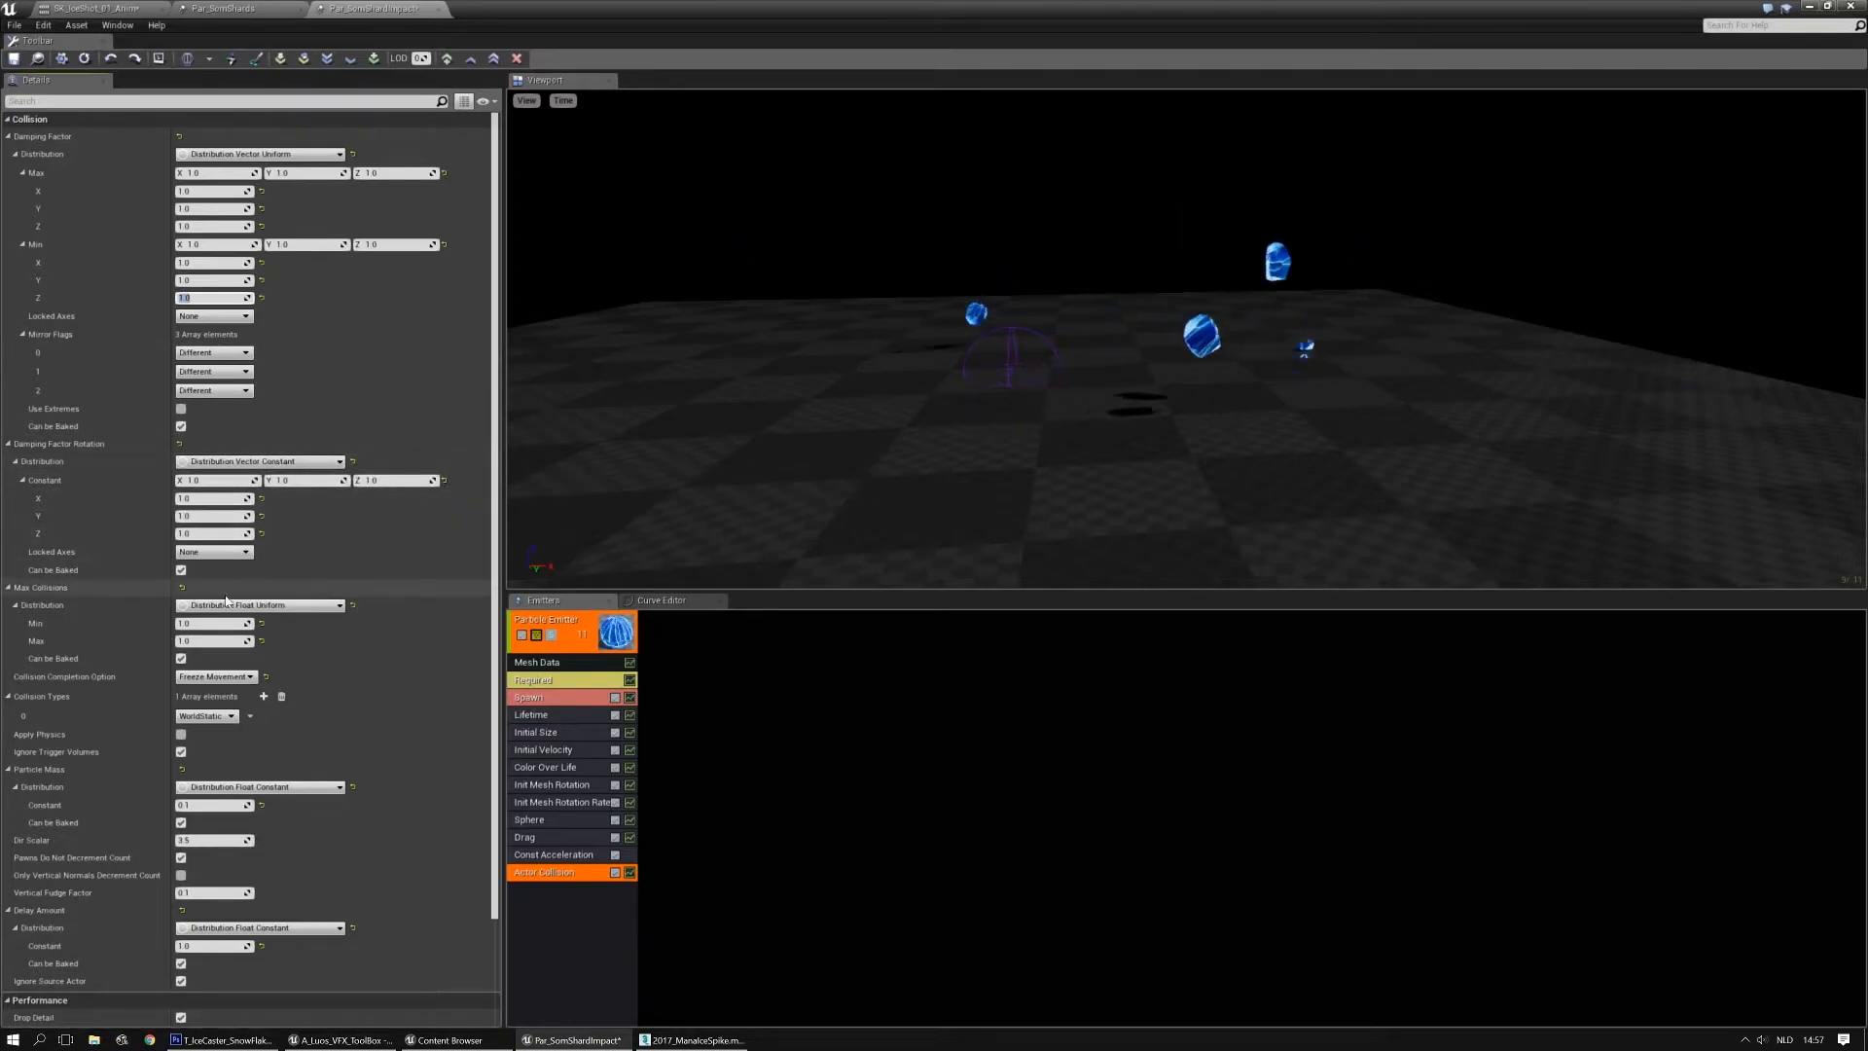
# Set Max Collisions to 2.0 for both Min and Max and choose Freeze Translation as the Collision Completion Option
pyautogui.click(214, 623)
pyautogui.write('2')
pyautogui.press('Tab')
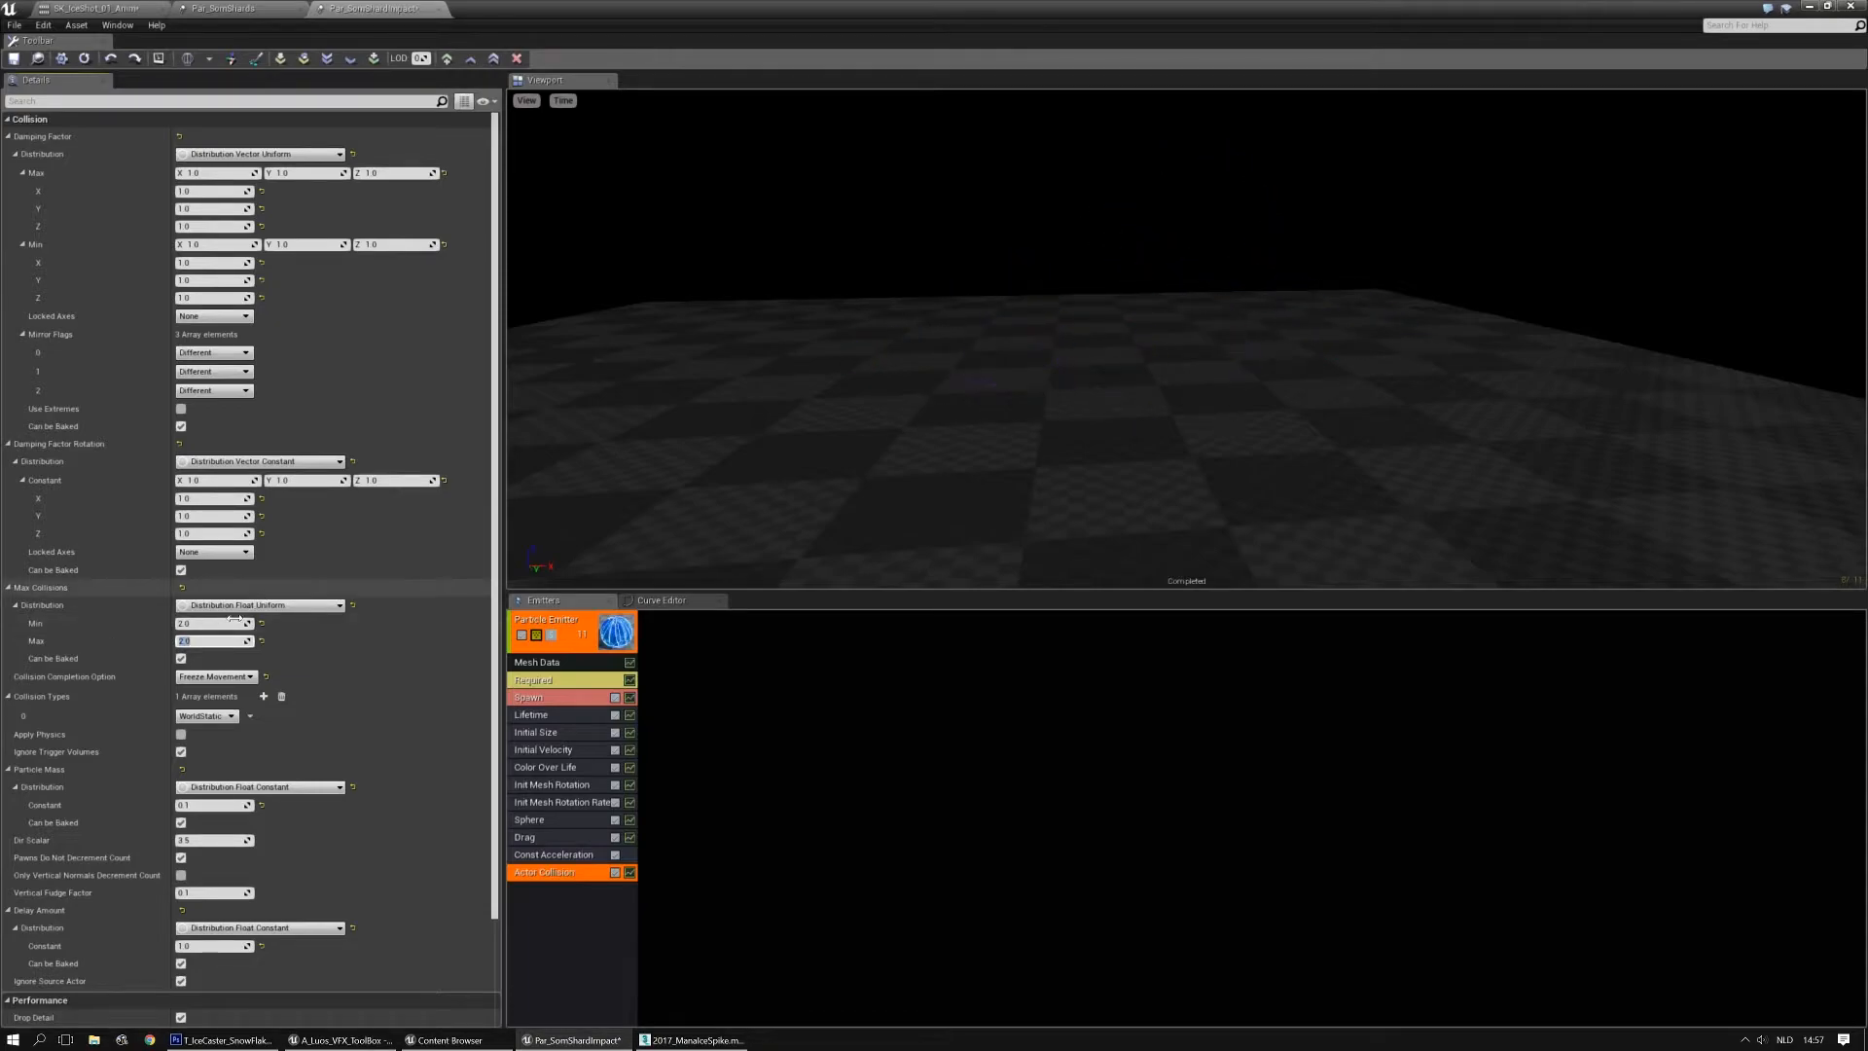
pyautogui.click(214, 676)
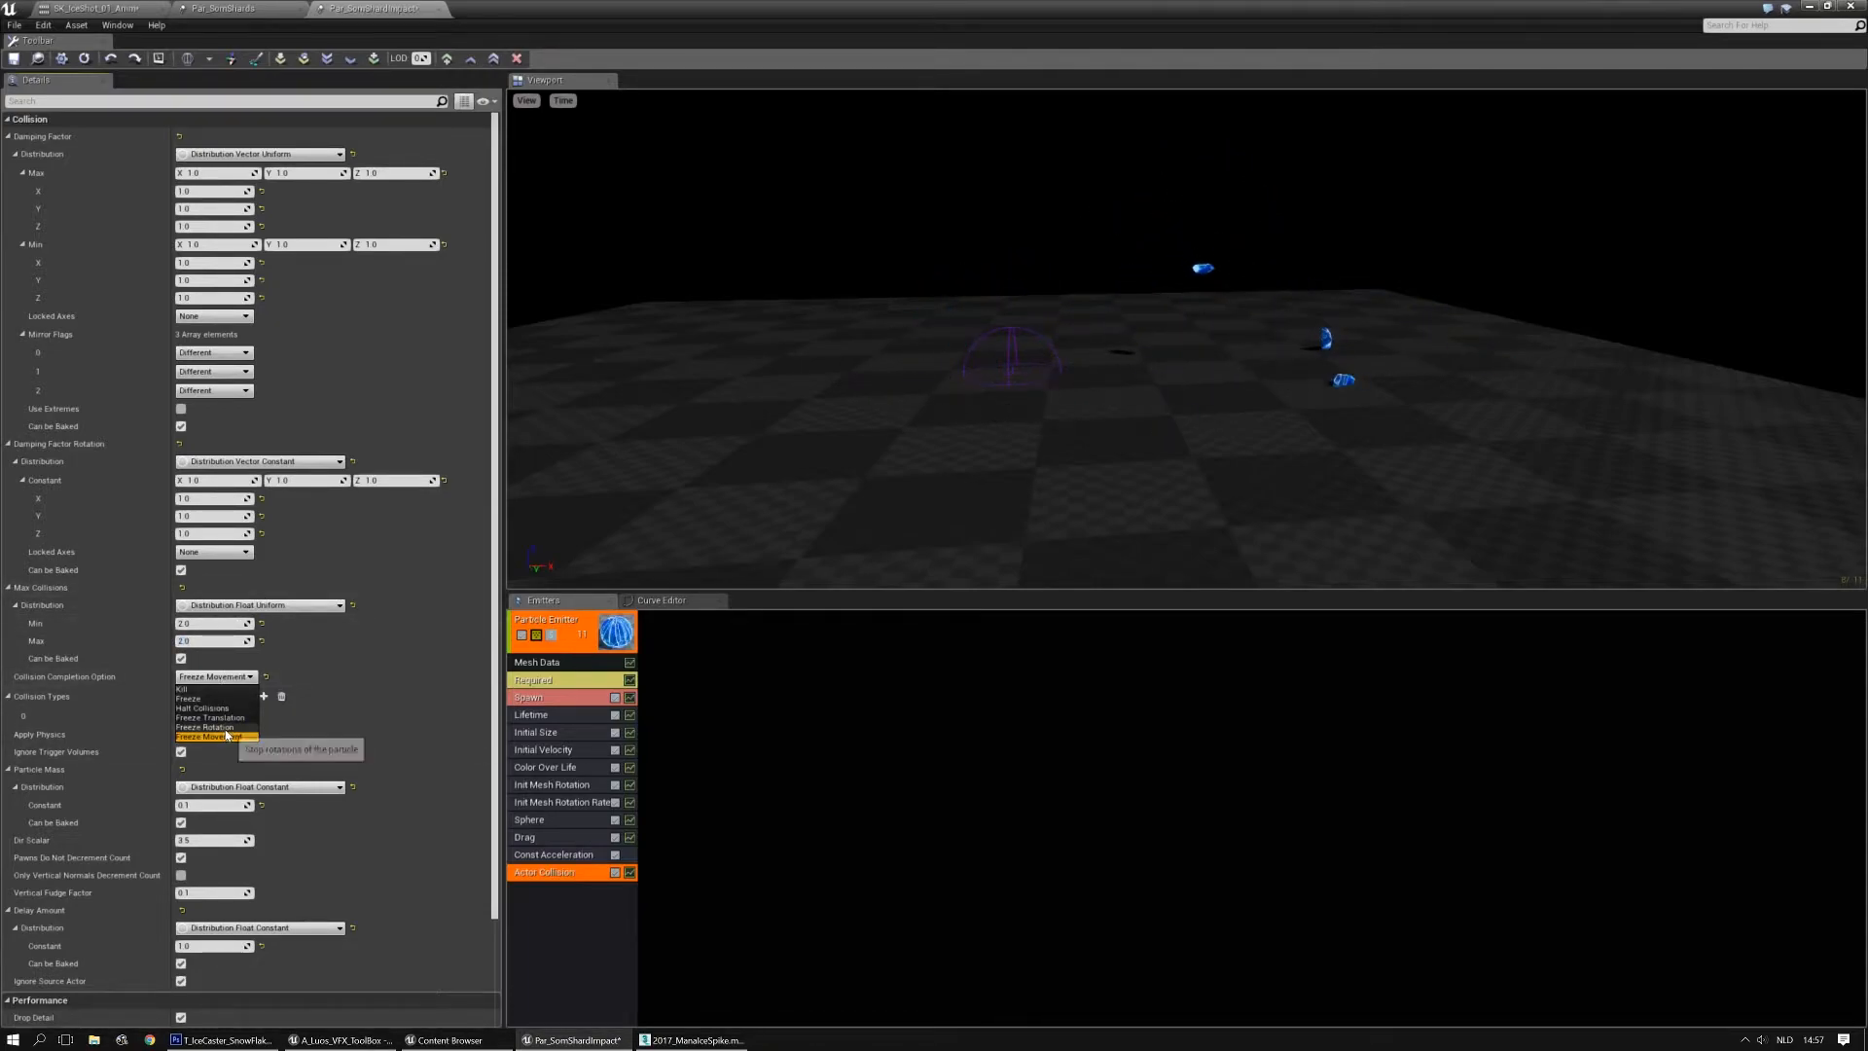
pyautogui.click(209, 727)
pyautogui.click(214, 677)
pyautogui.click(216, 725)
# Place a Par_SomShardImpact emitter in the level at the floor's far corner, frame it, and return to the particle editor
pyautogui.moveTo(1029, 6); pyautogui.dragTo(1265, 285)
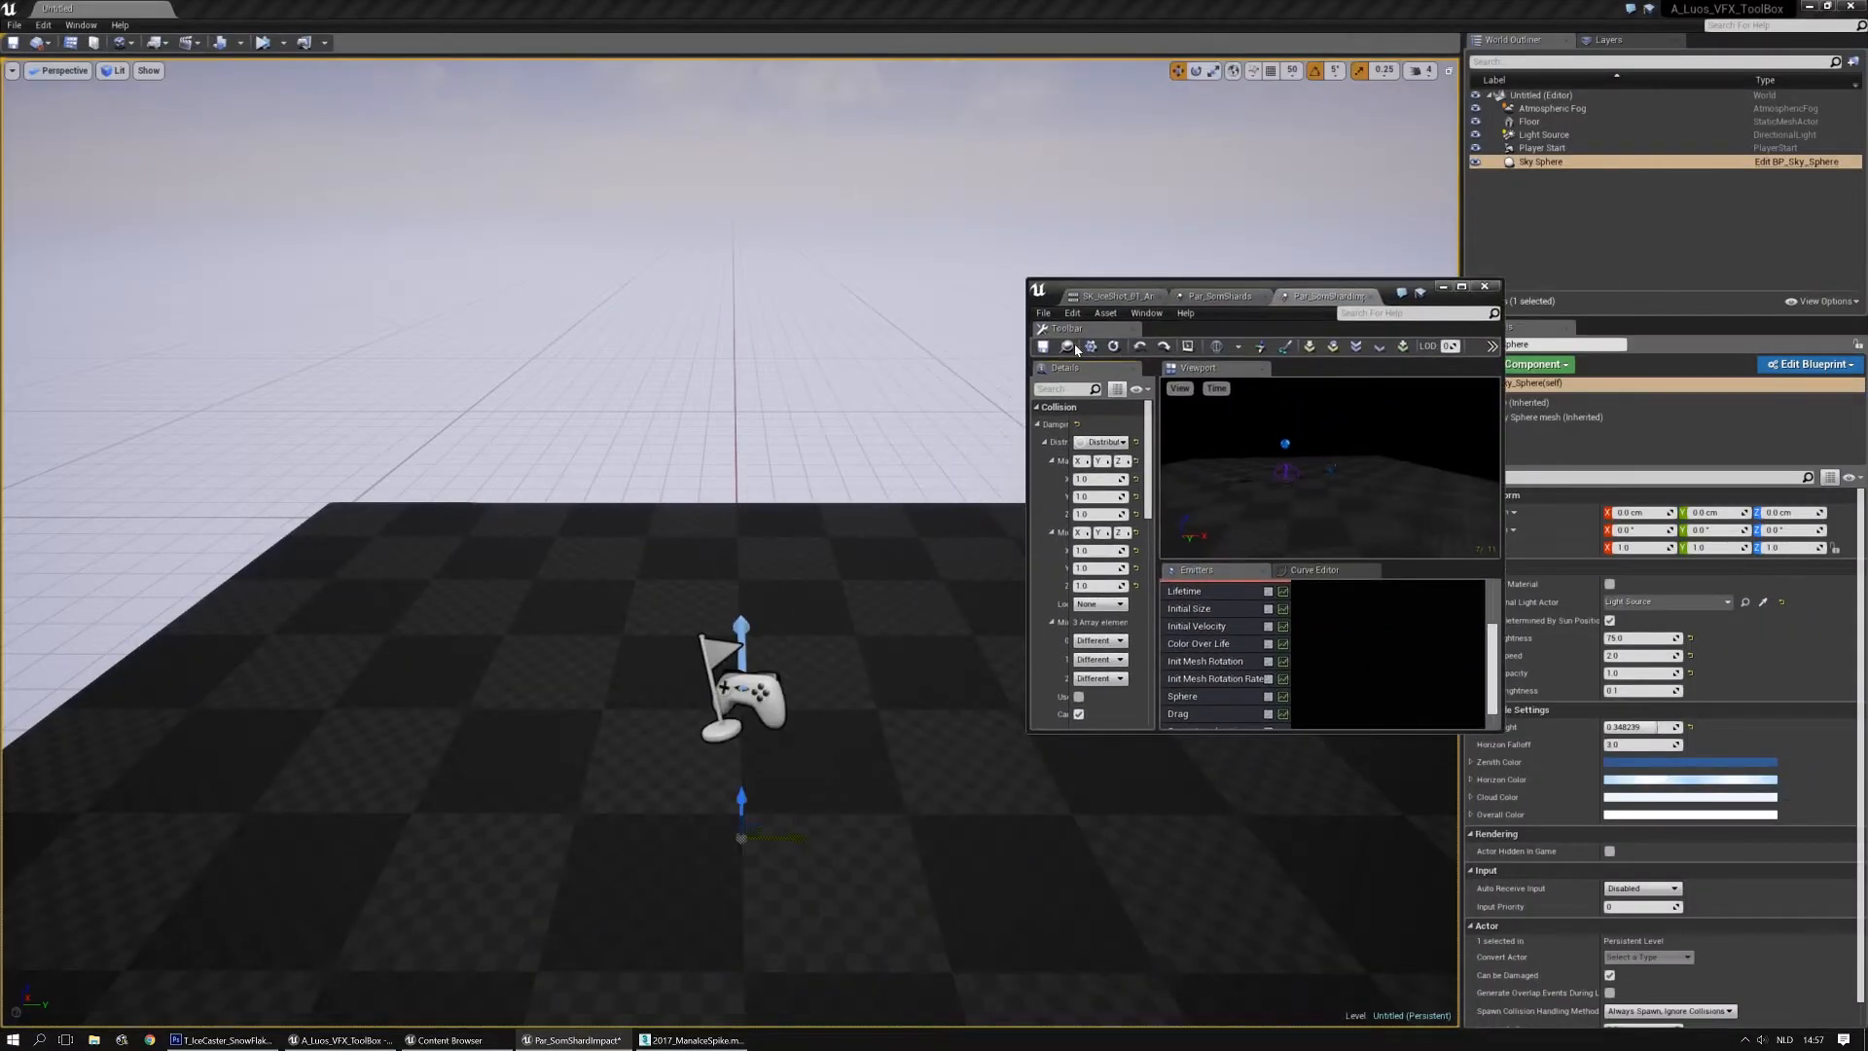
pyautogui.moveTo(97, 630); pyautogui.dragTo(356, 557)
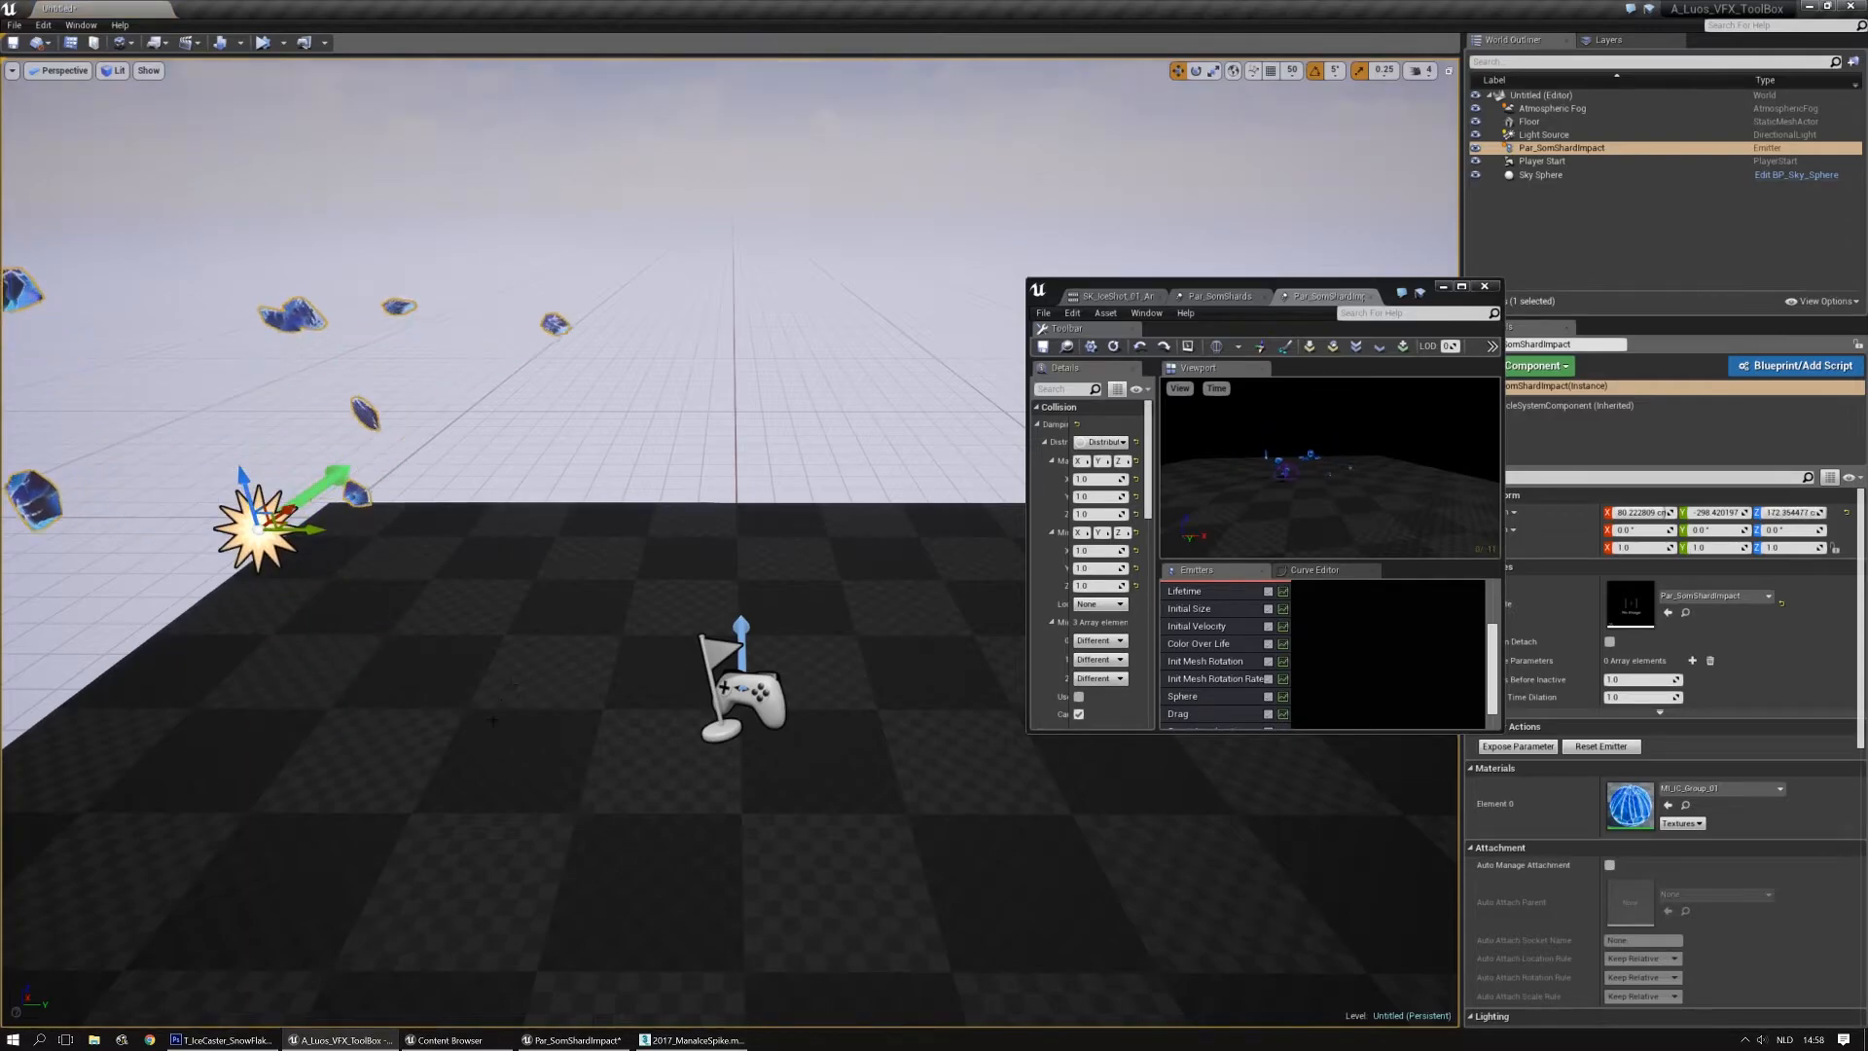
pyautogui.press('f')
pyautogui.click(505, 732)
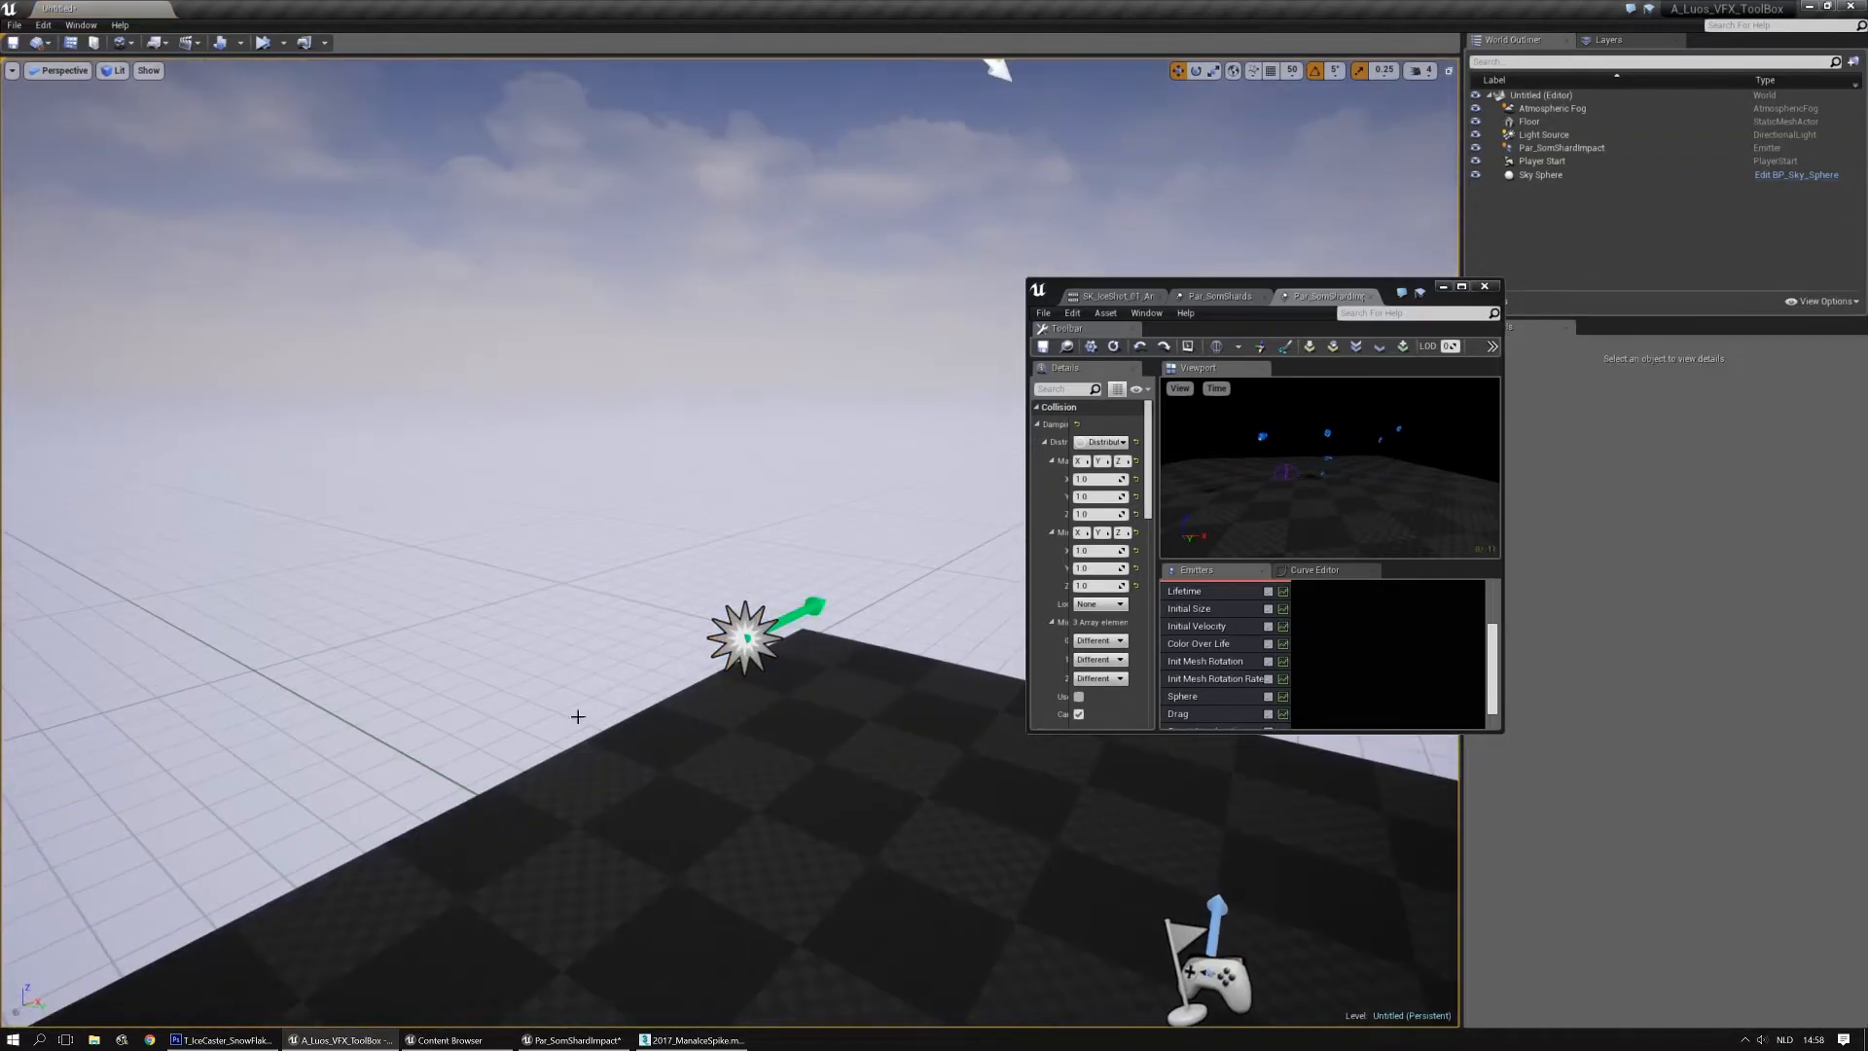
pyautogui.doubleClick(1278, 289)
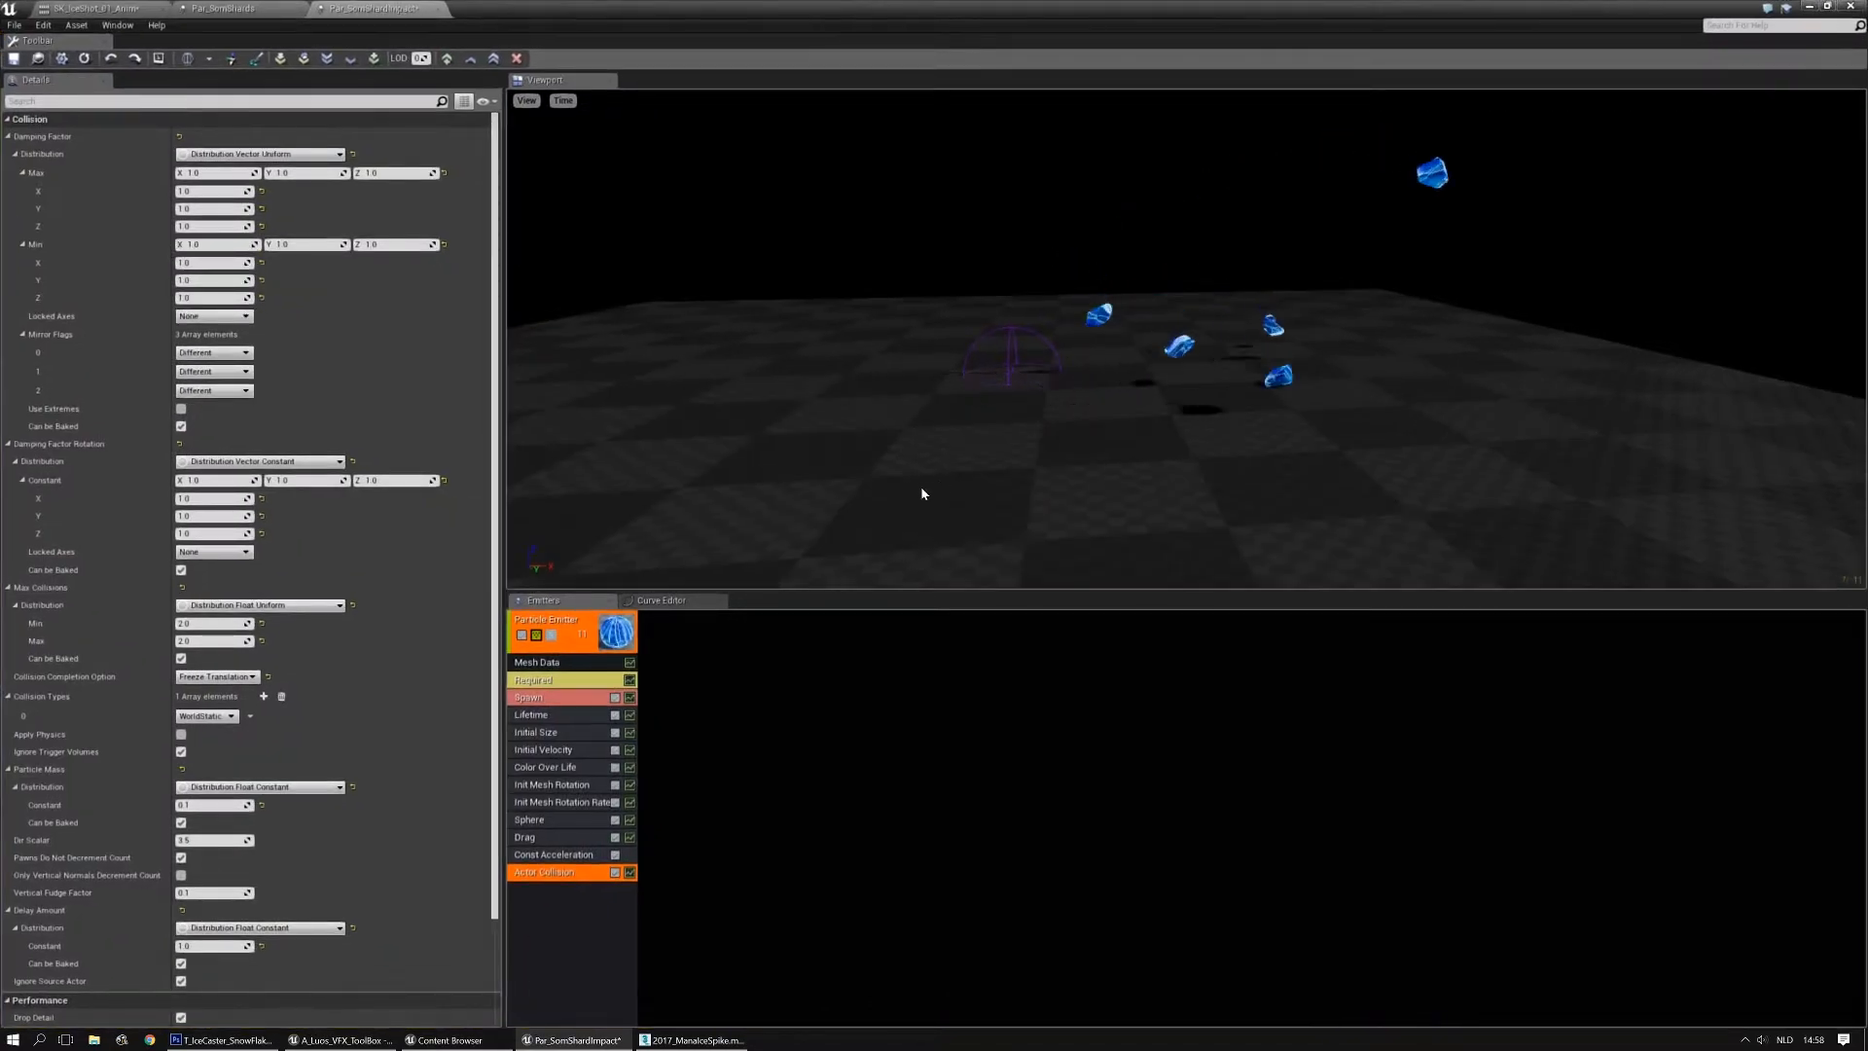
pyautogui.moveTo(601, 266); pyautogui.dragTo(556, 262, button='right')
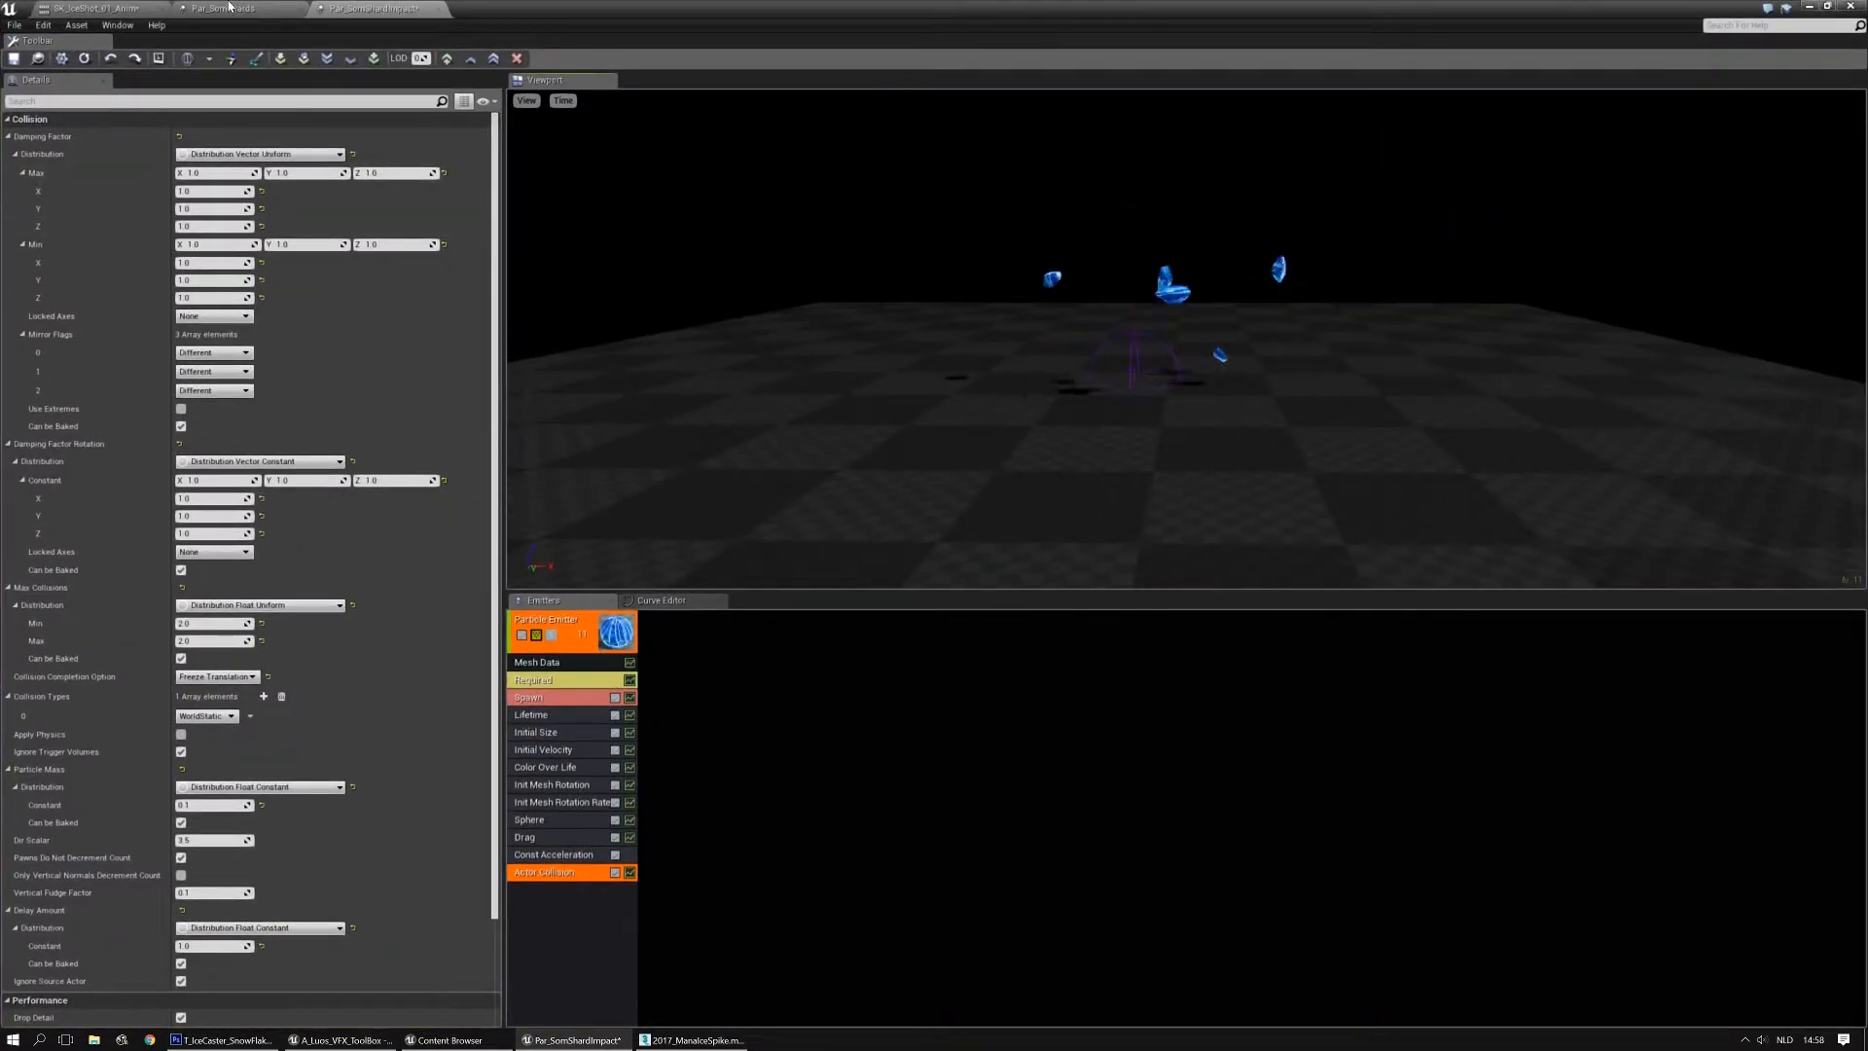
# Open the shard emitter's SM_IceCaster_IceChunk_01 mesh and examine its collision display and collision settings
pyautogui.click(536, 662)
pyautogui.doubleClick(208, 155)
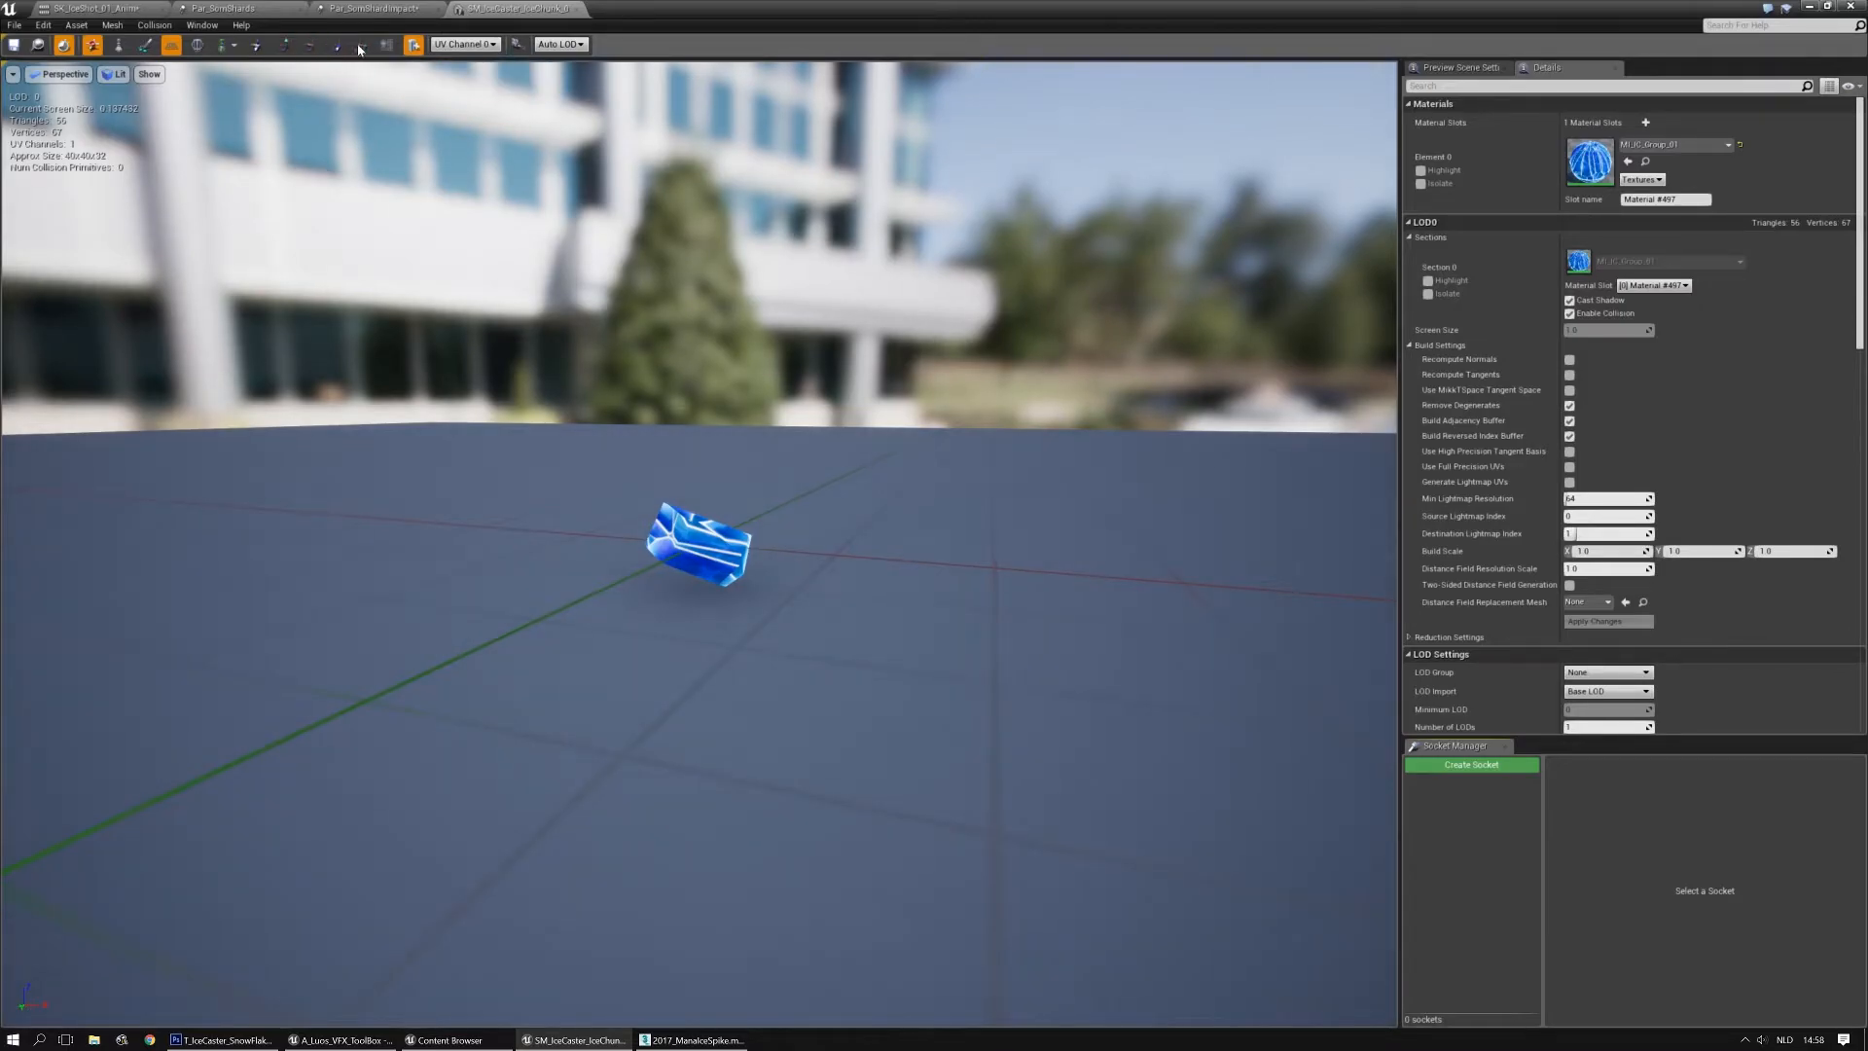
pyautogui.click(169, 29)
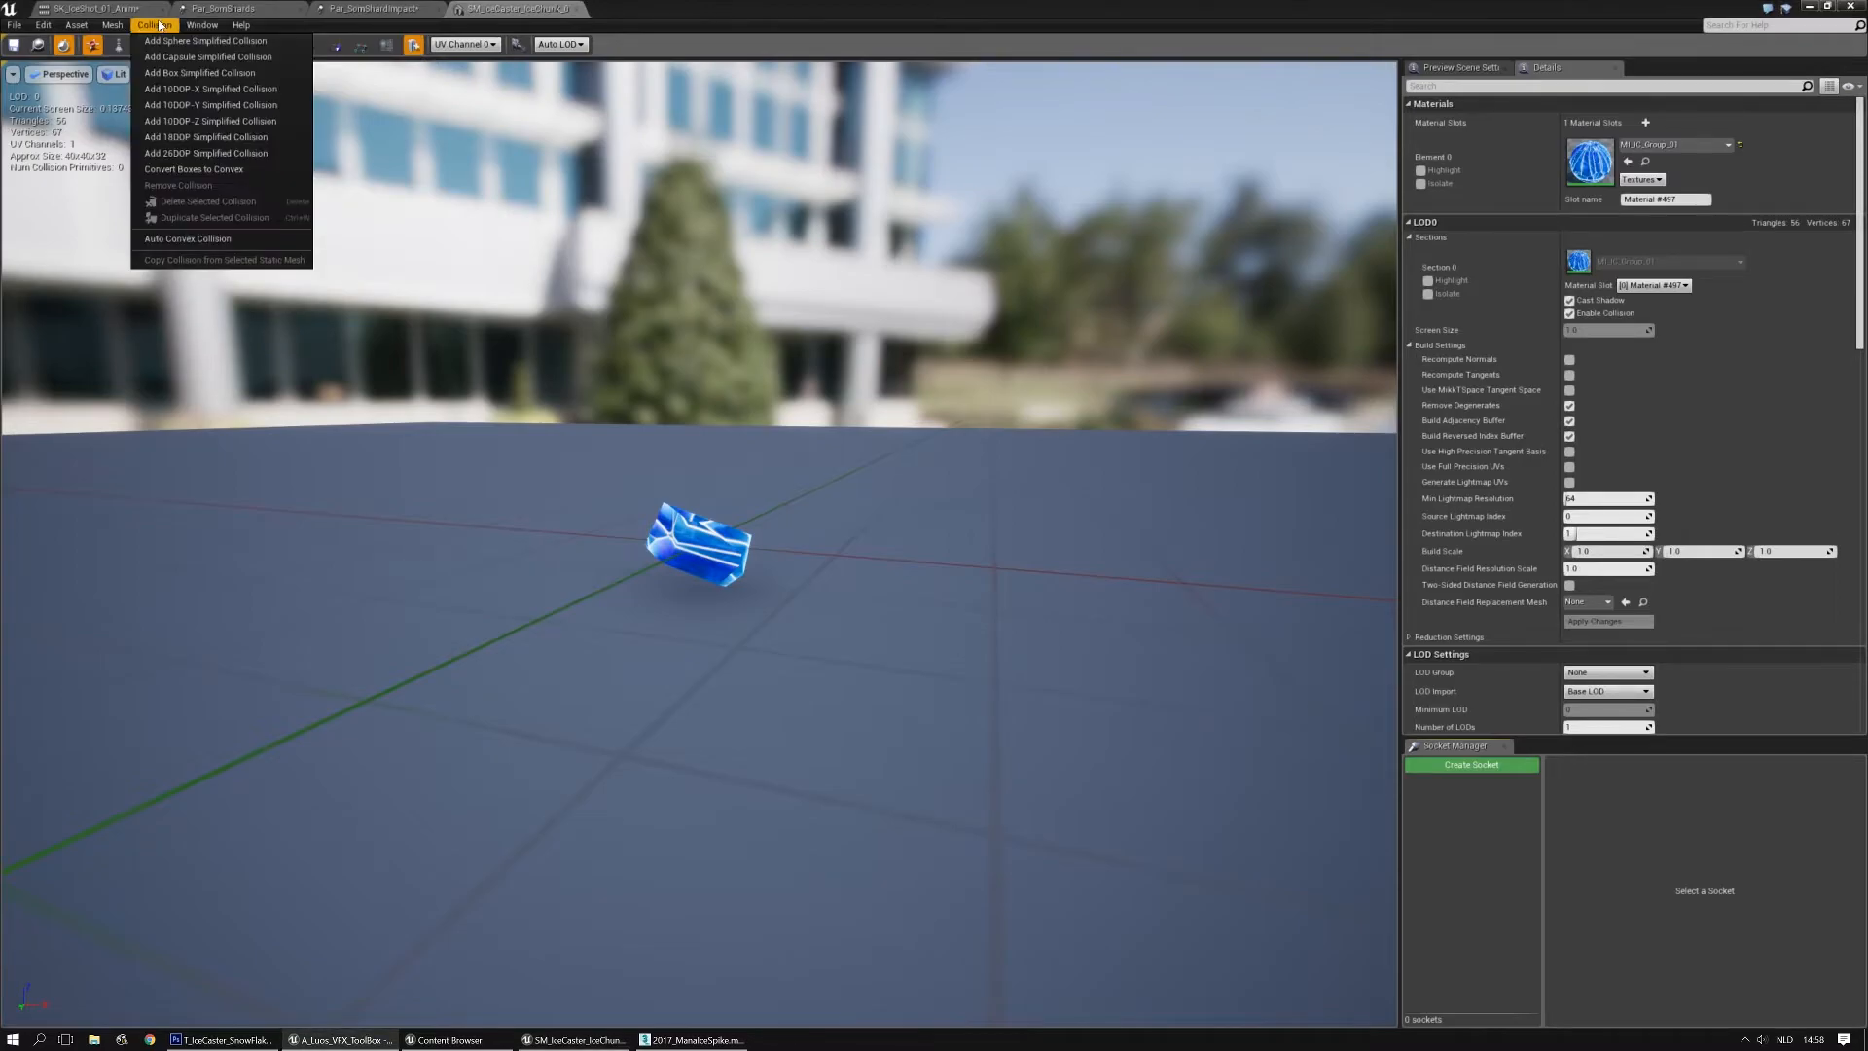
pyautogui.click(739, 7)
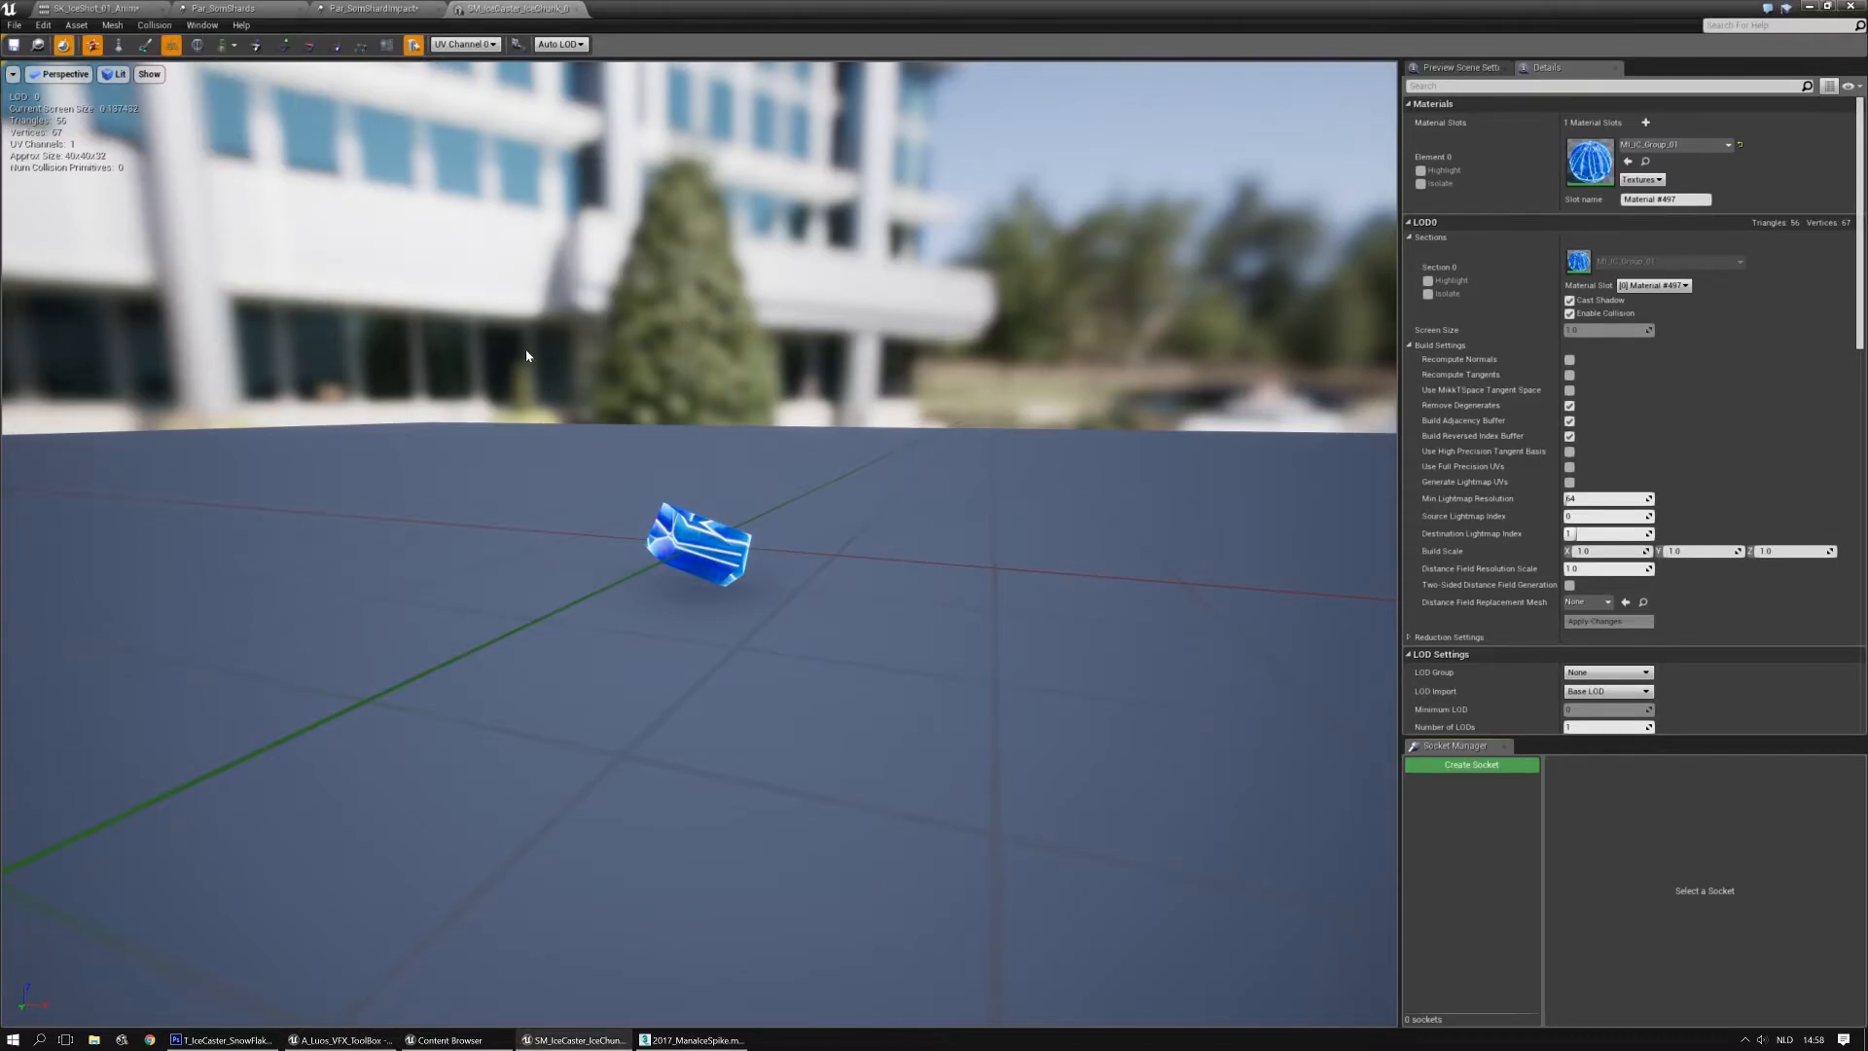
pyautogui.scroll(3, 526, 355)
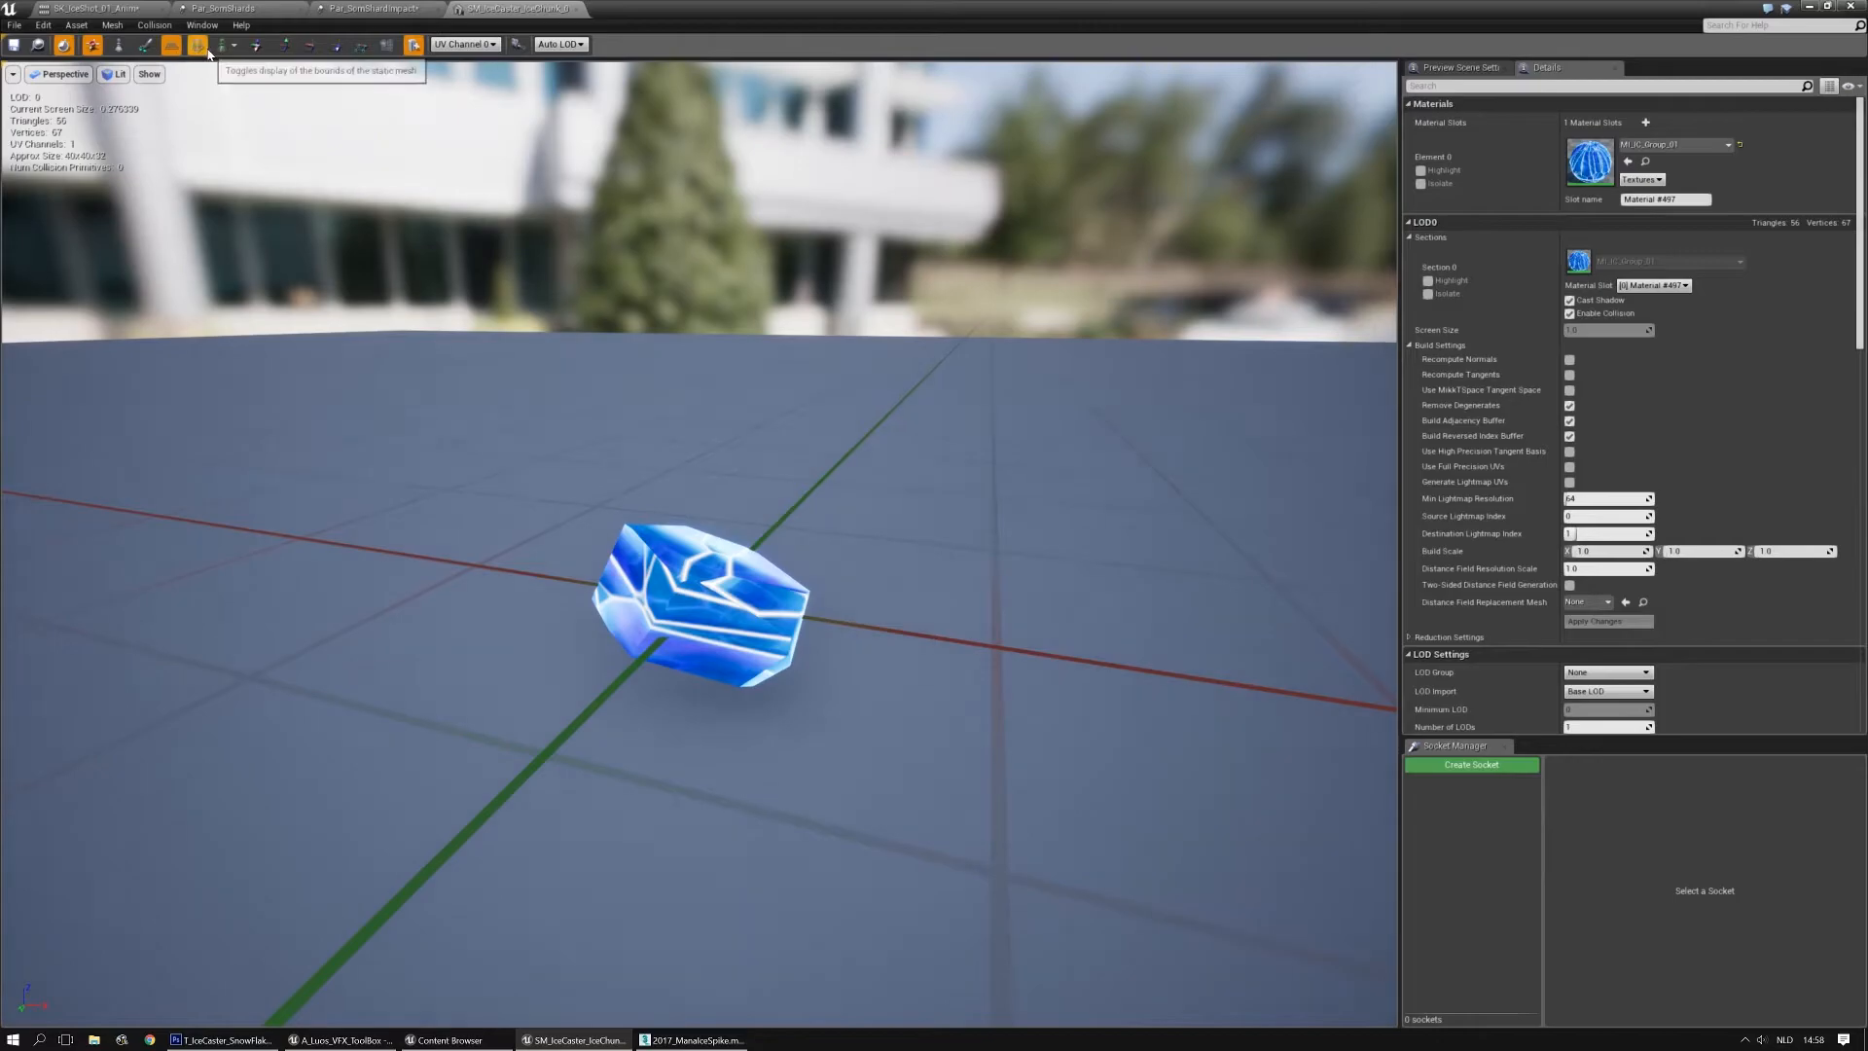
pyautogui.click(201, 46)
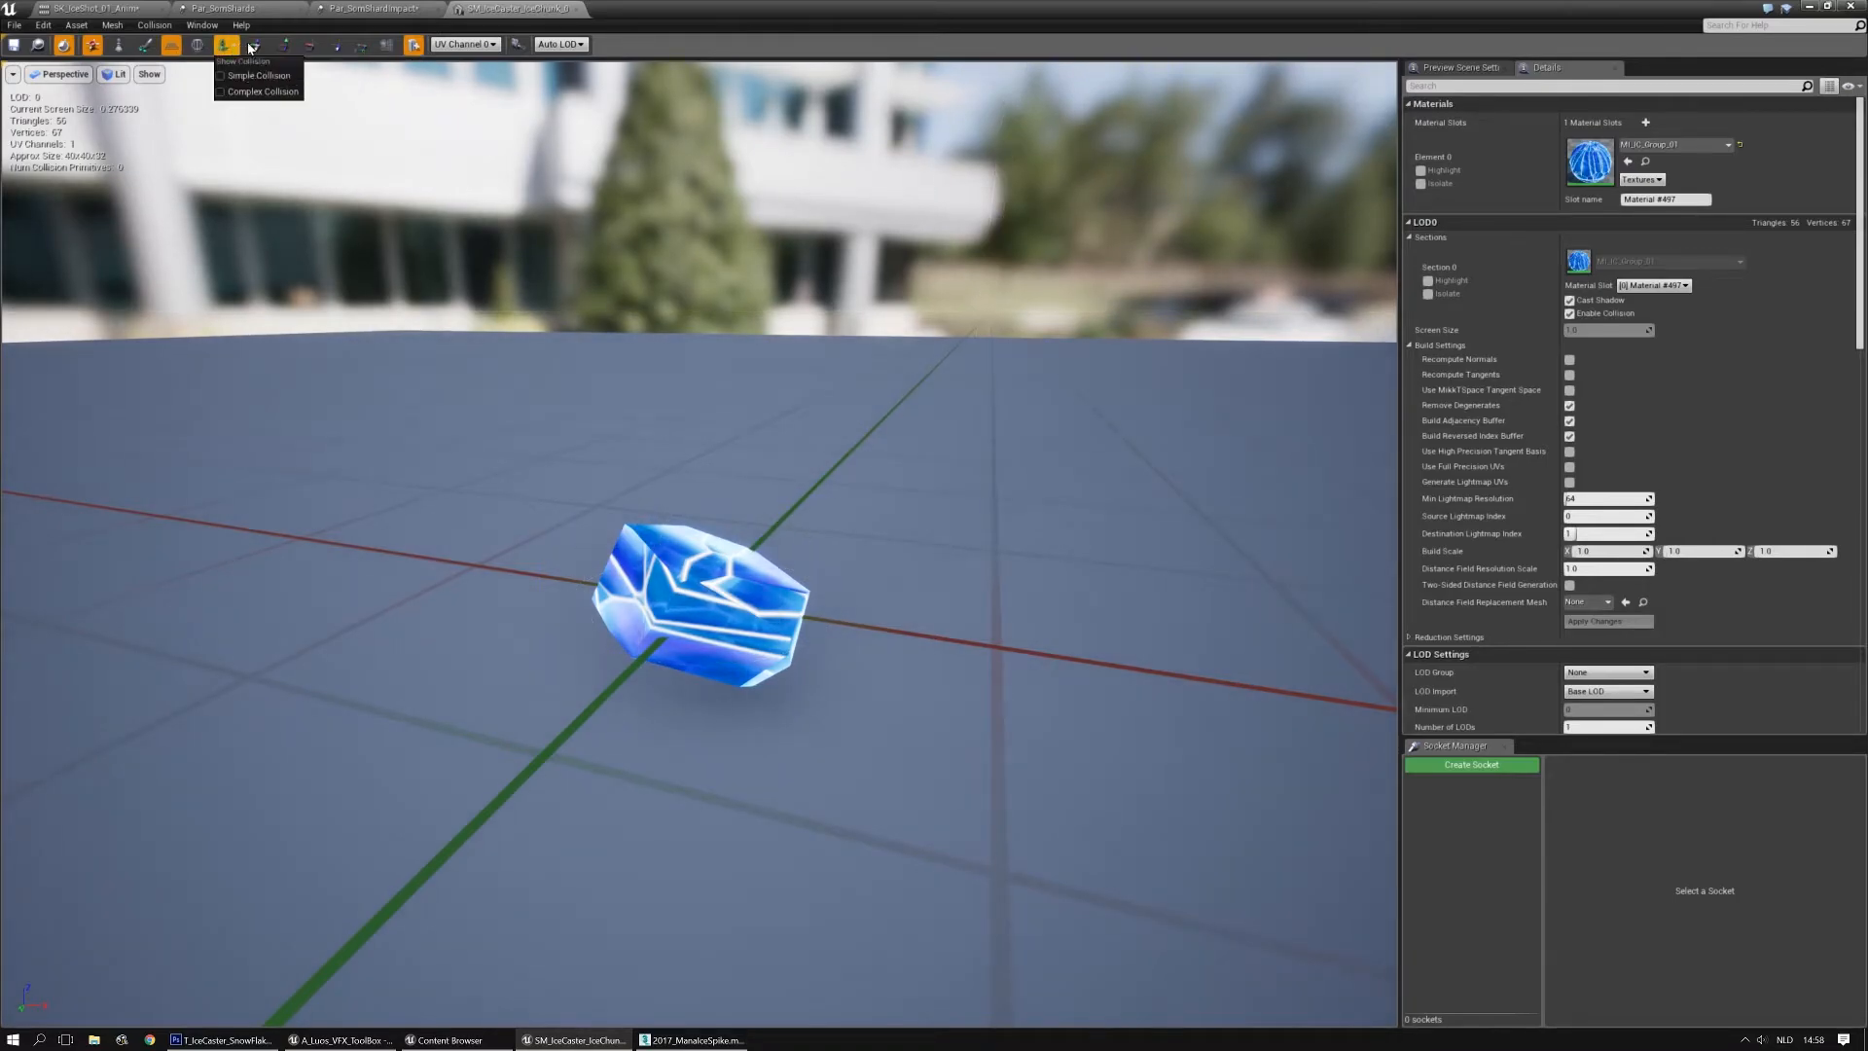
pyautogui.click(268, 106)
pyautogui.moveTo(1191, 373); pyautogui.dragTo(1189, 361)
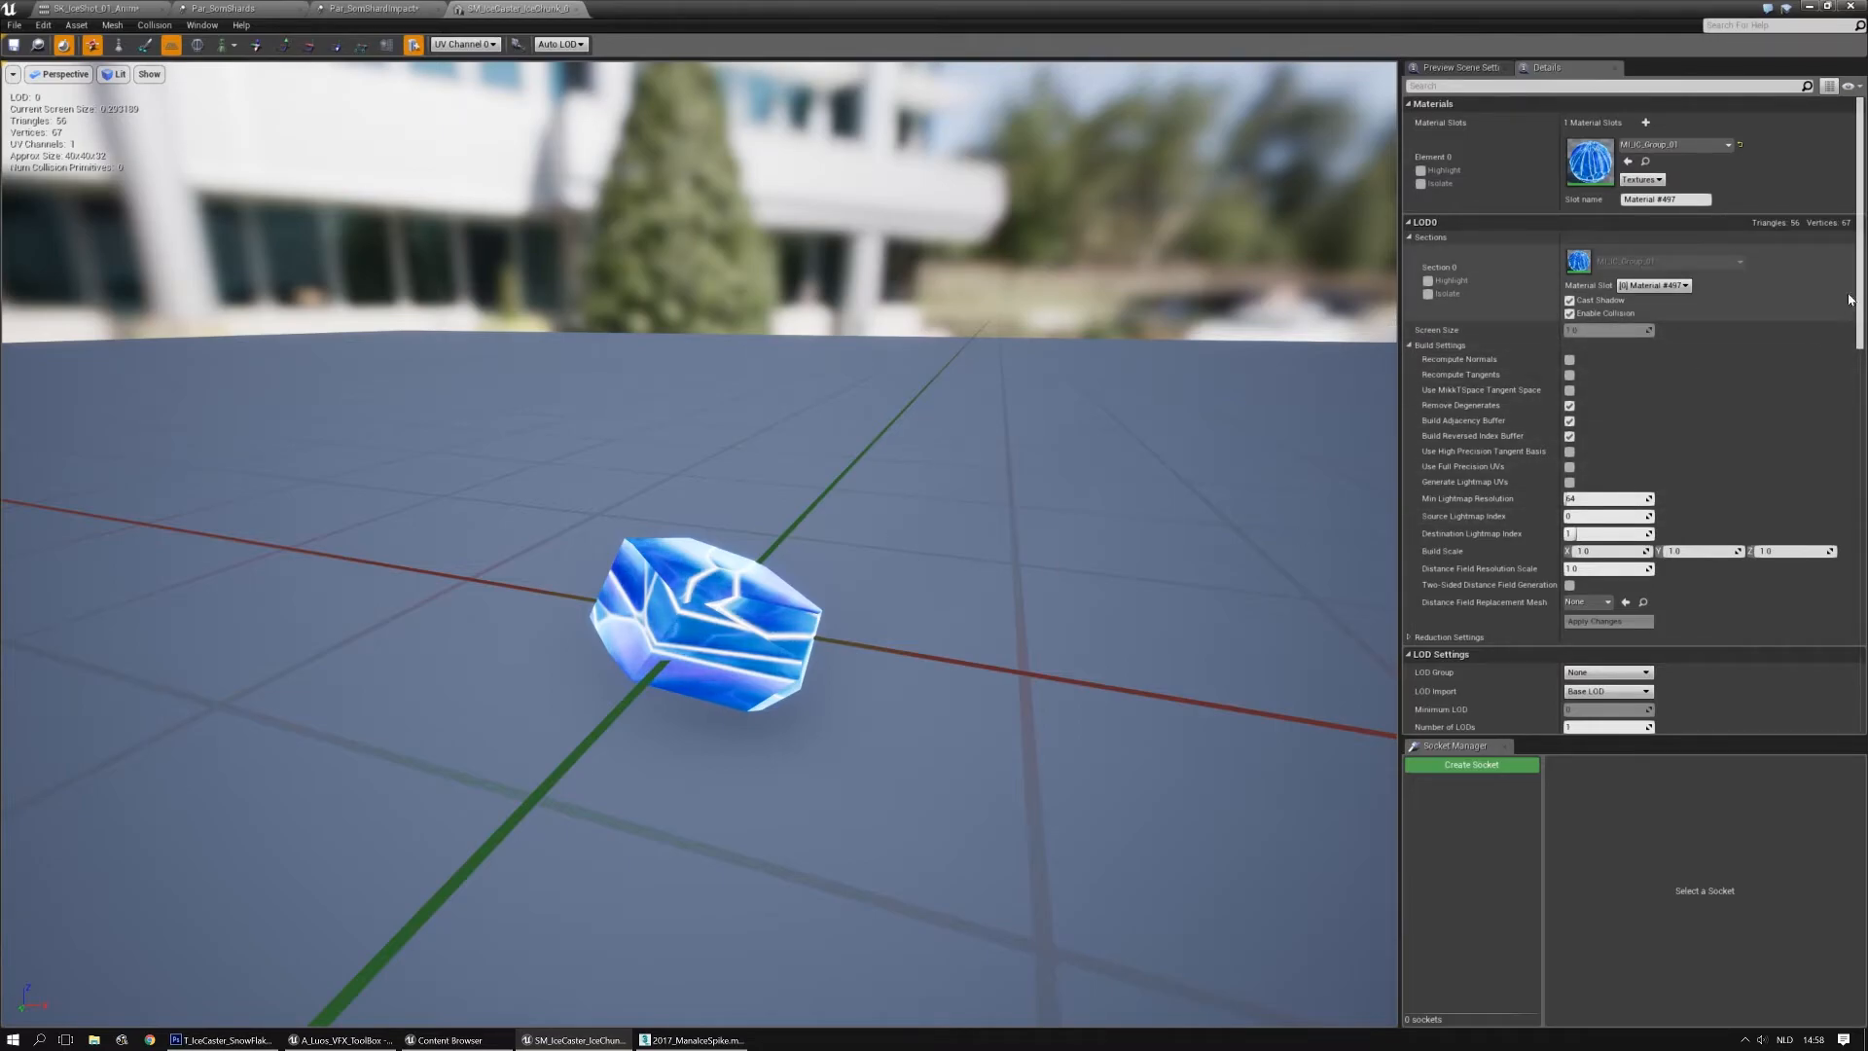
pyautogui.scroll(-15, 1755, 651)
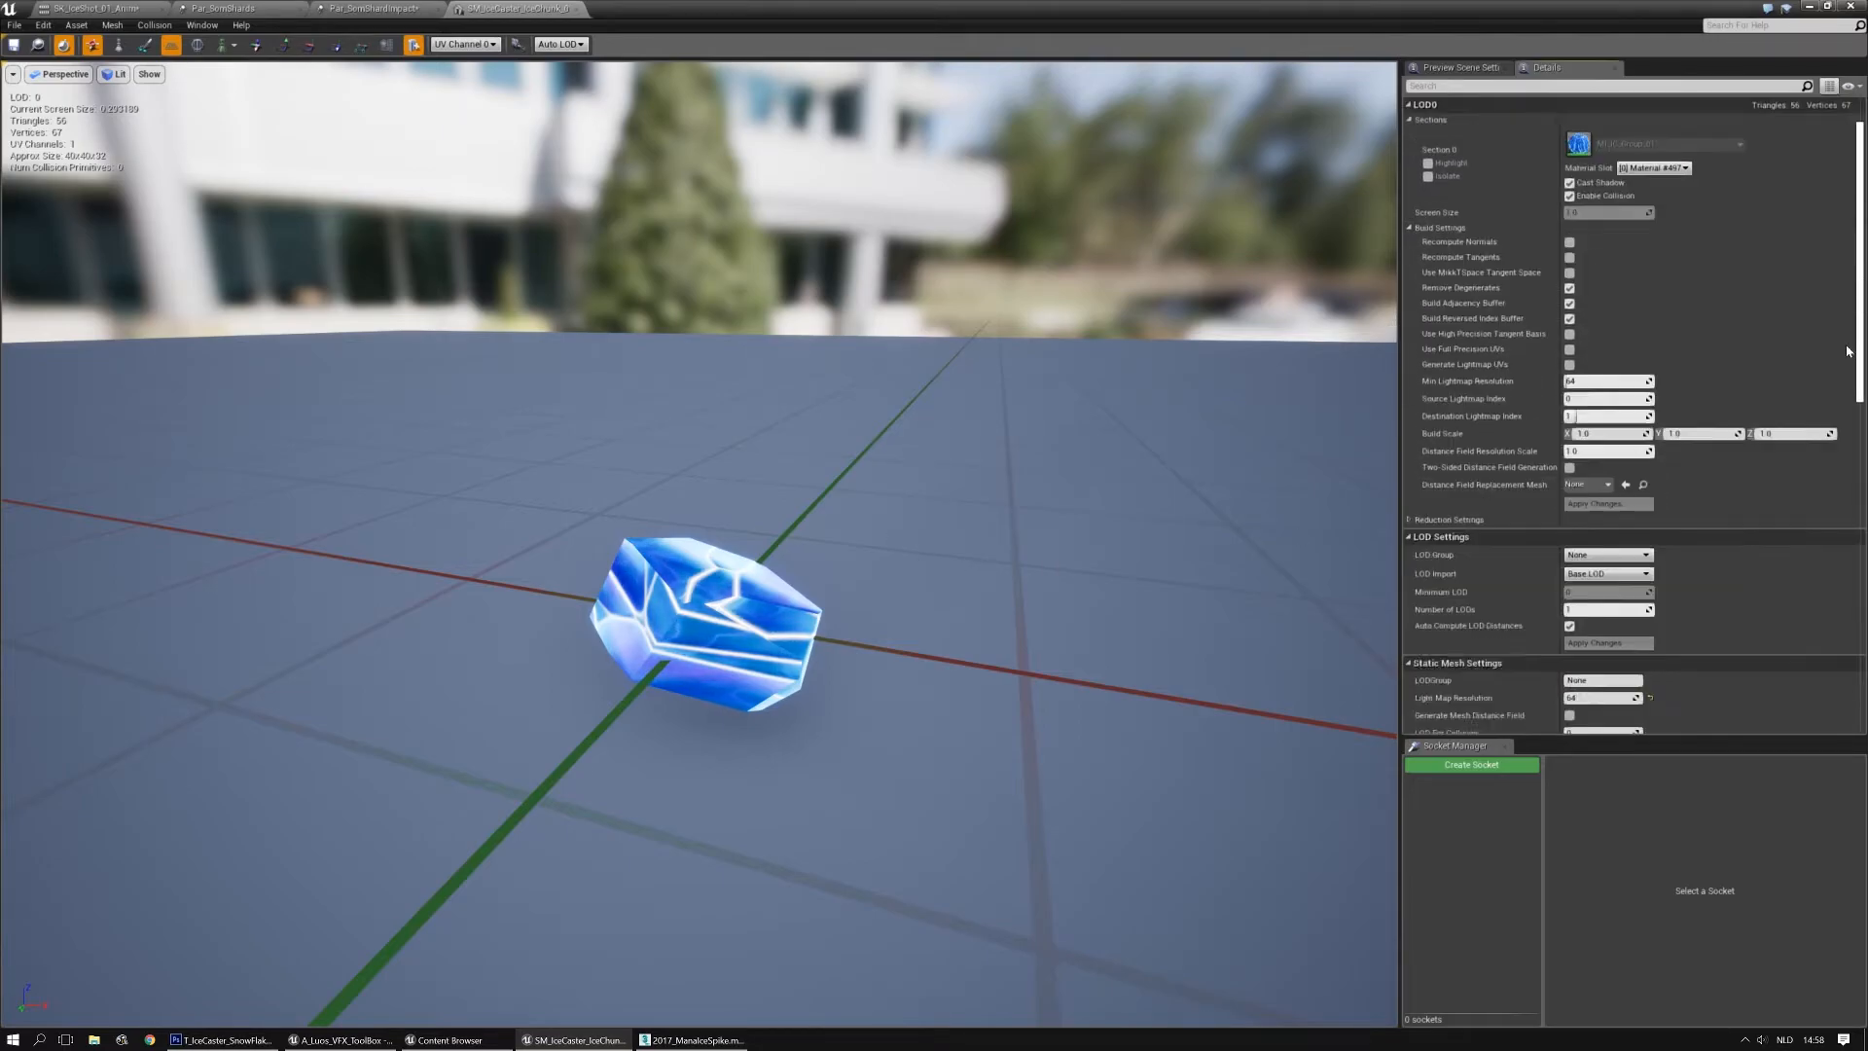
pyautogui.click(1504, 748)
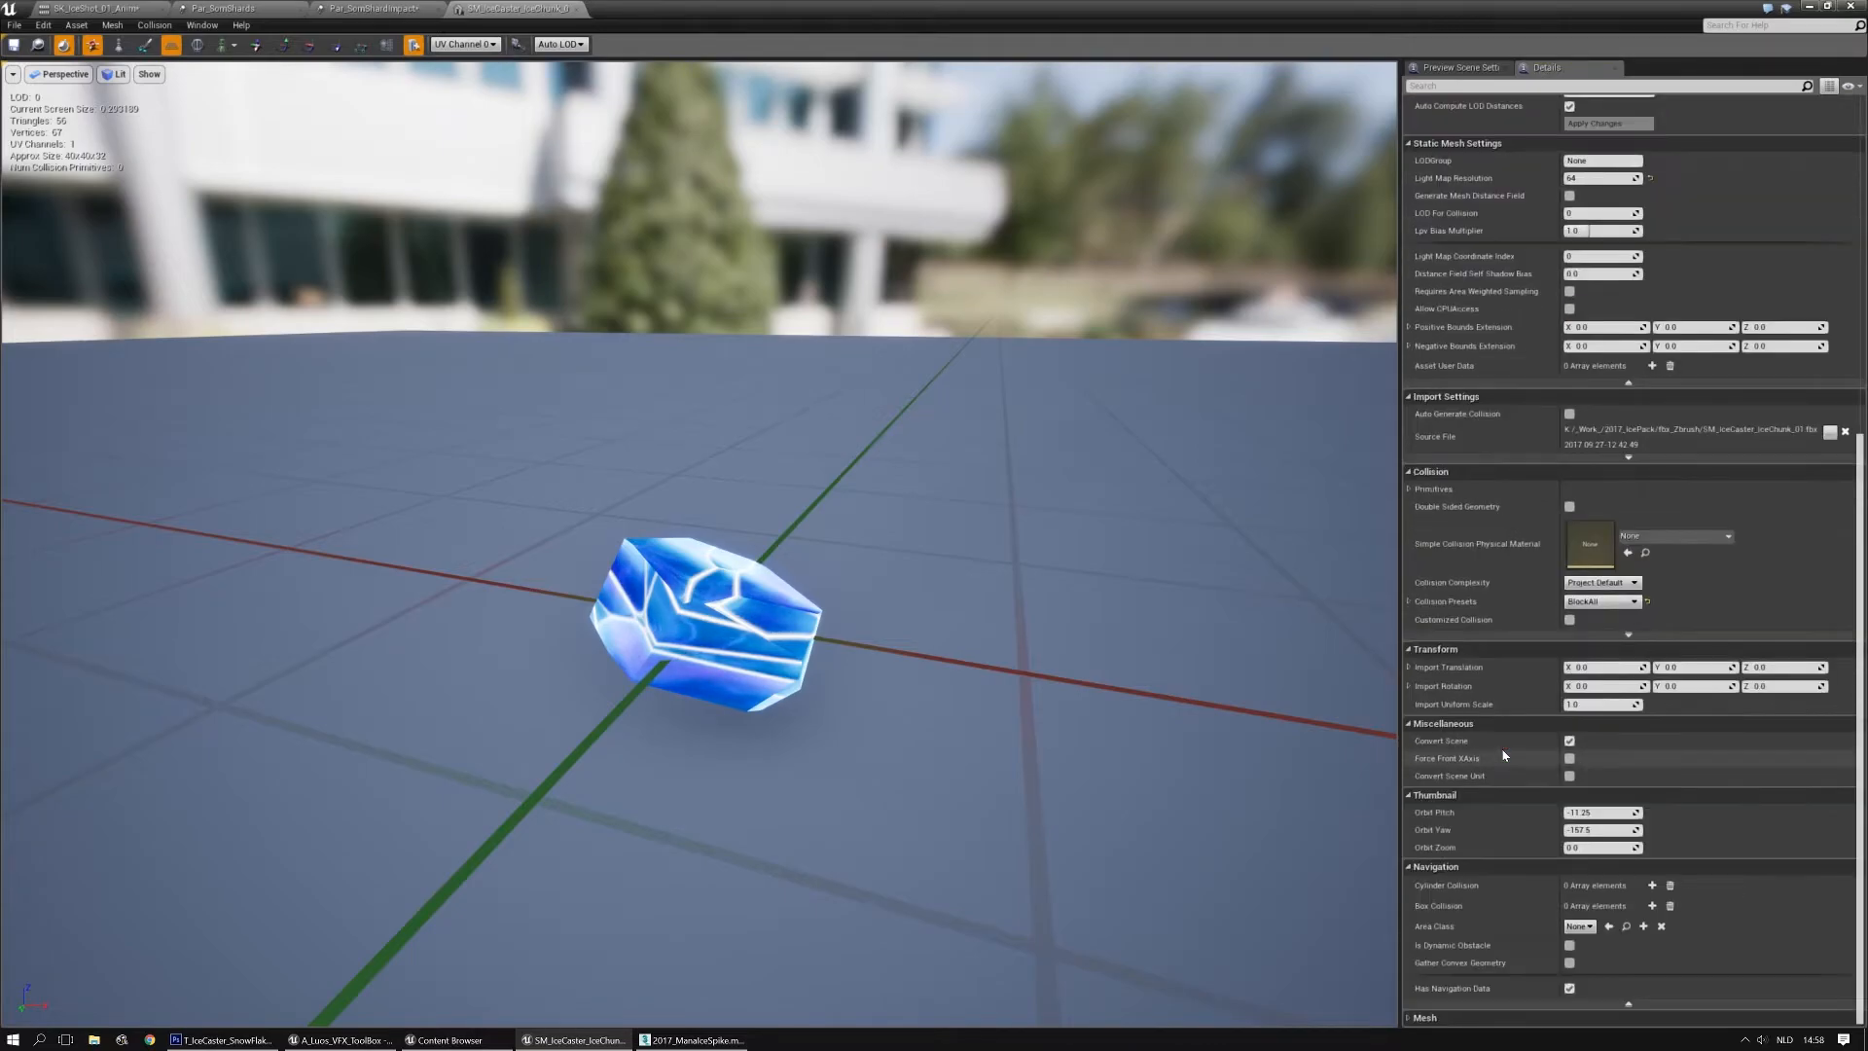
pyautogui.scroll(10, 1513, 556)
pyautogui.scroll(2, 1513, 556)
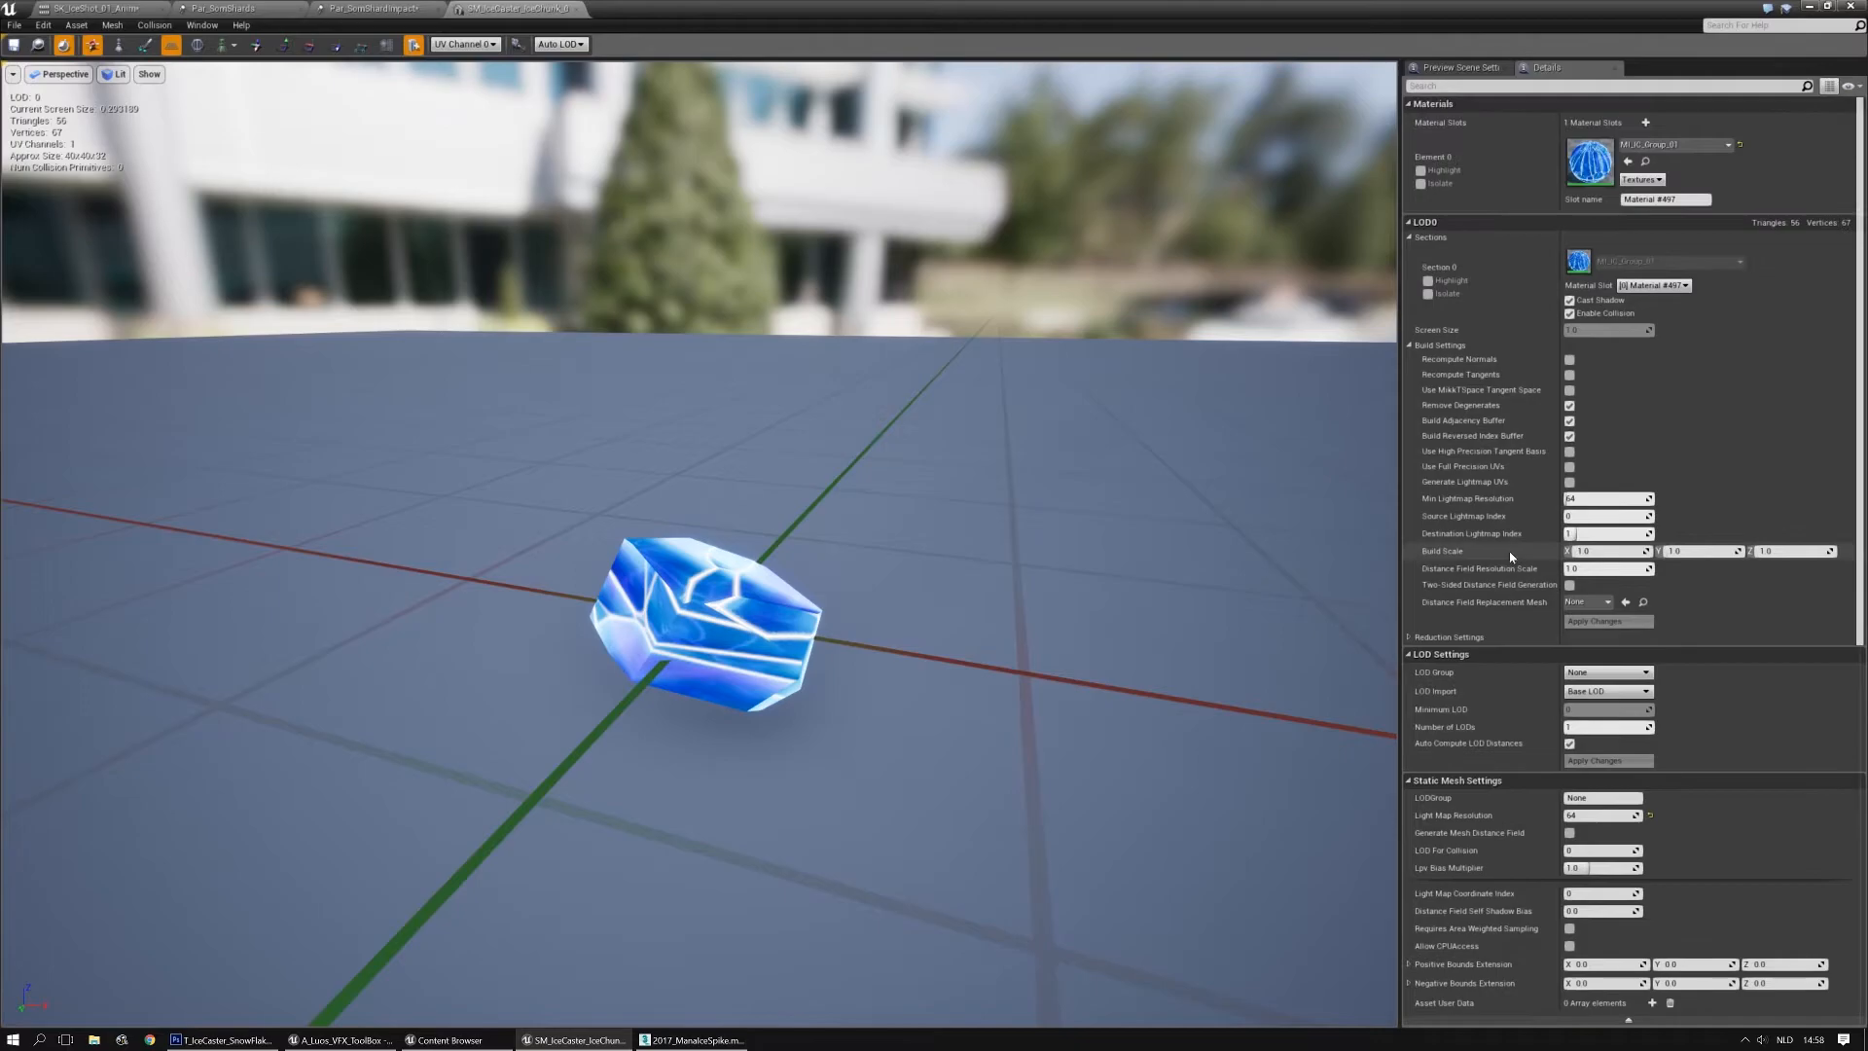
# Try a 10DOP-X simplified collision on the ice chunk mesh and delete it
pyautogui.click(151, 25)
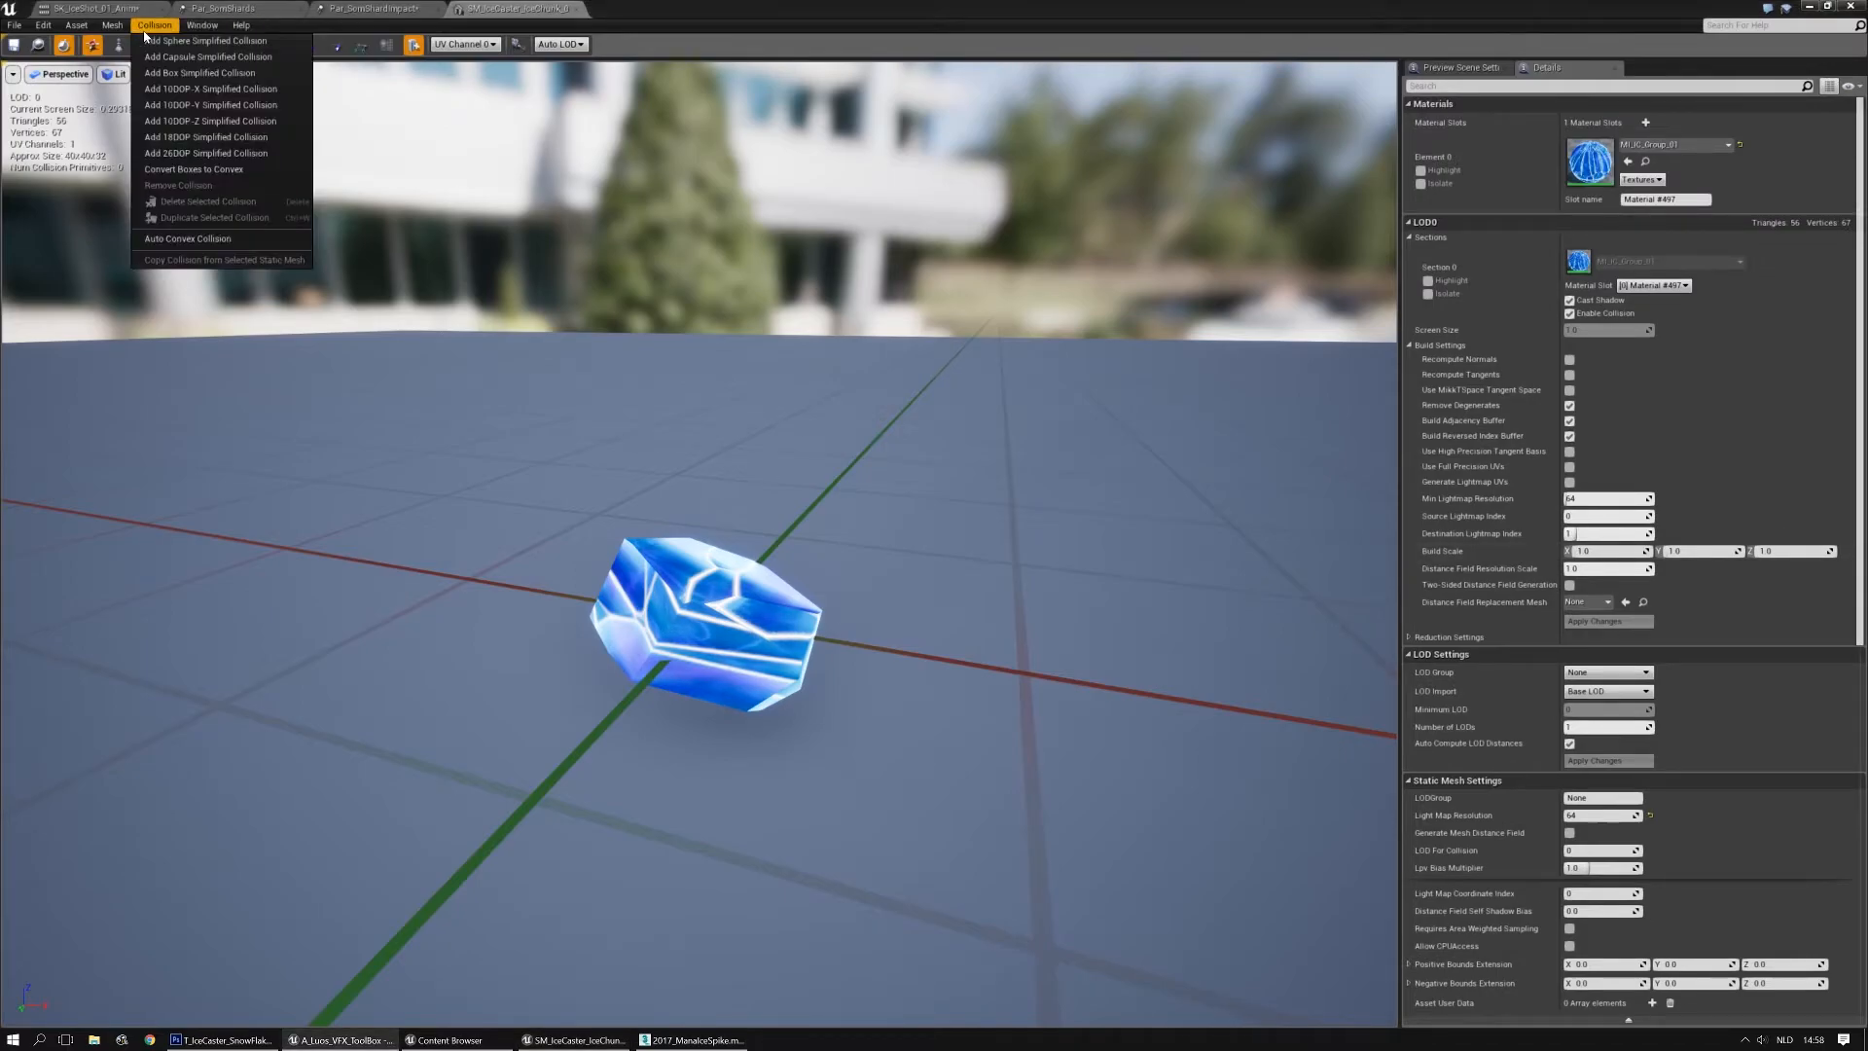
pyautogui.click(187, 87)
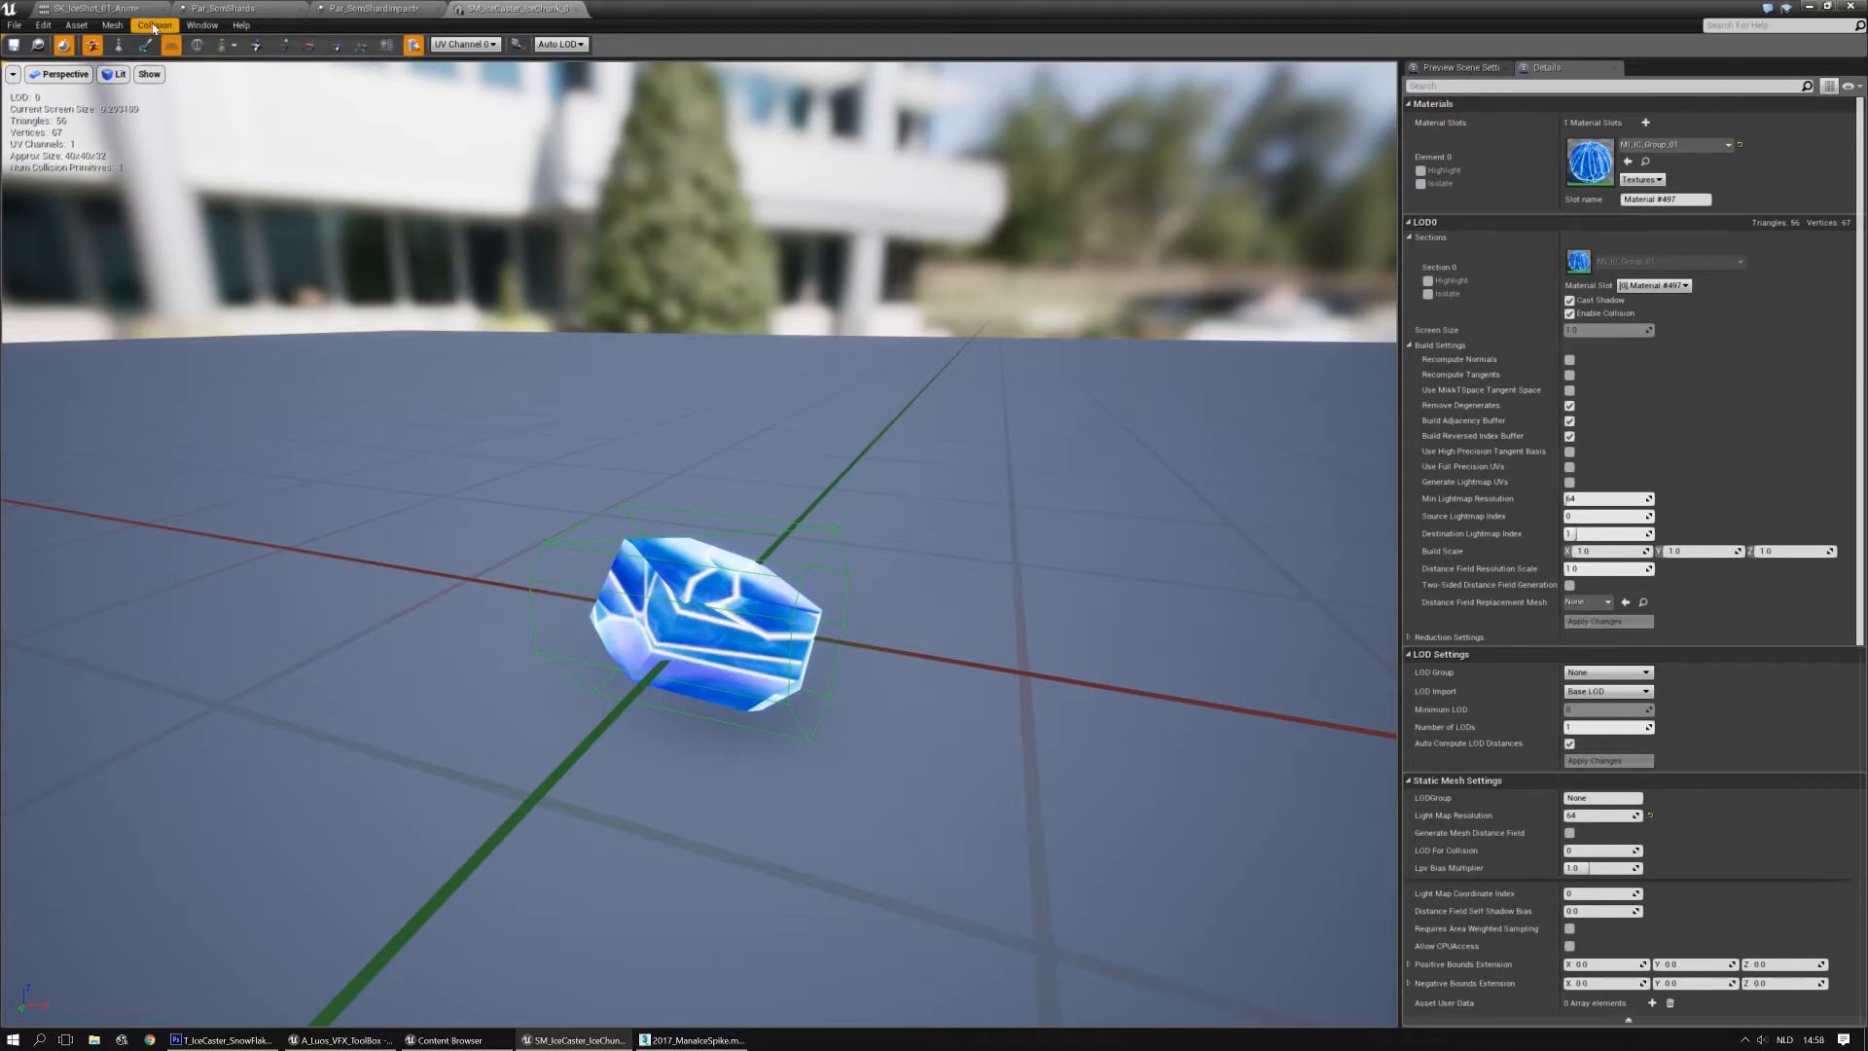
pyautogui.moveTo(492, 547); pyautogui.dragTo(536, 530)
pyautogui.click(490, 532)
pyautogui.press('Delete')
# Try an 18DOP simplified collision on the ice chunk mesh and delete it
pyautogui.click(154, 25)
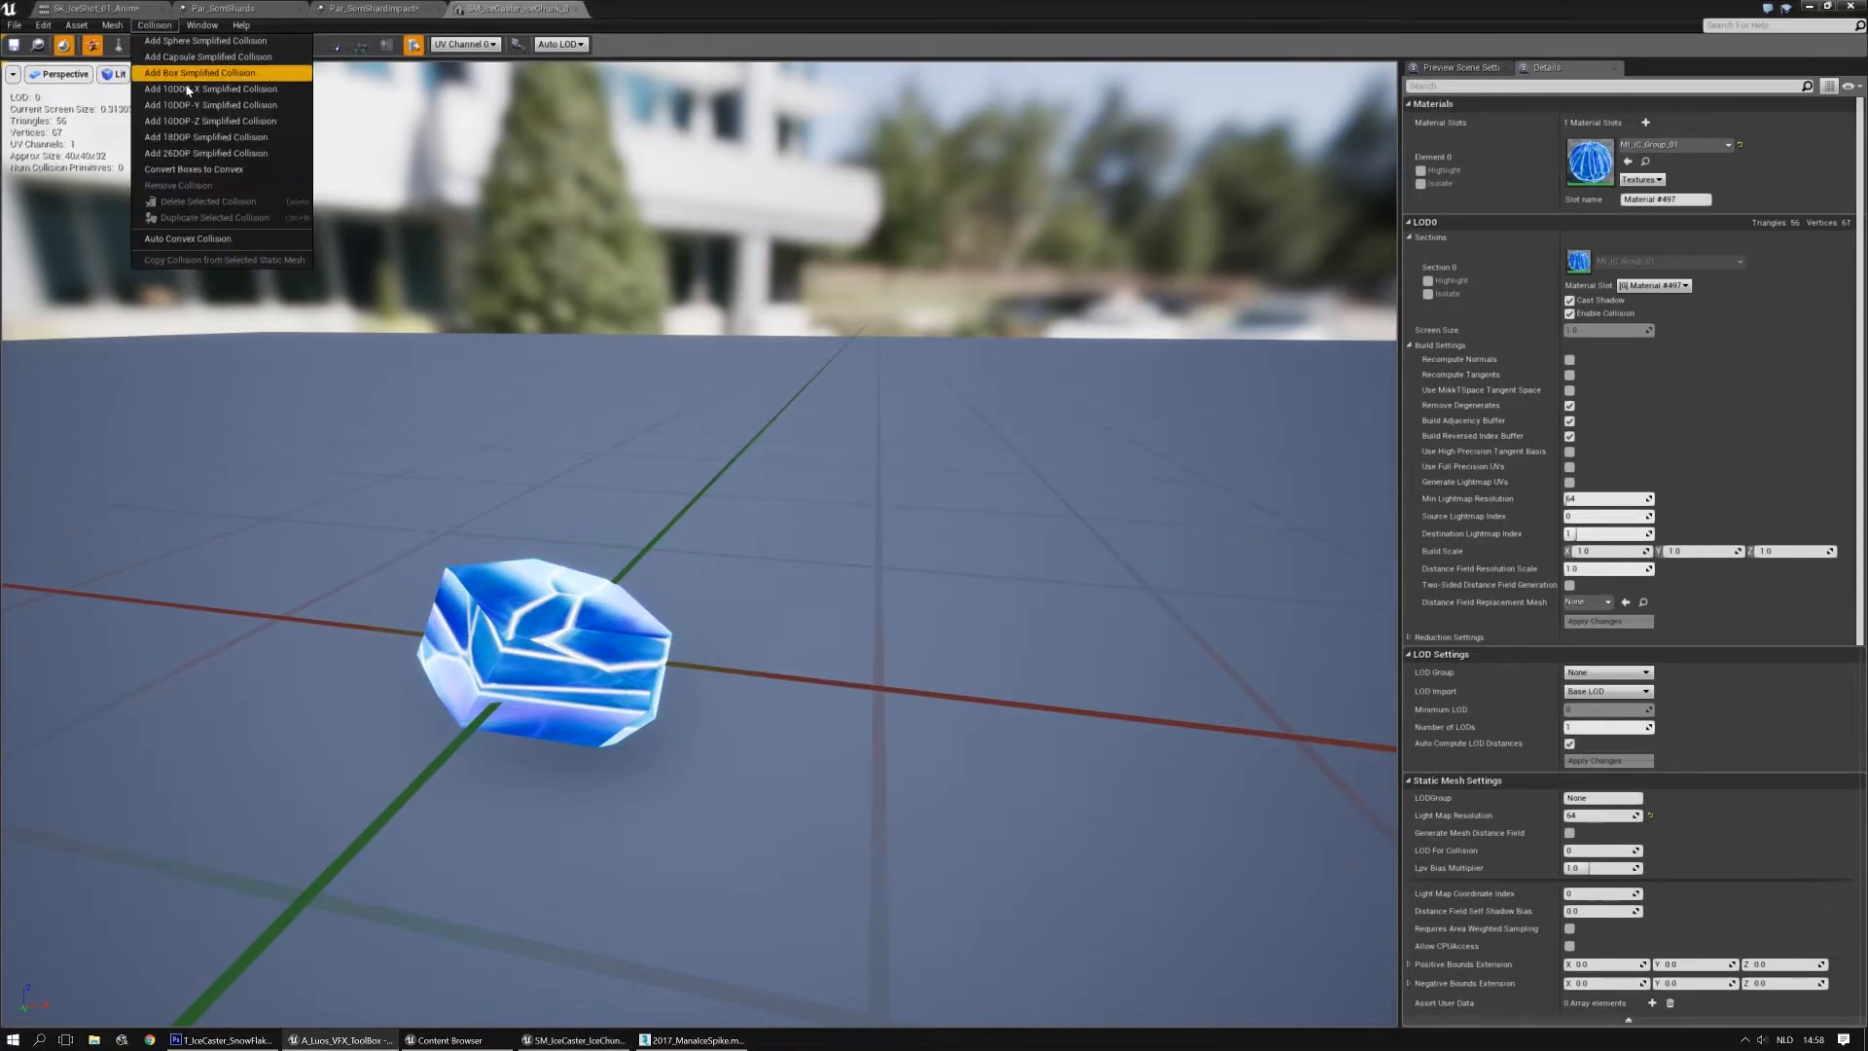
pyautogui.click(192, 137)
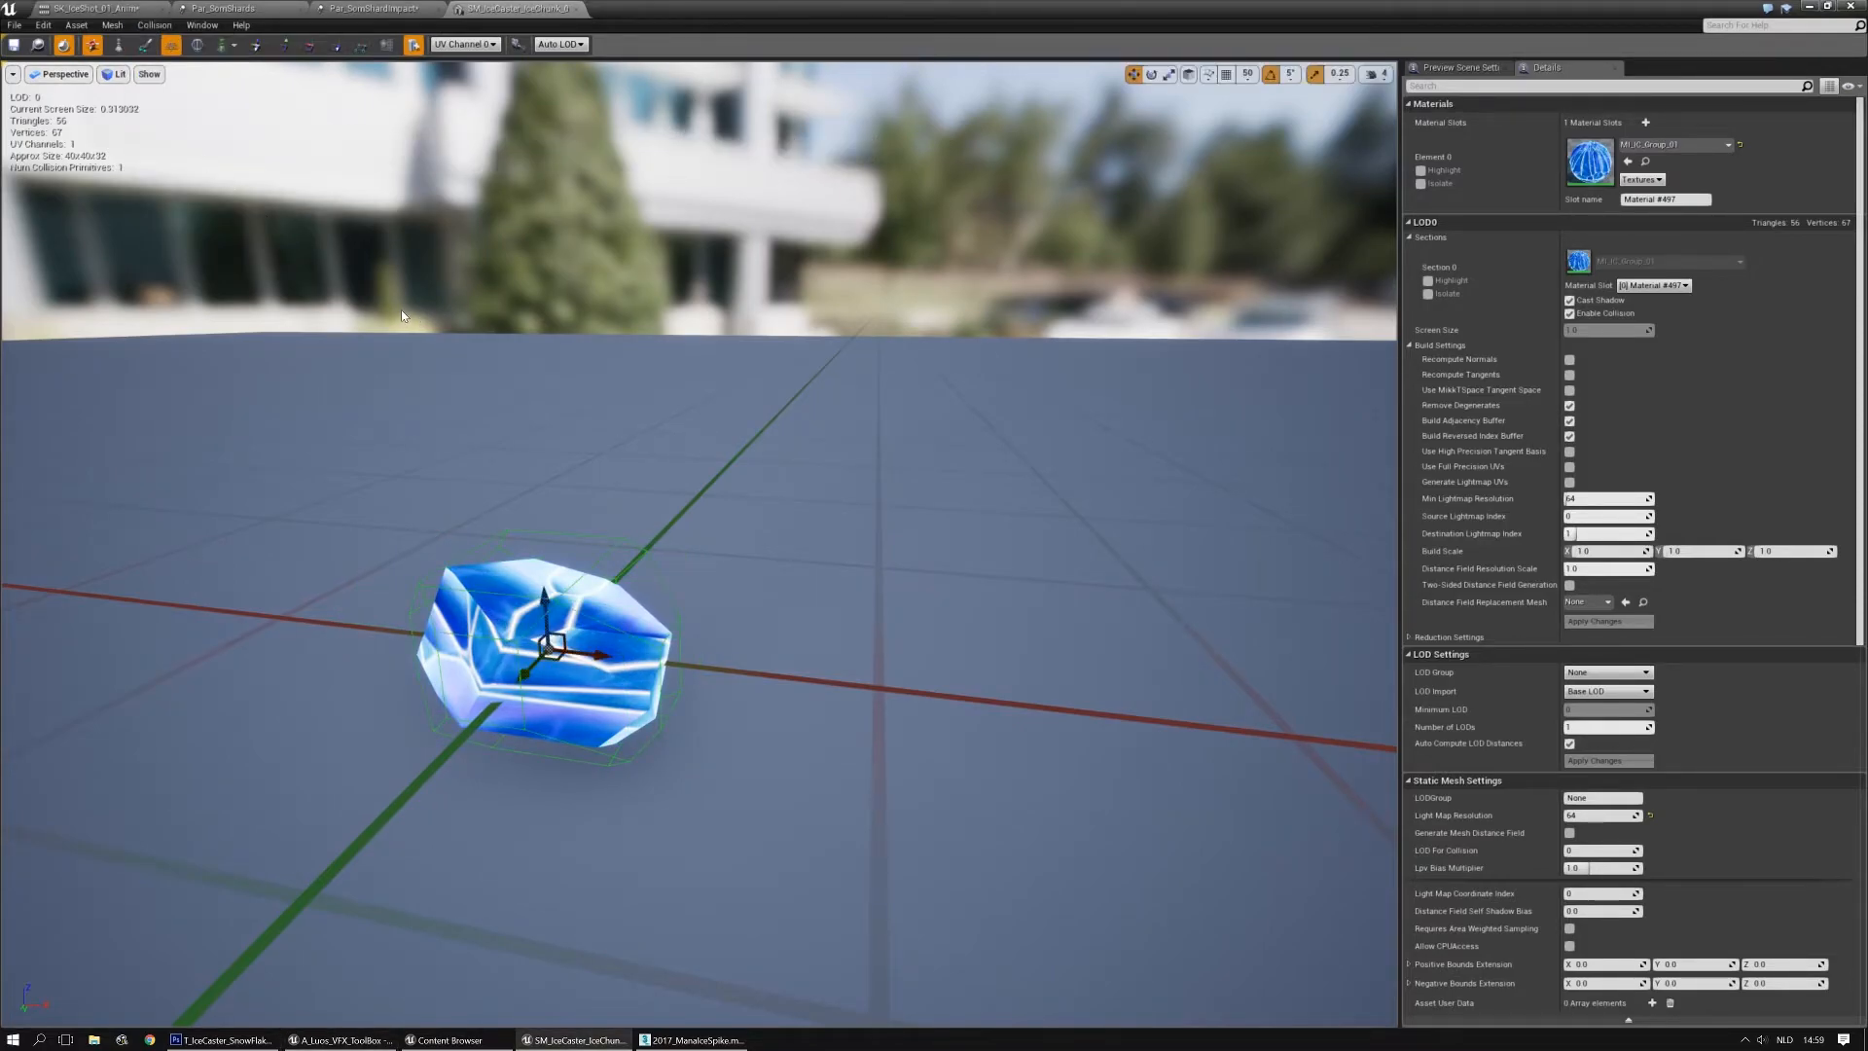
pyautogui.press('Delete')
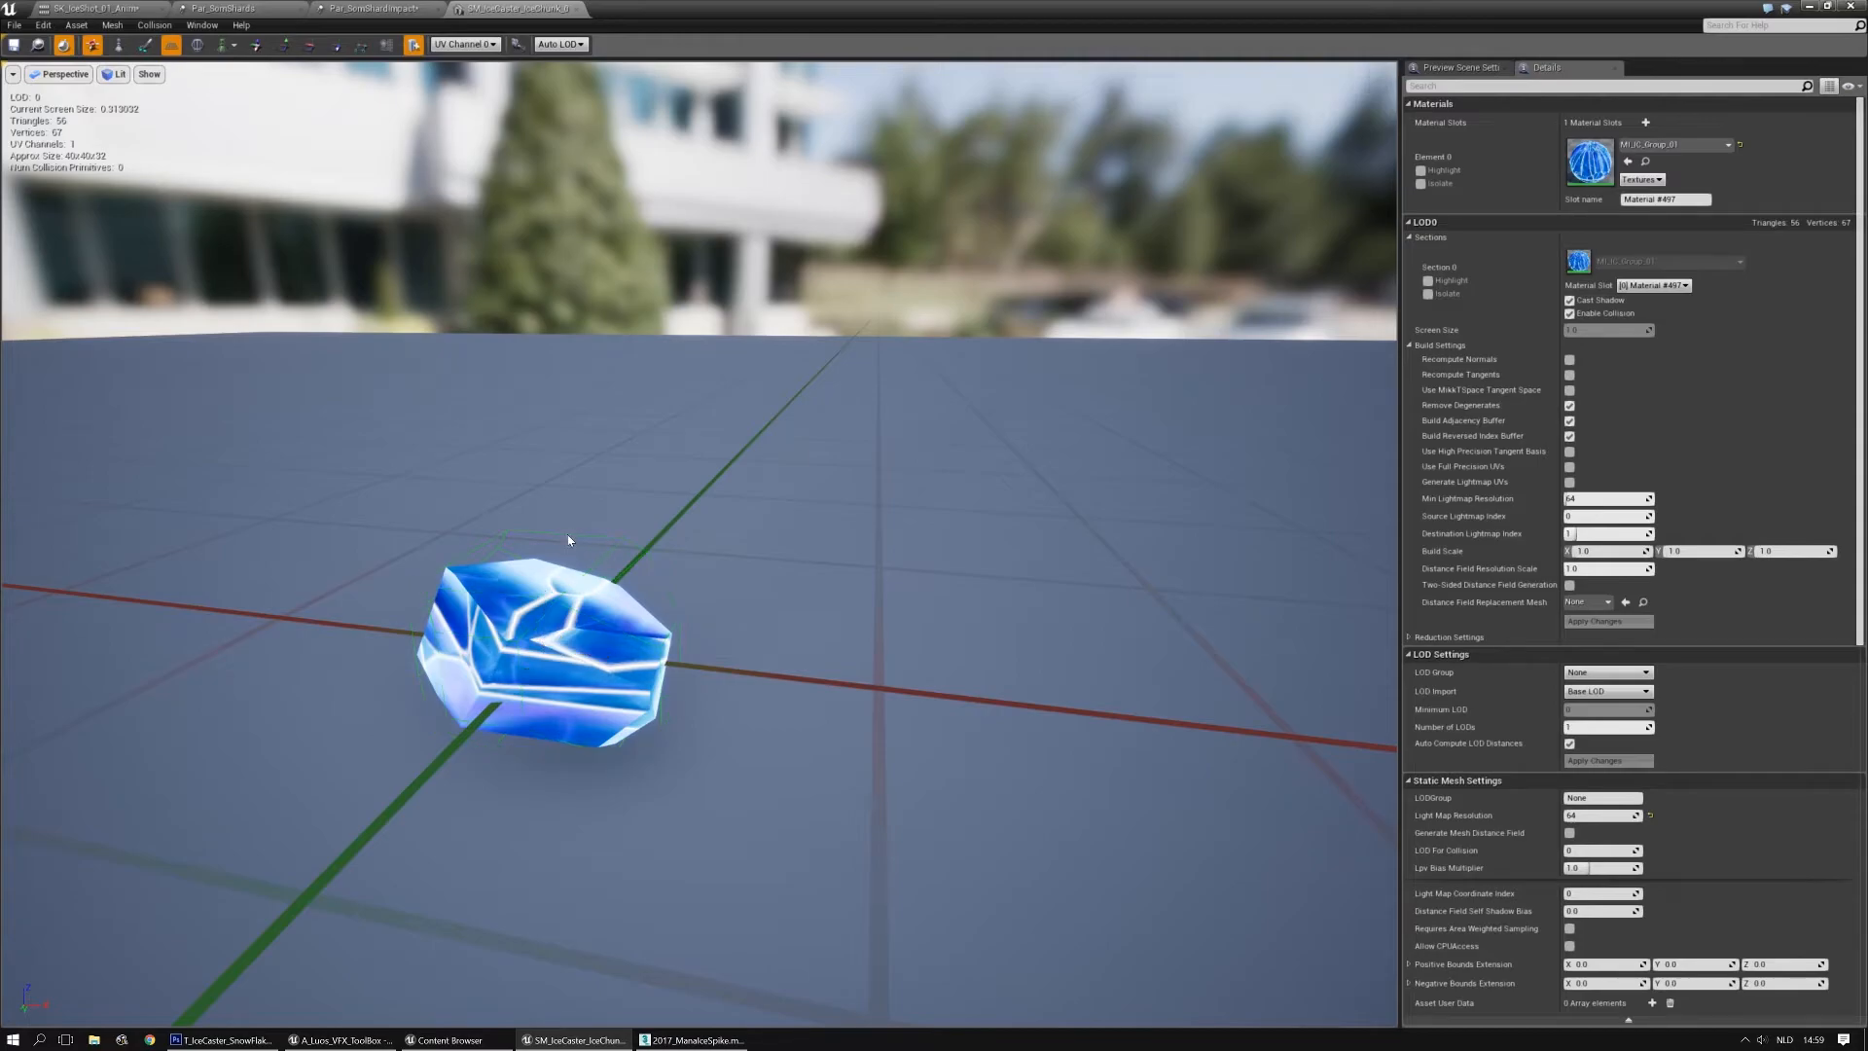
# Add a 26DOP simplified collision to the ice chunk mesh, check its fit around the shard, and save the mesh
pyautogui.click(154, 24)
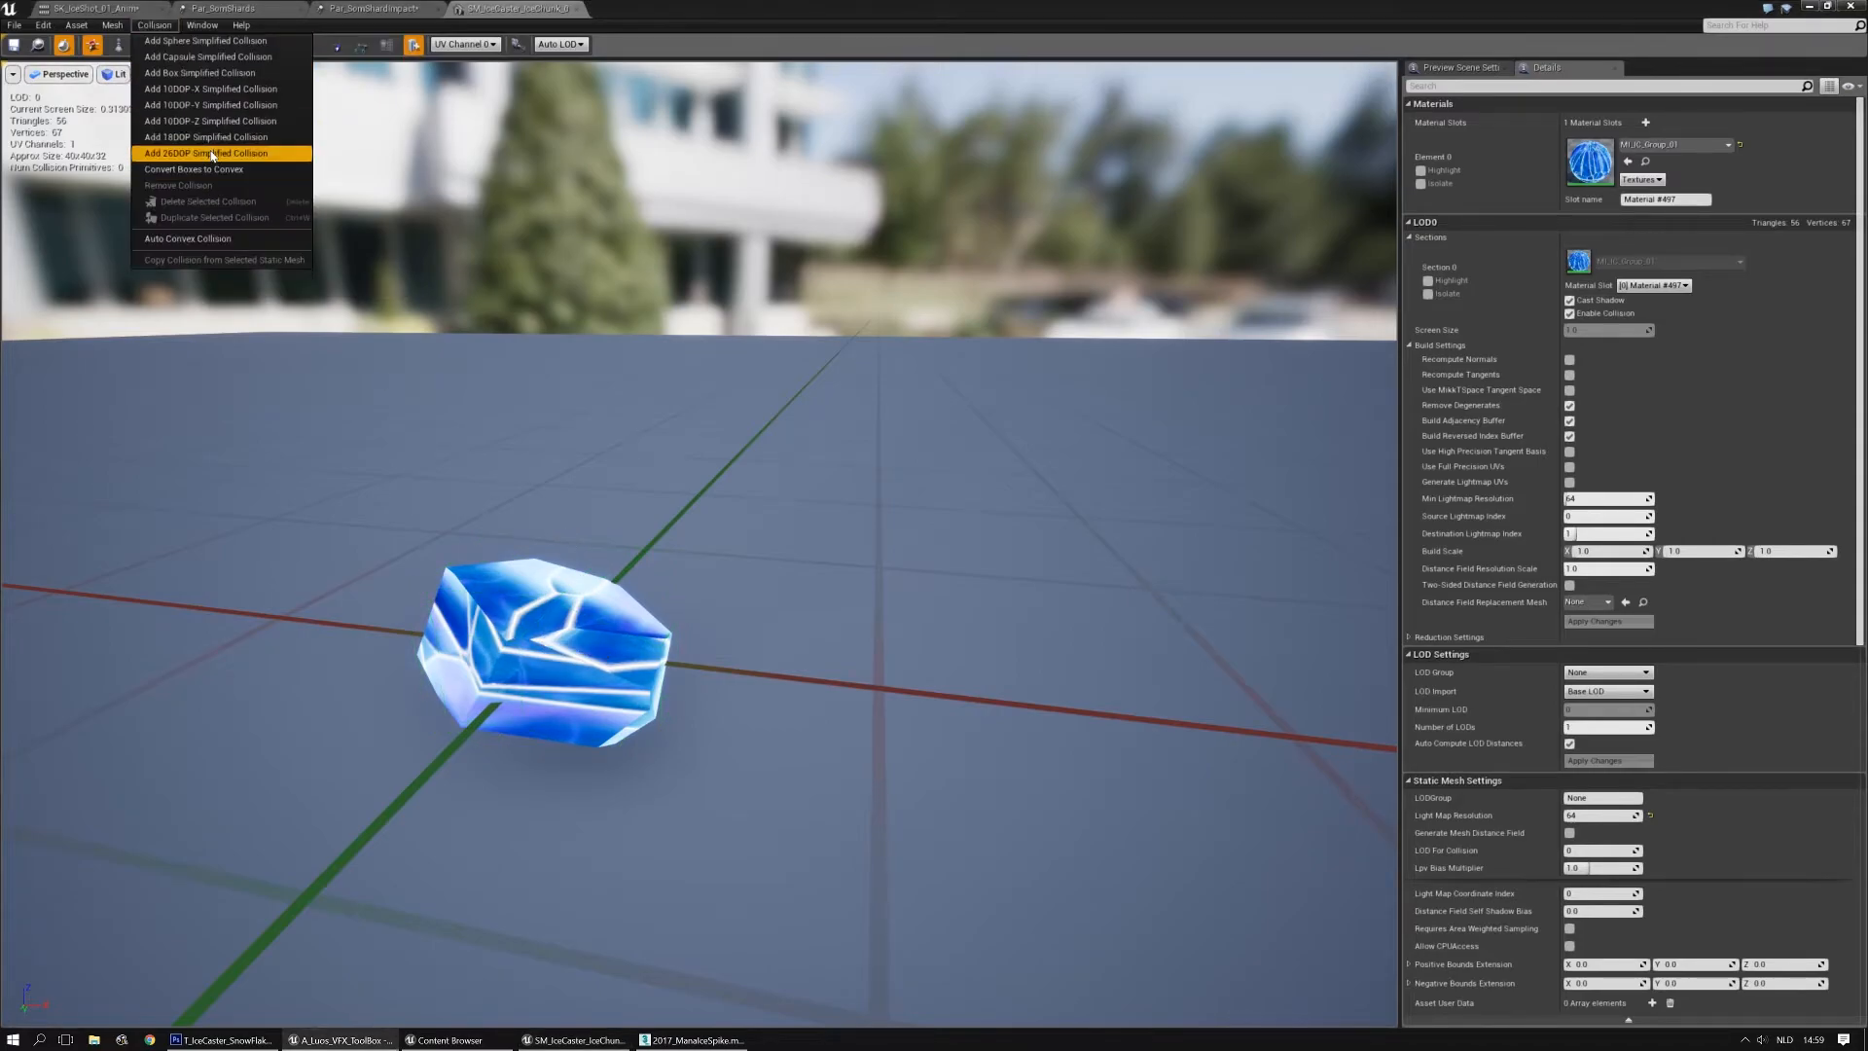
pyautogui.click(212, 153)
pyautogui.moveTo(919, 514); pyautogui.dragTo(922, 488, button='right')
pyautogui.moveTo(922, 489); pyautogui.dragTo(769, 605)
pyautogui.press('e')
pyautogui.press('r')
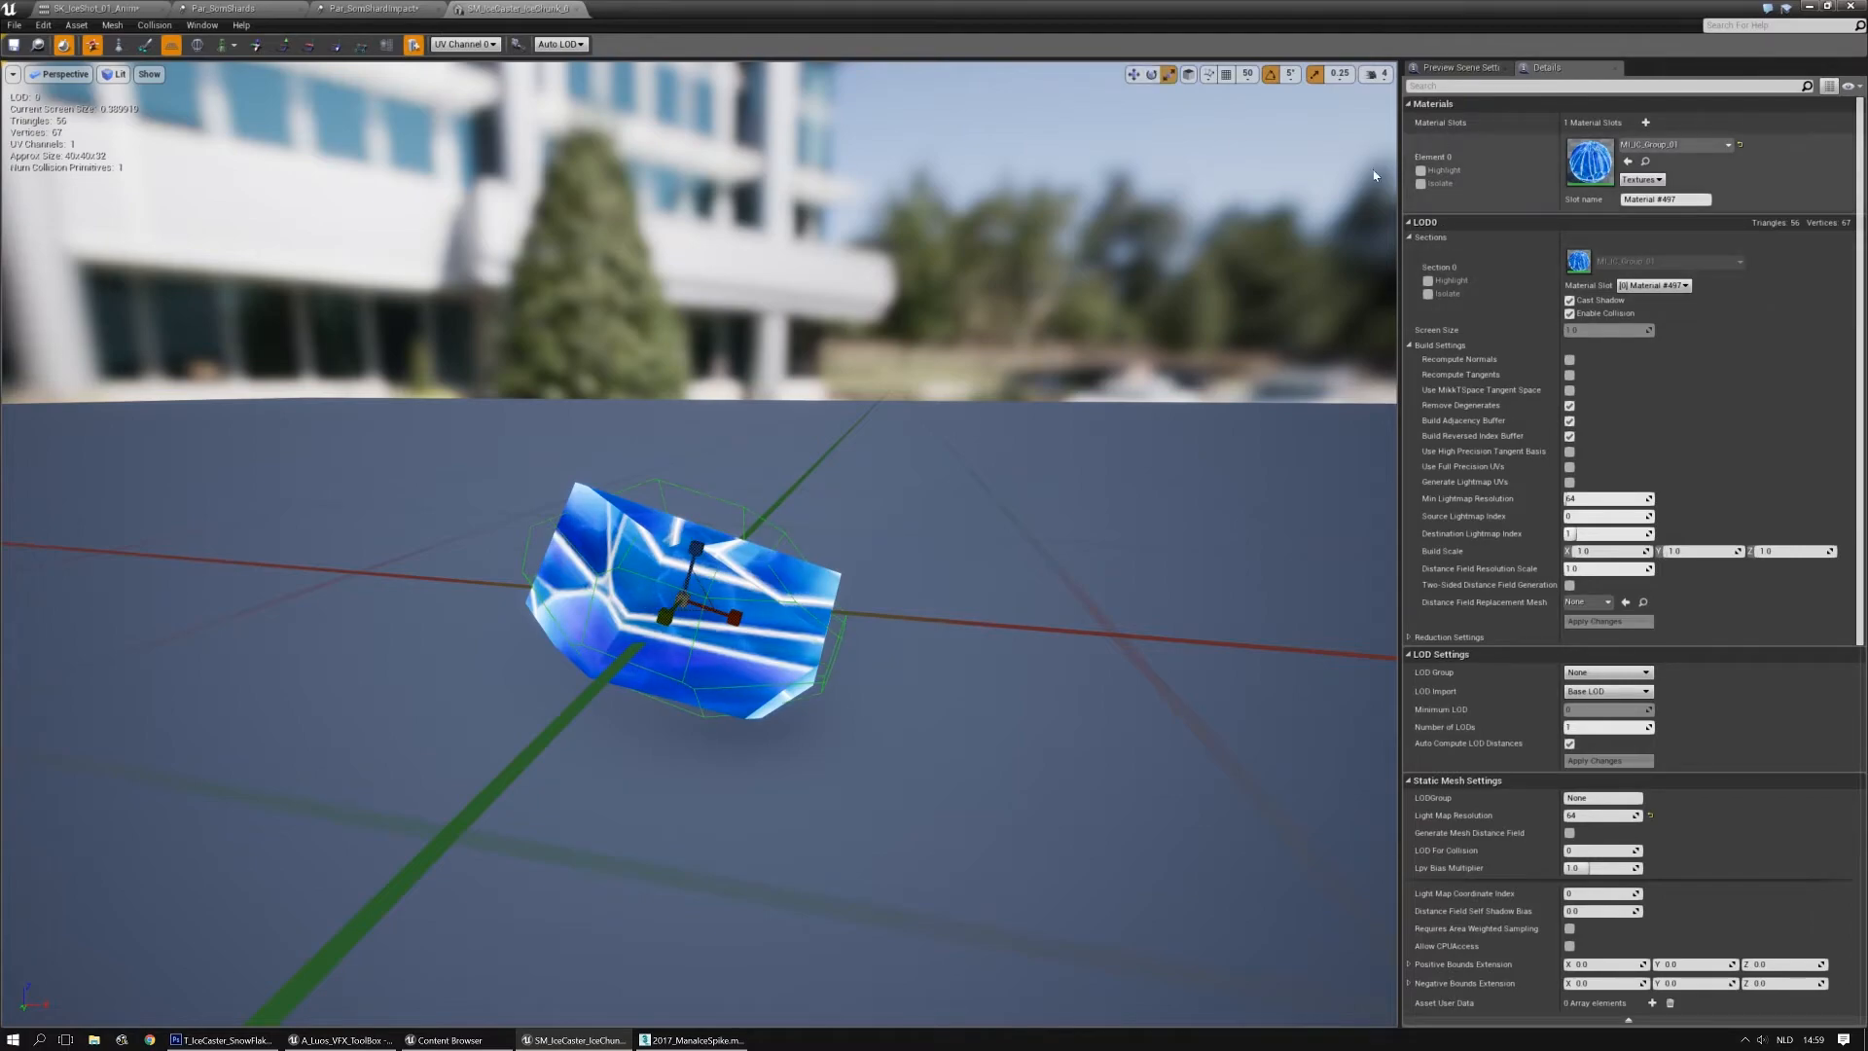
pyautogui.click(12, 47)
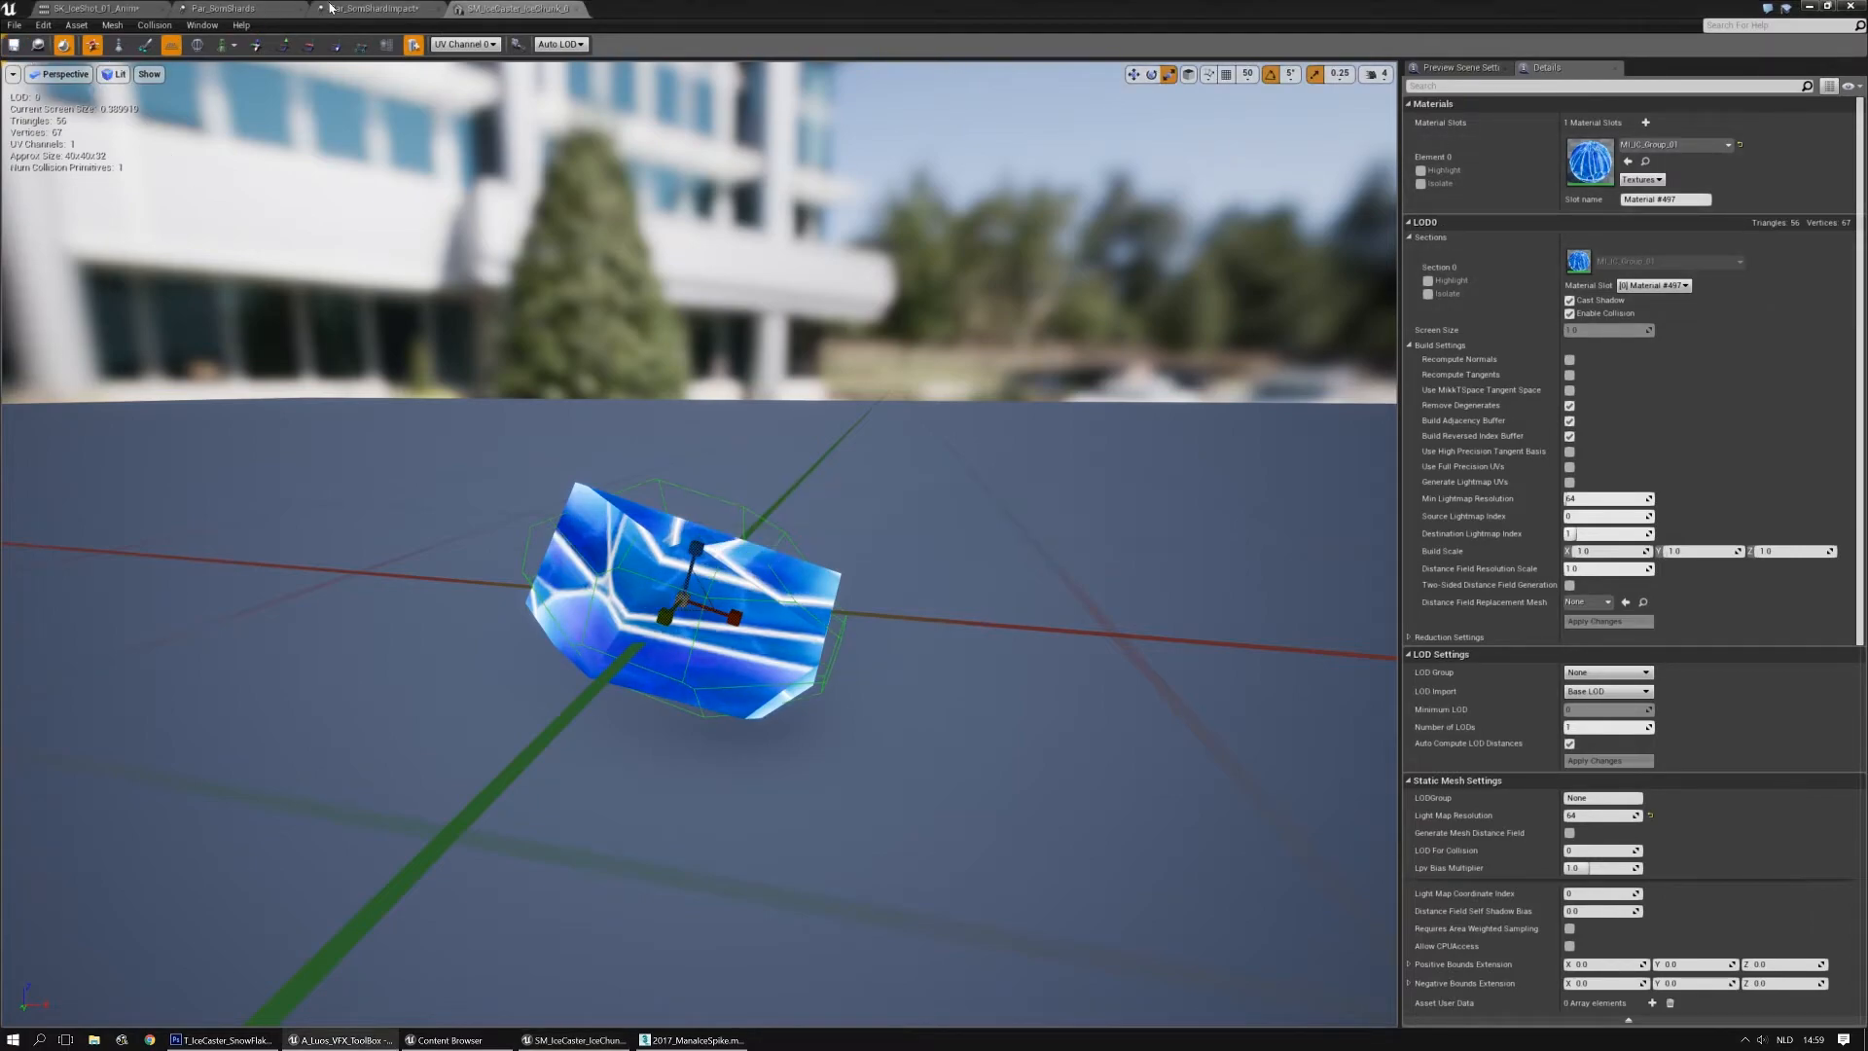
# Return to Par_SomShardImpact and inspect the placed shard impact emitter above the floor in the level
pyautogui.click(352, 10)
pyautogui.moveTo(973, 12); pyautogui.dragTo(1443, 278)
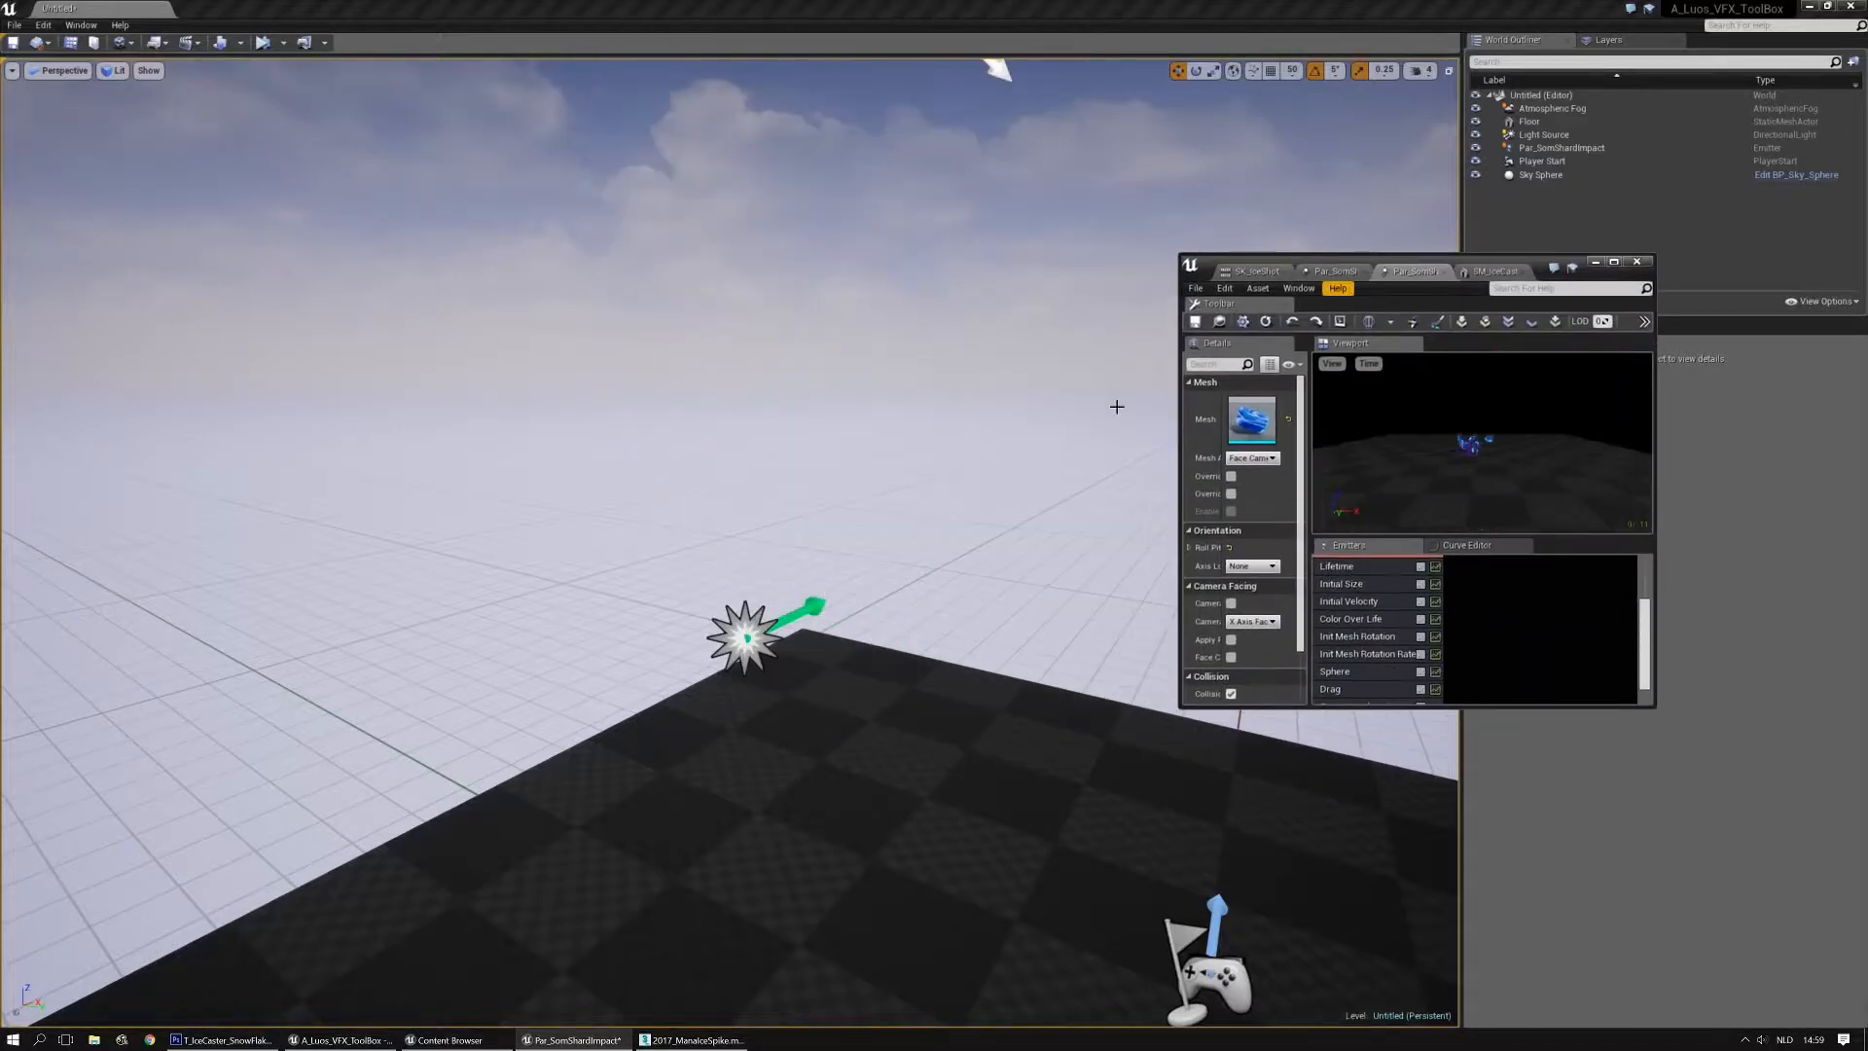
pyautogui.moveTo(895, 608); pyautogui.dragTo(856, 619, button='right')
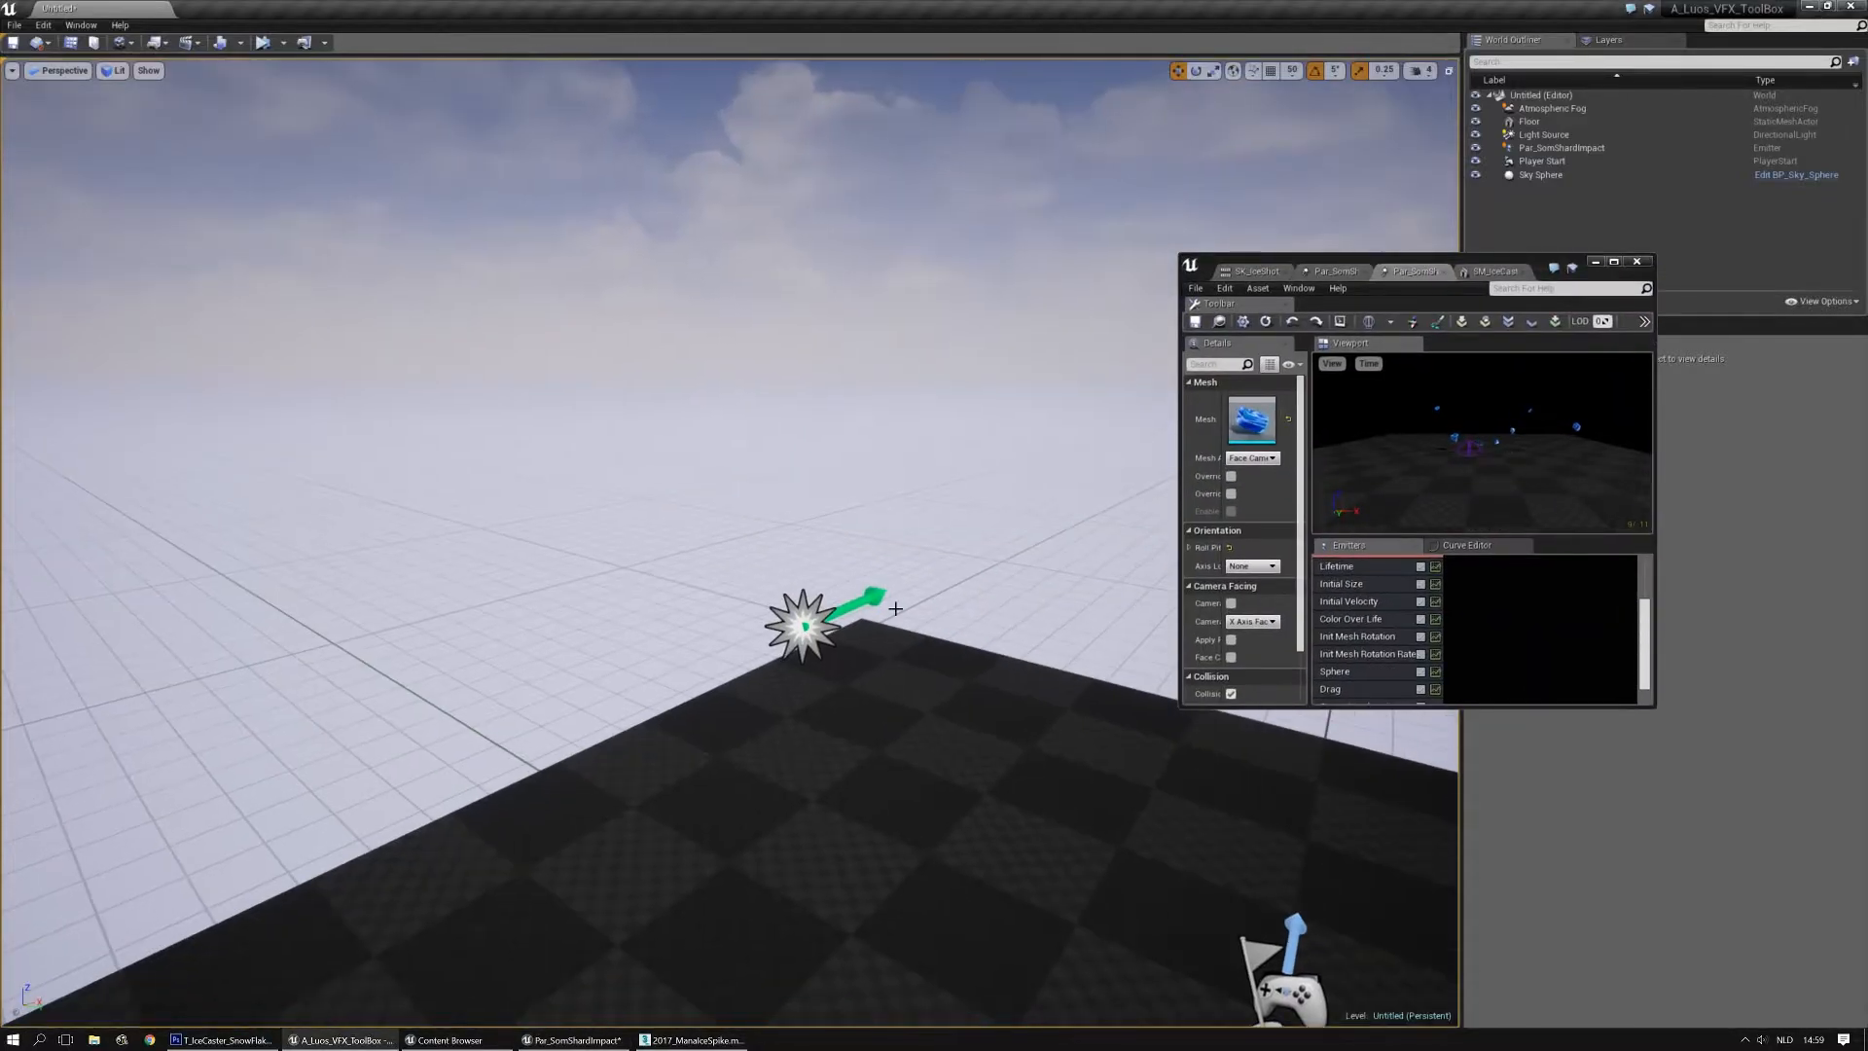
pyautogui.click(803, 626)
pyautogui.moveTo(1029, 775); pyautogui.dragTo(1035, 750, button='right')
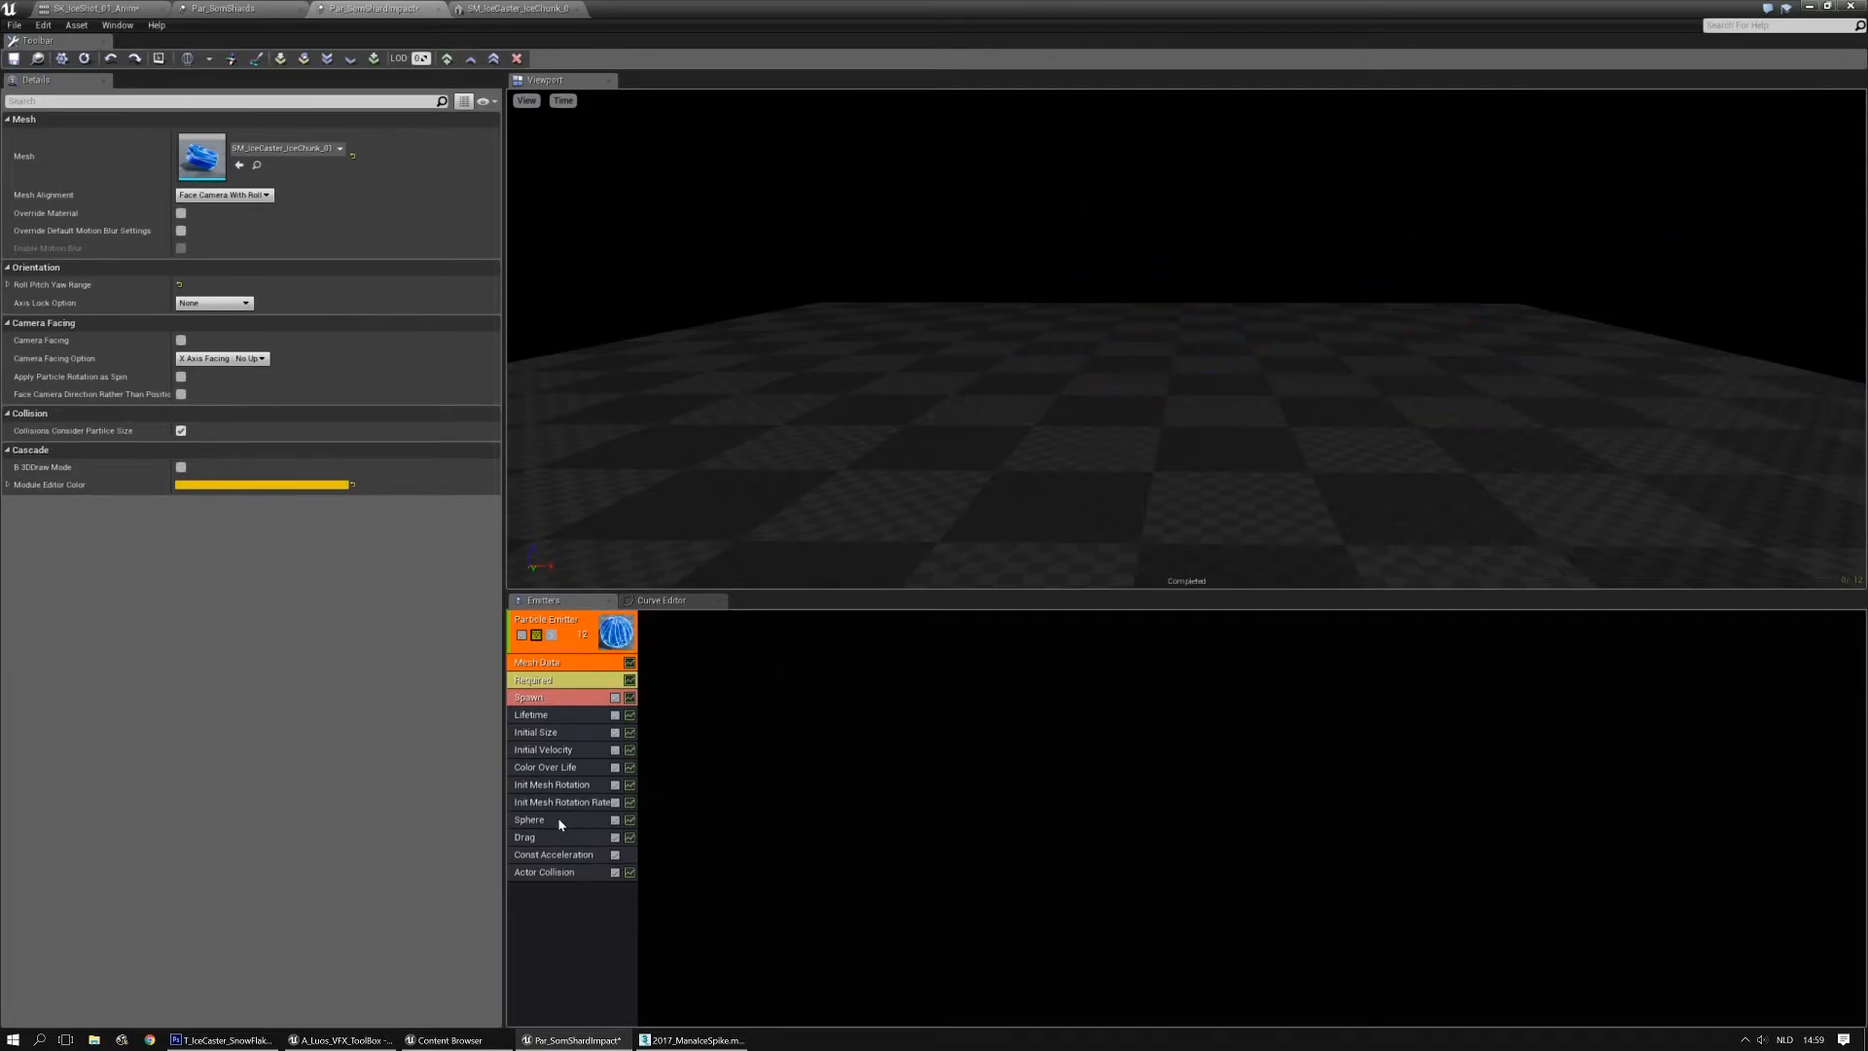
# Try WorldDynamic as the Actor Collision module's collision type, and restore it to WorldStatic
pyautogui.click(550, 855)
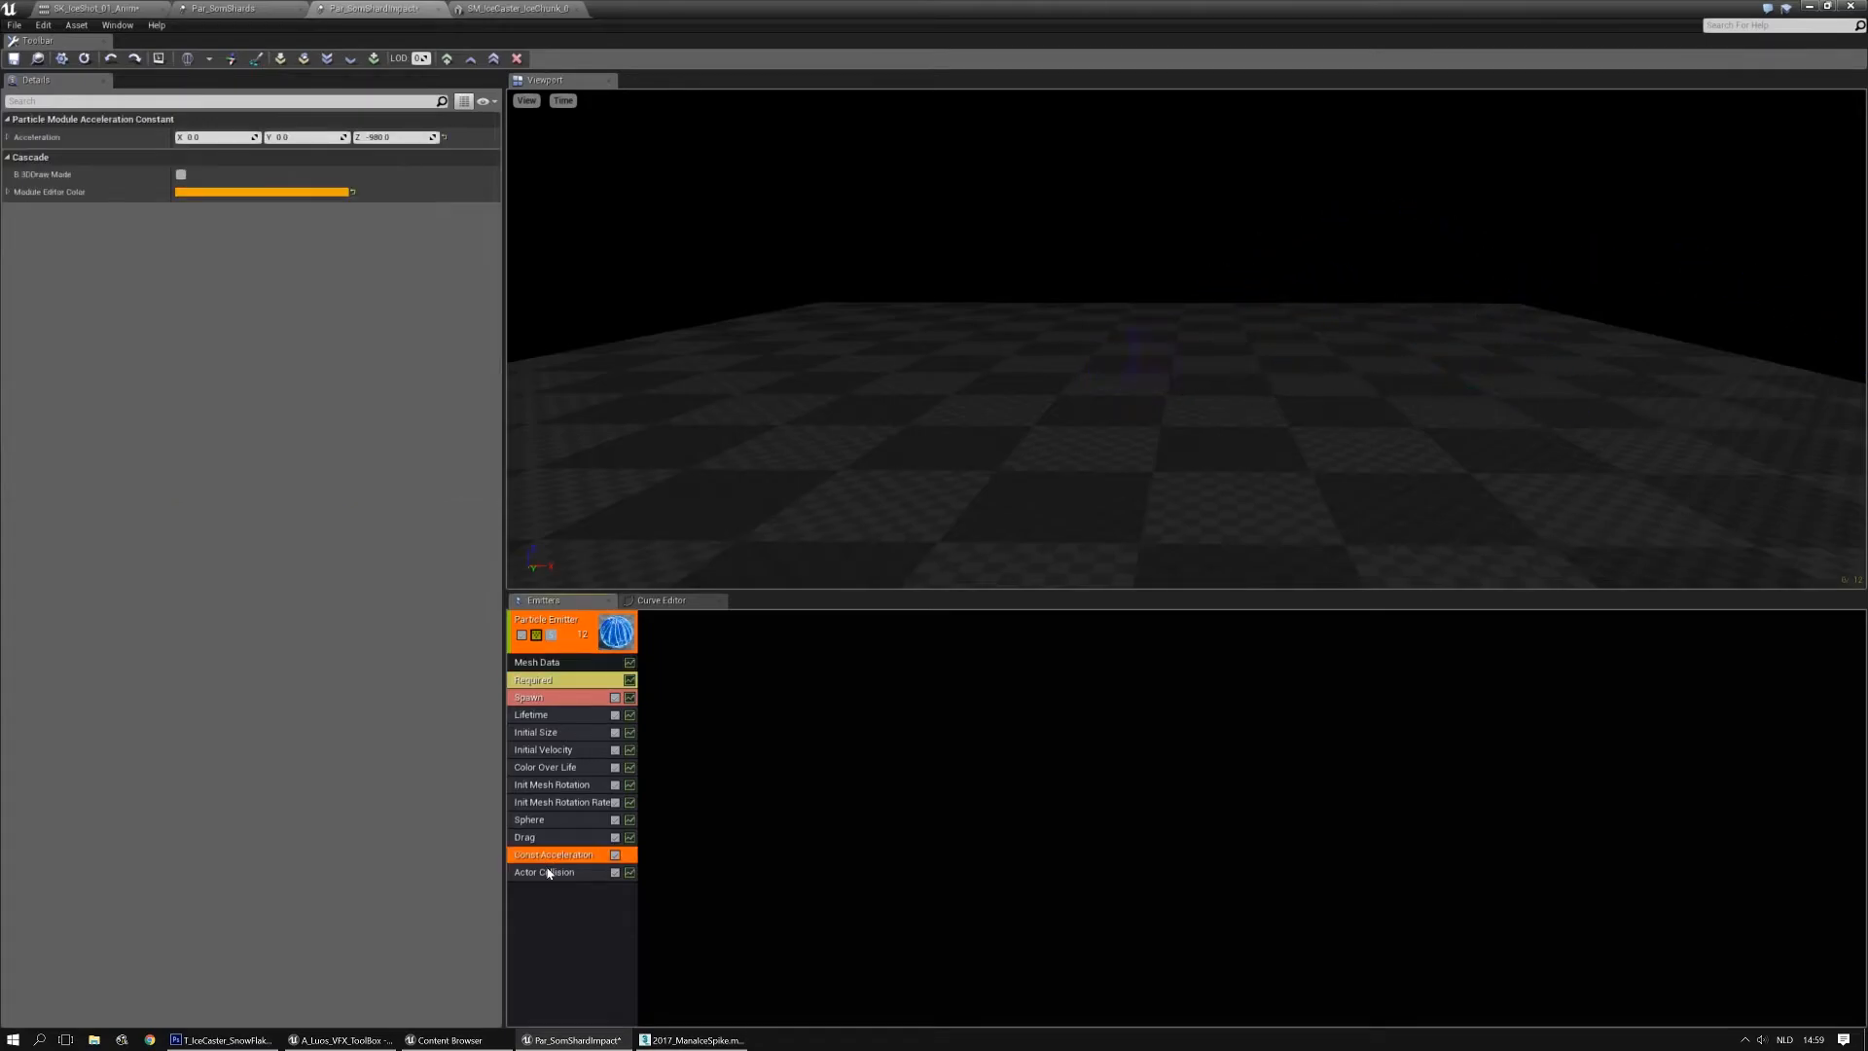
pyautogui.click(547, 873)
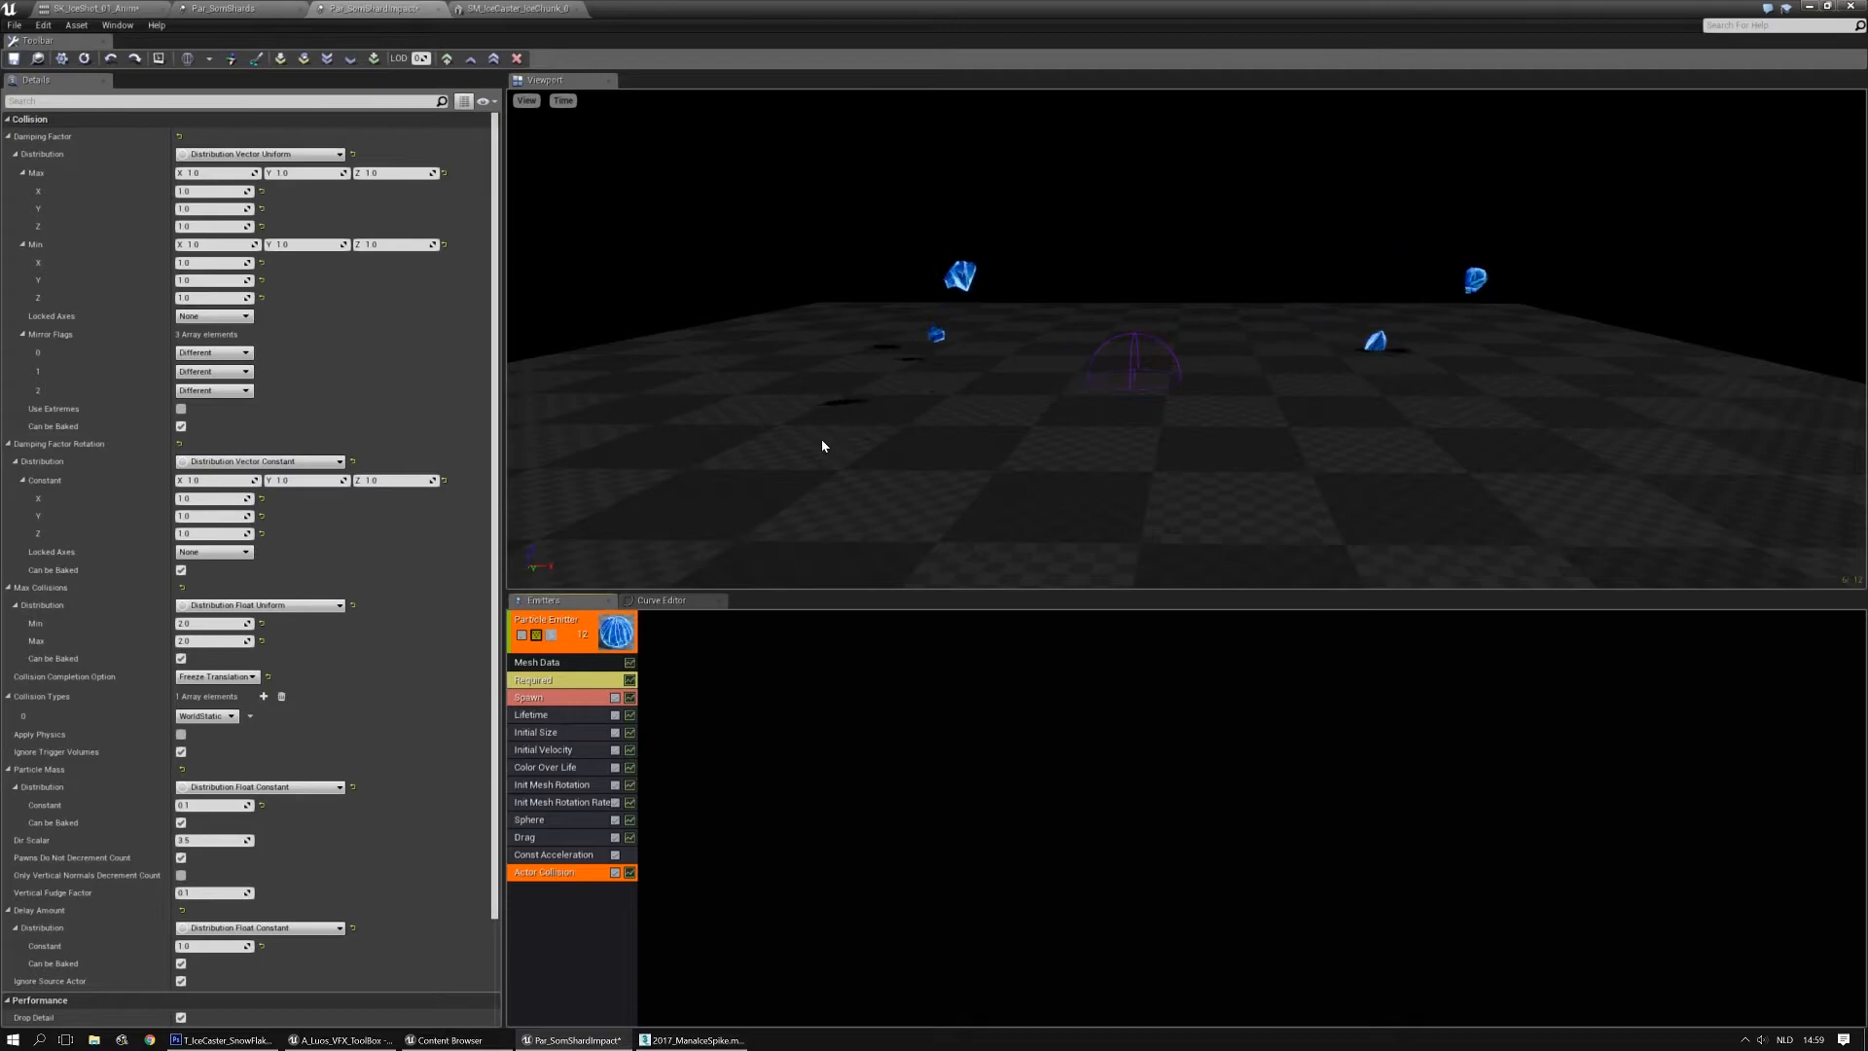
pyautogui.click(206, 717)
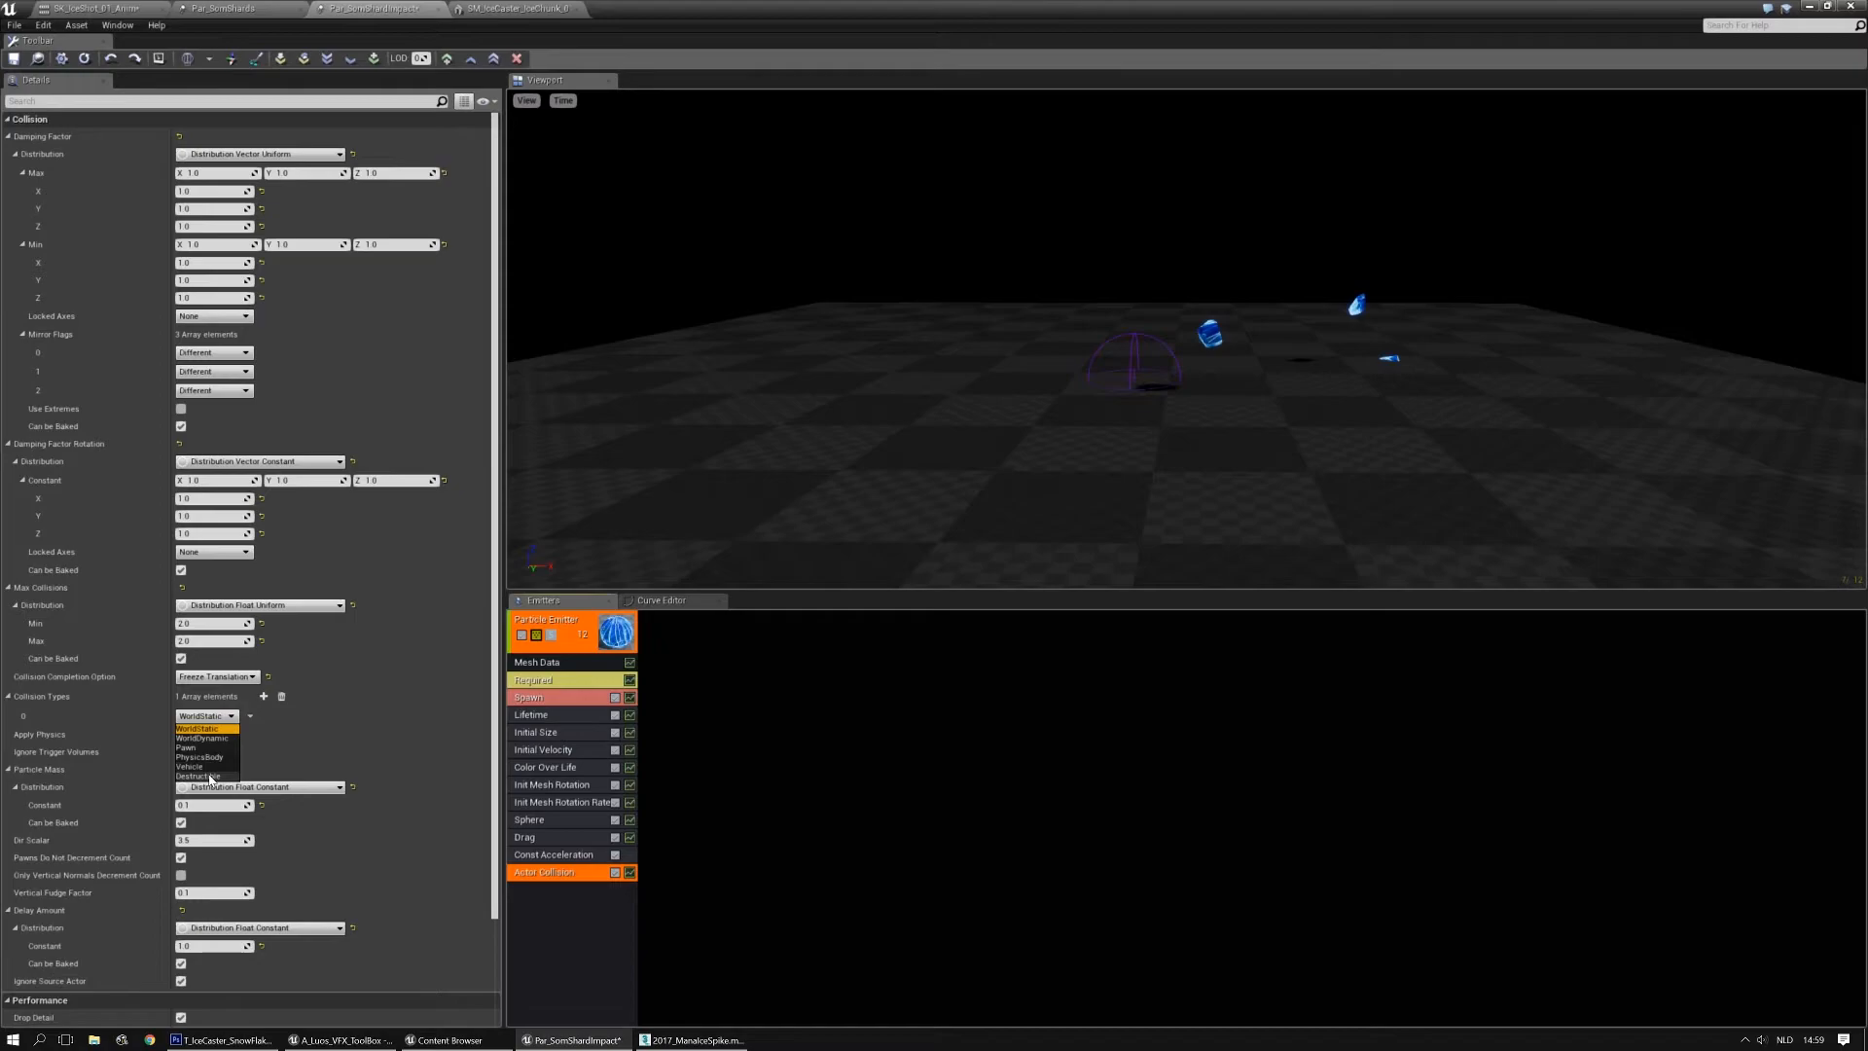
pyautogui.click(216, 739)
pyautogui.click(206, 716)
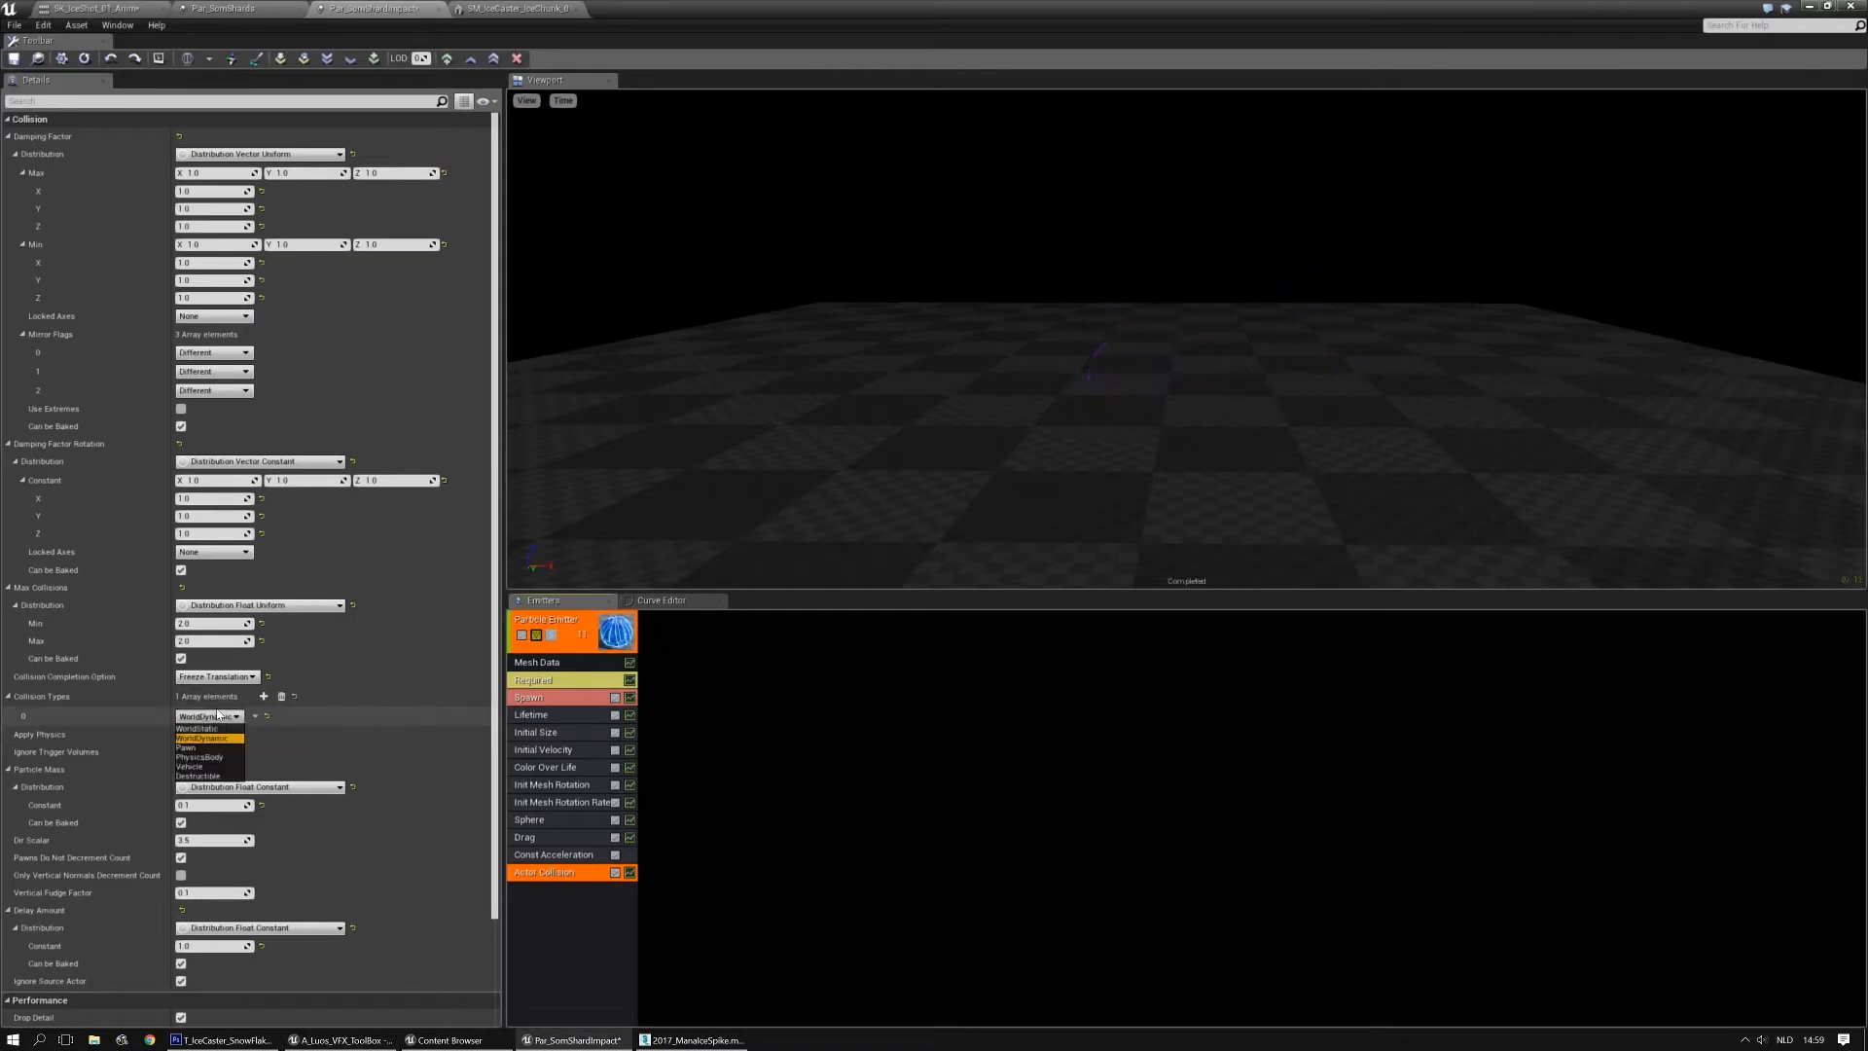
pyautogui.click(206, 739)
pyautogui.click(212, 718)
pyautogui.click(208, 729)
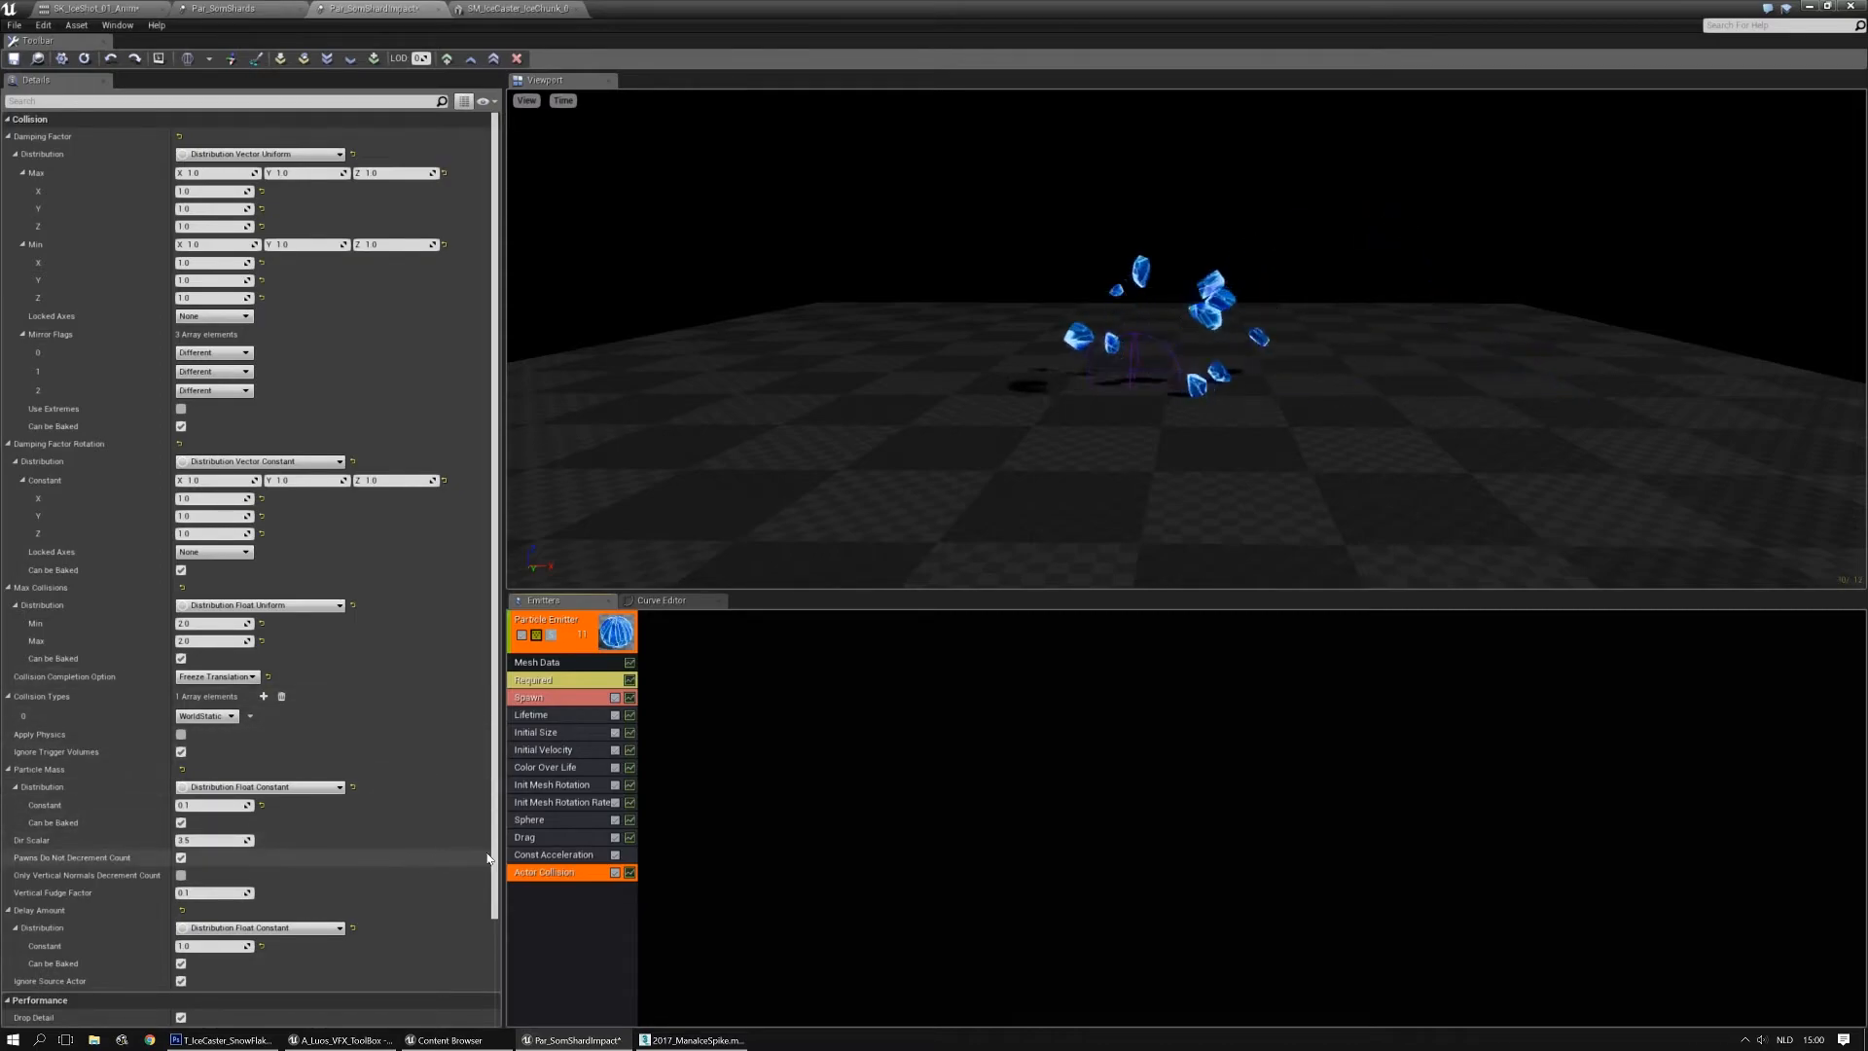
# Examine the working Actor Collision settings and debris behaviour in the Par_CrateDebris_01 particle system for reference
pyautogui.scroll(-3, 438, 875)
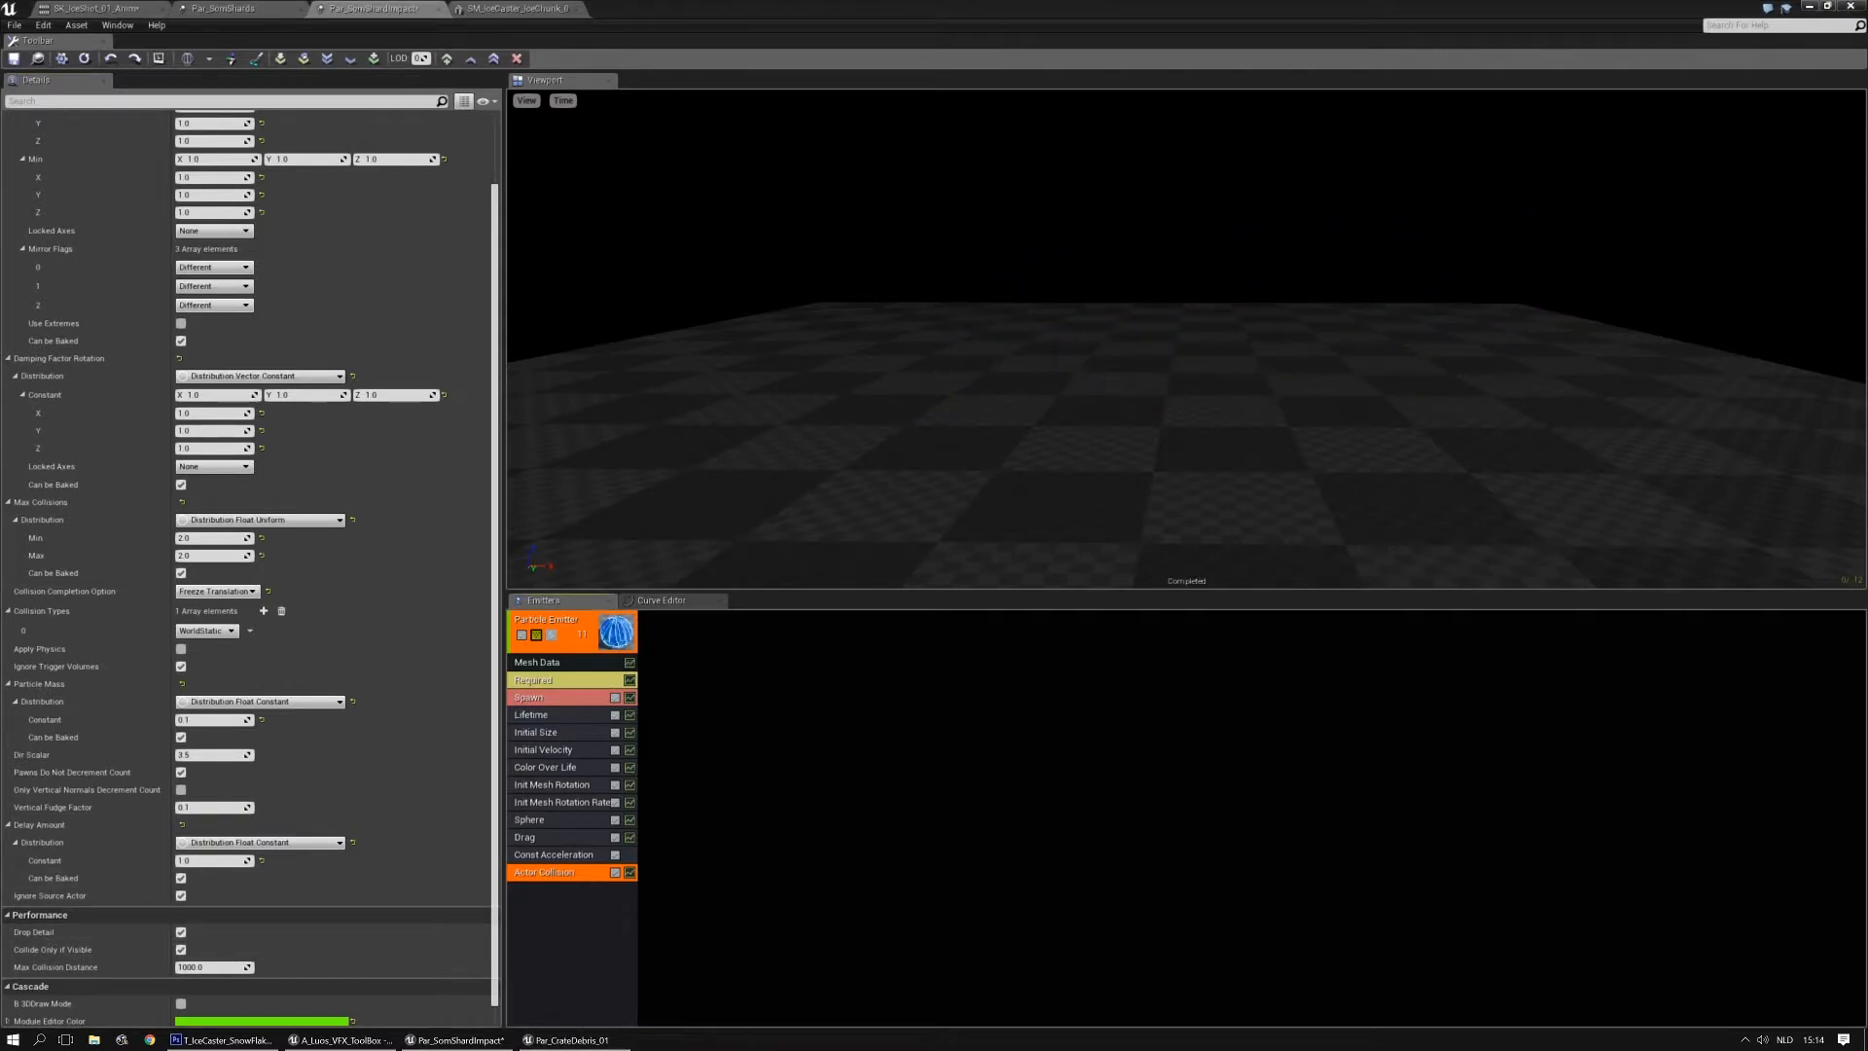
pyautogui.moveTo(0, 207); pyautogui.dragTo(718, 194)
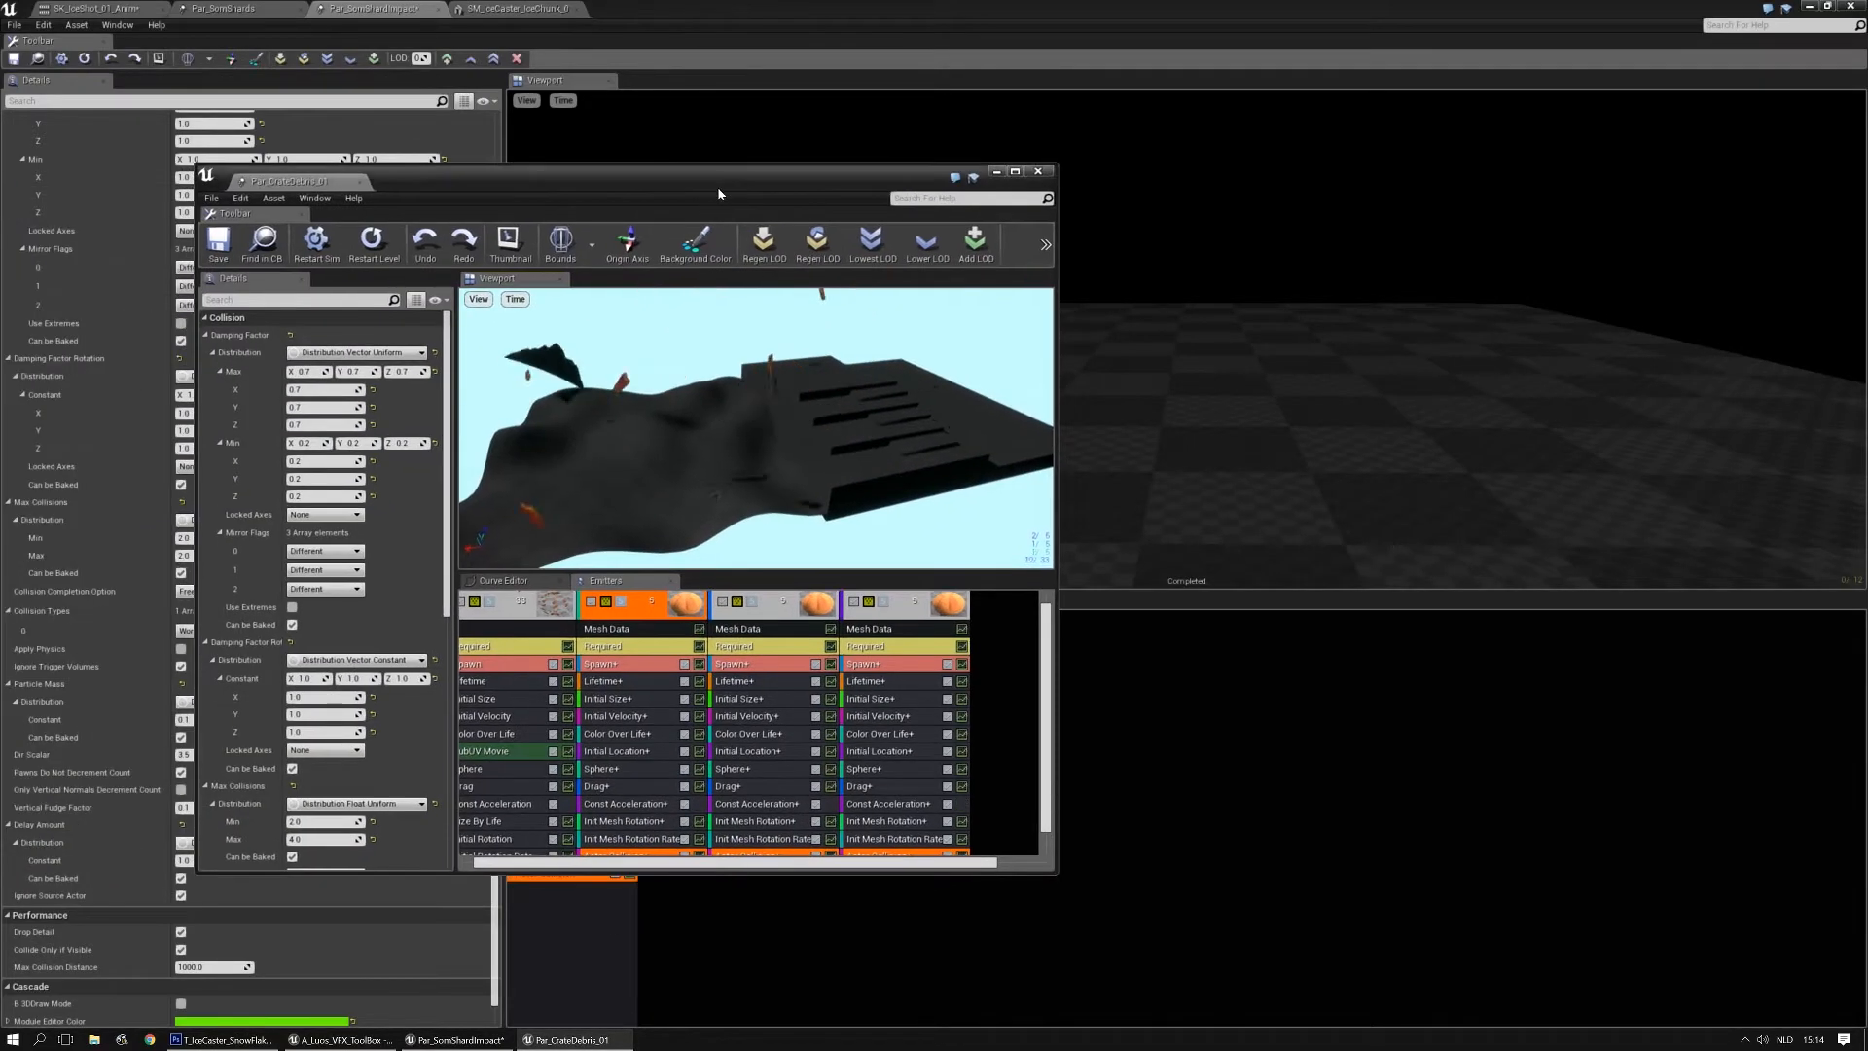
pyautogui.doubleClick(793, 177)
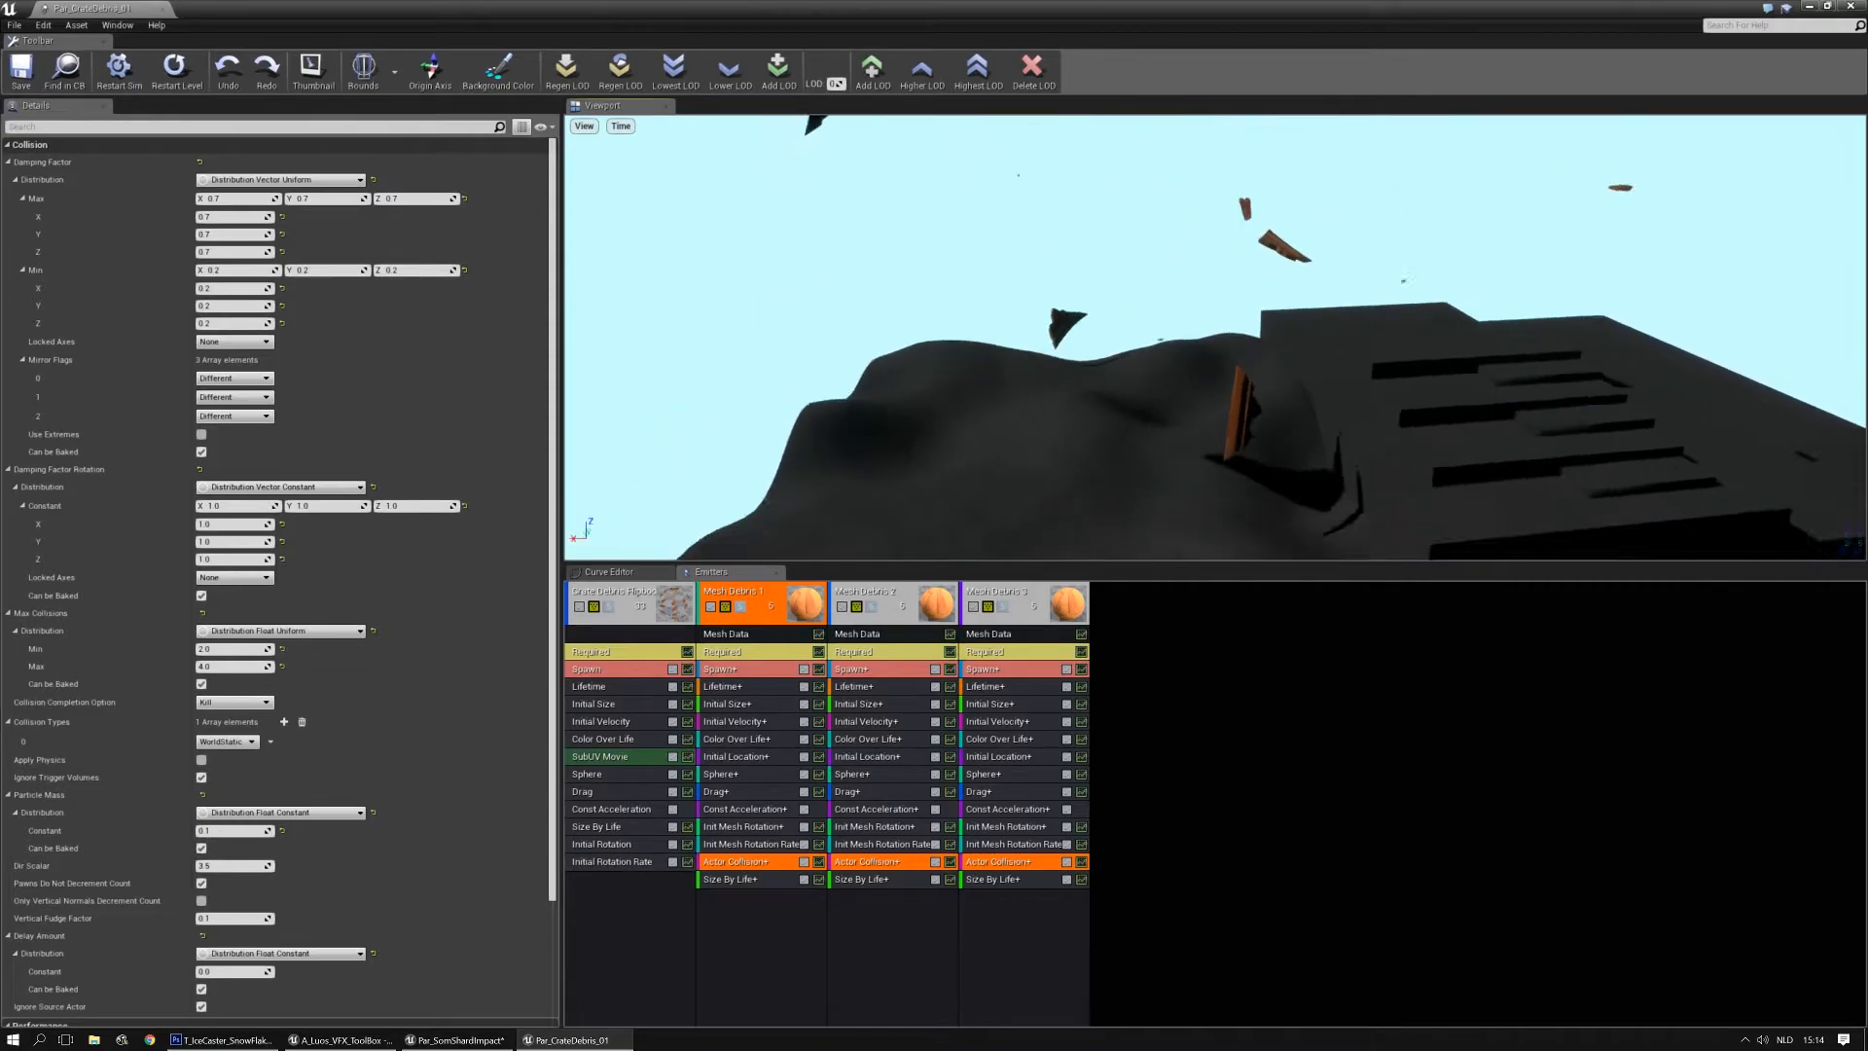
pyautogui.moveTo(1064, 382); pyautogui.dragTo(1064, 408)
pyautogui.moveTo(1148, 321)
pyautogui.mouseDown()
pyautogui.moveTo(1148, 369)
pyautogui.moveTo(1148, 350)
pyautogui.mouseUp()
pyautogui.moveTo(980, 8); pyautogui.dragTo(0, 173)
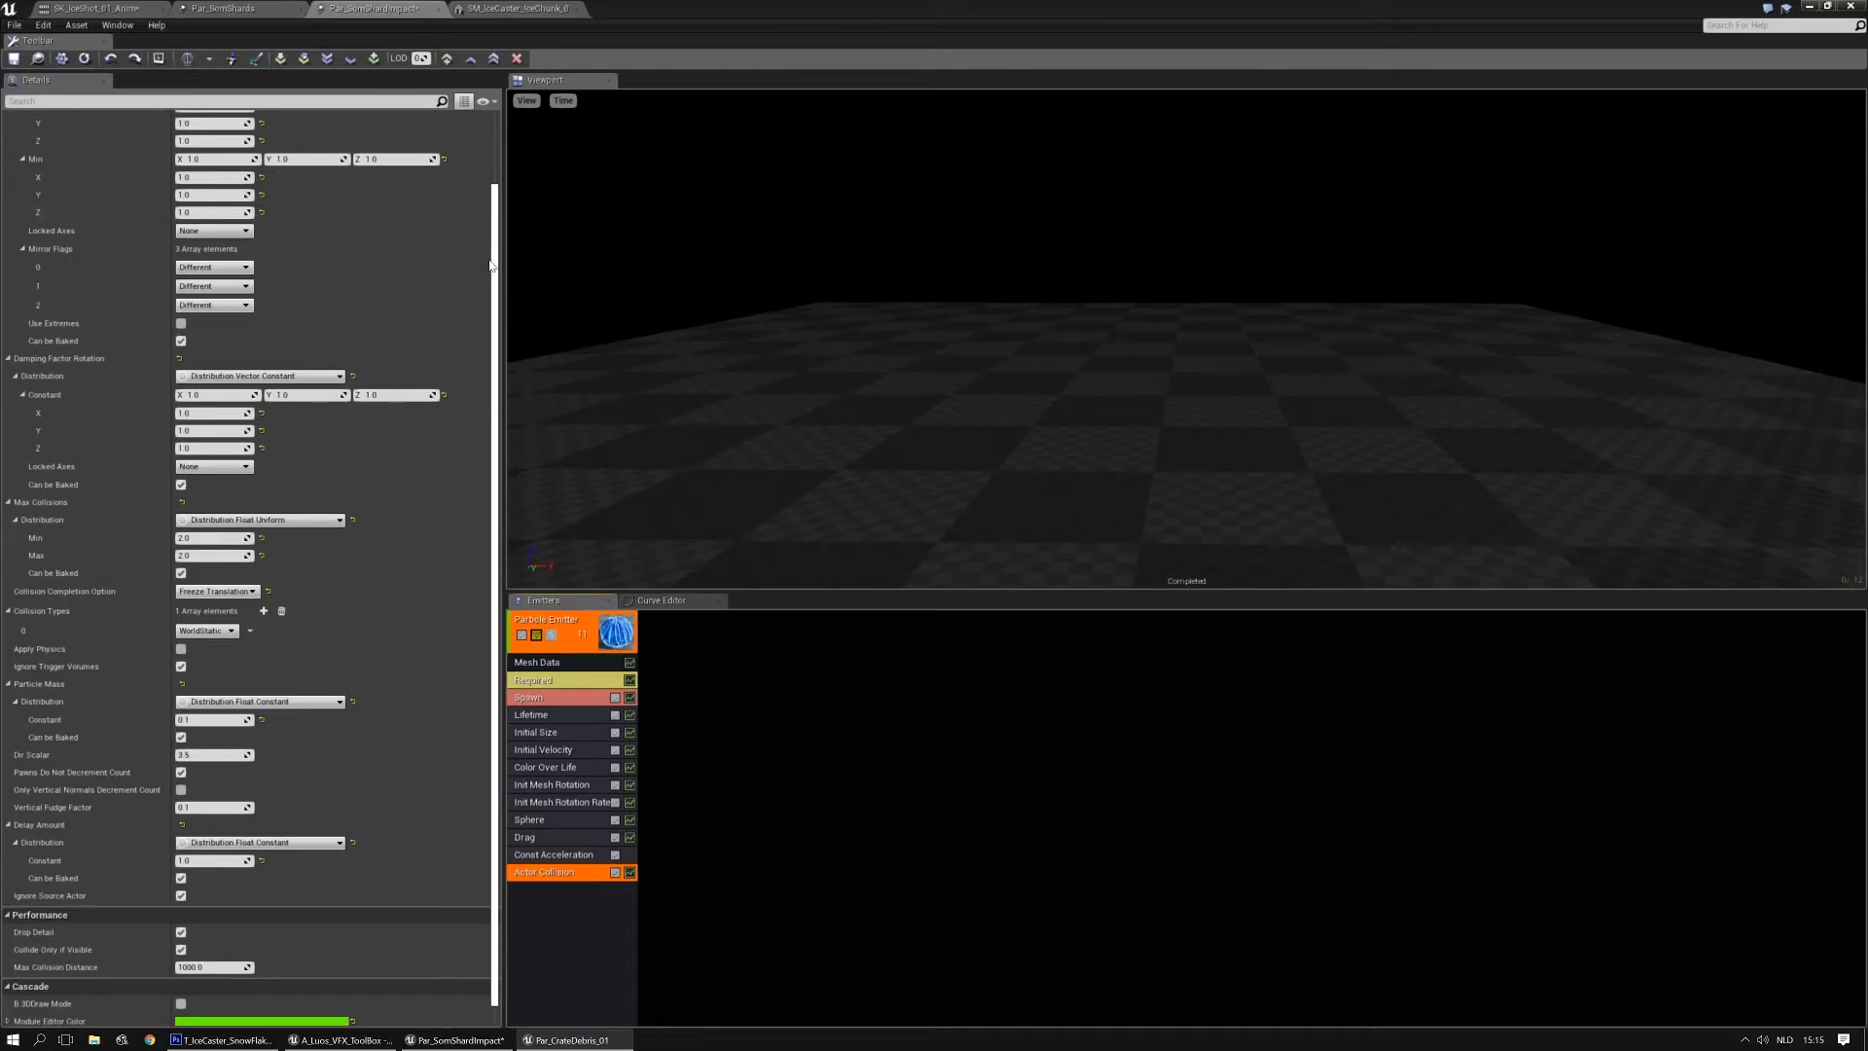
# Set the shard Actor Collision's damping factor to a maximum of 0.7 and a minimum of 0.2 on all axes
pyautogui.scroll(3, 498, 209)
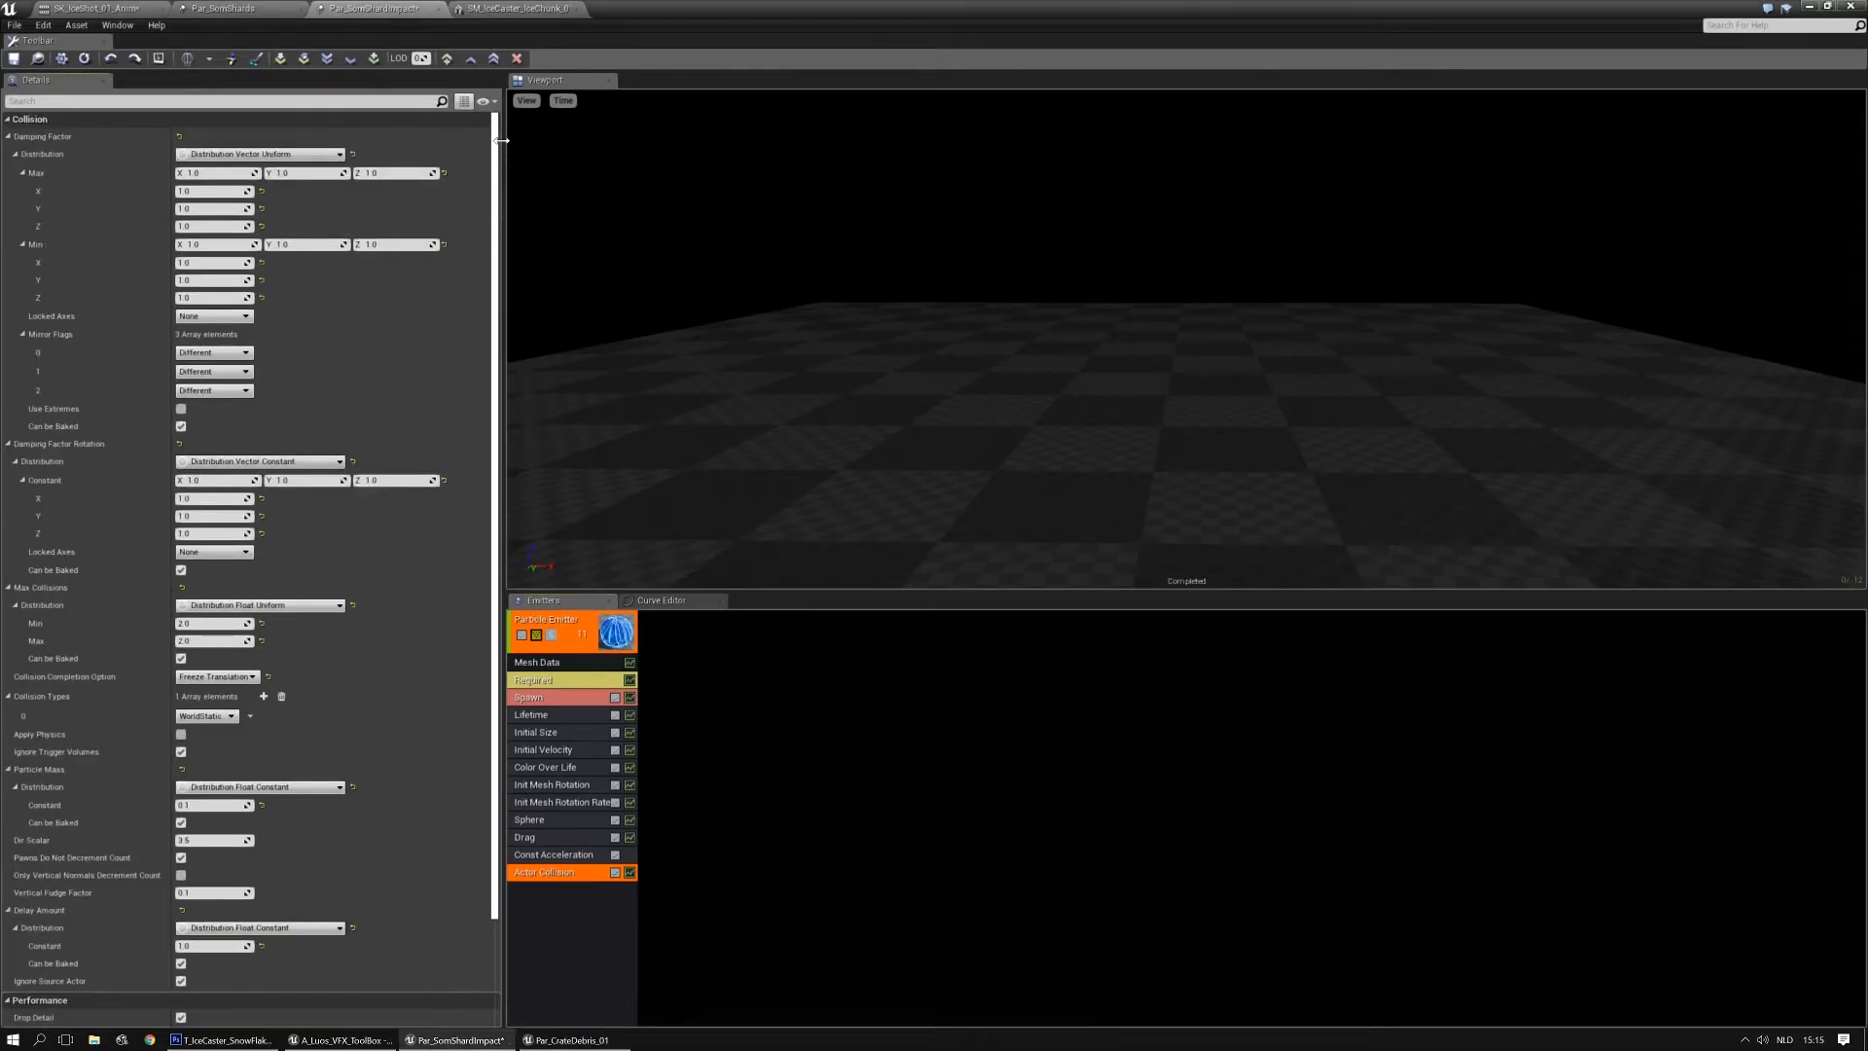
pyautogui.click(220, 192)
pyautogui.write('0.7')
pyautogui.press('Tab')
pyautogui.write('0.7')
pyautogui.press('Tab')
pyautogui.write('0.7')
pyautogui.press('Return')
pyautogui.write('0.2')
pyautogui.press('Tab')
pyautogui.write('0.2')
pyautogui.press('Return')
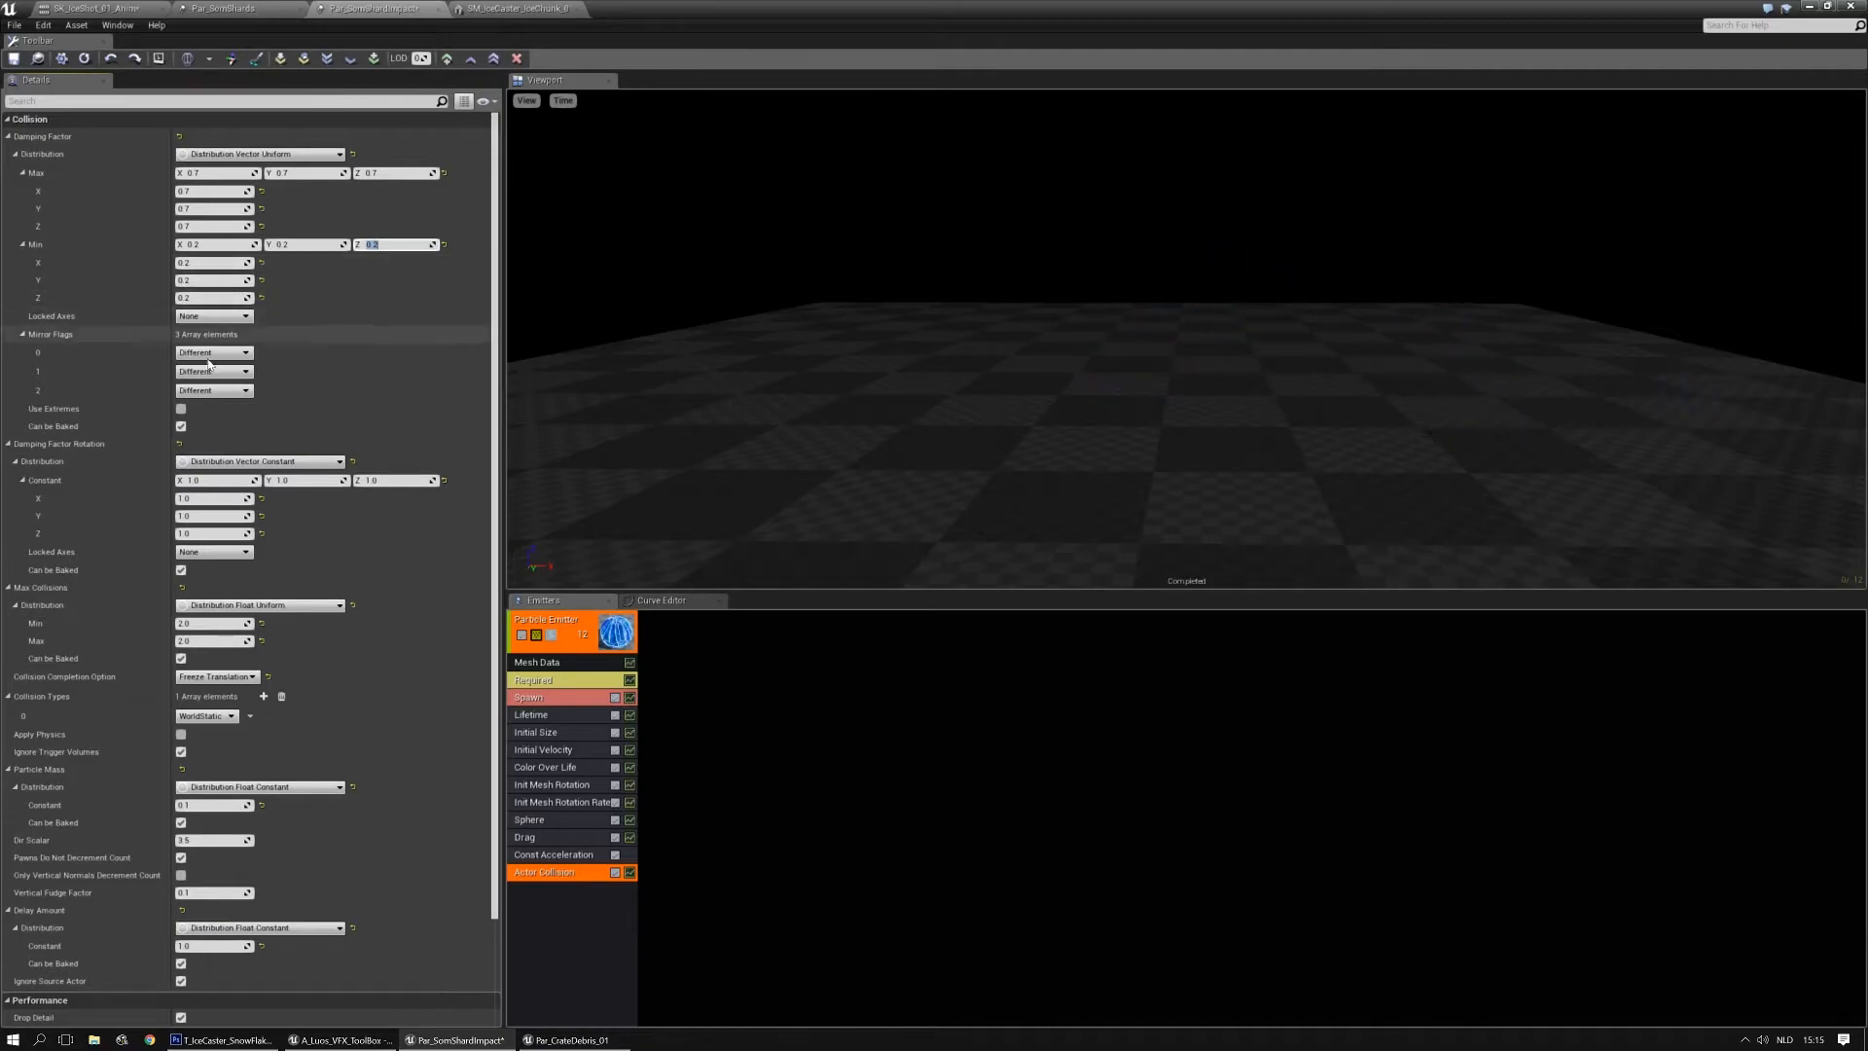
# Set the Actor Collision's upper limit for Max Collisions to 4, and adjust the shards' maximum Lifetime
pyautogui.scroll(-2, 210, 368)
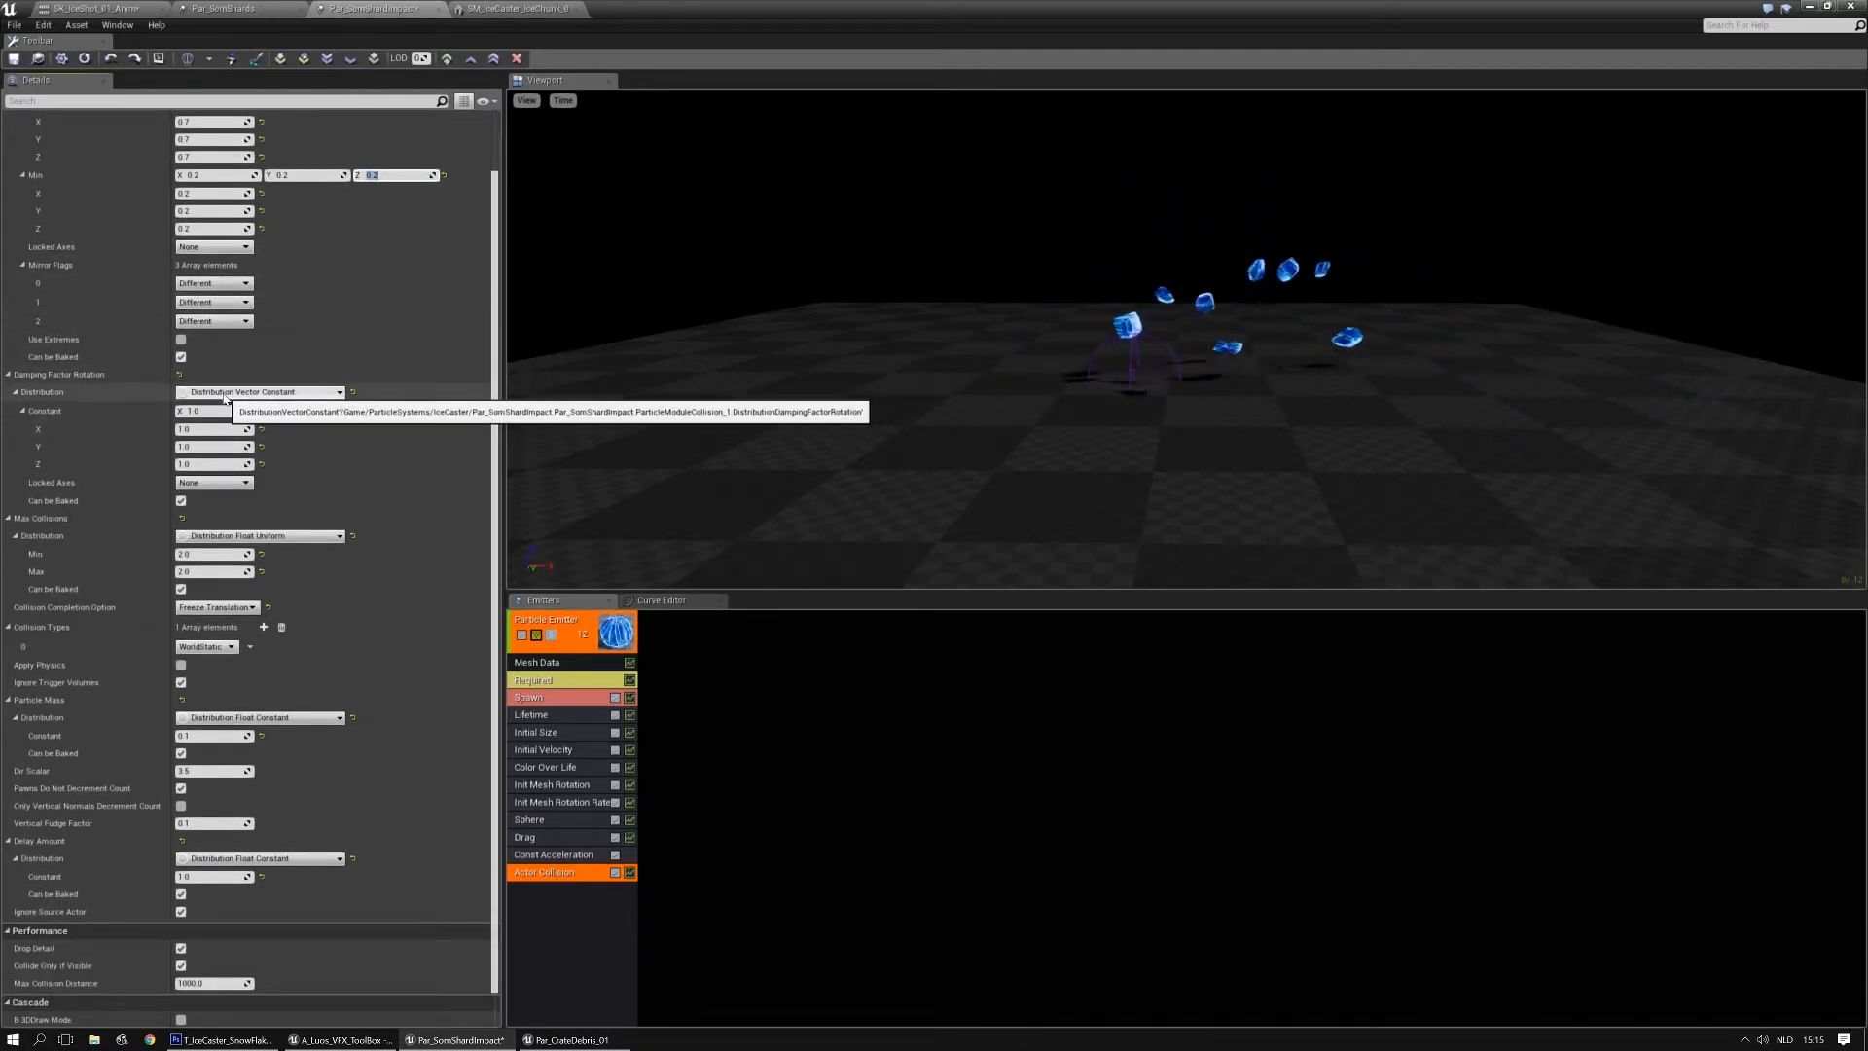
pyautogui.scroll(-1, 224, 409)
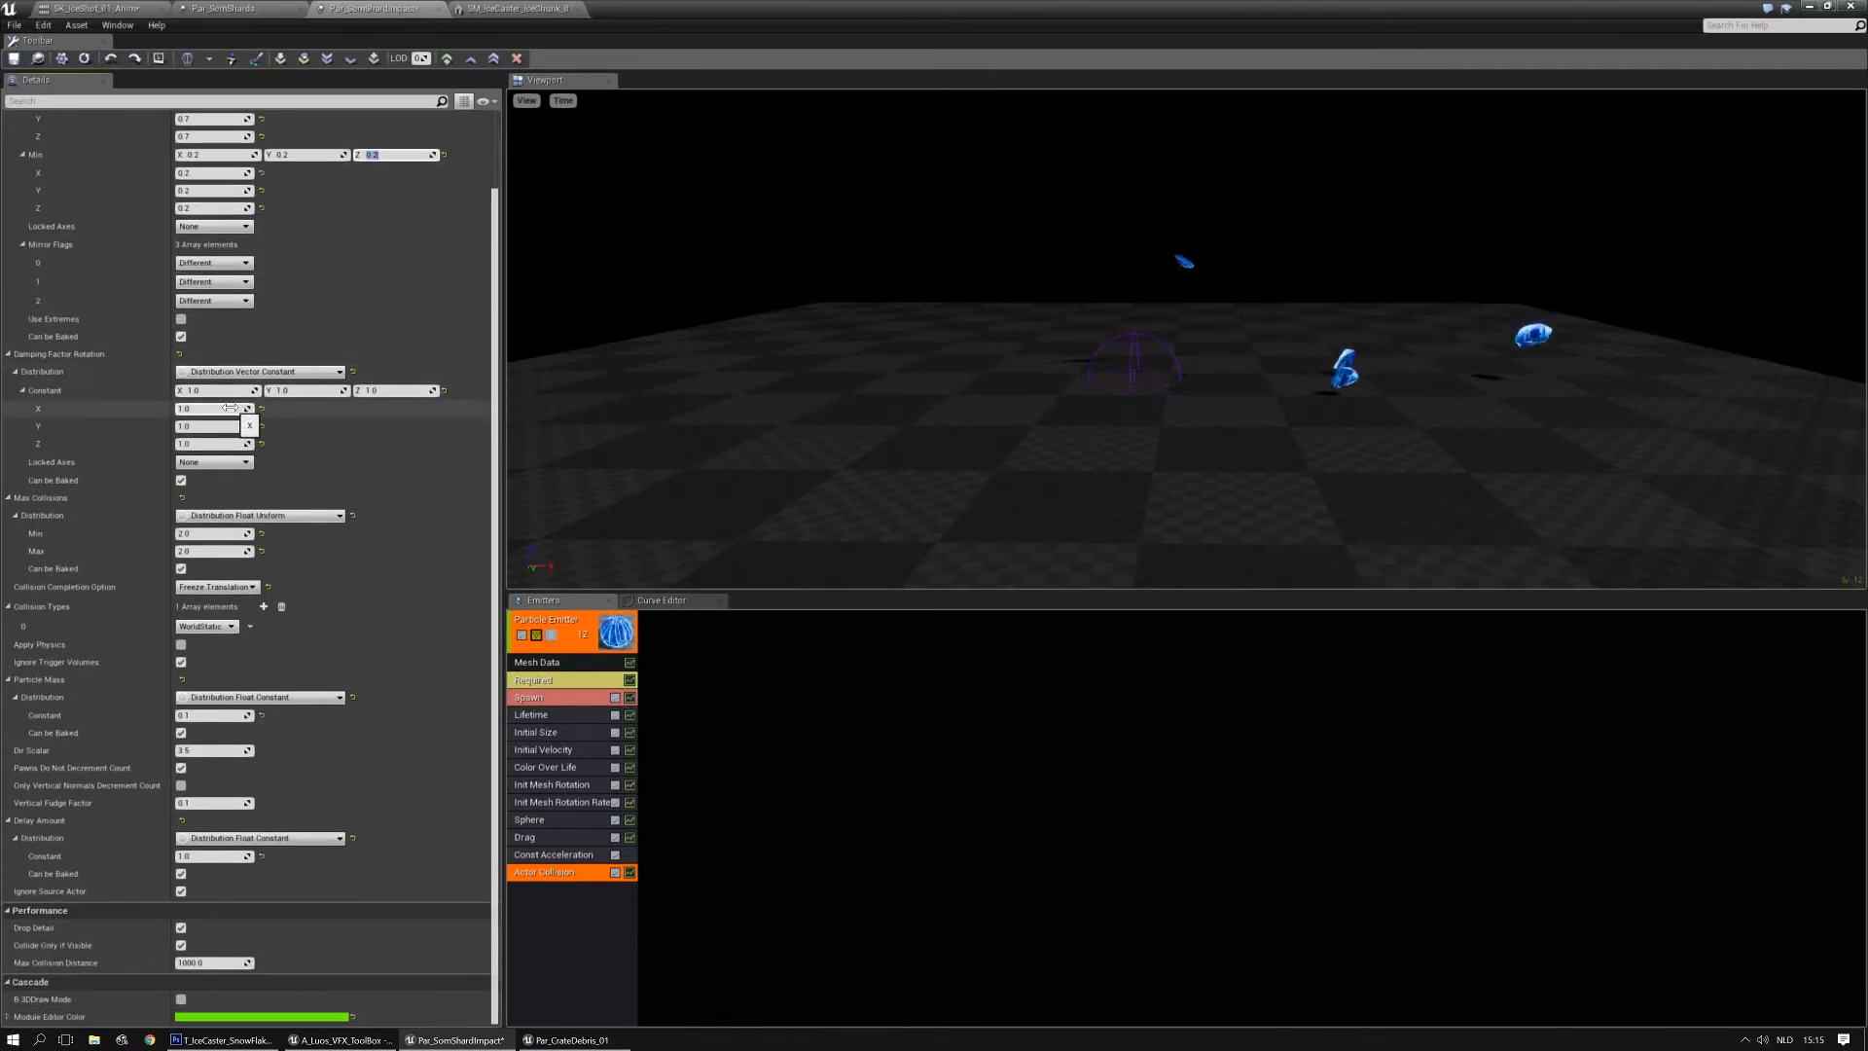
pyautogui.click(209, 551)
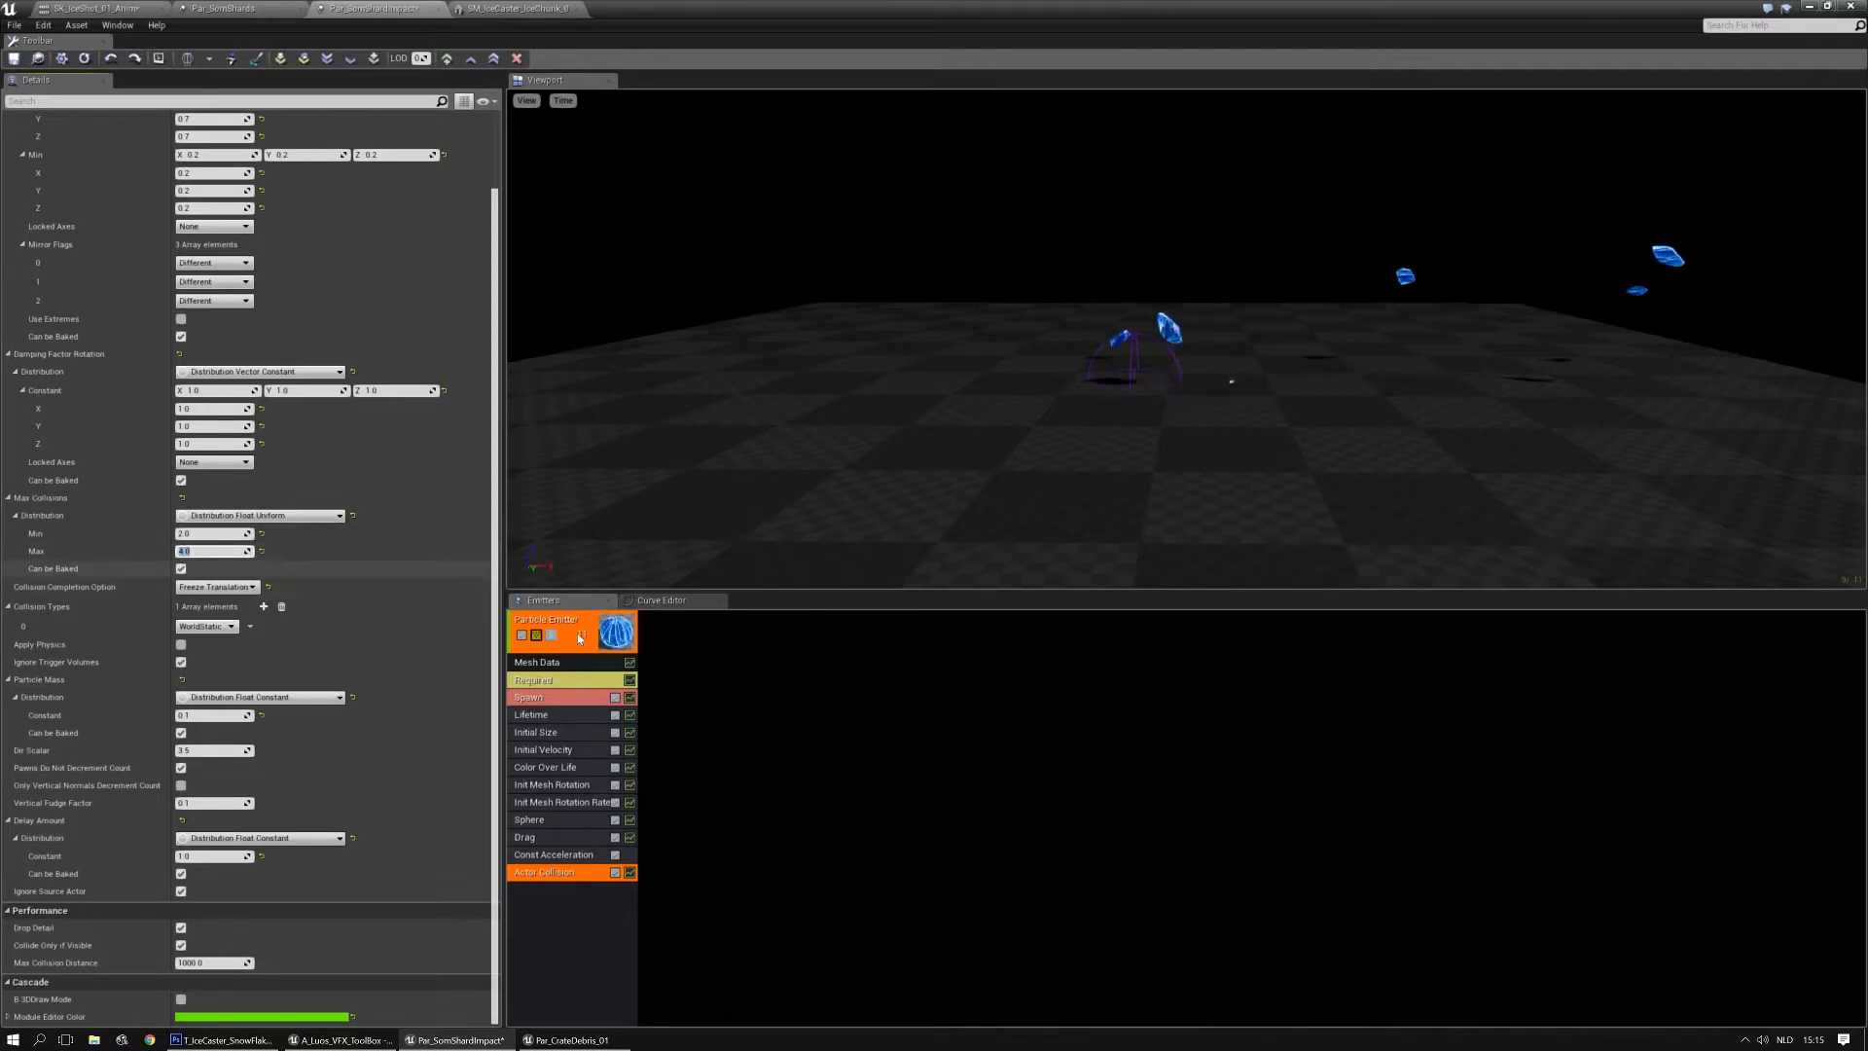
pyautogui.click(573, 722)
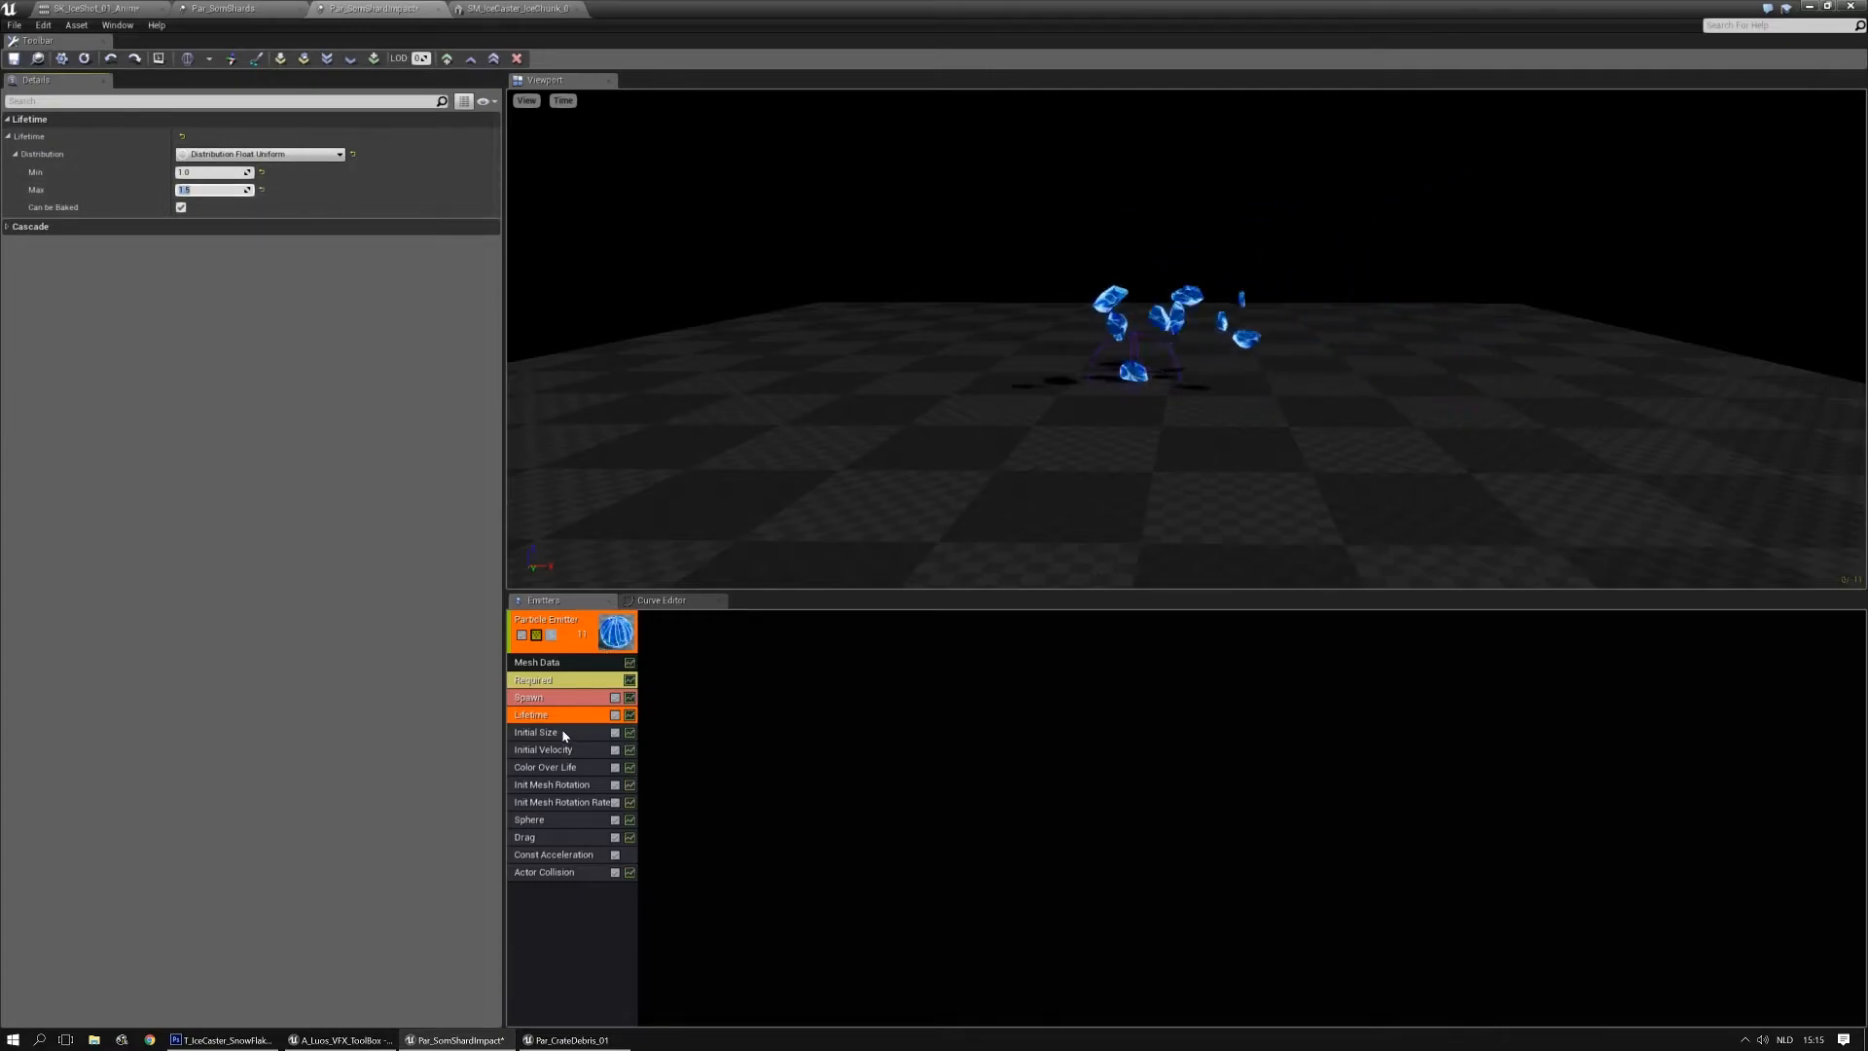
# Set the Actor Collision's Collision Completion Option to Kill and review the remaining collision settings
pyautogui.click(545, 872)
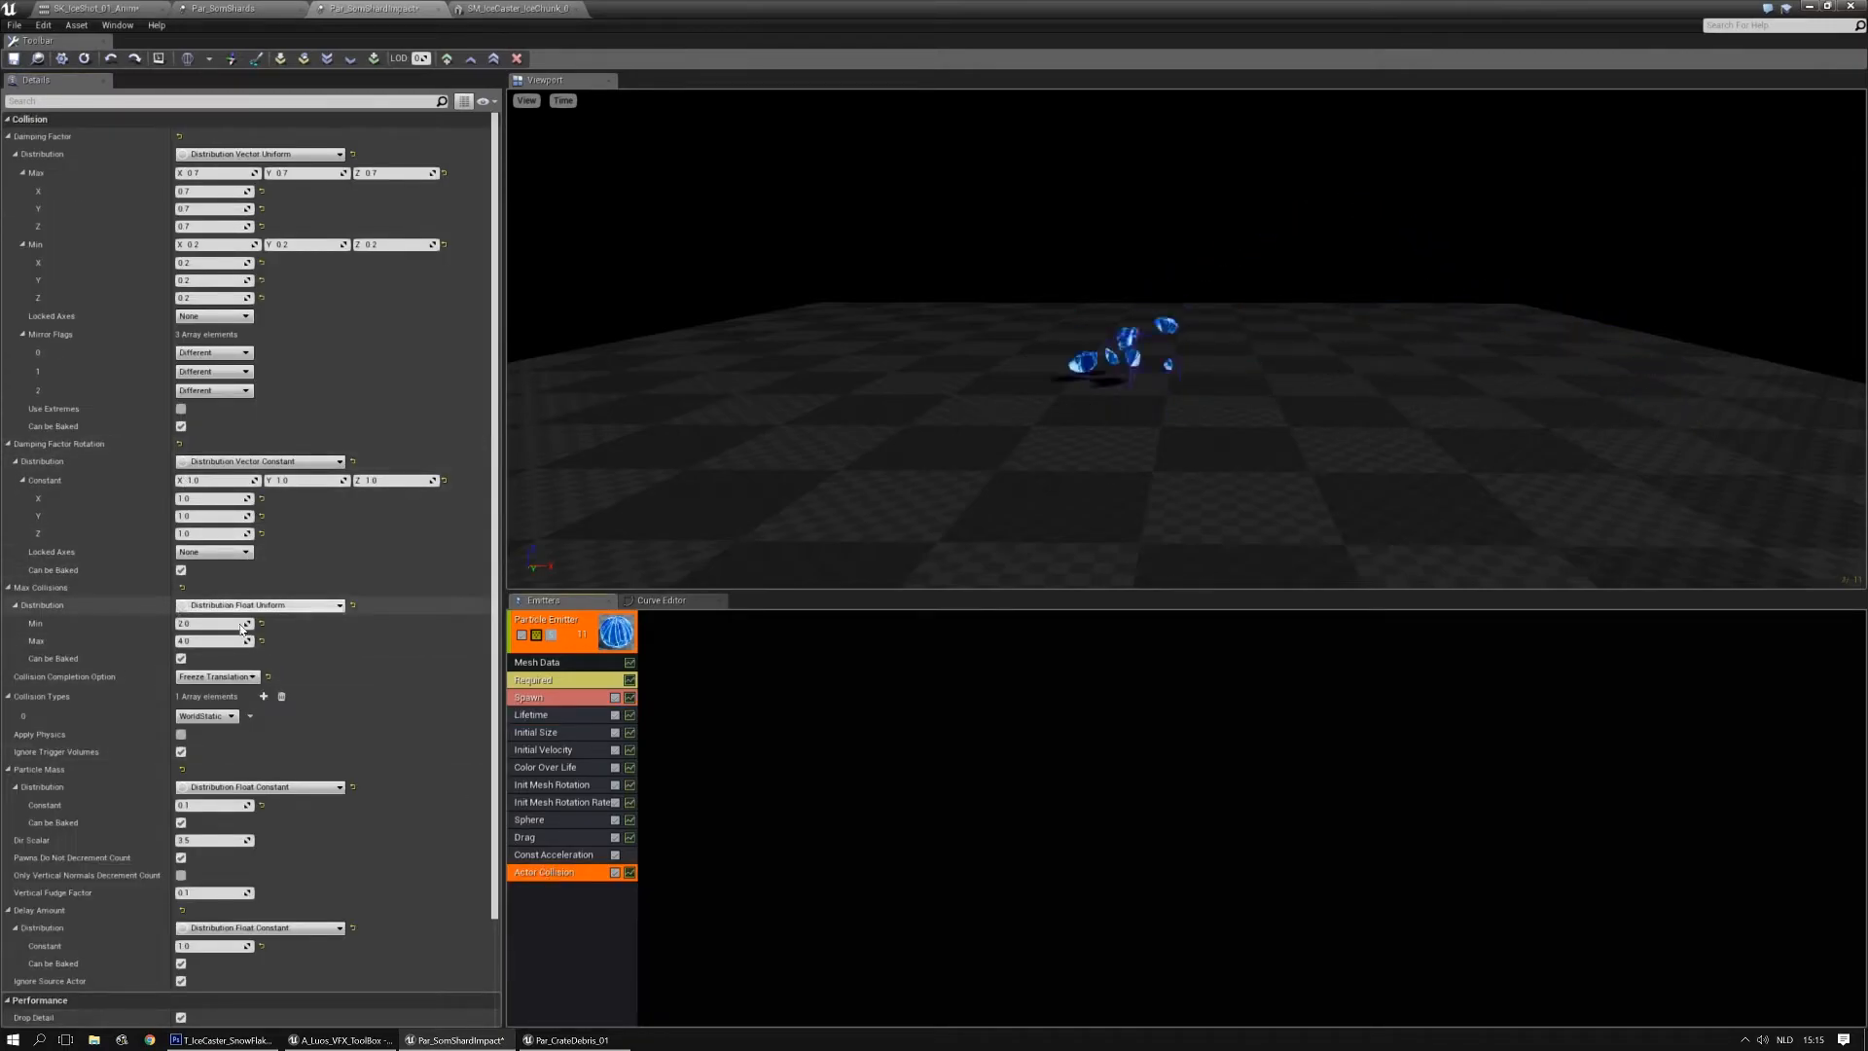
pyautogui.click(218, 676)
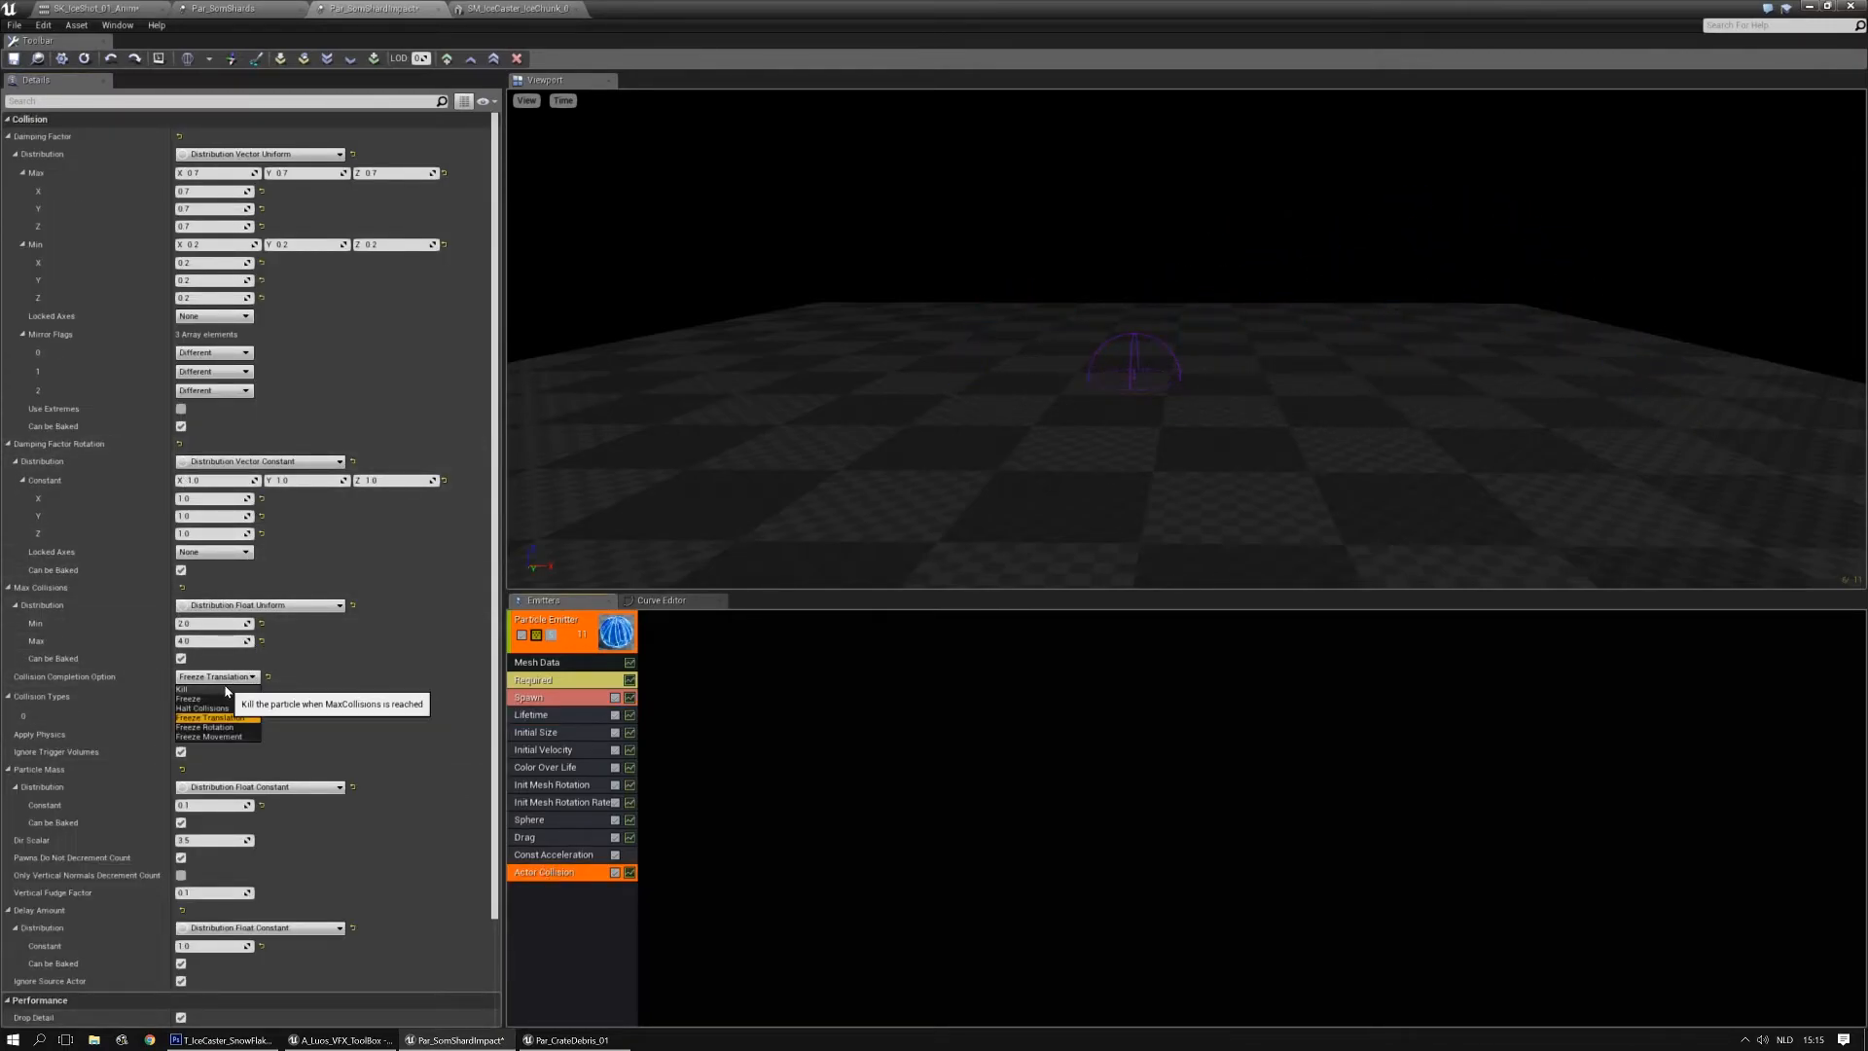
pyautogui.click(226, 690)
pyautogui.scroll(-2, 229, 748)
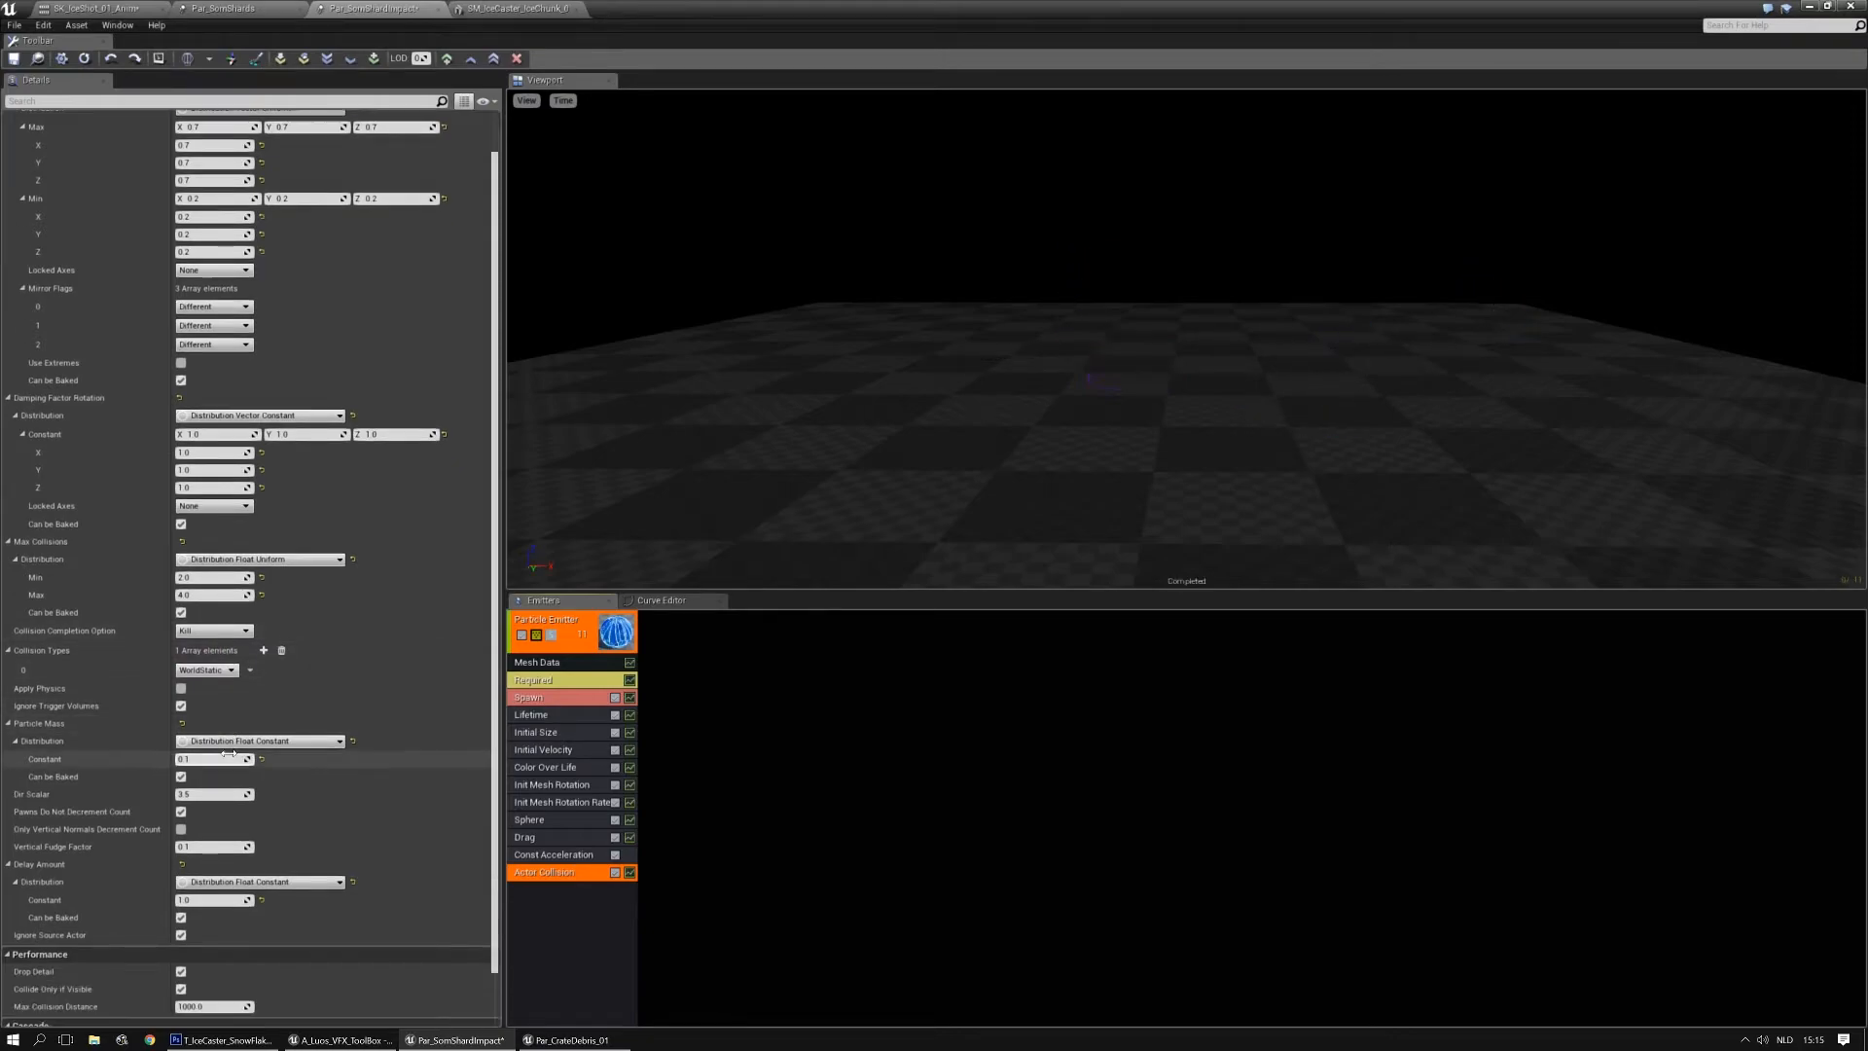
pyautogui.scroll(-2, 229, 754)
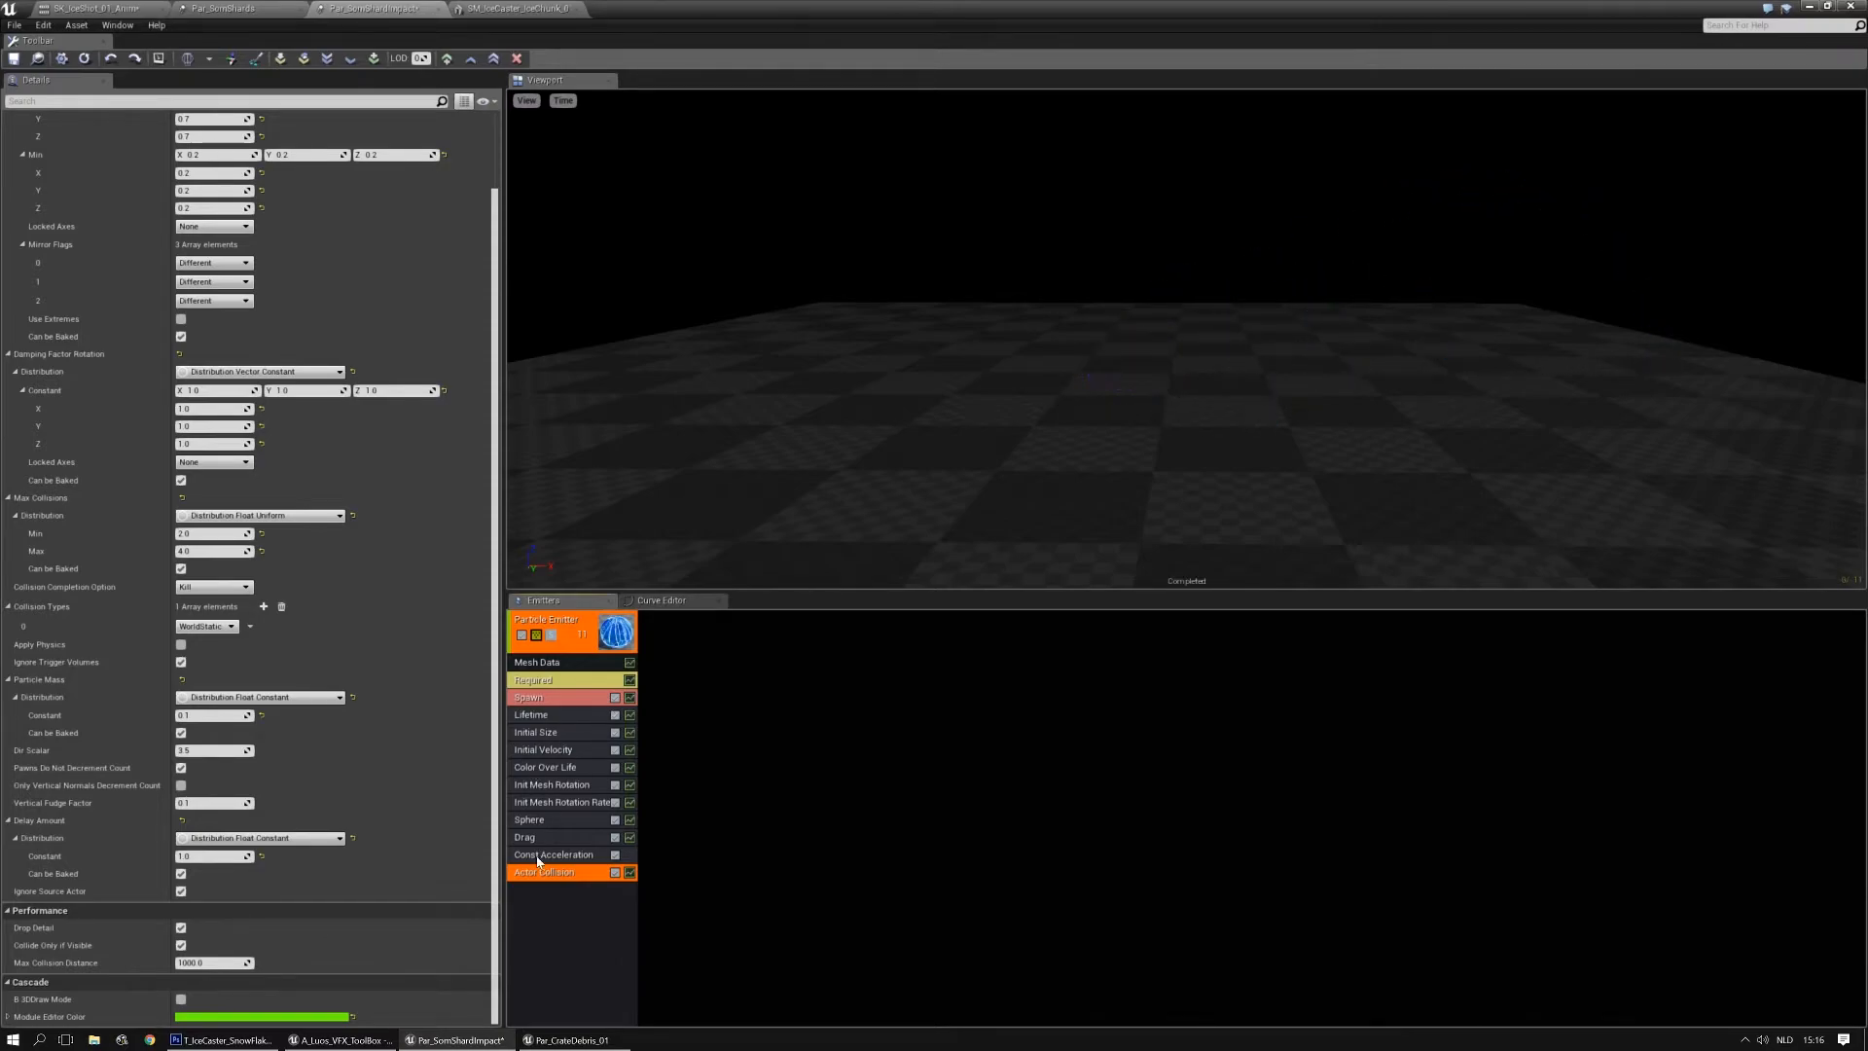
# Set the Sphere module's start location Z to 10
pyautogui.click(531, 819)
pyautogui.click(381, 472)
pyautogui.write('10')
pyautogui.press('Return')
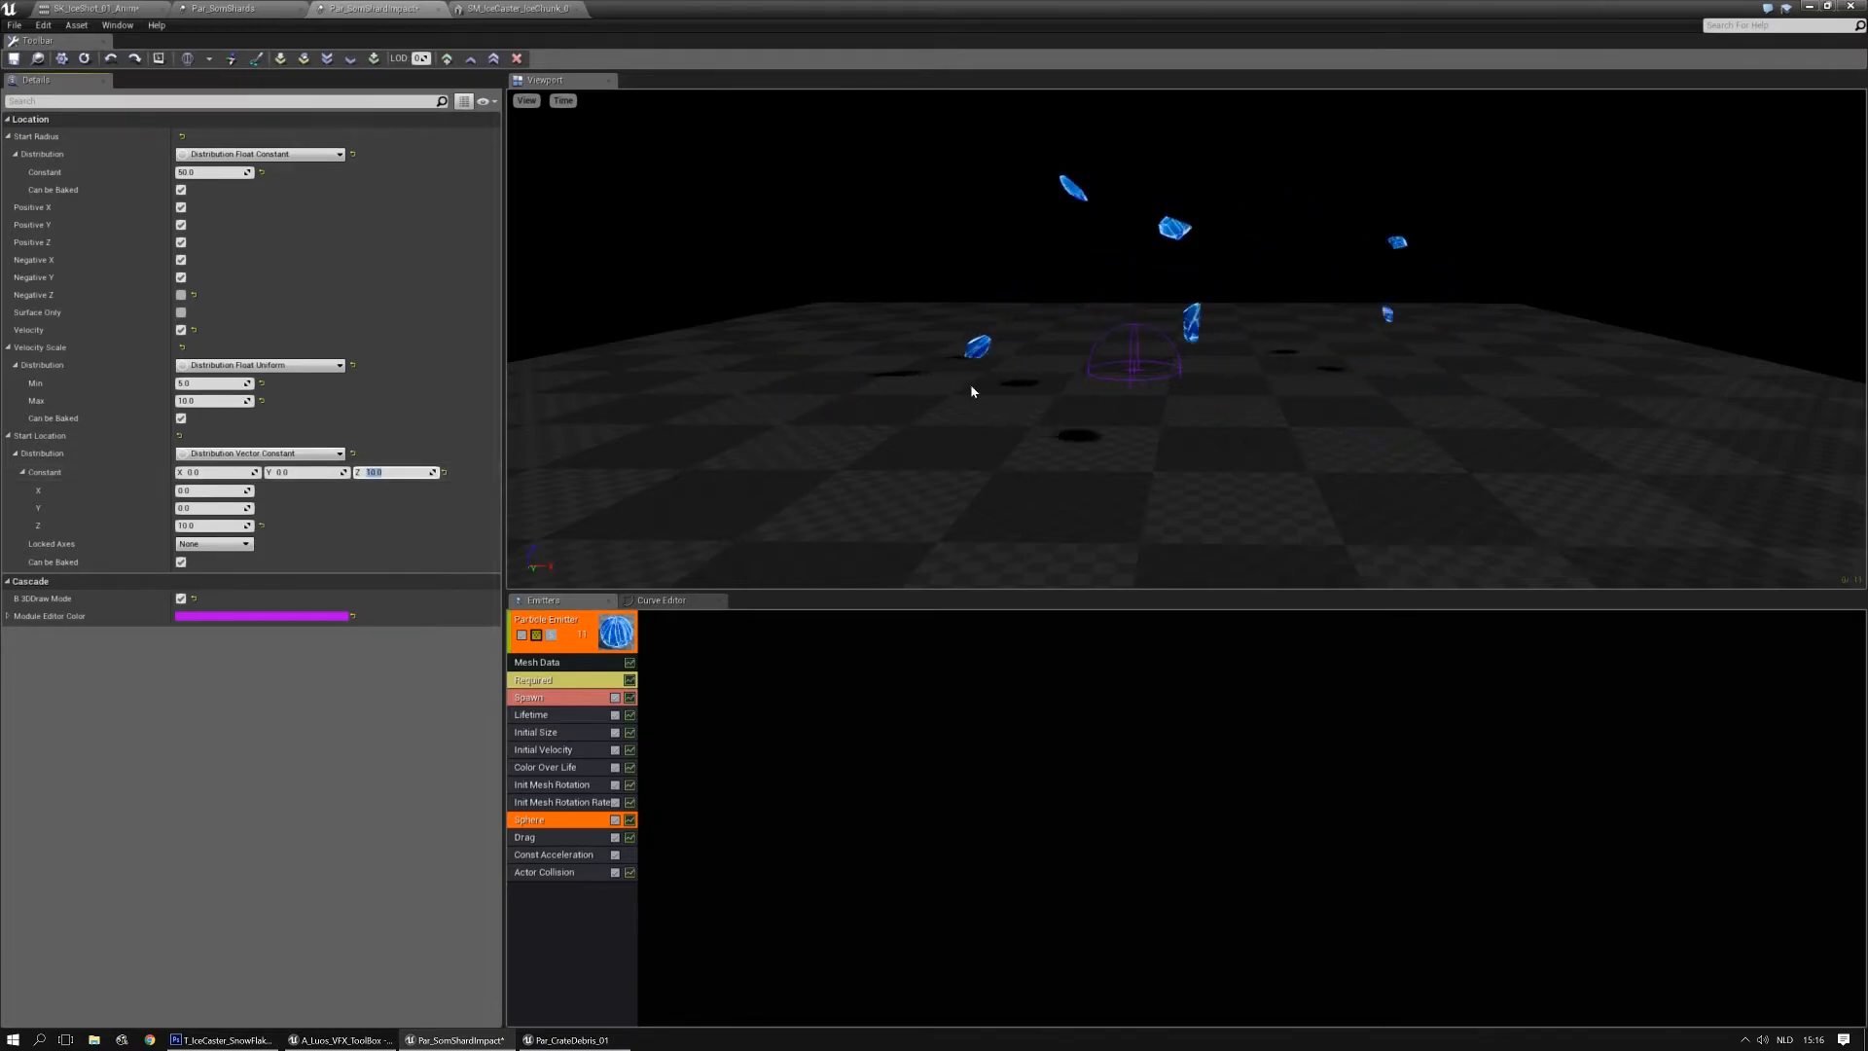
# Compare the shard's Actor Collision settings with those of Par_CrateDebris_01 and set the shard's Delay Amount constant to 0
pyautogui.click(586, 868)
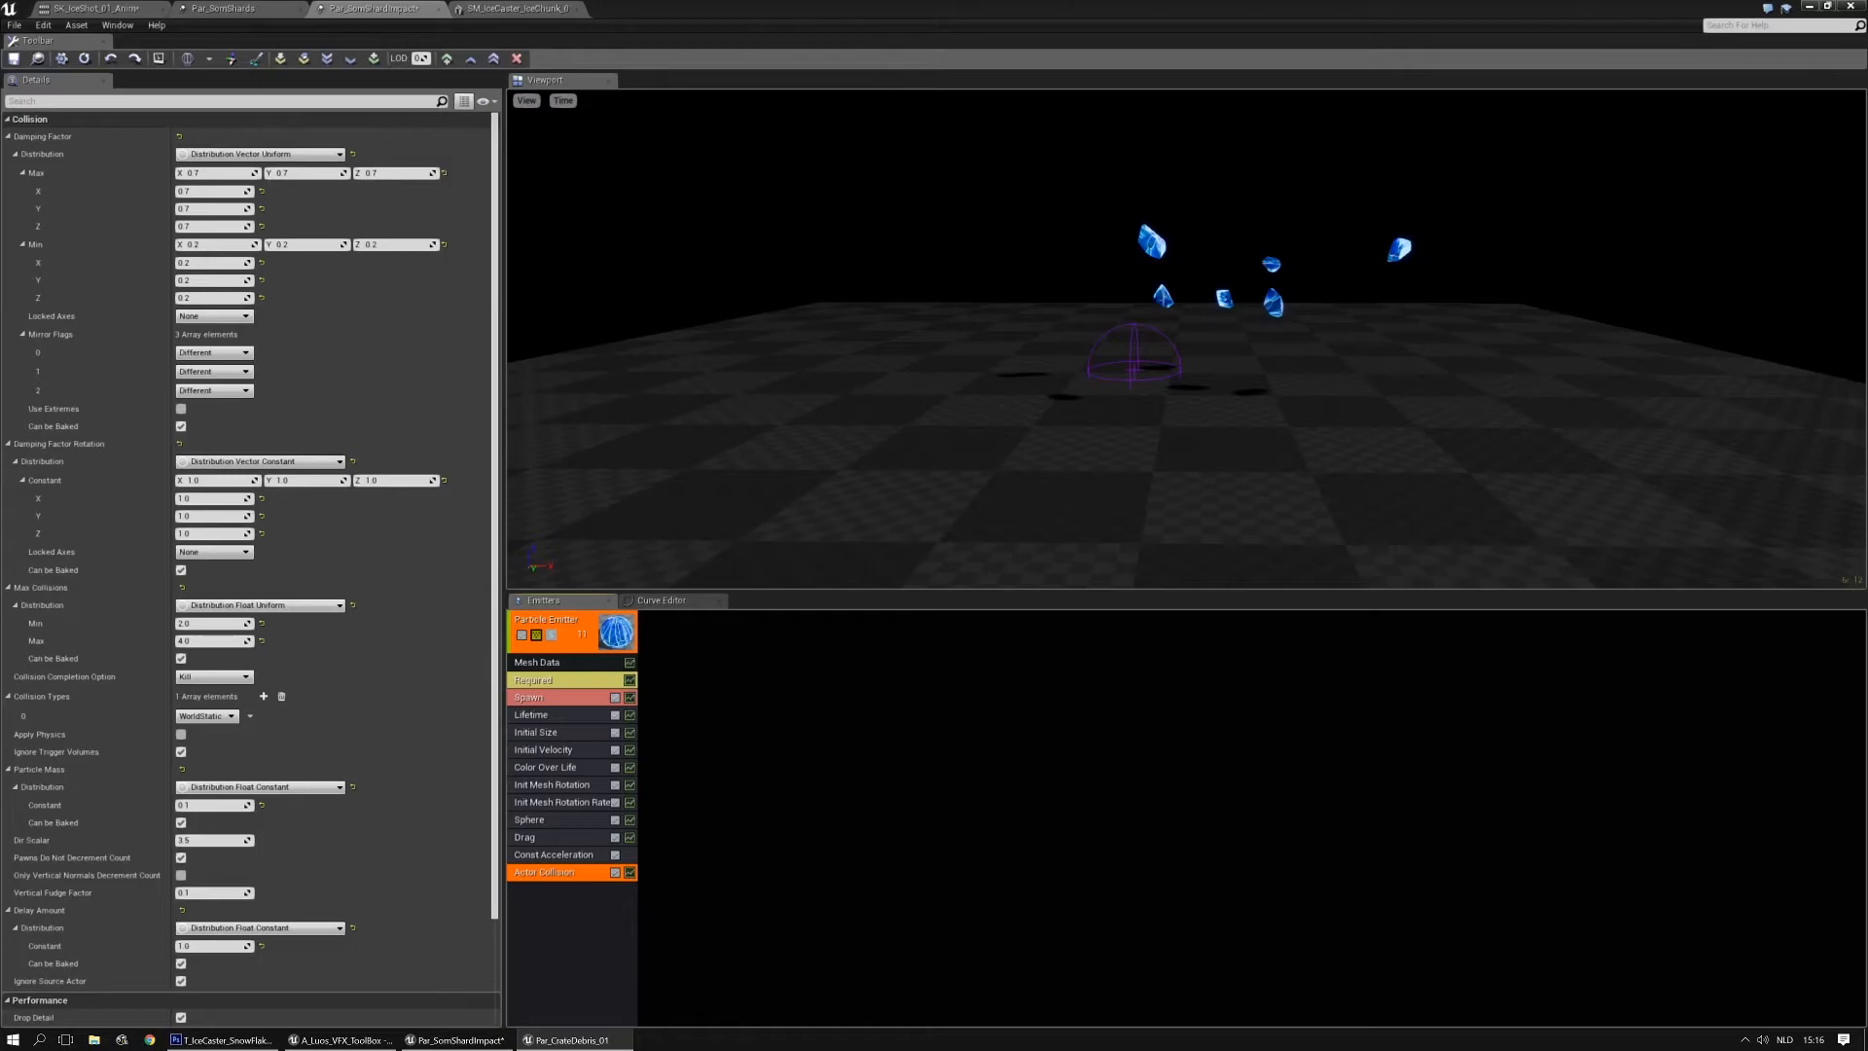
pyautogui.moveTo(0, 156); pyautogui.dragTo(983, 51)
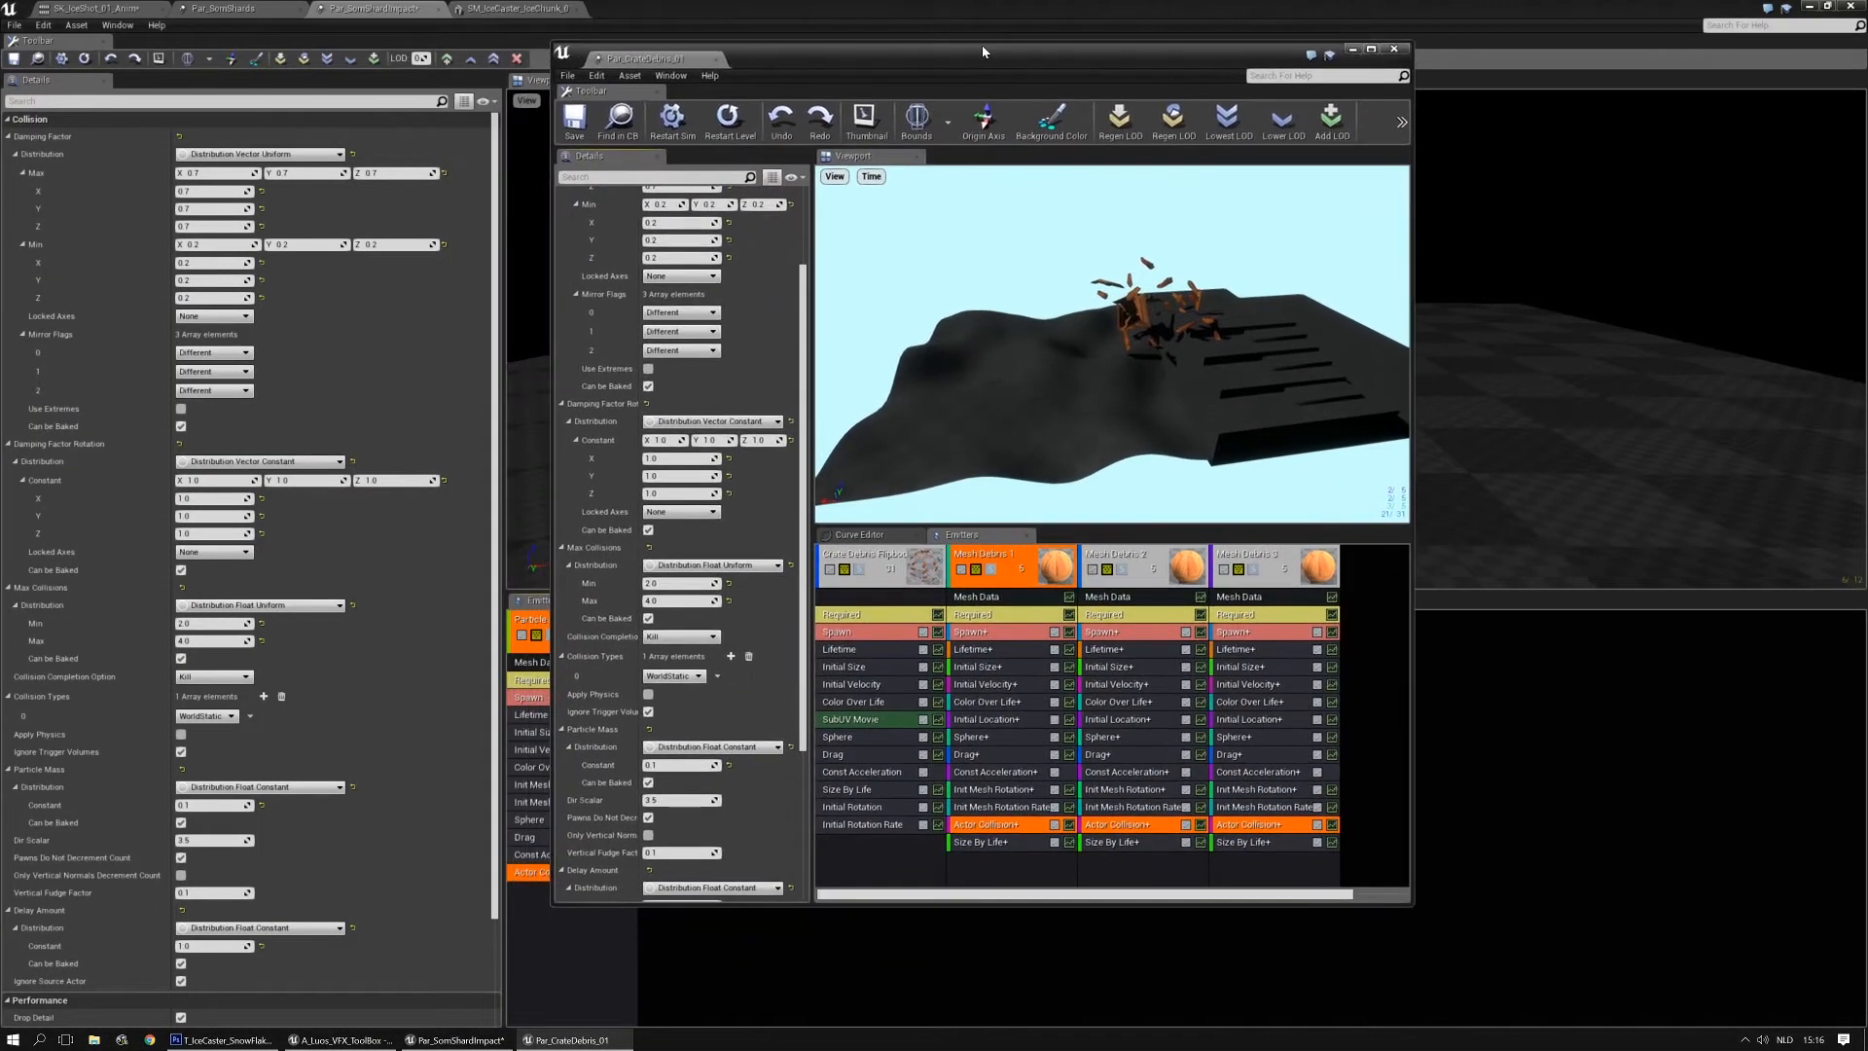
pyautogui.scroll(3, 807, 263)
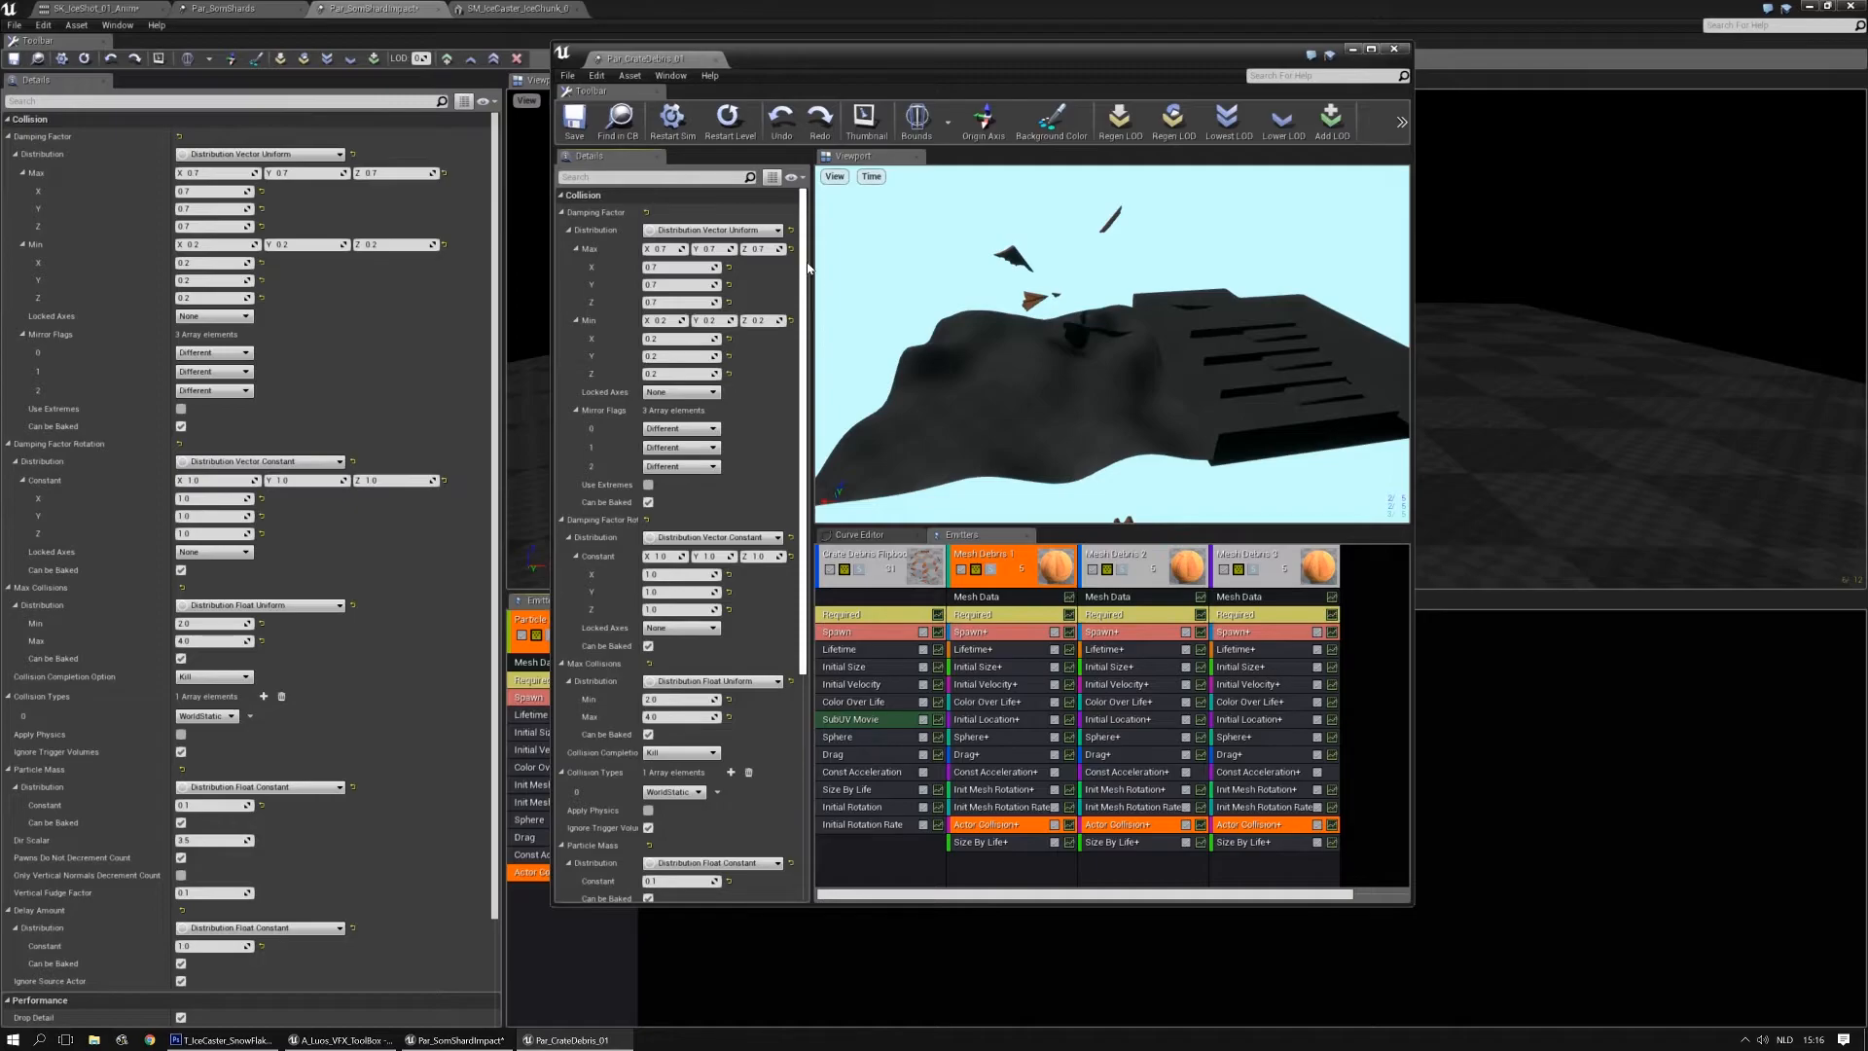
pyautogui.moveTo(810, 284); pyautogui.dragTo(804, 419)
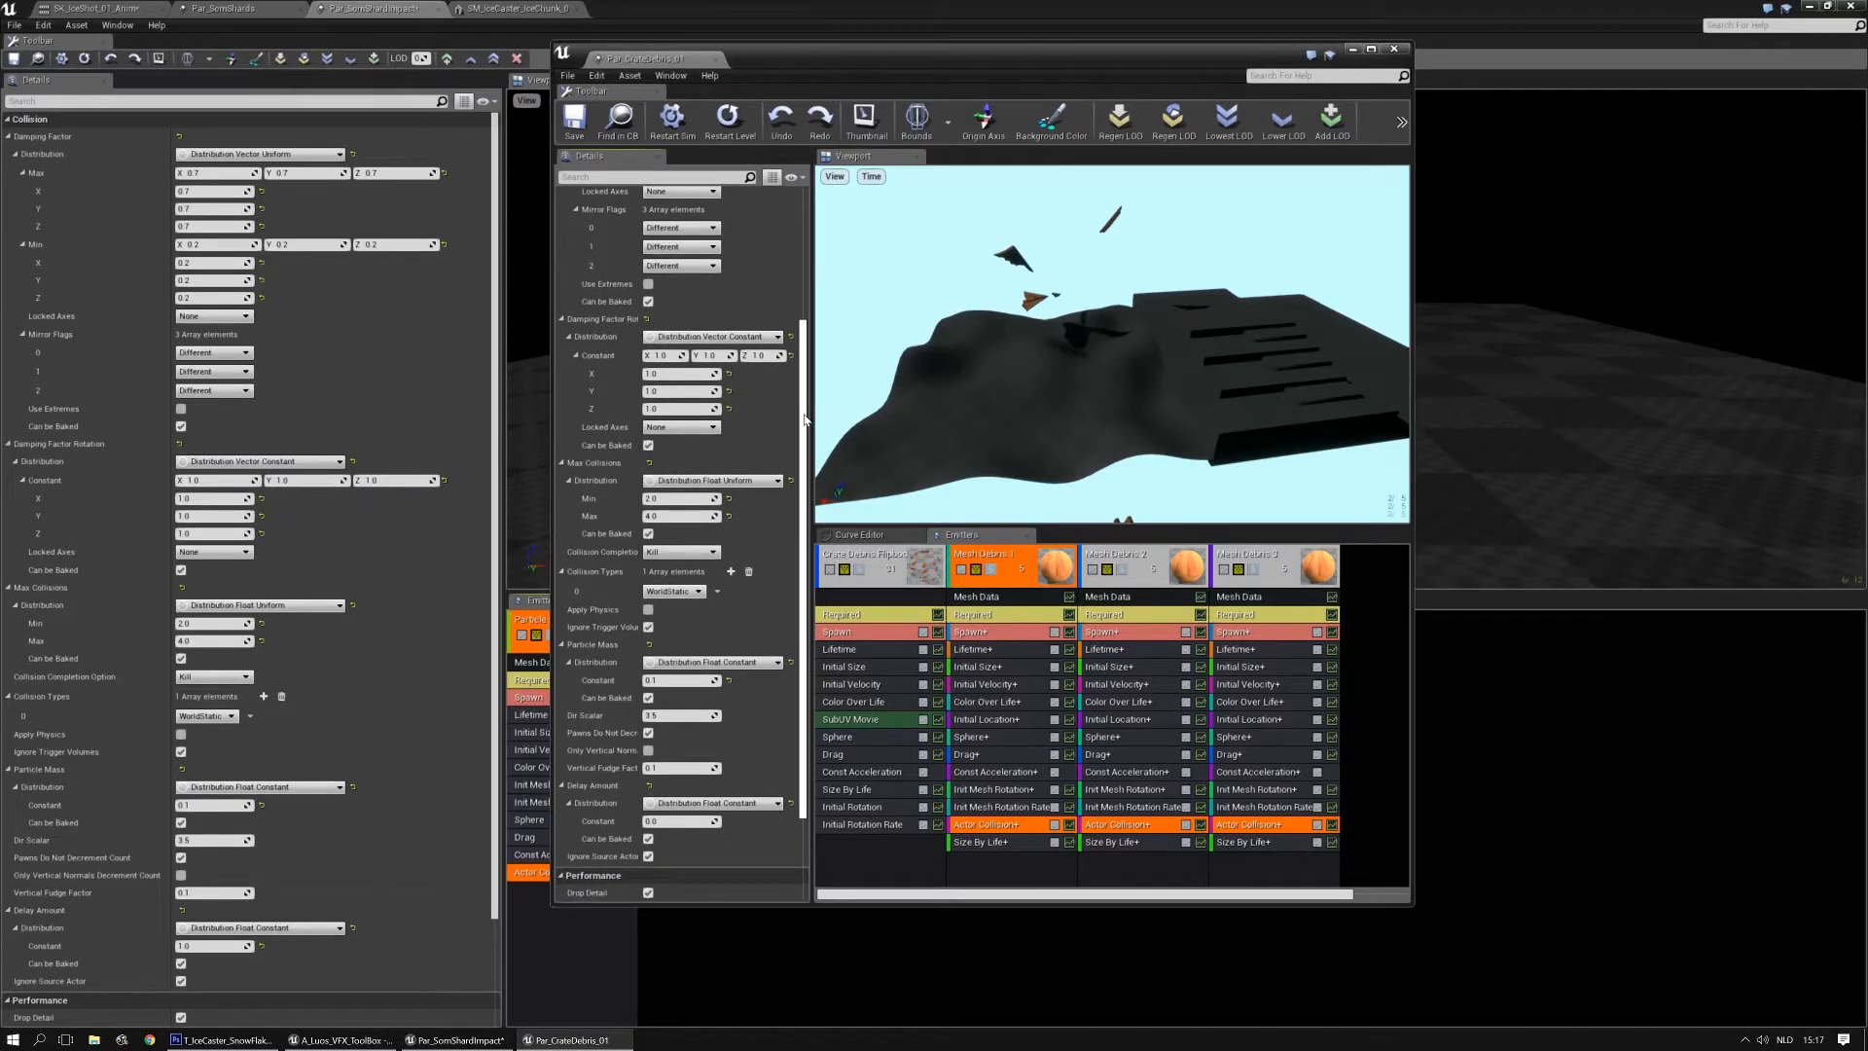
pyautogui.moveTo(805, 420); pyautogui.dragTo(805, 428)
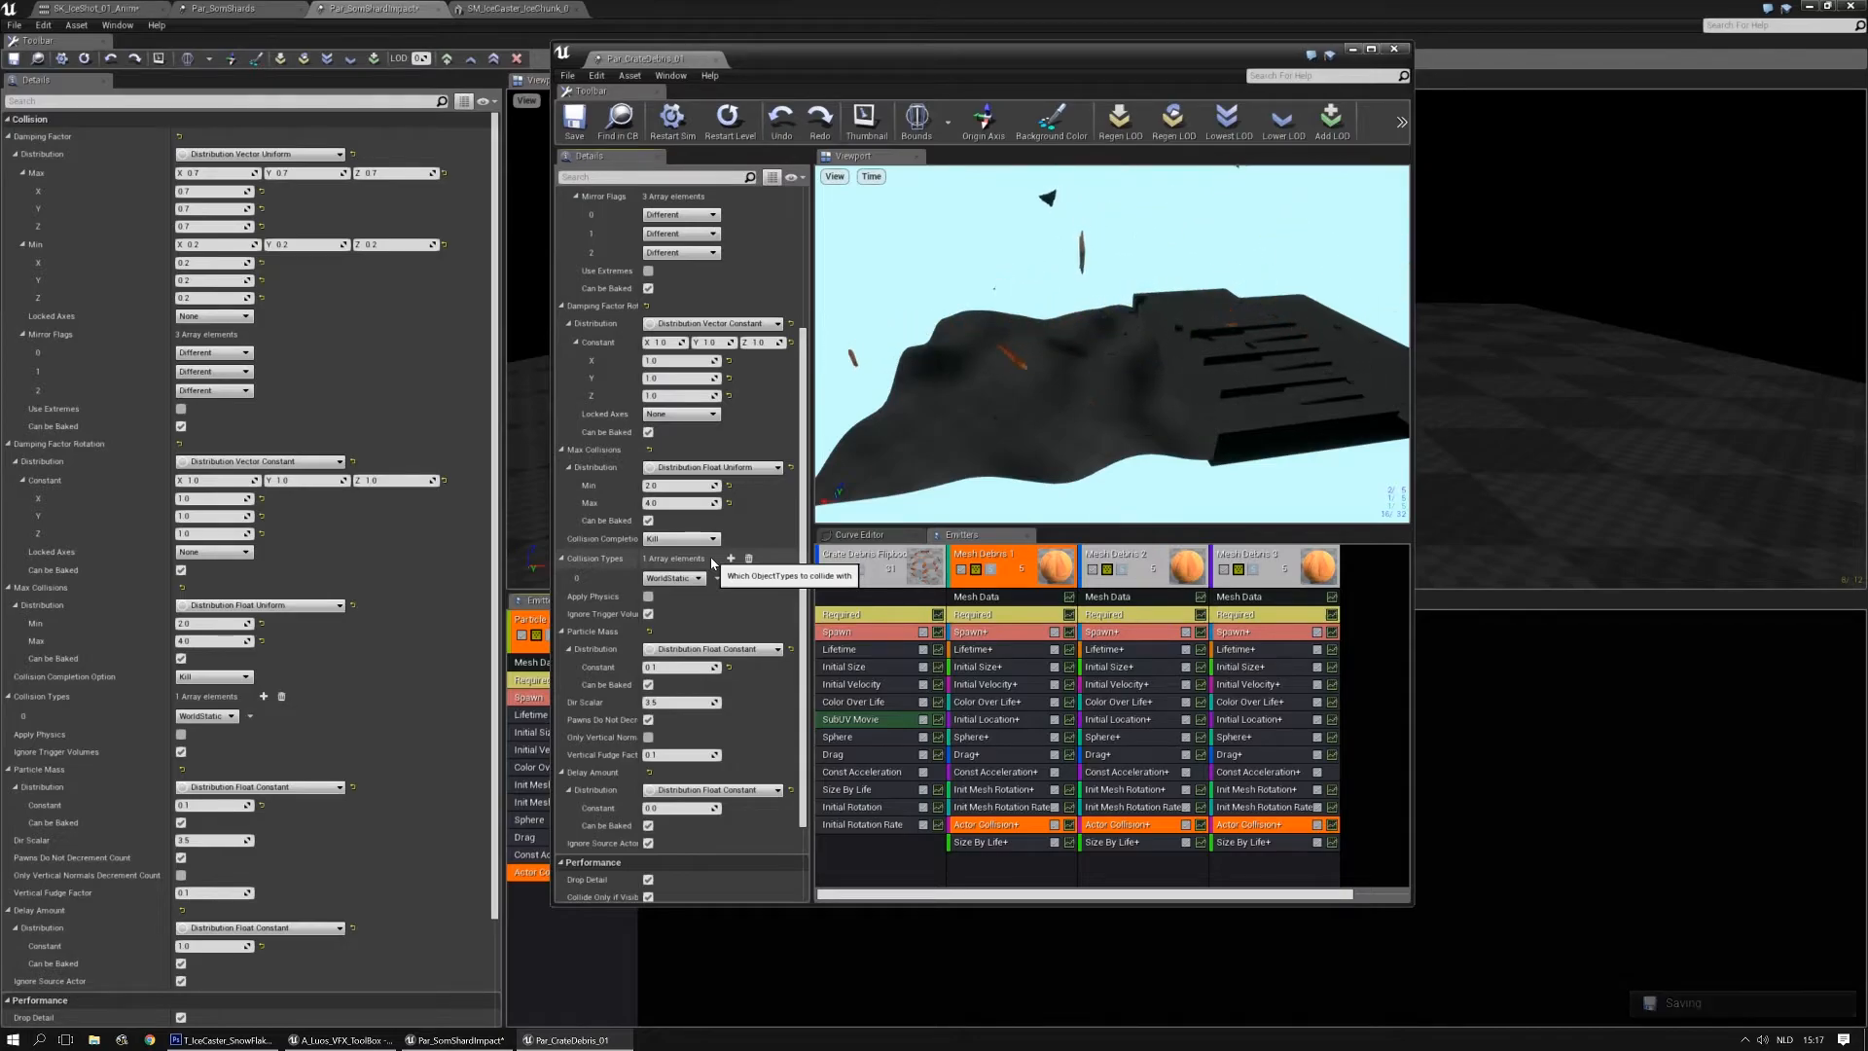
pyautogui.scroll(-2, 696, 603)
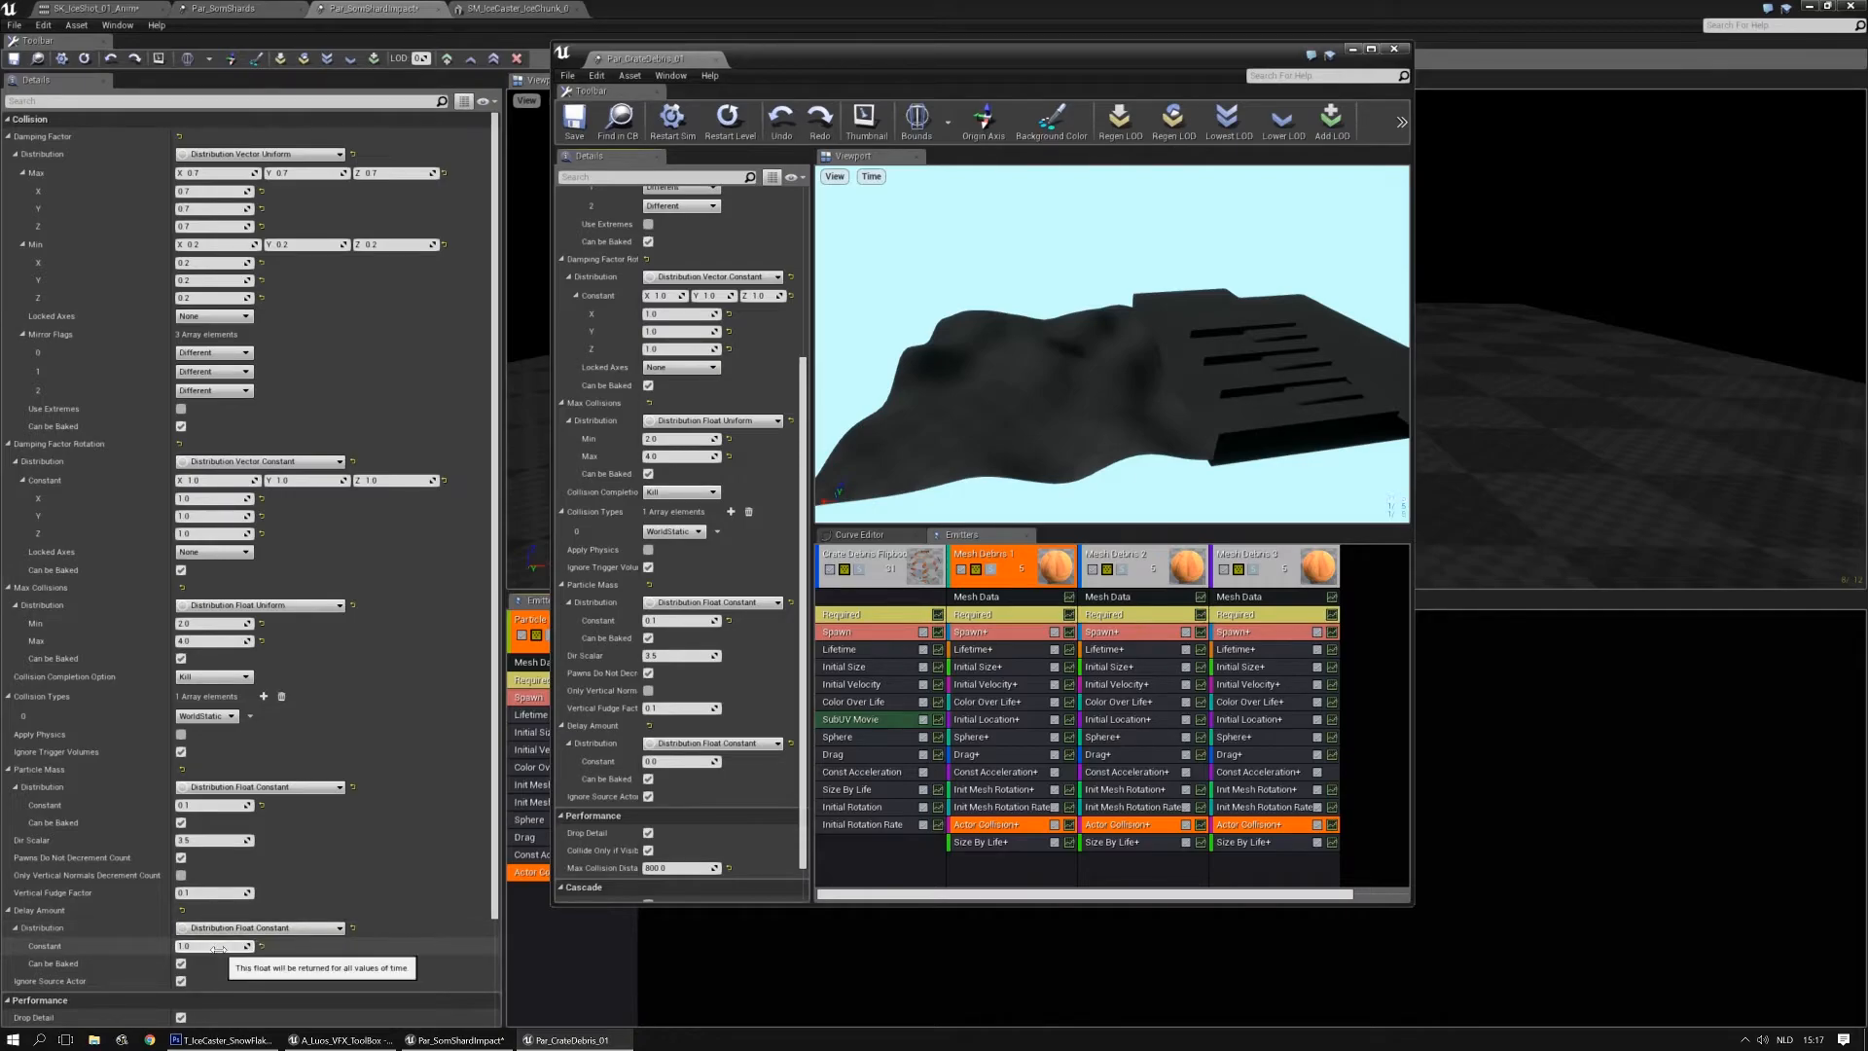
pyautogui.click(217, 947)
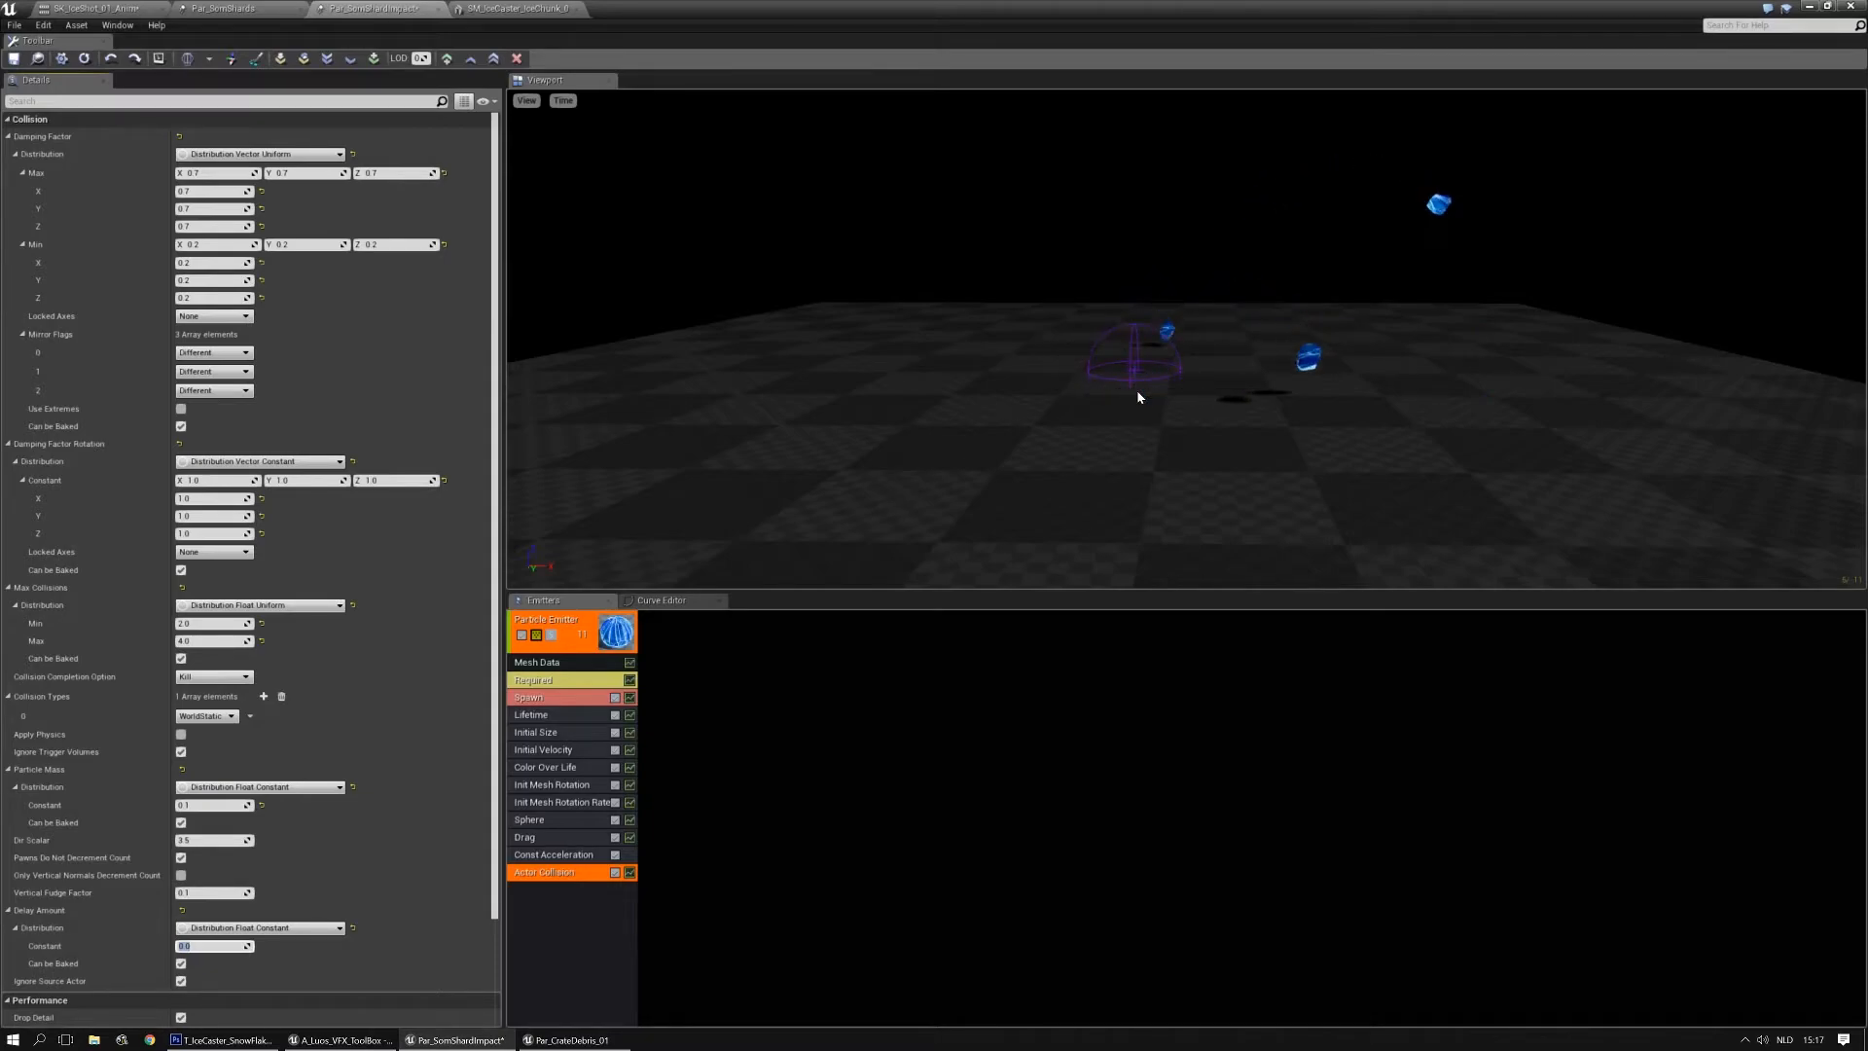
# Set the Sphere module's start location Z to 100 and enable Surface Only spawning
pyautogui.click(559, 820)
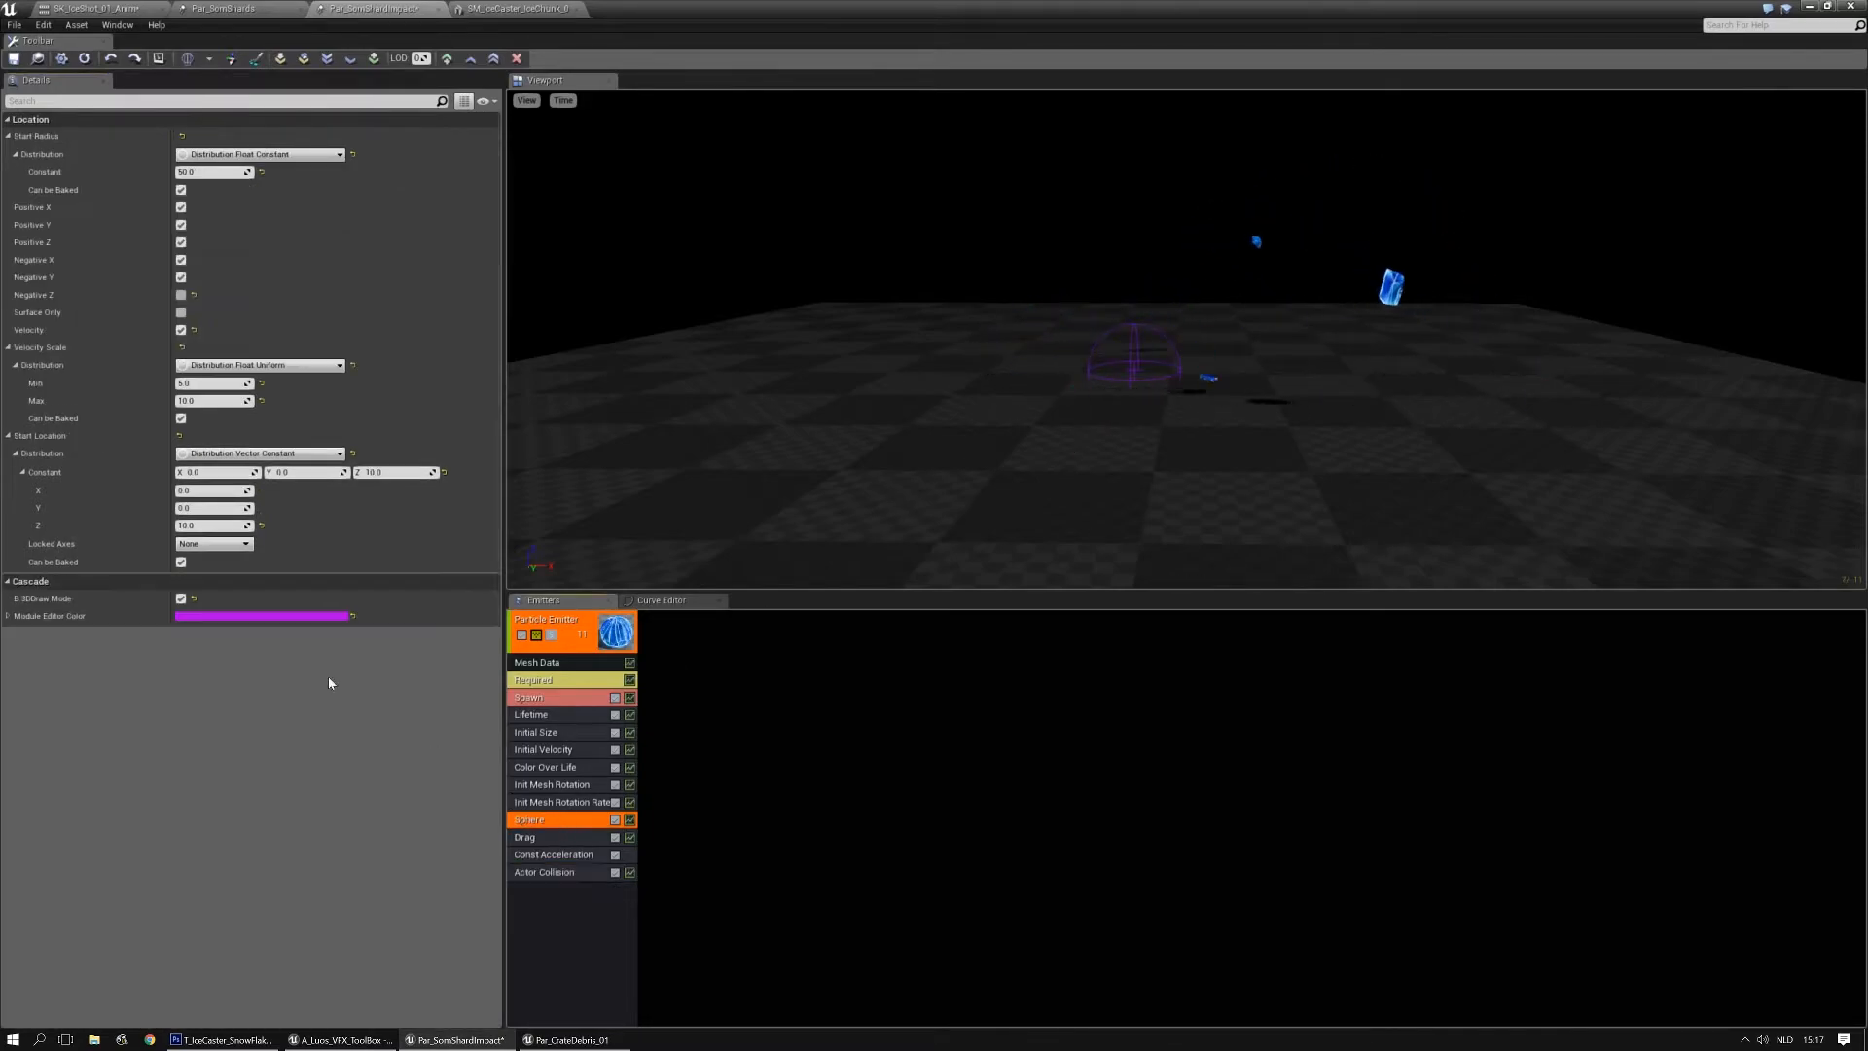
pyautogui.click(382, 472)
pyautogui.write('100')
pyautogui.press('Return')
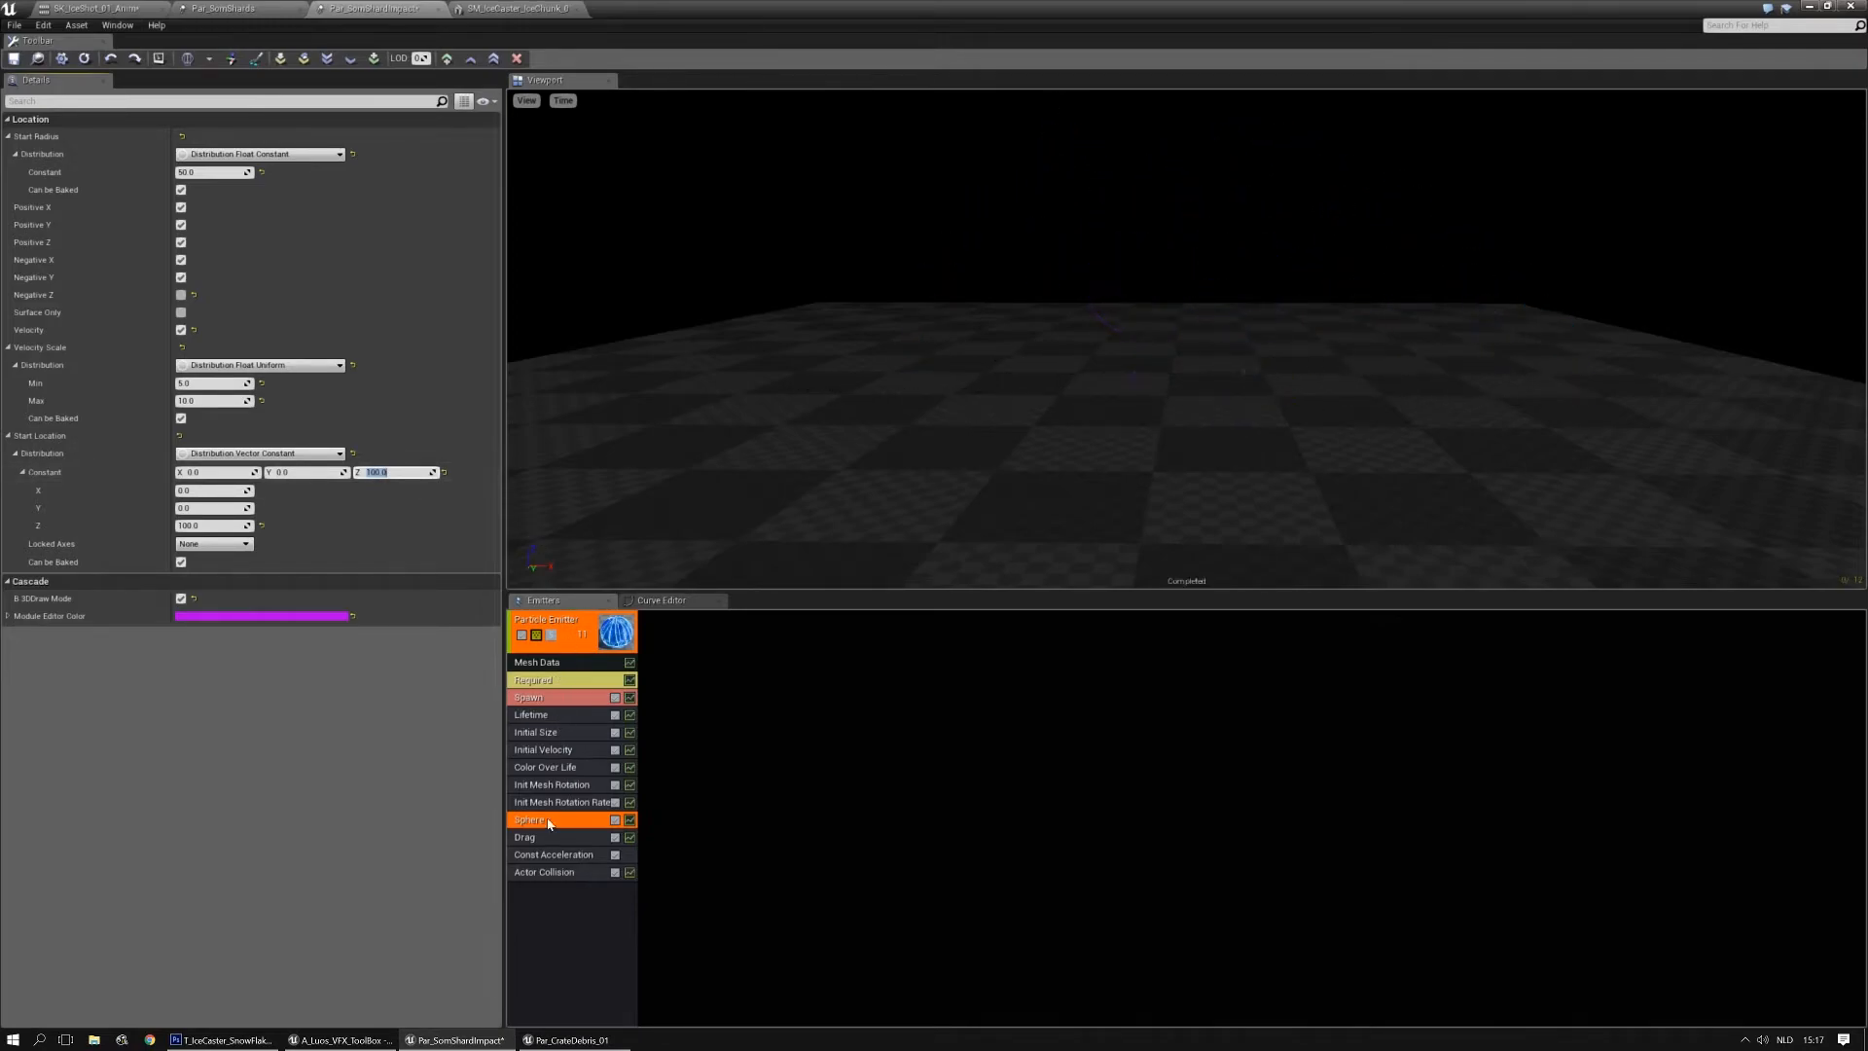
pyautogui.click(181, 315)
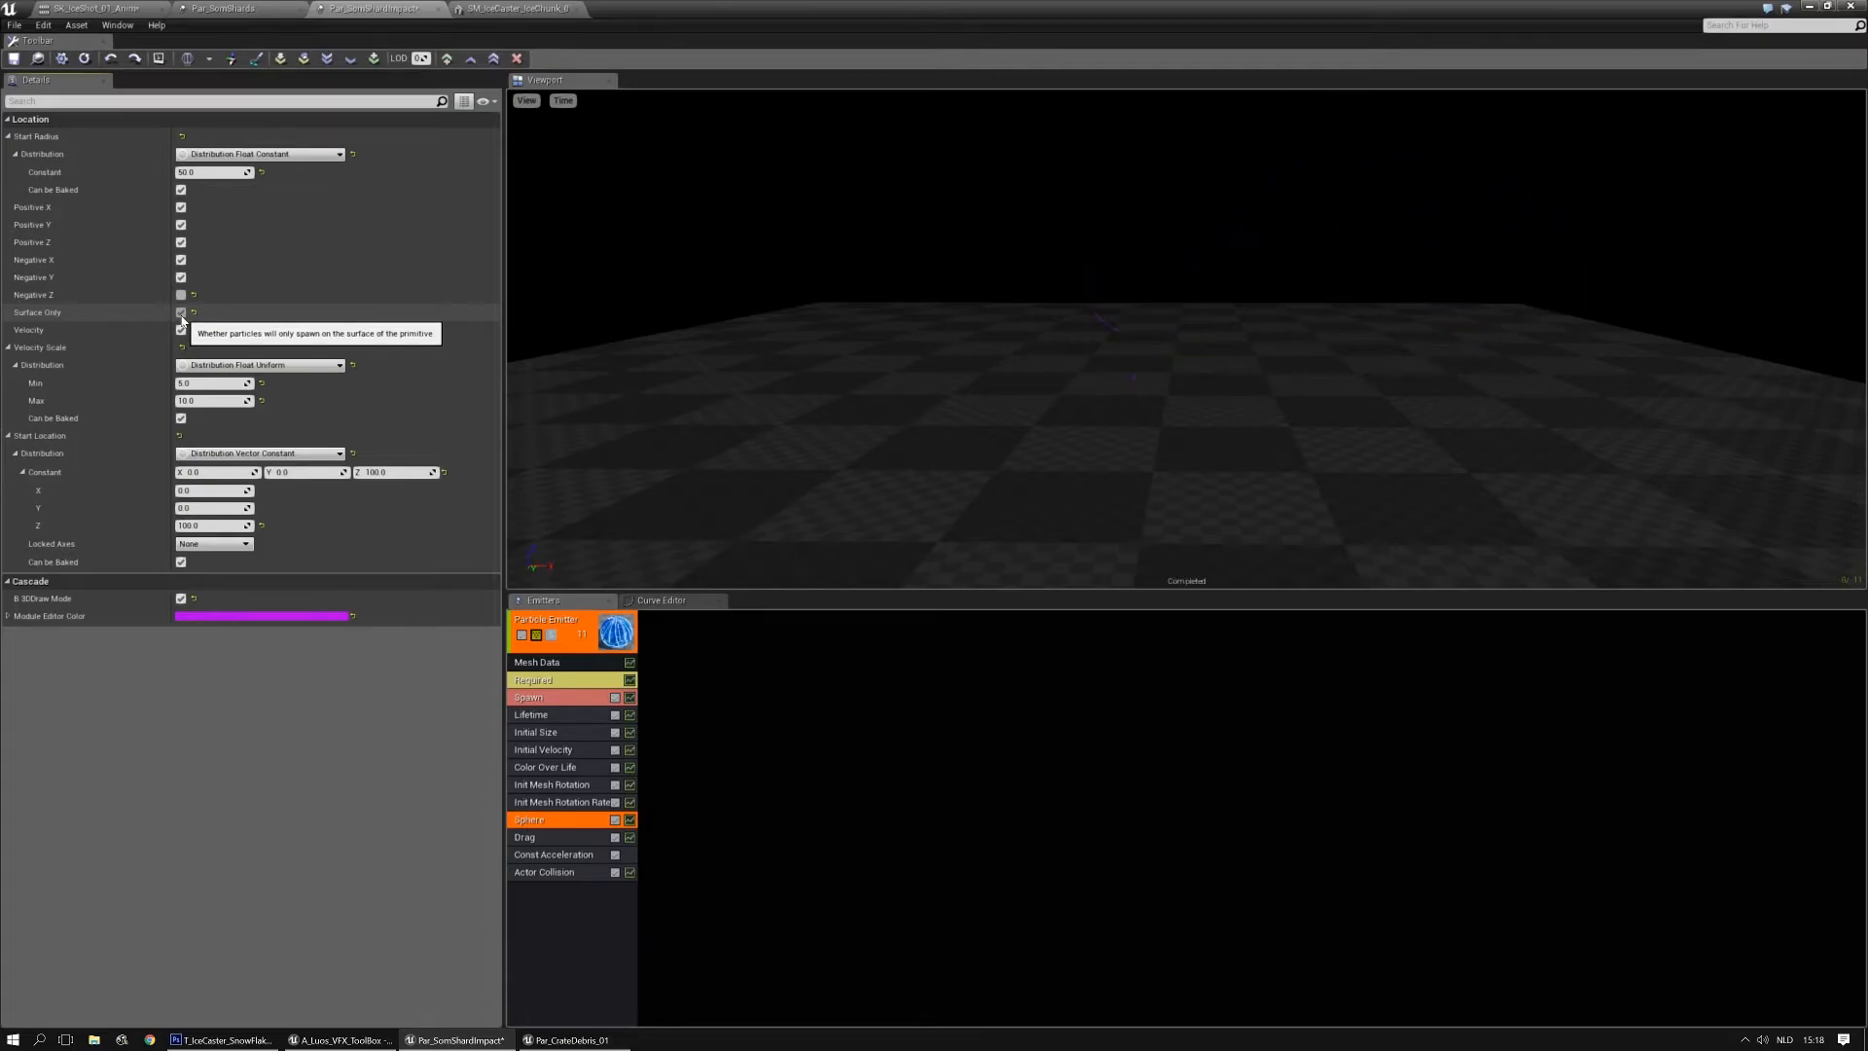
# Open the preview floor's static mesh AnimTreeEd_PreviewFloor, located through the viewport's Geometry Properties
pyautogui.click(559, 872)
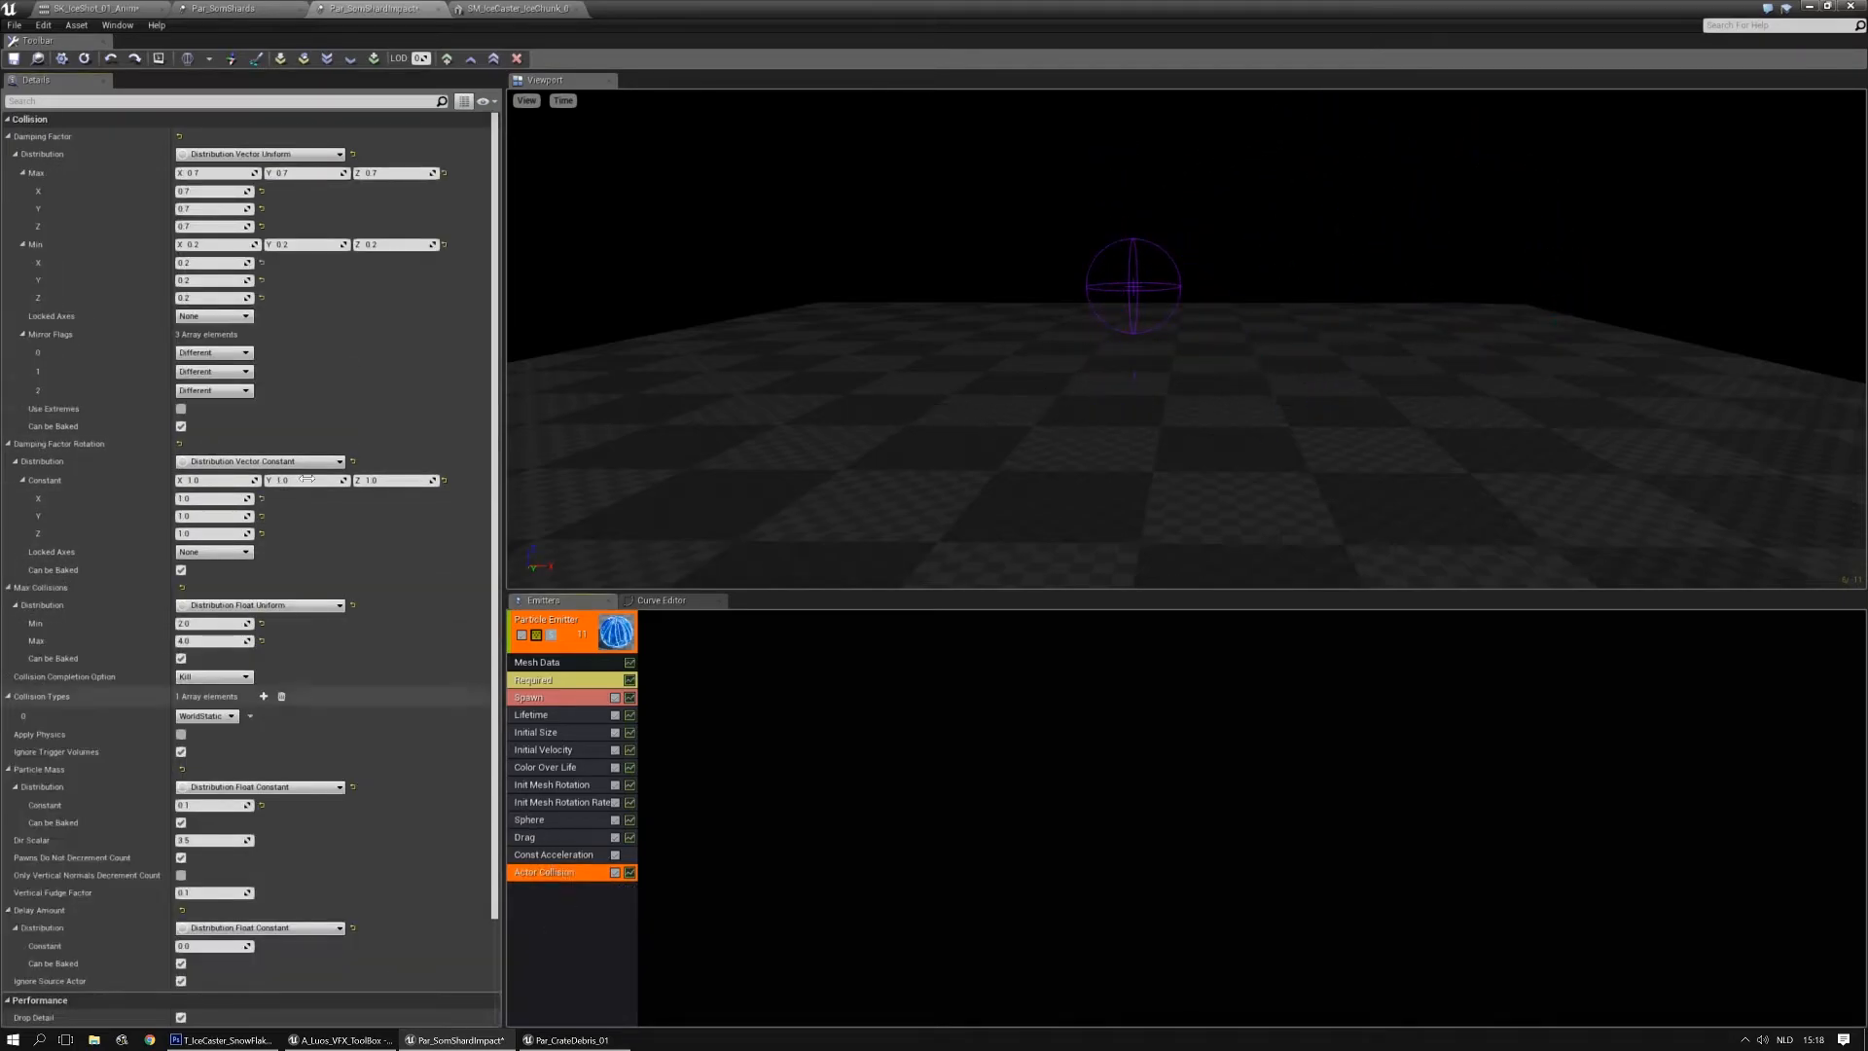
pyautogui.click(527, 100)
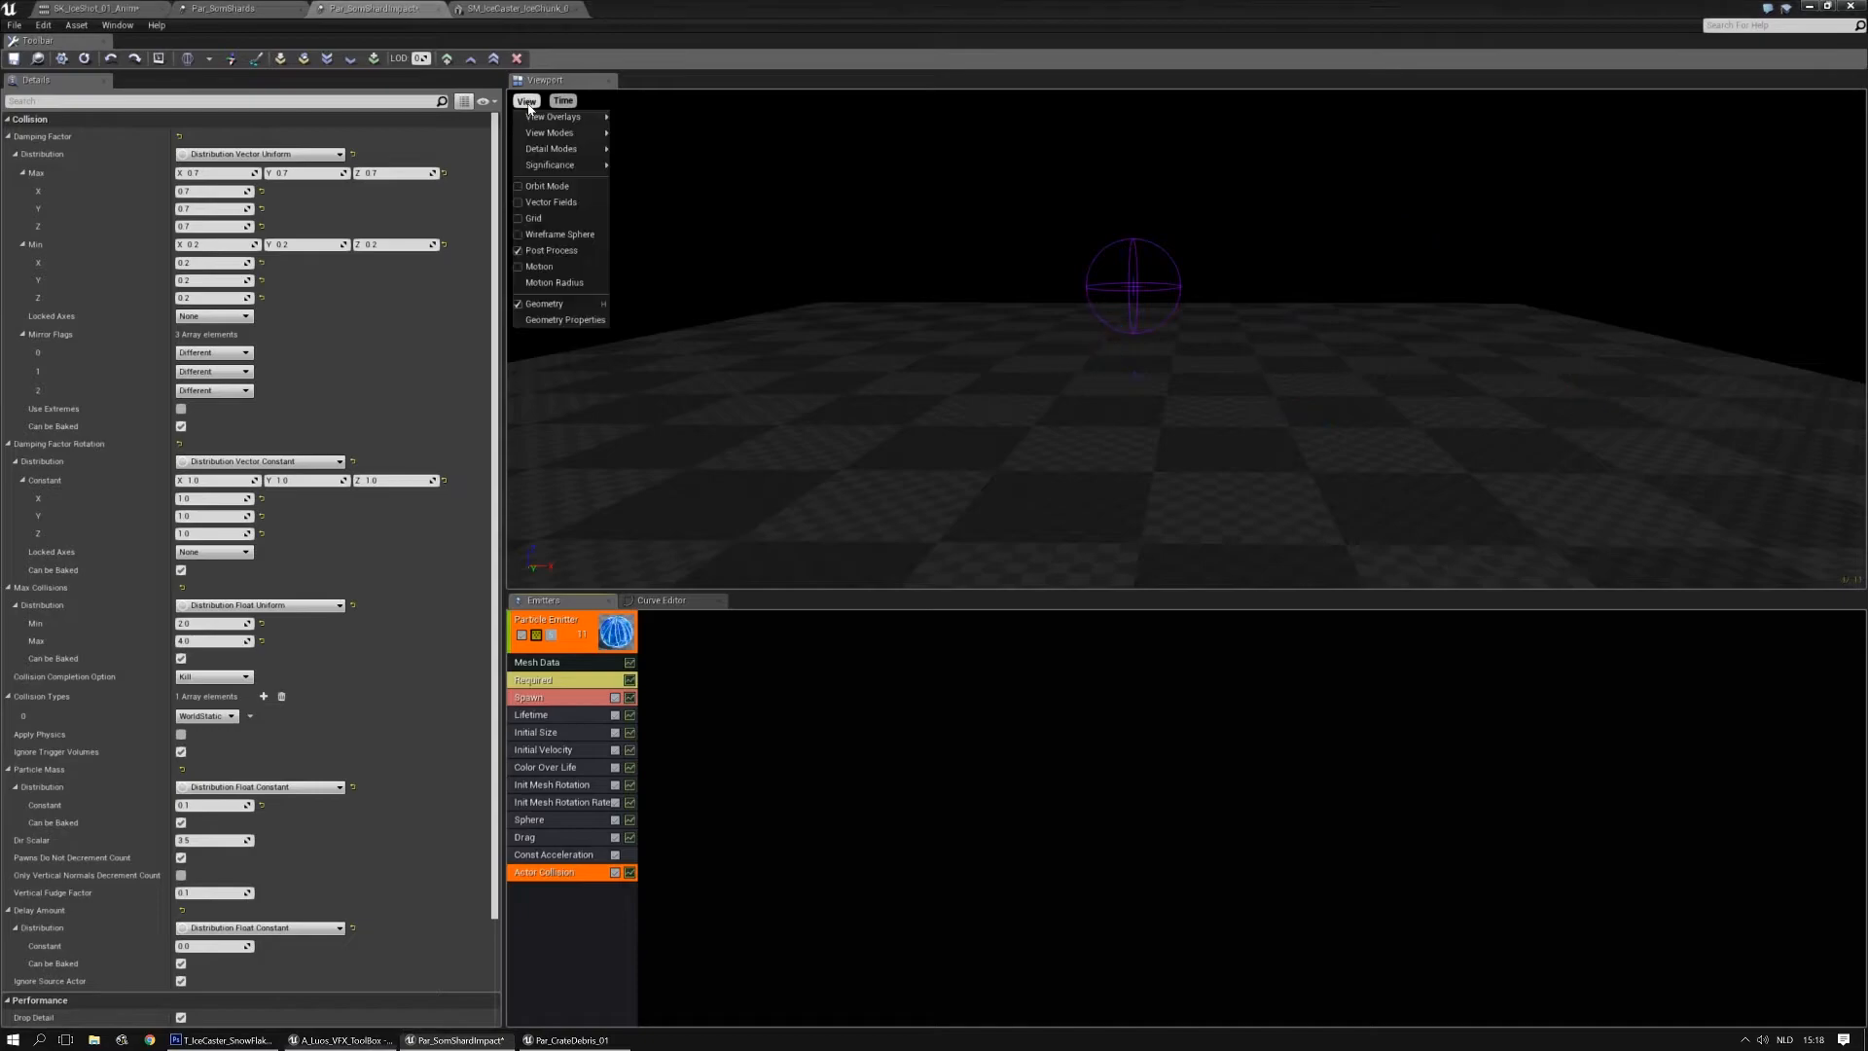
pyautogui.click(564, 319)
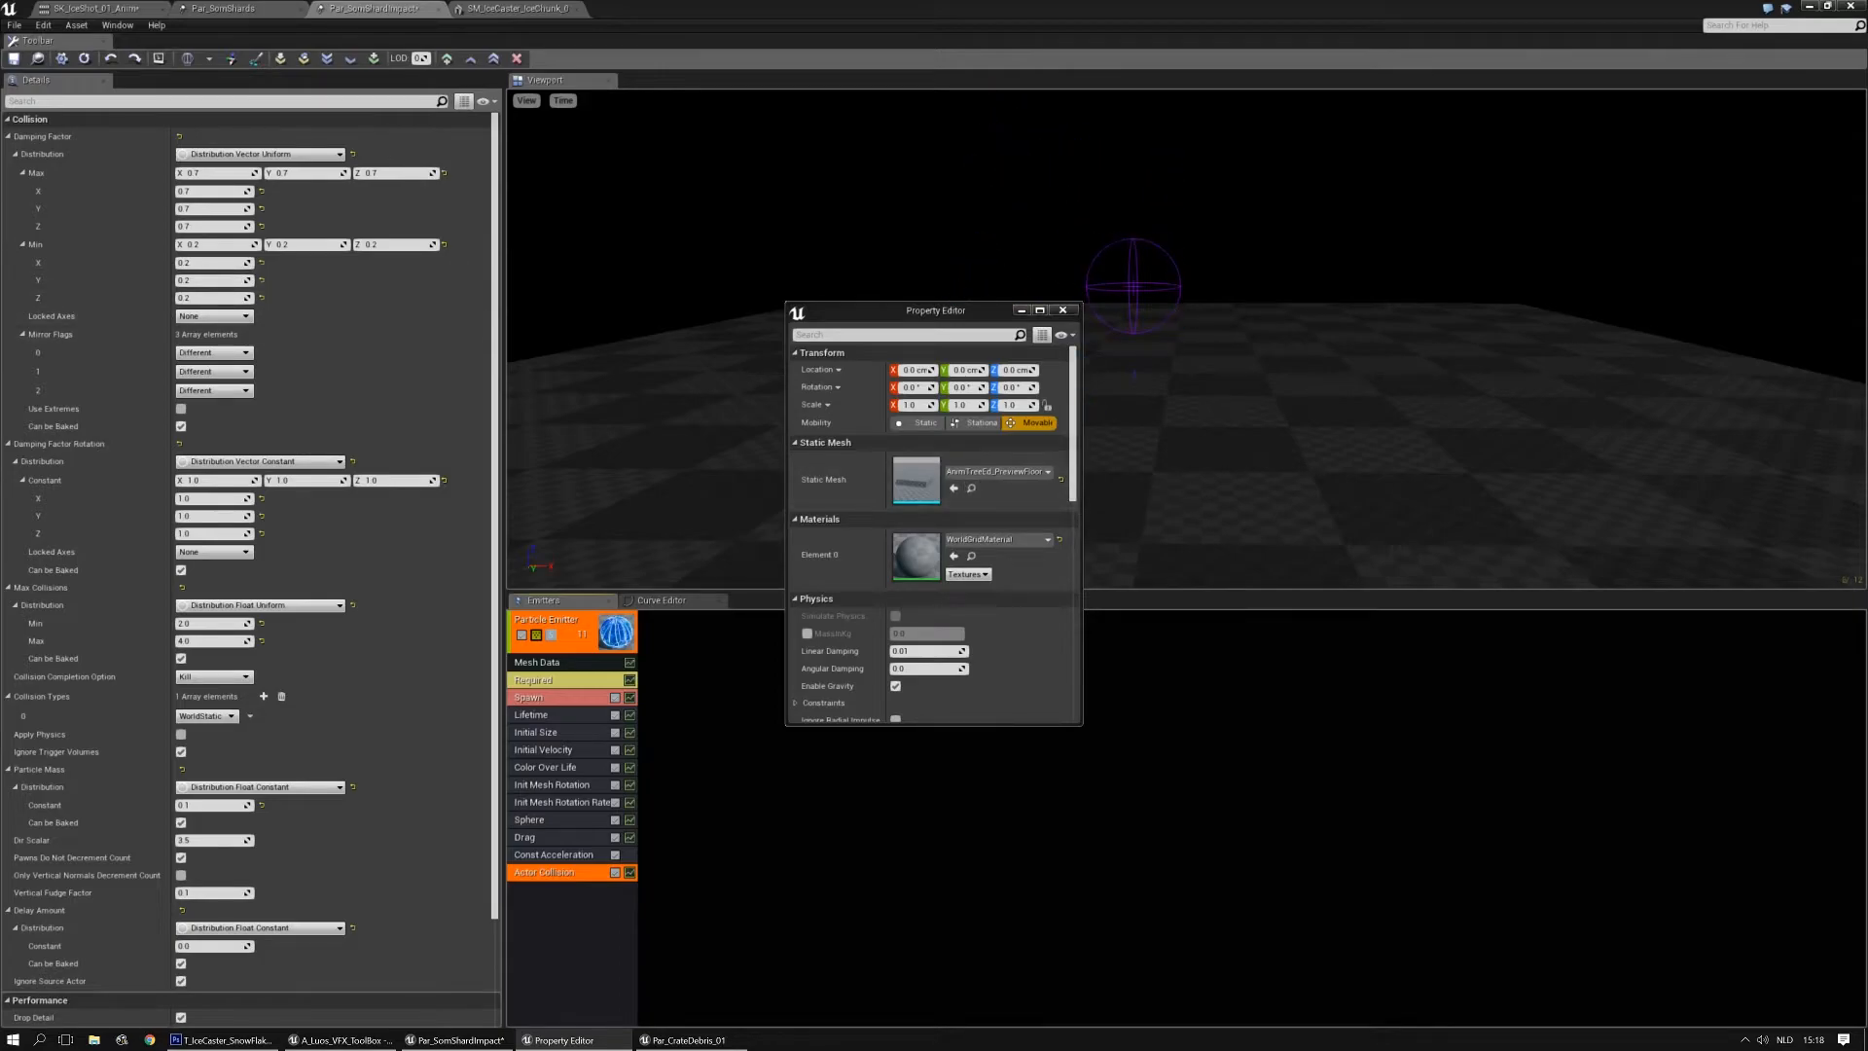
pyautogui.click(971, 487)
pyautogui.doubleClick(1133, 380)
# Add a box simplified collision to the preview floor mesh and return to Par_SomShardImpact
pyautogui.moveTo(1044, 320); pyautogui.dragTo(1032, 418, button='right')
pyautogui.moveTo(546, 141)
pyautogui.mouseDown()
pyautogui.moveTo(623, 262)
pyautogui.moveTo(546, 142)
pyautogui.mouseUp()
pyautogui.click(158, 25)
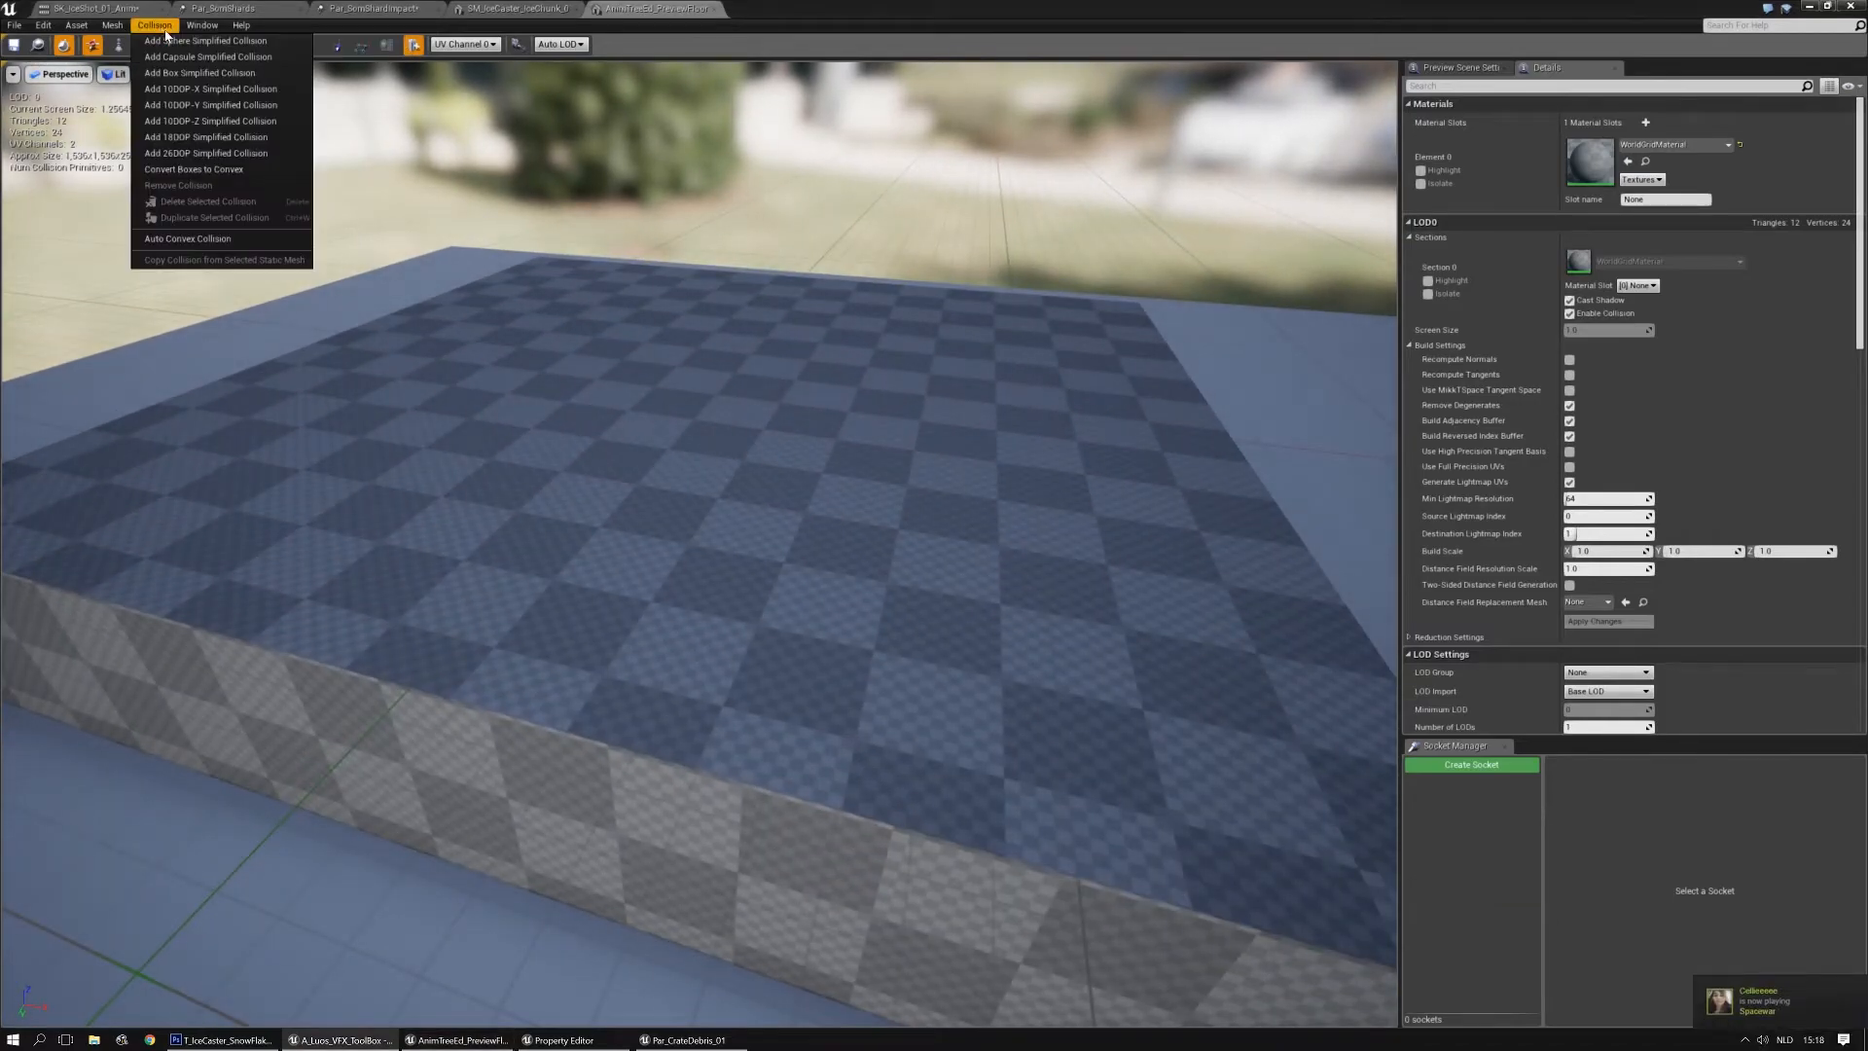
pyautogui.click(205, 60)
pyautogui.moveTo(581, 265); pyautogui.dragTo(916, 389)
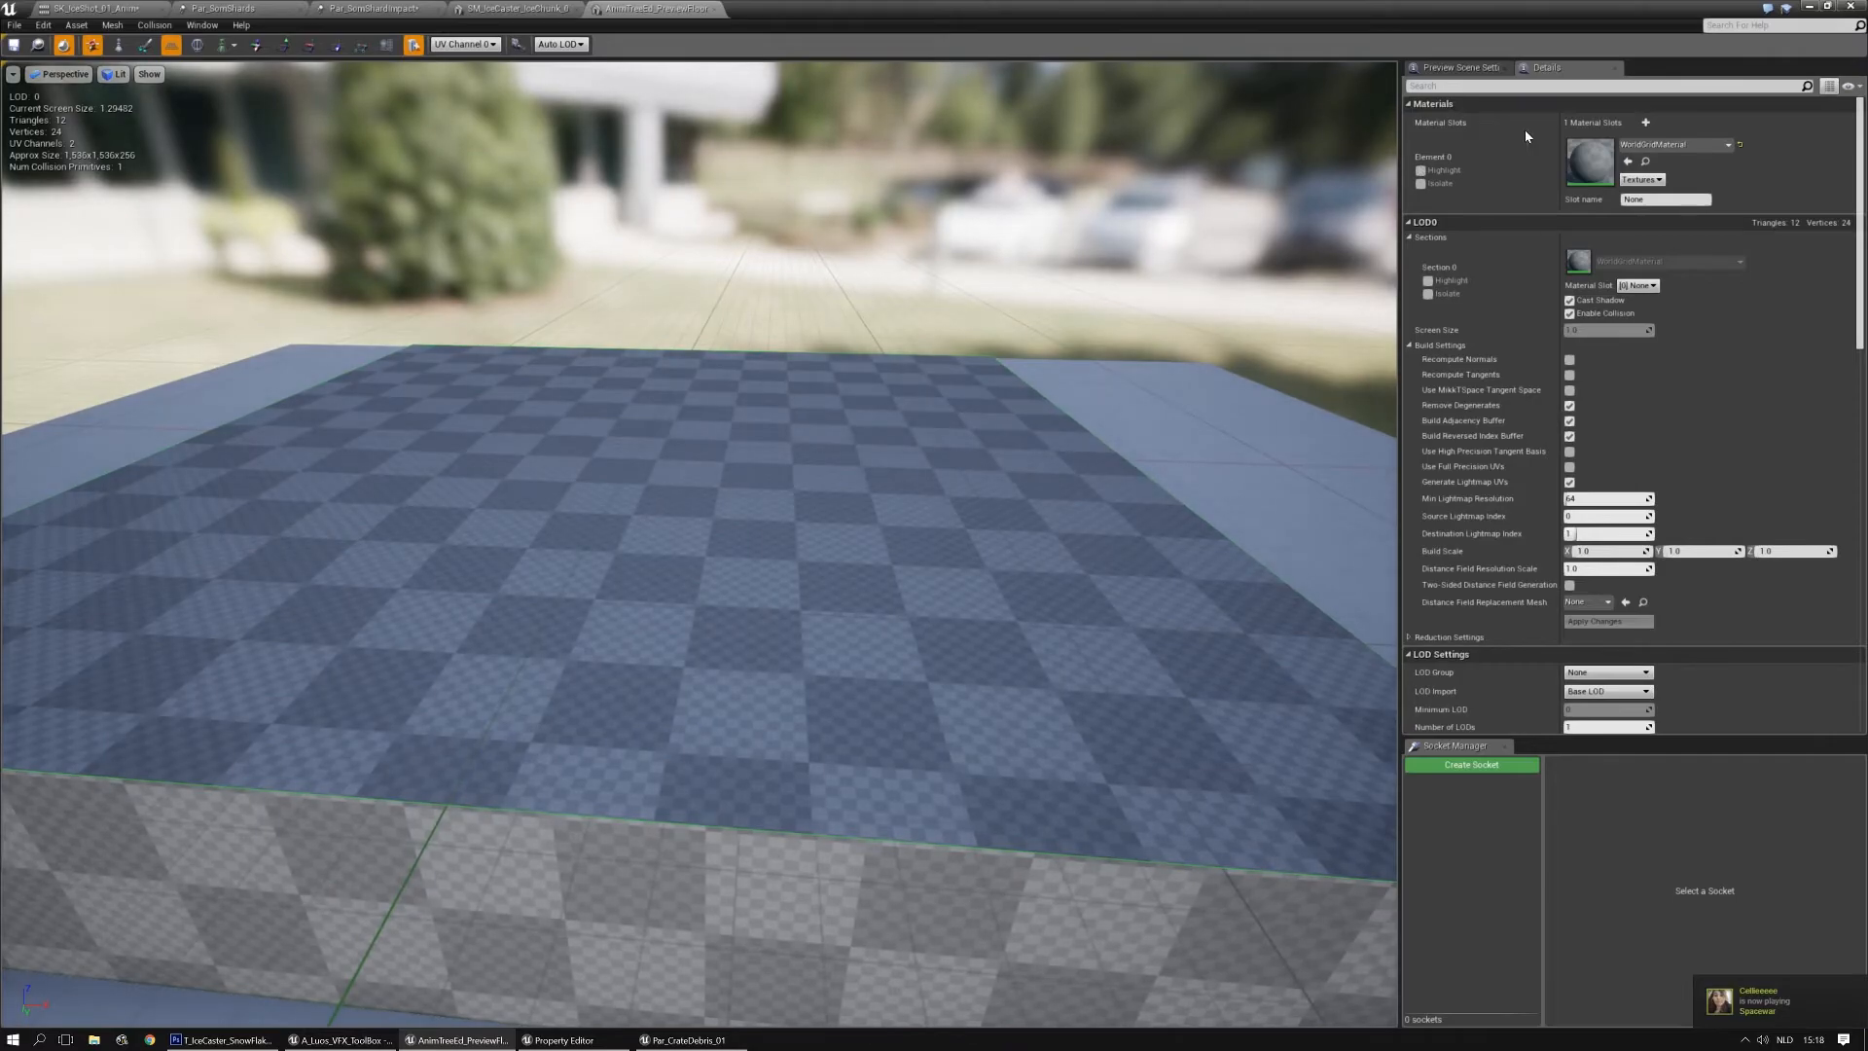
pyautogui.click(36, 47)
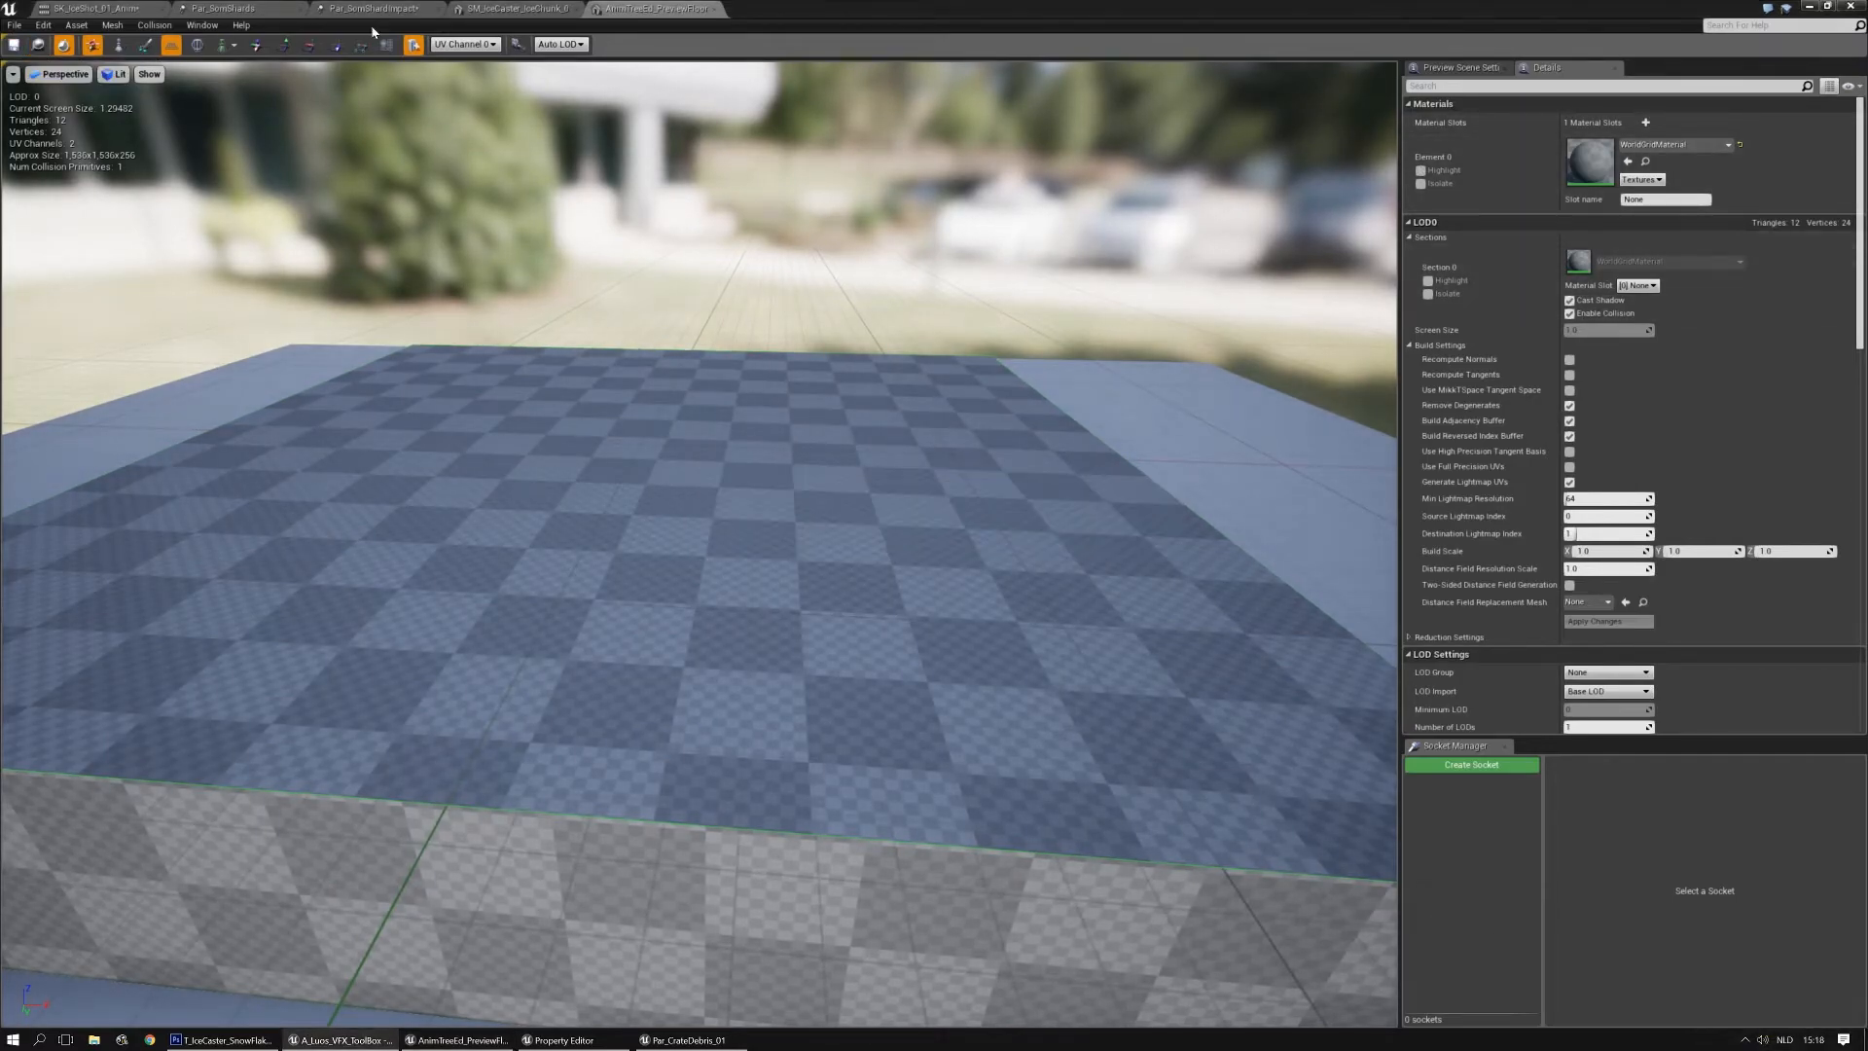
pyautogui.click(720, 8)
pyautogui.click(317, 8)
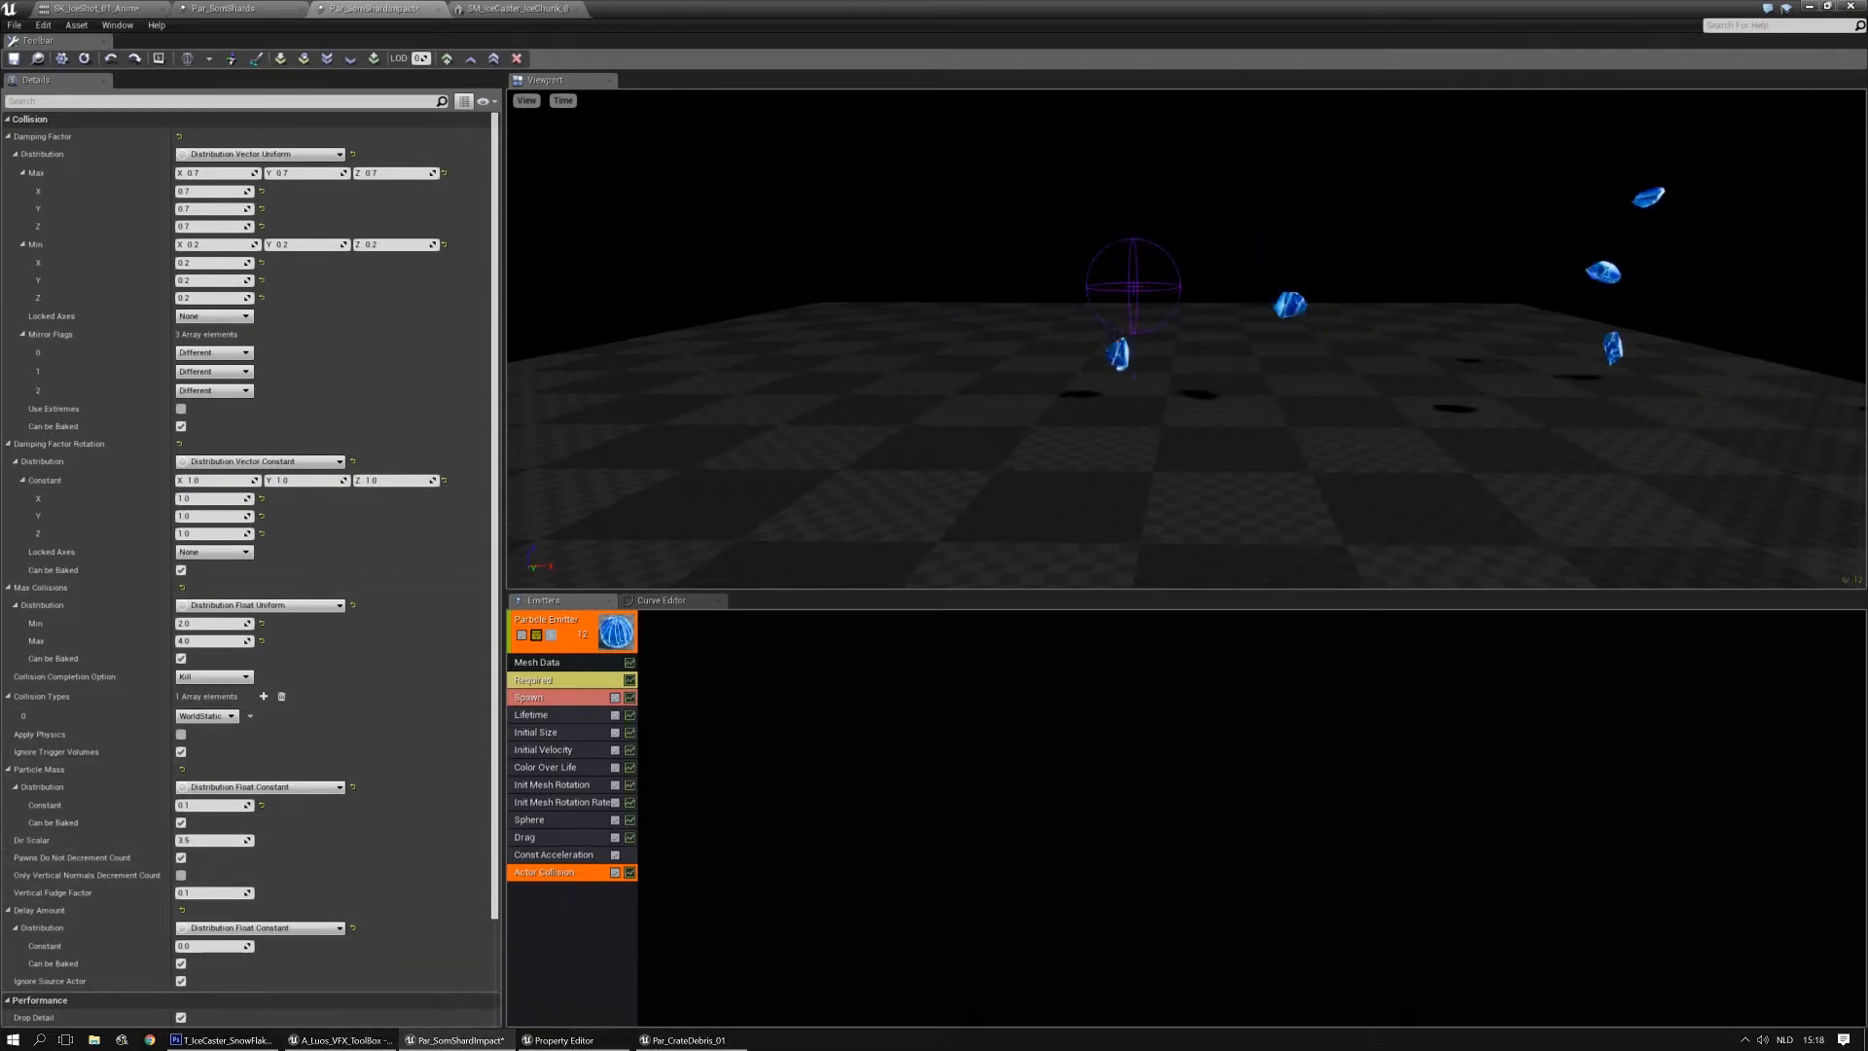
# Close Par_CrateDebris_01 and set the Sphere module's start location Z to 0 in Par_SomShardImpact
pyautogui.click(689, 1040)
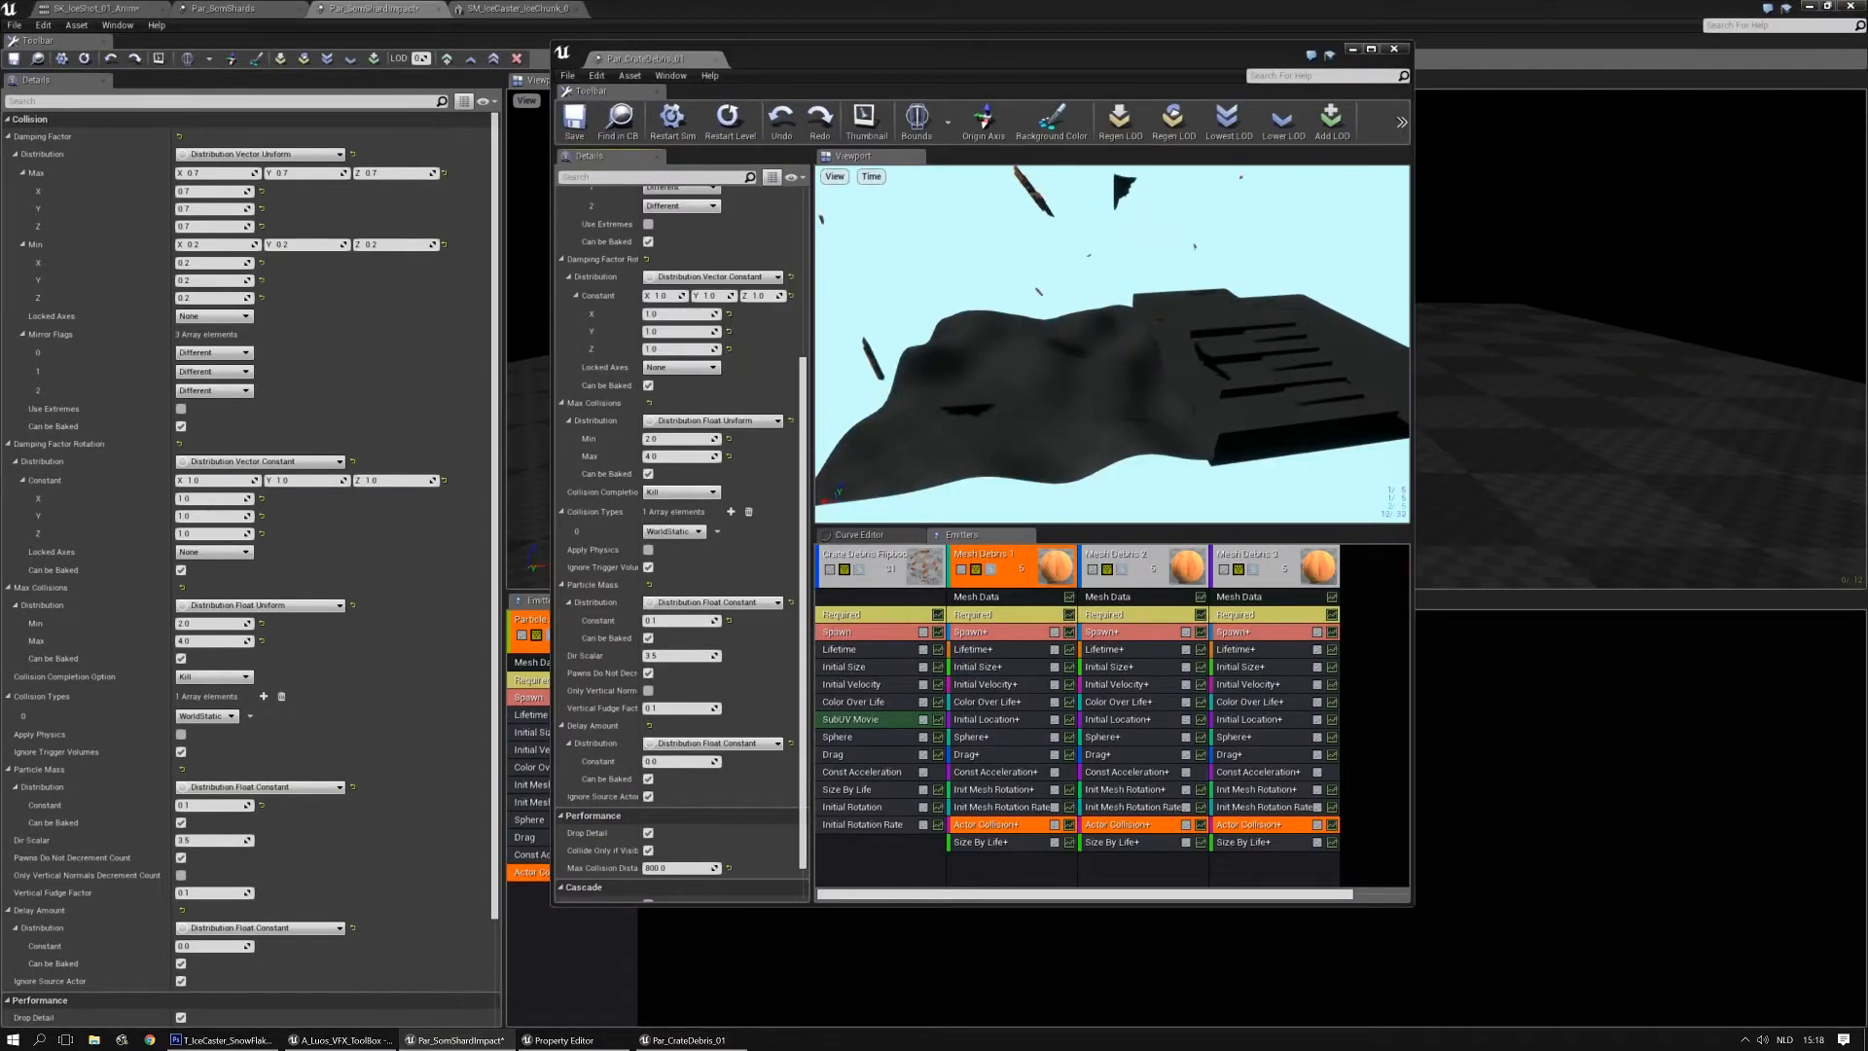
pyautogui.click(1395, 50)
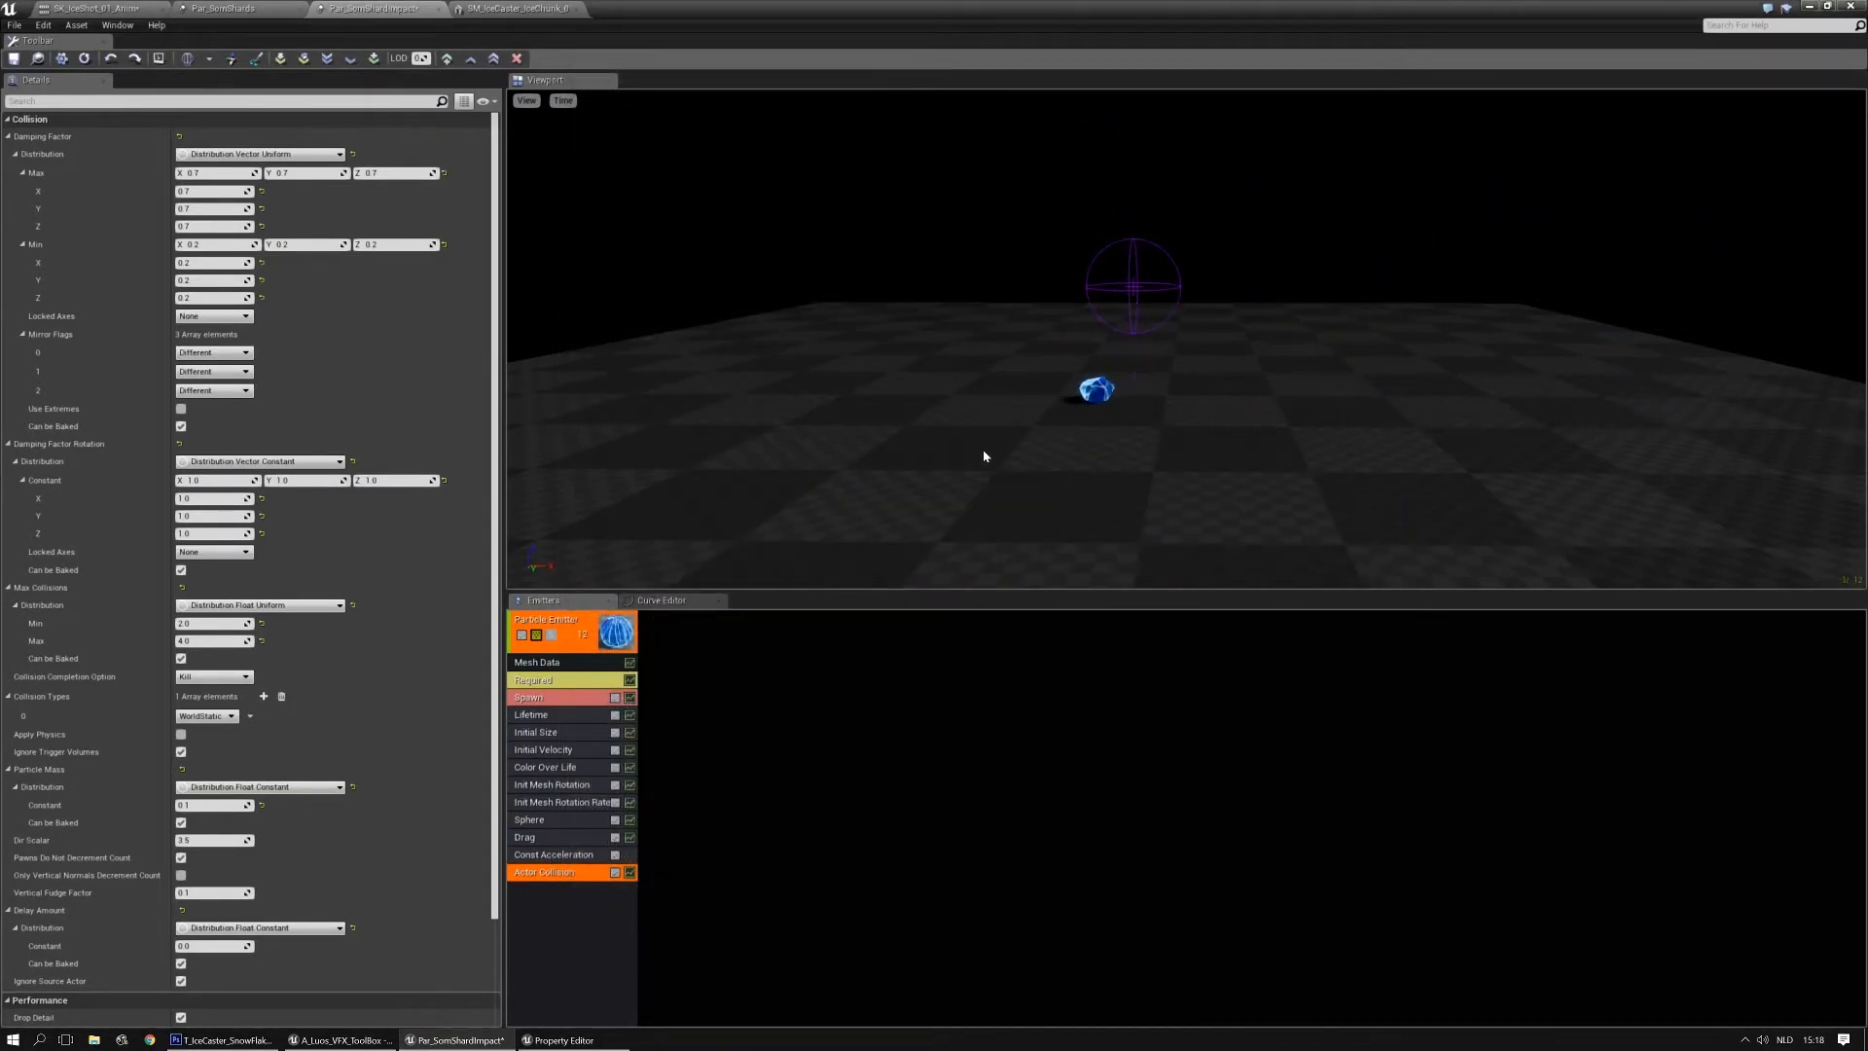
pyautogui.click(530, 820)
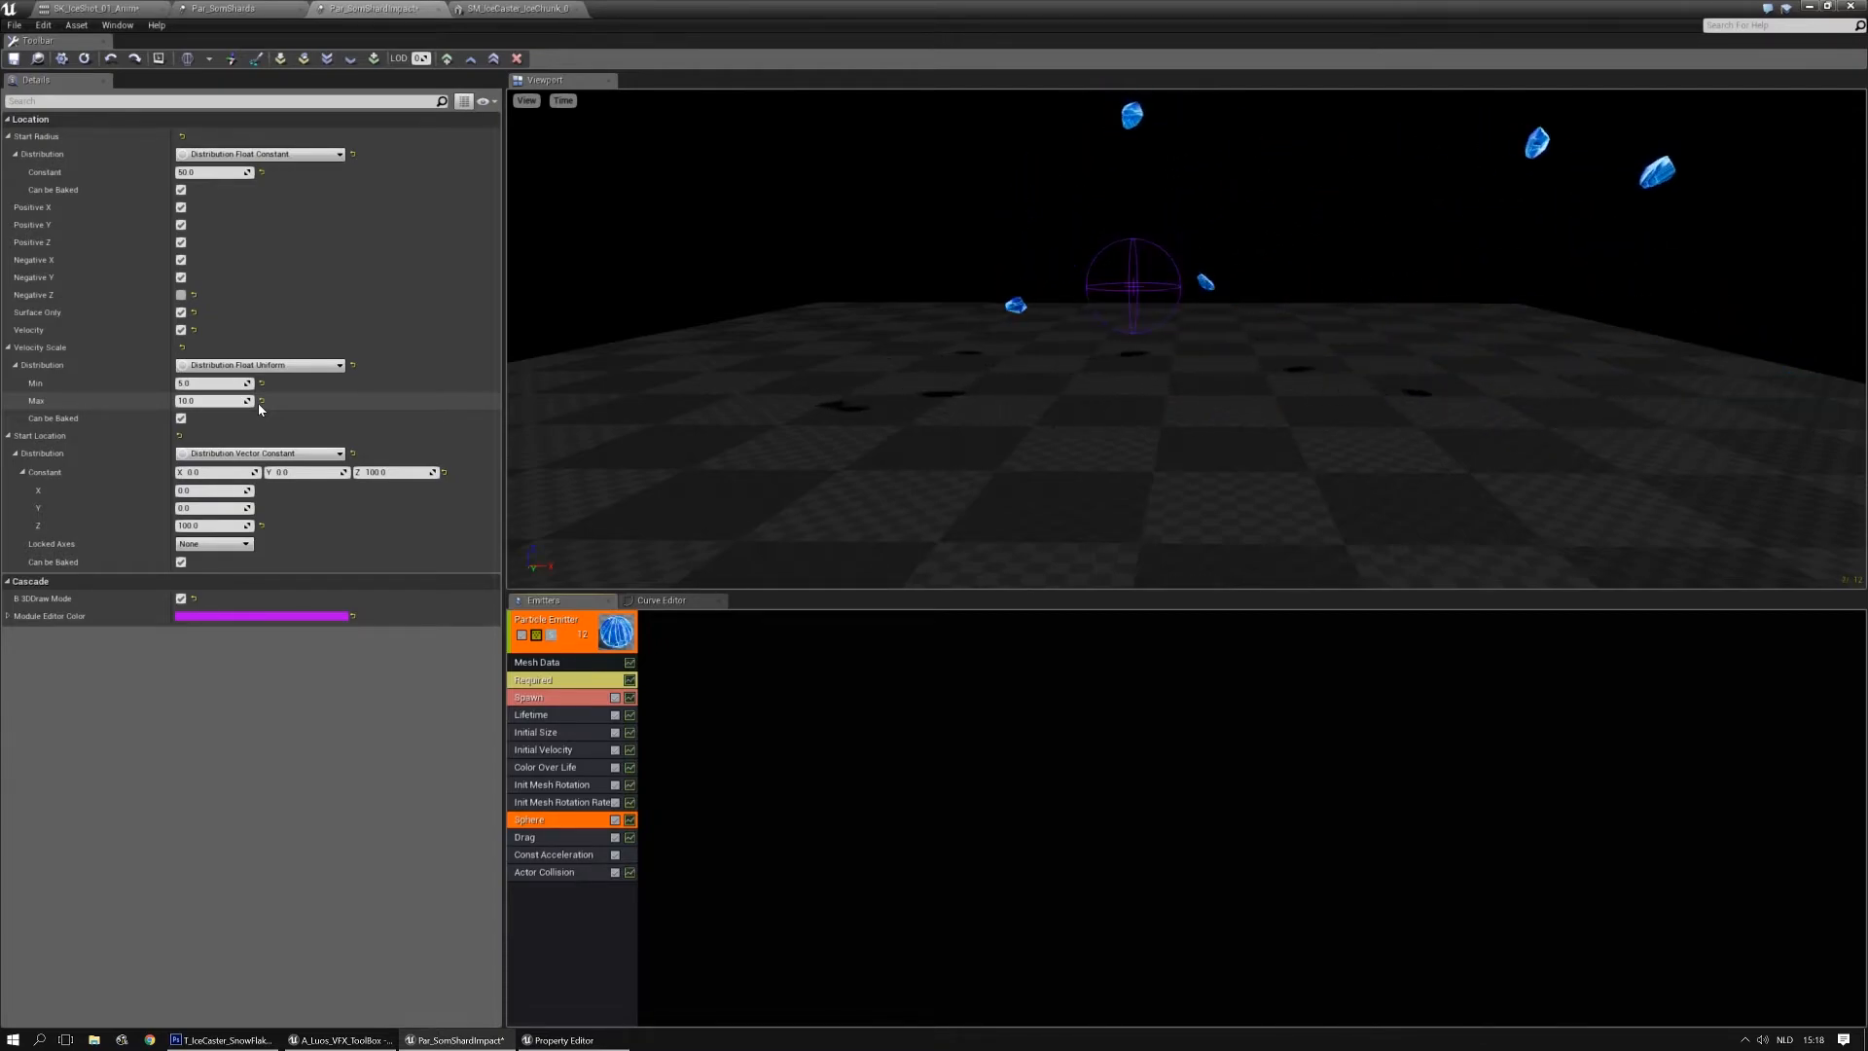
pyautogui.moveTo(1025, 412); pyautogui.dragTo(1053, 412, button='right')
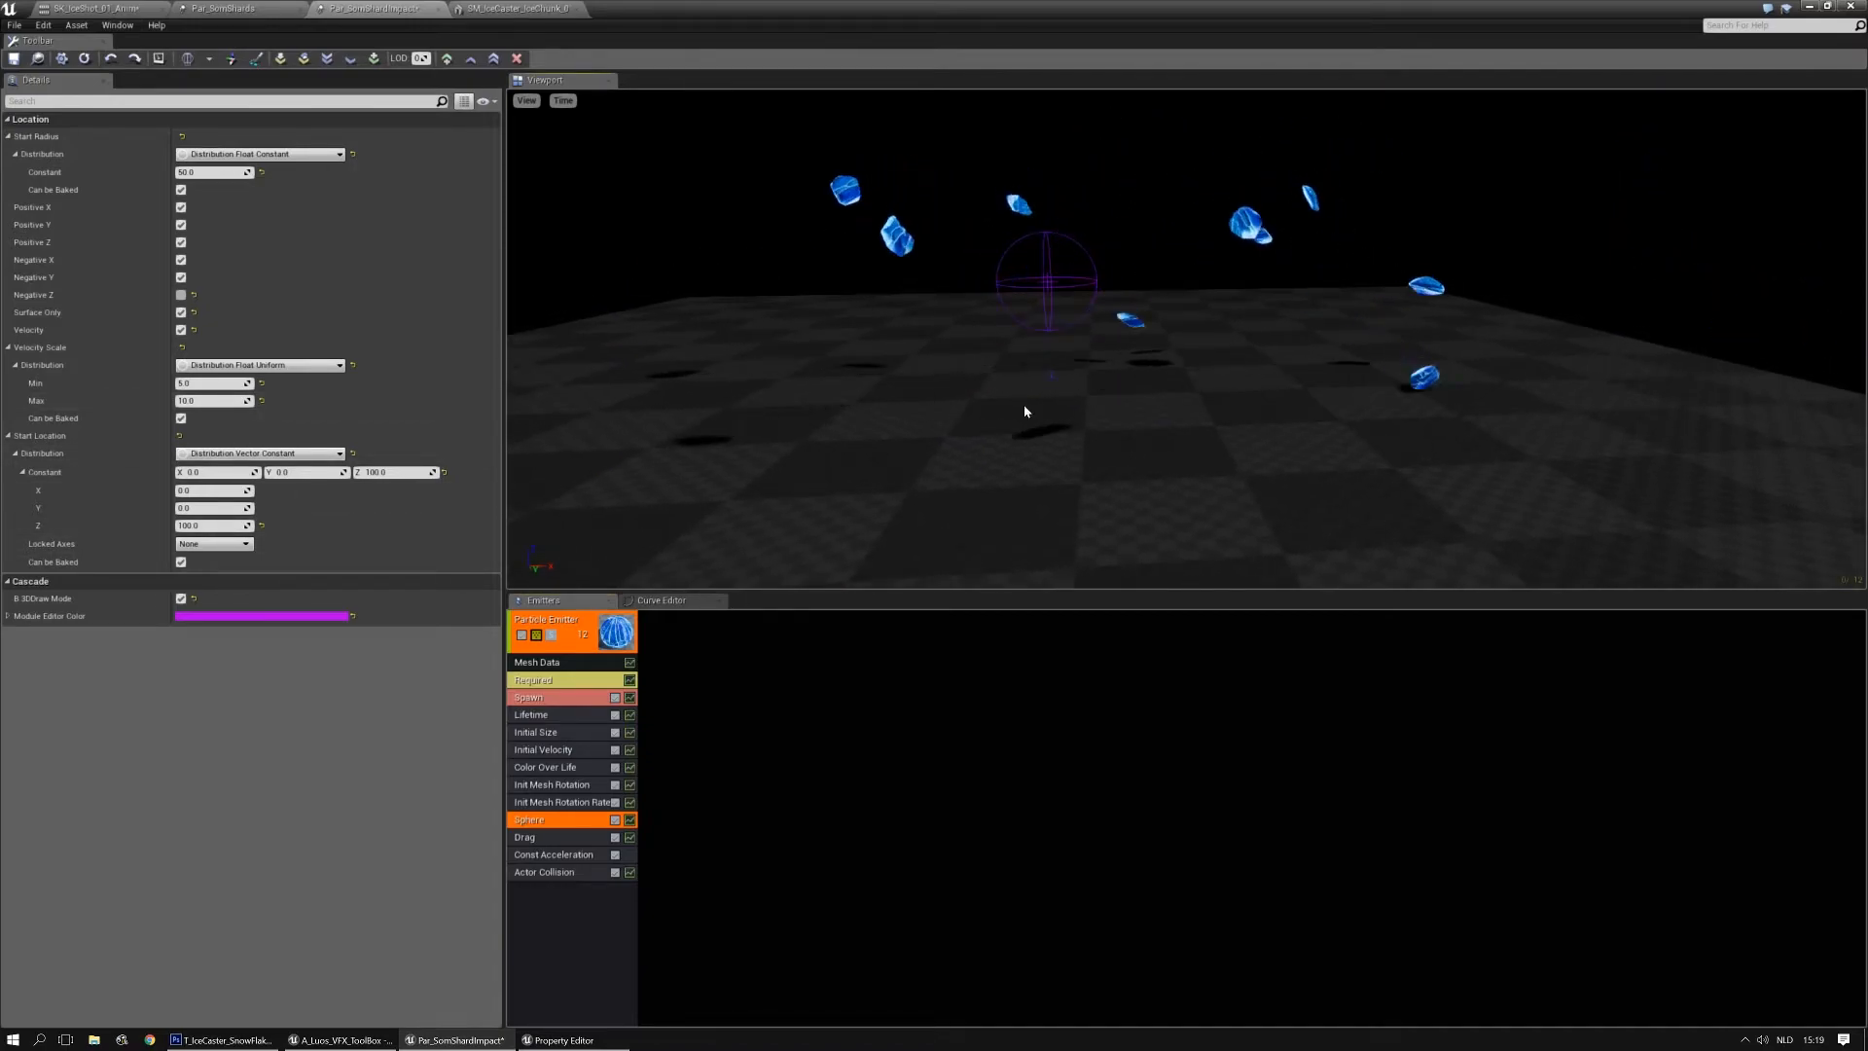
pyautogui.moveTo(983, 457); pyautogui.dragTo(1070, 382)
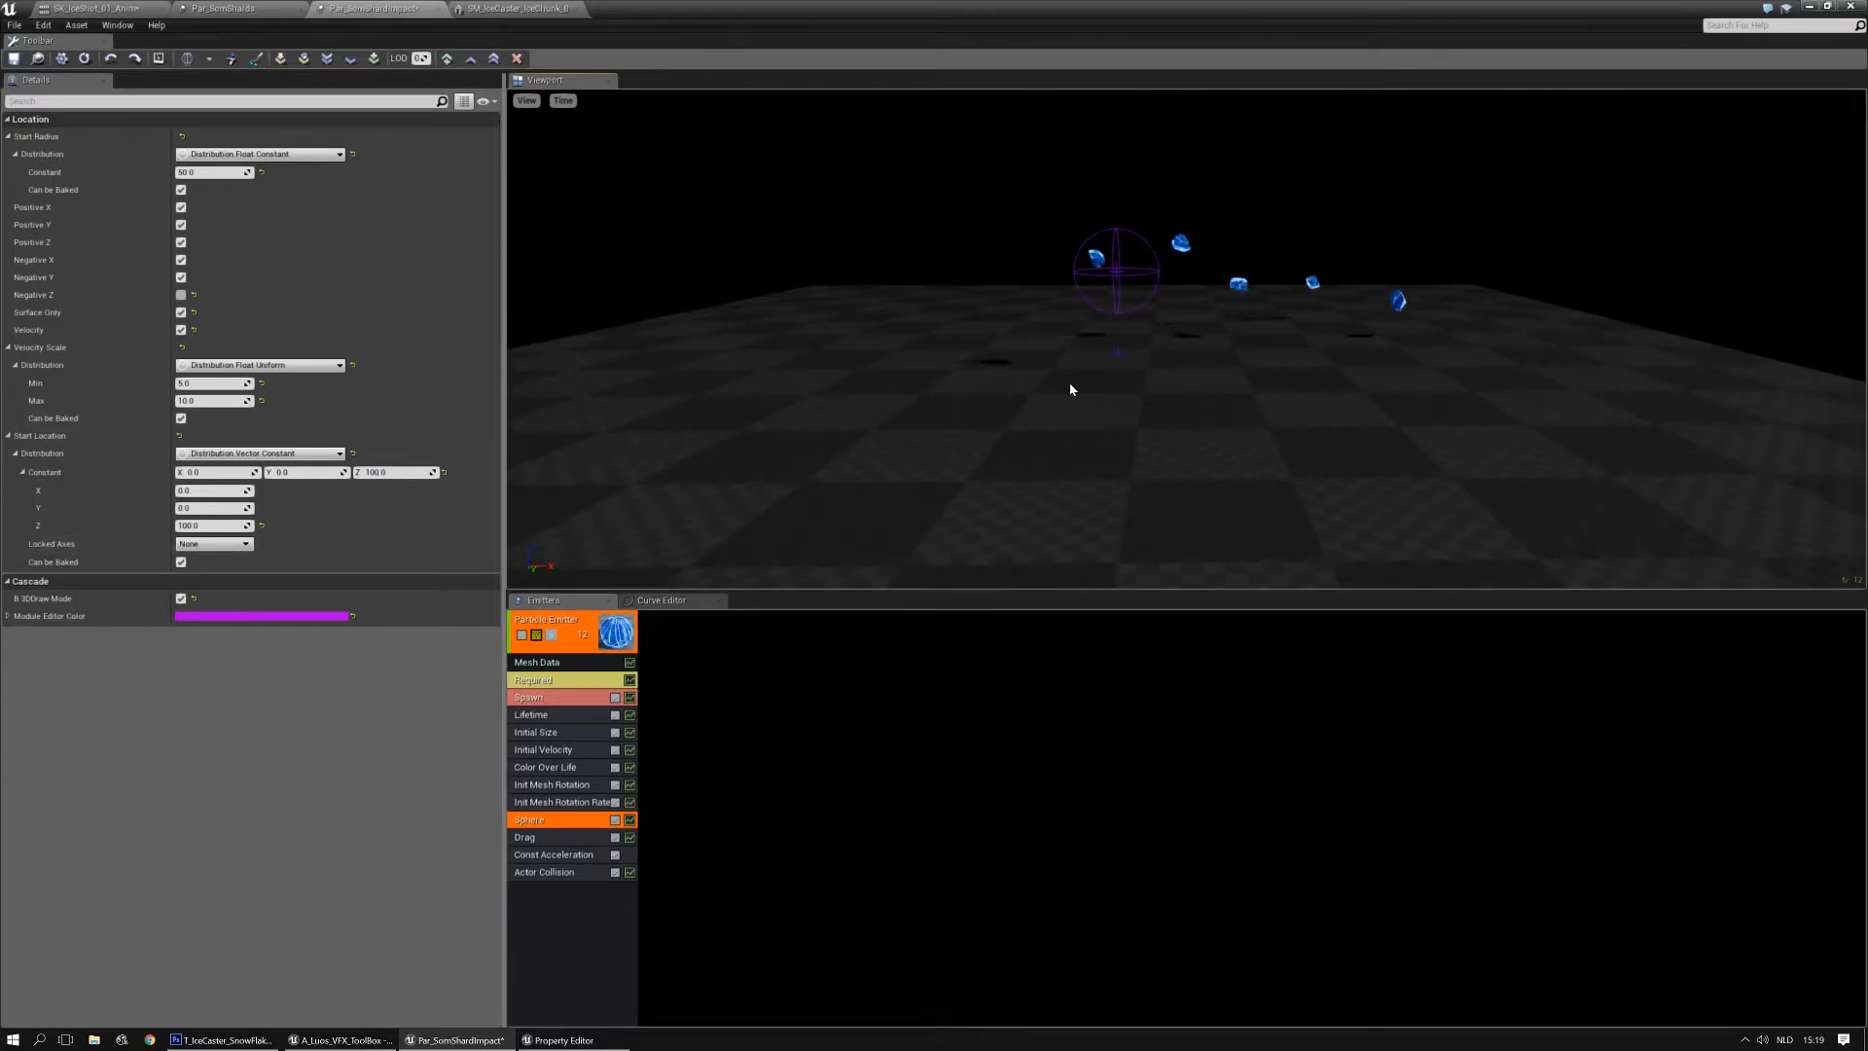
pyautogui.moveTo(1118, 325)
pyautogui.mouseDown(button='right')
pyautogui.moveTo(1173, 321)
pyautogui.moveTo(1144, 319)
pyautogui.mouseUp(button='right')
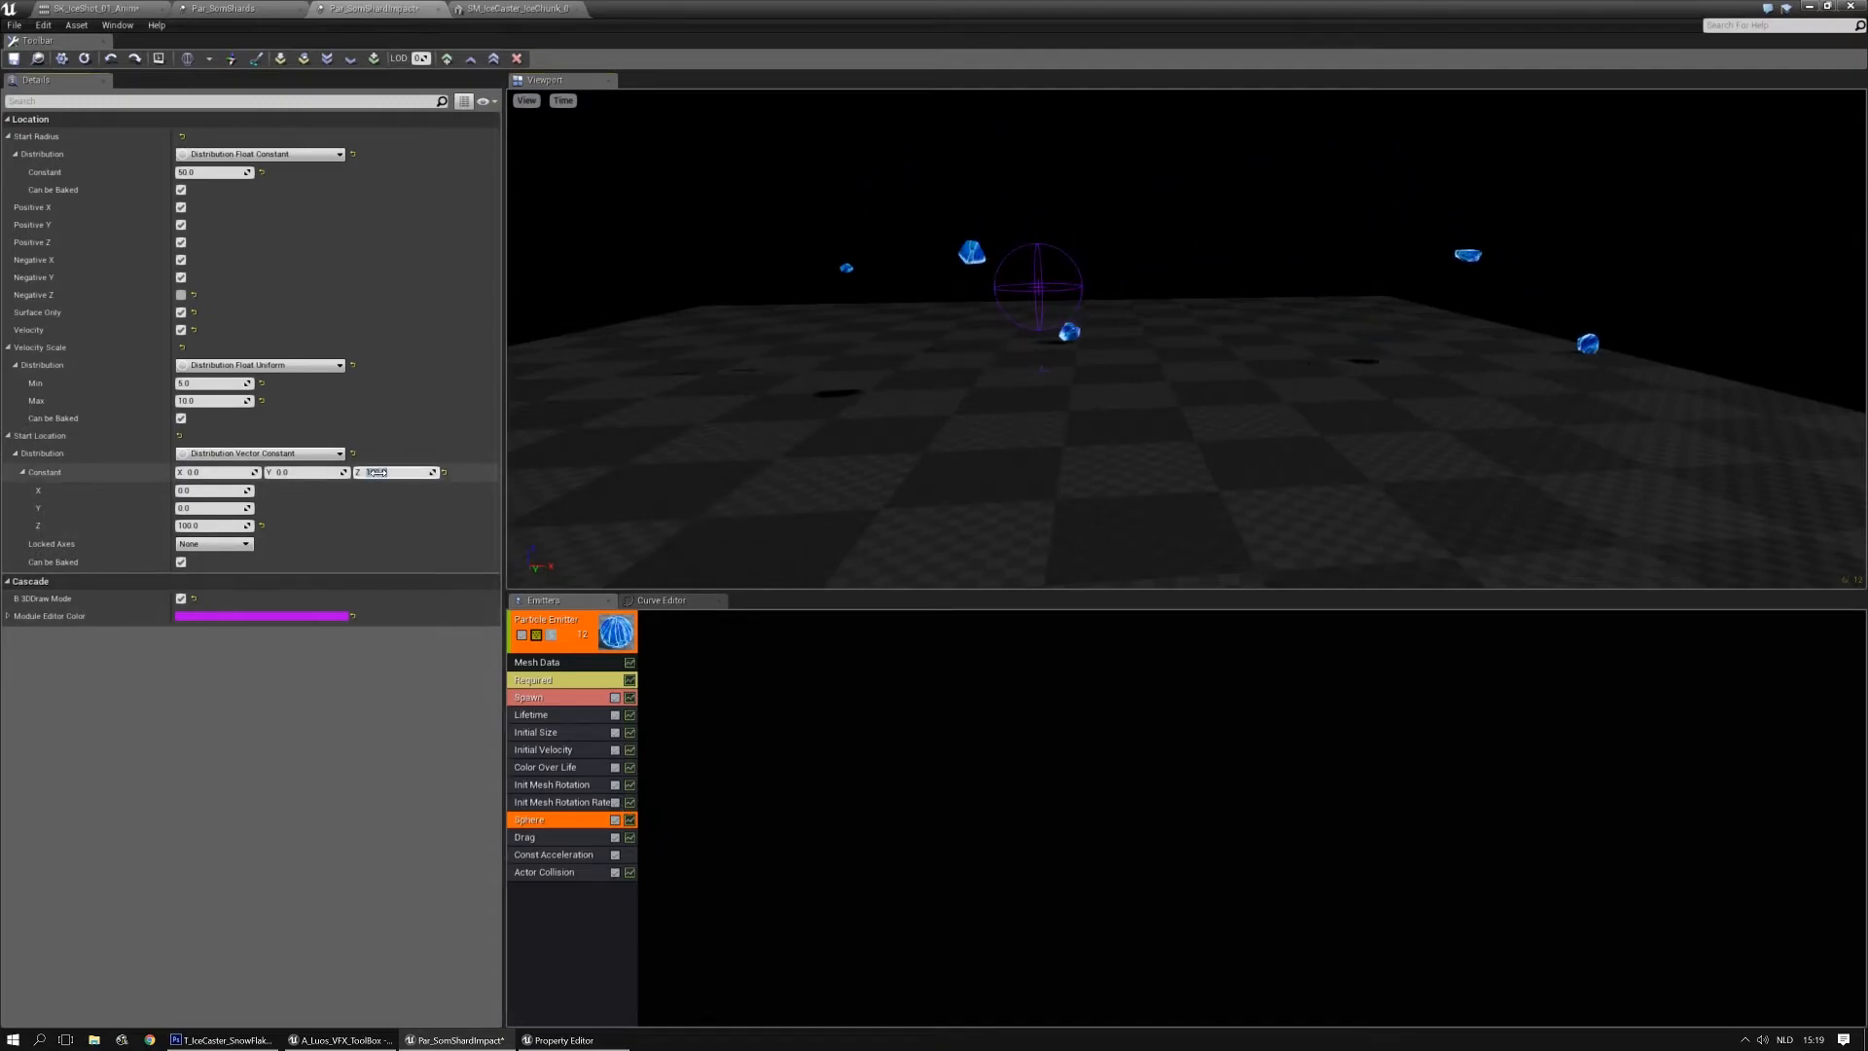
pyautogui.moveTo(1050, 360); pyautogui.dragTo(1117, 263)
pyautogui.moveTo(1120, 368); pyautogui.dragTo(1120, 409)
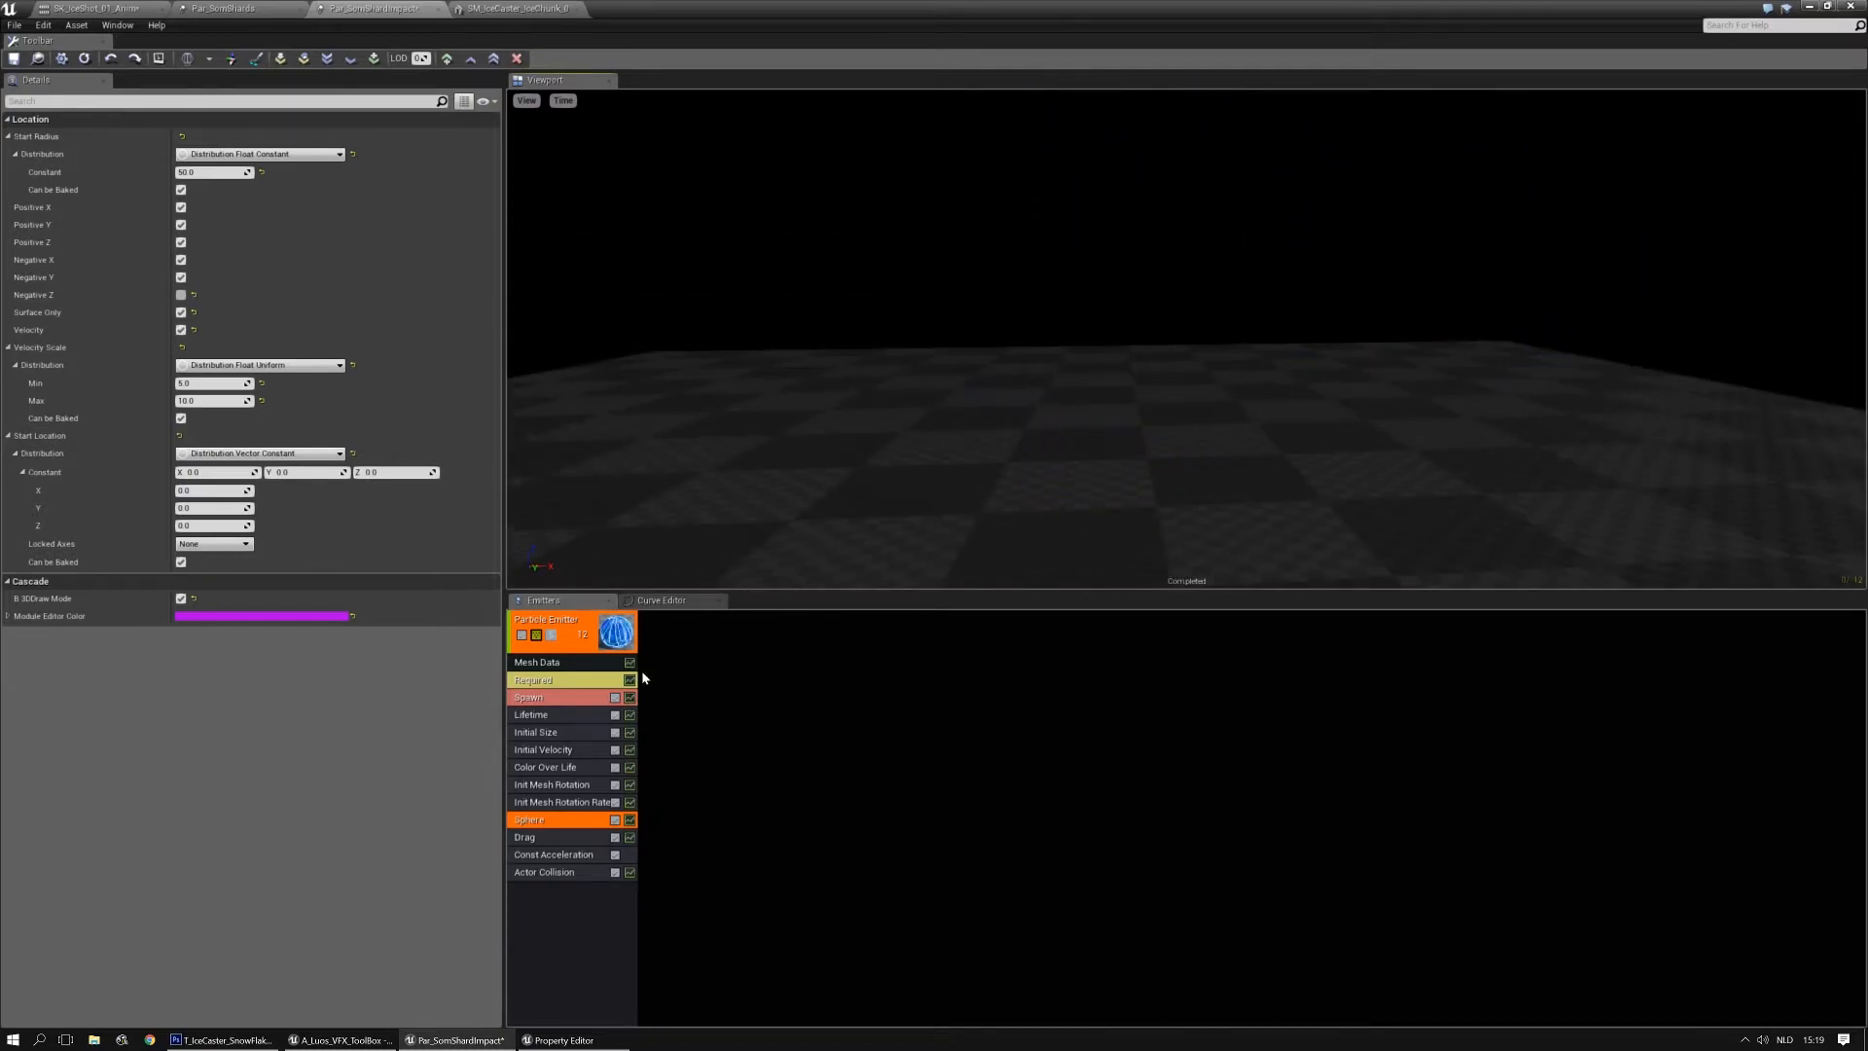
# Set the Actor Collision's Delay Amount constant to 0.2 and save Par_SomShardImpact
pyautogui.click(551, 872)
pyautogui.scroll(-2, 194, 657)
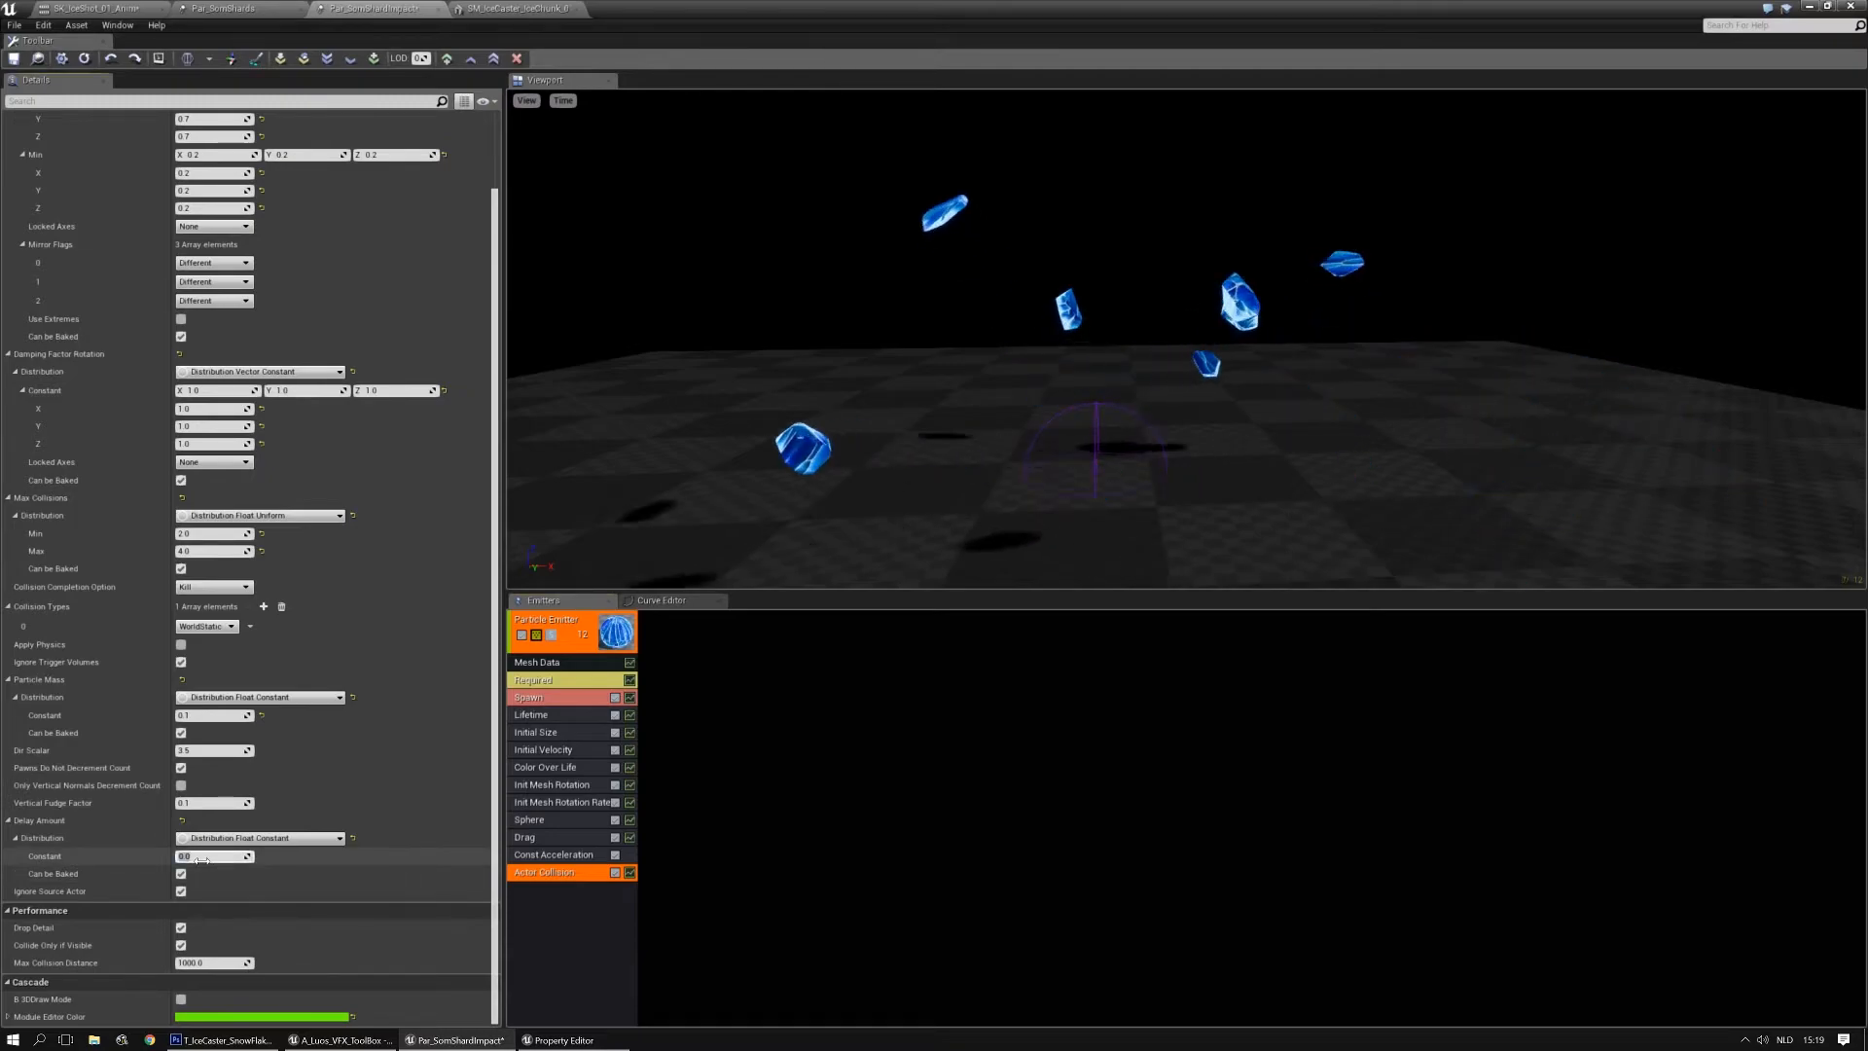
pyautogui.click(201, 861)
pyautogui.write('0.2')
pyautogui.press('Return')
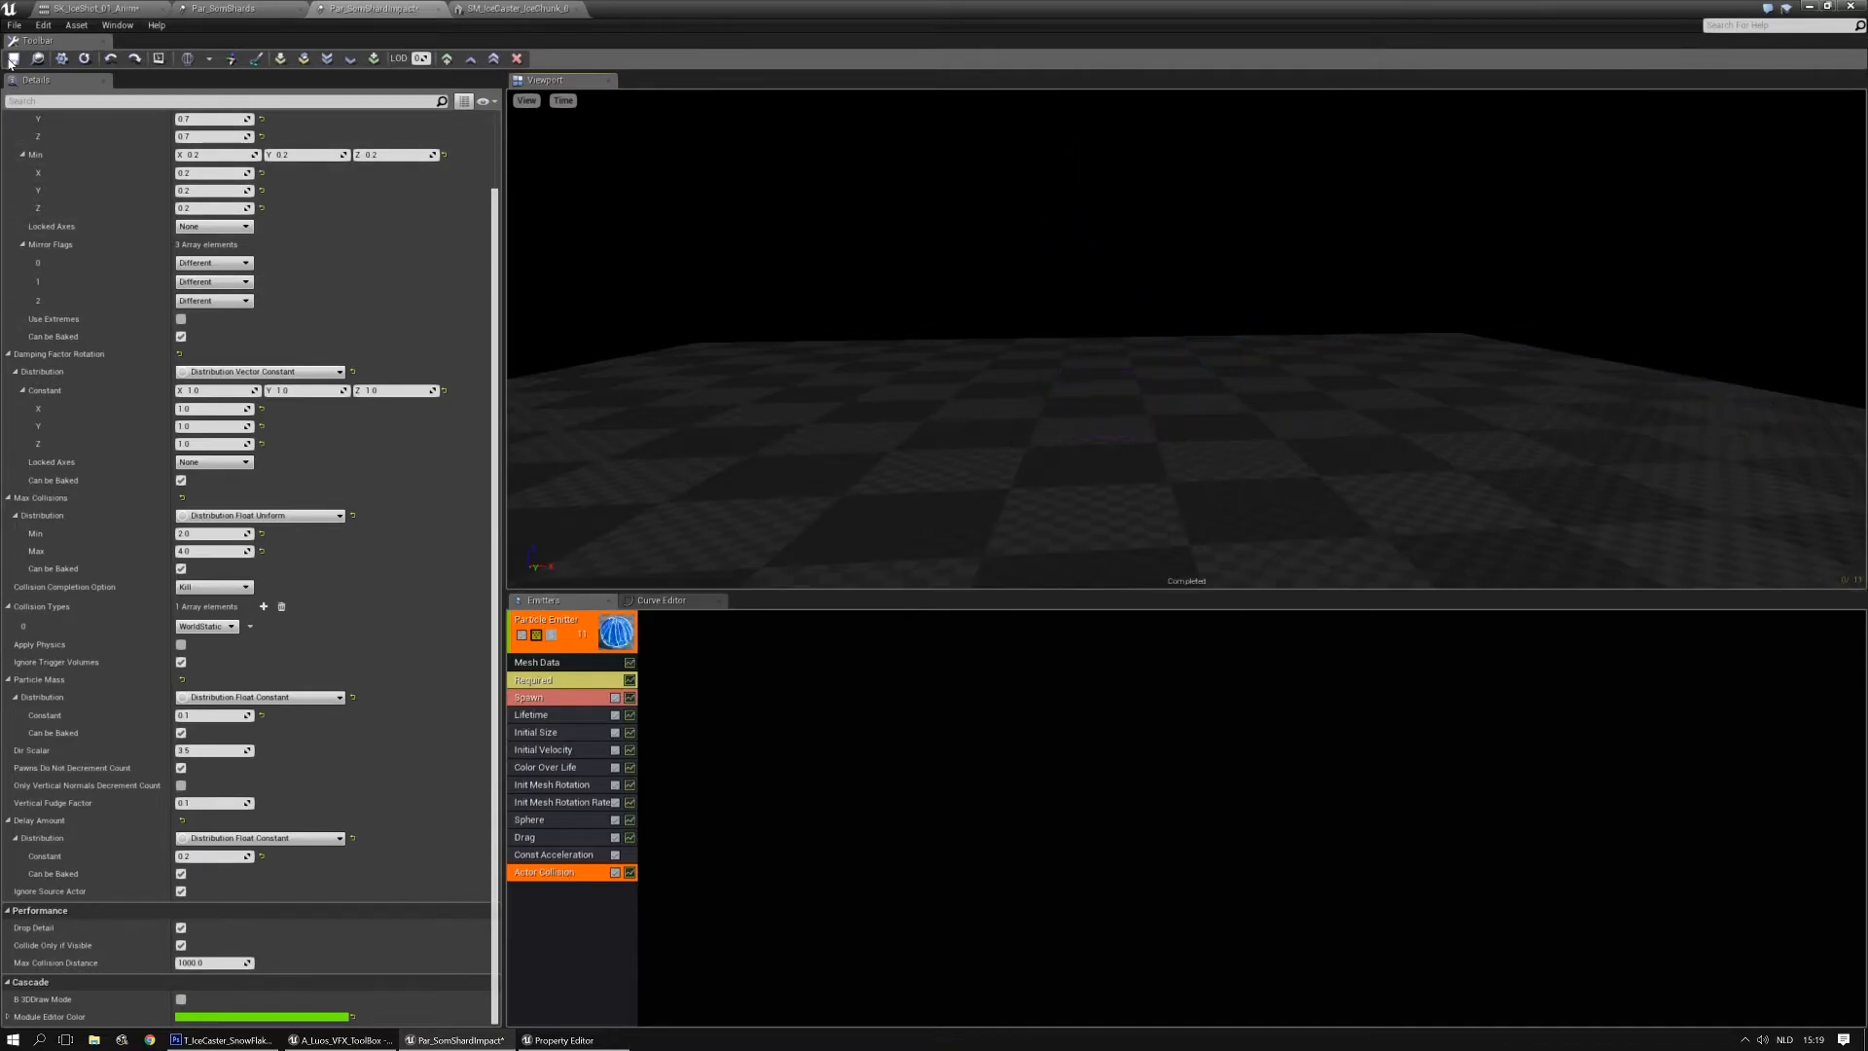
pyautogui.click(61, 58)
# Examine the shard impact near the ground in the SK_IceShot_01_Anim preview
pyautogui.click(102, 7)
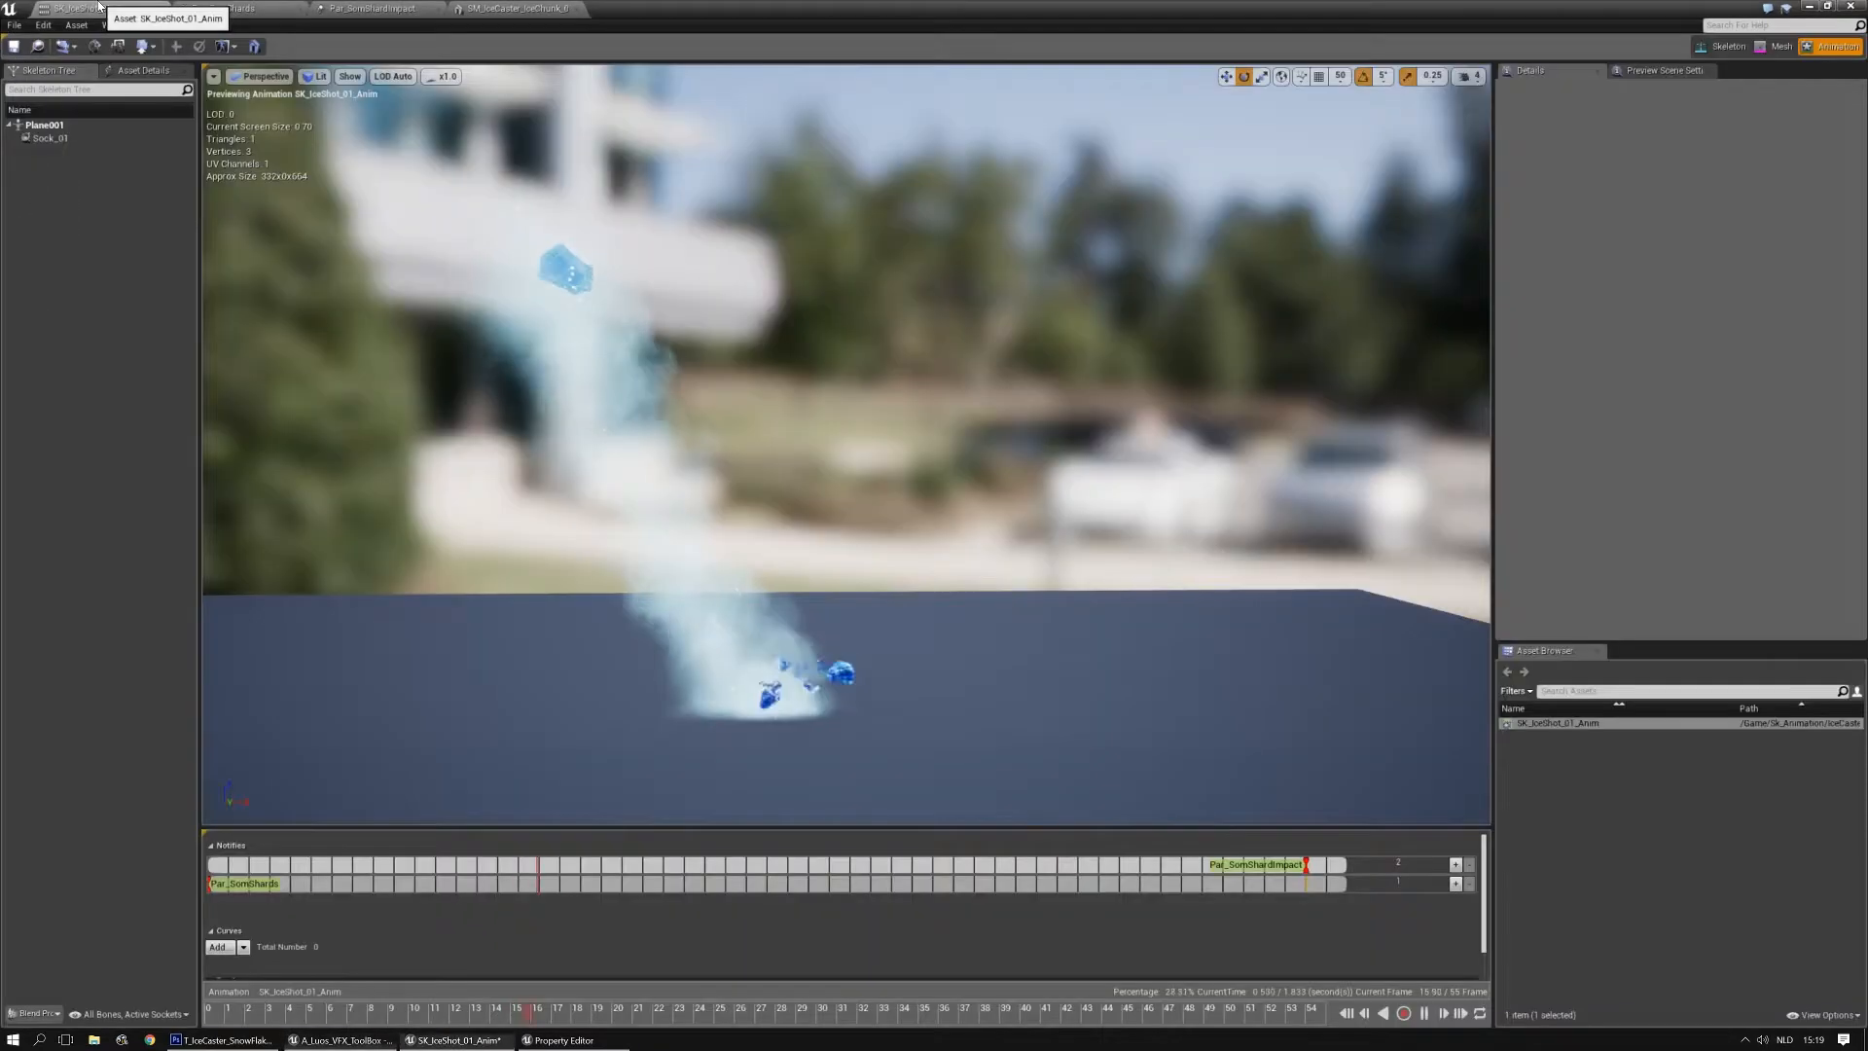
pyautogui.moveTo(873, 504); pyautogui.dragTo(786, 580, button='right')
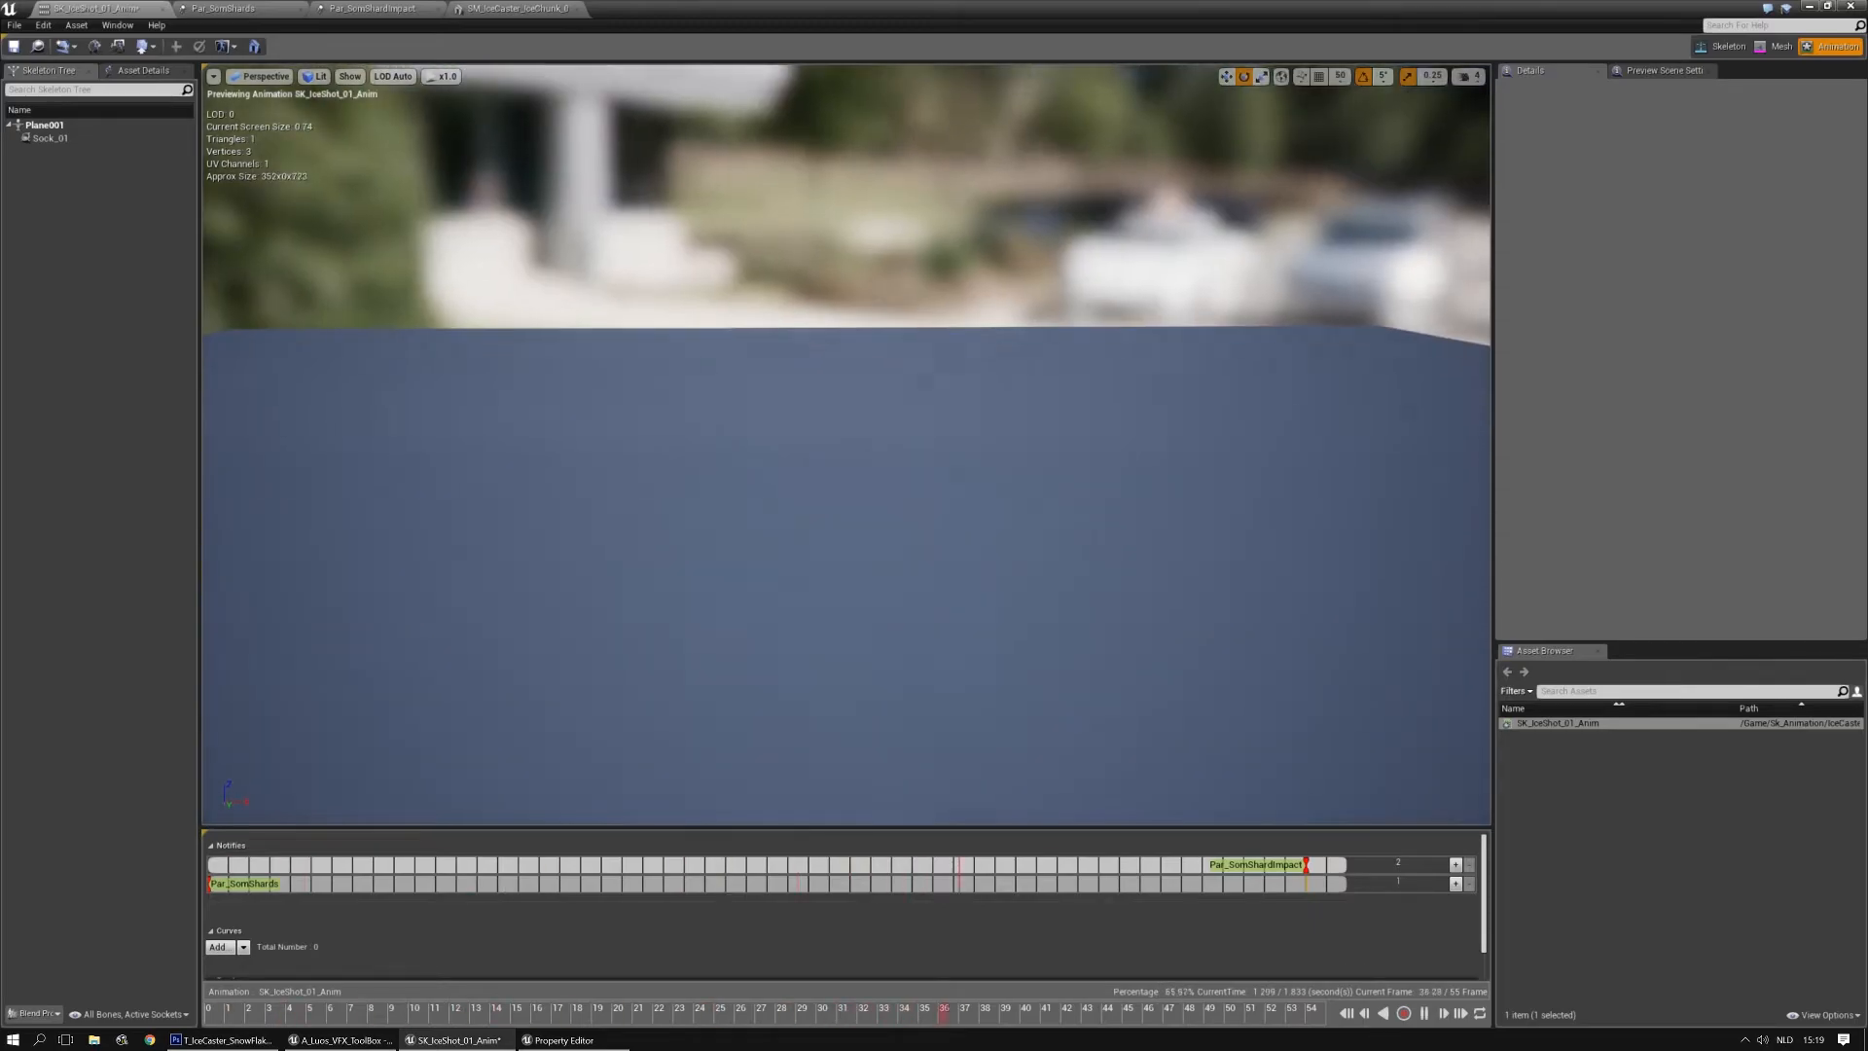
pyautogui.moveTo(855, 430); pyautogui.dragTo(860, 399, button='right')
# Examine the Par_SomShardImpact emitter placed in the level, and bring its particle editor back to full size
pyautogui.moveTo(837, 7); pyautogui.dragTo(1641, 328)
pyautogui.moveTo(1477, 252); pyautogui.dragTo(1181, 781)
pyautogui.moveTo(652, 473); pyautogui.dragTo(455, 274, button='right')
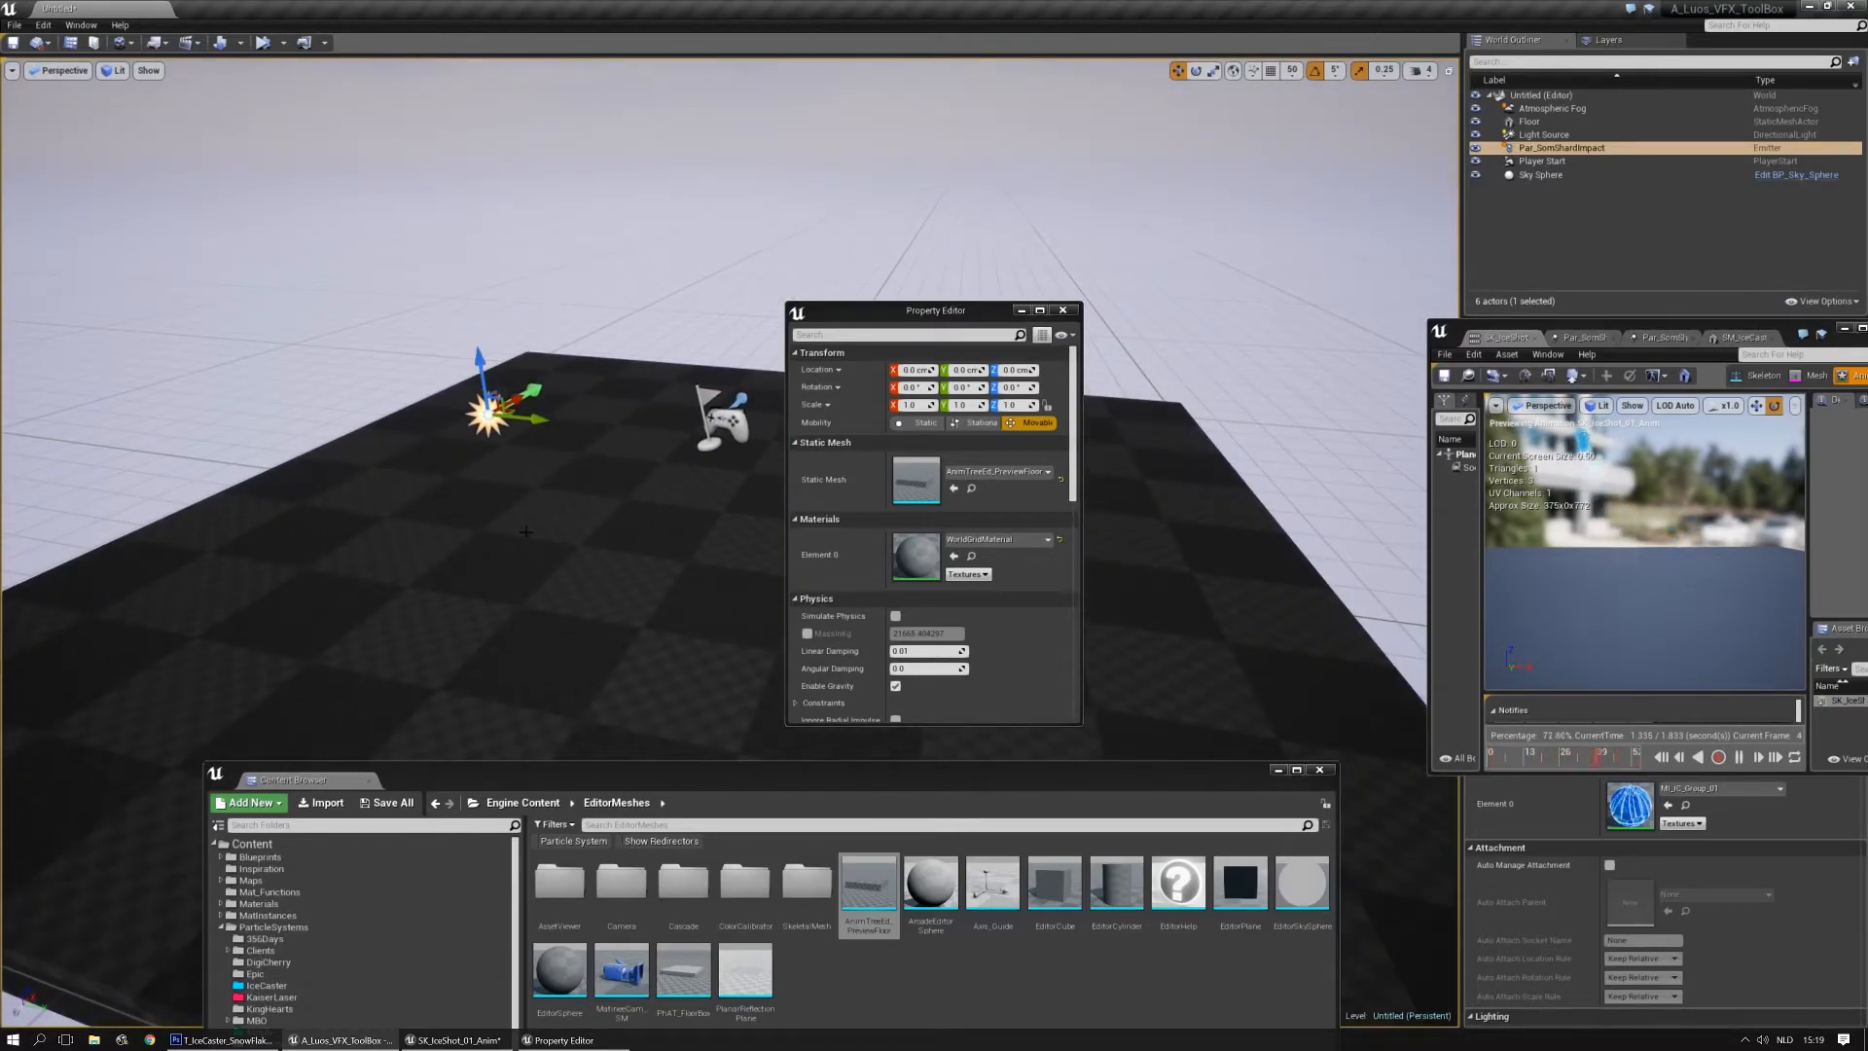
pyautogui.moveTo(526, 532); pyautogui.dragTo(495, 526, button='right')
pyautogui.moveTo(598, 554)
pyautogui.mouseDown(button='right')
pyautogui.moveTo(598, 477)
pyautogui.moveTo(638, 545)
pyautogui.moveTo(632, 516)
pyautogui.moveTo(635, 537)
pyautogui.moveTo(681, 545)
pyautogui.moveTo(611, 528)
pyautogui.mouseUp(button='right')
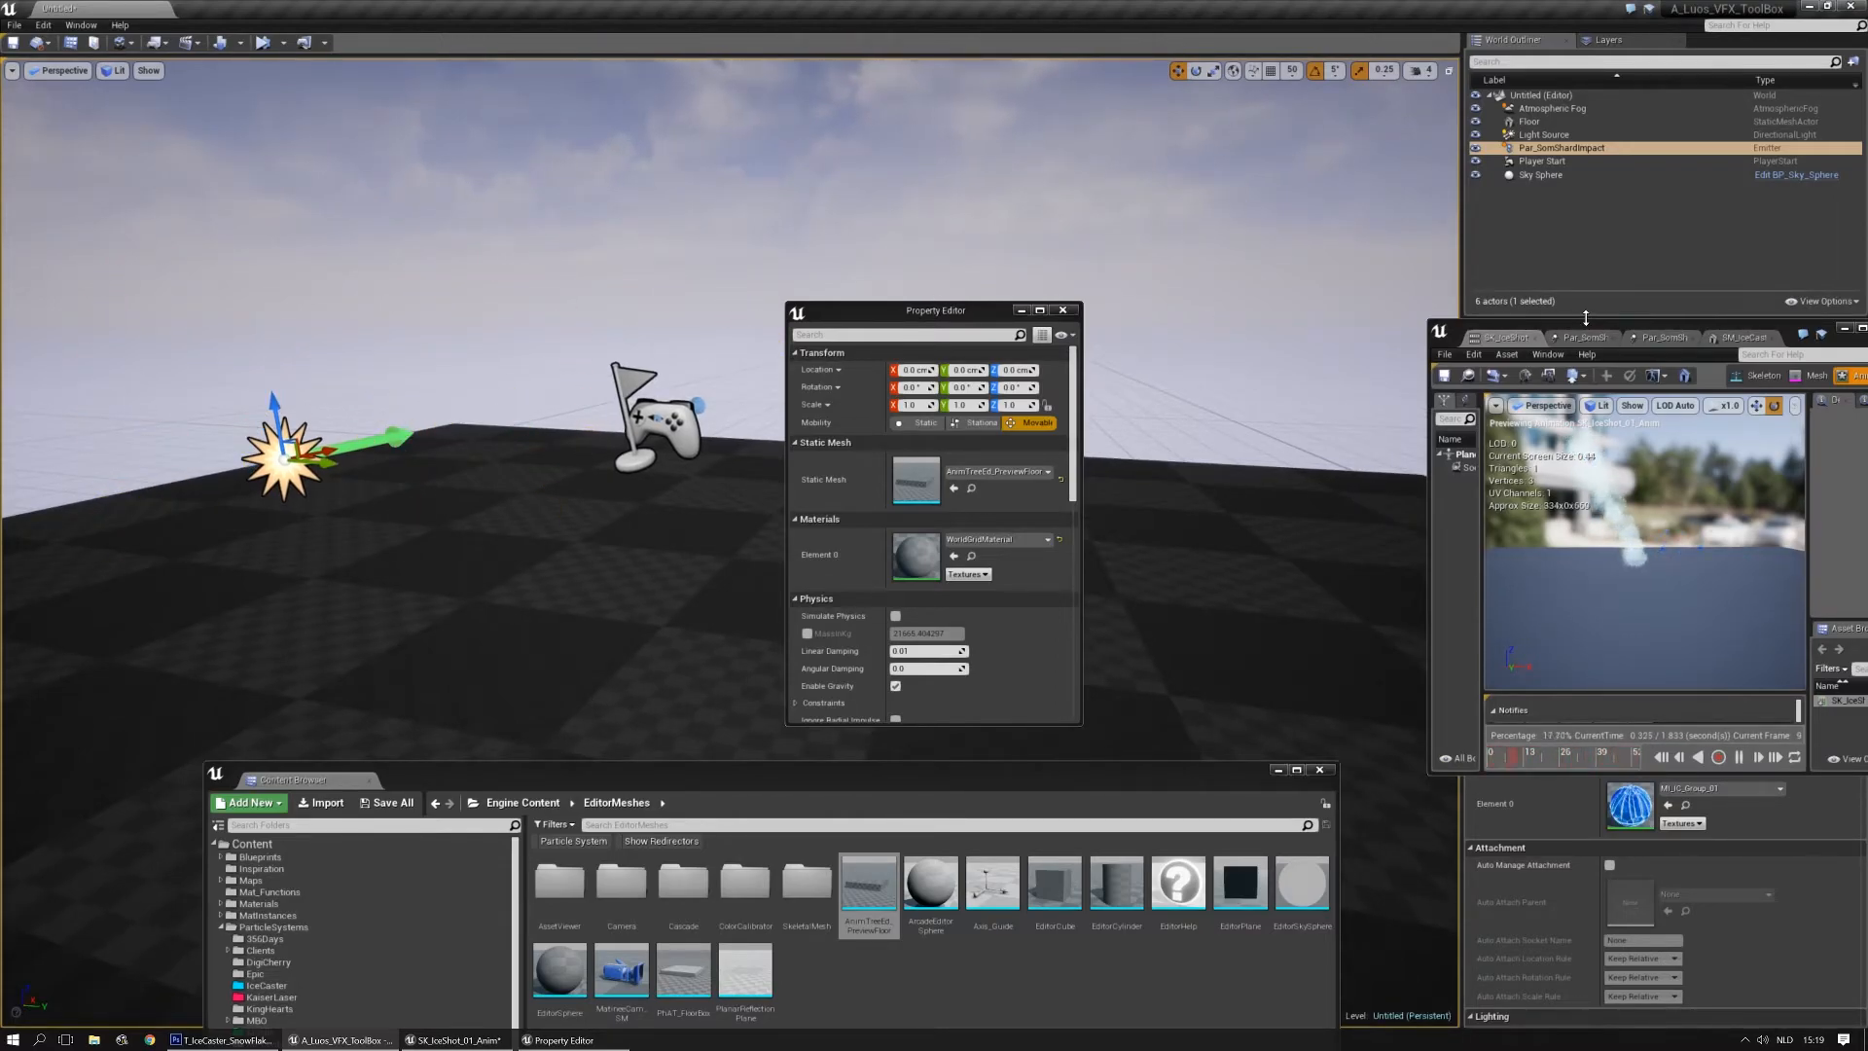
pyautogui.click(1665, 343)
pyautogui.moveTo(1666, 328); pyautogui.dragTo(896, 221)
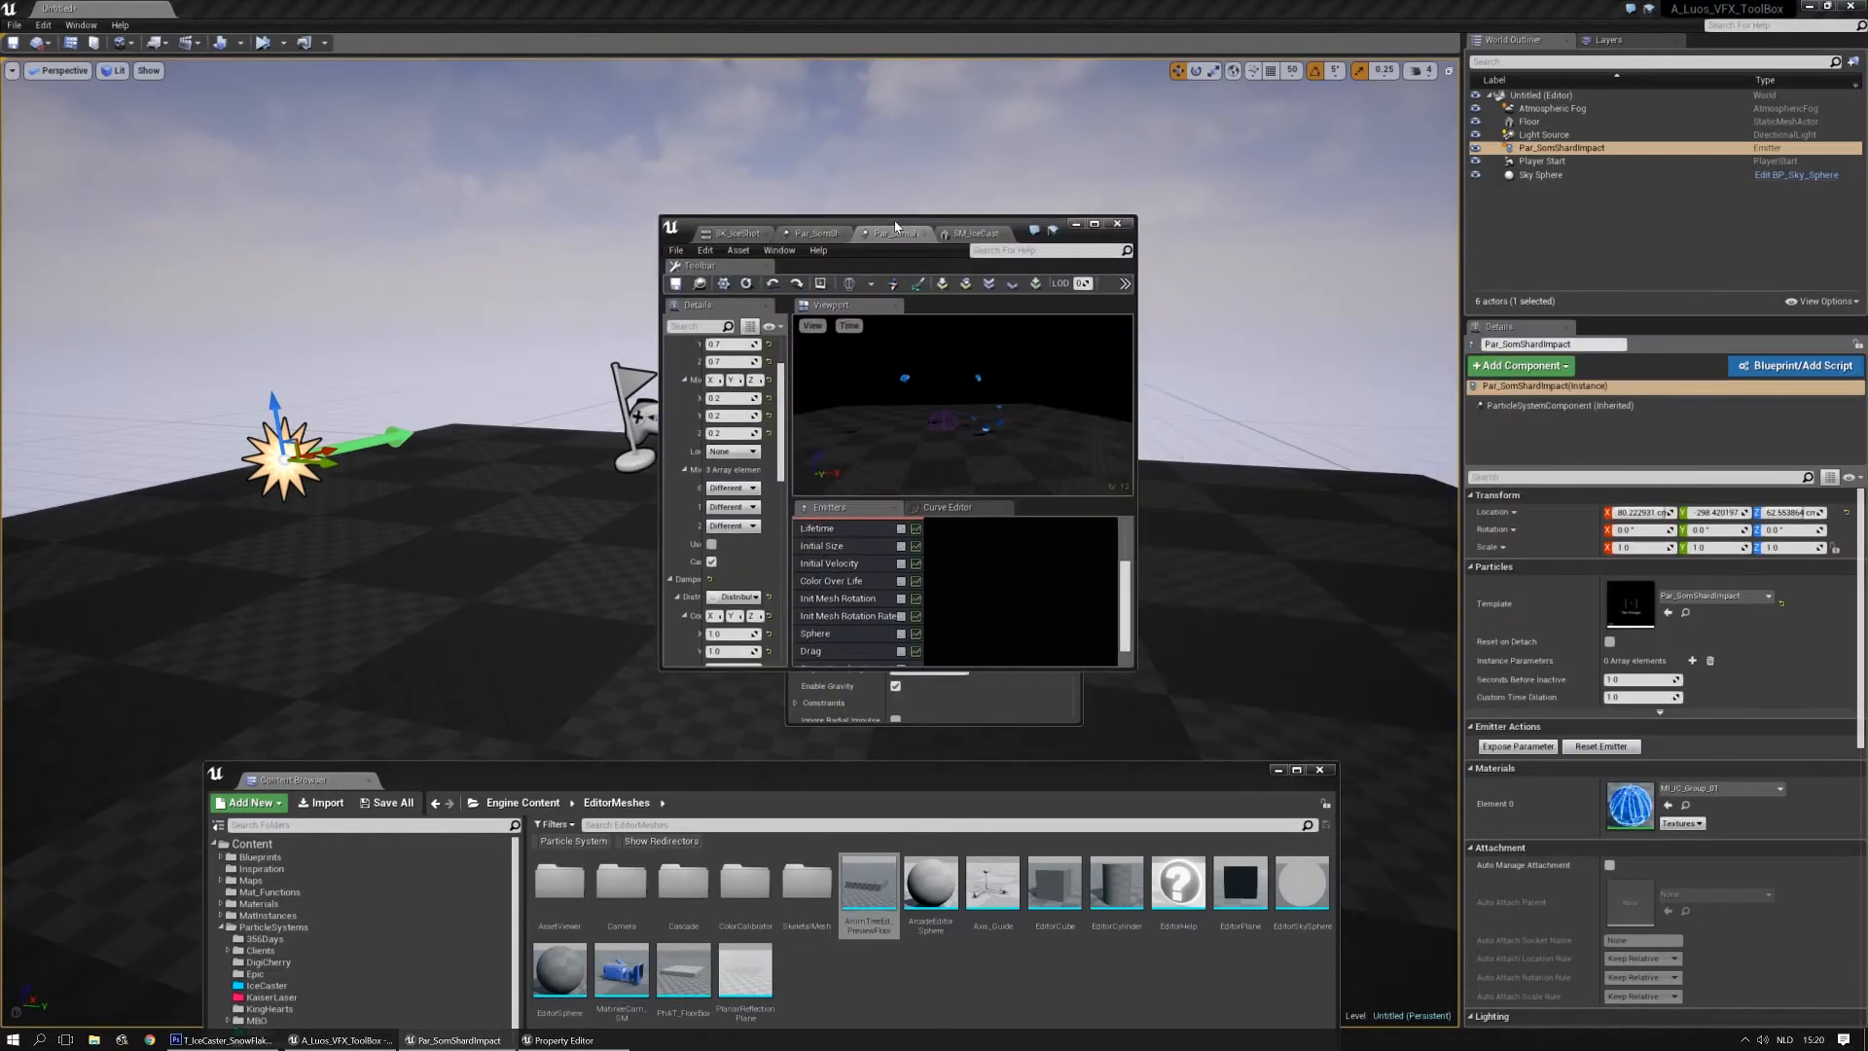
pyautogui.doubleClick(895, 221)
# Set the shard emitter's Lifetime to a minimum of 1.5 and a maximum of 2
pyautogui.click(551, 730)
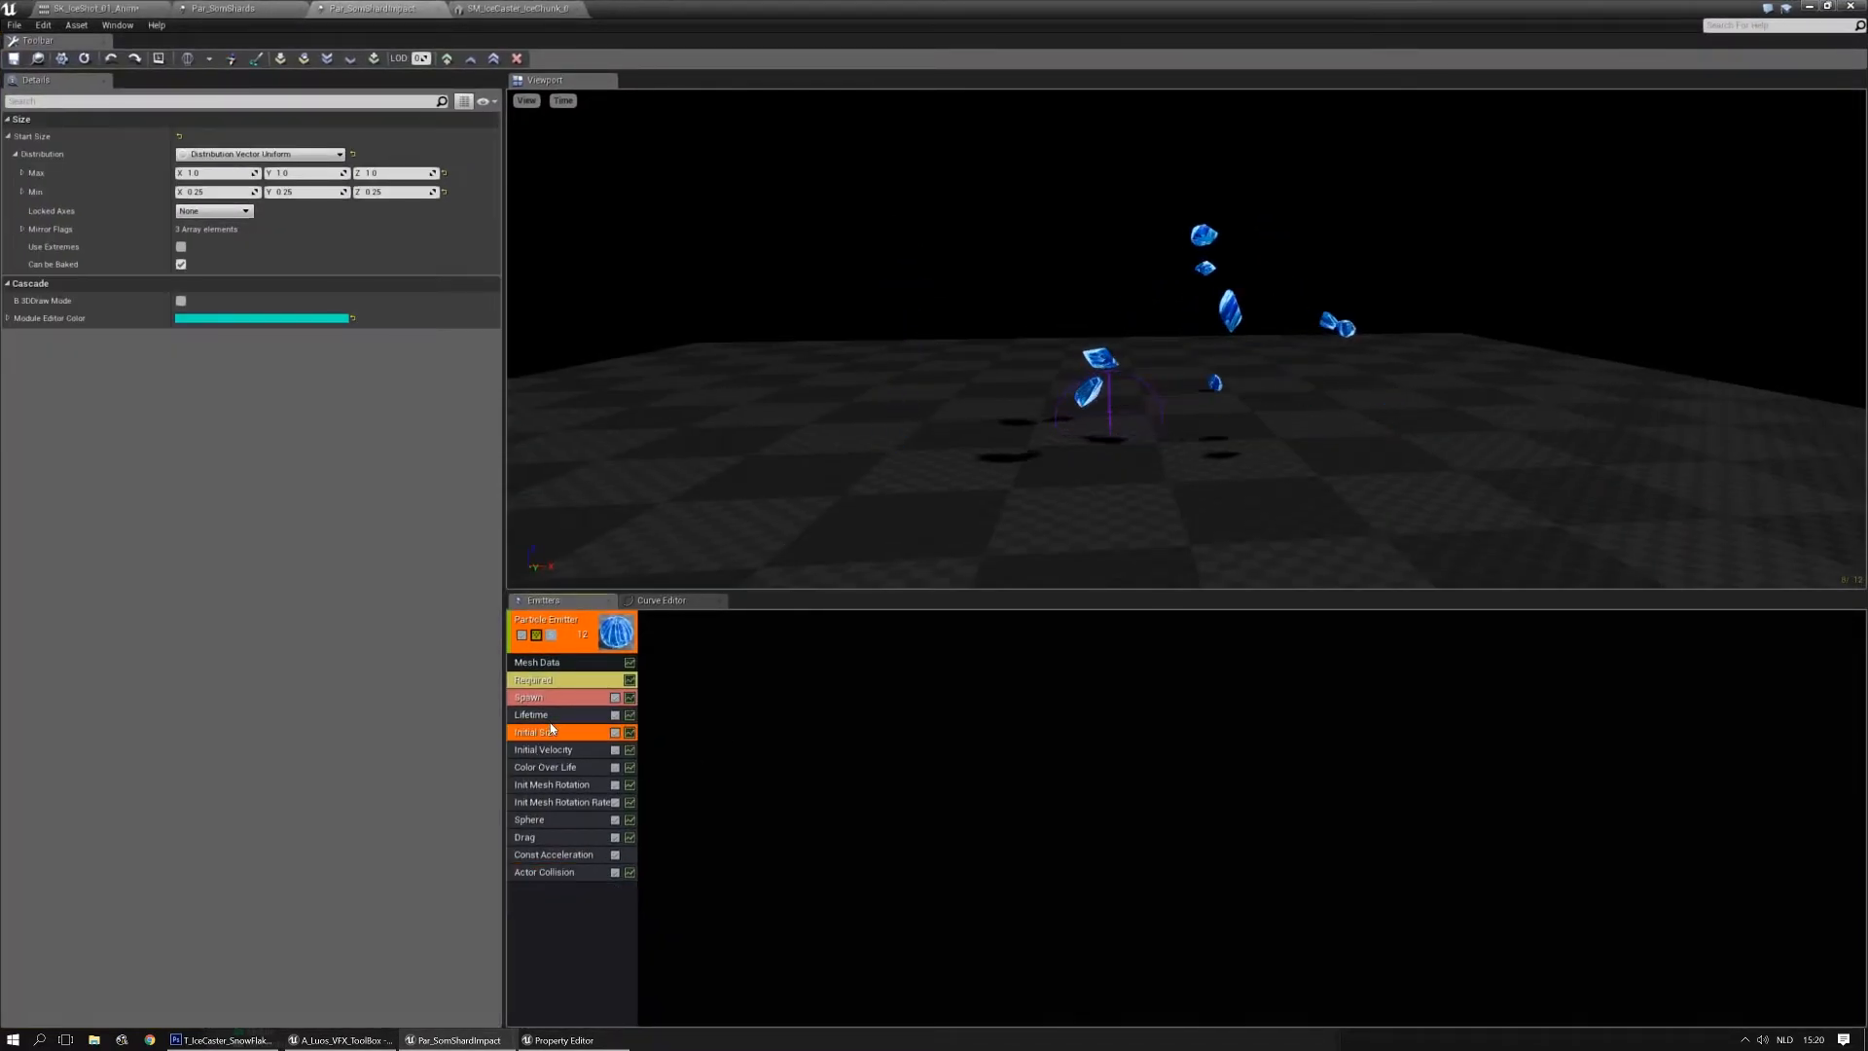
pyautogui.click(549, 719)
pyautogui.click(196, 172)
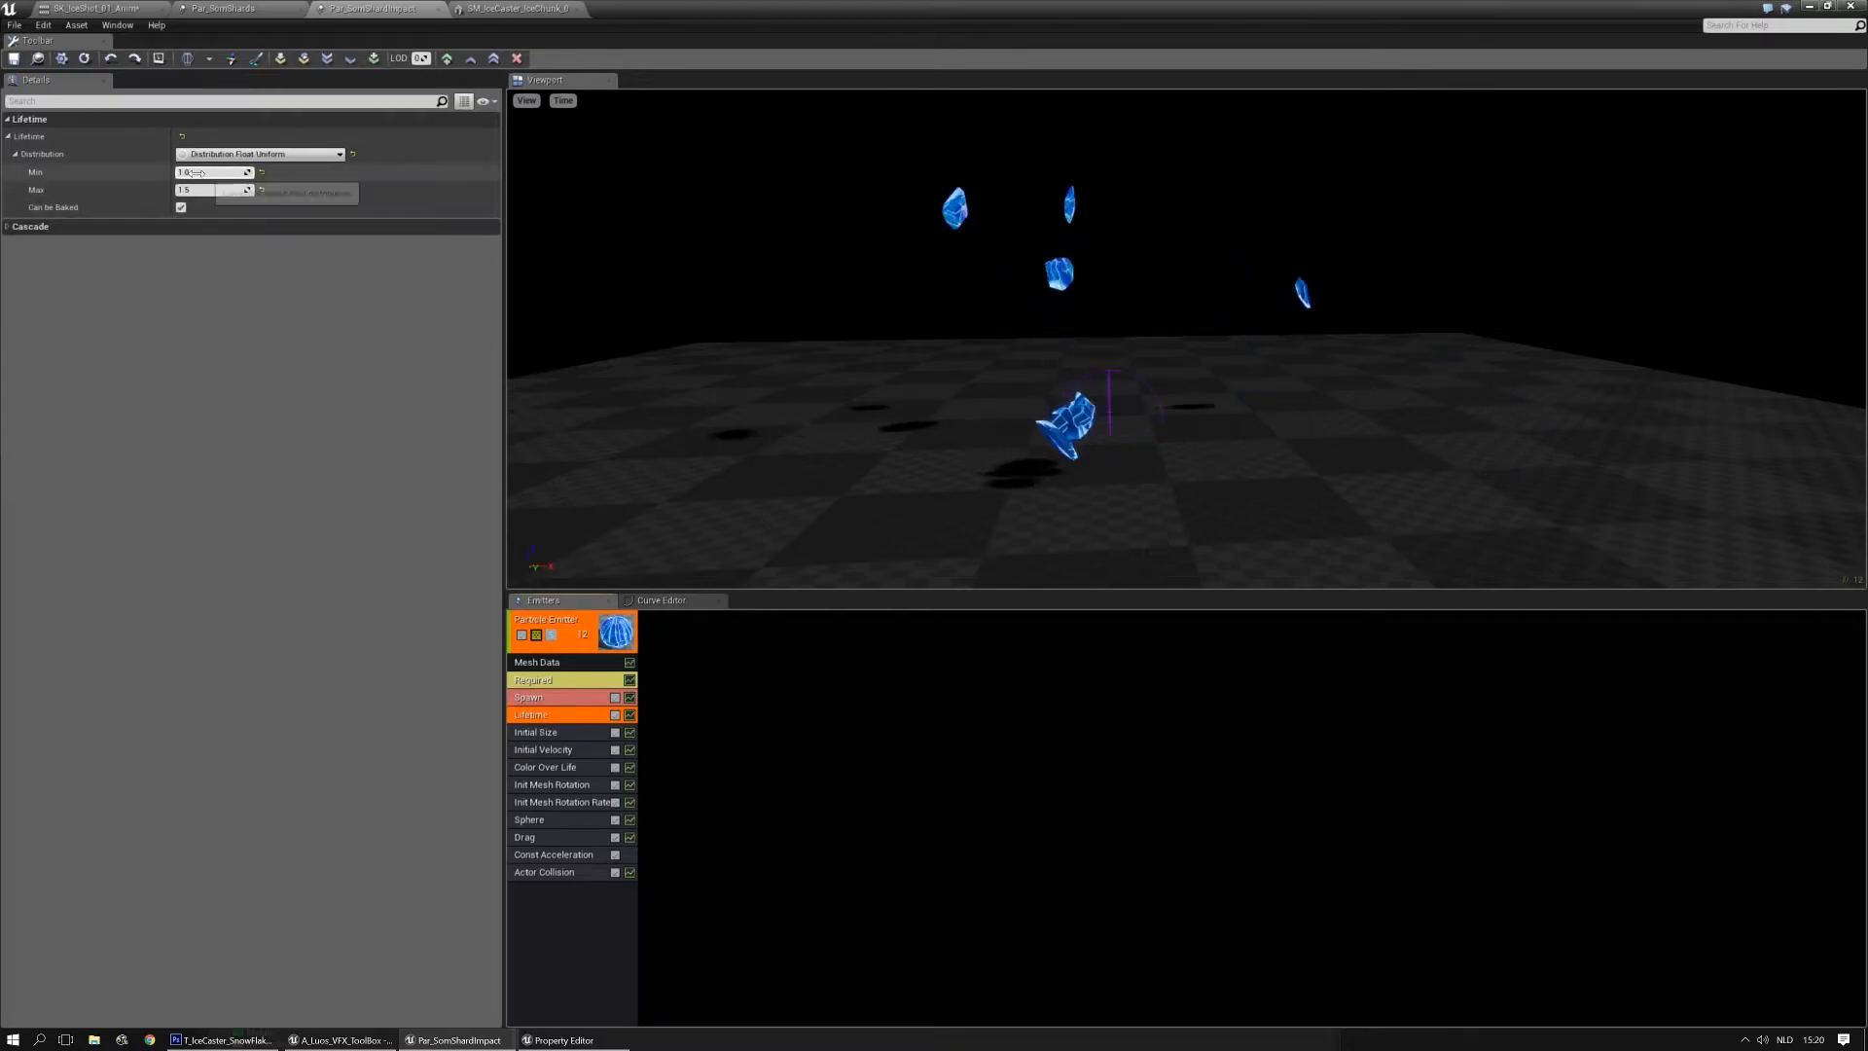
pyautogui.write('1.5')
pyautogui.press('Tab')
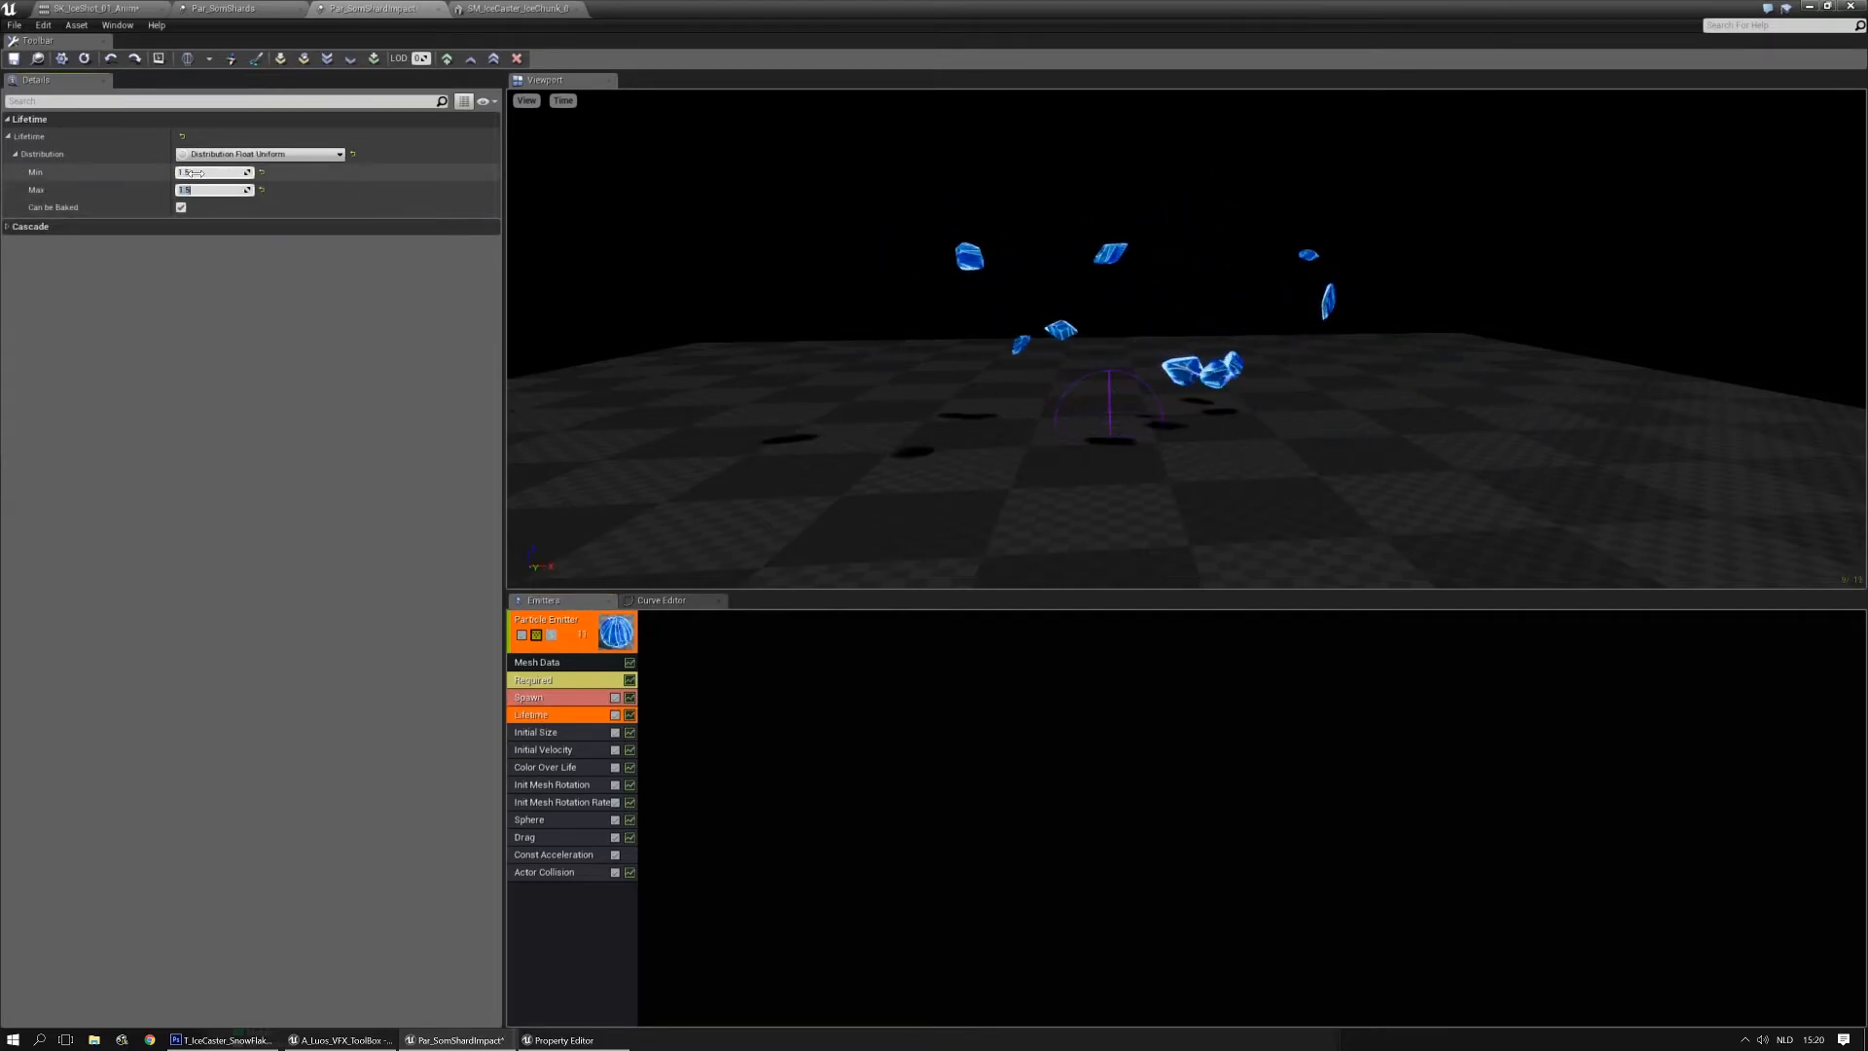
pyautogui.write('2')
pyautogui.press('Return')
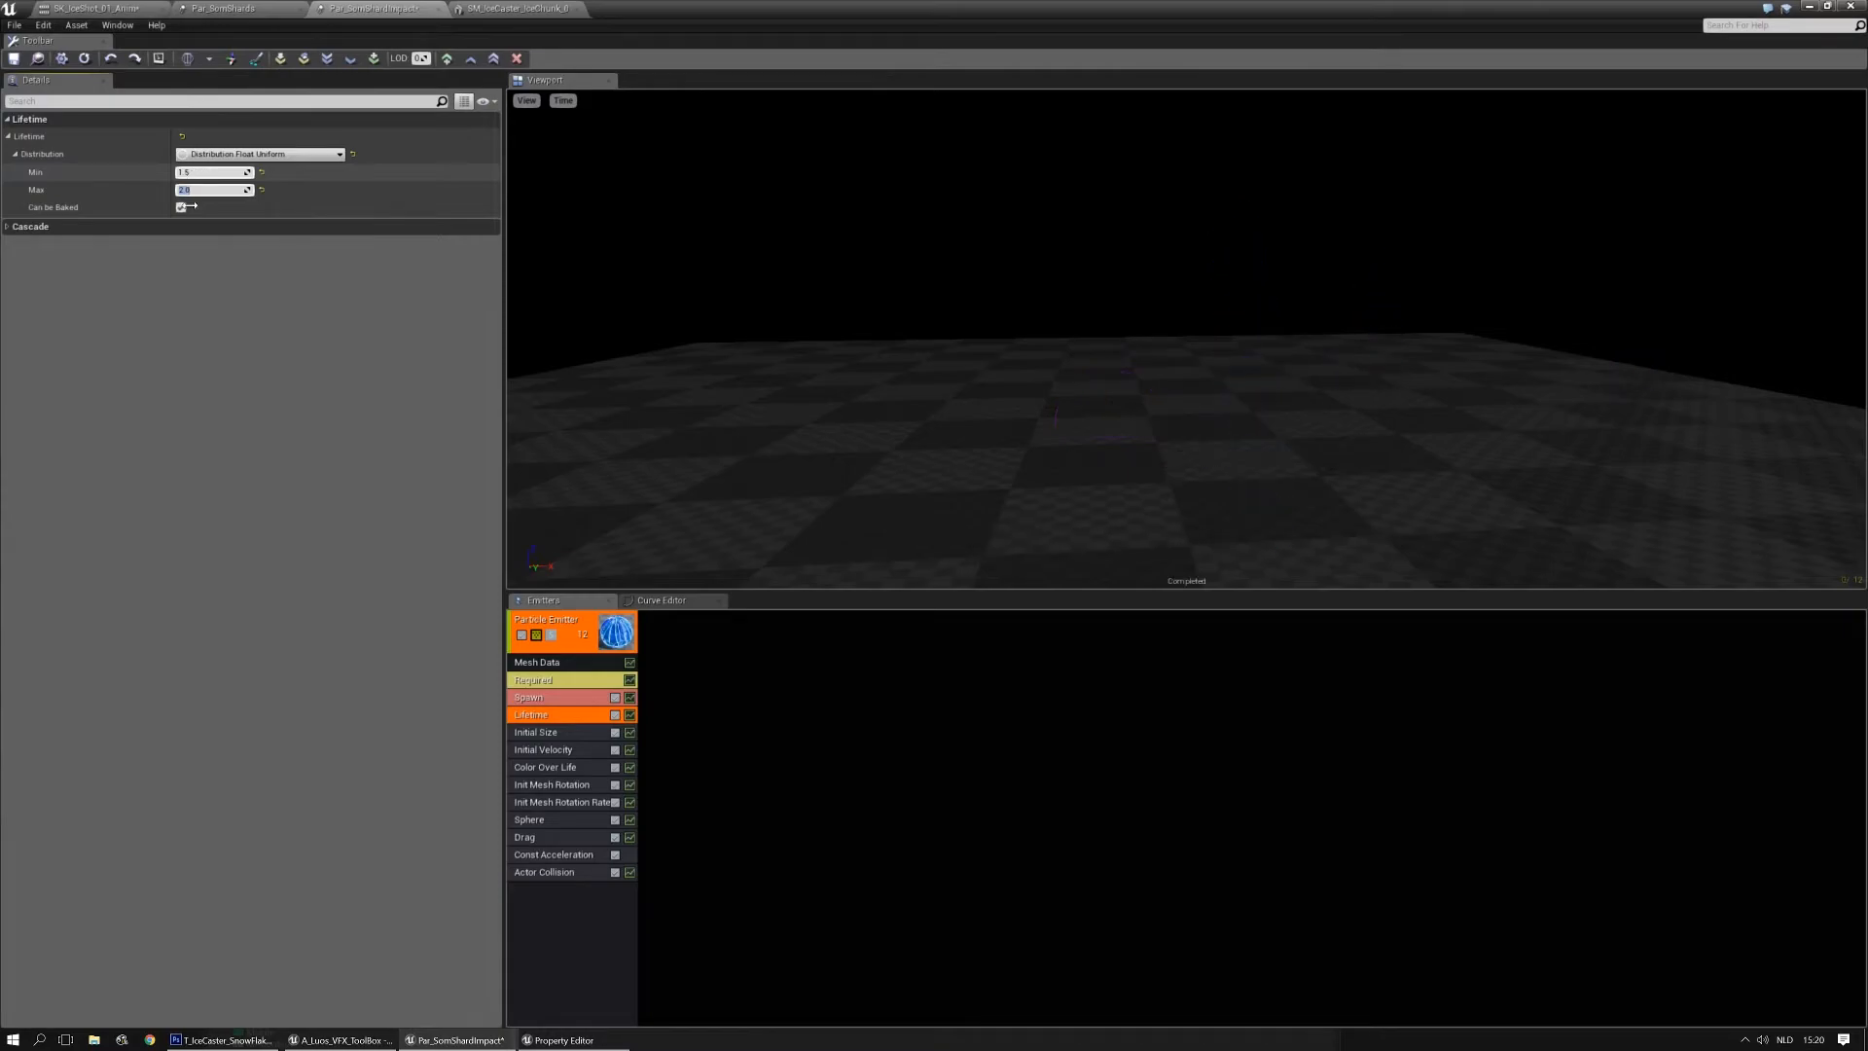
# Set the Actor Collision's Max Collisions range to a minimum of 3 and a maximum of 5
pyautogui.click(545, 871)
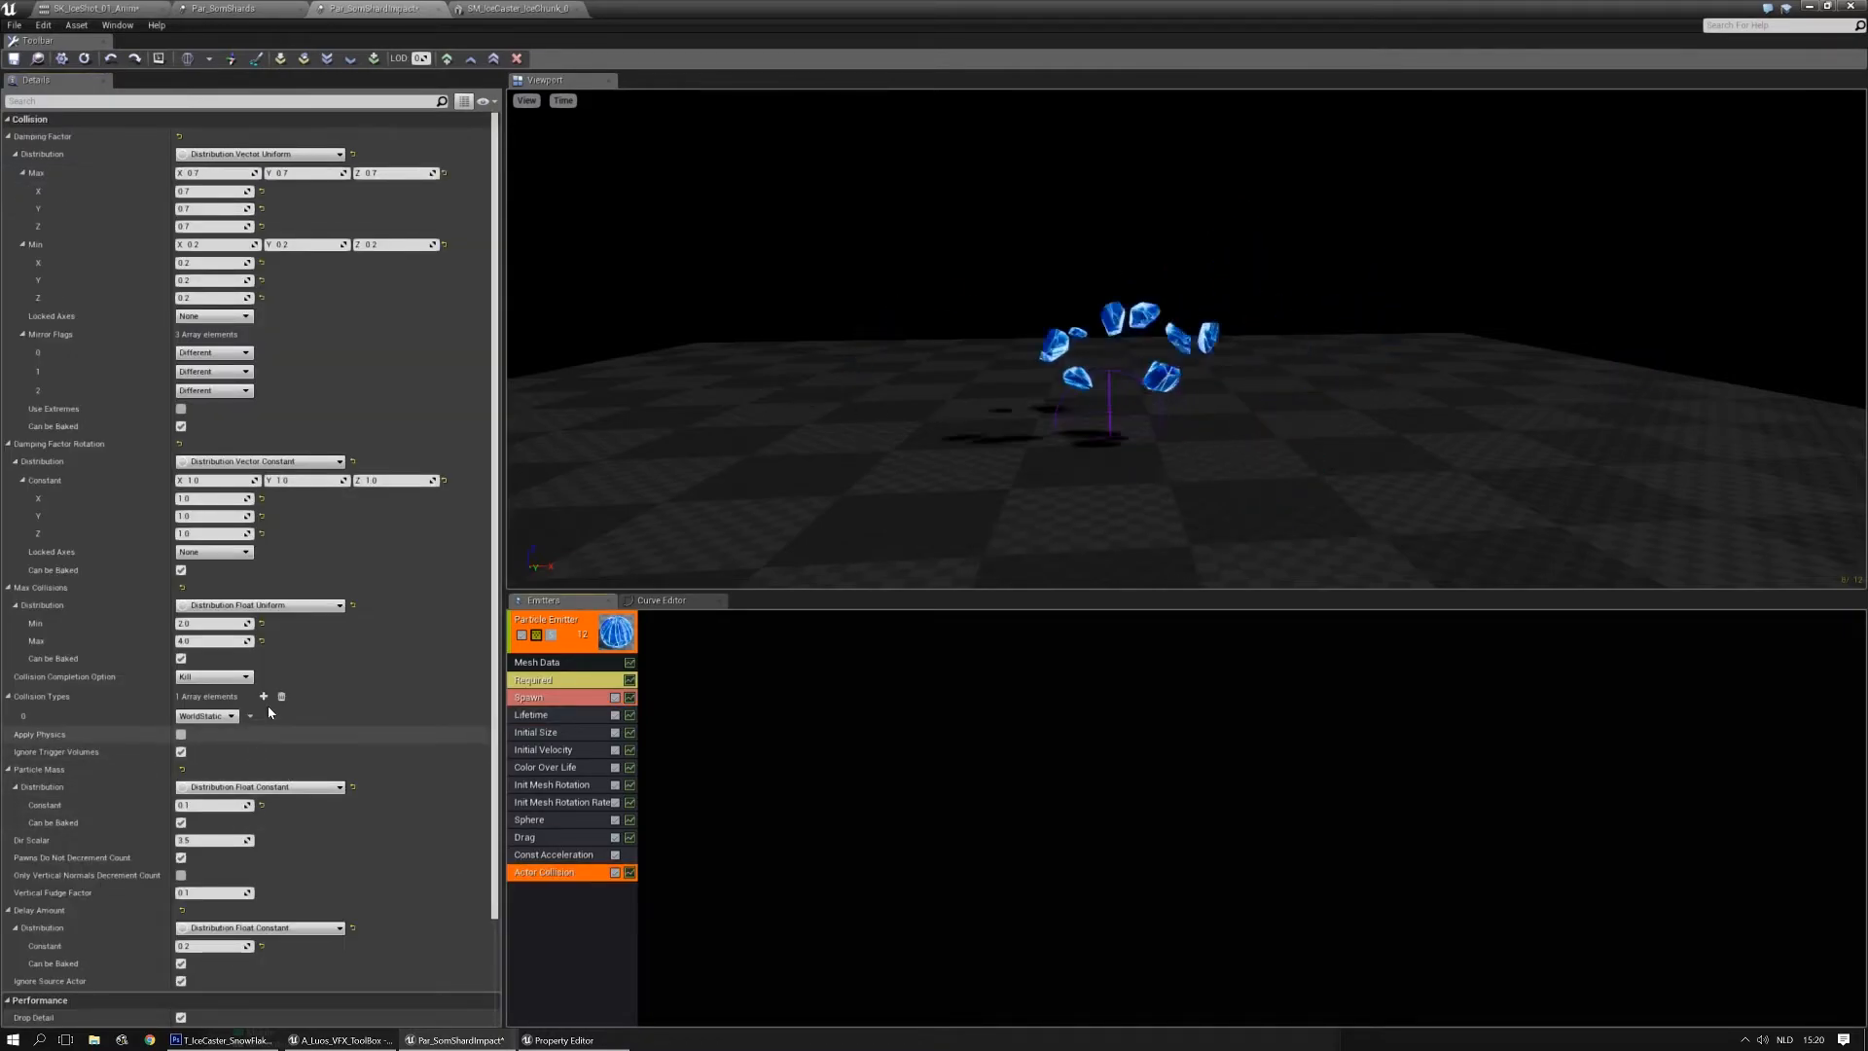
pyautogui.click(210, 625)
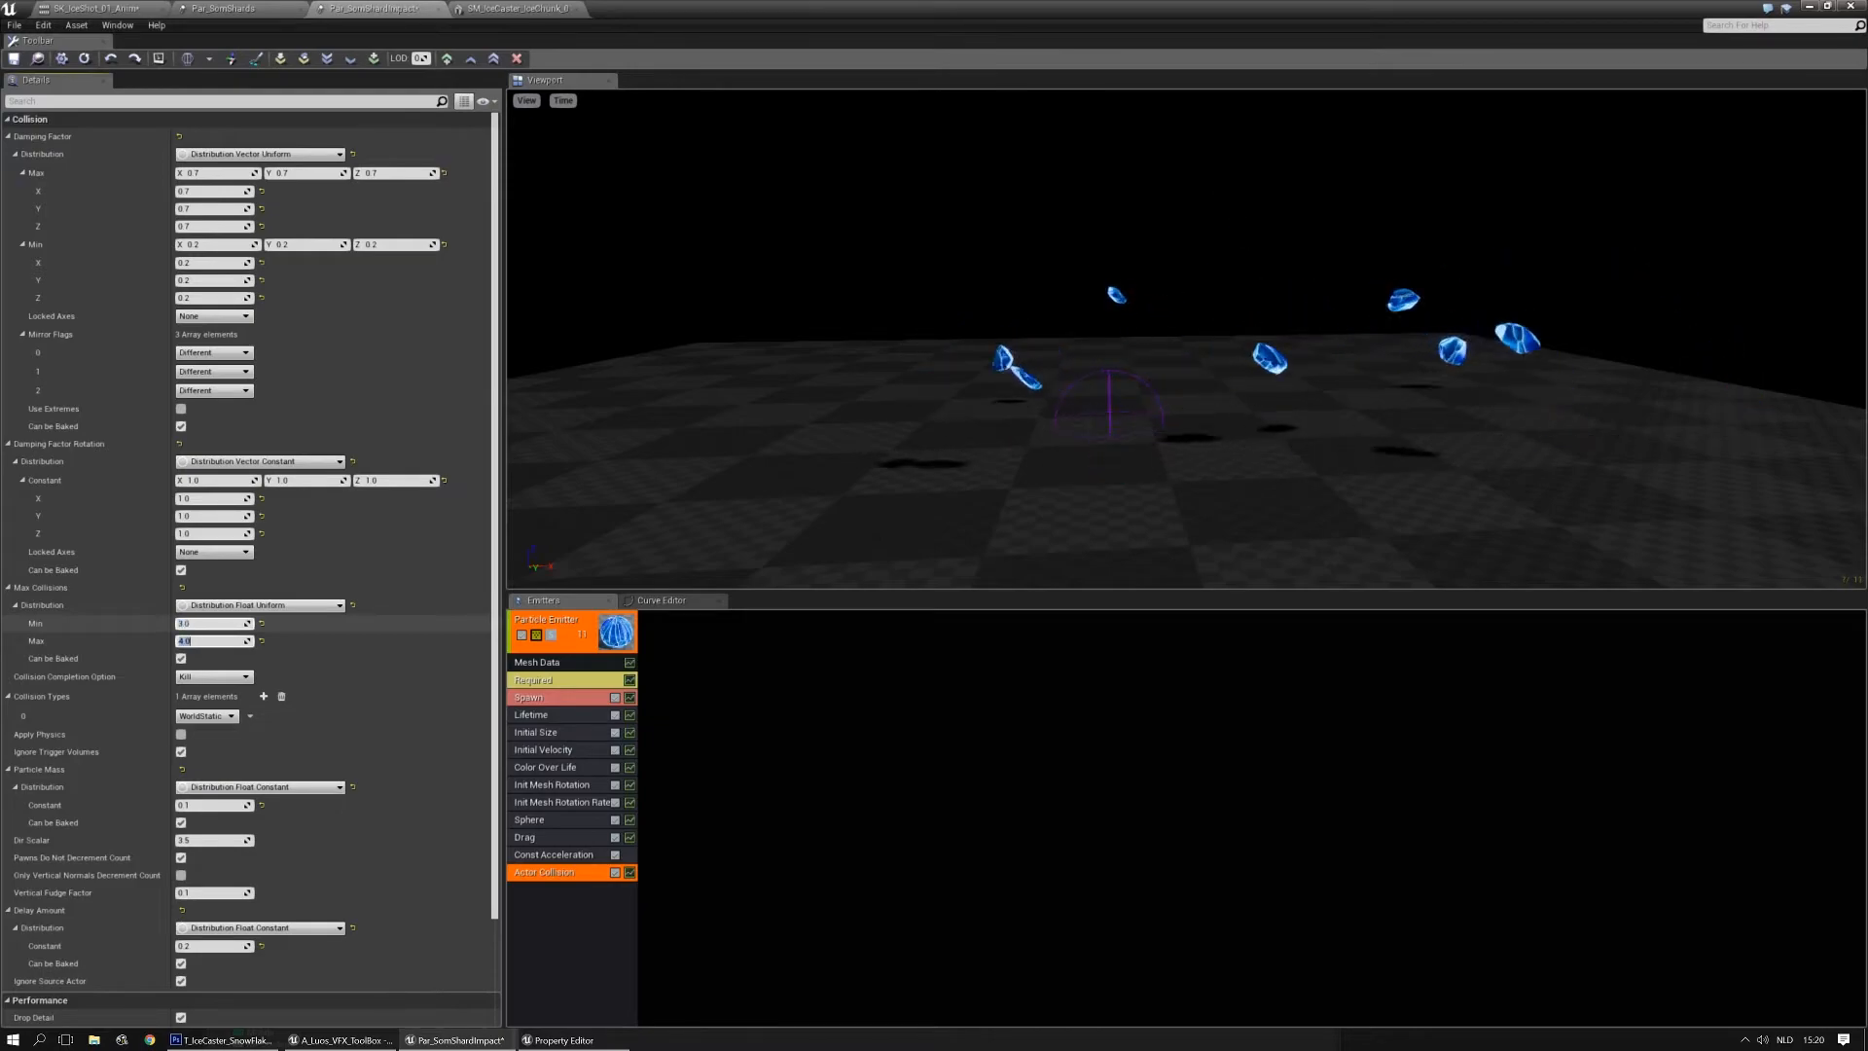
pyautogui.write('5')
pyautogui.press('Return')
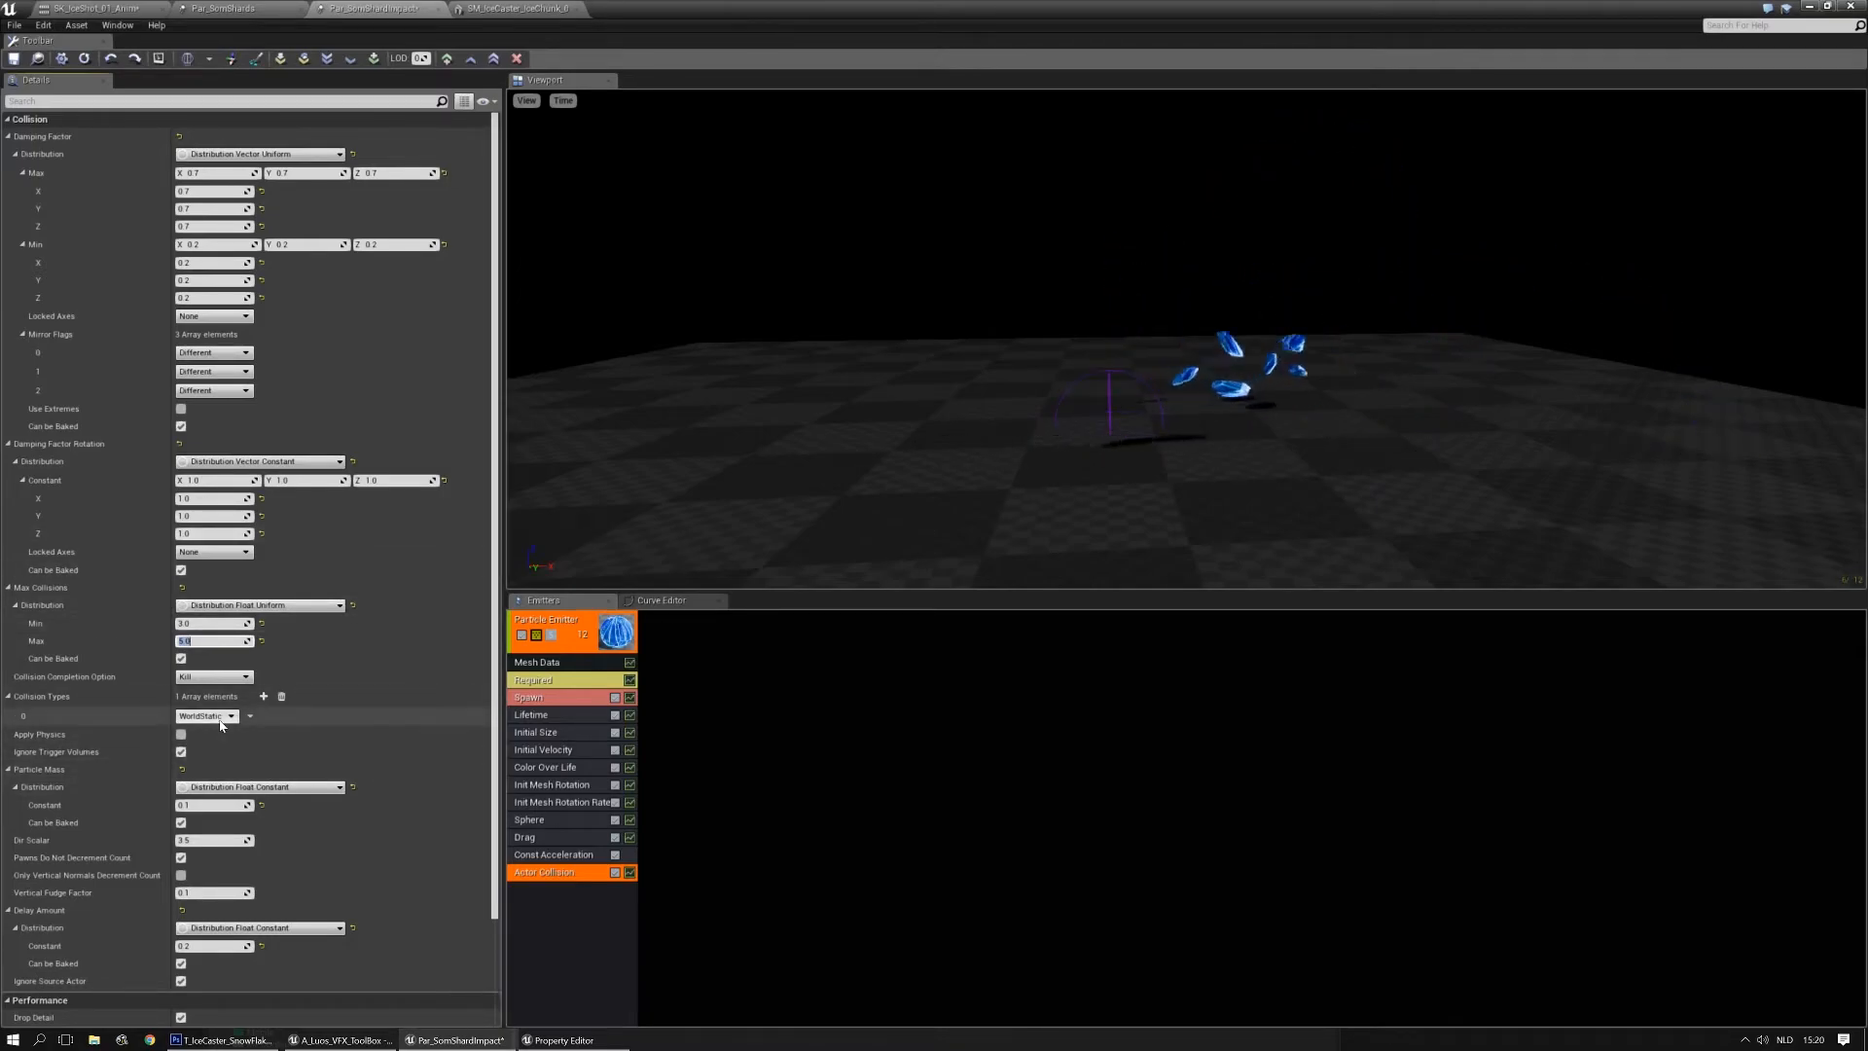
# Try Freeze, Halt Collisions, Freeze Translation and Freeze Rotation as the Collision Completion Option, ending on Freeze Movement
pyautogui.click(210, 677)
pyautogui.click(190, 698)
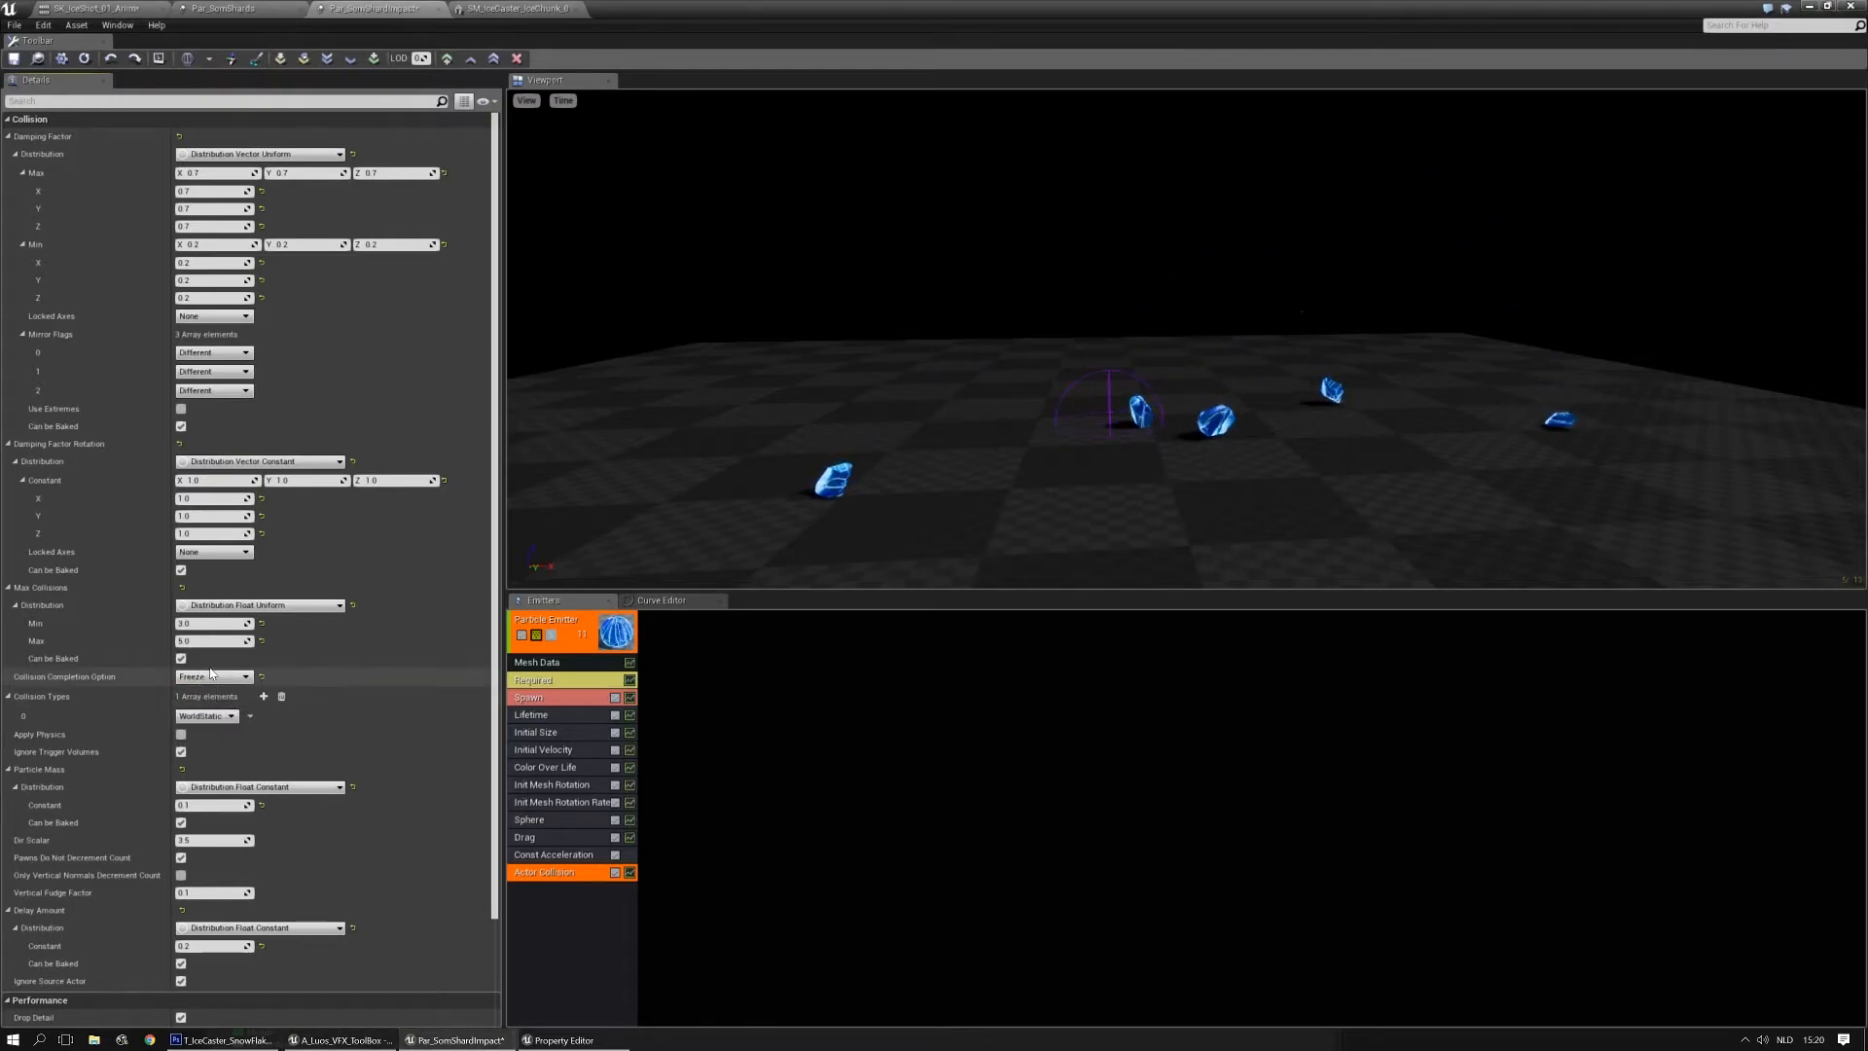
pyautogui.click(196, 709)
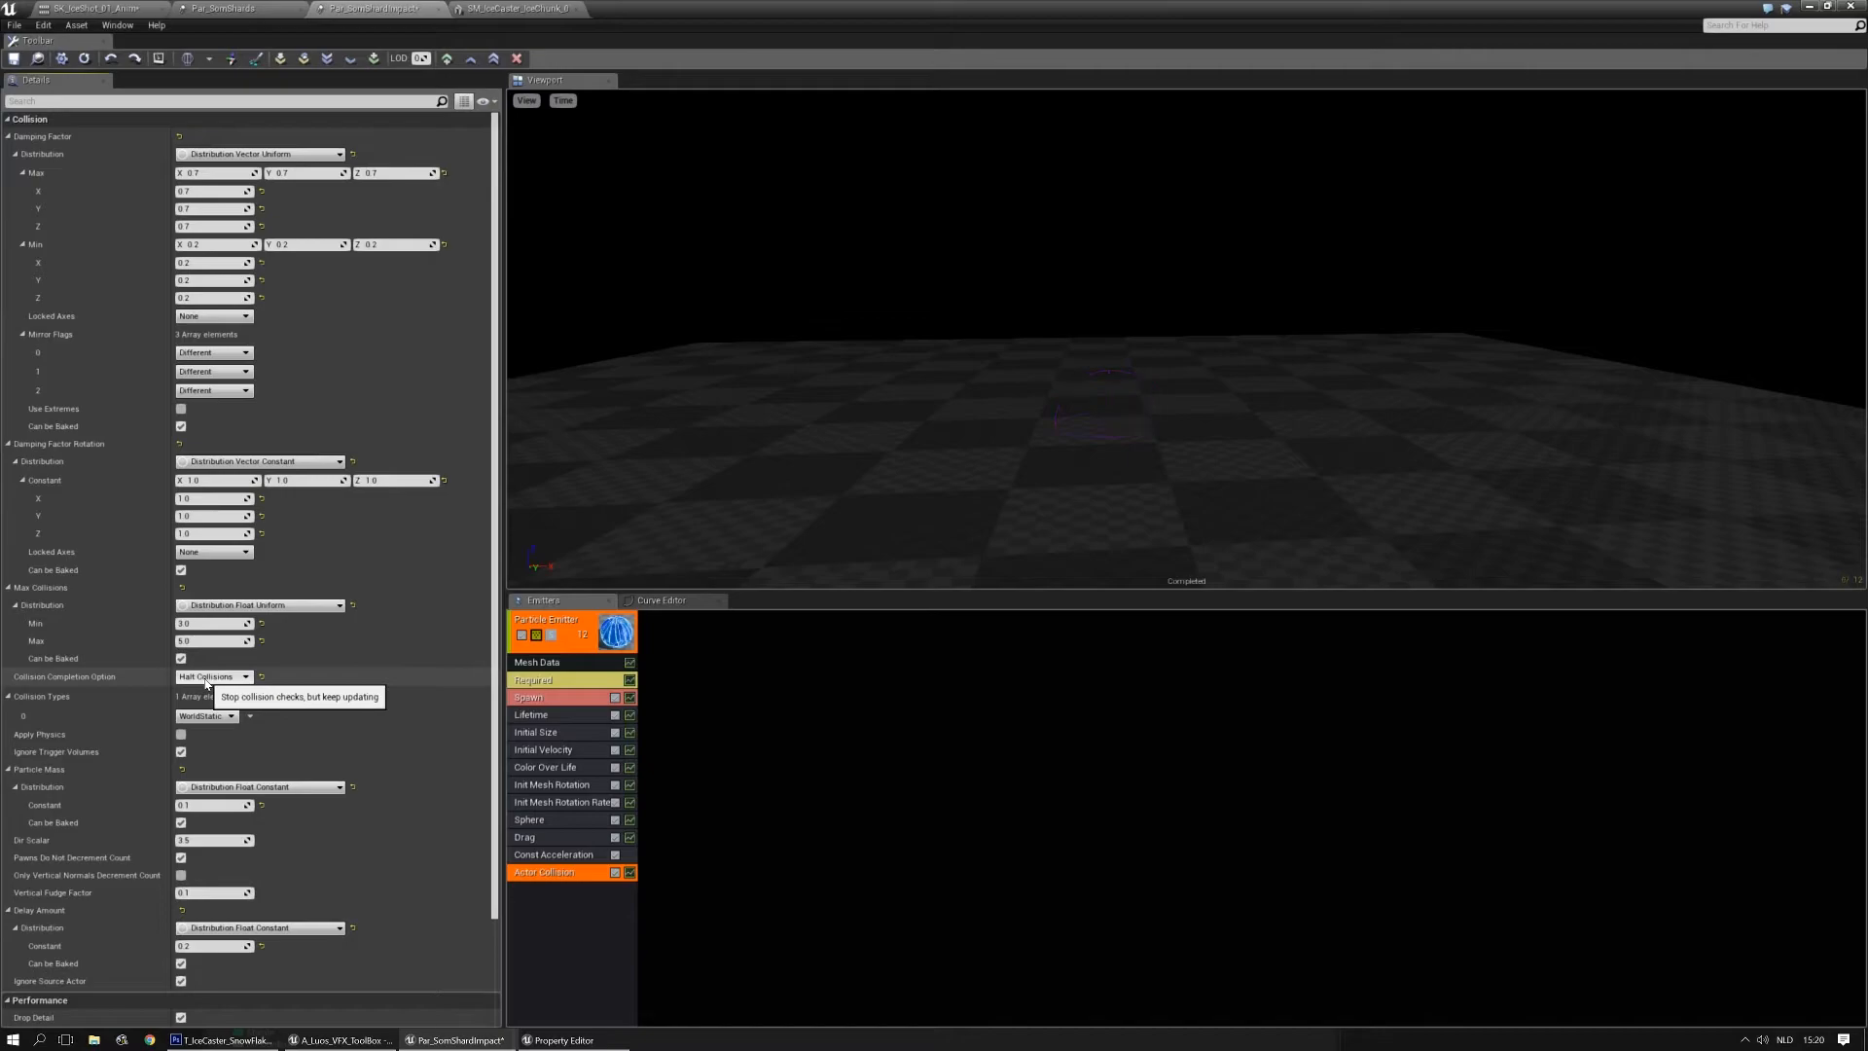
pyautogui.click(207, 679)
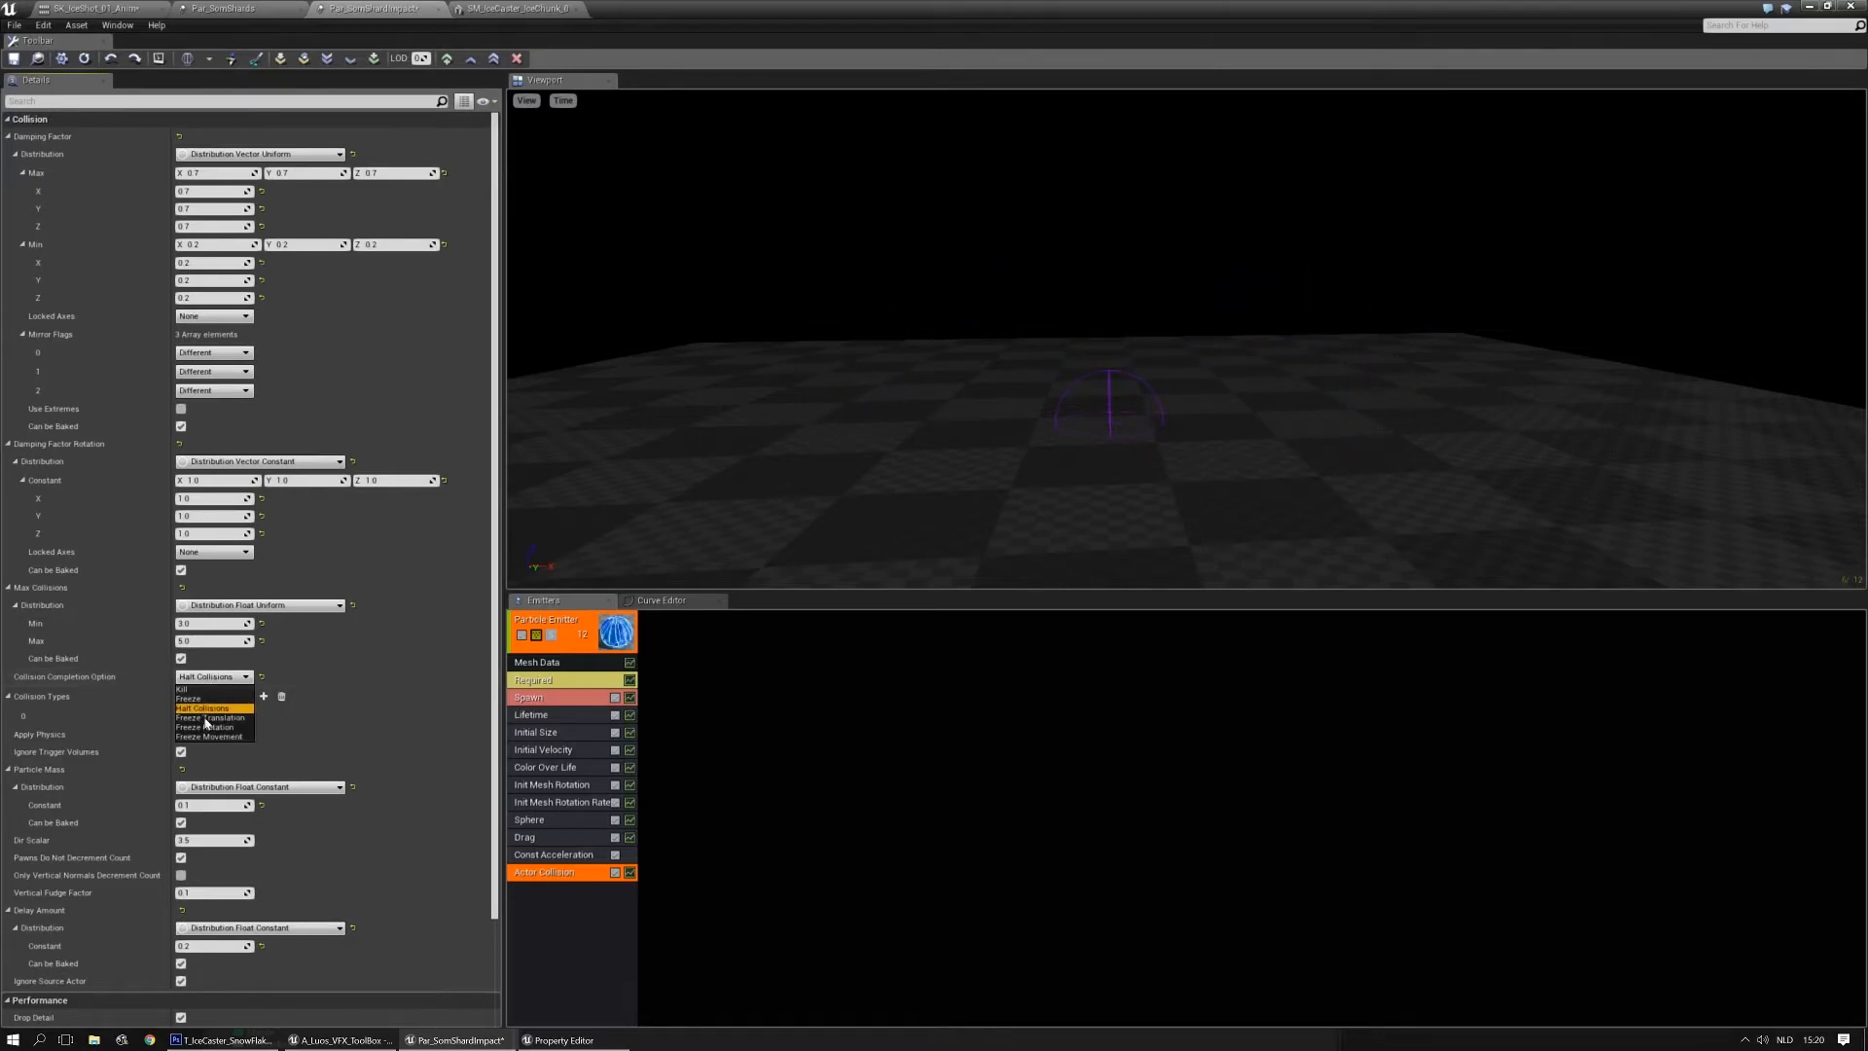
pyautogui.click(208, 718)
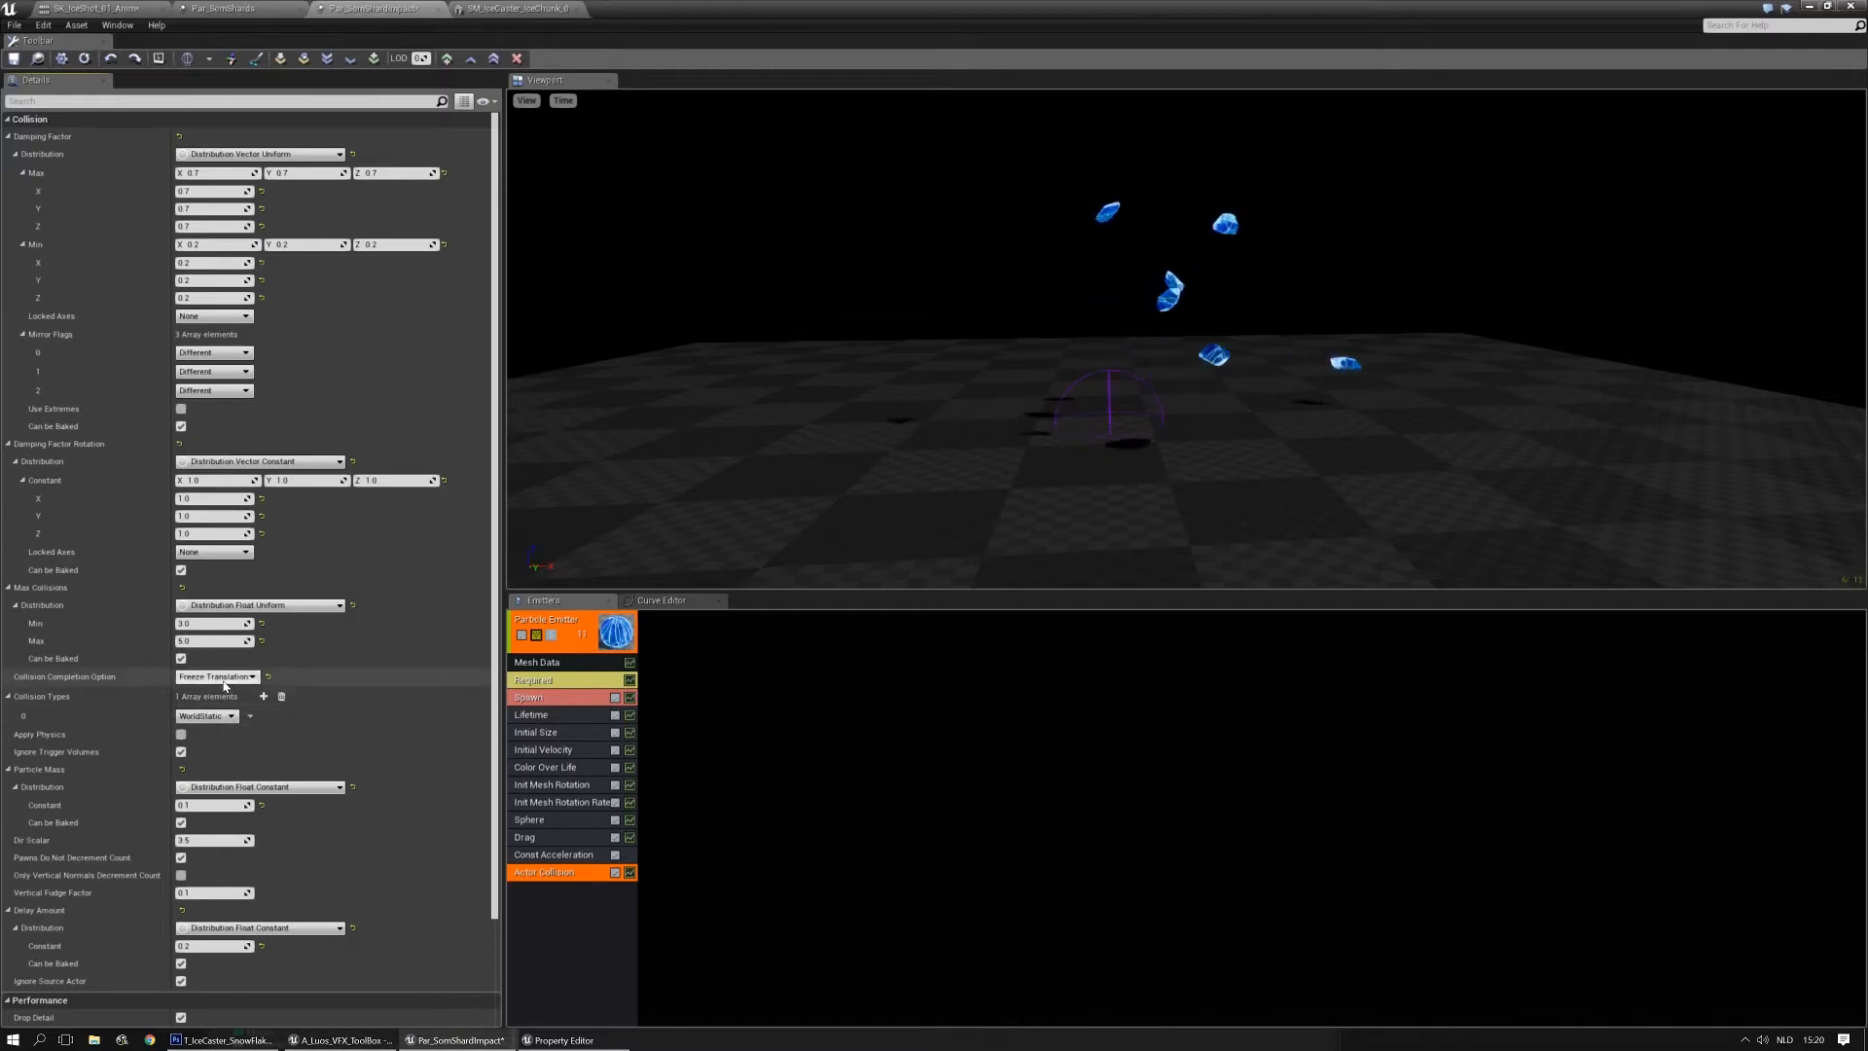
pyautogui.click(226, 678)
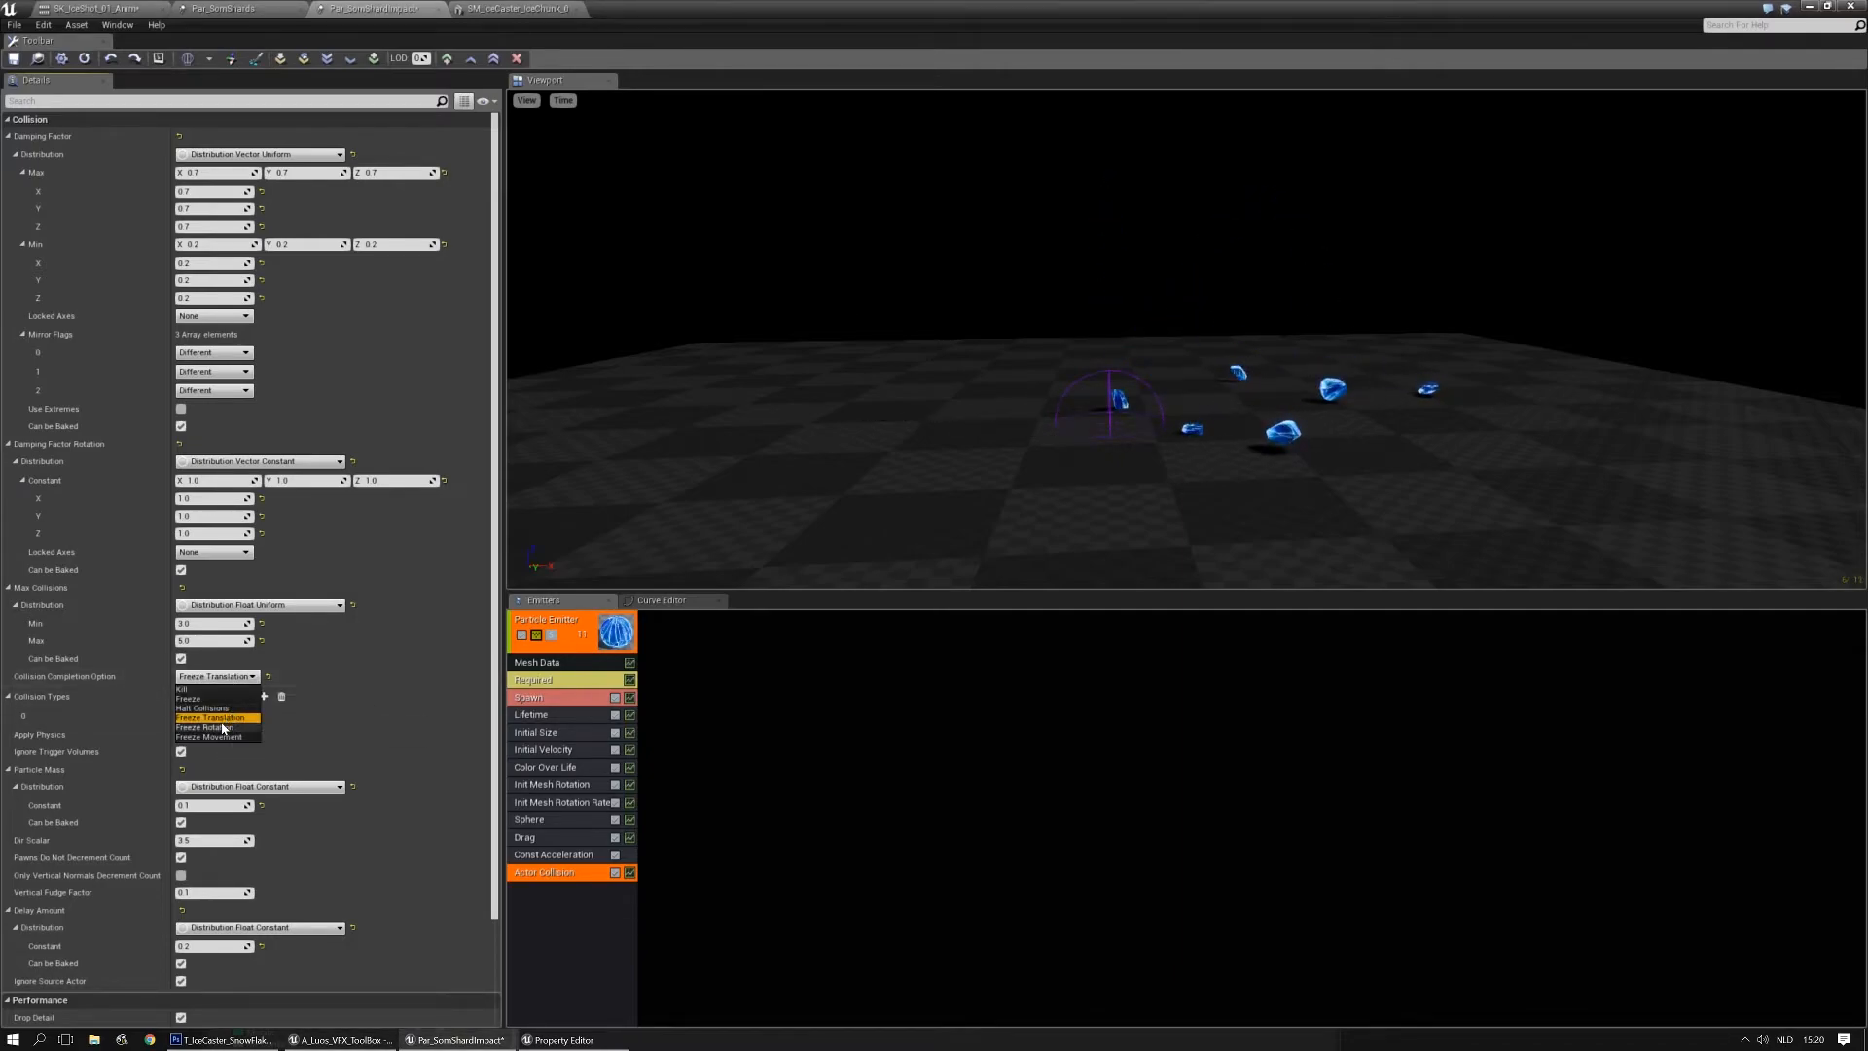
pyautogui.click(223, 727)
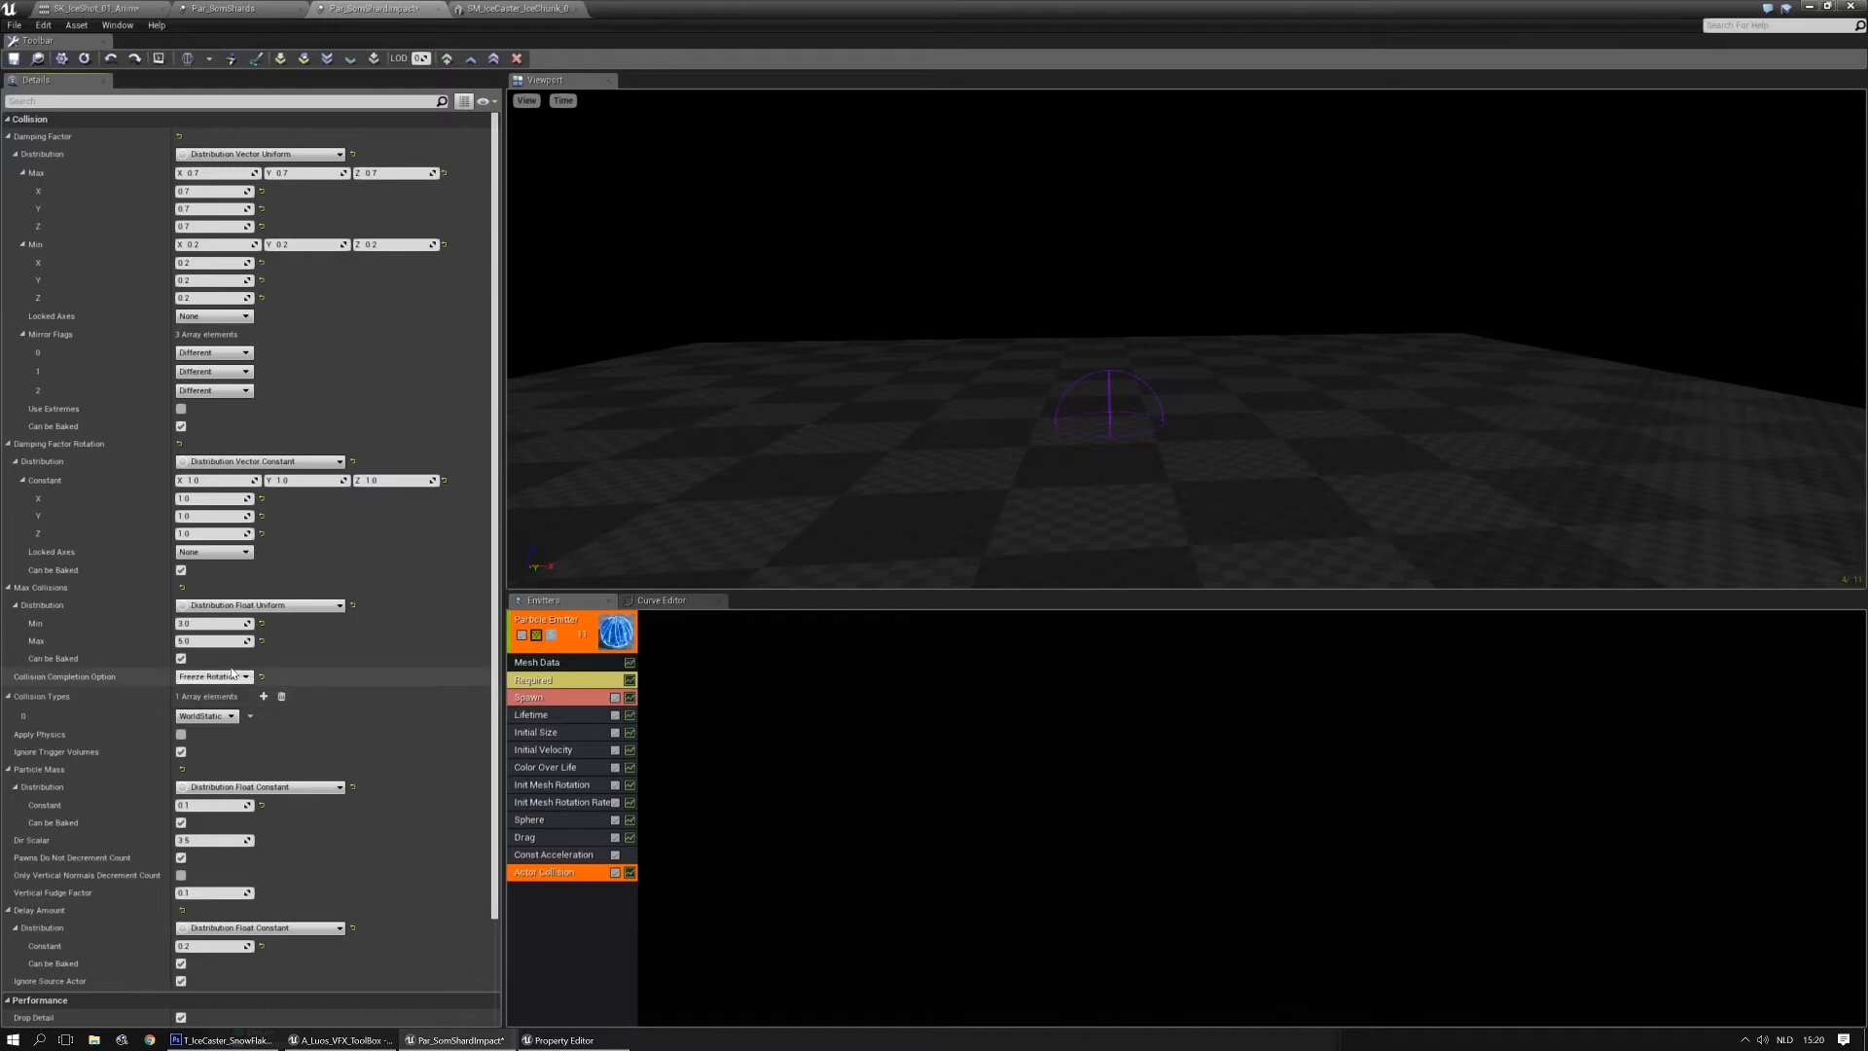
pyautogui.click(215, 735)
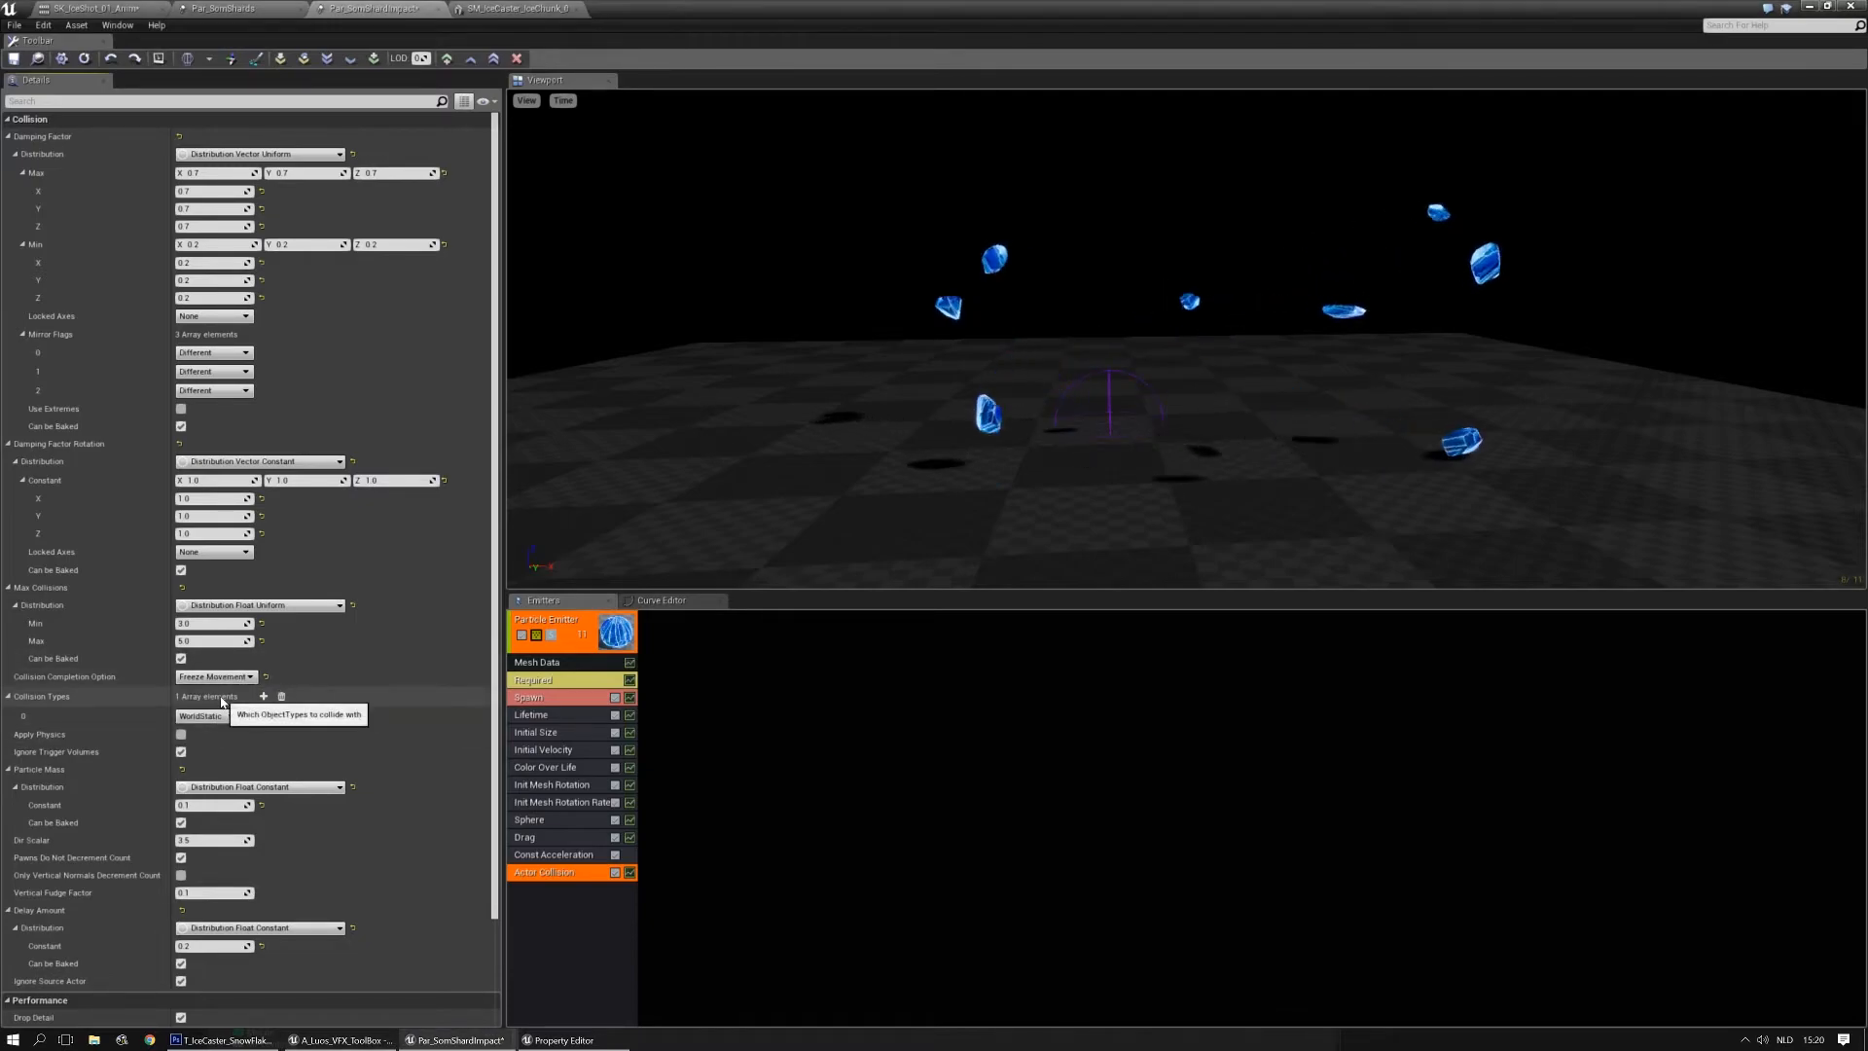
# Set the Actor Collision's Collision Completion Option to Kill and its Vertical Fudge Factor to 0.2
pyautogui.click(214, 676)
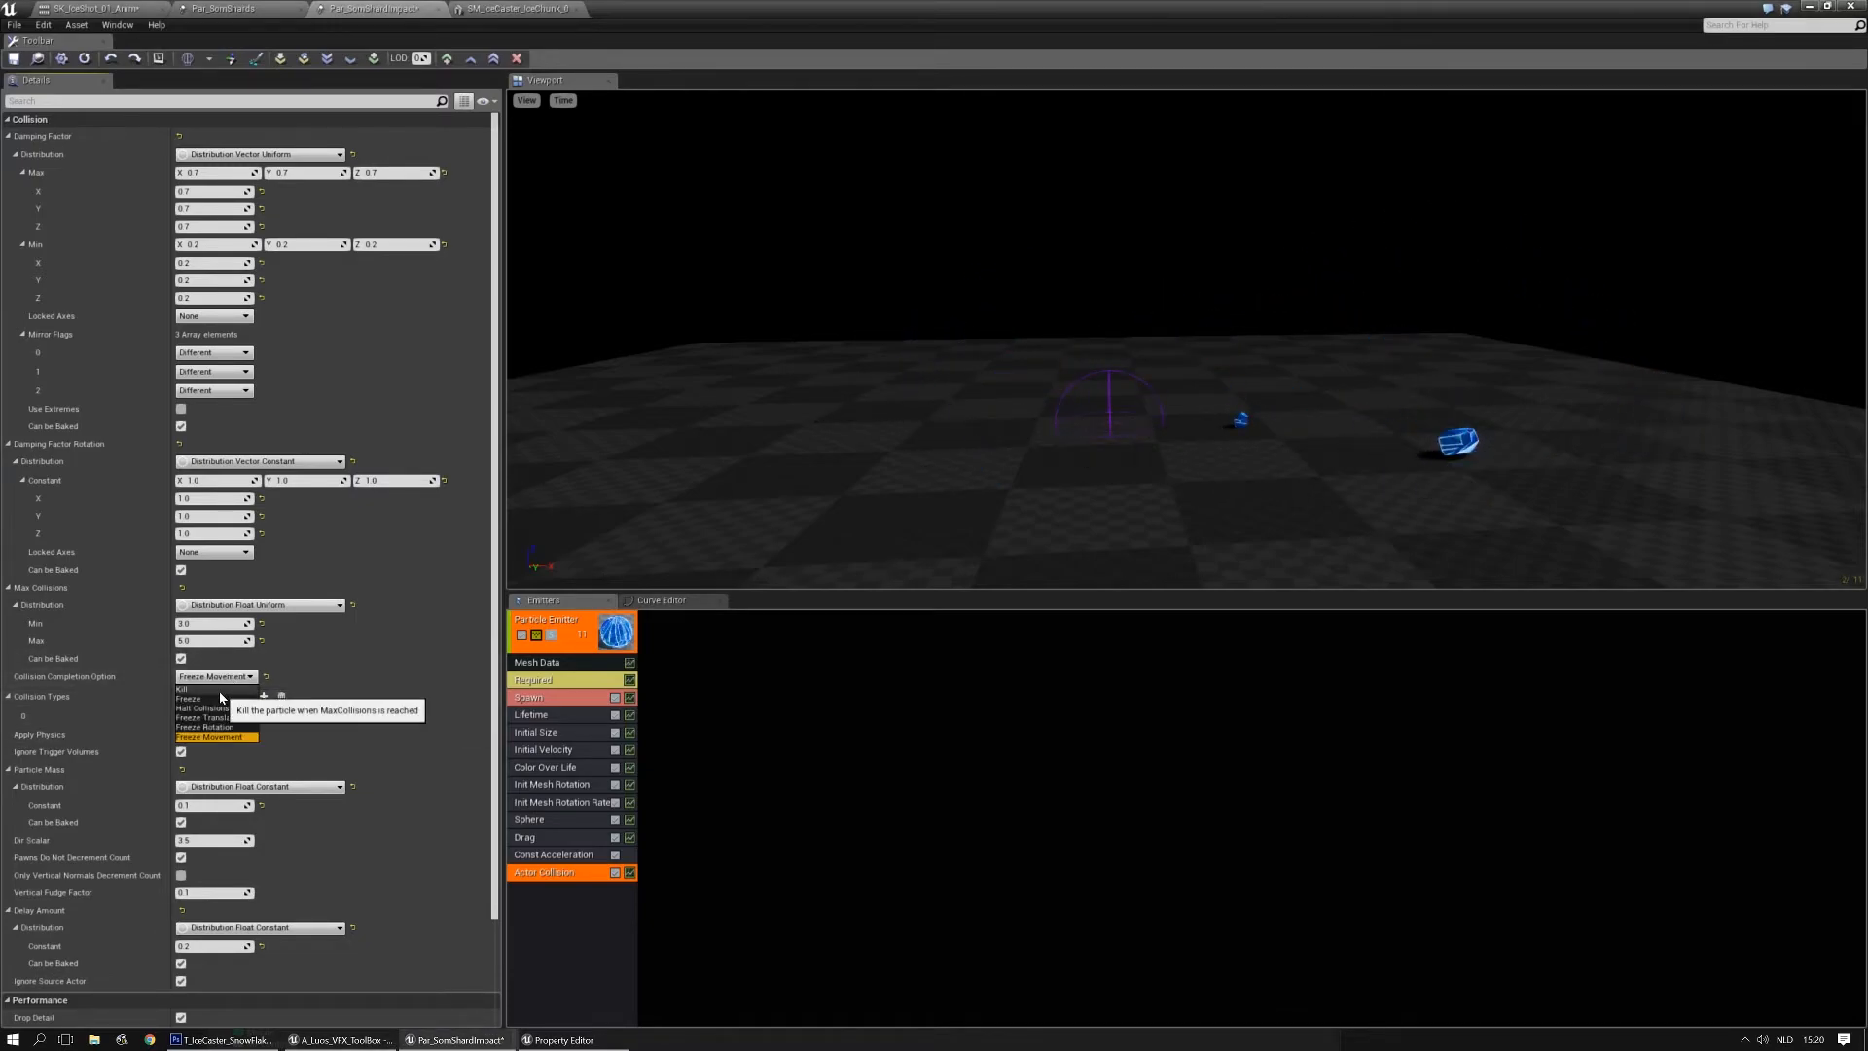
pyautogui.click(216, 694)
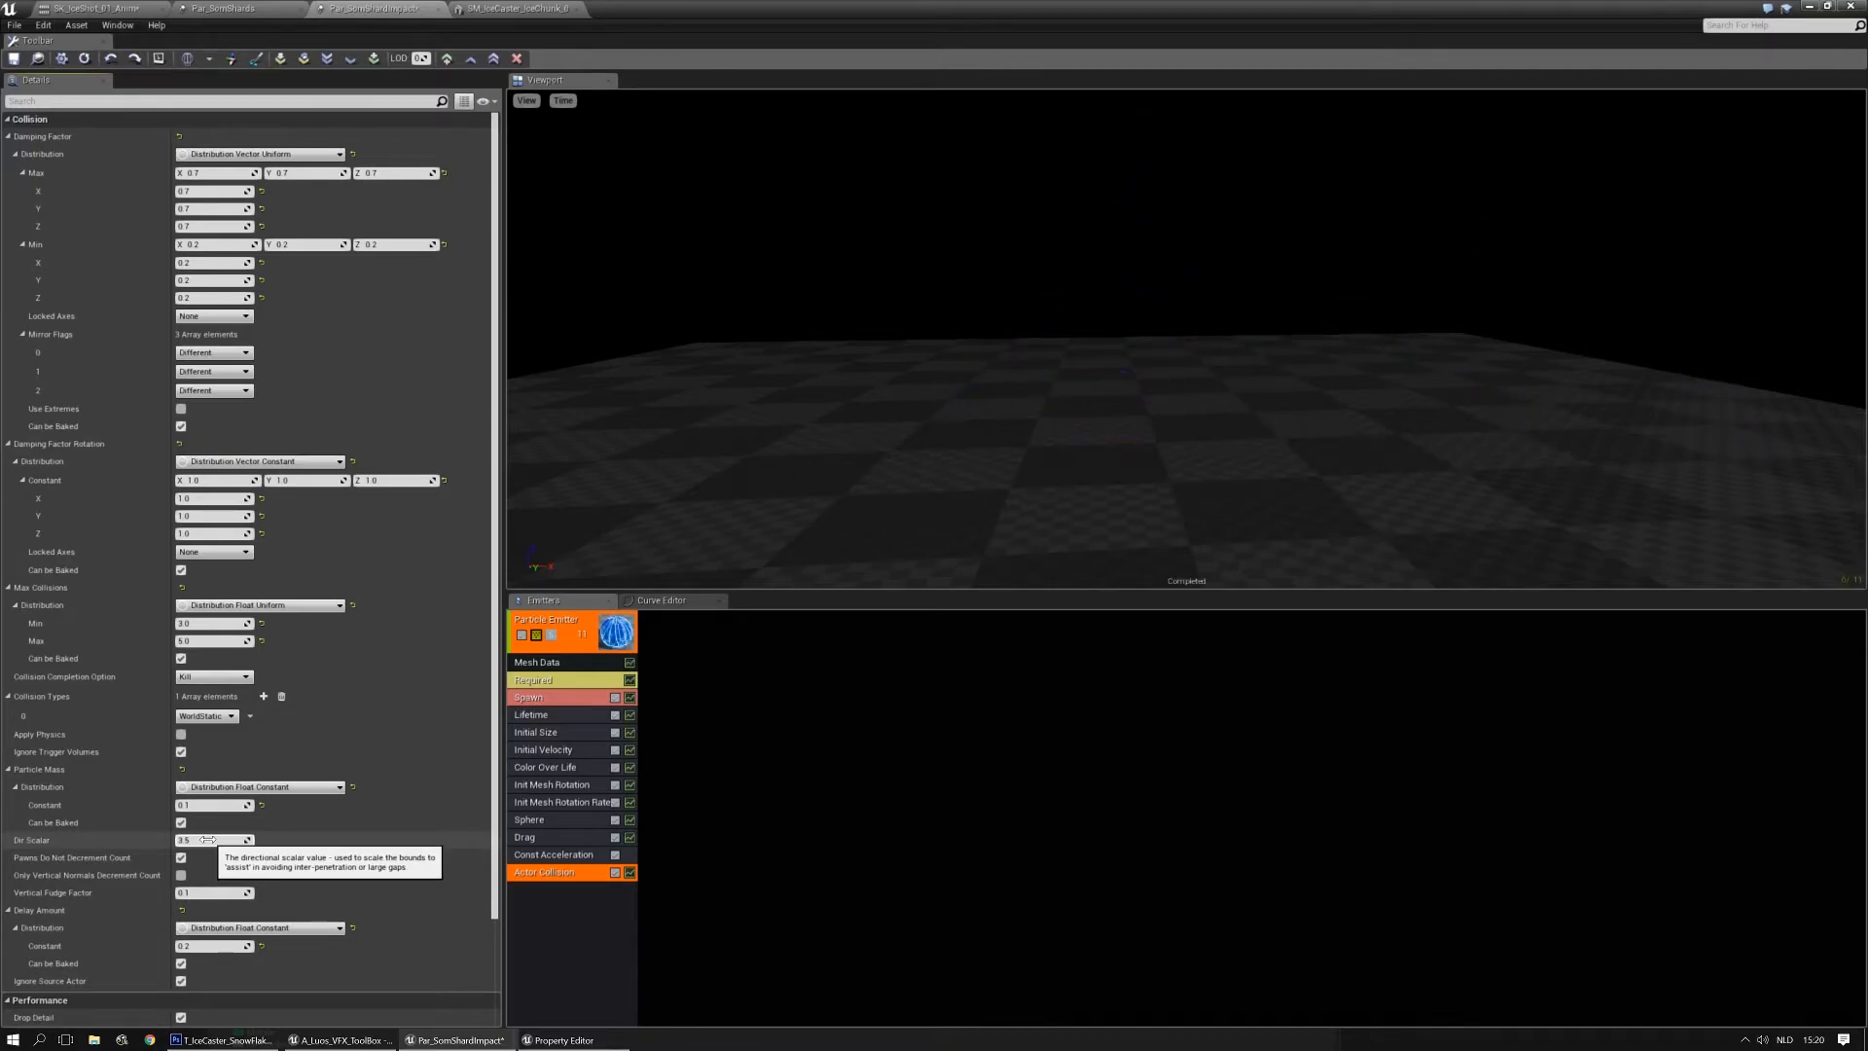
pyautogui.click(219, 895)
pyautogui.write('1')
pyautogui.press('Return')
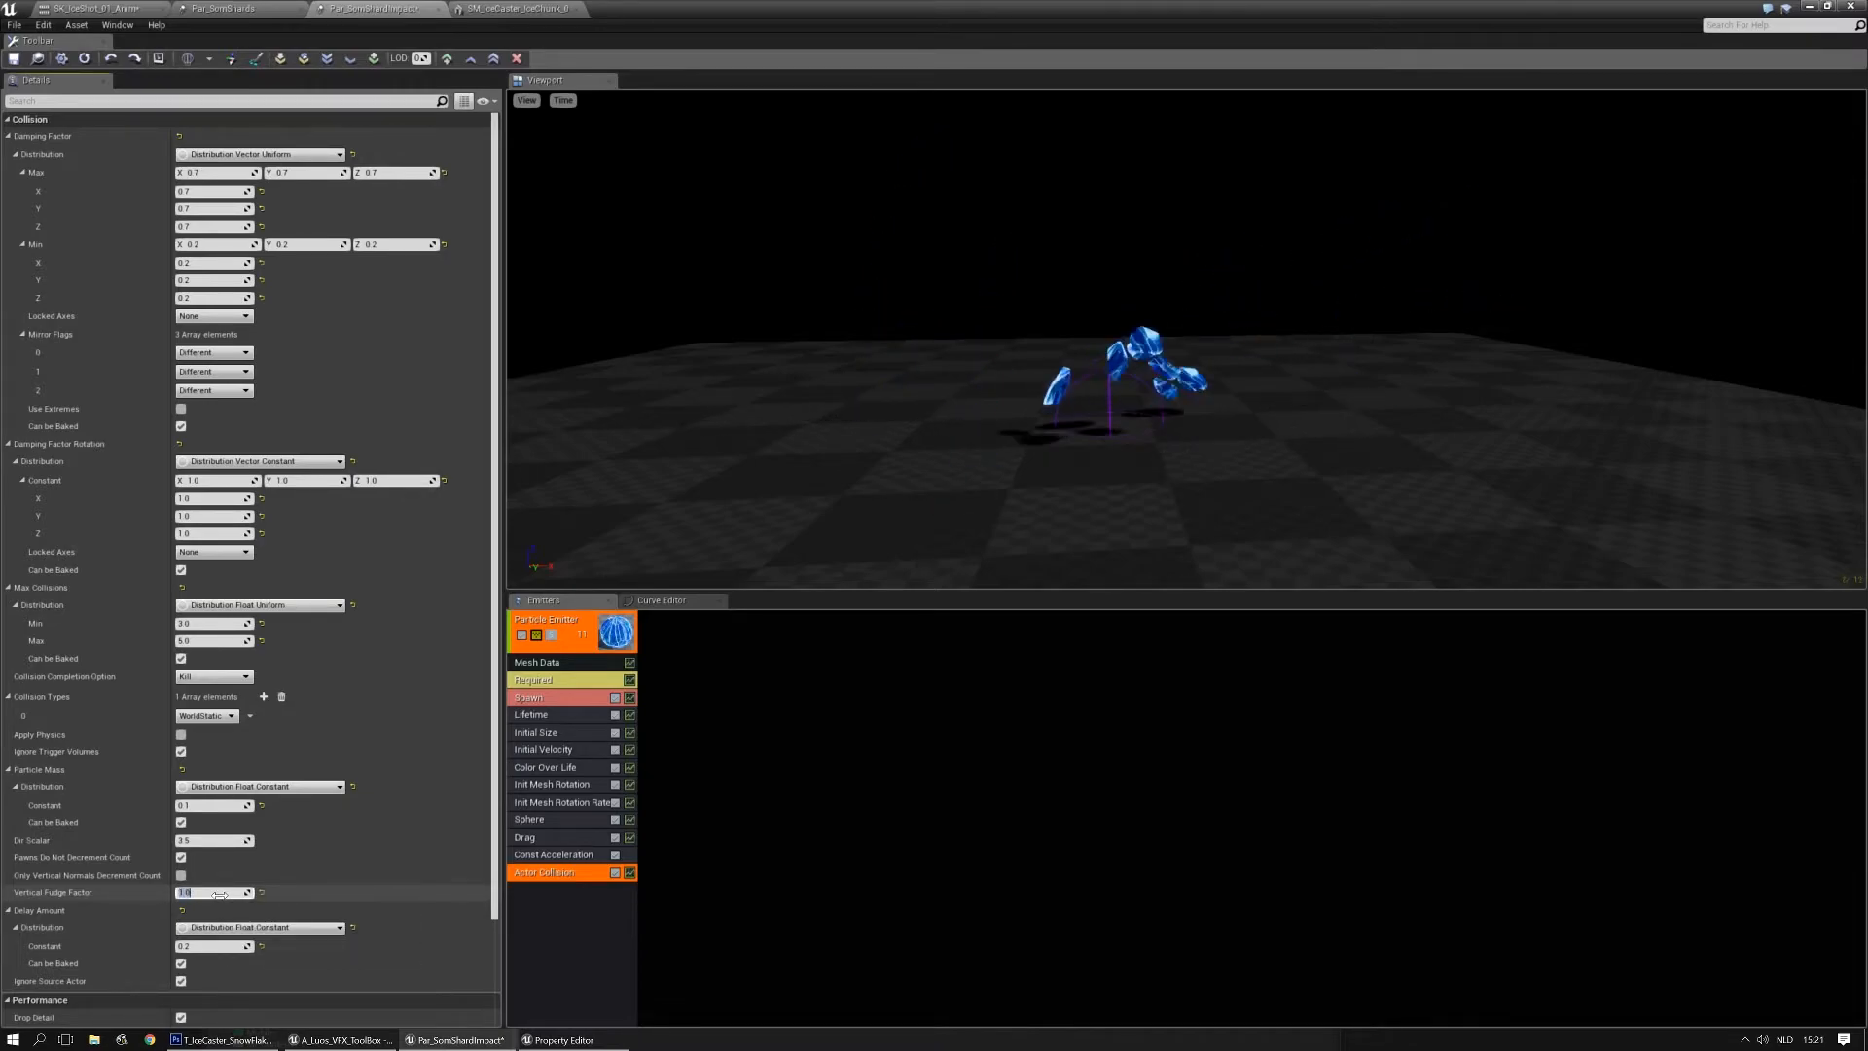
pyautogui.write('0.2')
pyautogui.press('Return')
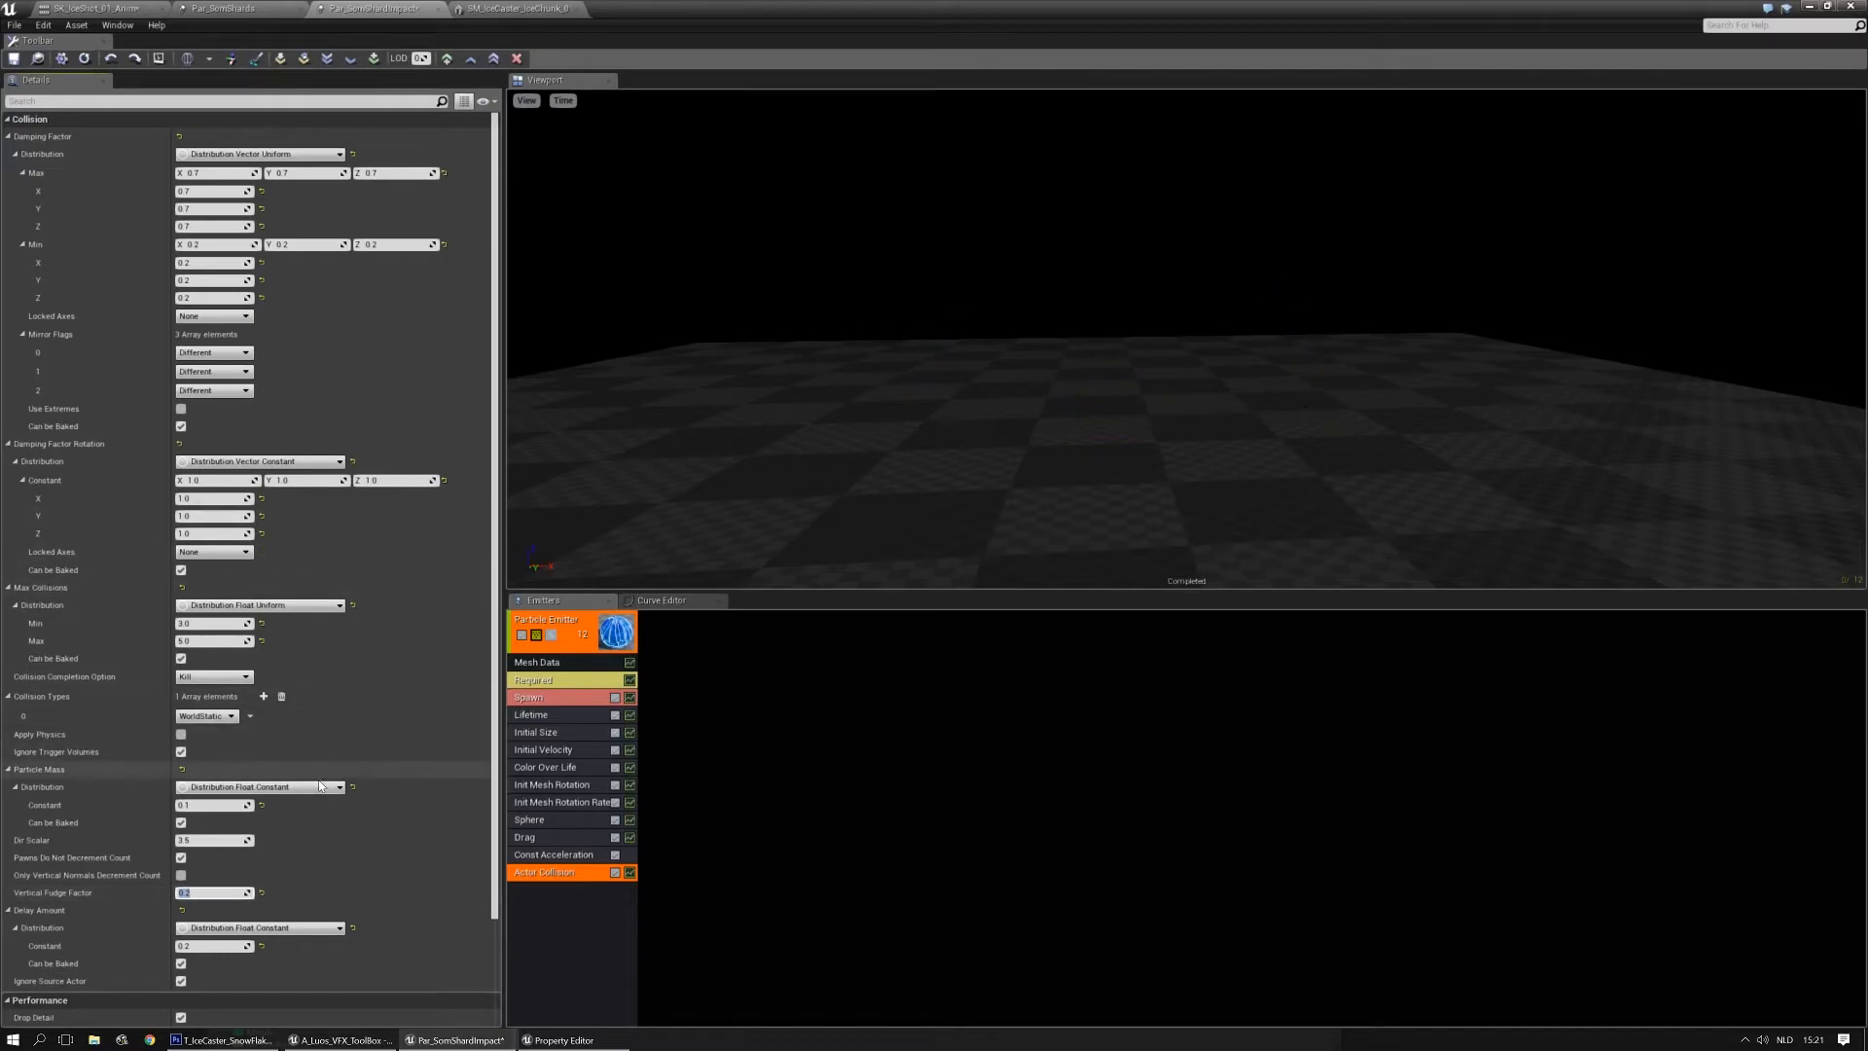
# Set the Actor Collision's constant Delay Amount to 0.15 and check the shard burst in the preview
pyautogui.scroll(-1, 243, 910)
pyautogui.click(216, 923)
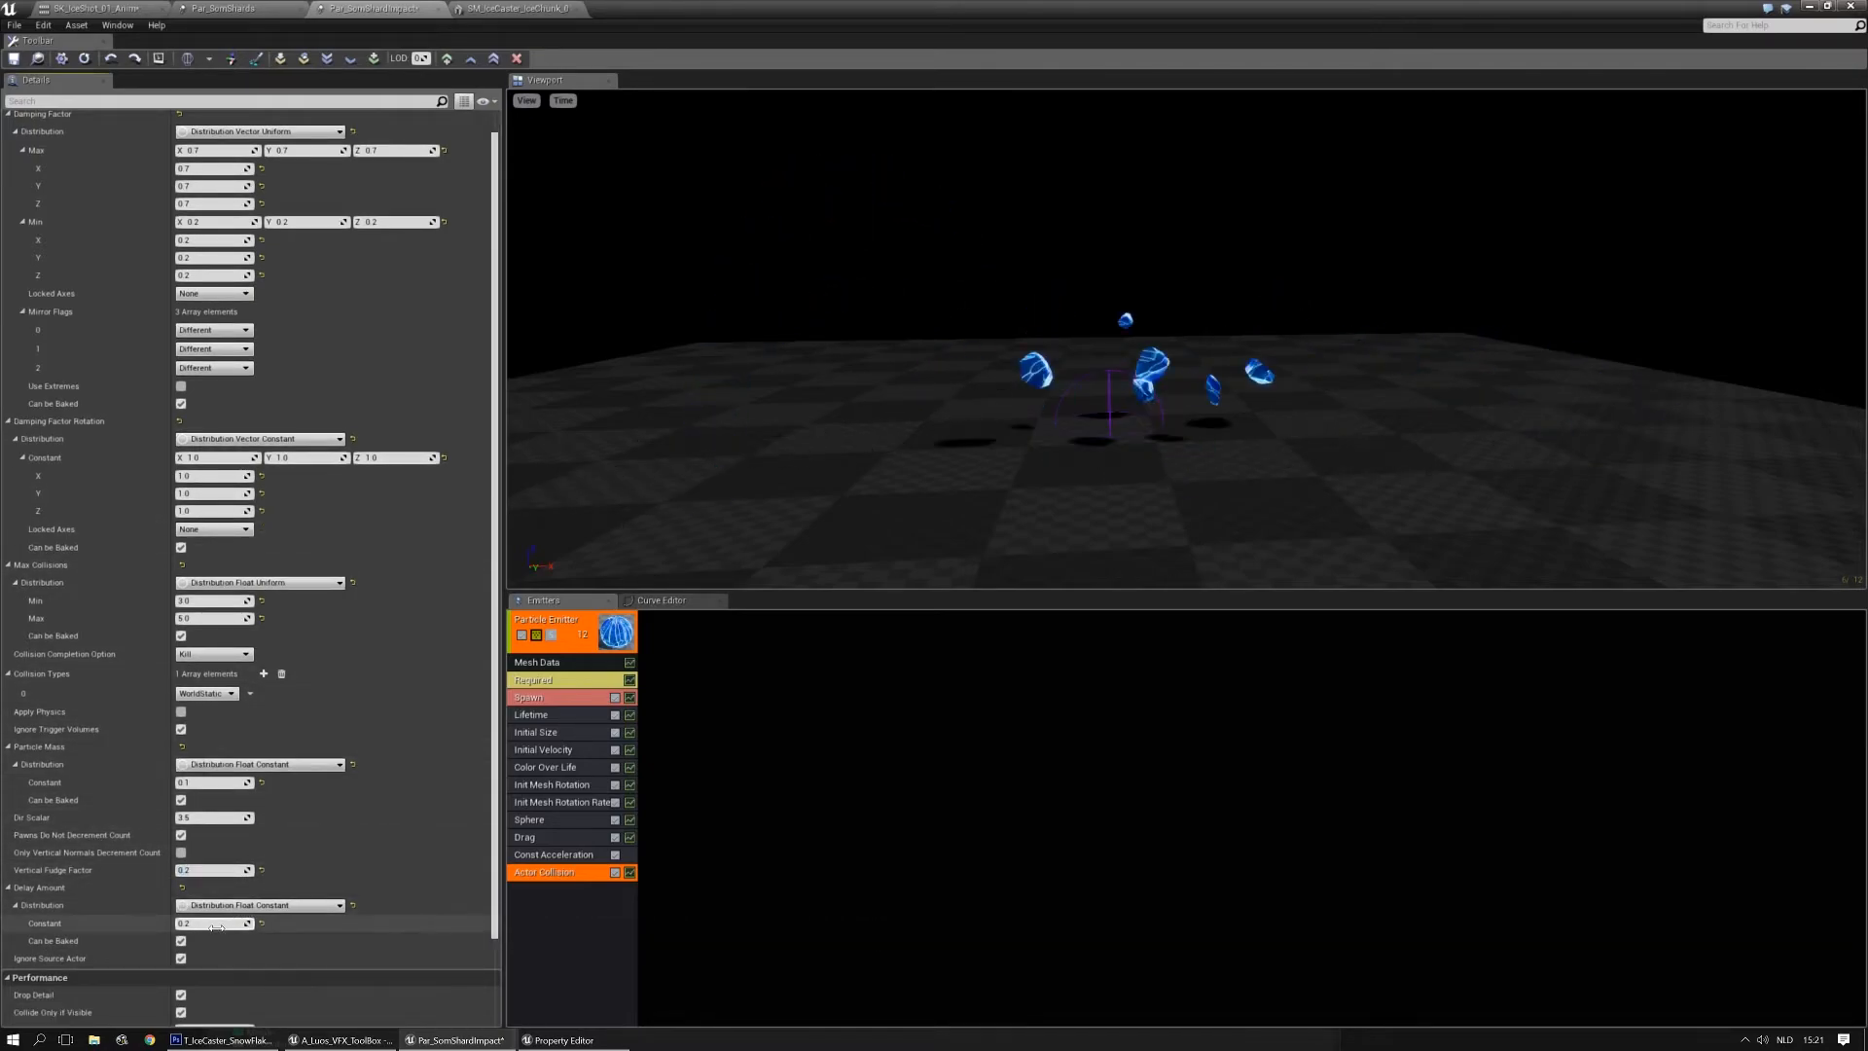
pyautogui.write('0.1')
pyautogui.press('Return')
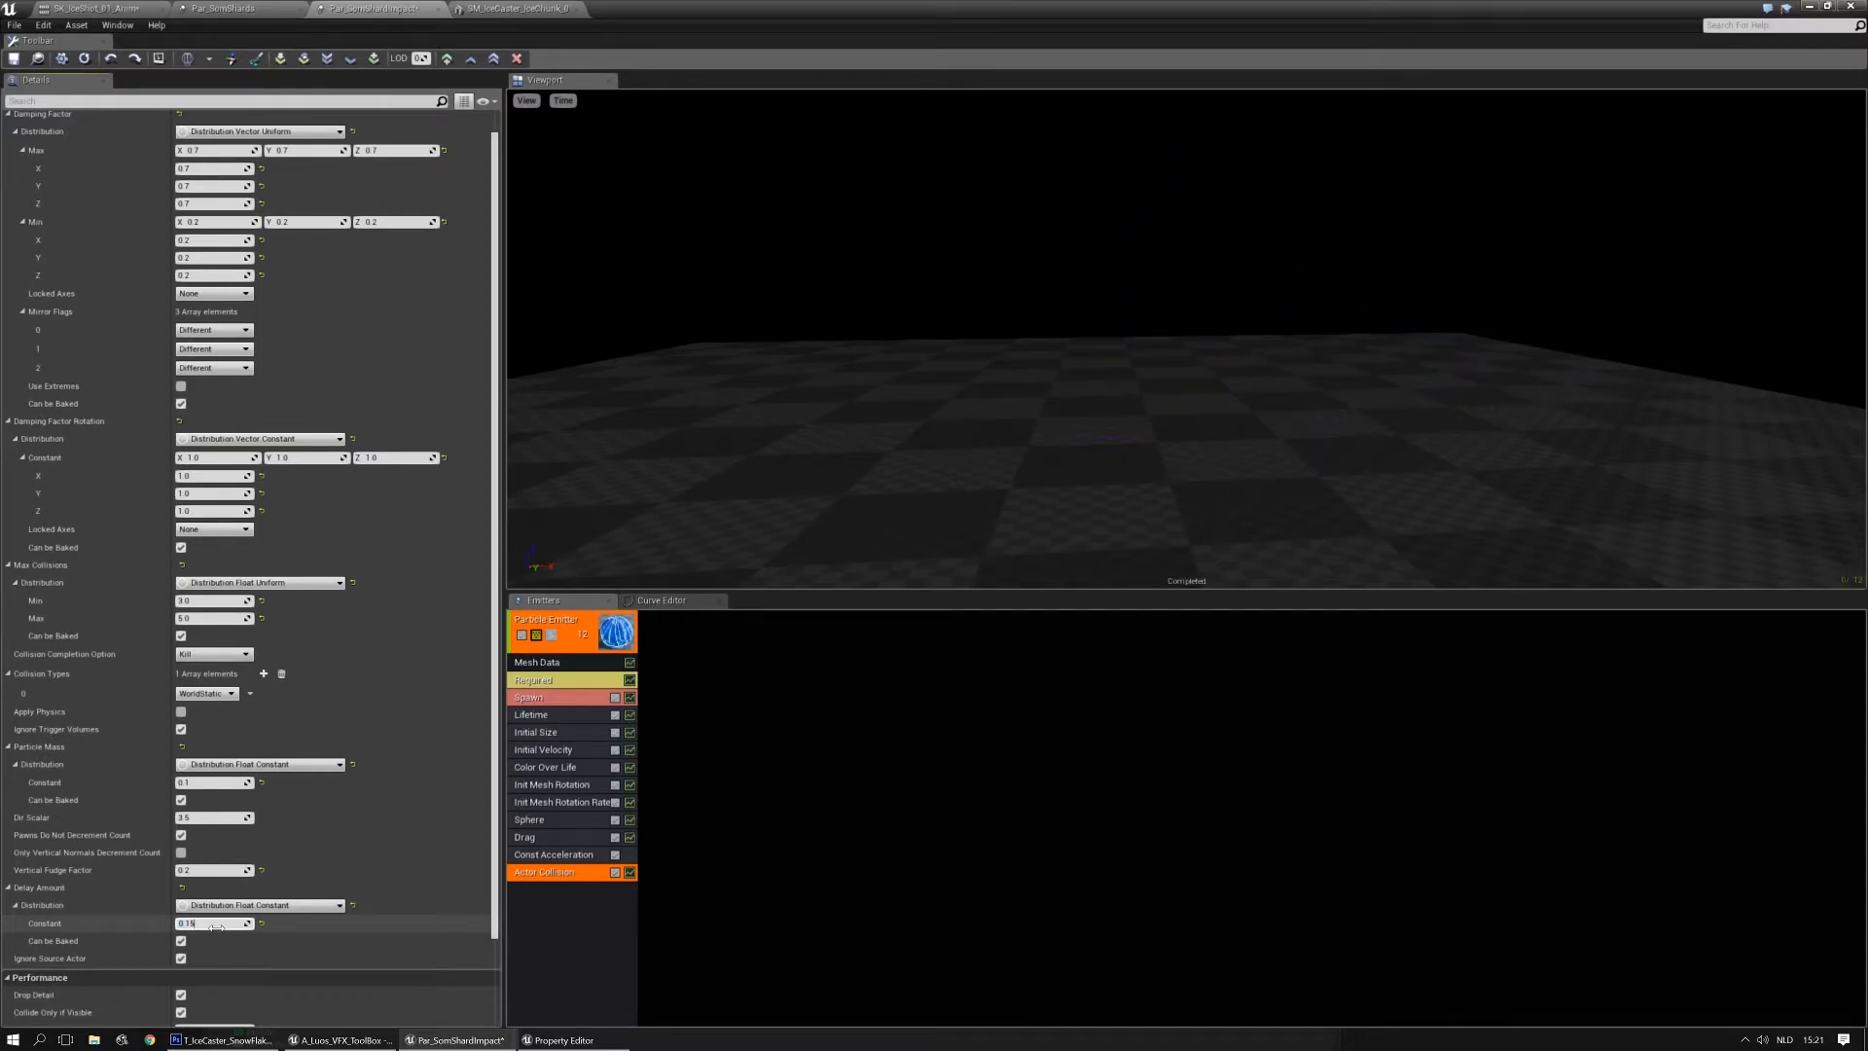
pyautogui.moveTo(1210, 525); pyautogui.dragTo(1242, 340, button='middle')
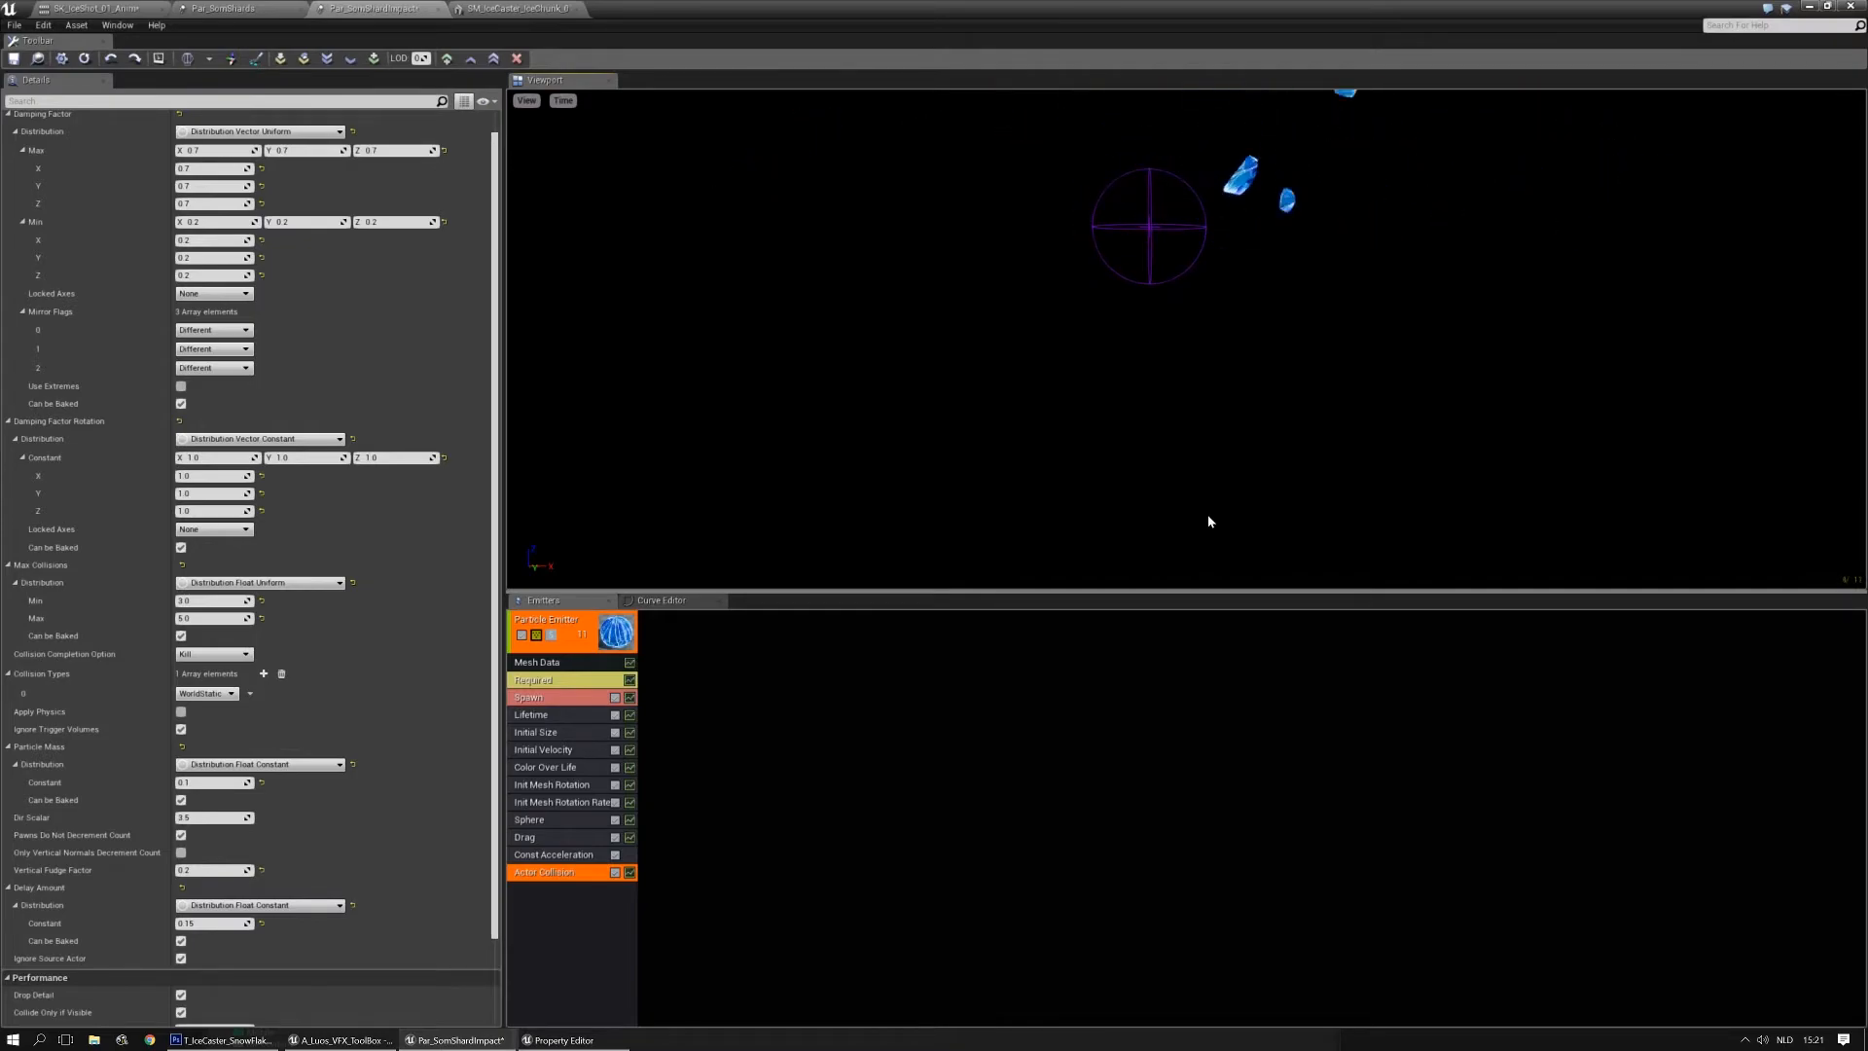
pyautogui.moveTo(1162, 510); pyautogui.dragTo(1180, 403, button='middle')
pyautogui.moveTo(1162, 510)
pyautogui.mouseDown()
pyautogui.moveTo(1166, 574)
pyautogui.moveTo(1168, 503)
pyautogui.mouseUp()
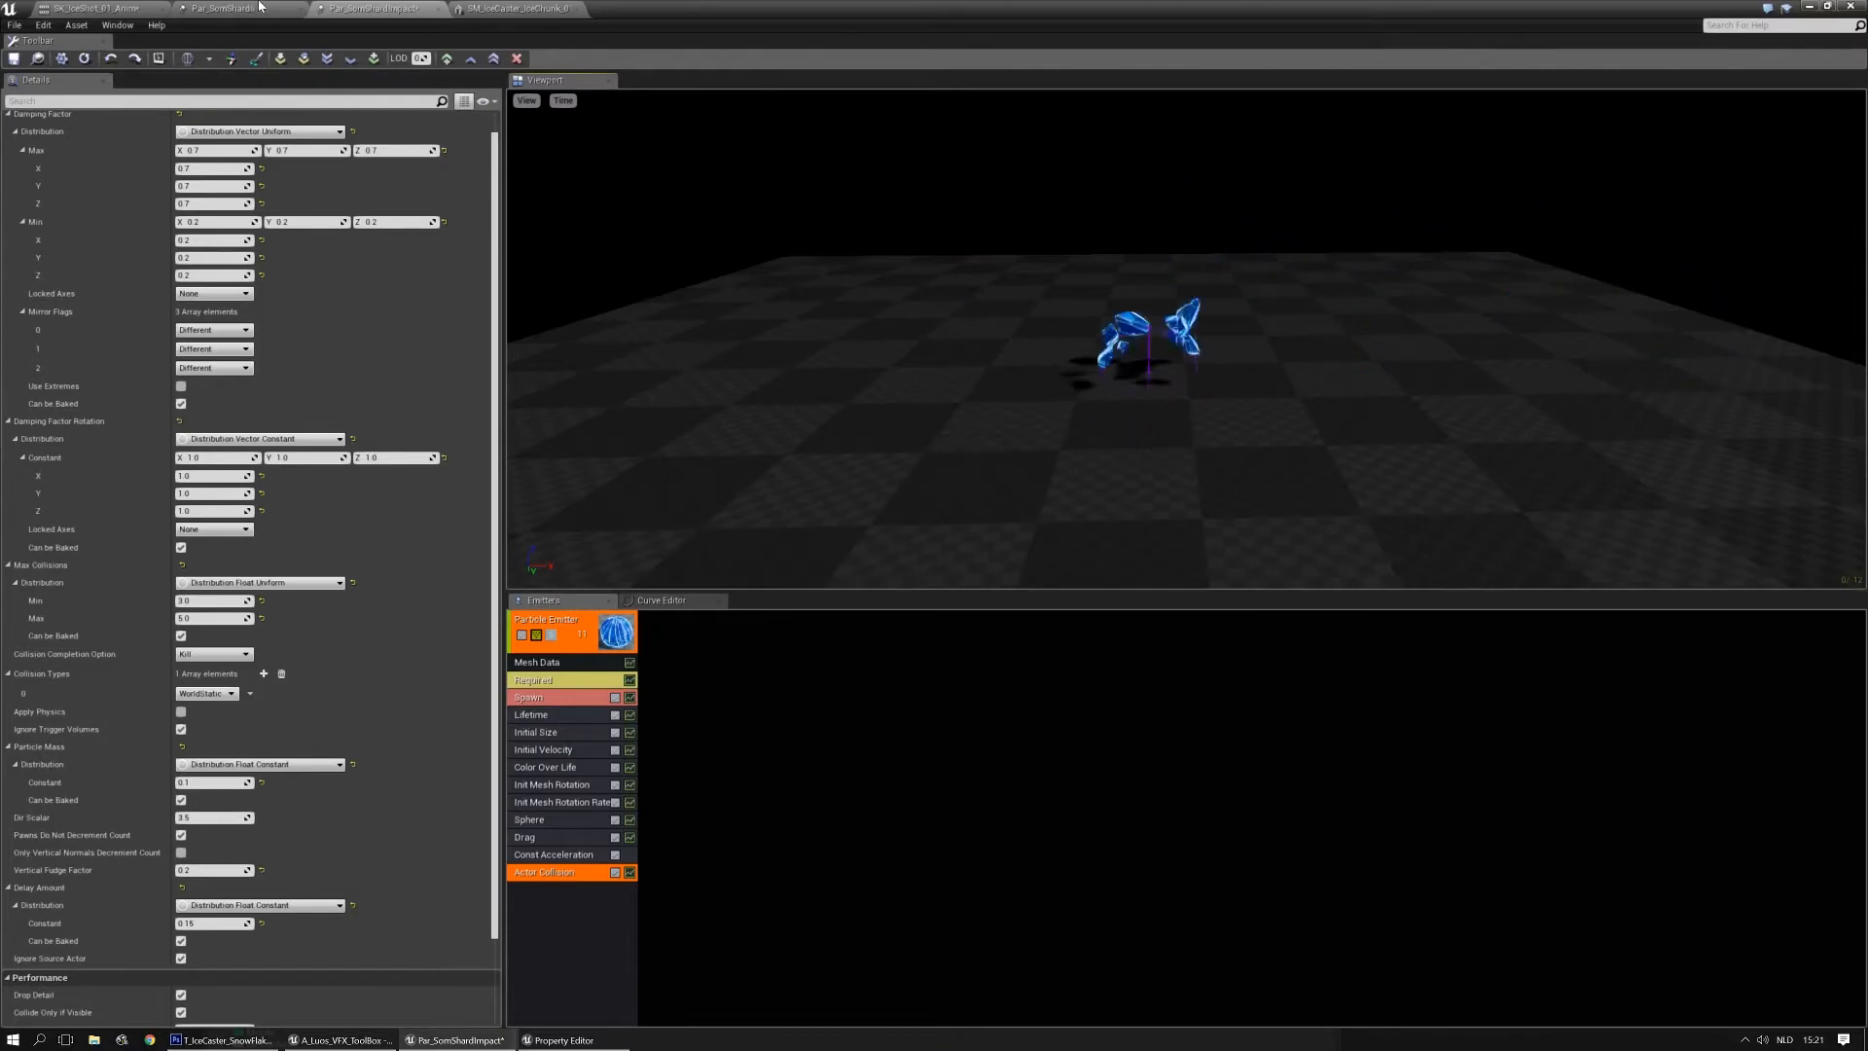
# Examine the Par_SomShardImpact burst in the level, and bring its particle editor back to full size
pyautogui.moveTo(980, 8); pyautogui.dragTo(1301, 426)
pyautogui.press('f')
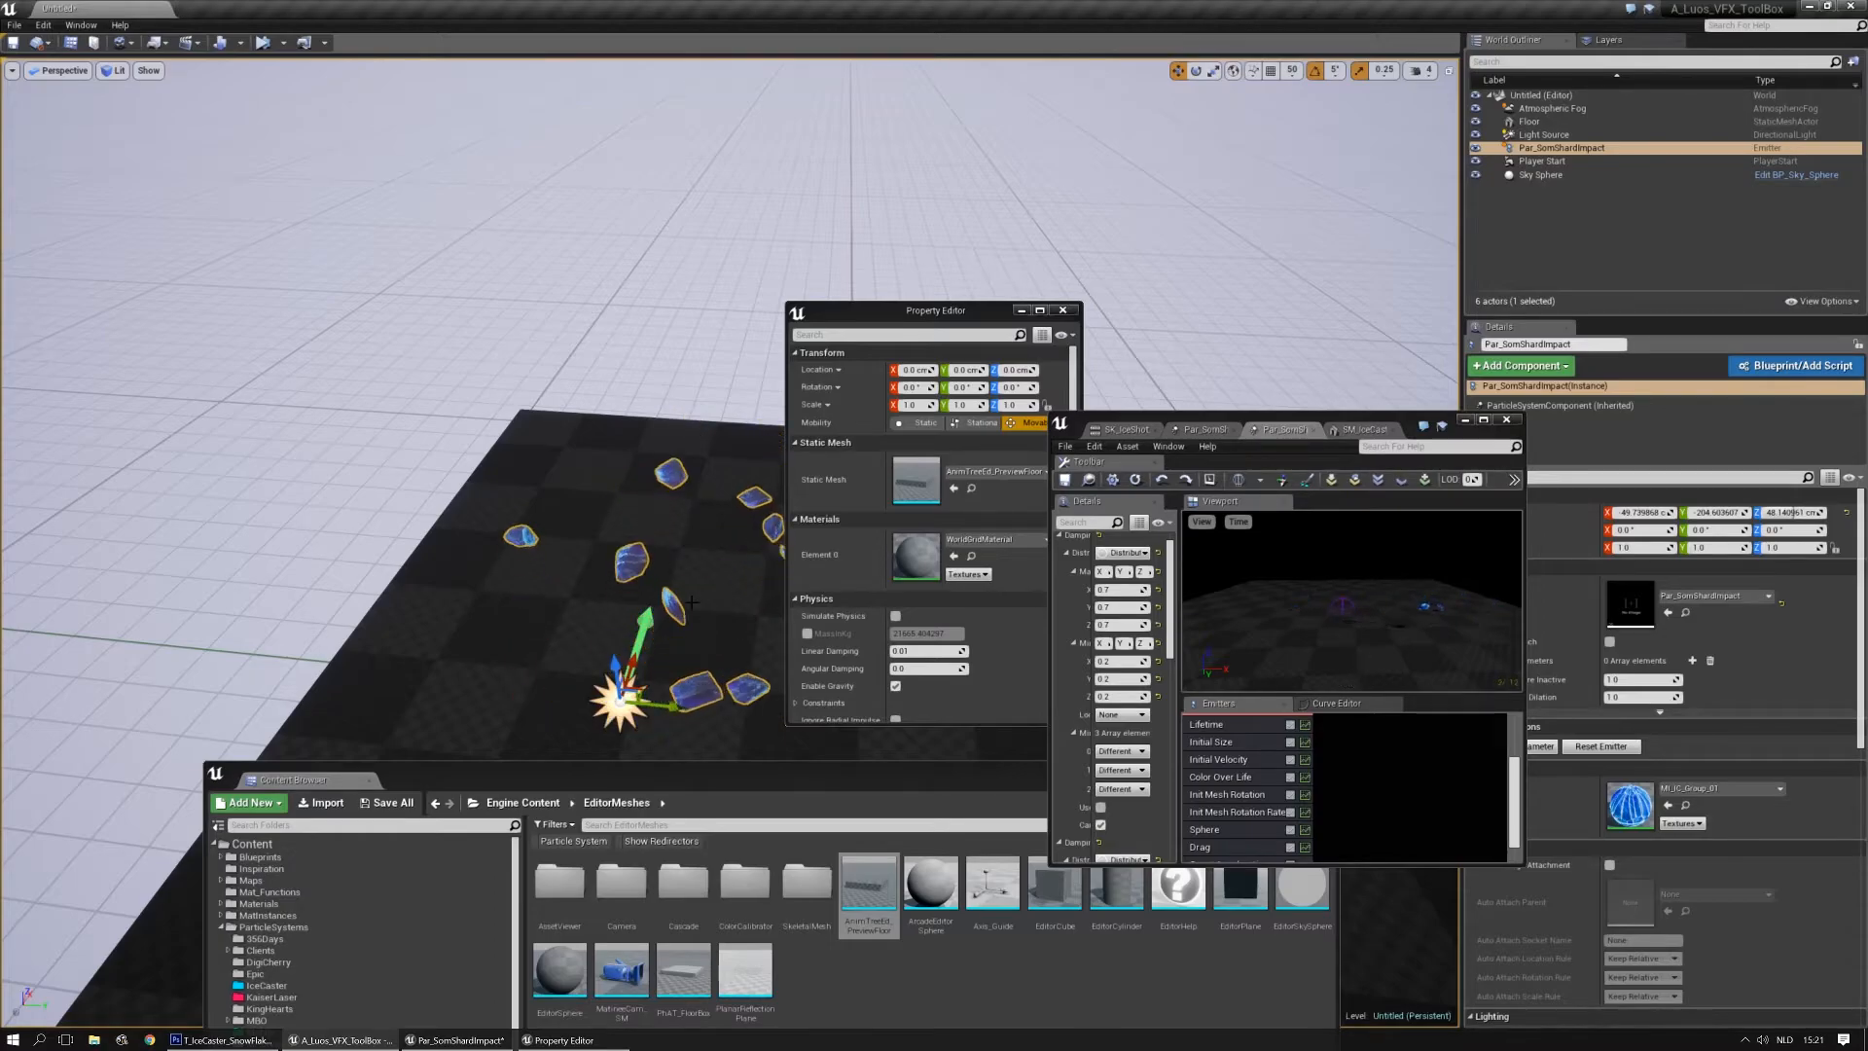
pyautogui.doubleClick(1335, 421)
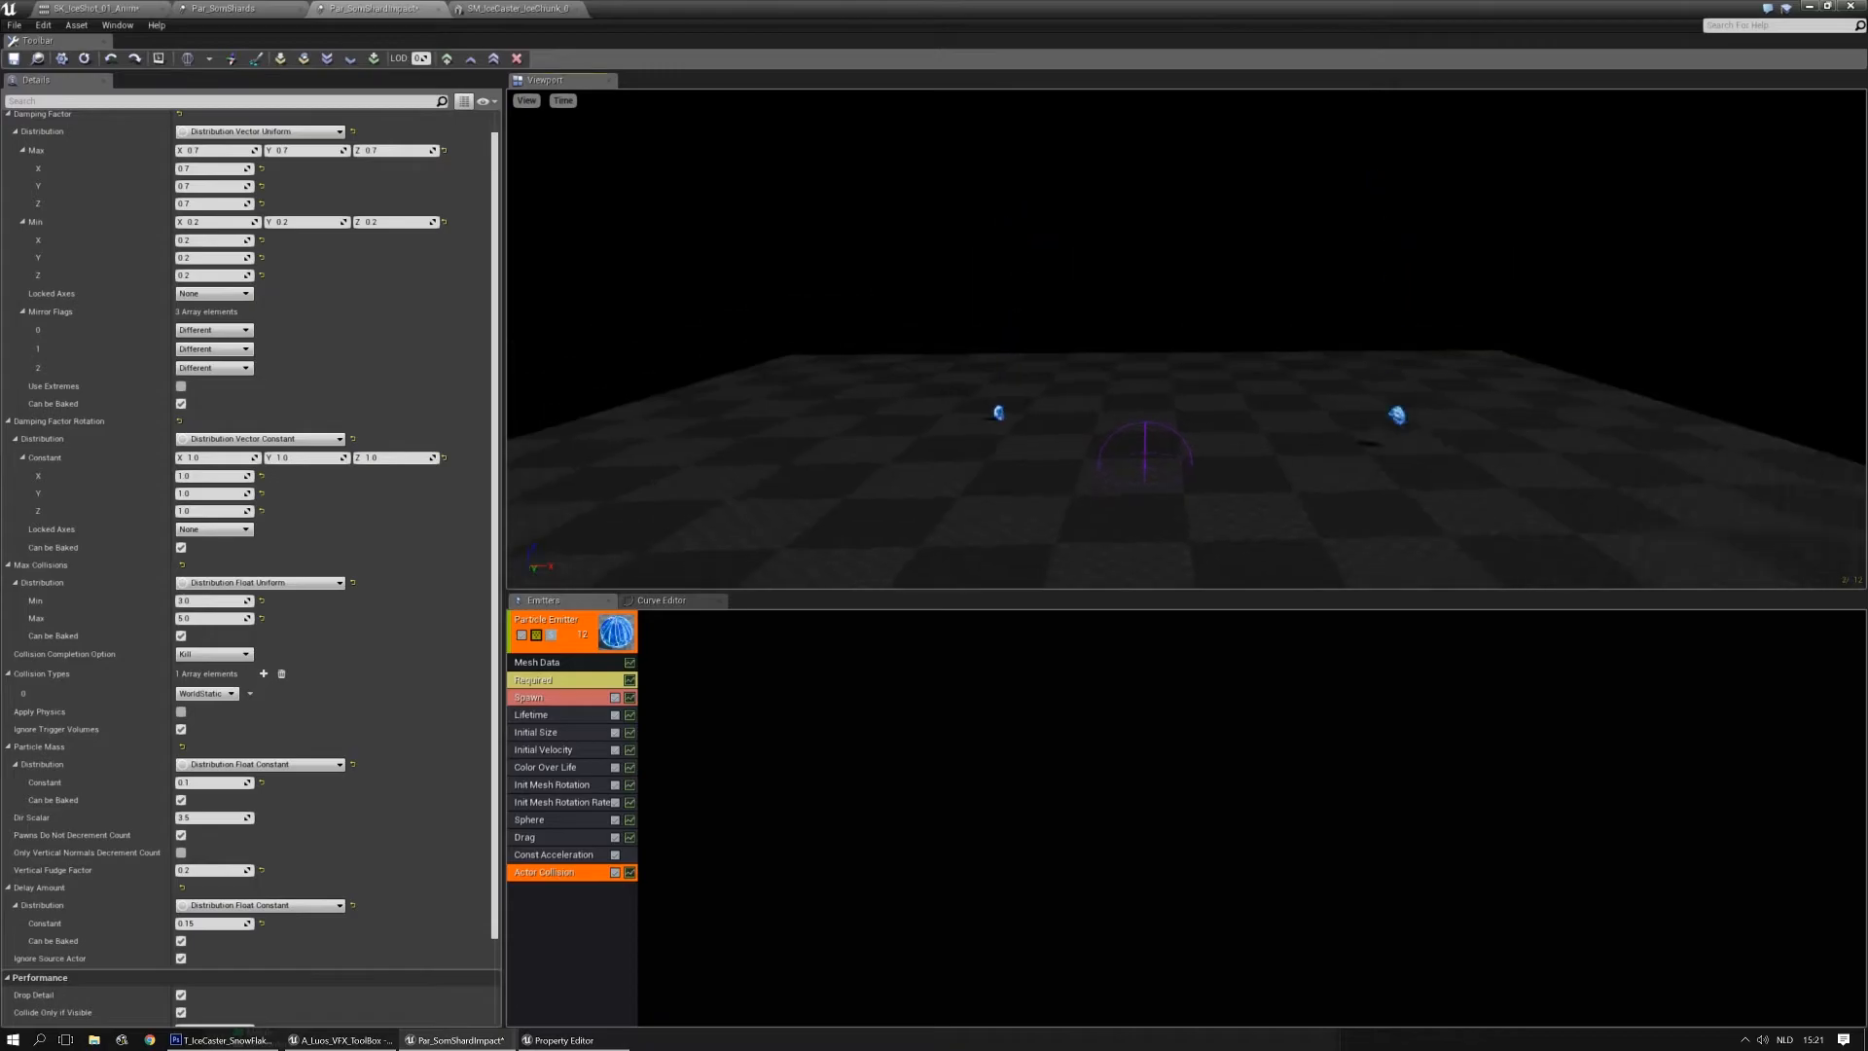
pyautogui.moveTo(1036, 405); pyautogui.dragTo(1021, 362)
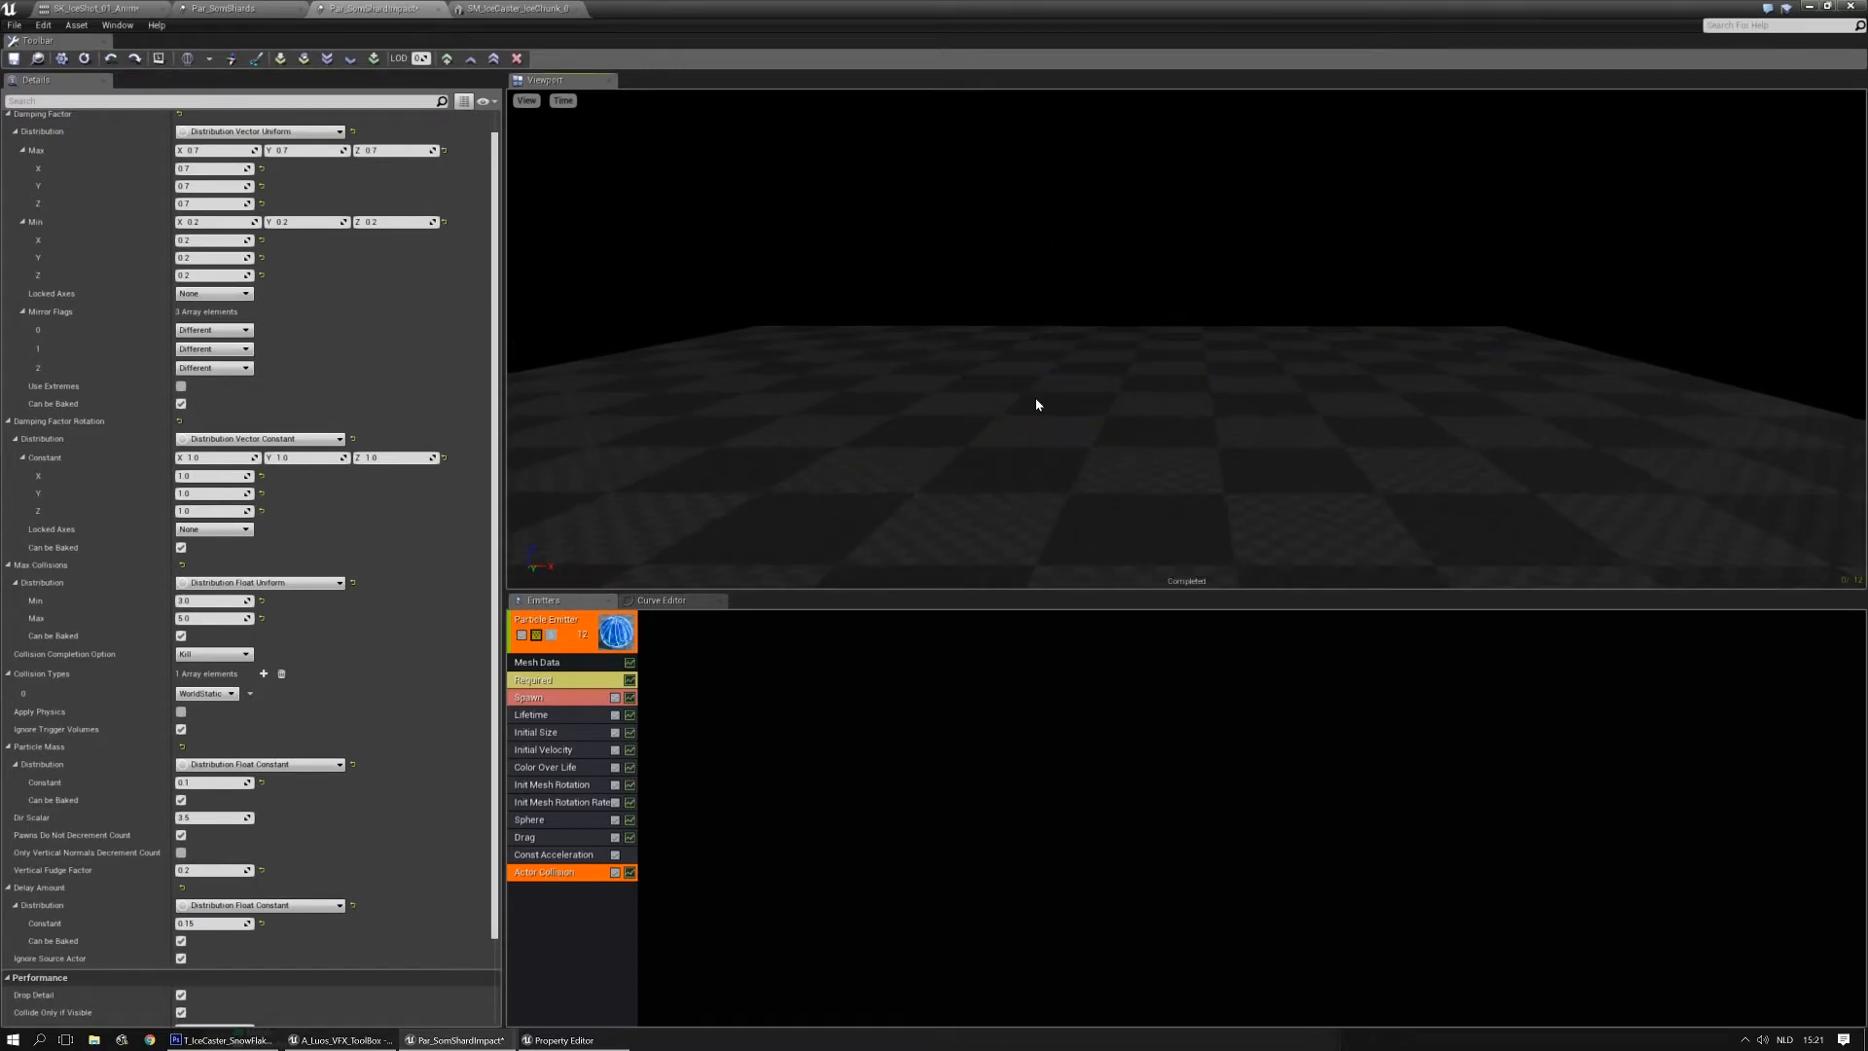
# Rename the shard particle emitter as Chunks 1
pyautogui.click(524, 636)
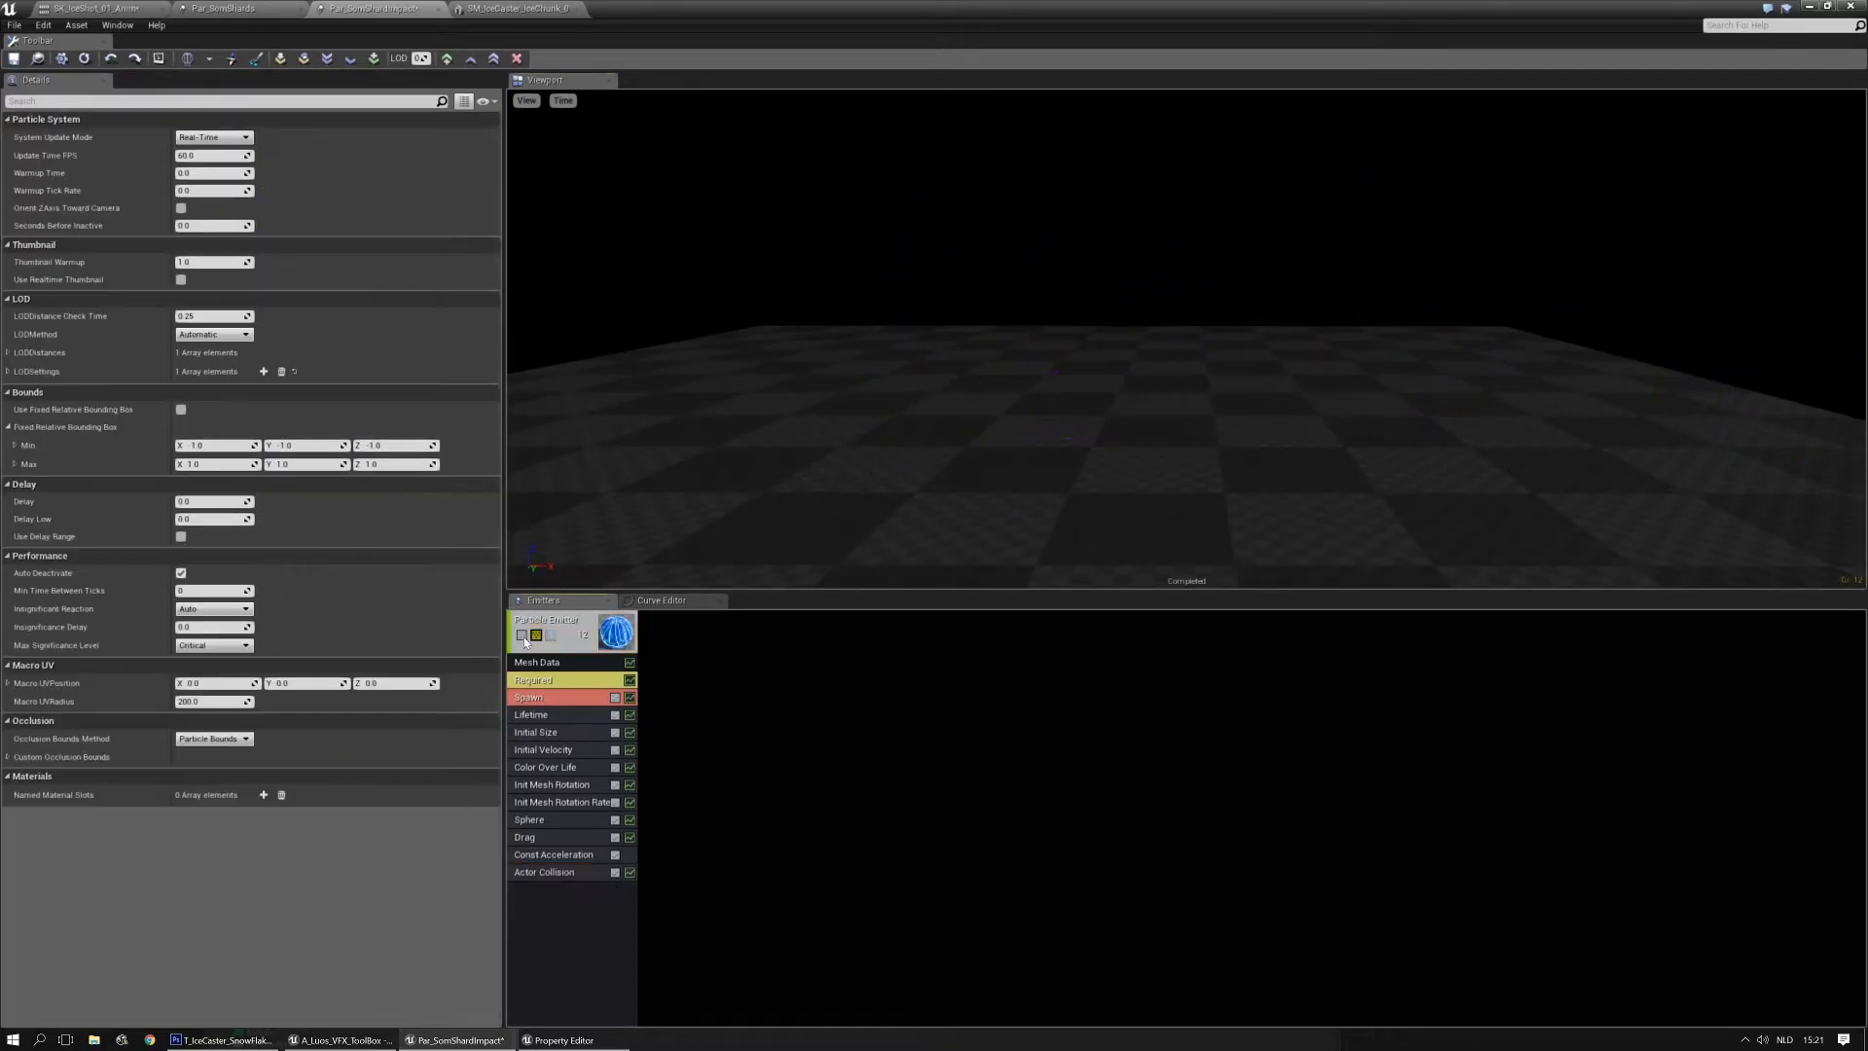
pyautogui.click(553, 620)
pyautogui.click(214, 136)
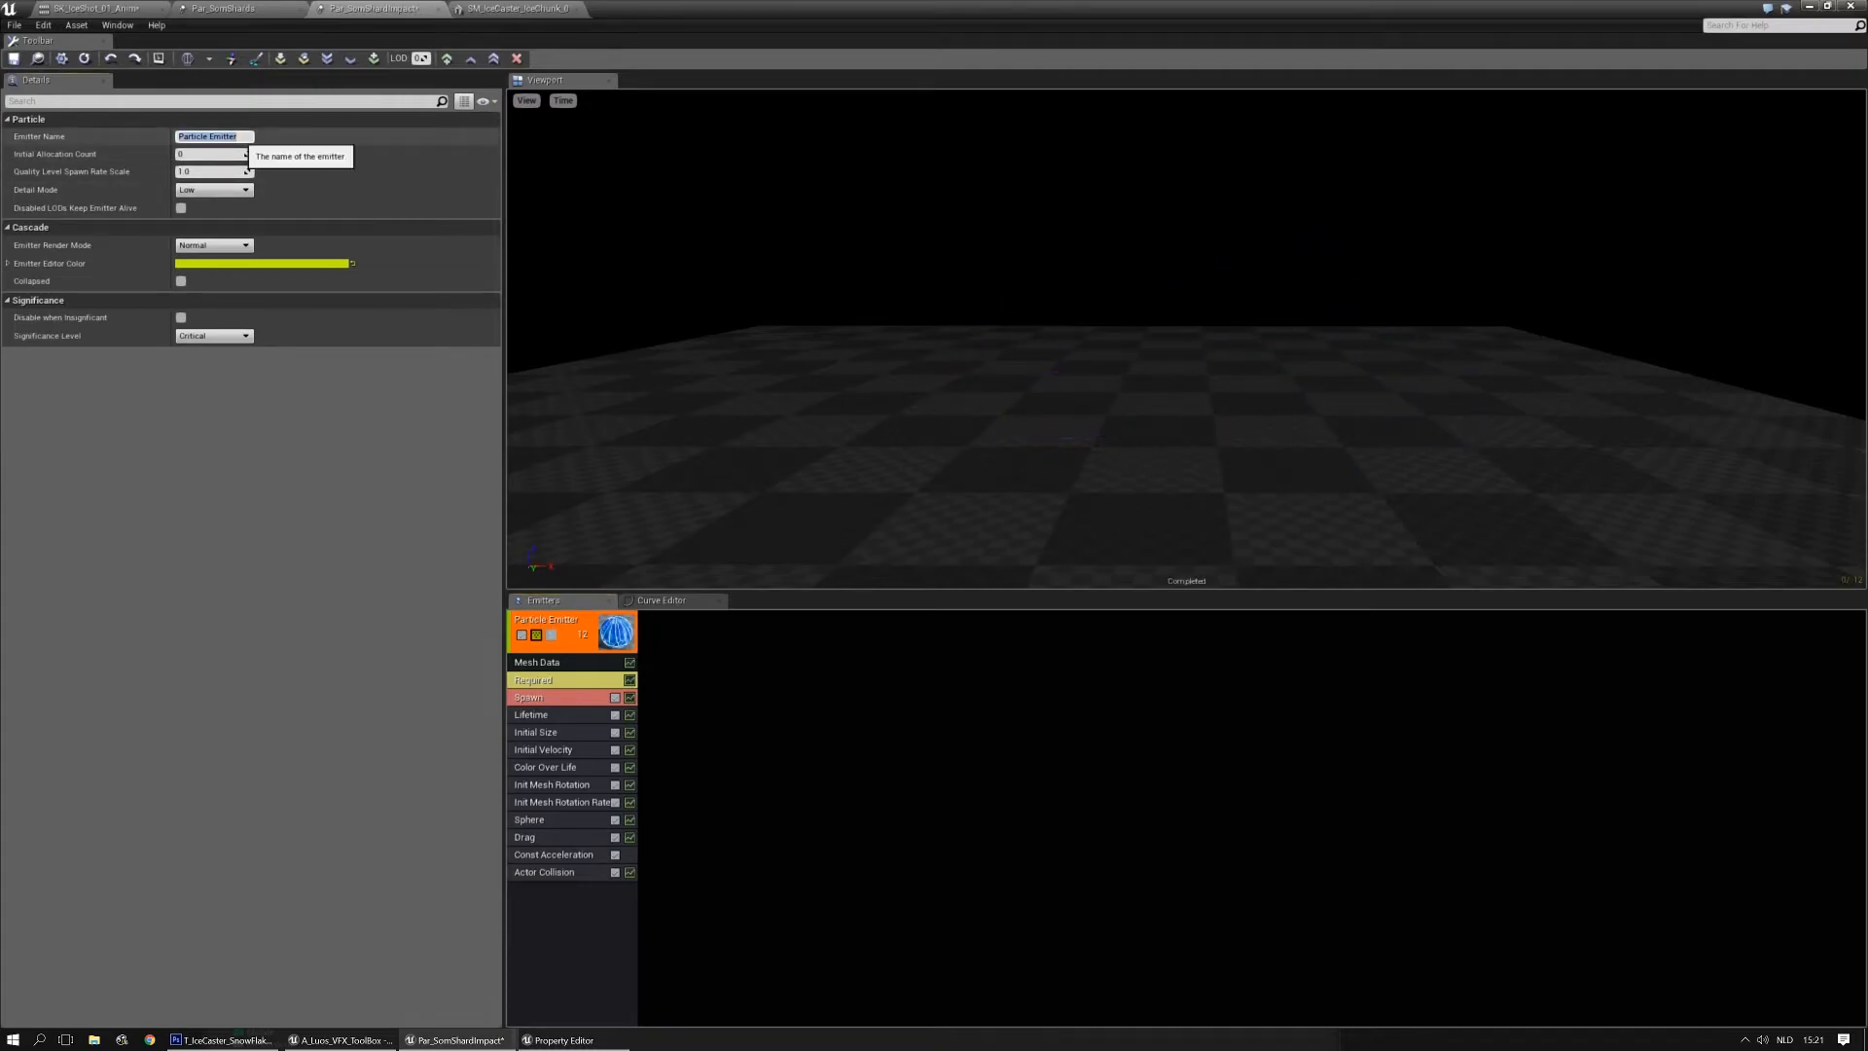
pyautogui.write('Chunks 1')
pyautogui.press('Return')
pyautogui.click(861, 691)
# Duplicate the Chunks 1 emitter with its modules shared between both copies
pyautogui.click(551, 619)
pyautogui.rightClick(551, 619)
pyautogui.moveTo(585, 627)
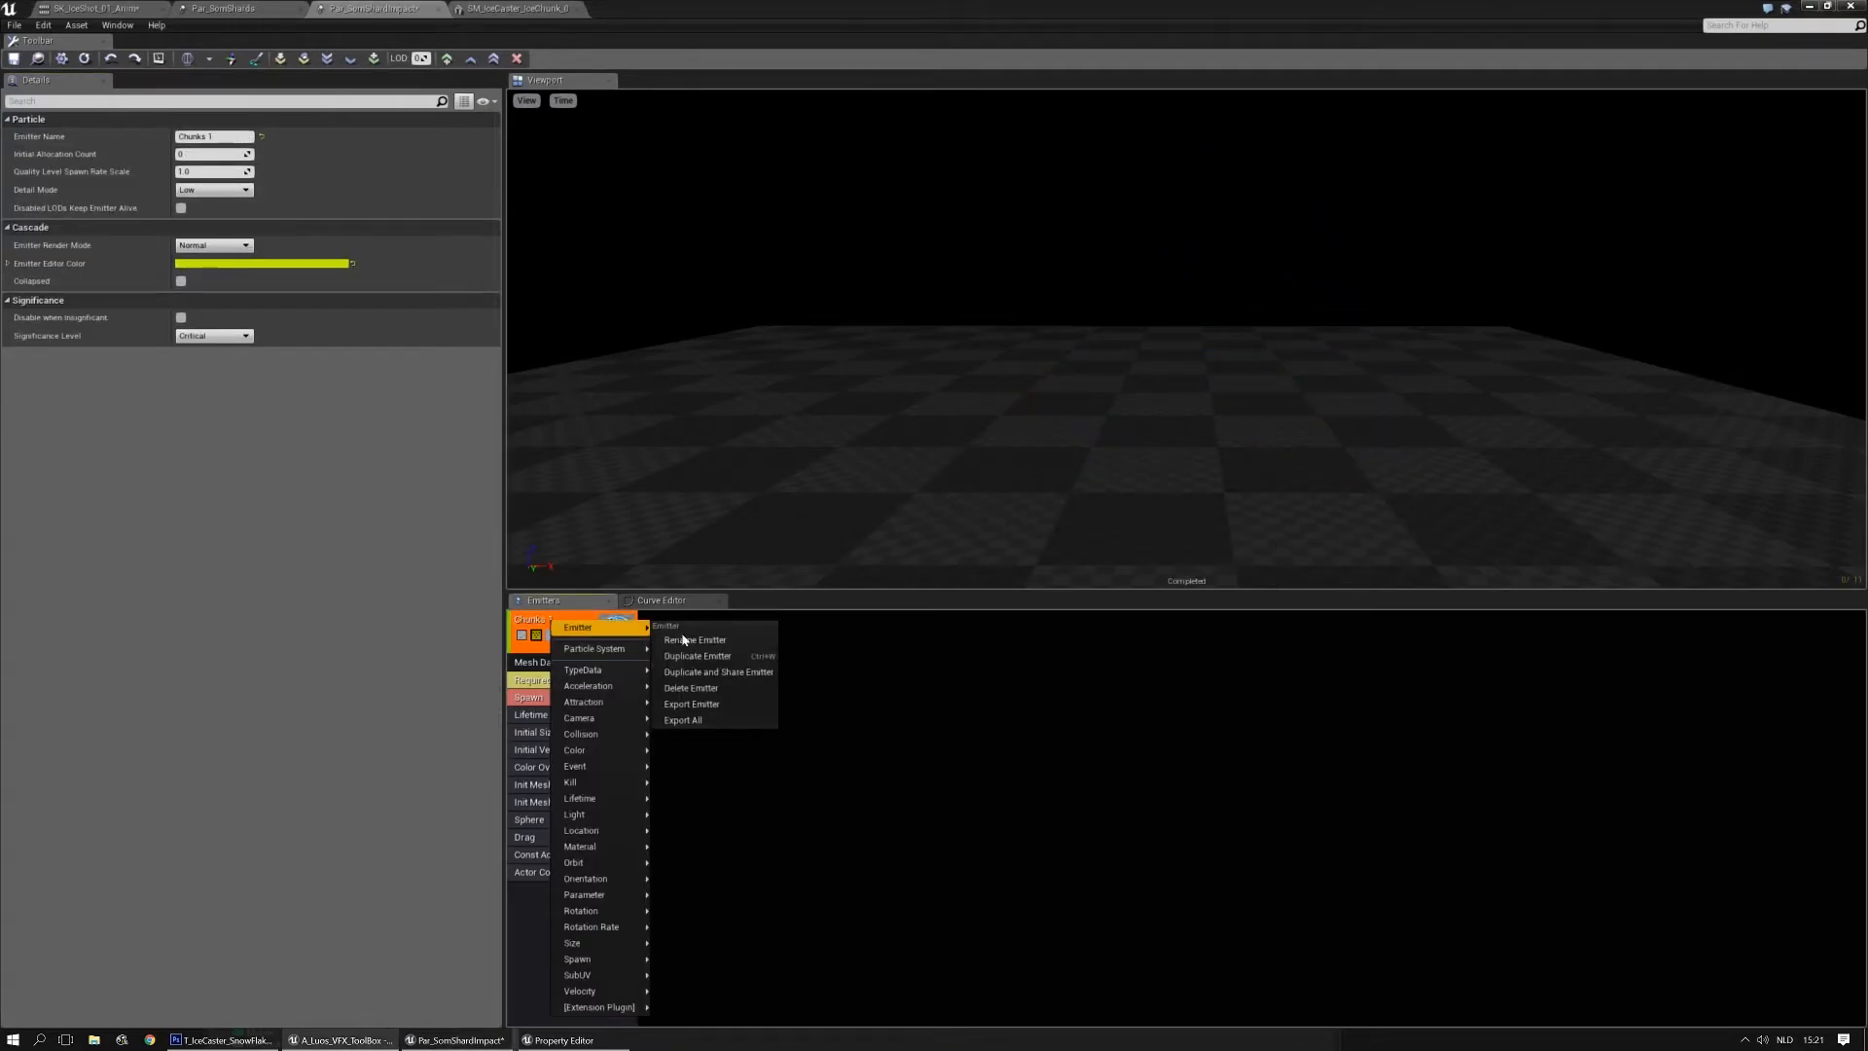
pyautogui.click(720, 672)
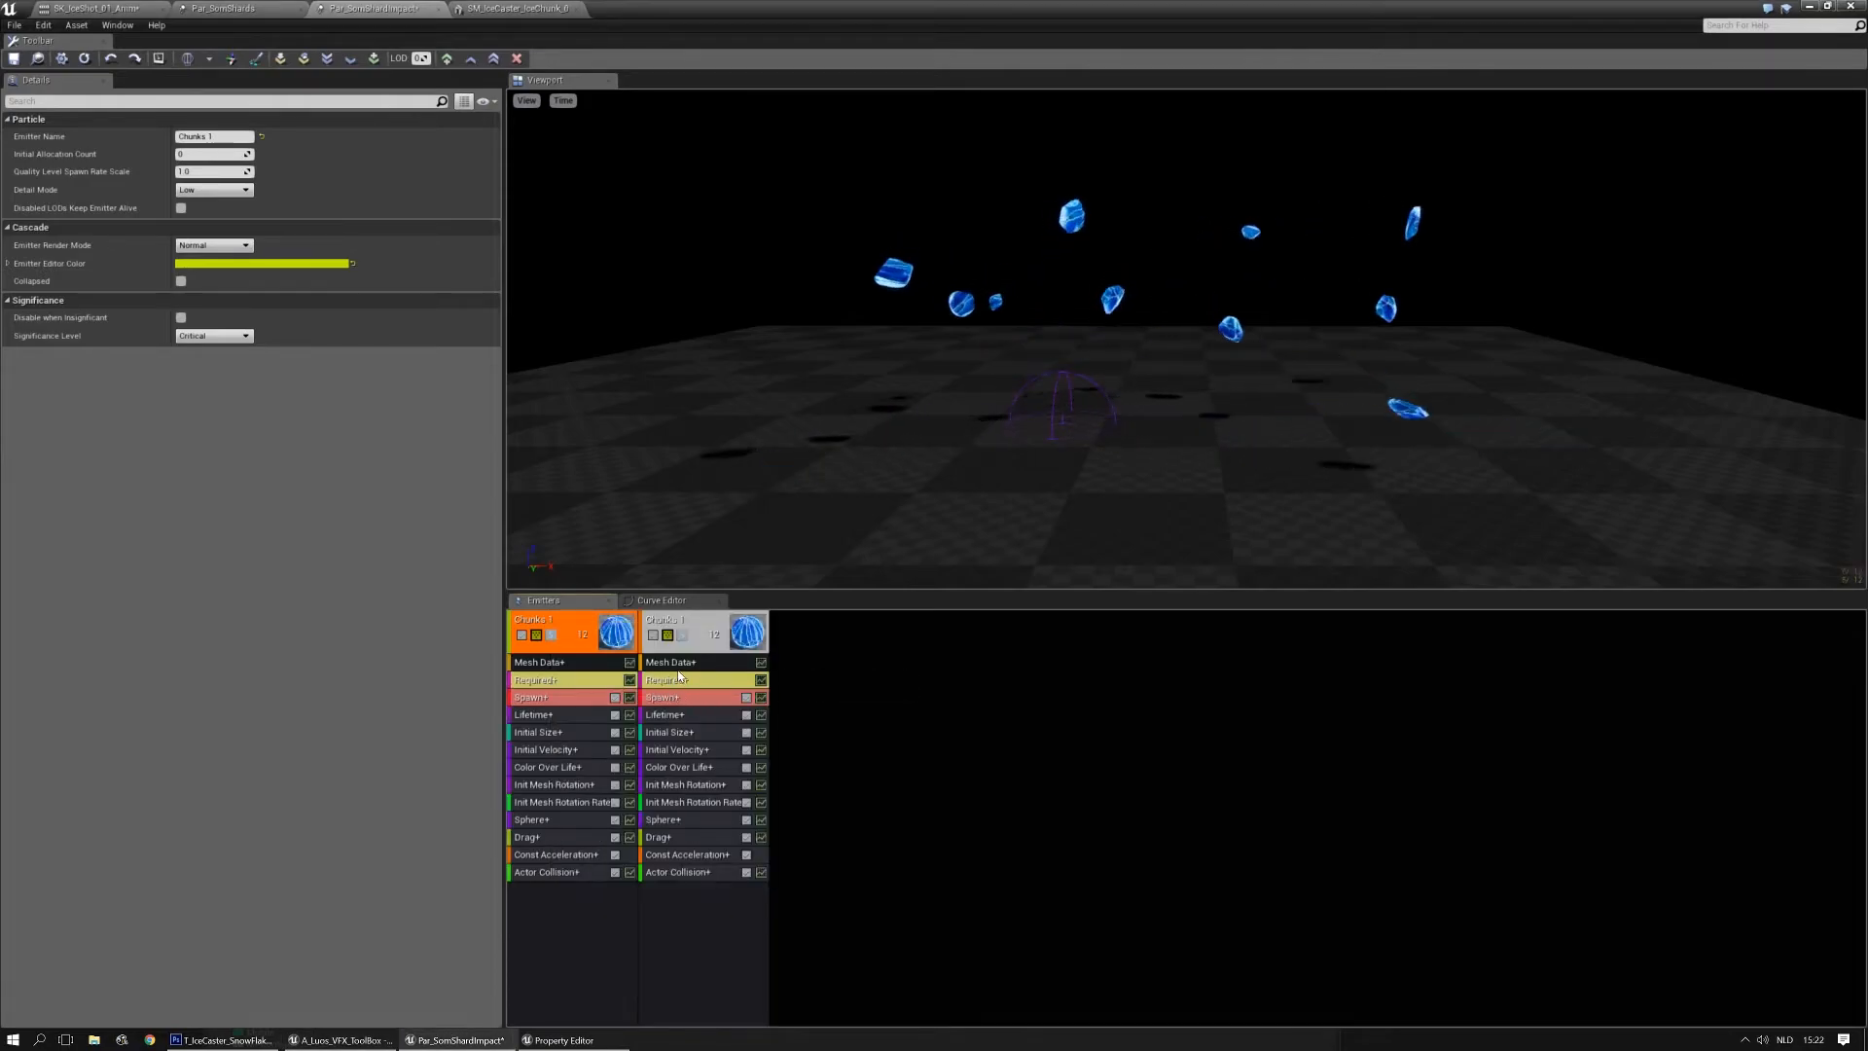
# Replace the duplicate emitter's shared Mesh Data with its own copy and assign it a different ice chunk mesh
pyautogui.click(599, 664)
pyautogui.moveTo(635, 663); pyautogui.dragTo(691, 666)
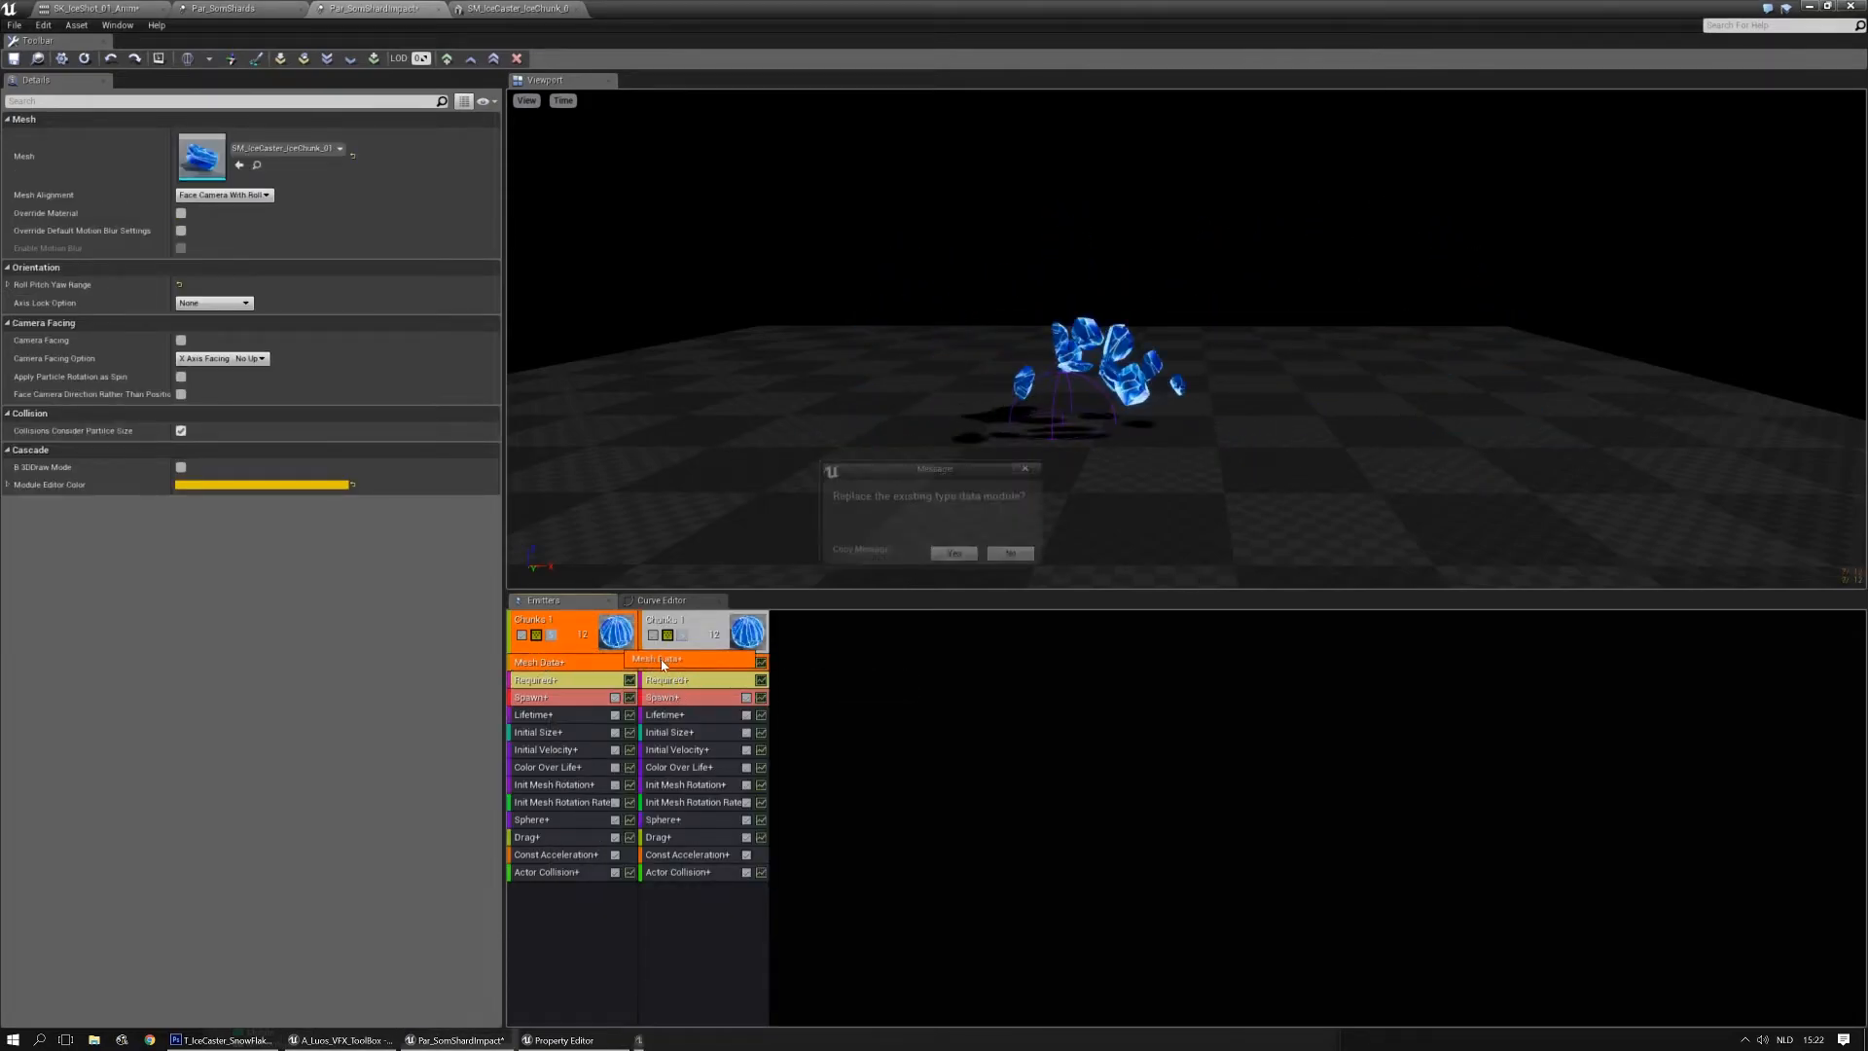
pyautogui.click(964, 558)
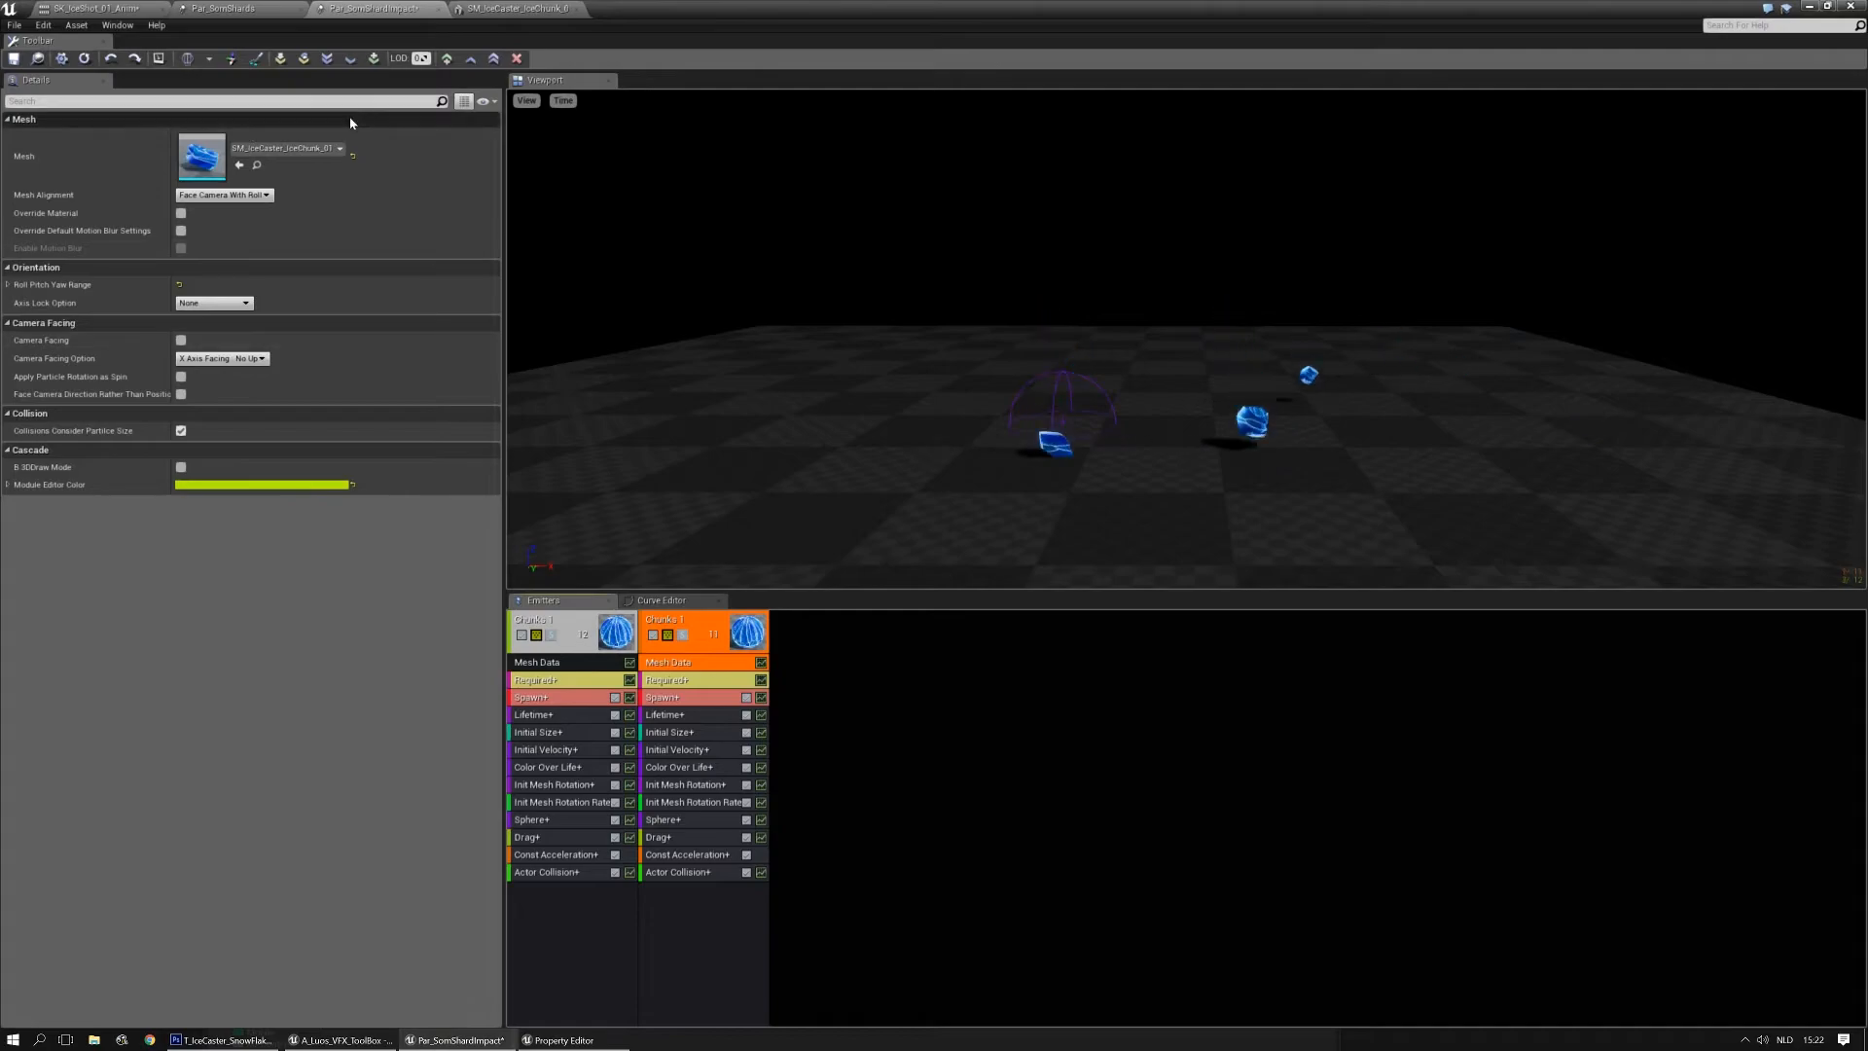
pyautogui.click(312, 151)
pyautogui.click(330, 398)
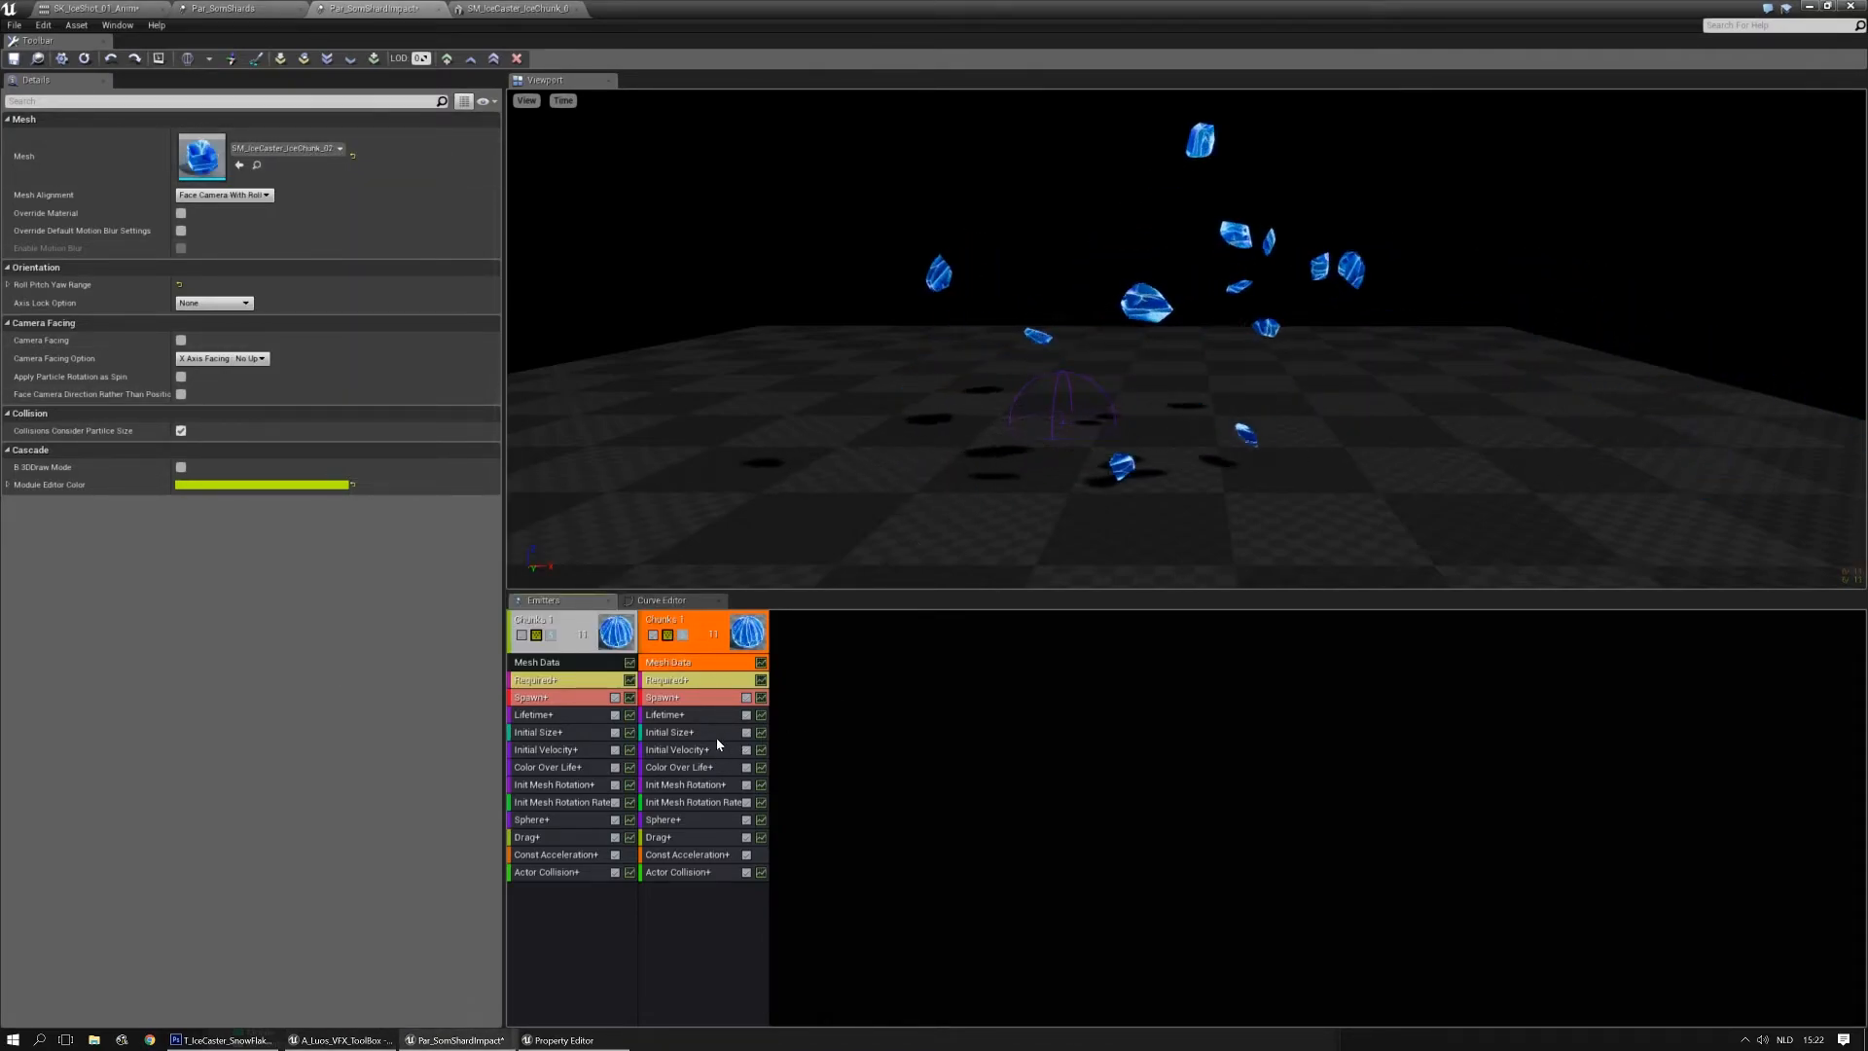
# Replace the duplicate emitter's shared Initial Velocity and Const Acceleration modules with independent copies from the first emitter
pyautogui.click(693, 756)
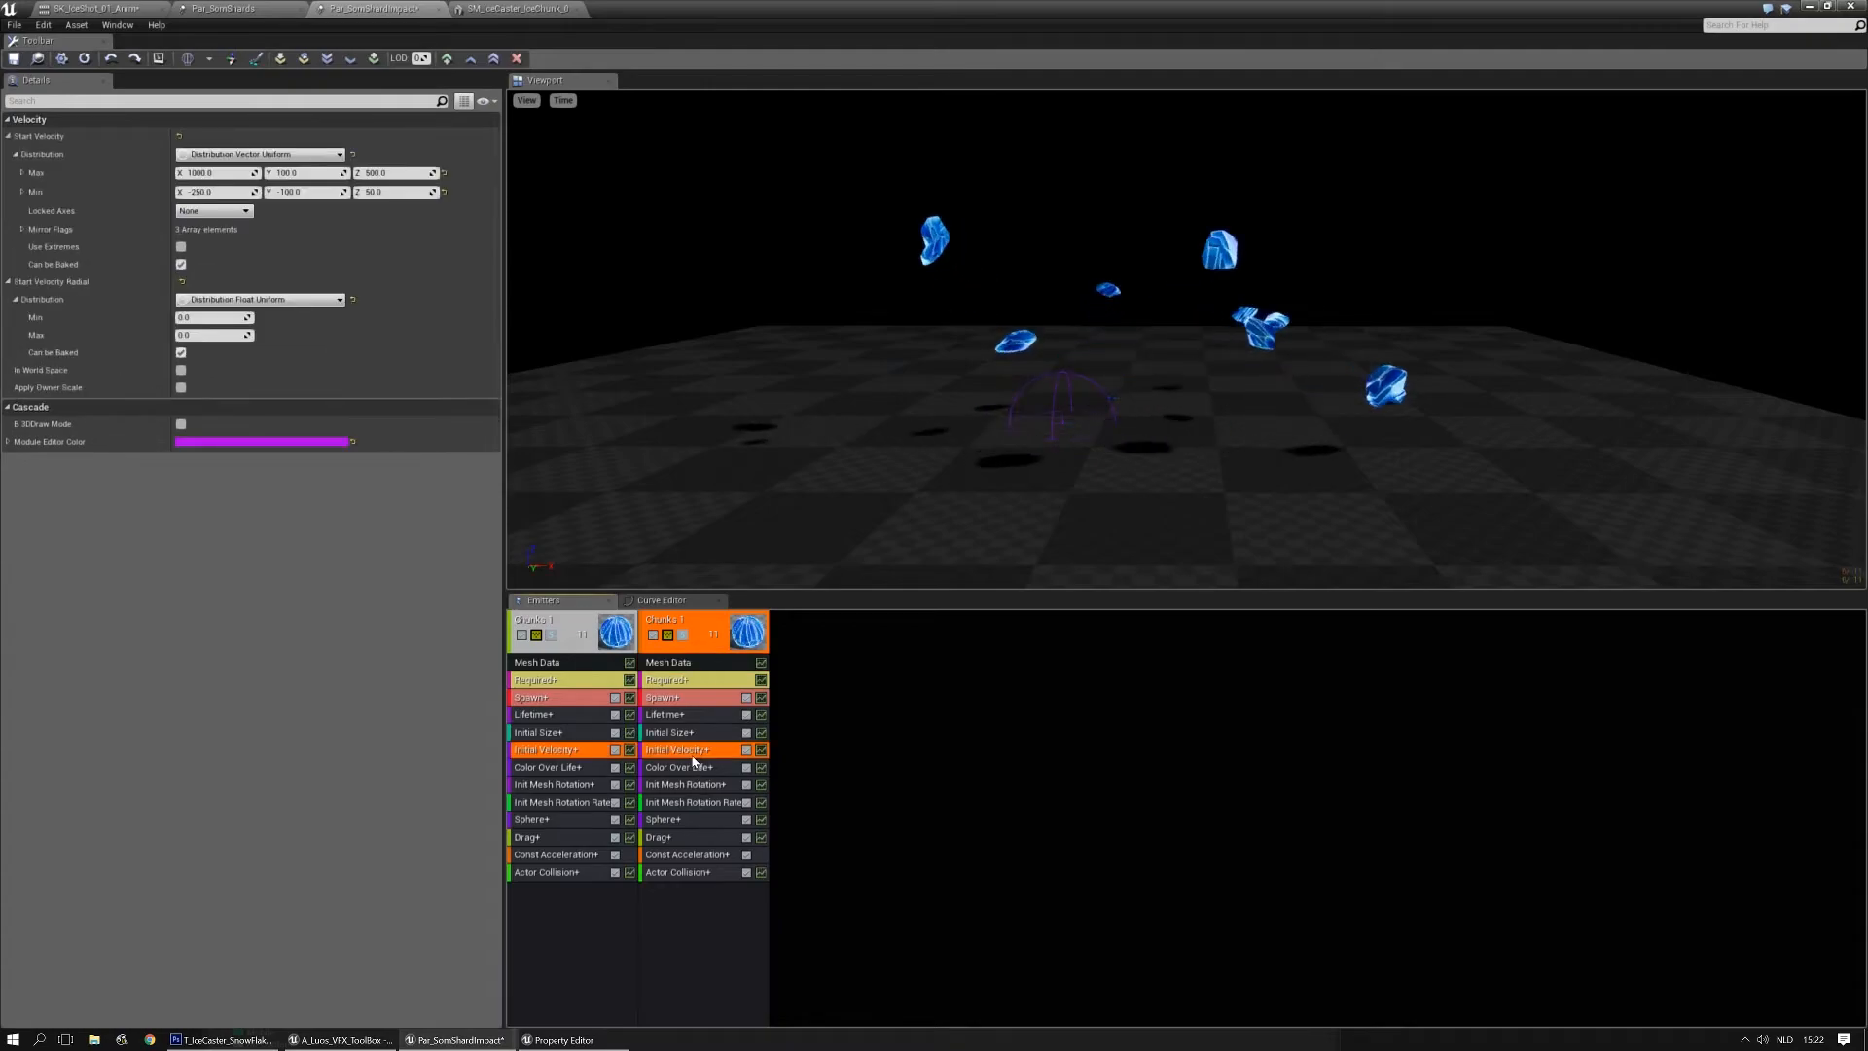
pyautogui.press('Delete')
pyautogui.click(564, 751)
pyautogui.keyDown('ctrl'); pyautogui.moveTo(572, 747); pyautogui.dragTo(691, 754); pyautogui.keyUp('ctrl')
pyautogui.click(557, 855)
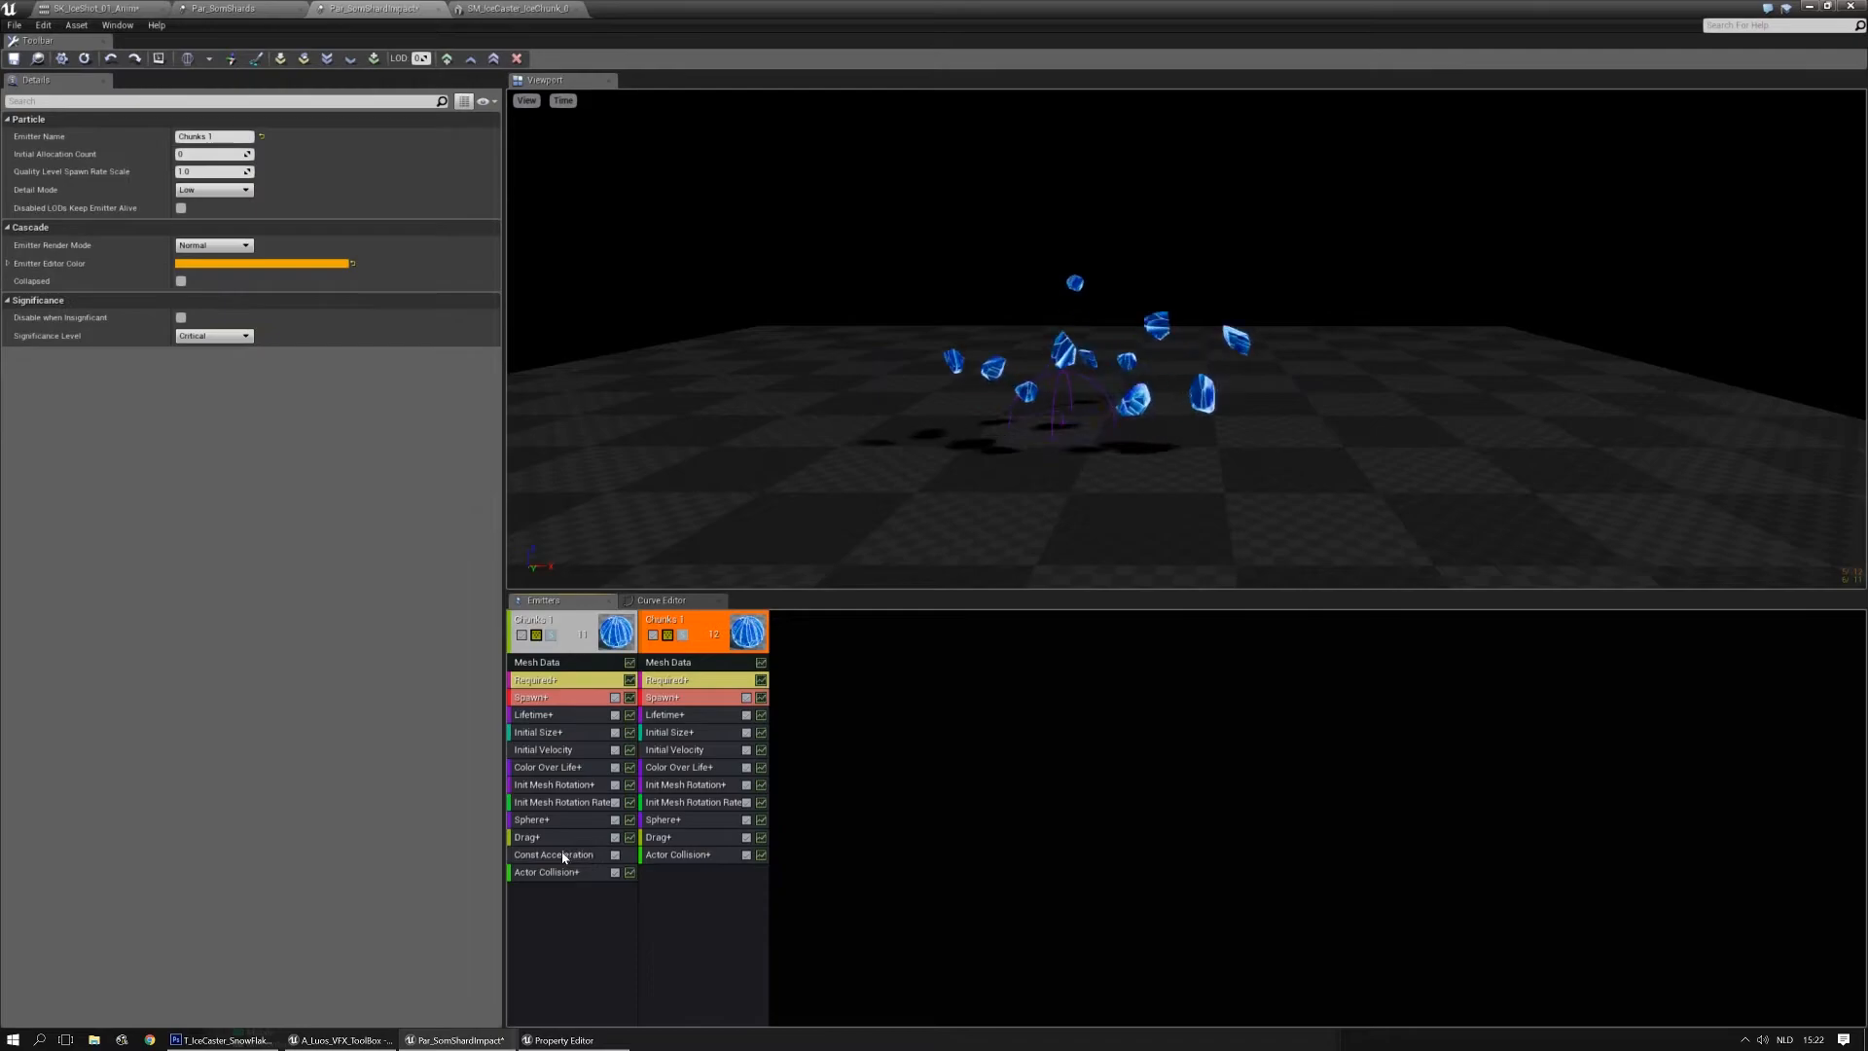
pyautogui.keyDown('ctrl'); pyautogui.moveTo(556, 854); pyautogui.dragTo(683, 851); pyautogui.keyUp('ctrl')
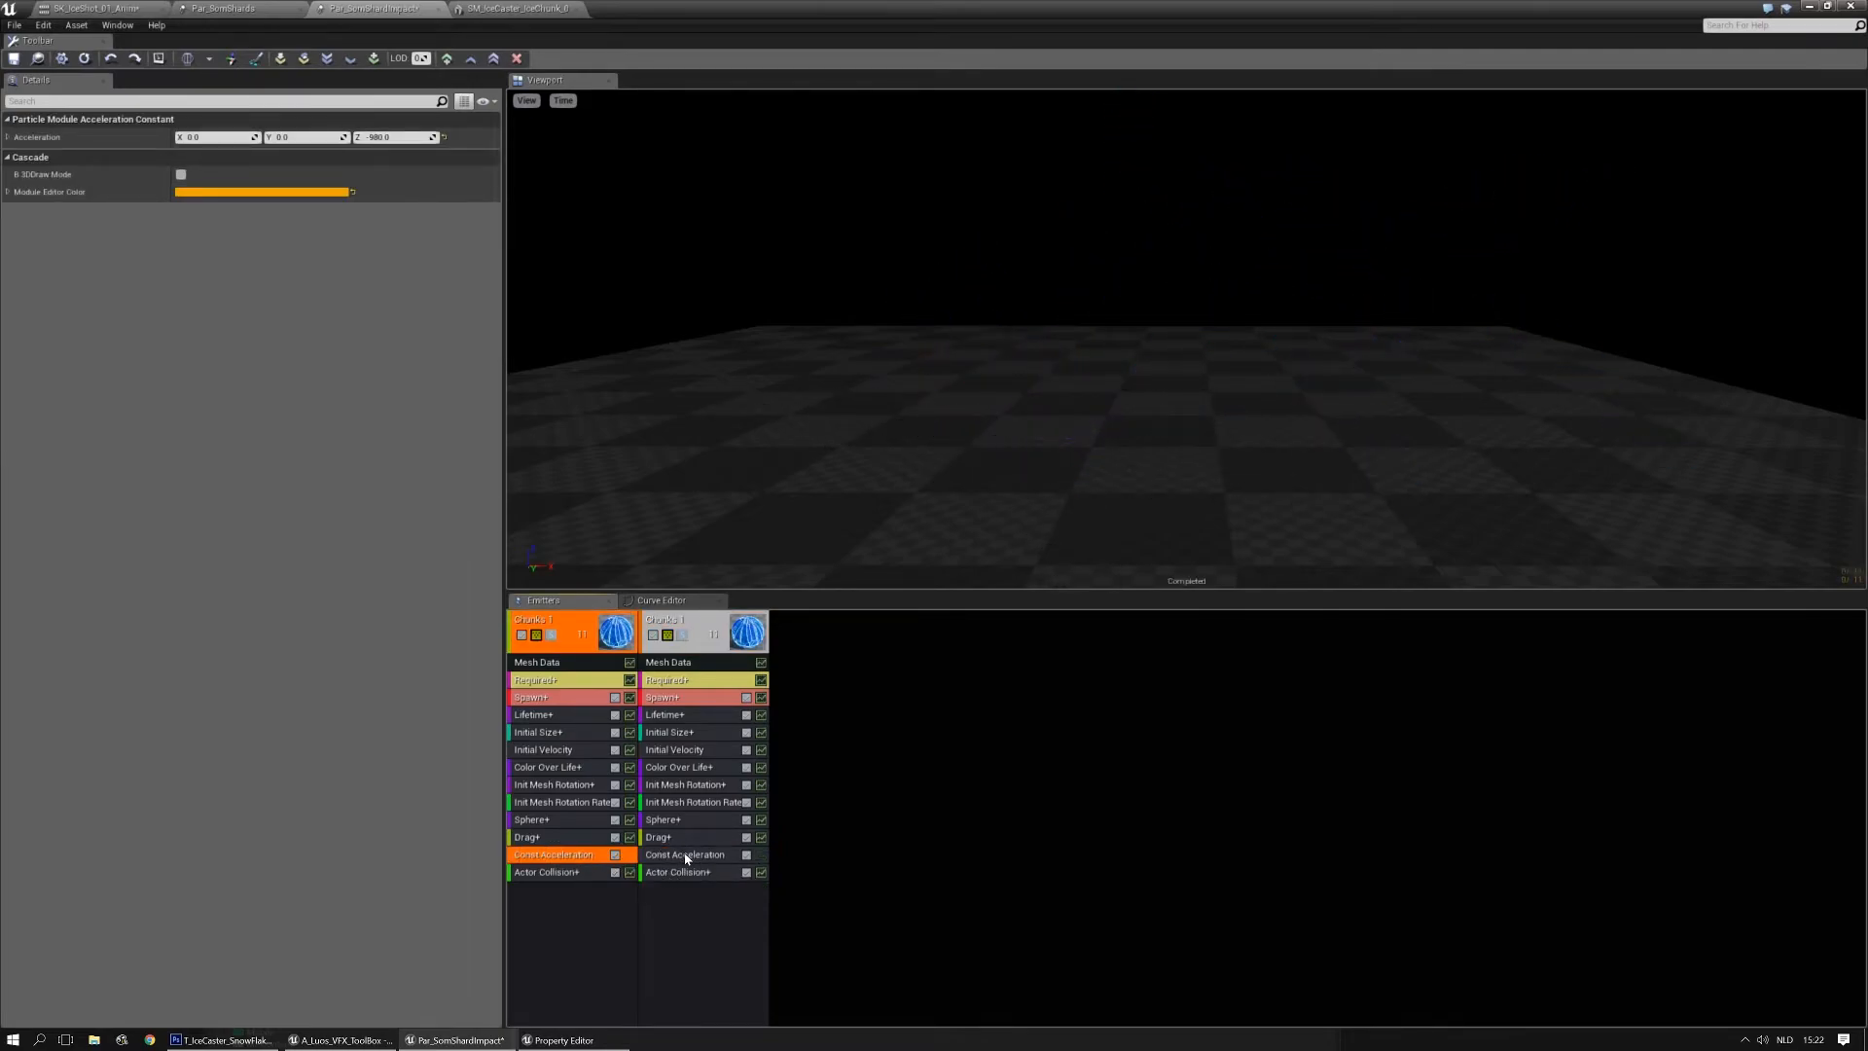
# Set the duplicate emitter's Const Acceleration to -700 on Z, after trying a weaker downward pull
pyautogui.click(686, 855)
pyautogui.click(405, 136)
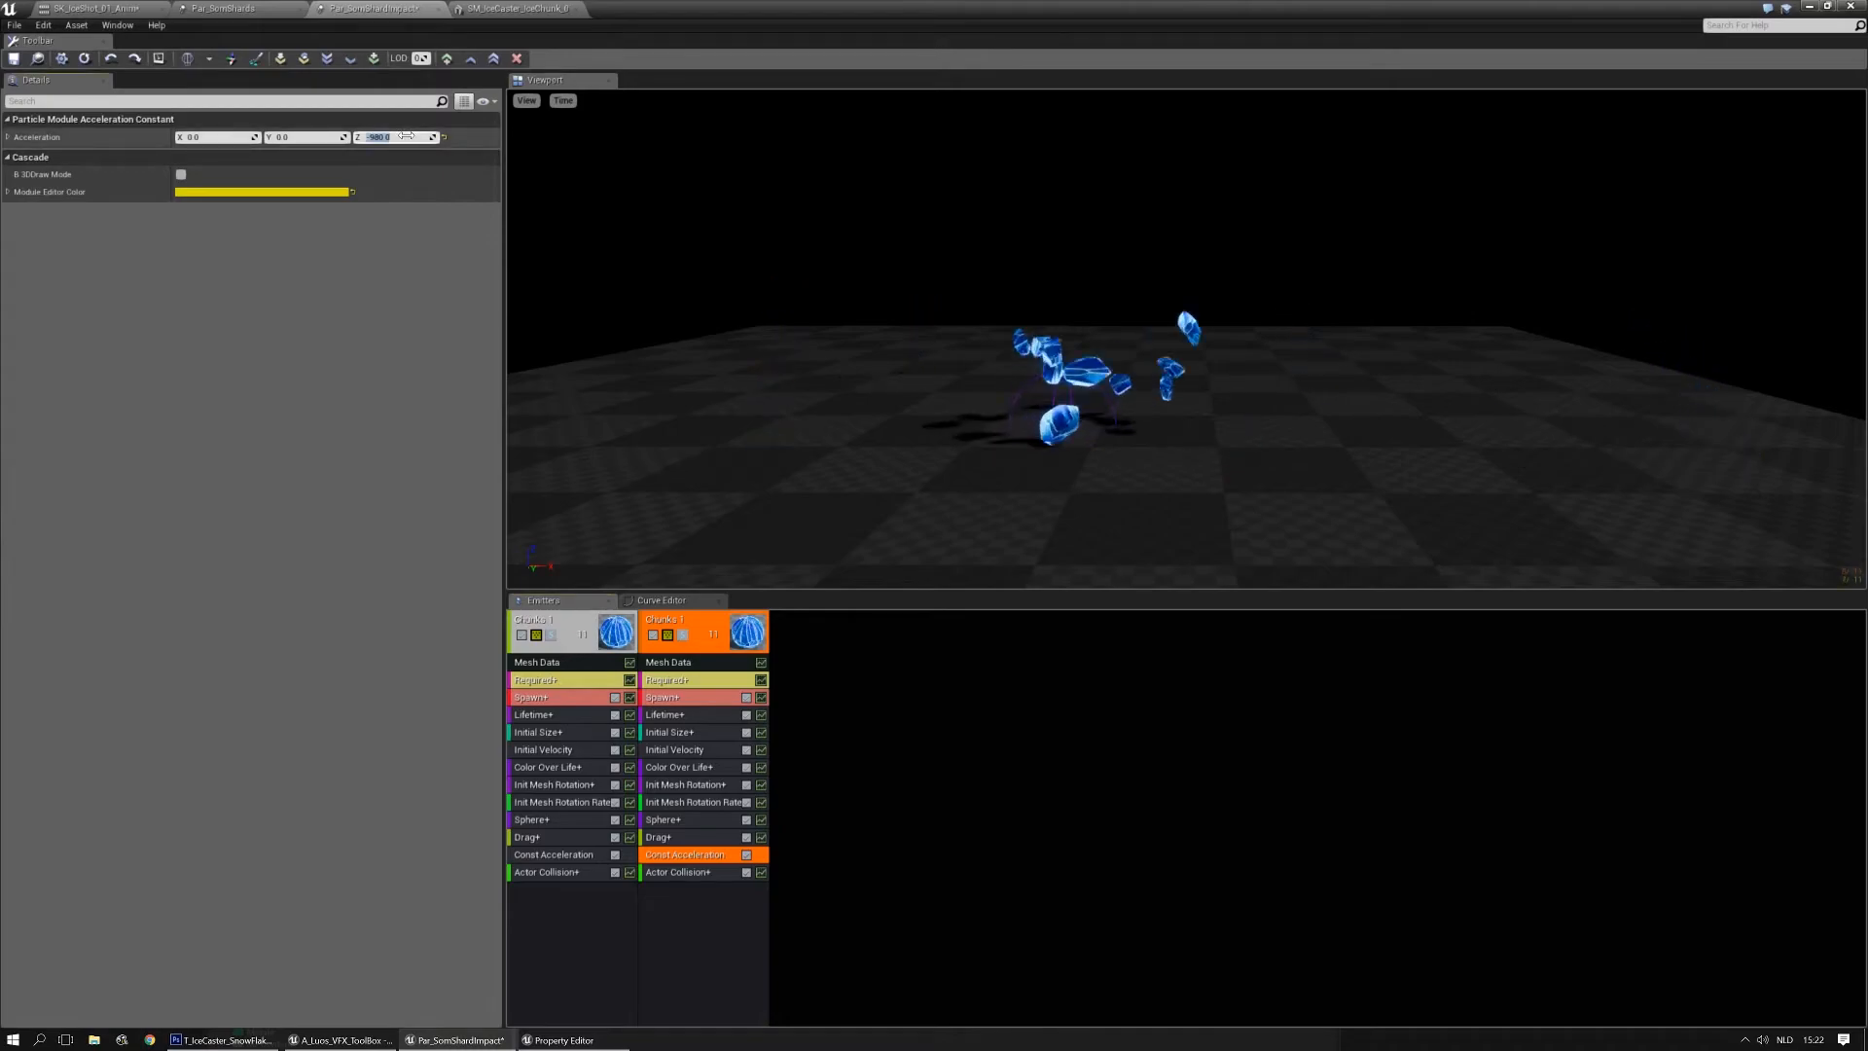
pyautogui.write('-580')
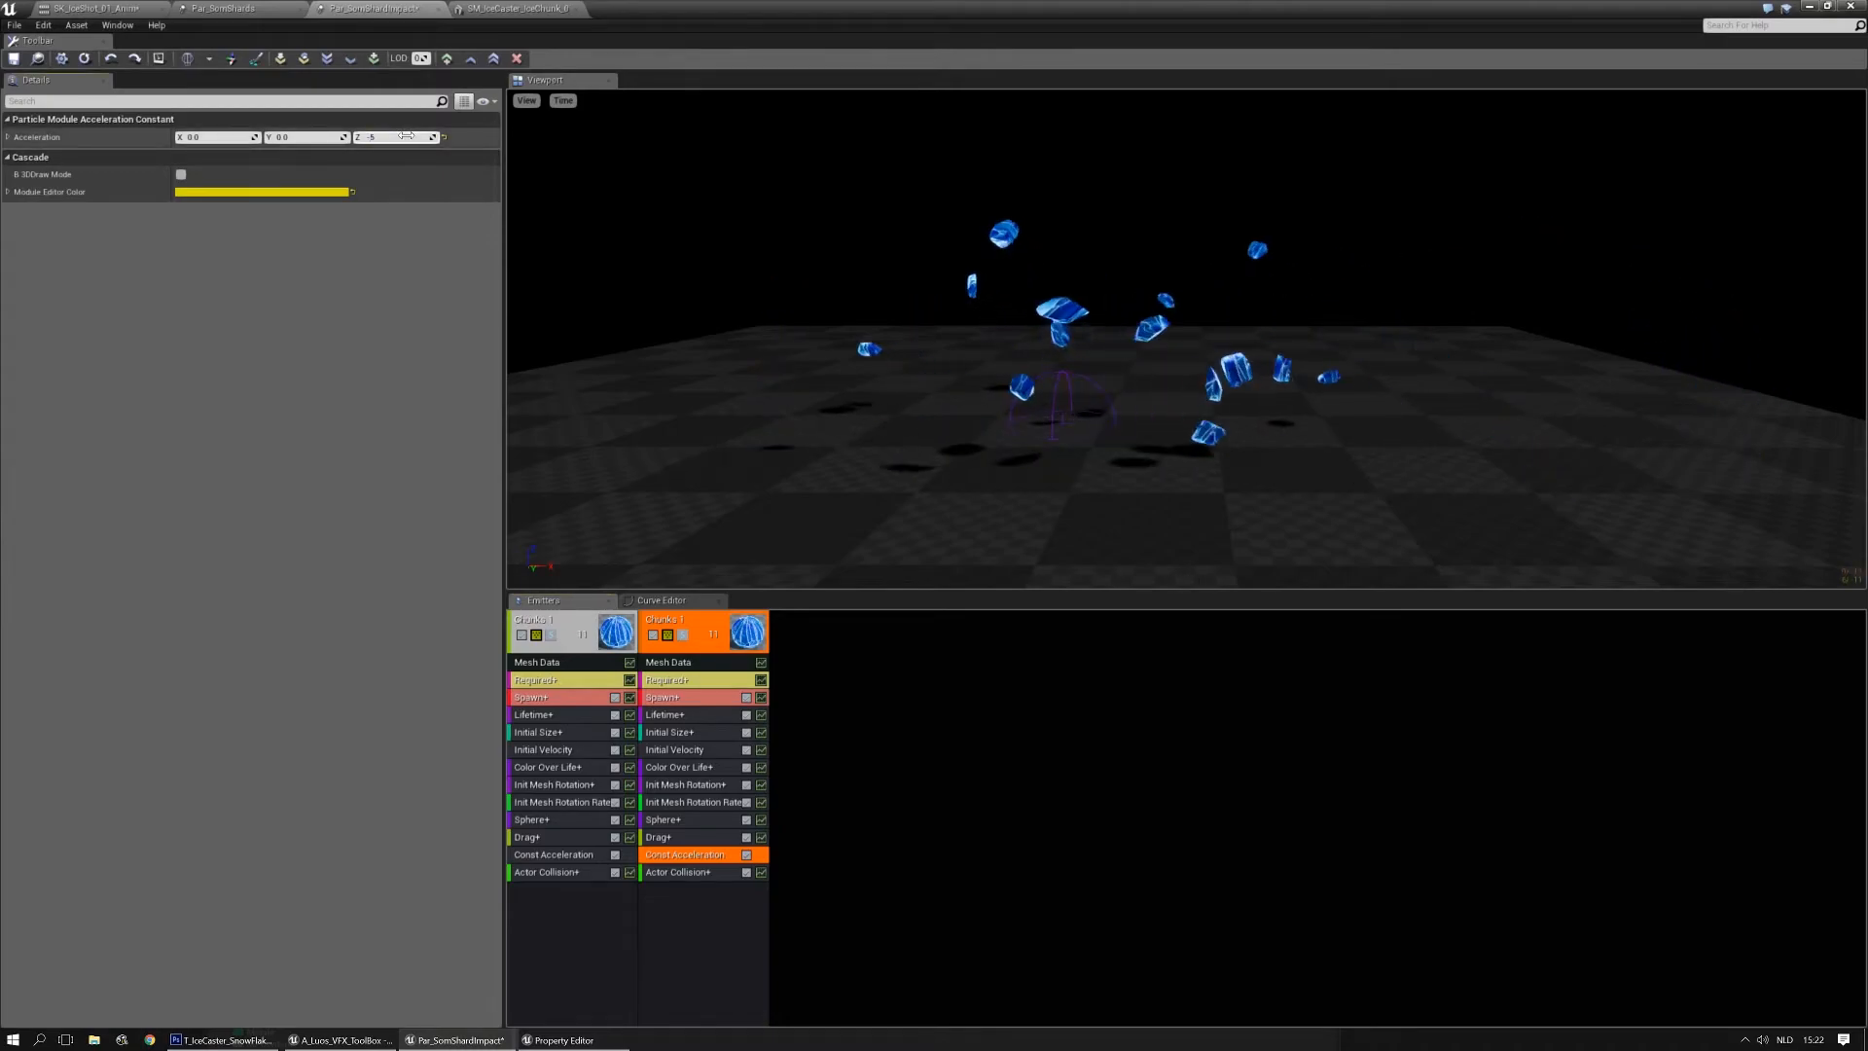
pyautogui.press('Return')
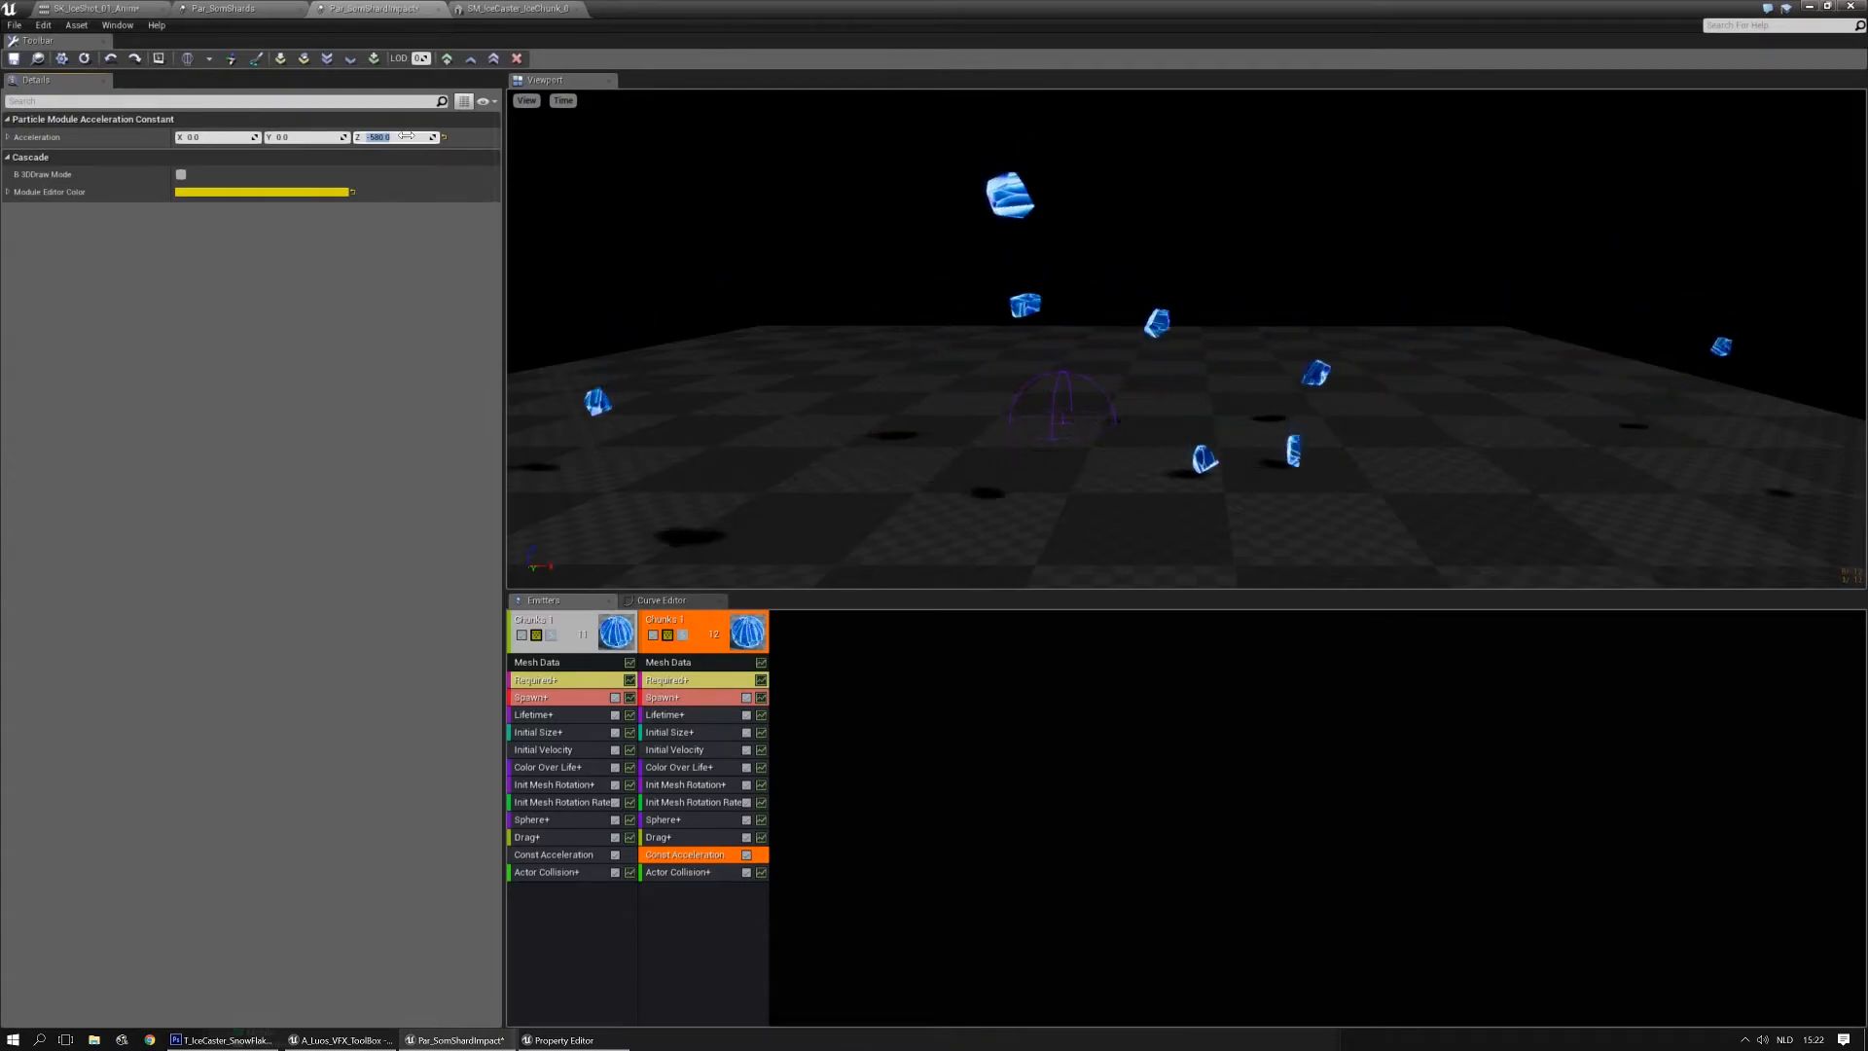
pyautogui.write('-7')
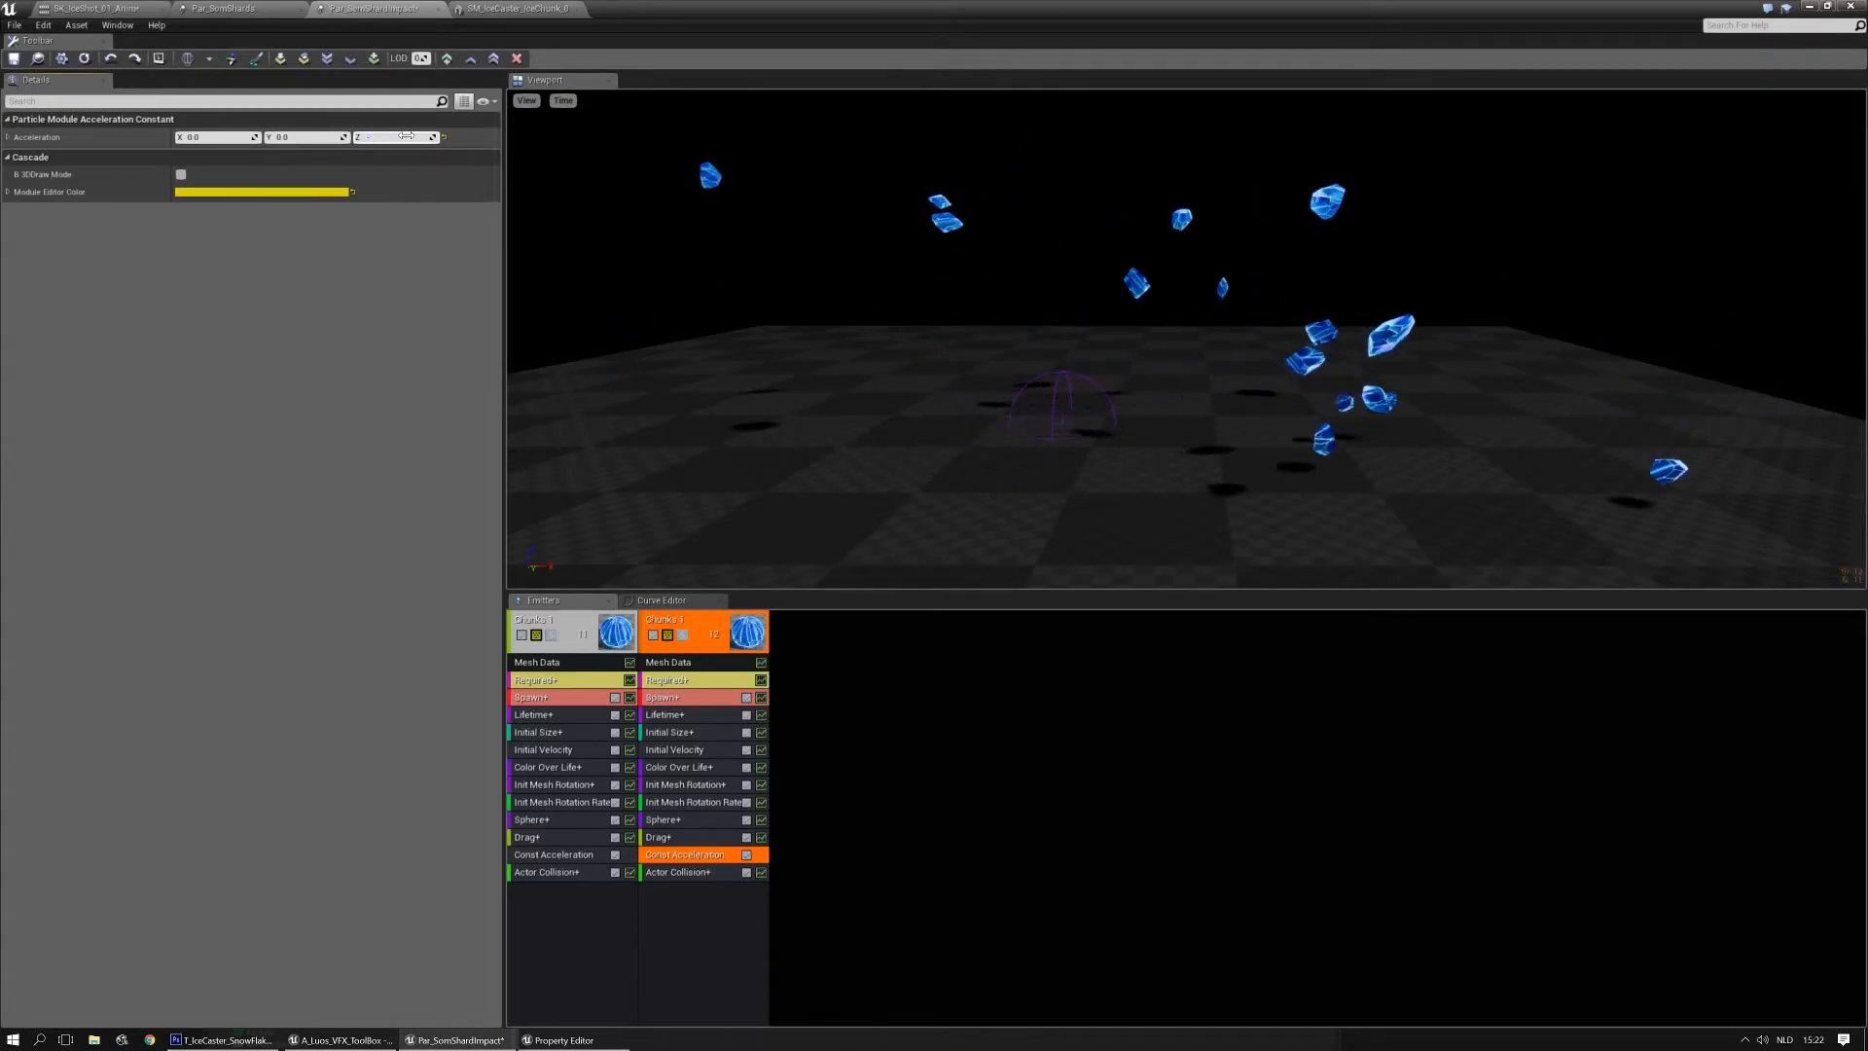
pyautogui.write('00')
pyautogui.press('Return')
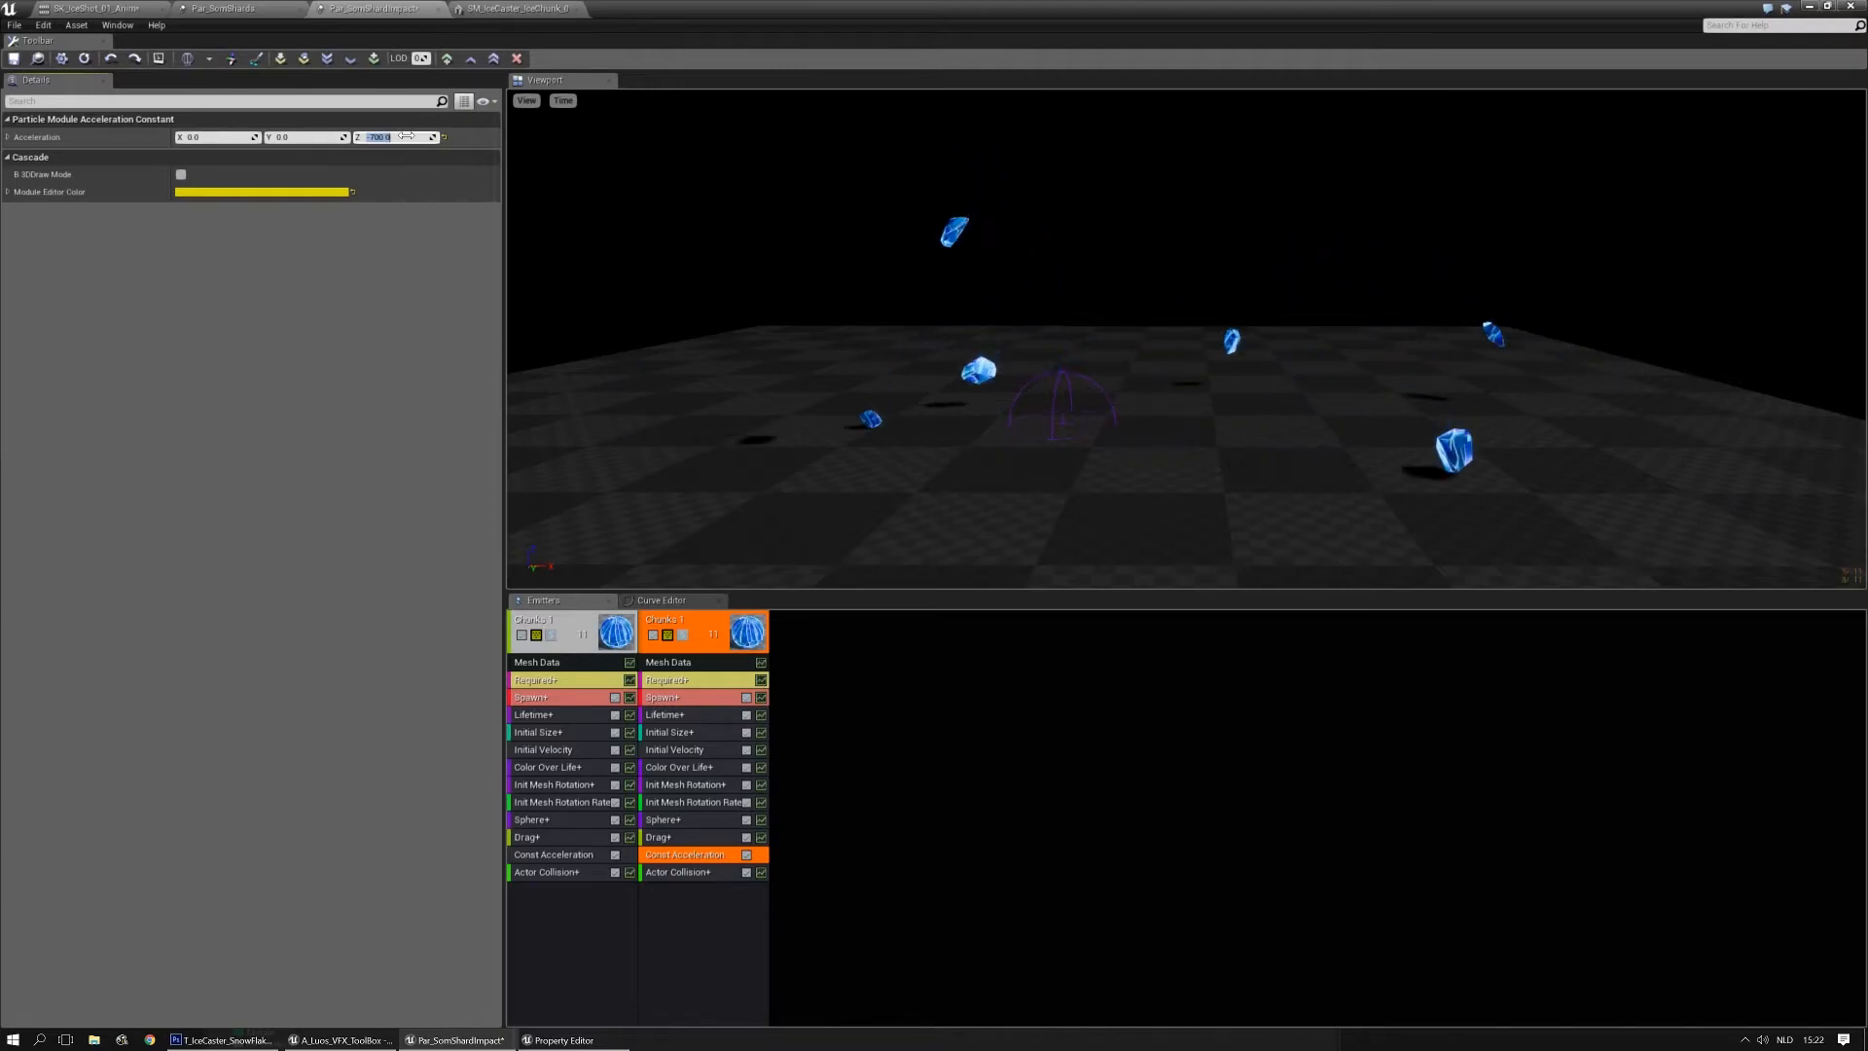
# Set the duplicate emitter's Start Velocity maximum to X 600 and Z 300, and its minimum Z to 25
pyautogui.click(674, 749)
pyautogui.click(216, 175)
pyautogui.write('600')
pyautogui.press('Tab')
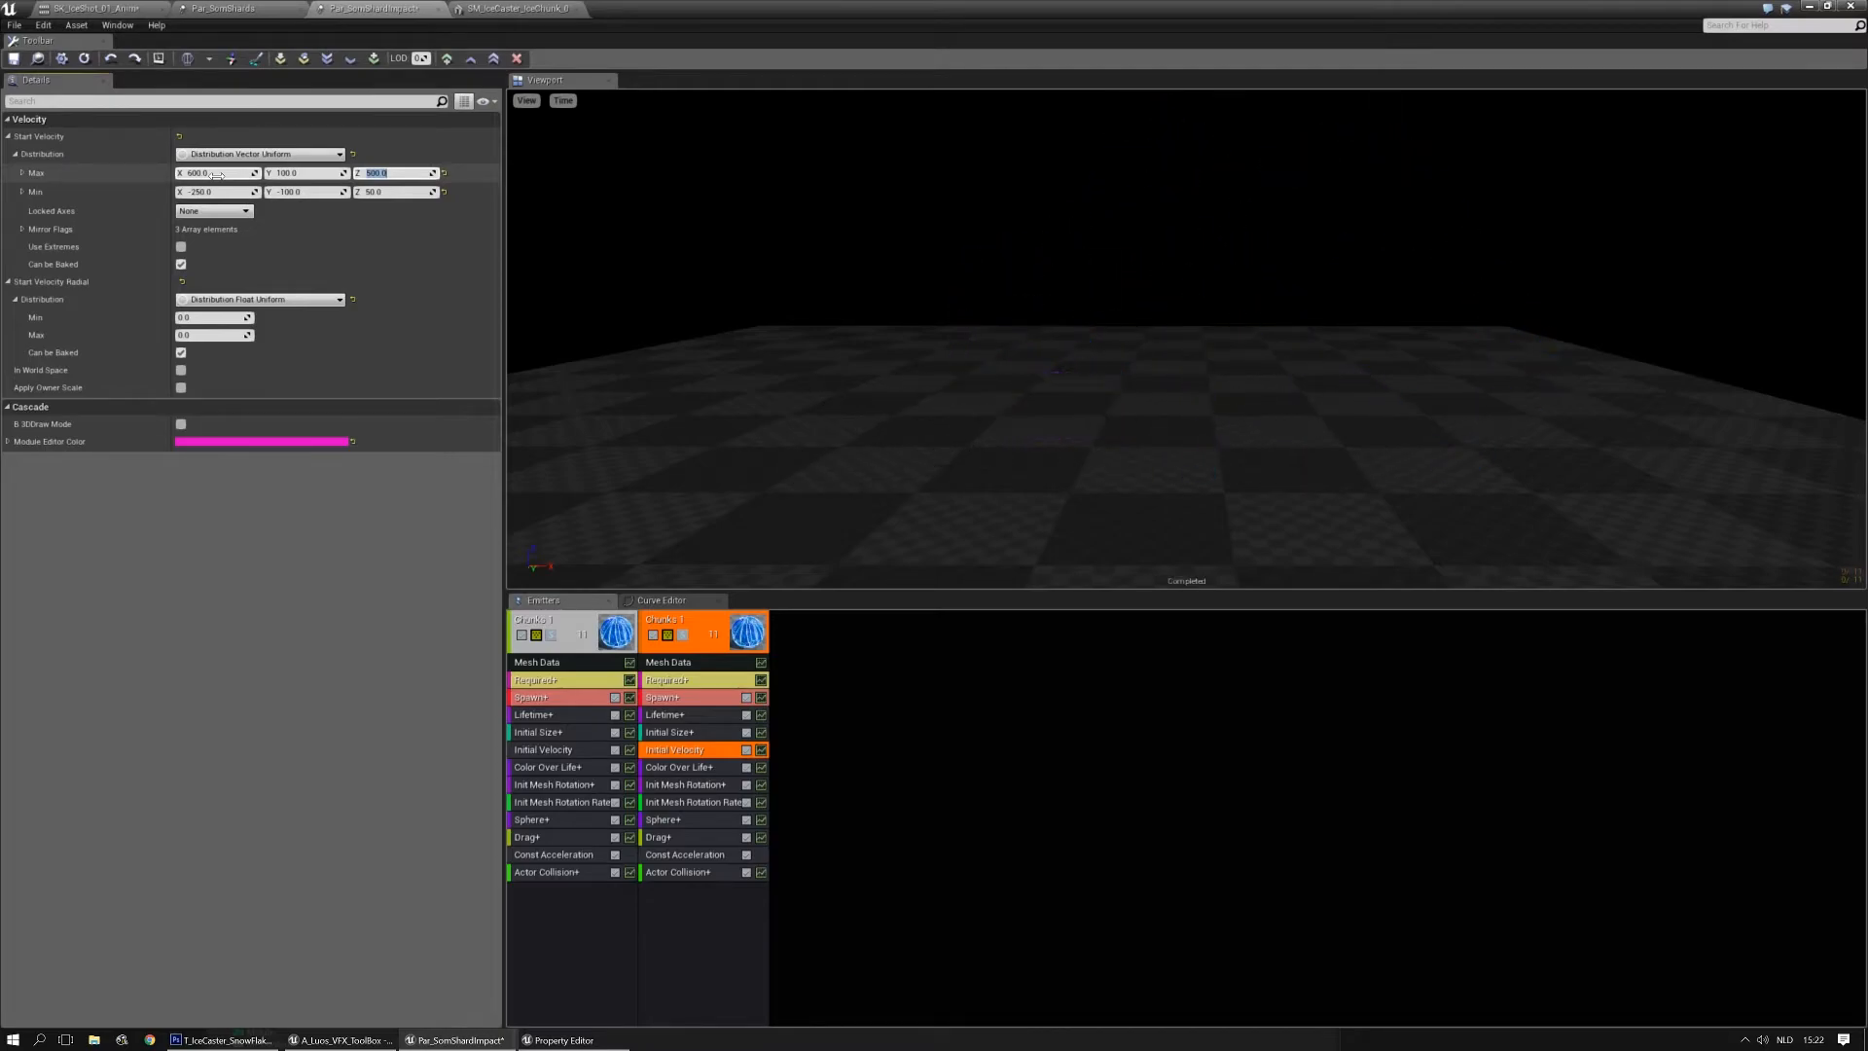
pyautogui.write('300')
pyautogui.press('Tab')
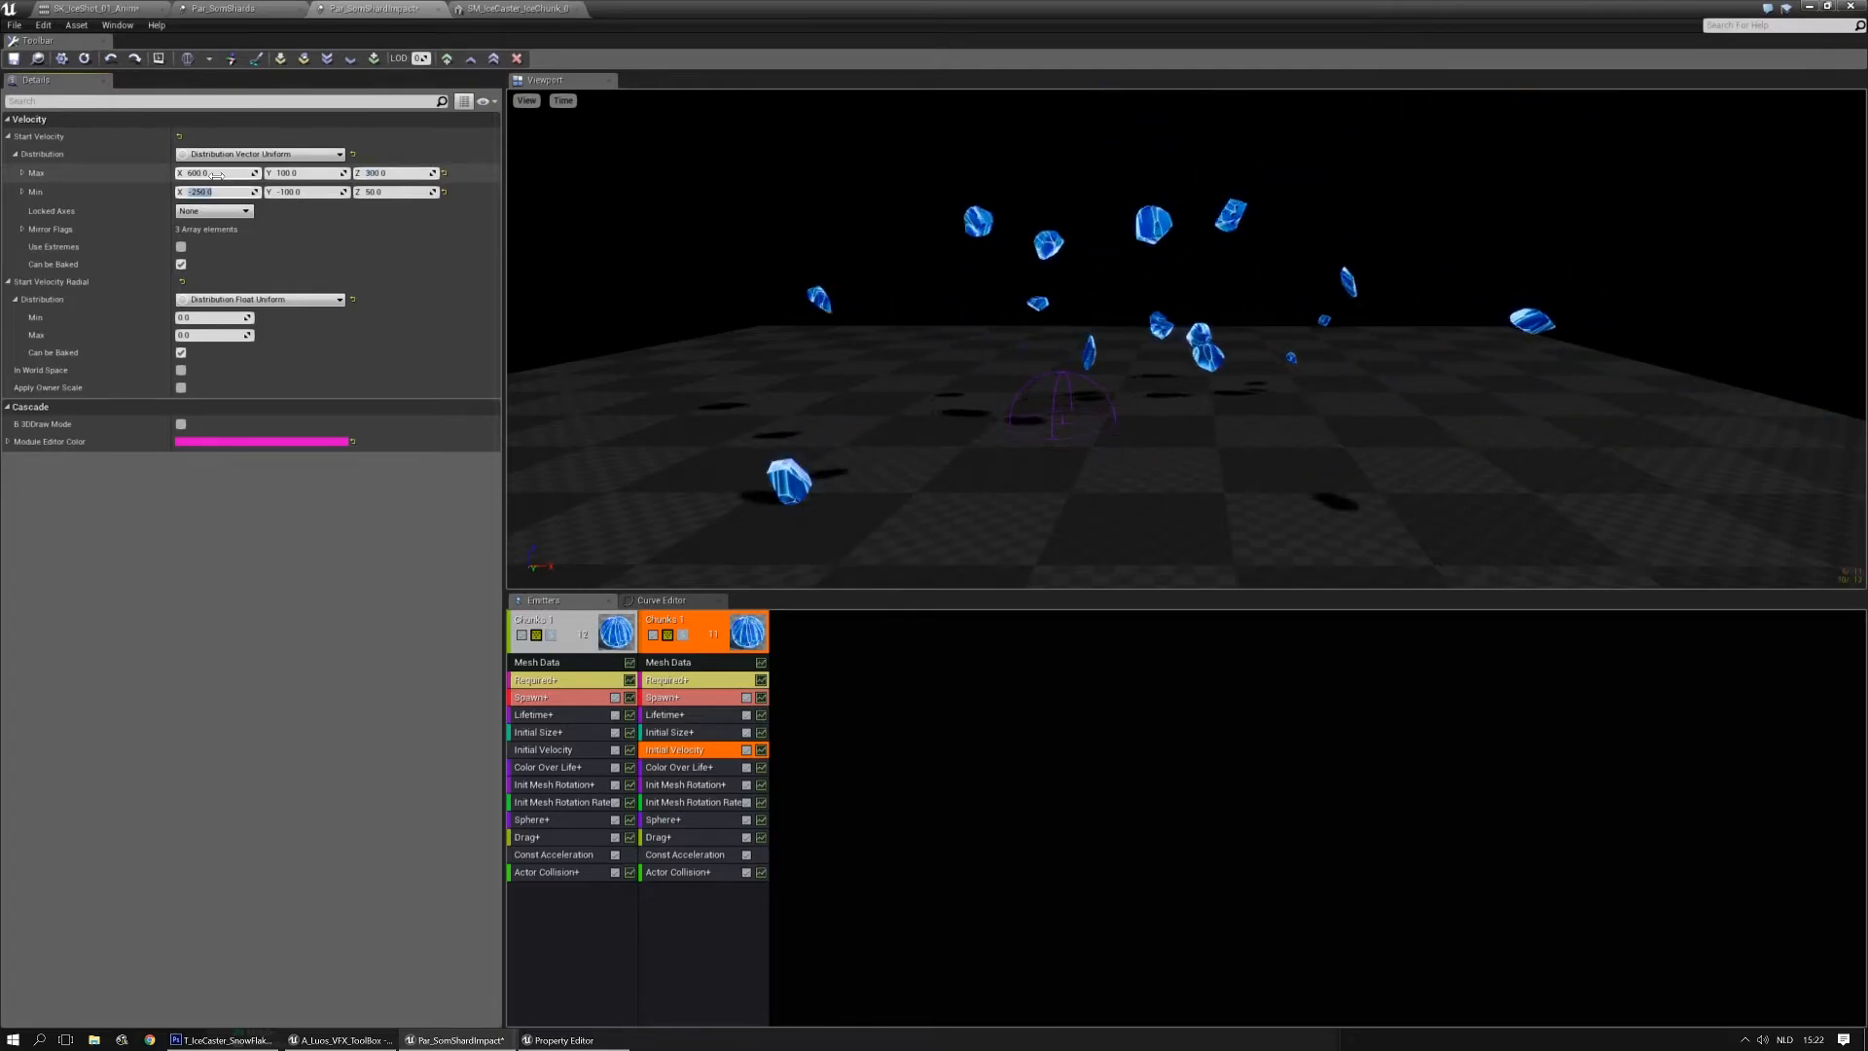
pyautogui.press('Tab')
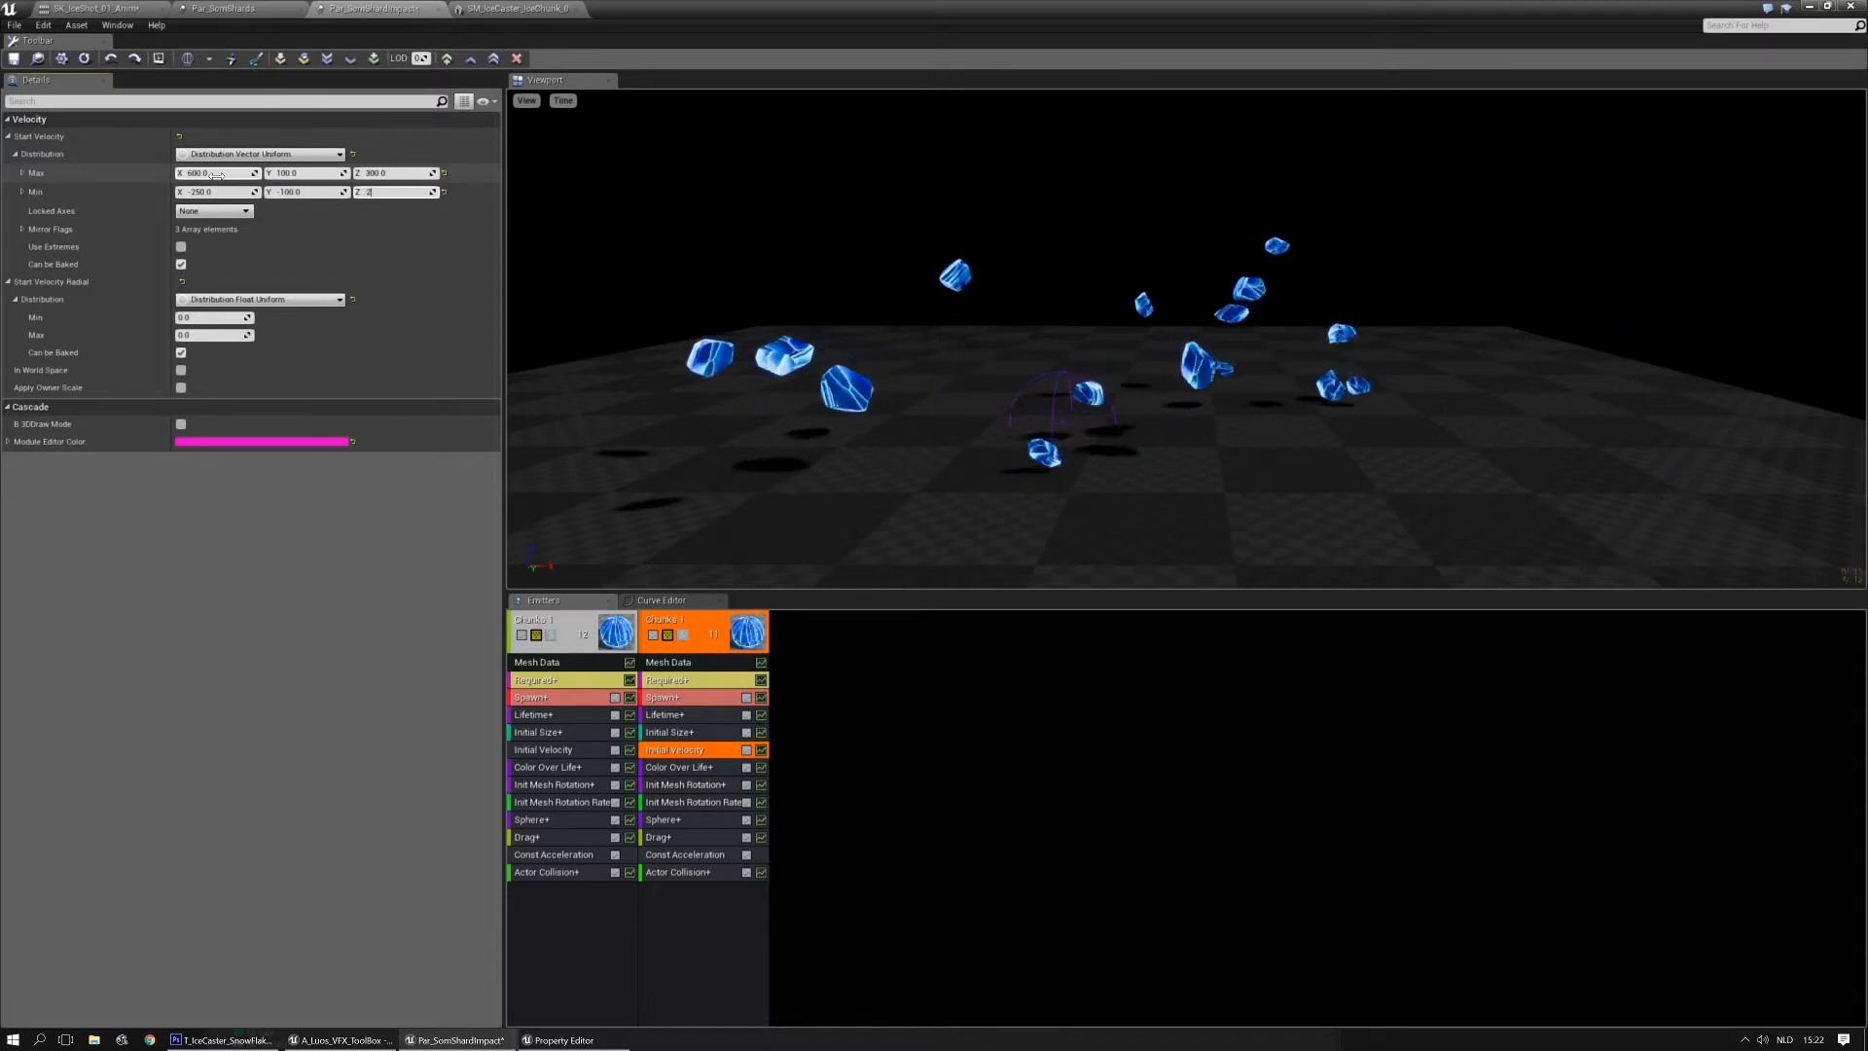
pyautogui.write('25')
pyautogui.press('Return')
pyautogui.moveTo(1206, 362); pyautogui.dragTo(1134, 384)
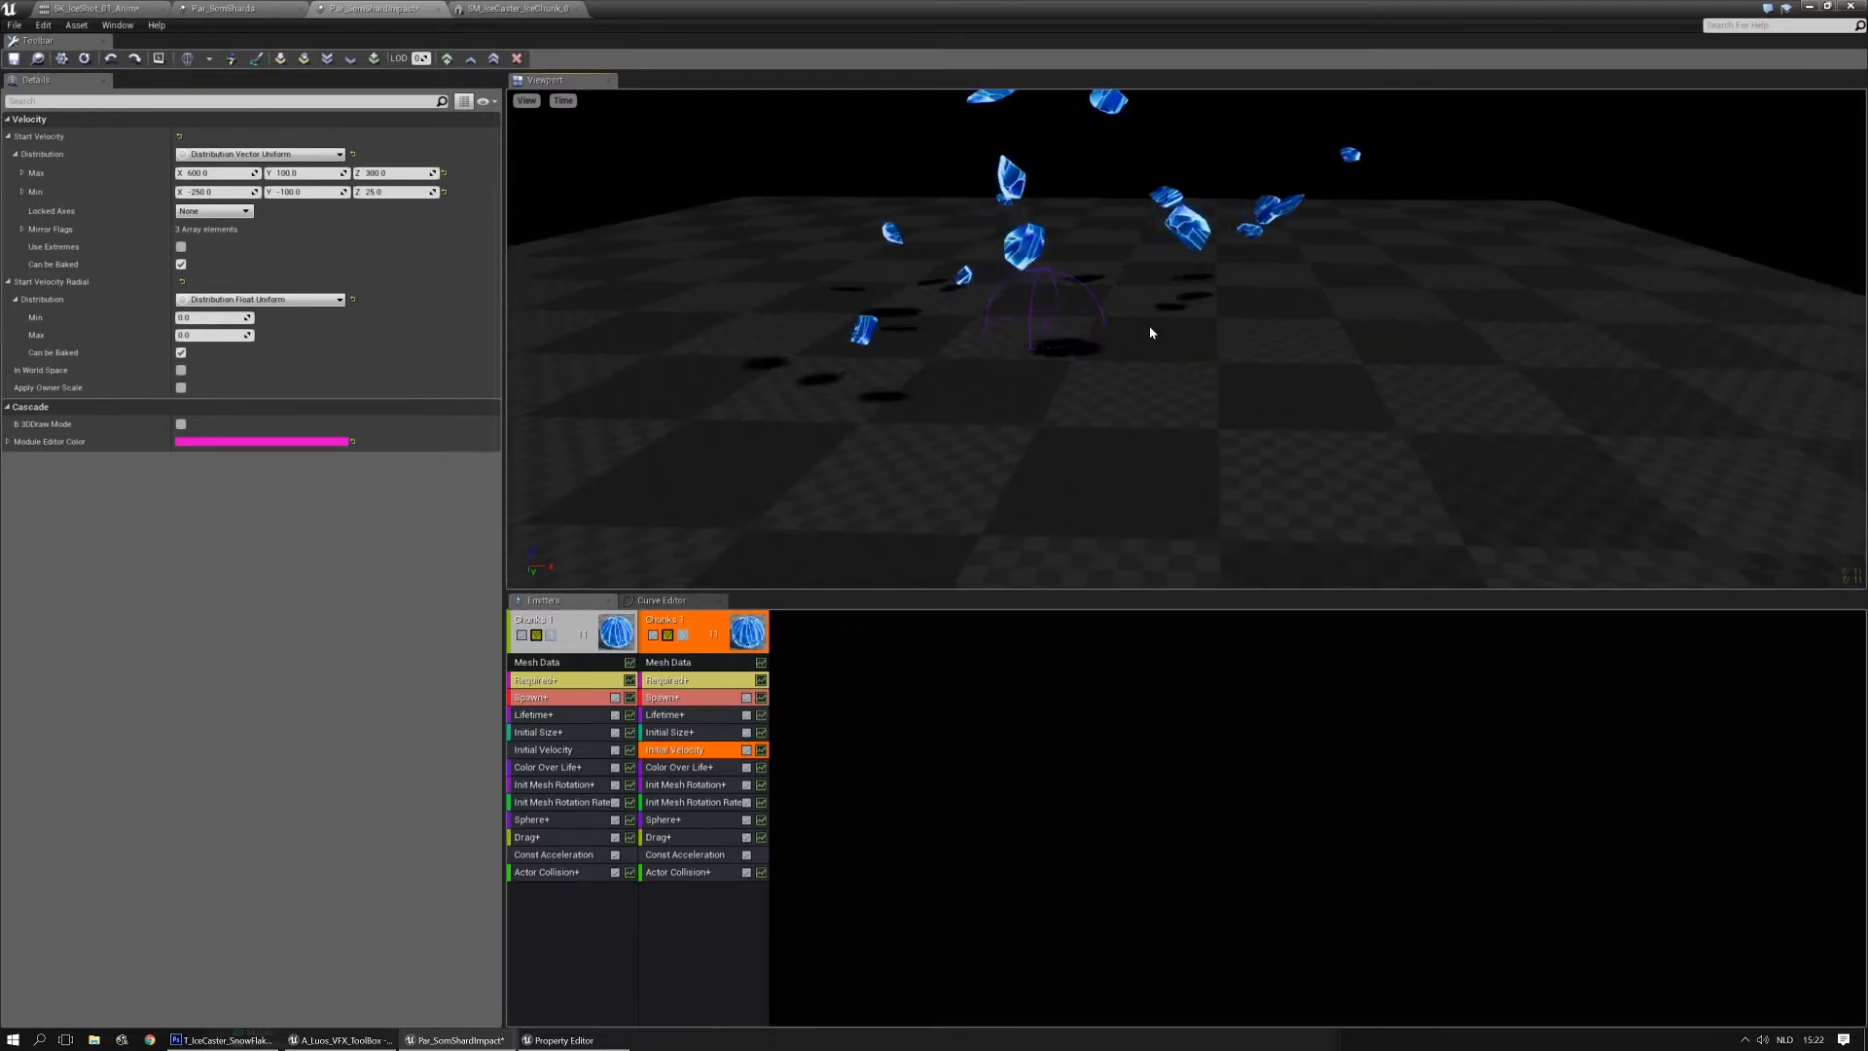
# Replace the duplicate emitter's shared Initial Size module with an independent copy from the first emitter
pyautogui.click(685, 733)
pyautogui.press('Delete')
pyautogui.moveTo(569, 738); pyautogui.dragTo(672, 736)
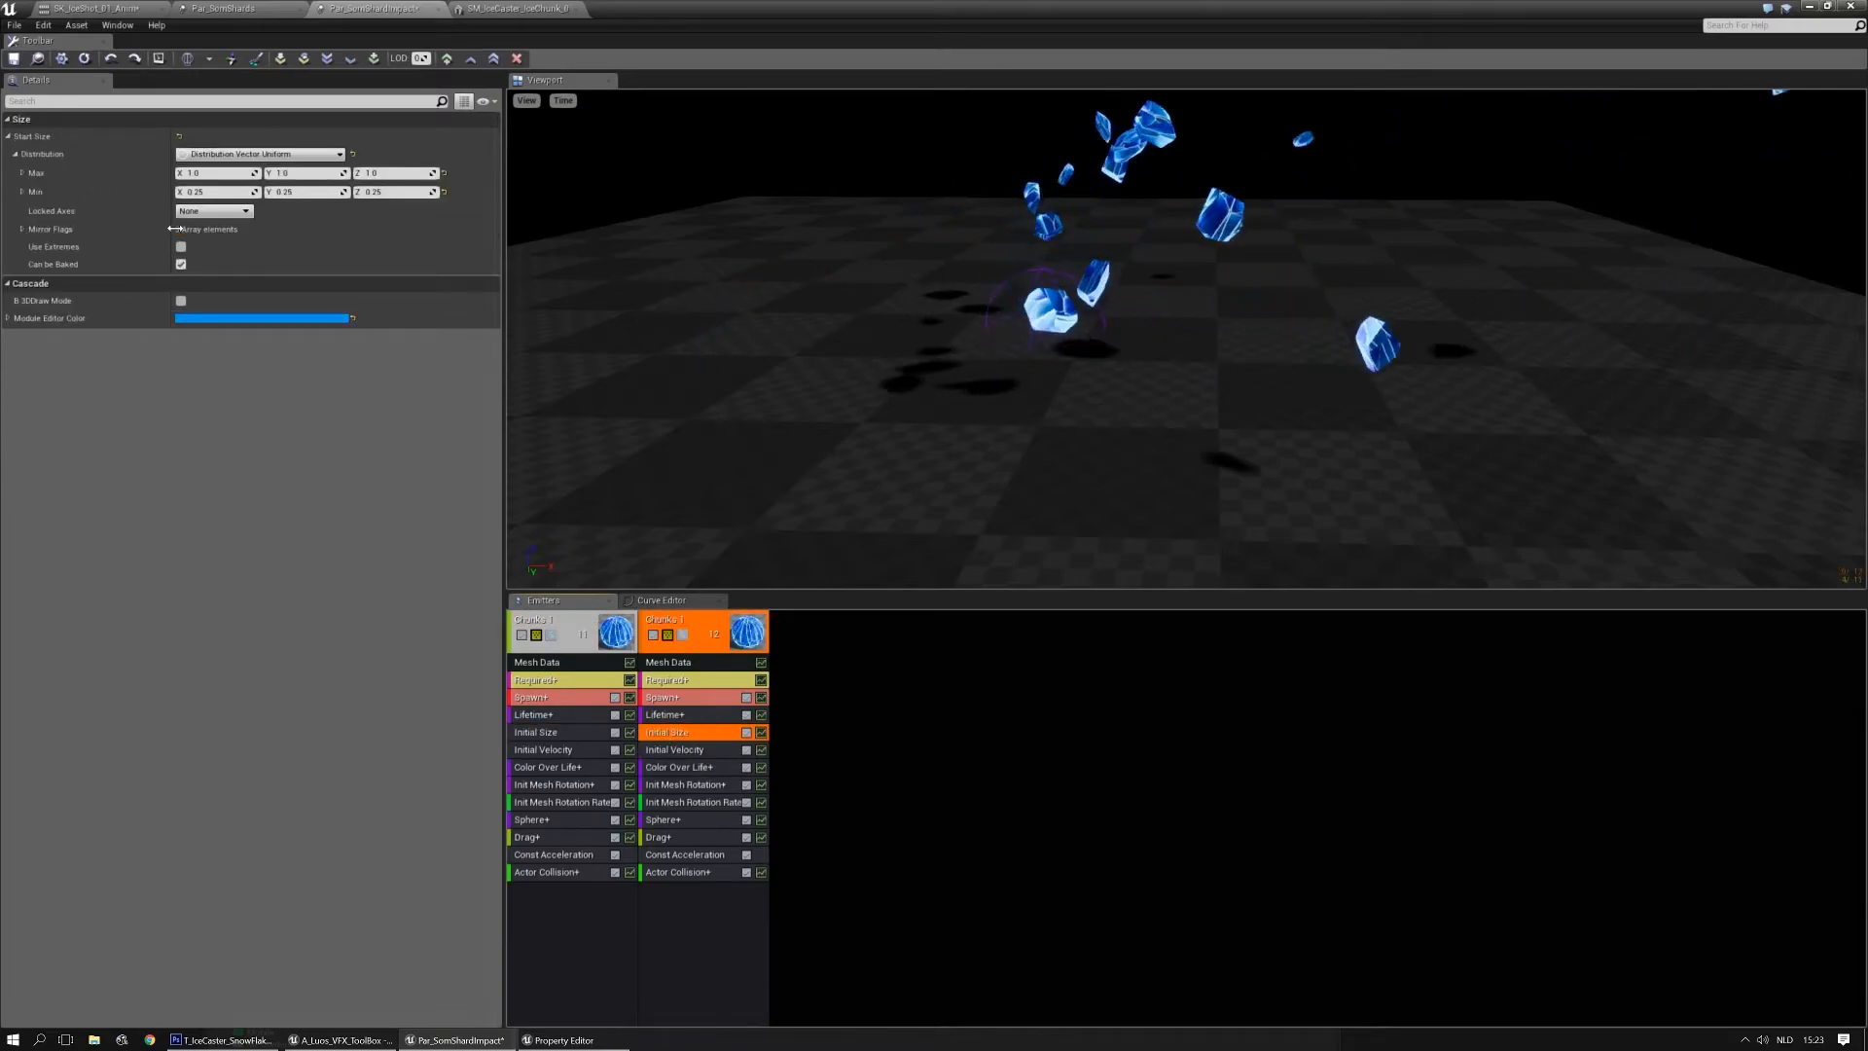
# Set the duplicate emitter's Start Size to a maximum of 0.5 and a minimum of 0.125 on all three axes
pyautogui.write('0.5')
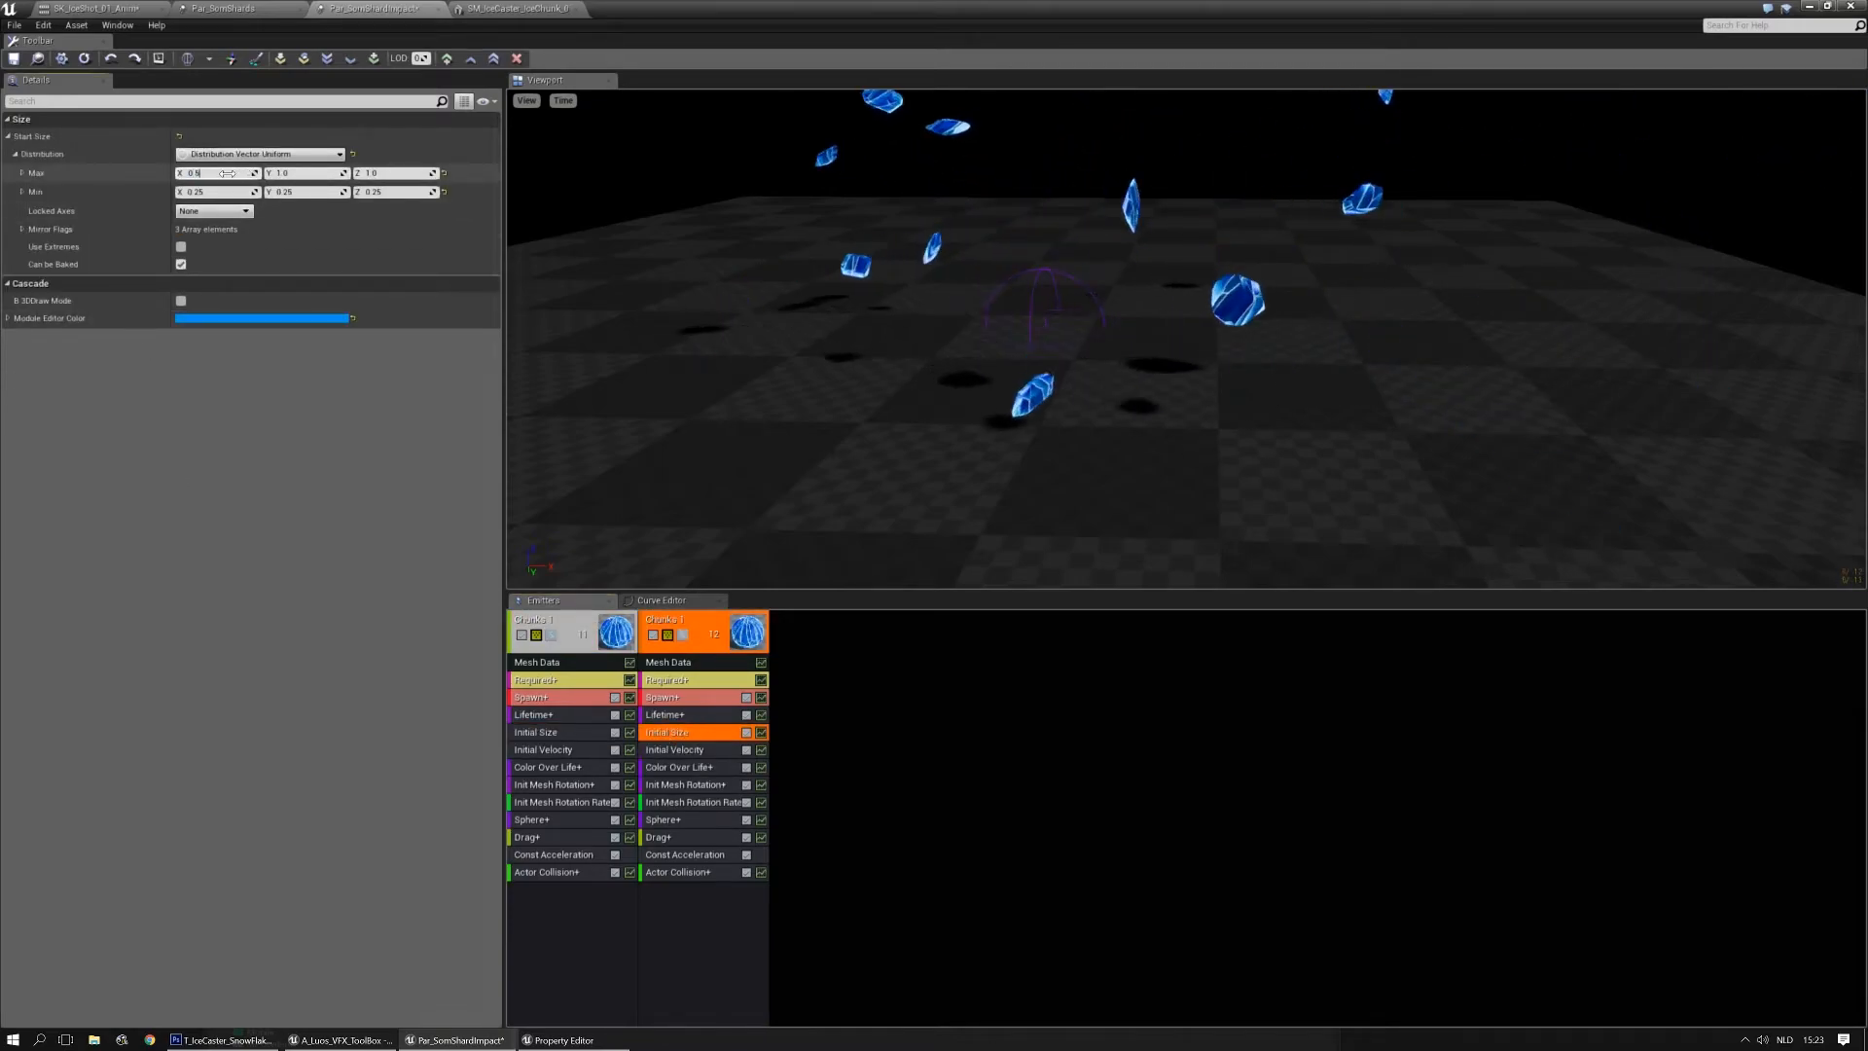
pyautogui.press('Tab')
pyautogui.write('0.5')
pyautogui.press('Tab')
pyautogui.write('0.5')
pyautogui.press('Tab')
pyautogui.write('0.125')
pyautogui.press('Tab')
pyautogui.write('0.125')
pyautogui.press('Tab')
pyautogui.write('0.125')
pyautogui.press('Return')
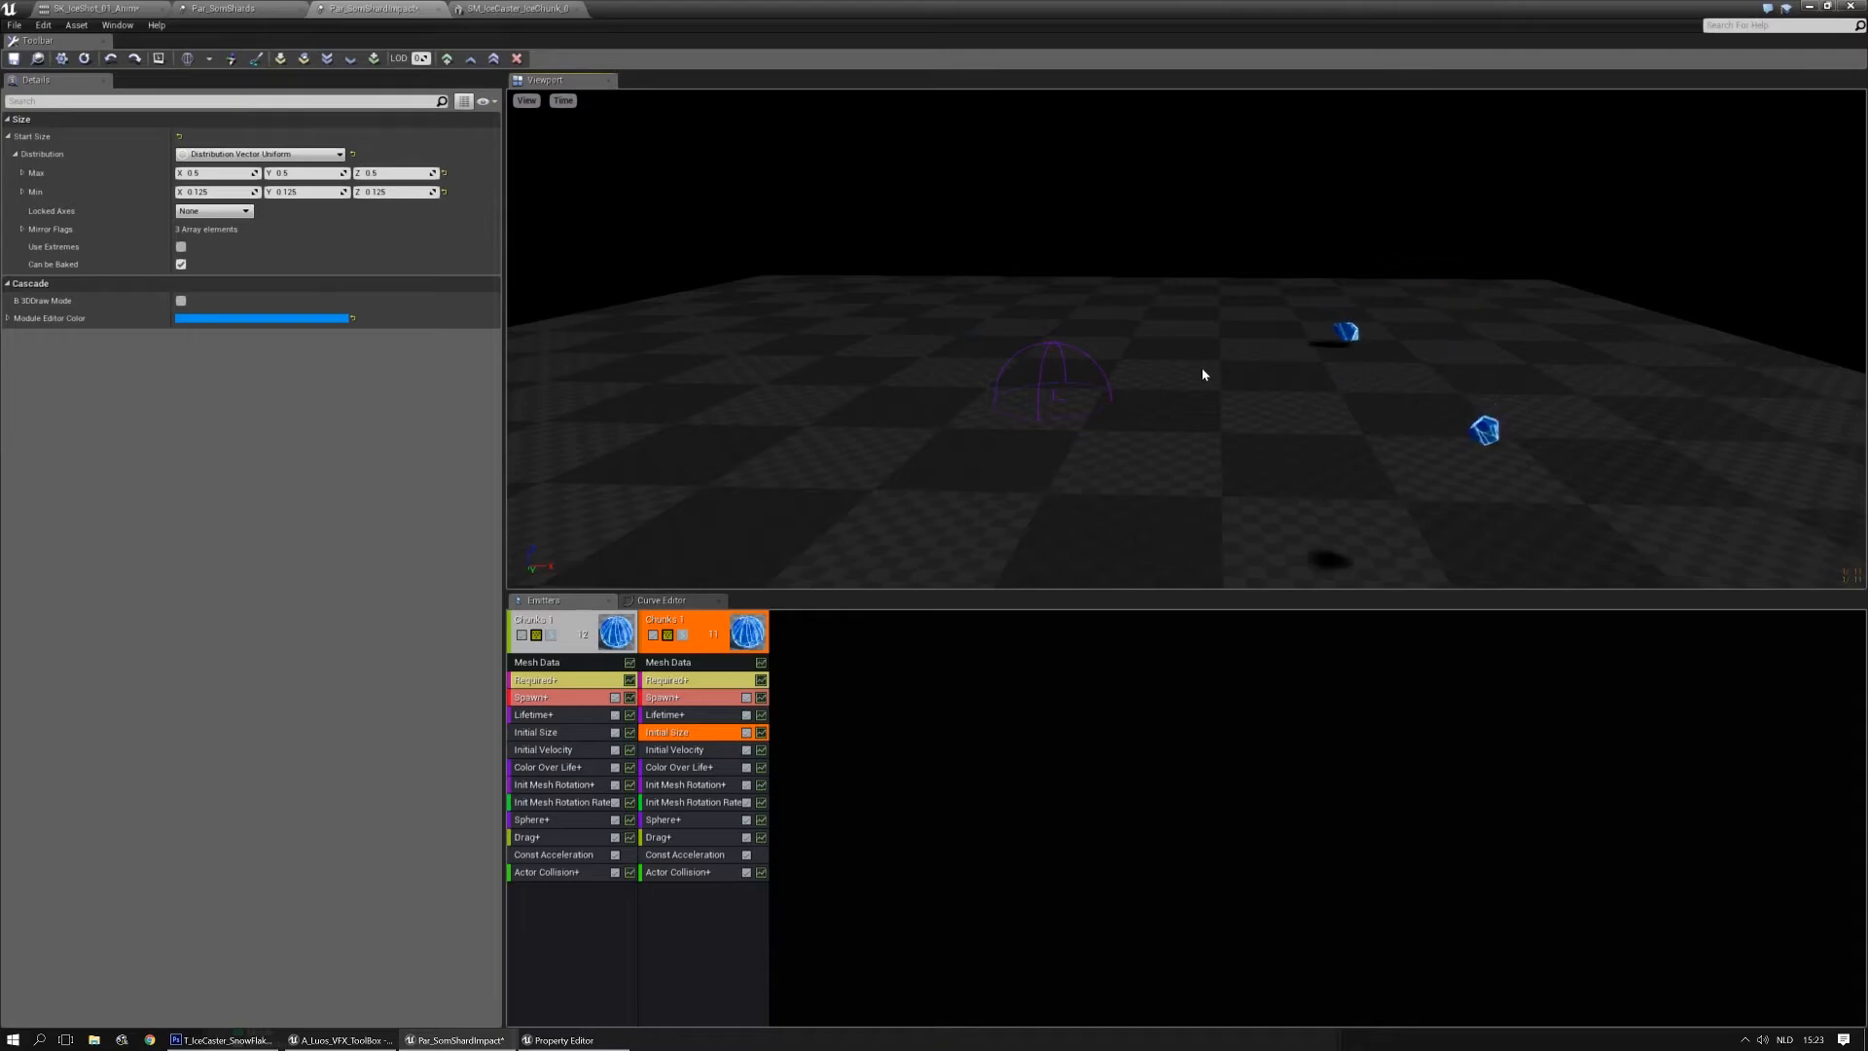
# Rename the duplicate emitter as Chunks 3
pyautogui.click(691, 628)
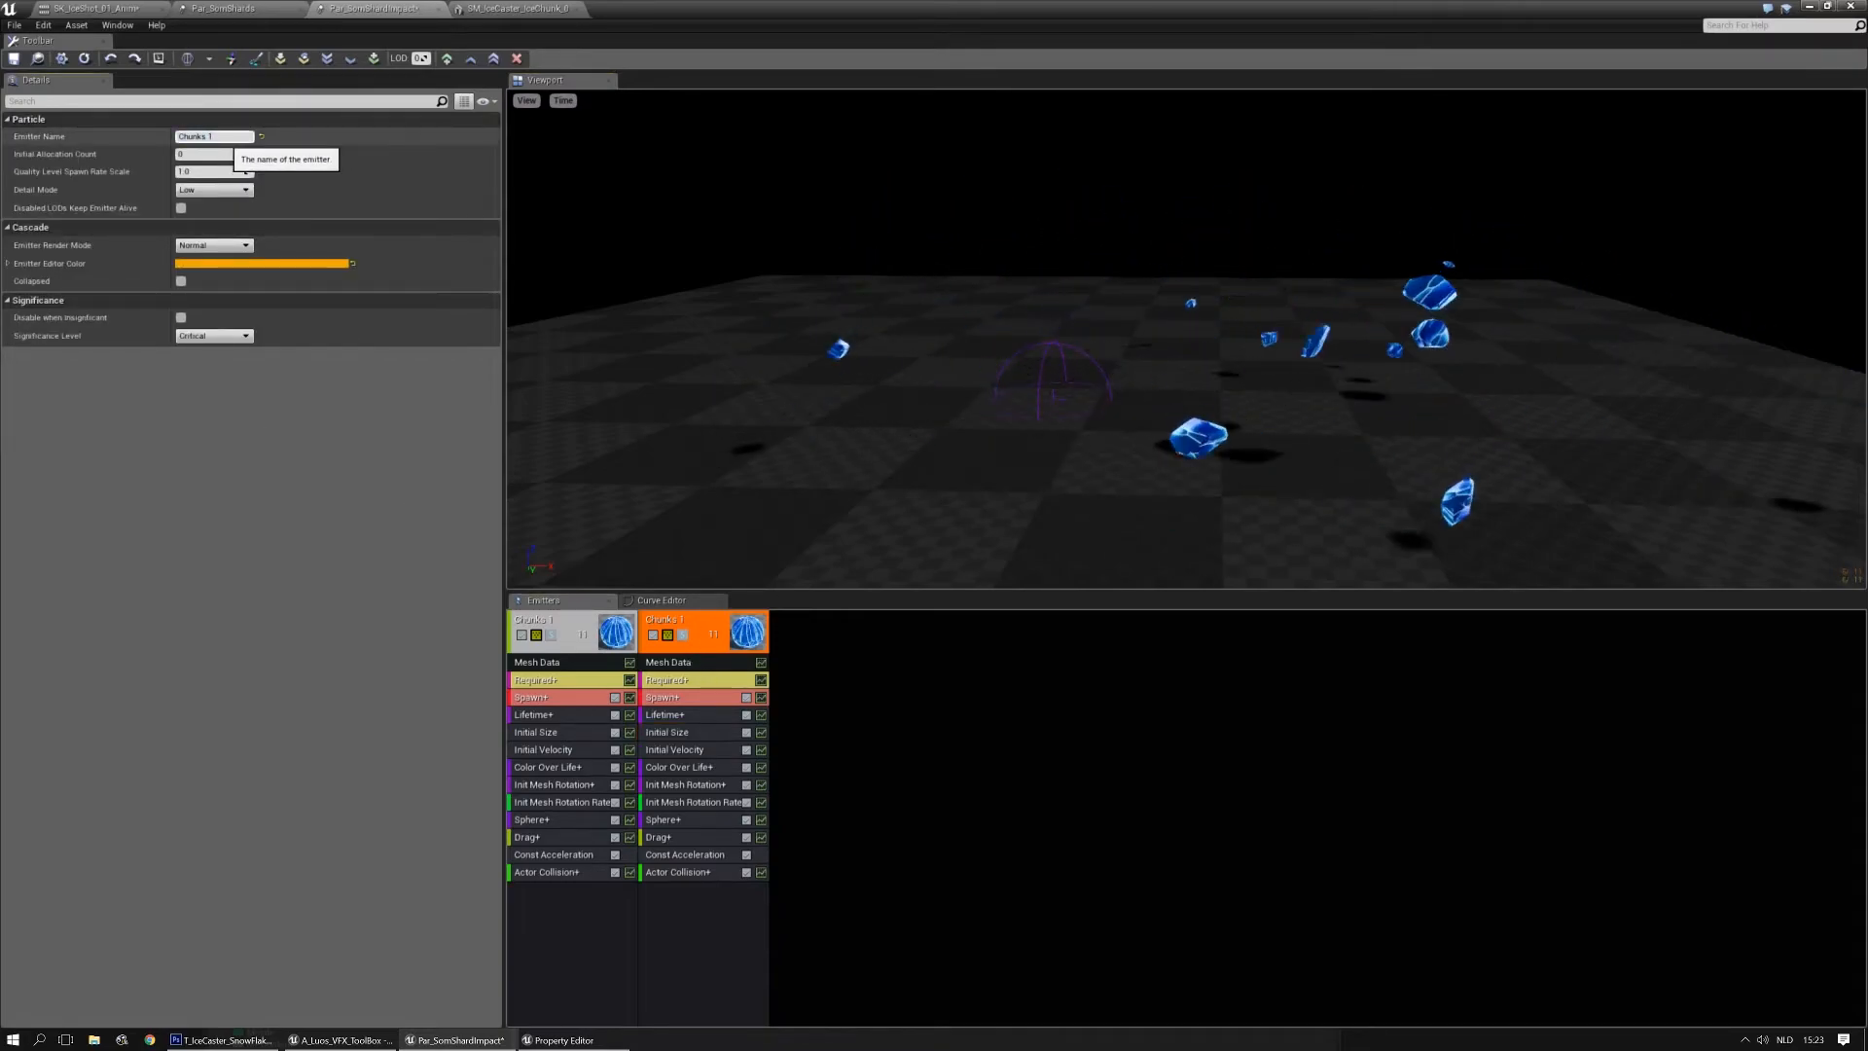
pyautogui.write('3')
pyautogui.press('Return')
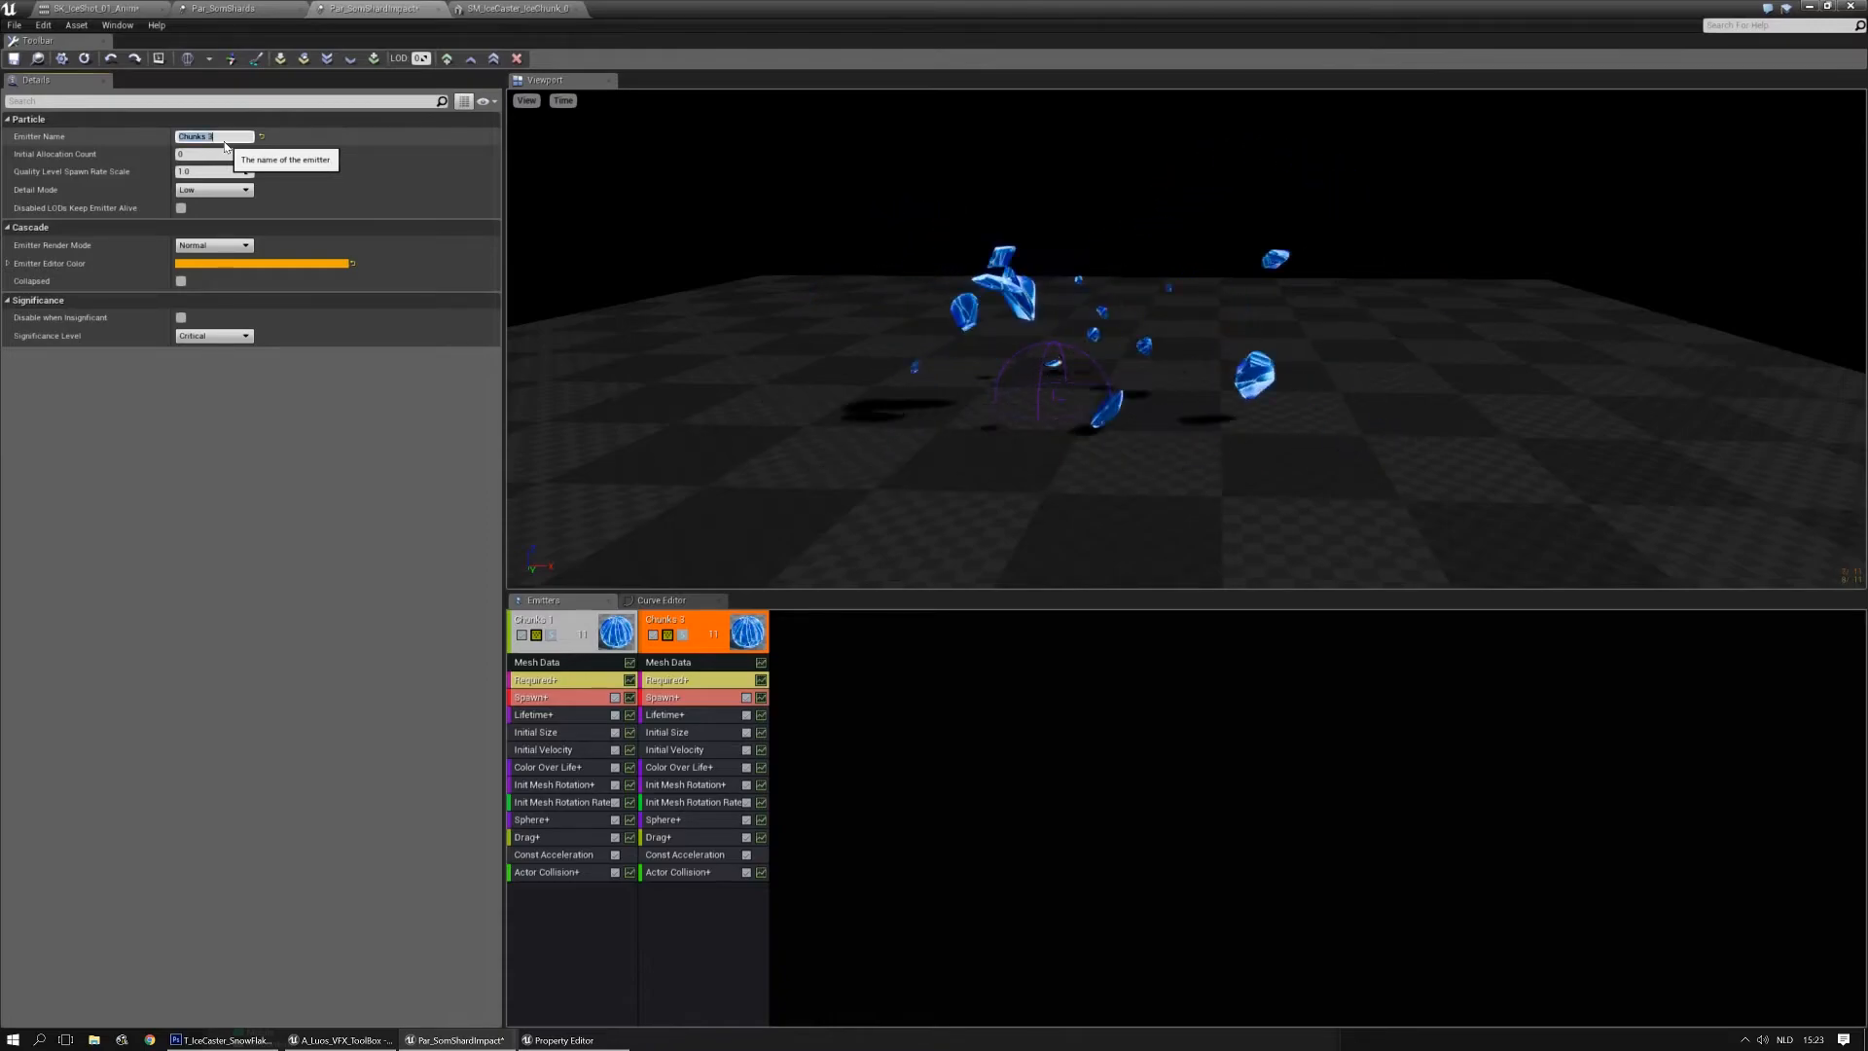
# Duplicate and share the second emitter as a third one, and replace the shared Initial Size module with an independent copy
pyautogui.rightClick(695, 626)
pyautogui.moveTo(724, 629)
pyautogui.click(826, 672)
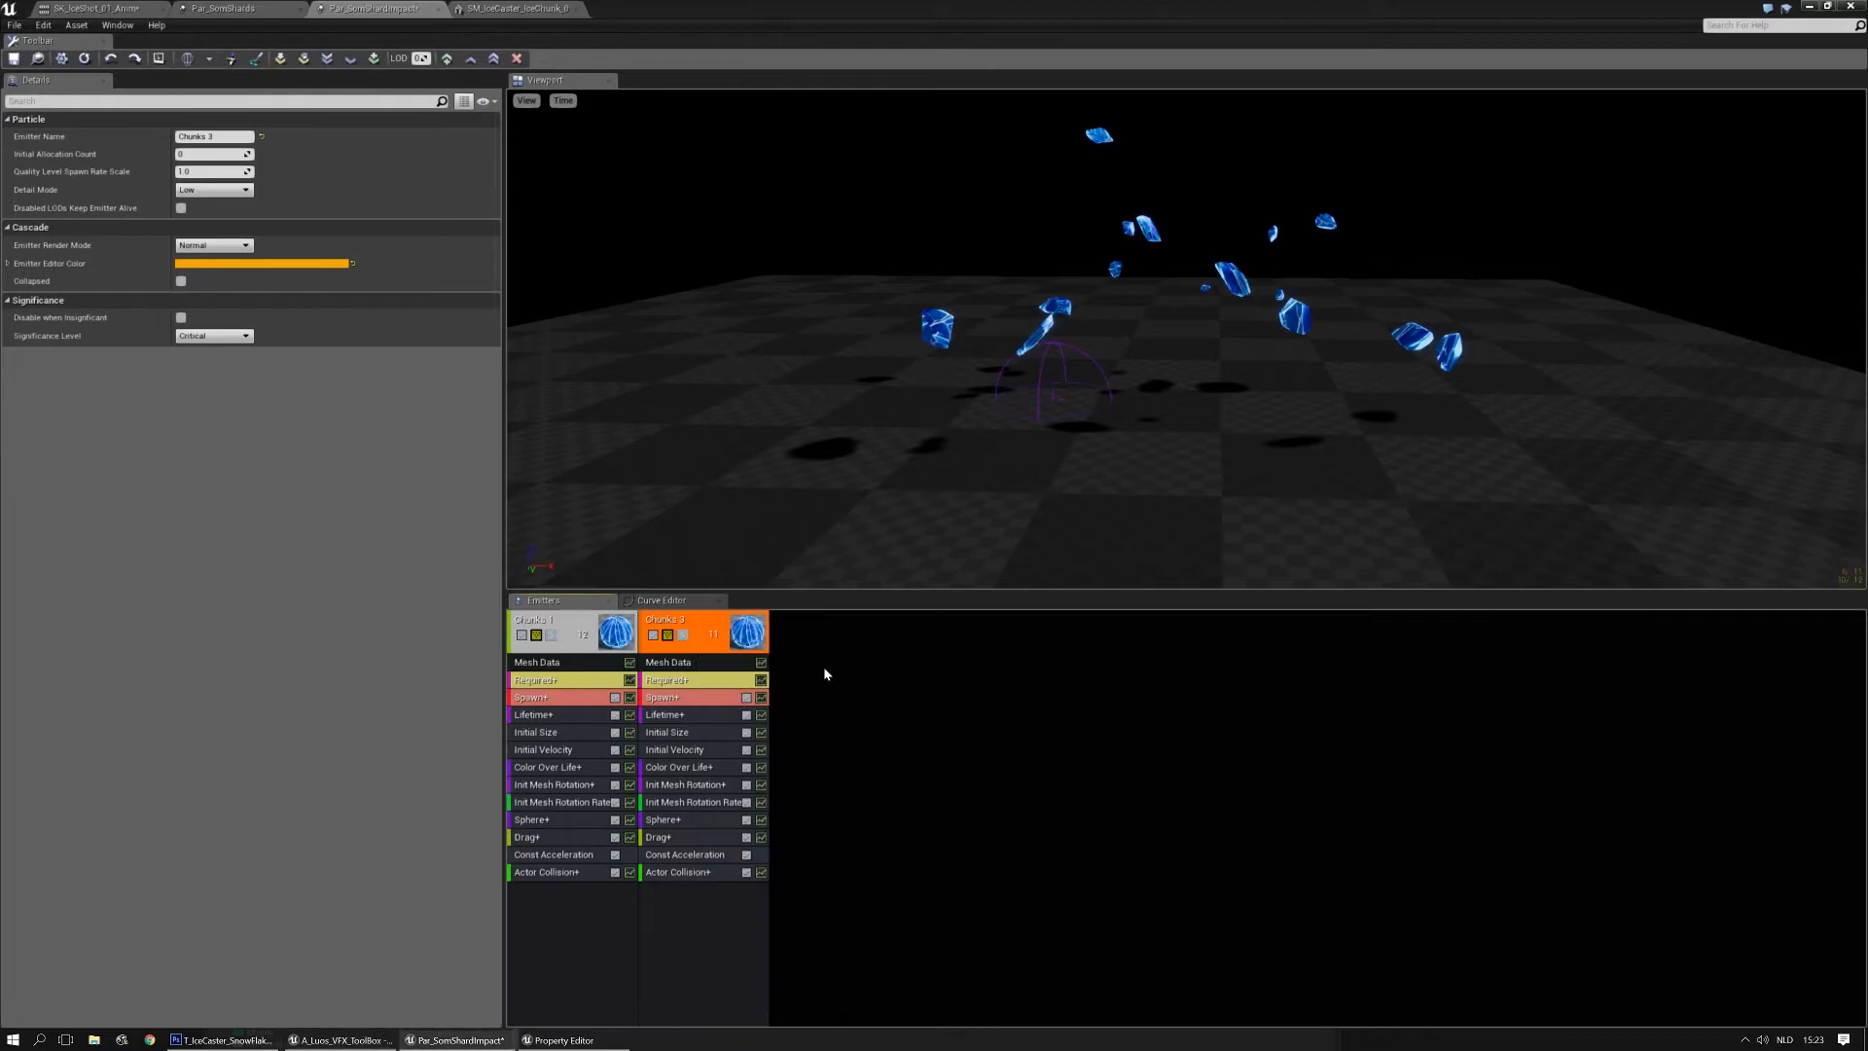
pyautogui.click(806, 733)
pyautogui.press('Delete')
pyautogui.keyDown('ctrl'); pyautogui.moveTo(678, 734); pyautogui.dragTo(800, 733); pyautogui.keyUp('ctrl')
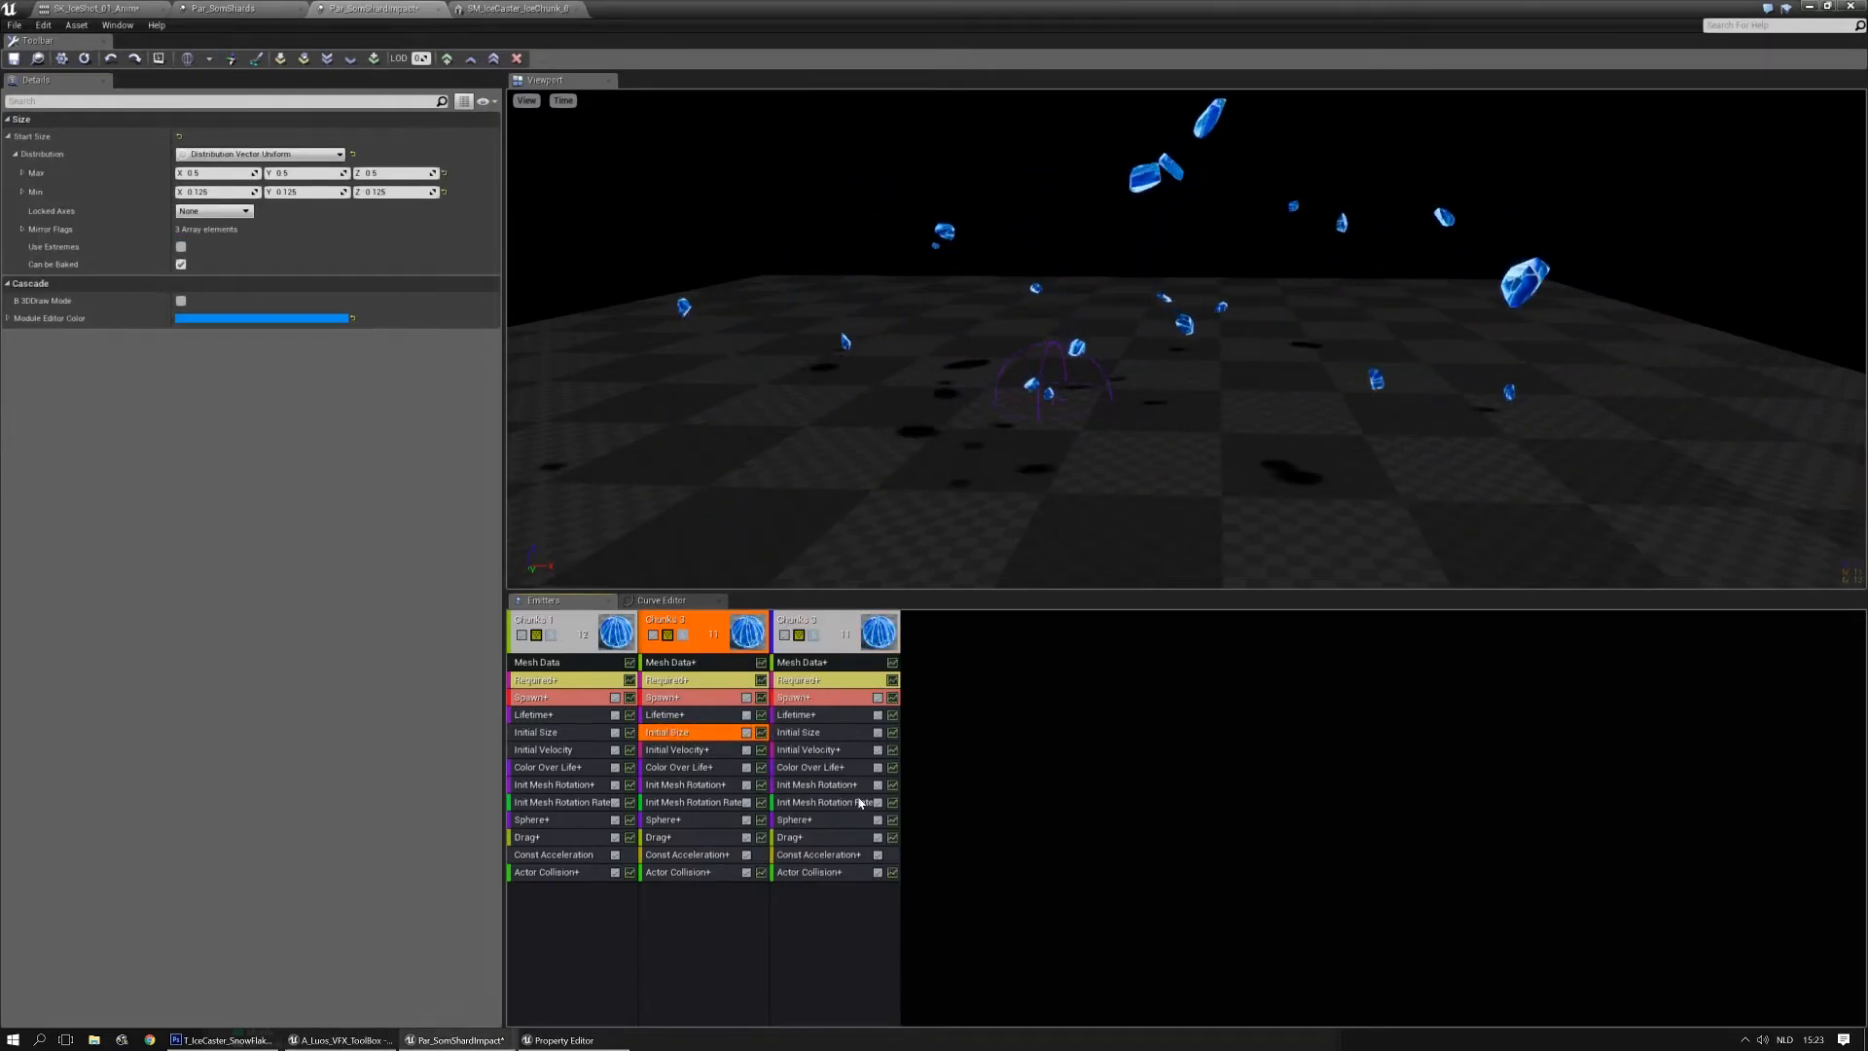
# Replace the third emitter's shared Sphere and Const Acceleration modules with independent copies from the second emitter
pyautogui.click(790, 820)
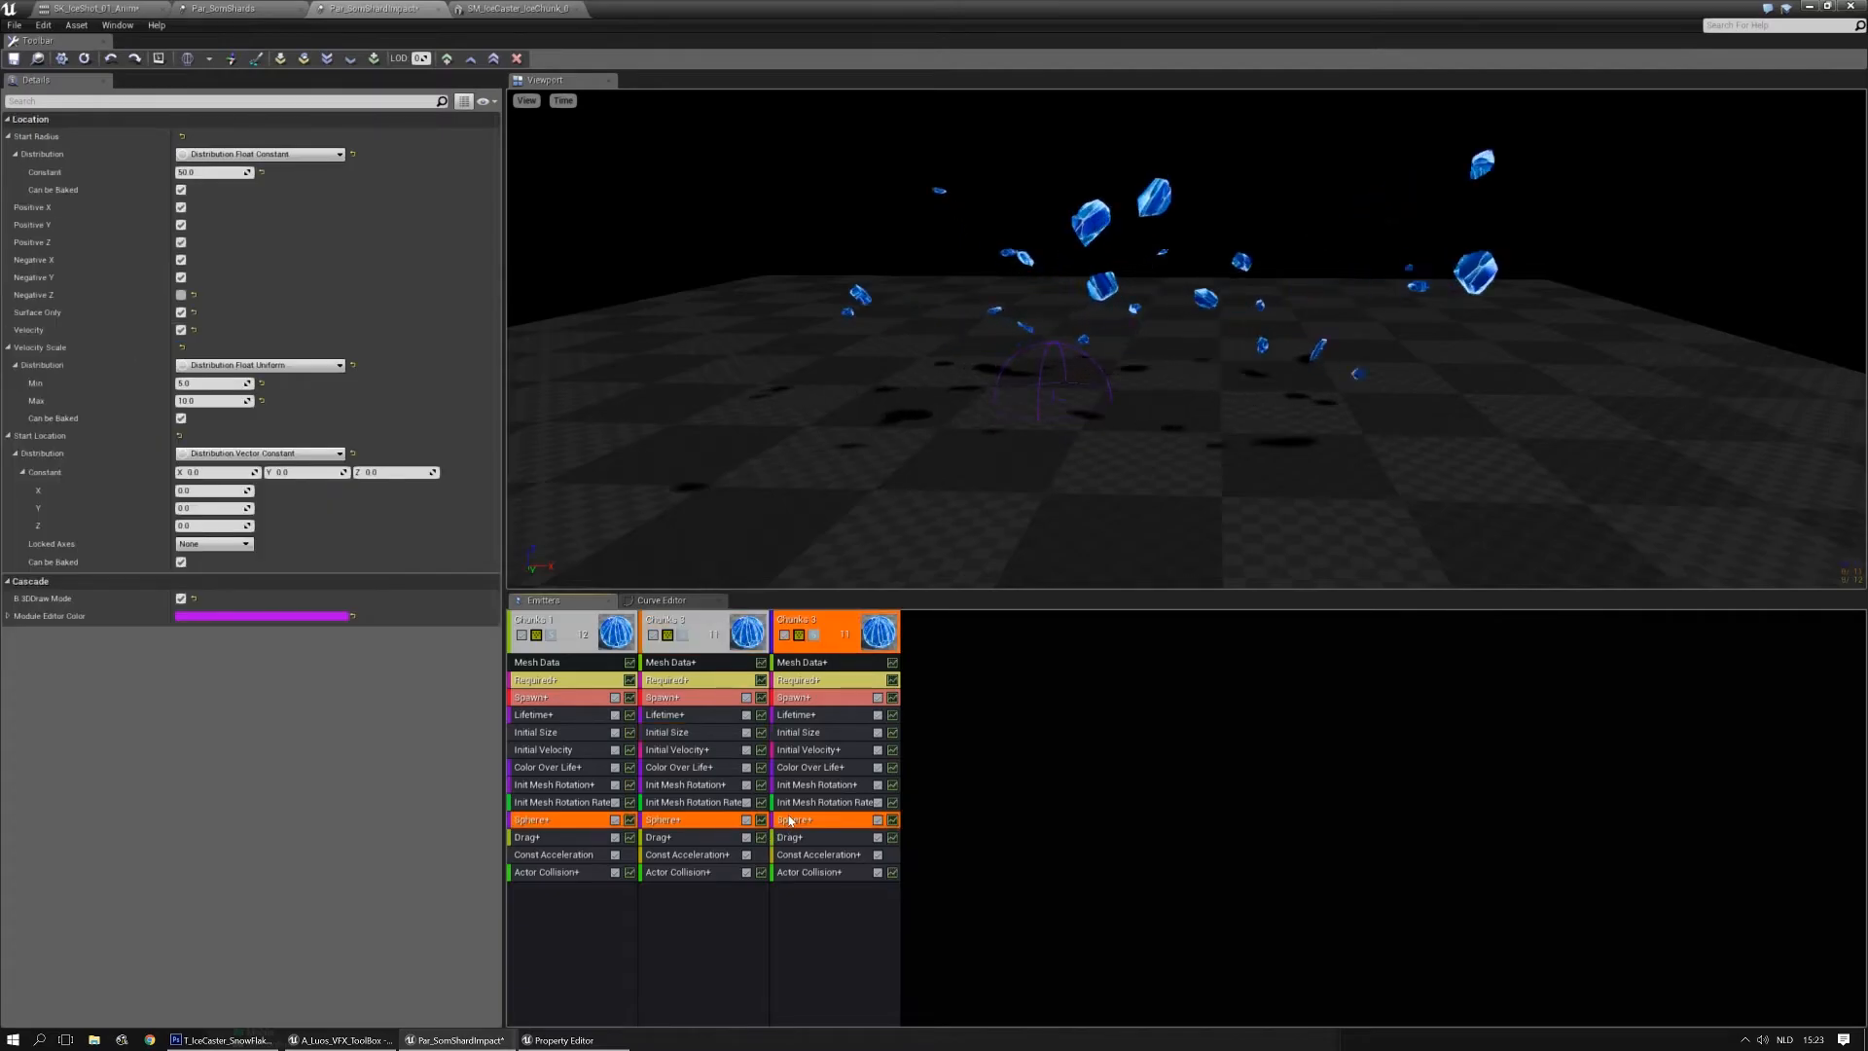
pyautogui.press('Delete')
pyautogui.click(670, 820)
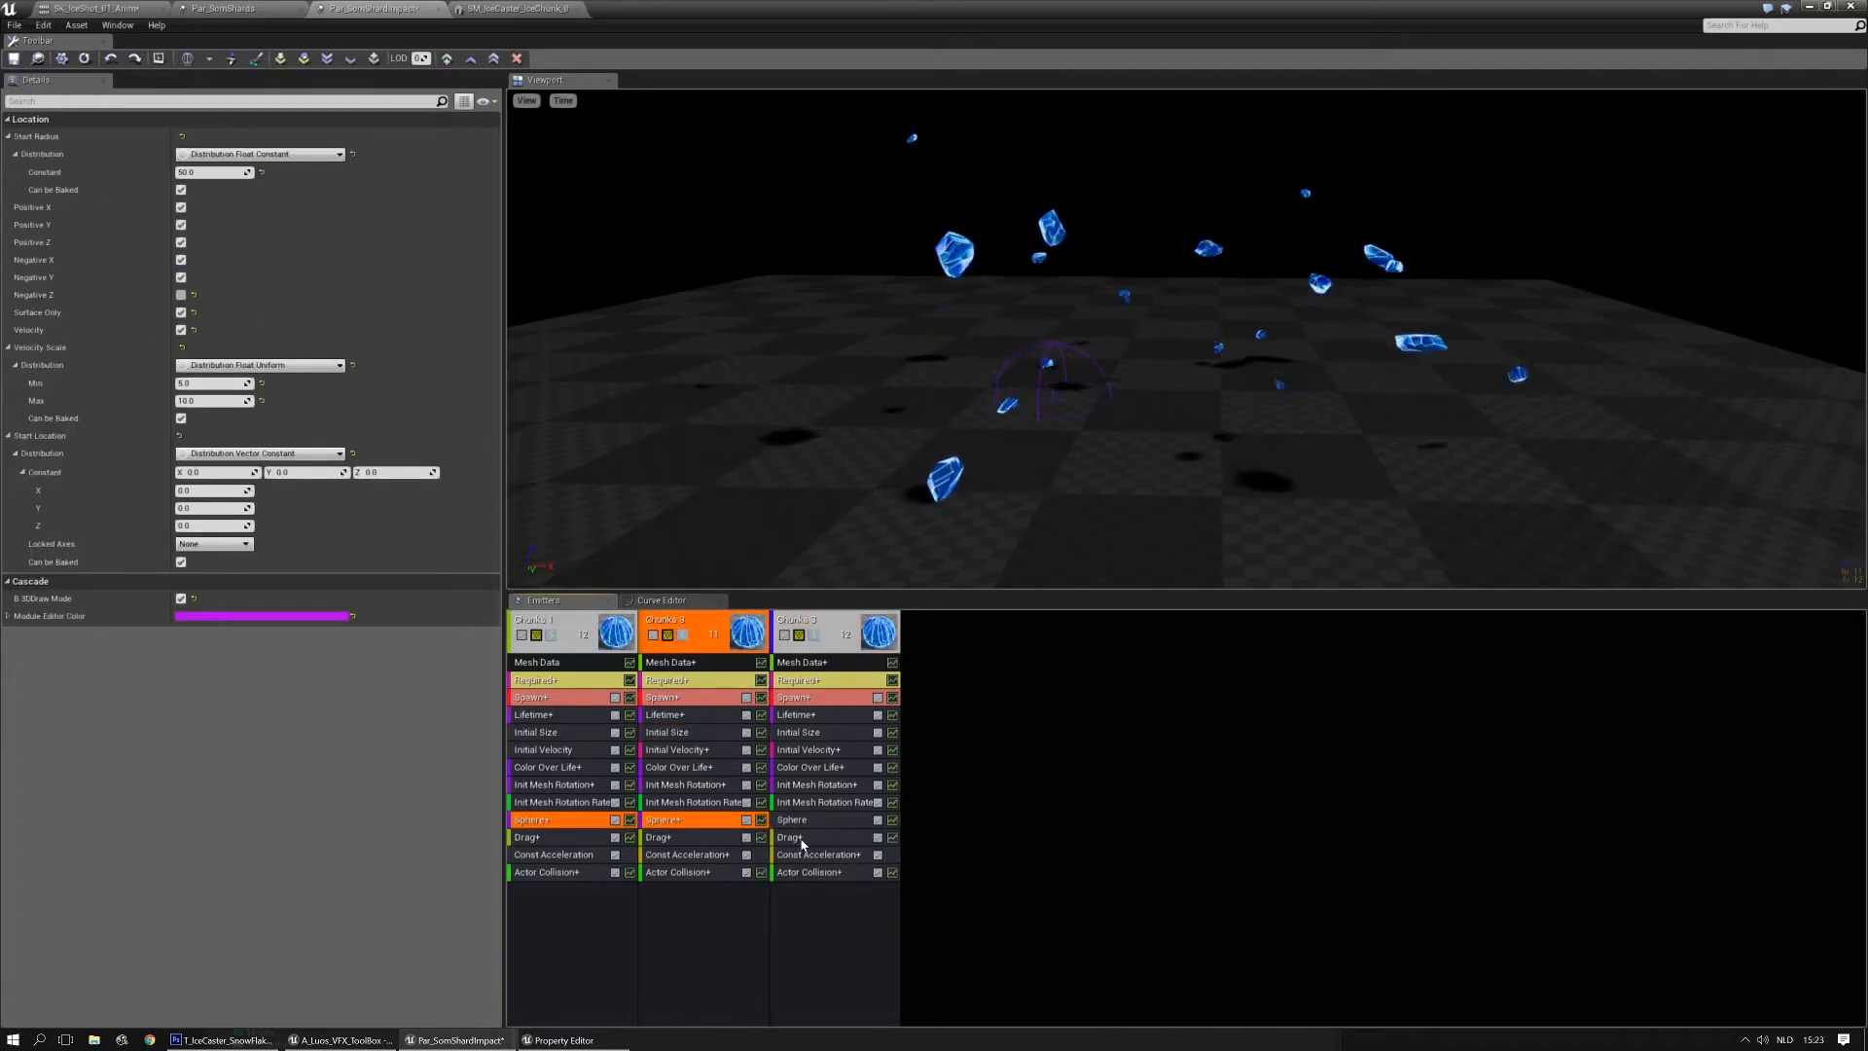
pyautogui.click(807, 856)
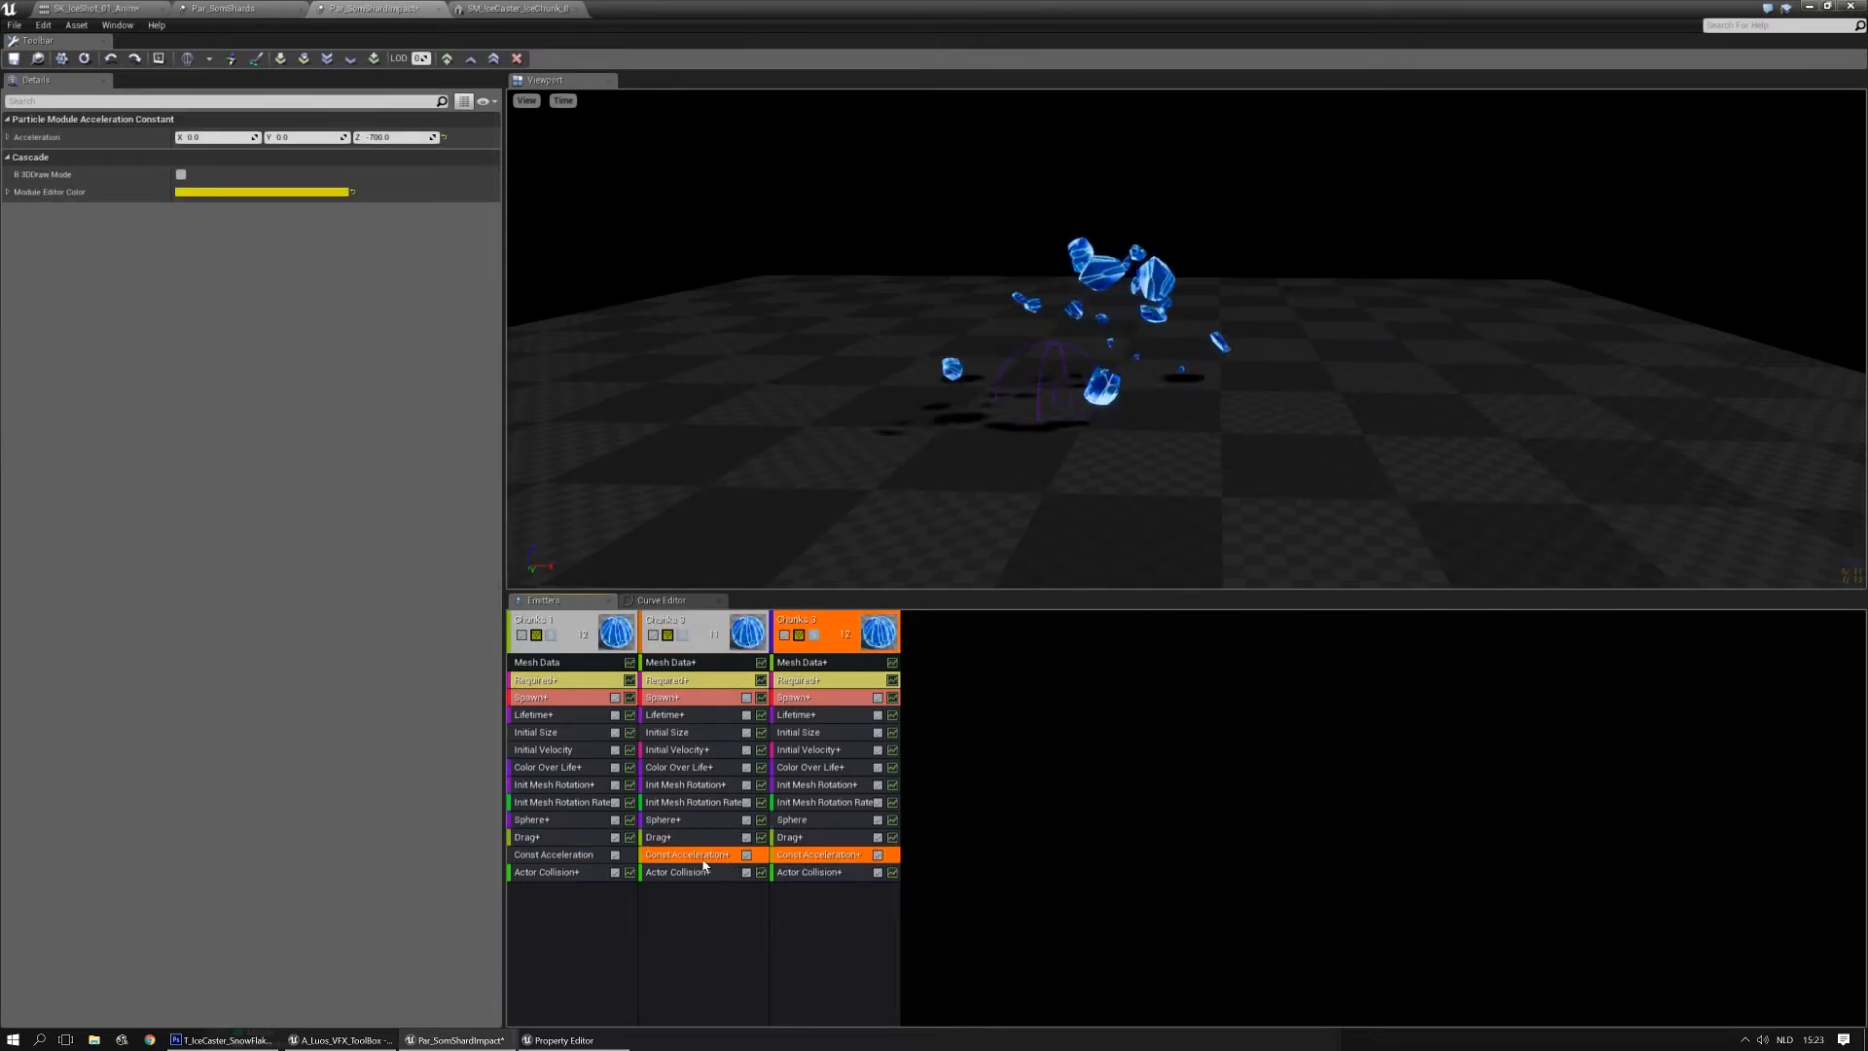
pyautogui.press('Delete')
pyautogui.moveTo(686, 855); pyautogui.dragTo(820, 858)
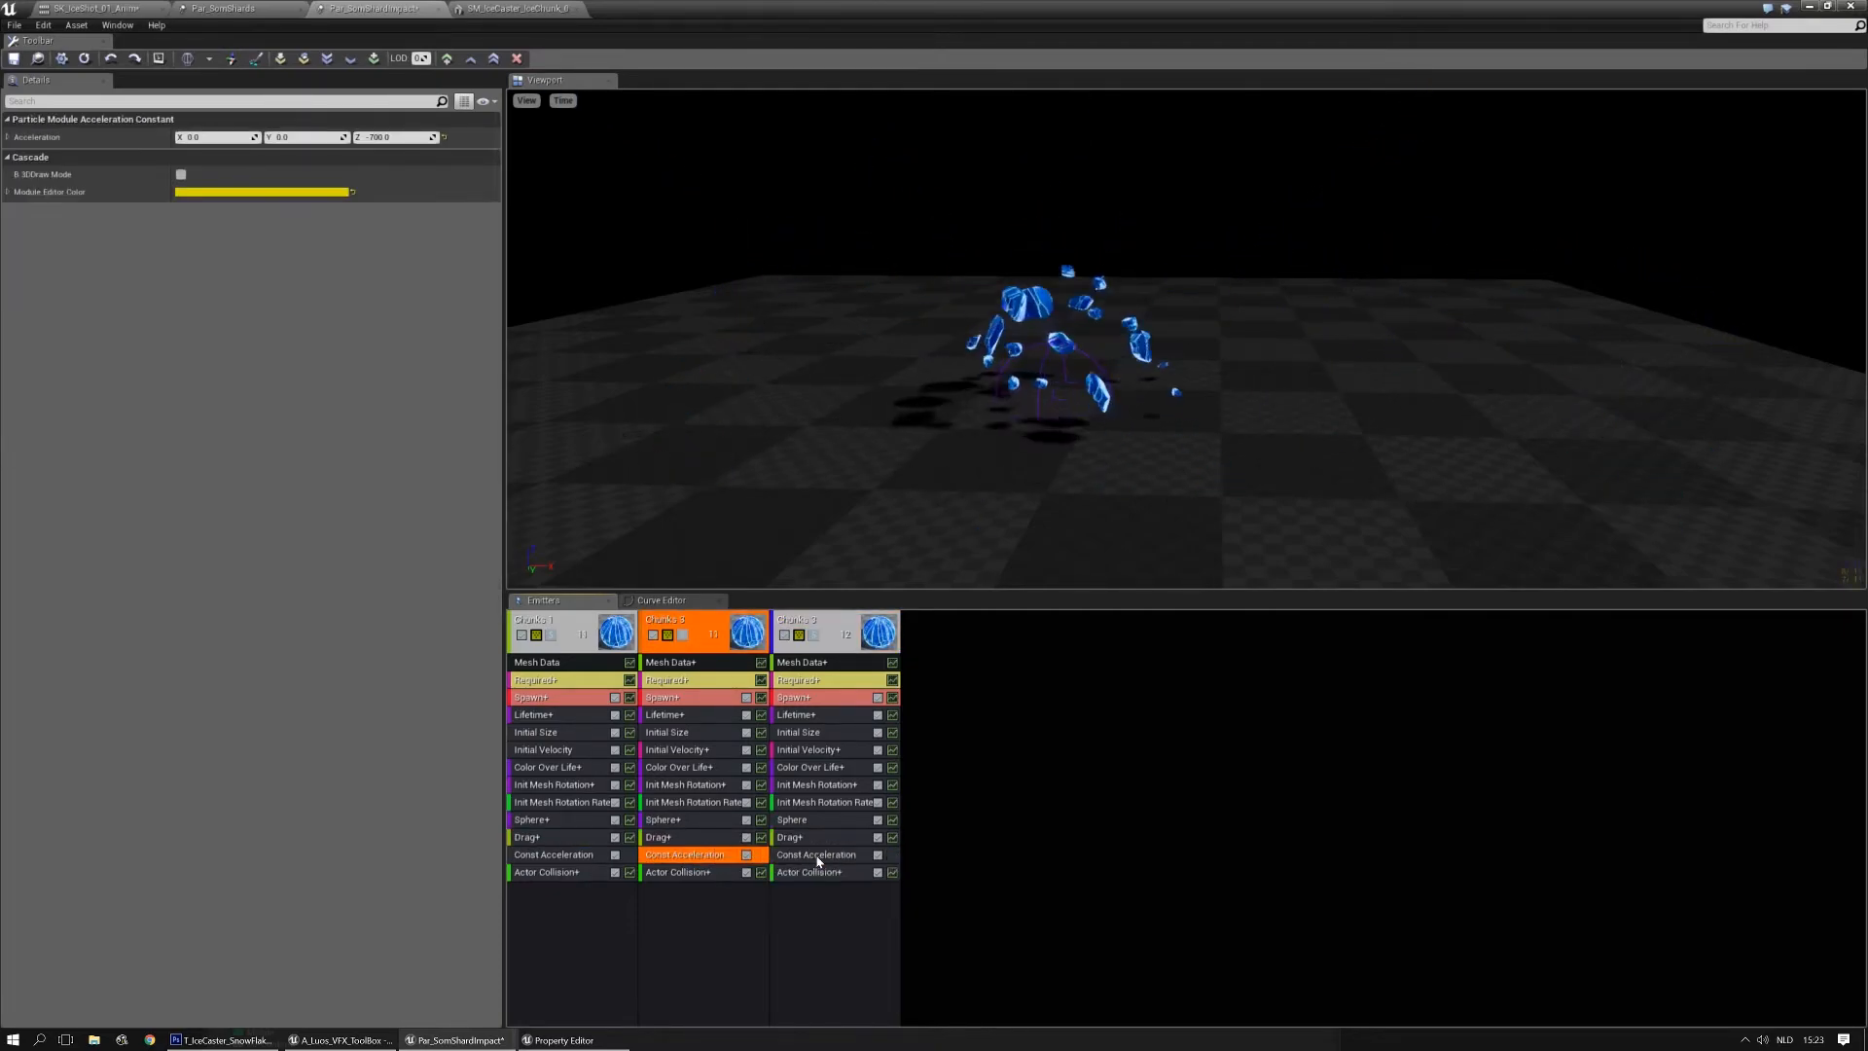
# Replace the third emitter's shared Initial Velocity module with an independent copy from the second emitter
pyautogui.click(803, 733)
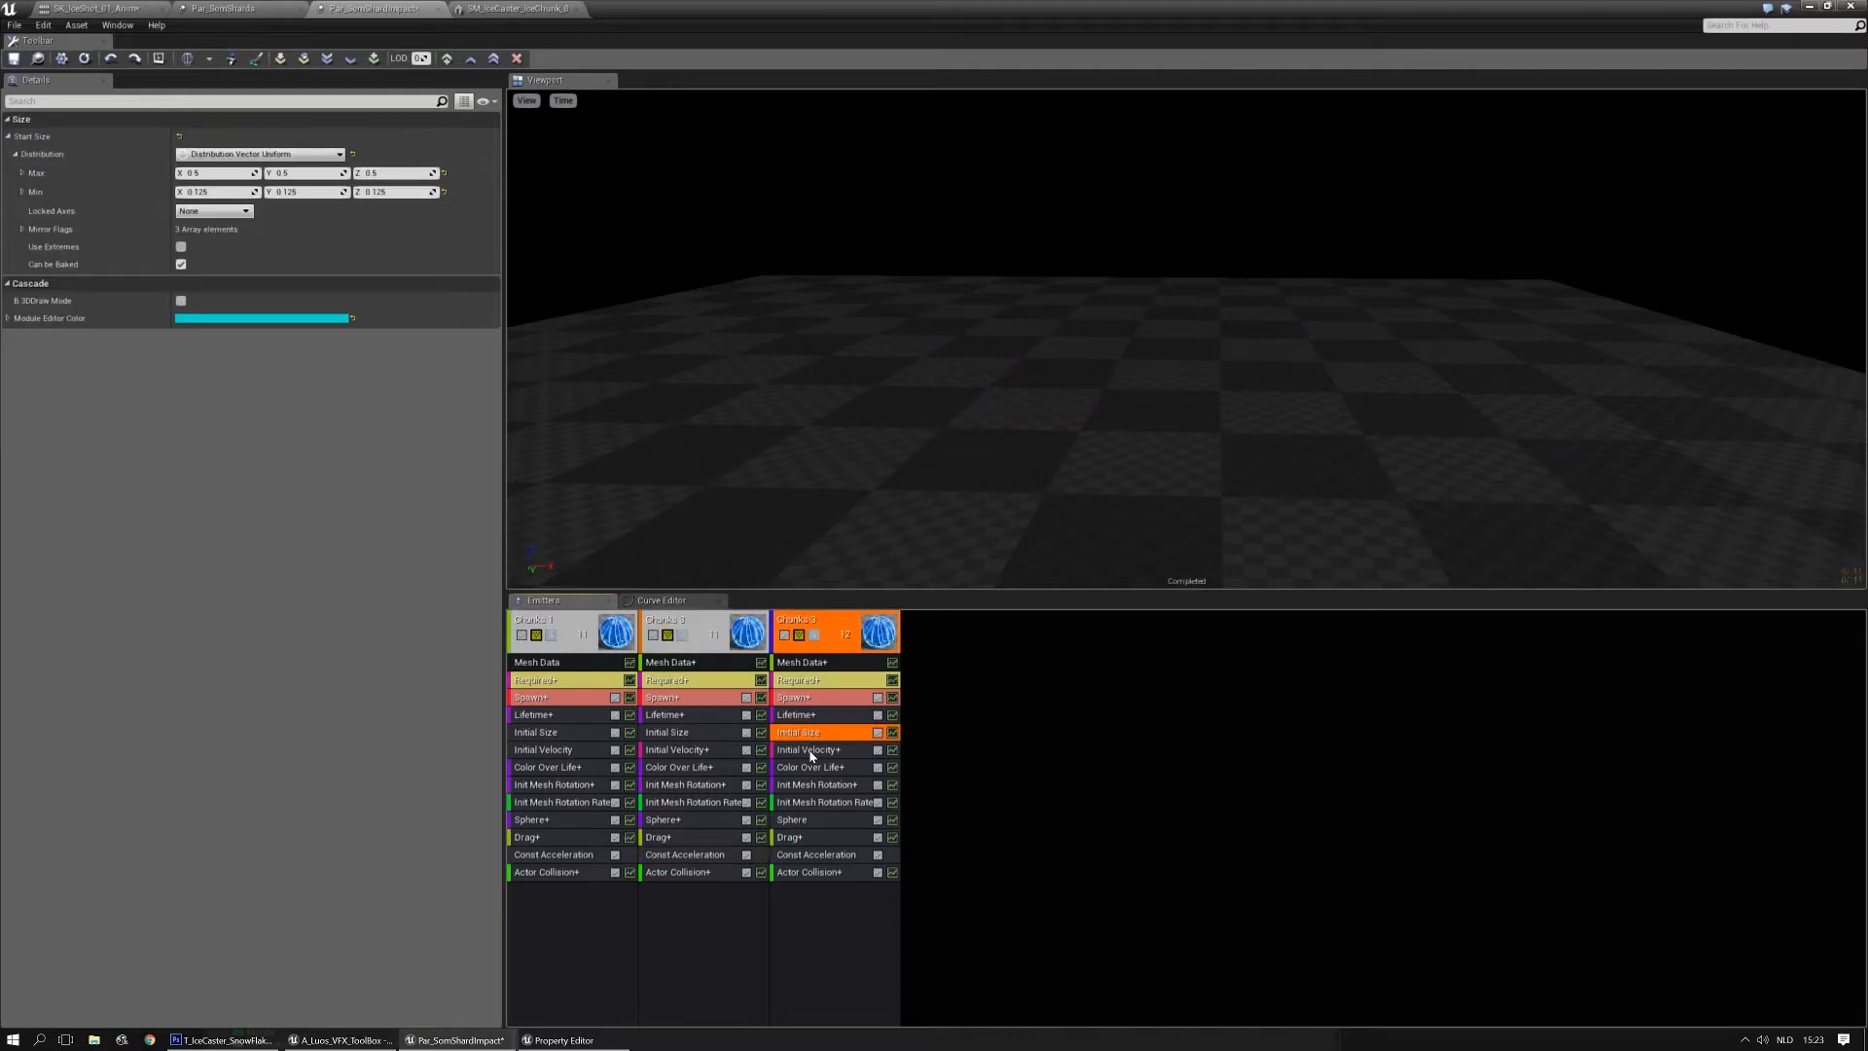
pyautogui.click(811, 752)
pyautogui.press('Delete')
pyautogui.click(701, 752)
pyautogui.keyDown('ctrl'); pyautogui.moveTo(684, 757); pyautogui.dragTo(817, 749); pyautogui.keyUp('ctrl')
# Set the third emitter's Start Size maximum to 0.33 on all three axes
pyautogui.click(803, 733)
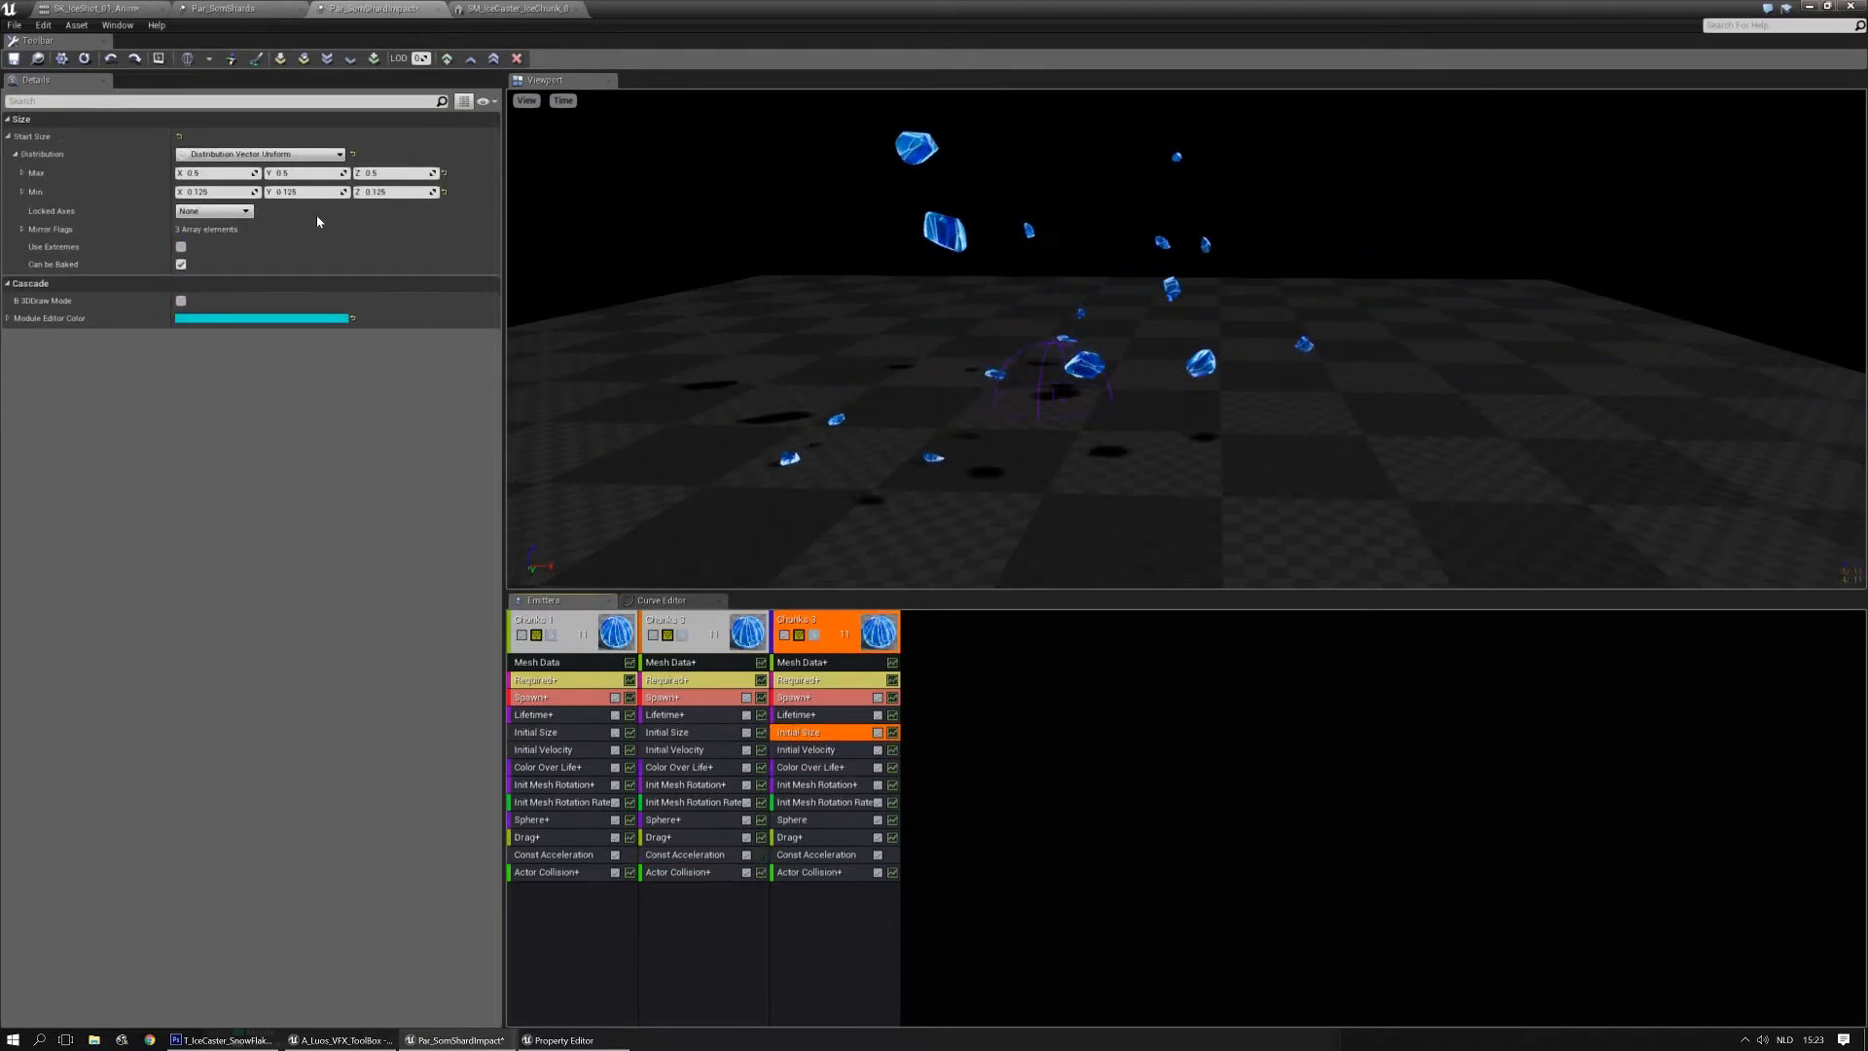
pyautogui.write('0.33')
pyautogui.press('Tab')
pyautogui.write('0.33')
pyautogui.press('Tab')
pyautogui.write('0')
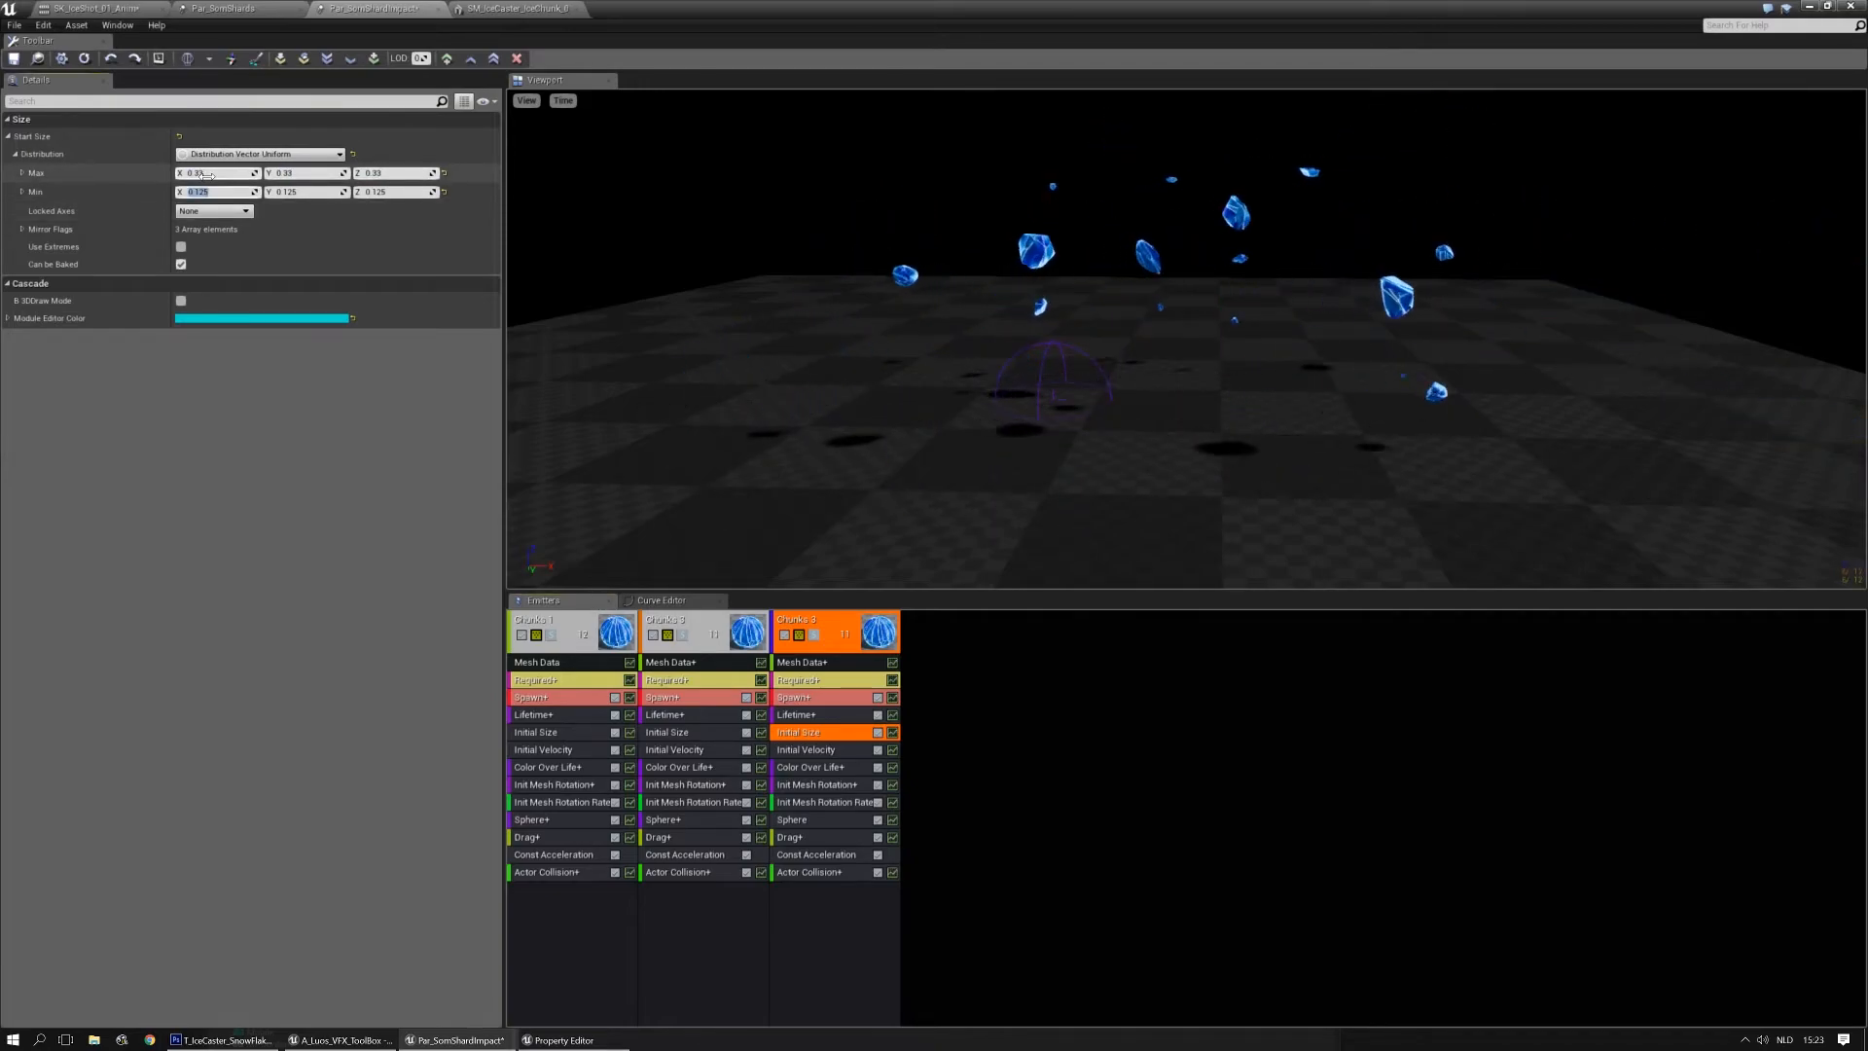
pyautogui.write('.33')
pyautogui.press('Tab')
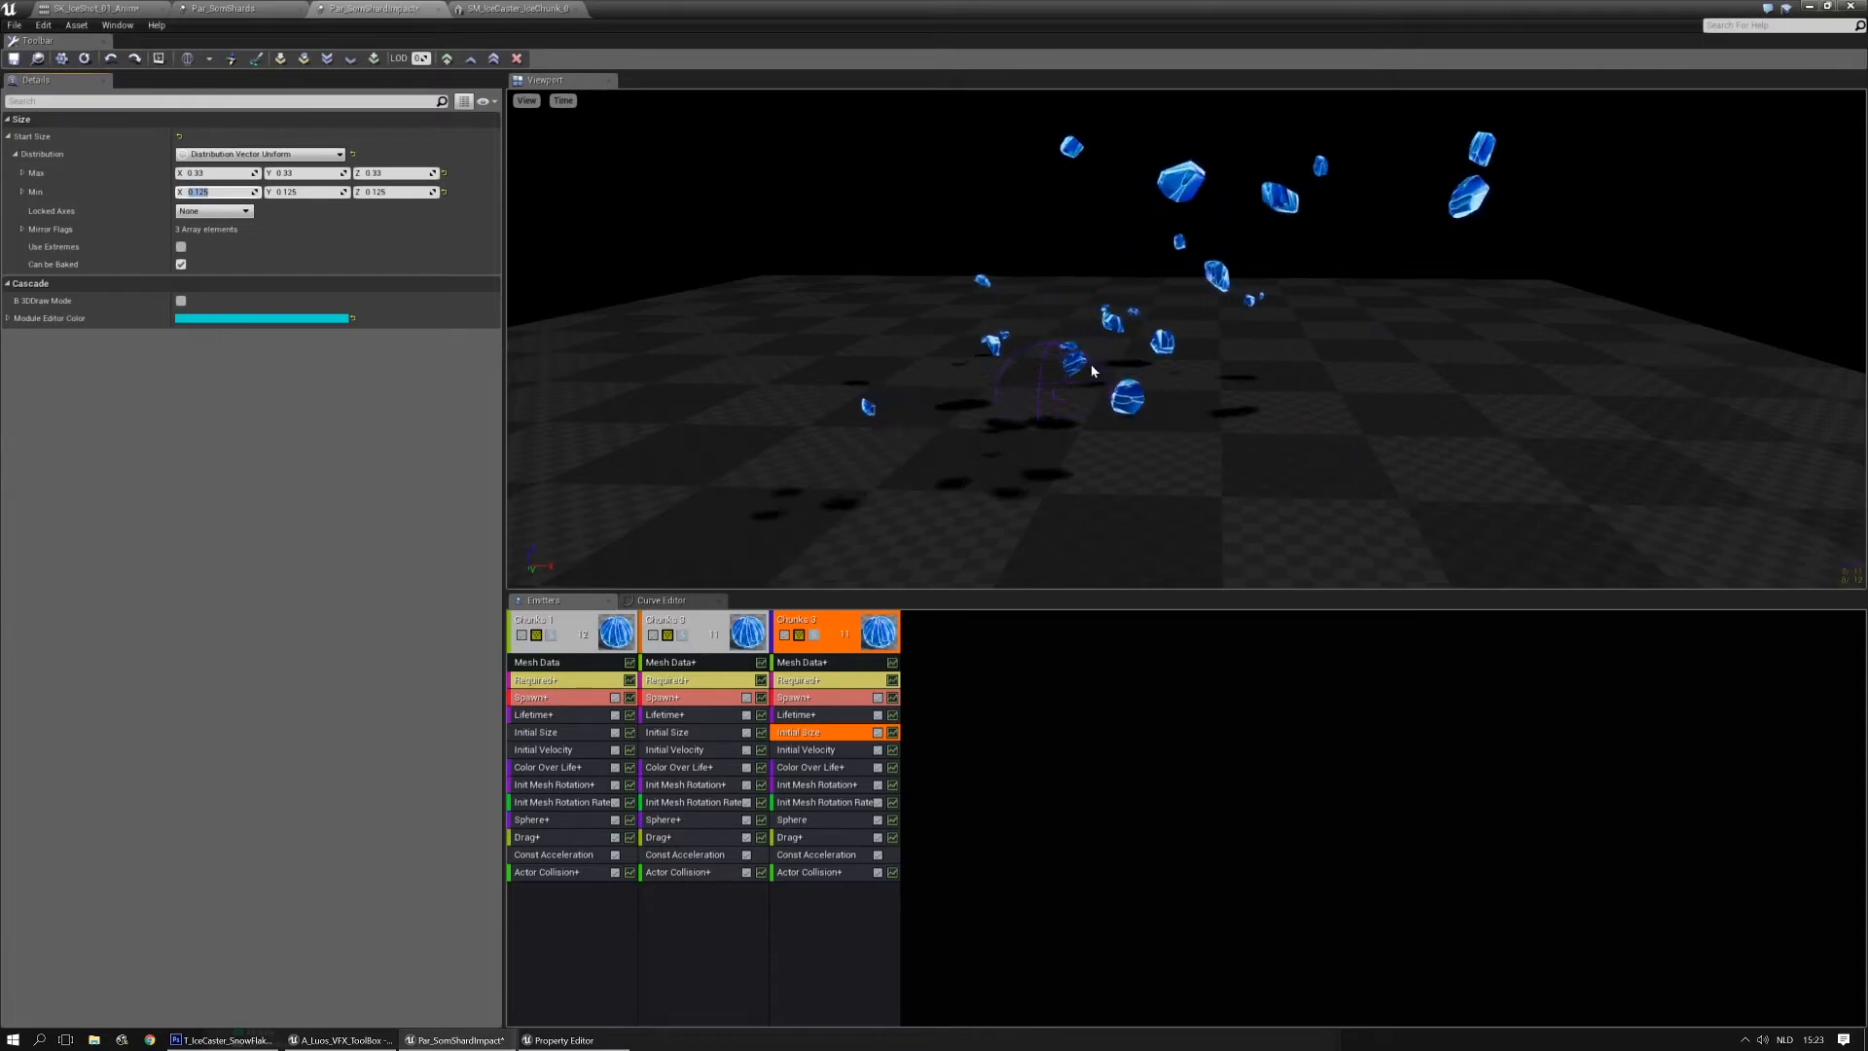
# Set the third emitter's Start Velocity maximum to X 500, Y 200, Z 500 and its minimum to X -500, Y -200, Z 100
pyautogui.click(818, 750)
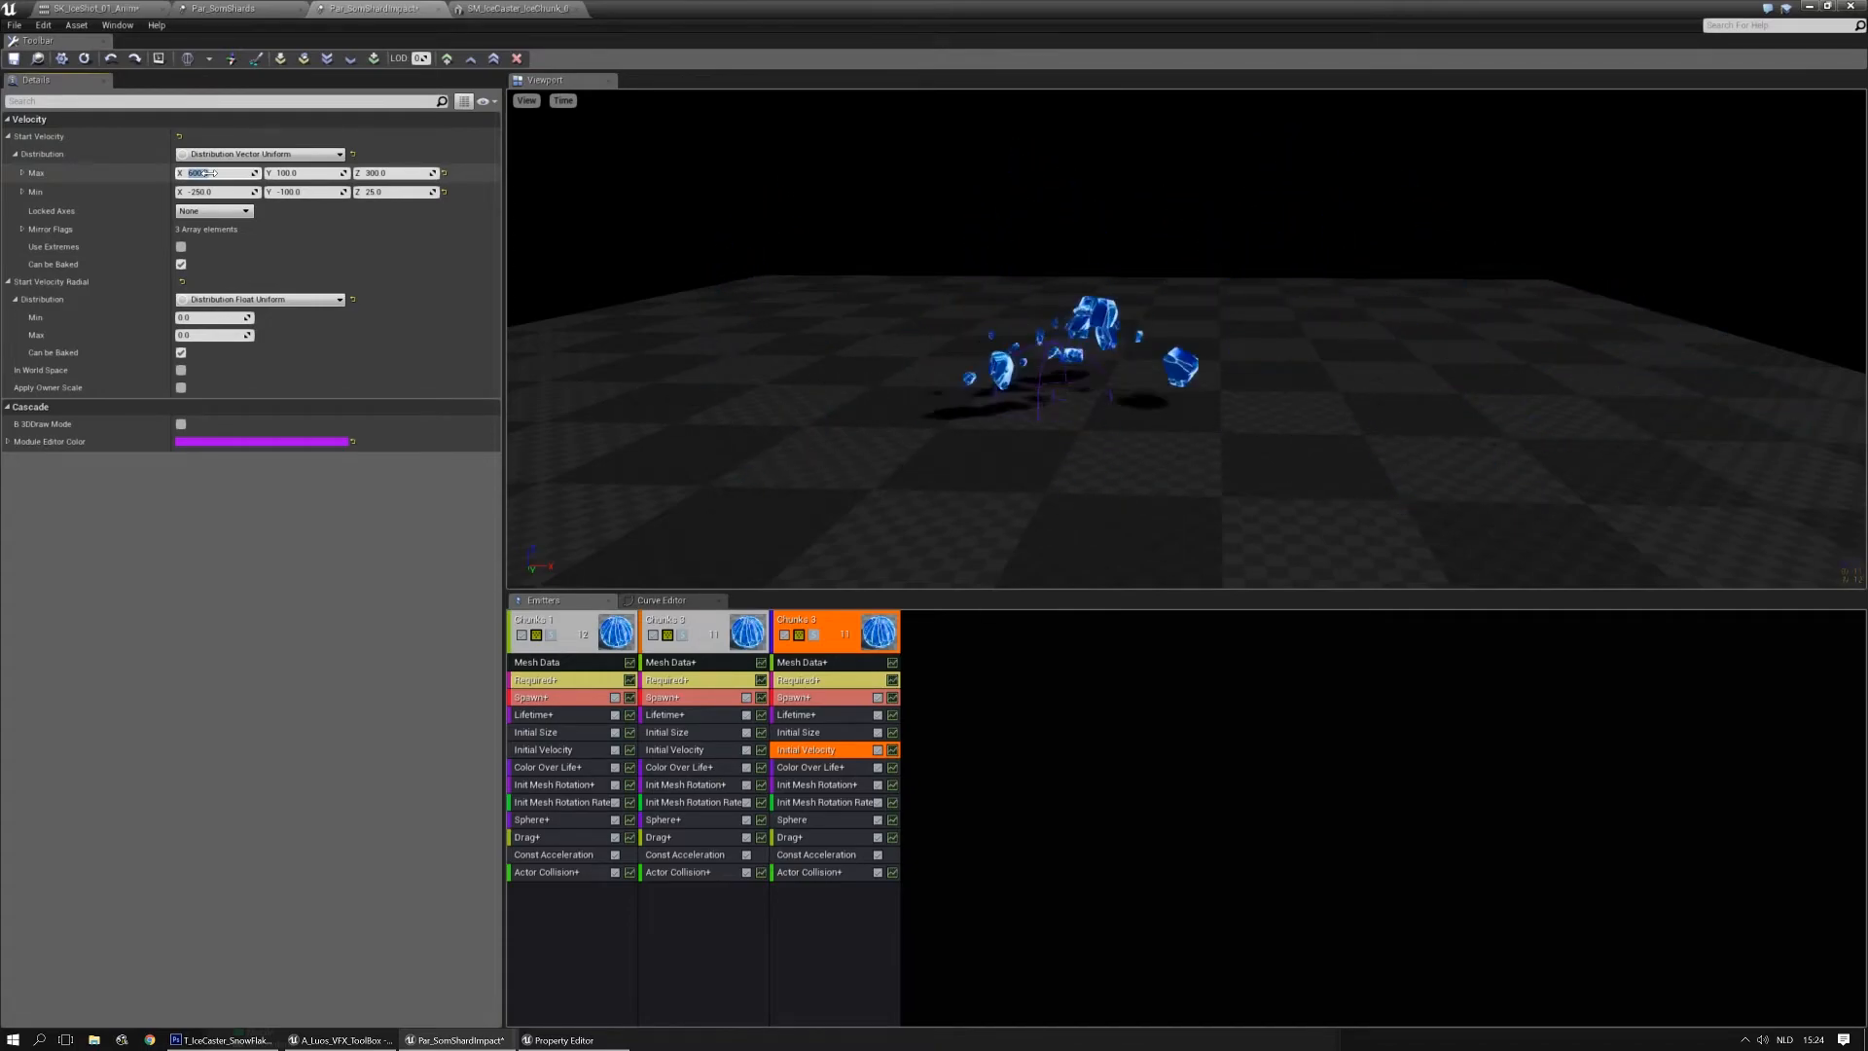
pyautogui.write('500')
pyautogui.press('Tab')
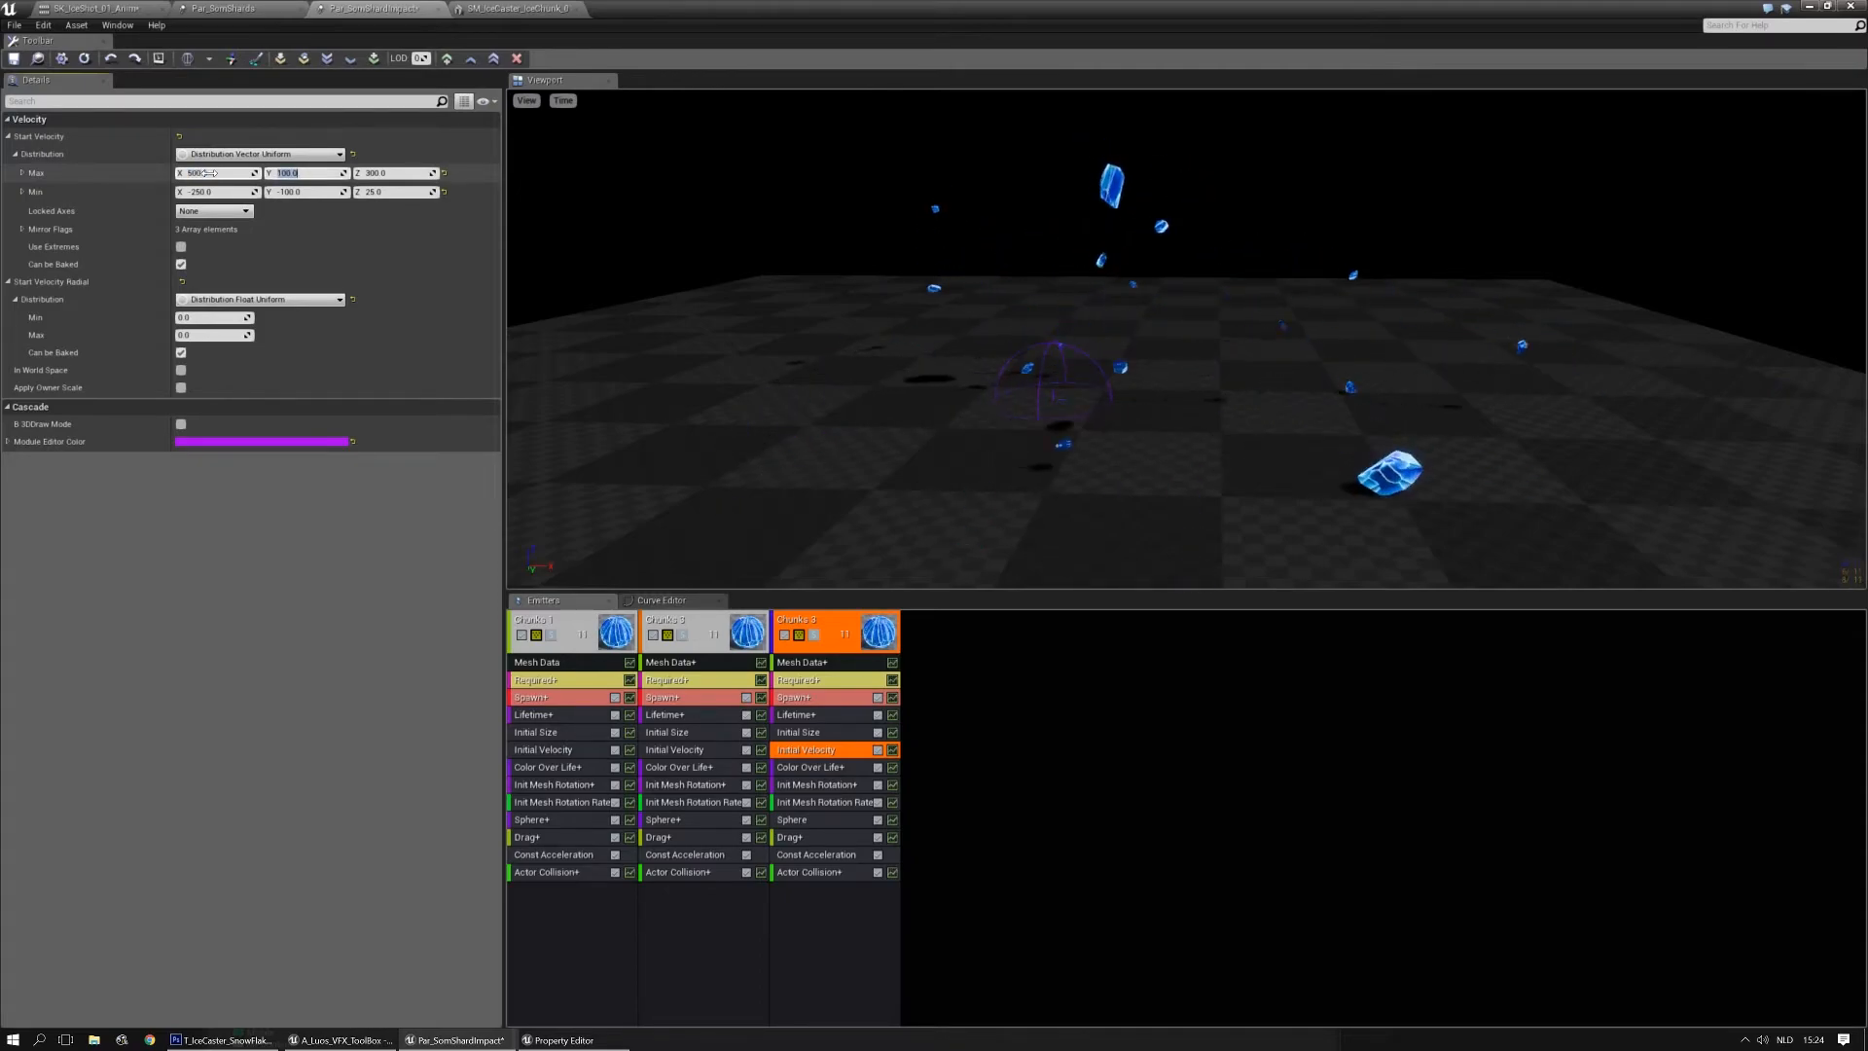
pyautogui.write('500')
pyautogui.press('Tab')
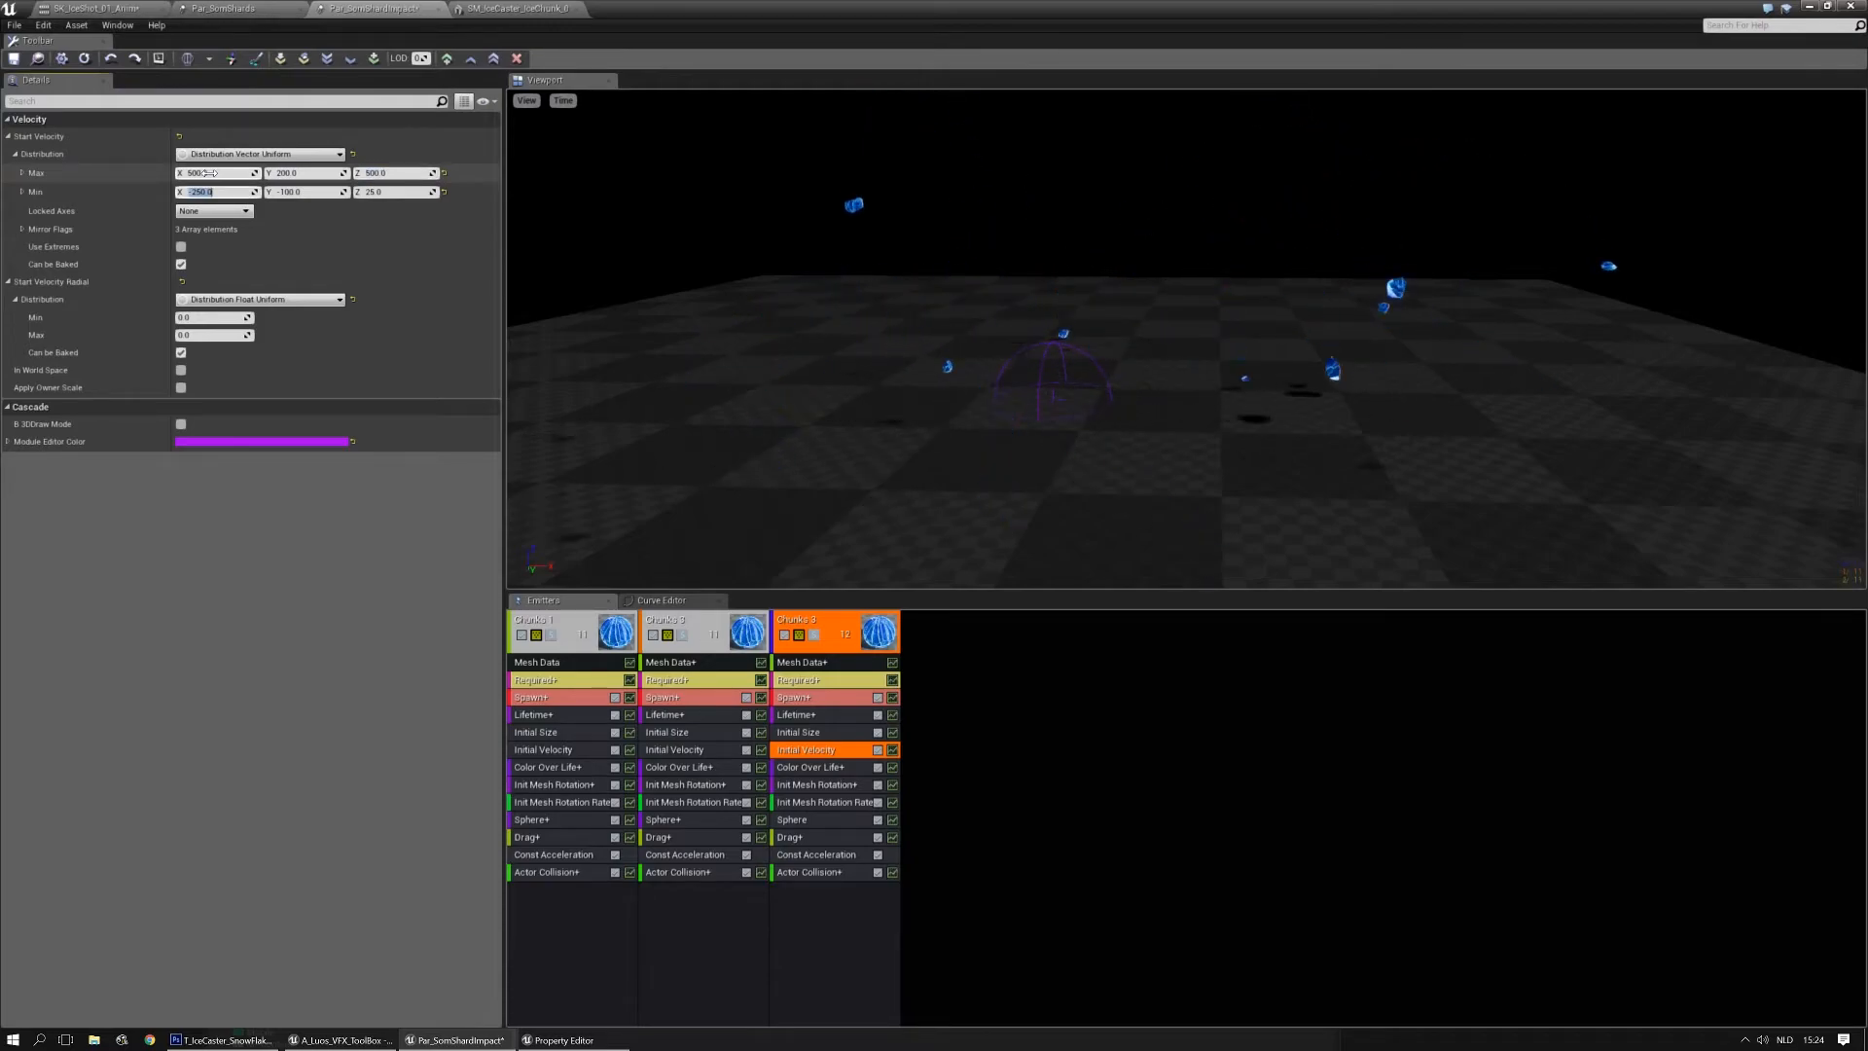
pyautogui.write('-')
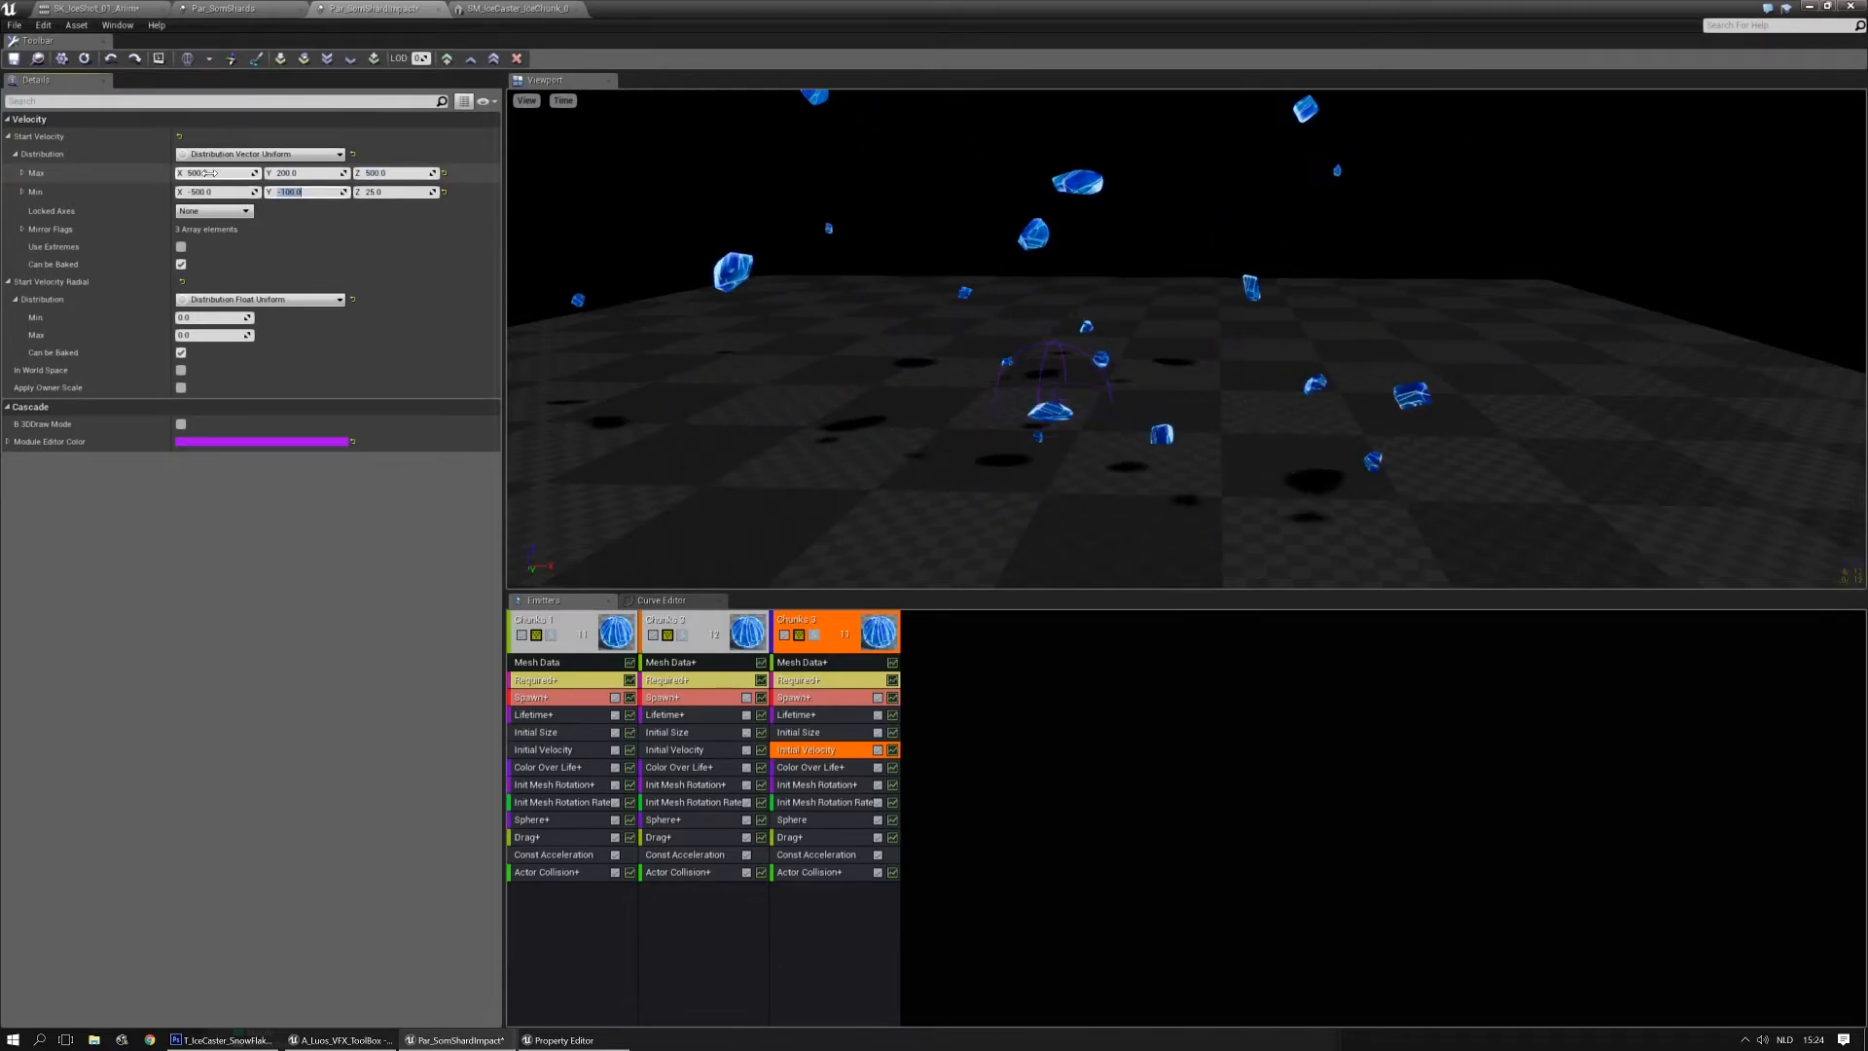
pyautogui.write('200')
pyautogui.press('Tab')
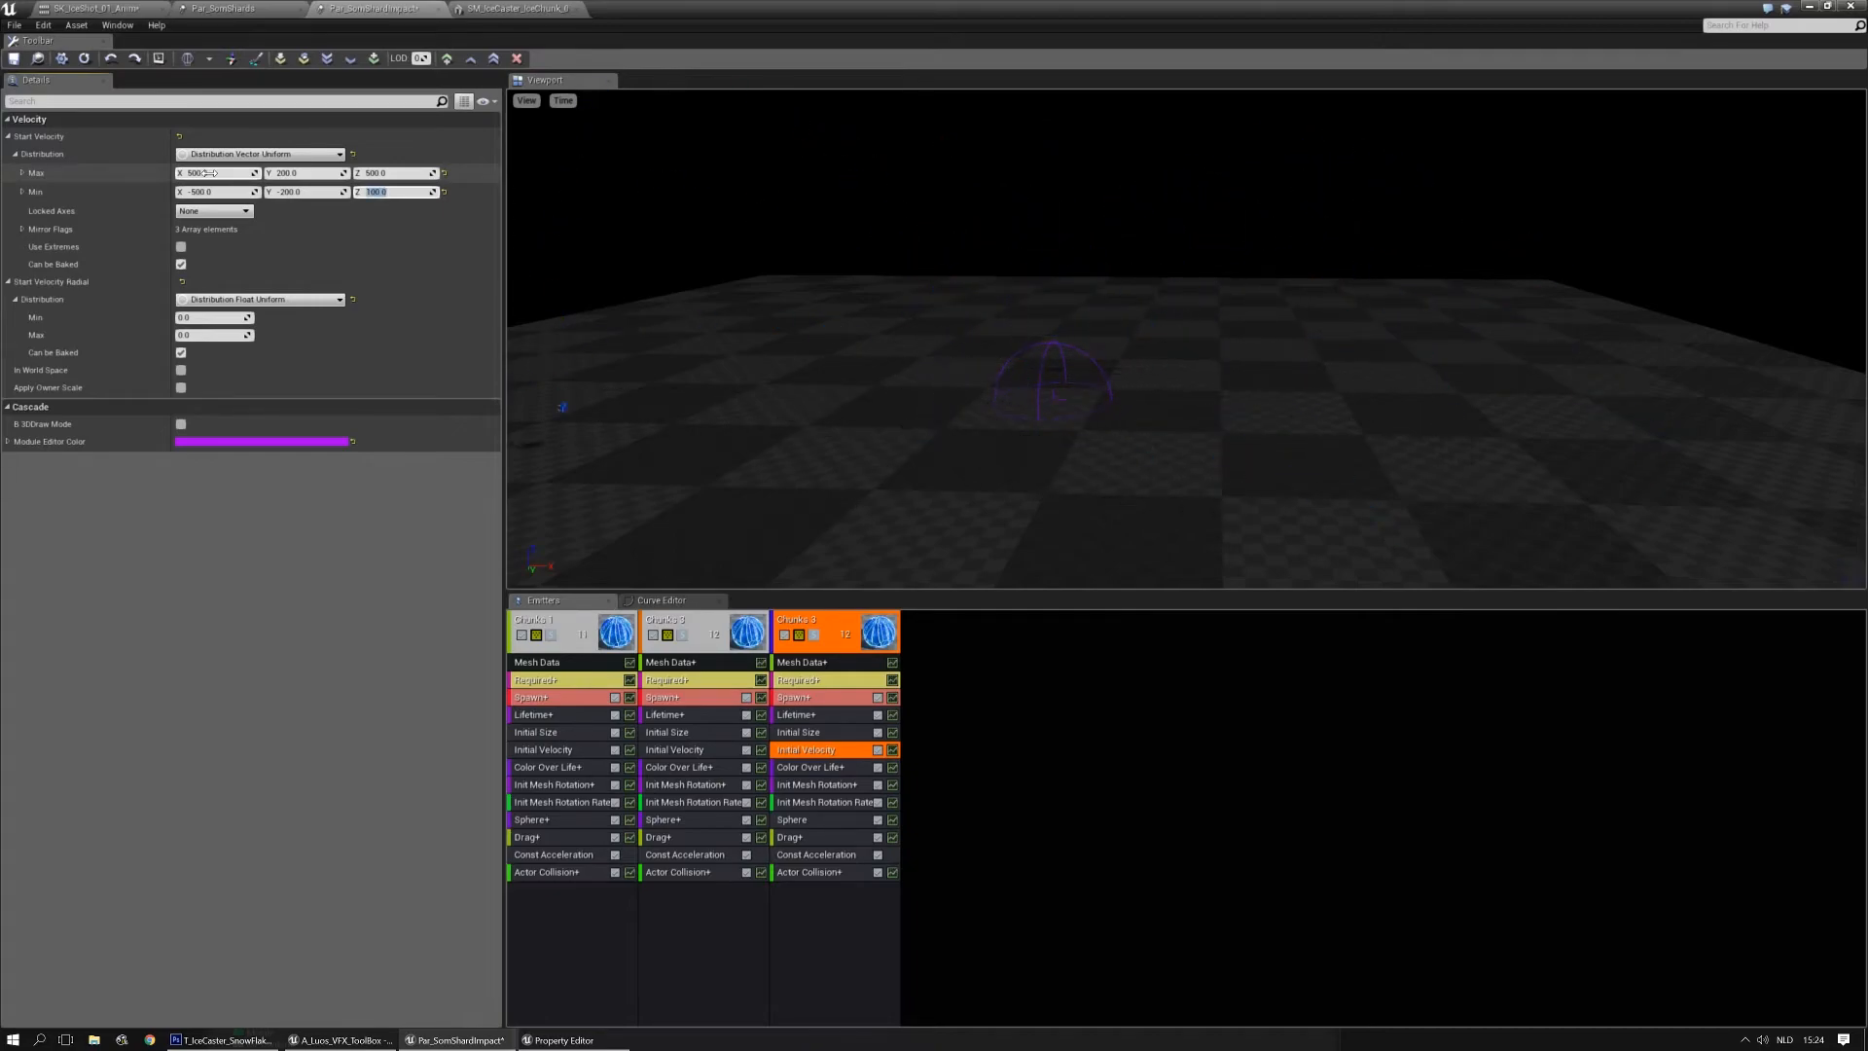
# Set the Velocity Scale of the third emitter's Sphere module to a minimum of 8 and a maximum of 16
pyautogui.click(794, 820)
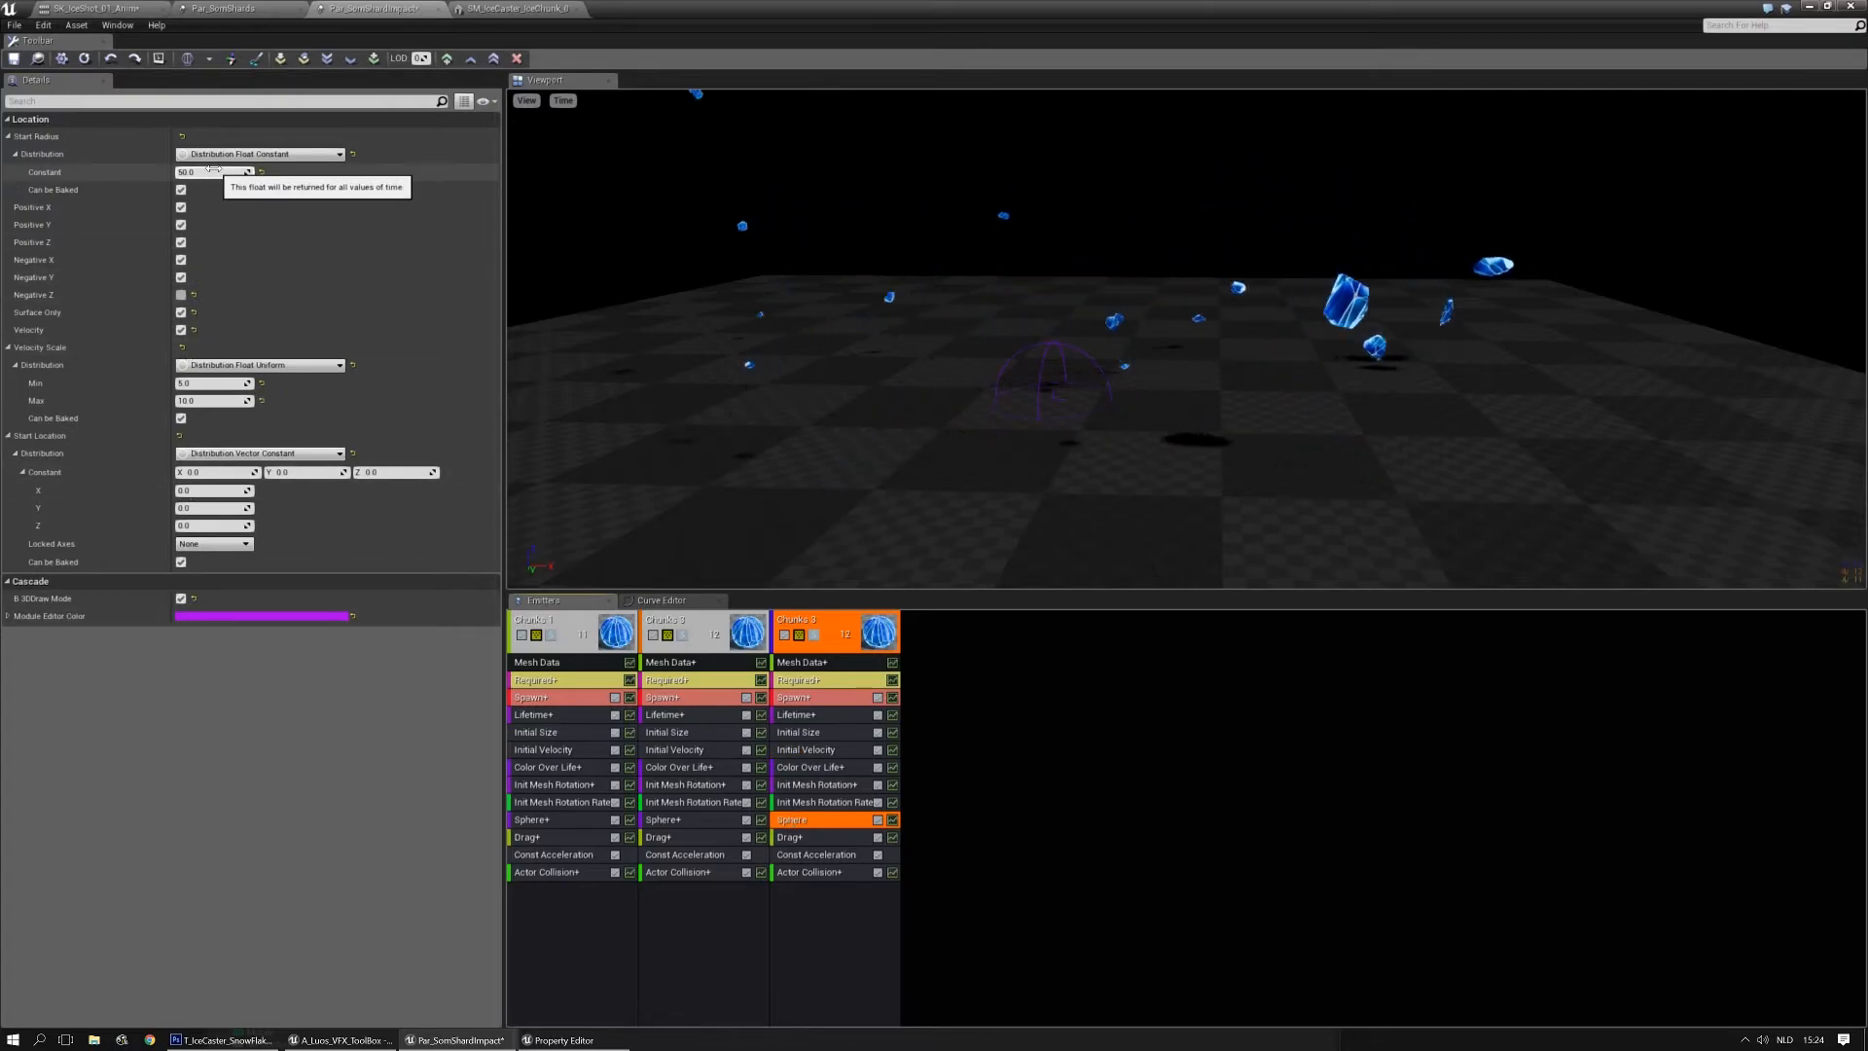
pyautogui.click(209, 383)
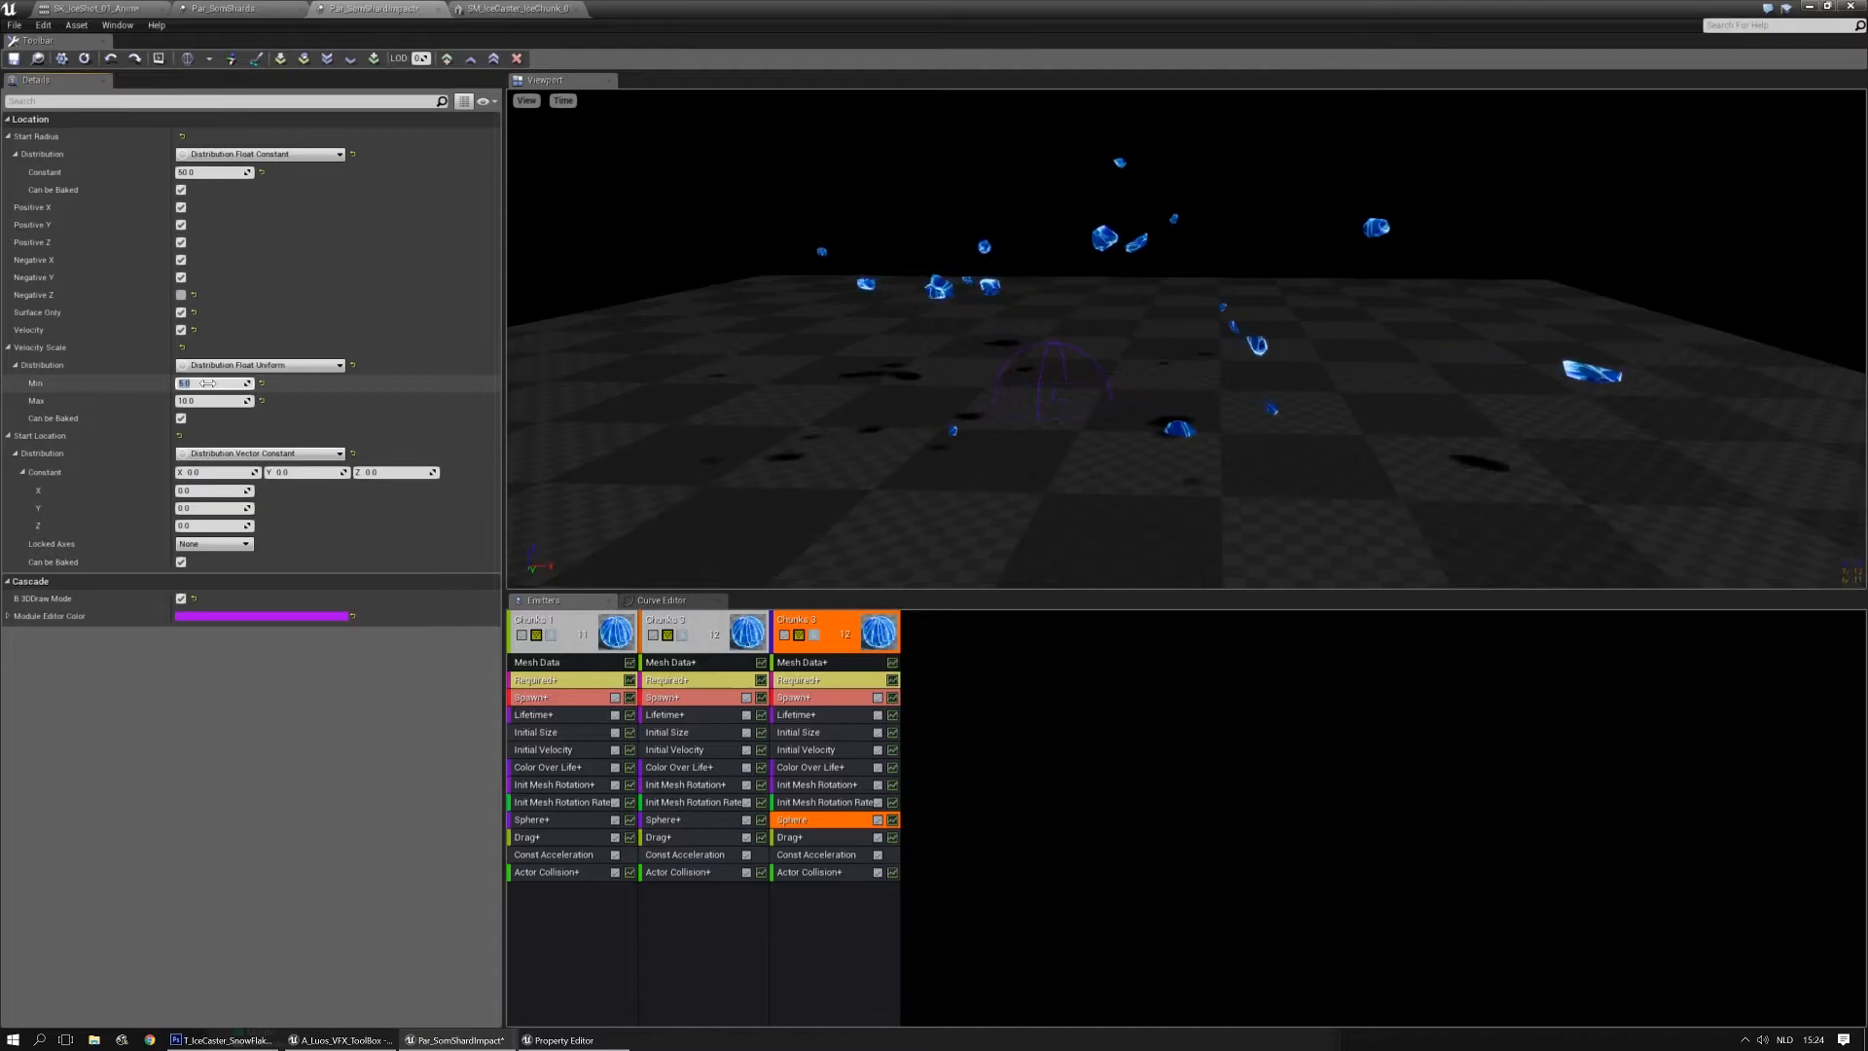
pyautogui.write('8')
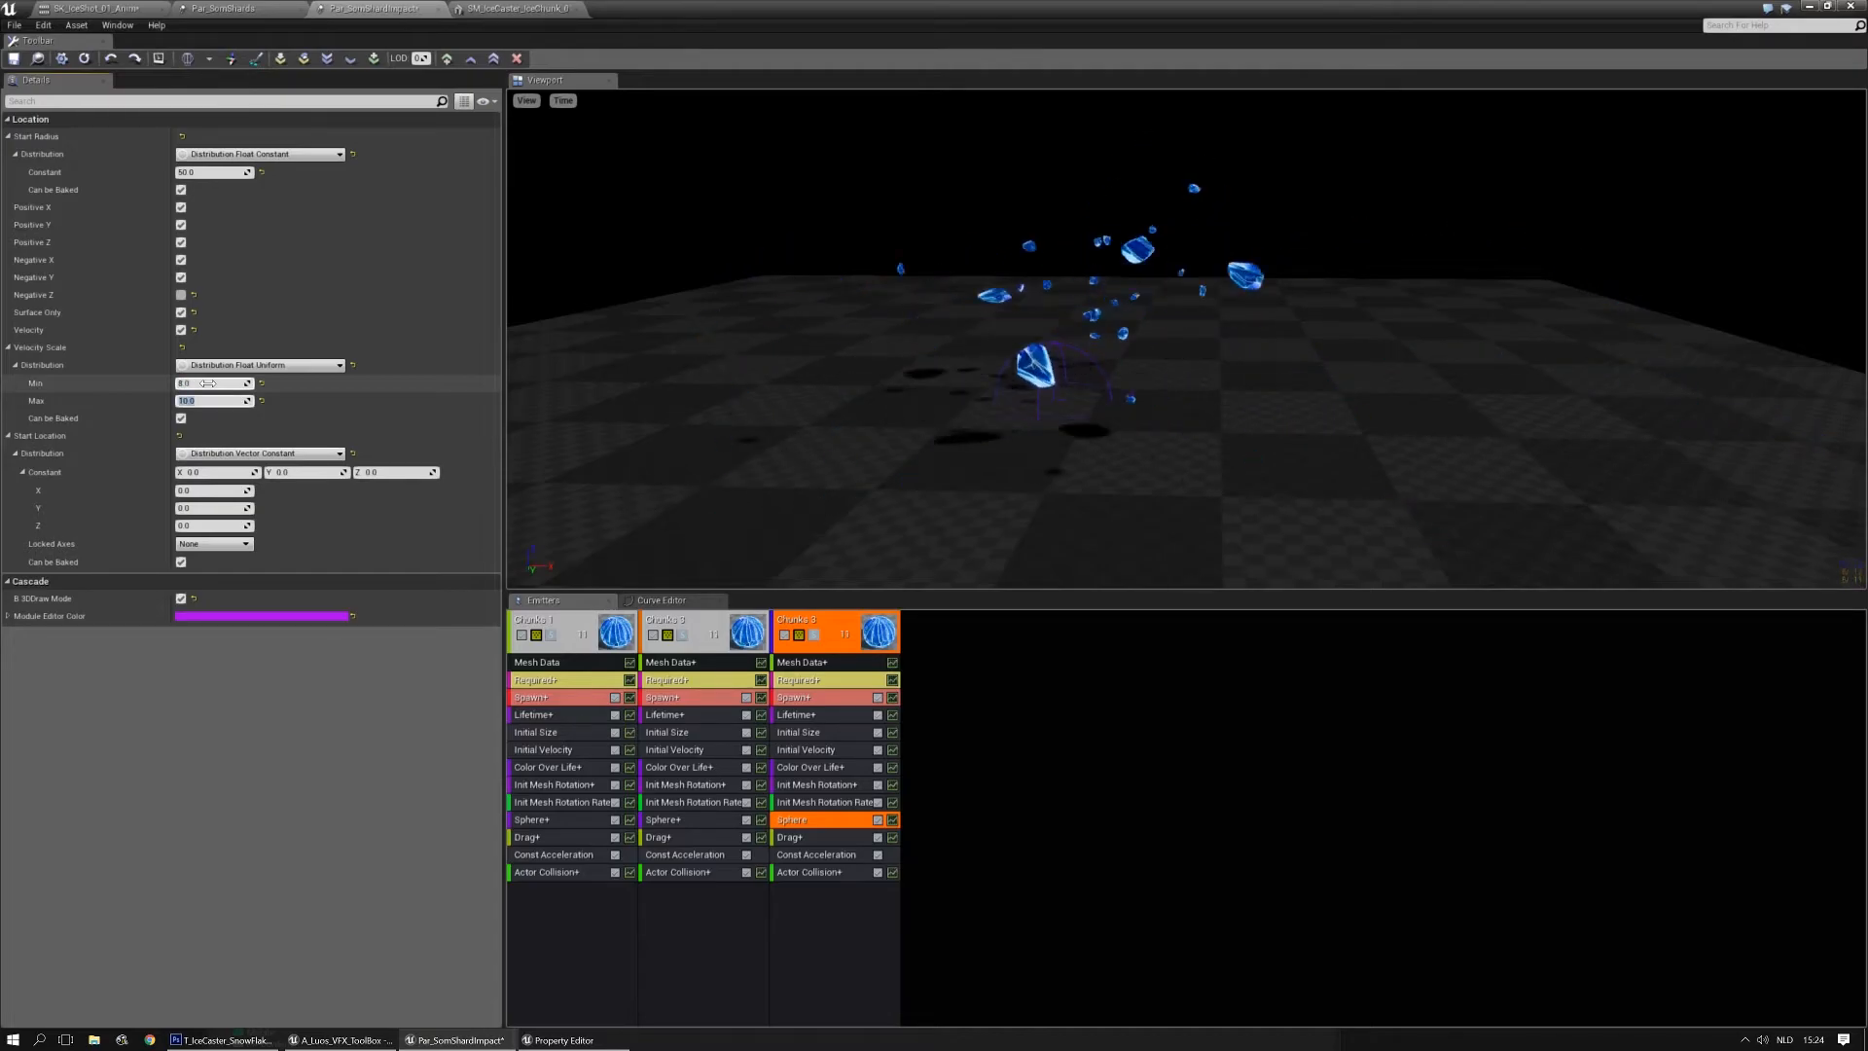
pyautogui.press('Tab')
pyautogui.write('16')
pyautogui.press('Return')
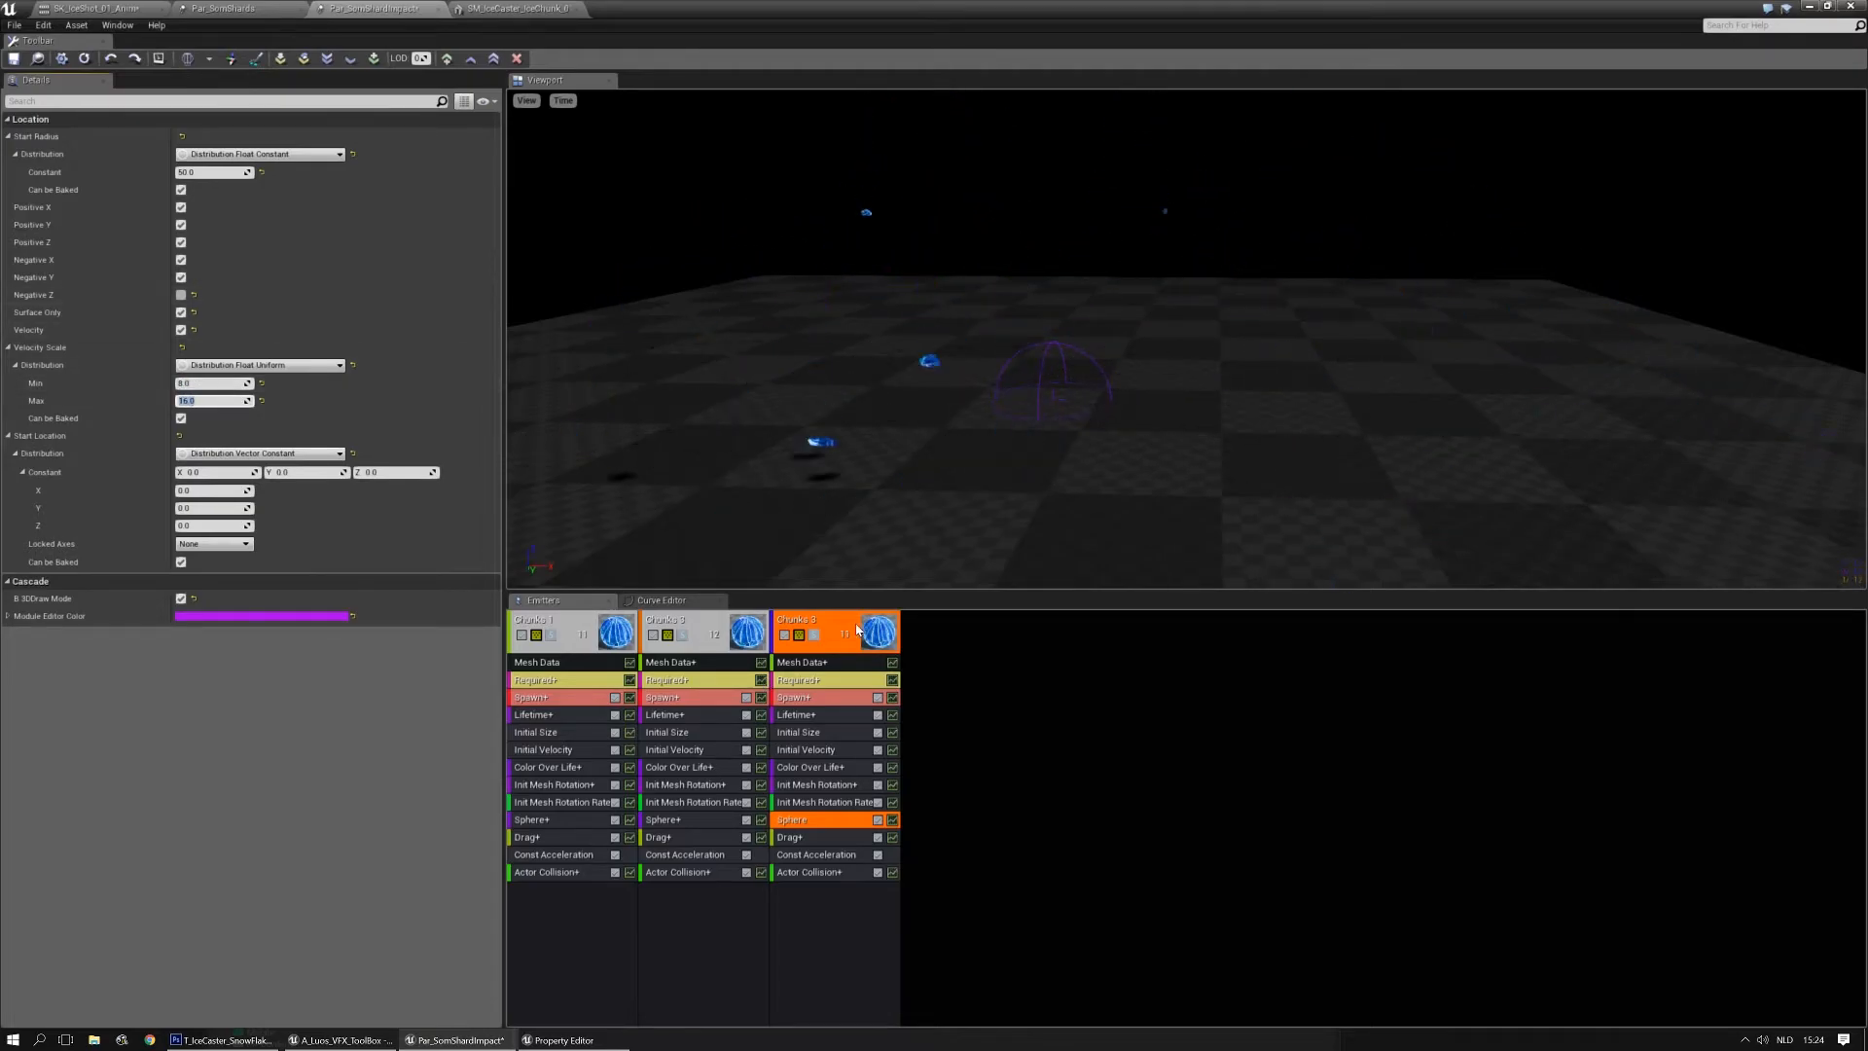
# Solo the third emitter and give it an independent copy of the second emitter's Spawn module with a burst Count of 20
pyautogui.click(817, 634)
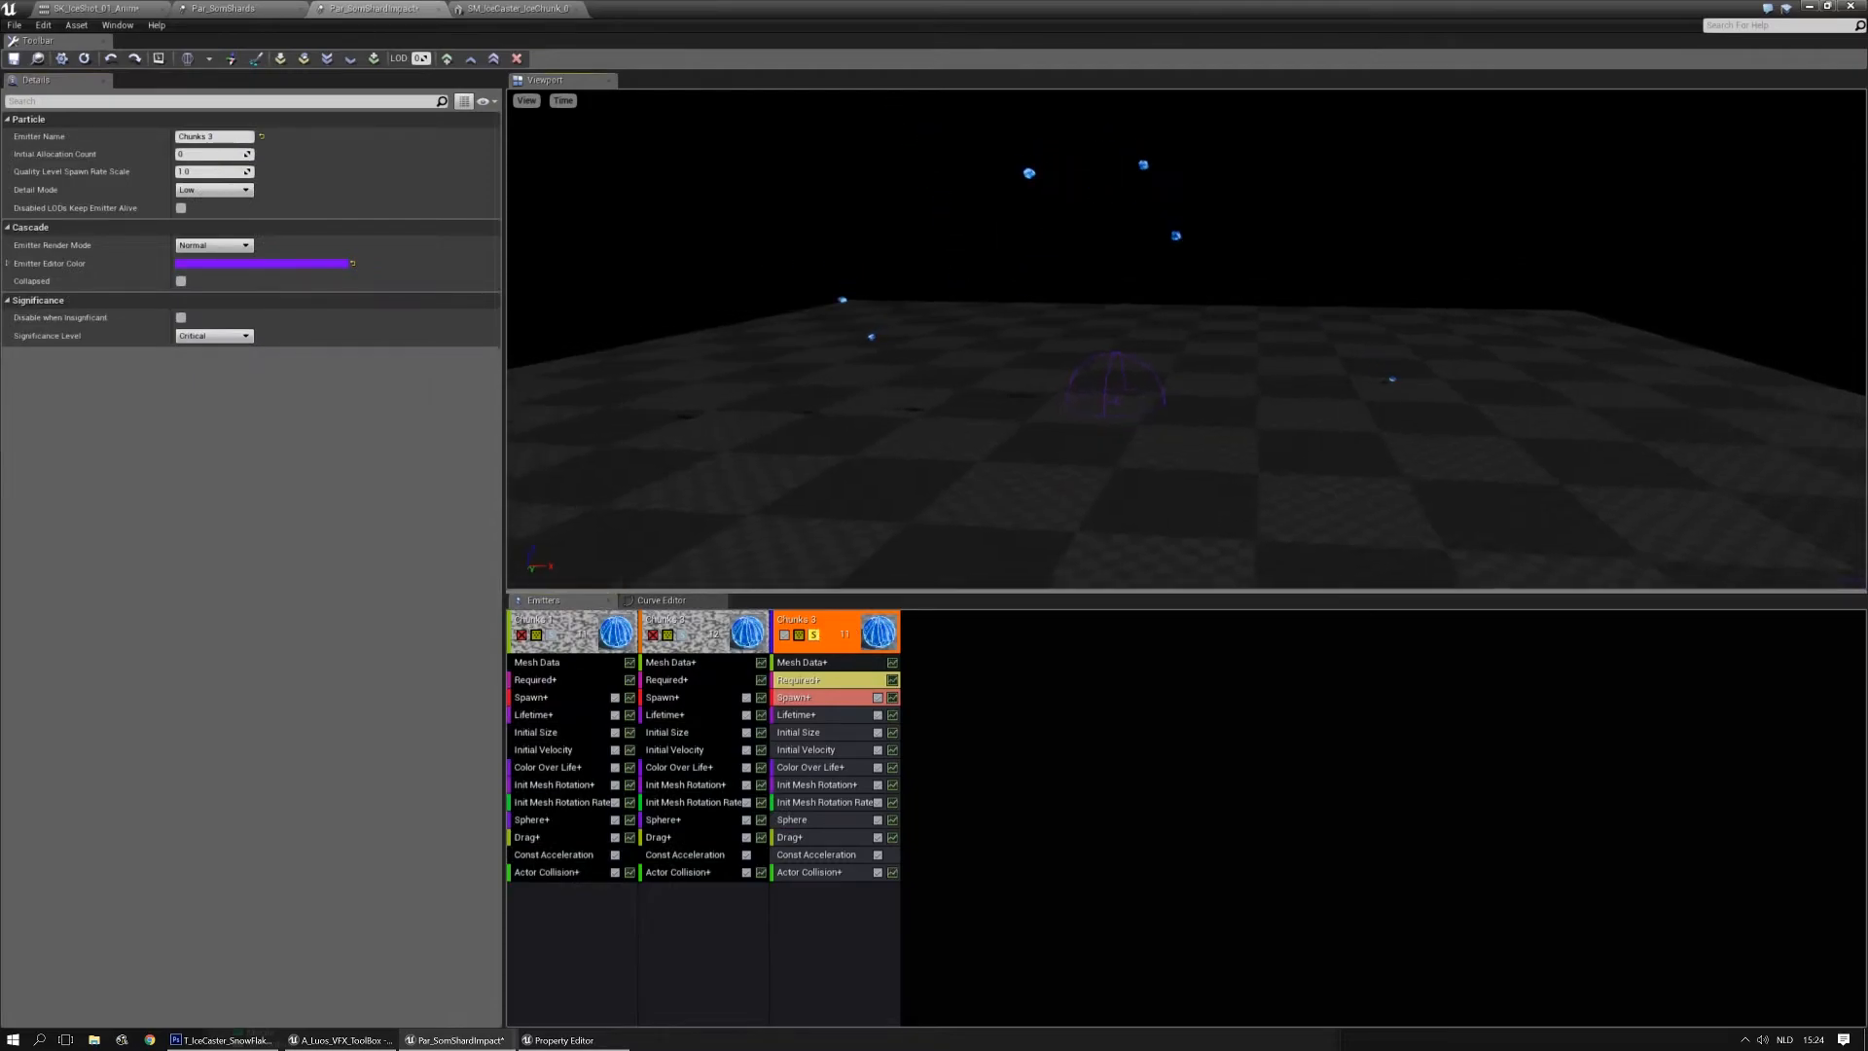
pyautogui.click(804, 698)
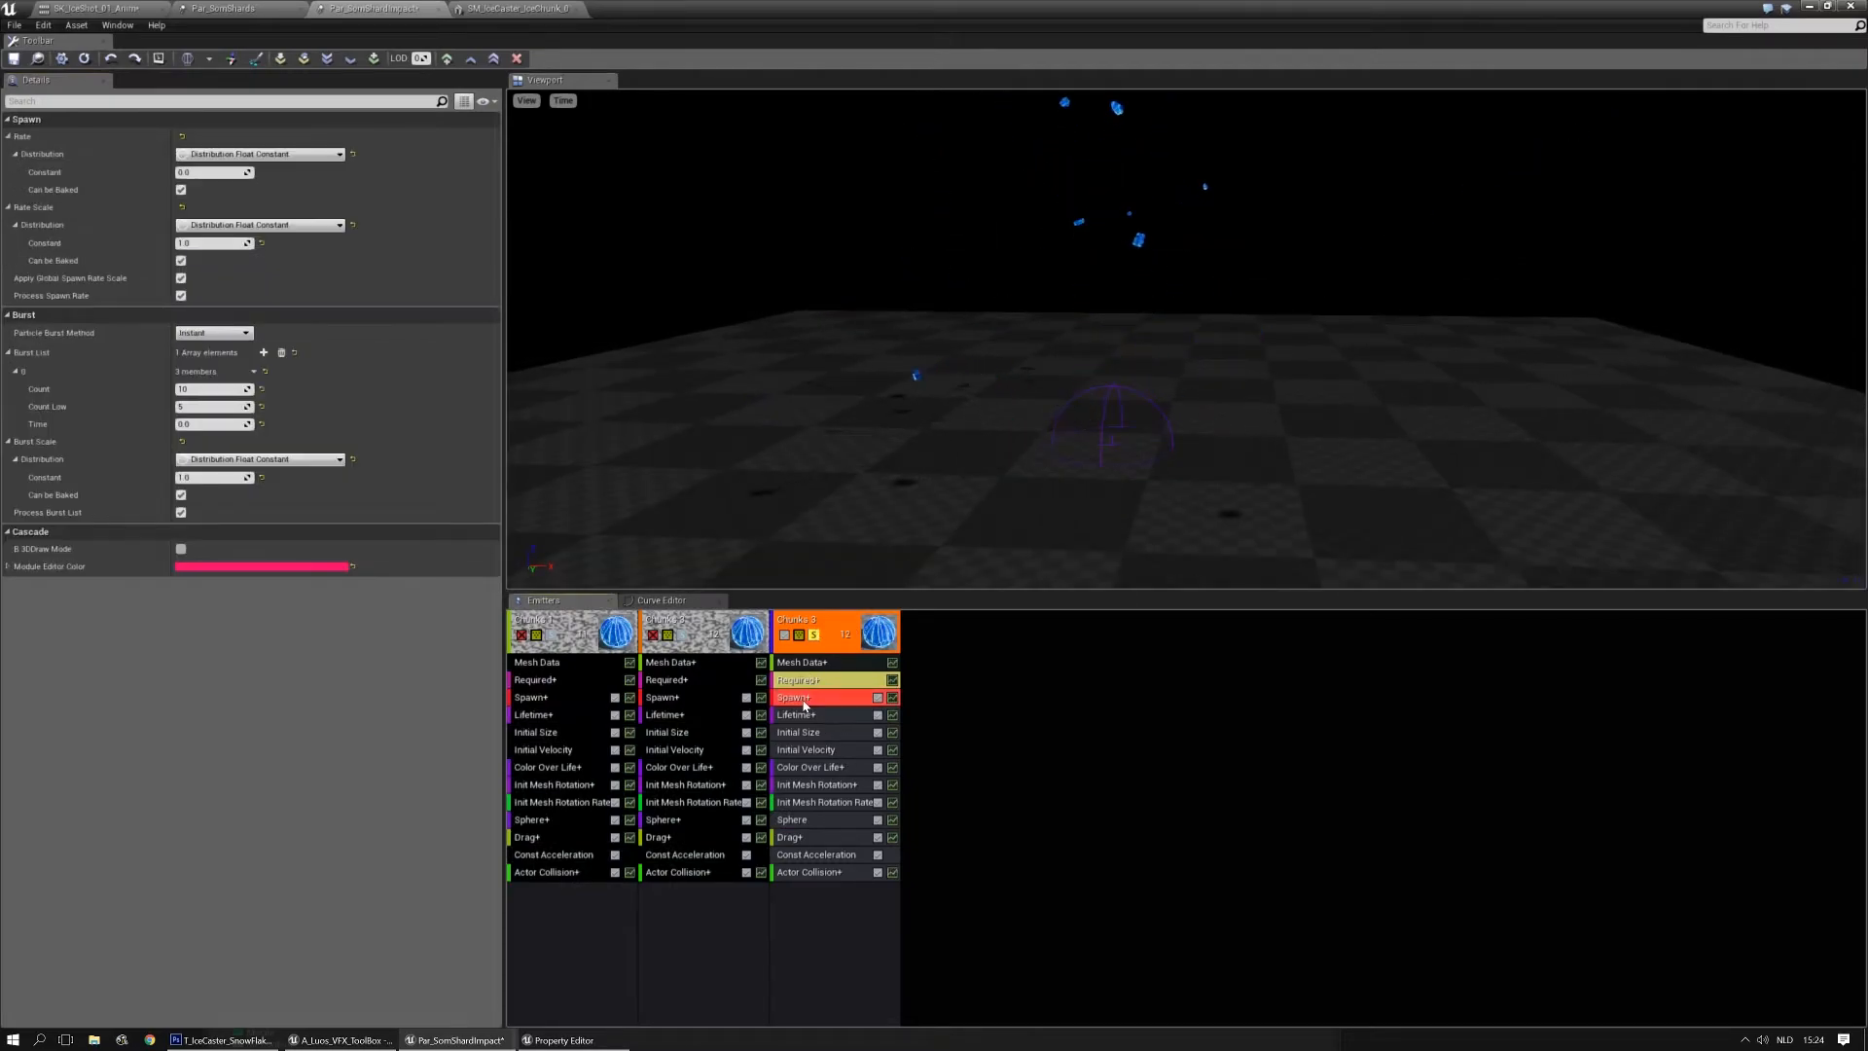
pyautogui.press('Delete')
pyautogui.click(1052, 556)
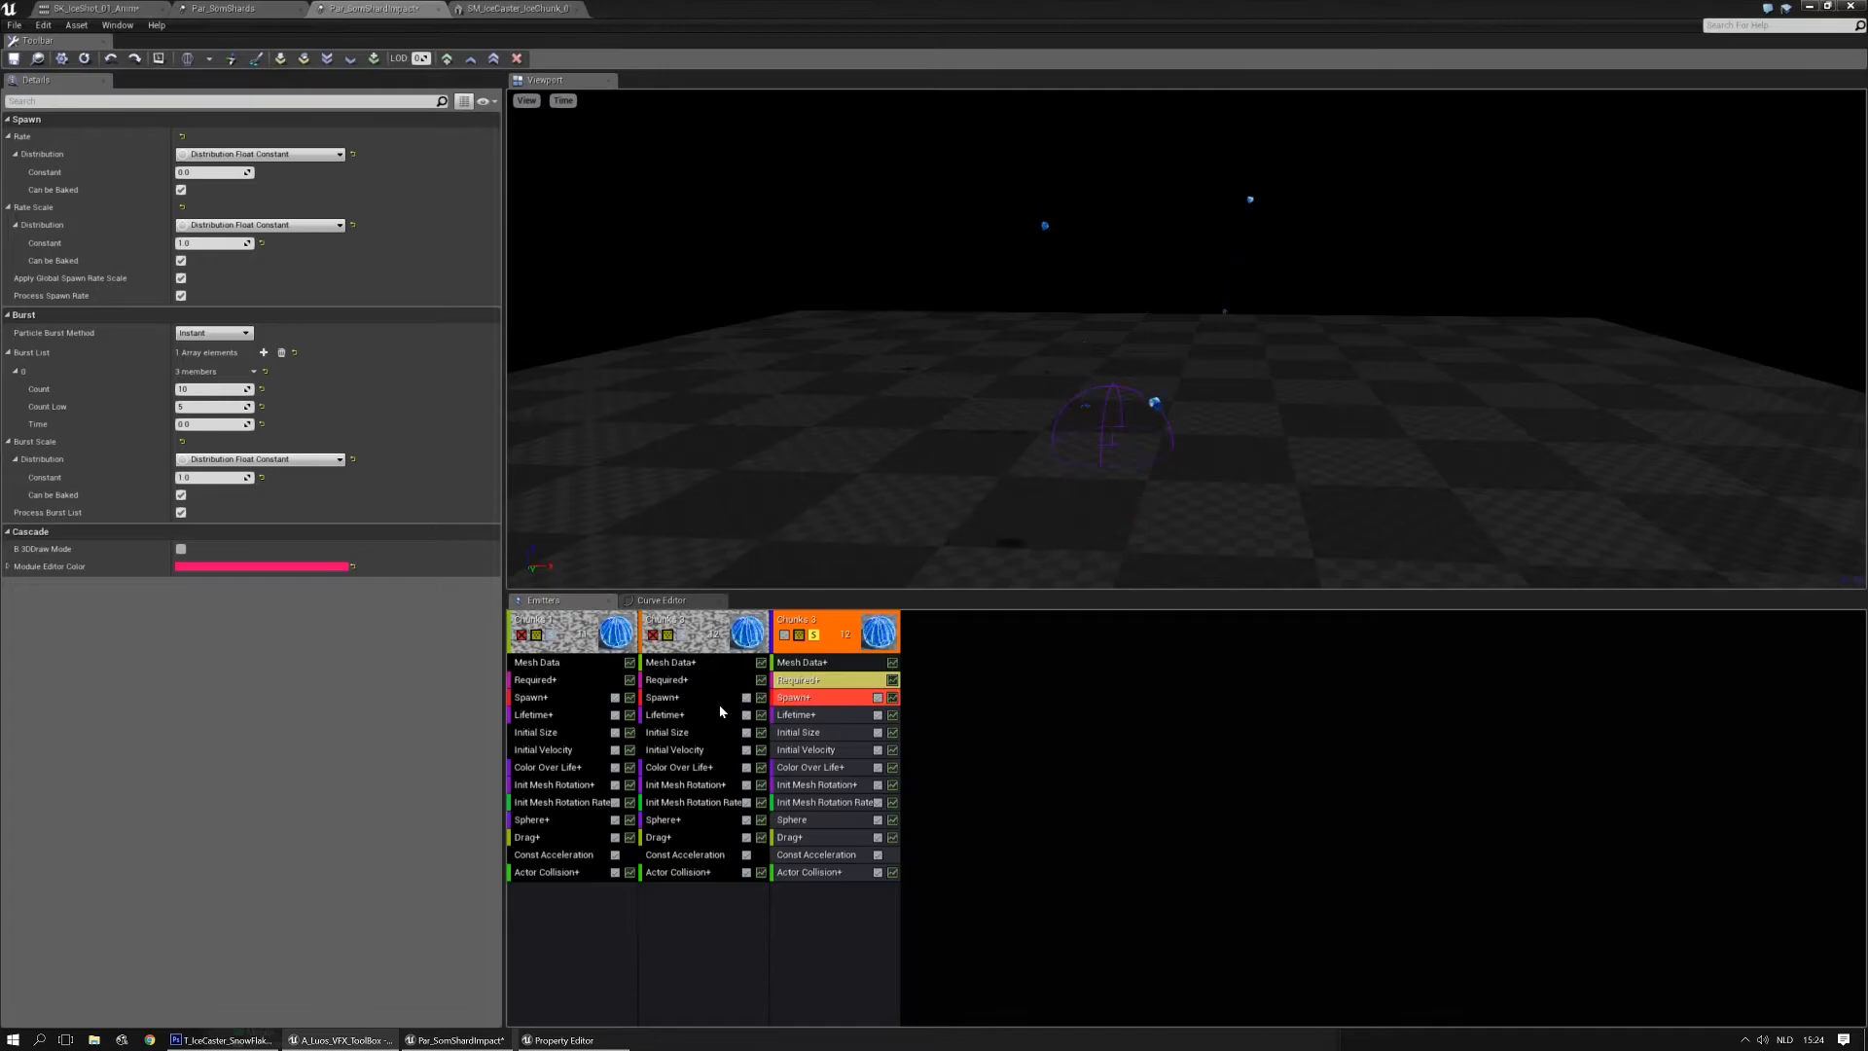
pyautogui.moveTo(668, 701); pyautogui.dragTo(795, 698)
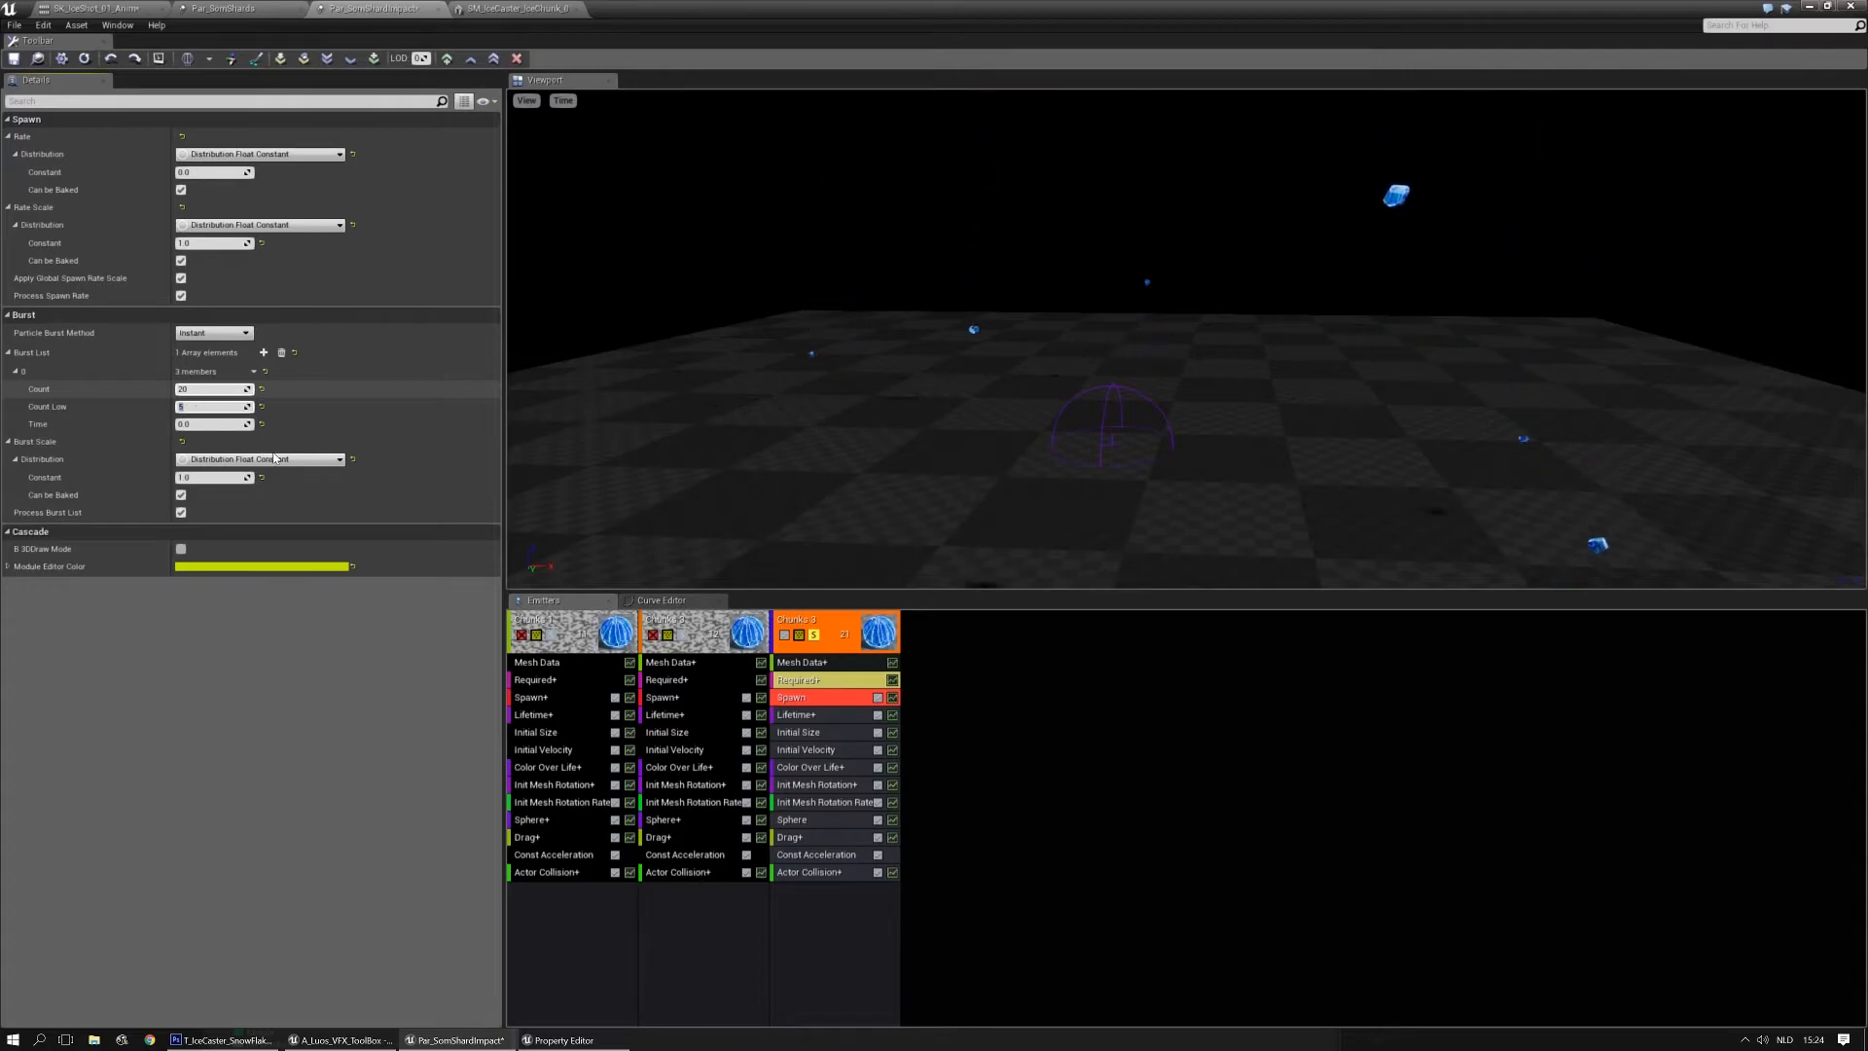
pyautogui.press('Return')
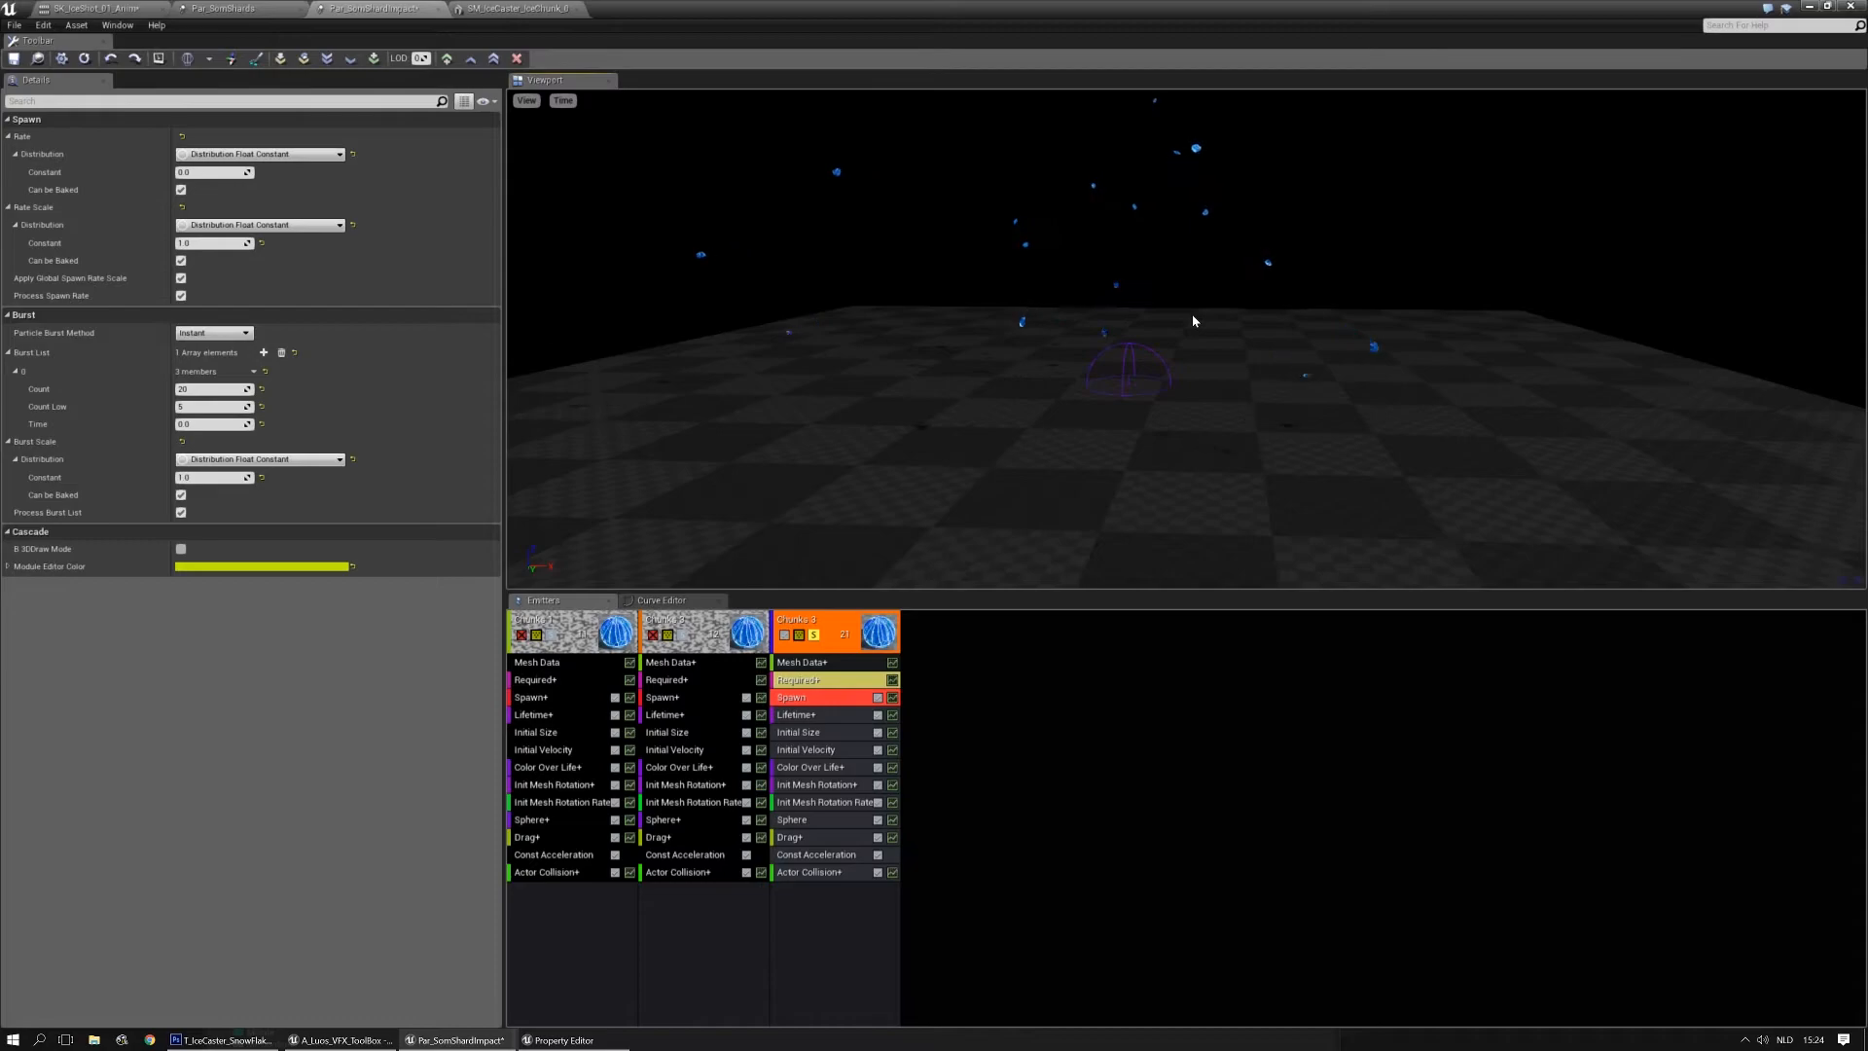
pyautogui.moveTo(1021, 453); pyautogui.dragTo(1017, 414)
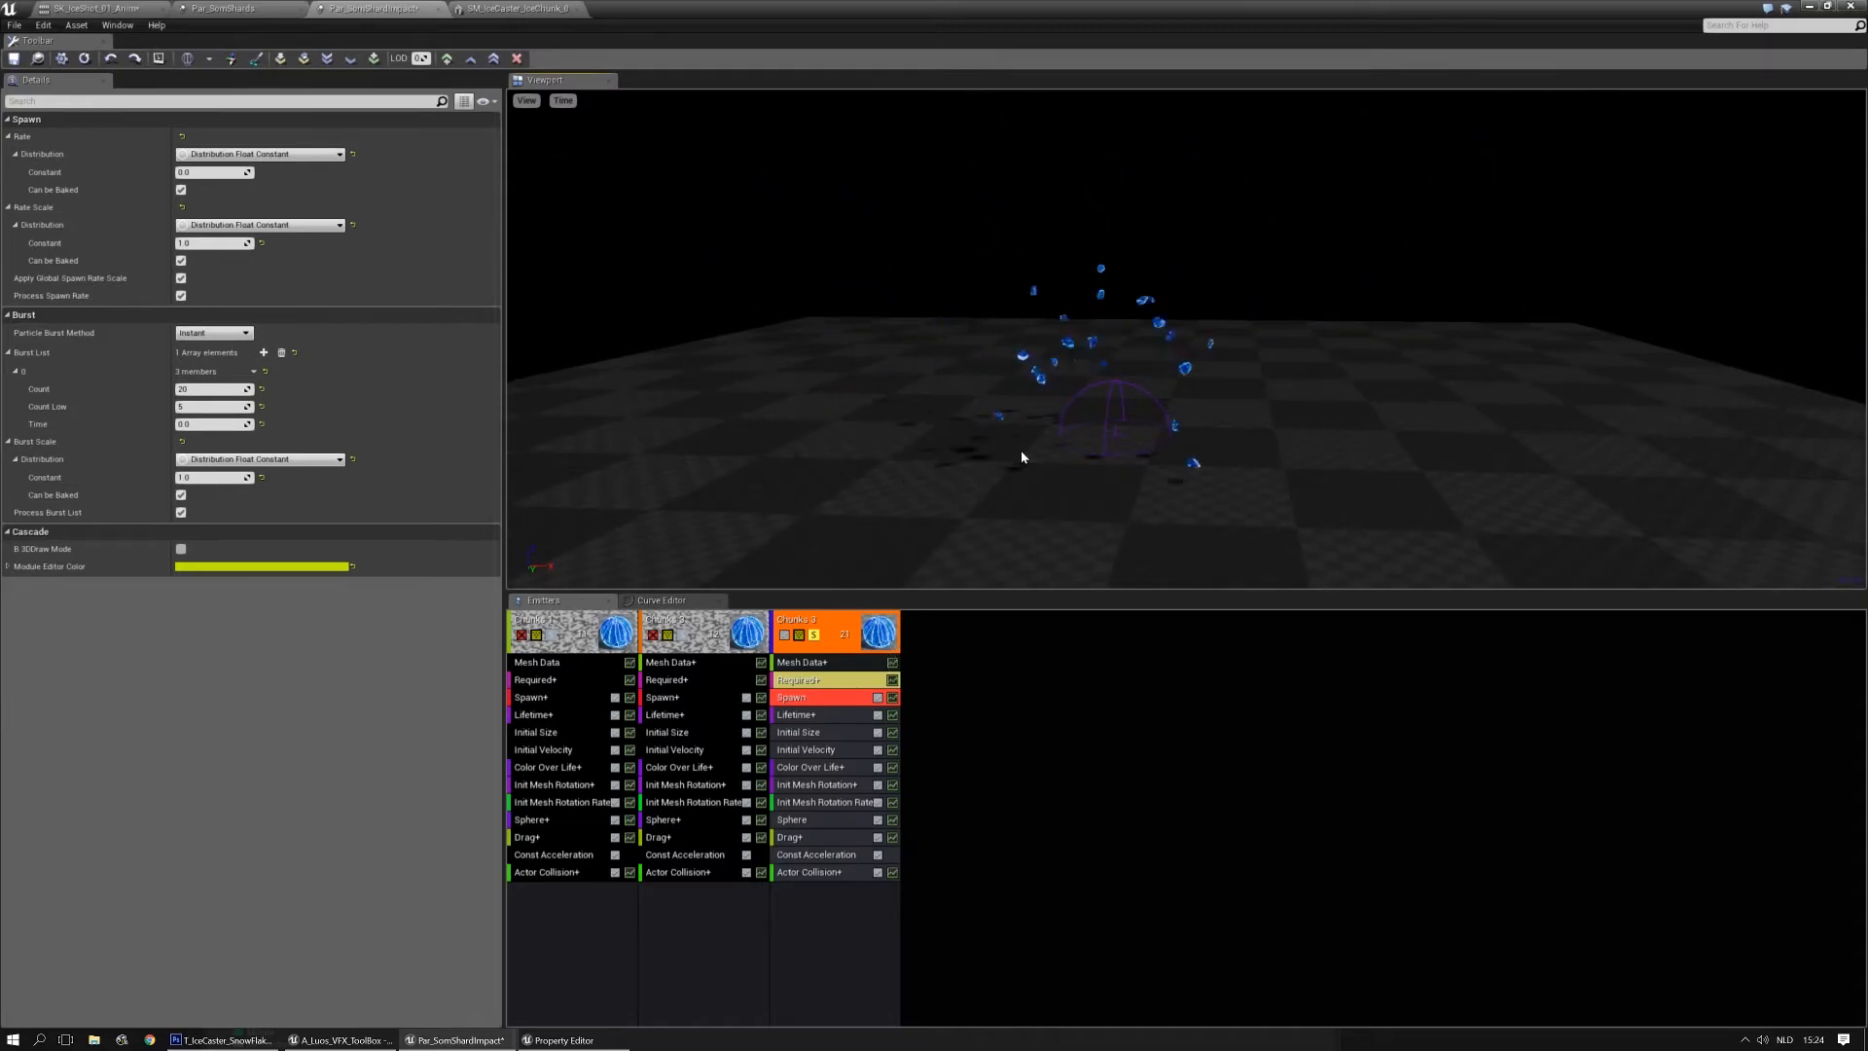
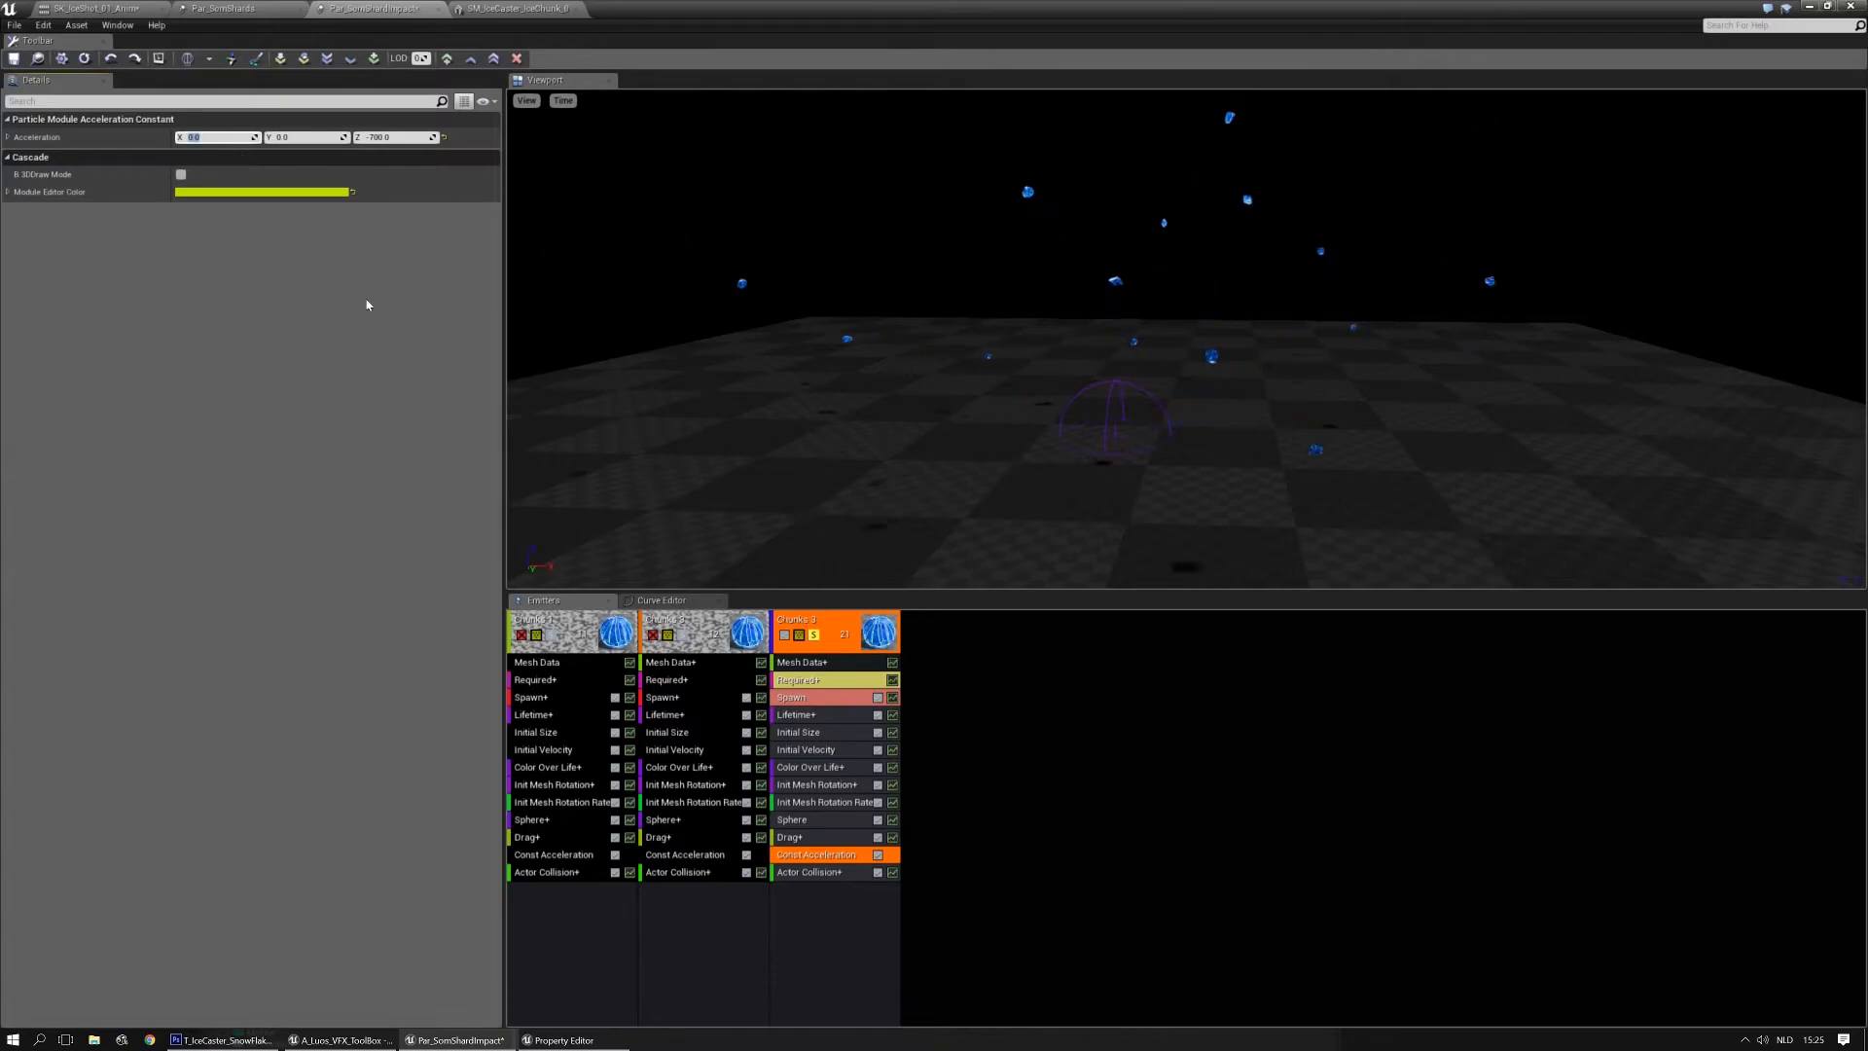
# Set the third emitter's Start Velocity maximum X to 1000 and check the wider spread in the preview
pyautogui.click(819, 751)
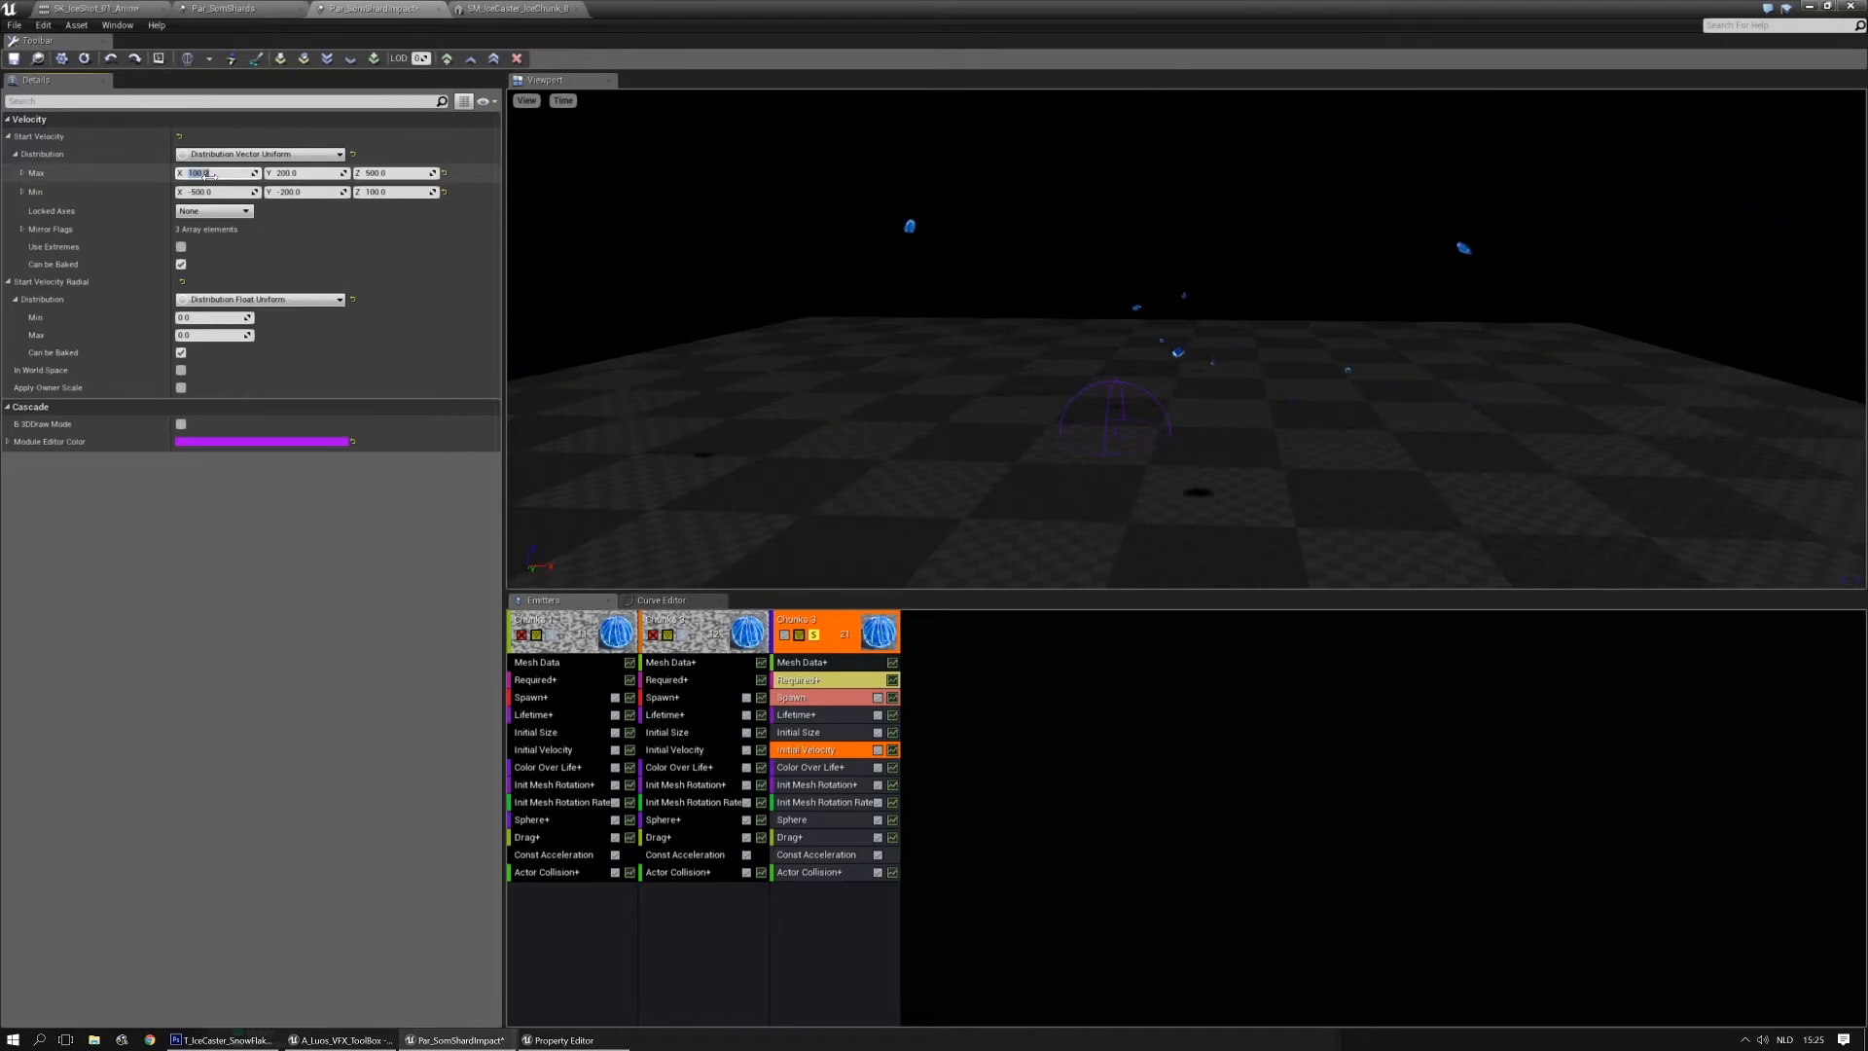
pyautogui.moveTo(1191, 311); pyautogui.dragTo(1207, 359)
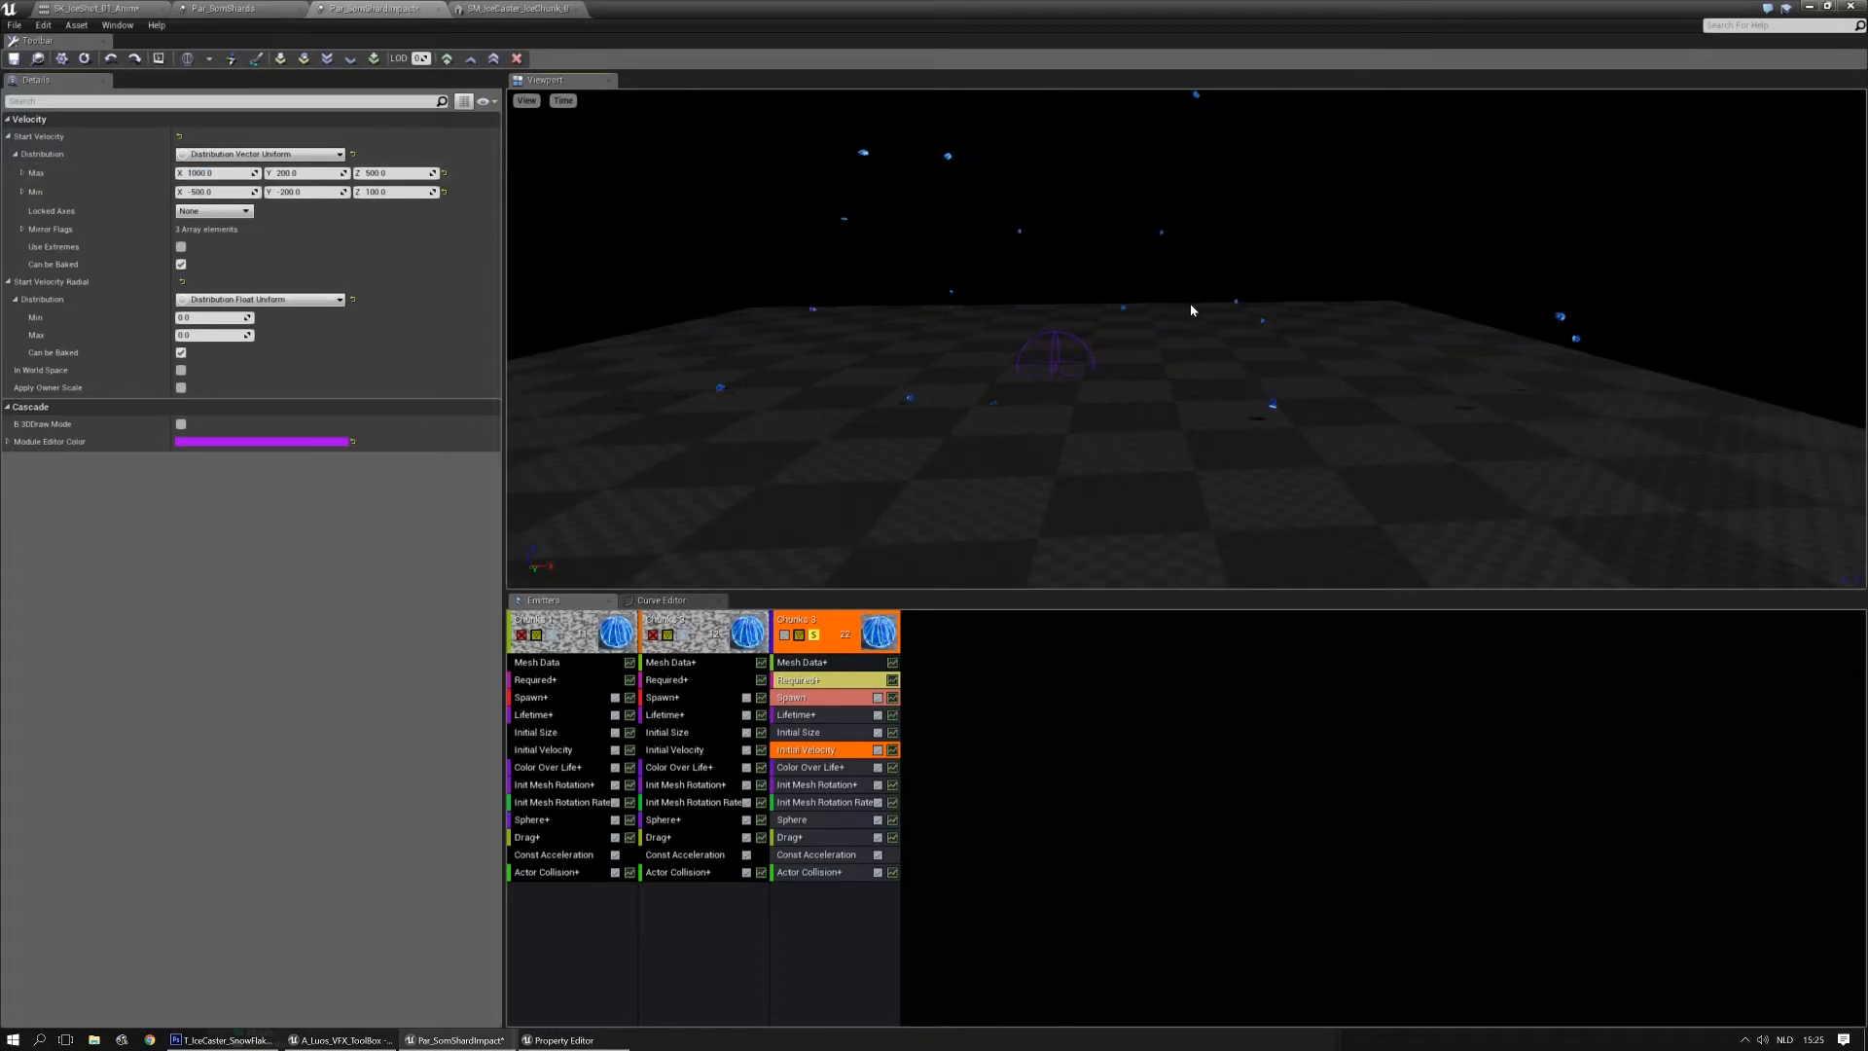
pyautogui.moveTo(1191, 310); pyautogui.dragTo(1160, 336)
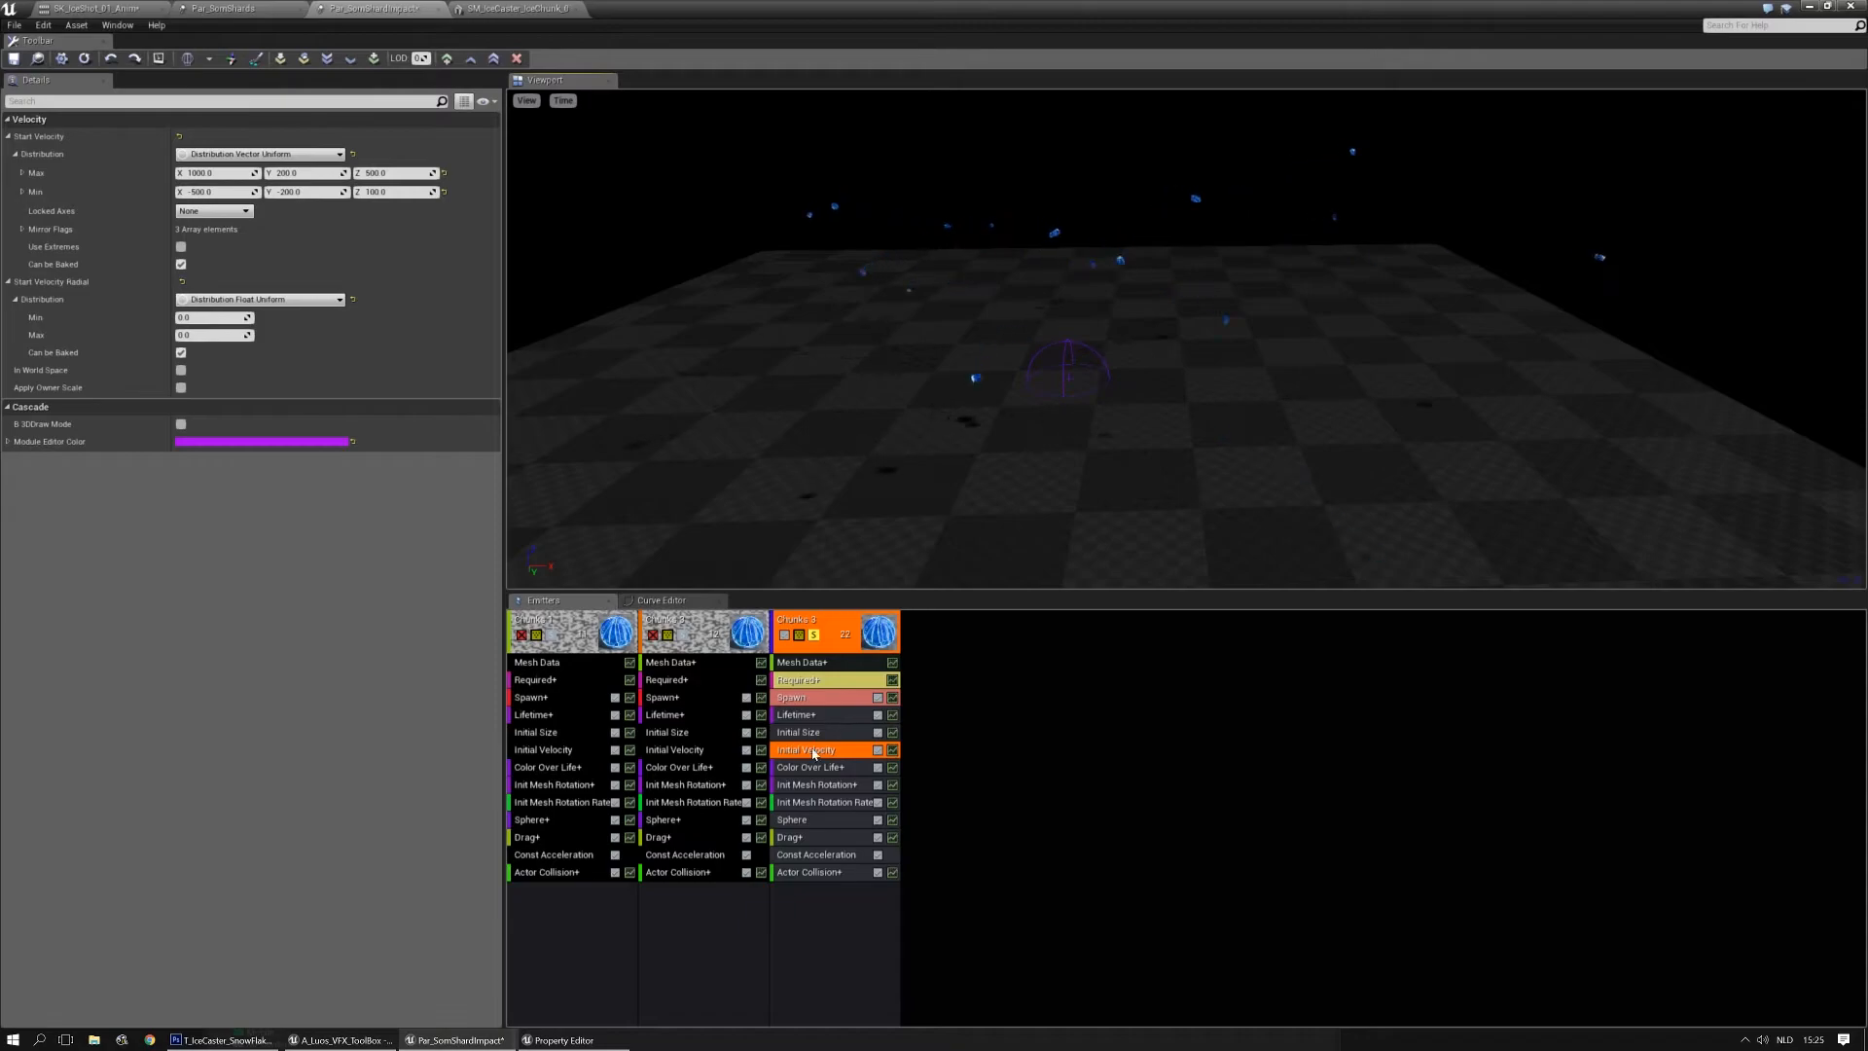
# Set the third emitter's burst Count Low to 10 and inspect the burst in the preview
pyautogui.click(793, 697)
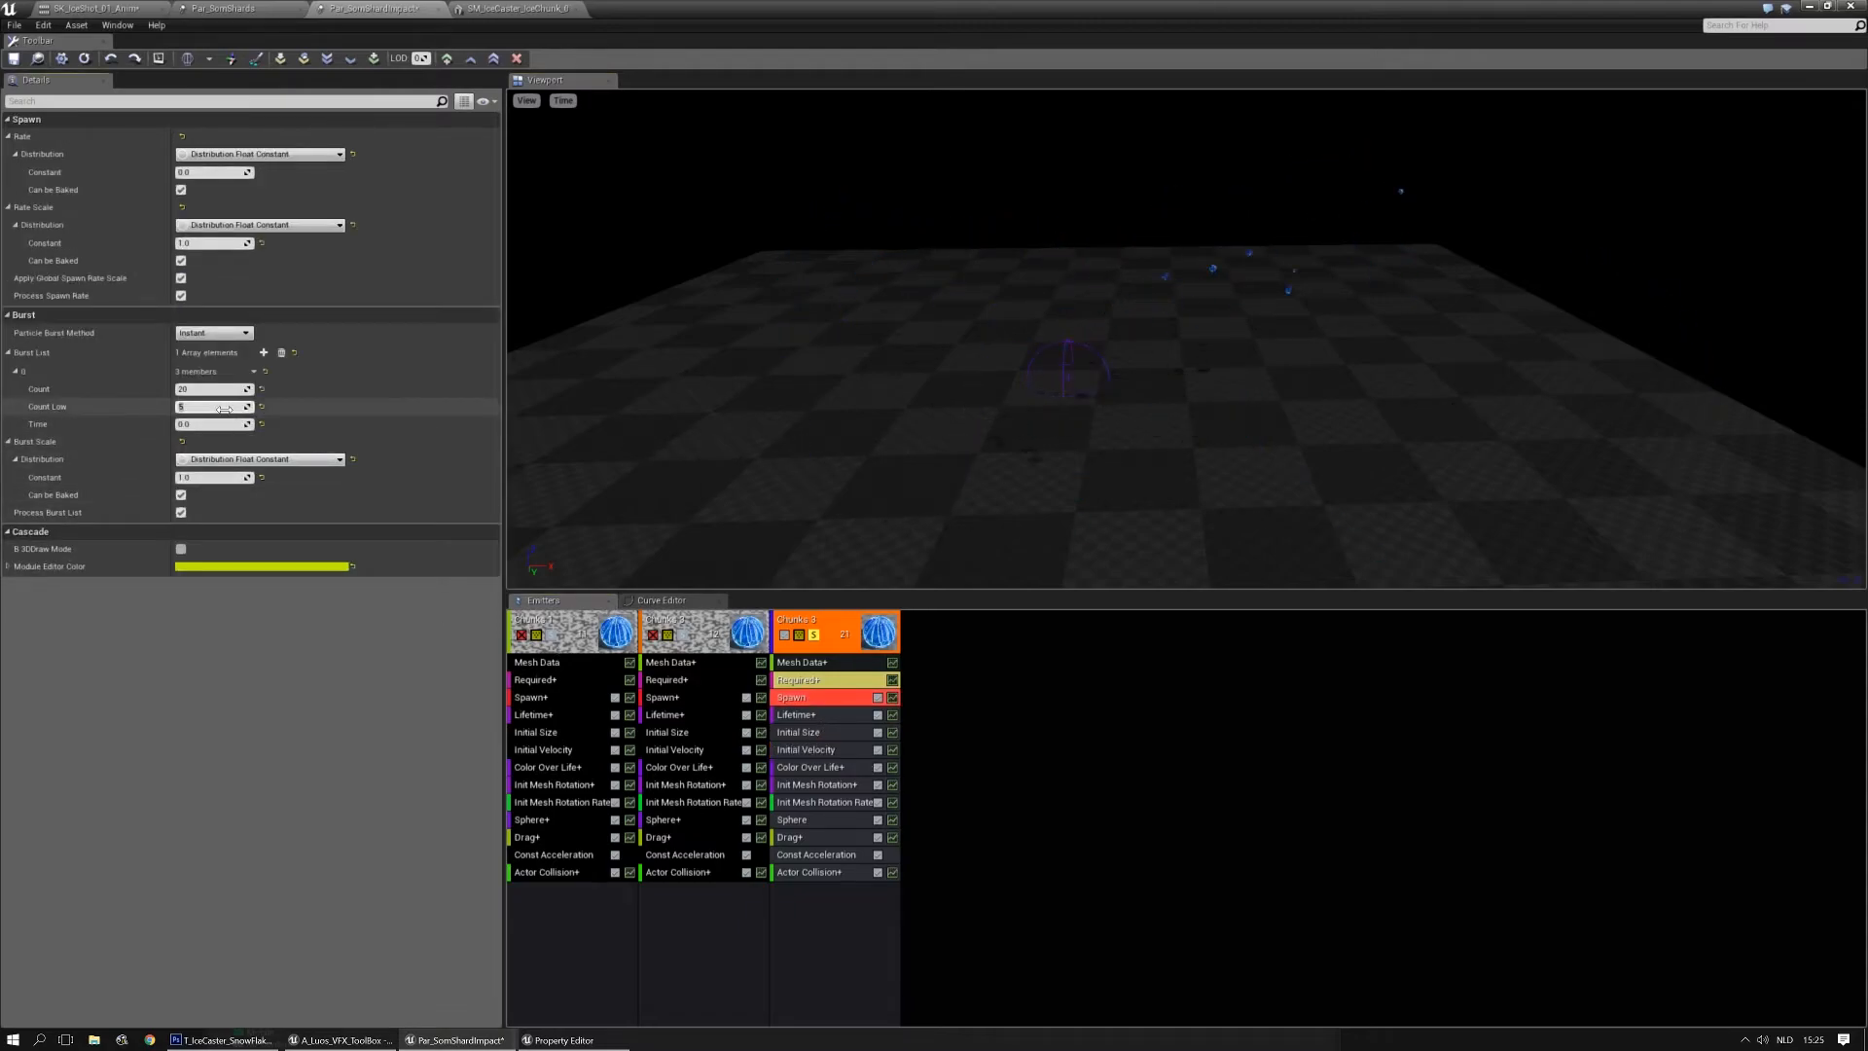
pyautogui.moveTo(1180, 430); pyautogui.dragTo(1224, 399)
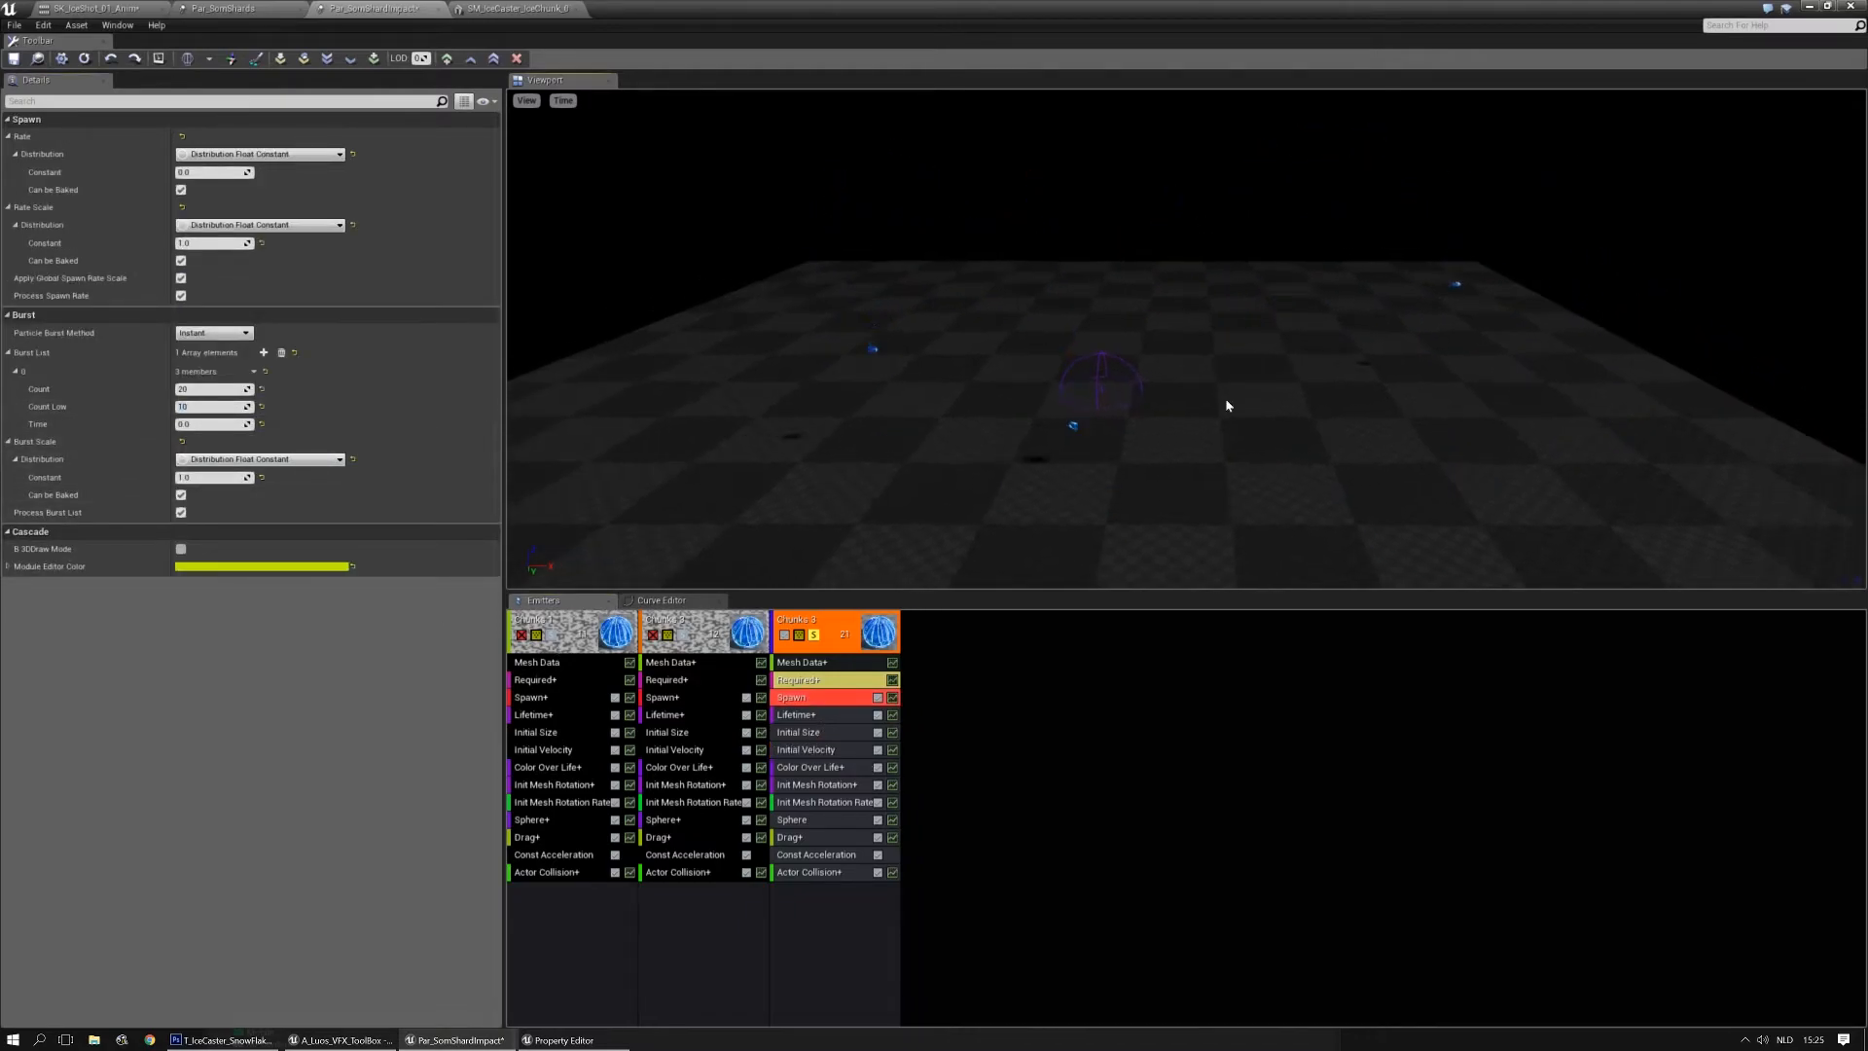
pyautogui.moveTo(1198, 417)
pyautogui.mouseDown(button='right')
pyautogui.moveTo(1197, 389)
pyautogui.moveTo(1197, 417)
pyautogui.mouseUp(button='right')
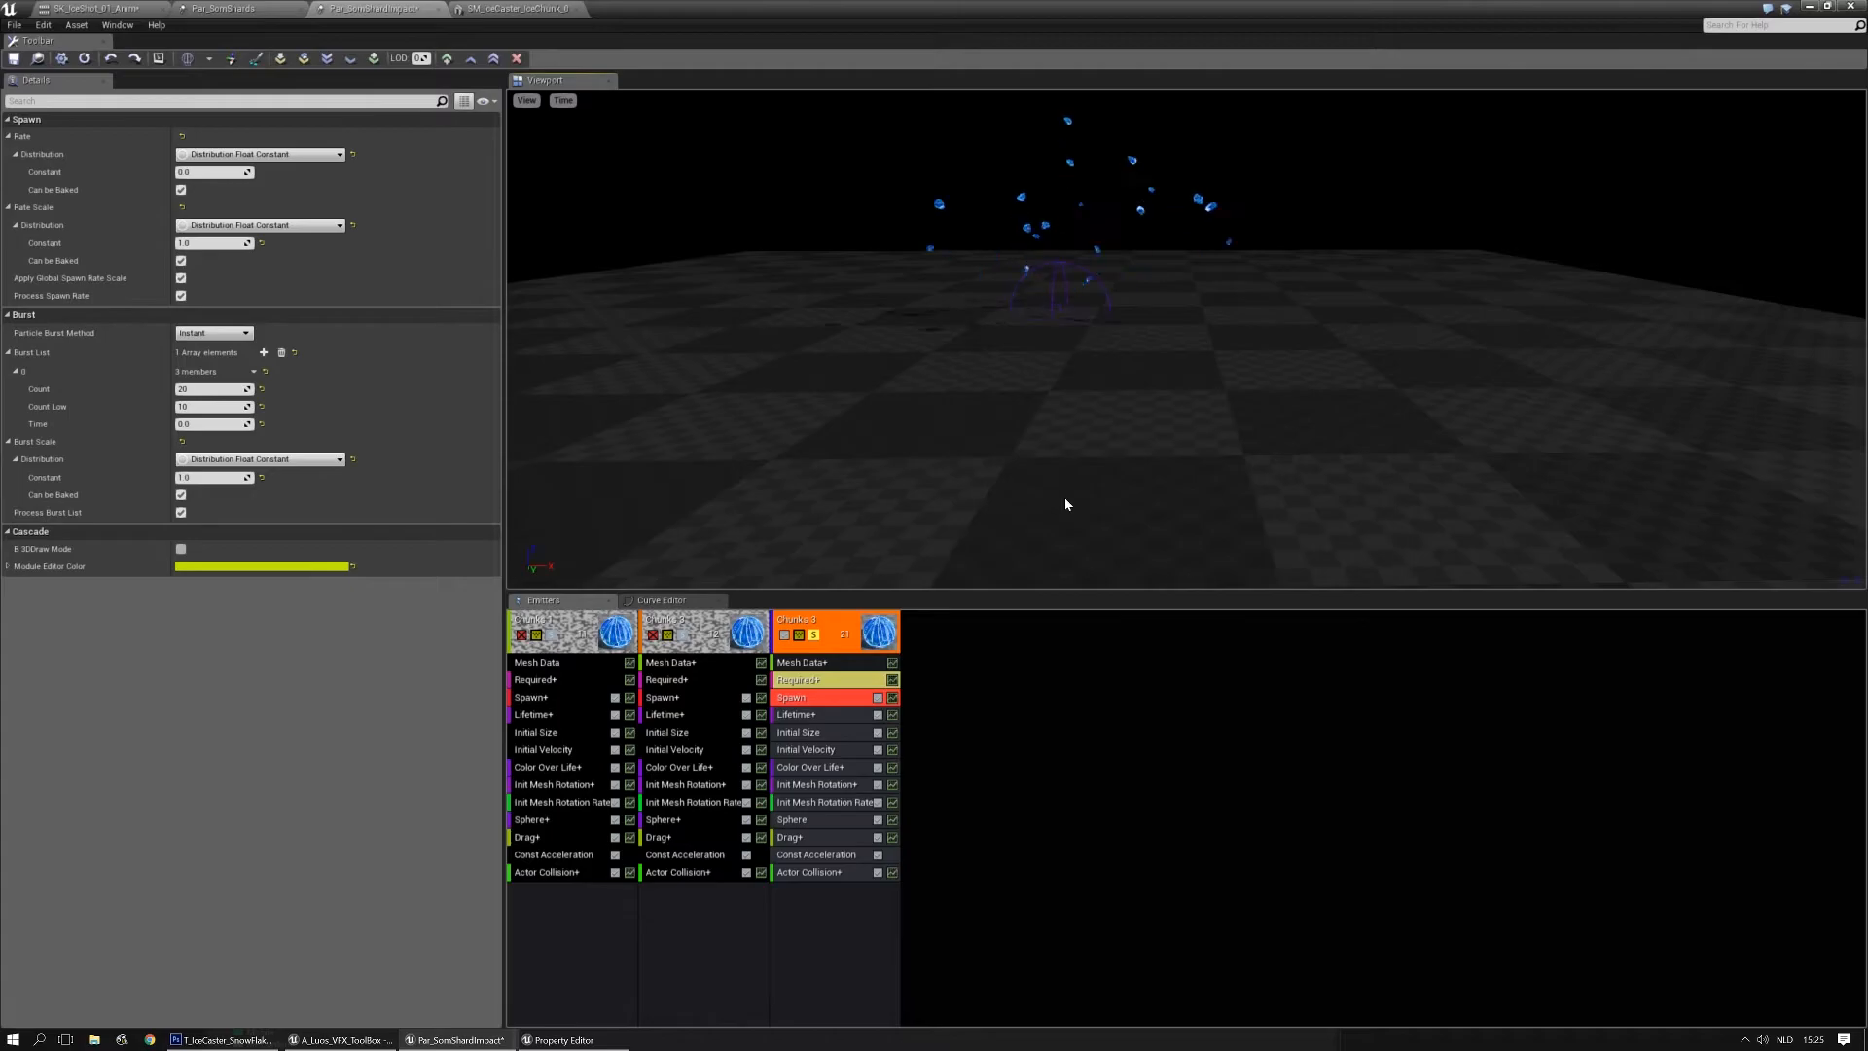
pyautogui.moveTo(1065, 499); pyautogui.dragTo(1066, 484, button='right')
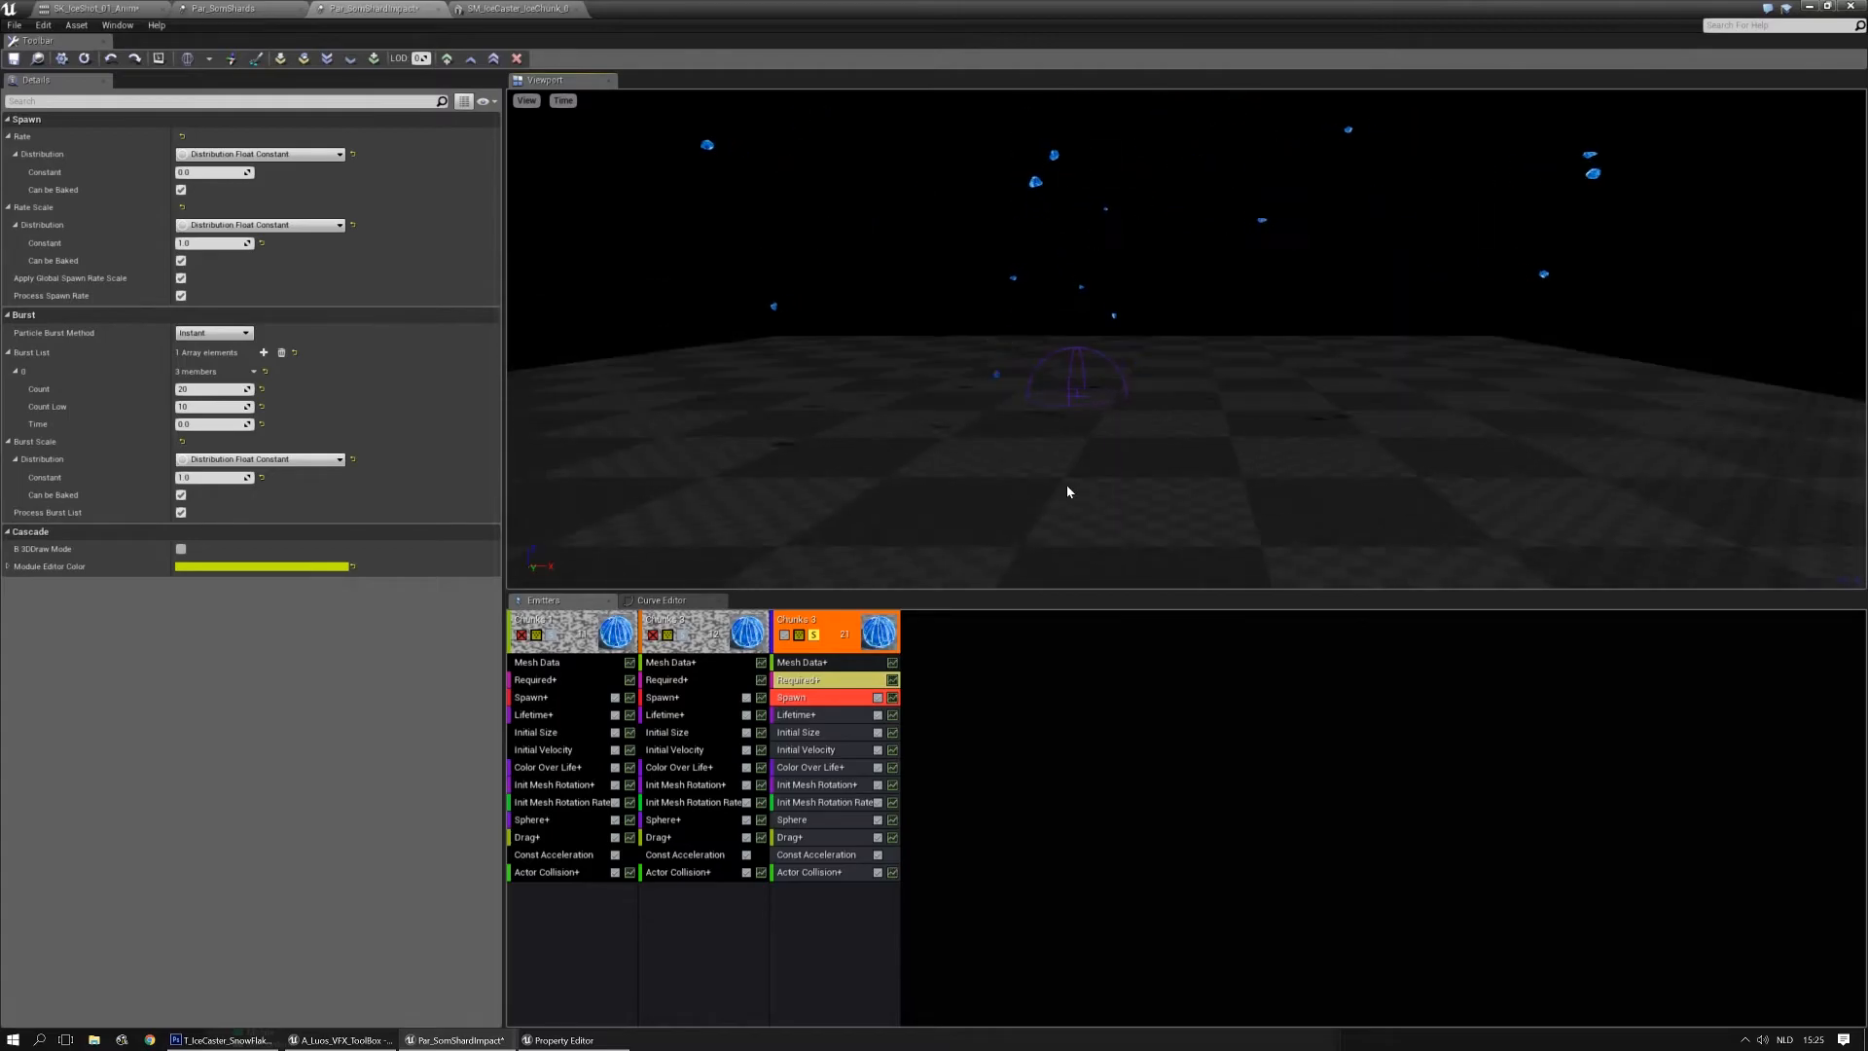
# Turn off solo on the Chunks 3 emitter so all three chunk emitters play together, and save the particle system
pyautogui.click(816, 636)
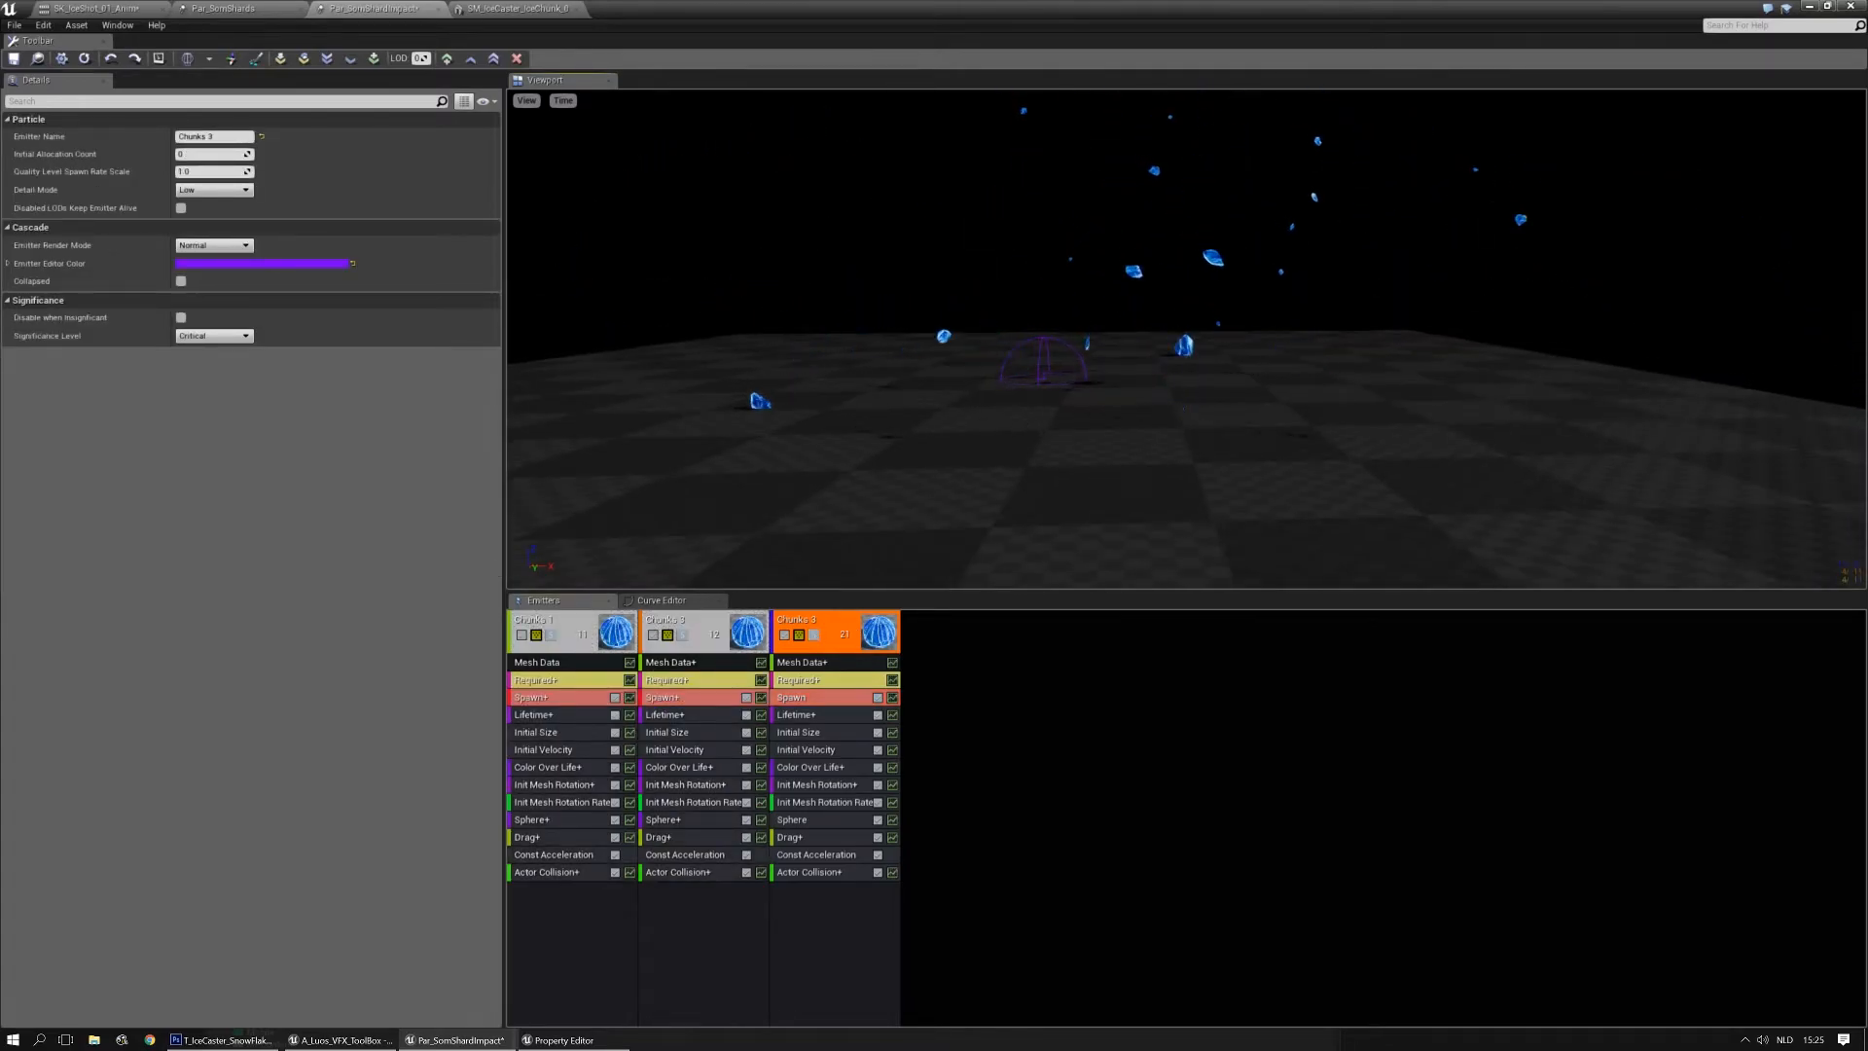
pyautogui.moveTo(1025, 416); pyautogui.dragTo(1025, 438)
pyautogui.moveTo(1082, 382); pyautogui.dragTo(1057, 412)
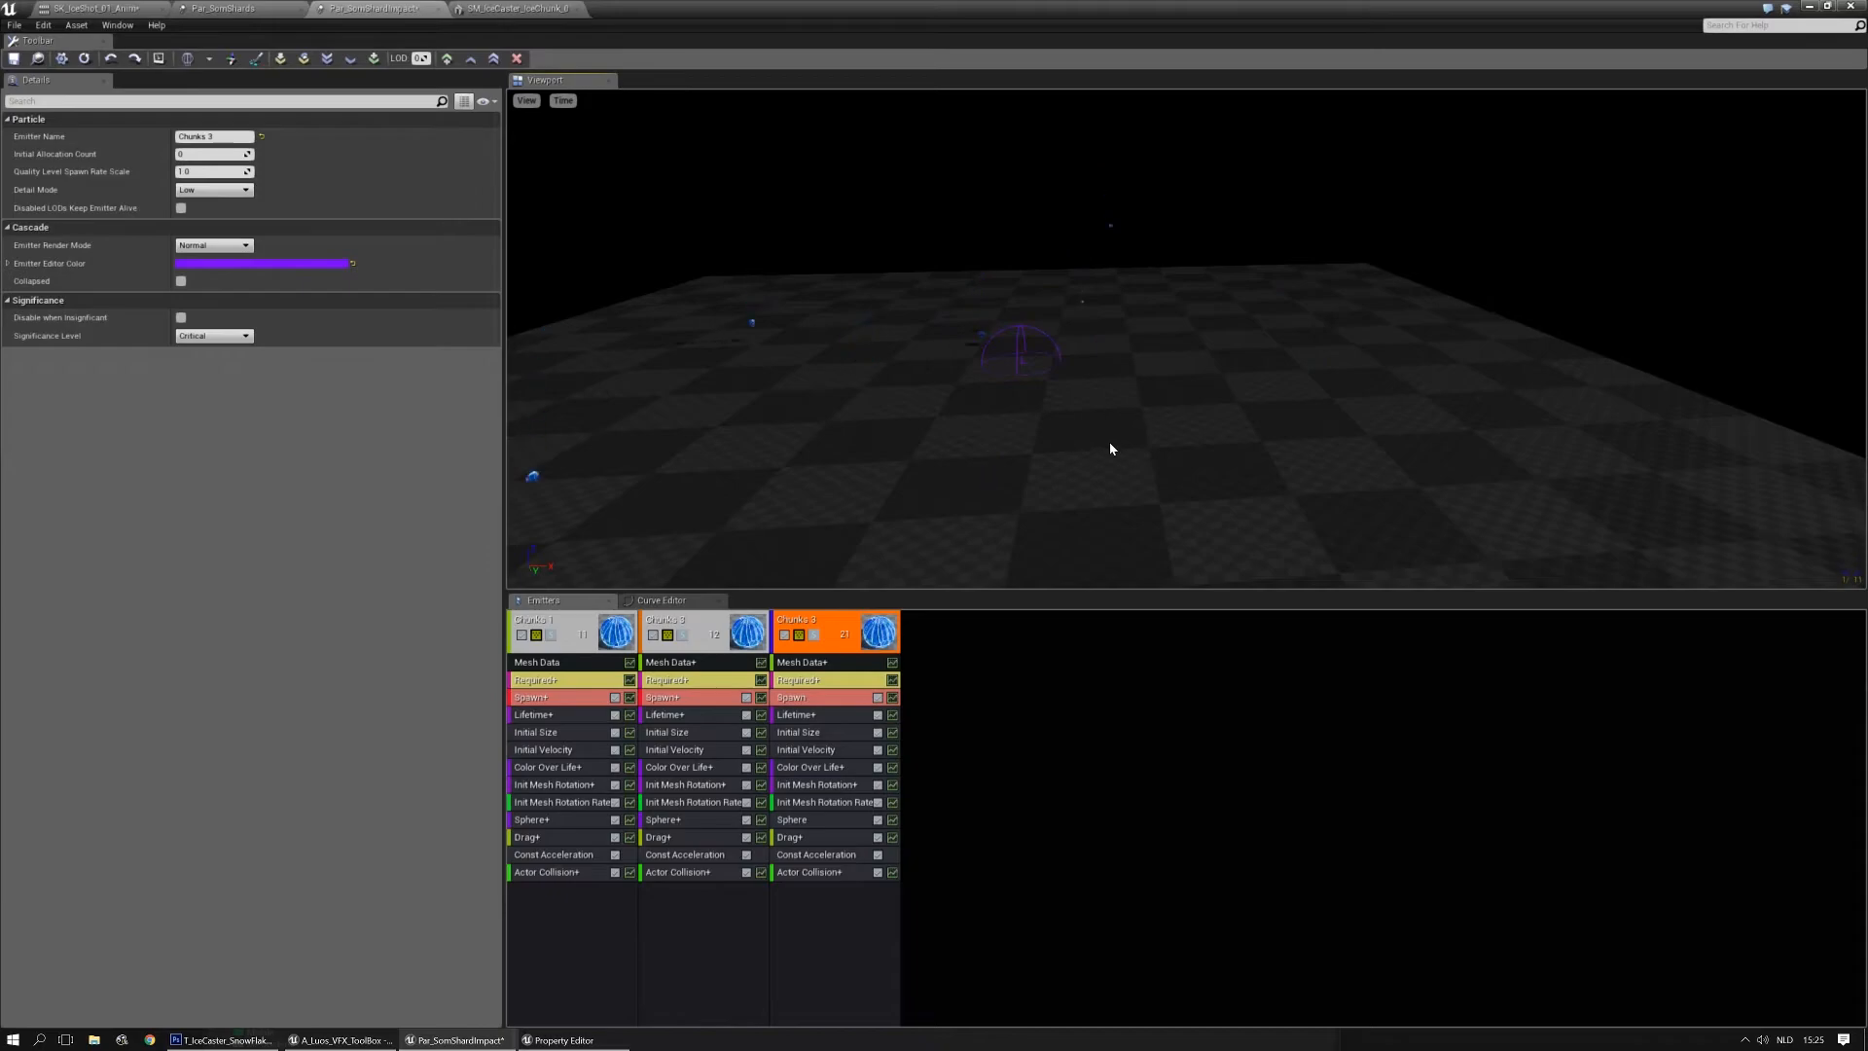
pyautogui.moveTo(1110, 444); pyautogui.dragTo(1108, 434)
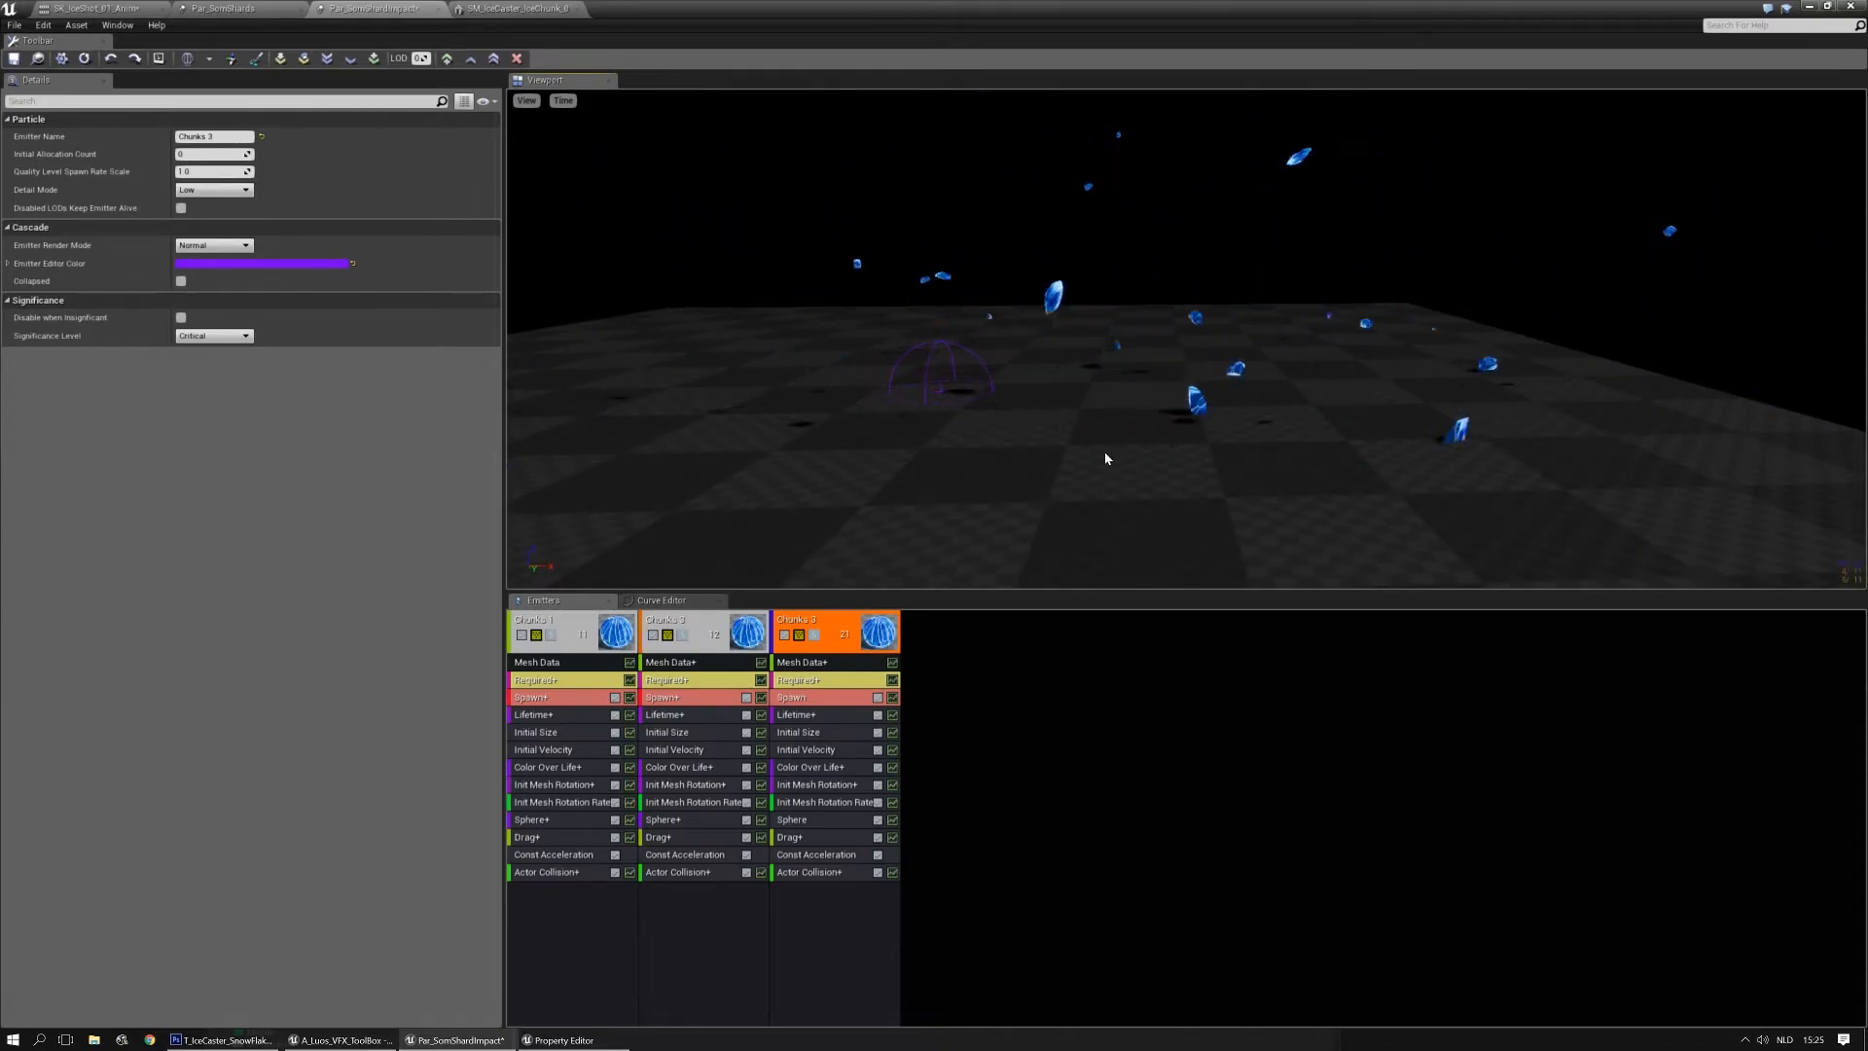
pyautogui.moveTo(1146, 374); pyautogui.dragTo(1146, 374, button='right')
pyautogui.moveTo(1147, 376); pyautogui.dragTo(1148, 387)
pyautogui.click(14, 60)
# Examine the impact burst in the SK_IceShot_01_Anim animation preview from a closer angle
pyautogui.click(95, 8)
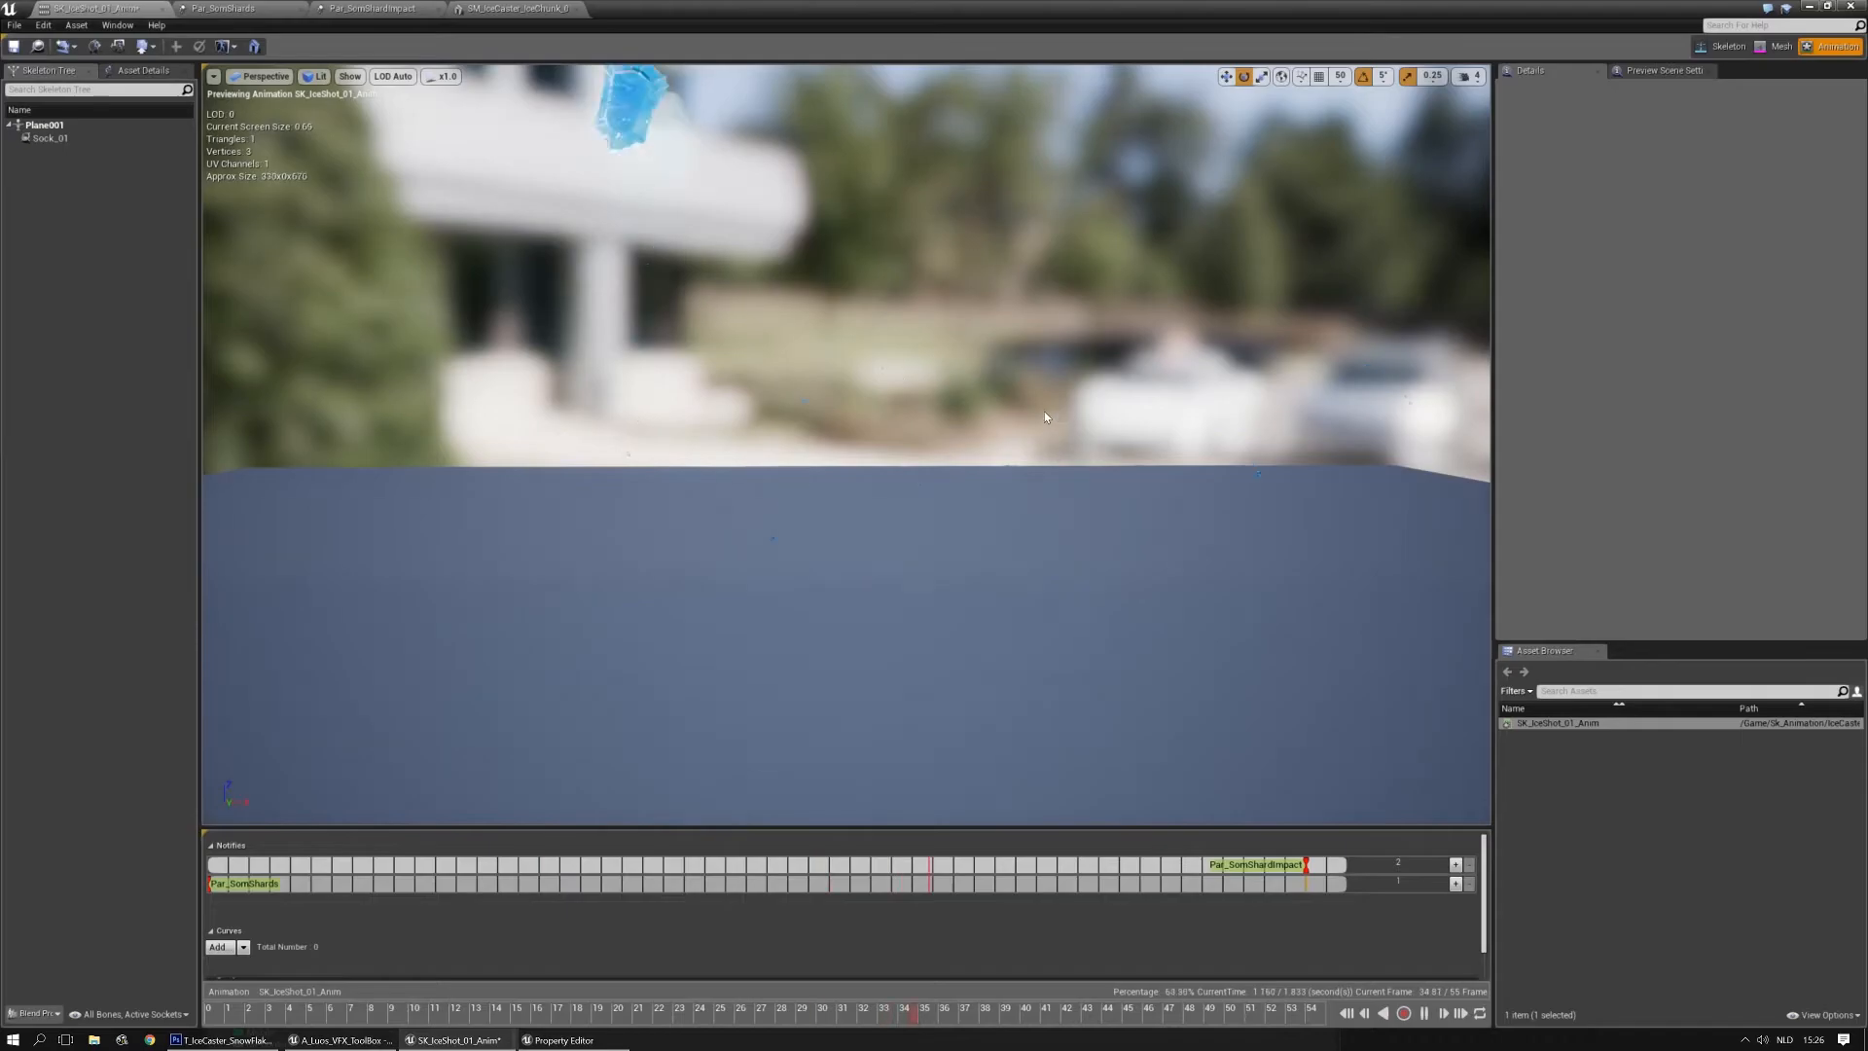
pyautogui.moveTo(1089, 374); pyautogui.dragTo(1031, 471, button='right')
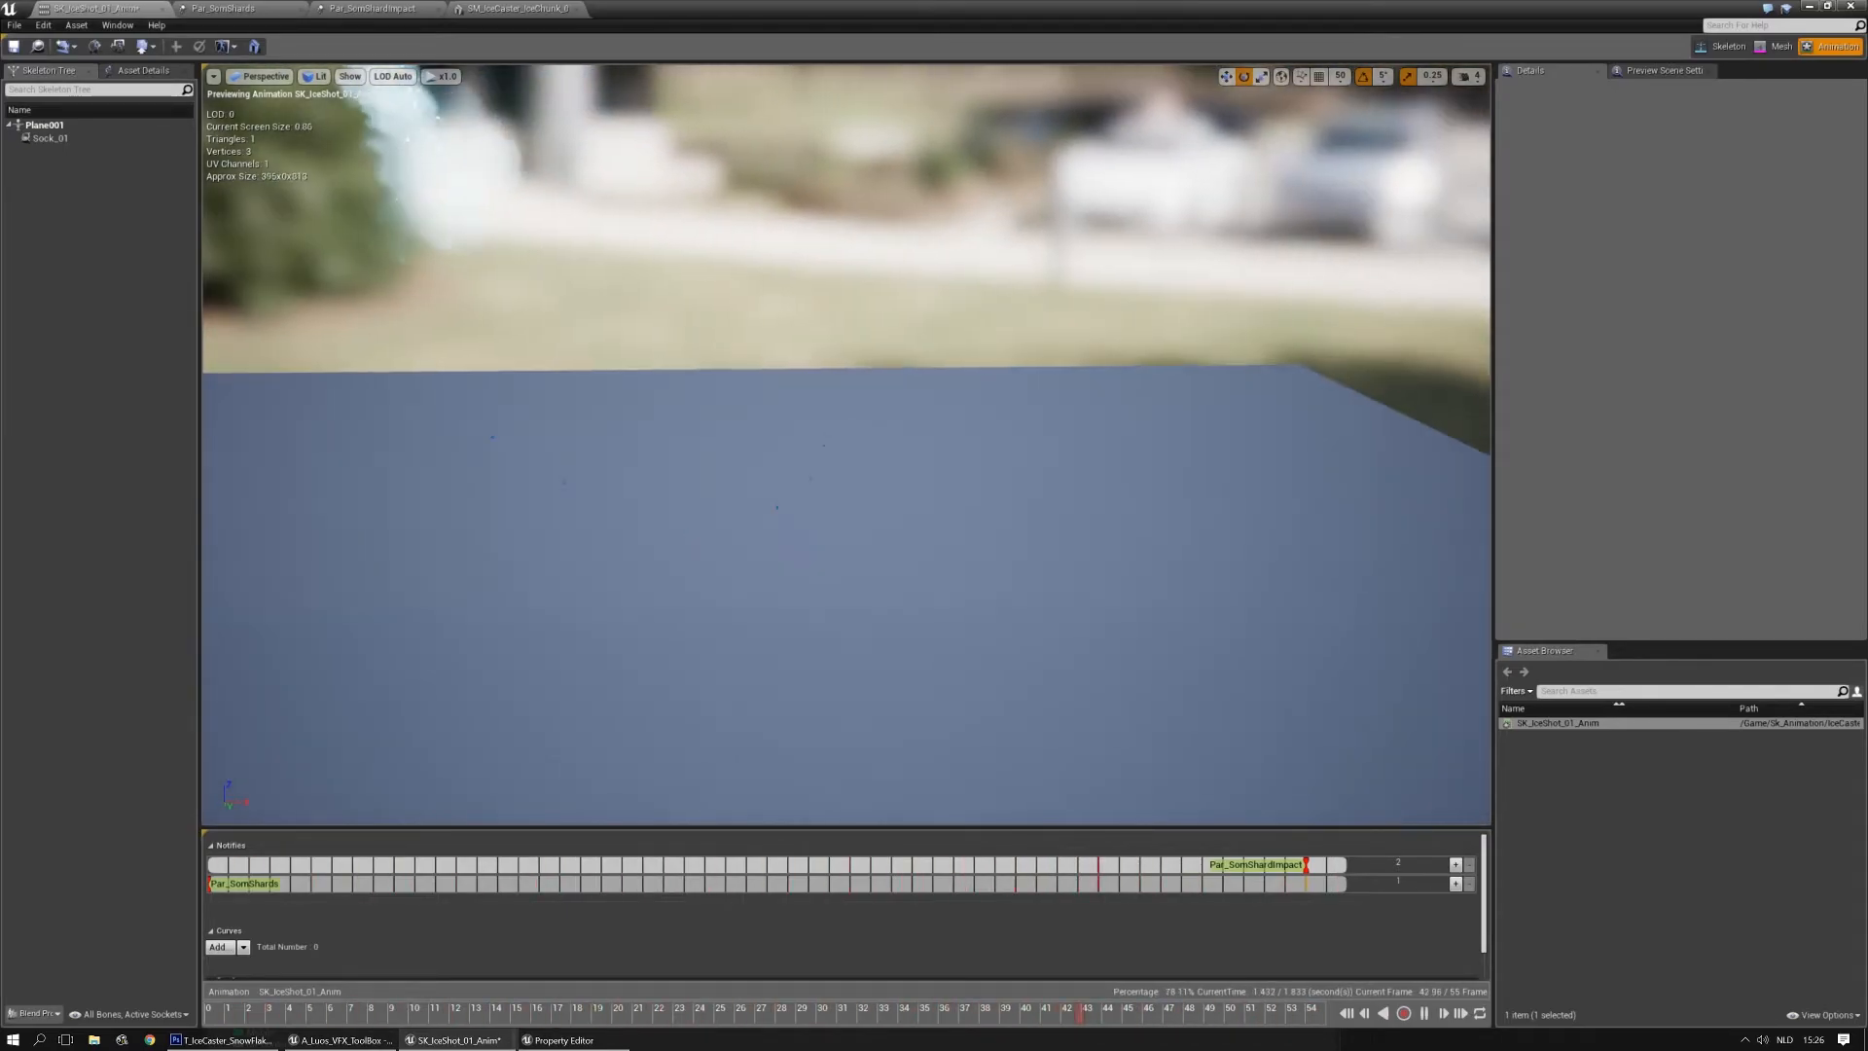
pyautogui.moveTo(827, 457); pyautogui.dragTo(780, 453, button='right')
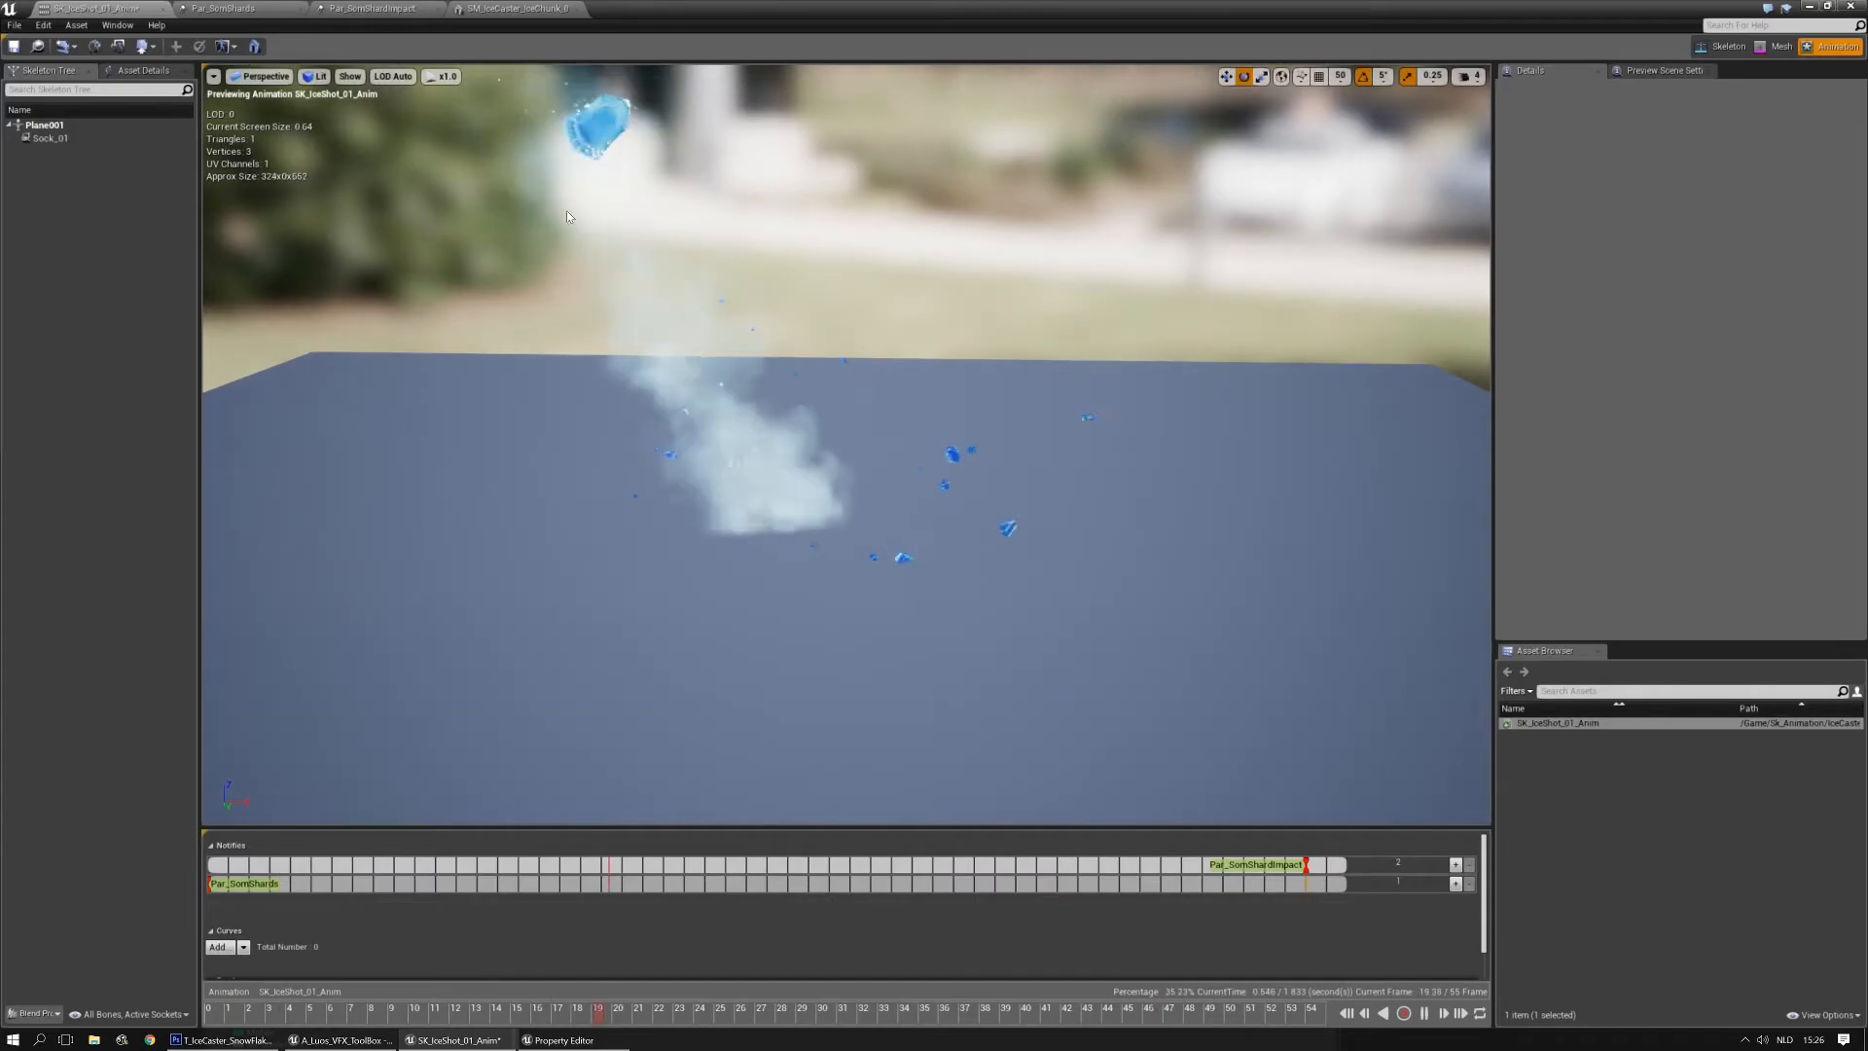
pyautogui.click(516, 8)
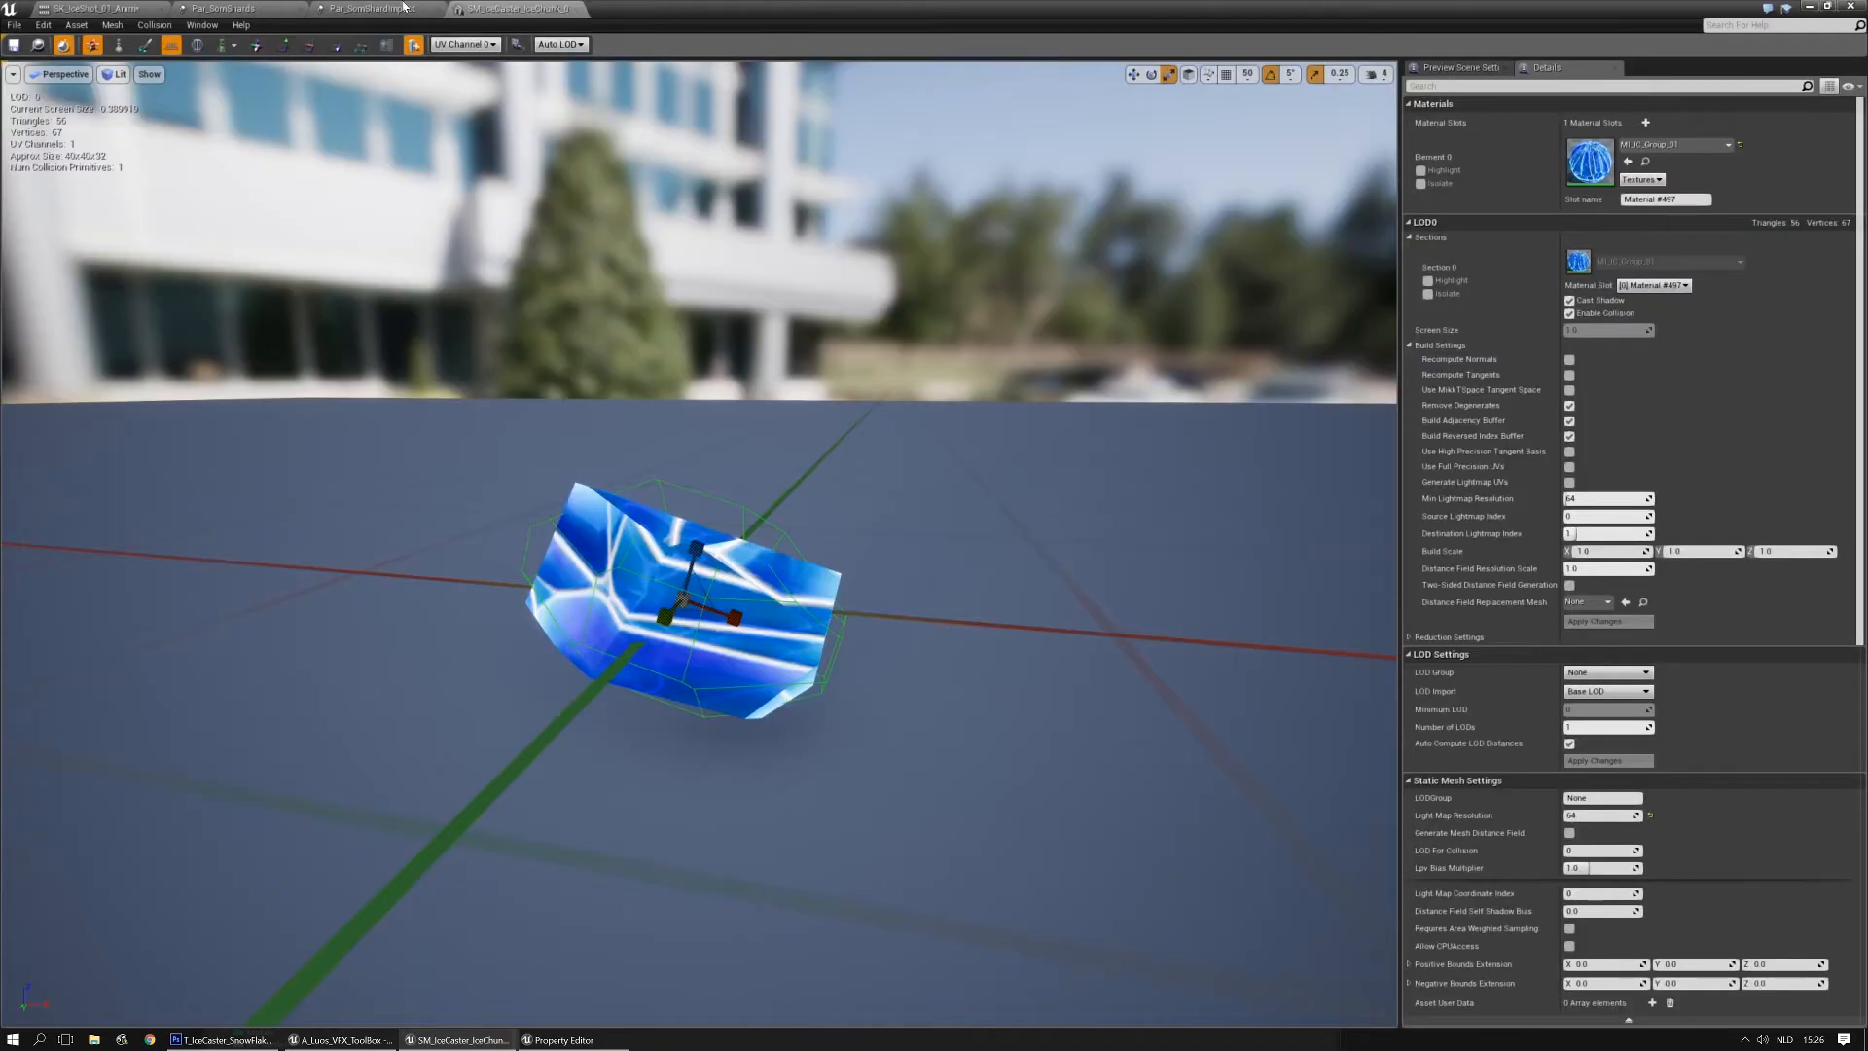
# In Par_SomShardImpact, set the minimum X of the Chunks 1 emitter's Initial Velocity to 250
pyautogui.click(370, 8)
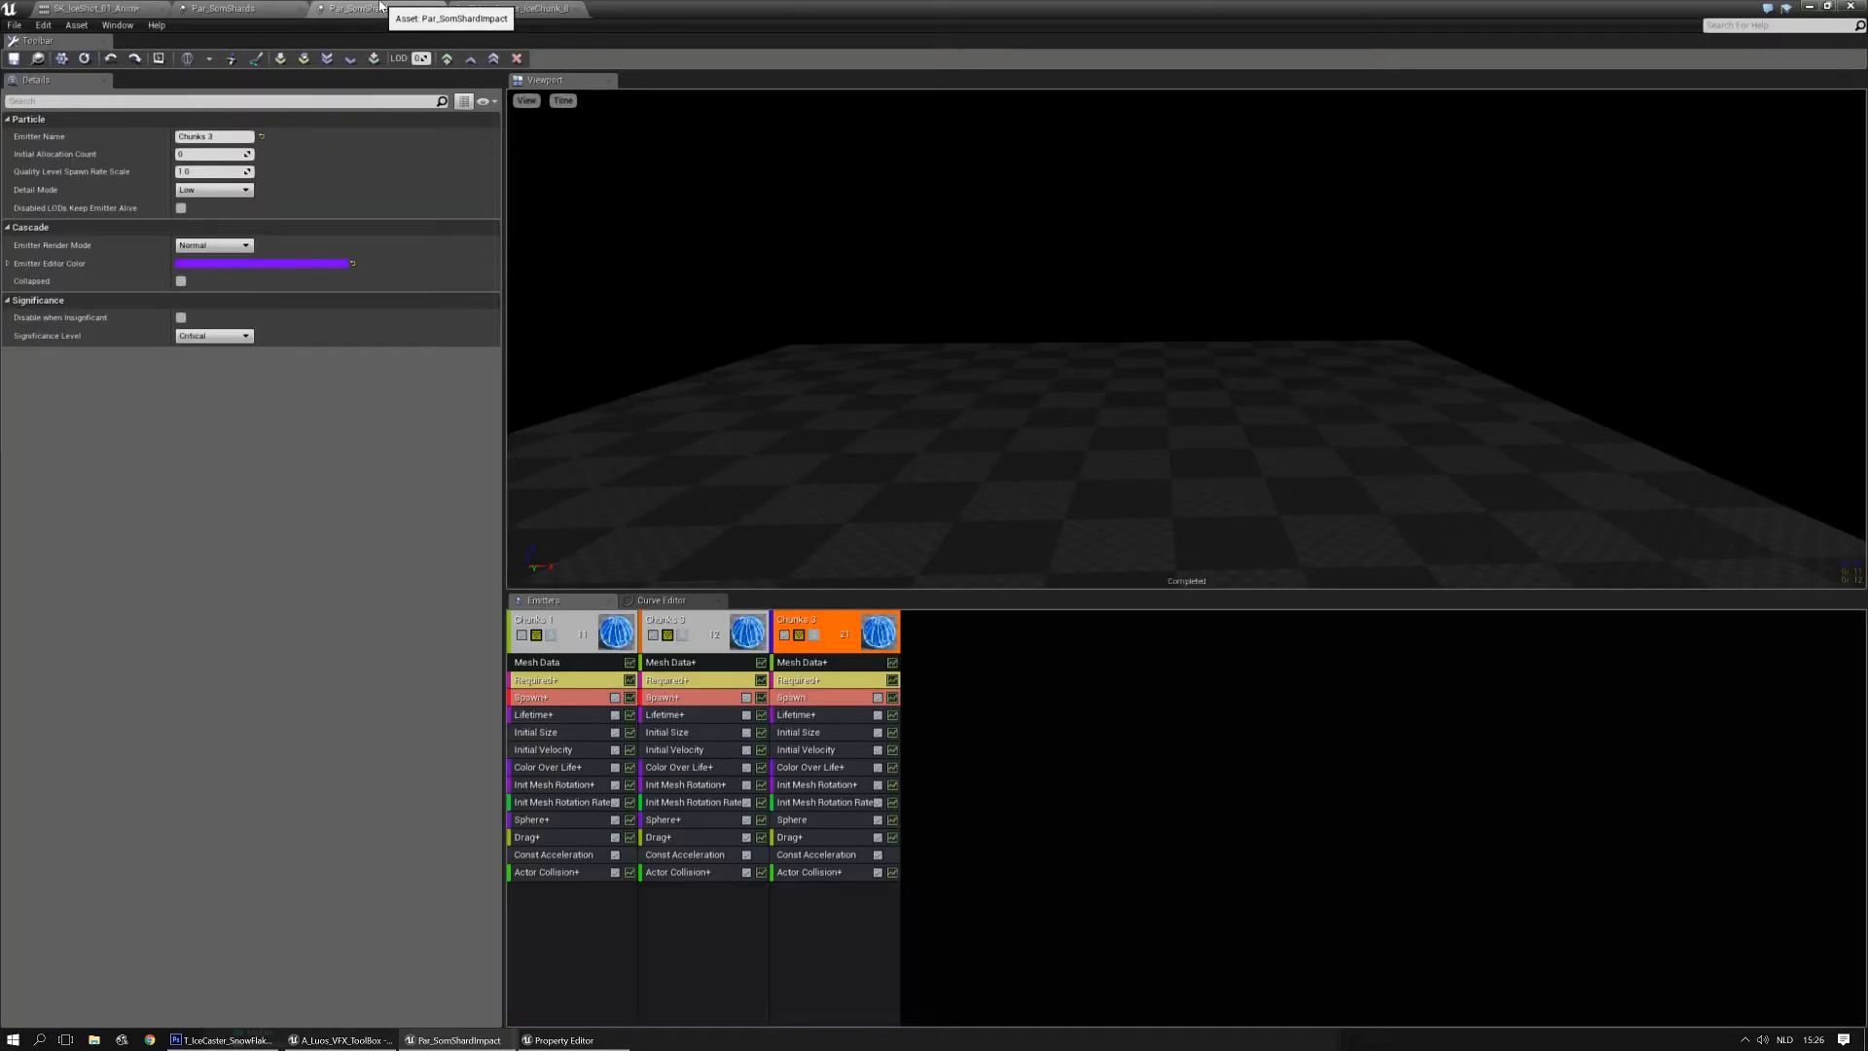
pyautogui.click(546, 750)
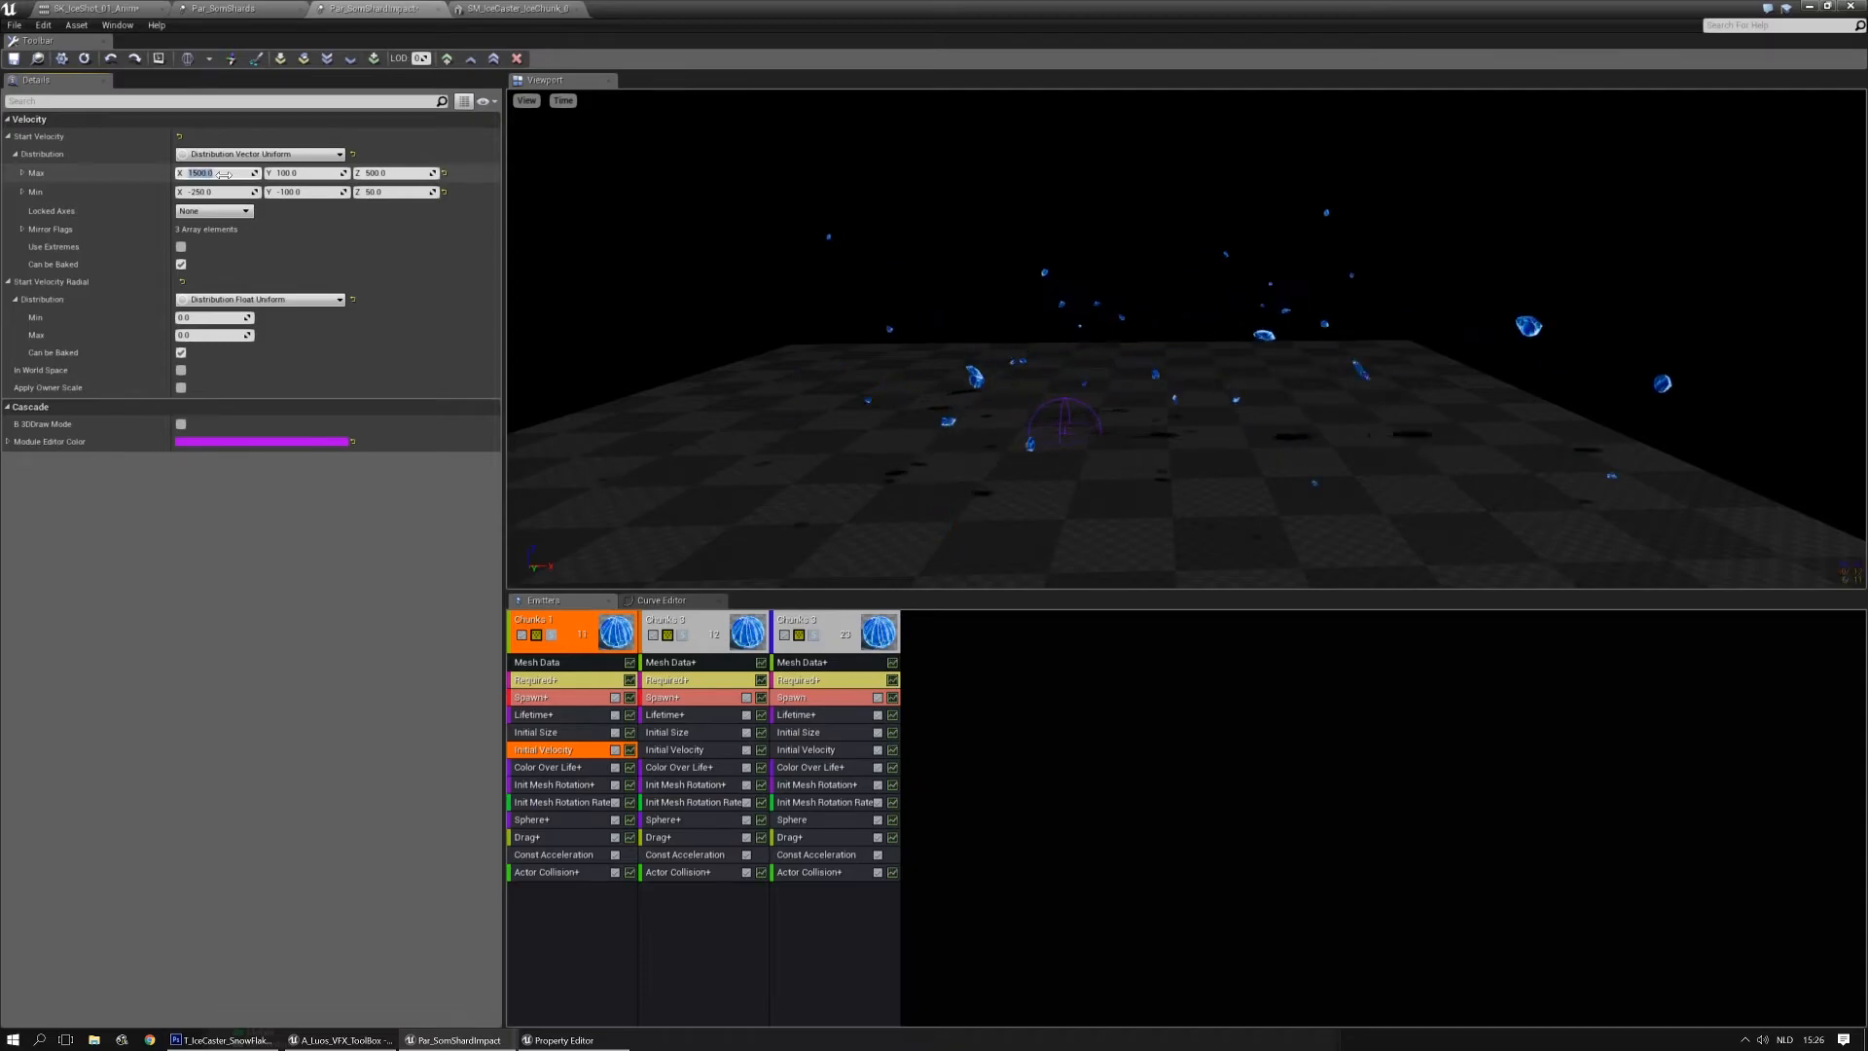
pyautogui.moveTo(1006, 314); pyautogui.dragTo(999, 318)
pyautogui.press('space')
pyautogui.press('space')
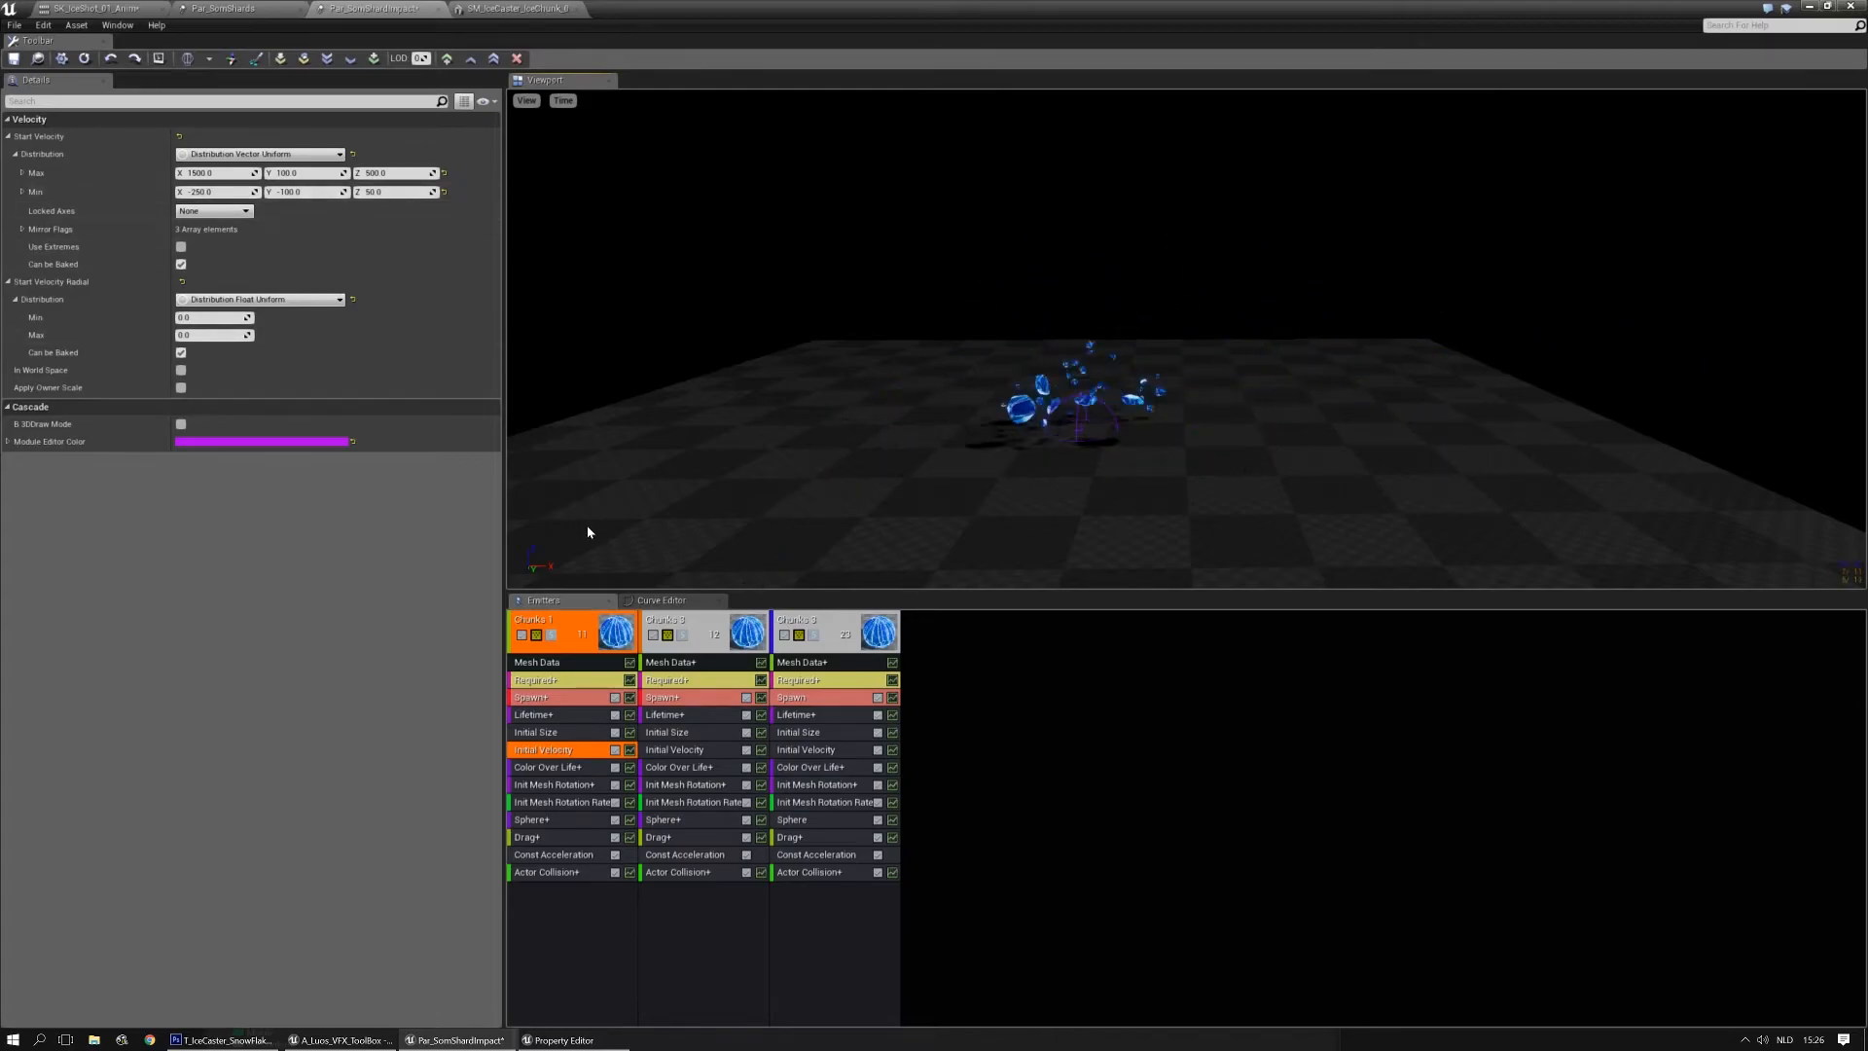
pyautogui.click(225, 192)
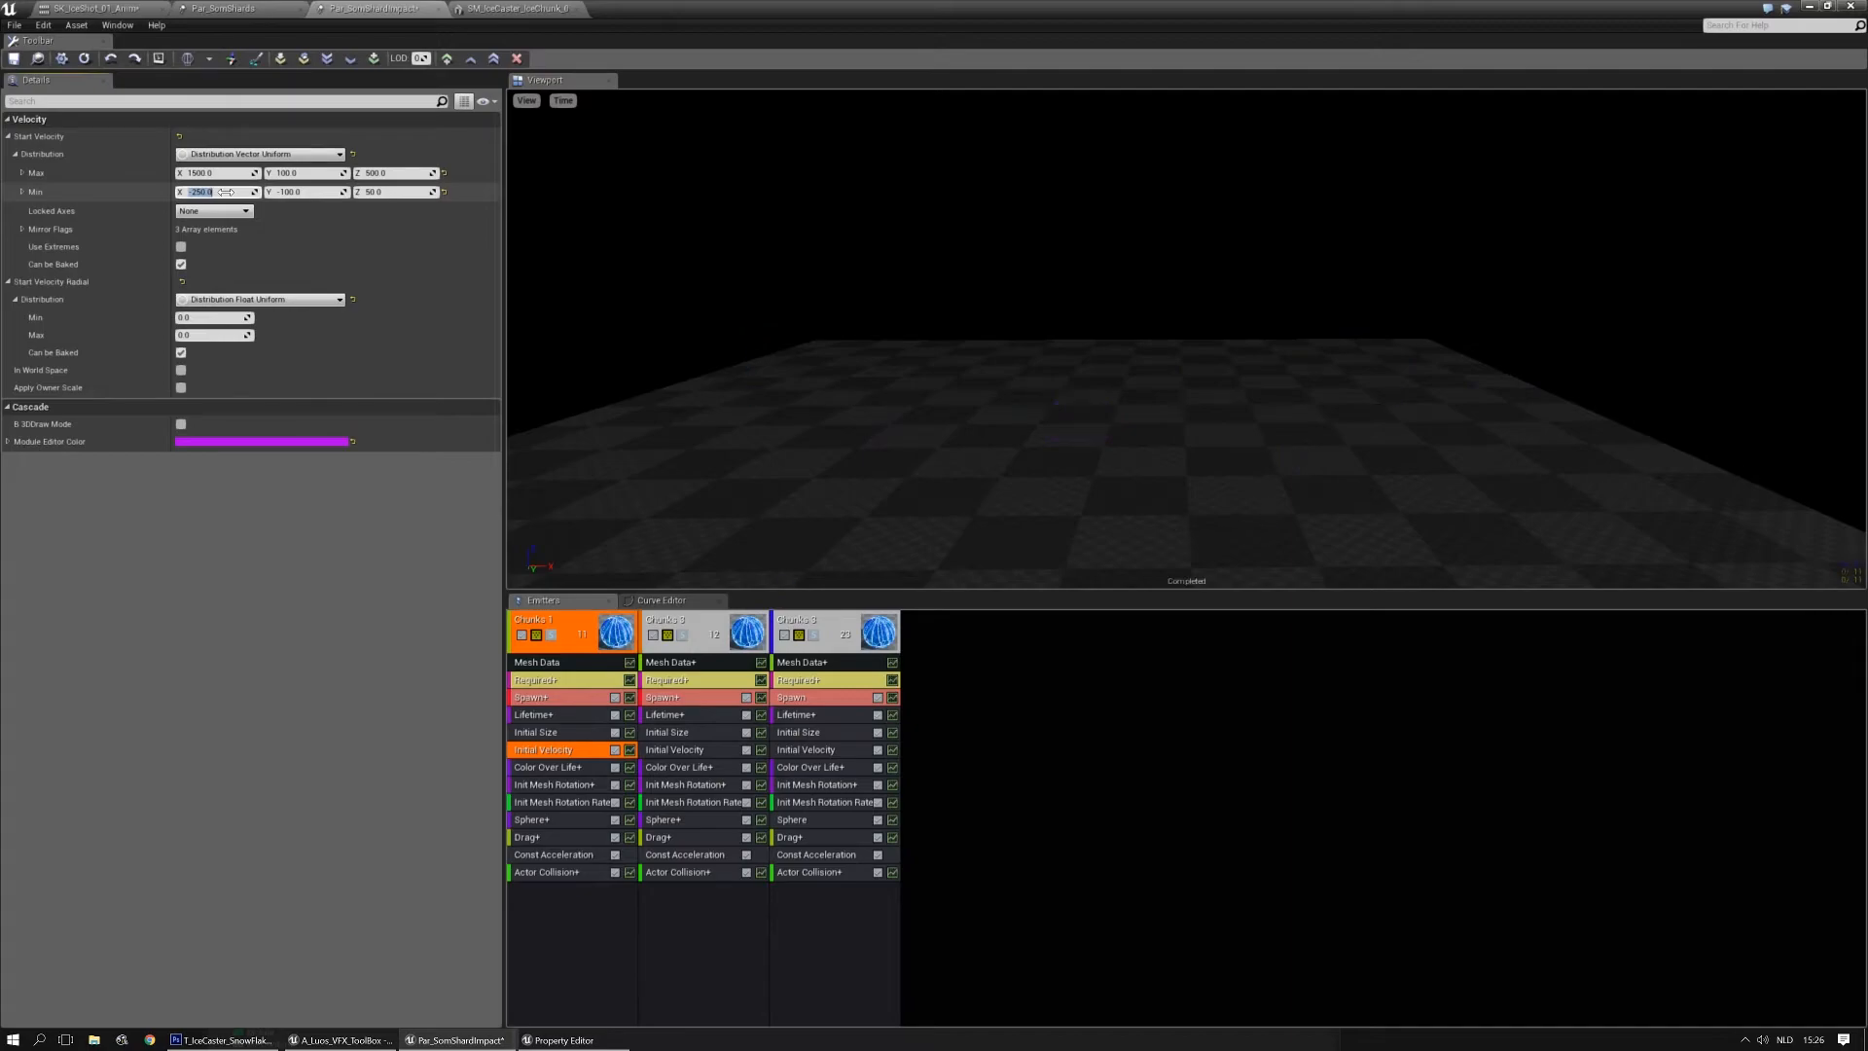
pyautogui.write('250')
pyautogui.press('Return')
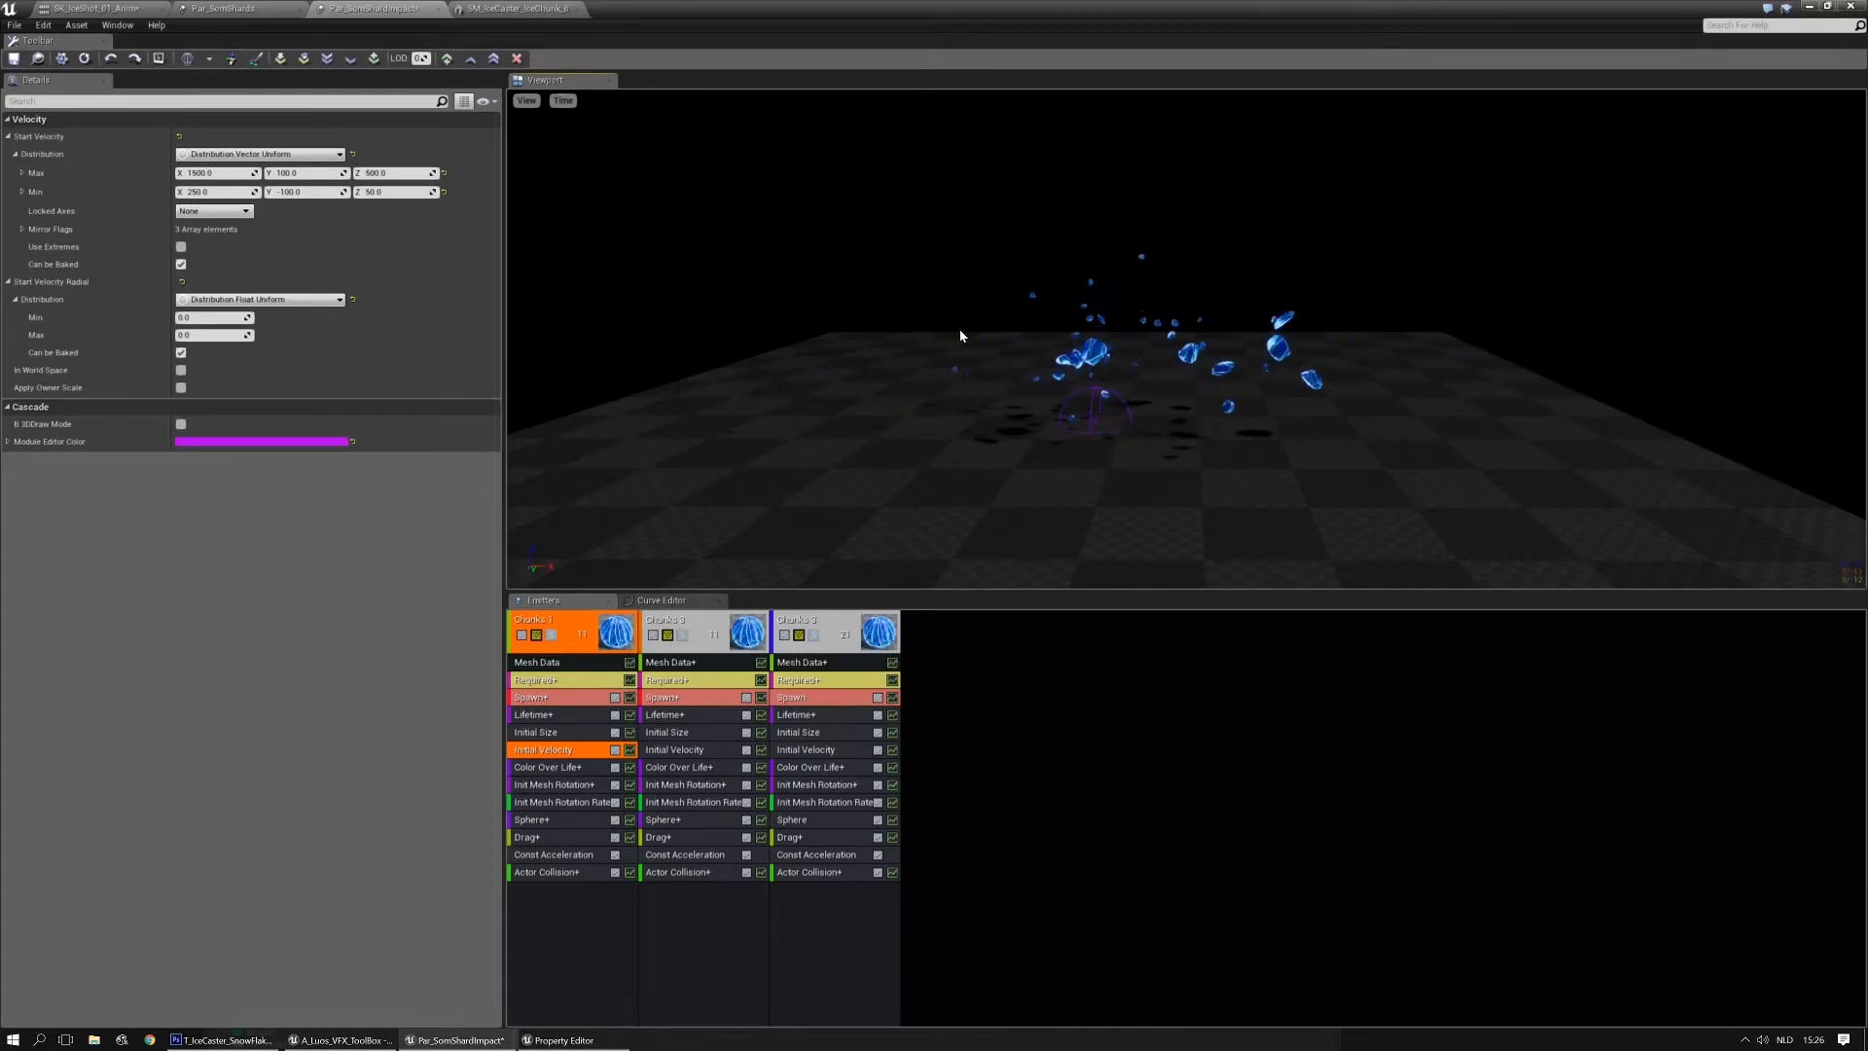
# Duplicate and share the Chunks 3 emitter to create a fourth emitter
pyautogui.click(796, 620)
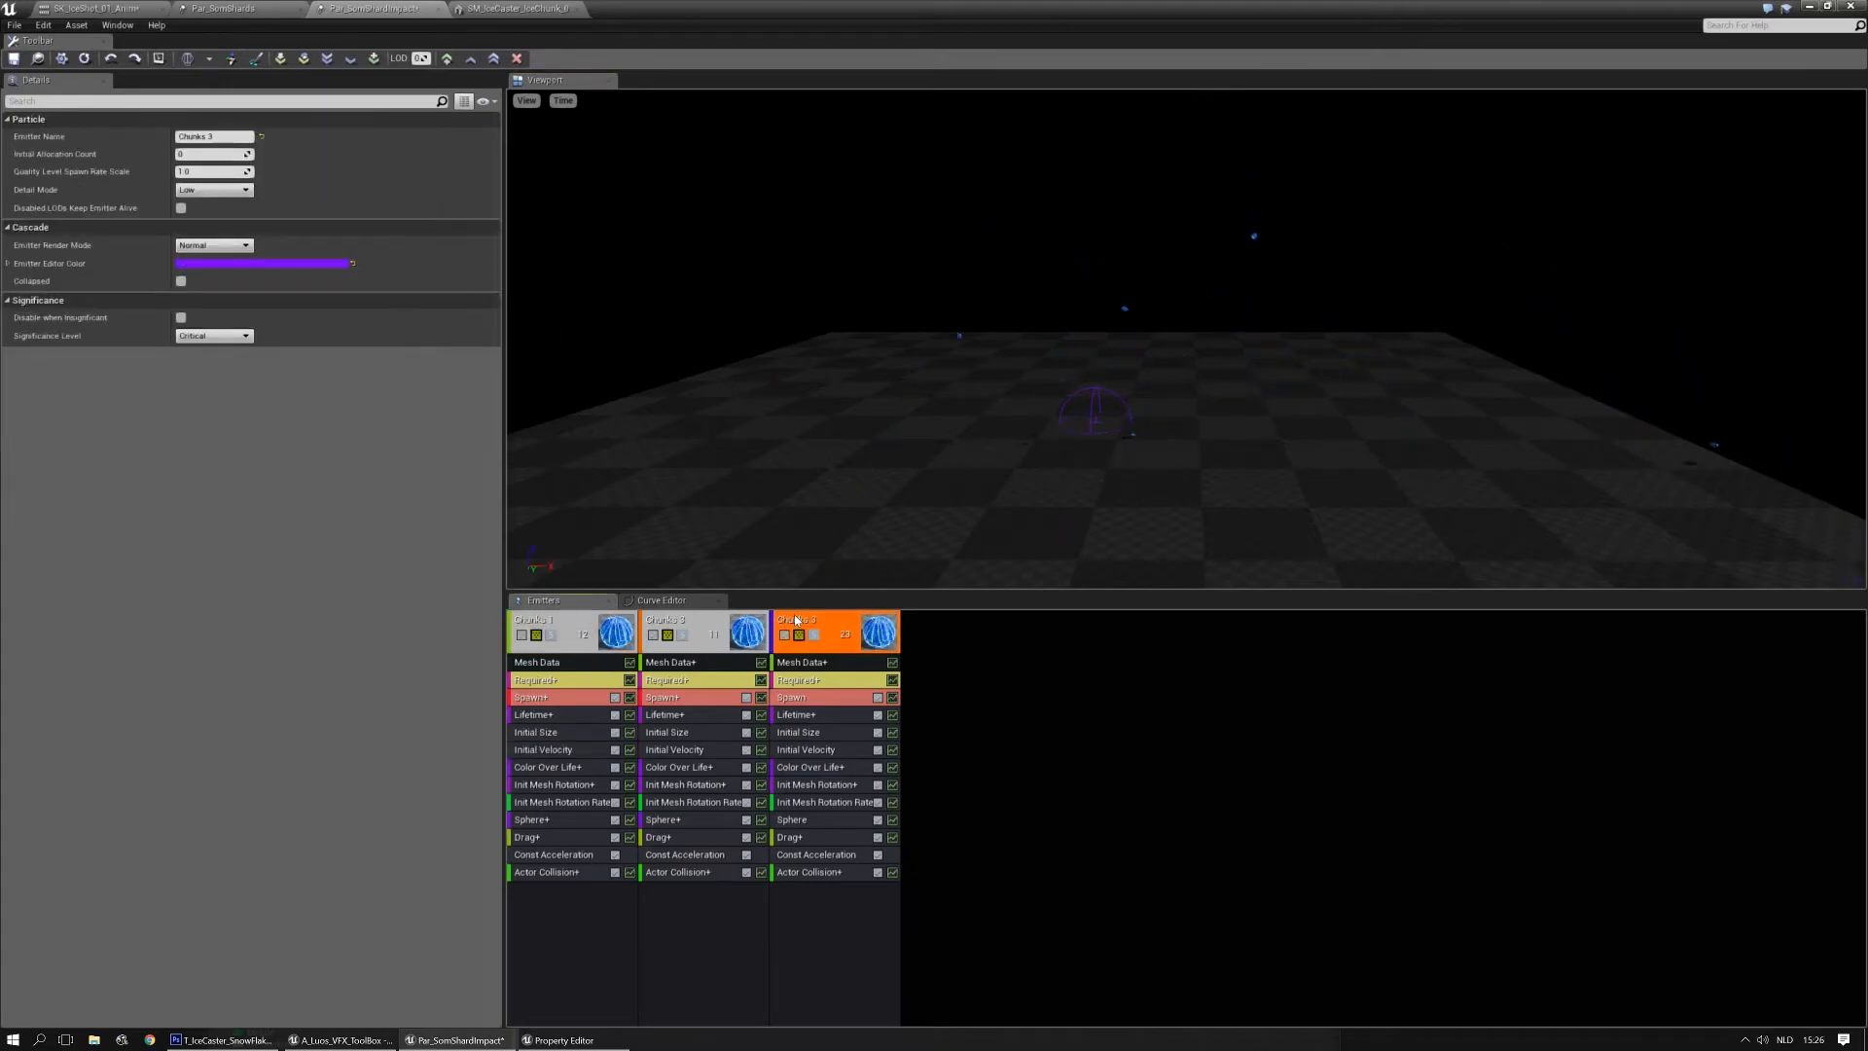
pyautogui.click(699, 625)
pyautogui.click(209, 137)
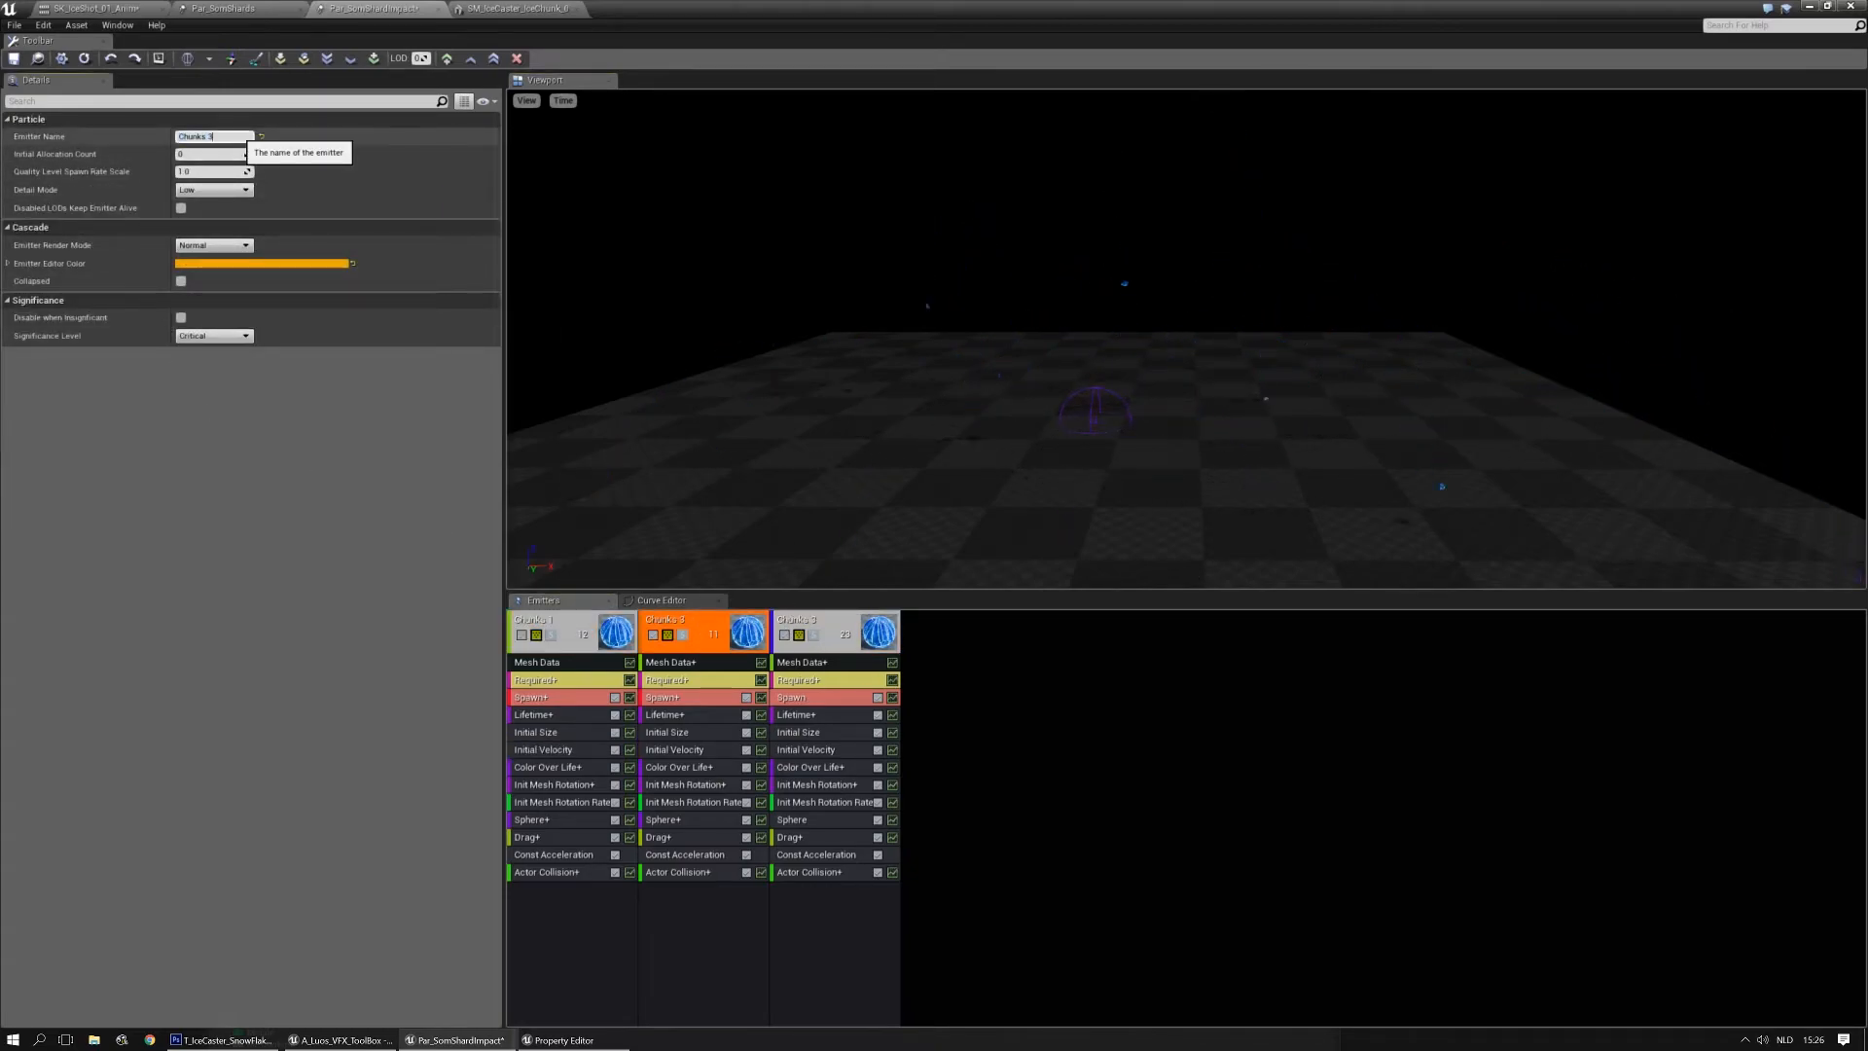
pyautogui.rightClick(826, 623)
pyautogui.moveTo(850, 626)
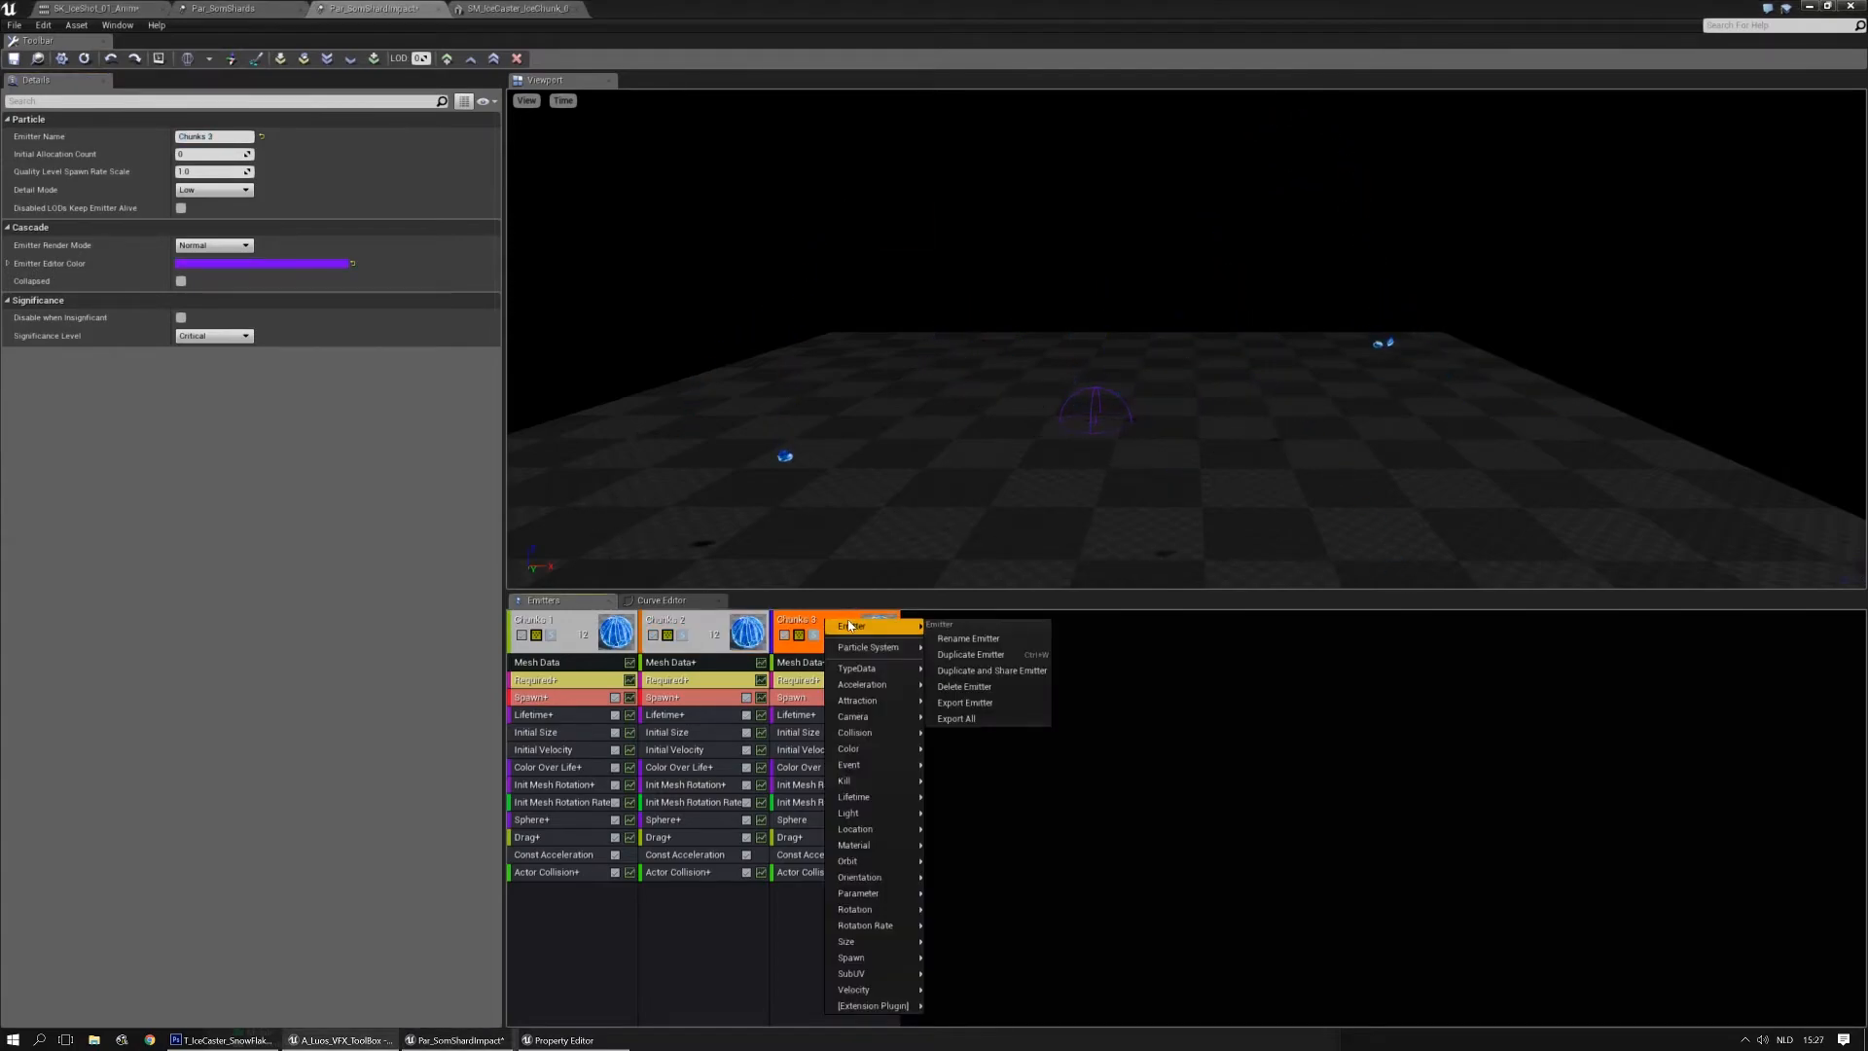
pyautogui.click(962, 670)
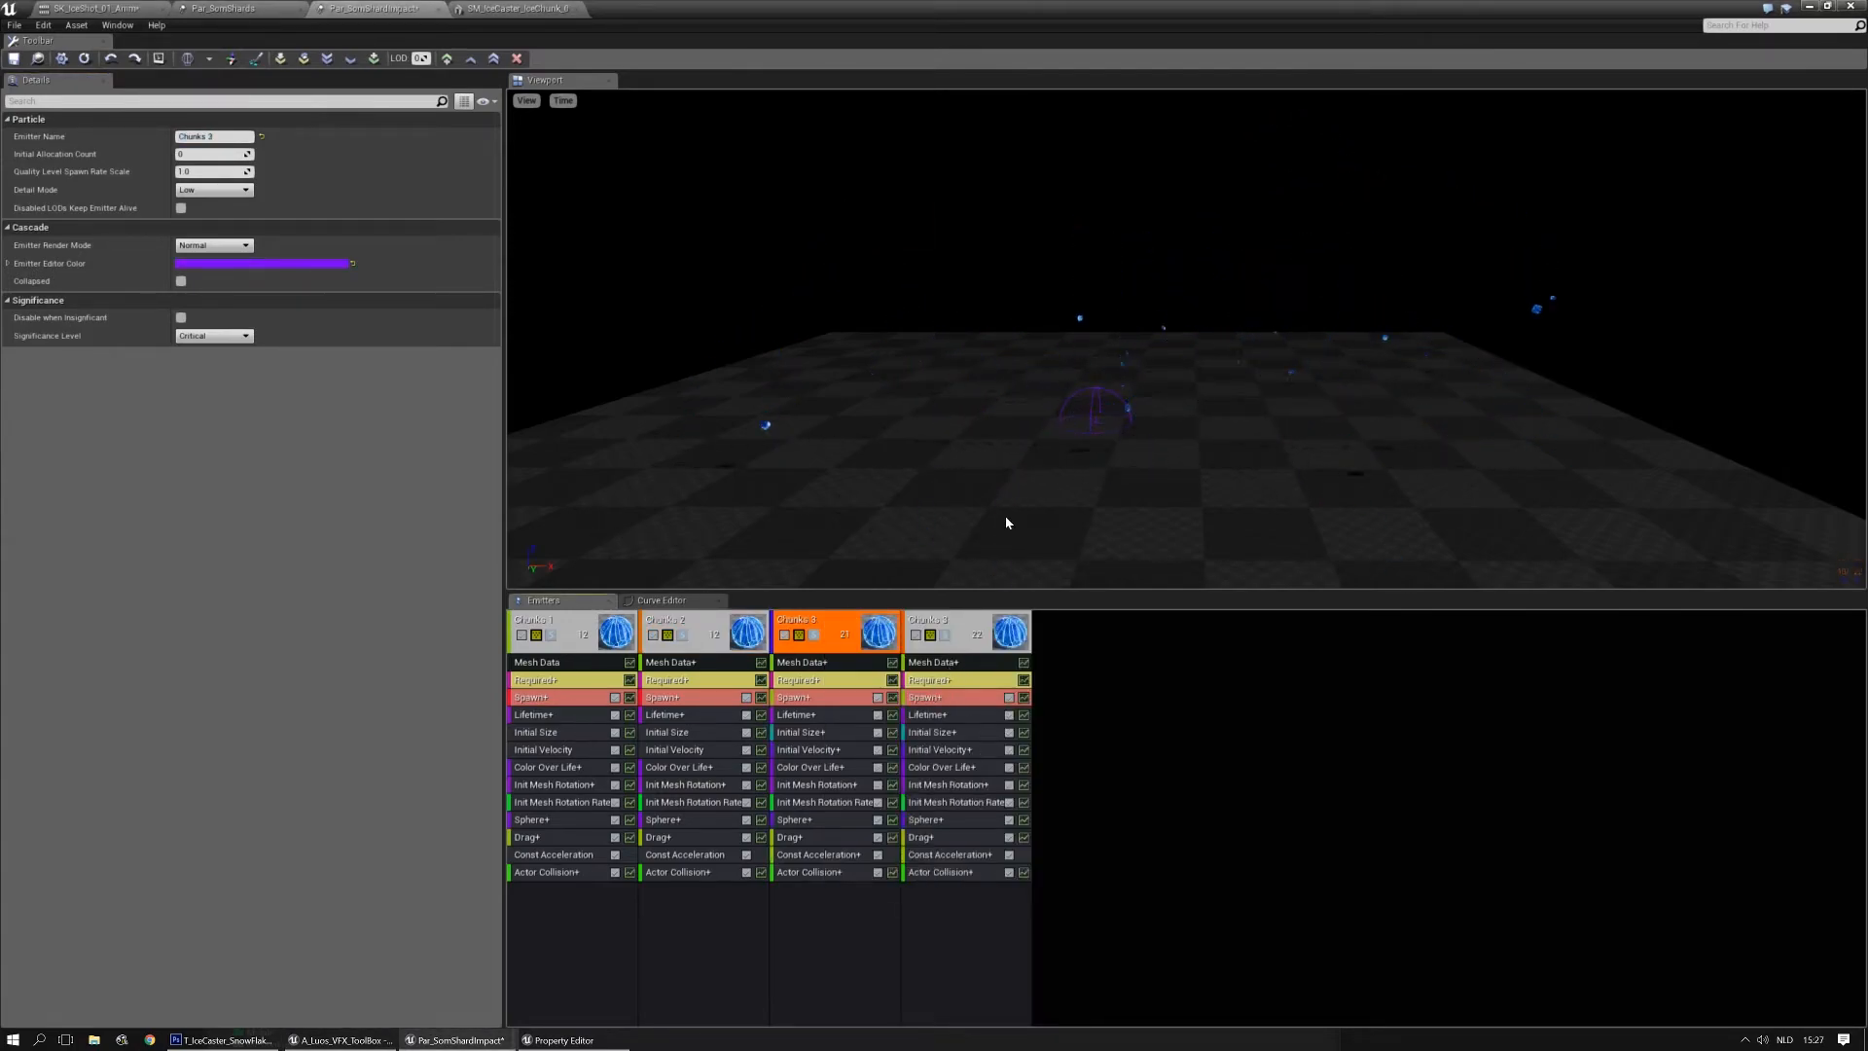
# Unshare the fourth emitter's Initial Size module and set its Max to 1.5 and Min to 1.0 on all axes
pyautogui.moveTo(946, 736)
pyautogui.mouseDown()
pyautogui.moveTo(810, 734)
pyautogui.moveTo(929, 731)
pyautogui.mouseUp()
pyautogui.click(934, 731)
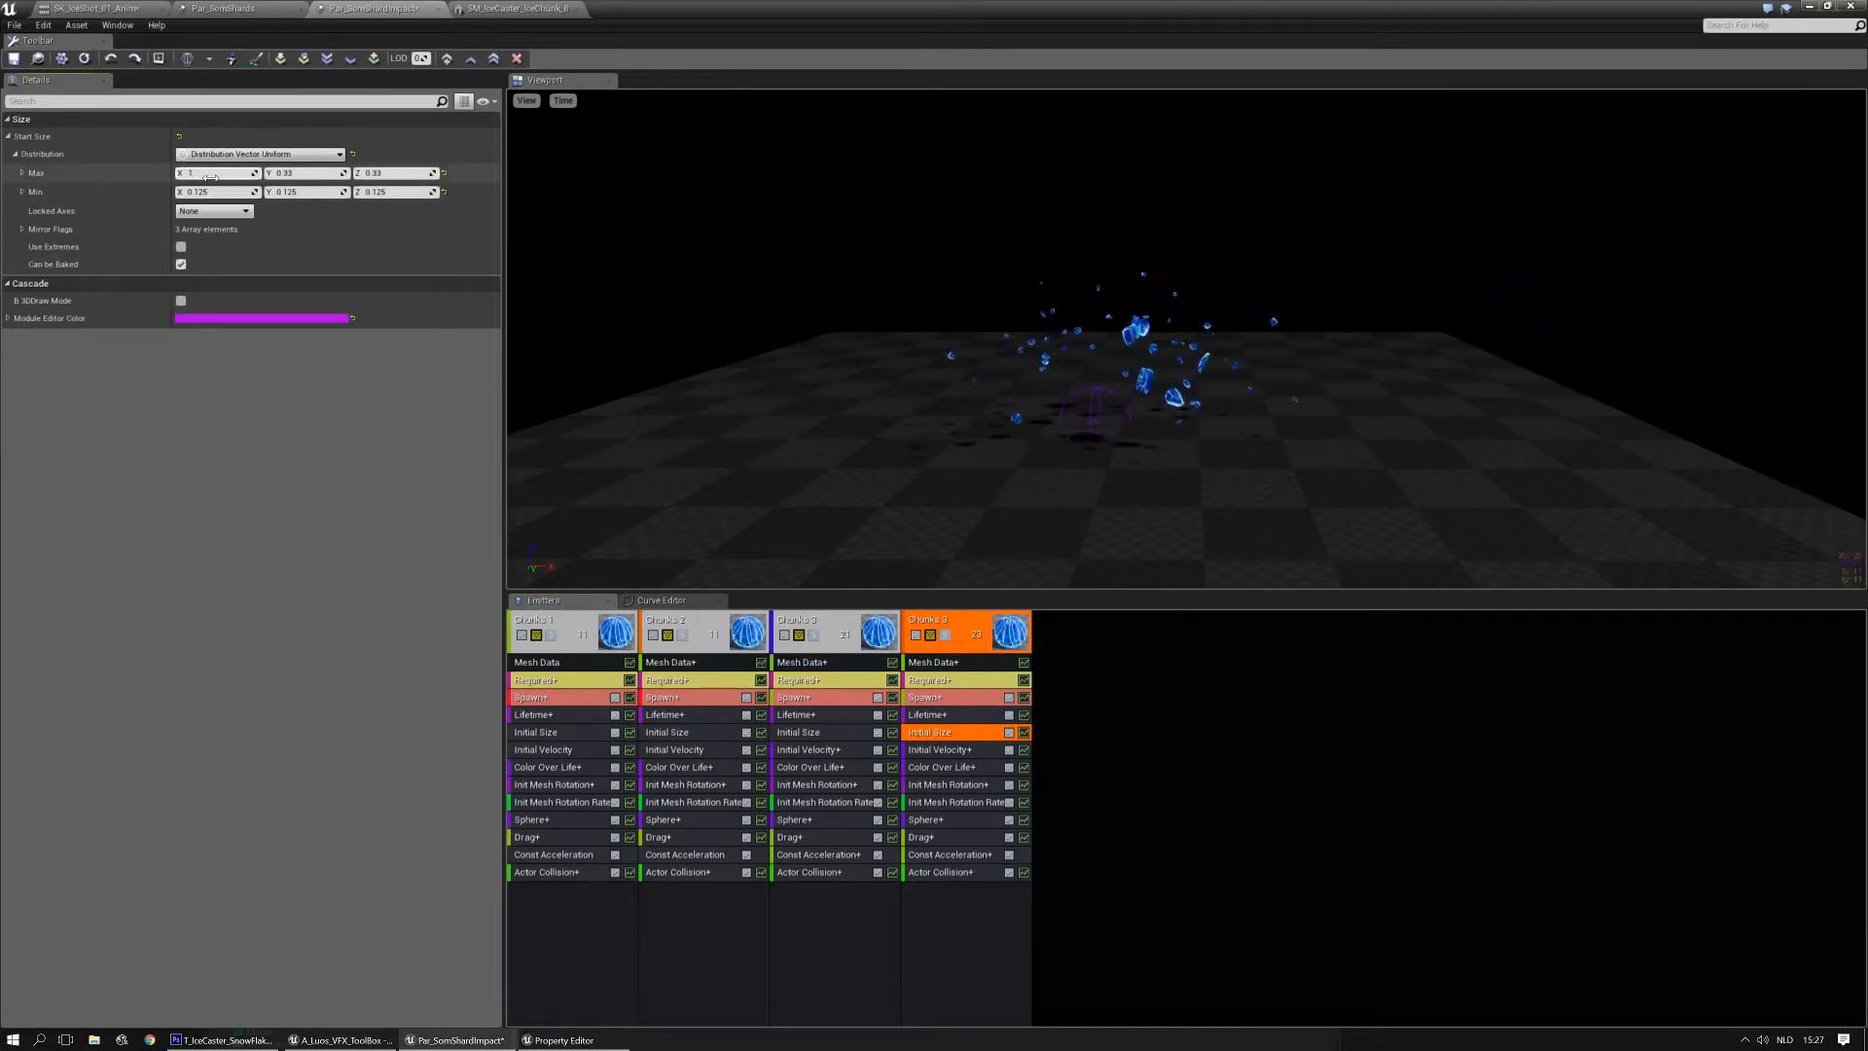
pyautogui.write('1.5')
pyautogui.press('Tab')
pyautogui.write('1')
pyautogui.press('Tab')
pyautogui.write('1')
pyautogui.press('Tab')
pyautogui.write('1')
pyautogui.press('Return')
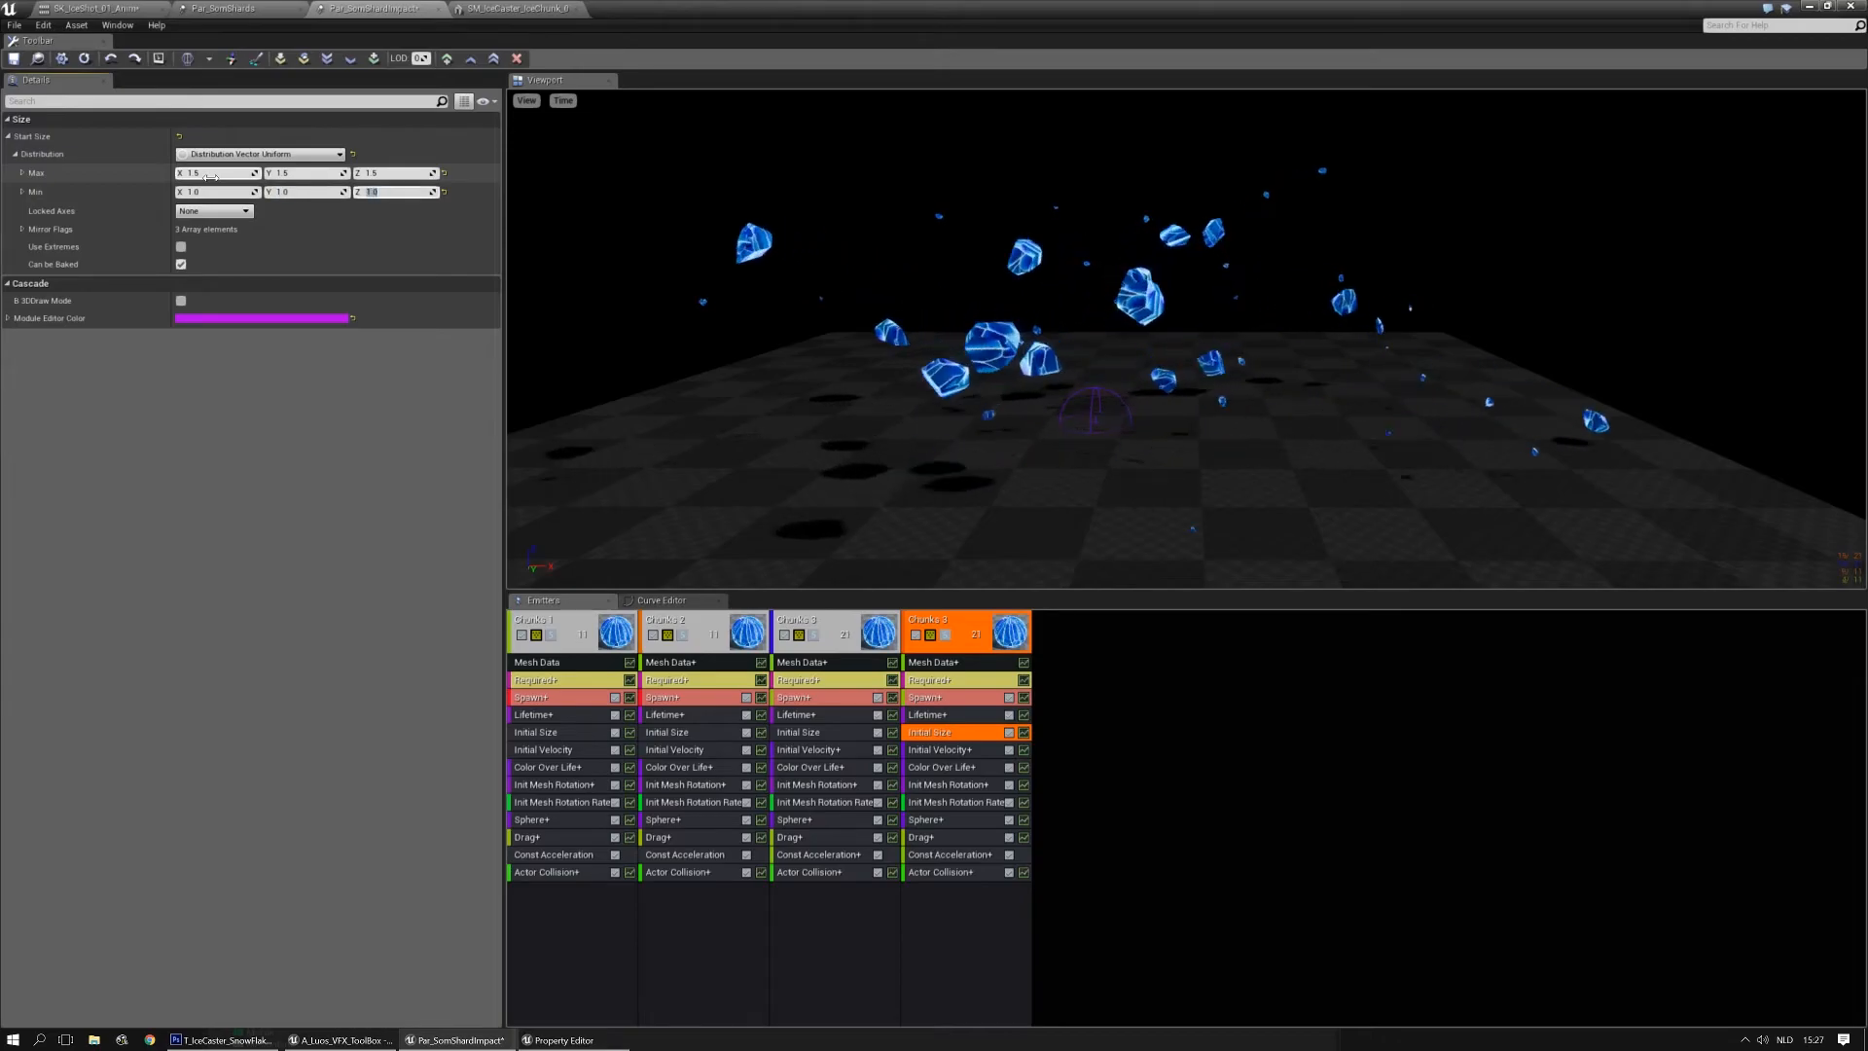
# Set the fourth emitter's spawn burst Count to 4 and Count Low to 3
pyautogui.click(813, 698)
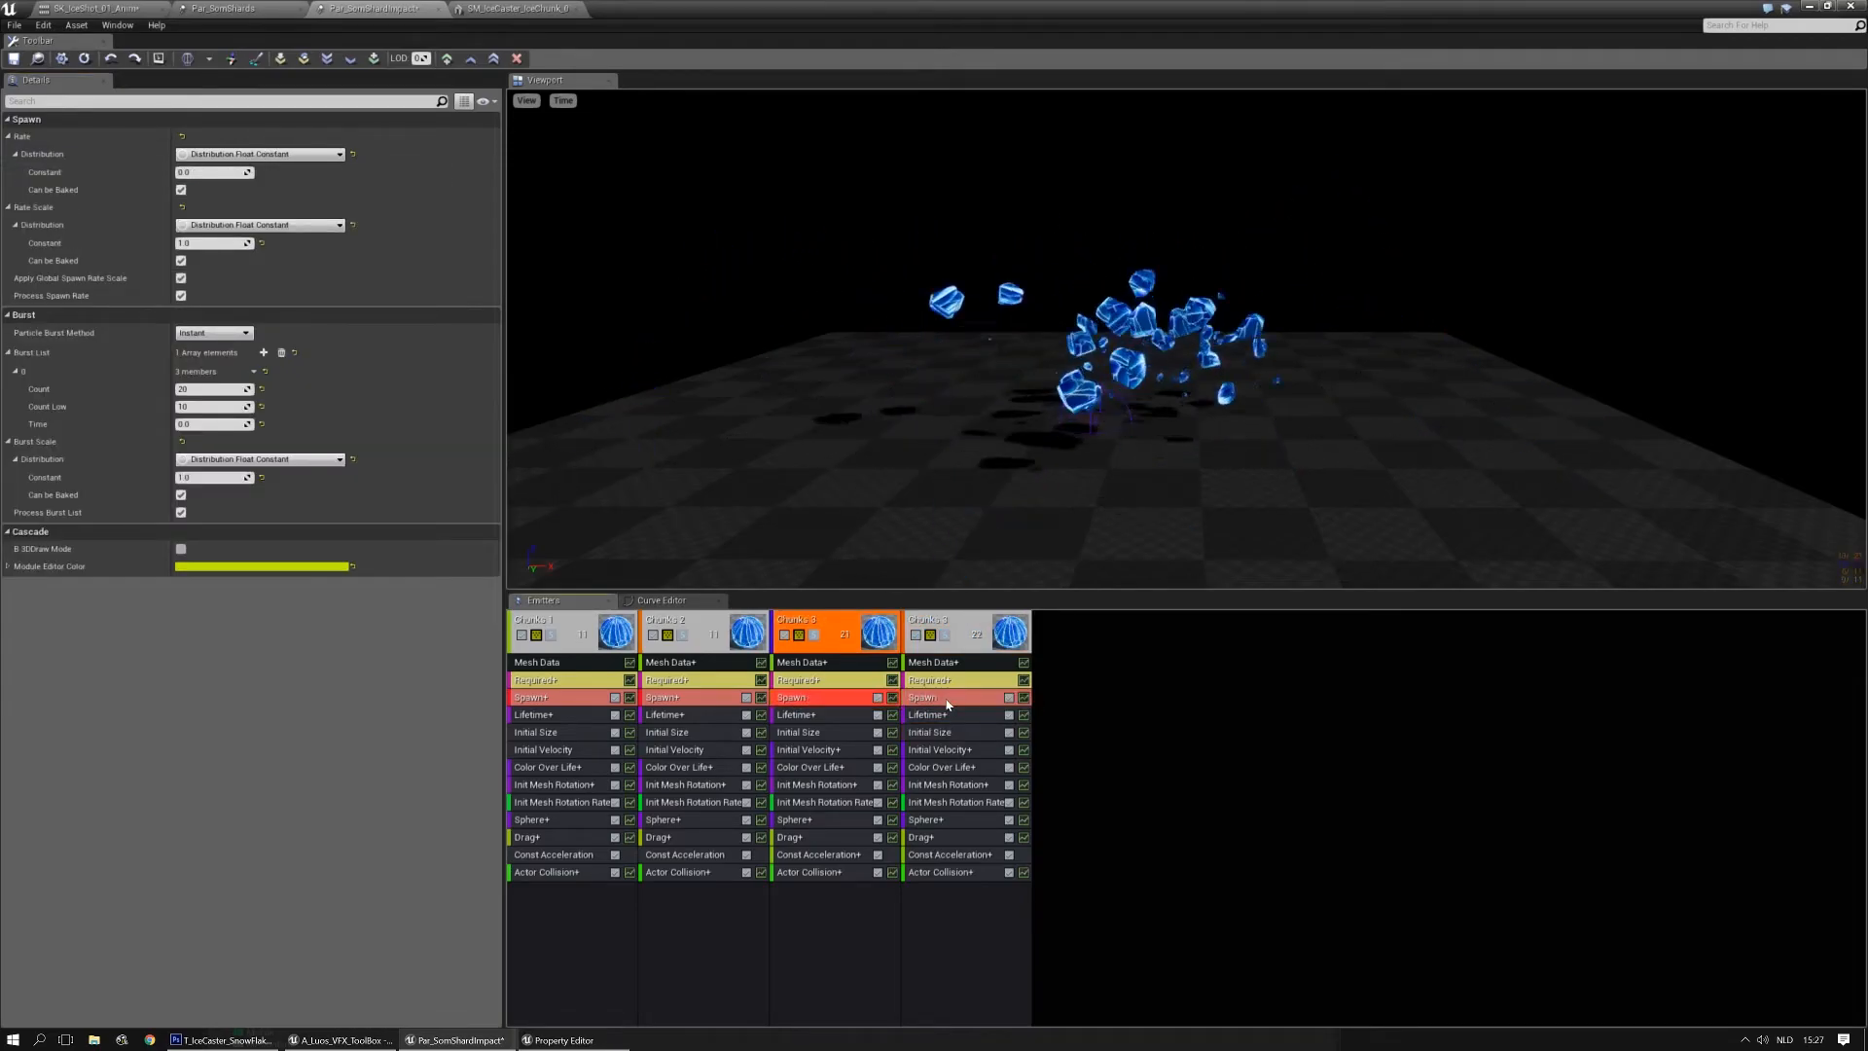
pyautogui.click(924, 697)
pyautogui.click(182, 390)
pyautogui.write('4')
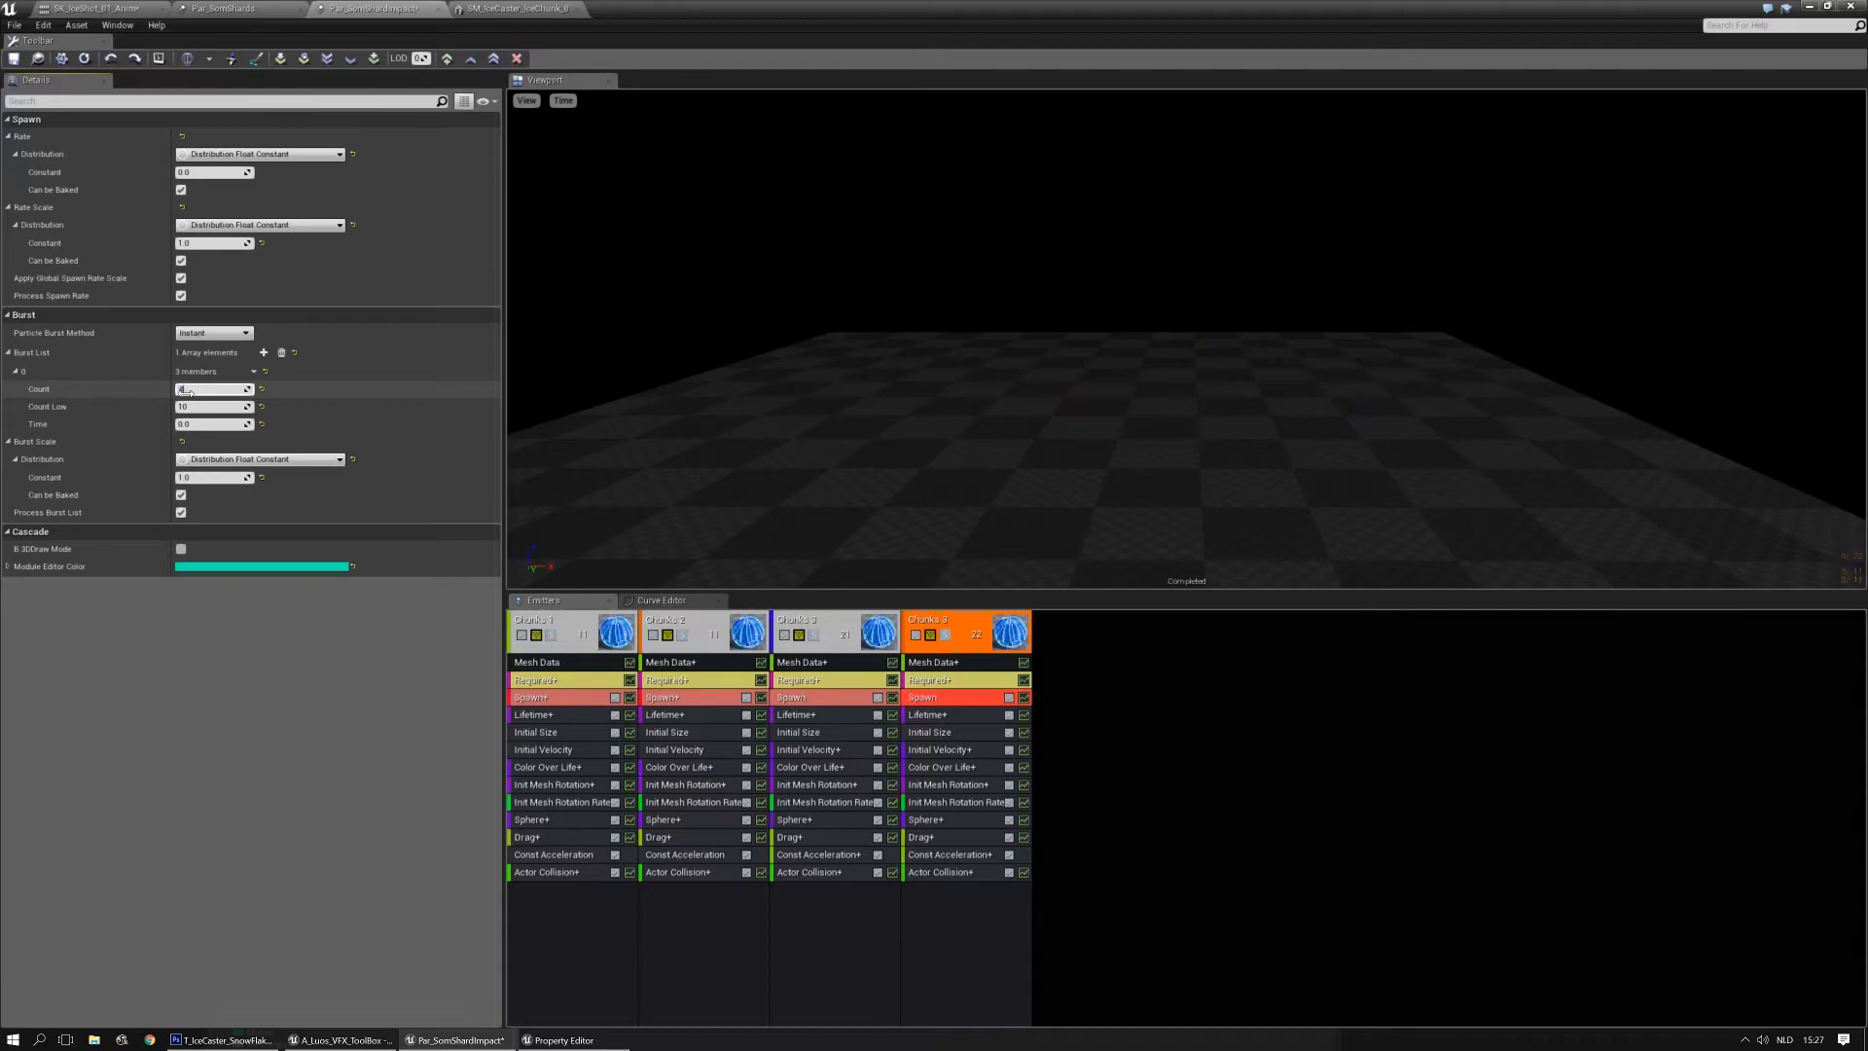
pyautogui.write('3')
pyautogui.press('Return')
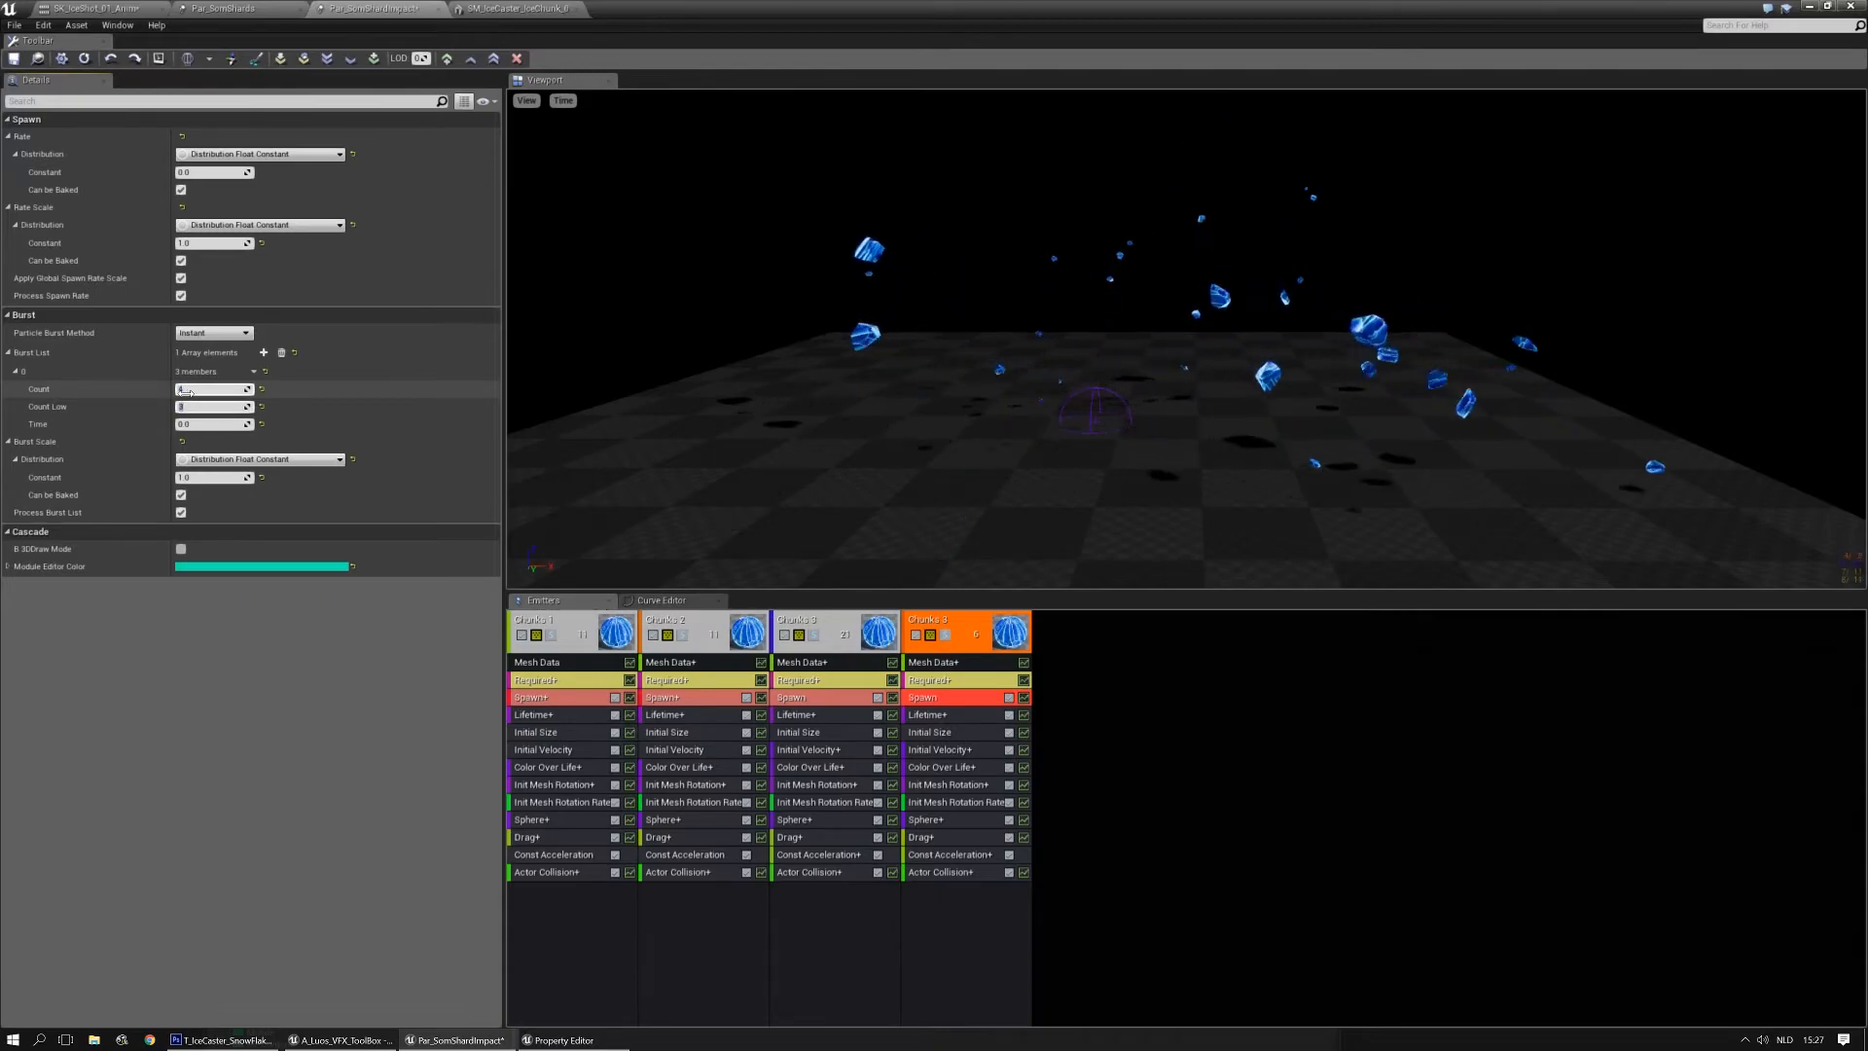
# Unshare the fourth emitter's Initial Velocity module and set its Max X to 1500 and Min X to 750
pyautogui.click(893, 744)
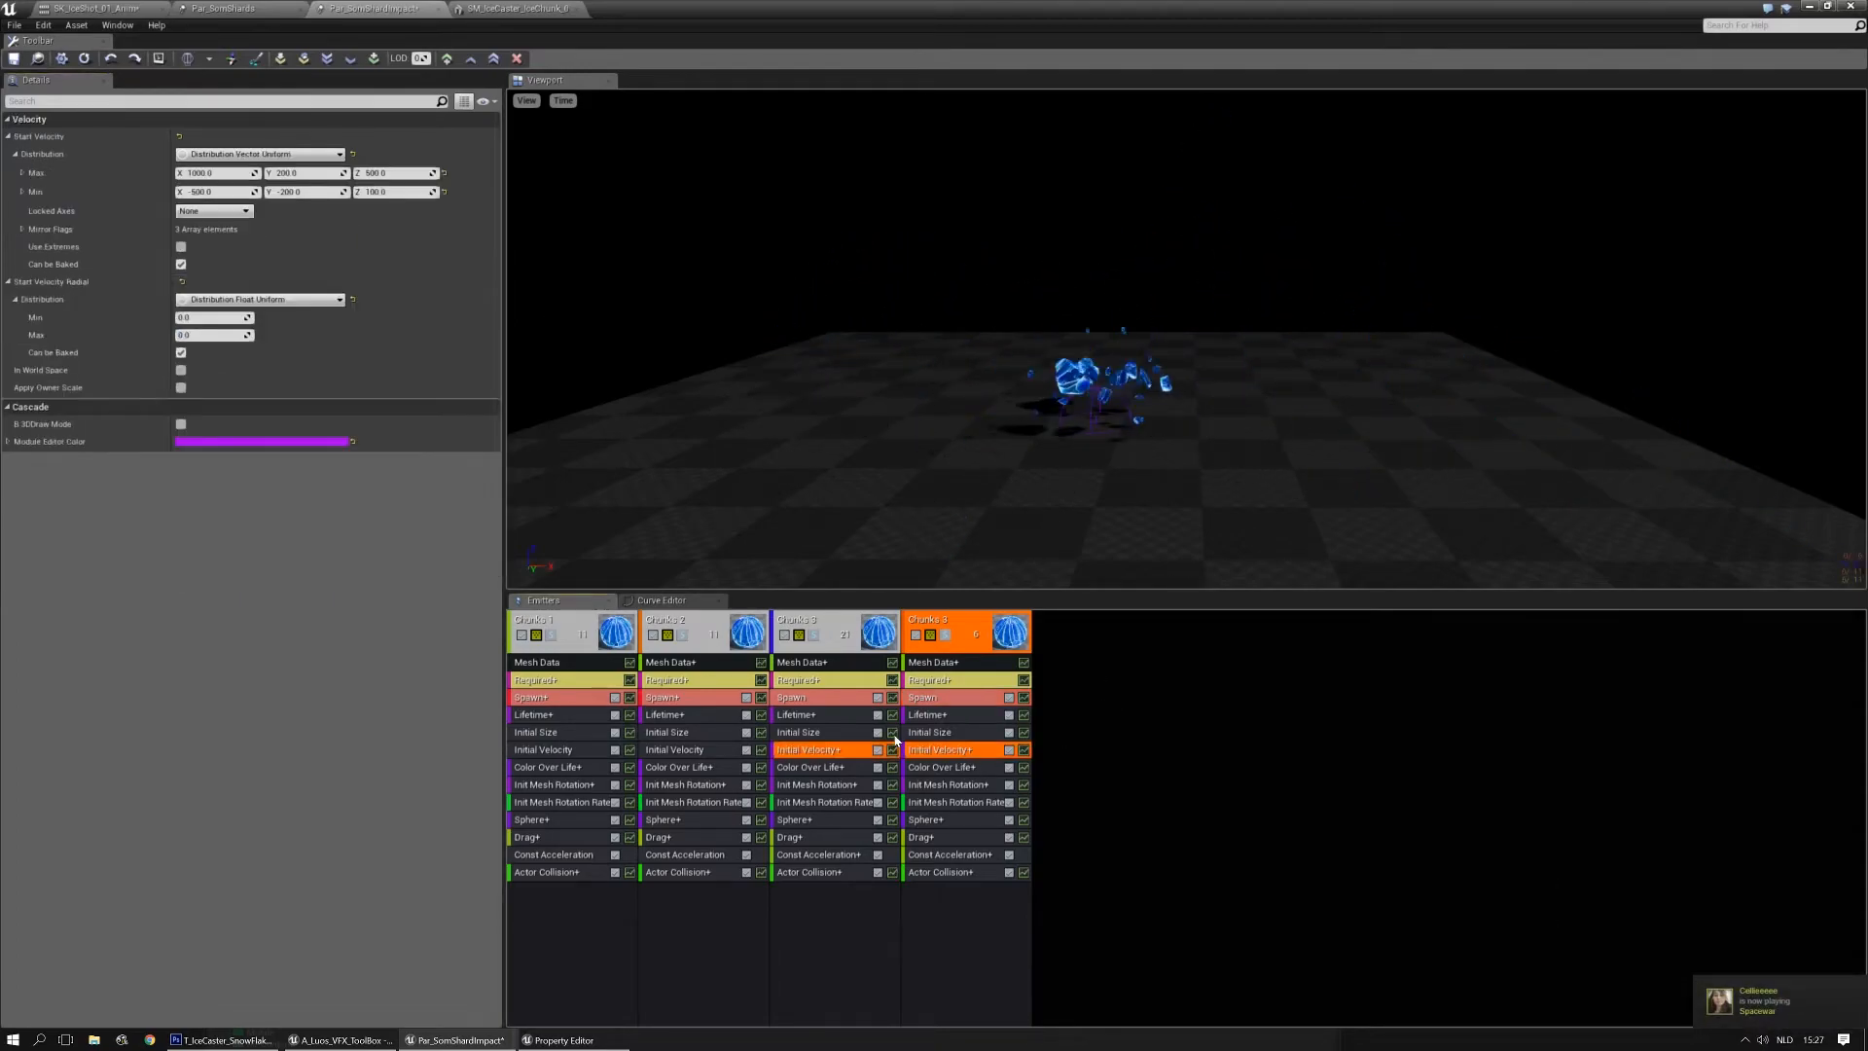
pyautogui.press('Delete')
pyautogui.click(813, 752)
pyautogui.keyDown('ctrl'); pyautogui.moveTo(822, 751); pyautogui.dragTo(949, 751); pyautogui.keyUp('ctrl')
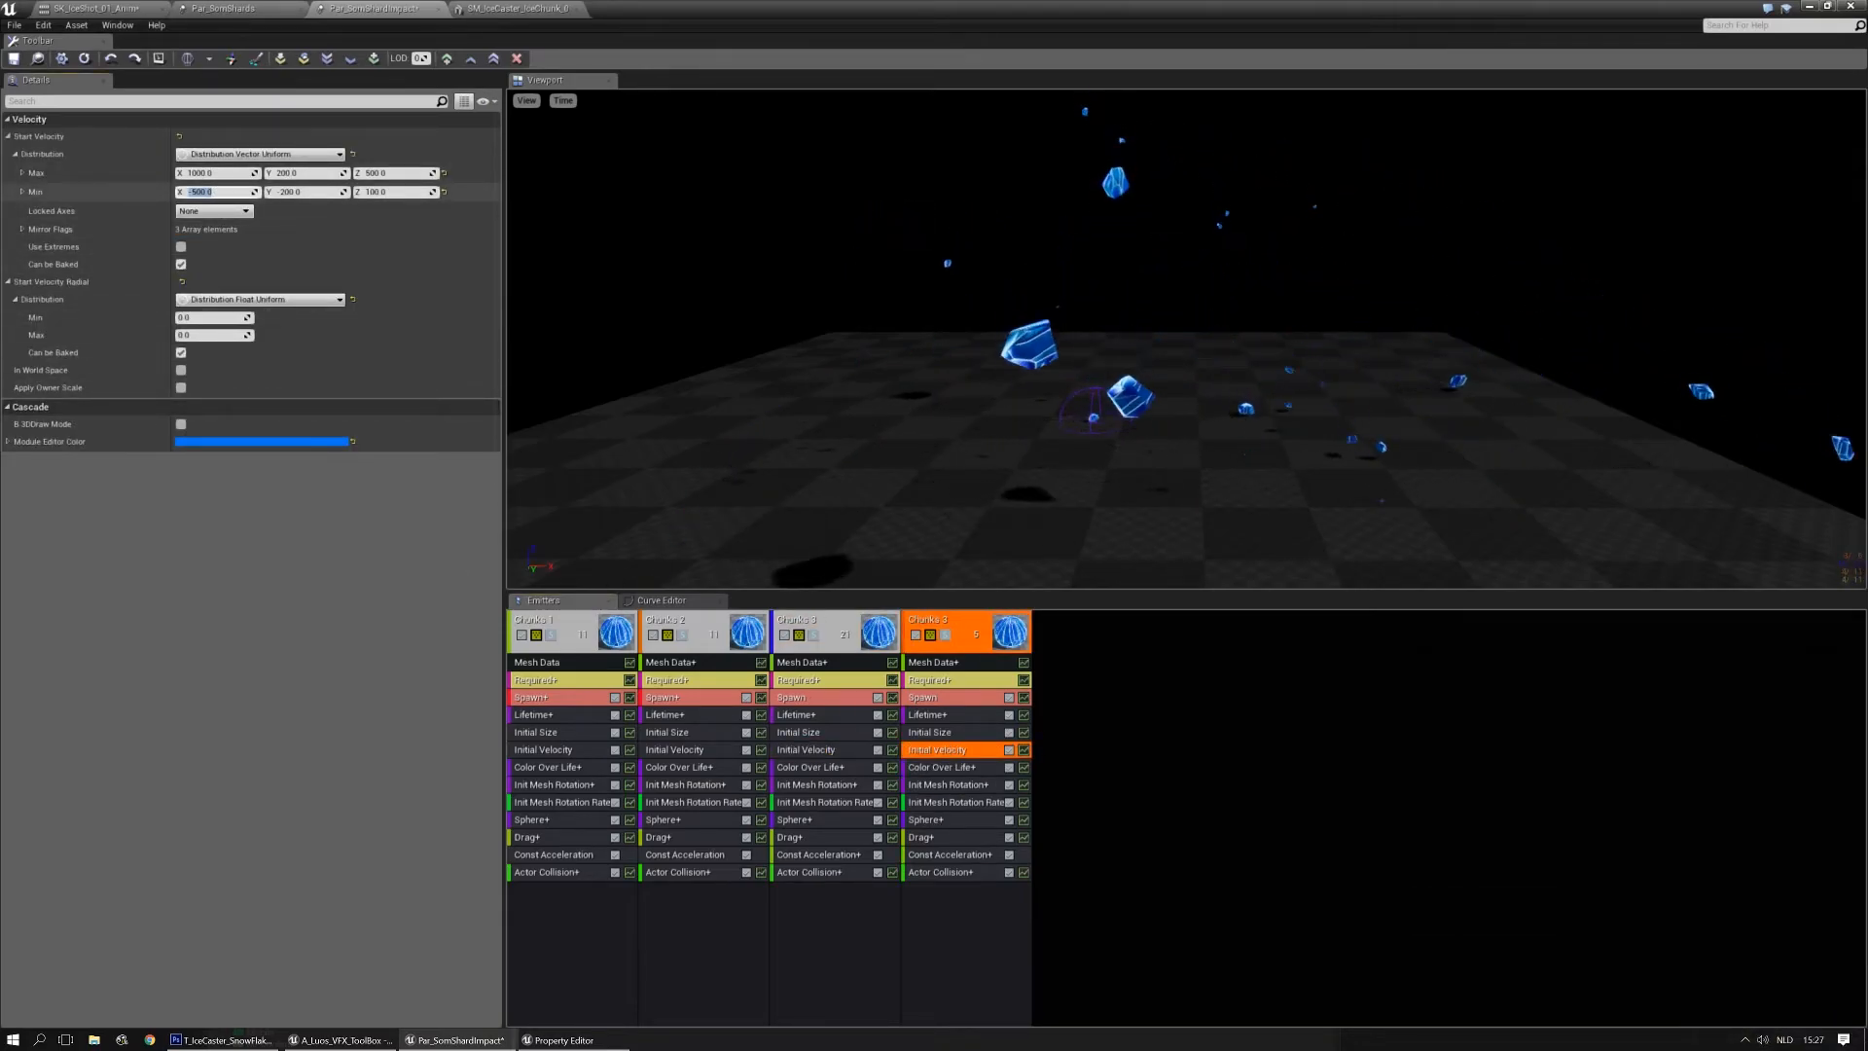
pyautogui.click(225, 173)
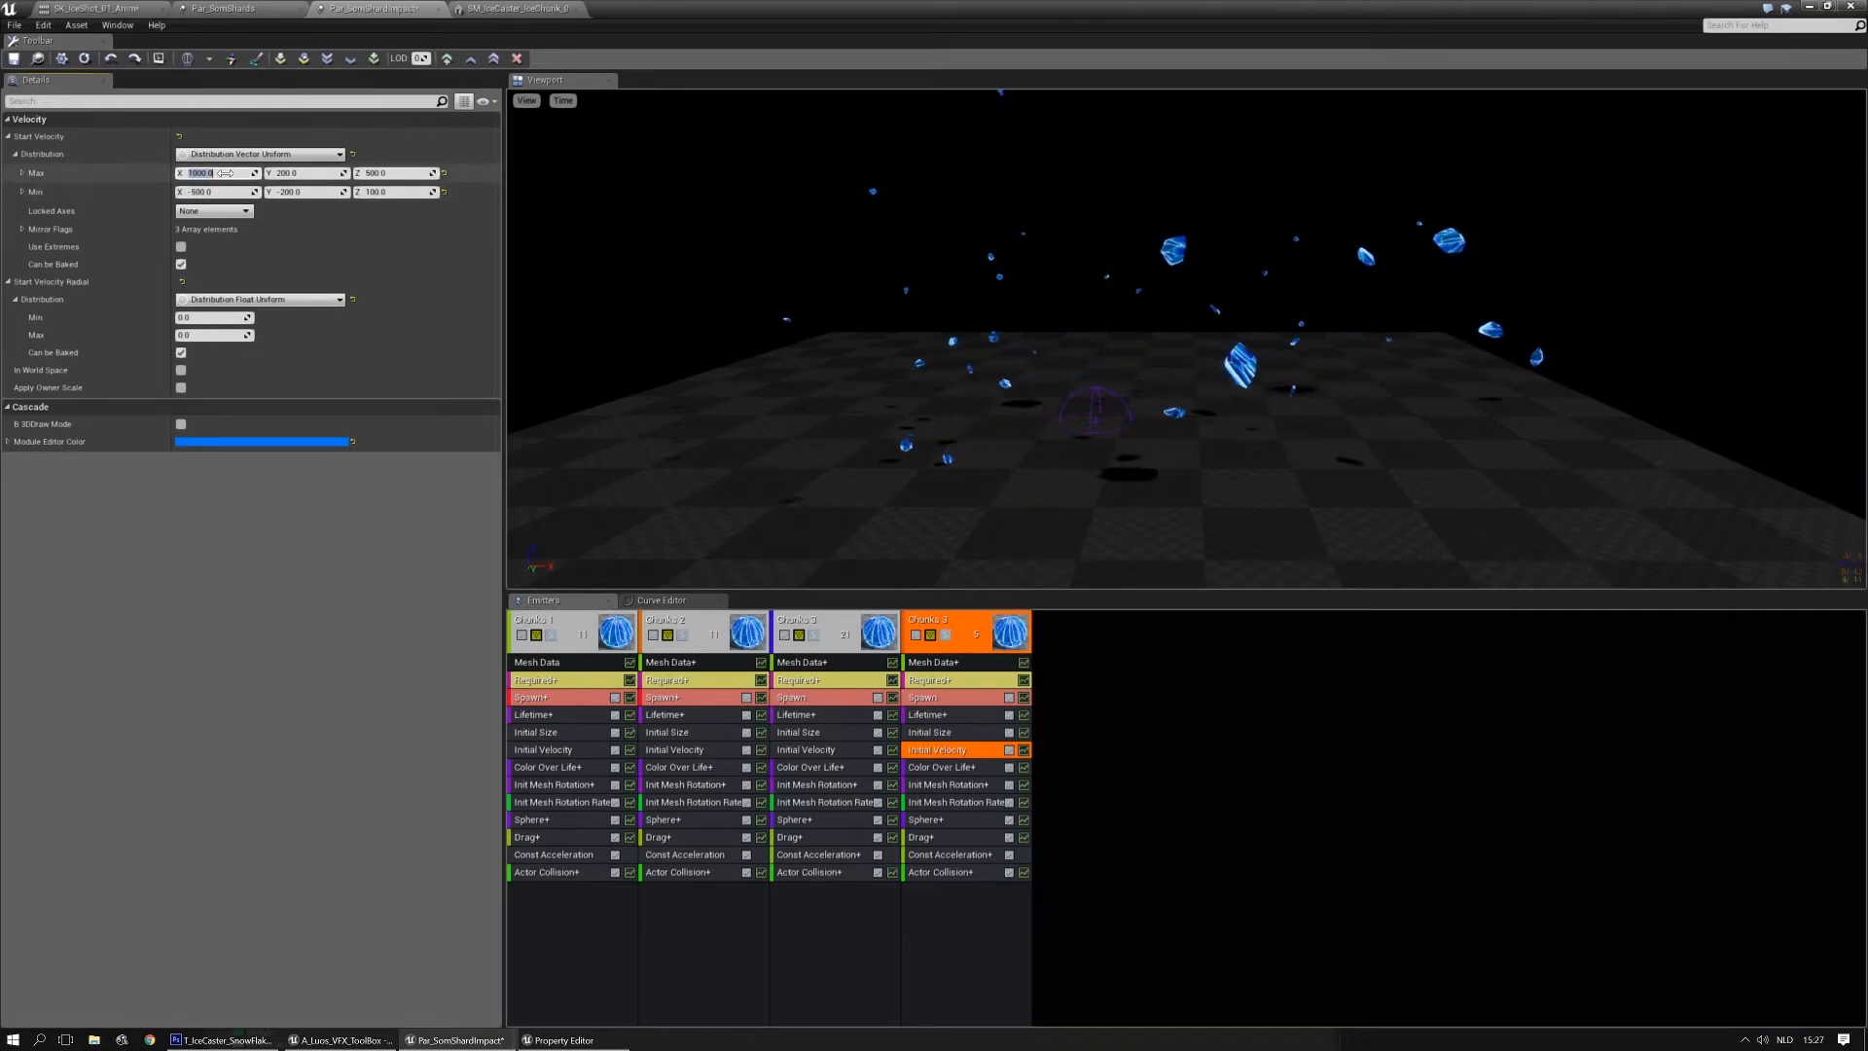
pyautogui.write('1500')
pyautogui.press('Tab')
pyautogui.write('-1750')
pyautogui.press('Return')
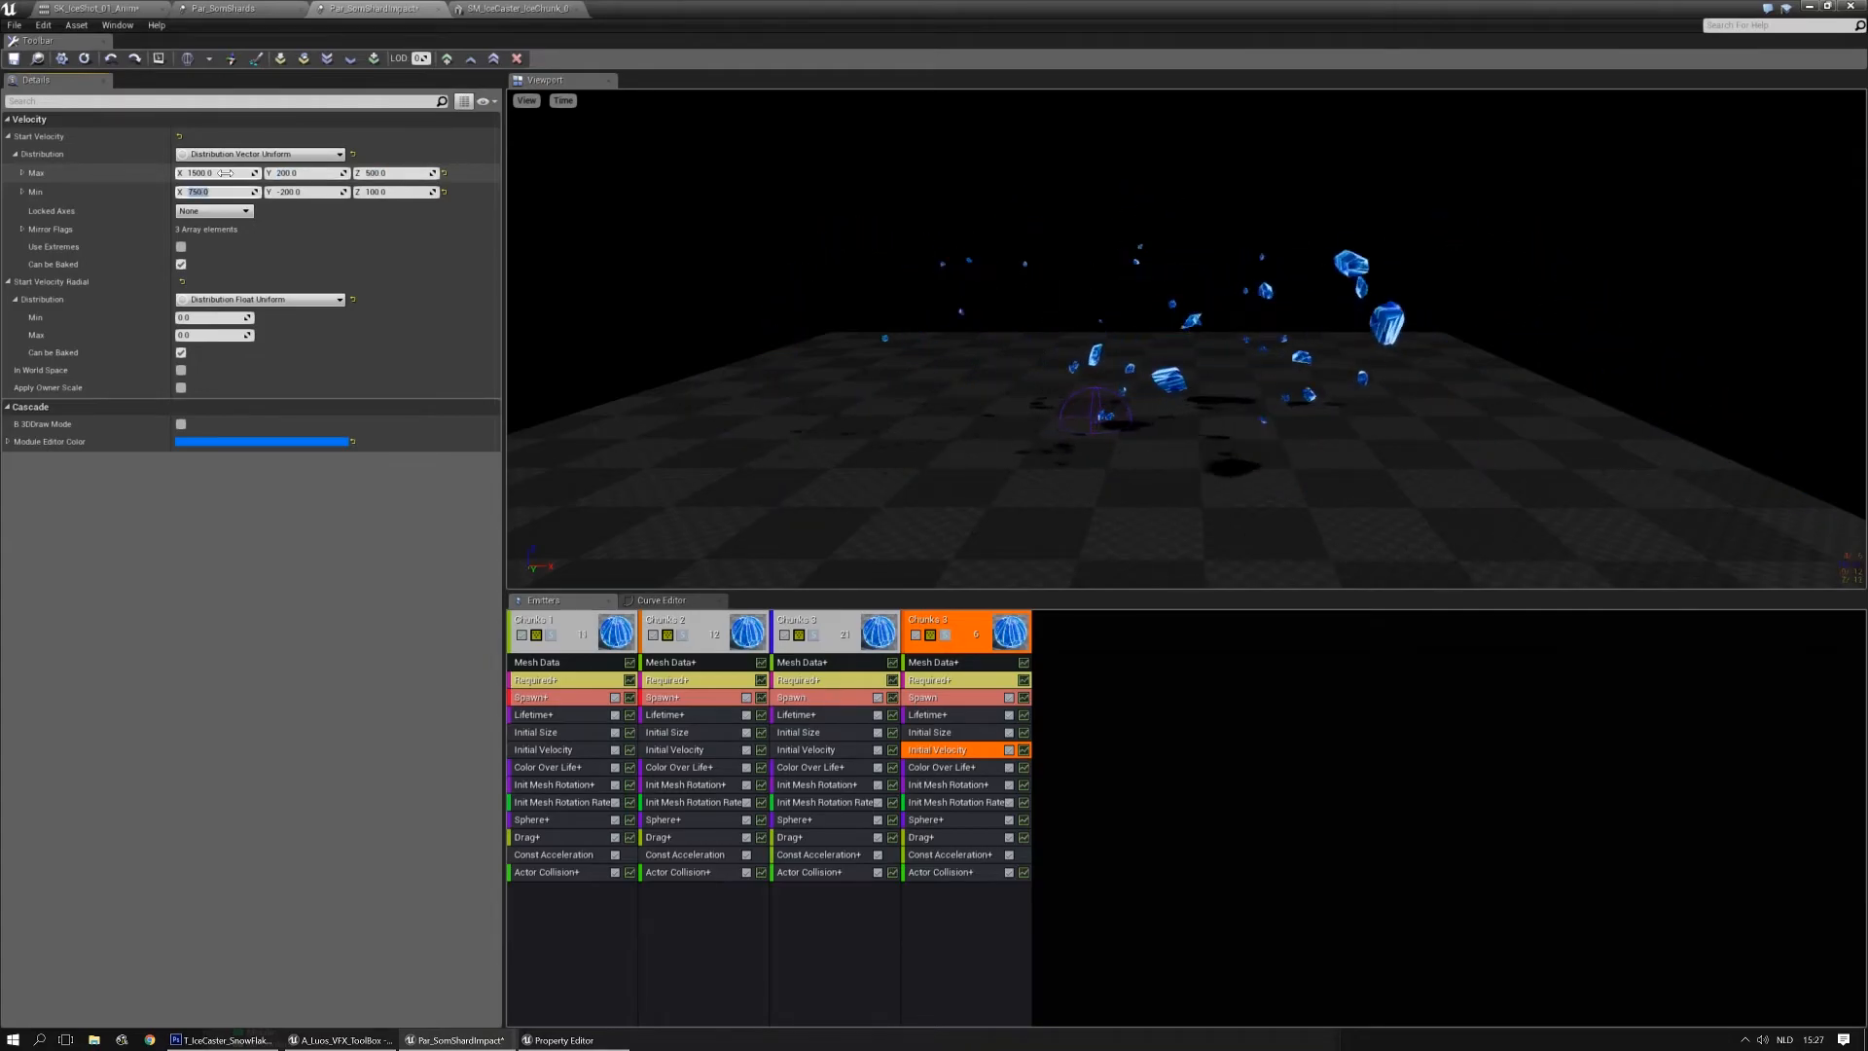
pyautogui.moveTo(1228, 434); pyautogui.dragTo(1226, 425, button='right')
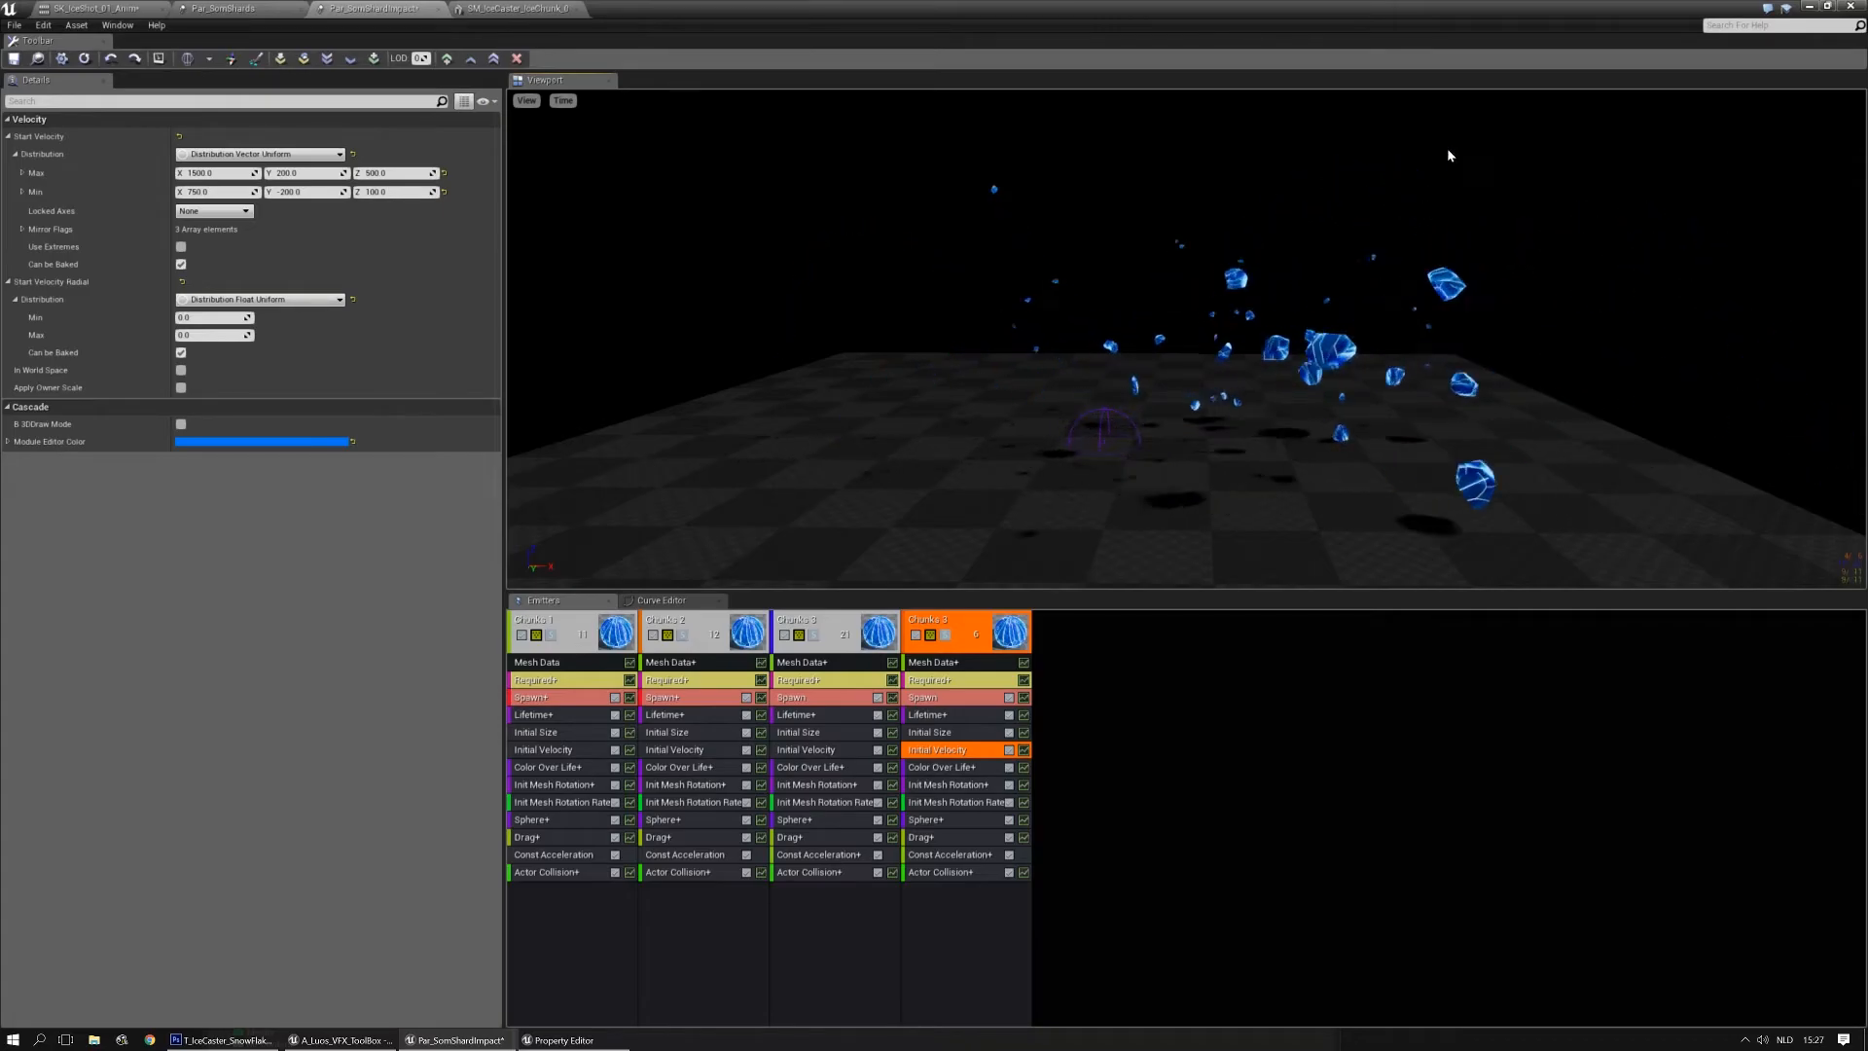
# Unshare the third emitter's Mesh Data module and assign the SM_IceCaster_IceChunk_03 mesh to it
pyautogui.click(934, 663)
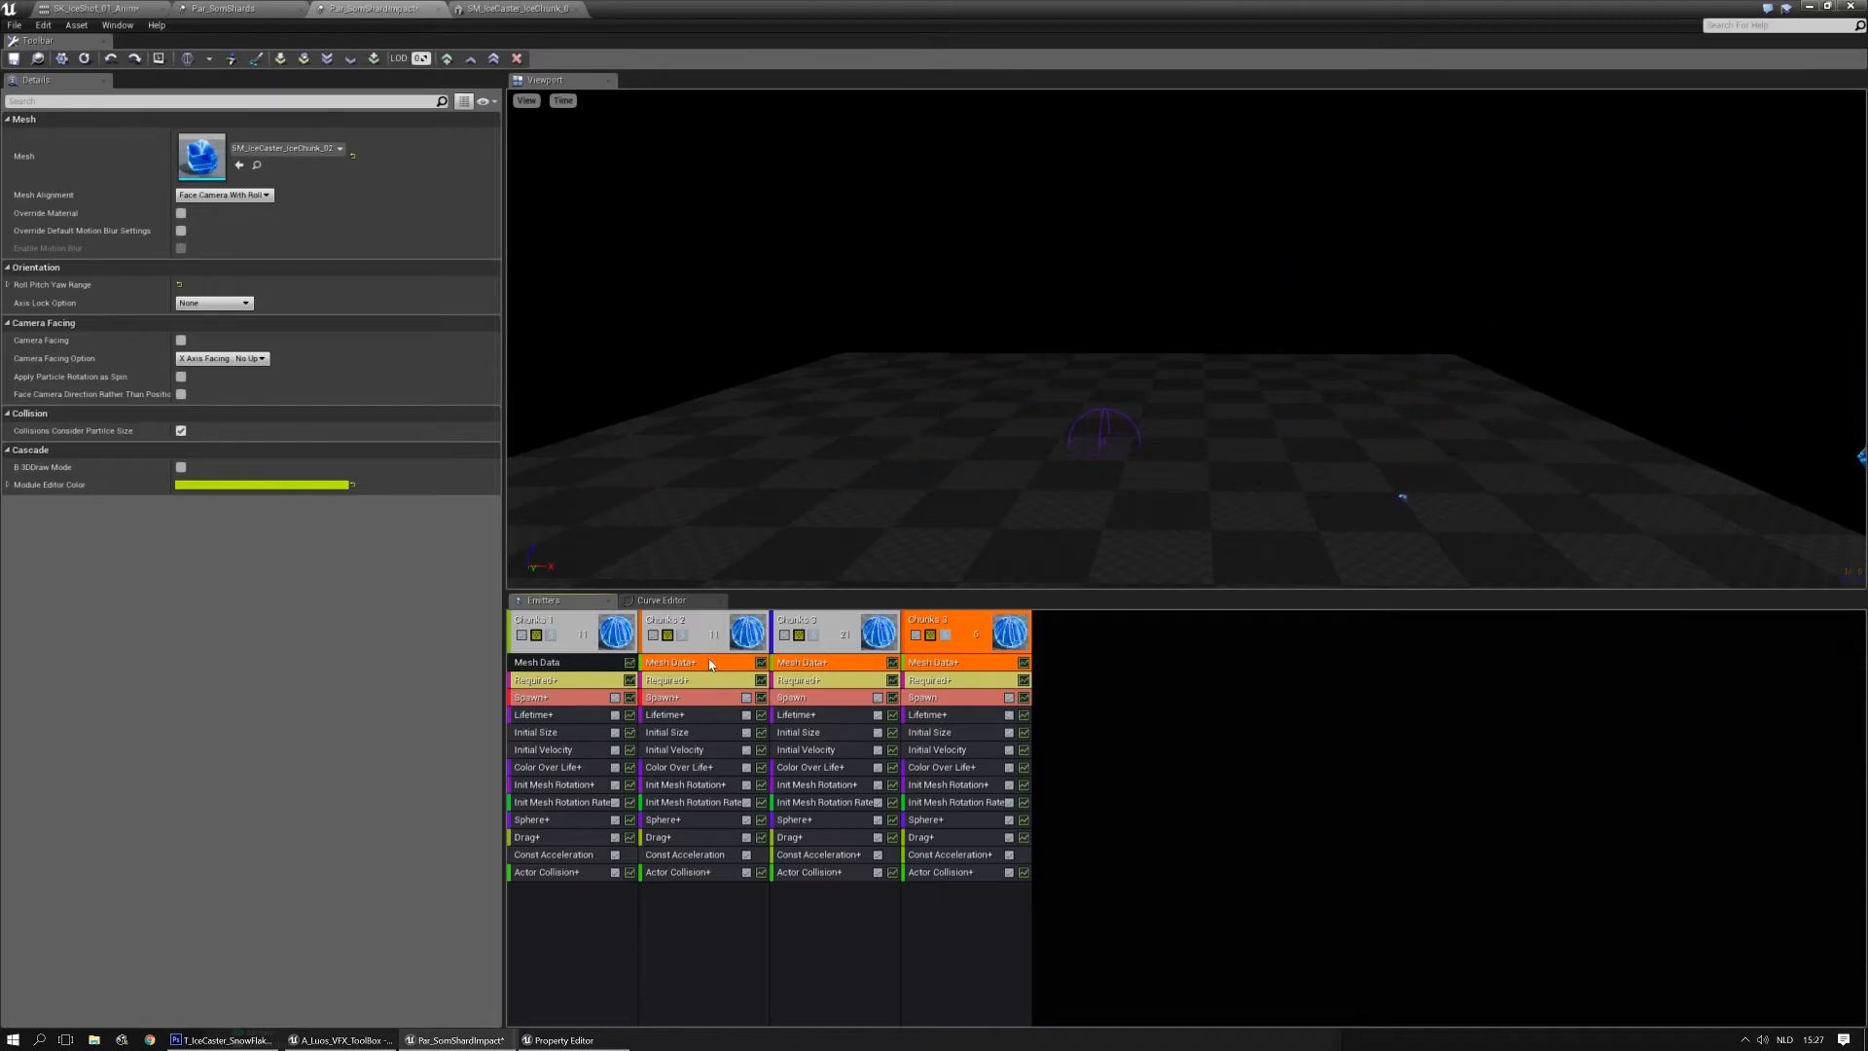
pyautogui.moveTo(711, 665); pyautogui.dragTo(815, 667)
pyautogui.click(957, 555)
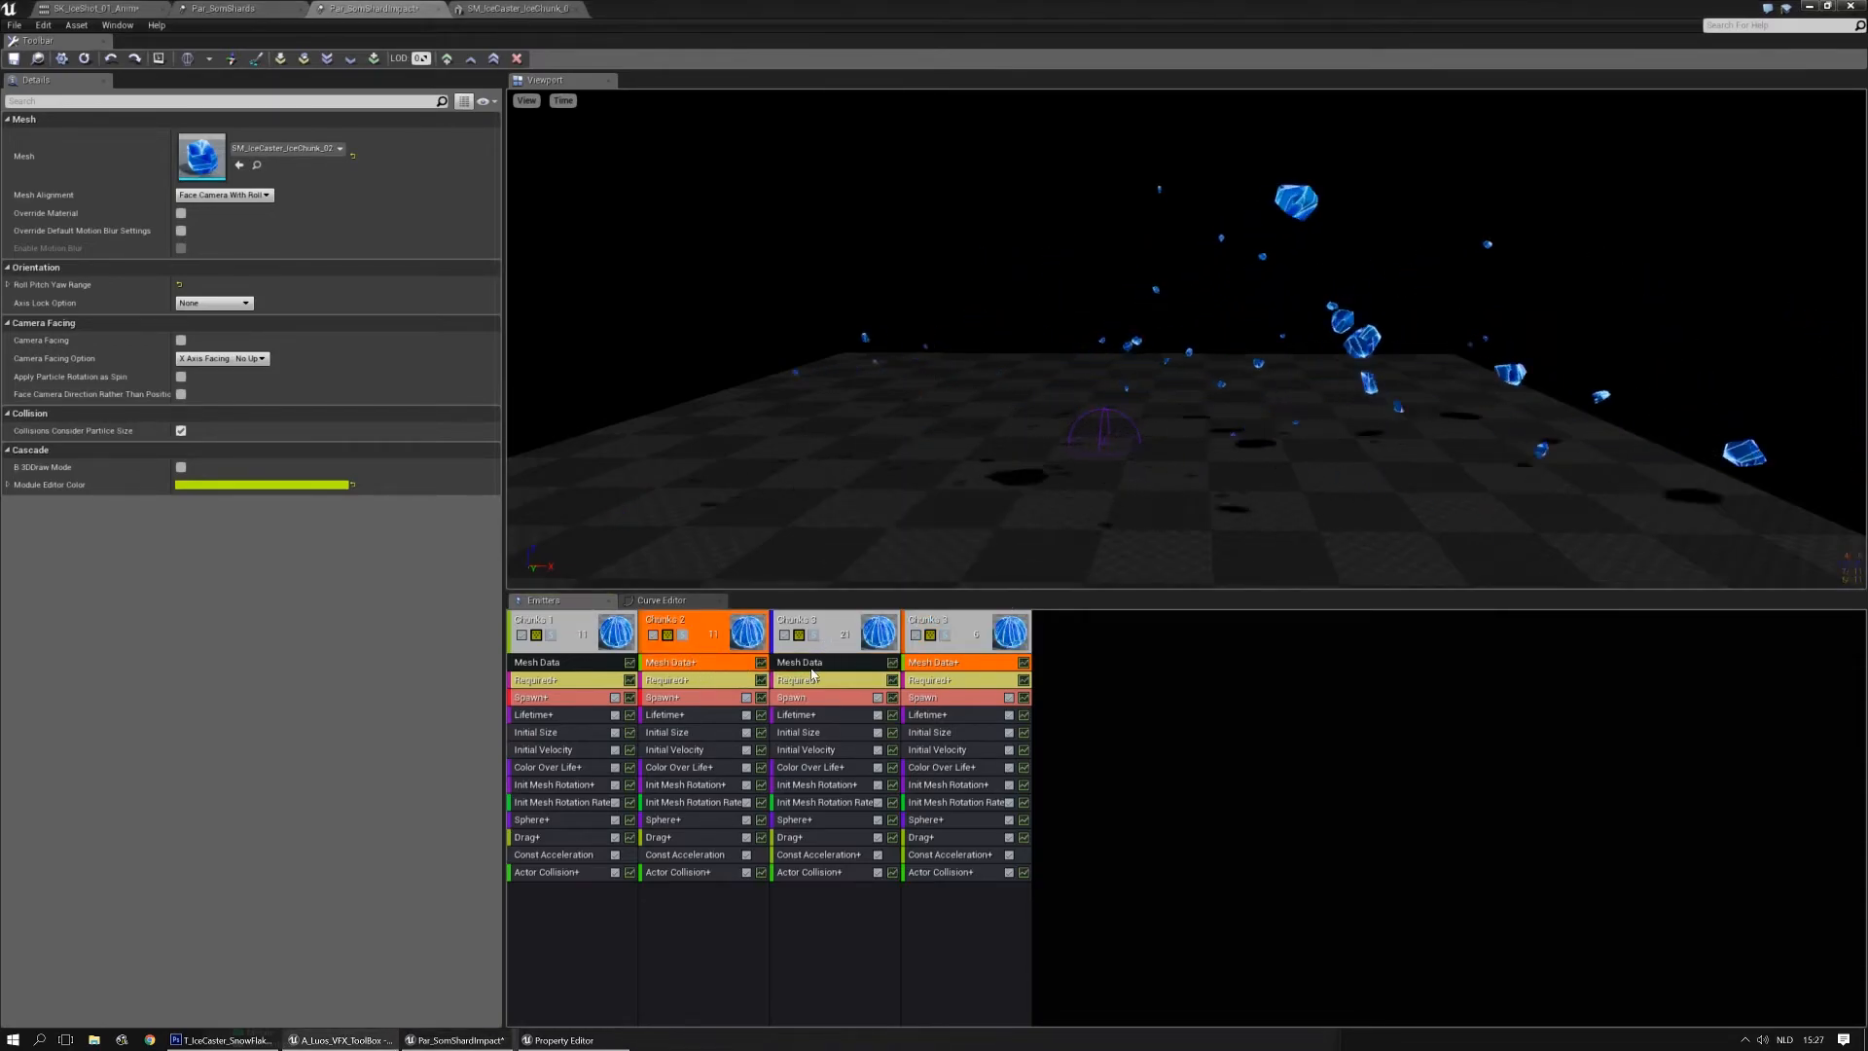
pyautogui.click(311, 151)
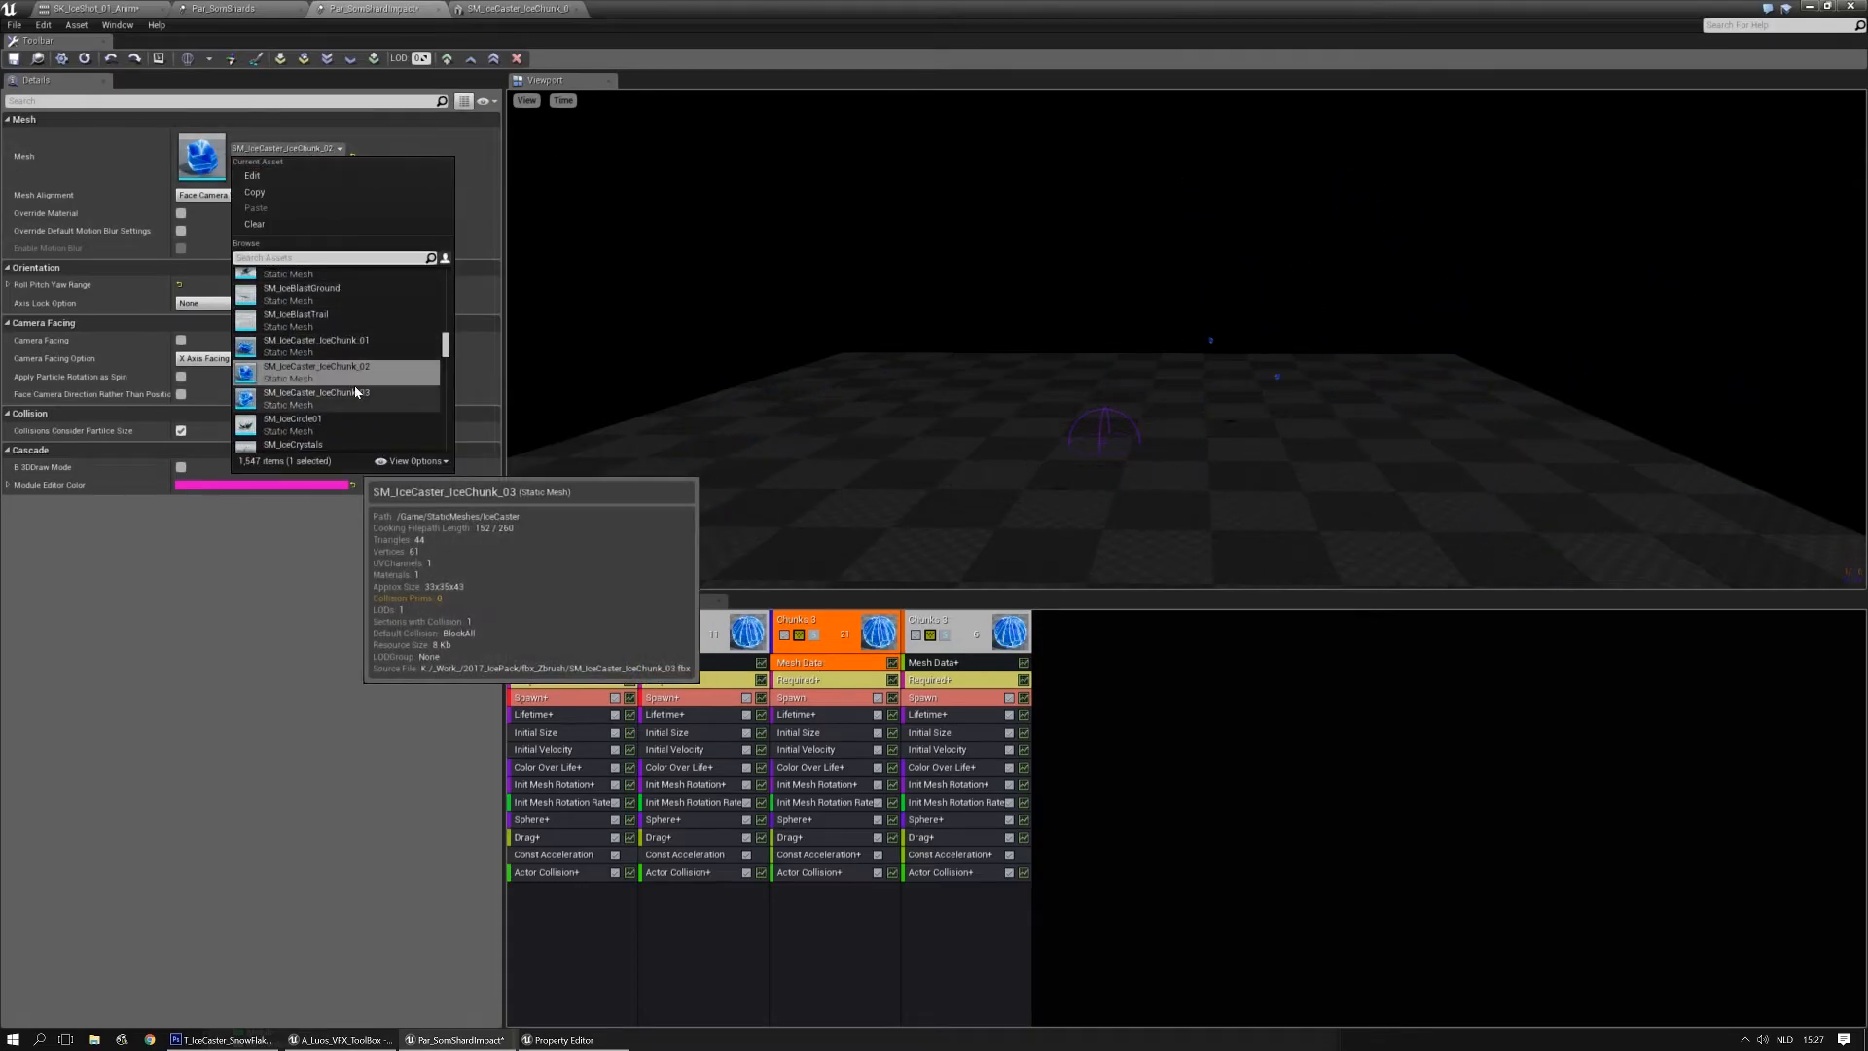
pyautogui.click(311, 398)
# Unshare the fourth emitter's Mesh Data module and assign the SM_IceCaster_IceChunk_01 mesh to it
pyautogui.click(936, 662)
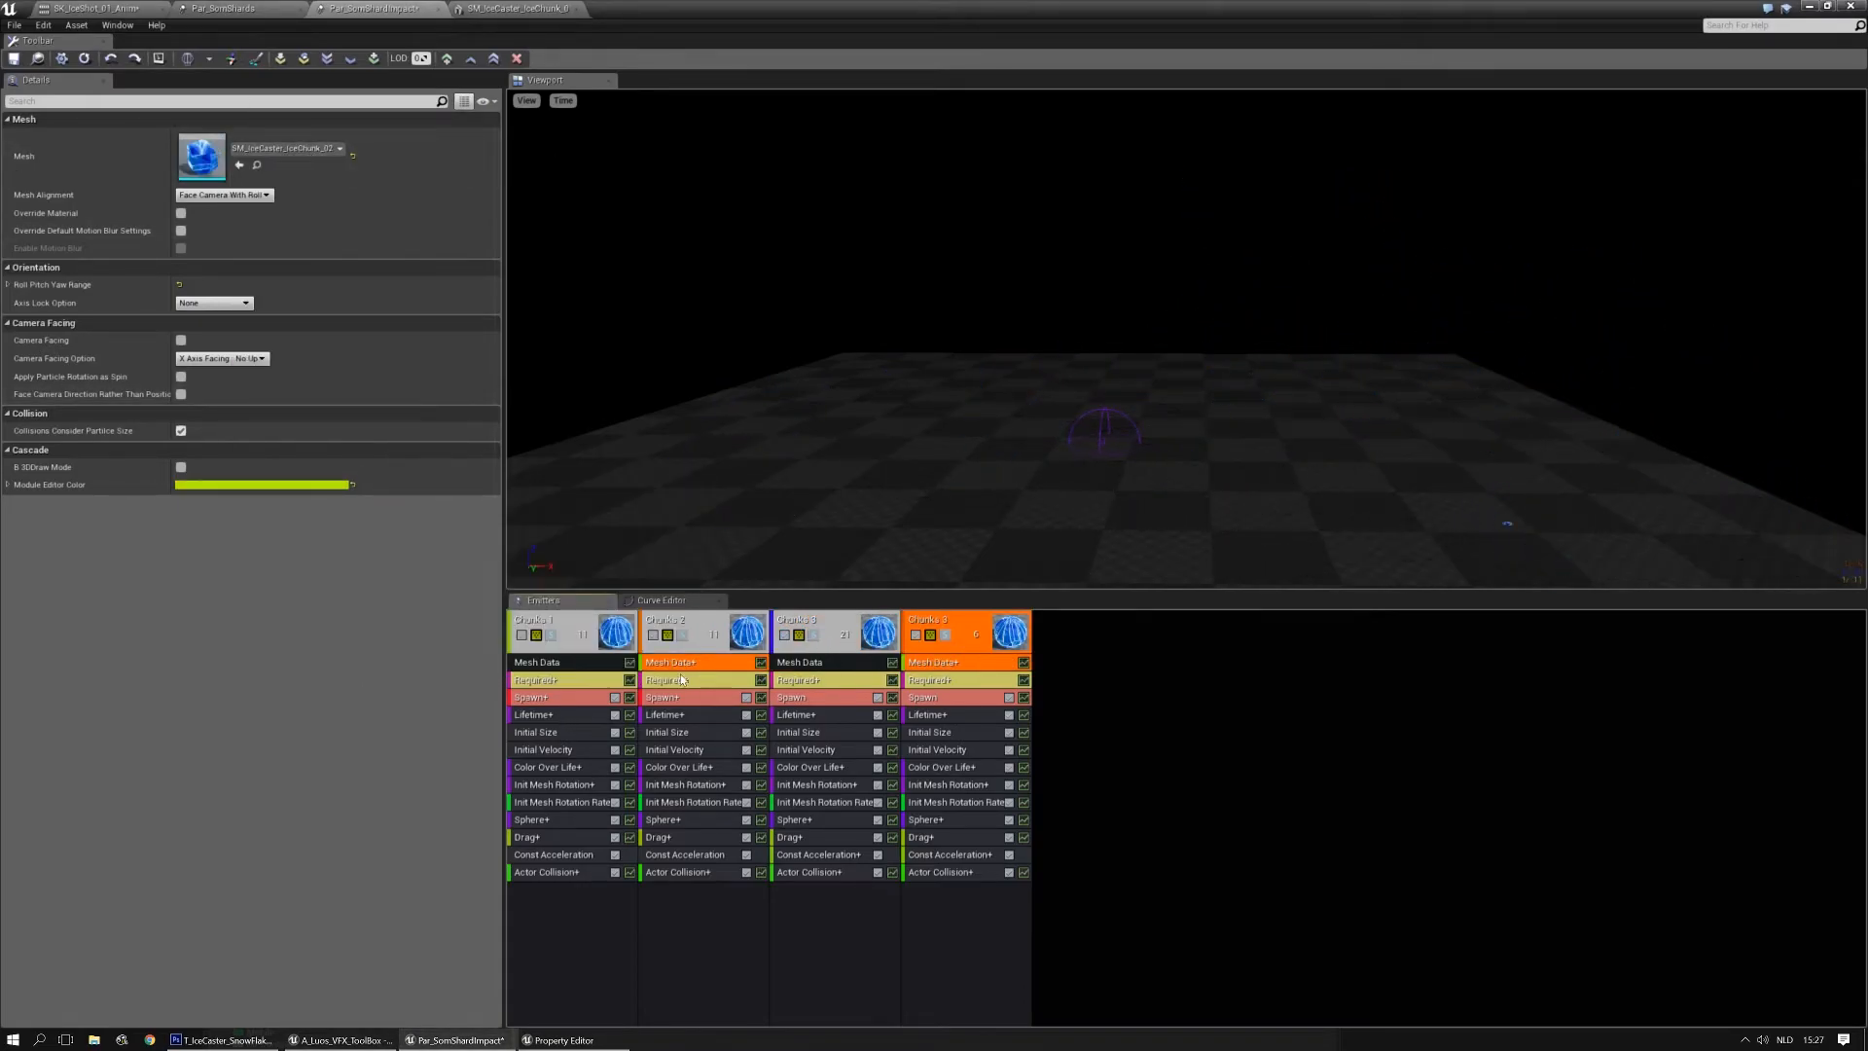
pyautogui.moveTo(728, 662); pyautogui.dragTo(943, 657)
pyautogui.click(956, 561)
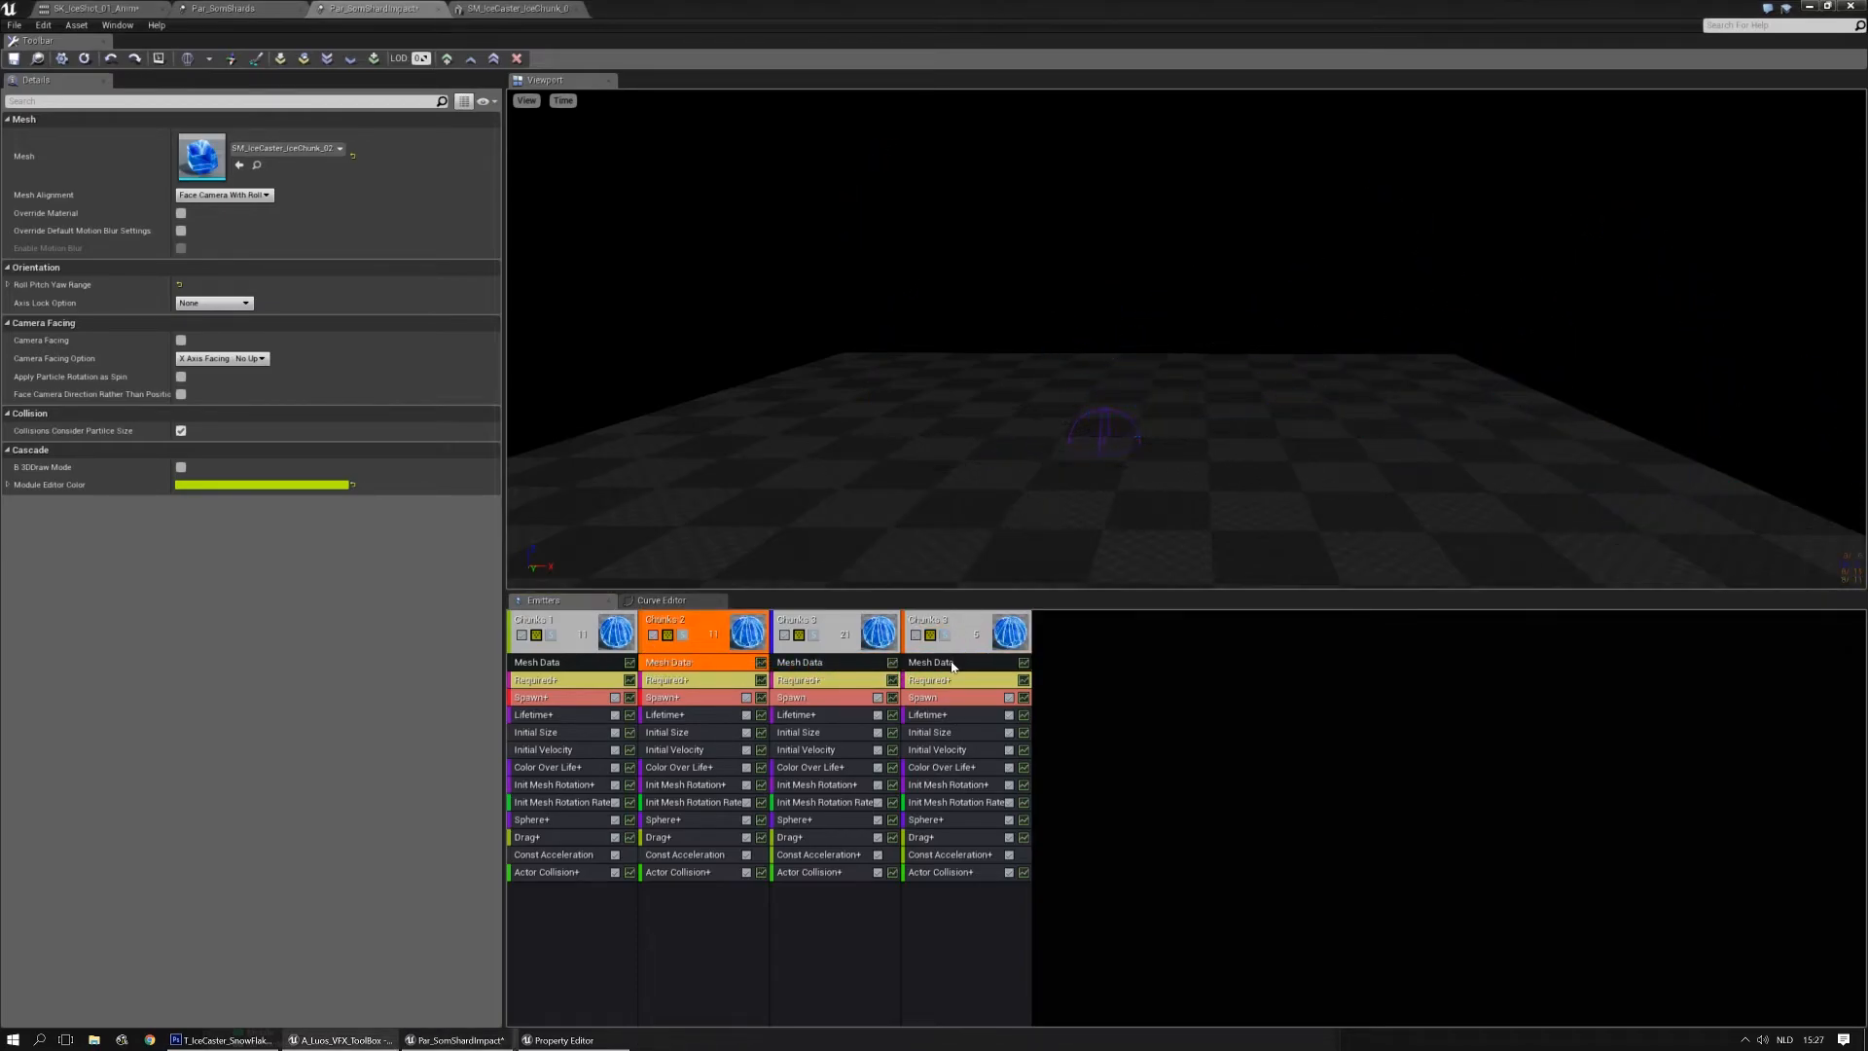
pyautogui.click(284, 148)
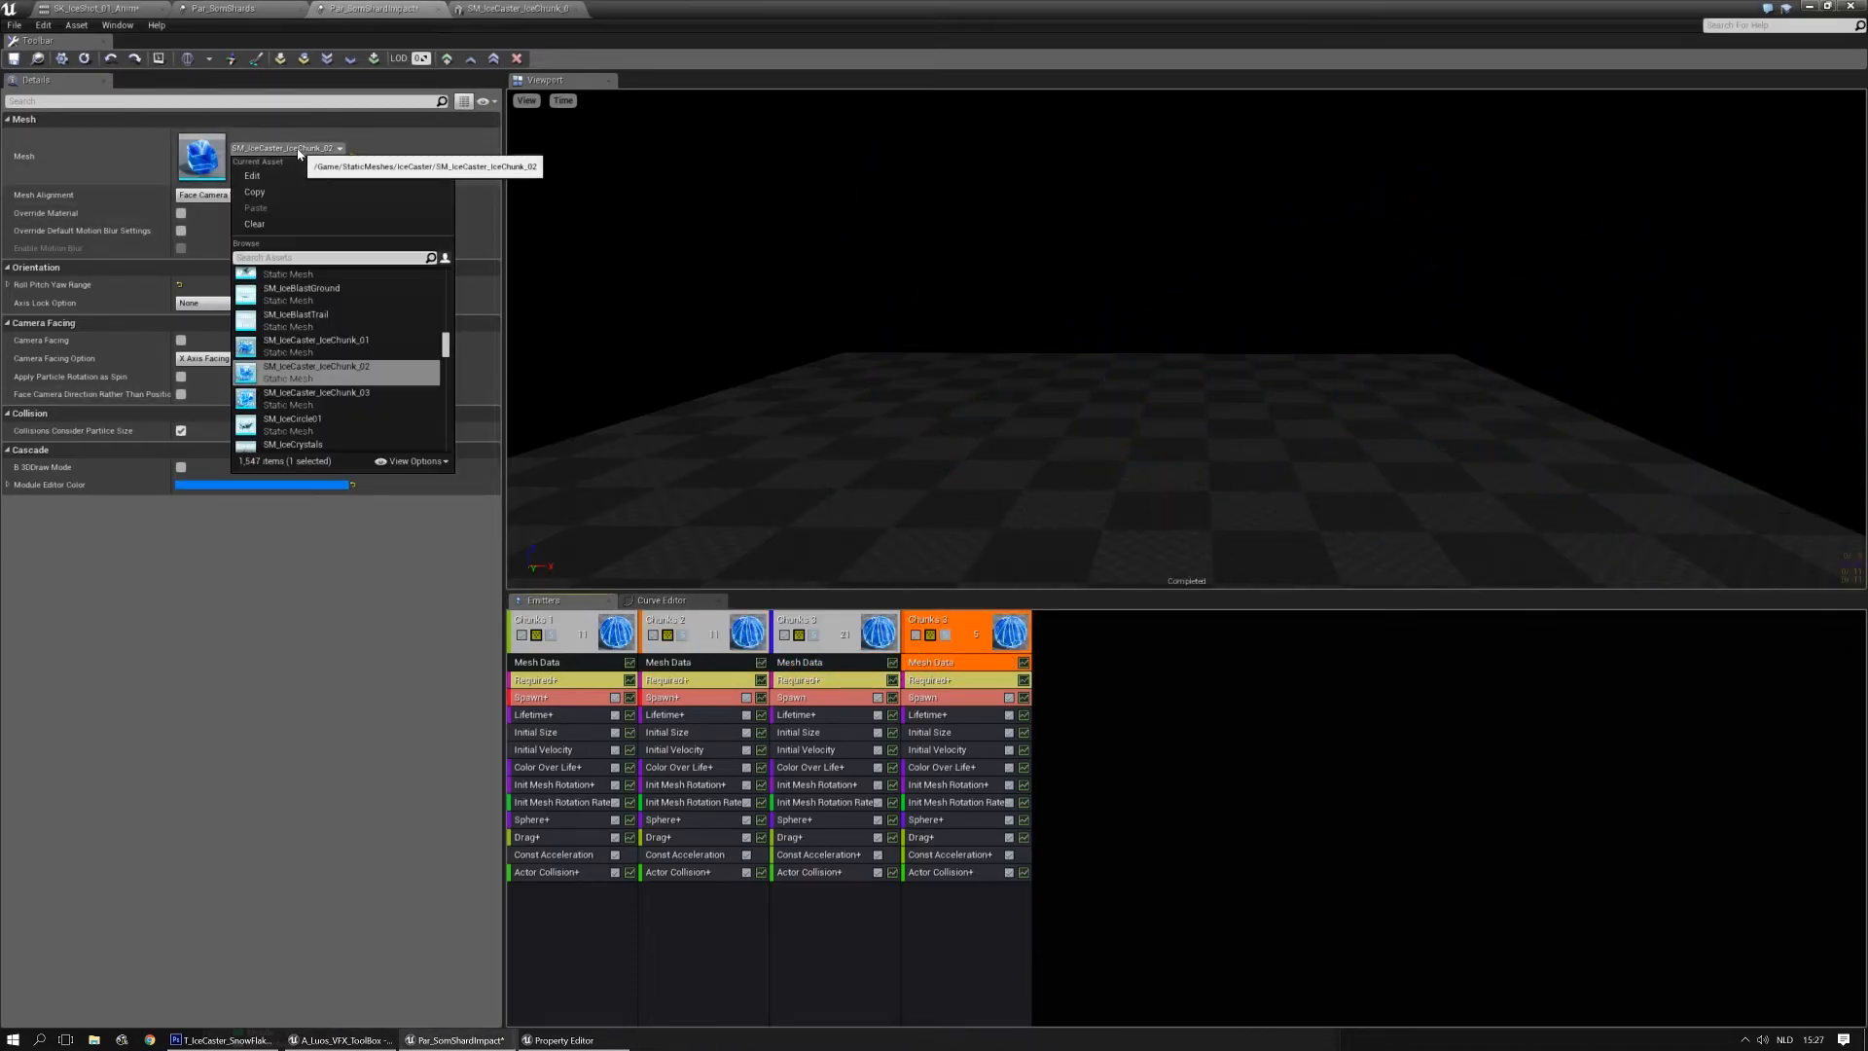
pyautogui.click(355, 393)
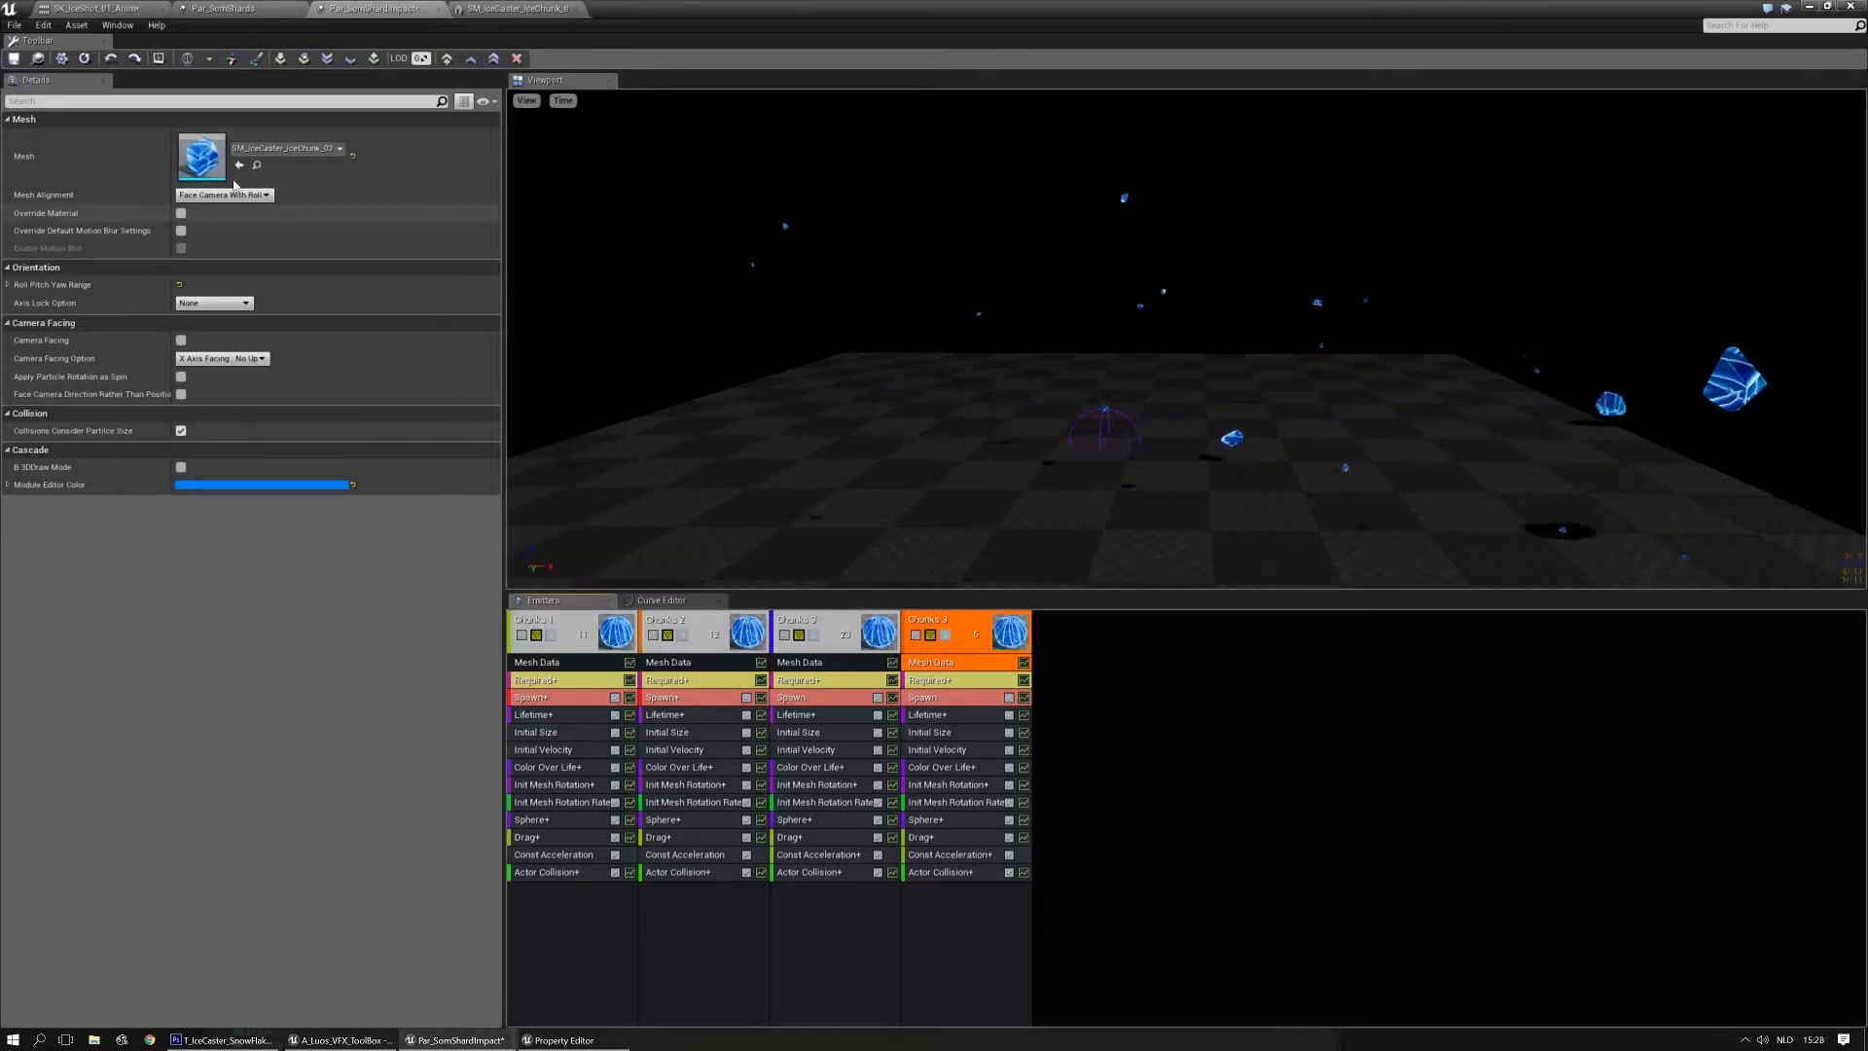
pyautogui.click(289, 151)
pyautogui.click(321, 302)
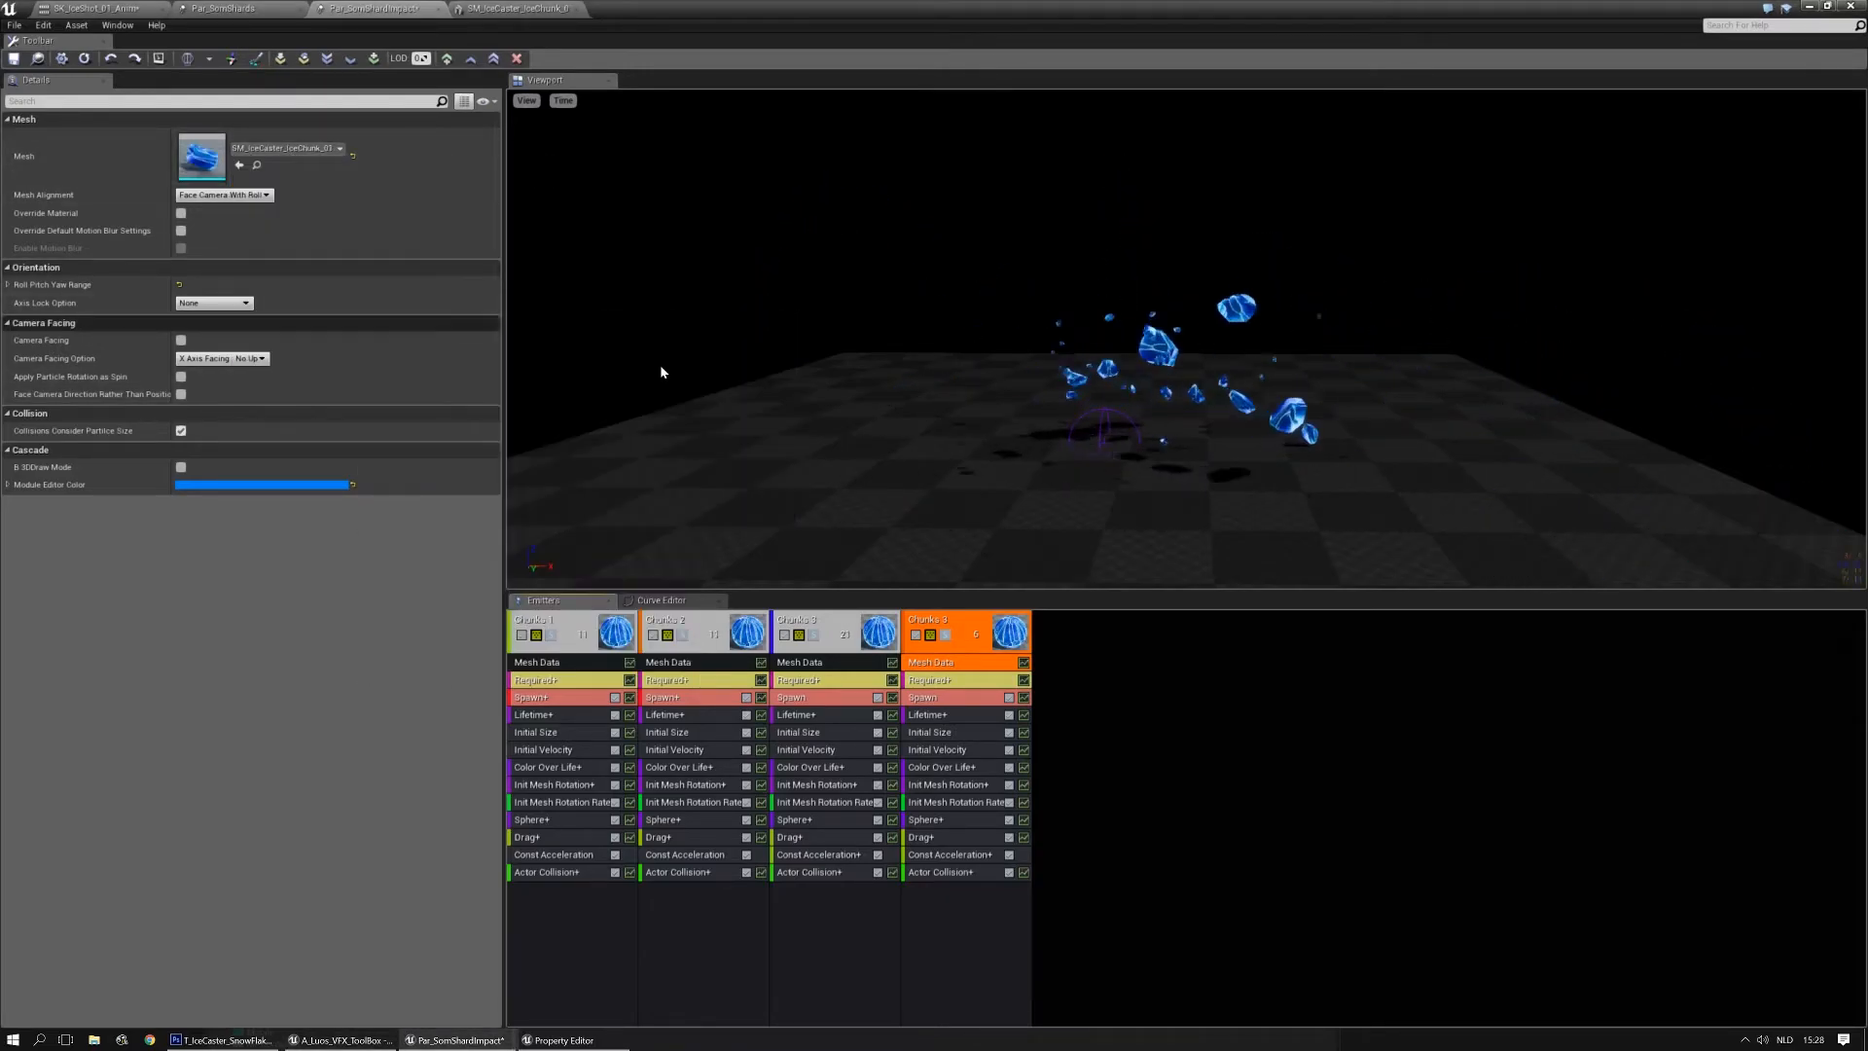
pyautogui.moveTo(1187, 413); pyautogui.dragTo(1205, 416, button='right')
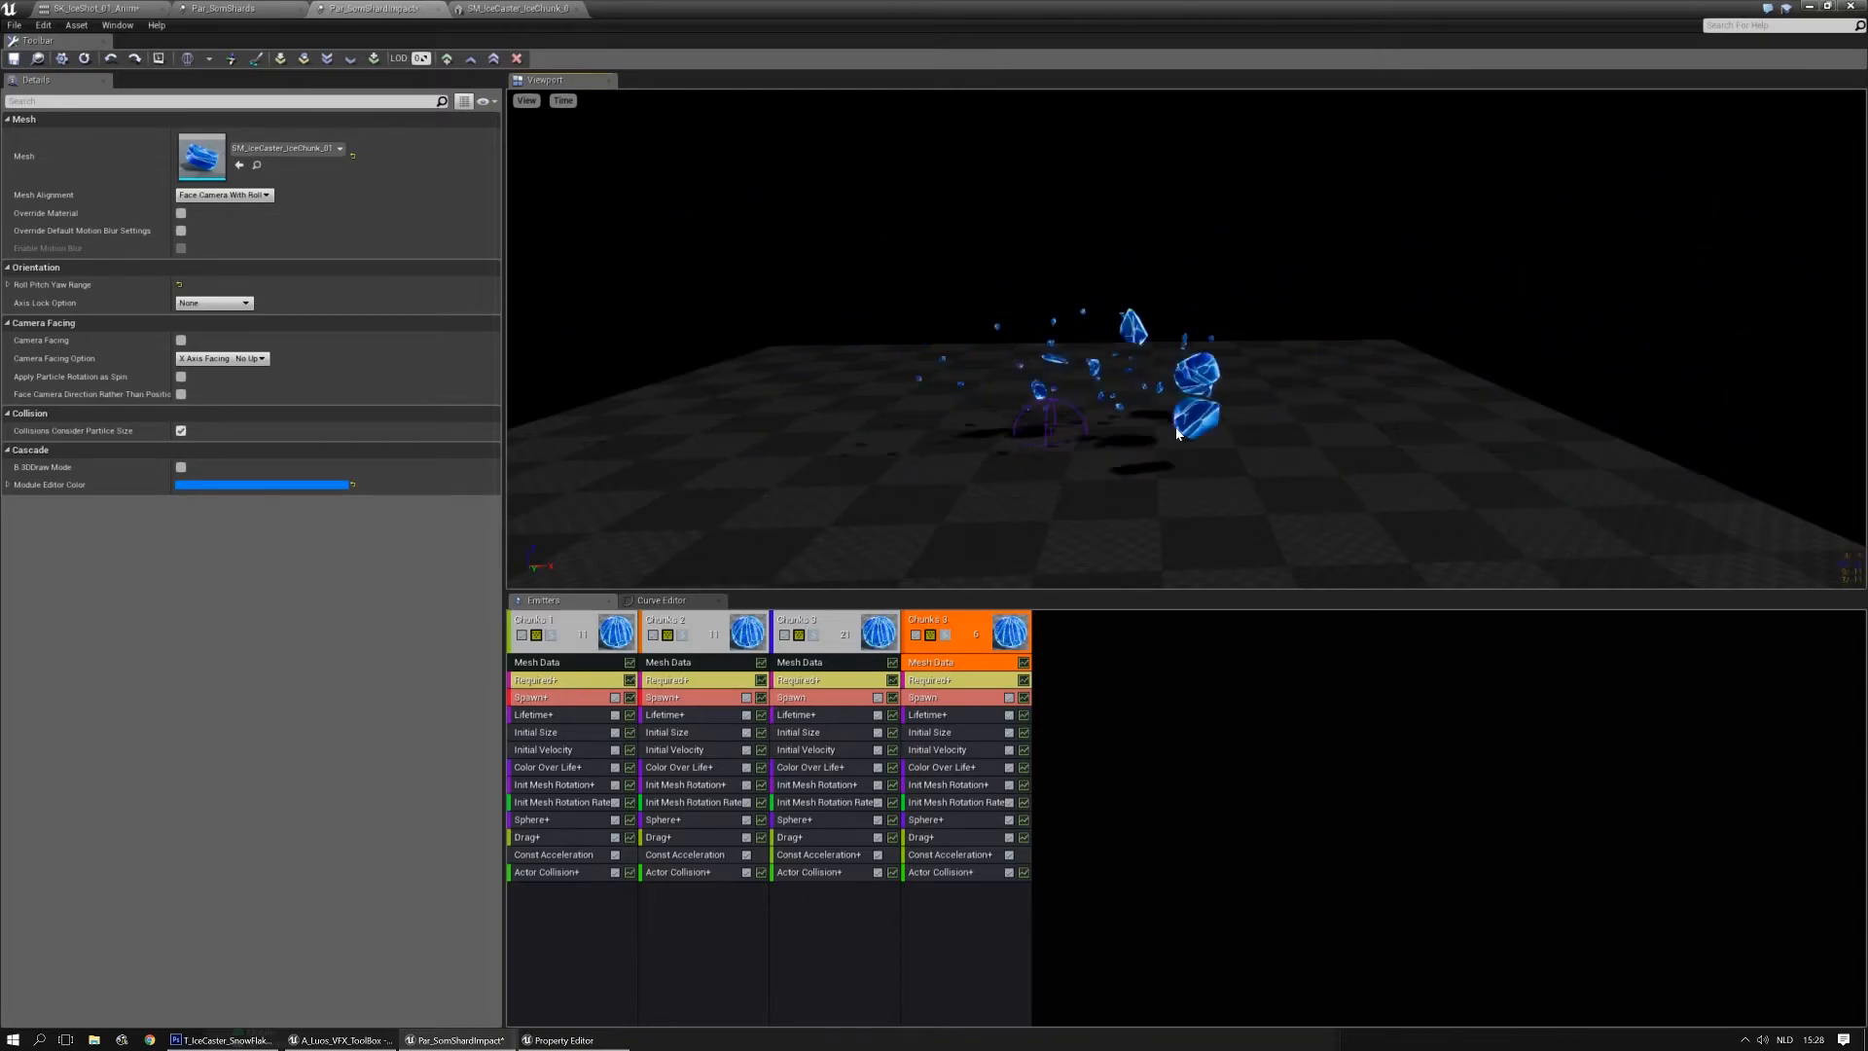
# Set the fourth emitter's Initial Velocity Max Z to 200 and Min Z to 50
pyautogui.click(936, 749)
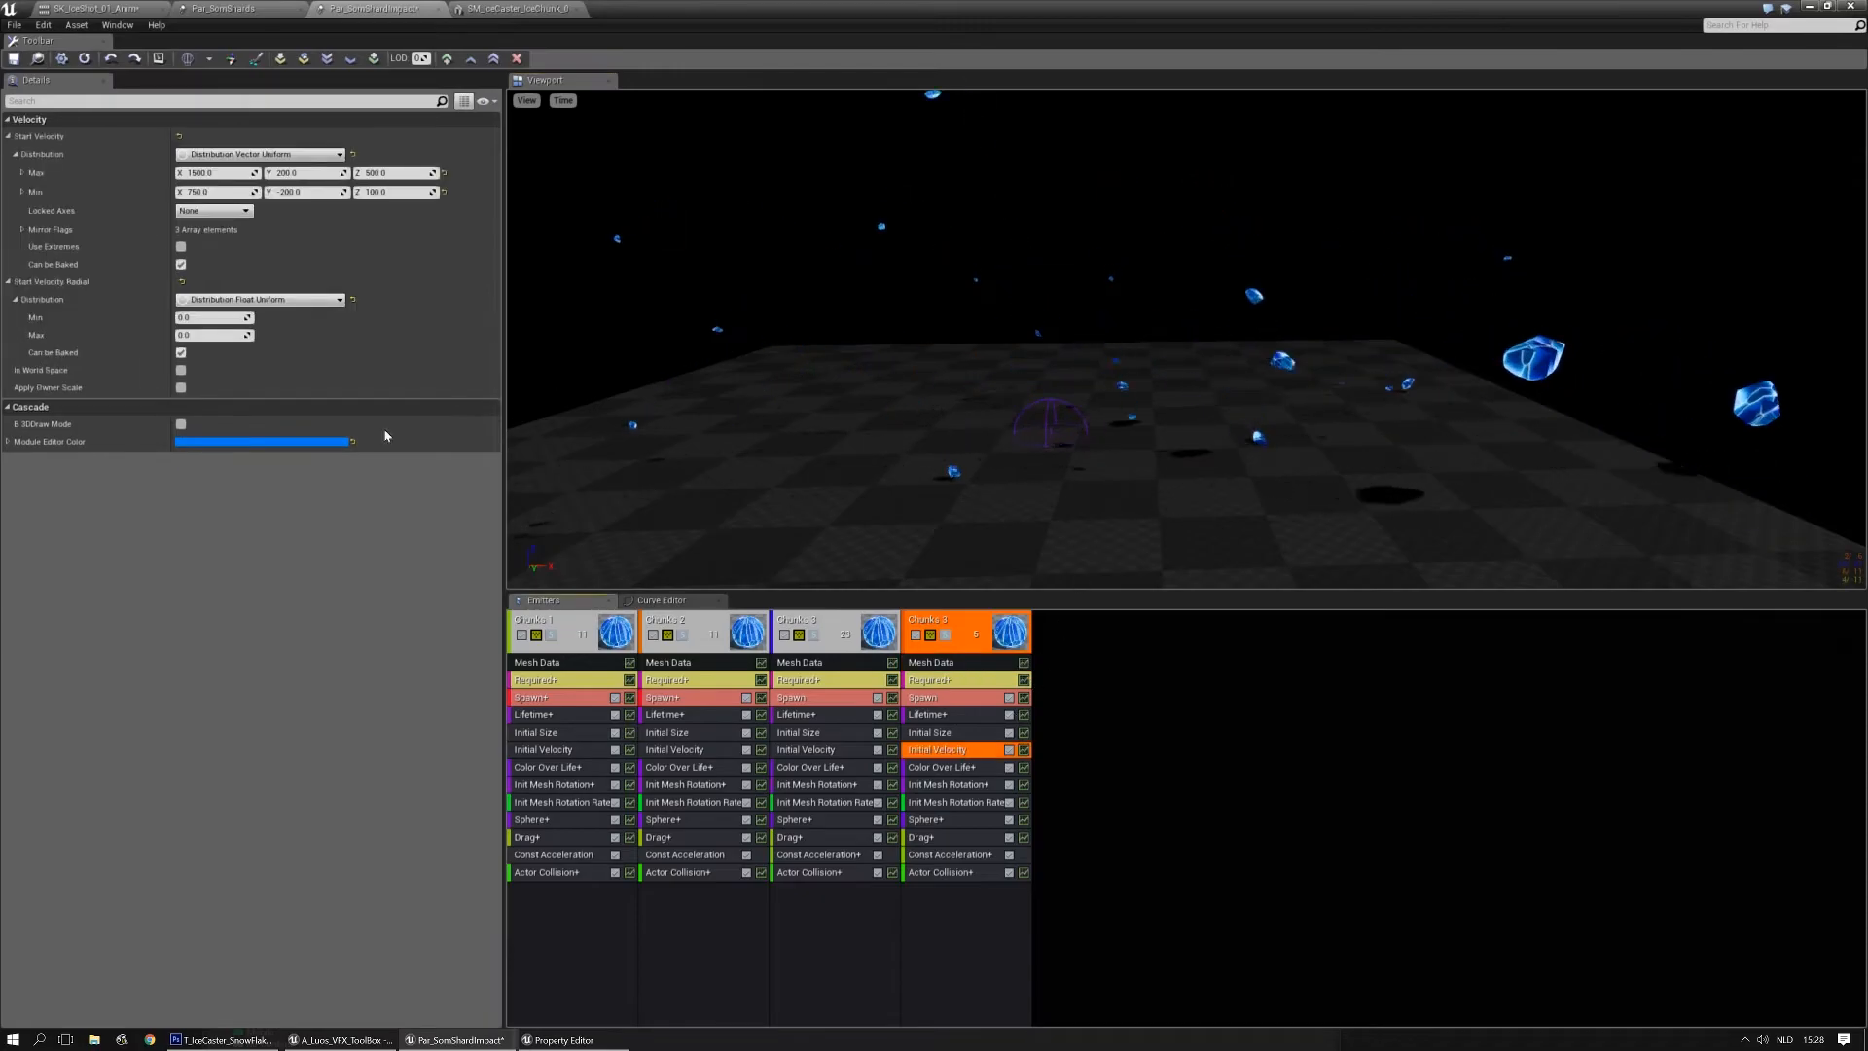
pyautogui.click(407, 176)
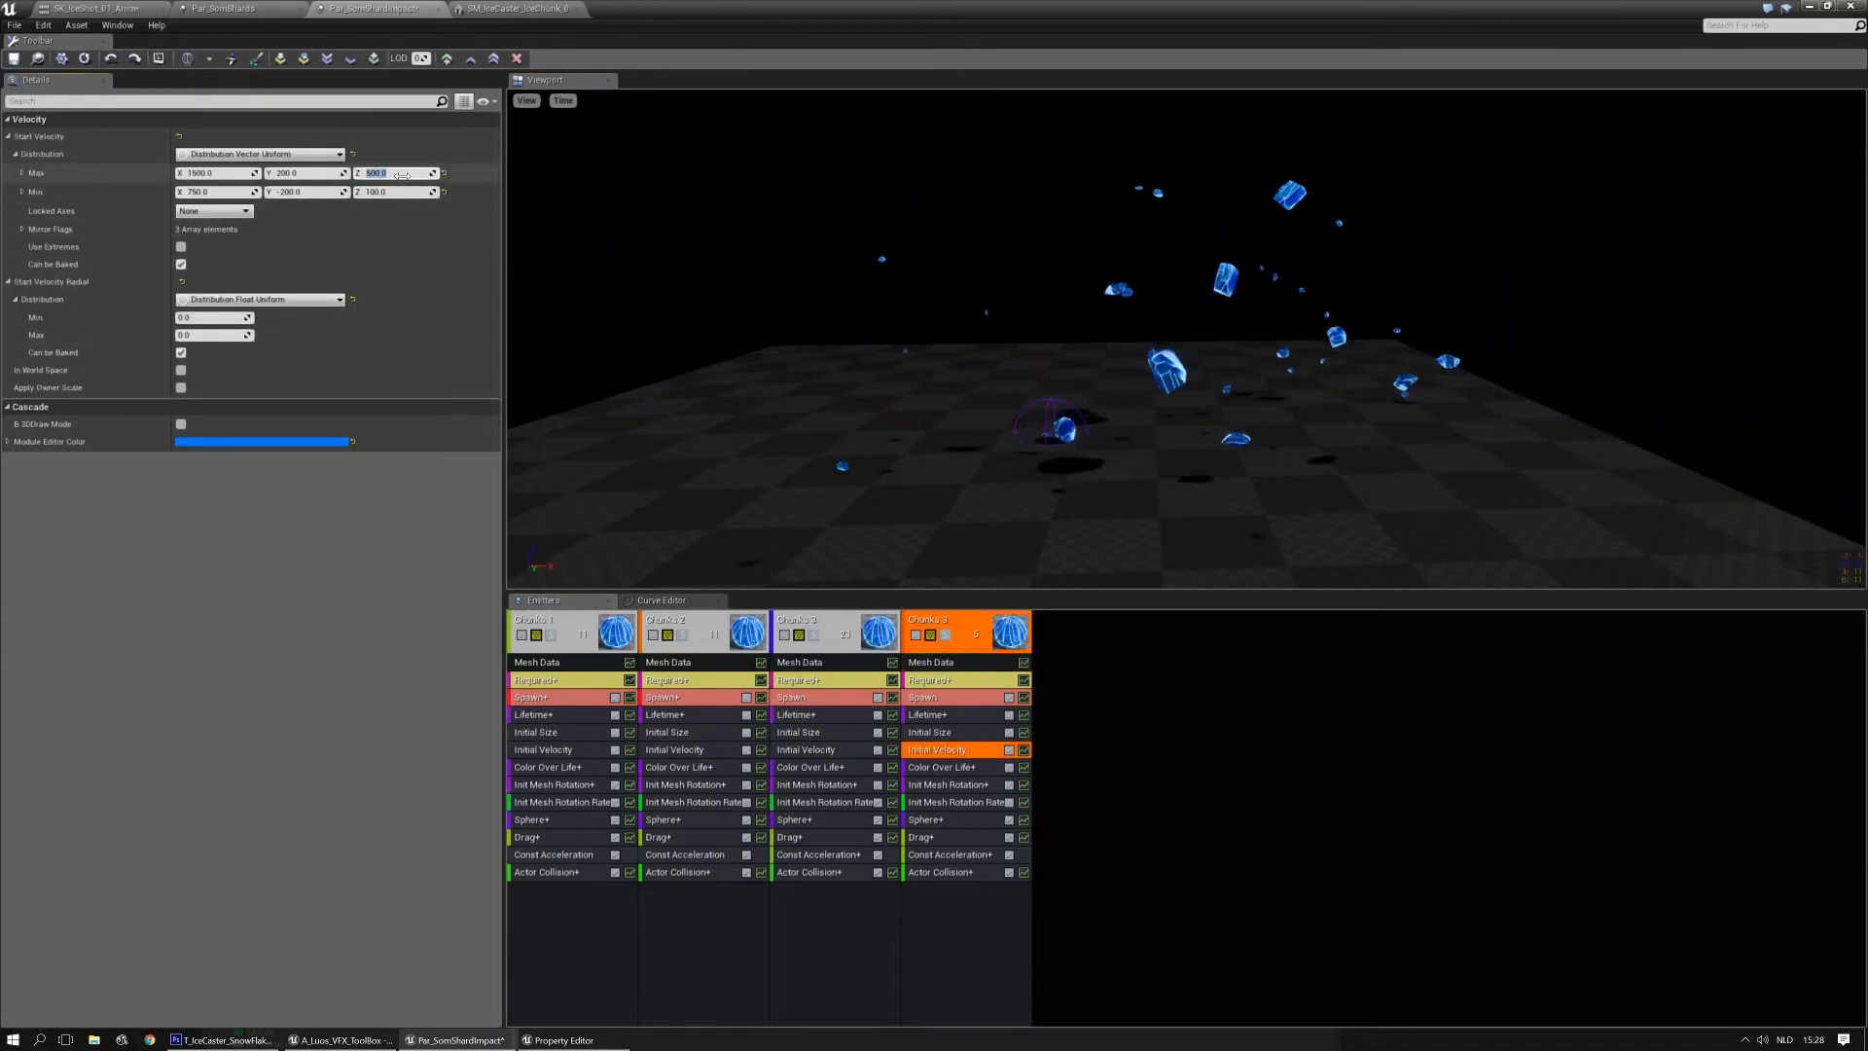
pyautogui.write('200')
pyautogui.click(408, 192)
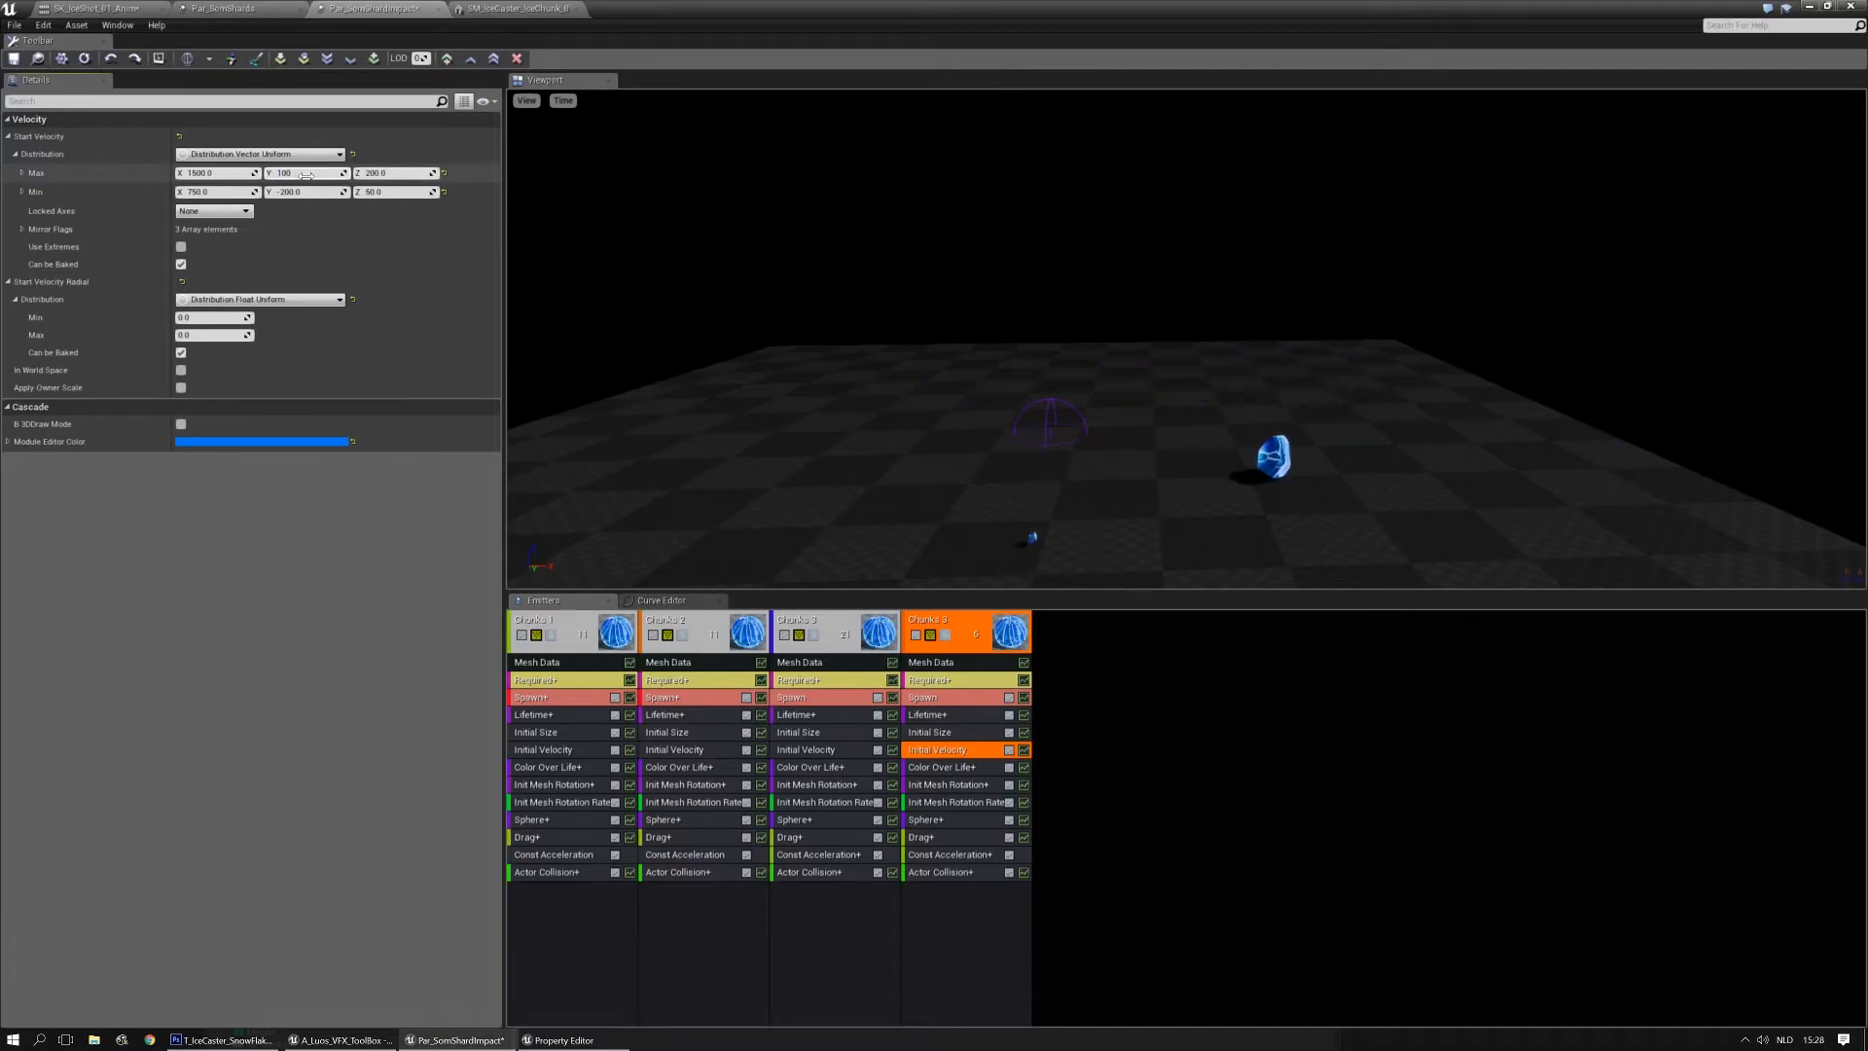
# Set the fourth emitter's Initial Velocity Max Y to 55, Min Y to -55 and Min X to 1000
pyautogui.press('BackSpace')
pyautogui.press('Tab')
pyautogui.press('Tab')
pyautogui.write('-')
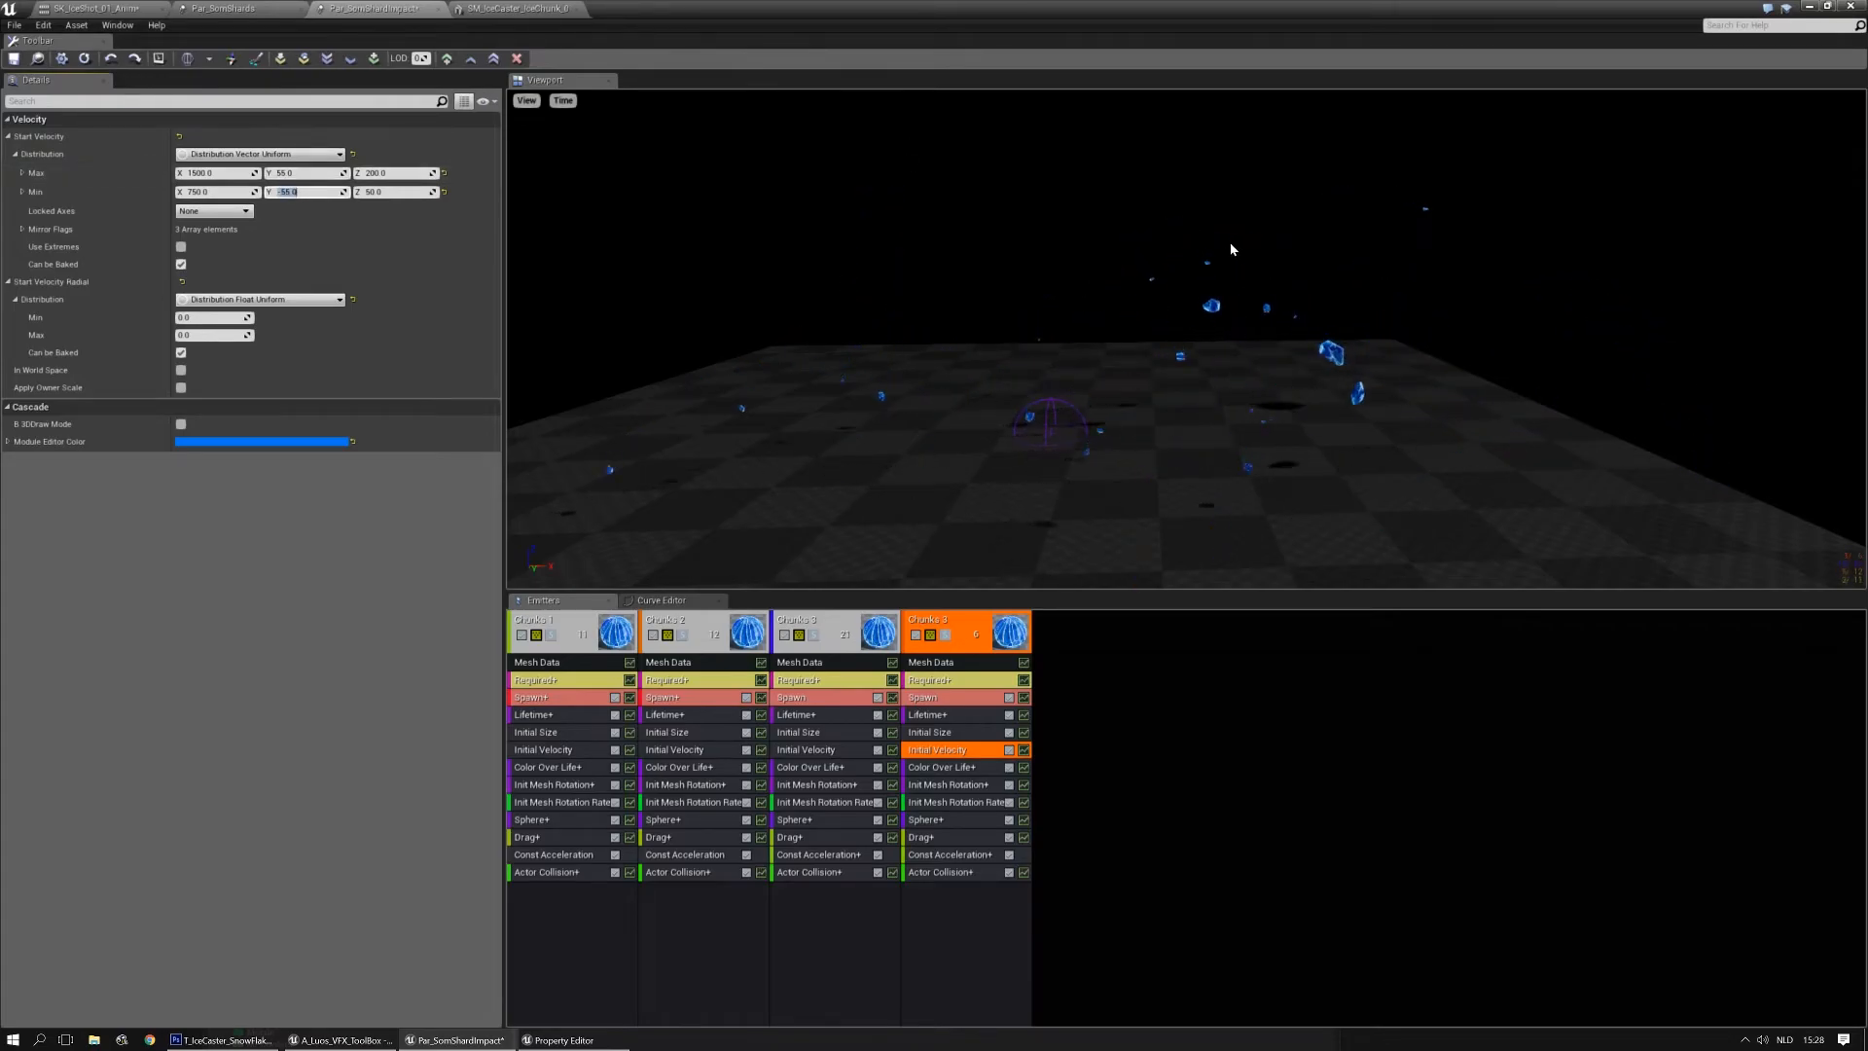
pyautogui.click(220, 191)
pyautogui.write('100')
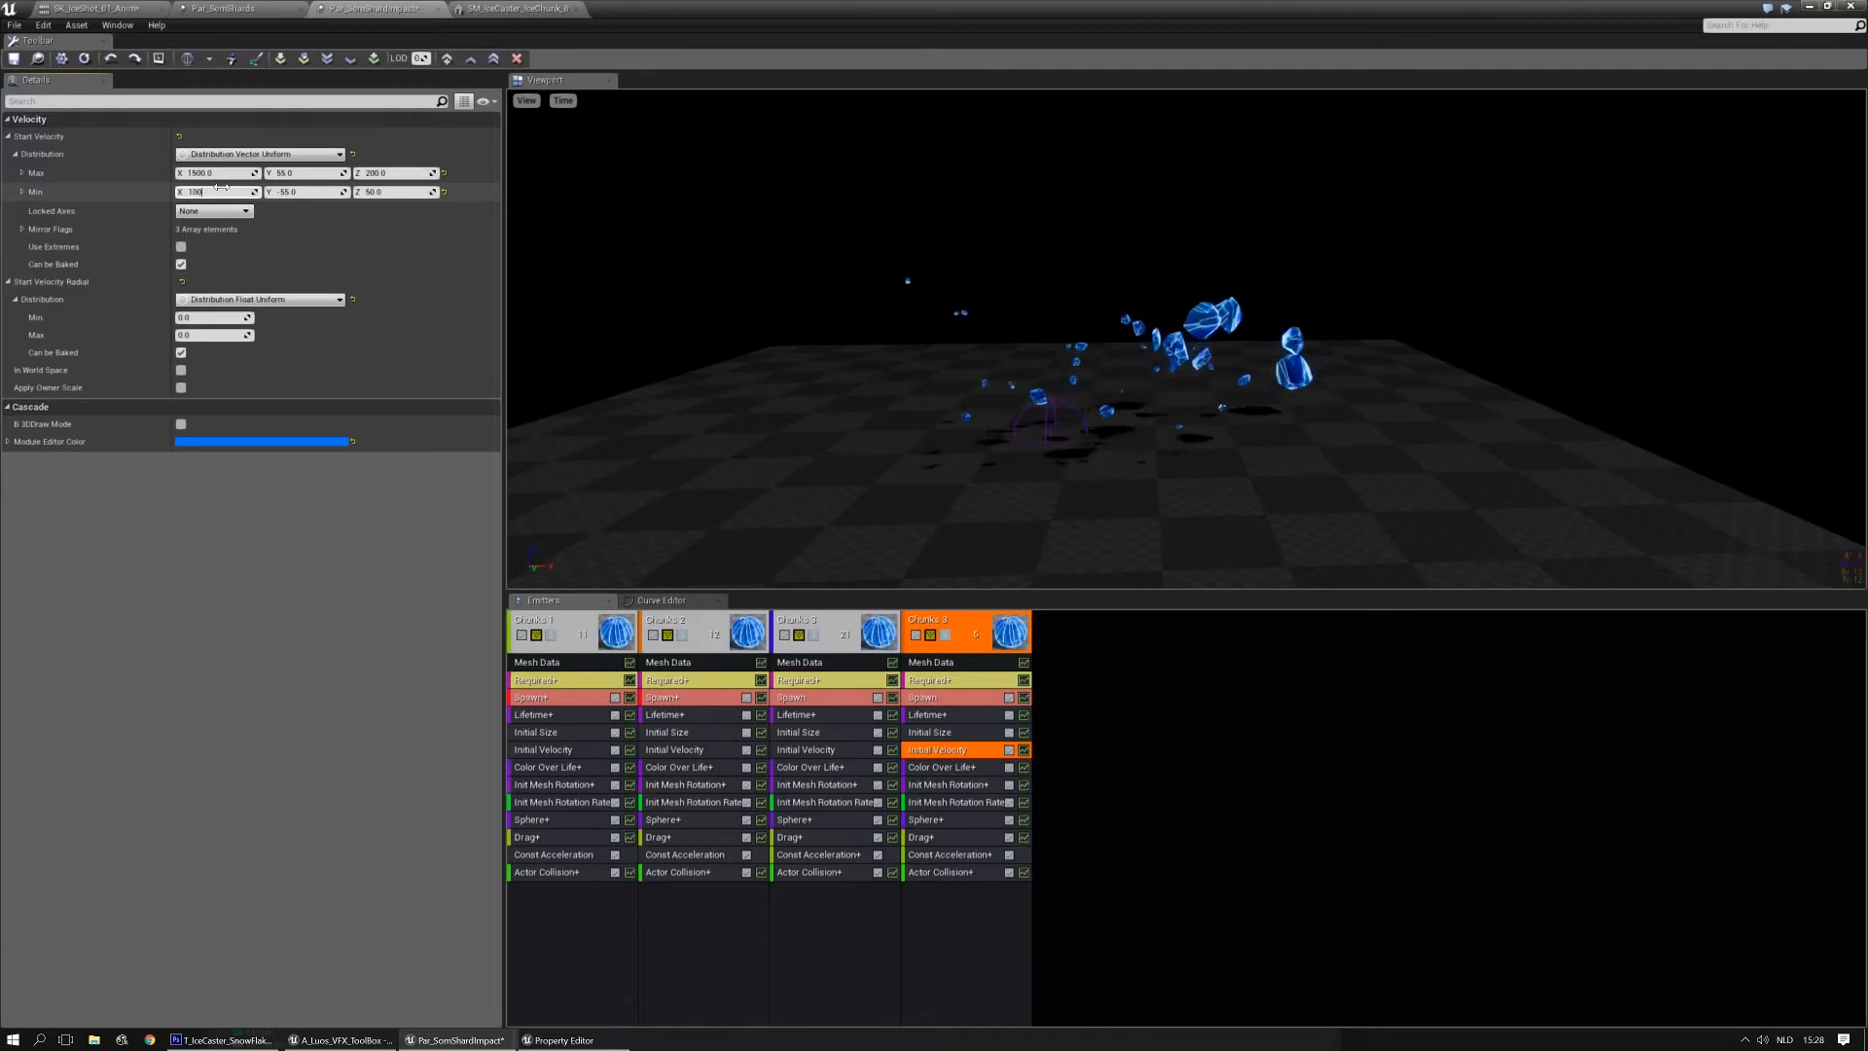
pyautogui.write('0')
pyautogui.press('Return')
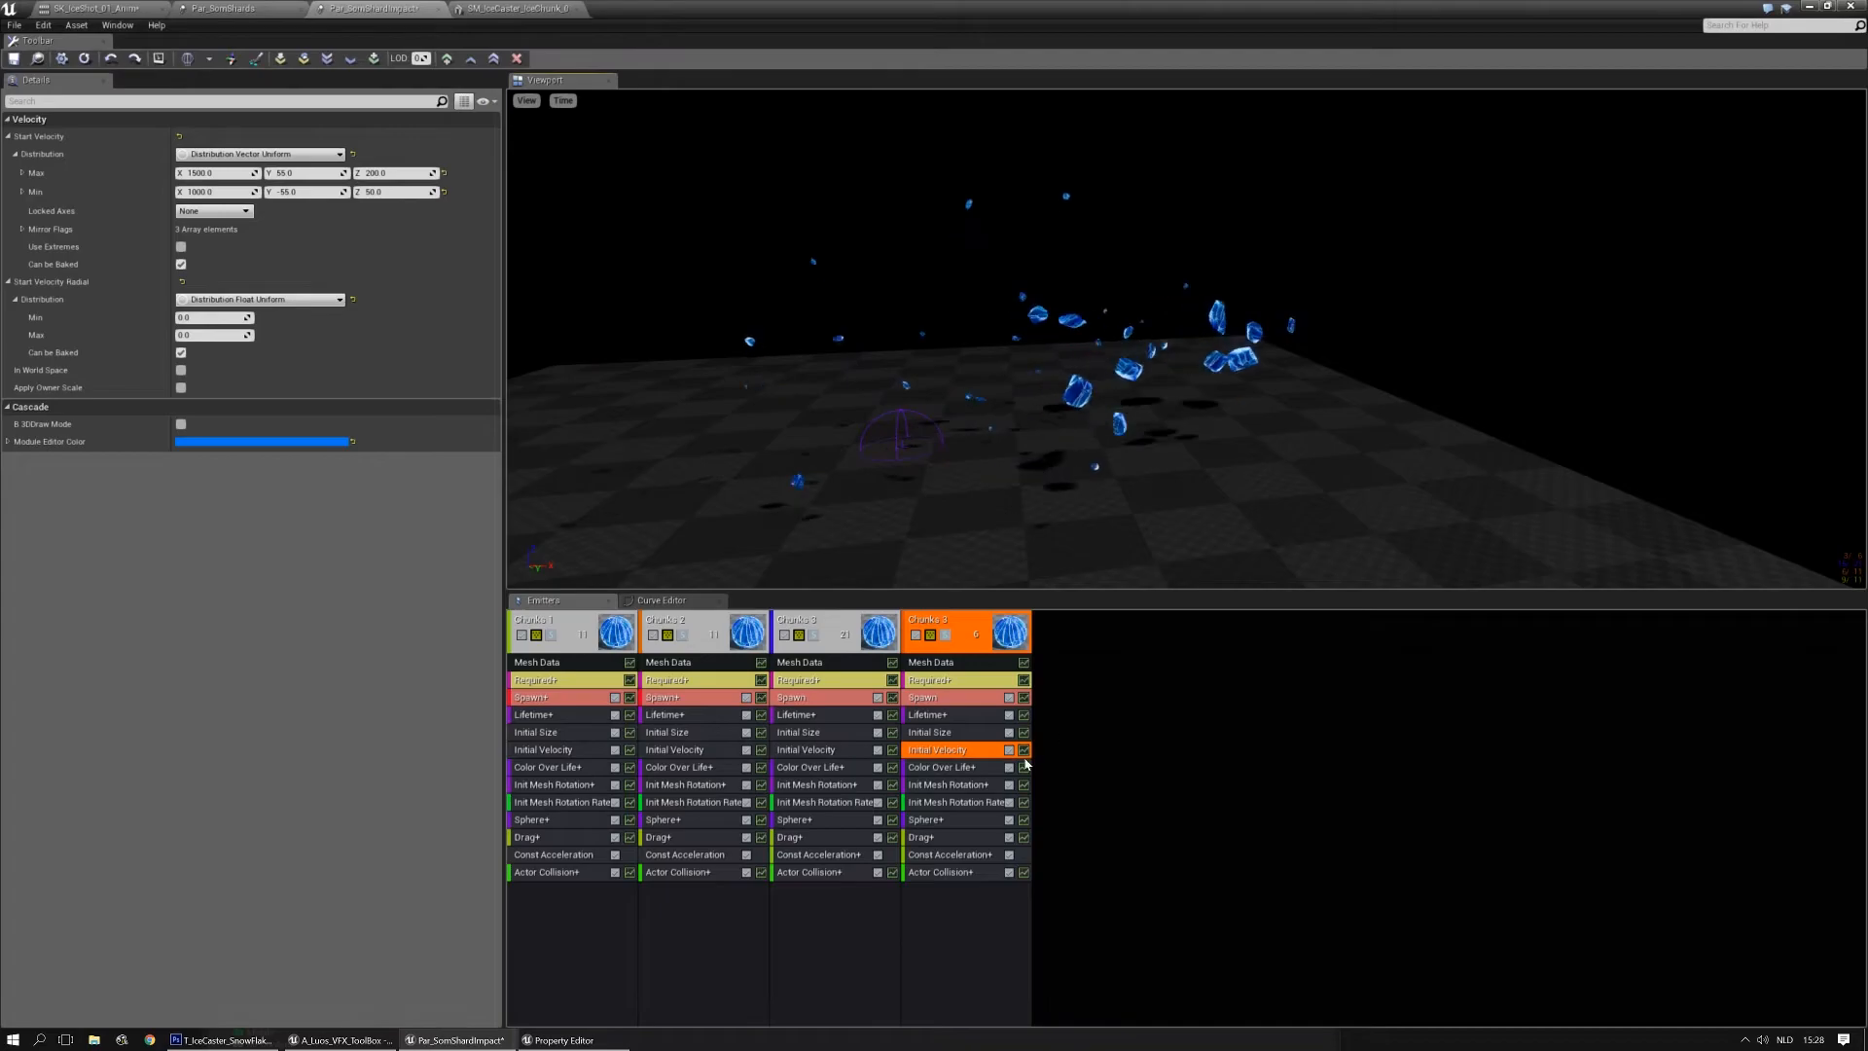
# Replace the fourth emitter's shared Drag module with an unshared copy and set its Min to 0.75 and Max to 1.0
pyautogui.click(924, 839)
pyautogui.press('Delete')
pyautogui.keyDown('ctrl'); pyautogui.moveTo(808, 841); pyautogui.dragTo(939, 839); pyautogui.keyUp('ctrl')
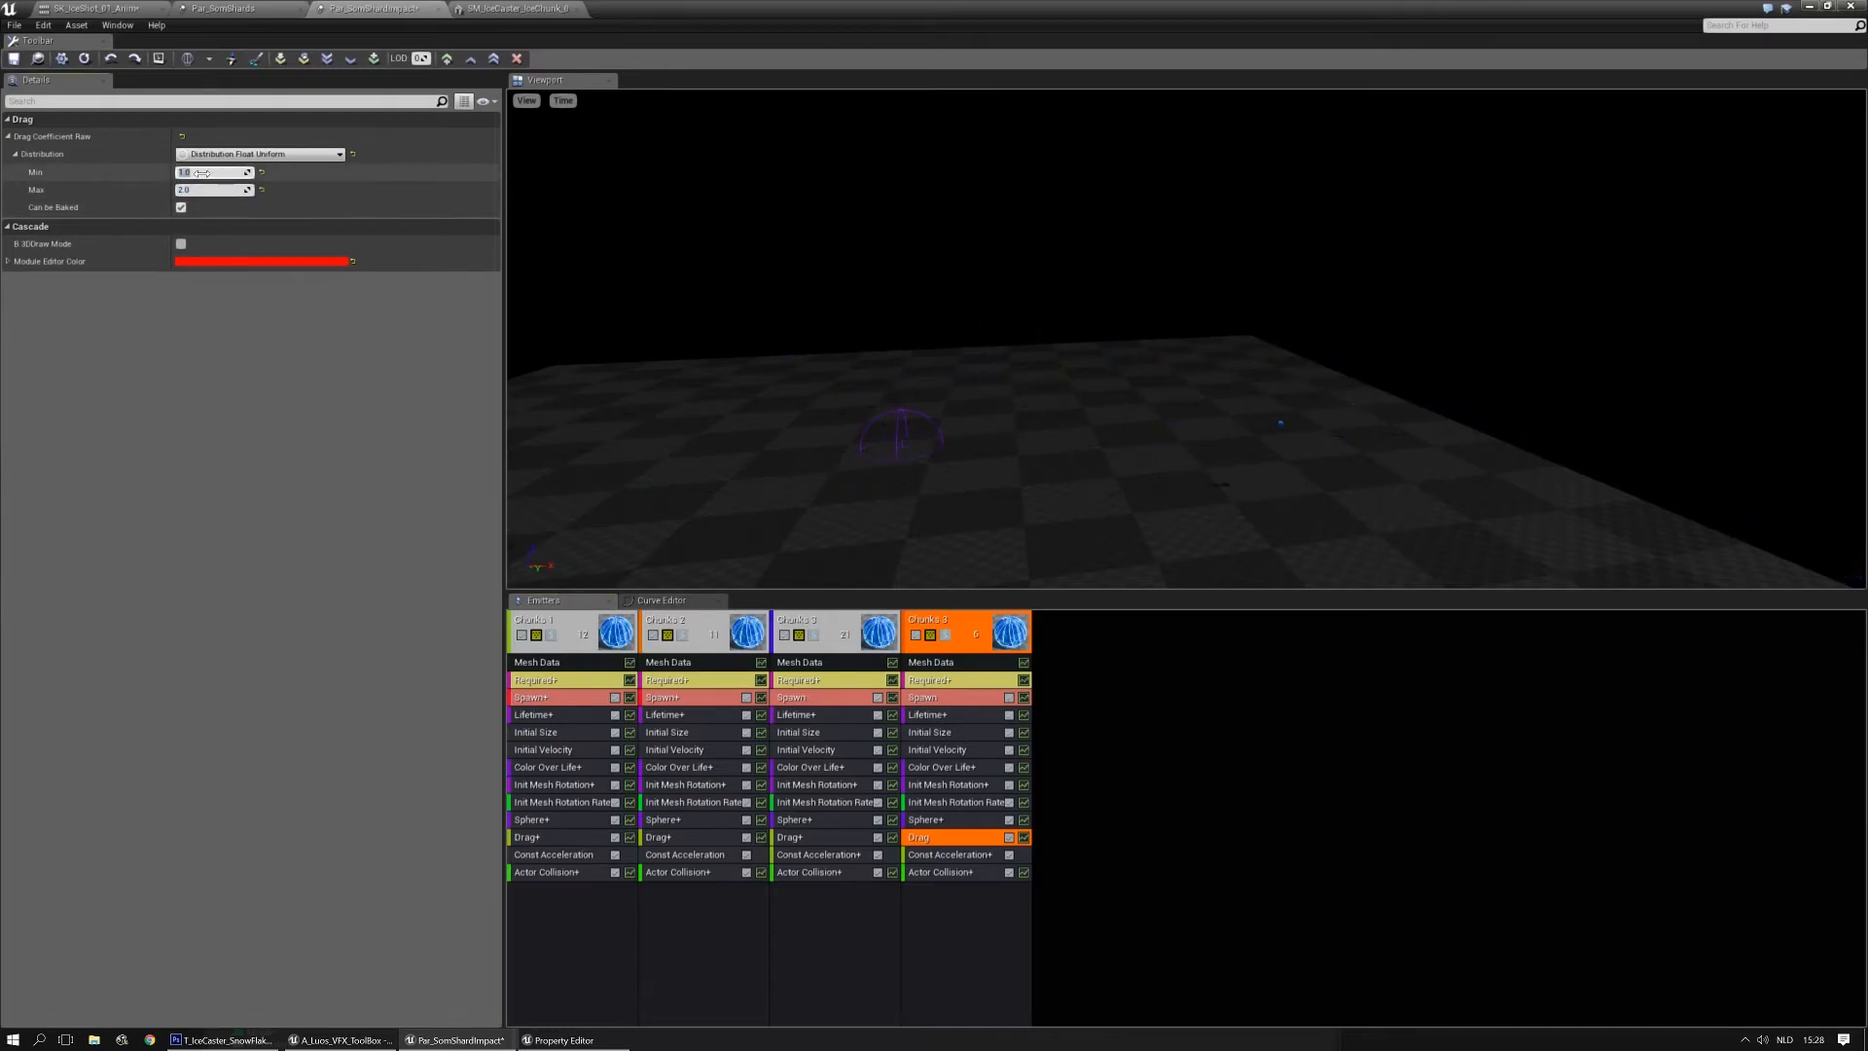
pyautogui.write('75')
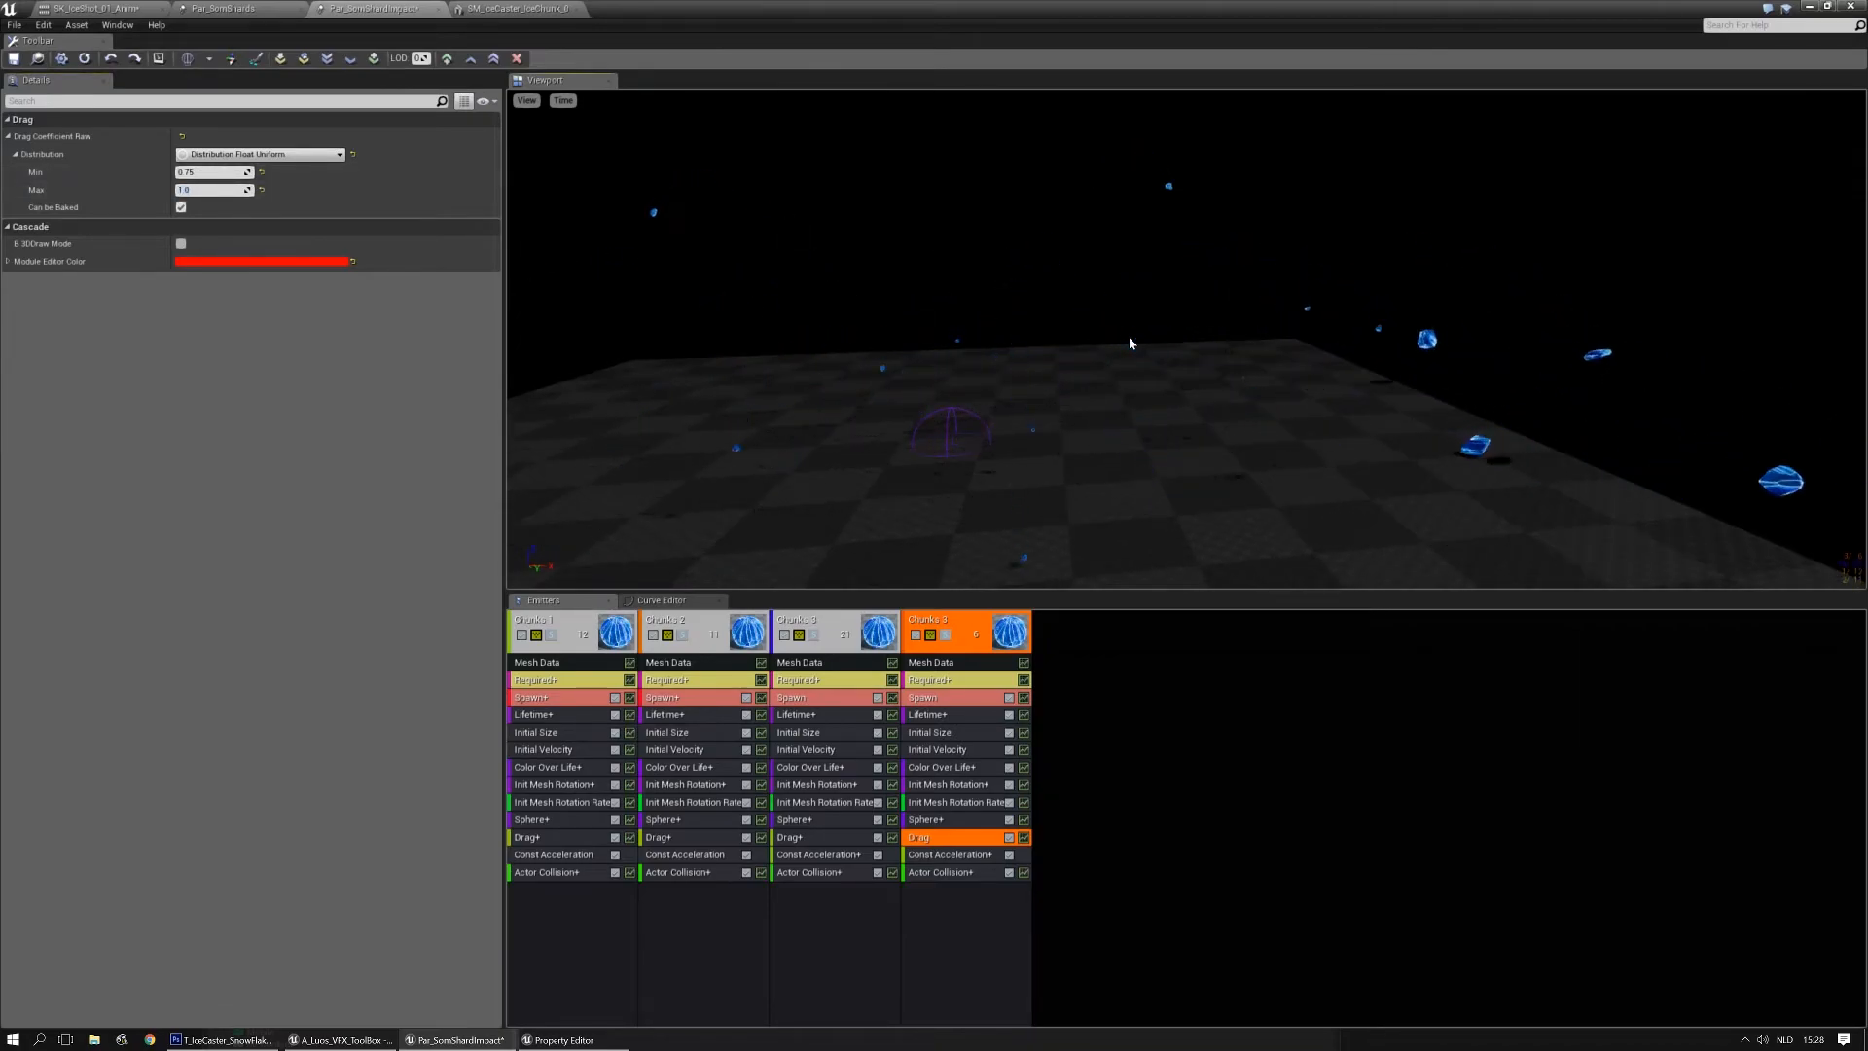
pyautogui.moveTo(1130, 339); pyautogui.dragTo(1137, 339)
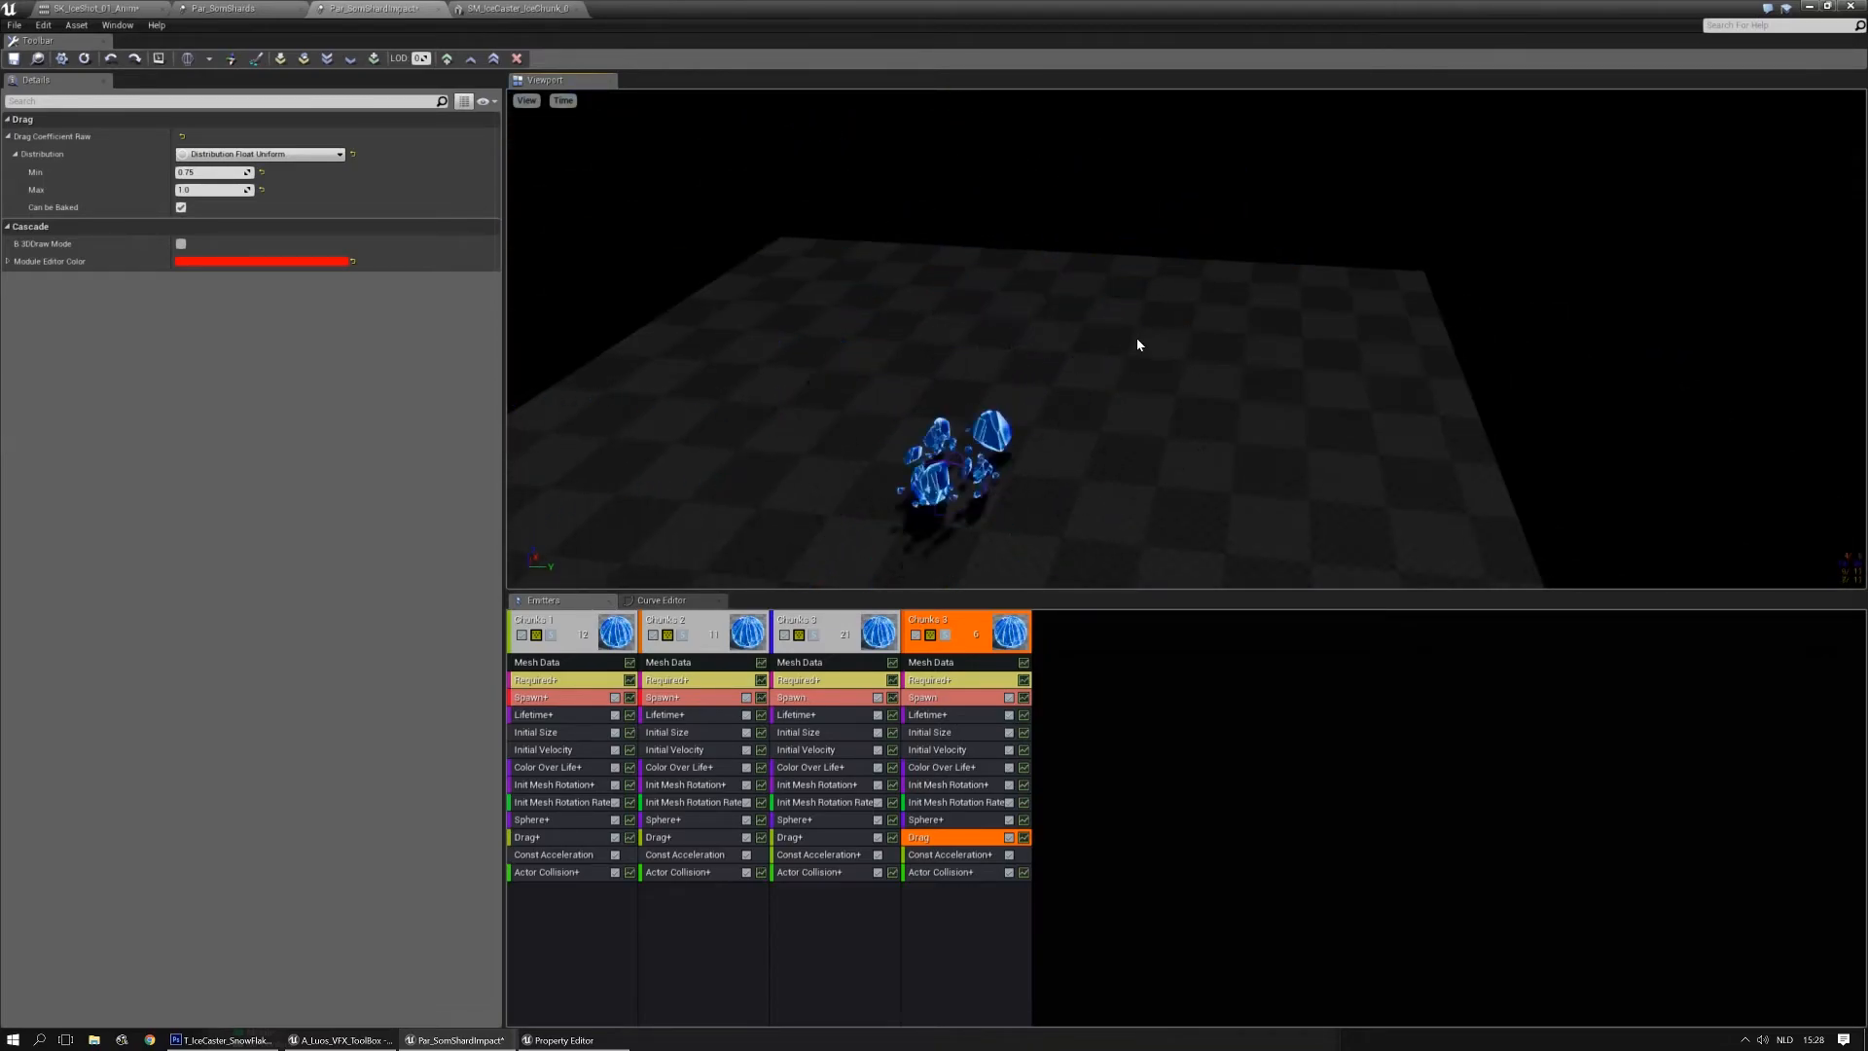
# Set the fourth emitter's Initial Velocity Max Y to 20 and Min Y to -20
pyautogui.click(937, 749)
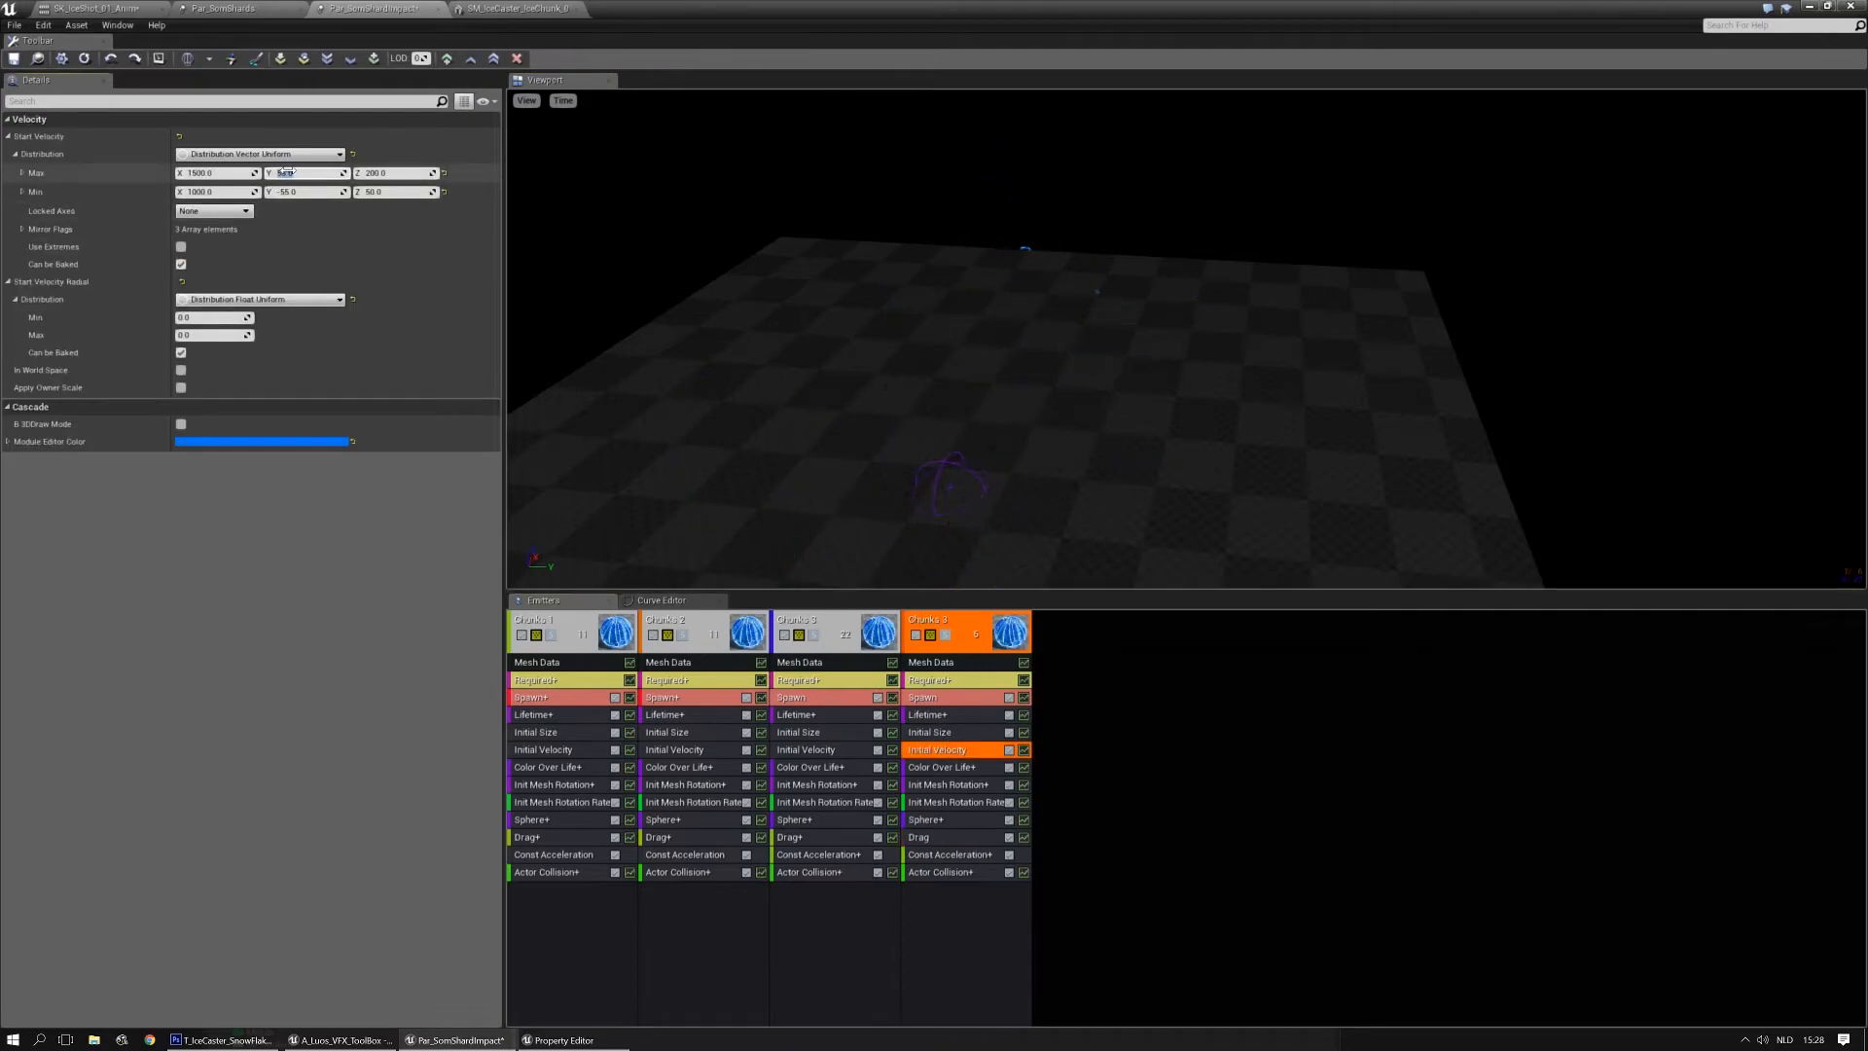
pyautogui.press('Tab')
pyautogui.press('Tab')
pyautogui.write('-20')
pyautogui.press('Return')
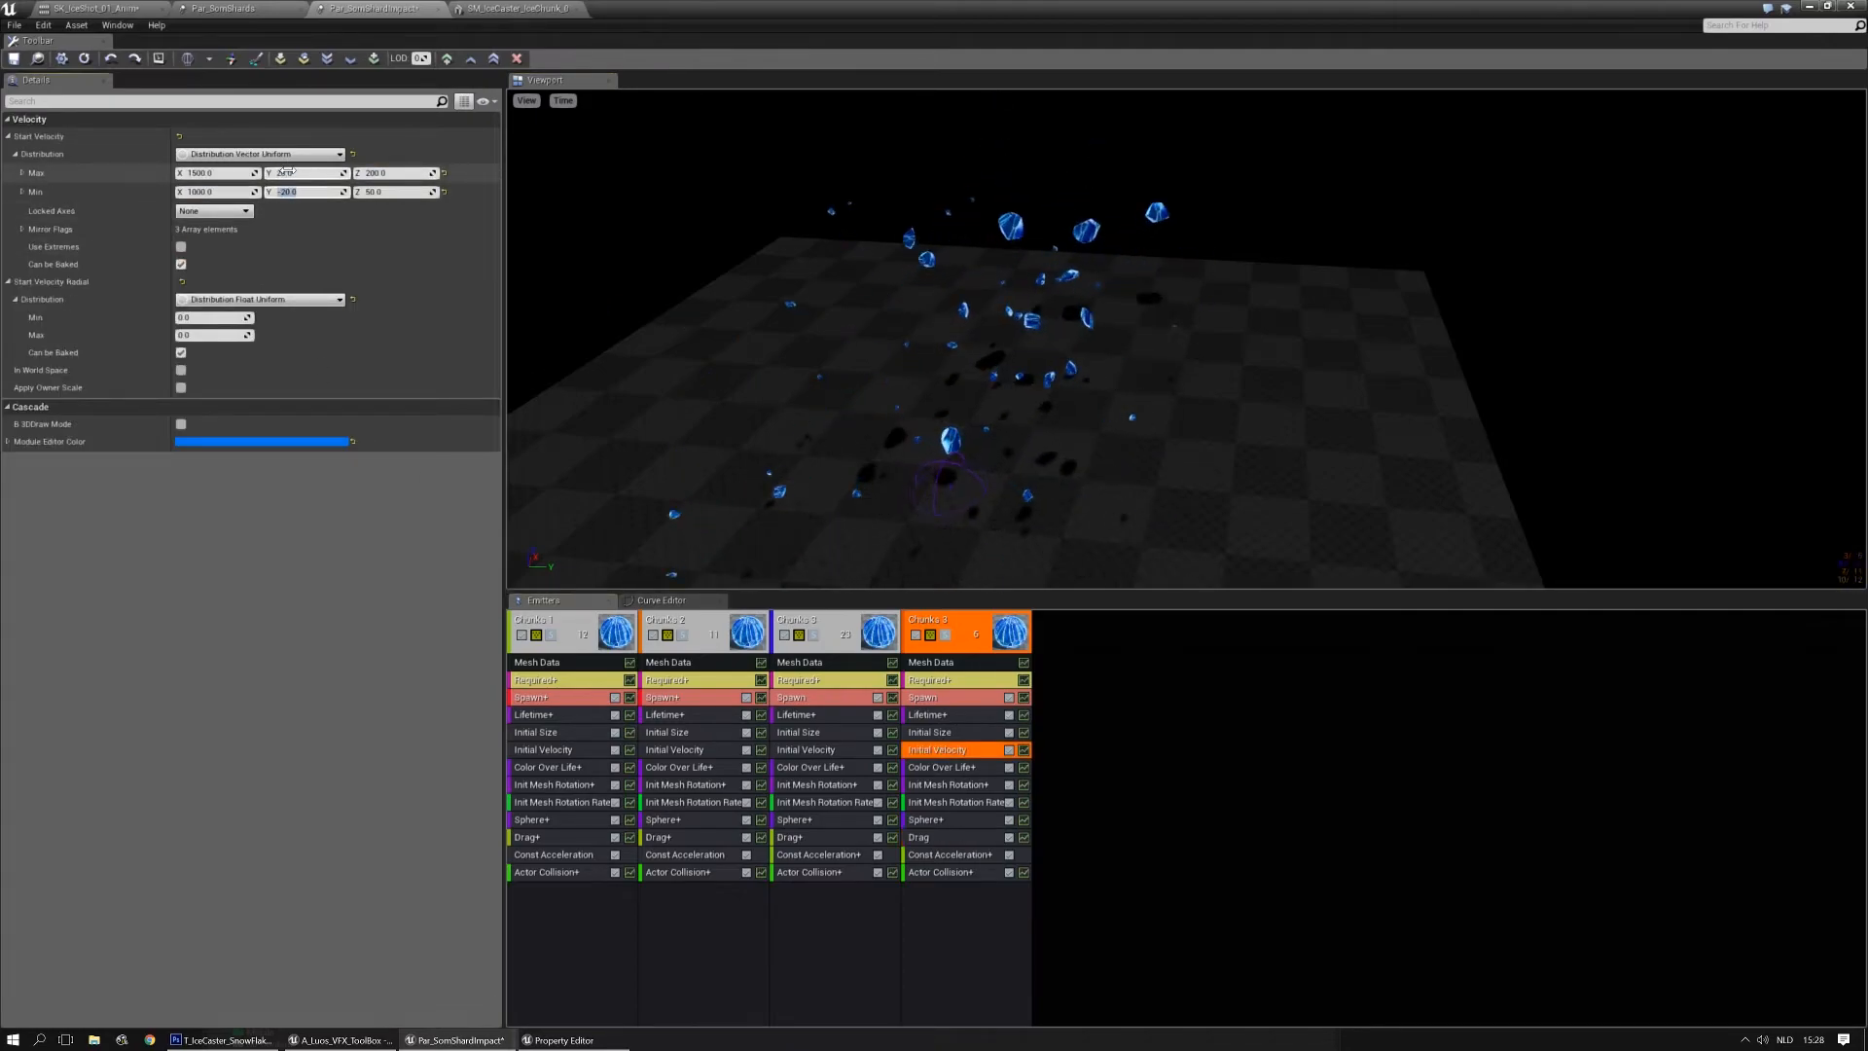
# Solo the fourth emitter and replace its shared Sphere module with an unshared copy from the third emitter
pyautogui.click(945, 635)
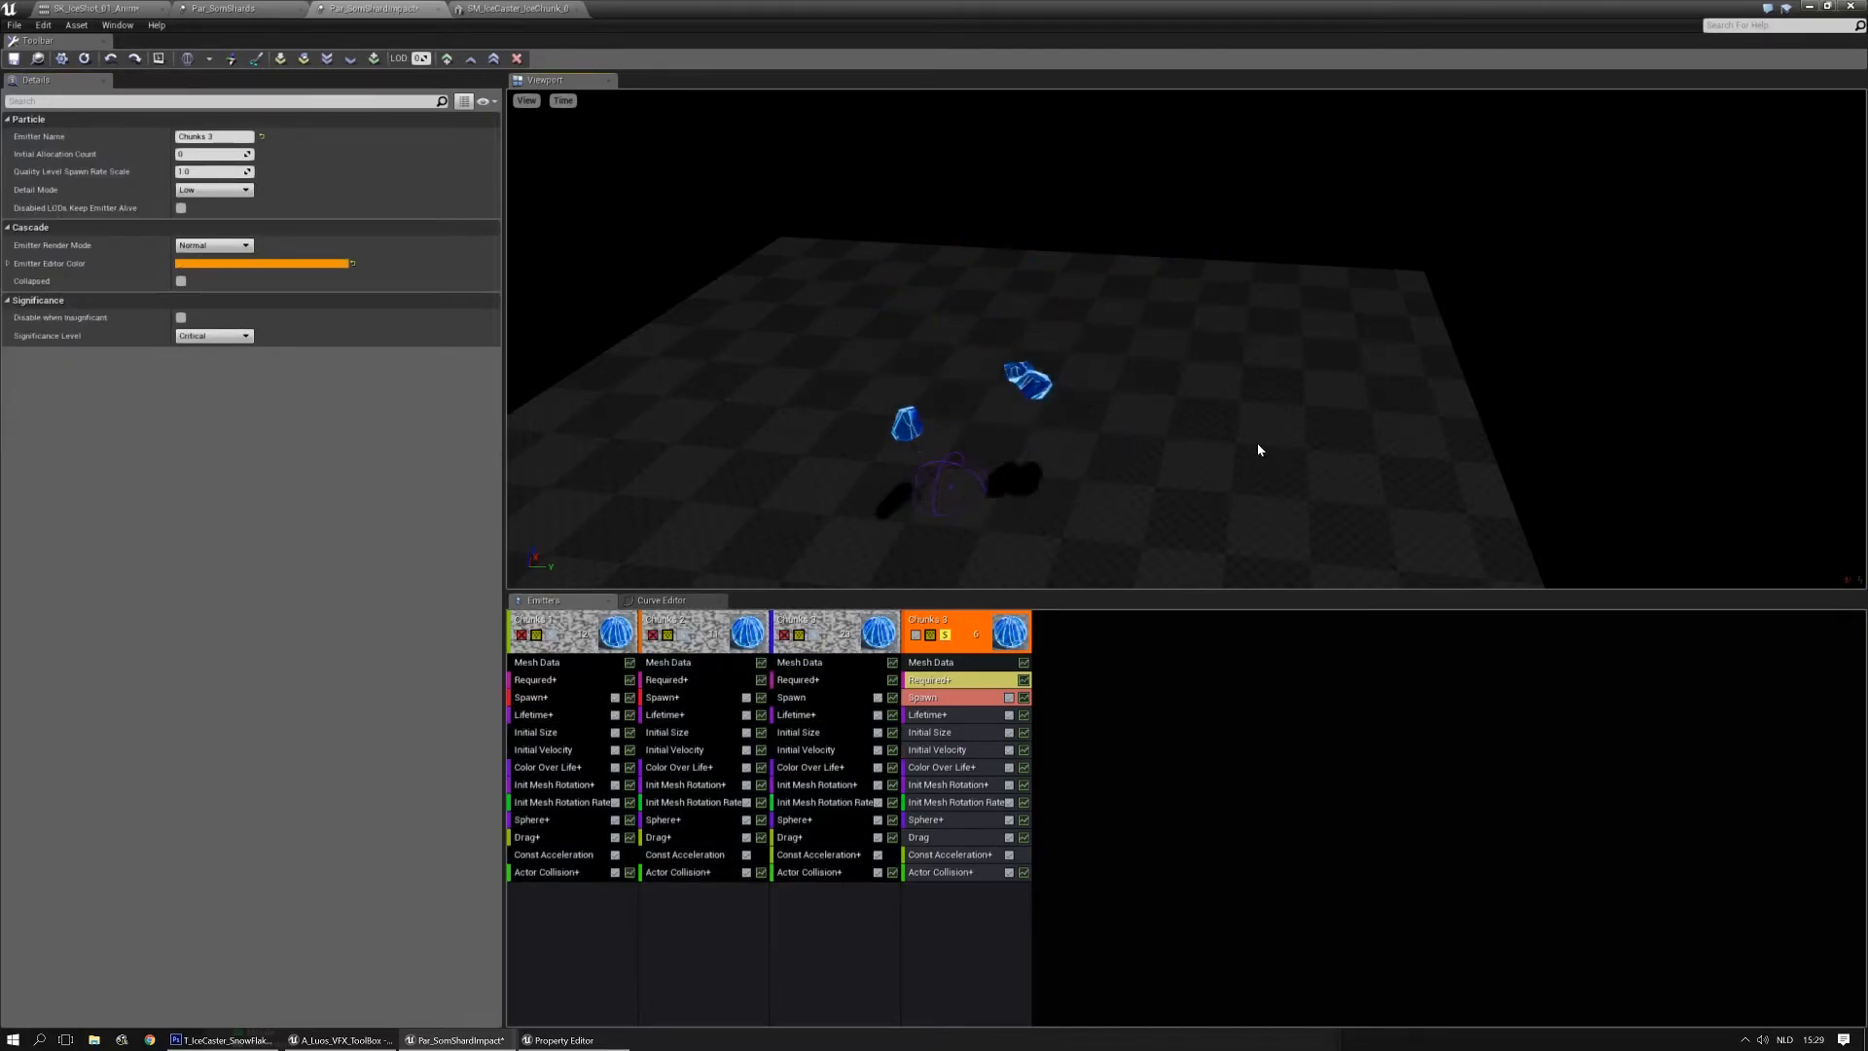
pyautogui.moveTo(1273, 448); pyautogui.dragTo(1206, 491, button='right')
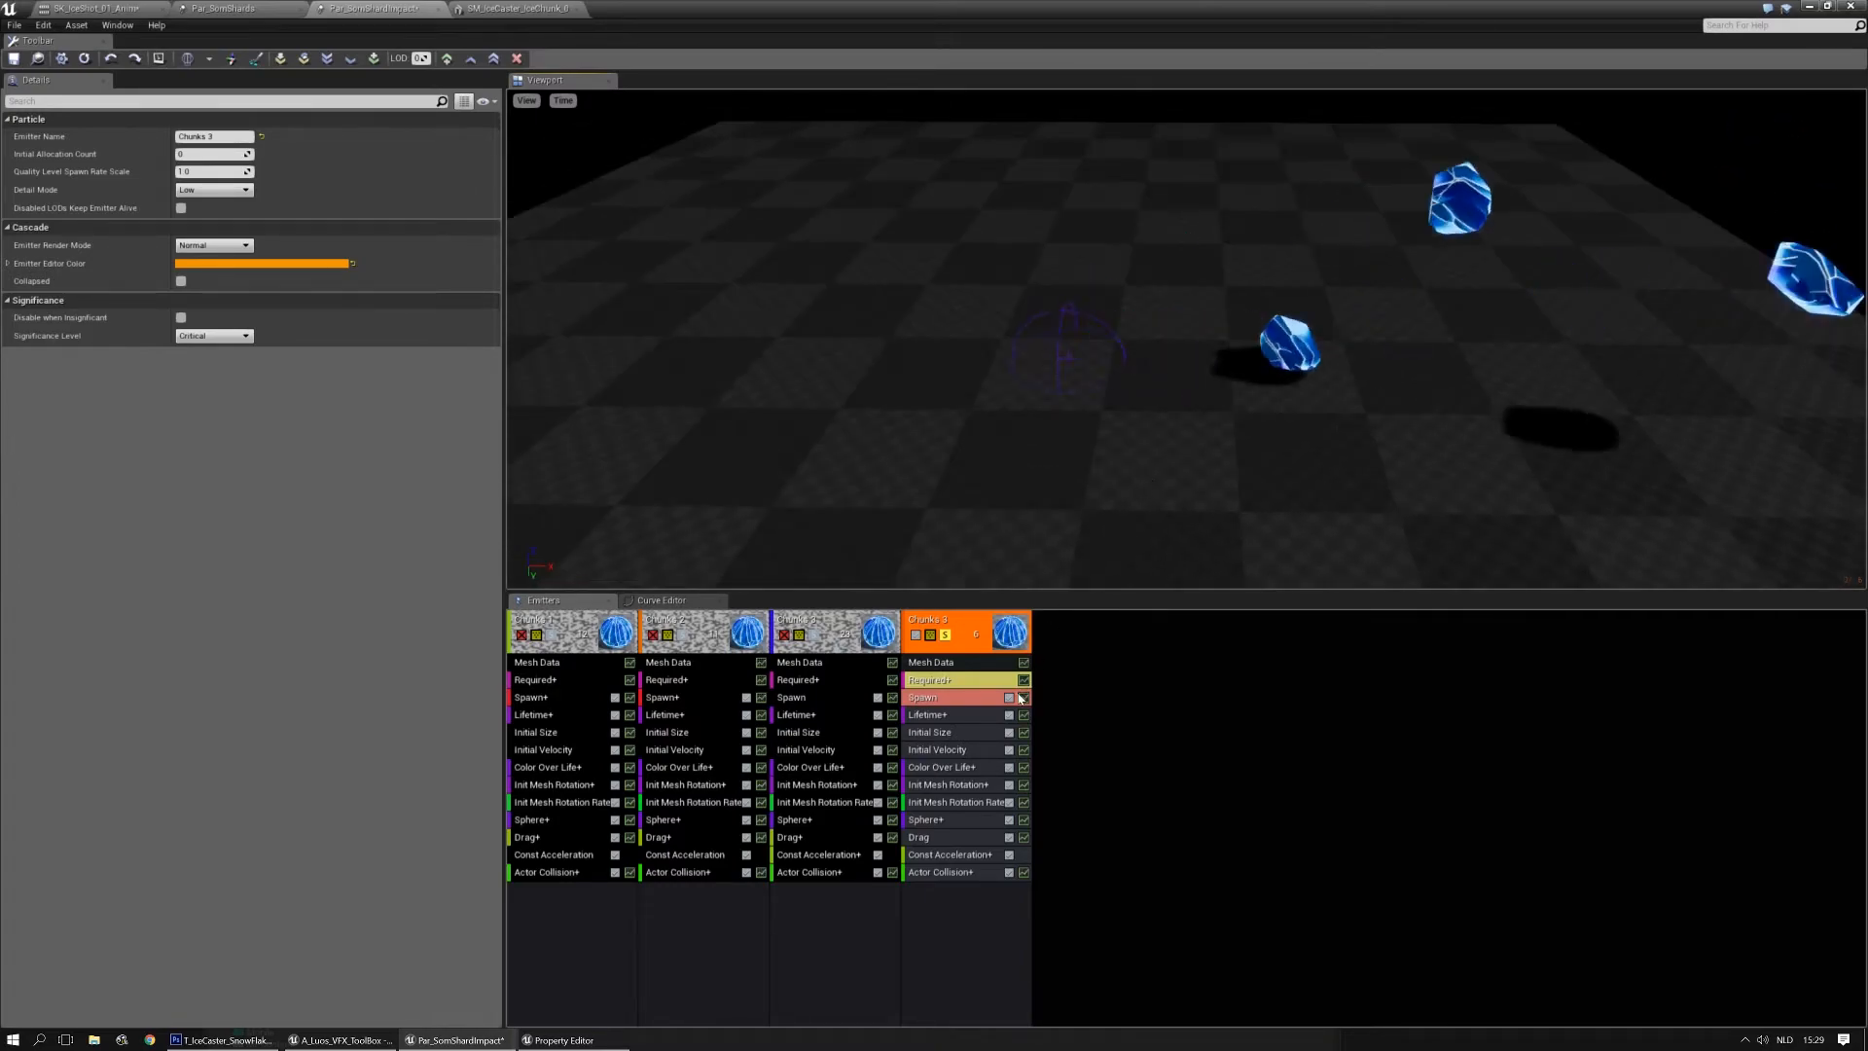
pyautogui.rightClick(949, 819)
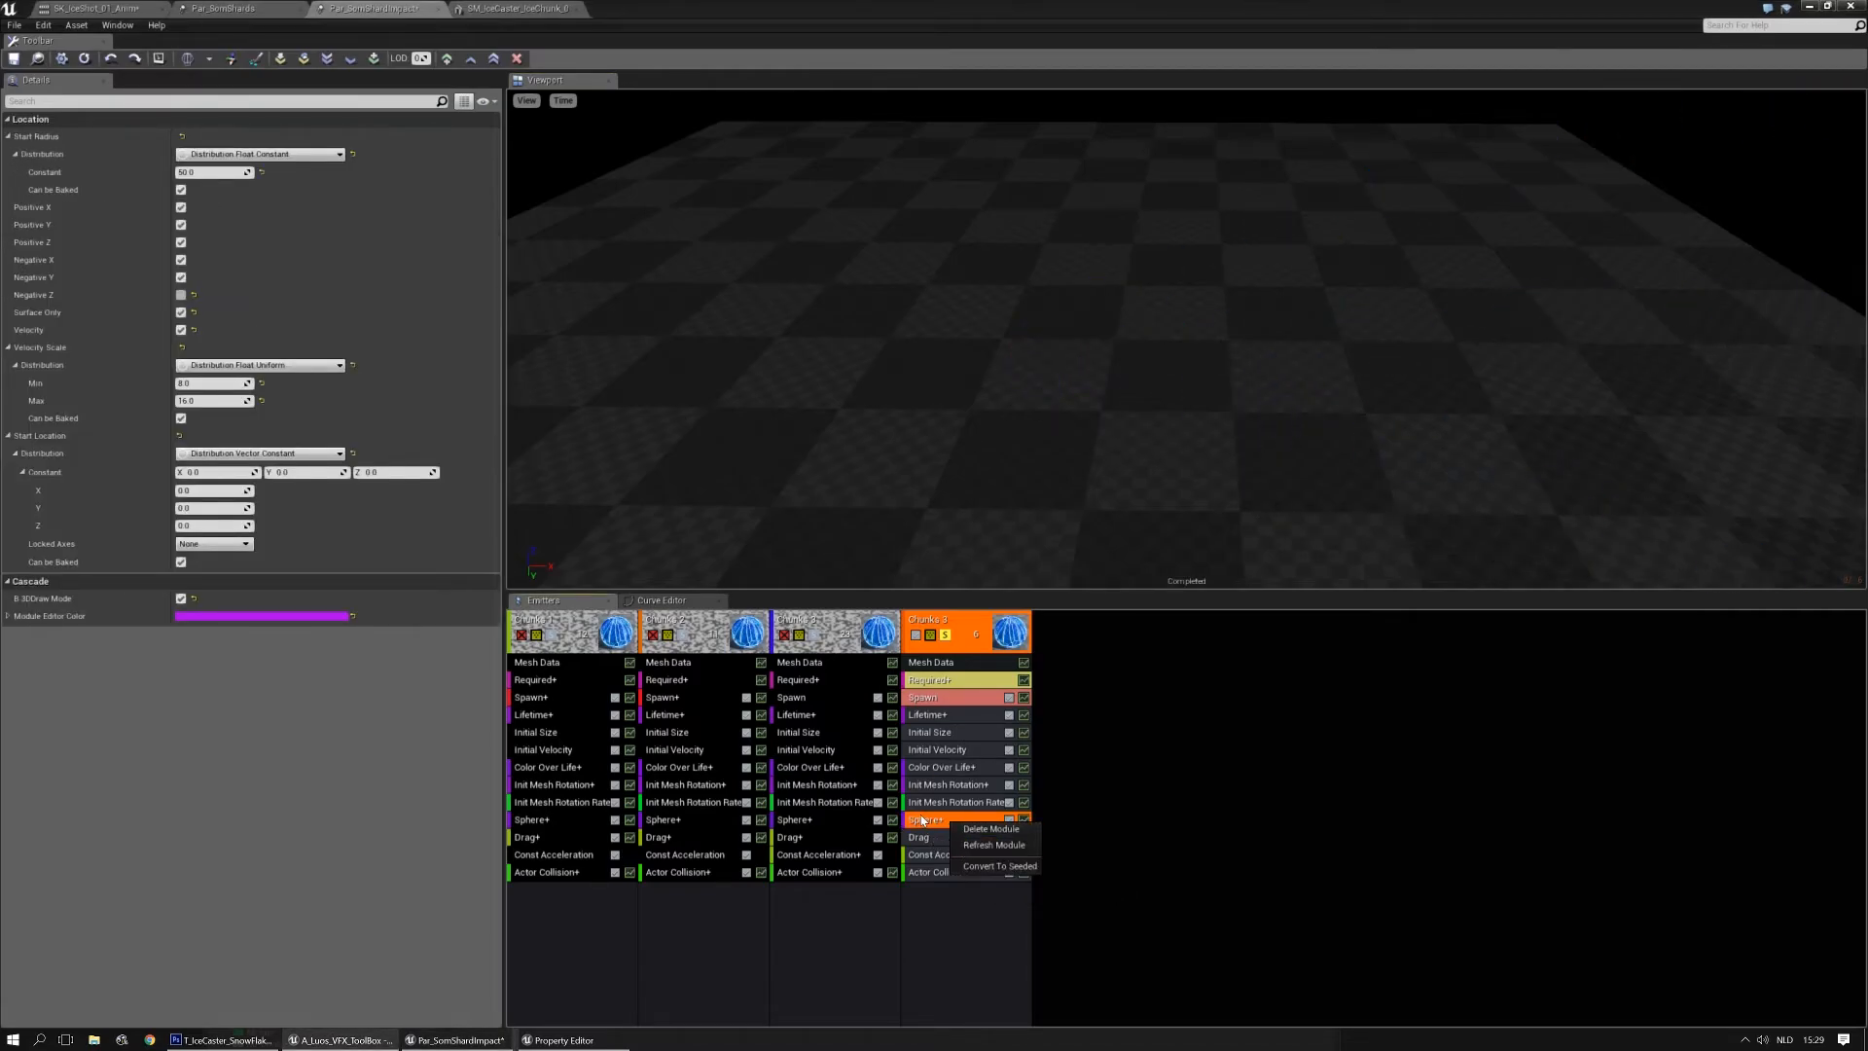
pyautogui.click(990, 829)
pyautogui.click(816, 823)
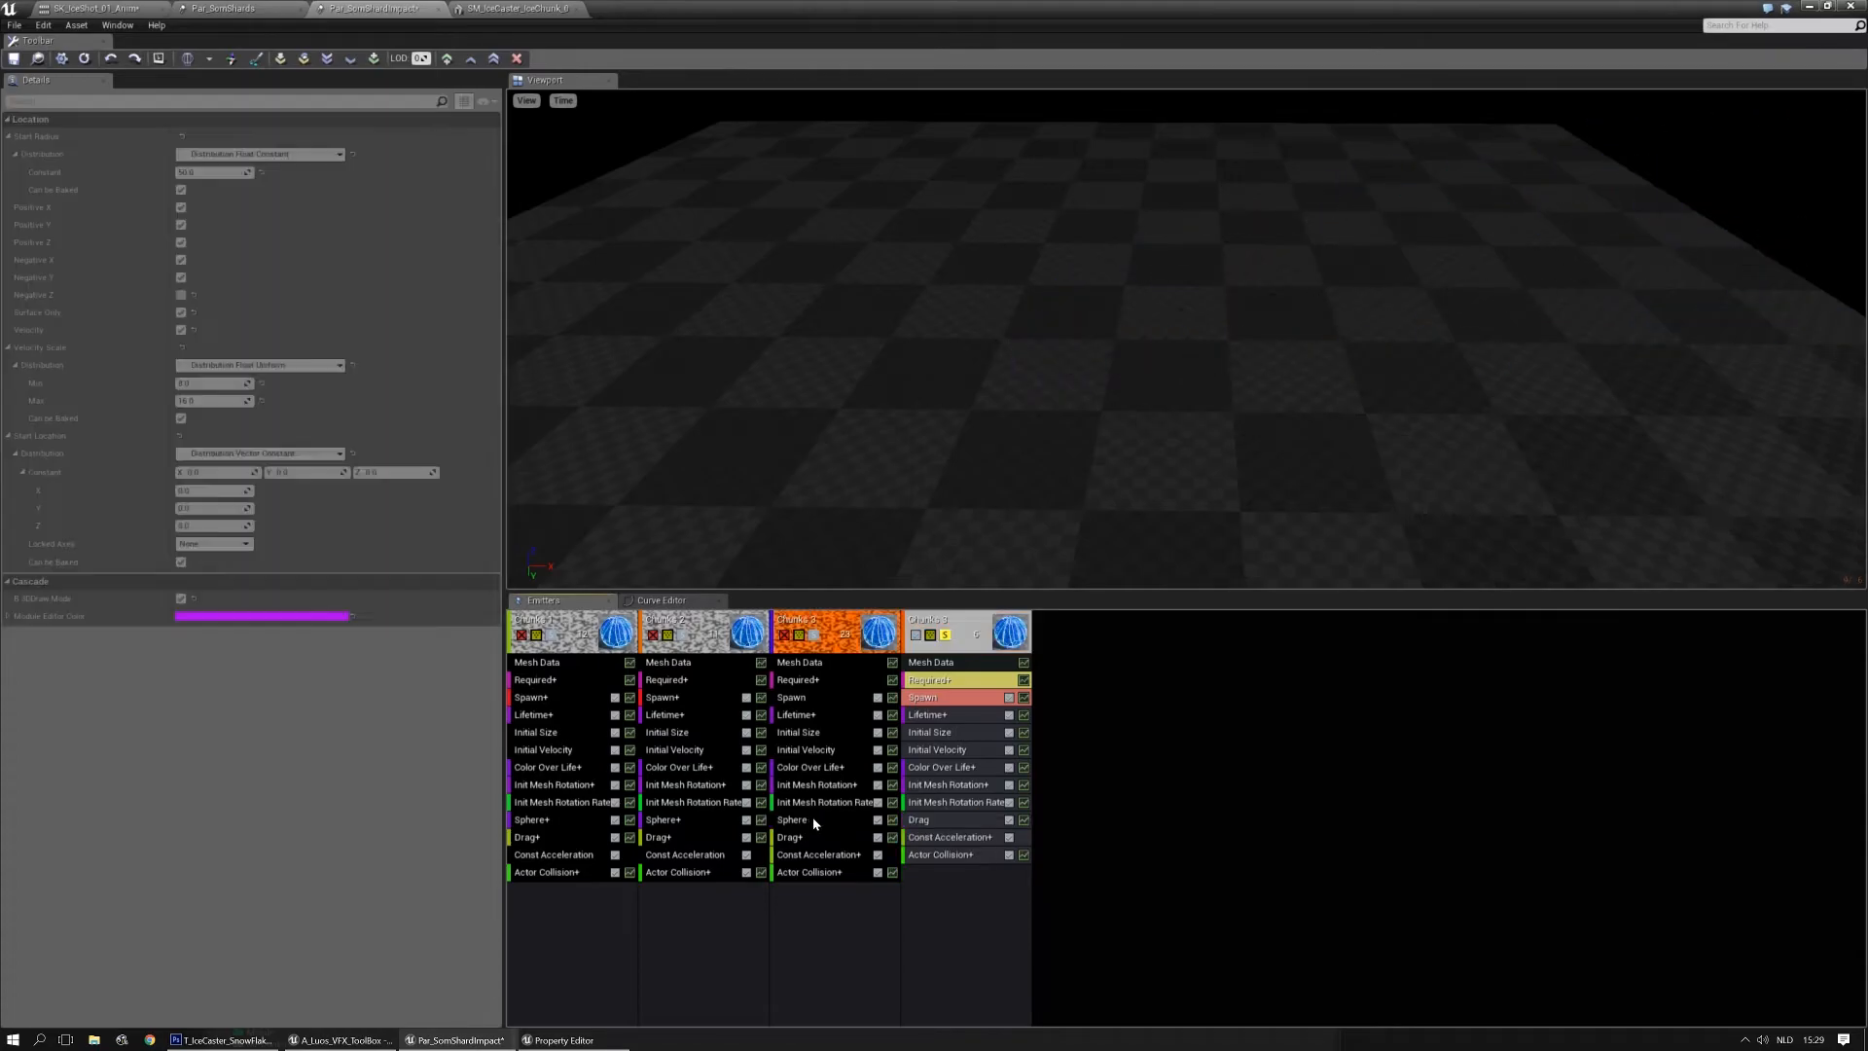
pyautogui.moveTo(942, 815); pyautogui.dragTo(942, 819)
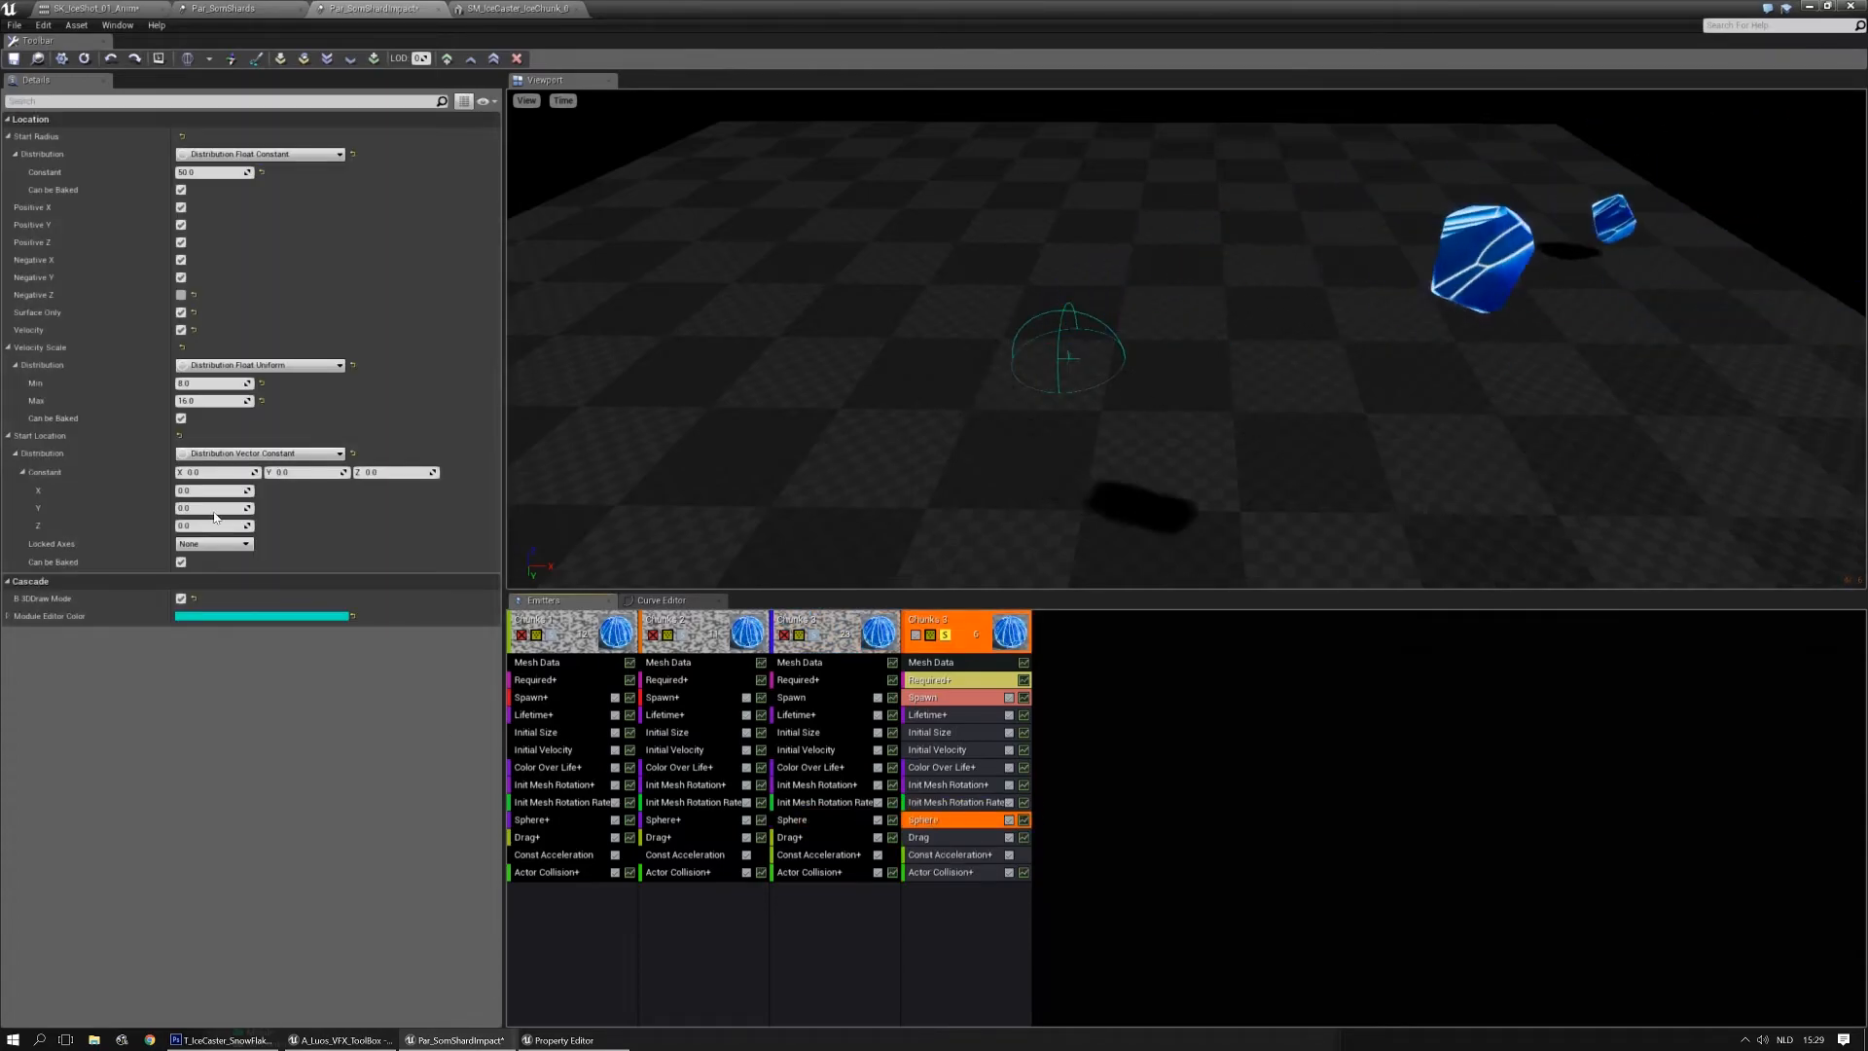
# Disable Negative X and Surface Only in the fourth emitter's Sphere module
pyautogui.click(181, 260)
pyautogui.moveTo(1164, 346); pyautogui.dragTo(1275, 309, button='right')
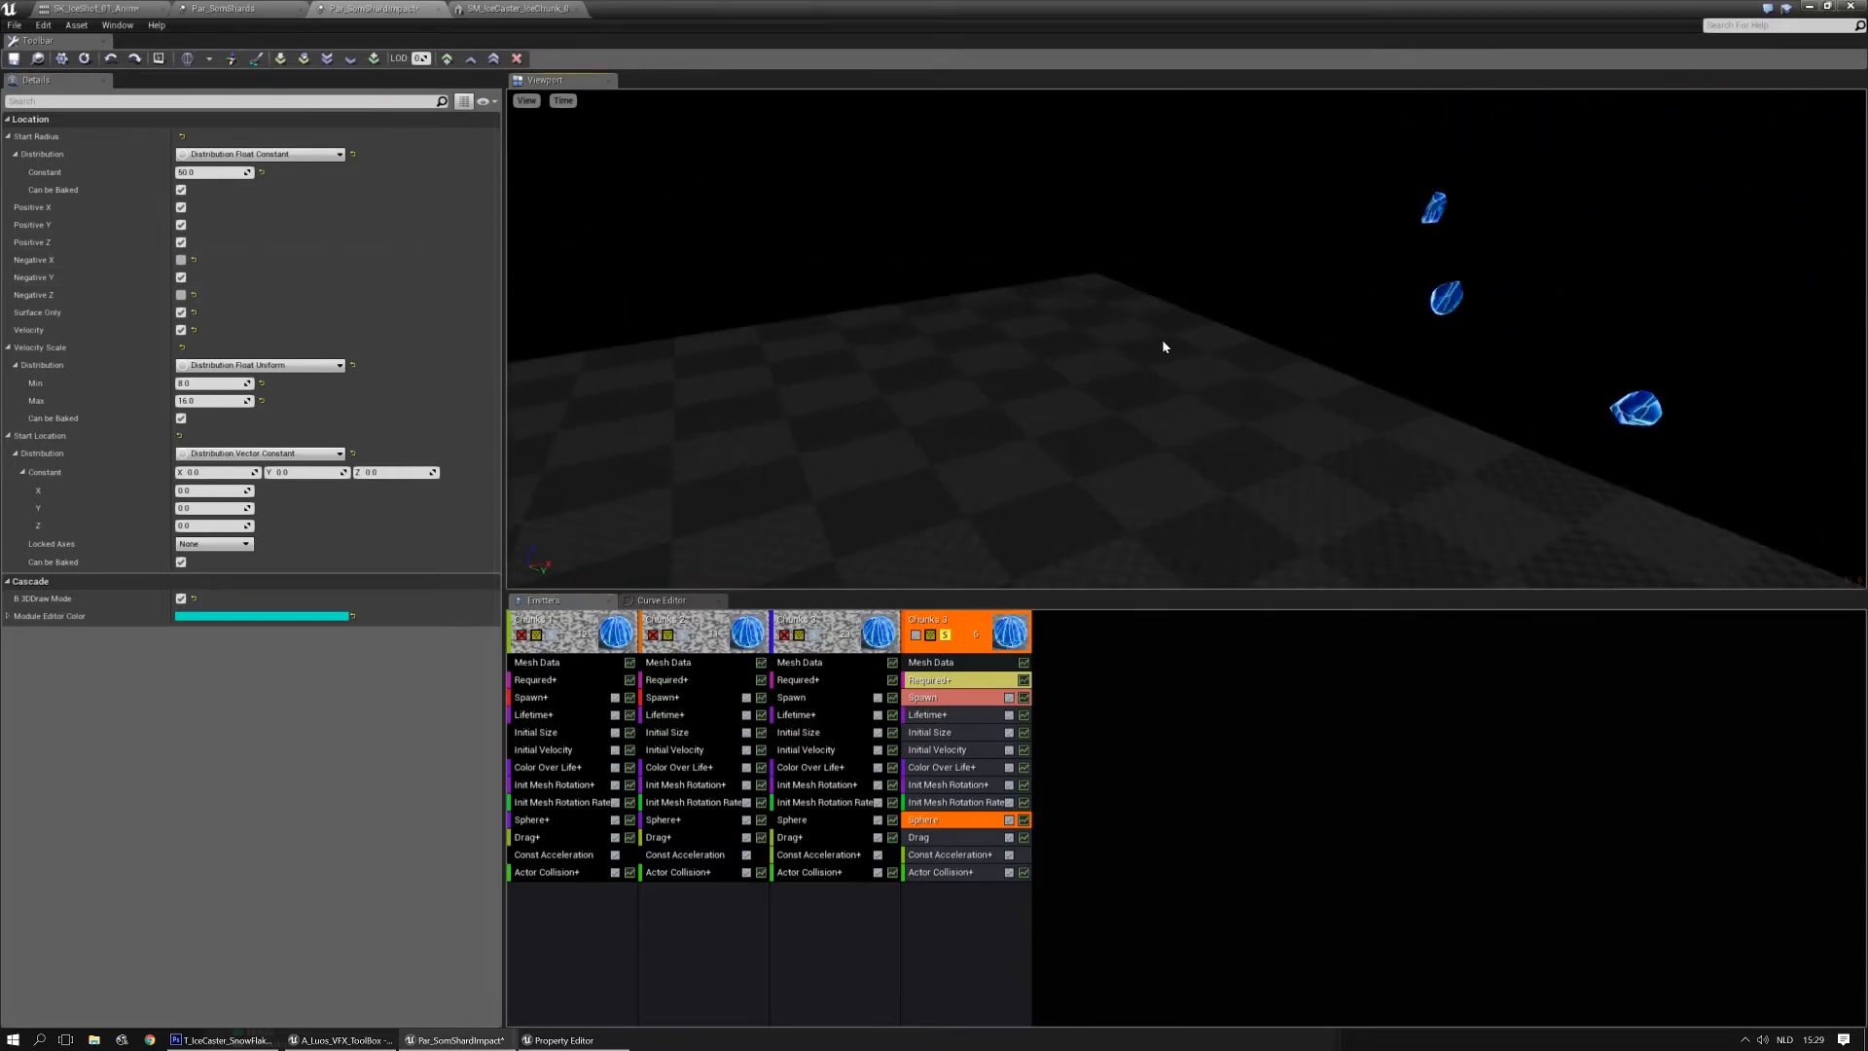
pyautogui.moveTo(1164, 347); pyautogui.dragTo(1090, 364, button='middle')
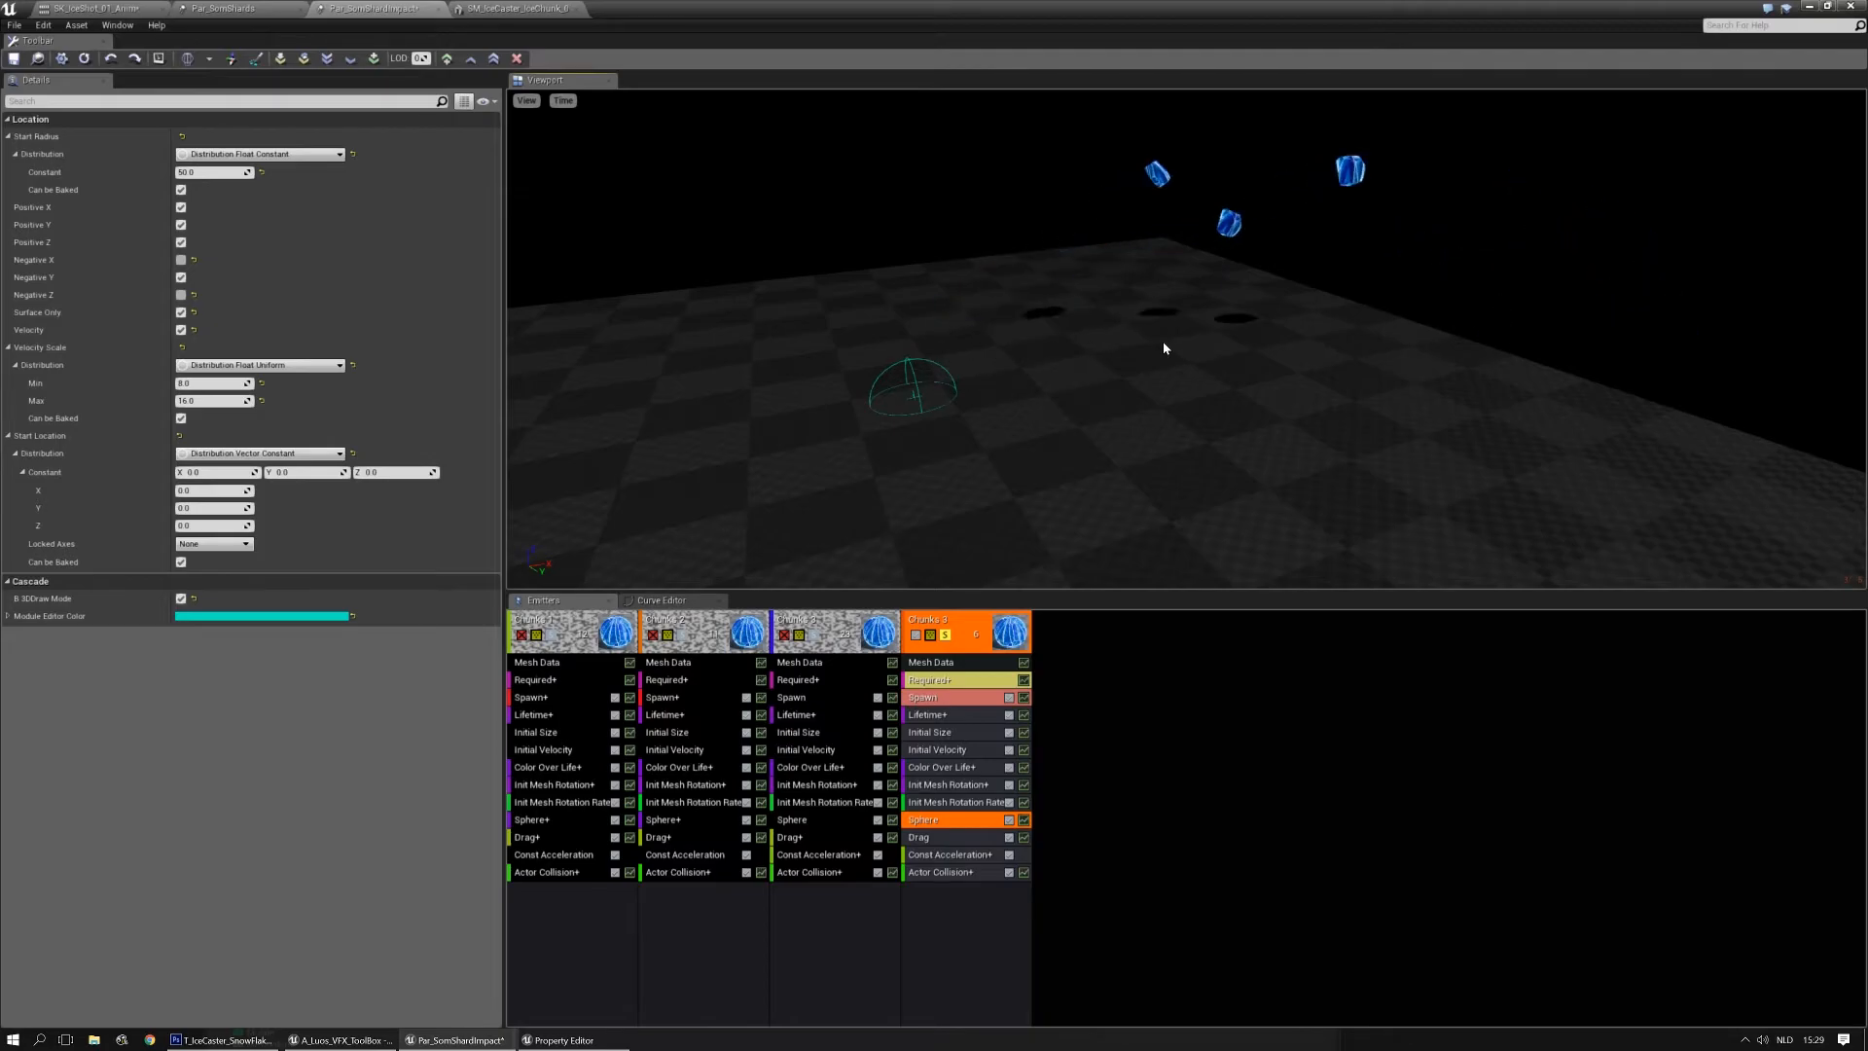
pyautogui.click(181, 312)
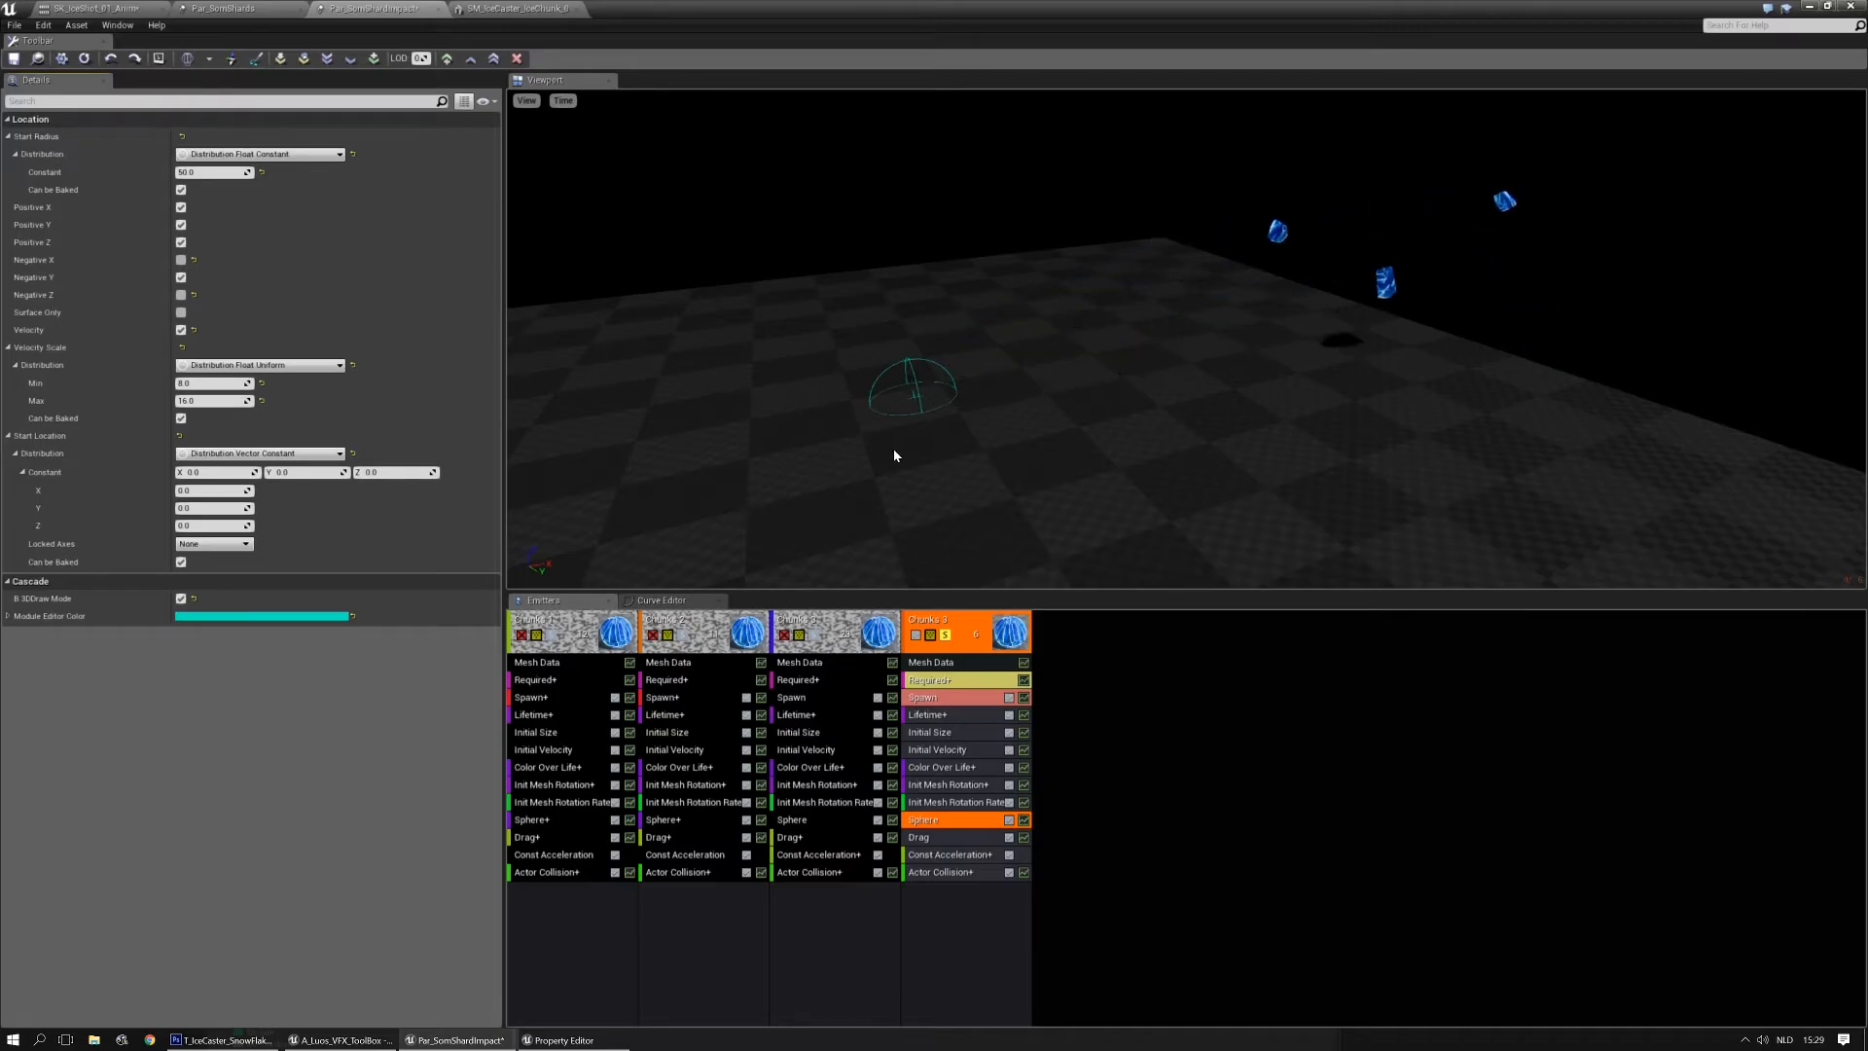
# Set the Sphere module's Velocity Scale Min to 2 and Max to 4
pyautogui.moveTo(893, 452)
pyautogui.mouseDown()
pyautogui.moveTo(1080, 506)
pyautogui.moveTo(909, 465)
pyautogui.mouseUp()
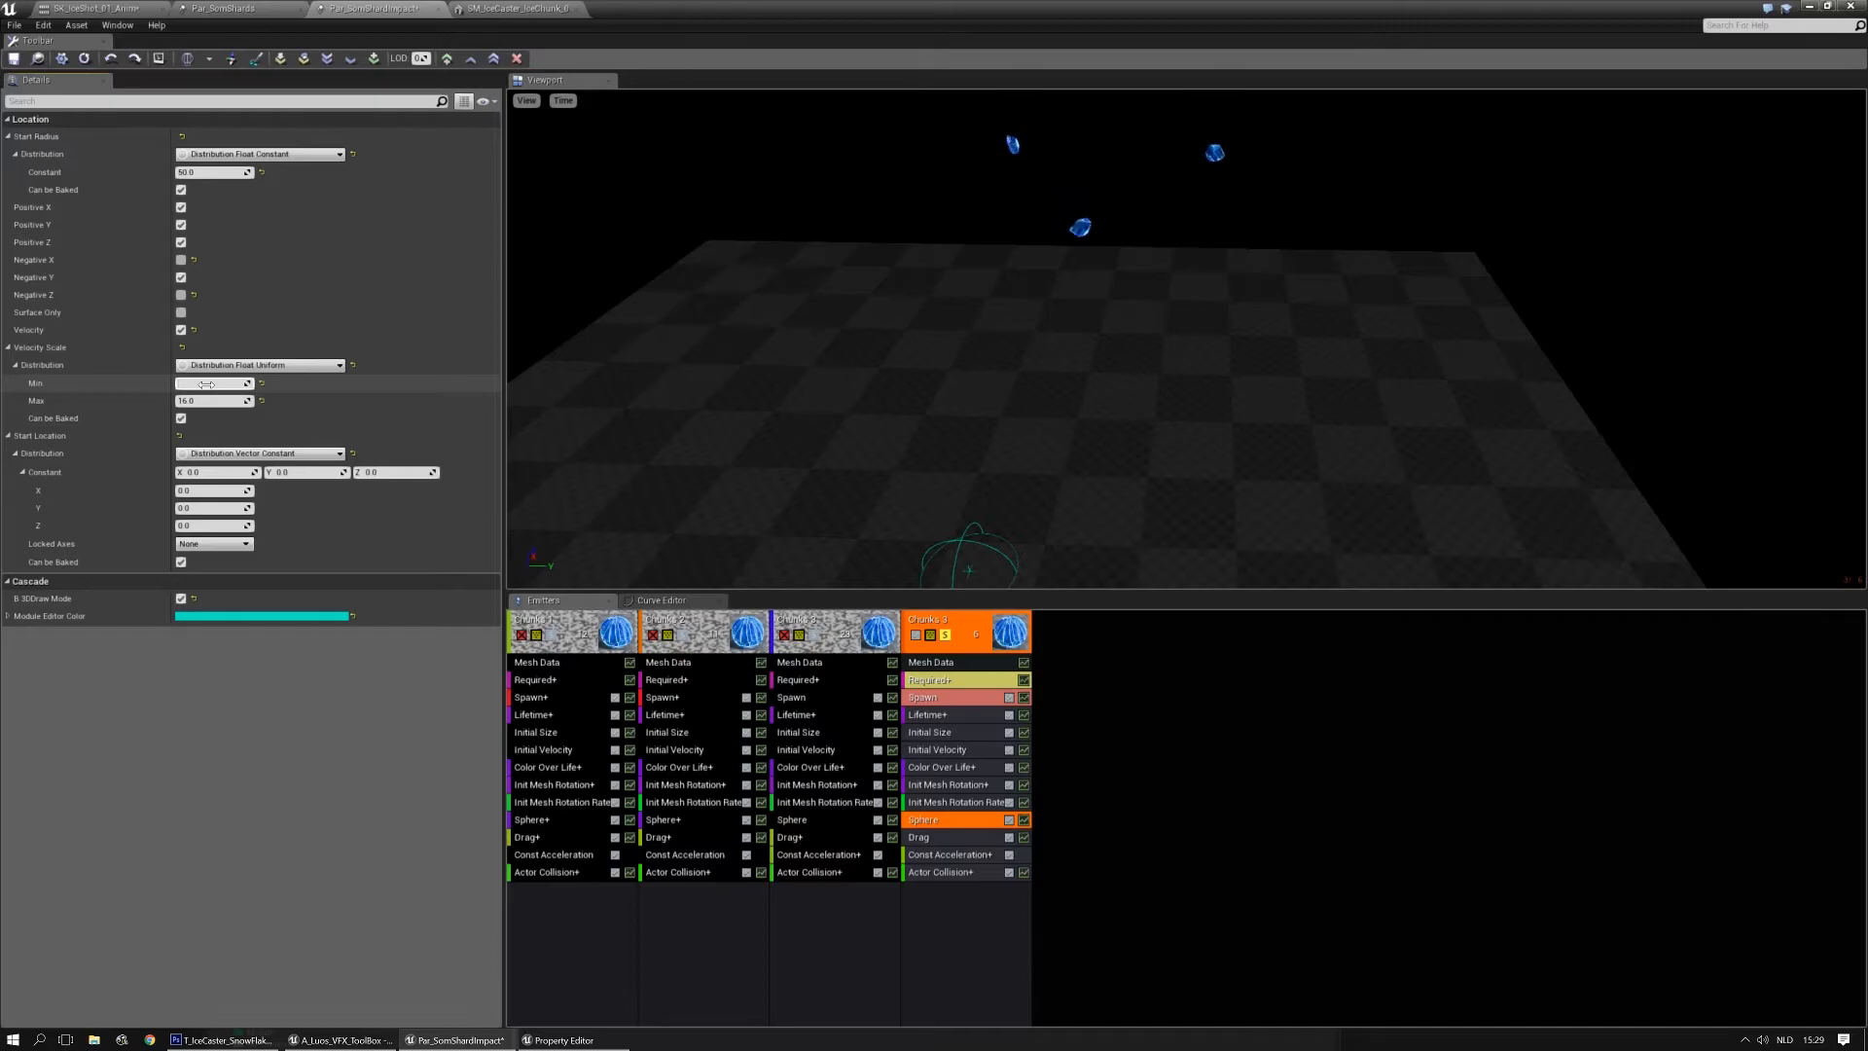
pyautogui.write('4')
pyautogui.press('Return')
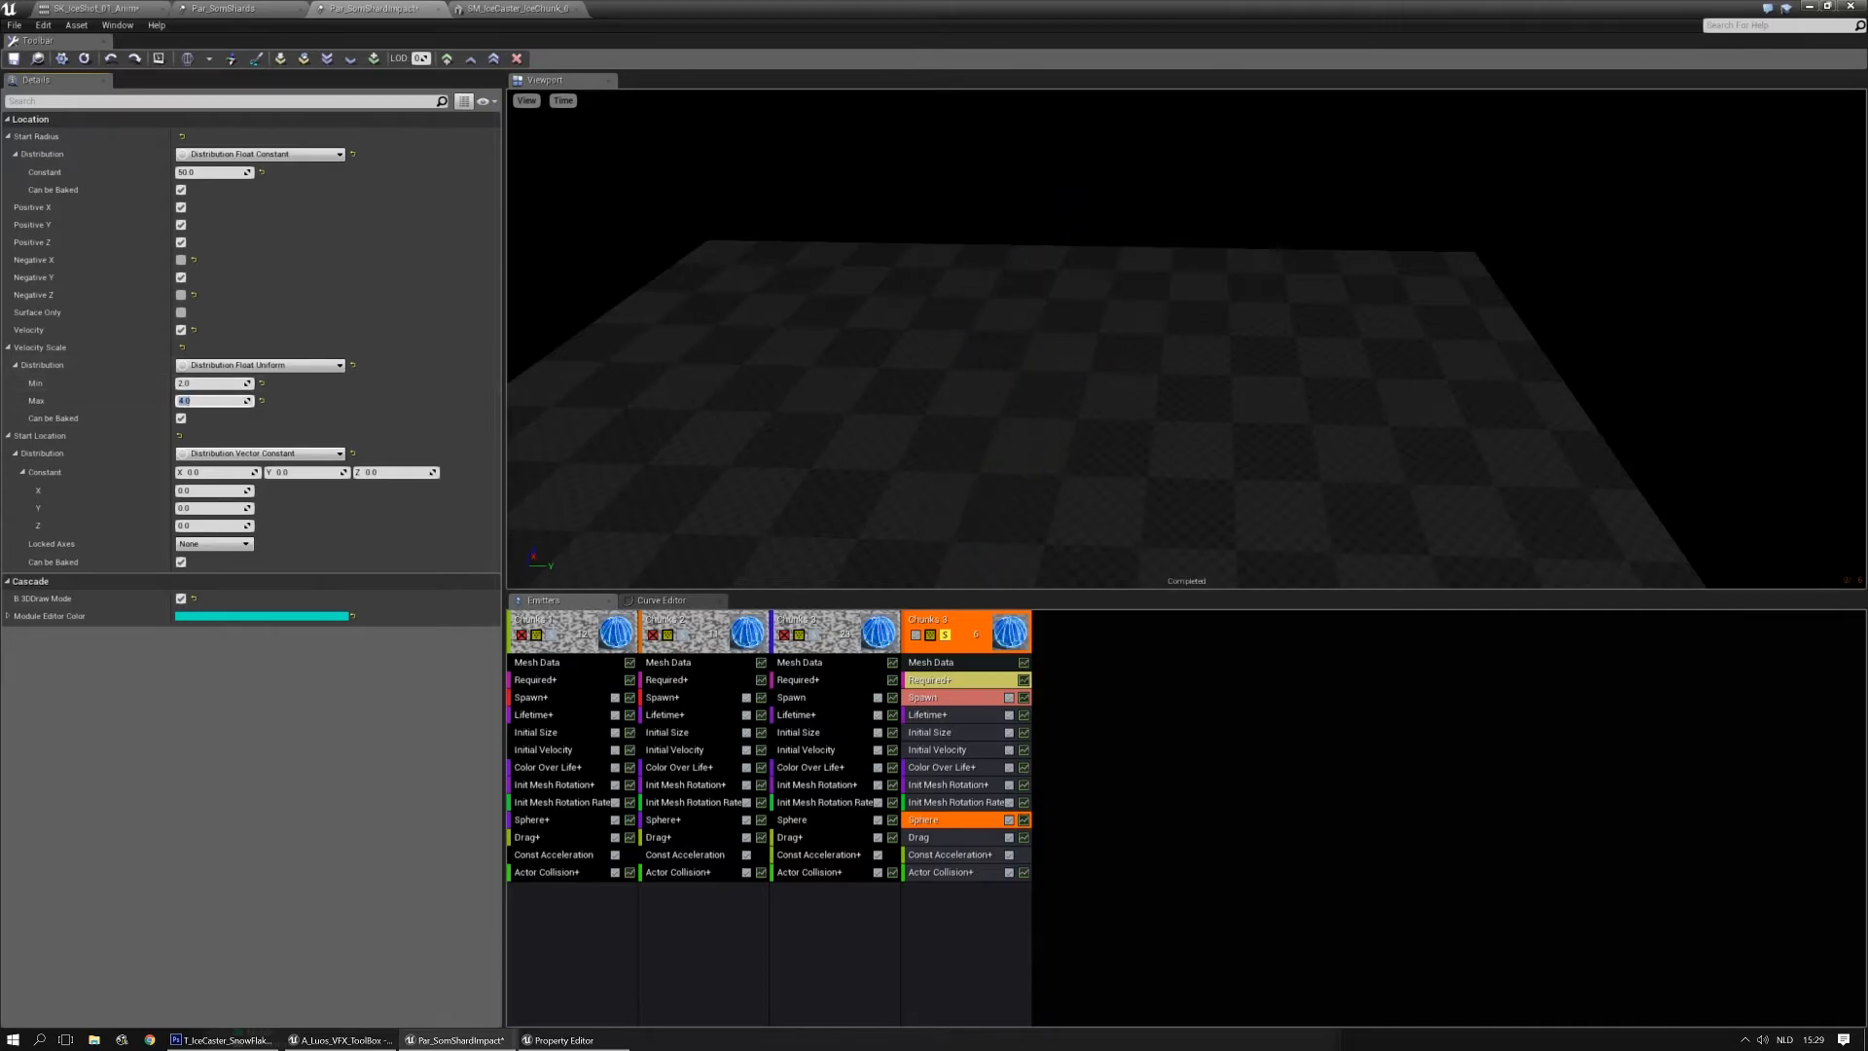
pyautogui.moveTo(952, 372); pyautogui.dragTo(919, 392, button='right')
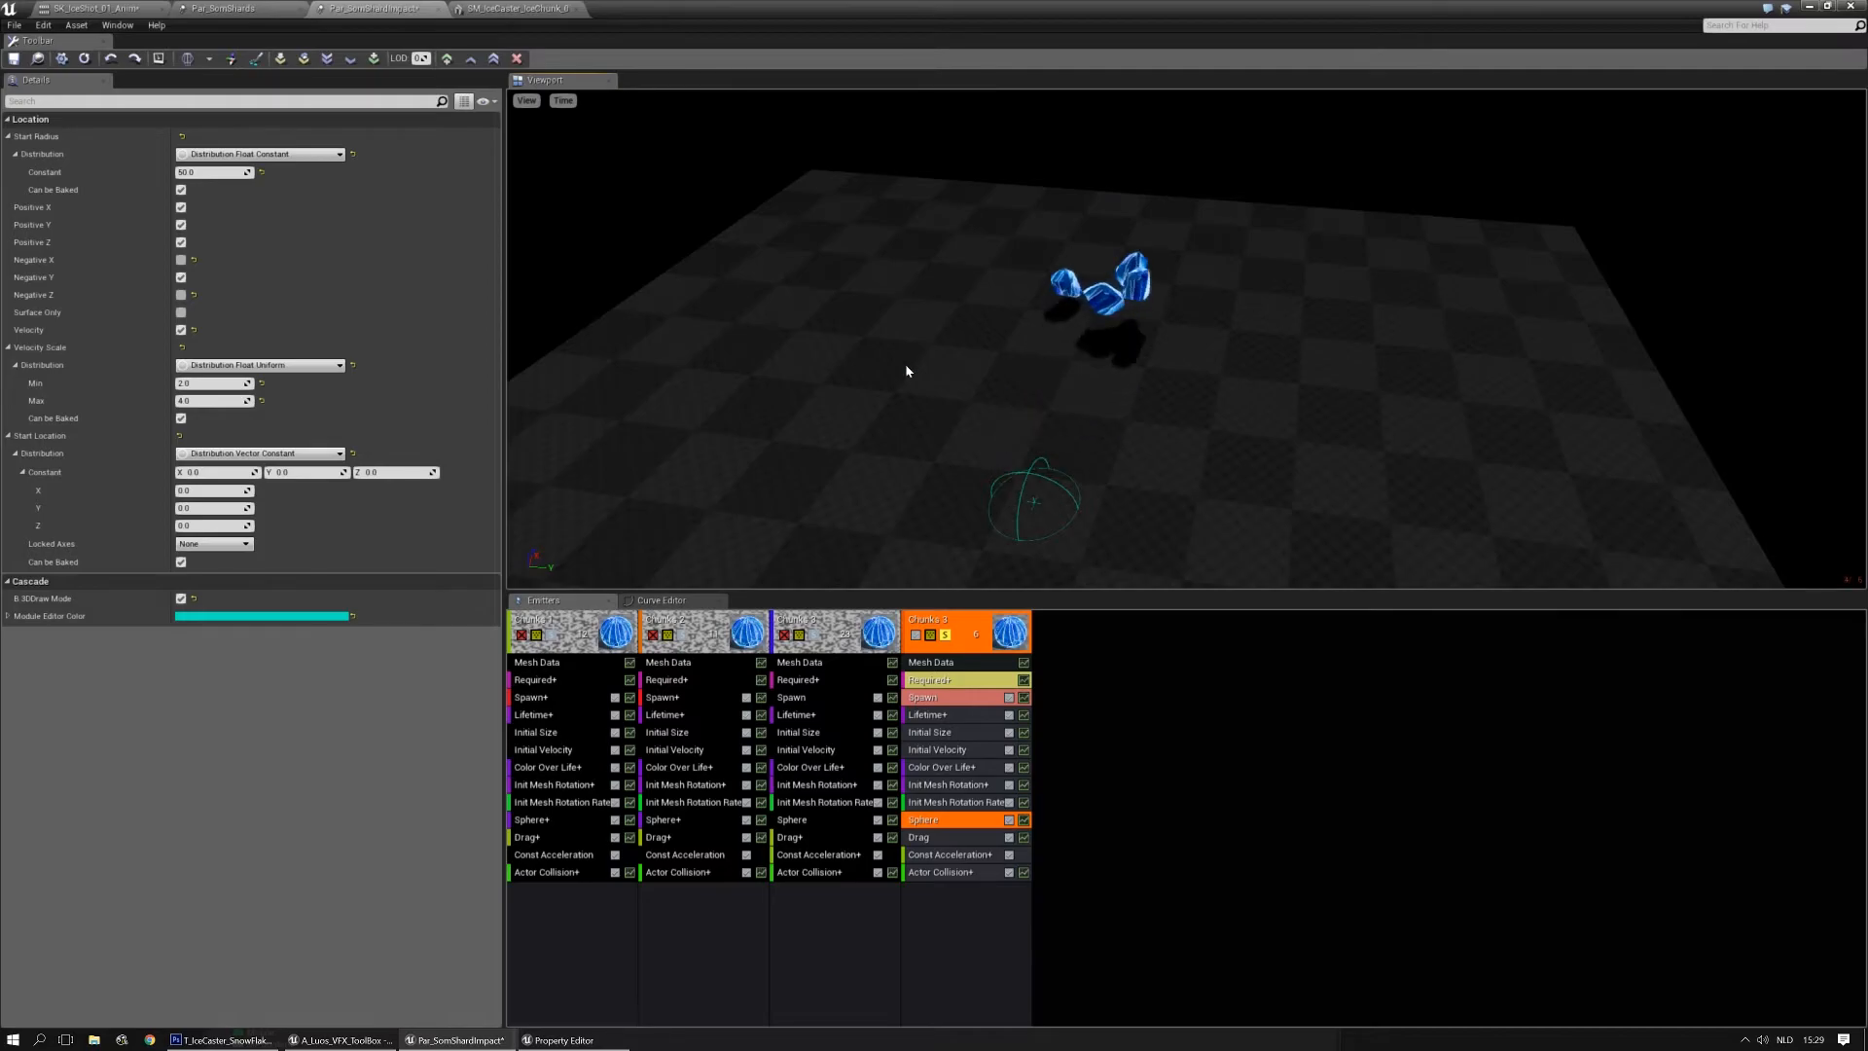
# Set the Sphere module's Velocity Scale Min to 3 and Max to 6
pyautogui.write('3')
pyautogui.press('Tab')
pyautogui.write('6')
pyautogui.press('Return')
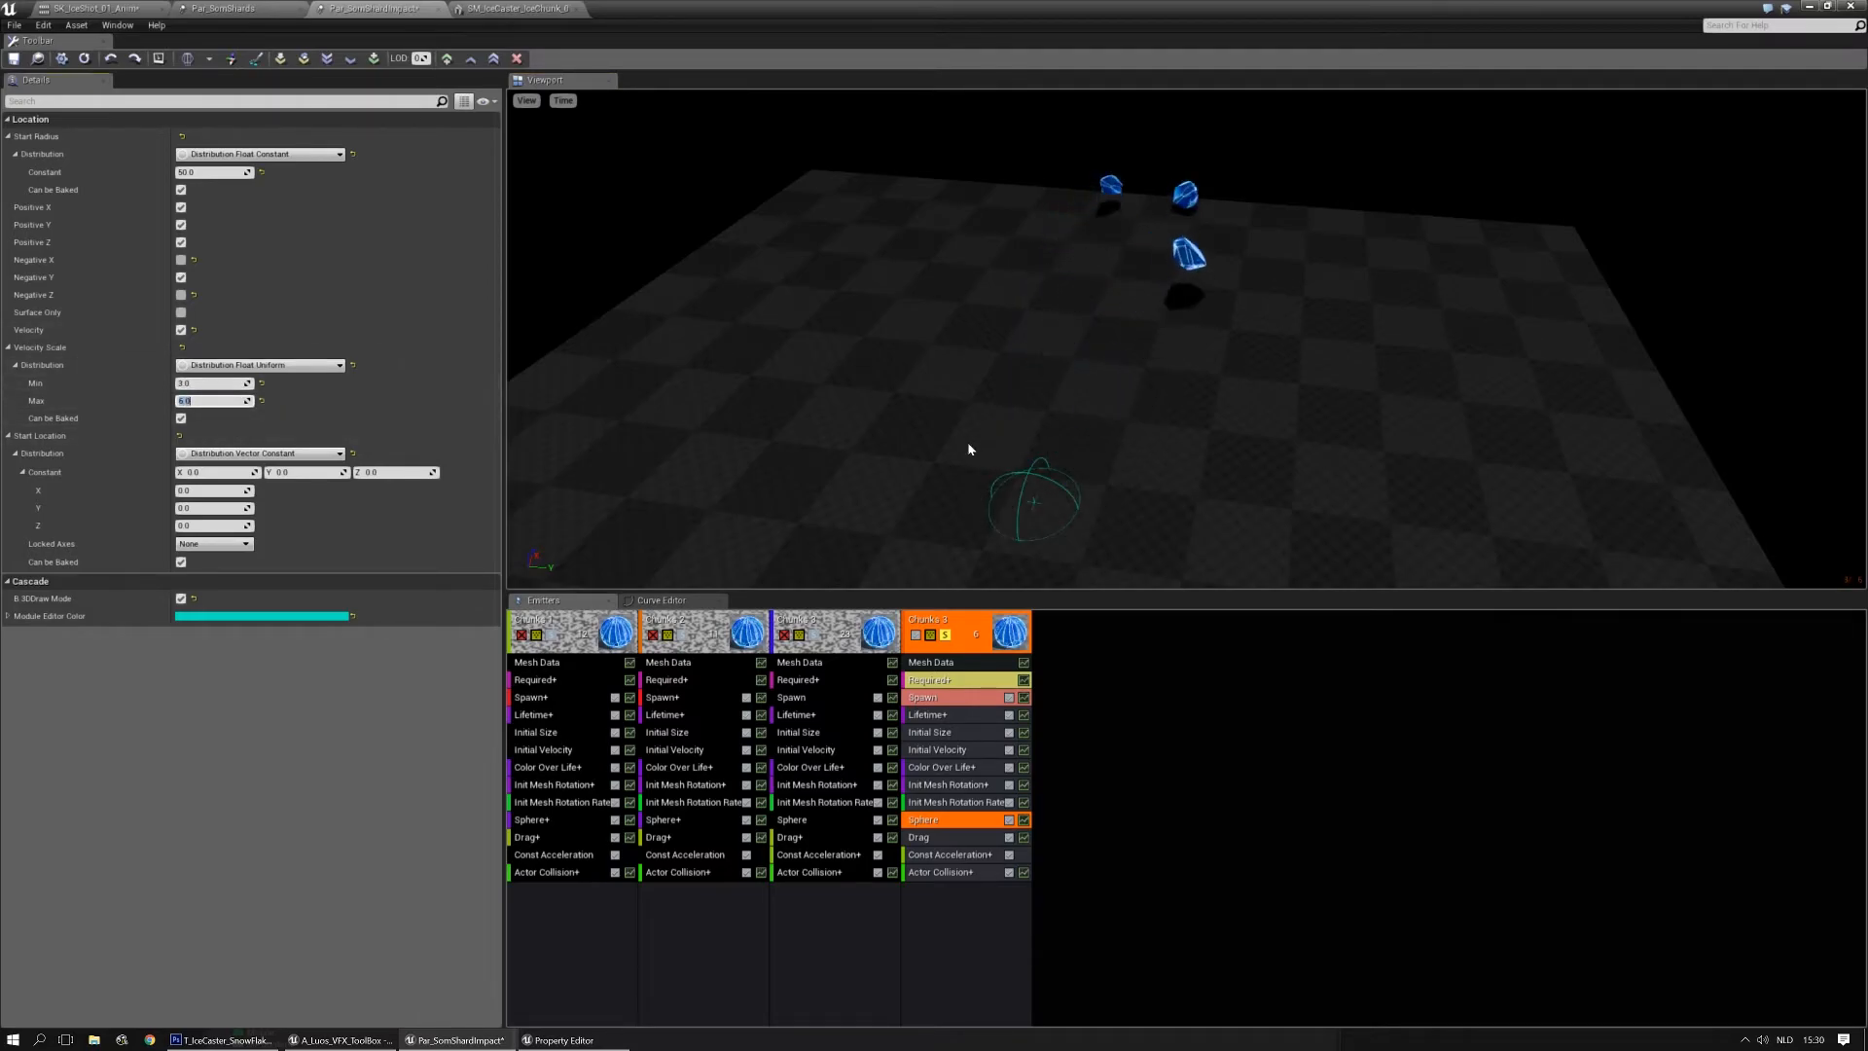
# Set the fourth emitter's Initial Velocity Max Y to 50 and Min Y to -50
pyautogui.click(948, 749)
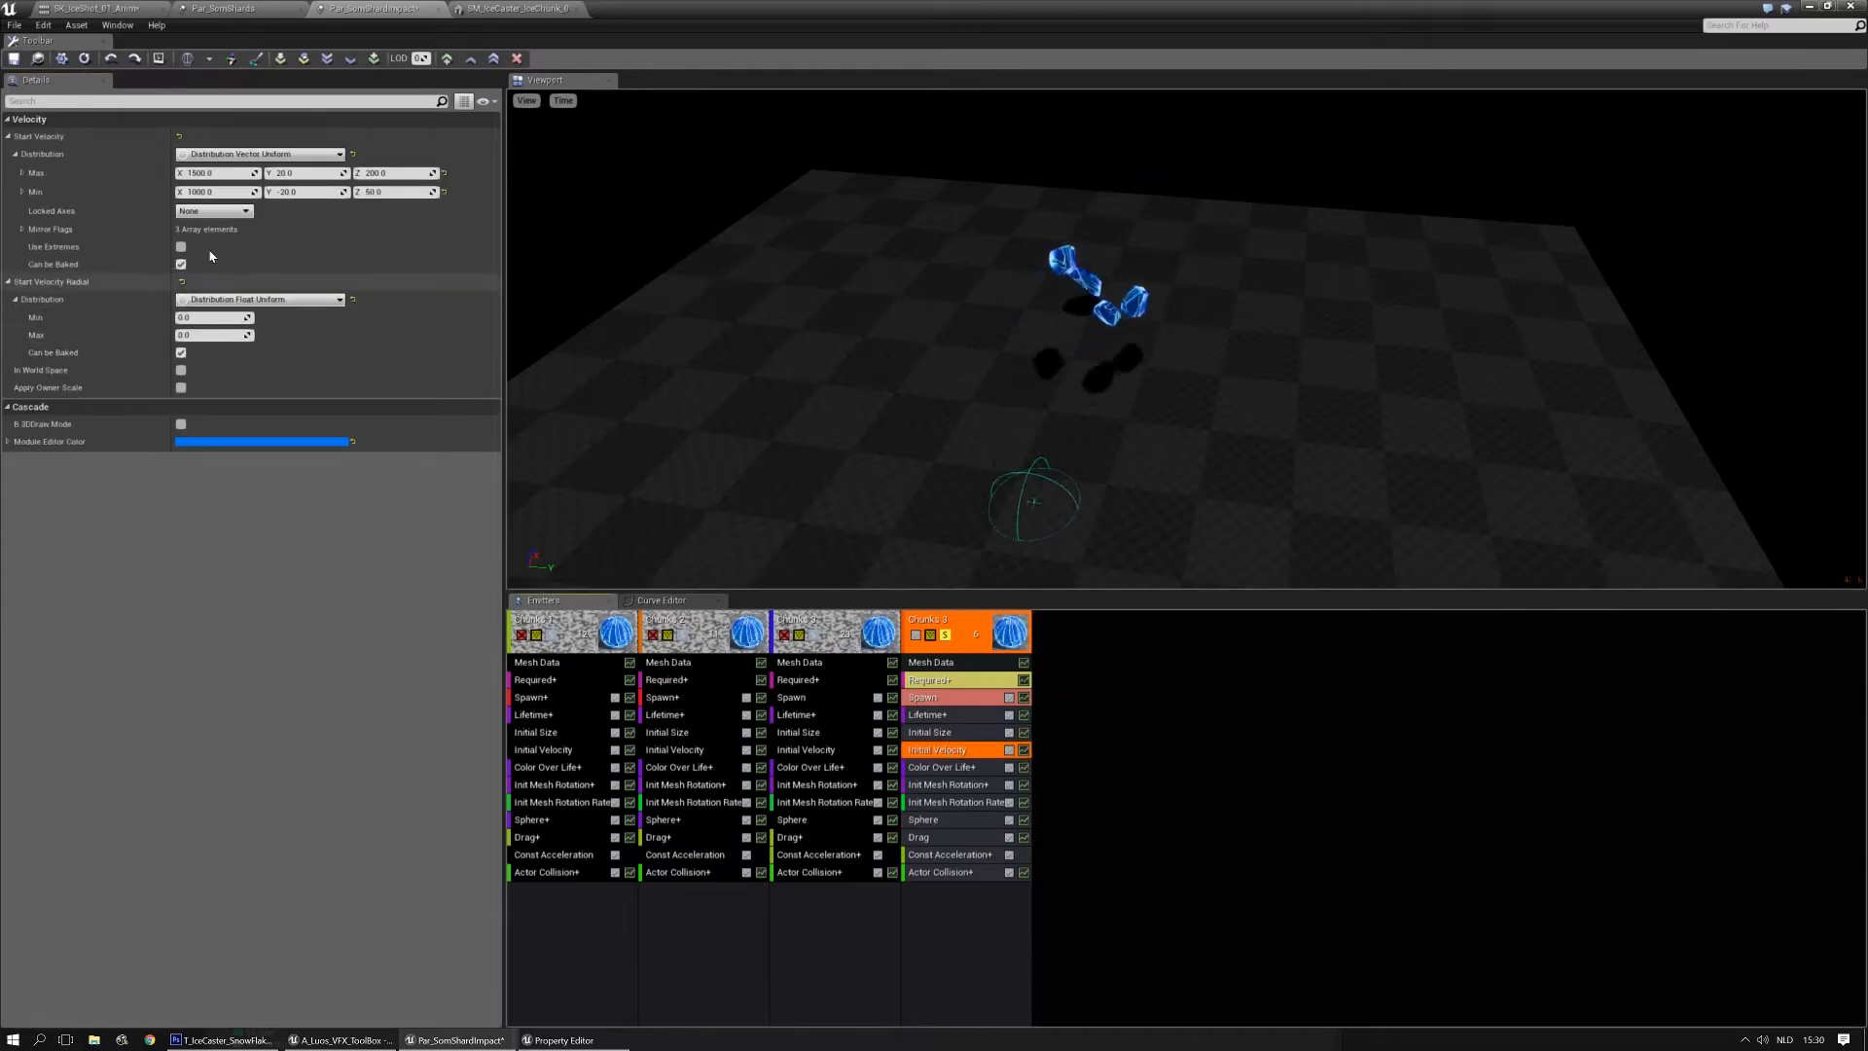
pyautogui.write('50-50')
pyautogui.press('Return')
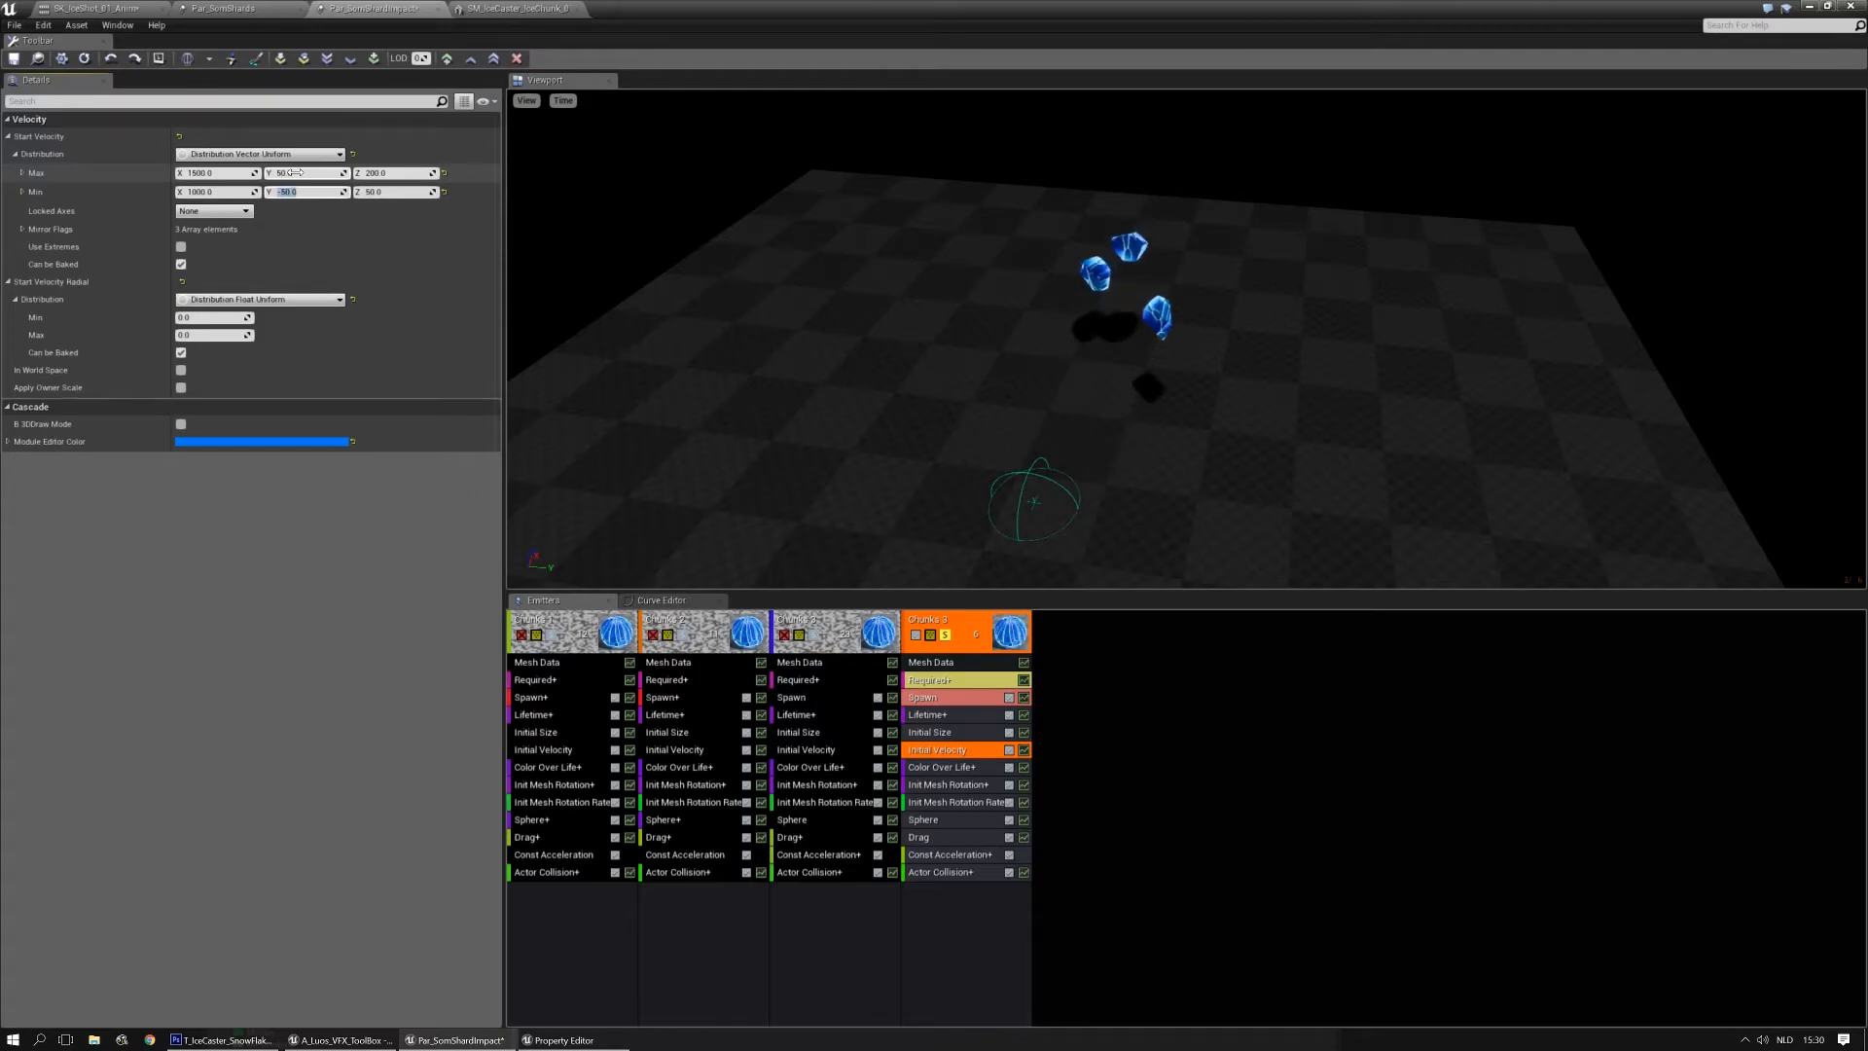
pyautogui.moveTo(1232, 294); pyautogui.dragTo(905, 273)
pyautogui.moveTo(1328, 353); pyautogui.dragTo(1255, 388)
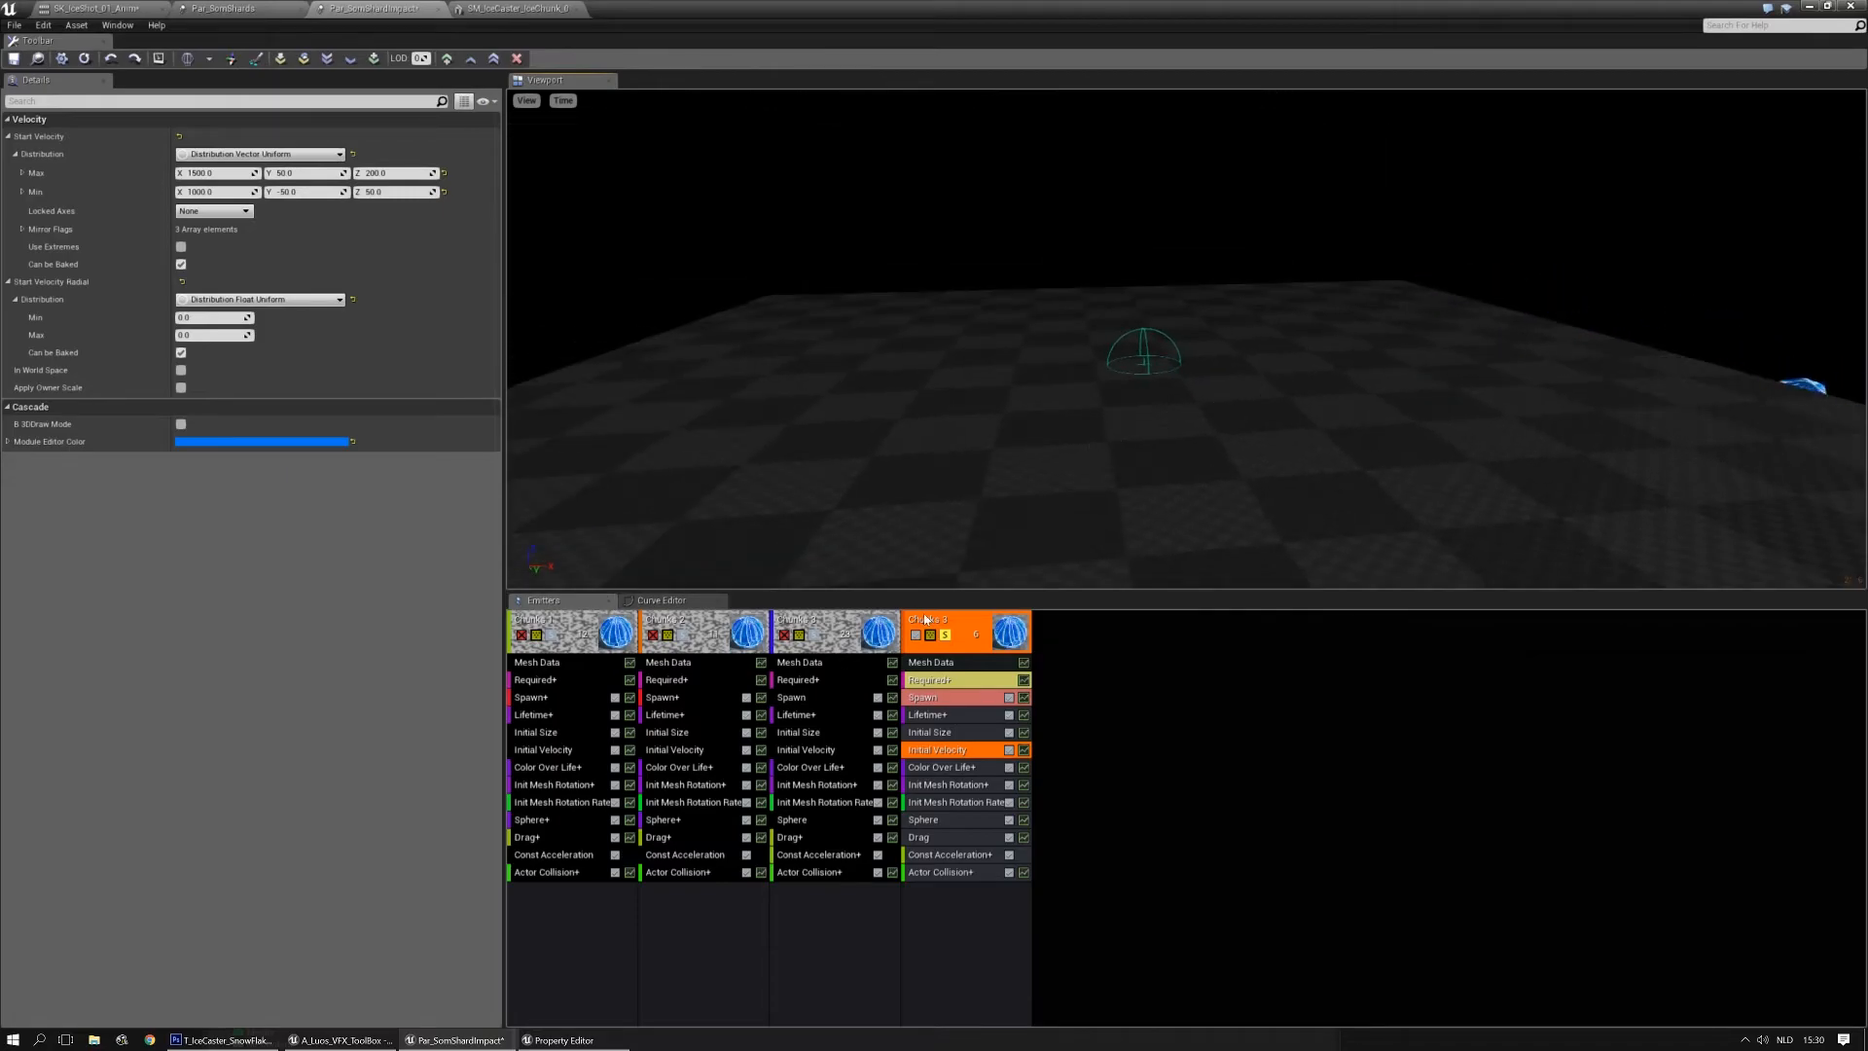
# Turn off solo on the fourth emitter to bring back all the chunk emitters, and save the particle system
pyautogui.click(946, 638)
pyautogui.moveTo(1211, 447); pyautogui.dragTo(1220, 445)
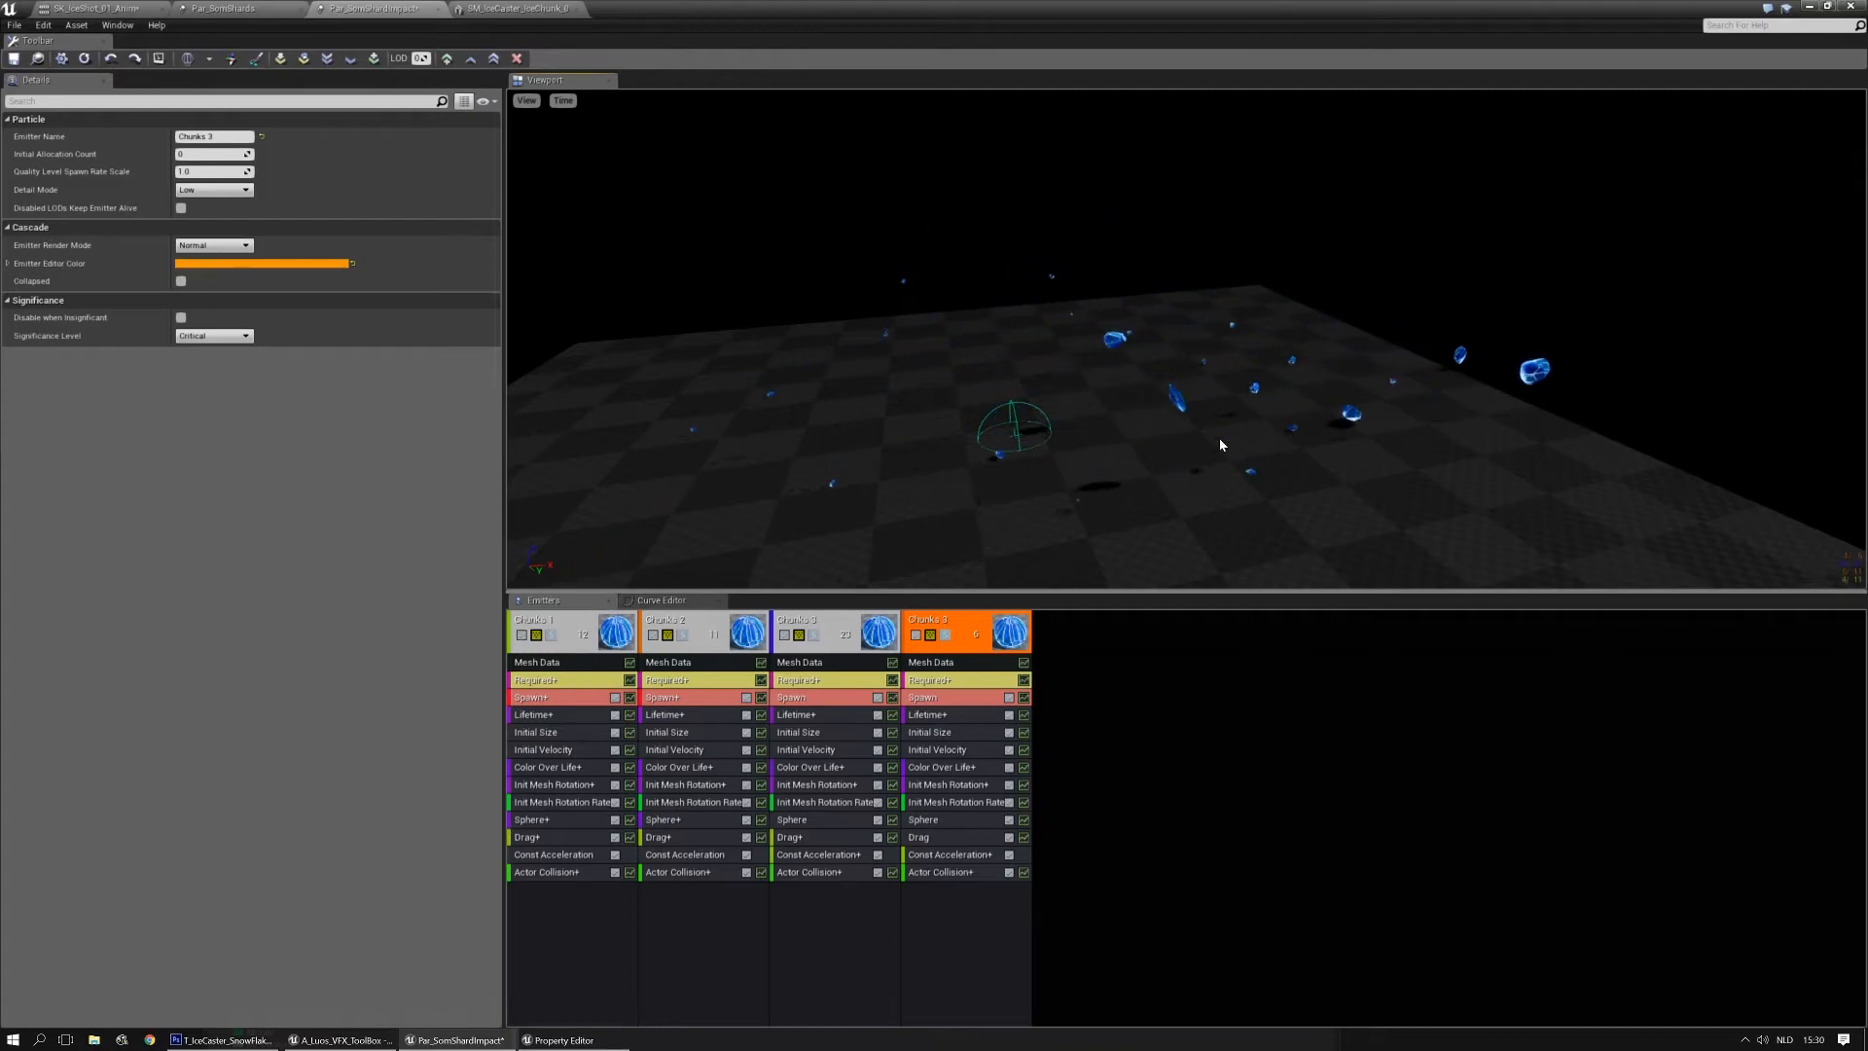
pyautogui.moveTo(1210, 440); pyautogui.dragTo(1172, 469, button='right')
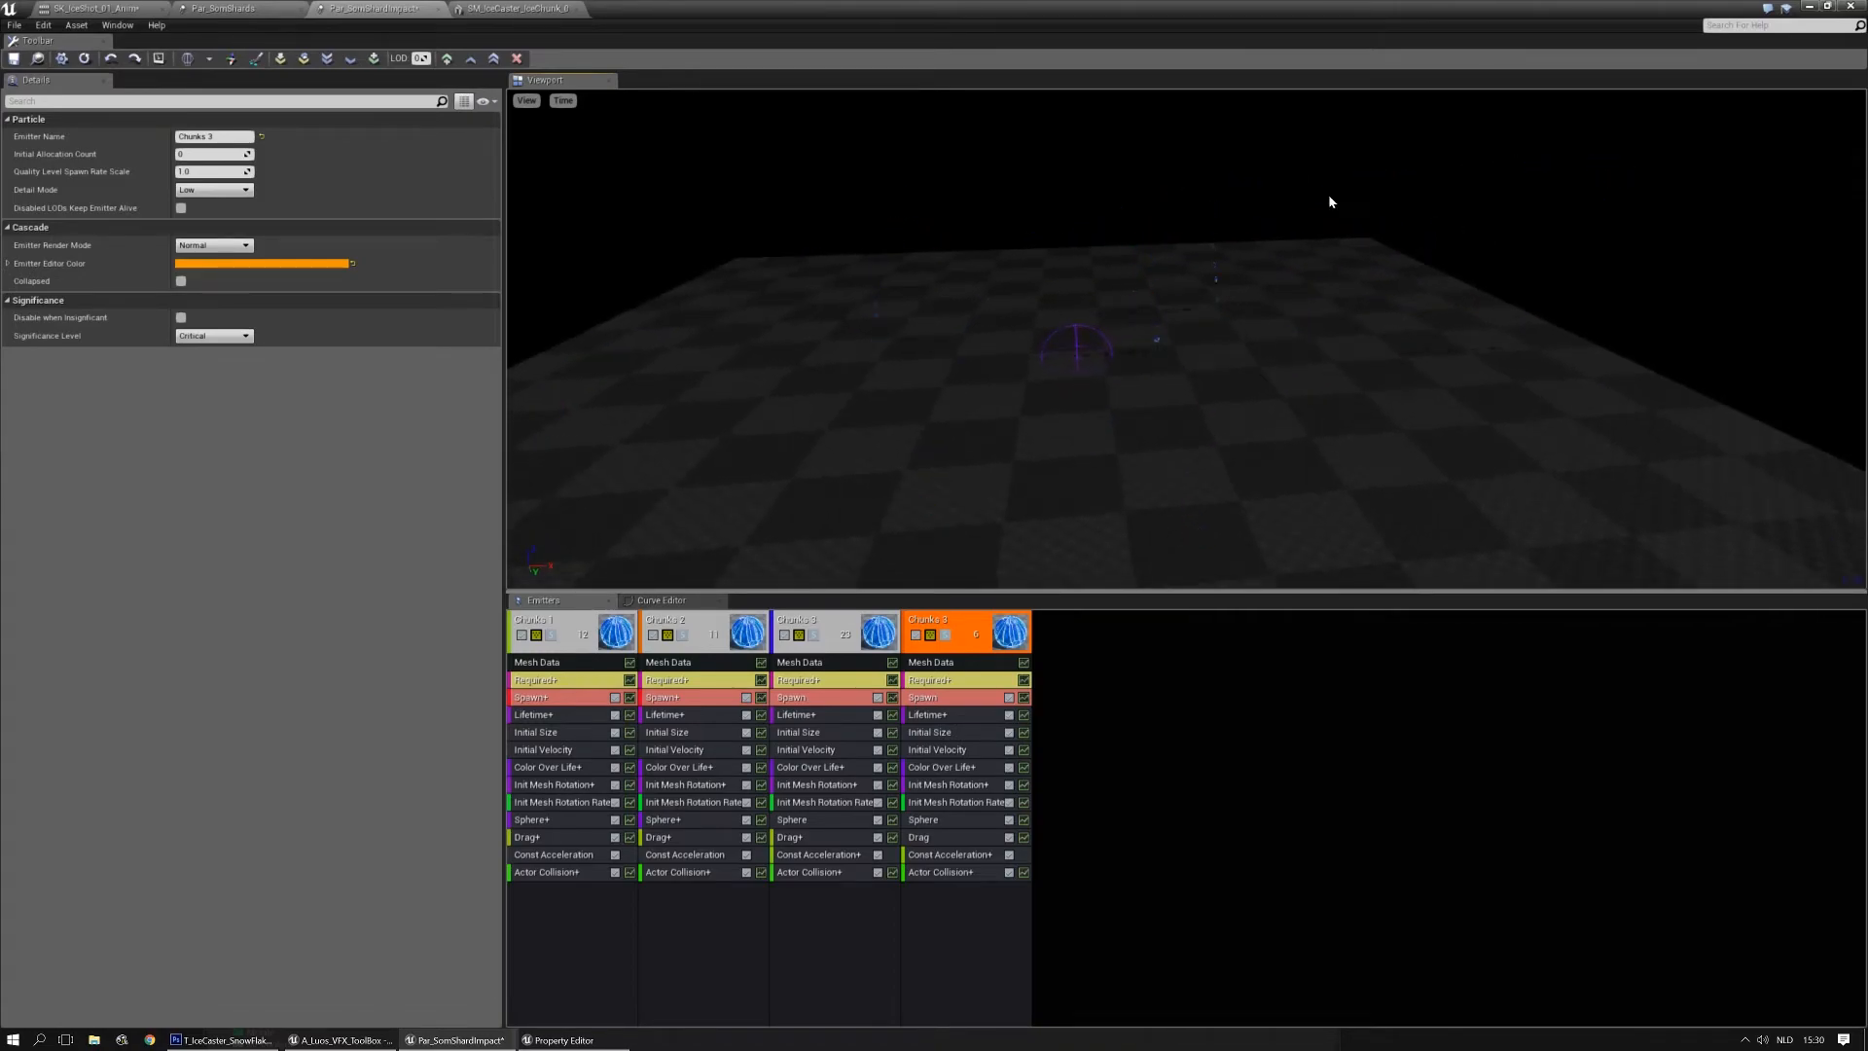
pyautogui.click(15, 65)
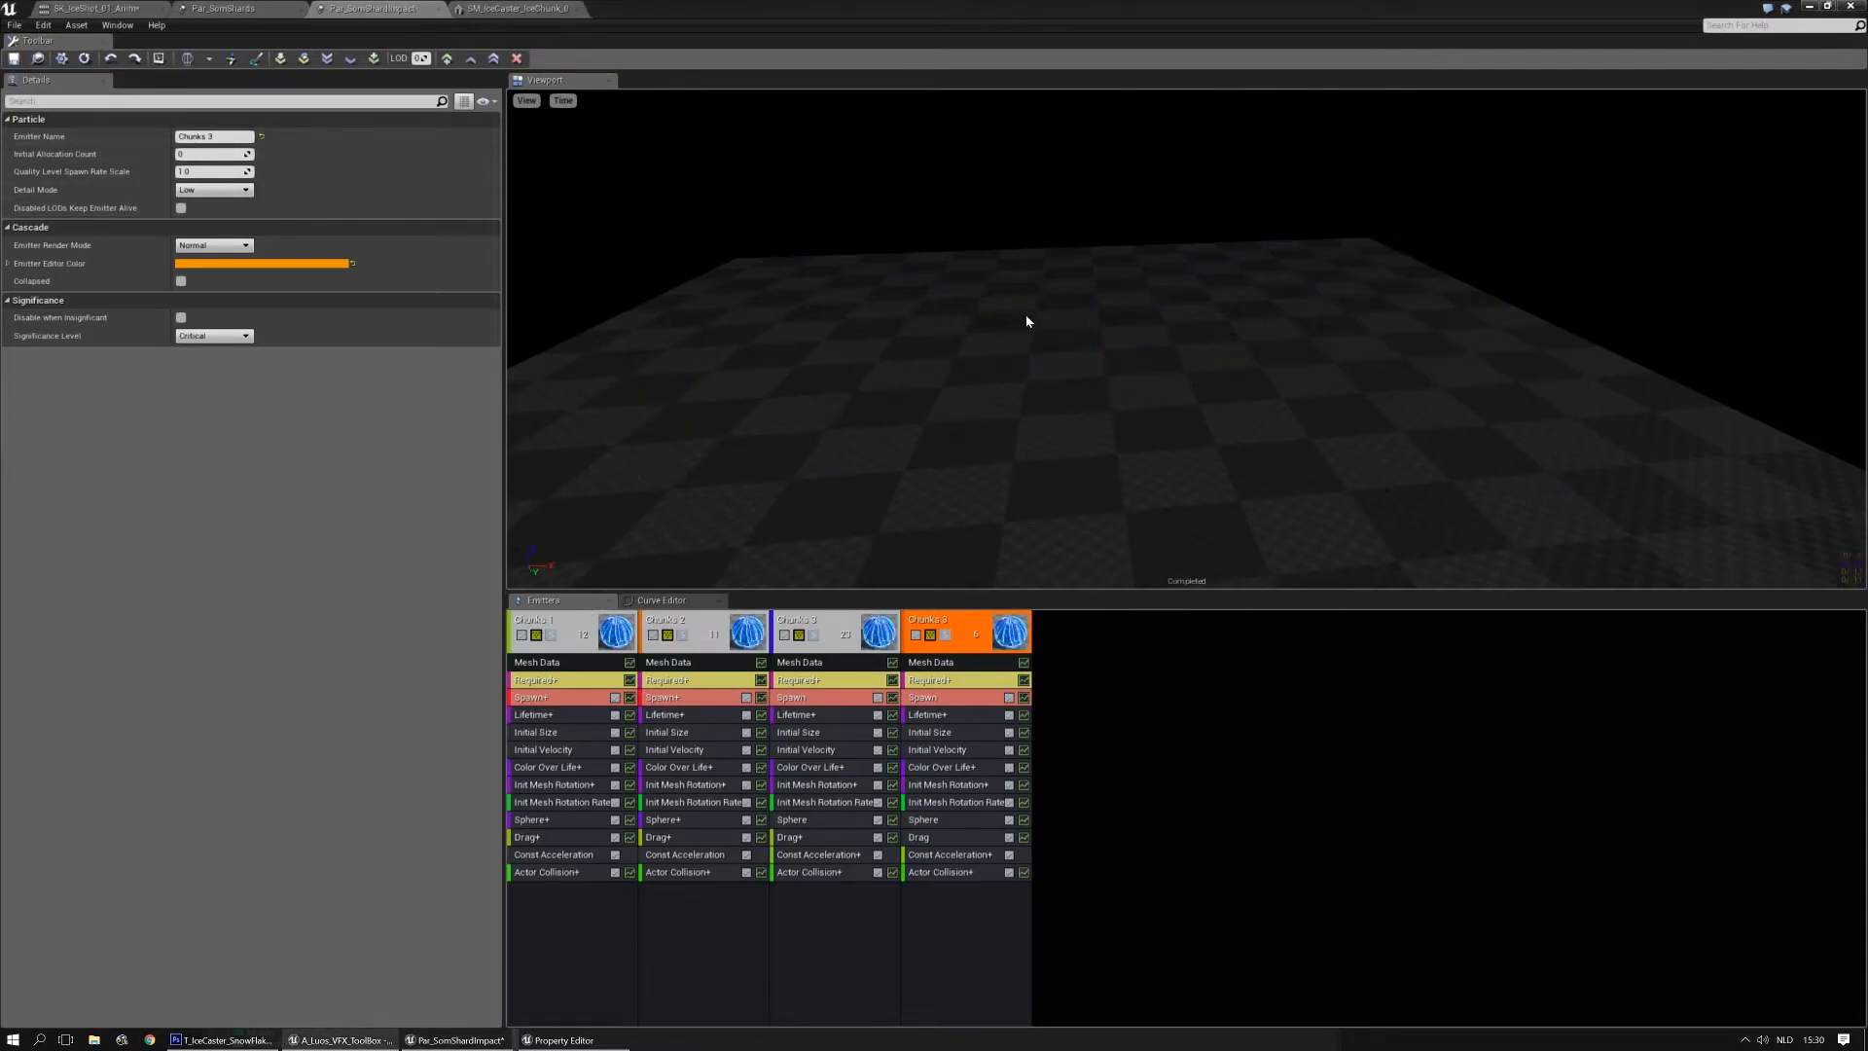
pyautogui.moveTo(1065, 333); pyautogui.dragTo(1051, 366, button='right')
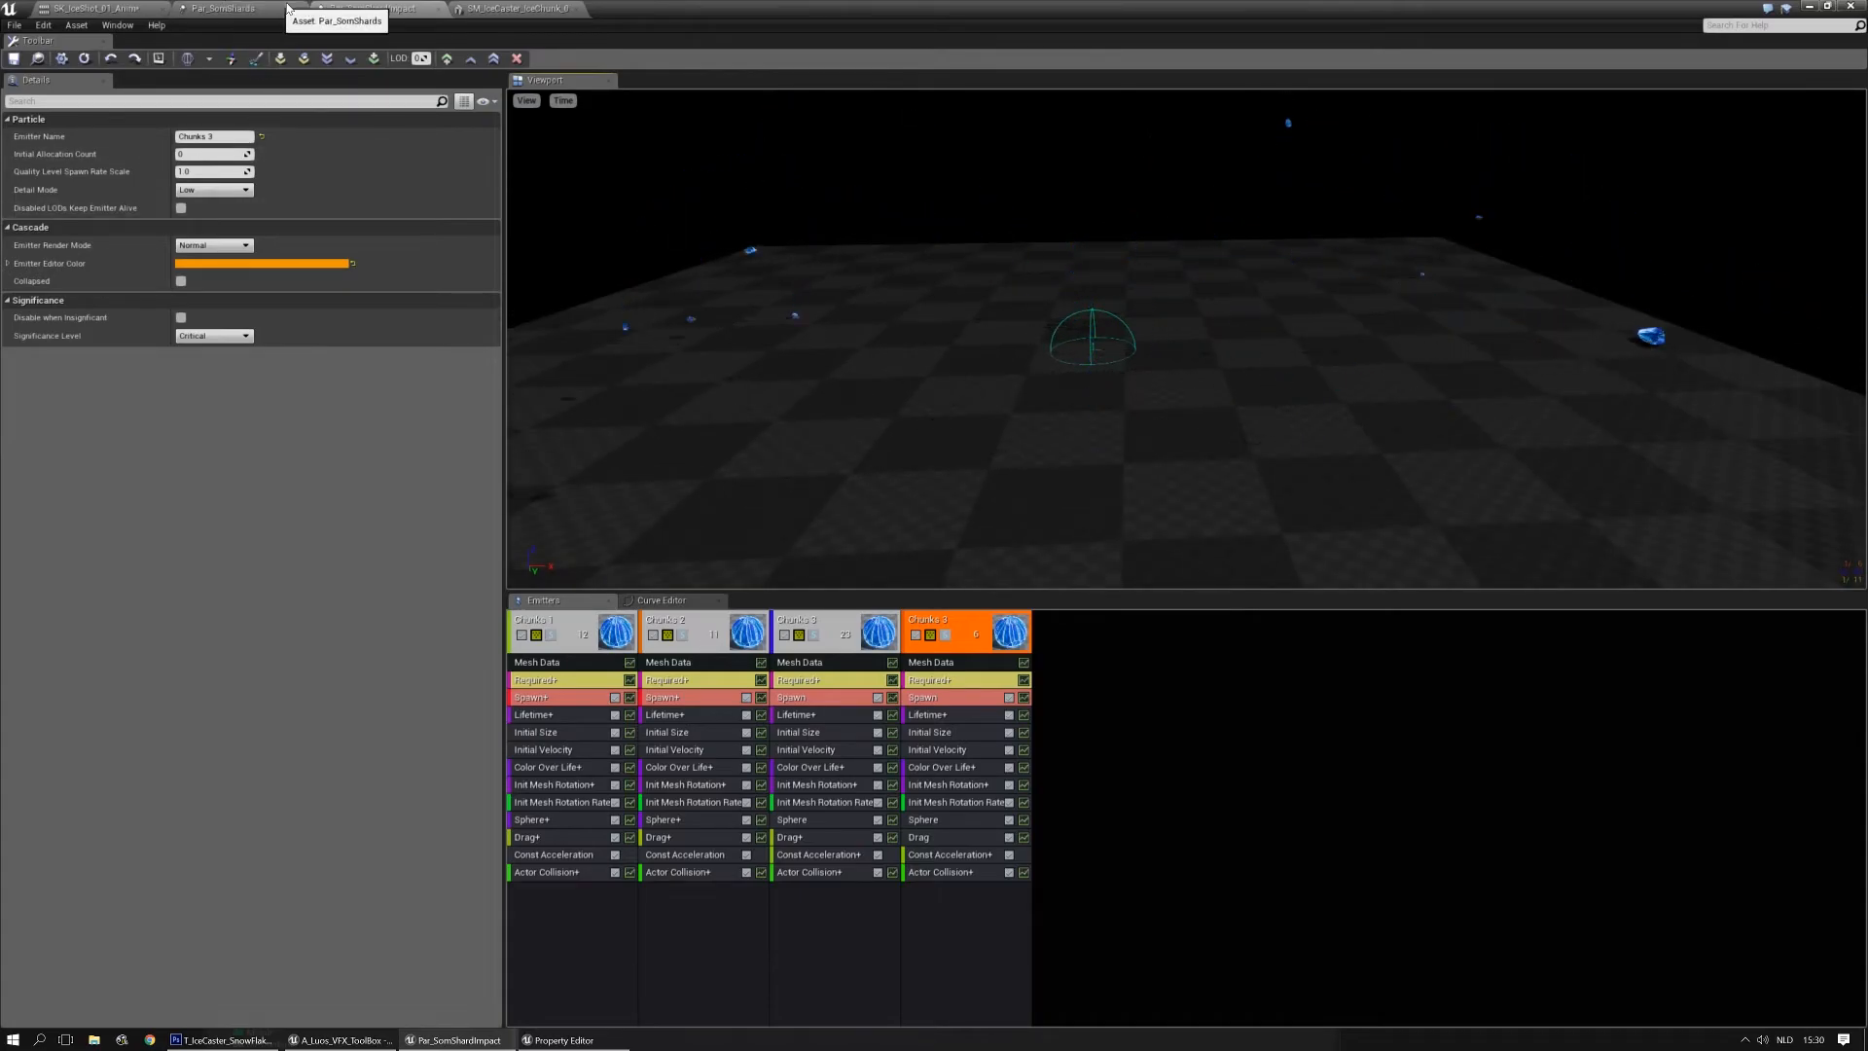
# Examine the impact effect in the SK_IceShot_01_Anim animation preview from different viewpoints
pyautogui.click(220, 8)
pyautogui.click(97, 9)
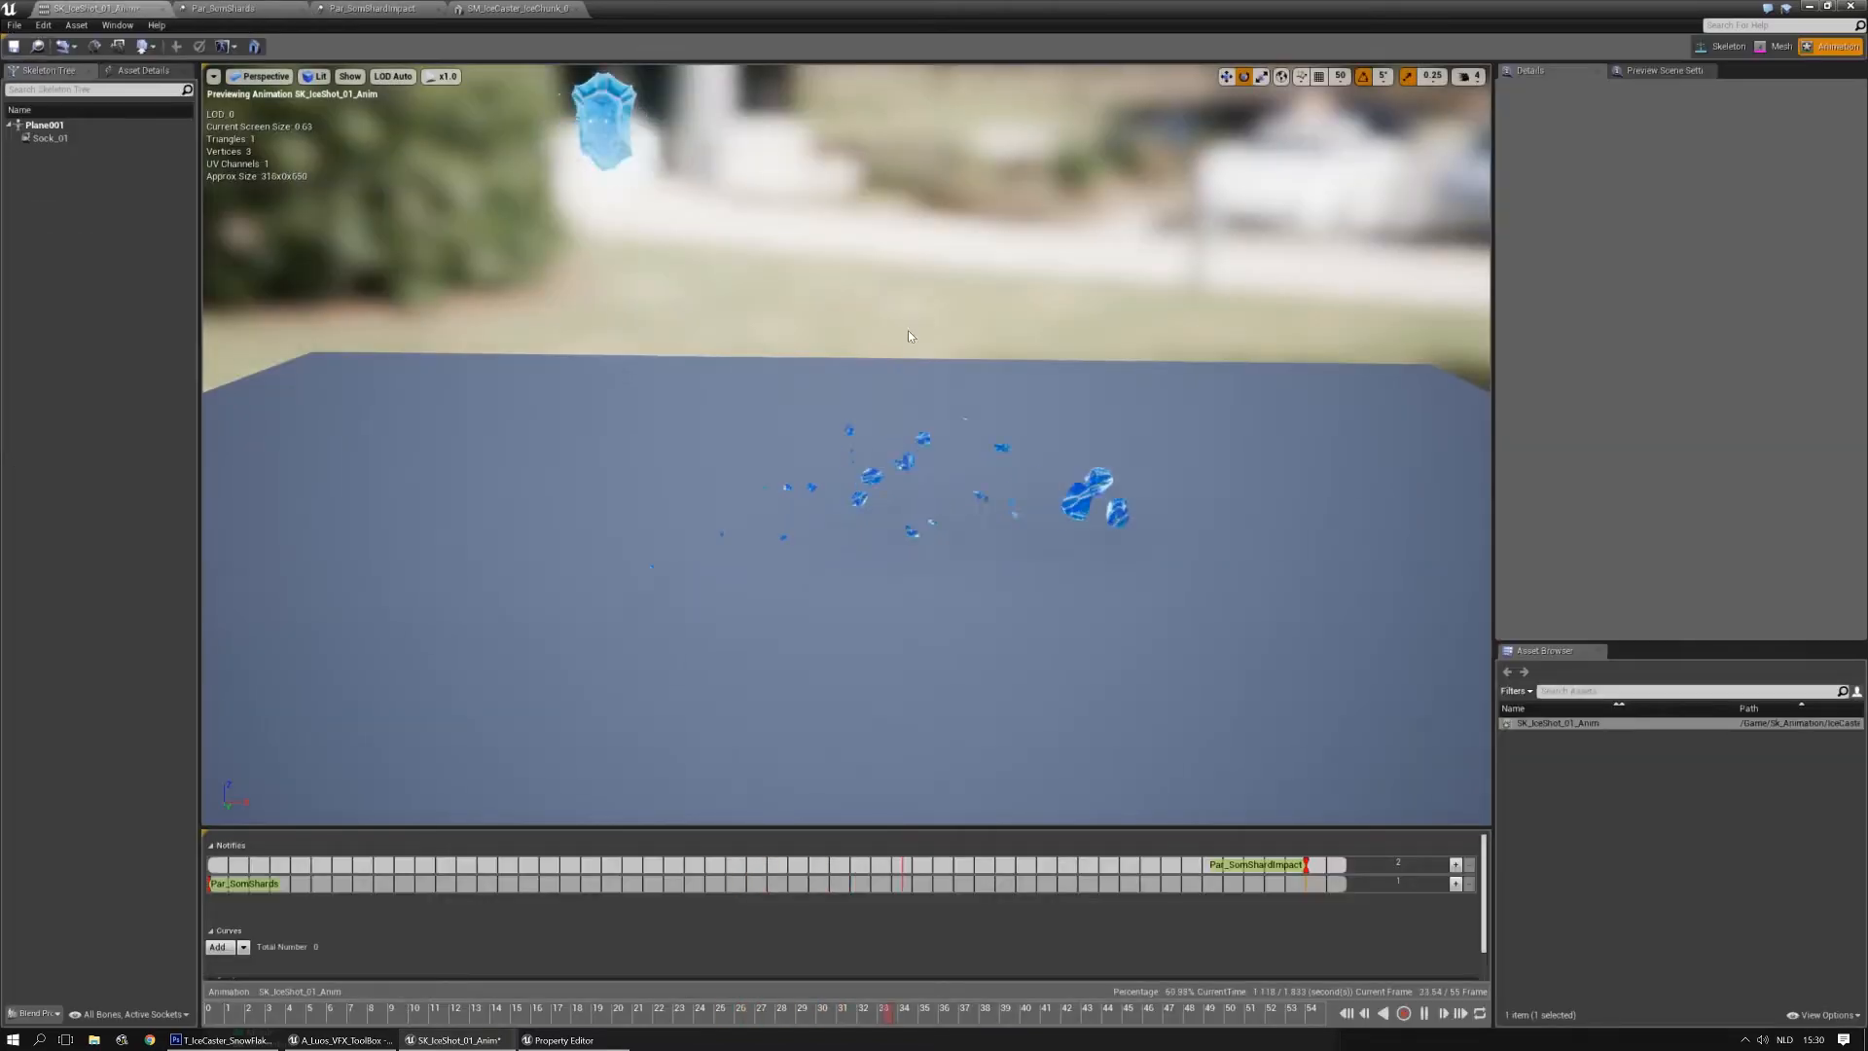
pyautogui.moveTo(914, 397); pyautogui.dragTo(901, 478, button='right')
pyautogui.press('space')
pyautogui.press('space')
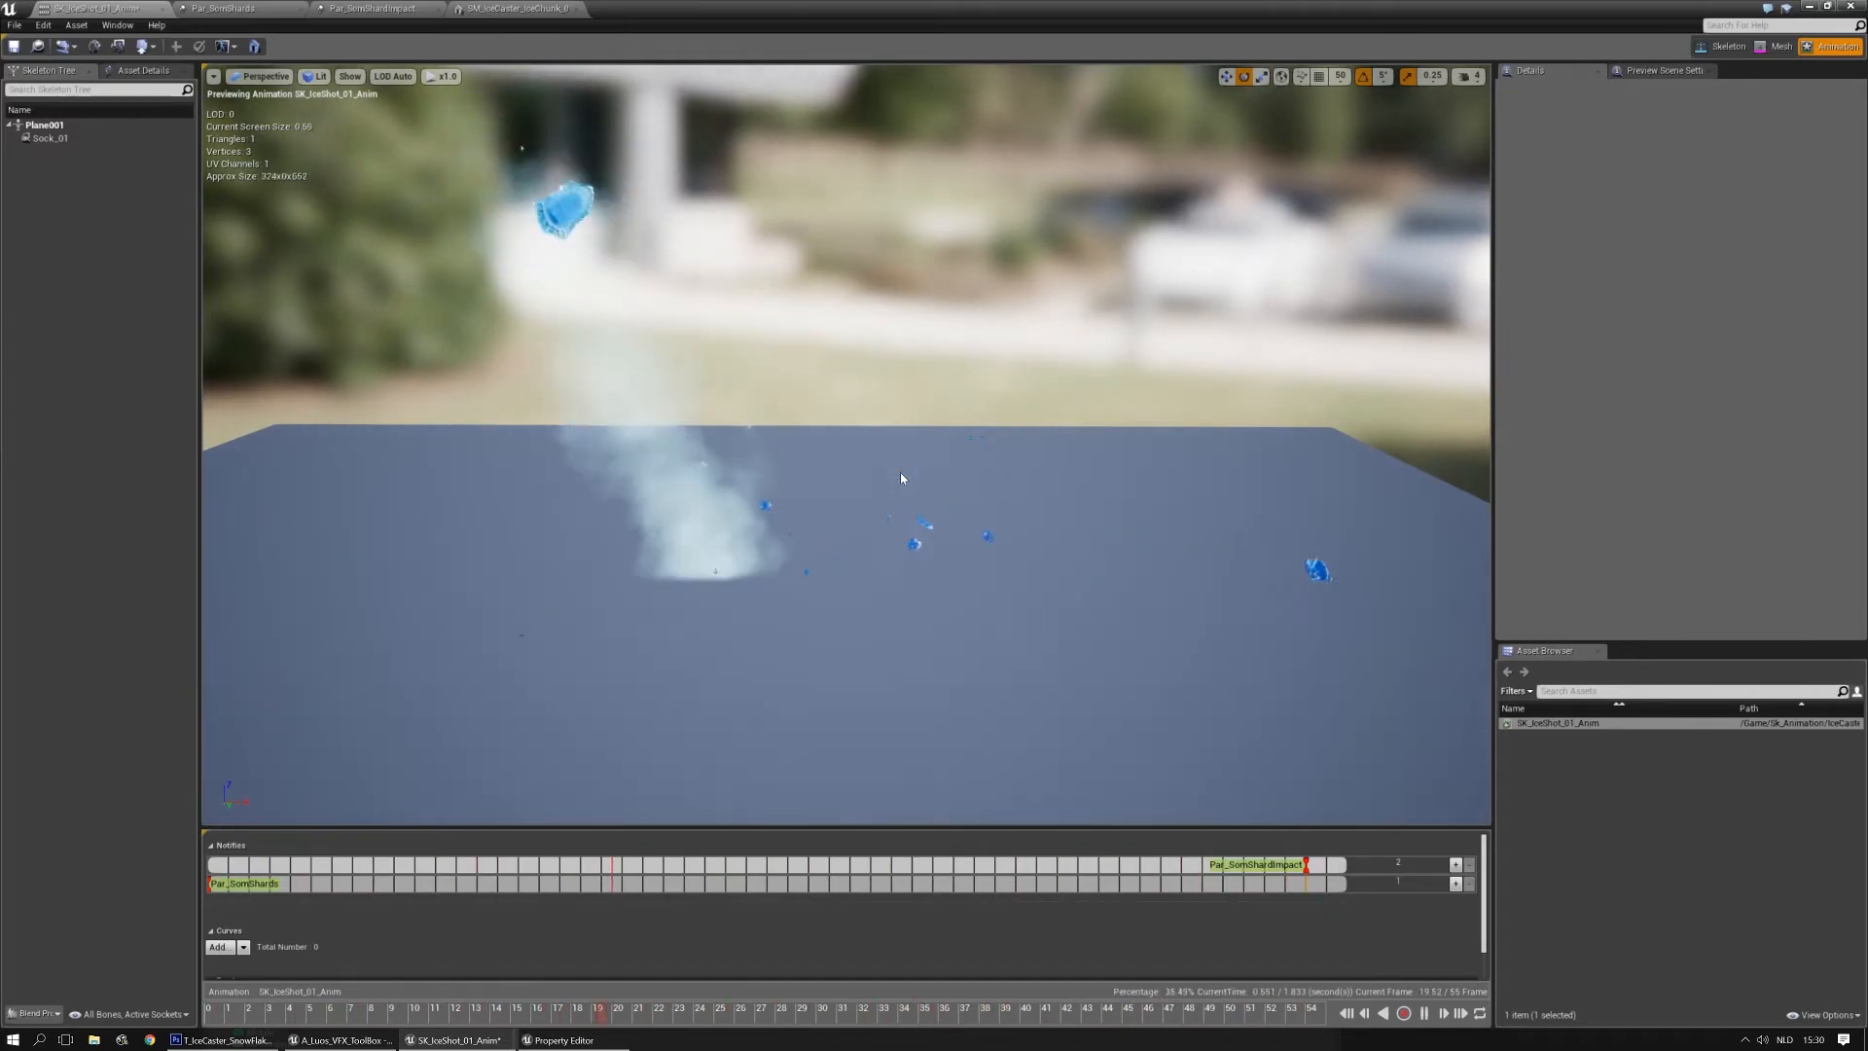
pyautogui.moveTo(913, 453); pyautogui.dragTo(923, 403, button='right')
pyautogui.press('q')
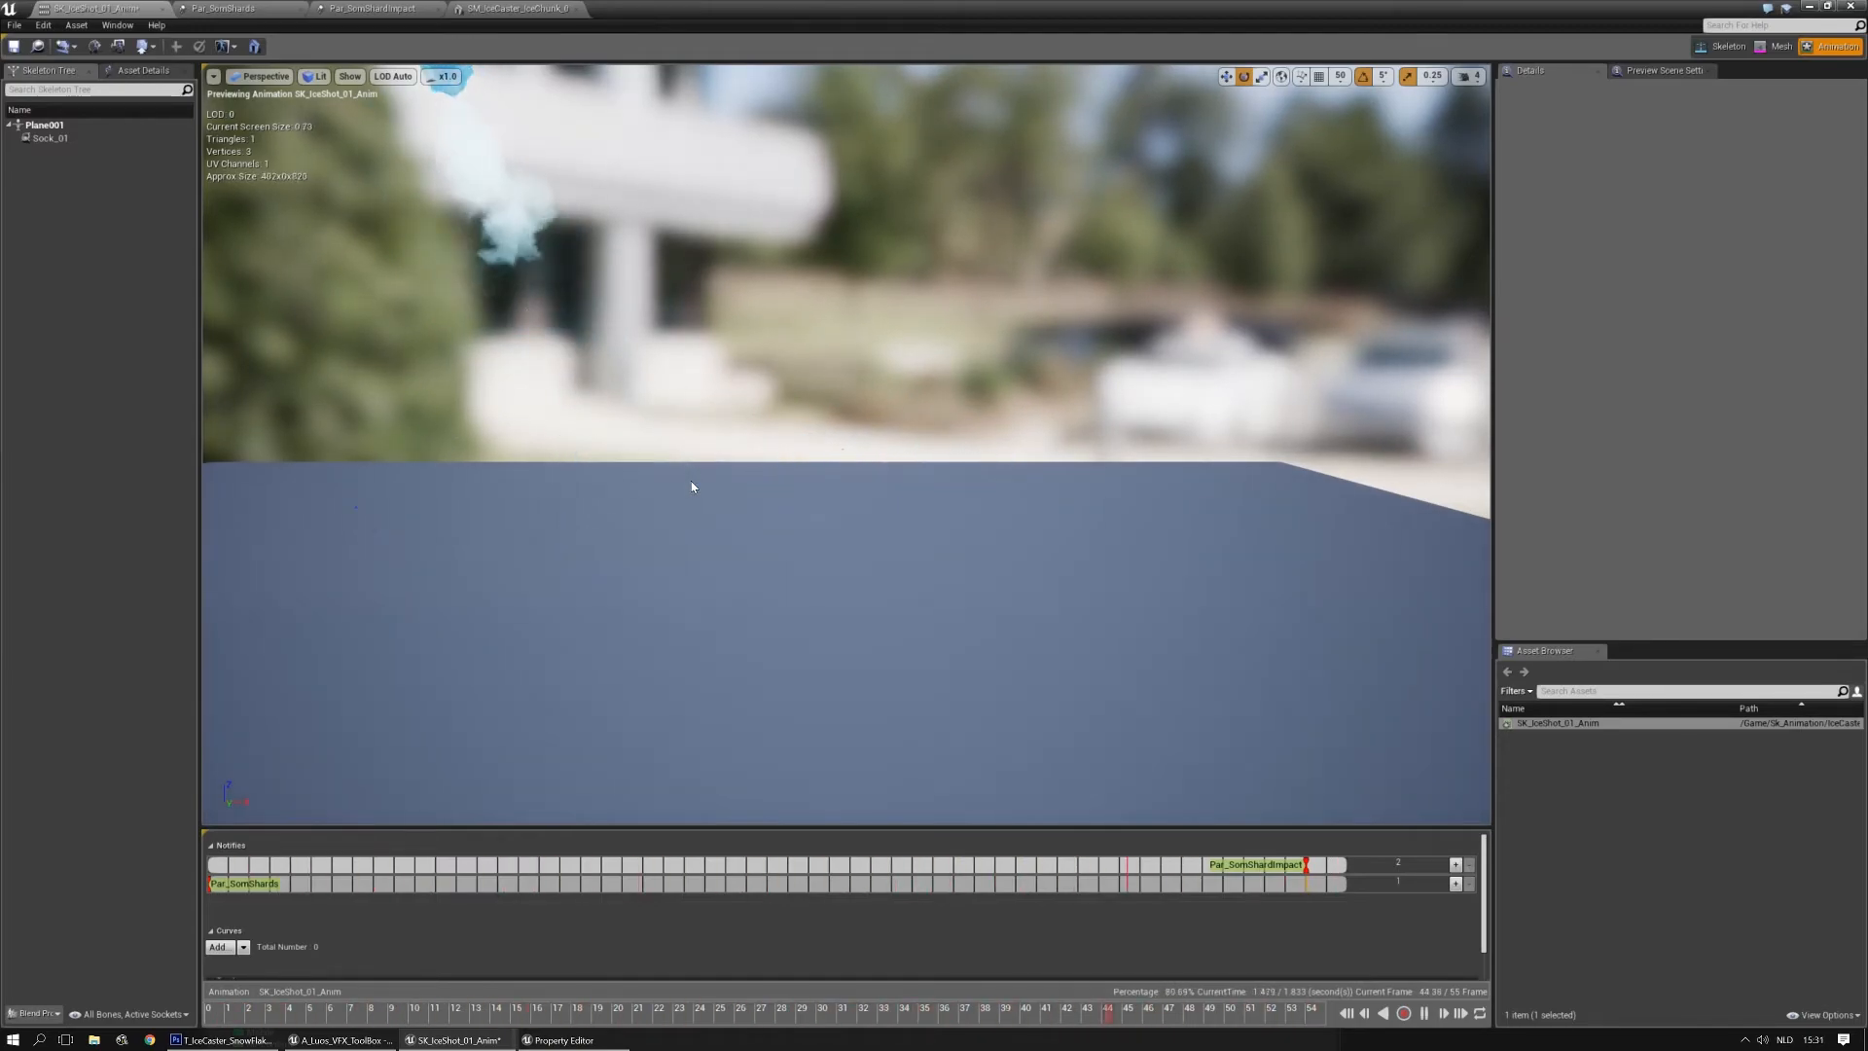
# In Par_SomShardImpact, set the second chunk emitter's Initial Size Max to 0.75 on X, Y and Z
pyautogui.click(352, 9)
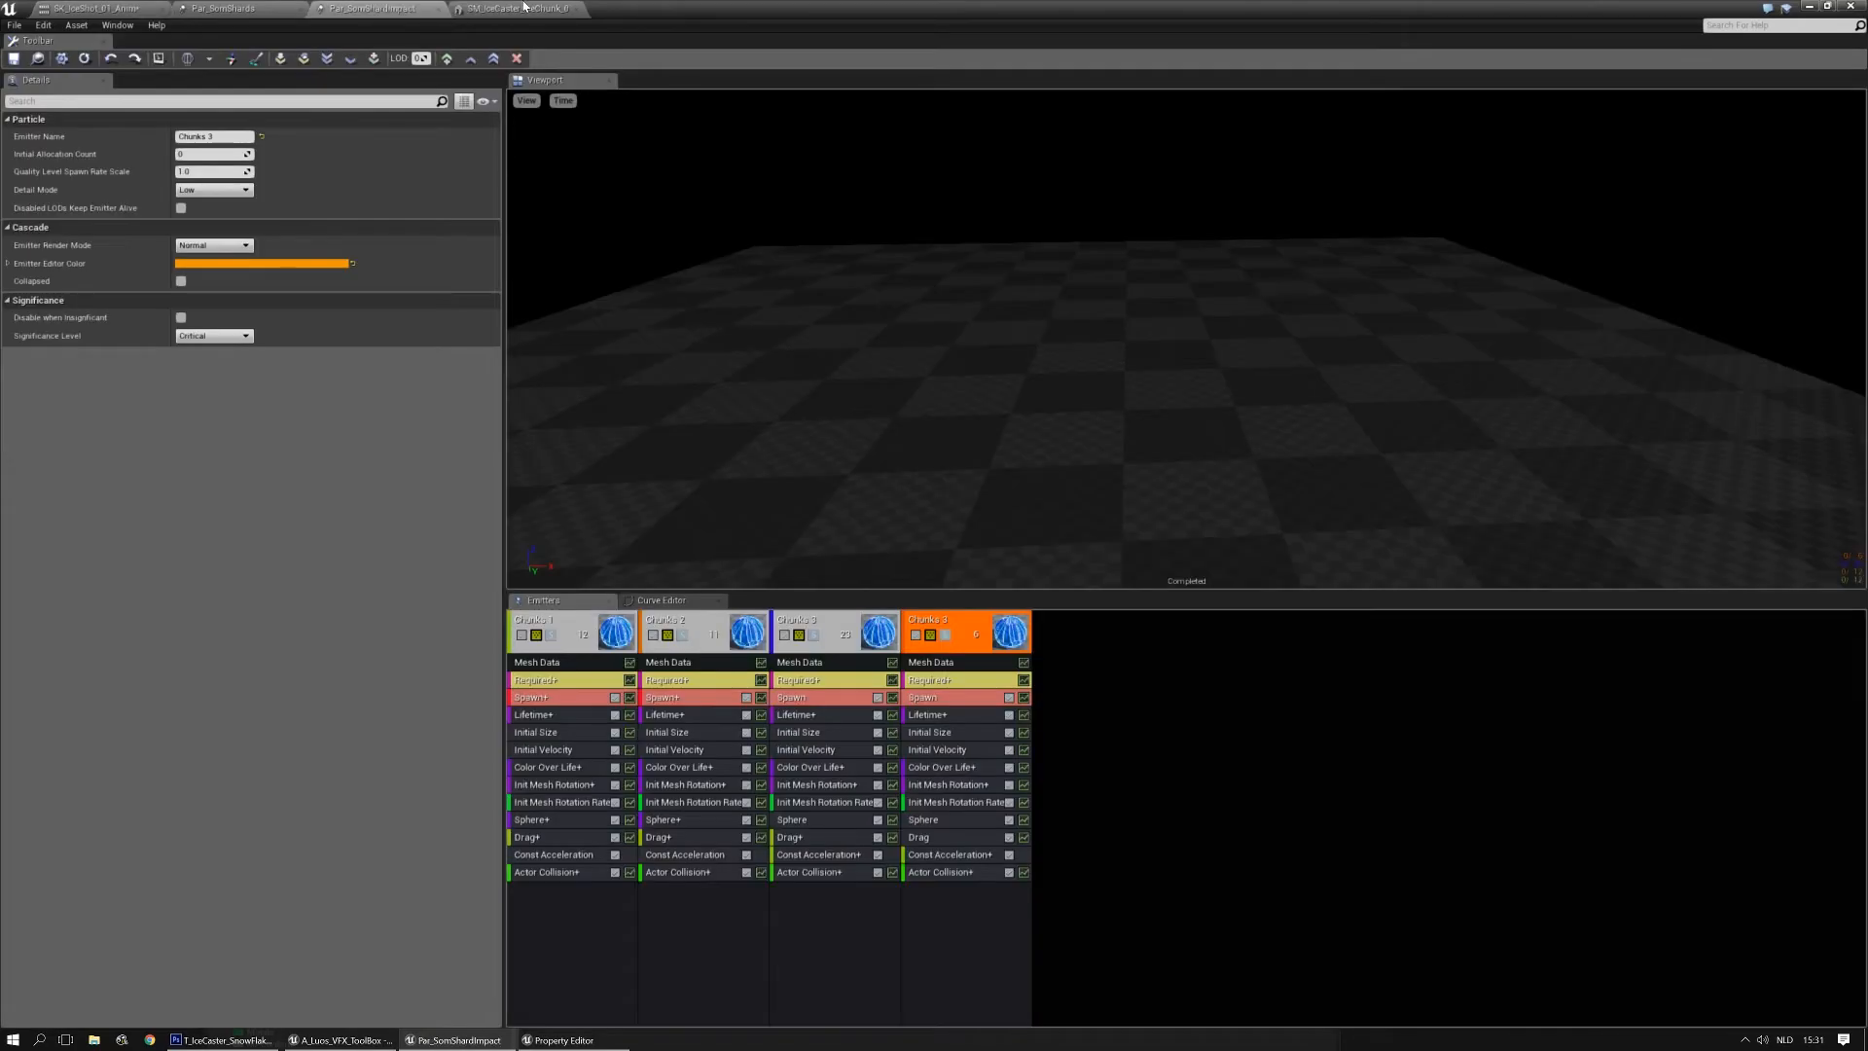
pyautogui.click(682, 732)
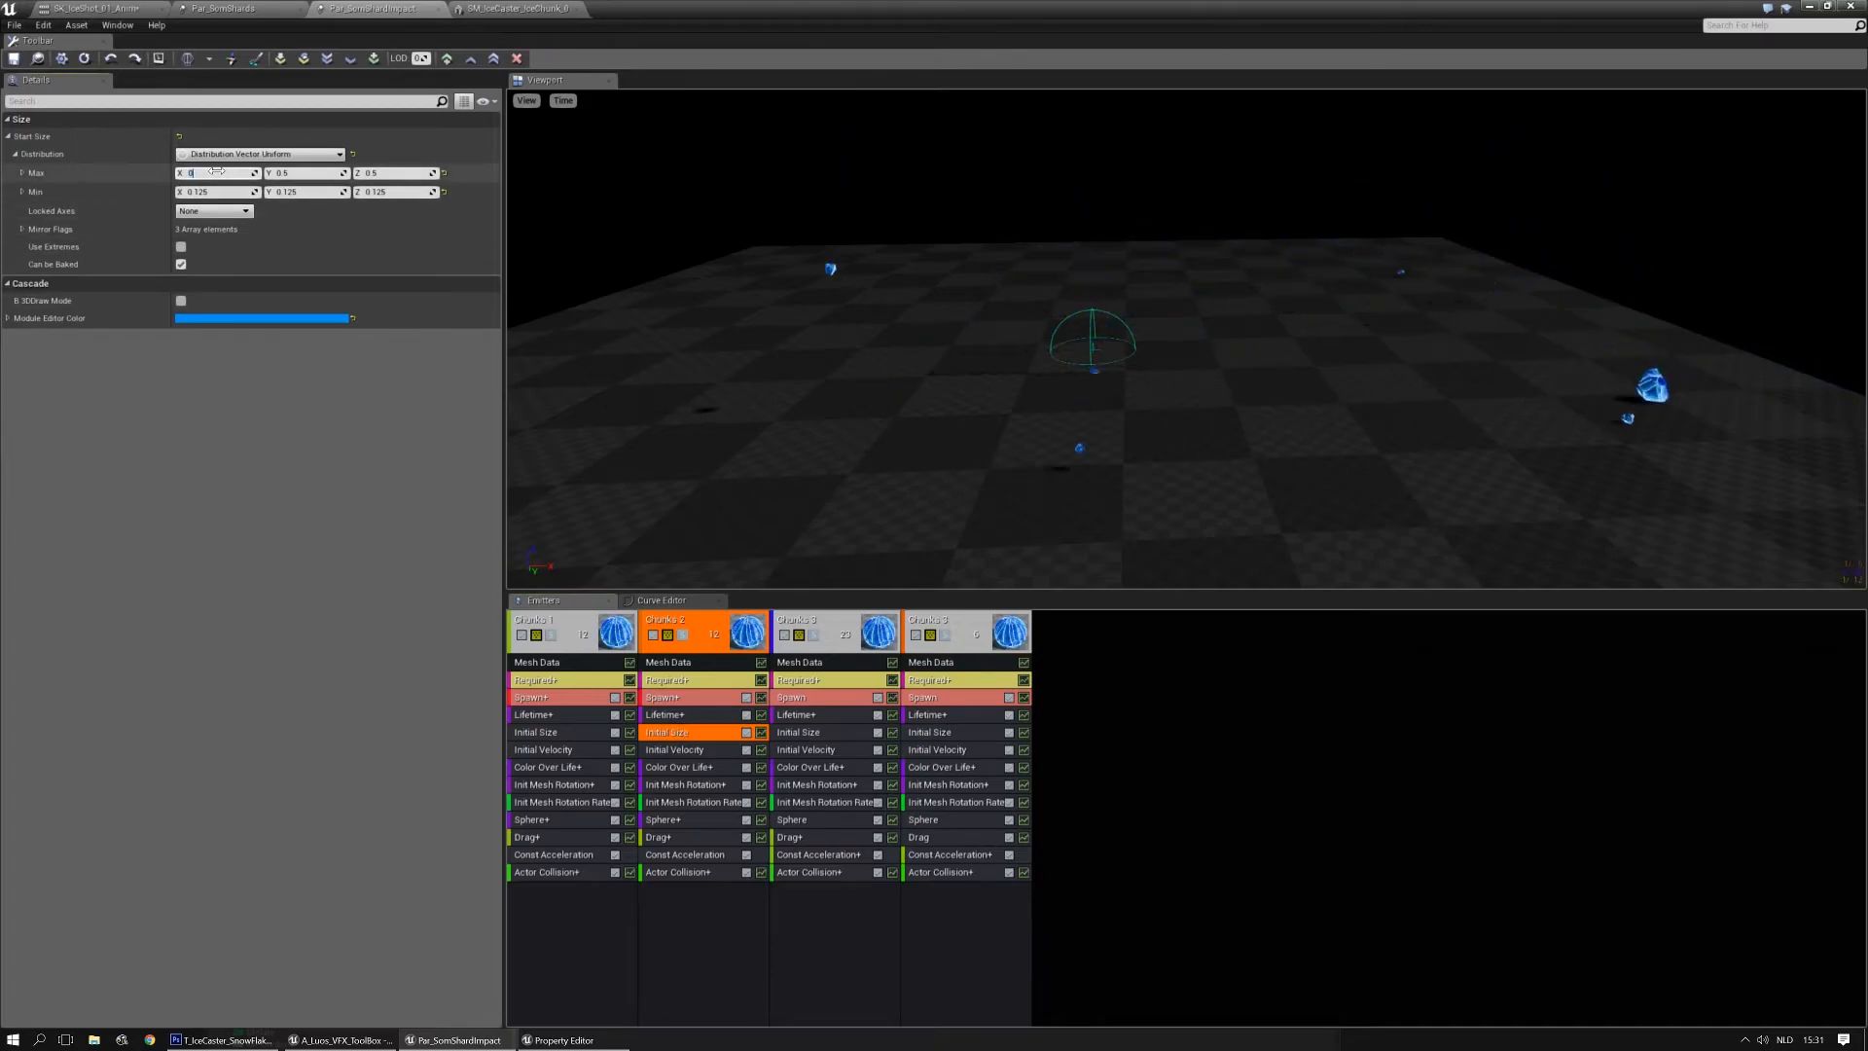
pyautogui.press('Tab')
pyautogui.write('0.75')
pyautogui.press('Tab')
pyautogui.write('0.75')
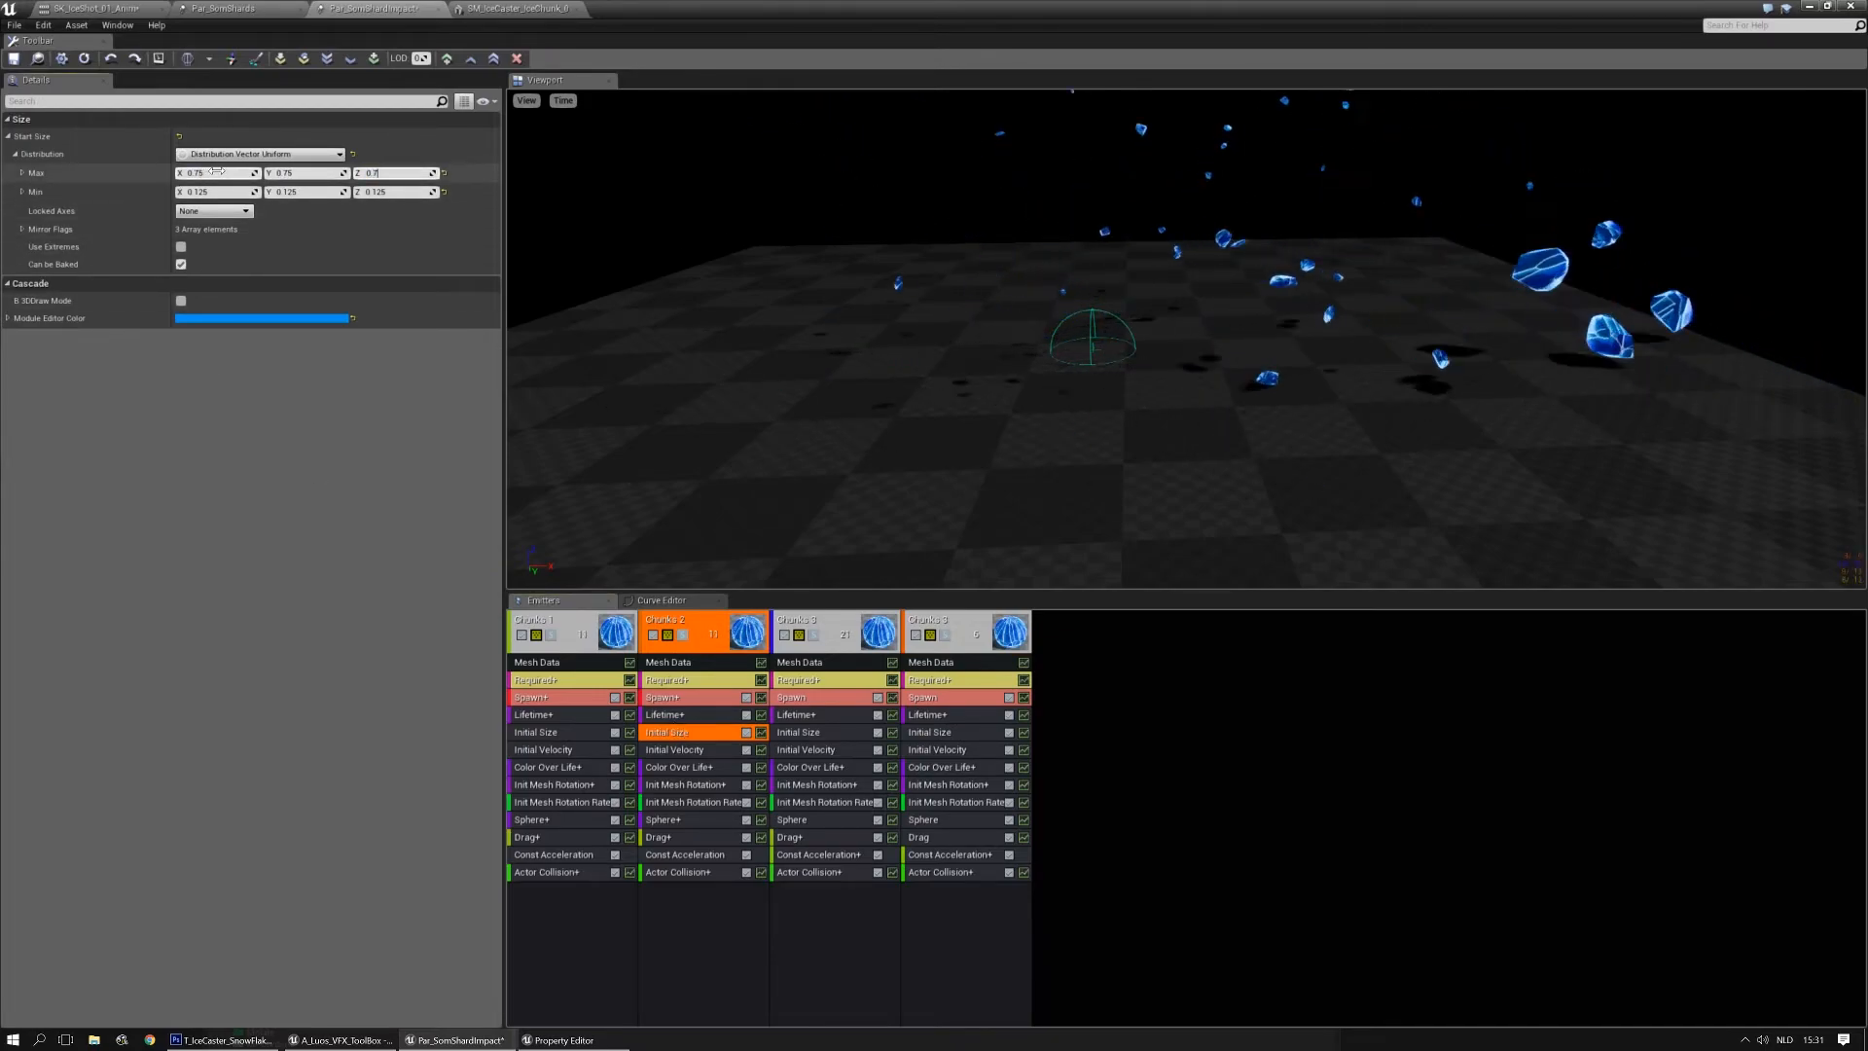
# Set the second chunk emitter's Initial Size Min to 0.2 on all three axes
pyautogui.press('Tab')
pyautogui.write('0.2')
pyautogui.press('Tab')
pyautogui.write('0.2')
pyautogui.press('Tab')
pyautogui.write('0')
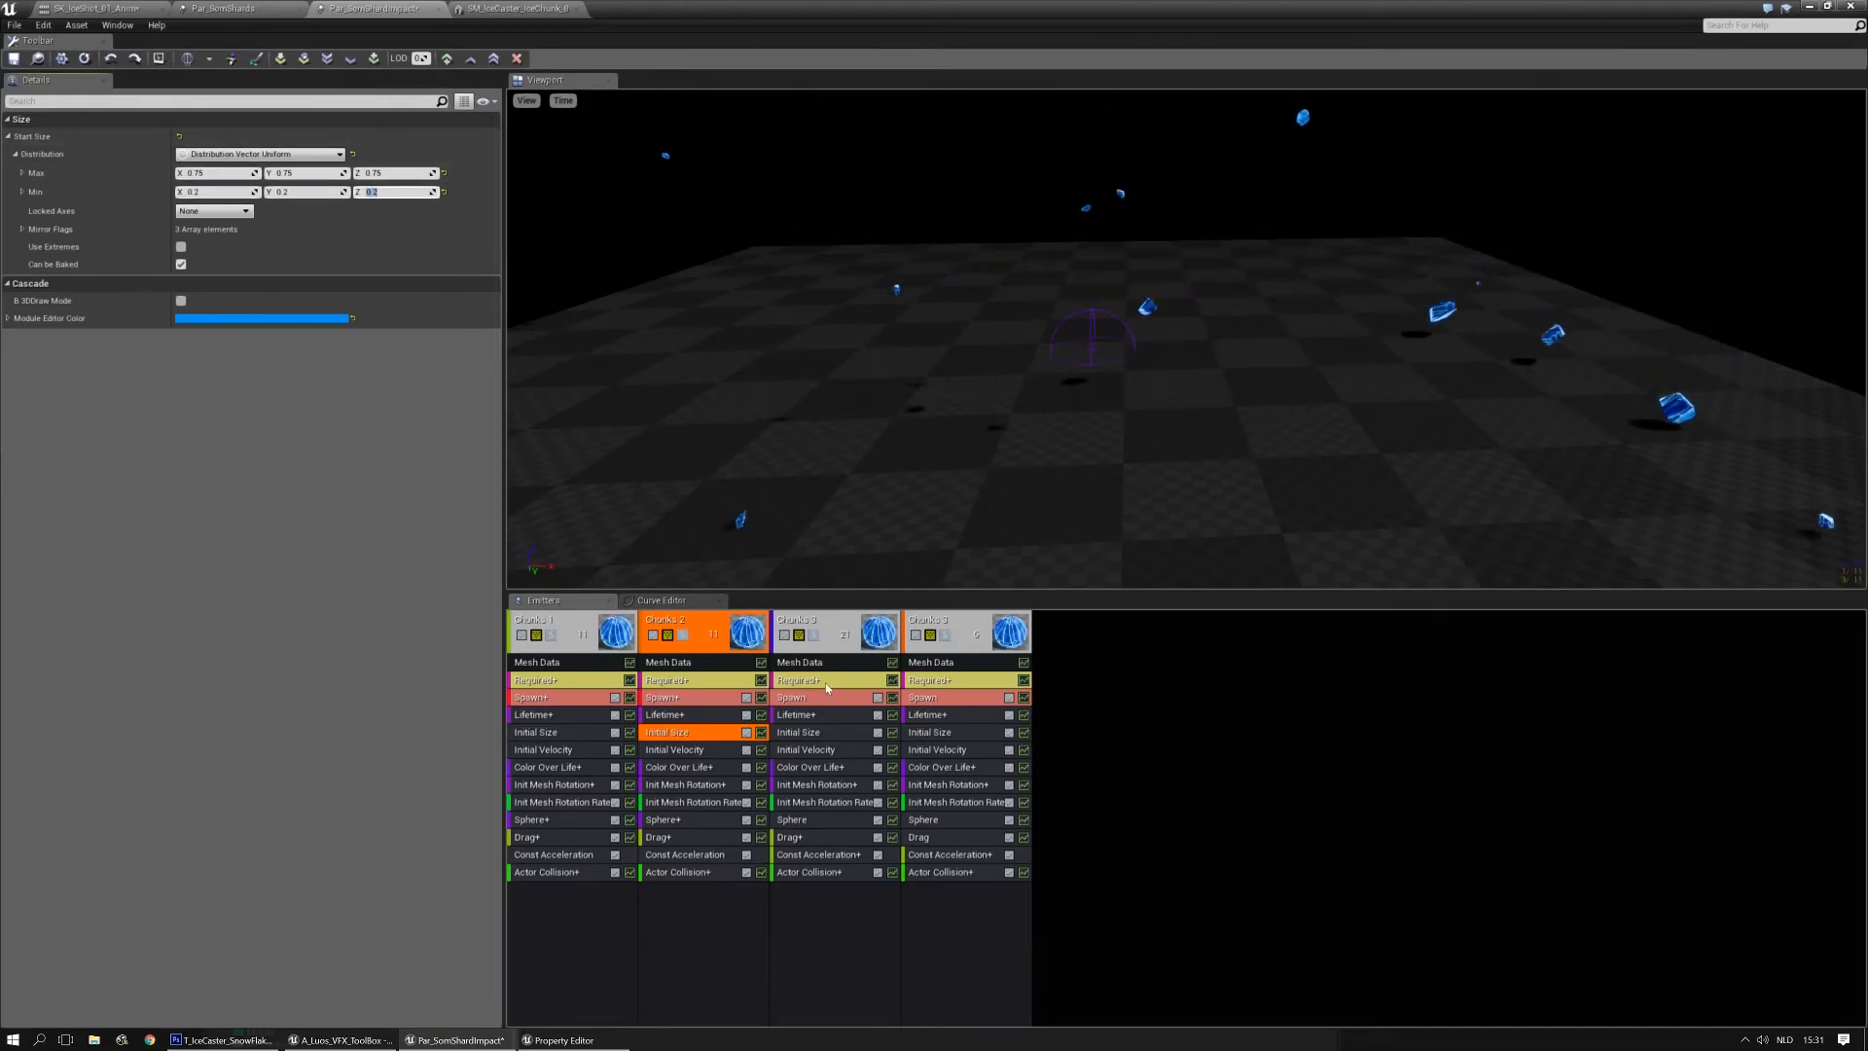
# Set the third chunk emitter's Initial Size Max to 0.5 and Min to 0.22 on all axes, and save the particle system
pyautogui.click(813, 732)
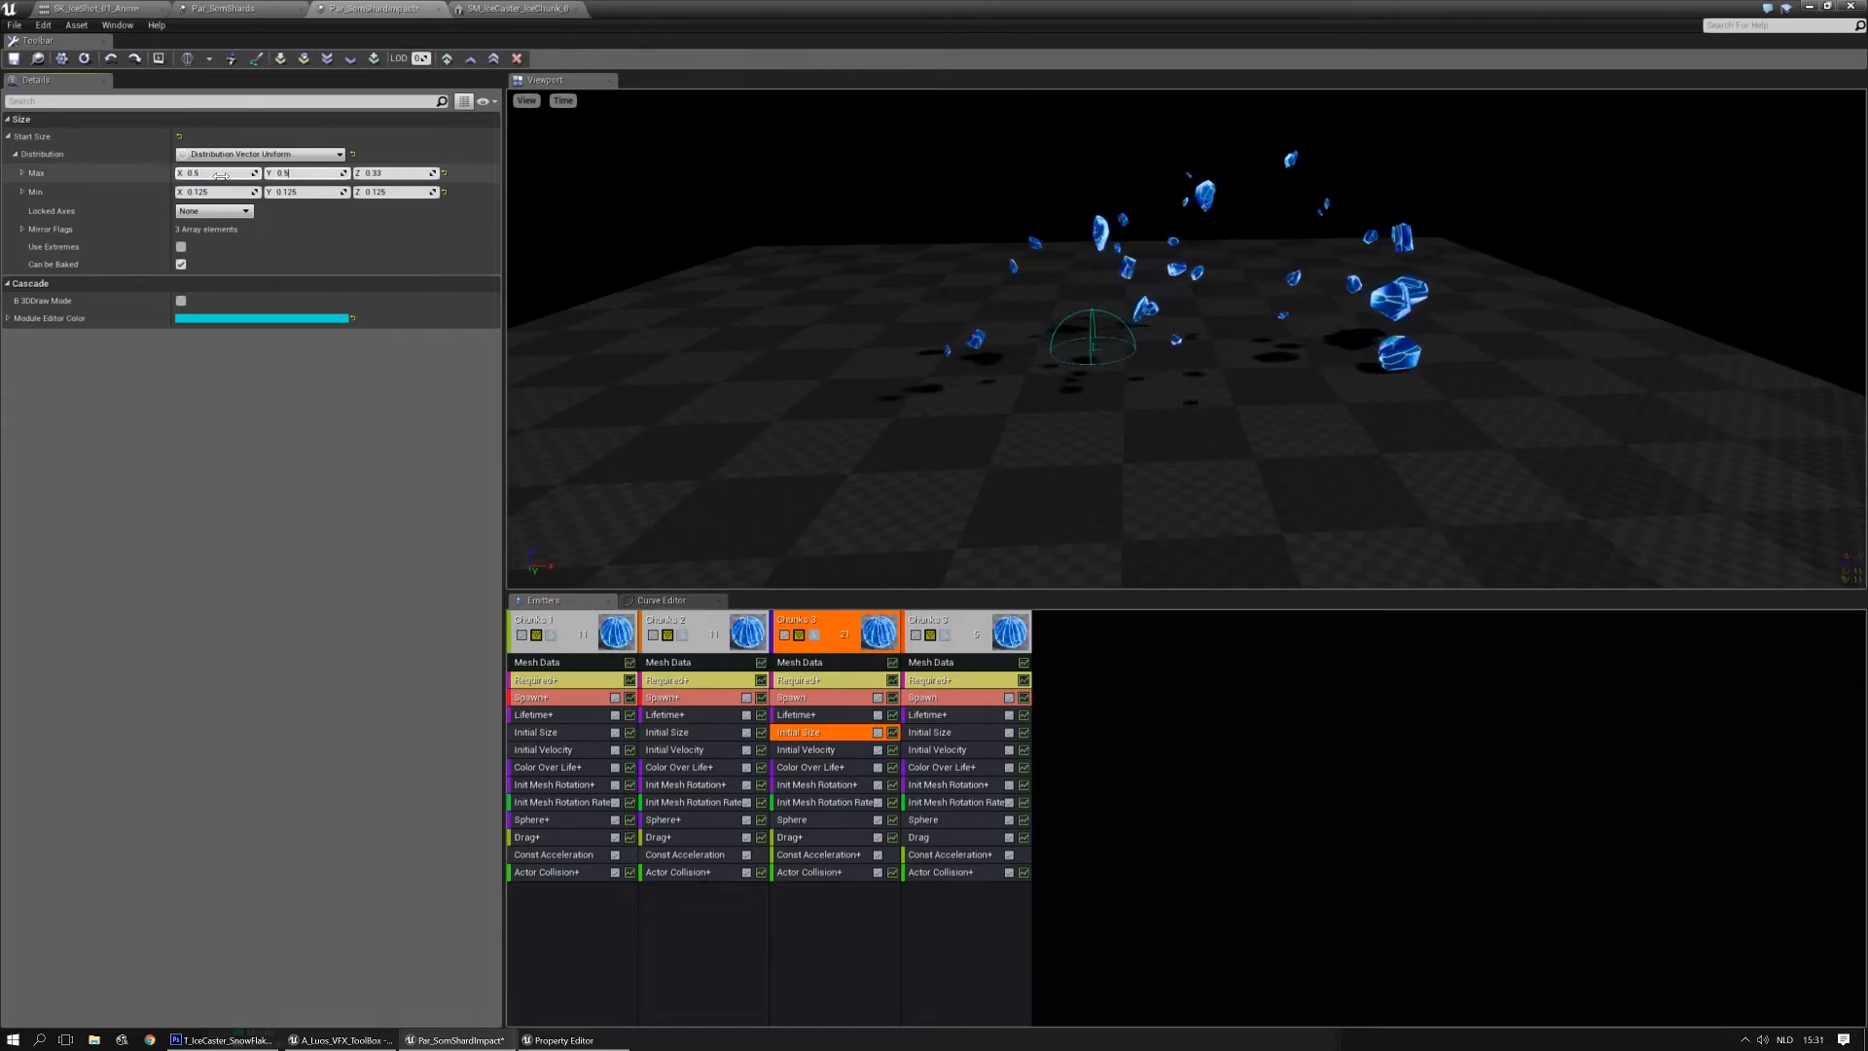
pyautogui.write('.20.22')
pyautogui.press('Tab')
pyautogui.write('0.22')
pyautogui.press('Return')
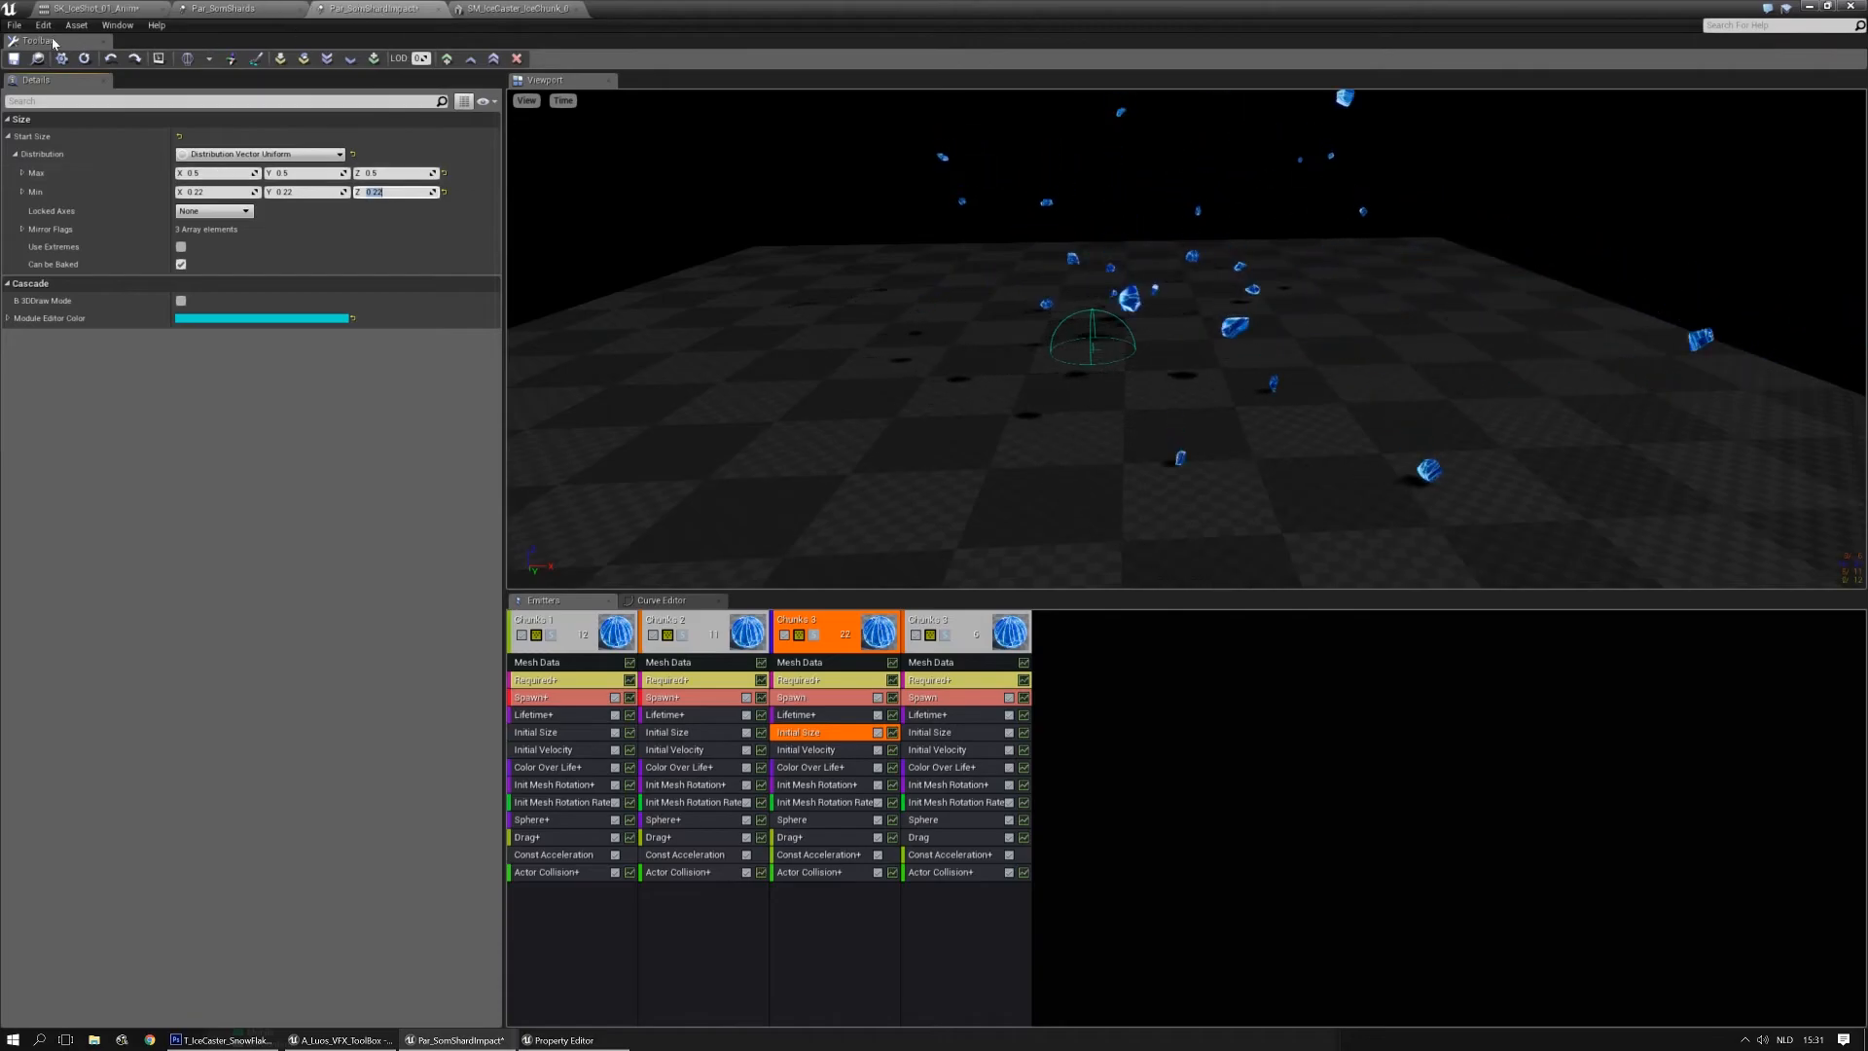
pyautogui.click(13, 57)
# Check the size and spread of the impact chunks in the SK_IceShot_01_Anim preview from closer and higher viewpoints
pyautogui.click(97, 8)
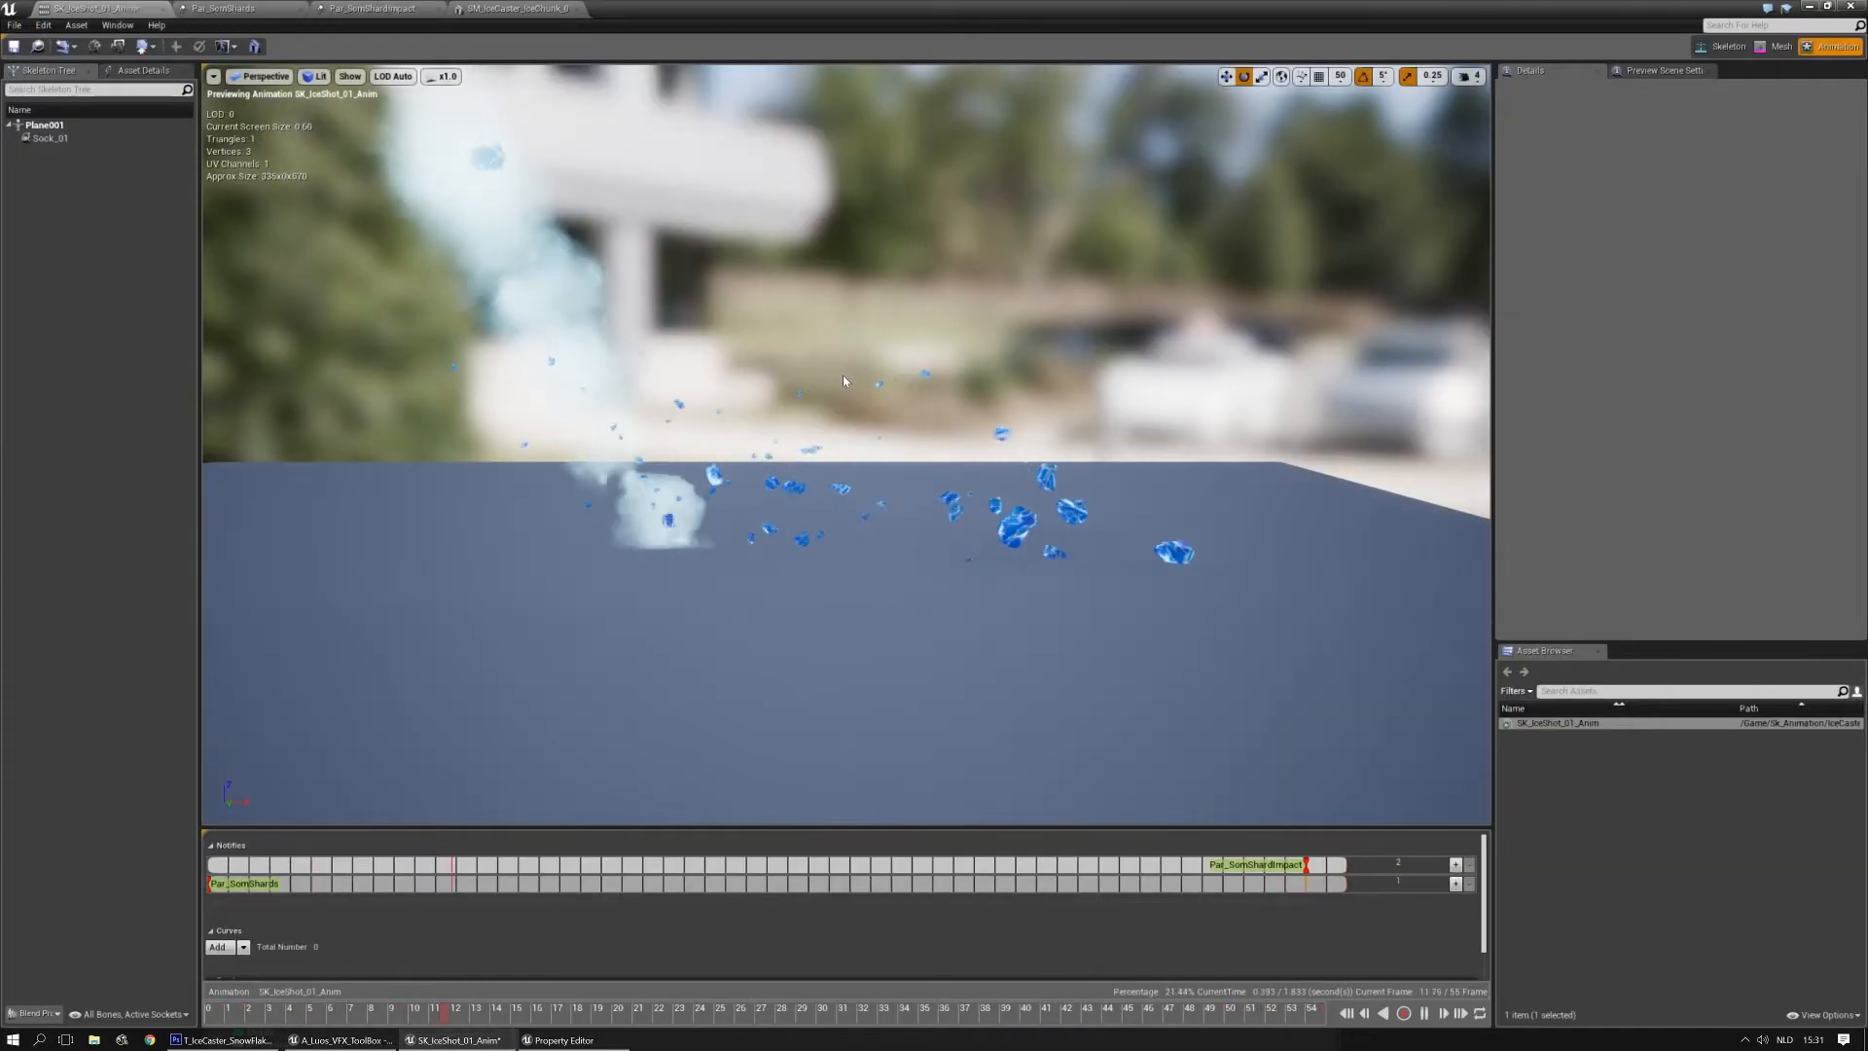
pyautogui.moveTo(844, 377); pyautogui.dragTo(844, 428, button='right')
pyautogui.moveTo(697, 417); pyautogui.dragTo(740, 442, button='right')
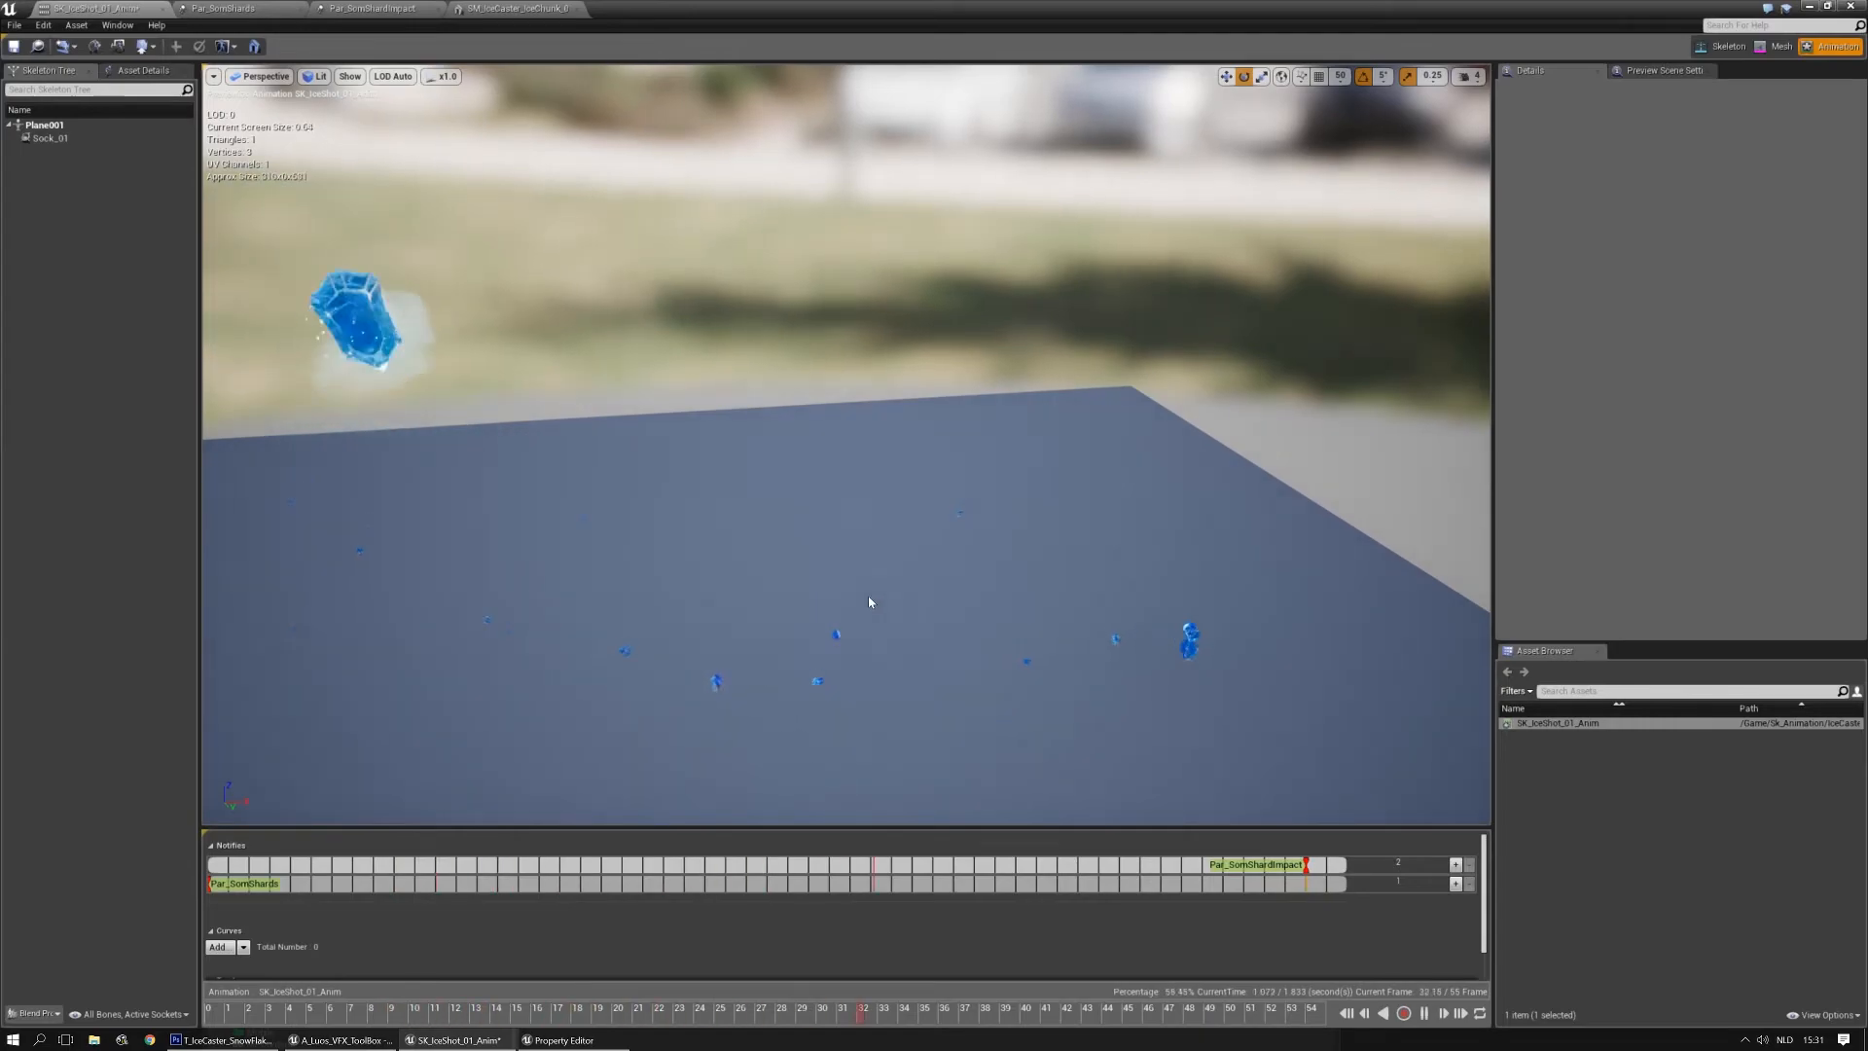
pyautogui.moveTo(844, 626)
pyautogui.mouseDown(button='right')
pyautogui.moveTo(795, 639)
pyautogui.moveTo(881, 622)
pyautogui.mouseUp(button='right')
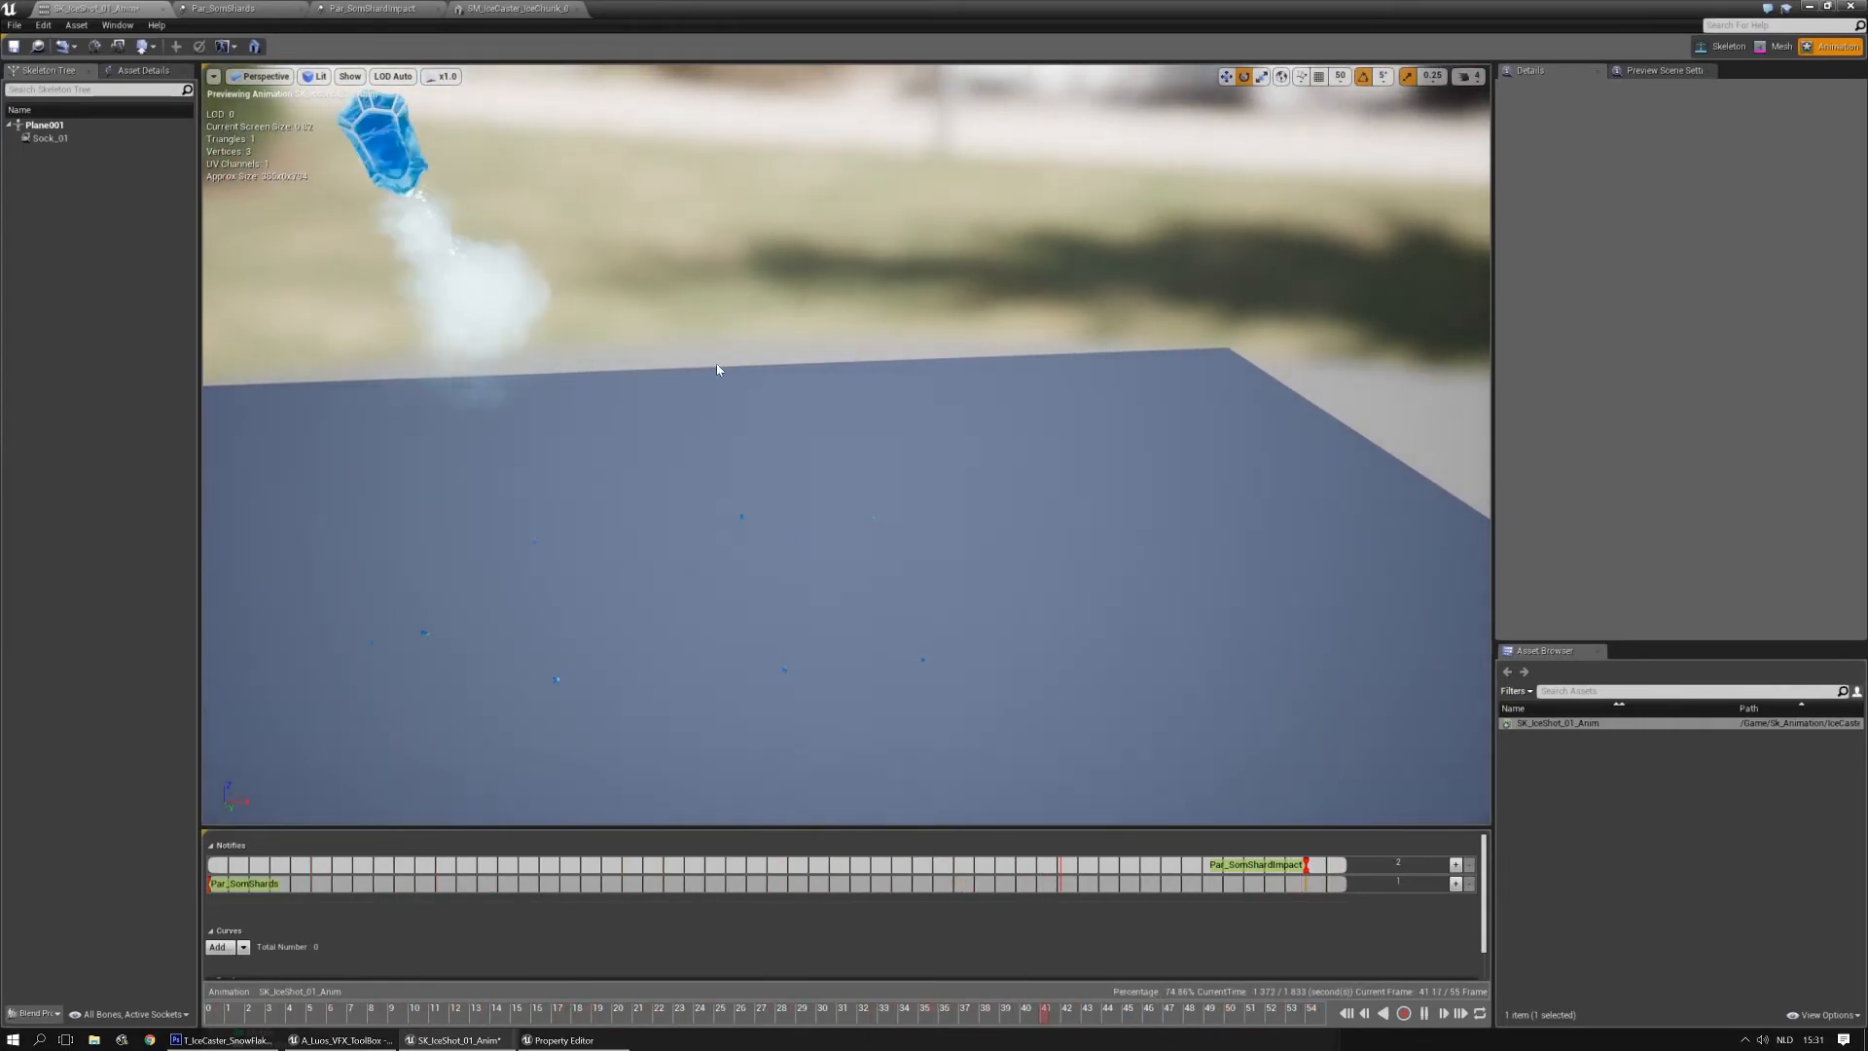
# Remove the collision from the ice chunk static mesh, then save the mesh and close its editor
pyautogui.click(227, 7)
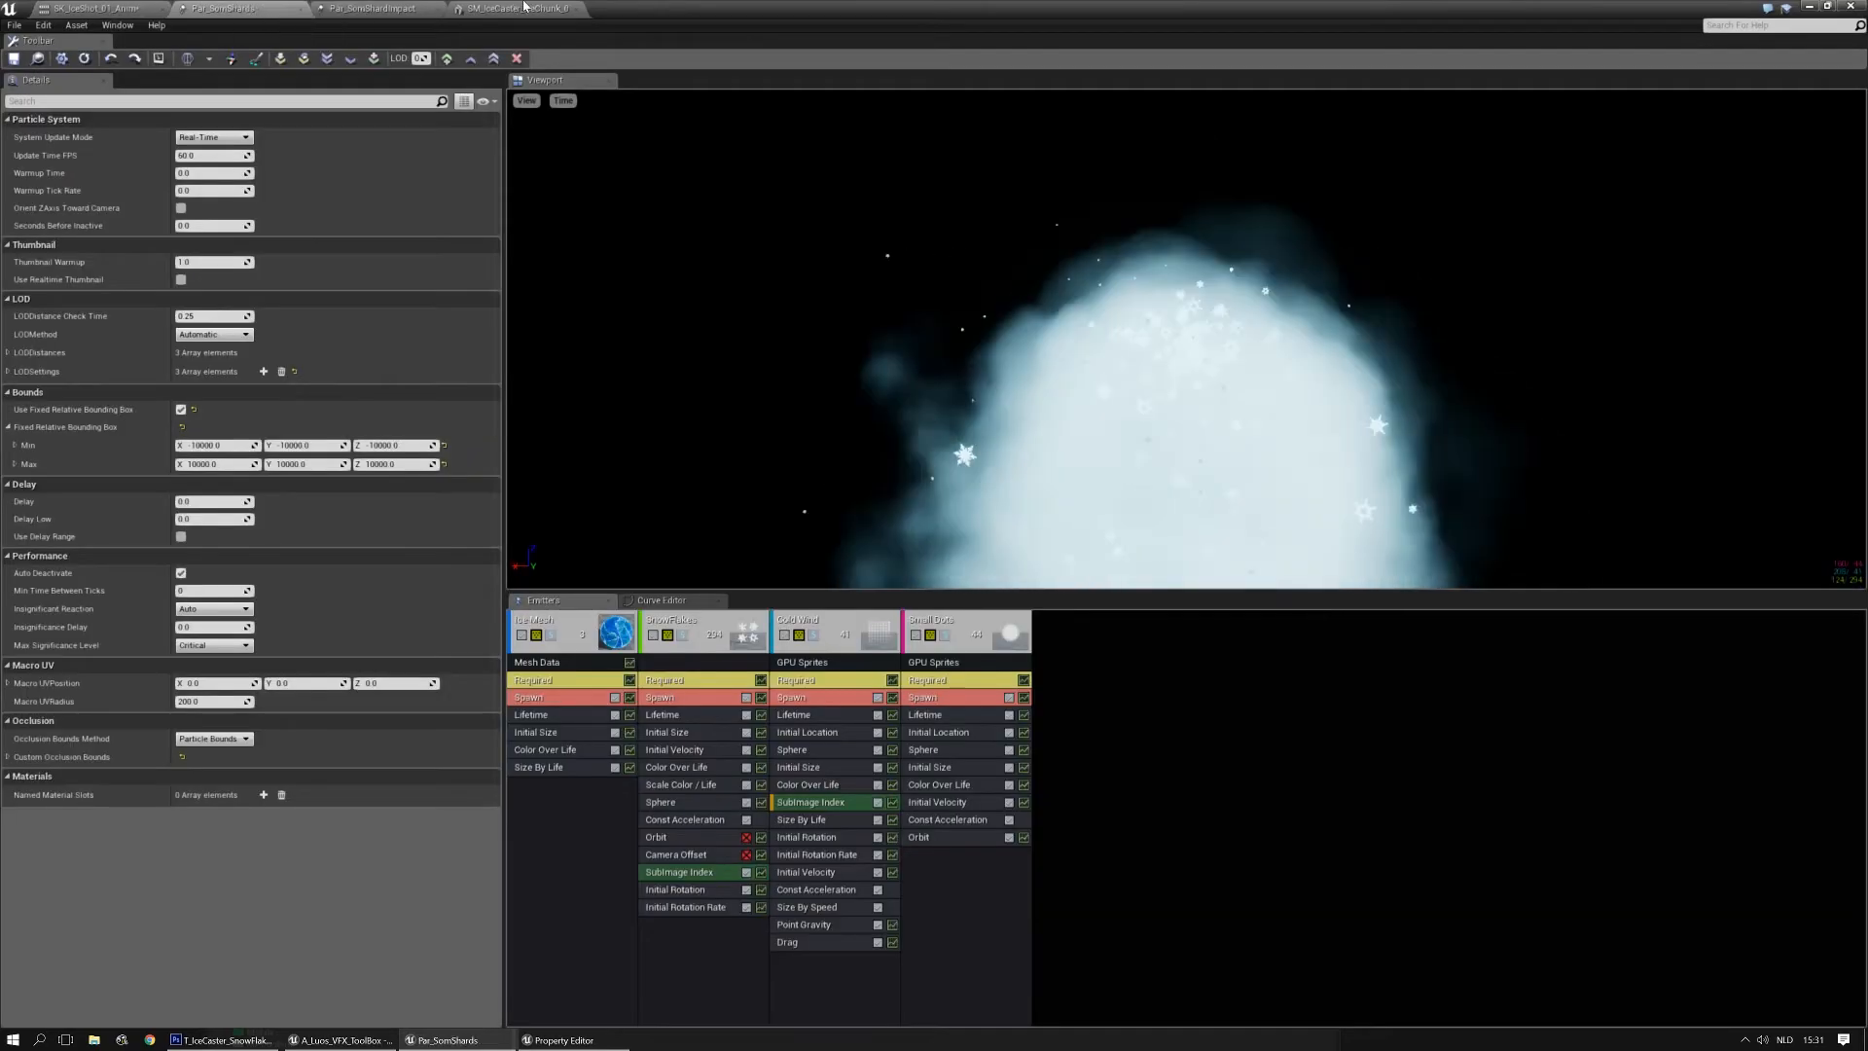
pyautogui.click(517, 8)
pyautogui.click(389, 8)
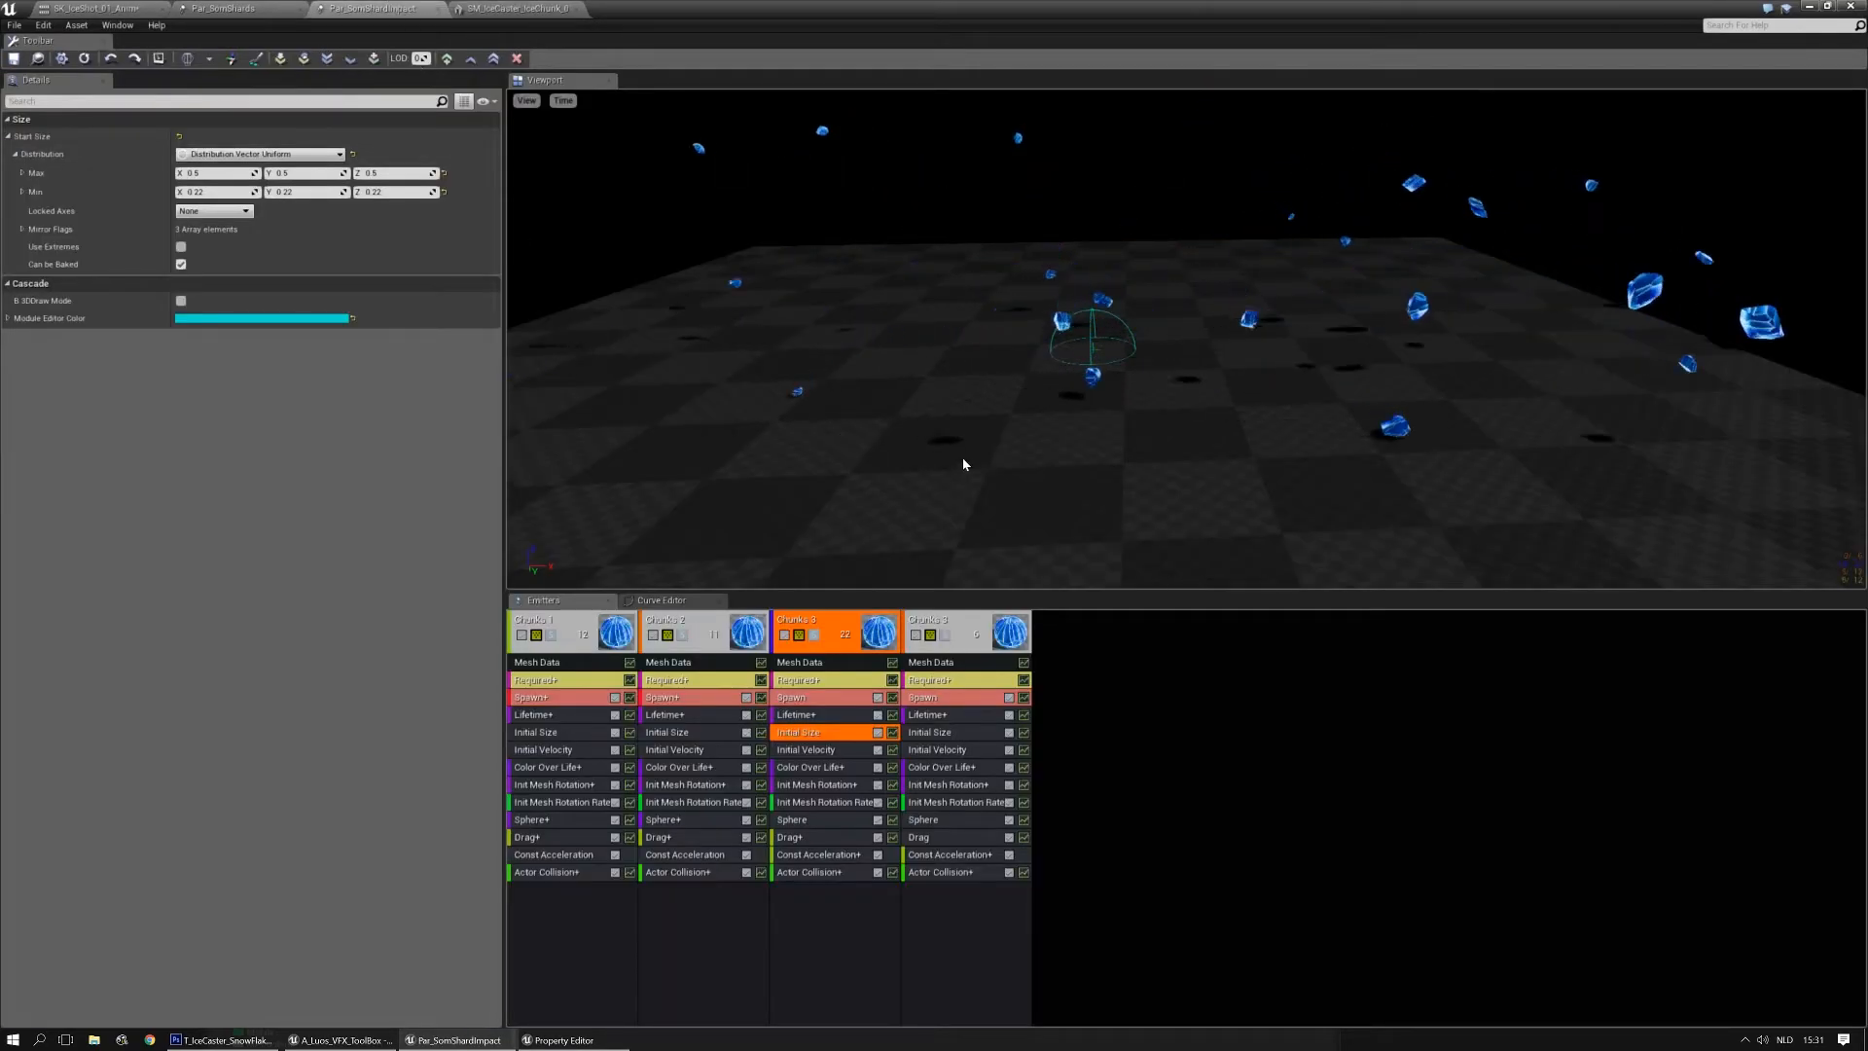
pyautogui.click(511, 7)
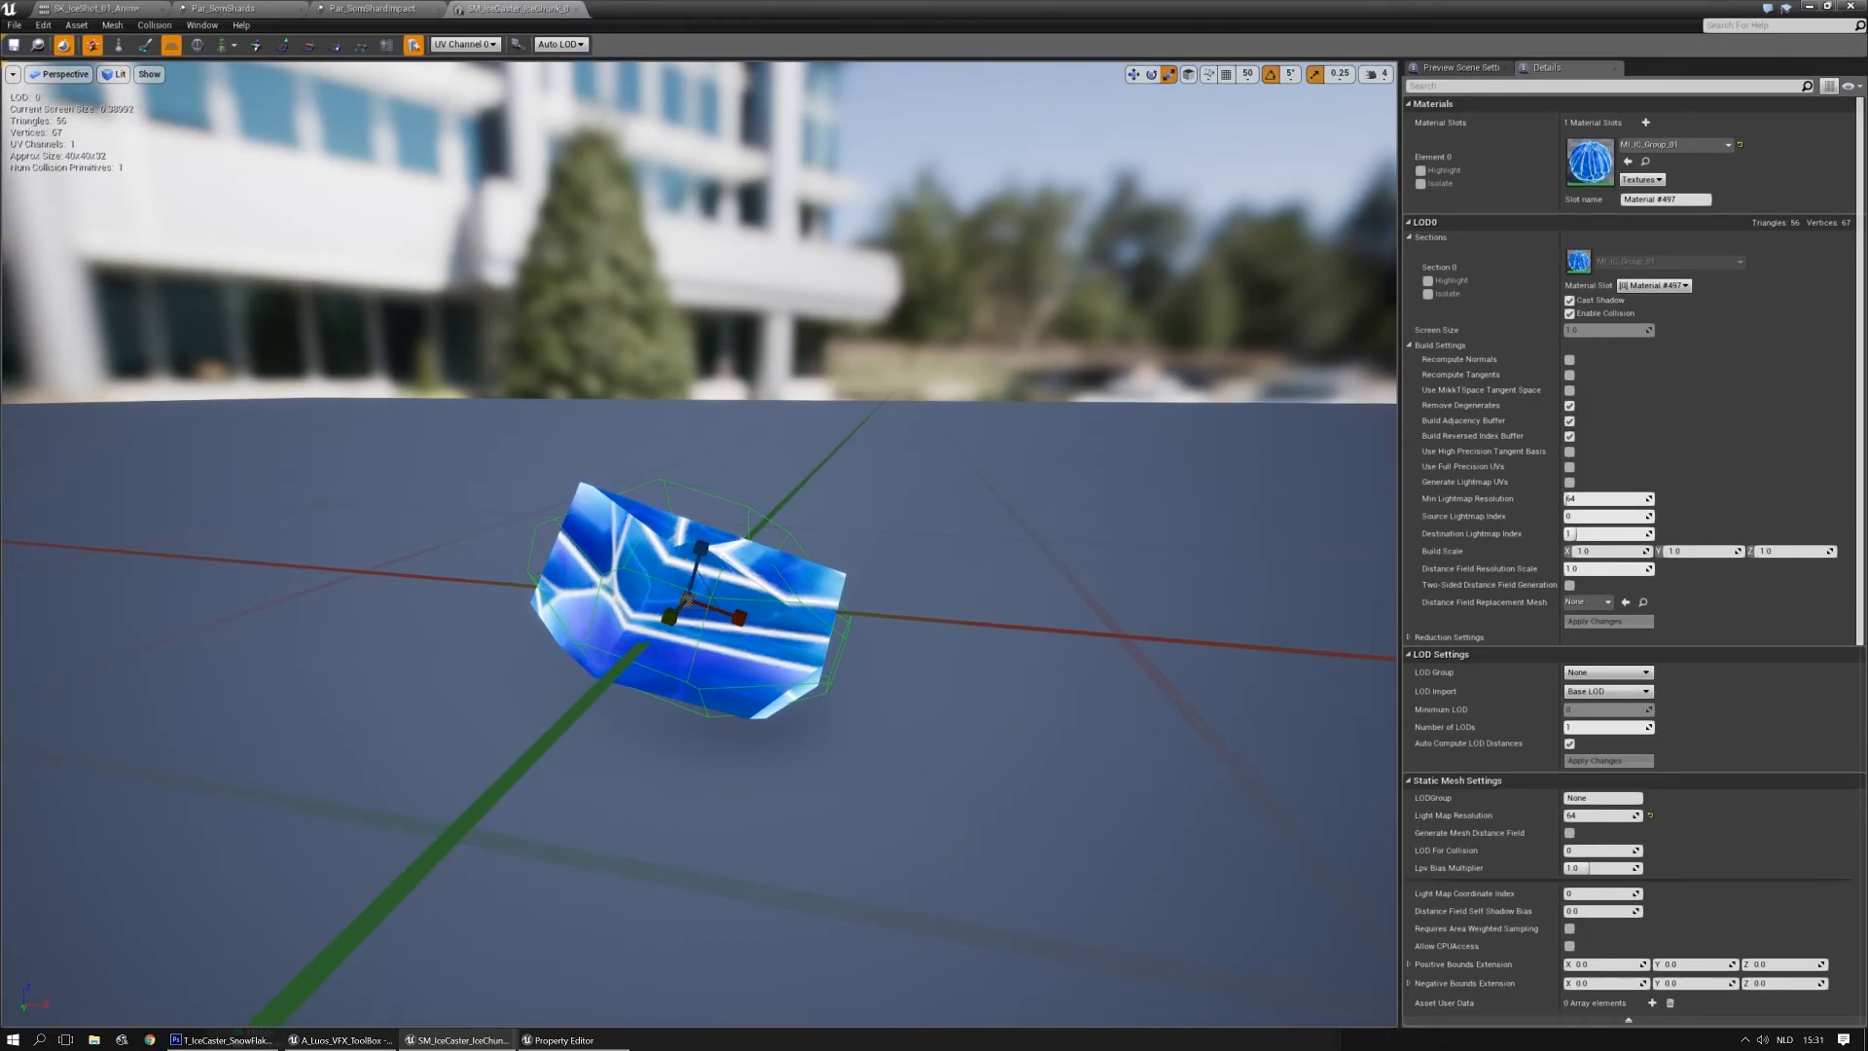
pyautogui.click(9, 47)
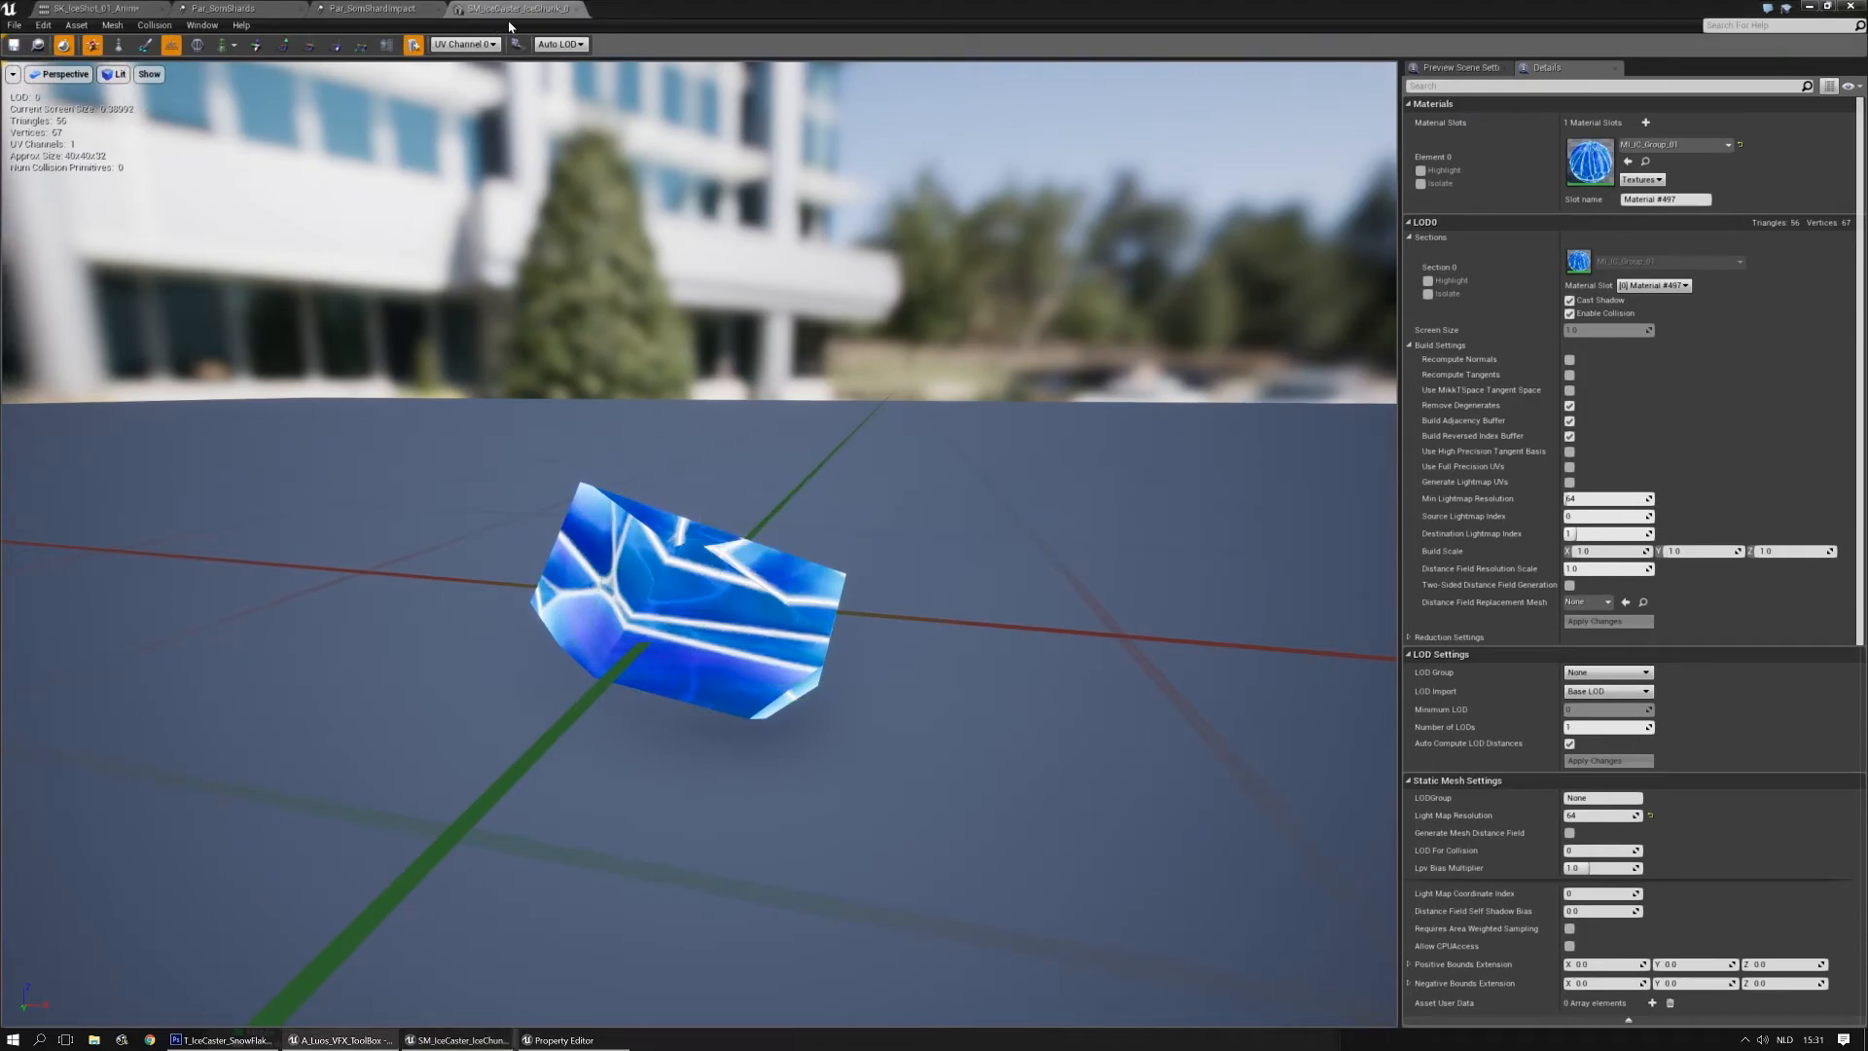
pyautogui.click(577, 9)
# Open the material instance used by the Ice Mesh emitter in Par_SomShards
pyautogui.click(233, 8)
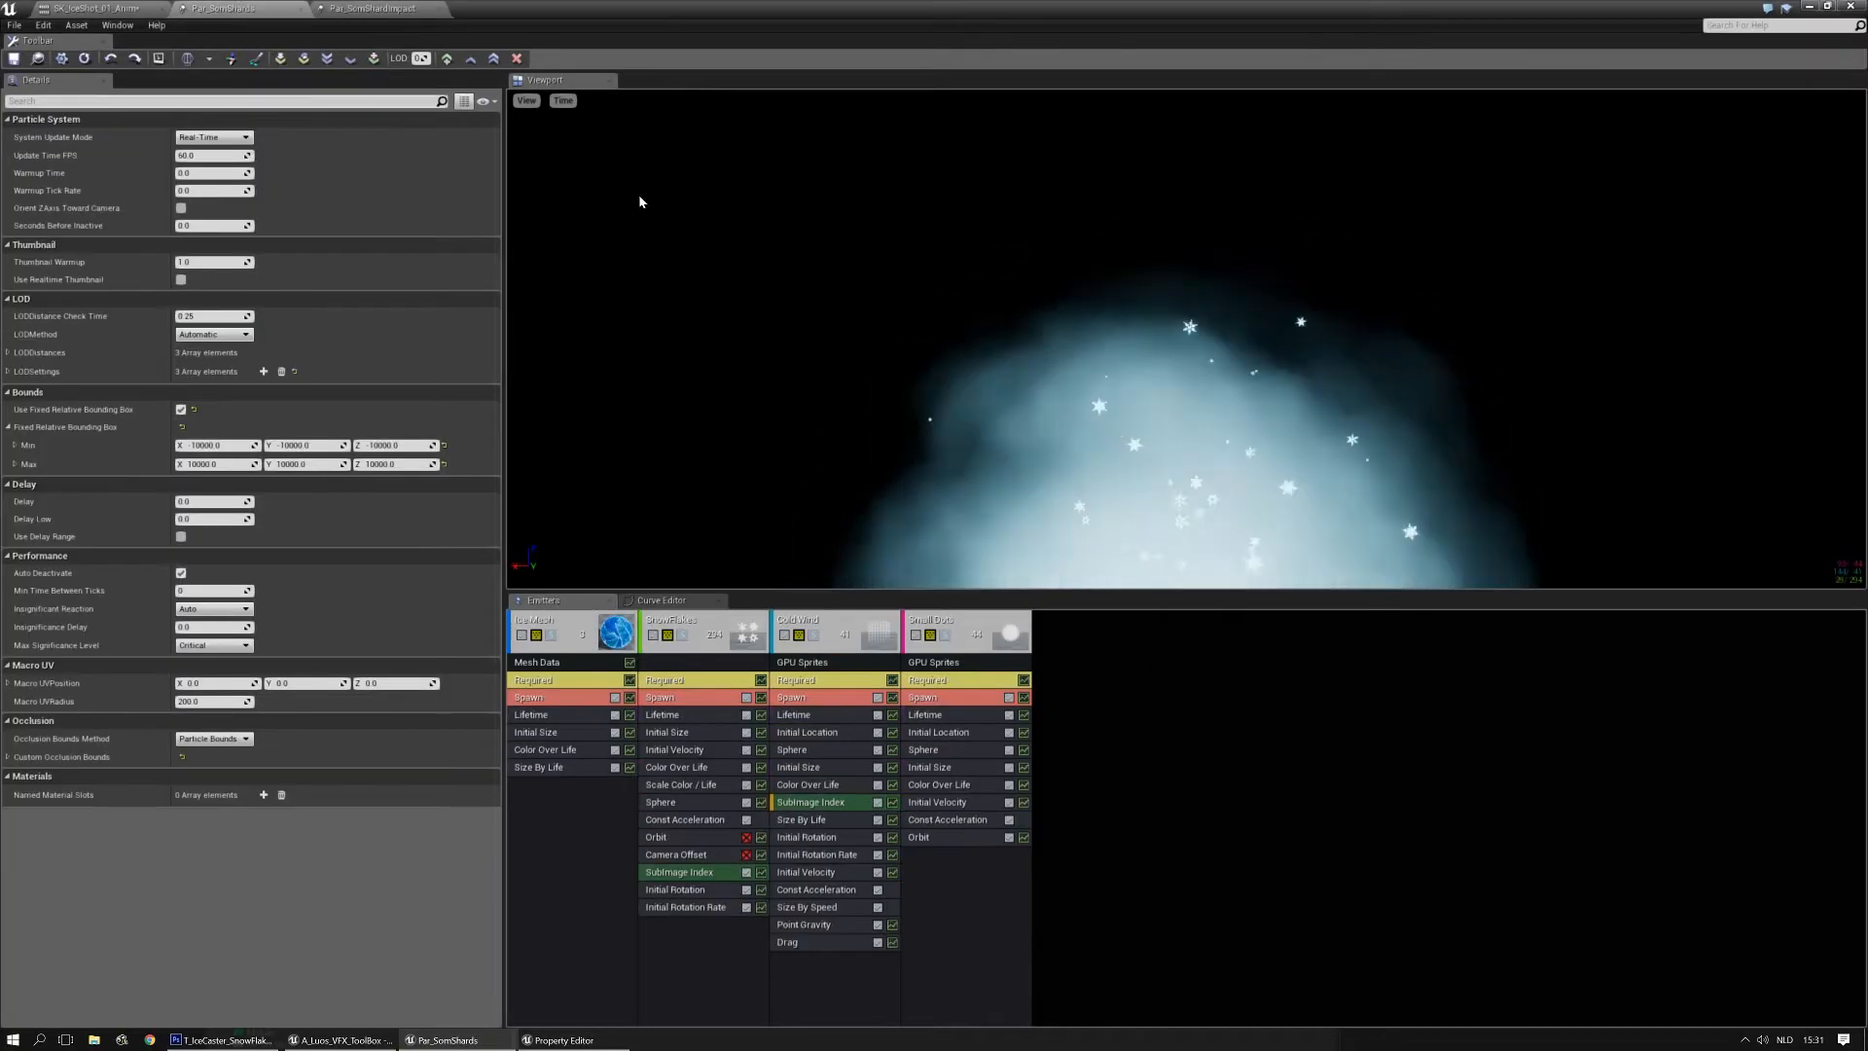
pyautogui.click(549, 674)
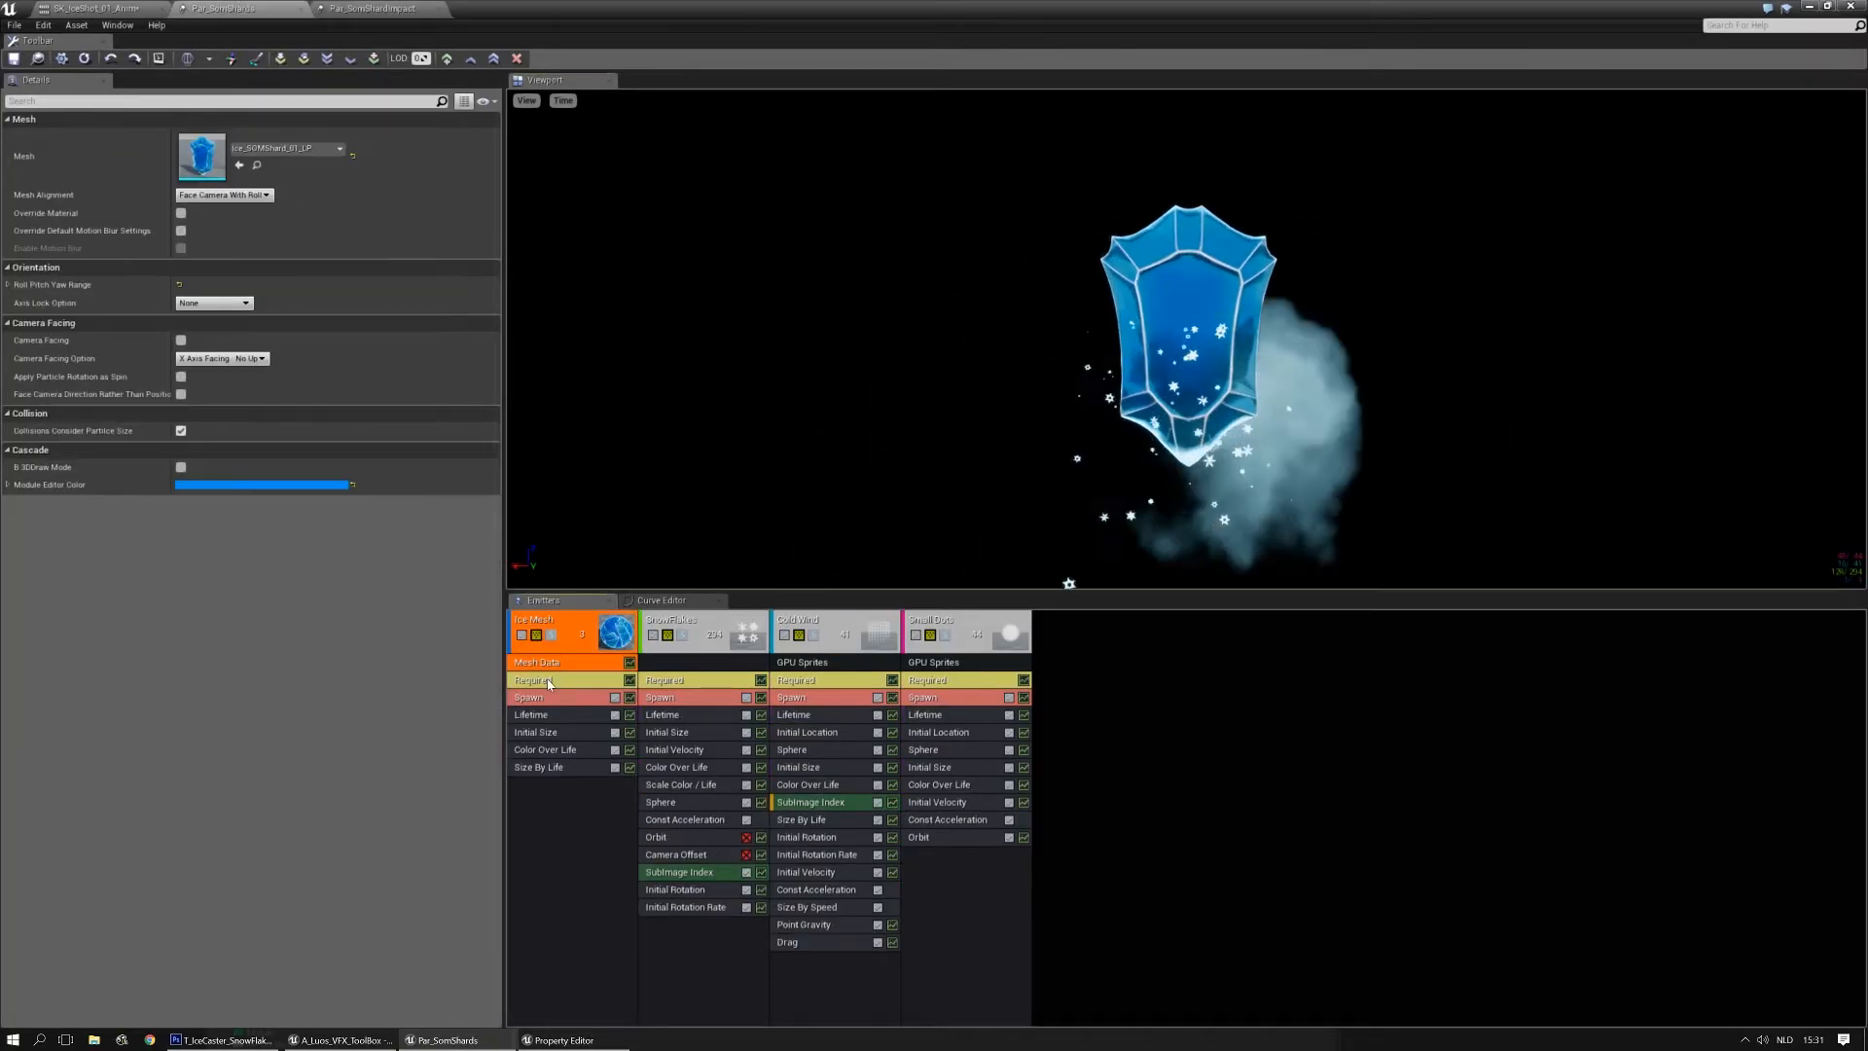
pyautogui.doubleClick(201, 158)
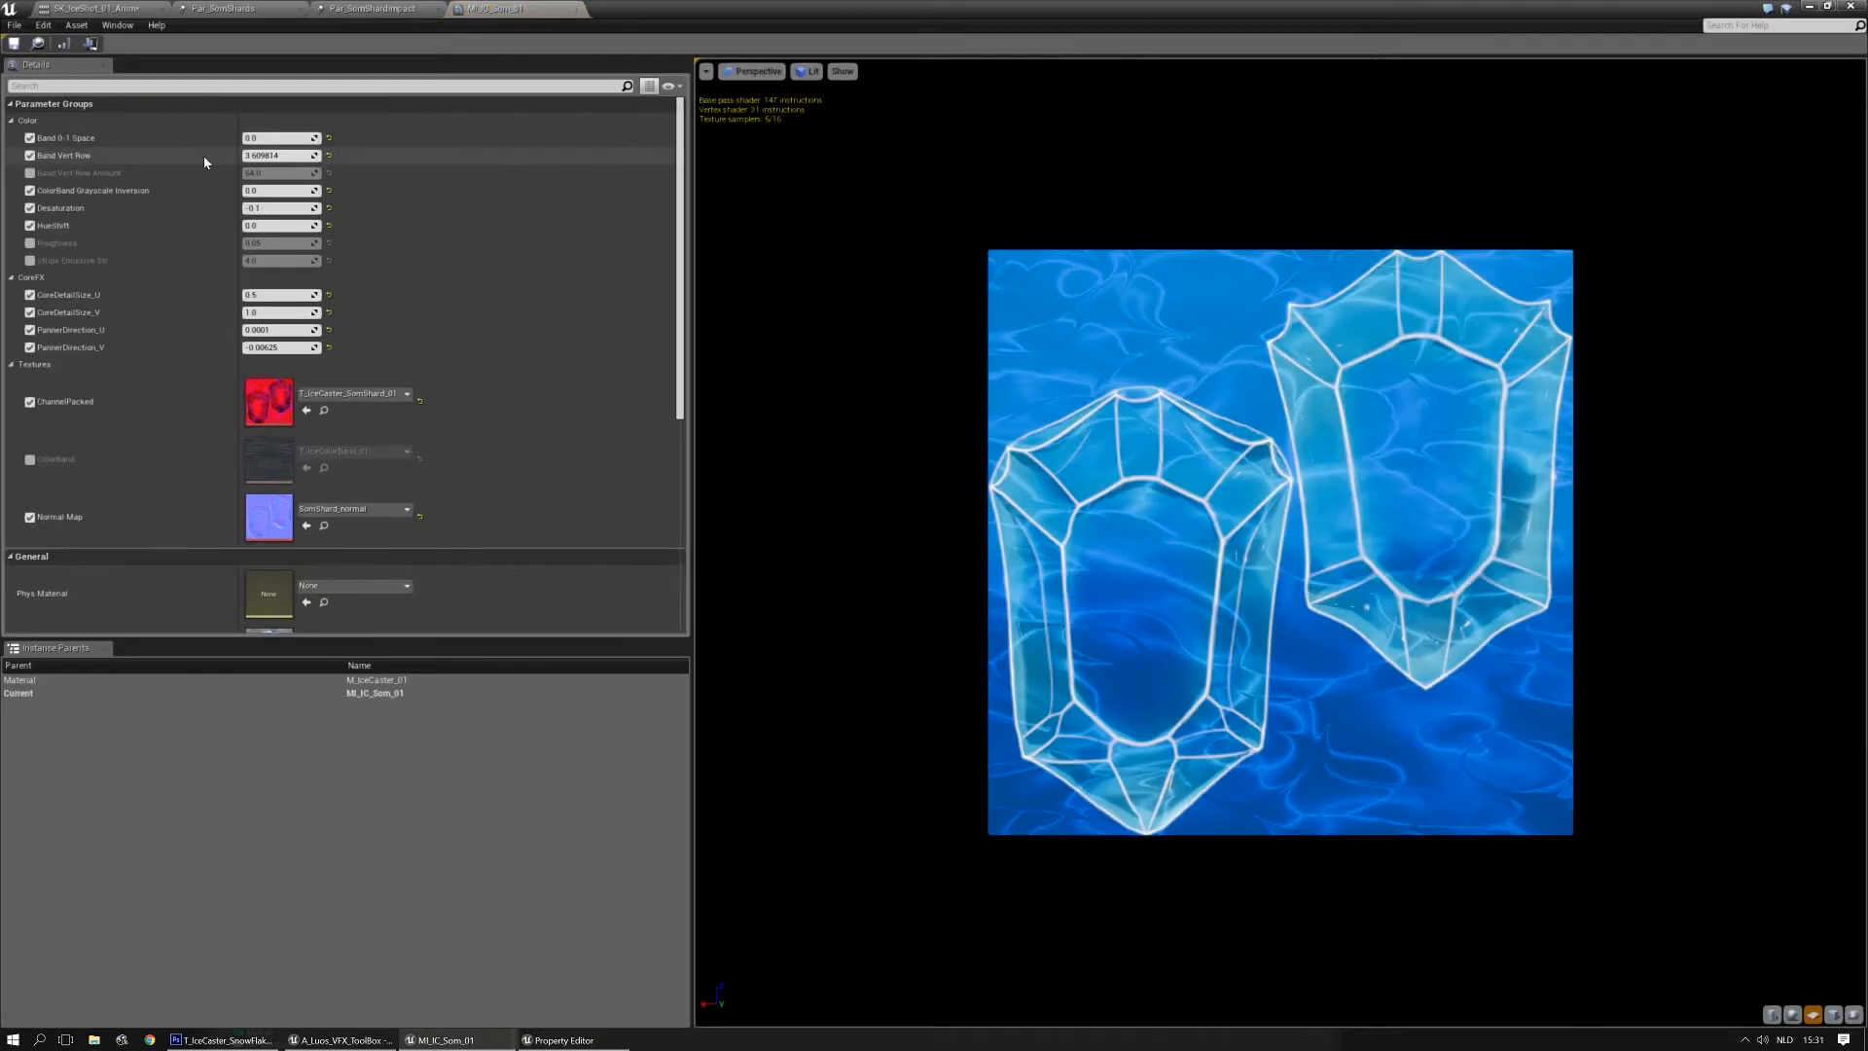
# Locate the material of Par_SomShardImpact's first chunk emitter, MI_IC_Group_01, in the Content Browser
pyautogui.click(340, 7)
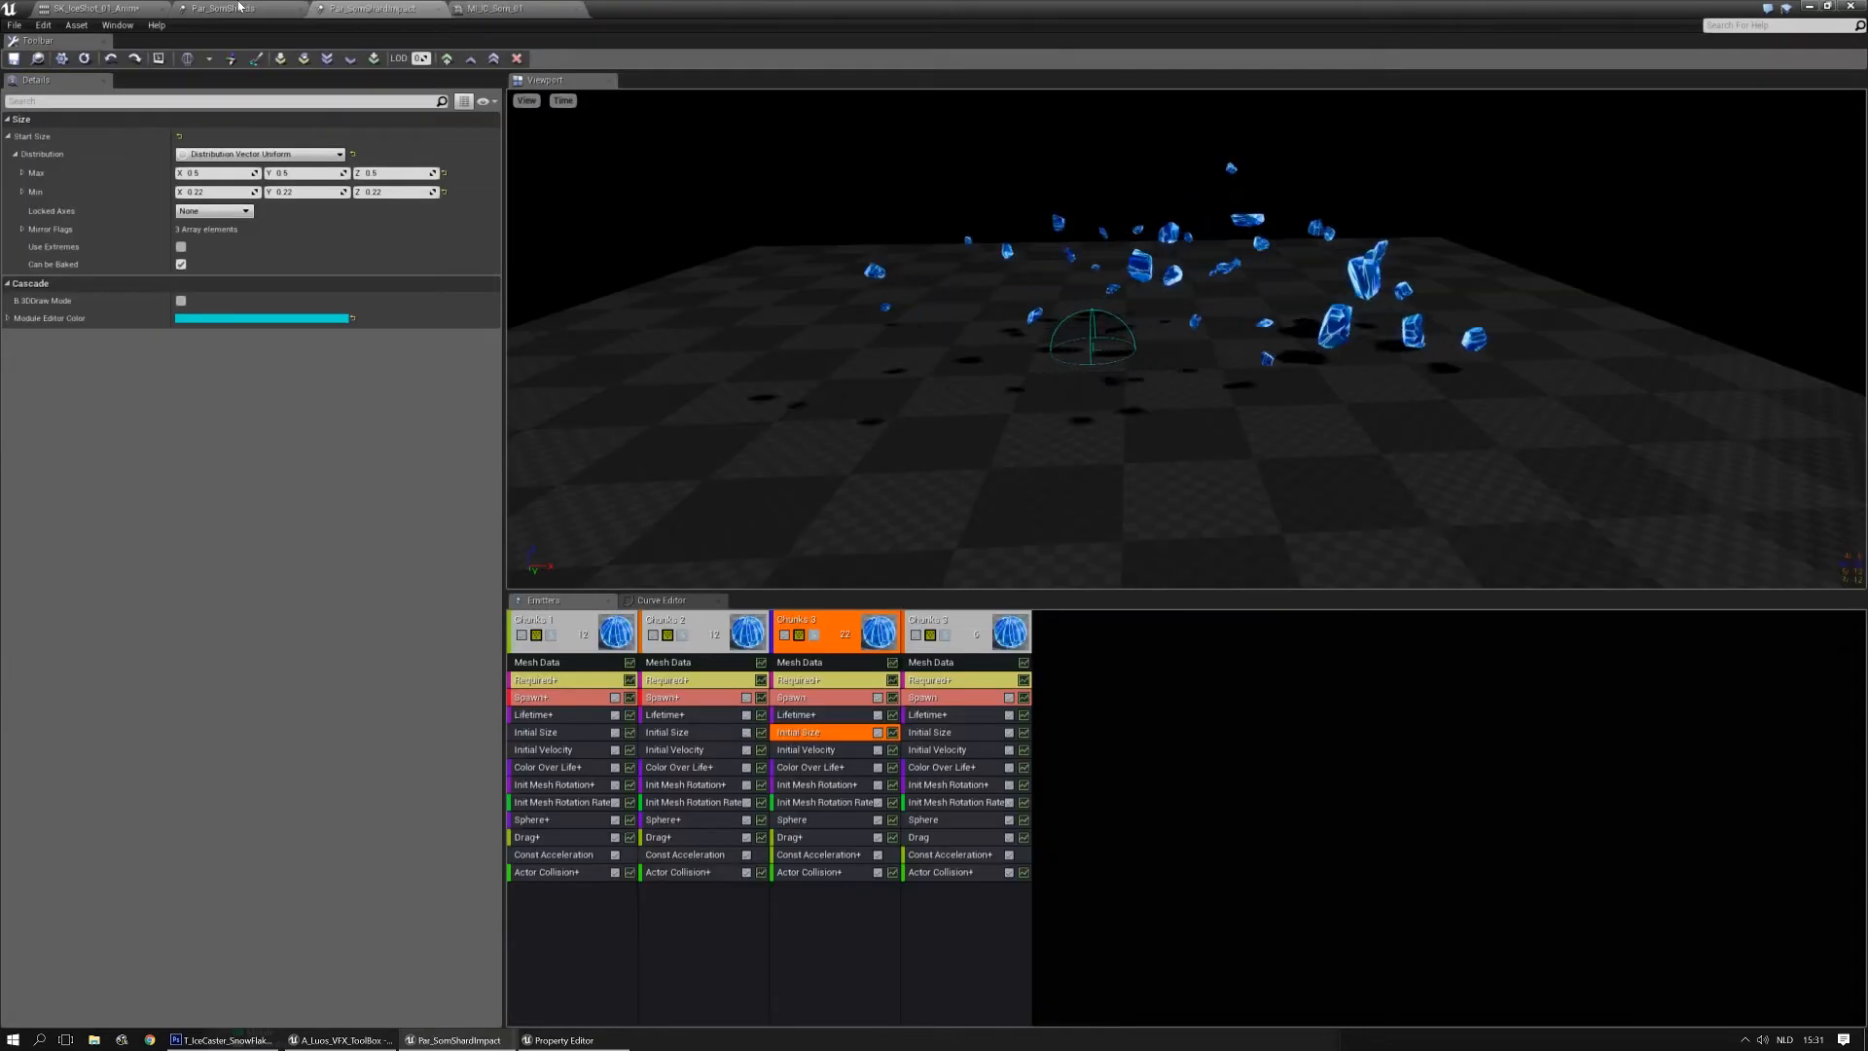
pyautogui.click(565, 681)
pyautogui.click(257, 164)
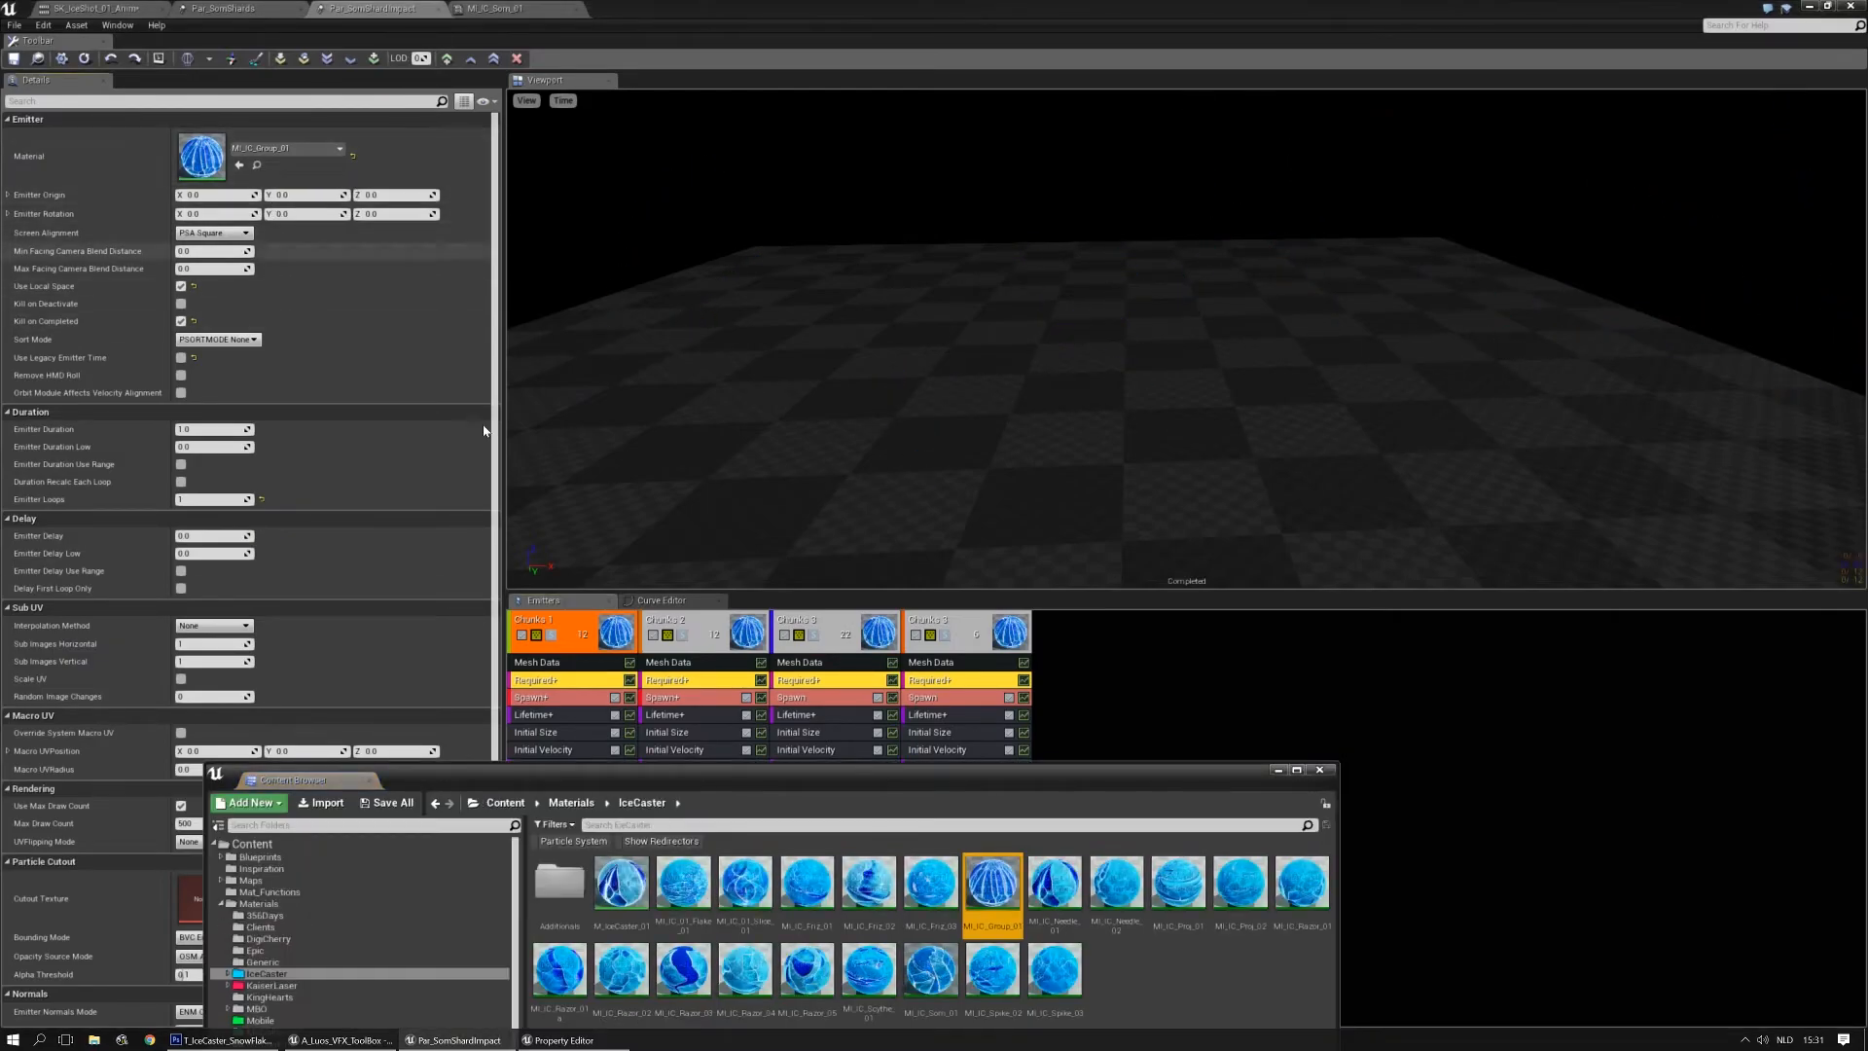
pyautogui.moveTo(1037, 781); pyautogui.dragTo(912, 360)
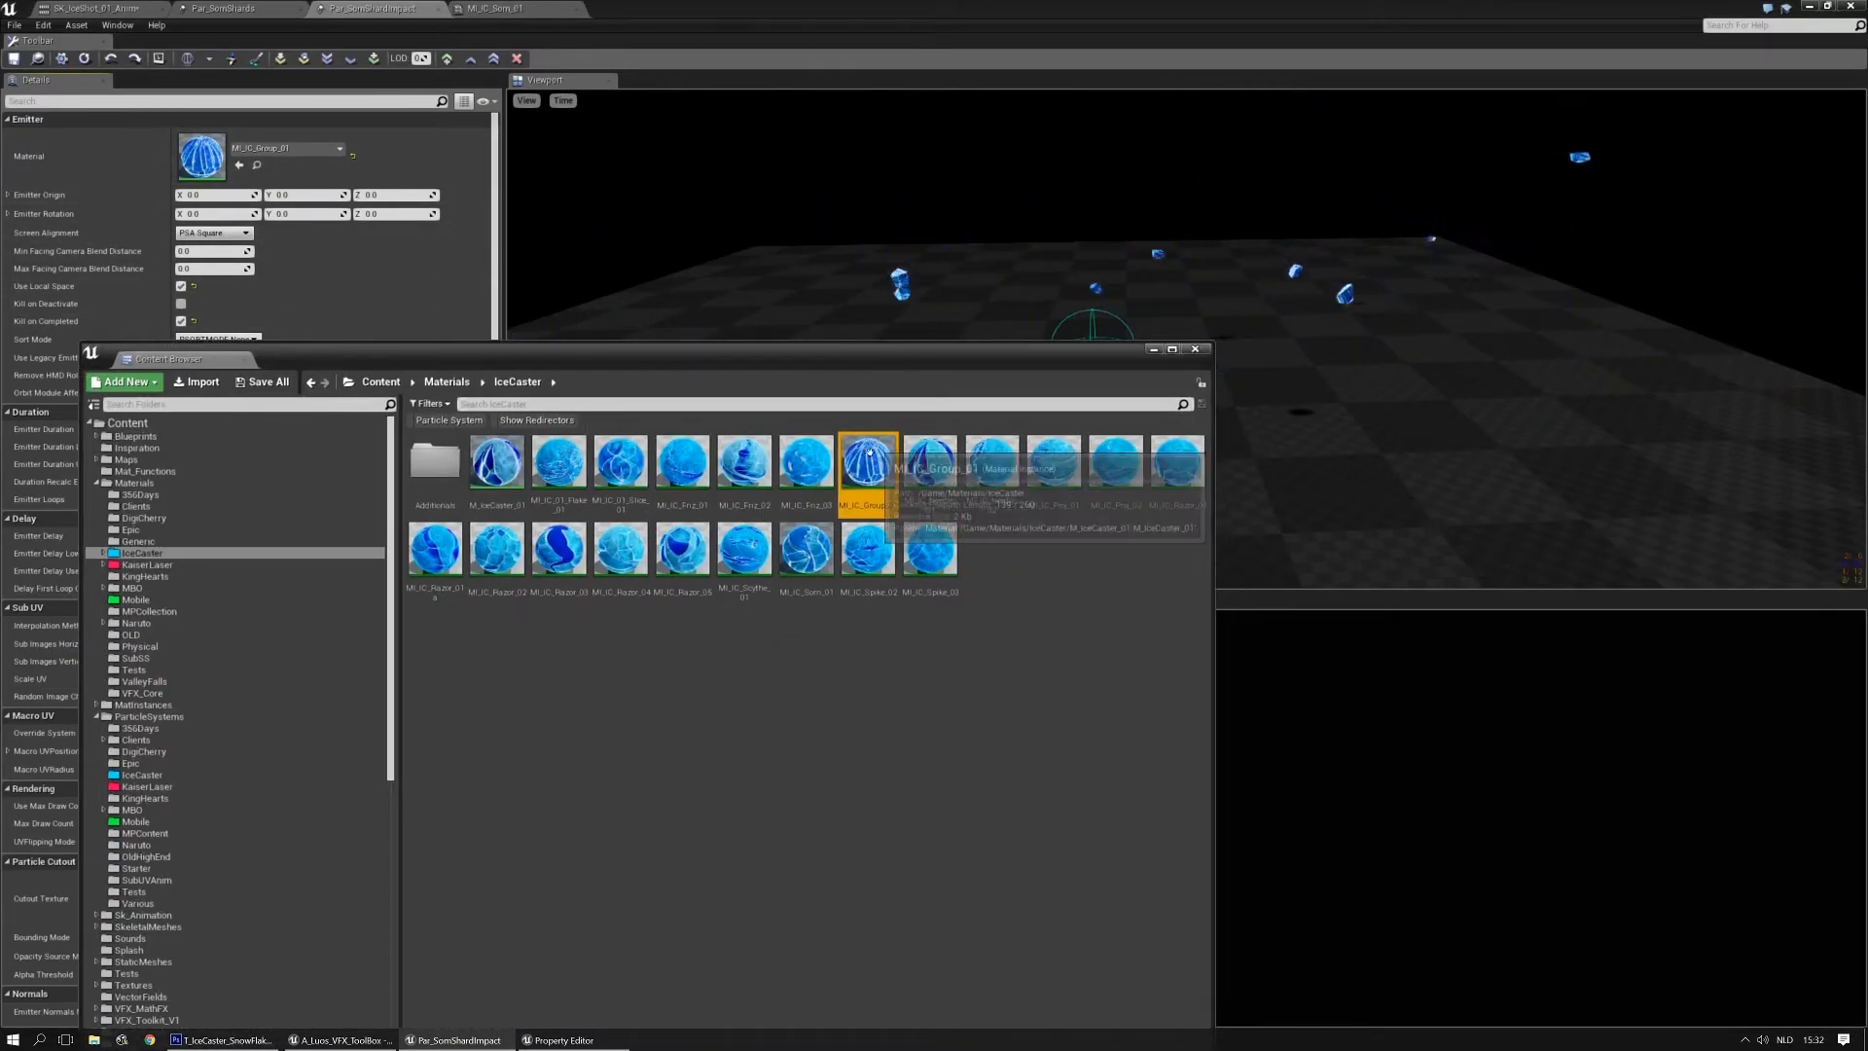
# Duplicate the MI_IC_Group_01 material instance and open the copy for editing
pyautogui.rightClick(869, 457)
pyautogui.click(919, 546)
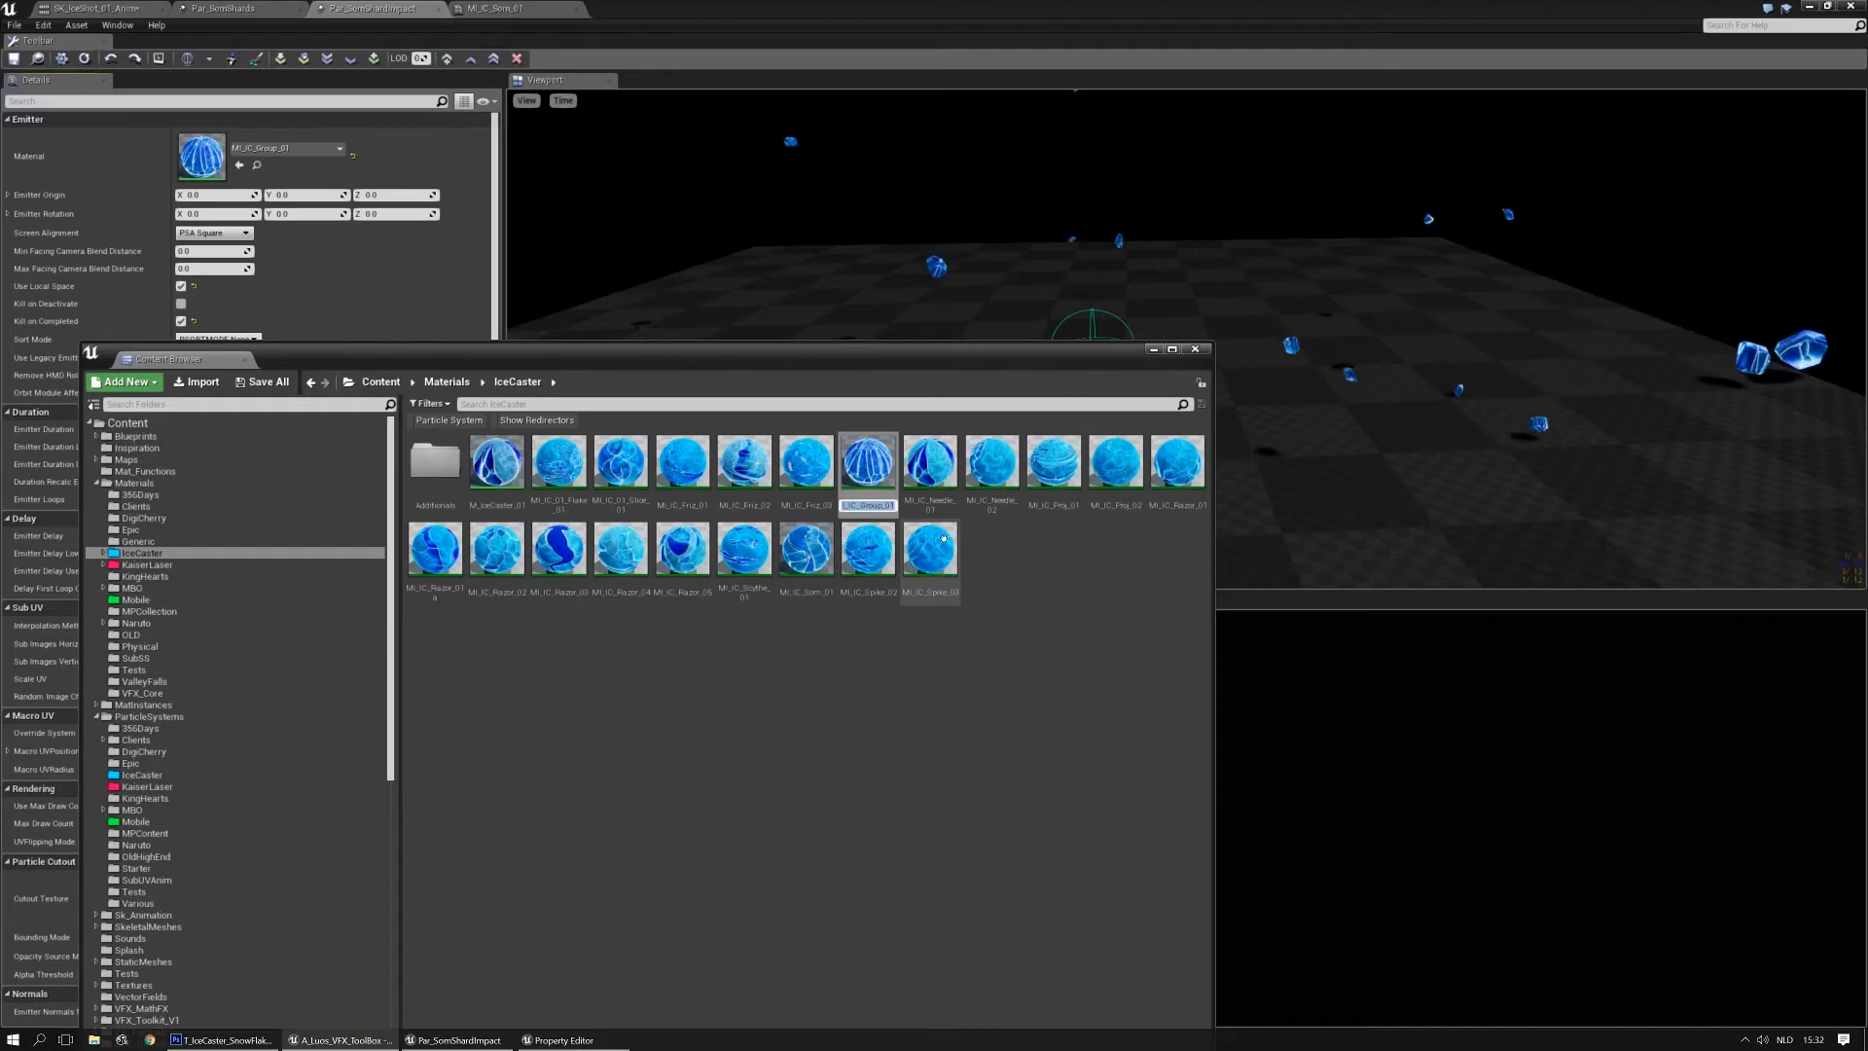
pyautogui.rightClick(868, 465)
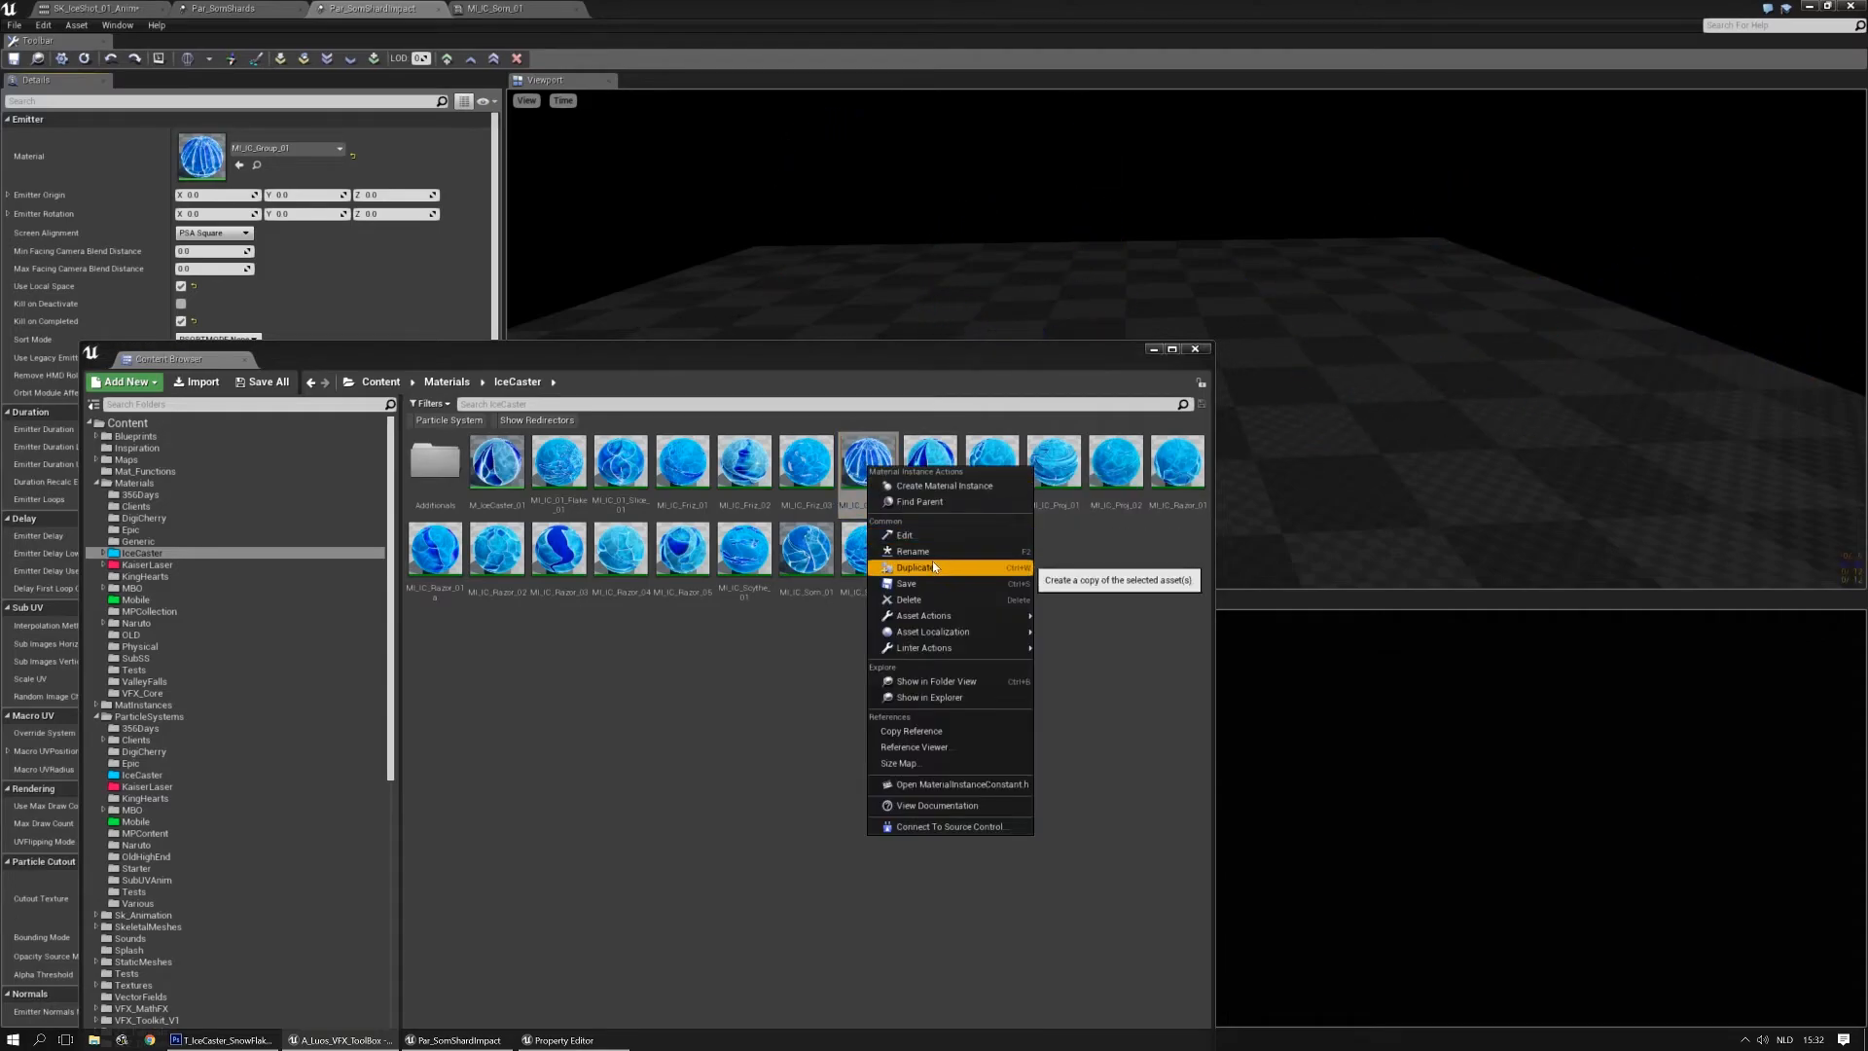
pyautogui.click(932, 566)
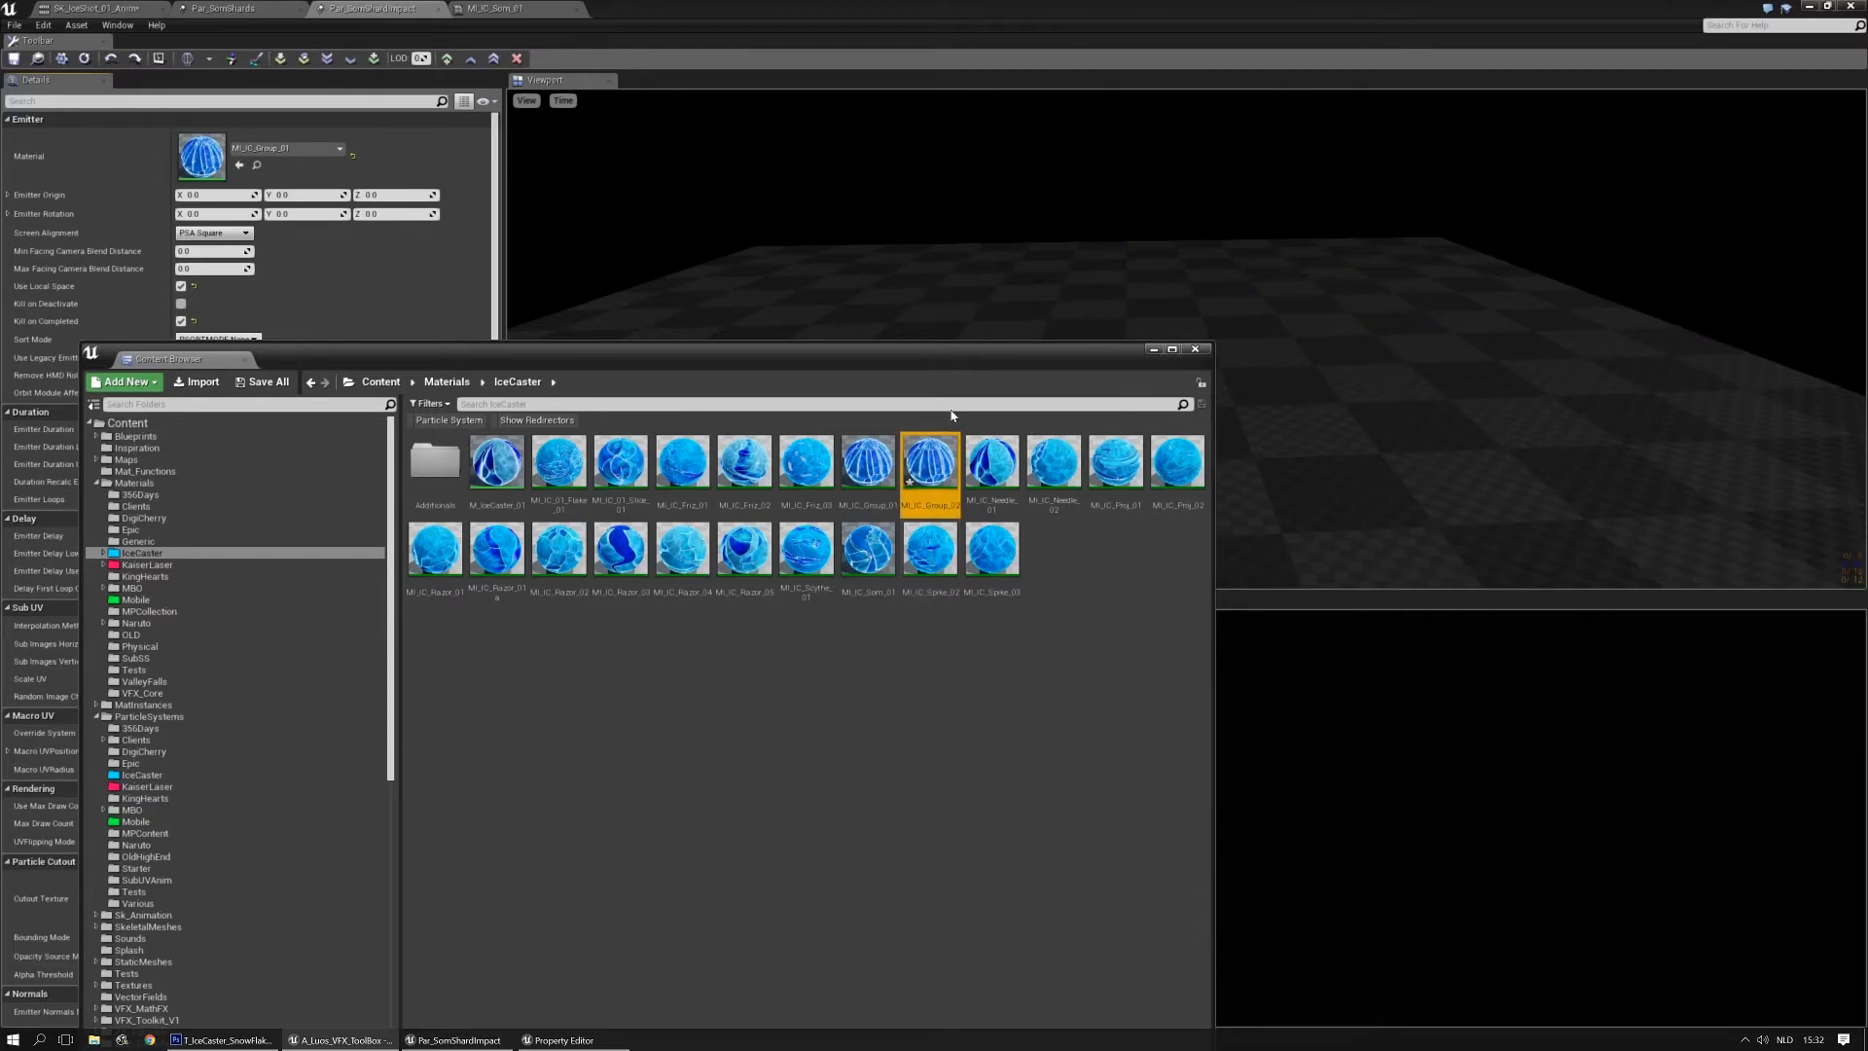
pyautogui.doubleClick(930, 462)
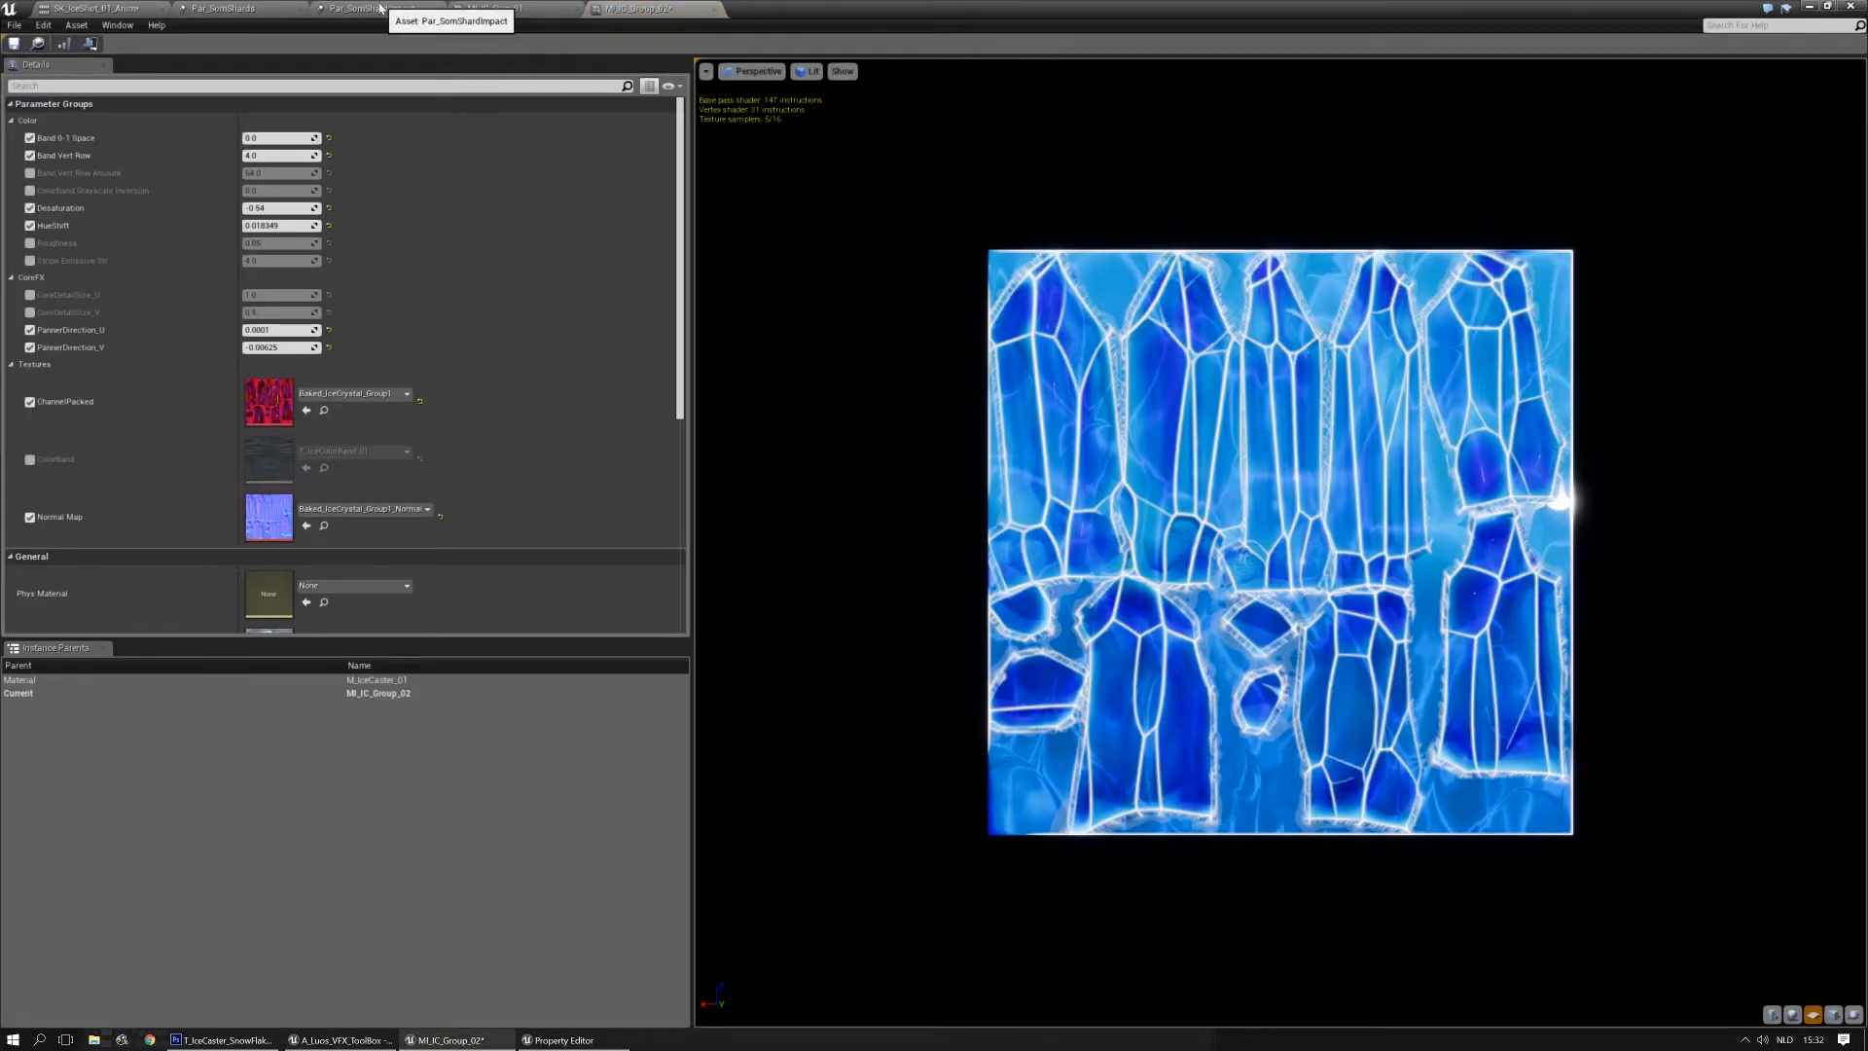
# Compare MI_IC_Group_02 with MI_IC_Som_01 and copy the latter's Band Vert Row value, 3.609814, into MI_IC_Group_02
pyautogui.moveTo(381, 9); pyautogui.dragTo(472, 7)
pyautogui.click(476, 9)
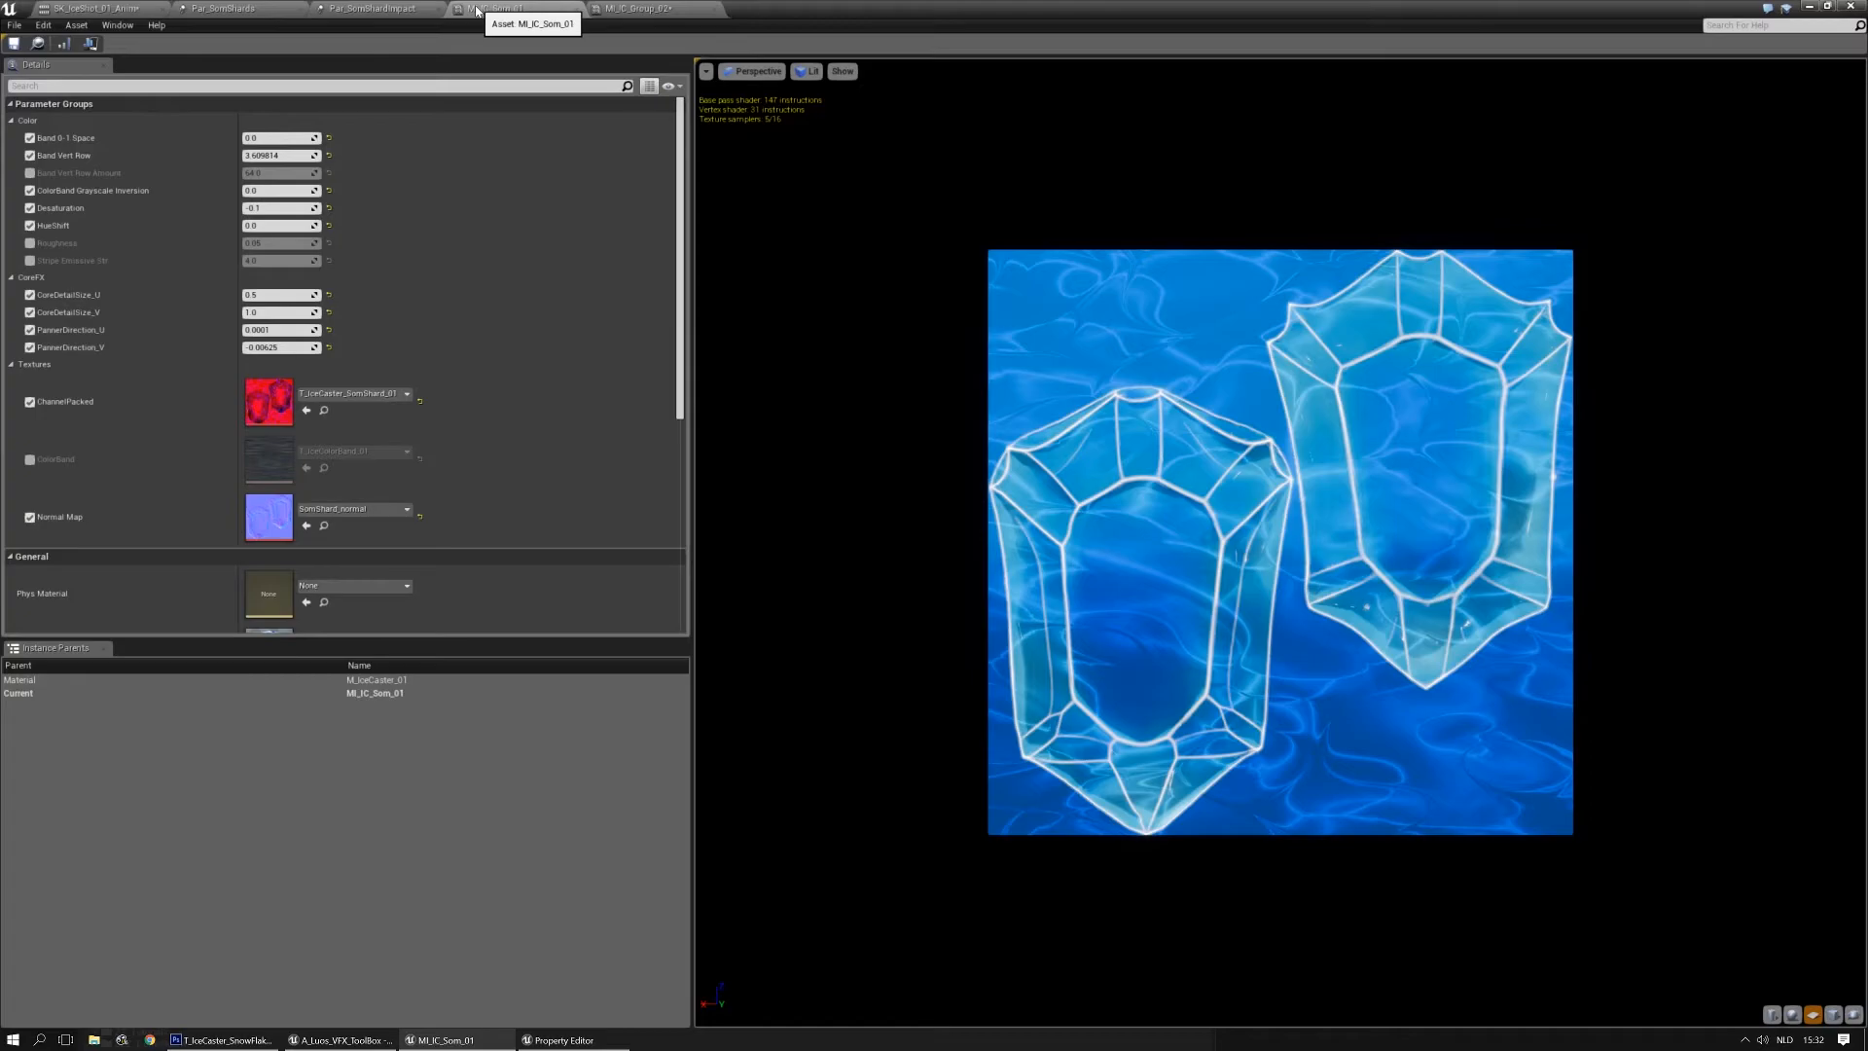
pyautogui.click(653, 9)
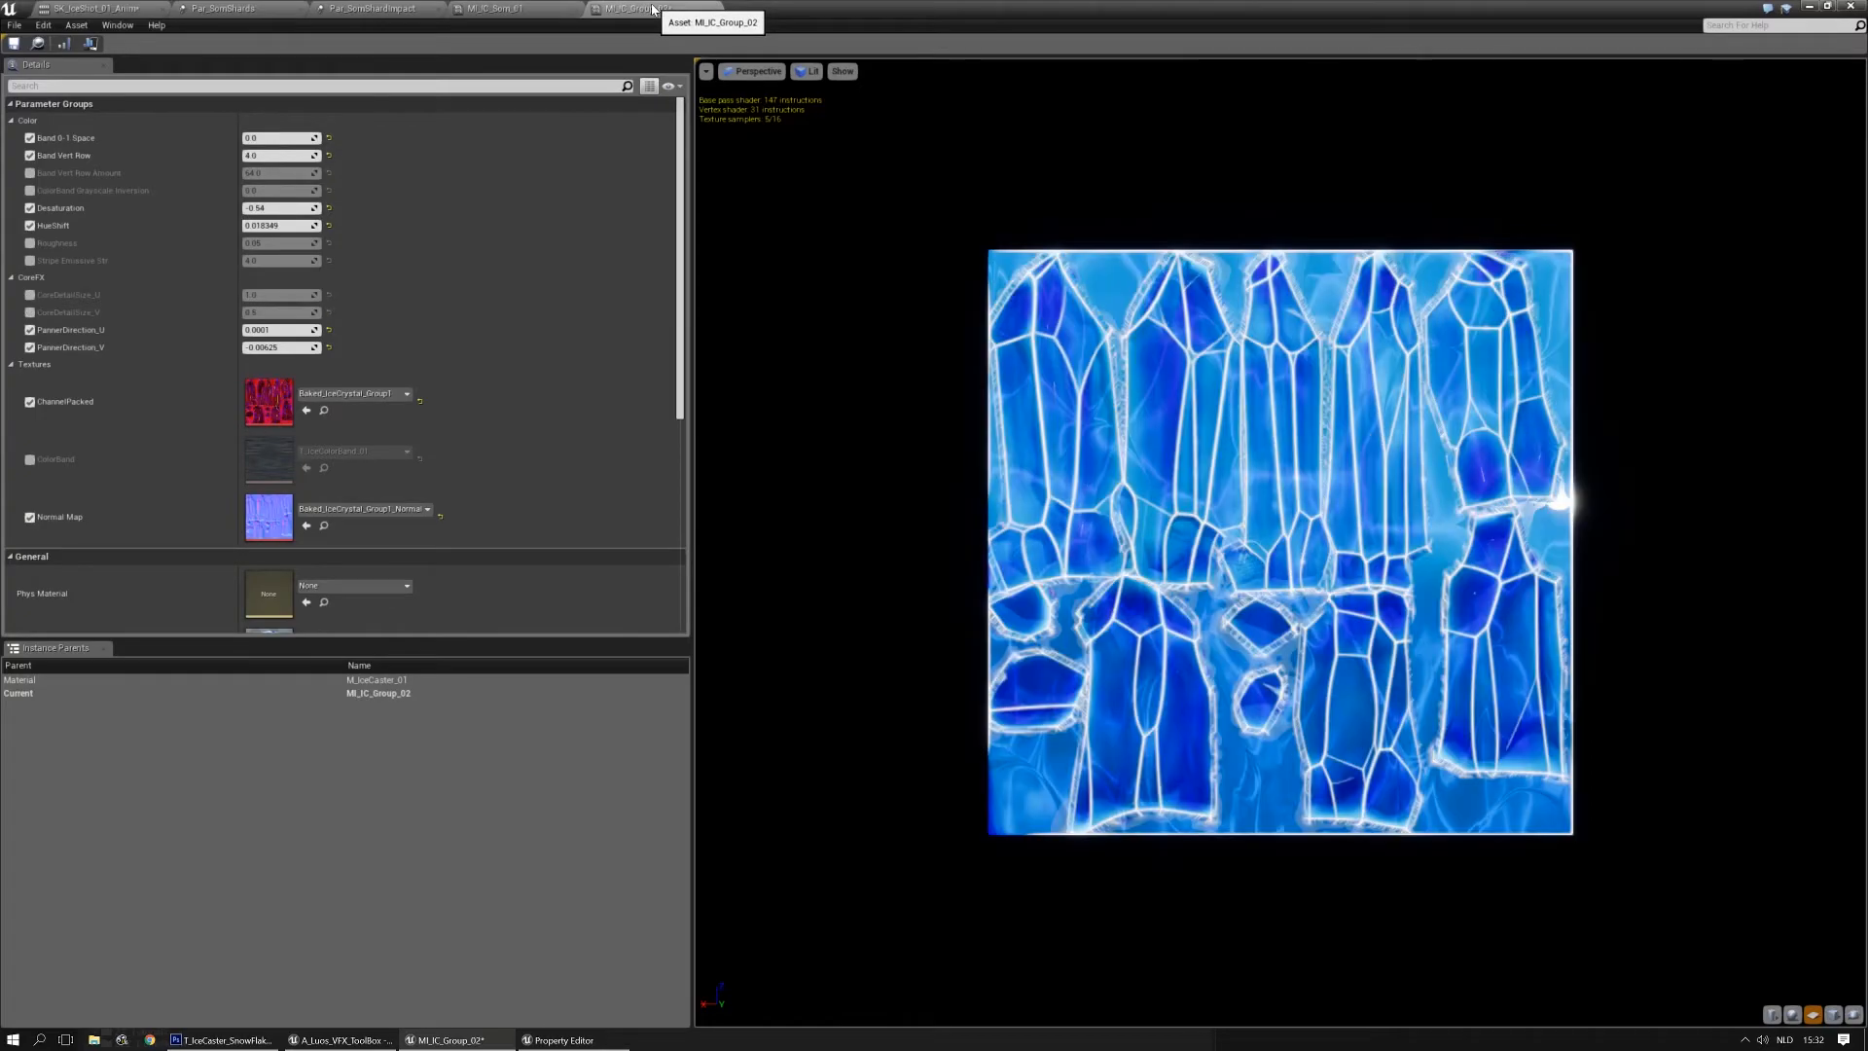
pyautogui.click(521, 9)
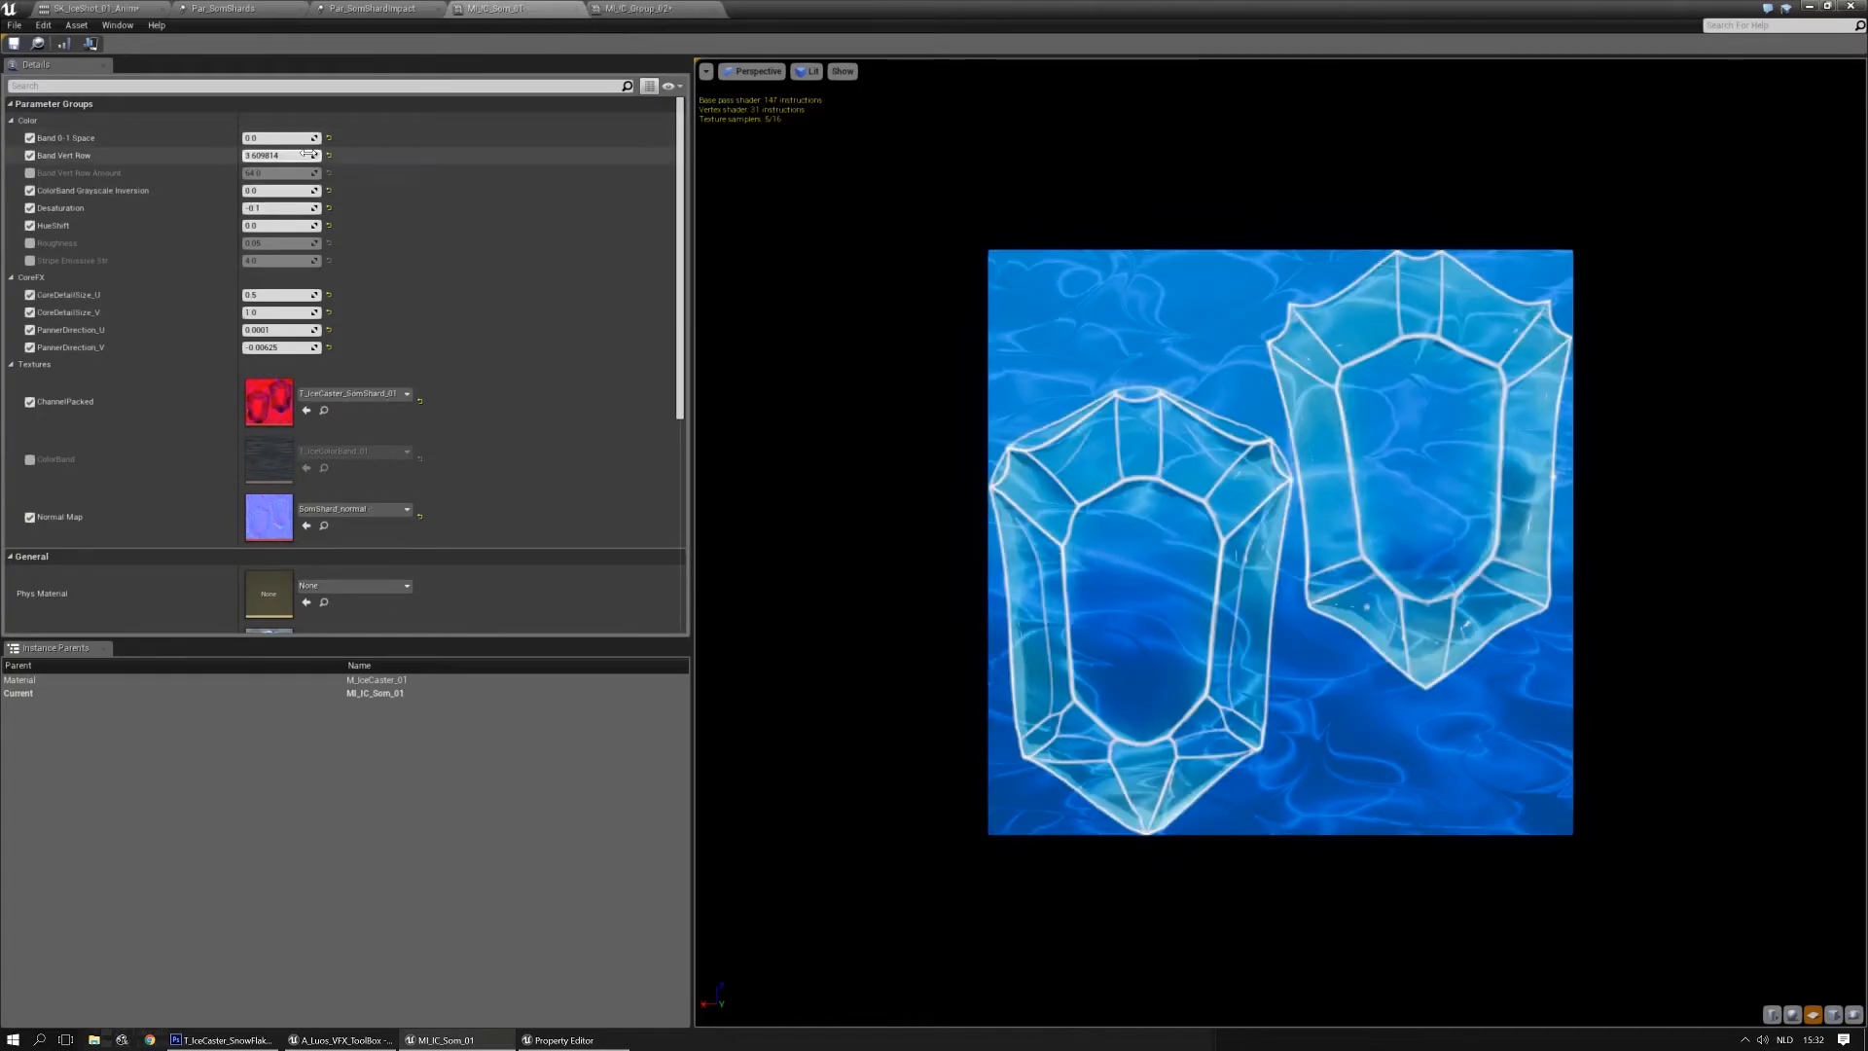
pyautogui.rightClick(37, 123)
pyautogui.click(282, 156)
pyautogui.click(635, 8)
pyautogui.click(283, 157)
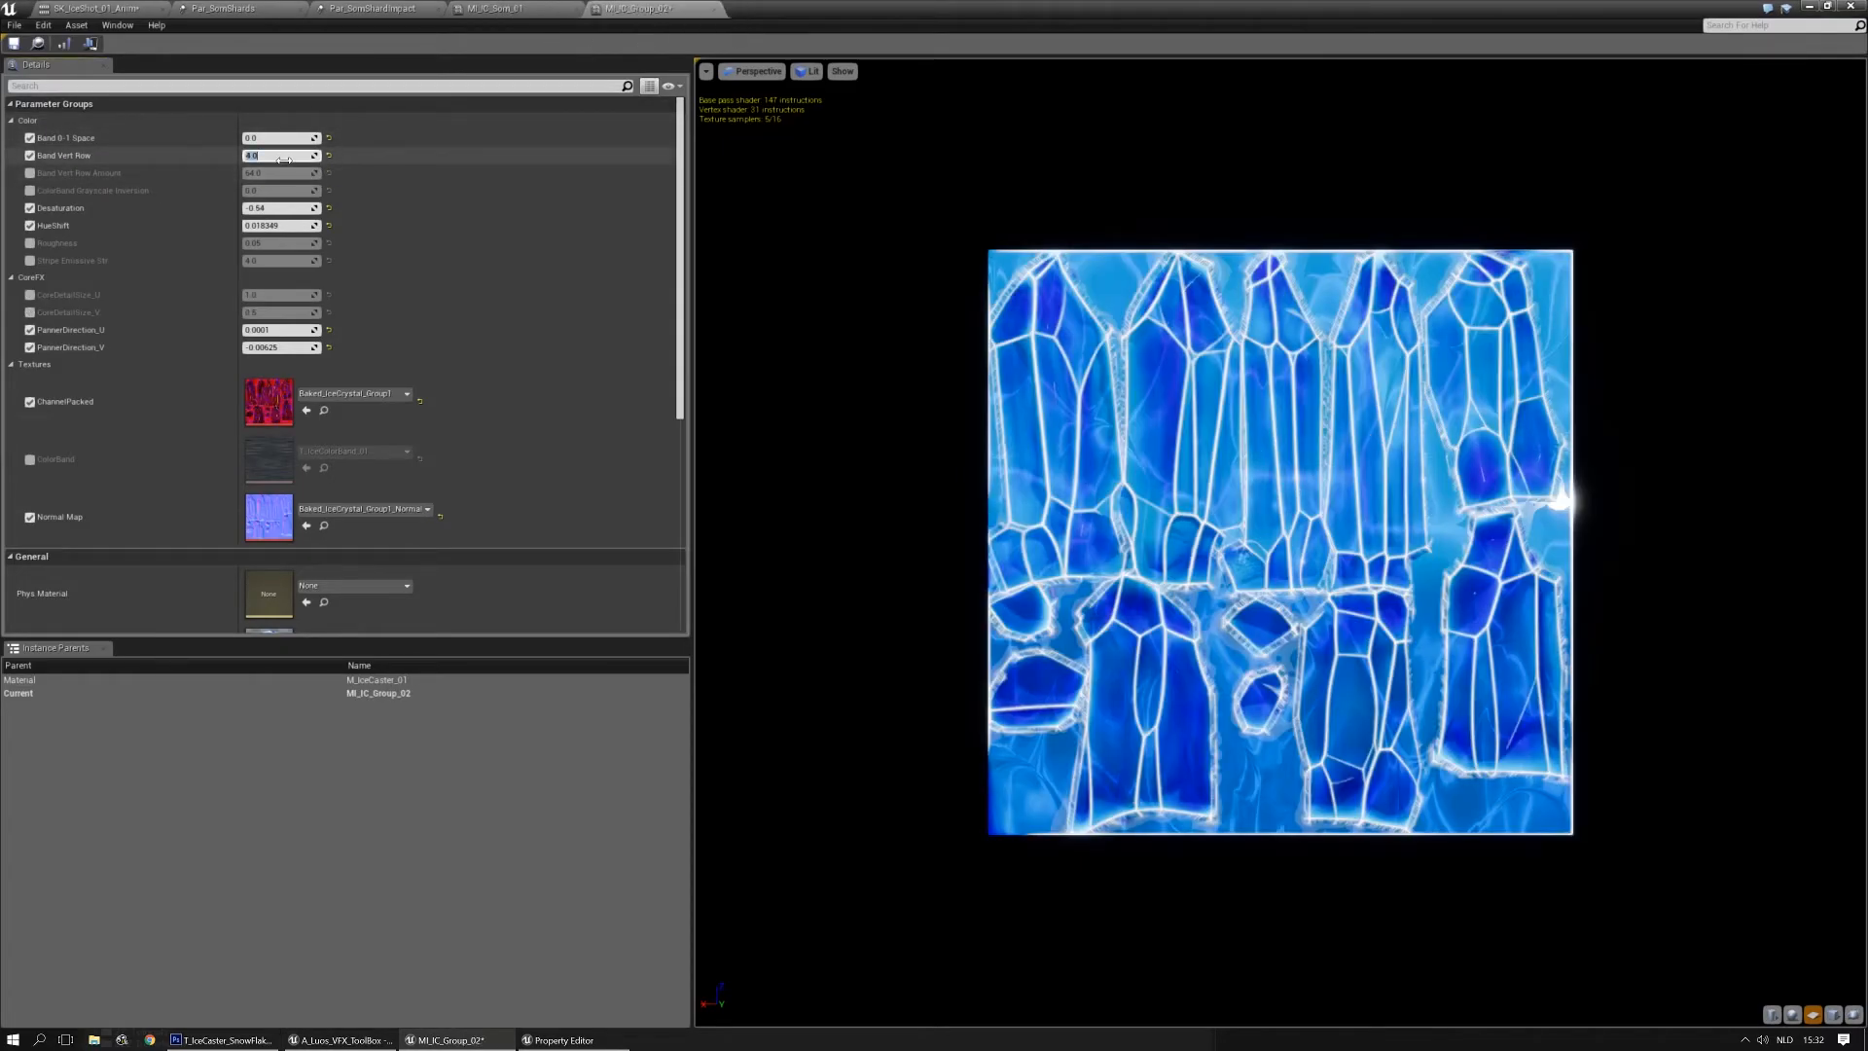
pyautogui.click(283, 159)
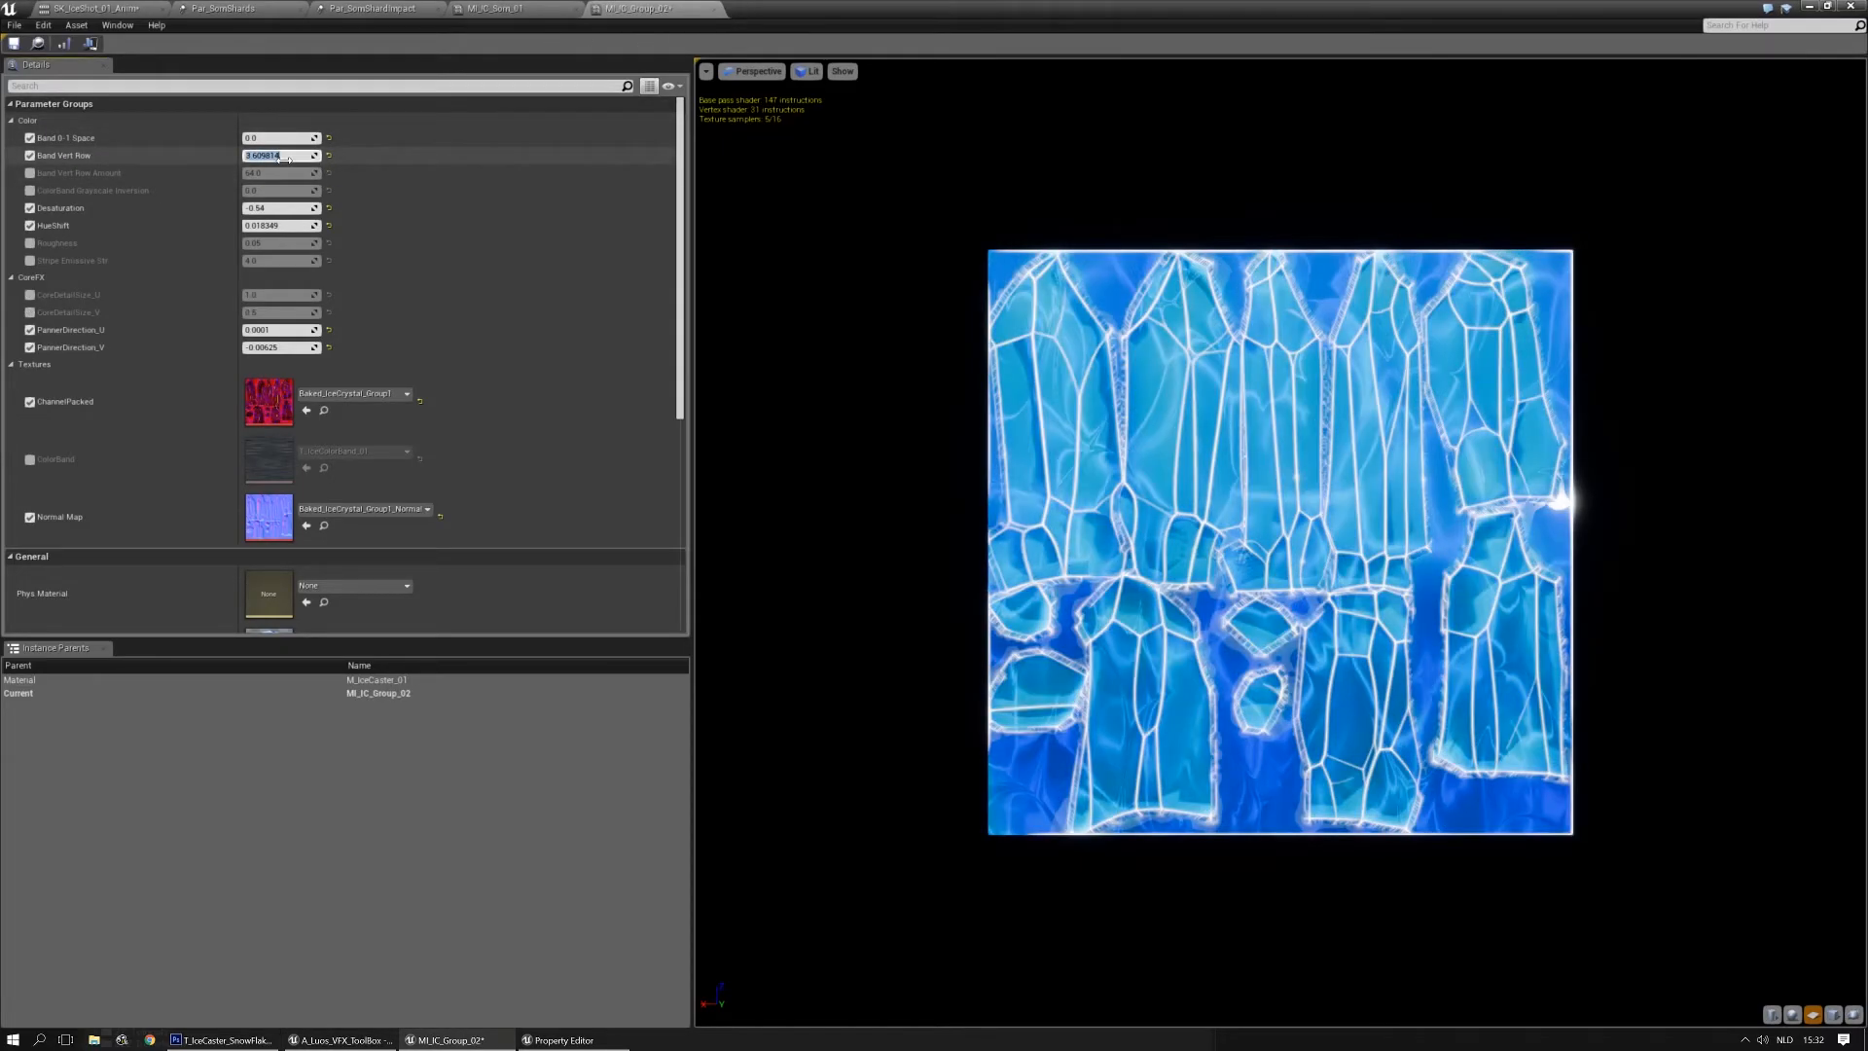
# Set the Desaturation of MI_IC_Group_02 to -0.1 to match MI_IC_Som_01
pyautogui.click(505, 8)
pyautogui.click(650, 7)
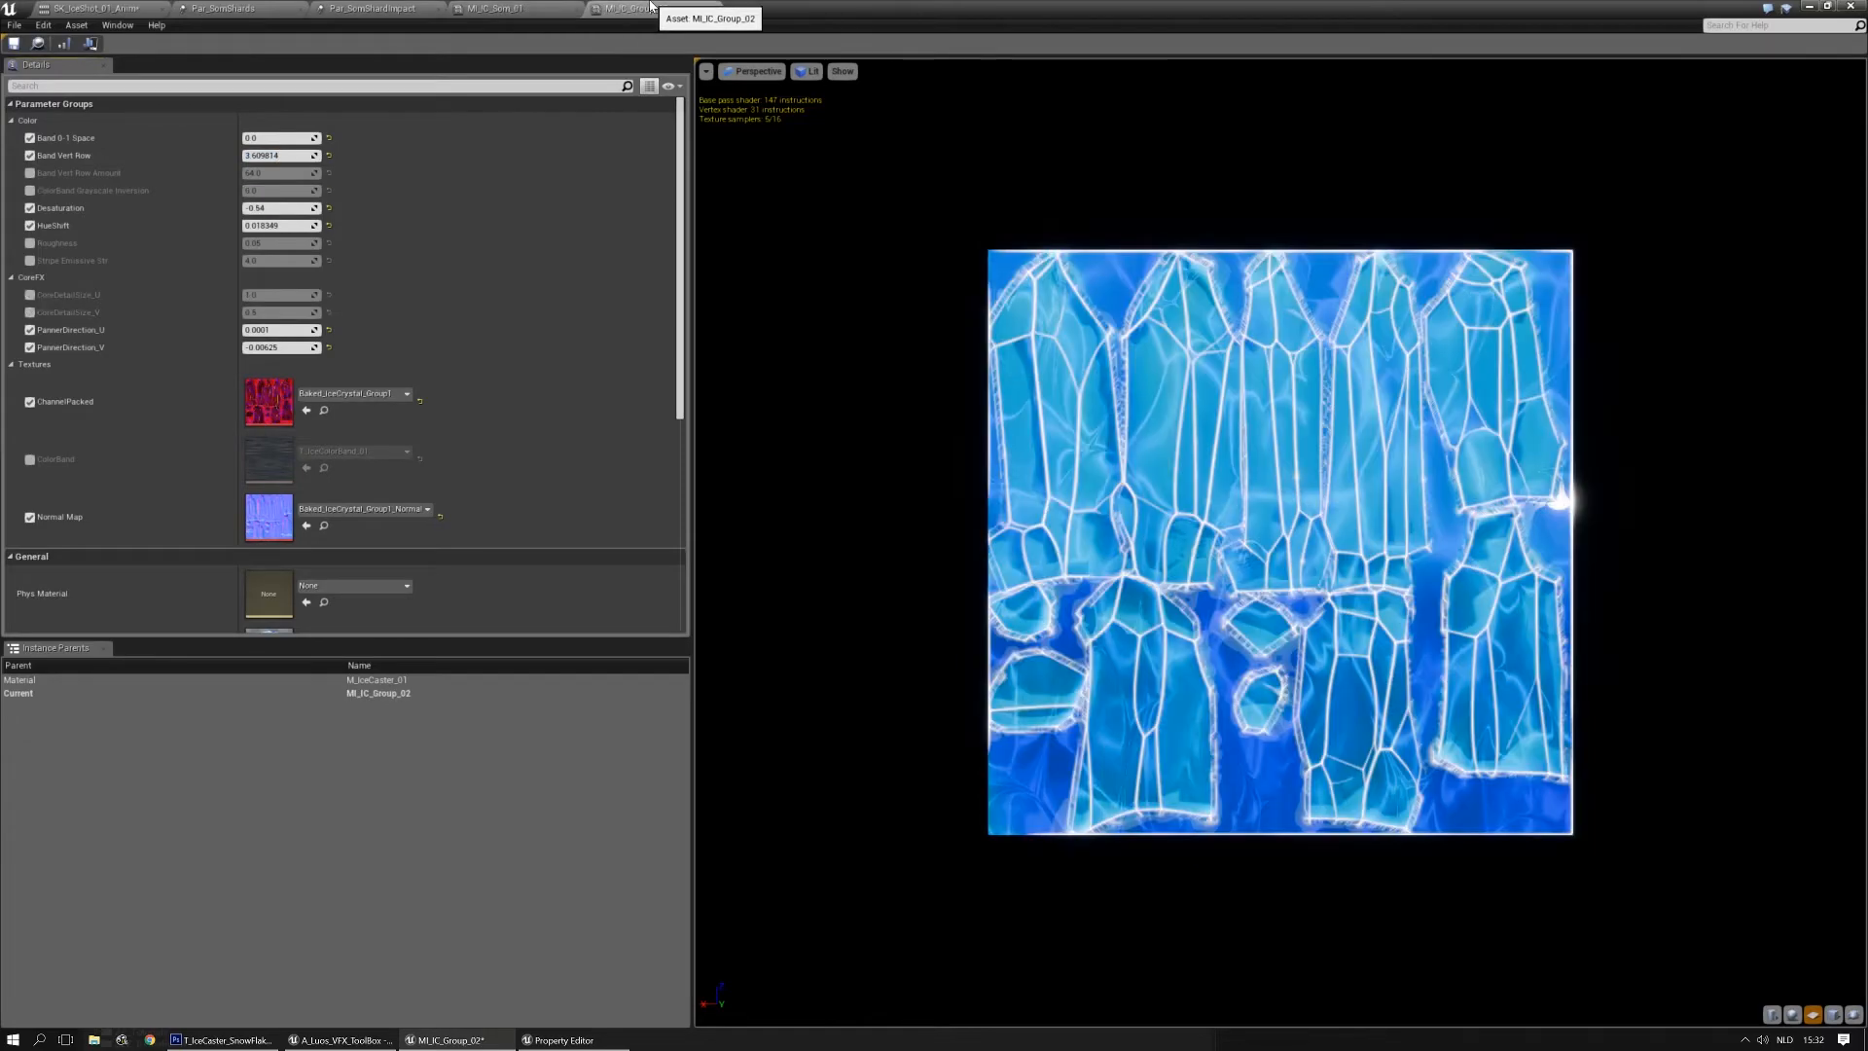
pyautogui.click(574, 11)
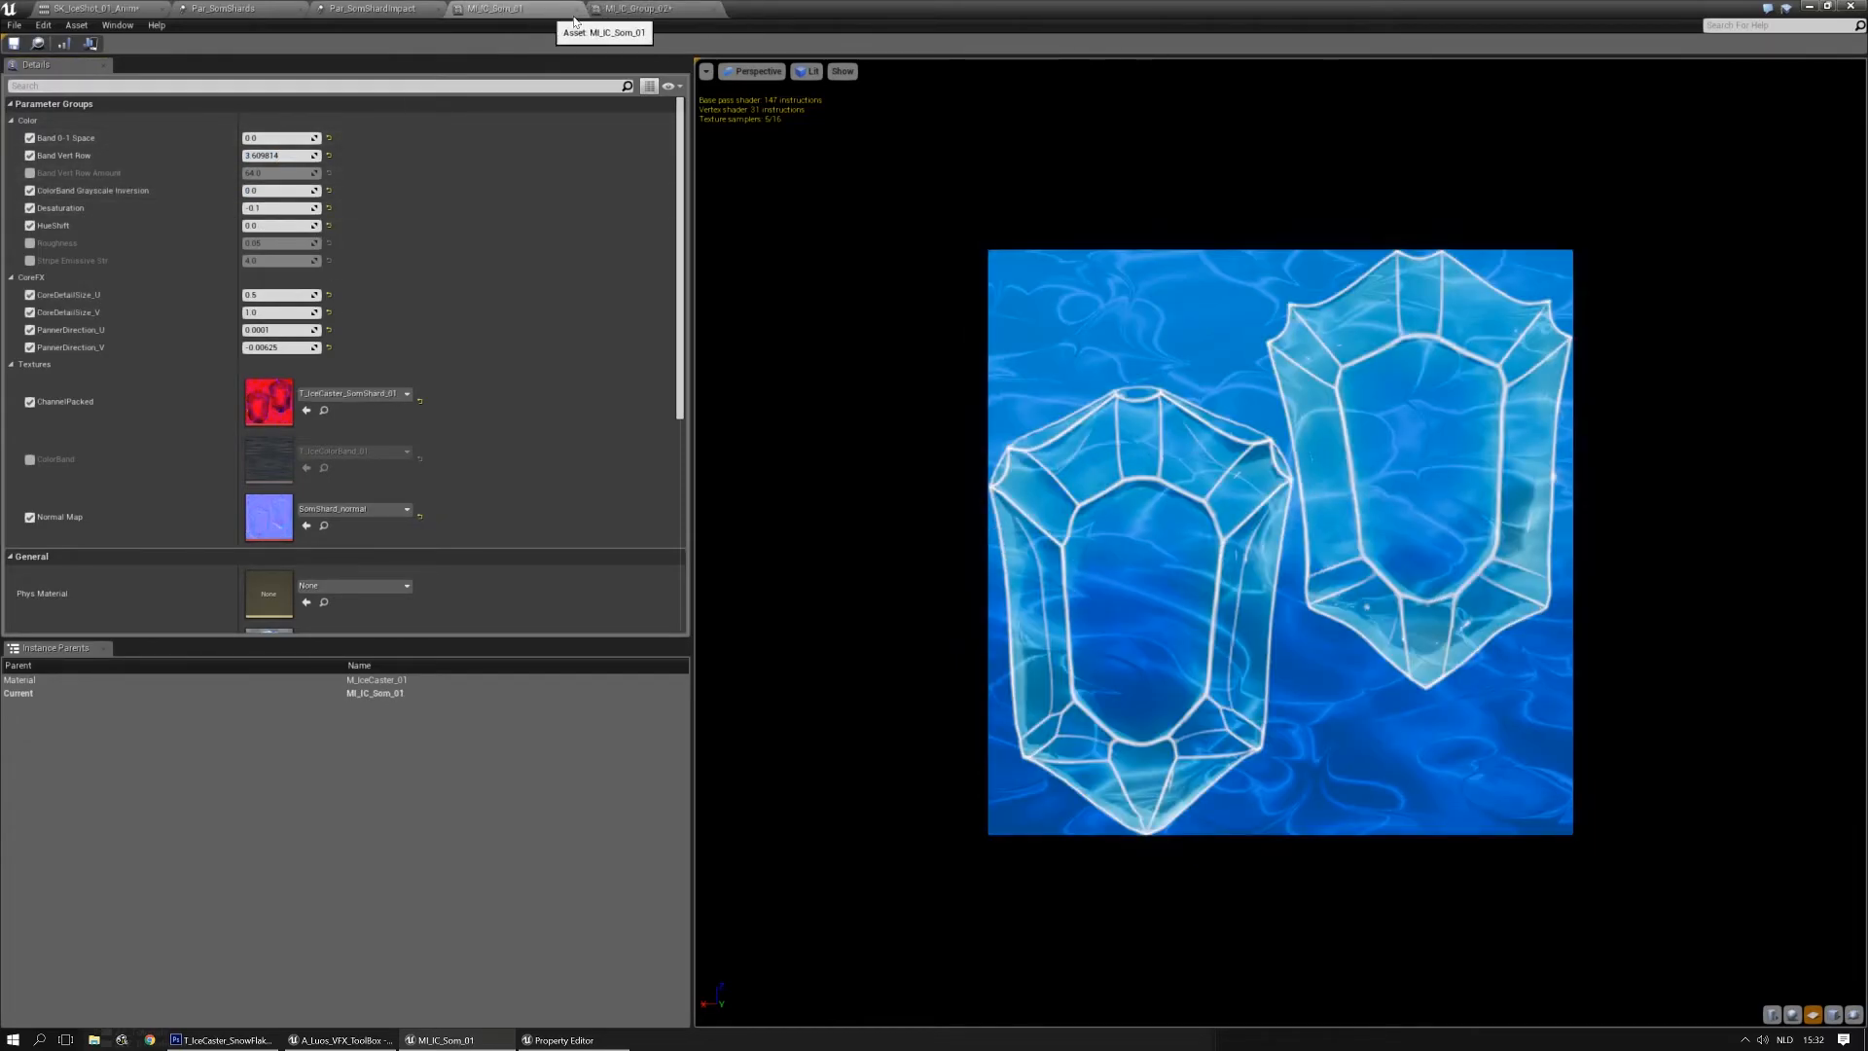
pyautogui.click(650, 7)
pyautogui.click(255, 209)
pyautogui.write('-0.1')
pyautogui.press('Return')
# Set the HueShift of MI_IC_Group_02 to 0.0 and compare its colours with MI_IC_Som_01
pyautogui.click(501, 9)
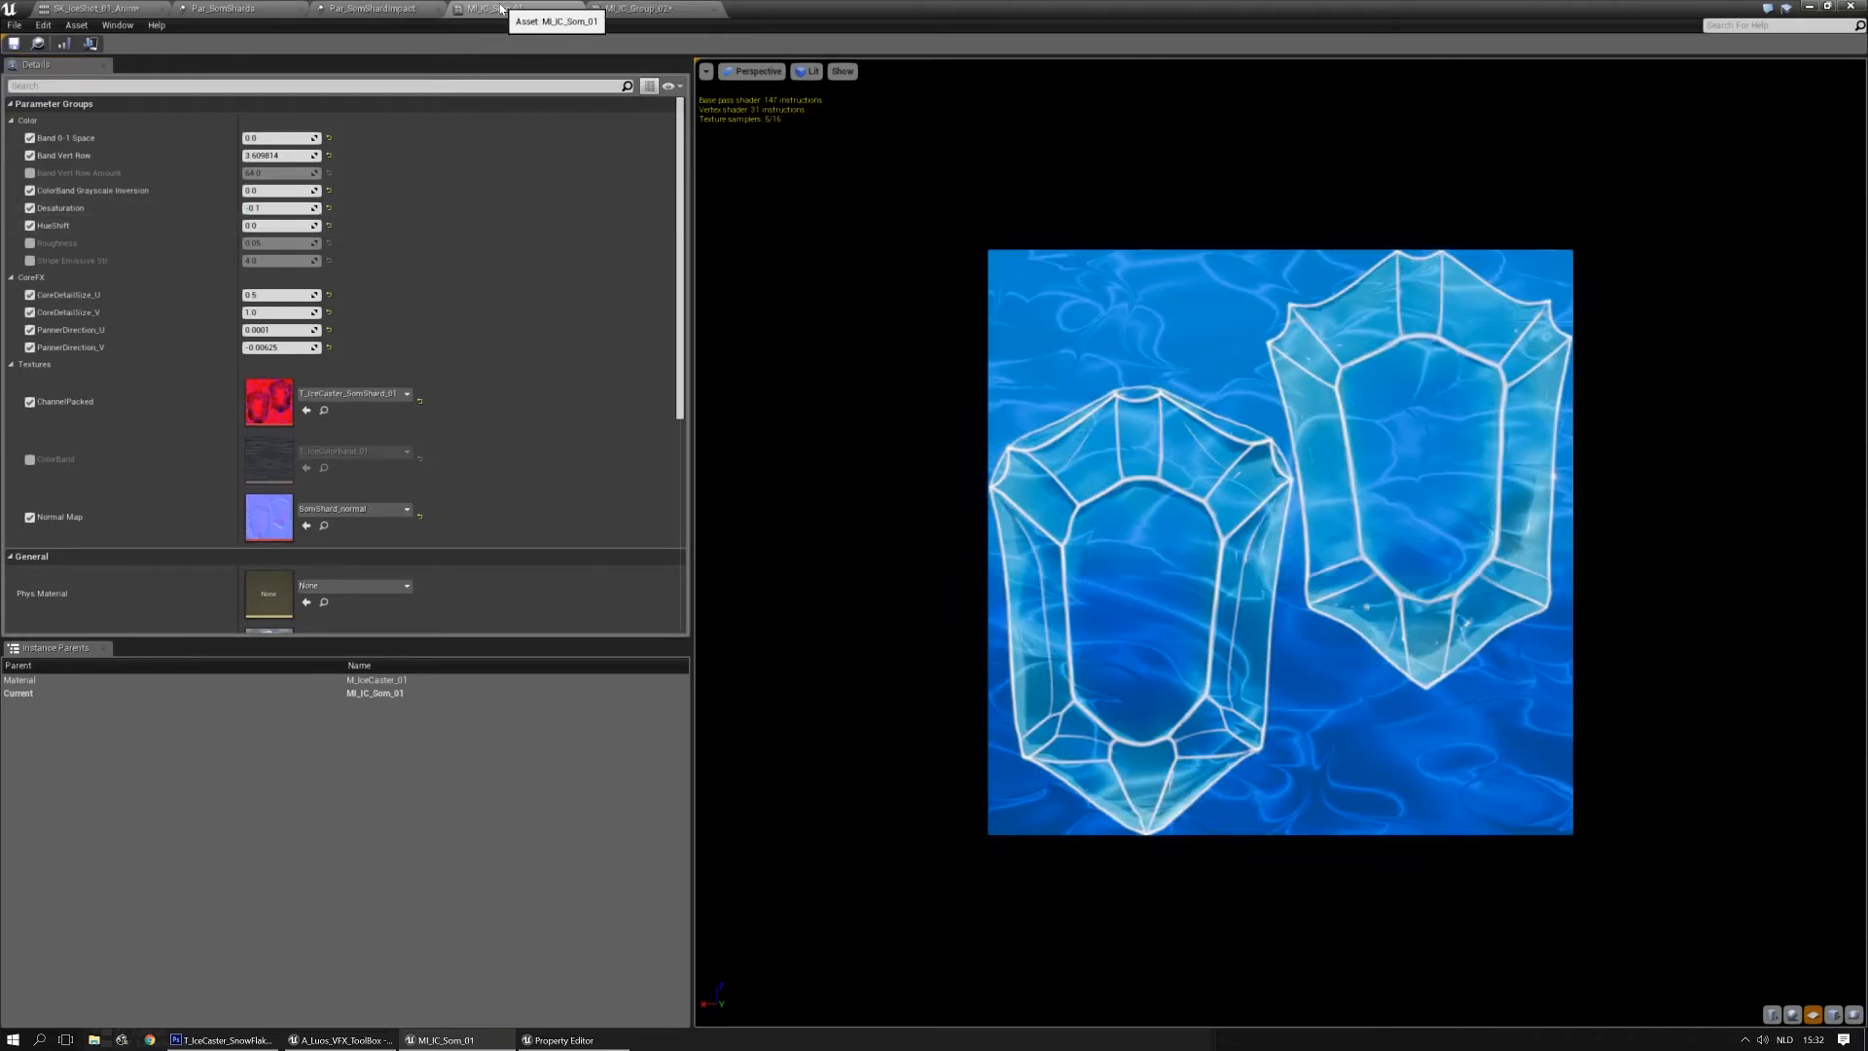
pyautogui.click(605, 8)
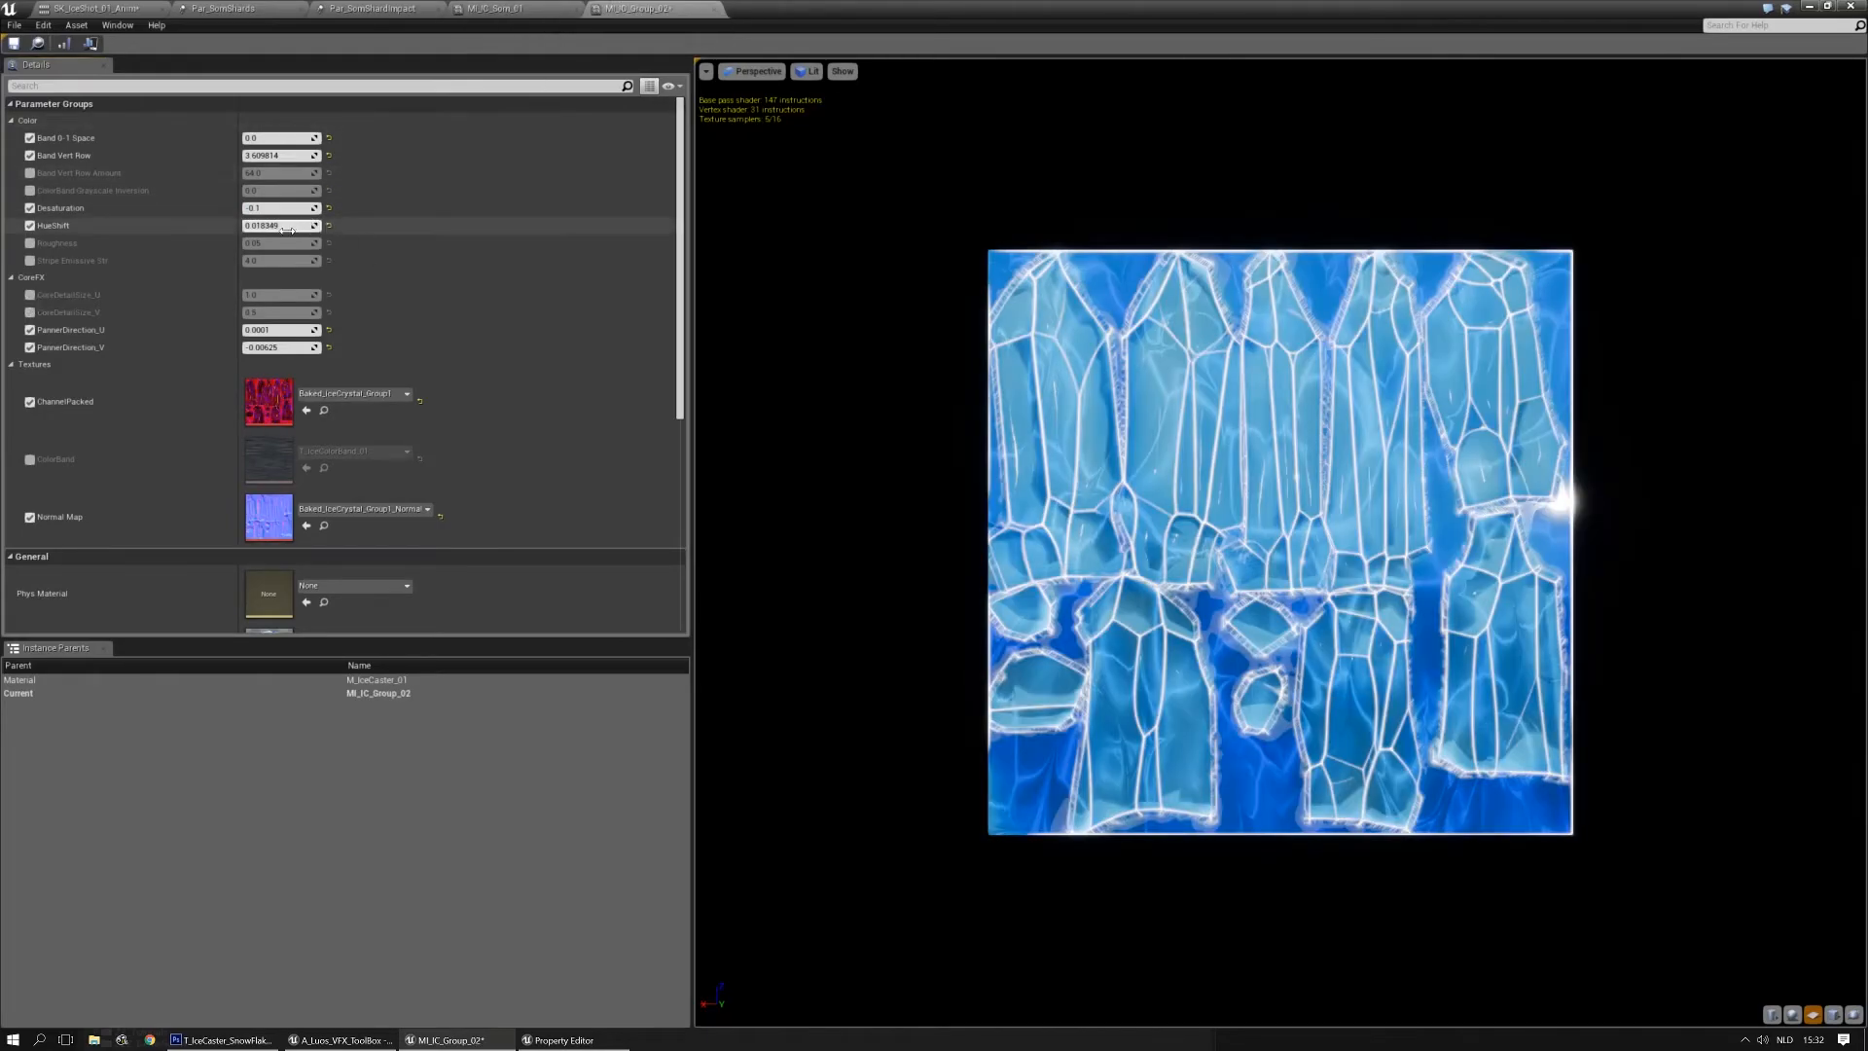
pyautogui.press('Return')
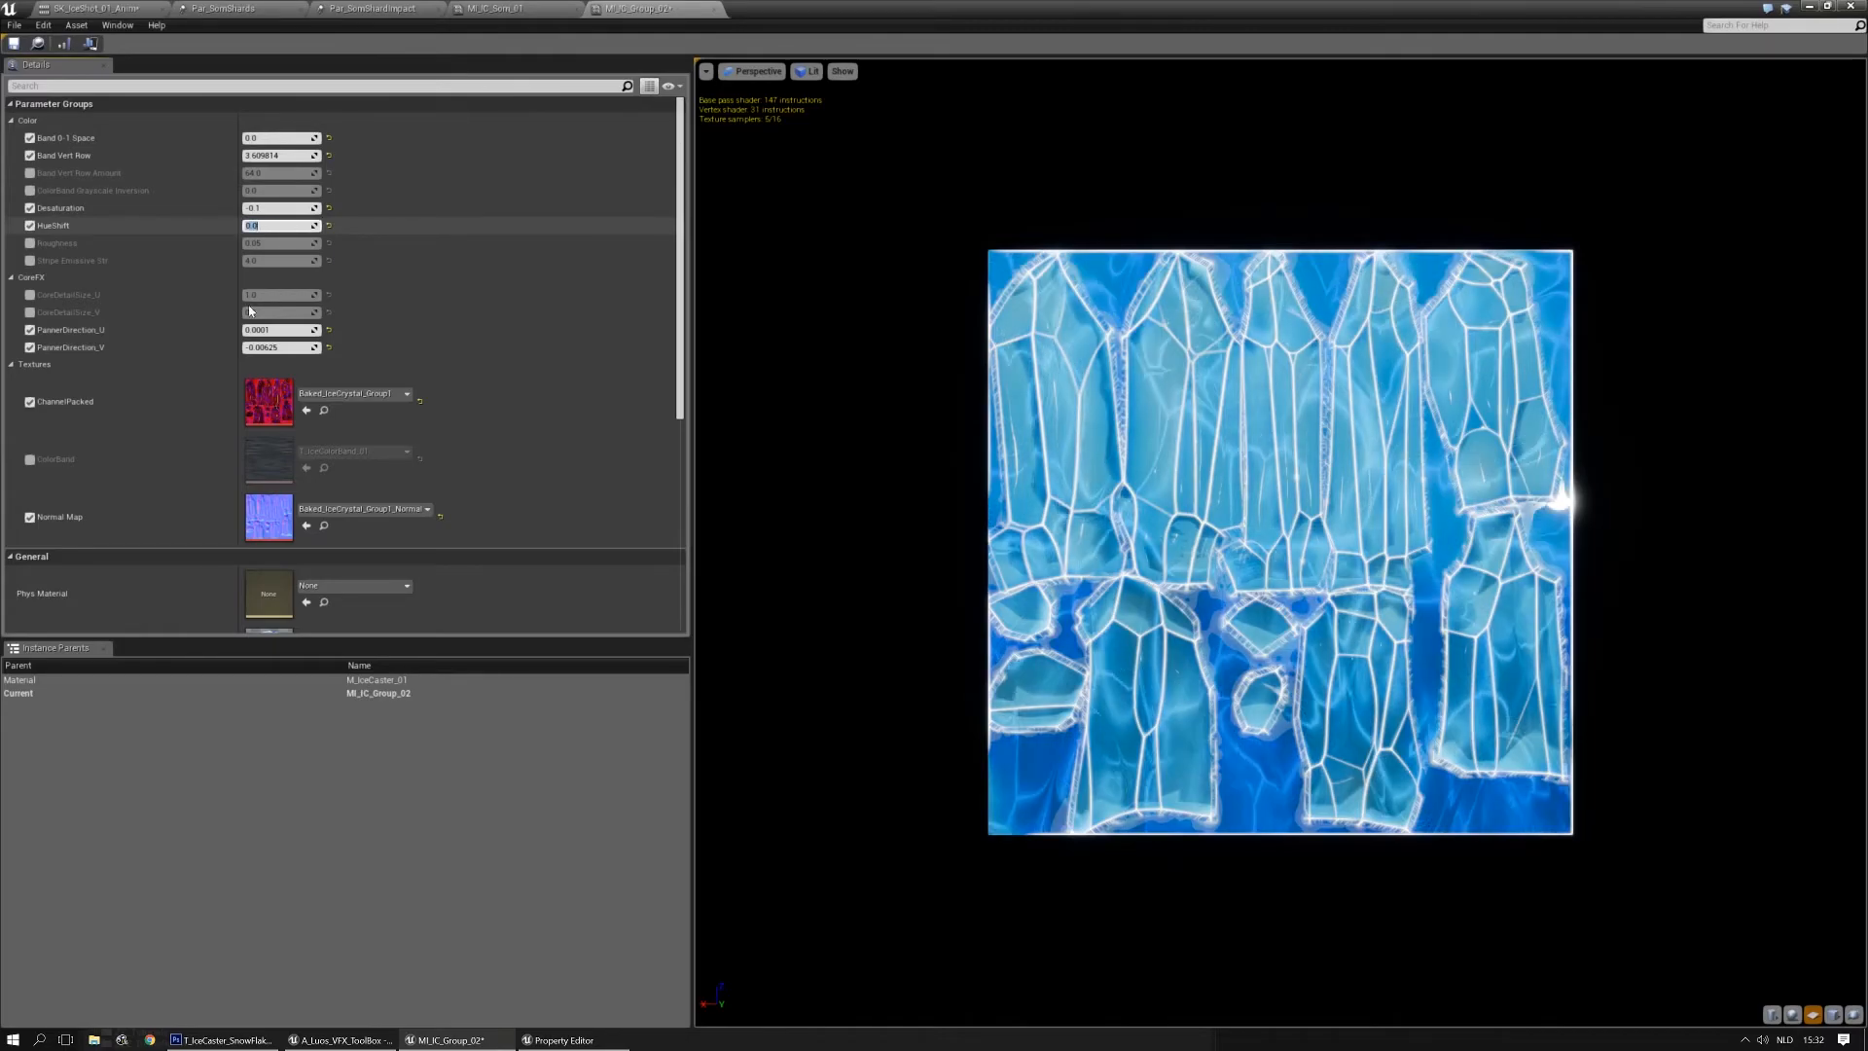
pyautogui.click(509, 8)
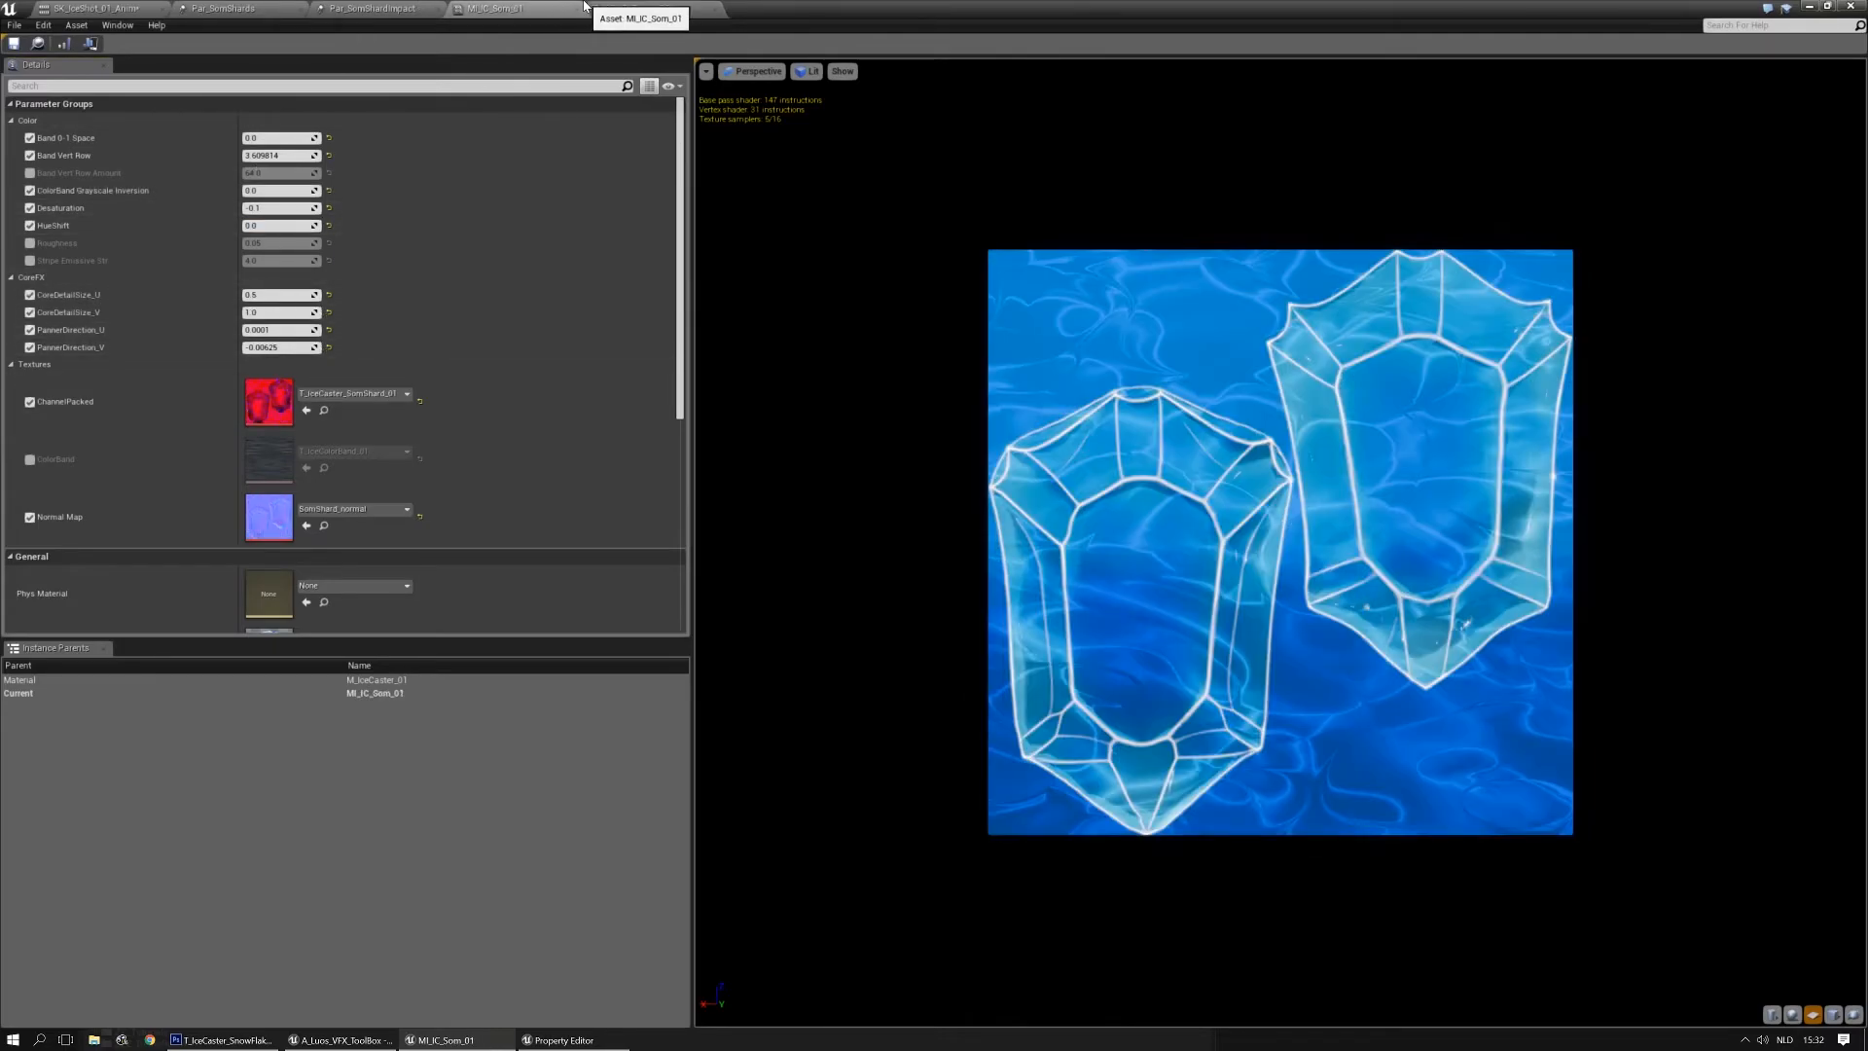
pyautogui.click(628, 8)
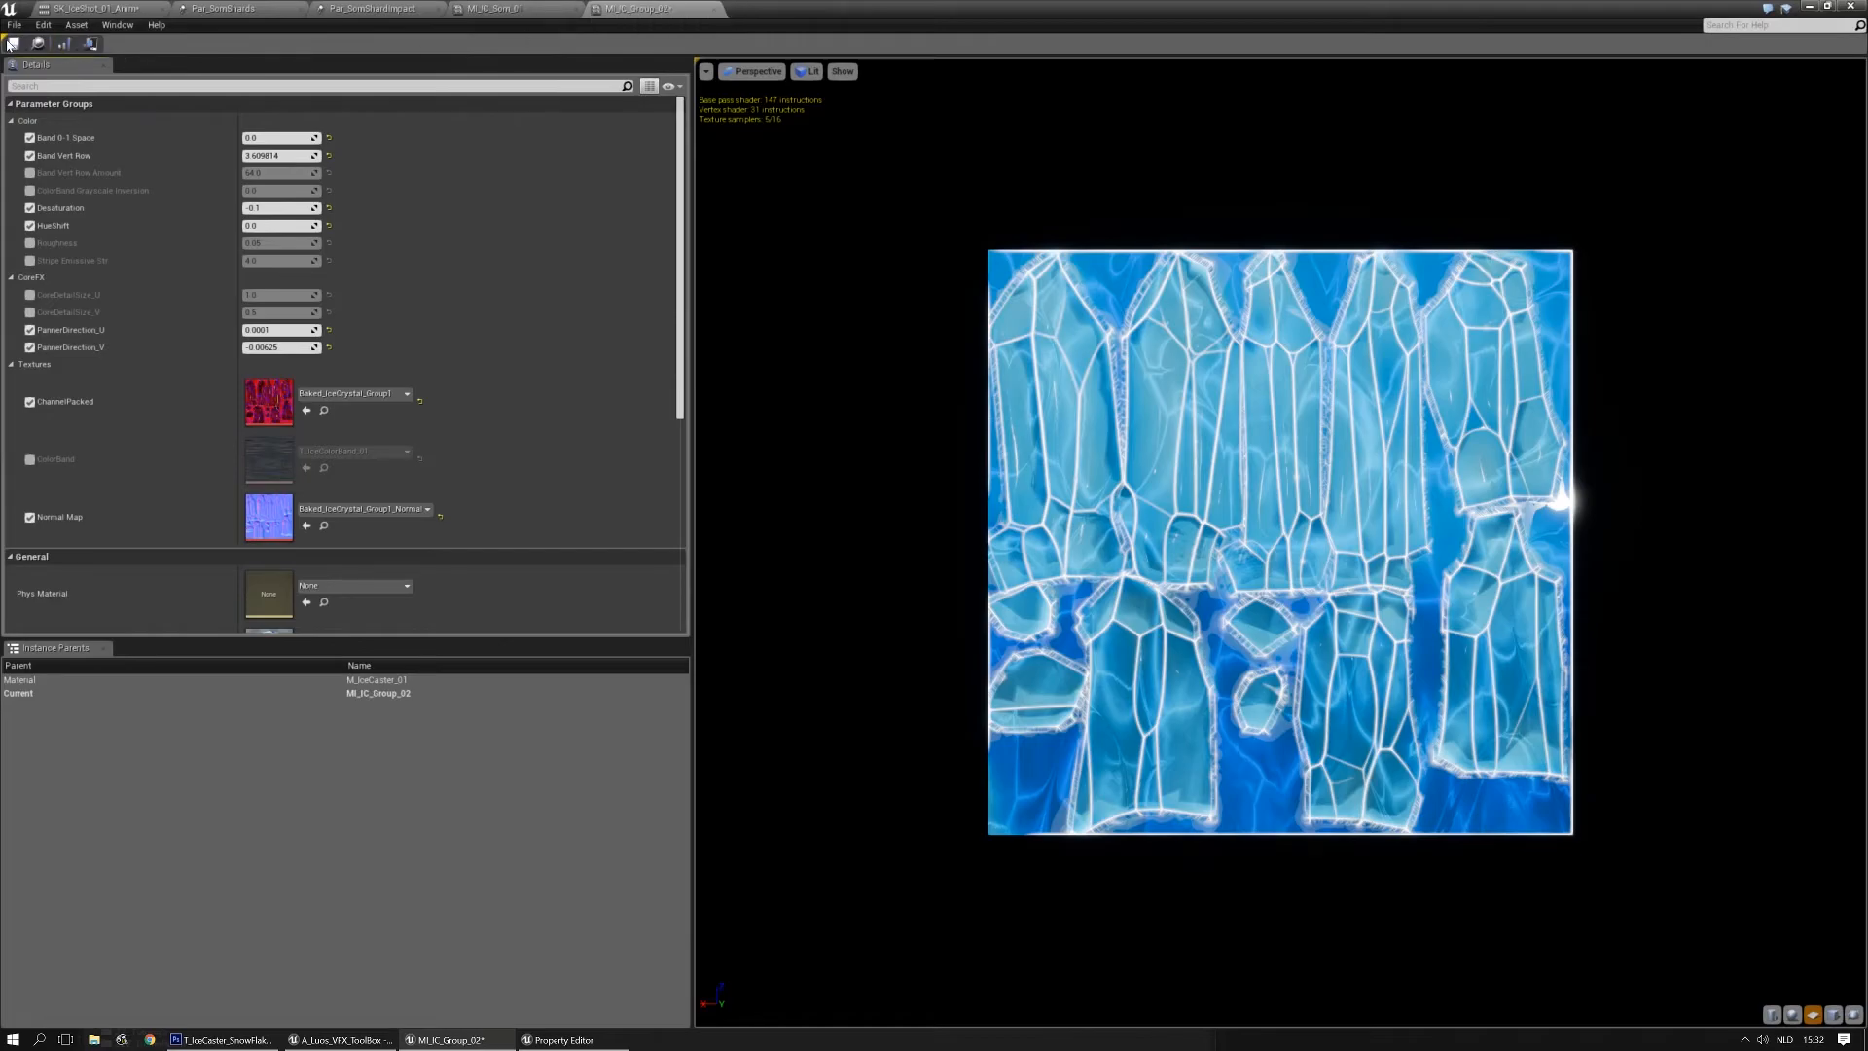
# Save MI_IC_Group_02 and locate it in the content browser
pyautogui.click(8, 44)
pyautogui.click(14, 61)
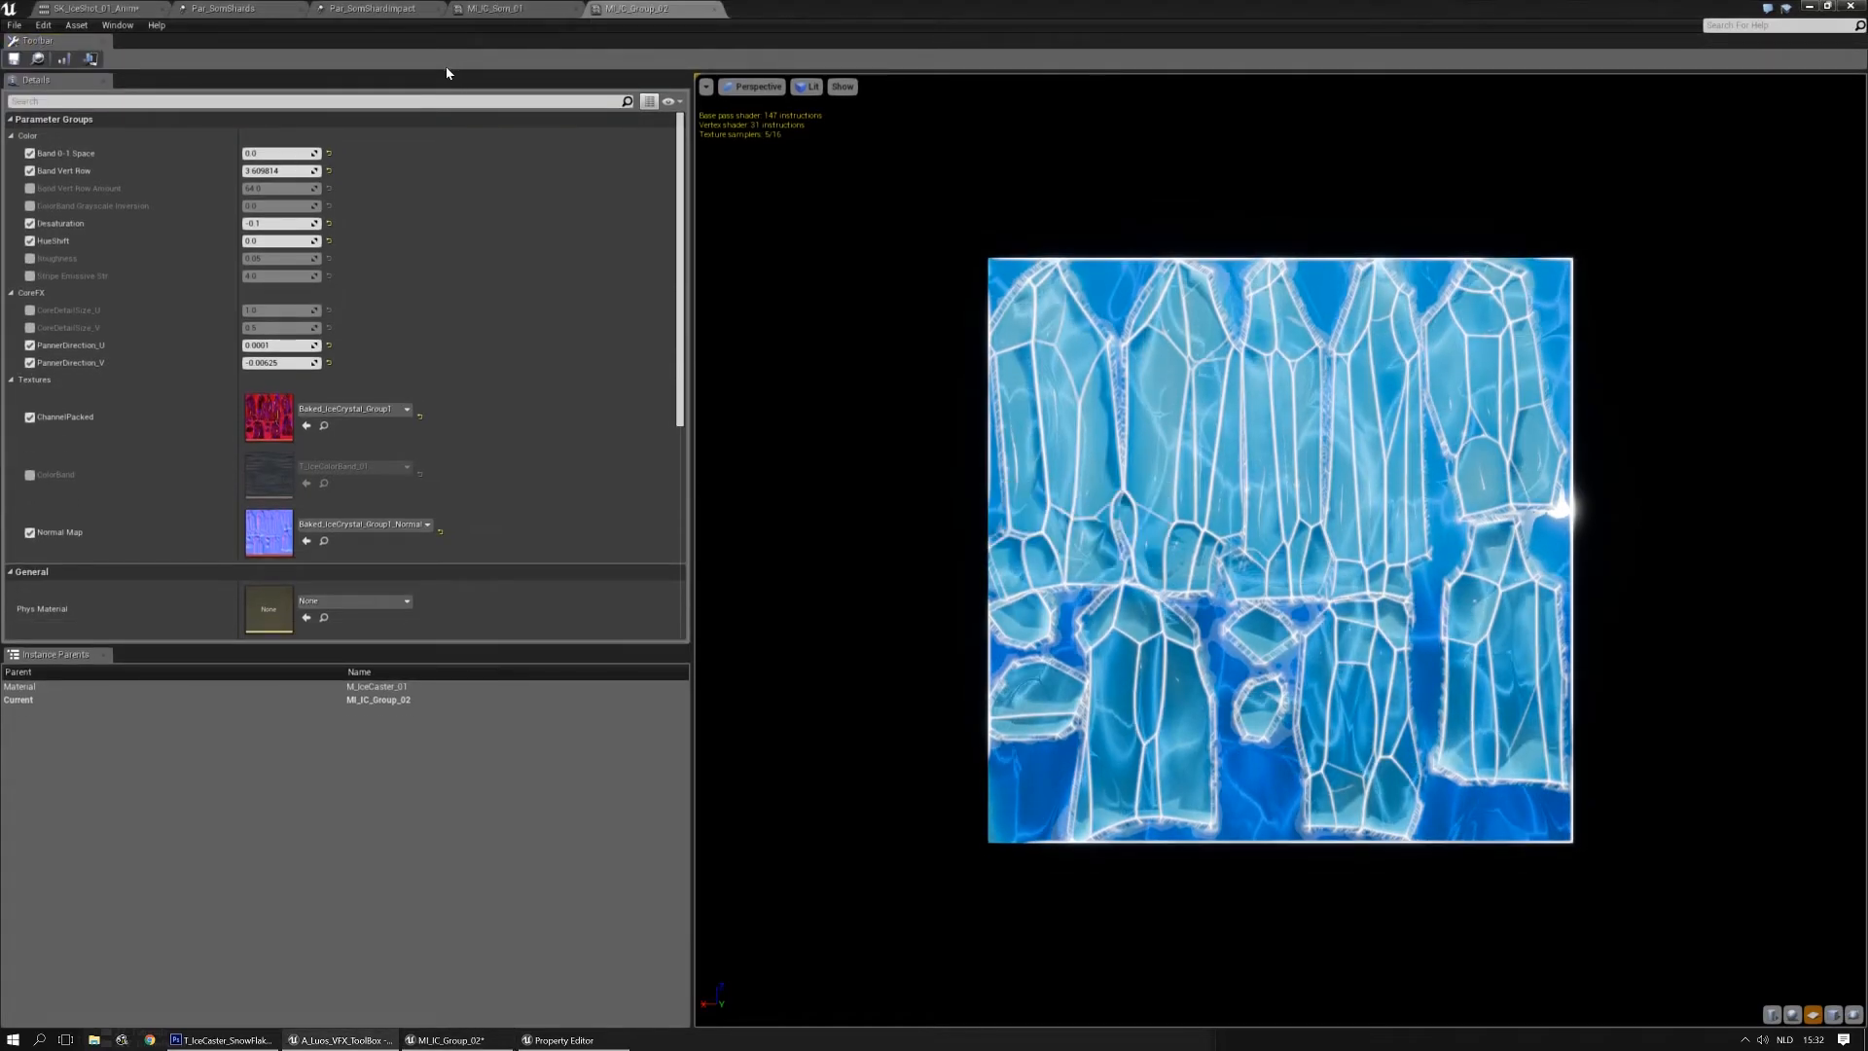
pyautogui.click(38, 60)
pyautogui.moveTo(806, 360); pyautogui.dragTo(0, 321)
# Open the three SM_IceCaster_IceChunk static meshes used by Par_SomShardImpact for editing
pyautogui.click(244, 9)
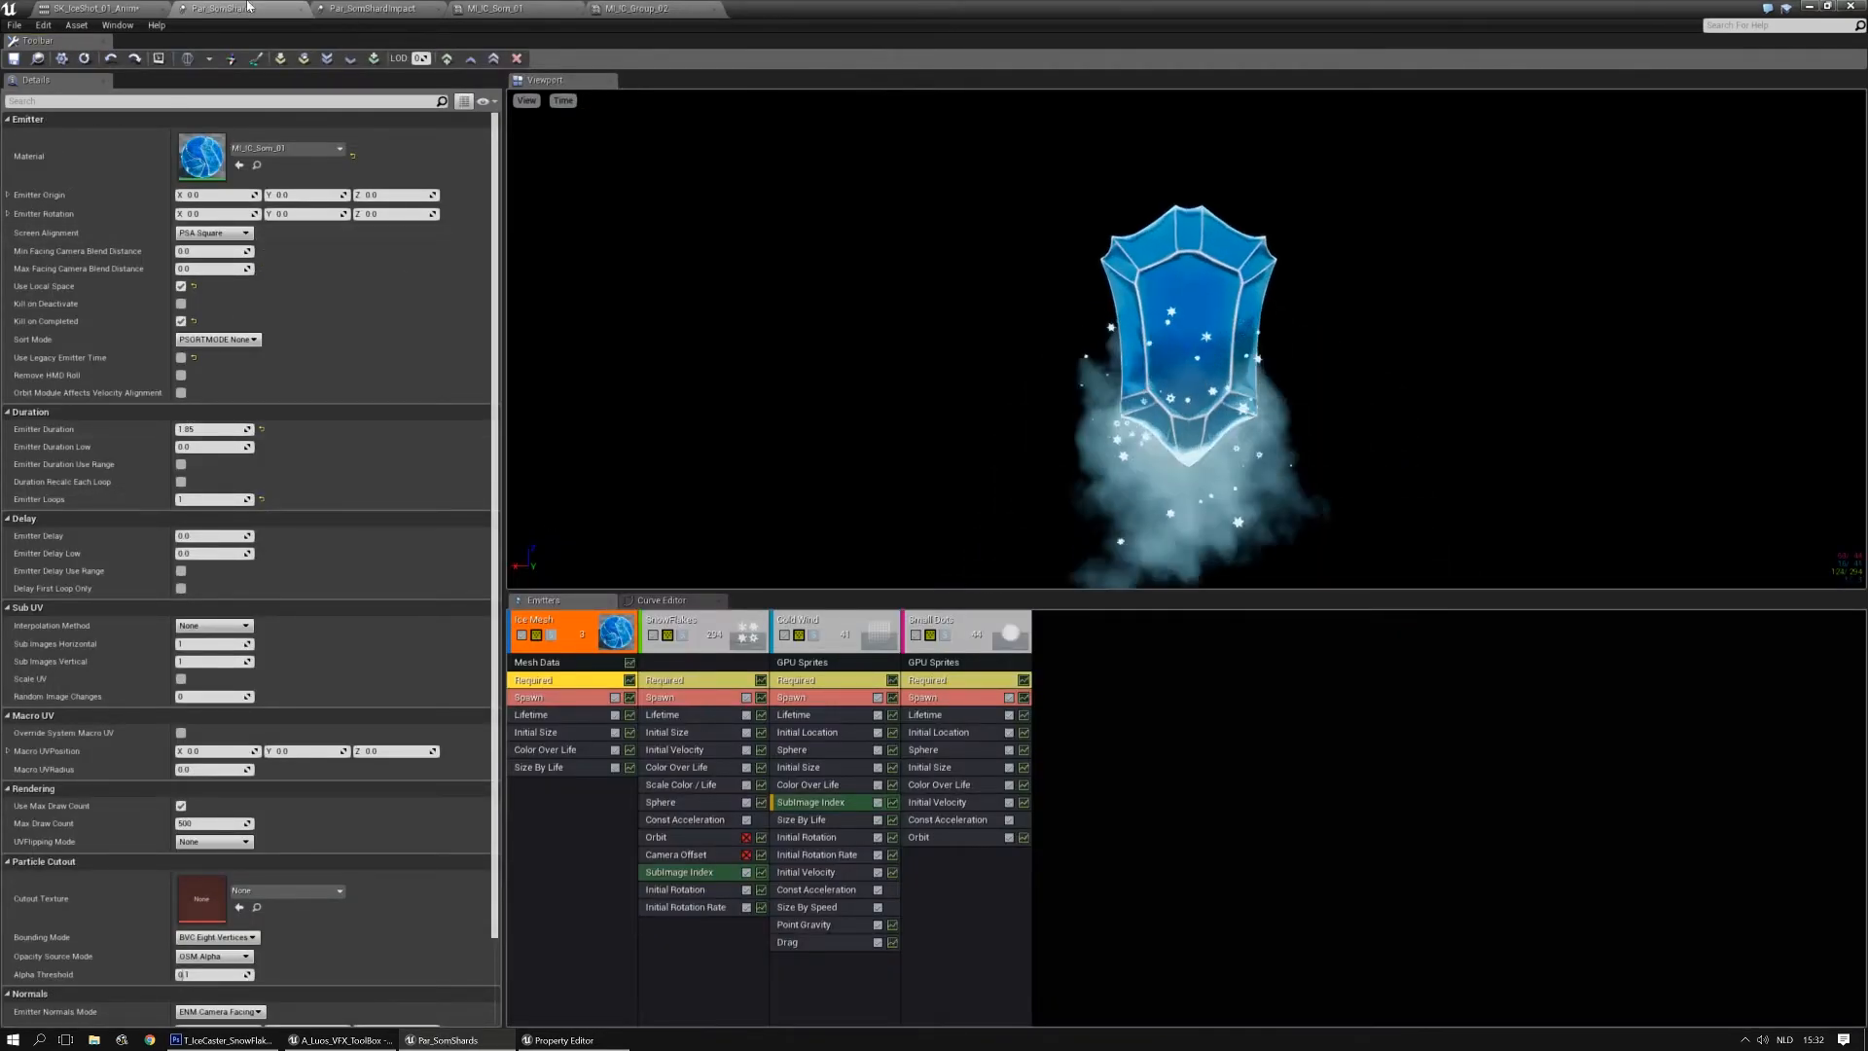
pyautogui.click(373, 9)
pyautogui.click(685, 663)
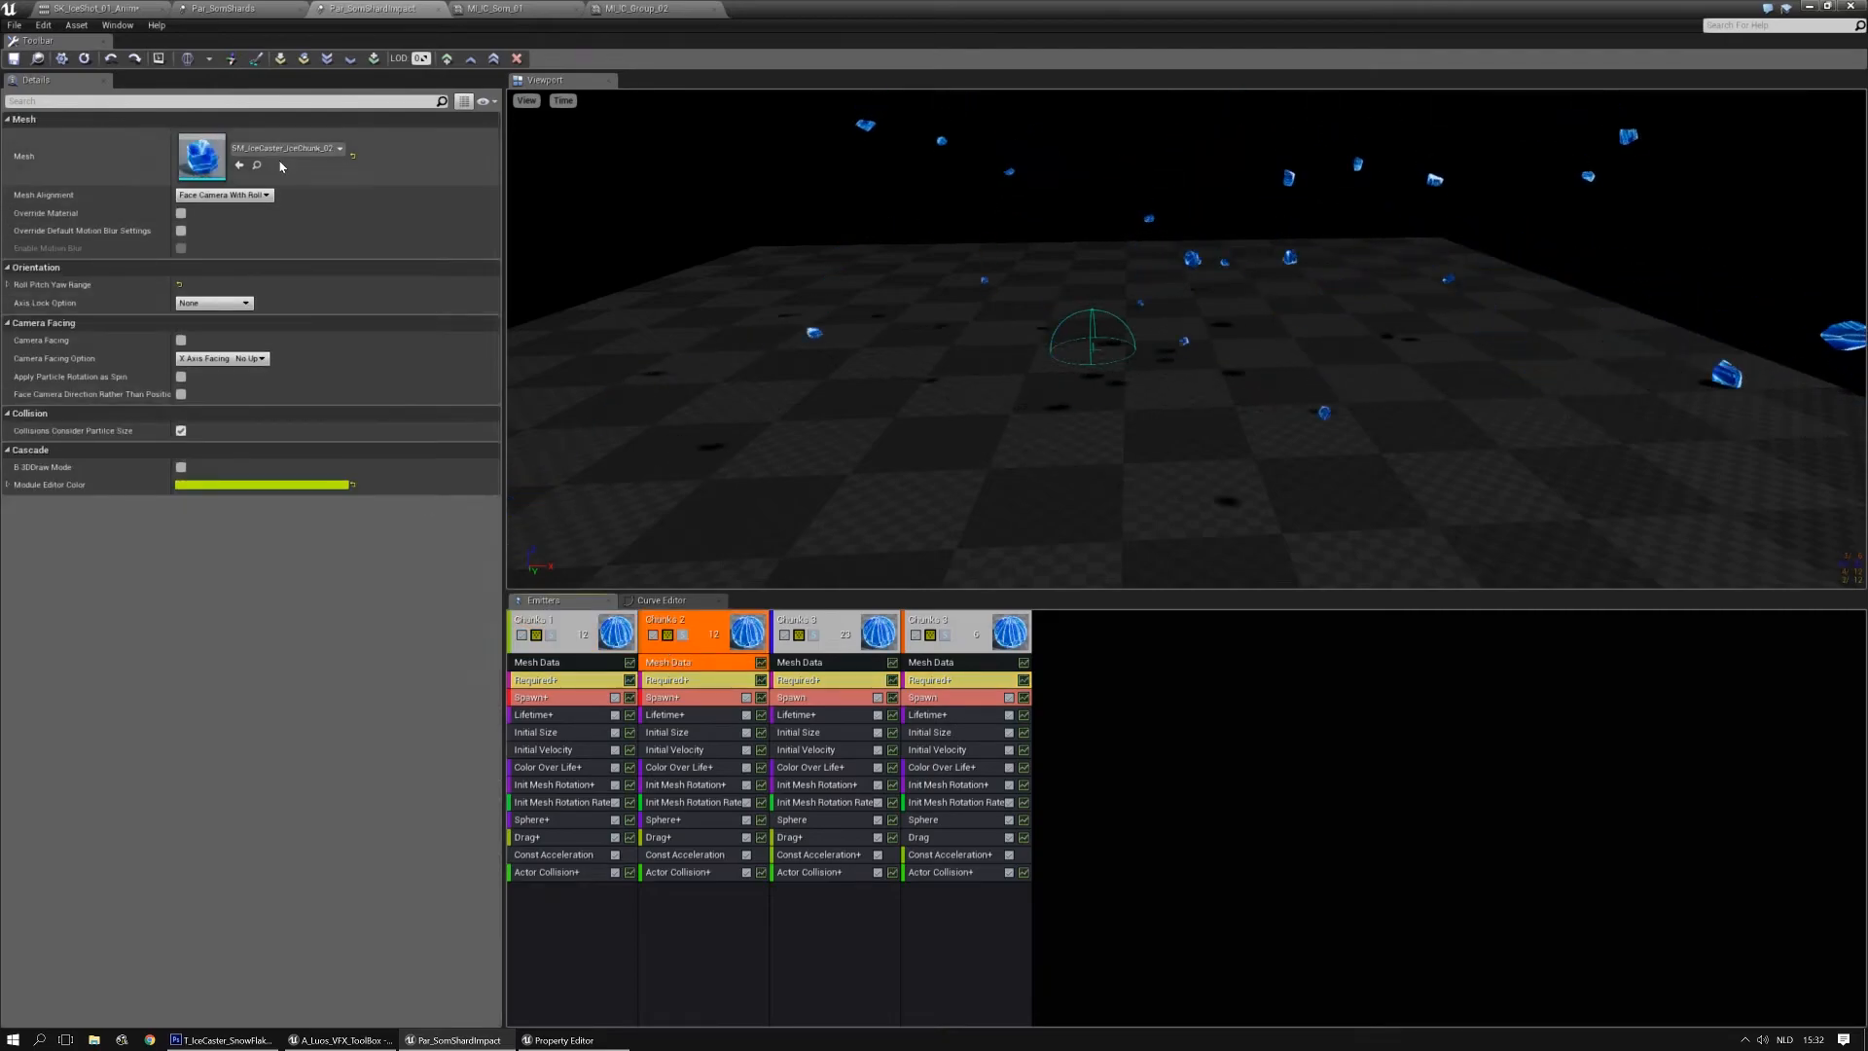
pyautogui.moveTo(0, 195); pyautogui.dragTo(935, 226)
pyautogui.click(973, 524)
pyautogui.keyDown('shift'); pyautogui.click(851, 521); pyautogui.keyUp('shift')
pyautogui.rightClick(854, 519)
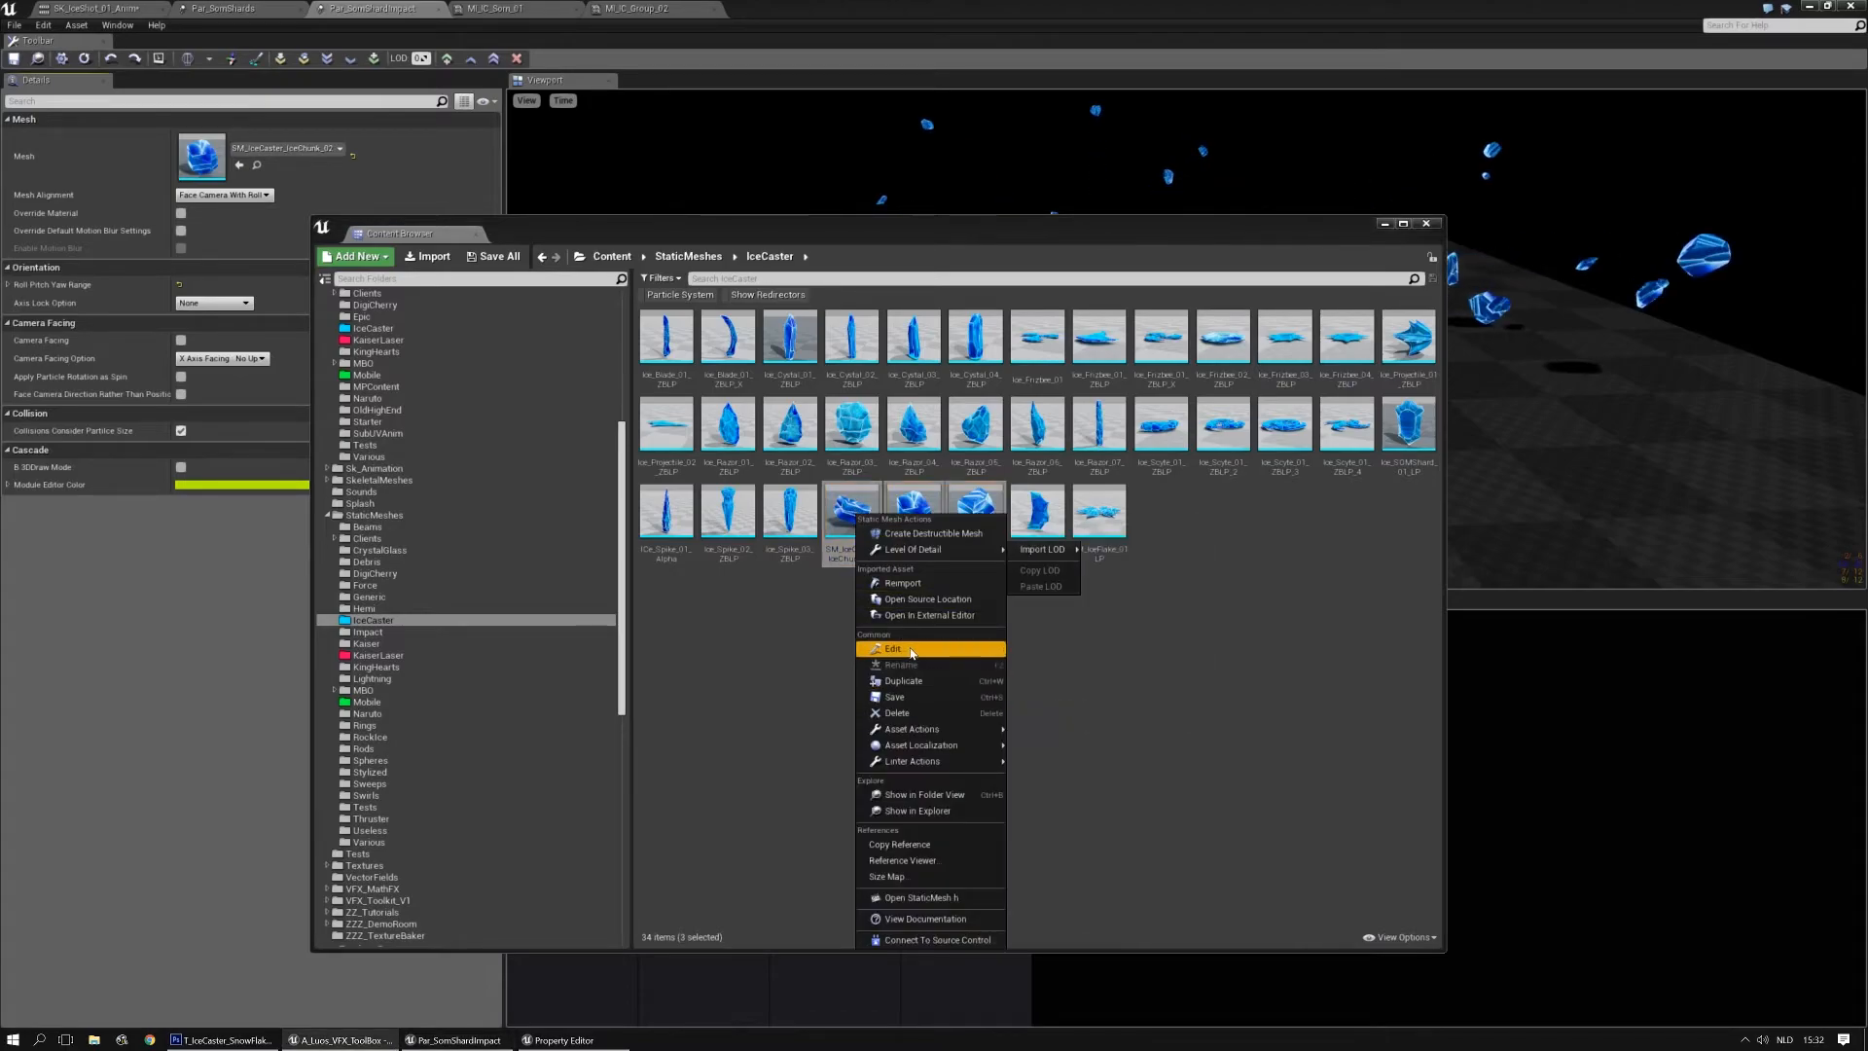
pyautogui.click(912, 649)
# Assign MI_IC_Group_02 to the material slot of all three ice chunk meshes
pyautogui.click(489, 8)
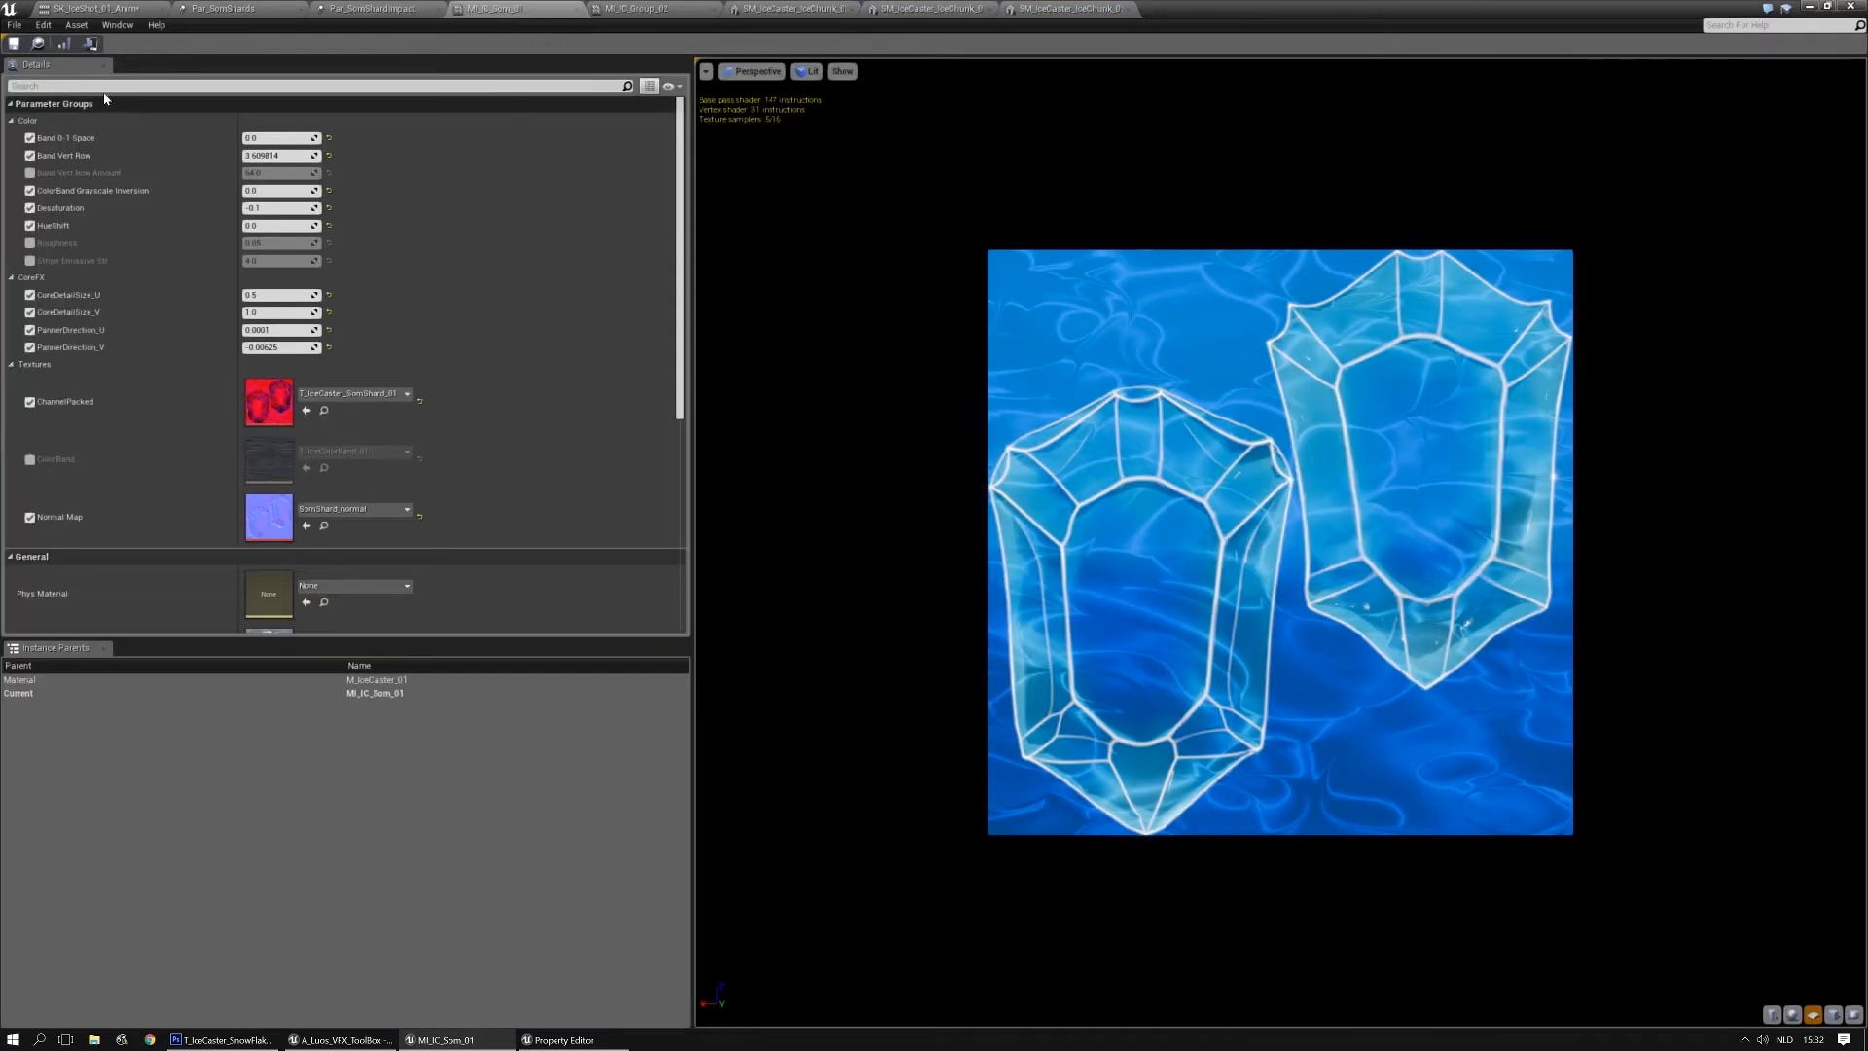
pyautogui.click(623, 8)
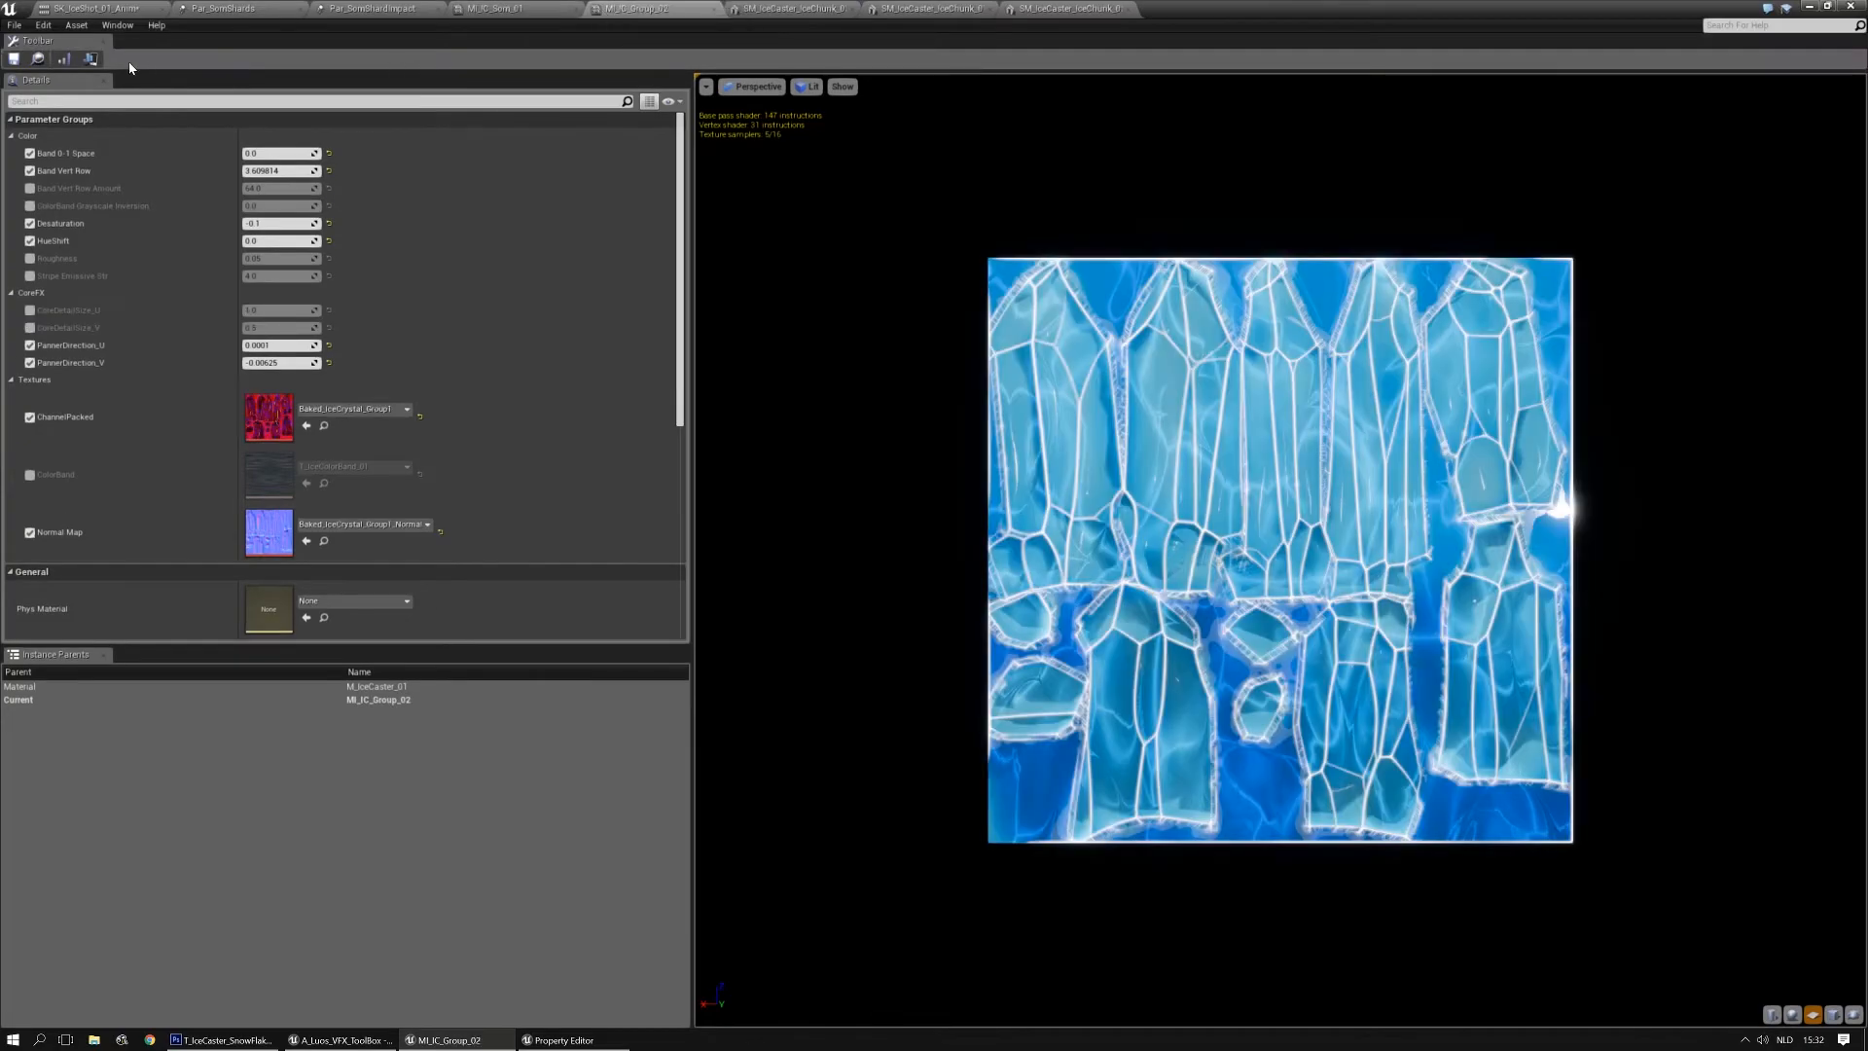
pyautogui.click(39, 59)
pyautogui.click(780, 9)
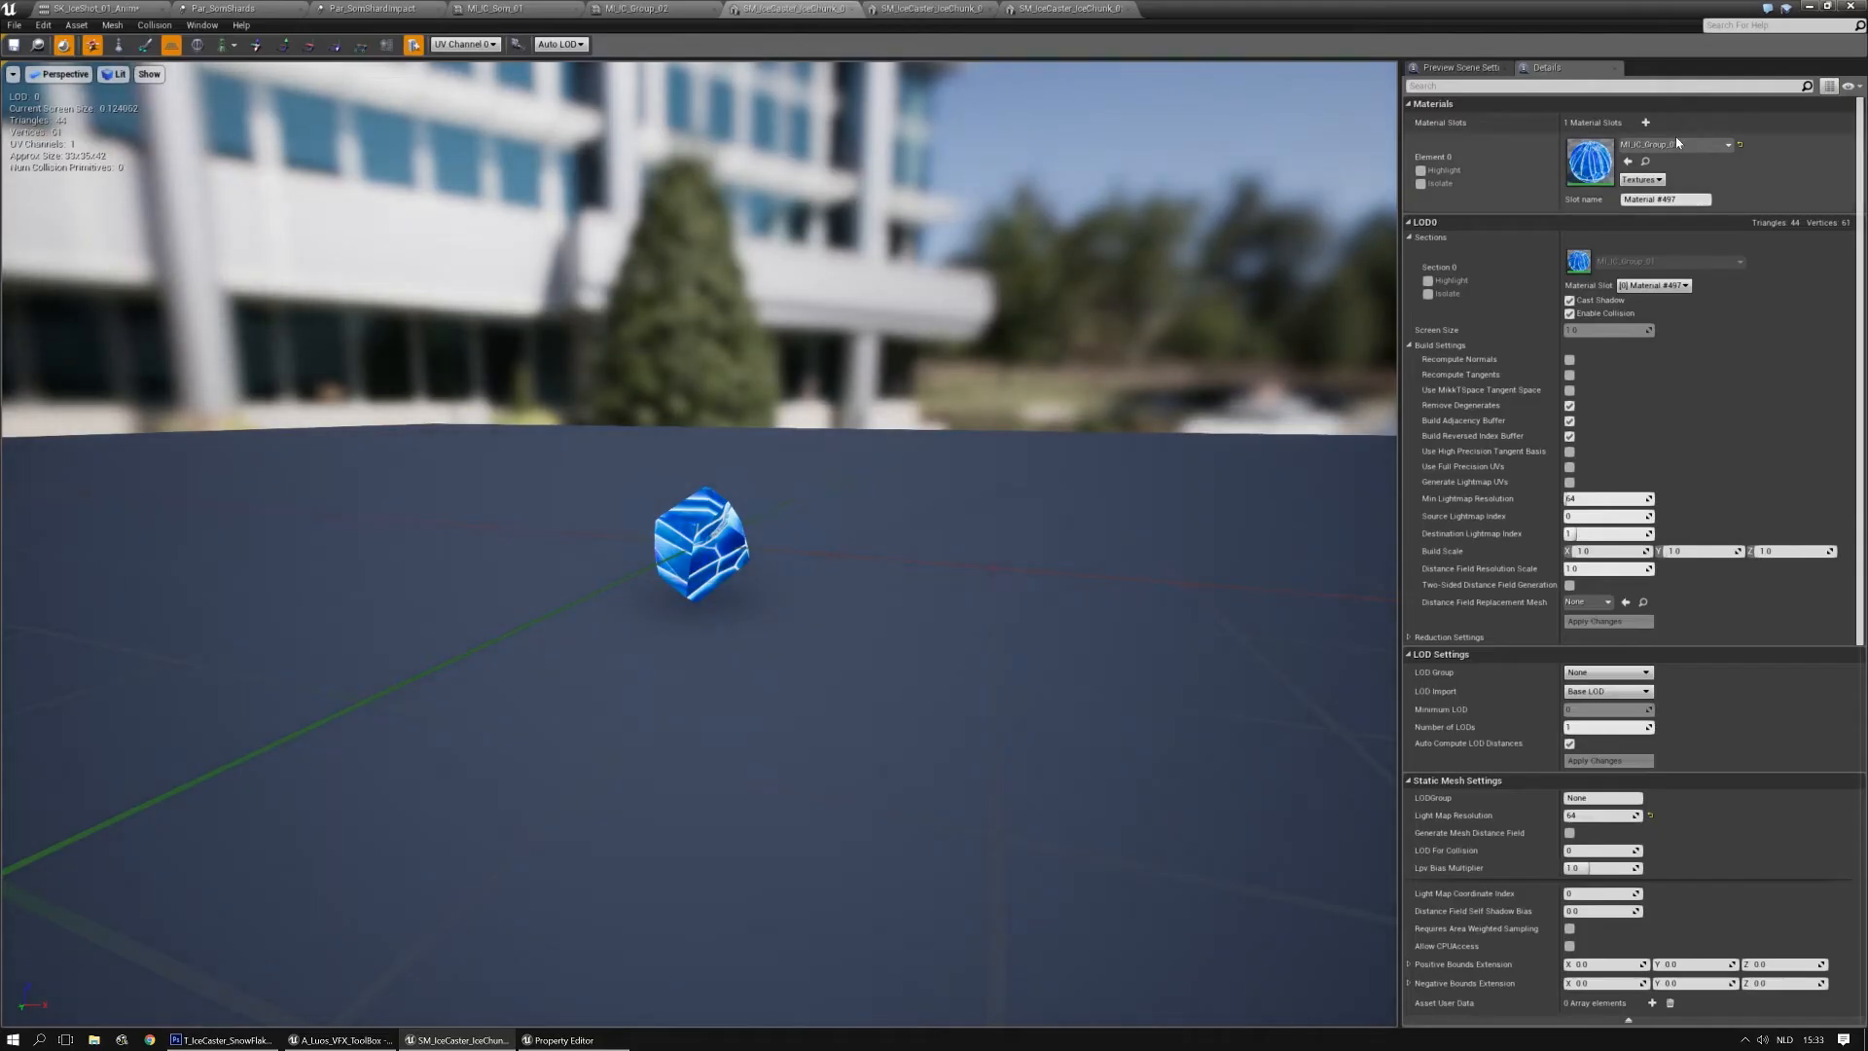
pyautogui.click(1631, 164)
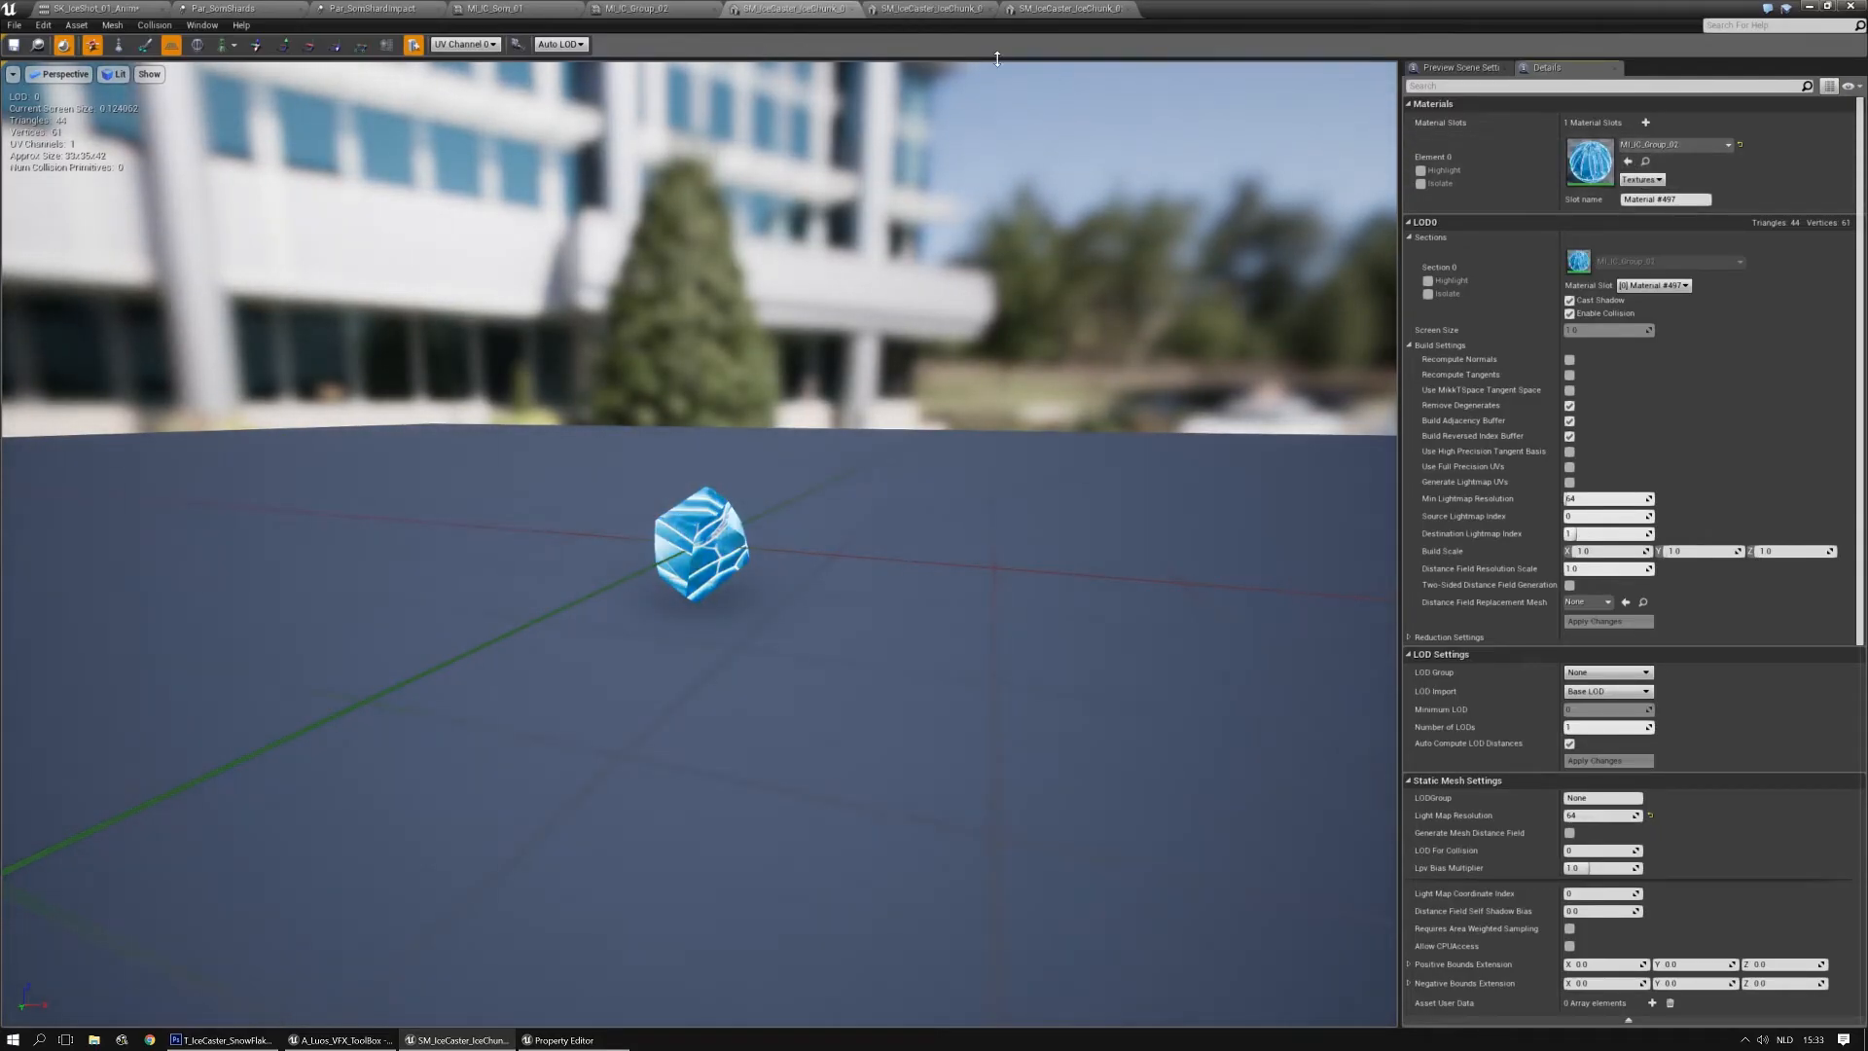
pyautogui.click(934, 9)
pyautogui.click(1630, 164)
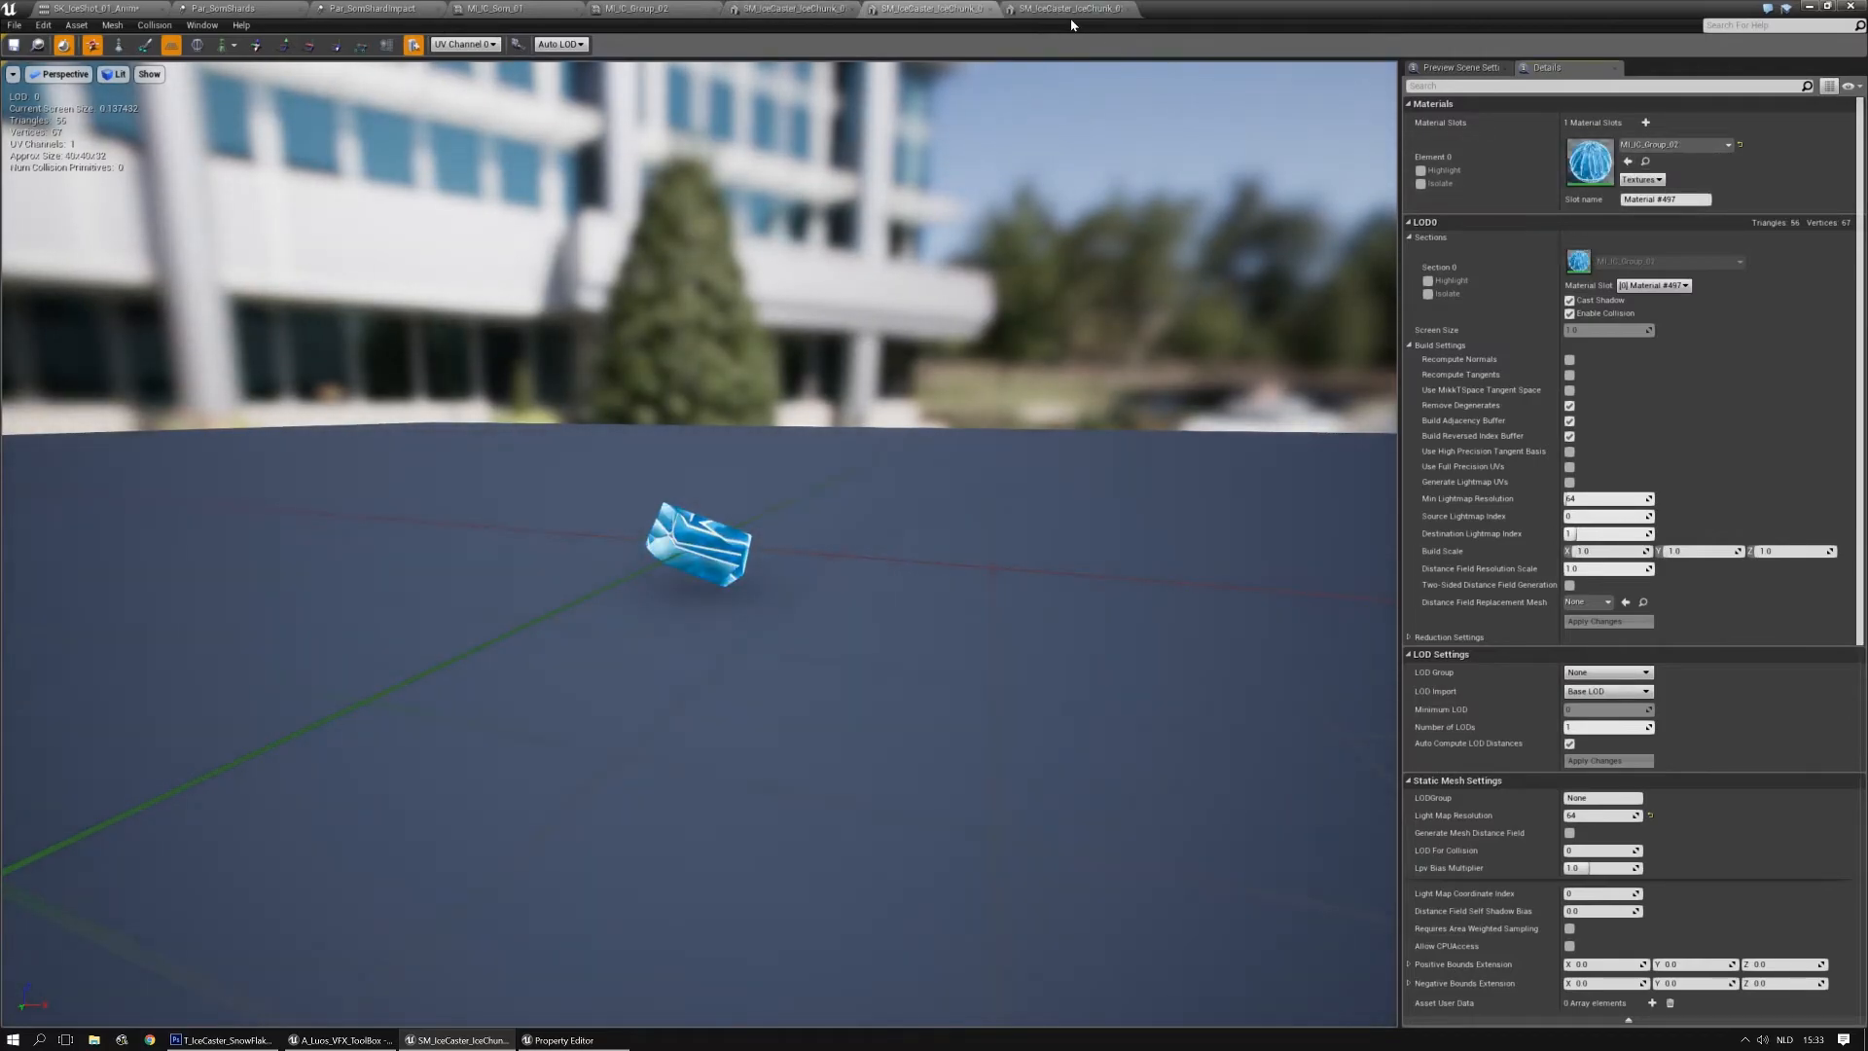
pyautogui.click(1070, 9)
pyautogui.click(1629, 162)
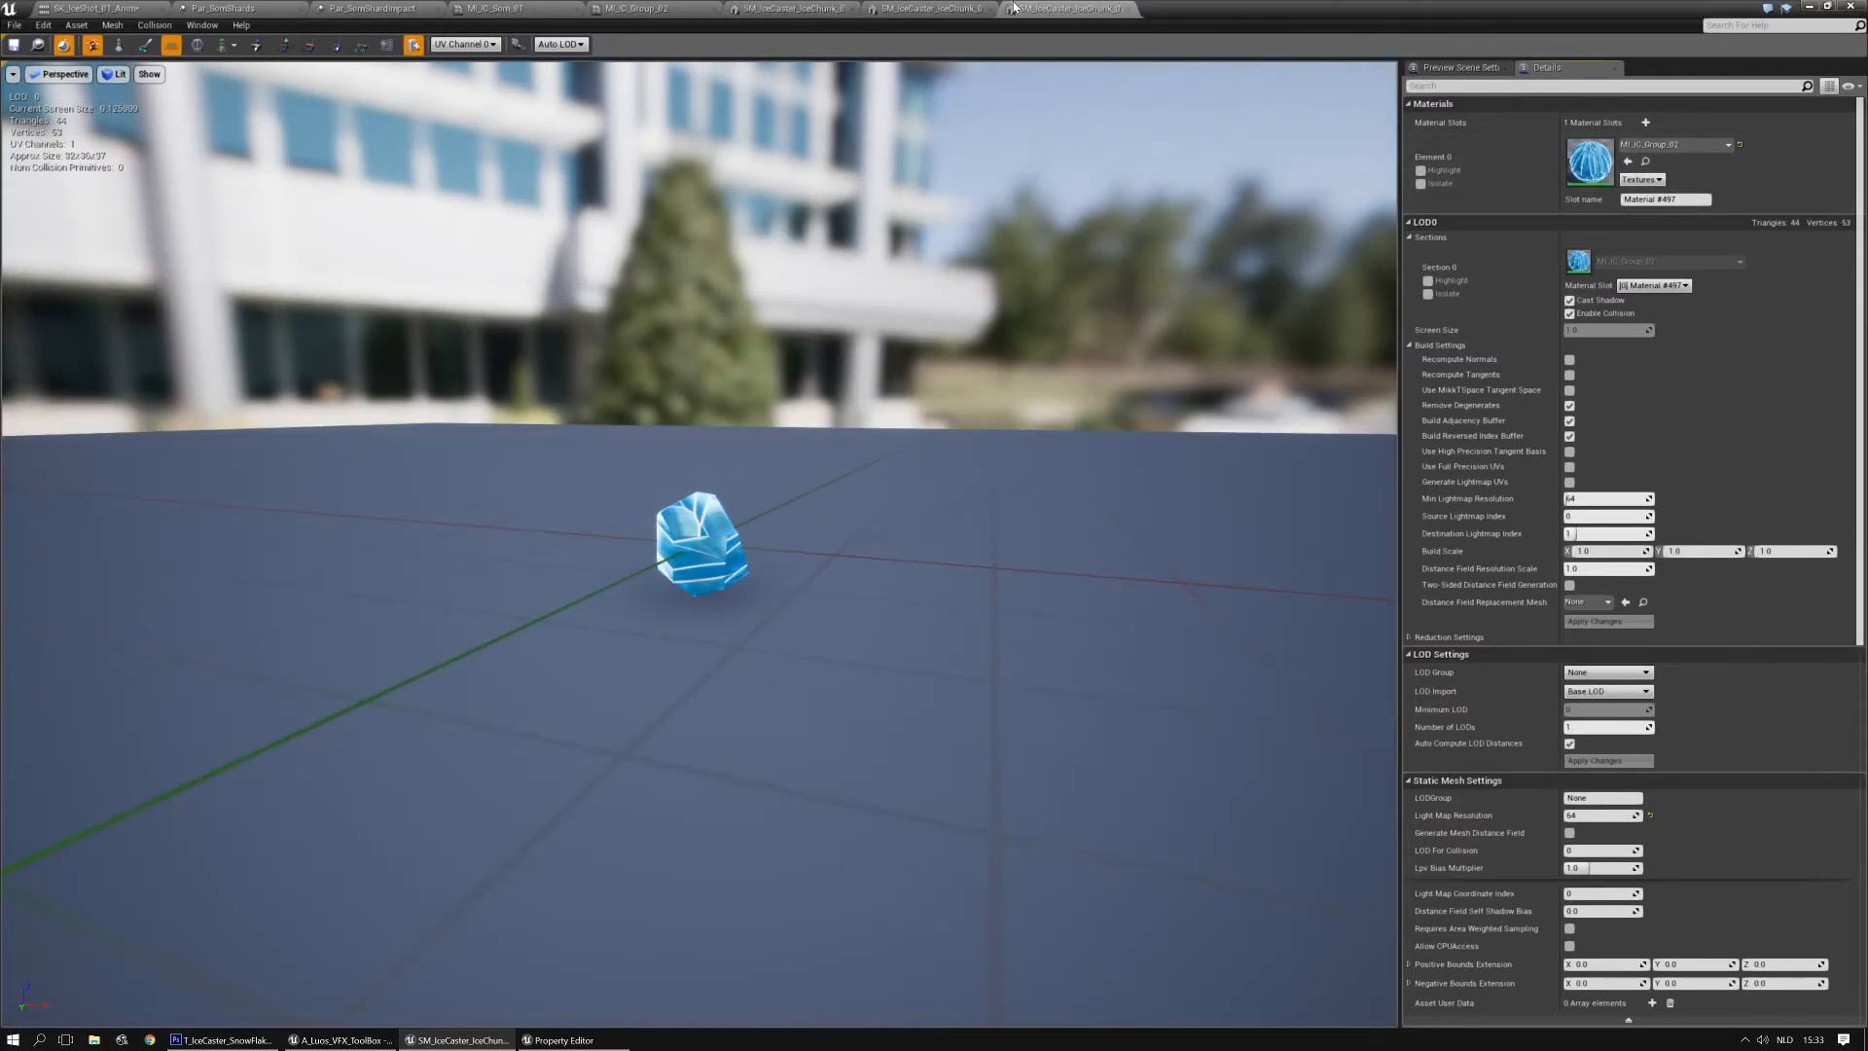
# Close the chunk mesh and material instance editors and preview the recoloured chunks in Par_SomShardImpact and the SK_IceShot_01_Anim animation
pyautogui.click(1129, 10)
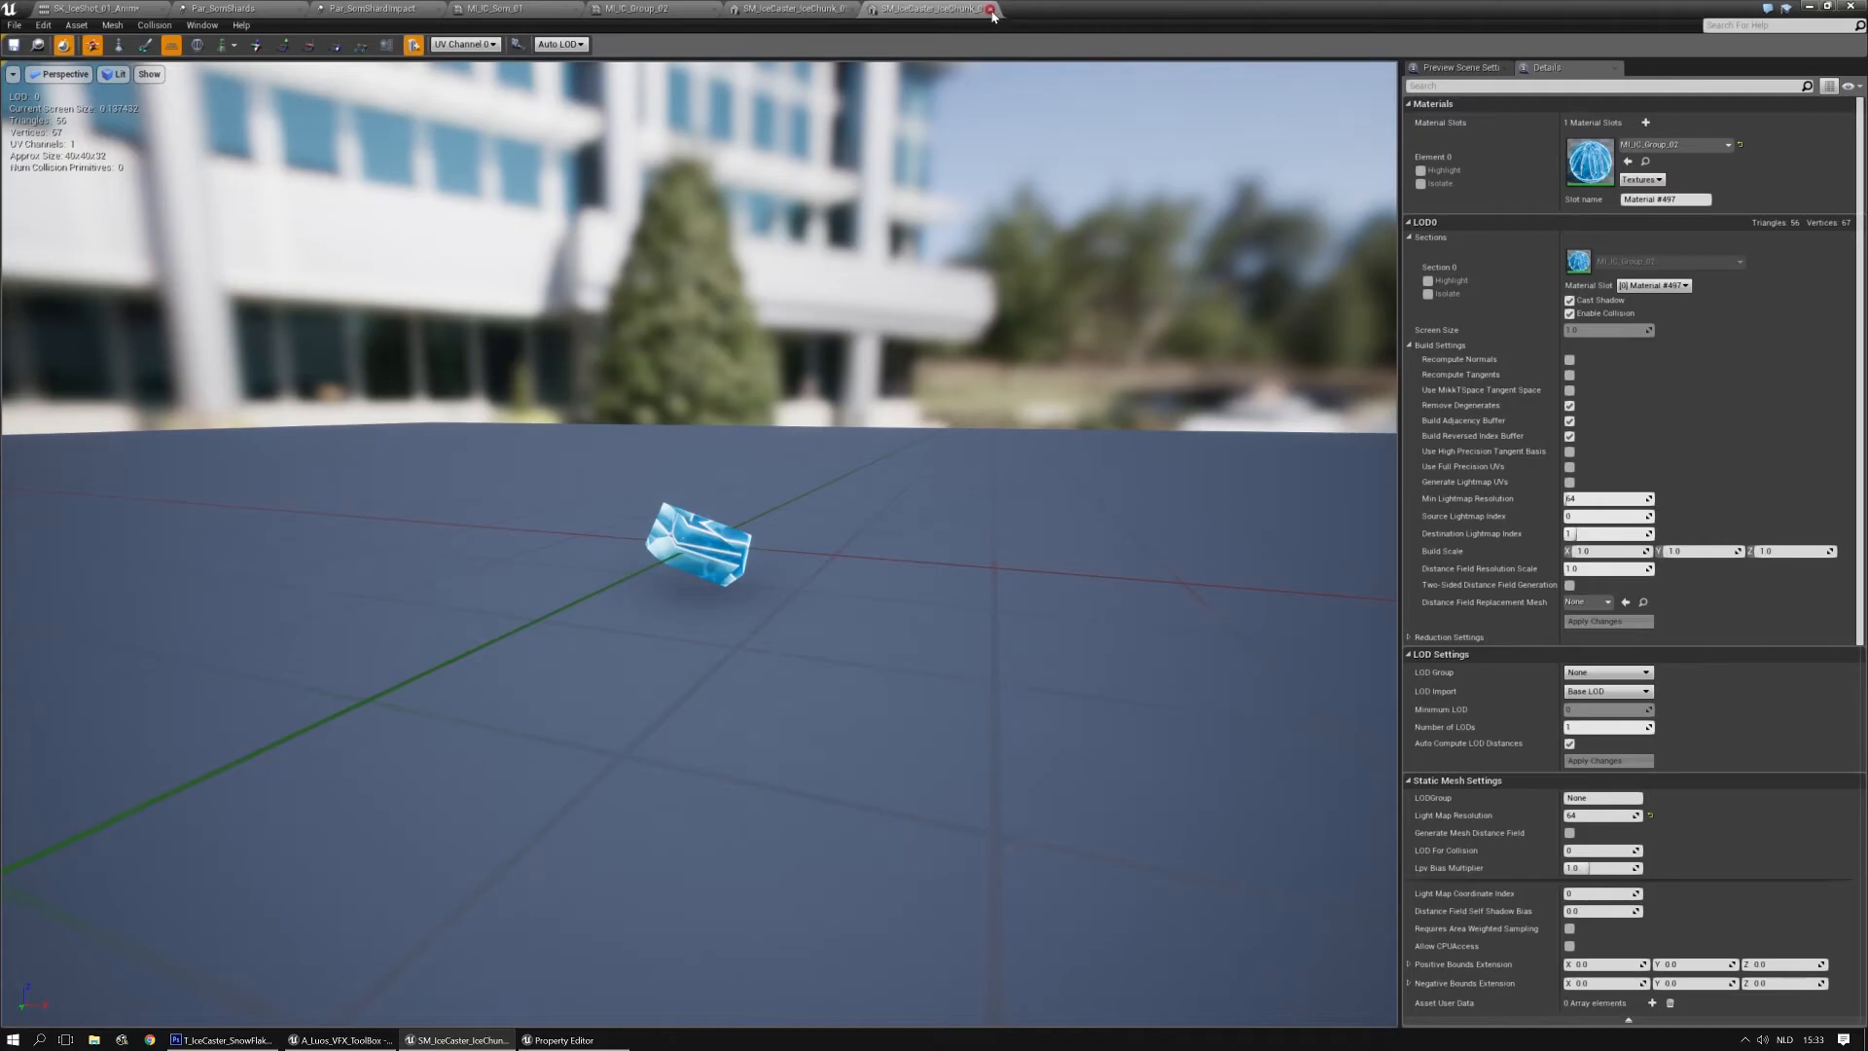
pyautogui.click(990, 10)
pyautogui.click(853, 10)
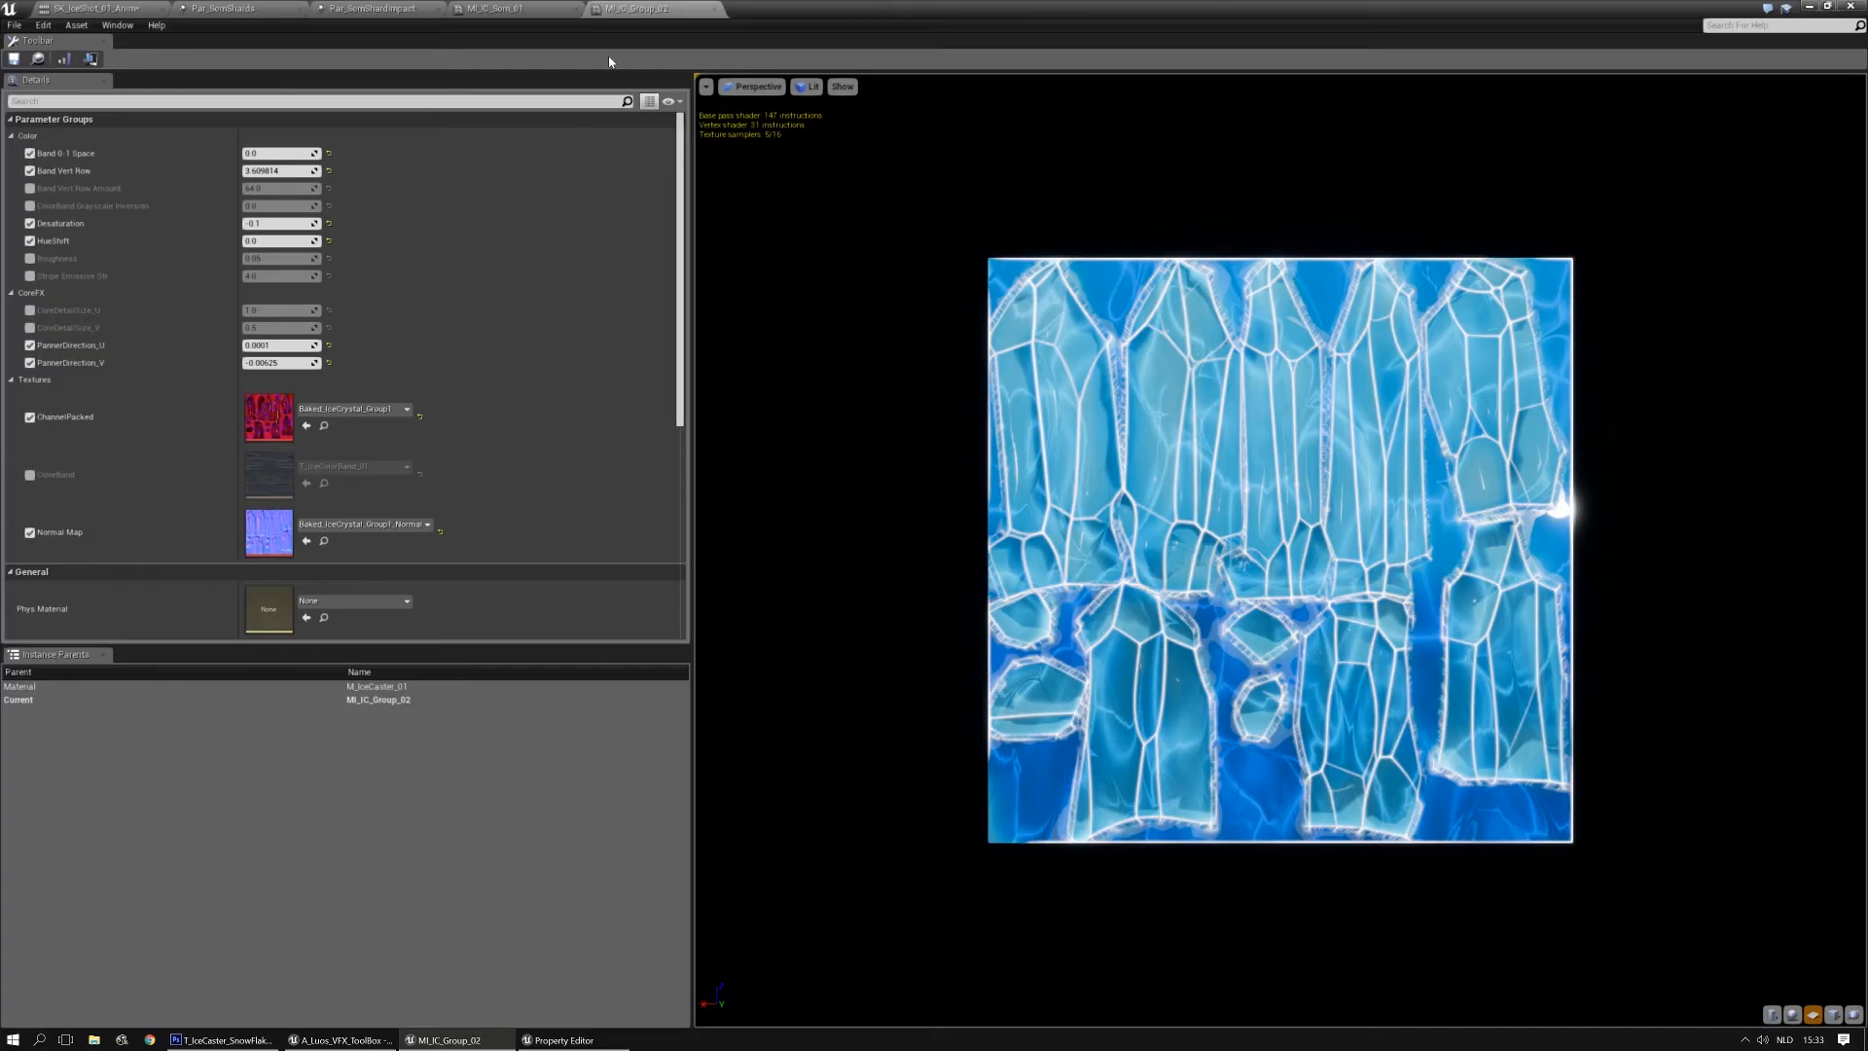
pyautogui.click(715, 10)
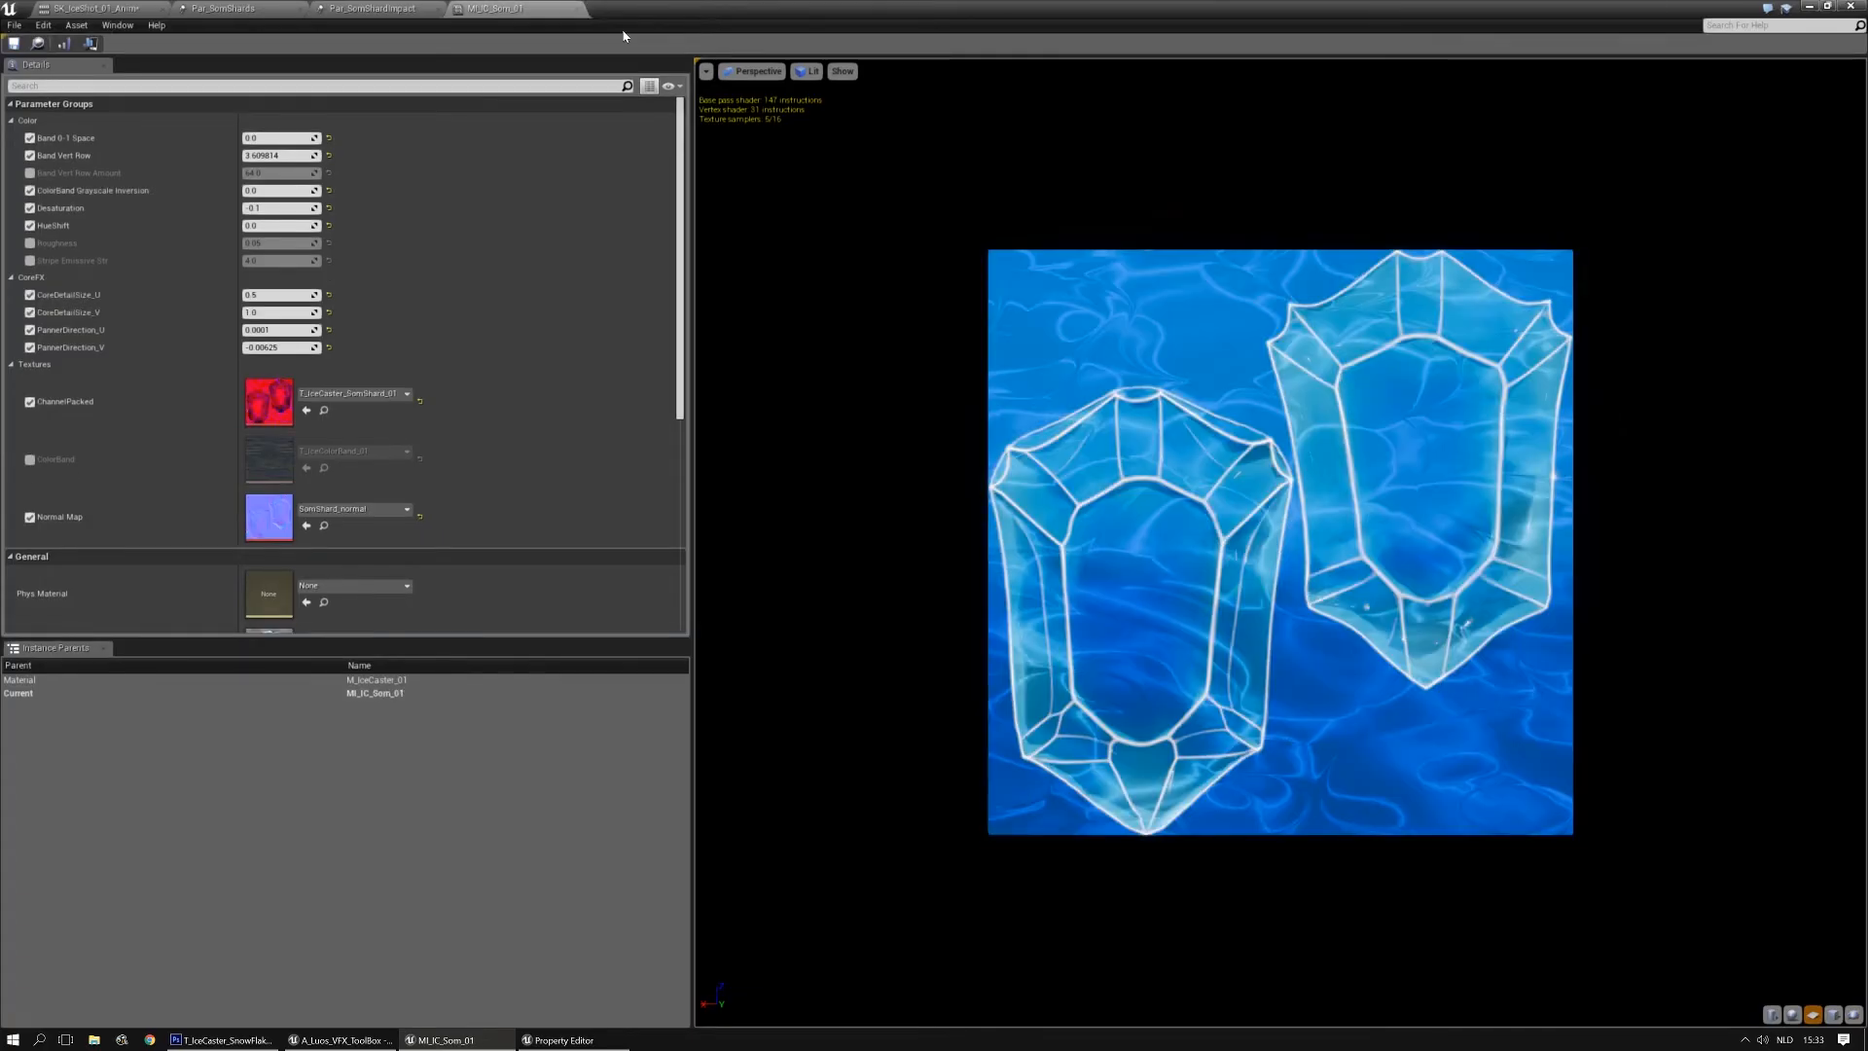
pyautogui.click(389, 9)
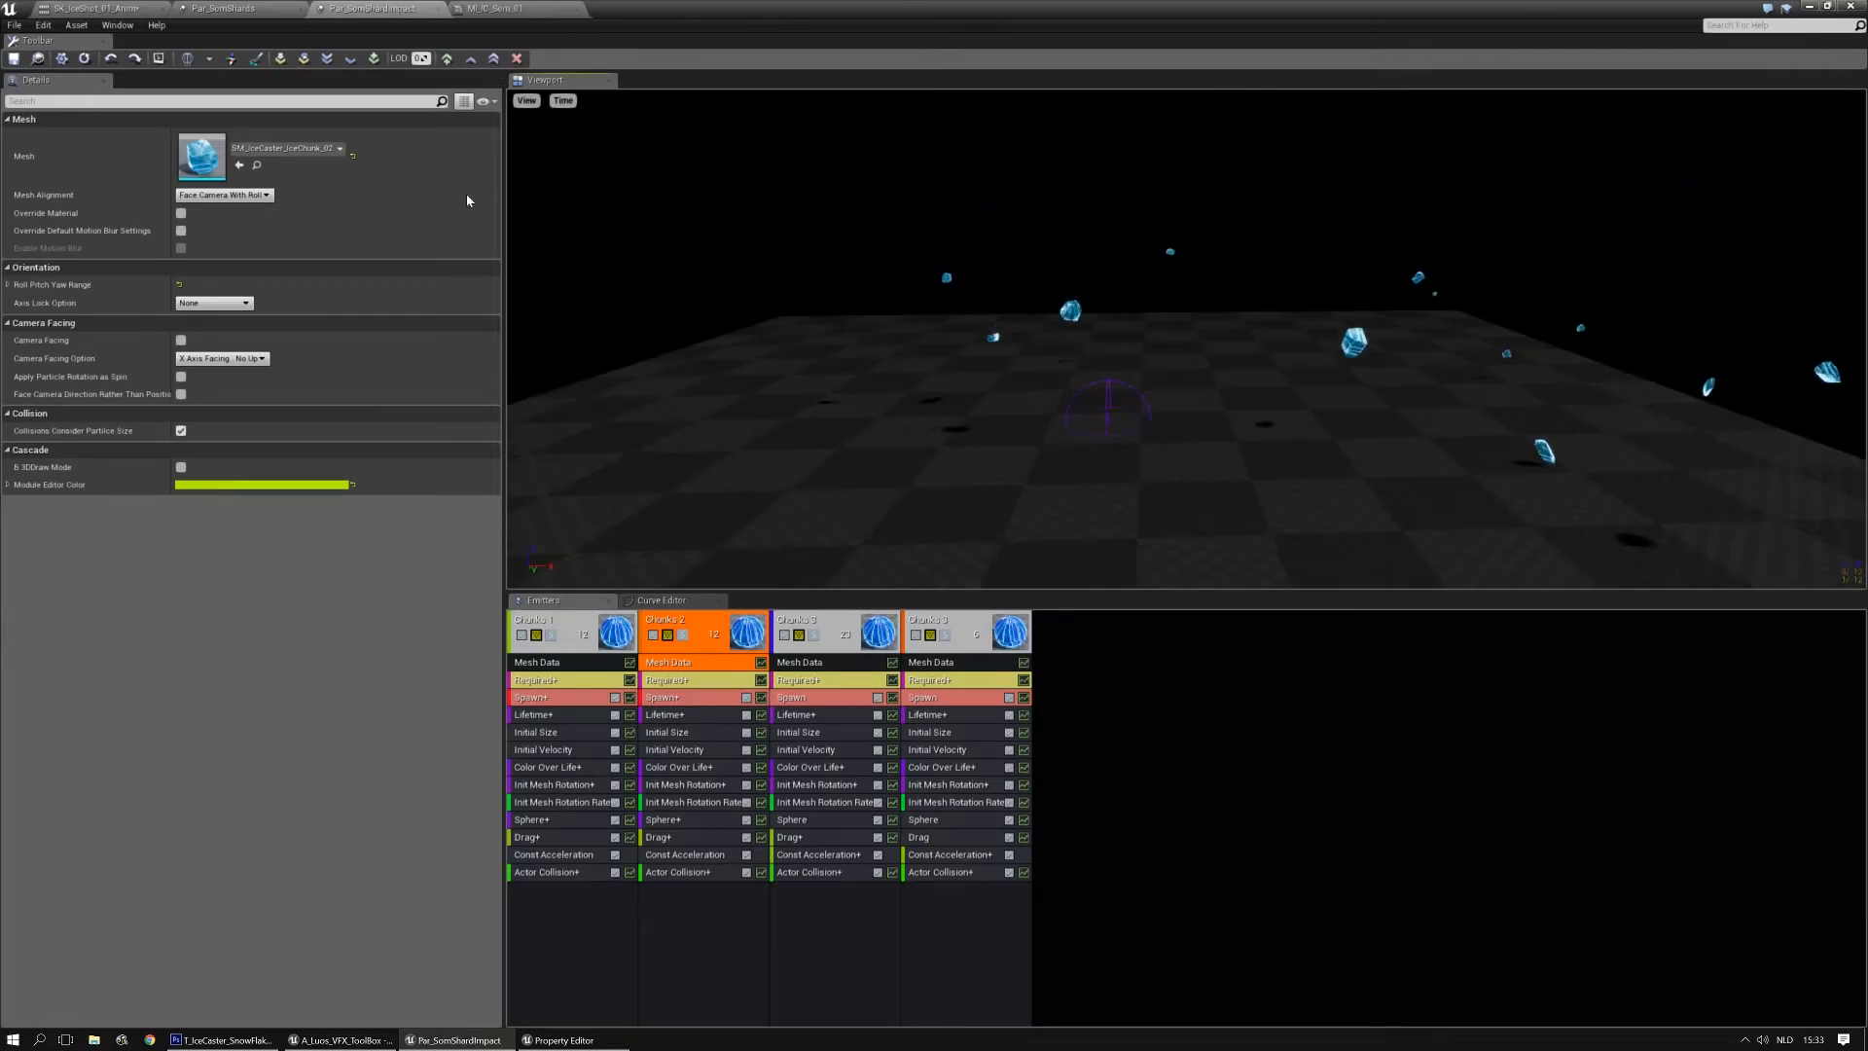
pyautogui.click(102, 8)
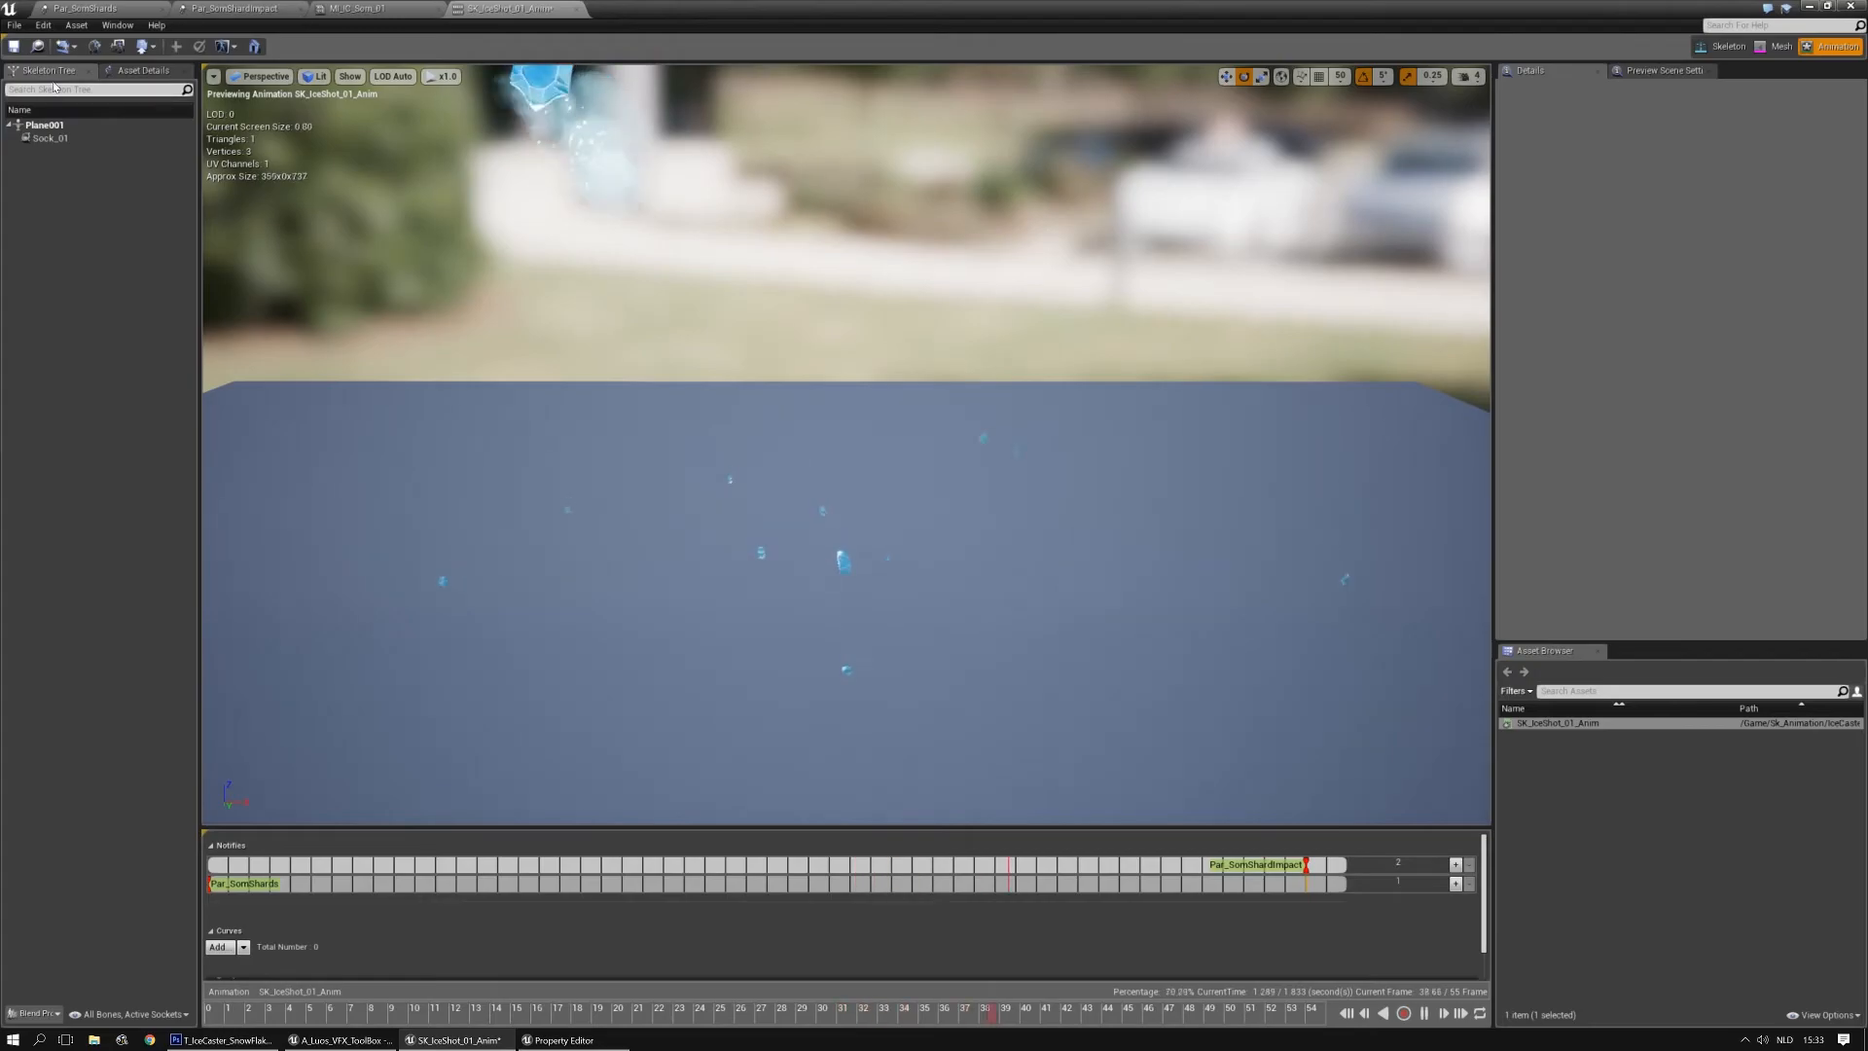
pyautogui.click(363, 8)
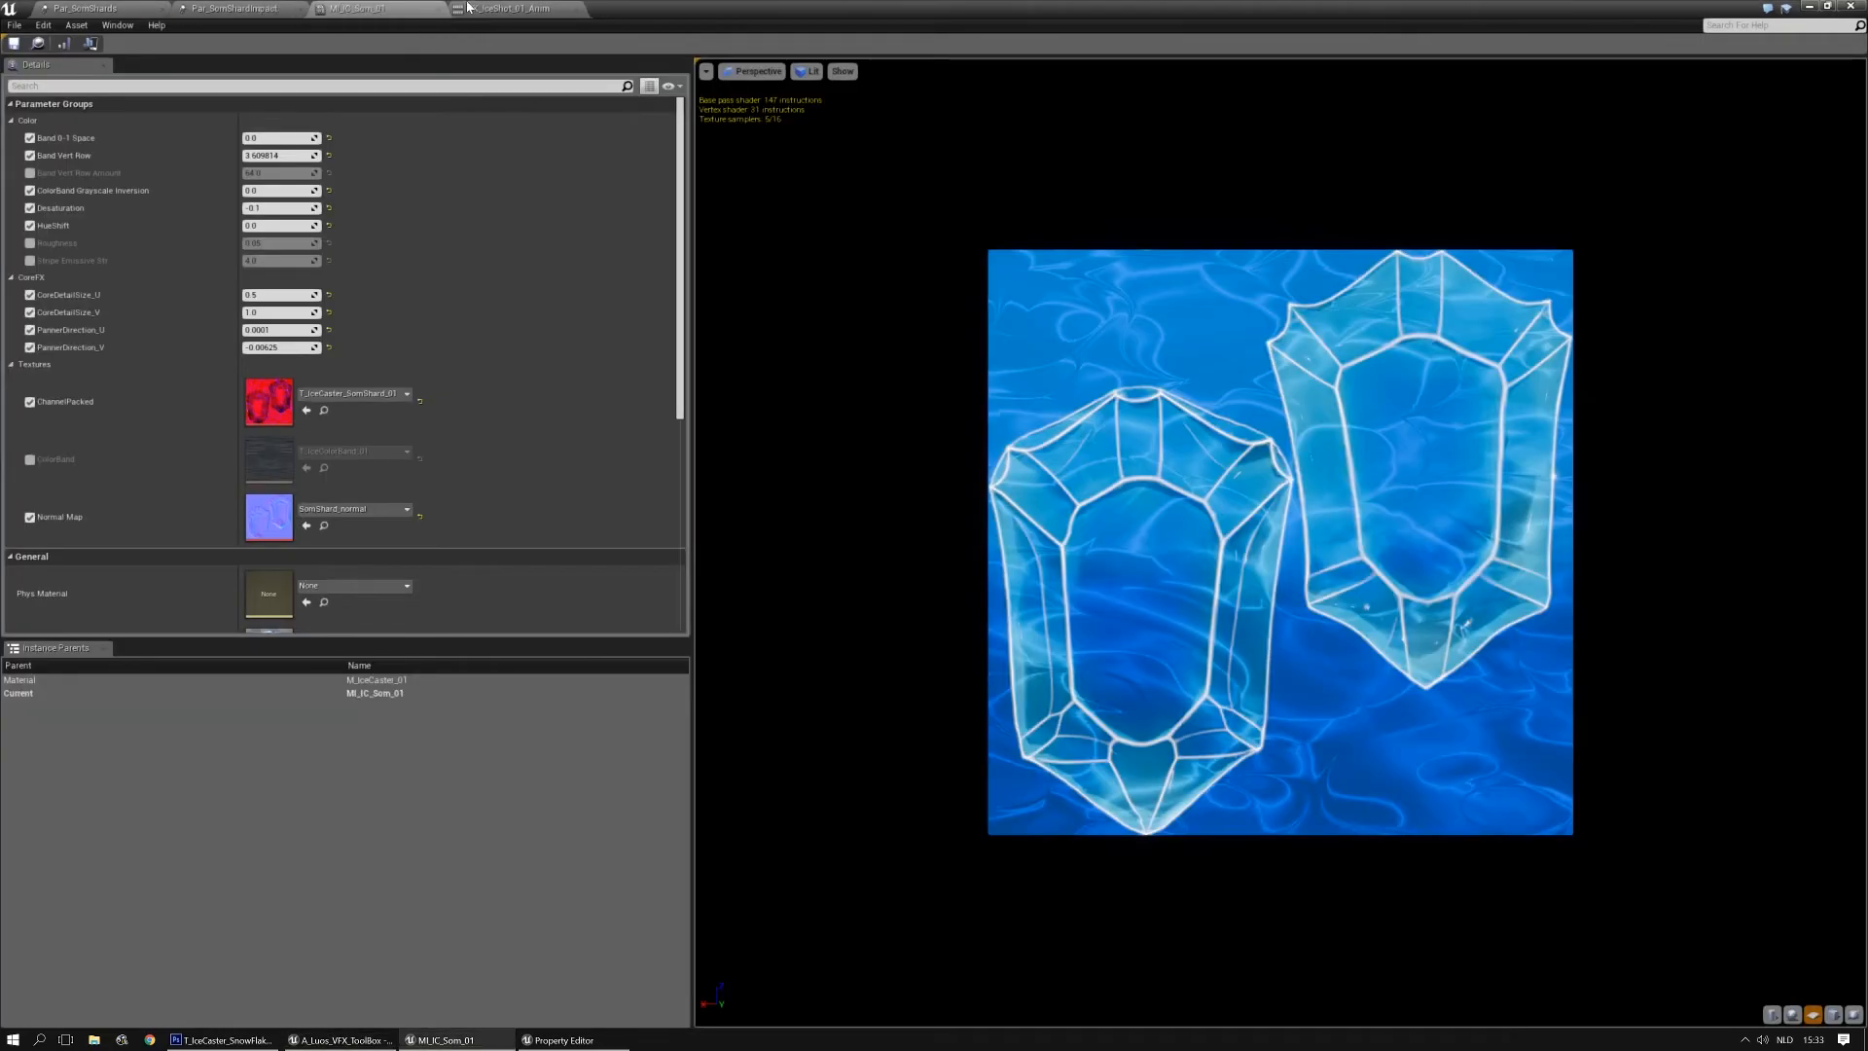
pyautogui.click(439, 9)
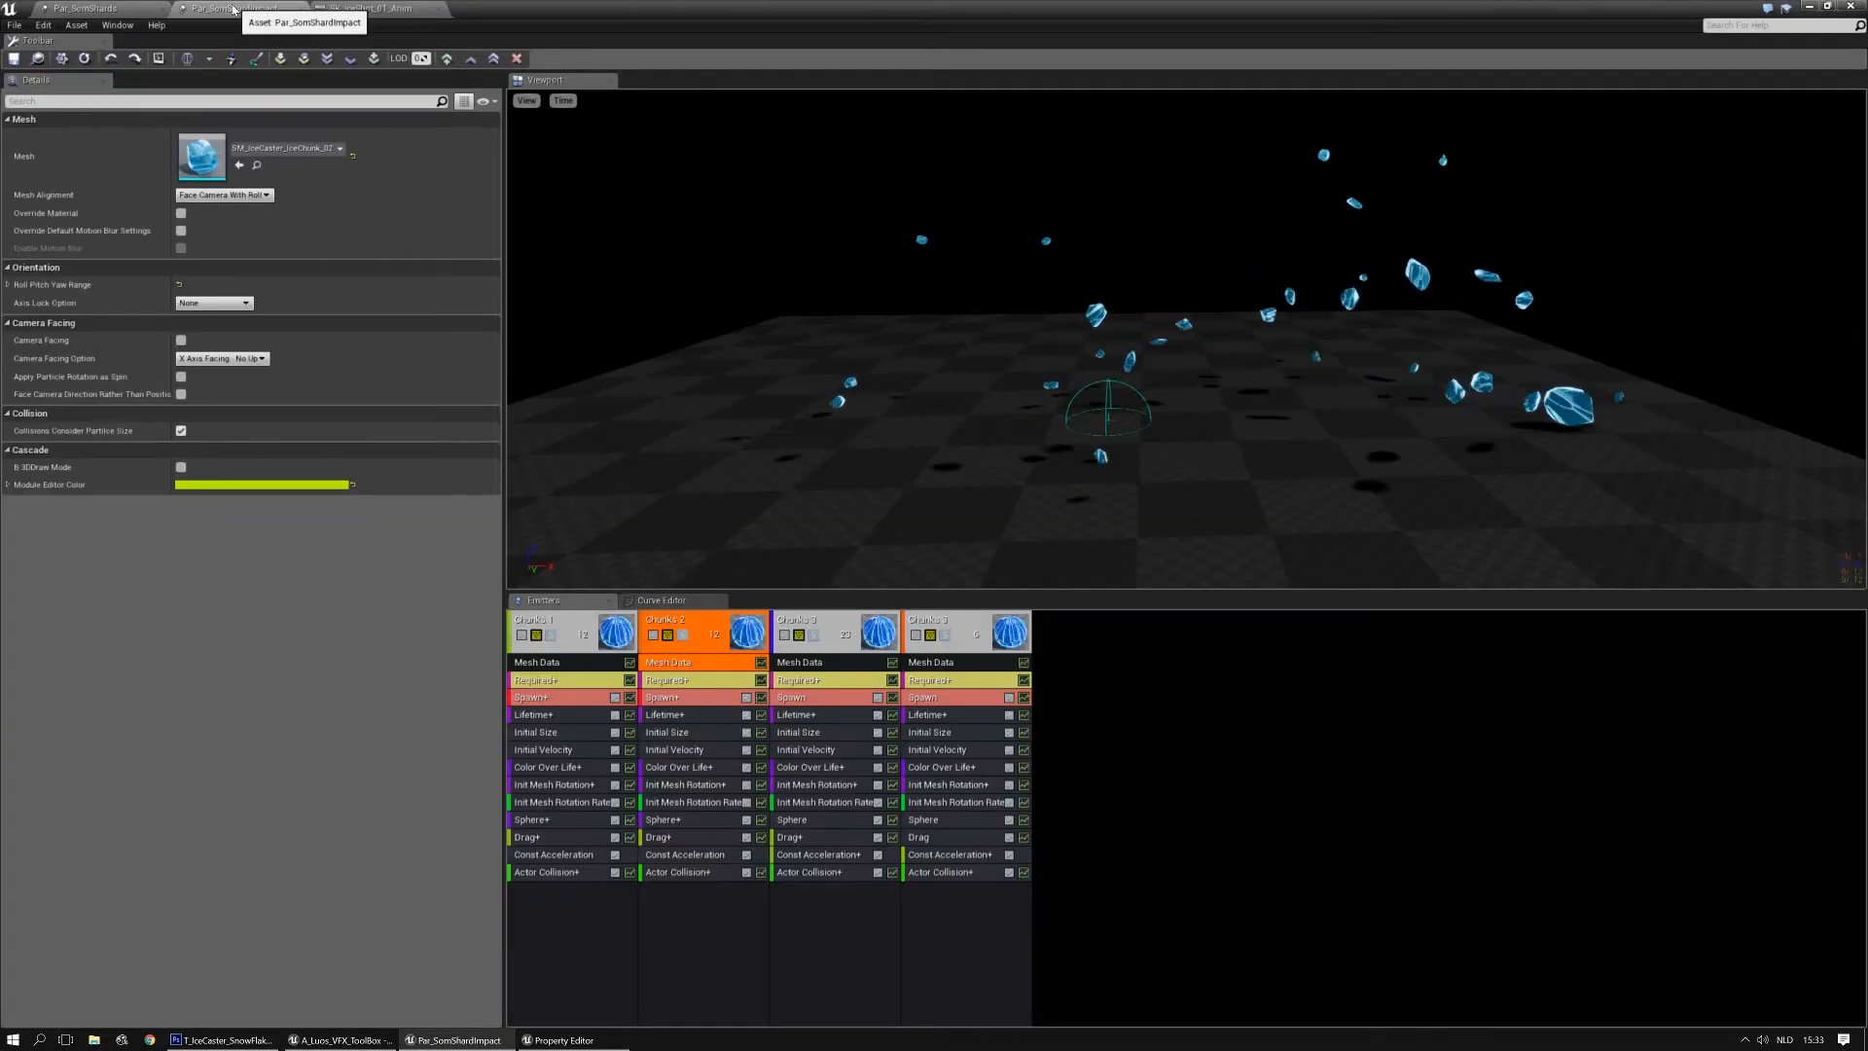
# Export the Cold Wind emitter from Par_SomShards into the Par_SomShardImpact particle system
pyautogui.click(133, 7)
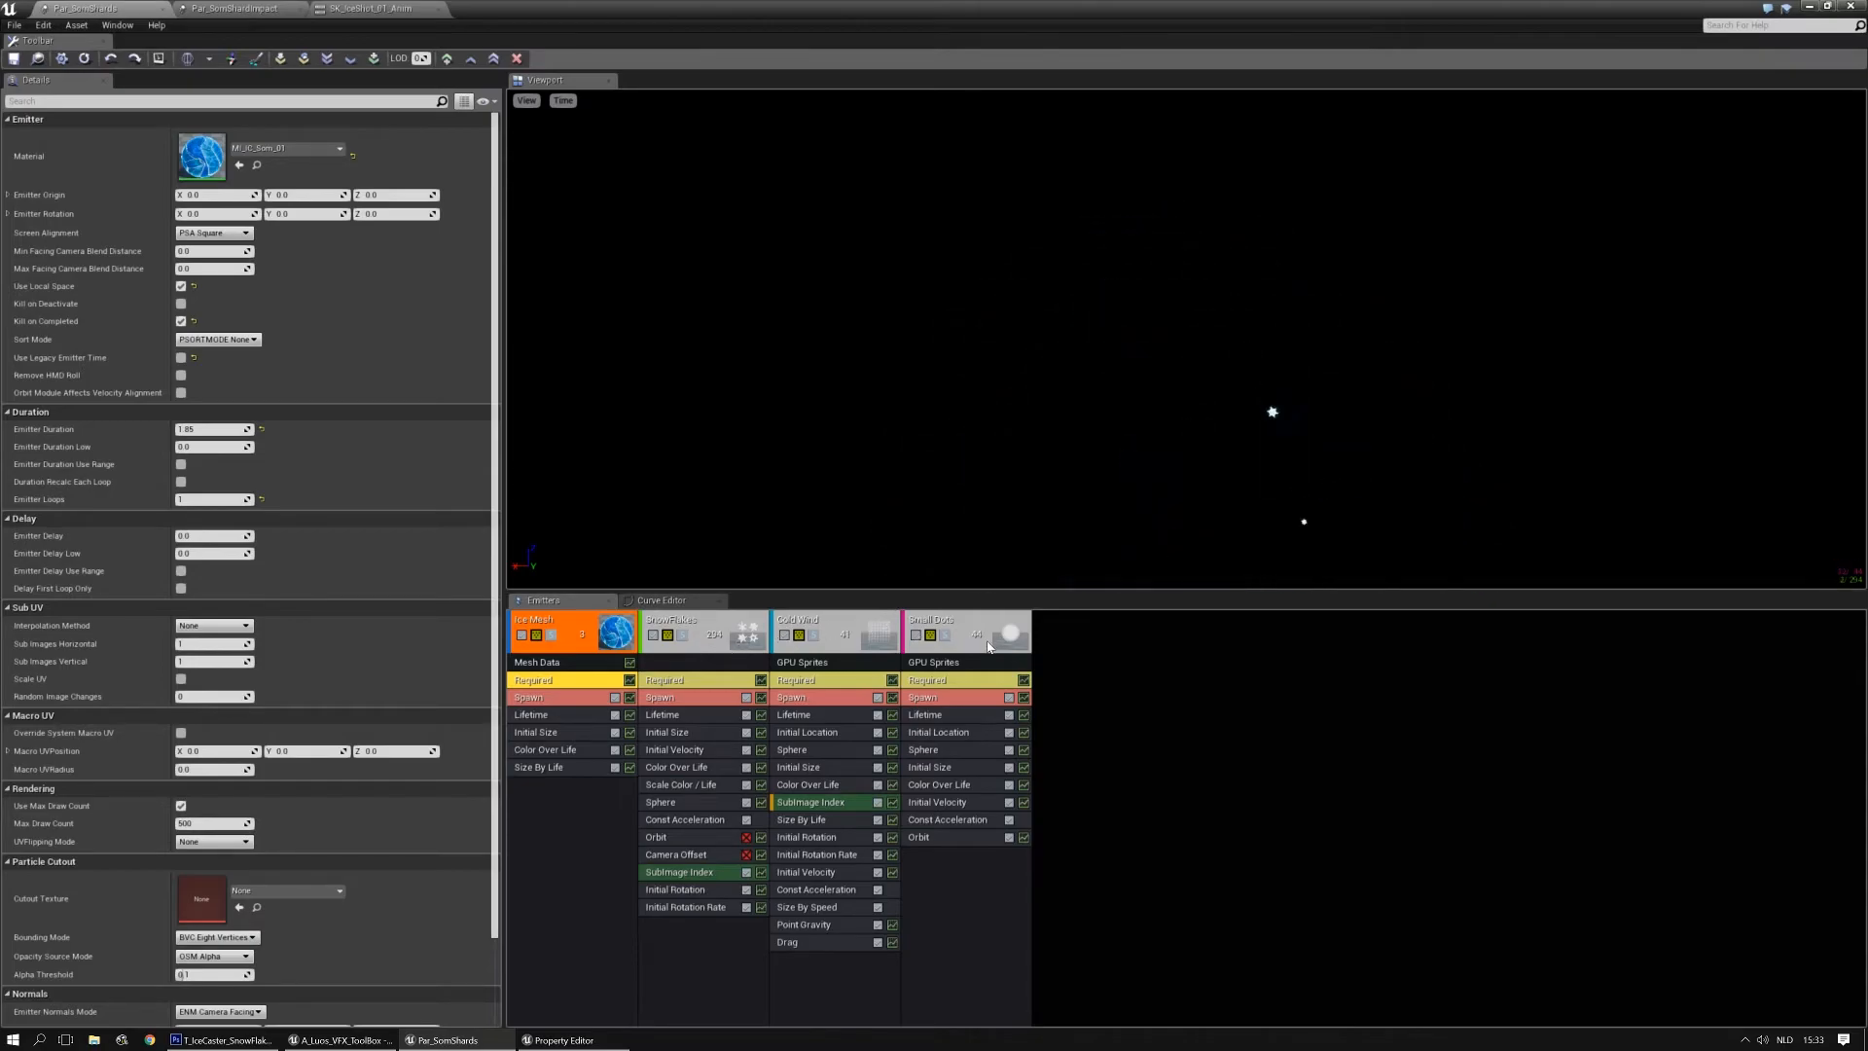
pyautogui.click(816, 642)
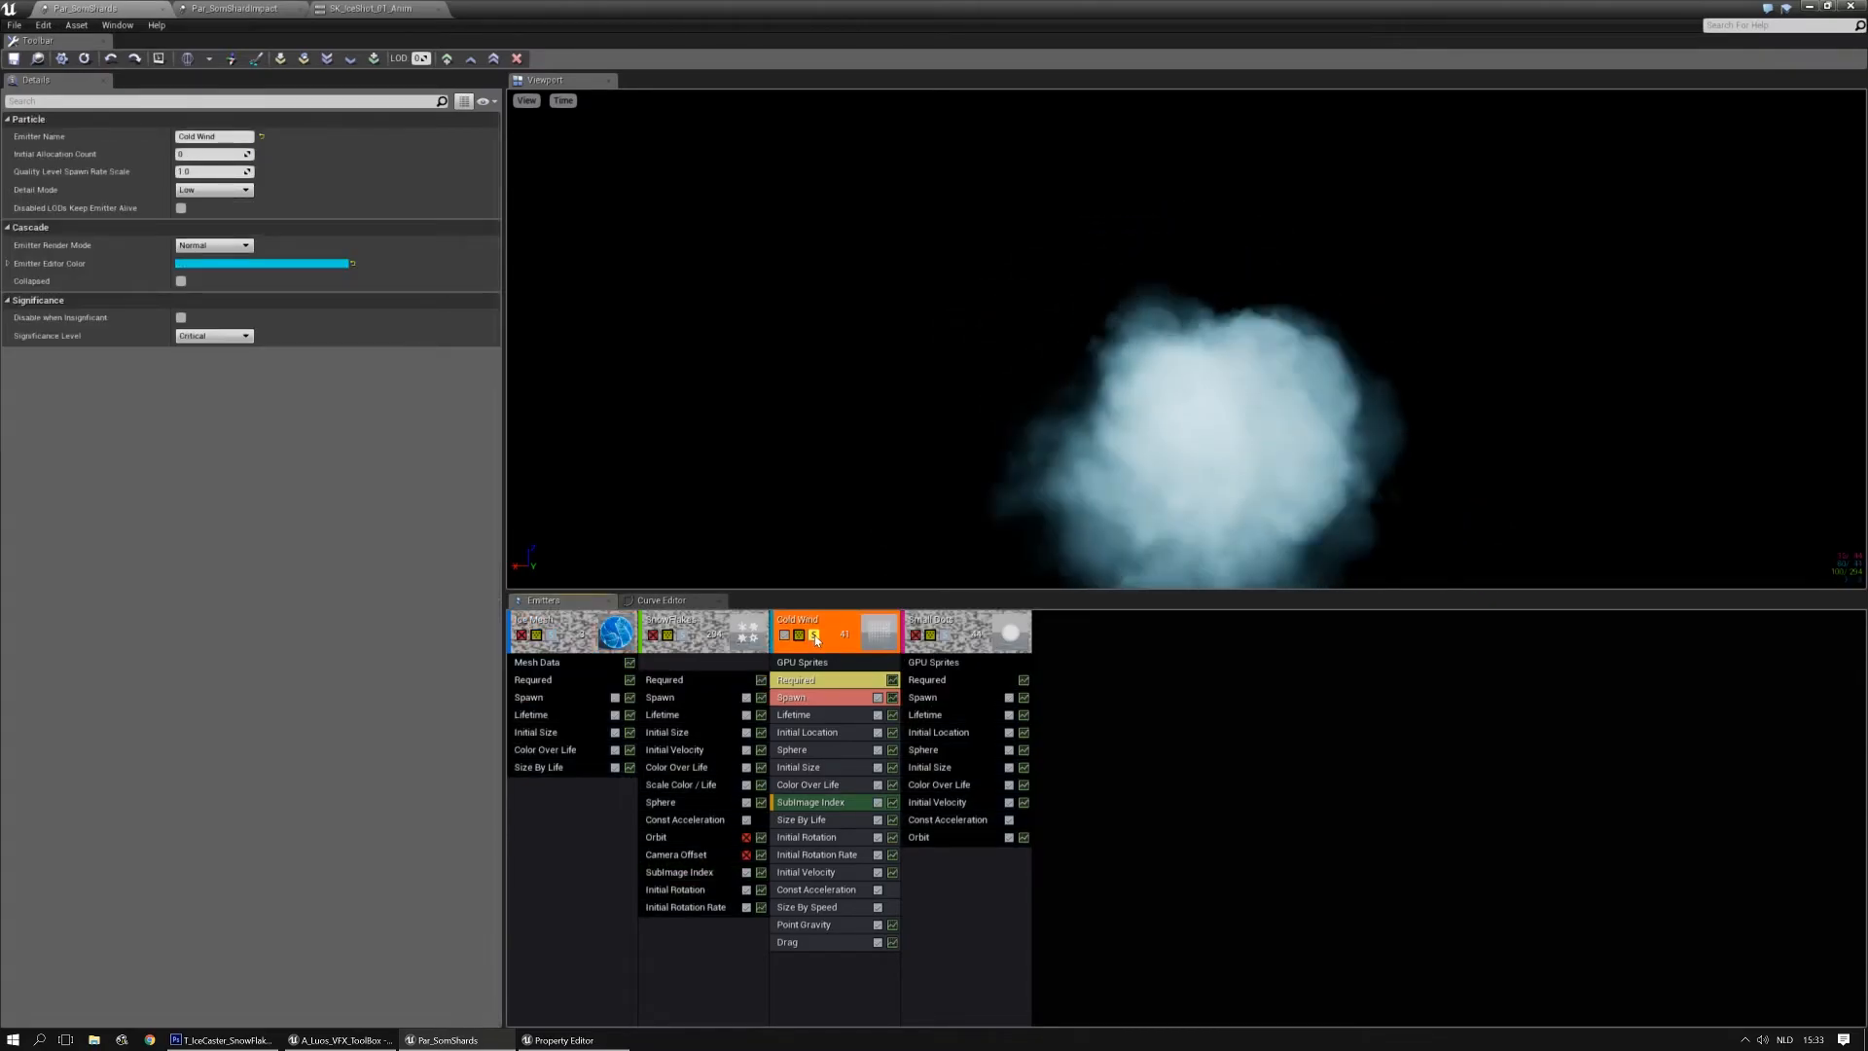
pyautogui.click(195, 8)
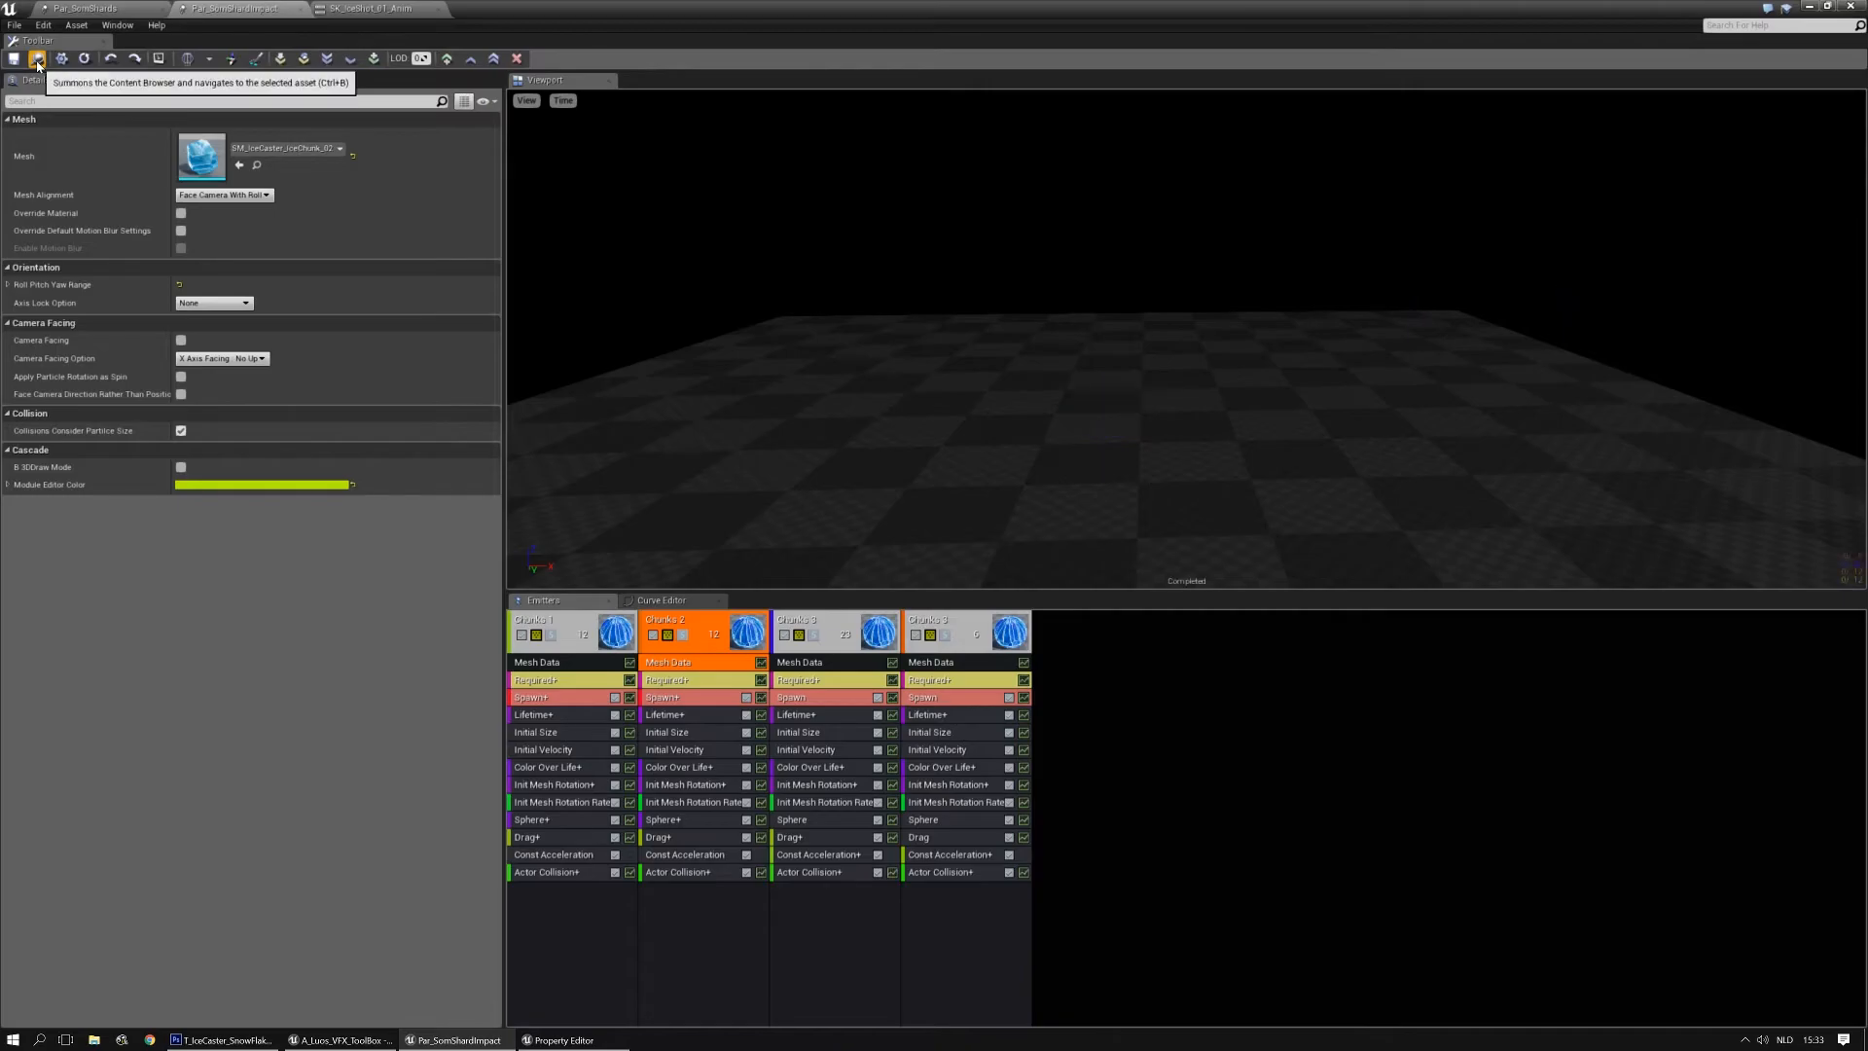
pyautogui.click(37, 59)
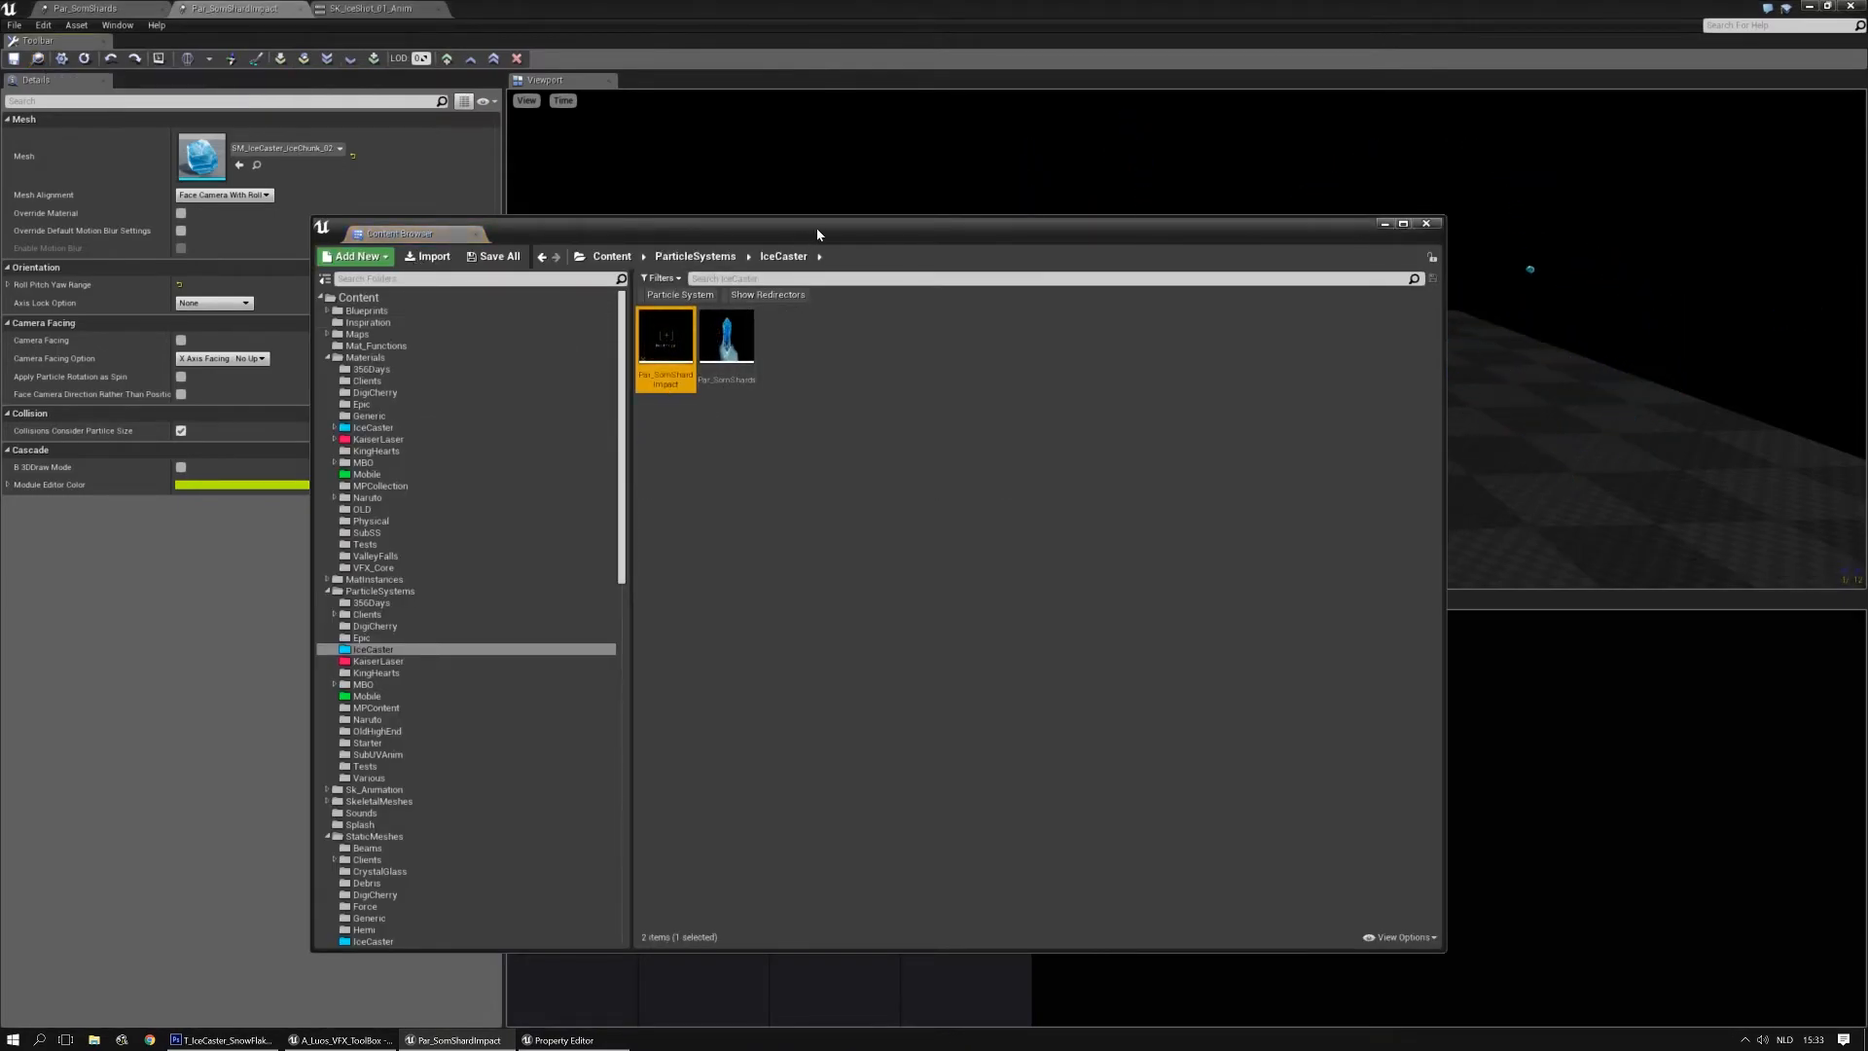
pyautogui.click(1427, 223)
pyautogui.click(85, 8)
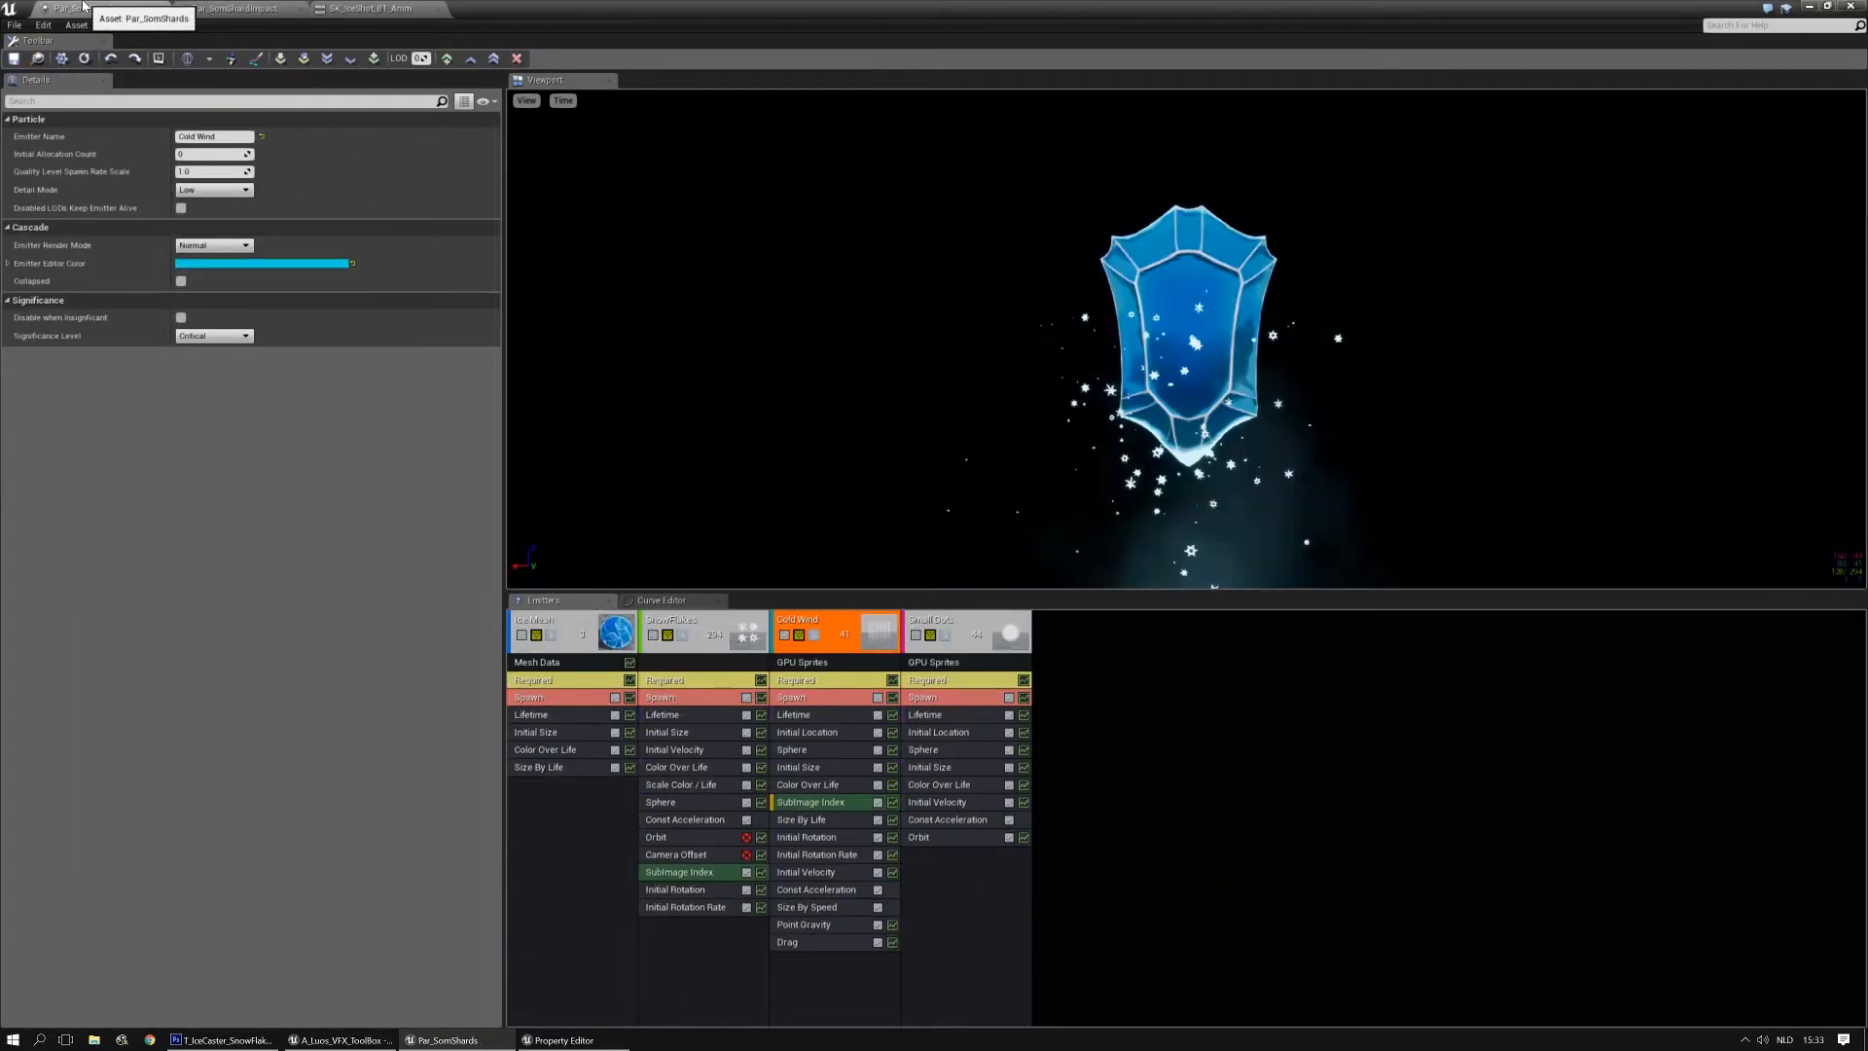
pyautogui.rightClick(831, 617)
pyautogui.moveTo(848, 629)
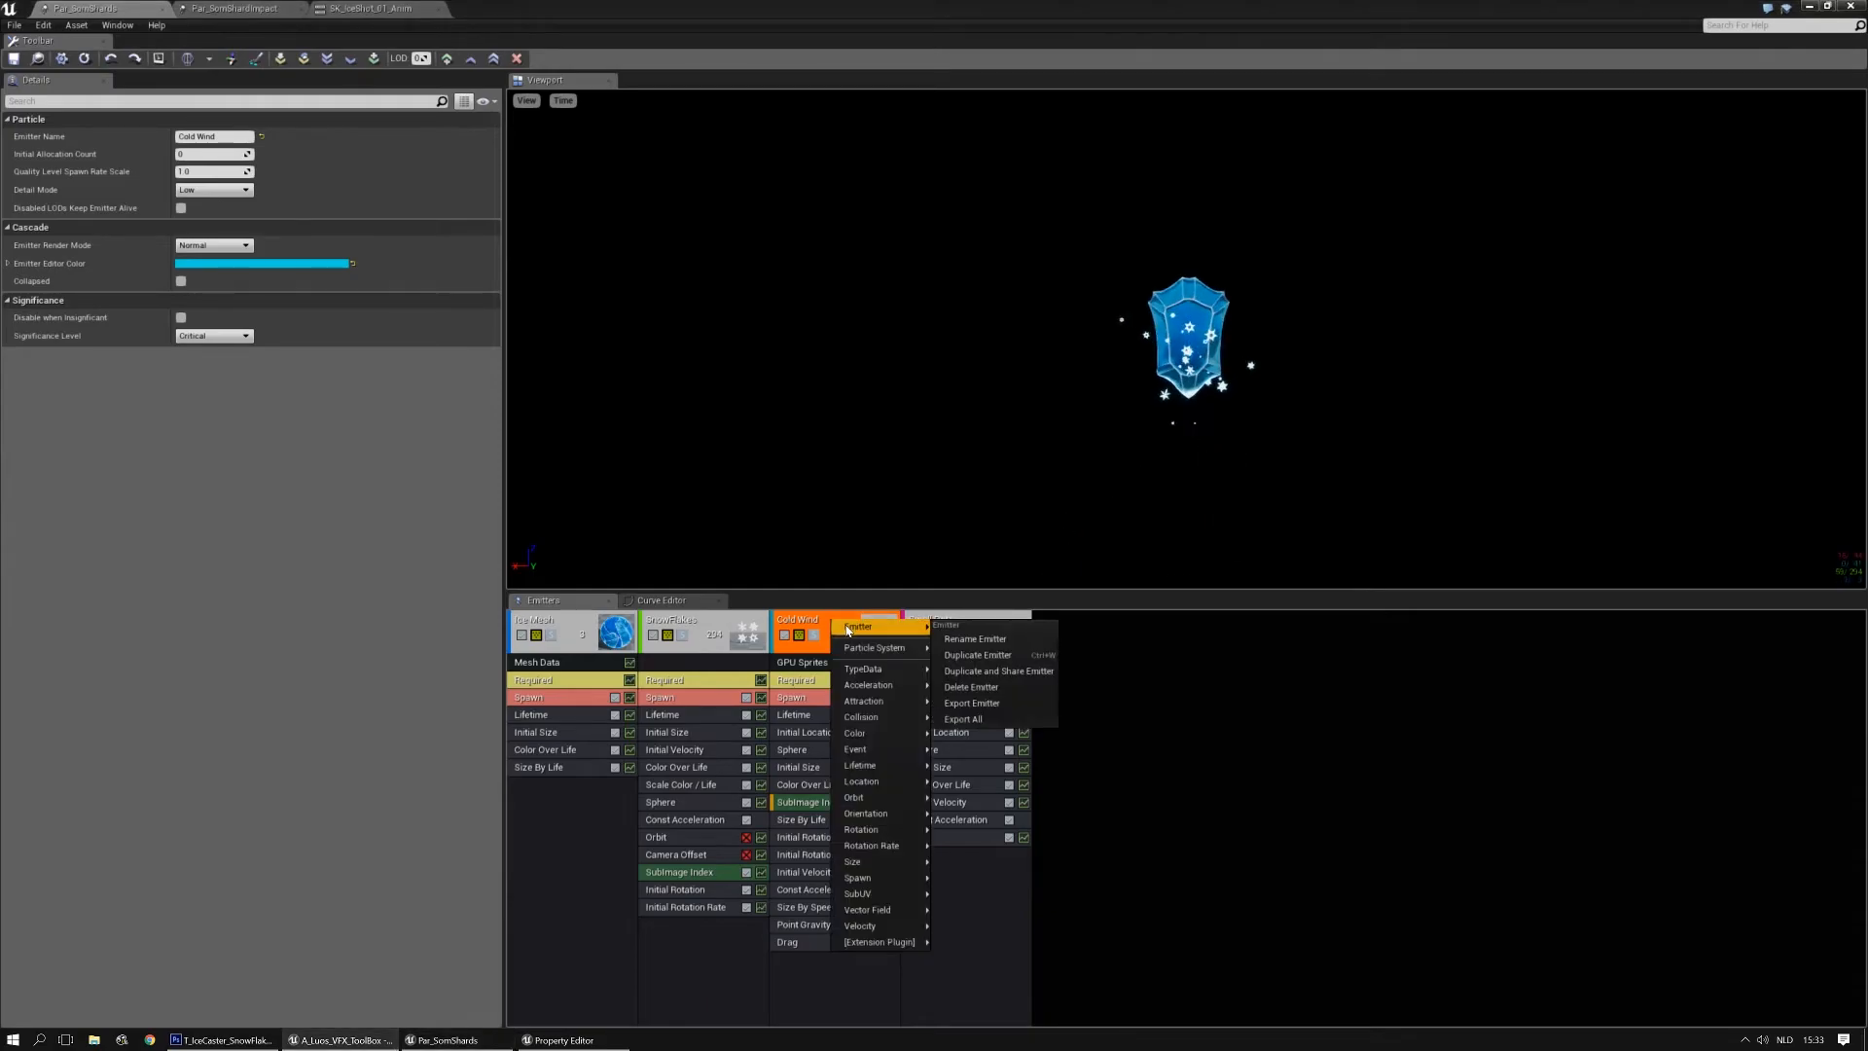
pyautogui.click(982, 703)
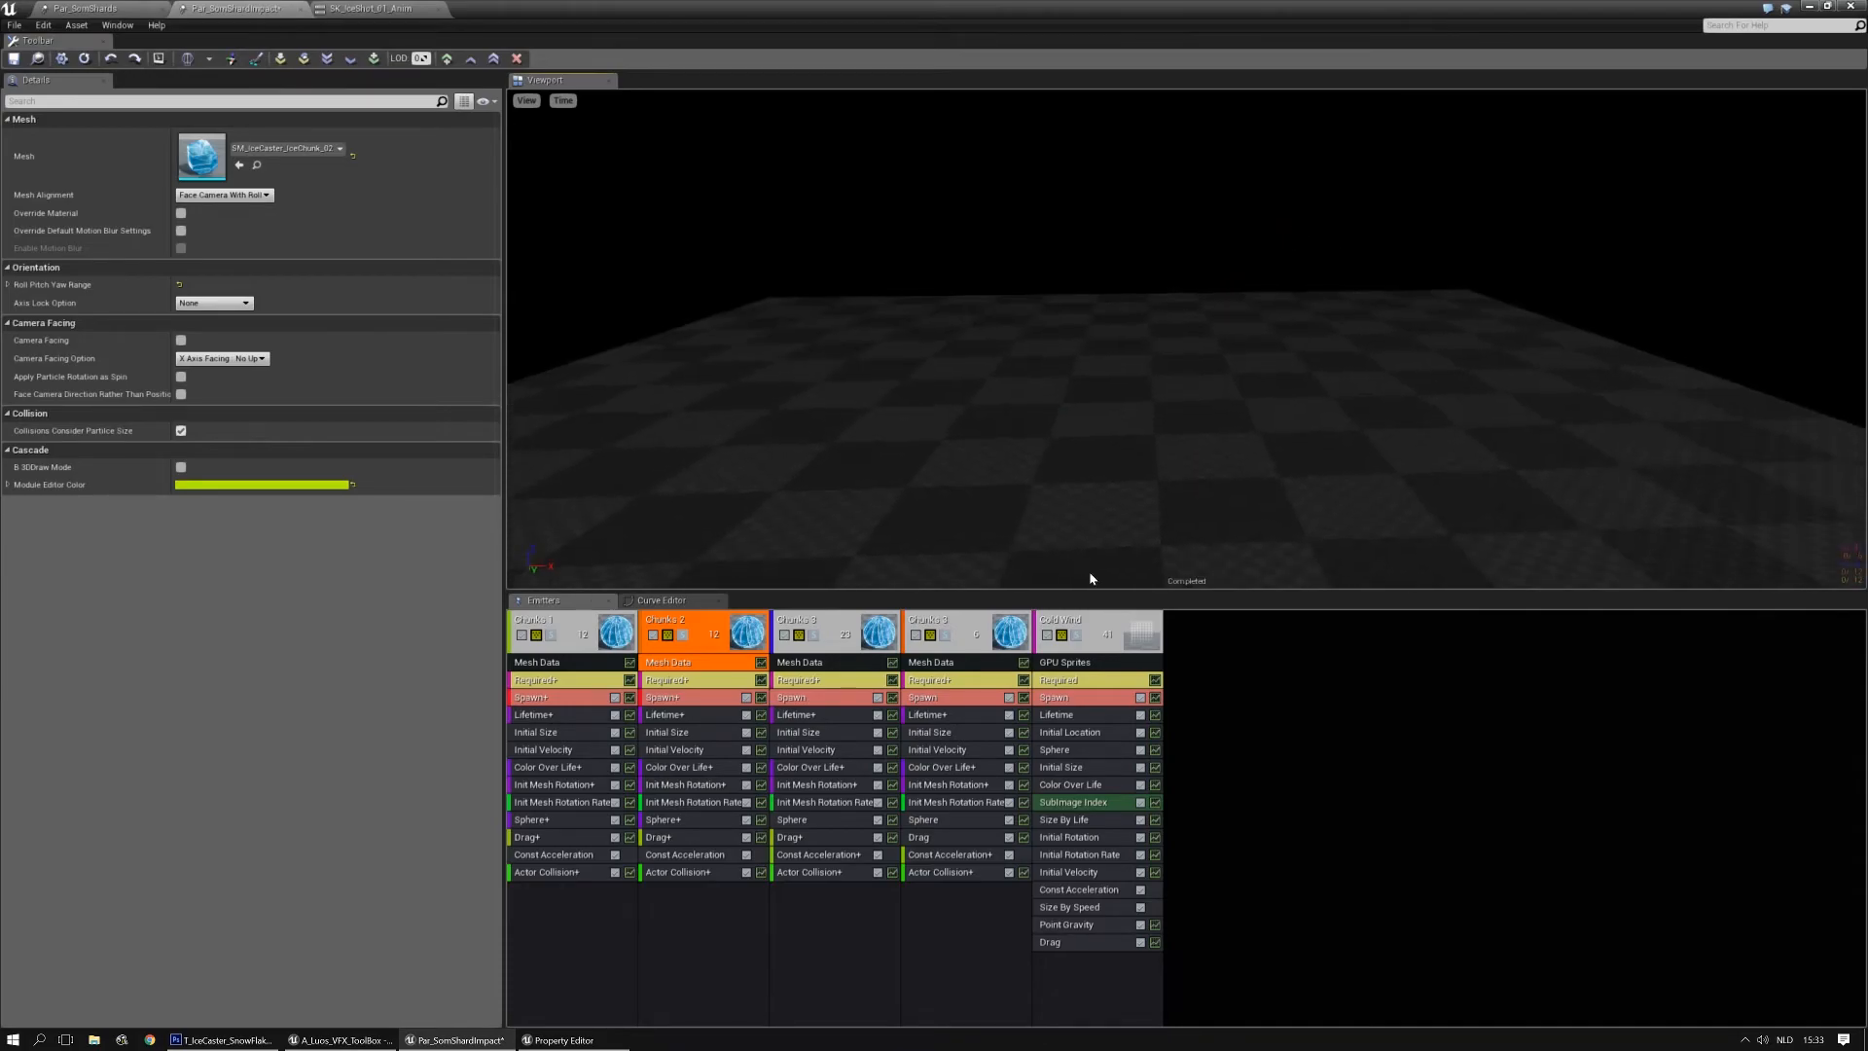
# Set the Cold Wind emitter's Emitter Delay and Emitter Delay Low to 0 and its Emitter Duration to 1 in Par_SomShardImpact
pyautogui.click(1100, 680)
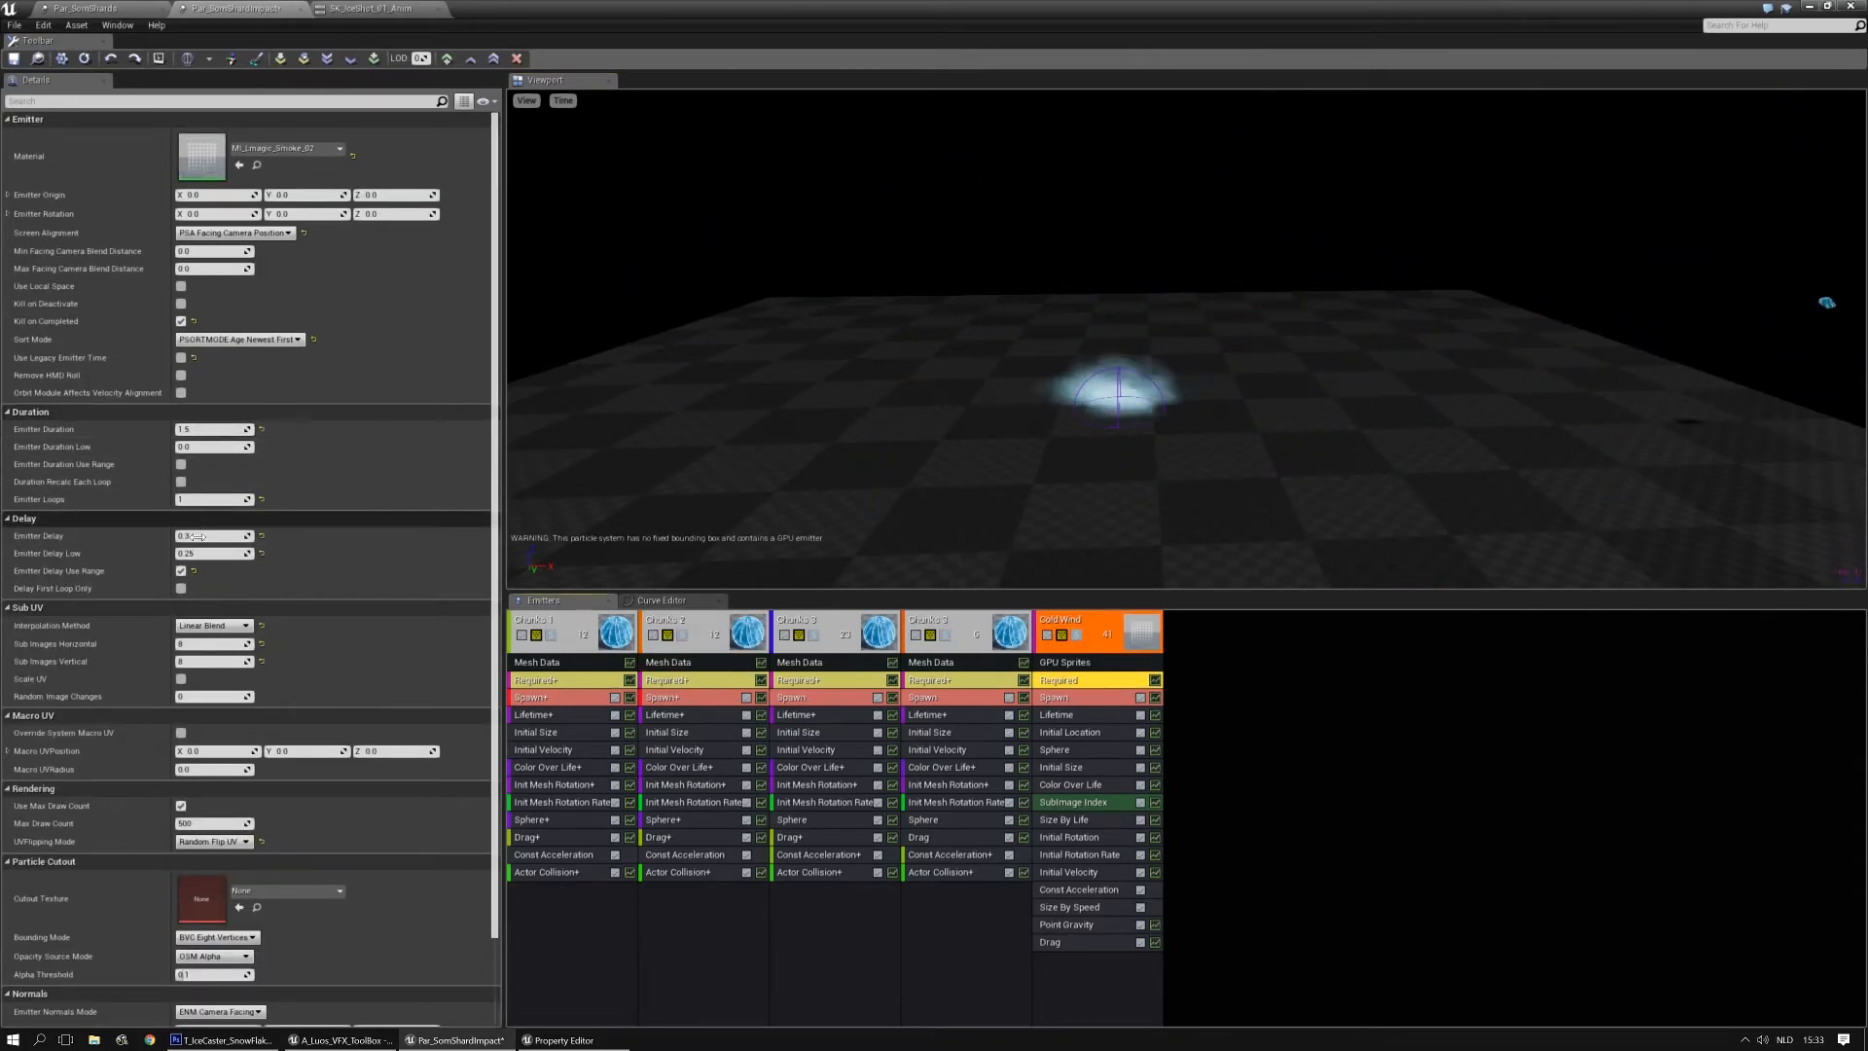
pyautogui.write('0')
pyautogui.press('Tab')
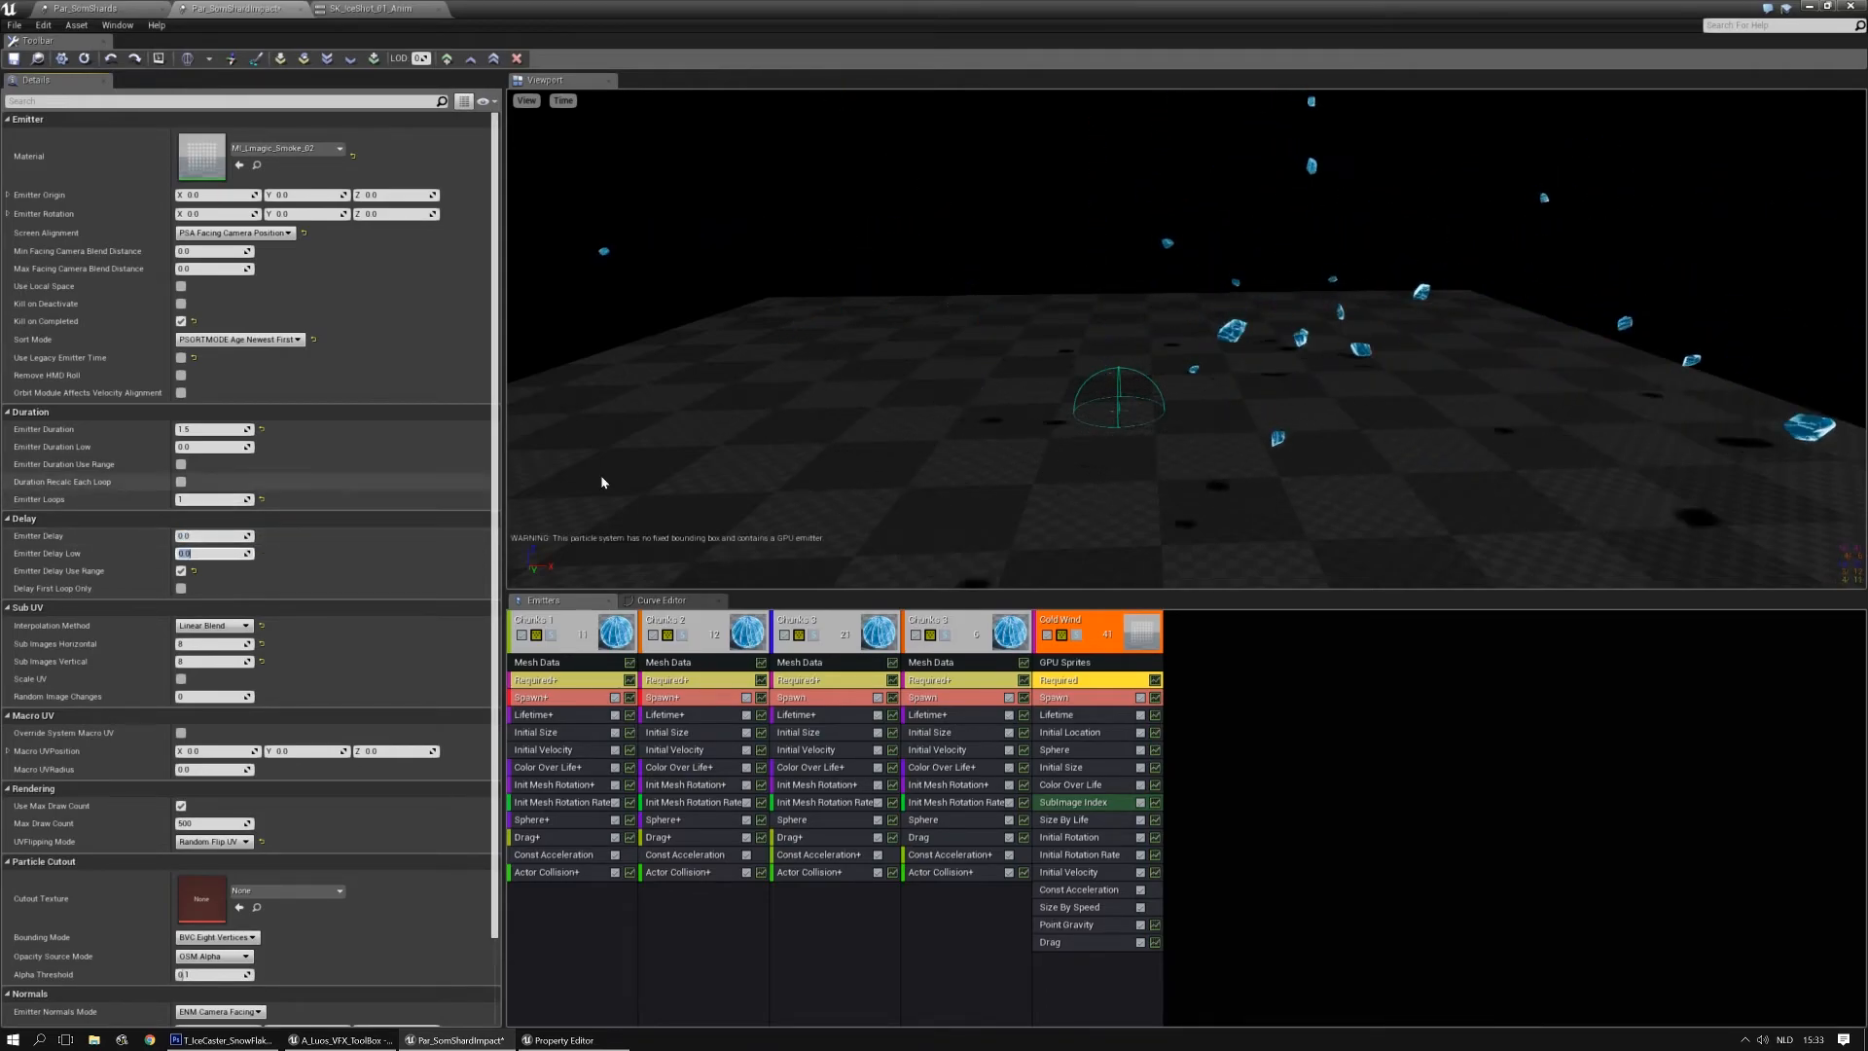
pyautogui.moveTo(1284, 547)
pyautogui.mouseDown()
pyautogui.moveTo(1255, 515)
pyautogui.moveTo(1283, 511)
pyautogui.mouseUp()
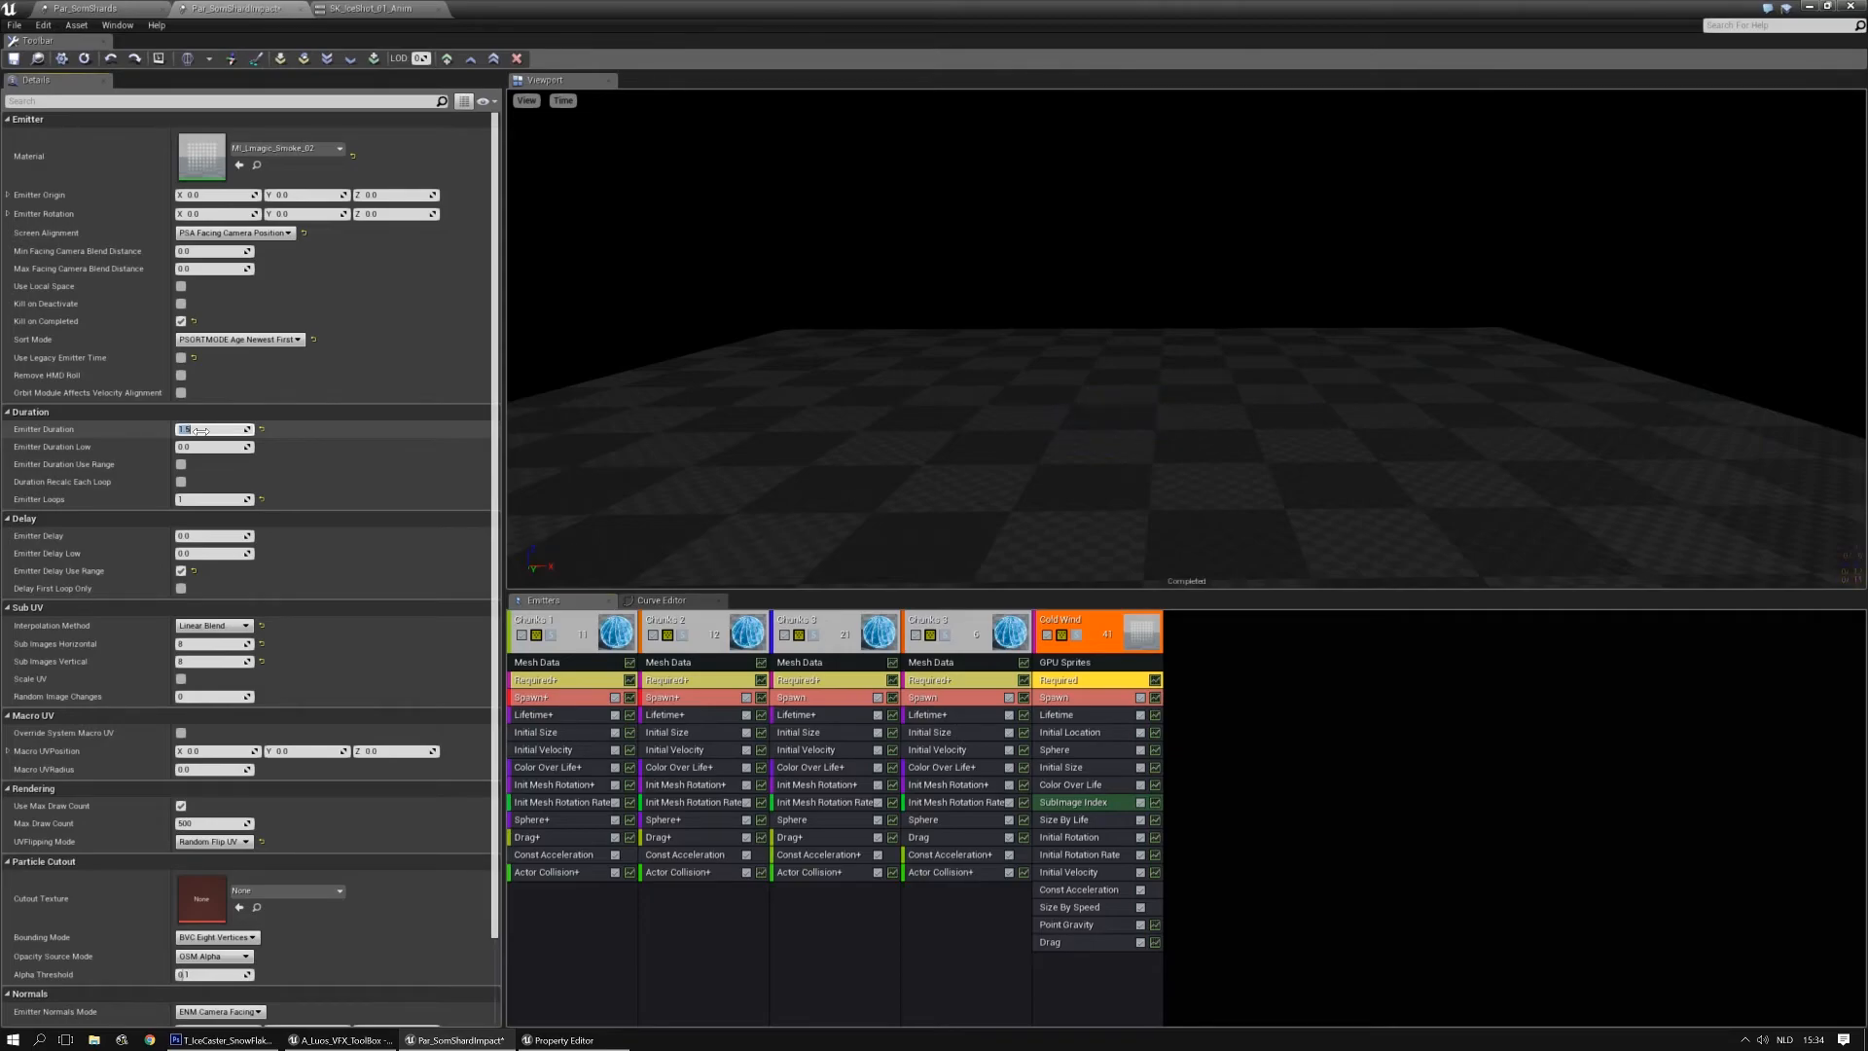
pyautogui.write('1')
pyautogui.press('Return')
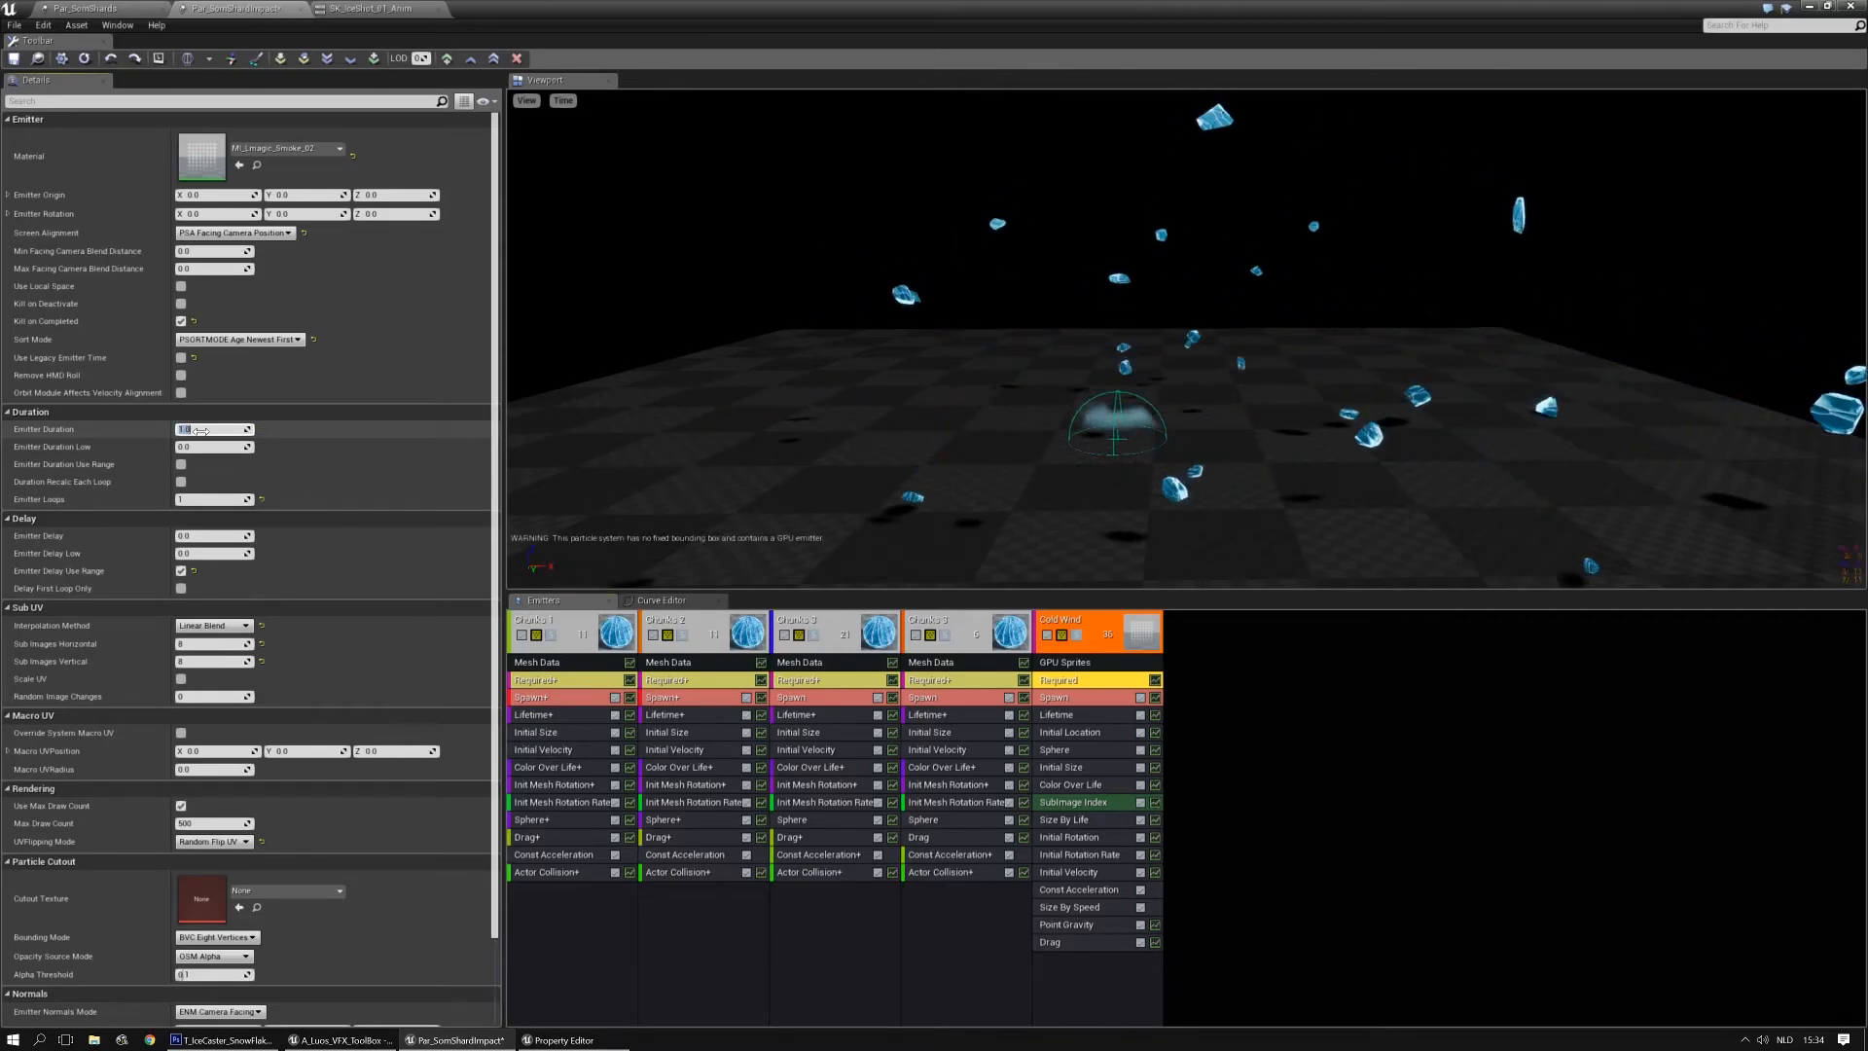
# Set the Cold Wind emitter's spawn rate to 0 and add a burst entry with a count of 100
pyautogui.click(1076, 698)
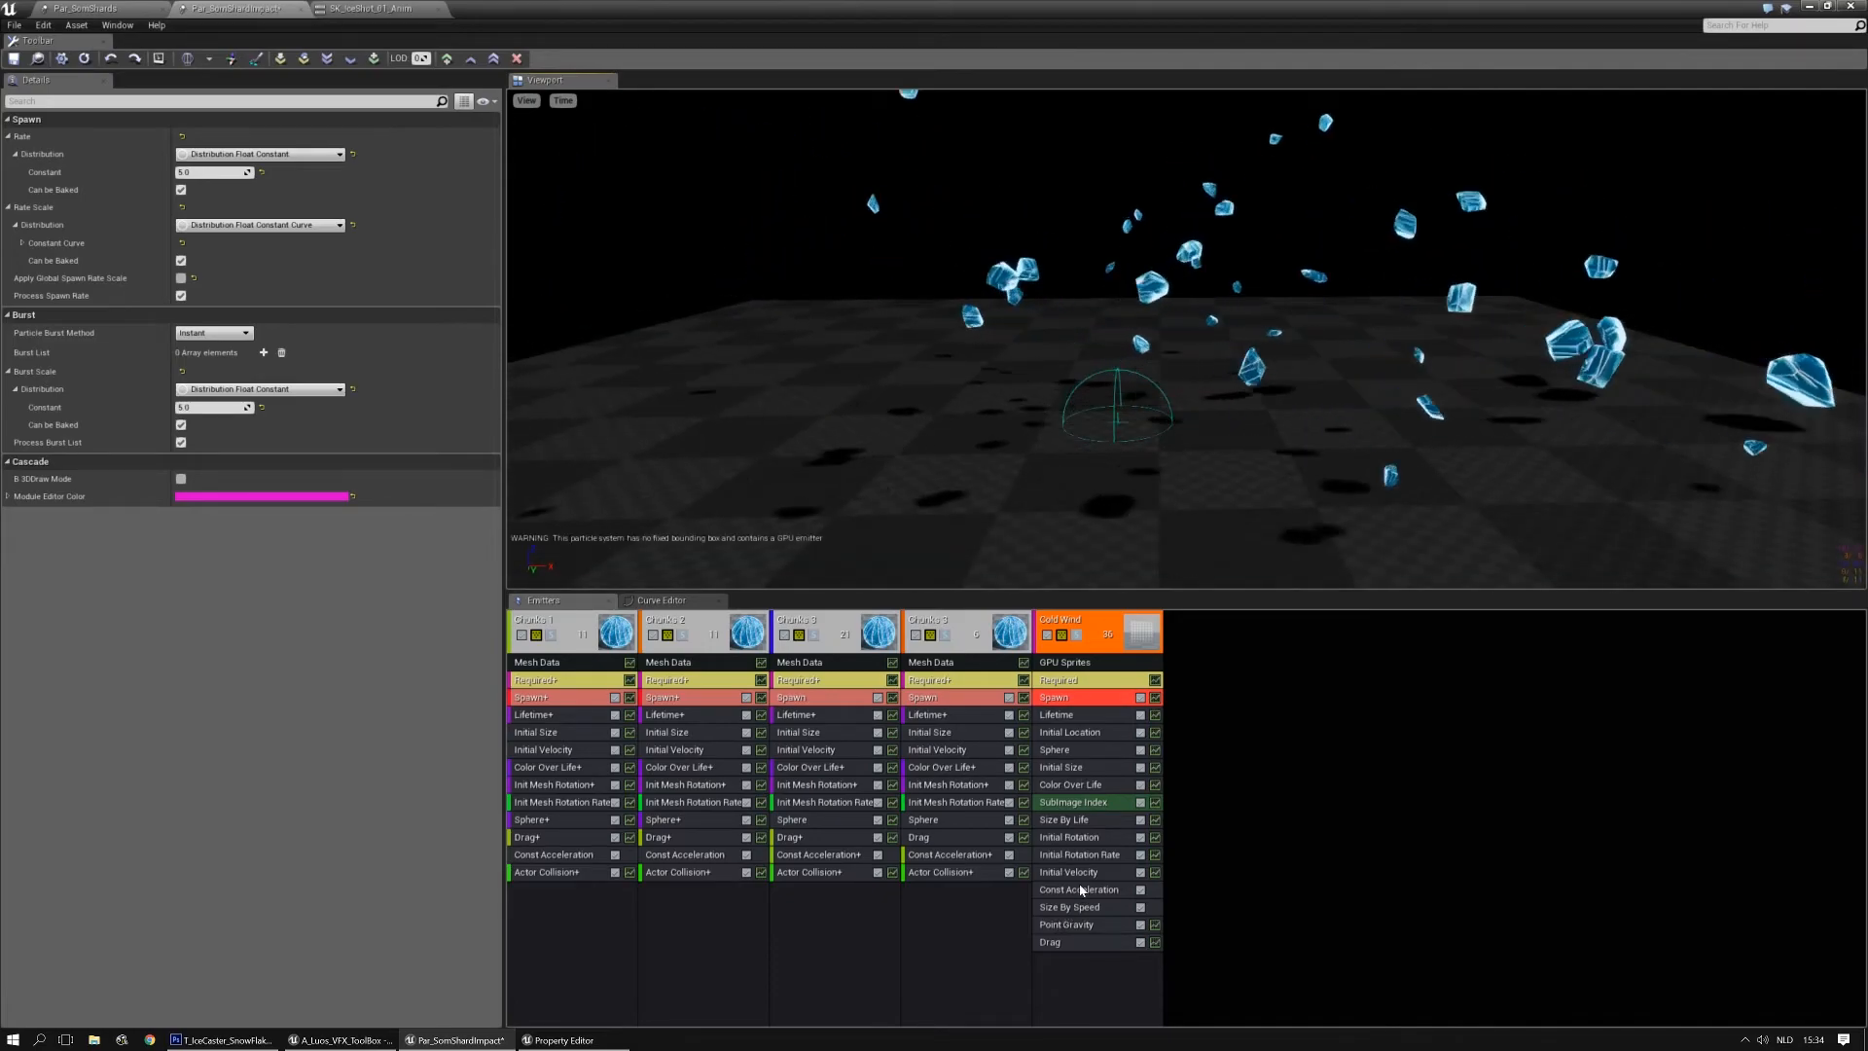
pyautogui.click(1070, 751)
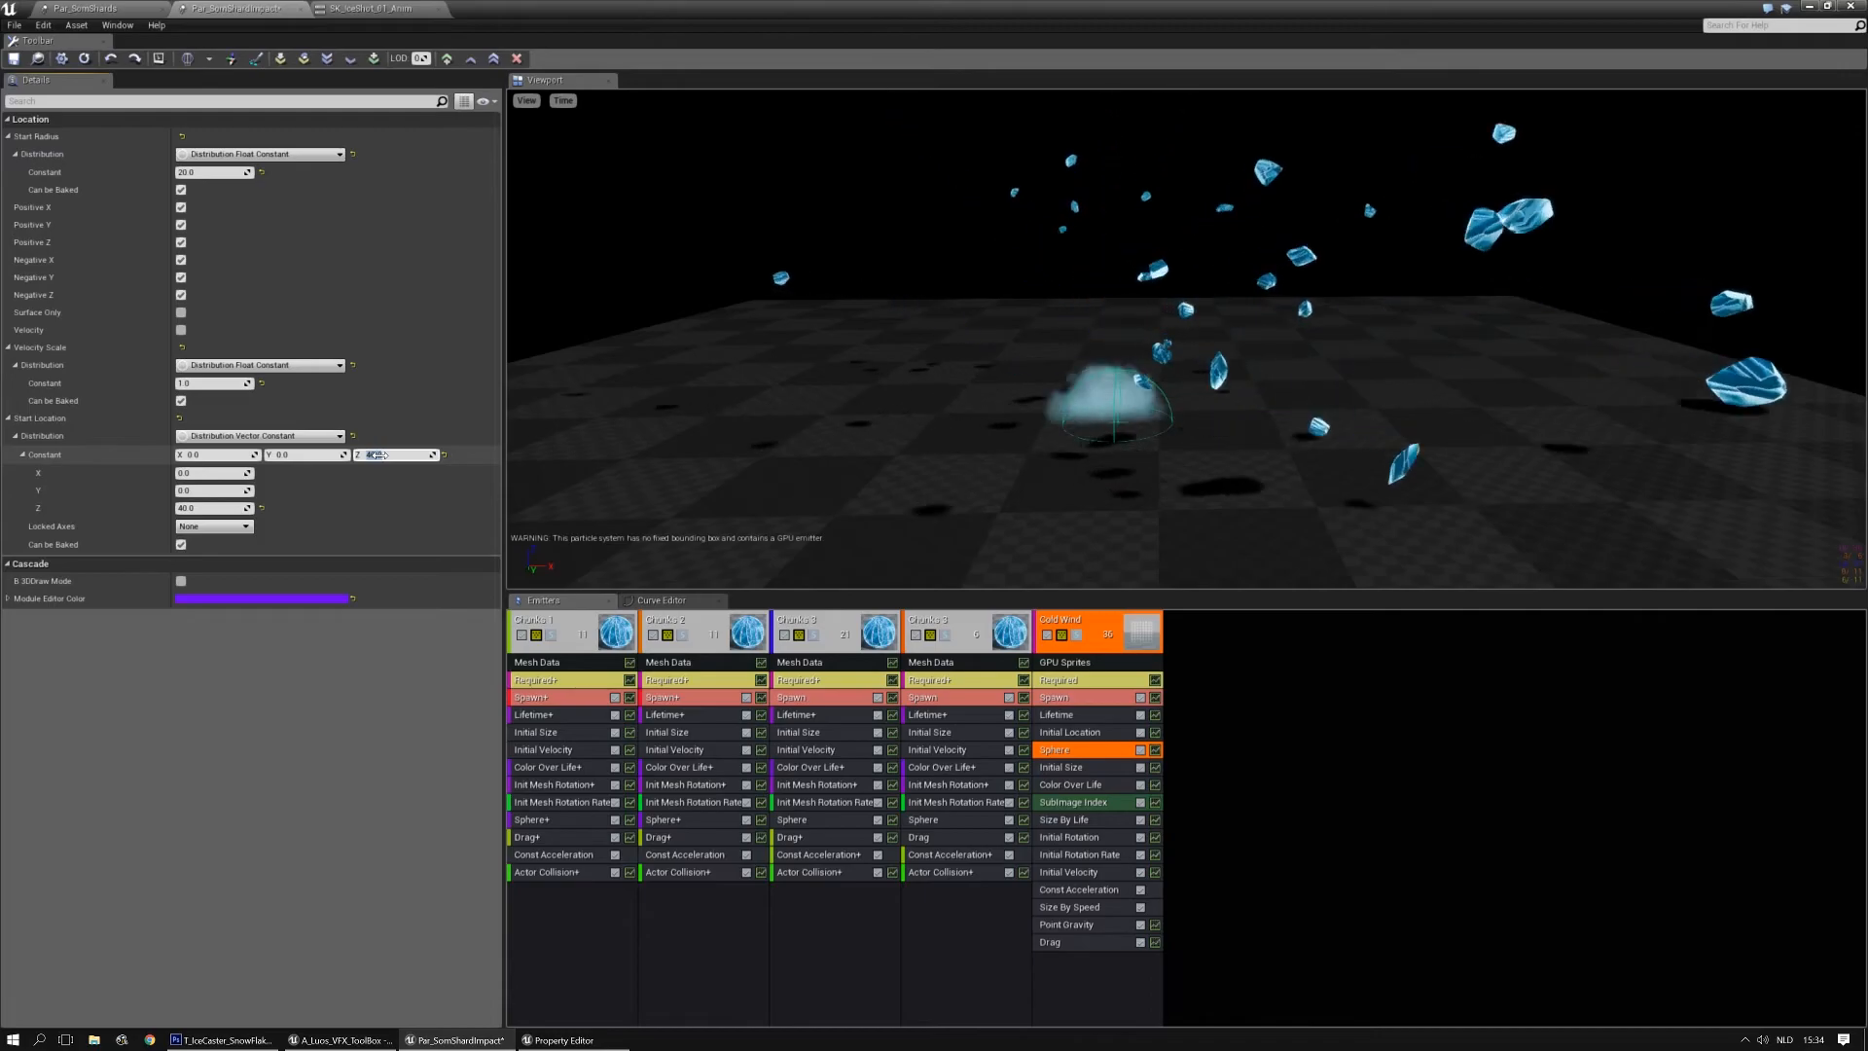
pyautogui.click(1074, 700)
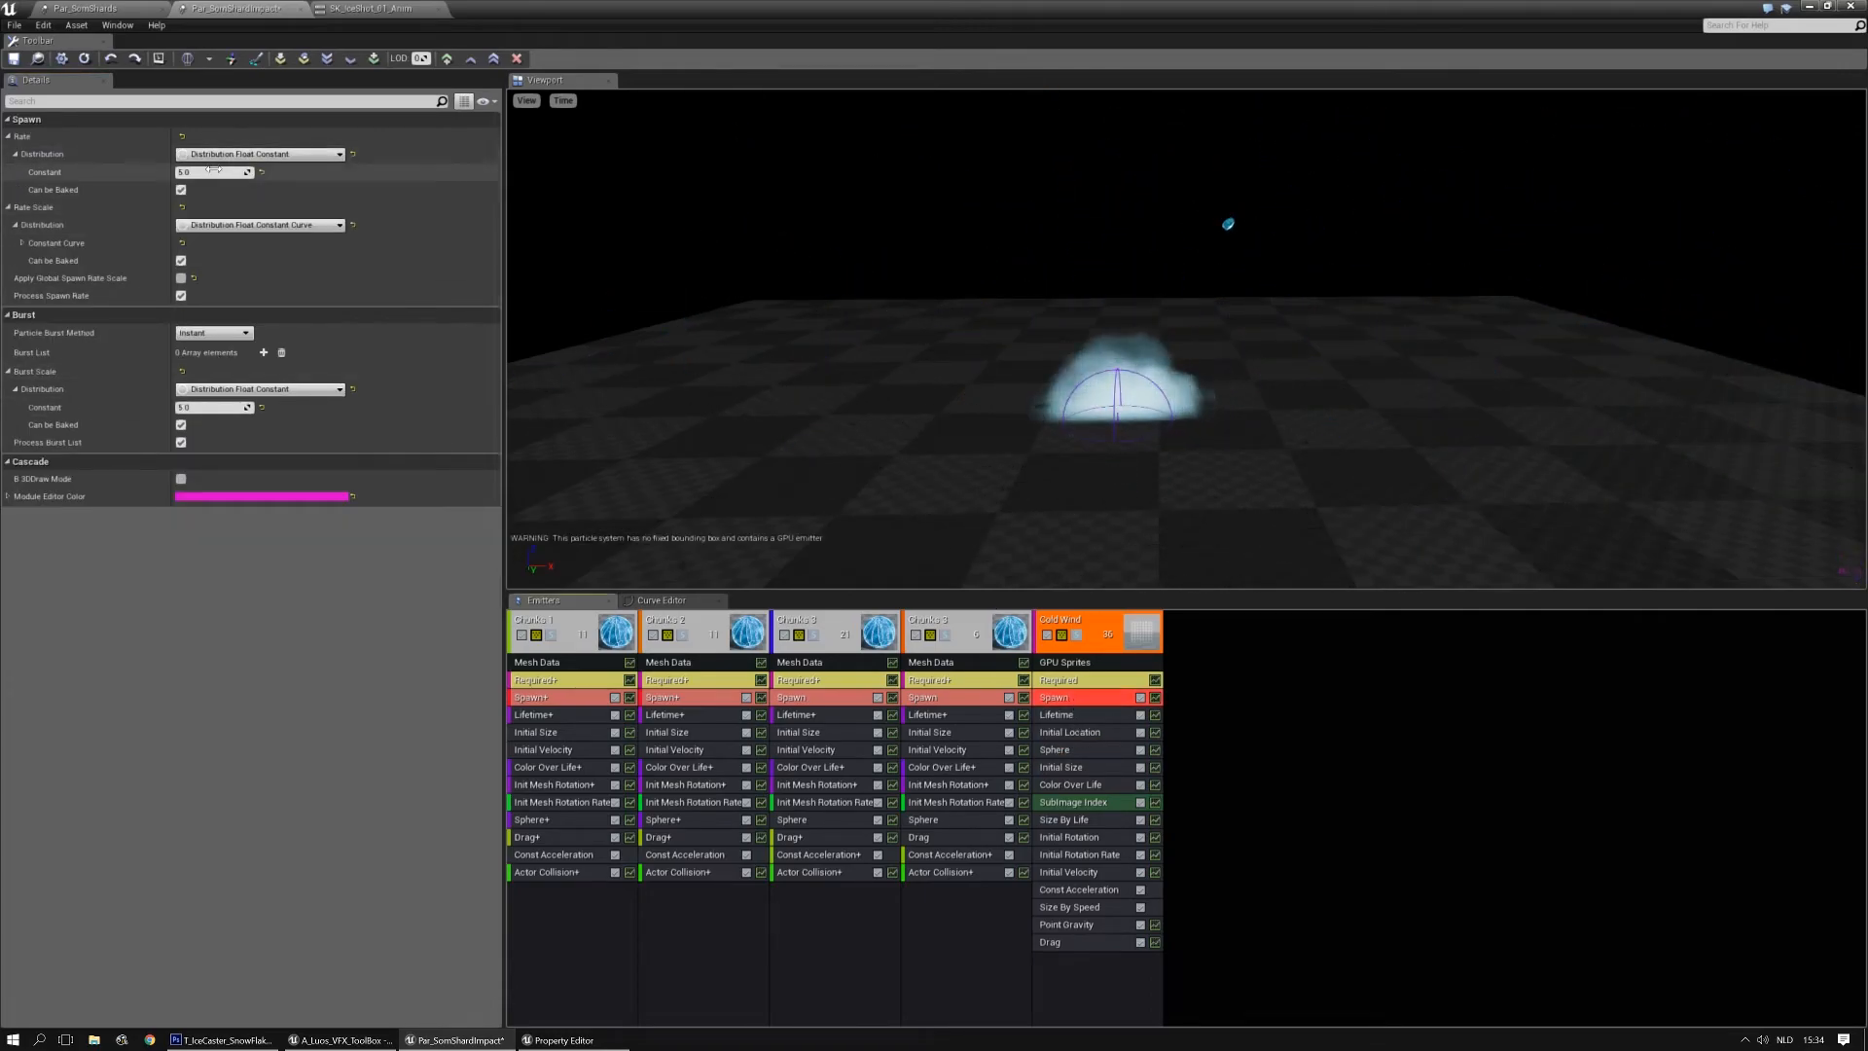
pyautogui.write('0')
pyautogui.press('Return')
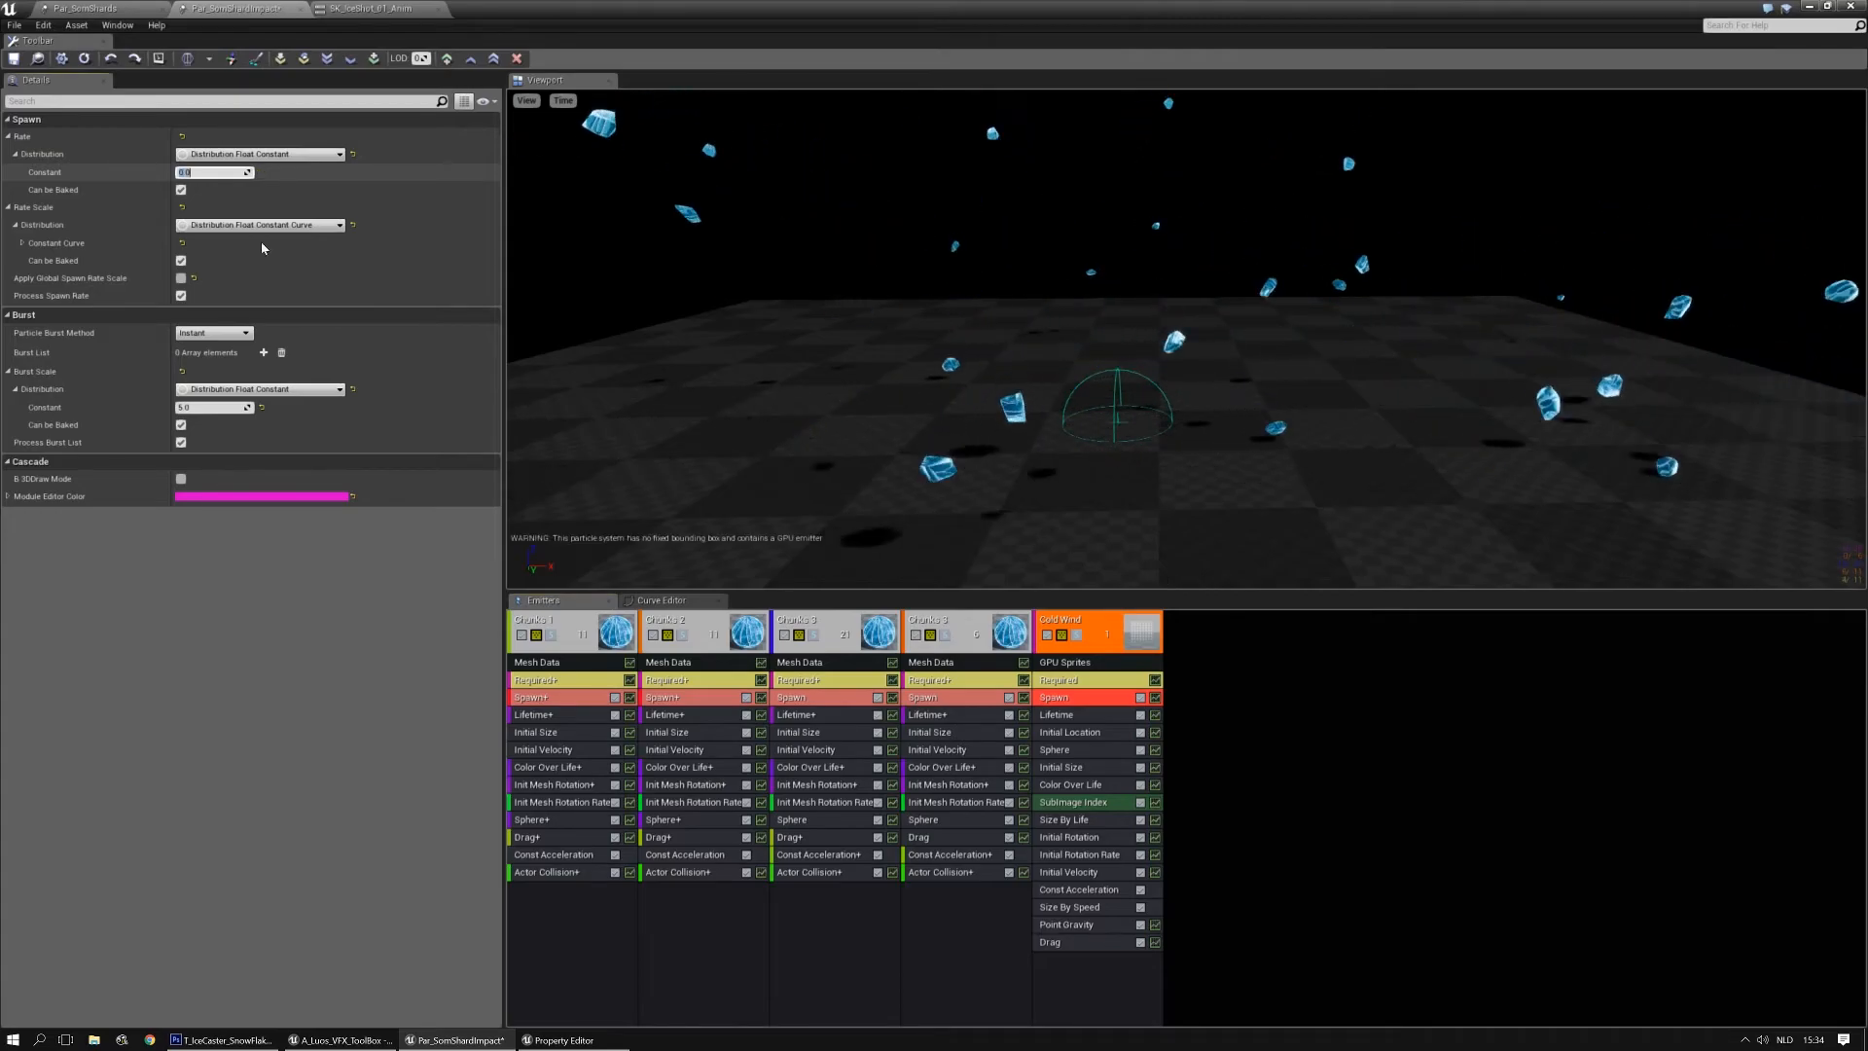
pyautogui.click(263, 353)
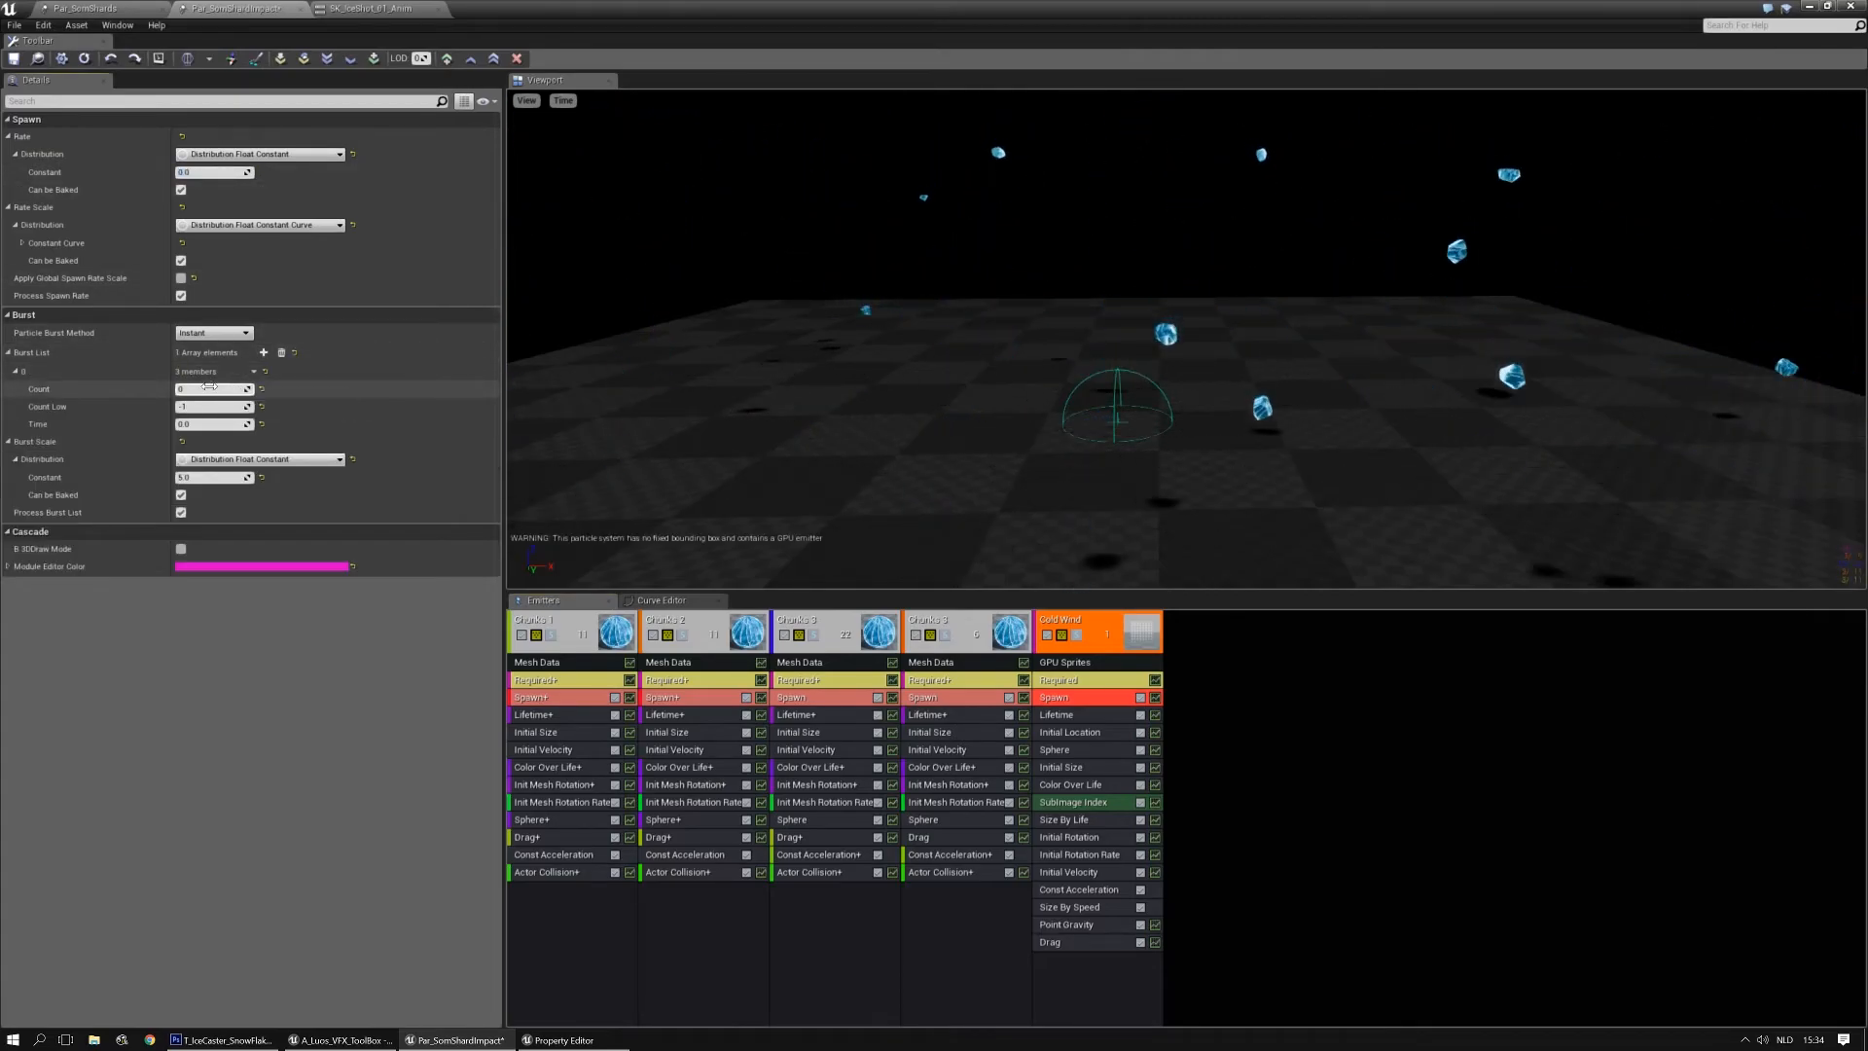
pyautogui.press('Return')
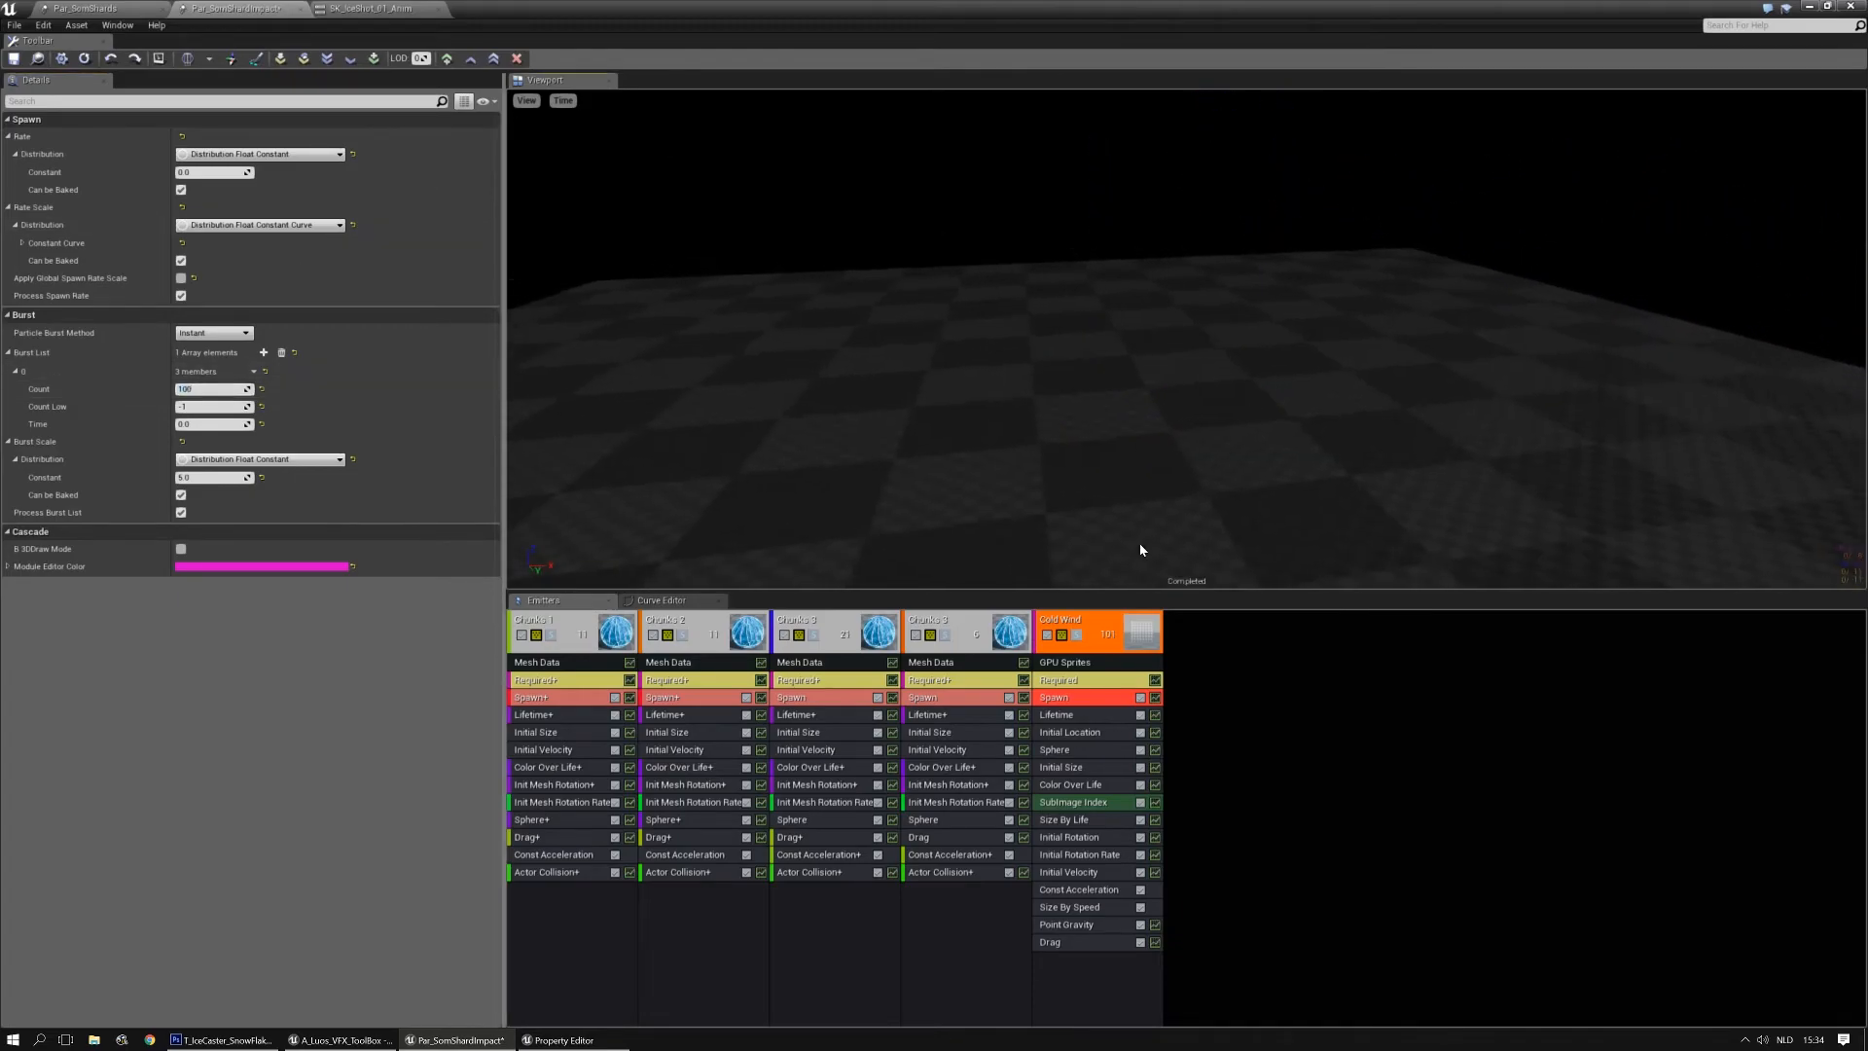
# Enable Surface Only and Velocity on the Cold Wind emitter's Sphere module
pyautogui.click(1060, 749)
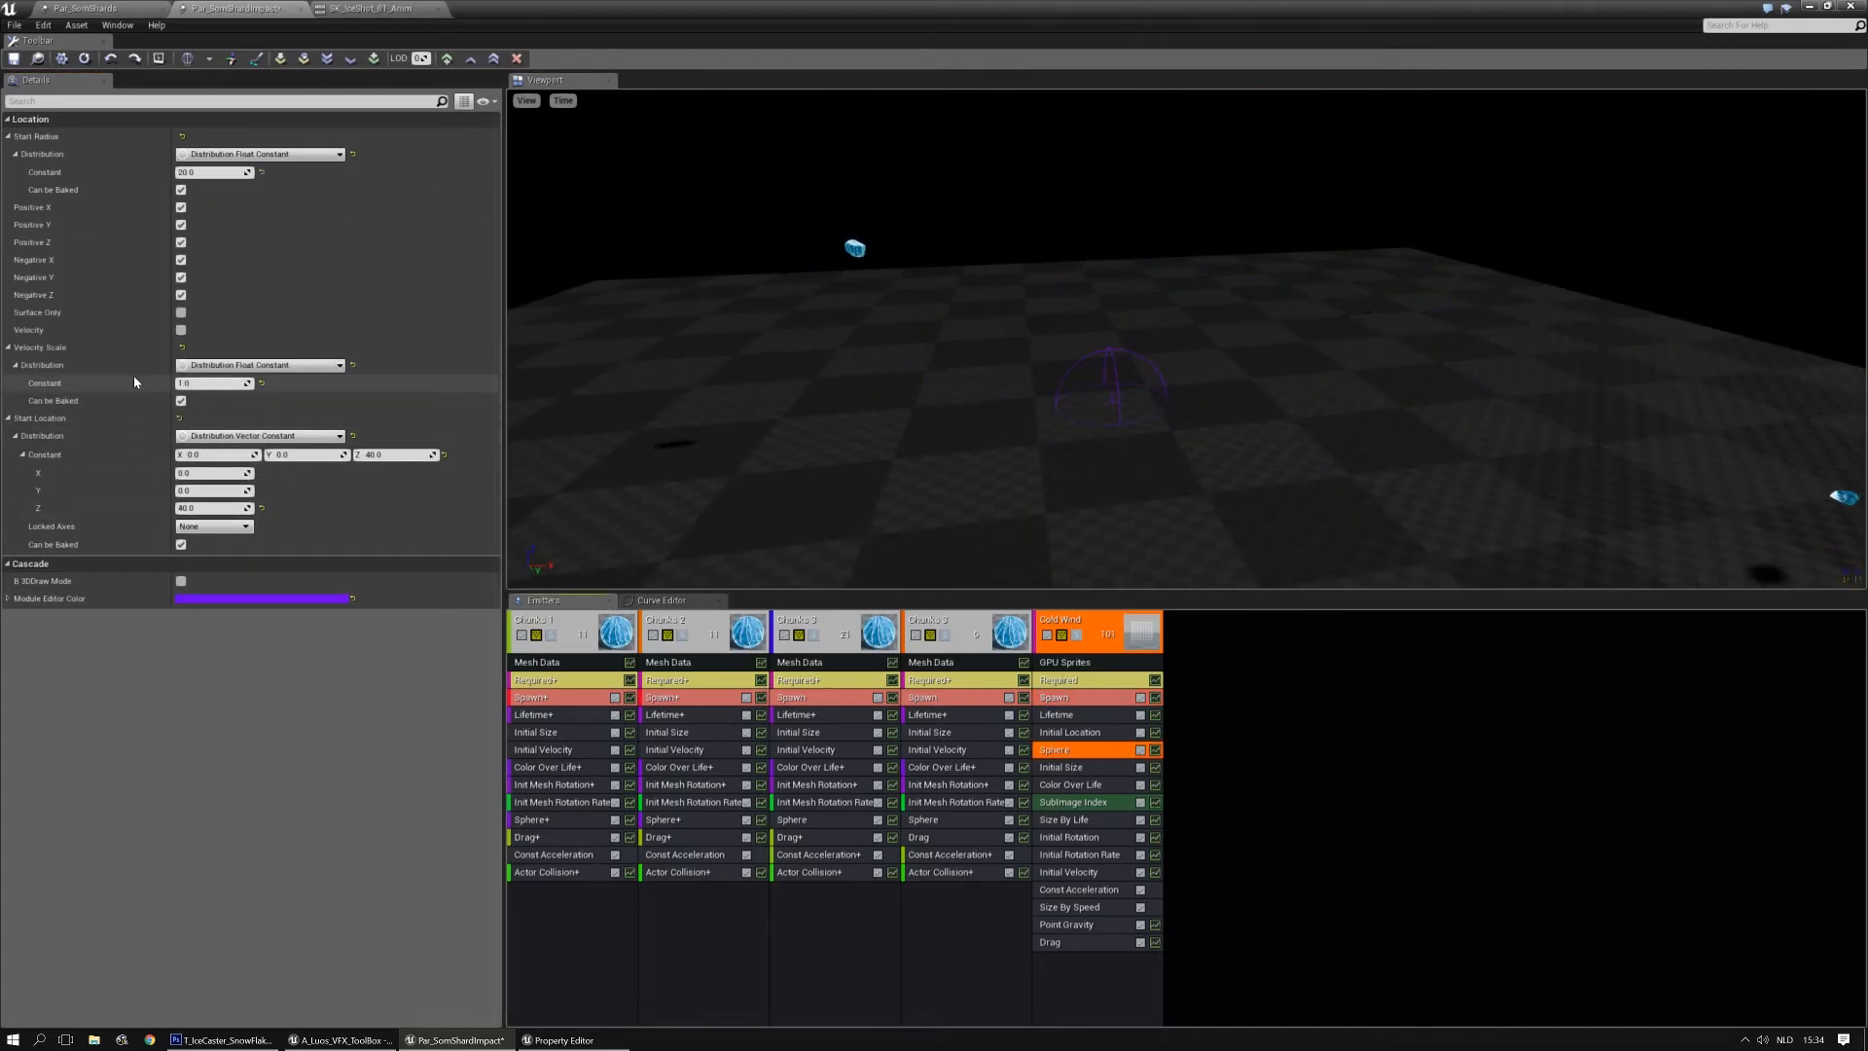
pyautogui.click(180, 313)
pyautogui.click(181, 330)
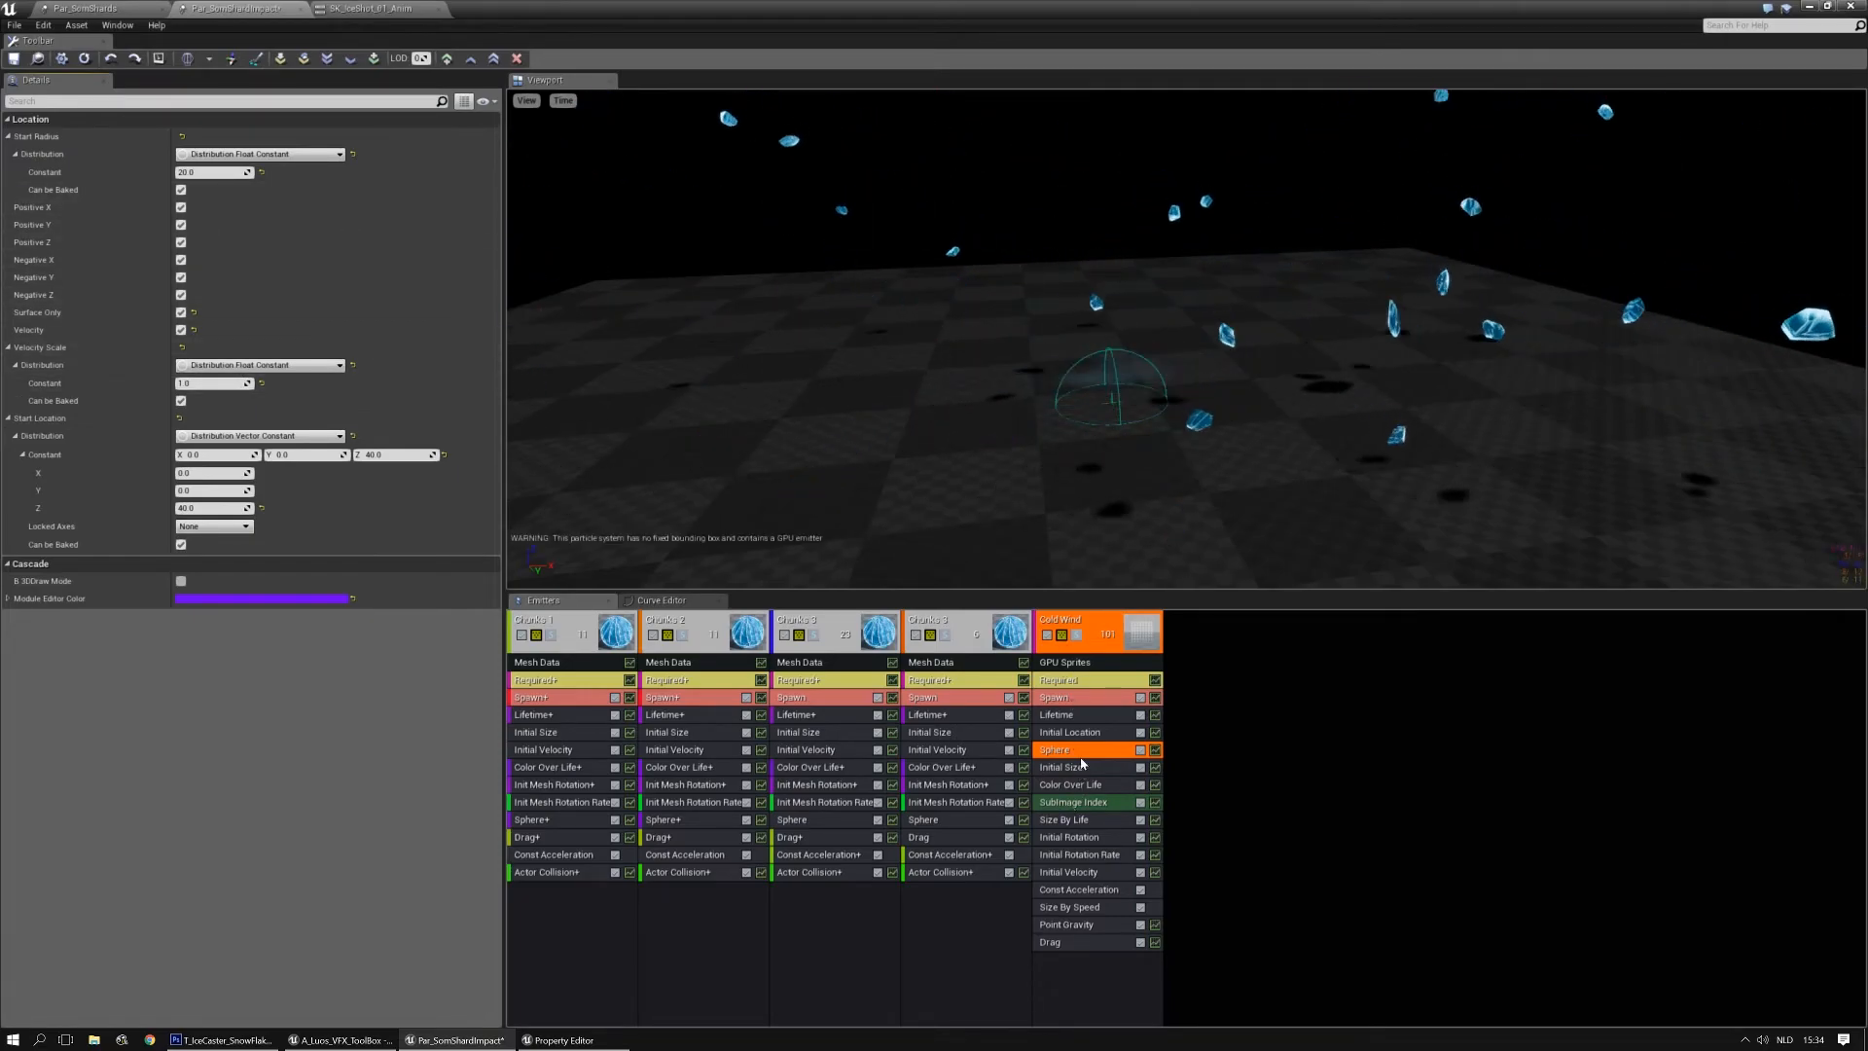
# Replace the Cold Wind emitter's Sphere module with a Cylinder location module placed directly below Size By Life
pyautogui.press('Delete')
pyautogui.rightClick(1068, 956)
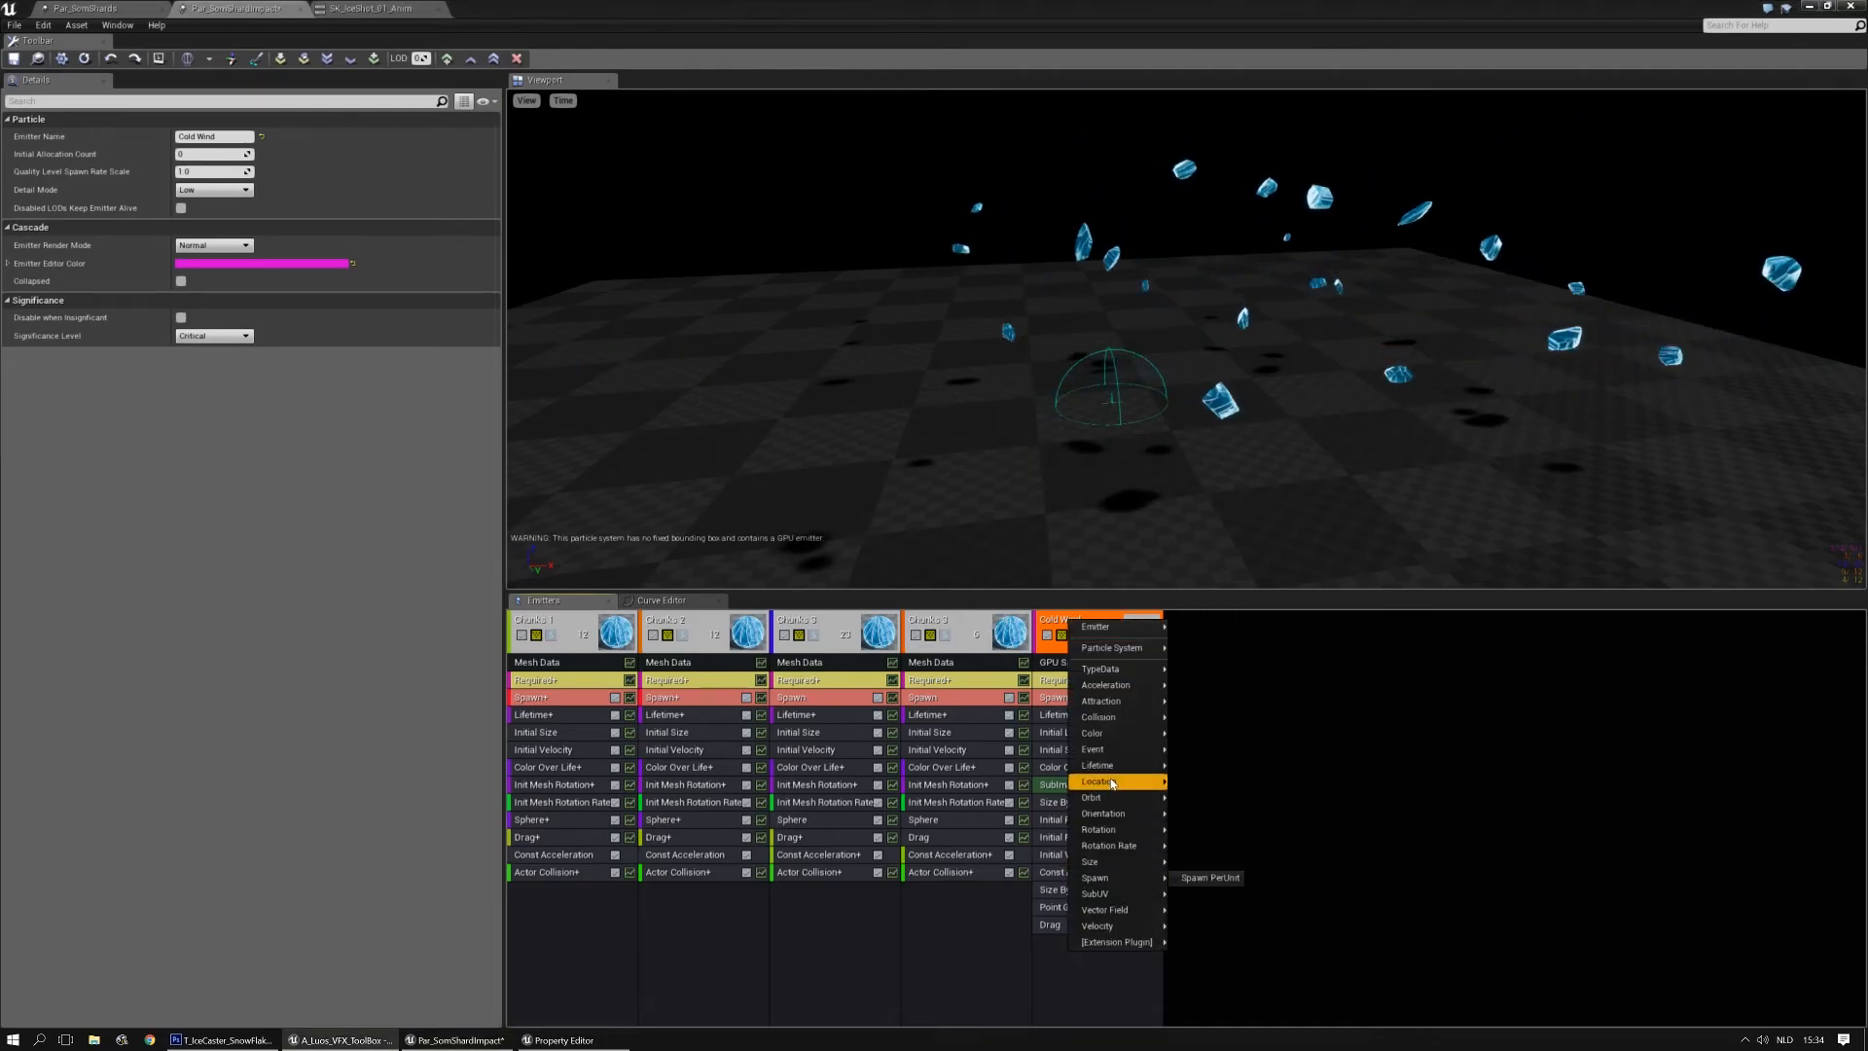
pyautogui.moveTo(1112, 784)
pyautogui.click(1240, 881)
pyautogui.moveTo(1074, 942); pyautogui.dragTo(1081, 827)
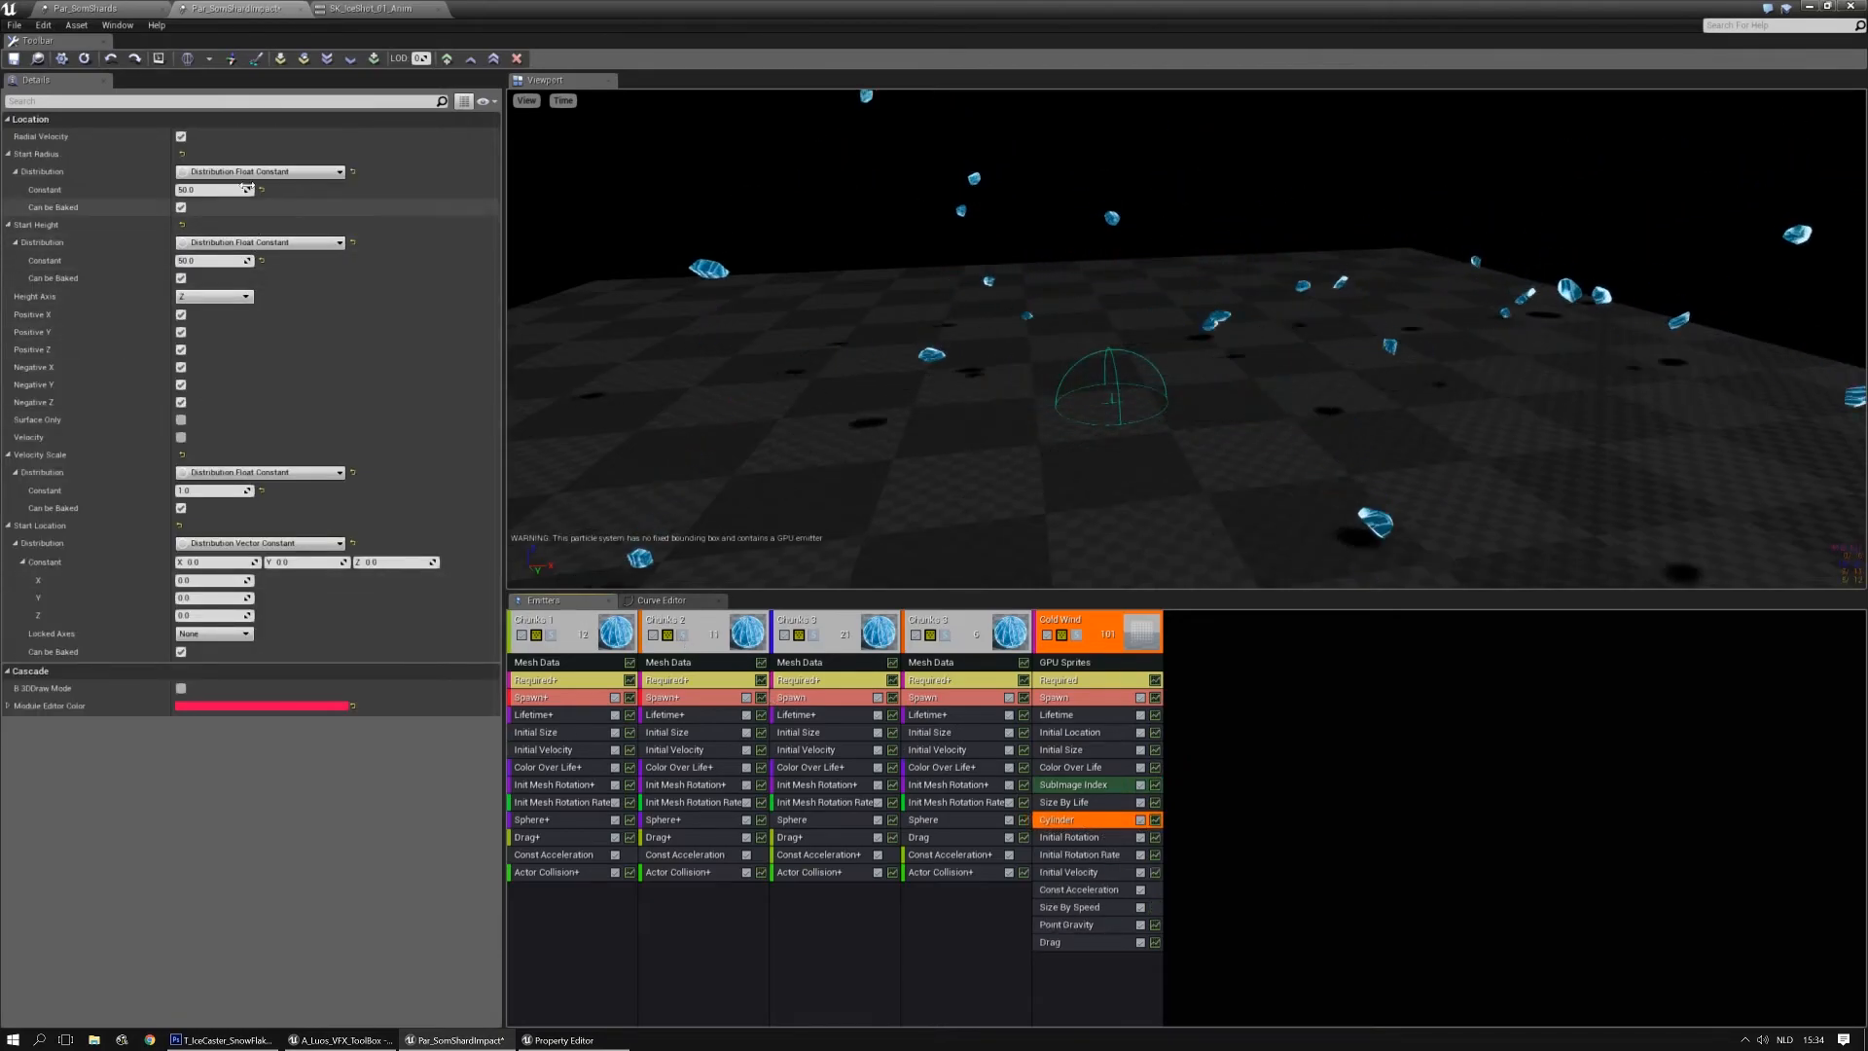
# Turn on 3D Draw Mode for the Cold Wind Cylinder module and turn it off for the chunk emitters' Sphere modules
pyautogui.click(181, 688)
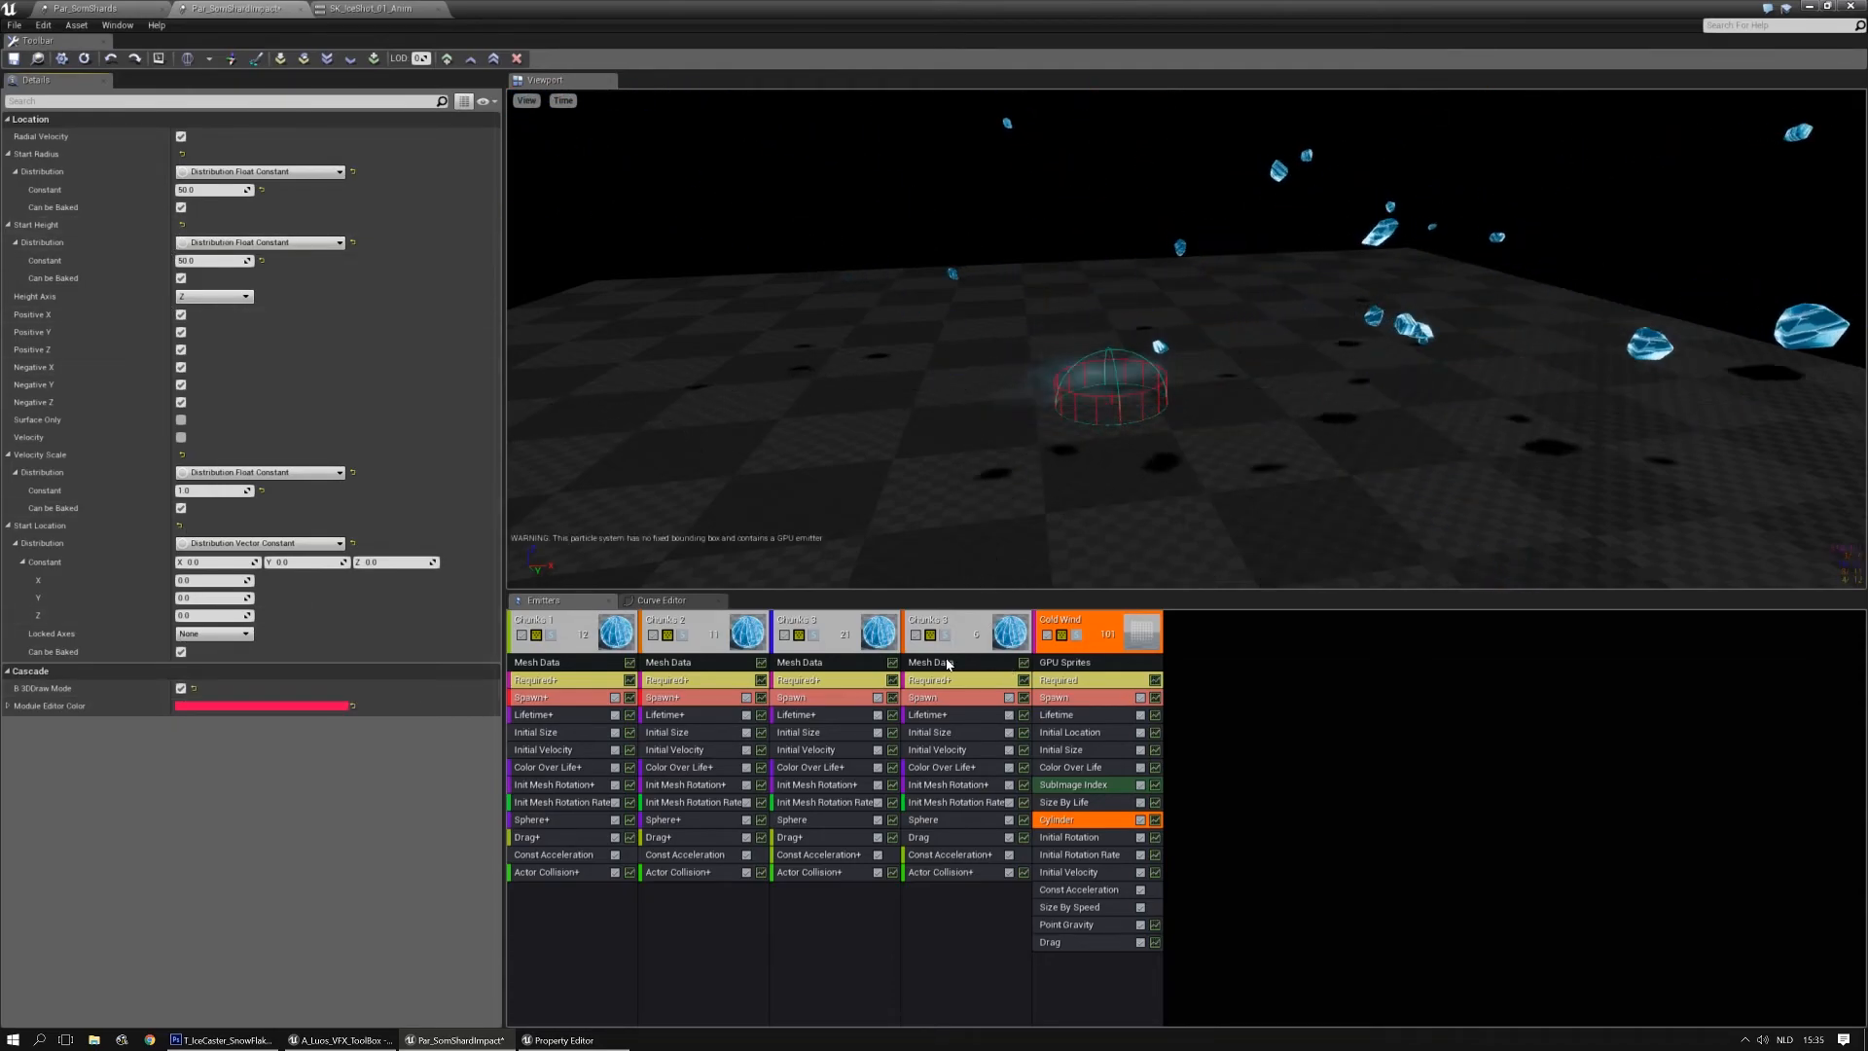
pyautogui.click(924, 821)
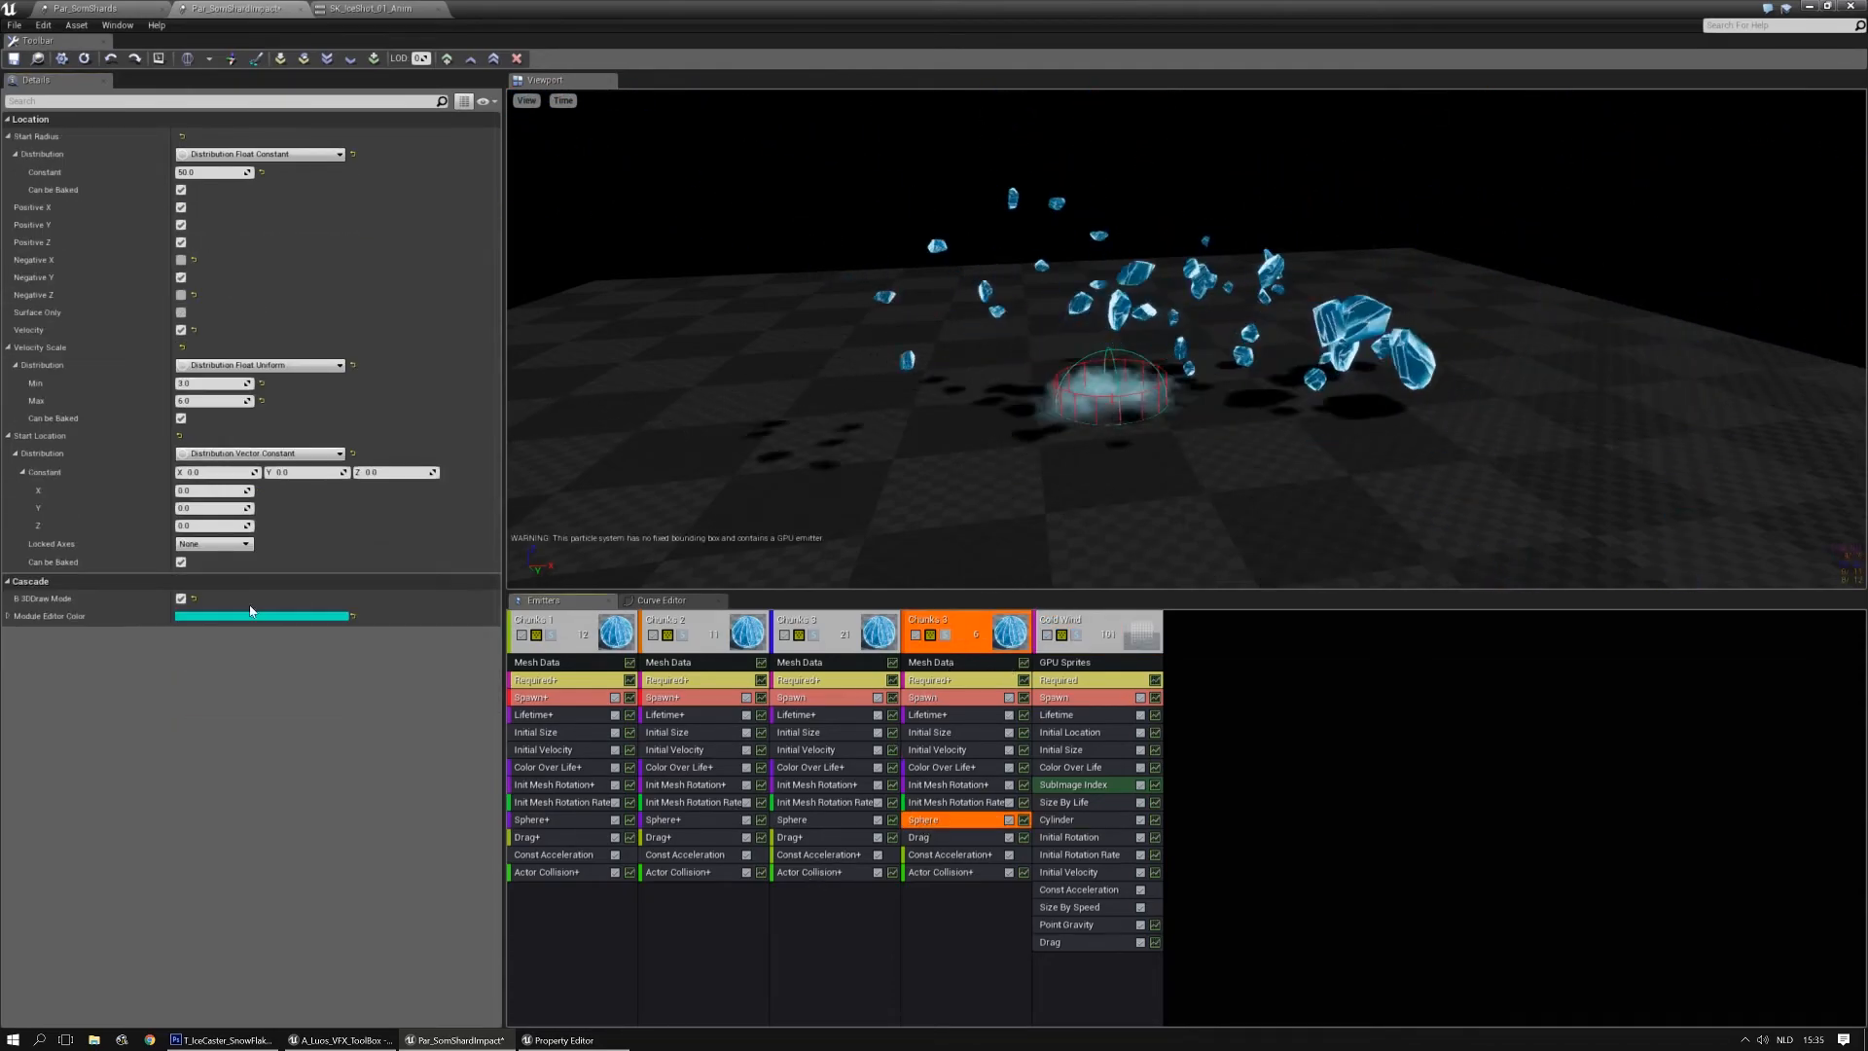
pyautogui.click(830, 821)
pyautogui.click(182, 599)
pyautogui.click(718, 821)
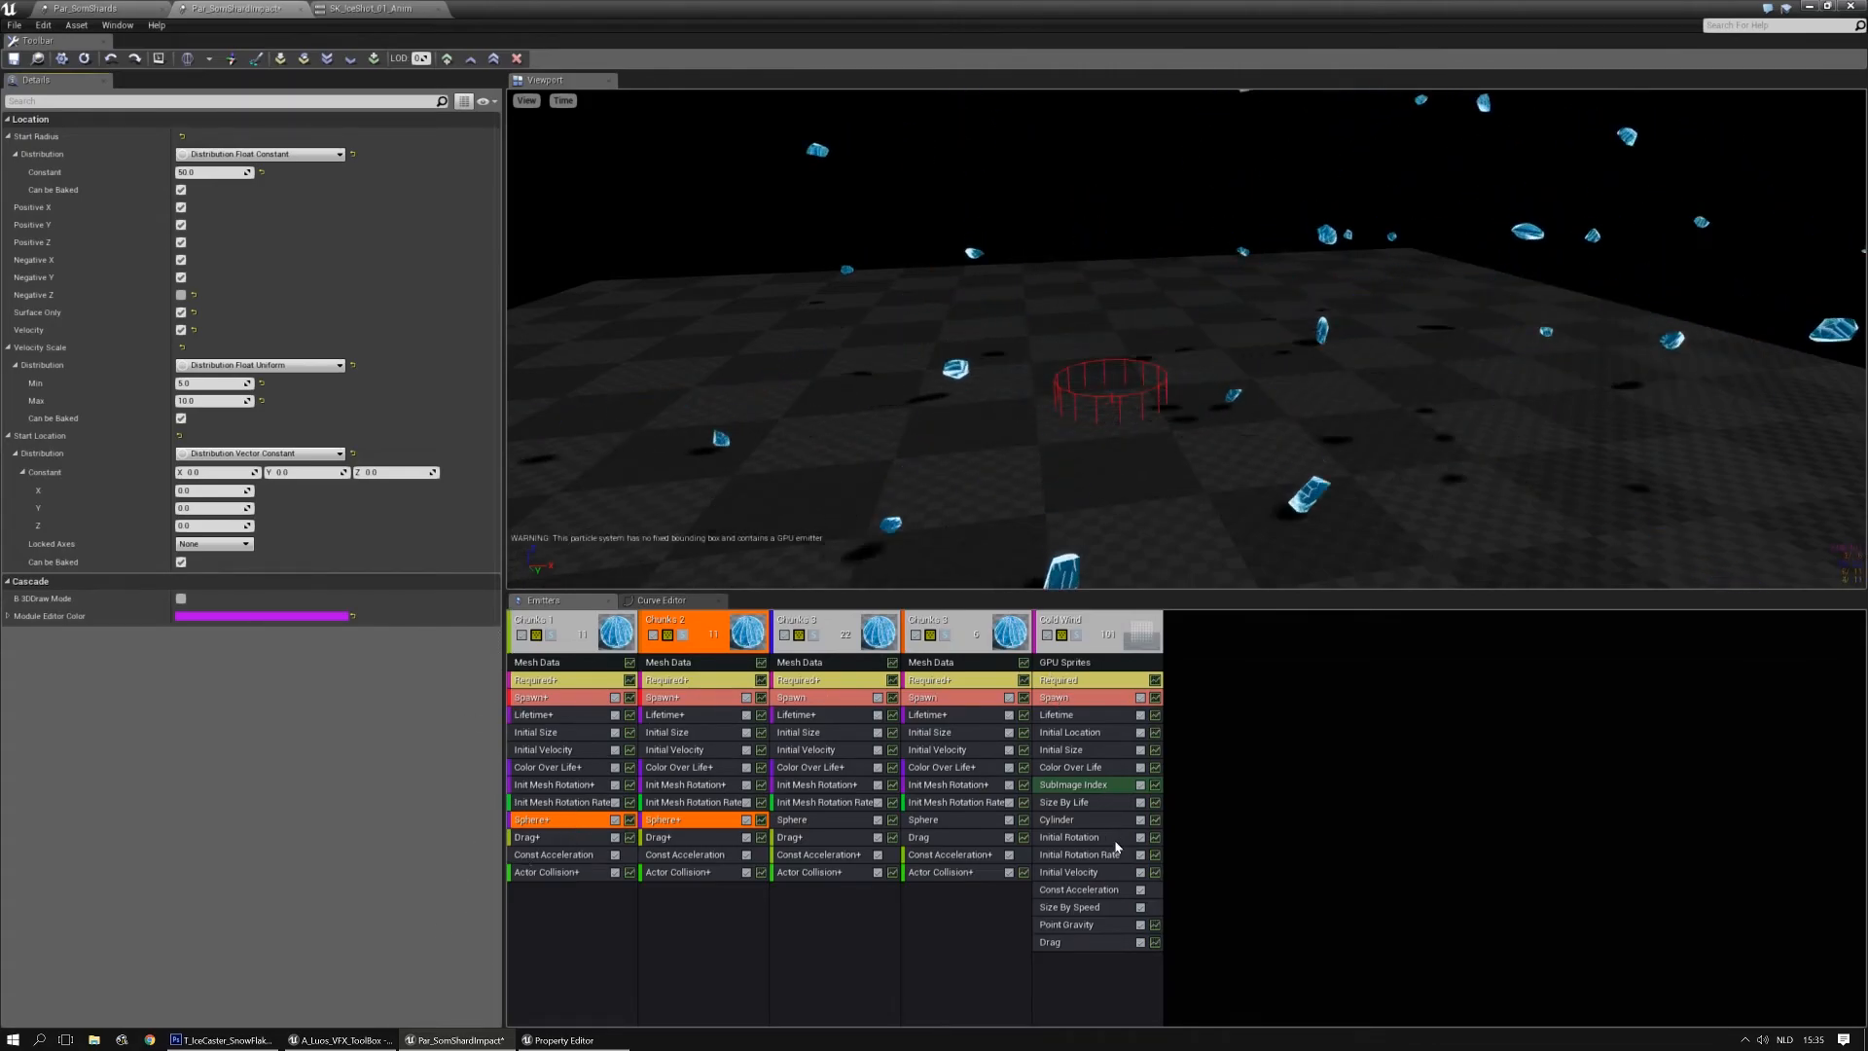
# Enable Surface Only and Velocity on the Cylinder, disable Positive Z and Negative Z, and set its Start Location Z to 40
pyautogui.click(1065, 820)
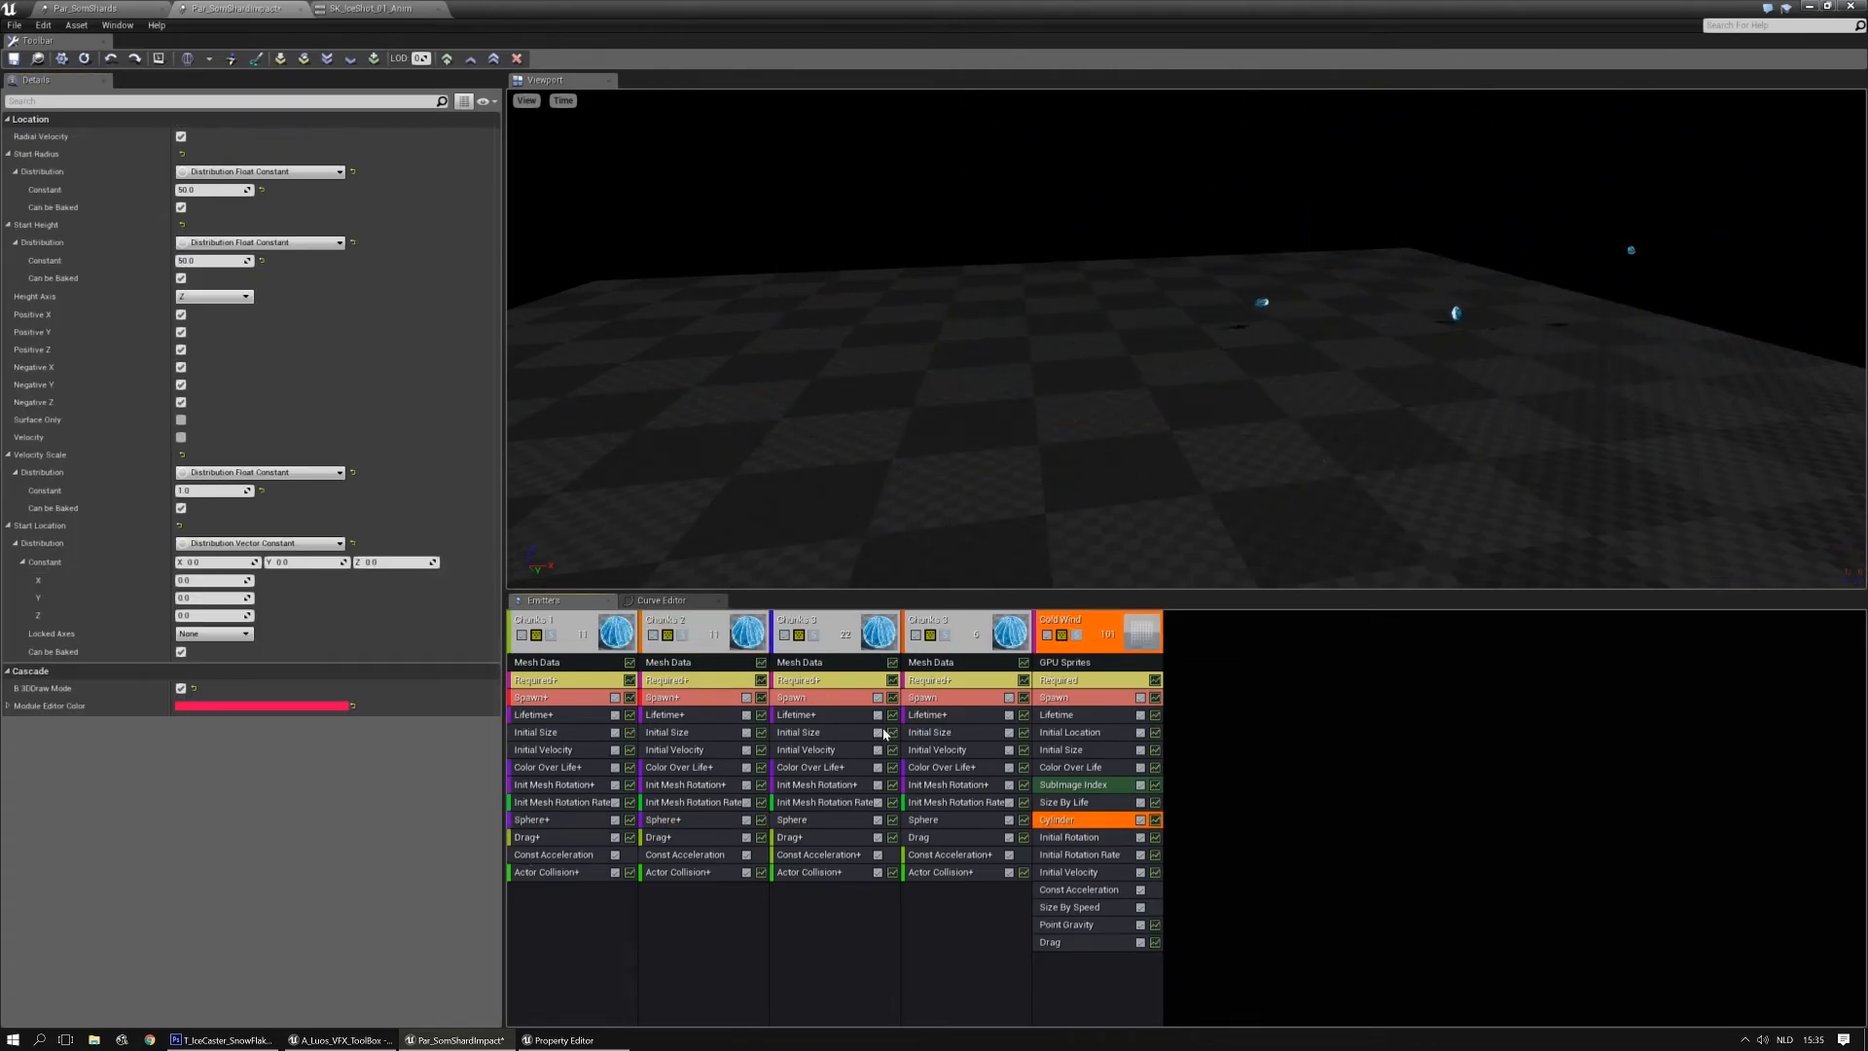
pyautogui.click(181, 420)
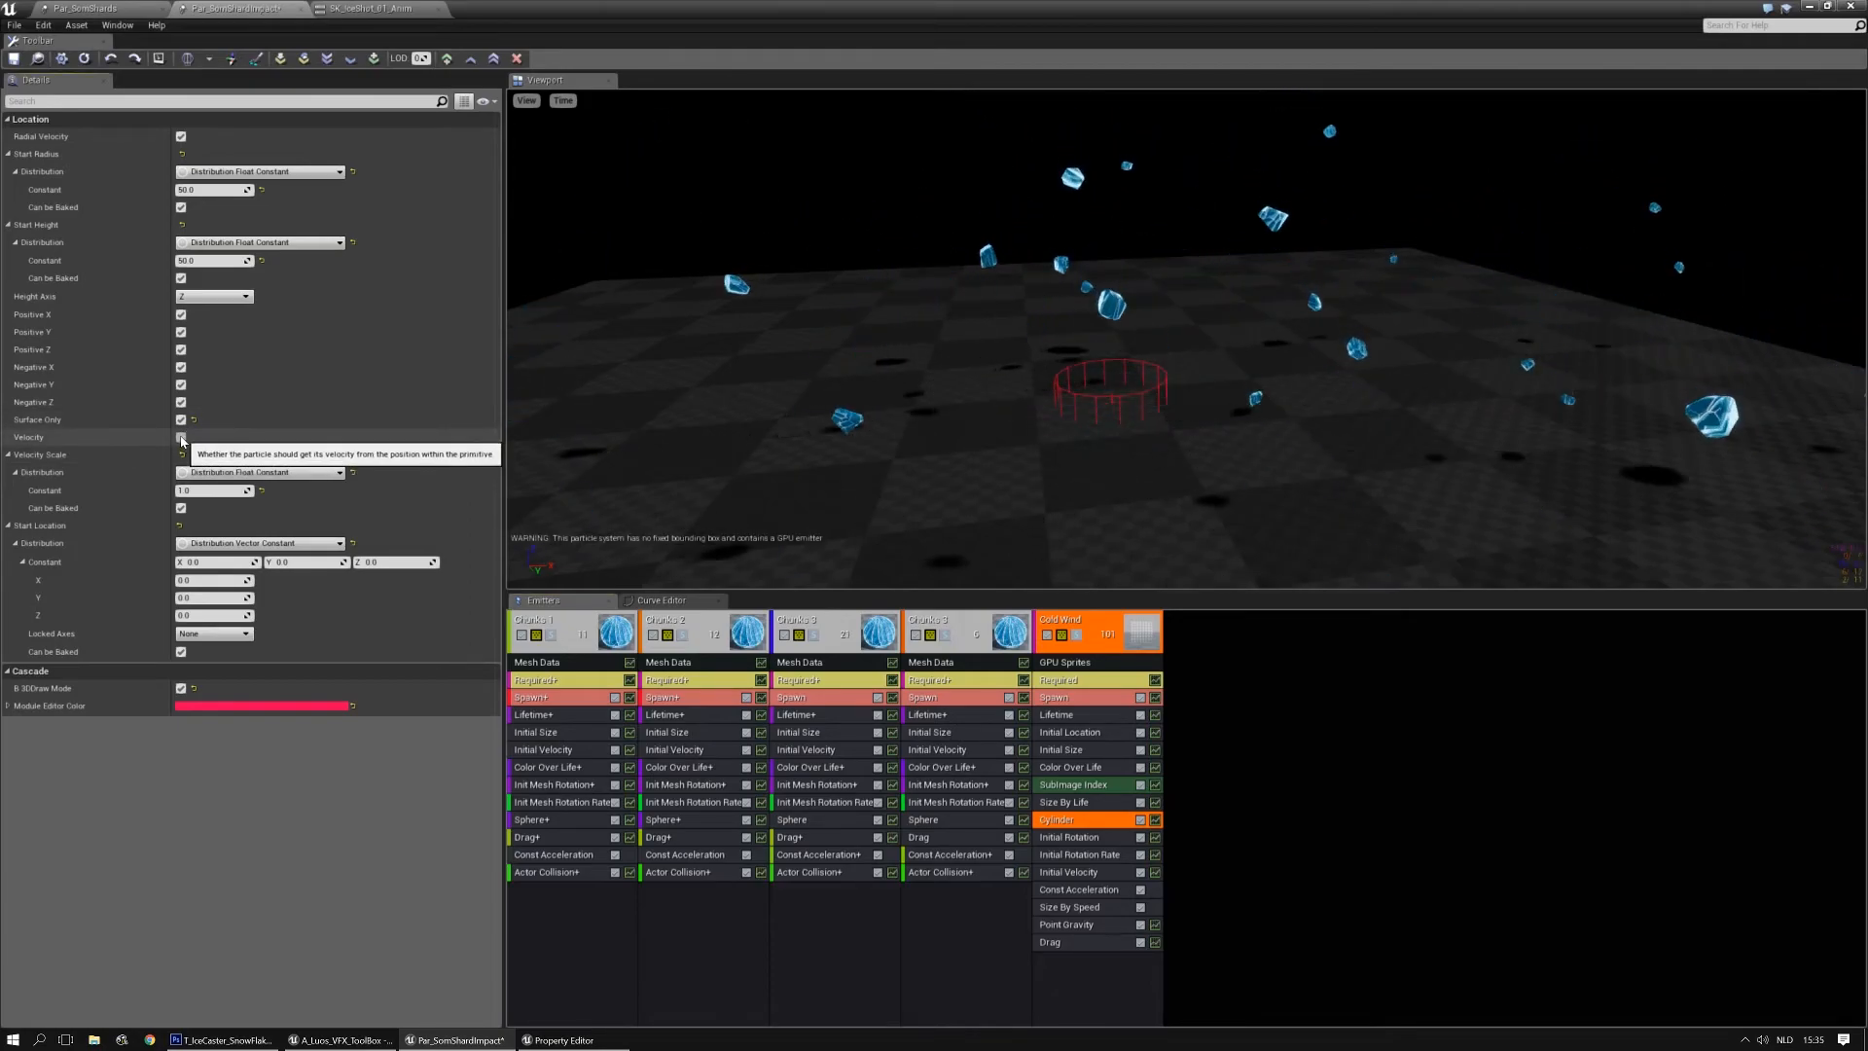
pyautogui.click(181, 438)
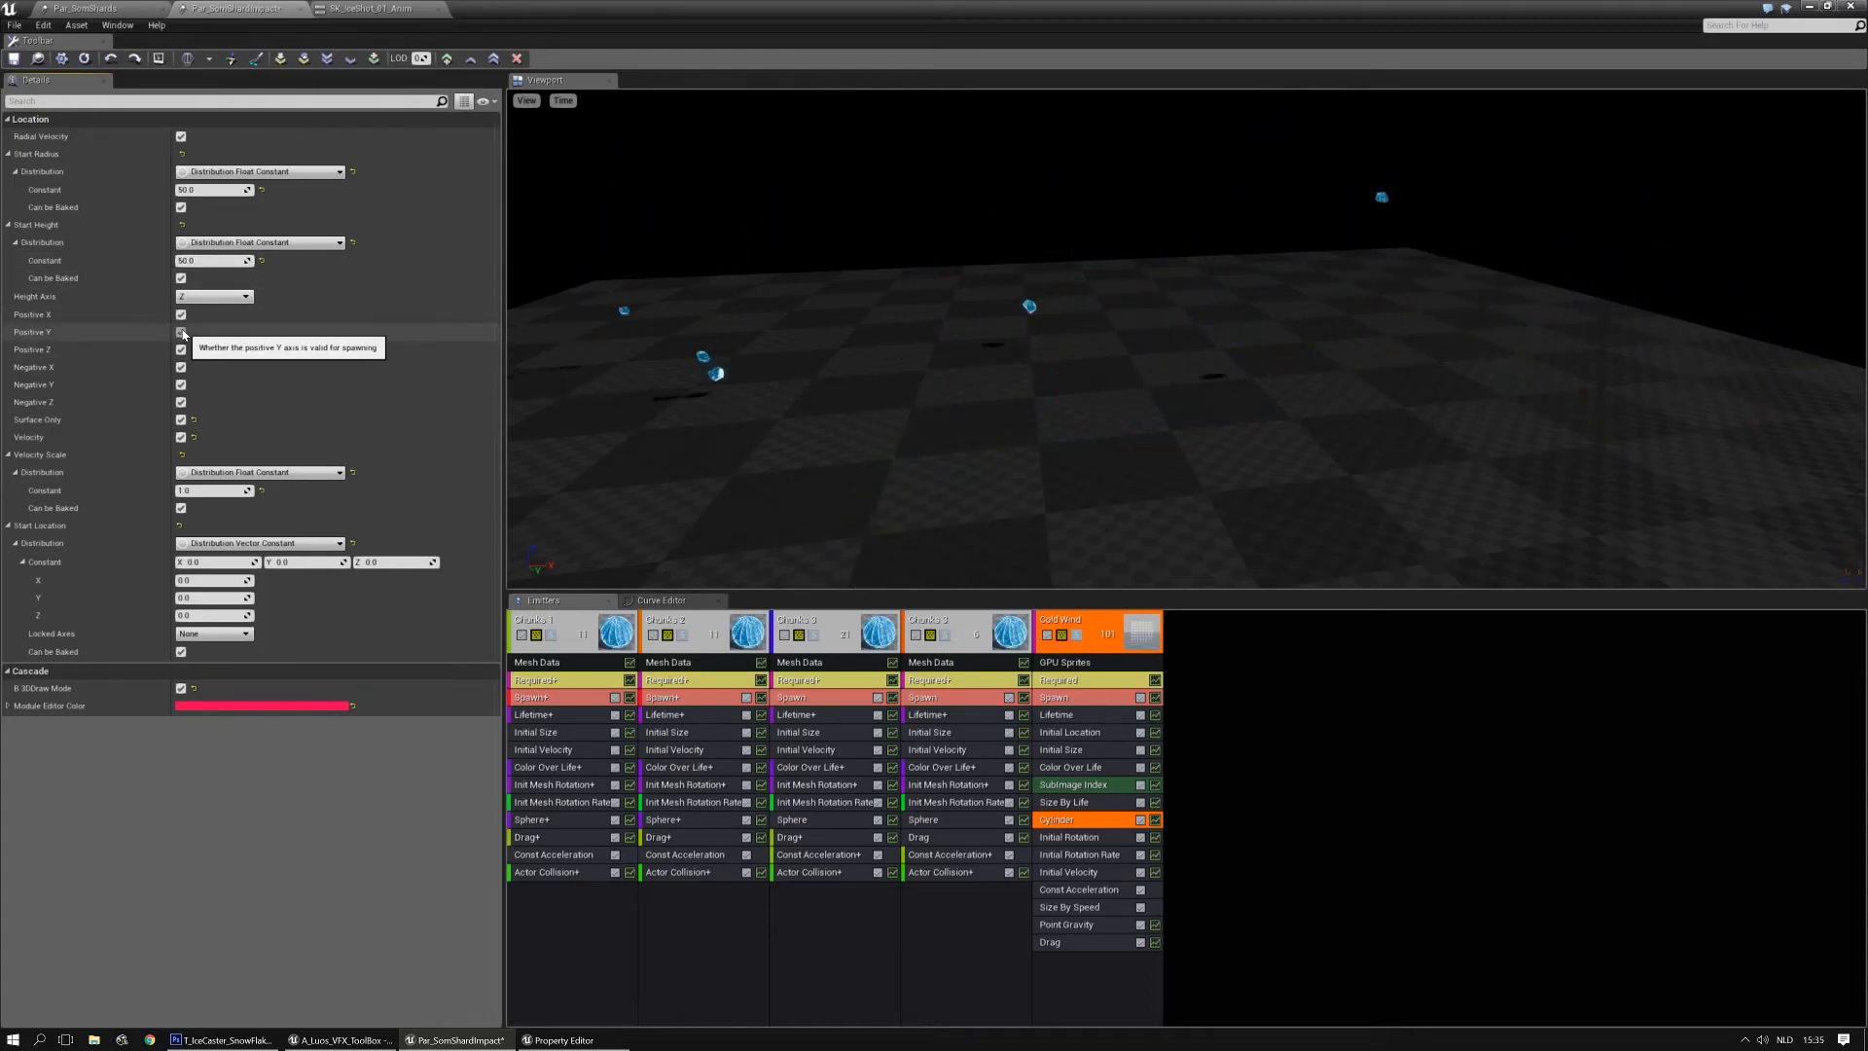
pyautogui.click(181, 402)
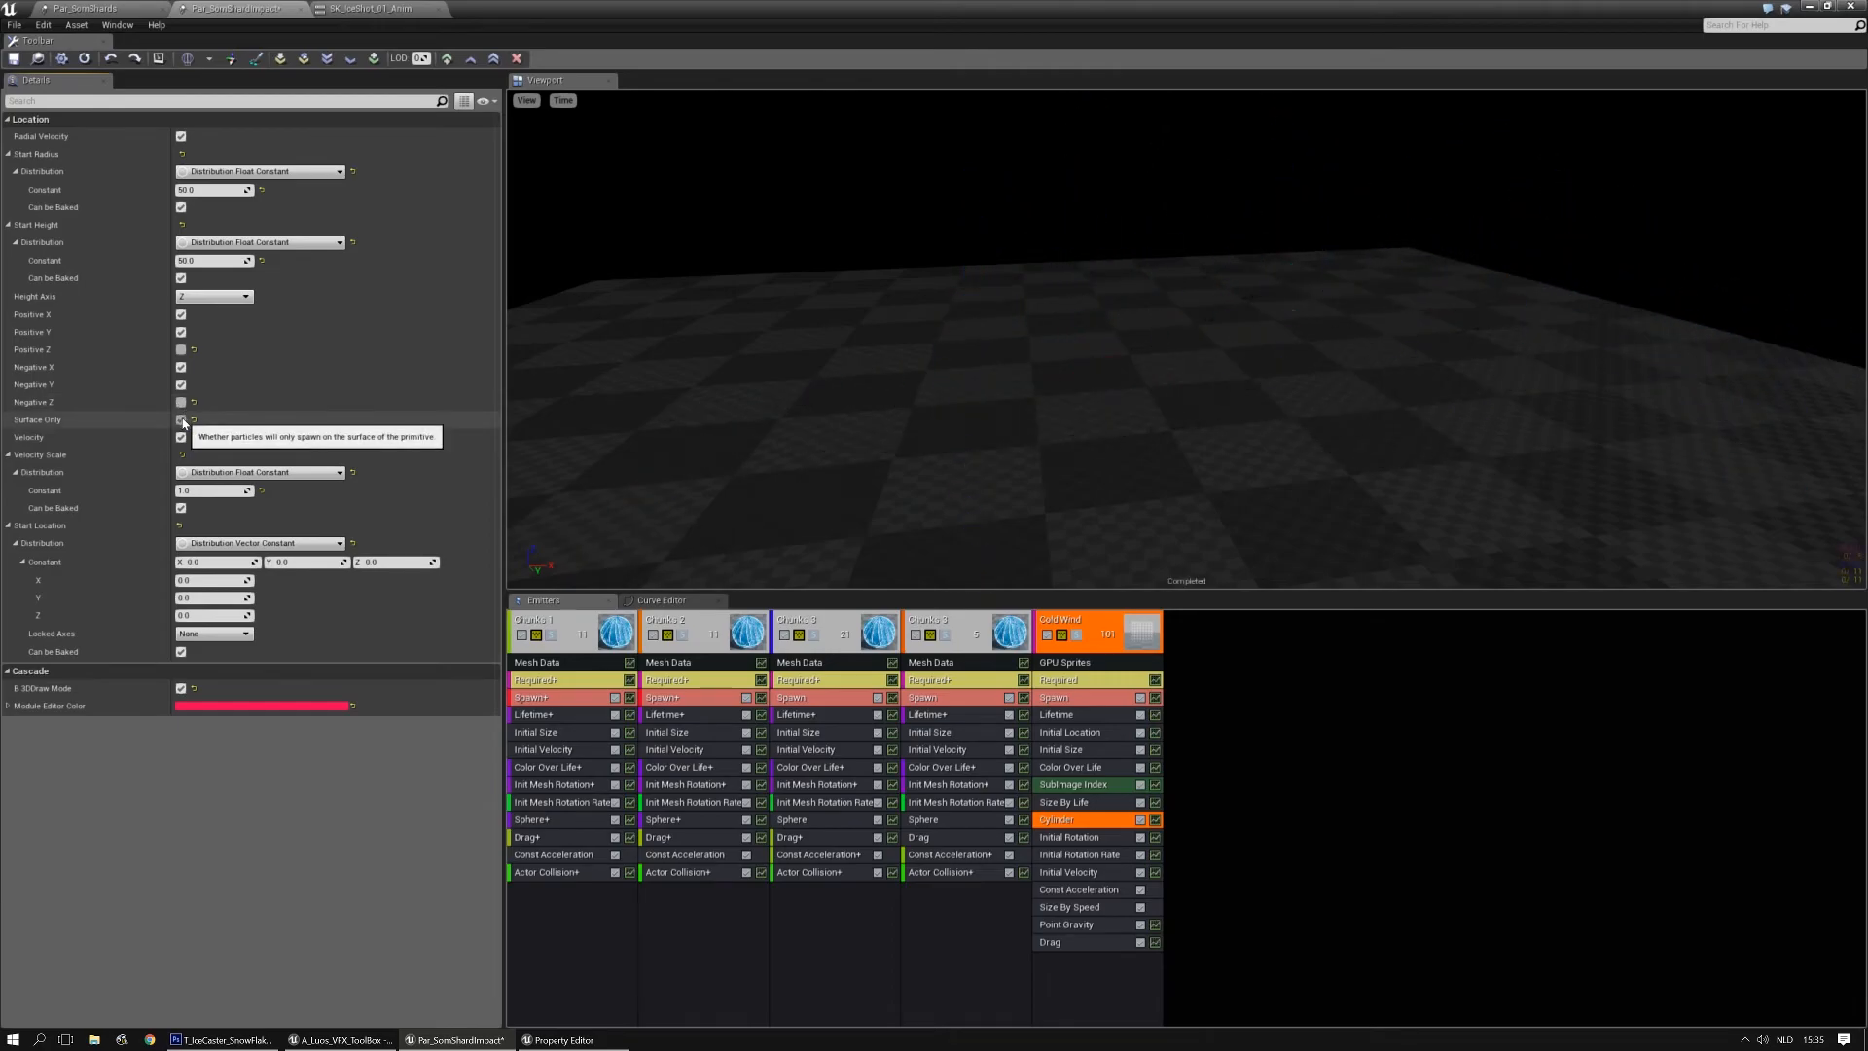
pyautogui.click(386, 562)
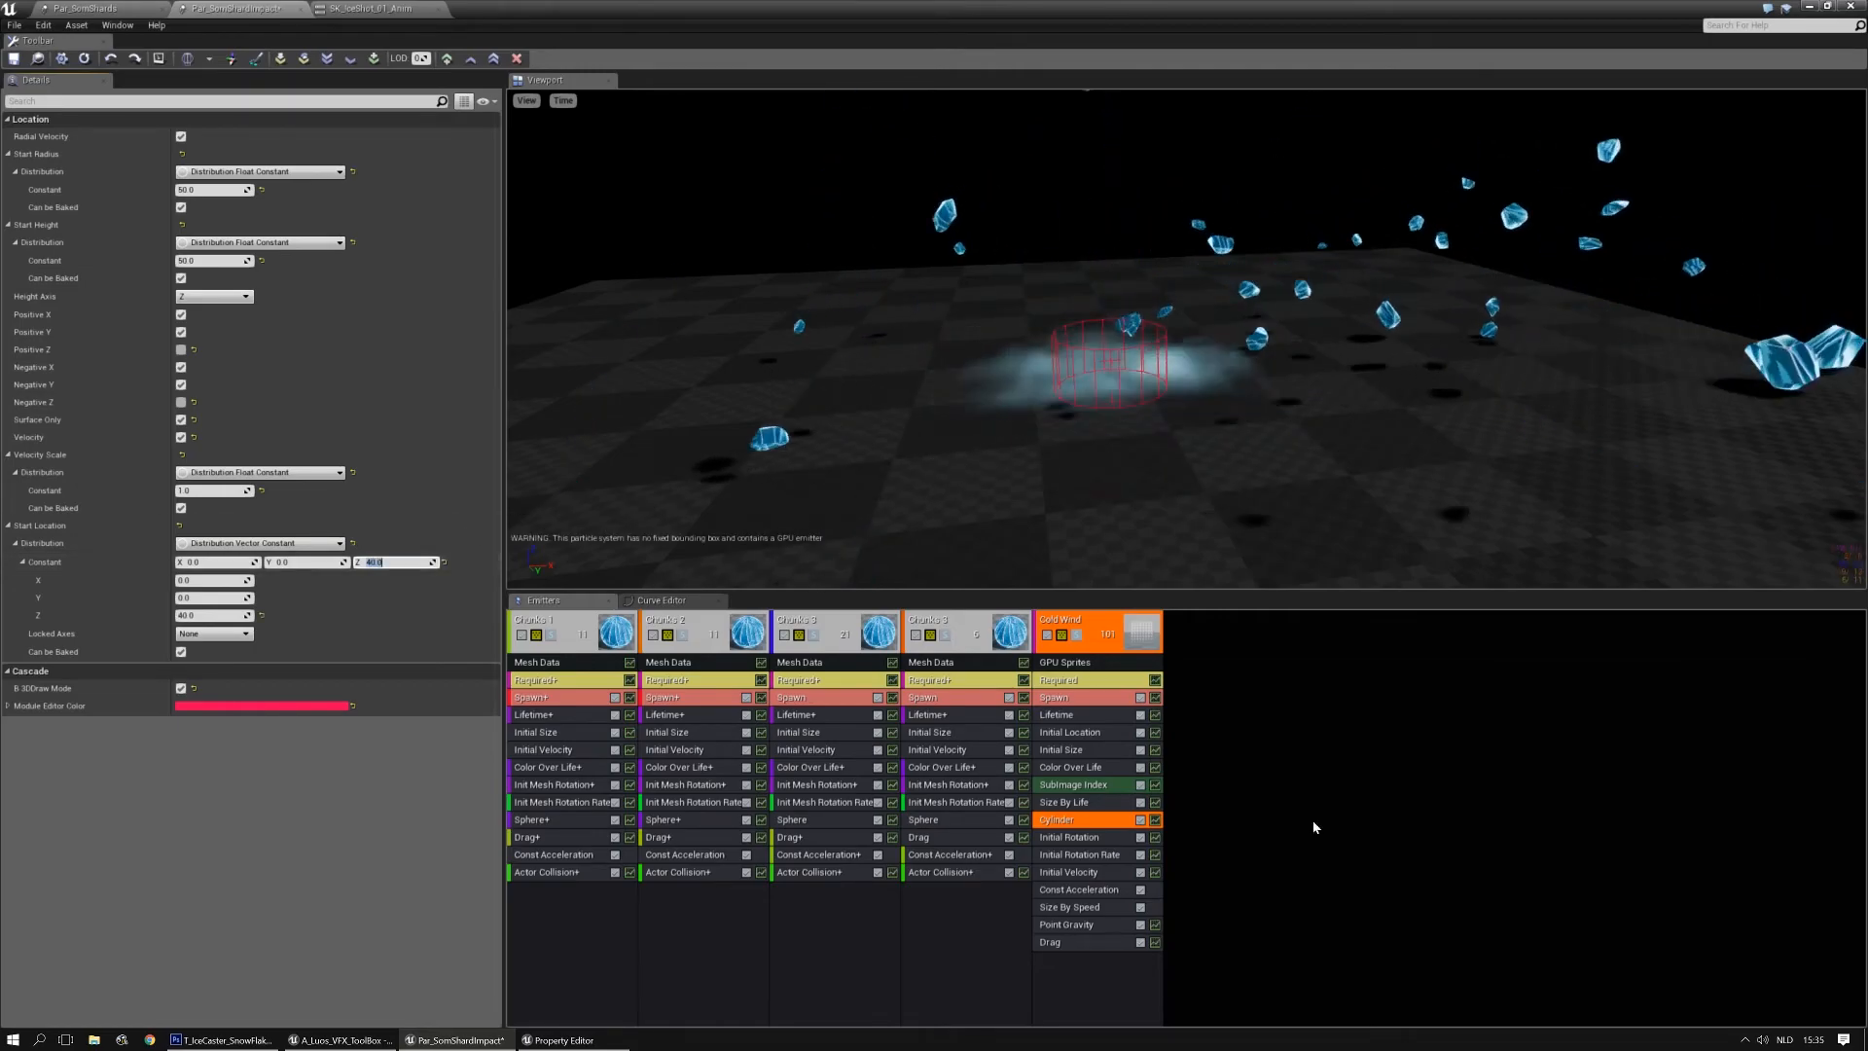
# Delete Cold Wind's Initial Location module and give the Cylinder's Velocity Scale a uniform distribution with Min 10 and Max 15
pyautogui.click(1082, 731)
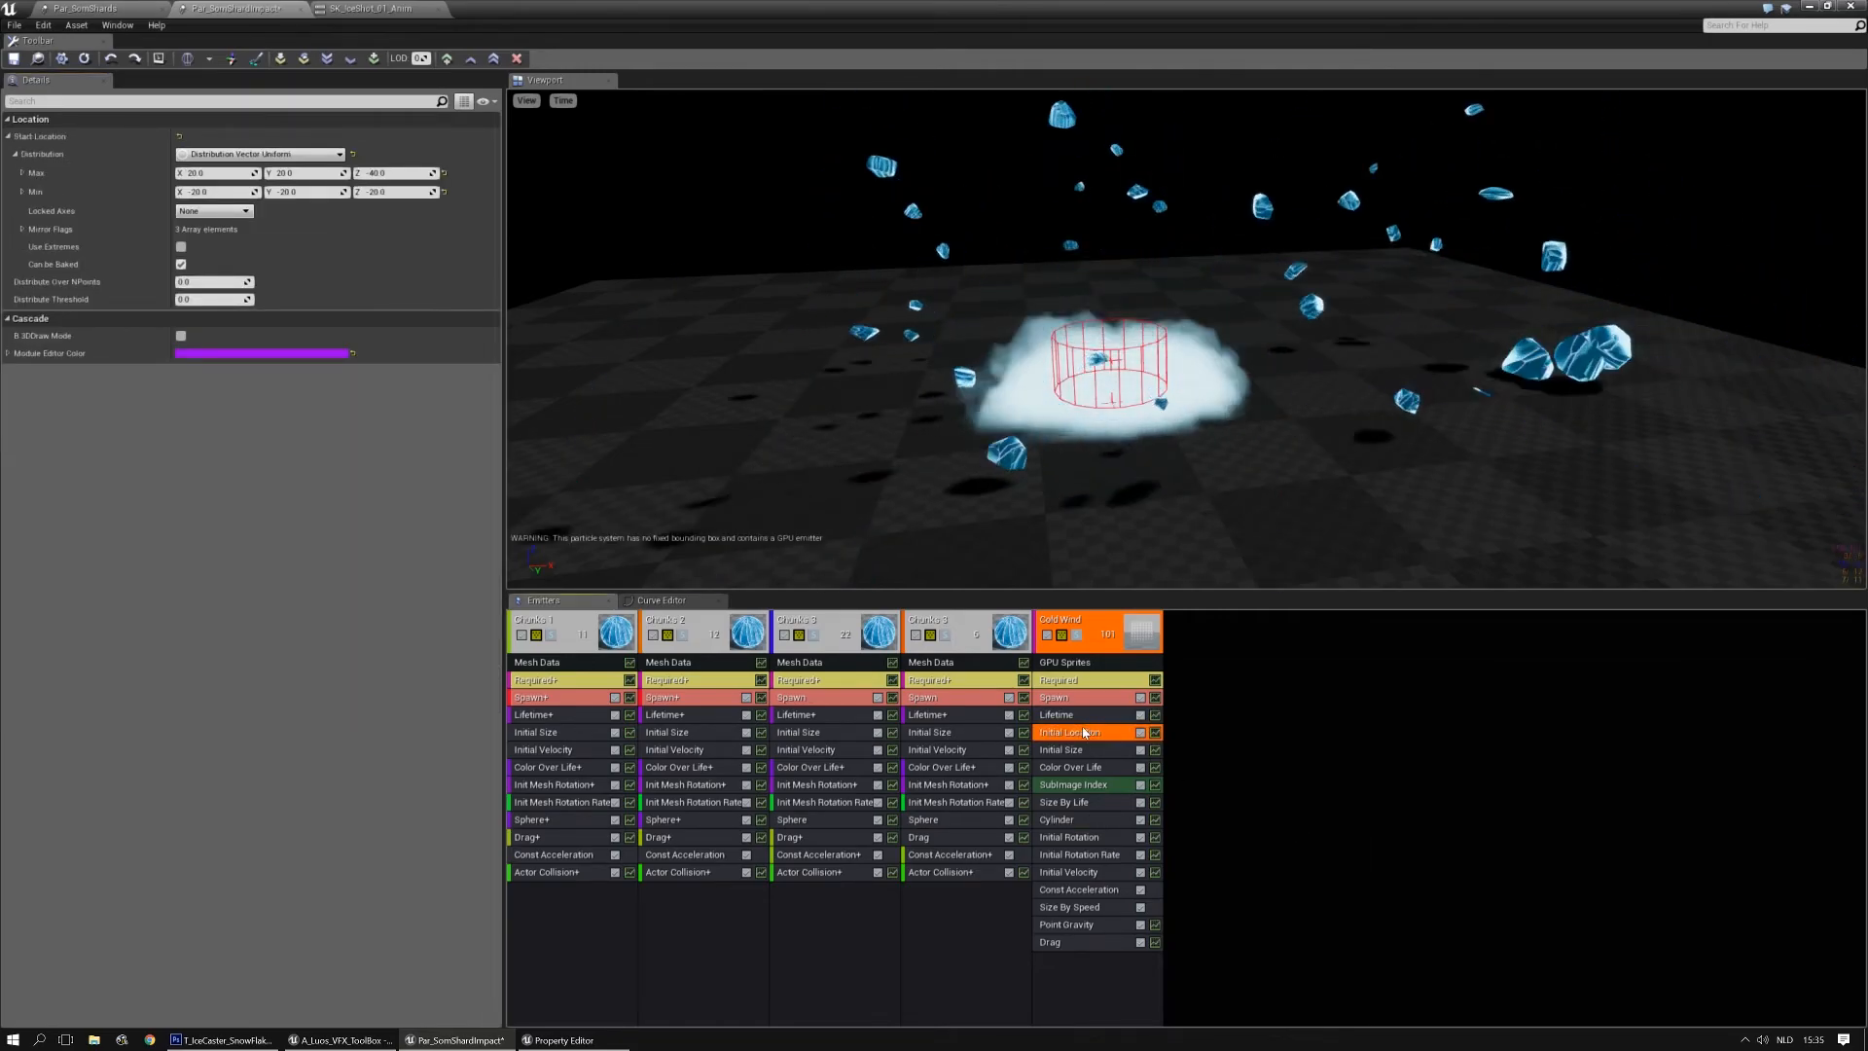
pyautogui.press('Delete')
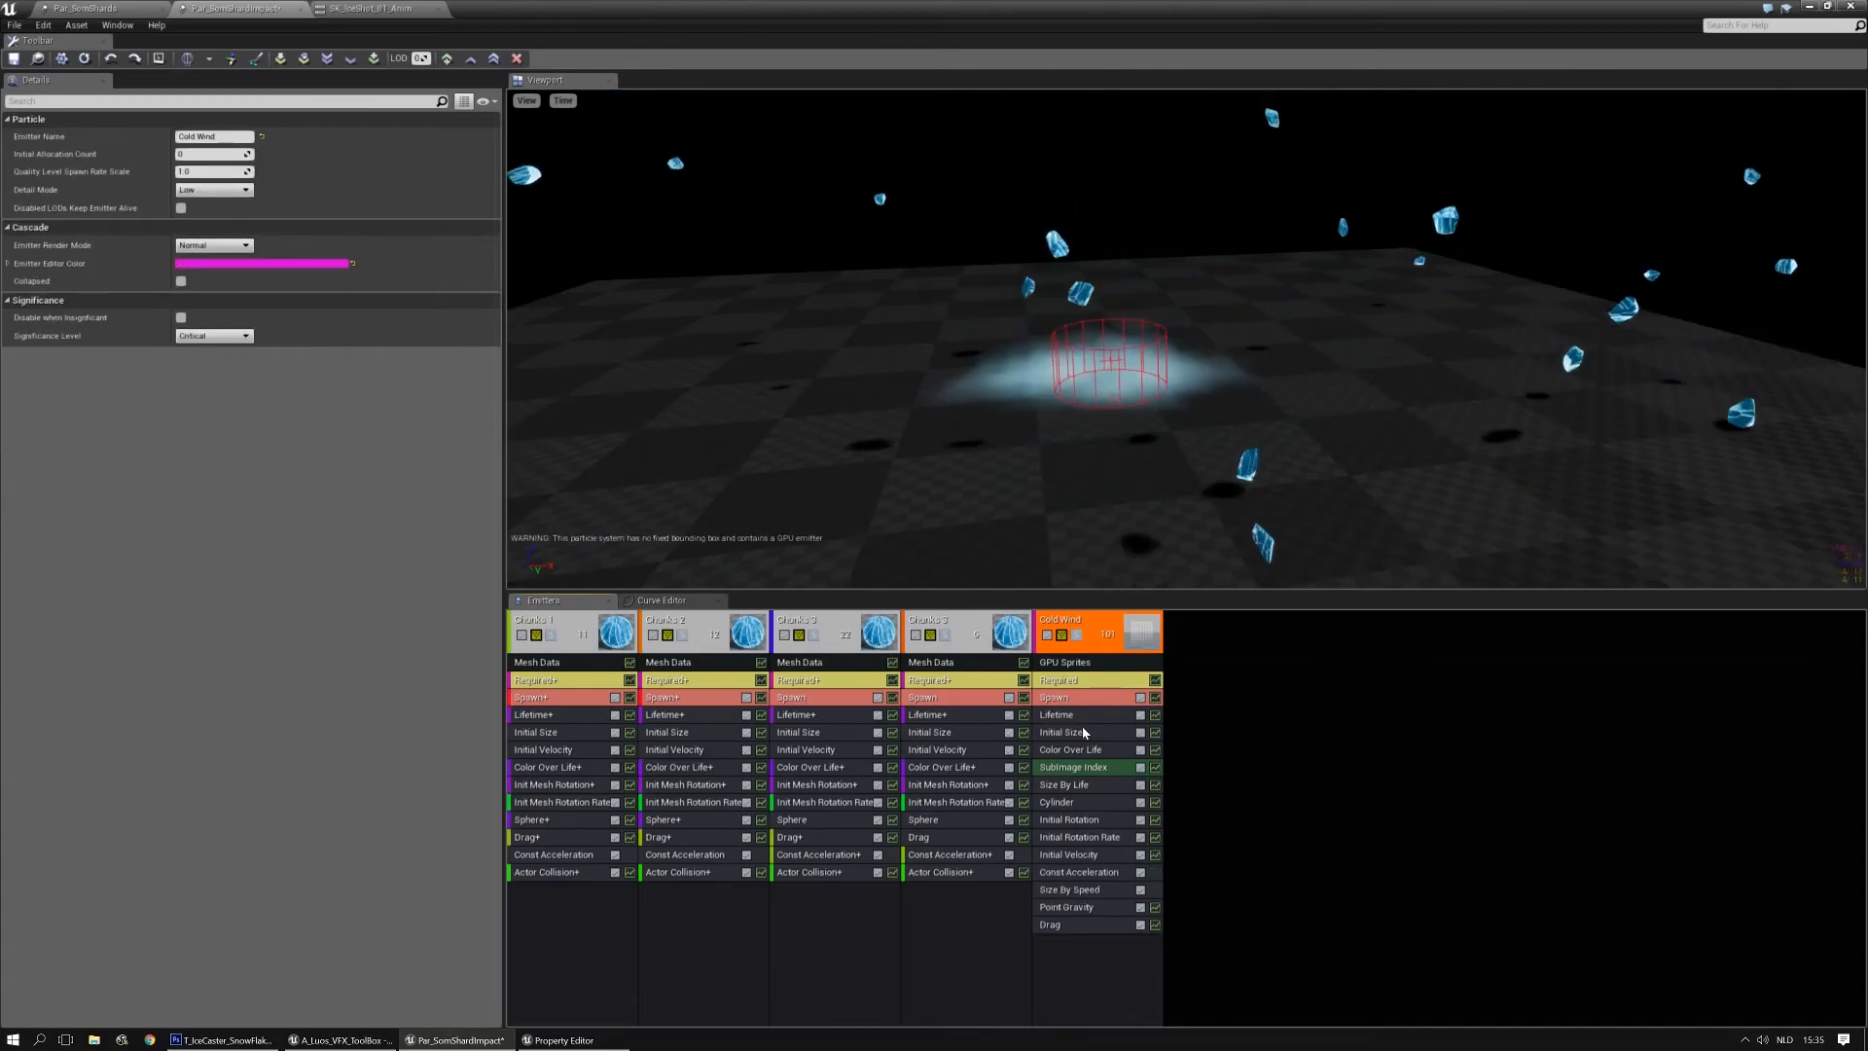
pyautogui.click(1075, 800)
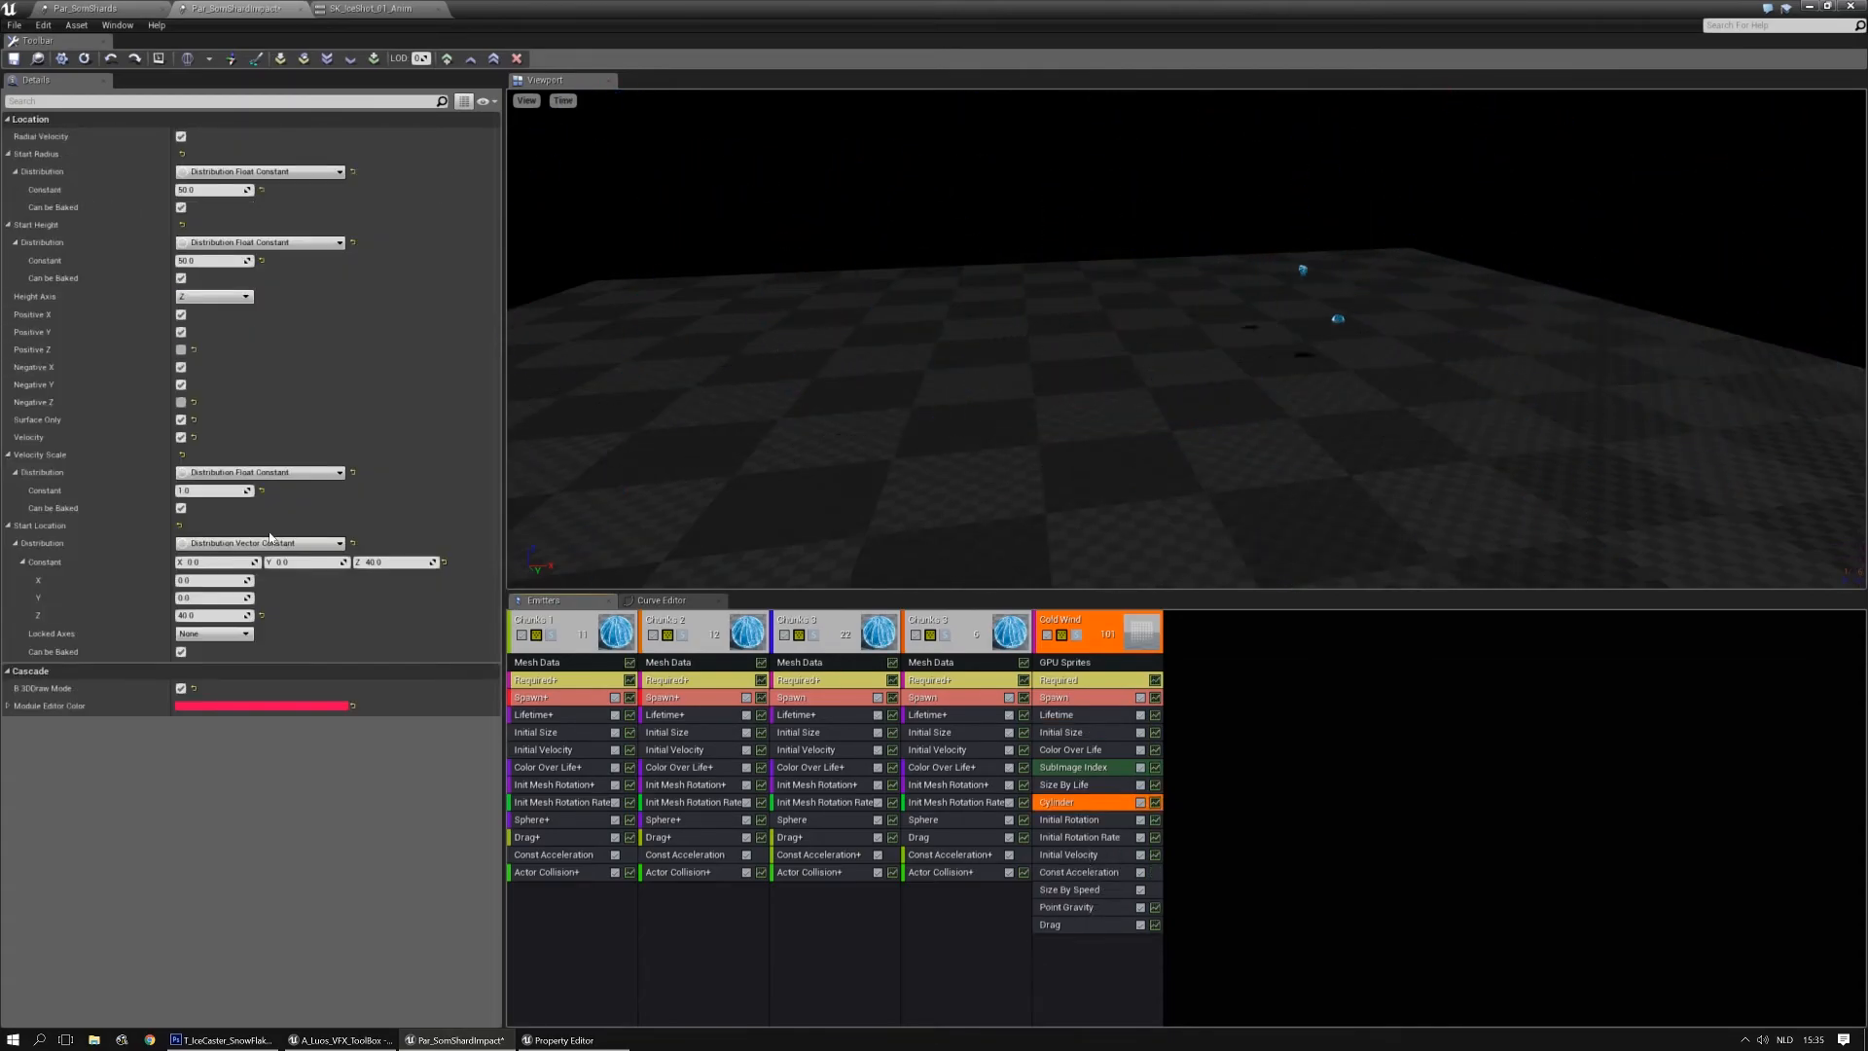
pyautogui.click(238, 472)
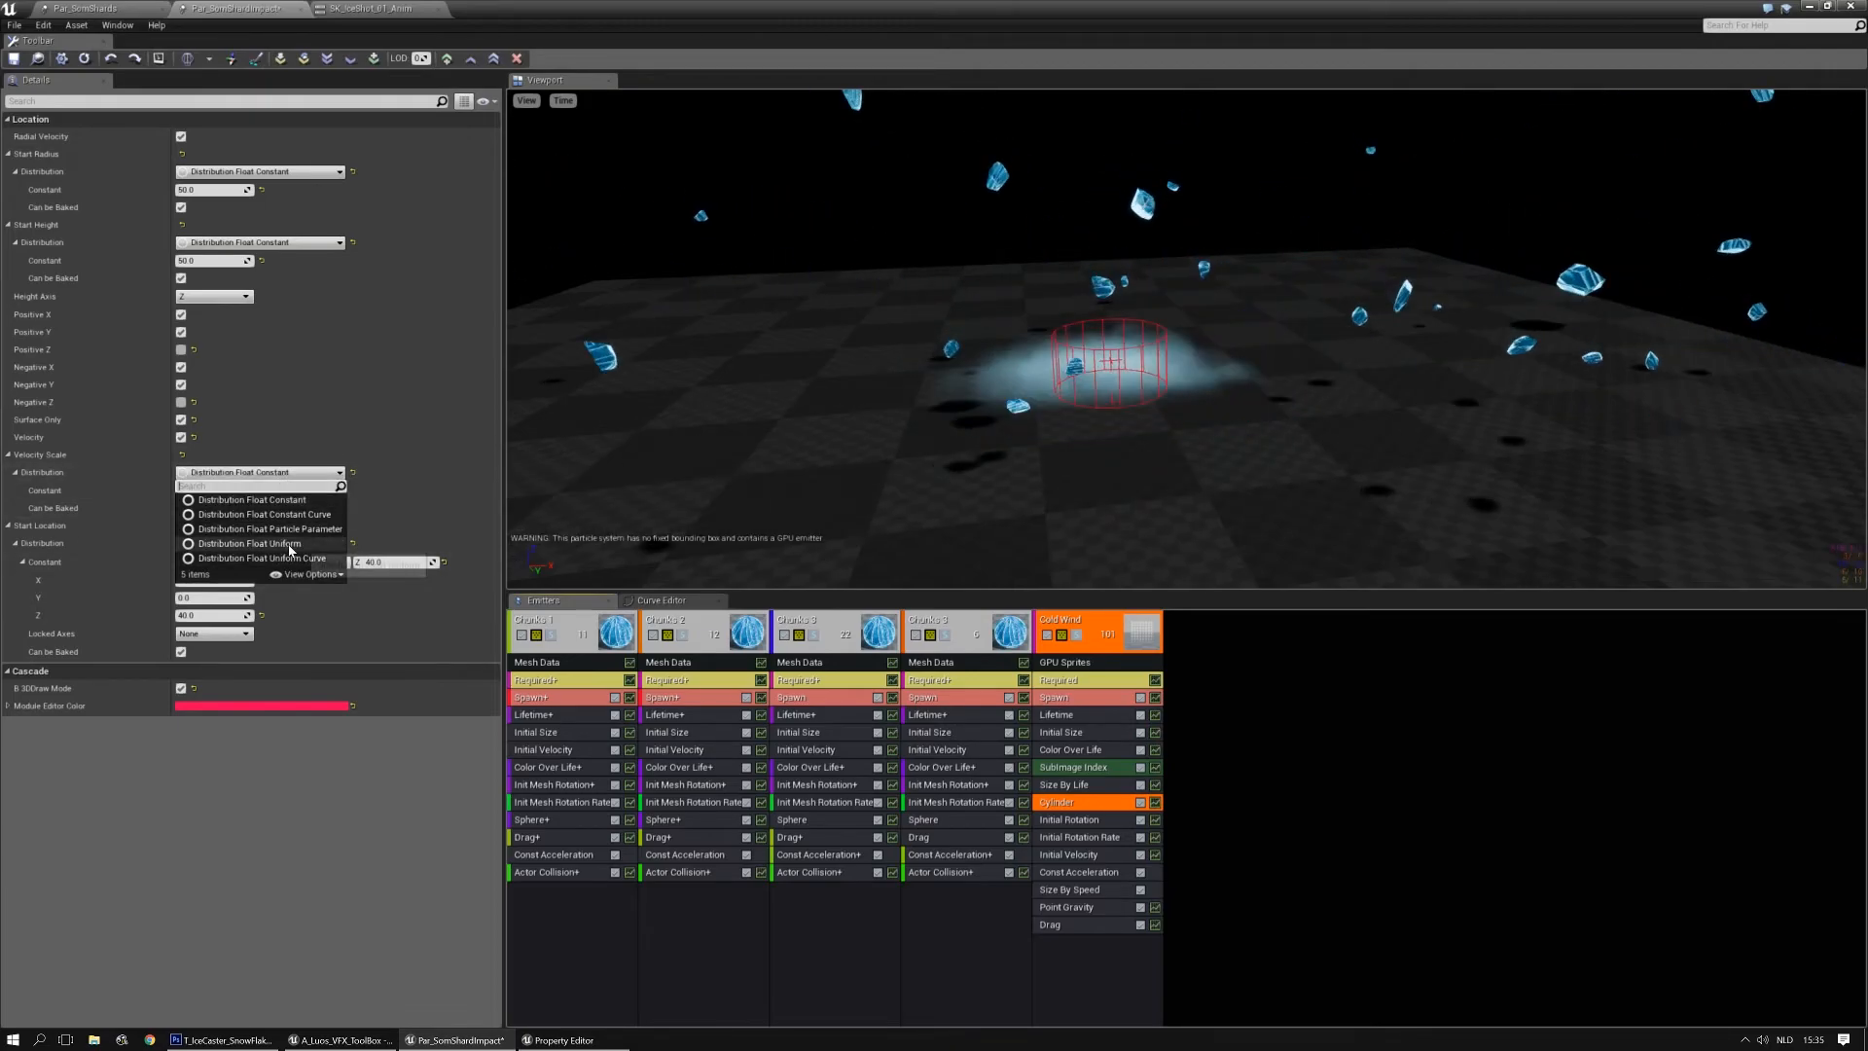
pyautogui.click(249, 543)
pyautogui.click(219, 490)
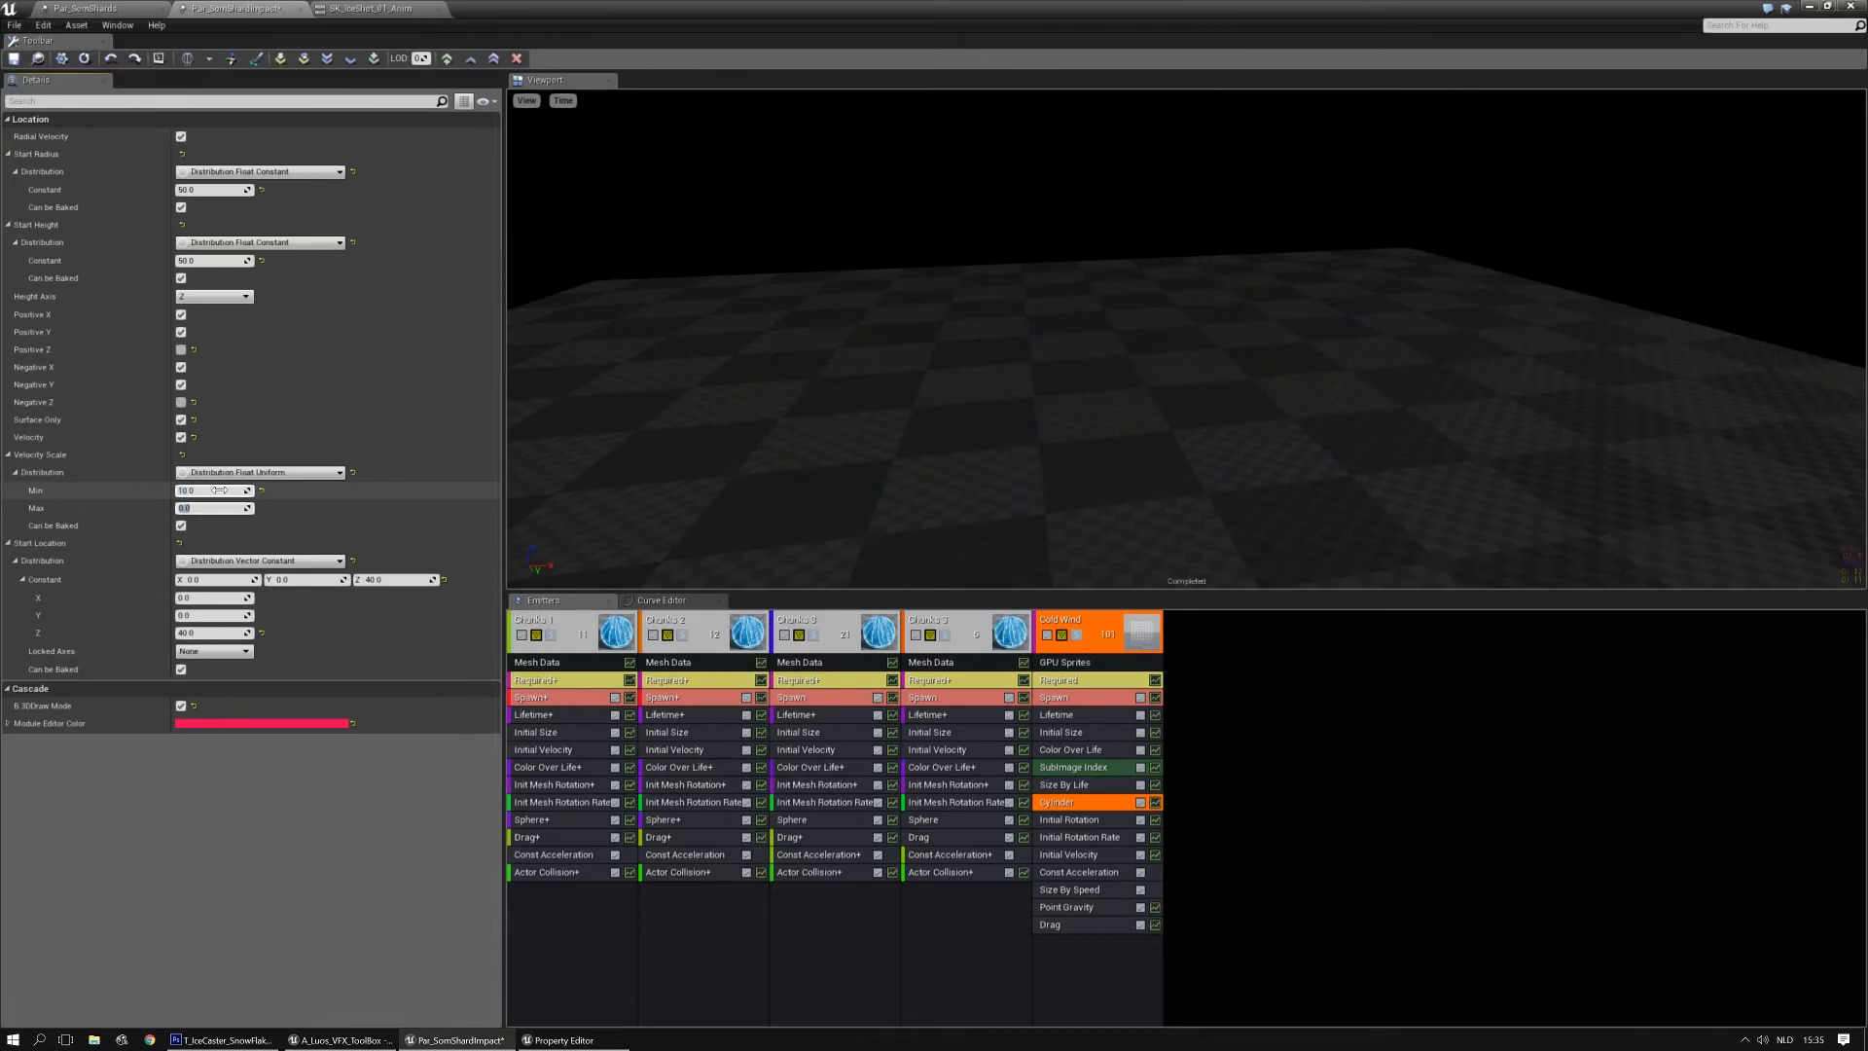
pyautogui.write('15')
pyautogui.press('Return')
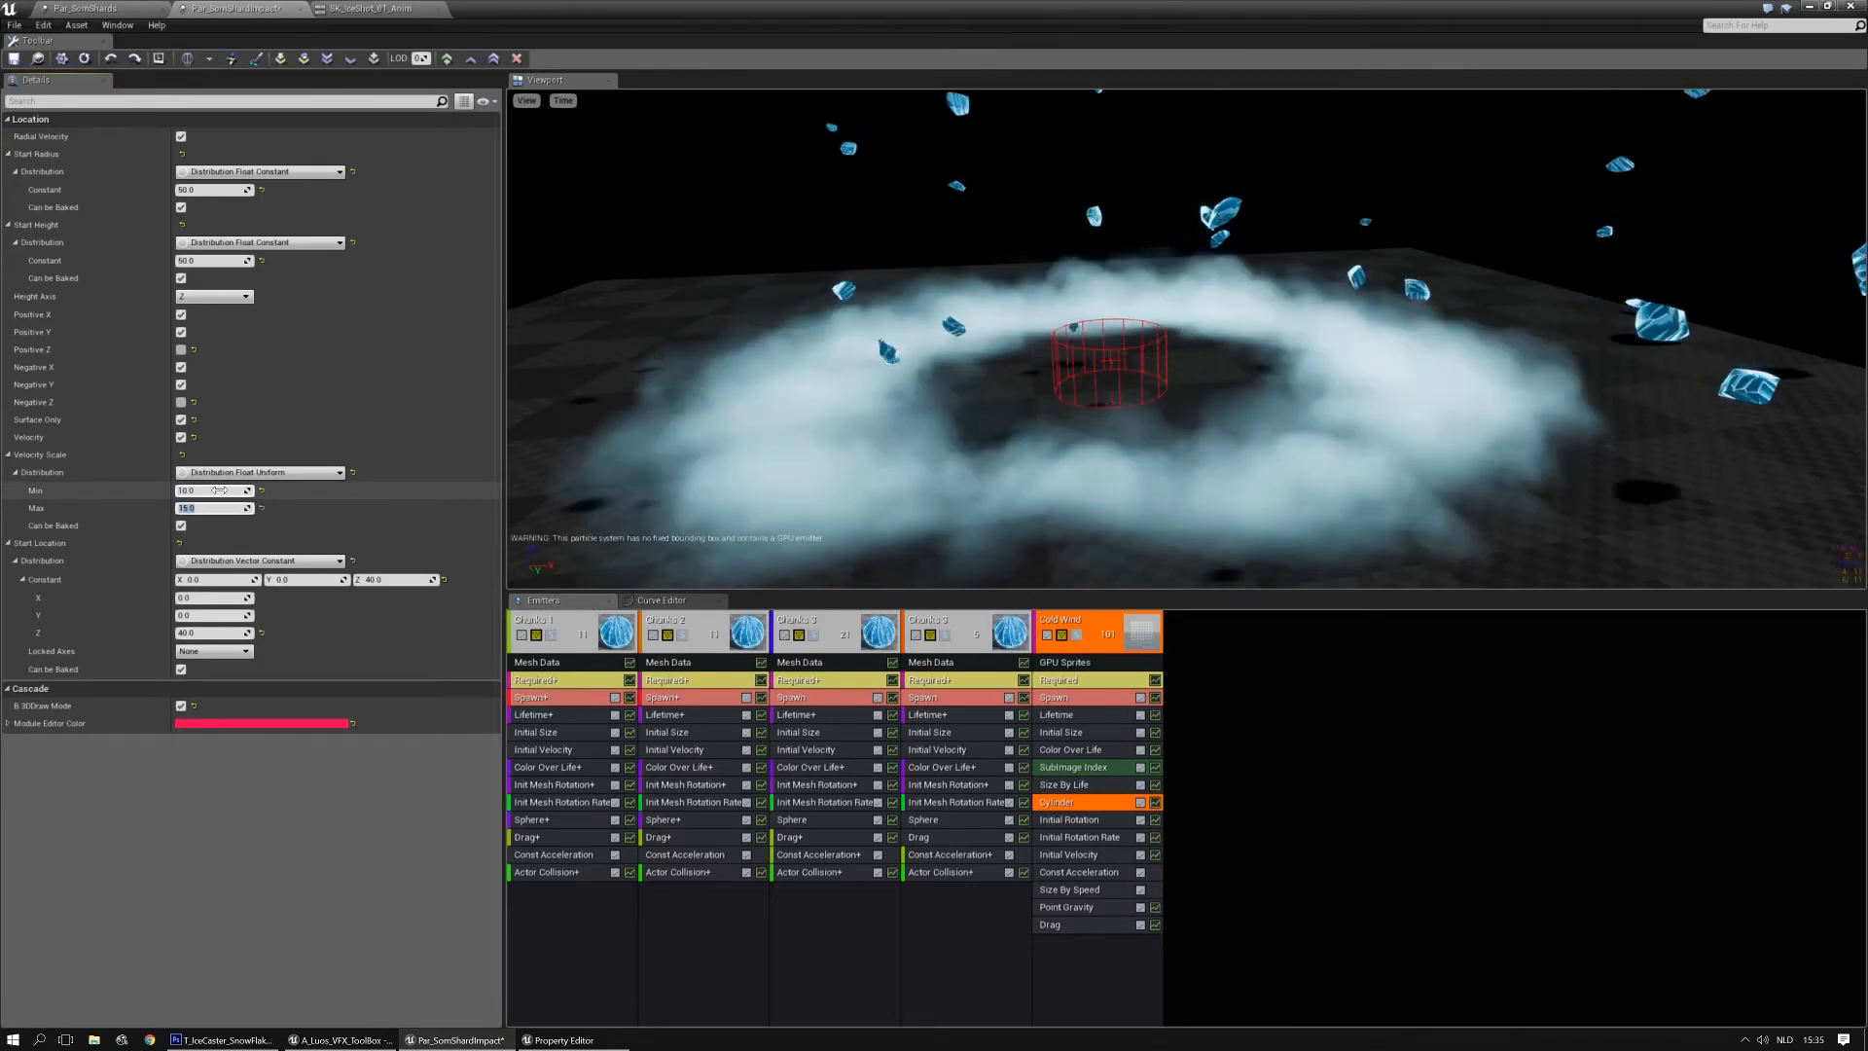
pyautogui.moveTo(1249, 456); pyautogui.dragTo(1261, 441)
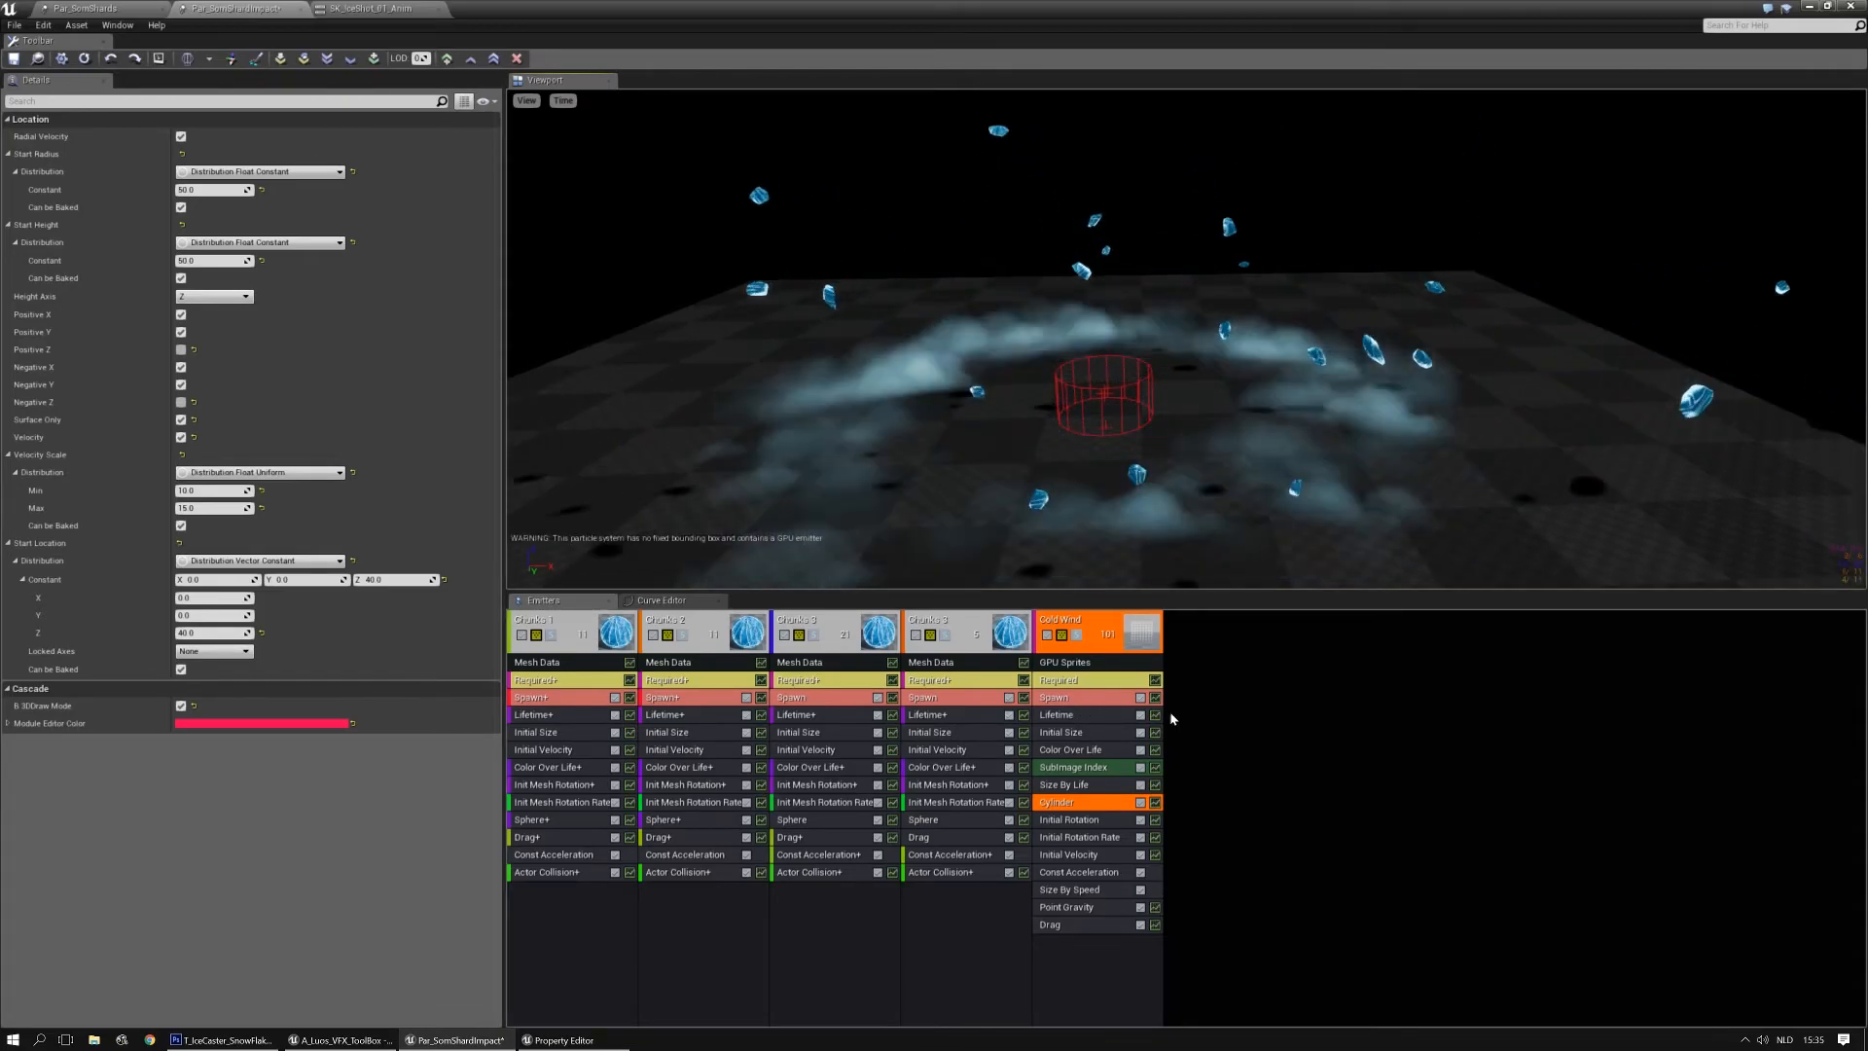
# Set the X acceleration of the Cold Wind emitter's Const Acceleration module to 400
pyautogui.click(1094, 856)
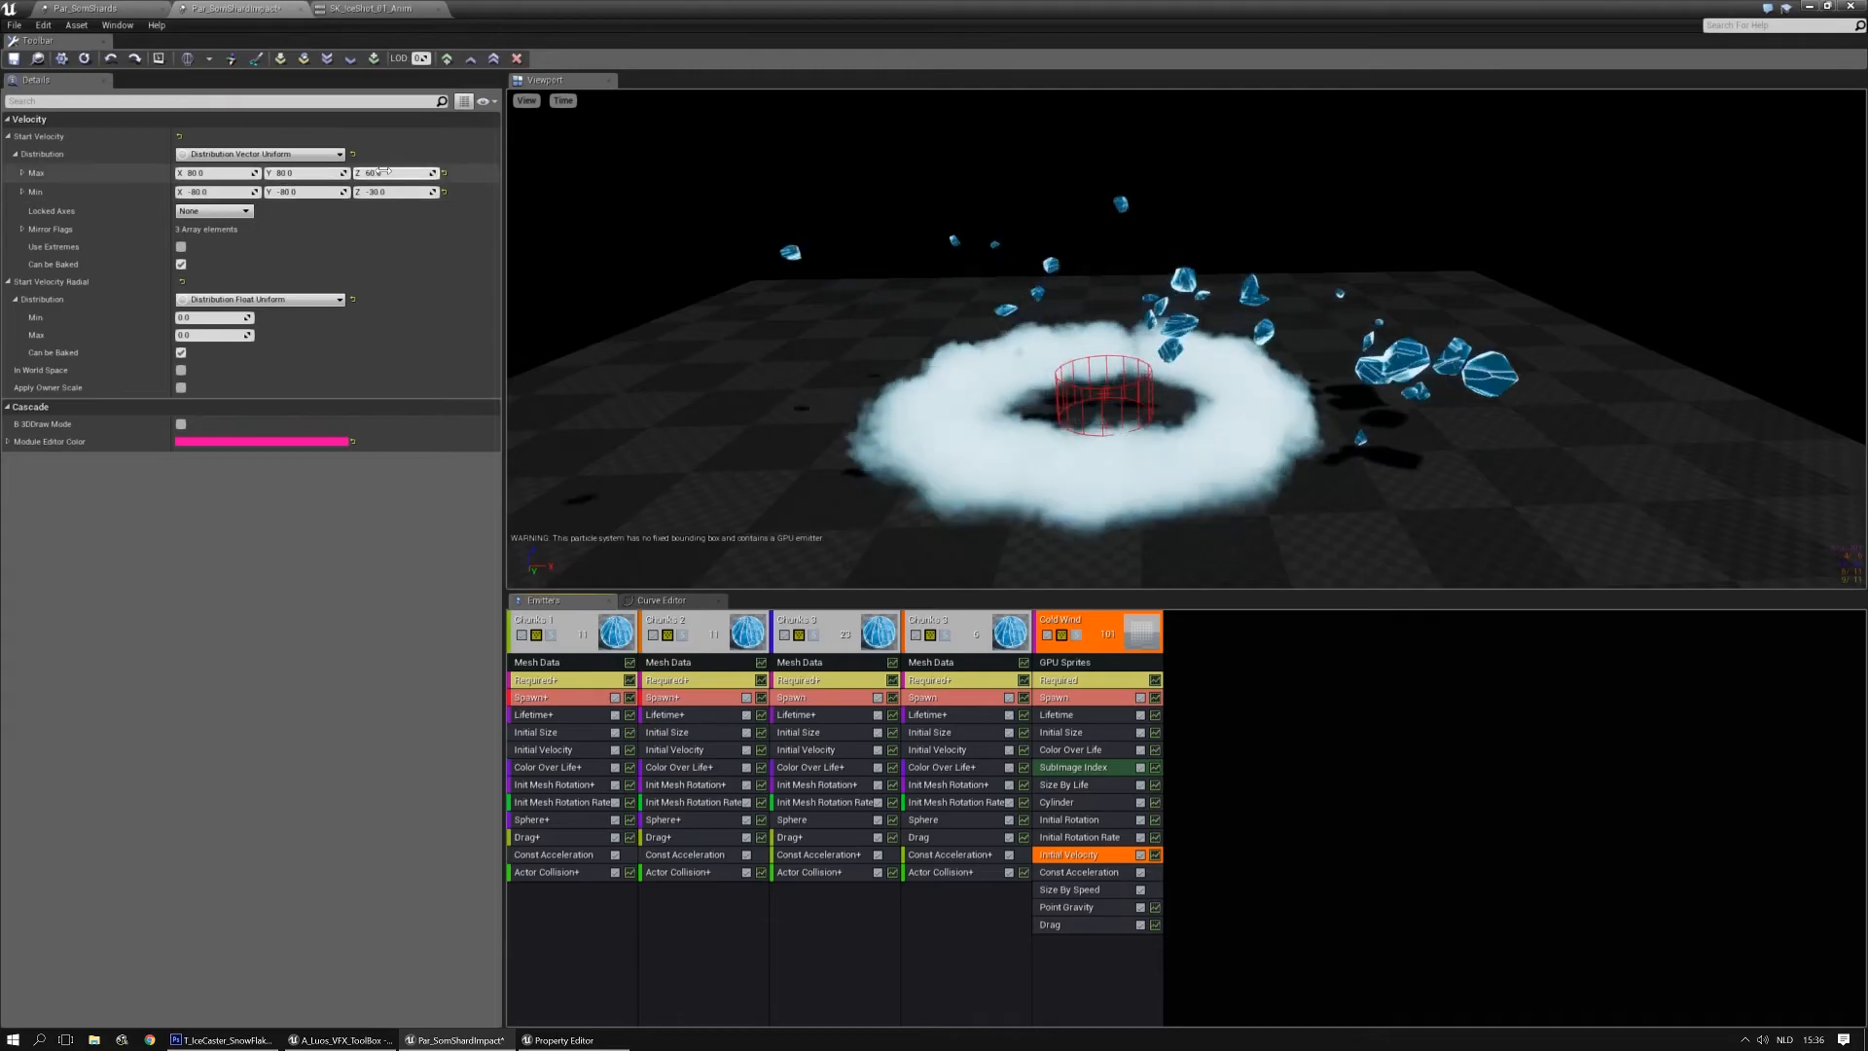
pyautogui.click(1086, 871)
pyautogui.click(212, 137)
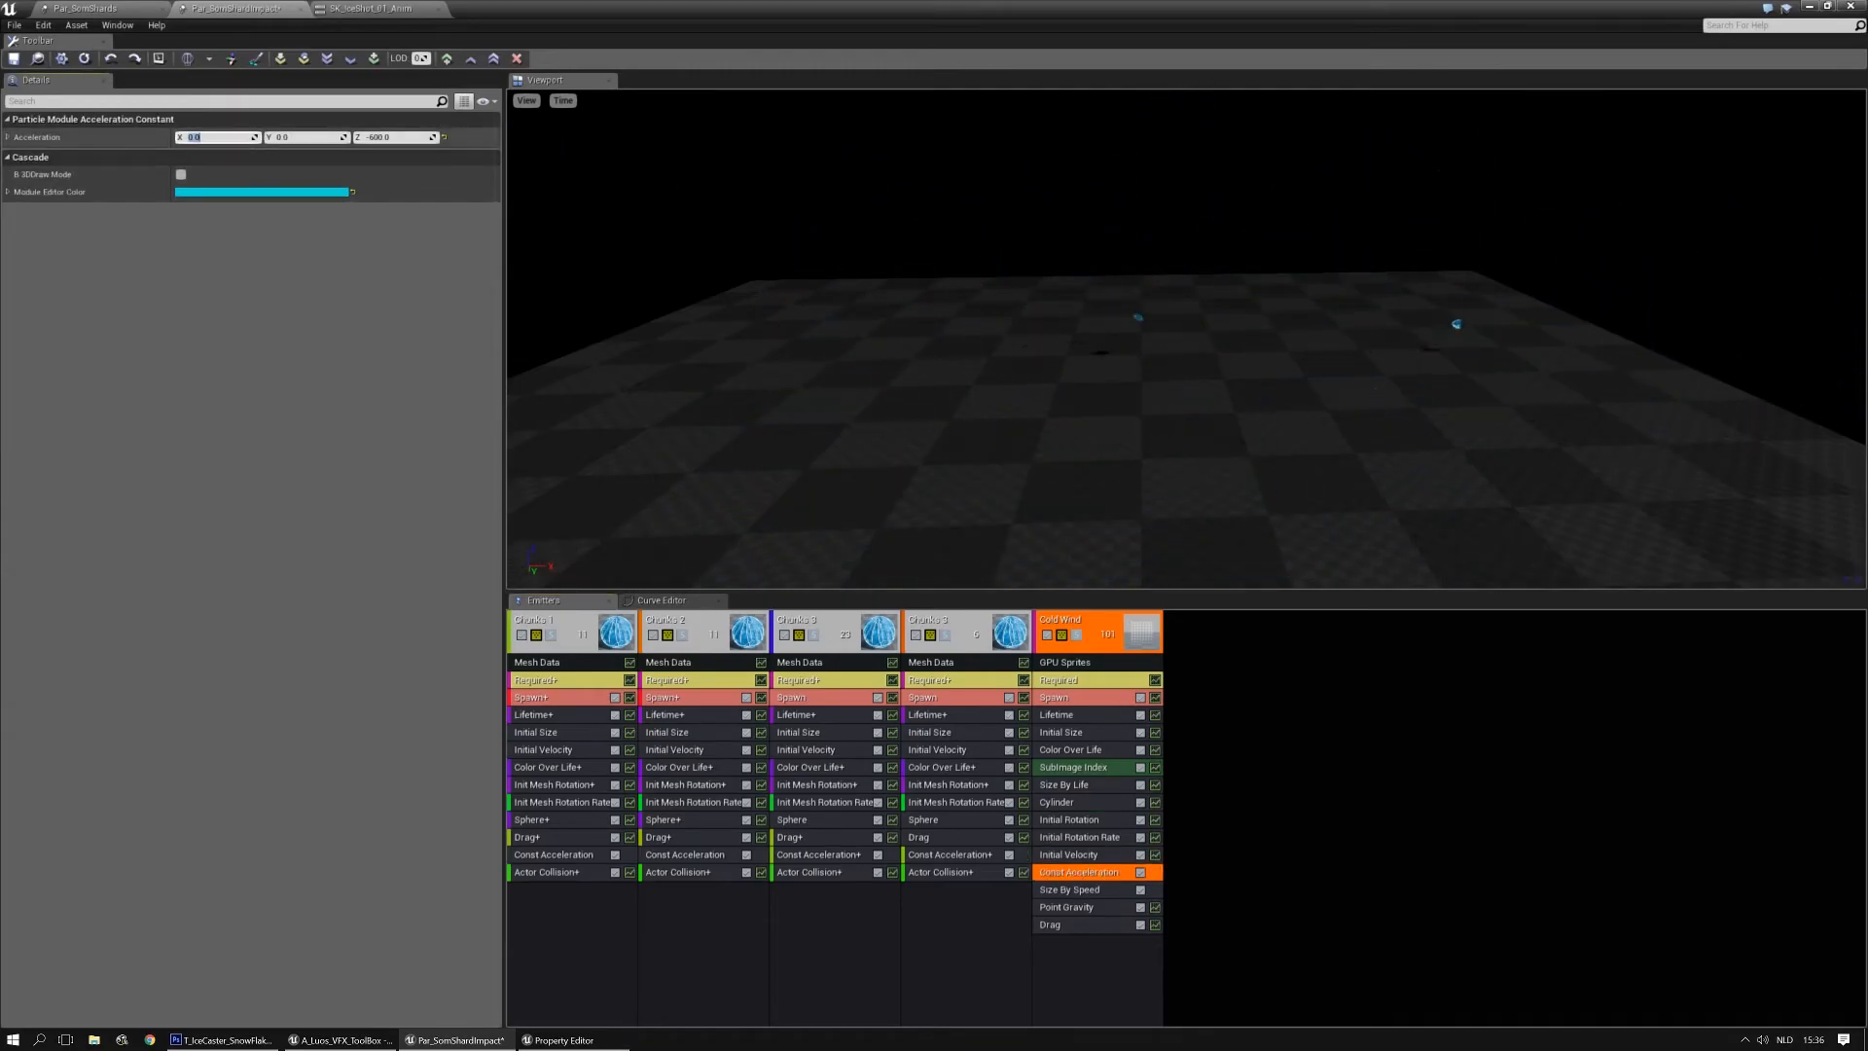
pyautogui.write('200')
pyautogui.press('Return')
pyautogui.write('400')
pyautogui.press('Return')
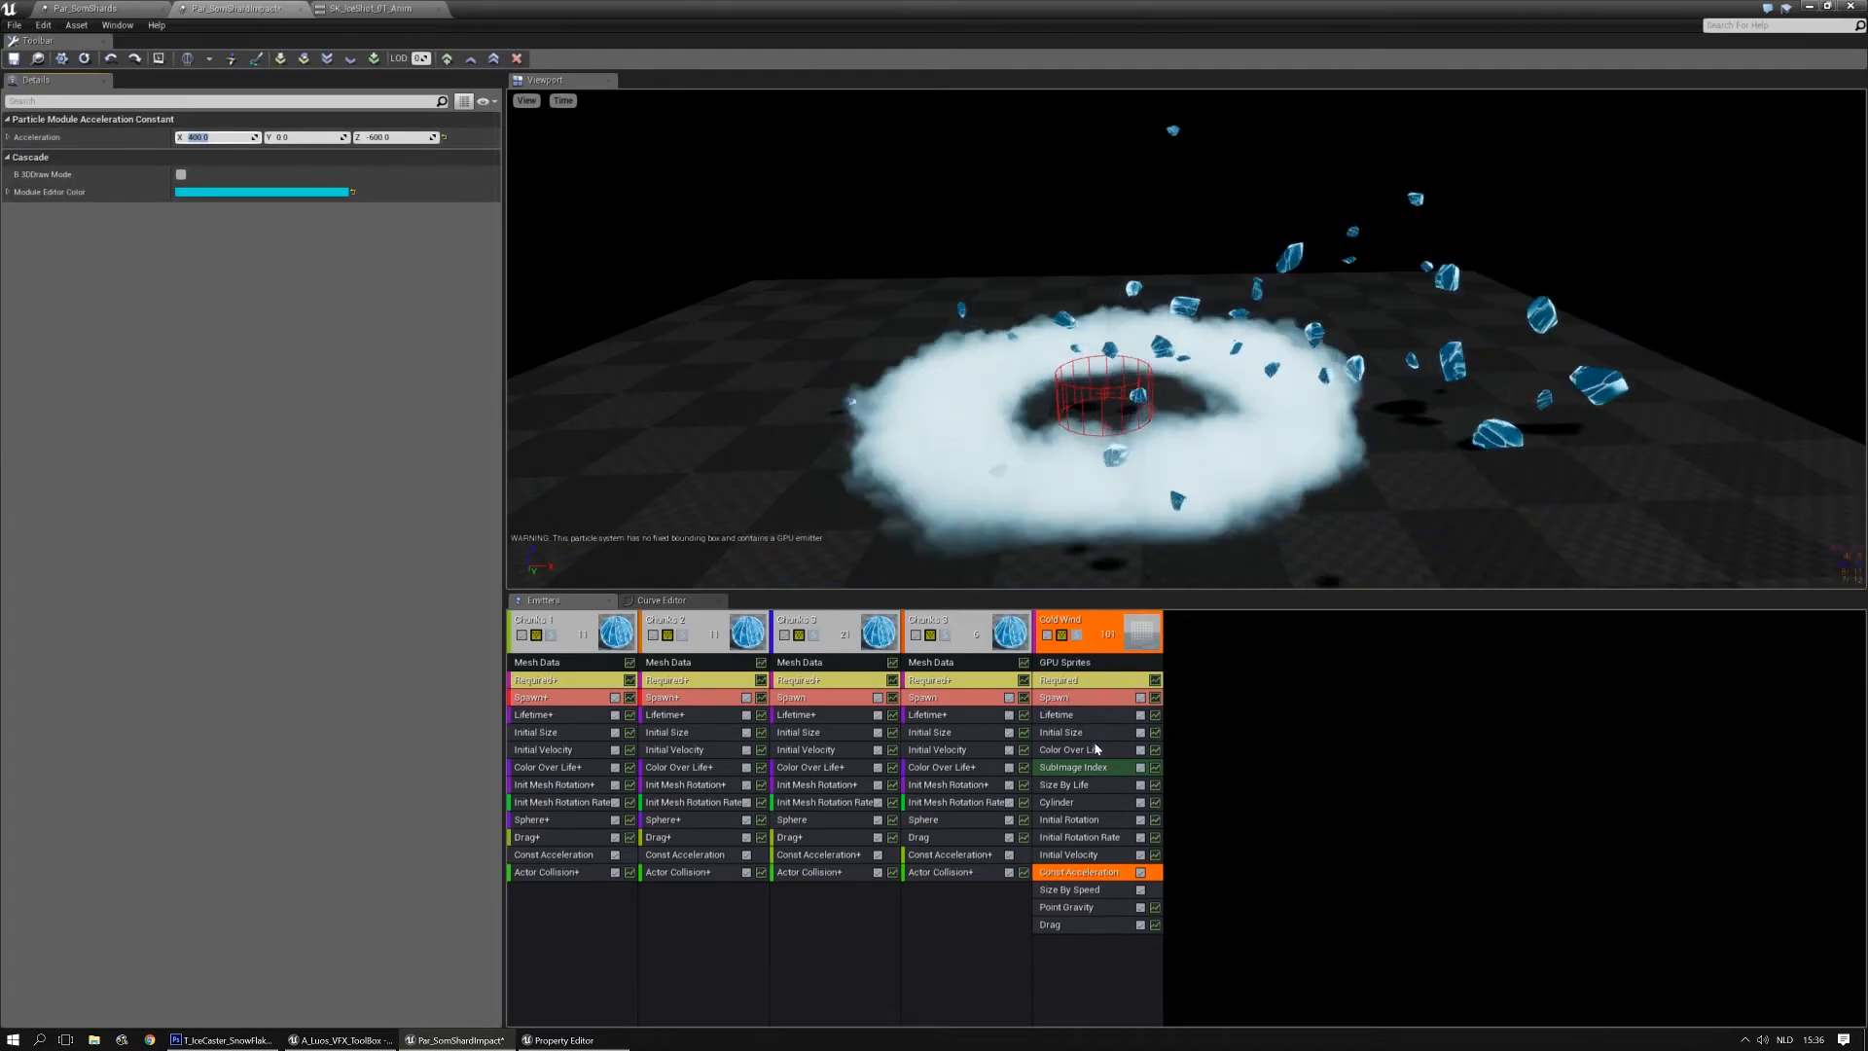
# Set the Cold Wind emitter's burst count to 20
pyautogui.click(1079, 714)
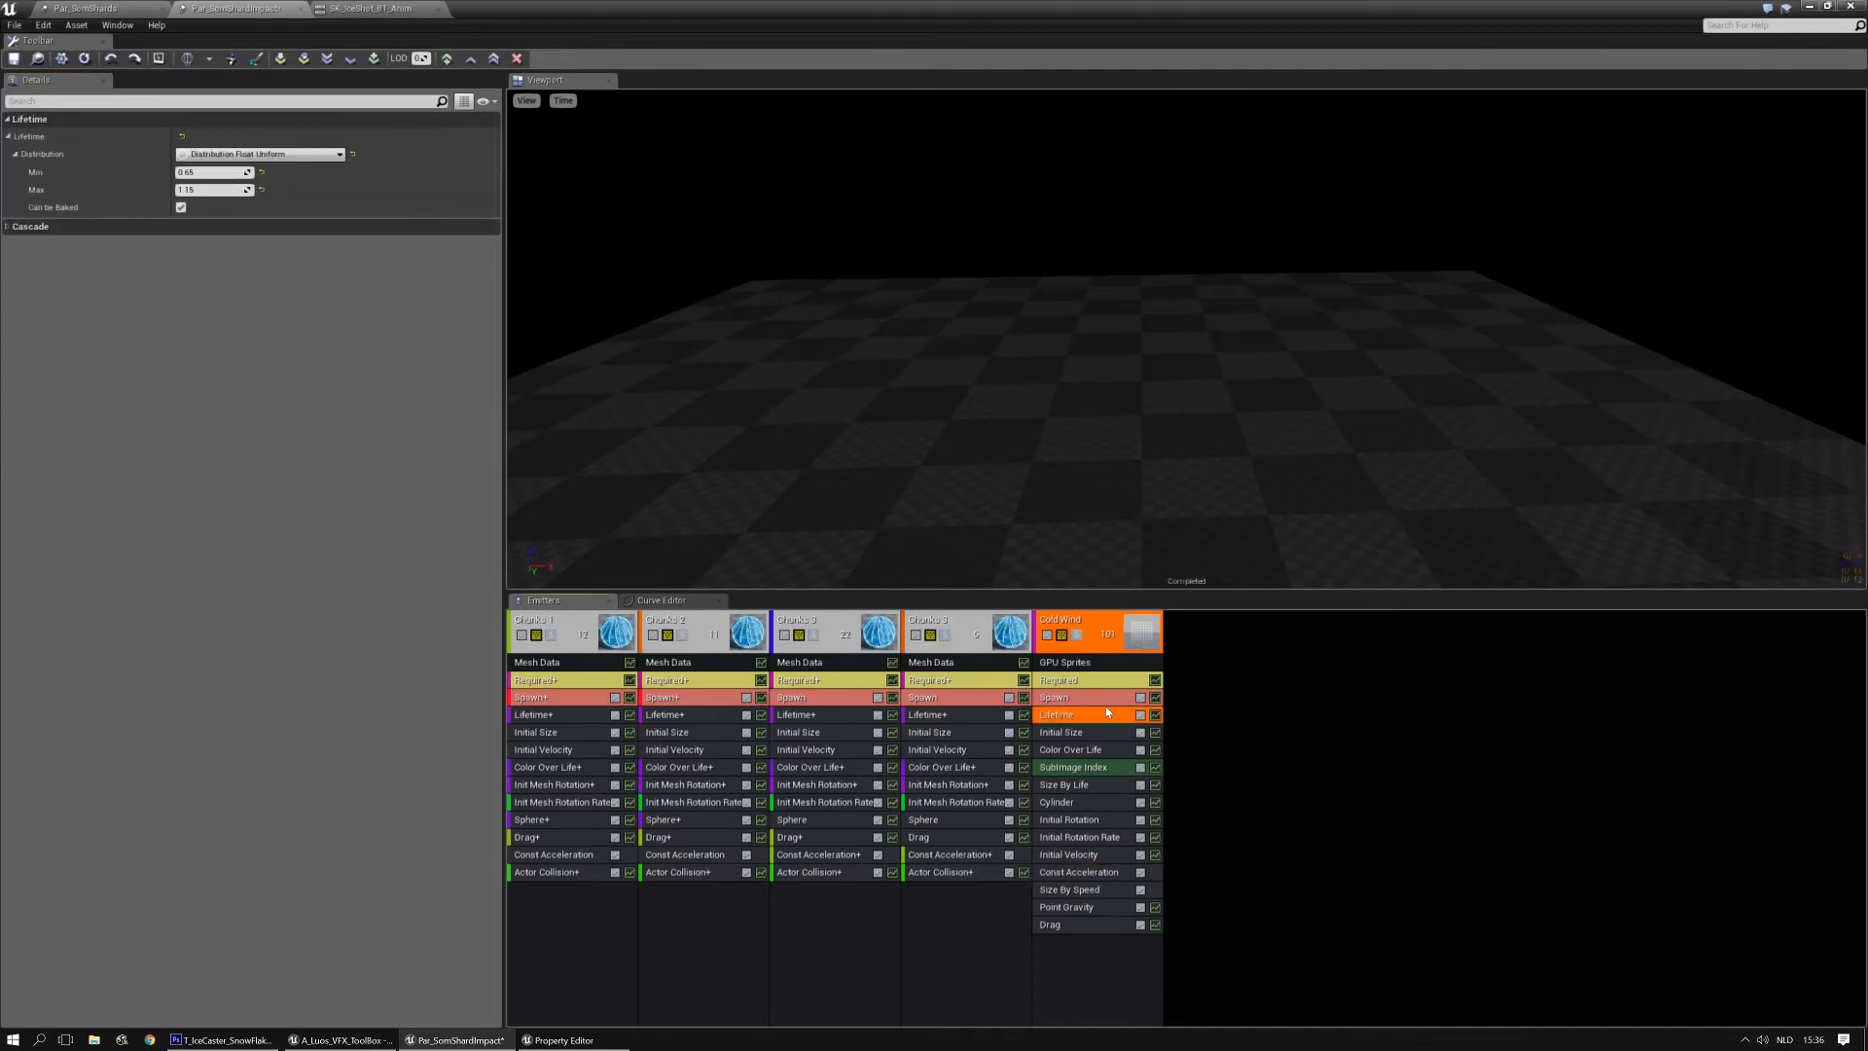
pyautogui.click(1099, 697)
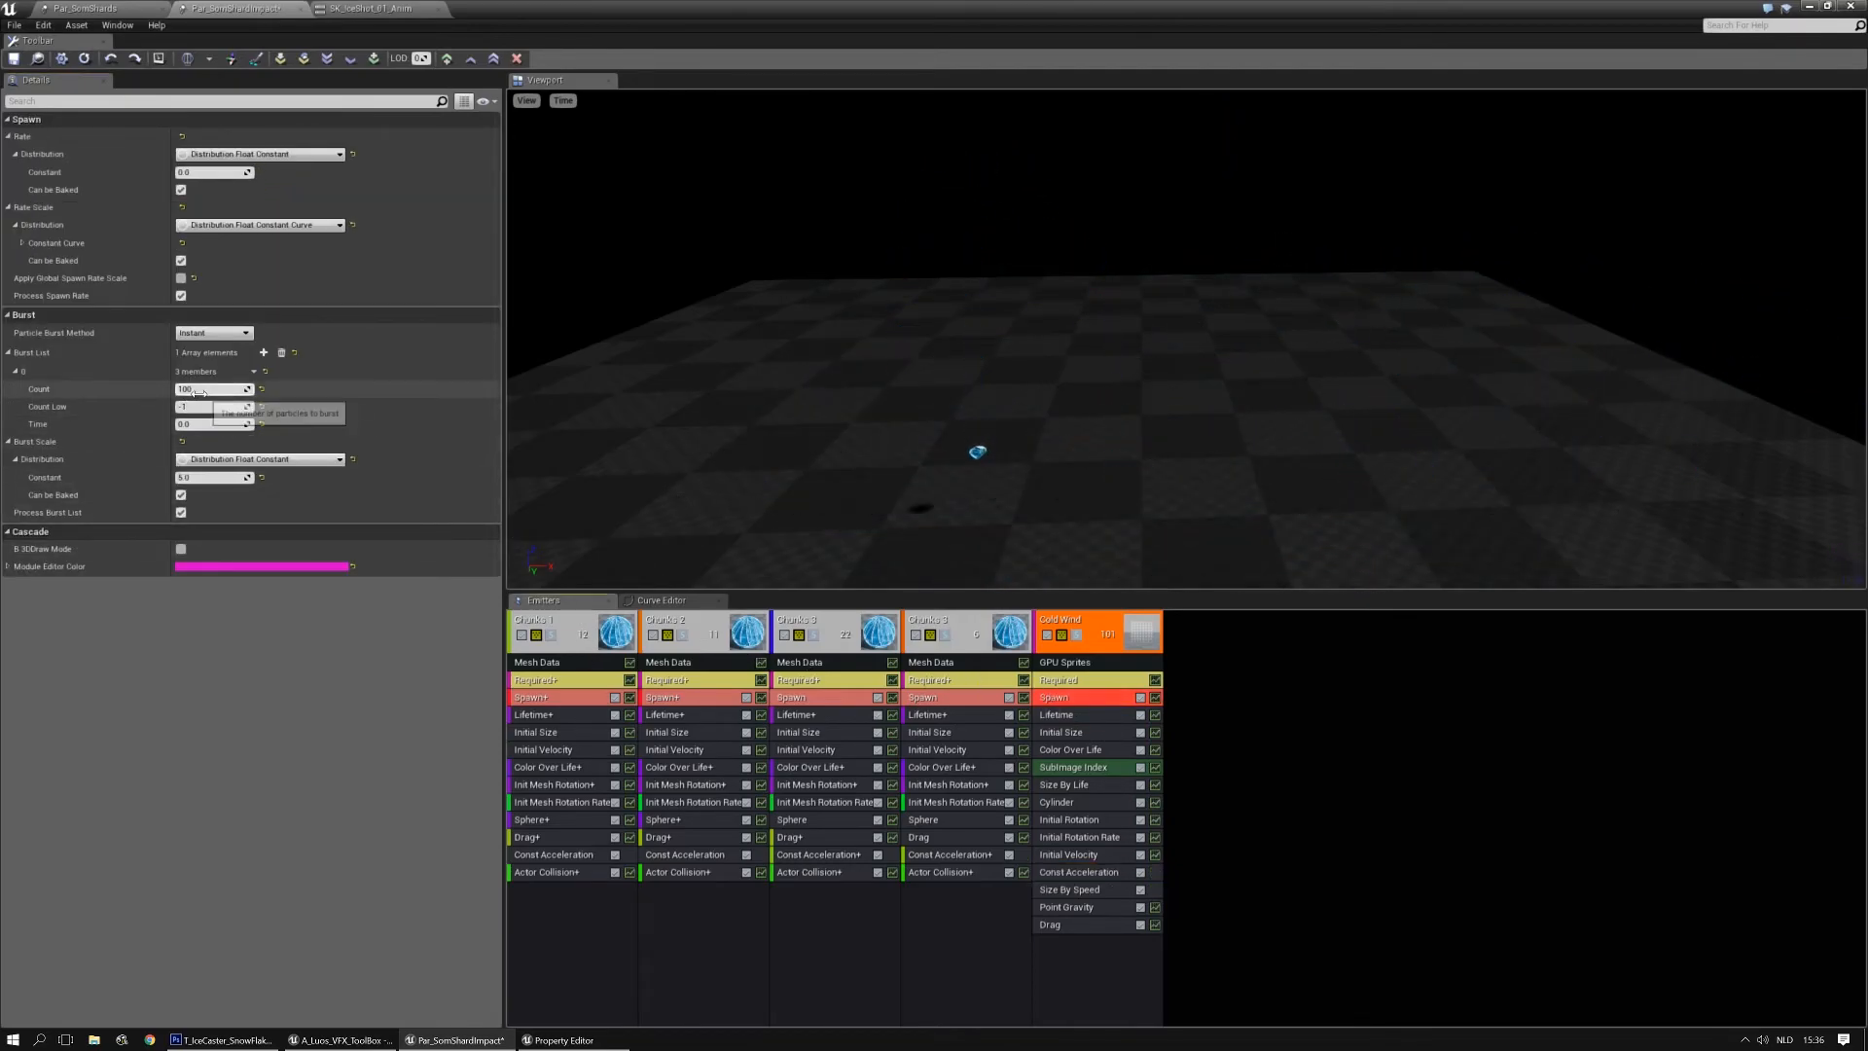
pyautogui.write('20')
pyautogui.press('Return')
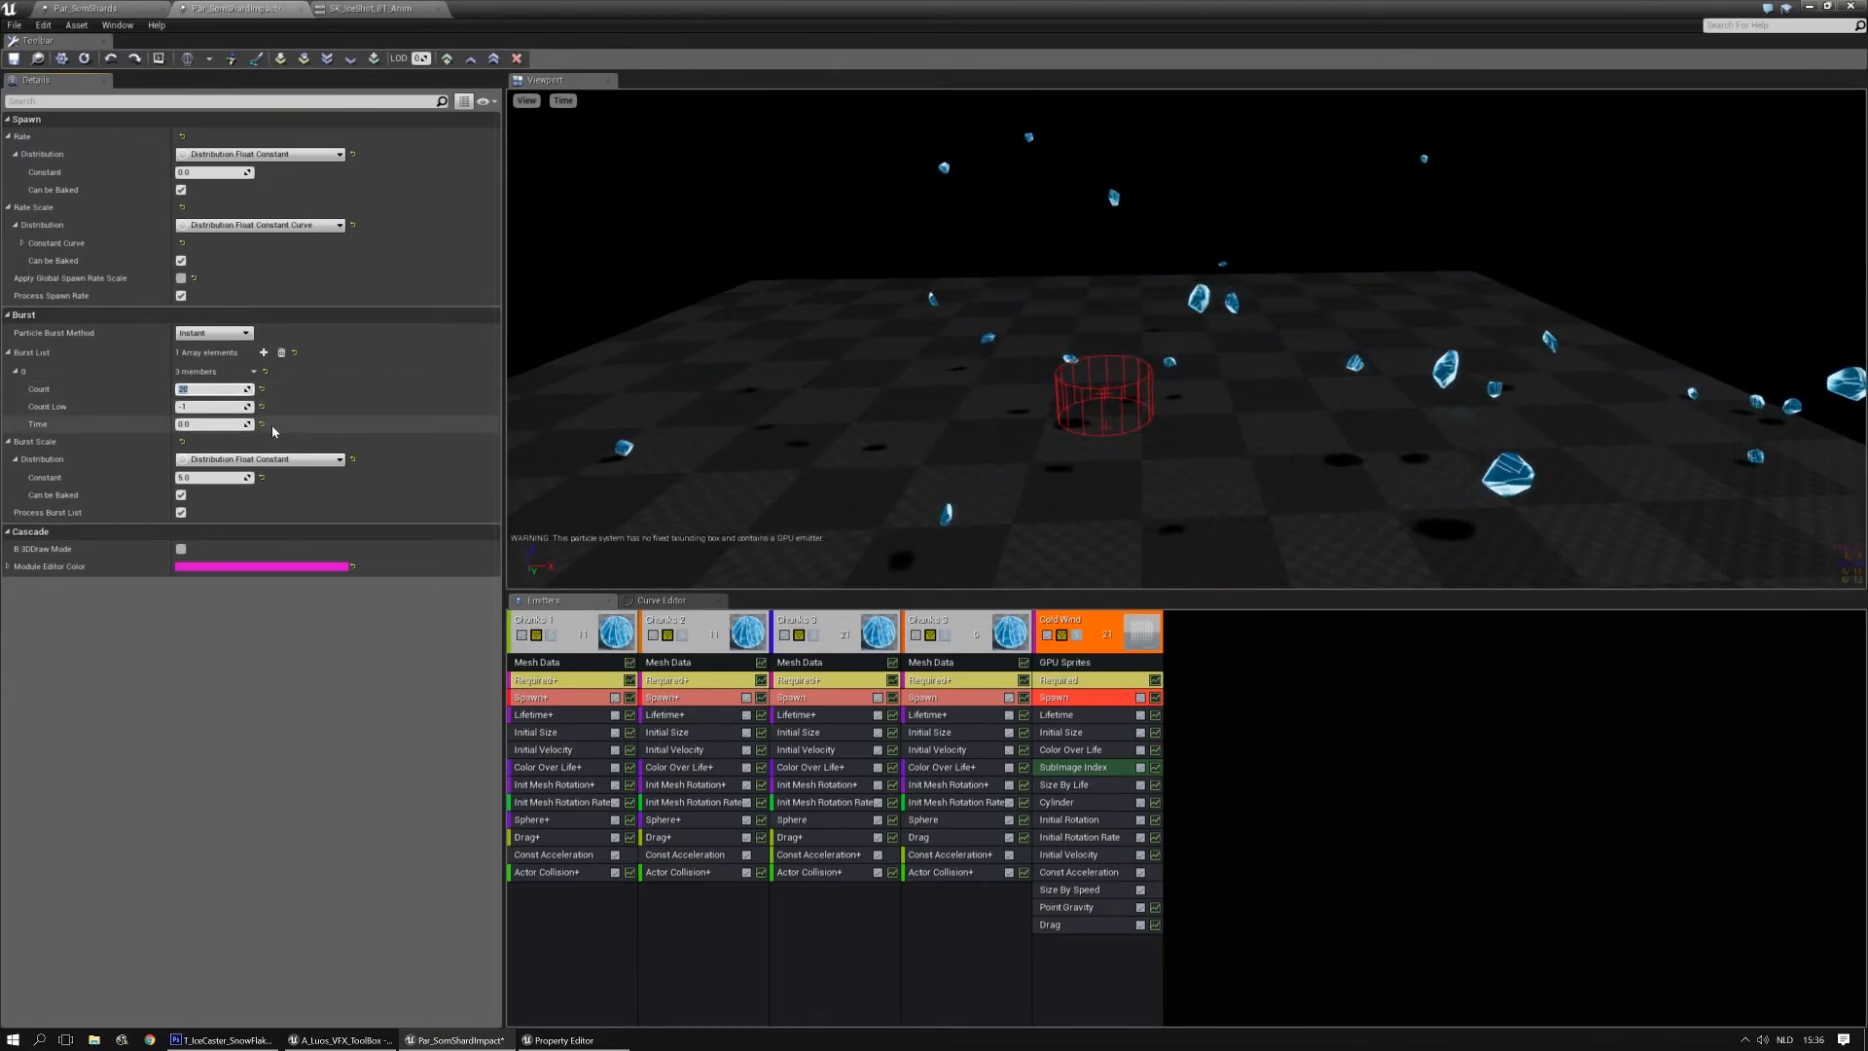
# Set the Cold Wind emitter's Lifetime to a minimum of 1 and a maximum of 1.5
pyautogui.click(1059, 715)
pyautogui.click(203, 174)
pyautogui.write('1')
pyautogui.press('Tab')
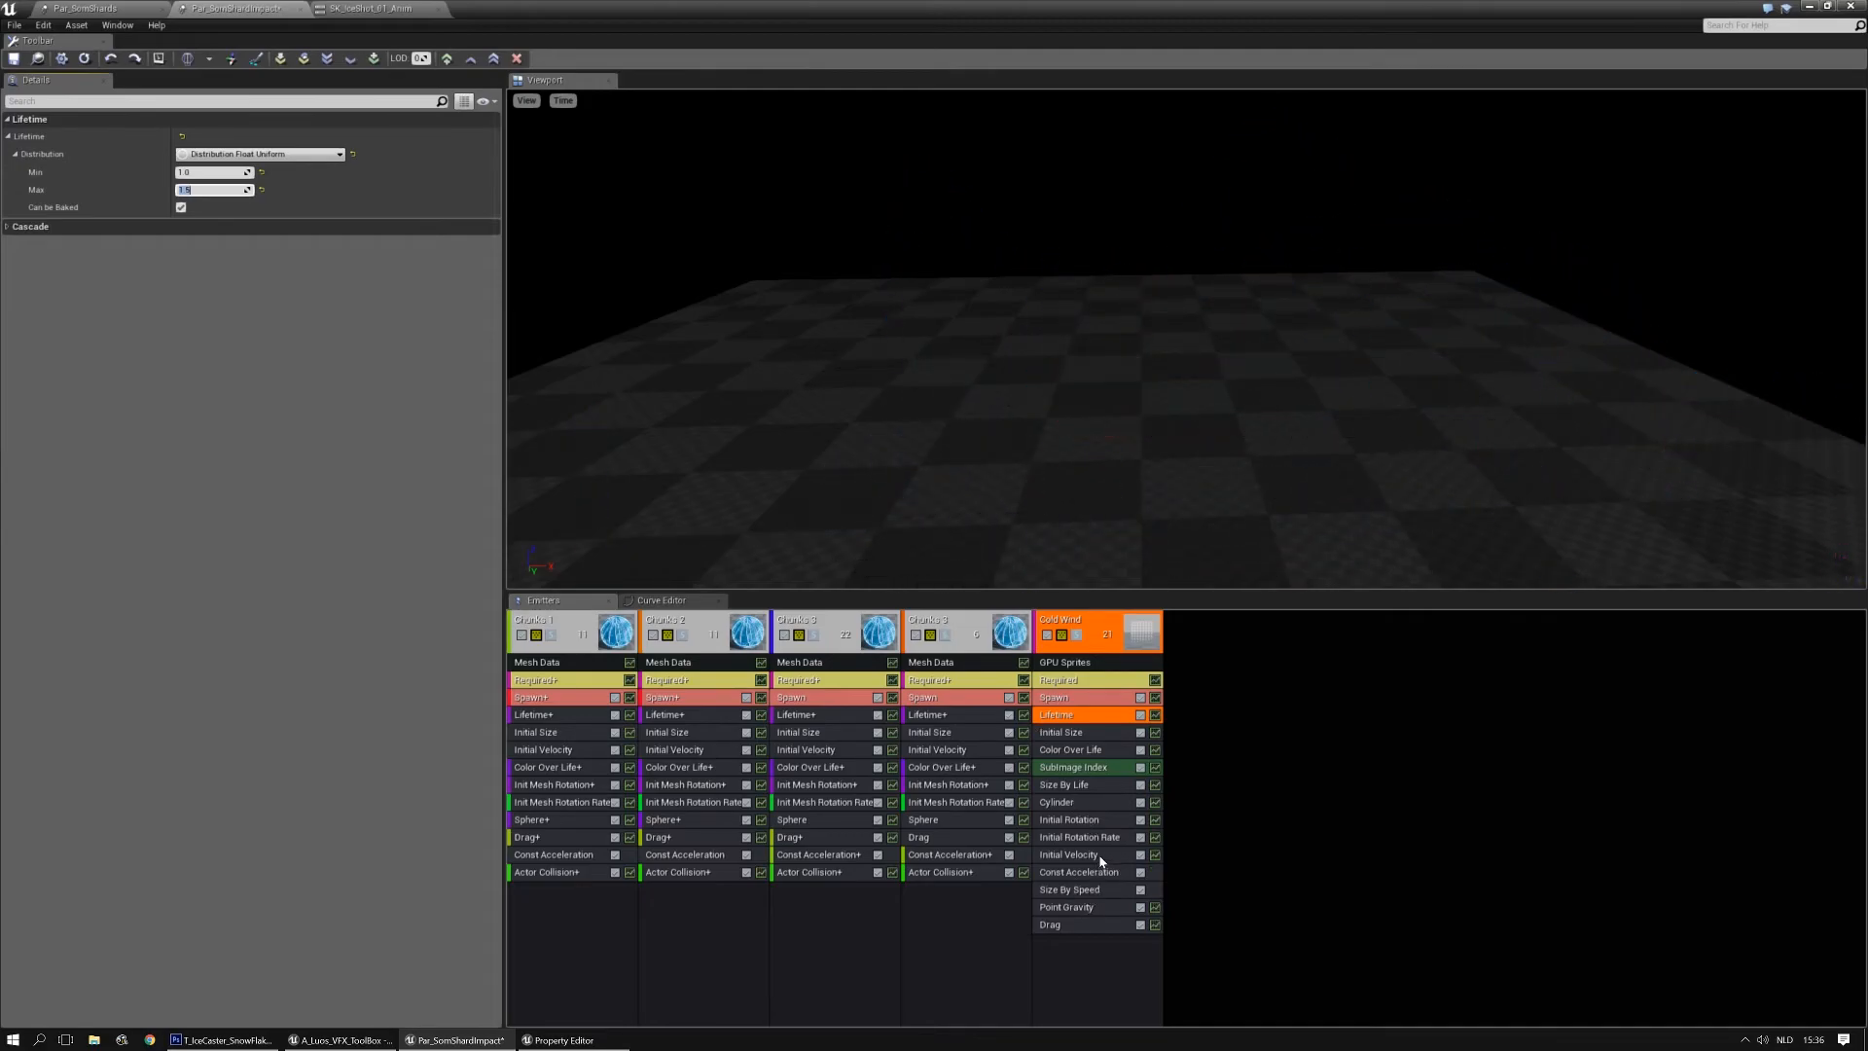
# Try a Z acceleration of -200 in Cold Wind's Const Acceleration module and settle on -400
pyautogui.click(1080, 872)
pyautogui.click(394, 138)
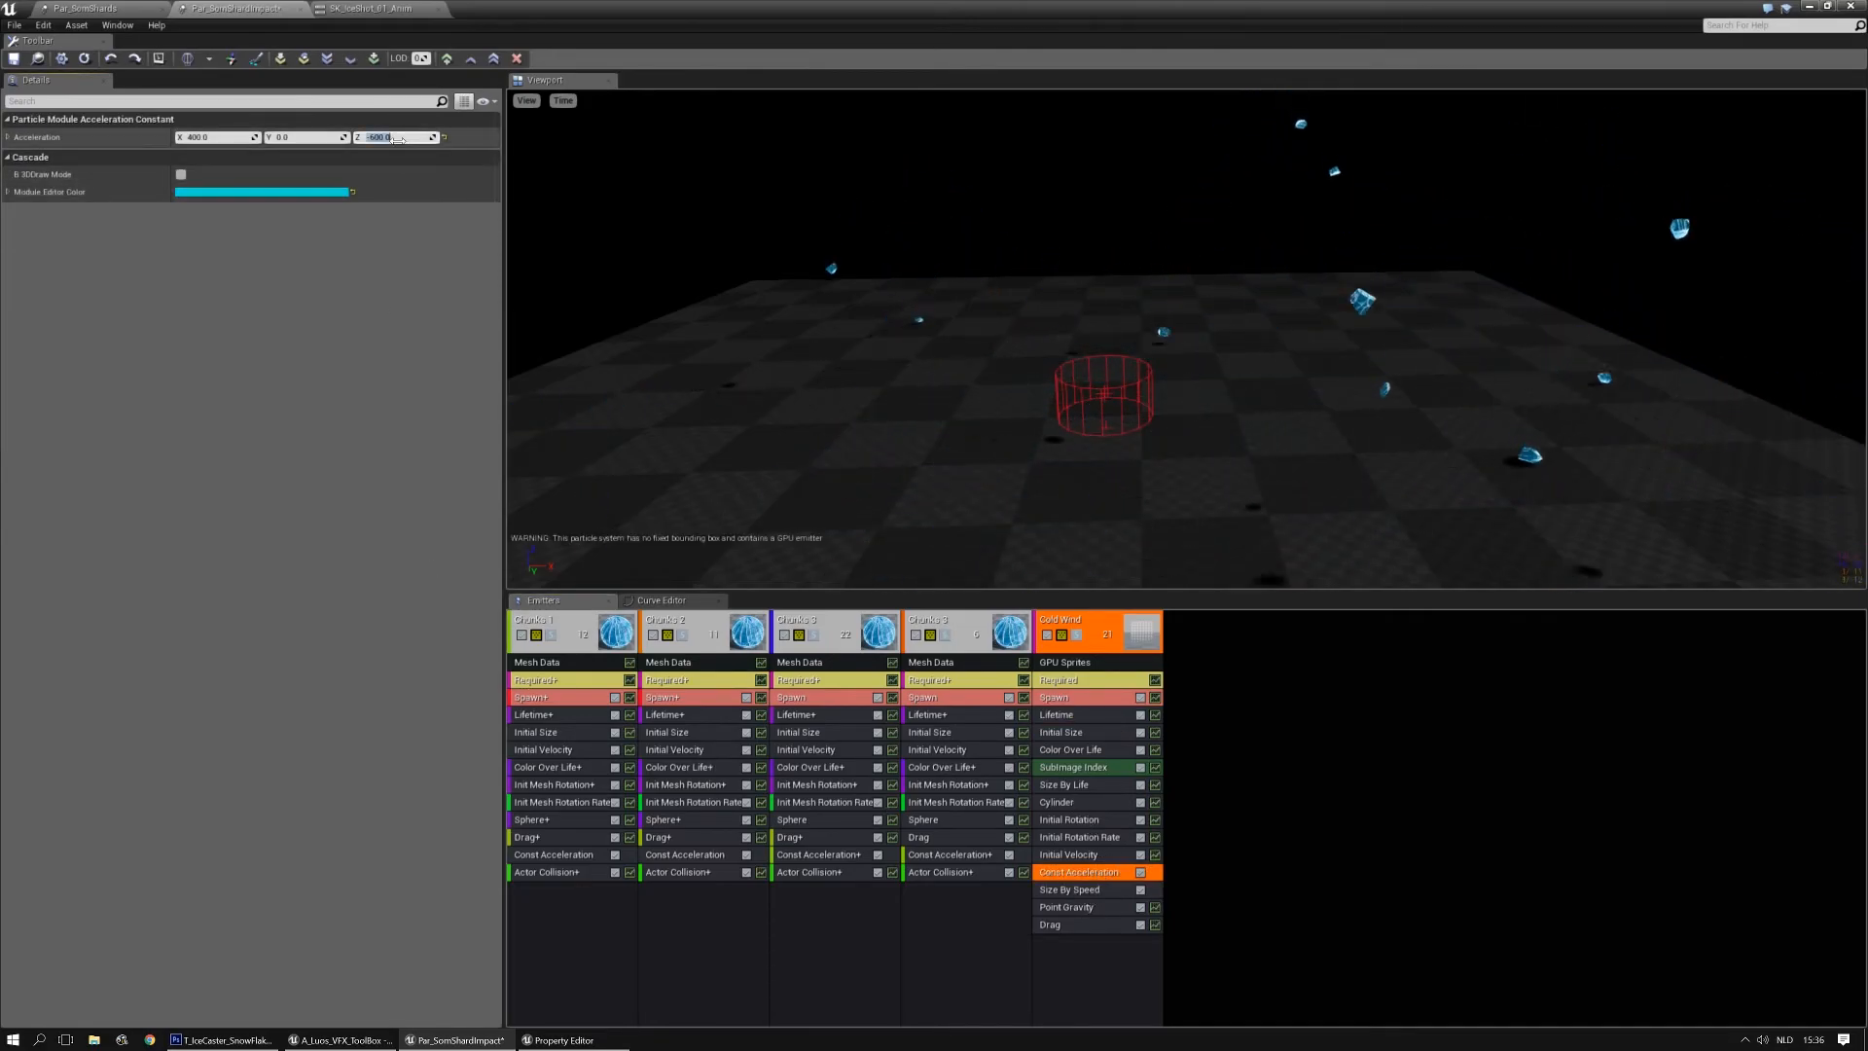
pyautogui.write('-200')
pyautogui.press('Return')
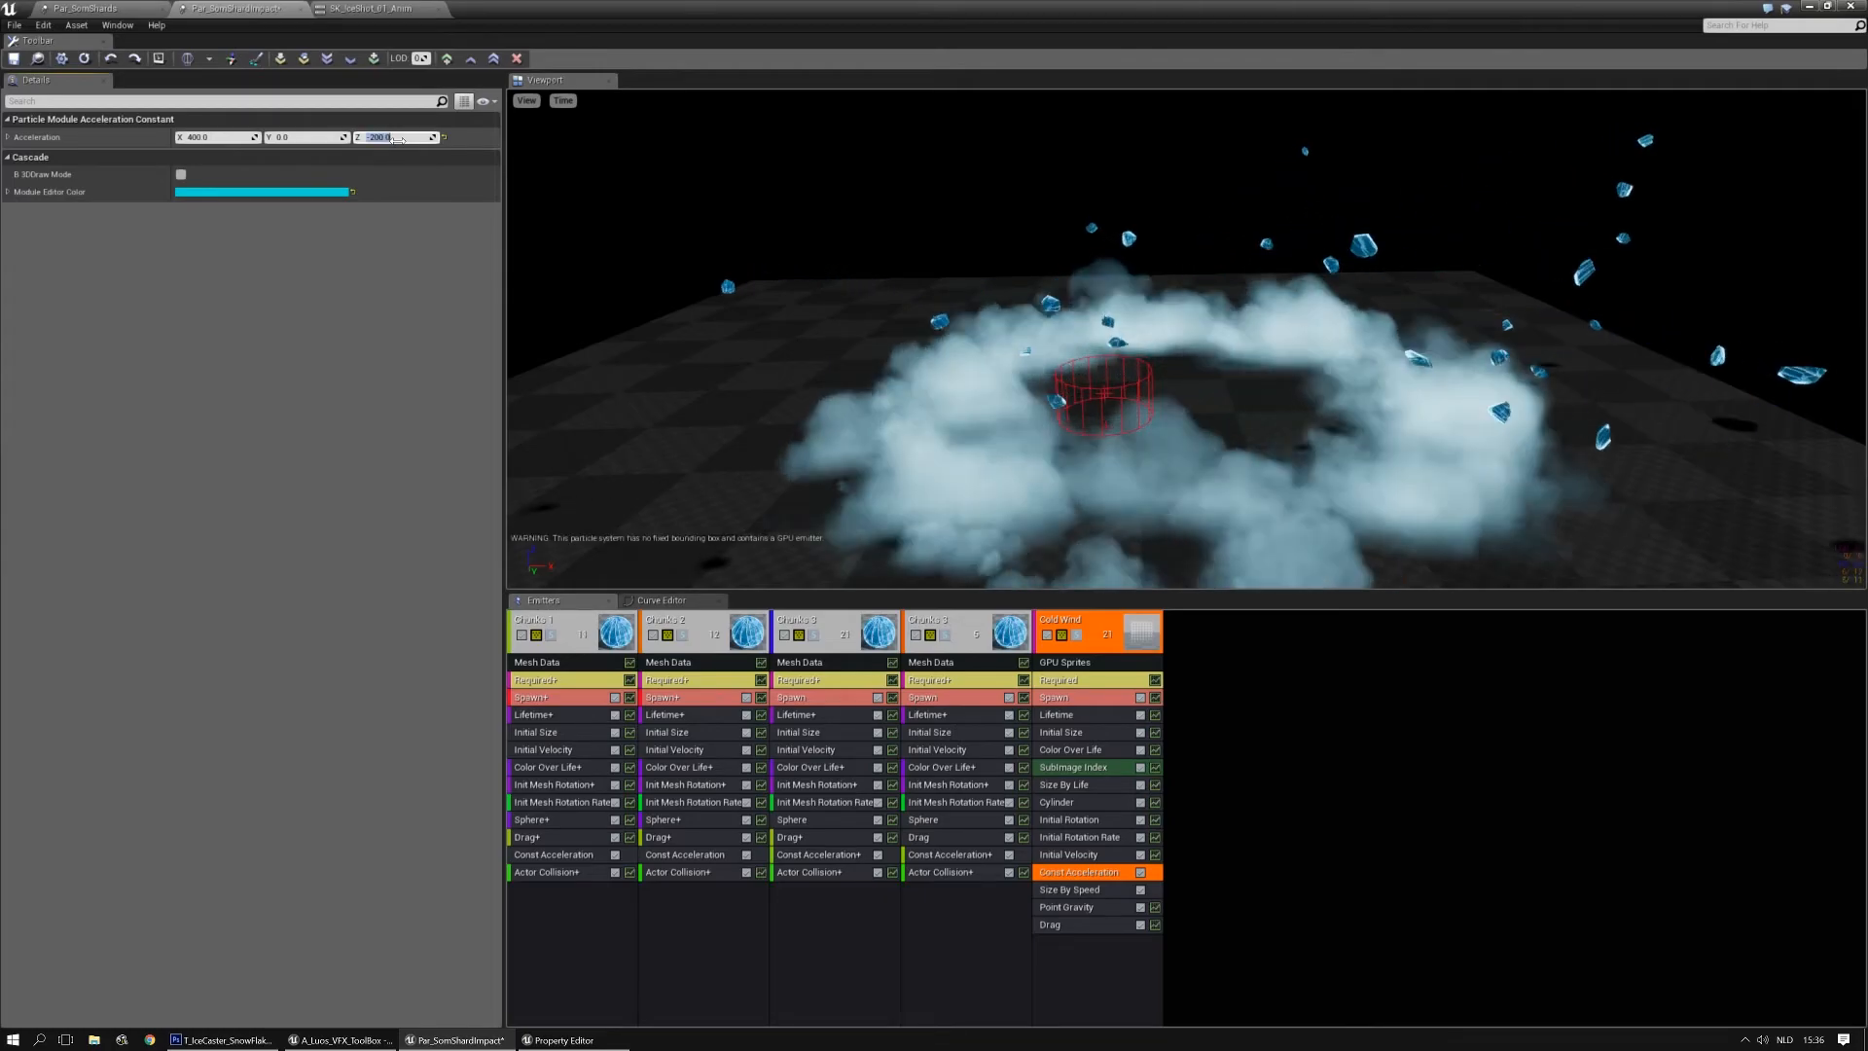
pyautogui.write('-400')
pyautogui.press('Return')
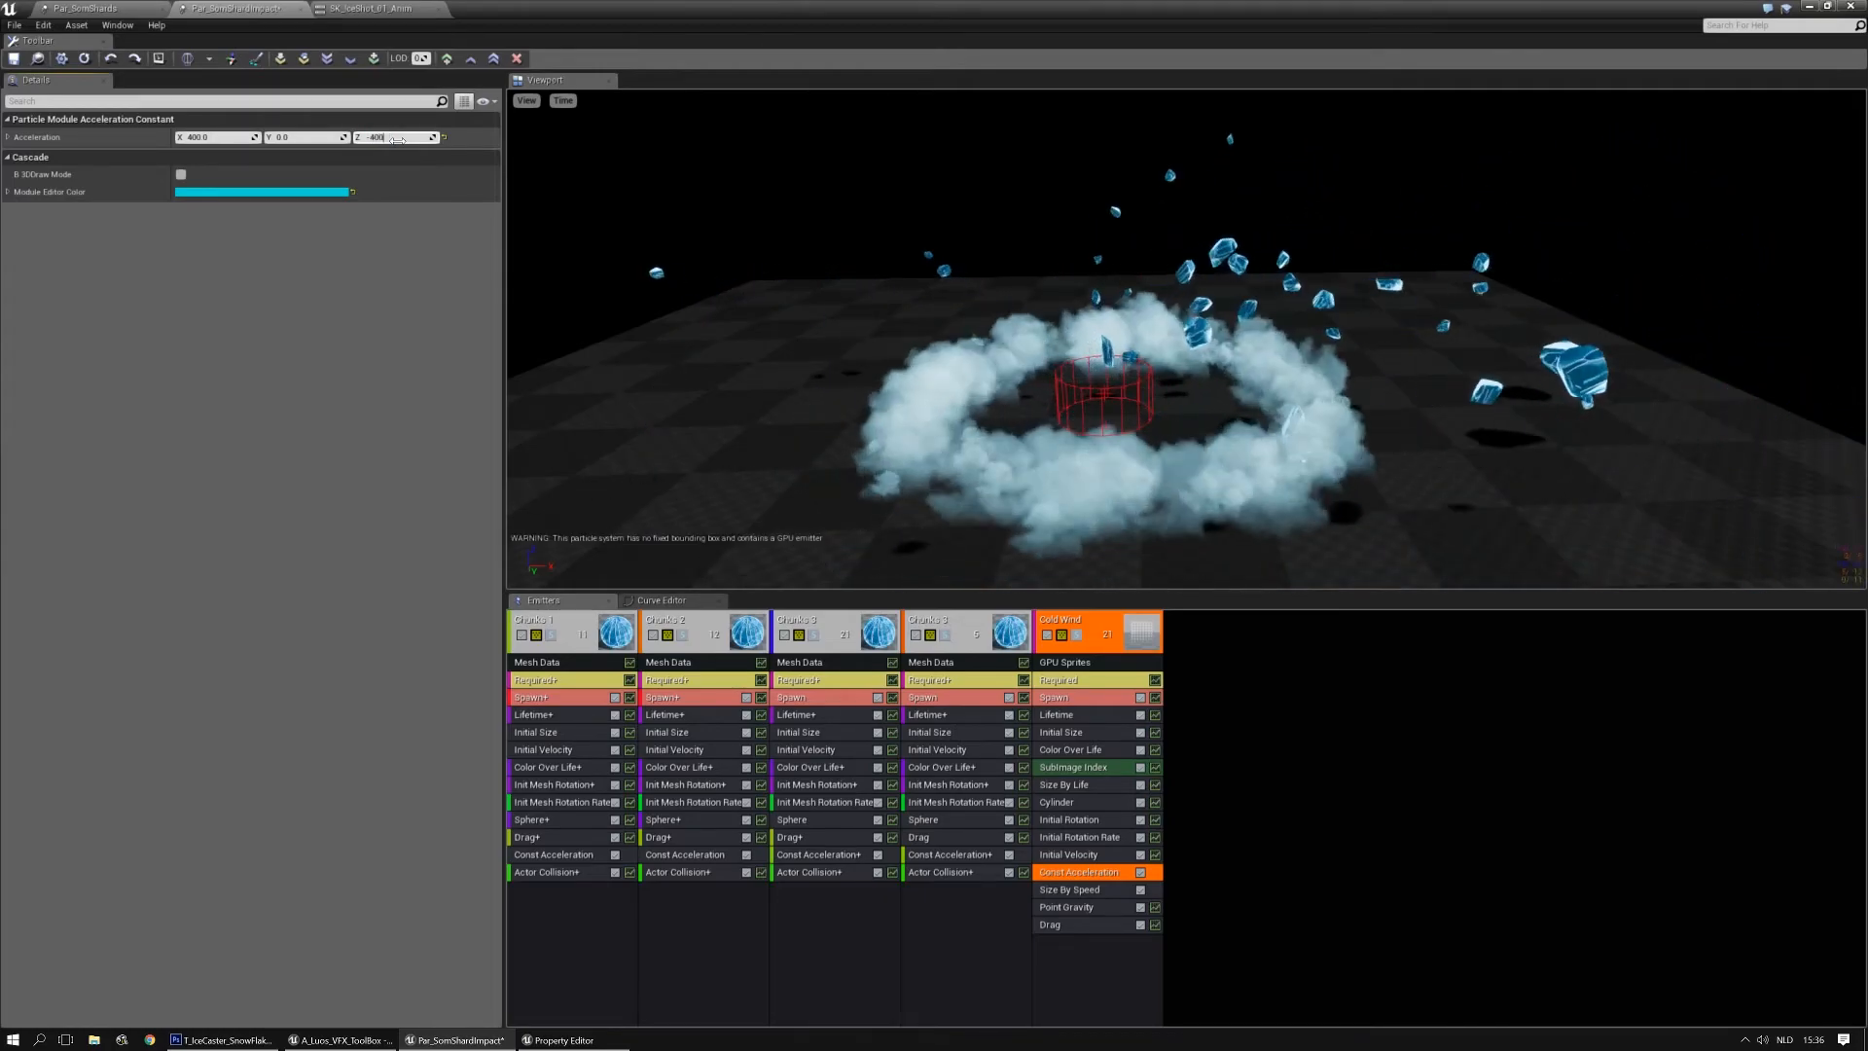
pyautogui.moveTo(1356, 464); pyautogui.dragTo(1368, 463, button='right')
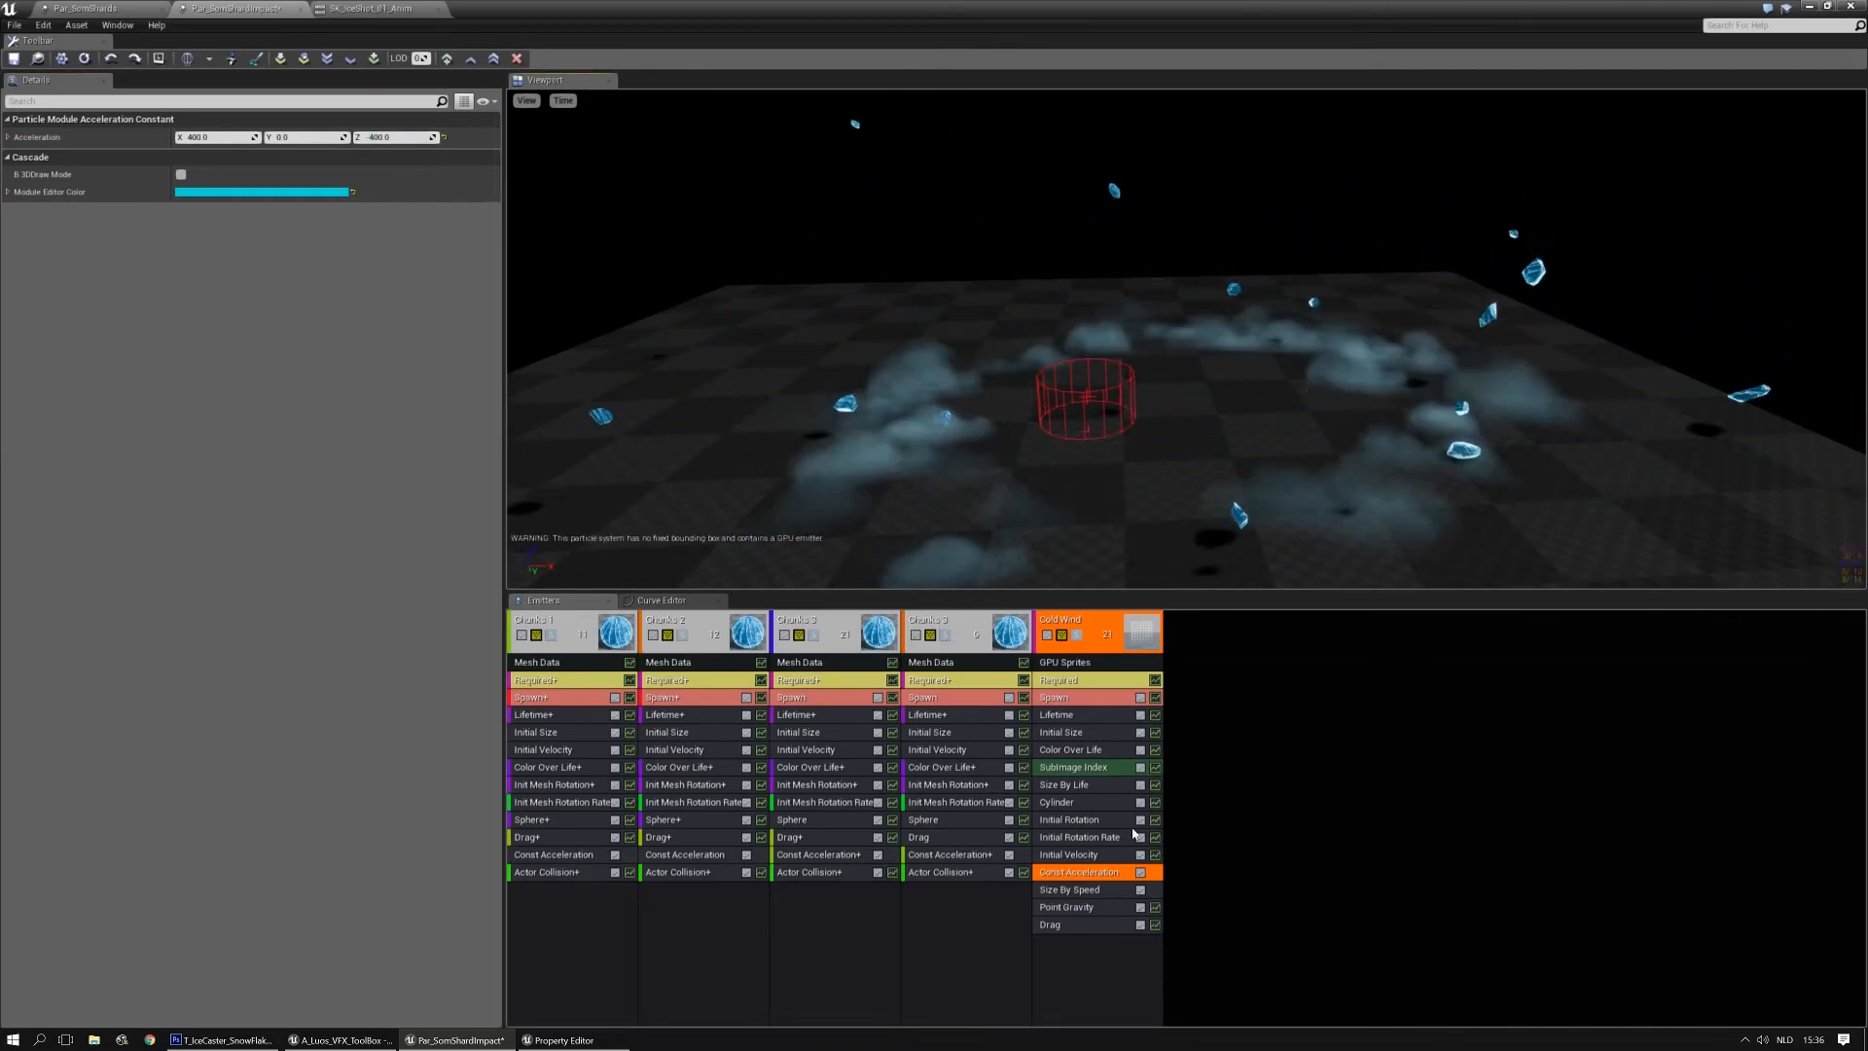
# Turn off 3D Draw Mode on the Cylinder module and duplicate the Cold Wind emitter
pyautogui.click(1080, 803)
pyautogui.click(181, 705)
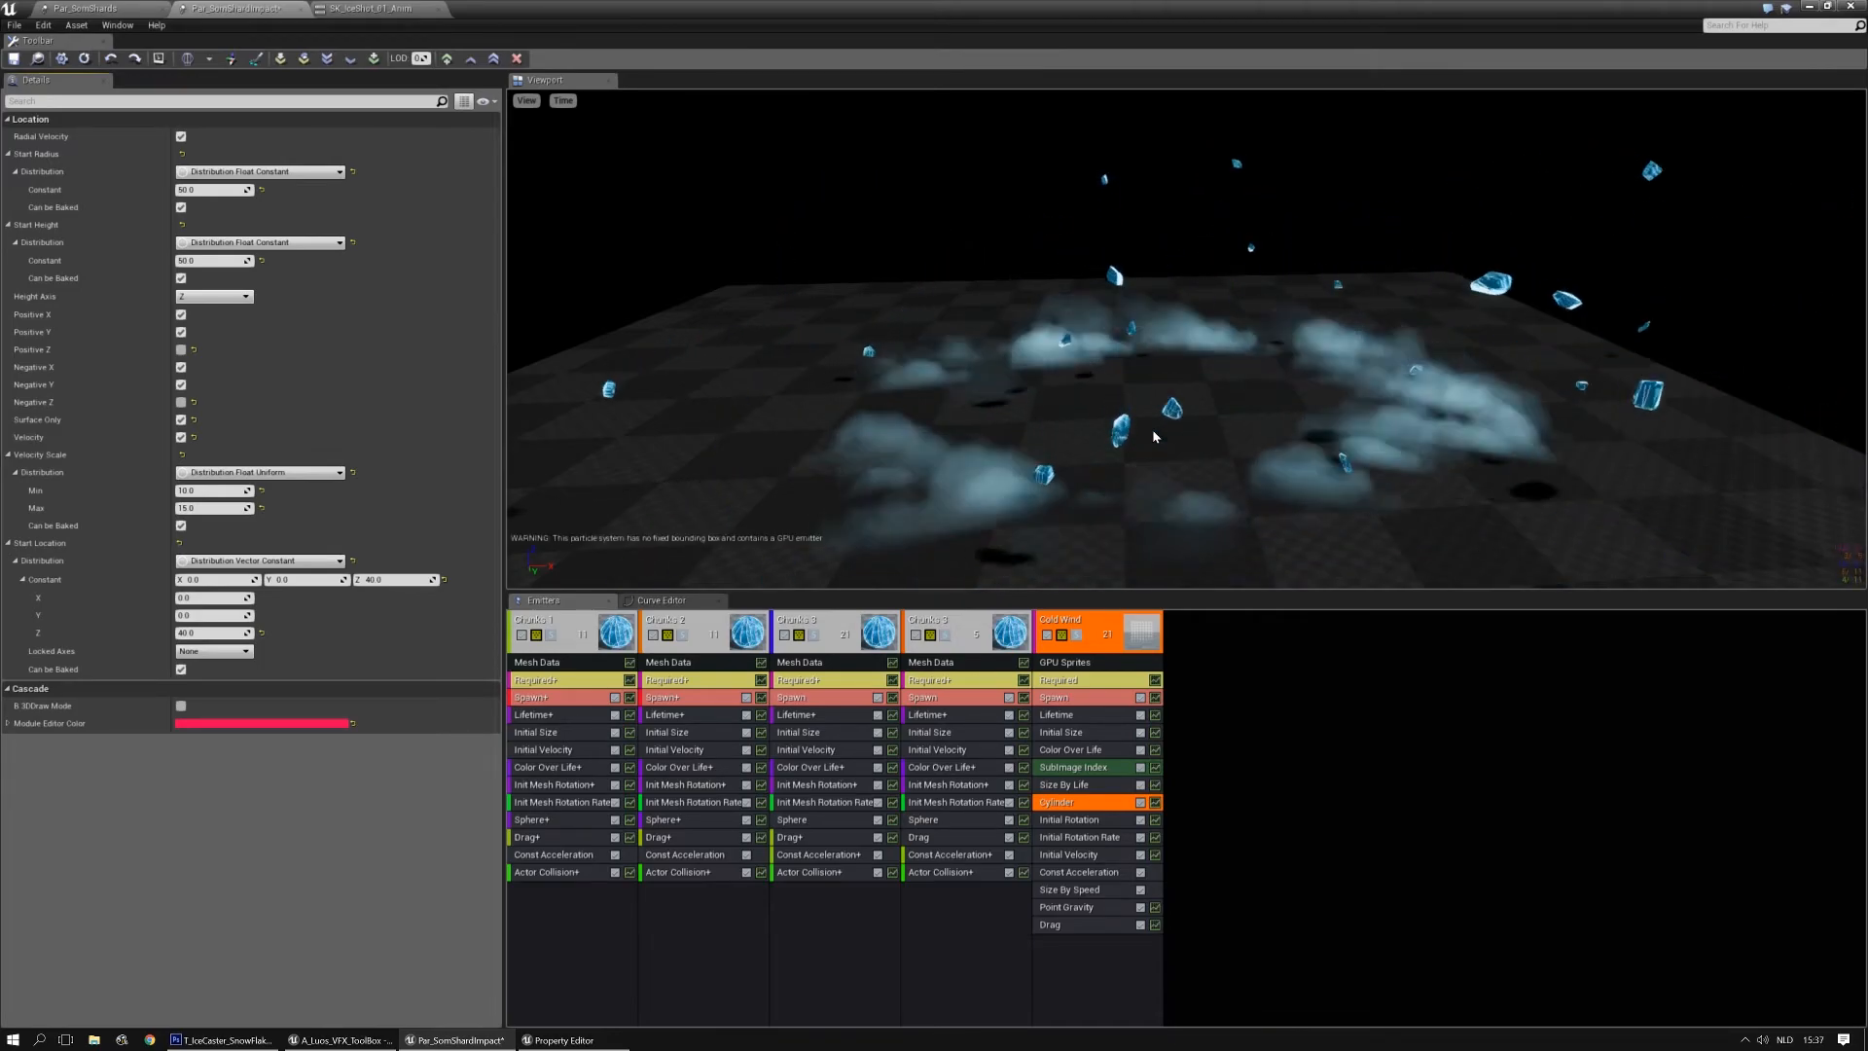
pyautogui.click(1080, 623)
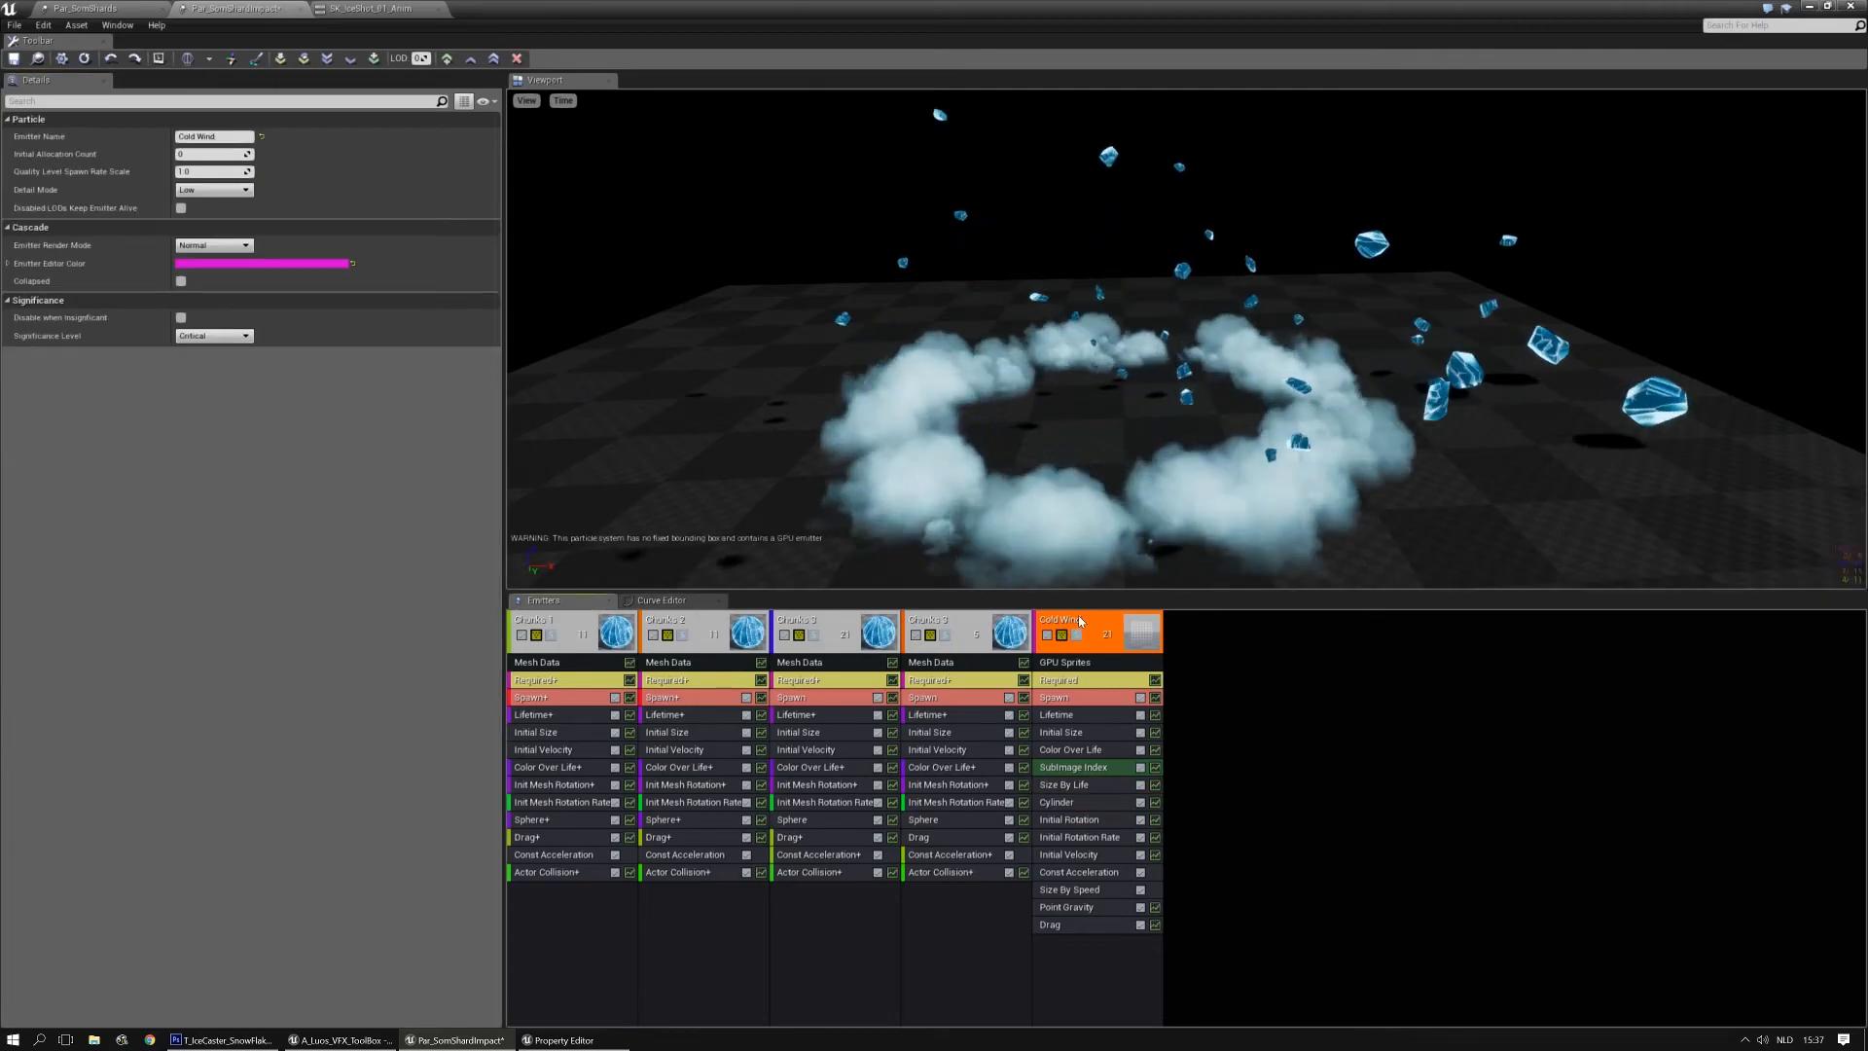
pyautogui.rightClick(1079, 614)
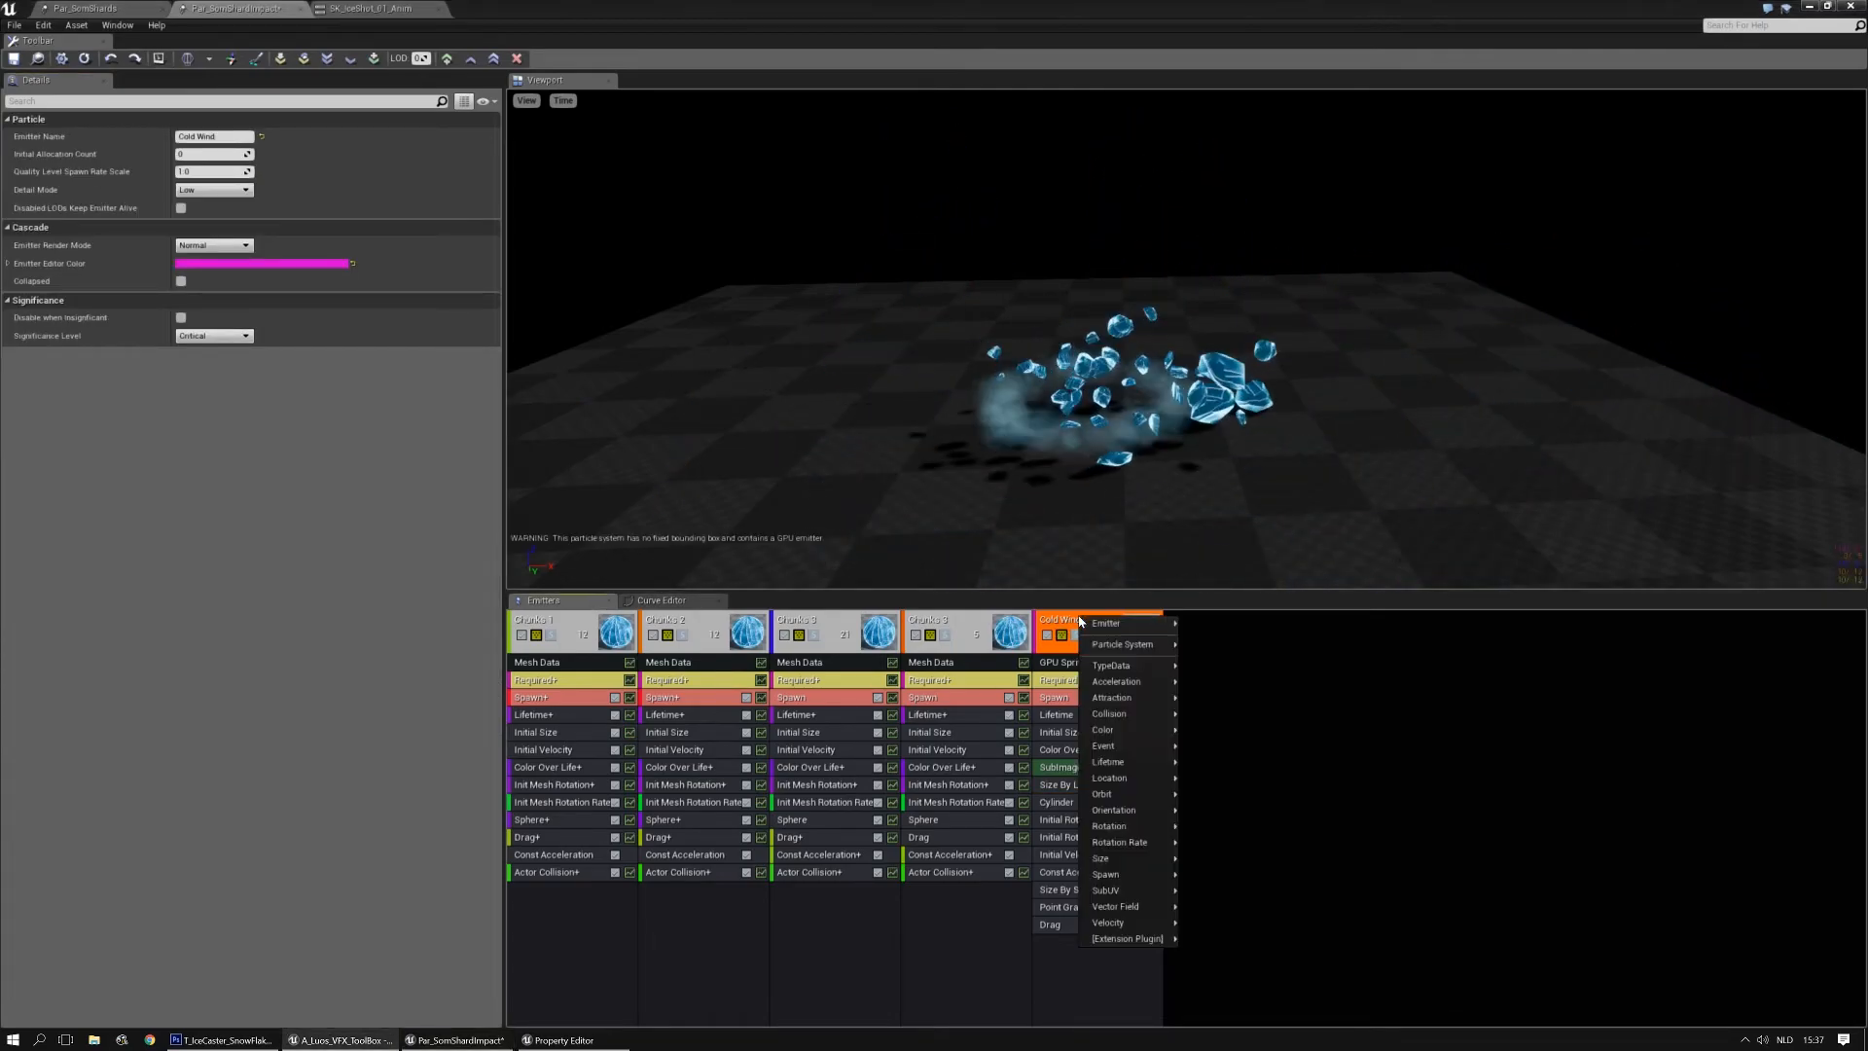
pyautogui.press('Escape')
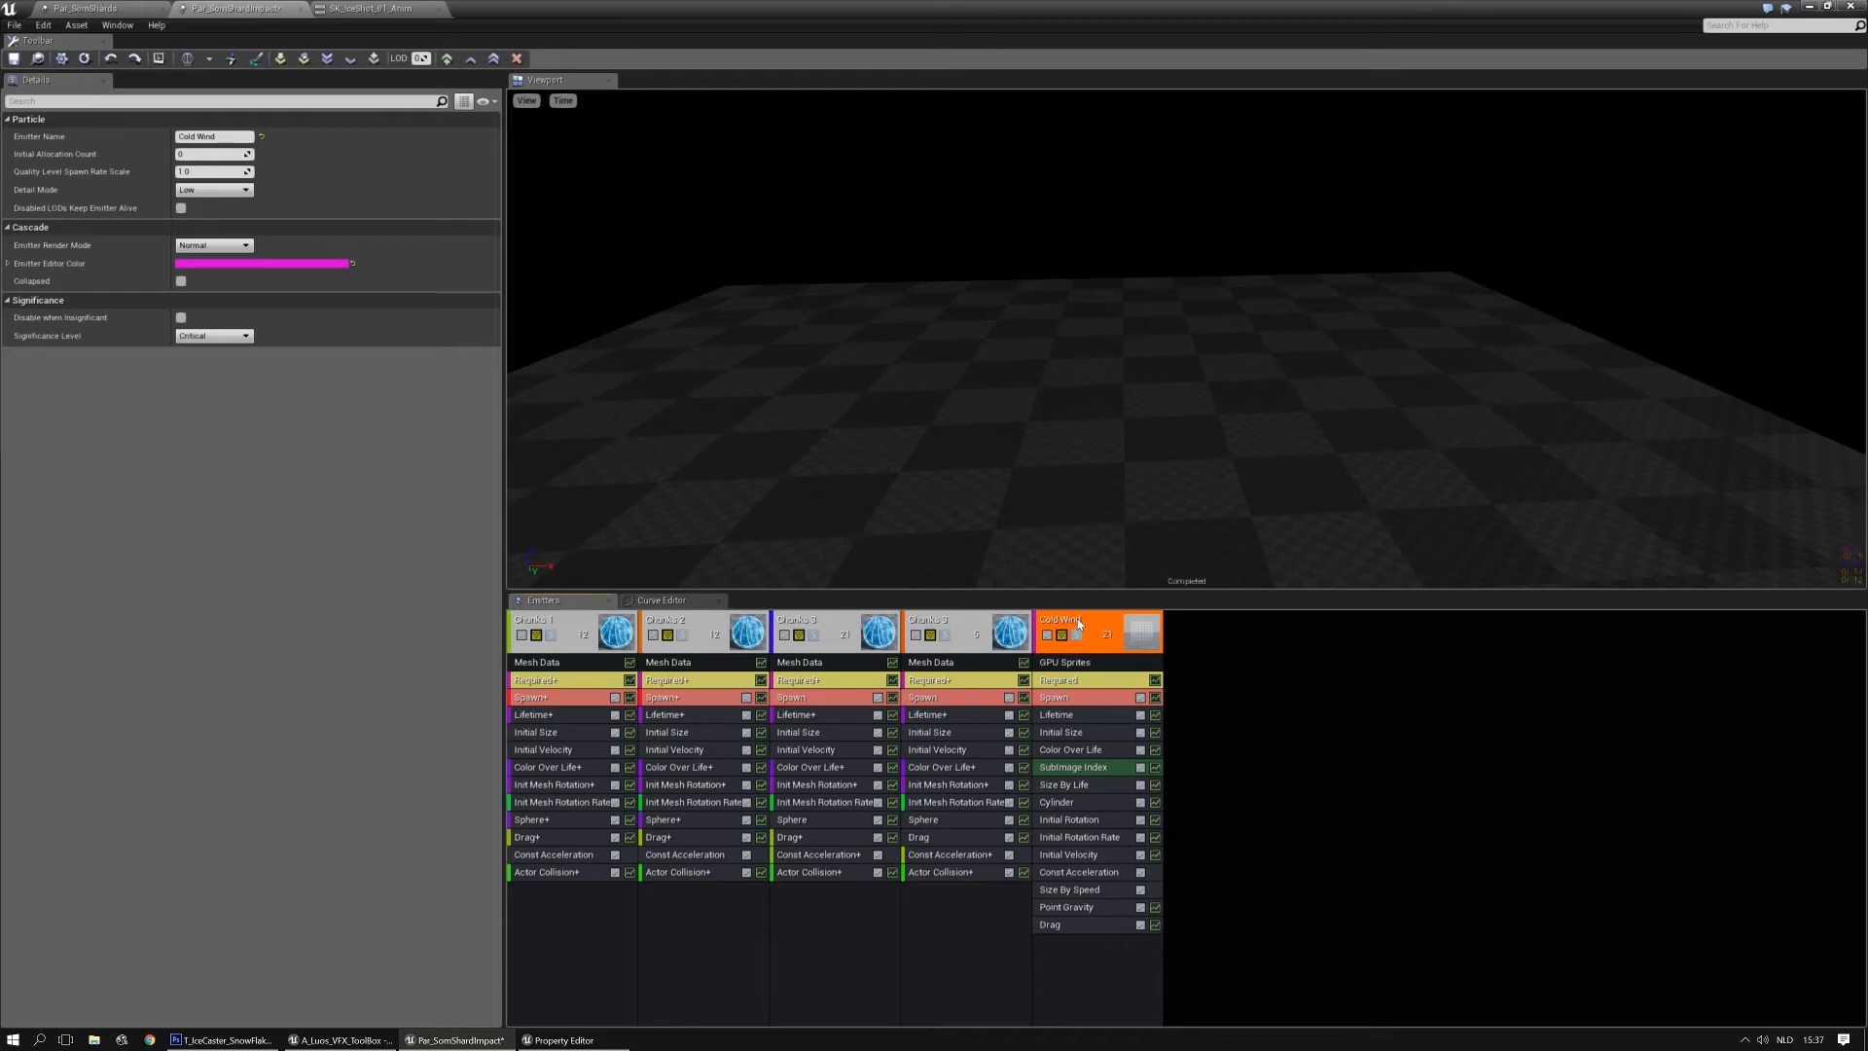
pyautogui.hotkey('ctrl', 'd')
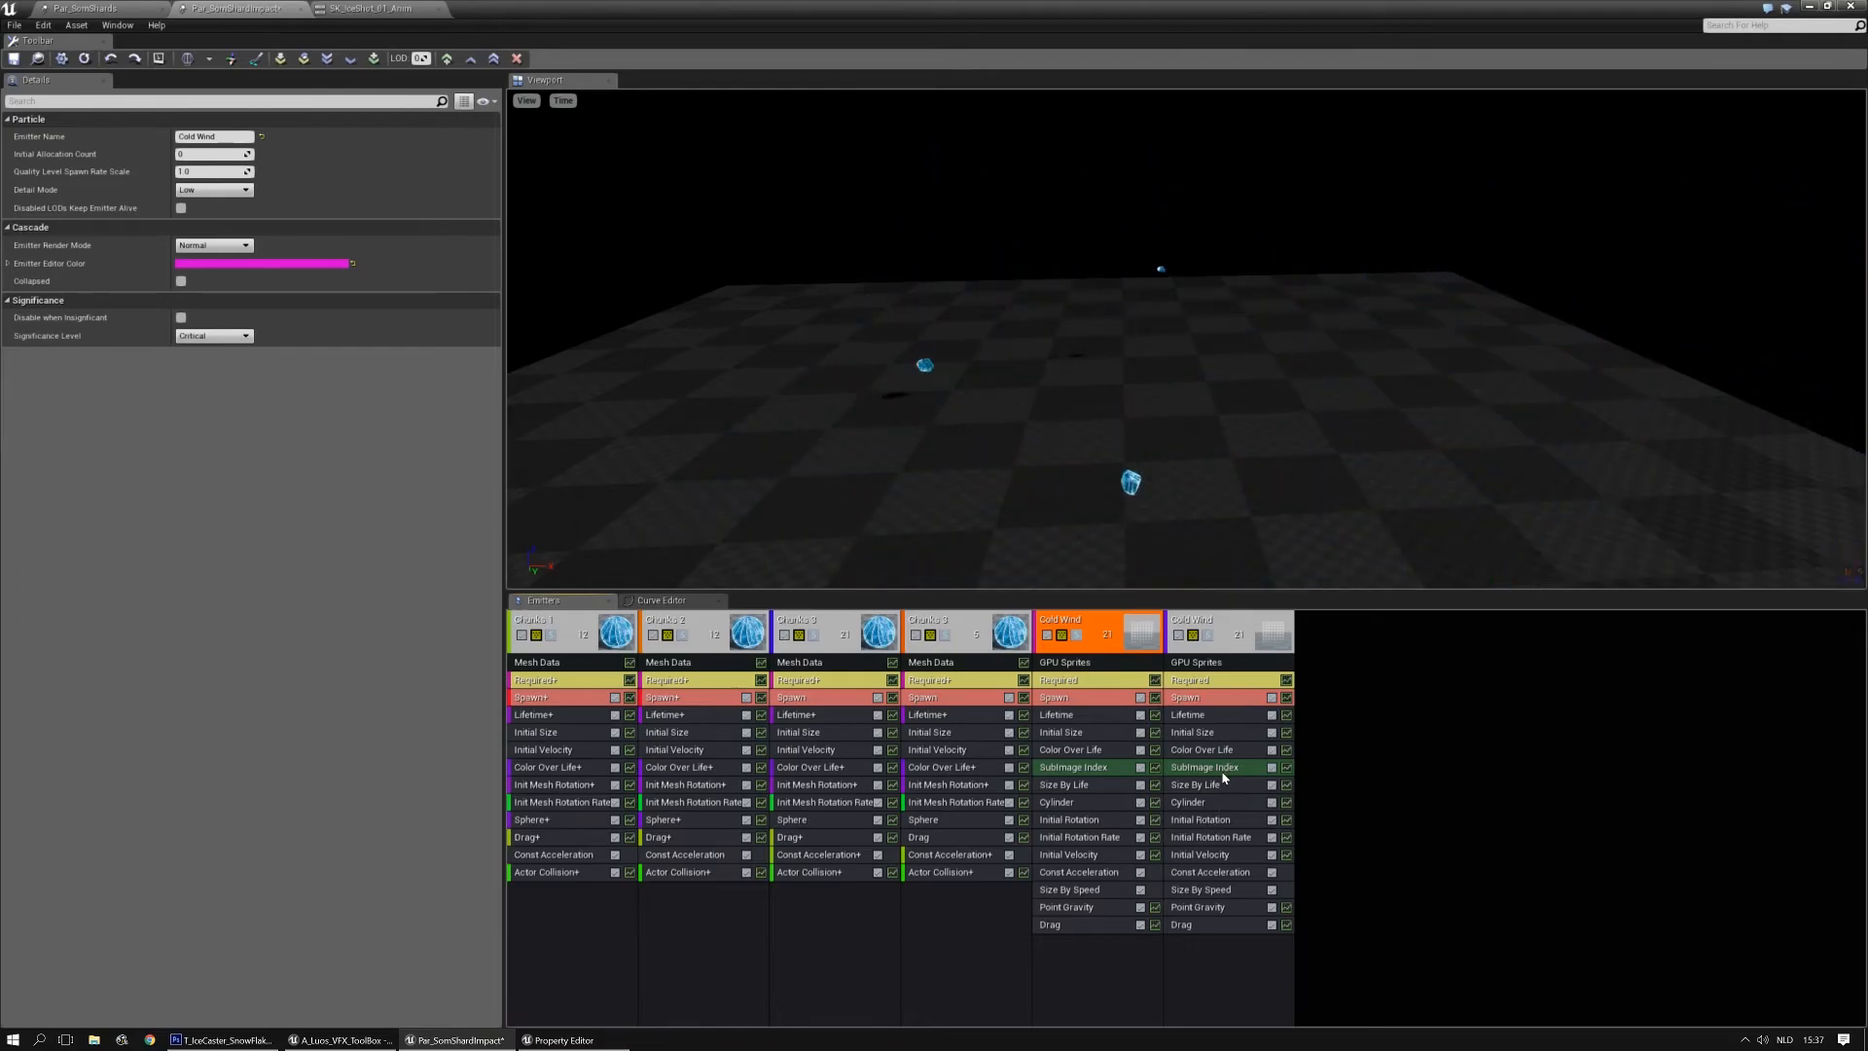
# Turn off Surface Only in the duplicated Cold Wind emitter's Cylinder module and set its Velocity Scale to minimum 3 and maximum 6
pyautogui.click(1210, 806)
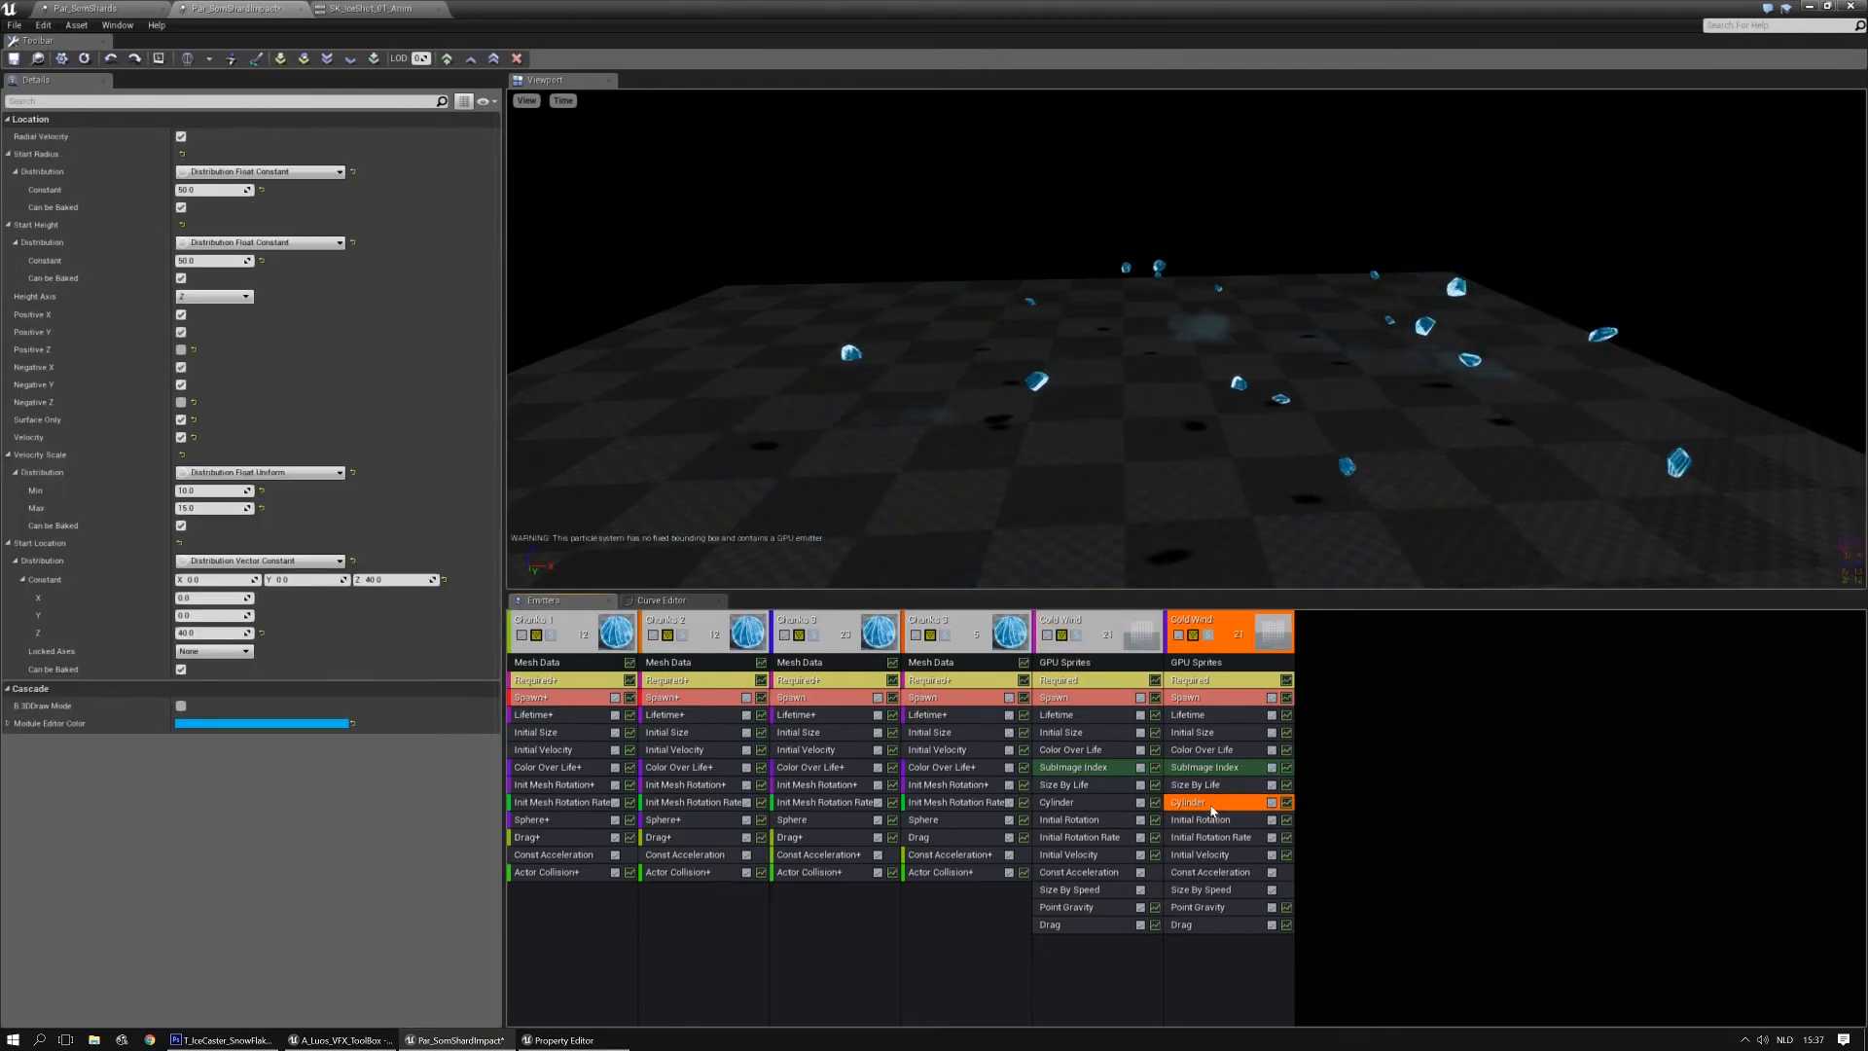
pyautogui.click(181, 420)
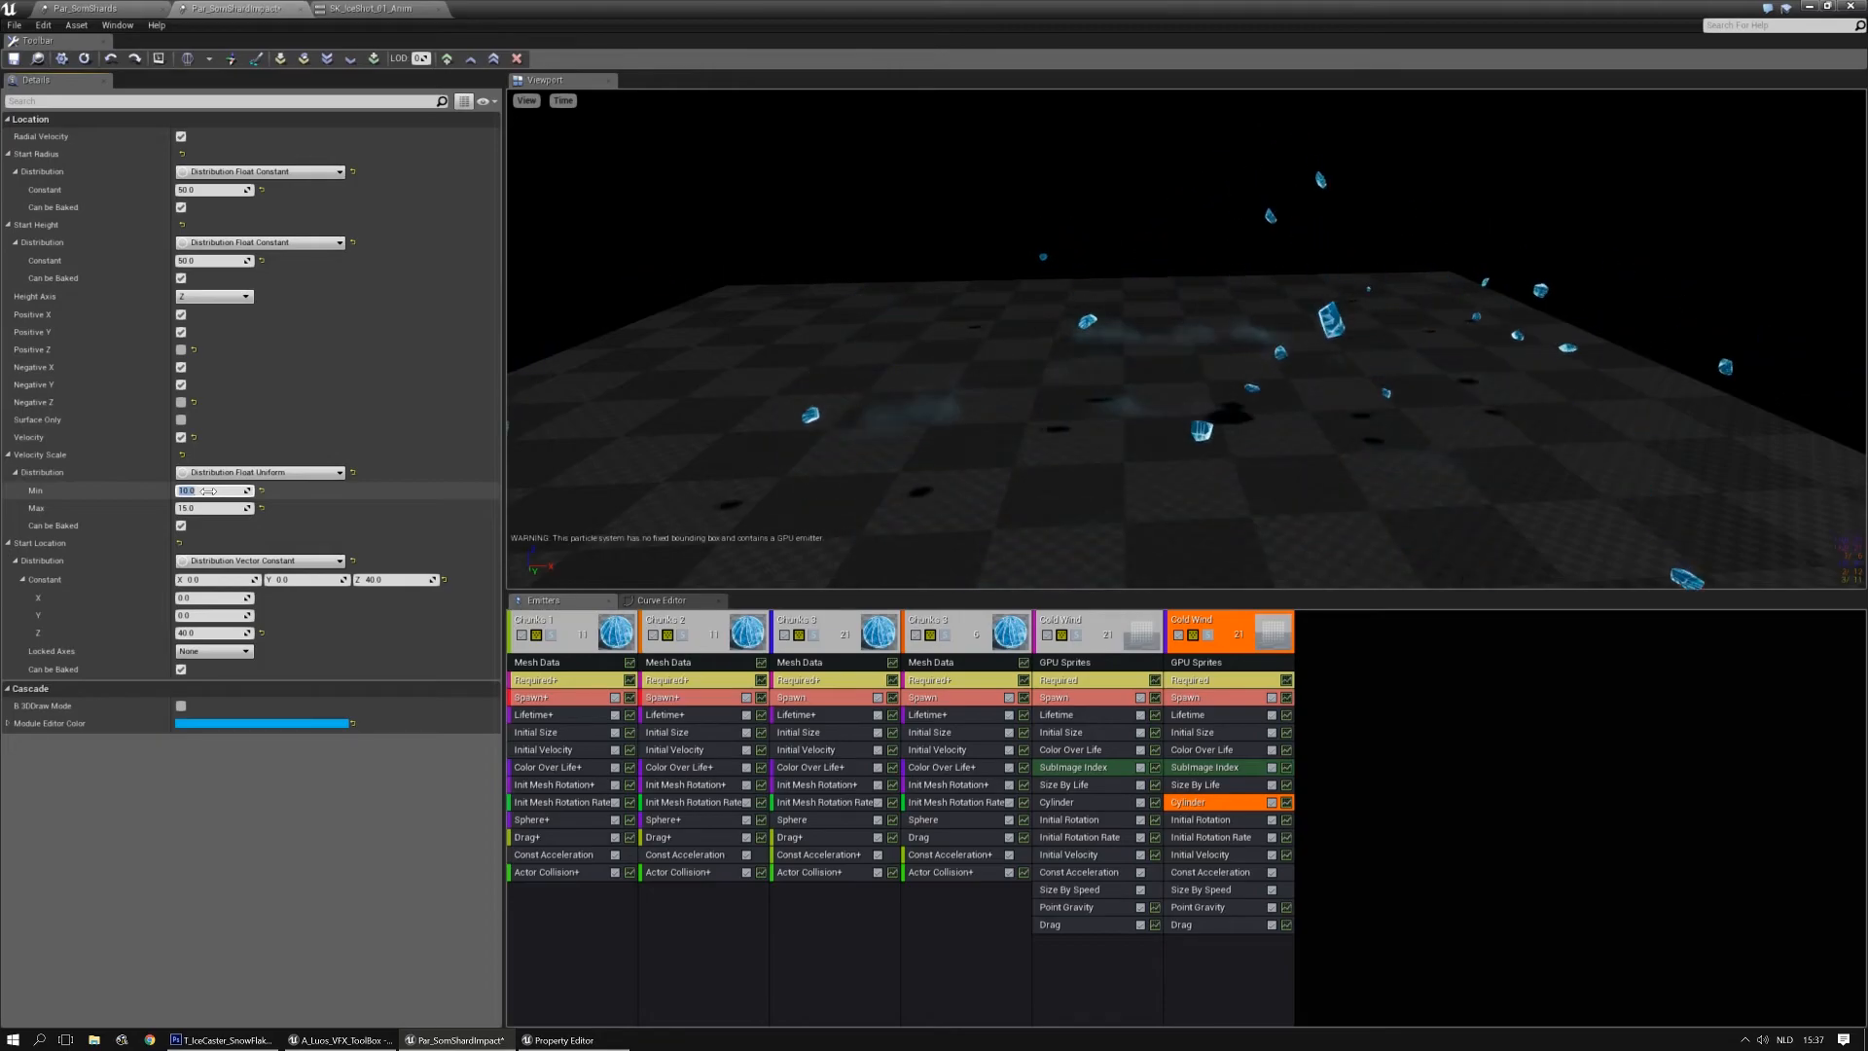
pyautogui.press('Tab')
pyautogui.write('6')
pyautogui.press('Return')
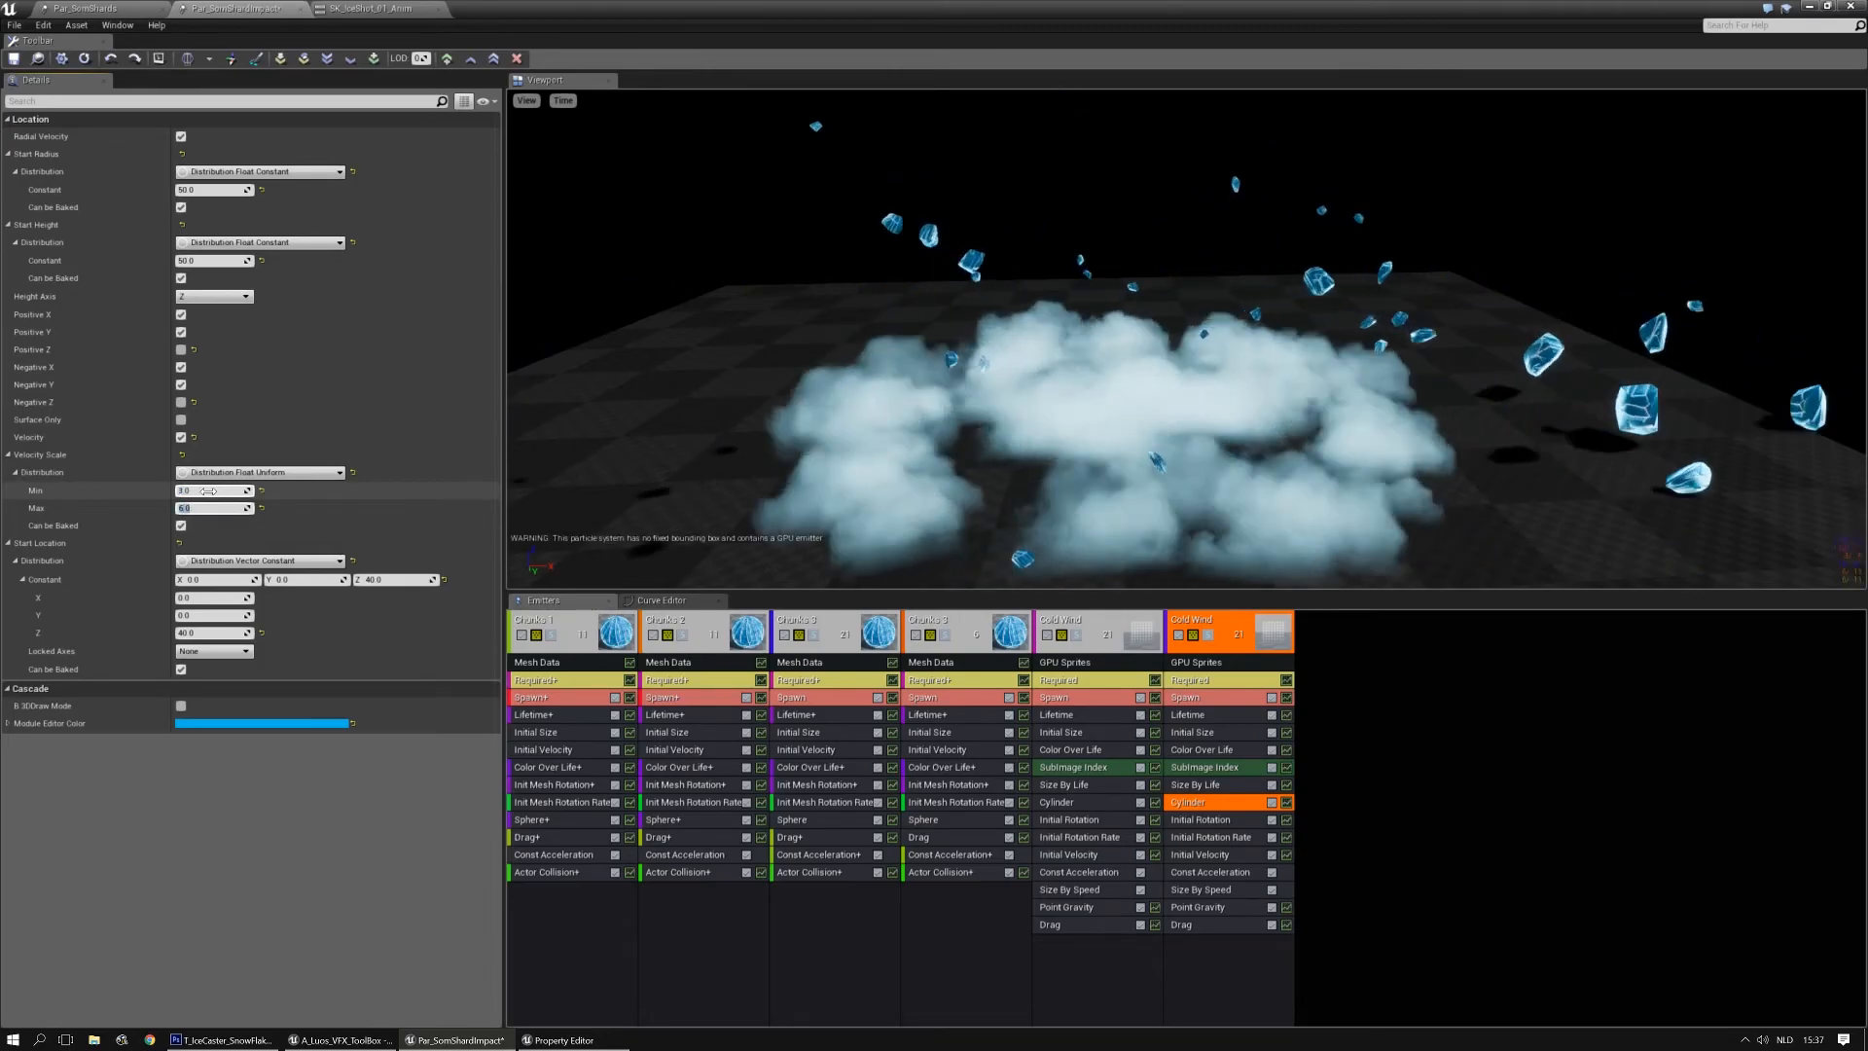
# Solo the duplicated Cold Wind emitter, set its Initial Velocity X to maximum 500 and minimum 50, and turn solo off again
pyautogui.click(1209, 635)
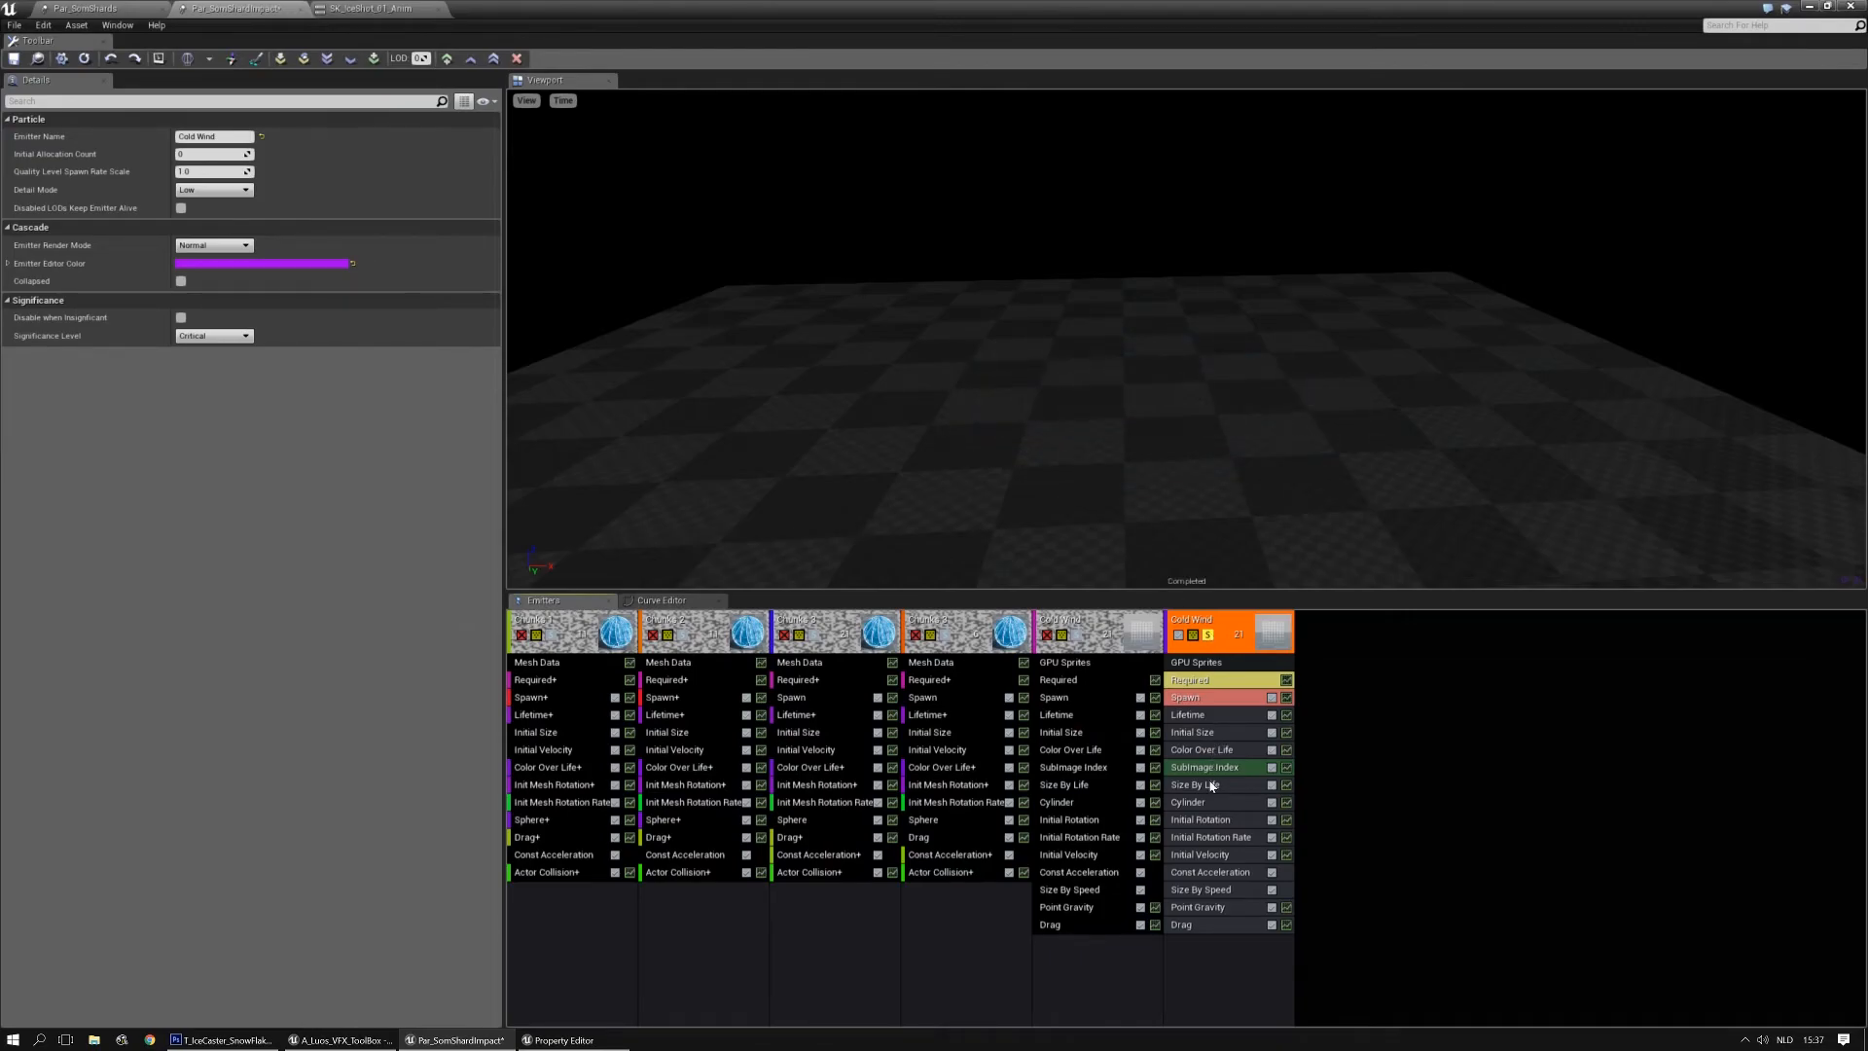
pyautogui.click(1208, 855)
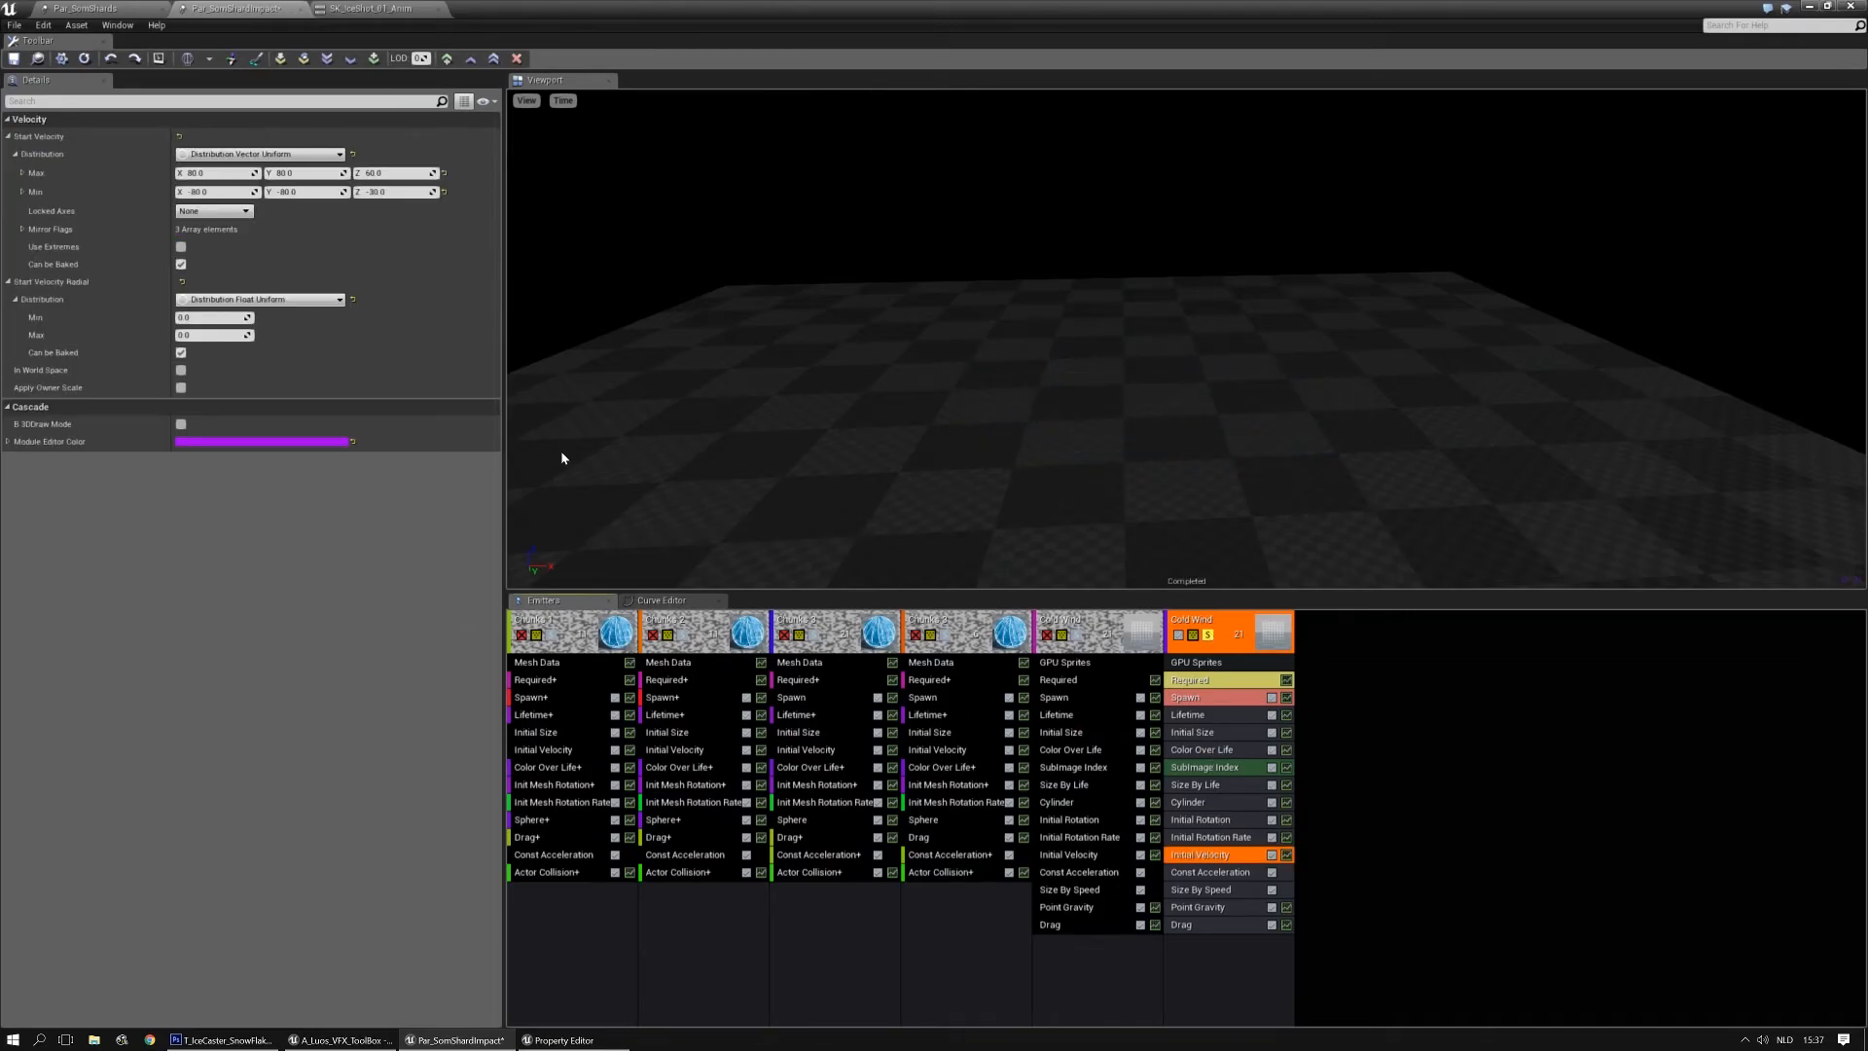
pyautogui.click(215, 174)
pyautogui.write('5')
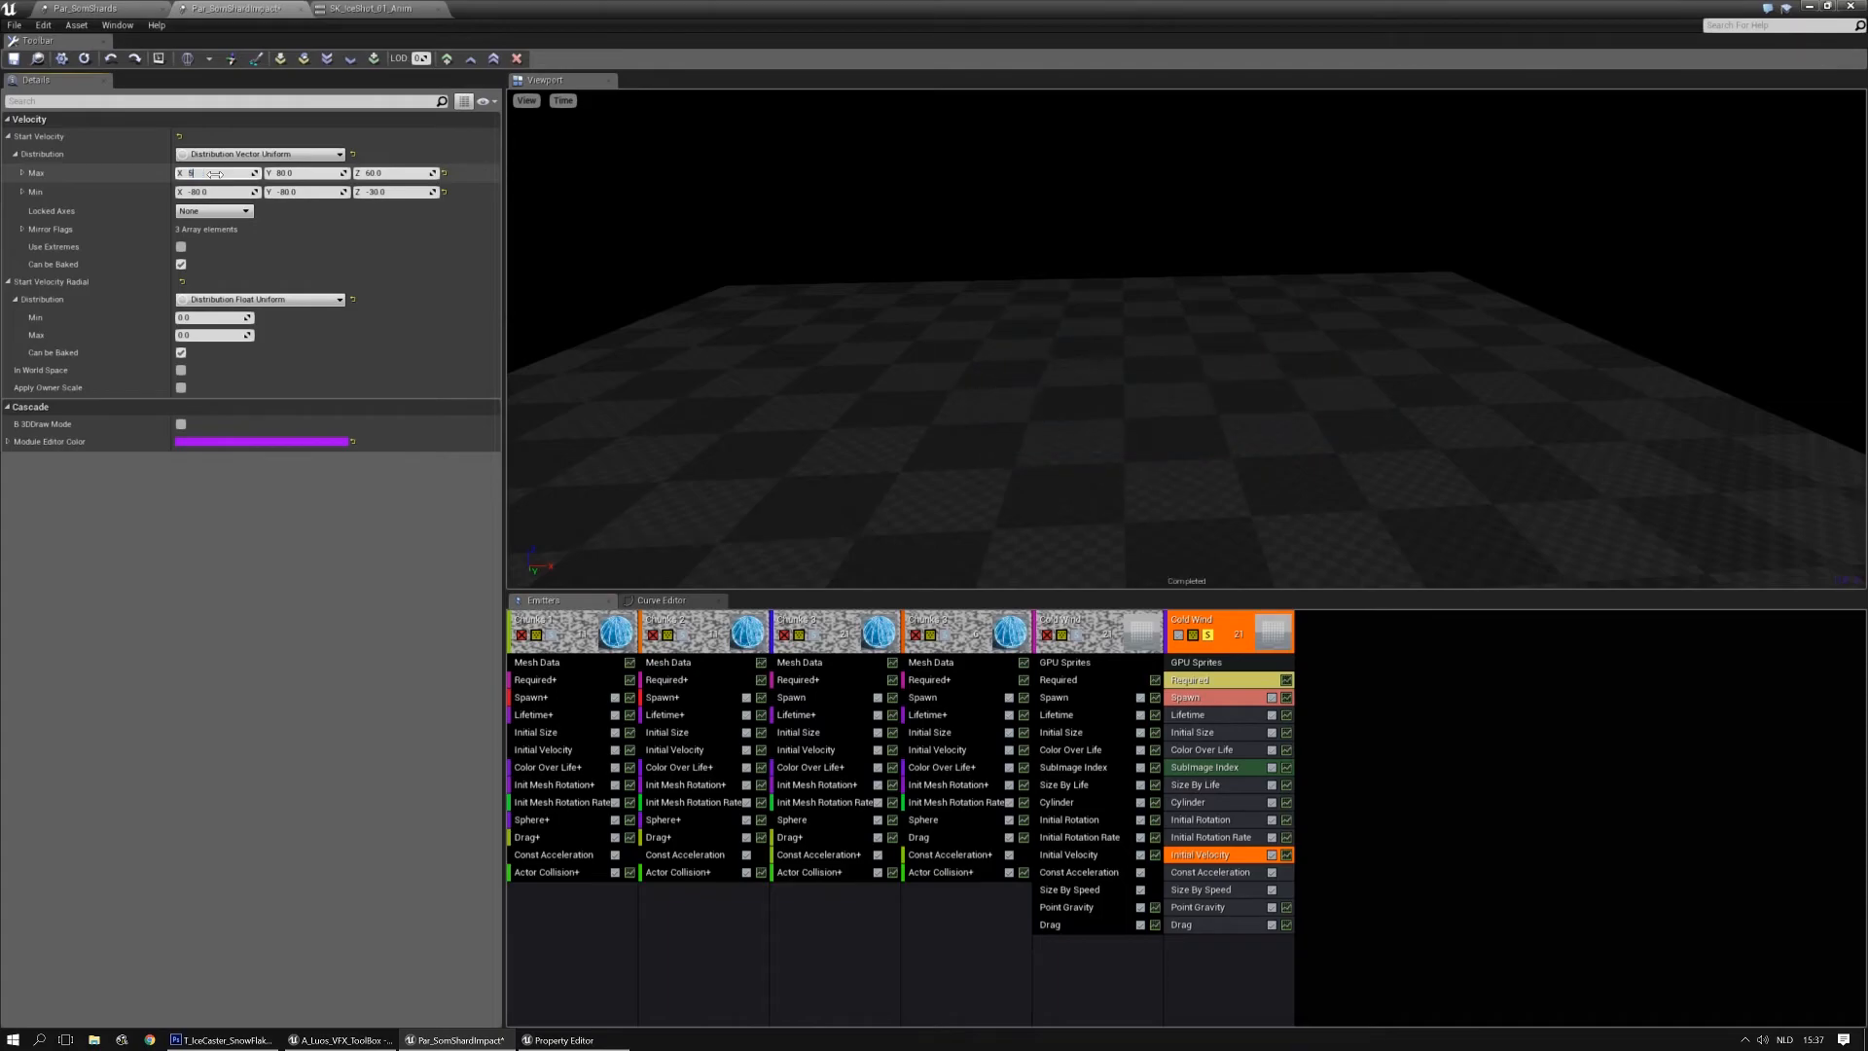
pyautogui.write('00')
pyautogui.press('Return')
pyautogui.press('Tab')
pyautogui.press('Tab')
pyautogui.write('400')
pyautogui.press('Return')
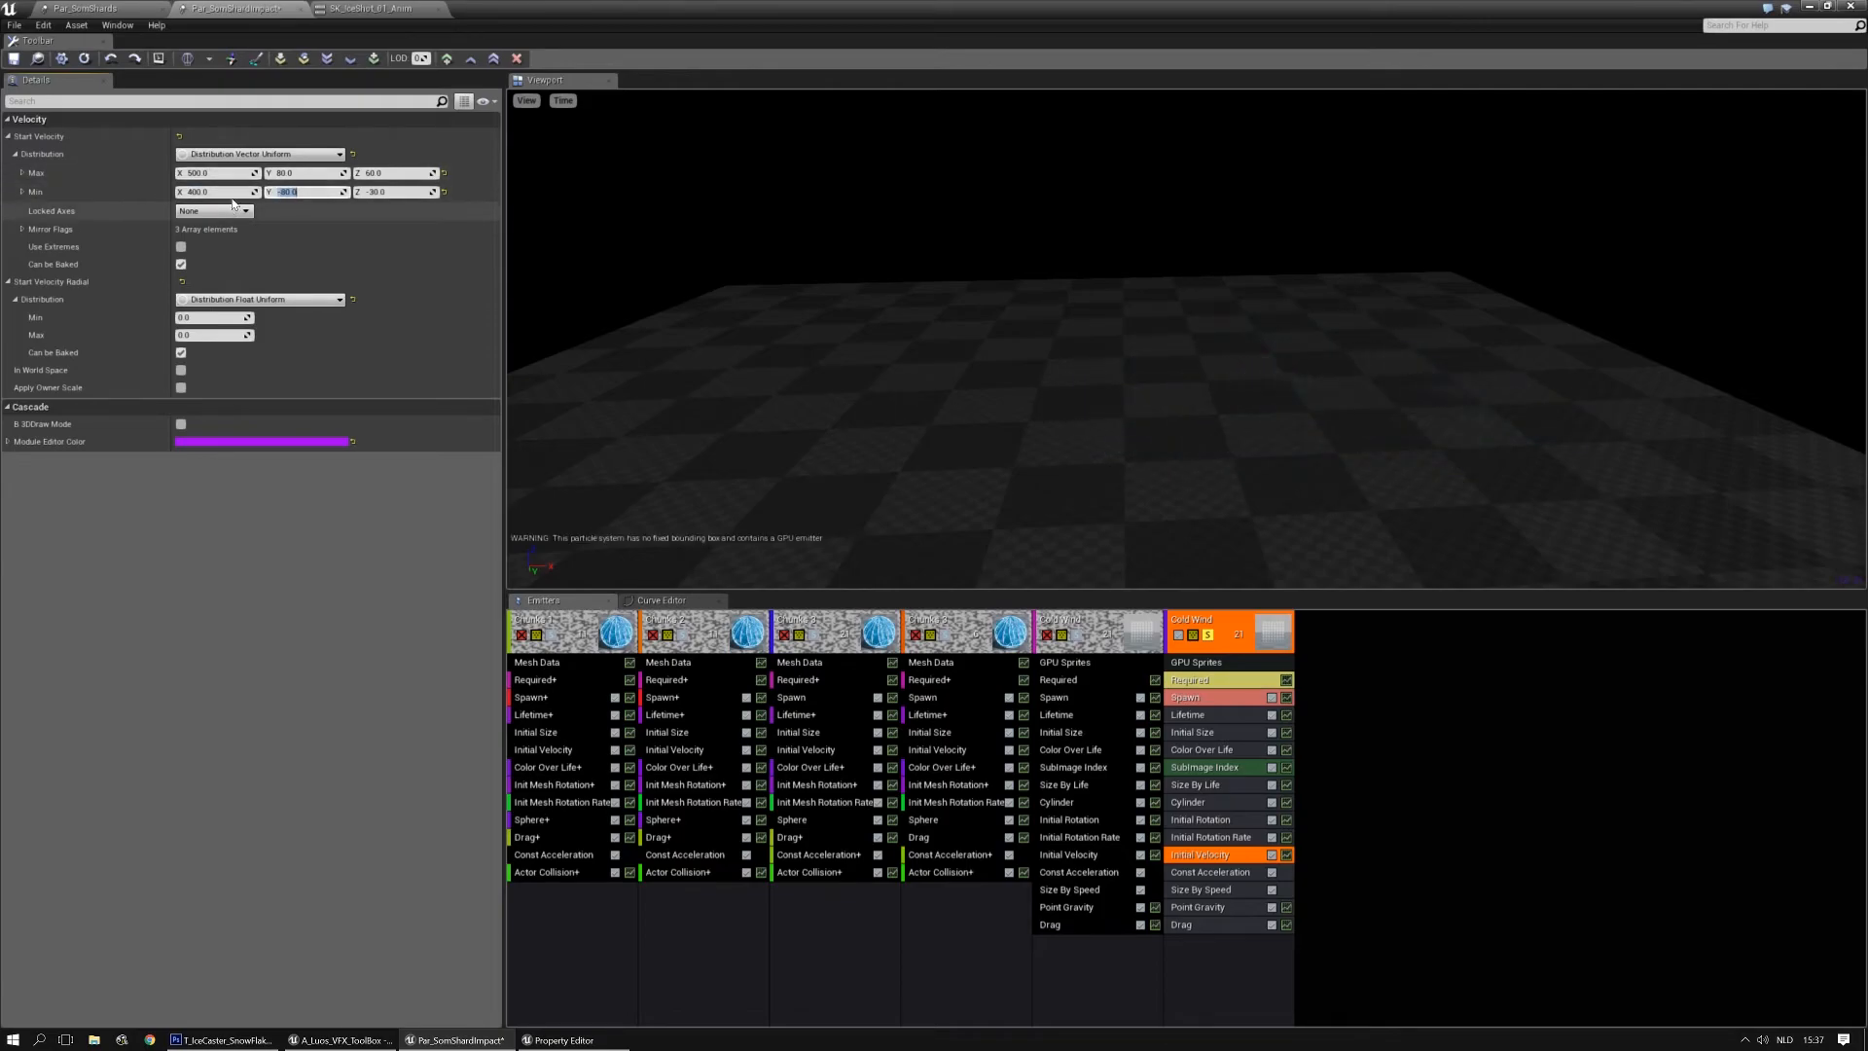
pyautogui.write('50')
pyautogui.press('Return')
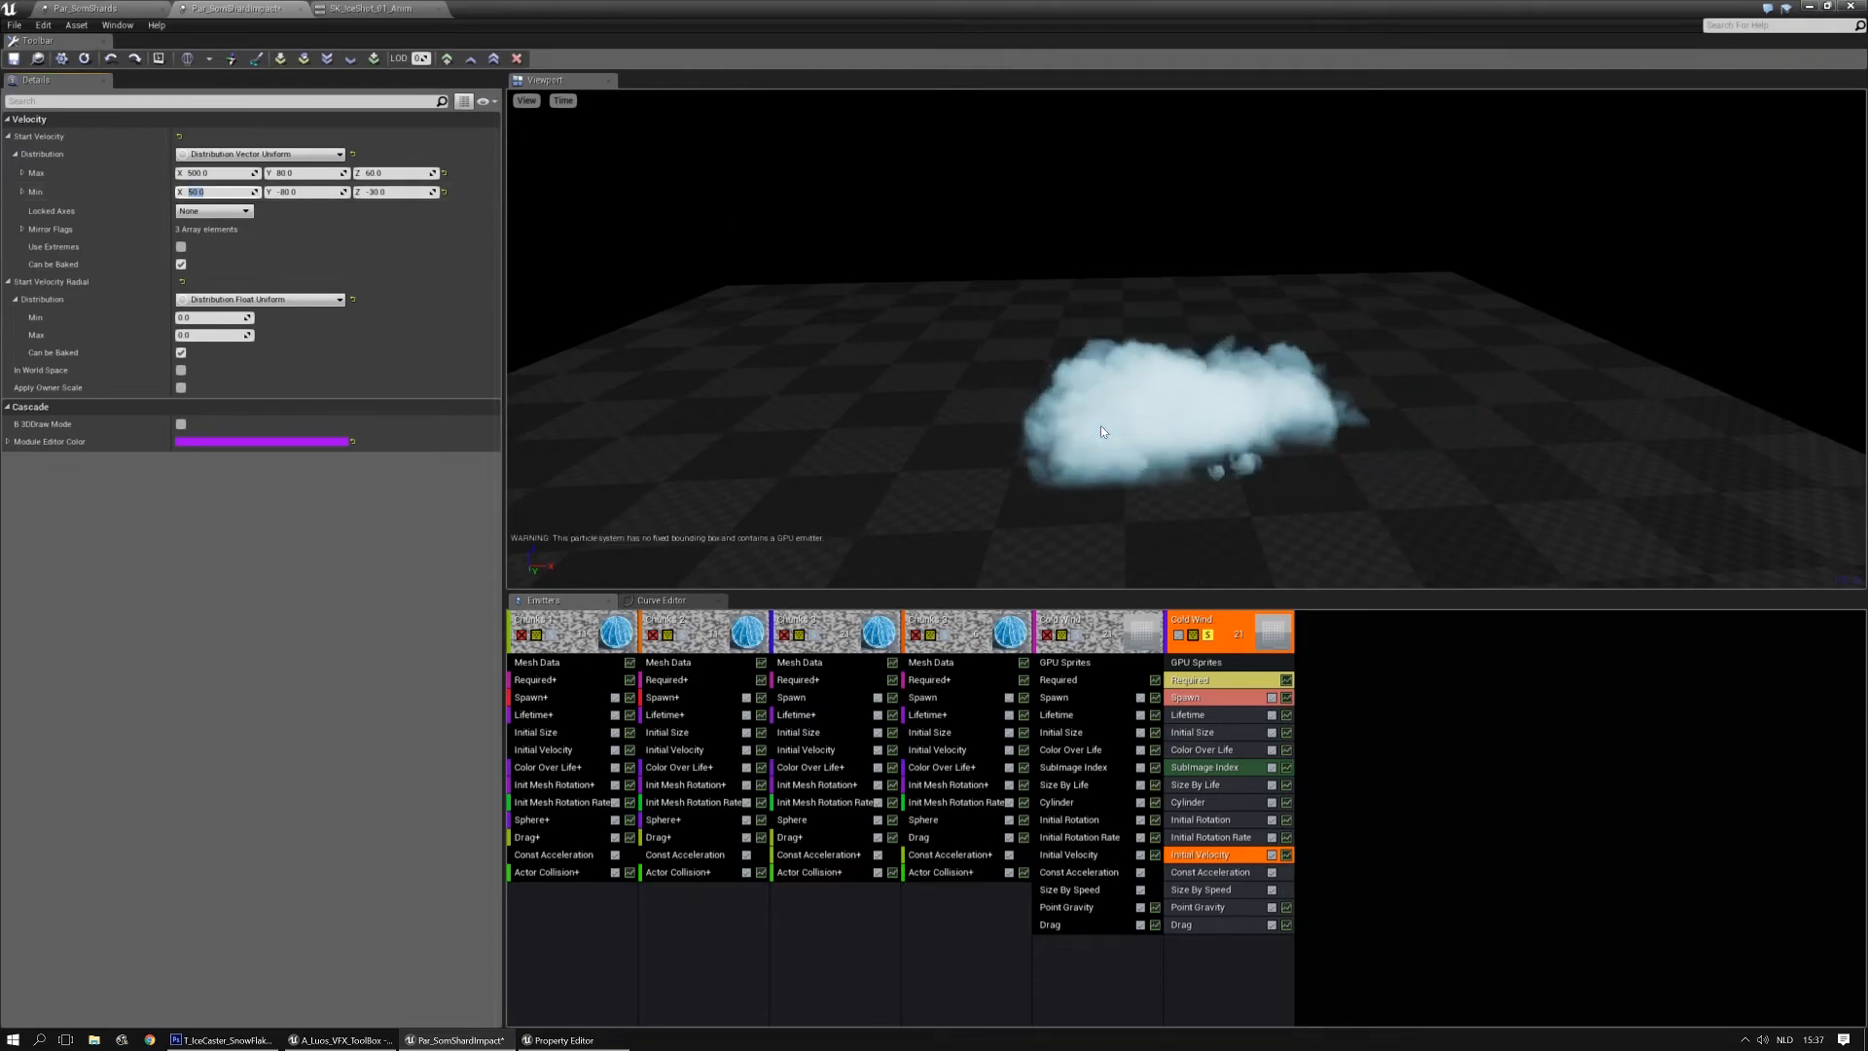
pyautogui.click(1210, 872)
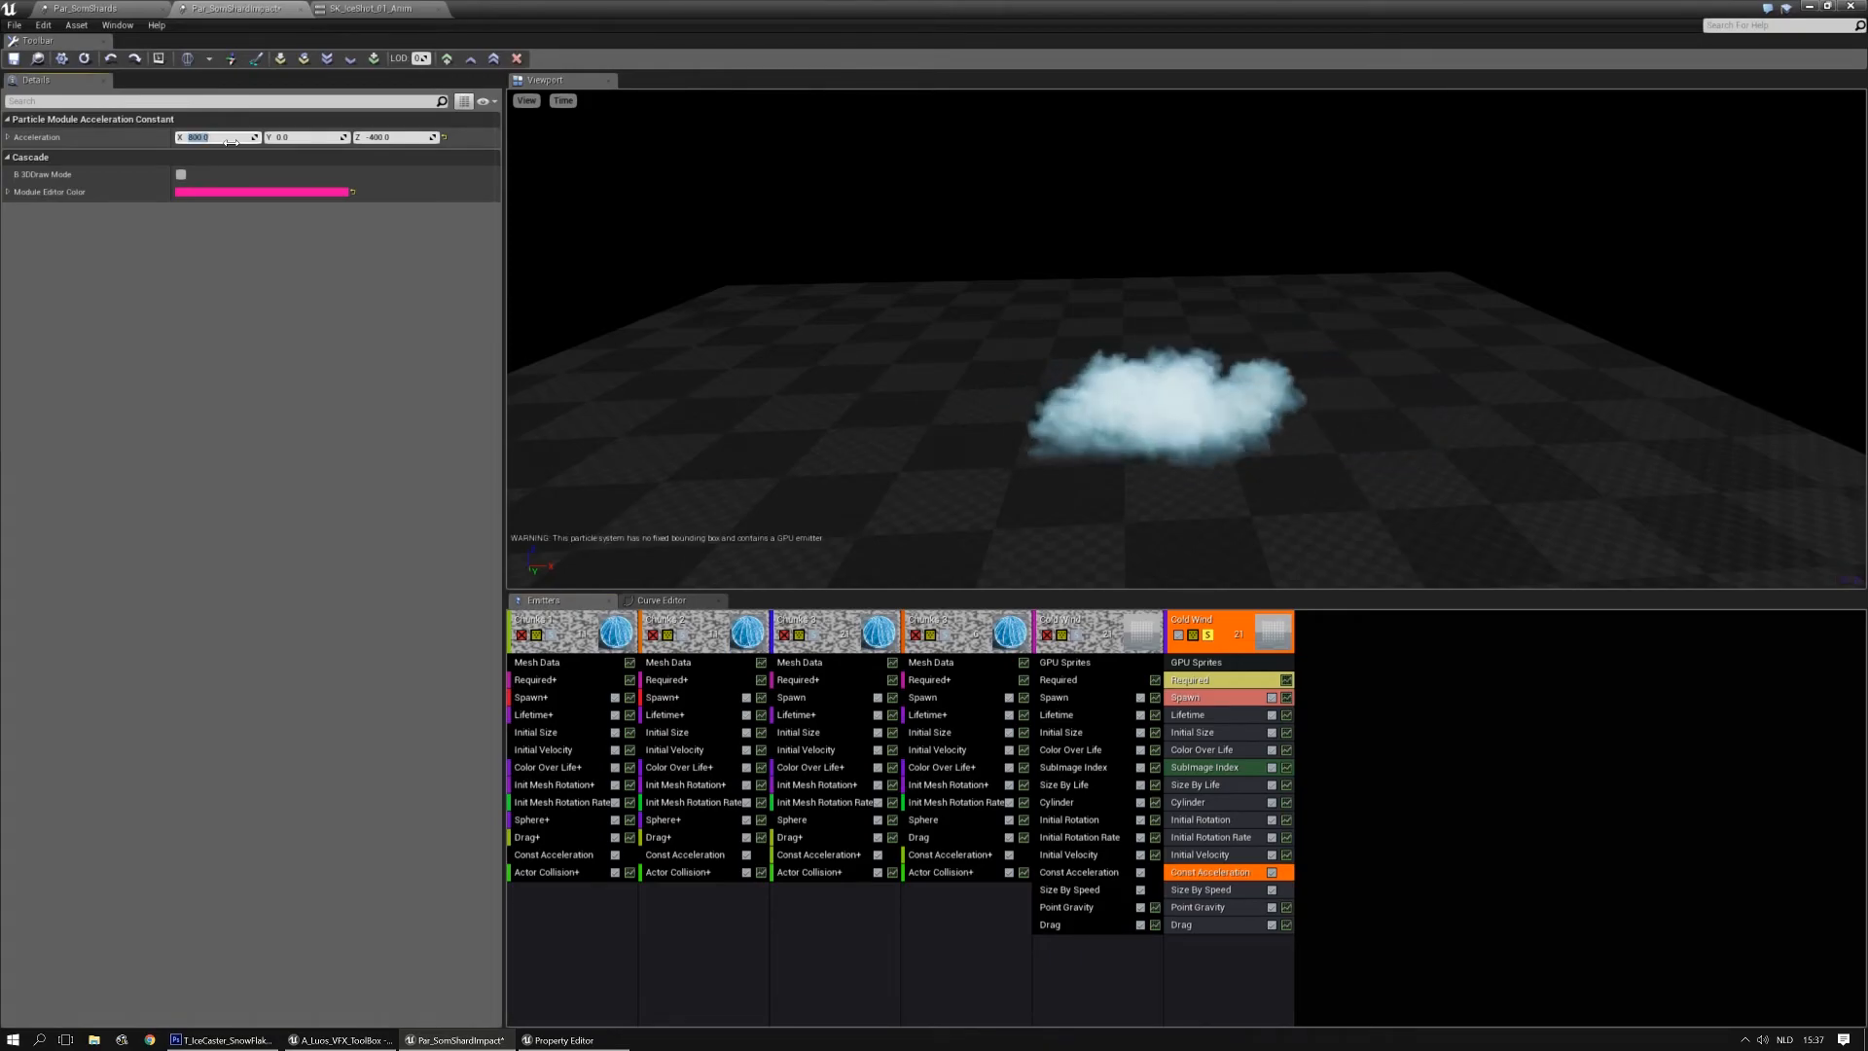
pyautogui.click(1210, 636)
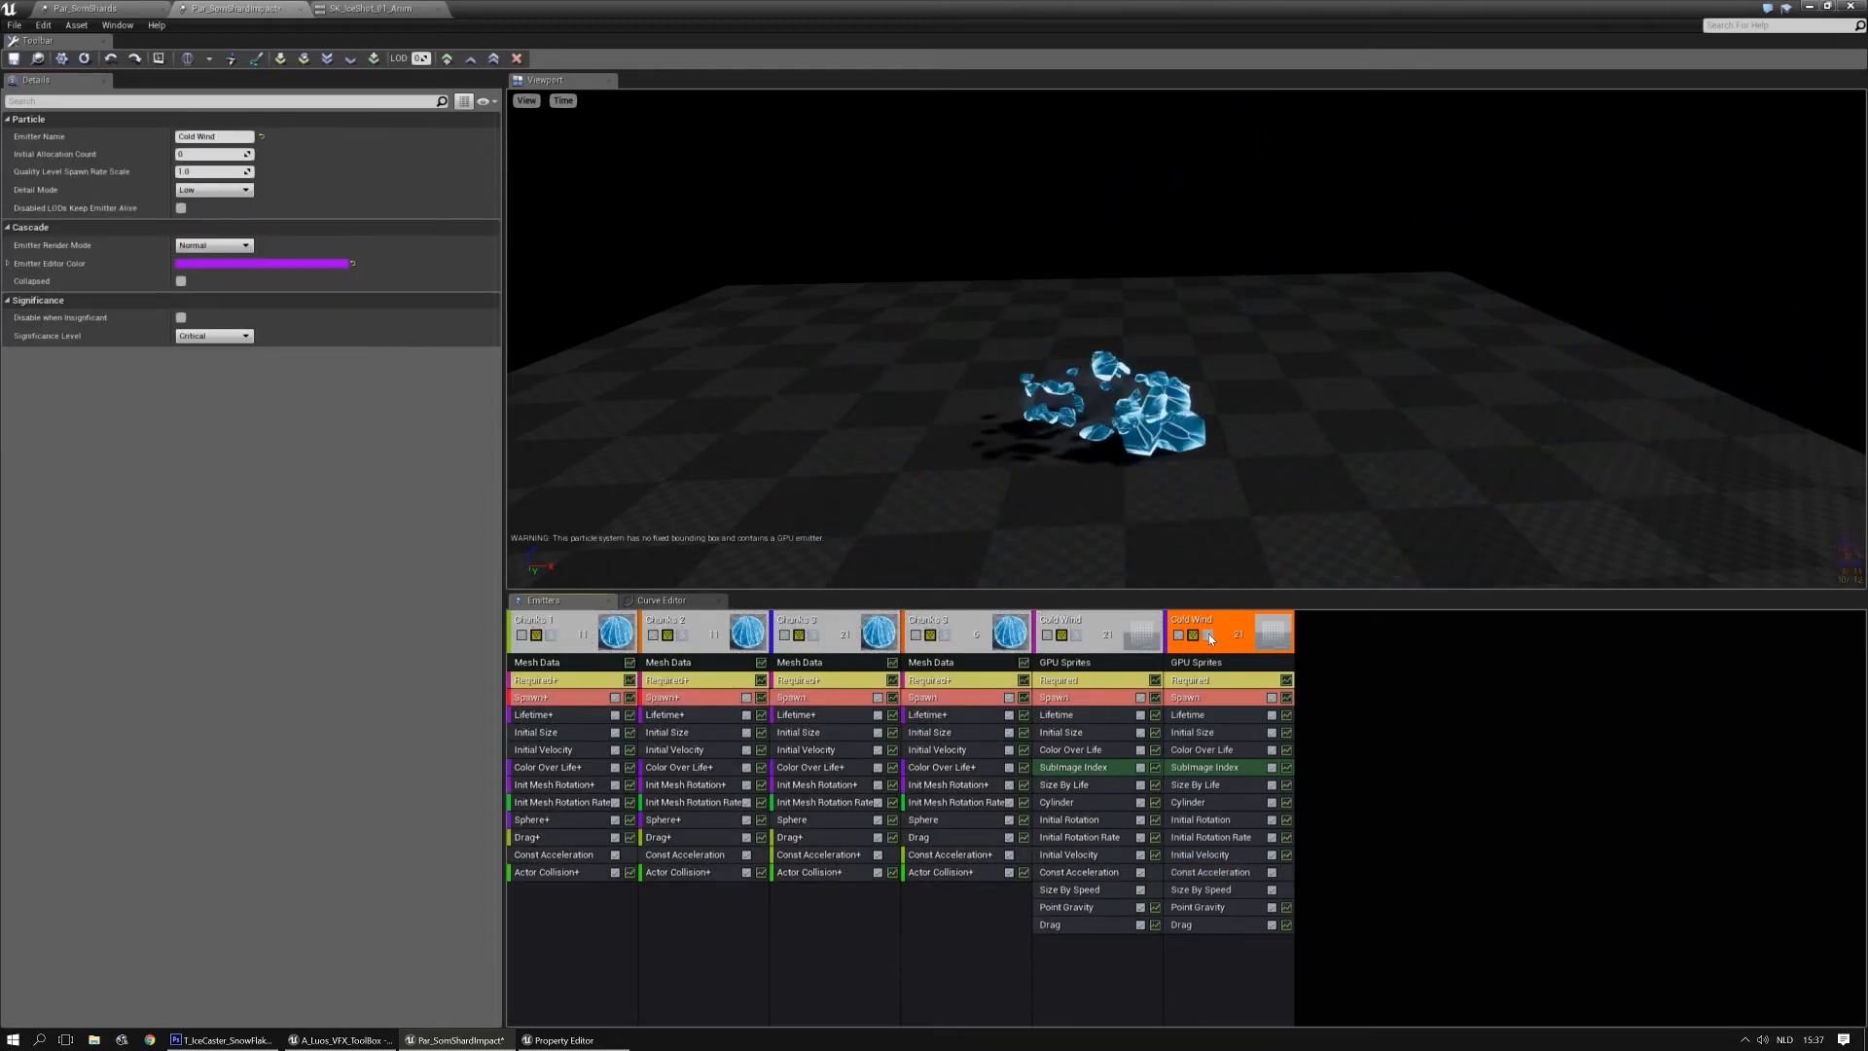
# Set the Lifetime of both Cold Wind emitters to a minimum of 0.8 and a maximum of 1.2
pyautogui.click(1056, 715)
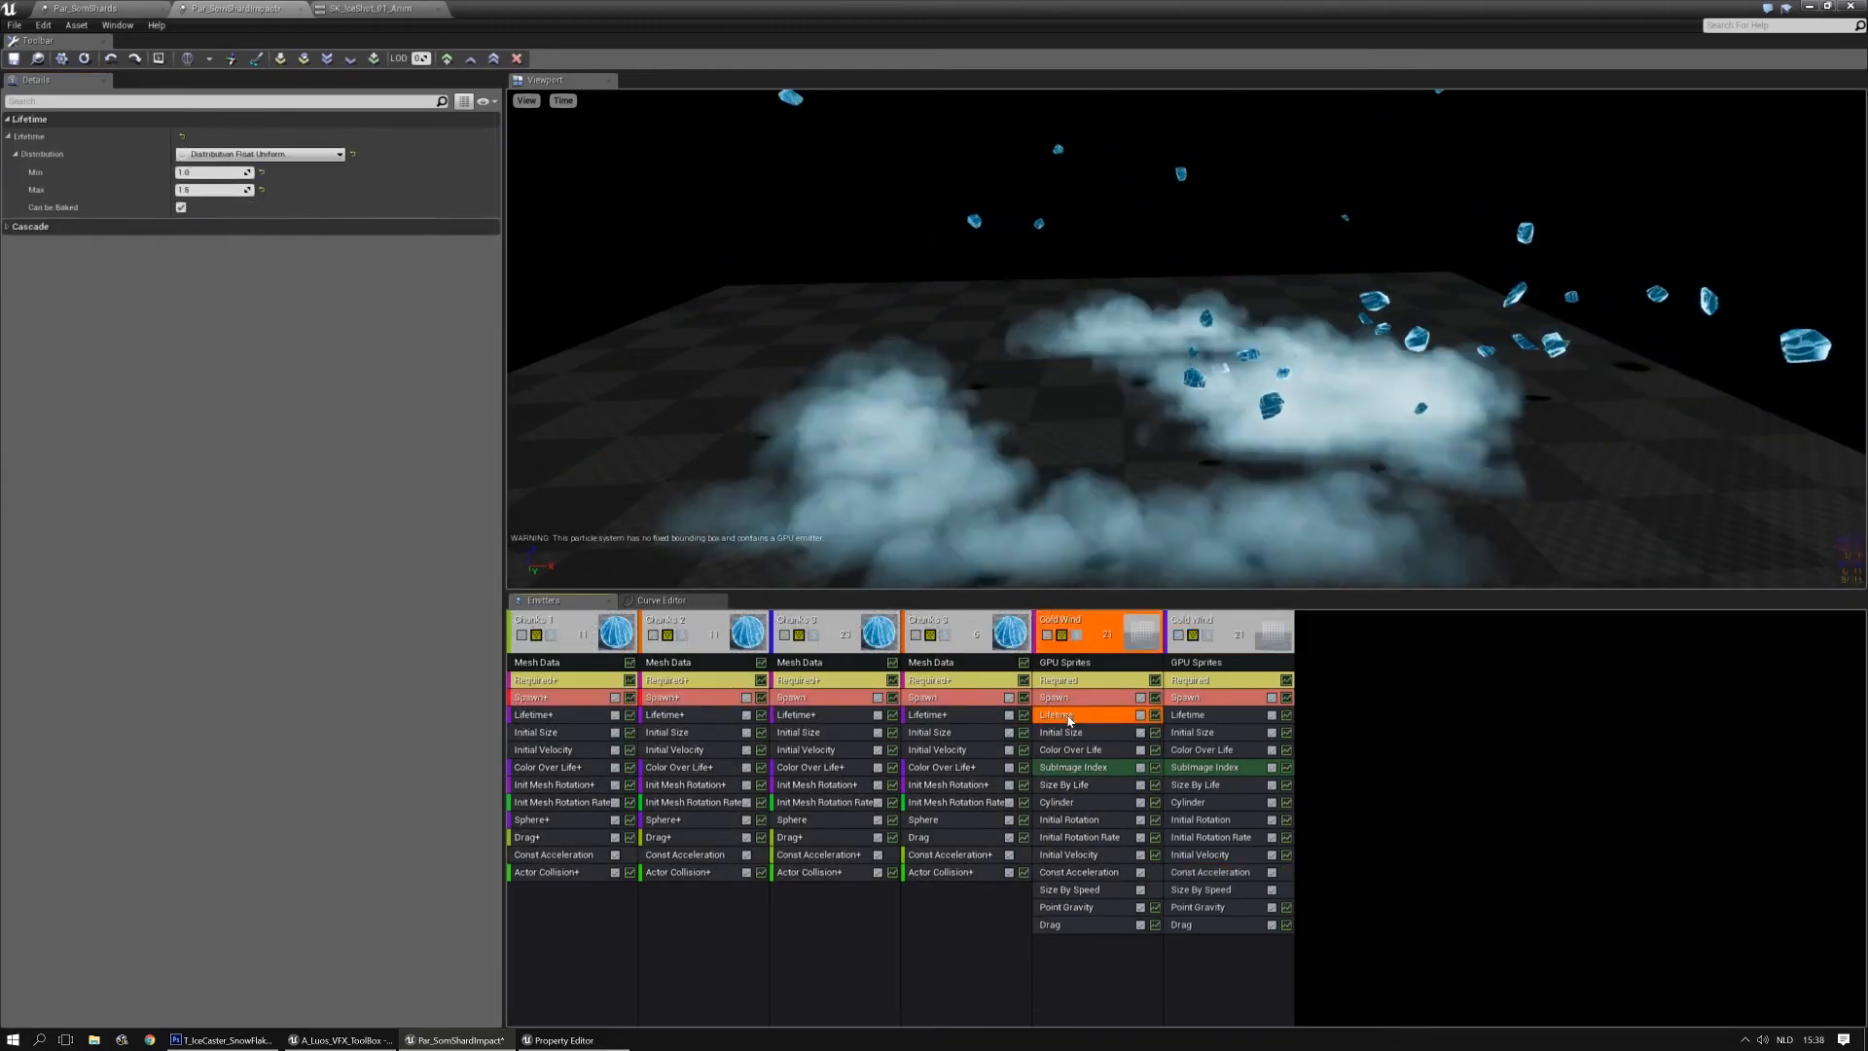
pyautogui.write('0.8')
pyautogui.press('Tab')
pyautogui.write('1.22')
pyautogui.press('Return')
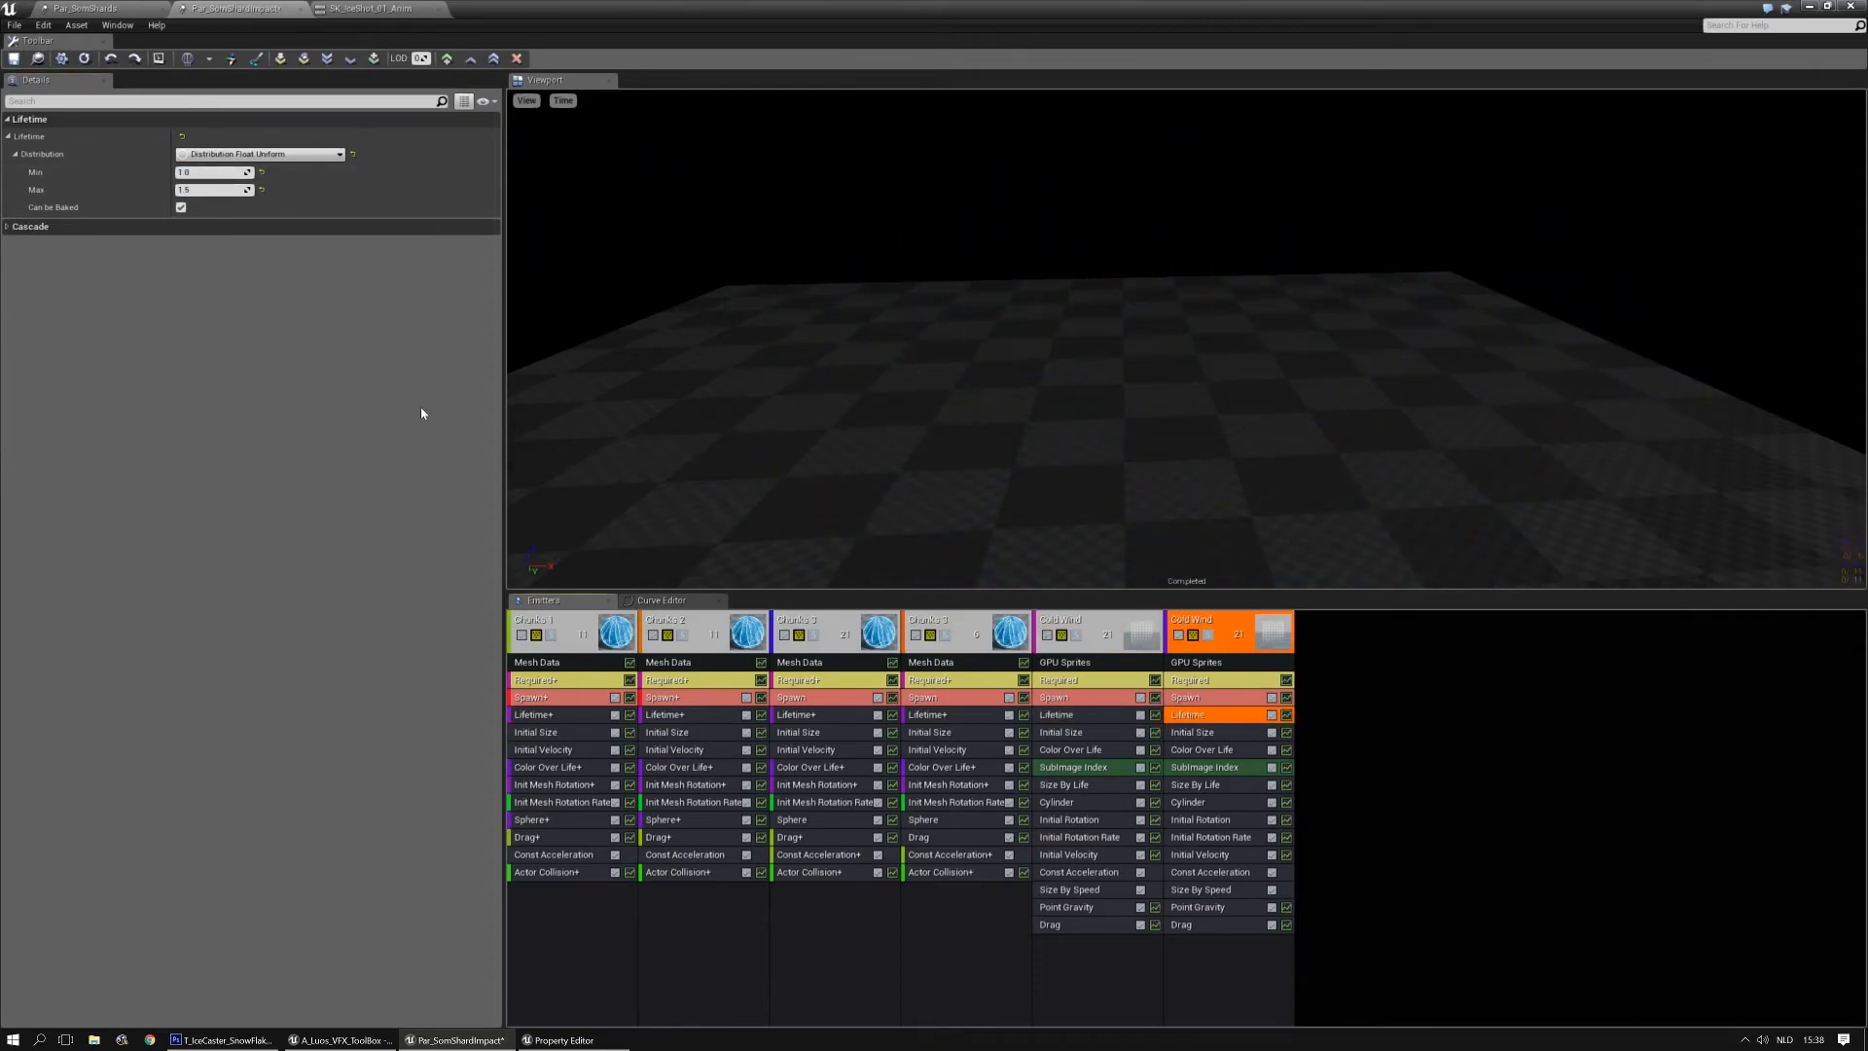
pyautogui.click(214, 173)
pyautogui.write('0.8')
pyautogui.press('Tab')
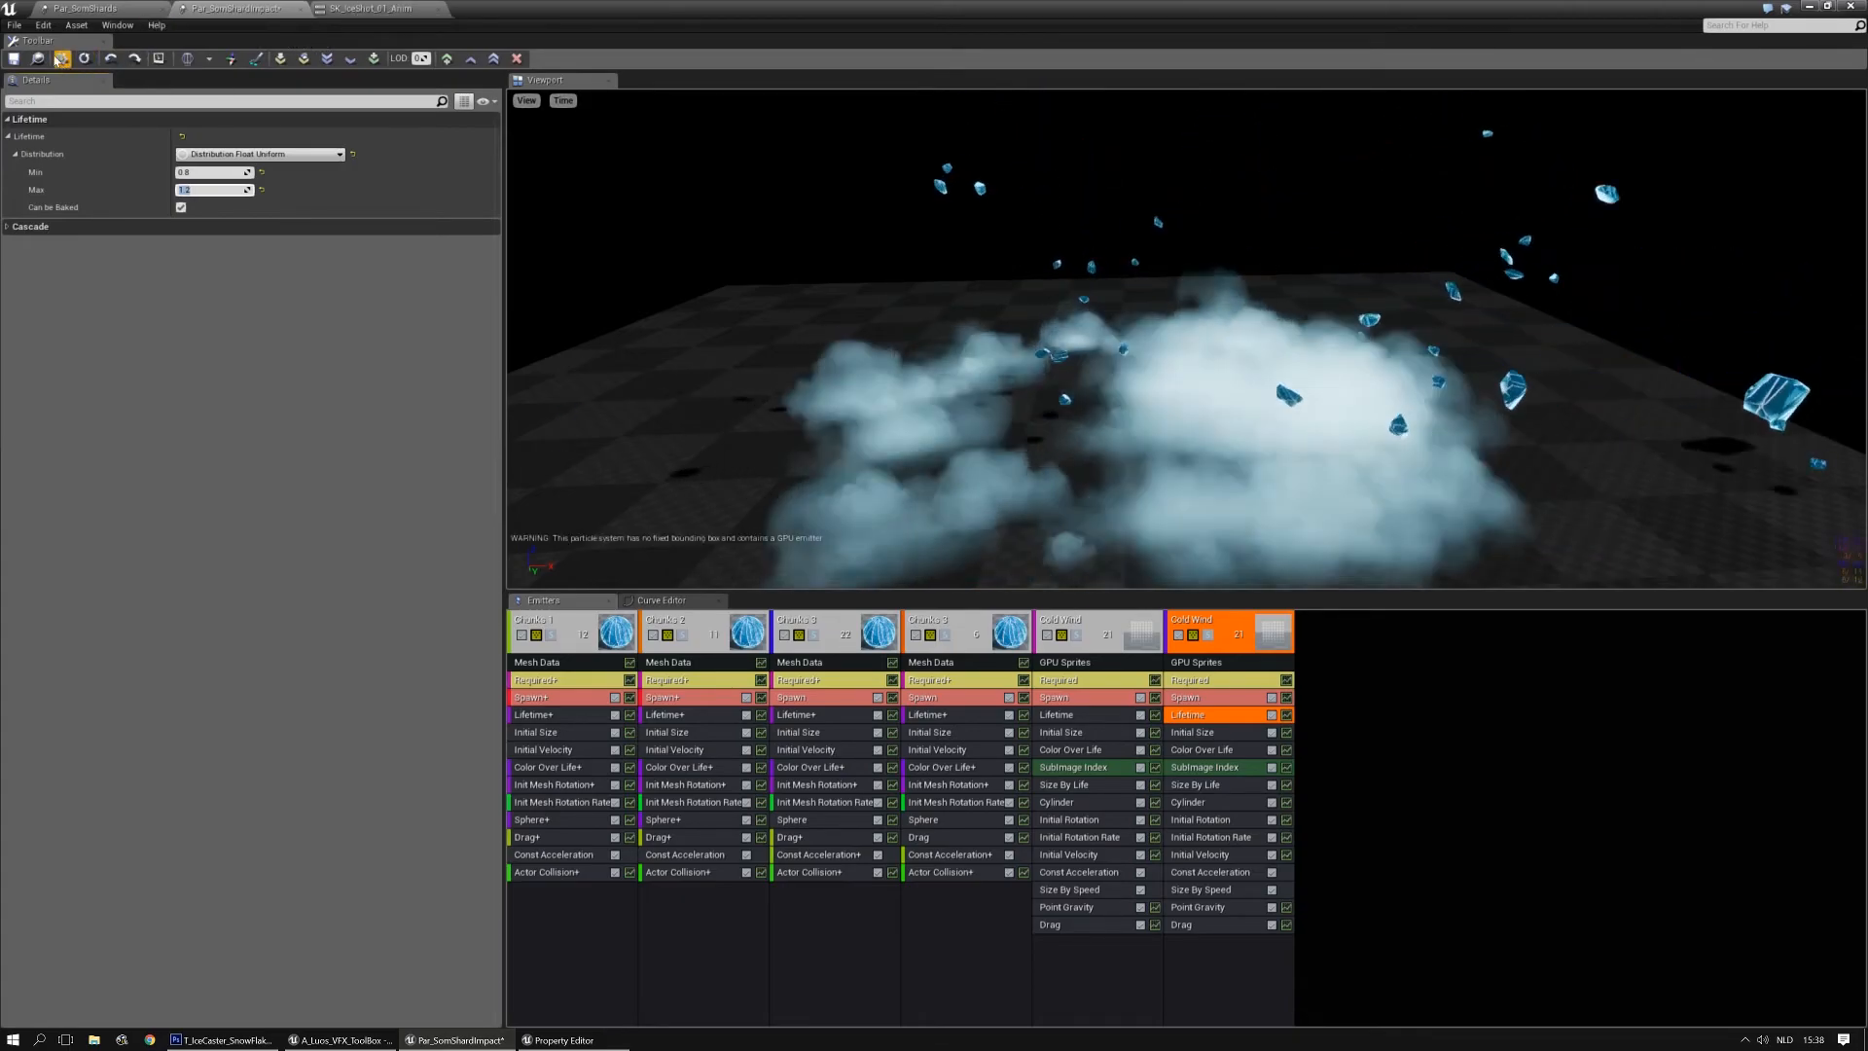
# Check the impact effect in the SK_IceShot_01_Anim preview and return to Par_SomShardImpact
pyautogui.click(89, 7)
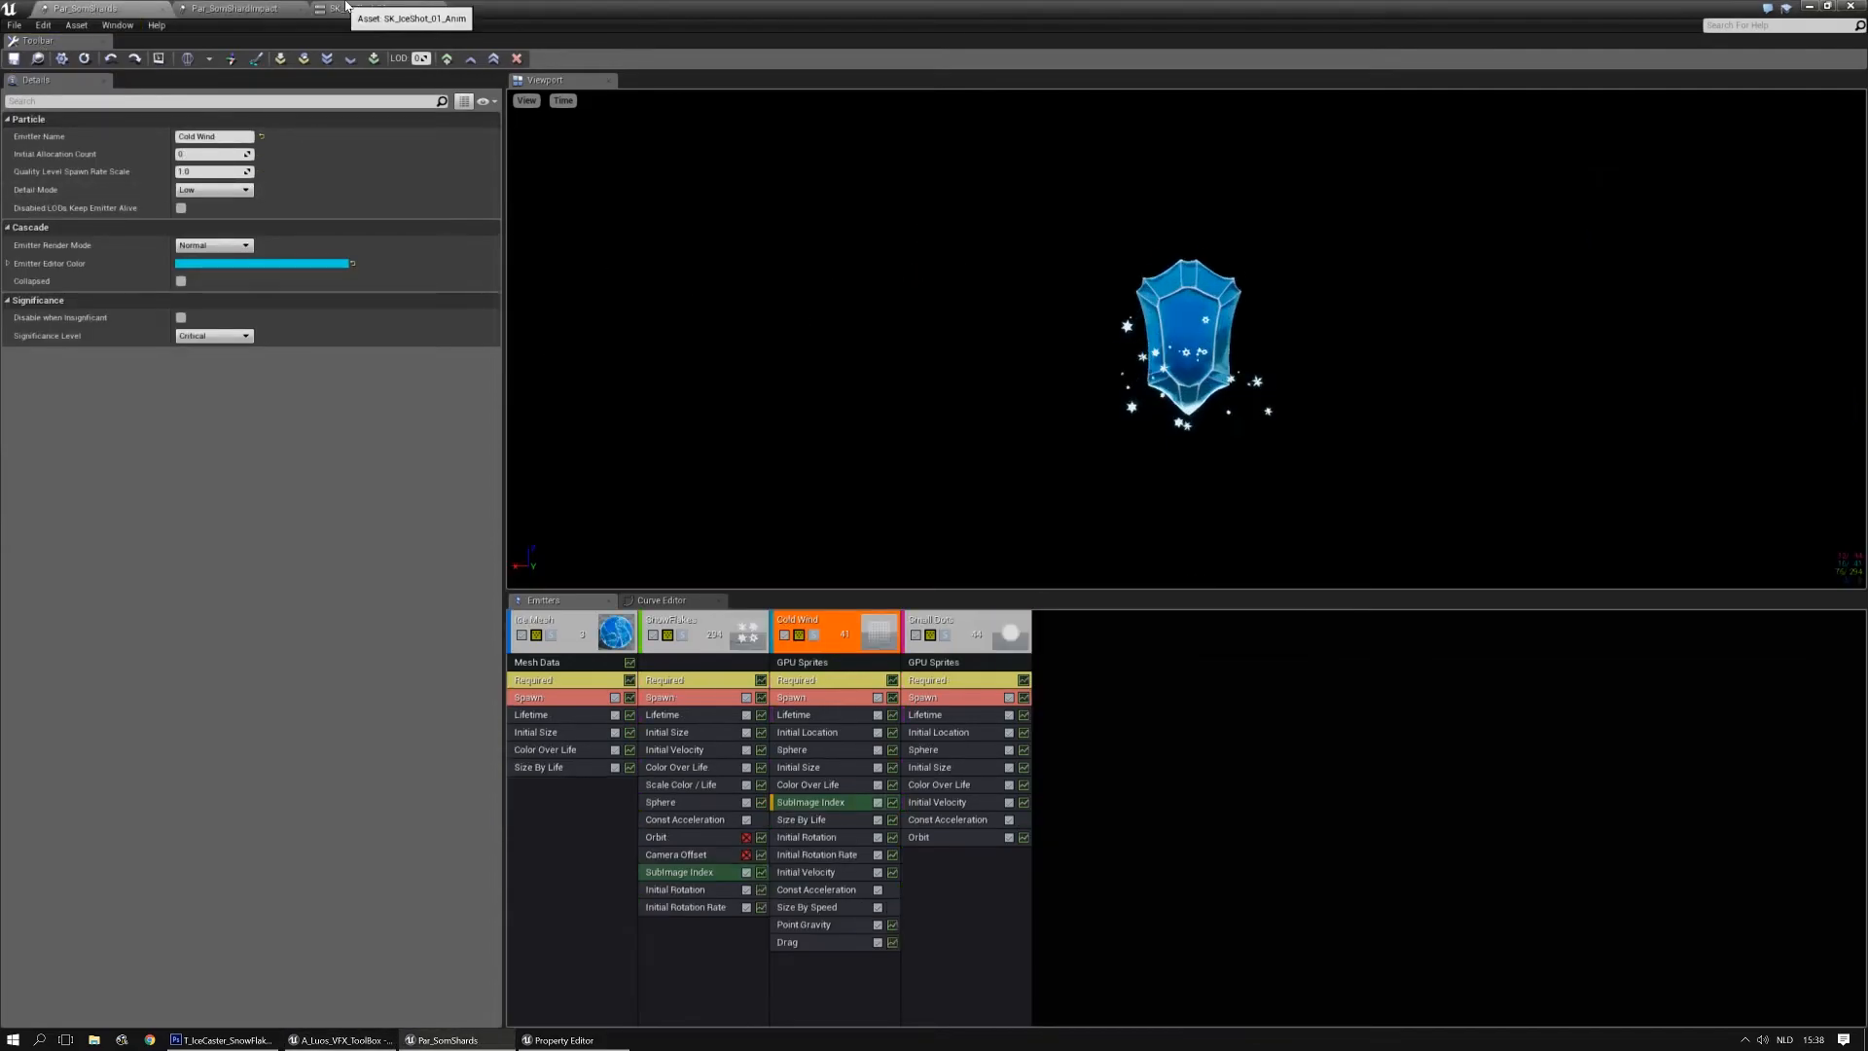
pyautogui.click(345, 7)
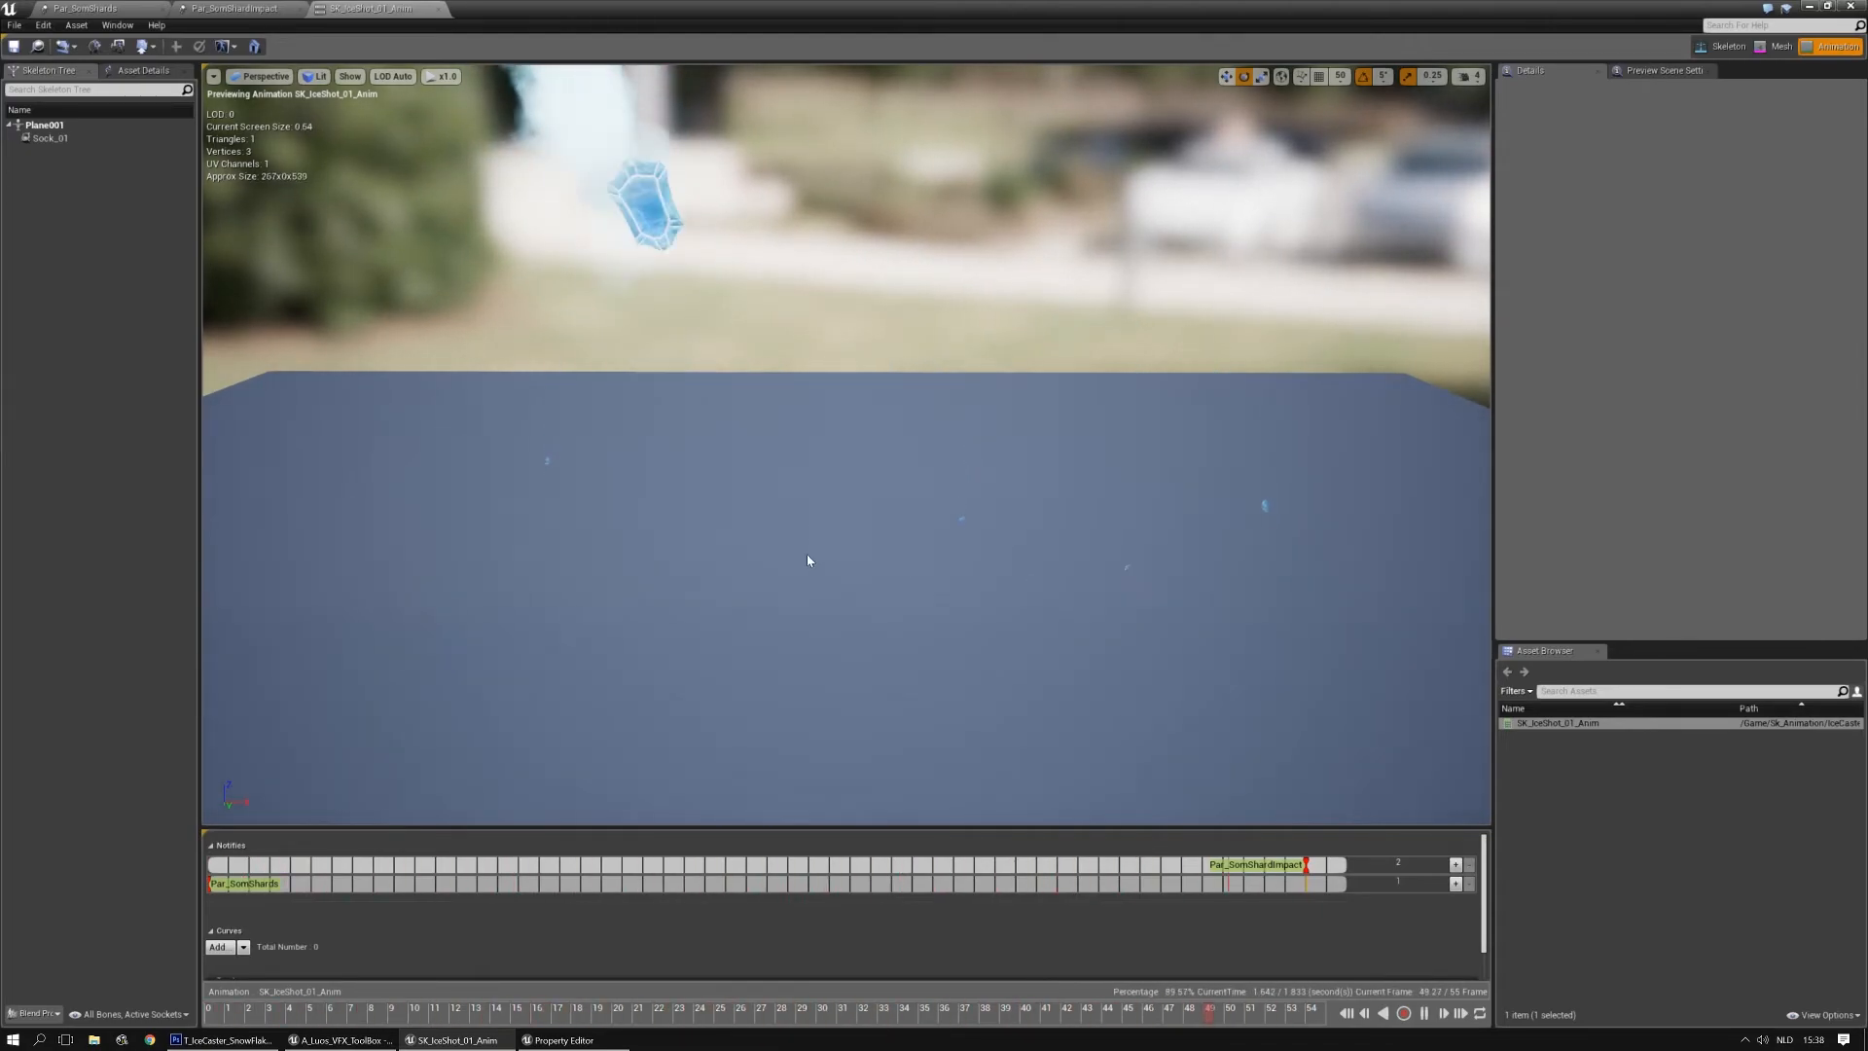
pyautogui.click(159, 8)
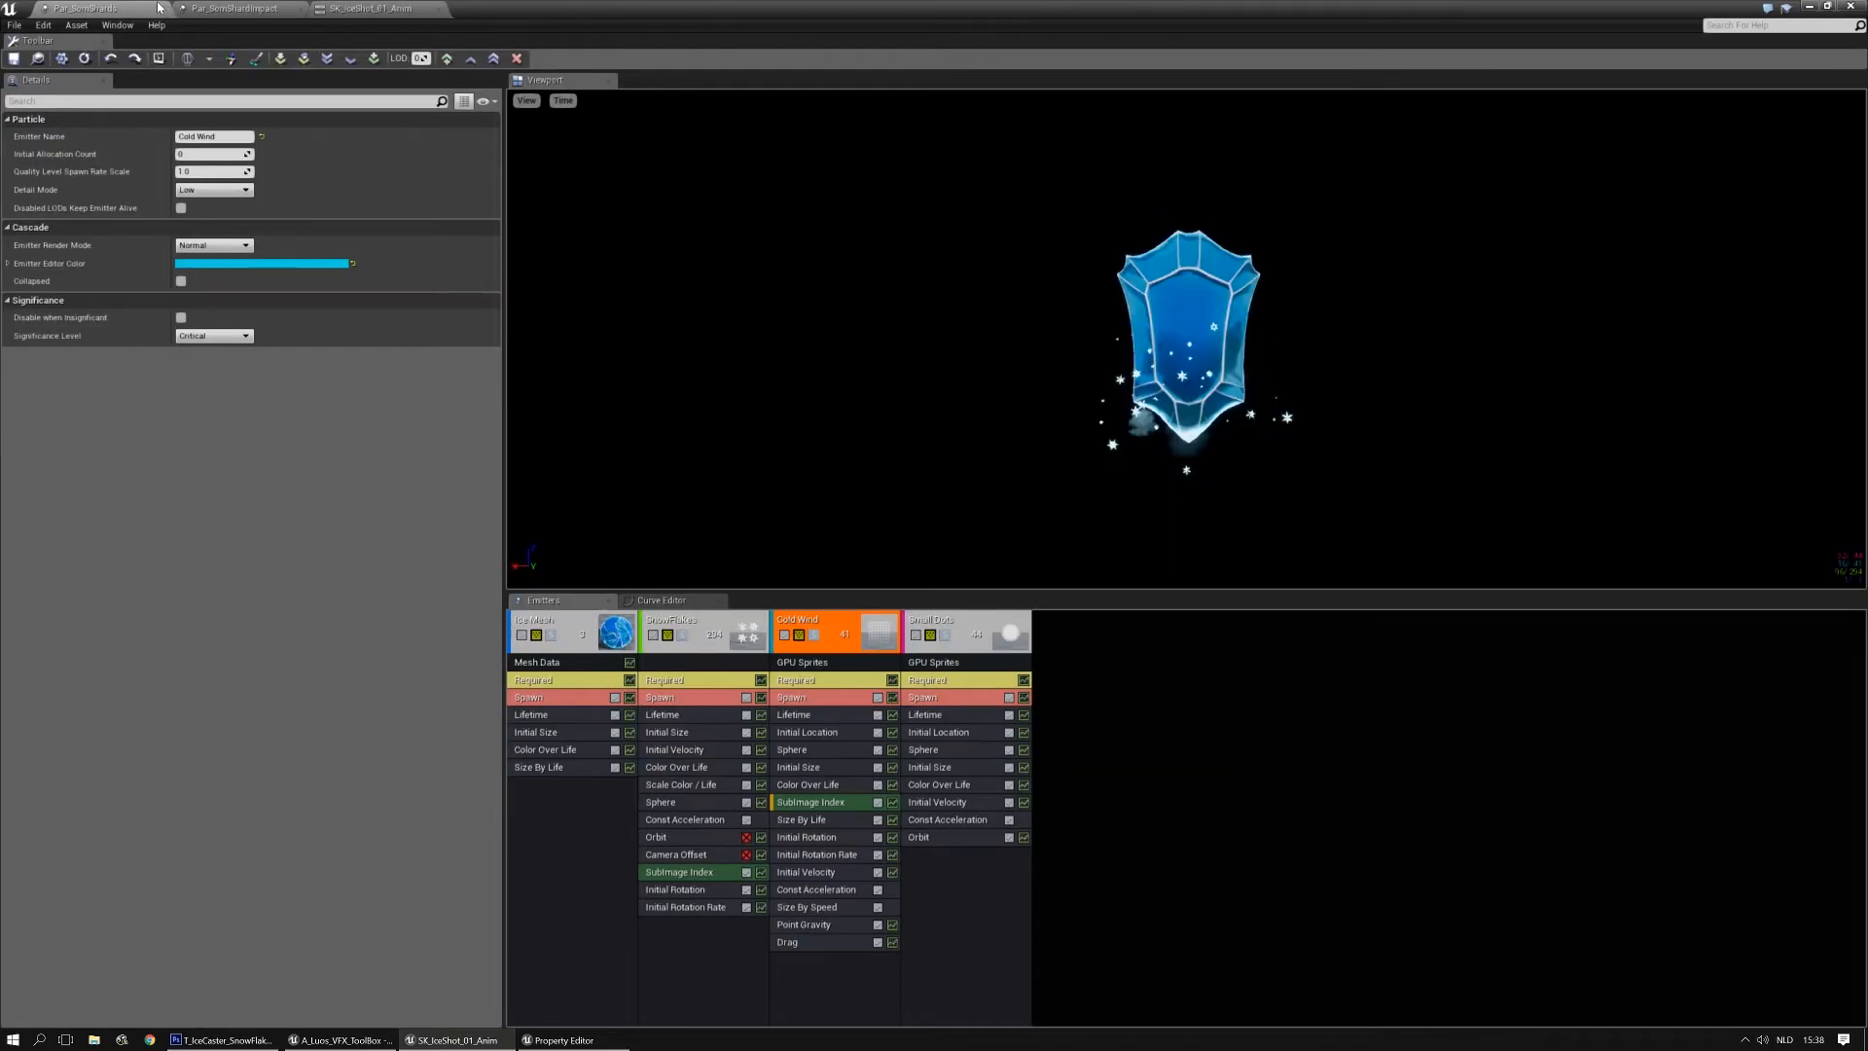
pyautogui.click(239, 8)
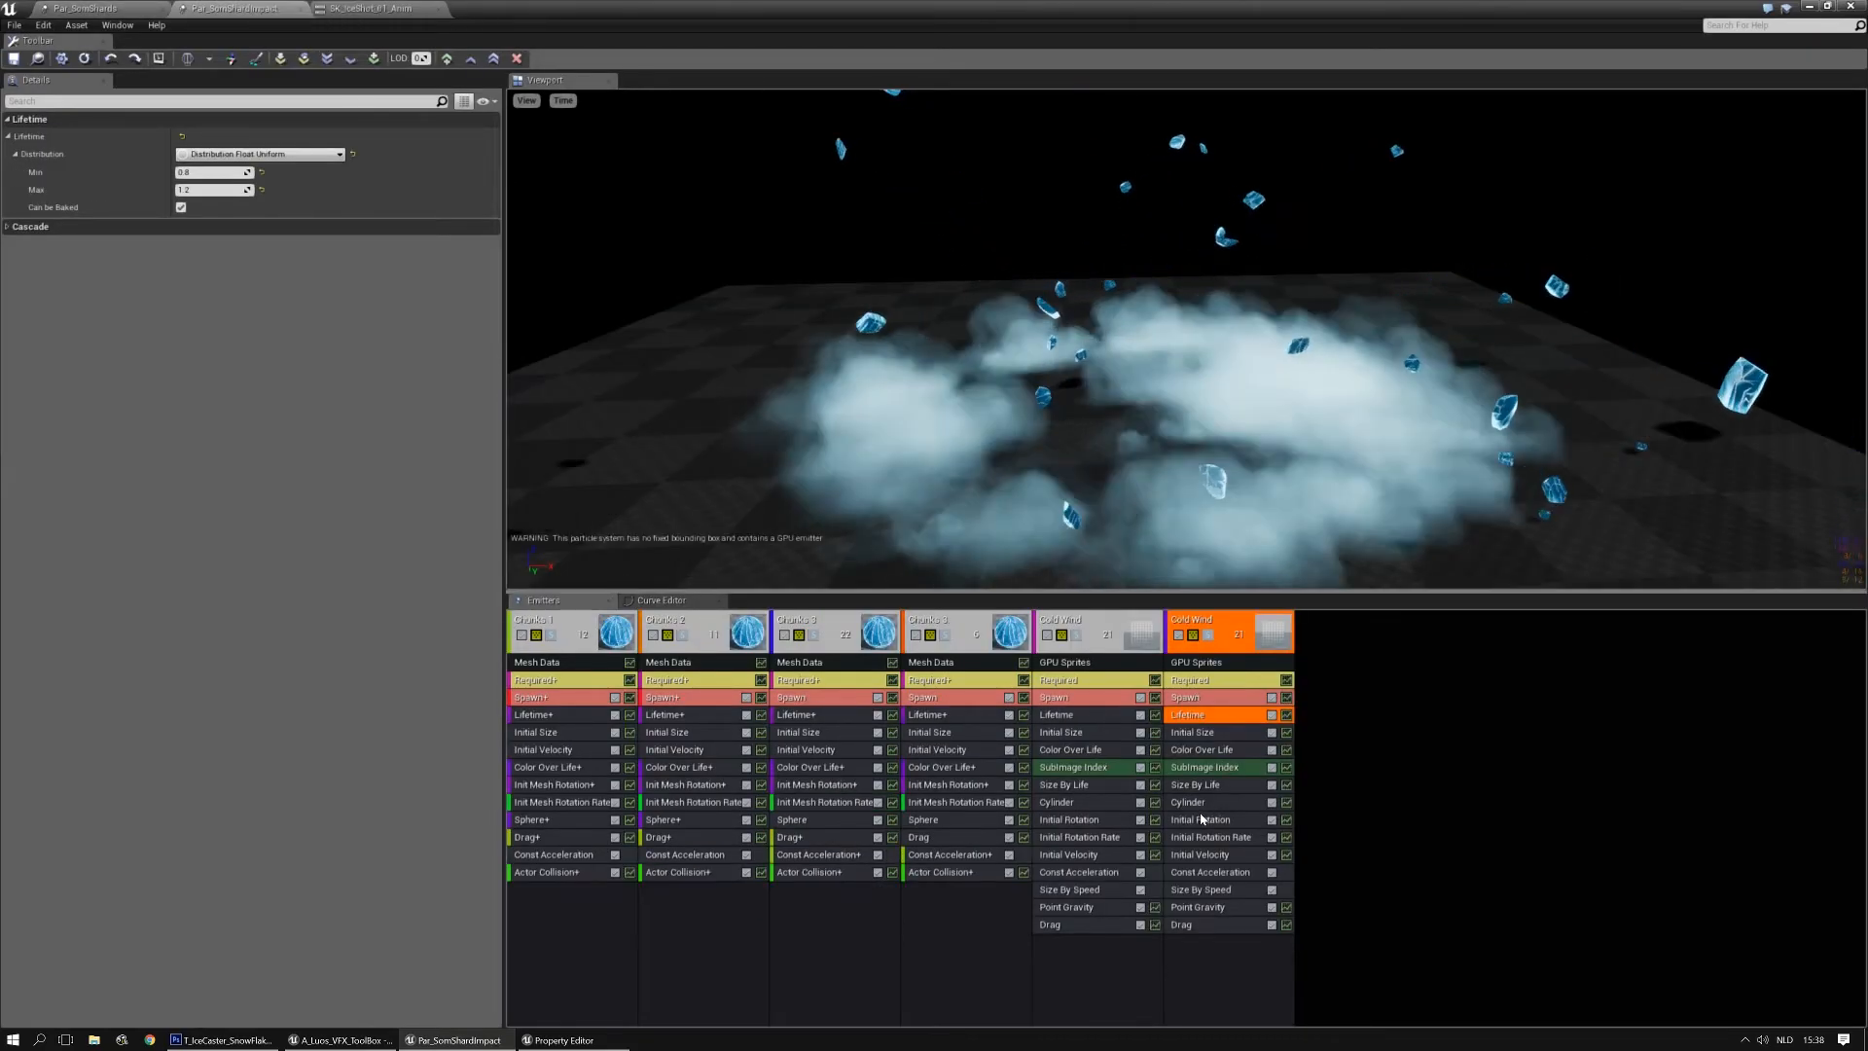
# Set the duplicated Cold Wind's Initial Velocity to maximum X 800, maximum Z 120 and minimum Z 0, and save the particle system
pyautogui.click(1195, 857)
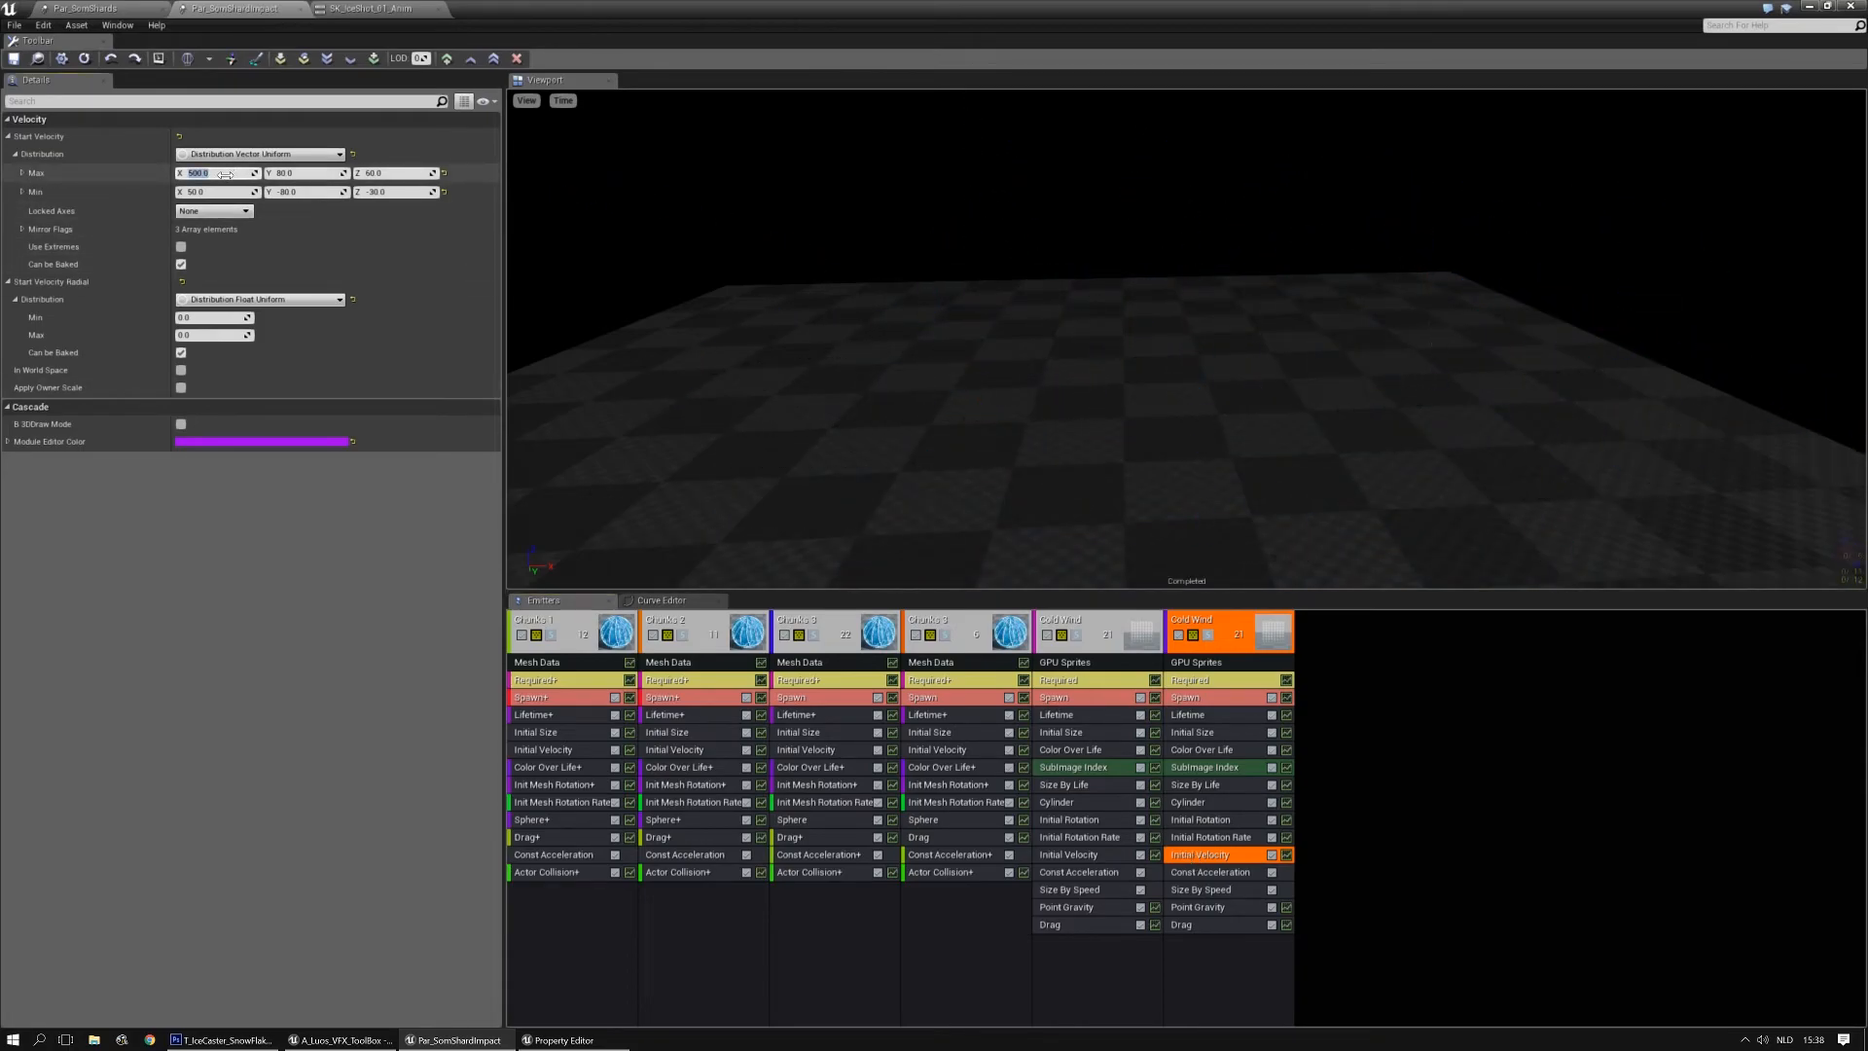
pyautogui.write('800')
pyautogui.press('Return')
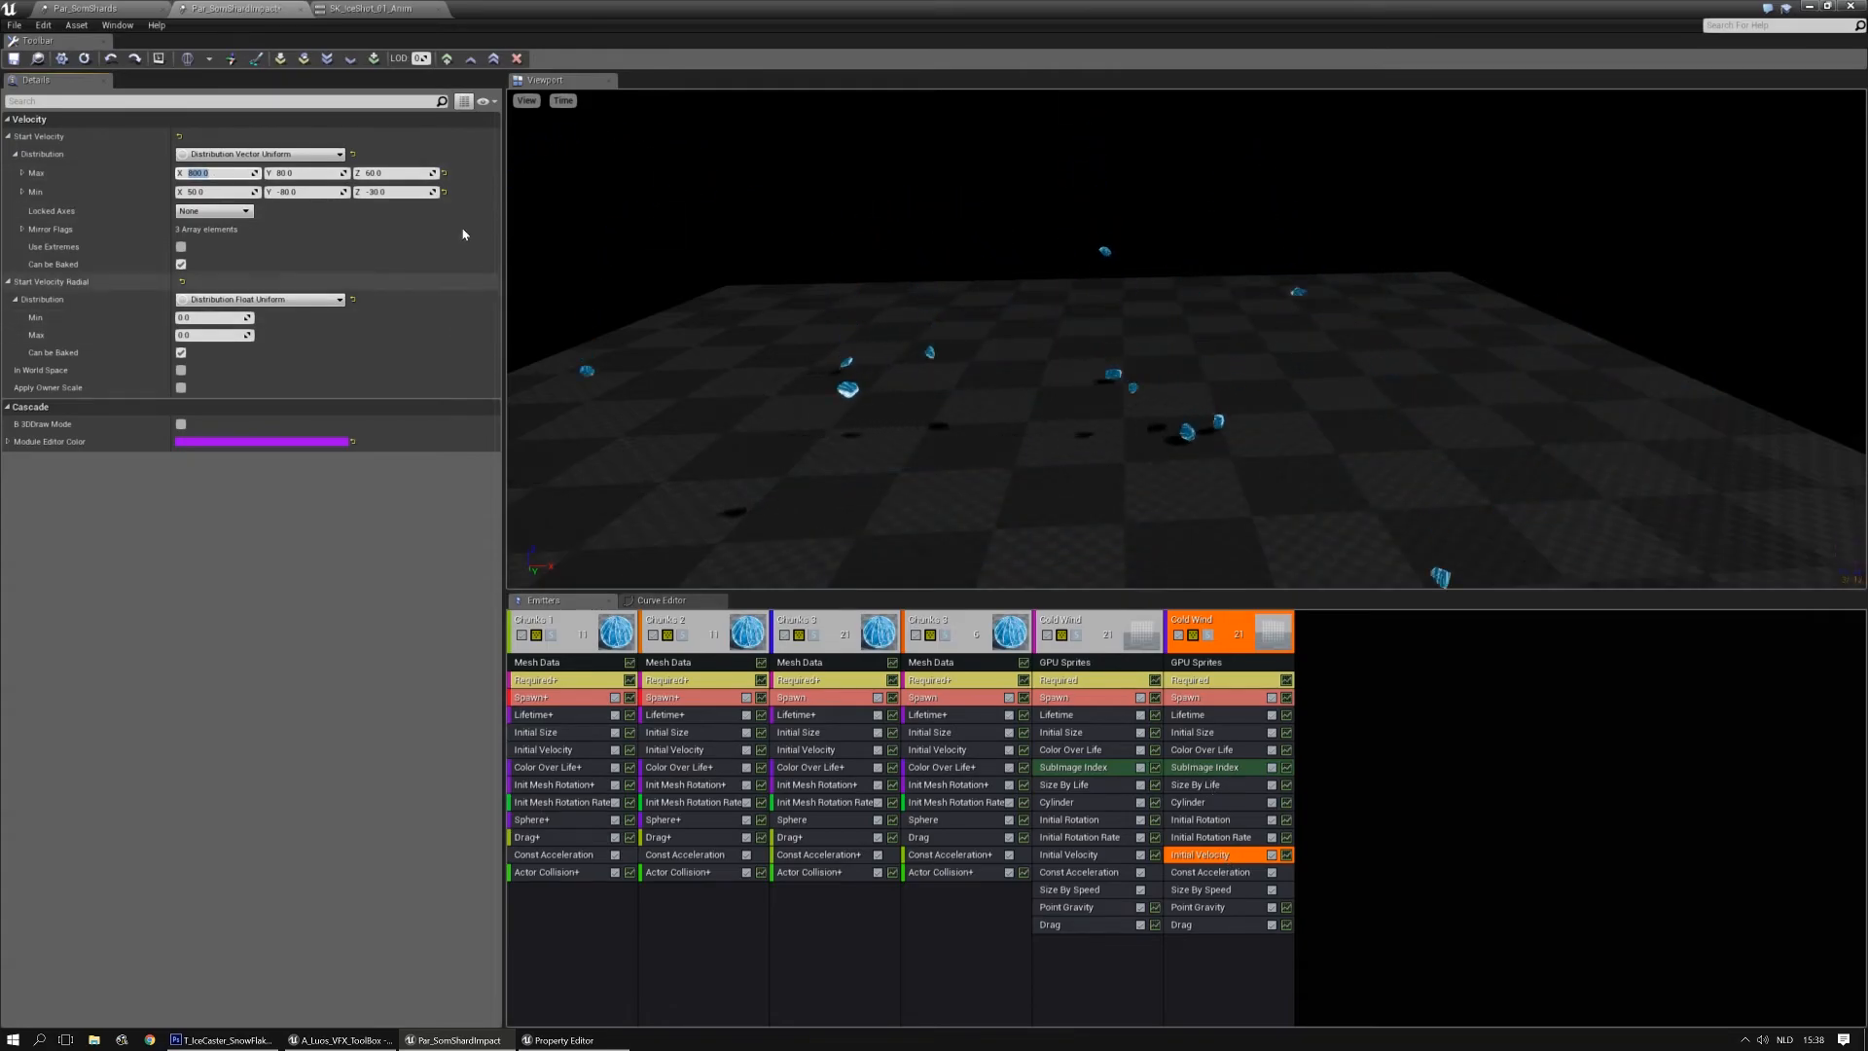
pyautogui.click(400, 171)
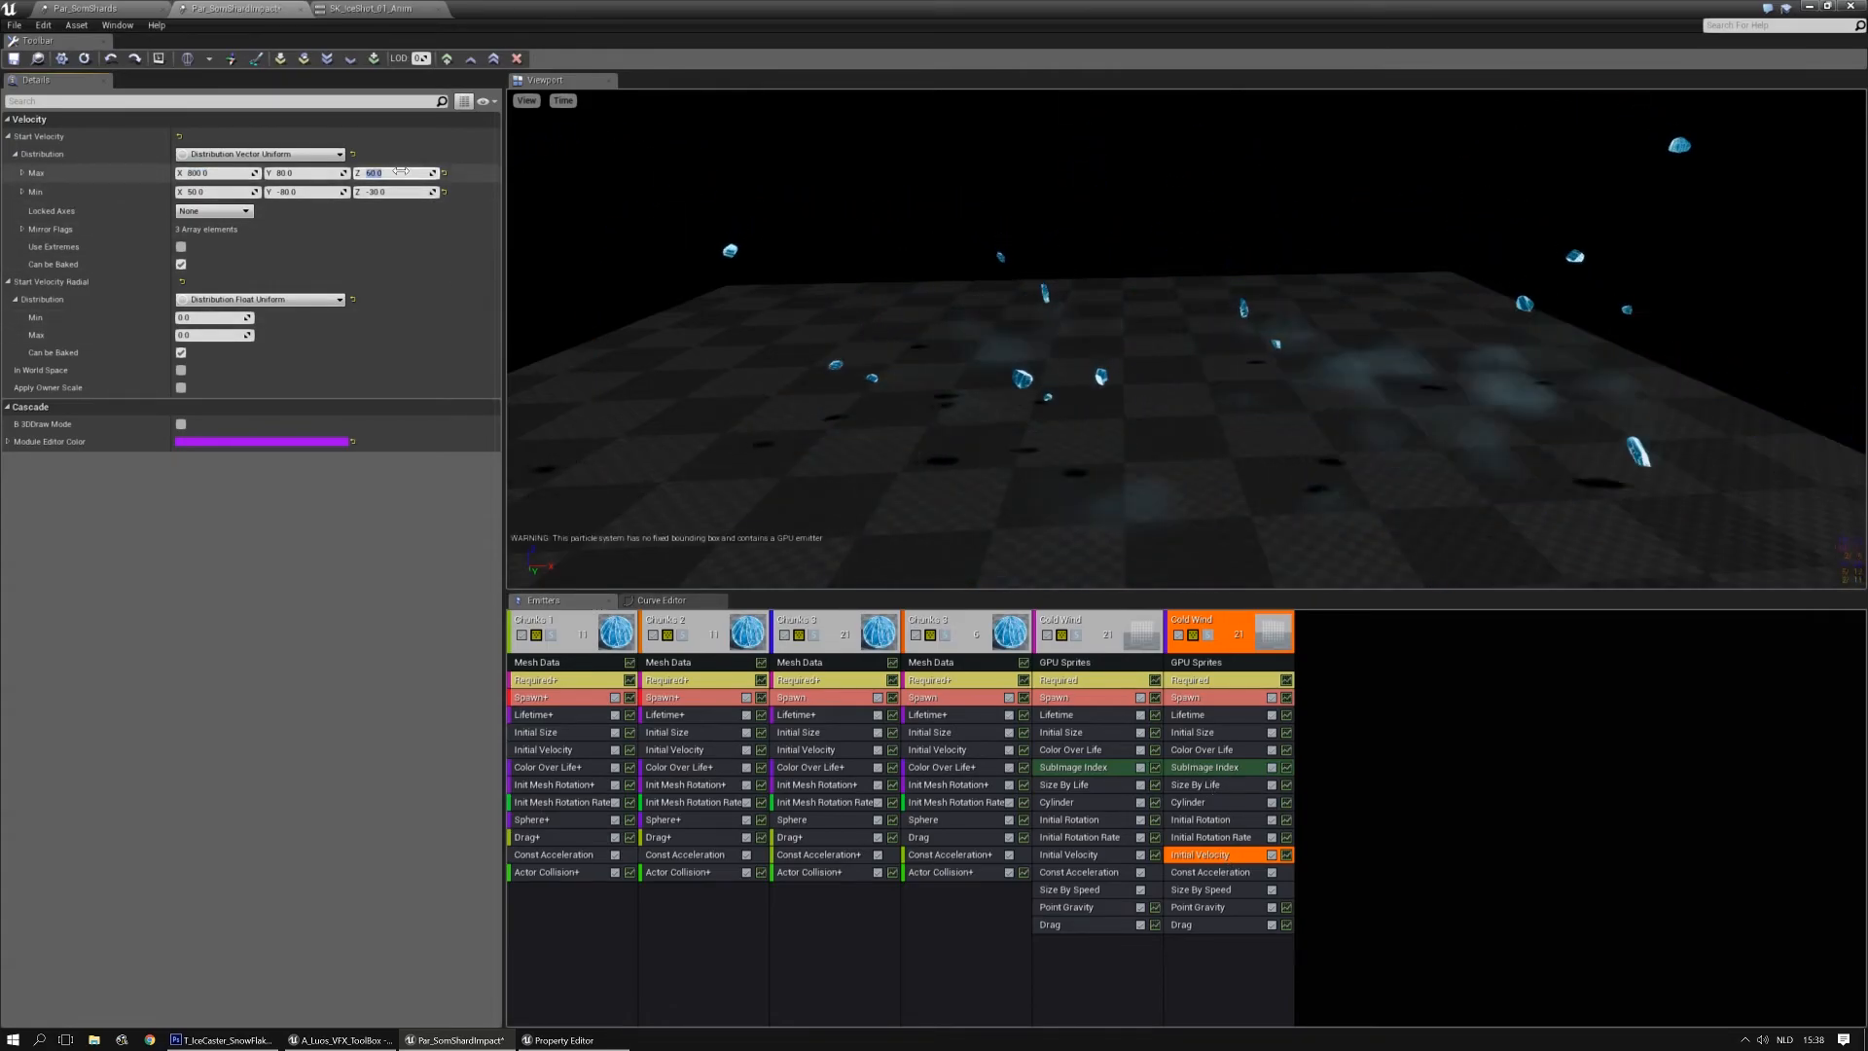
pyautogui.write('120')
pyautogui.press('Tab')
pyautogui.write('0')
pyautogui.press('Return')
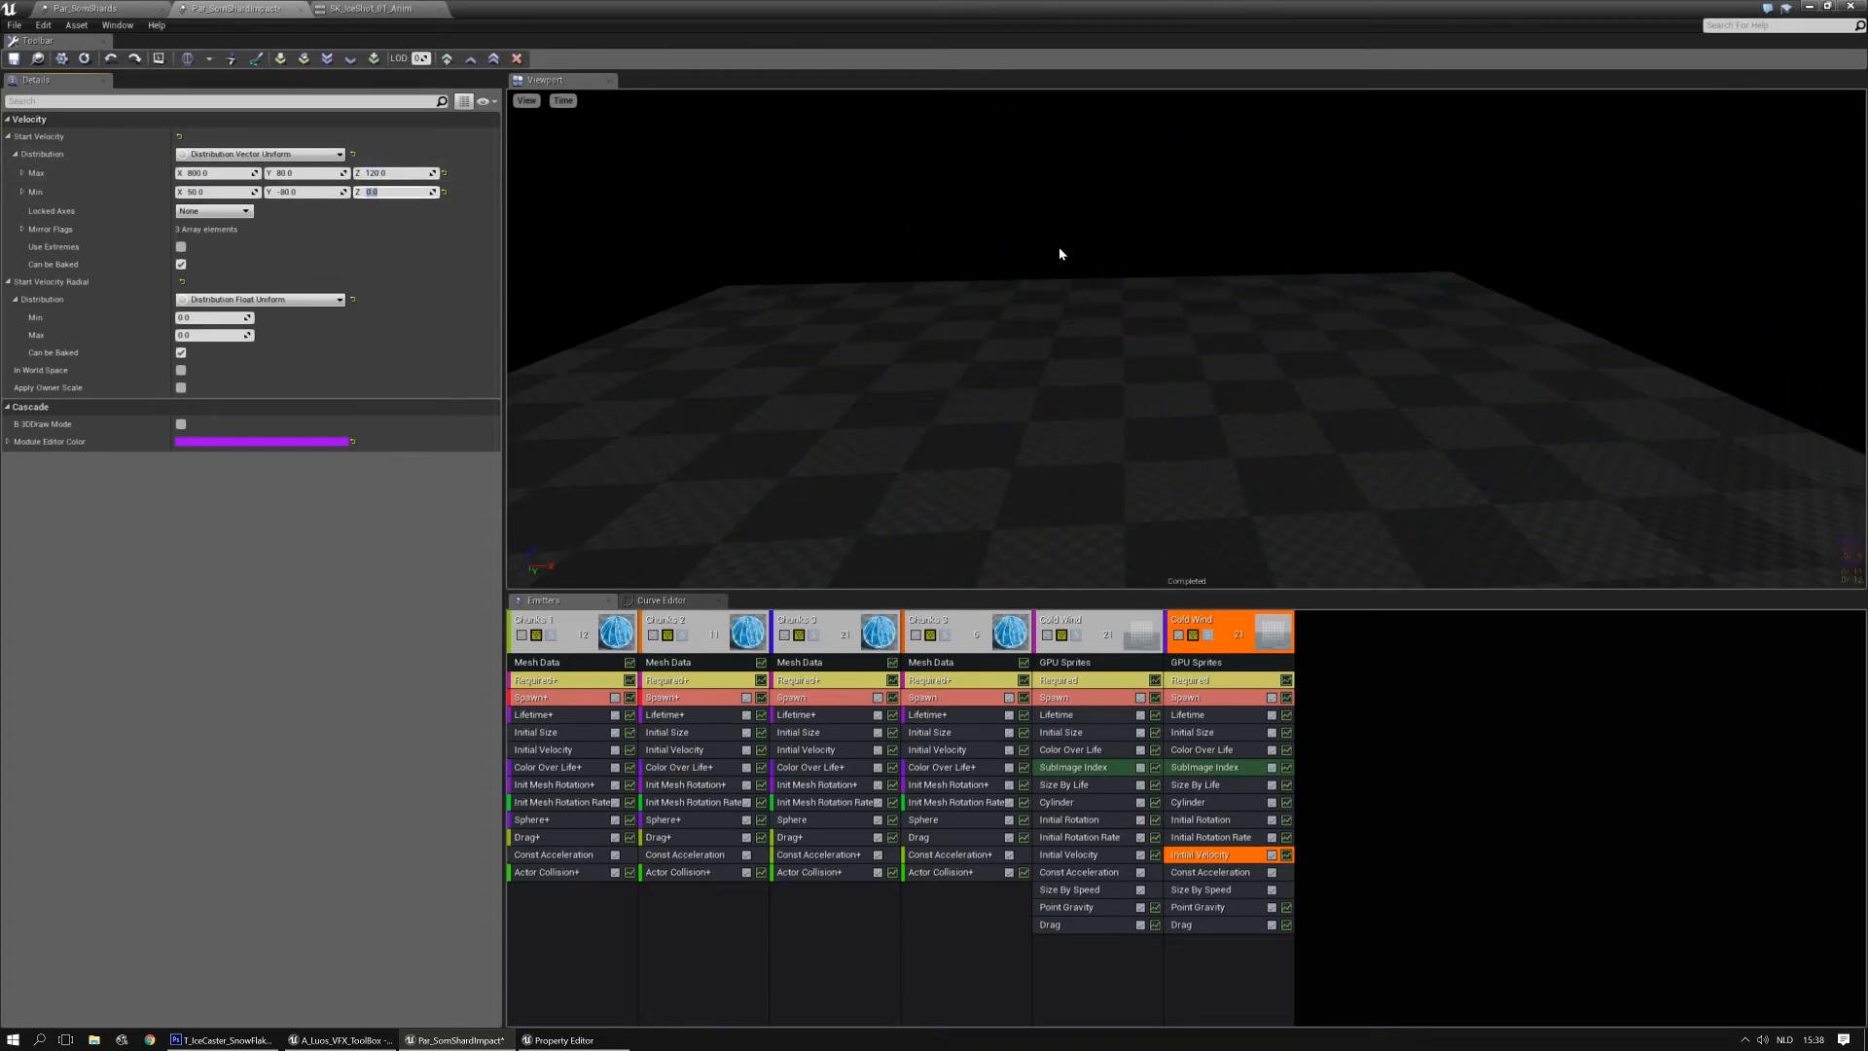
pyautogui.click(13, 59)
# Inspect the effect in the SK_IceShot_01_Anim preview using the Shader Complexity view mode
pyautogui.click(85, 8)
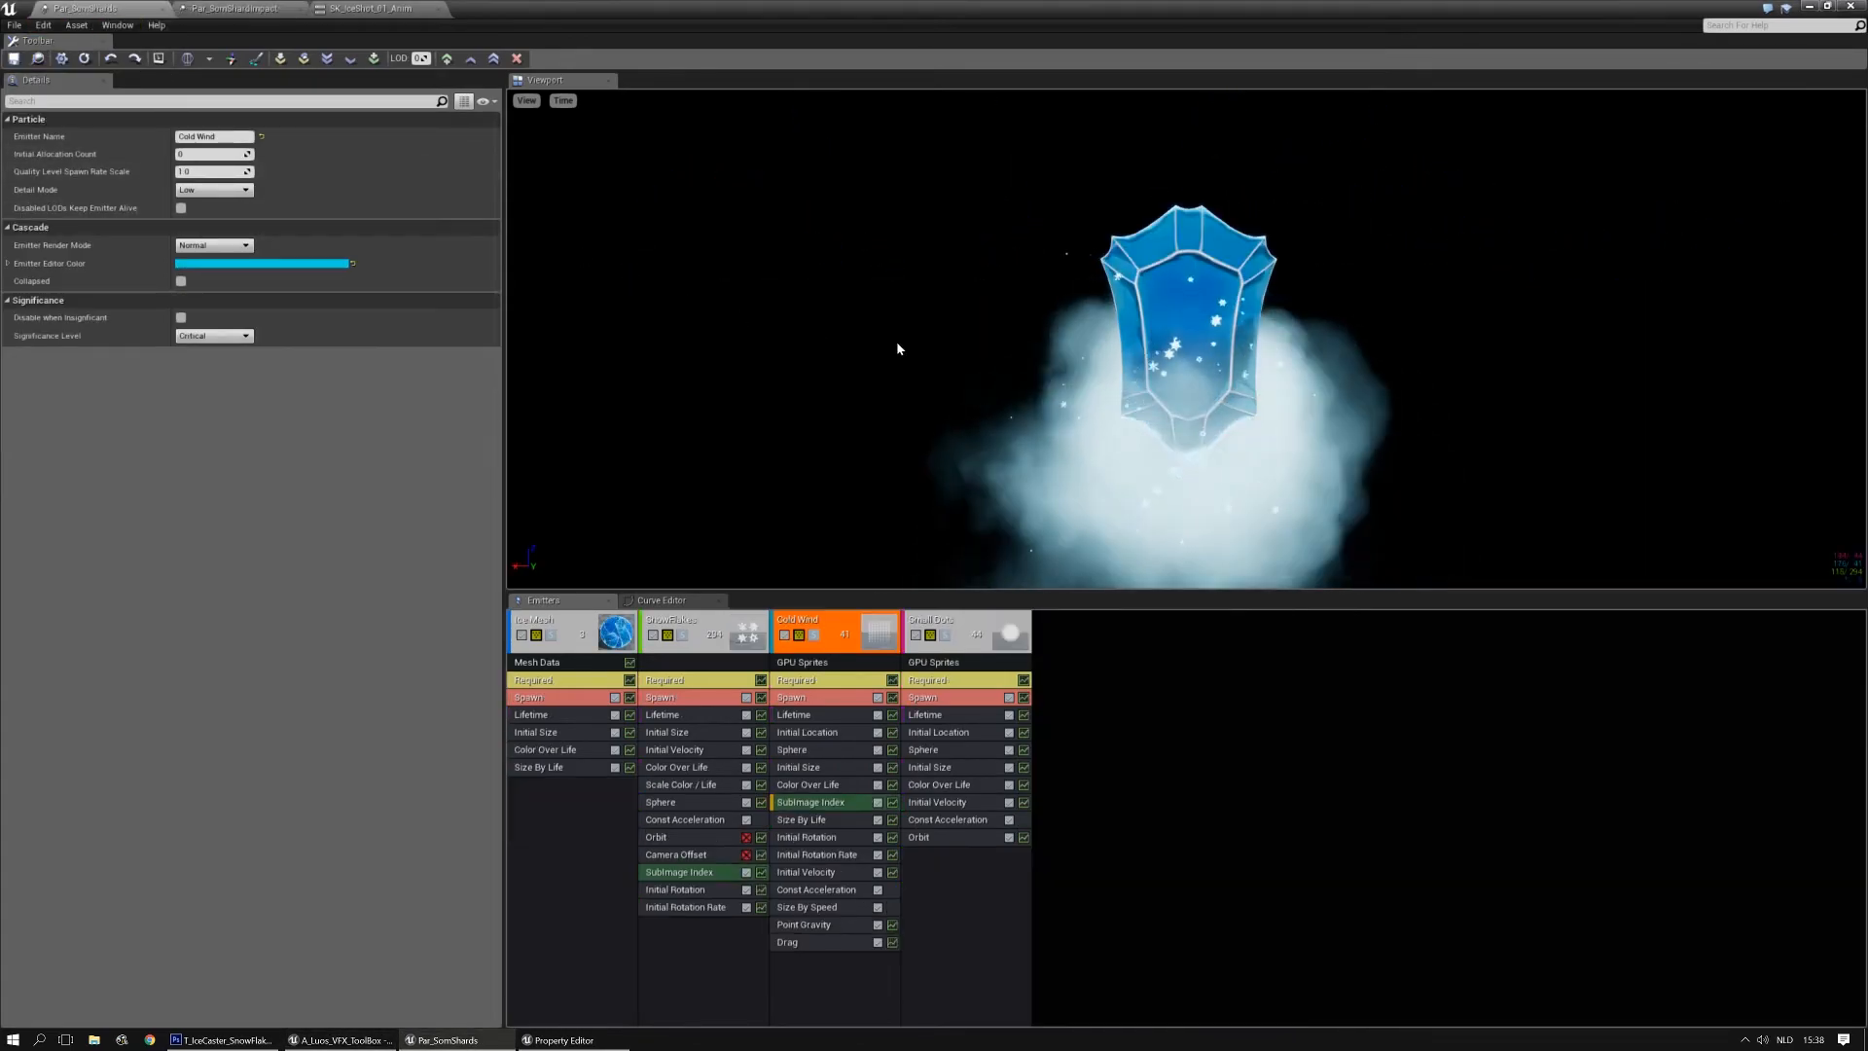
pyautogui.click(341, 8)
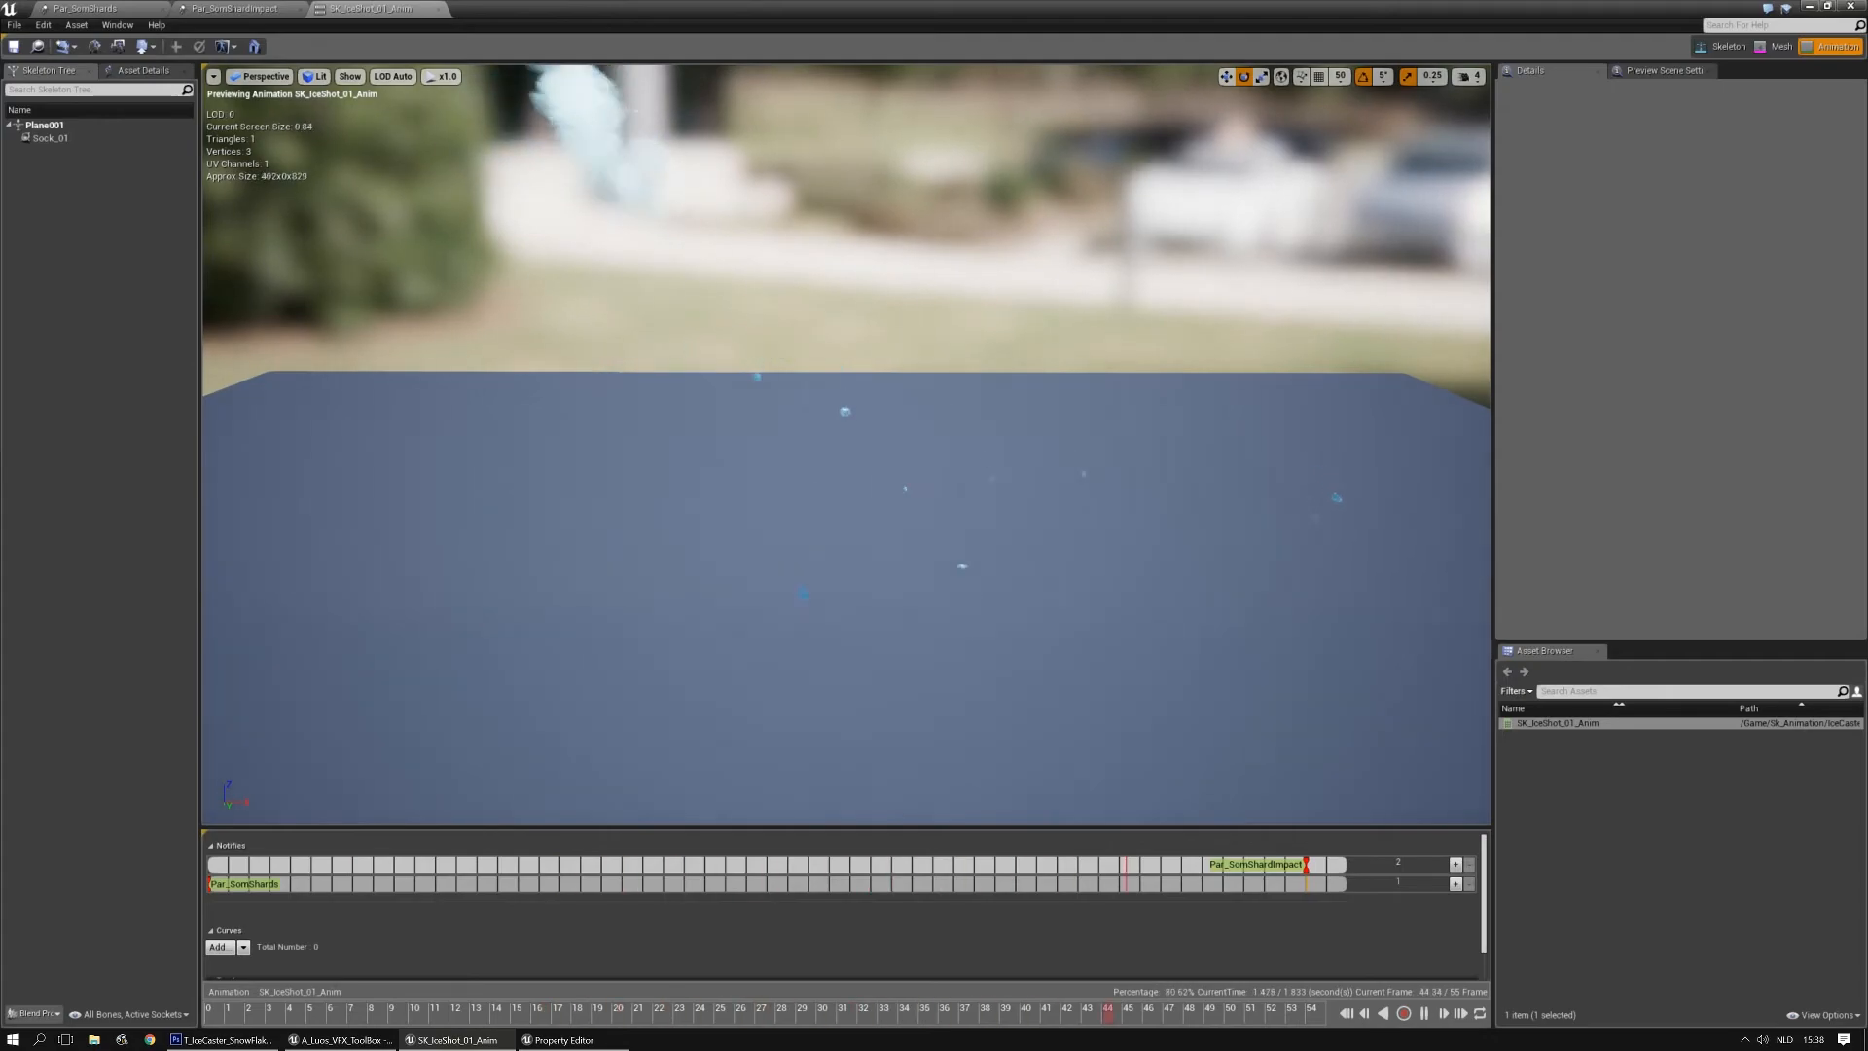
pyautogui.moveTo(949, 506); pyautogui.dragTo(955, 481, button='right')
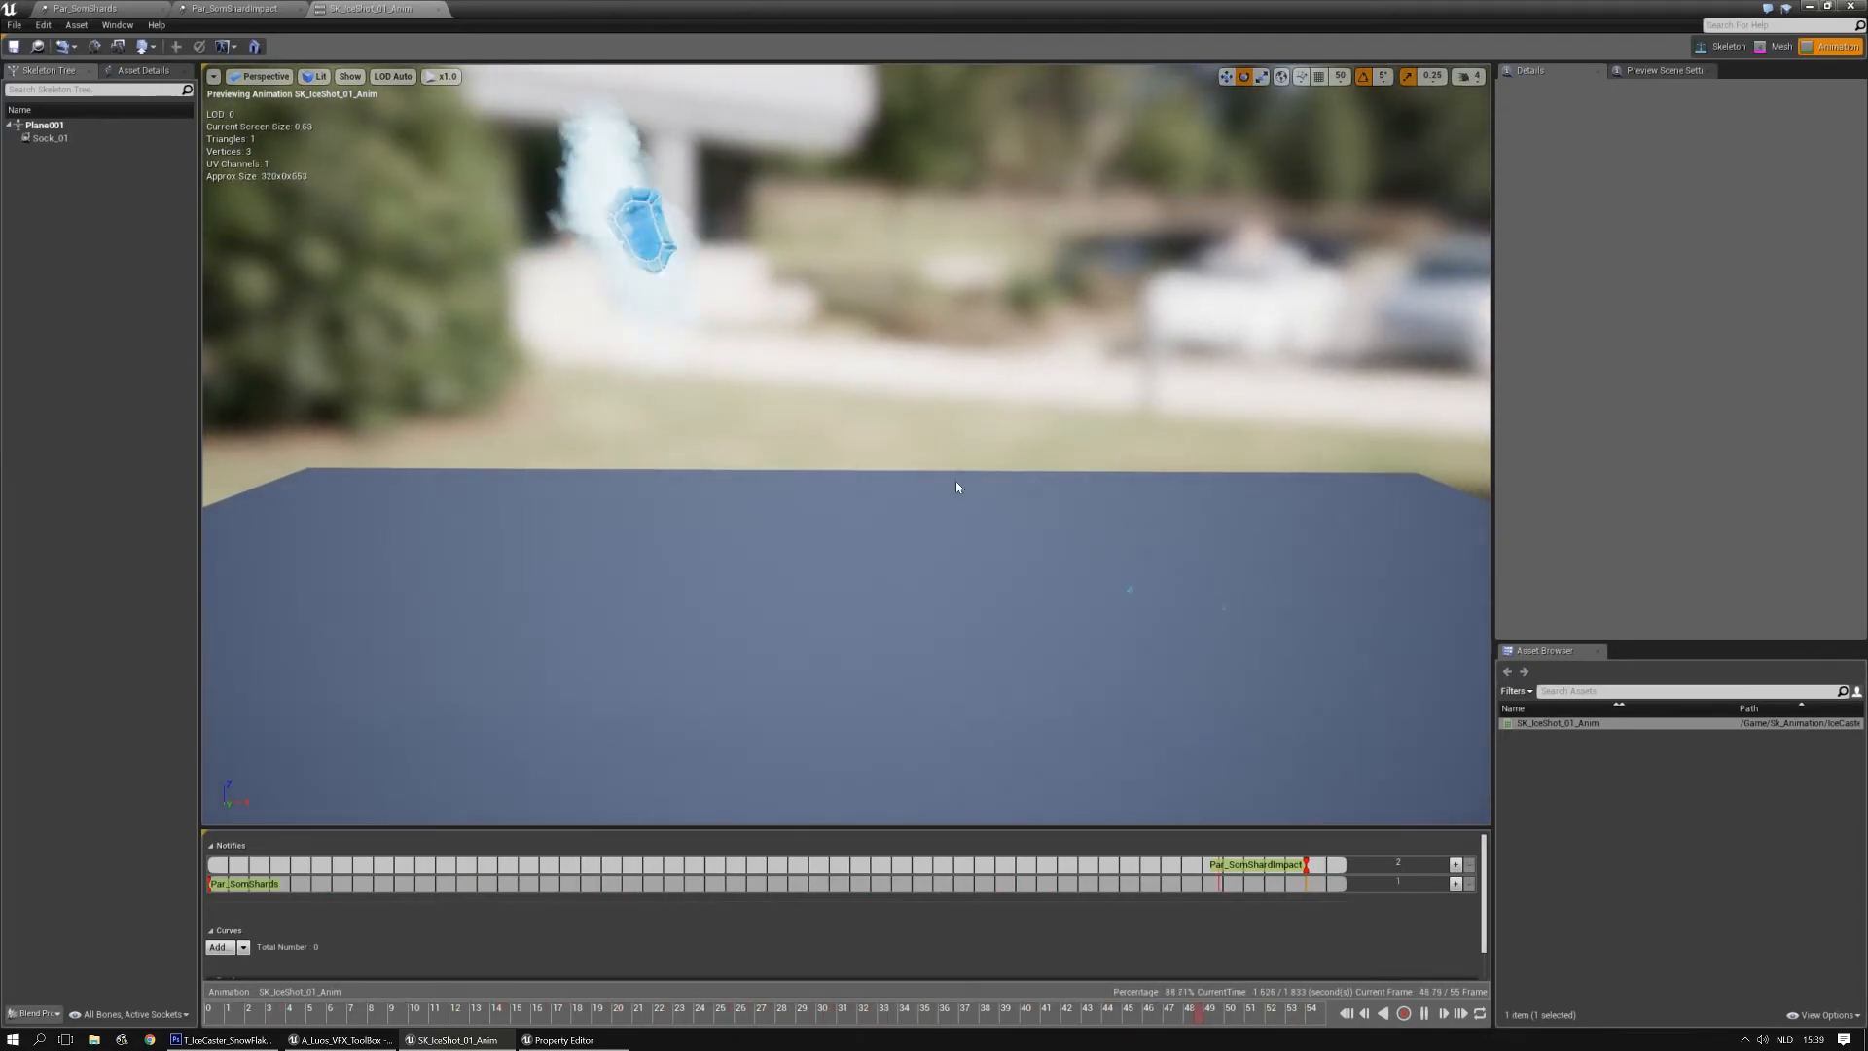
pyautogui.click(319, 77)
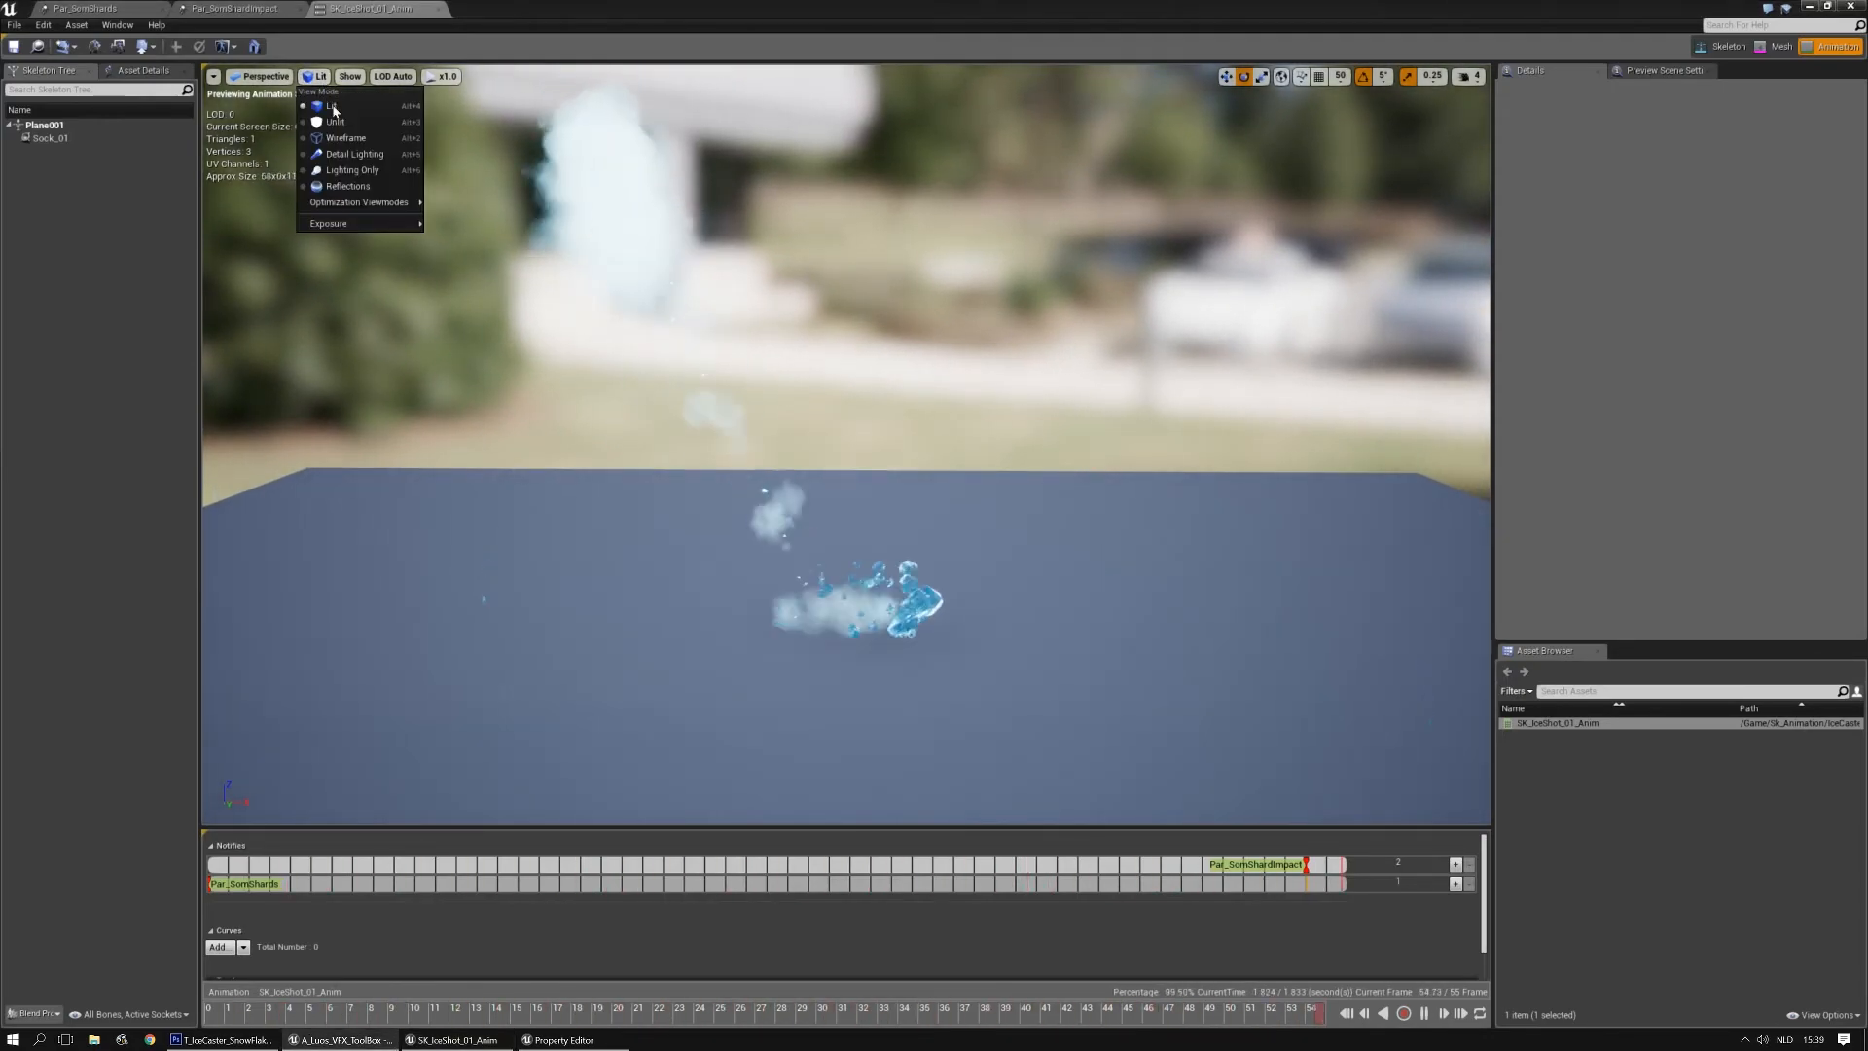
pyautogui.moveTo(353, 205)
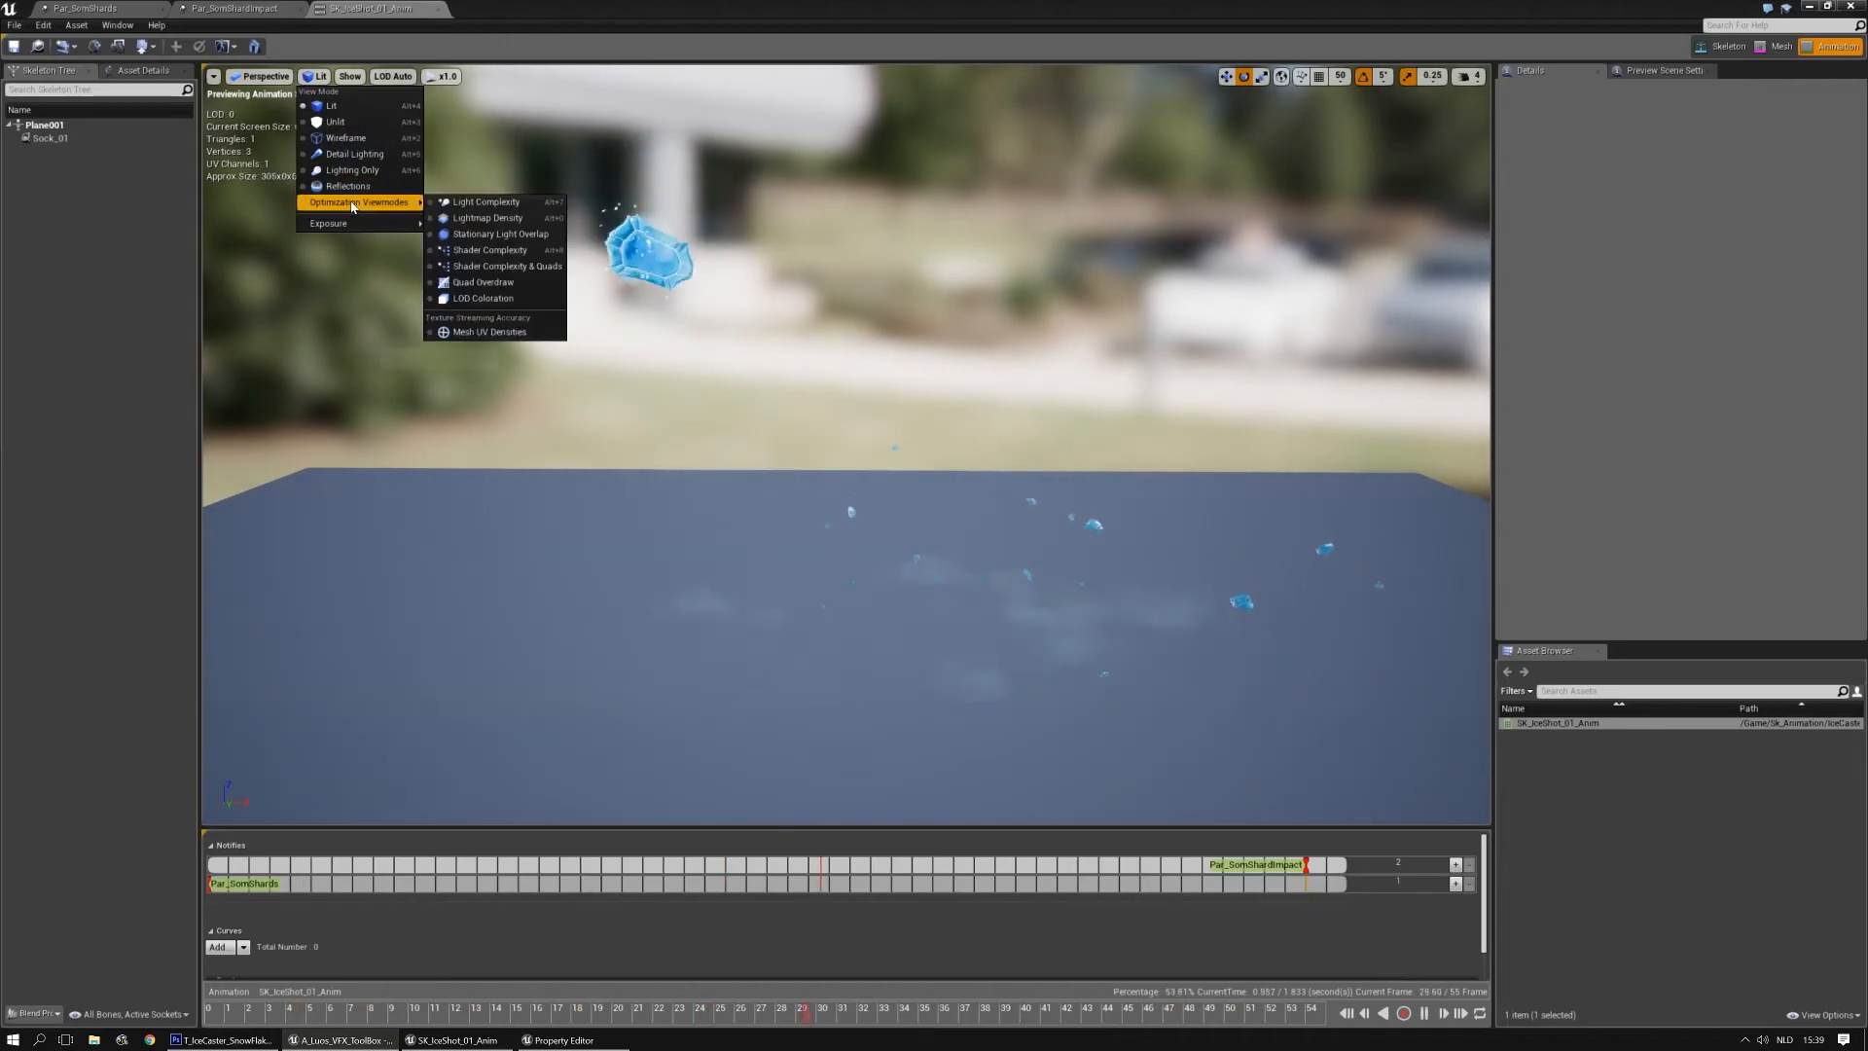
pyautogui.click(492, 250)
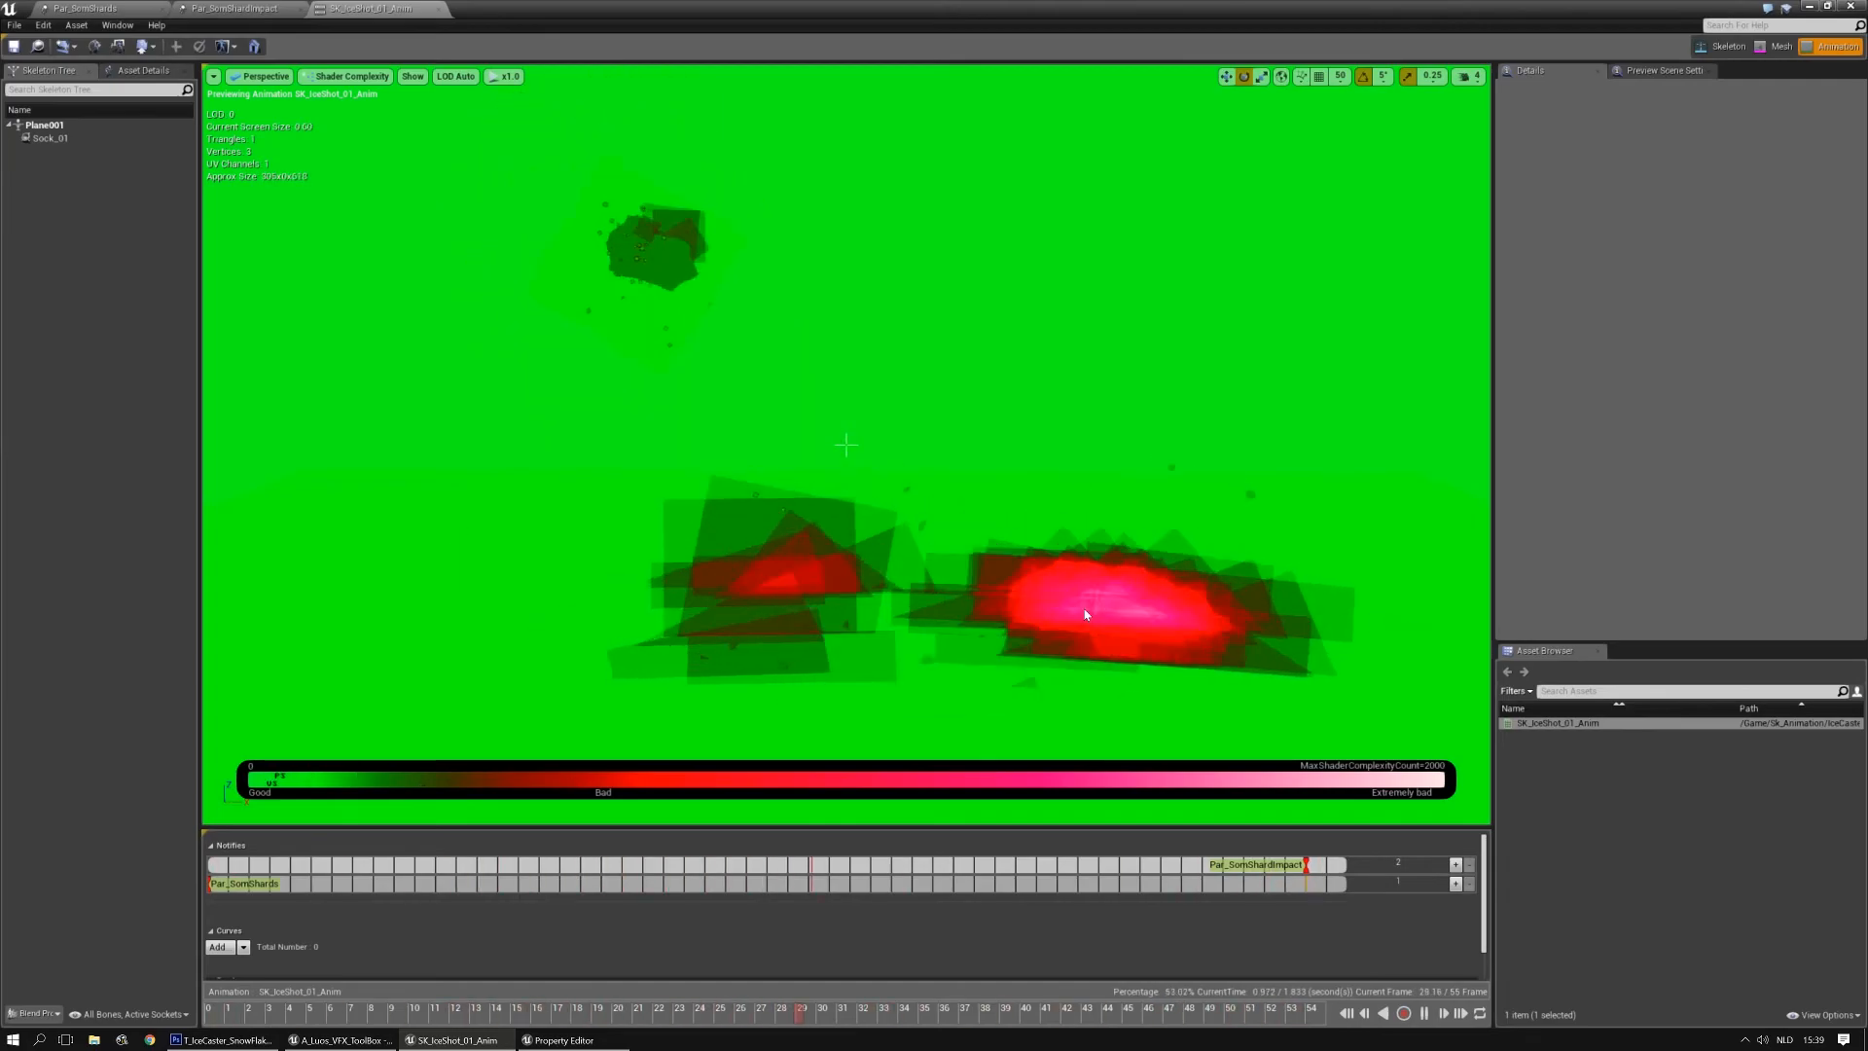
# In Par_SomShardImpact, set the duplicated Cold Wind emitter's burst Count to 14 and Count Low to 10
pyautogui.click(234, 8)
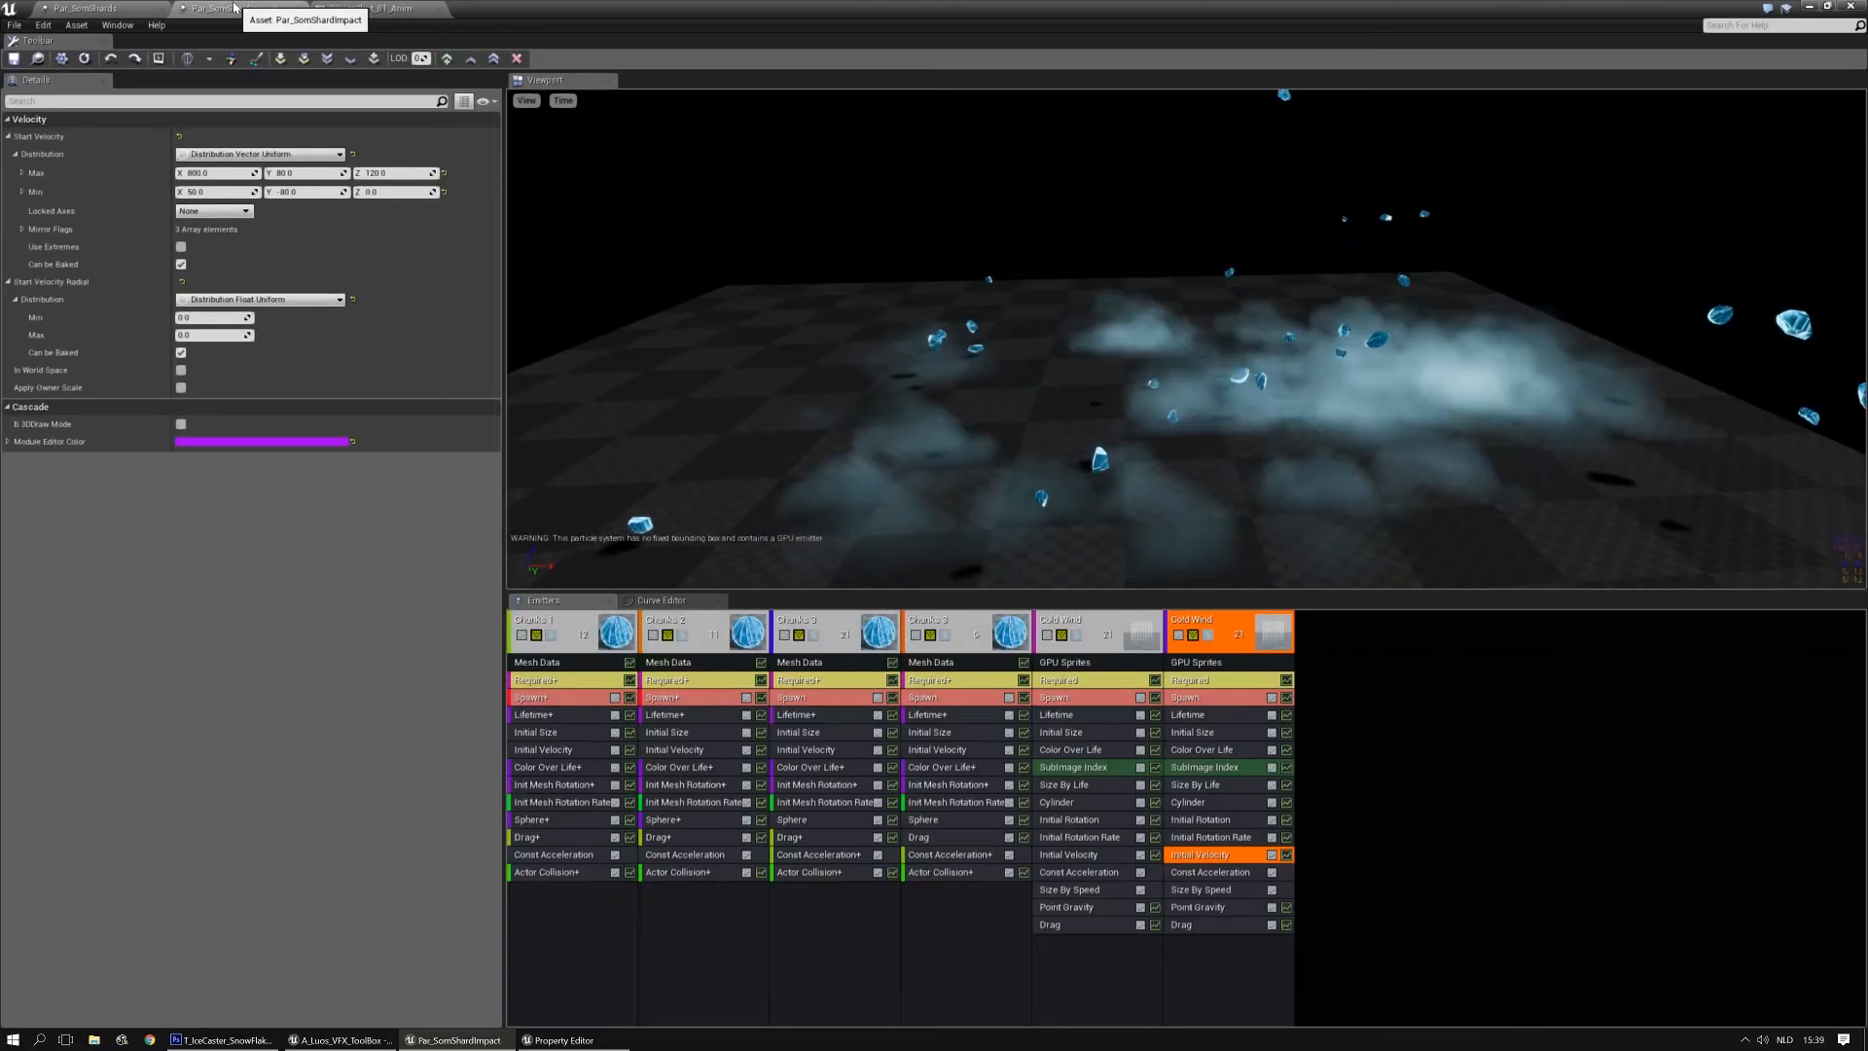
pyautogui.click(1206, 699)
pyautogui.click(205, 390)
pyautogui.write('15')
pyautogui.press('Return')
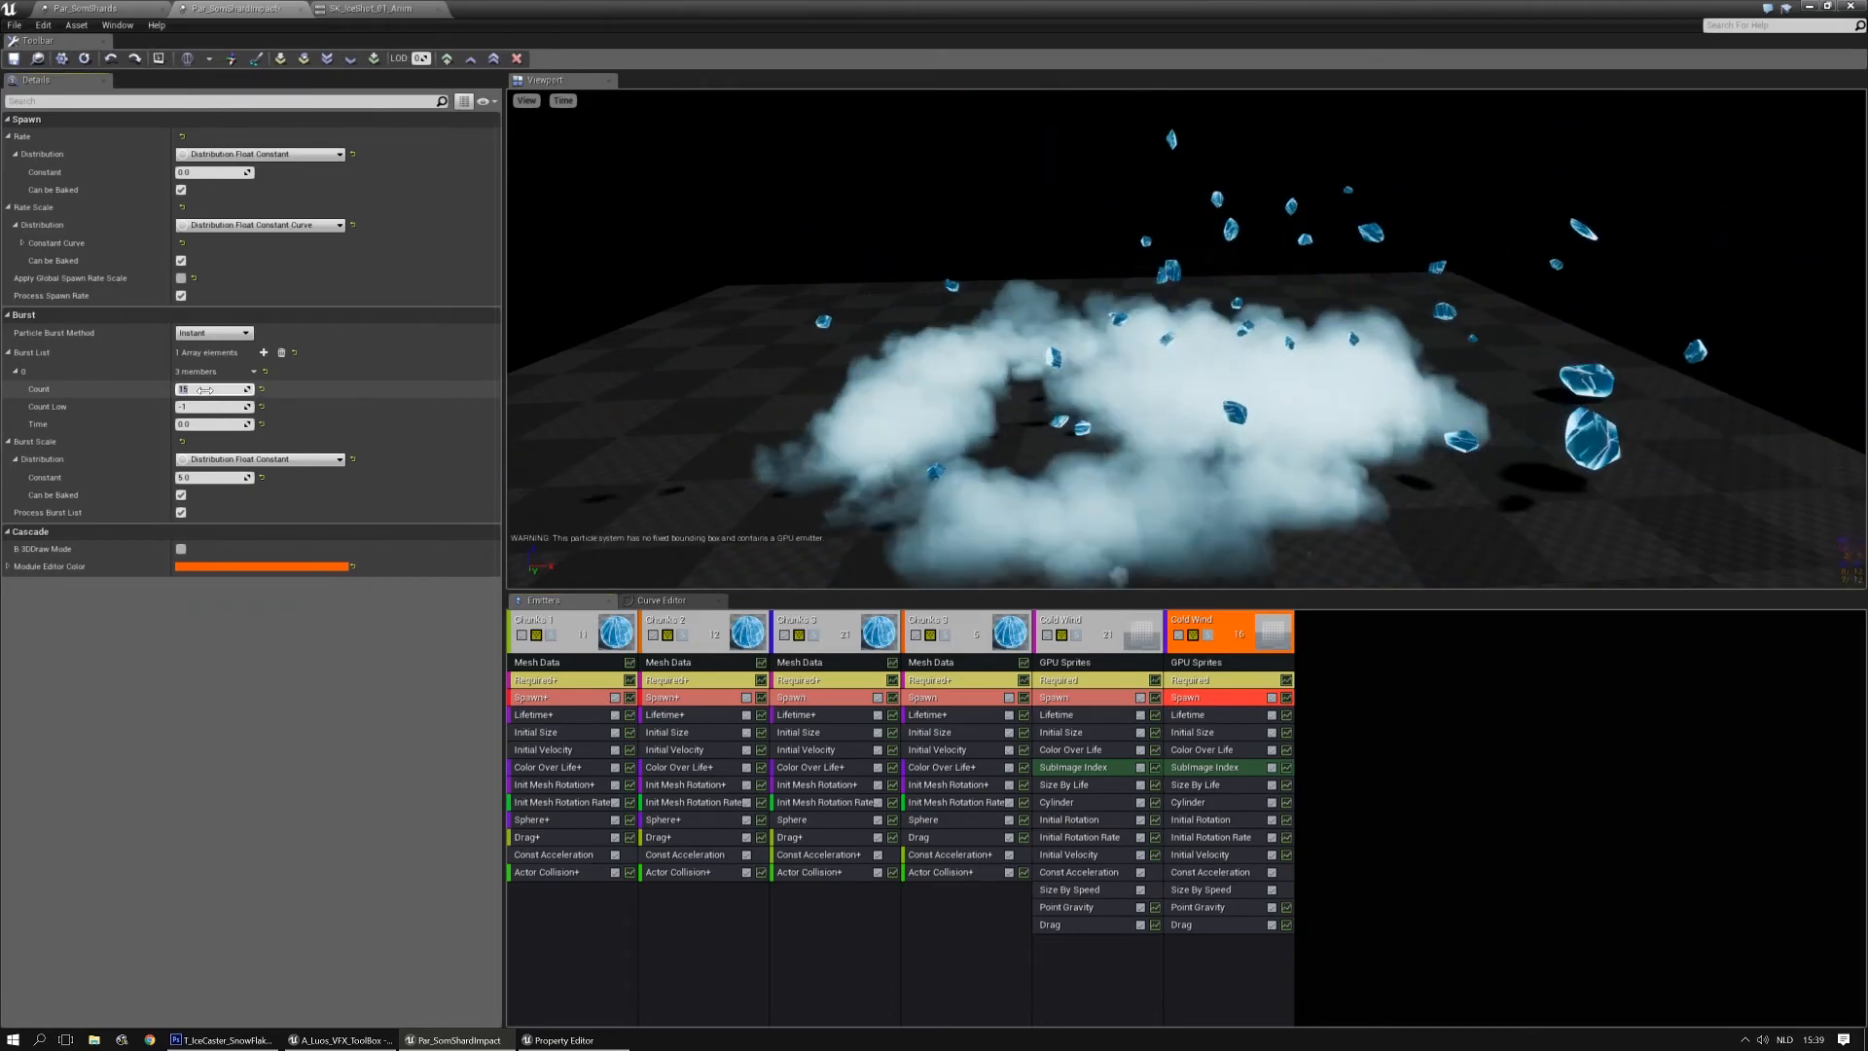
pyautogui.press('Tab')
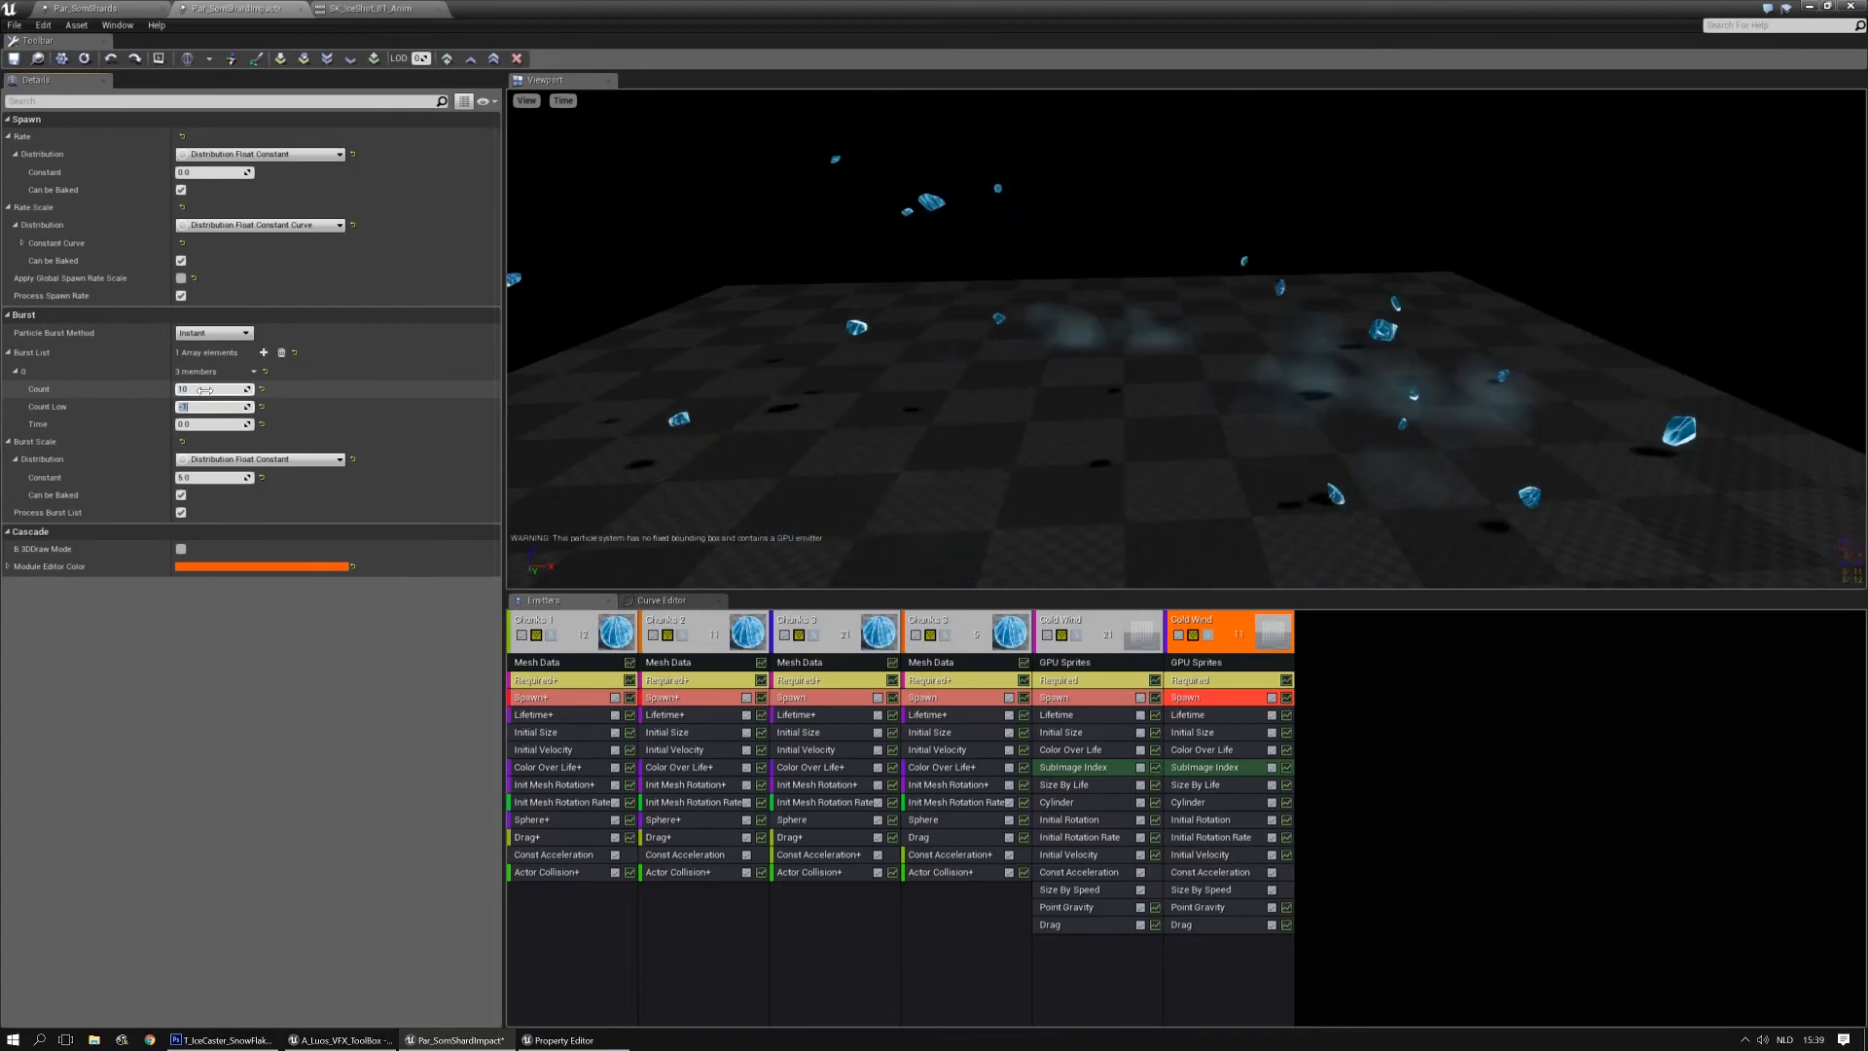
pyautogui.click(205, 390)
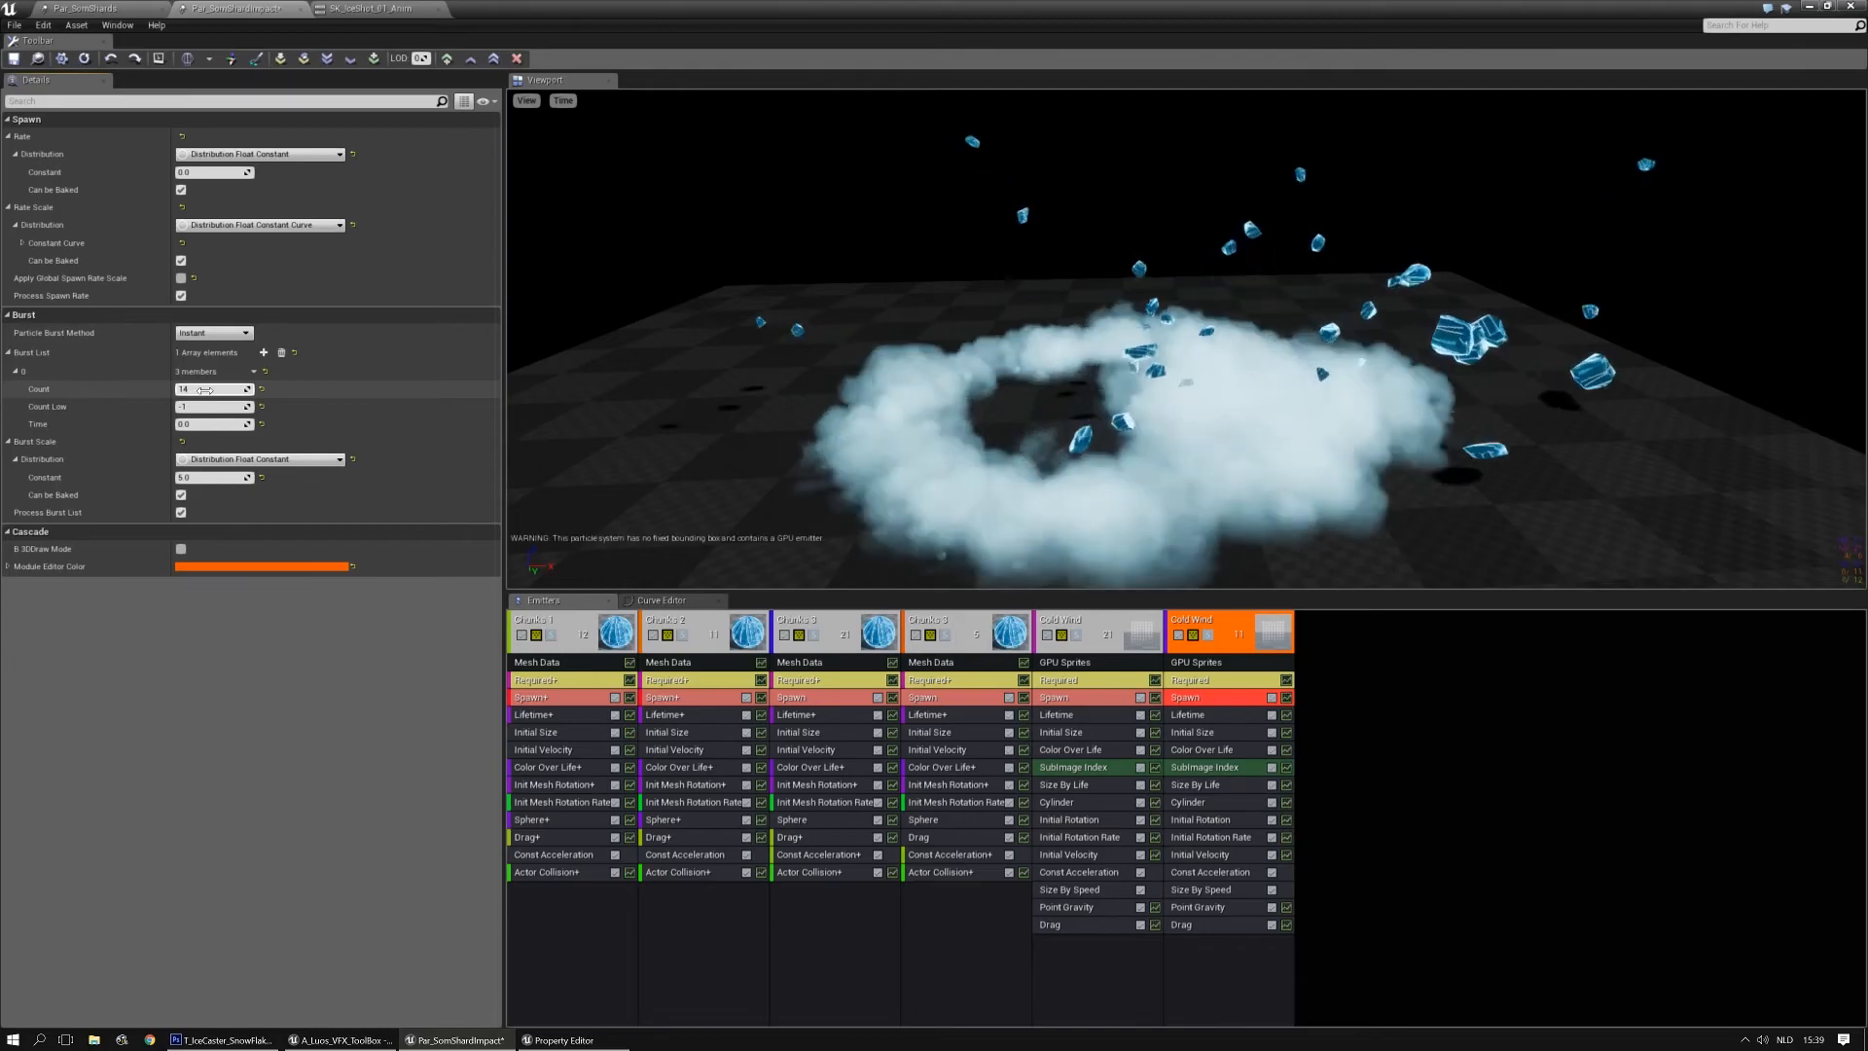
pyautogui.press('Tab')
pyautogui.write('10')
pyautogui.press('Return')
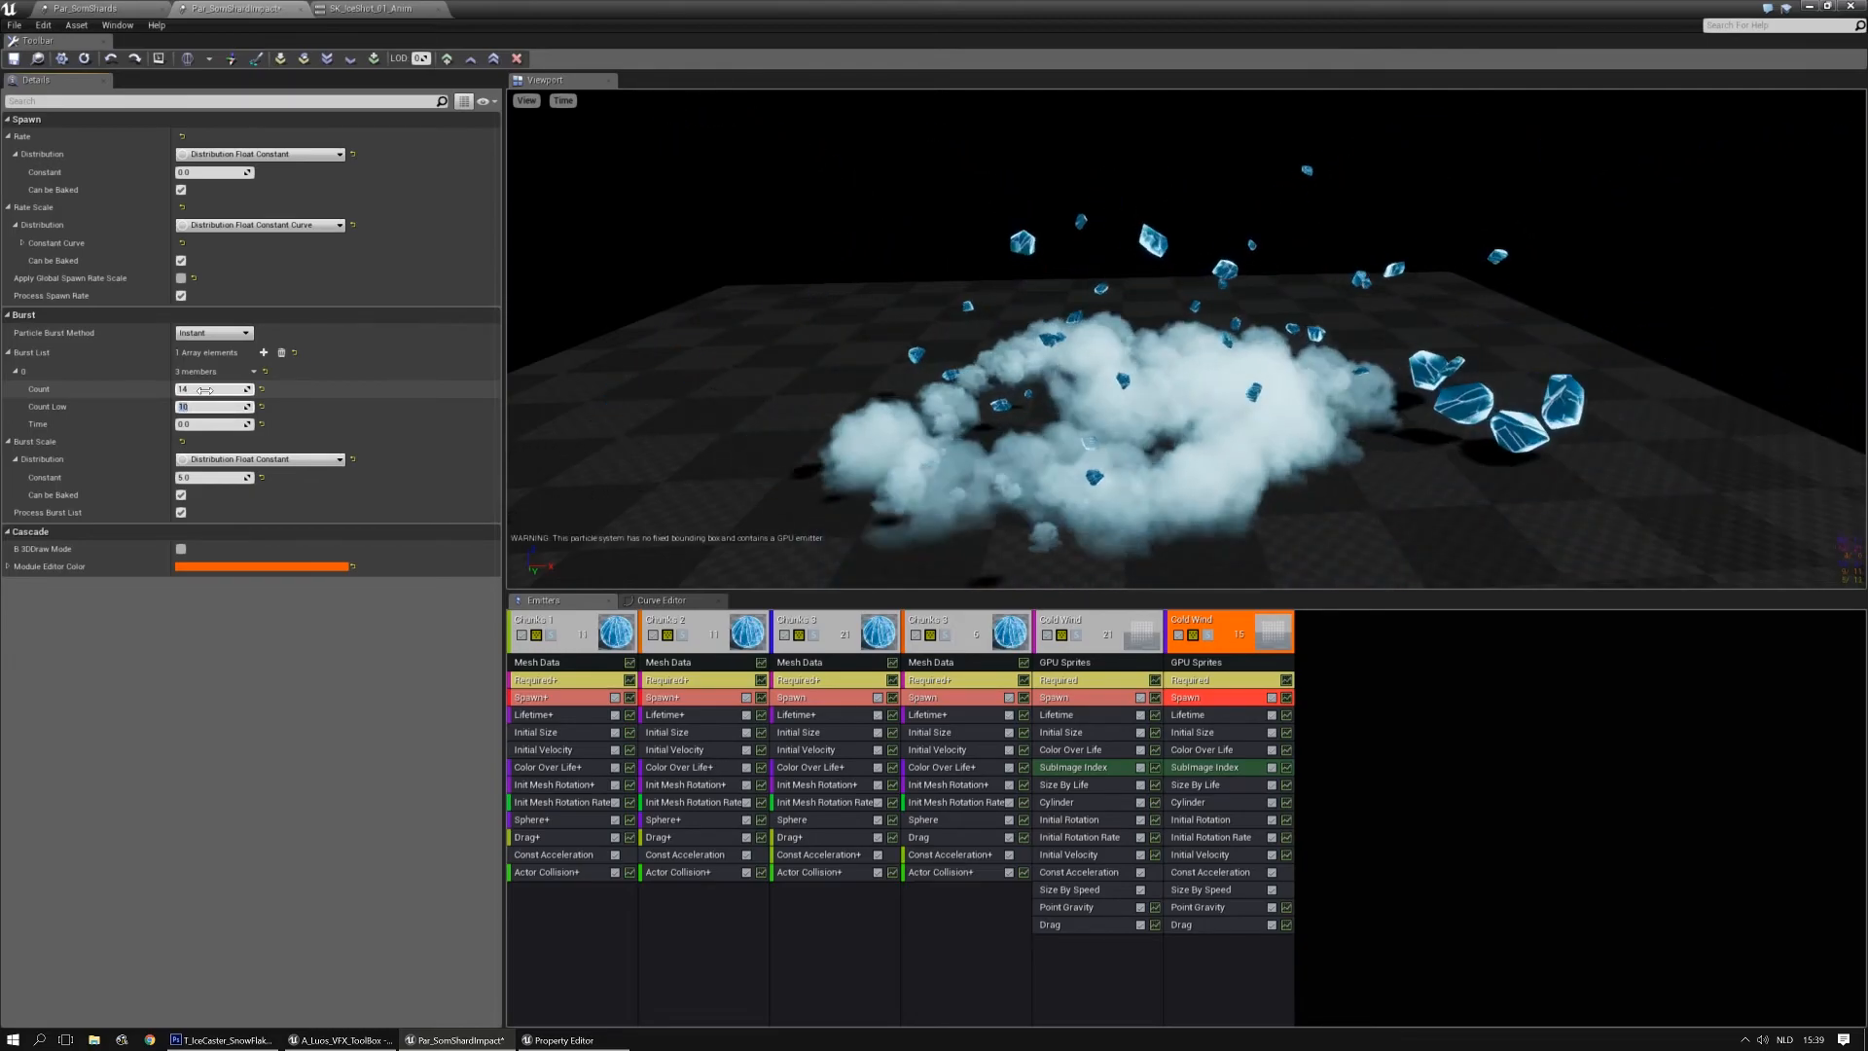
# Set the original Cold Wind emitter's burst Count Low to 15
pyautogui.click(1097, 699)
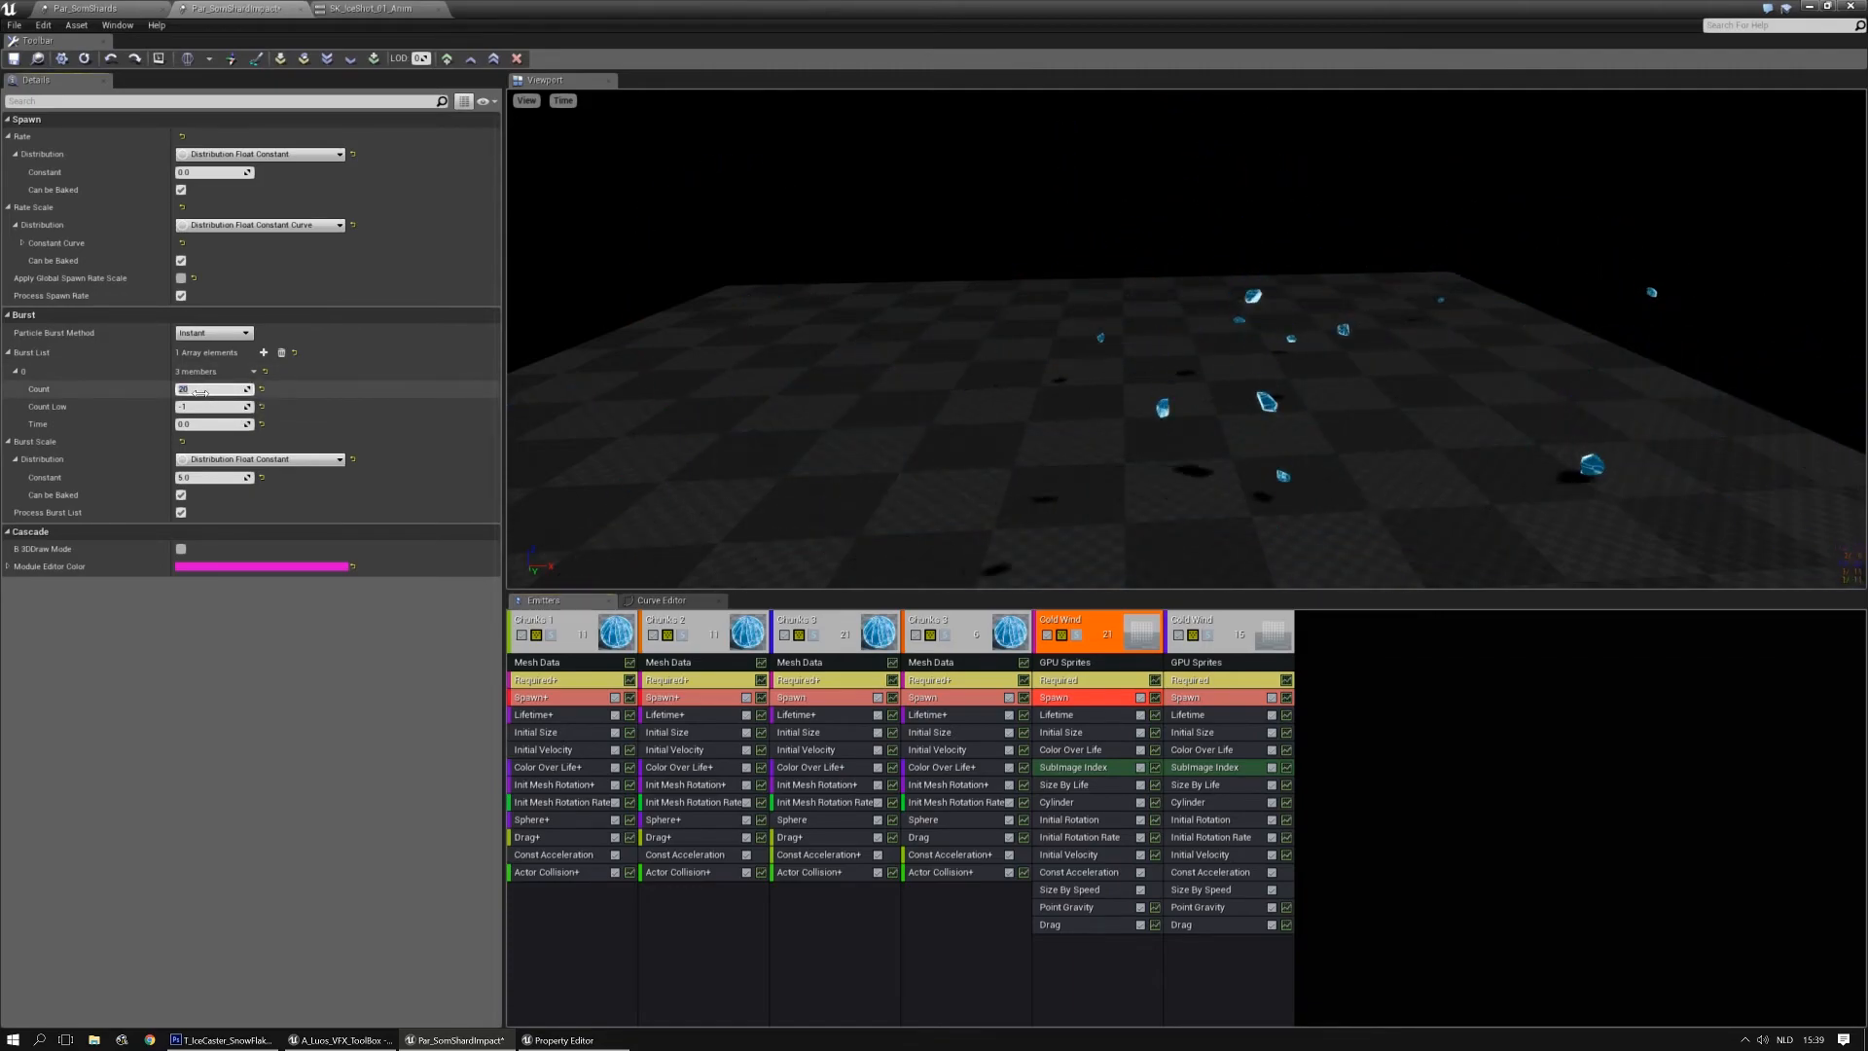
pyautogui.write('1')
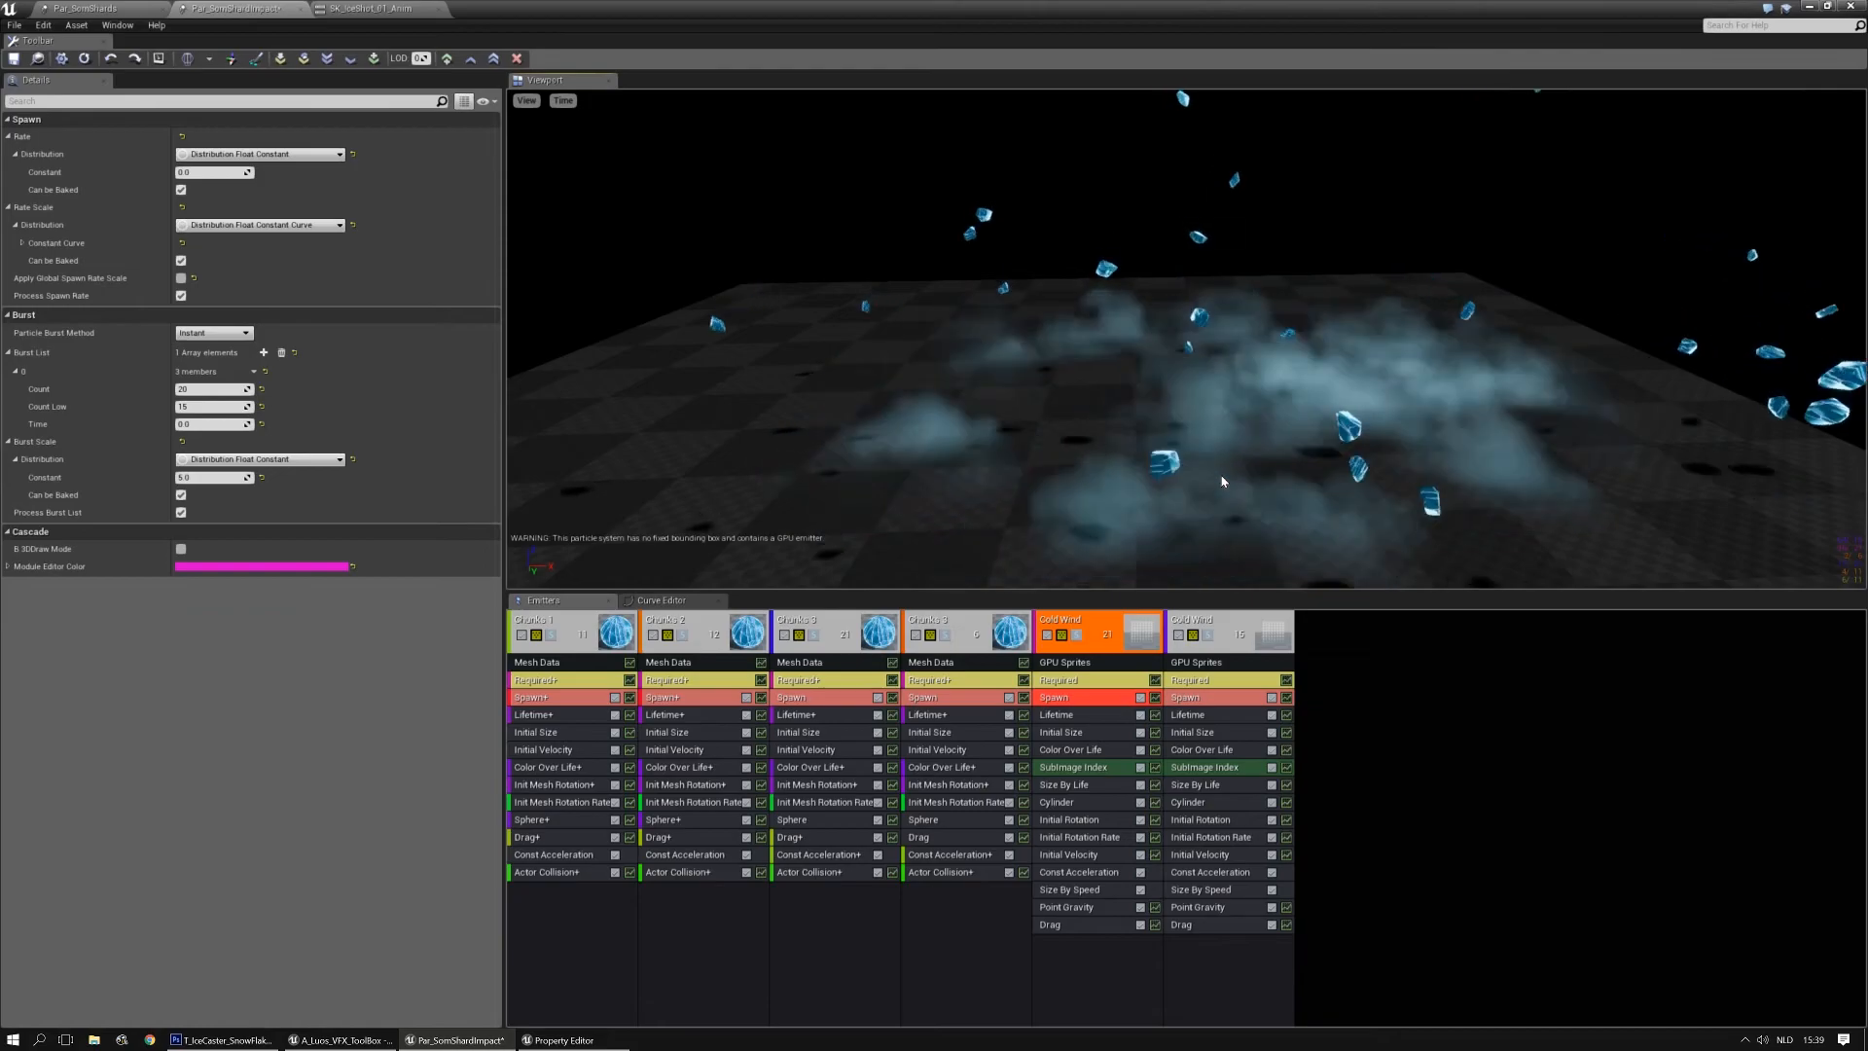
# Set the original Cold Wind emitter's Const Acceleration Z to -550
pyautogui.click(1093, 872)
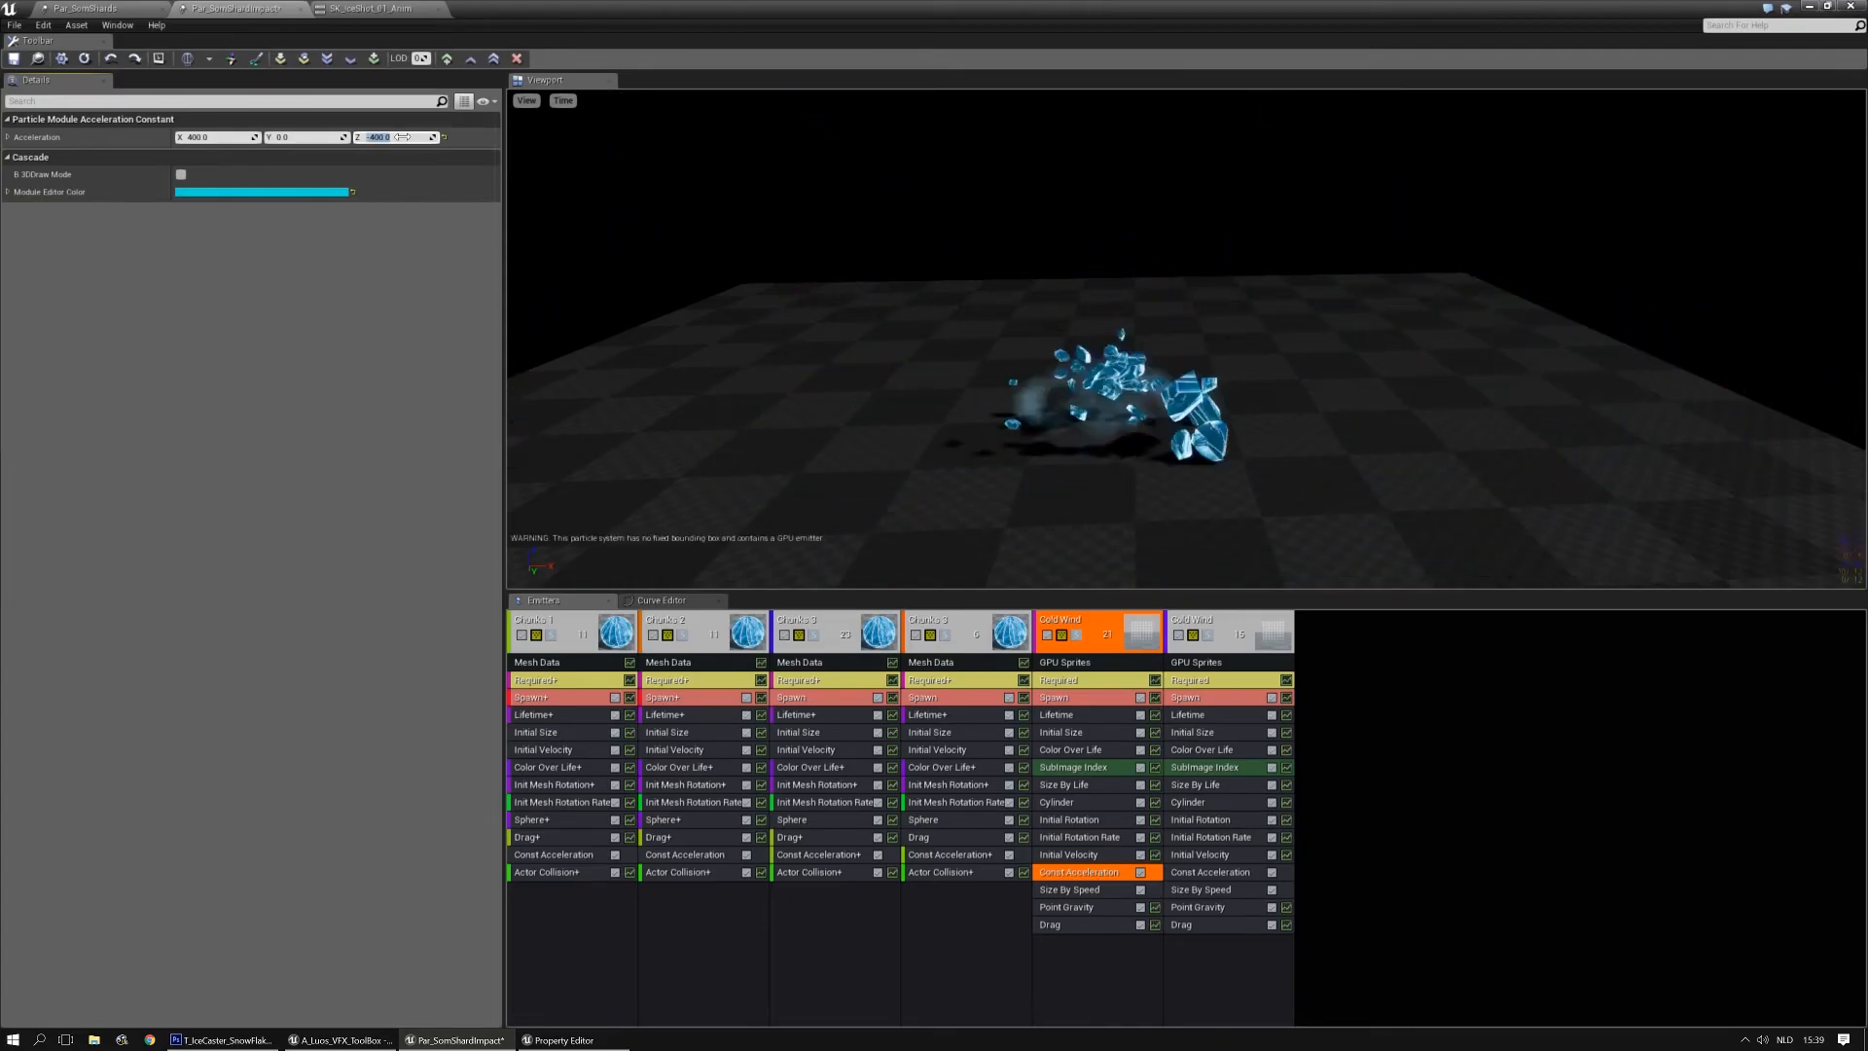
pyautogui.press('BackSpace')
pyautogui.press('BackSpace')
pyautogui.write('-550')
pyautogui.press('Return')
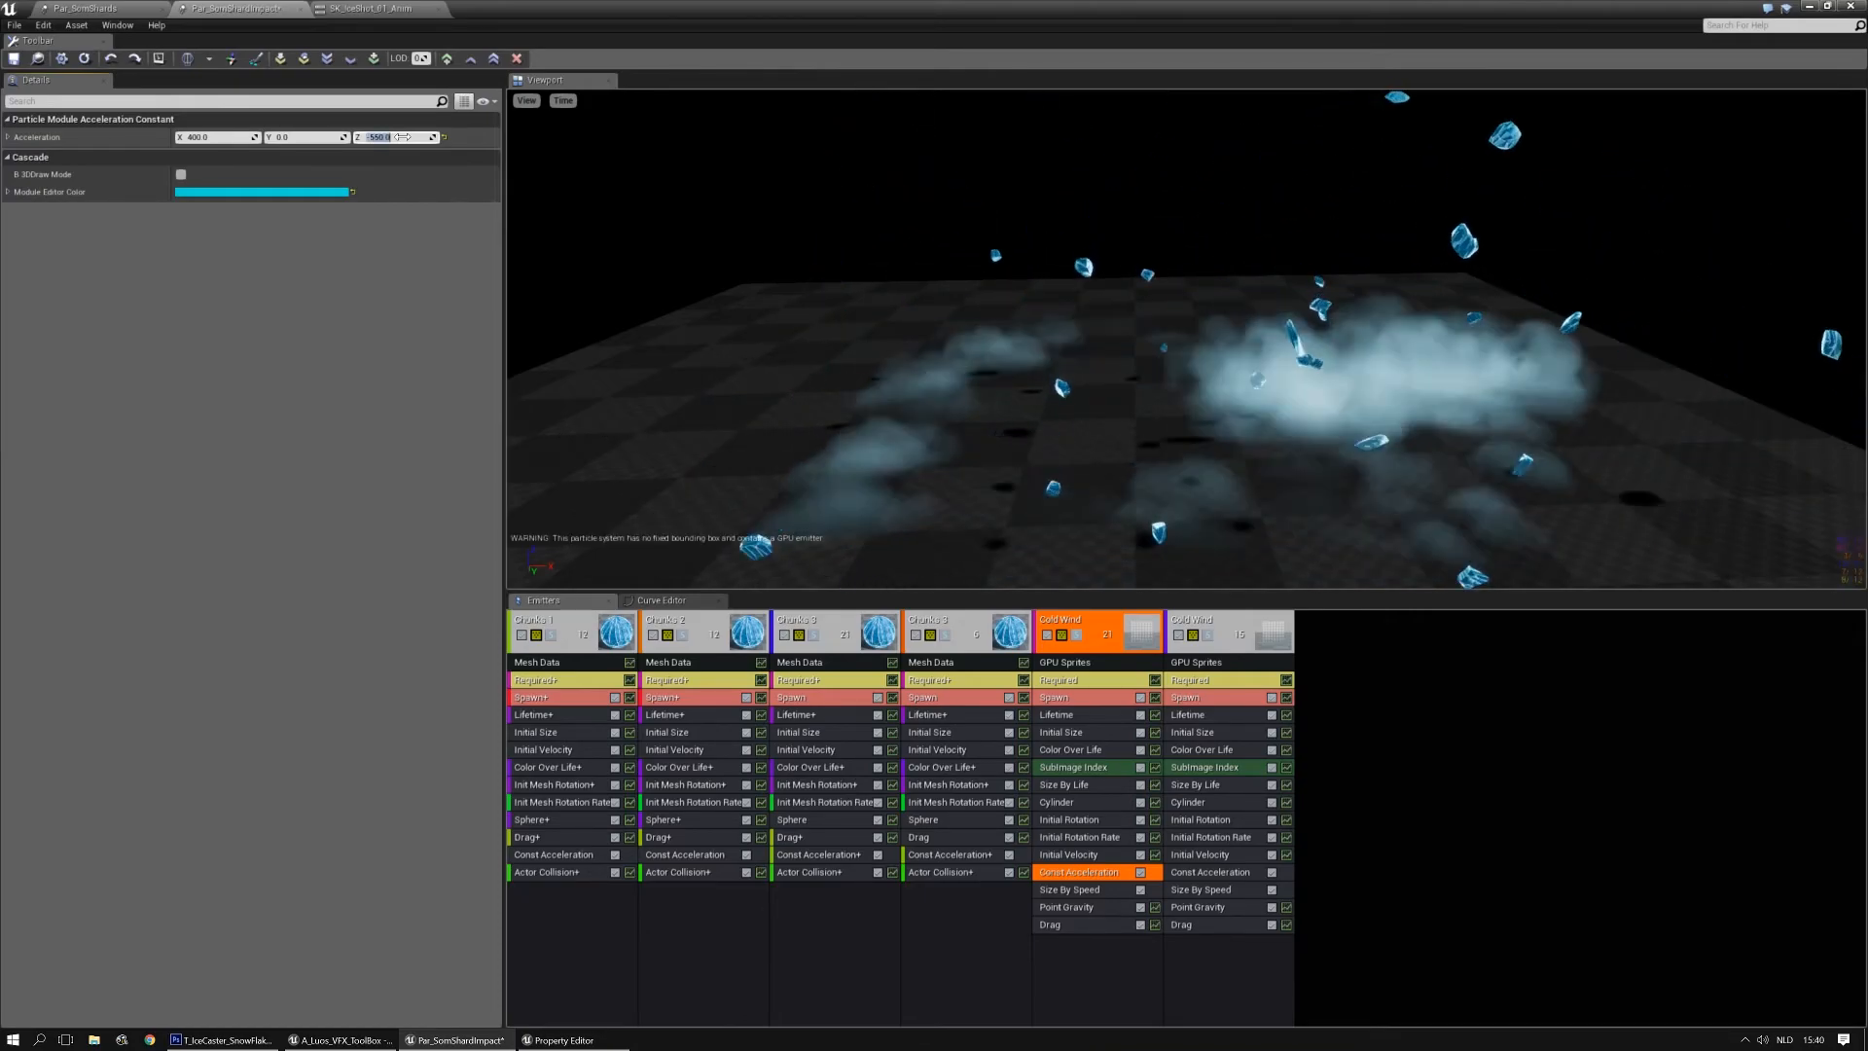
# Set the duplicated Cold Wind emitter's Const Acceleration Z to -500 and save the particle system
pyautogui.click(400, 137)
pyautogui.write('-500')
pyautogui.press('Return')
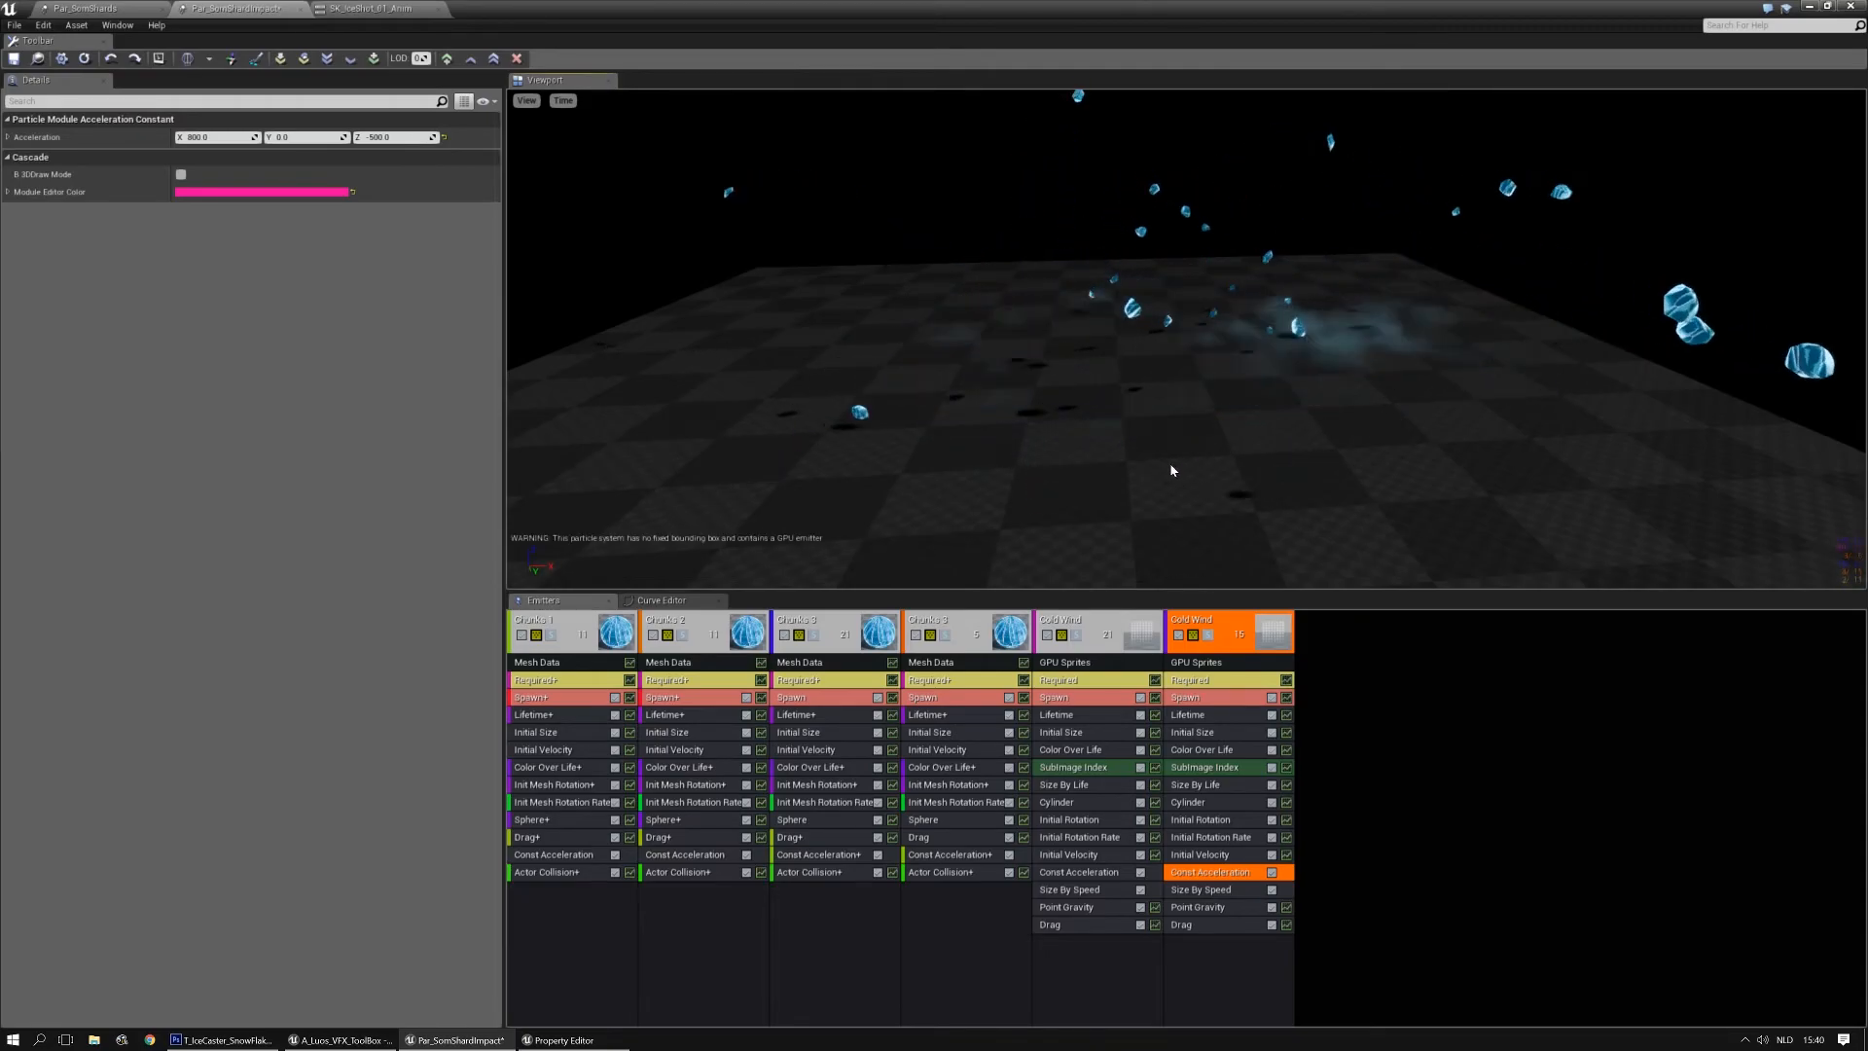
pyautogui.click(14, 58)
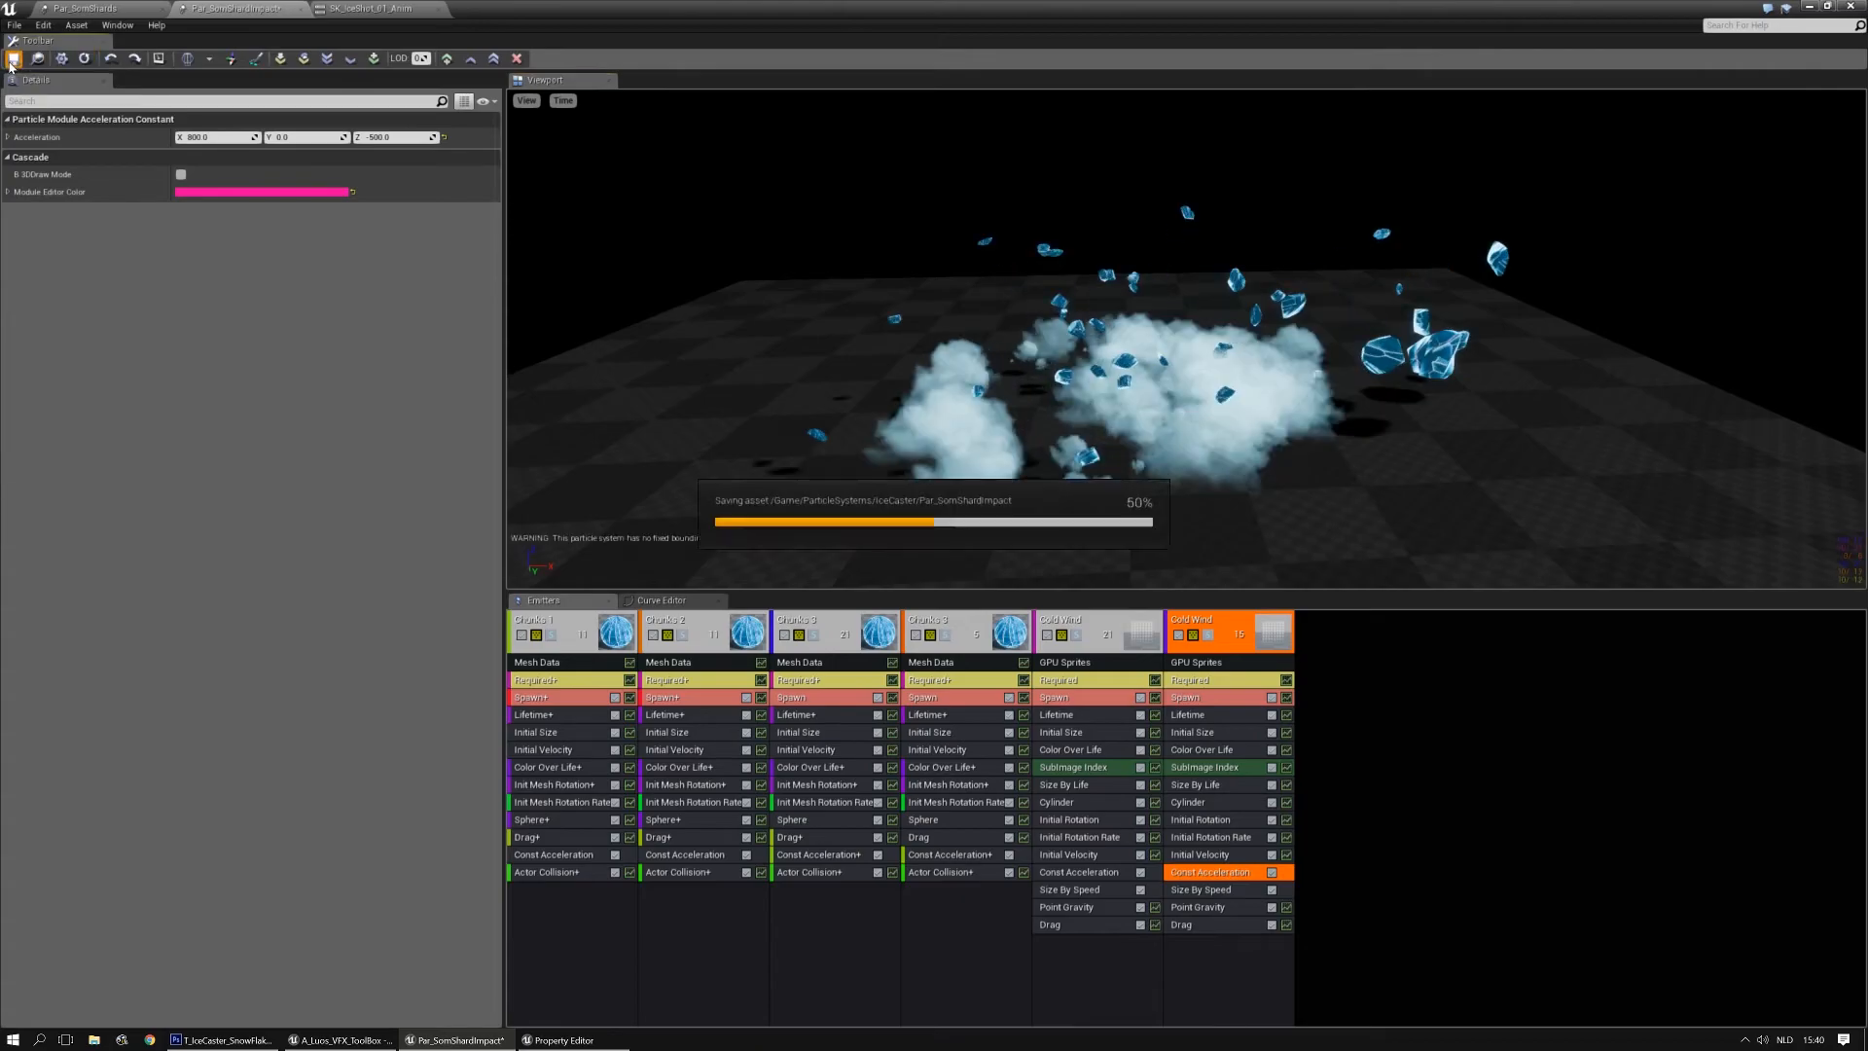
# Inspect the impact in the SK_IceShot_01_Anim preview and switch its view mode from Shader Complexity to Lit
pyautogui.click(370, 8)
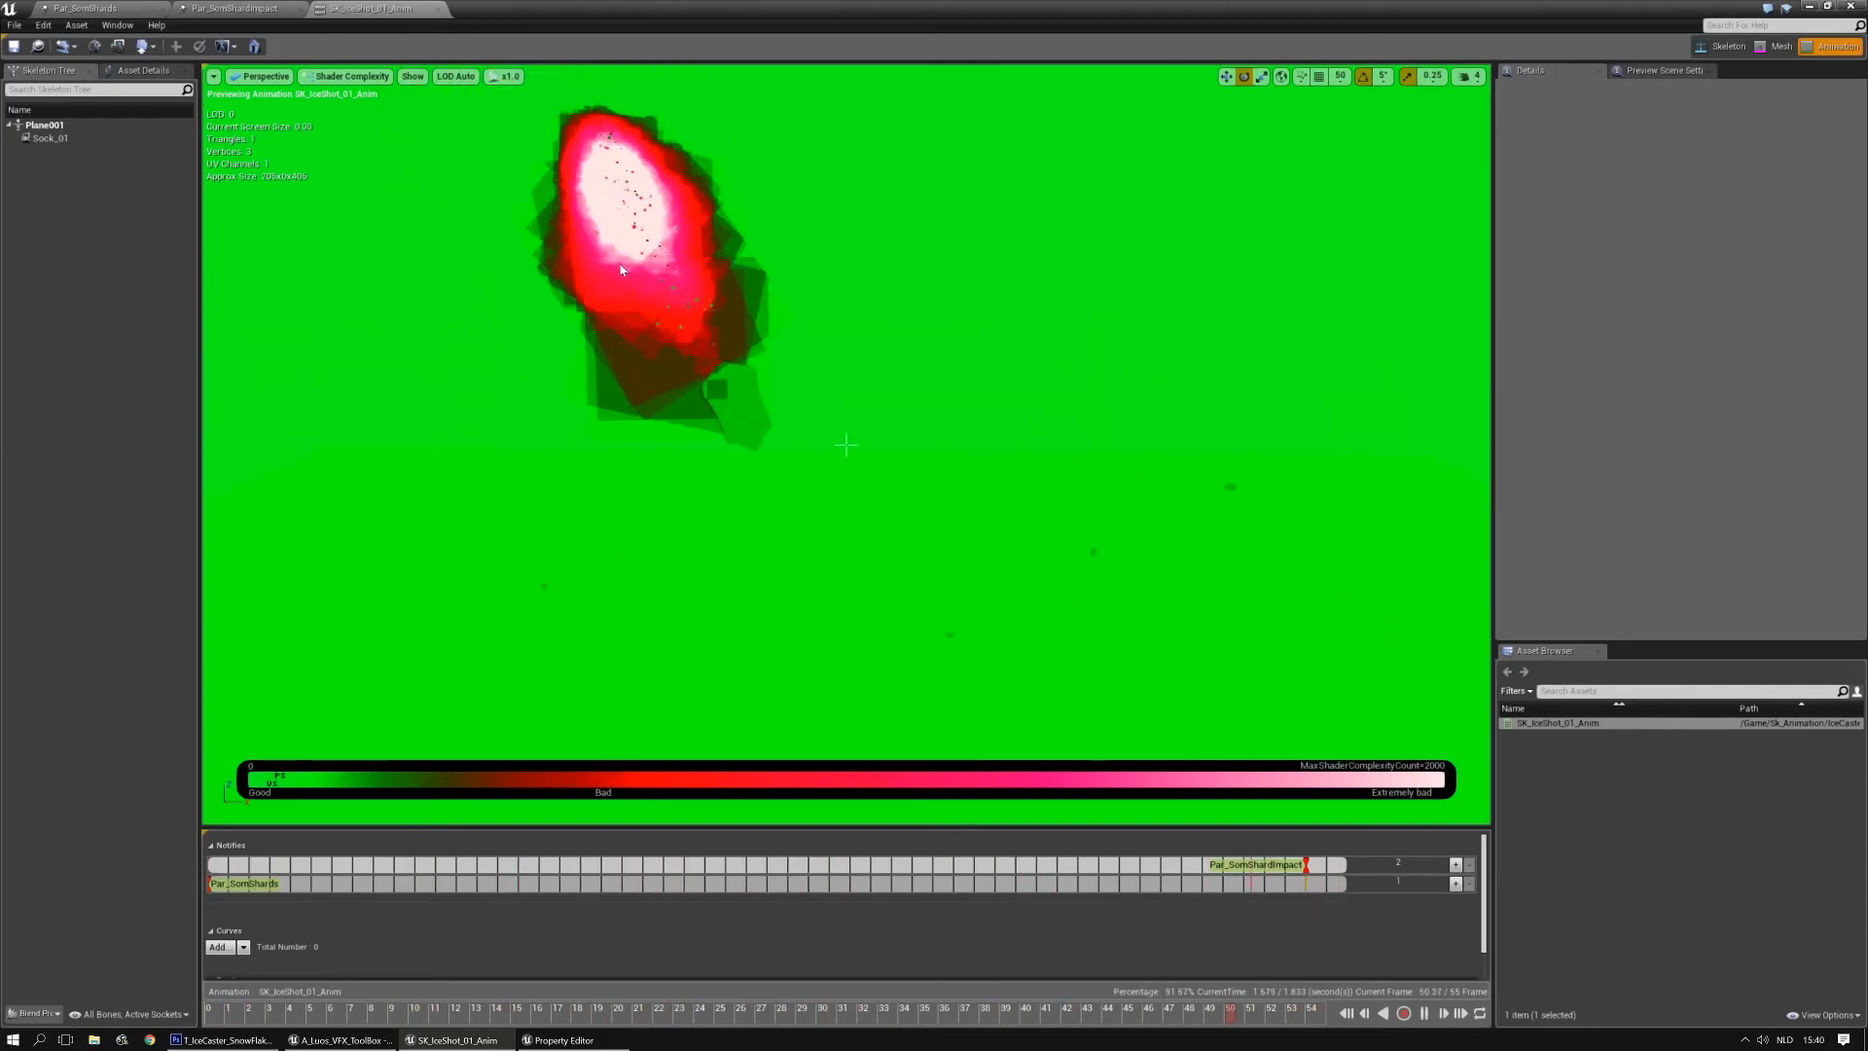
pyautogui.click(211, 8)
pyautogui.click(350, 8)
pyautogui.click(331, 76)
pyautogui.click(331, 104)
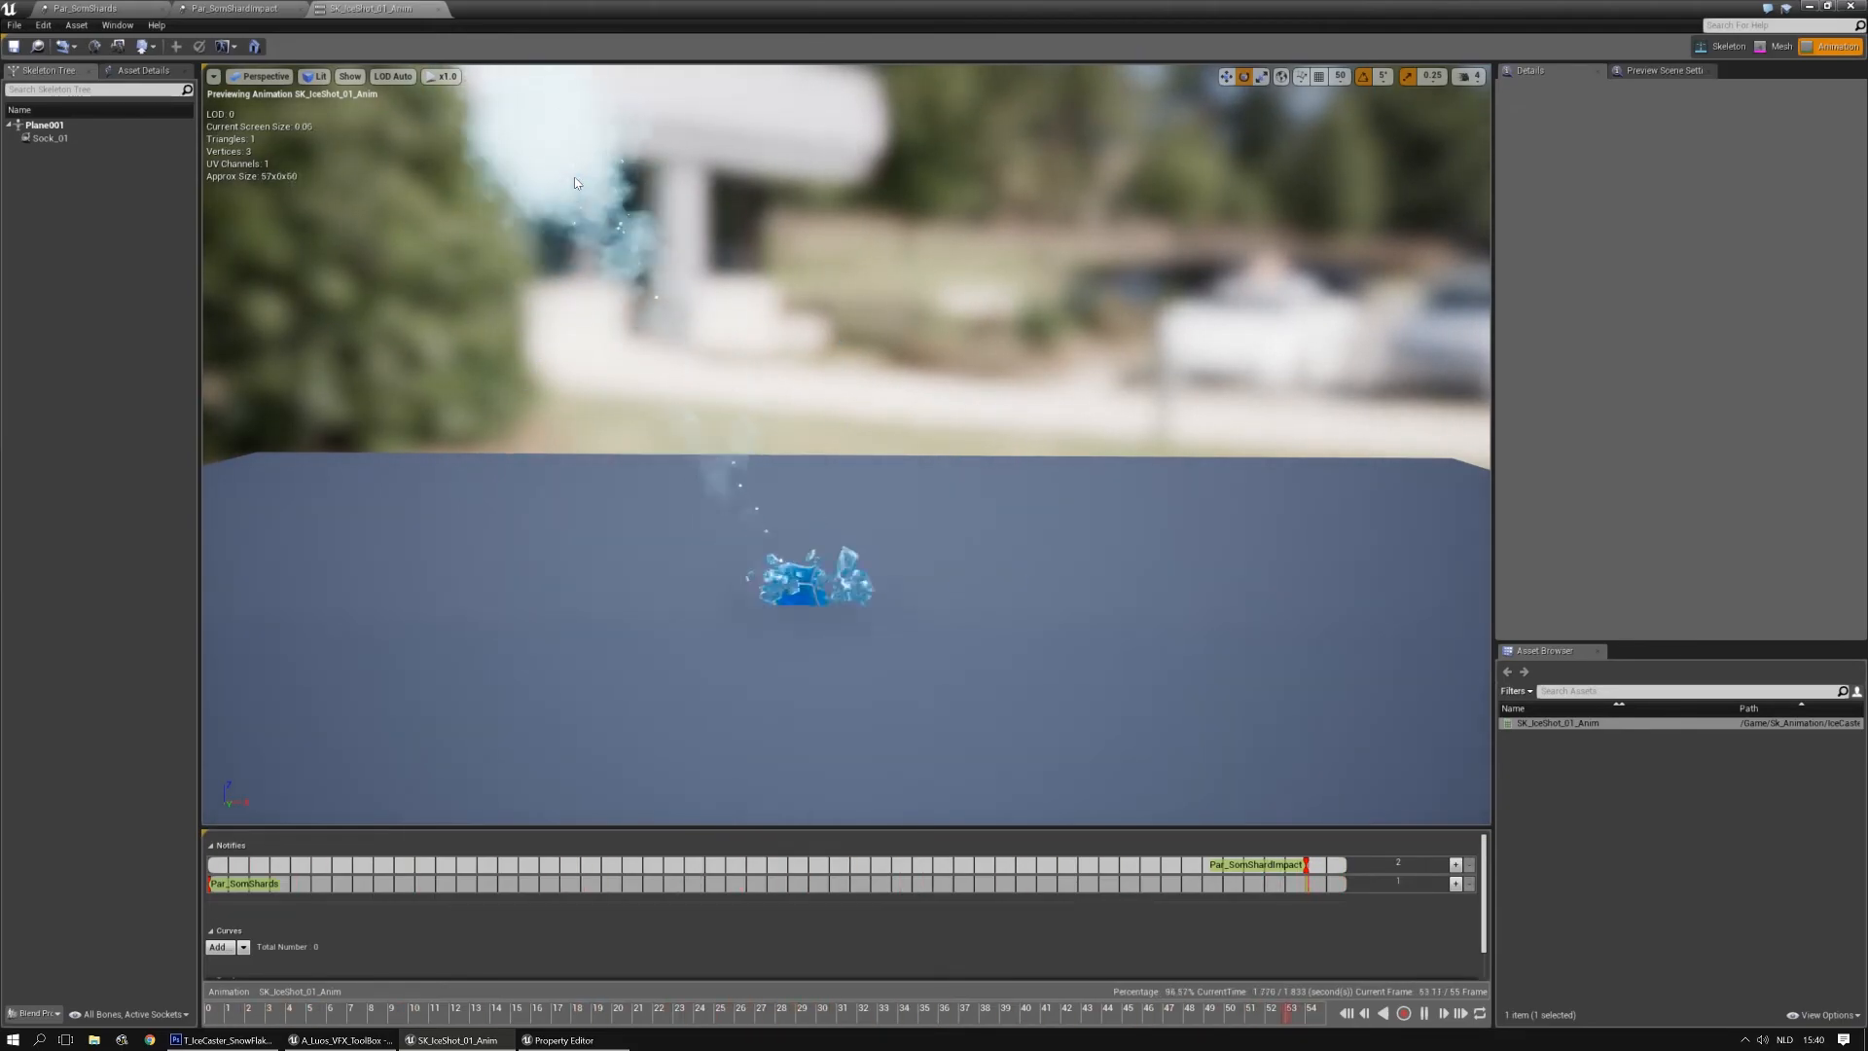
# Open the Par_SomShards particle system and isolate its Small Dots emitter in the preview
pyautogui.click(276, 10)
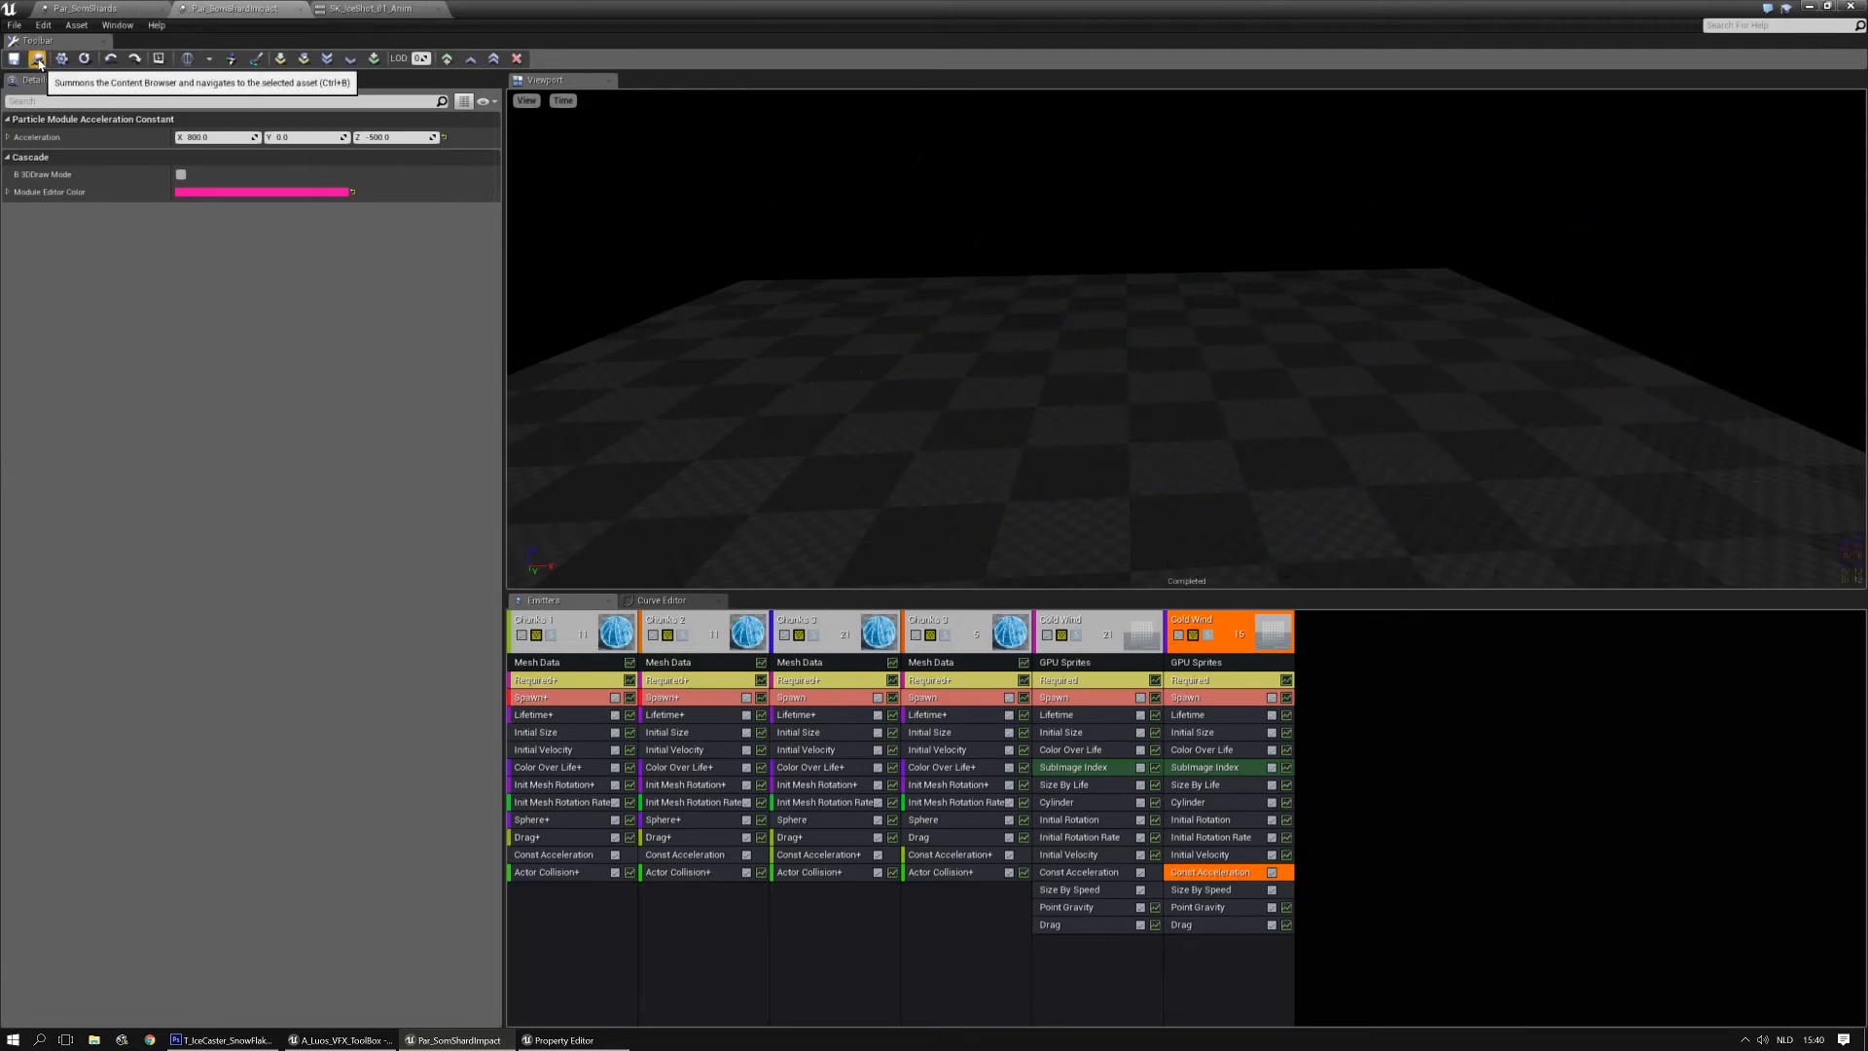
pyautogui.click(96, 8)
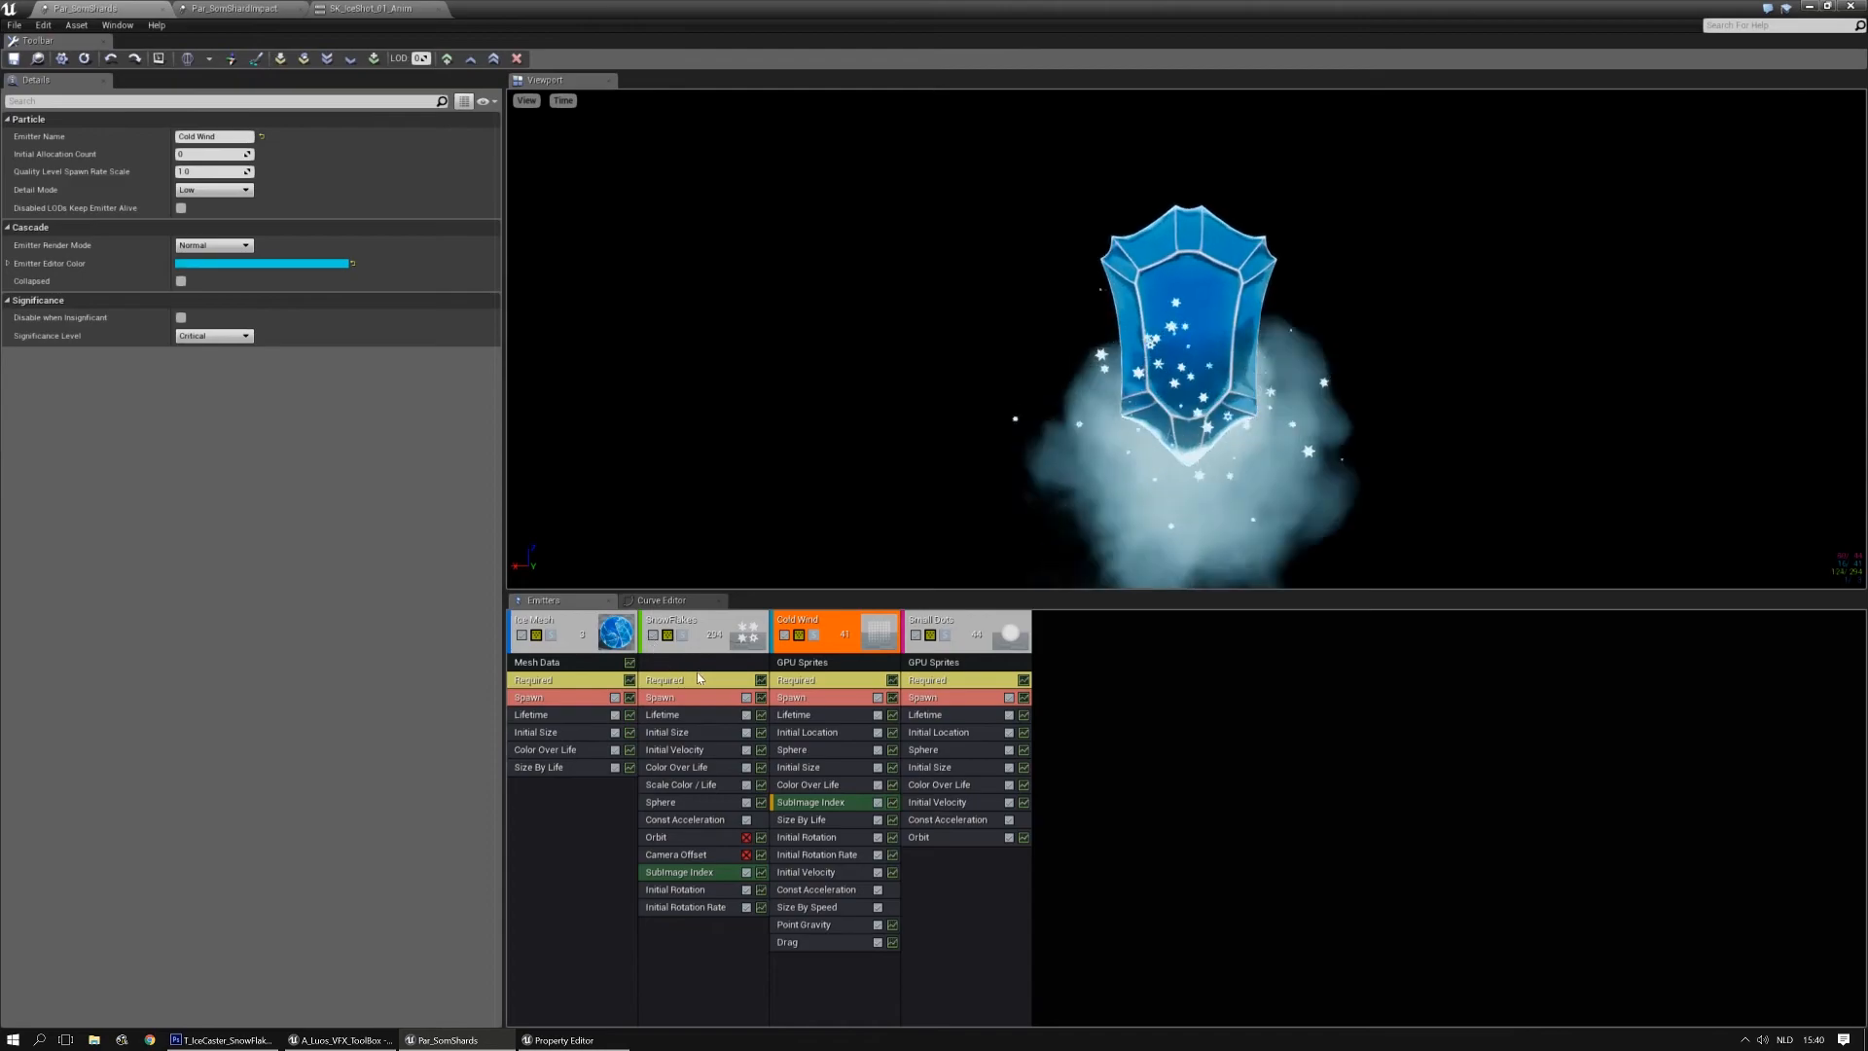
pyautogui.click(945, 636)
pyautogui.click(946, 636)
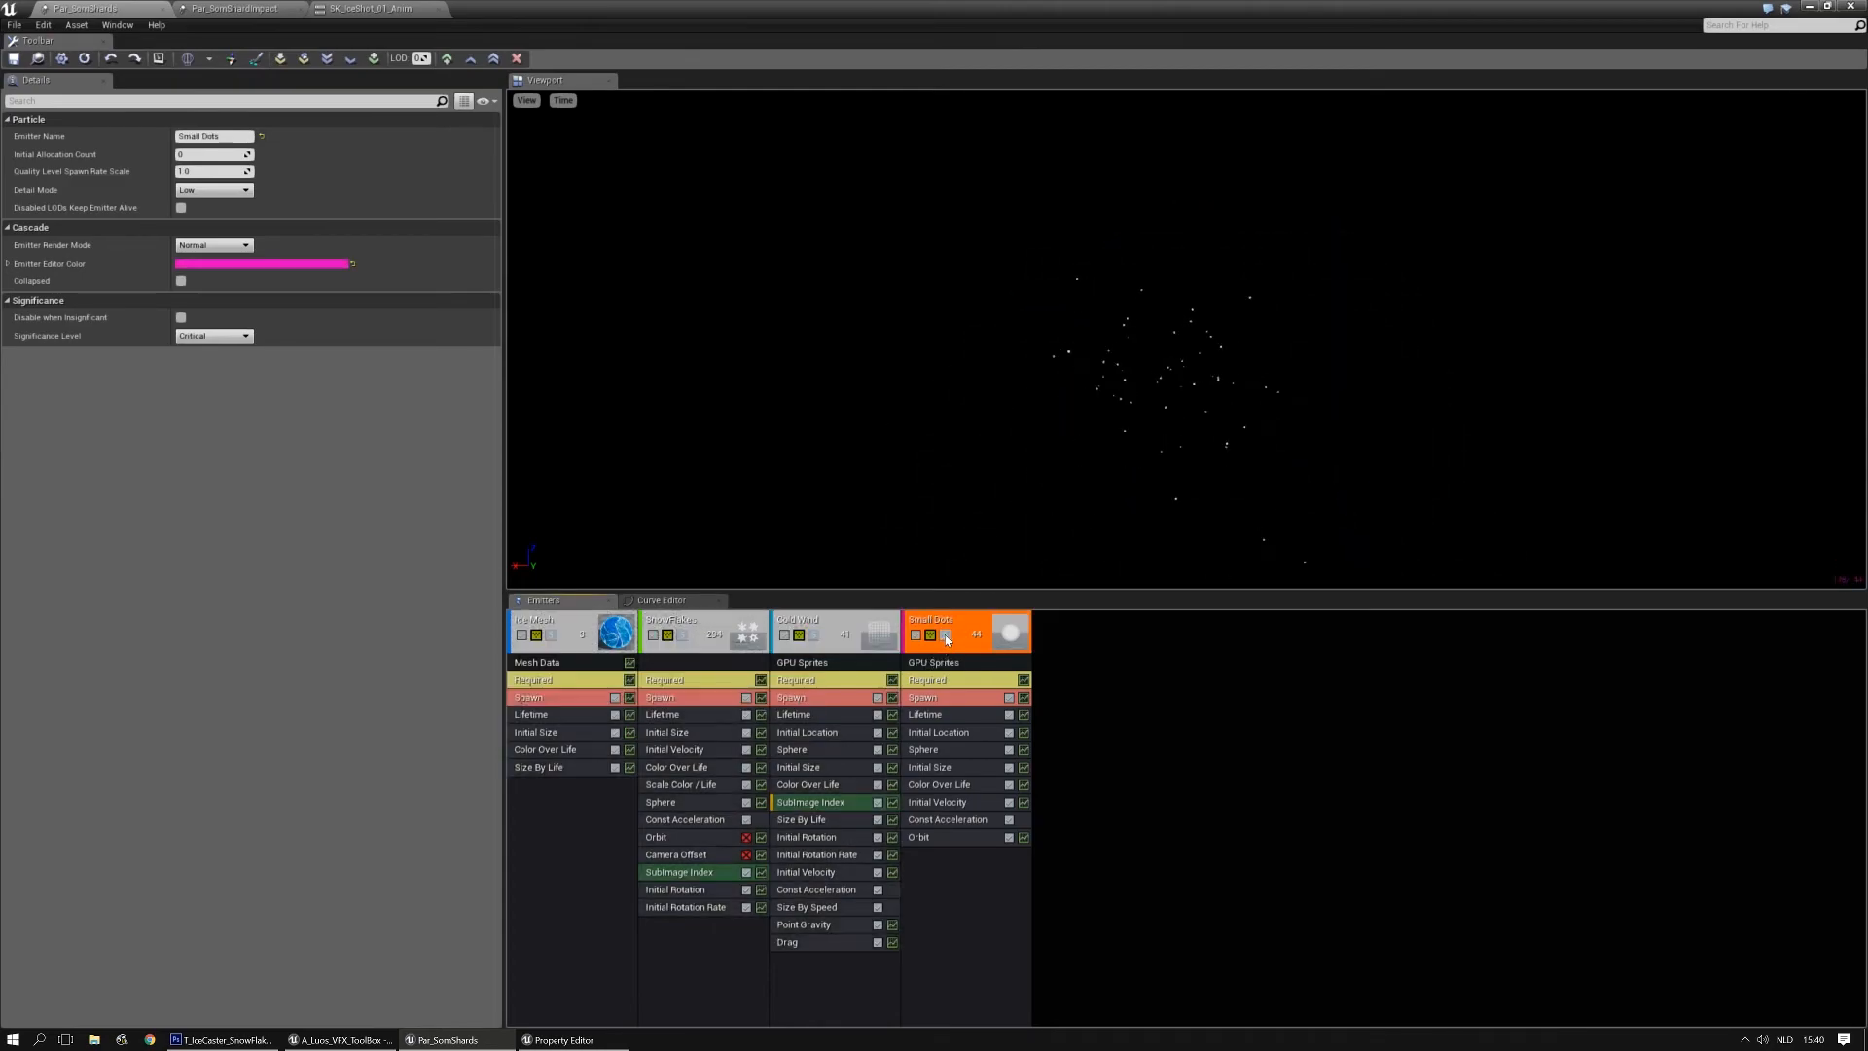
pyautogui.rightClick(691, 623)
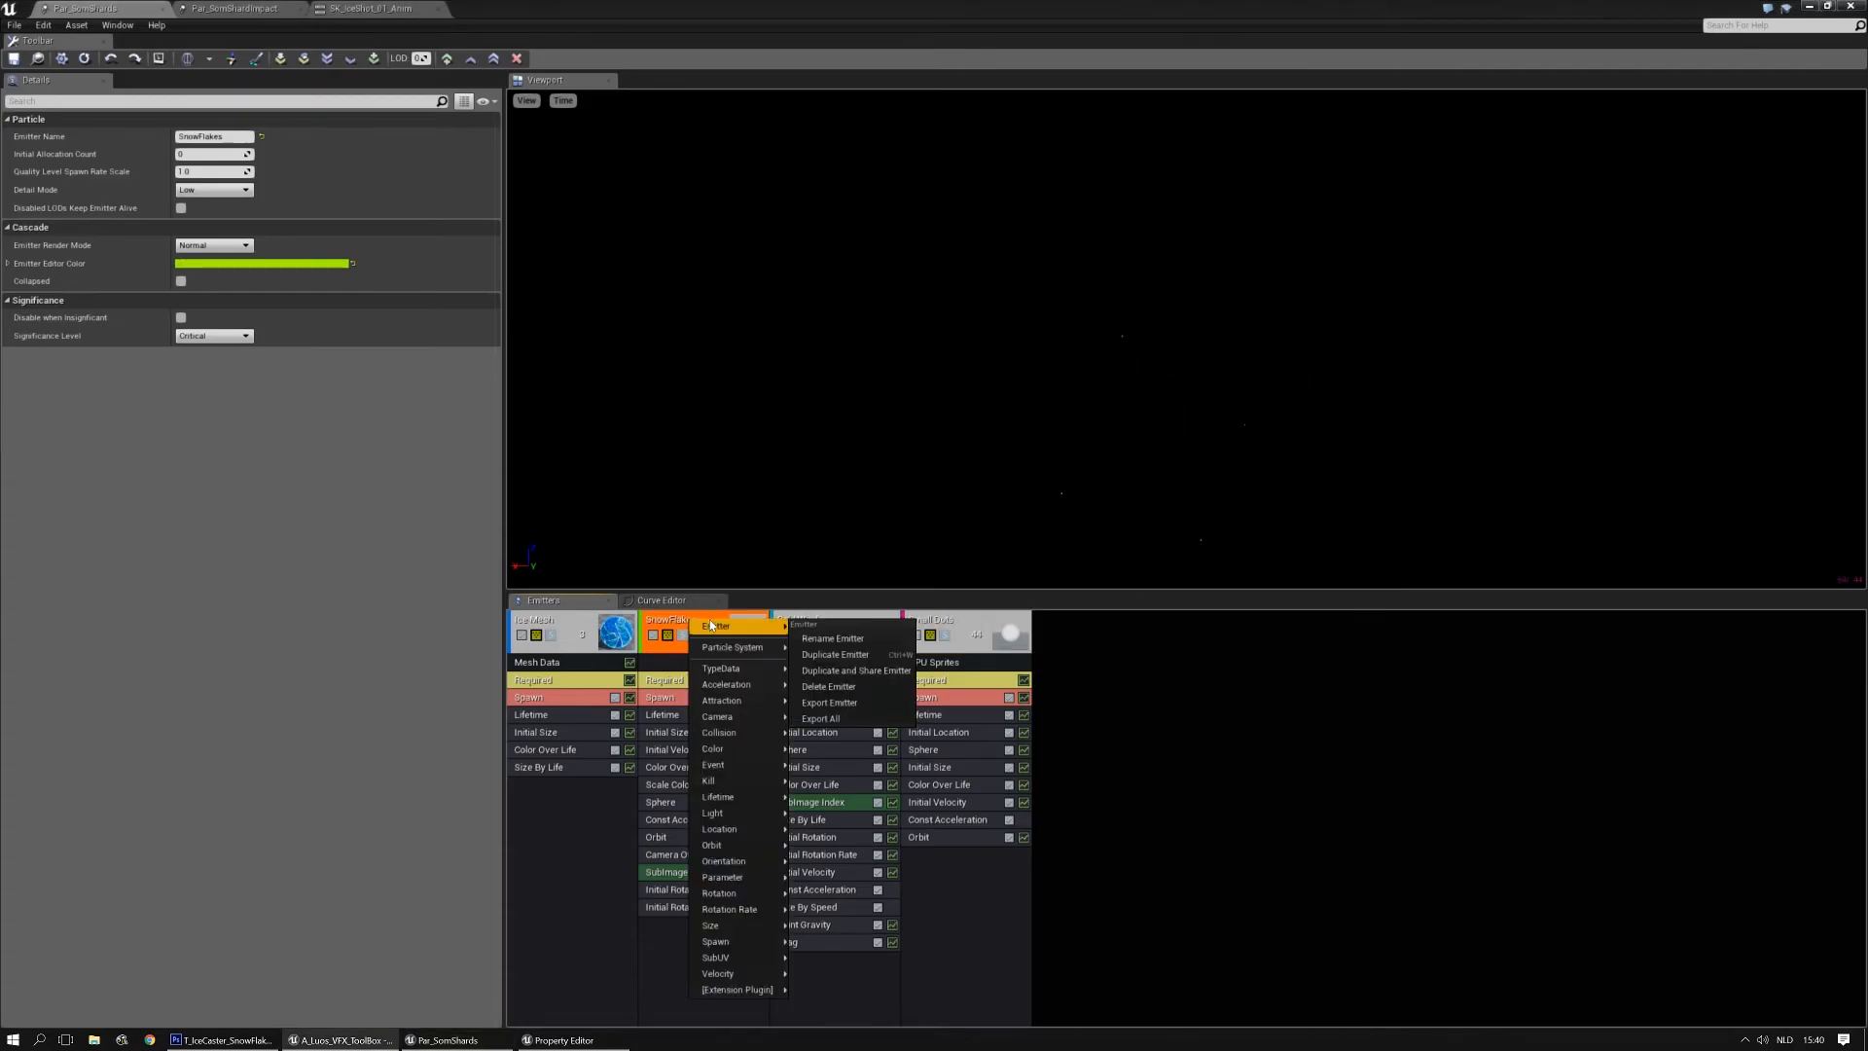
pyautogui.click(823, 689)
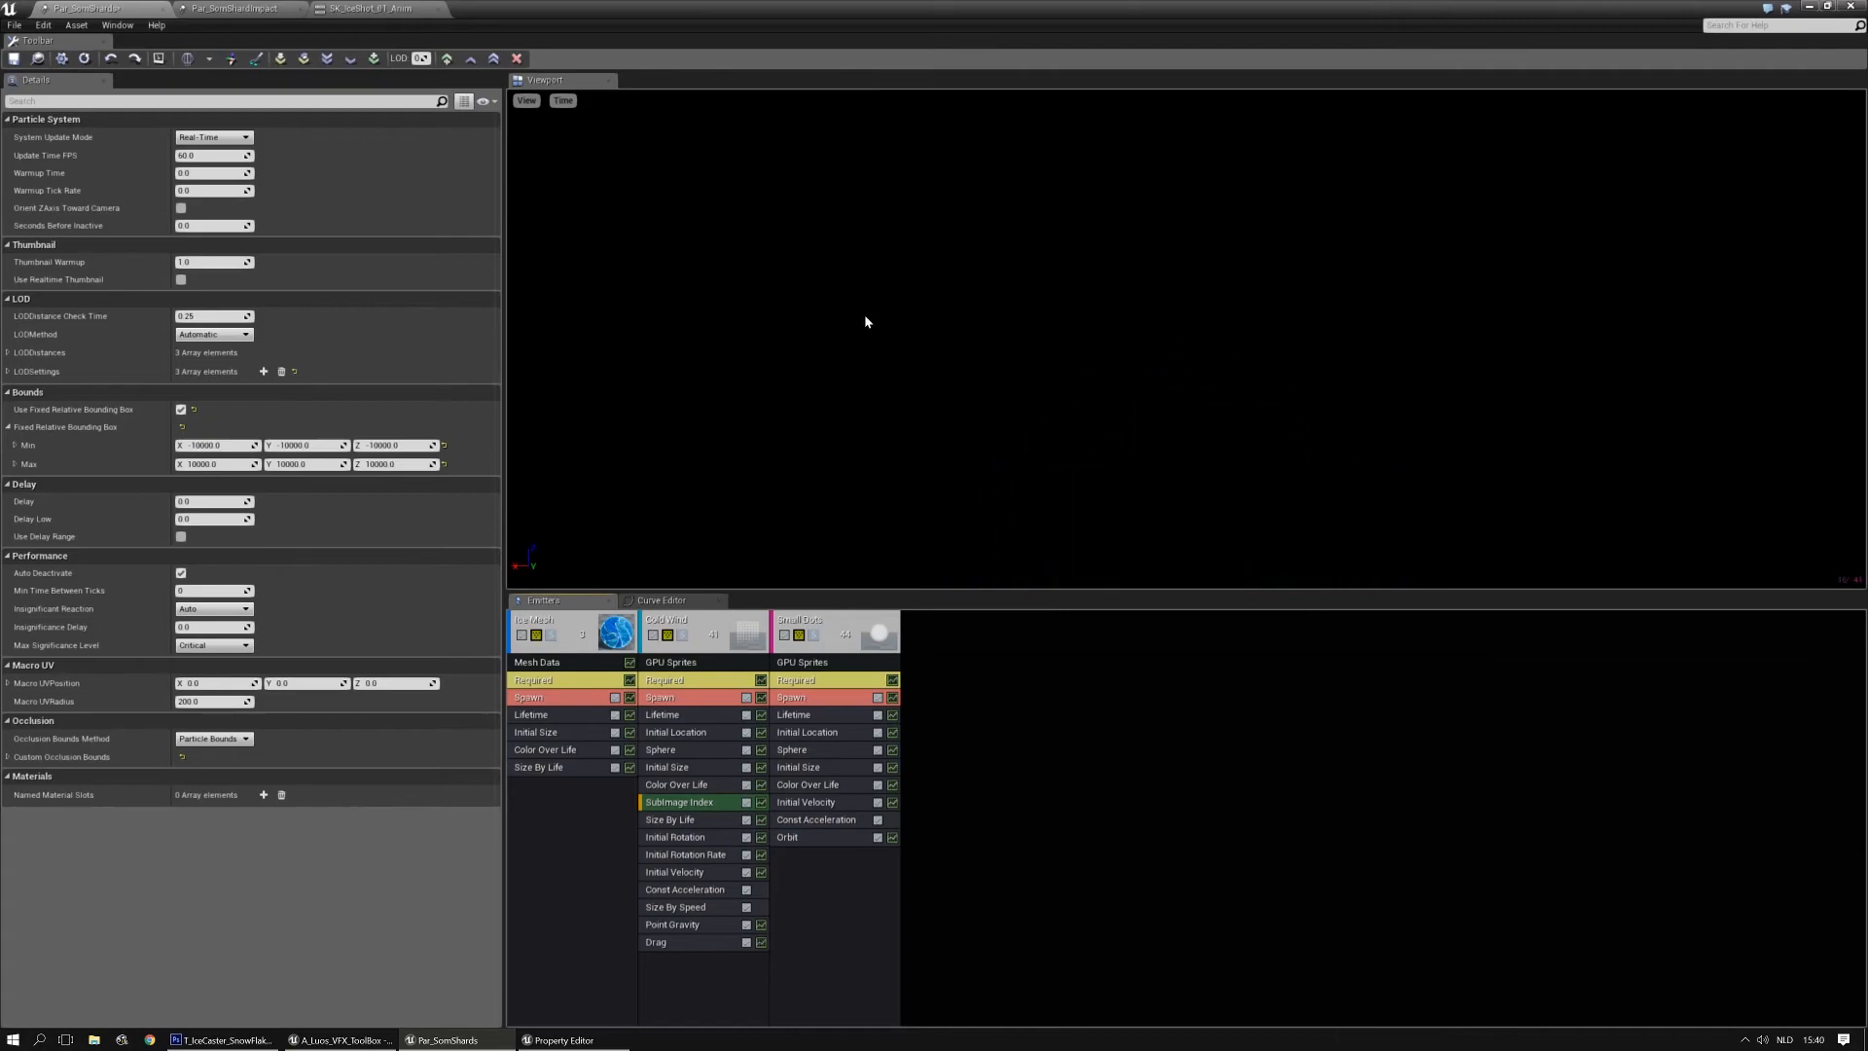
pyautogui.hotkey('ctrl', 'z')
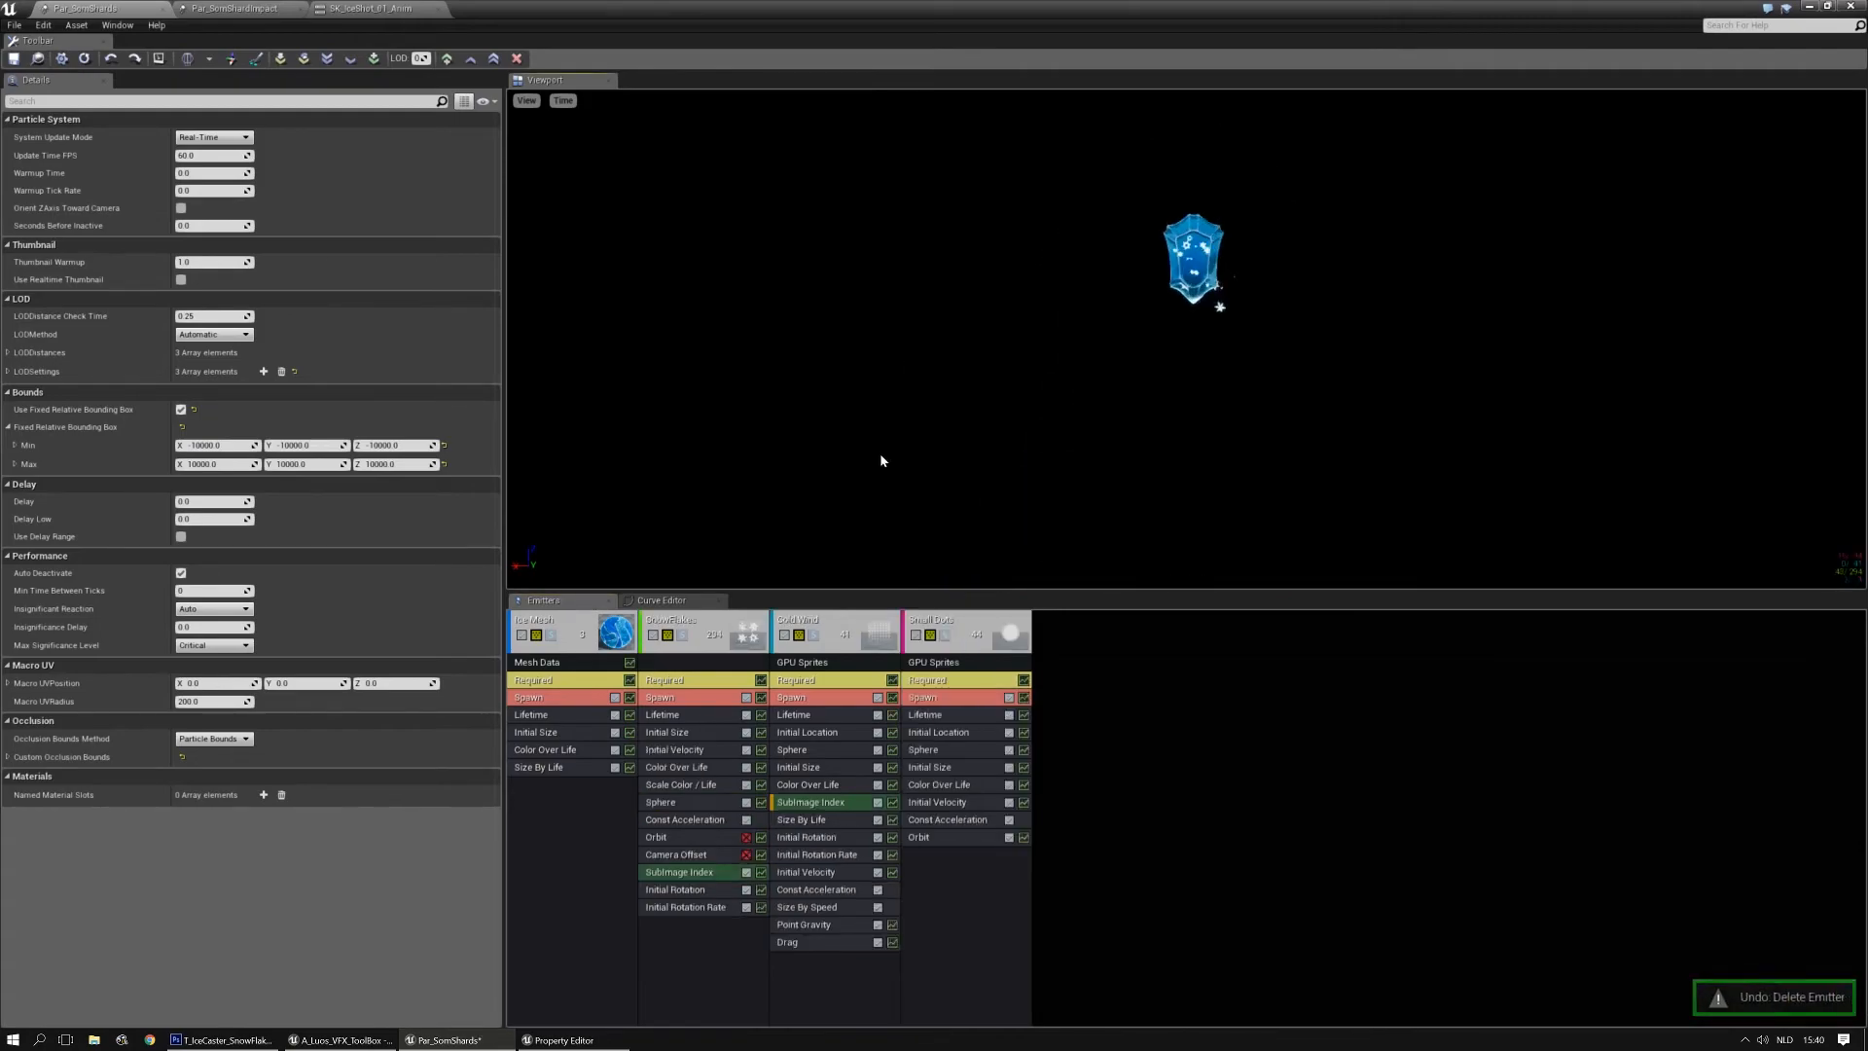
# Export the SnowFlakes emitter from Par_SomShards into Par_SomShardImpact and return to the impact system
pyautogui.rightClick(709, 615)
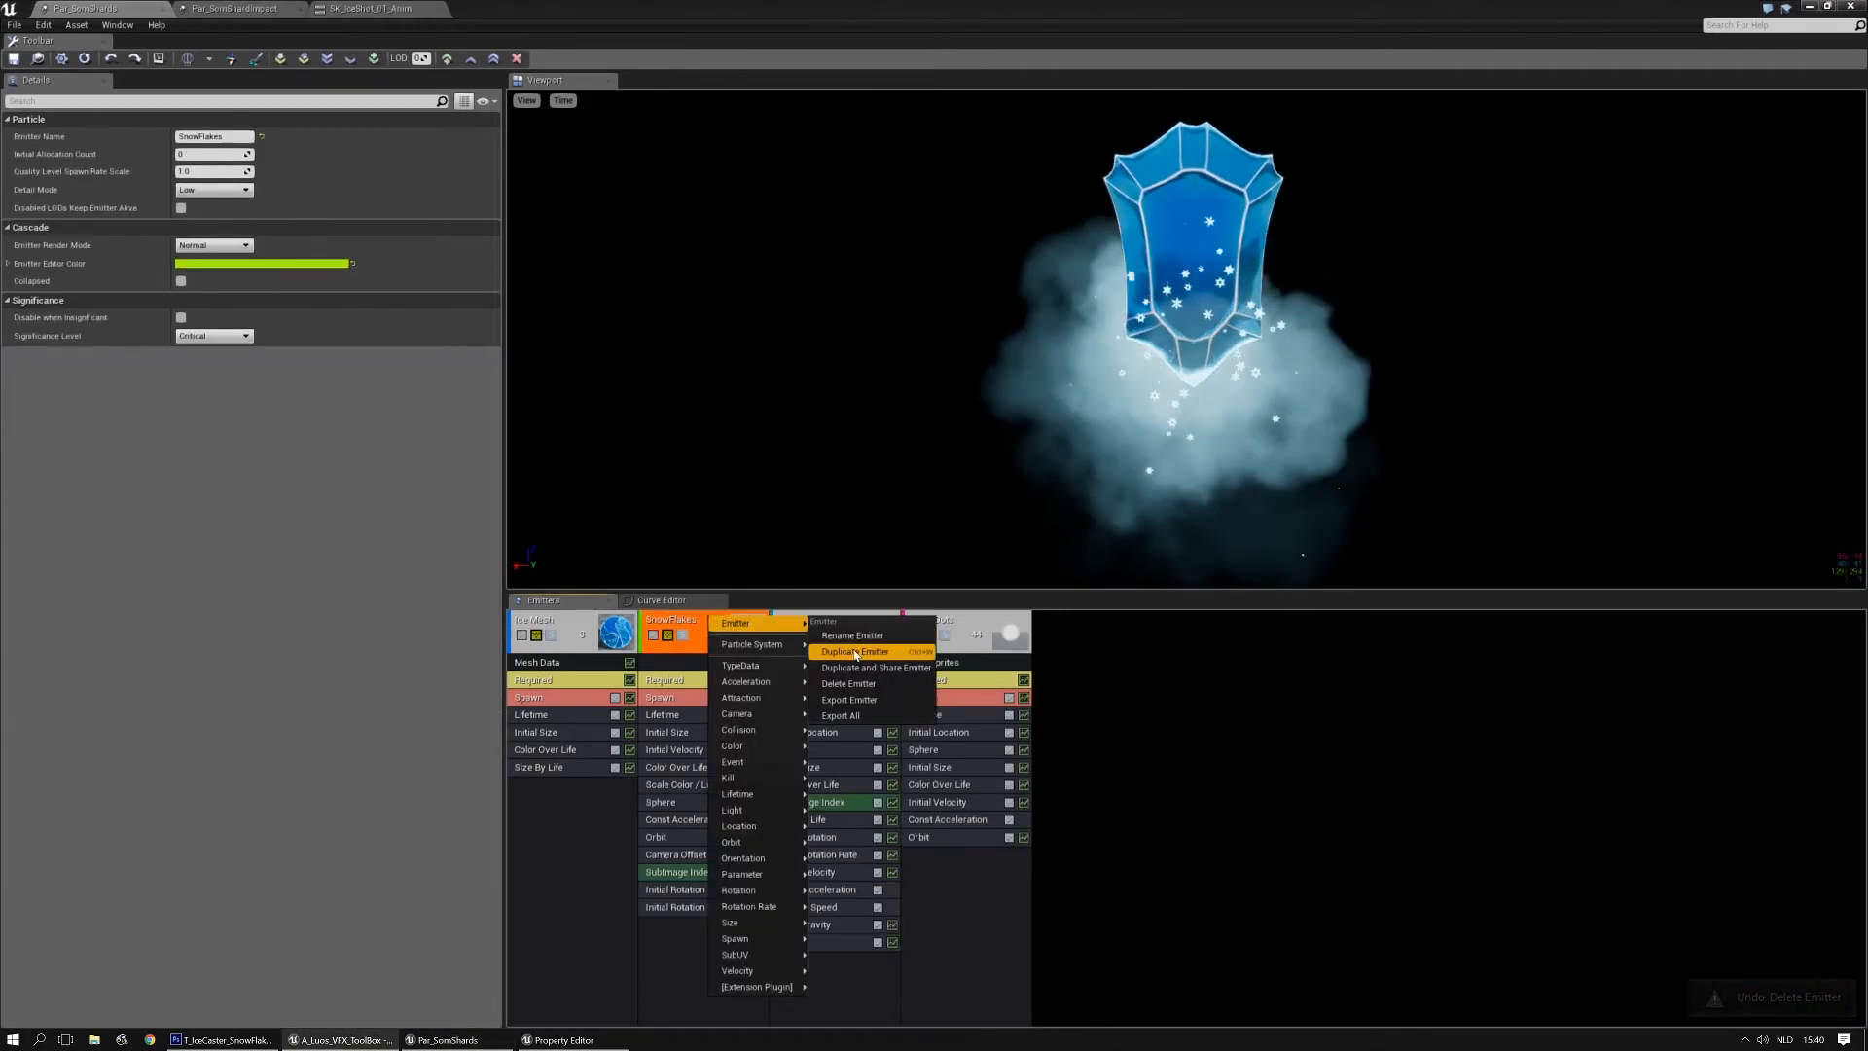
pyautogui.click(854, 702)
pyautogui.click(345, 7)
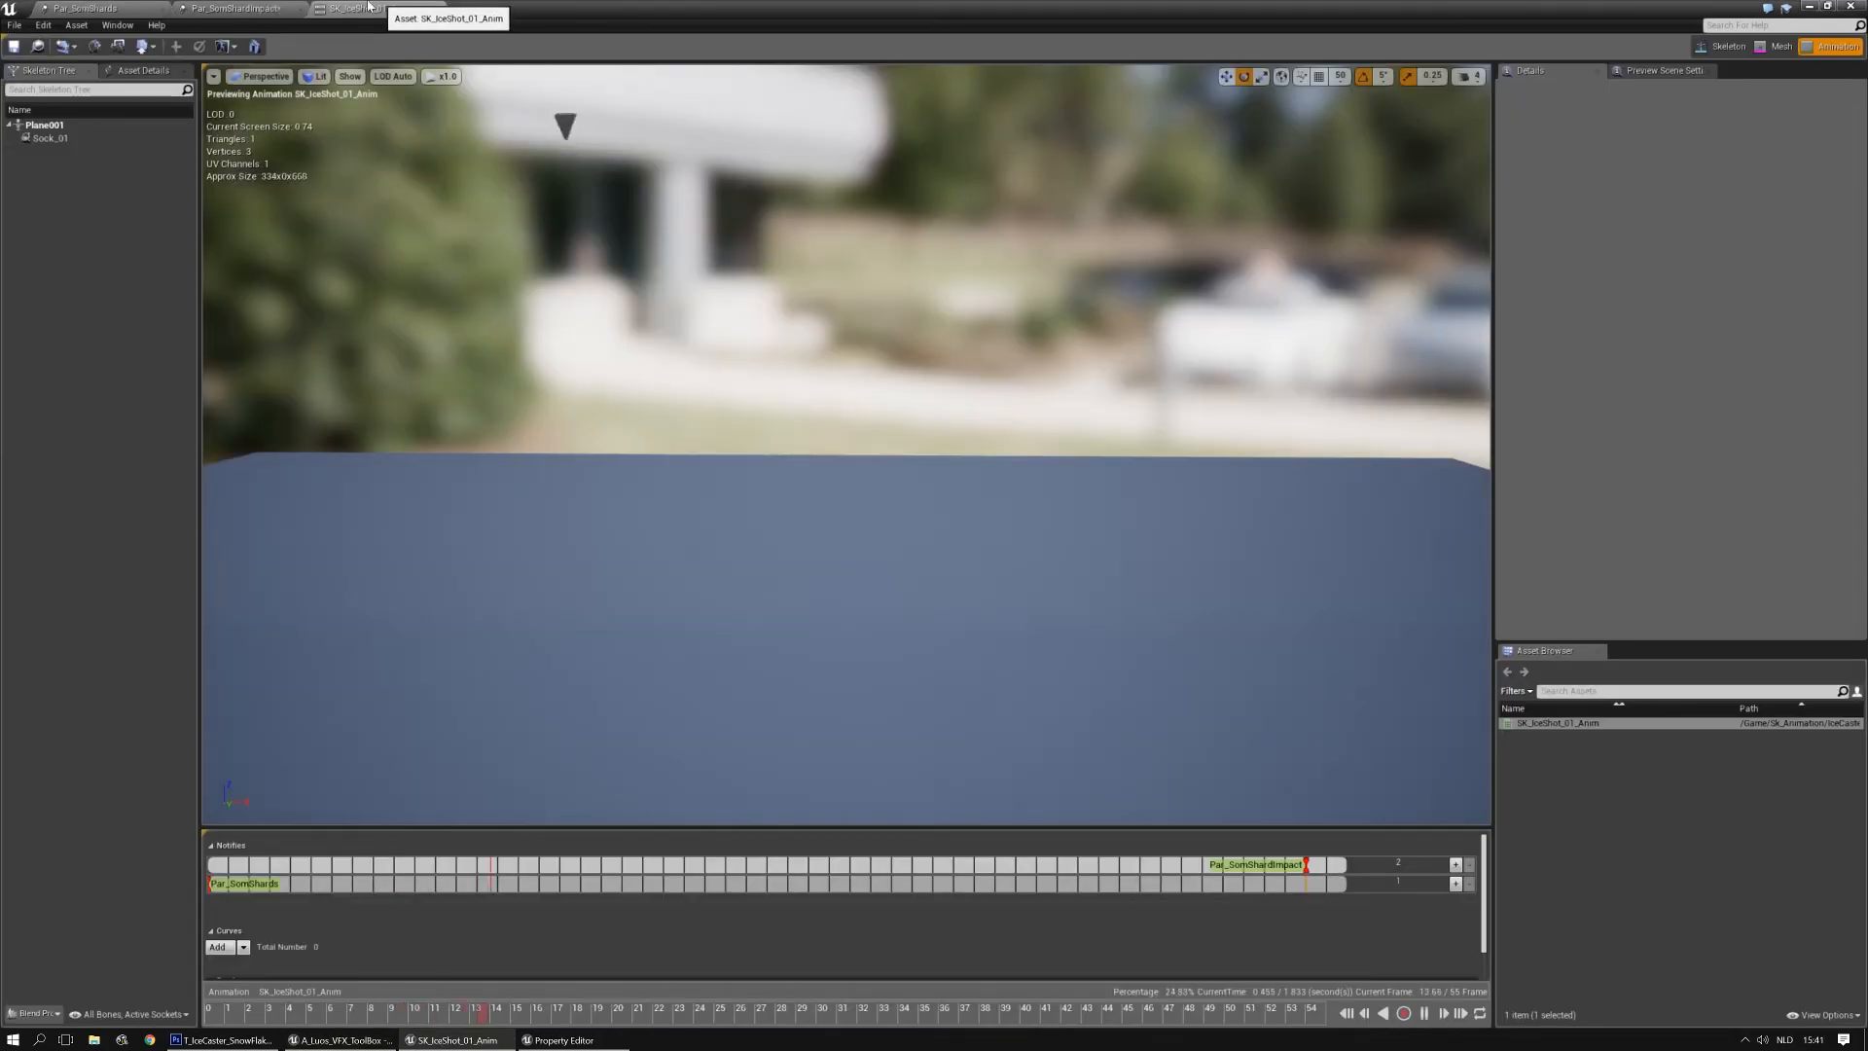
pyautogui.click(233, 8)
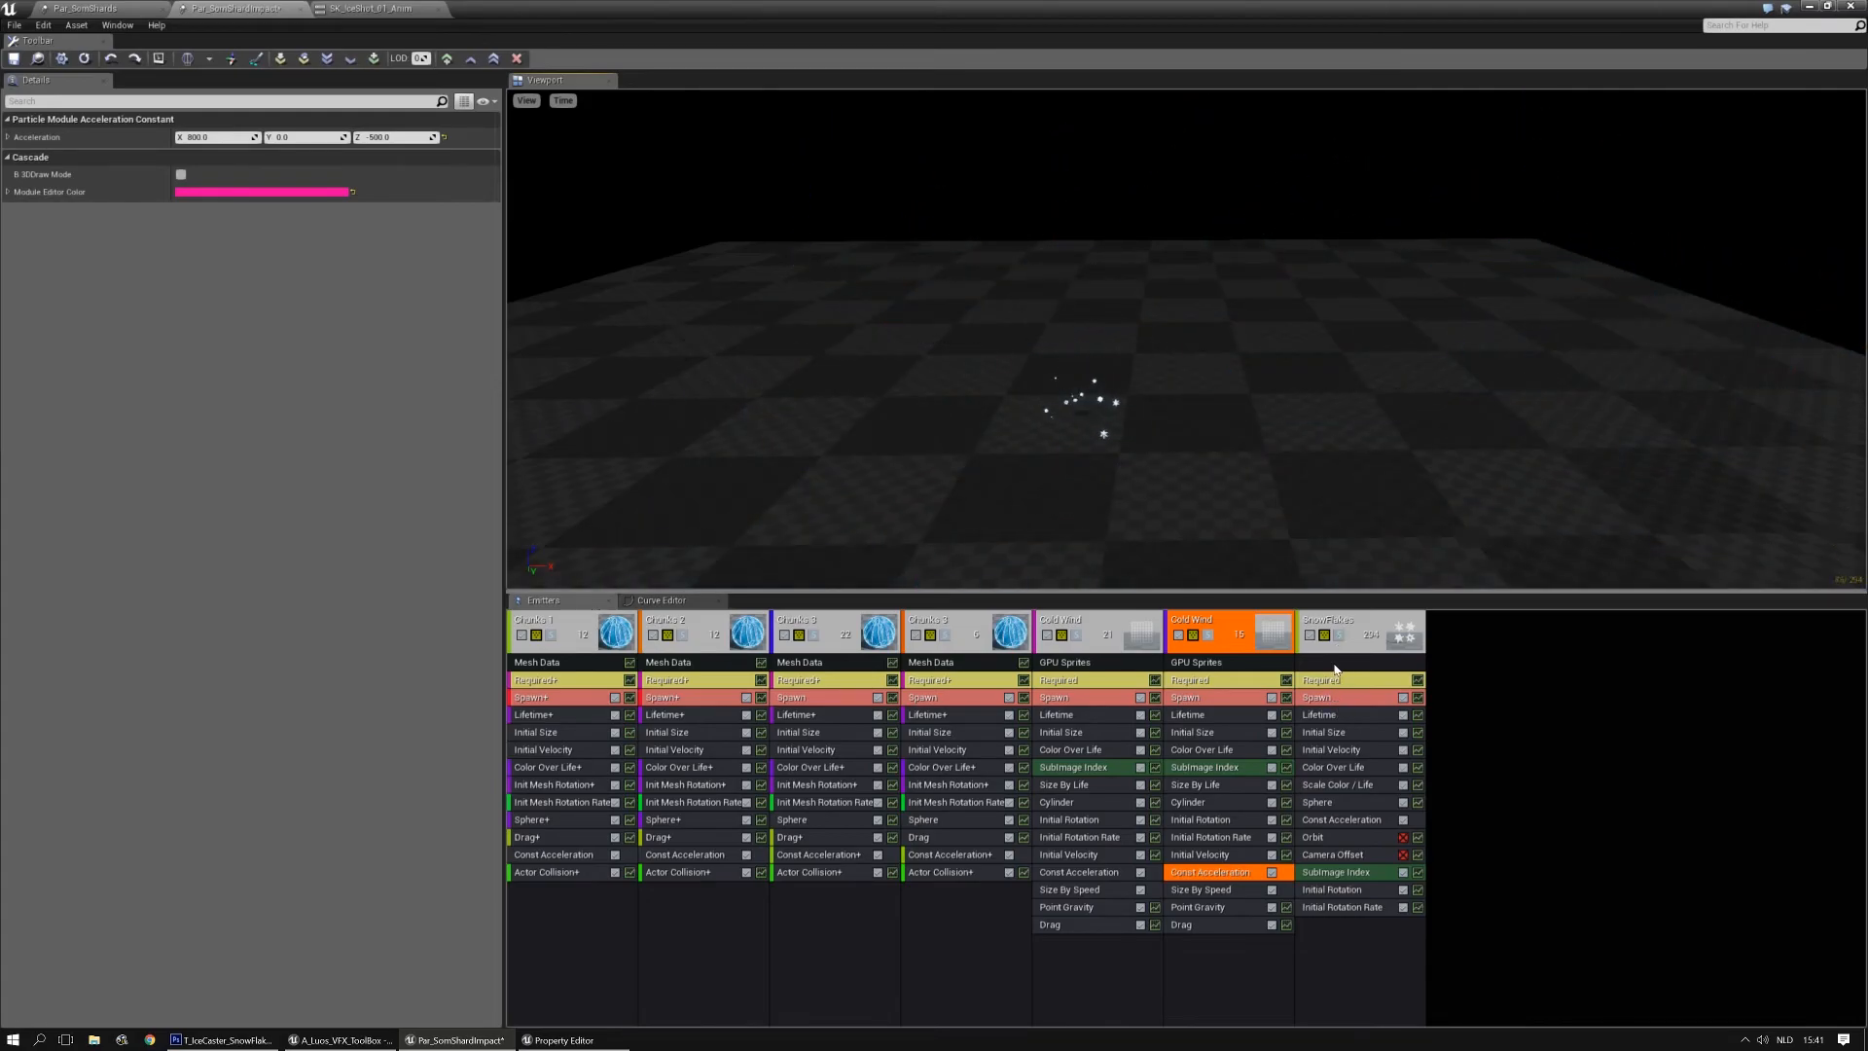
# Change the SnowFlakes emitter's spawn Rate and Rate Scale distributions to Distribution Float Constant
pyautogui.click(1335, 694)
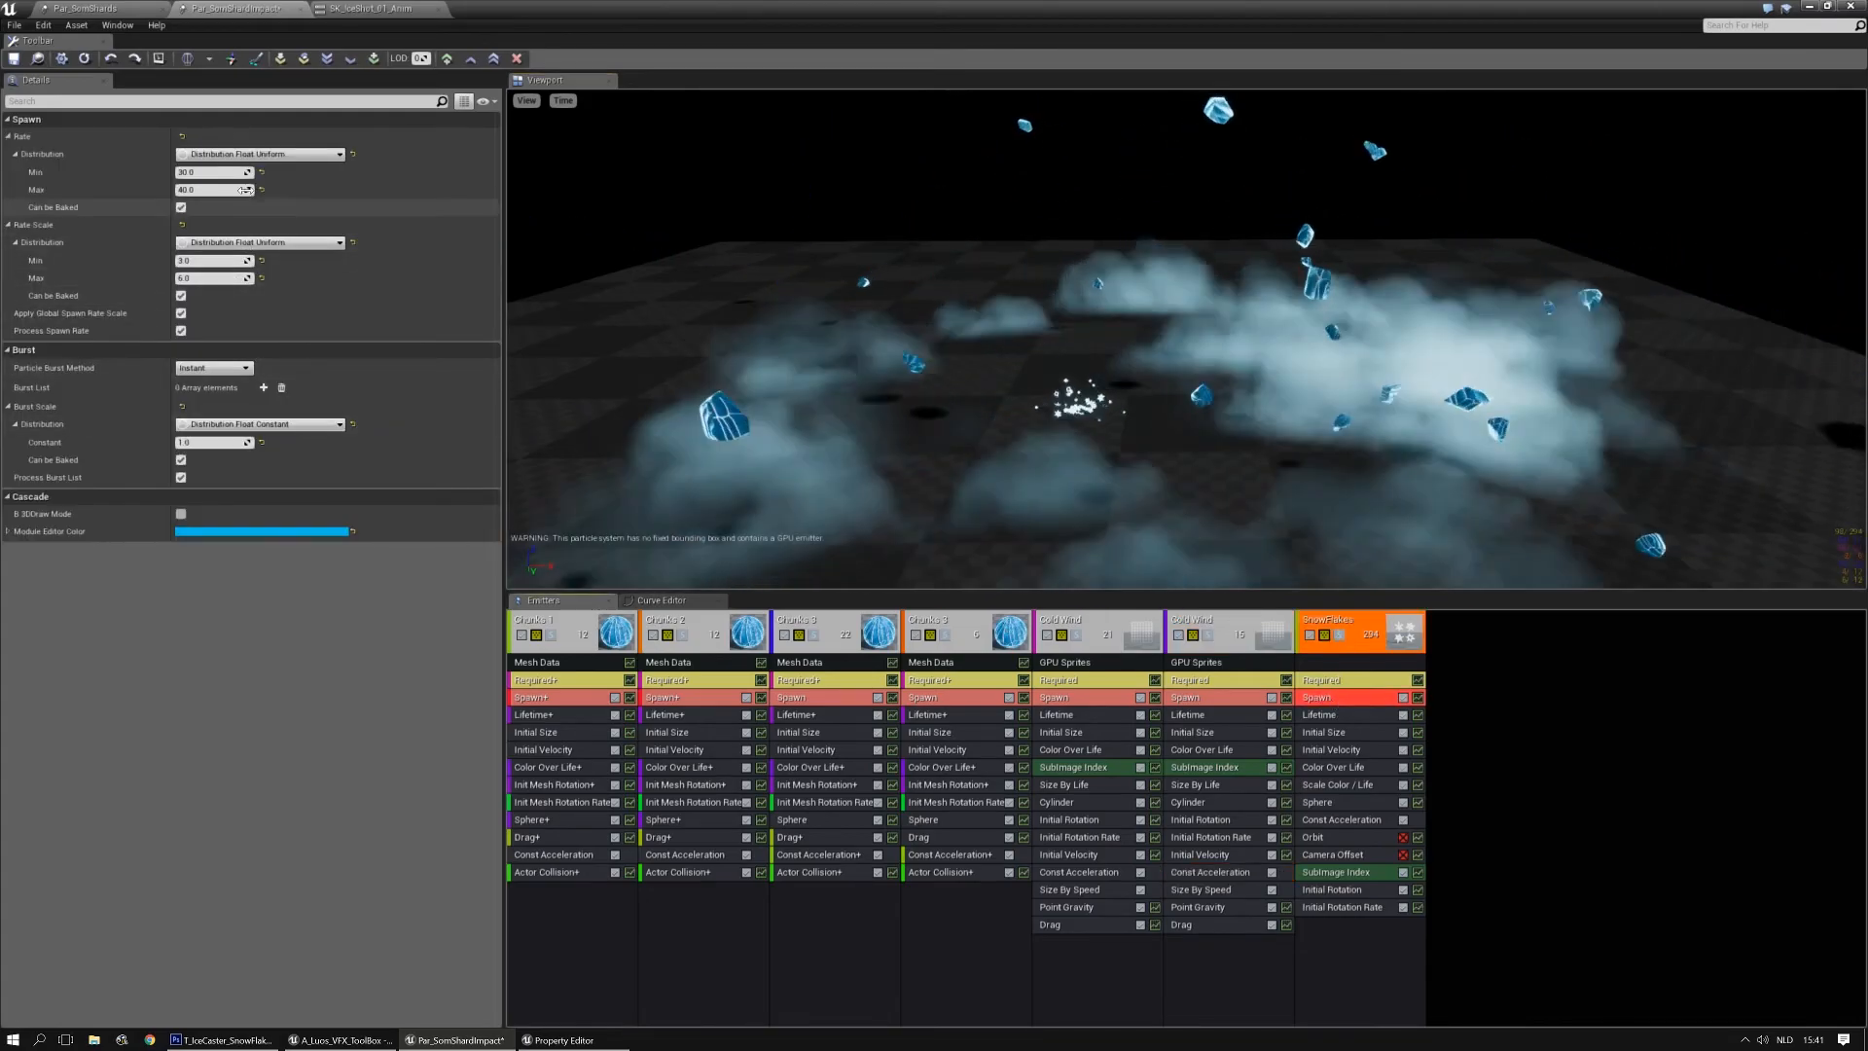
pyautogui.click(258, 155)
pyautogui.click(257, 182)
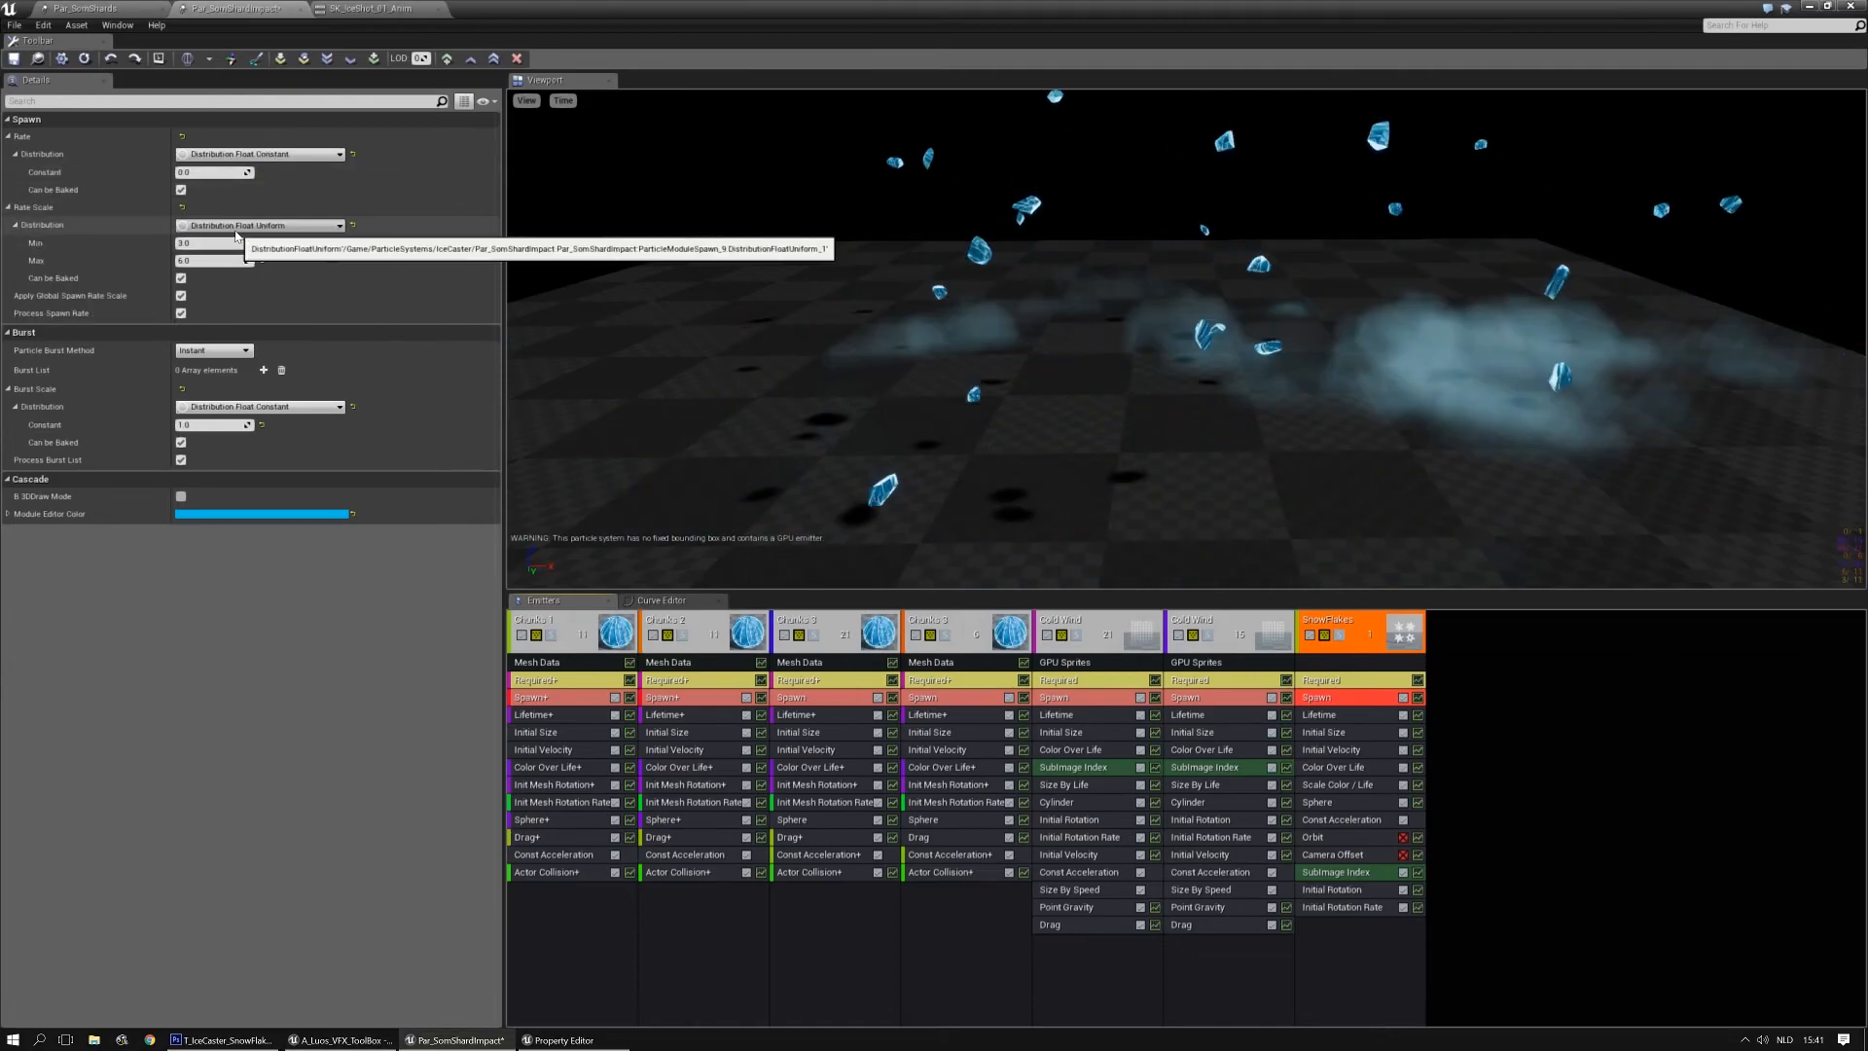
pyautogui.click(240, 254)
# Add a burst entry to the SnowFlakes emitter with Count 100 and Count Low 50
pyautogui.click(261, 353)
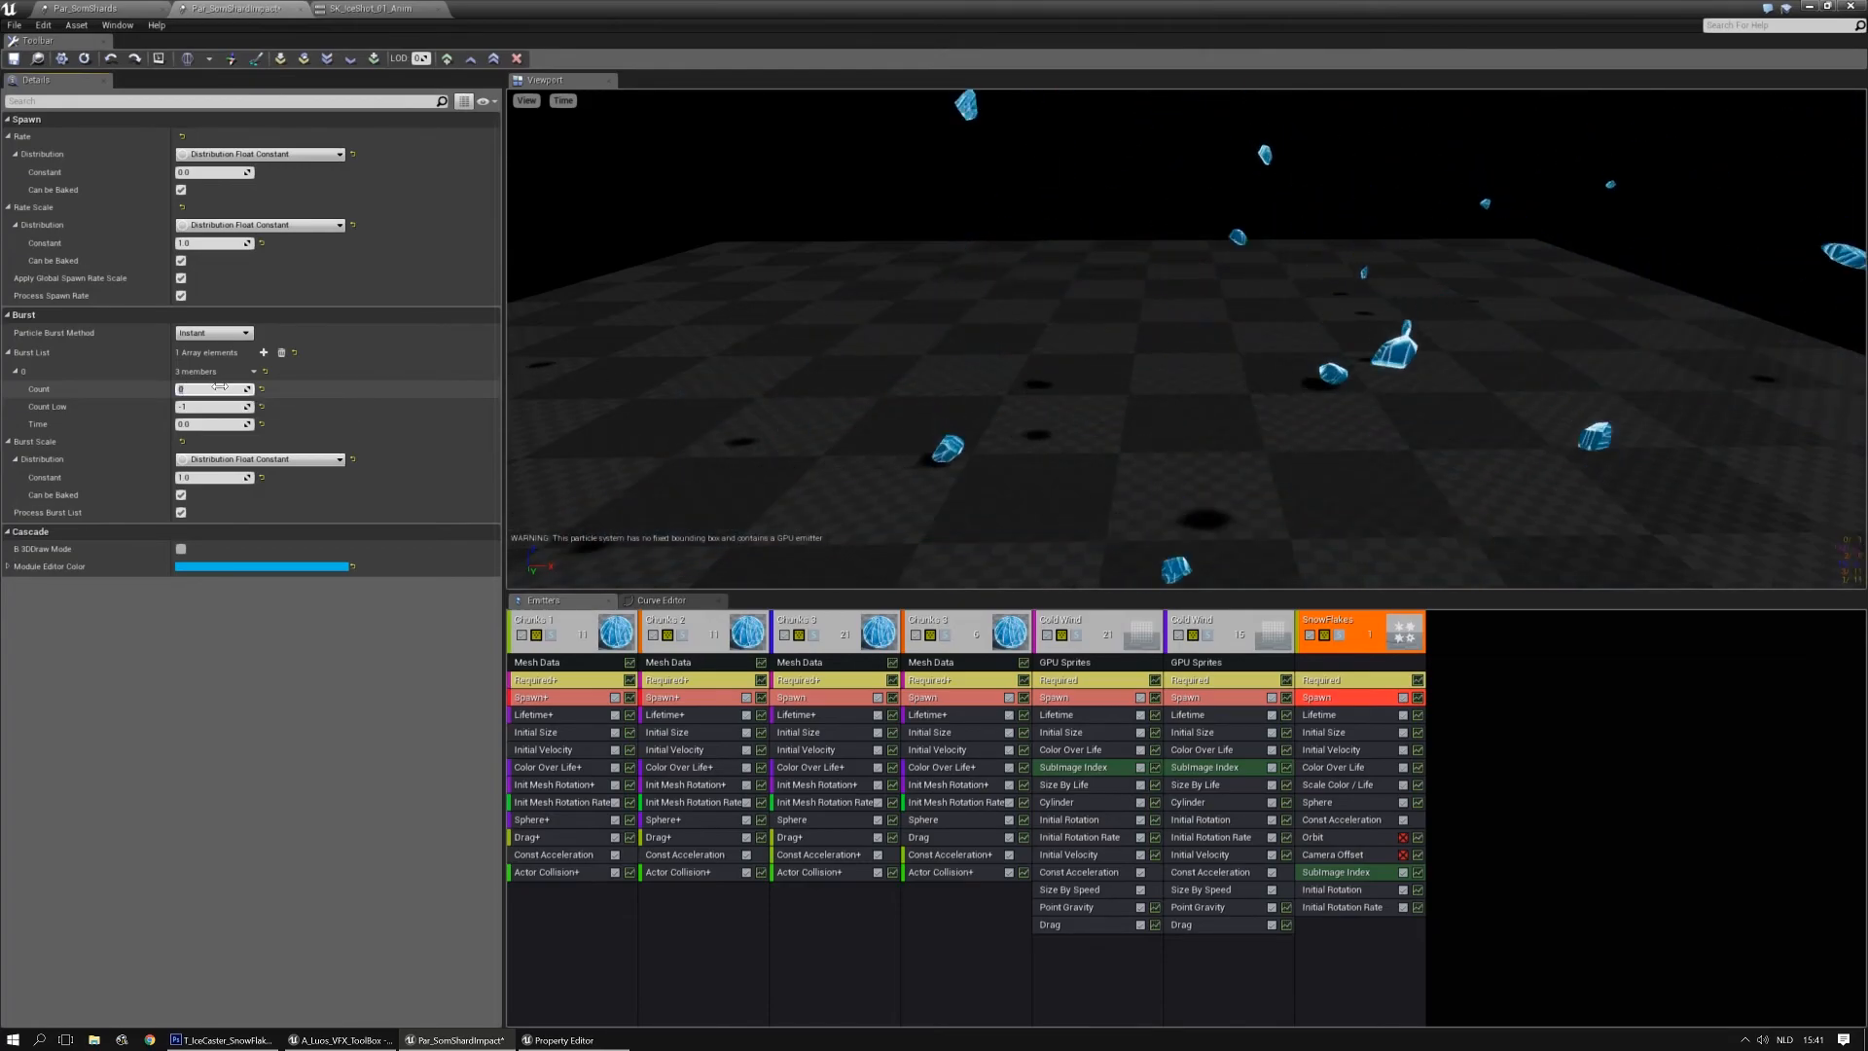
pyautogui.press('Tab')
pyautogui.write('50')
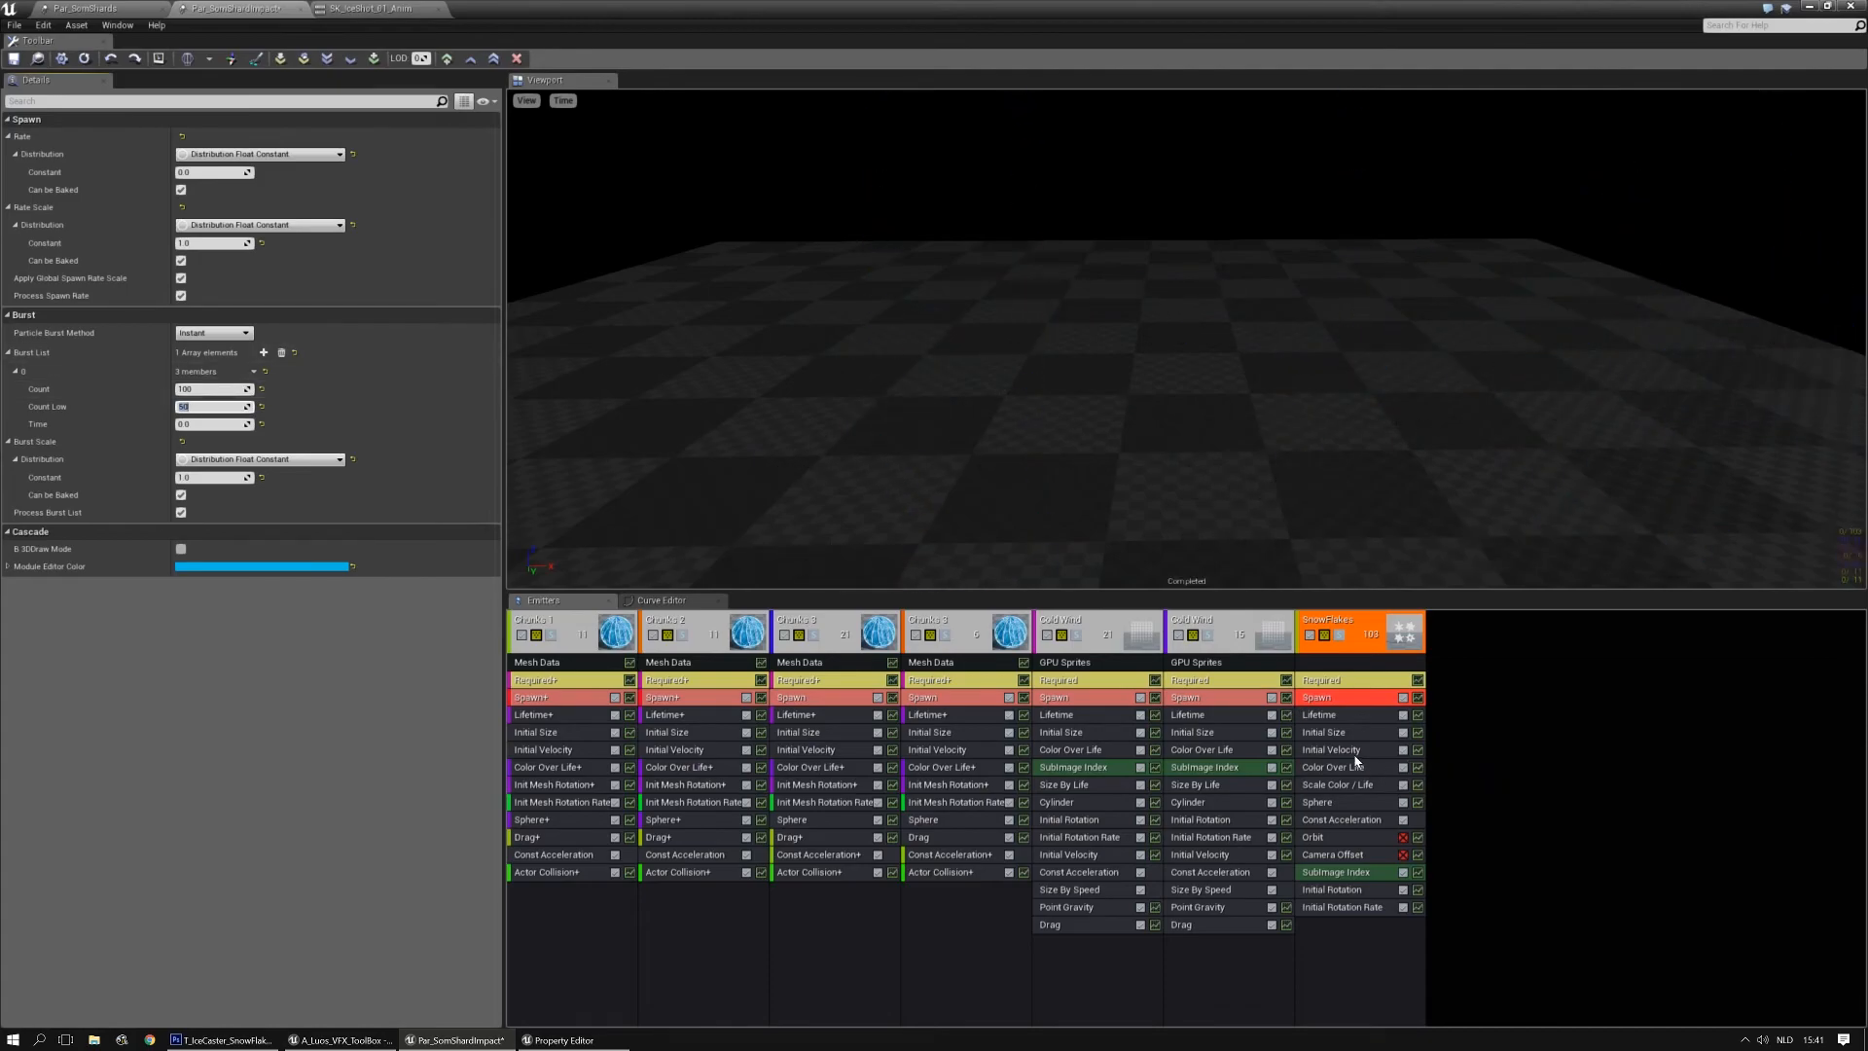
# Set the SnowFlakes Initial Velocity to maximum X 1200, Y 150, Z 500 and minimum X -250, Y -150, Z 50
pyautogui.click(1355, 753)
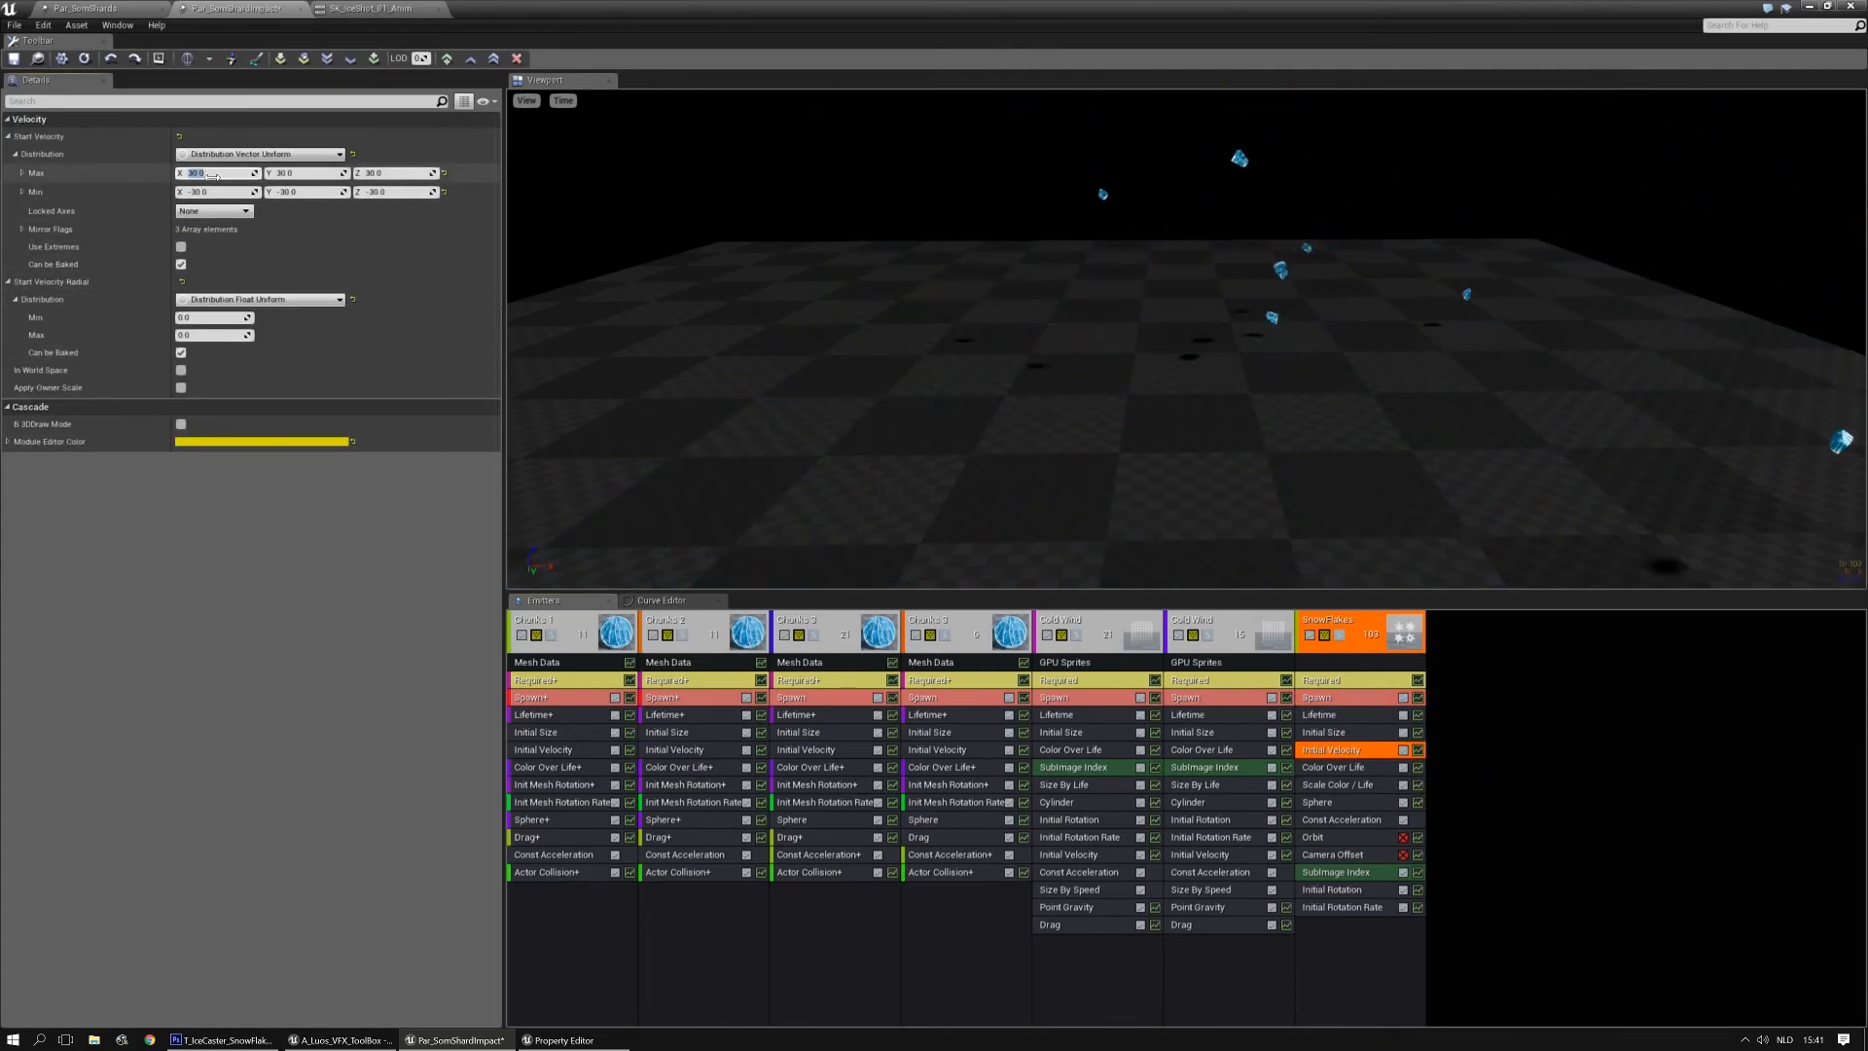
pyautogui.click(211, 176)
pyautogui.write('1200')
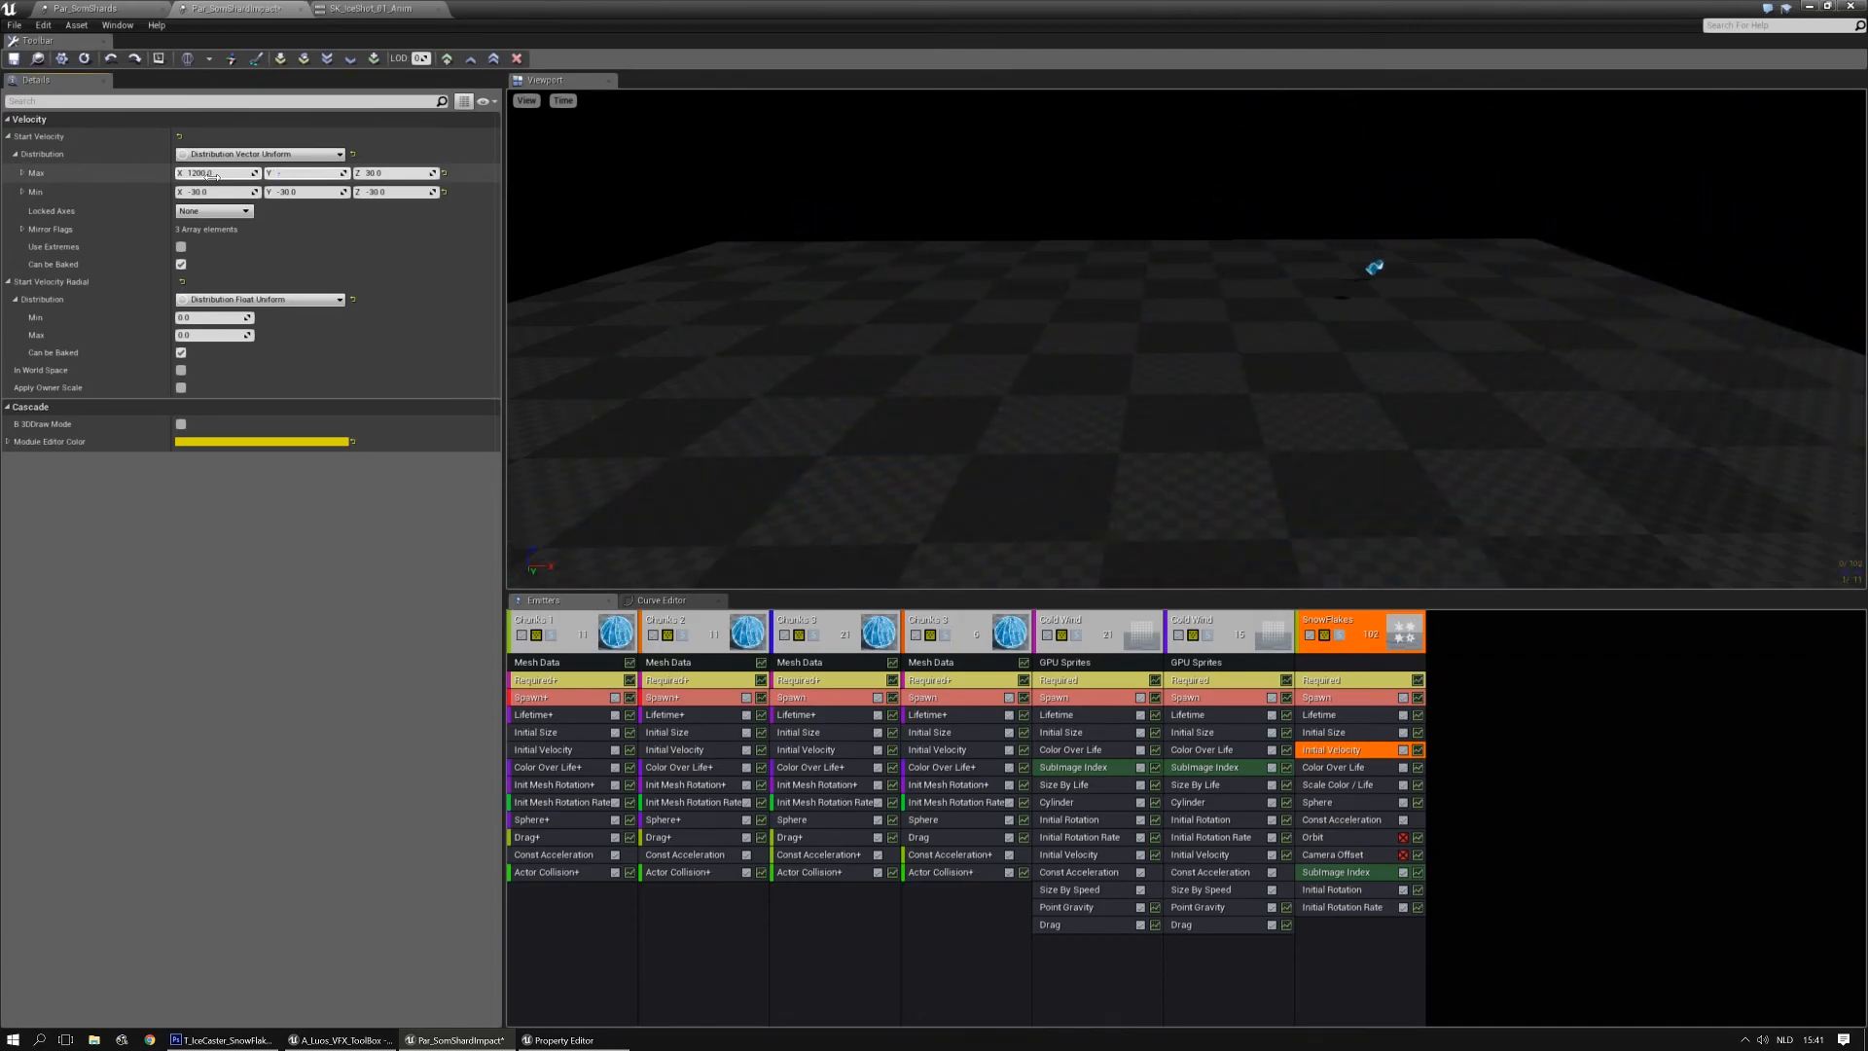
pyautogui.write('150')
pyautogui.press('Tab')
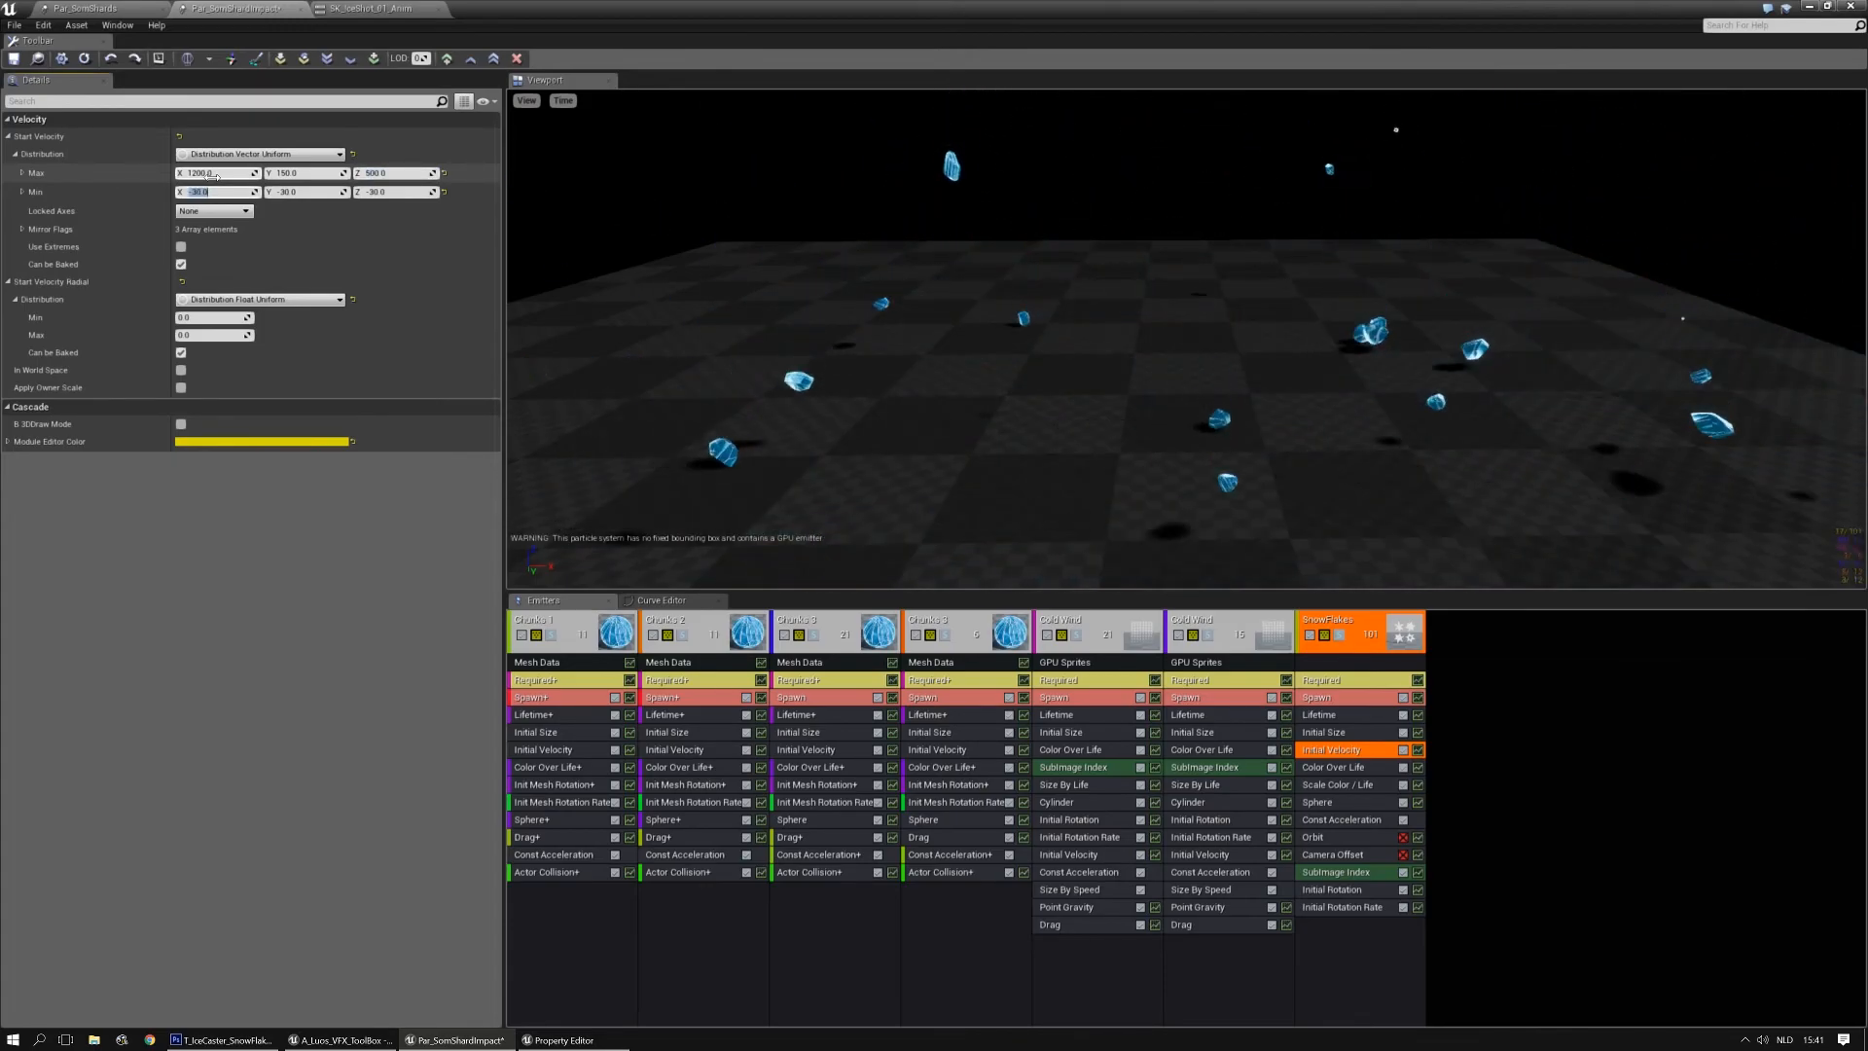
pyautogui.press('Tab')
pyautogui.write('-1')
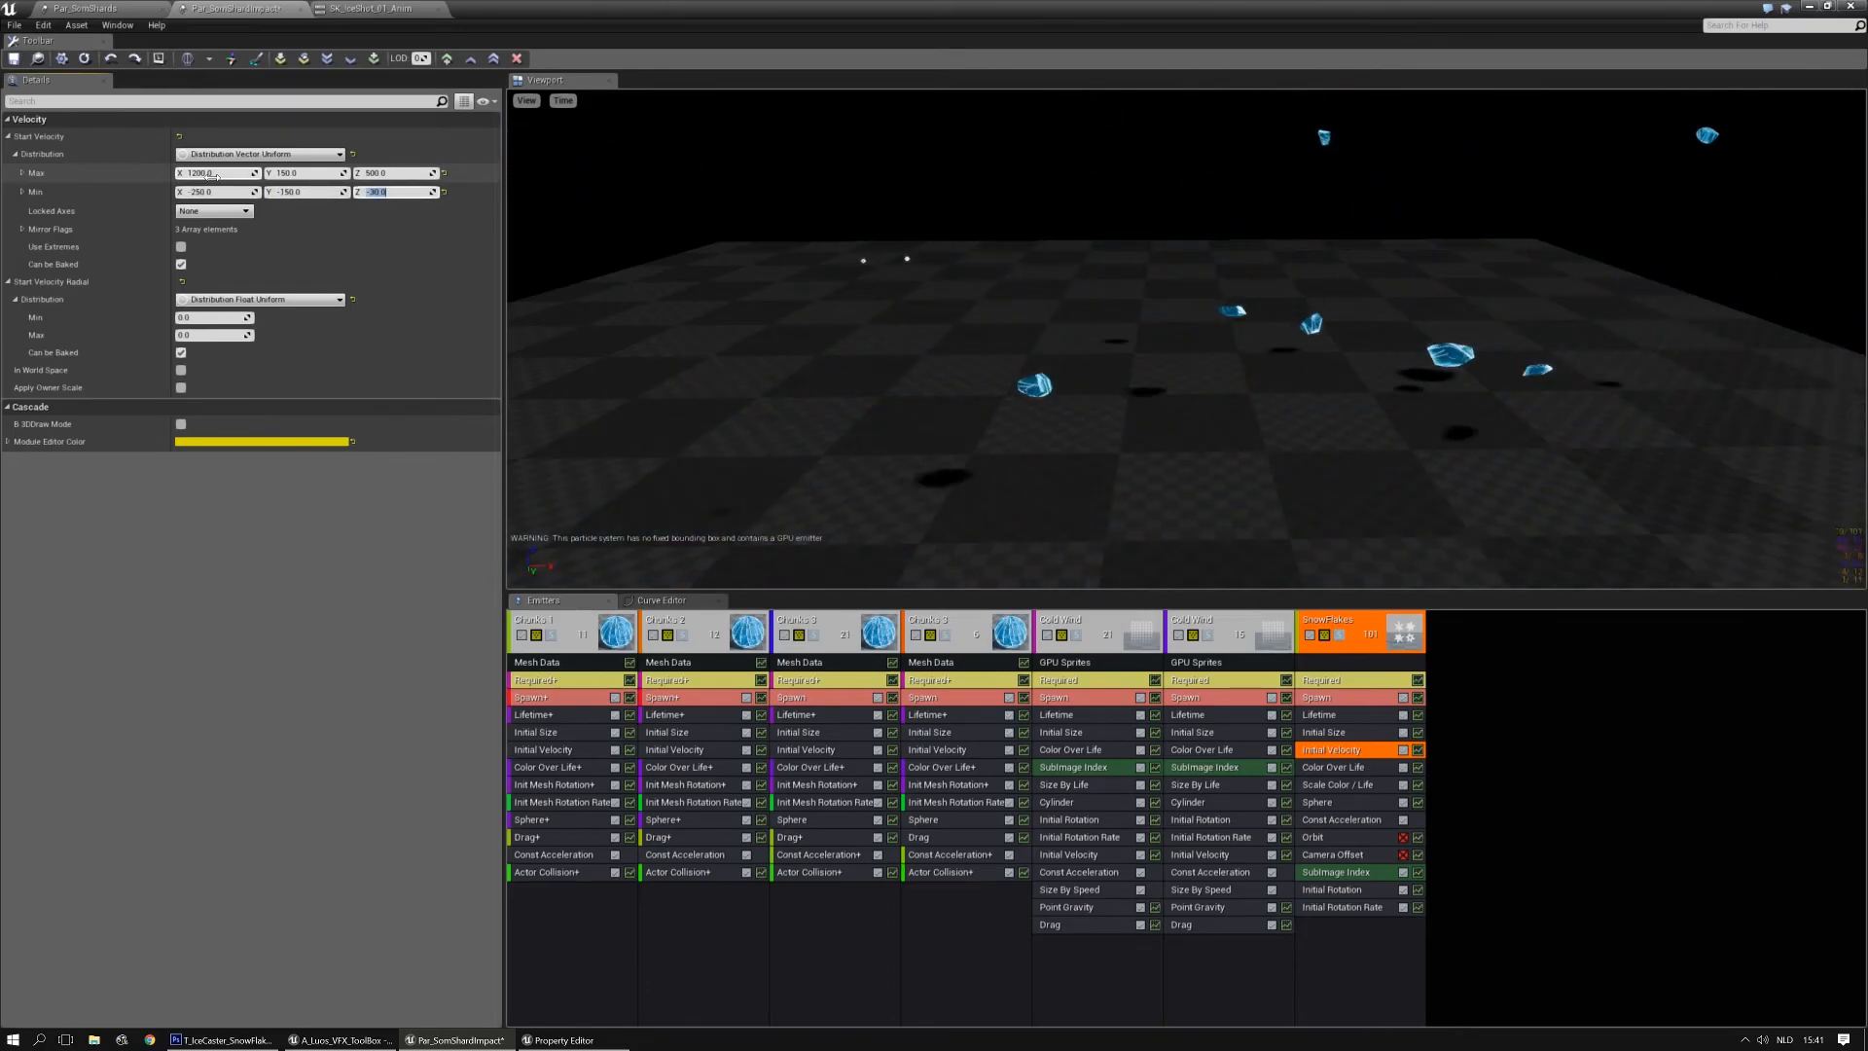
pyautogui.write('50')
pyautogui.press('Return')
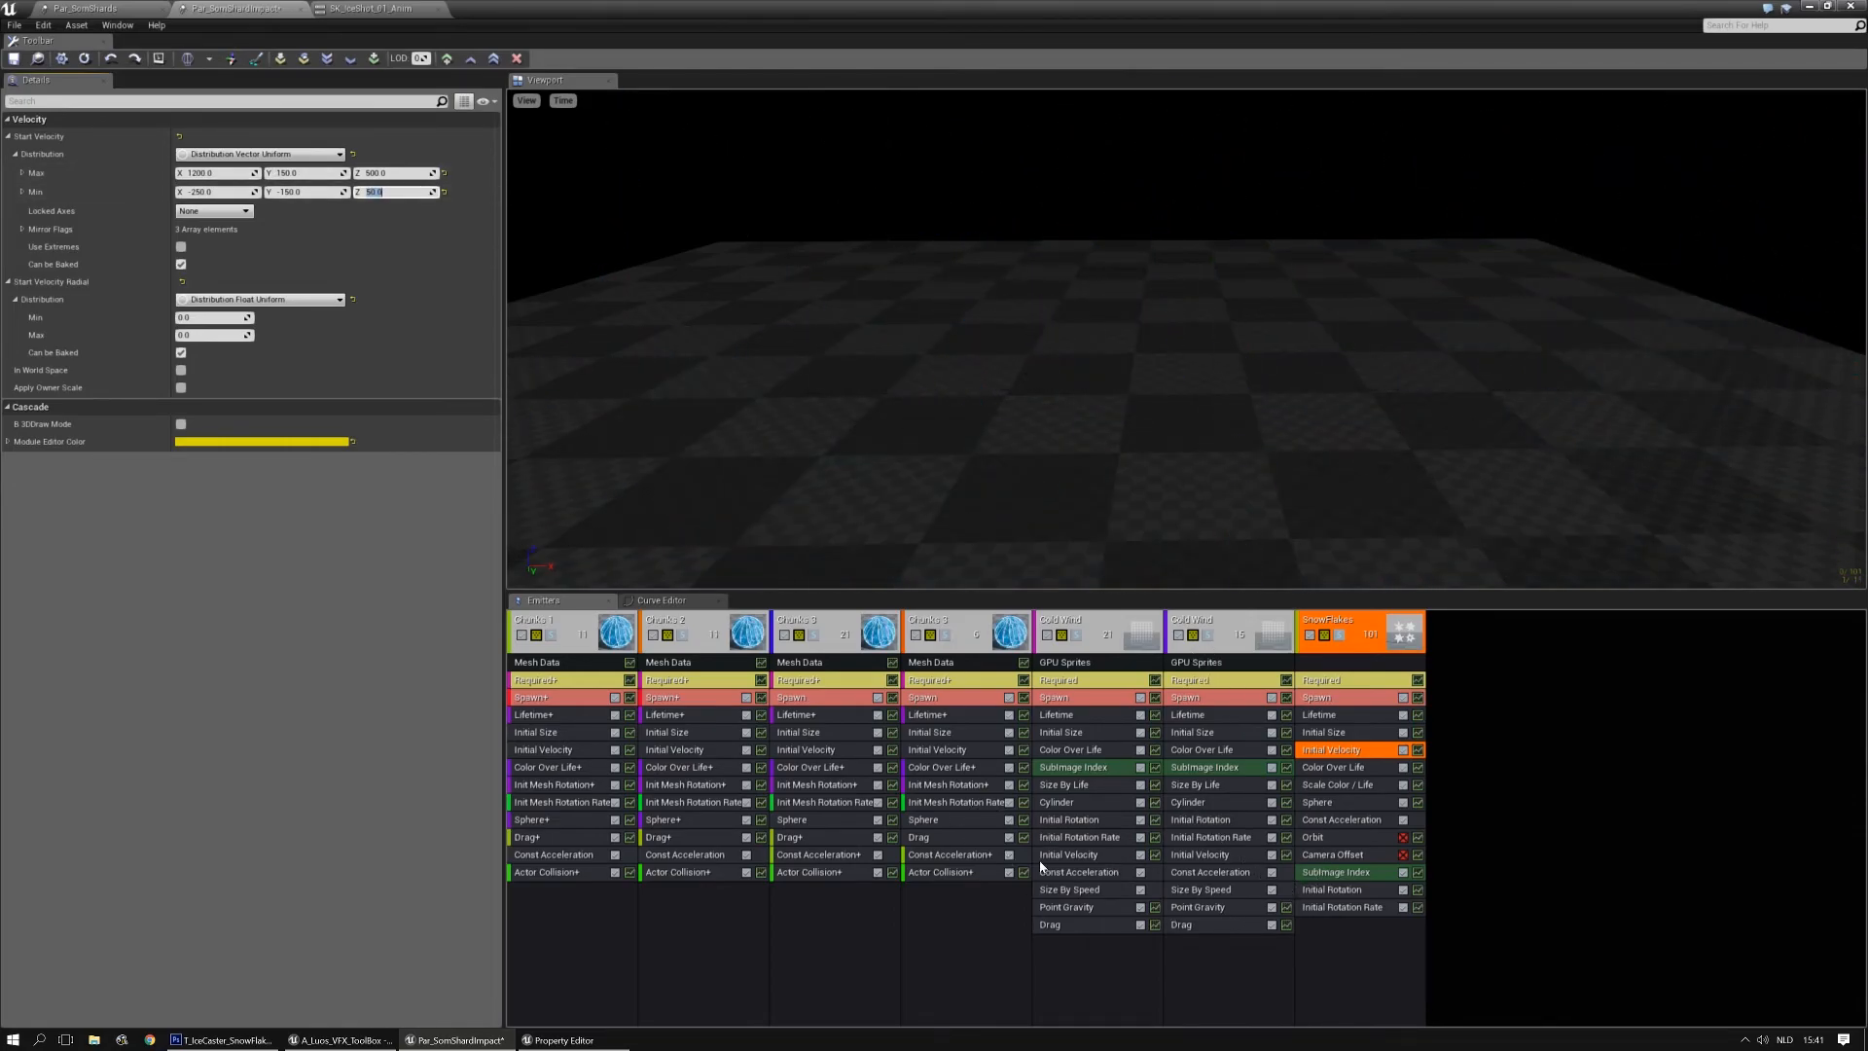
# Copy the Drag module from the last ice chunk emitter to SnowFlakes, and set SnowFlakes' Const Acceleration Z to -750
pyautogui.moveTo(924, 839); pyautogui.dragTo(1323, 839)
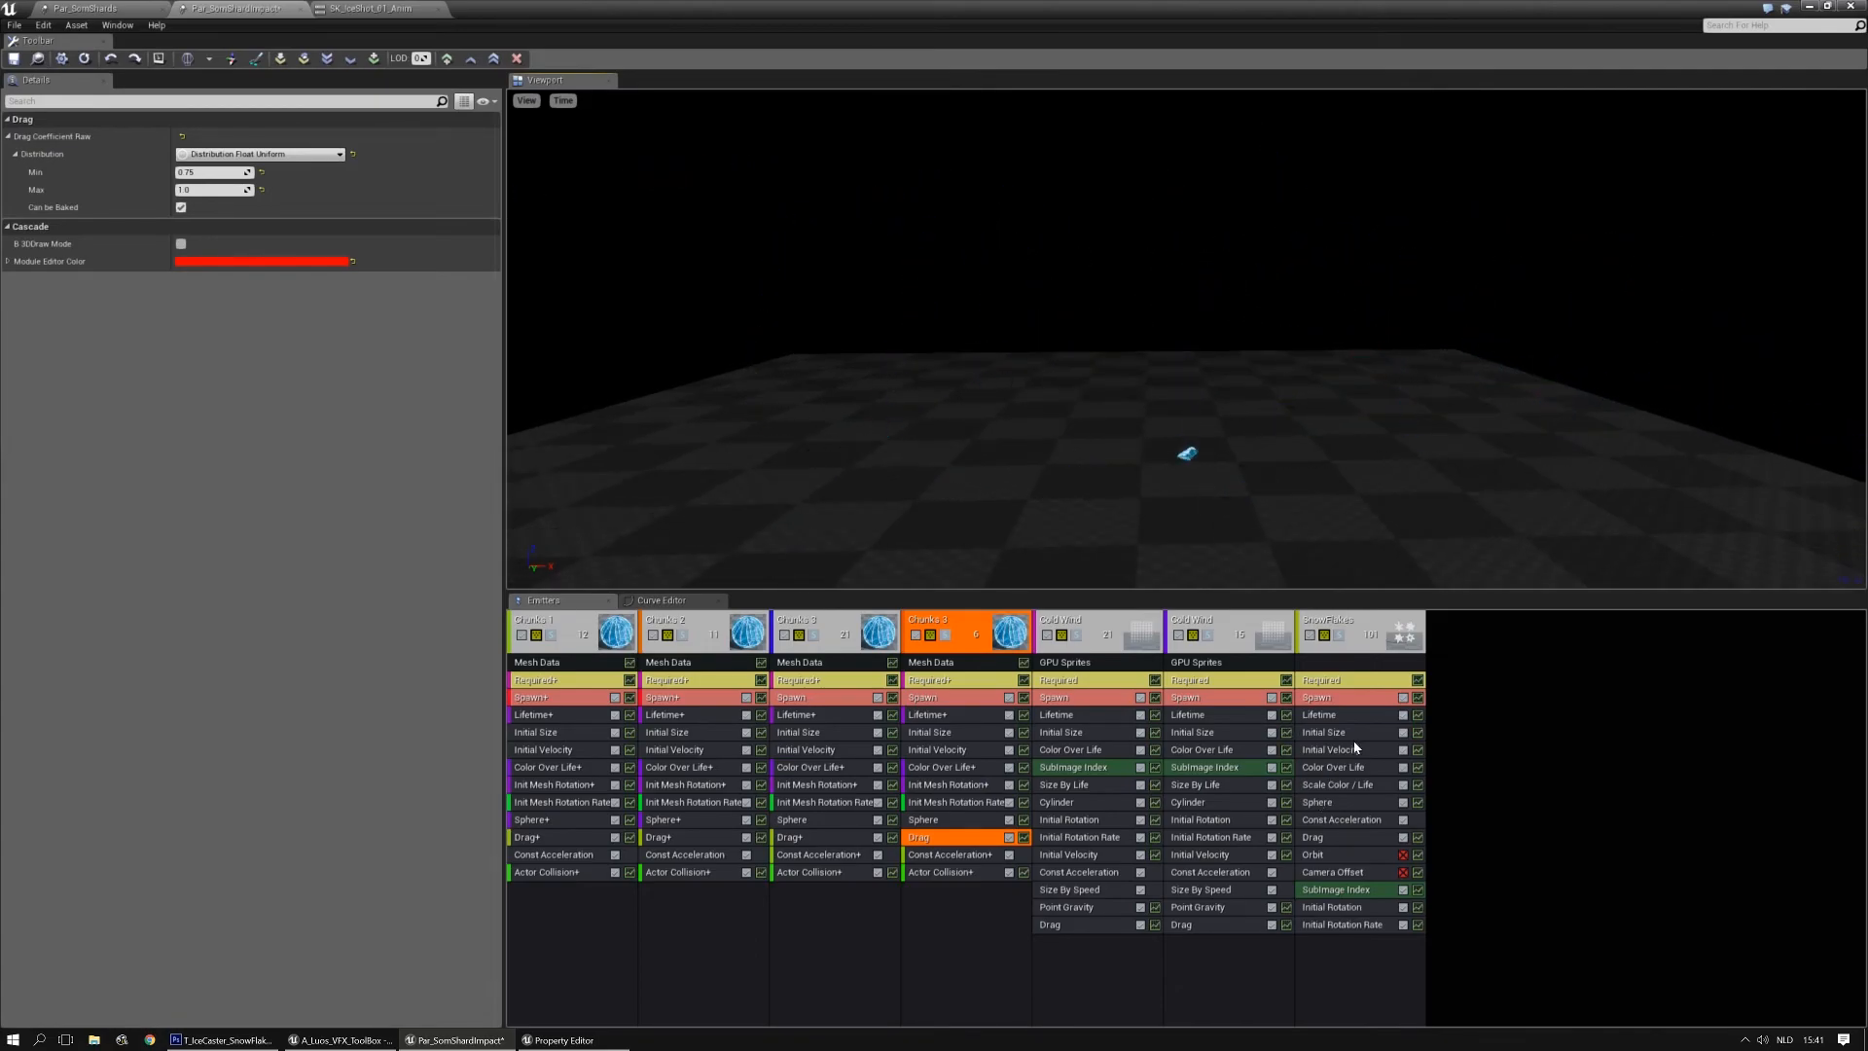
pyautogui.click(1349, 822)
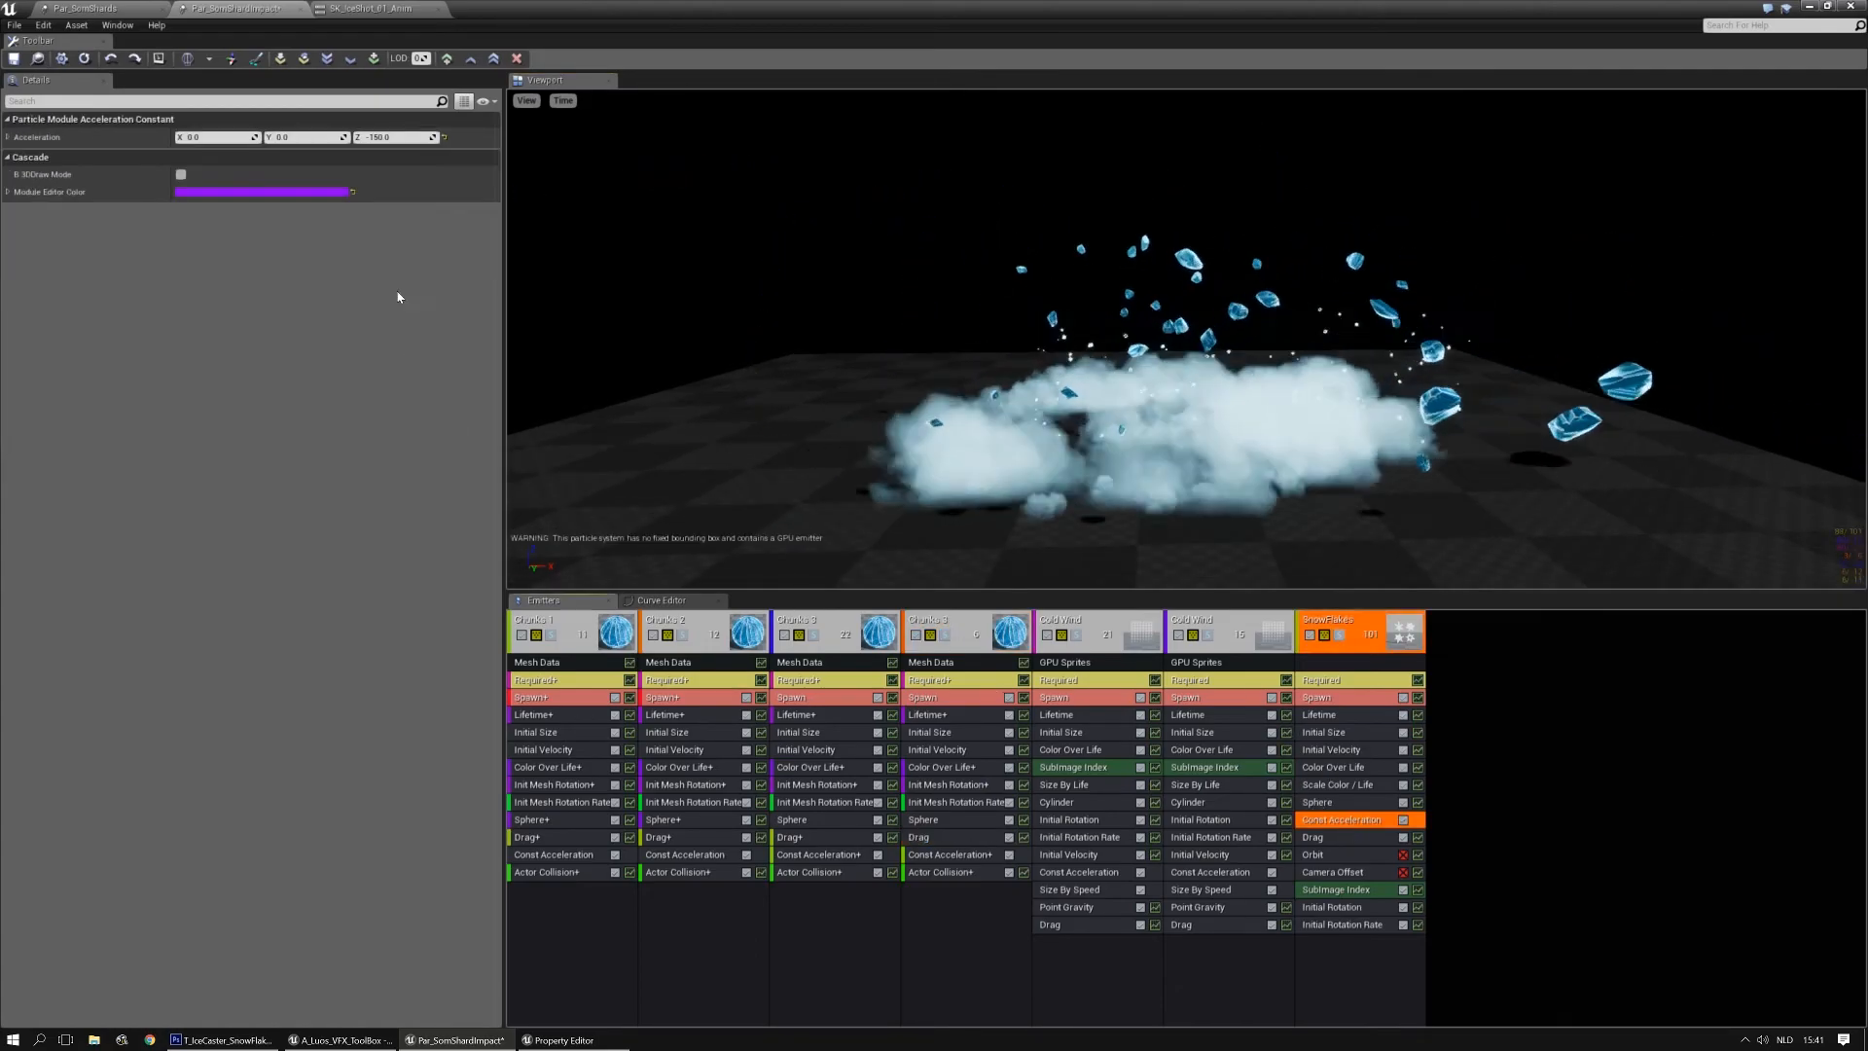
pyautogui.click(416, 136)
pyautogui.write('-750')
pyautogui.press('Return')
pyautogui.click(1288, 465)
pyautogui.press('space')
pyautogui.press('space')
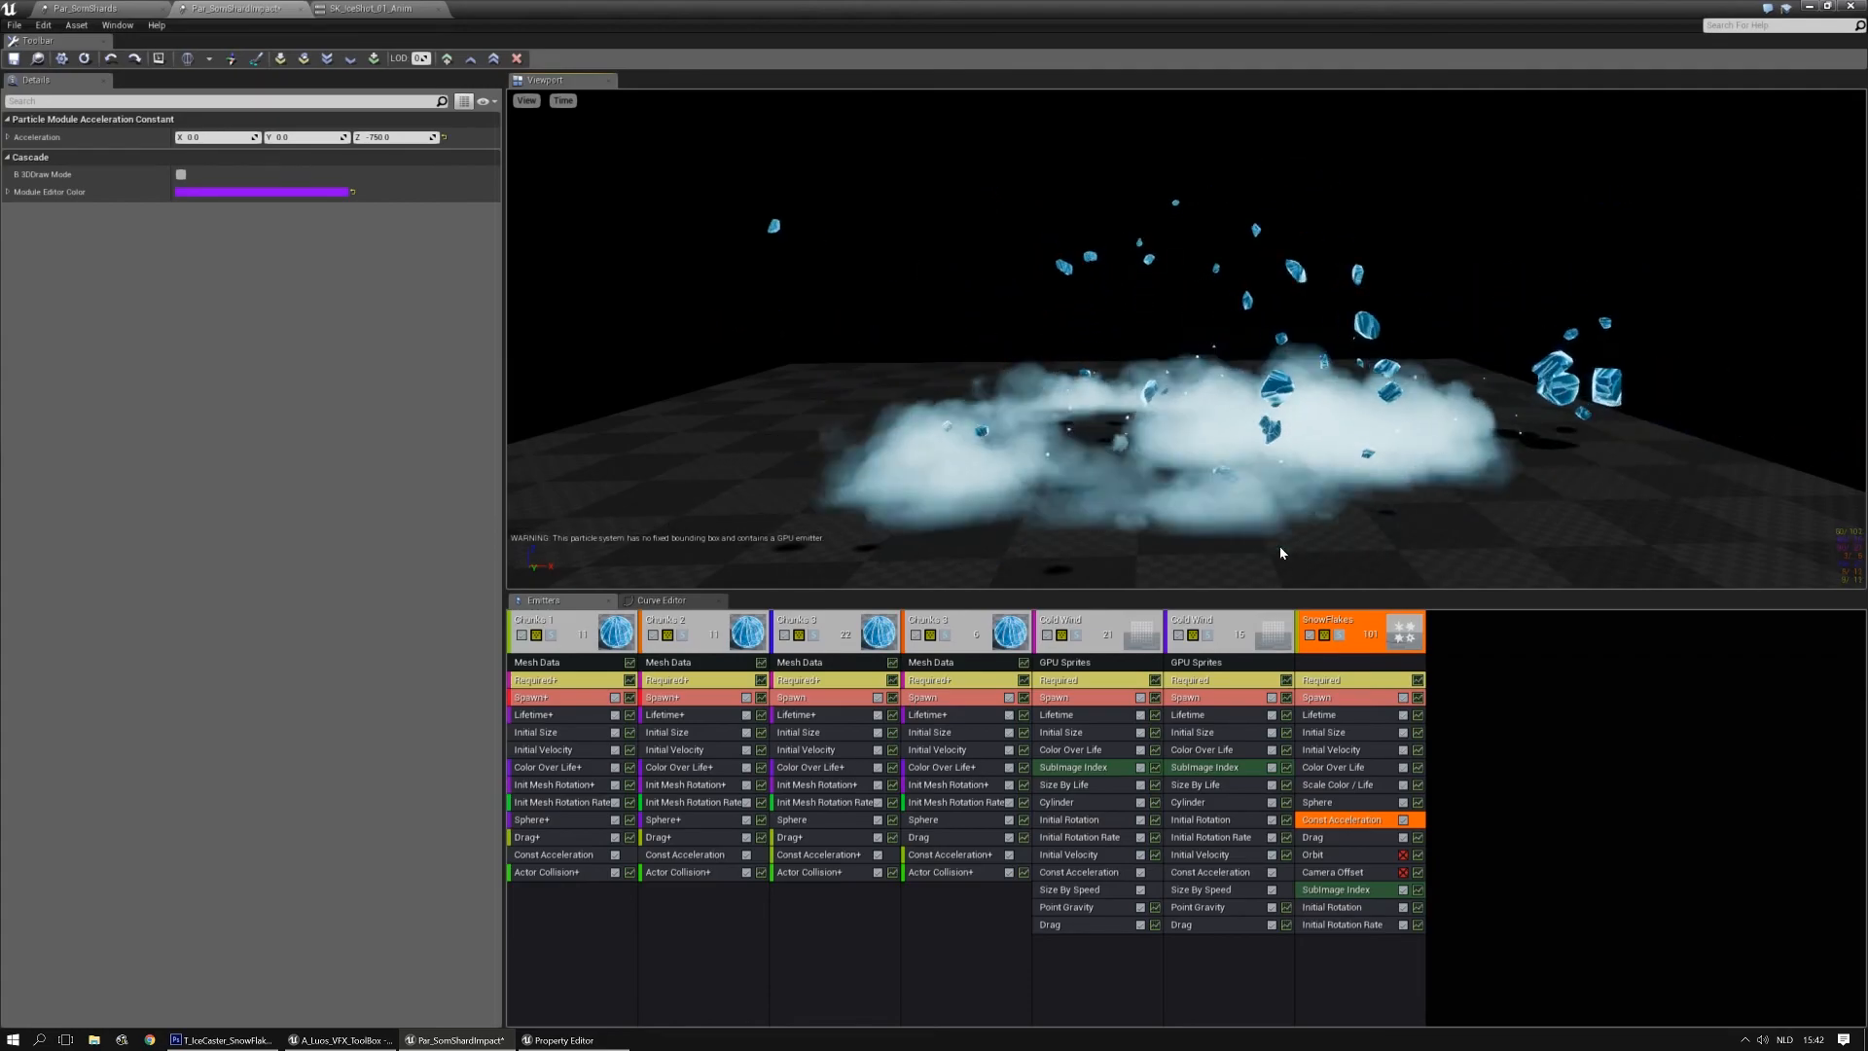
# Set the SnowFlakes Initial Velocity's maximum Z to 1000 after trying 1500, and replay the effect
pyautogui.click(1340, 749)
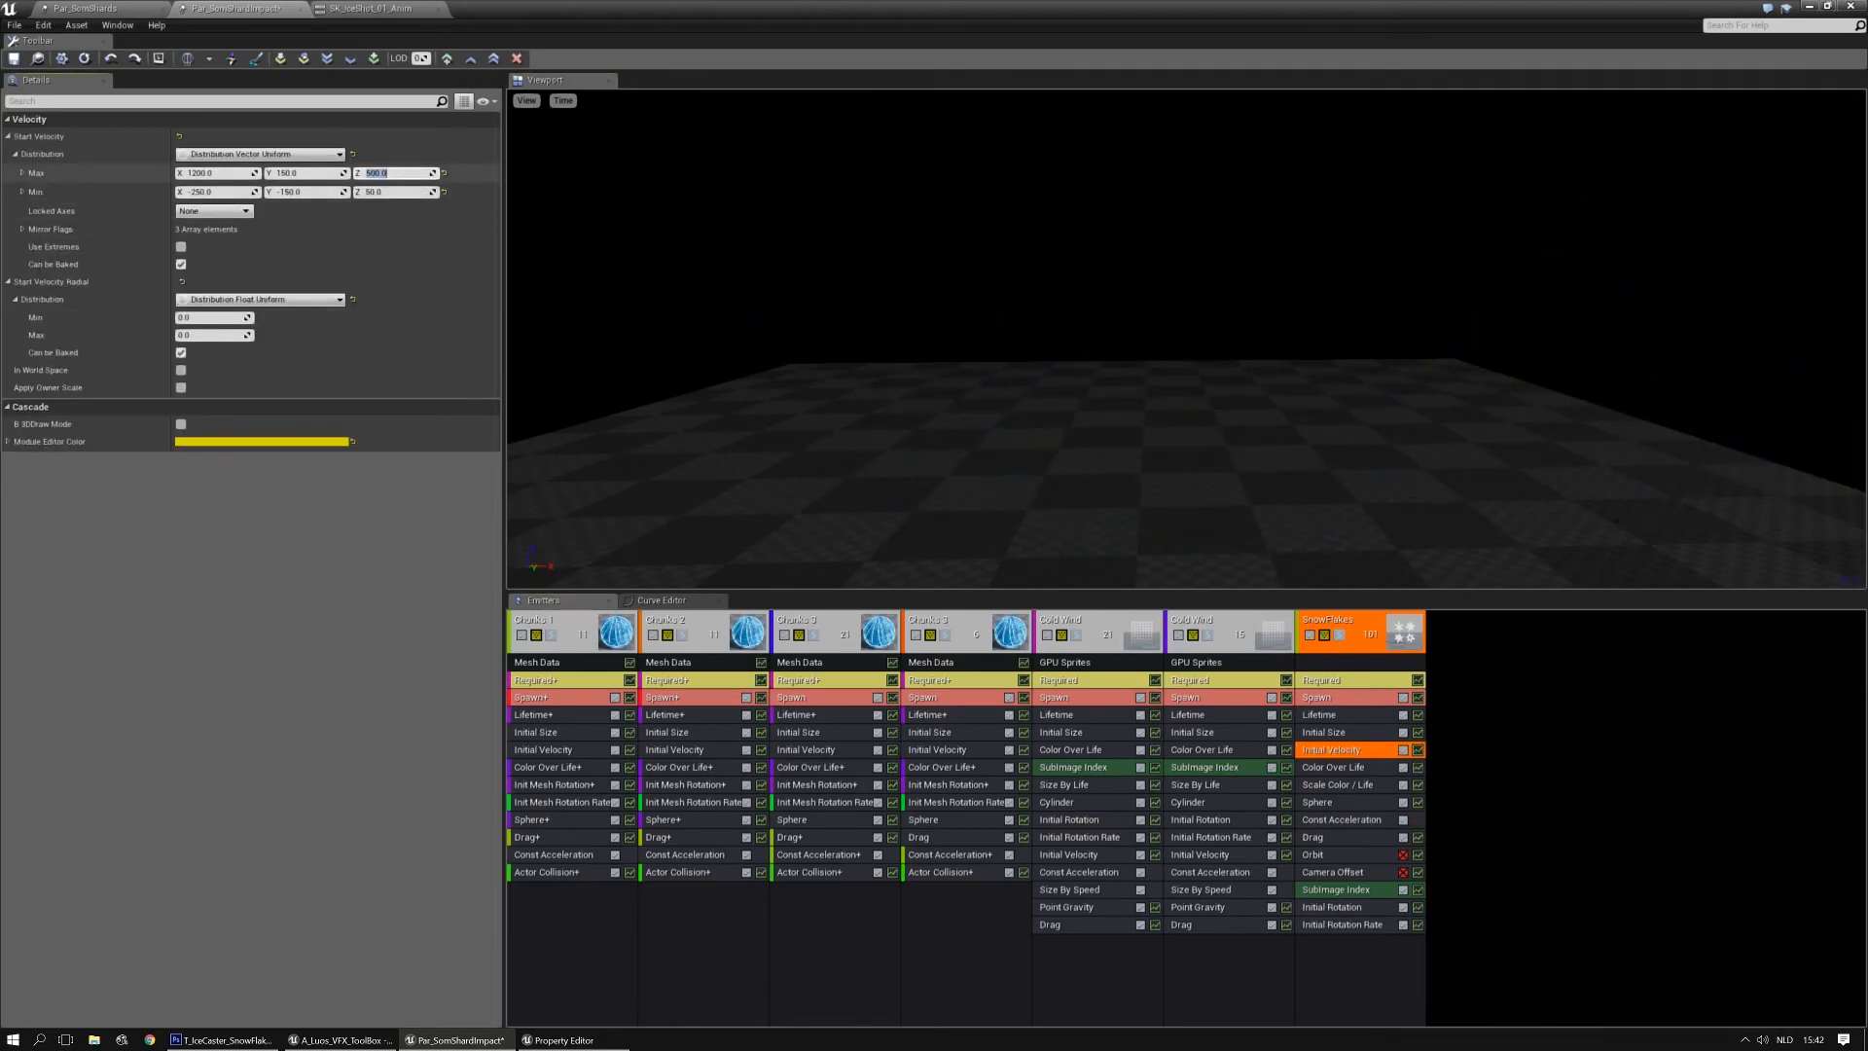
pyautogui.write('1500')
pyautogui.press('Return')
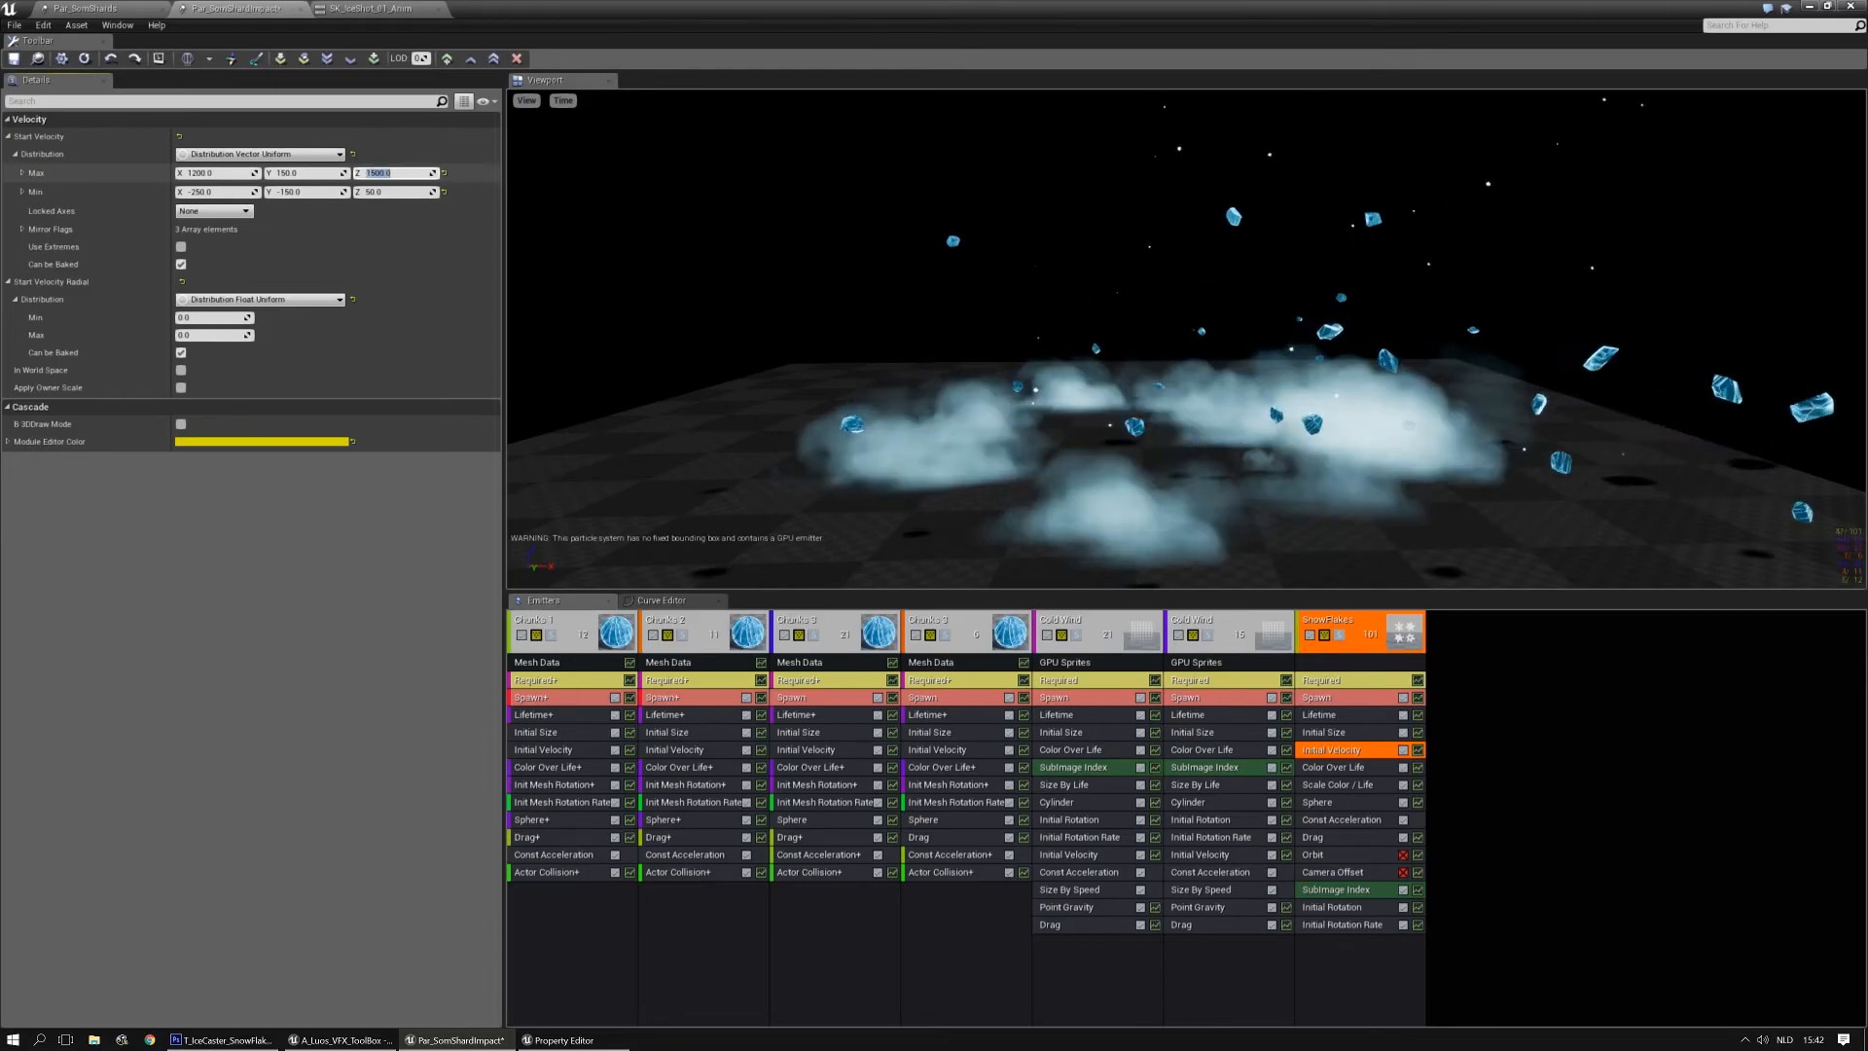
pyautogui.write('1000')
pyautogui.press('Return')
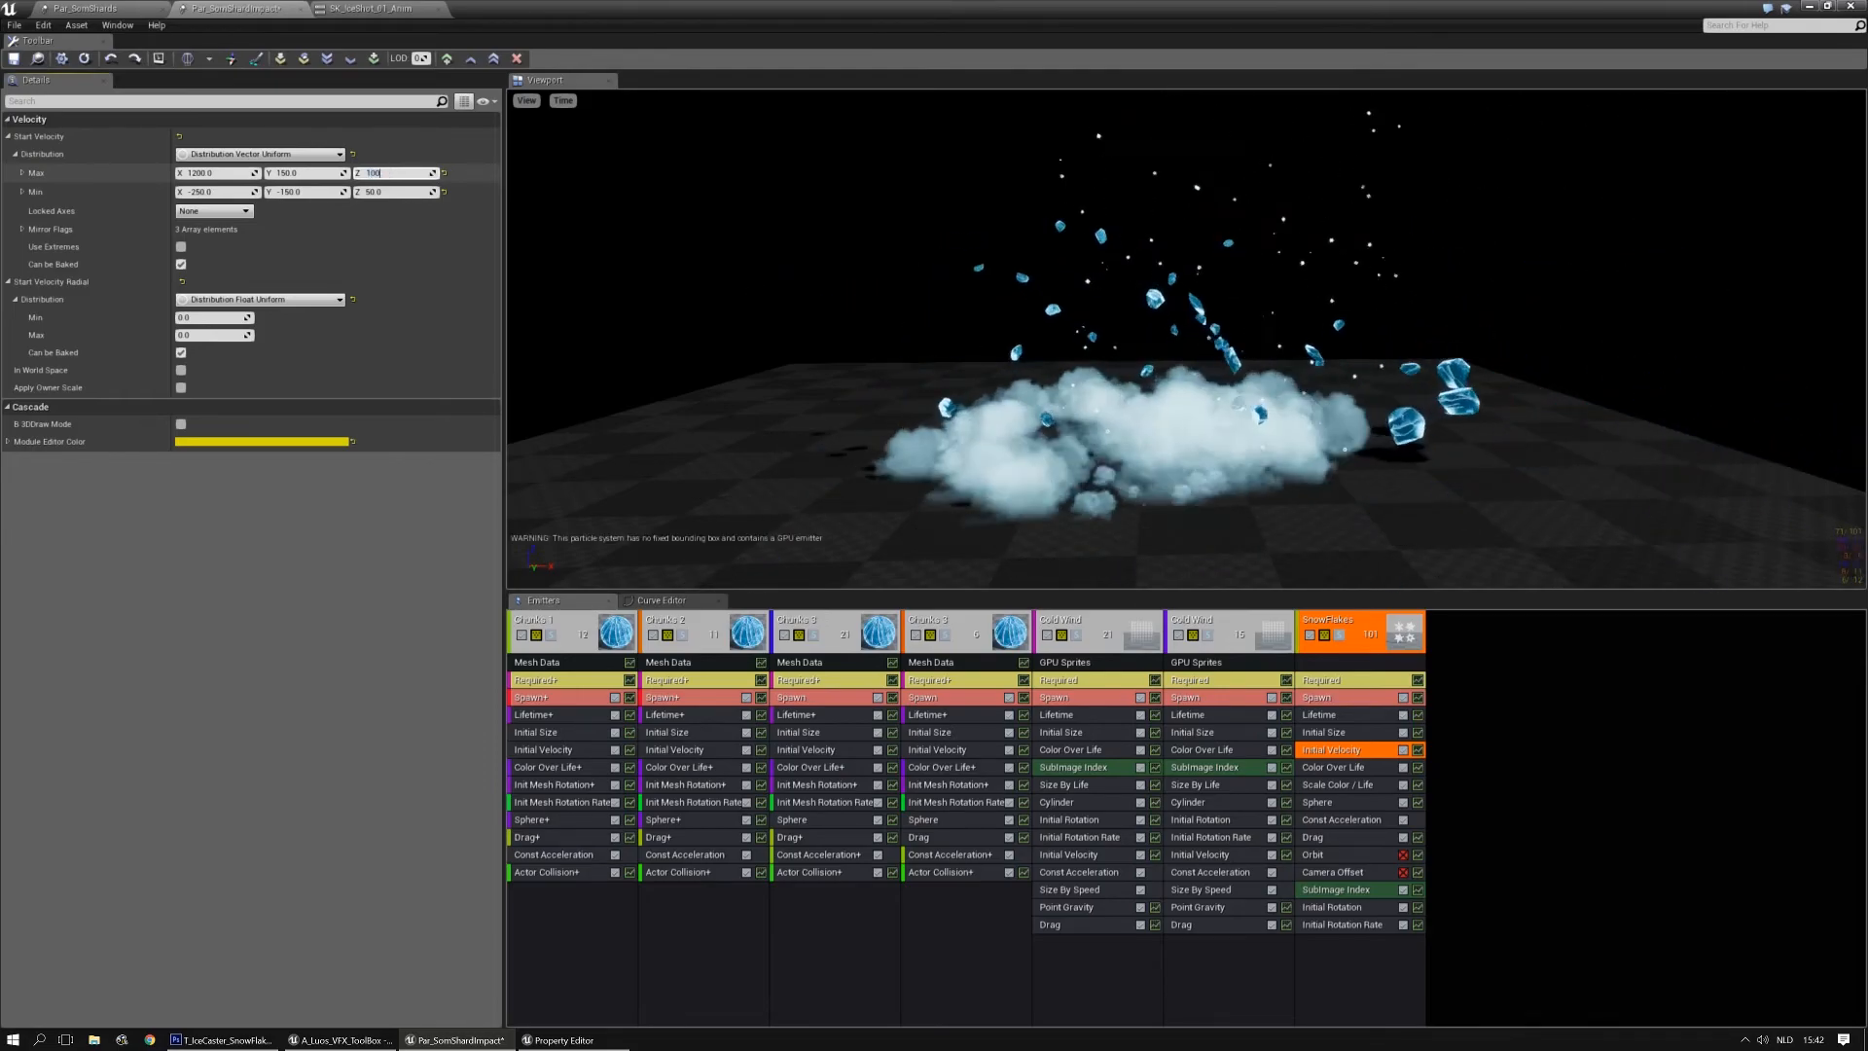
pyautogui.moveTo(1118, 348); pyautogui.dragTo(1123, 358)
pyautogui.press('space')
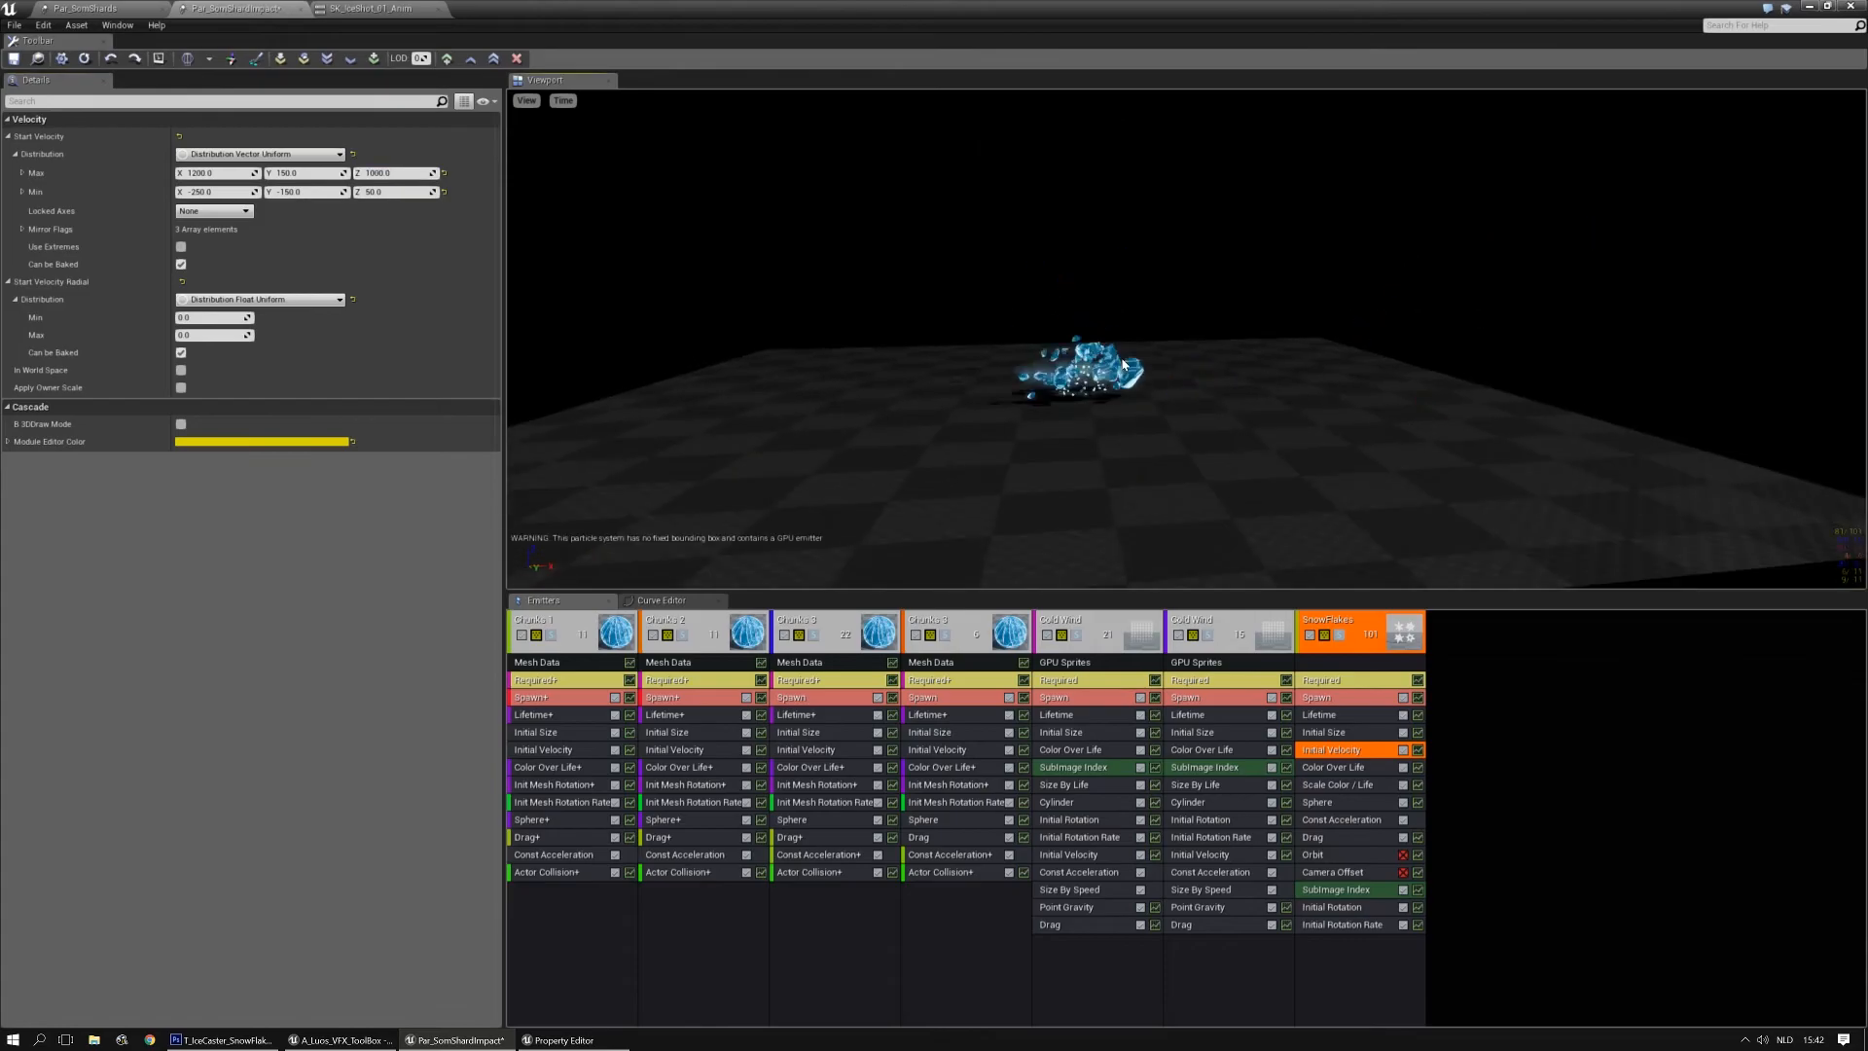
pyautogui.press('space')
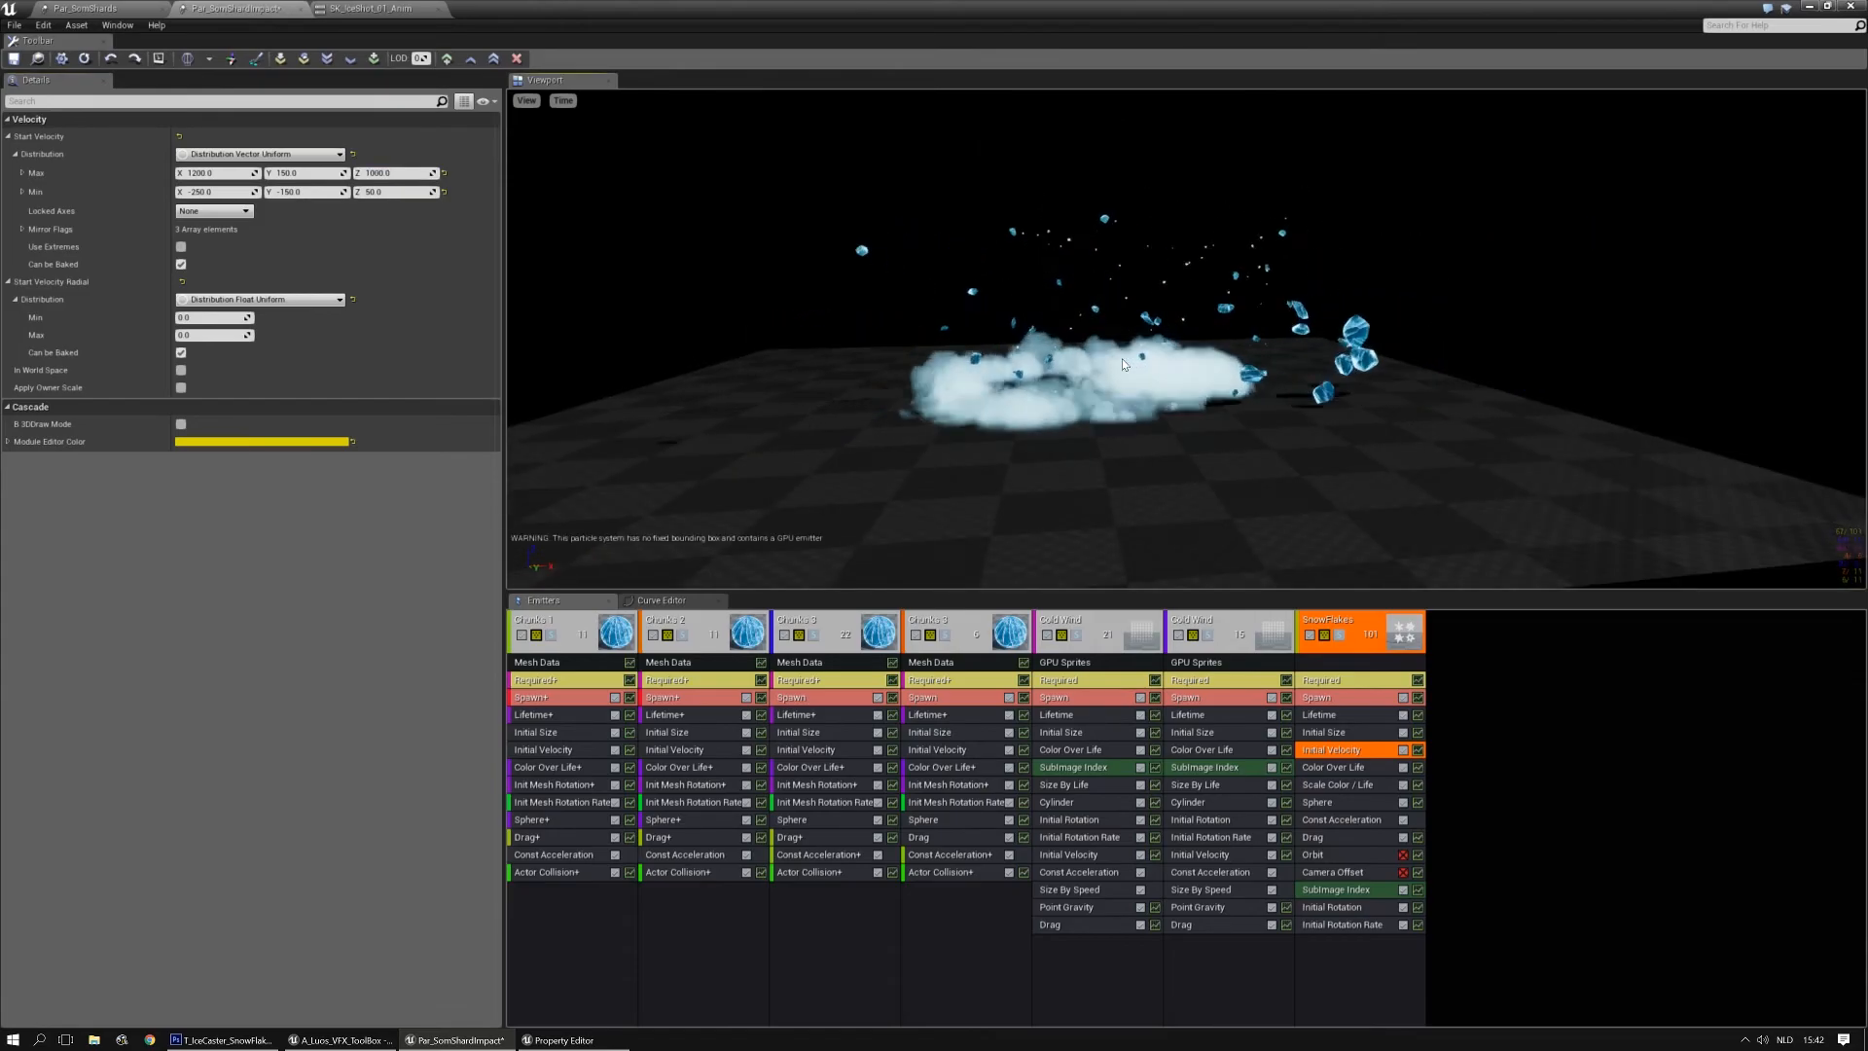
# Examine the SnowFlakes Sphere module's velocity scale settings and replay the impact to check the snowflake spread
pyautogui.click(1317, 803)
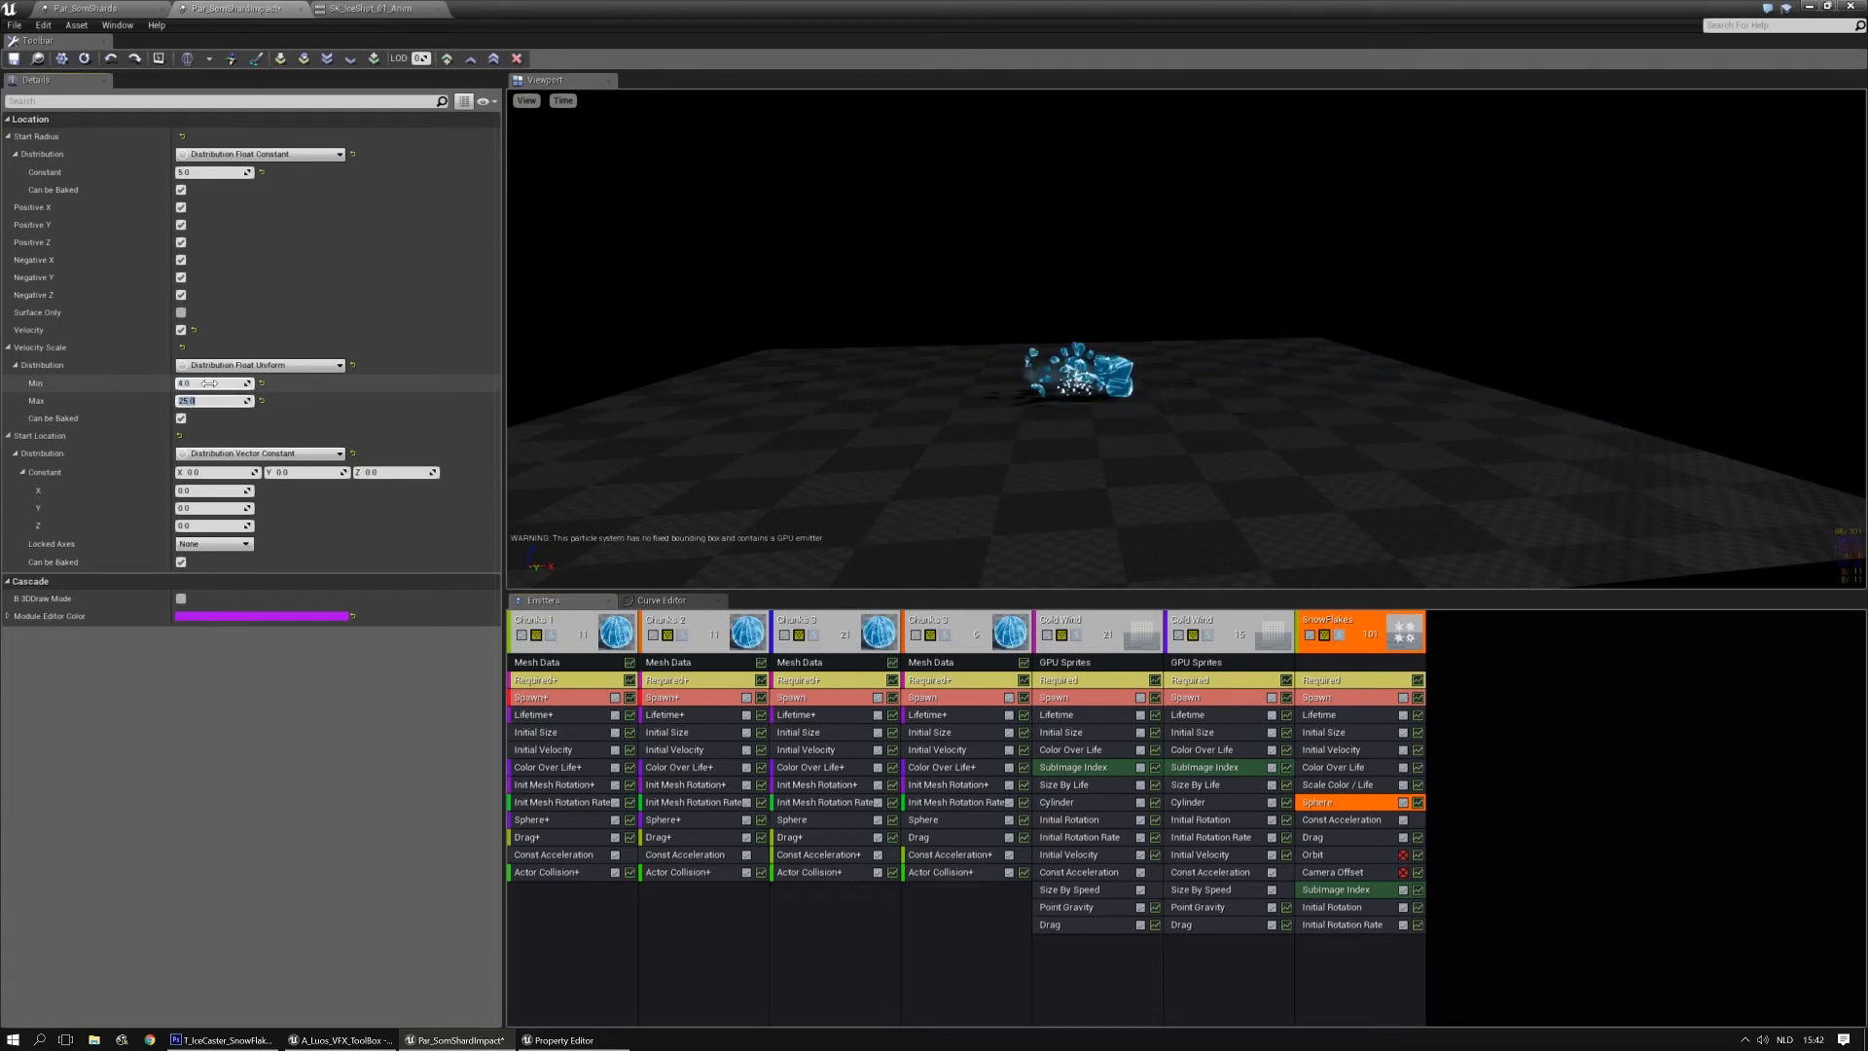
pyautogui.moveTo(737, 377); pyautogui.dragTo(758, 428)
pyautogui.moveTo(1179, 347); pyautogui.dragTo(1174, 385)
pyautogui.press('space')
pyautogui.press('space')
pyautogui.press('space')
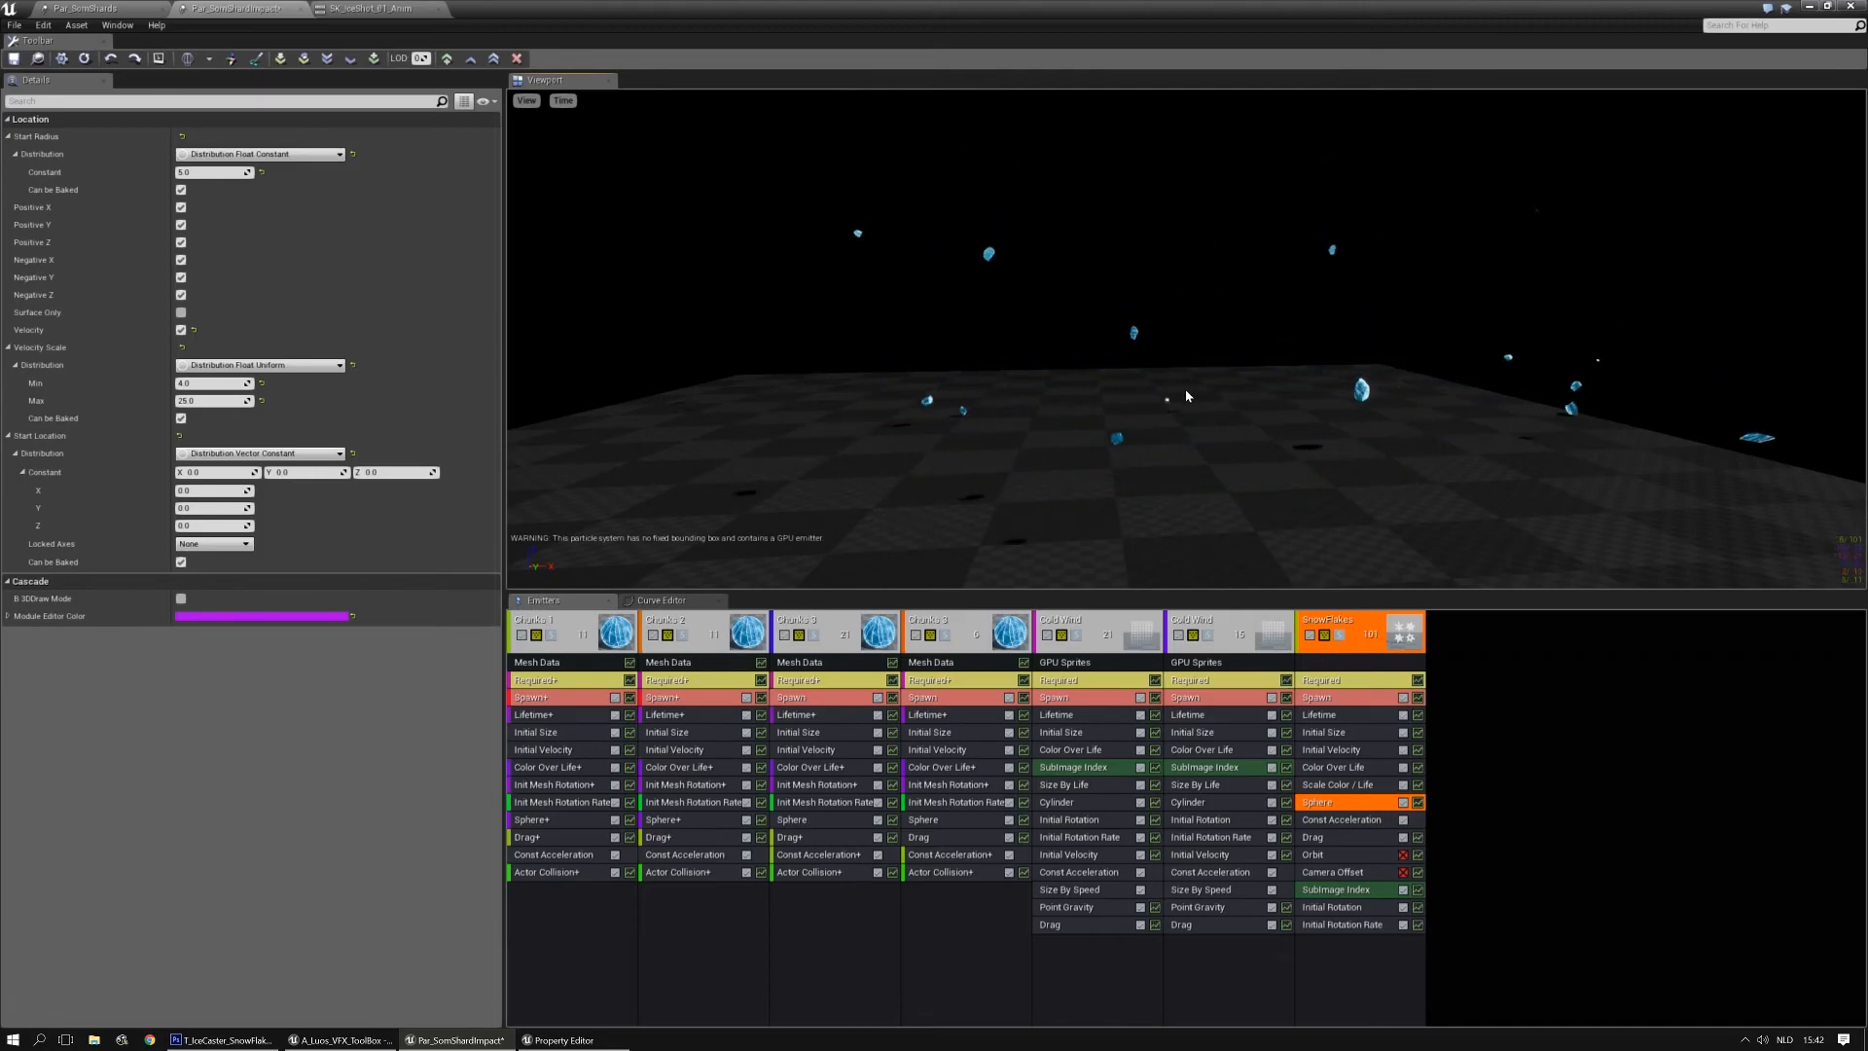
# Set the minimum X, Y and Z of the SnowFlakes Initial Size to 10
pyautogui.click(1329, 731)
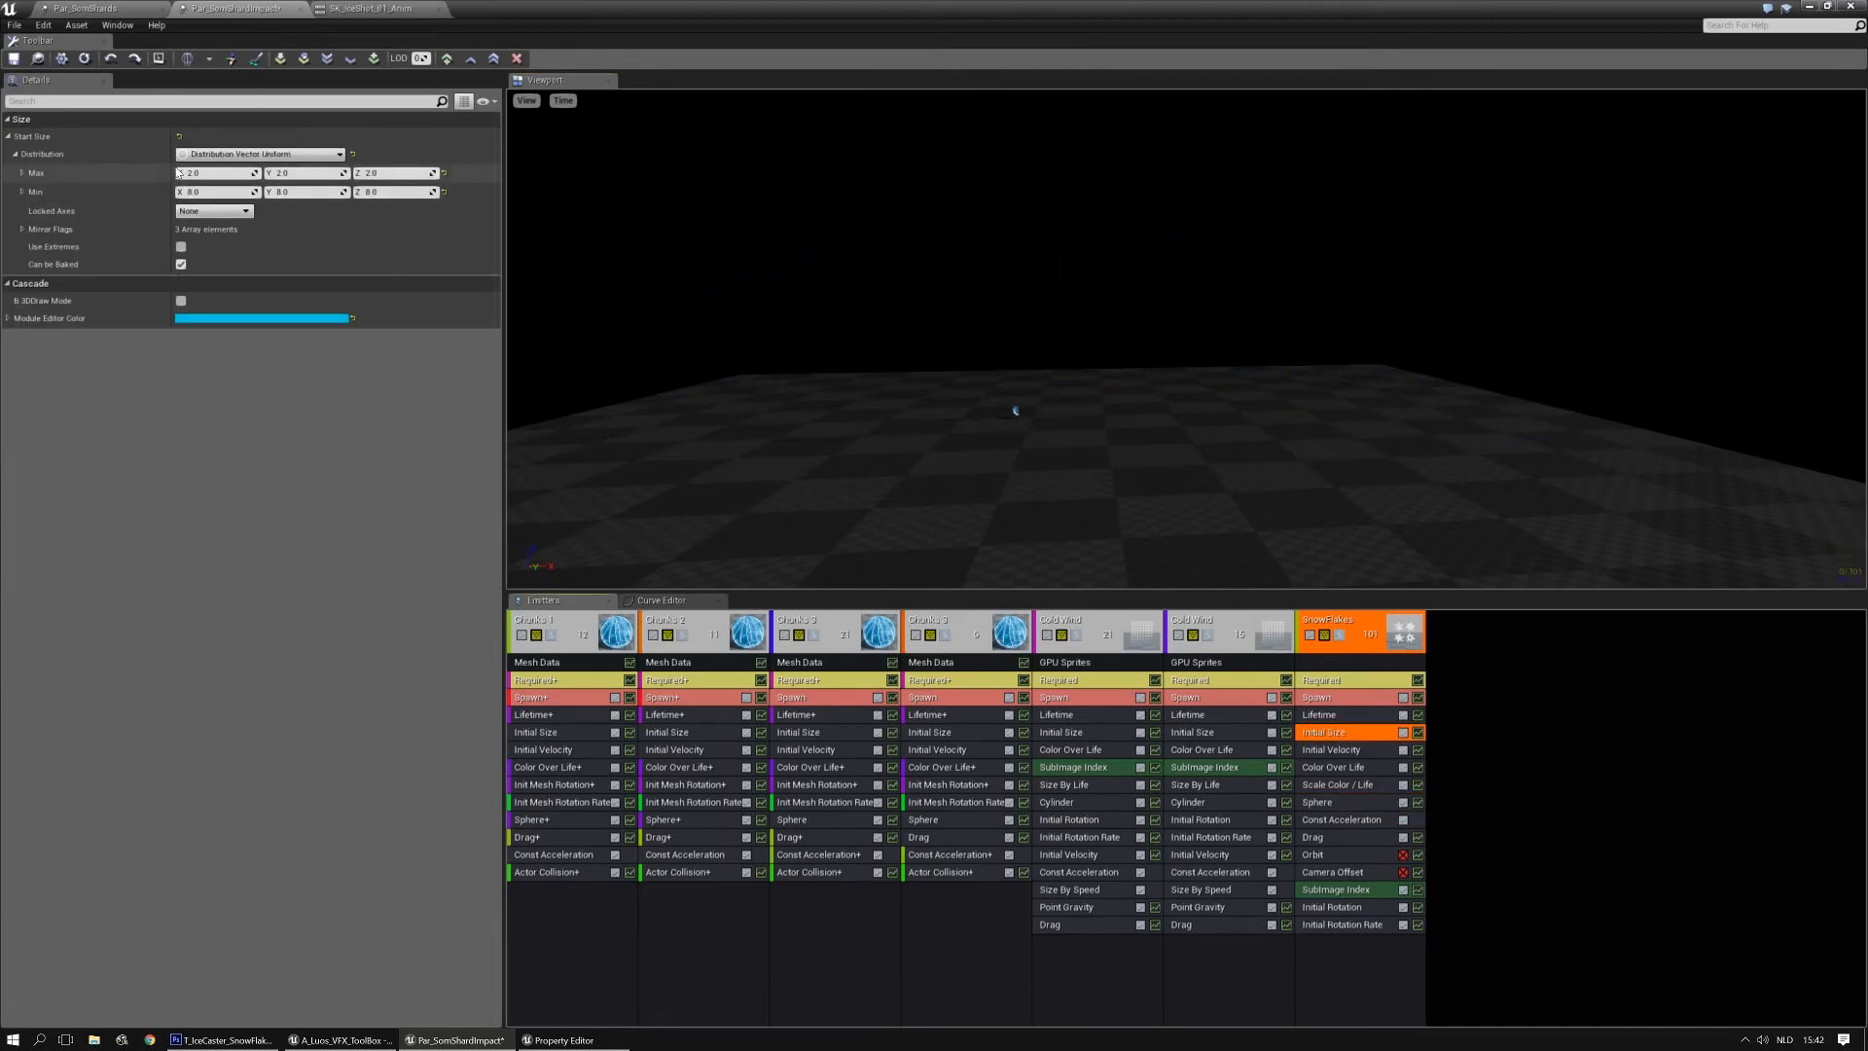
pyautogui.click(209, 197)
pyautogui.write('10')
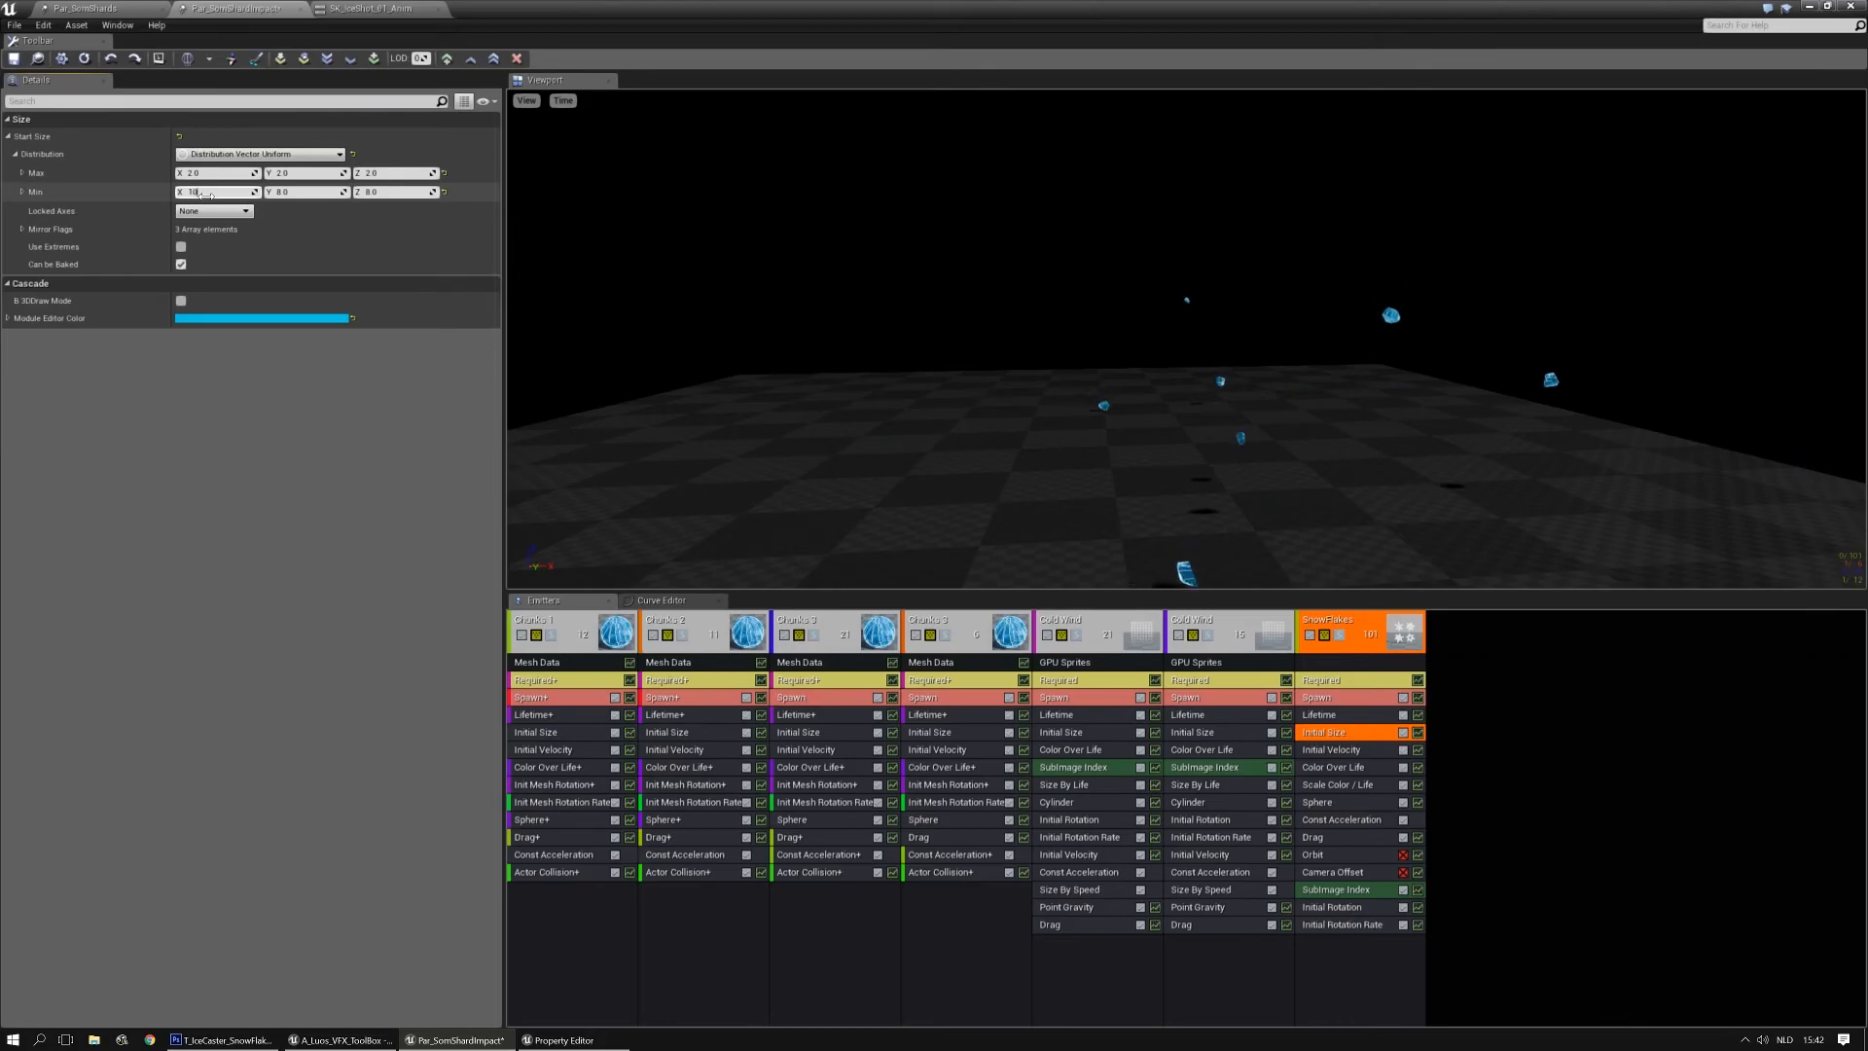
pyautogui.write('10')
pyautogui.press('Return')
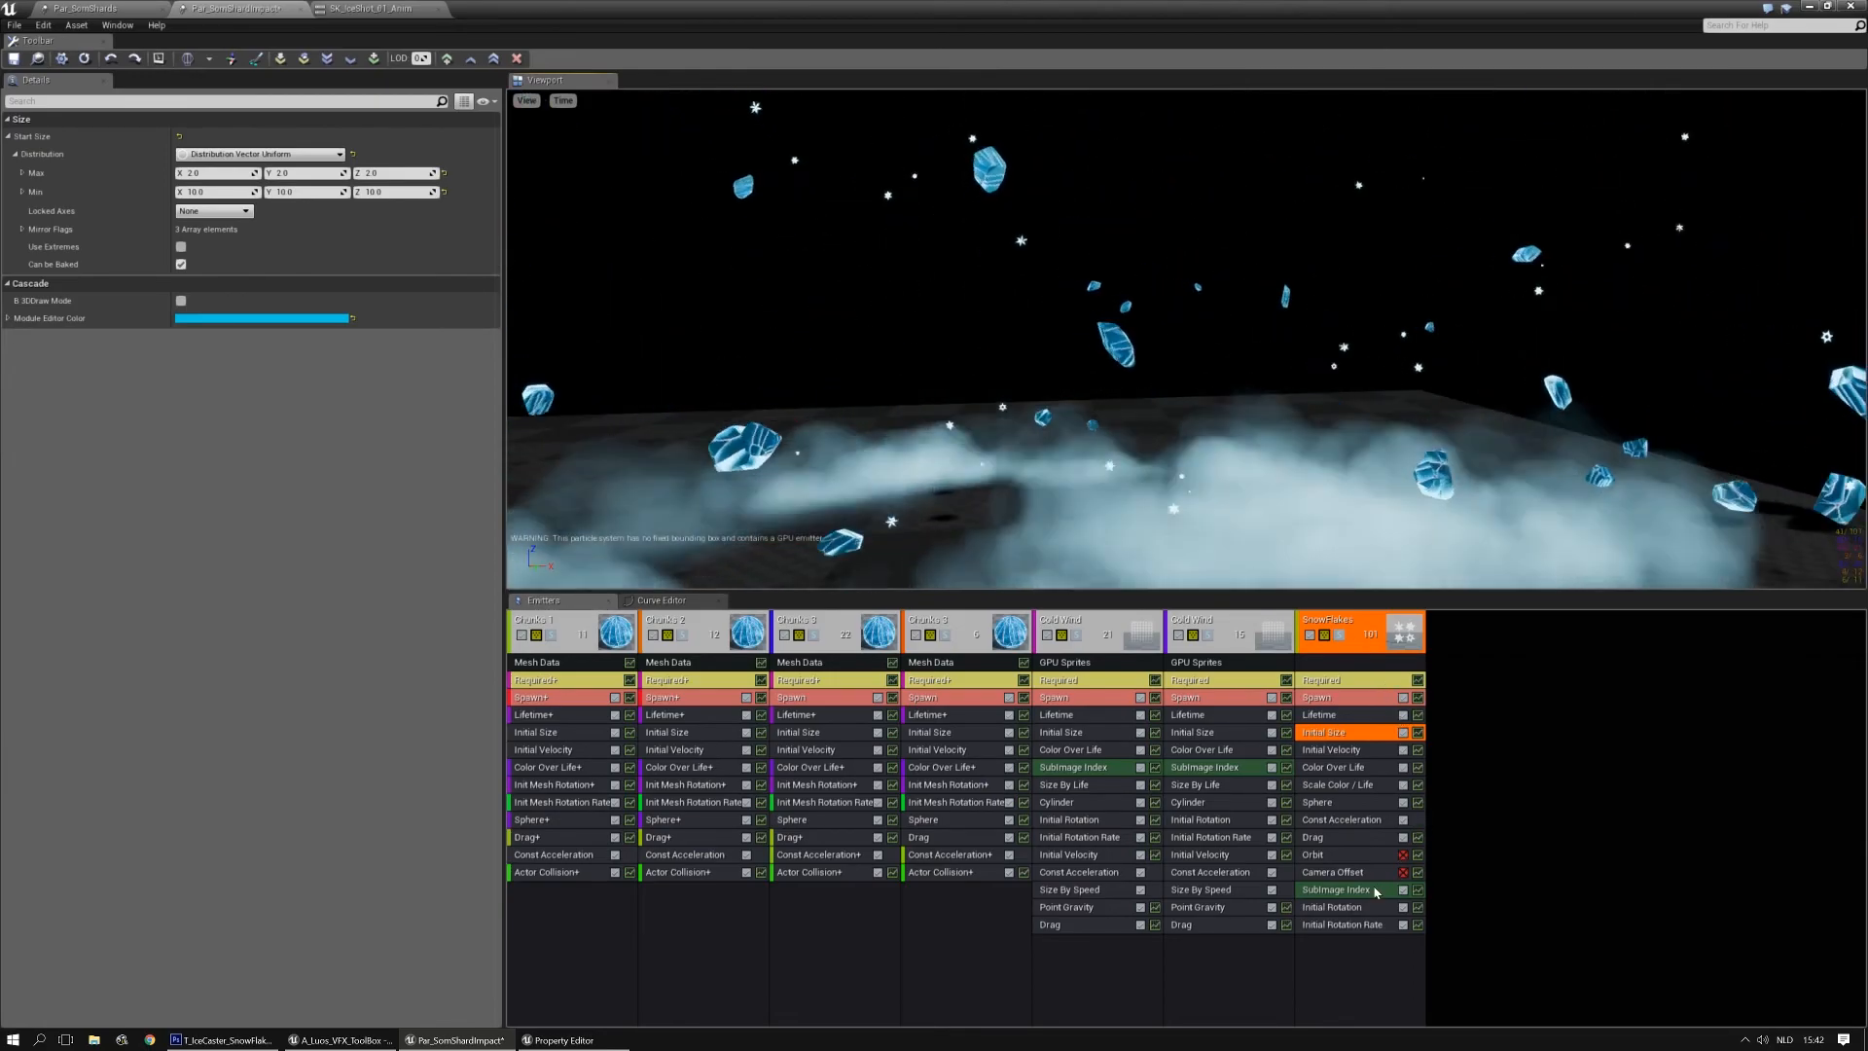
# Undo a trial deletion of the SnowFlakes Orbit module, and enable the Orbit and Camera Offset modules
pyautogui.click(1360, 853)
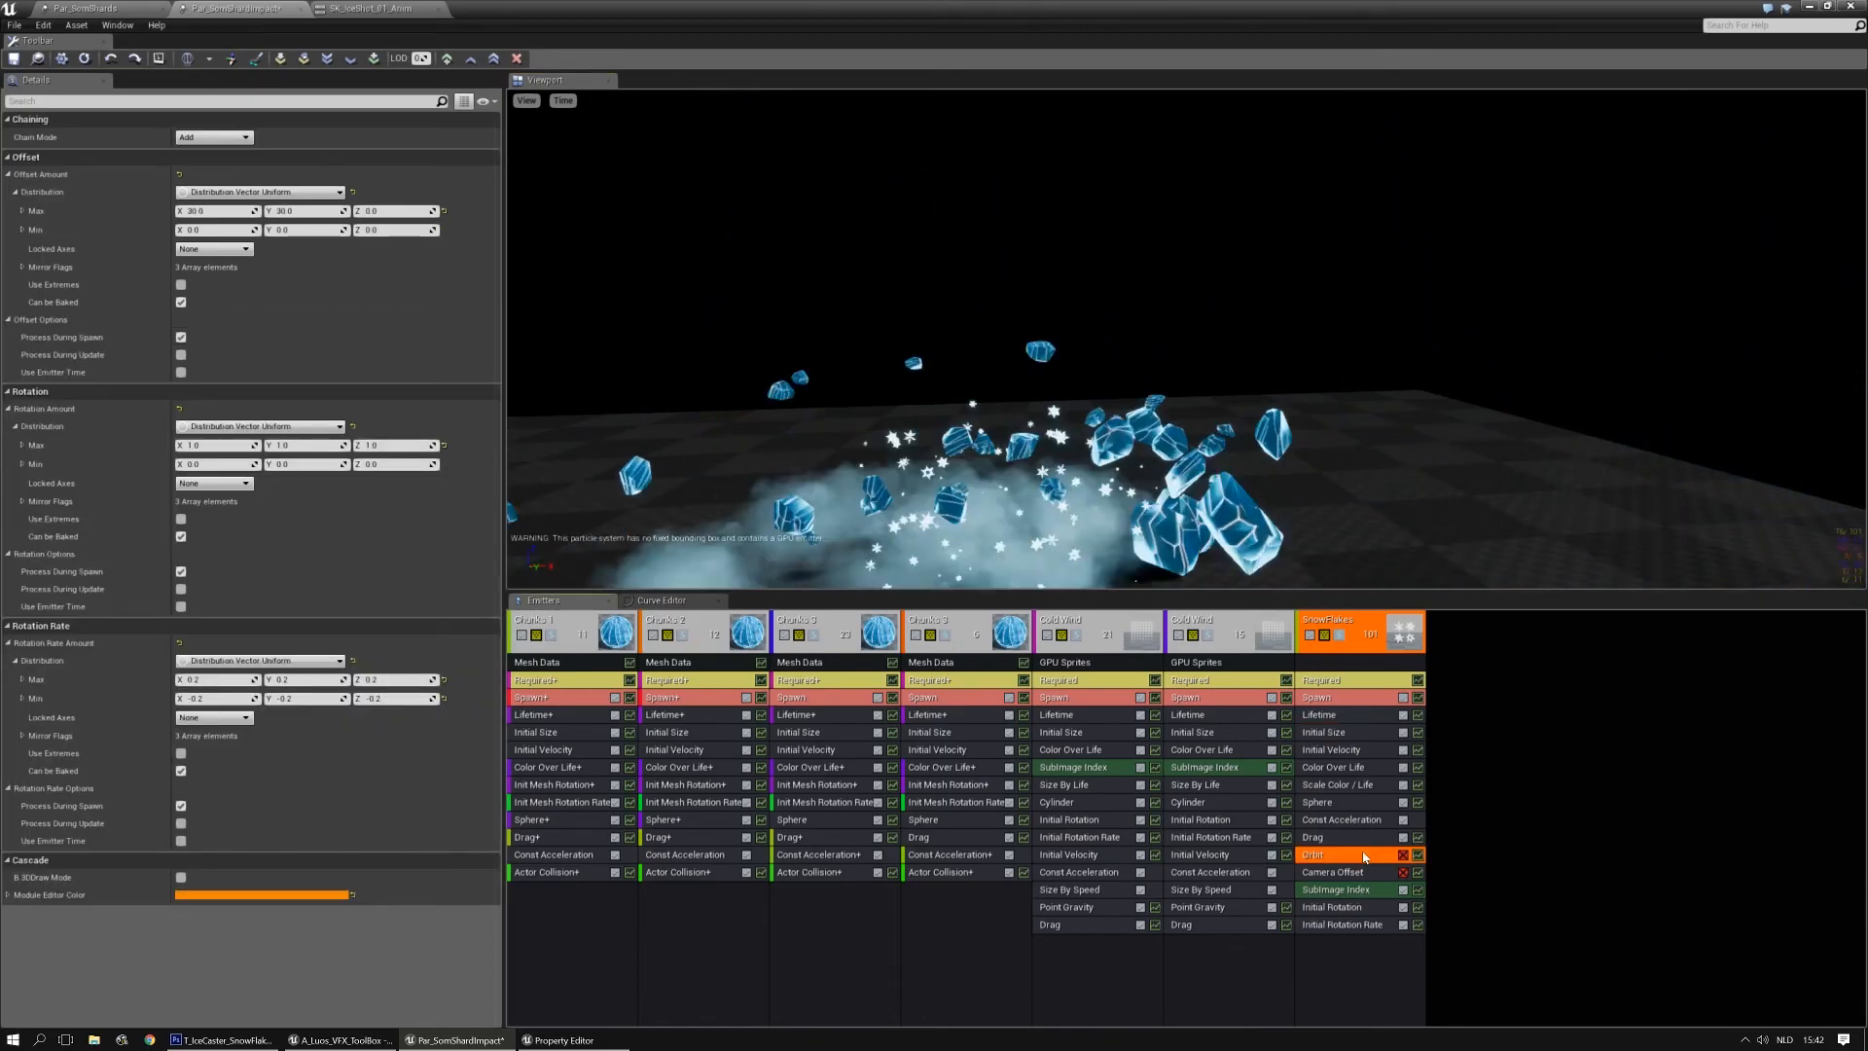
pyautogui.press('Delete')
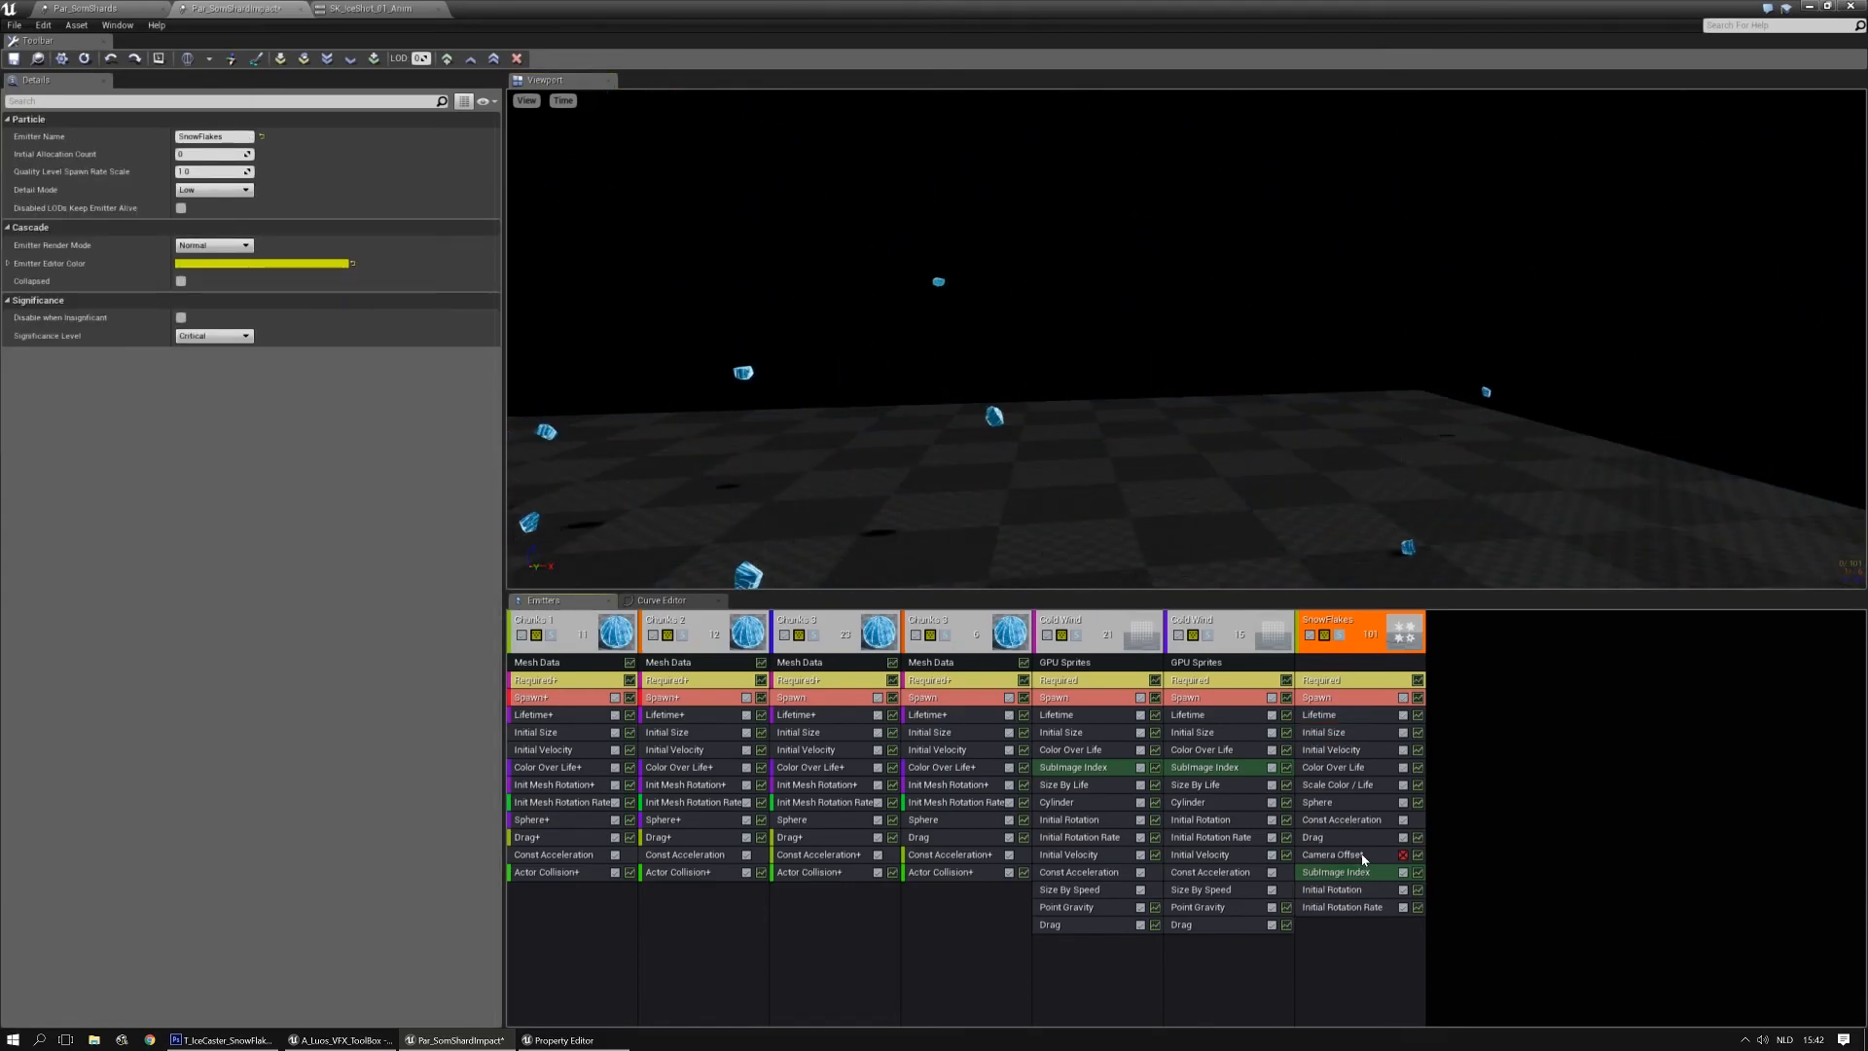
pyautogui.hotkey('ctrl', 'z')
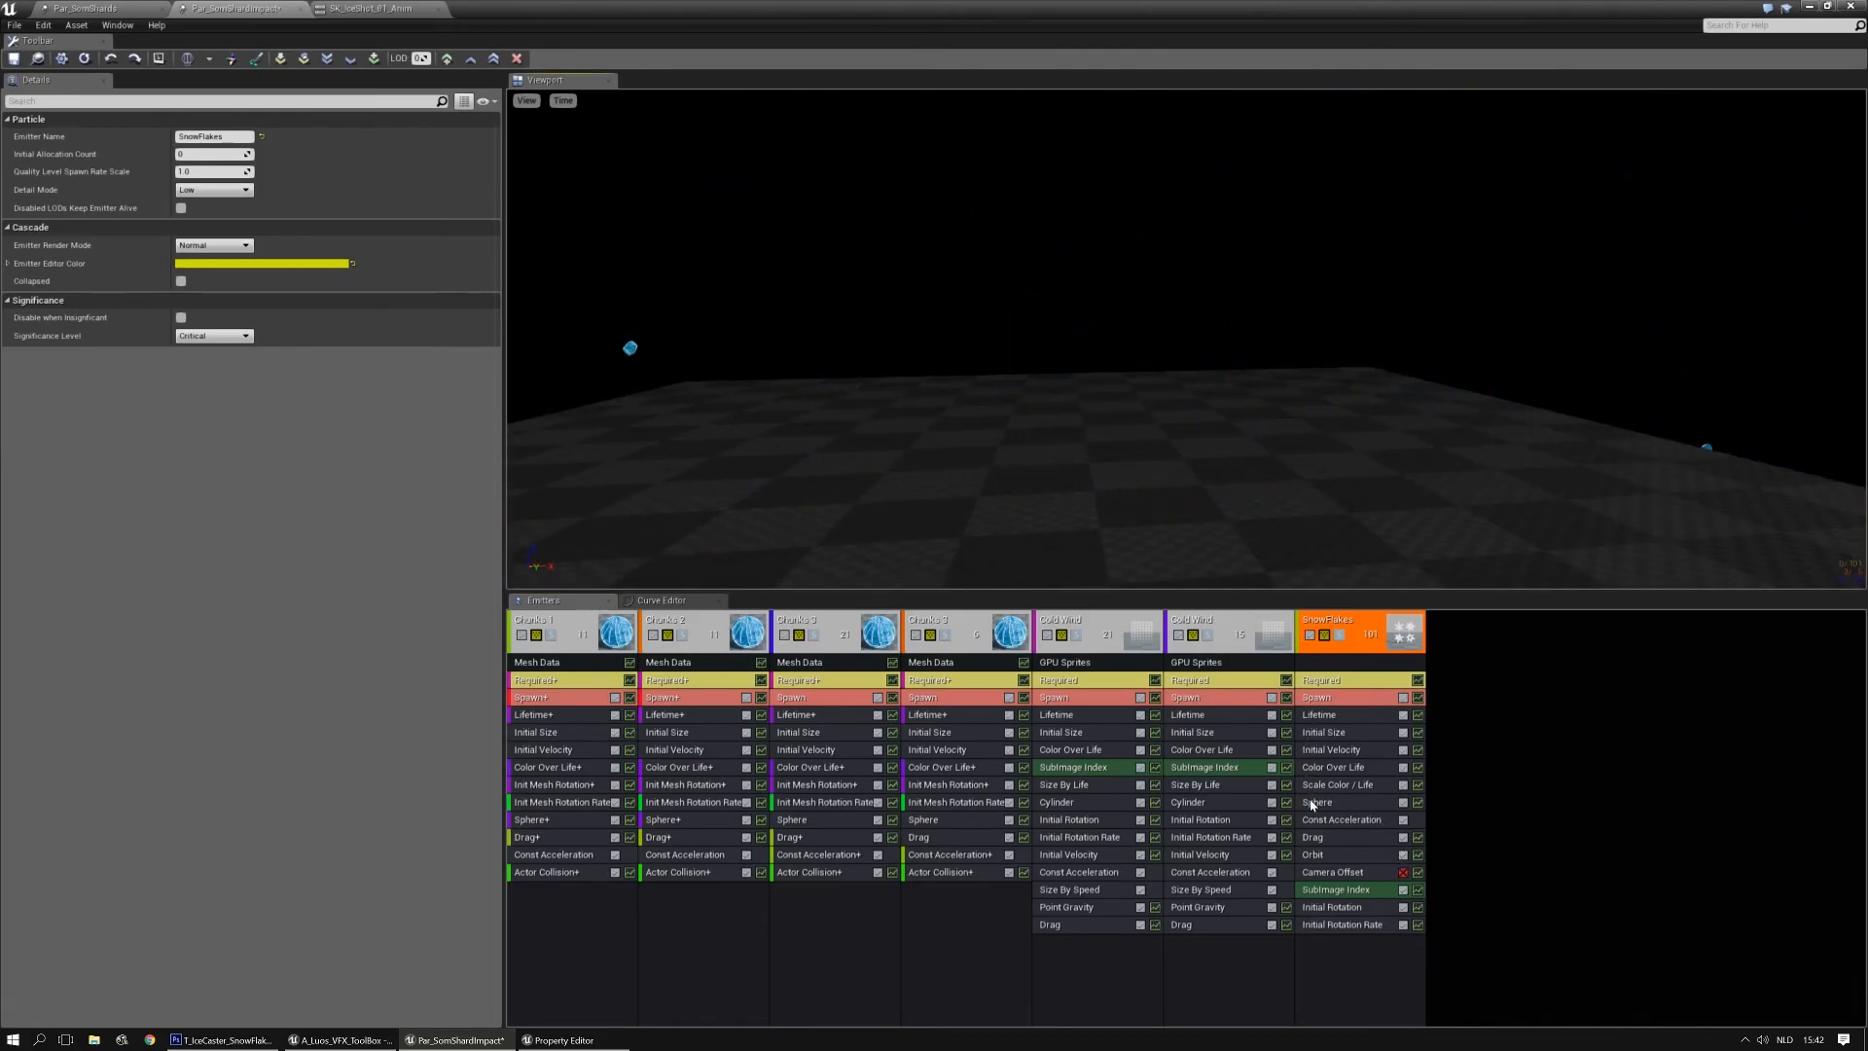
pyautogui.click(1335, 872)
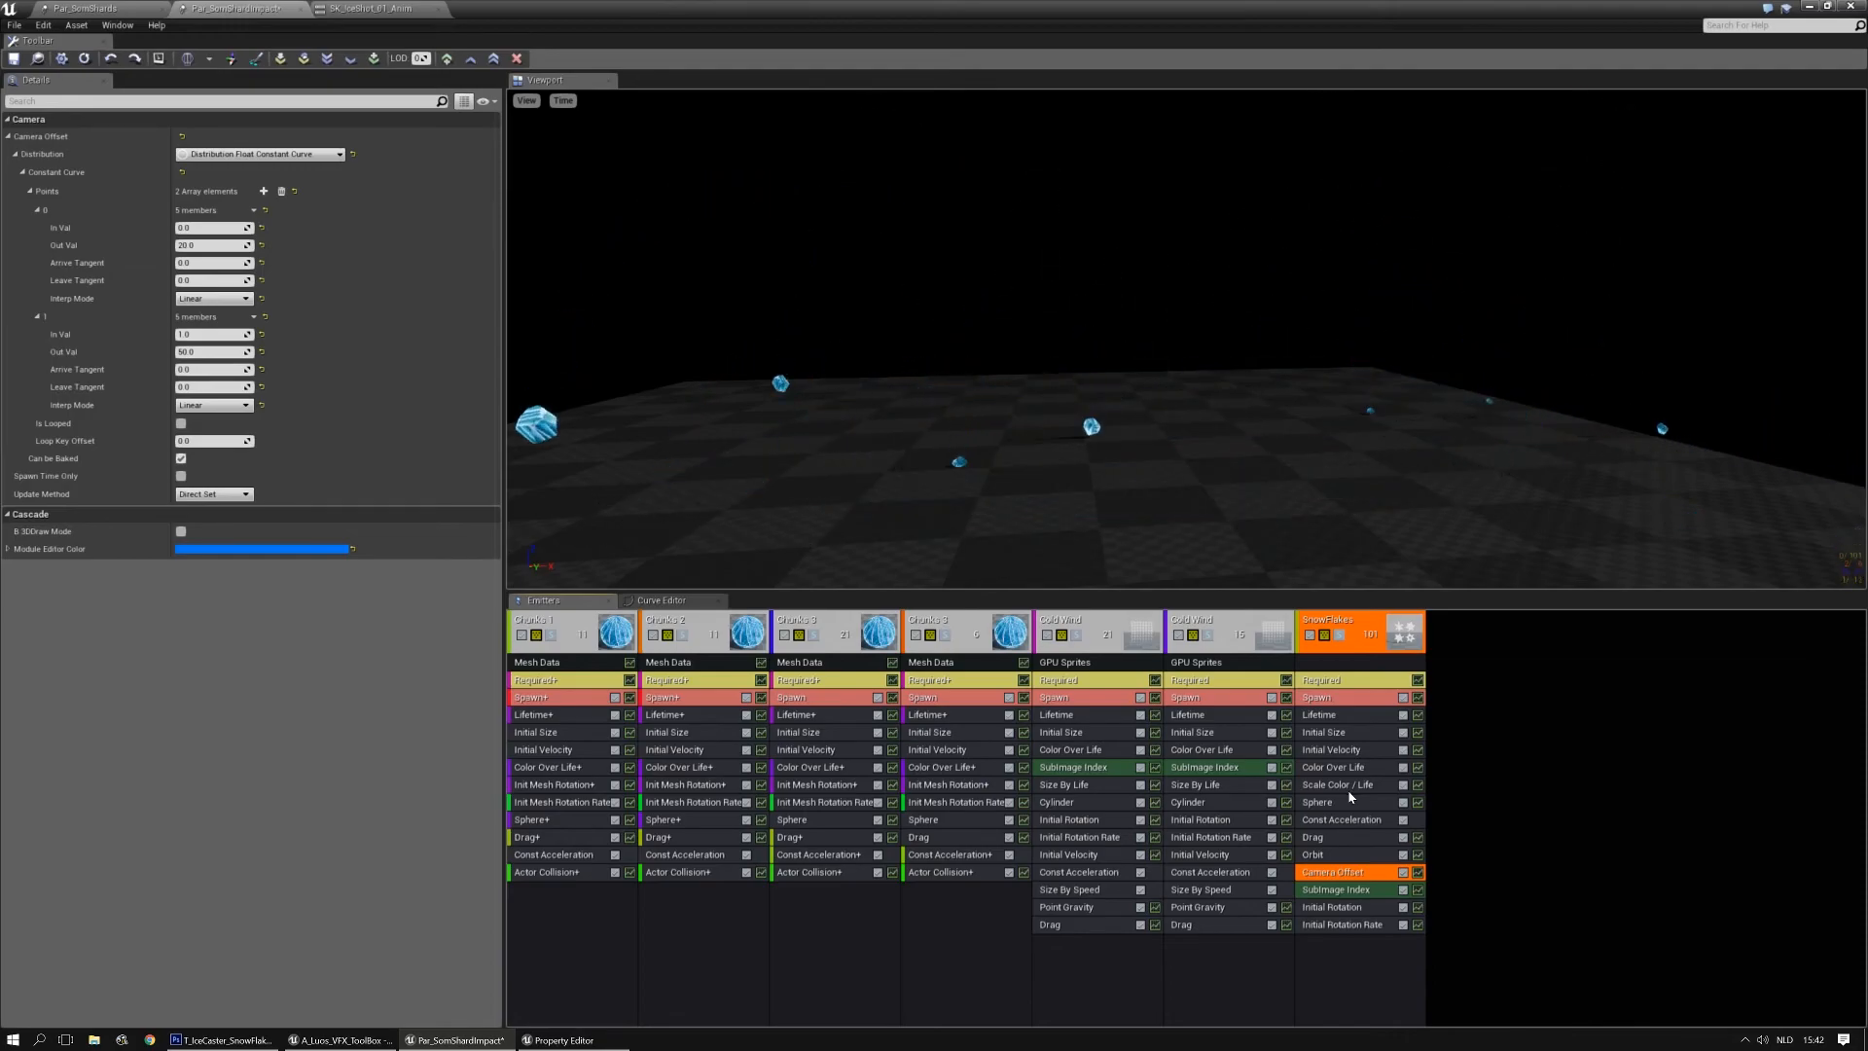
# Set the SnowFlakes Lifetime to a minimum of 0.66 and a maximum of 1.5
pyautogui.click(1329, 714)
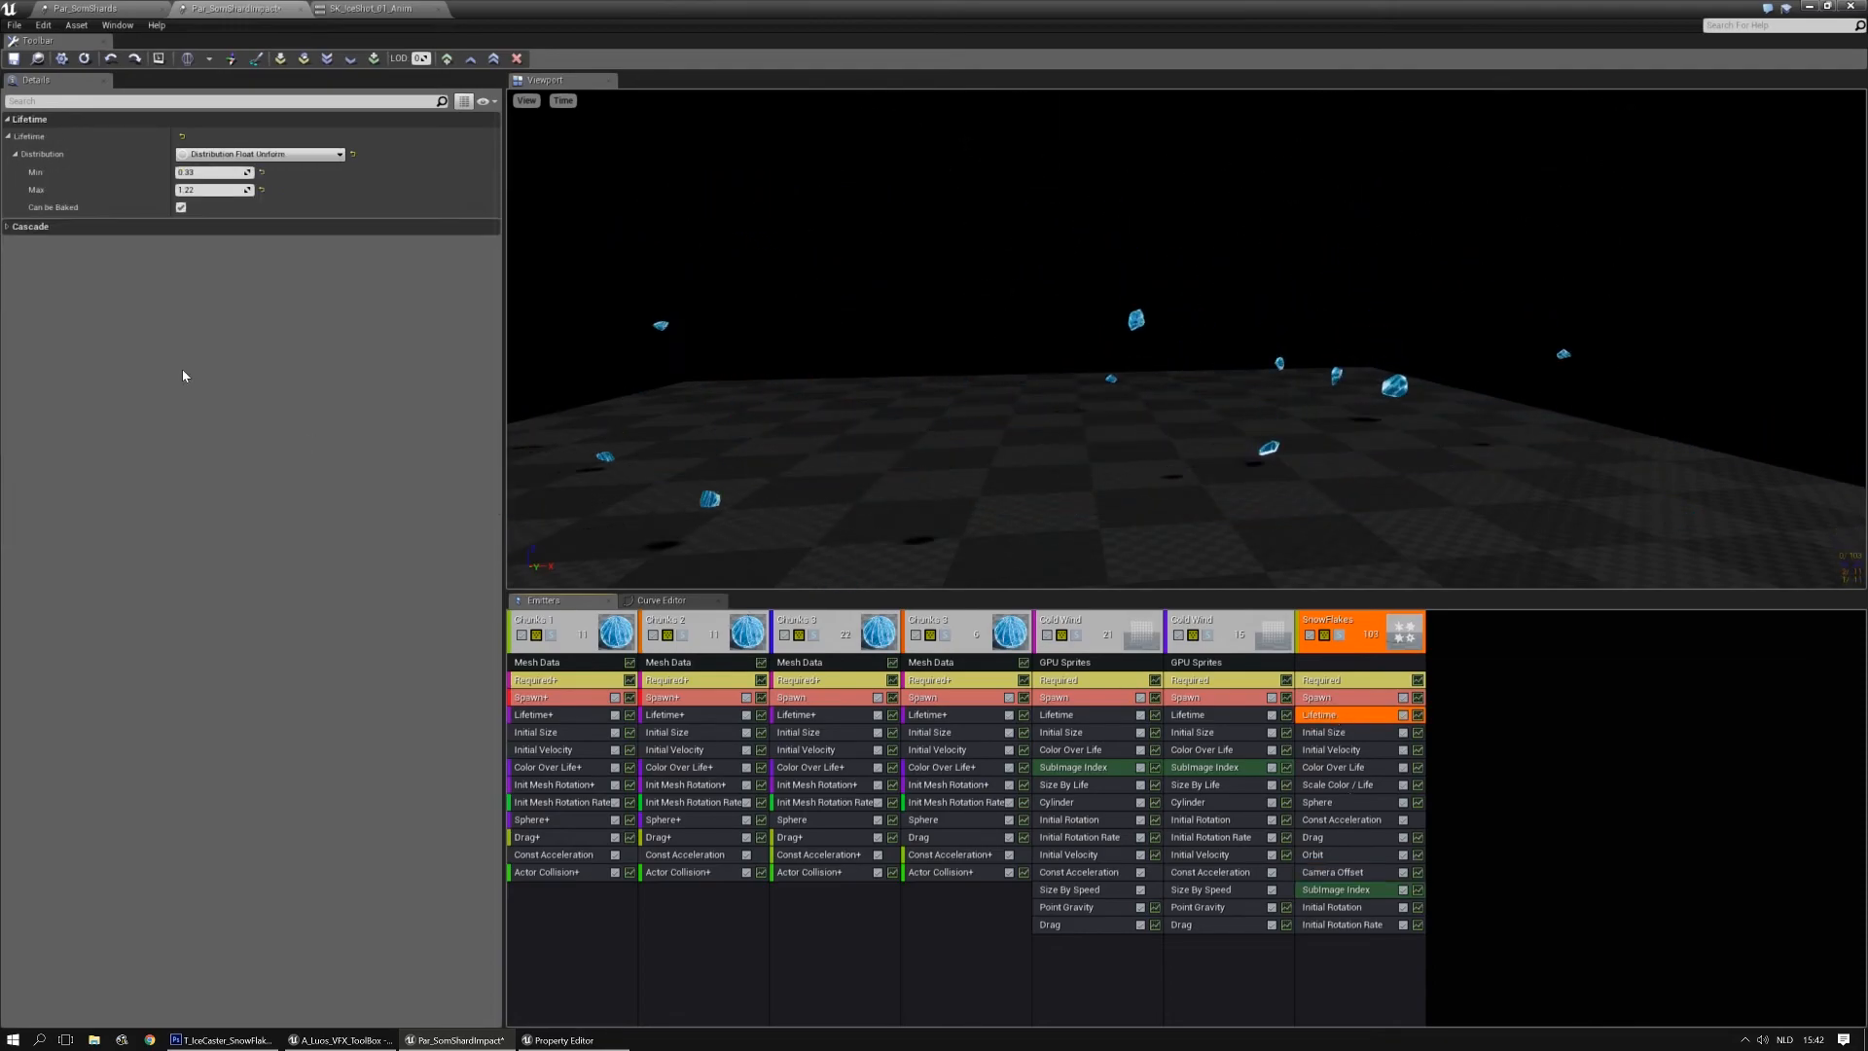
pyautogui.click(206, 171)
pyautogui.write('0')
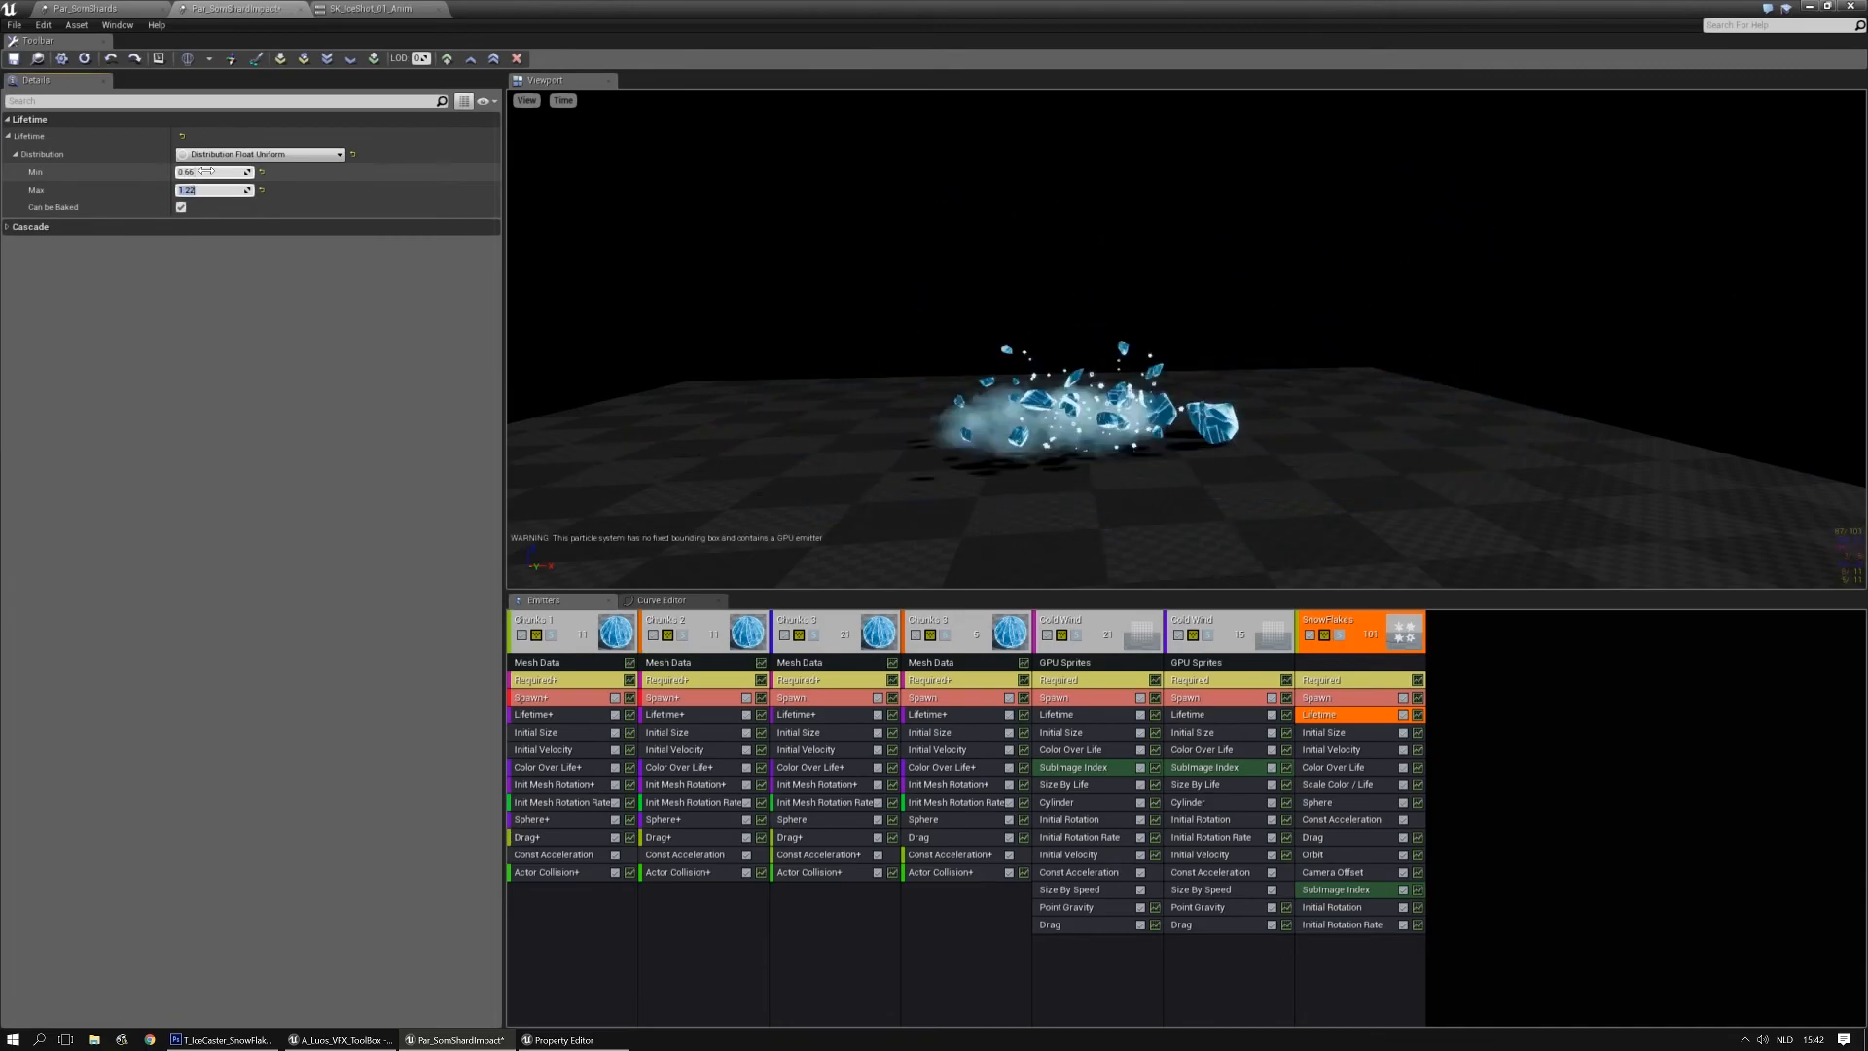
pyautogui.write('1.5')
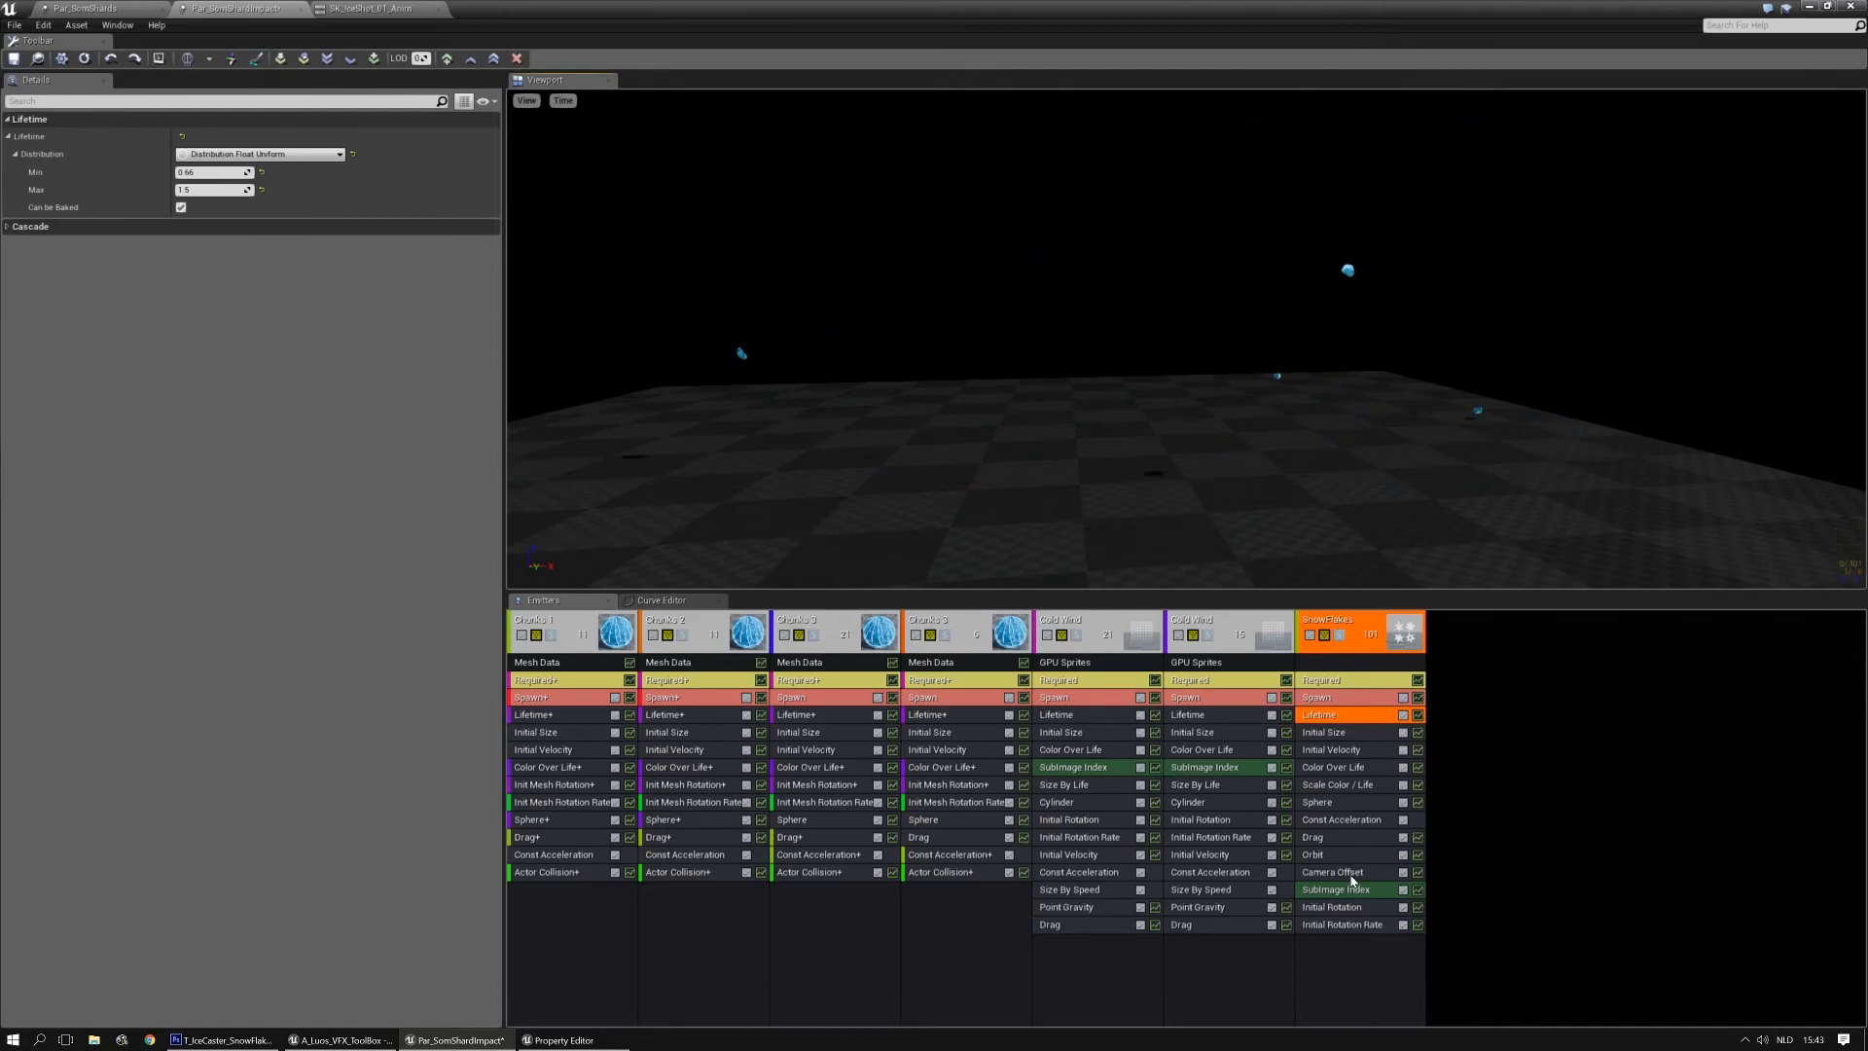
# Set the SnowFlakes Initial Rotation Rate to a minimum of 0.7 and a maximum of 0.35
pyautogui.click(1341, 925)
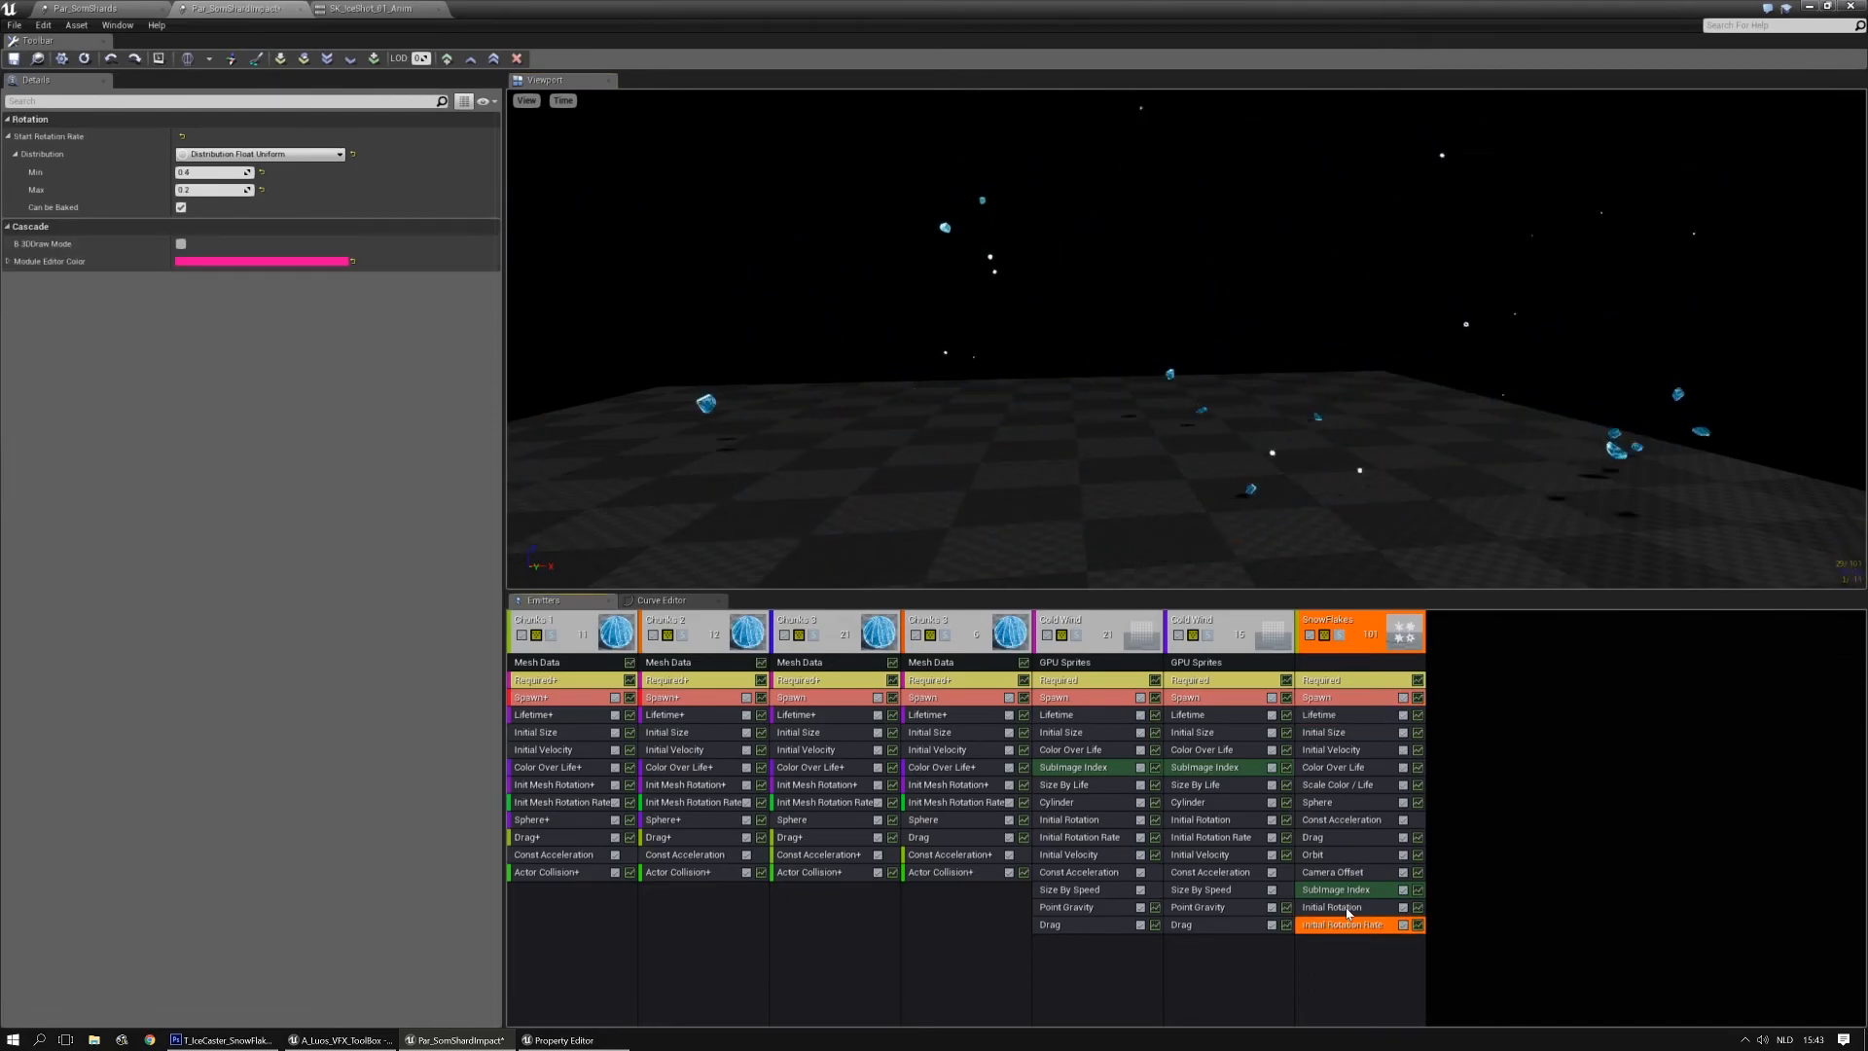
pyautogui.click(215, 174)
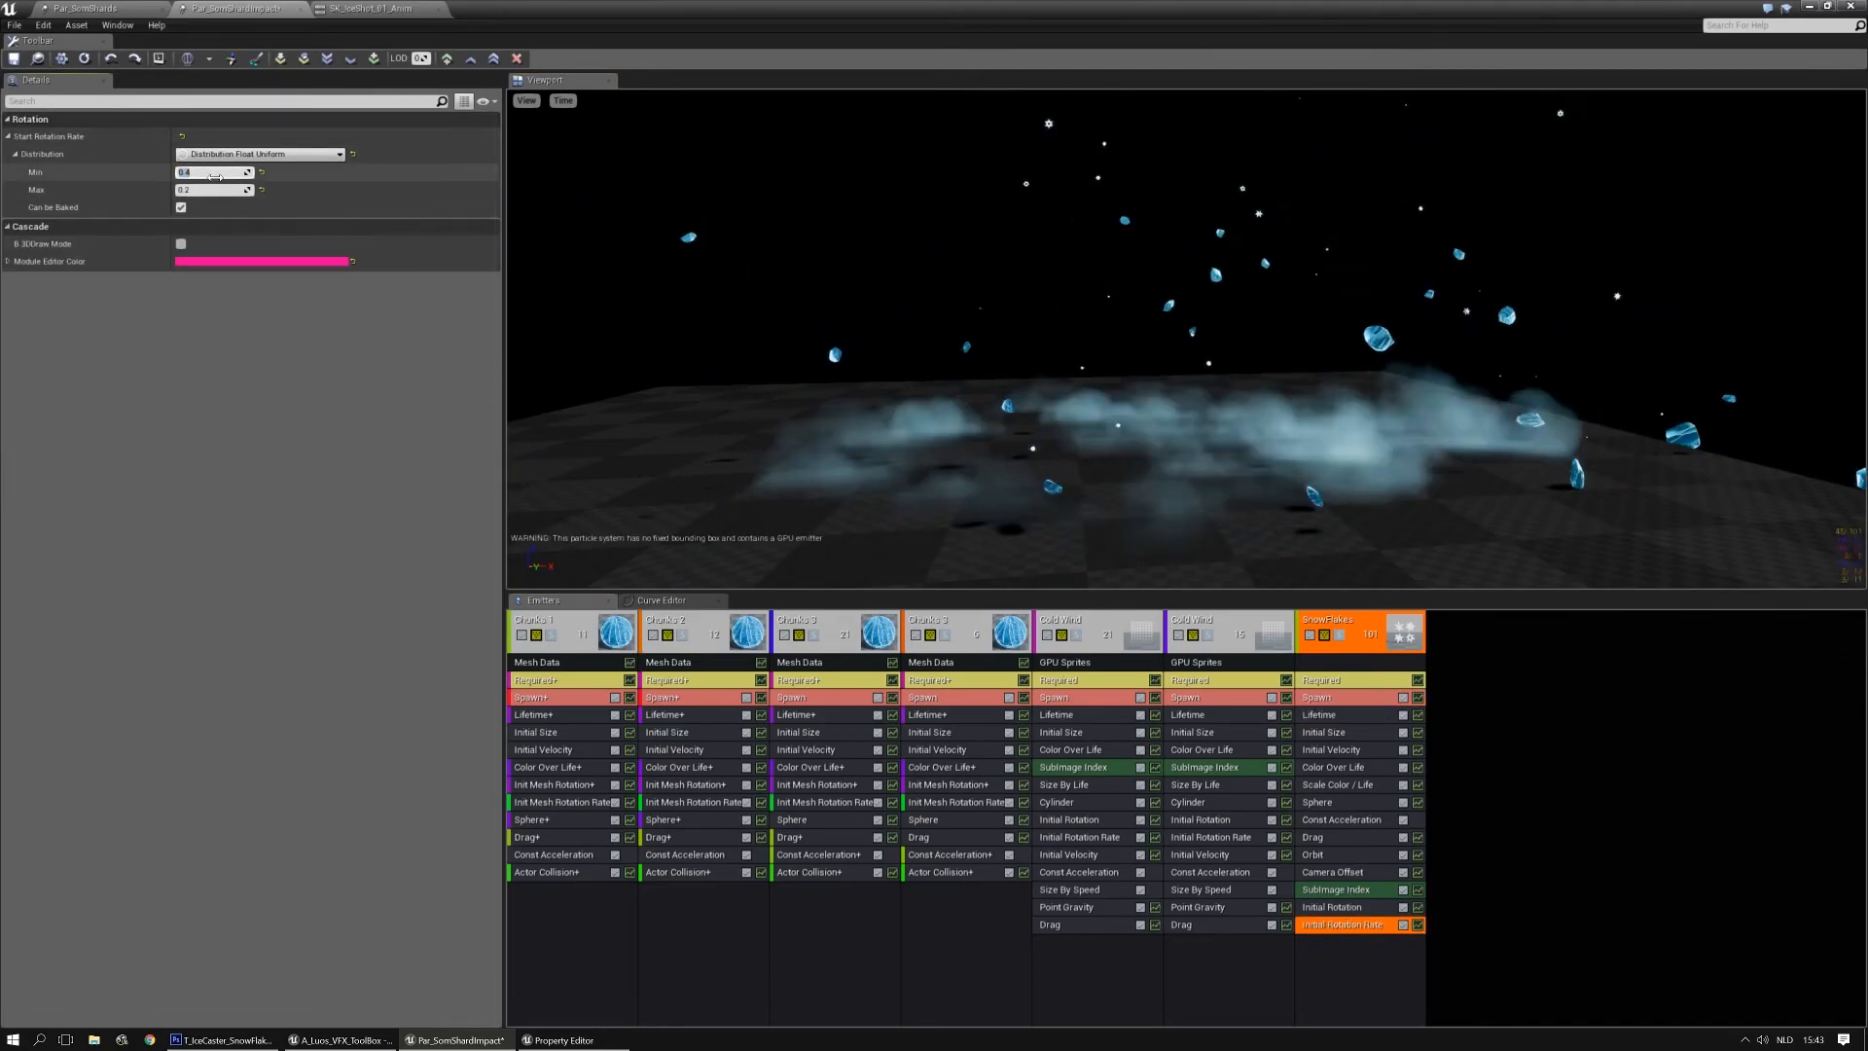
pyautogui.write('0.7')
pyautogui.press('Tab')
pyautogui.write('0.35')
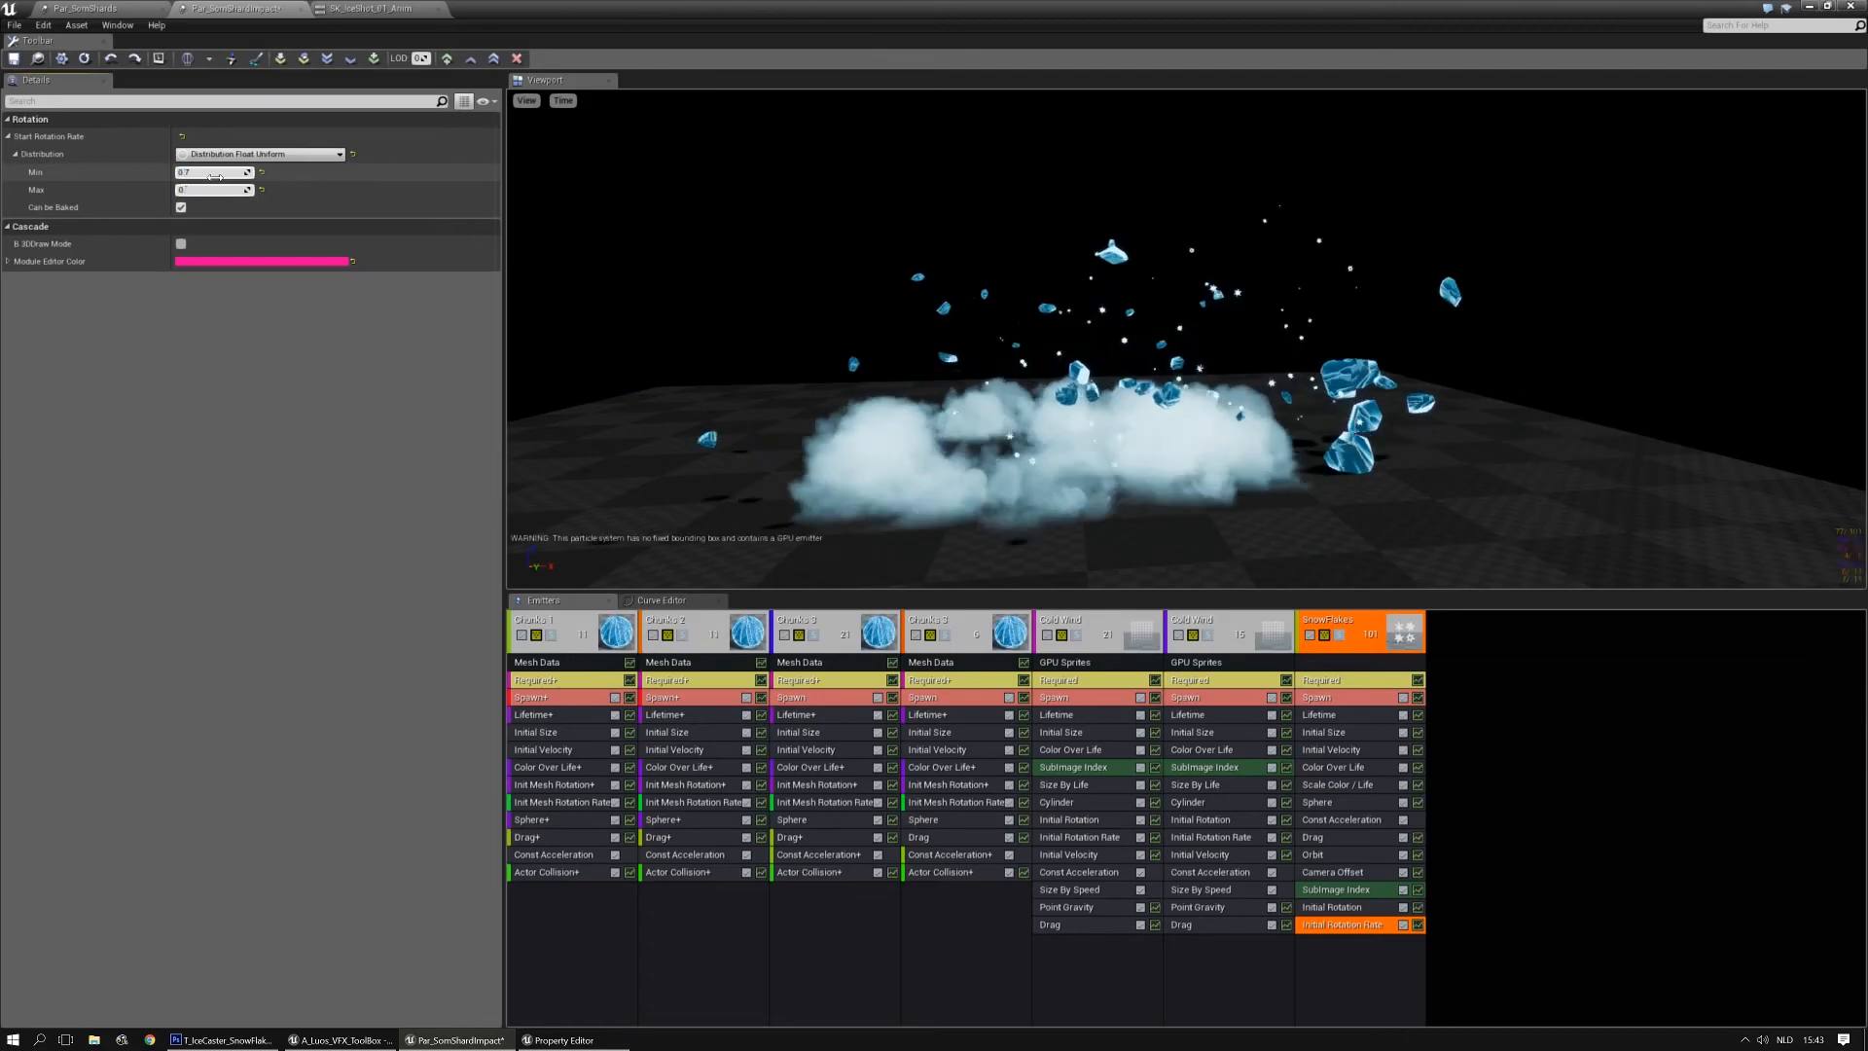
pyautogui.press('Return')
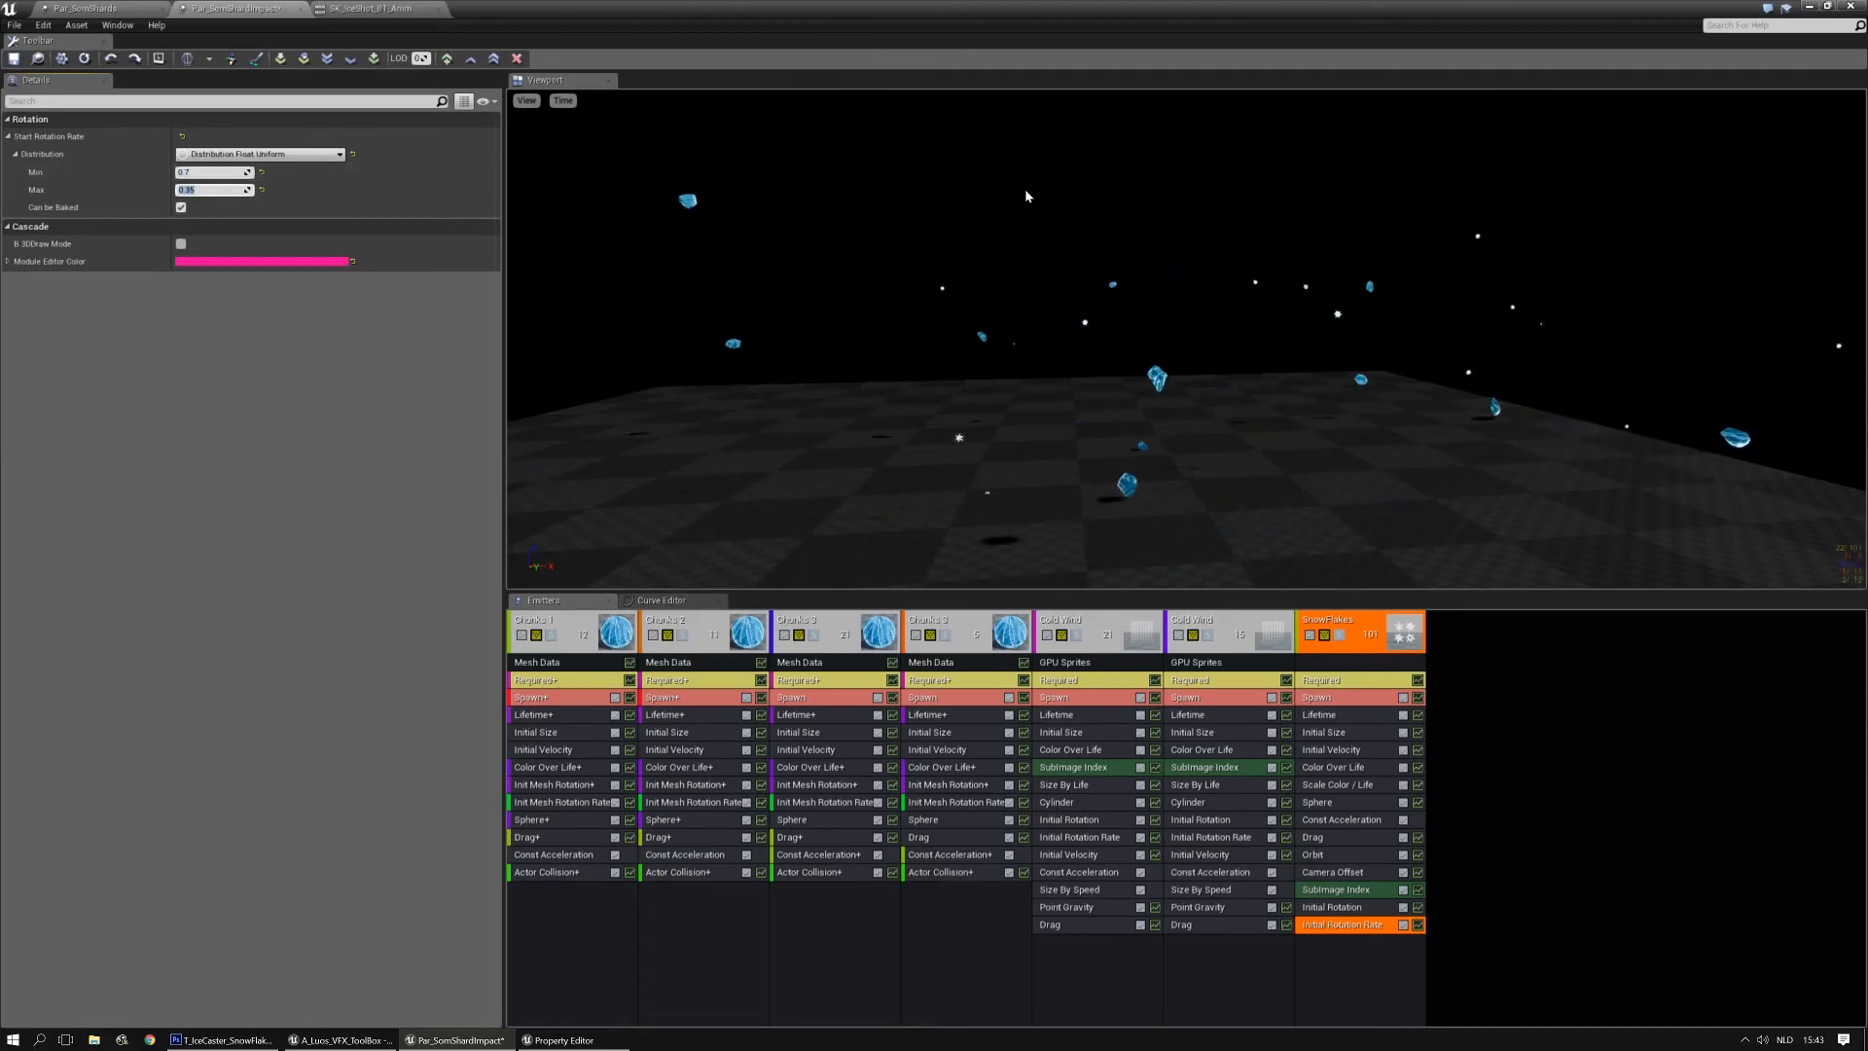
# Raise the maximum SnowFlakes Initial Rotation Rate to 1.22, check the replayed impact, and deselect the emitter
pyautogui.scroll(3, 1062, 314)
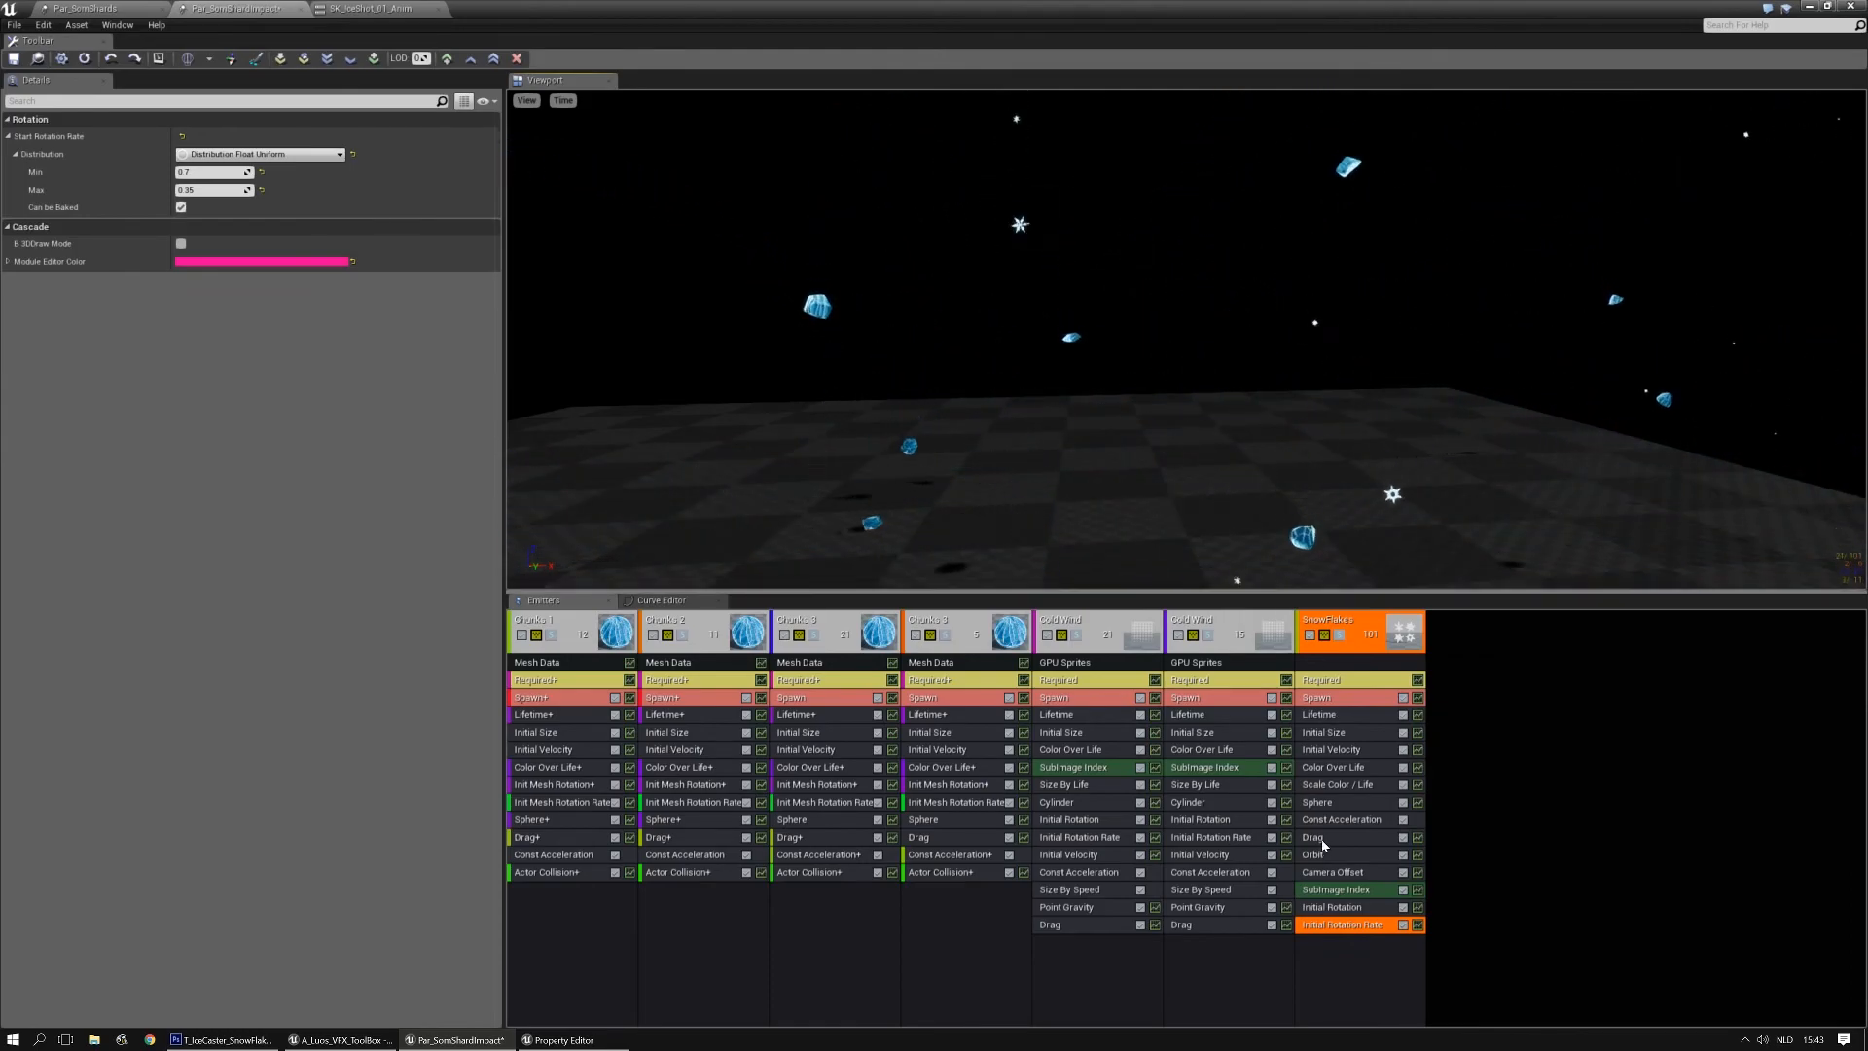
pyautogui.click(214, 189)
pyautogui.write('1.22')
pyautogui.press('Return')
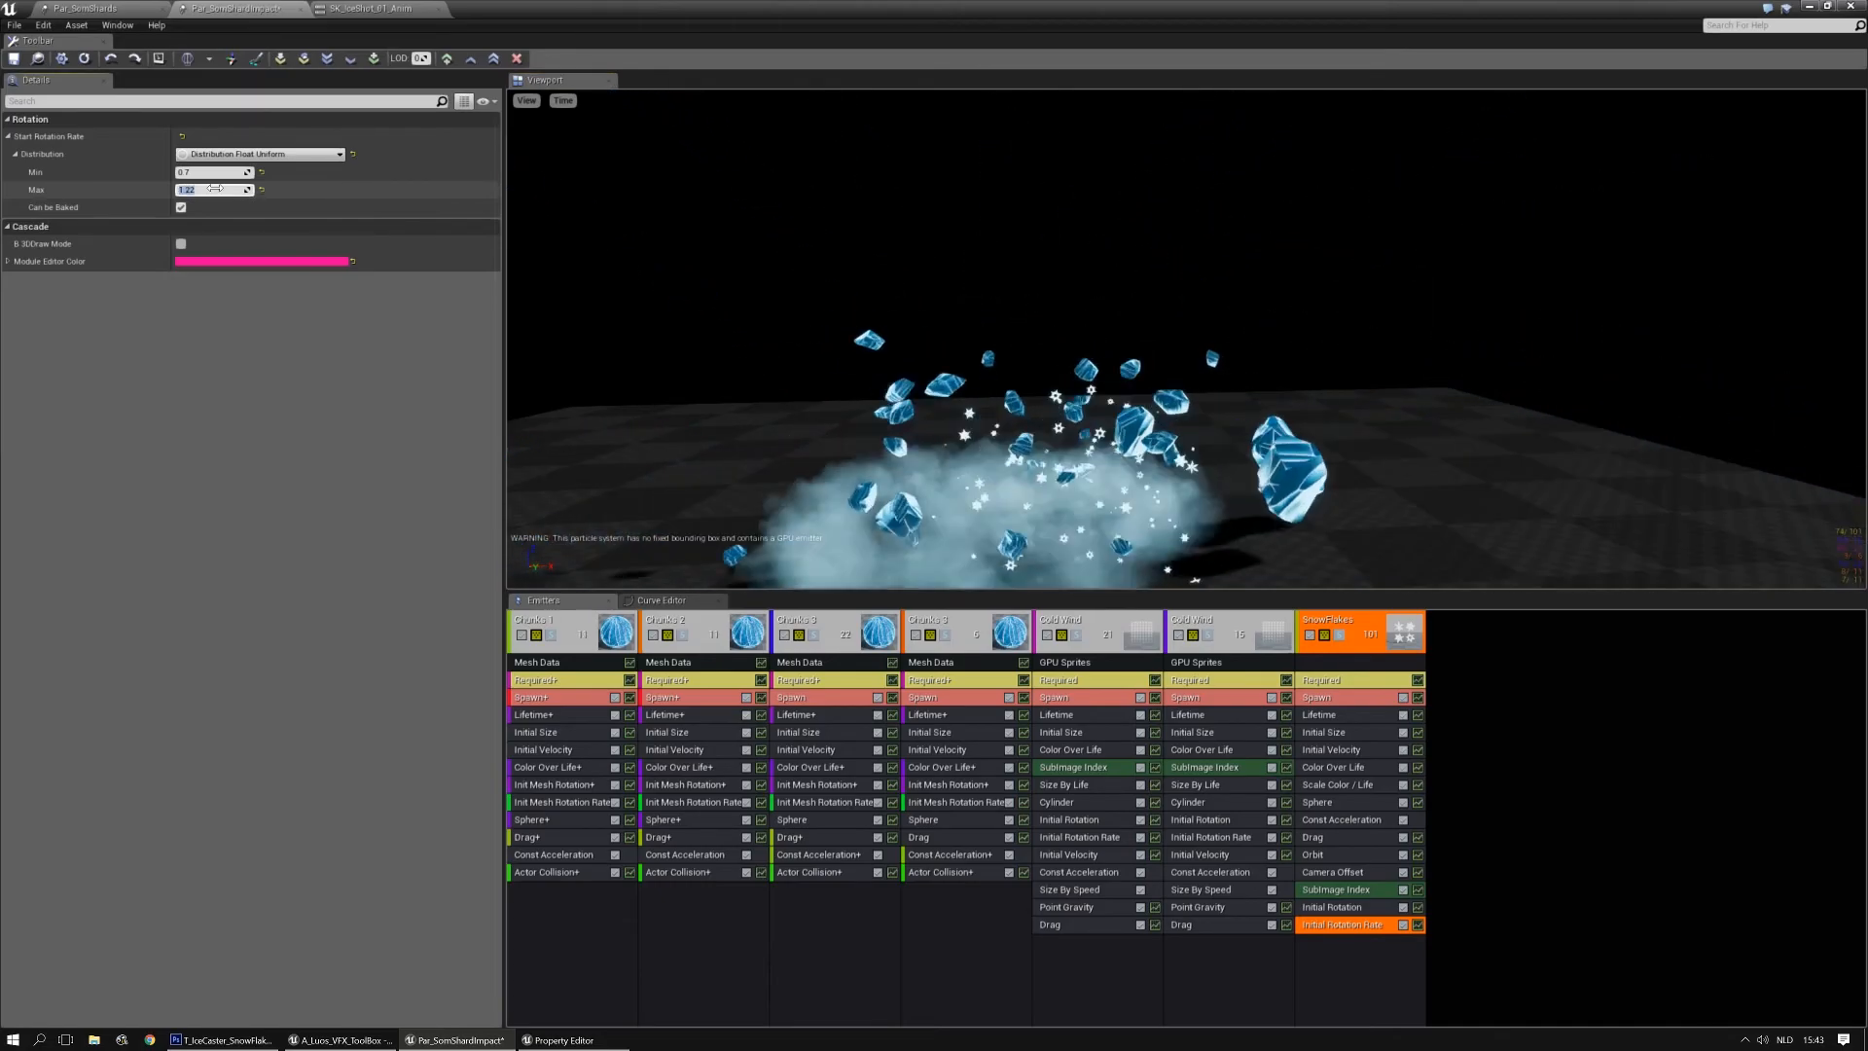
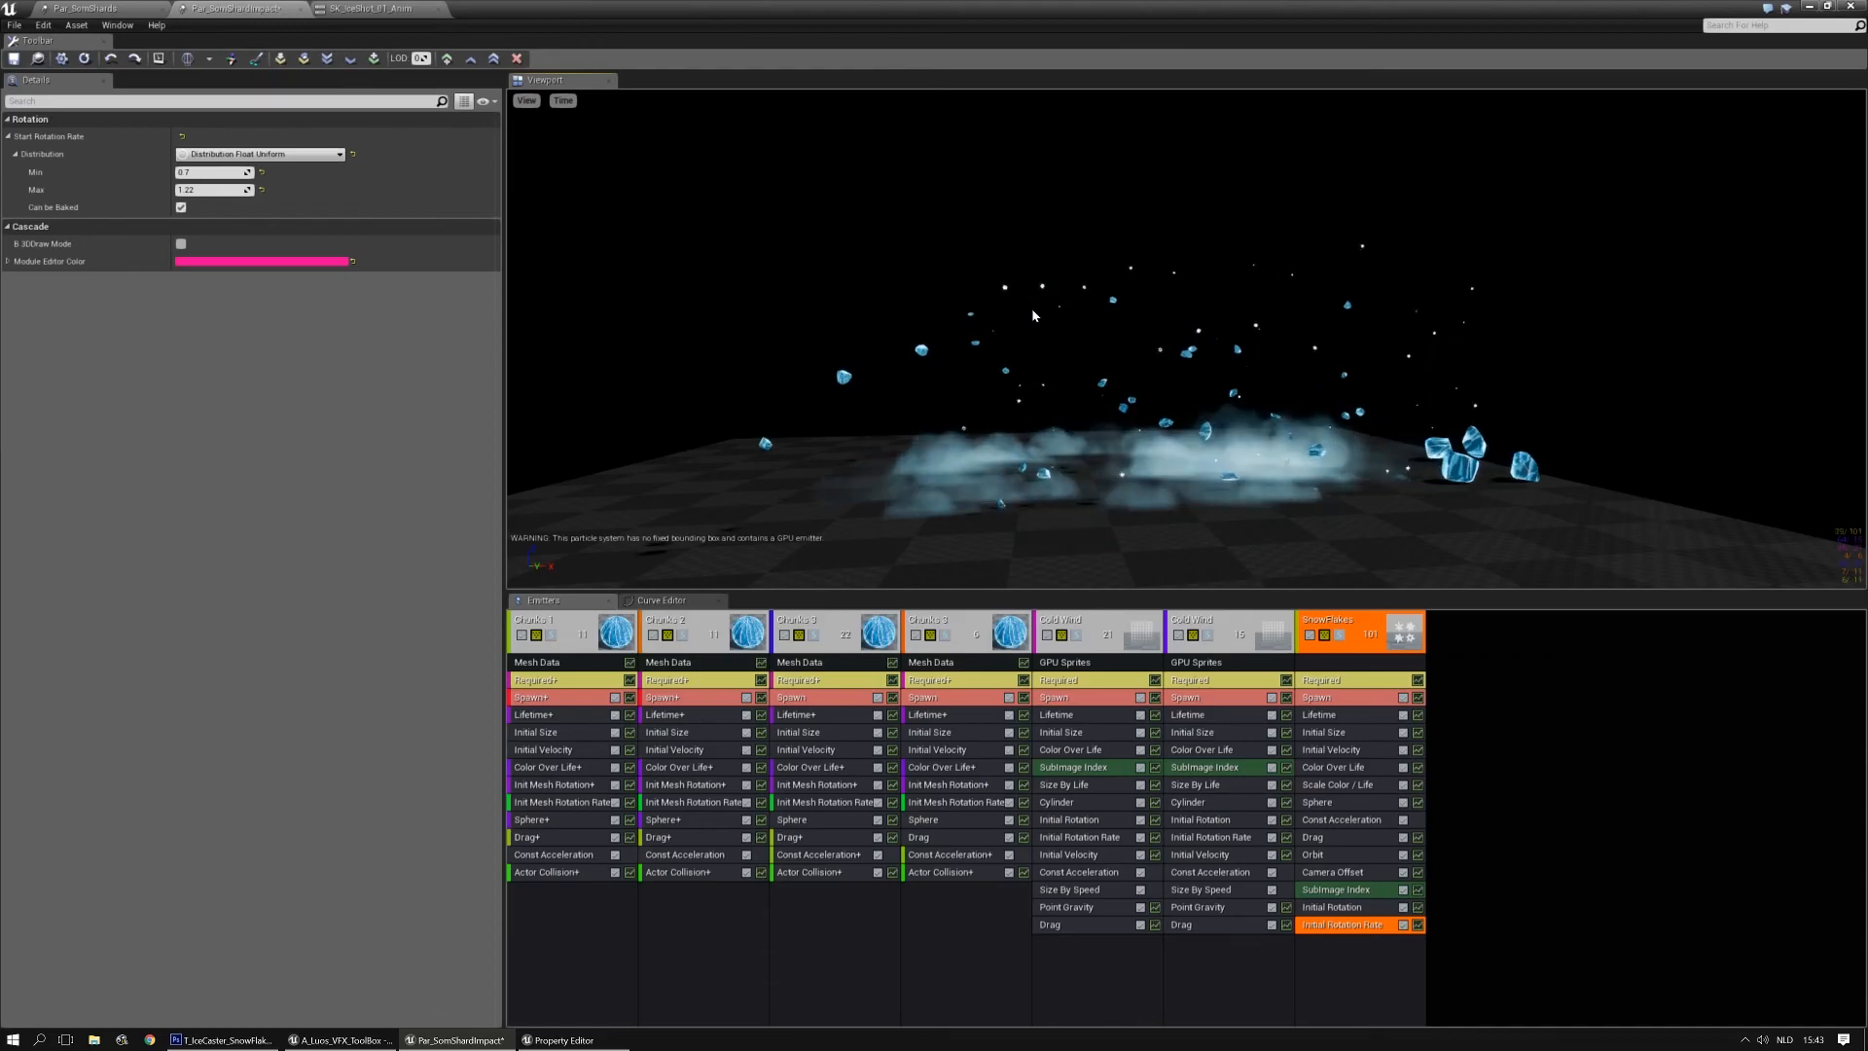
pyautogui.moveTo(1033, 316); pyautogui.dragTo(1034, 413, button='middle')
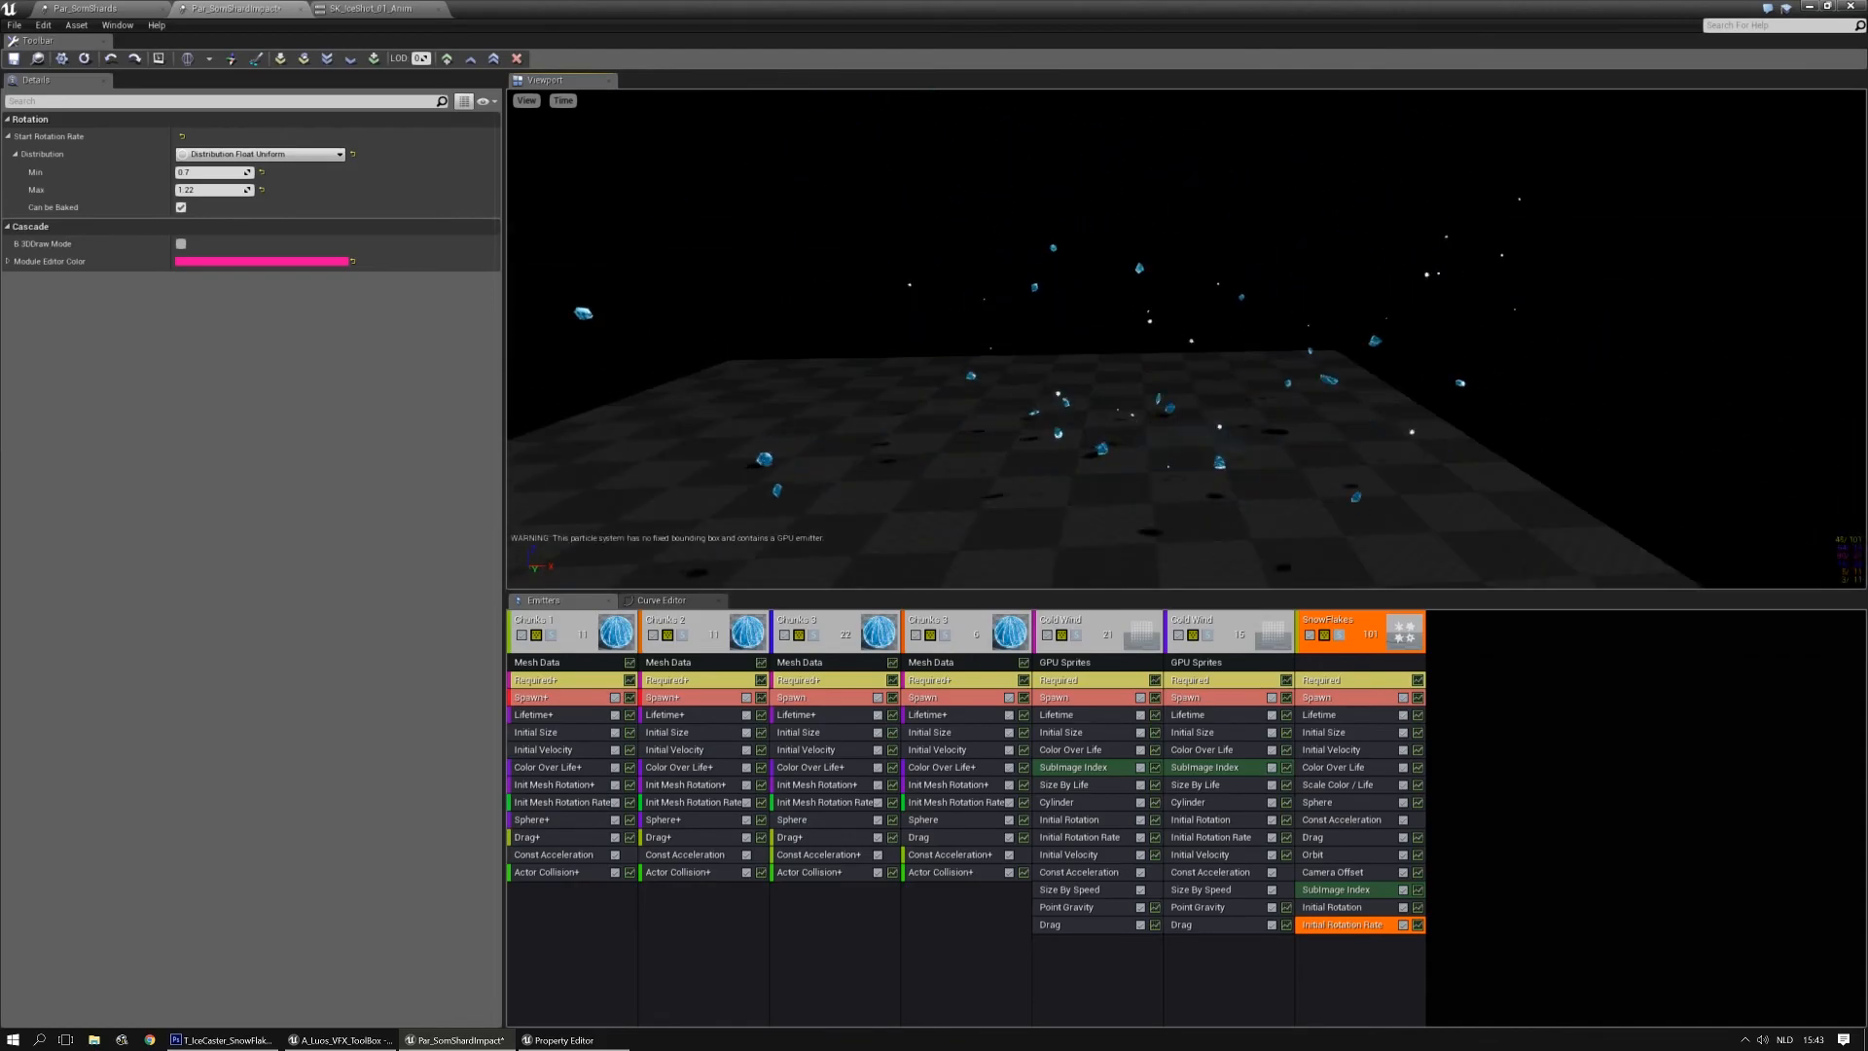
pyautogui.click(1585, 770)
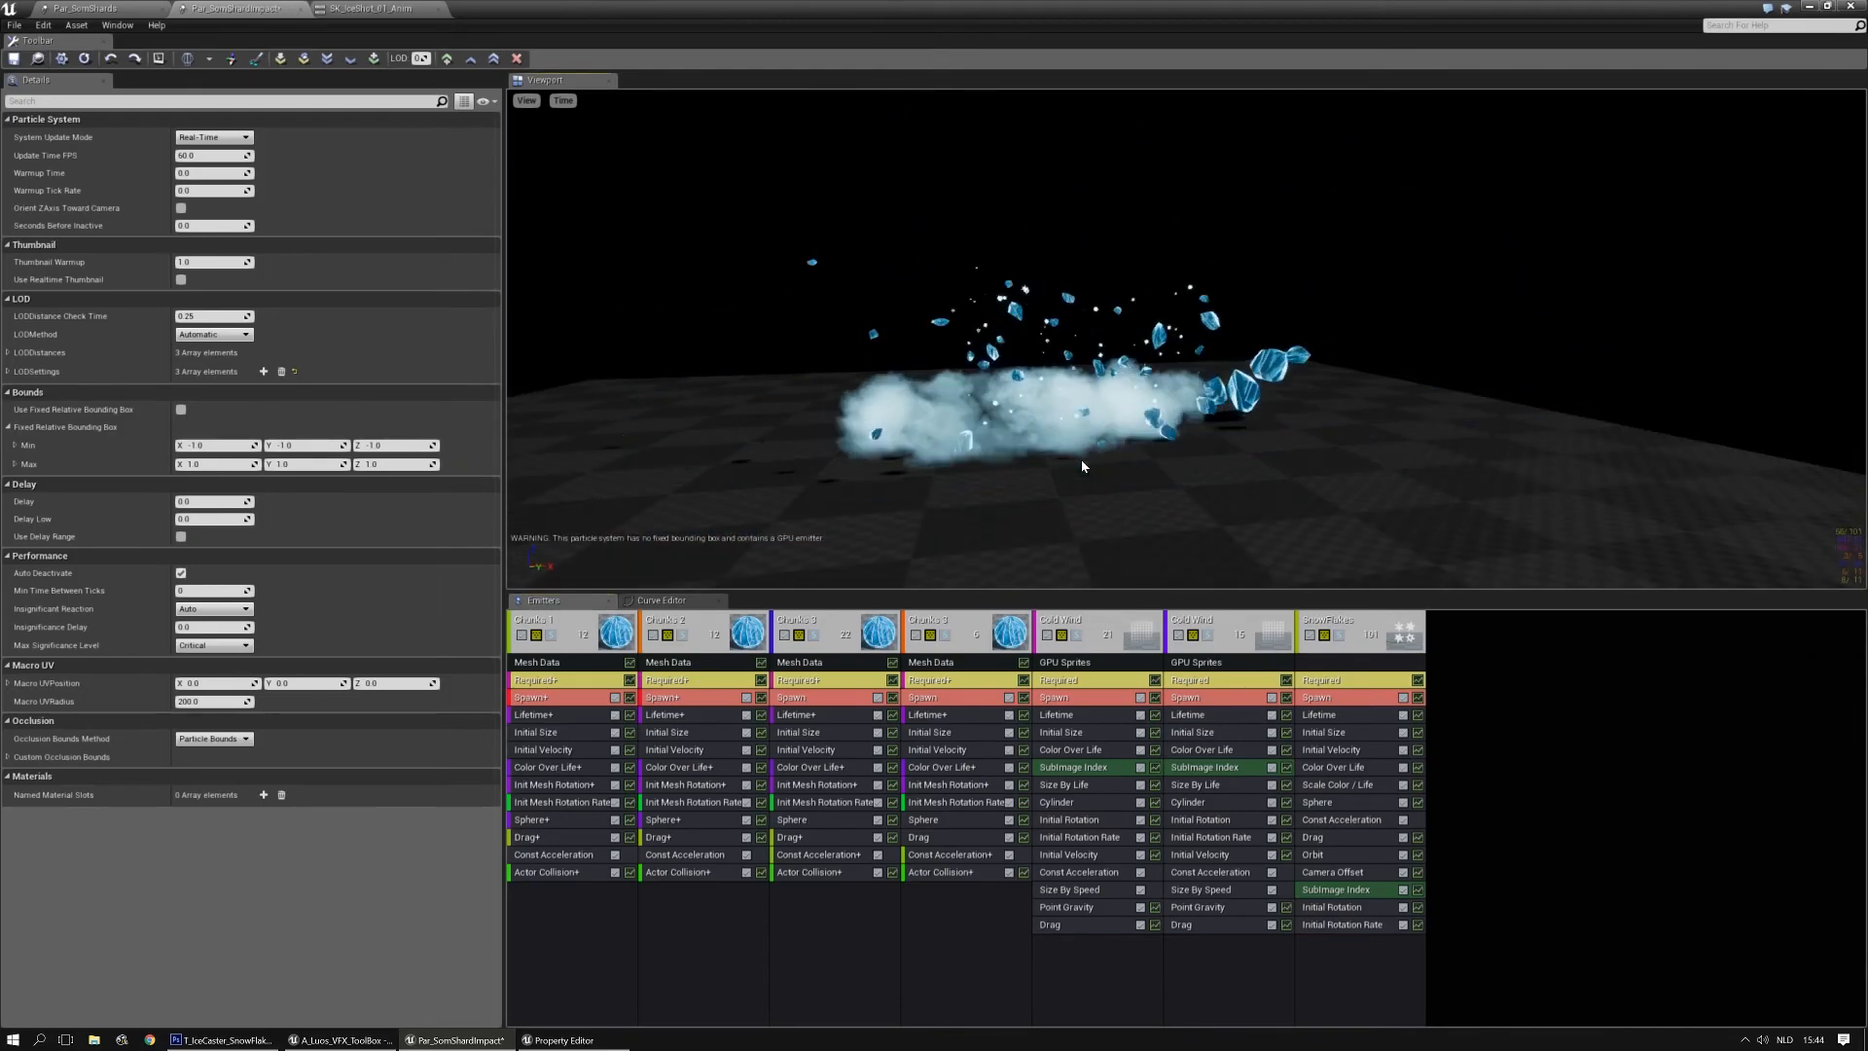
# Export the Small Dots emitter from Par_SomShards into Par_SomShardImpact, and return to the impact effect
pyautogui.click(134, 8)
pyautogui.click(977, 626)
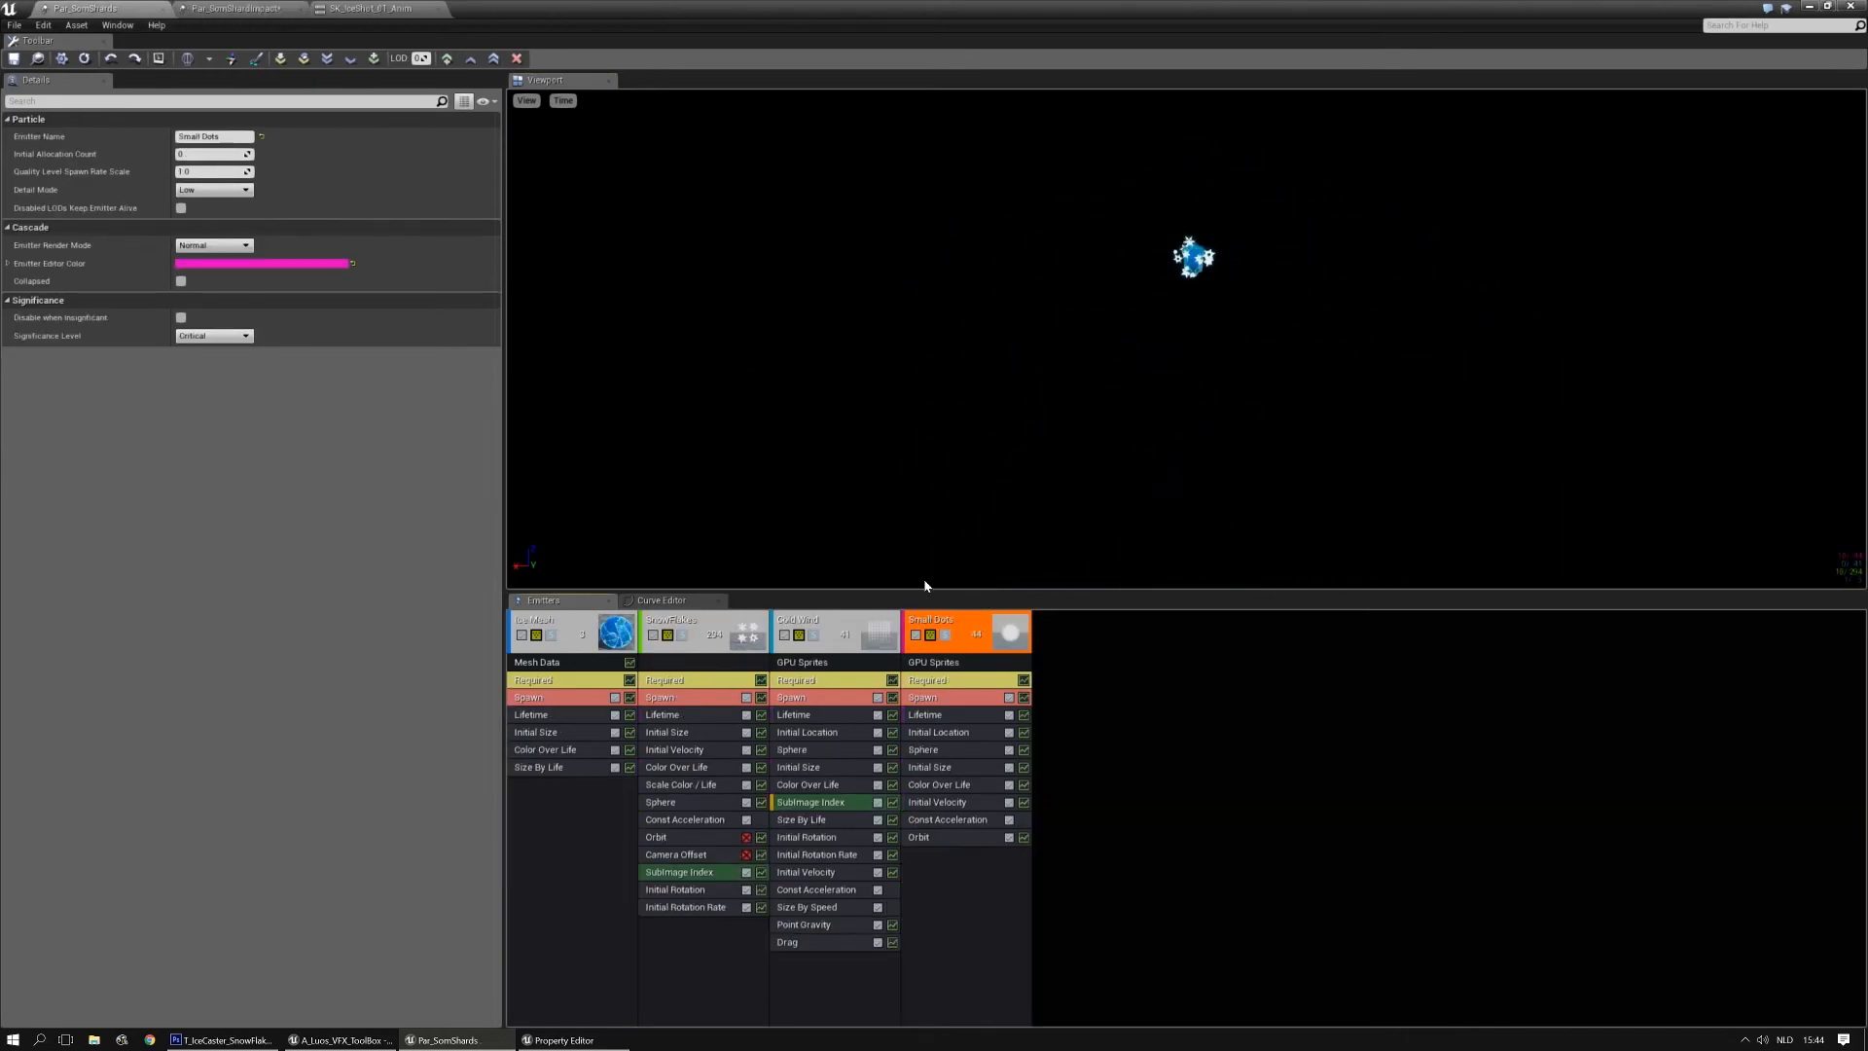
pyautogui.rightClick(944, 625)
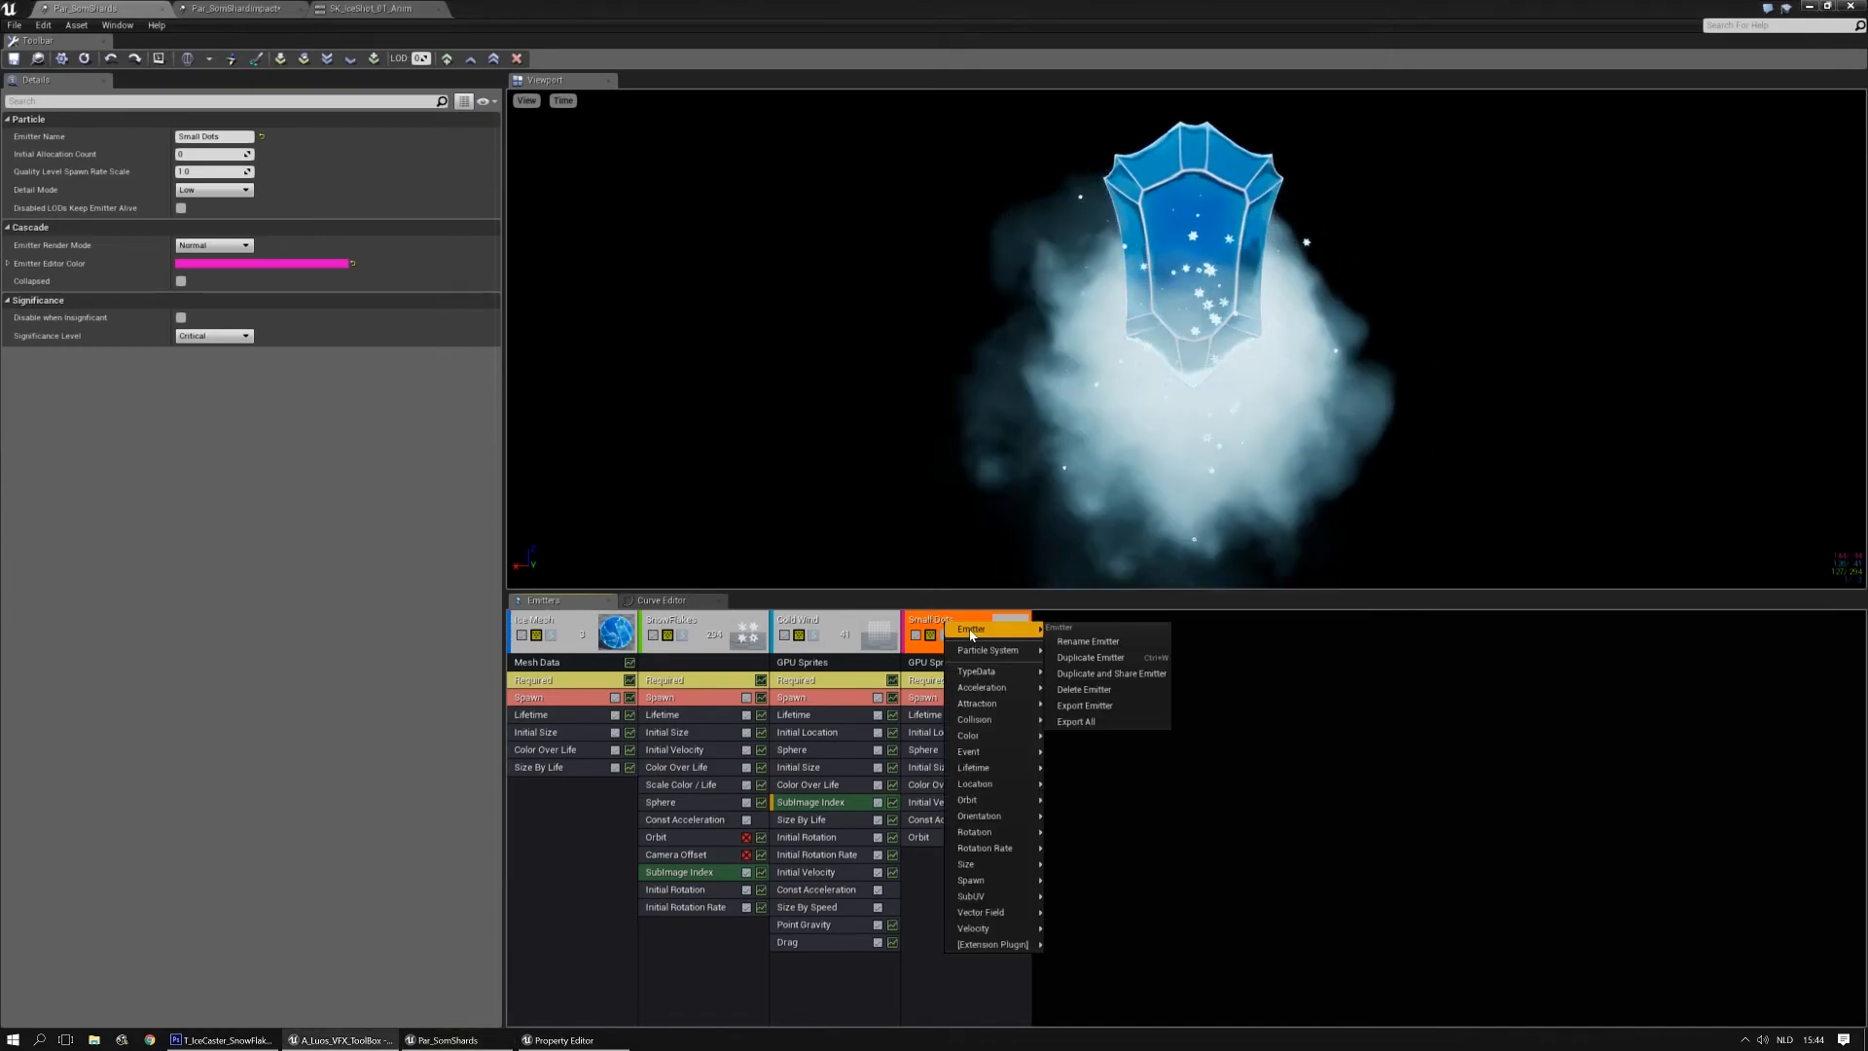
pyautogui.click(1078, 706)
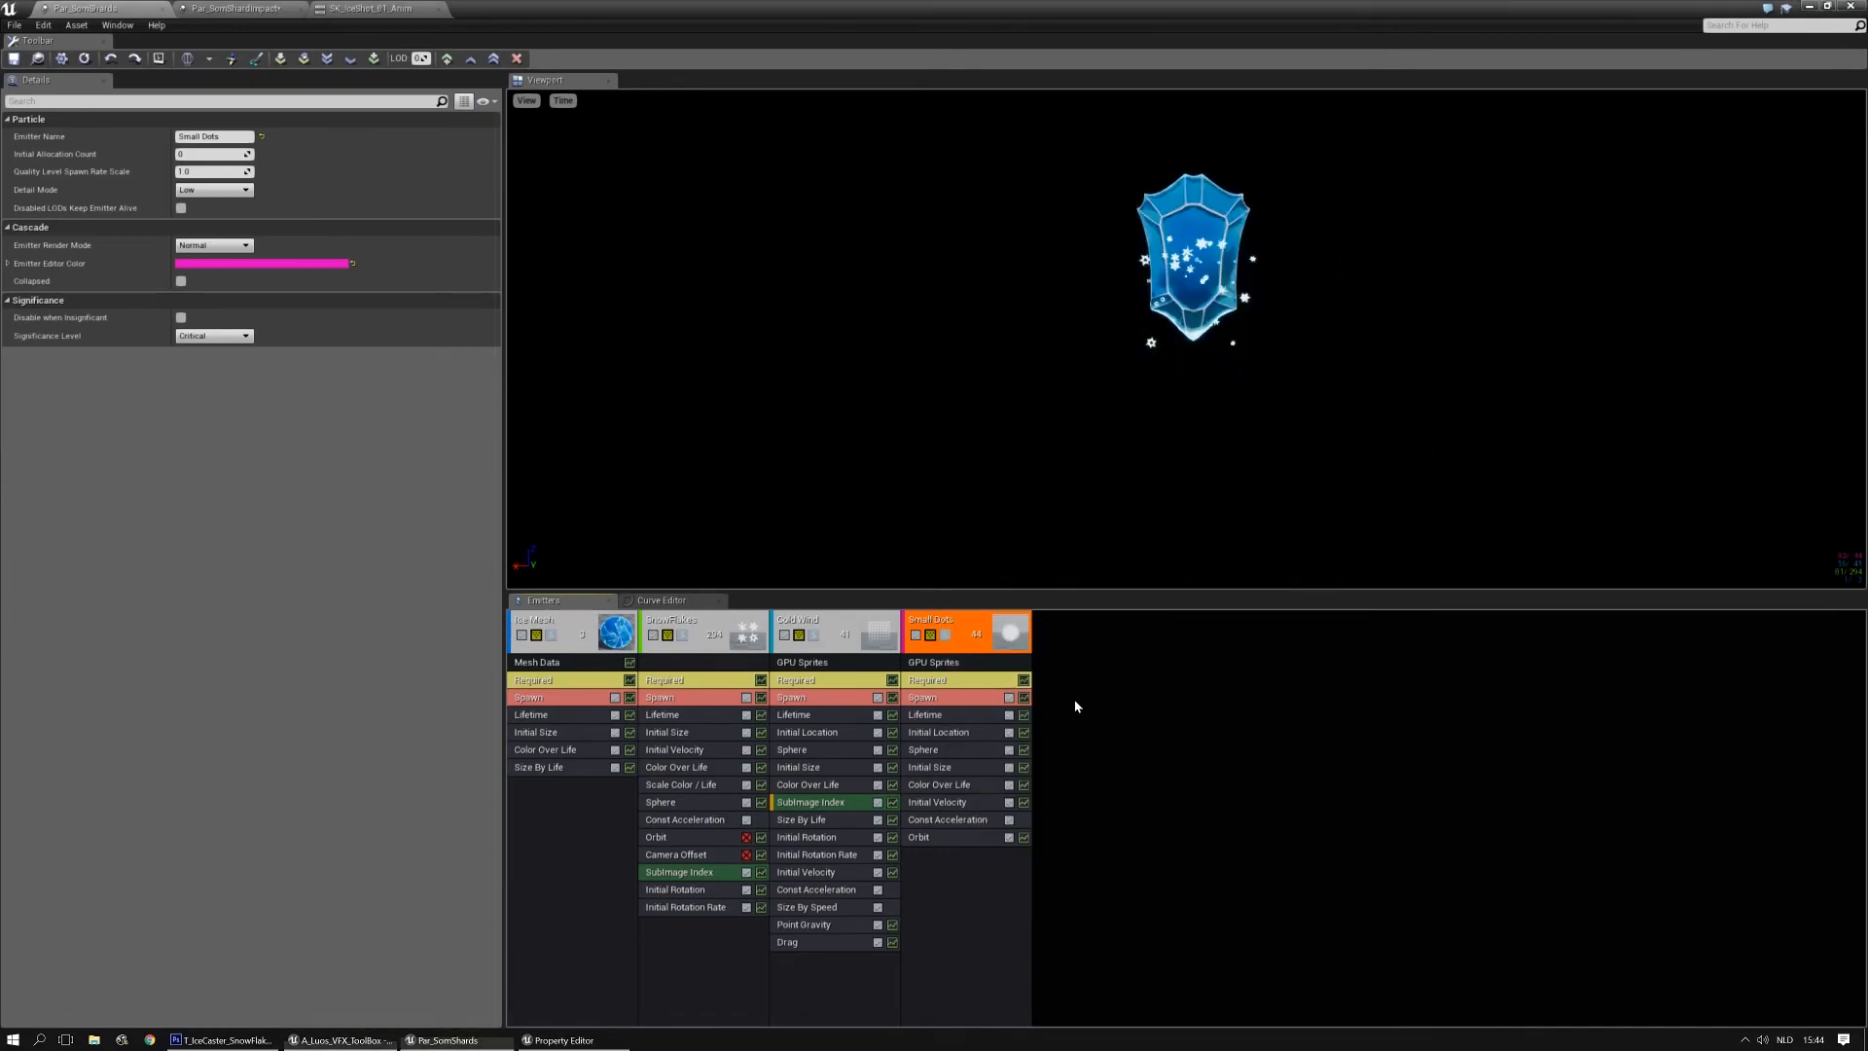
pyautogui.click(378, 8)
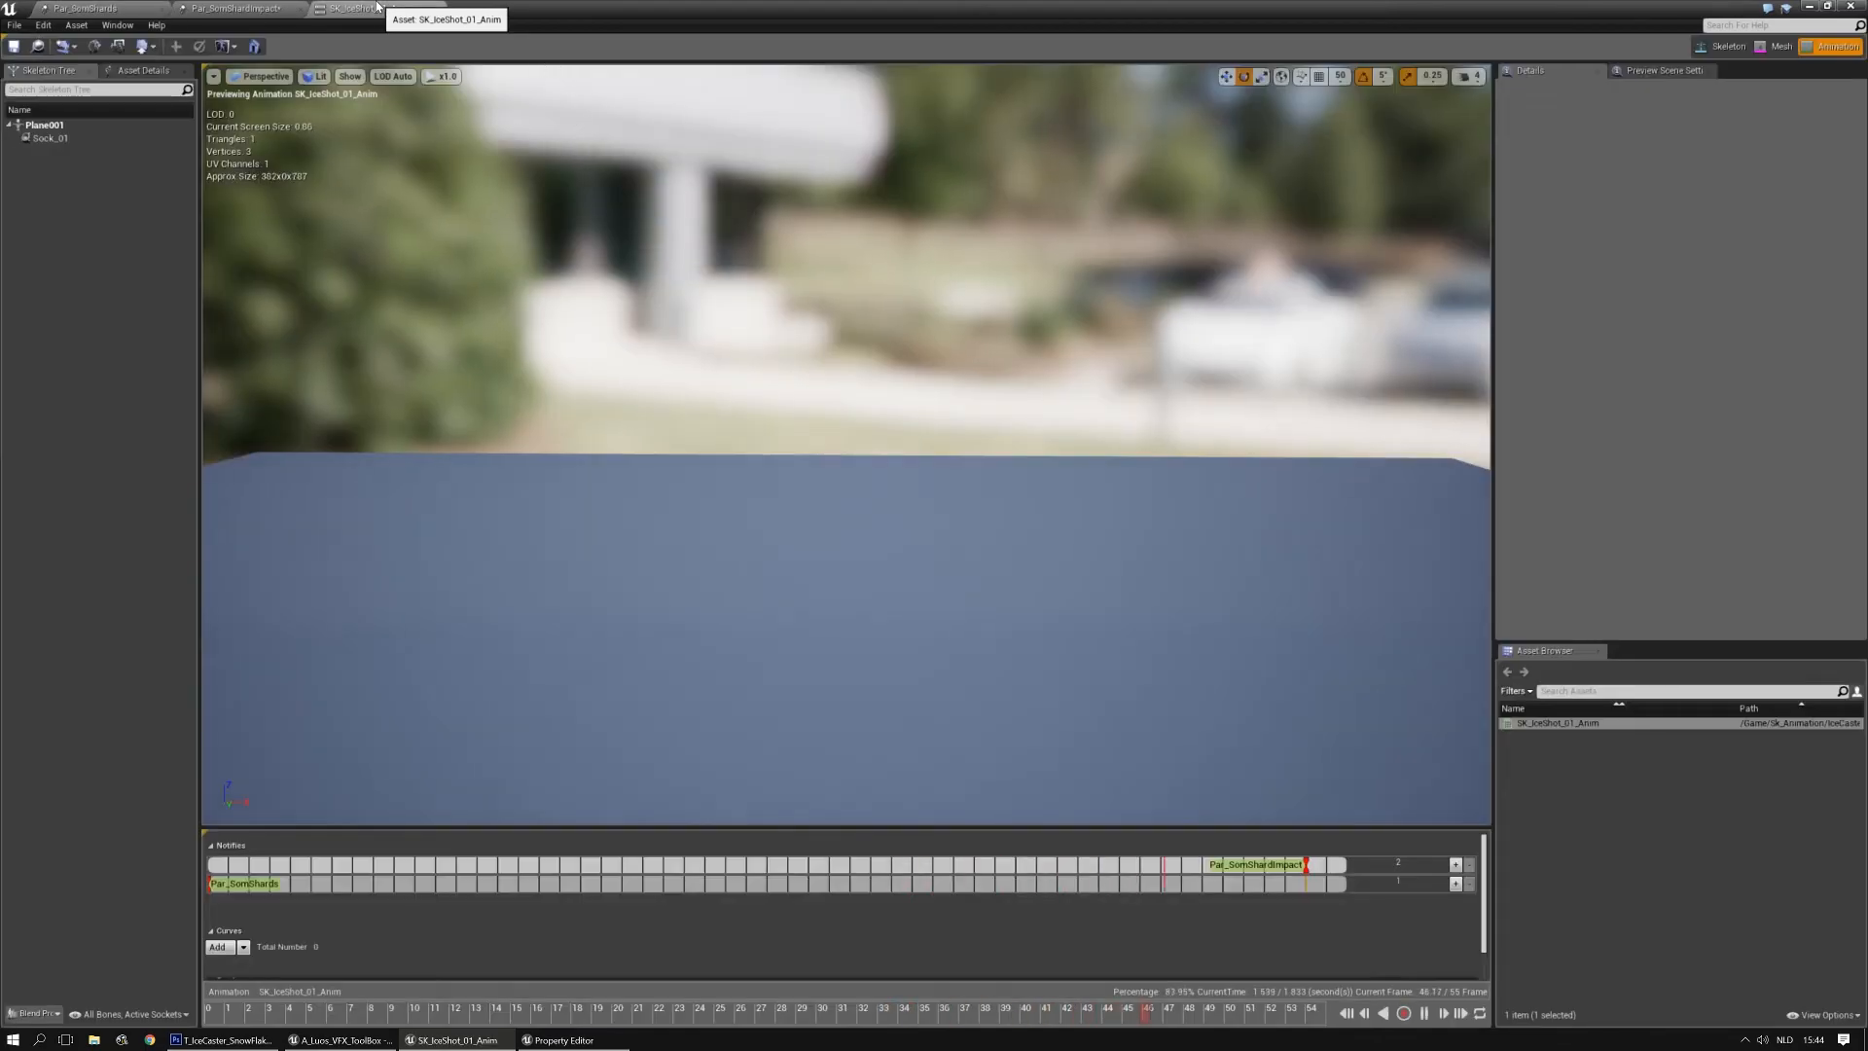
pyautogui.click(243, 8)
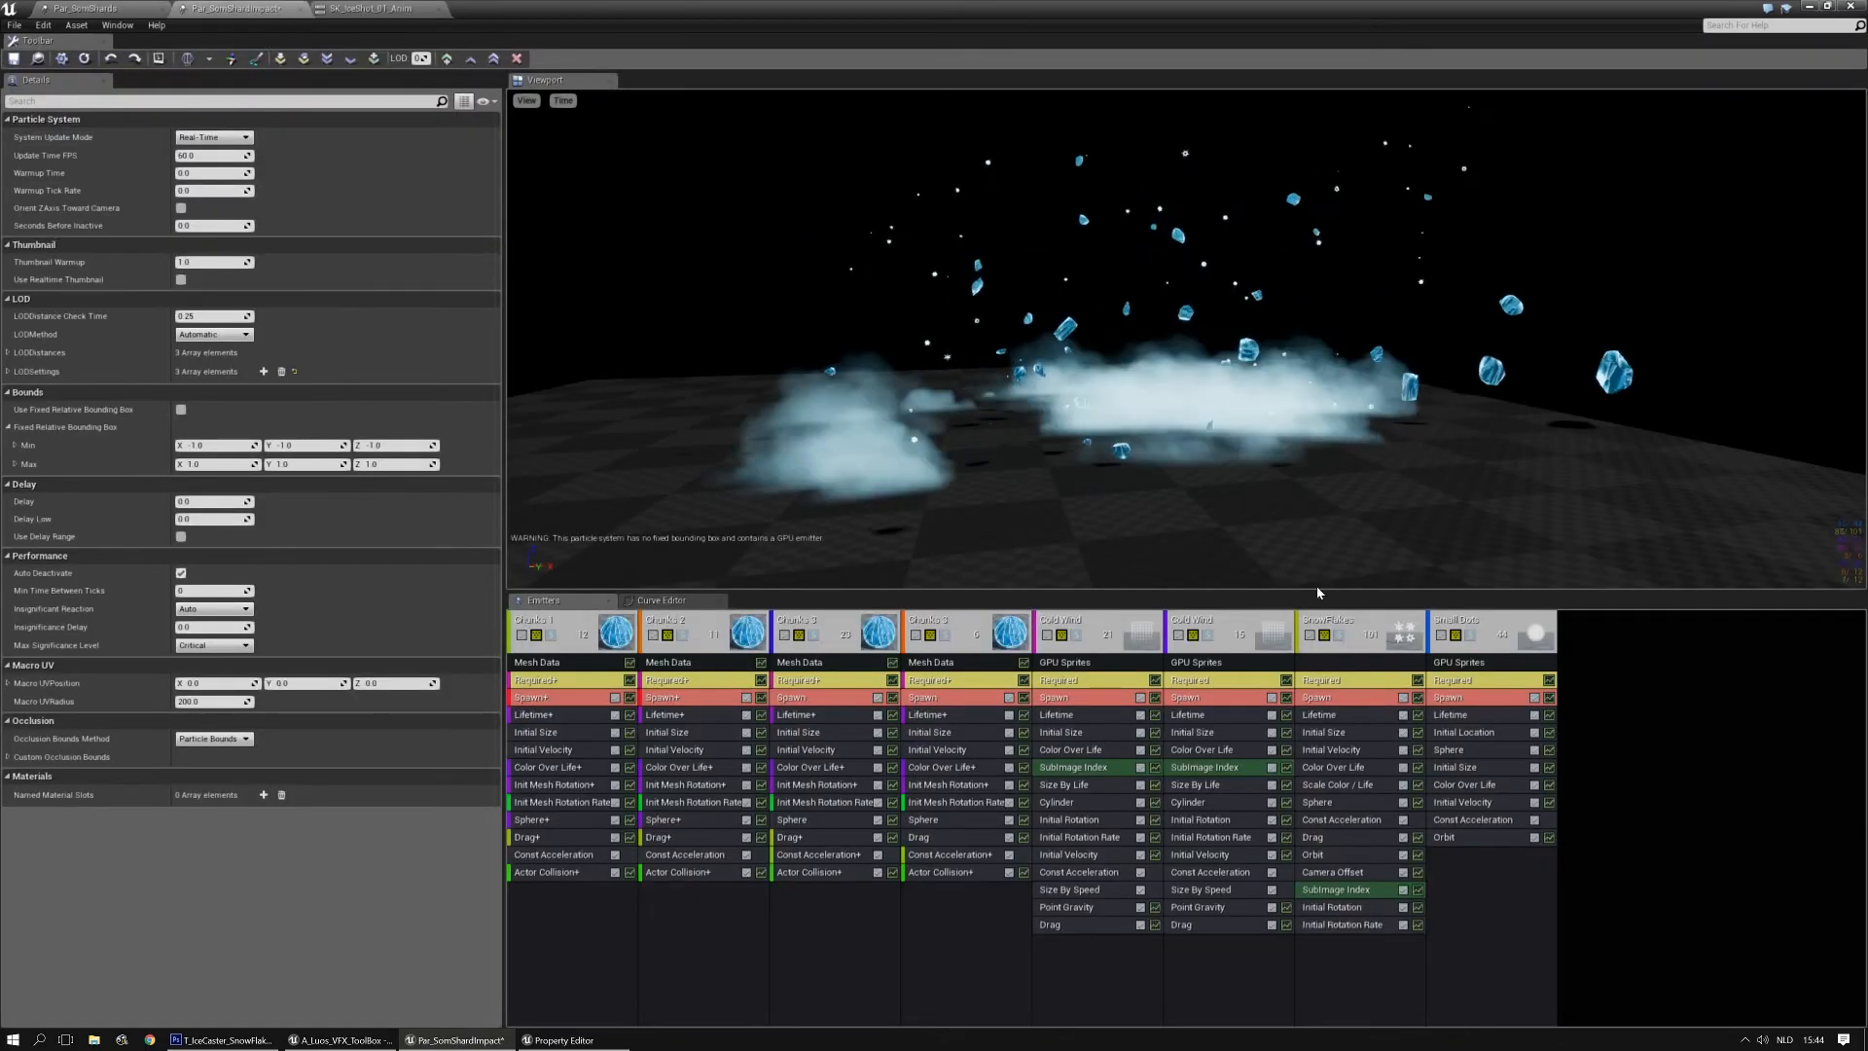
# Solo Small Dots and make its Spawn a burst with Count 1000, using constant distributions of 0 for Rate and 1 for Rate Scale
pyautogui.click(1470, 636)
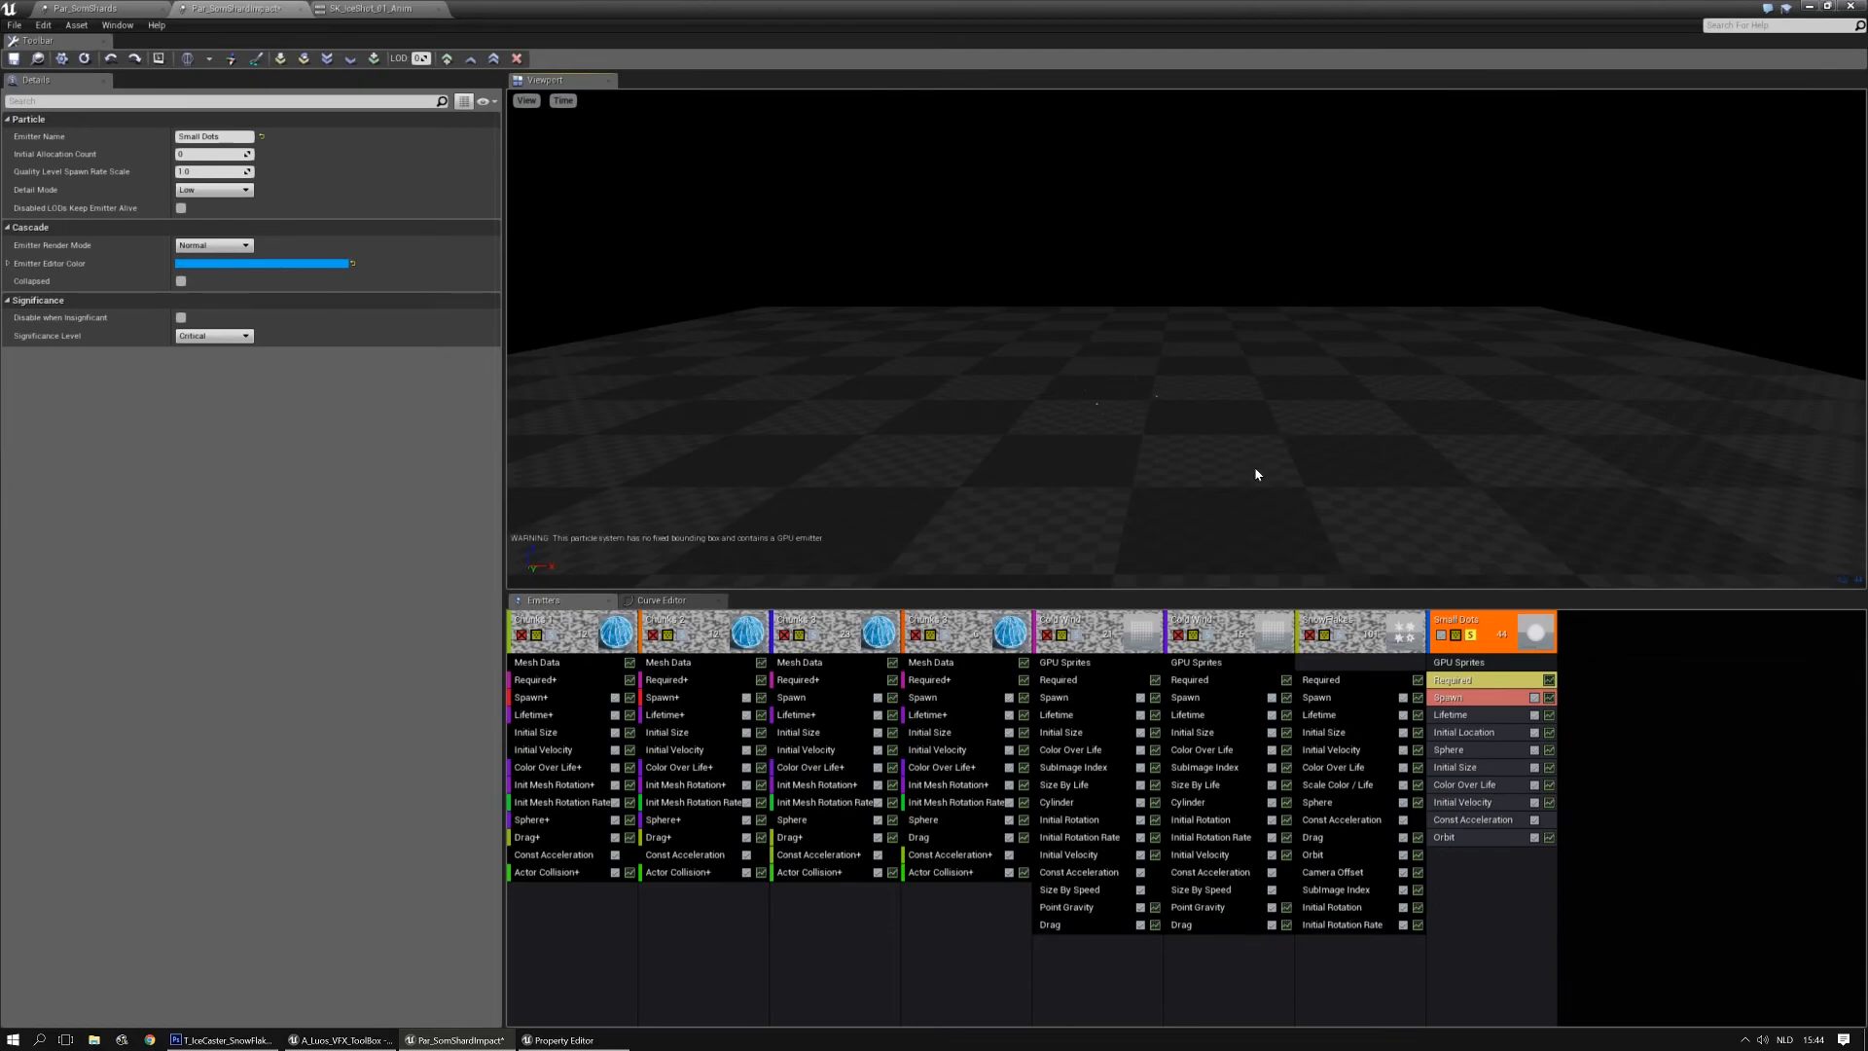
pyautogui.click(1481, 698)
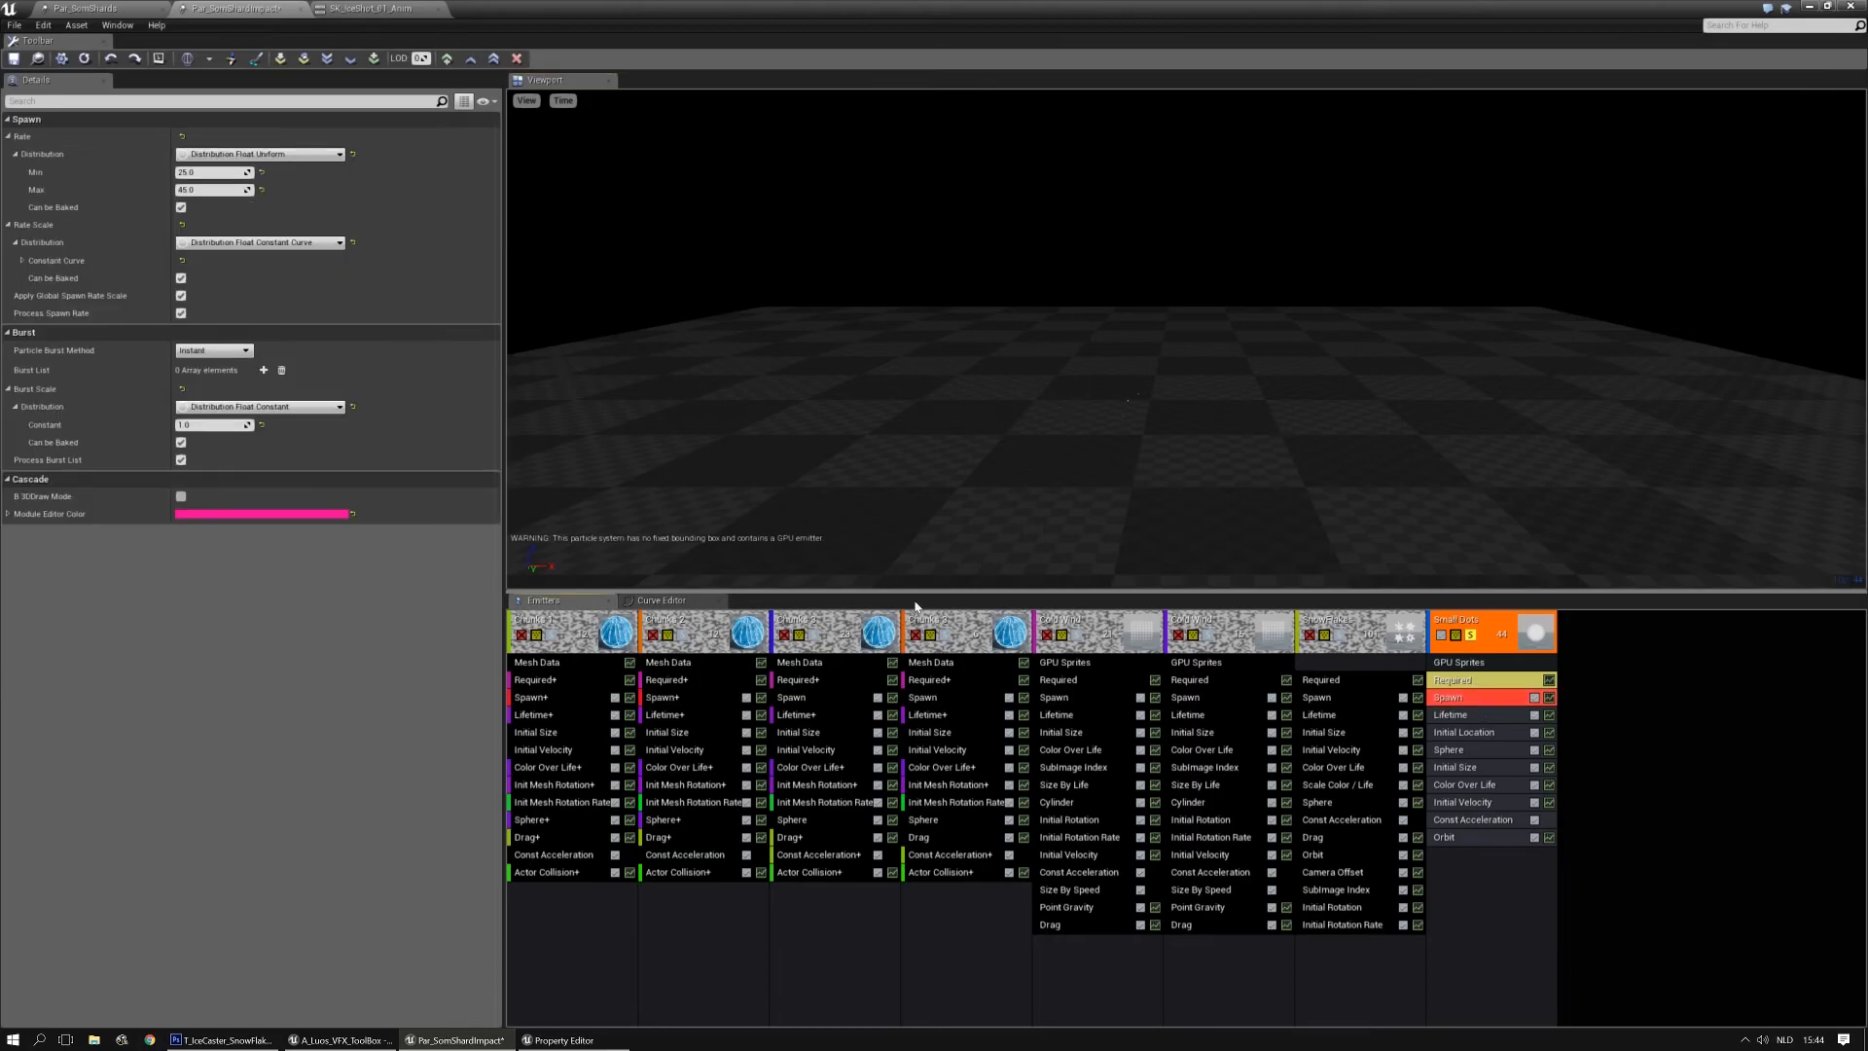
pyautogui.click(255, 154)
pyautogui.click(255, 172)
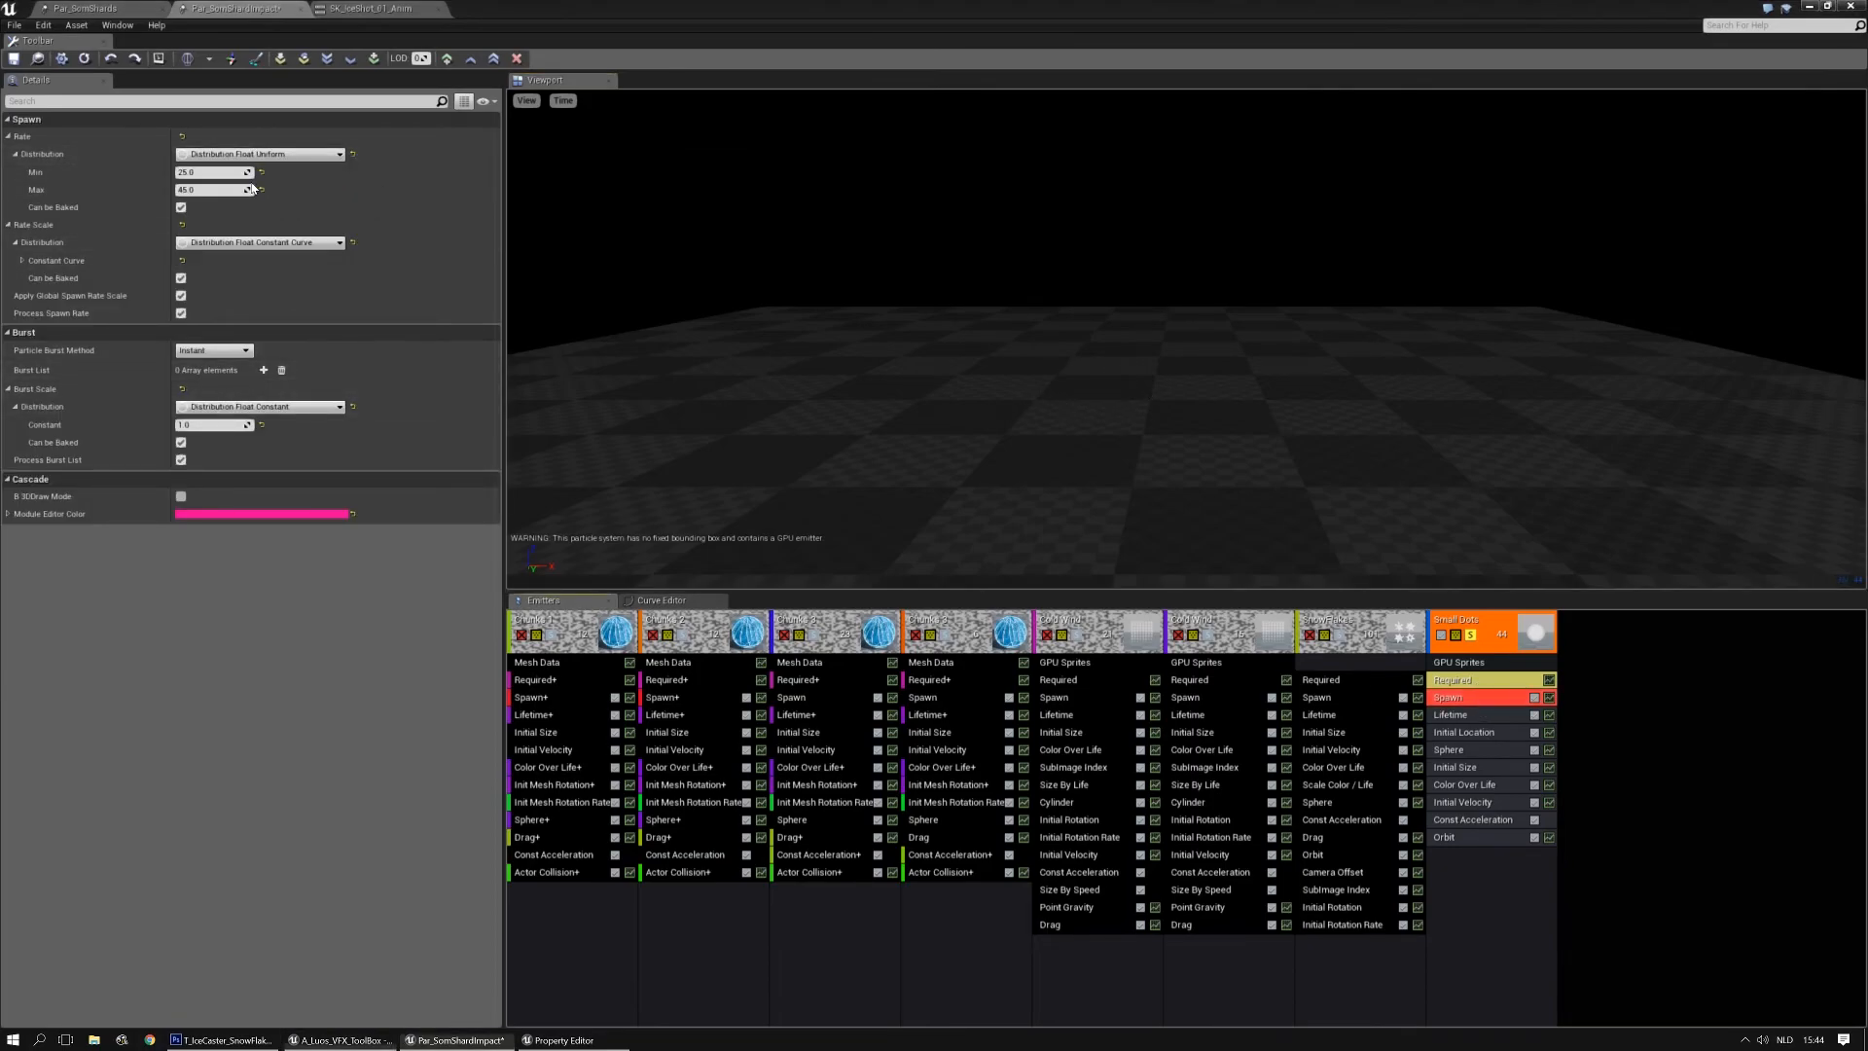
pyautogui.click(262, 352)
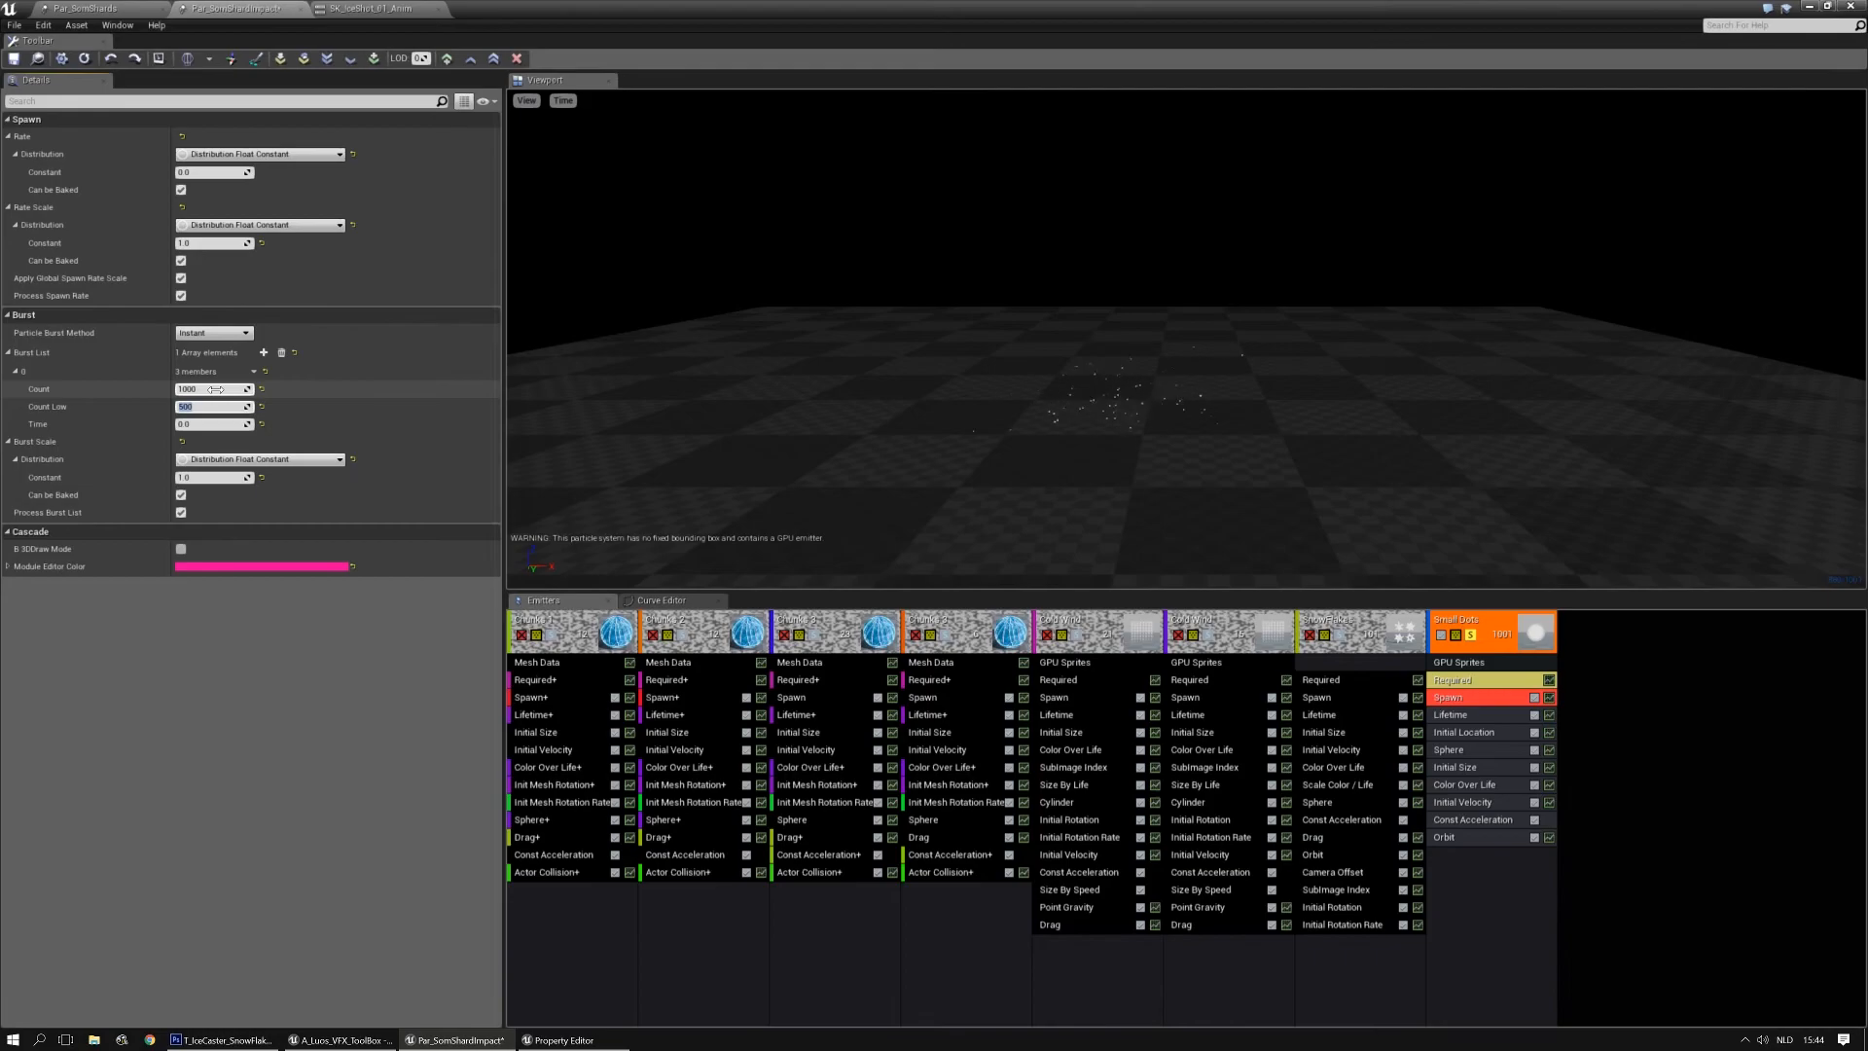
# Set the Small Dots Sphere velocity scale to 10 minimum and 50 maximum, and its Initial Size to 3 maximum and 2 minimum
pyautogui.click(1476, 757)
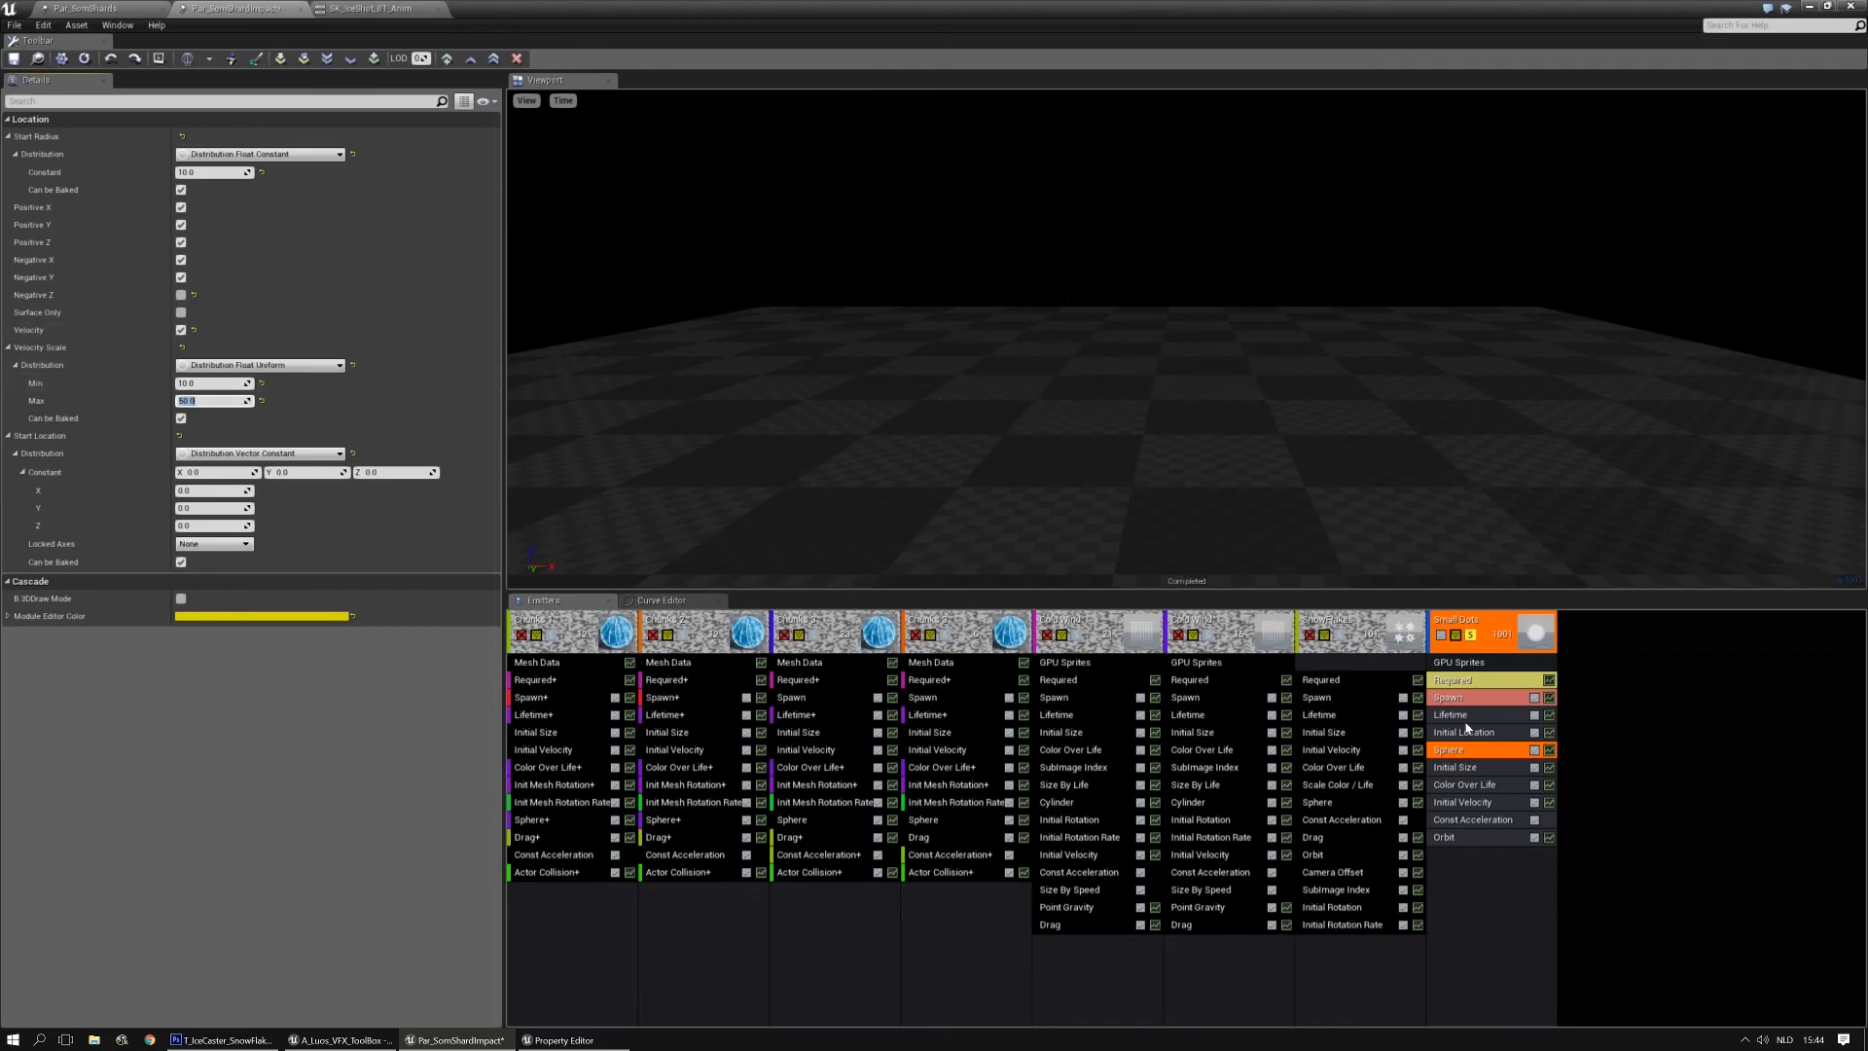
pyautogui.click(1462, 768)
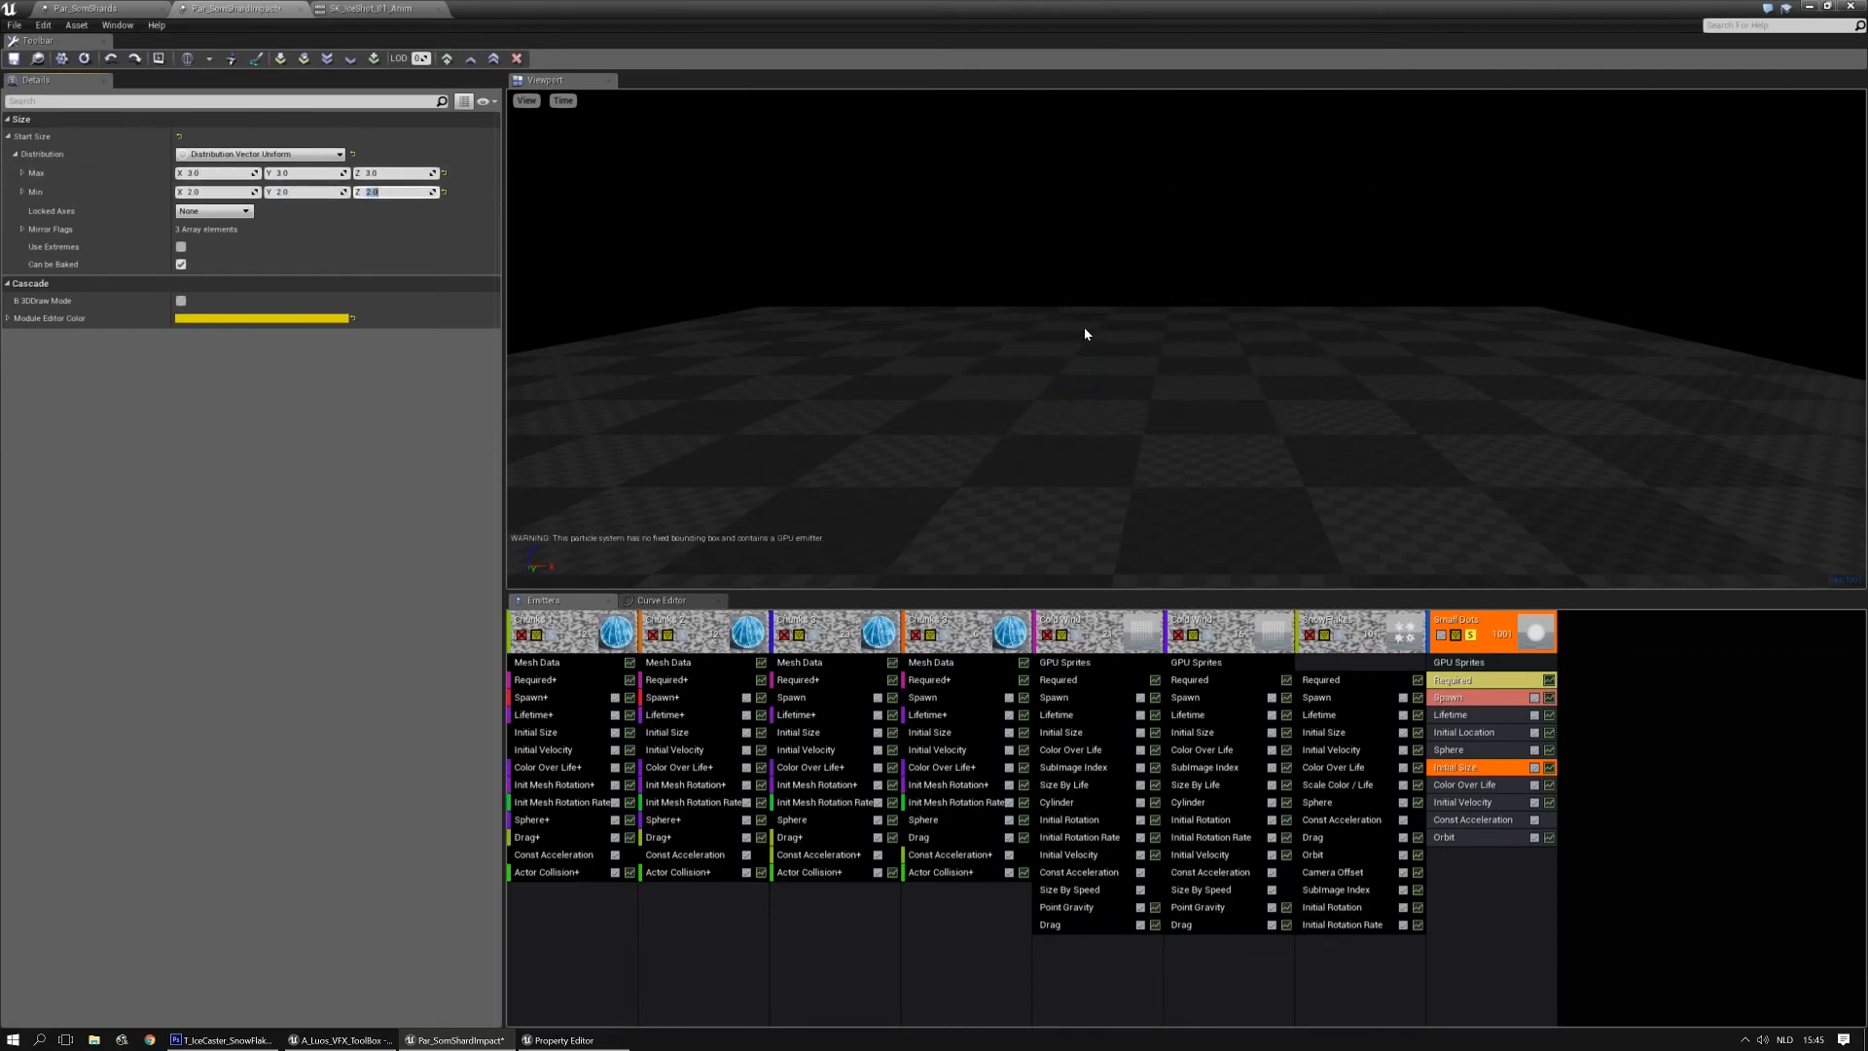
# Set the Small Dots Orbit module's maximum Offset Amount to X 50 and Y 100
pyautogui.click(1485, 840)
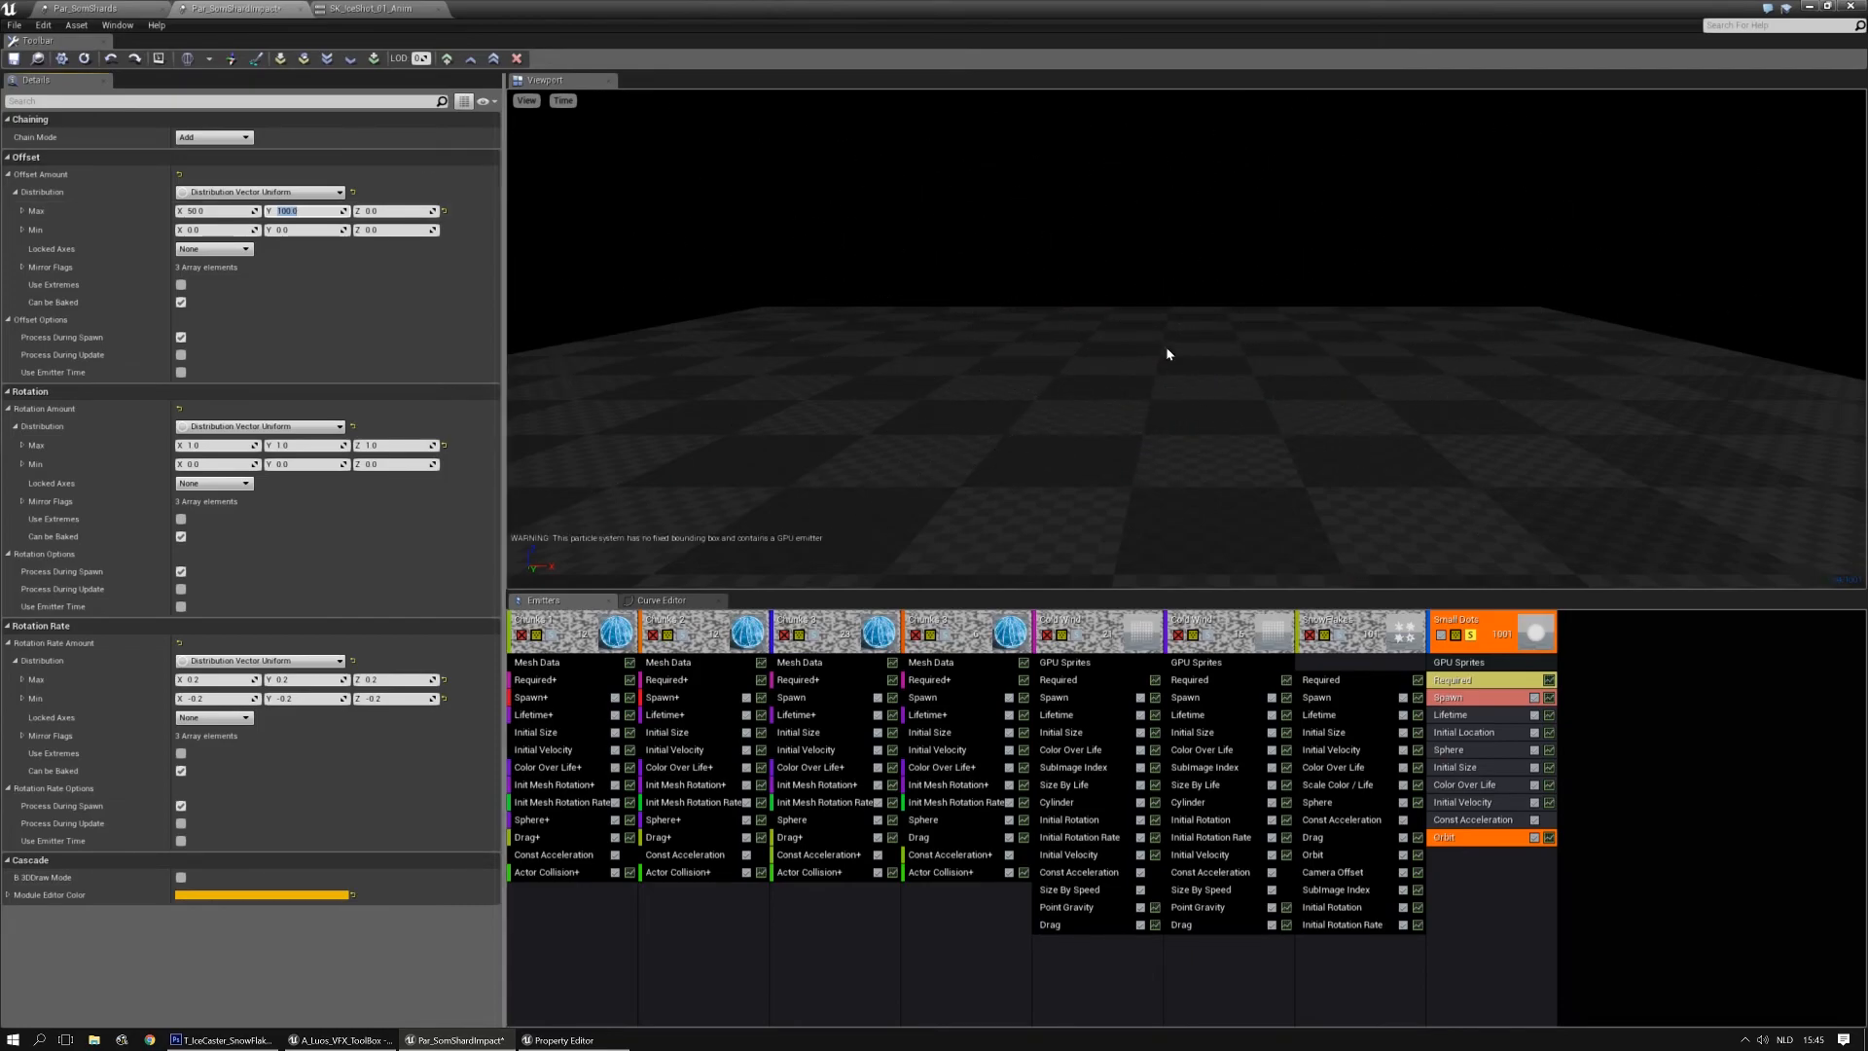
# Add a Local Vector Field module to the Small Dots emitter
pyautogui.click(1468, 873)
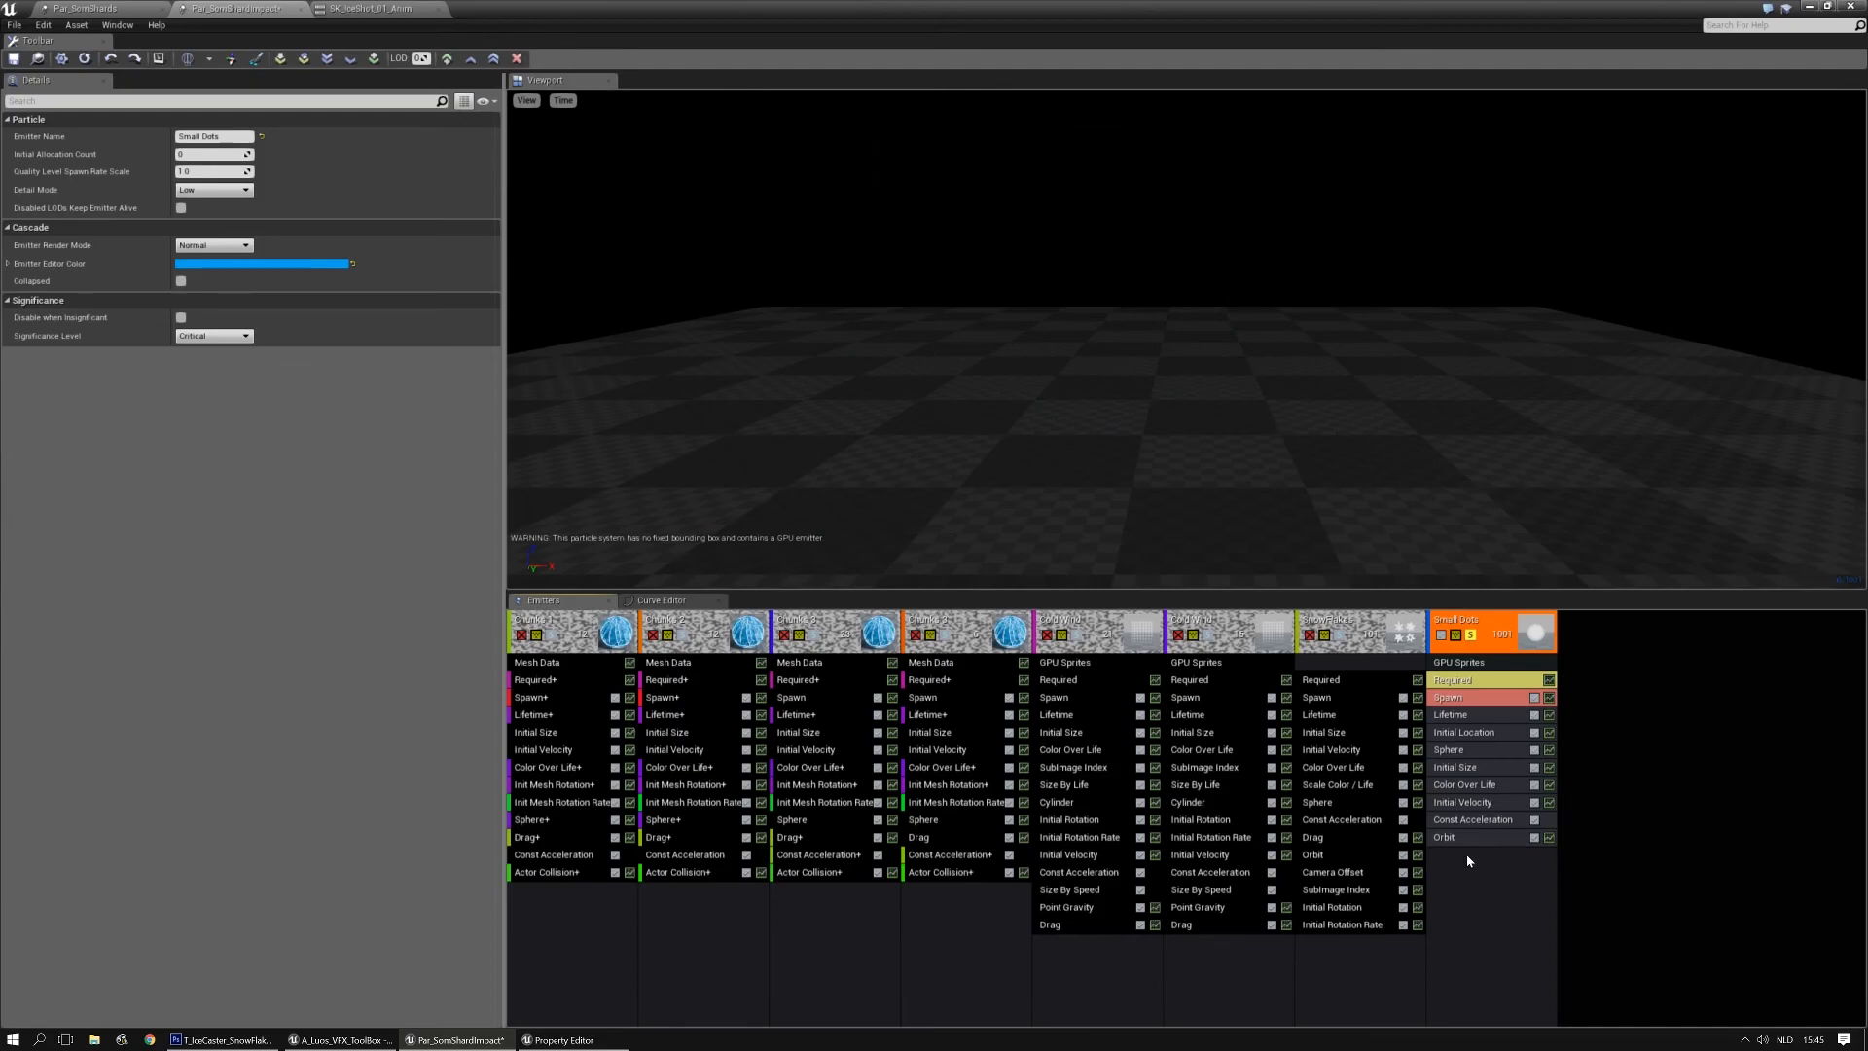
pyautogui.rightClick(1470, 854)
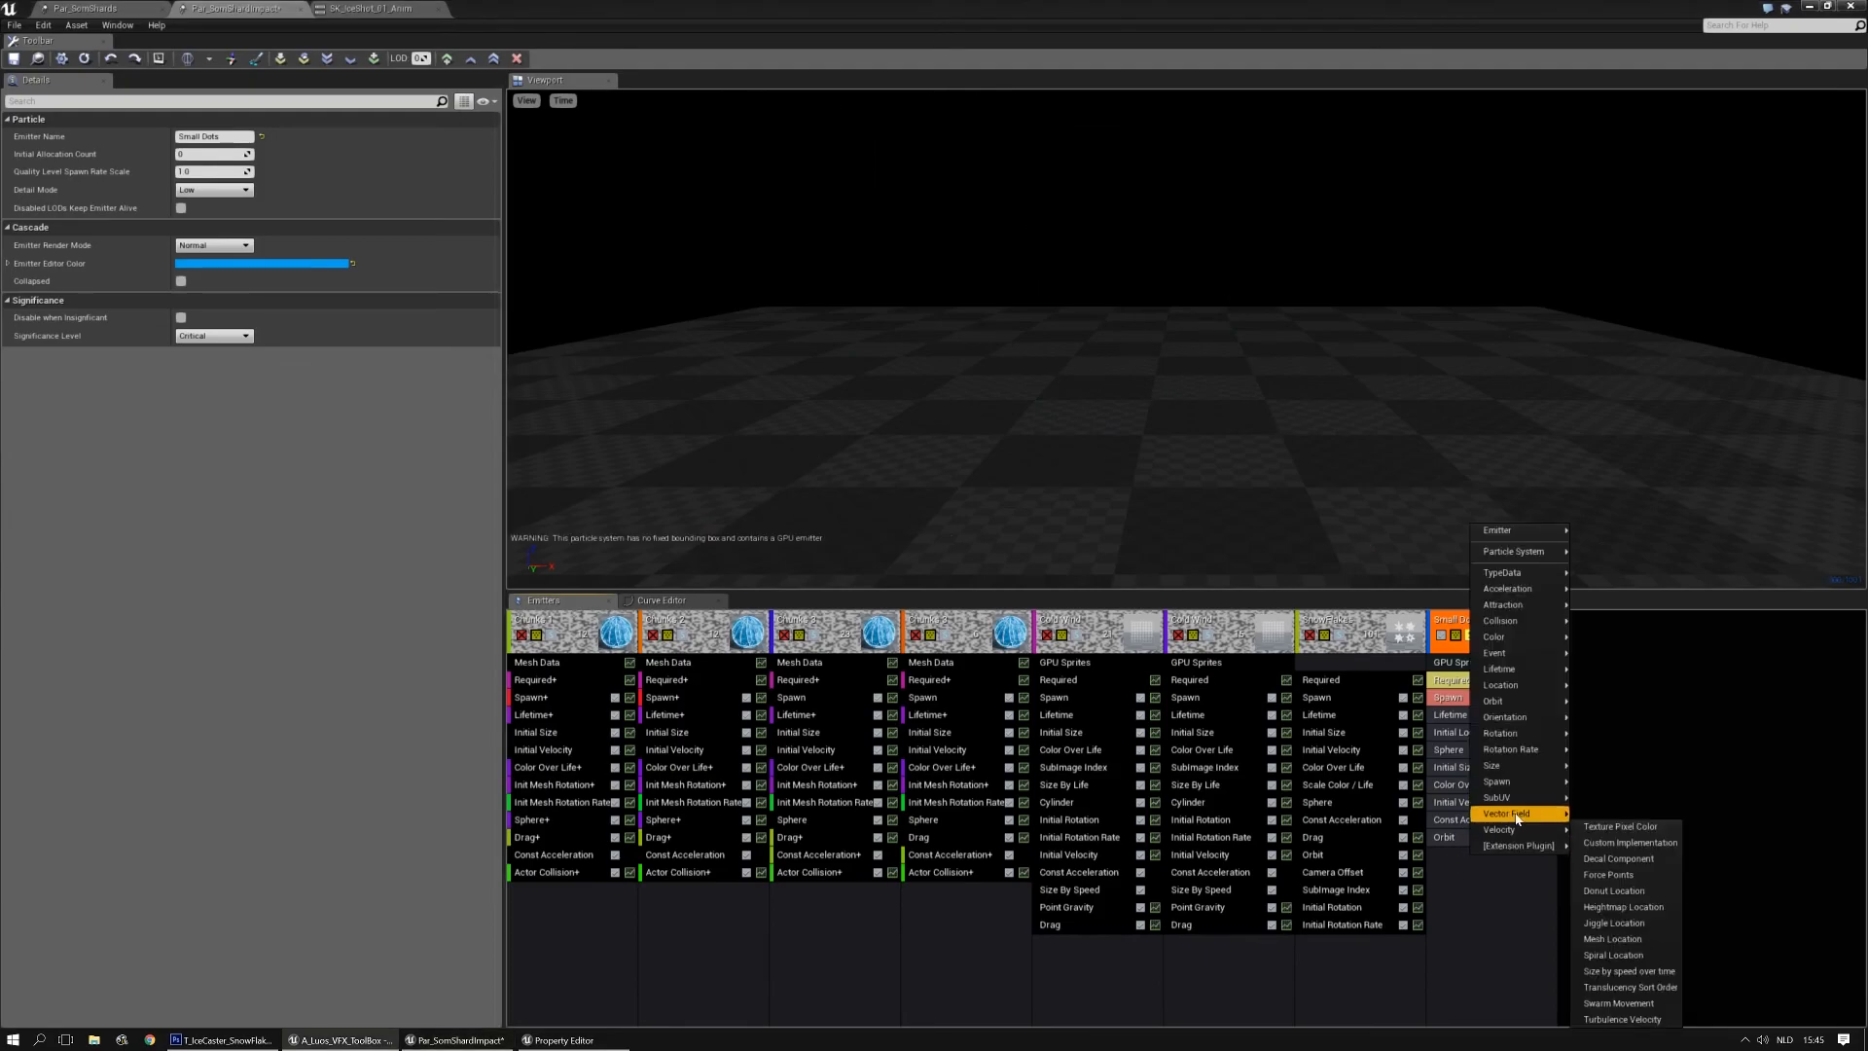
pyautogui.moveTo(1517, 818)
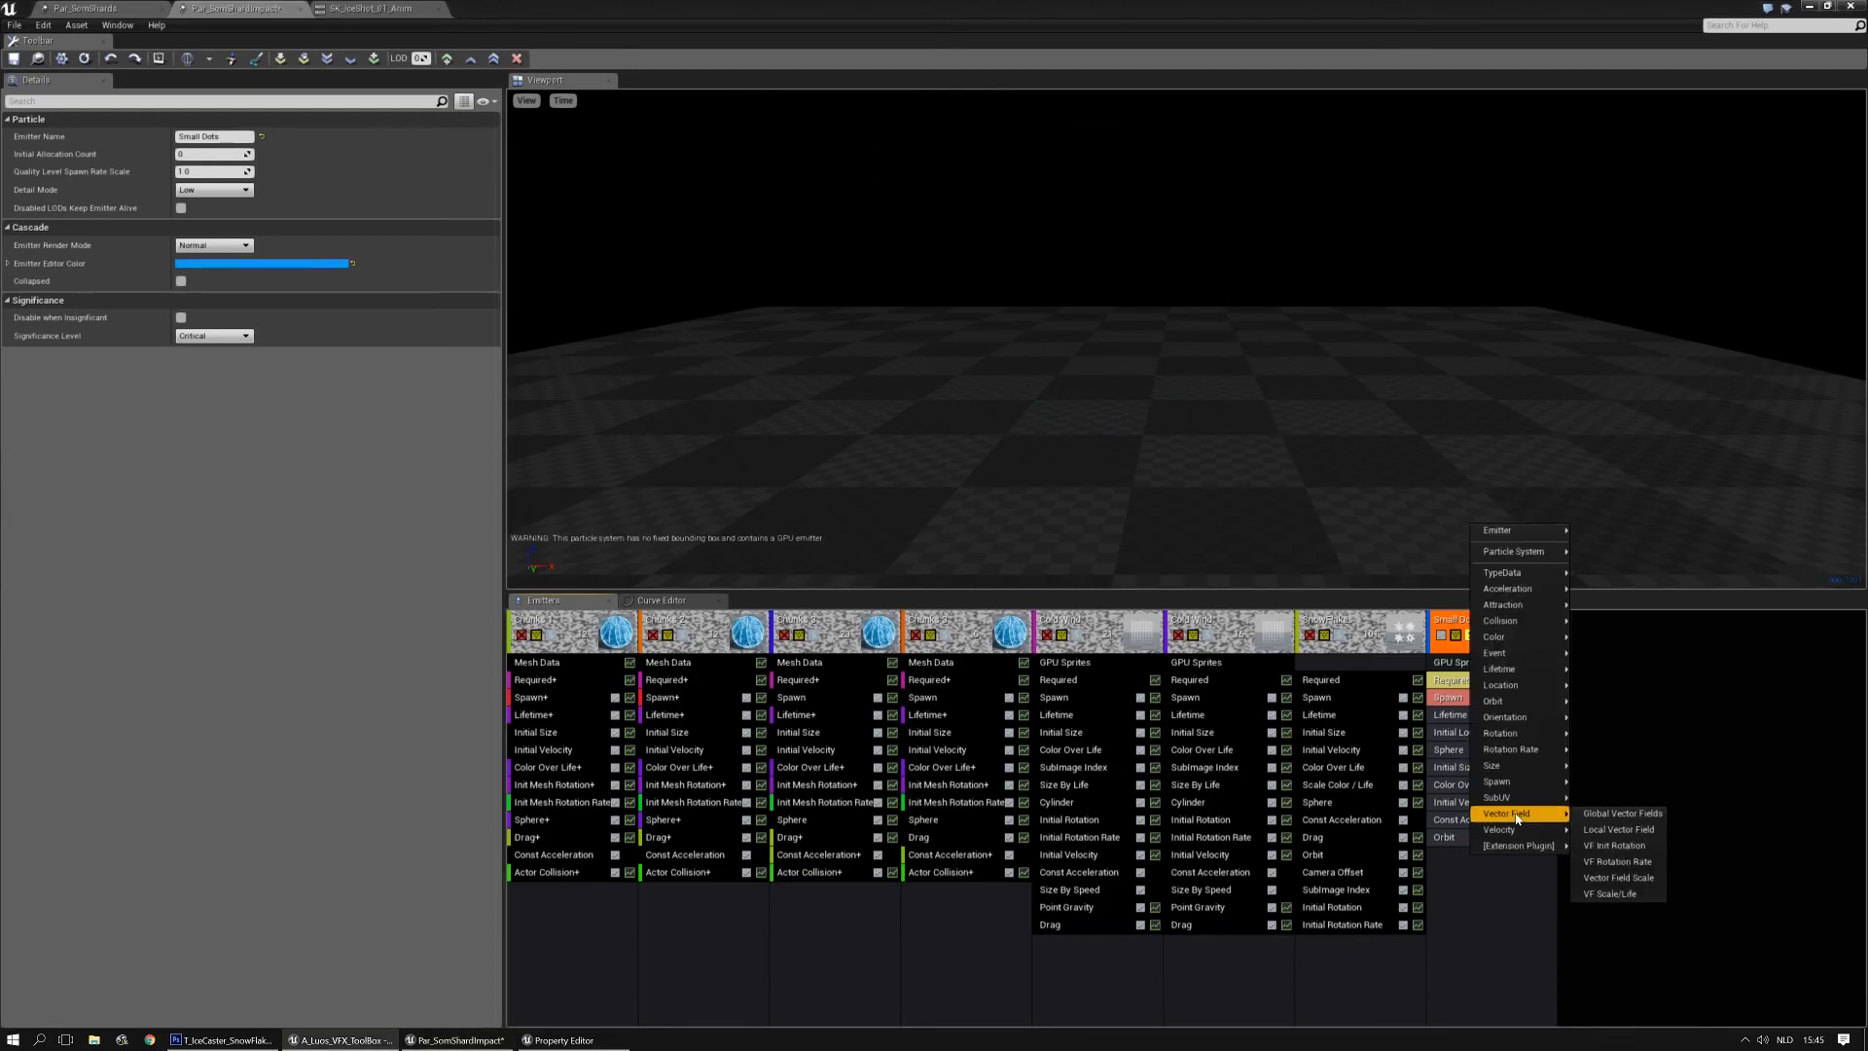
pyautogui.click(1617, 833)
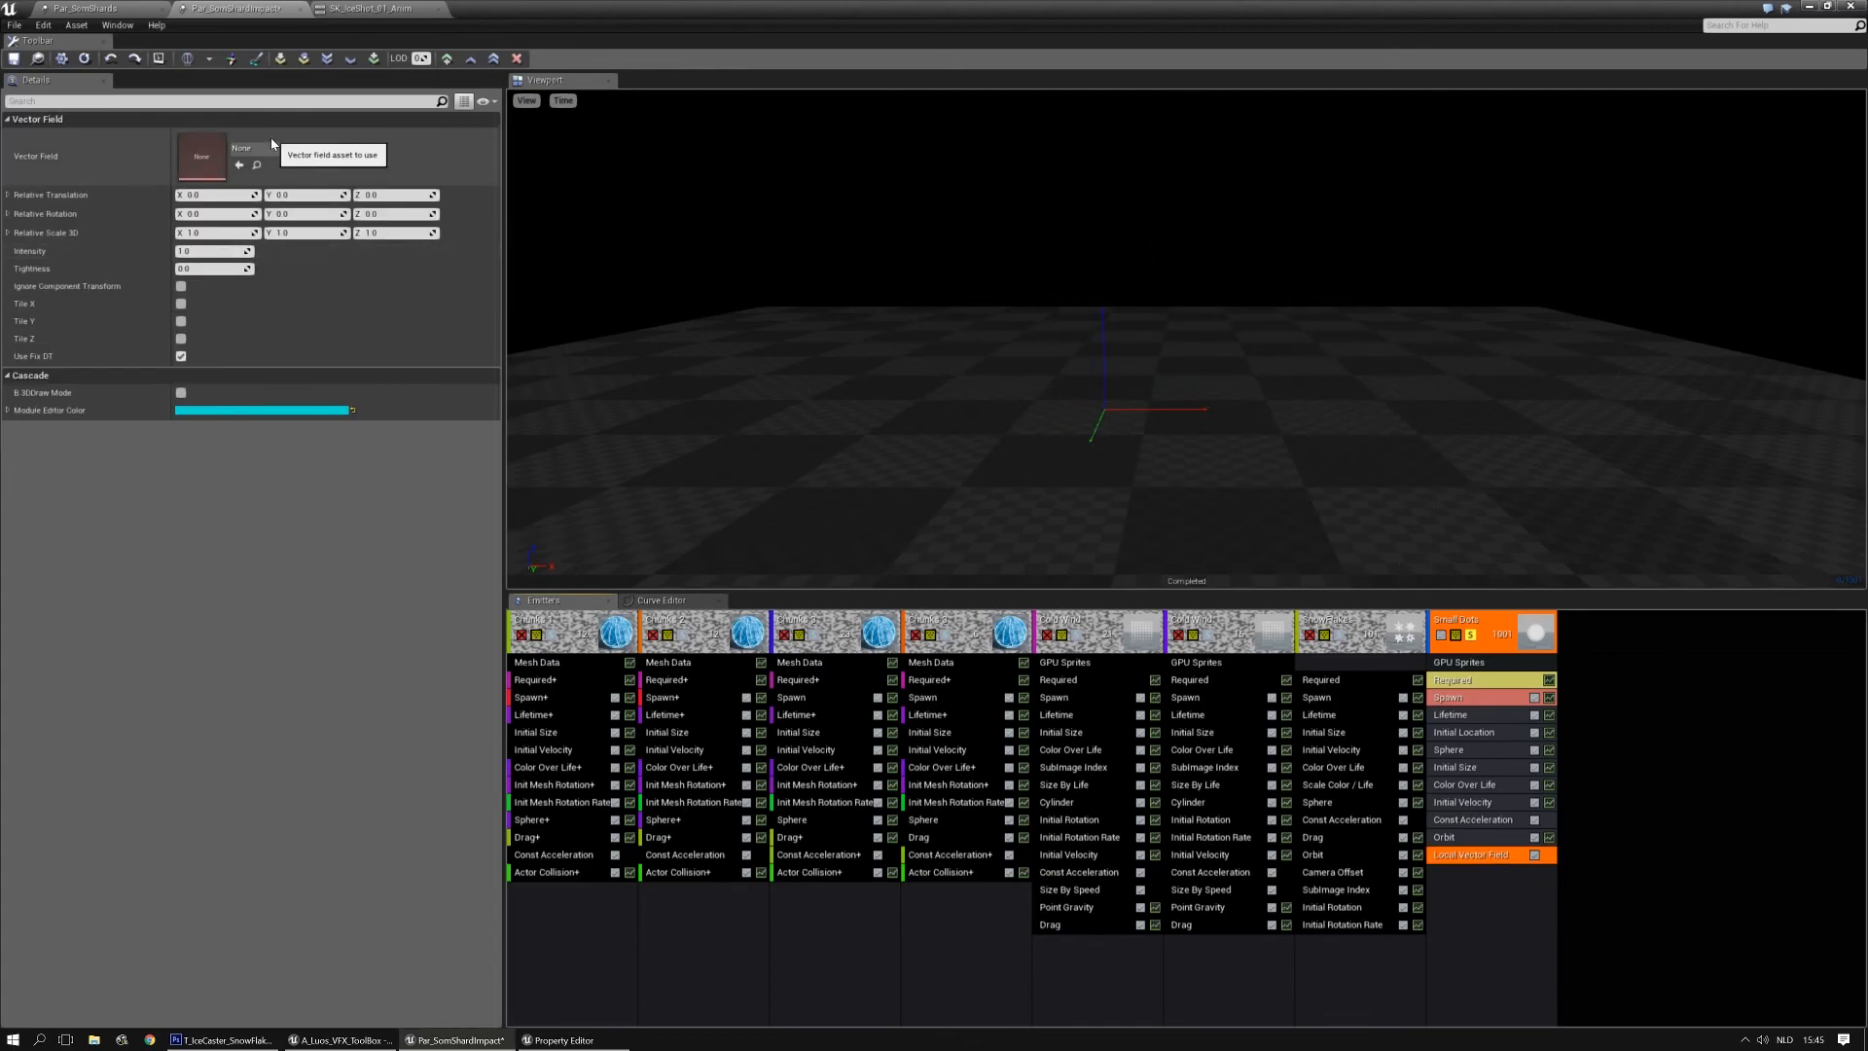
# Browse the available vector field assets and try the JangaFX asset in the Small Dots Local Vector Field module
pyautogui.click(274, 147)
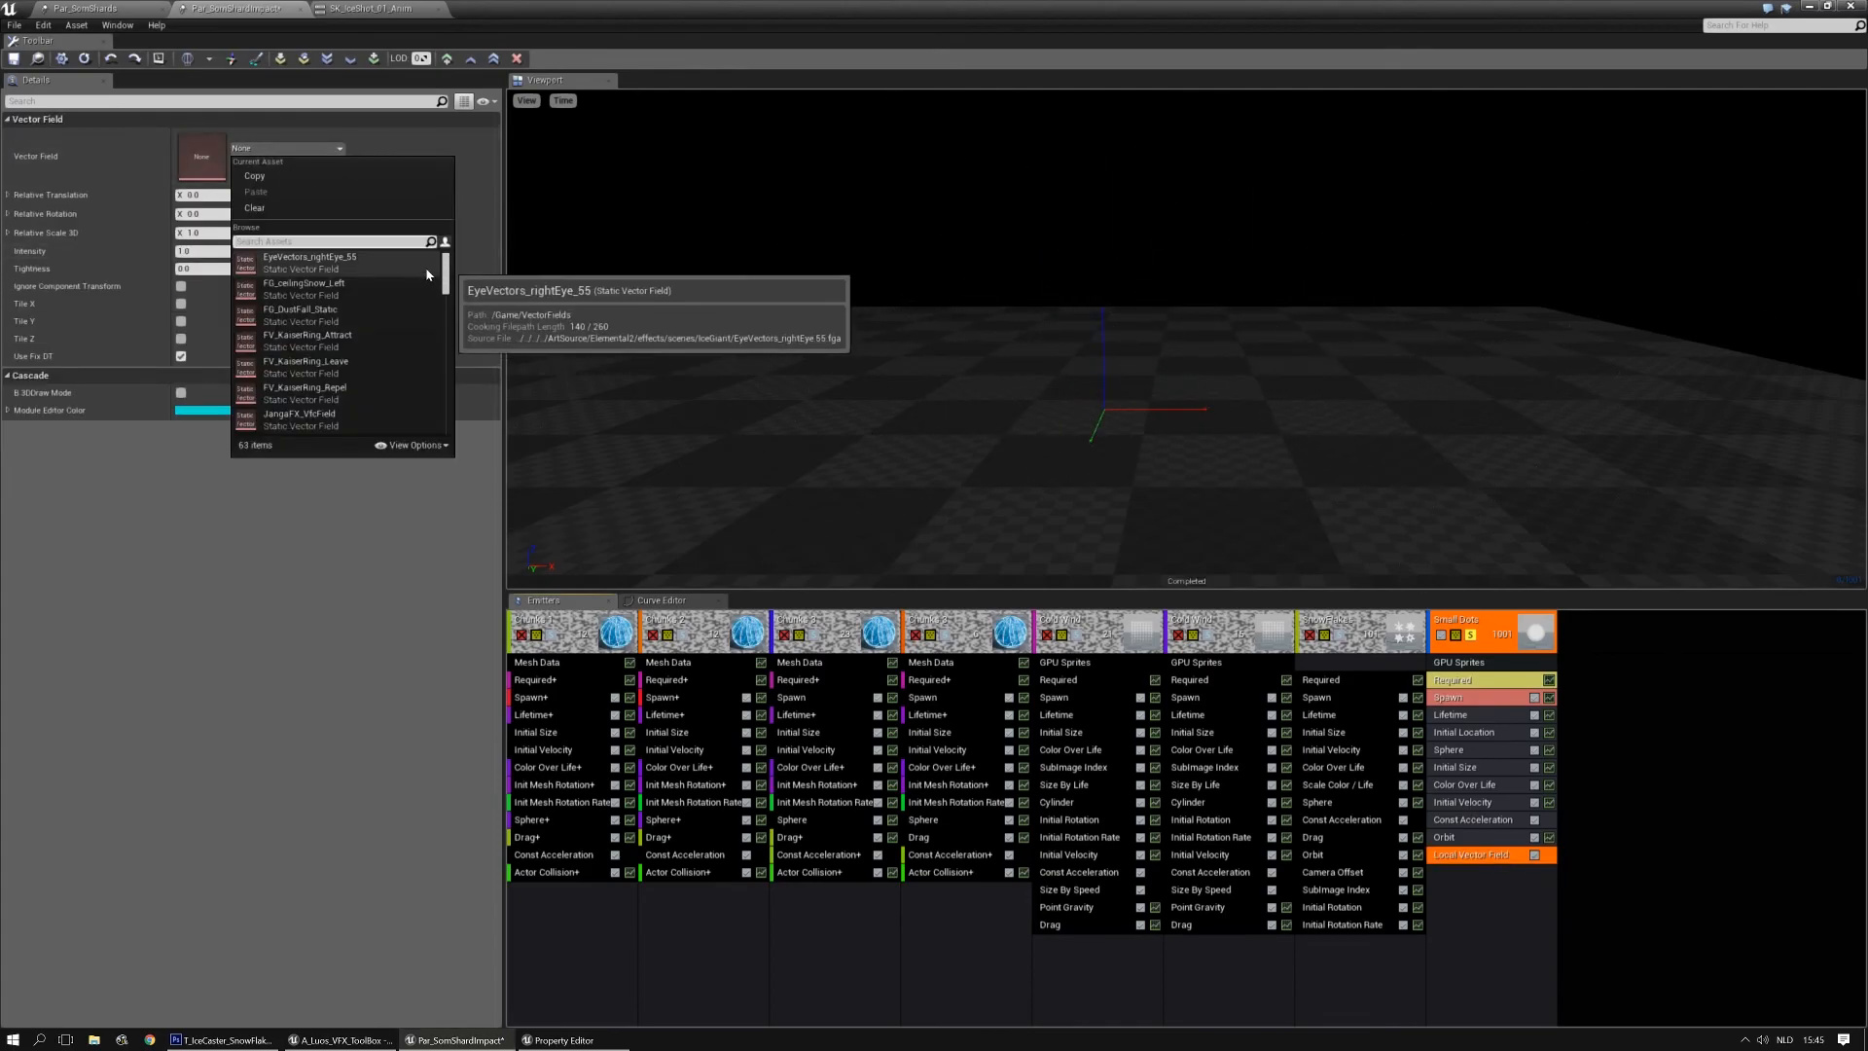
pyautogui.moveTo(446, 274); pyautogui.dragTo(437, 406)
pyautogui.scroll(-3, 438, 405)
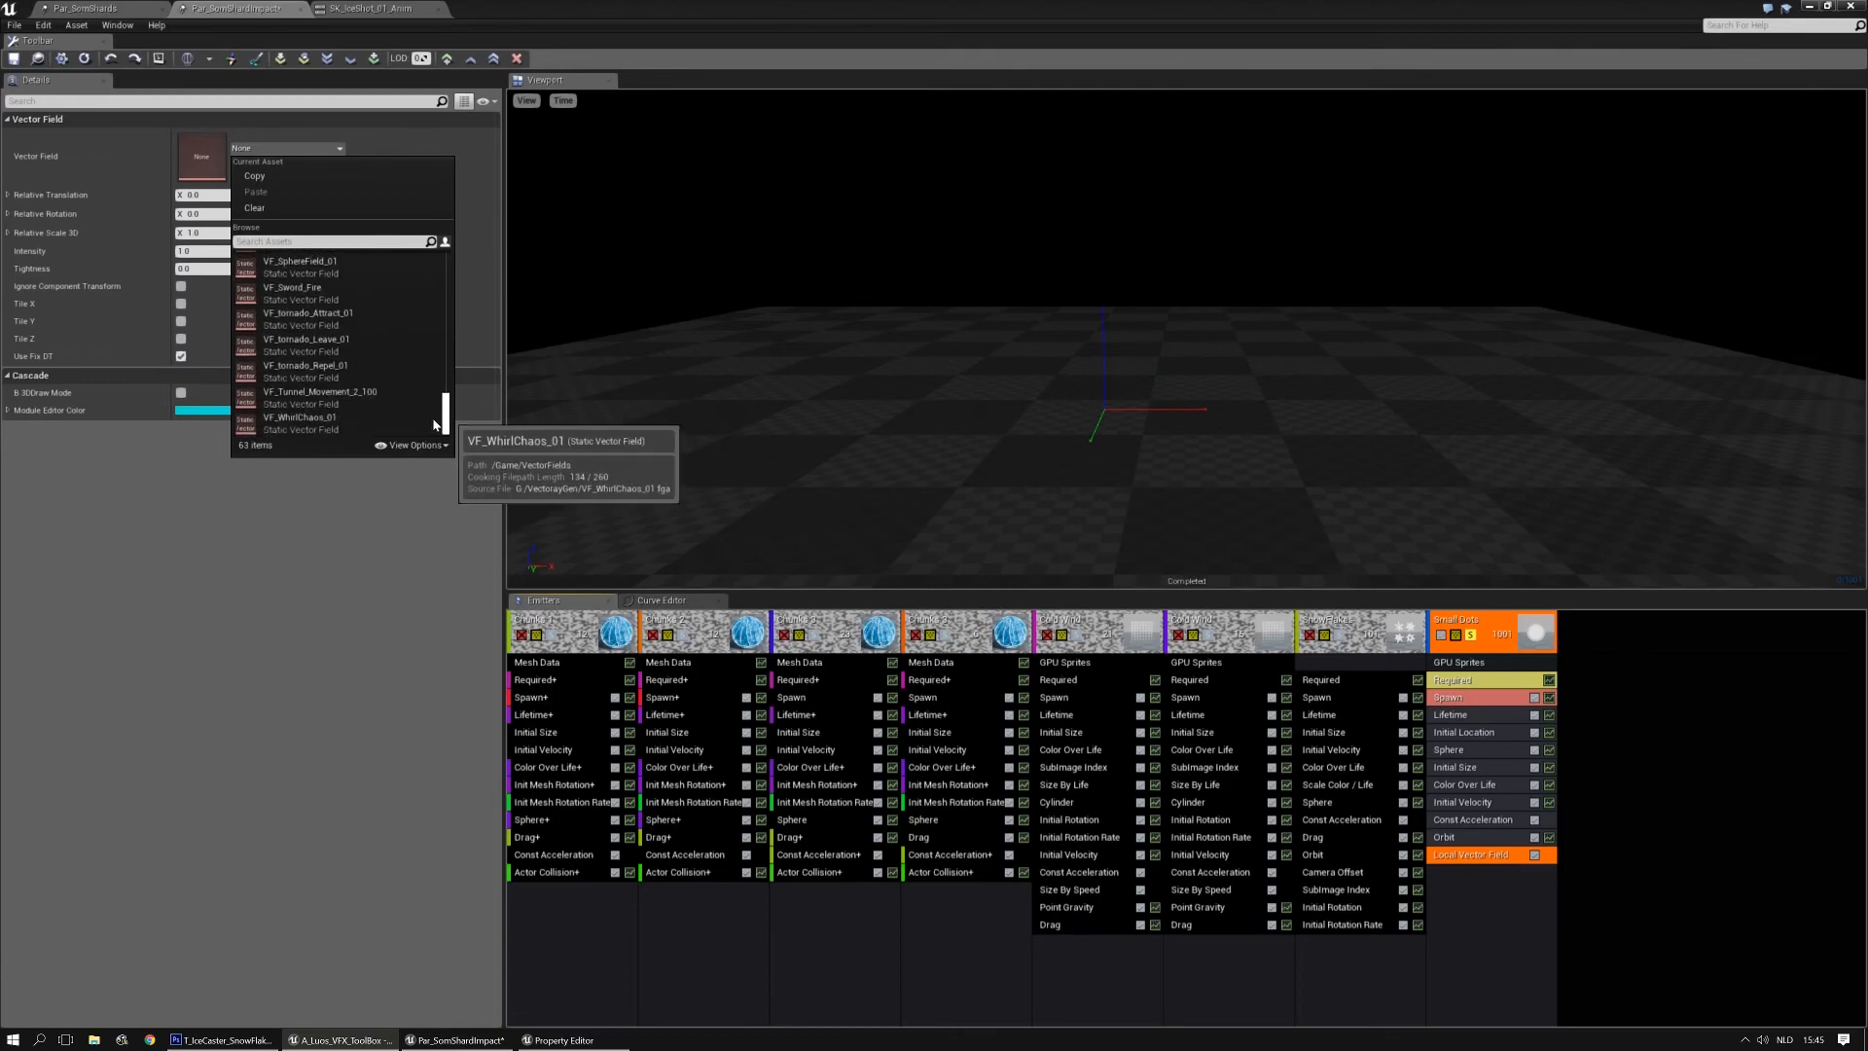
pyautogui.scroll(2, 365, 344)
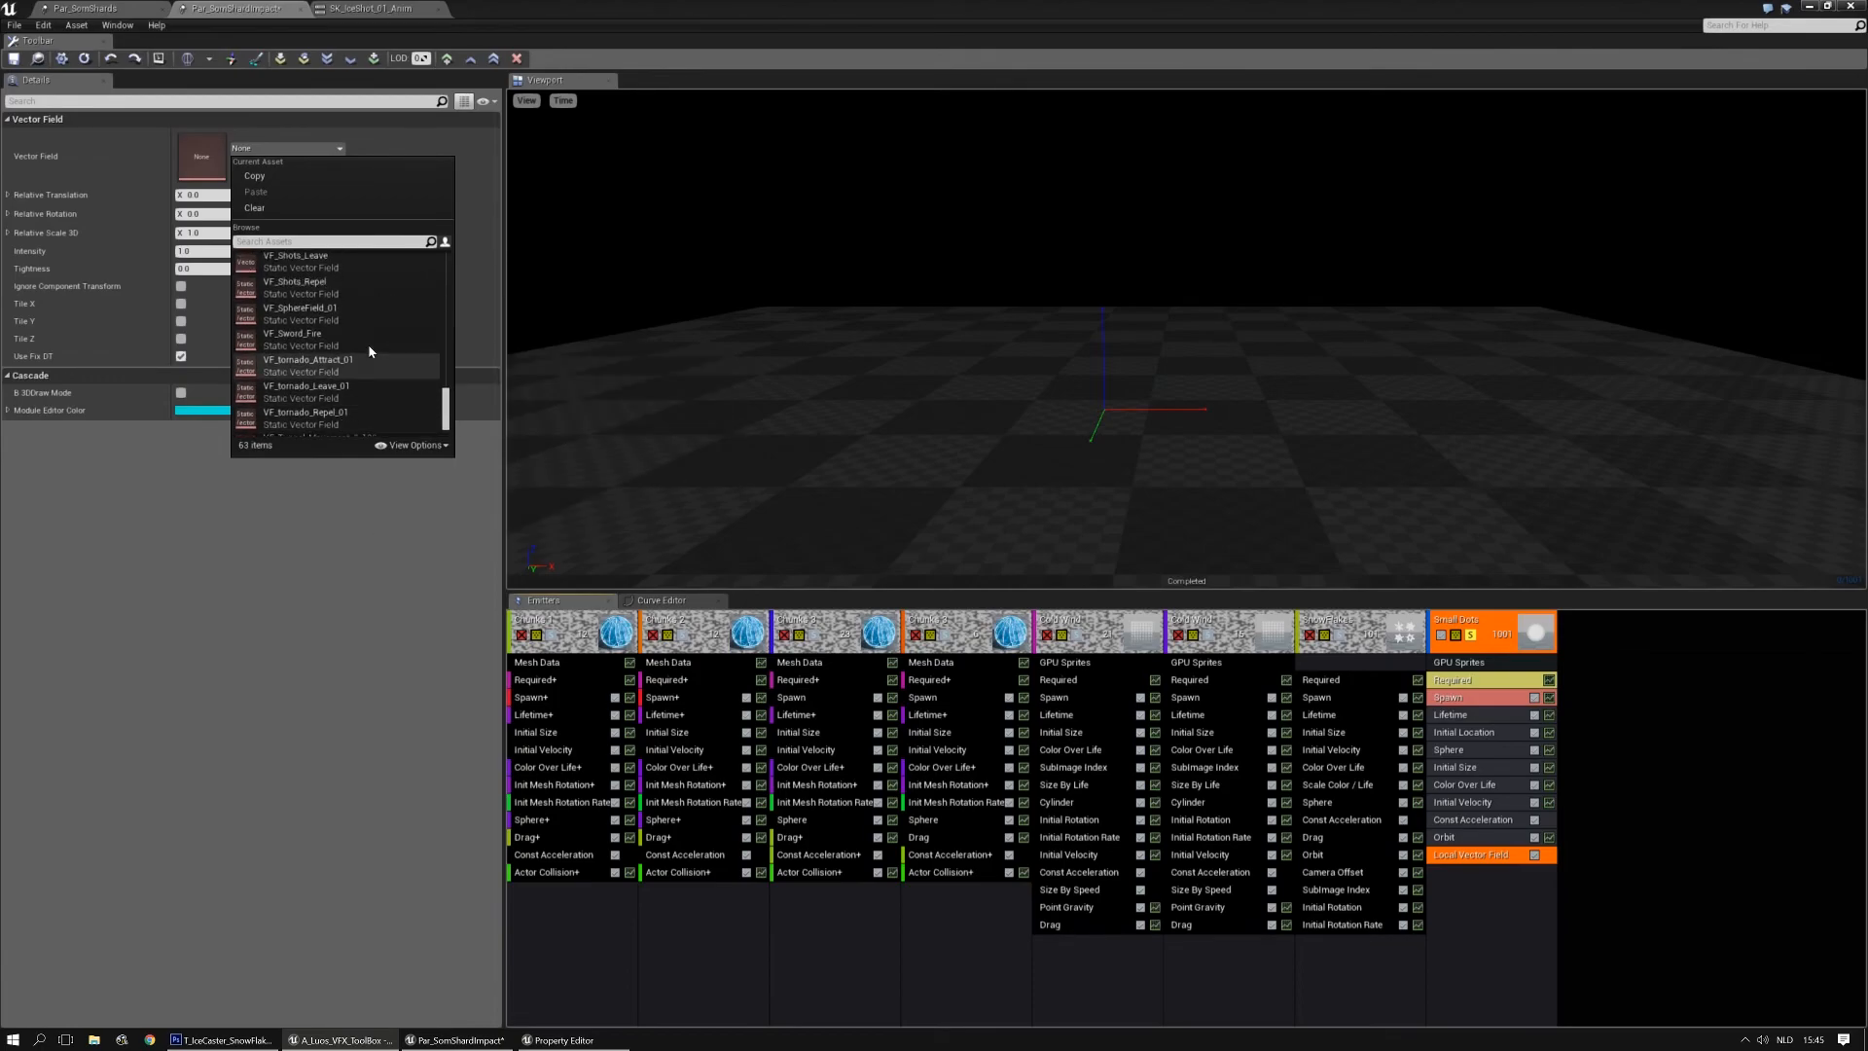
pyautogui.scroll(3, 360, 351)
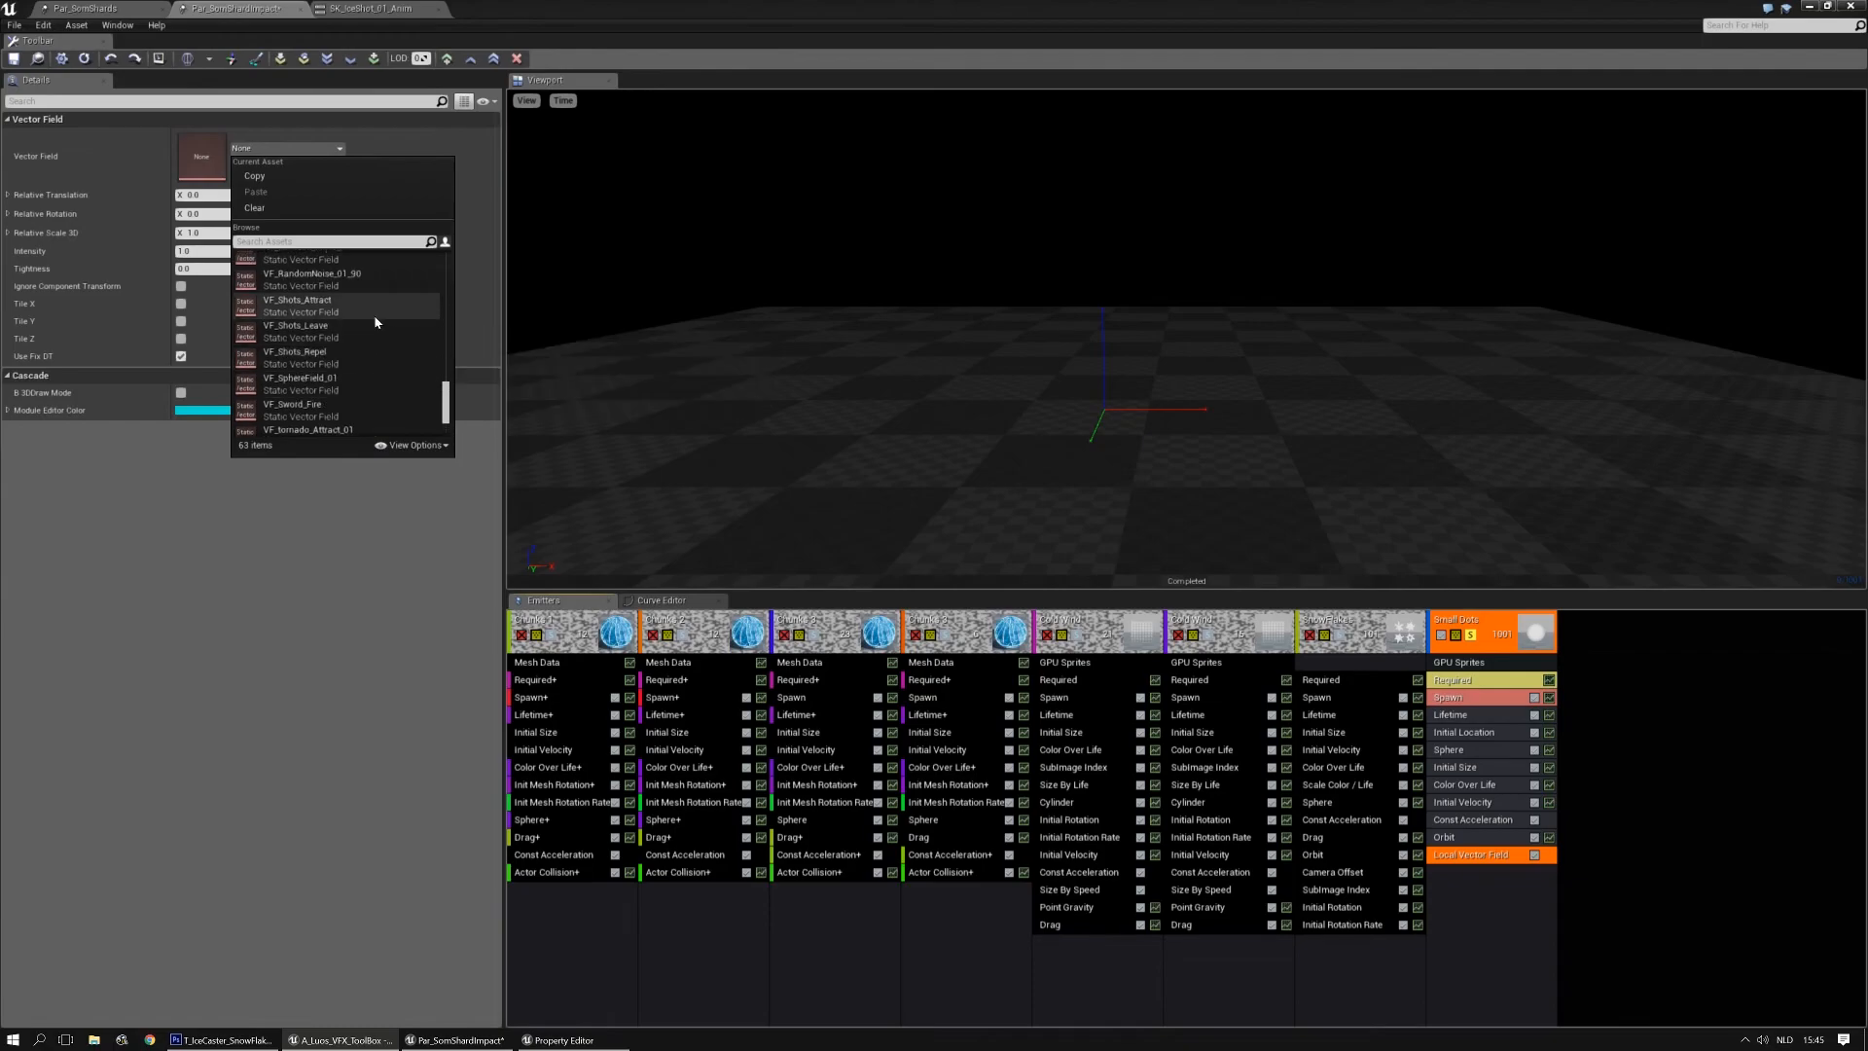
pyautogui.scroll(3, 372, 302)
pyautogui.scroll(7, 372, 330)
pyautogui.scroll(6, 379, 348)
pyautogui.scroll(4, 379, 348)
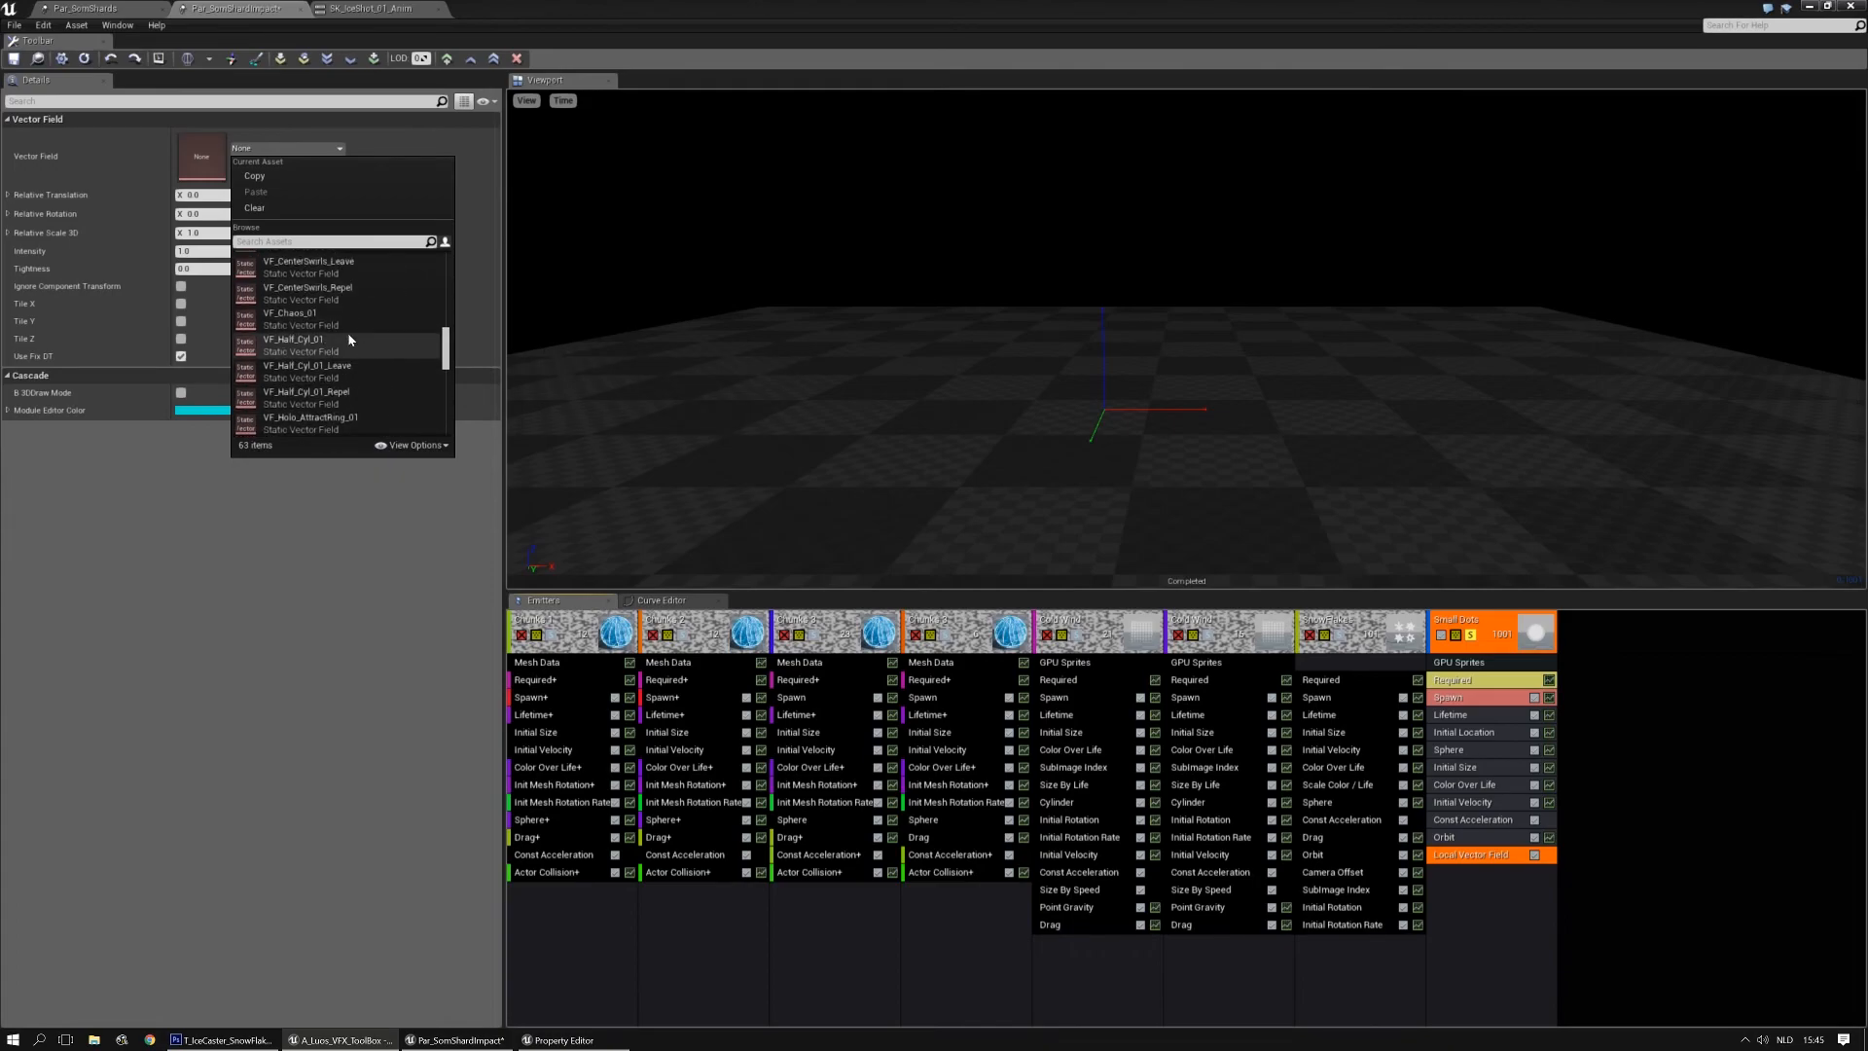
pyautogui.scroll(3, 341, 326)
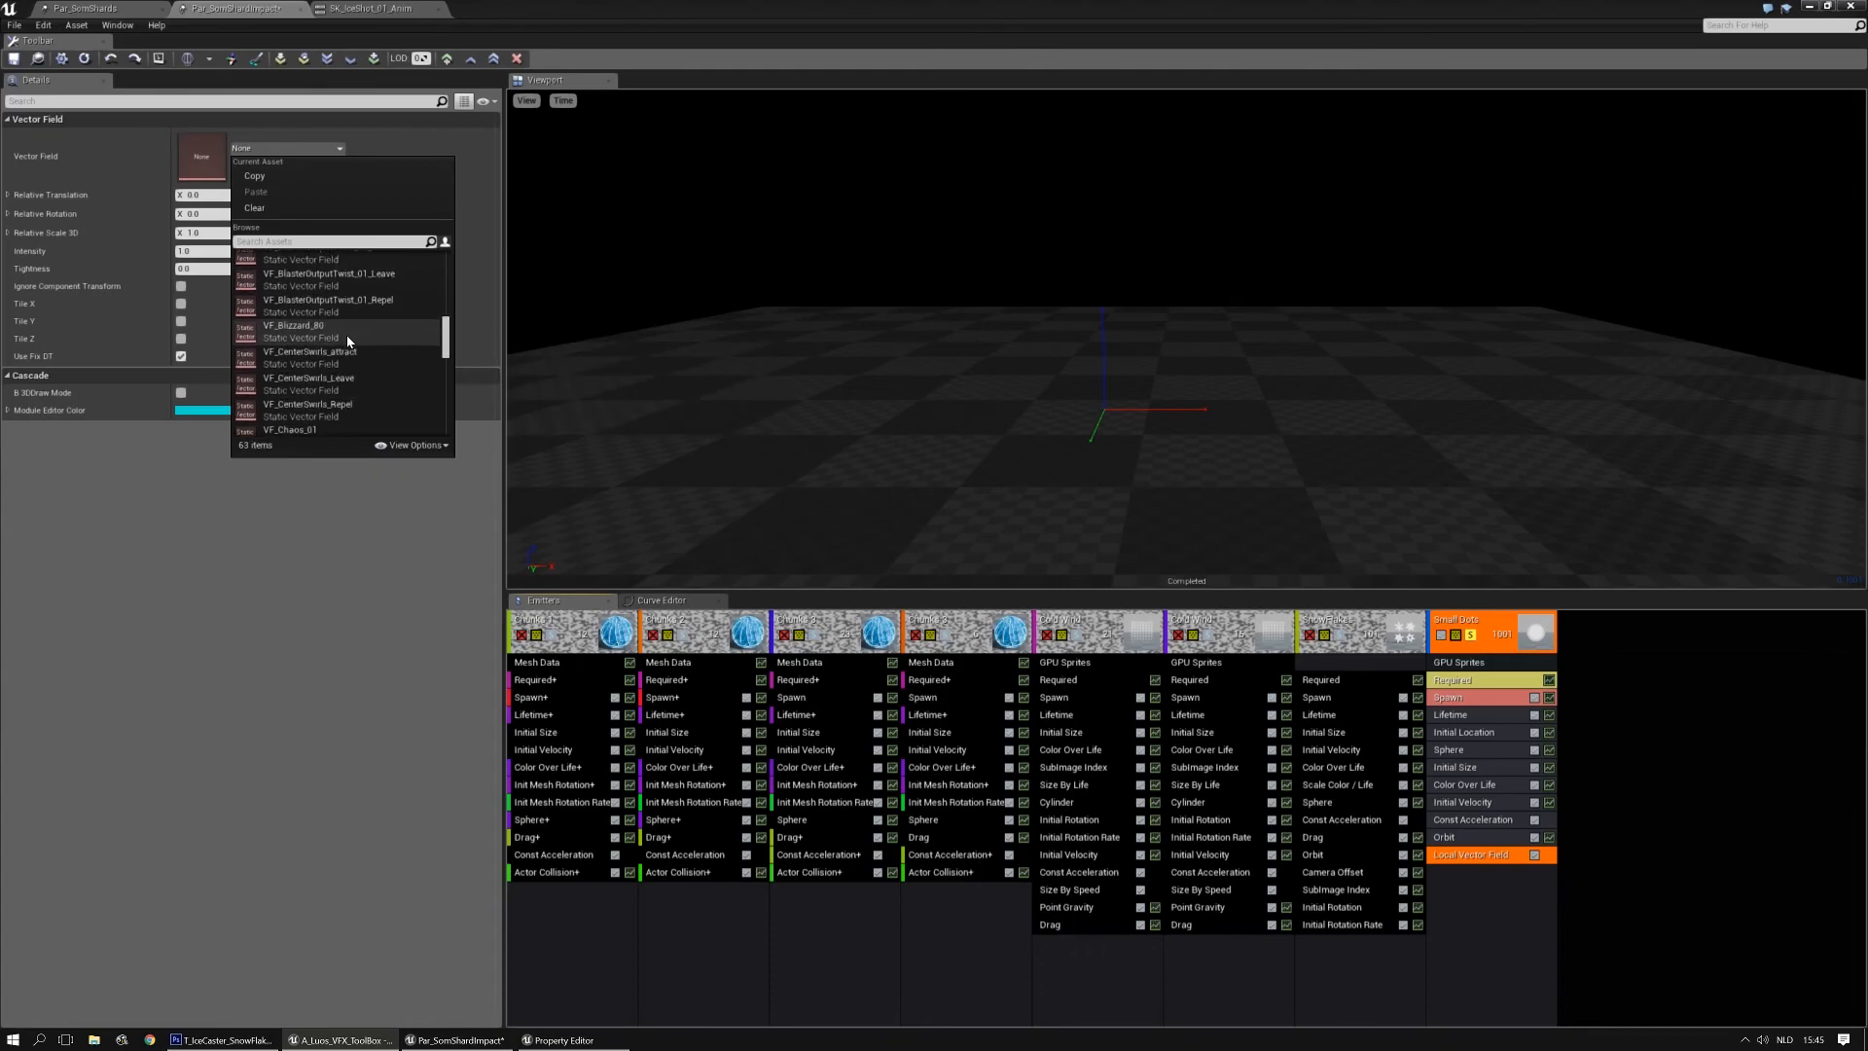
pyautogui.scroll(3, 342, 330)
pyautogui.scroll(4, 341, 335)
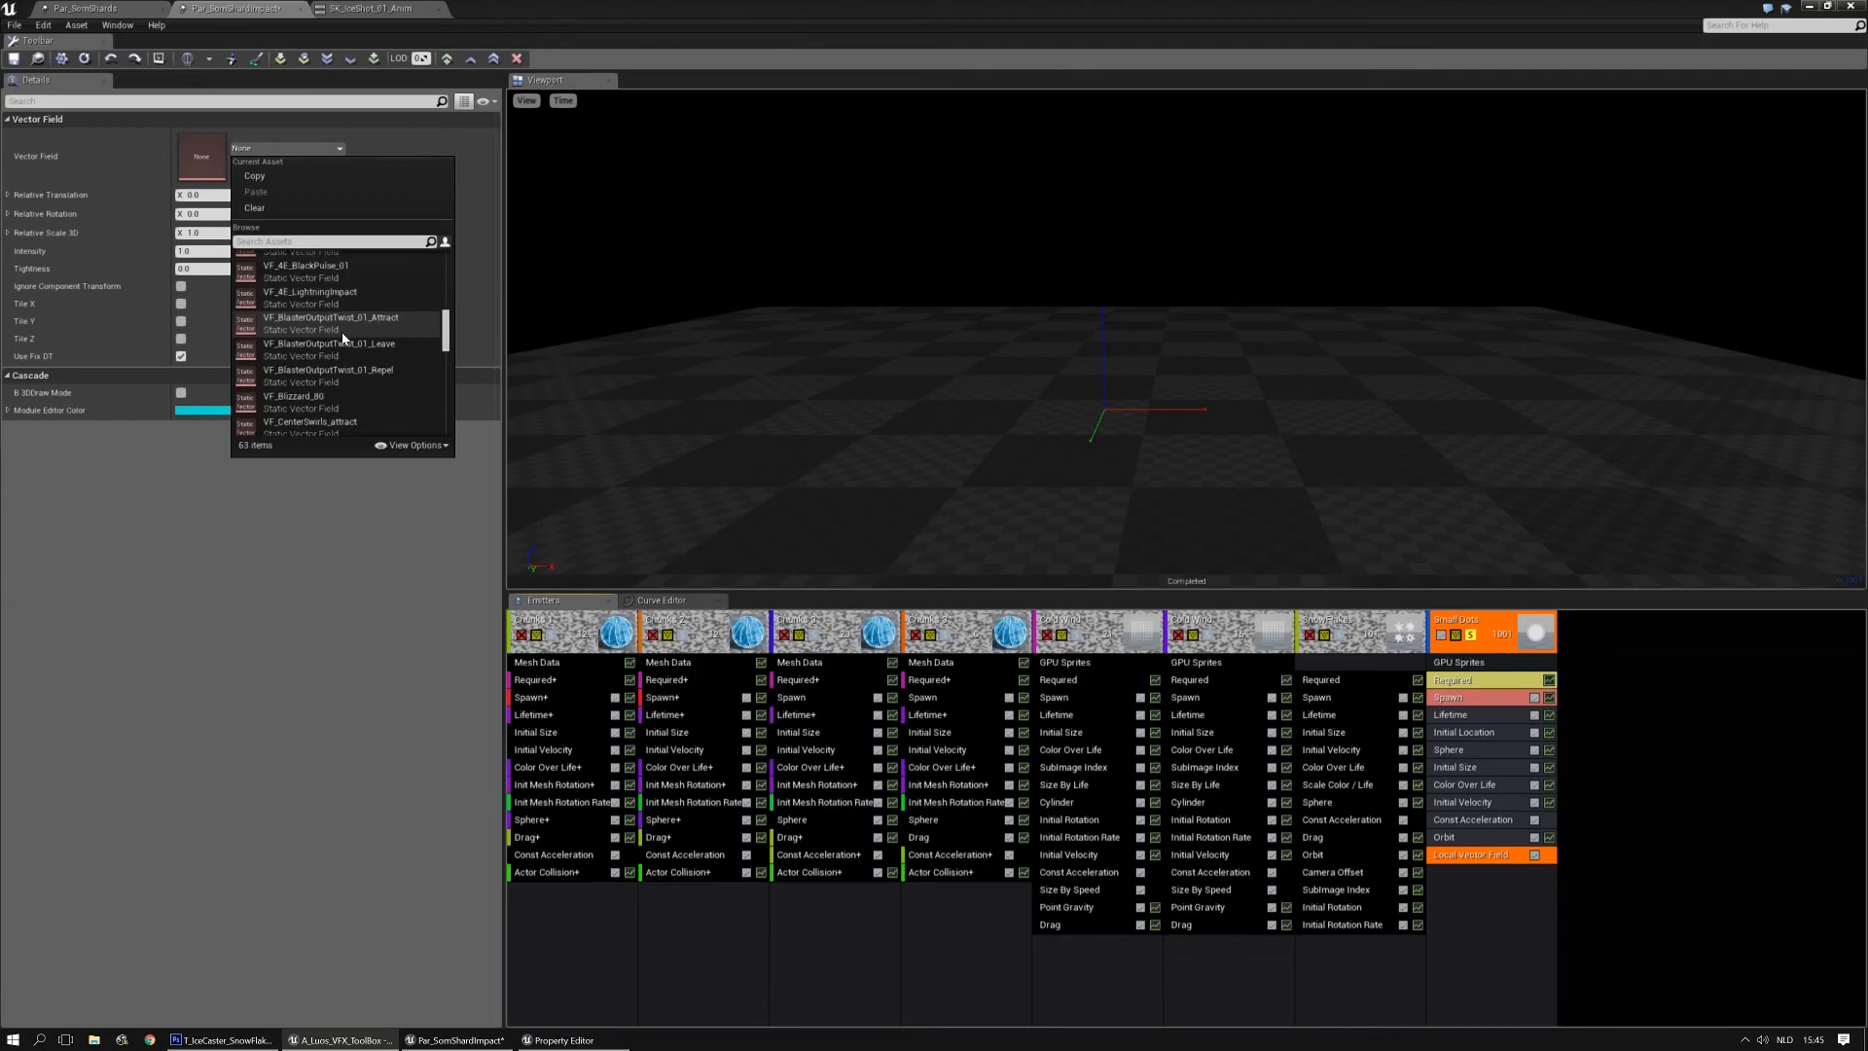
pyautogui.scroll(3, 343, 333)
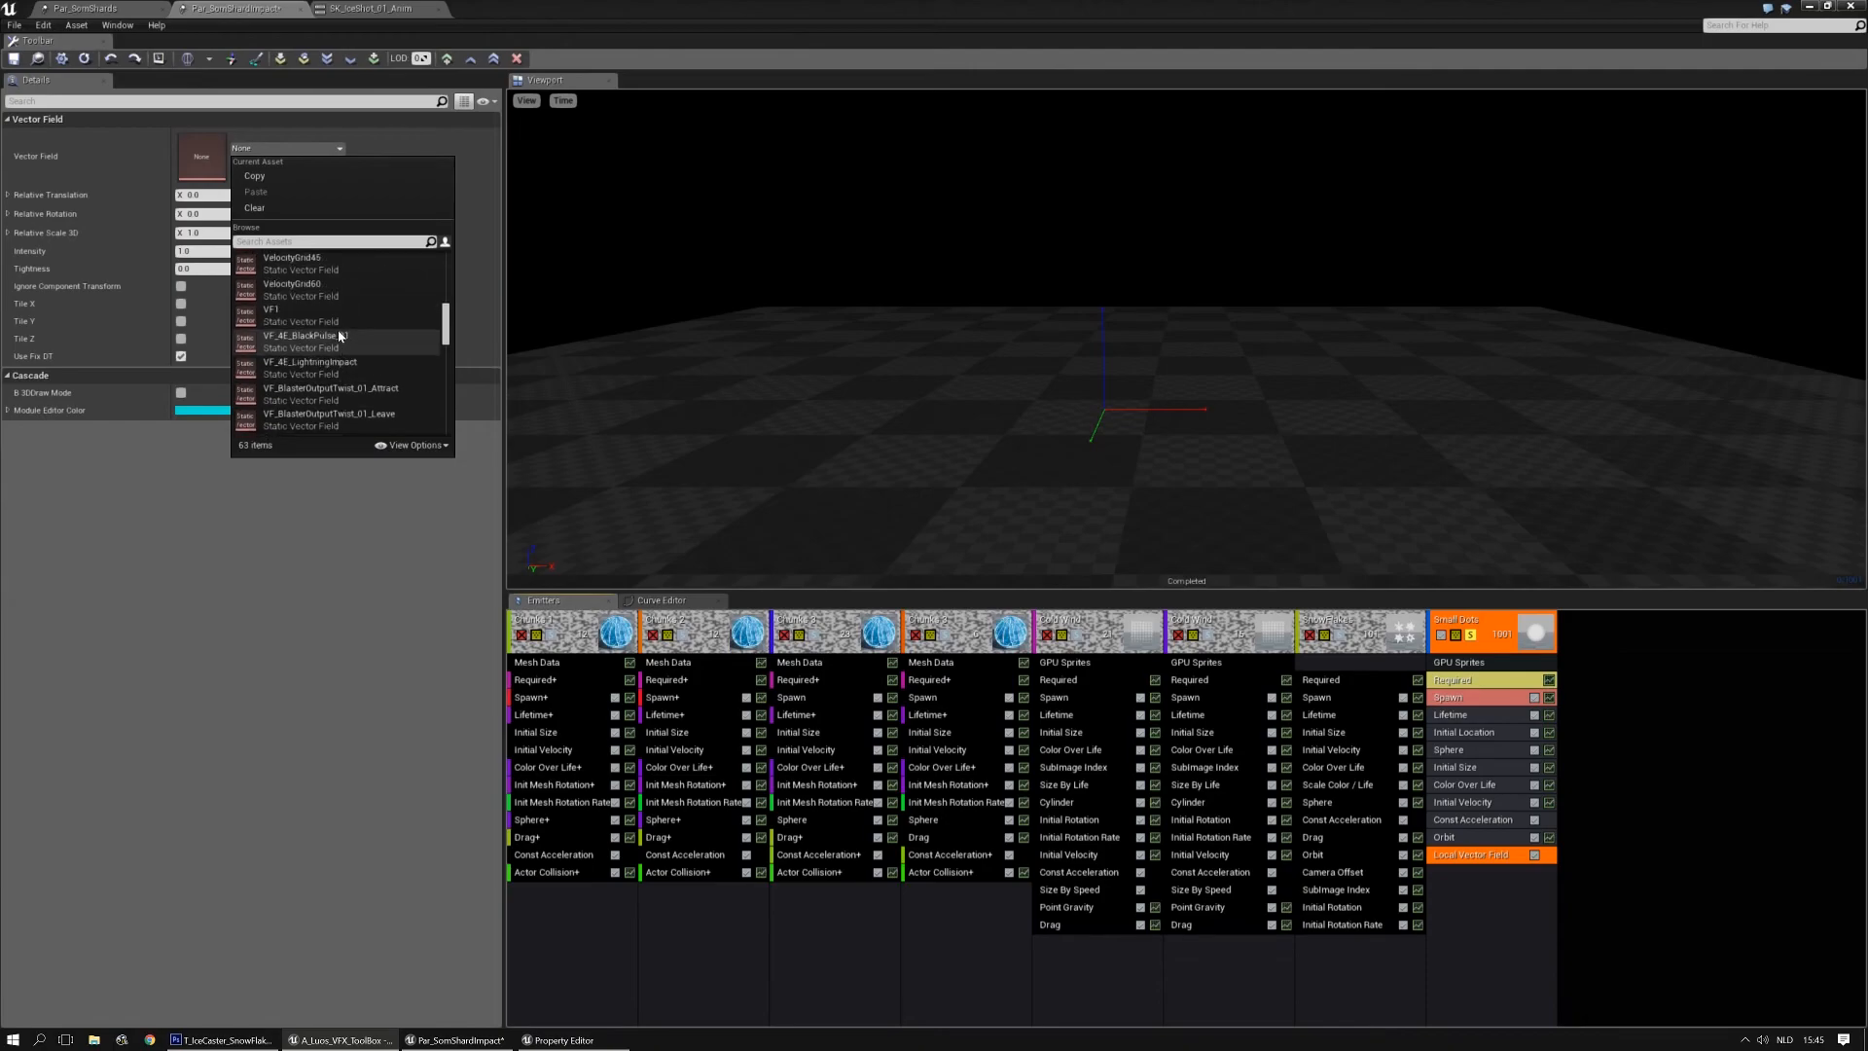
pyautogui.scroll(5, 335, 317)
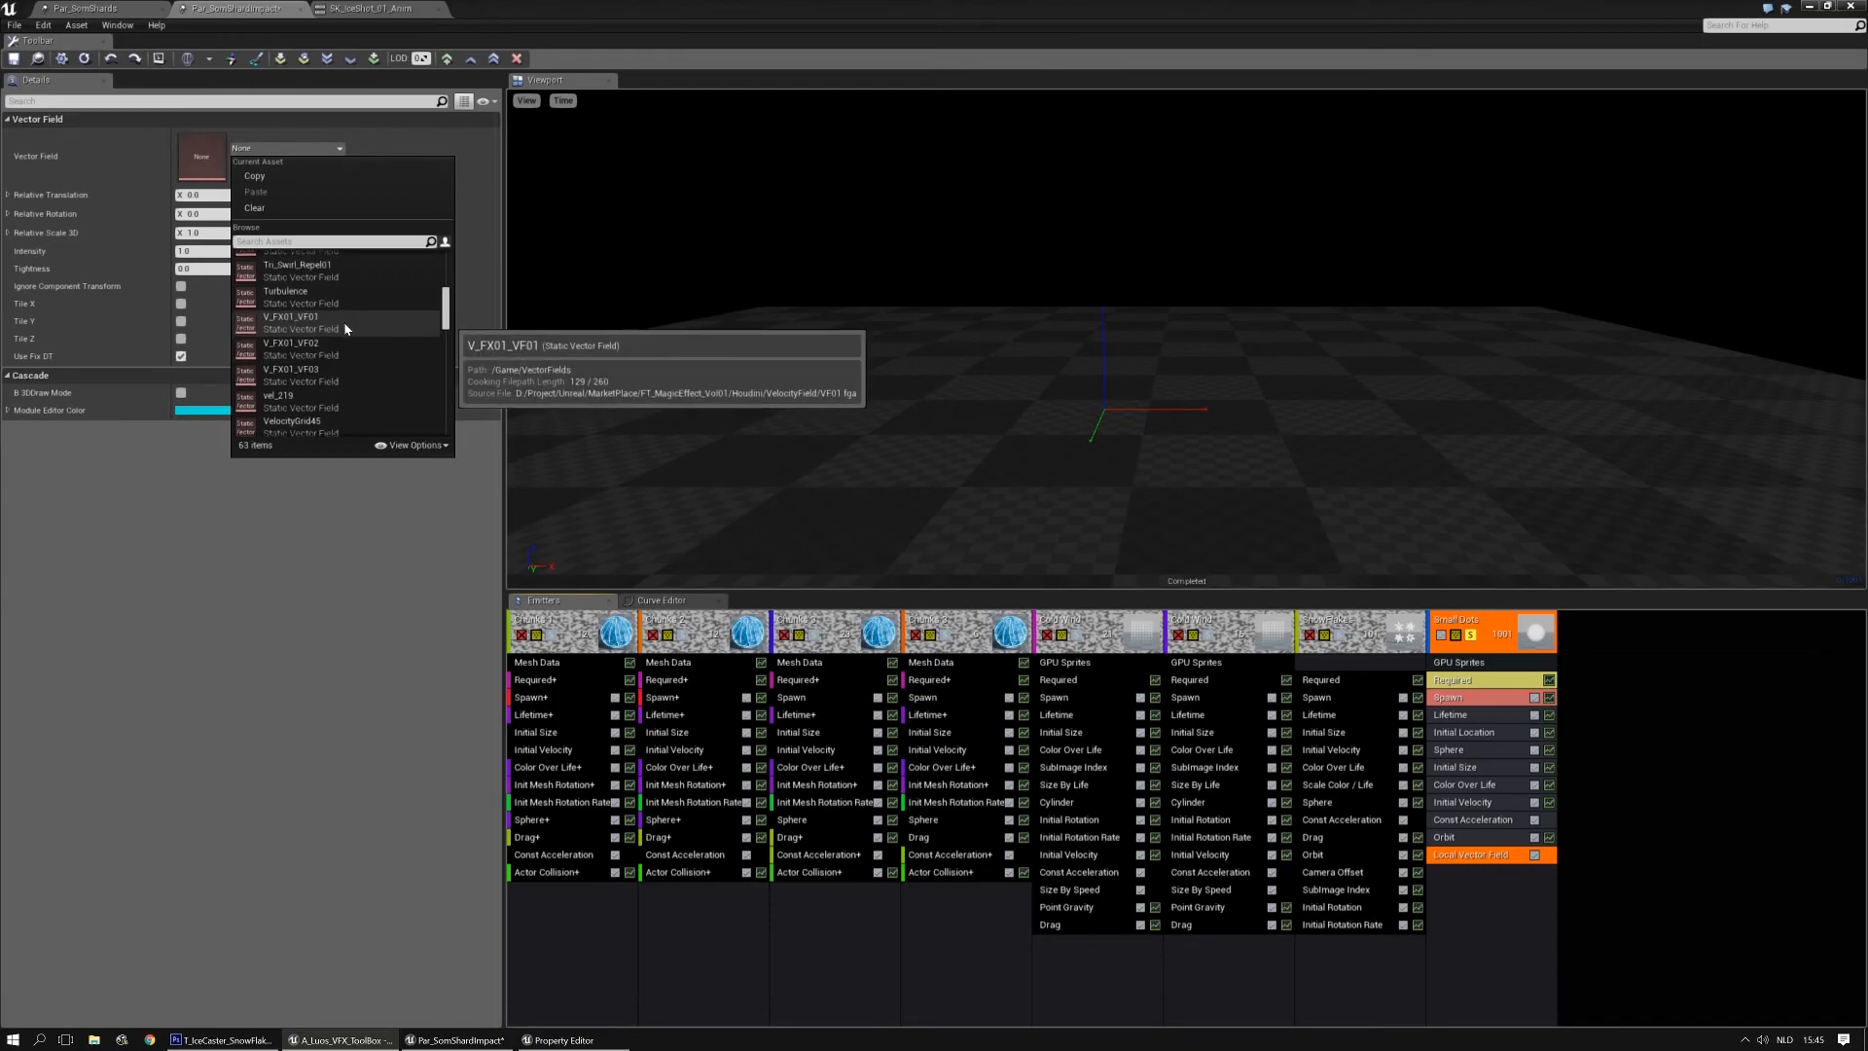
pyautogui.scroll(6, 346, 329)
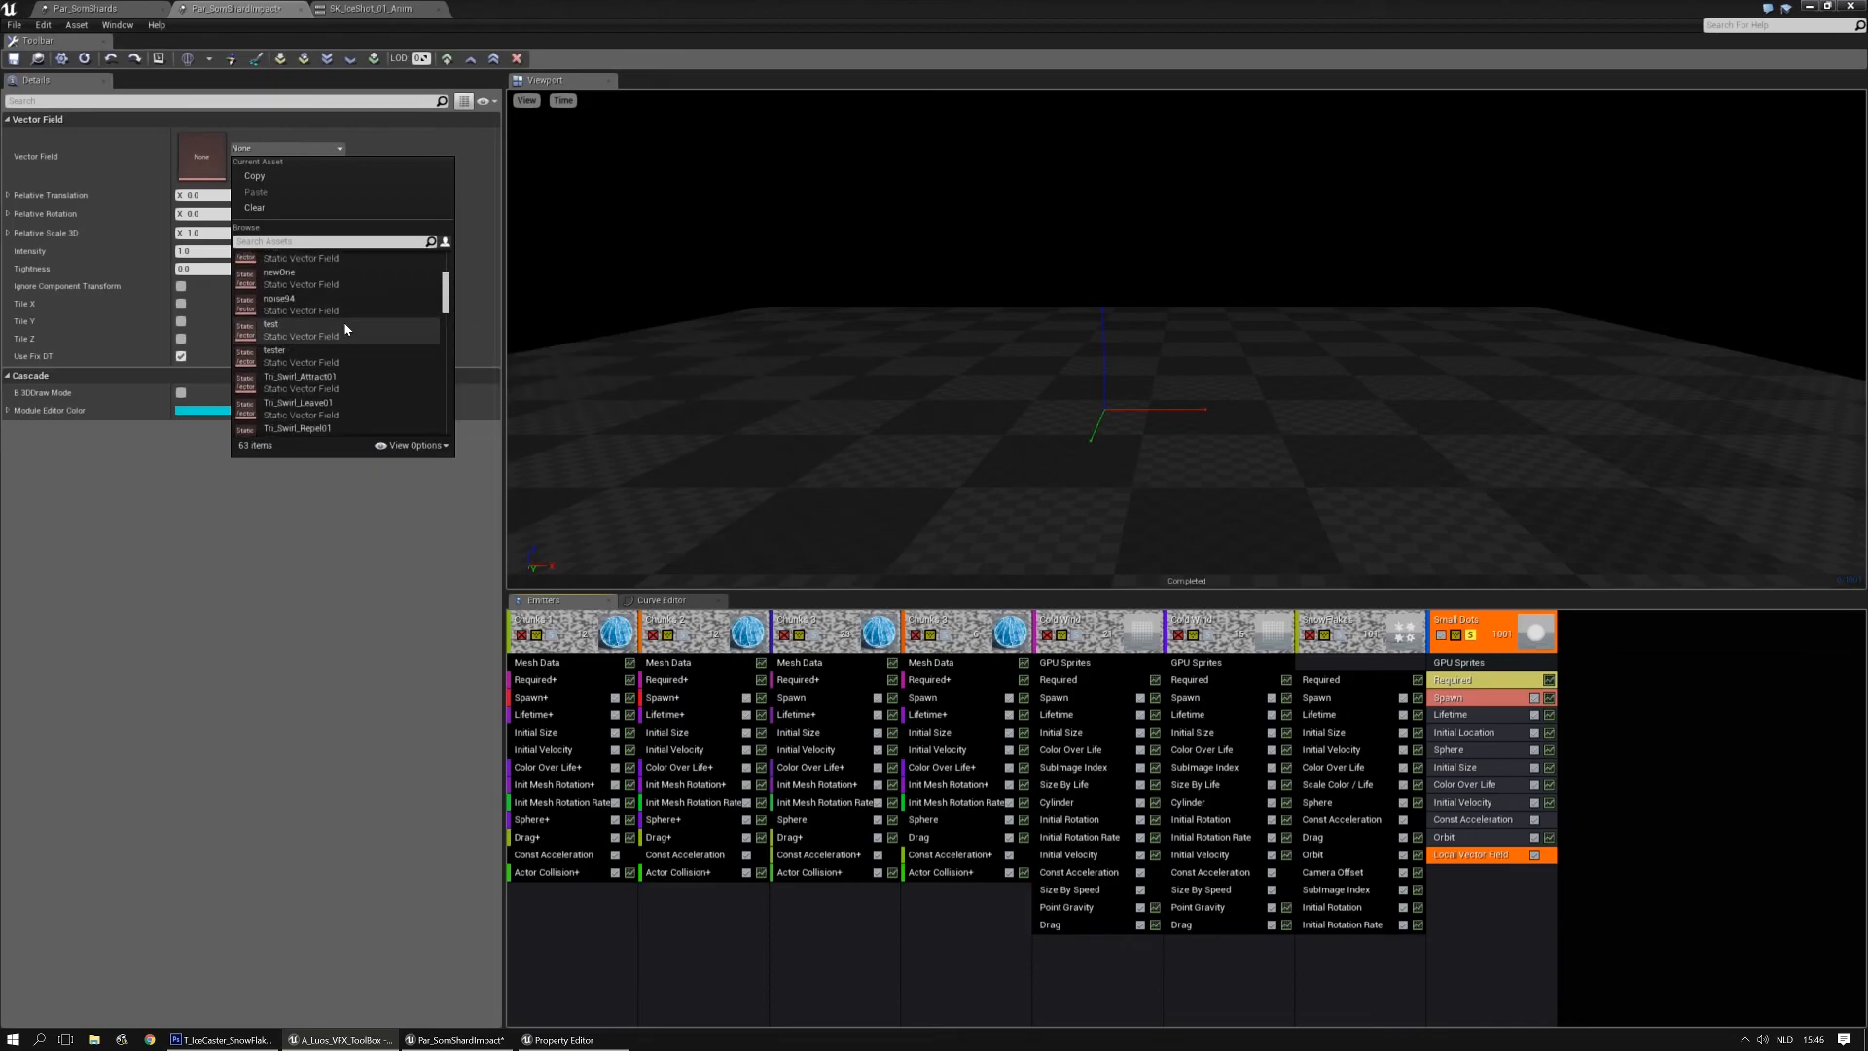
pyautogui.scroll(2, 345, 326)
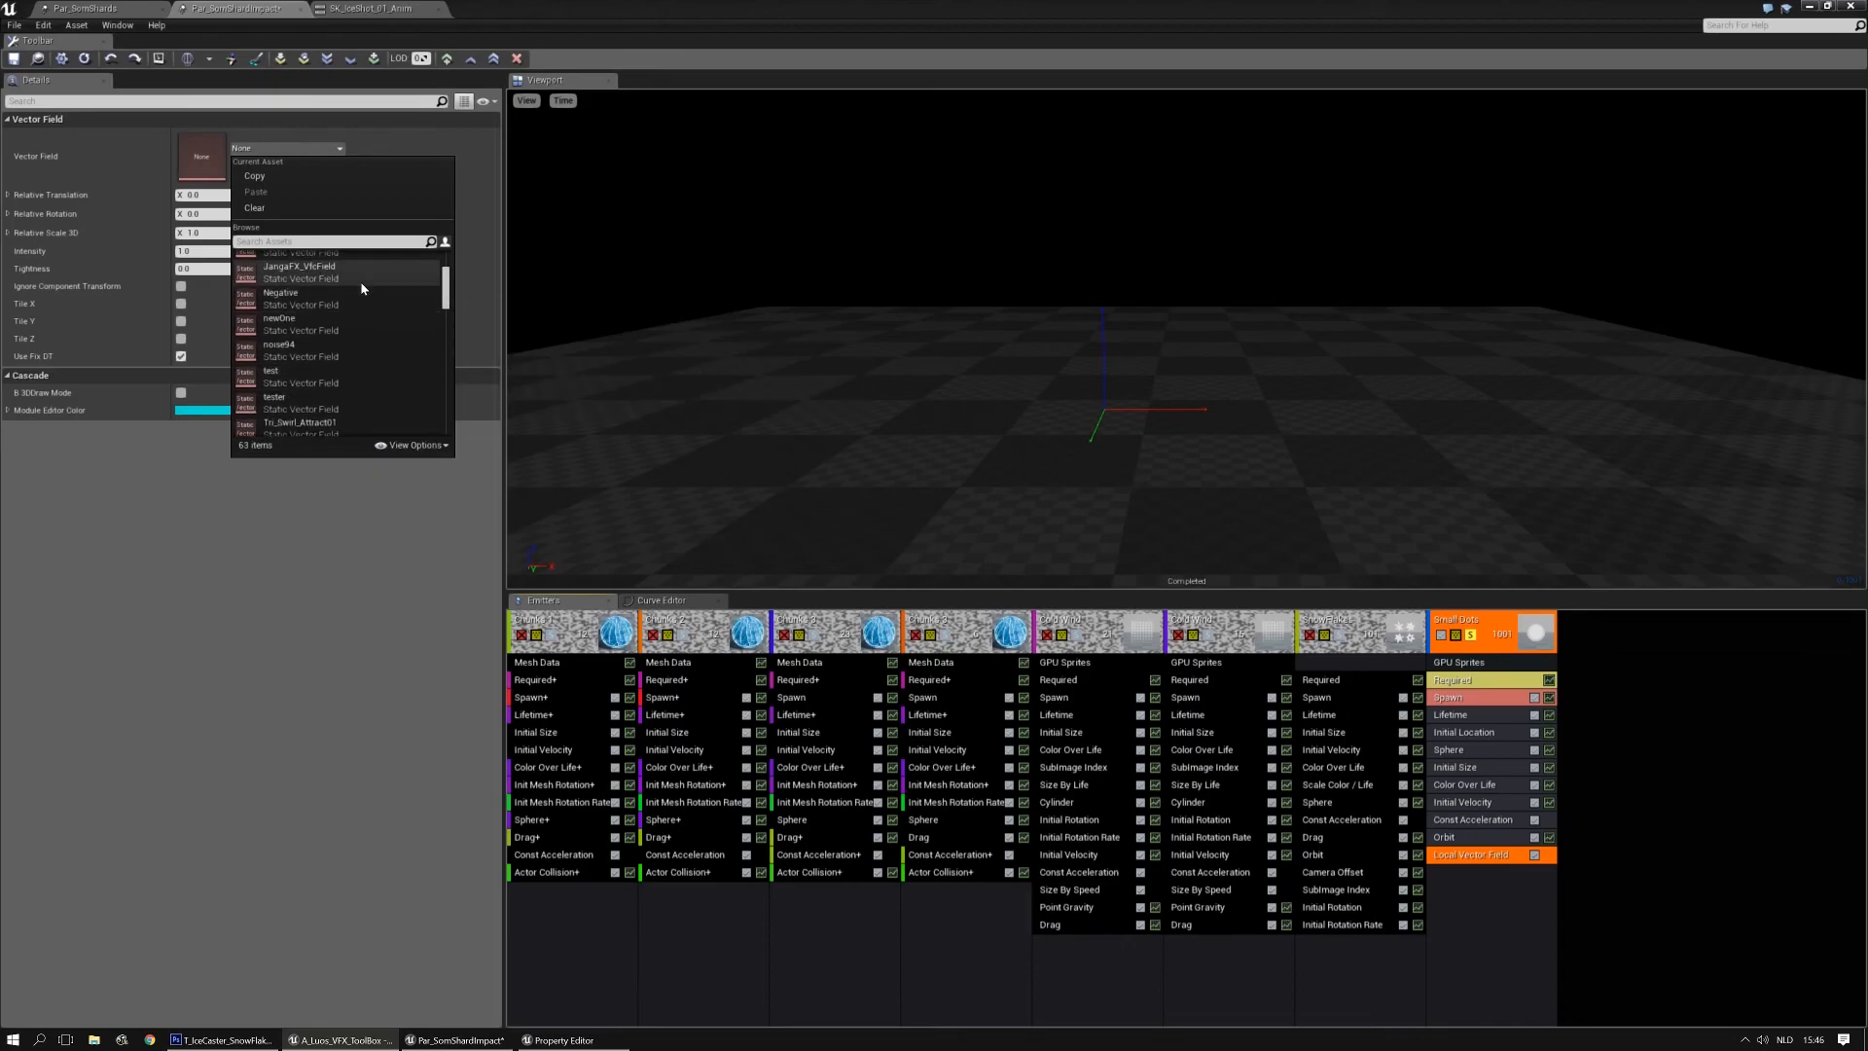
pyautogui.click(362, 272)
pyautogui.moveTo(1106, 418); pyautogui.dragTo(1148, 360, button='right')
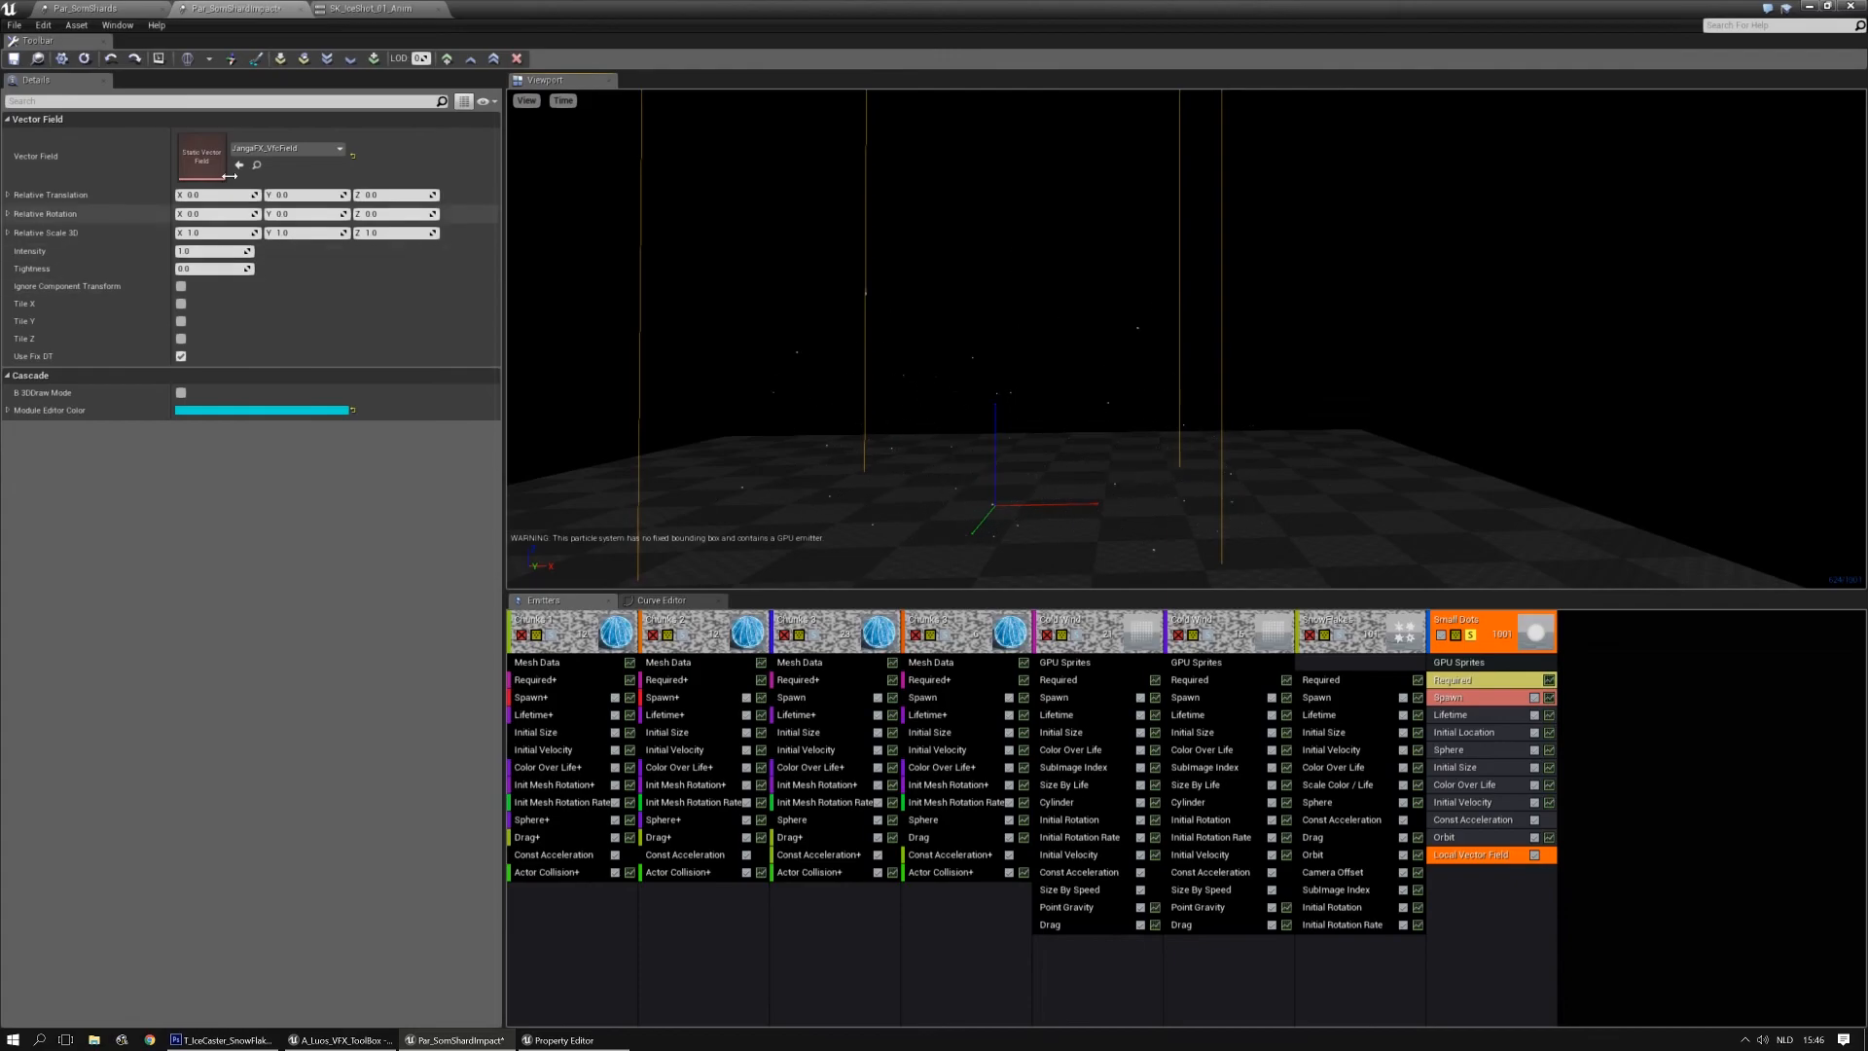
# Try the Negative vector field asset, and settle on newOne for the Local Vector Field module
pyautogui.click(287, 148)
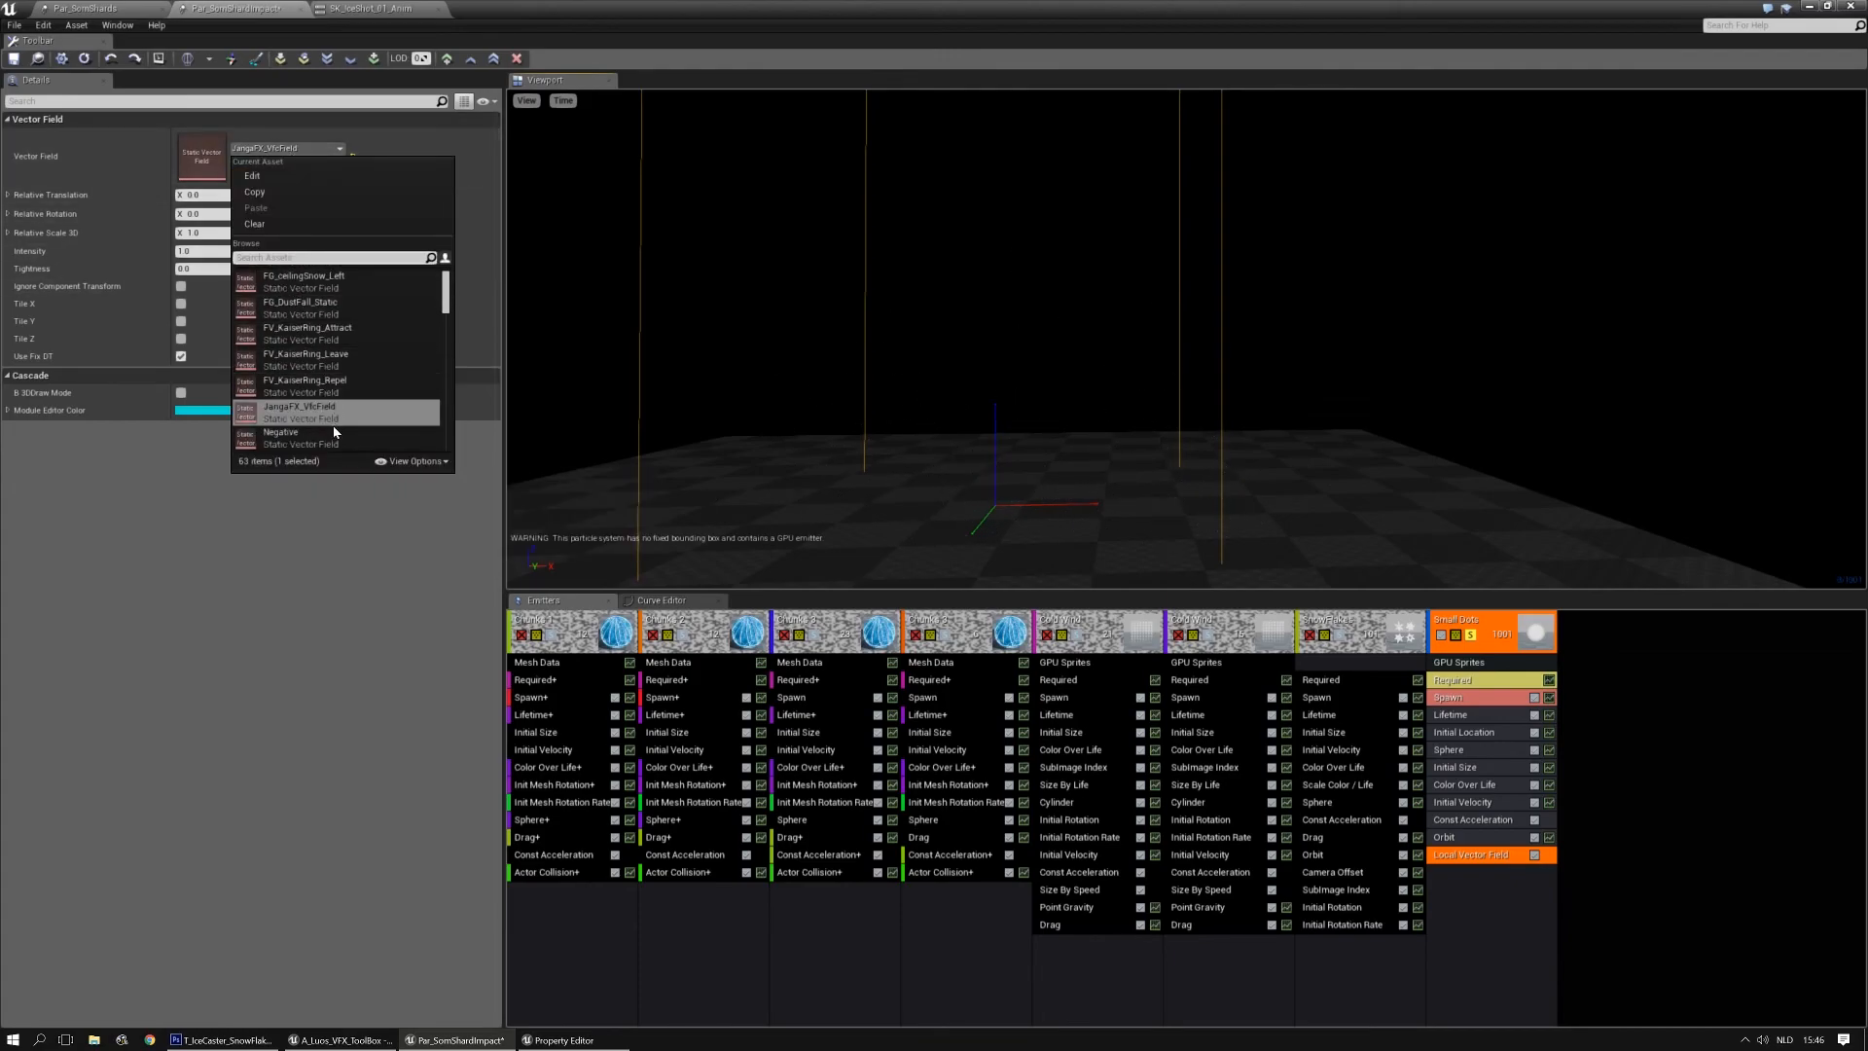
pyautogui.click(329, 434)
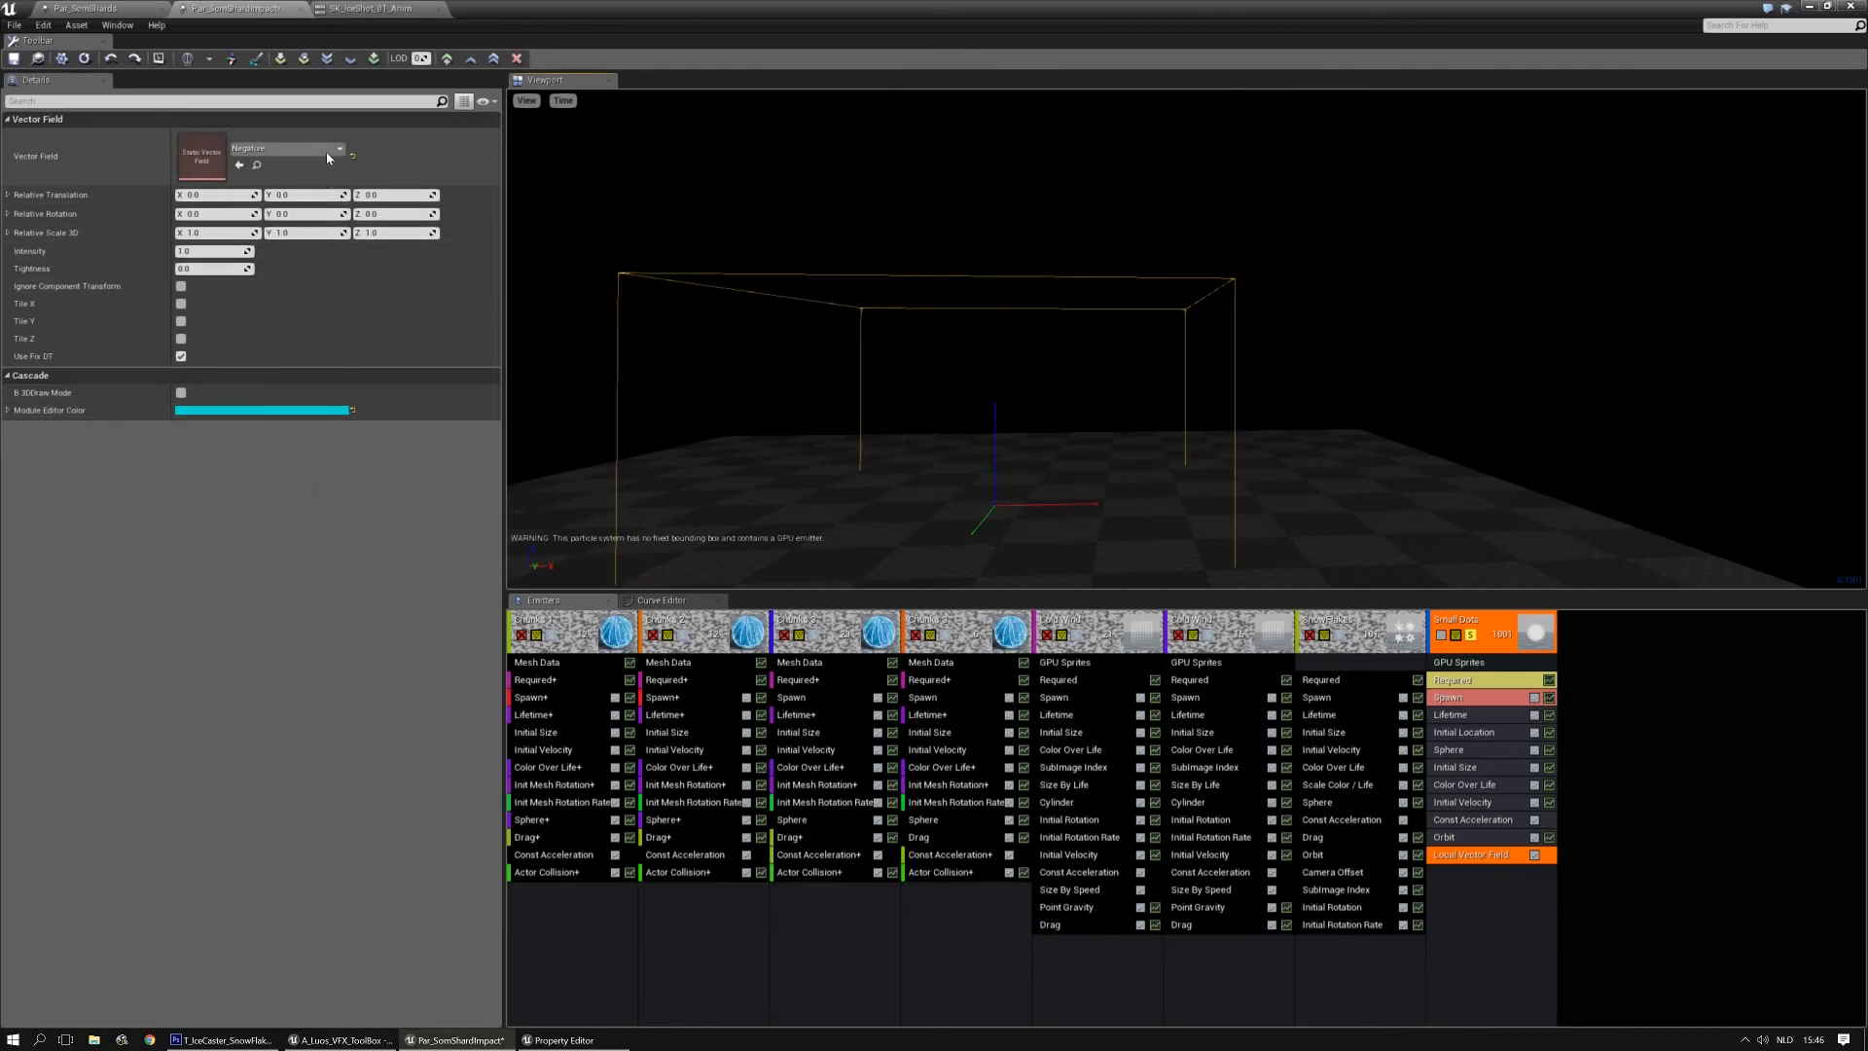
pyautogui.click(287, 148)
pyautogui.click(346, 377)
# Set the vector field's Intensity to 100 and Tightness to 0.4, and raise it to a relative Z translation of about 161
pyautogui.moveTo(986, 426)
pyautogui.mouseDown()
pyautogui.moveTo(1032, 486)
pyautogui.moveTo(987, 425)
pyautogui.mouseUp()
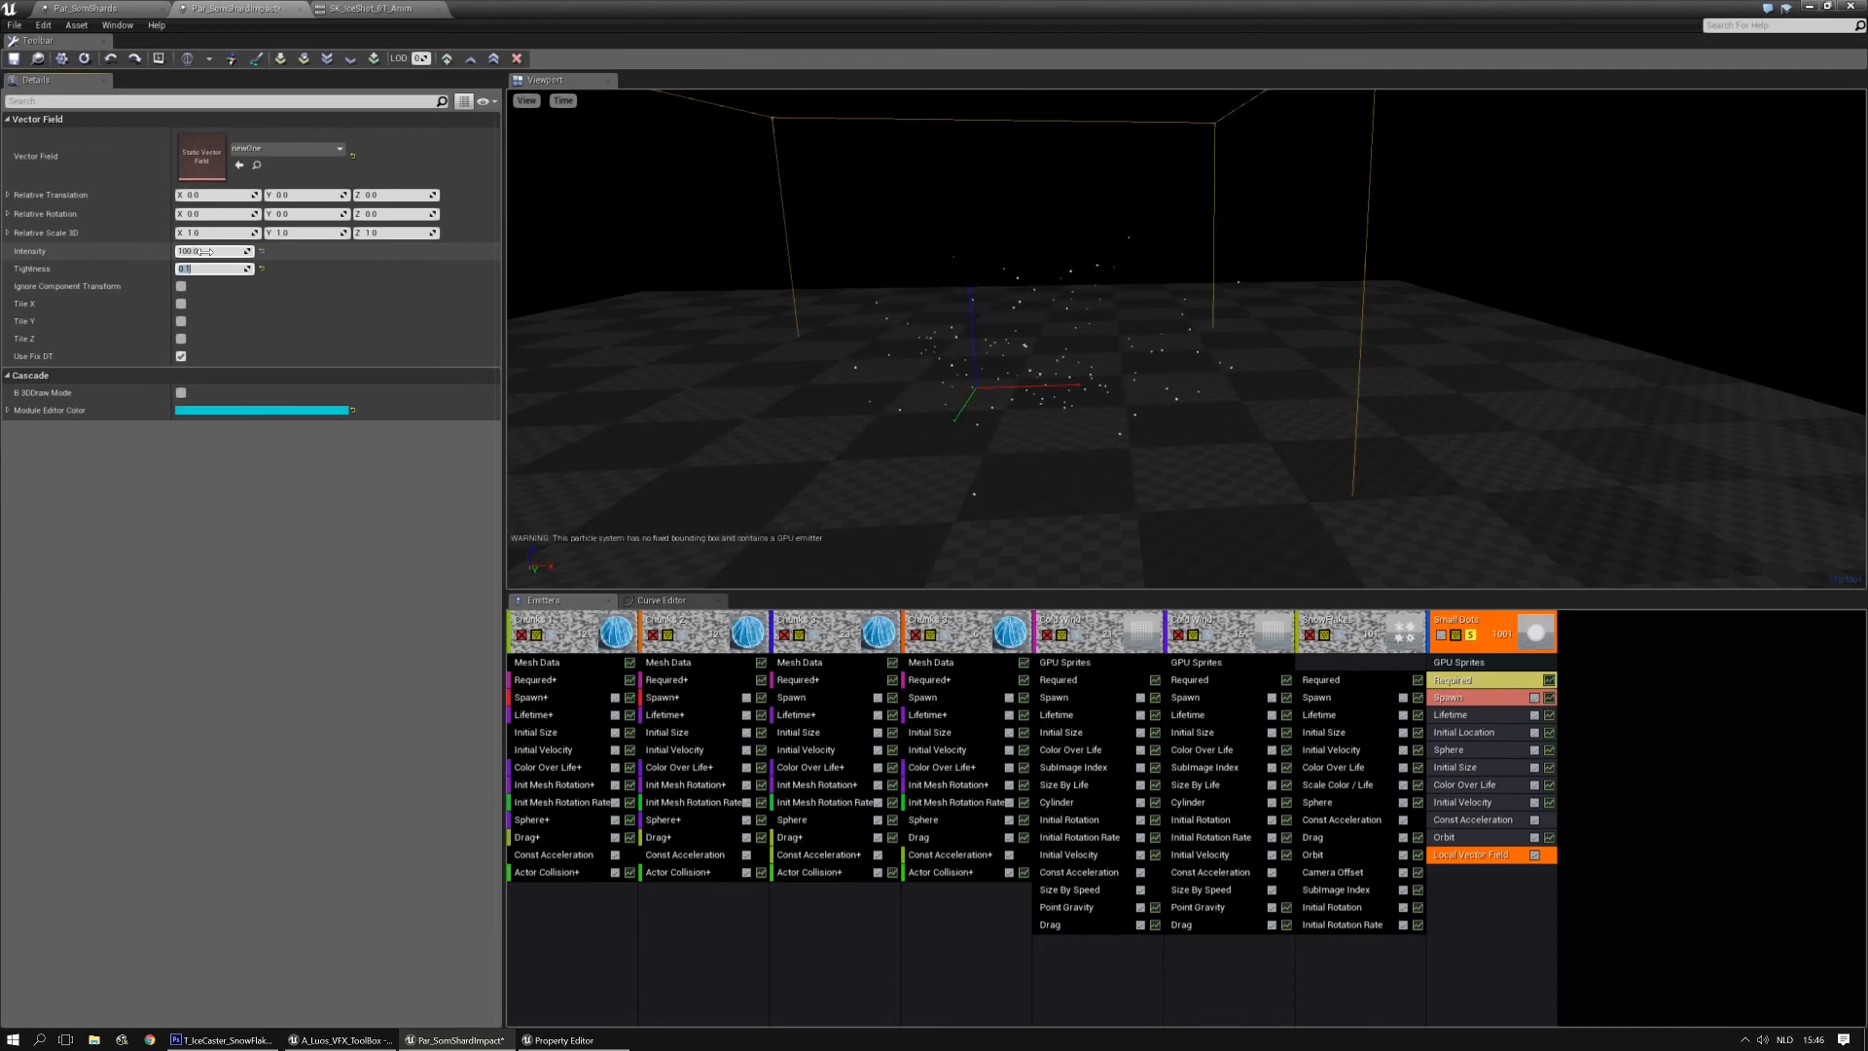
pyautogui.moveTo(1185, 301)
pyautogui.mouseDown()
pyautogui.moveTo(1080, 360)
pyautogui.moveTo(1119, 273)
pyautogui.moveTo(1187, 360)
pyautogui.moveTo(1207, 316)
pyautogui.moveTo(1187, 301)
pyautogui.mouseUp()
pyautogui.moveTo(1012, 296); pyautogui.dragTo(1020, 215)
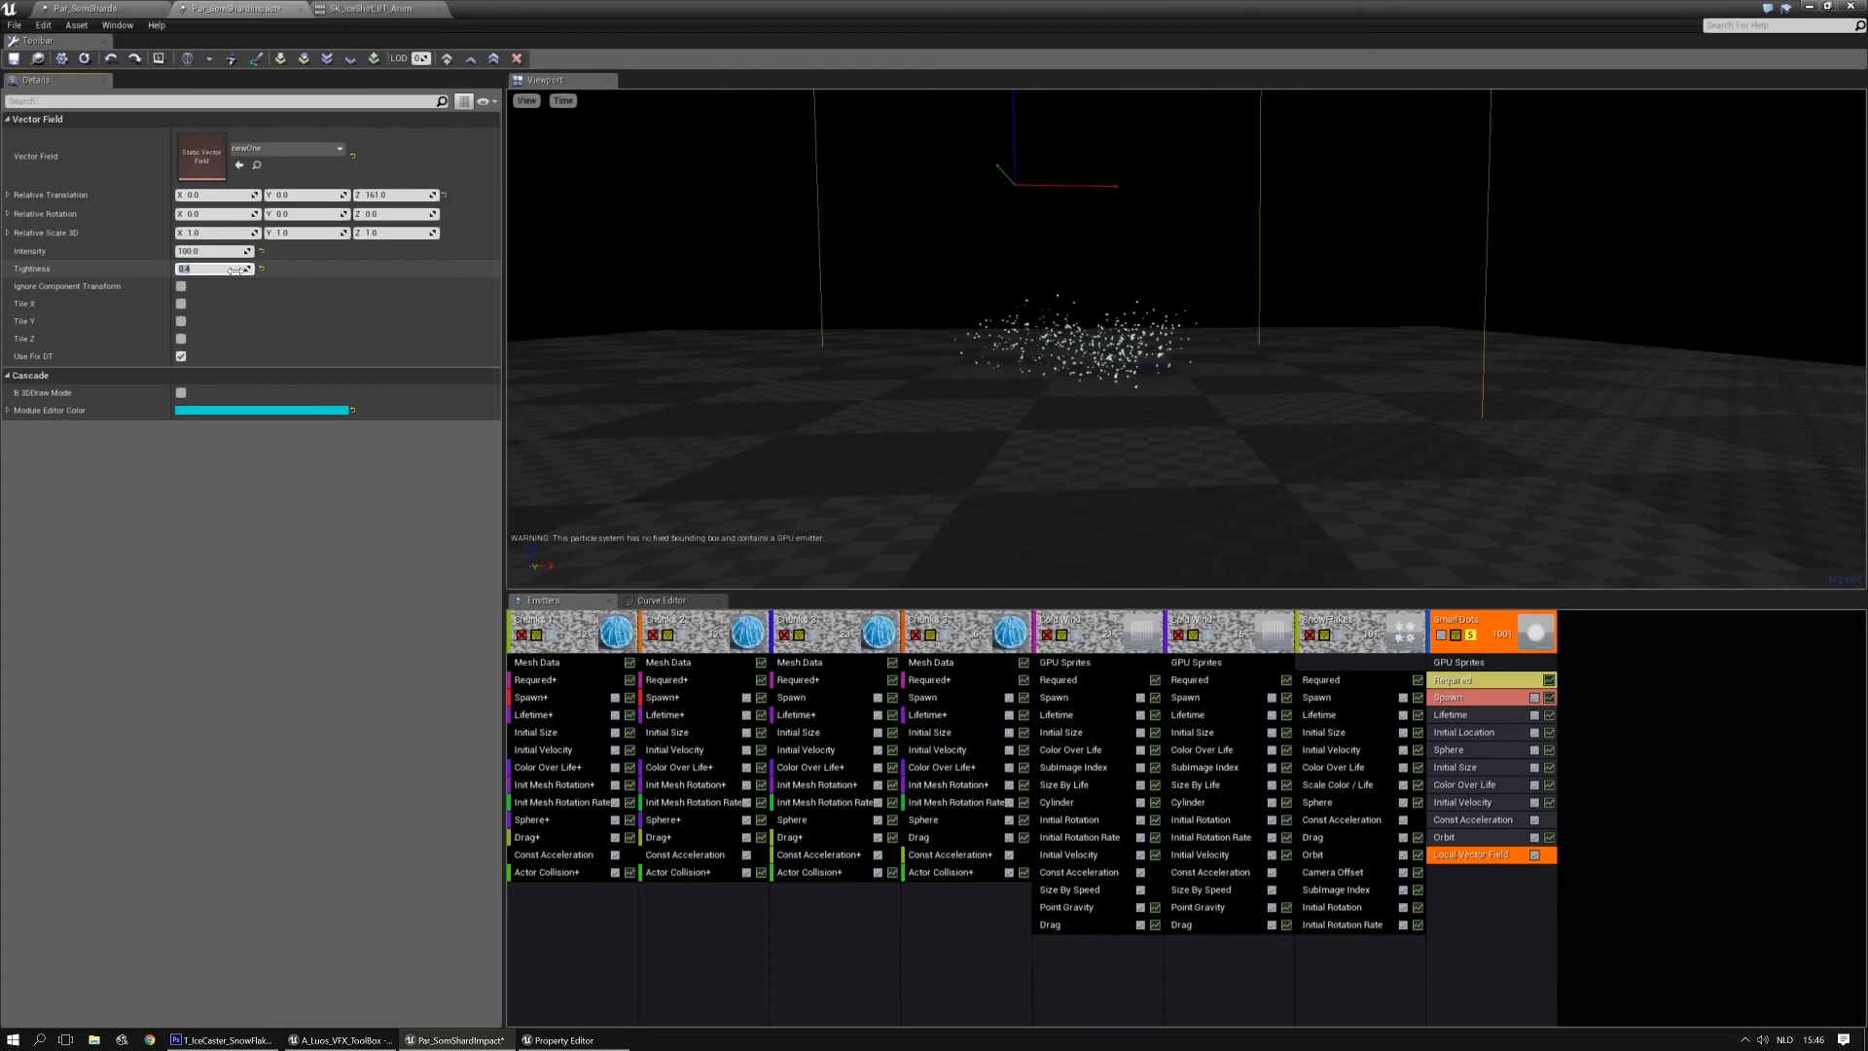
# Set the local vector field's Intensity to 200 and Tightness to 0.1, checking the particle motion in the viewport
pyautogui.moveTo(1167, 331); pyautogui.dragTo(1080, 340)
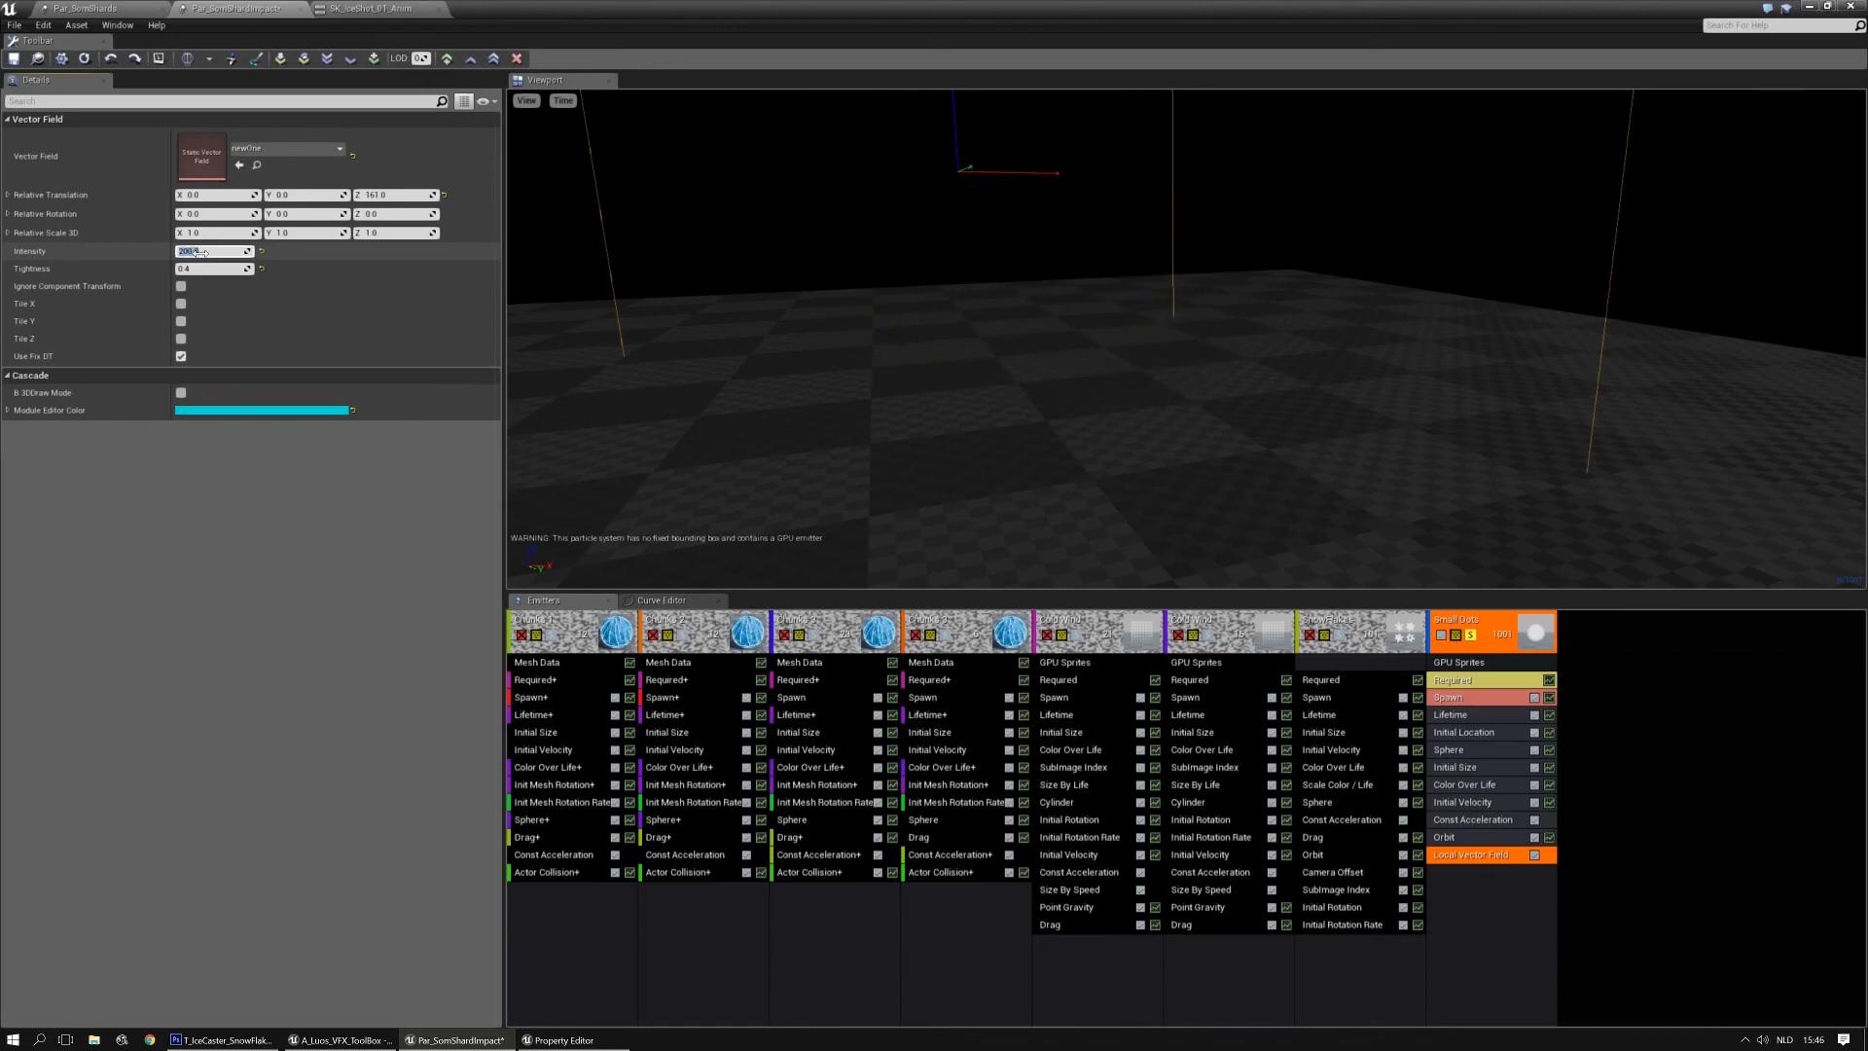
pyautogui.moveTo(806, 243); pyautogui.dragTo(710, 375)
pyautogui.click(225, 269)
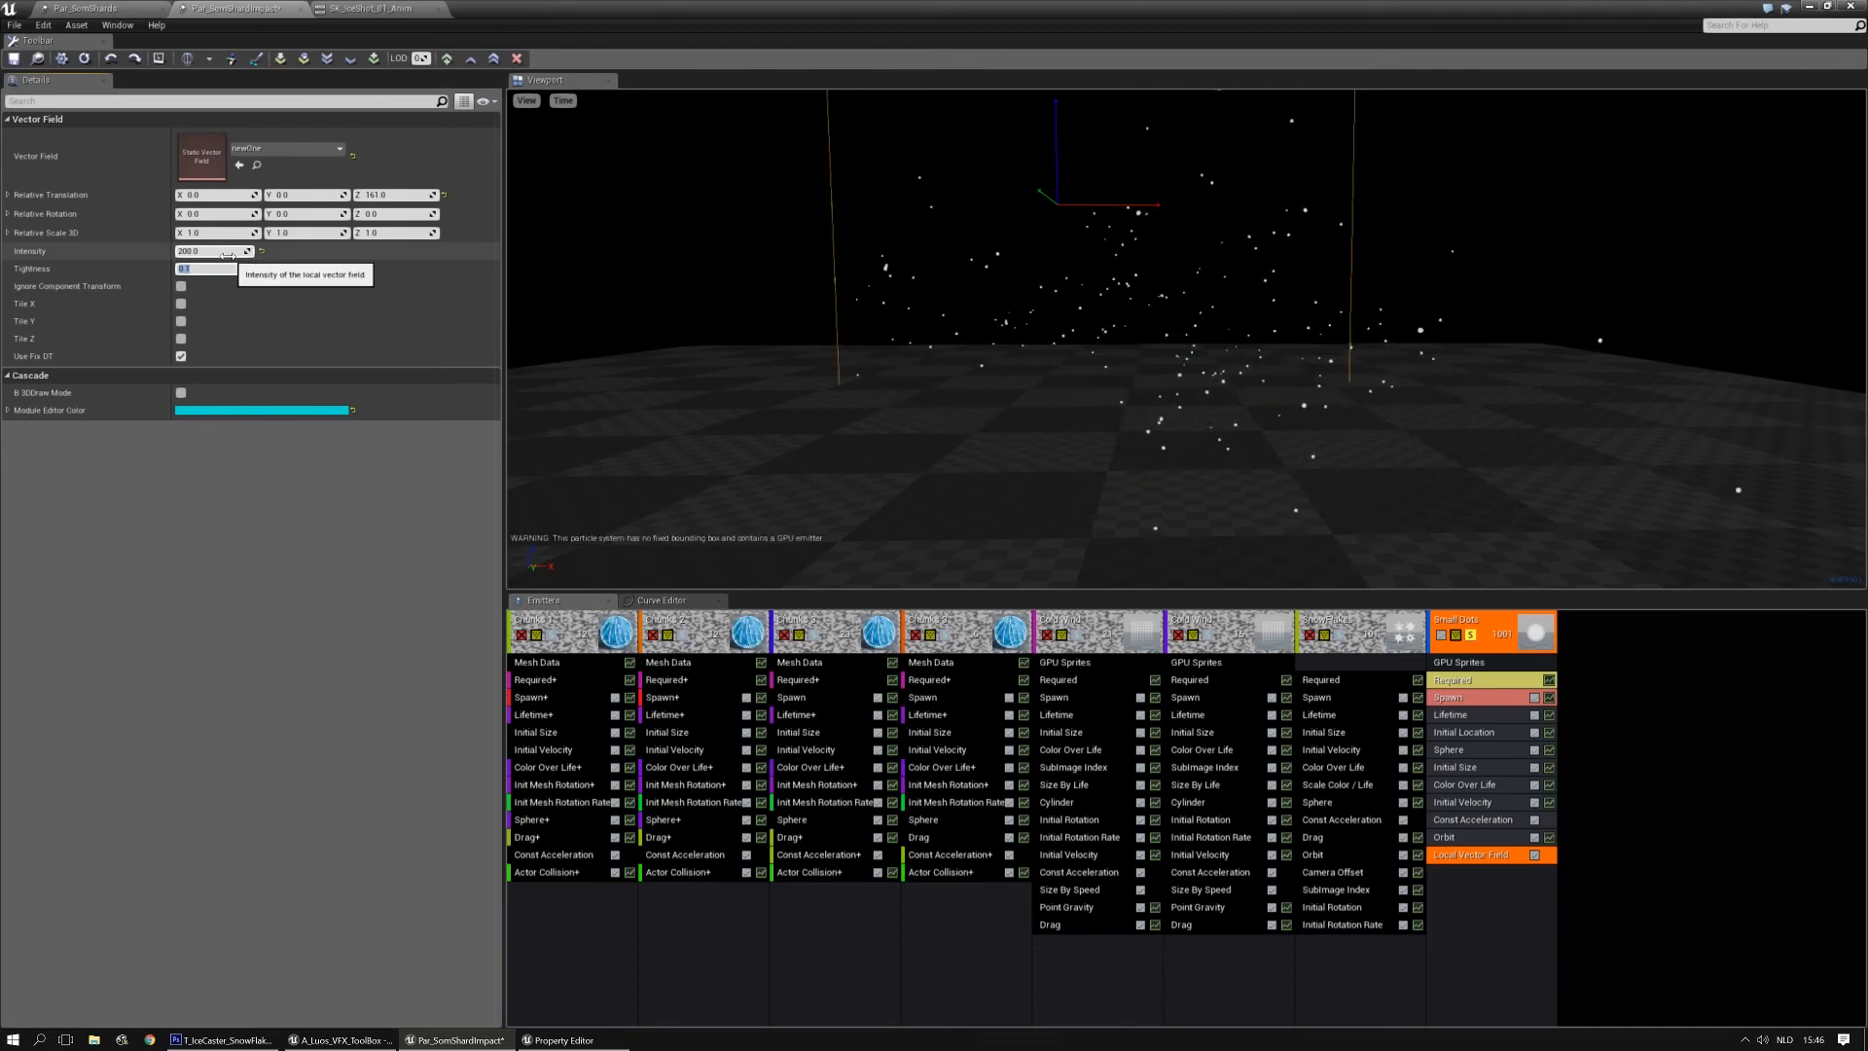
pyautogui.moveTo(1200, 289); pyautogui.dragTo(1196, 271, button='right')
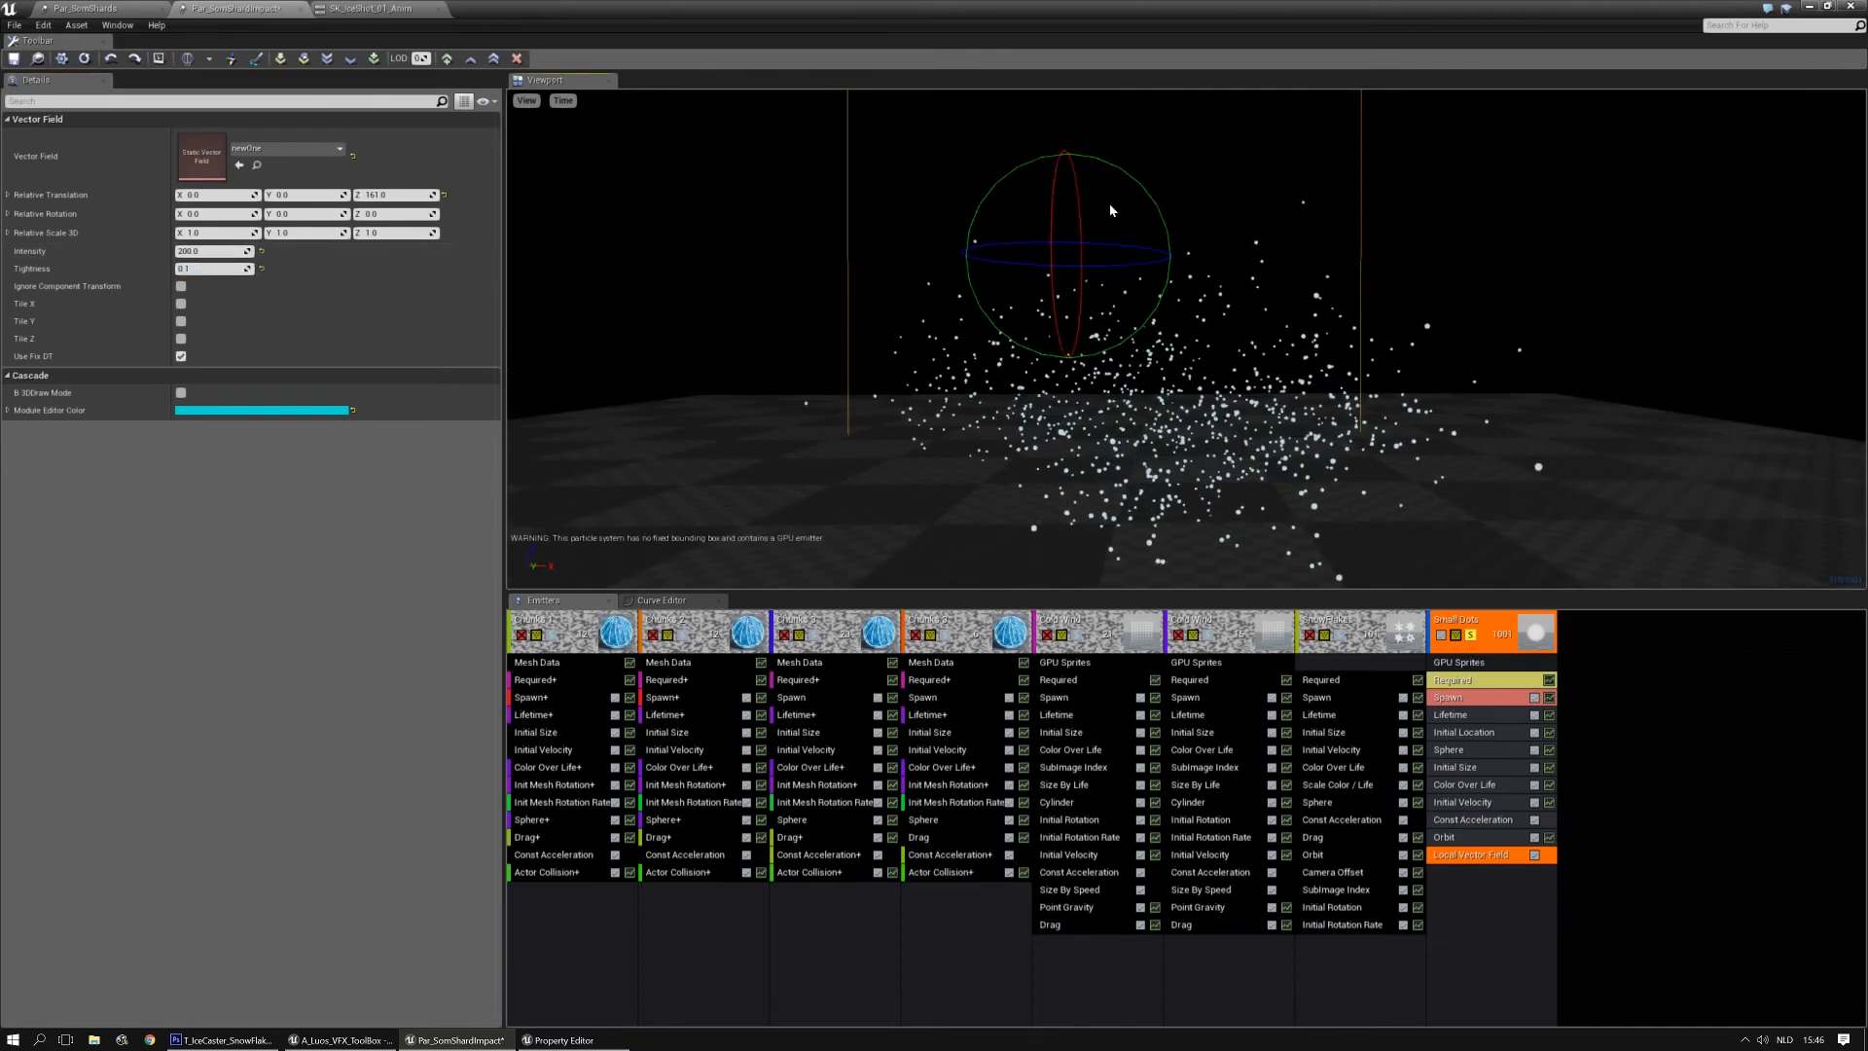
# Tilt the local vector field to a relative Y rotation of about -24.5 and set its Intensity to 500
pyautogui.moveTo(1124, 178); pyautogui.dragTo(1163, 197)
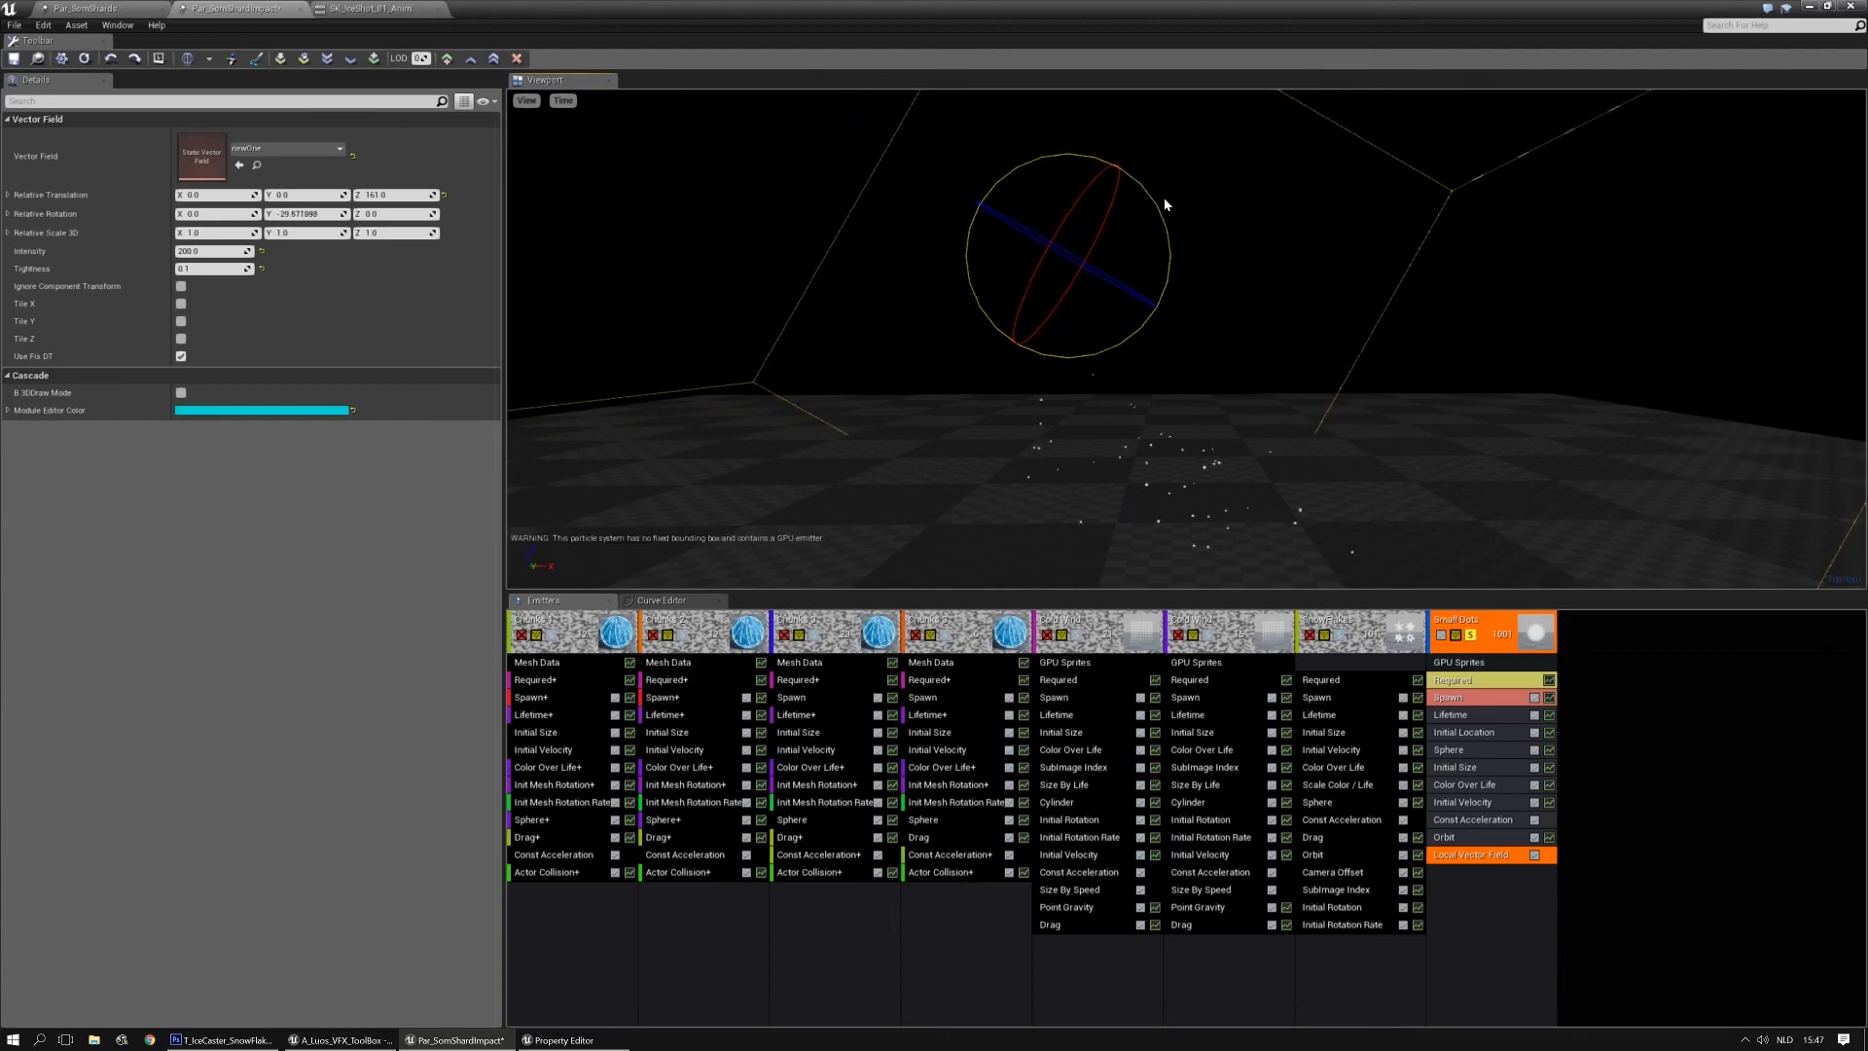
pyautogui.press('w')
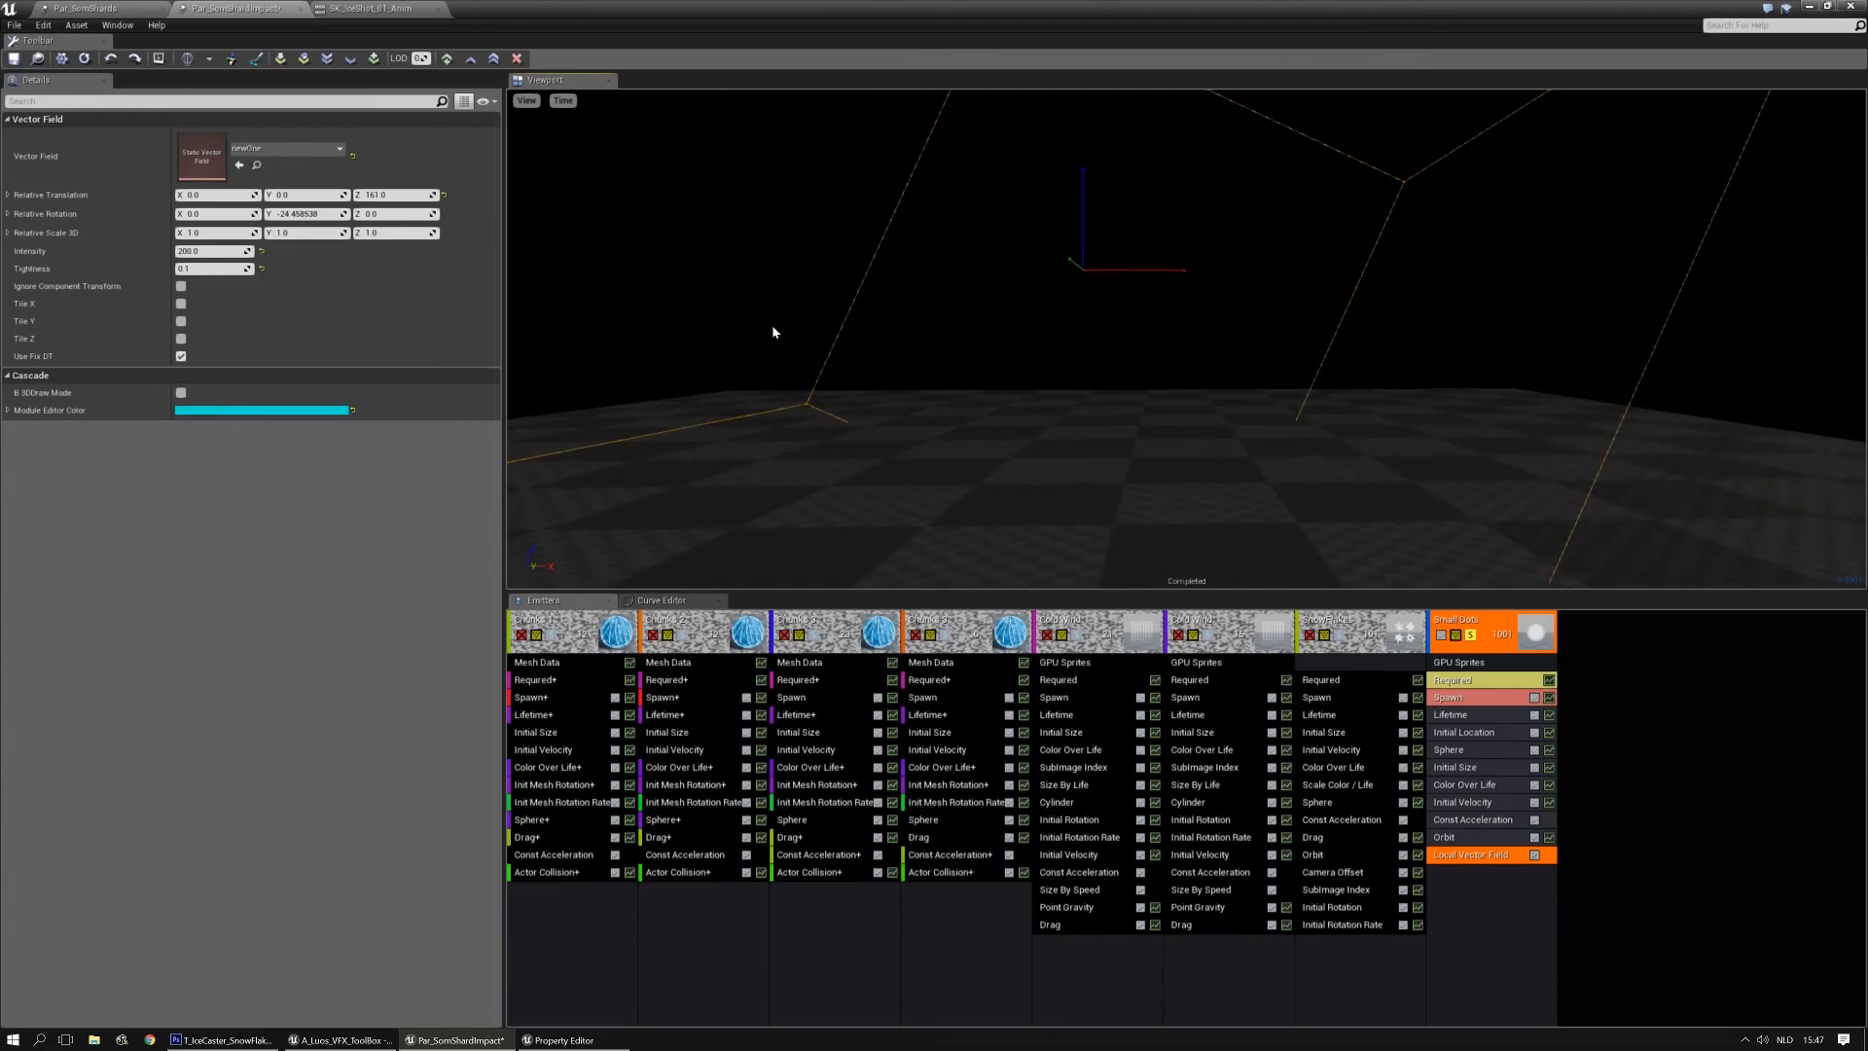
pyautogui.click(209, 251)
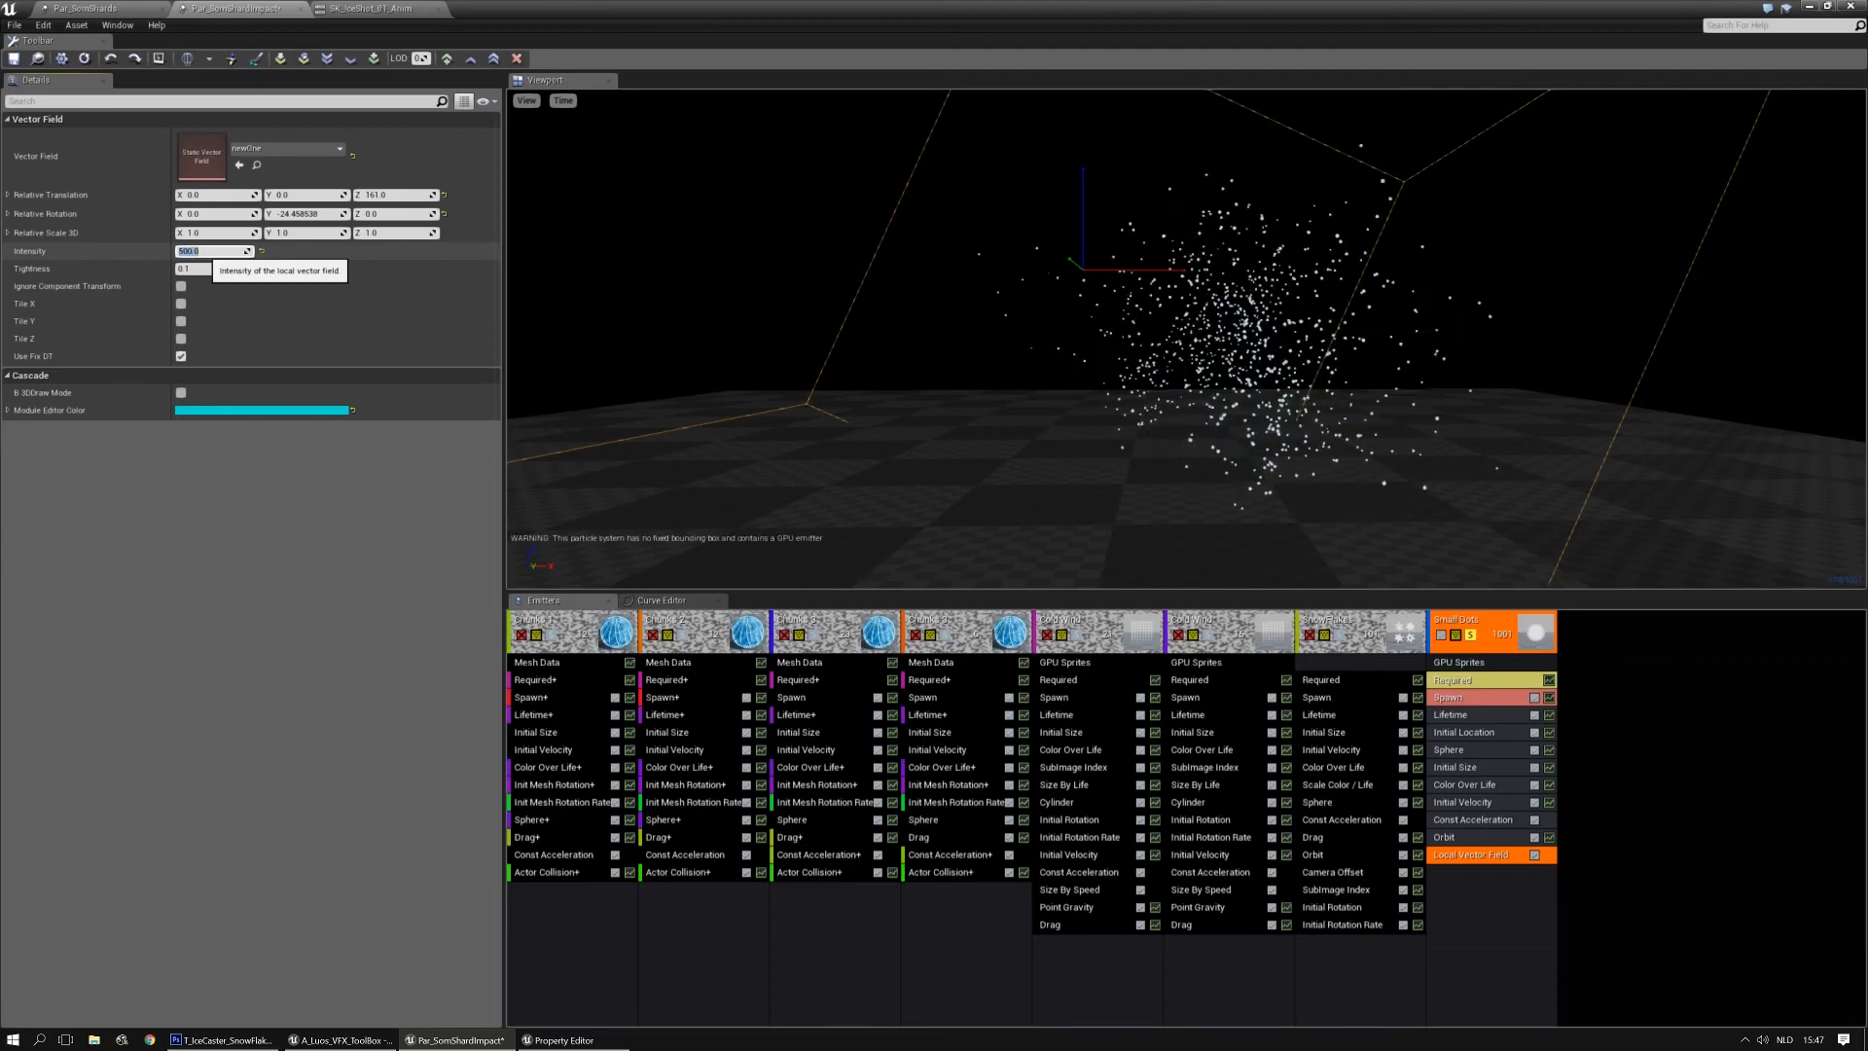
pyautogui.moveTo(675, 421); pyautogui.dragTo(1151, 413)
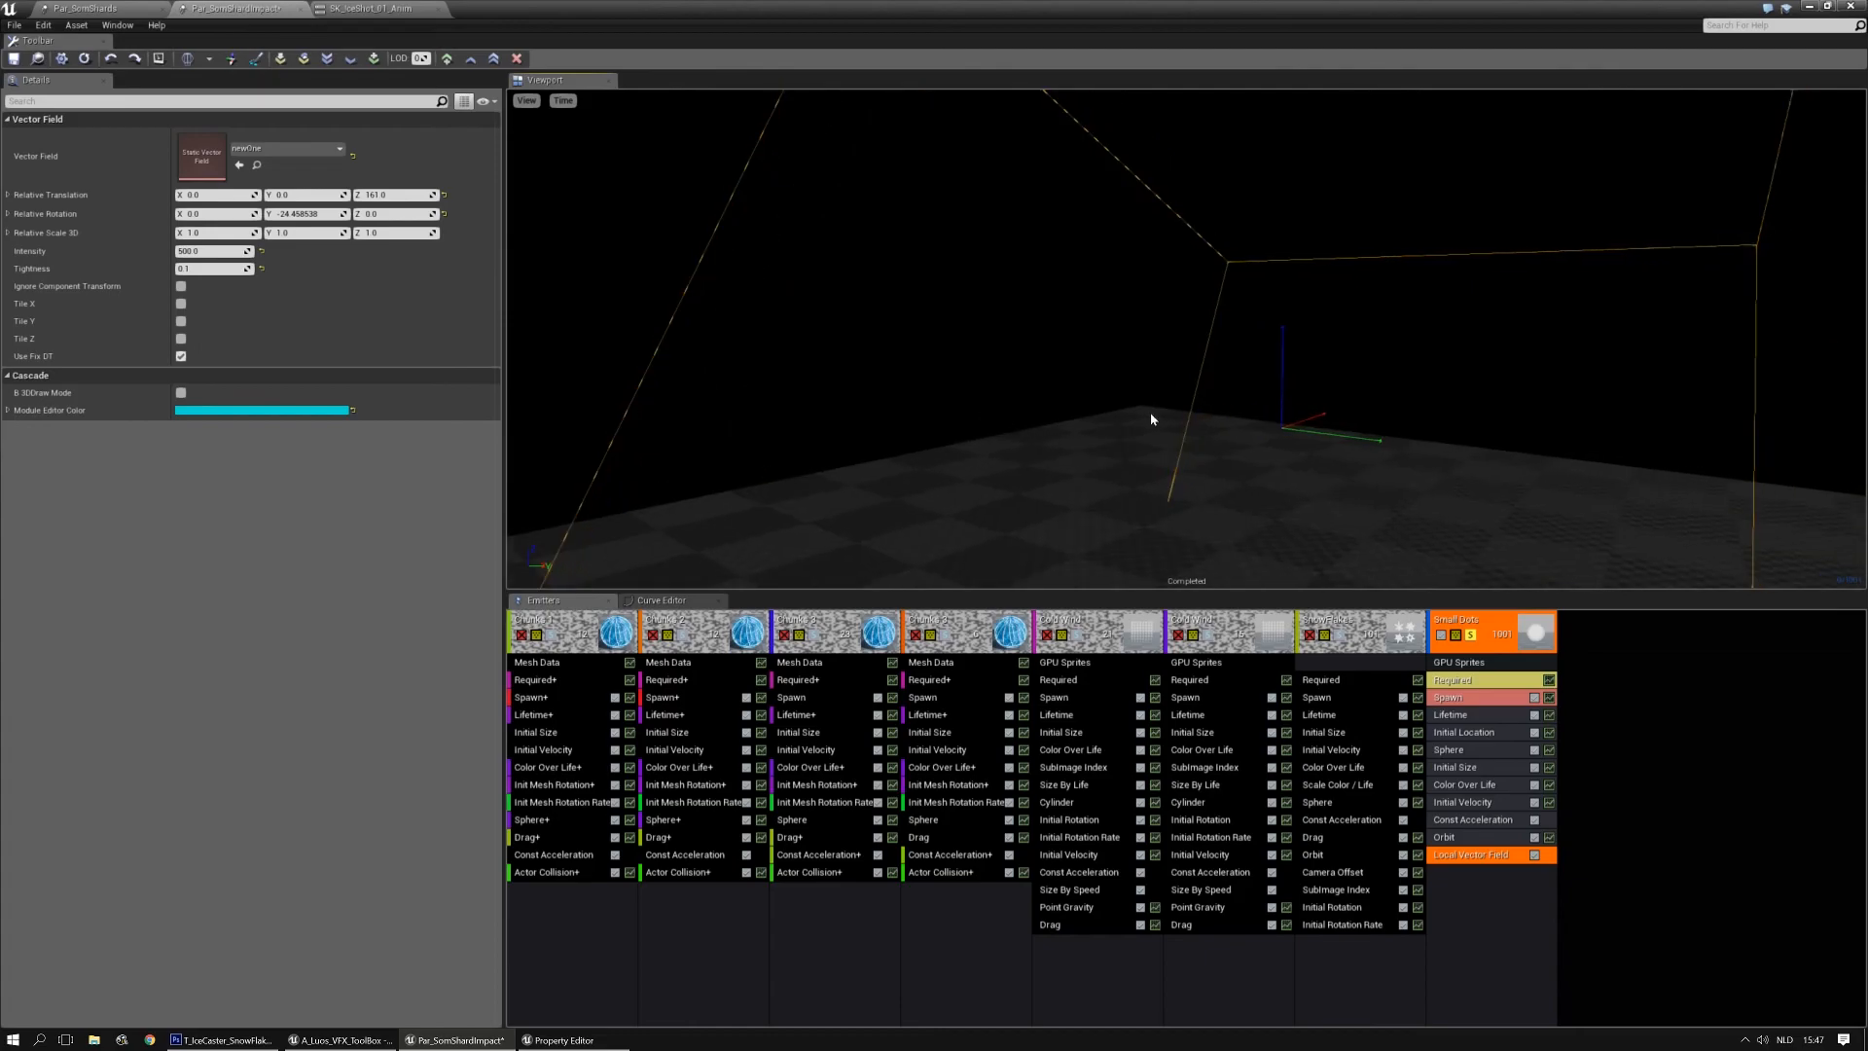
# Turn off solo on Small Dots, set its Sphere Start Radius to a constant 30, and replay the full effect
pyautogui.click(1490, 681)
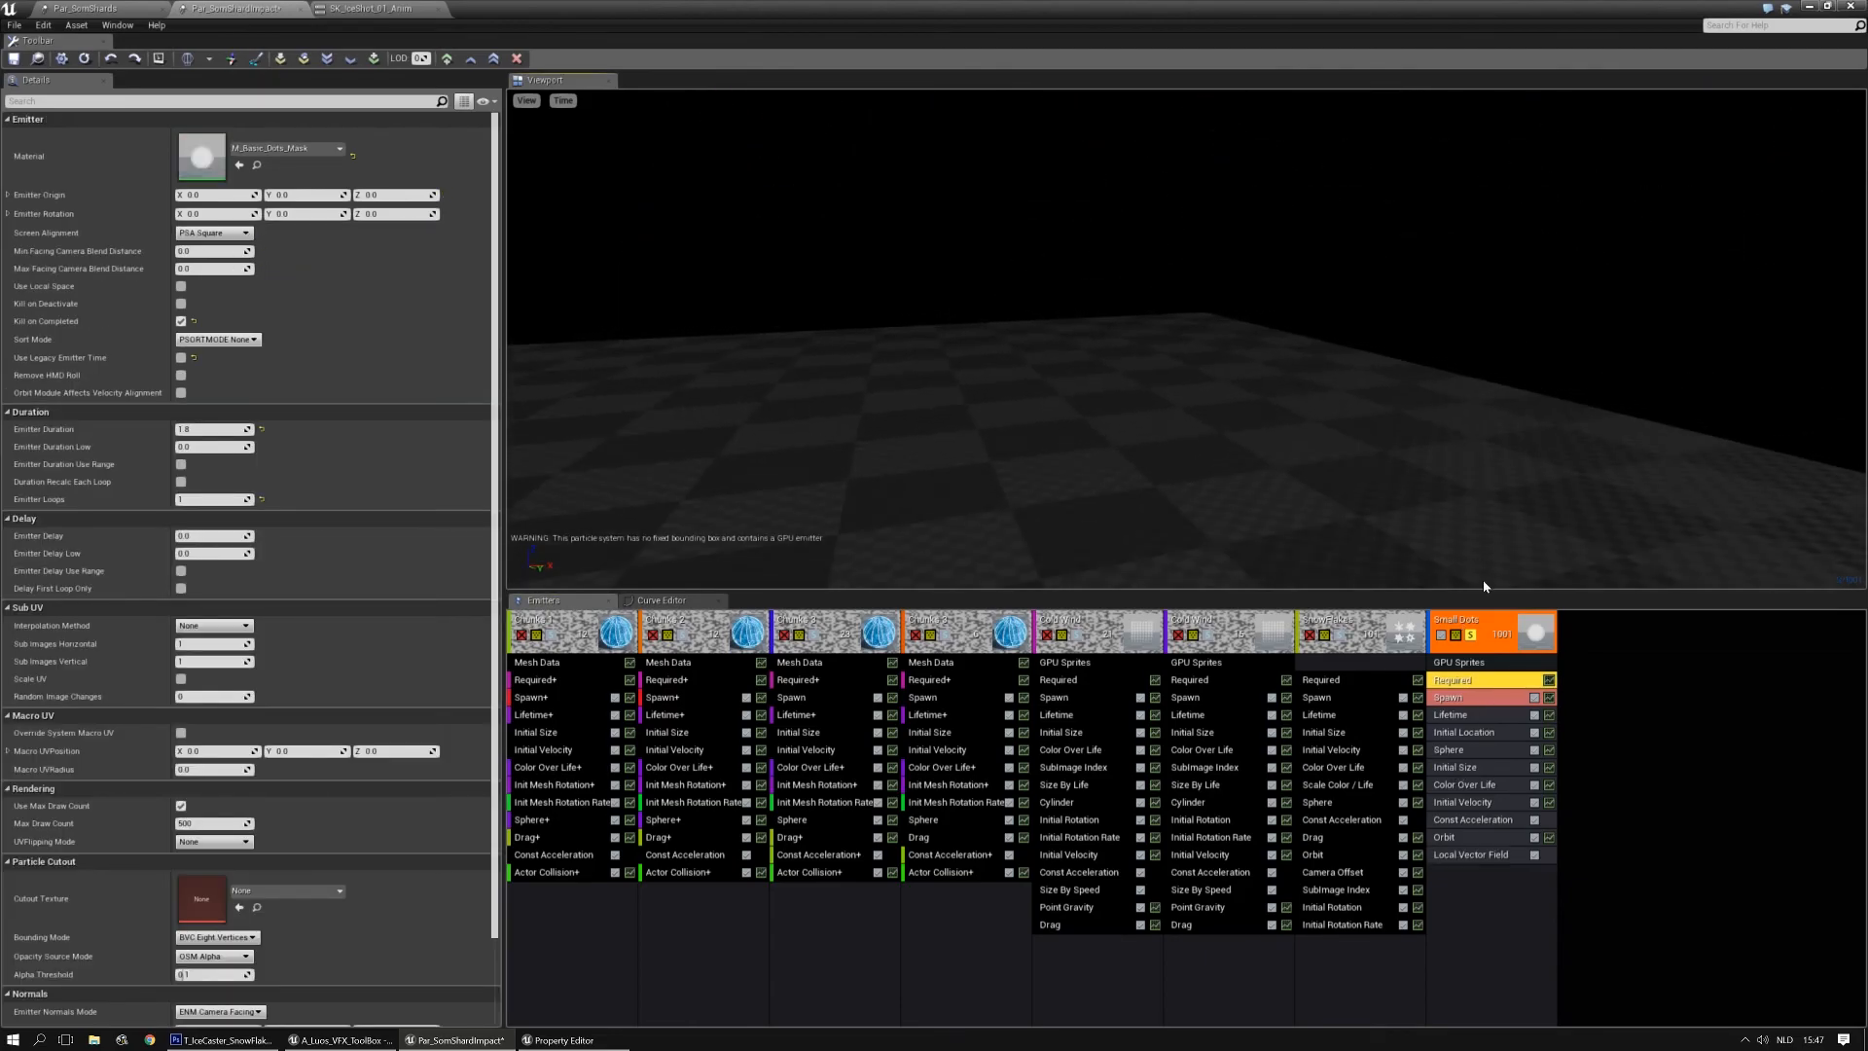
pyautogui.click(1472, 642)
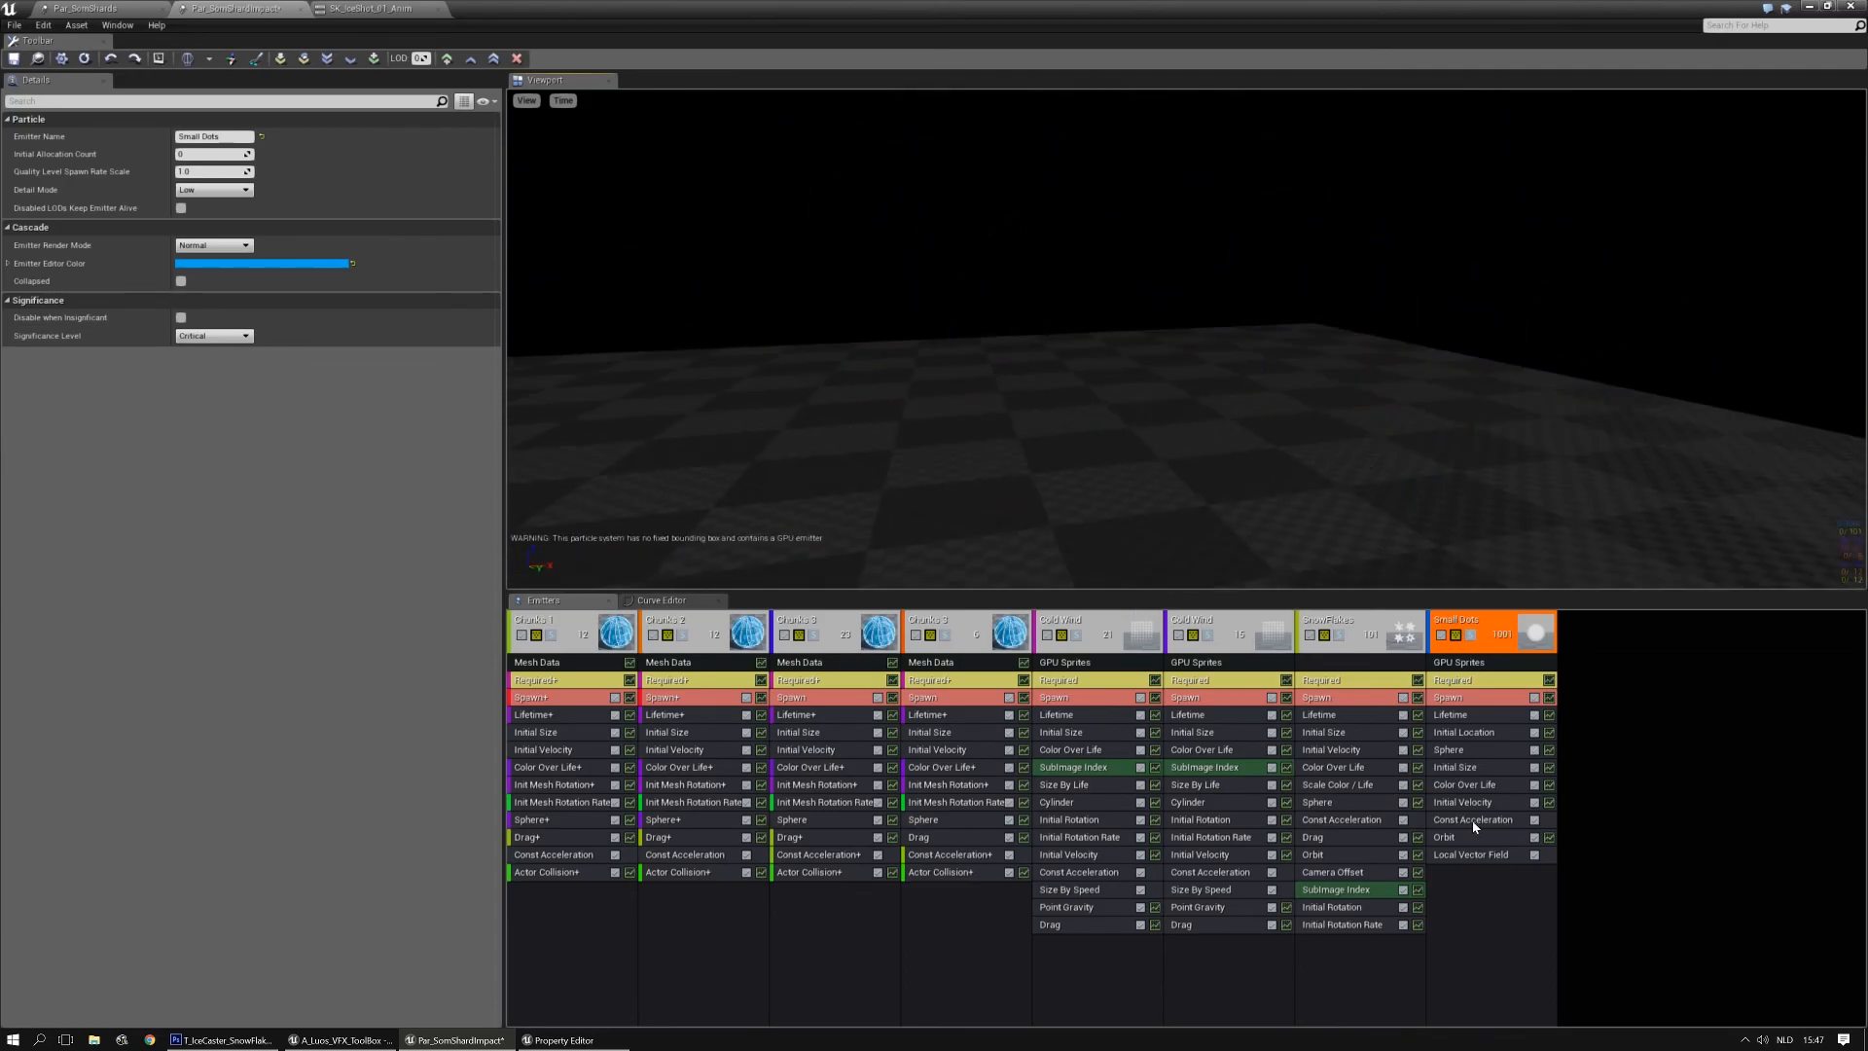
pyautogui.click(1484, 750)
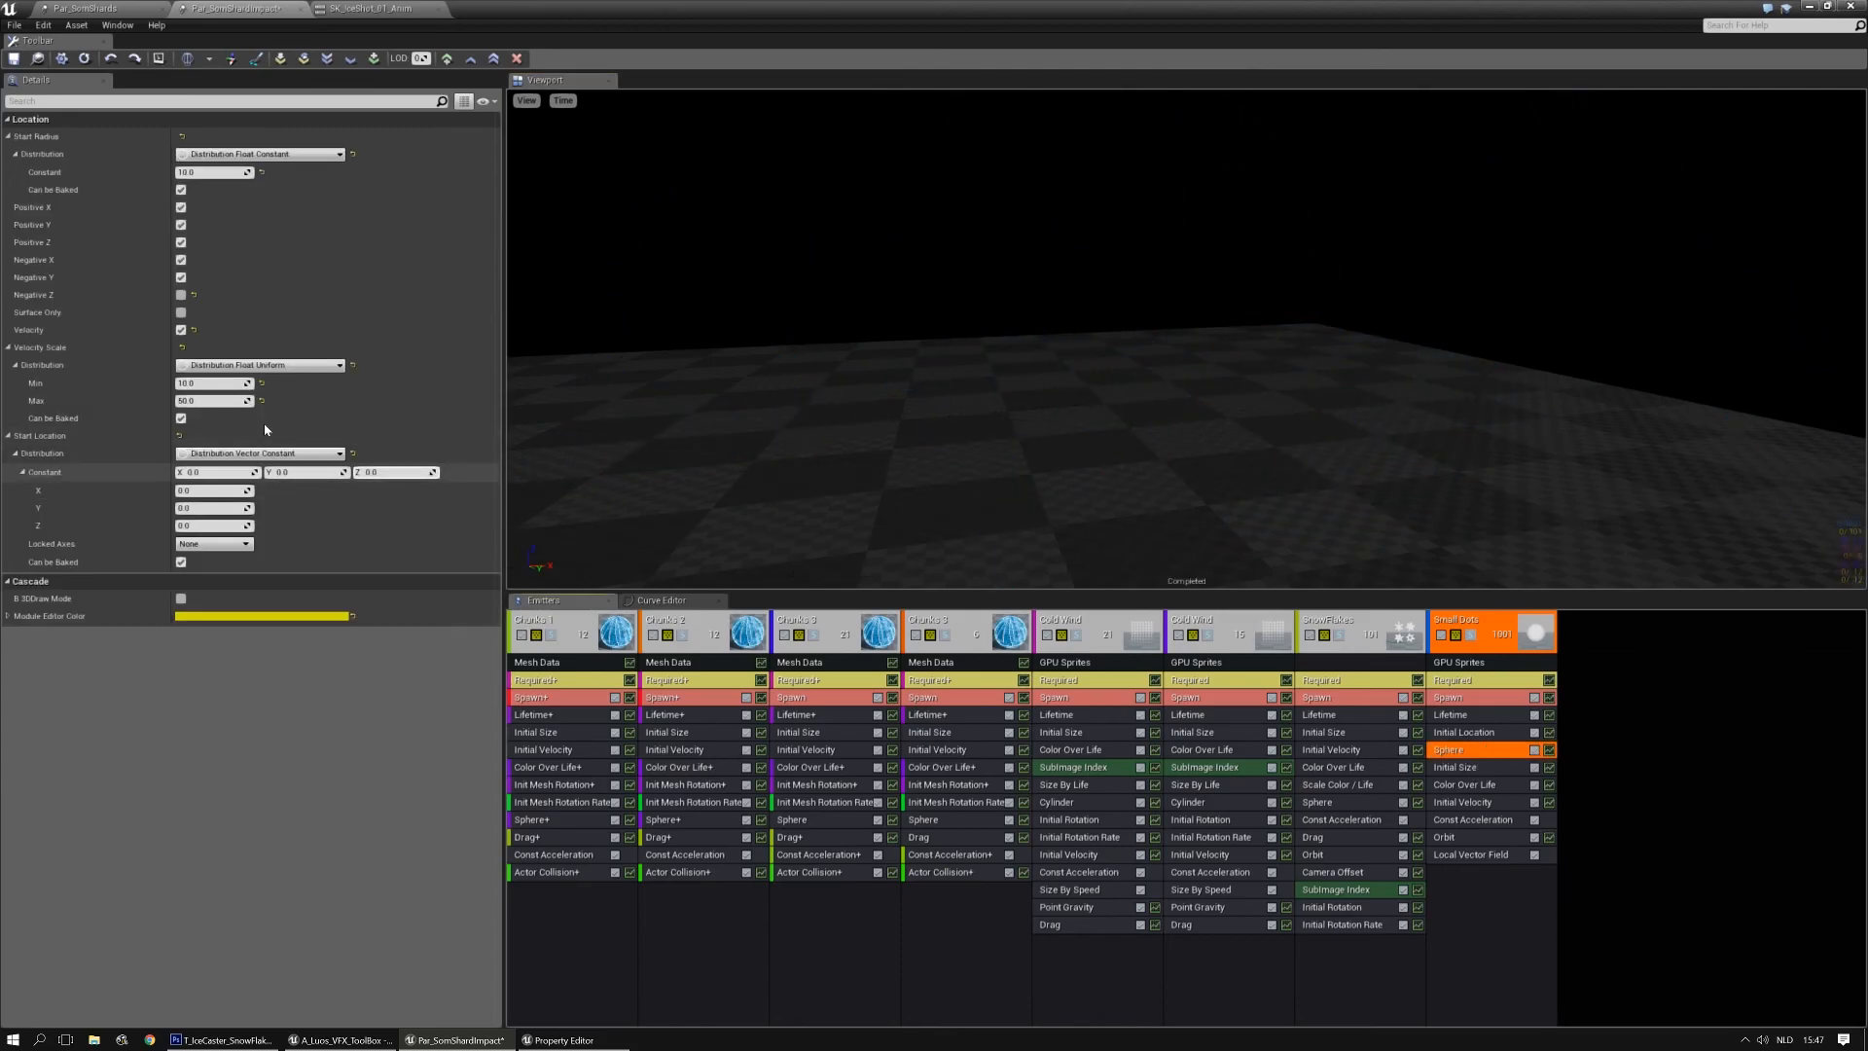
pyautogui.moveTo(211, 172); pyautogui.dragTo(208, 171)
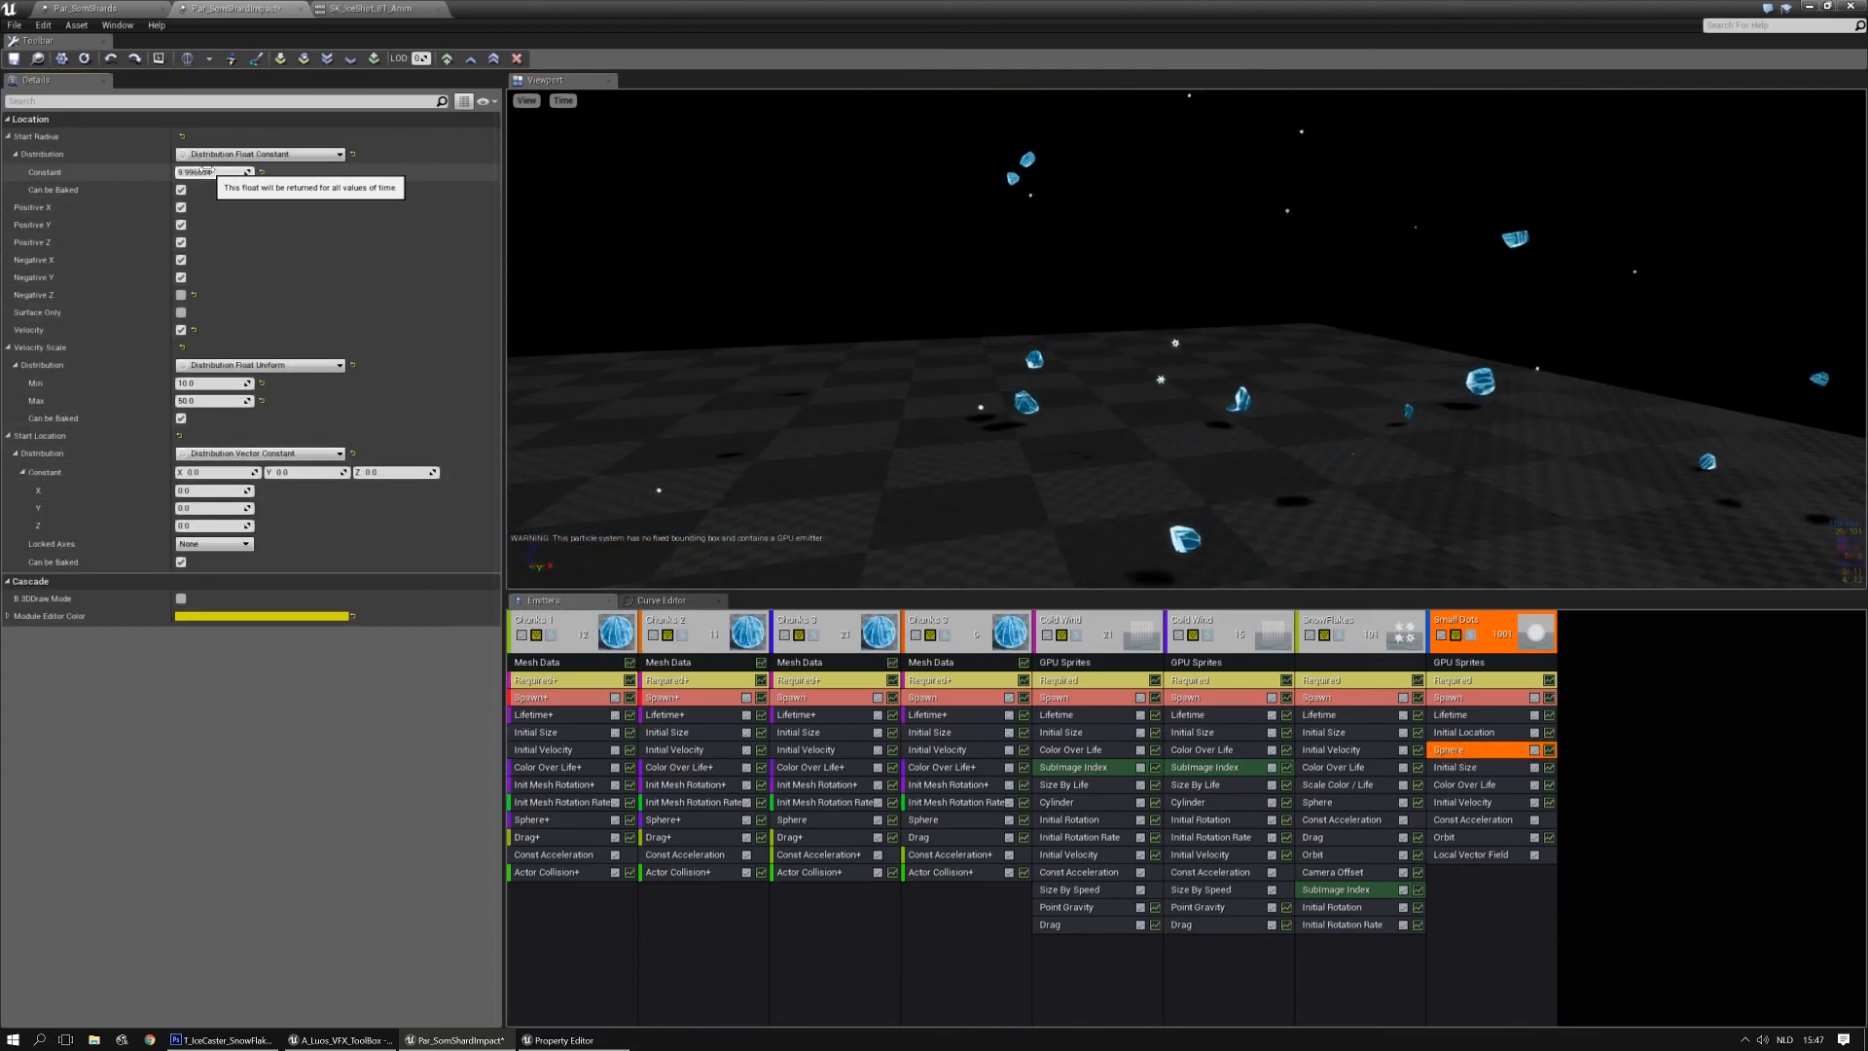
pyautogui.click(208, 171)
pyautogui.write('4')
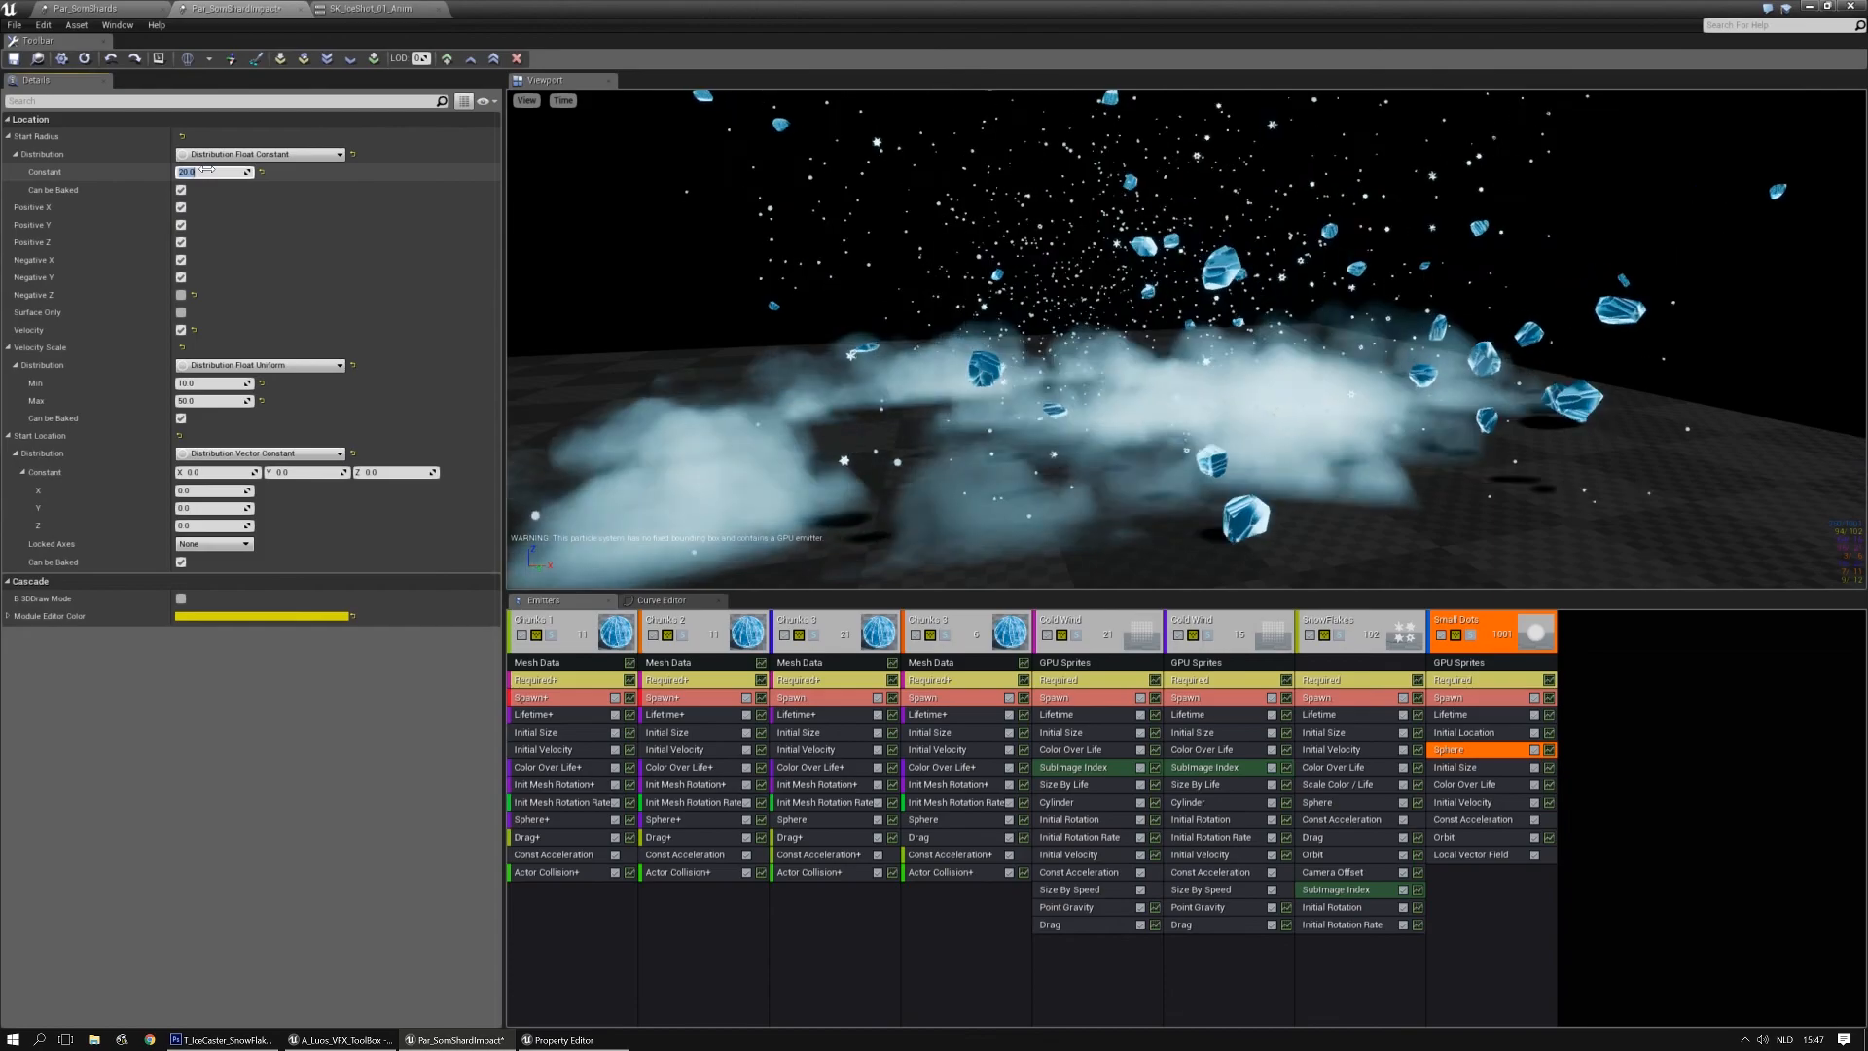
pyautogui.write('0')
pyautogui.press('Return')
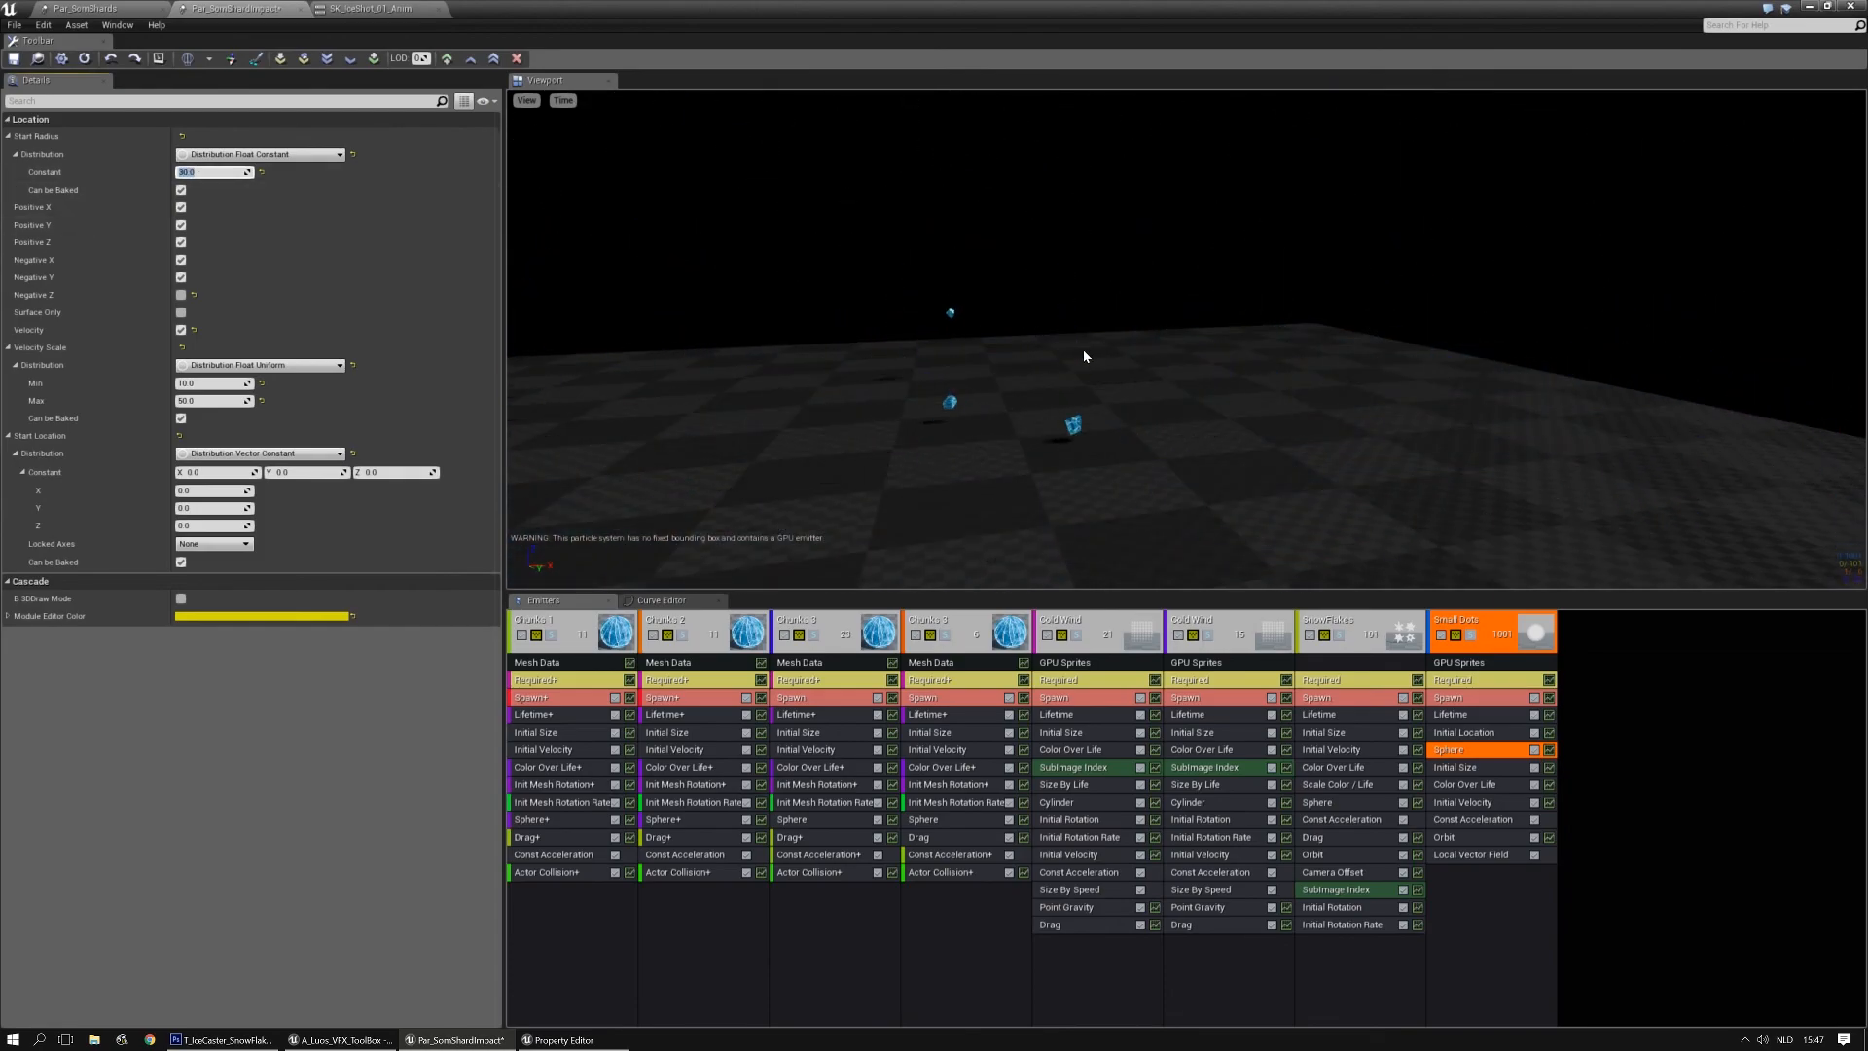
pyautogui.moveTo(1109, 352); pyautogui.dragTo(1119, 489, button='right')
pyautogui.press('space')
pyautogui.press('space')
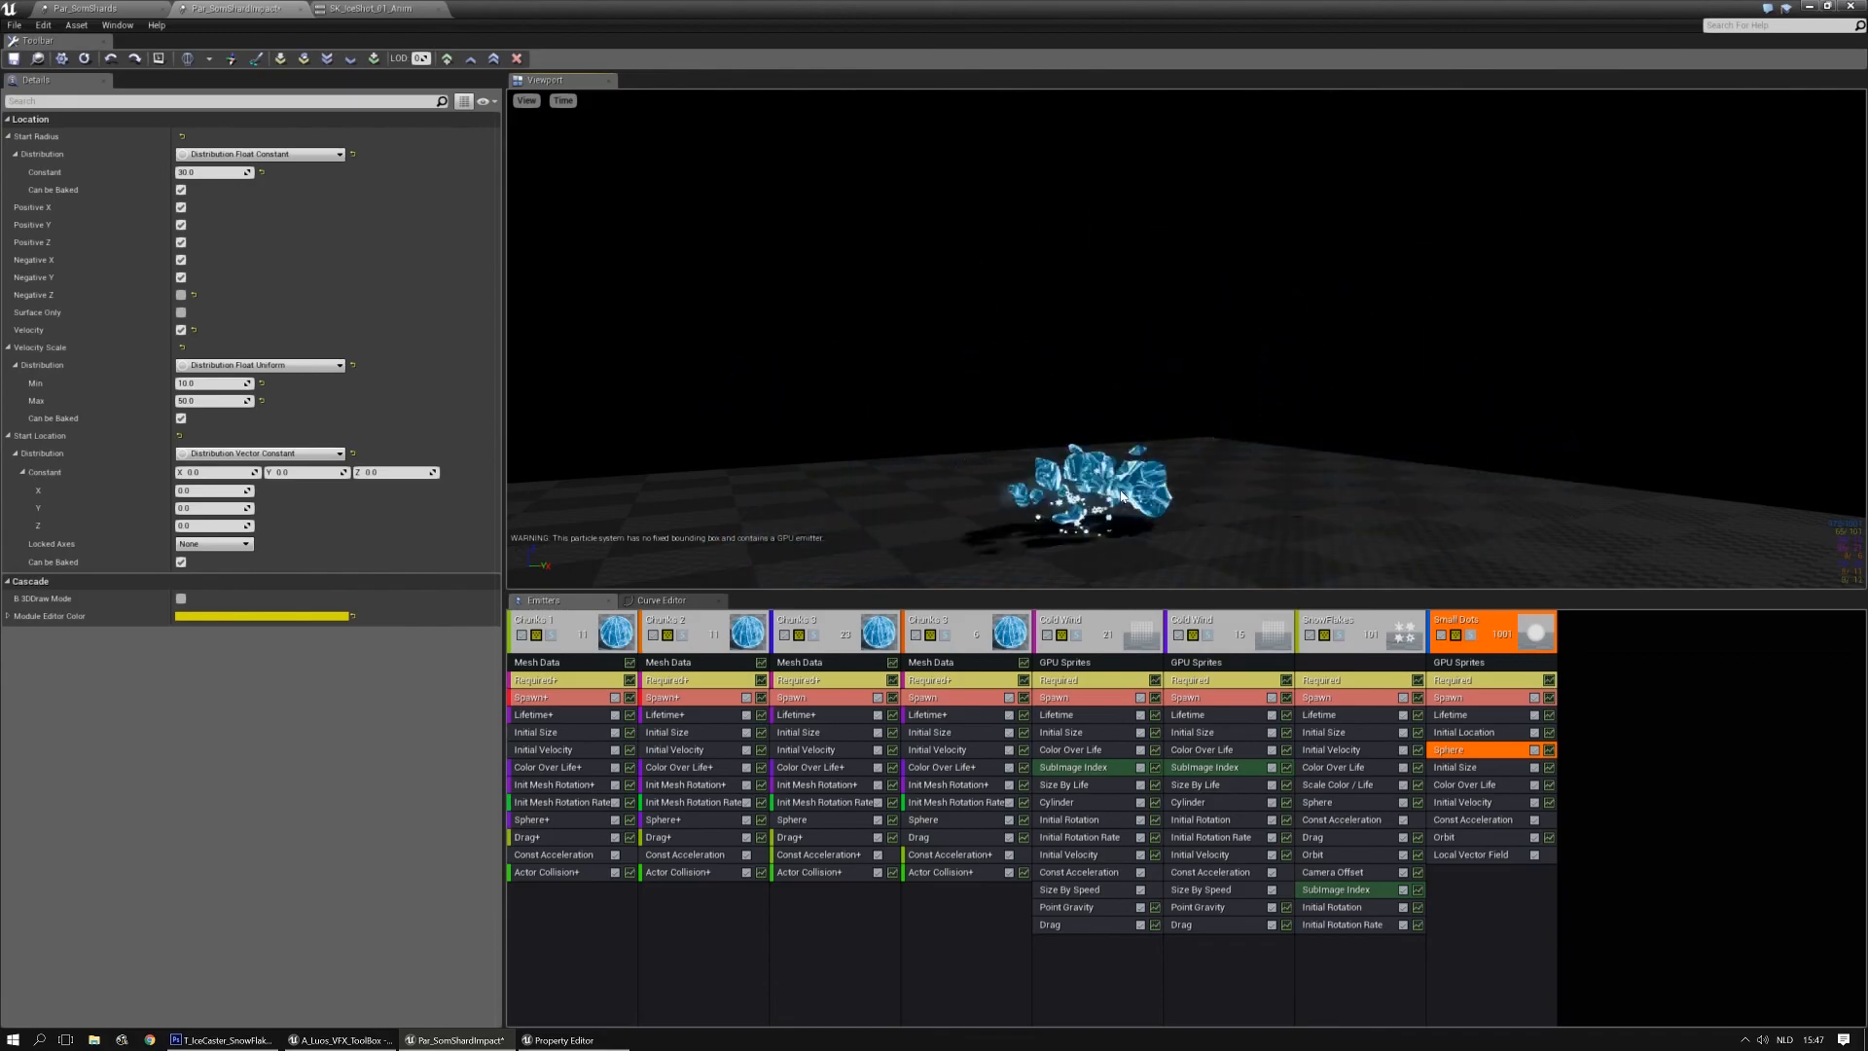
# Set the Small Dots Const Acceleration to -500 on Z
pyautogui.click(1471, 806)
pyautogui.click(1466, 822)
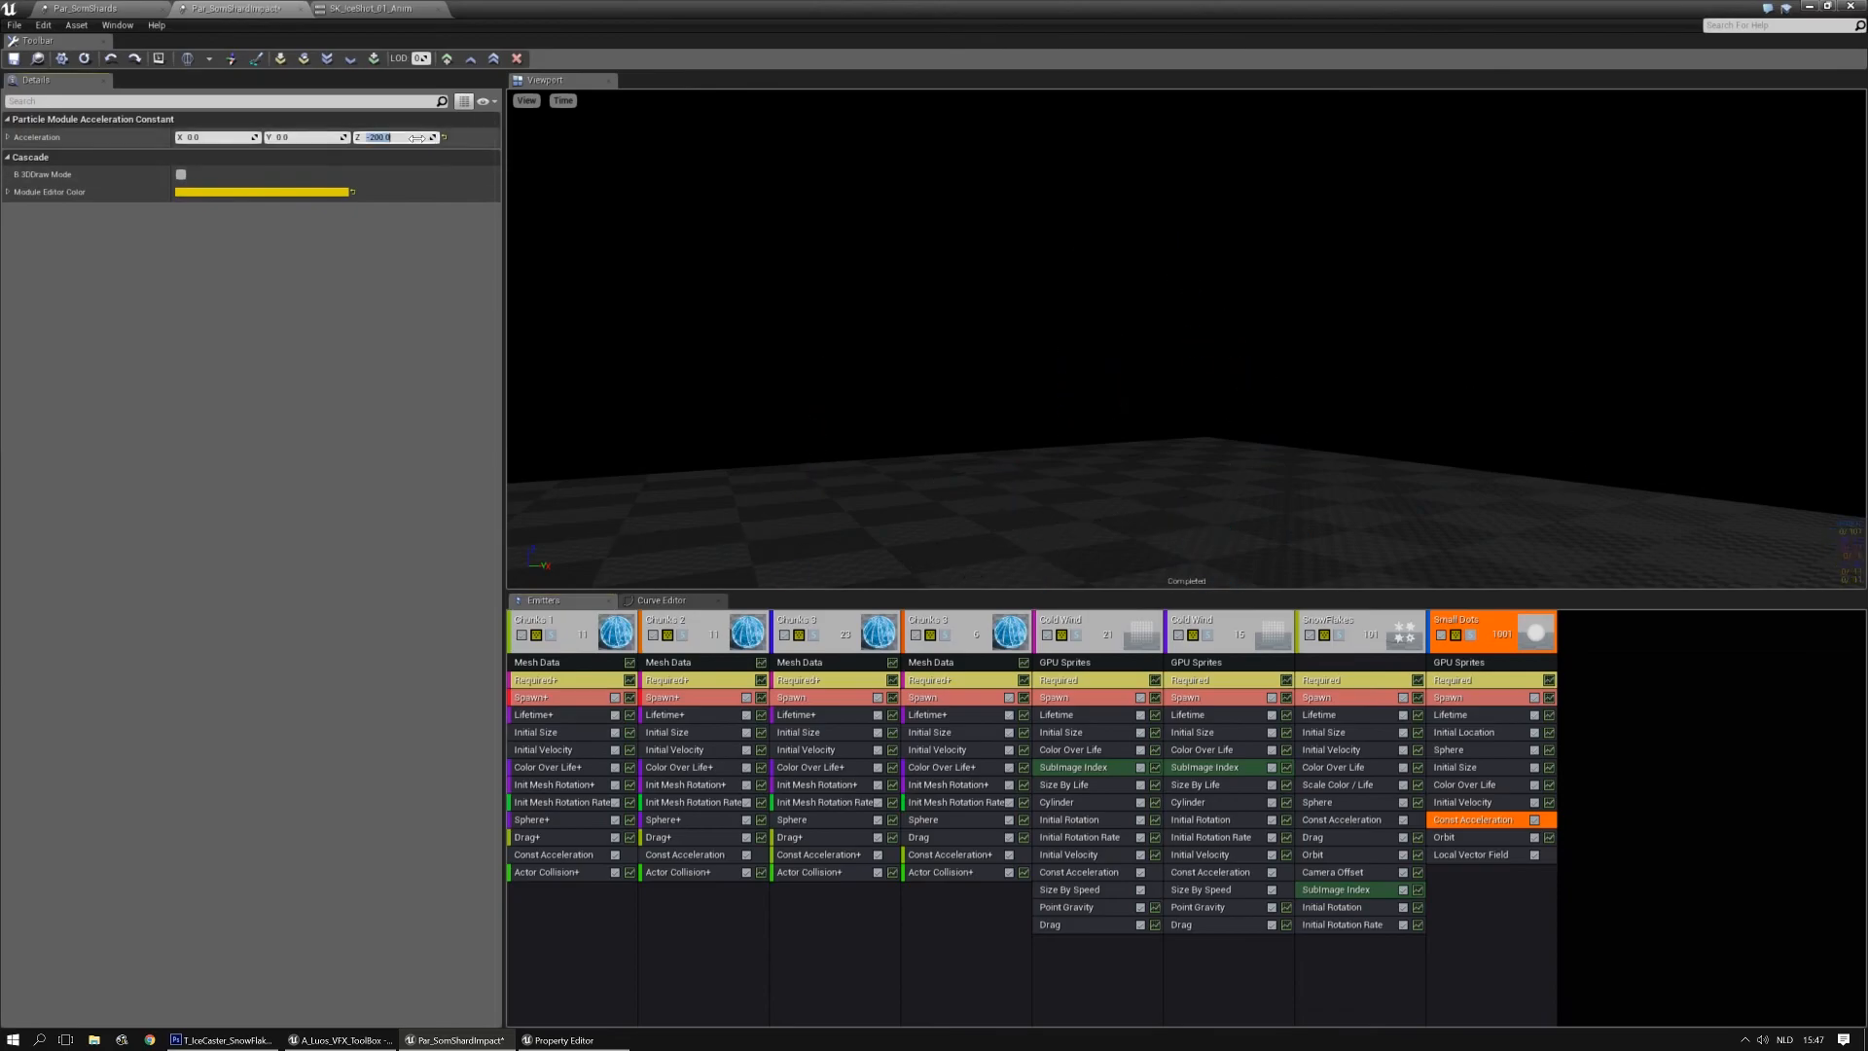
pyautogui.write('-500')
pyautogui.press('Return')
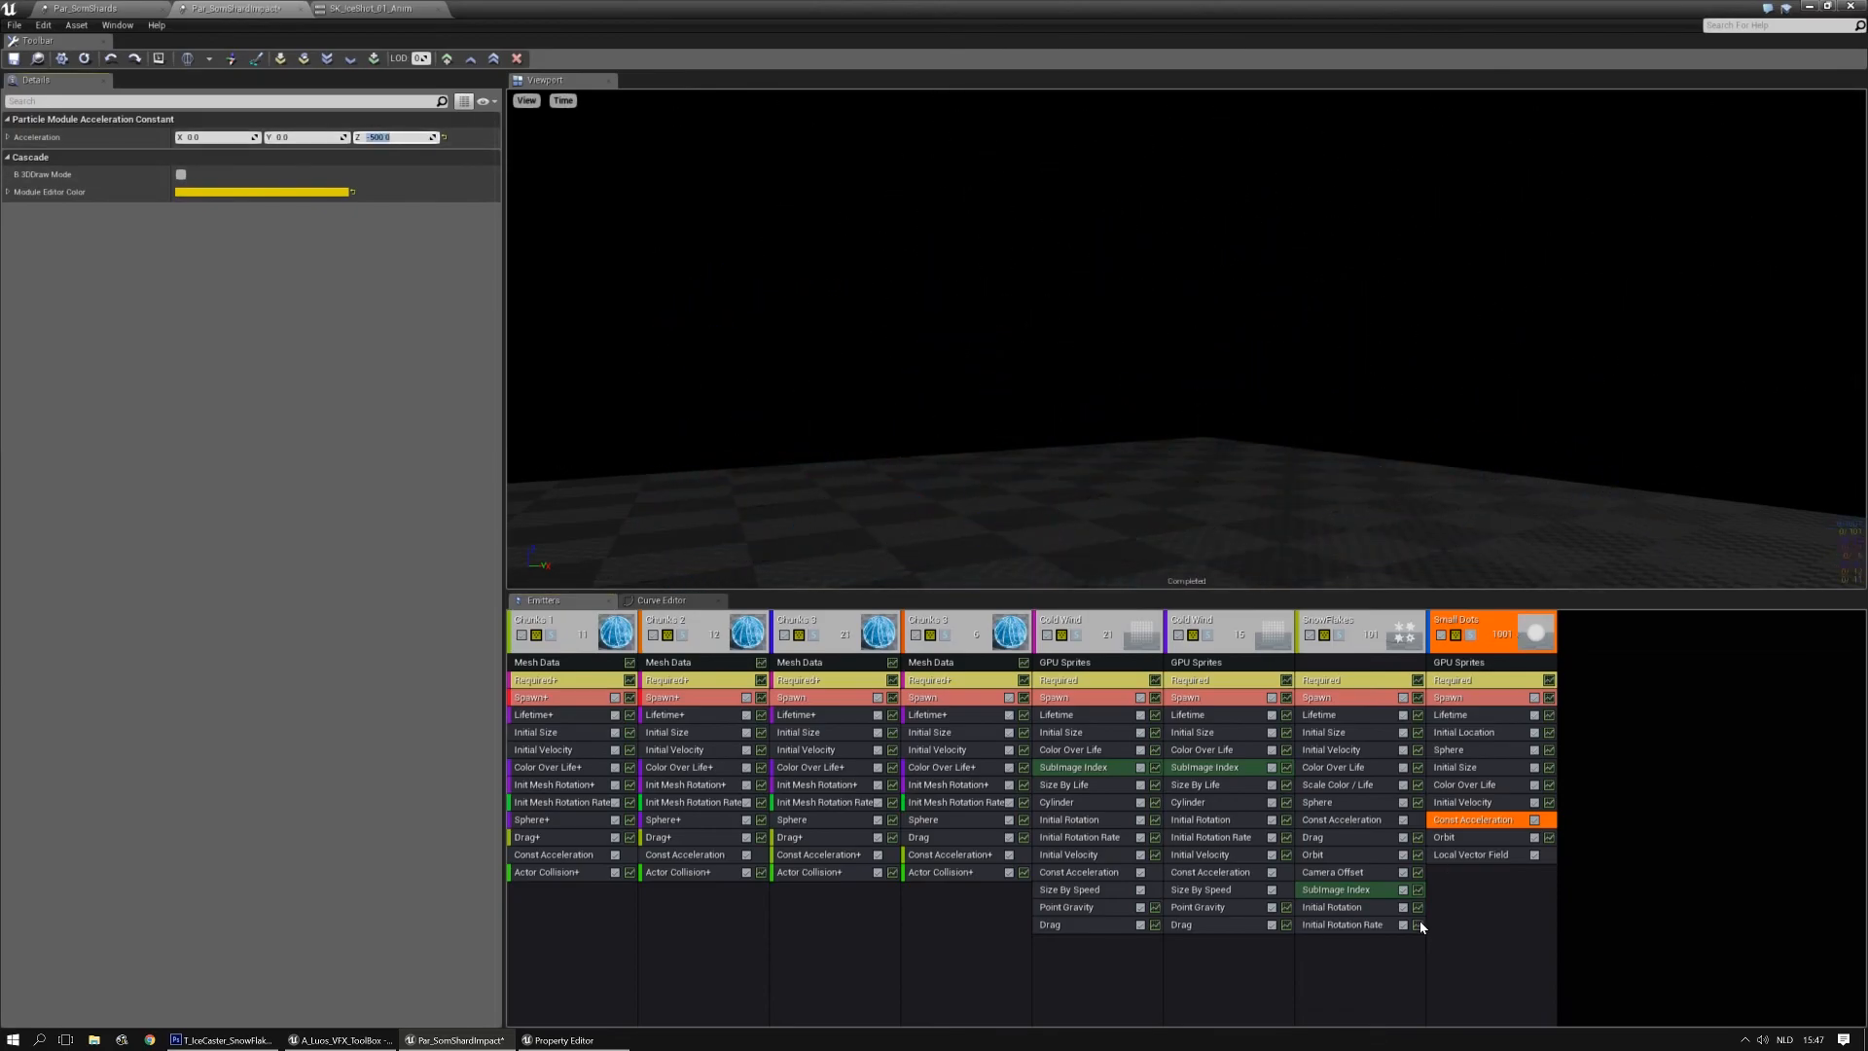
# Copy the SnowFlakes Drag module into Small Dots and set the Small Dots Local Vector Field Intensity to 250
pyautogui.moveTo(1329, 838); pyautogui.dragTo(1462, 837)
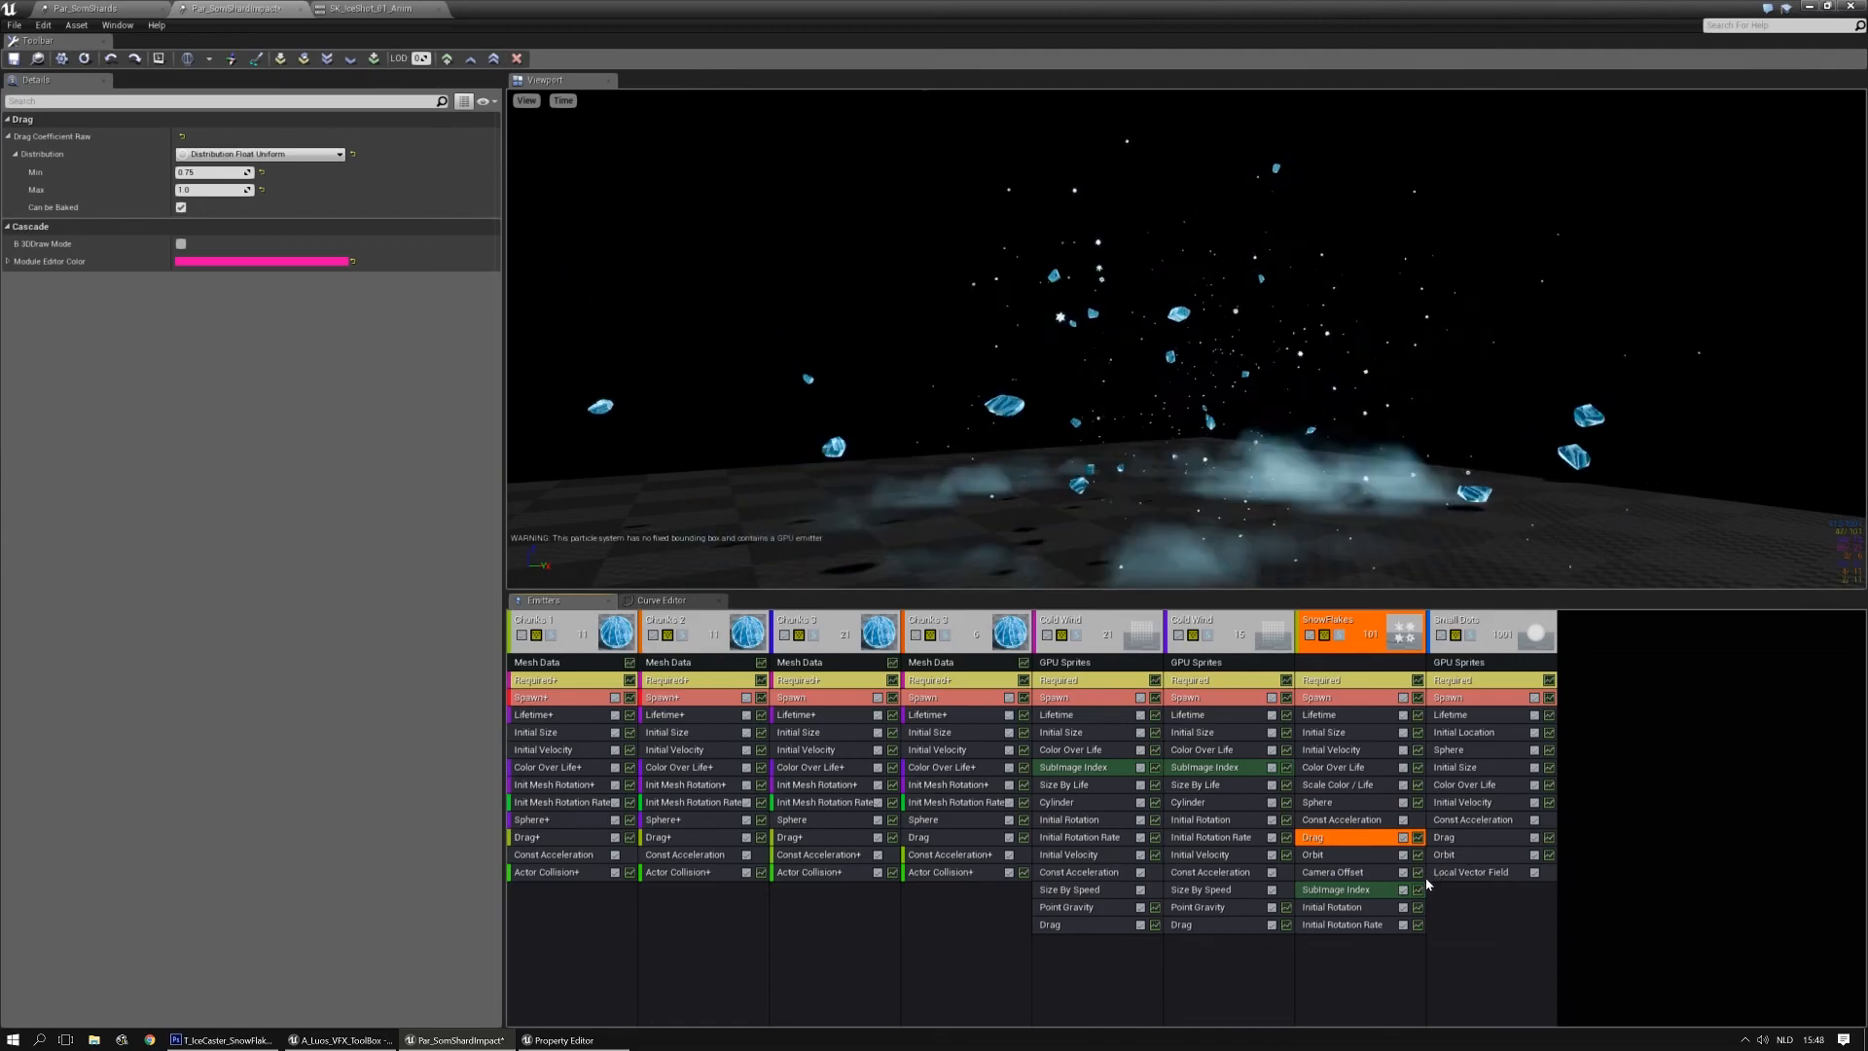
pyautogui.click(1465, 873)
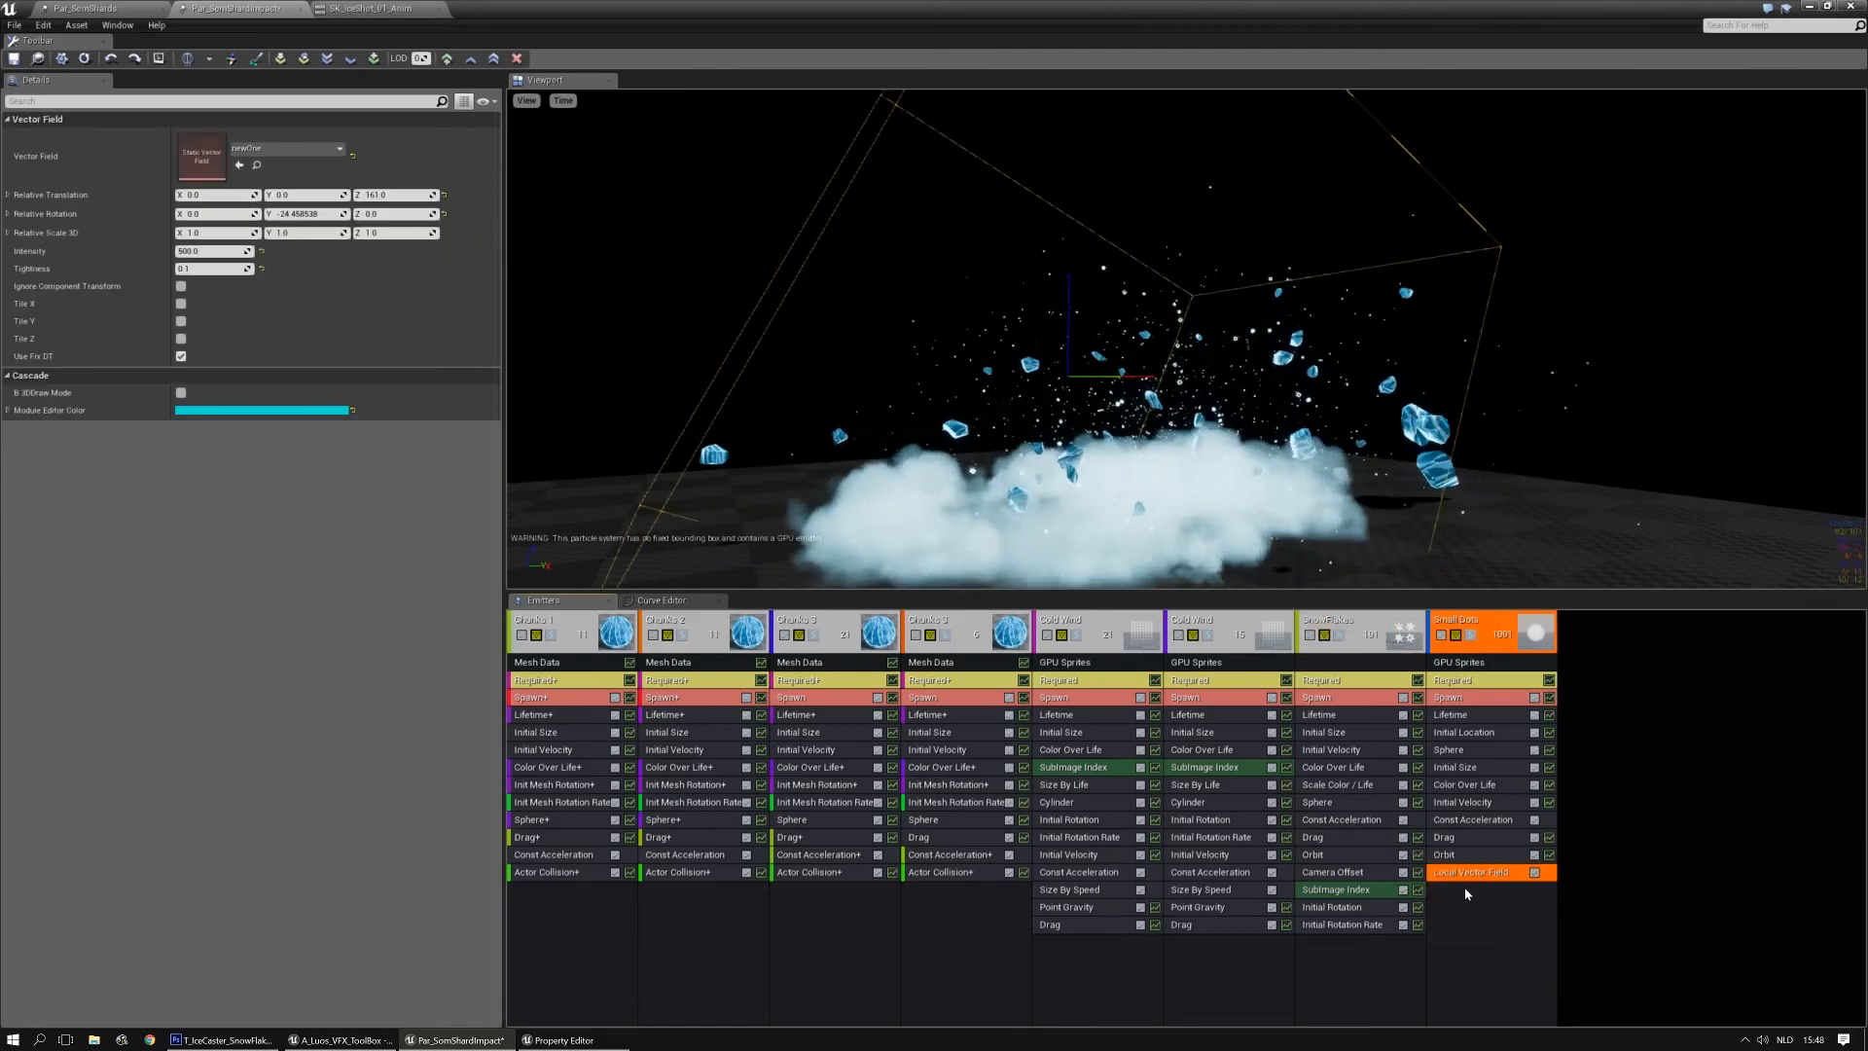
pyautogui.click(214, 251)
pyautogui.write('25')
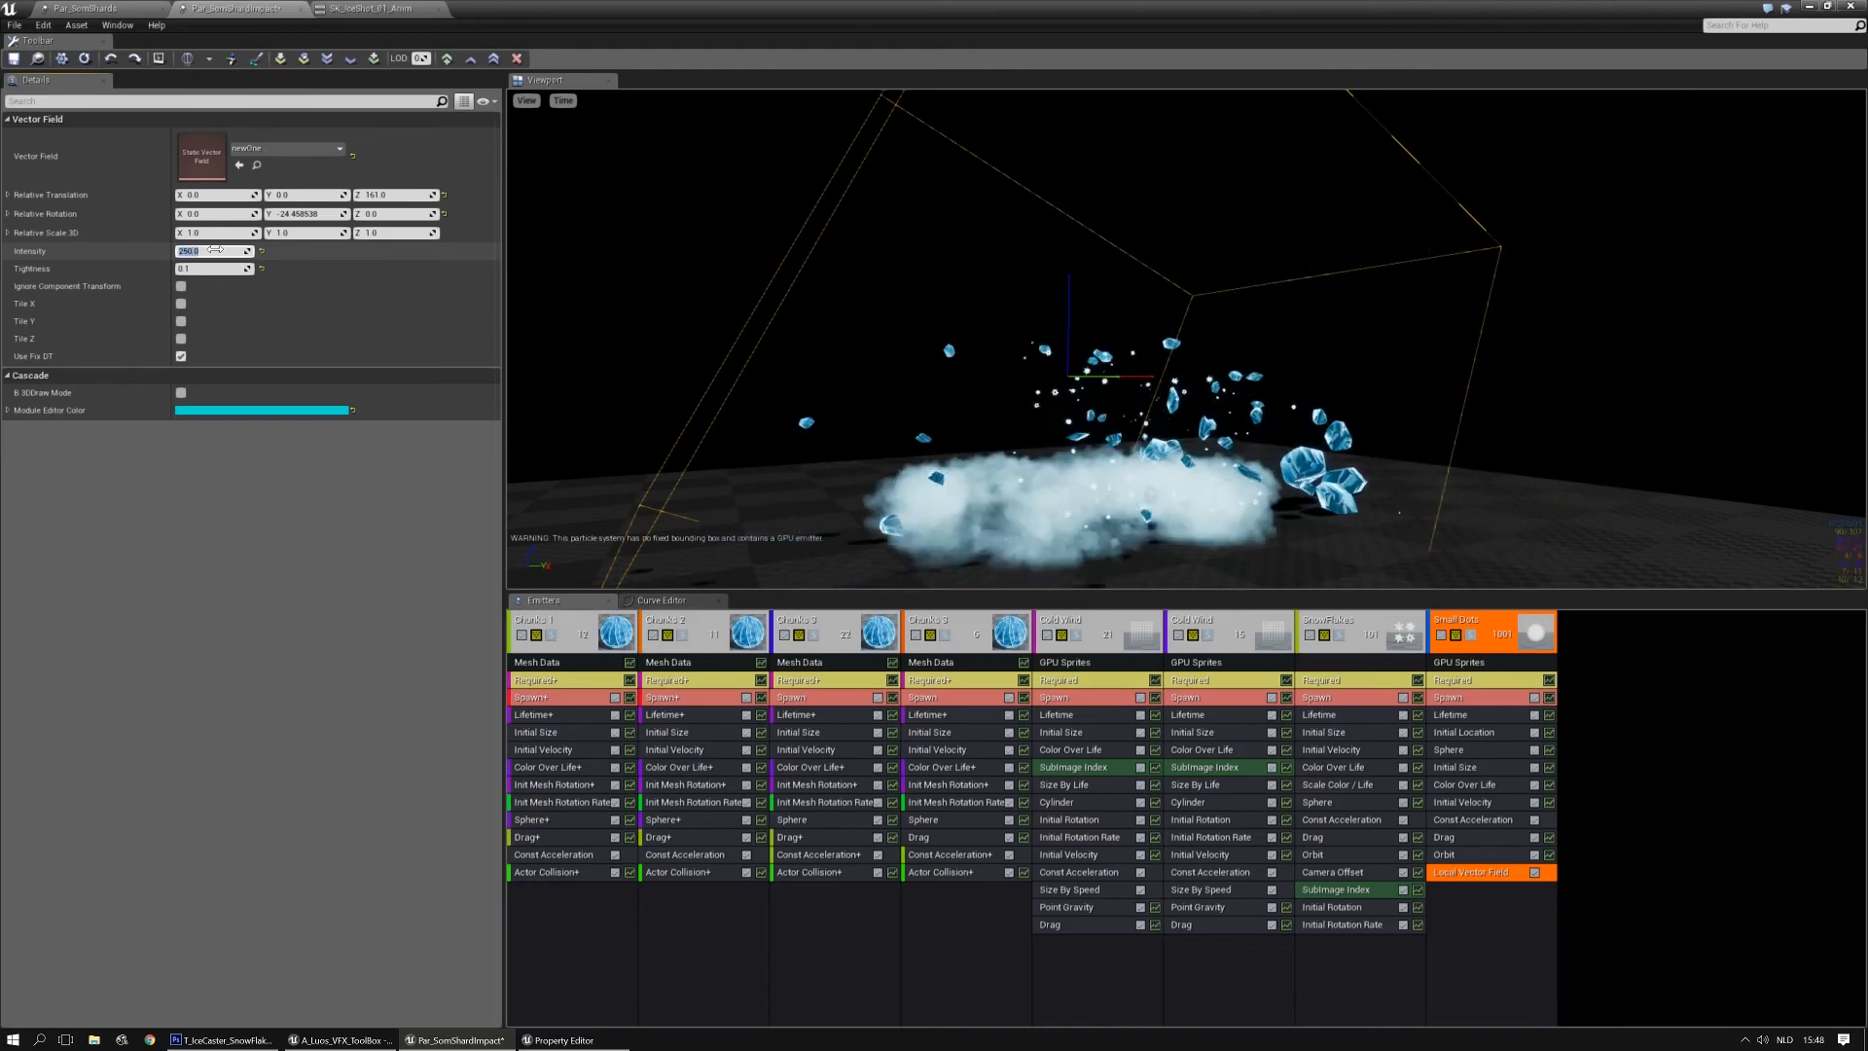
# Commit the vector field Intensity and examine the replayed impact effect from several angles
pyautogui.write('0')
pyautogui.press('Return')
pyautogui.moveTo(1080, 331); pyautogui.dragTo(1197, 384, button='right')
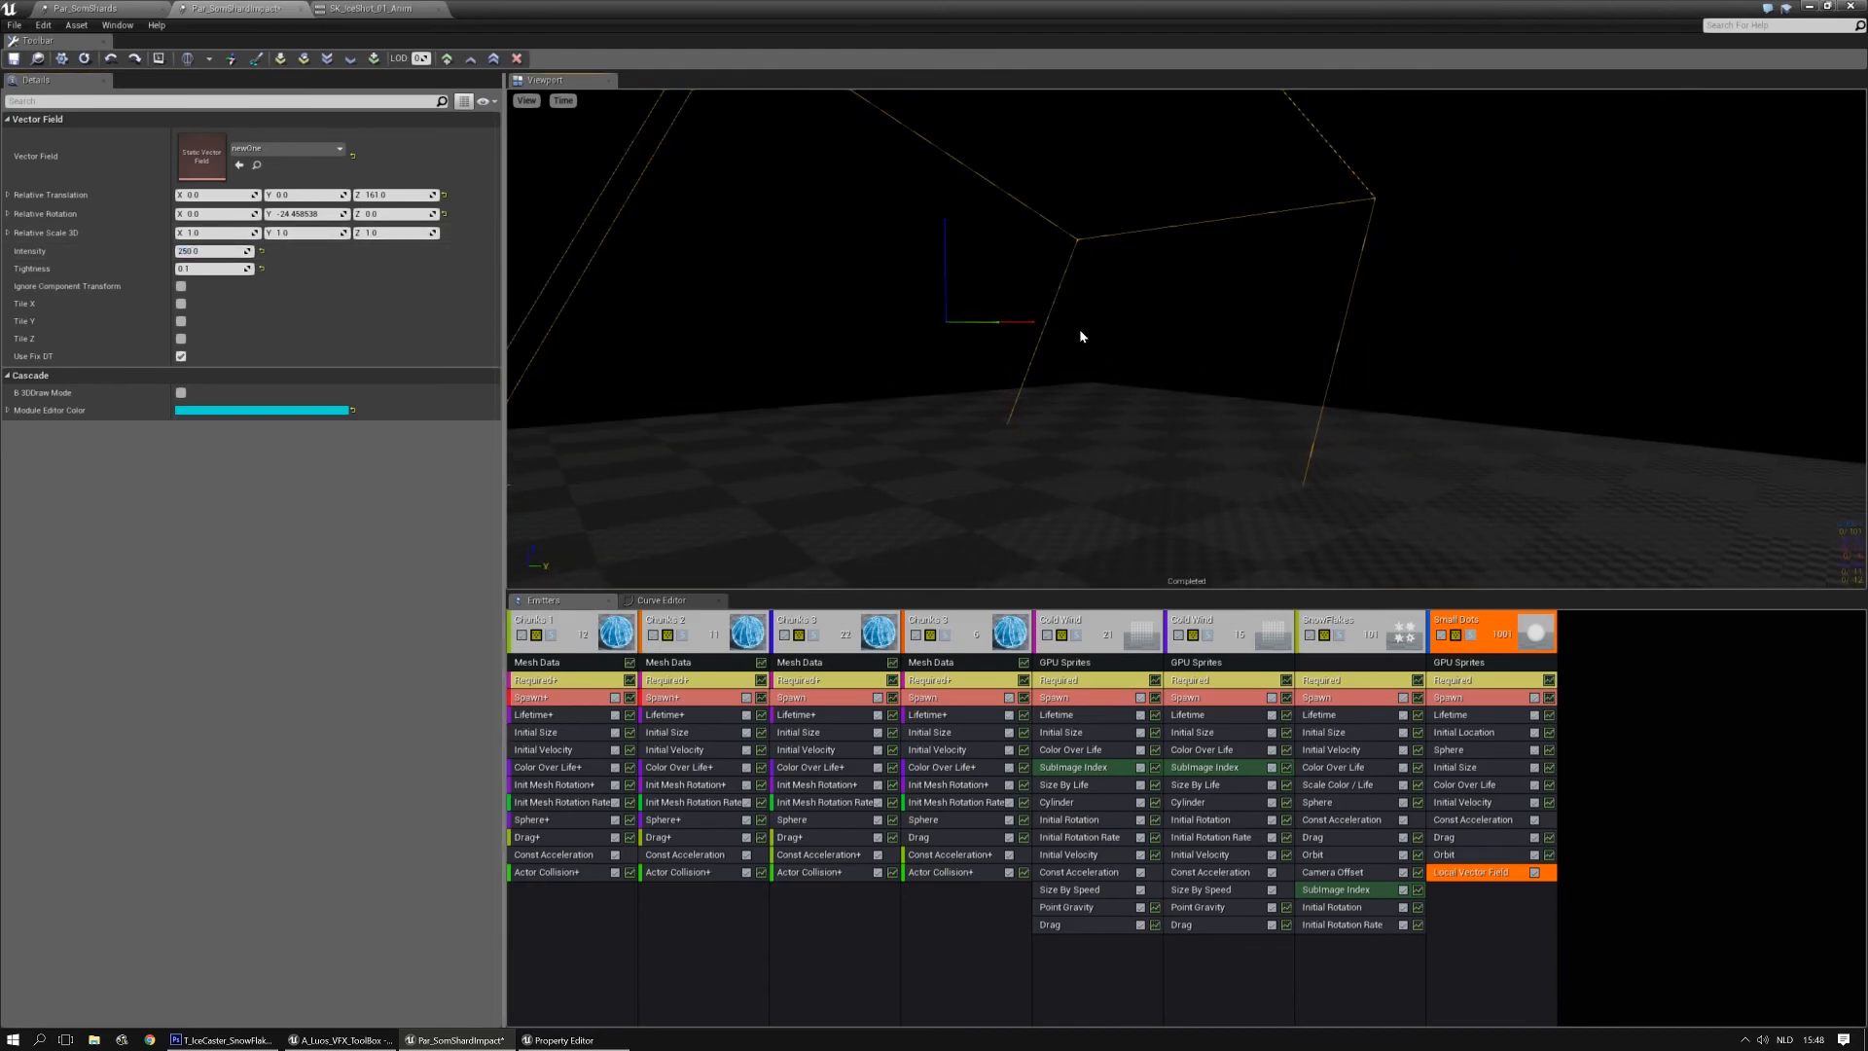
pyautogui.moveTo(1080, 333); pyautogui.dragTo(1317, 412, button='right')
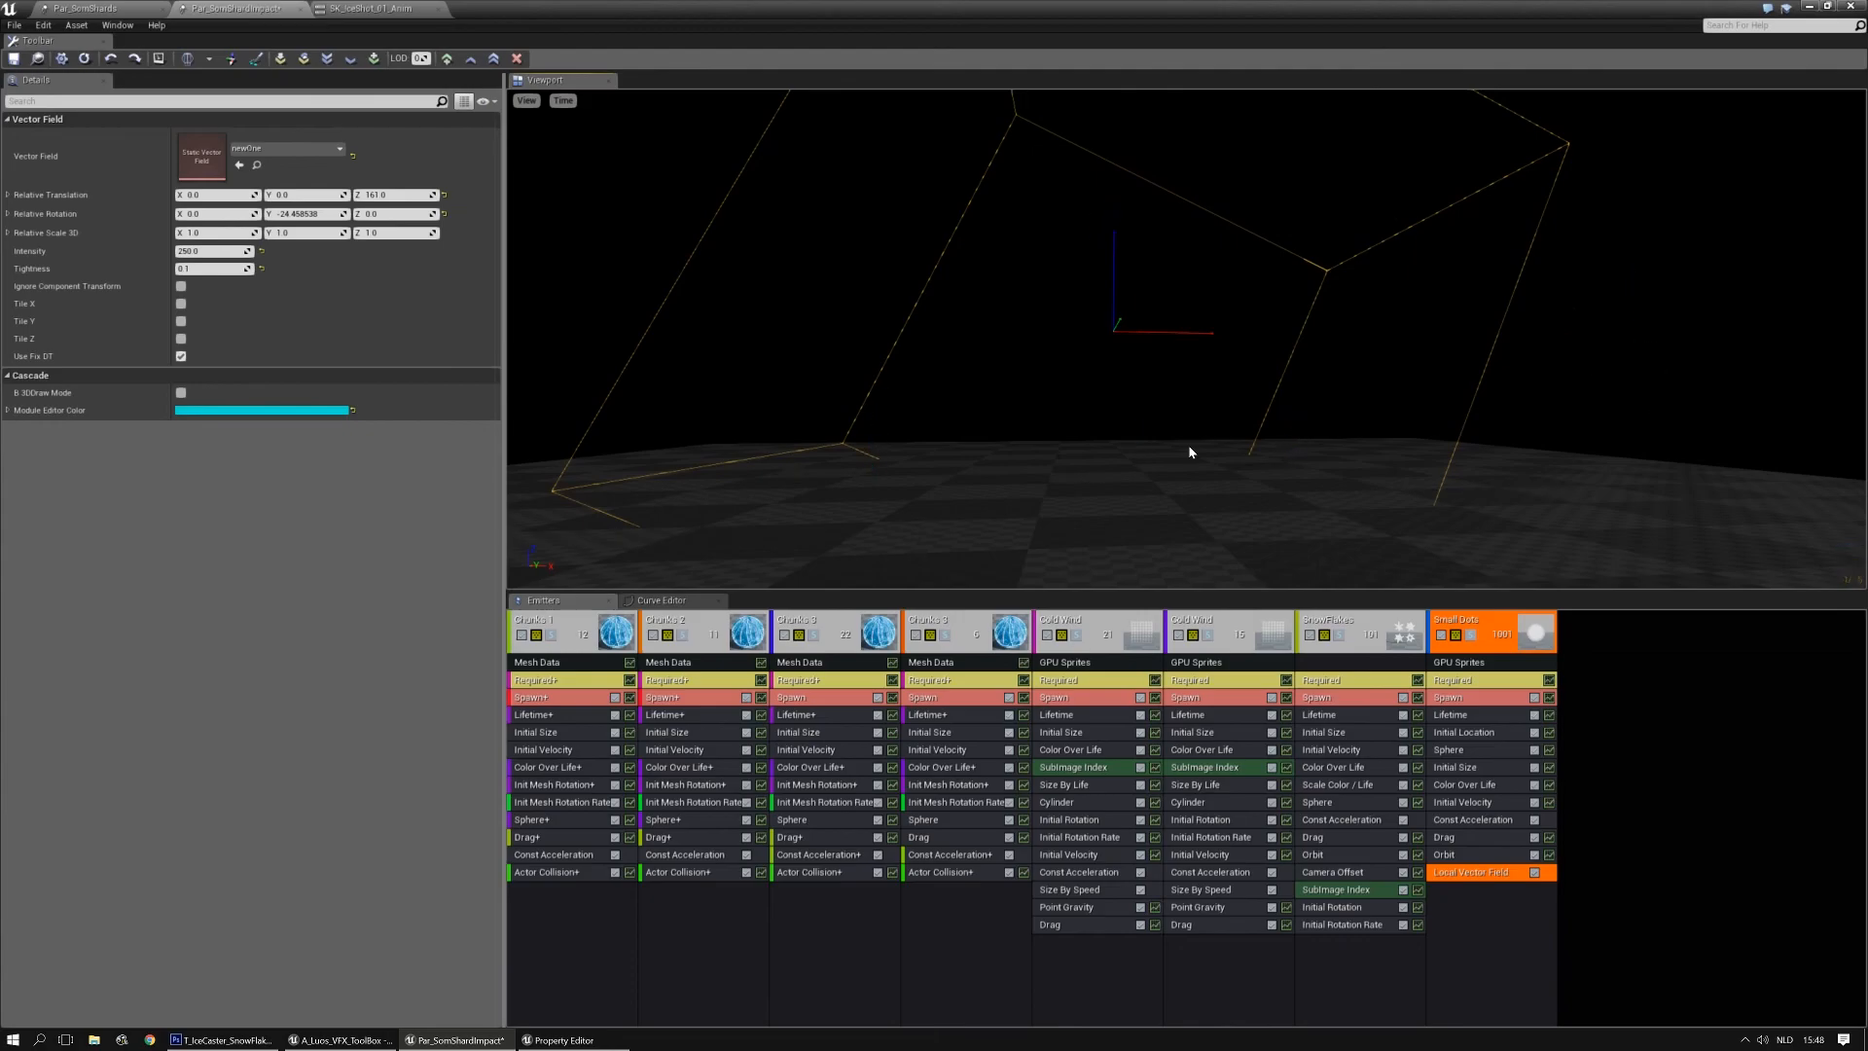
pyautogui.moveTo(1189, 446); pyautogui.dragTo(1192, 448)
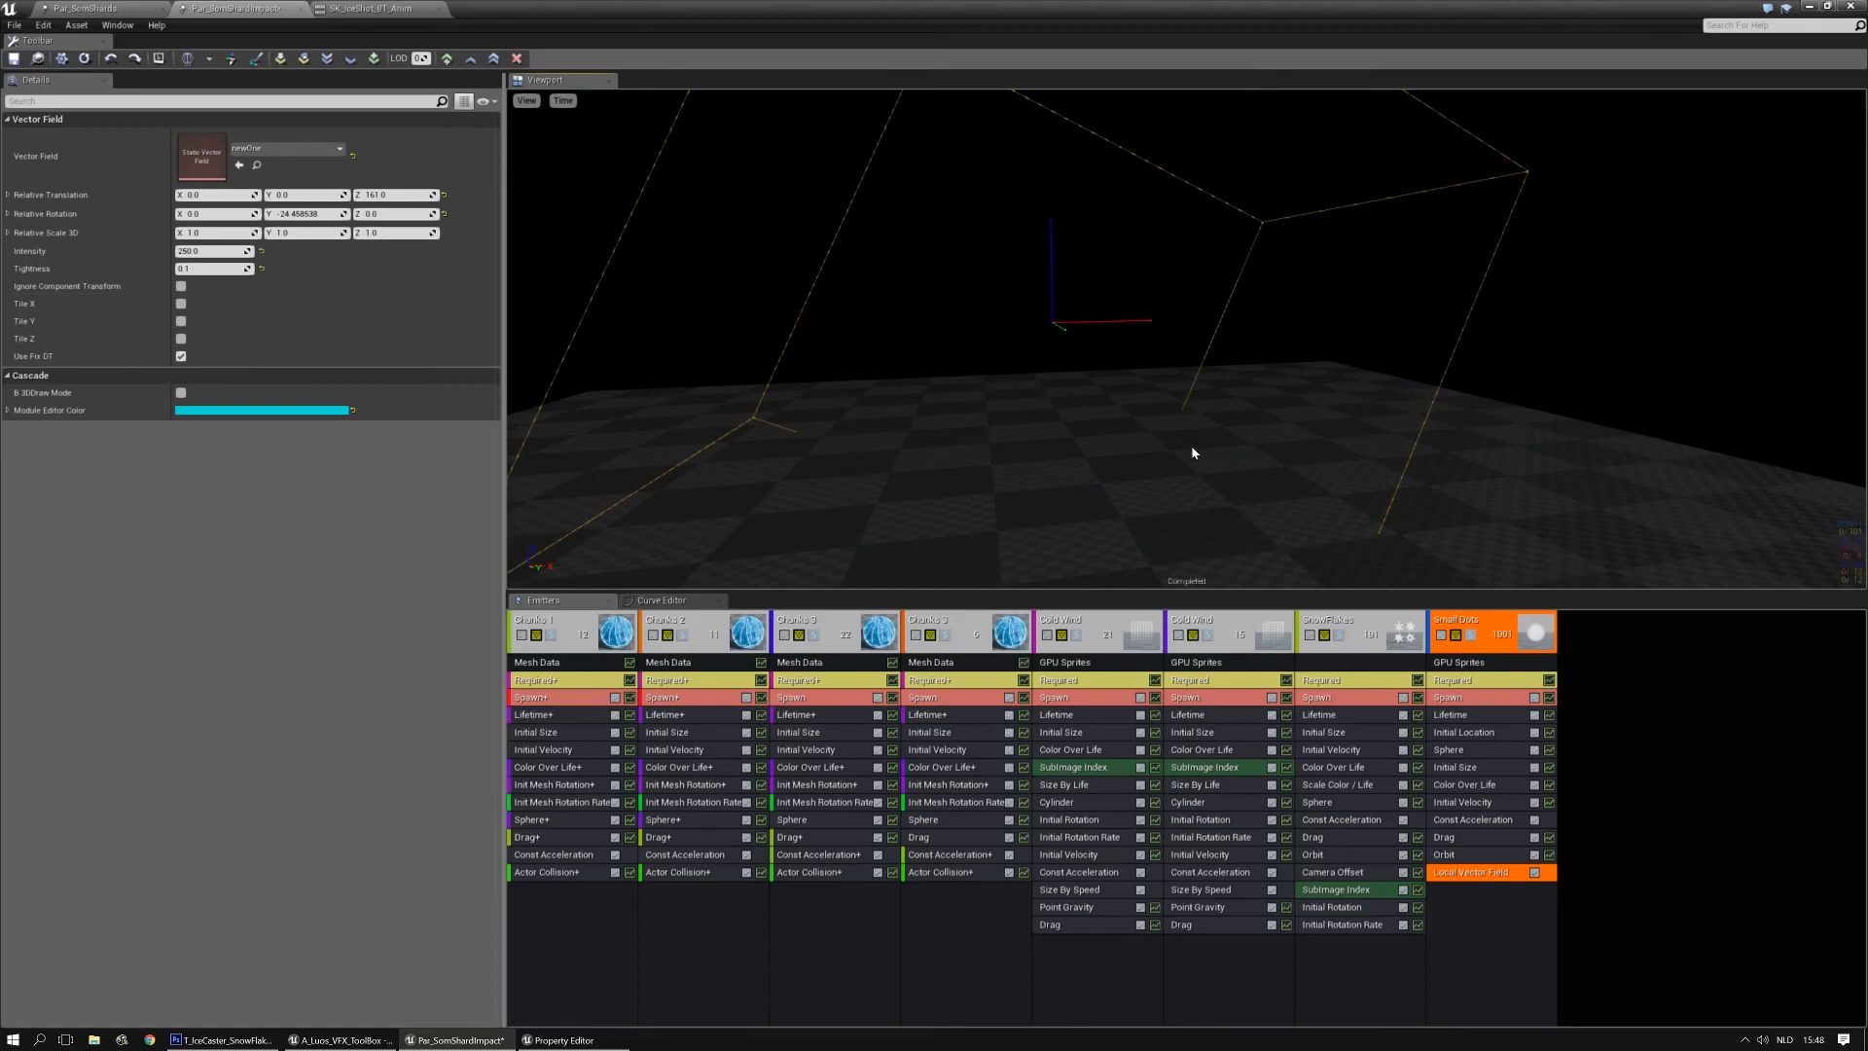
# Delete the Initial Location module from the Small Dots emitter
pyautogui.click(1459, 714)
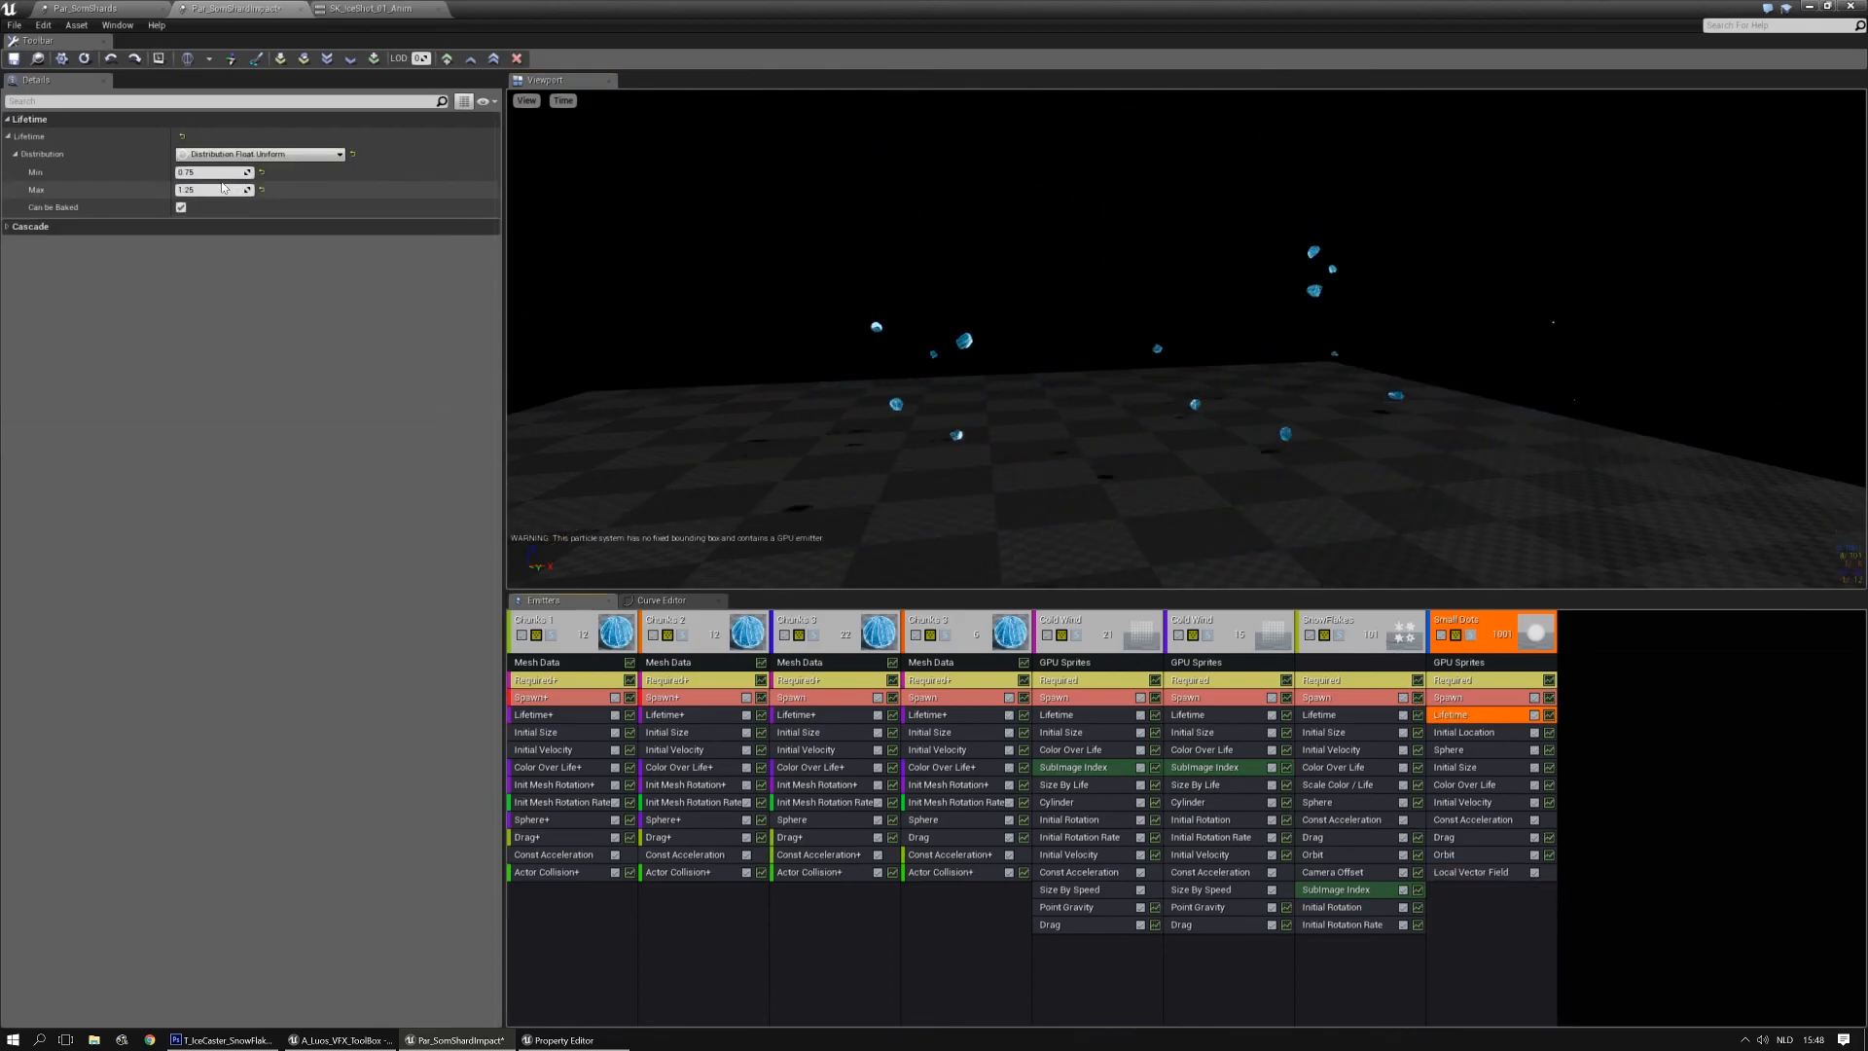
pyautogui.click(1467, 735)
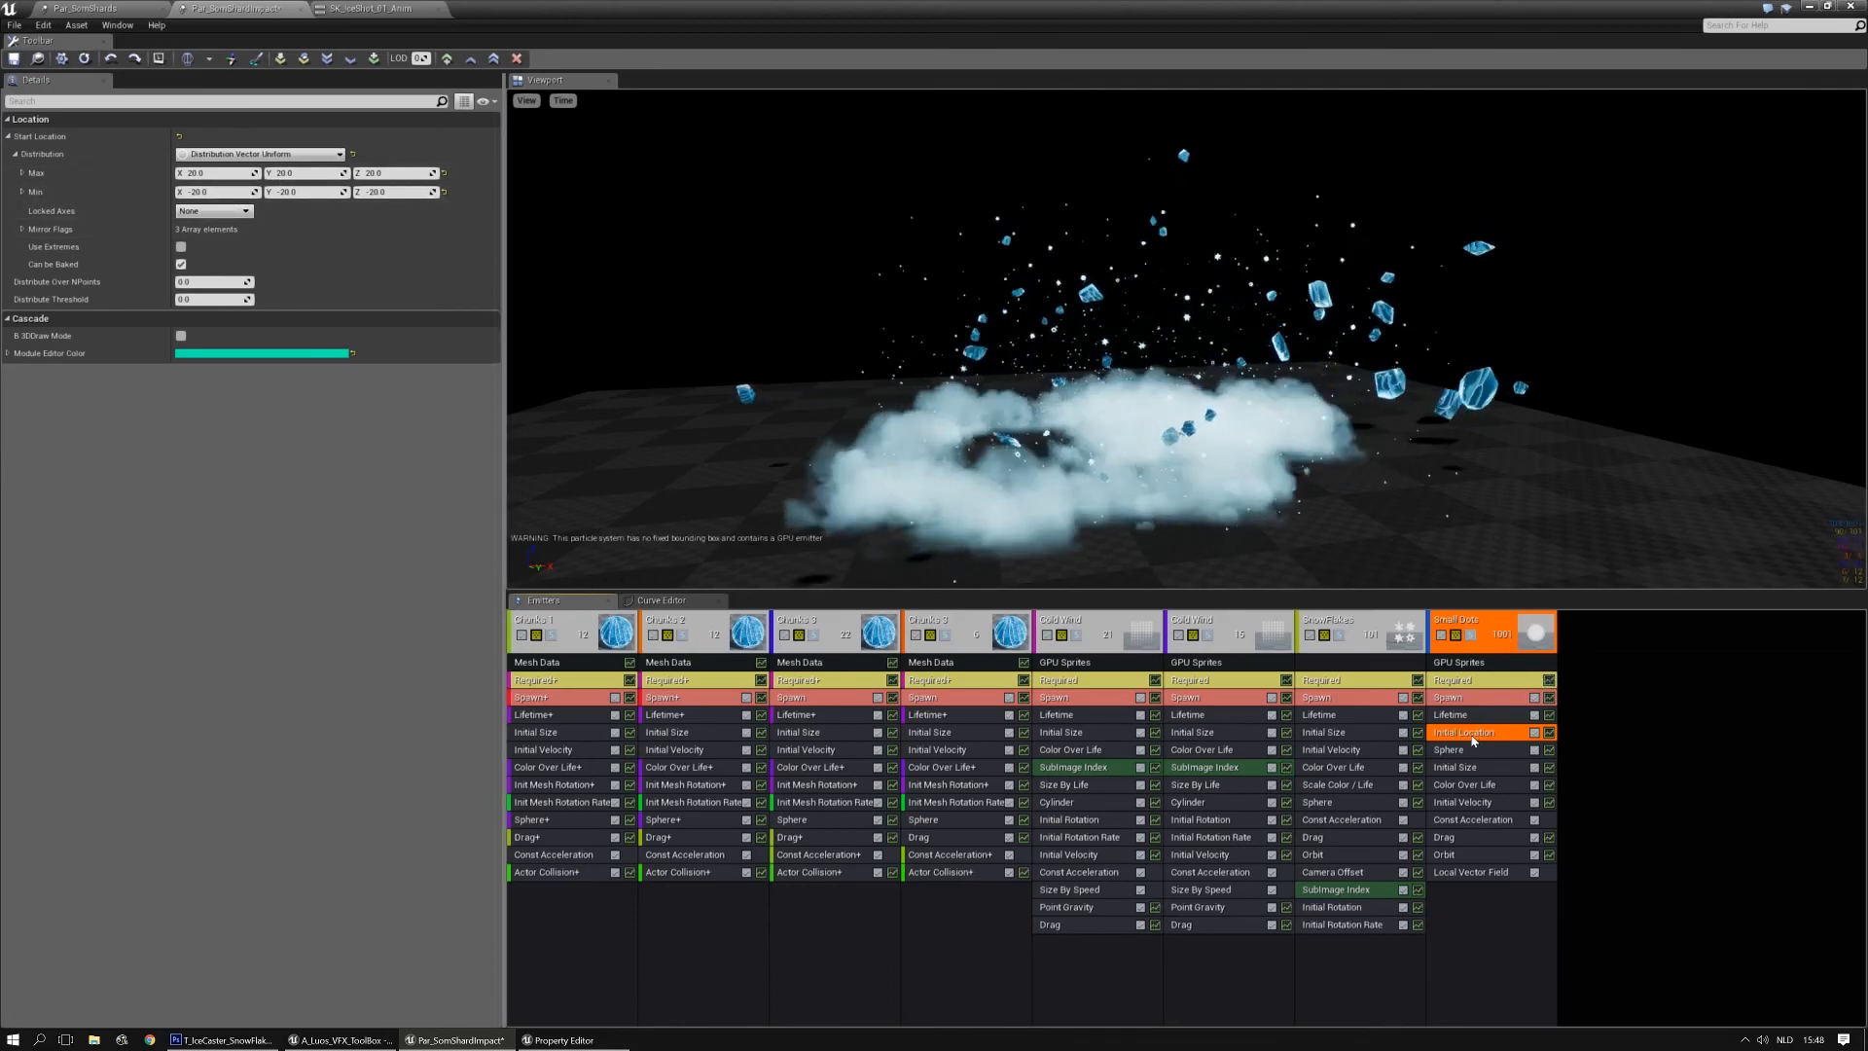
pyautogui.press('Delete')
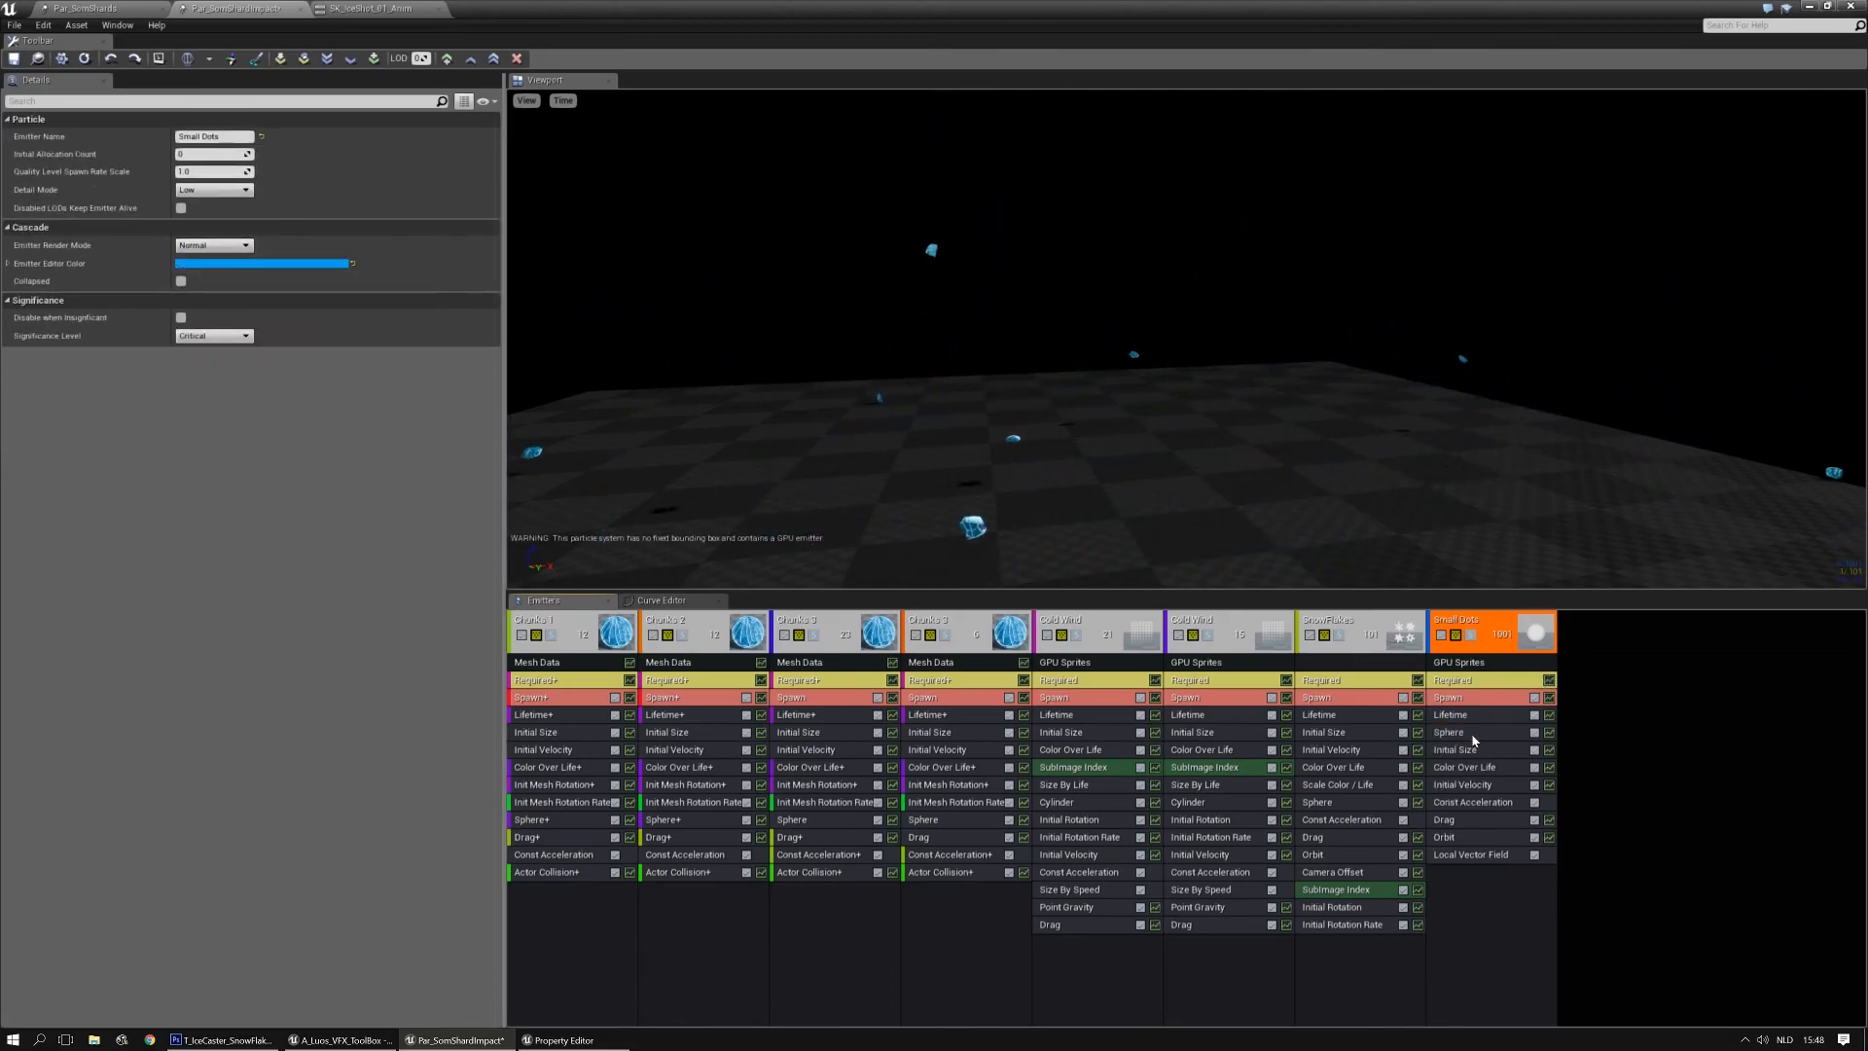
# Set the Small Dots Start Velocity to Max 1200, 200, 200 and Min -250, -200, 25 on X, Y, Z
pyautogui.click(1465, 733)
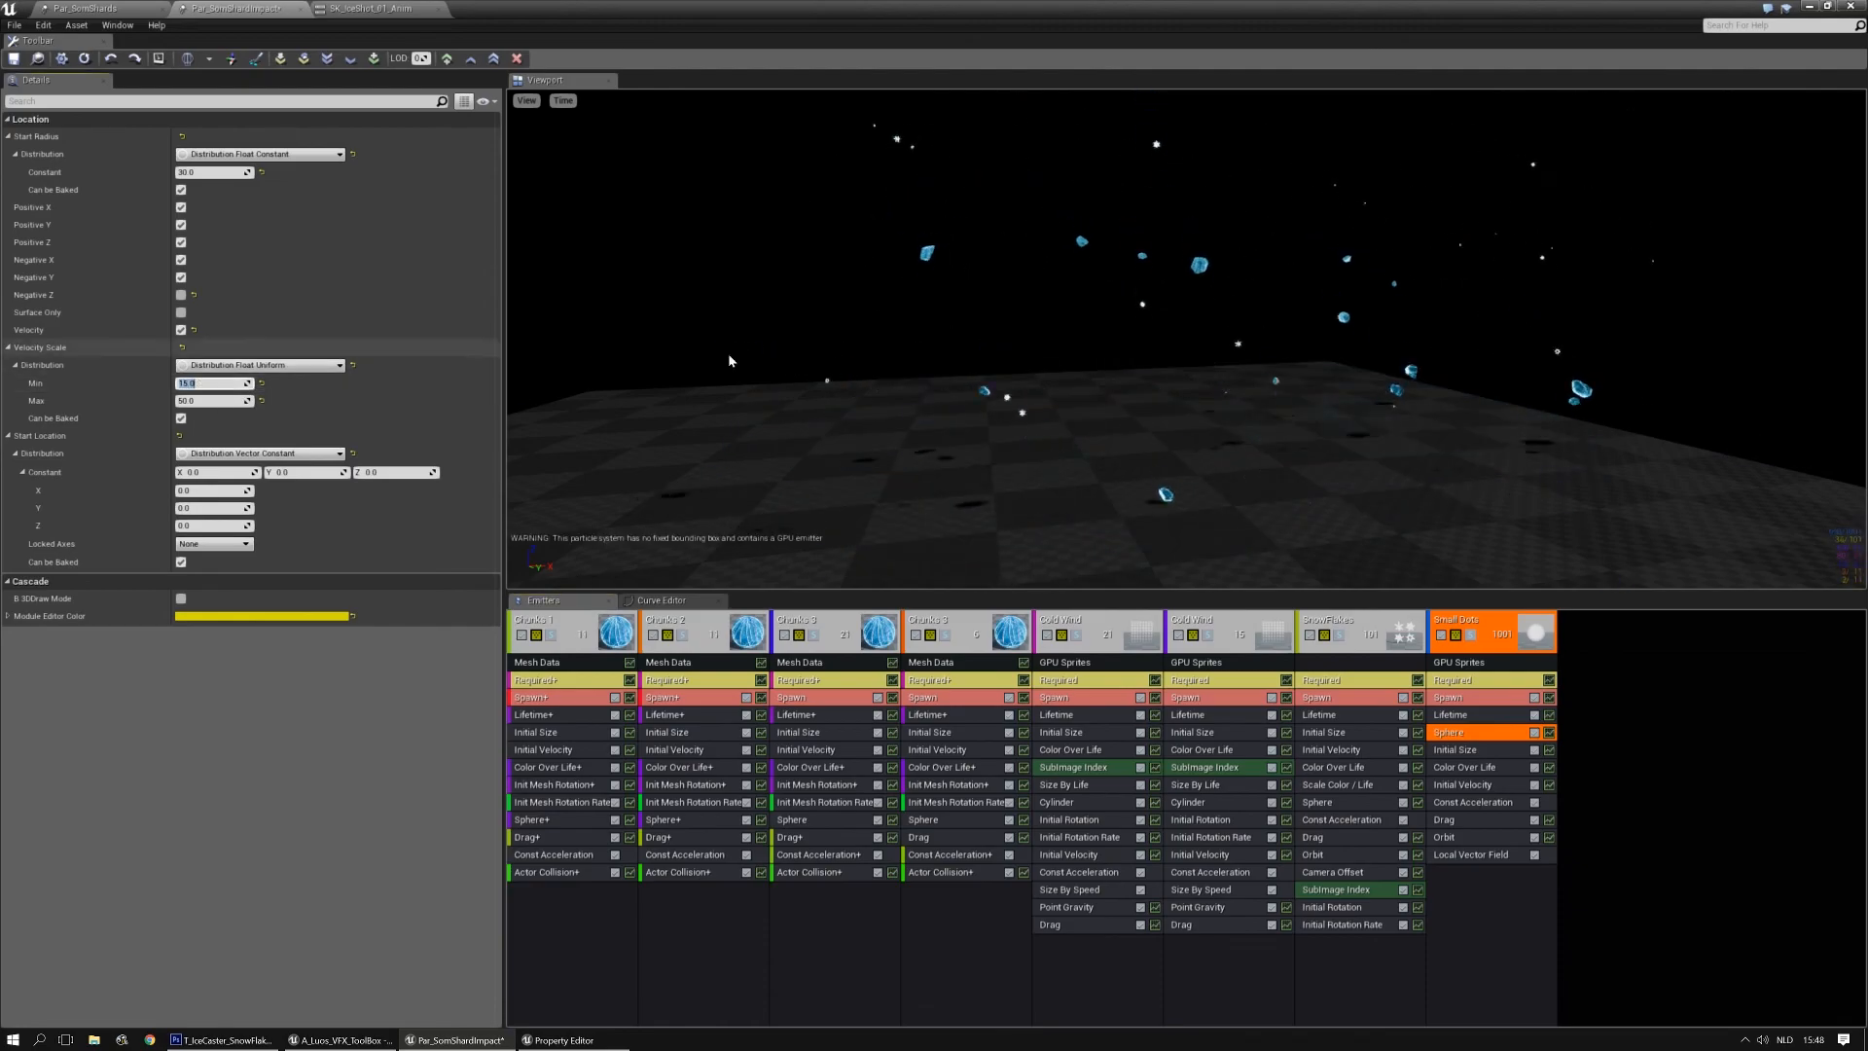
pyautogui.click(1475, 754)
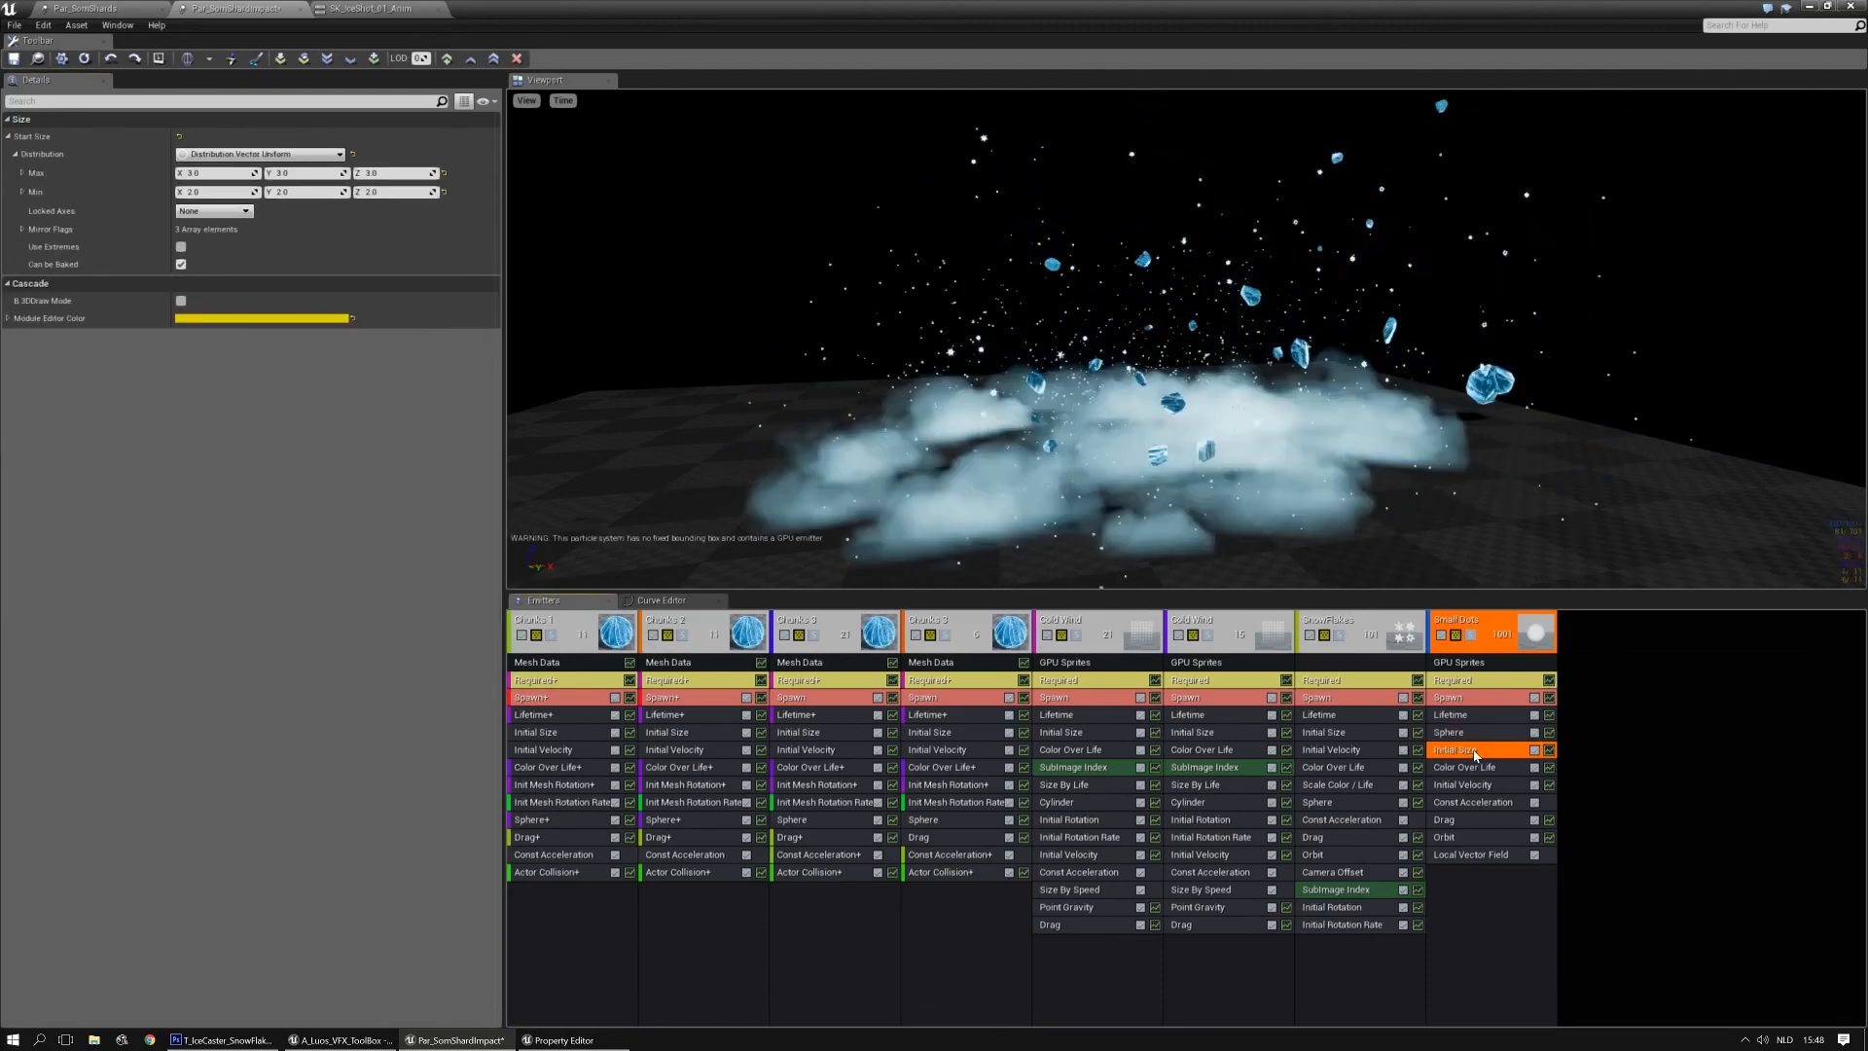
pyautogui.click(1478, 769)
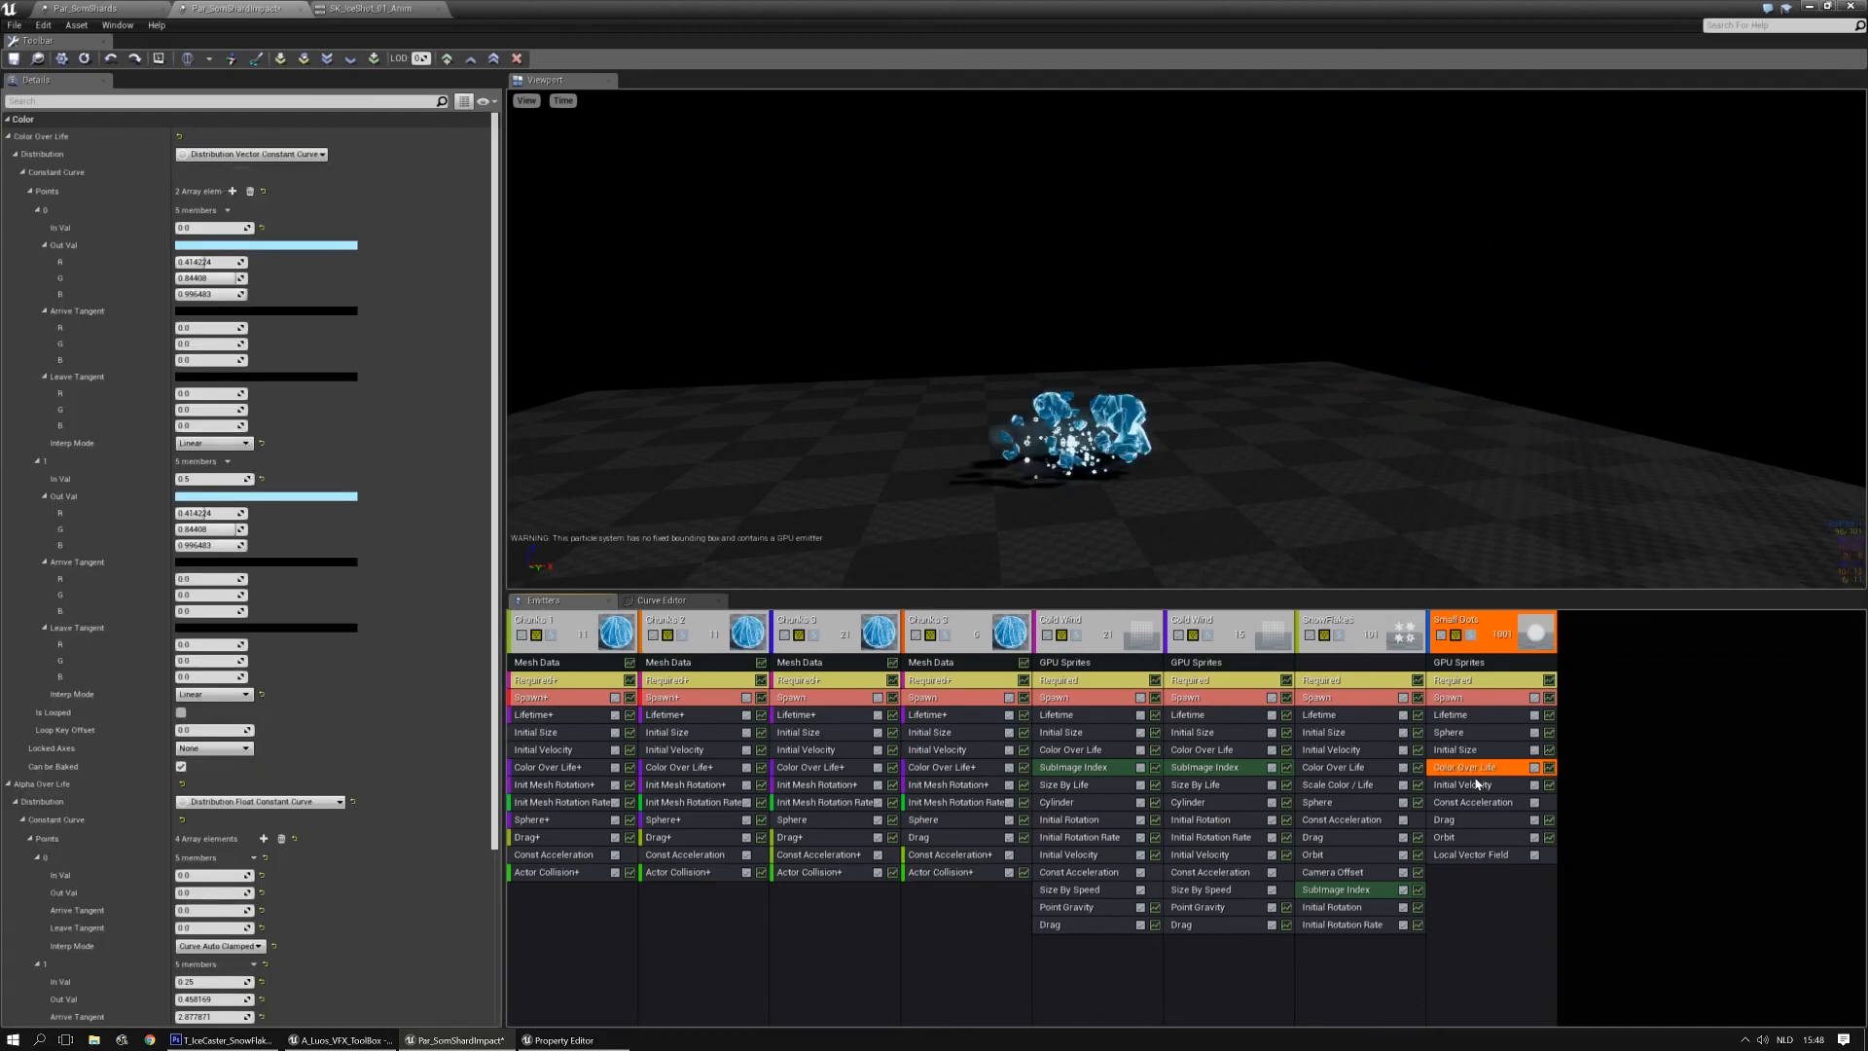
pyautogui.click(1476, 784)
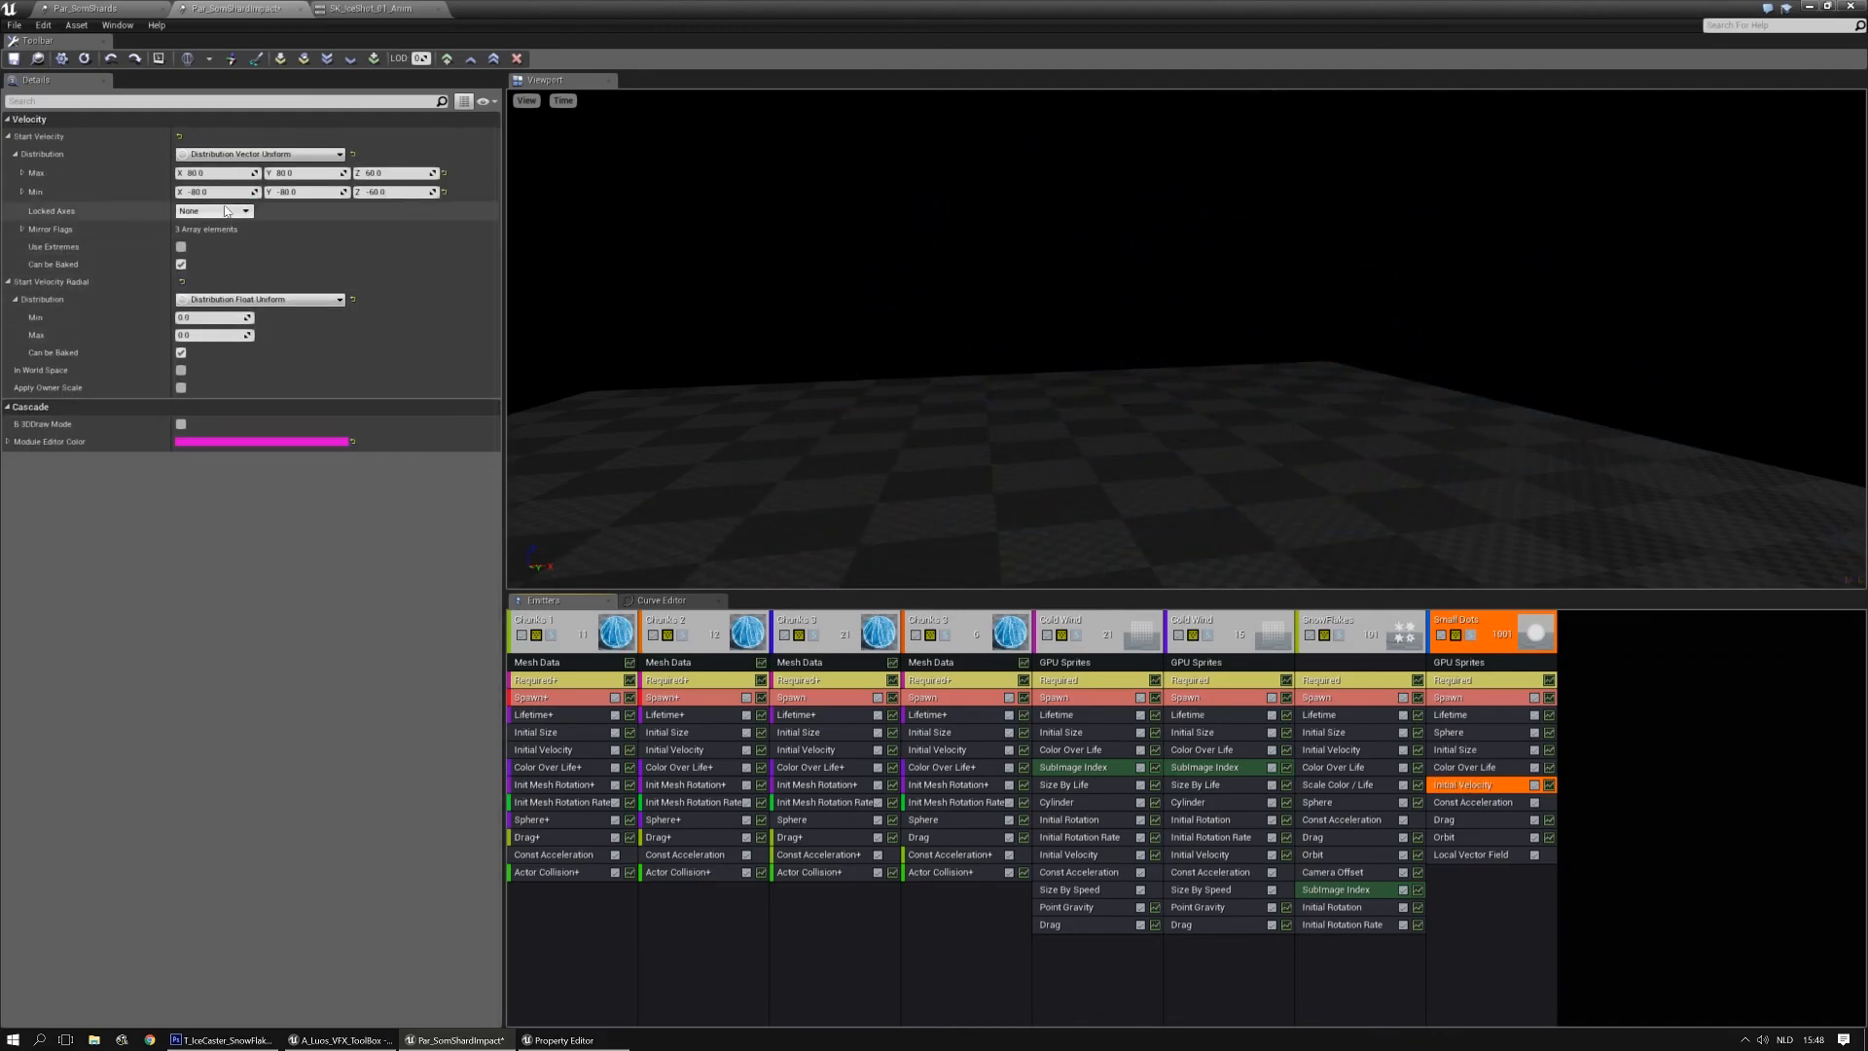
pyautogui.click(212, 175)
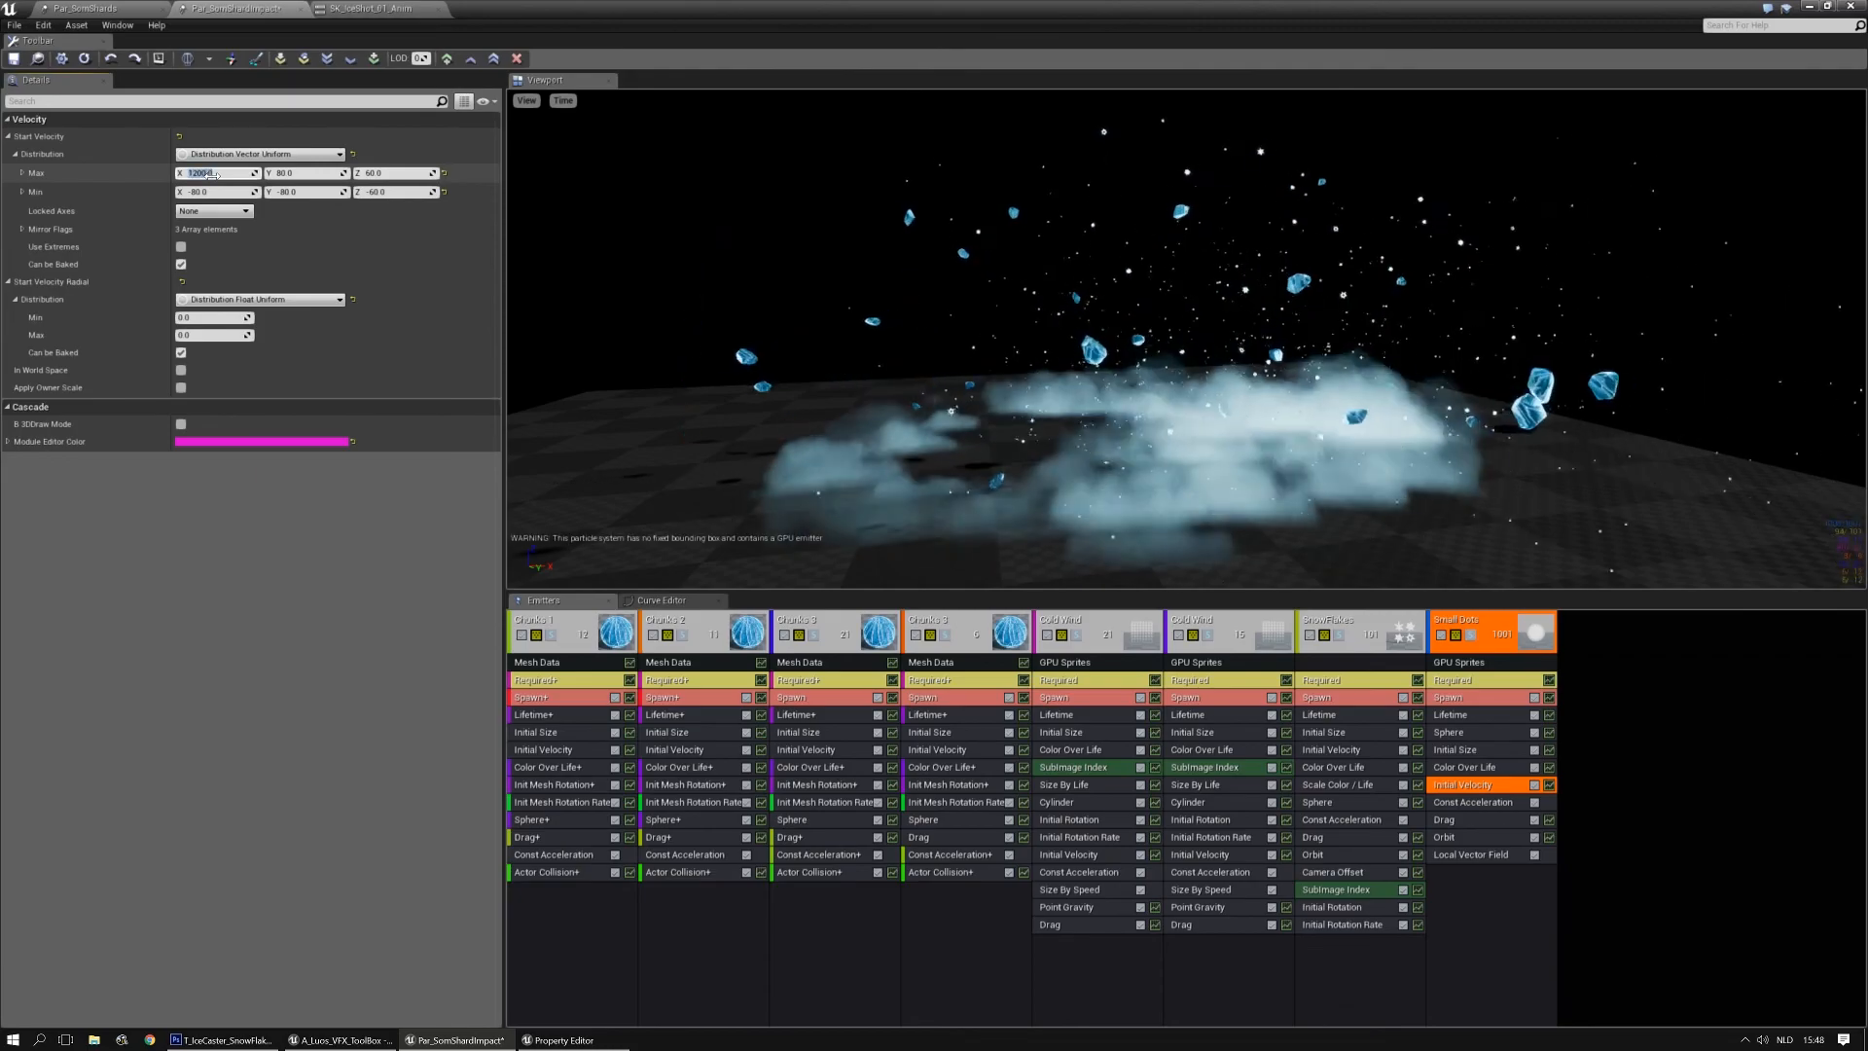
pyautogui.write('200')
pyautogui.press('Tab')
pyautogui.write('200')
pyautogui.press('Tab')
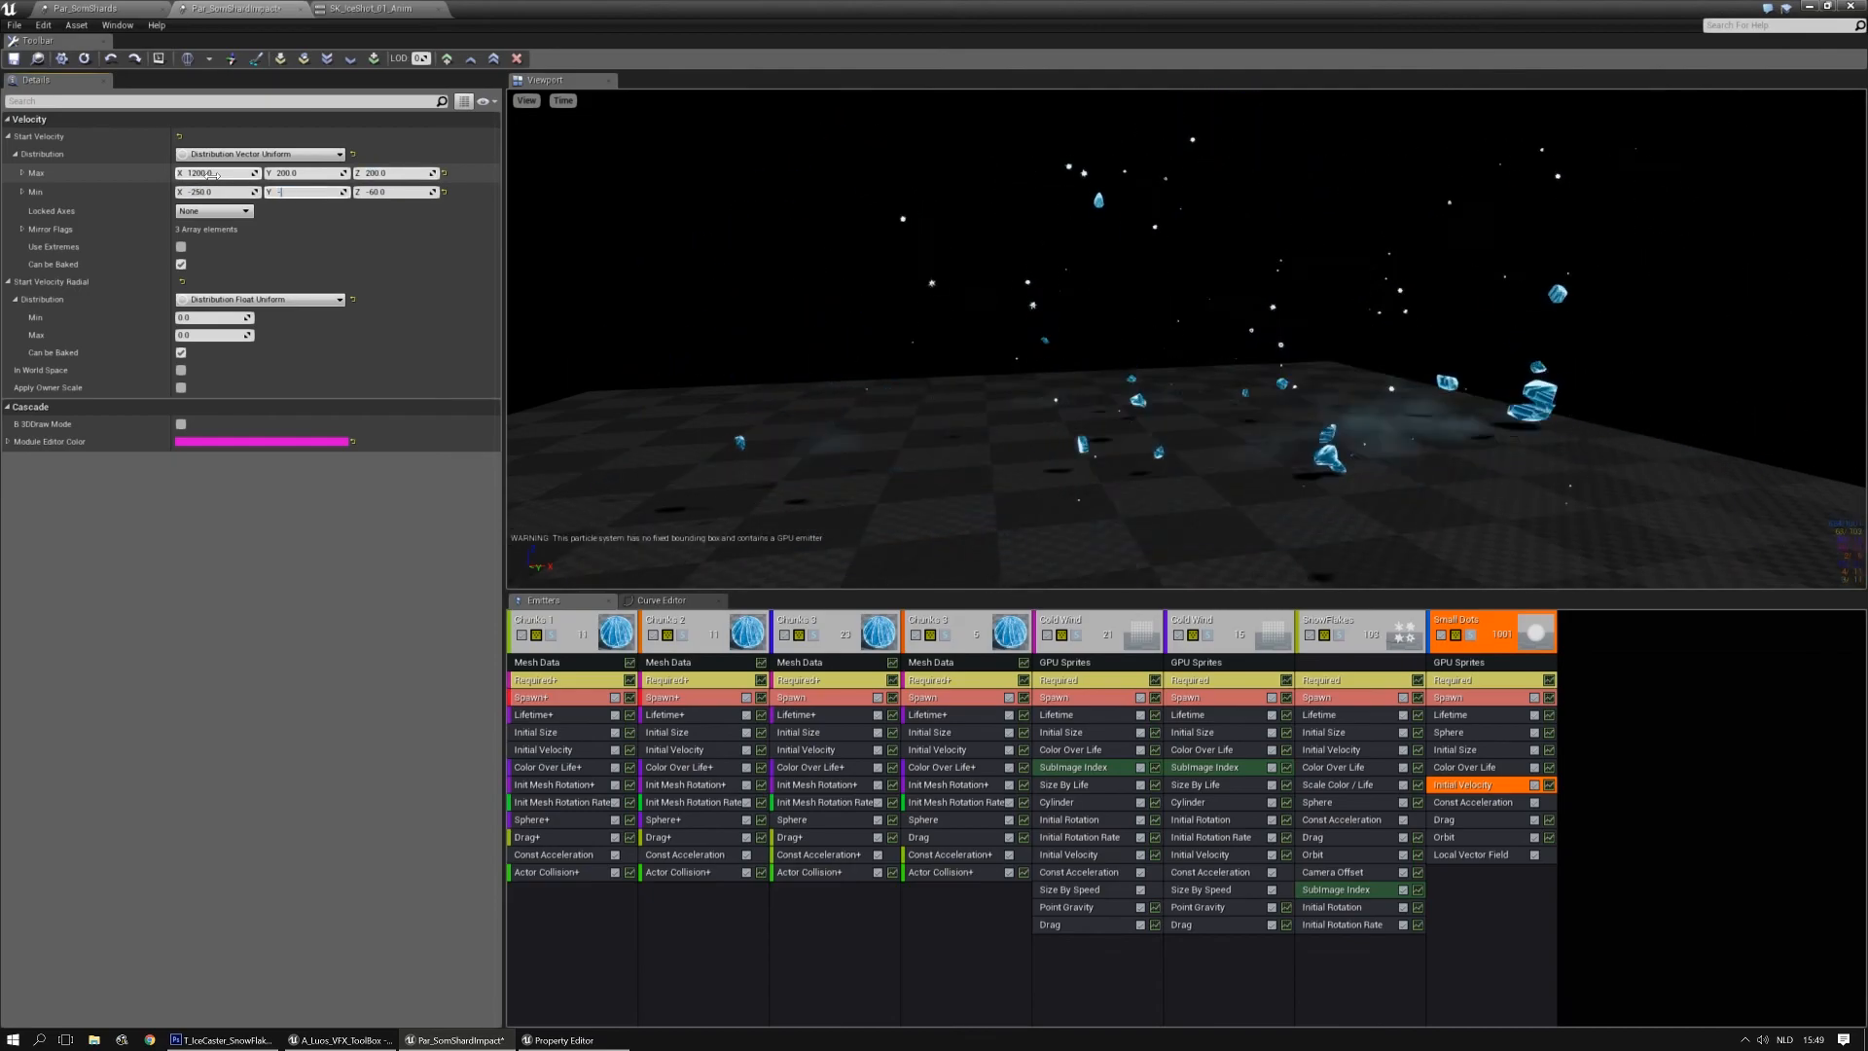
pyautogui.press('Tab')
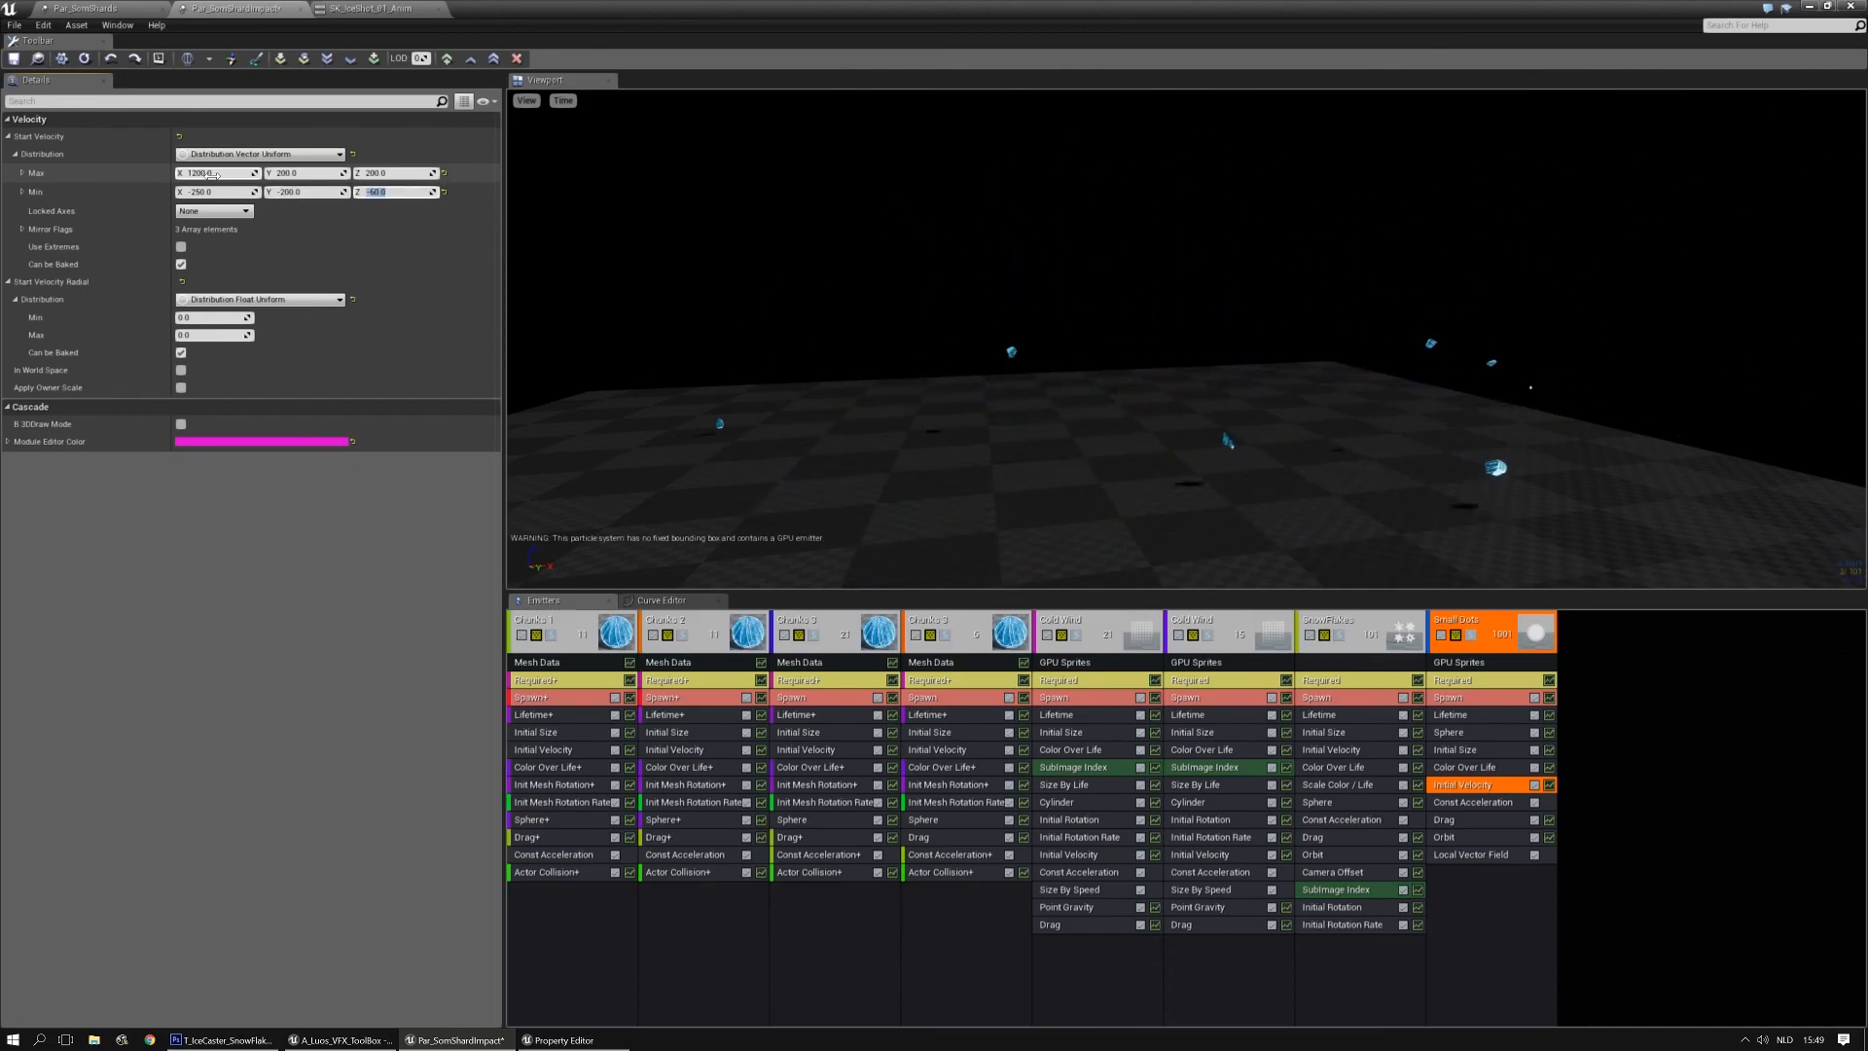
pyautogui.press('Return')
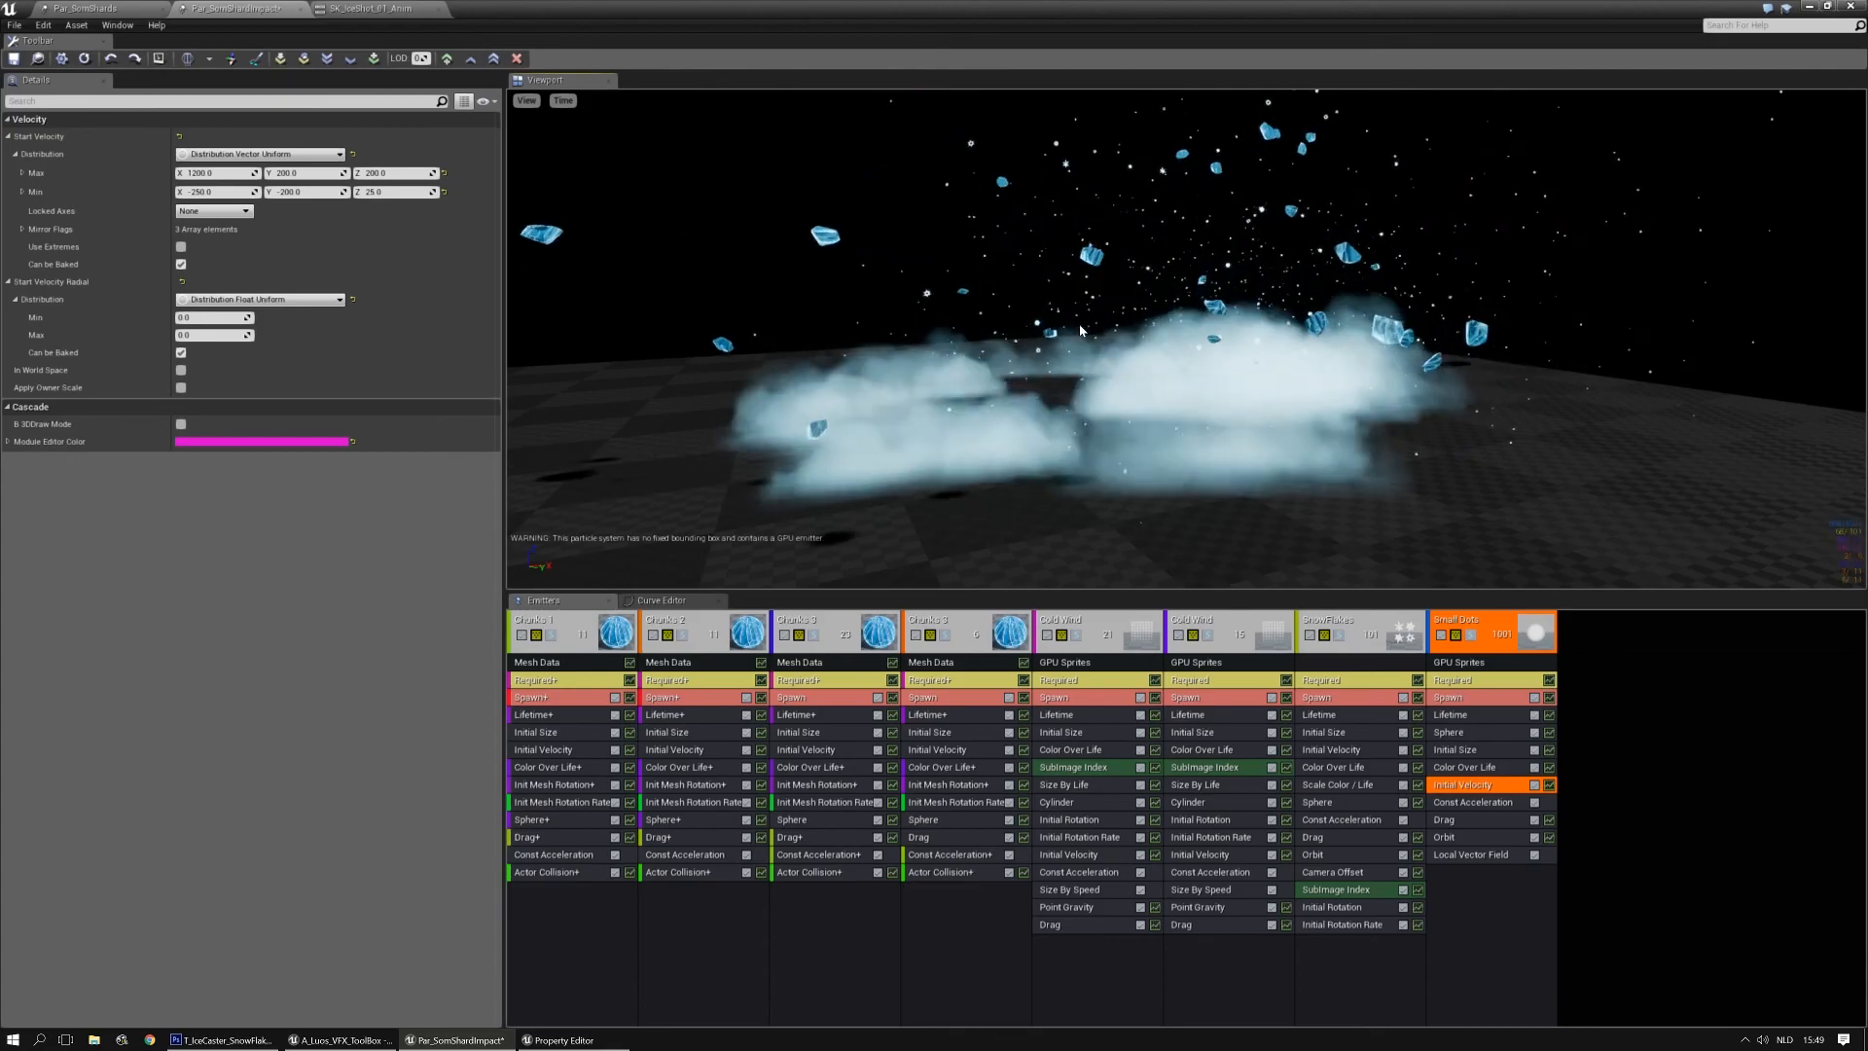
# Save Par_SomShardImpact and examine the impact from several angles in the SK_IceShot_01_Anim preview
pyautogui.click(13, 58)
pyautogui.click(373, 8)
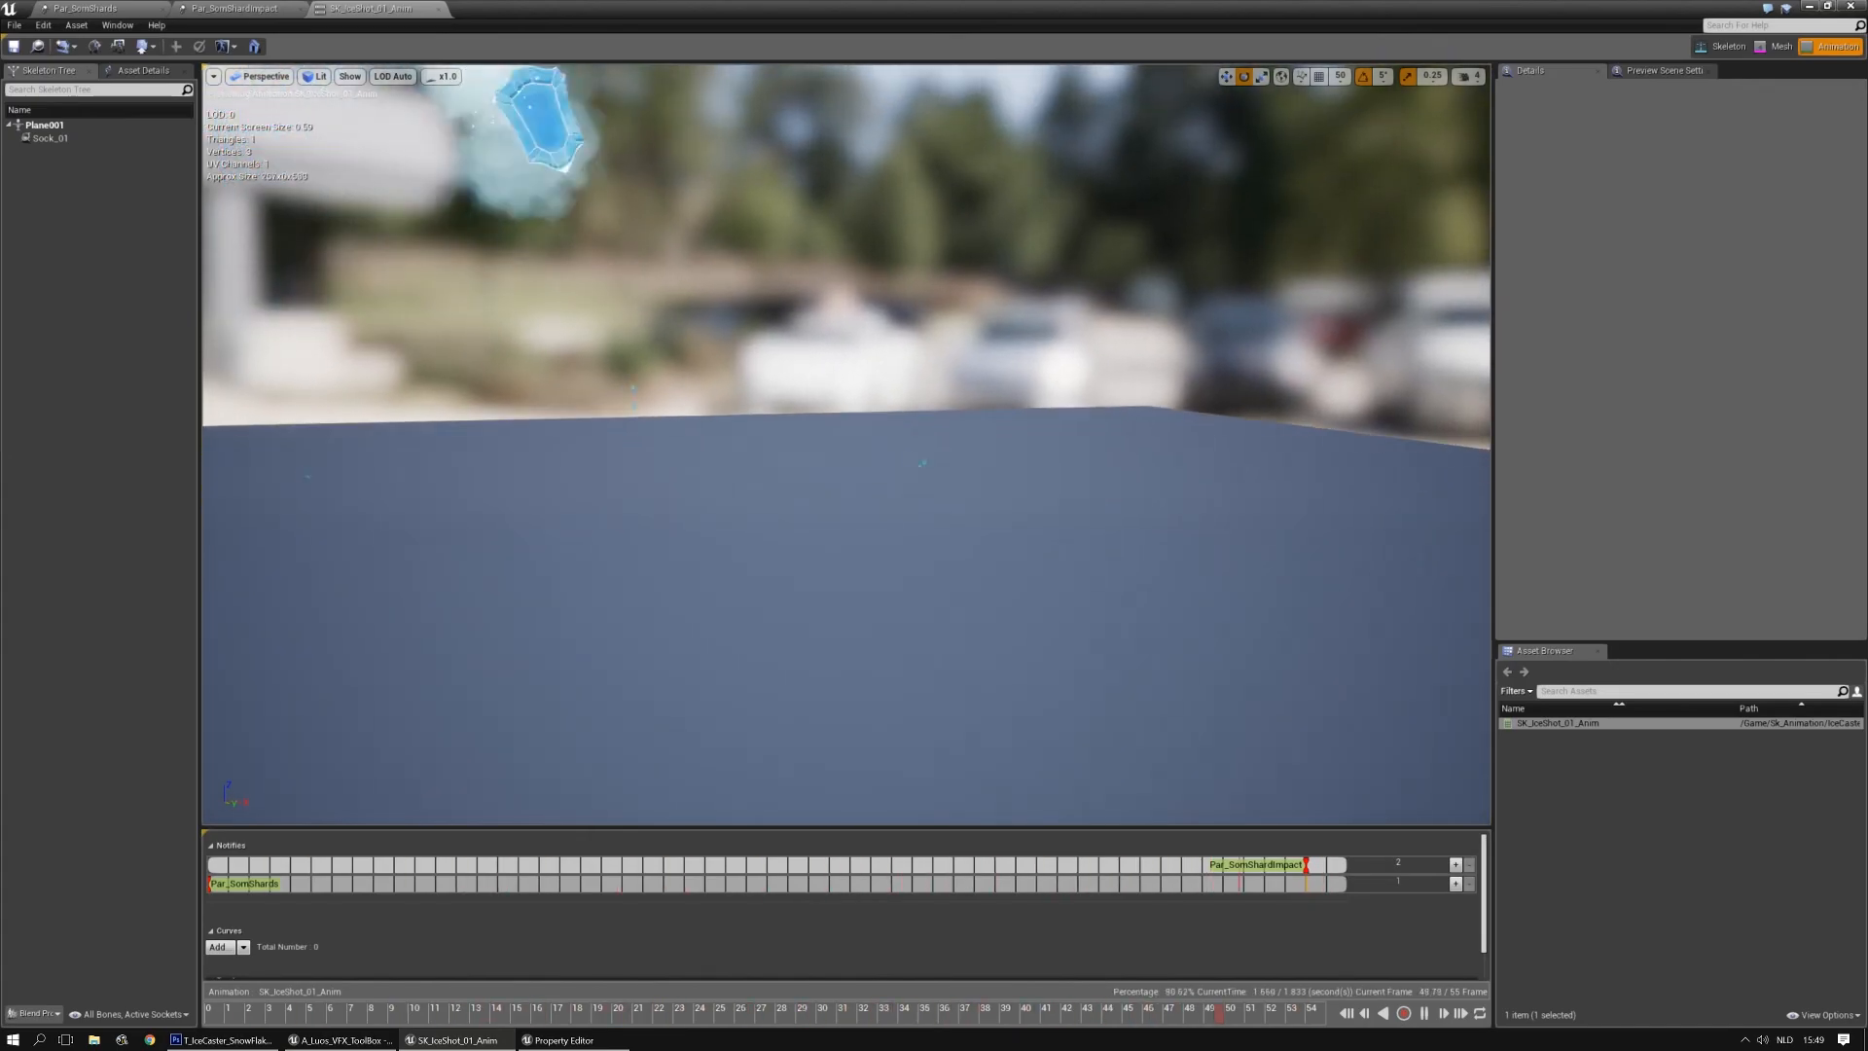
pyautogui.moveTo(962, 672); pyautogui.dragTo(973, 630, button='right')
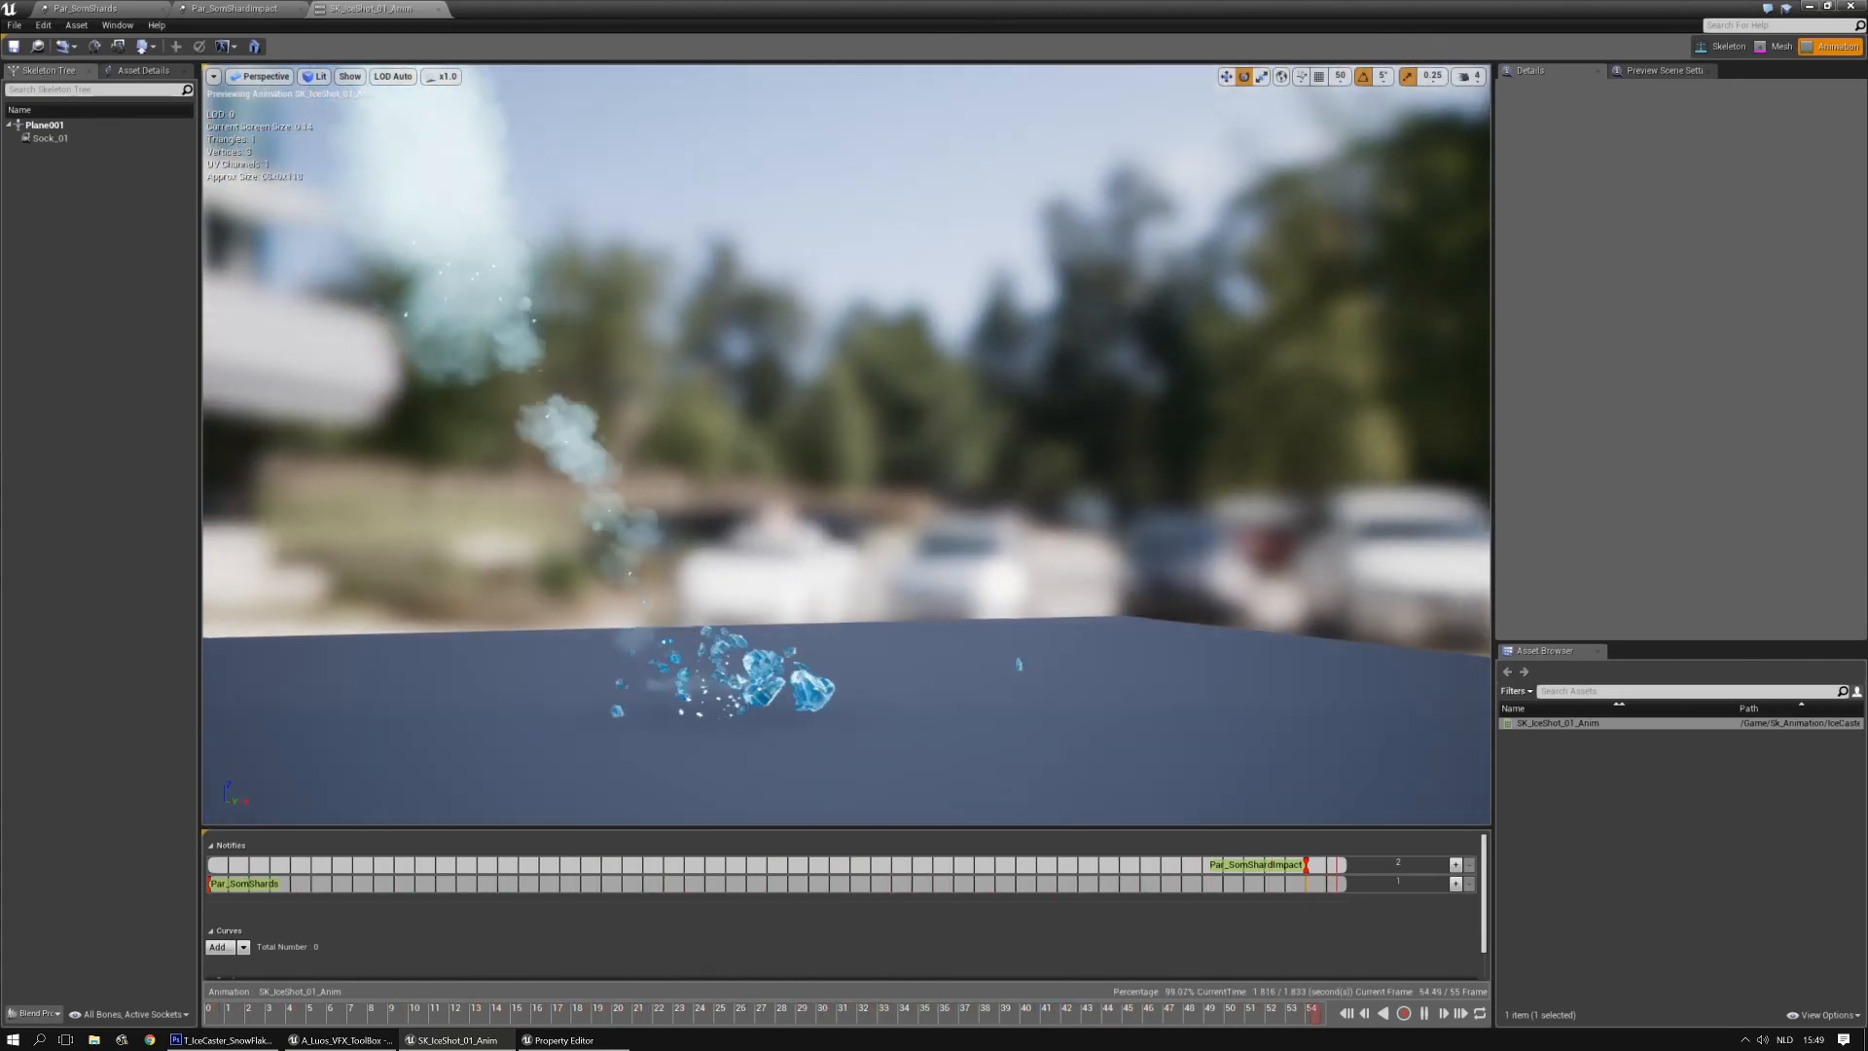
pyautogui.moveTo(1030, 552); pyautogui.dragTo(1012, 547, button='right')
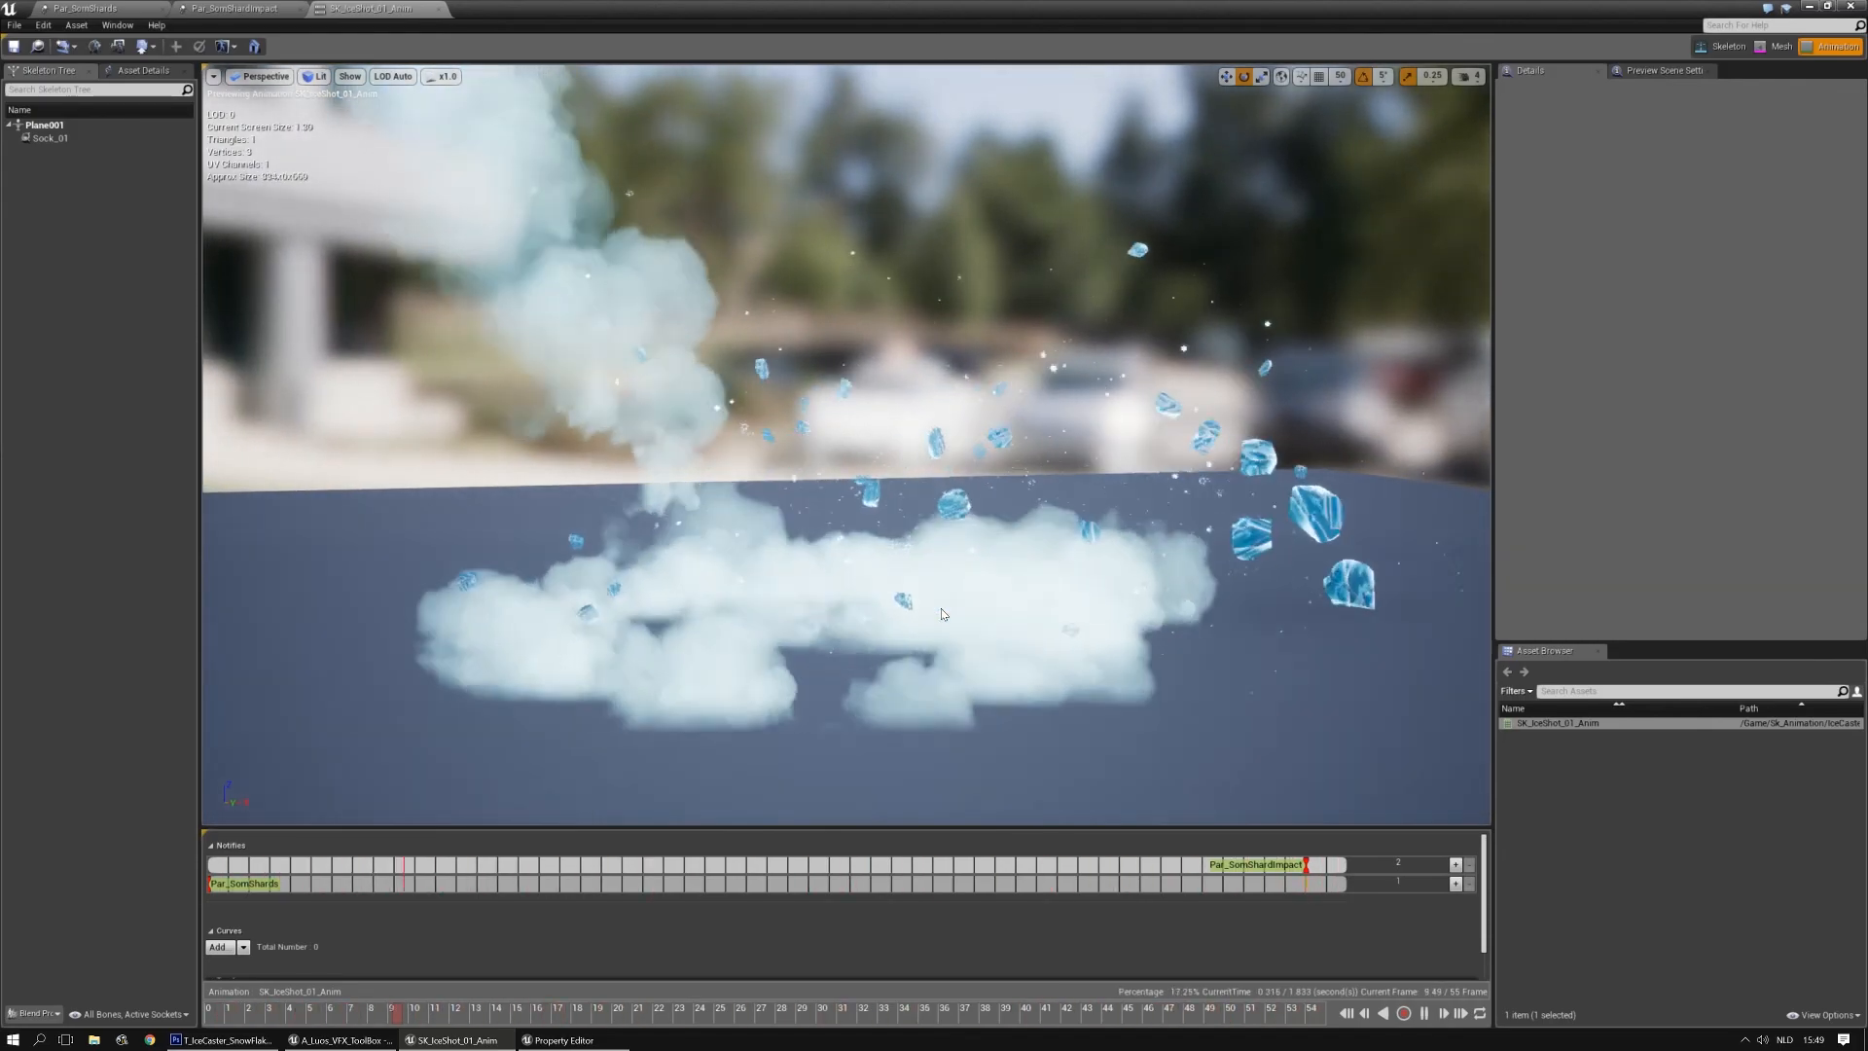
pyautogui.moveTo(915, 646); pyautogui.dragTo(890, 646, button='right')
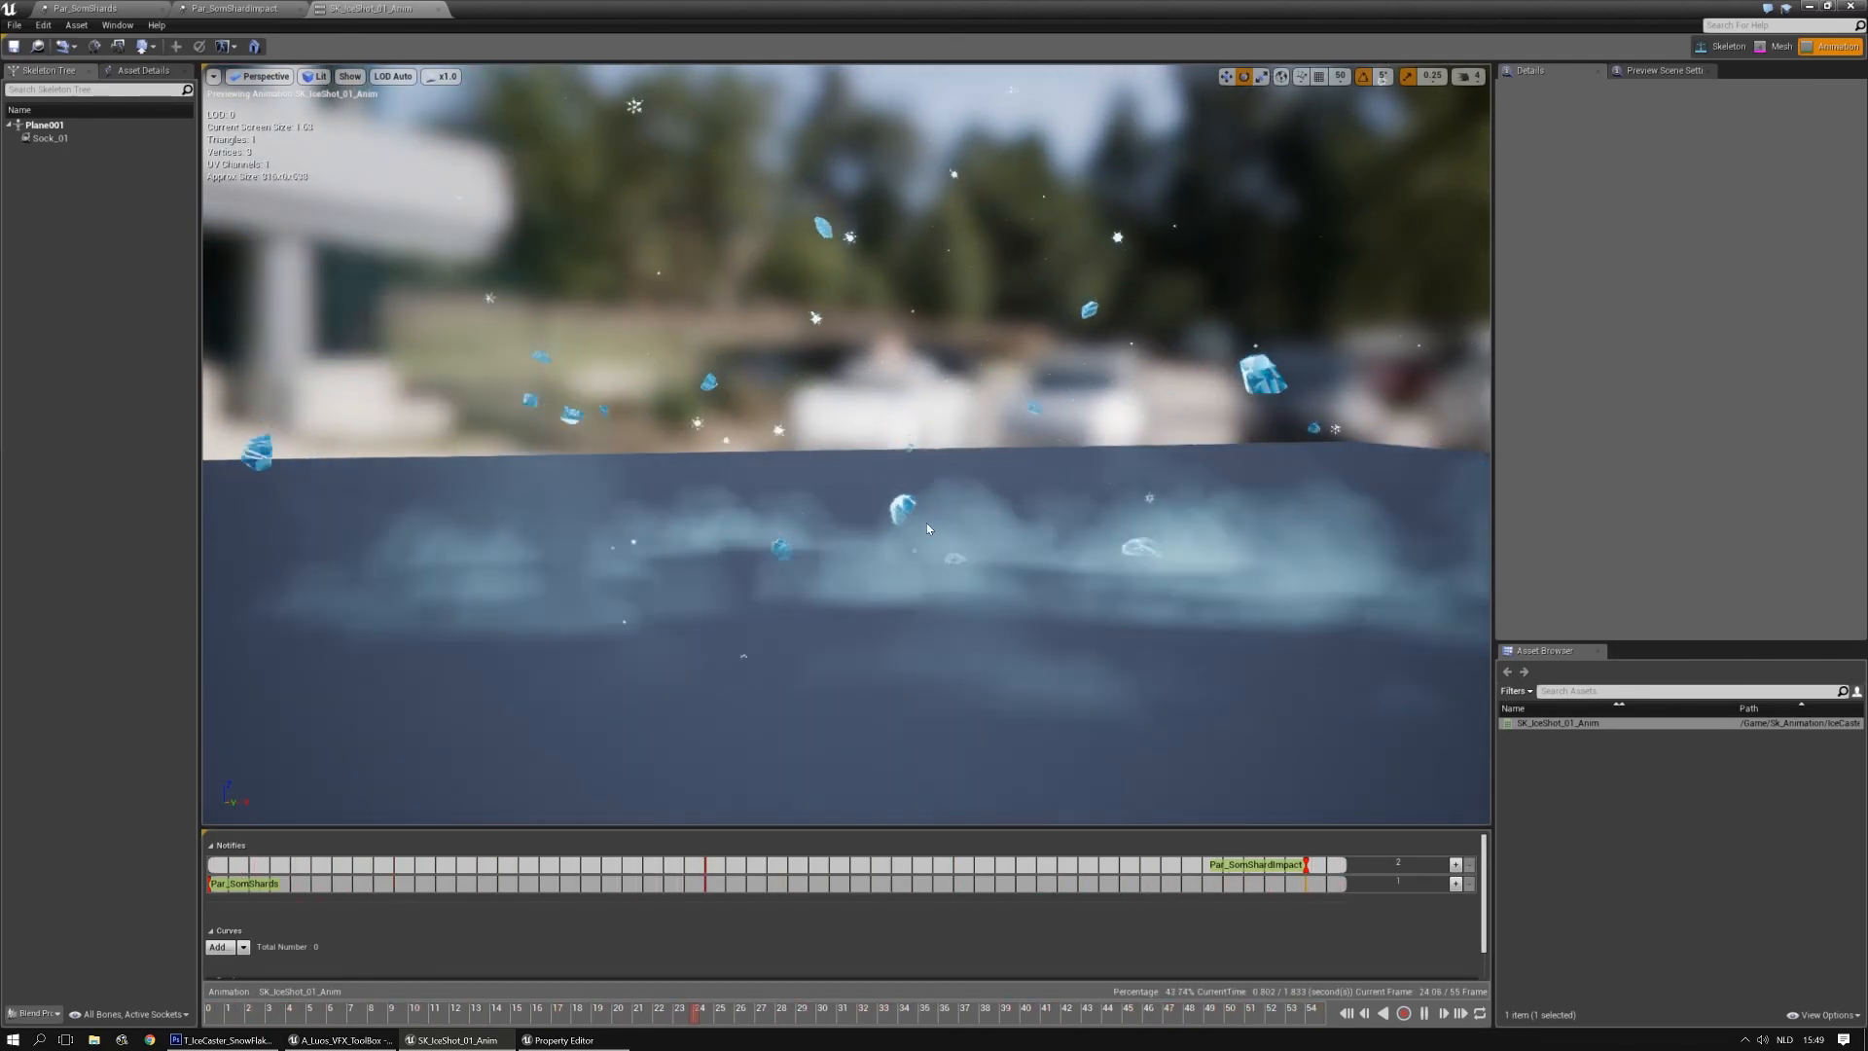
# Return to Par_SomShardImpact and set the Small Dots Lifetime to Min 1 and Max 2.5
pyautogui.click(234, 8)
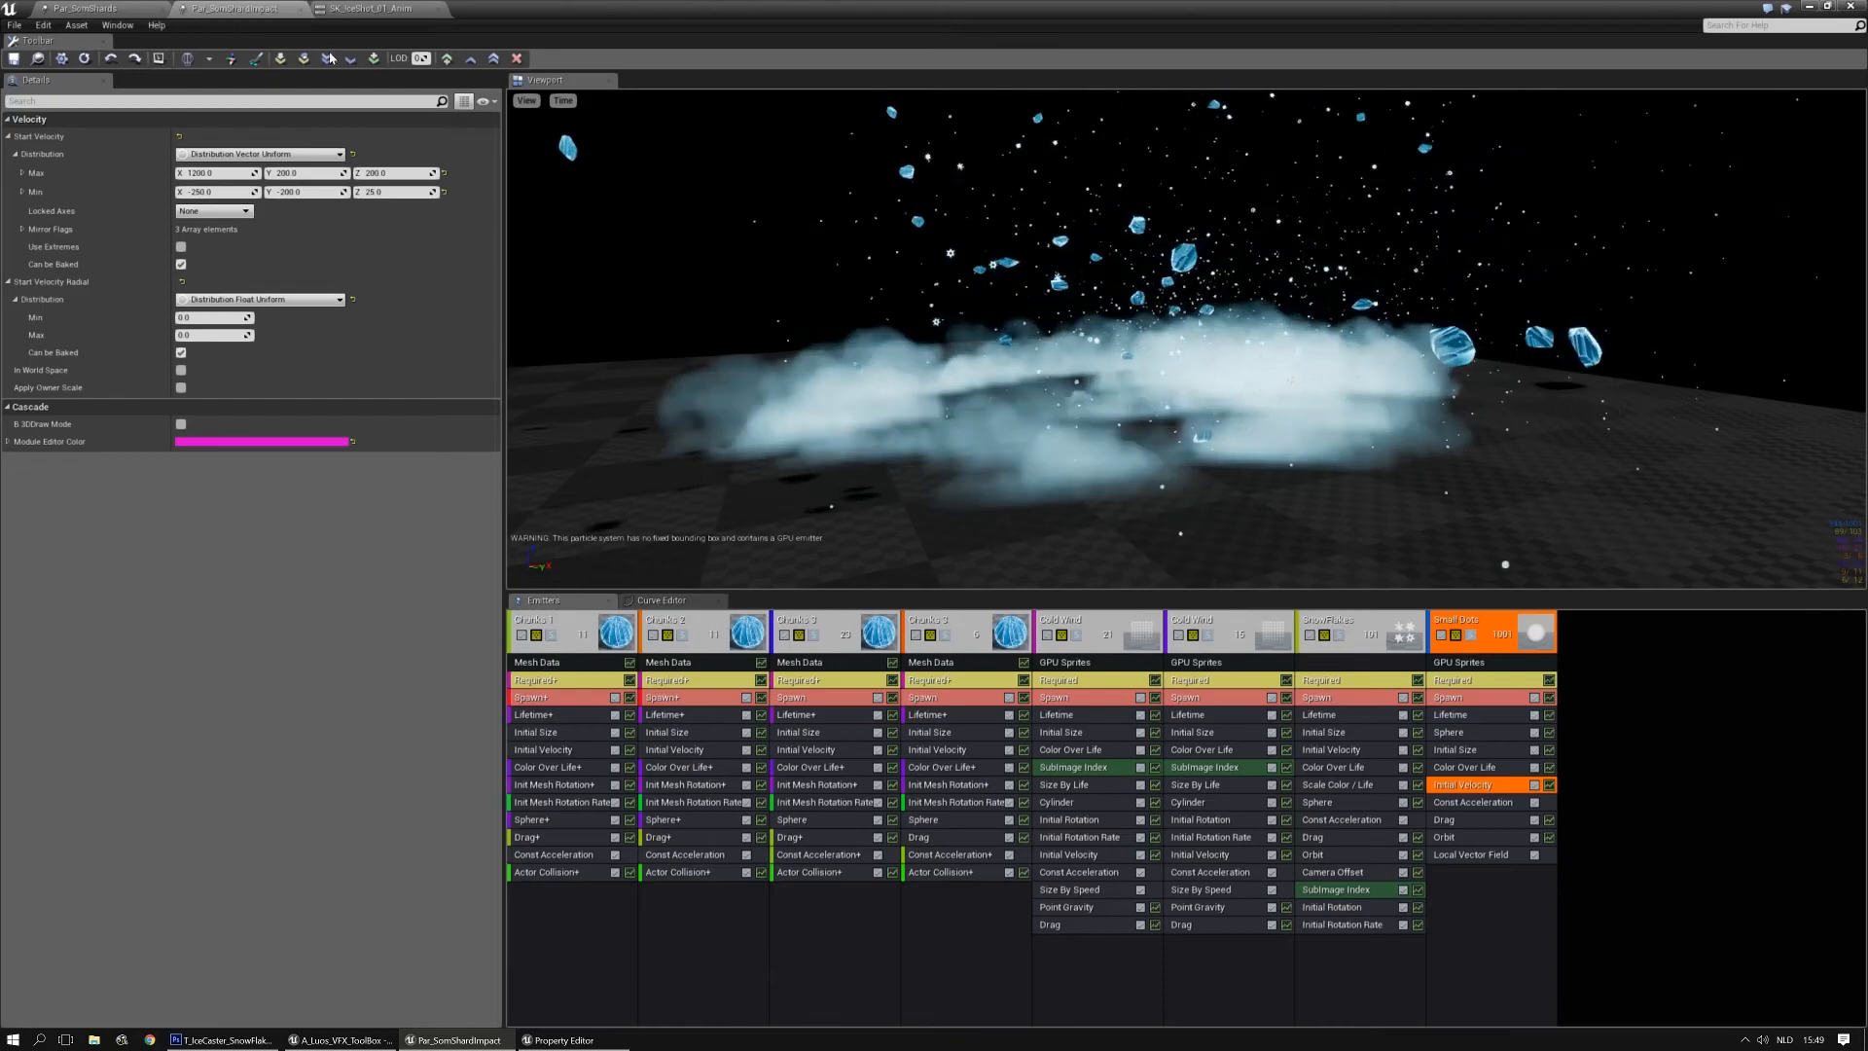
pyautogui.click(1449, 714)
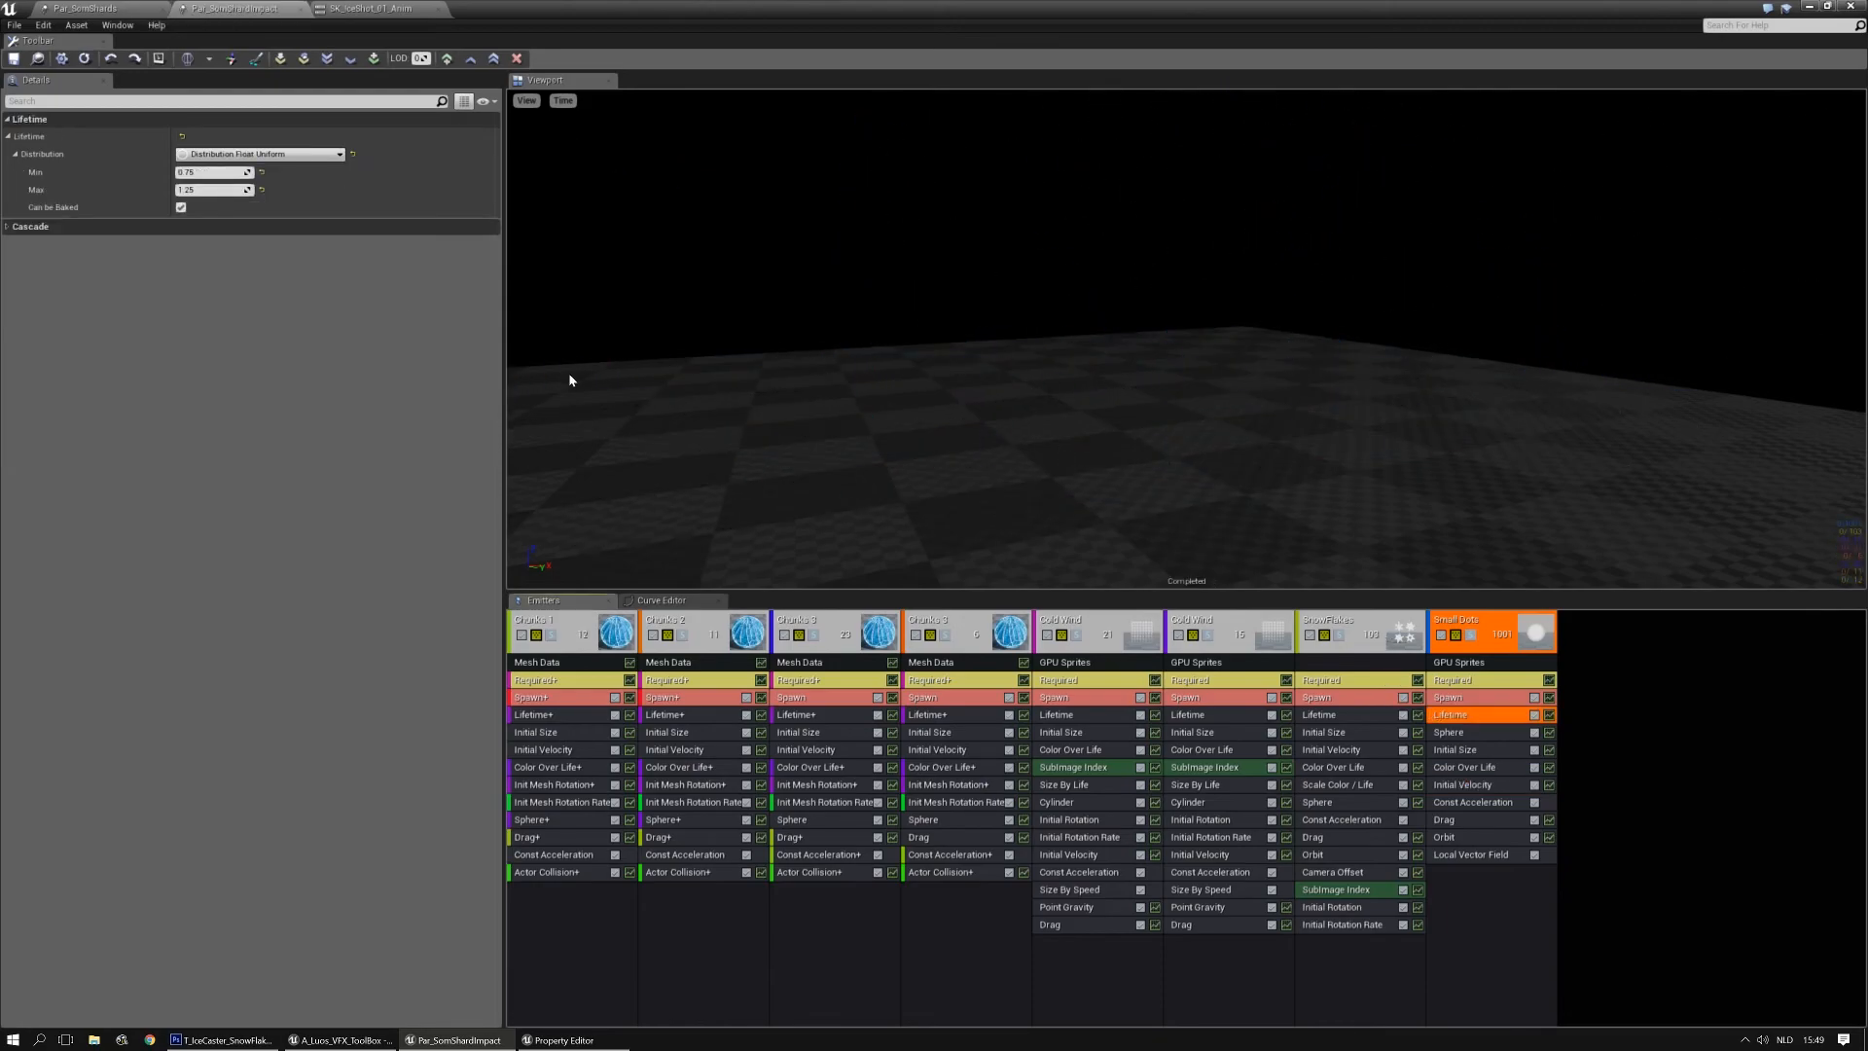
pyautogui.click(216, 172)
pyautogui.write('1')
pyautogui.press('Tab')
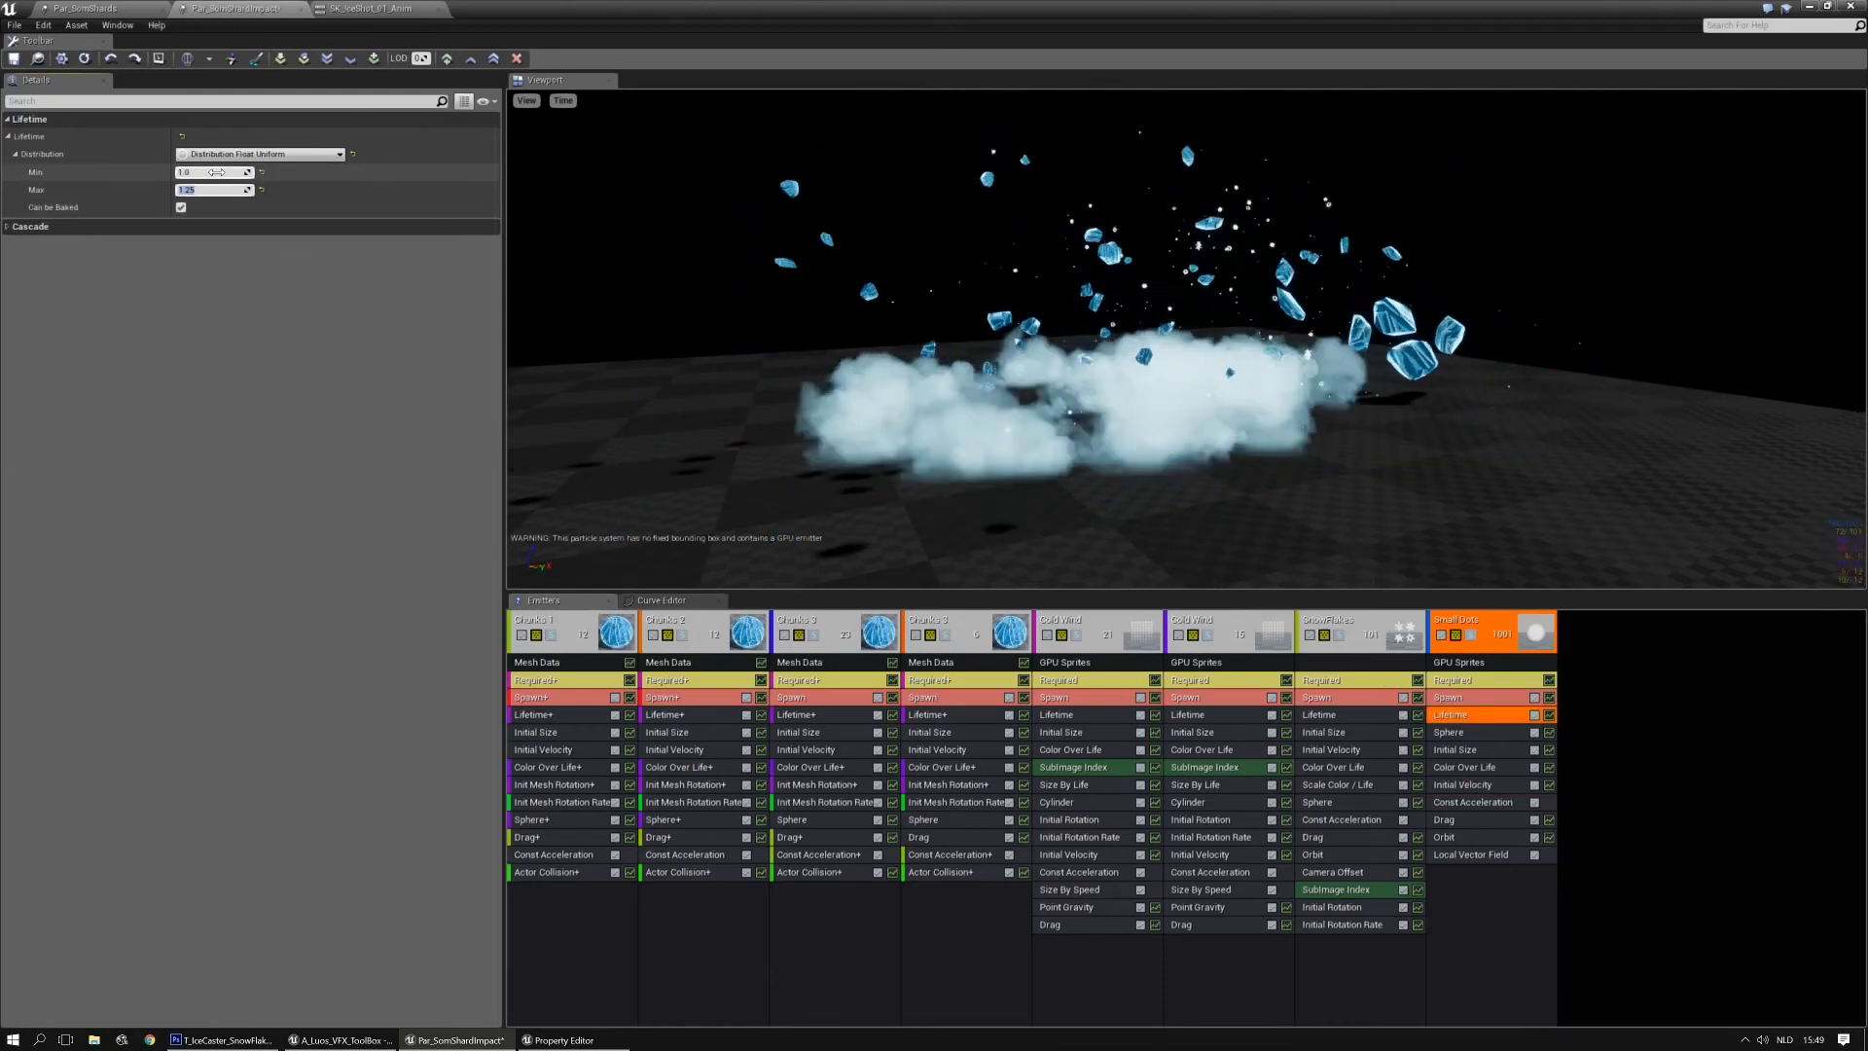
pyautogui.write('2')
pyautogui.press('Return')
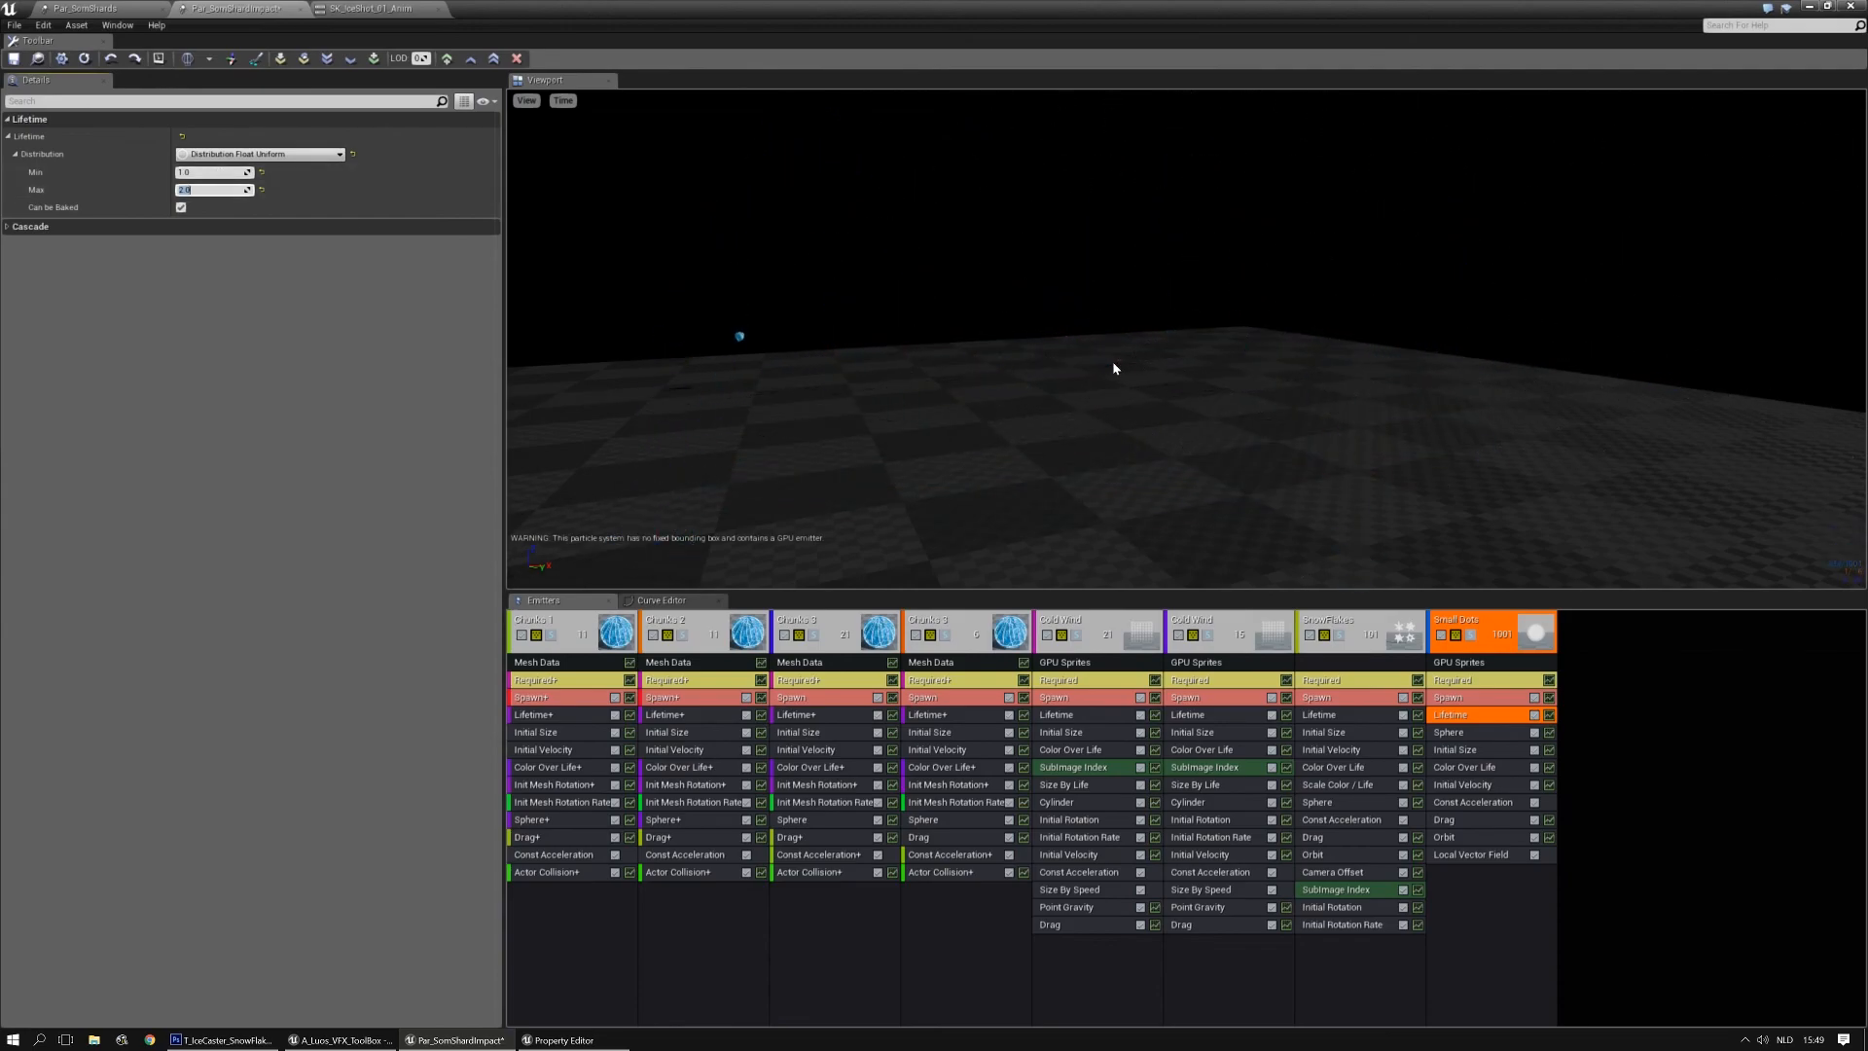
pyautogui.write('2.5')
pyautogui.press('Return')
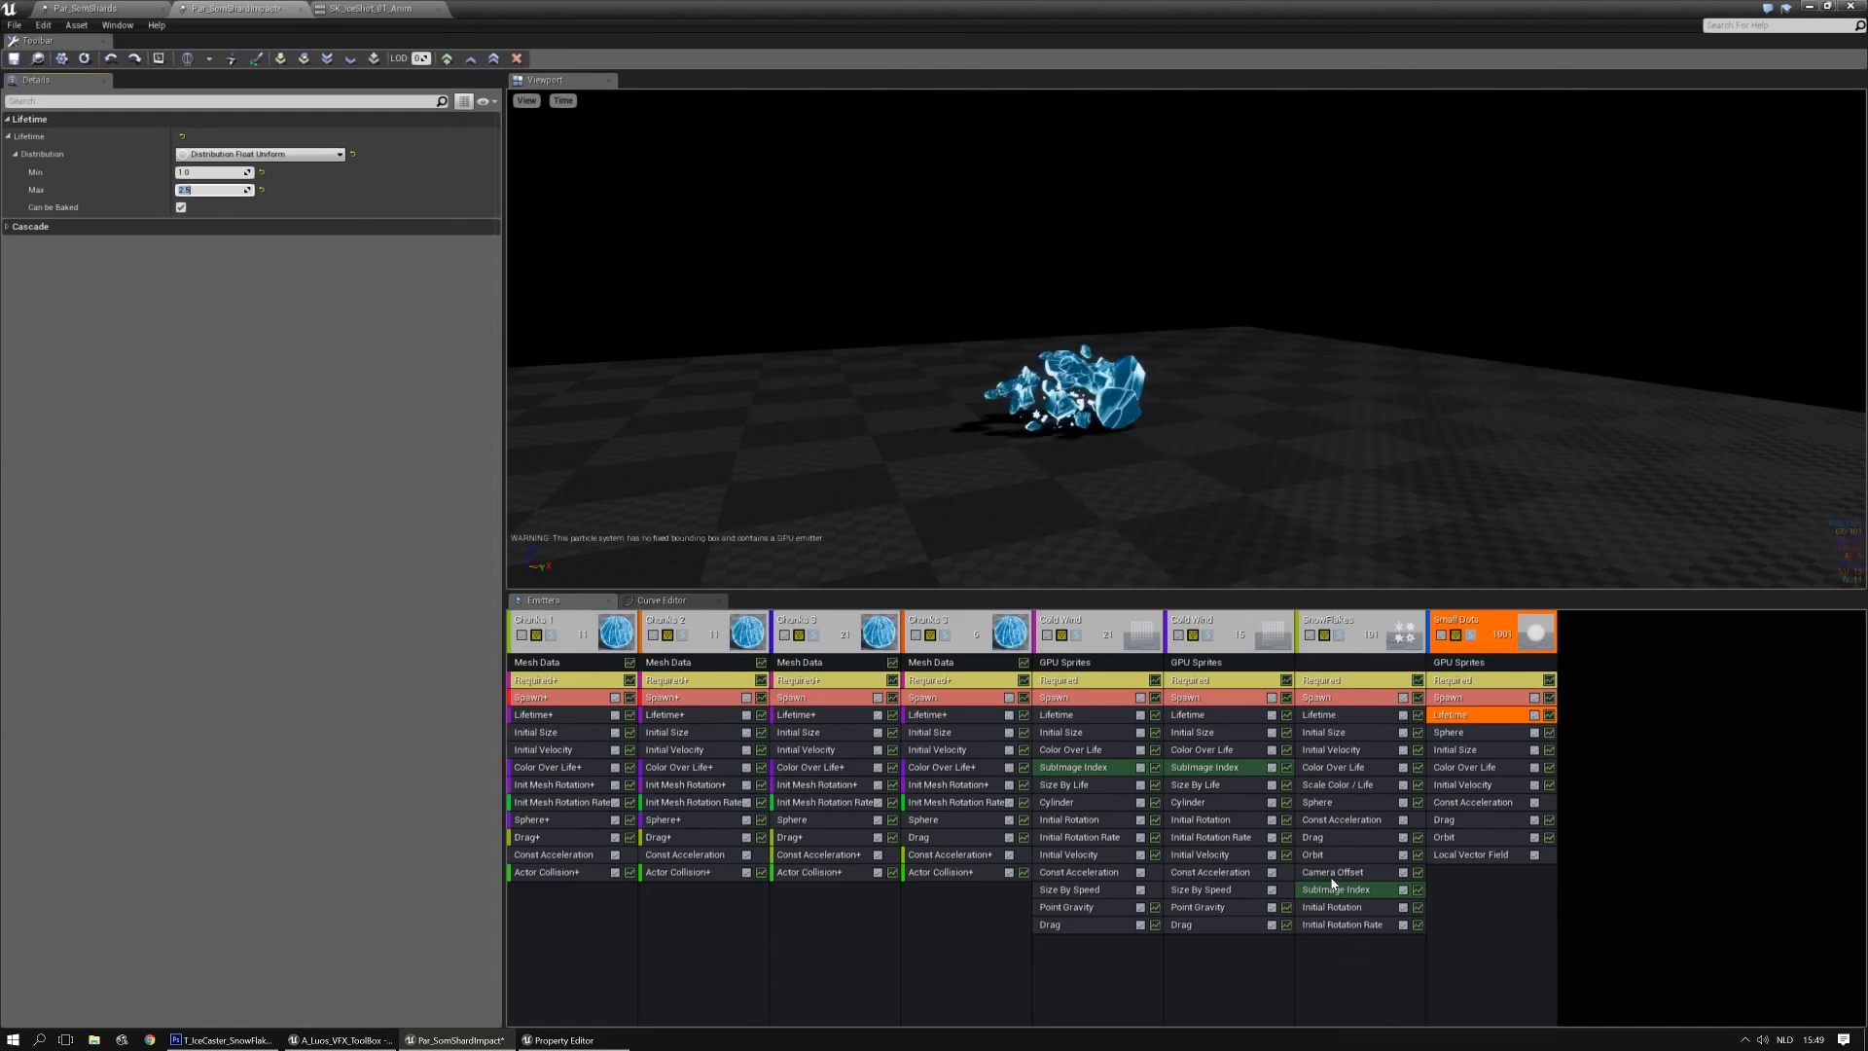
# Set the SnowFlakes Lifetime Max to 2 and check the replayed effect
pyautogui.click(1340, 819)
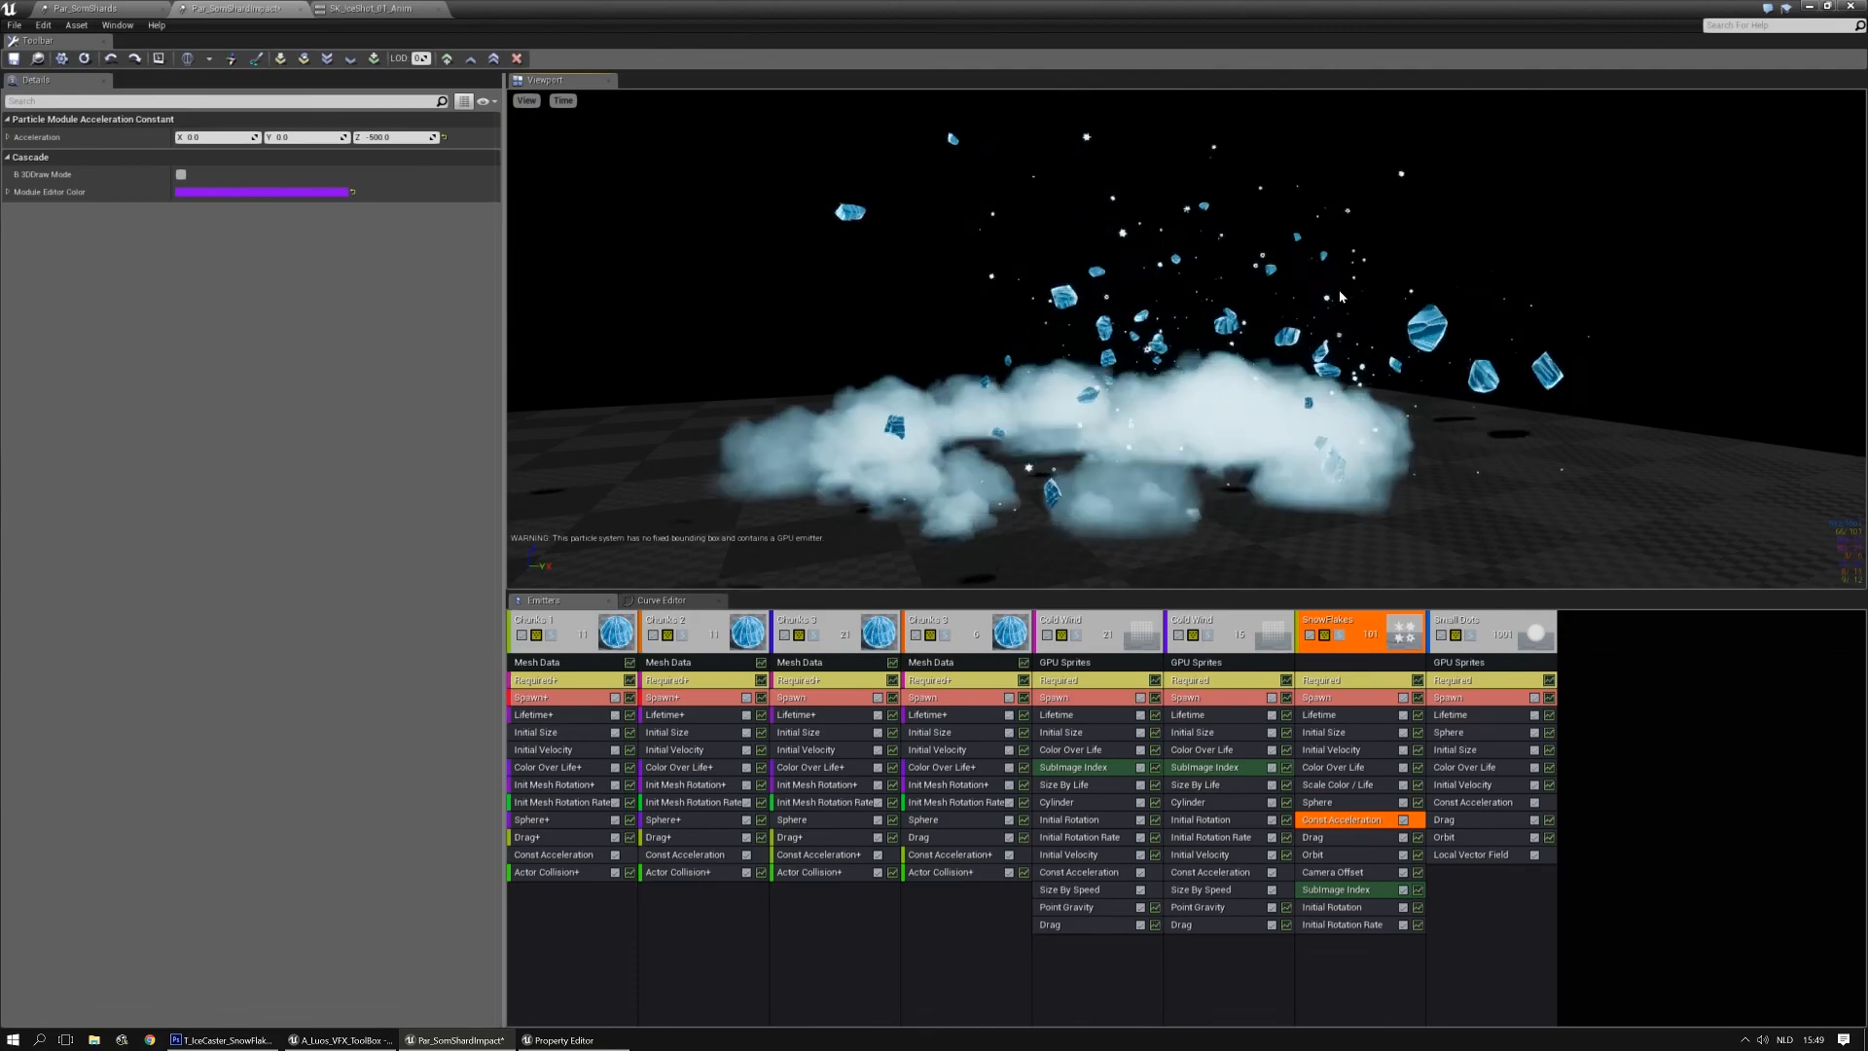
pyautogui.click(1313, 715)
pyautogui.click(206, 189)
pyautogui.write('2')
pyautogui.press('Return')
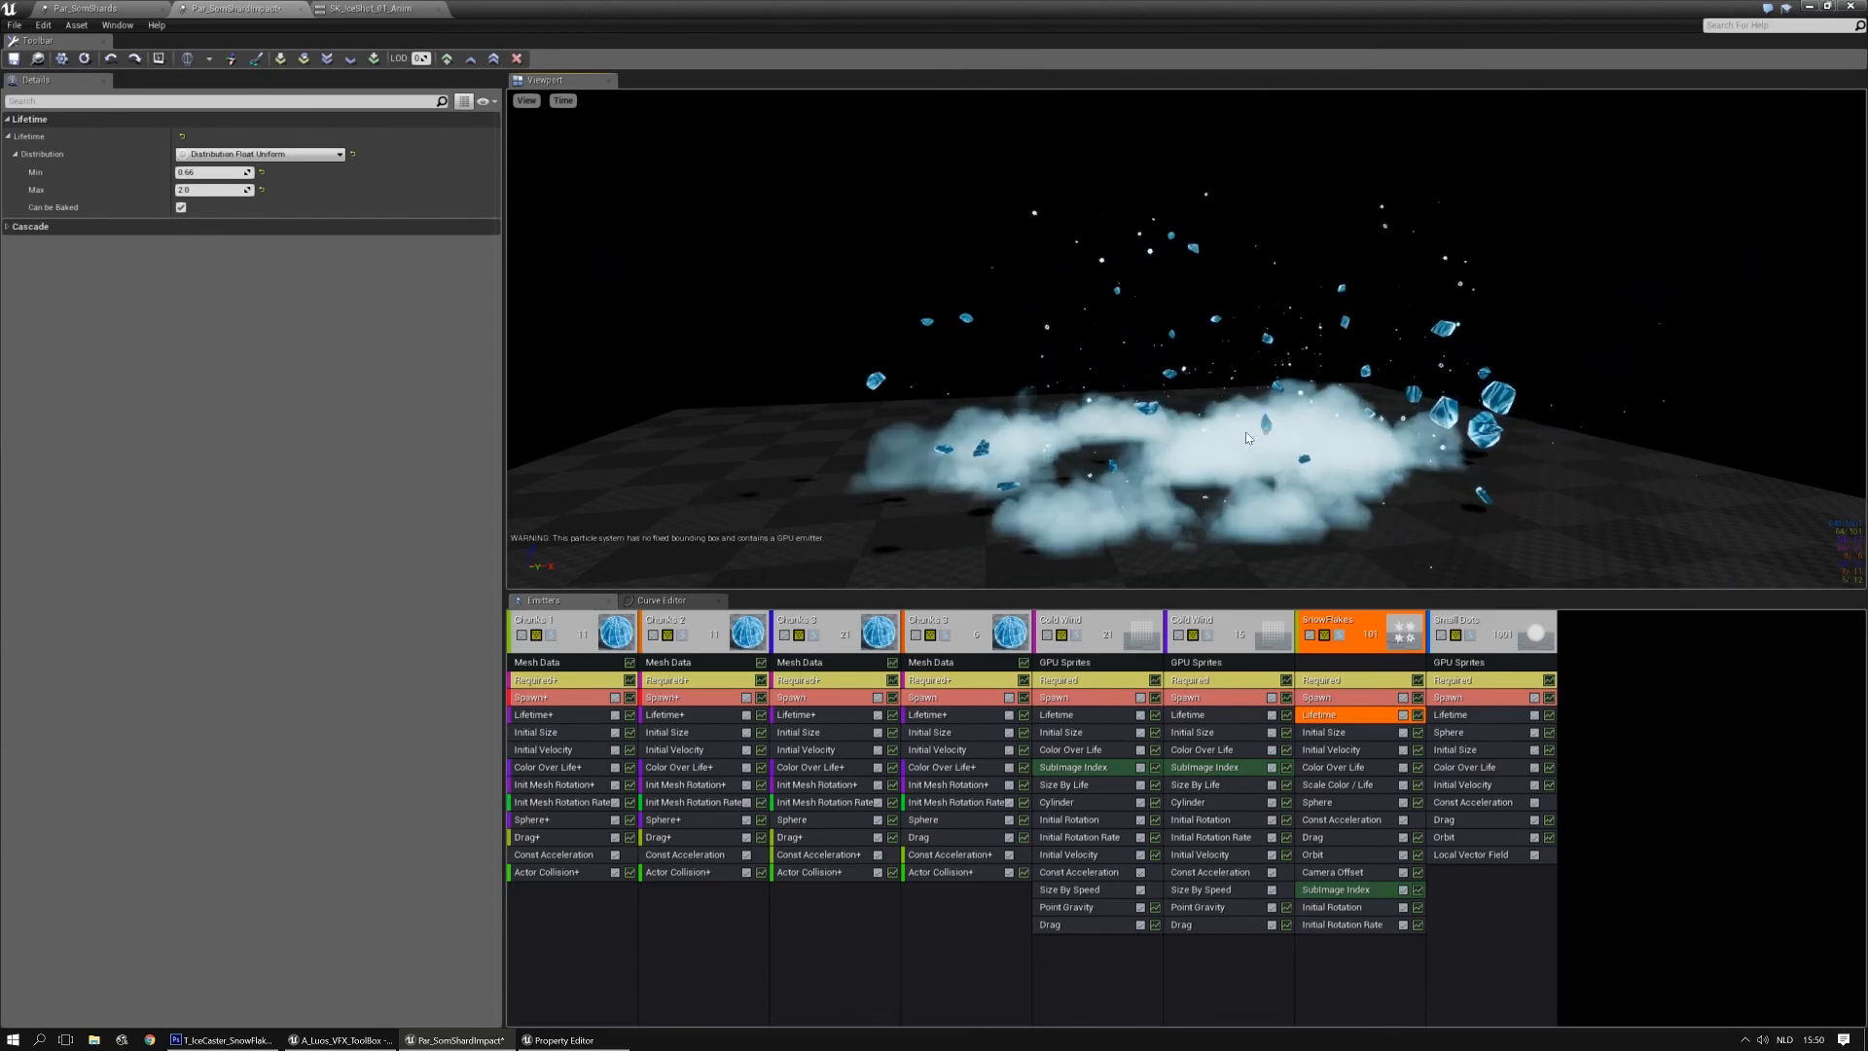
pyautogui.moveTo(1247, 437); pyautogui.dragTo(1277, 399)
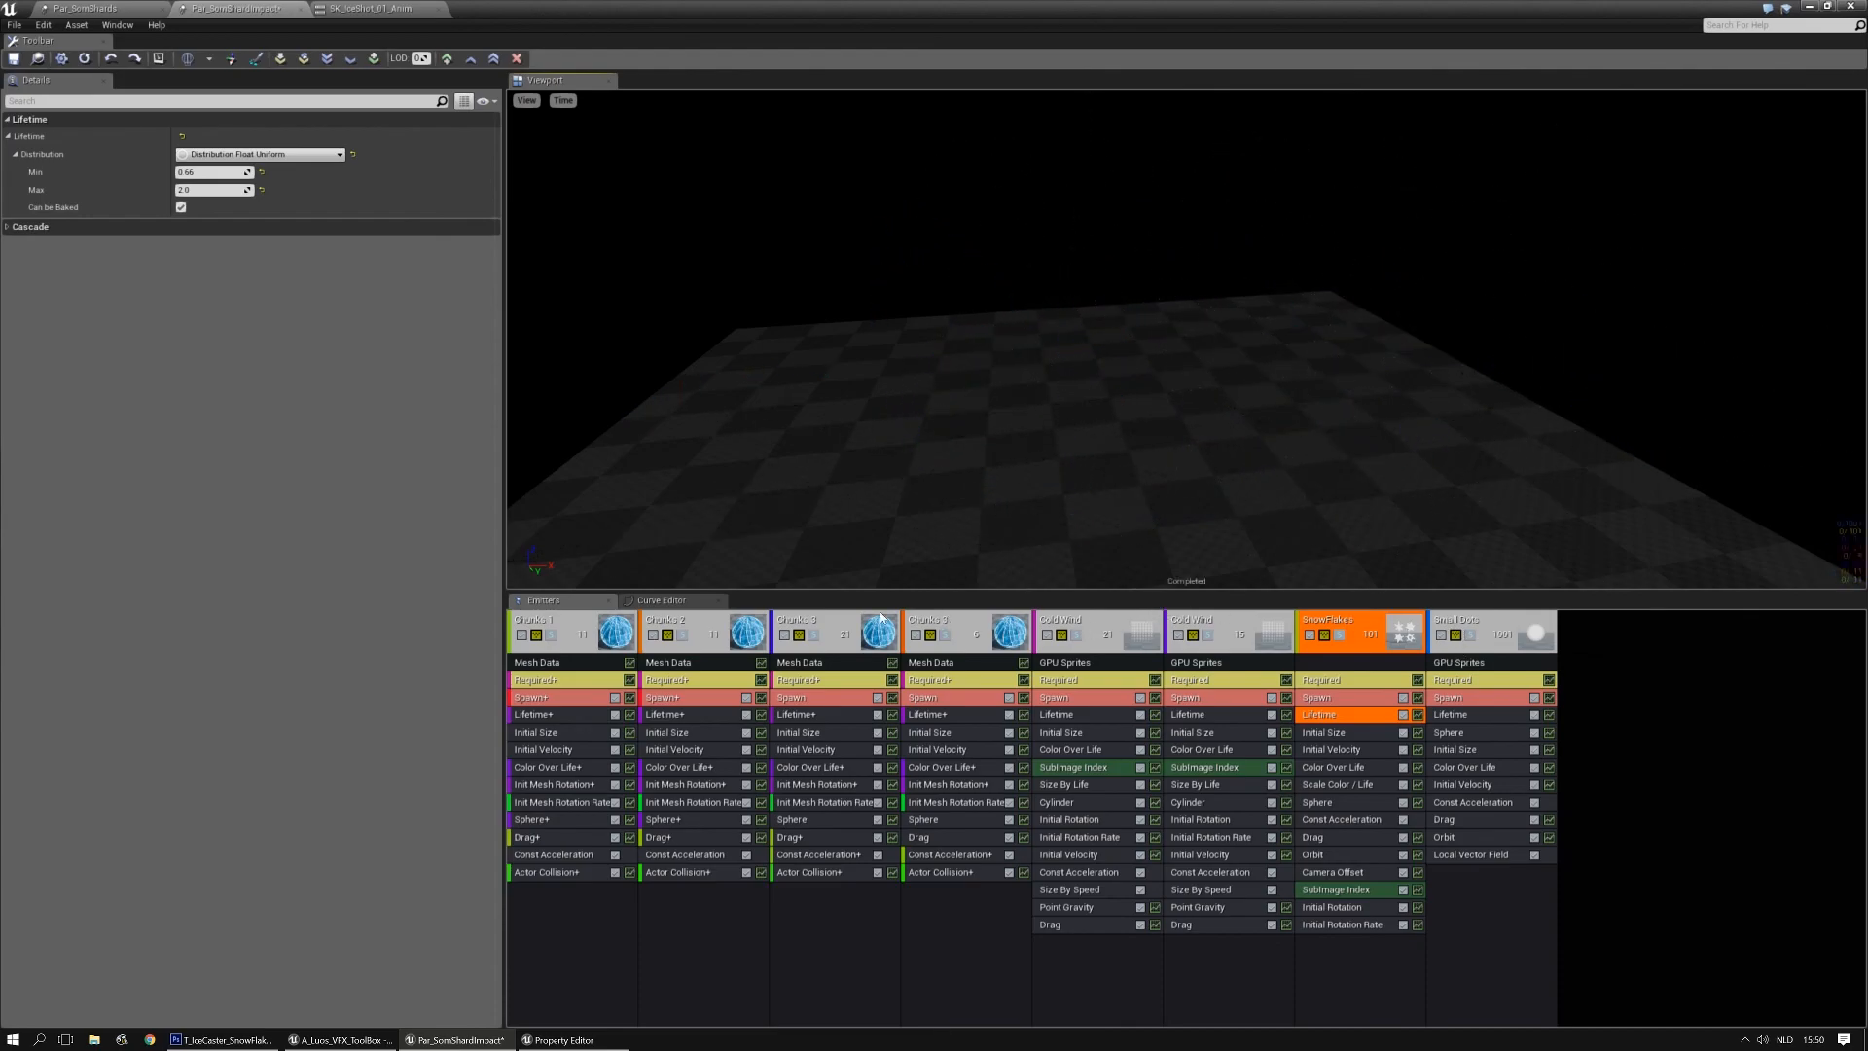
# Rename the fourth chunks emitter as Chunks Big and the first Cold Wind emitter as Radial Smoke 1
pyautogui.click(967, 619)
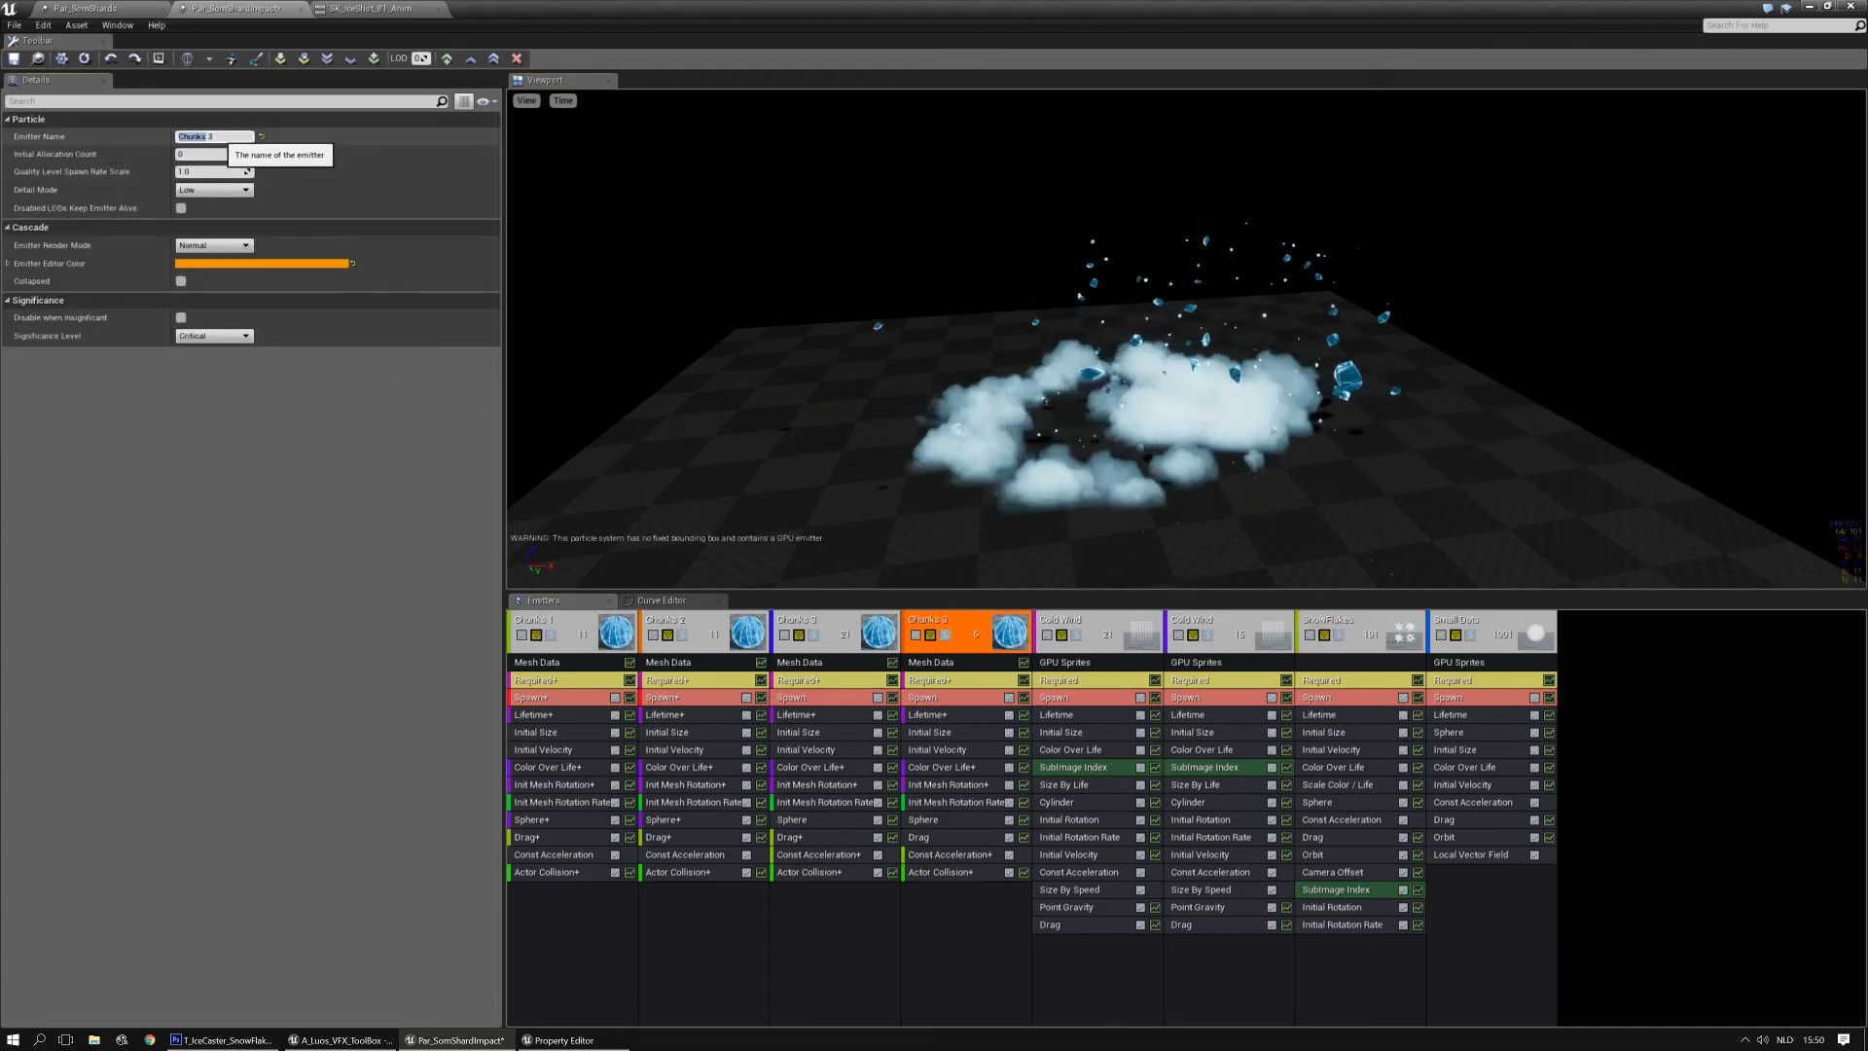
pyautogui.press('Return')
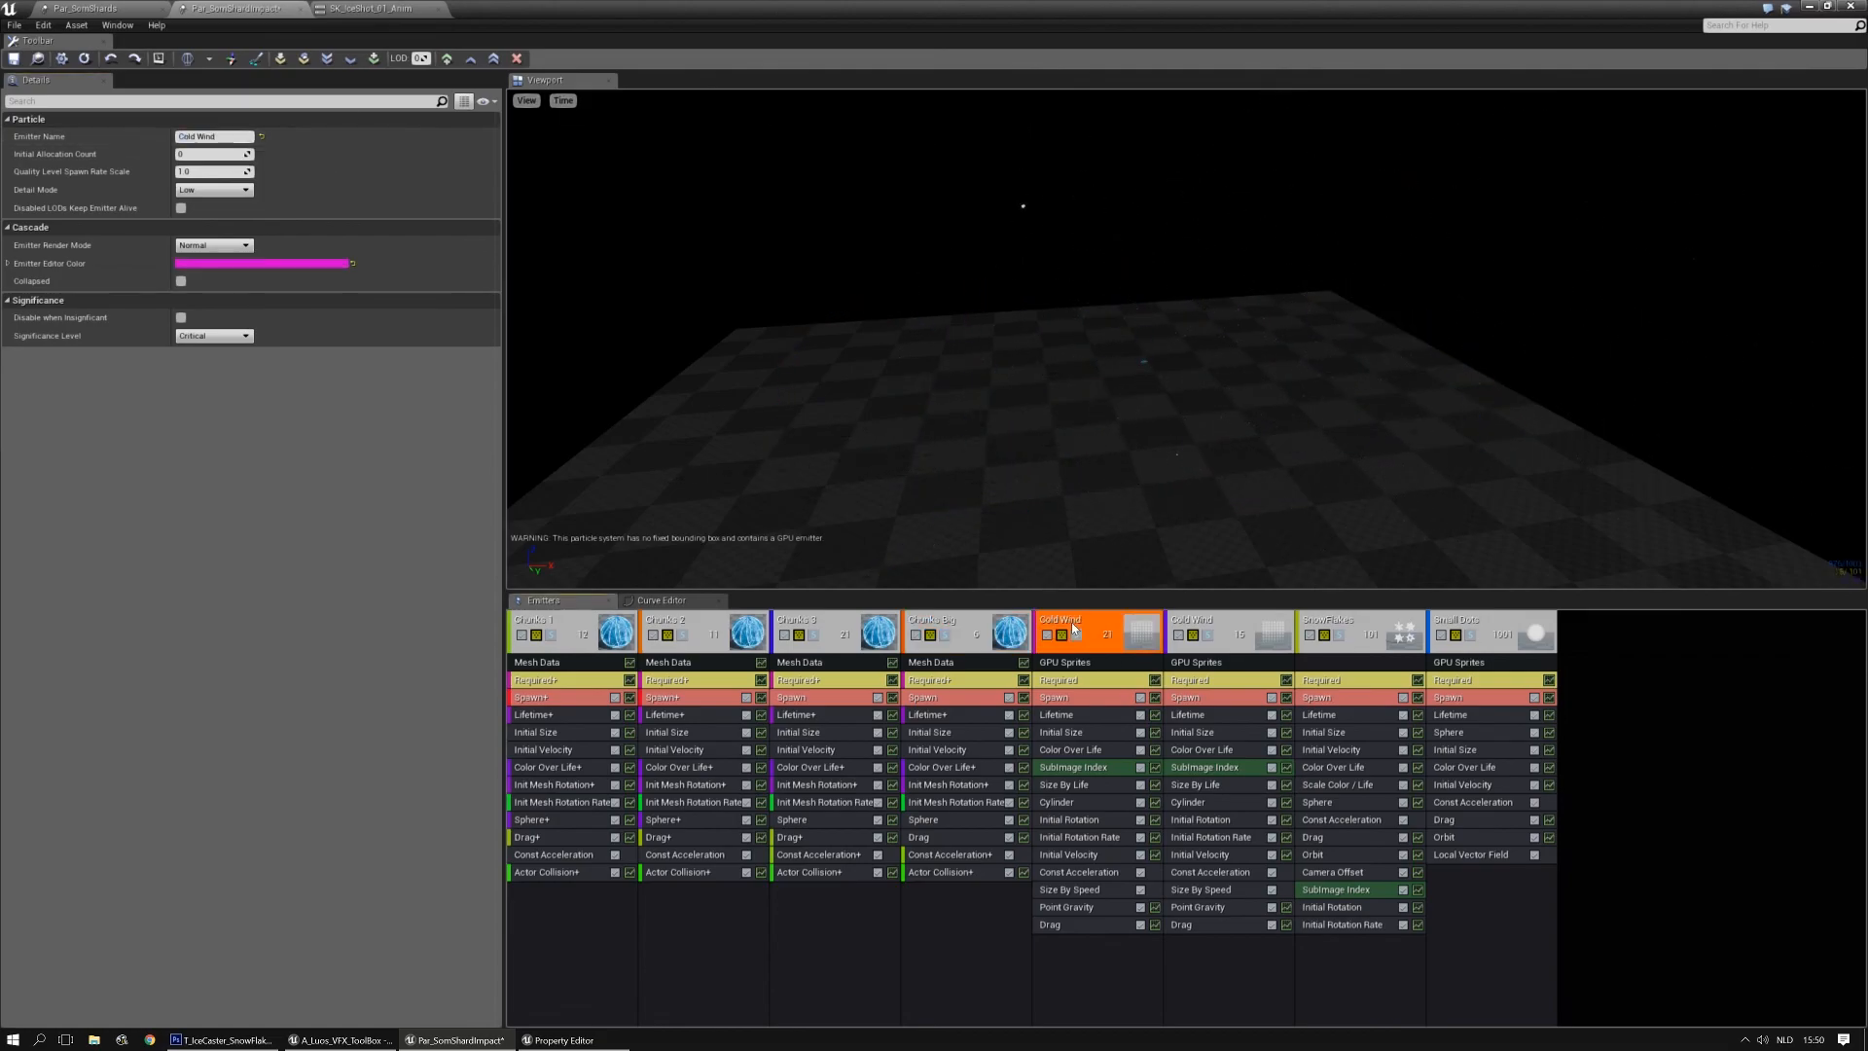
pyautogui.write('Ra')
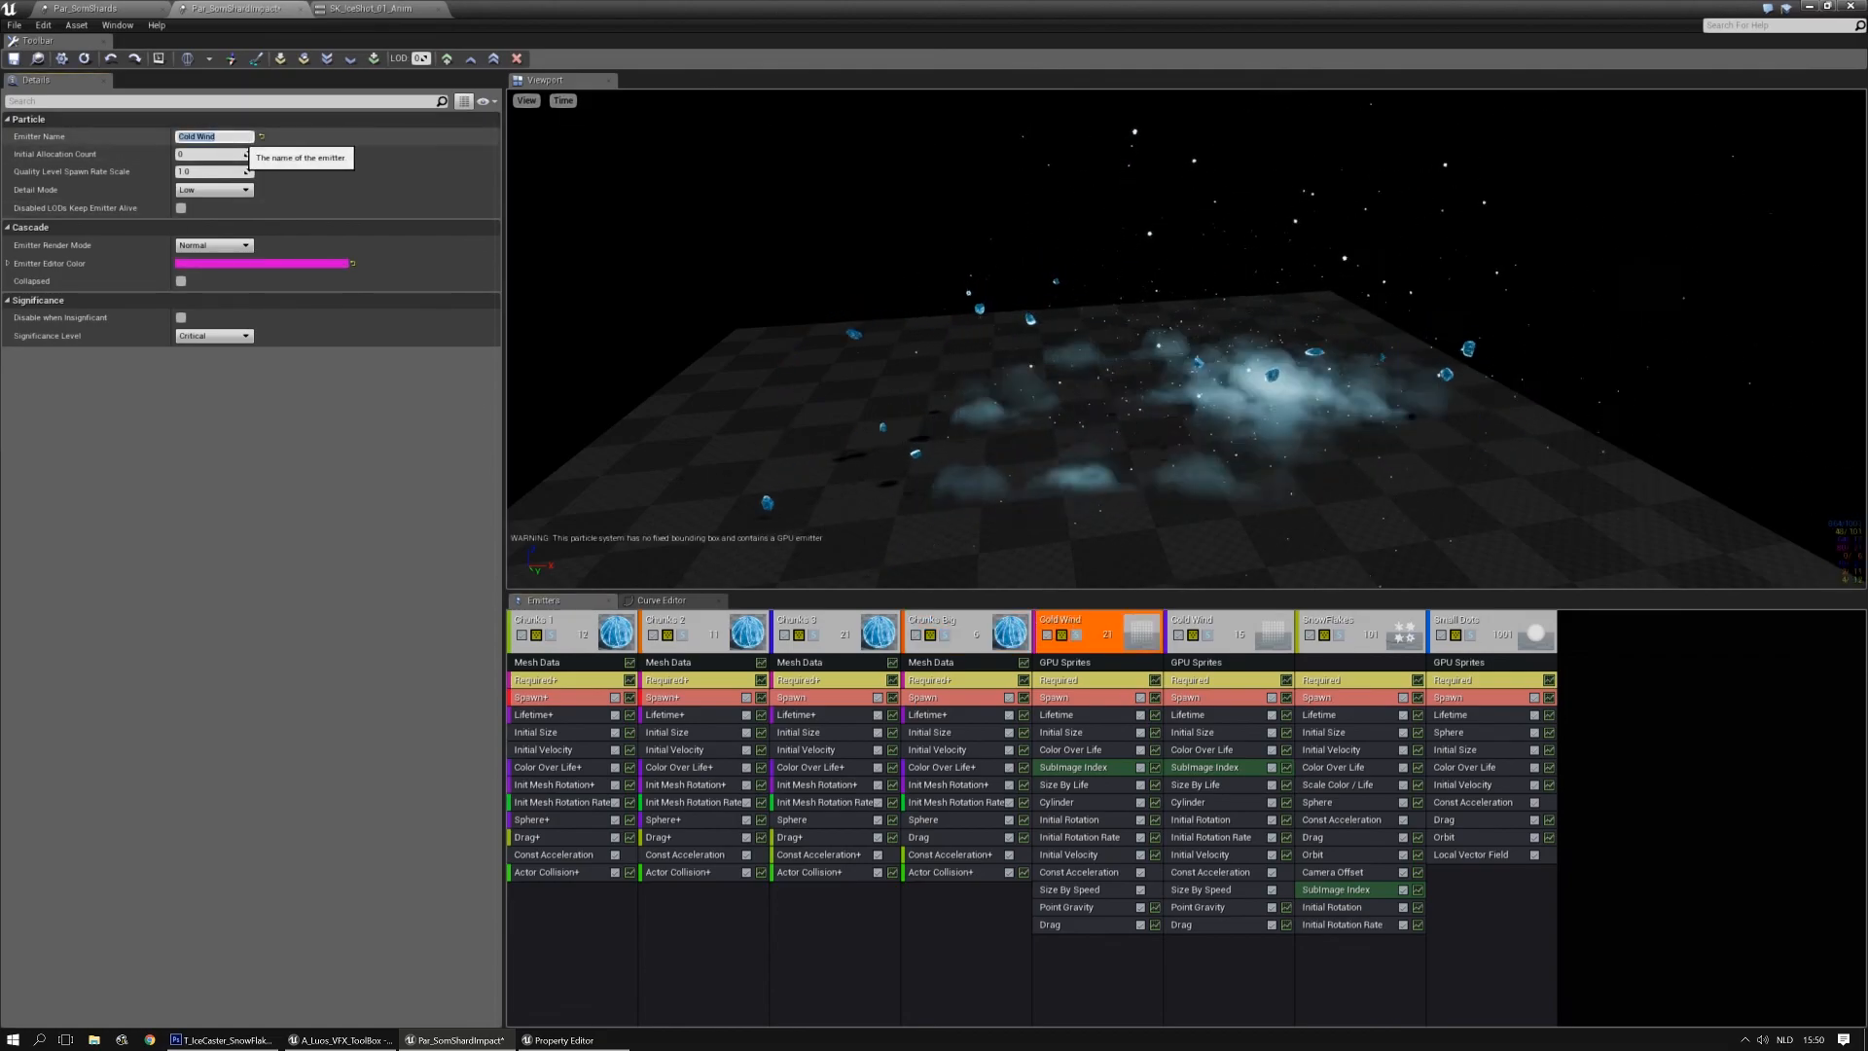
pyautogui.write('dial Smoke 1')
pyautogui.press('Return')
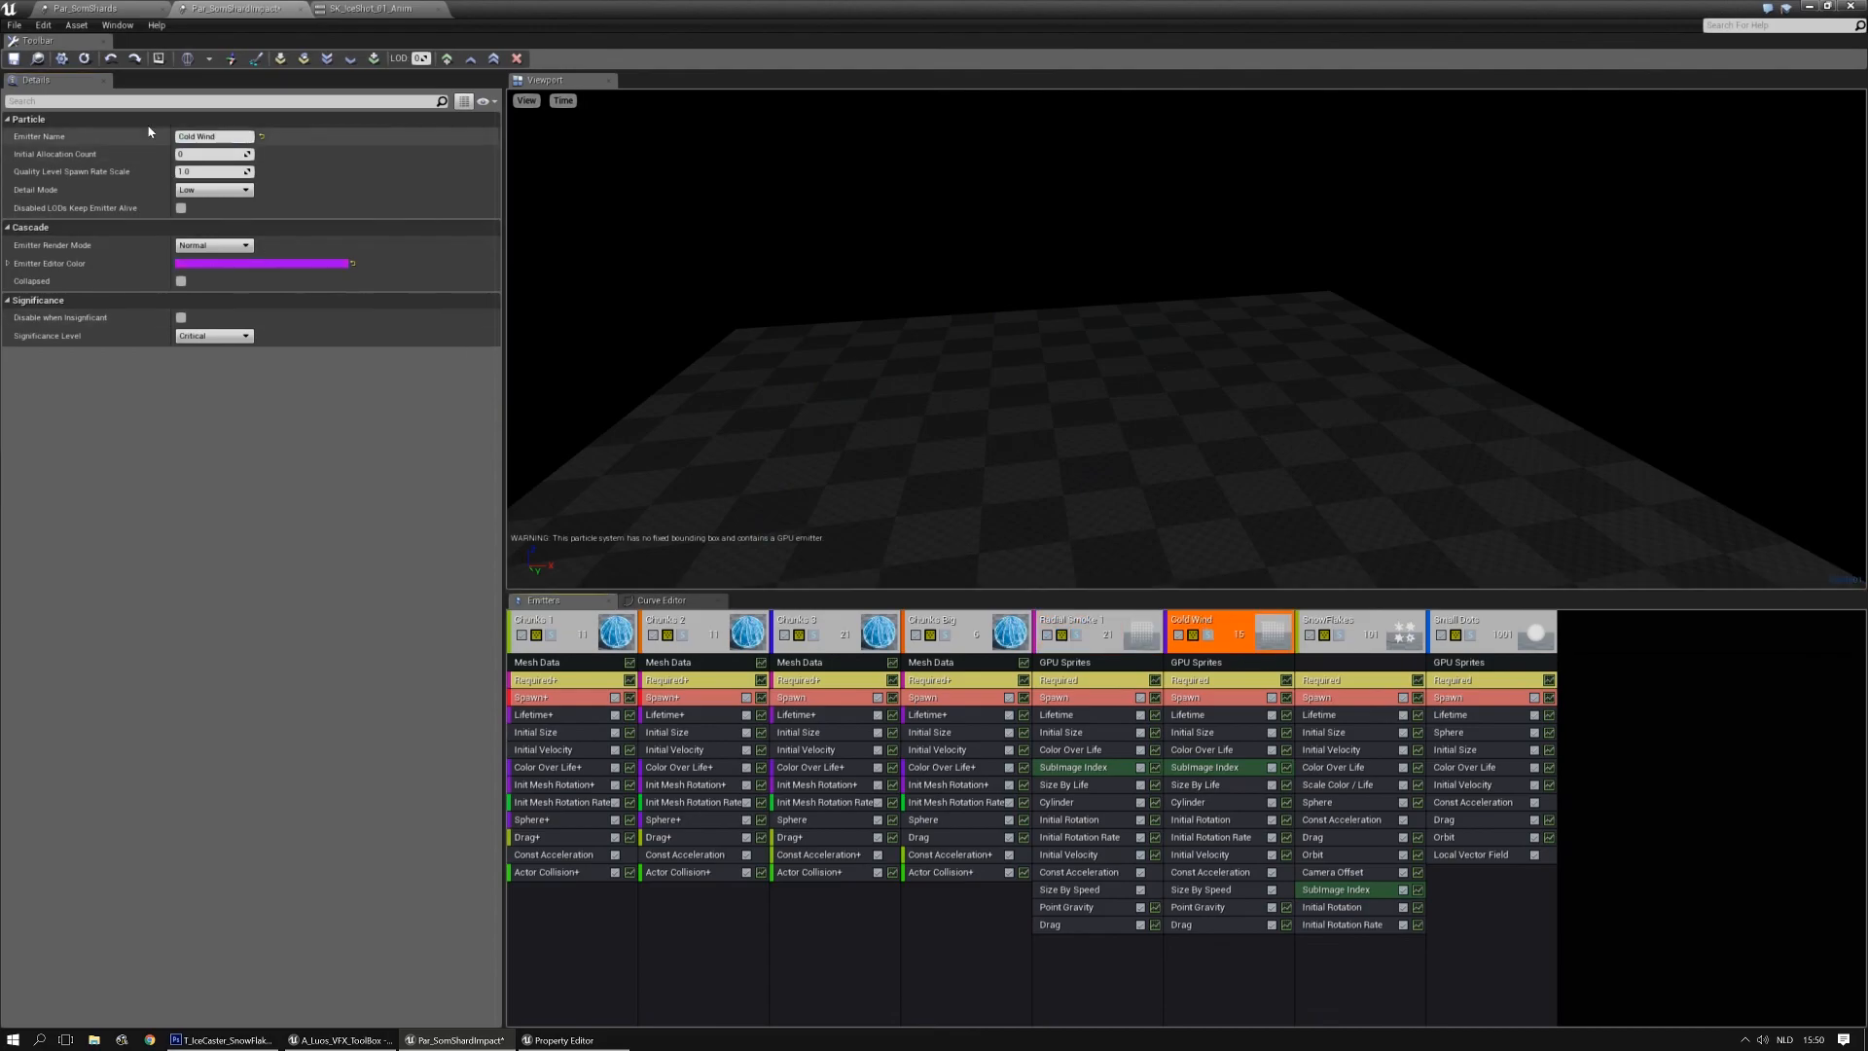
# Rename the remaining Cold Wind emitter as Directional Smoke 1
pyautogui.write('Dire')
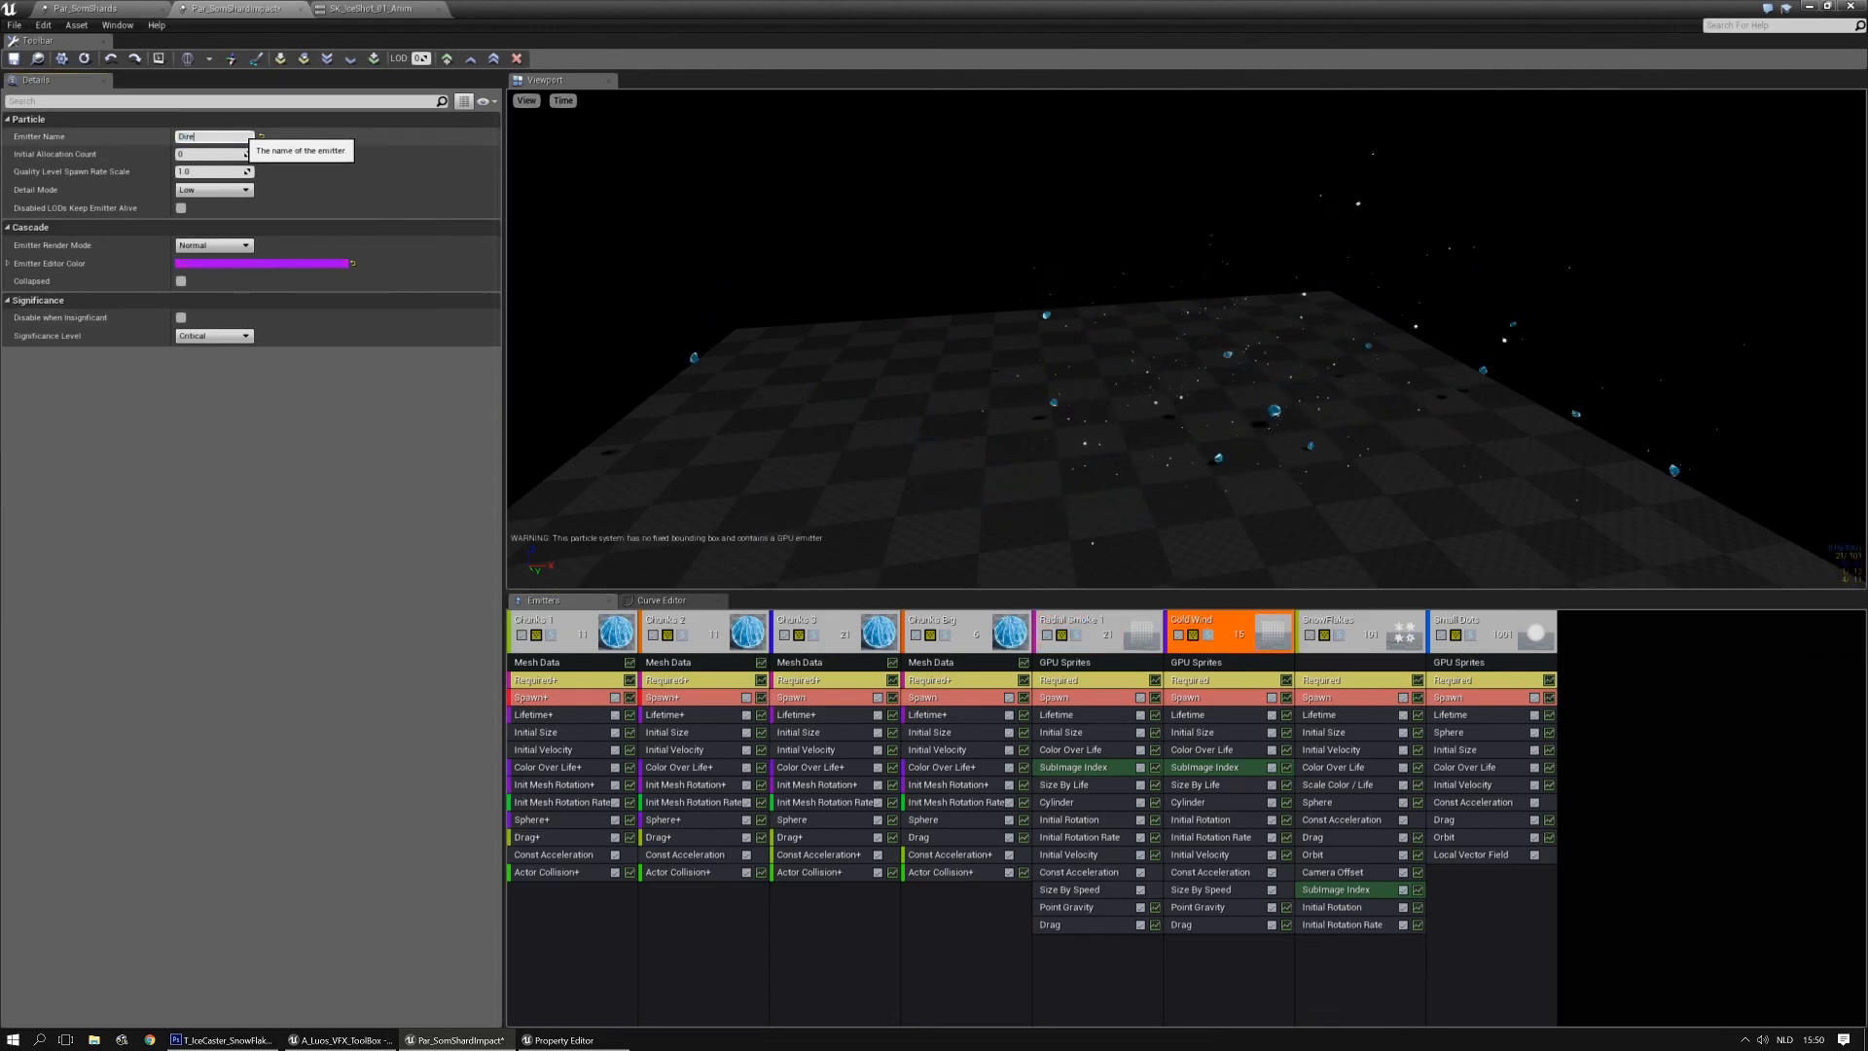
pyautogui.write('ctional Smoke 1')
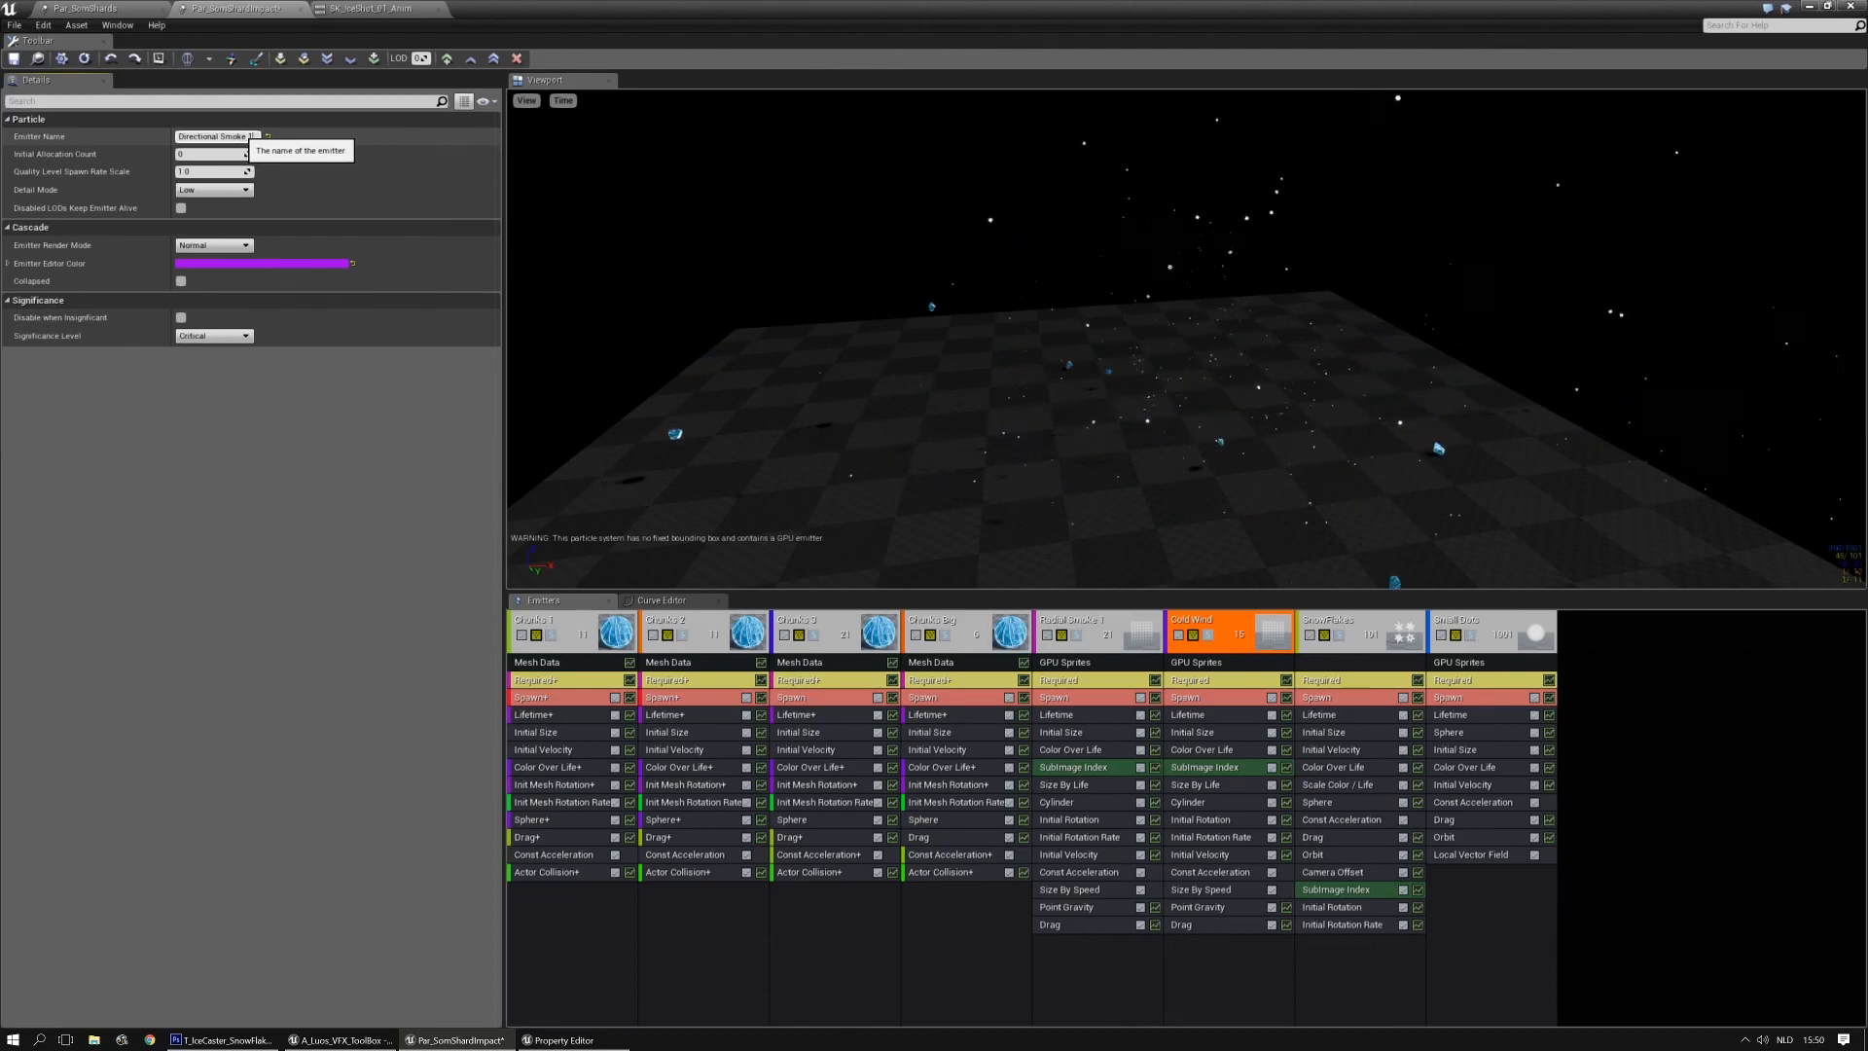
pyautogui.press('Return')
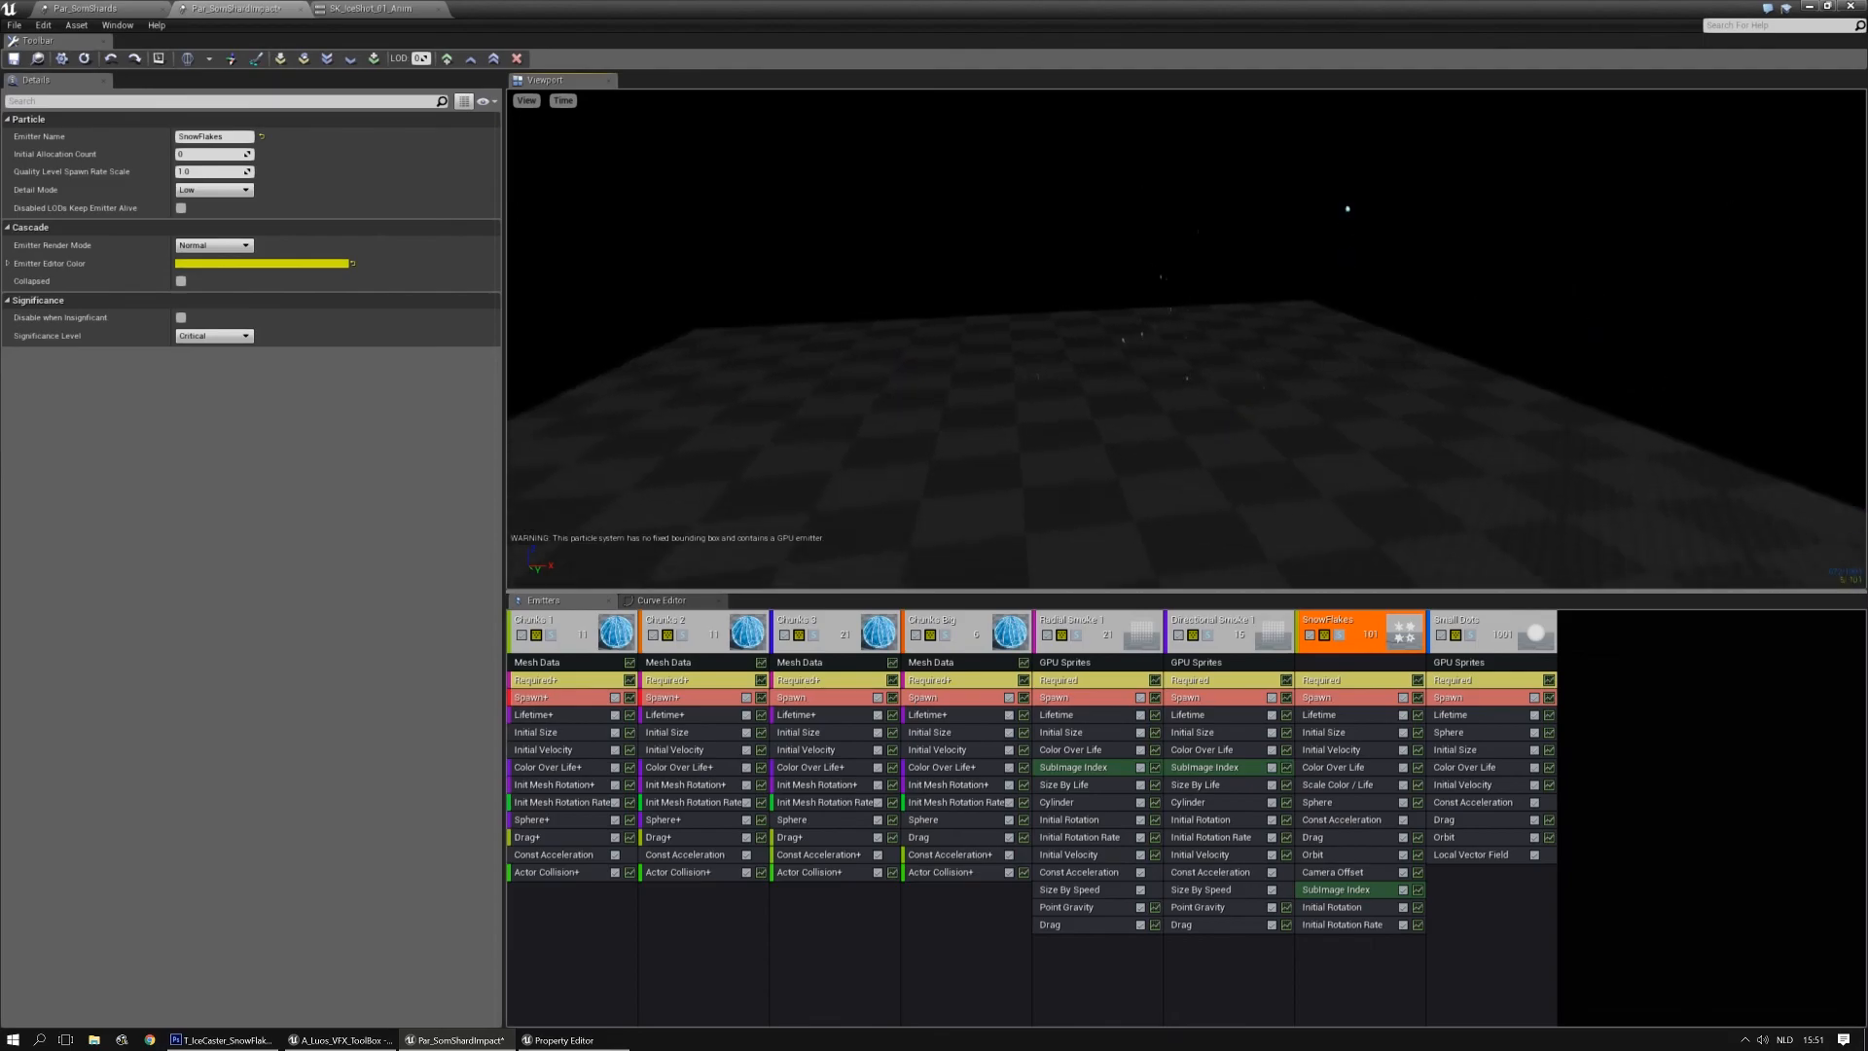
# Set the Small Dots burst Count to 600 and Count Low to 300
pyautogui.click(1470, 699)
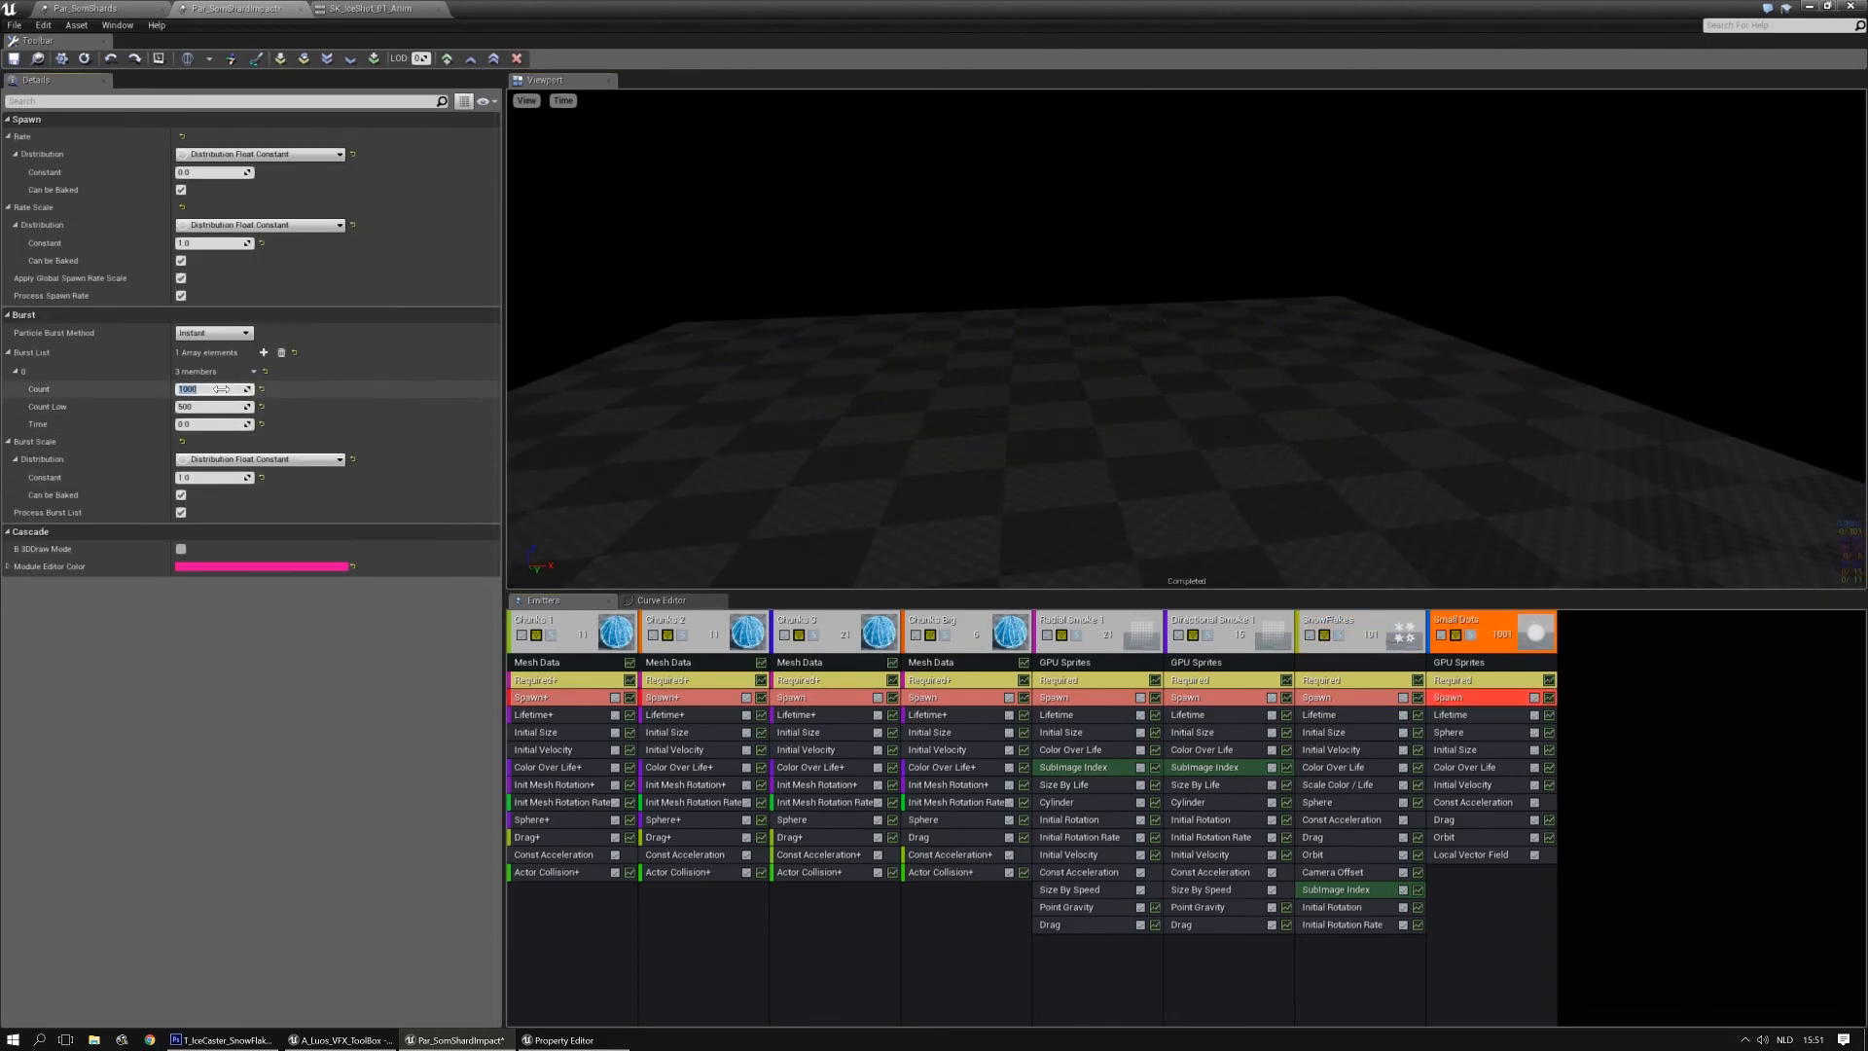
pyautogui.write('600')
pyautogui.press('Tab')
pyautogui.write('300')
pyautogui.press('Return')
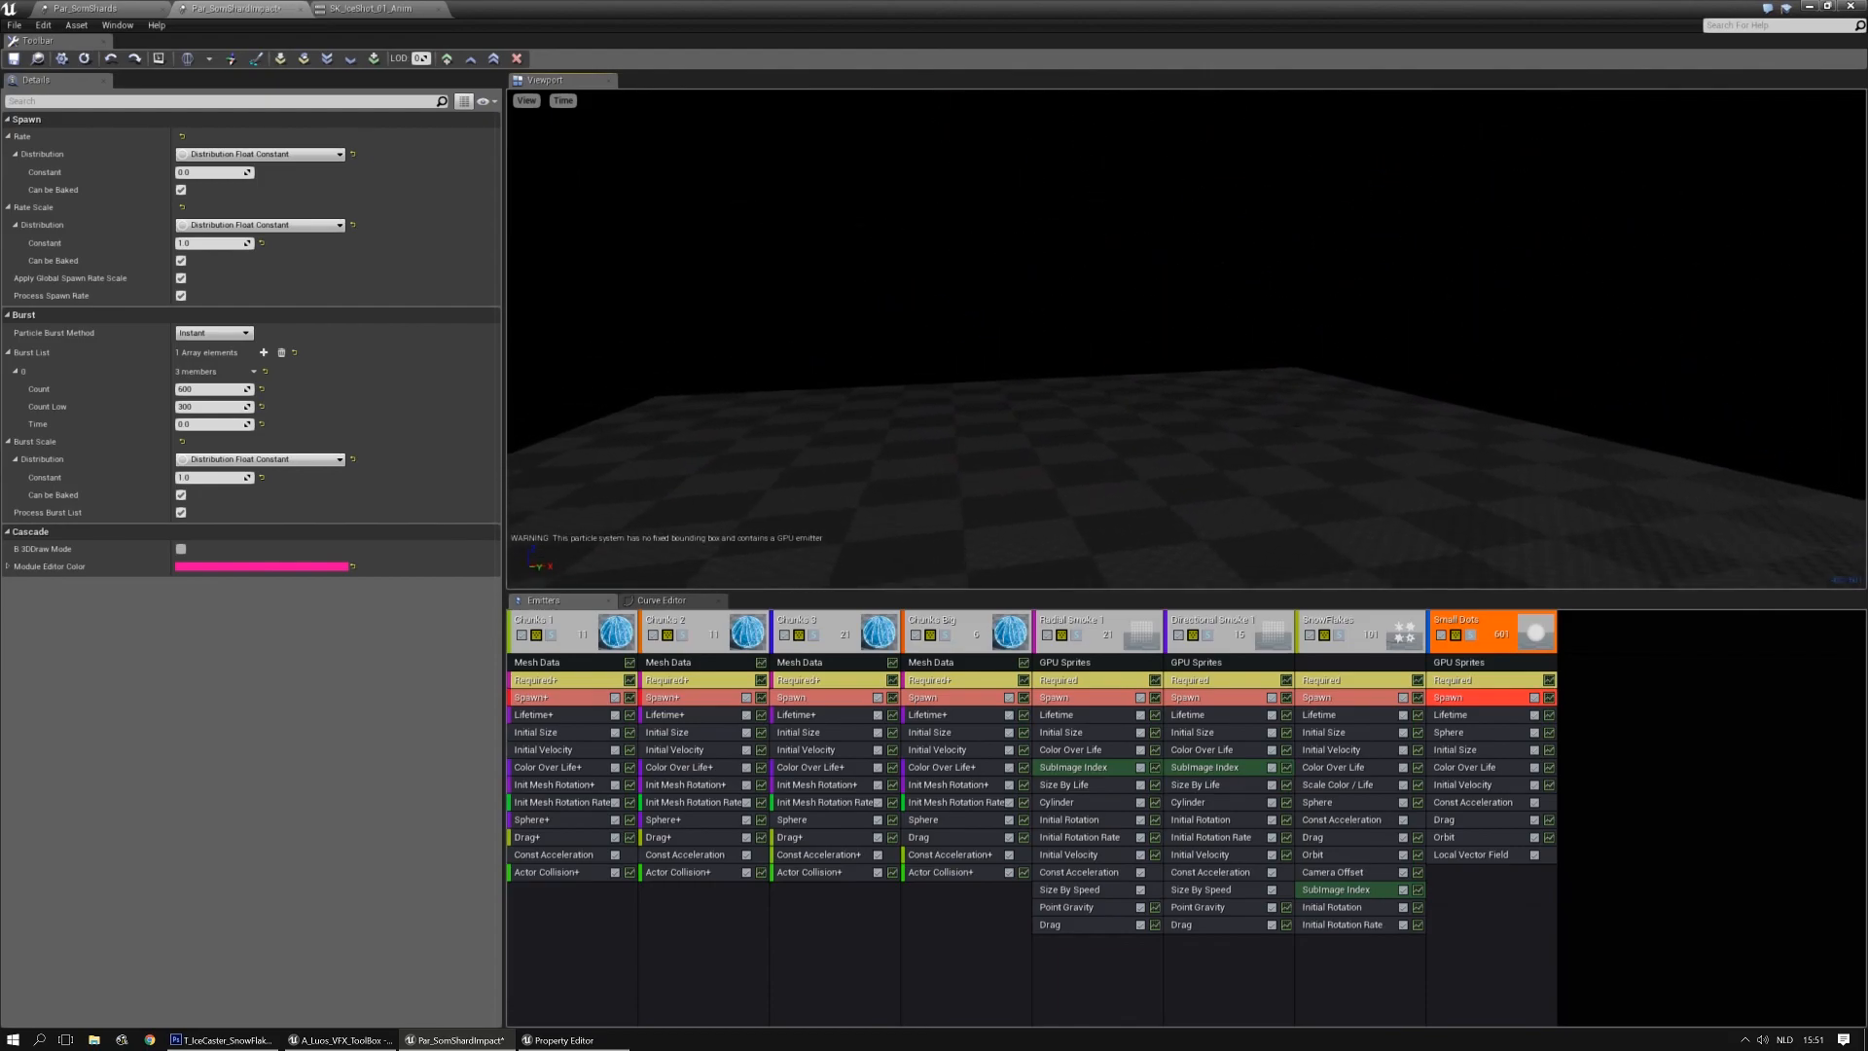
# Save the particle system and enable Use Fixed Relative Bounding Box in its Bounds settings
pyautogui.moveTo(1076, 405); pyautogui.dragTo(1131, 369)
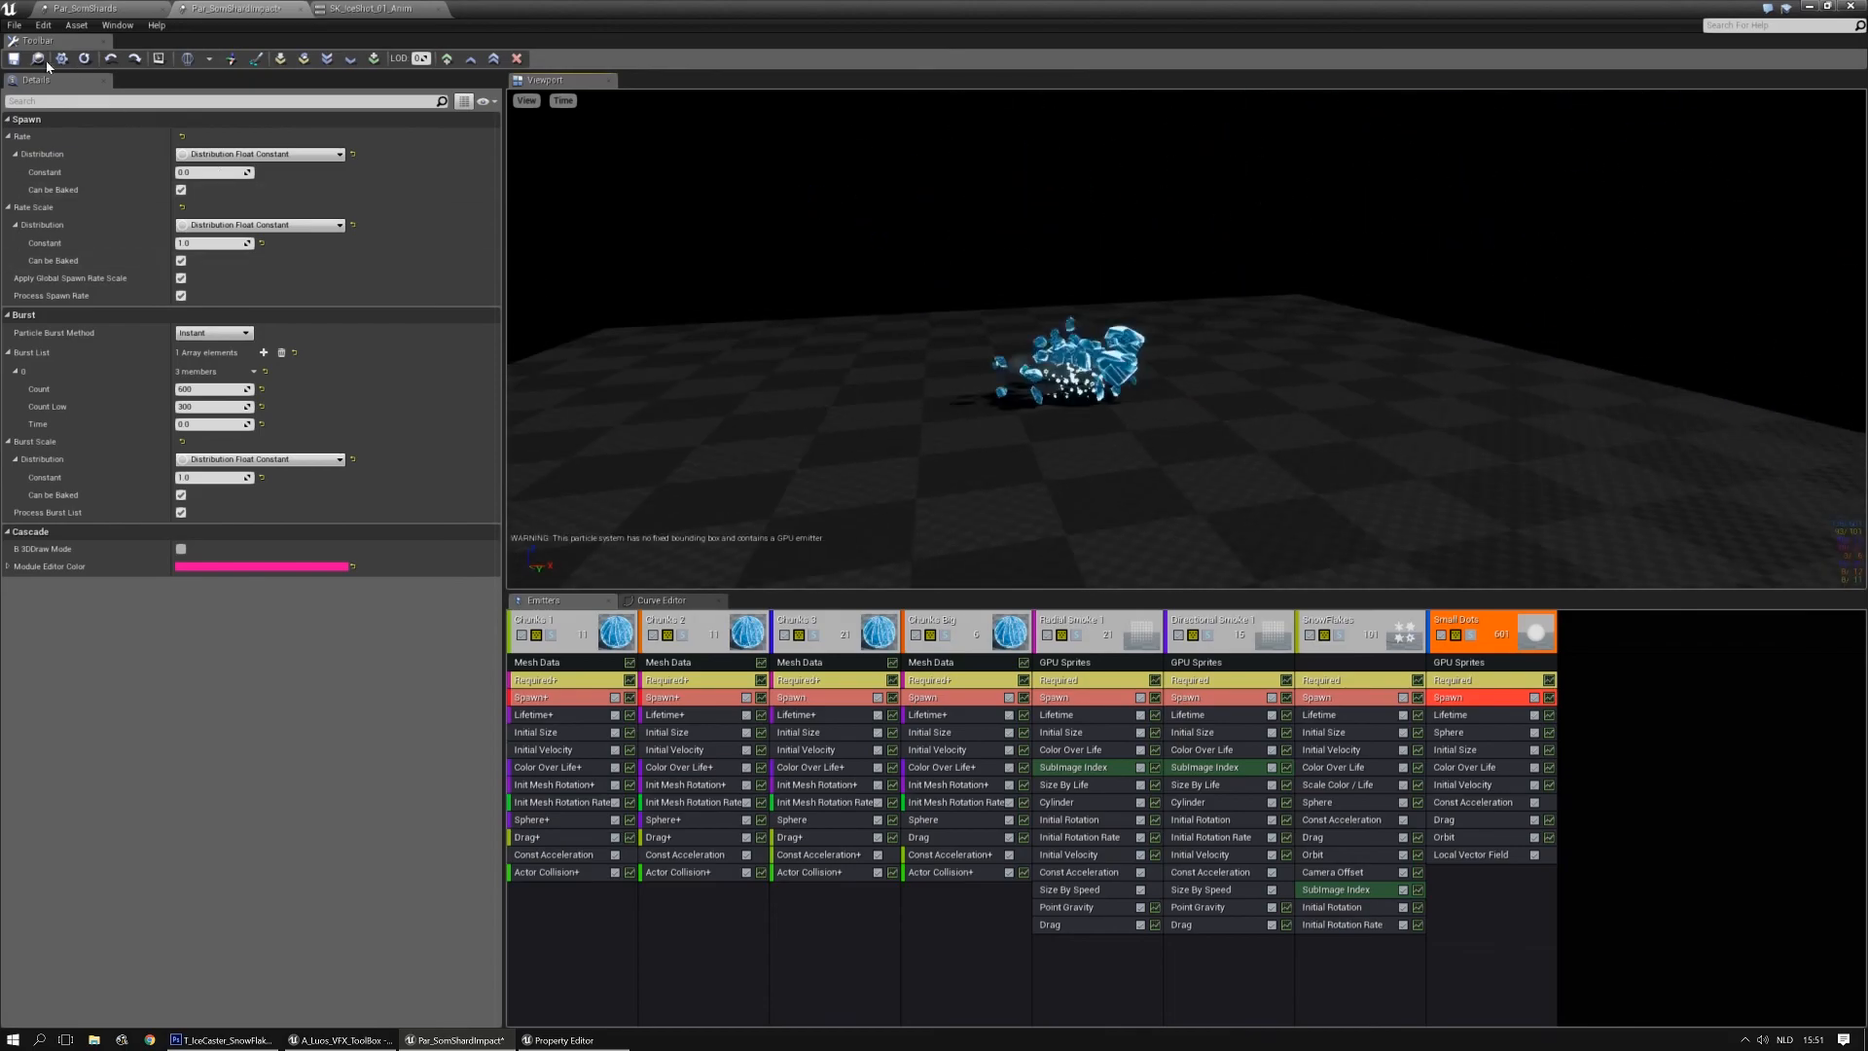
pyautogui.click(15, 60)
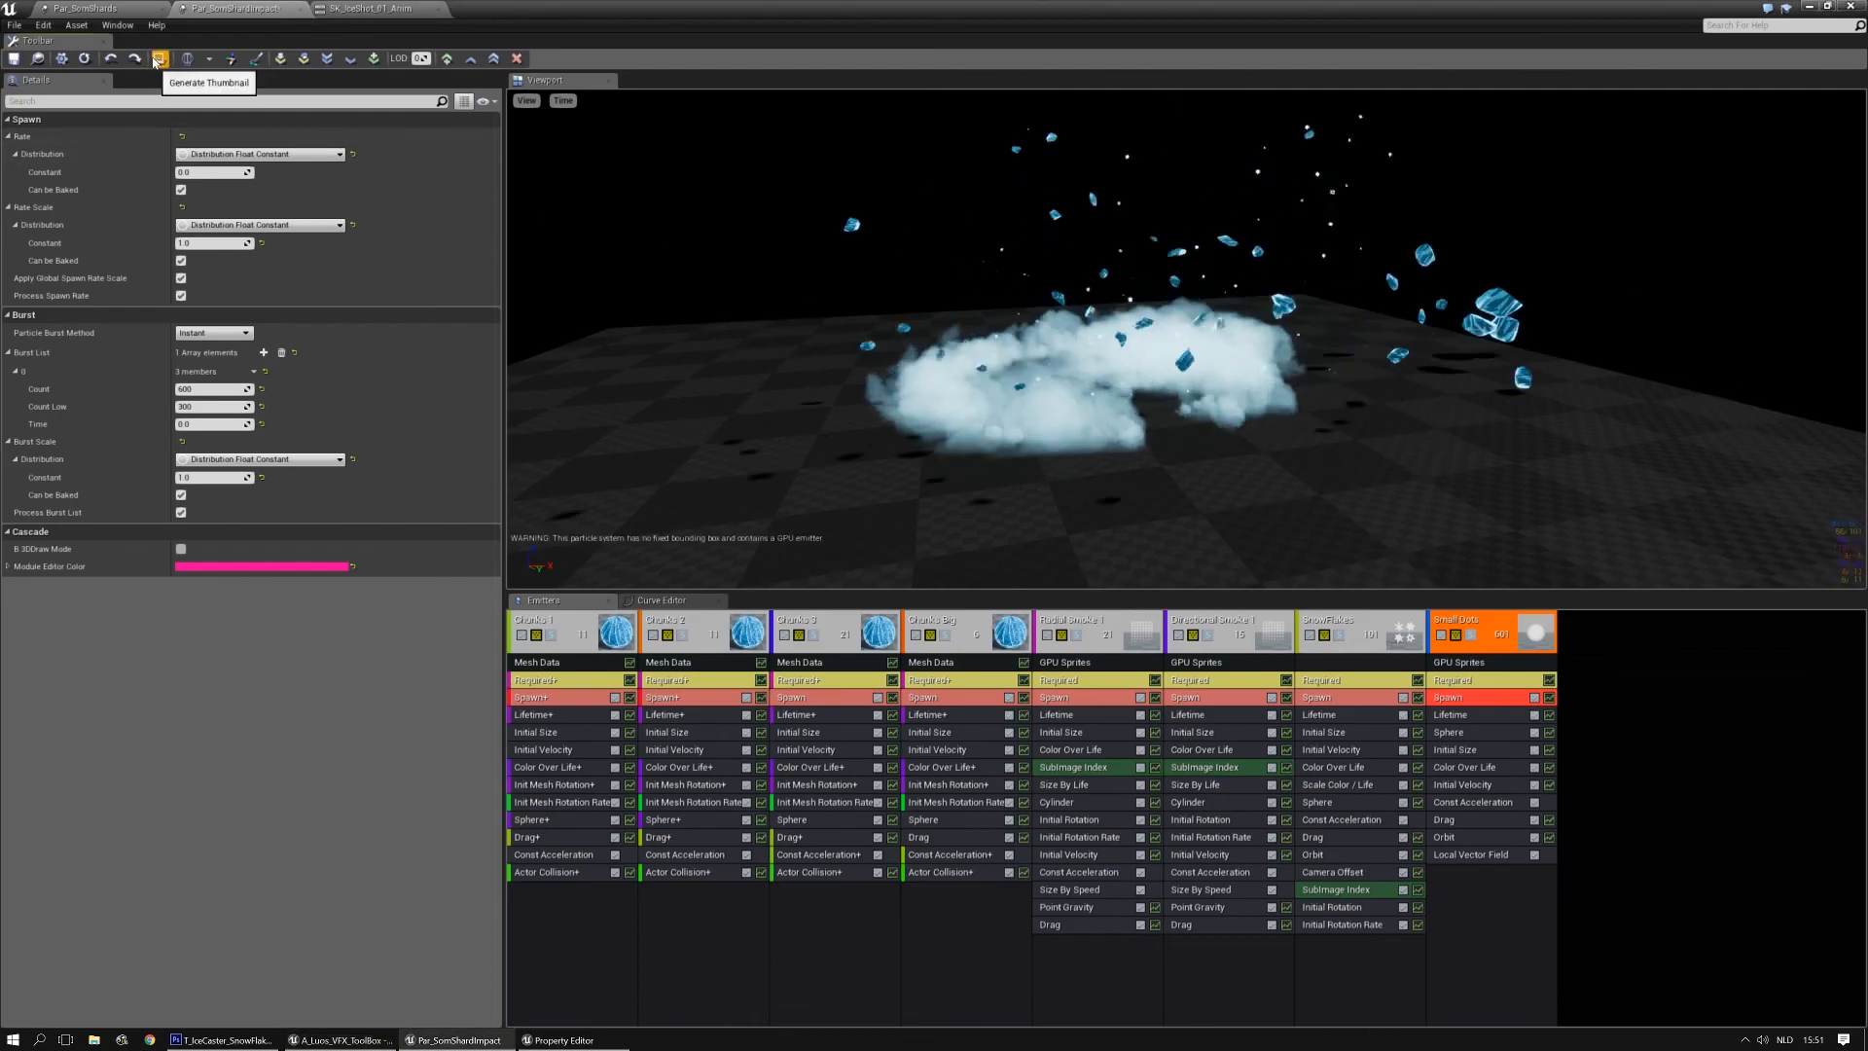
pyautogui.click(1654, 686)
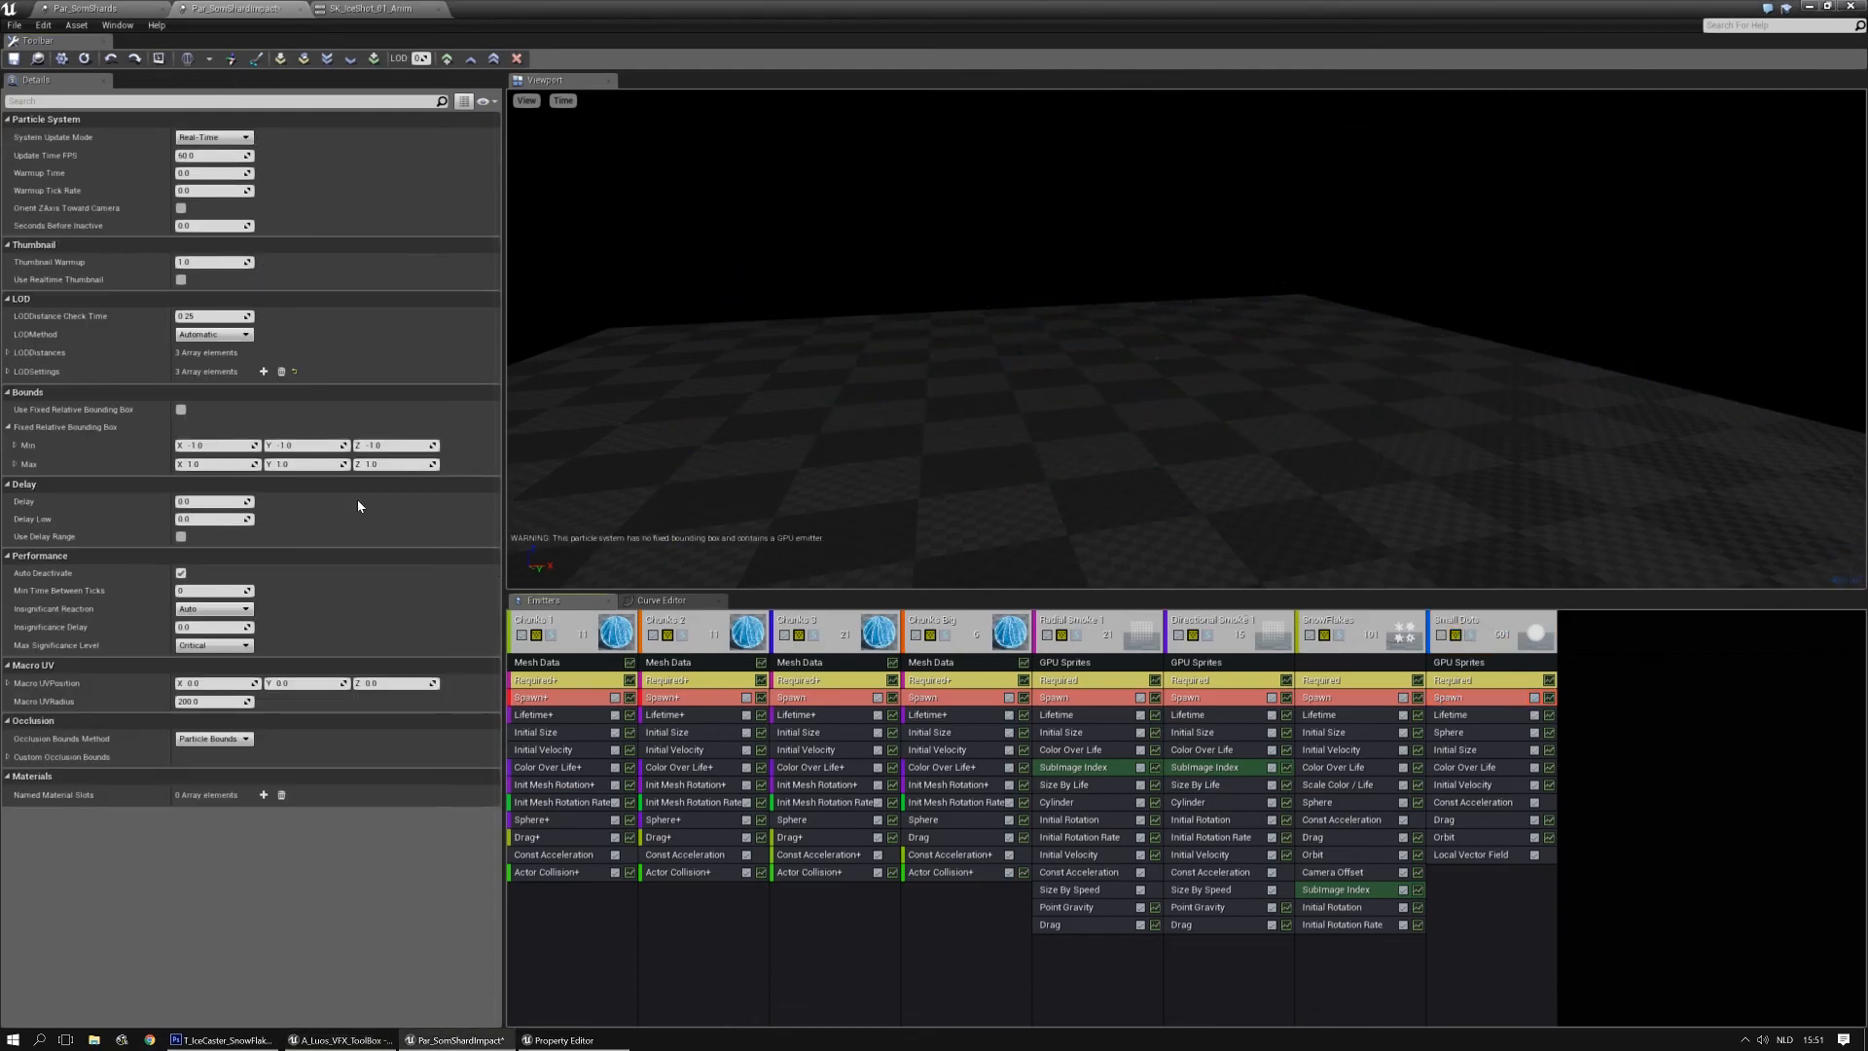
pyautogui.click(181, 410)
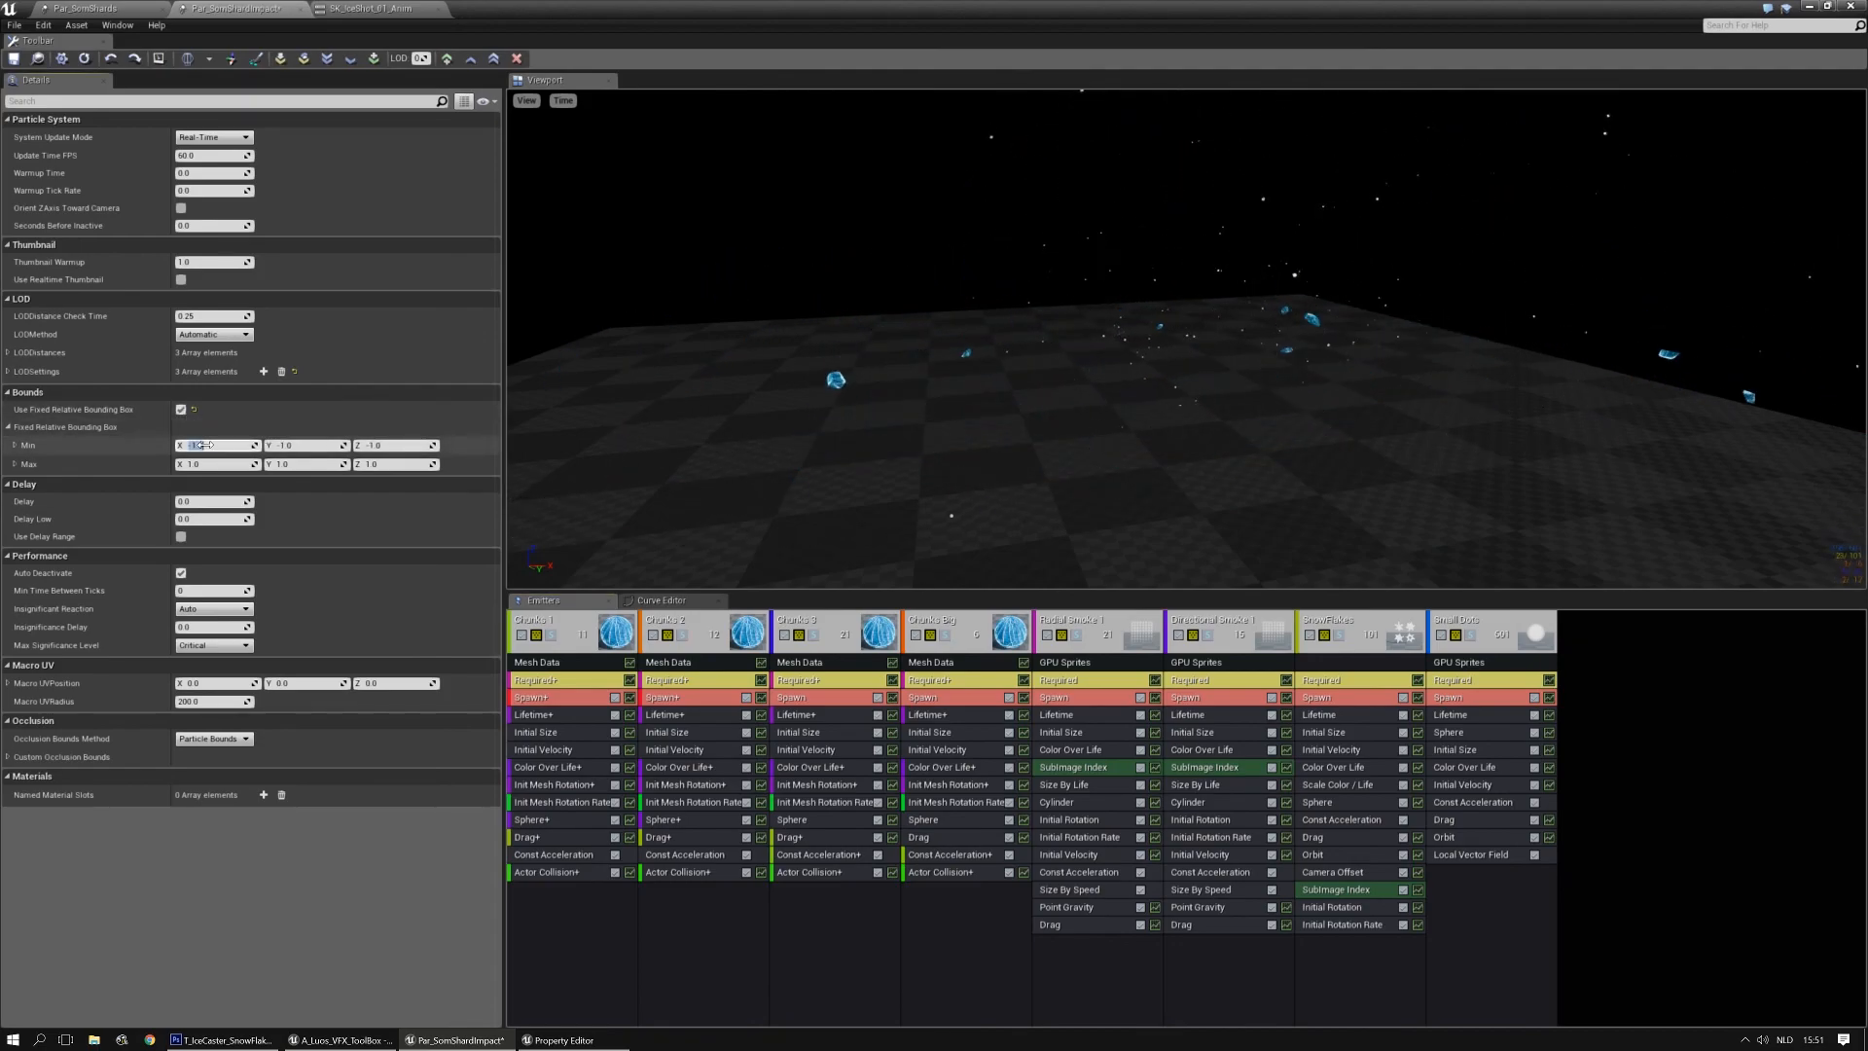
# Set the fixed relative bounding box Min to -10000 and Max to 10000 on all three axes
pyautogui.write('-1000')
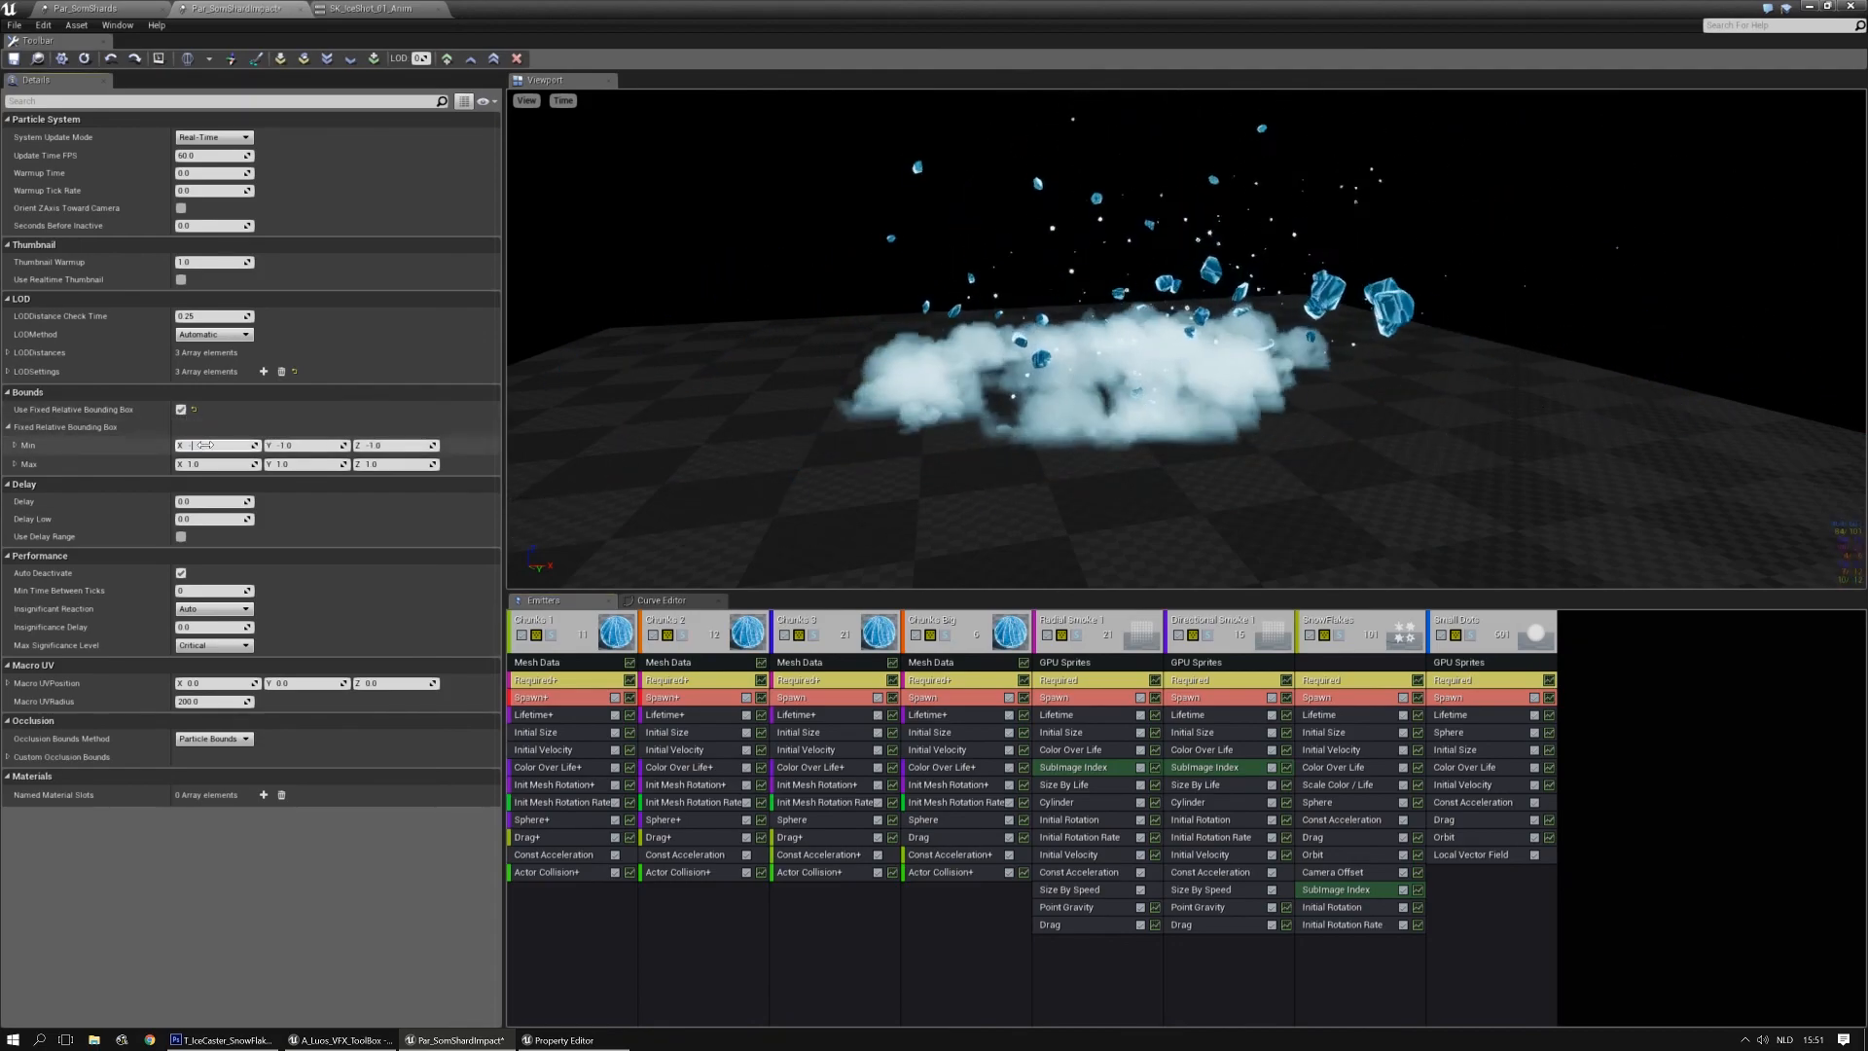
pyautogui.press('Tab')
pyautogui.write('-10000')
pyautogui.press('Tab')
pyautogui.write('-10000')
pyautogui.press('Tab')
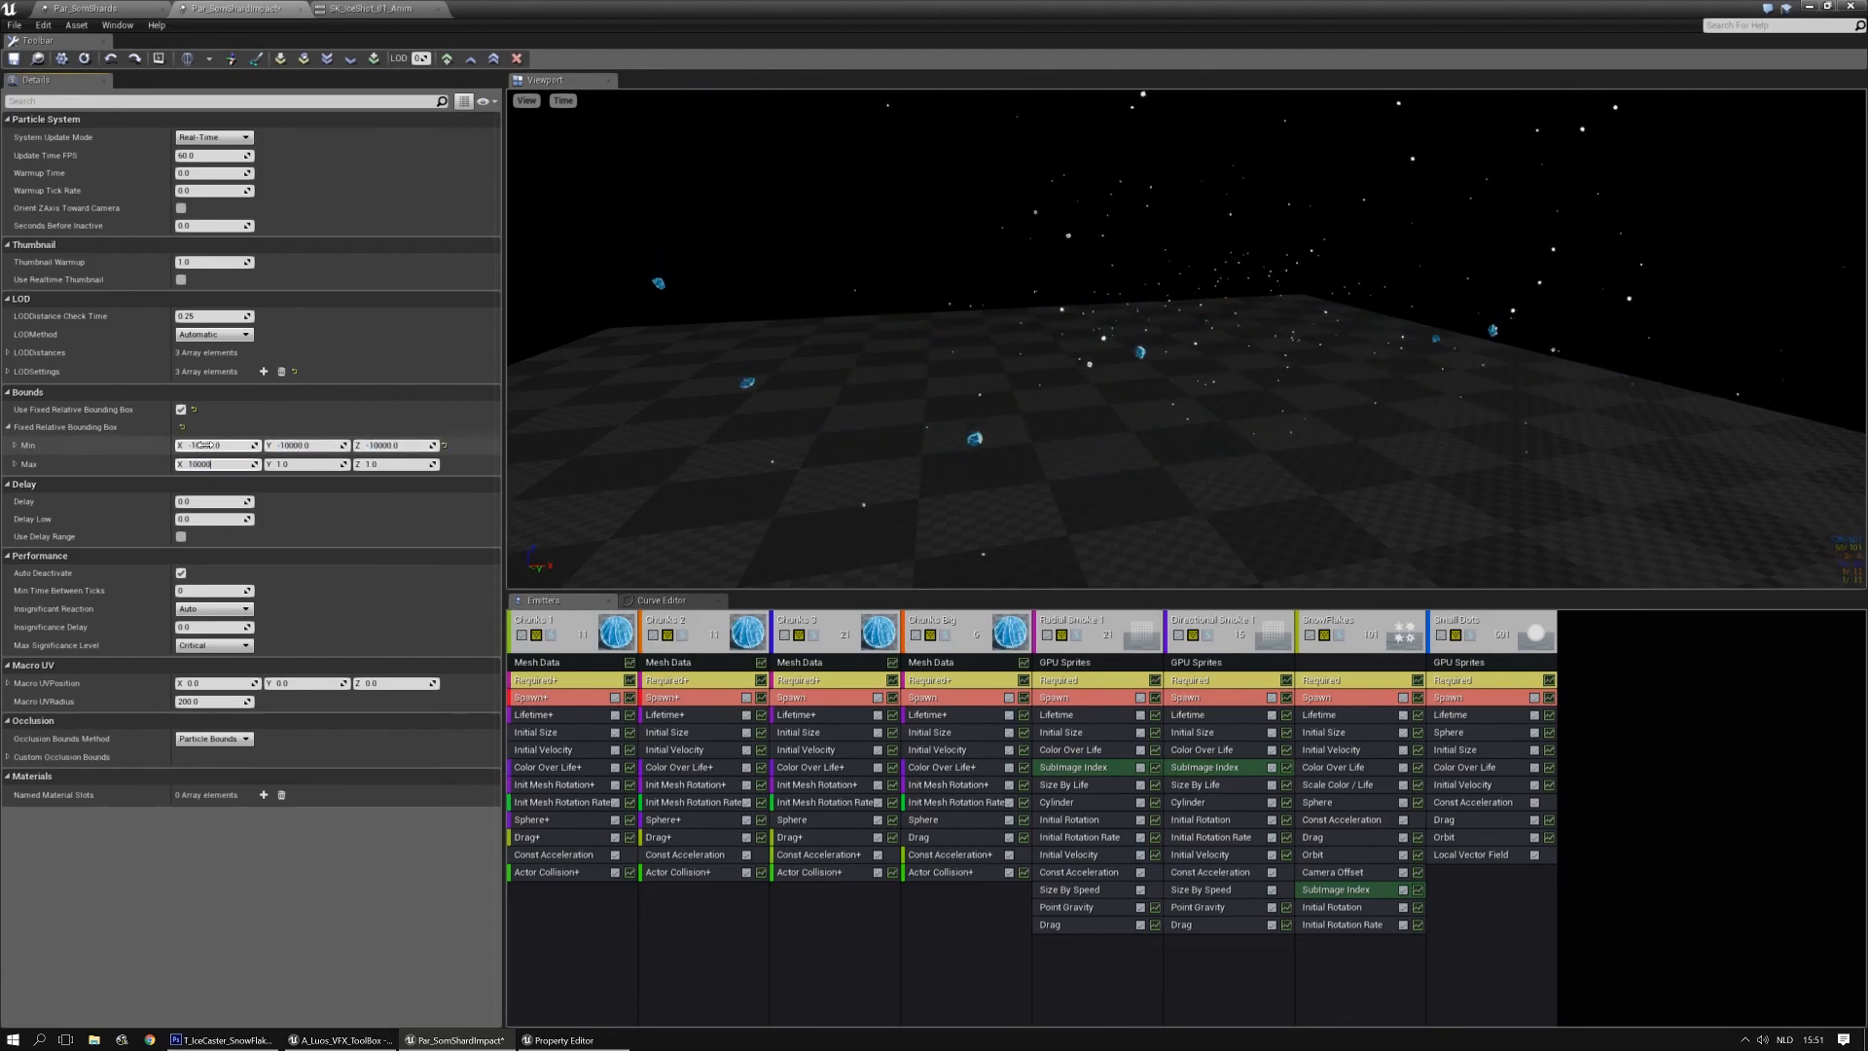
pyautogui.write('0010000')
pyautogui.press('Return')
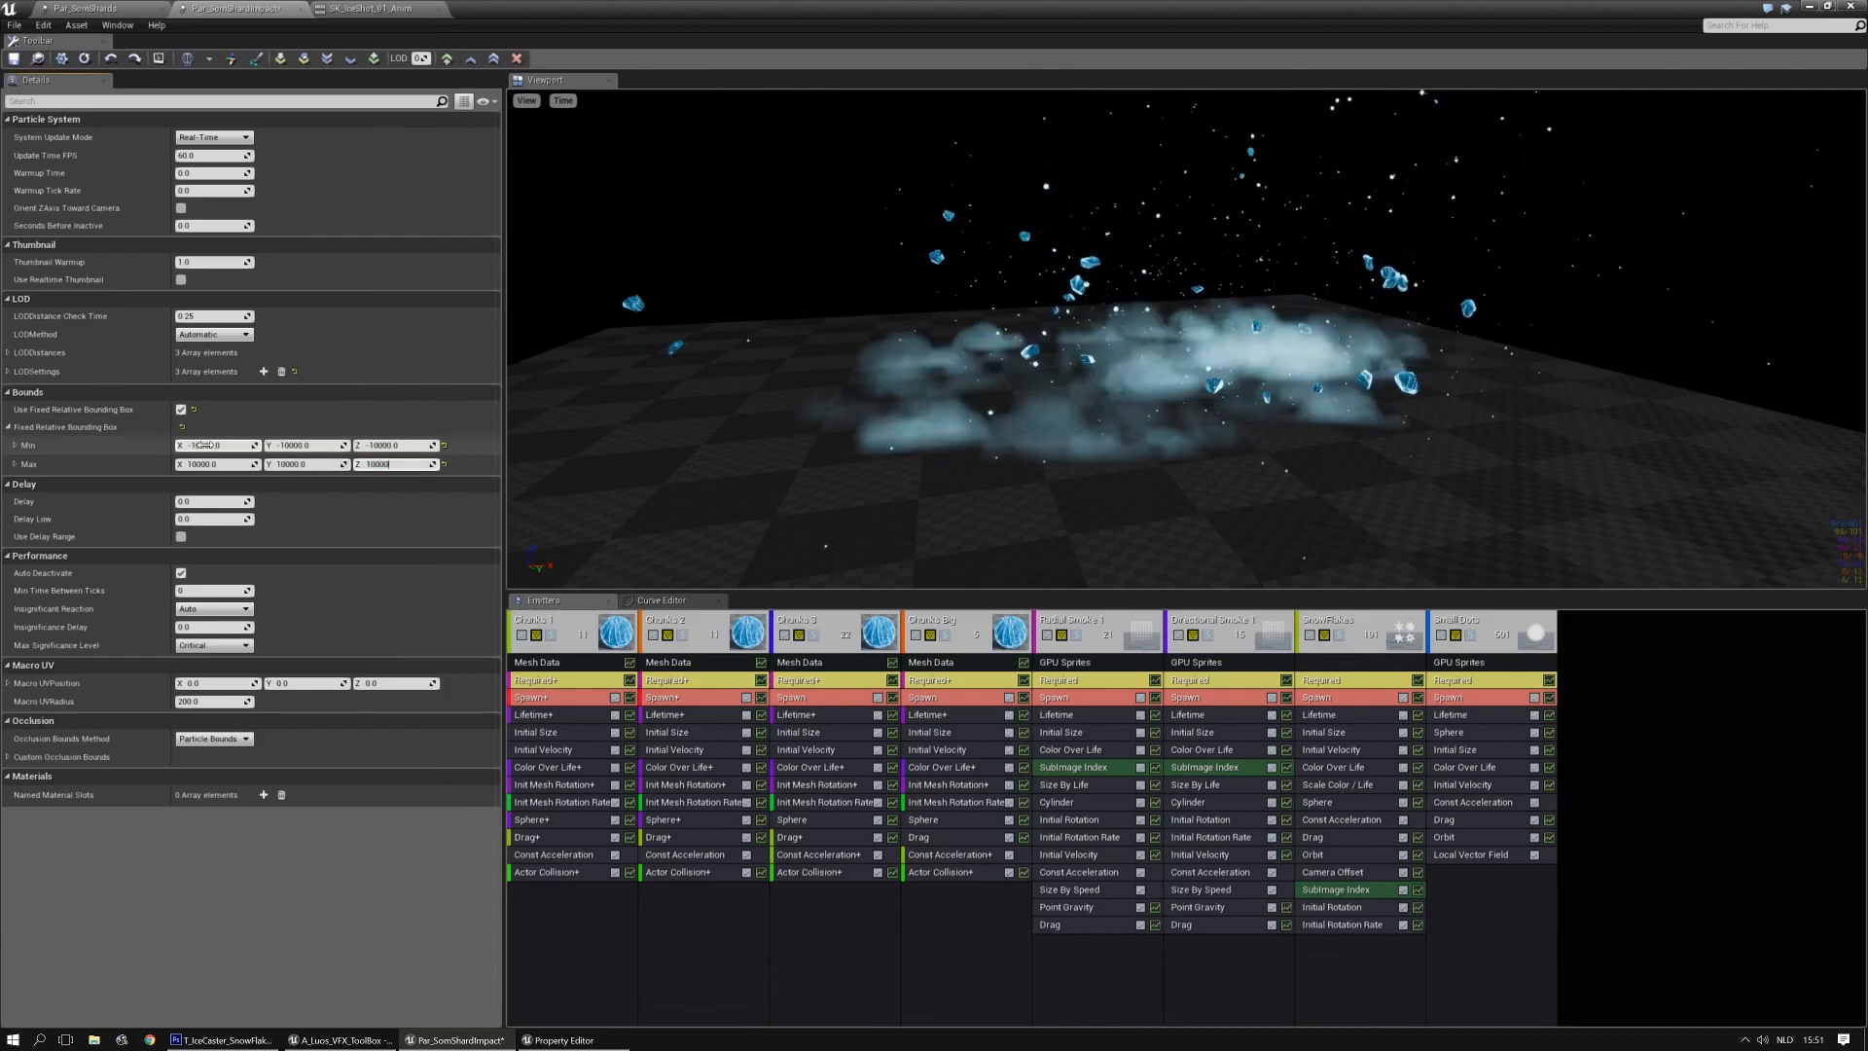
# View the replaying impact effect and generate its fixed bounding box automatically with the bounds options
pyautogui.moveTo(1061, 518); pyautogui.dragTo(1061, 515)
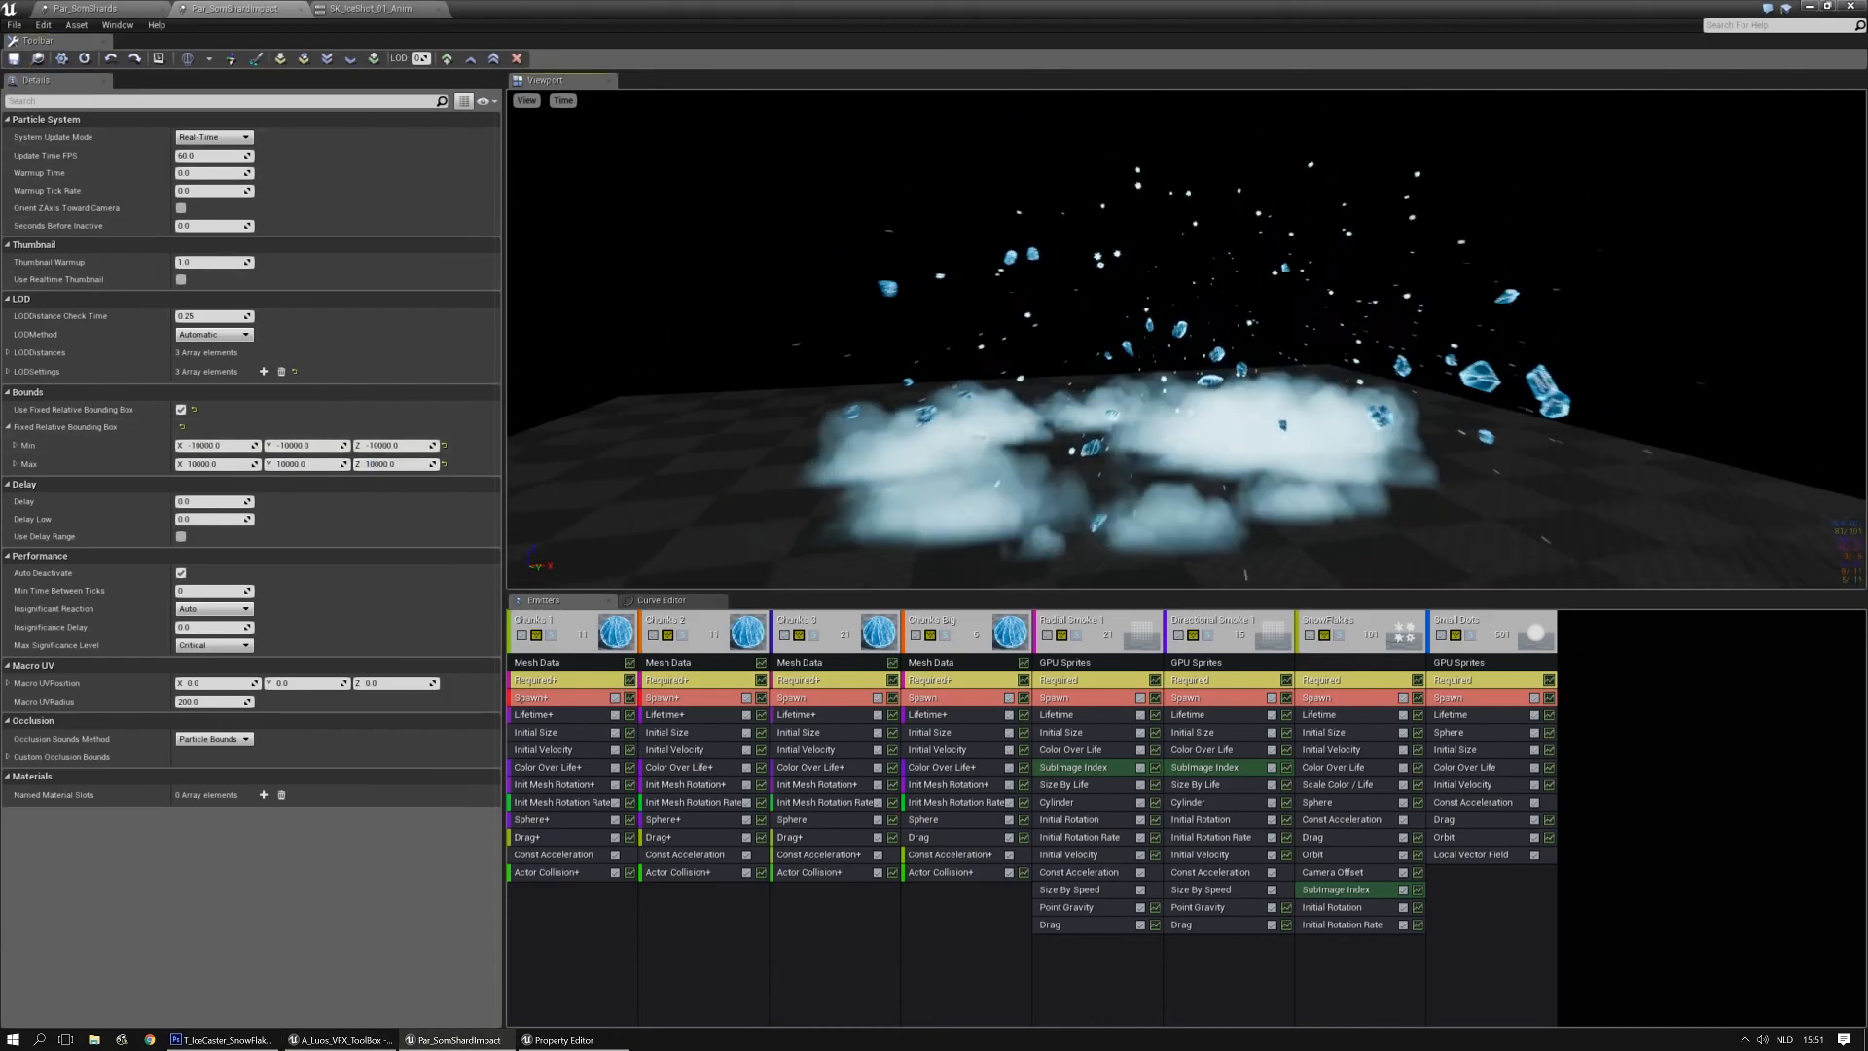
pyautogui.moveTo(1061, 437); pyautogui.dragTo(1304, 428)
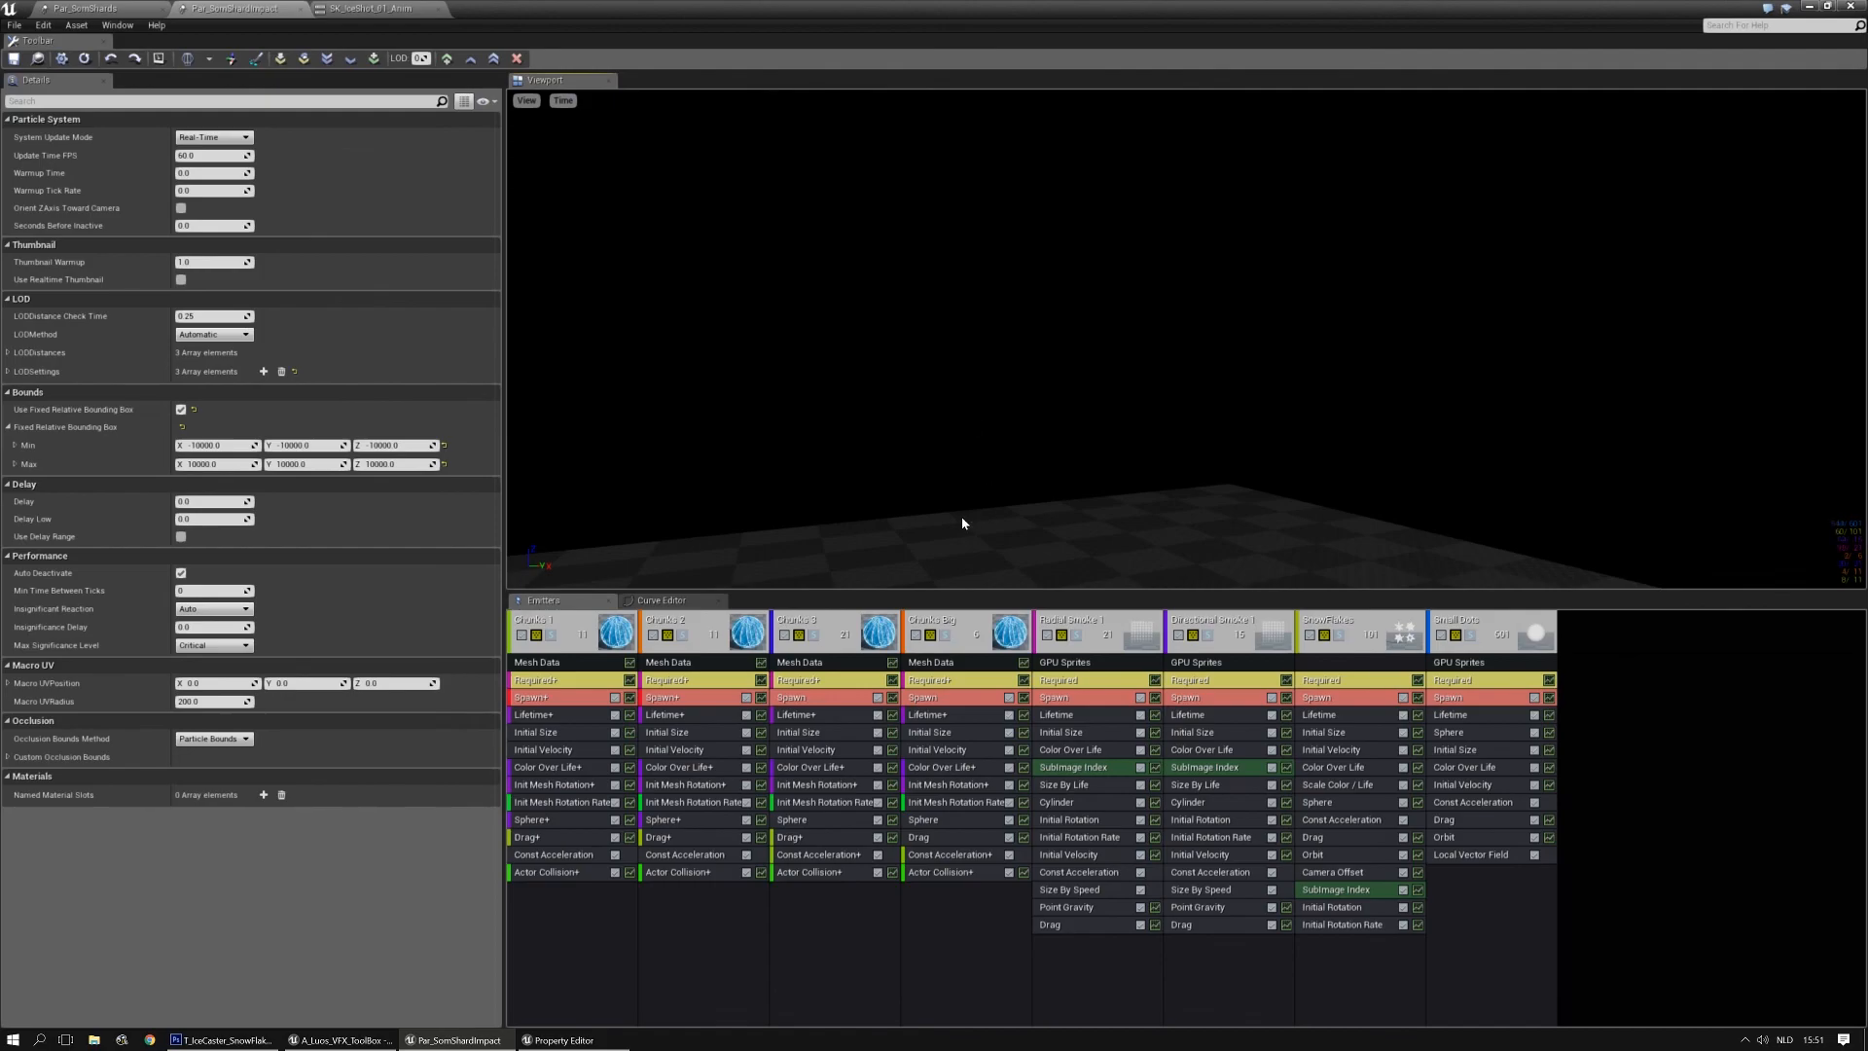
pyautogui.moveTo(963, 523); pyautogui.dragTo(963, 574)
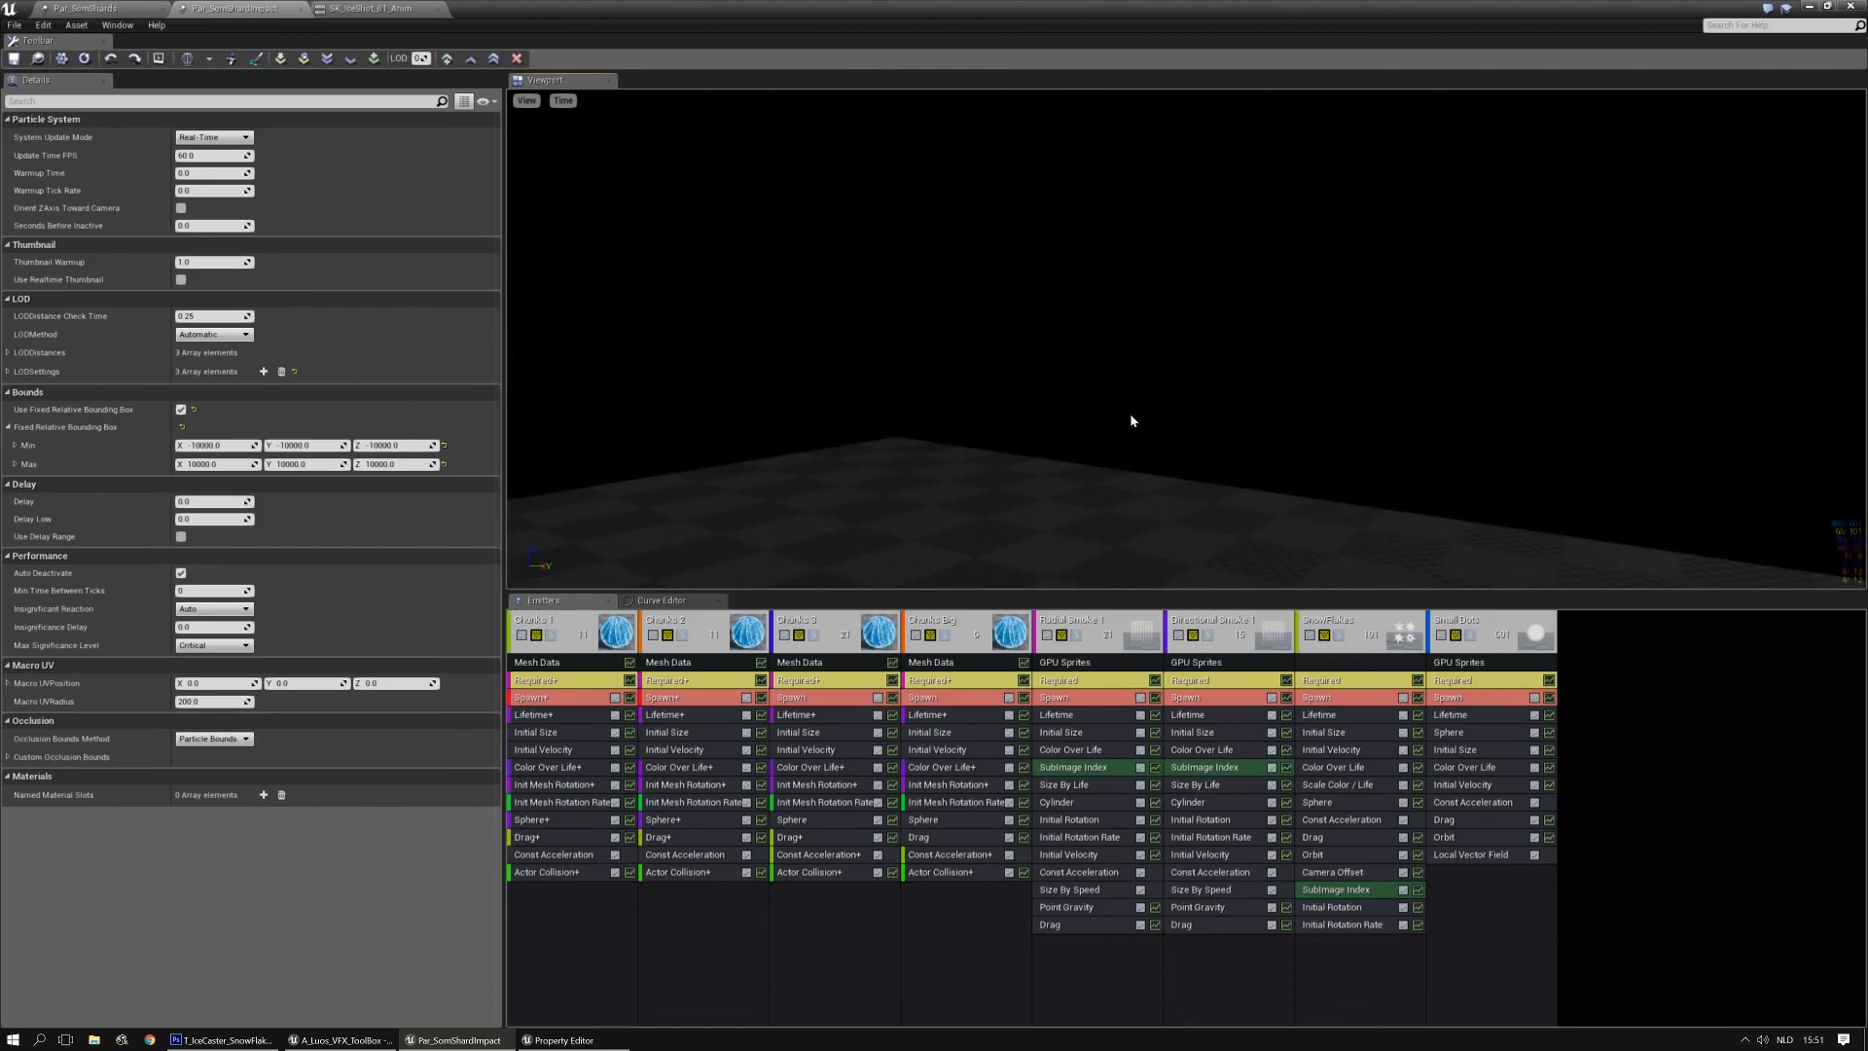
pyautogui.moveTo(1130, 420); pyautogui.dragTo(1011, 400)
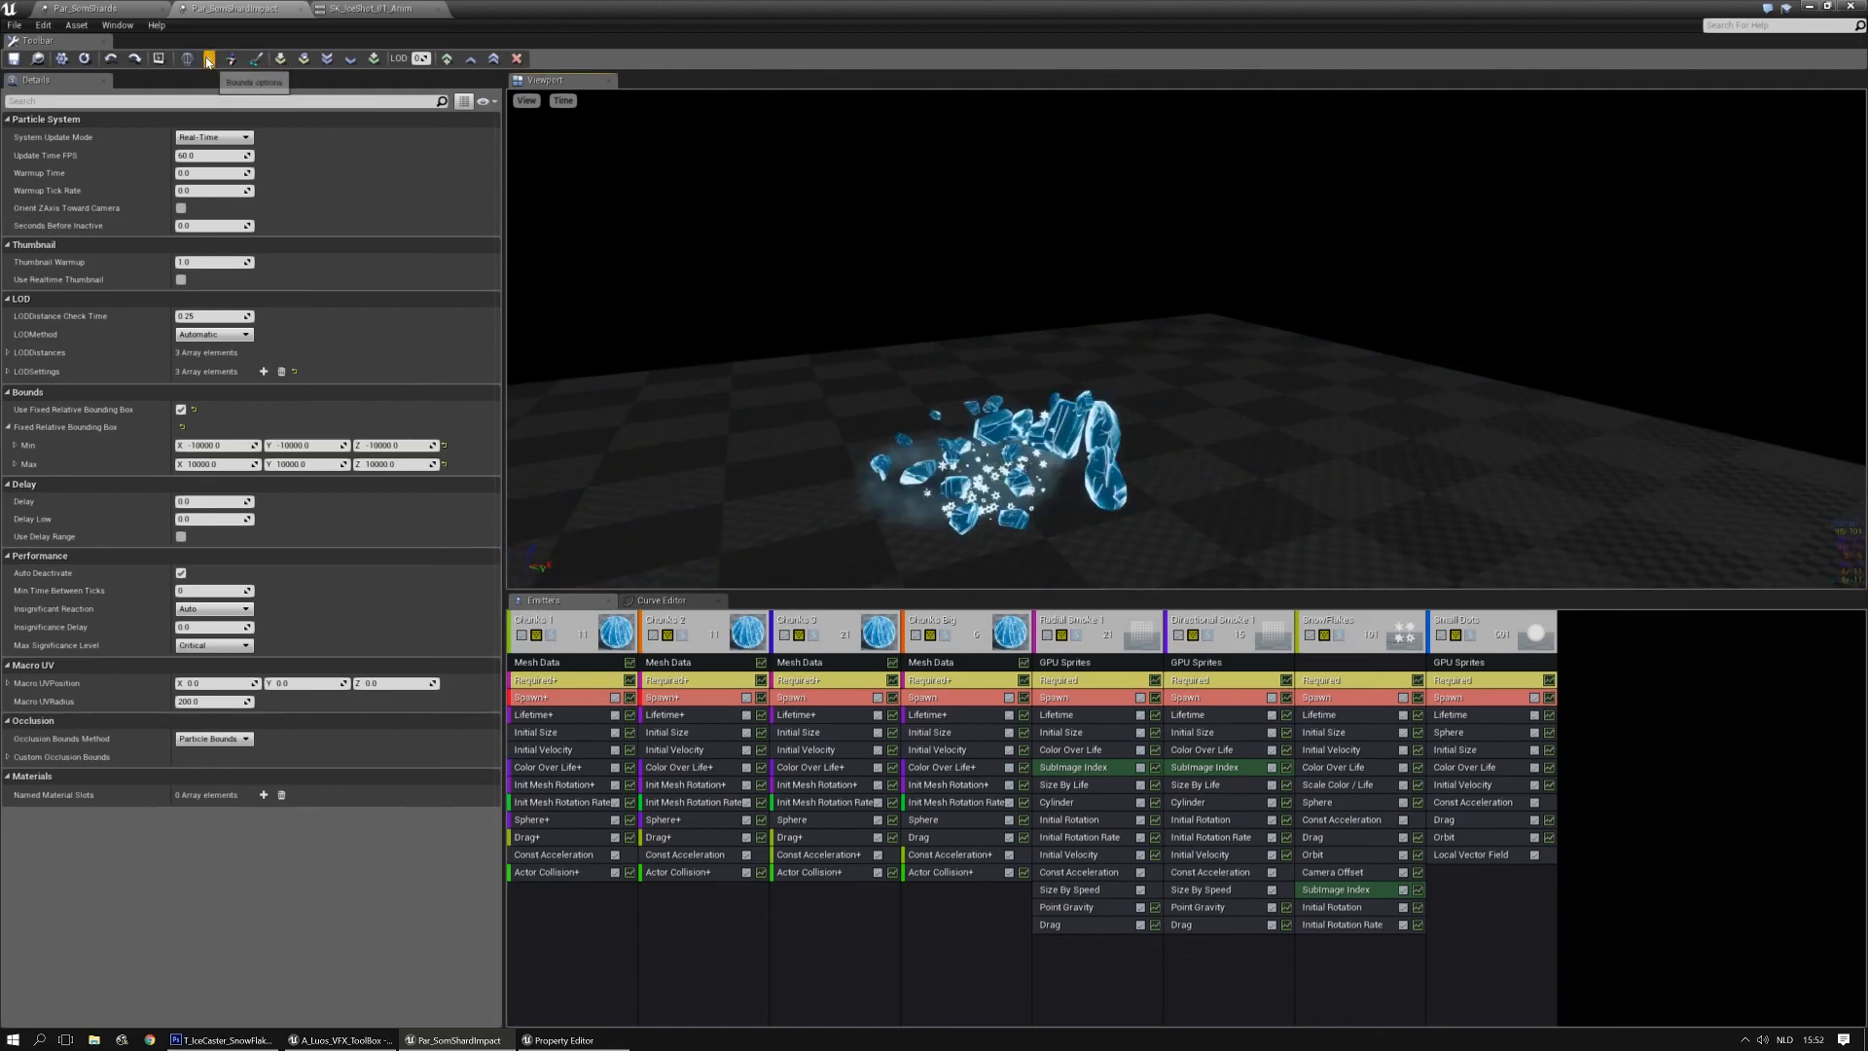
pyautogui.click(234, 82)
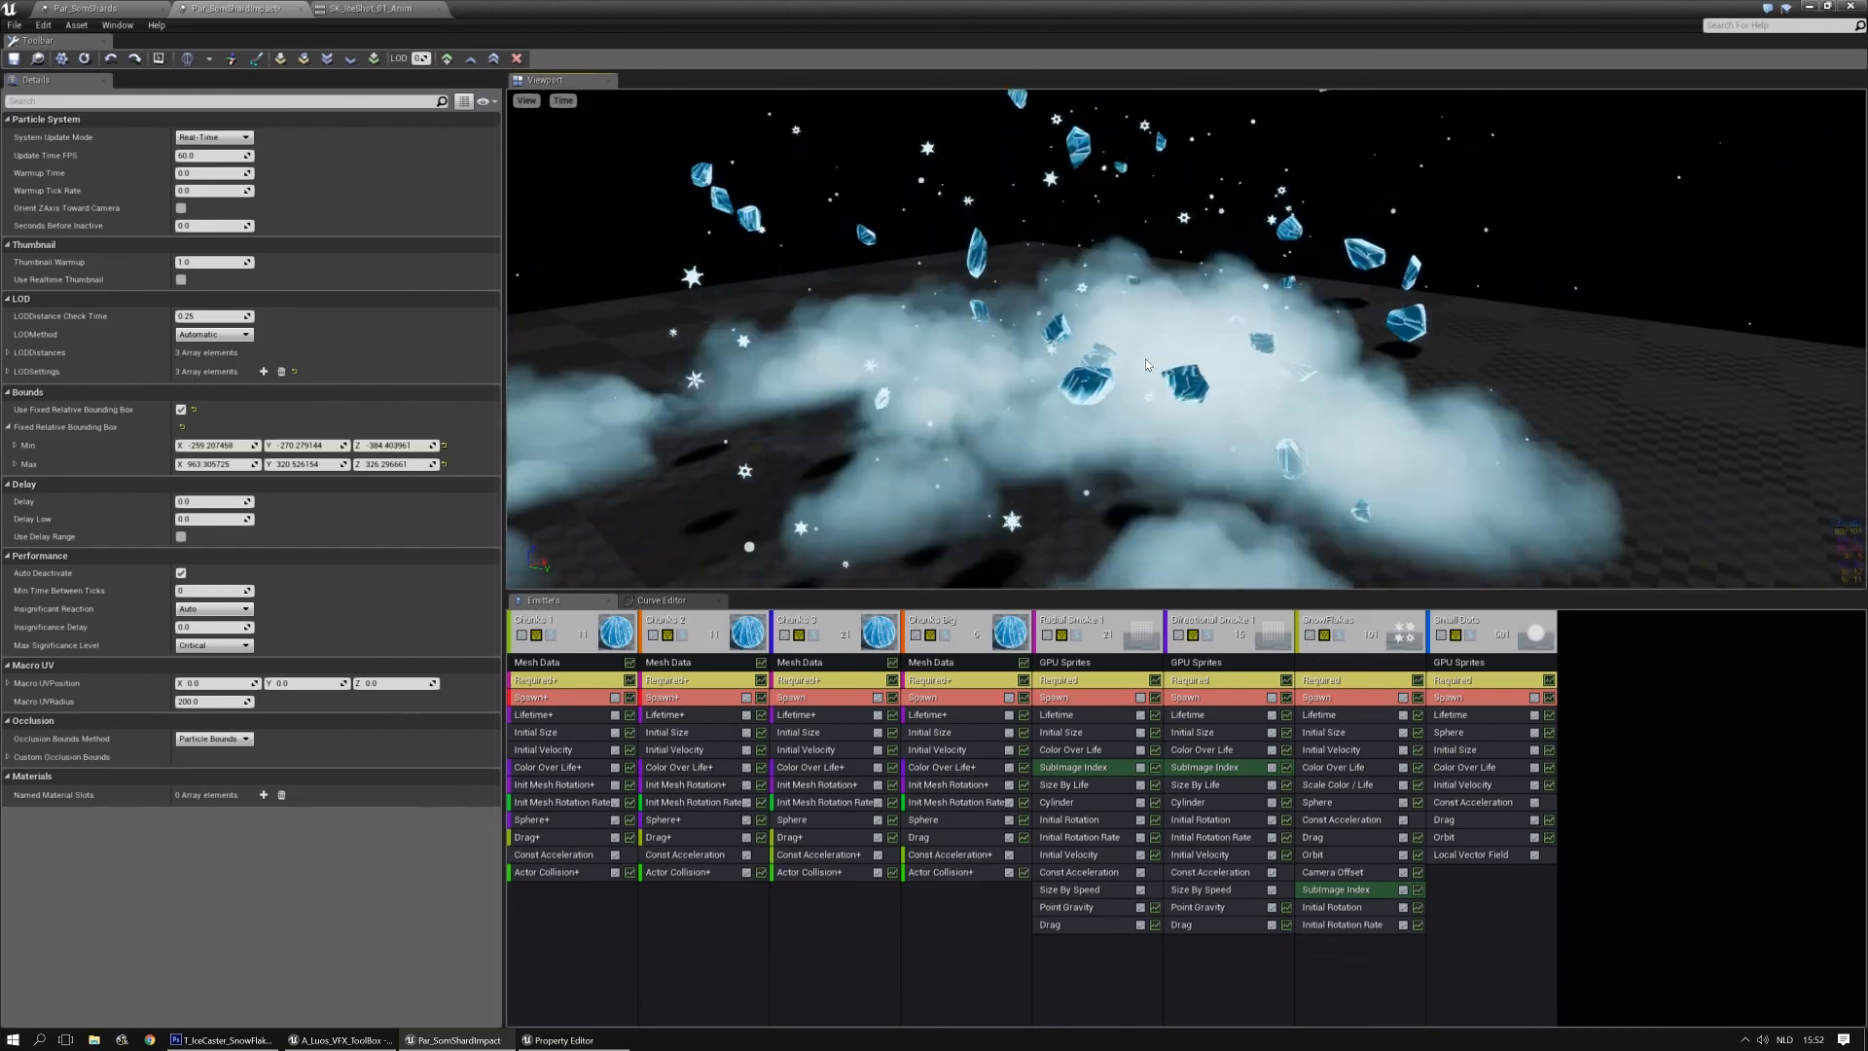
# Set the fixed bounding box Min to -10000 on all axes, Max X to 10000, and Max Y and Z to 100000
pyautogui.click(204, 444)
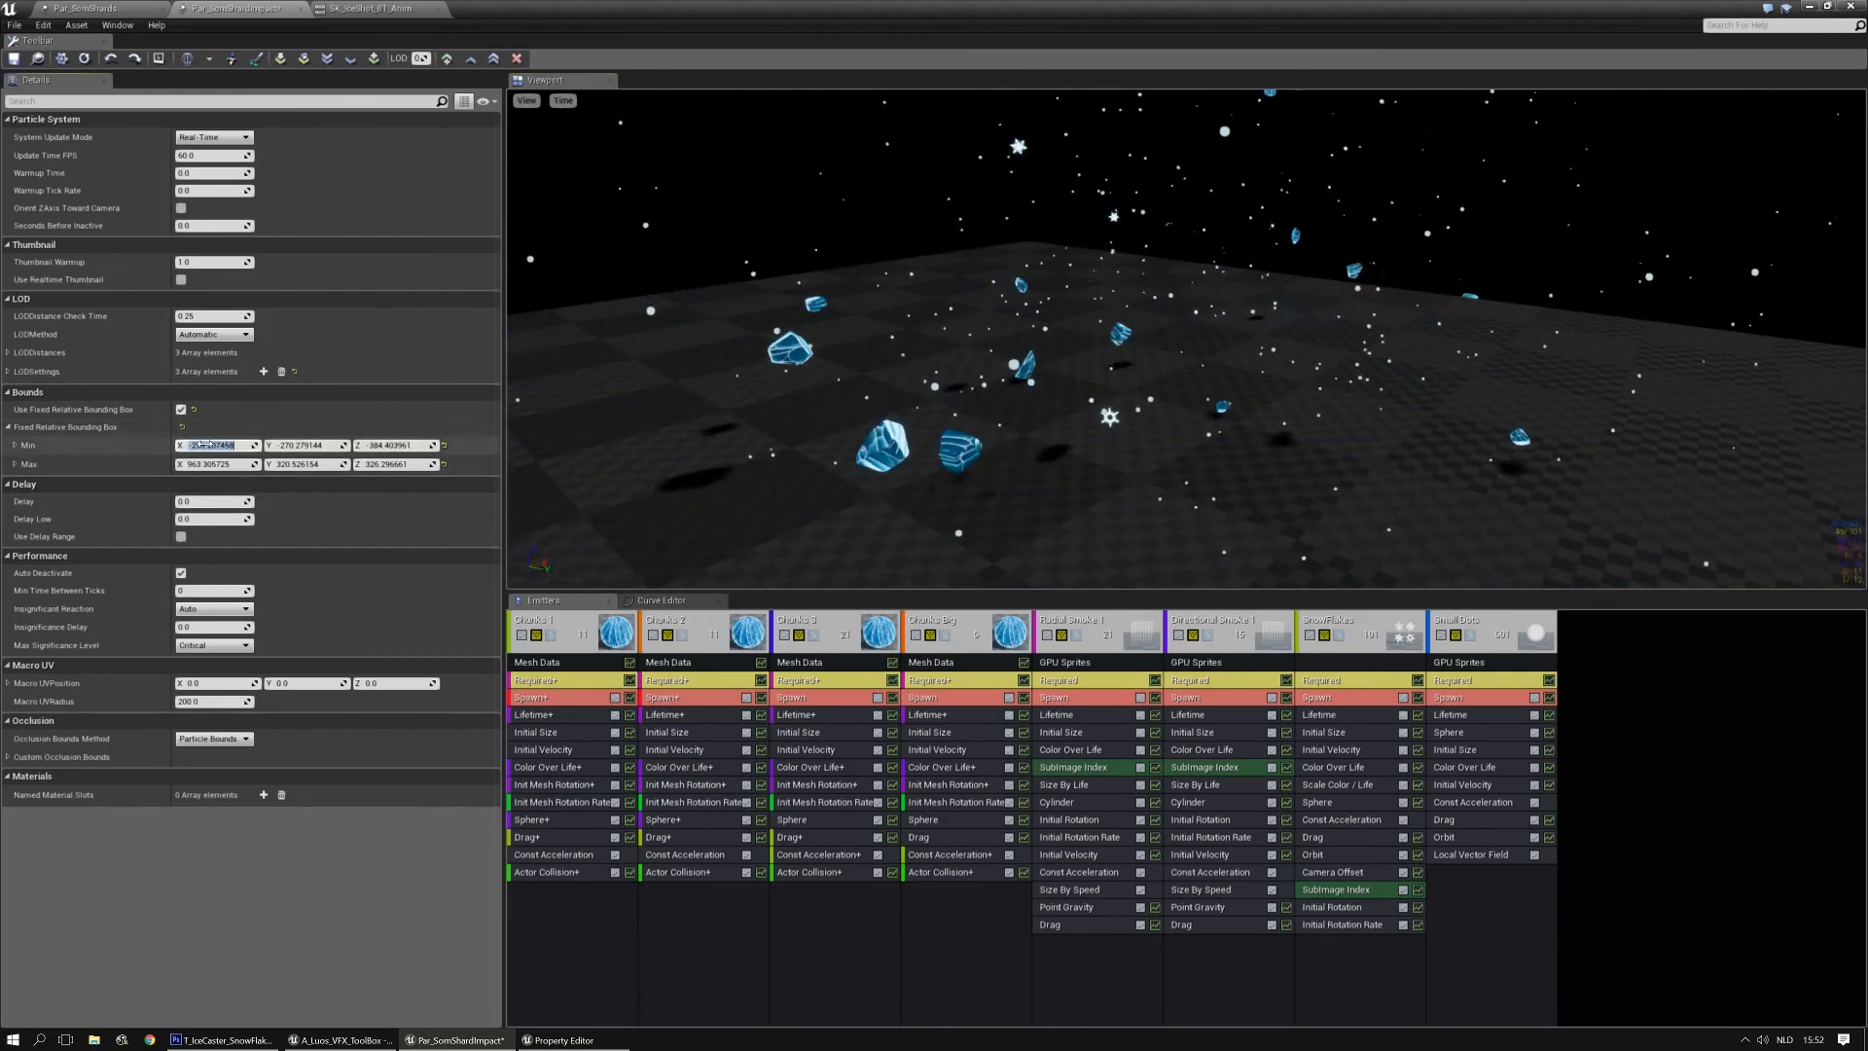
pyautogui.write('-10000')
pyautogui.press('Tab')
pyautogui.write('-10000')
pyautogui.press('Tab')
pyautogui.write('-10000')
pyautogui.press('Tab')
pyautogui.write('10000')
pyautogui.press('Tab')
pyautogui.write('100000')
pyautogui.press('Tab')
pyautogui.write('100000')
pyautogui.press('Return')
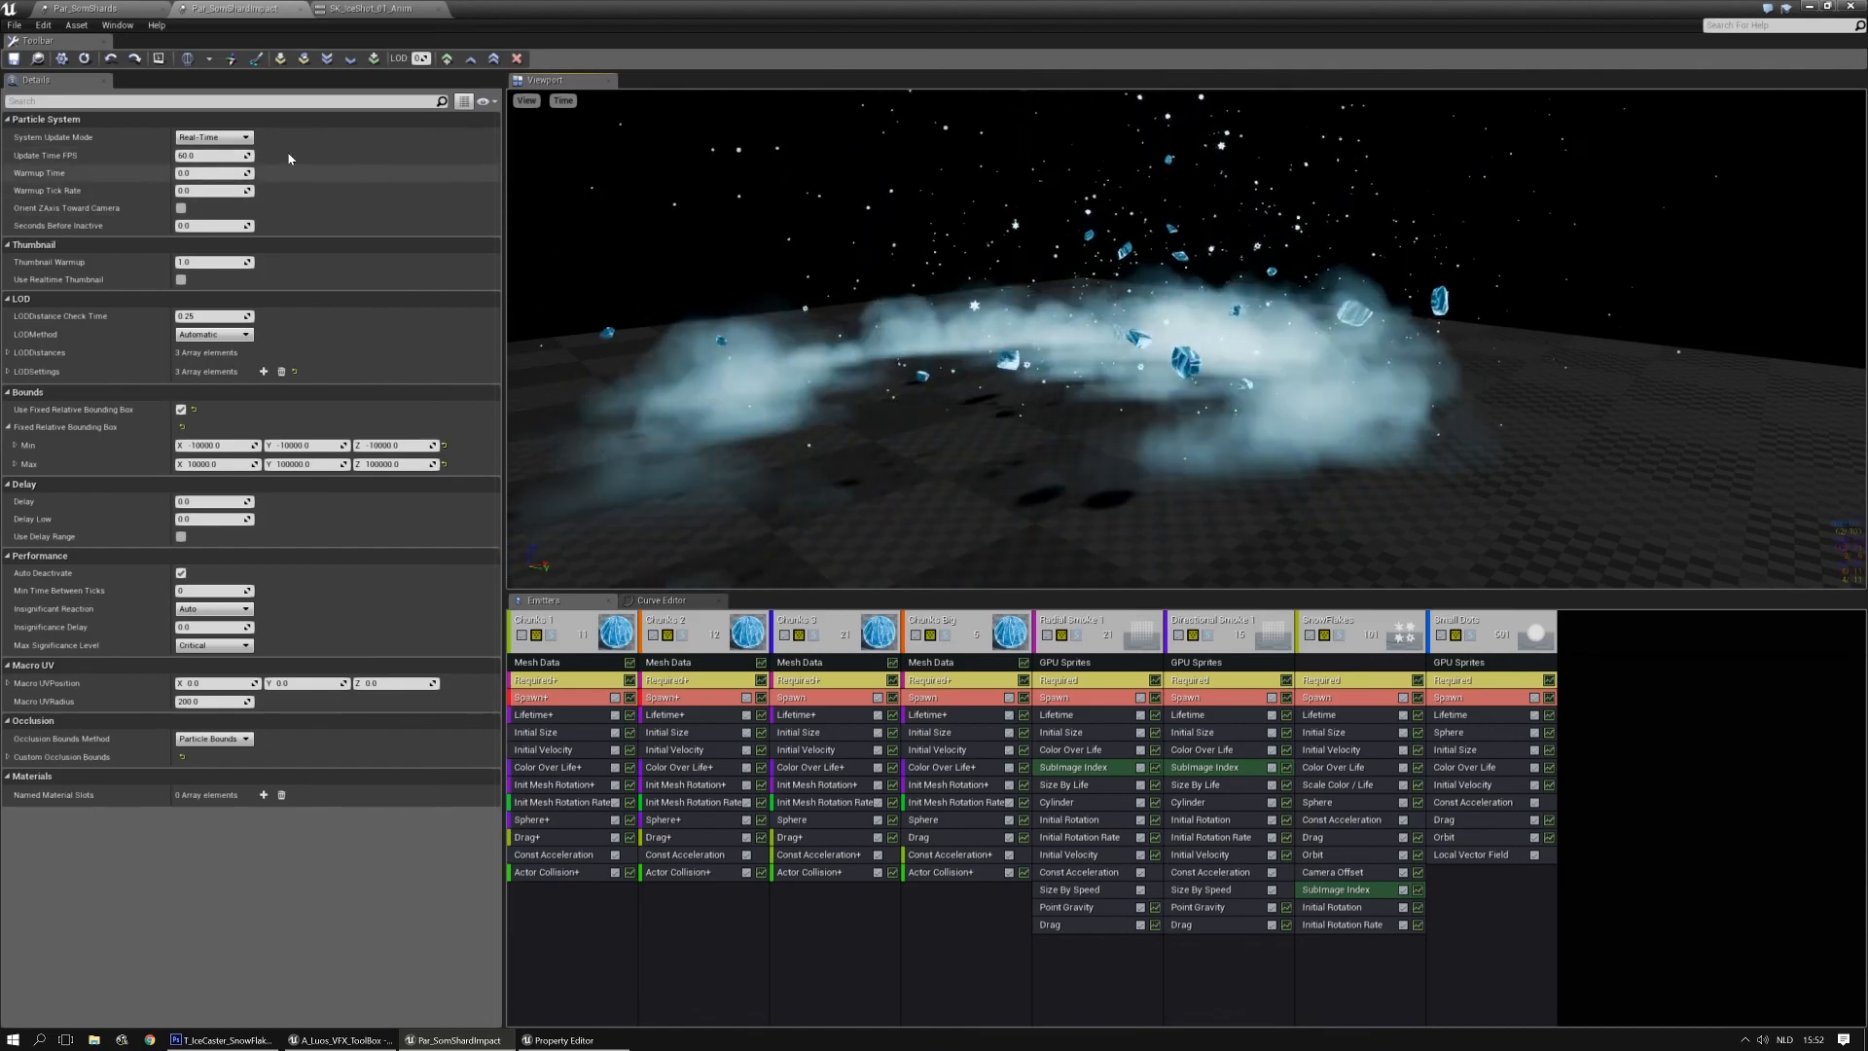
# Switch to SK_IceShot_01_Anim and examine the falling shard's trail and the ground impact effect from several angles during playback
pyautogui.click(233, 8)
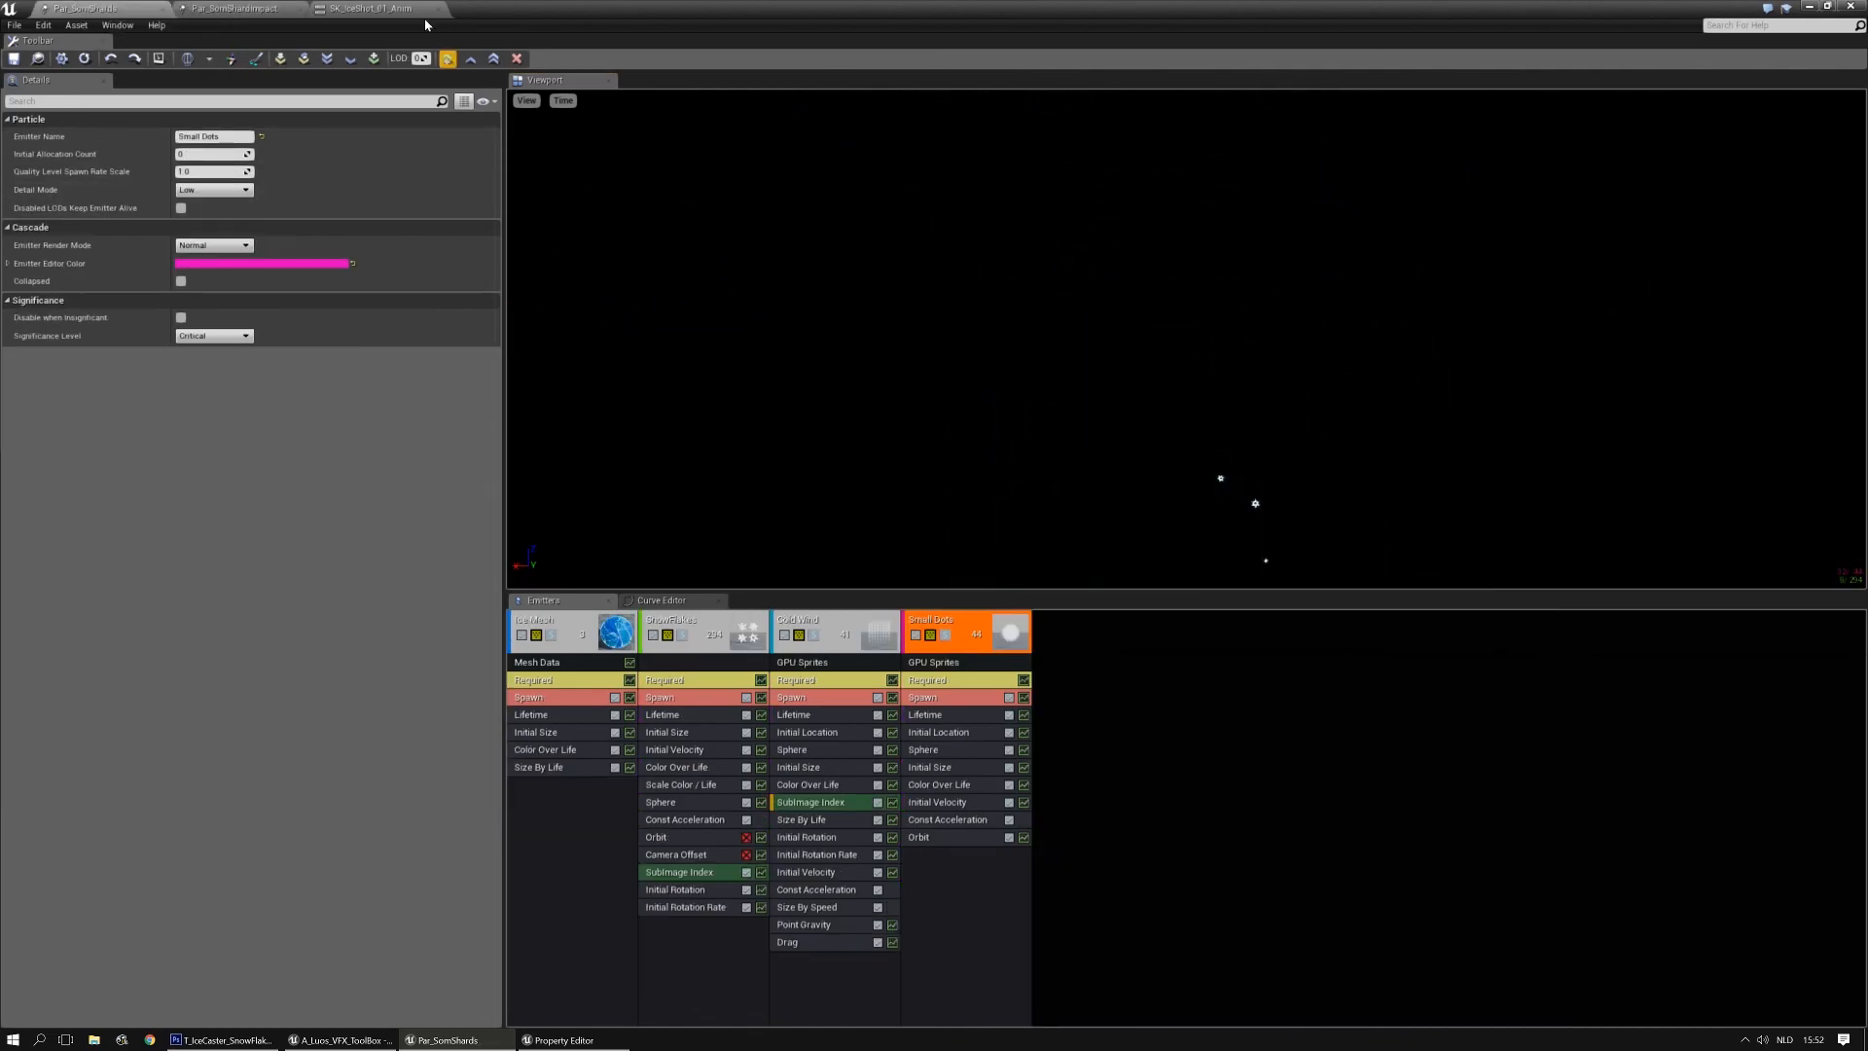
pyautogui.click(380, 8)
pyautogui.moveTo(887, 371); pyautogui.dragTo(720, 368, button='right')
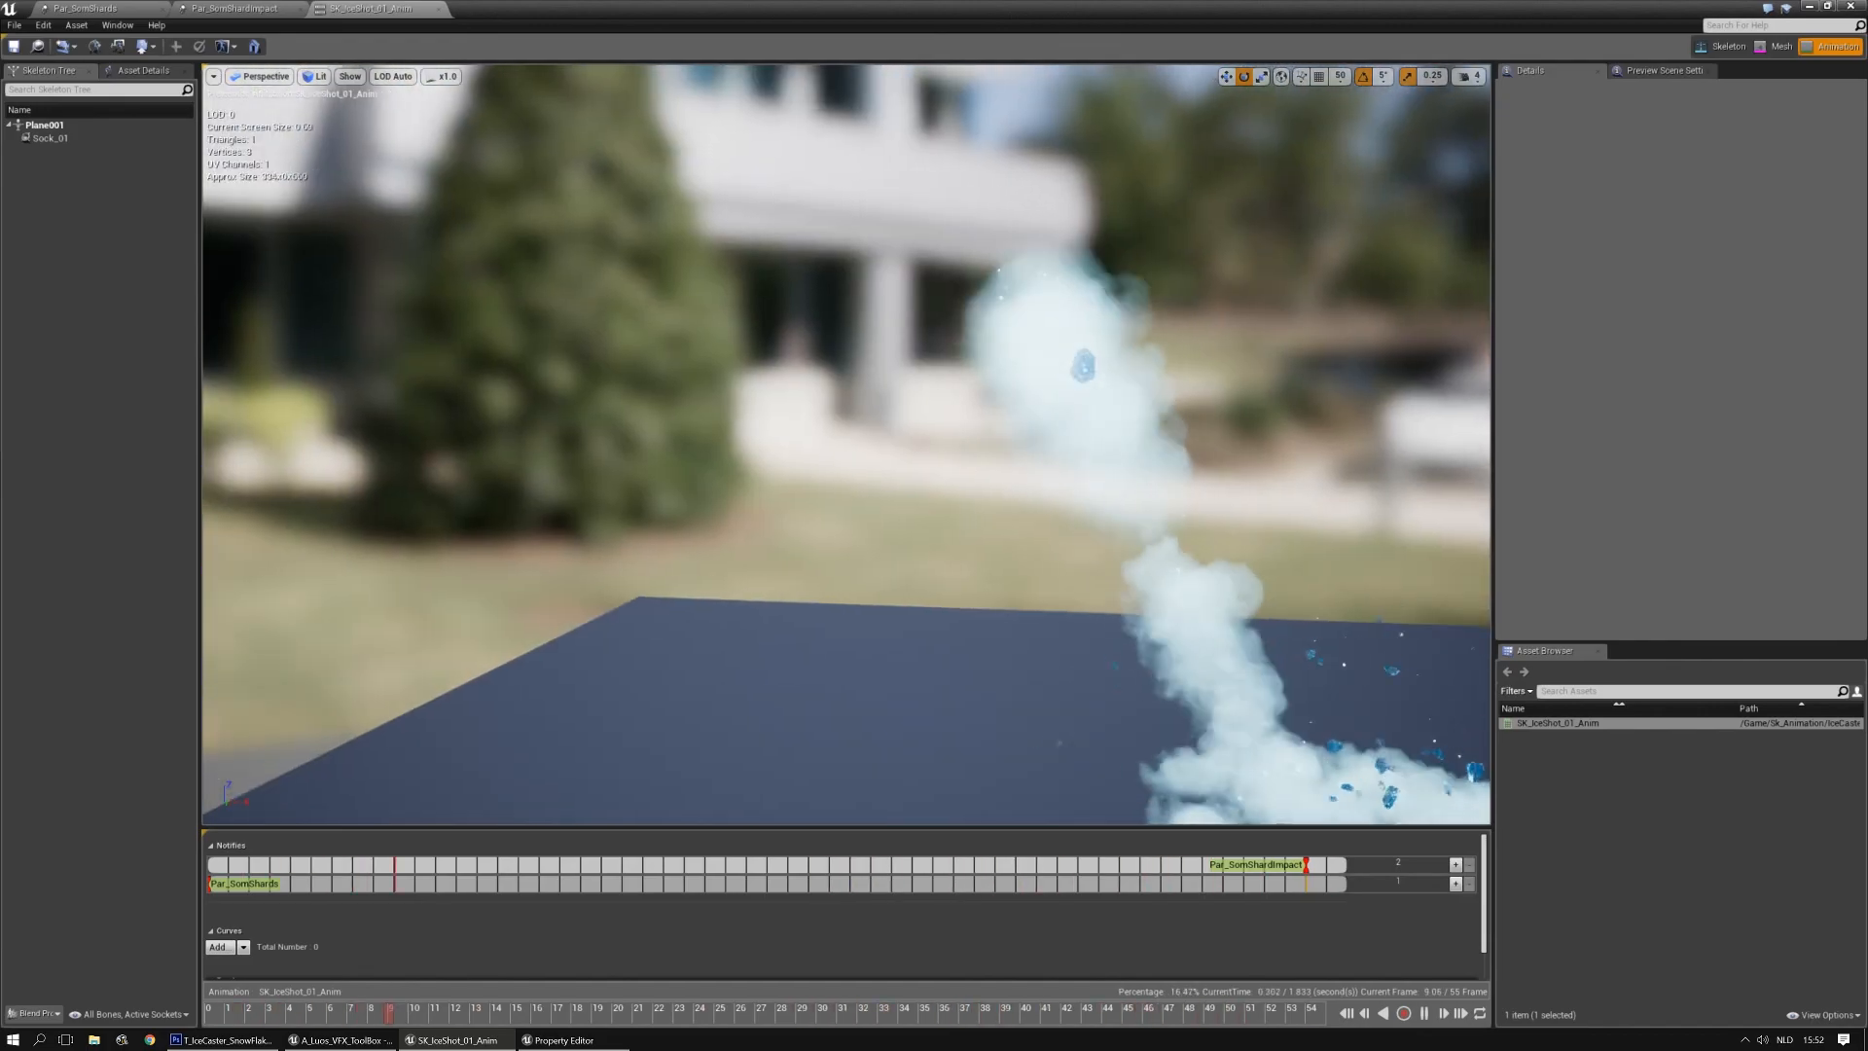
pyautogui.moveTo(887, 370); pyautogui.dragTo(920, 375, button='right')
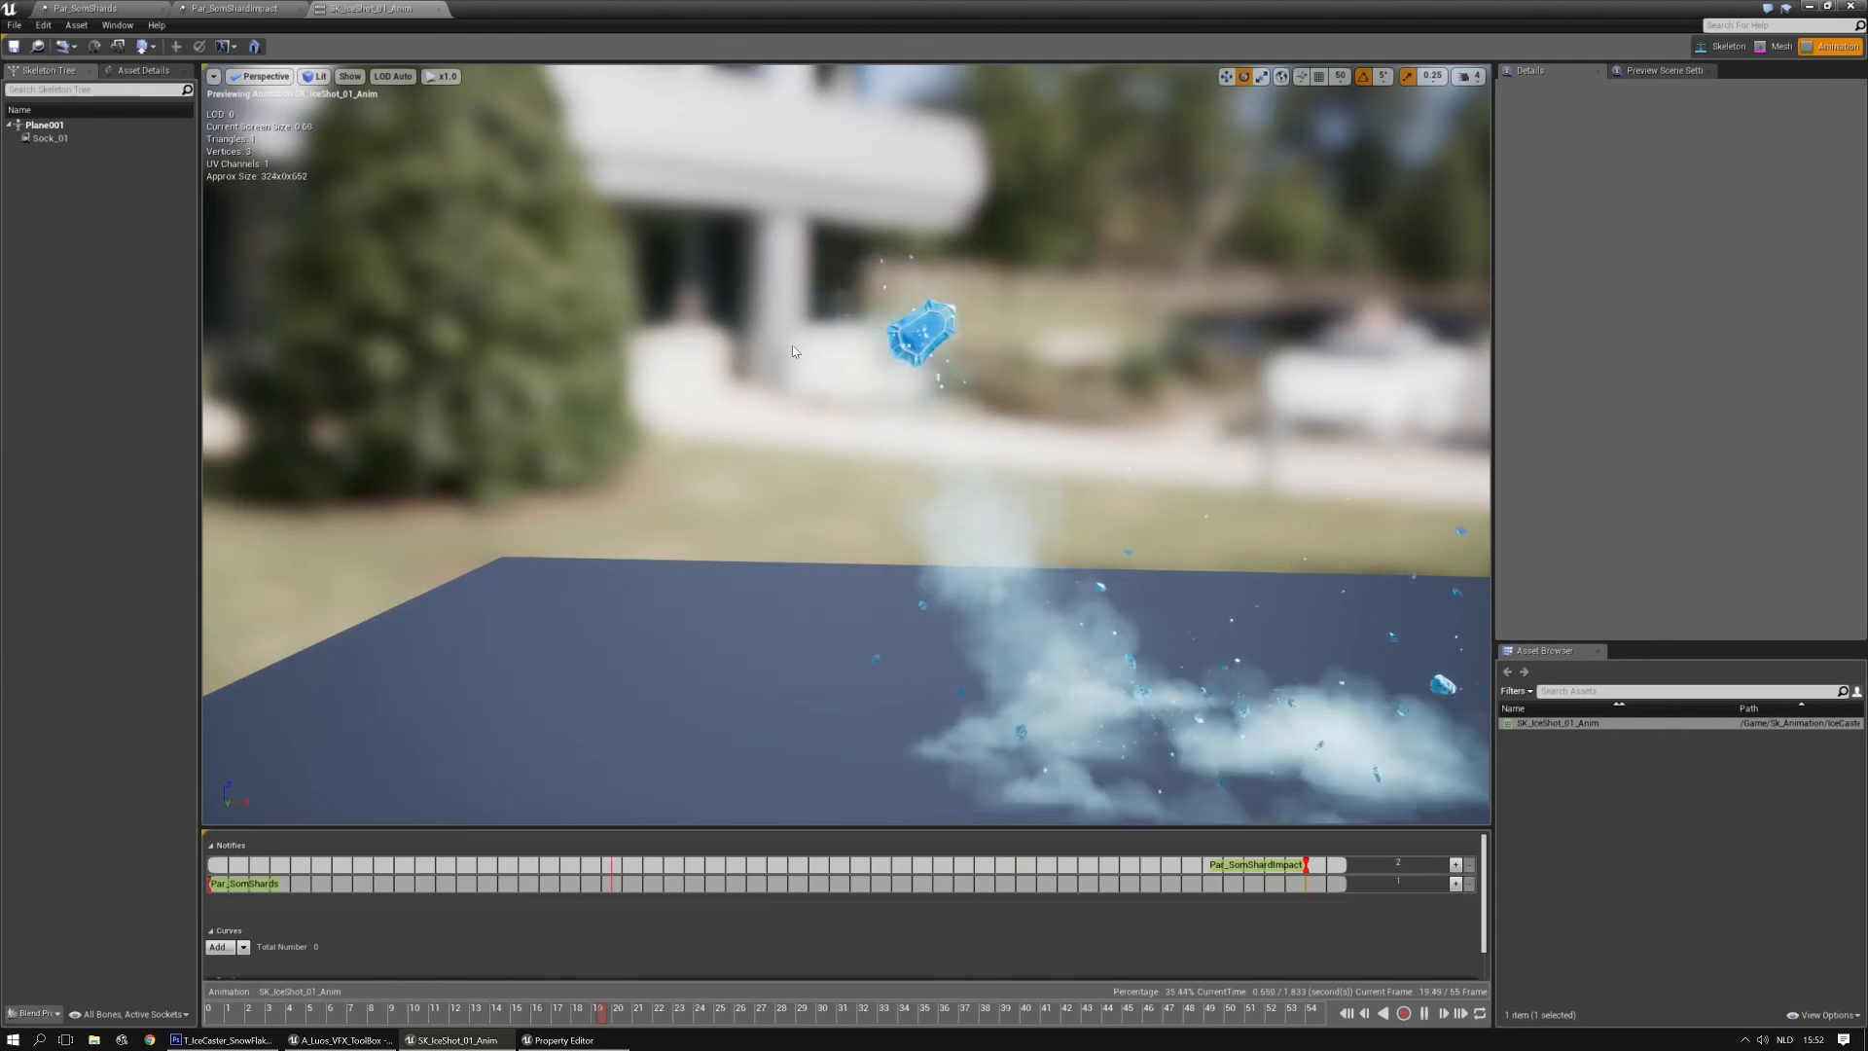
pyautogui.moveTo(820, 452); pyautogui.dragTo(850, 413, button='right')
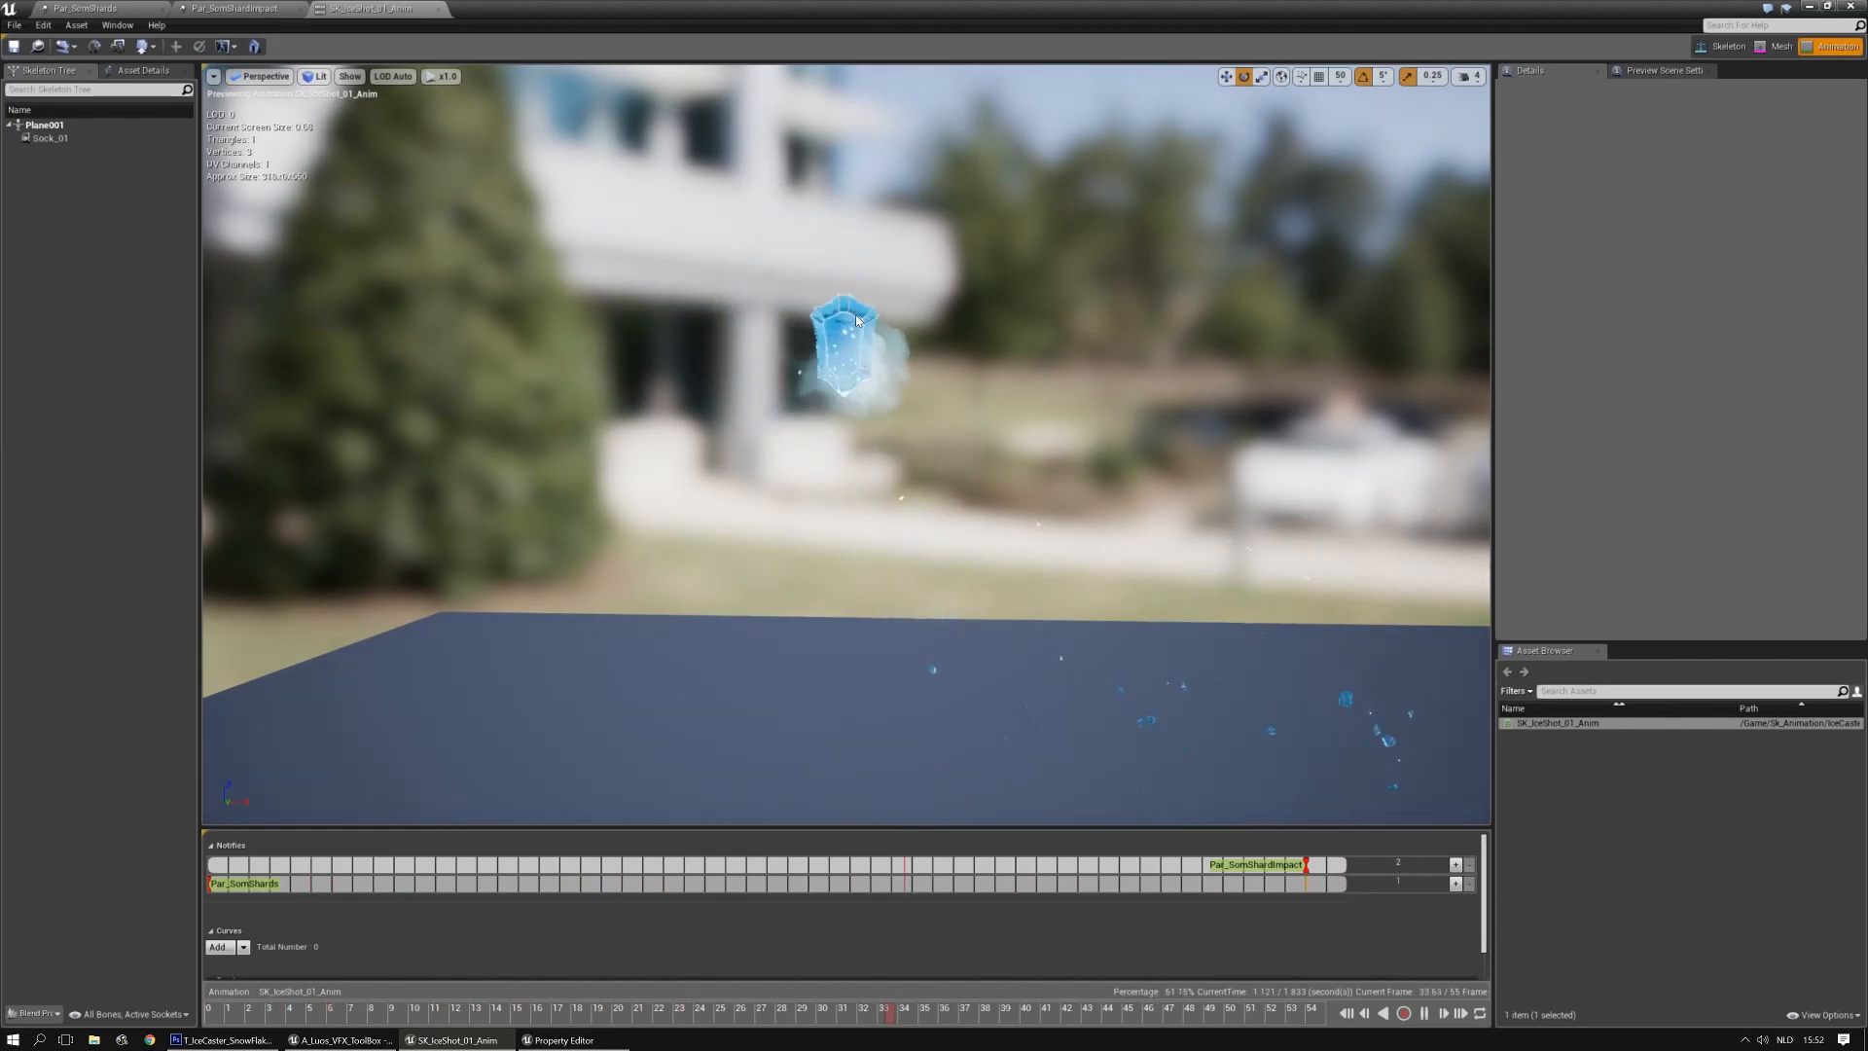
pyautogui.moveTo(1023, 324)
pyautogui.mouseDown(button='right')
pyautogui.moveTo(1031, 304)
pyautogui.moveTo(1025, 323)
pyautogui.mouseUp(button='right')
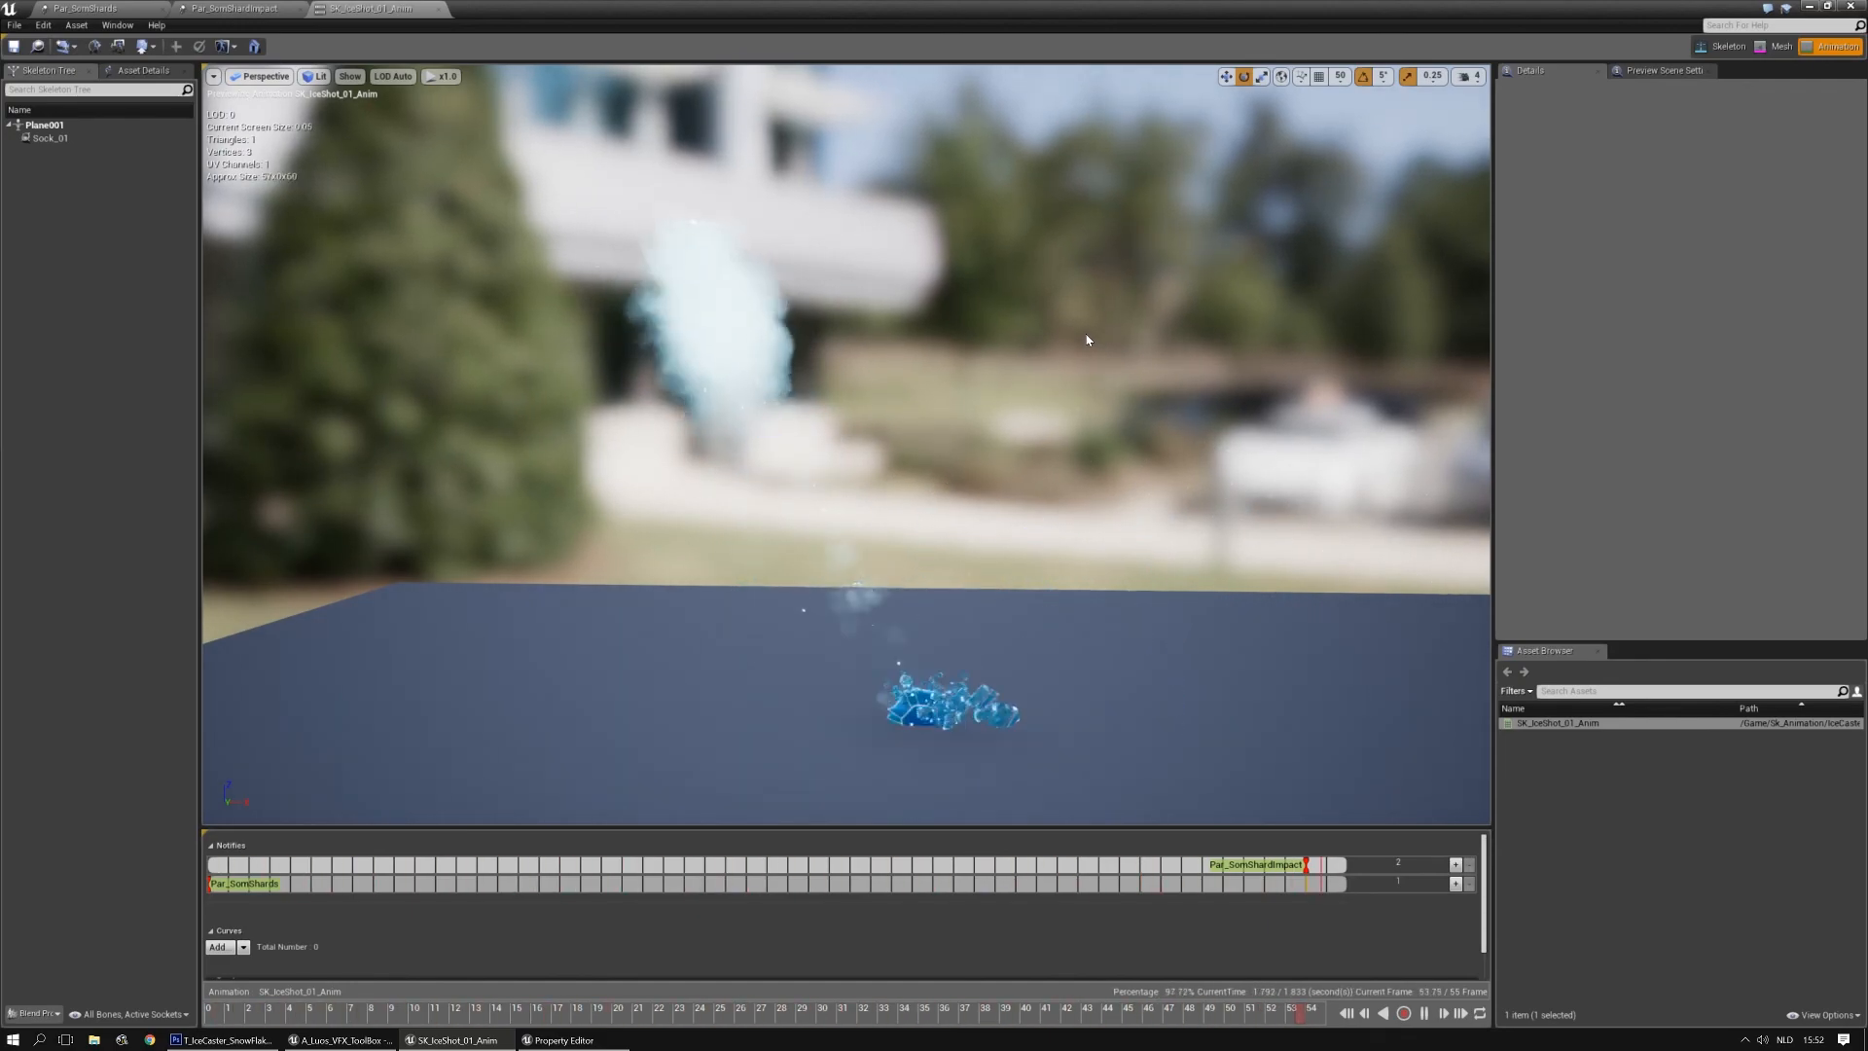
pyautogui.moveTo(1087, 341)
pyautogui.mouseDown(button='right')
pyautogui.moveTo(1172, 341)
pyautogui.moveTo(1061, 390)
pyautogui.moveTo(1041, 419)
pyautogui.moveTo(934, 423)
pyautogui.moveTo(905, 336)
pyautogui.moveTo(827, 365)
pyautogui.moveTo(1073, 339)
pyautogui.mouseUp(button='right')
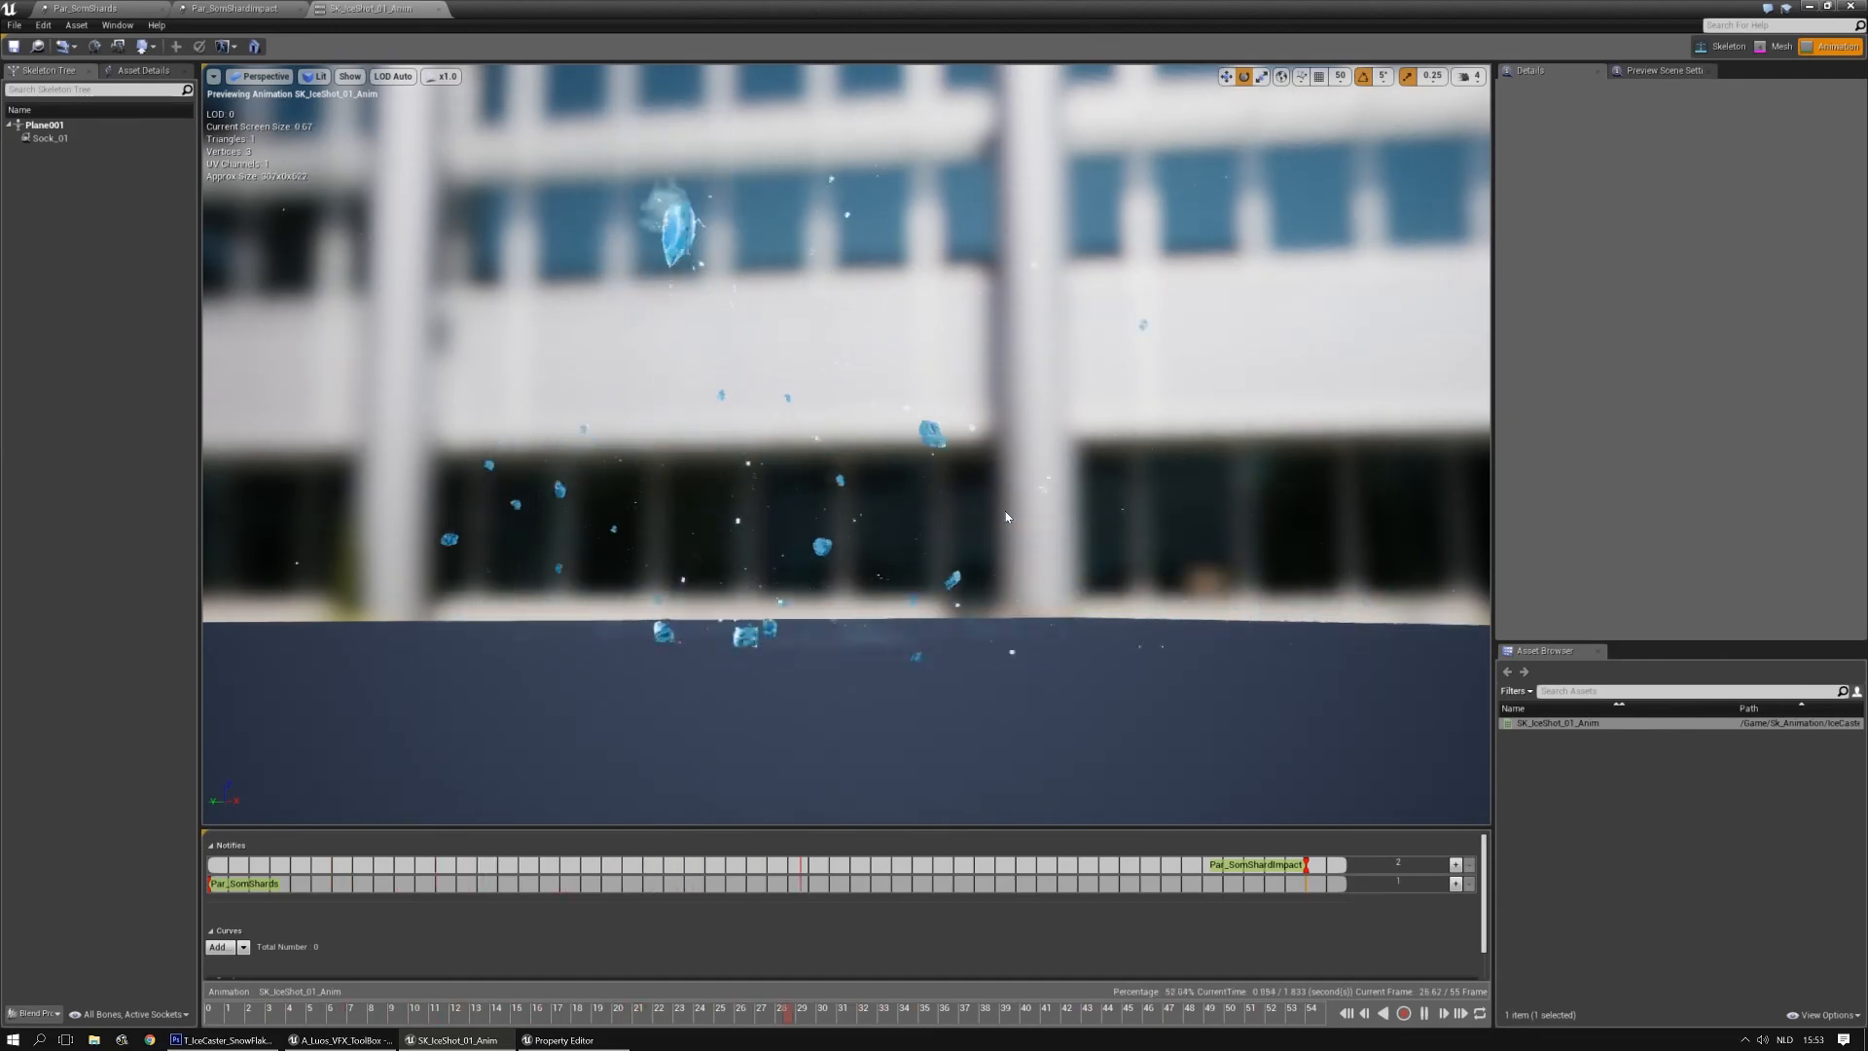
pyautogui.moveTo(910, 588); pyautogui.dragTo(1047, 591, button='right')
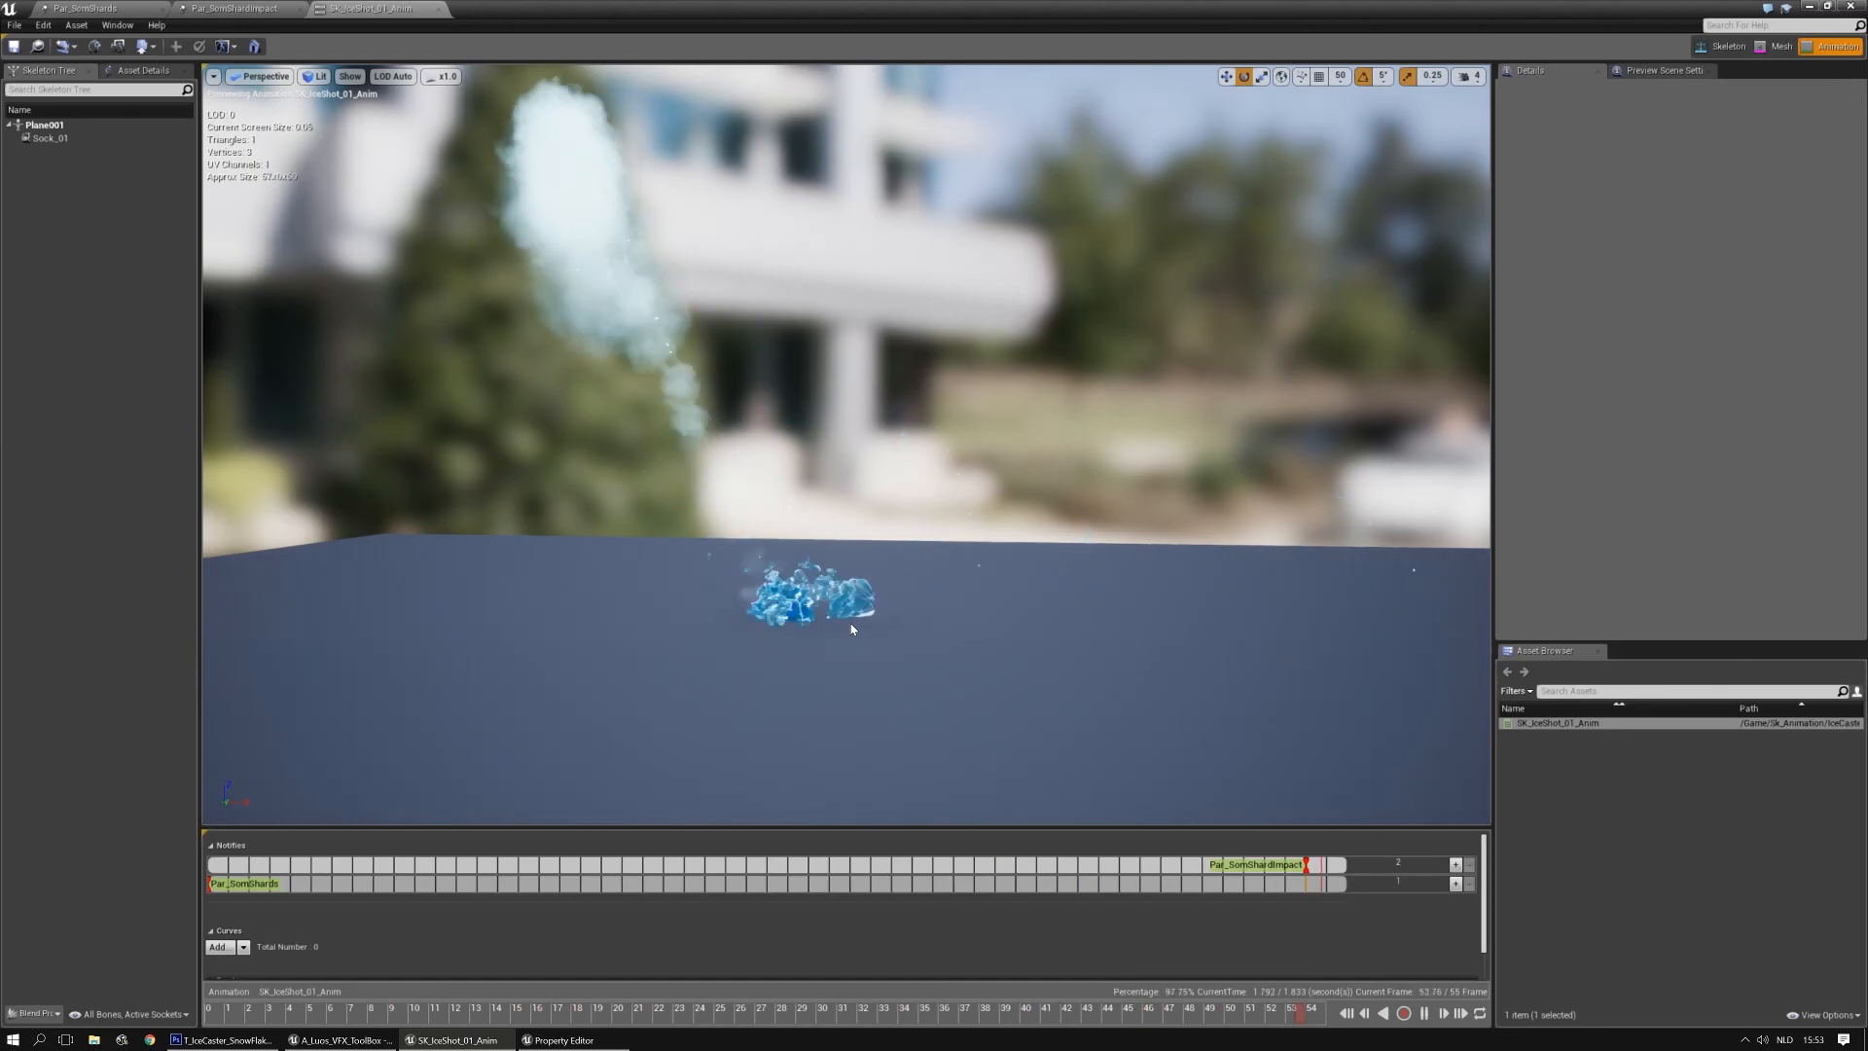
pyautogui.moveTo(852, 629); pyautogui.dragTo(851, 654, button='right')
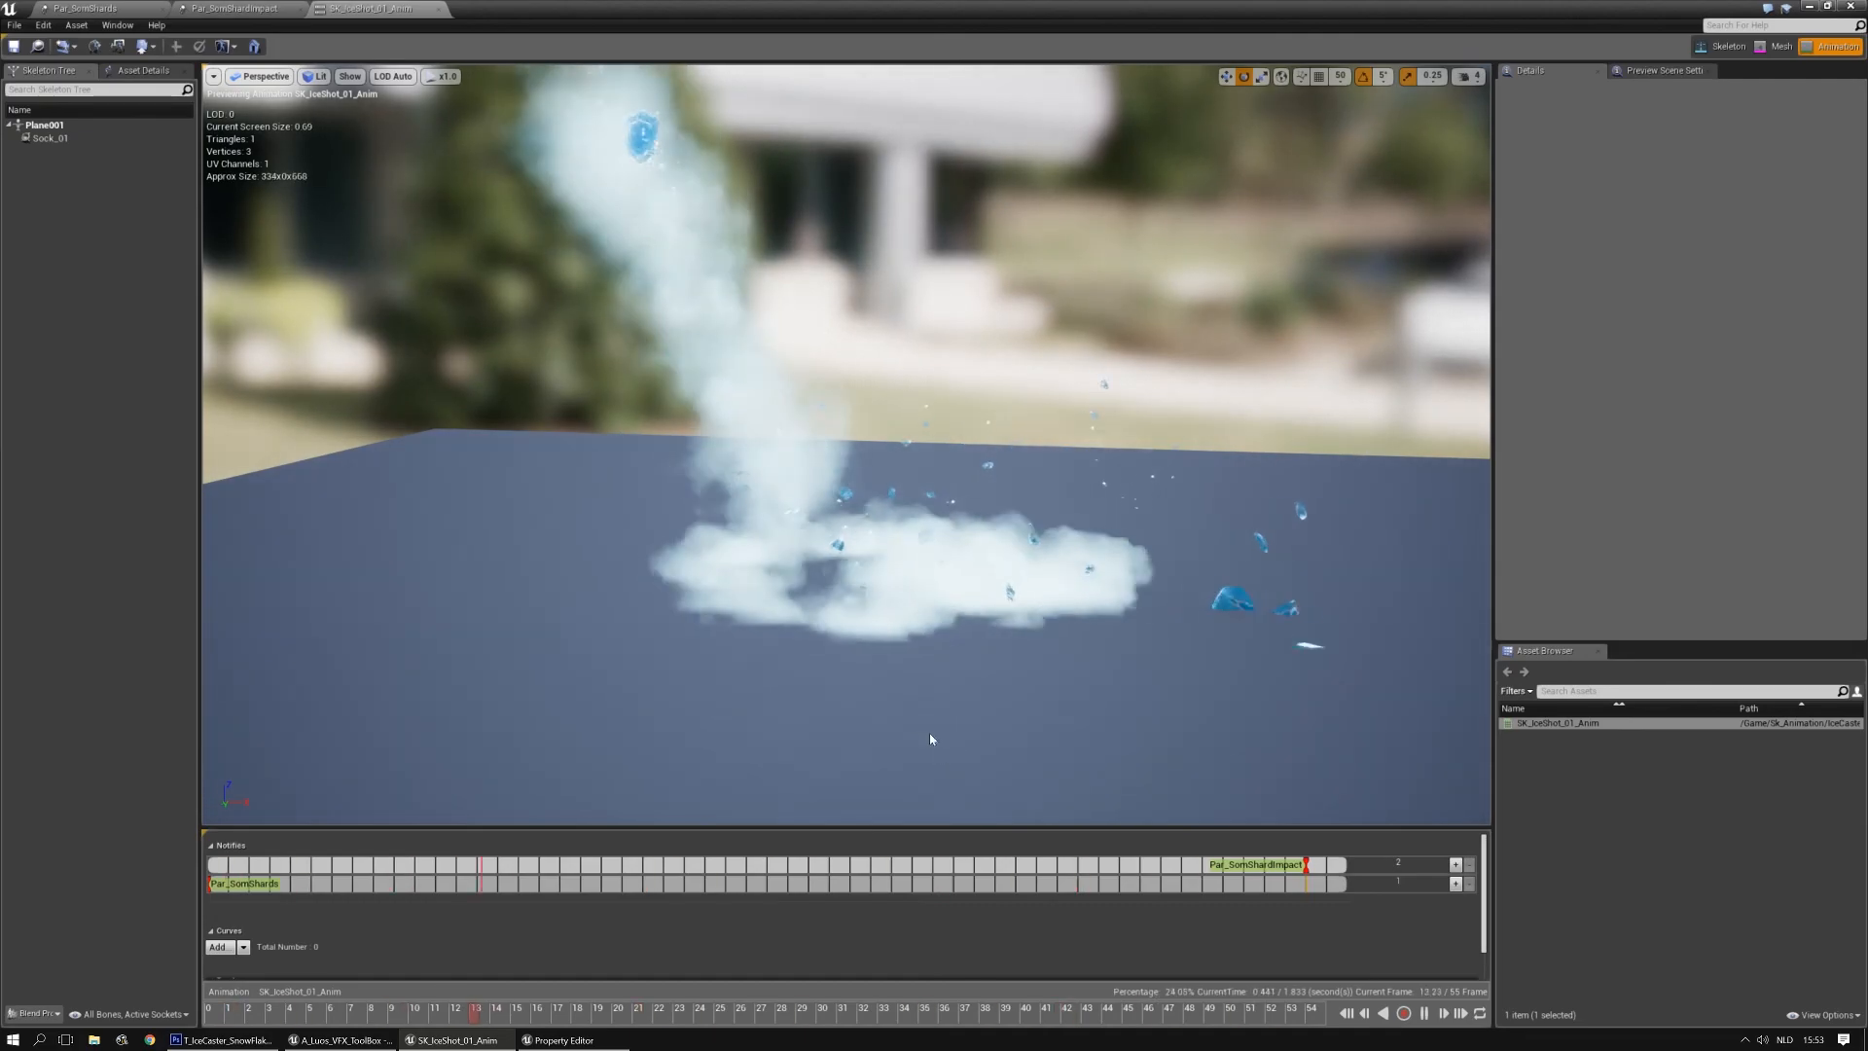
pyautogui.moveTo(887, 602); pyautogui.dragTo(833, 649, button='right')
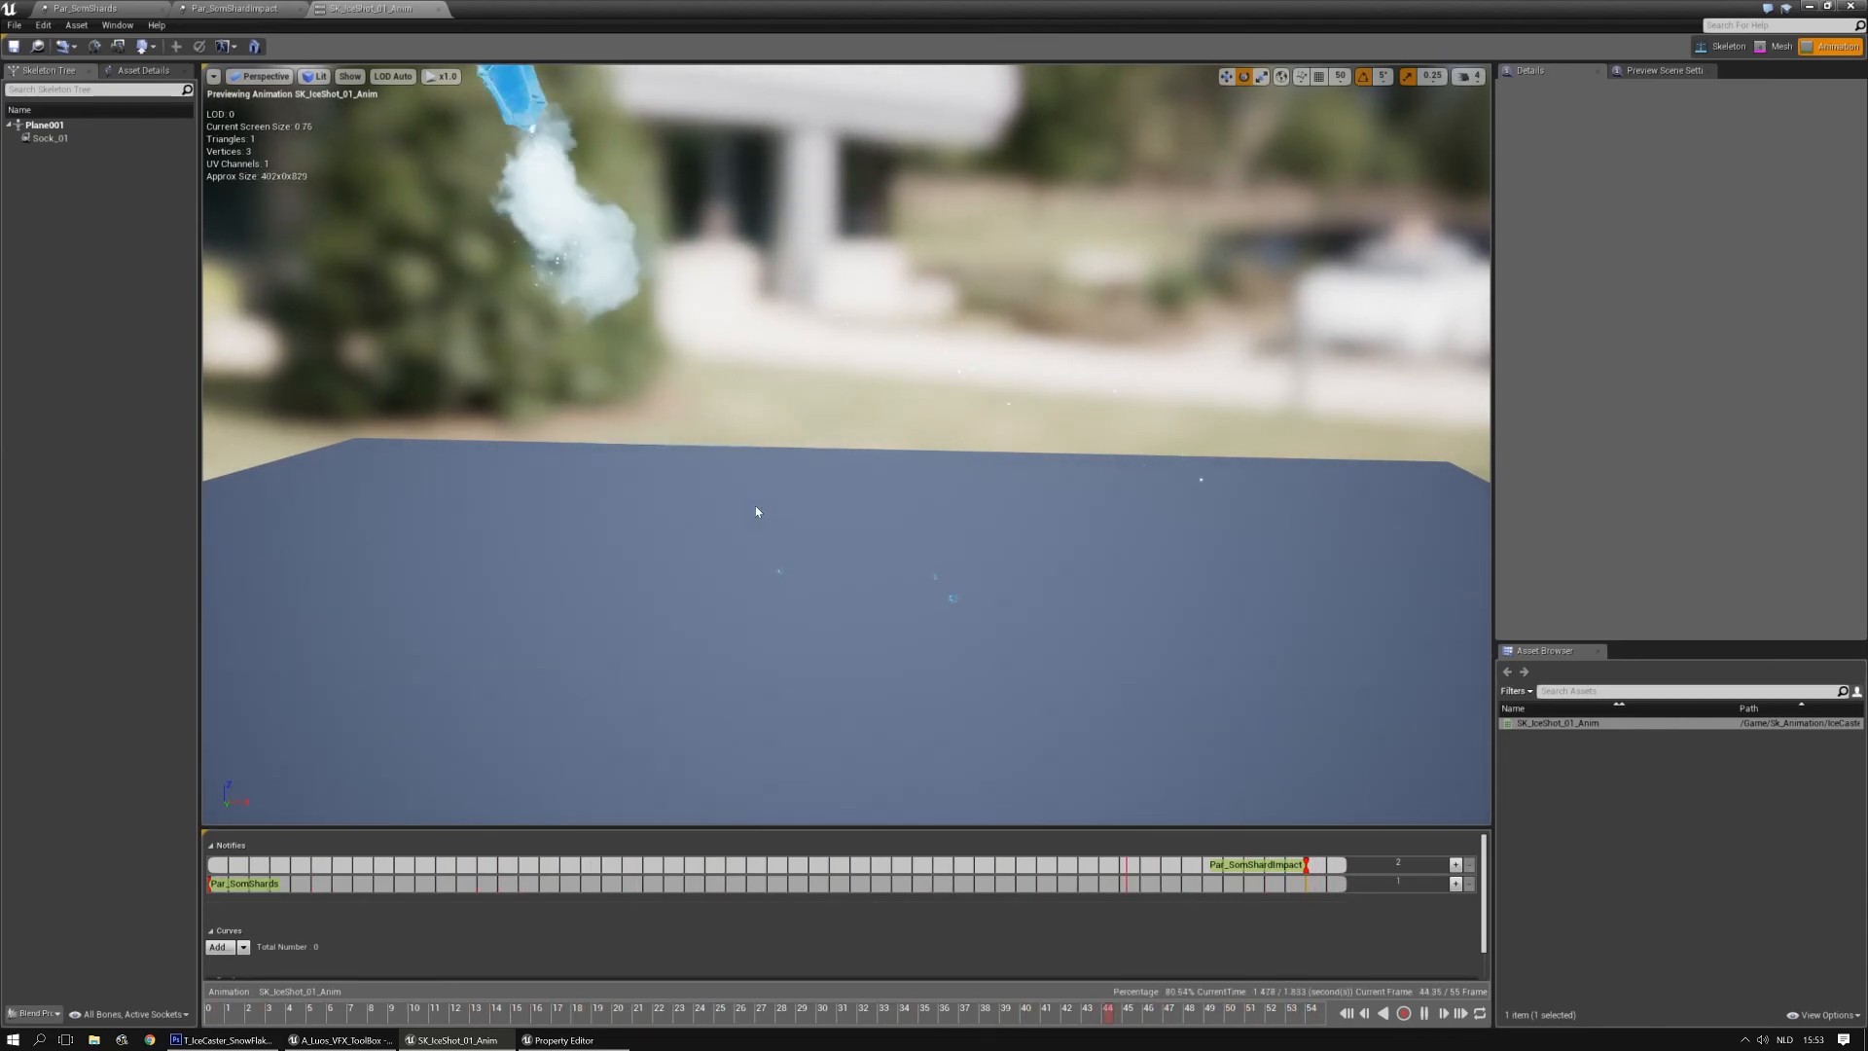
pyautogui.moveTo(773, 536); pyautogui.dragTo(930, 548, button='right')
pyautogui.keyDown('alt'); pyautogui.moveTo(950, 518); pyautogui.dragTo(949, 587); pyautogui.keyUp('alt')
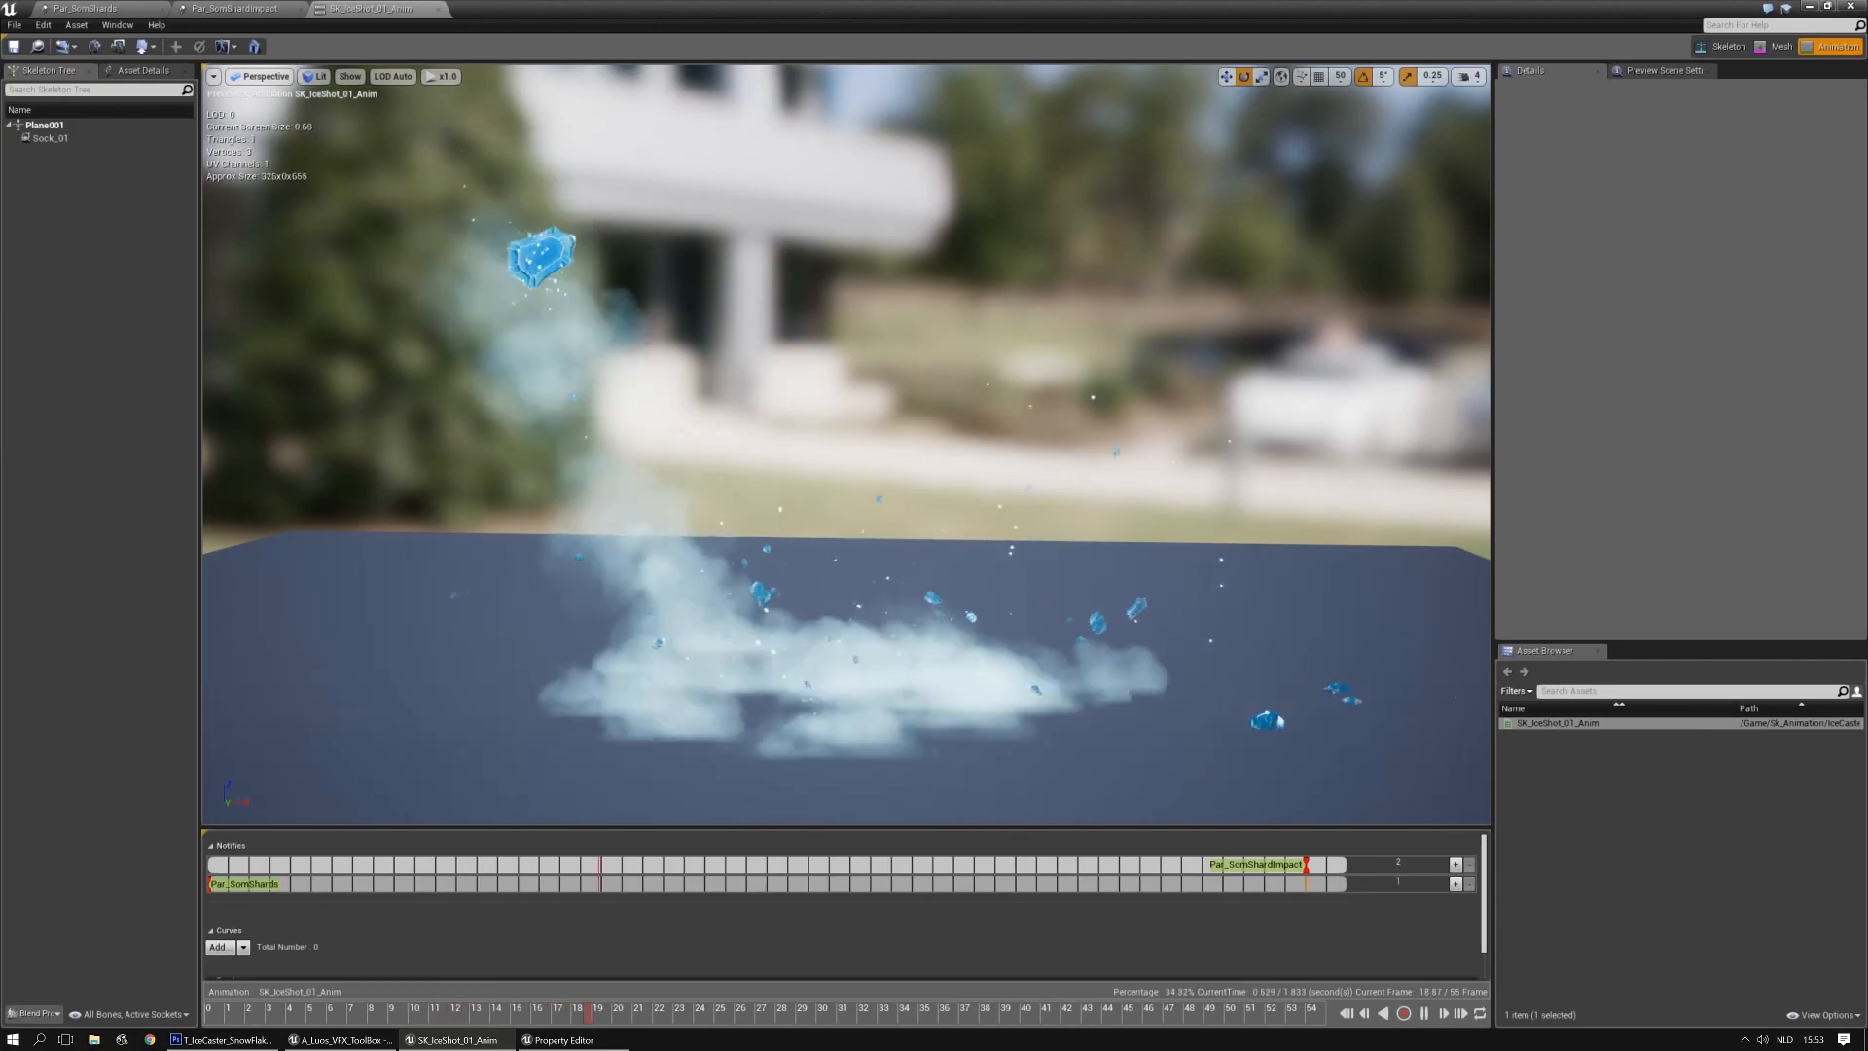